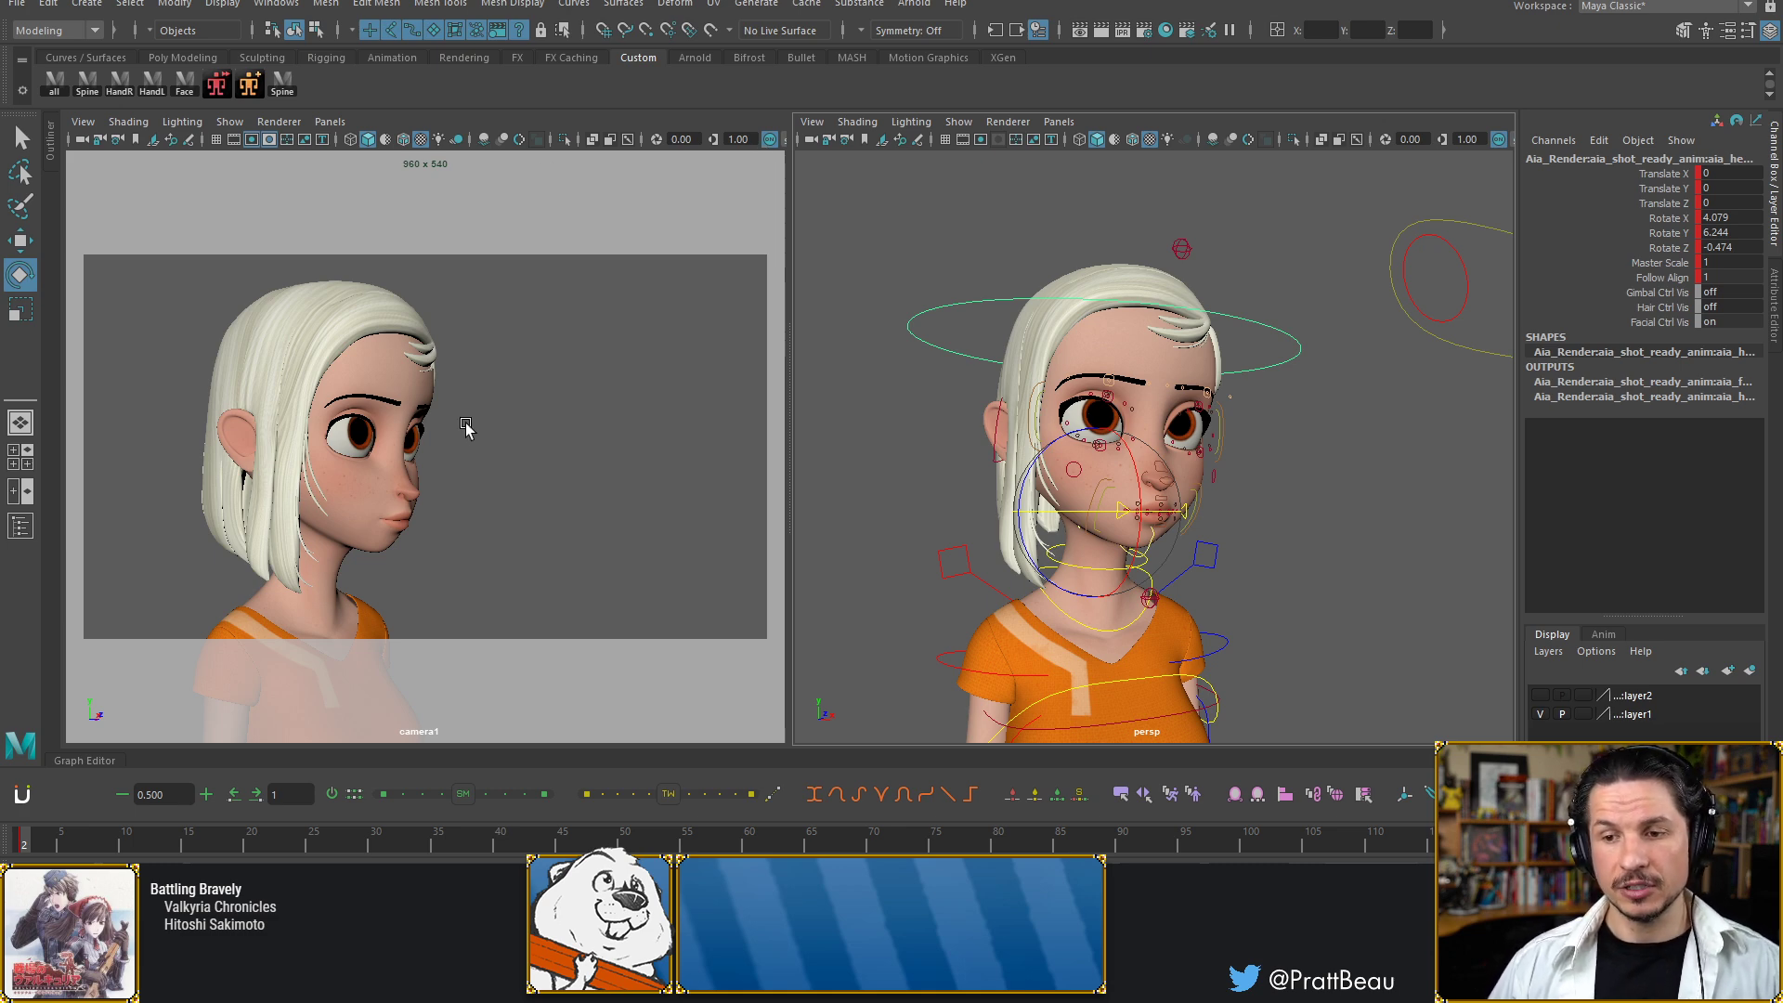
# Inspect the character from the render camera on the posed frame and full-body in the perspective view on the T-pose frame
pyautogui.keyDown('alt'); pyautogui.moveTo(518, 437); pyautogui.dragTo(429, 409); pyautogui.keyUp('alt')
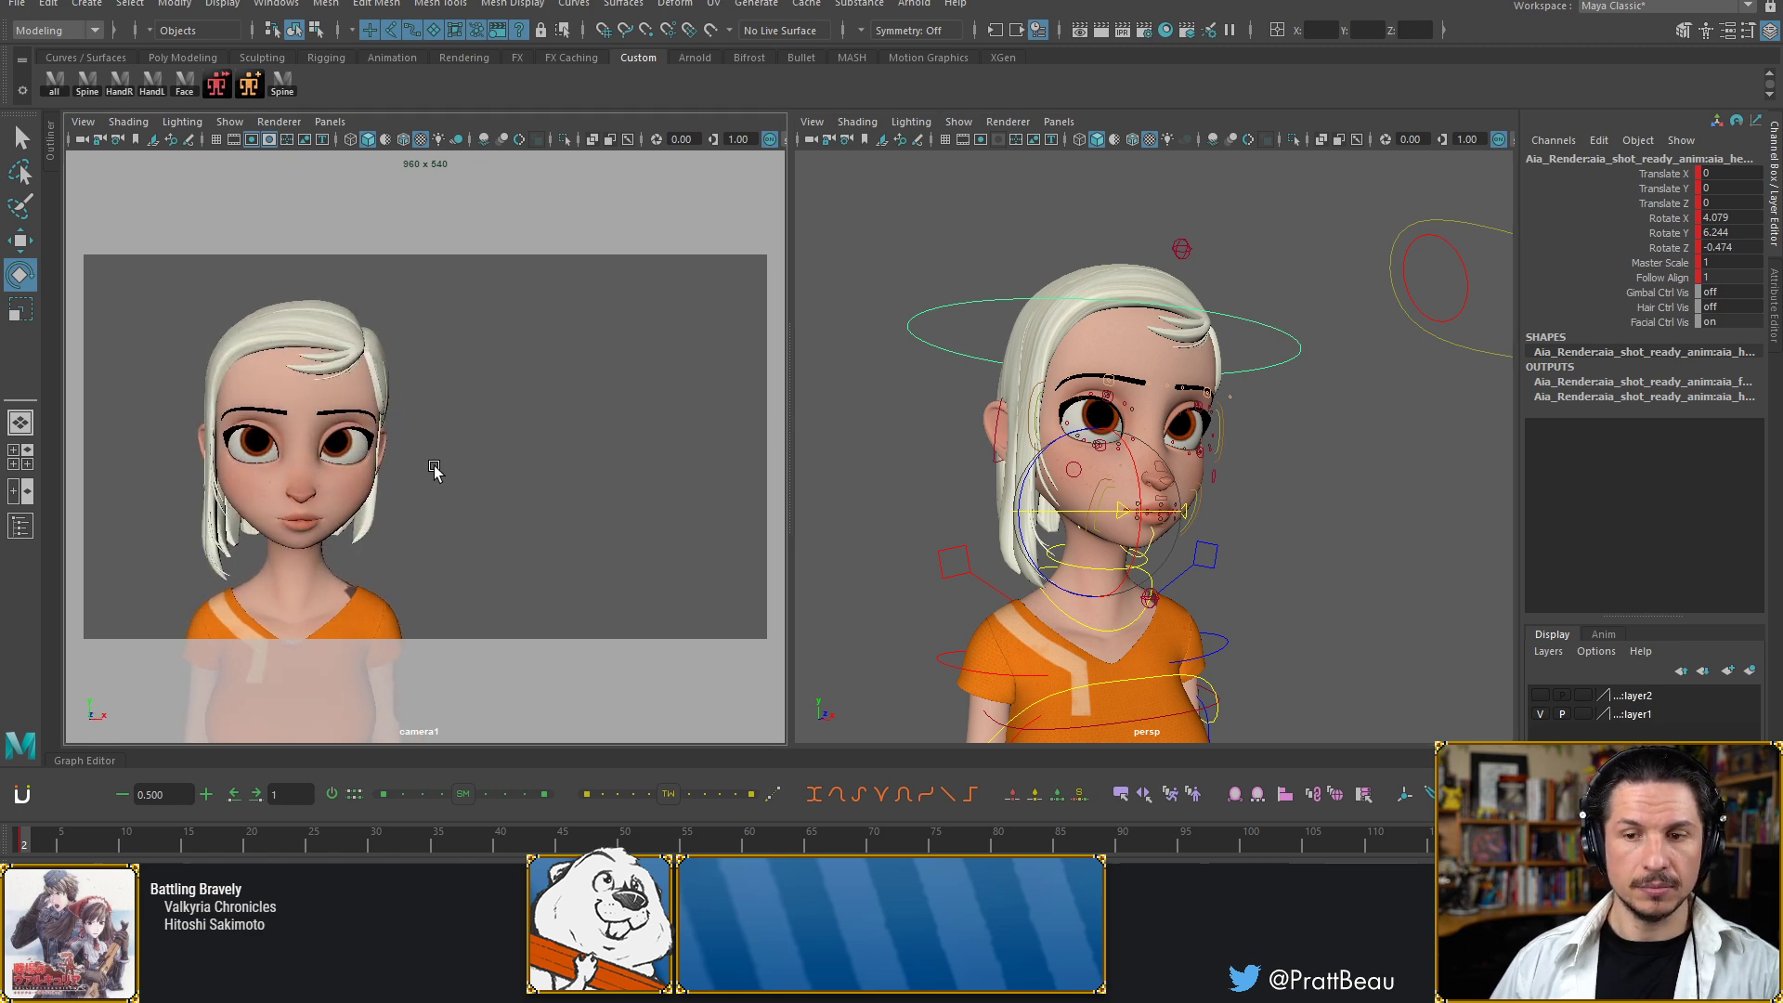
pyautogui.press('[')
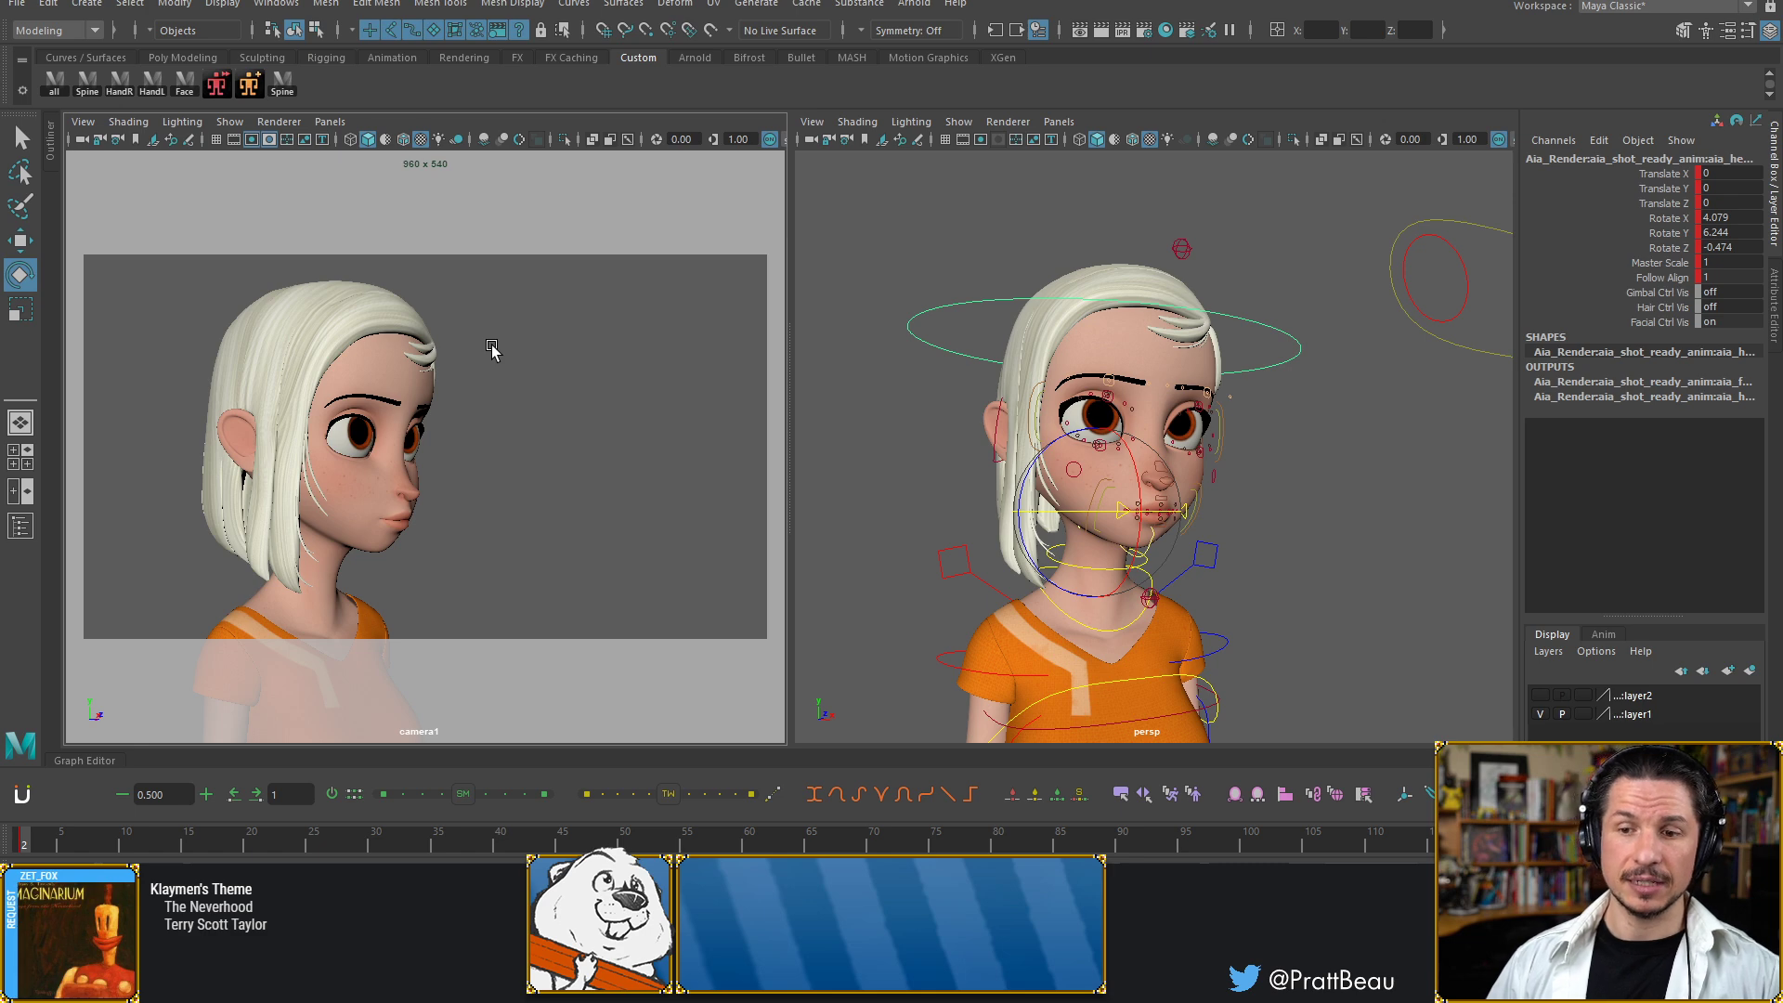
pyautogui.press(',')
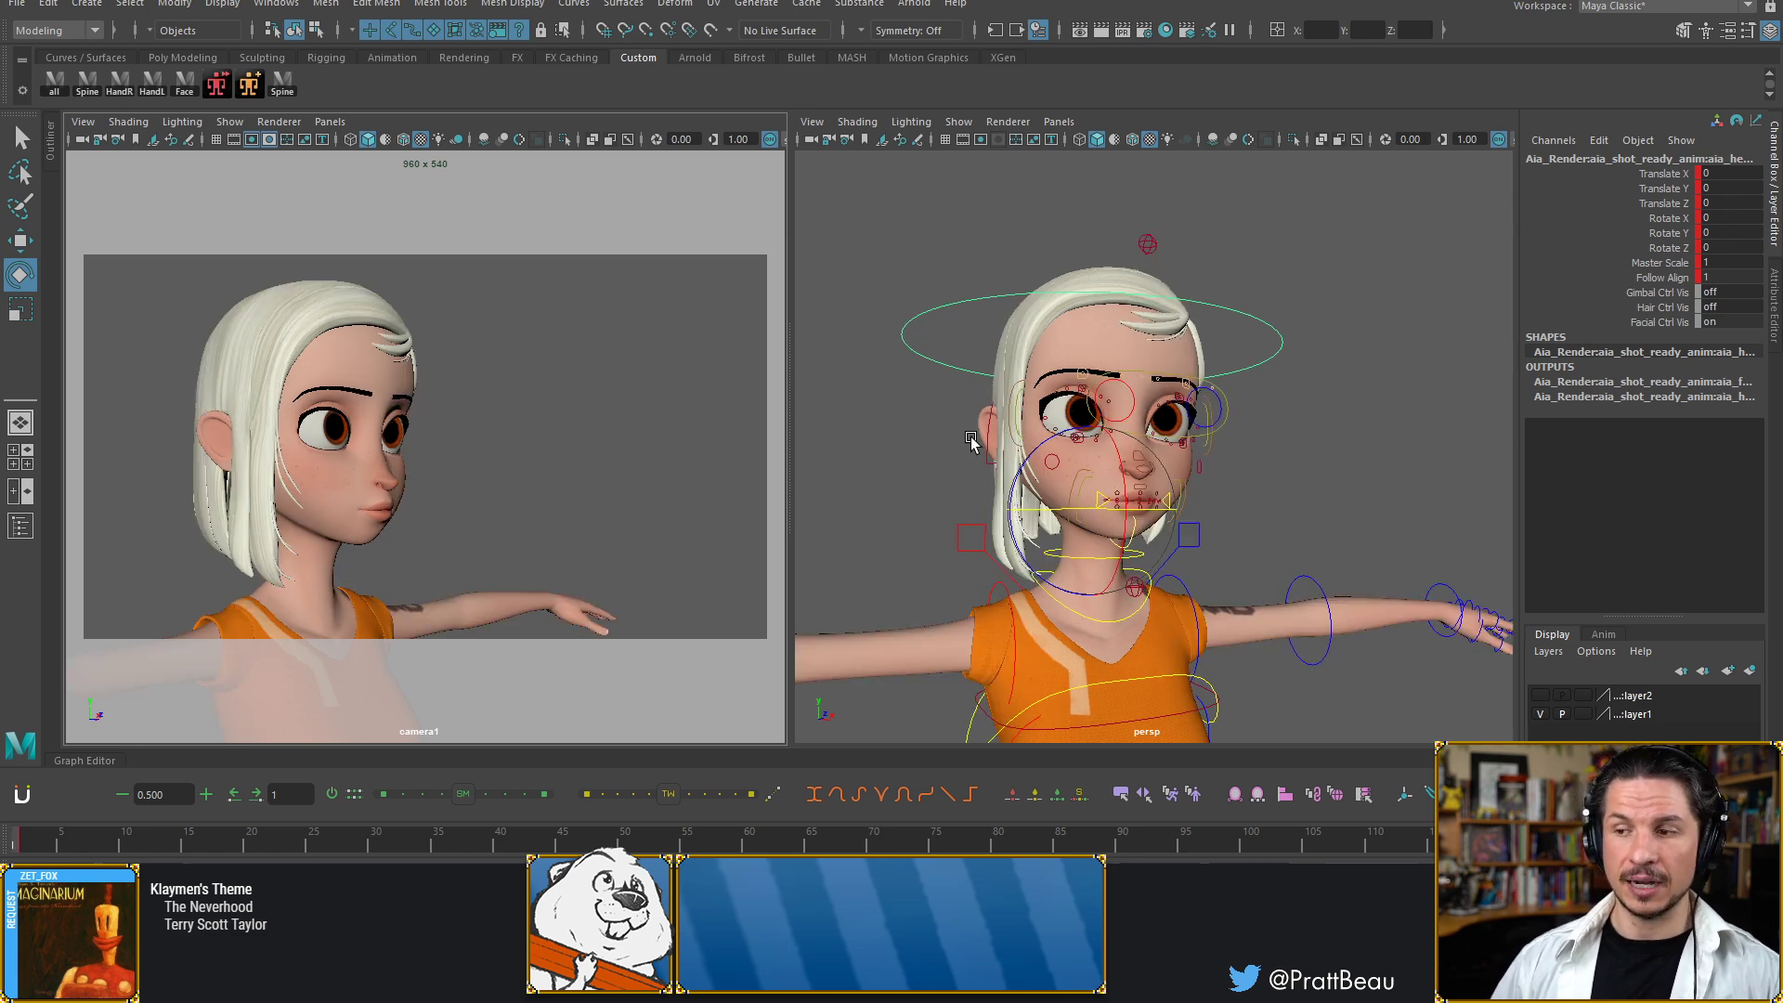
pyautogui.click(915, 470)
pyautogui.keyDown('alt'); pyautogui.moveTo(1201, 420); pyautogui.dragTo(971, 447); pyautogui.keyUp('alt')
pyautogui.scroll(-3, 972, 447)
pyautogui.keyDown('alt'); pyautogui.moveTo(972, 447); pyautogui.dragTo(938, 399, button='middle'); pyautogui.keyUp('alt')
pyautogui.scroll(-2, 938, 400)
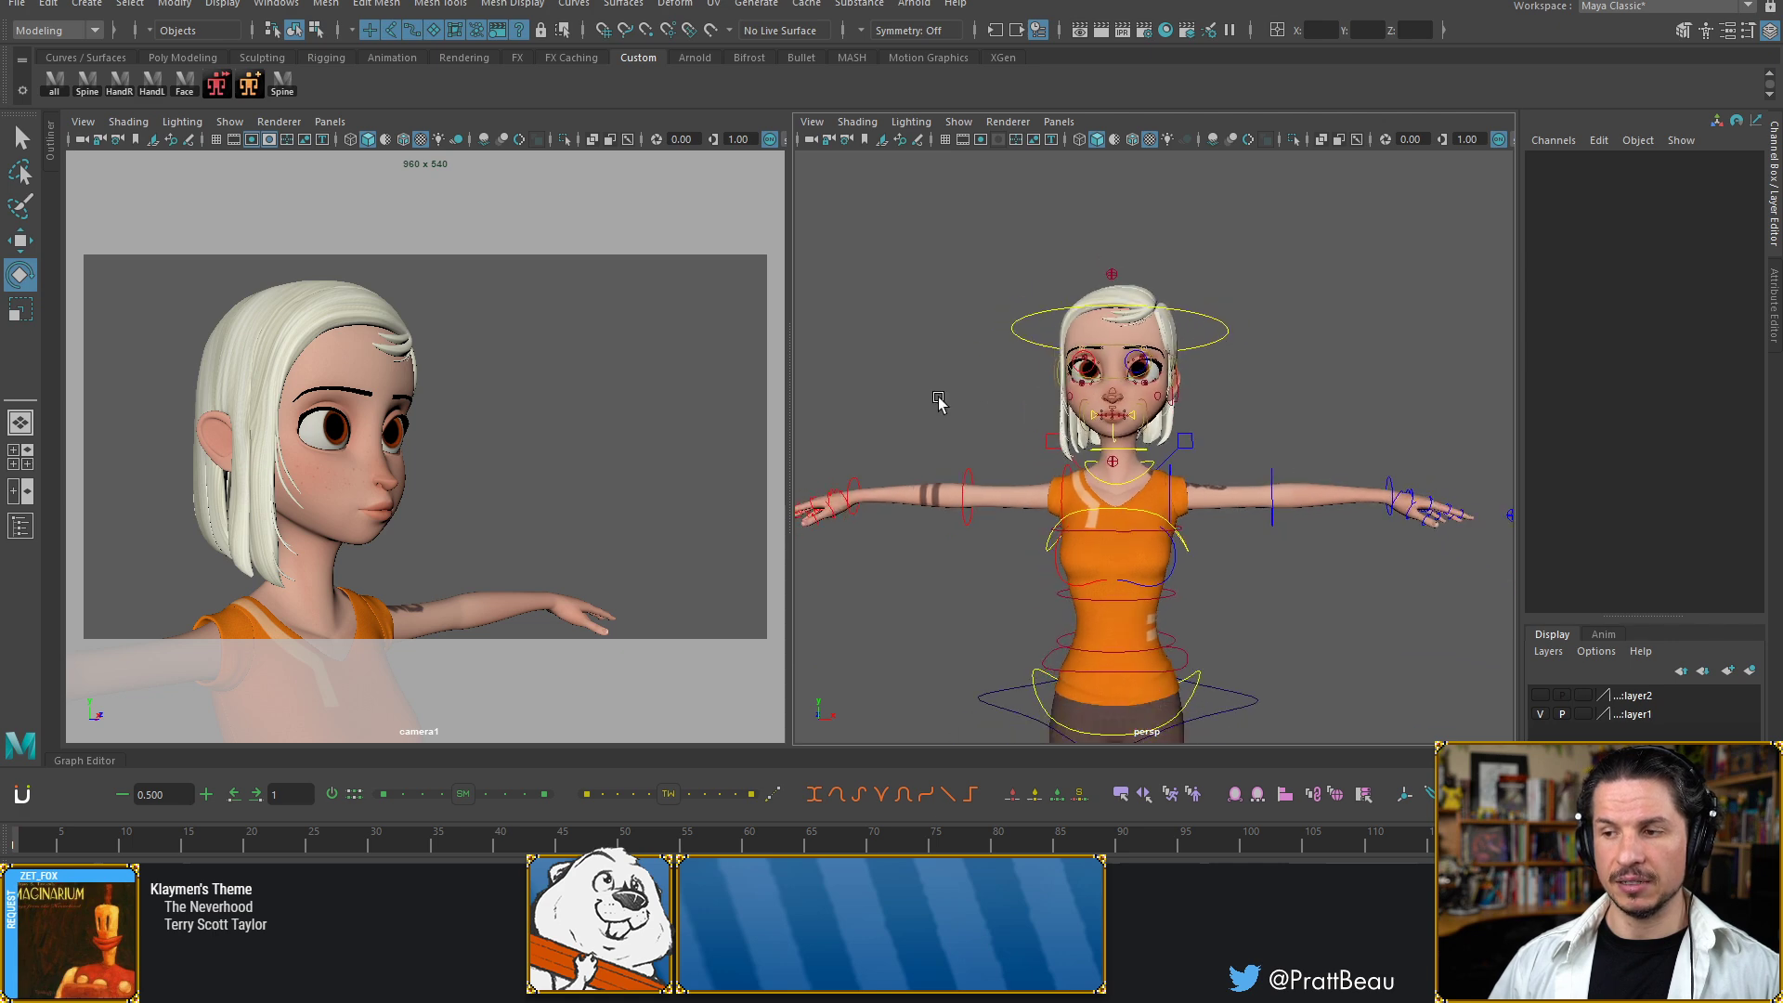
pyautogui.scroll(-4, 938, 399)
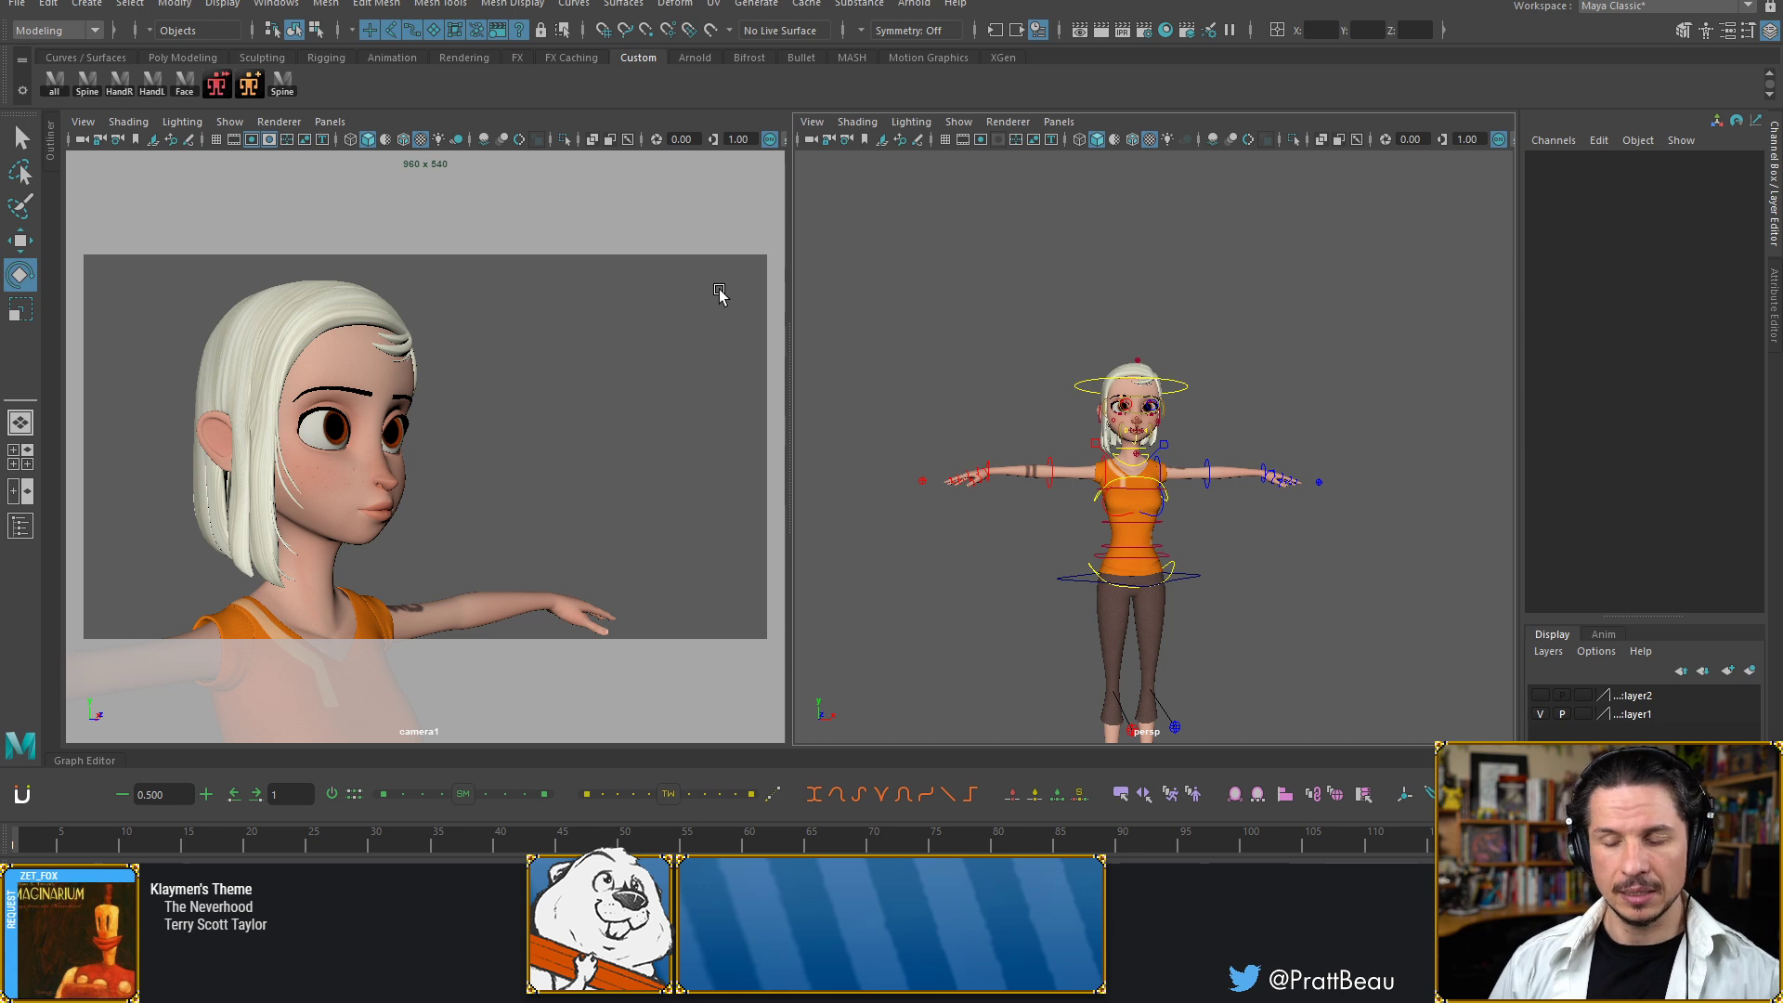
# Compare the T-pose frame with the arms-down posed frame in both views
pyautogui.click(689, 312)
pyautogui.press('.')
pyautogui.hotkey('alt', ',')
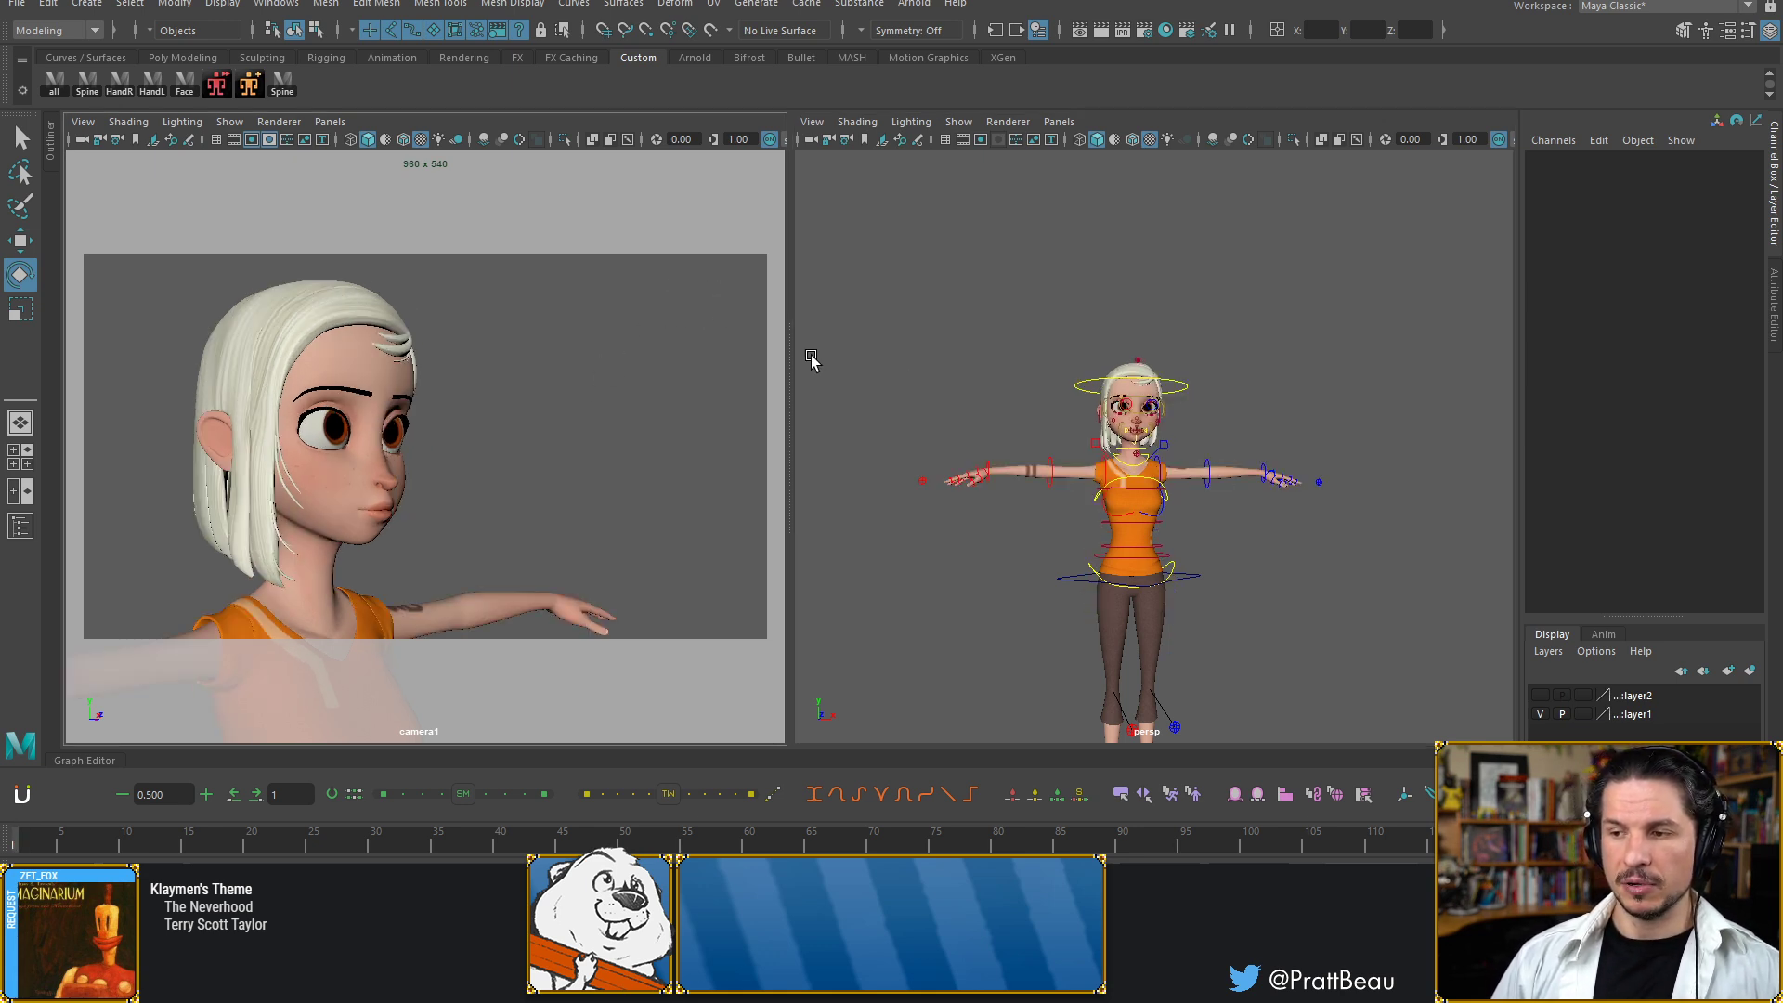
pyautogui.click(1090, 452)
pyautogui.hotkey('alt', '.')
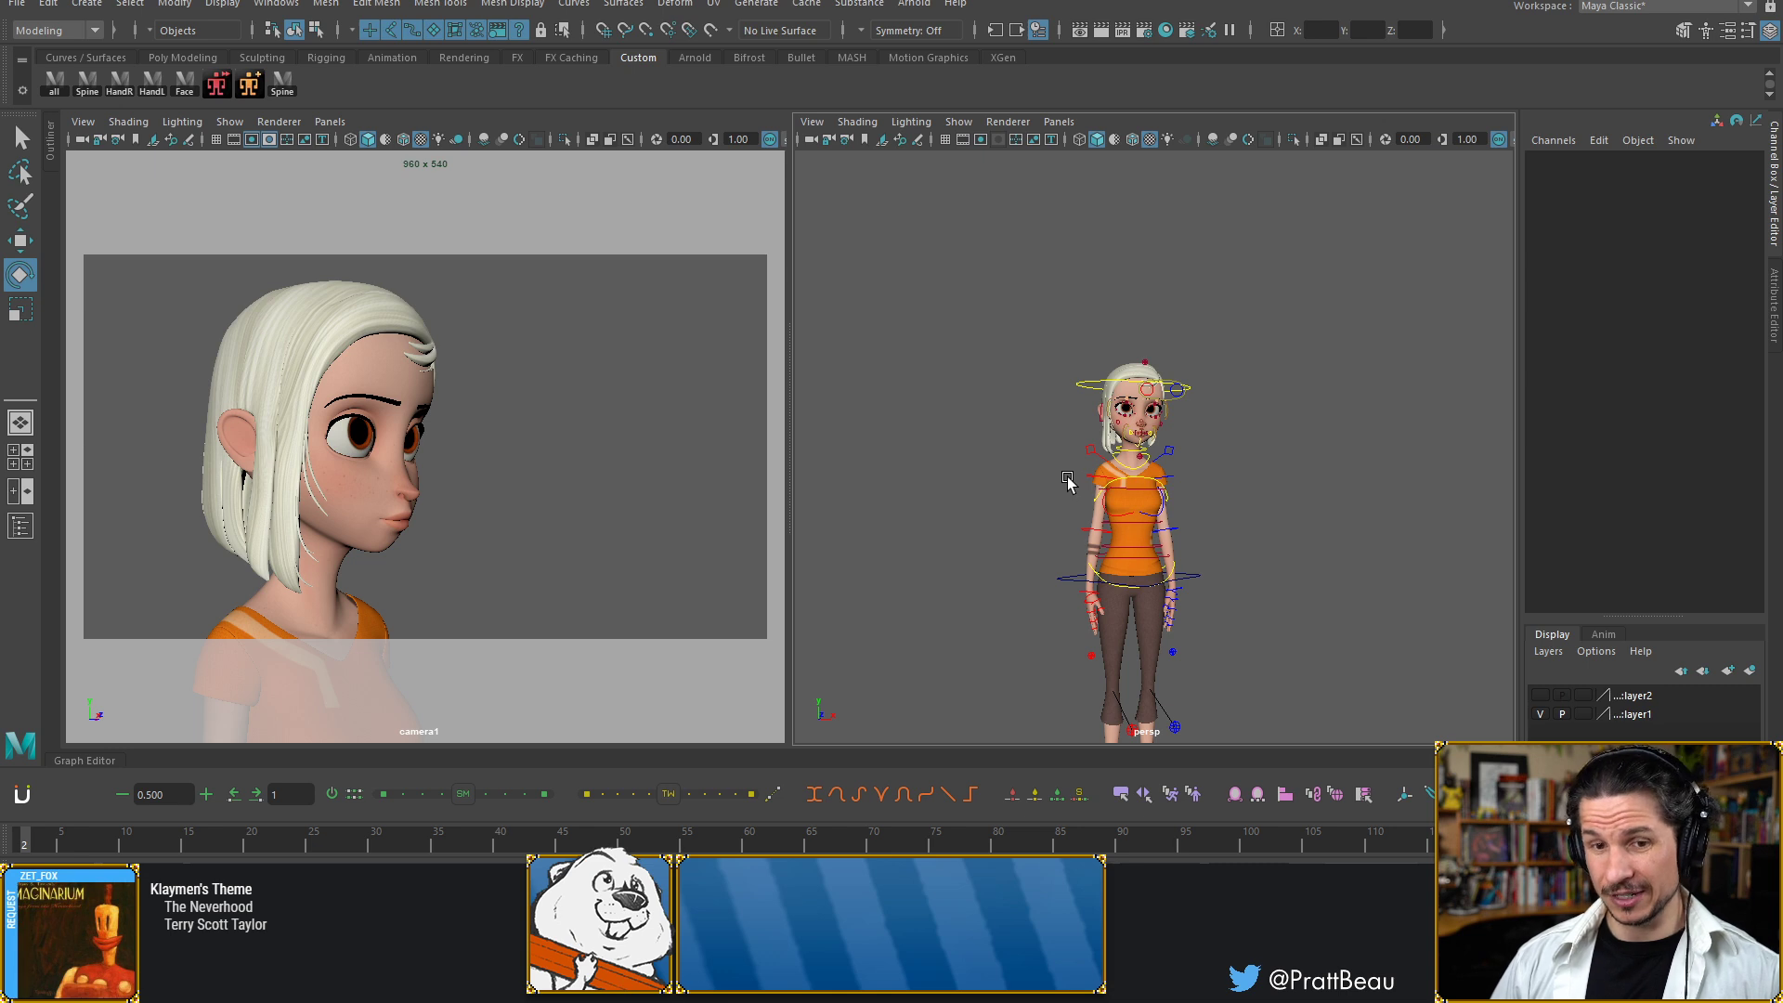
pyautogui.hotkey('alt', ',')
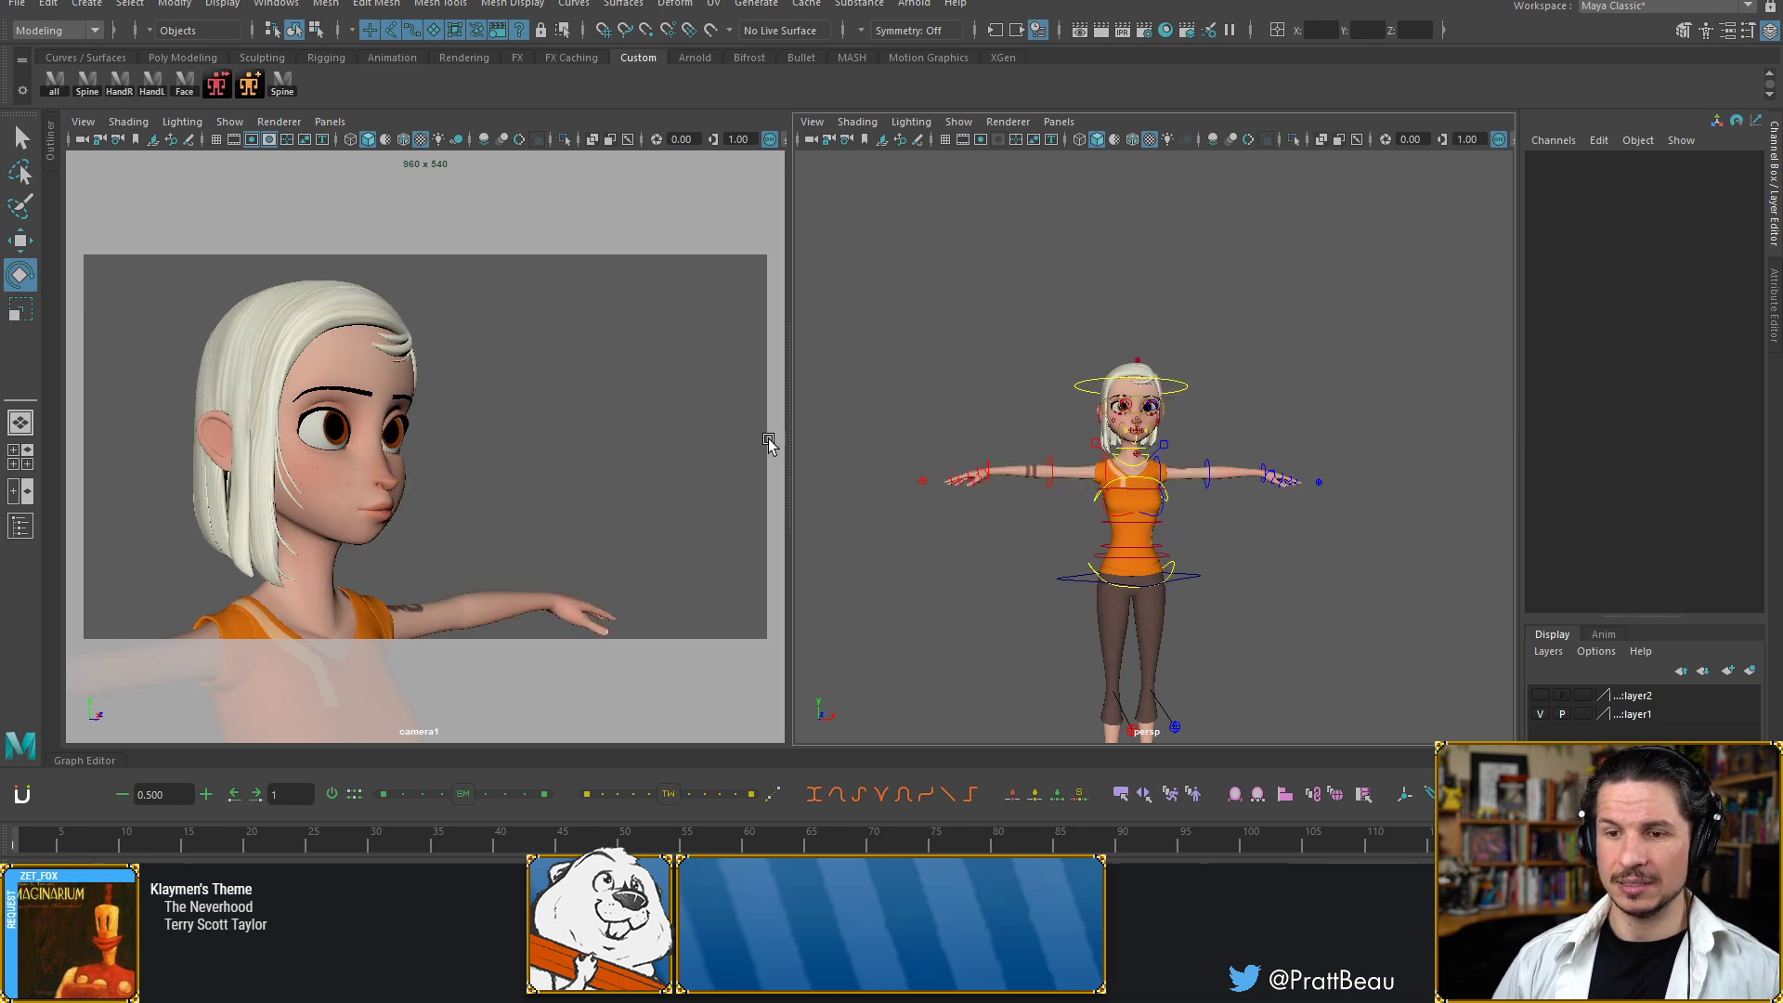
pyautogui.hotkey('alt', '.')
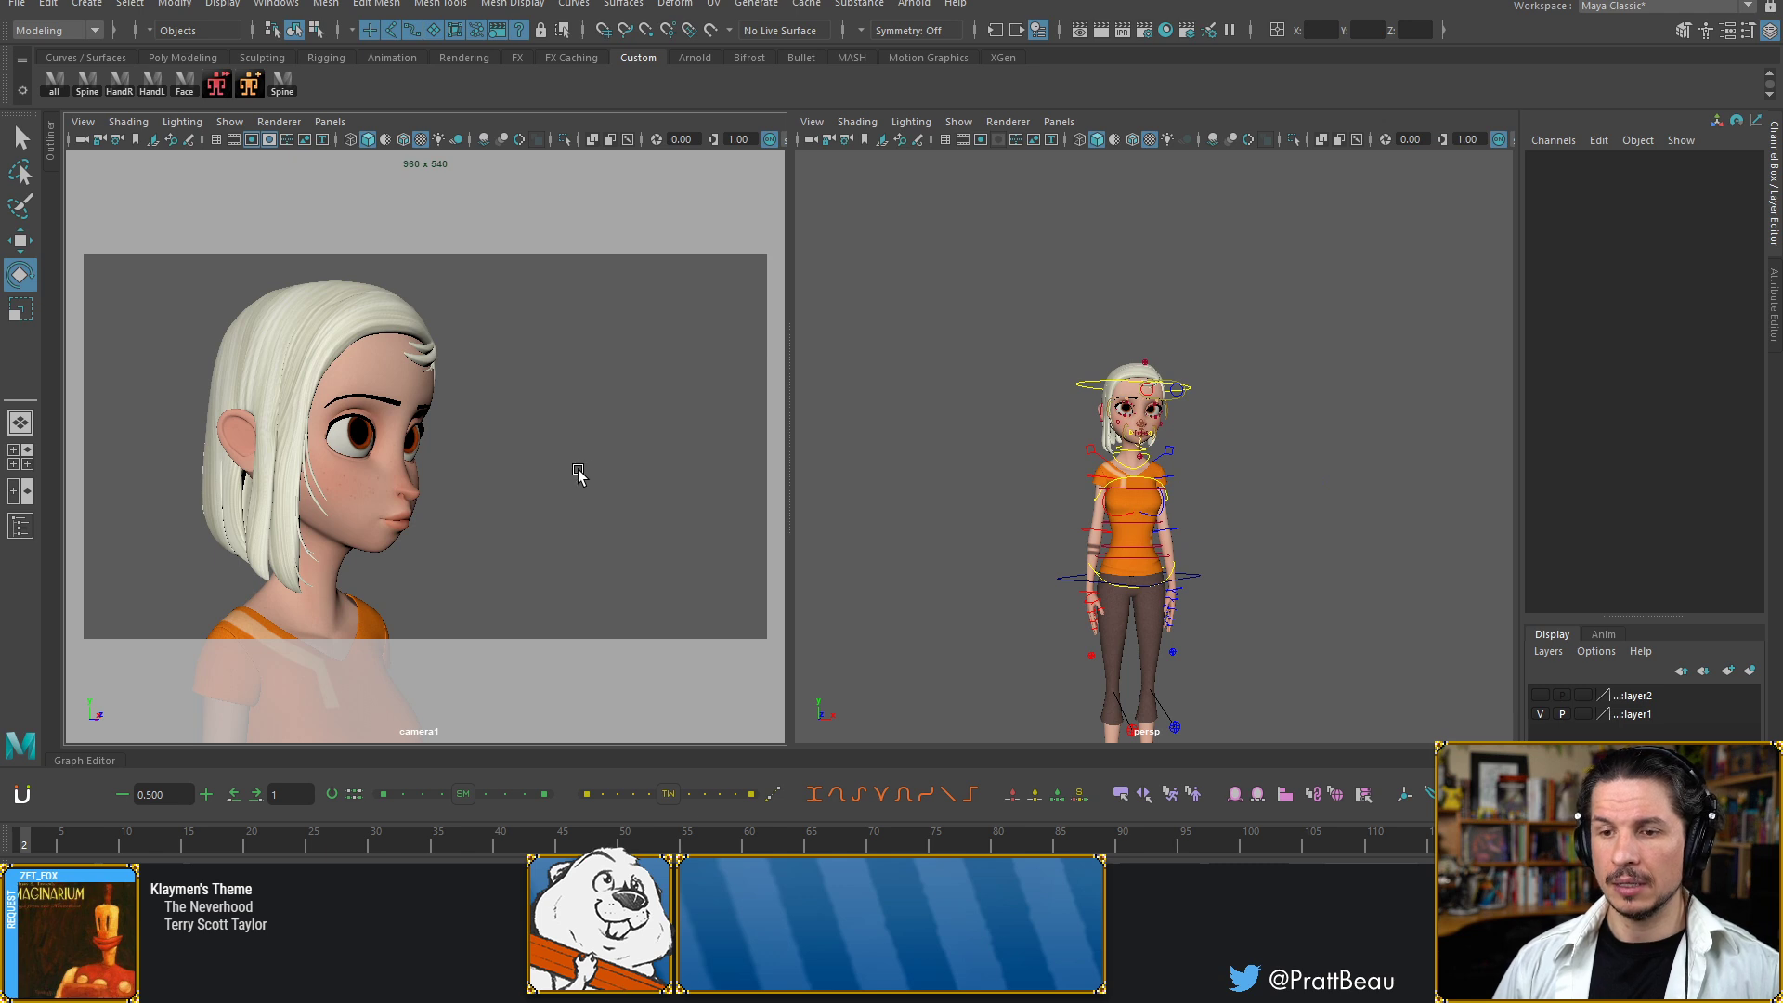
pyautogui.hotkey('alt', '.')
pyautogui.hotkey('alt', ',')
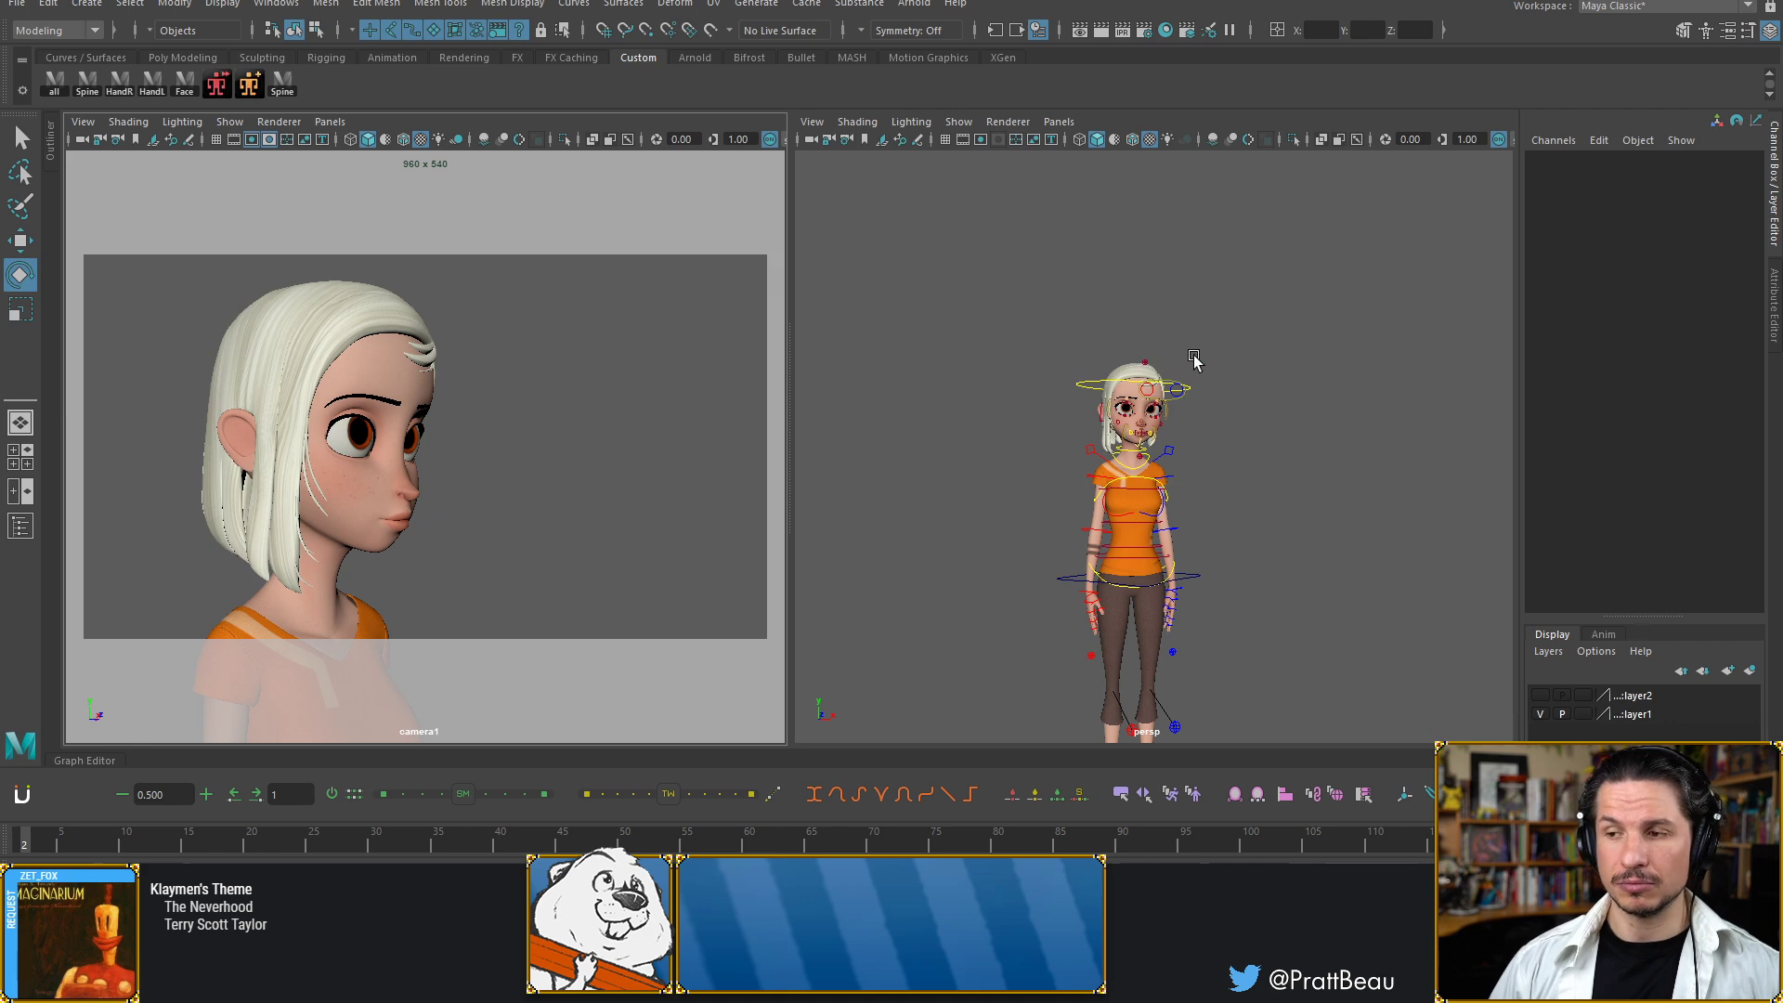
# Adjust the gaze by moving the main eye aim control to about Translate X 0.622 and Translate Y -3.345
pyautogui.click(1082, 369)
pyautogui.keyDown('alt'); pyautogui.moveTo(1083, 365); pyautogui.dragTo(1312, 383, button='right'); pyautogui.keyUp('alt')
pyautogui.keyDown('alt'); pyautogui.moveTo(1115, 424); pyautogui.dragTo(1249, 427); pyautogui.keyUp('alt')
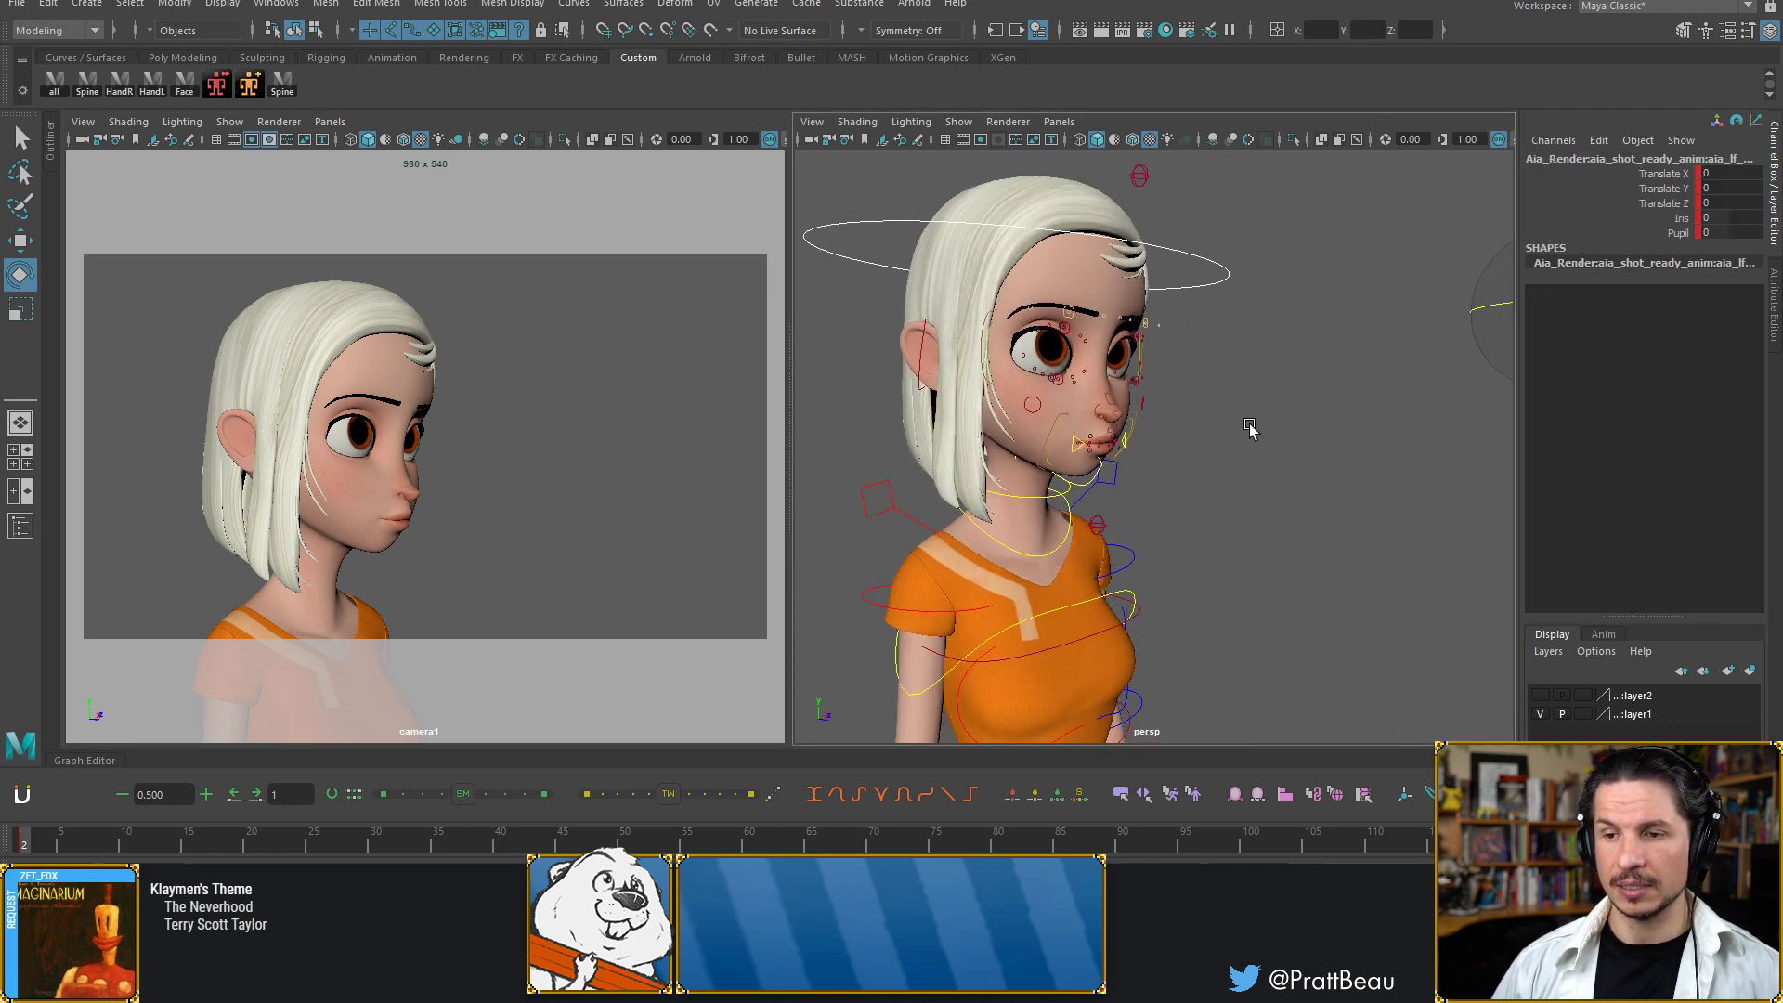
pyautogui.keyDown('alt'); pyautogui.moveTo(1249, 426); pyautogui.dragTo(1180, 429, button='right'); pyautogui.keyUp('alt')
pyautogui.keyDown('alt'); pyautogui.moveTo(1179, 429); pyautogui.dragTo(1150, 409); pyautogui.keyUp('alt')
pyautogui.press('w')
pyautogui.click(1154, 466)
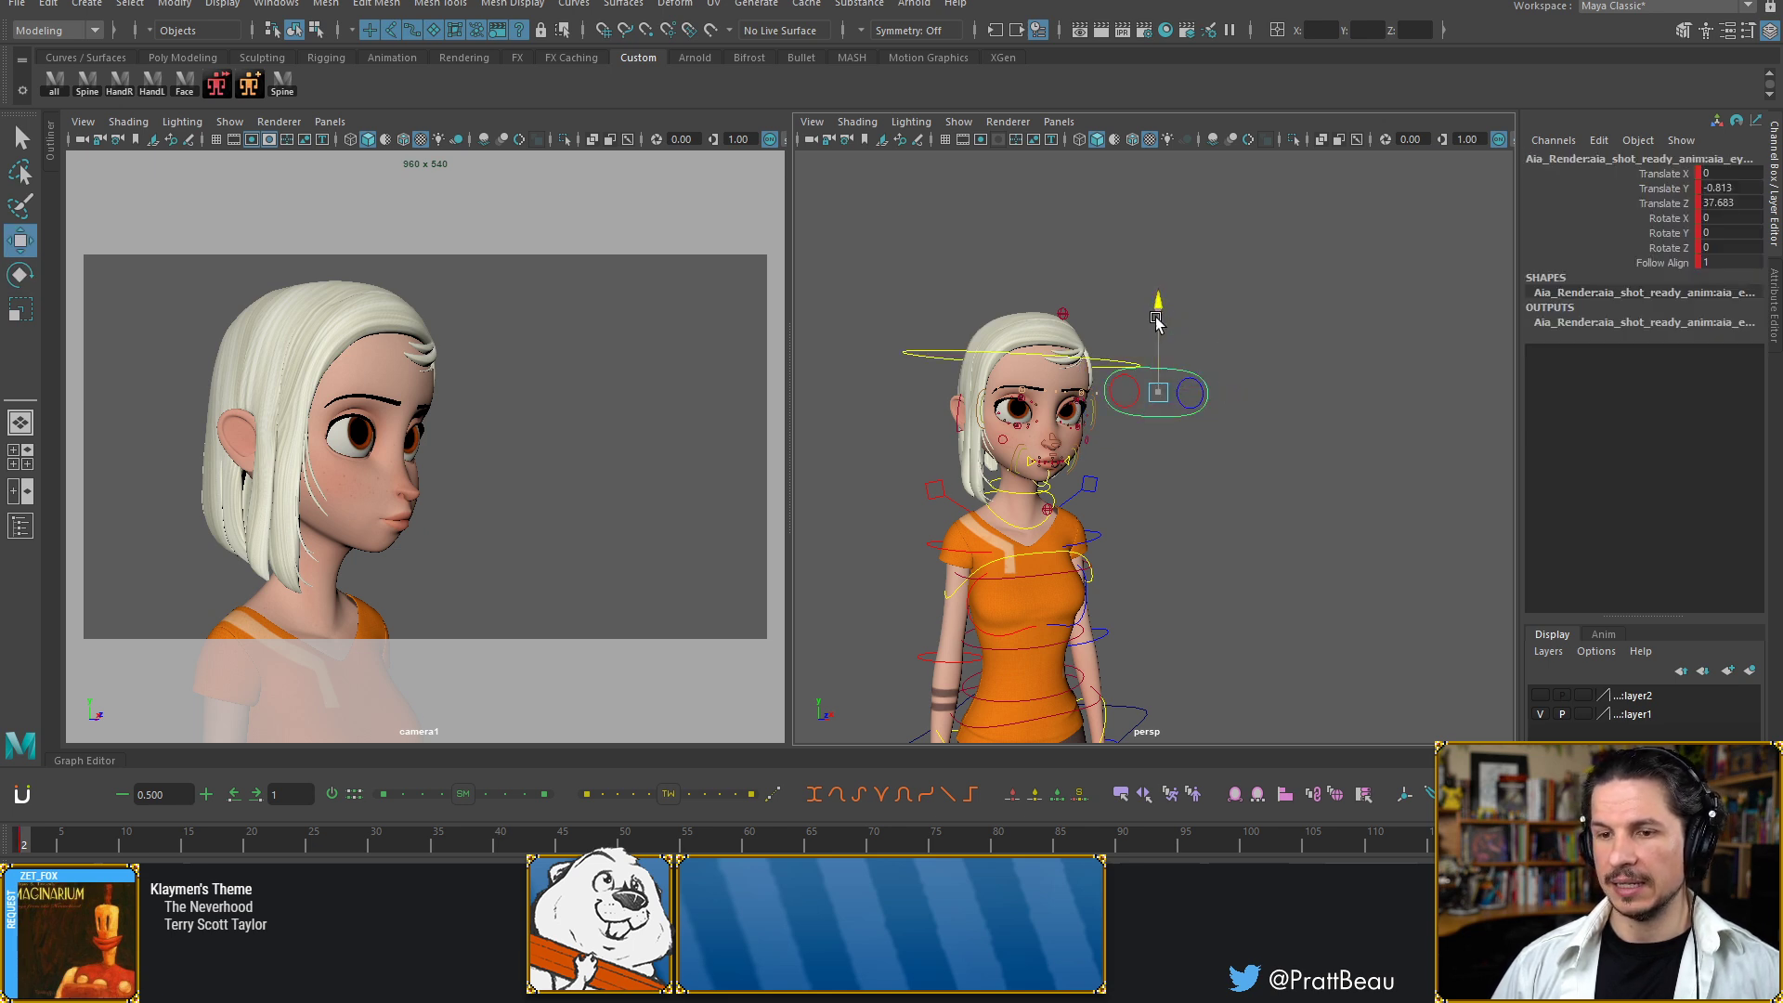
pyautogui.moveTo(1161, 314); pyautogui.dragTo(1149, 412)
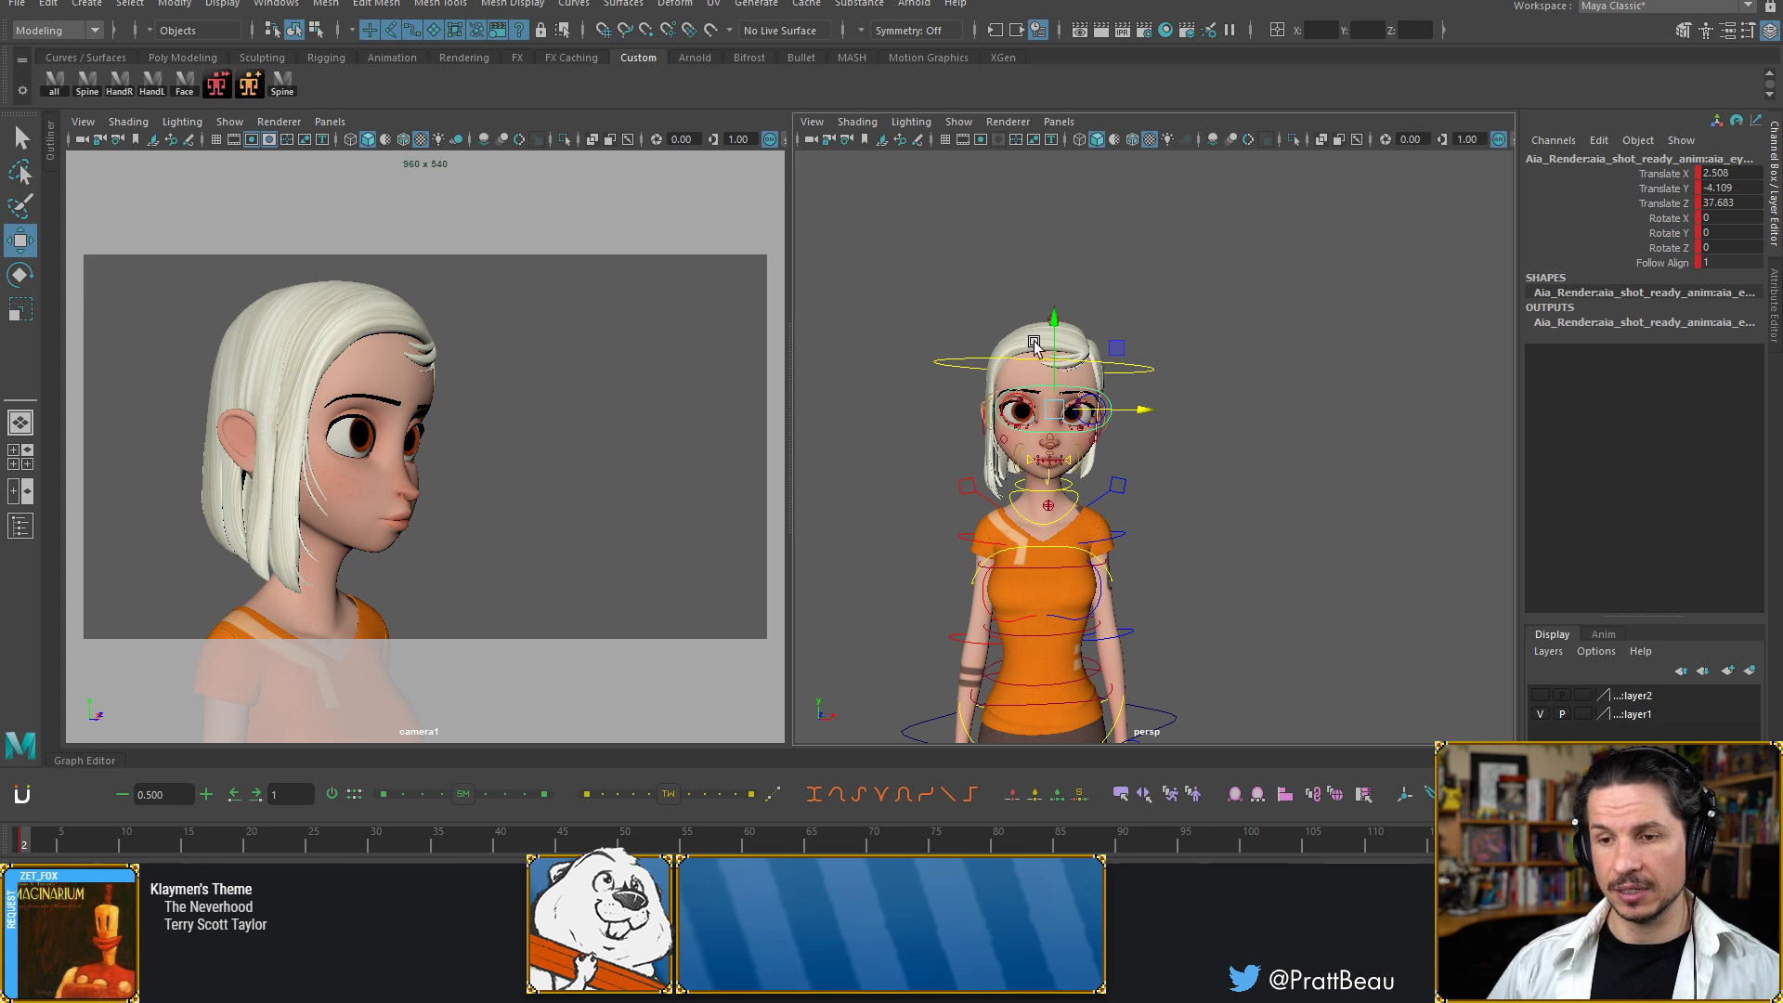
pyautogui.moveTo(1150, 411); pyautogui.dragTo(1119, 412)
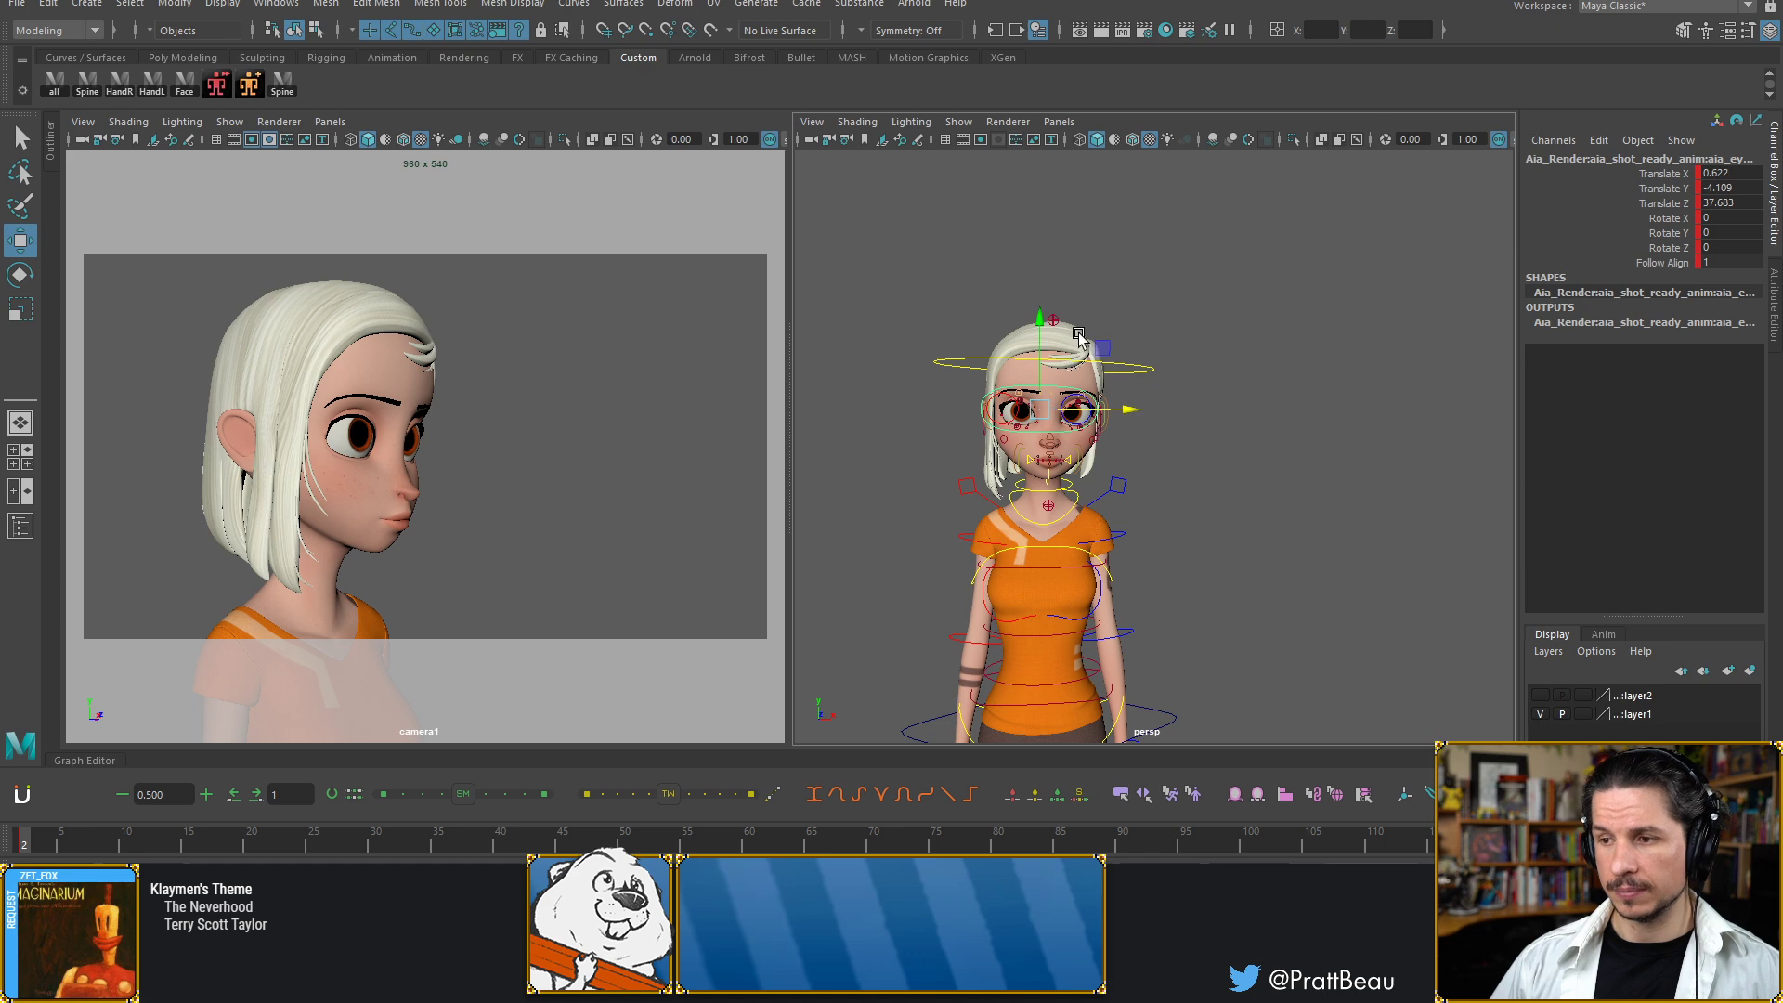
pyautogui.moveTo(1046, 325); pyautogui.dragTo(1051, 320)
# Lower and tilt the character's right upper eyelid to about Translate X -0.08, Translate Y 0.378 and Rotate Z -8.681
pyautogui.keyDown('alt'); pyautogui.moveTo(978, 390); pyautogui.dragTo(1239, 359); pyautogui.keyUp('alt')
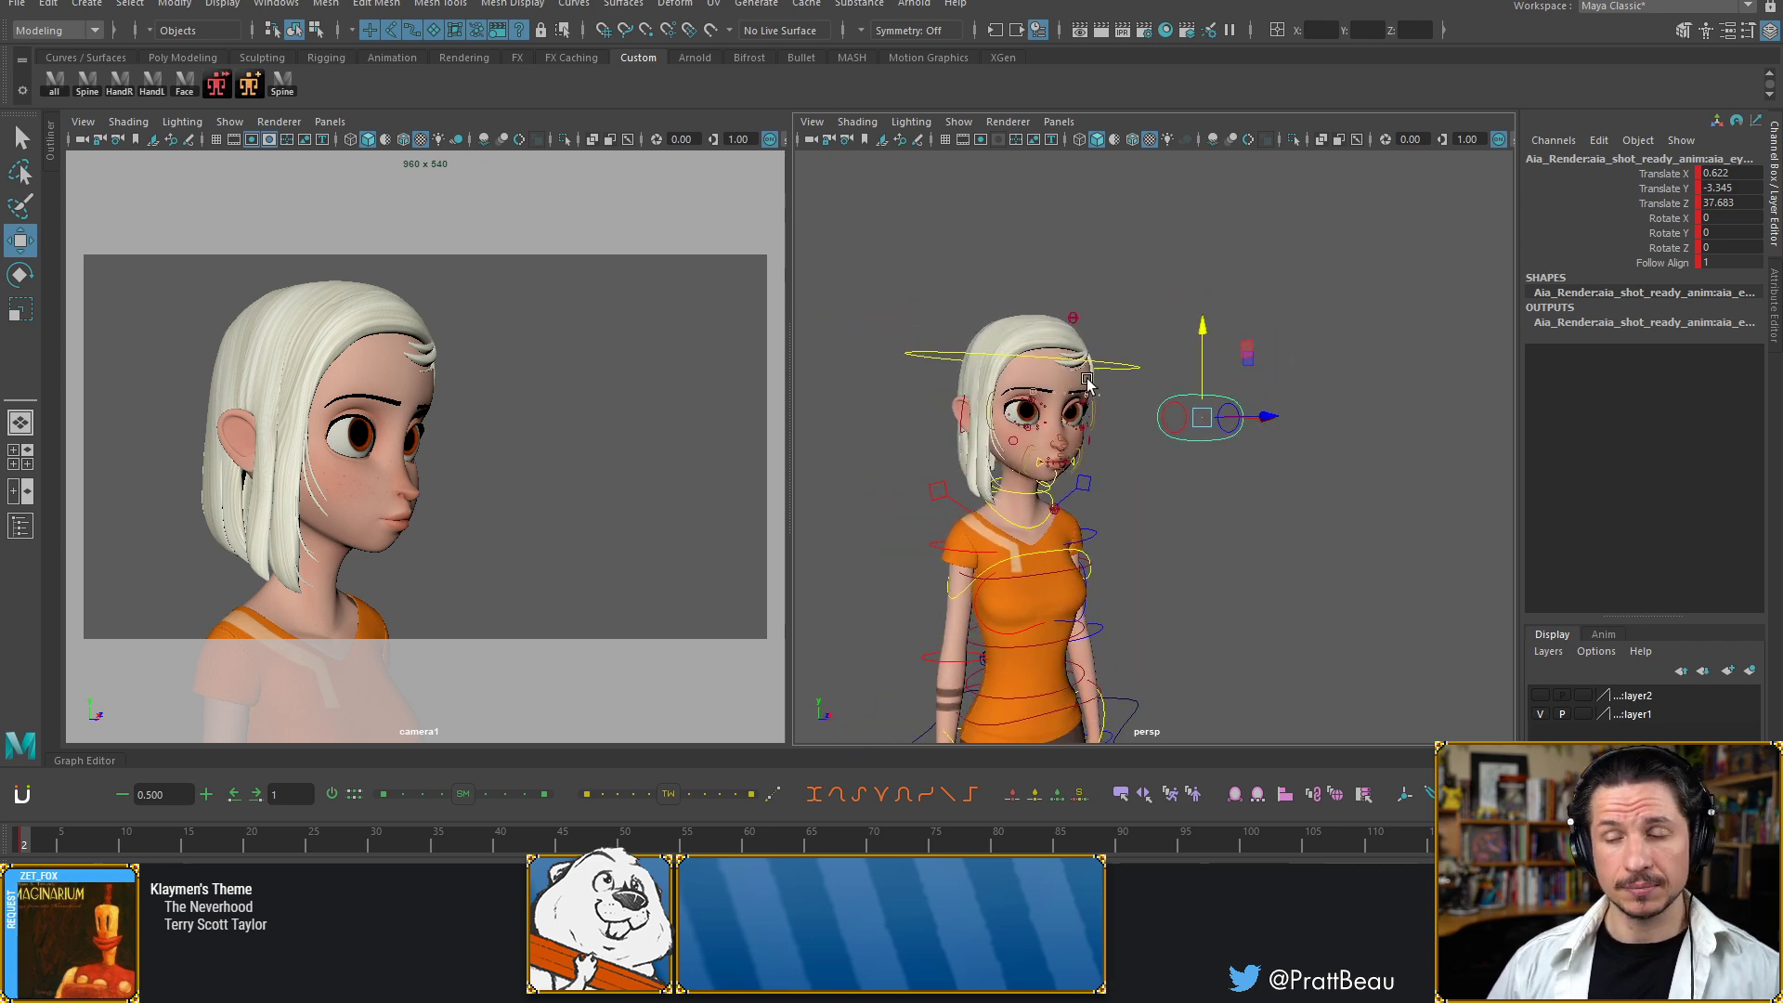
pyautogui.keyDown('alt'); pyautogui.moveTo(1012, 404); pyautogui.dragTo(1131, 400, button='middle'); pyautogui.keyUp('alt')
pyautogui.keyDown('alt'); pyautogui.moveTo(1131, 399); pyautogui.dragTo(1309, 378, button='right'); pyautogui.keyUp('alt')
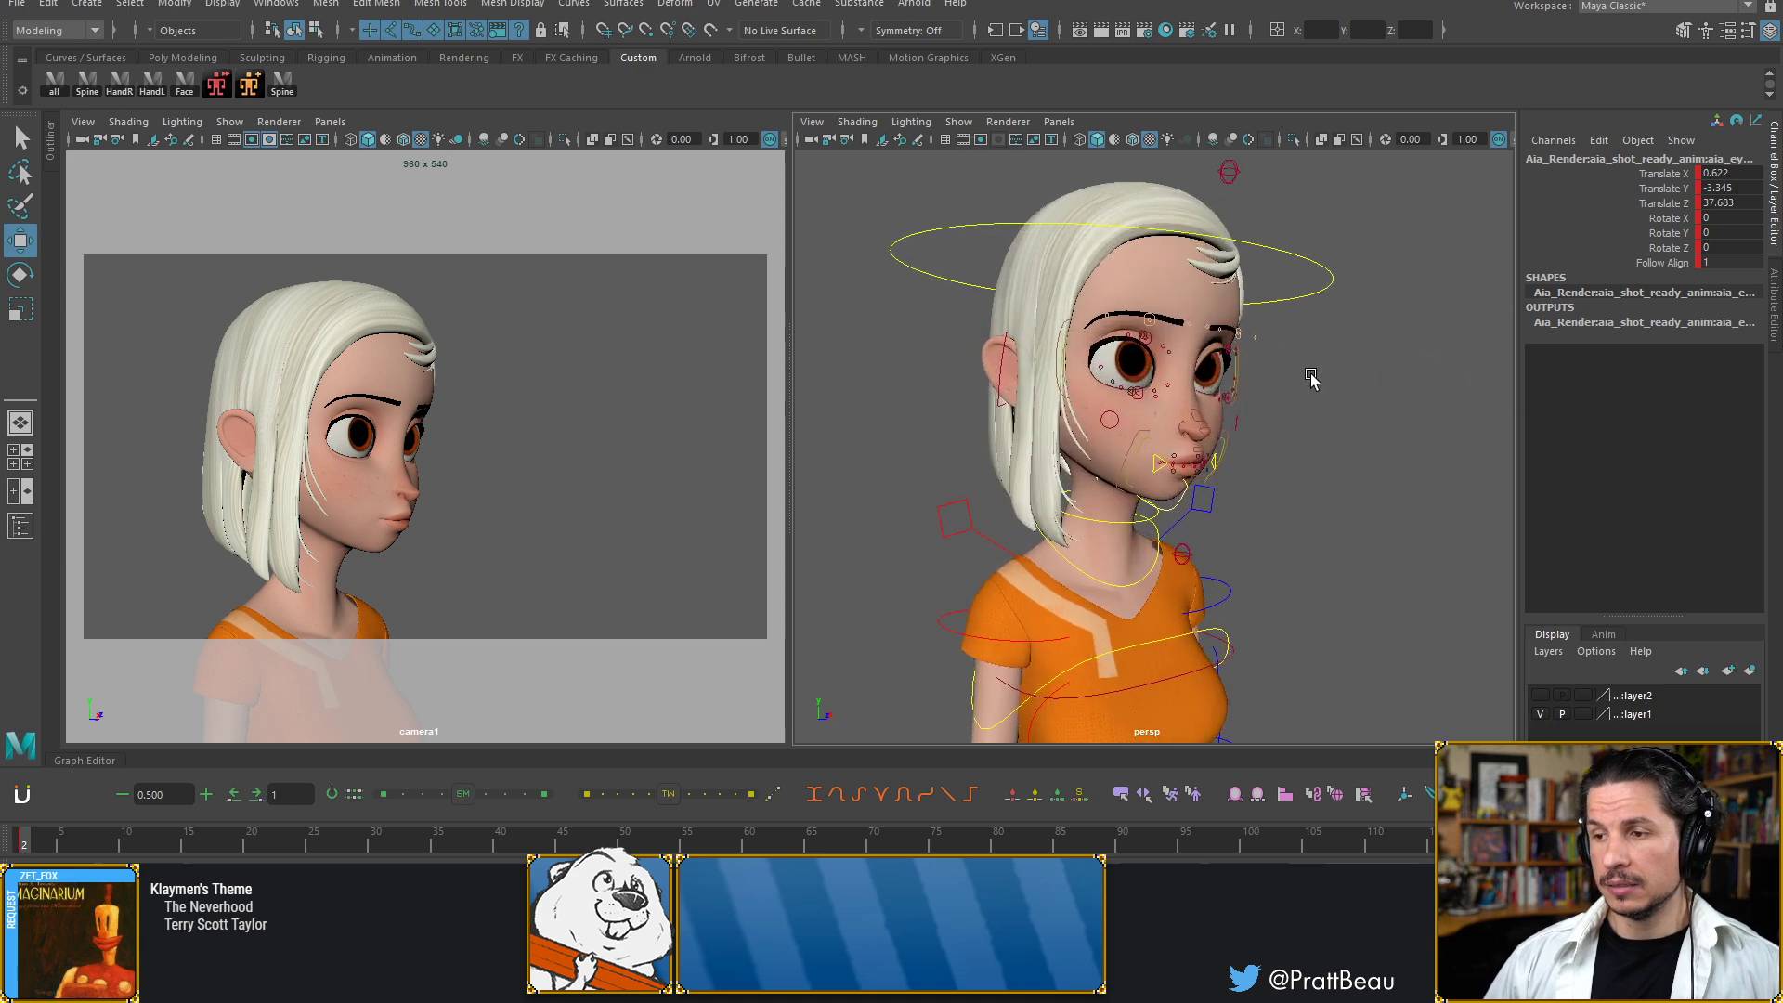
pyautogui.keyDown('alt'); pyautogui.moveTo(1162, 396); pyautogui.dragTo(1120, 441, button='middle'); pyautogui.keyUp('alt')
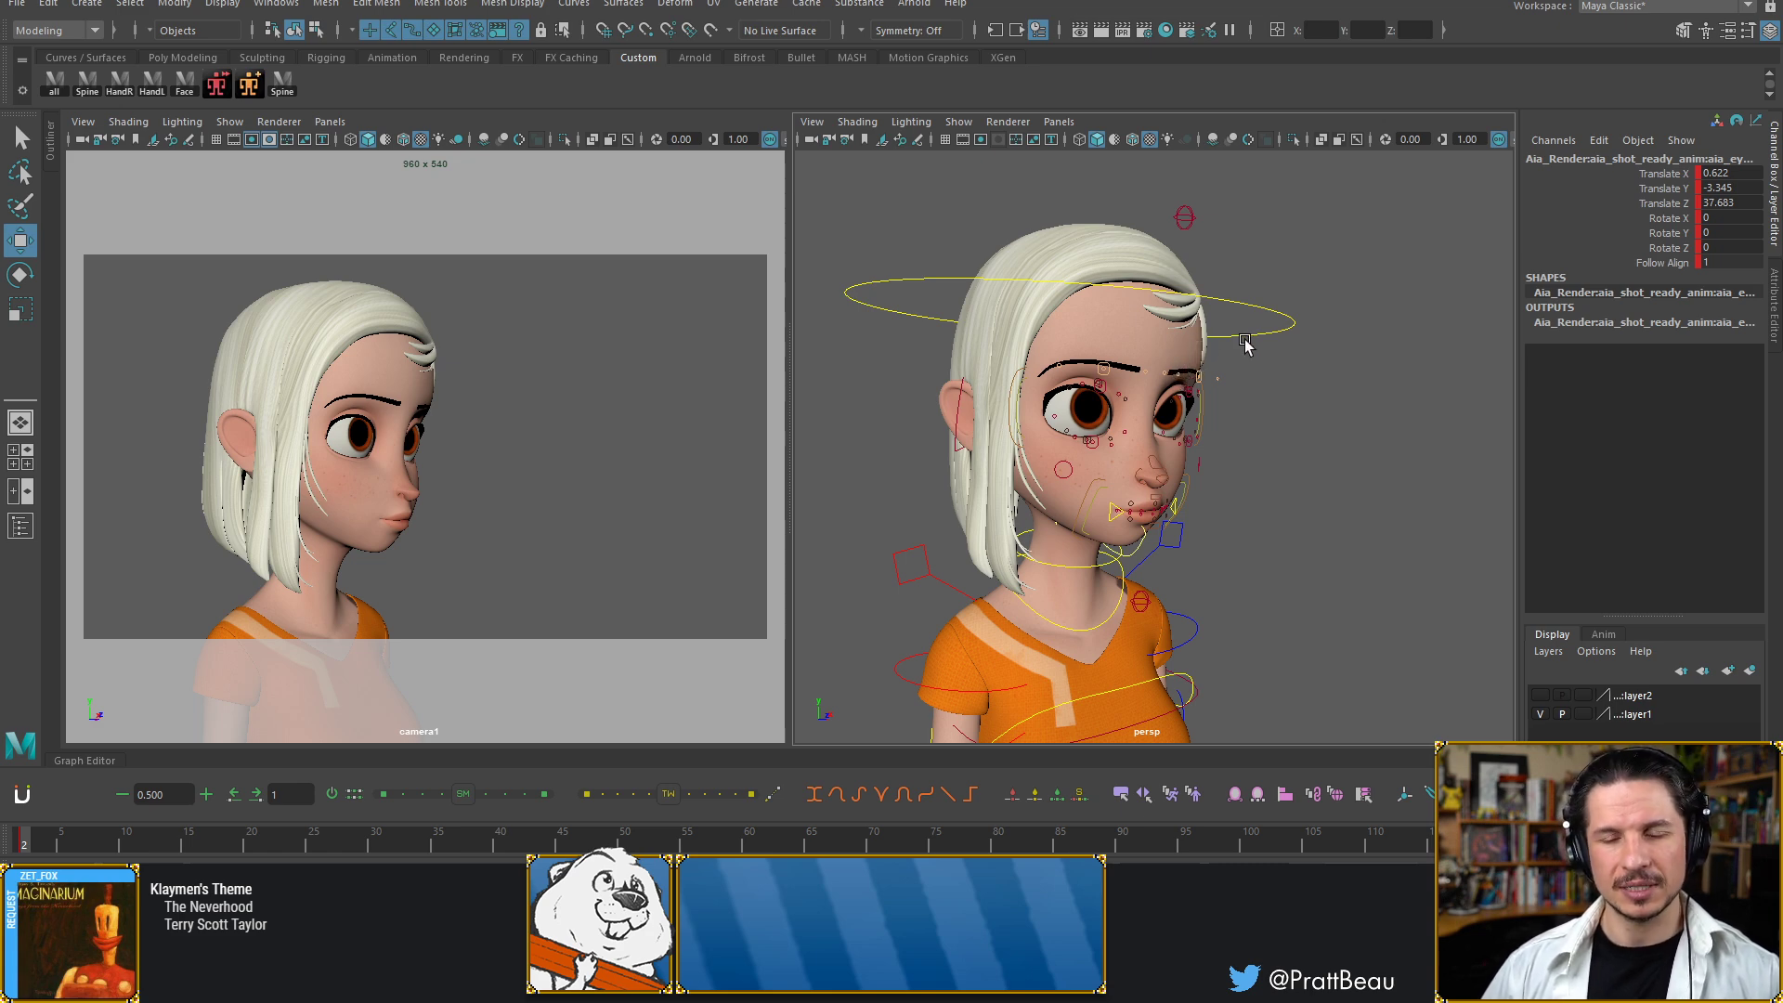
pyautogui.scroll(3, 1085, 411)
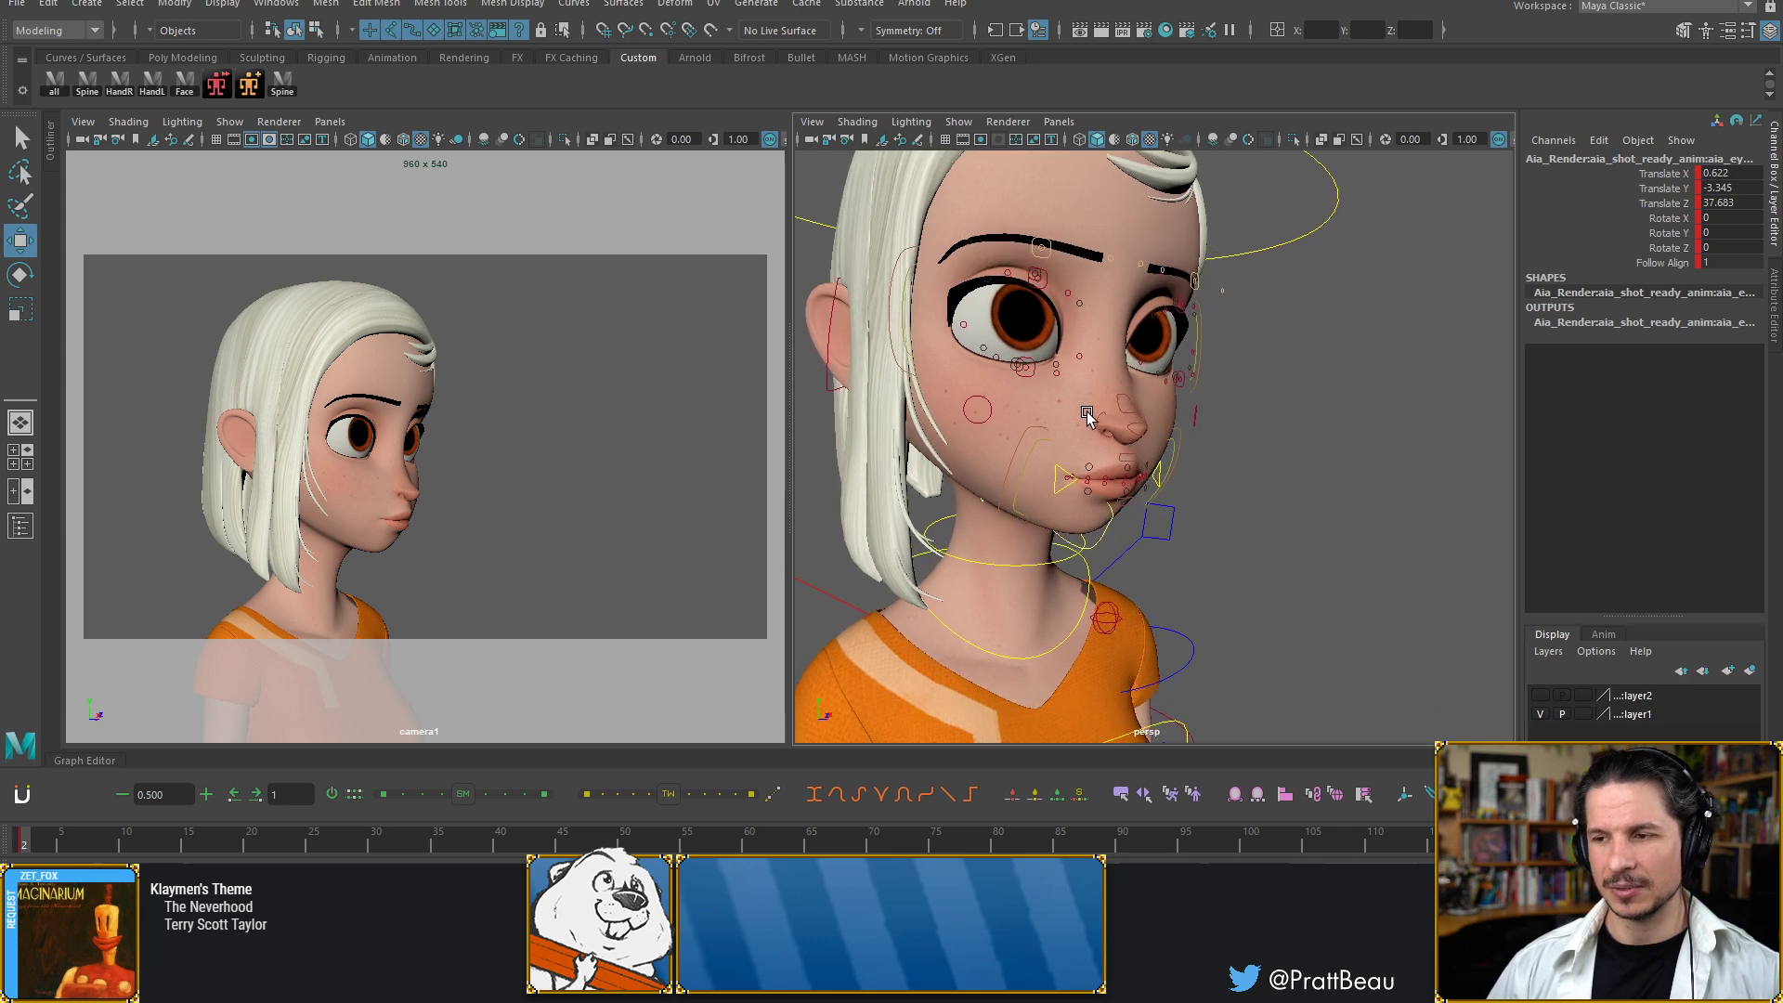
pyautogui.scroll(4, 1084, 418)
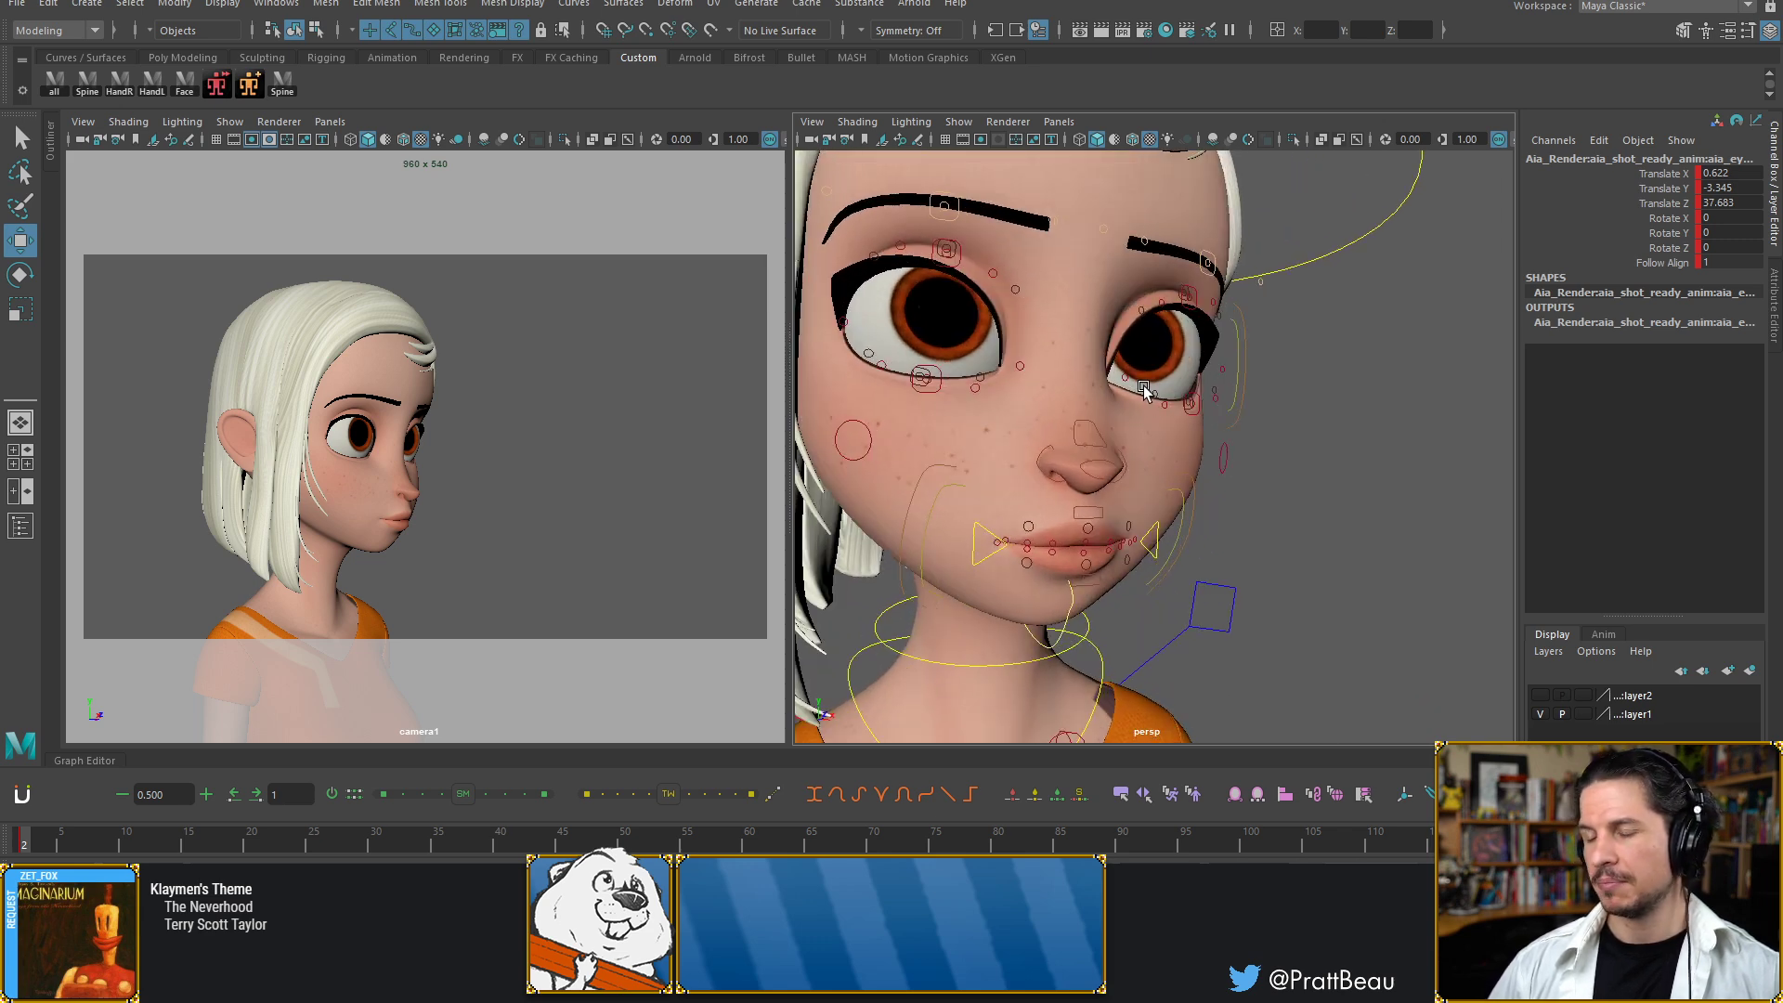
pyautogui.keyDown('alt'); pyautogui.moveTo(1107, 365); pyautogui.dragTo(1169, 458, button='middle'); pyautogui.keyUp('alt')
pyautogui.scroll(2, 1234, 353)
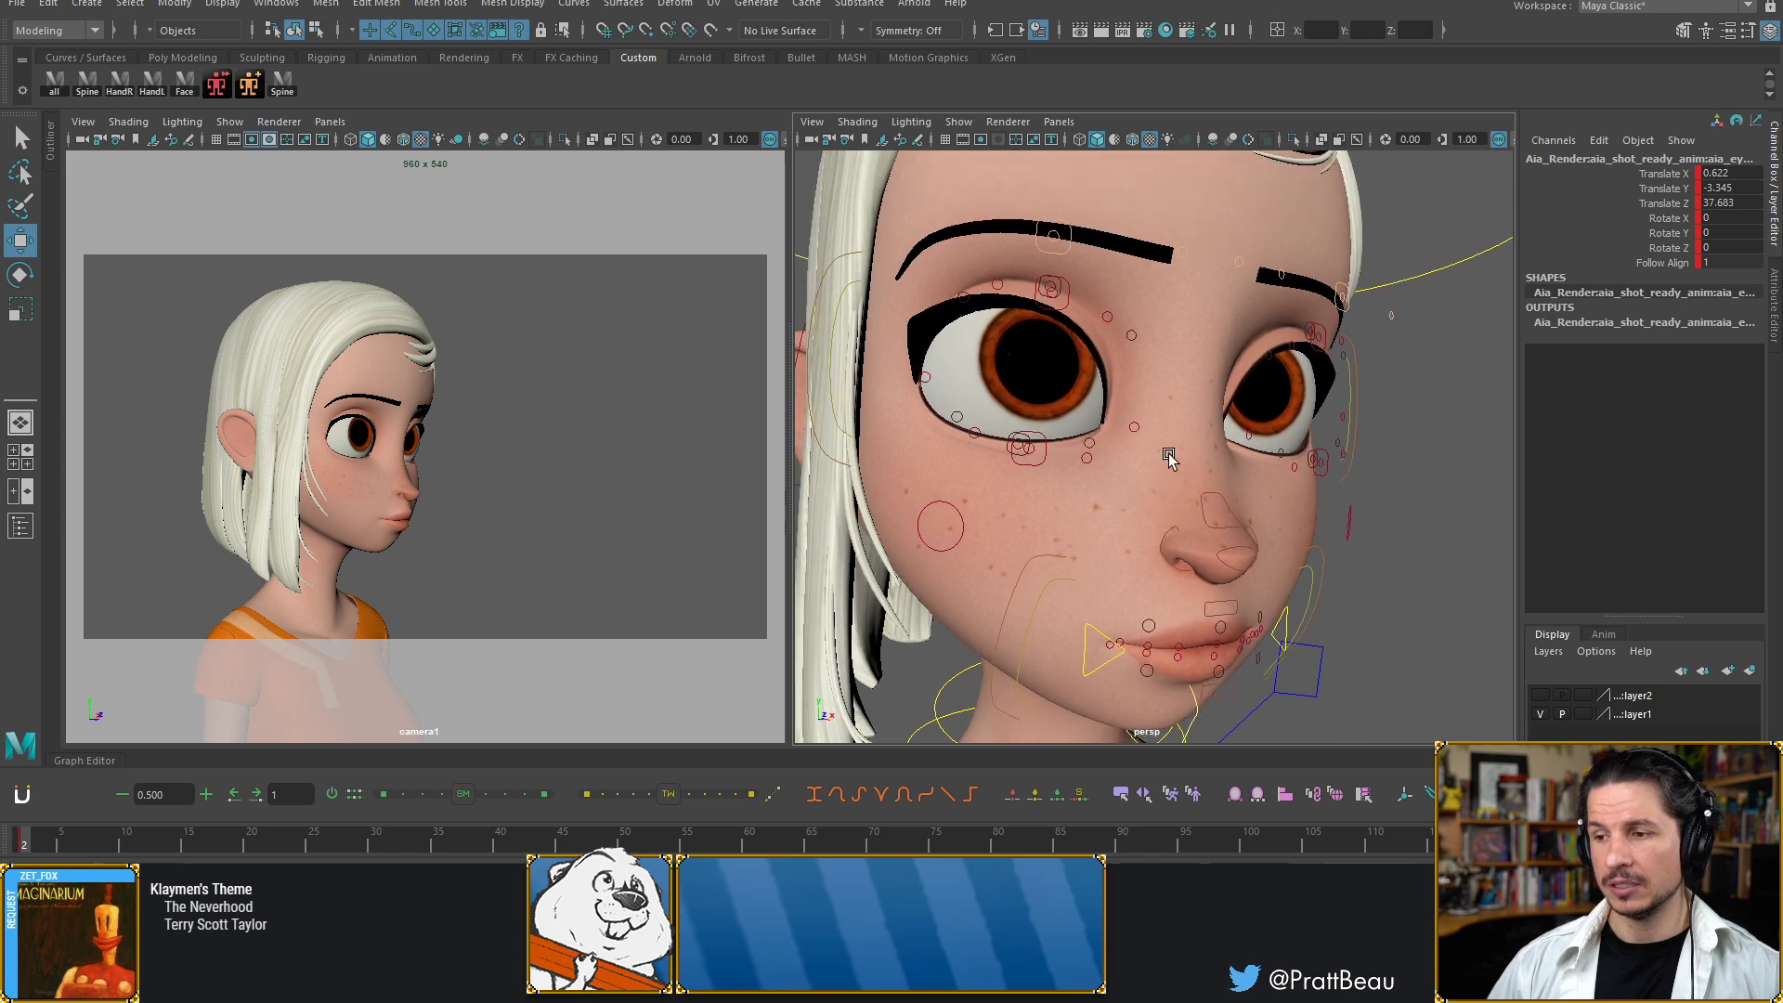
pyautogui.keyDown('alt'); pyautogui.moveTo(1168, 458); pyautogui.dragTo(973, 351); pyautogui.keyUp('alt')
pyautogui.click(1007, 381)
pyautogui.press('e')
pyautogui.press('w')
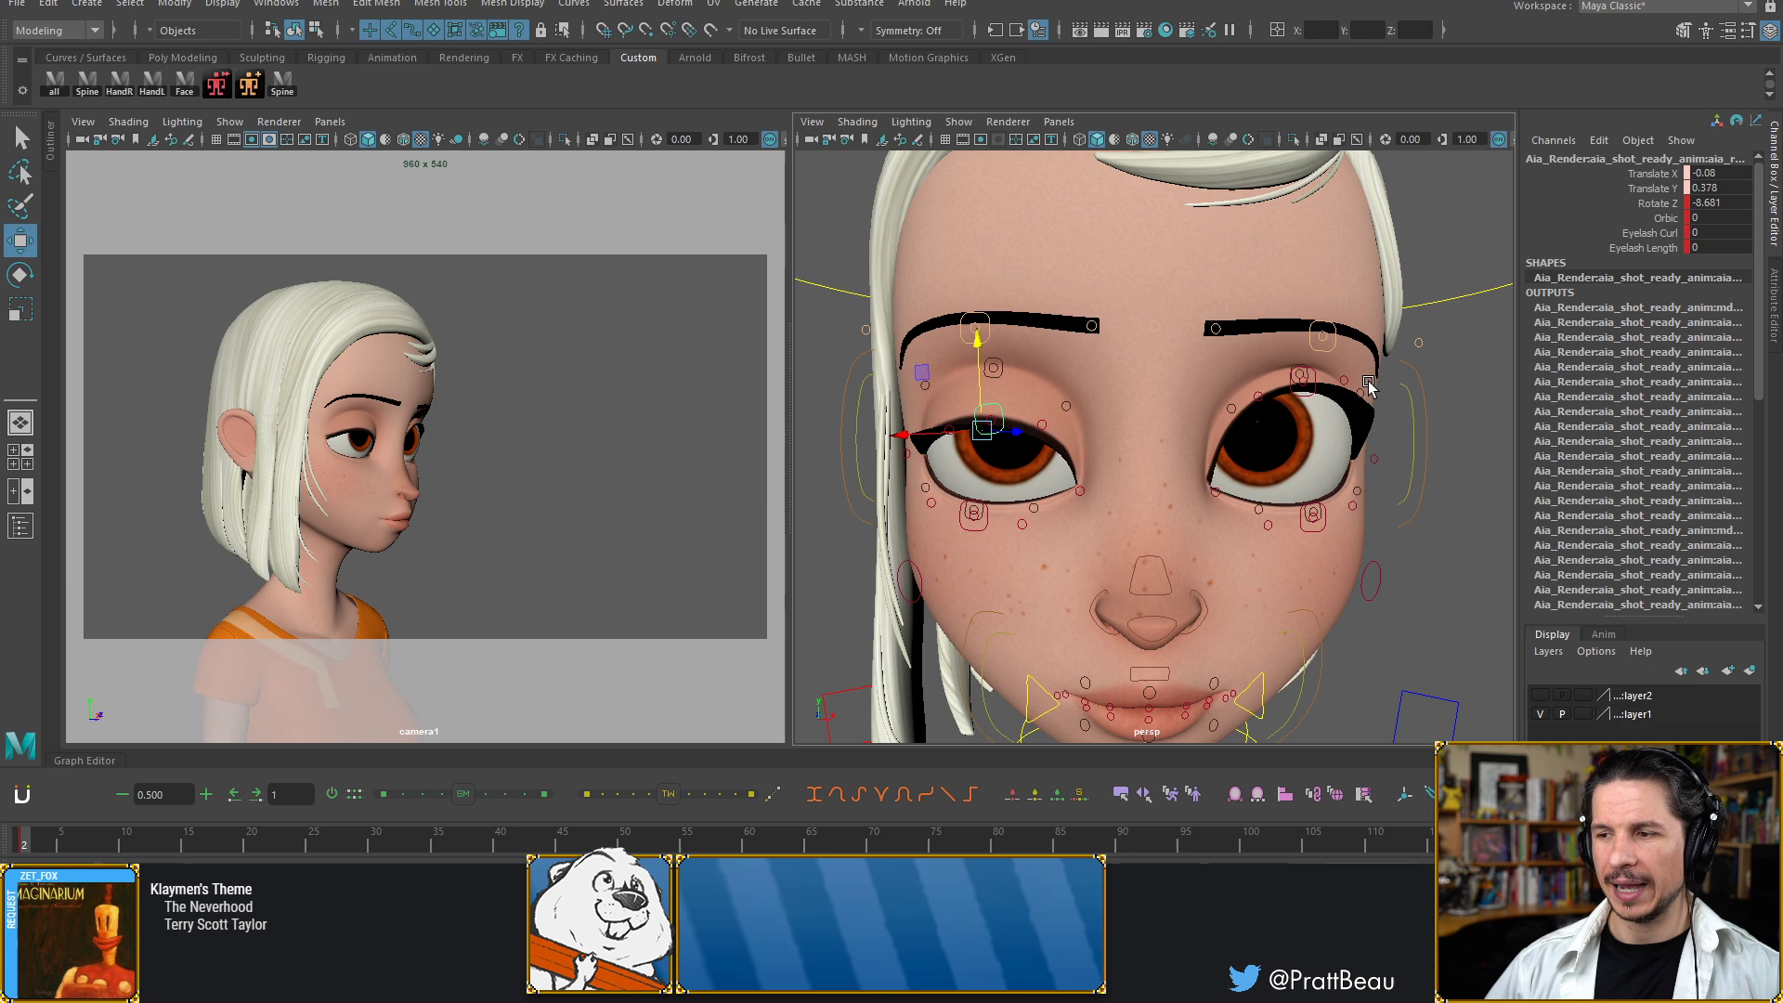
# Match the left upper eyelid with a tilt and lowering to about Translate X -0.08, Translate Y 0.325 and Rotate Z -7.923
pyautogui.click(1309, 386)
pyautogui.press('e')
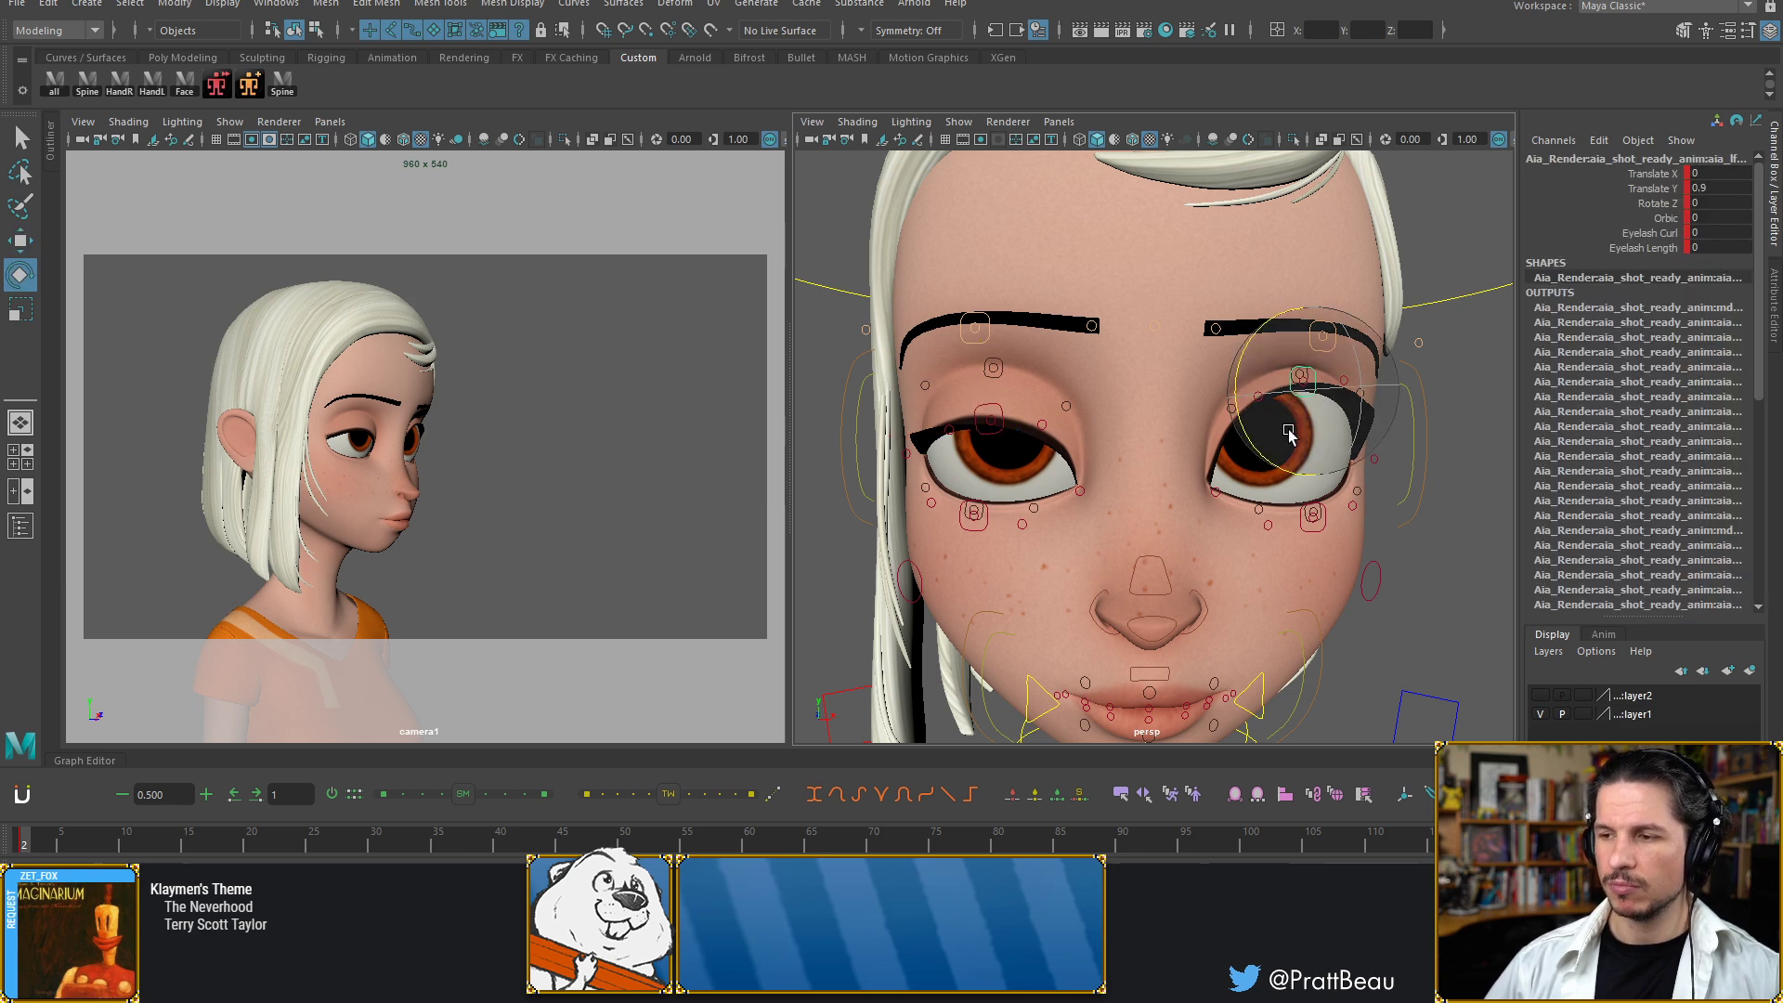
pyautogui.moveTo(1268, 456); pyautogui.dragTo(1277, 462)
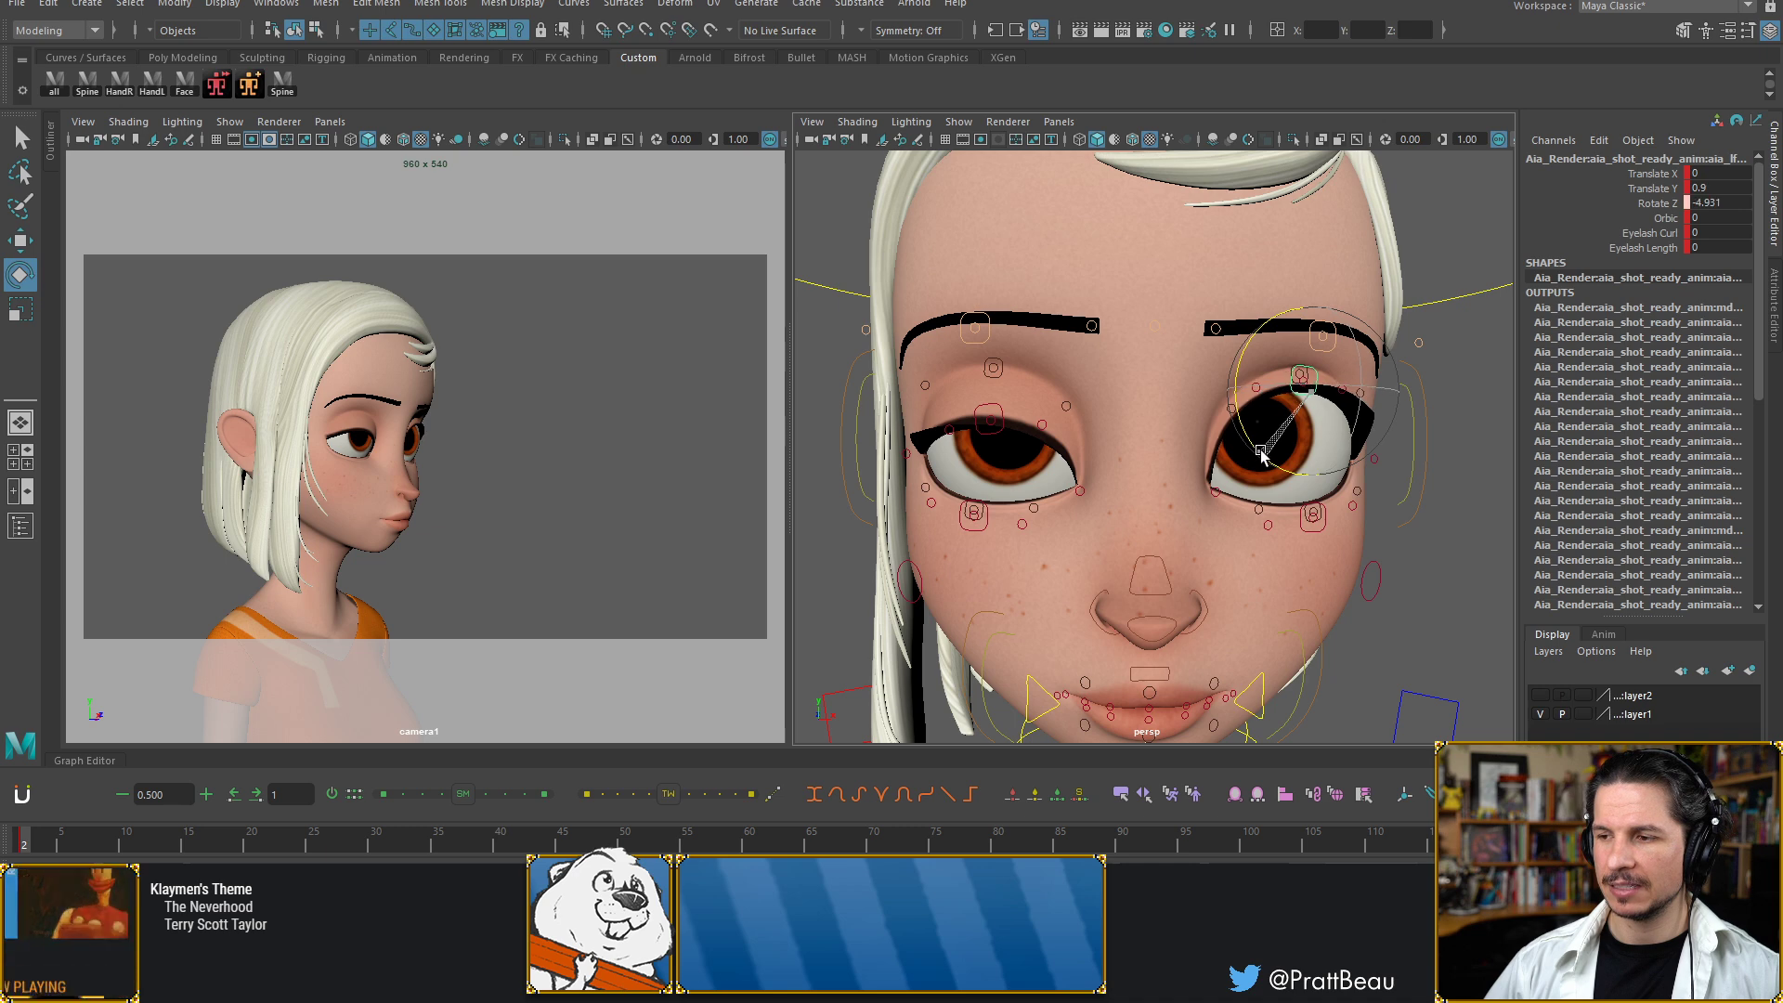
pyautogui.press('w')
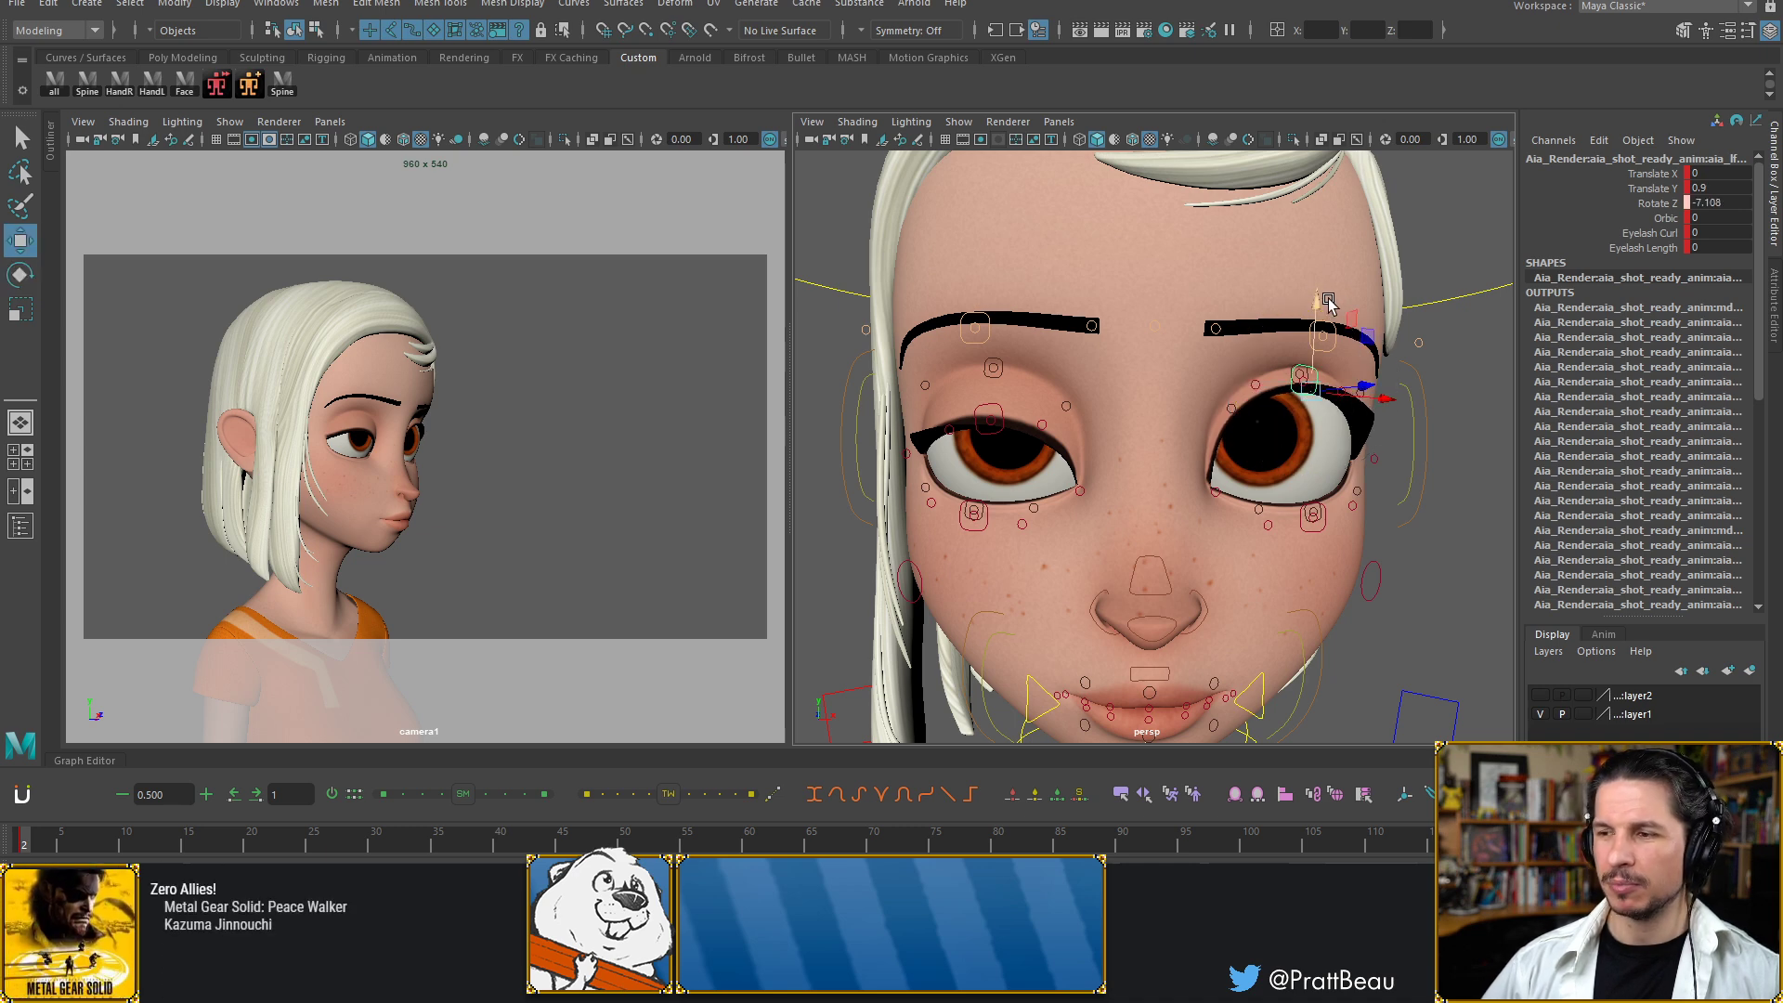
pyautogui.moveTo(1326, 298); pyautogui.dragTo(1310, 355)
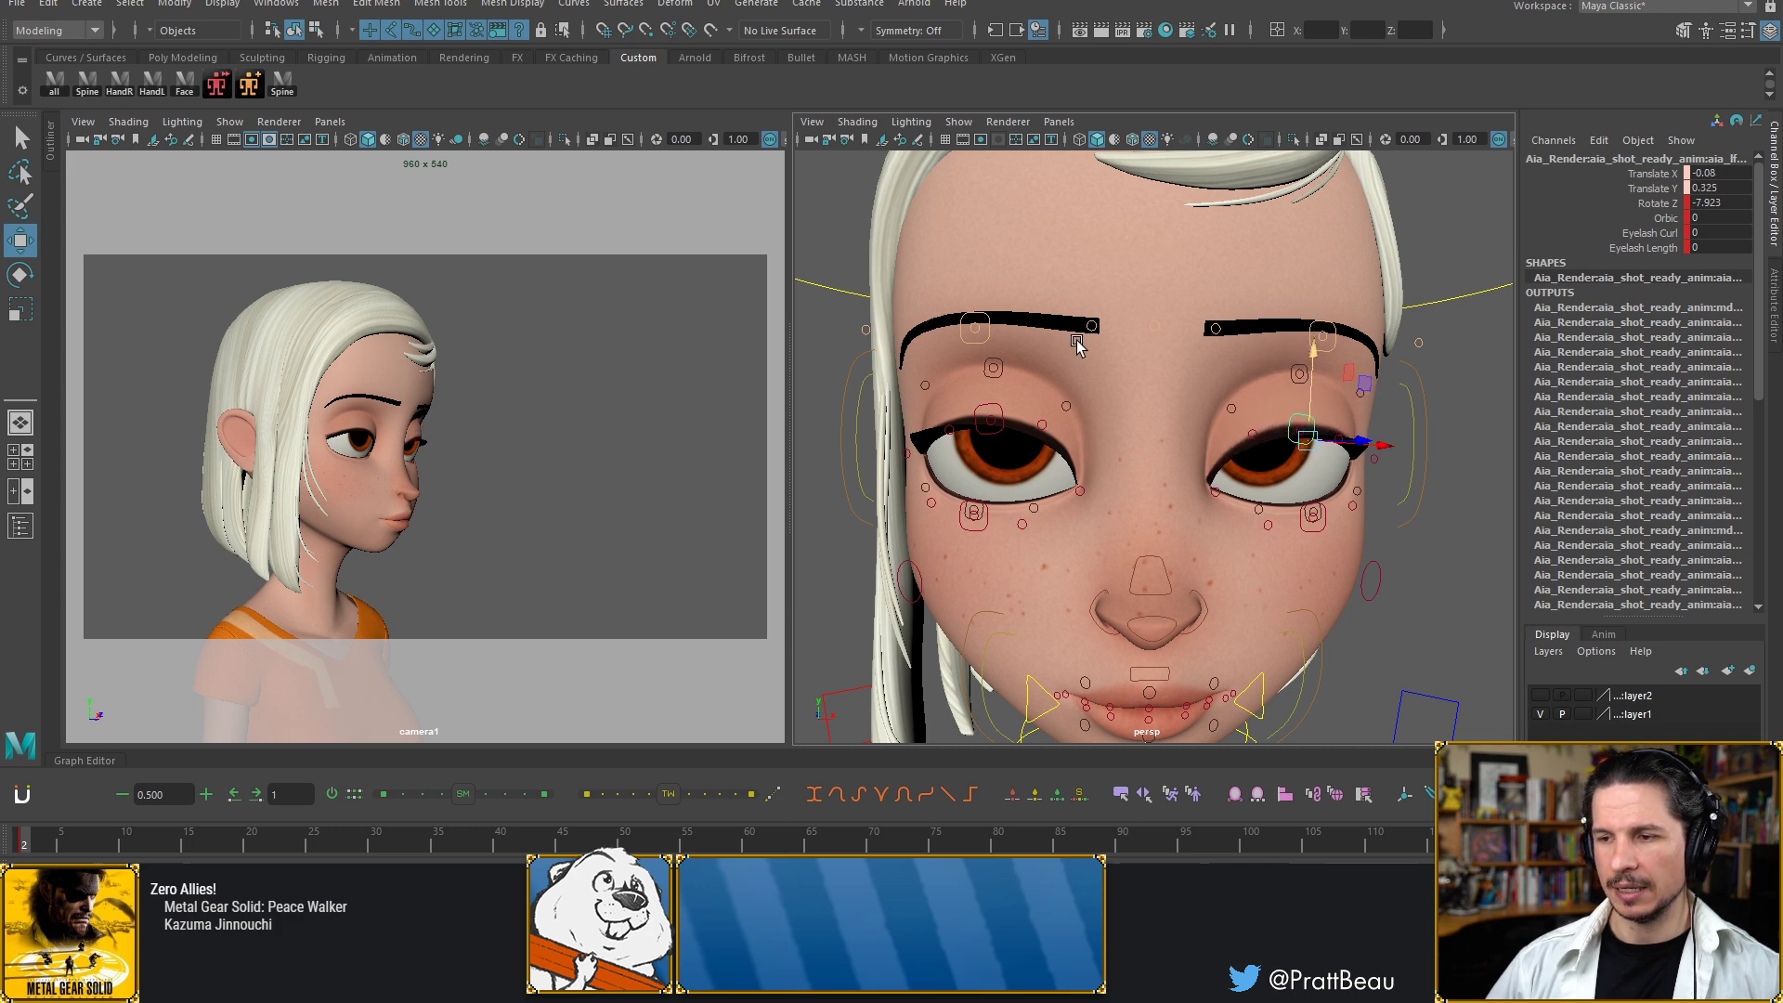
# Raise the inner eye corner controls of both eyes to about Translate Y 0.24
pyautogui.scroll(3, 1249, 381)
pyautogui.keyDown('alt'); pyautogui.moveTo(1182, 395); pyautogui.dragTo(1099, 437); pyautogui.keyUp('alt')
pyautogui.click(1227, 493)
pyautogui.keyDown('alt'); pyautogui.moveTo(1227, 493); pyautogui.dragTo(1123, 485); pyautogui.keyUp('alt')
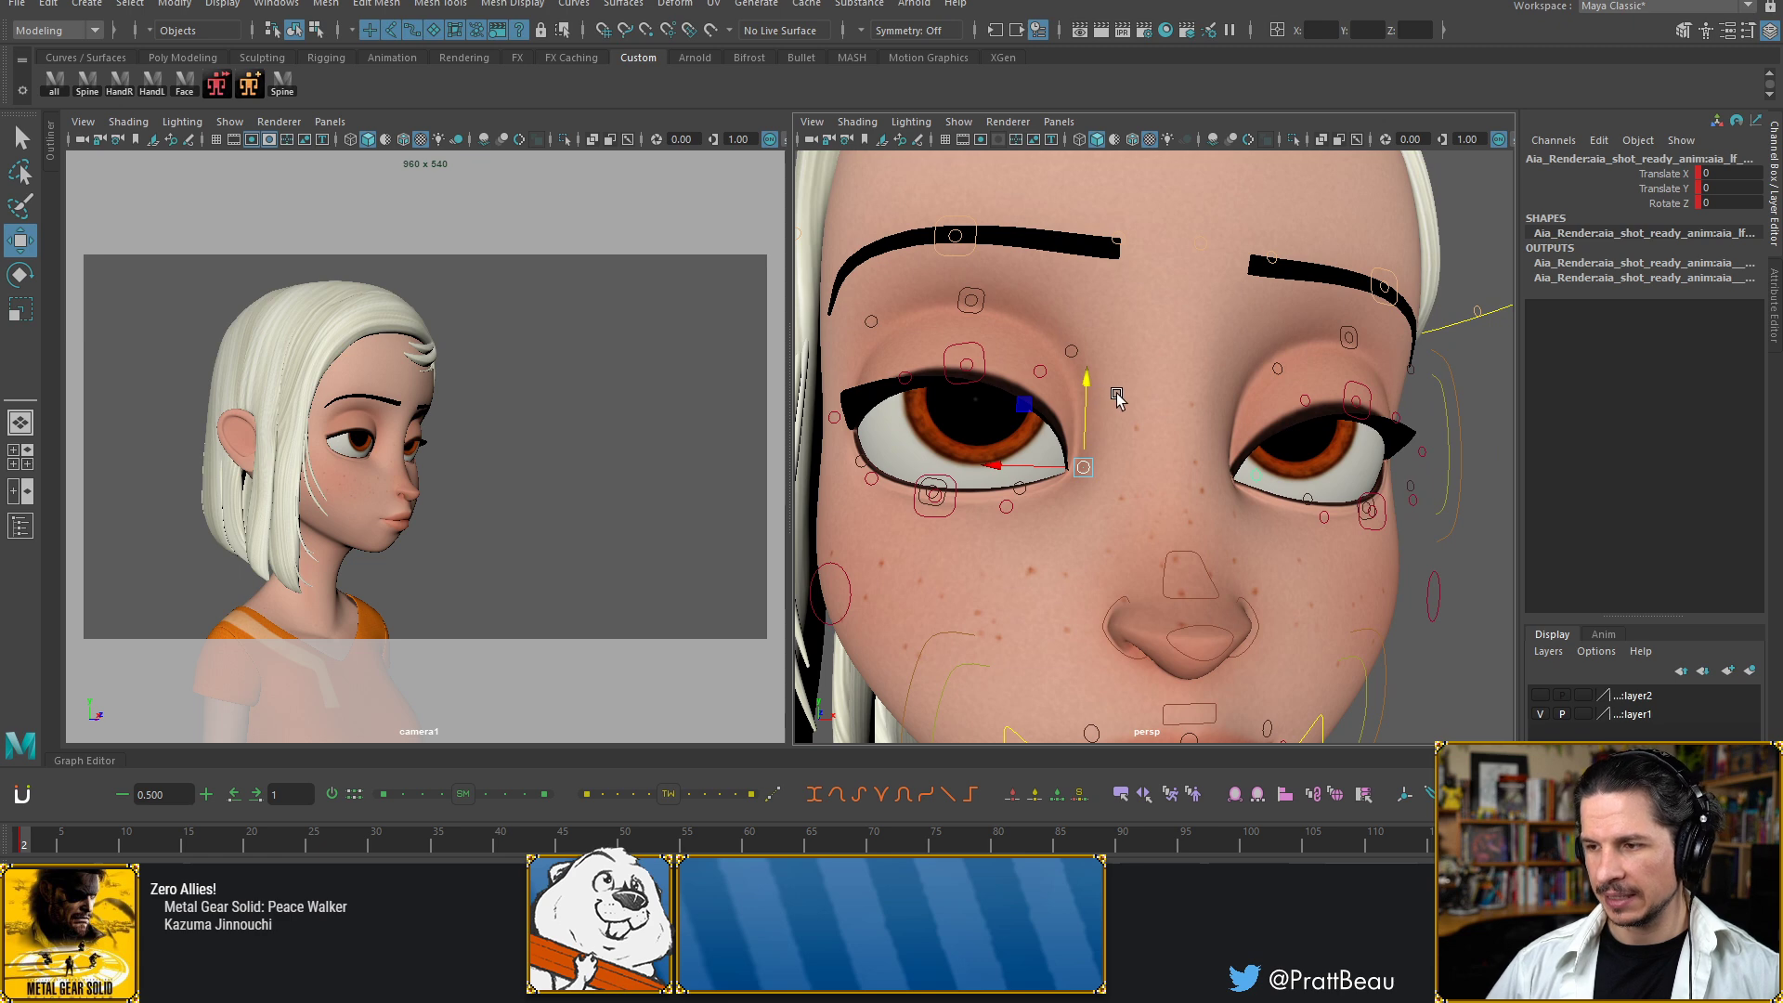
pyautogui.moveTo(1085, 385); pyautogui.dragTo(1099, 346)
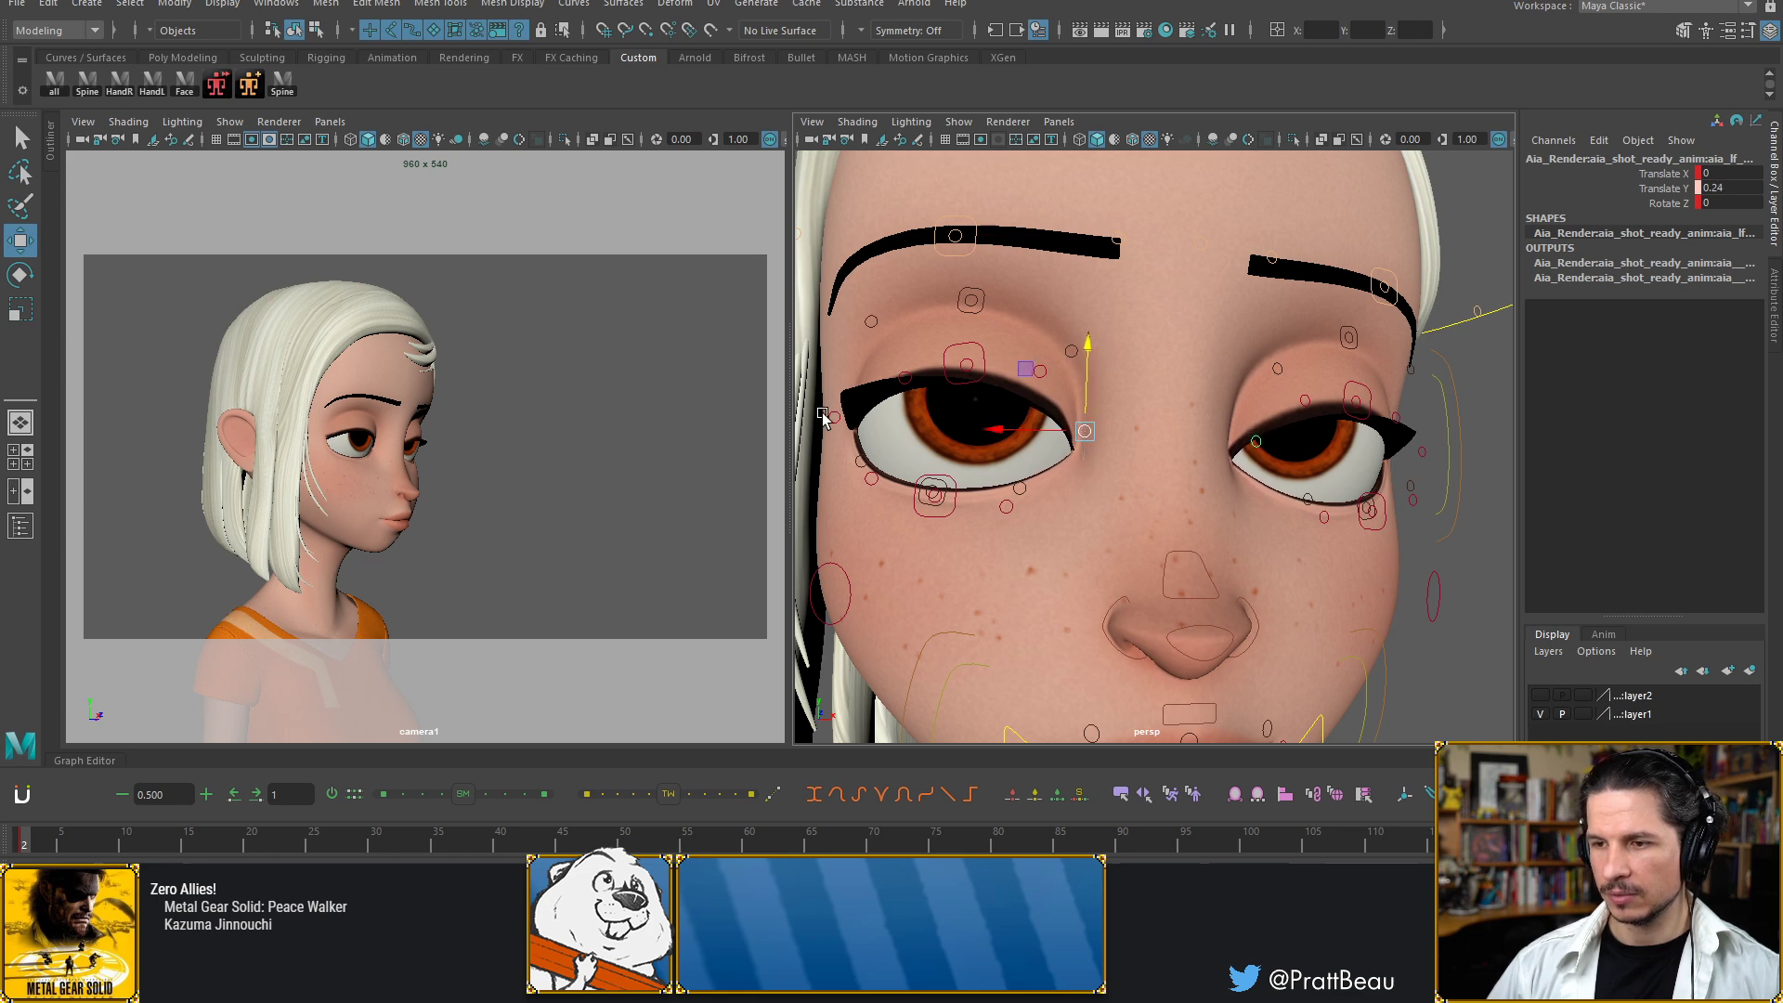
# Lower both upper eyelids slightly more, the right to about Translate Y 0.282 and the left to about Translate Y 0.259
pyautogui.click(974, 368)
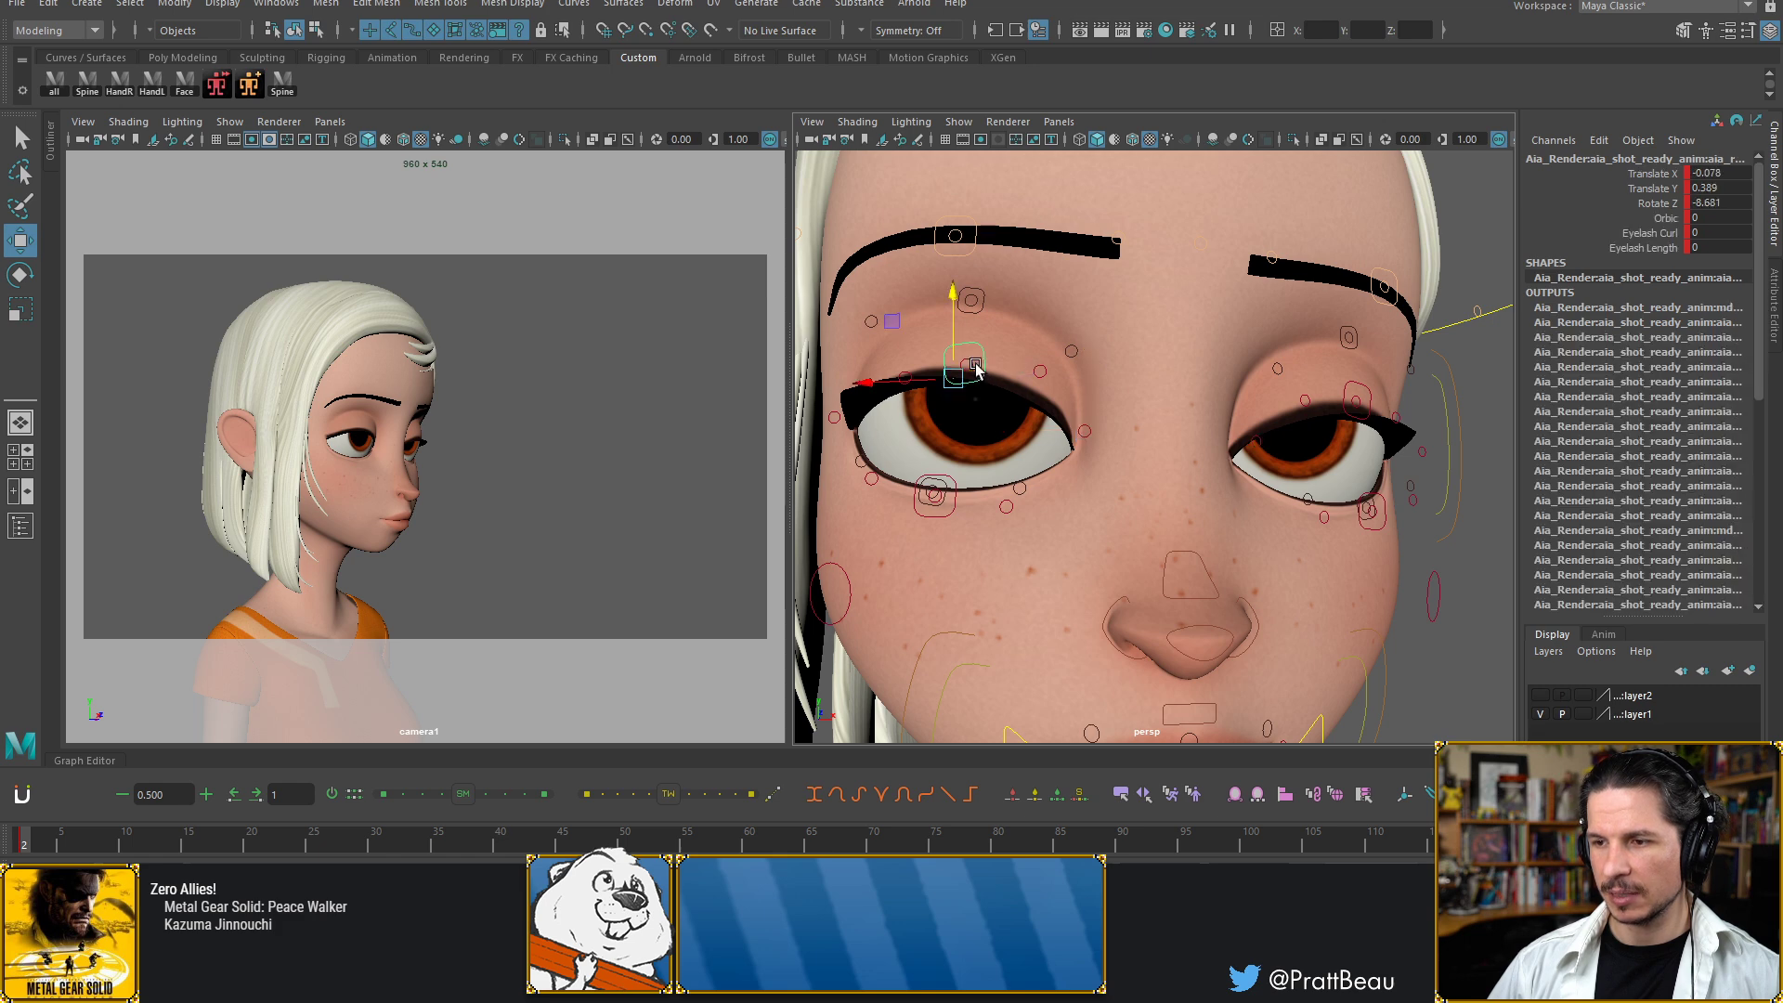
pyautogui.moveTo(957, 310); pyautogui.dragTo(956, 316)
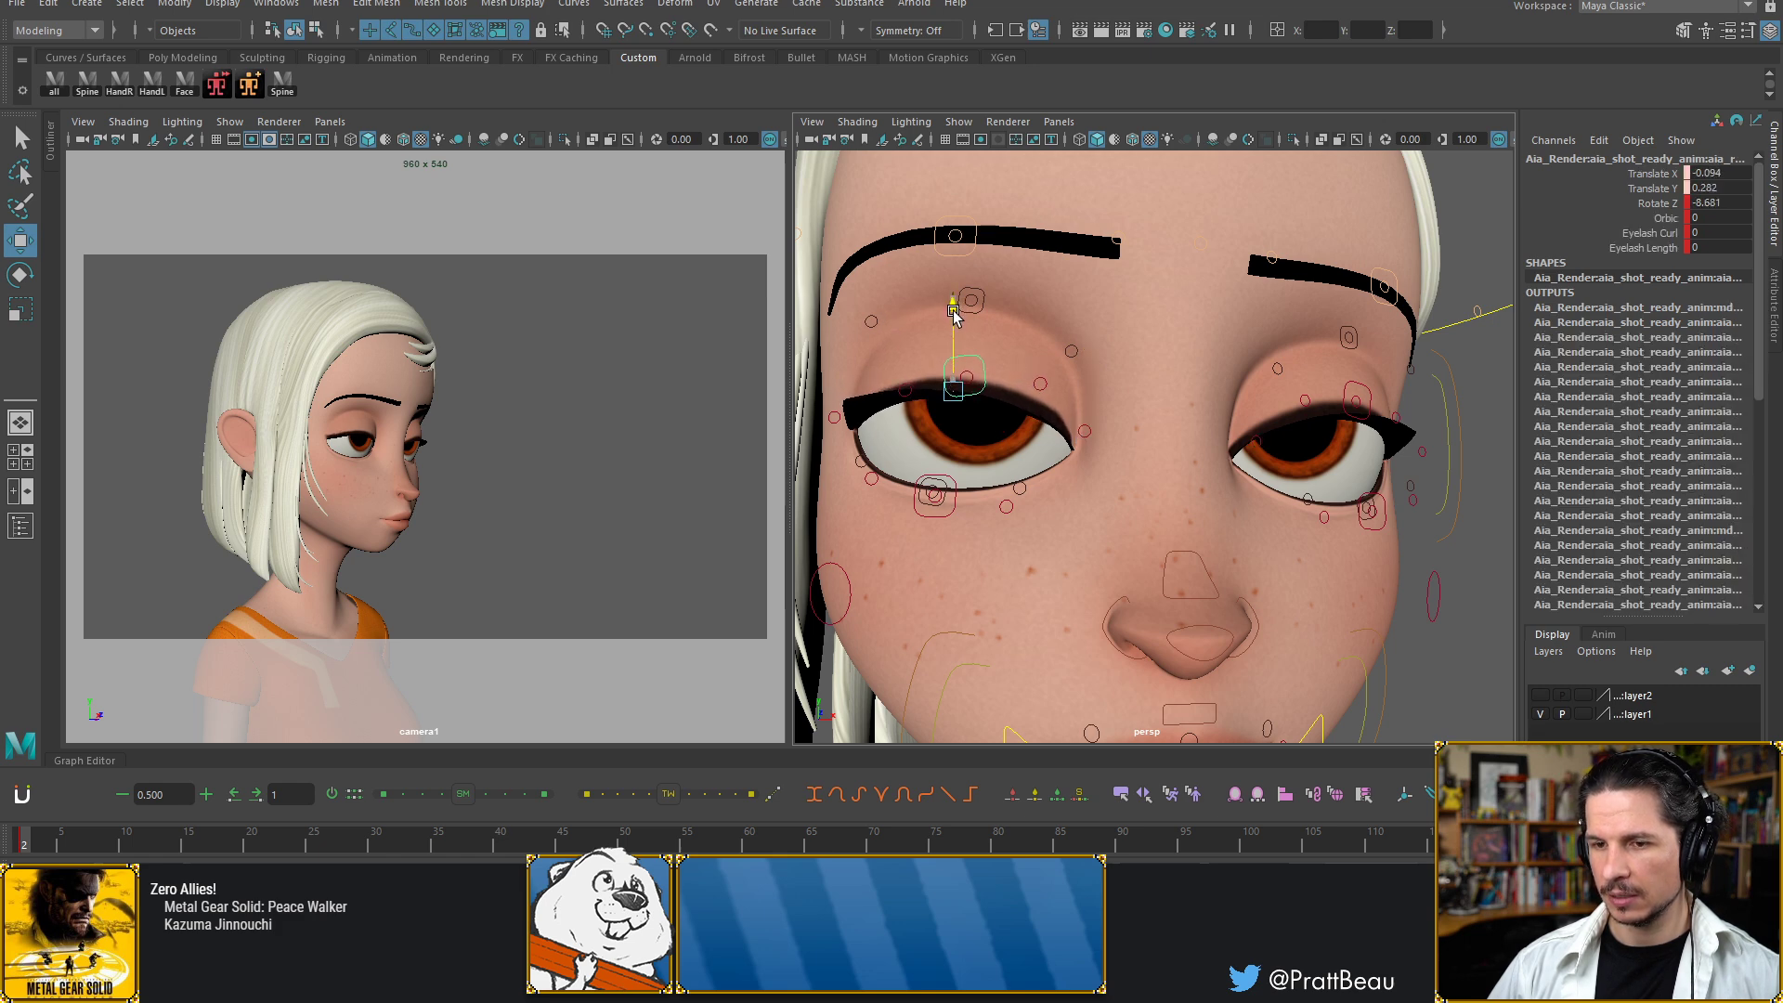
pyautogui.click(1364, 420)
pyautogui.moveTo(1365, 340); pyautogui.dragTo(1365, 348)
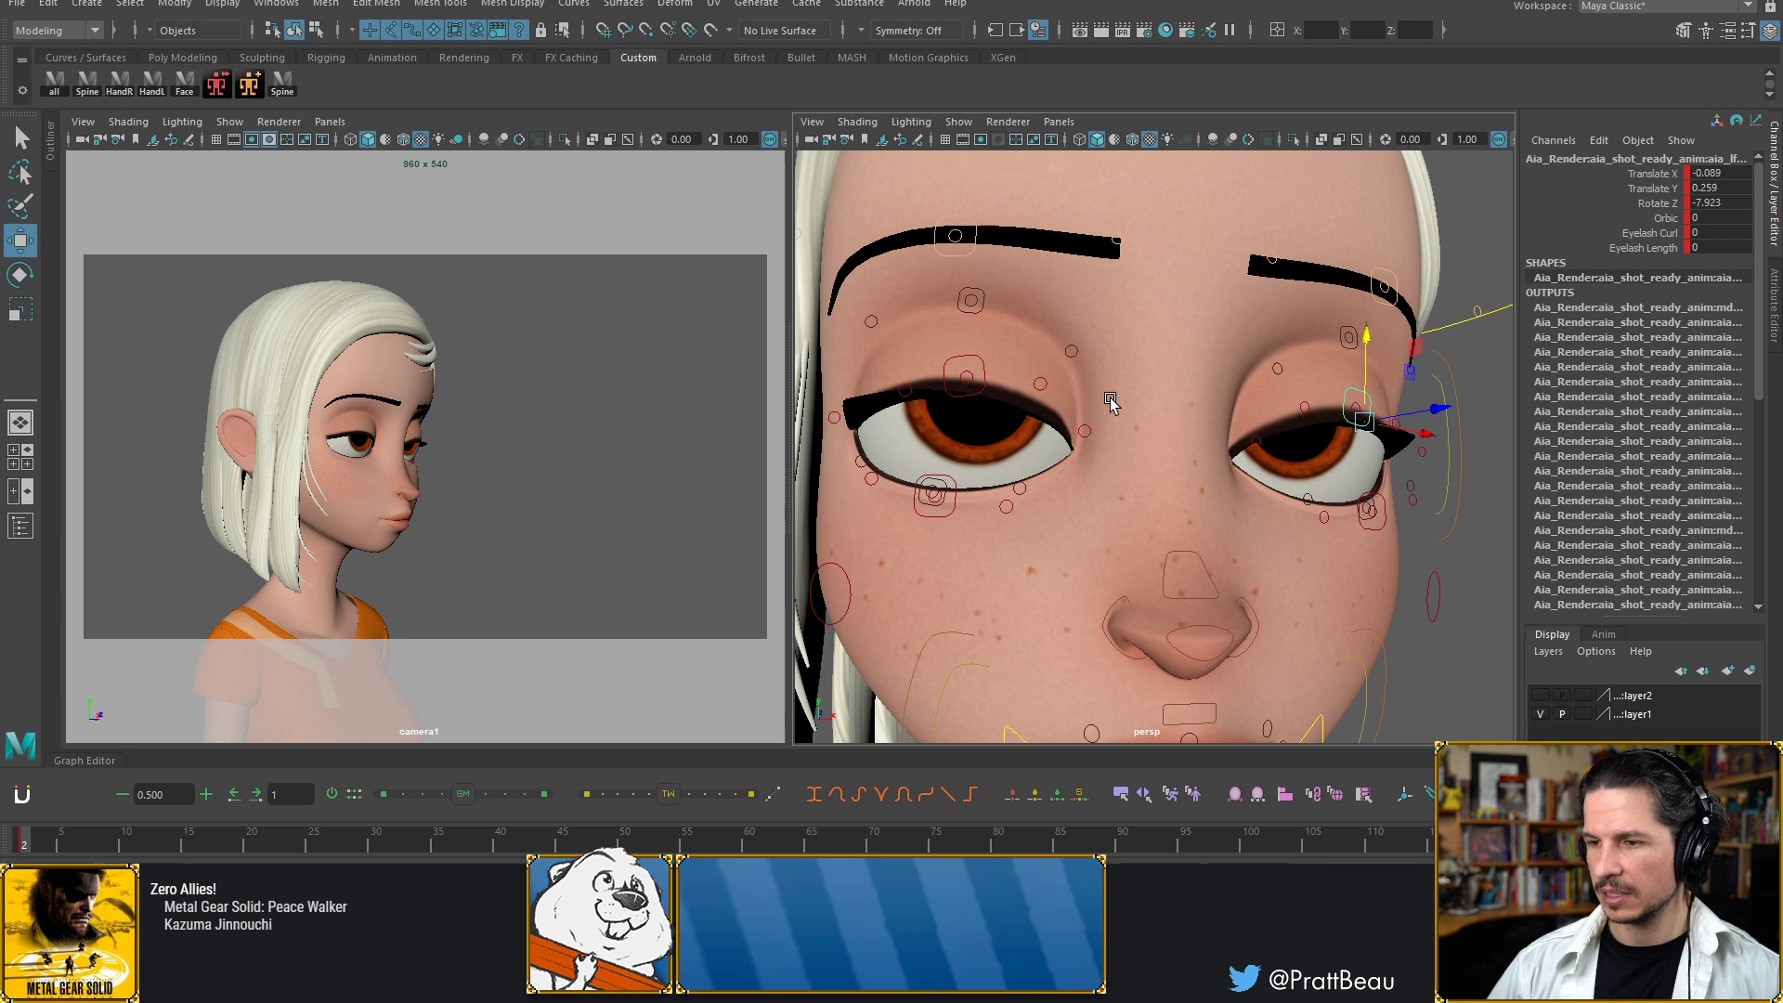
# Raise the outer eye corner controls of both eyes to about Translate Y 0.062
pyautogui.keyDown('alt'); pyautogui.moveTo(1115, 400); pyautogui.dragTo(1312, 414); pyautogui.keyUp('alt')
pyautogui.click(1111, 428)
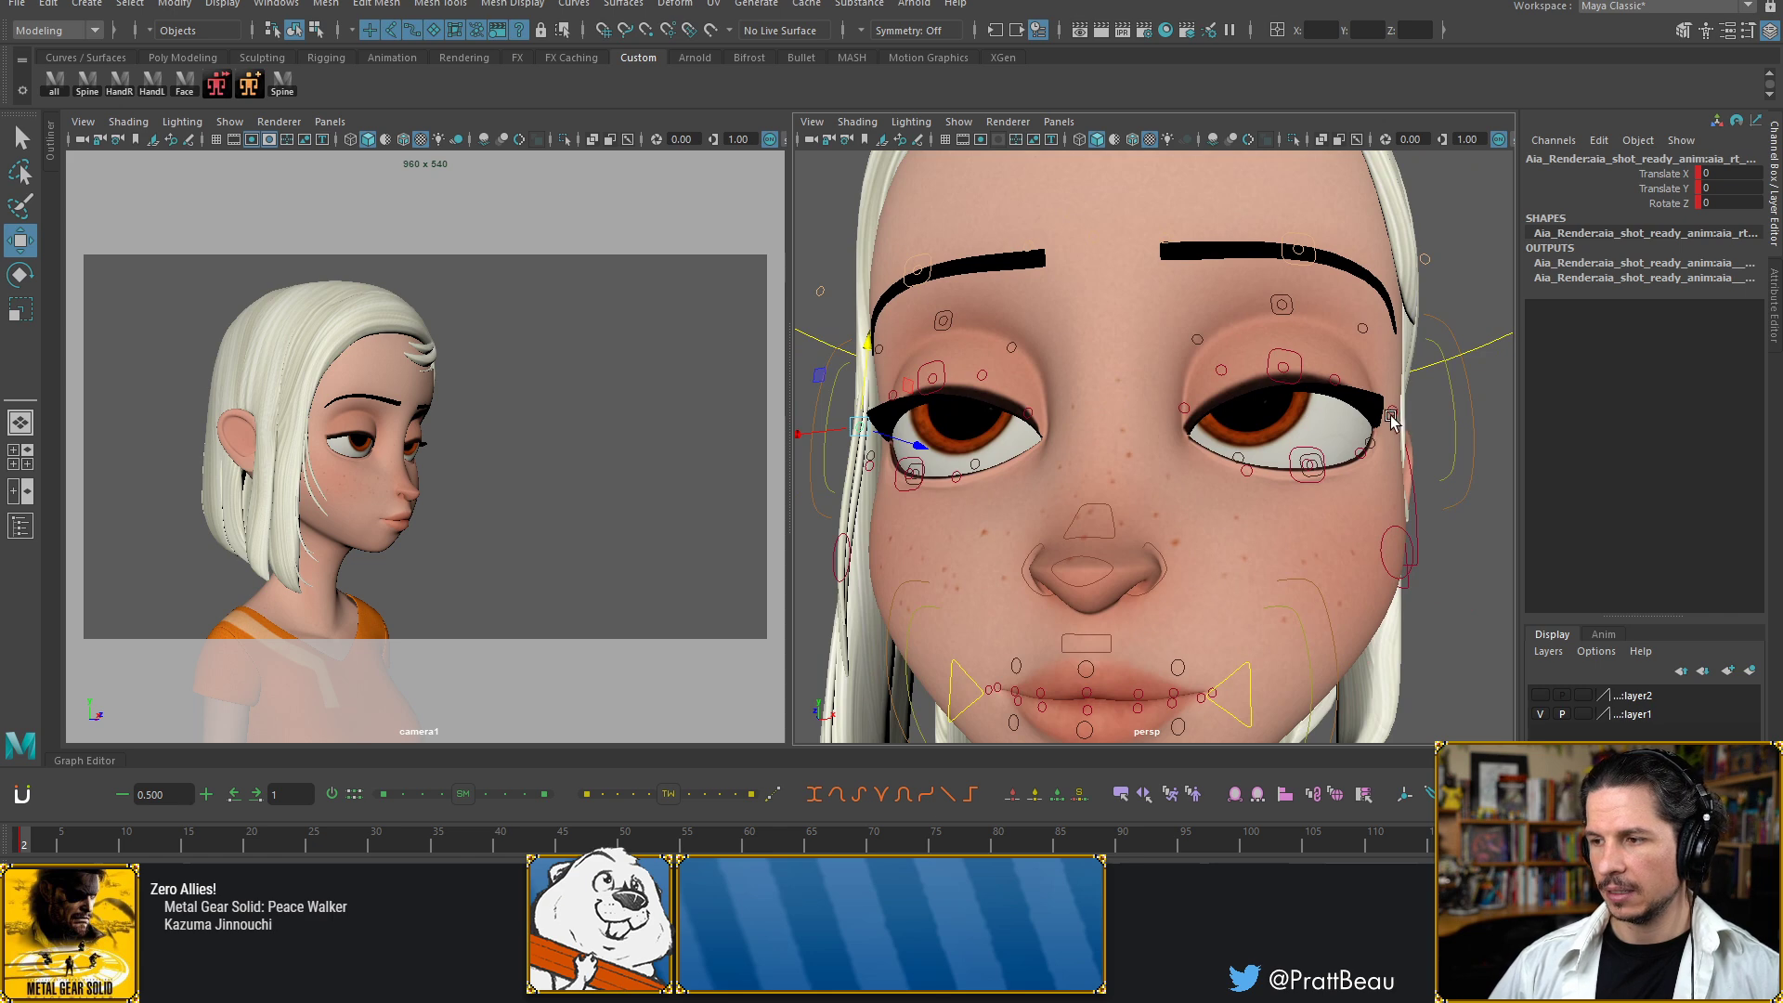
pyautogui.moveTo(874, 347); pyautogui.dragTo(879, 340)
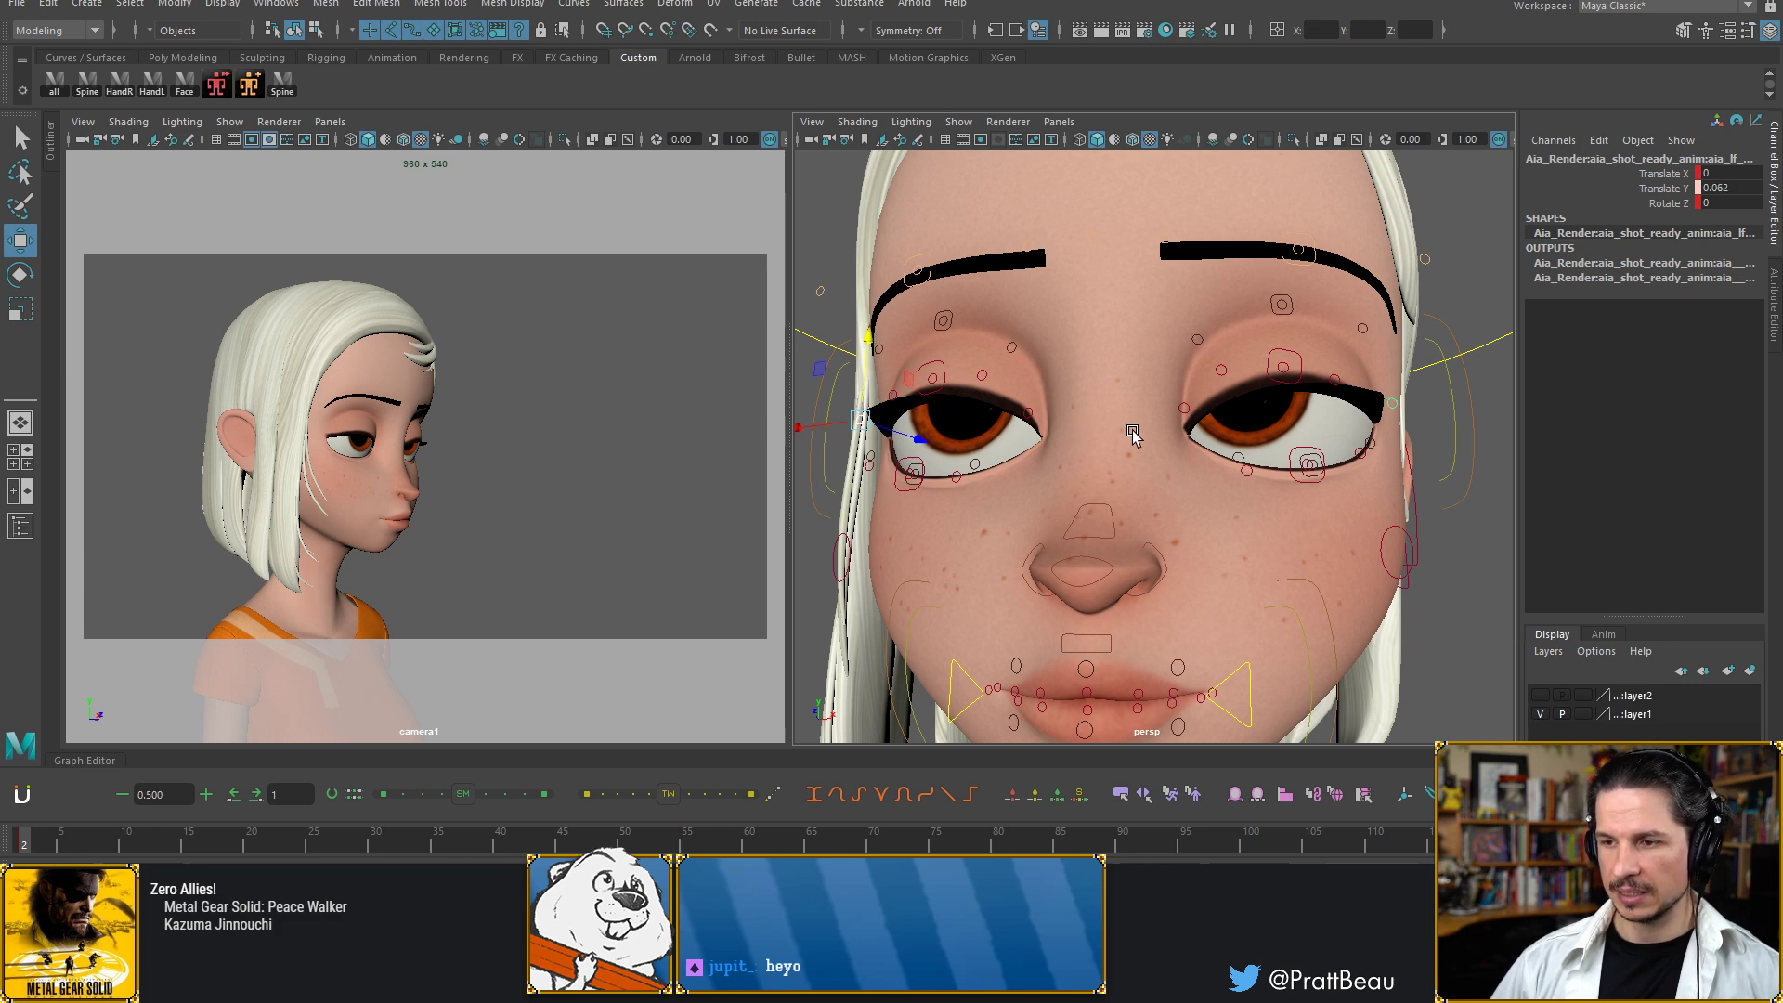
# Raise the small outer upper-lid controls of both eyes to about Translate Y 0.016
pyautogui.keyDown('alt'); pyautogui.moveTo(1140, 444); pyautogui.dragTo(1020, 425); pyautogui.keyUp('alt')
pyautogui.click(1060, 426)
pyautogui.click(1068, 425)
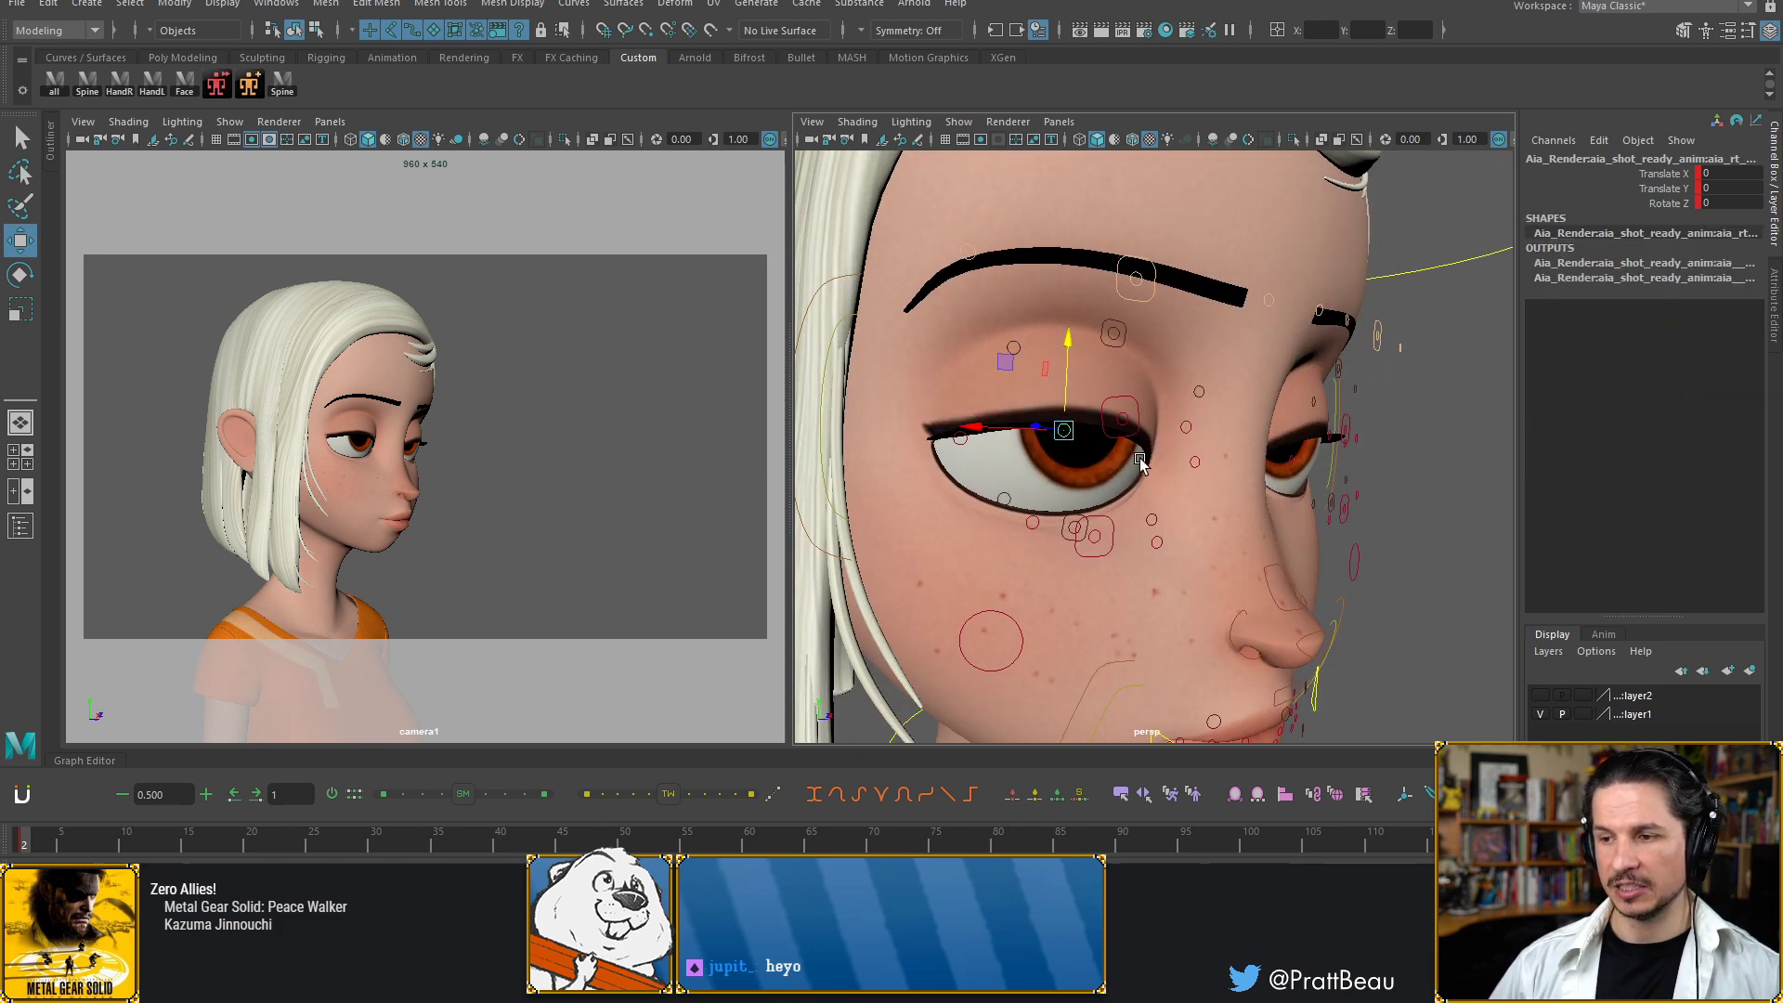
pyautogui.keyDown('alt'); pyautogui.moveTo(1139, 451); pyautogui.dragTo(1047, 446); pyautogui.keyUp('alt')
pyautogui.keyDown('alt'); pyautogui.moveTo(1259, 423); pyautogui.dragTo(1123, 401, button='middle'); pyautogui.keyUp('alt')
pyautogui.keyDown('shift'); pyautogui.click(1220, 409); pyautogui.keyUp('shift')
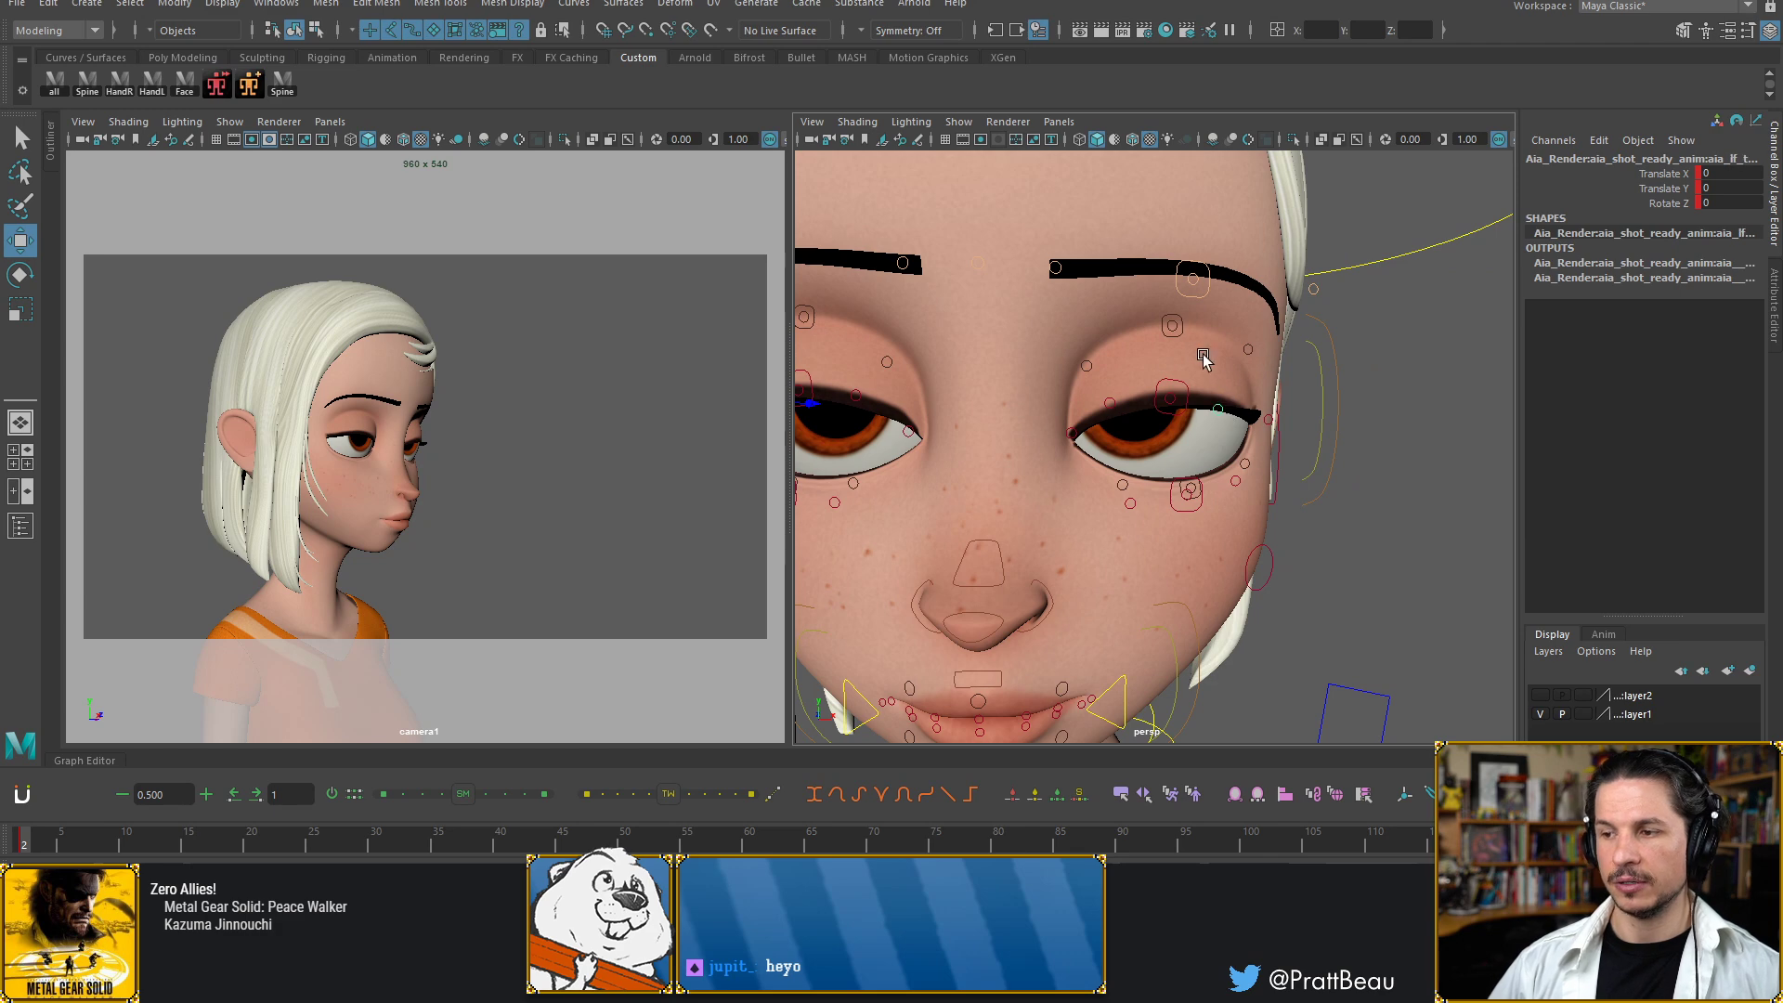
pyautogui.keyDown('alt'); pyautogui.moveTo(916, 336); pyautogui.dragTo(1075, 358, button='middle'); pyautogui.keyUp('alt')
pyautogui.moveTo(849, 344); pyautogui.dragTo(851, 345)
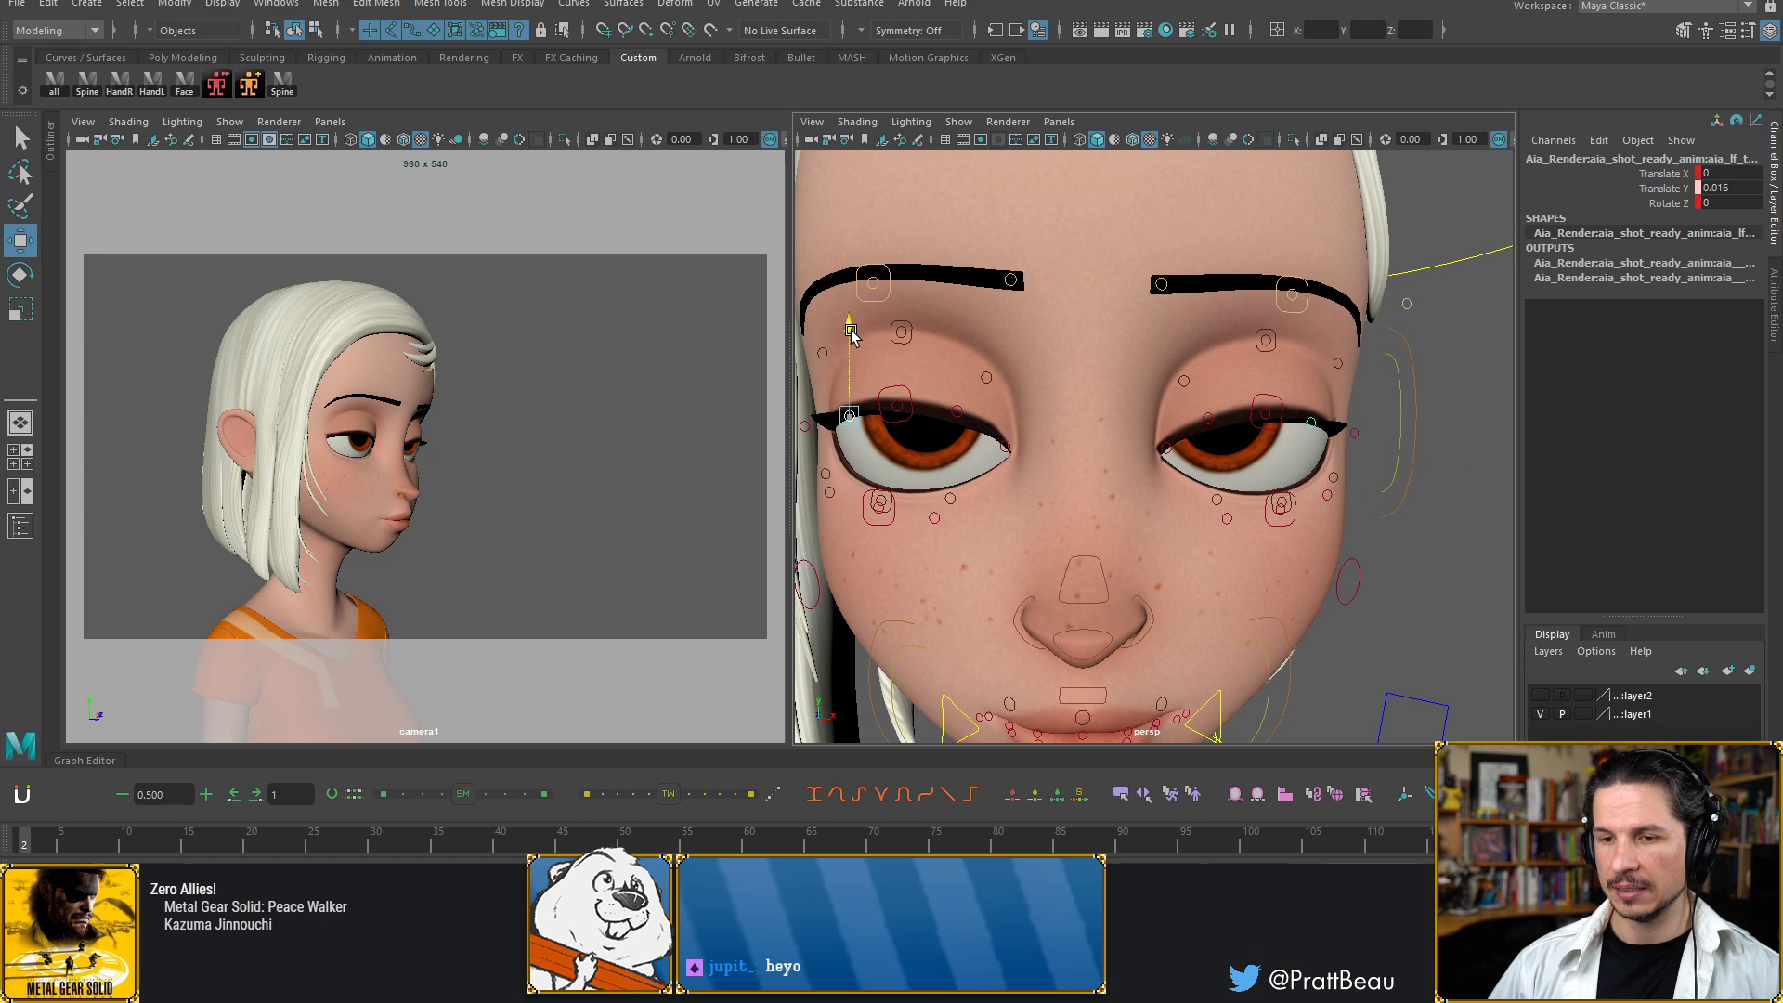
# Lower the small middle upper-lid controls of both eyes to about Translate Y -0.118
pyautogui.click(896, 401)
pyautogui.keyDown('shift'); pyautogui.click(1266, 412); pyautogui.keyUp('shift')
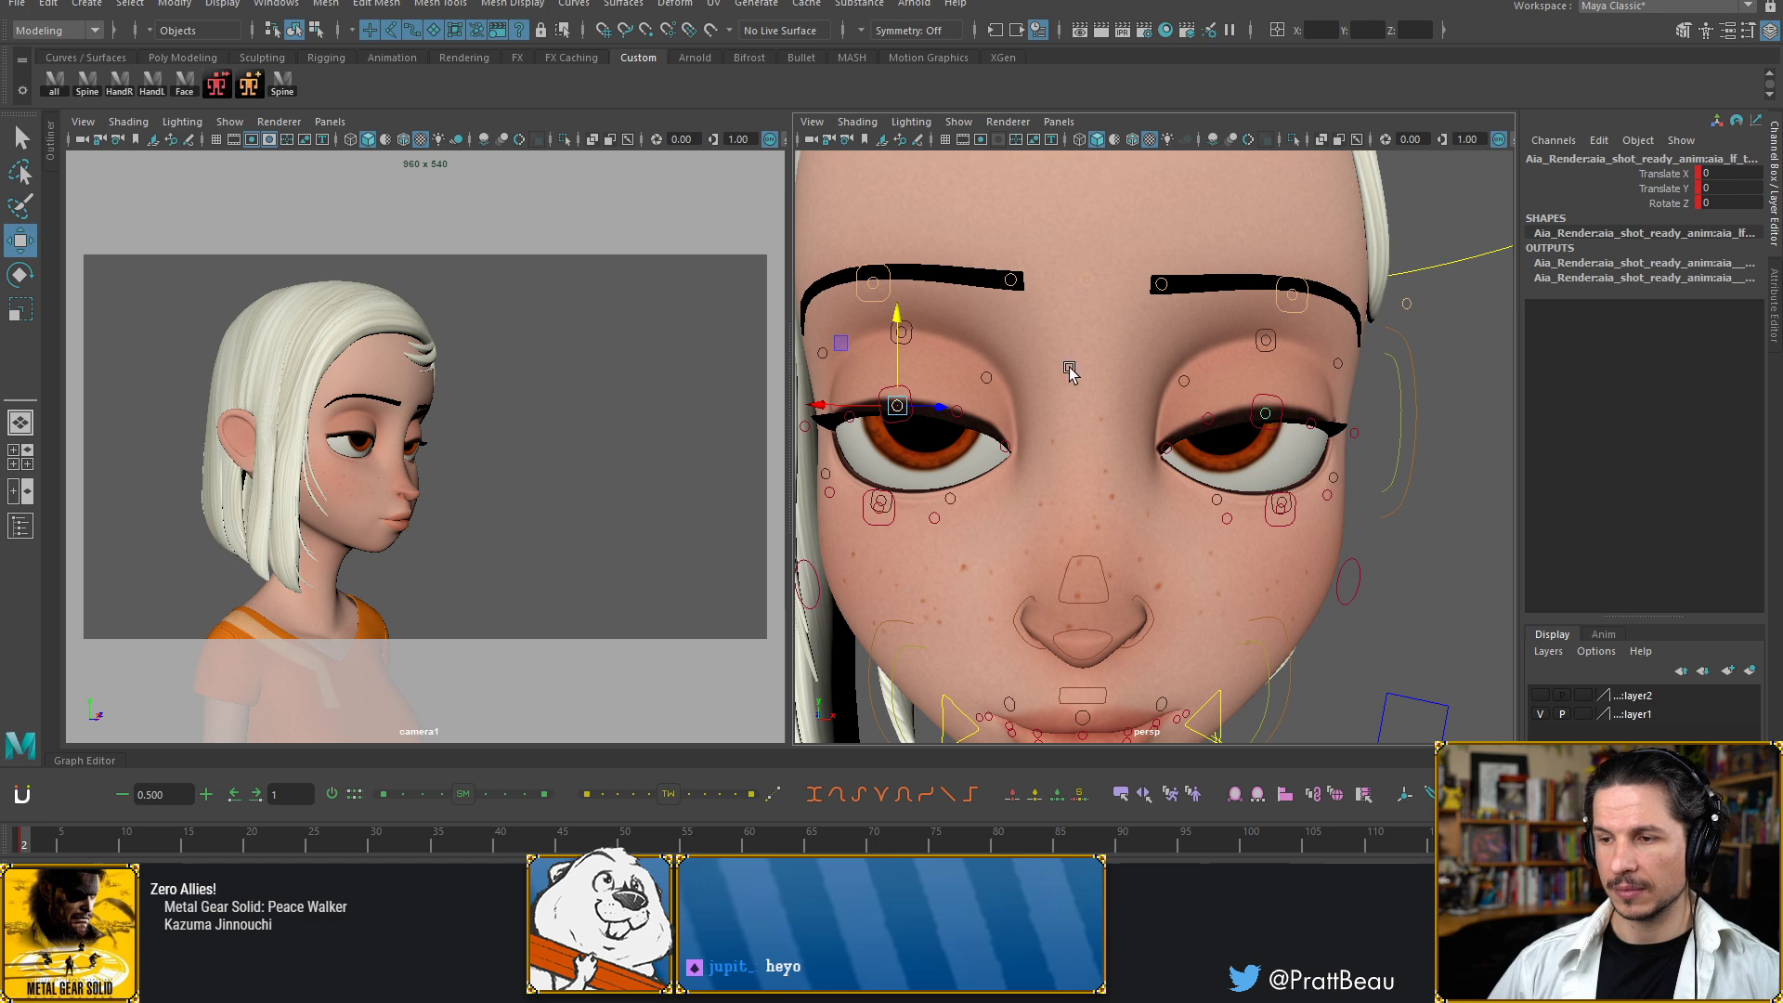
pyautogui.moveTo(898, 321); pyautogui.dragTo(899, 335)
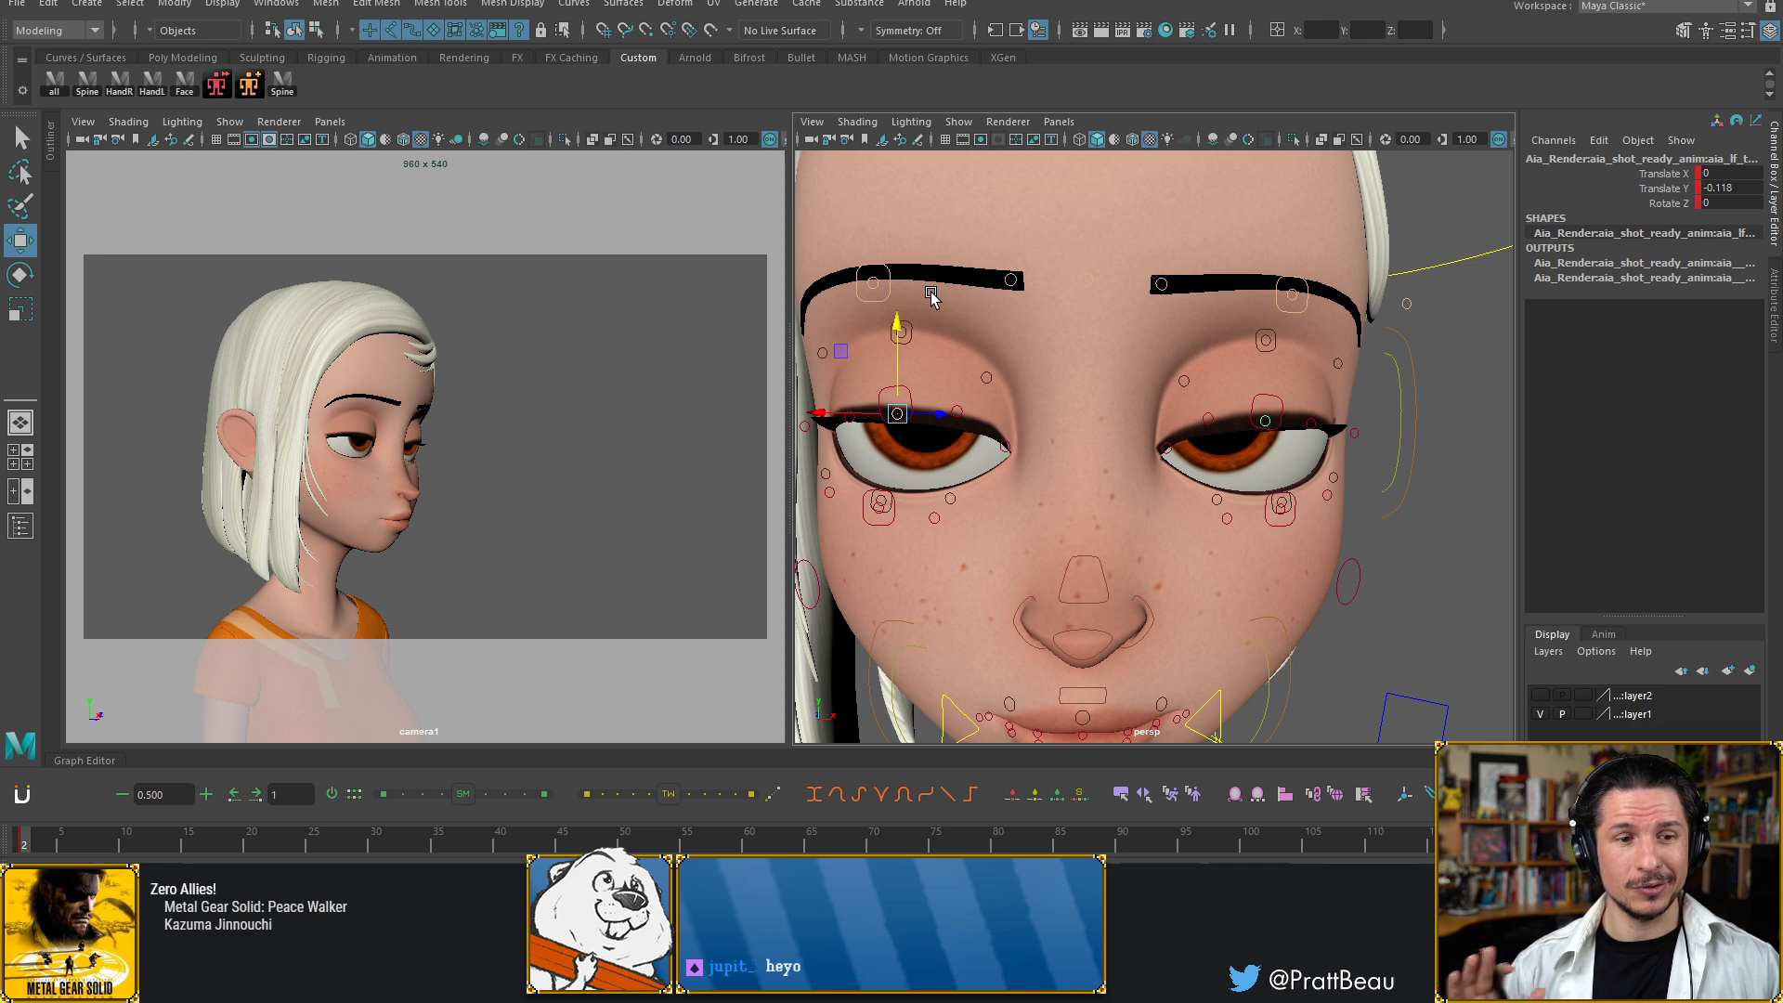
# Rotate the inner eye corner controls of both eyes to about Rotate Z -7.4
pyautogui.click(1003, 453)
pyautogui.press('e')
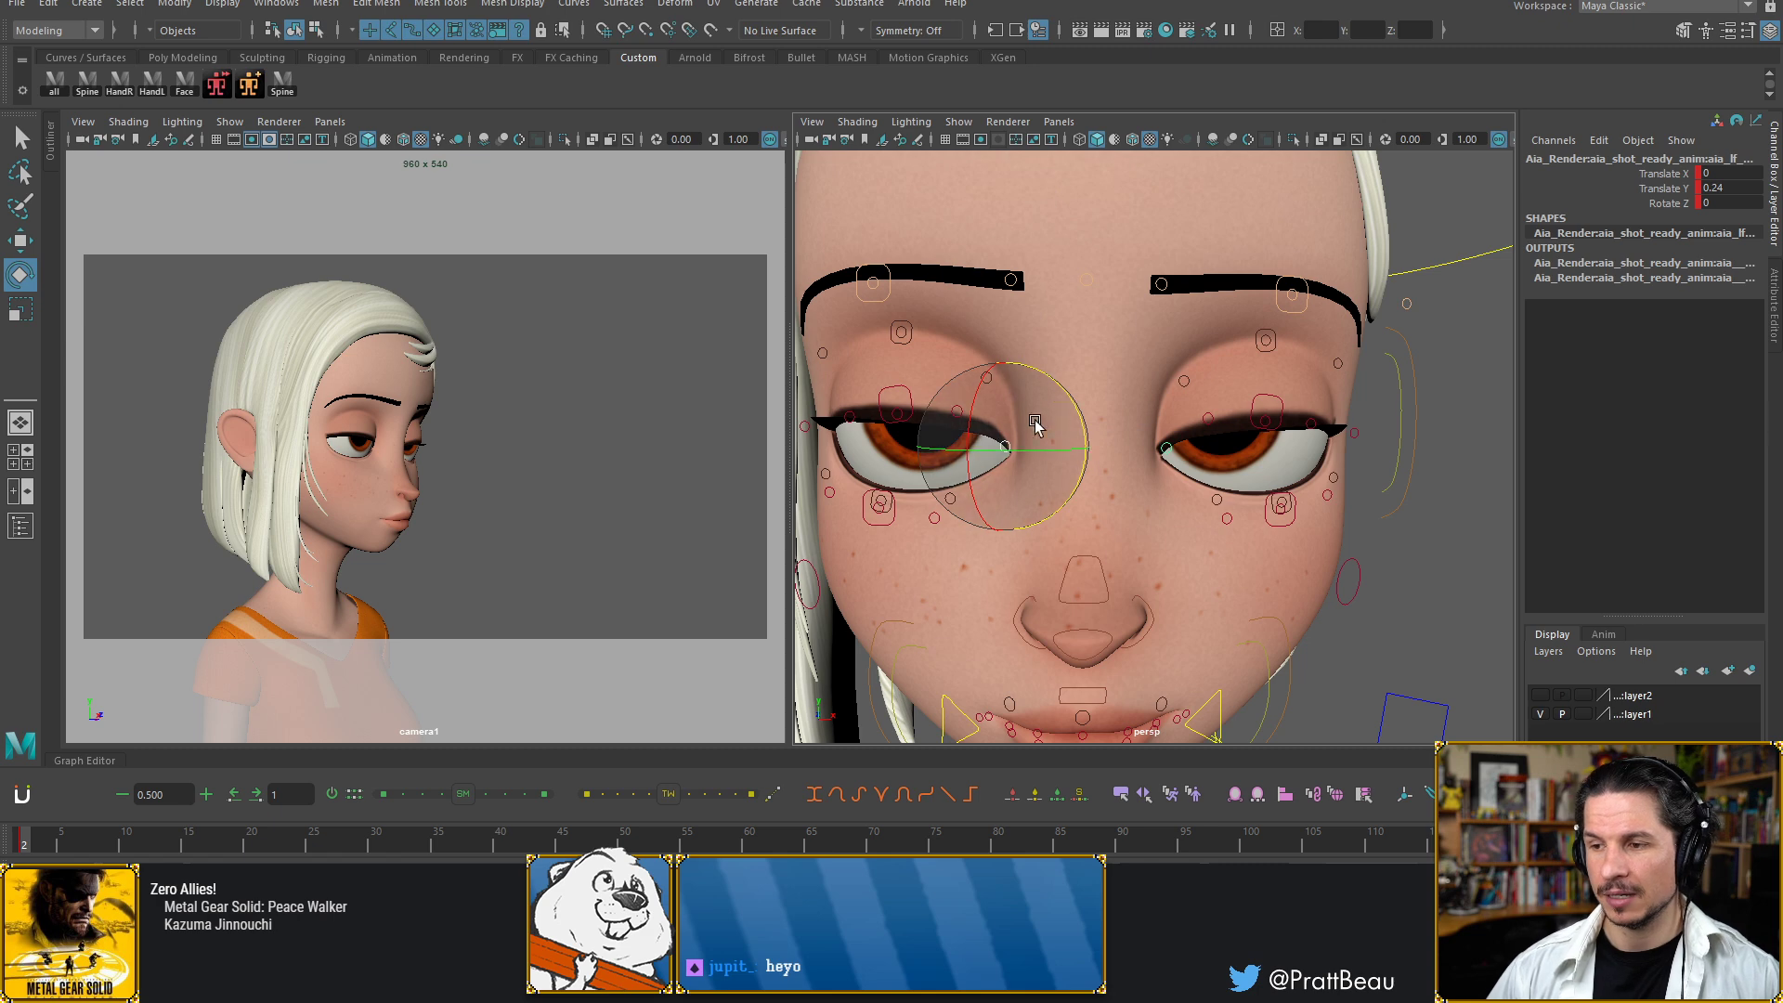
pyautogui.moveTo(1036, 423); pyautogui.dragTo(1070, 407)
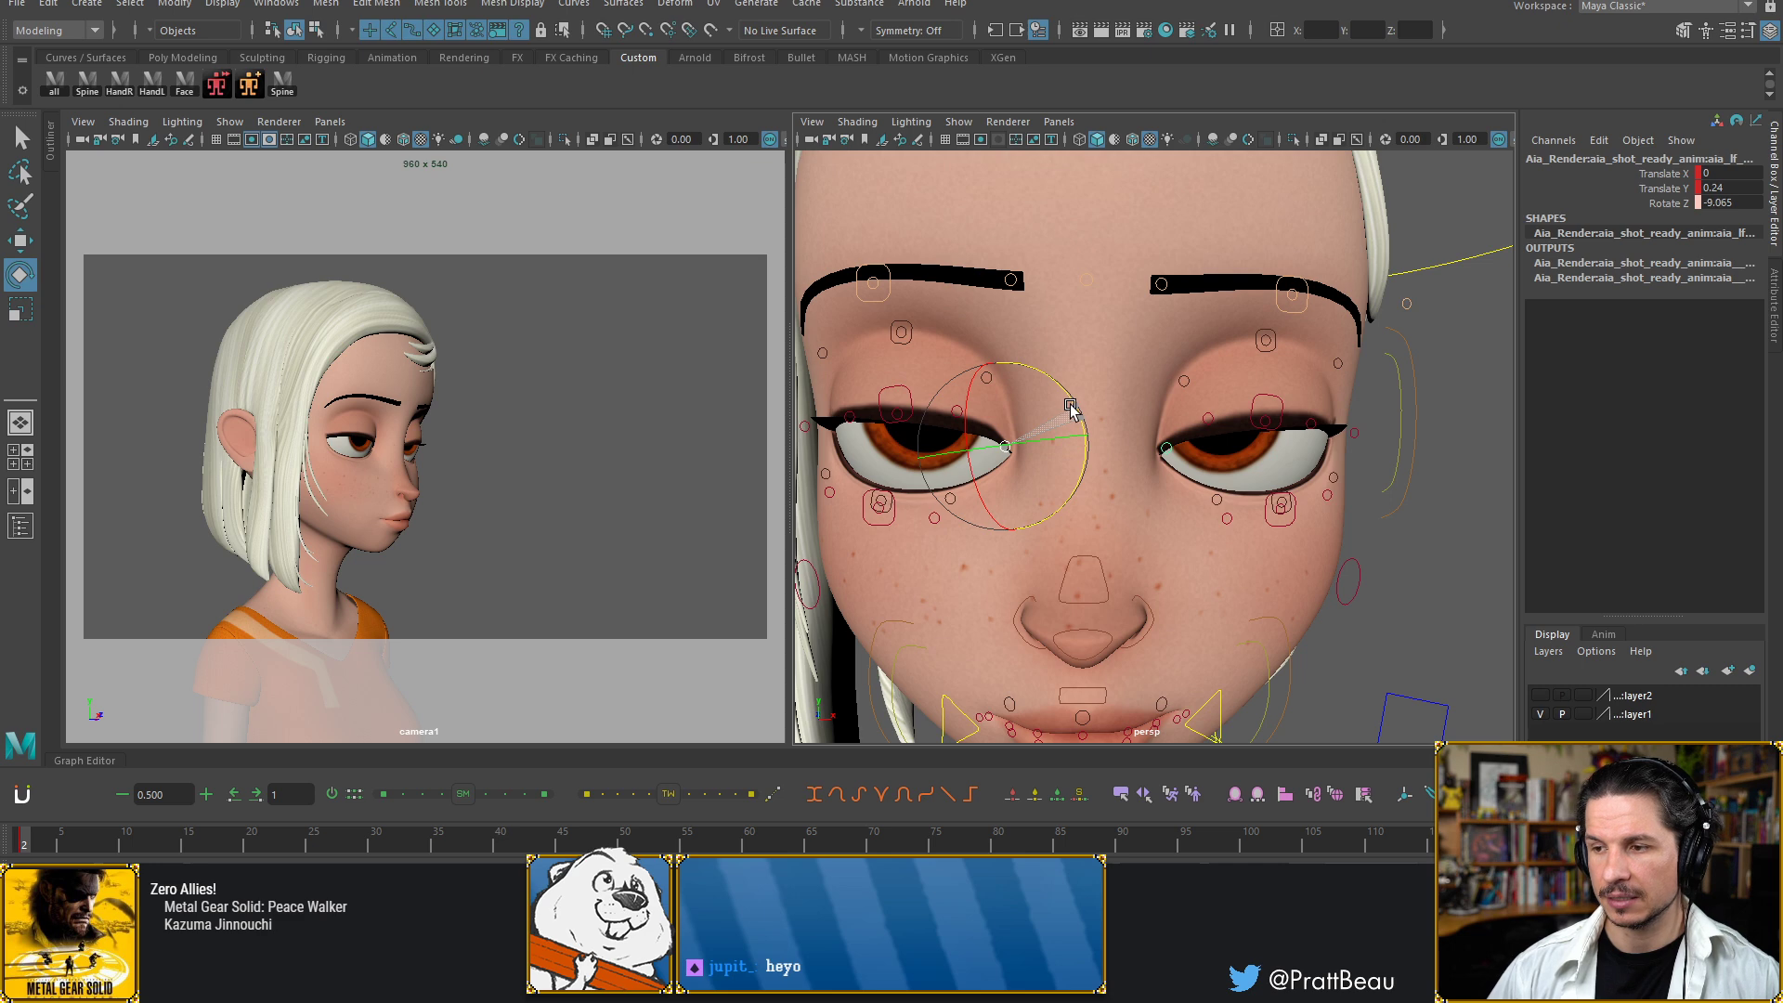
pyautogui.press('w')
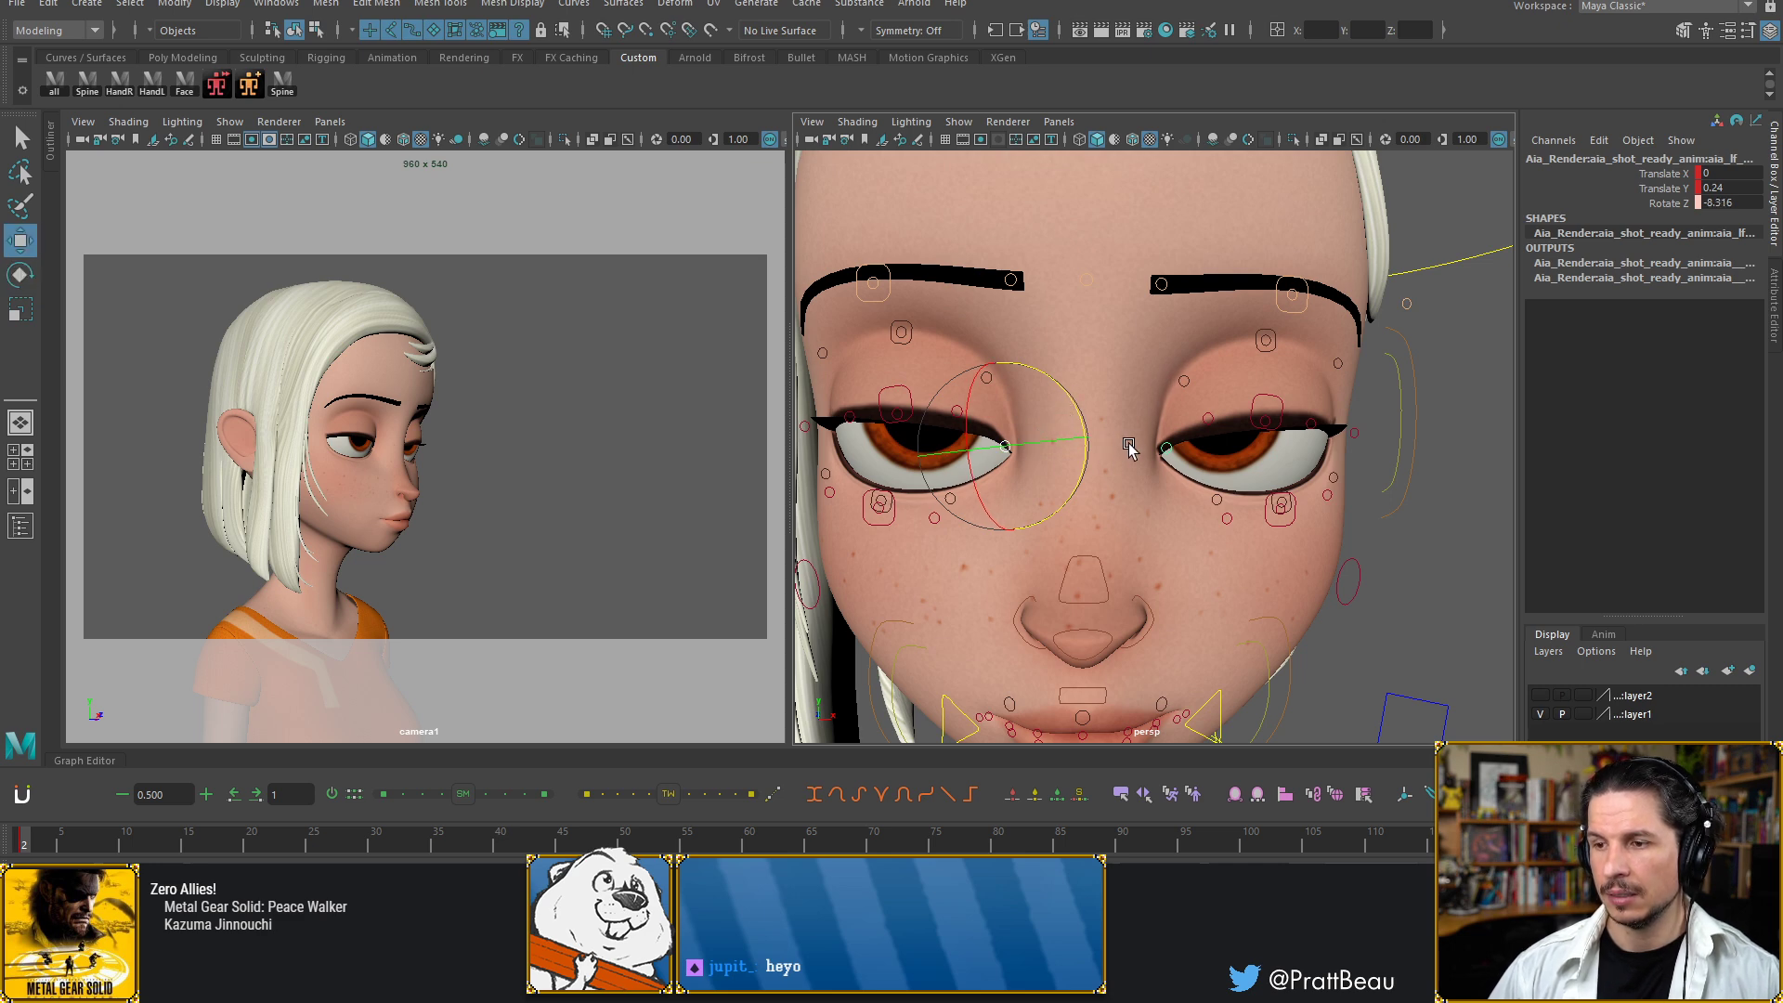
pyautogui.keyDown('alt'); pyautogui.moveTo(1128, 432); pyautogui.dragTo(1034, 443); pyautogui.keyUp('alt')
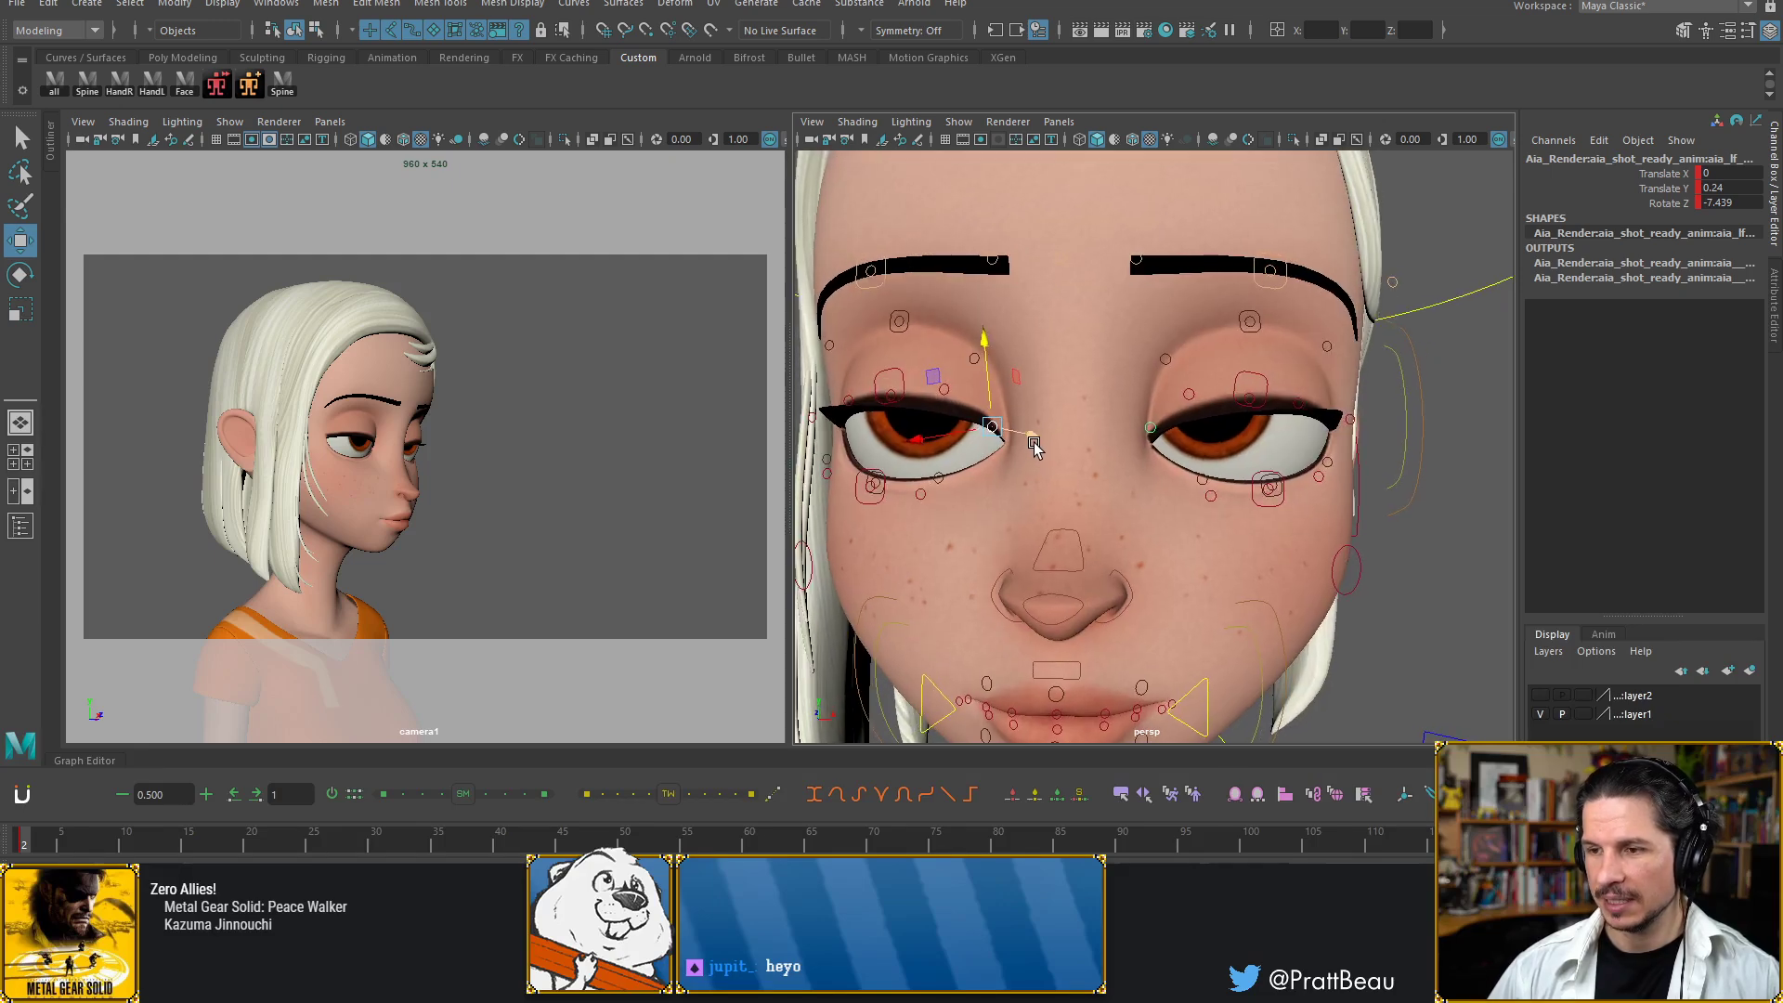
pyautogui.click(1449, 377)
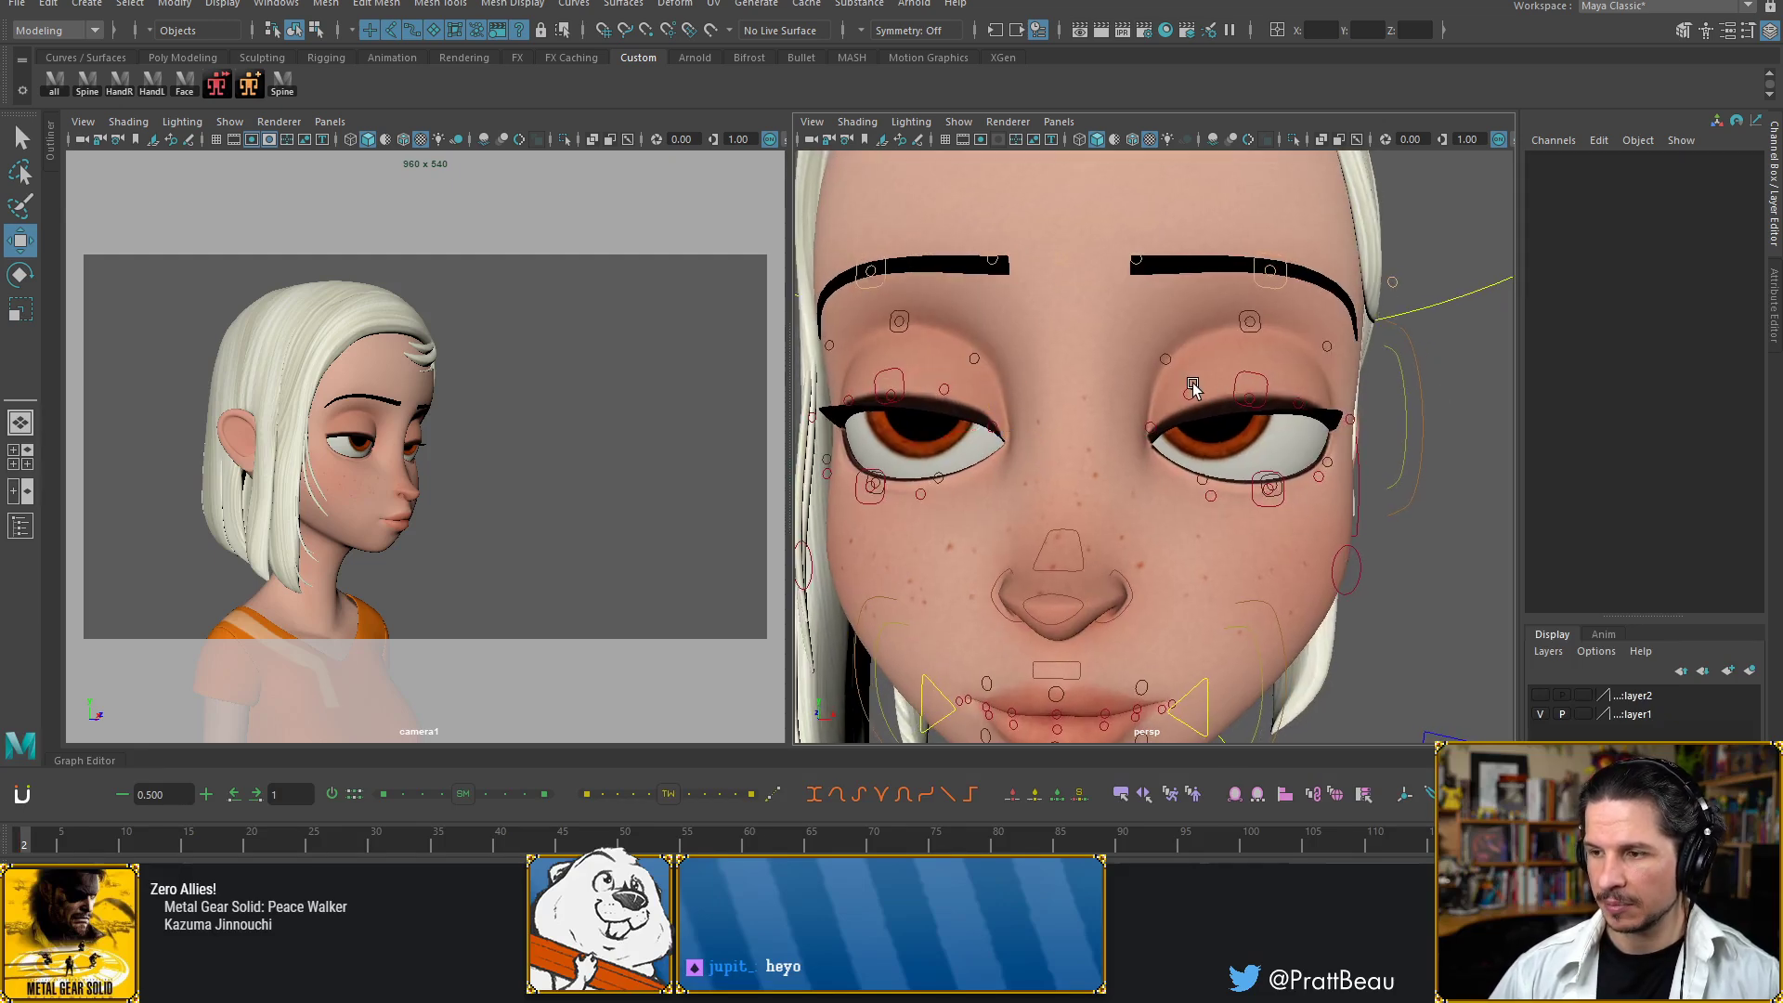
# Raise the small inner upper-lid controls of both eyes to about Translate Y 0.126, rotate them to about Rotate Z 6.56, and key them
pyautogui.click(1190, 392)
pyautogui.keyDown('shift'); pyautogui.click(930, 389); pyautogui.keyUp('shift')
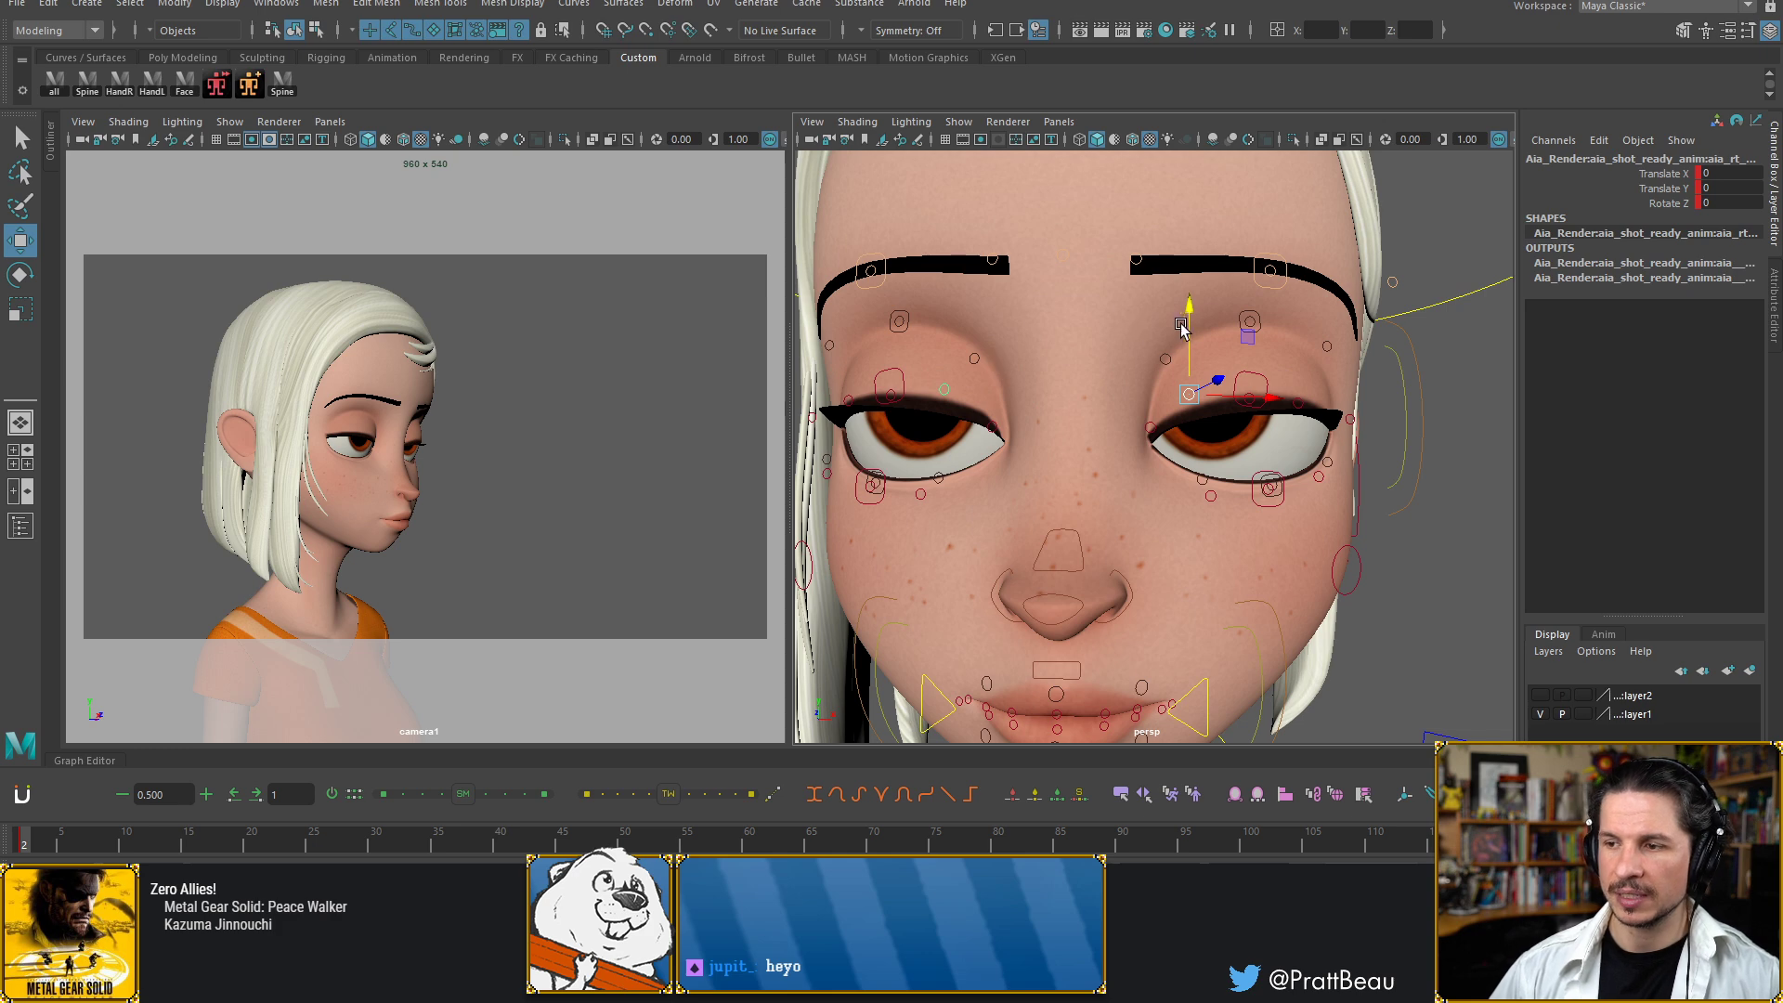
pyautogui.moveTo(1187, 310); pyautogui.dragTo(1192, 299)
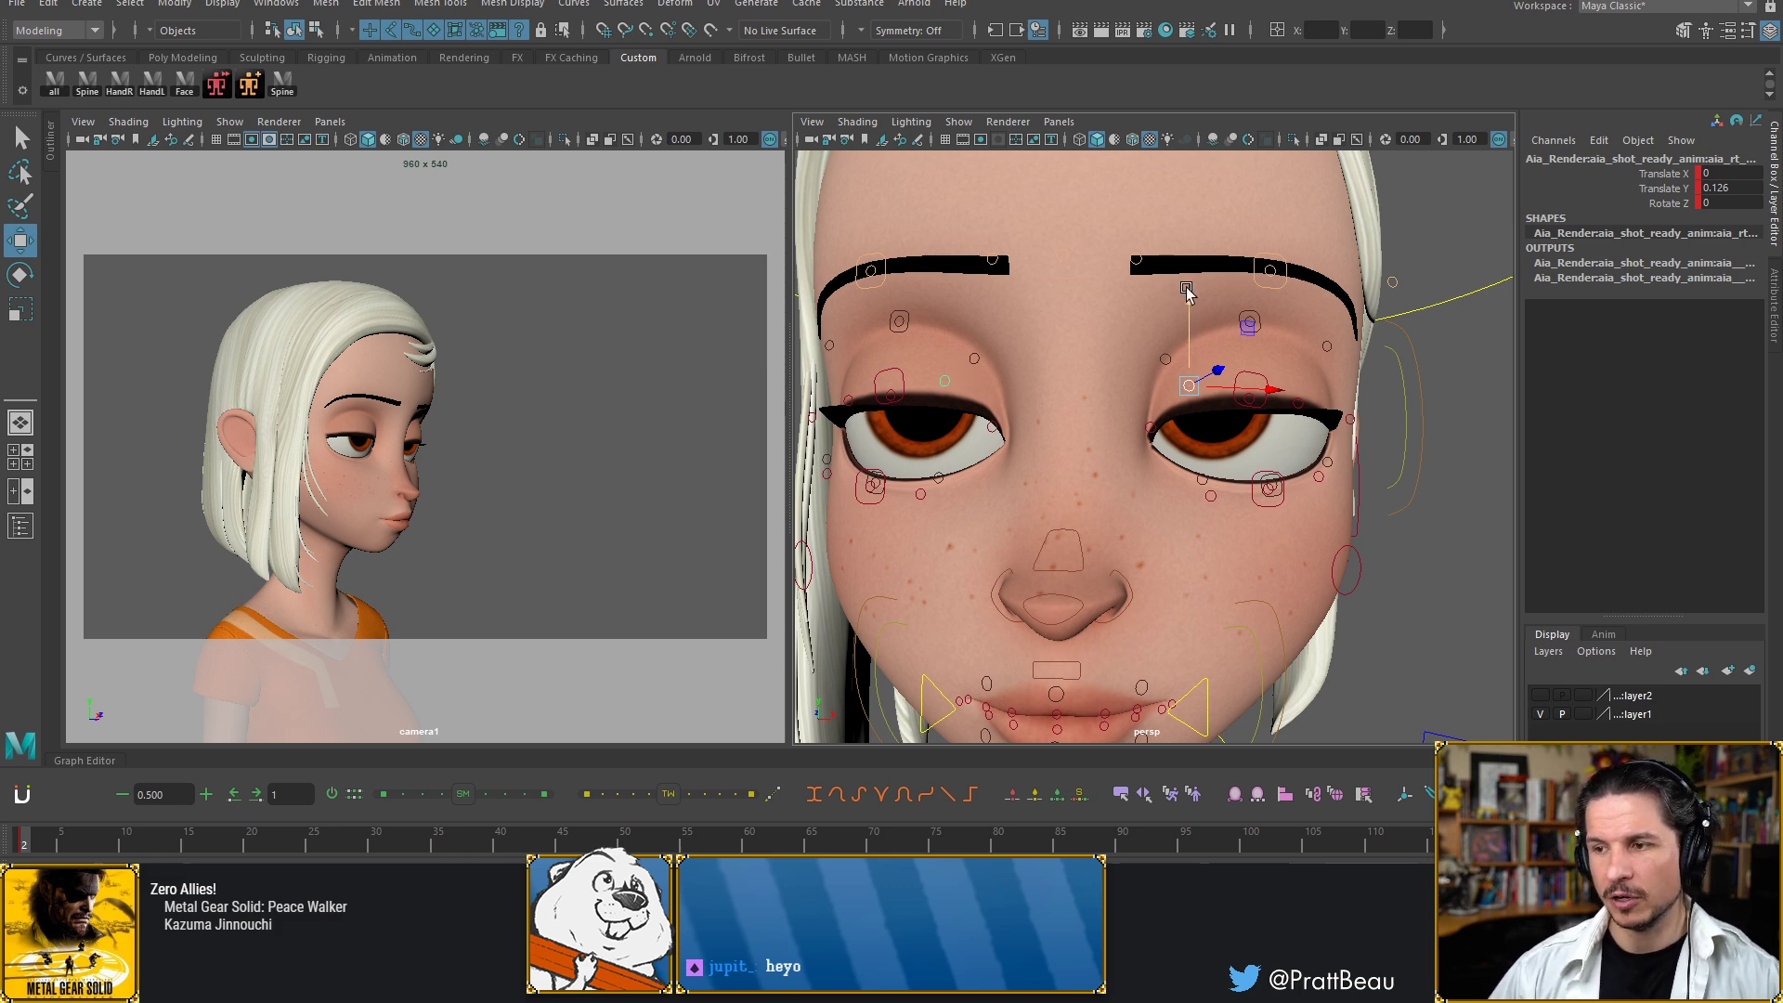
pyautogui.press('e')
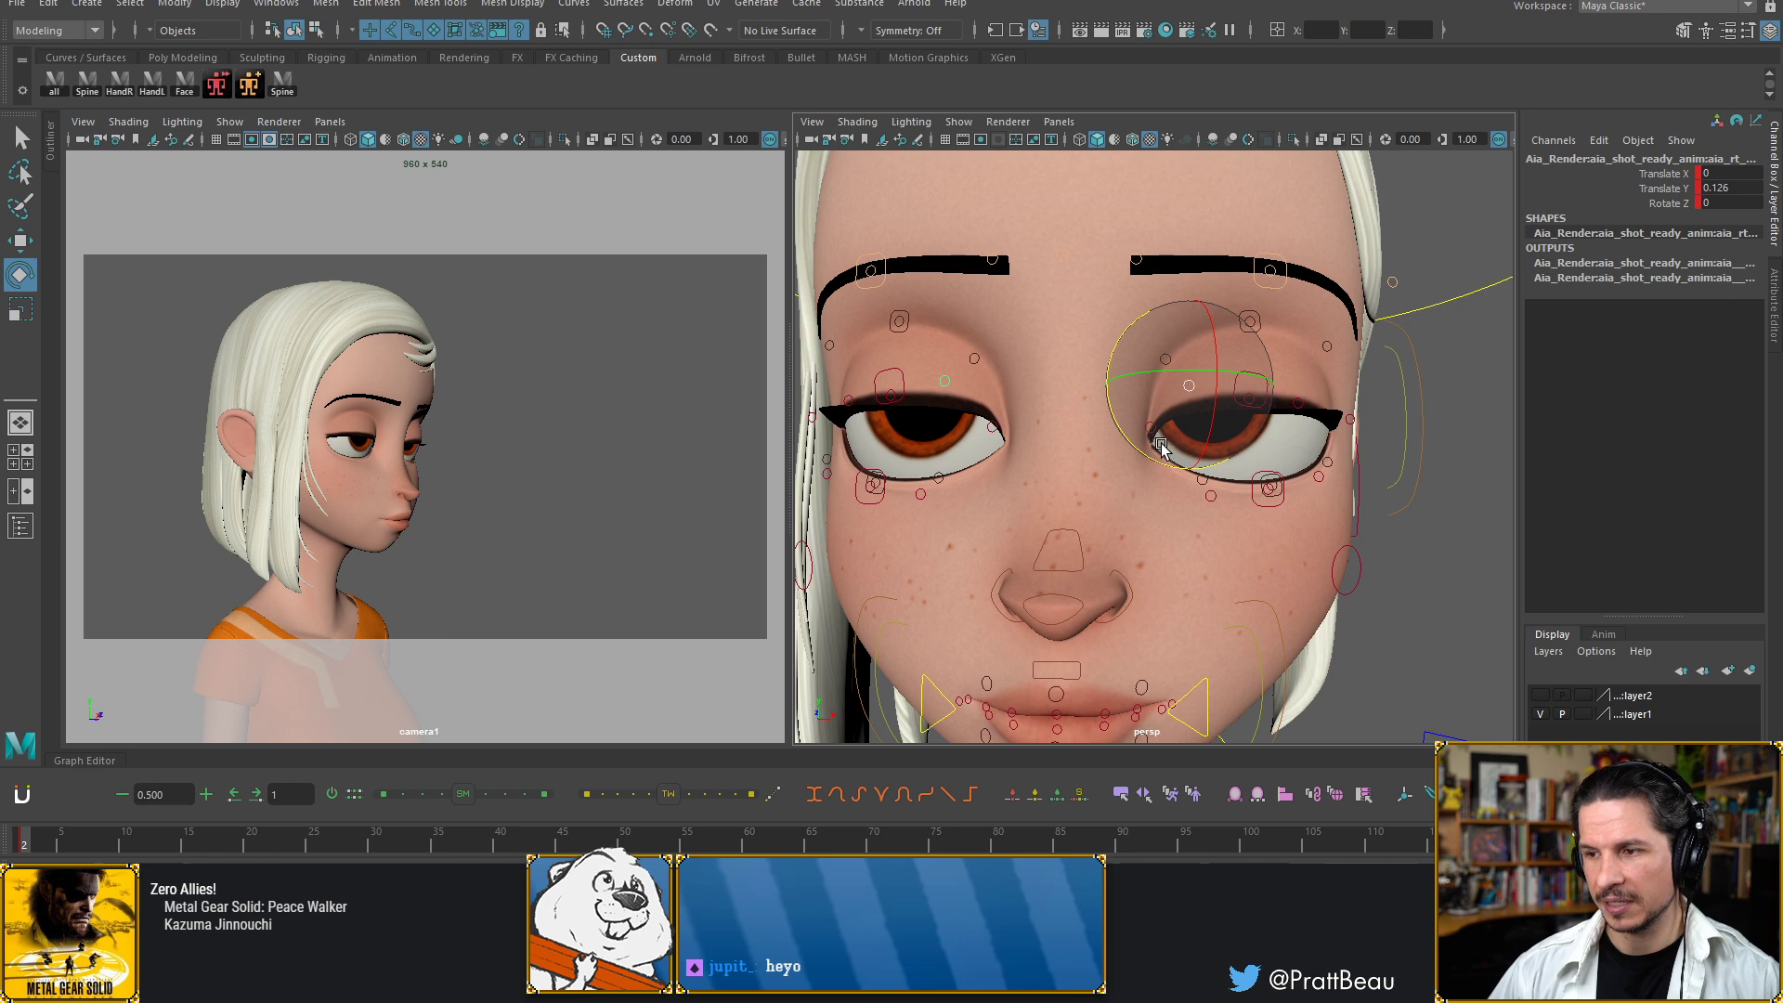
pyautogui.moveTo(1148, 456); pyautogui.dragTo(1155, 453)
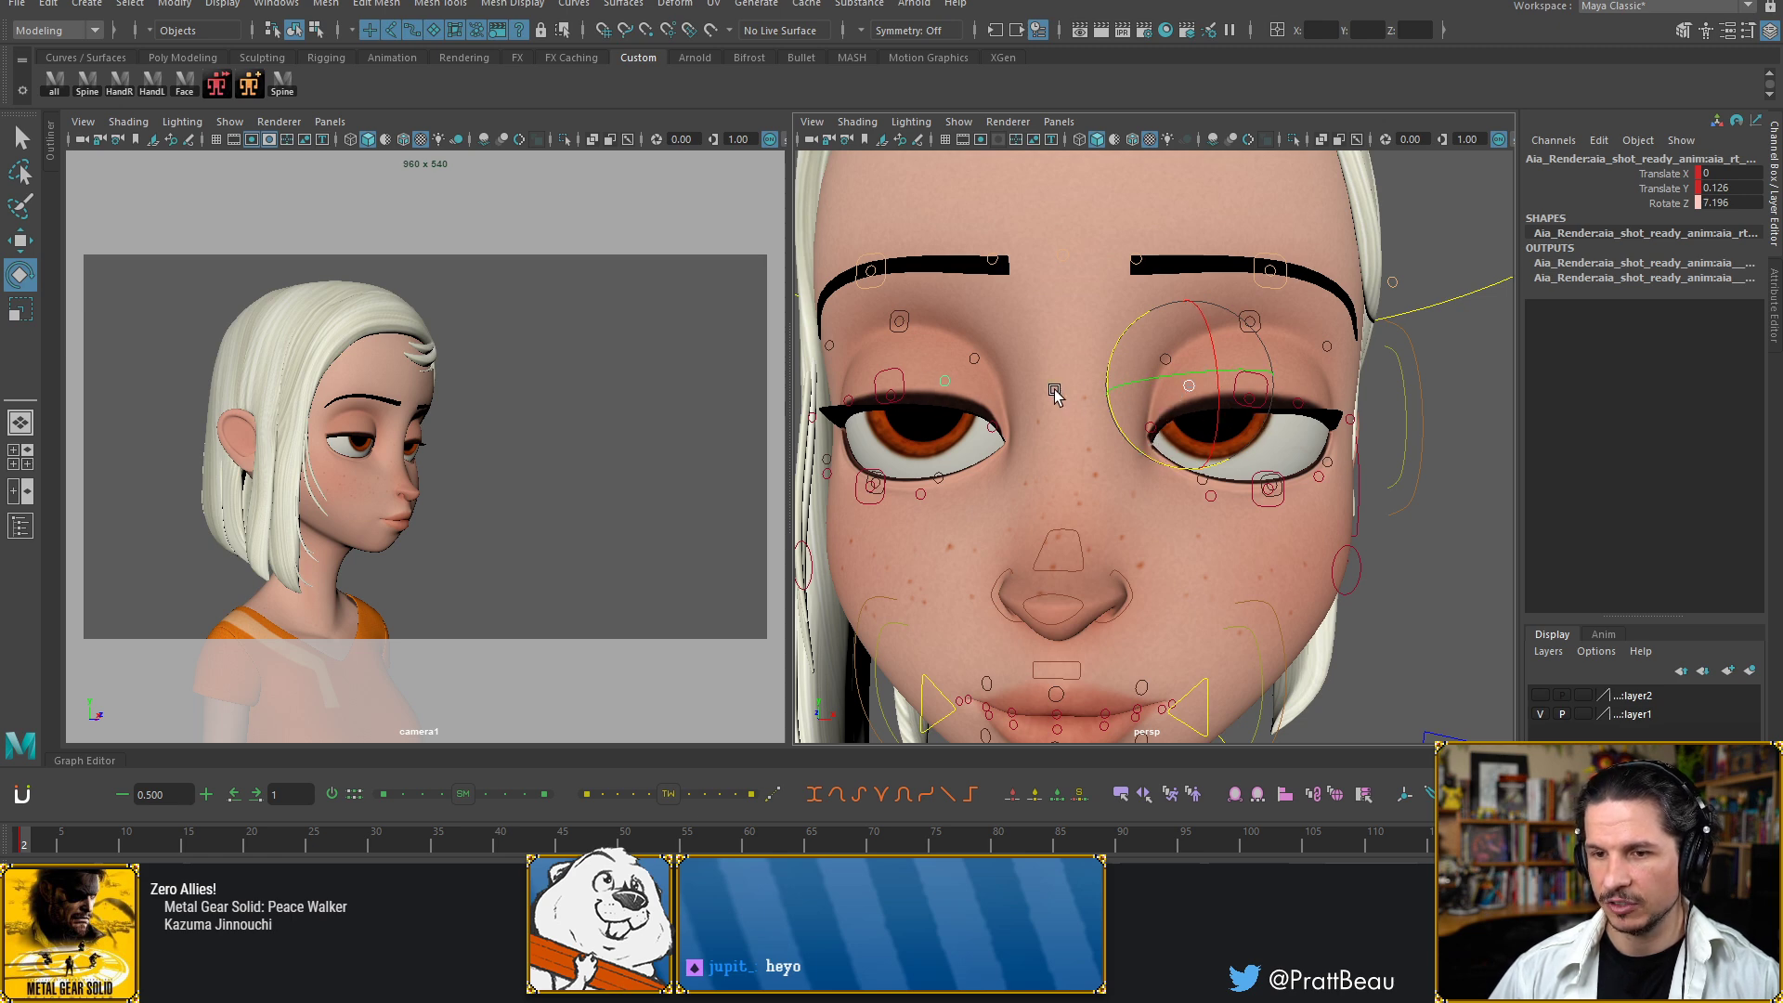
pyautogui.press('s')
# Select all controls of the character rig and key the current pose on frame 3
pyautogui.keyDown('alt'); pyautogui.moveTo(983, 397); pyautogui.dragTo(1101, 402); pyautogui.keyUp('alt')
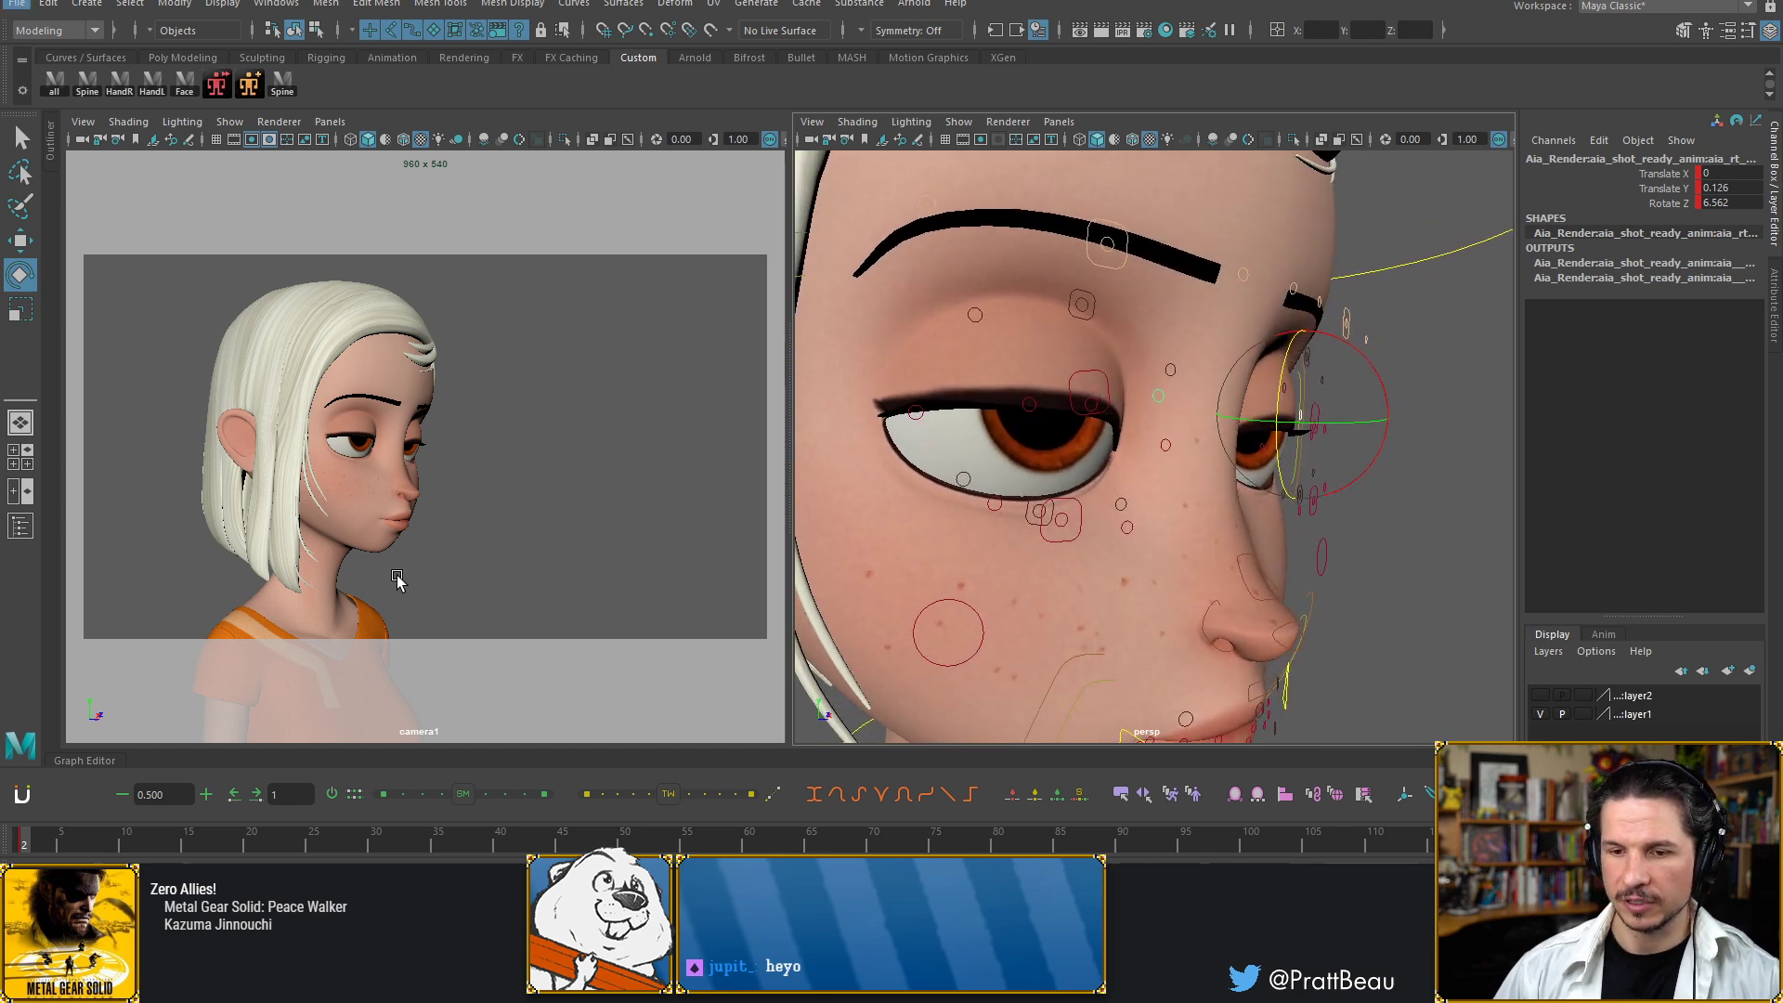
pyautogui.keyDown('alt'); pyautogui.moveTo(1301, 418); pyautogui.dragTo(967, 360, button='right'); pyautogui.keyUp('alt')
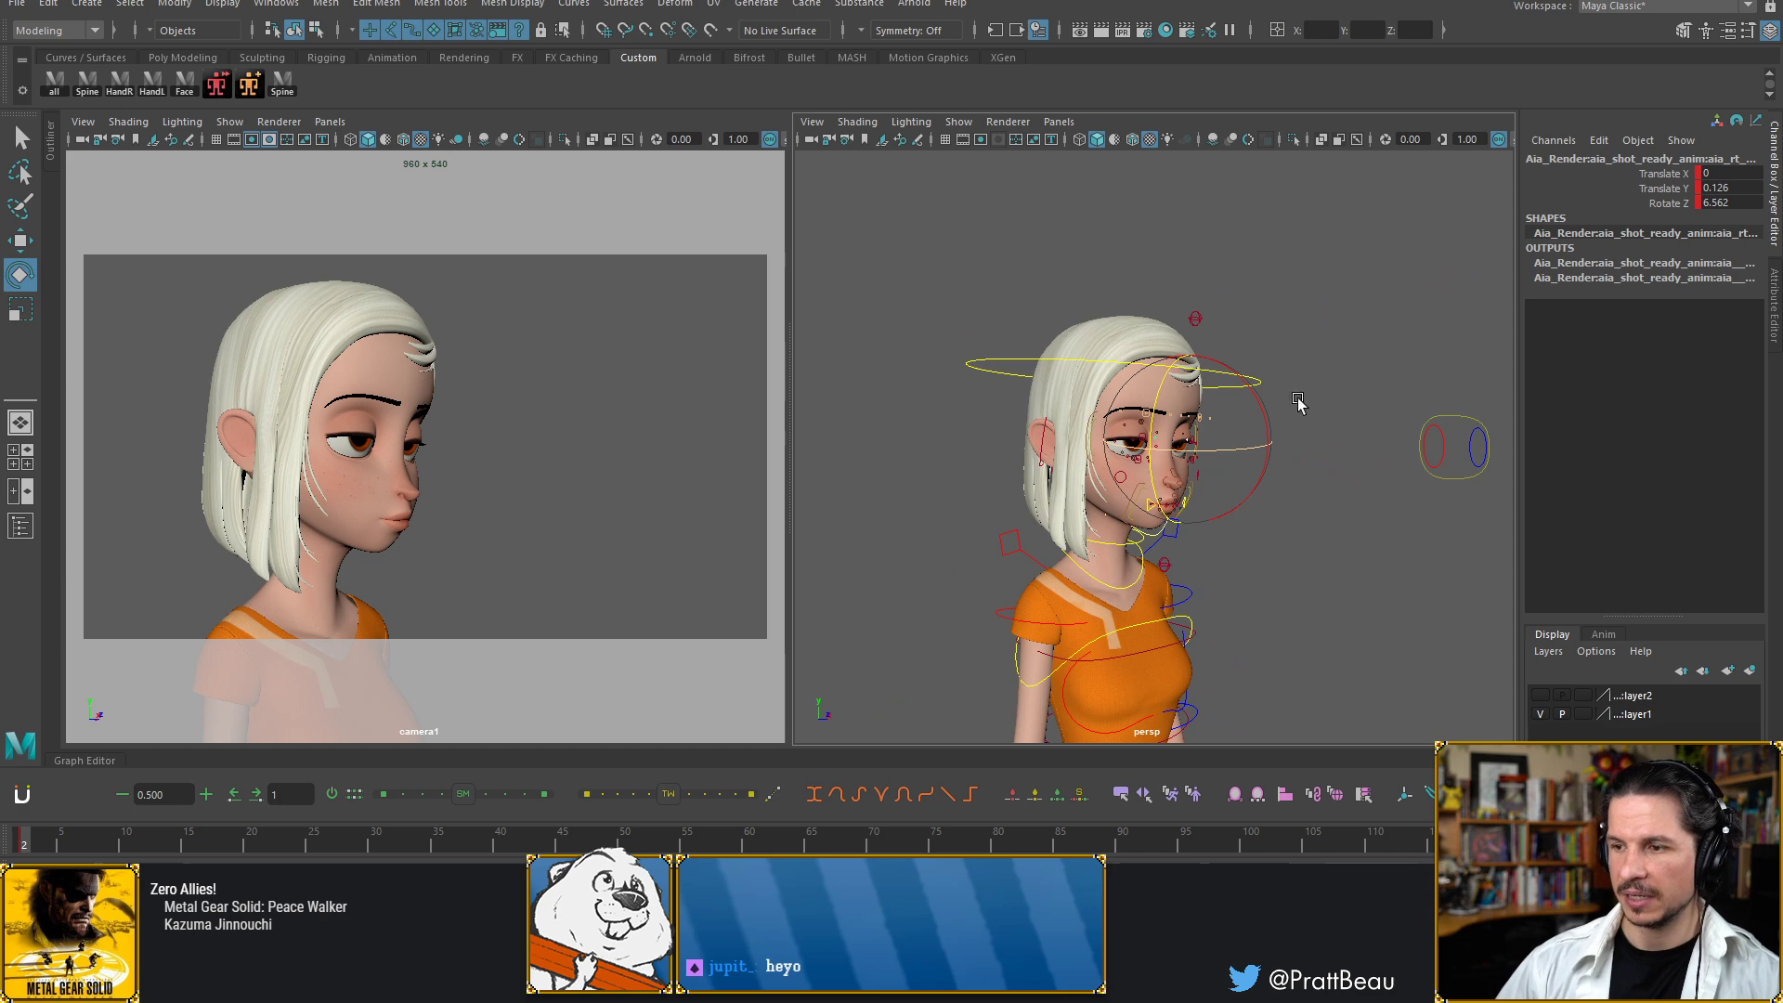
pyautogui.keyDown('alt'); pyautogui.moveTo(1278, 423); pyautogui.dragTo(1064, 383, button='right'); pyautogui.keyUp('alt')
pyautogui.keyDown('alt'); pyautogui.moveTo(1342, 403); pyautogui.dragTo(1141, 427, button='right'); pyautogui.keyUp('alt')
pyautogui.moveTo(1433, 271); pyautogui.dragTo(1101, 555)
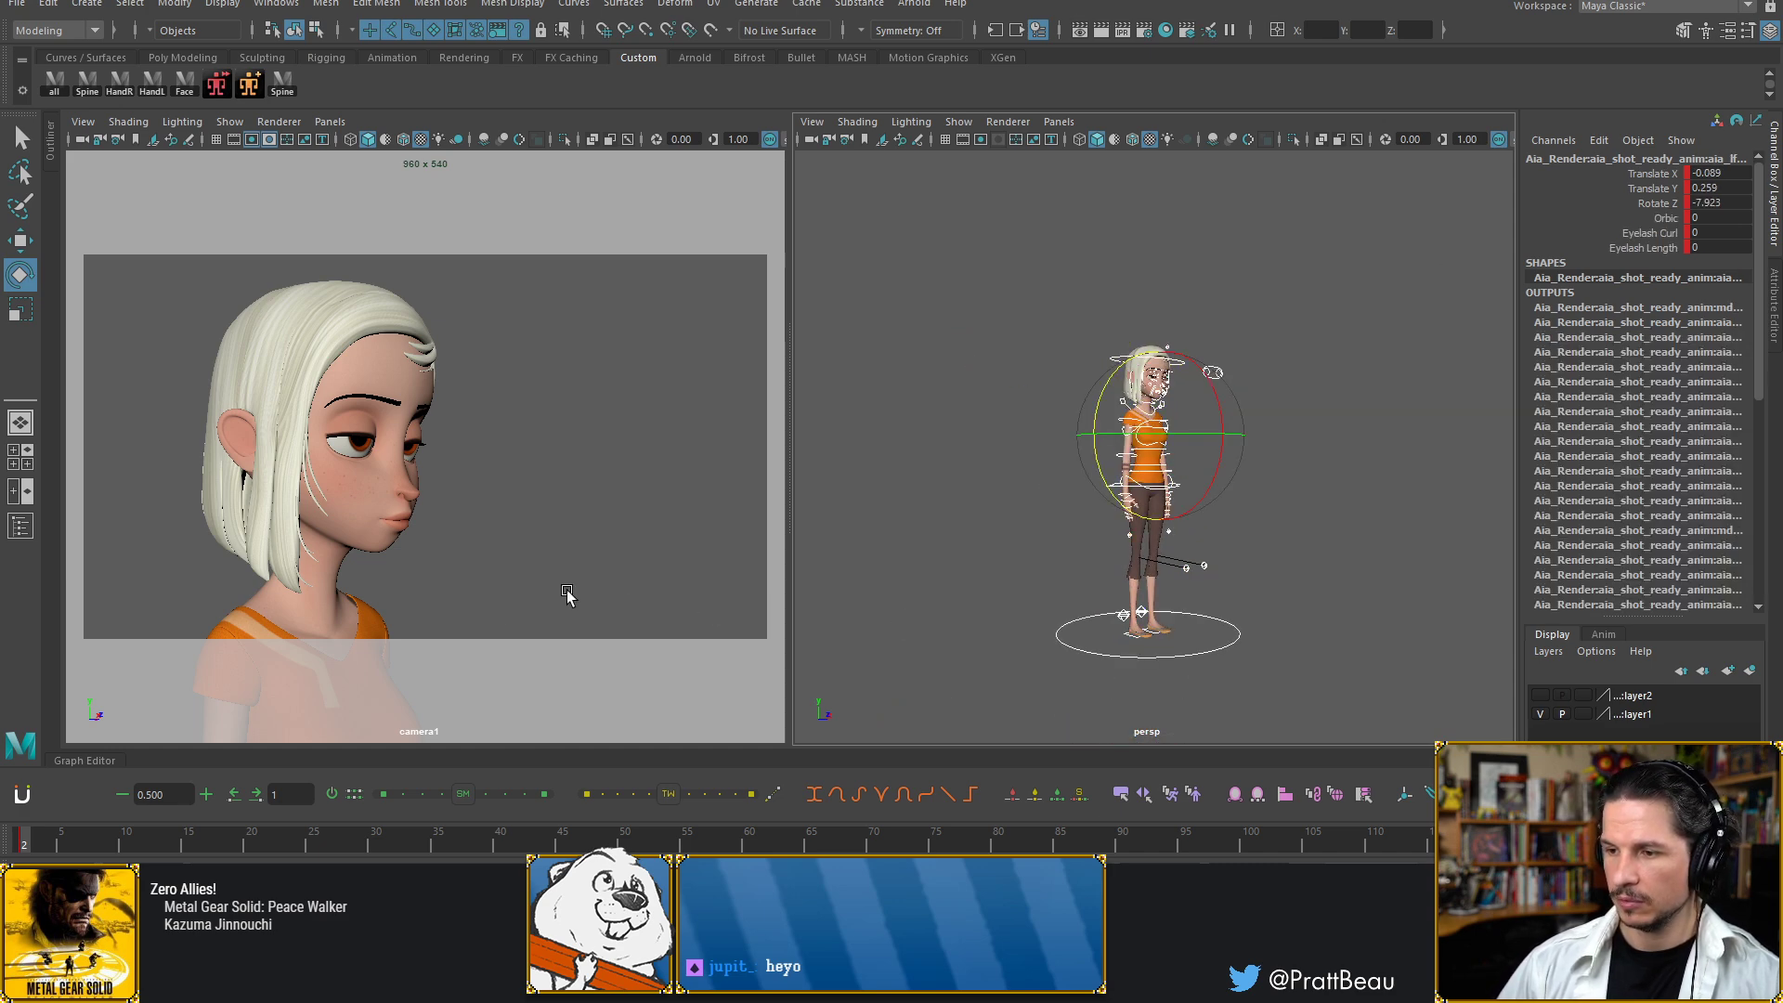
pyautogui.doubleClick(39, 840)
pyautogui.click(39, 840)
pyautogui.press('s')
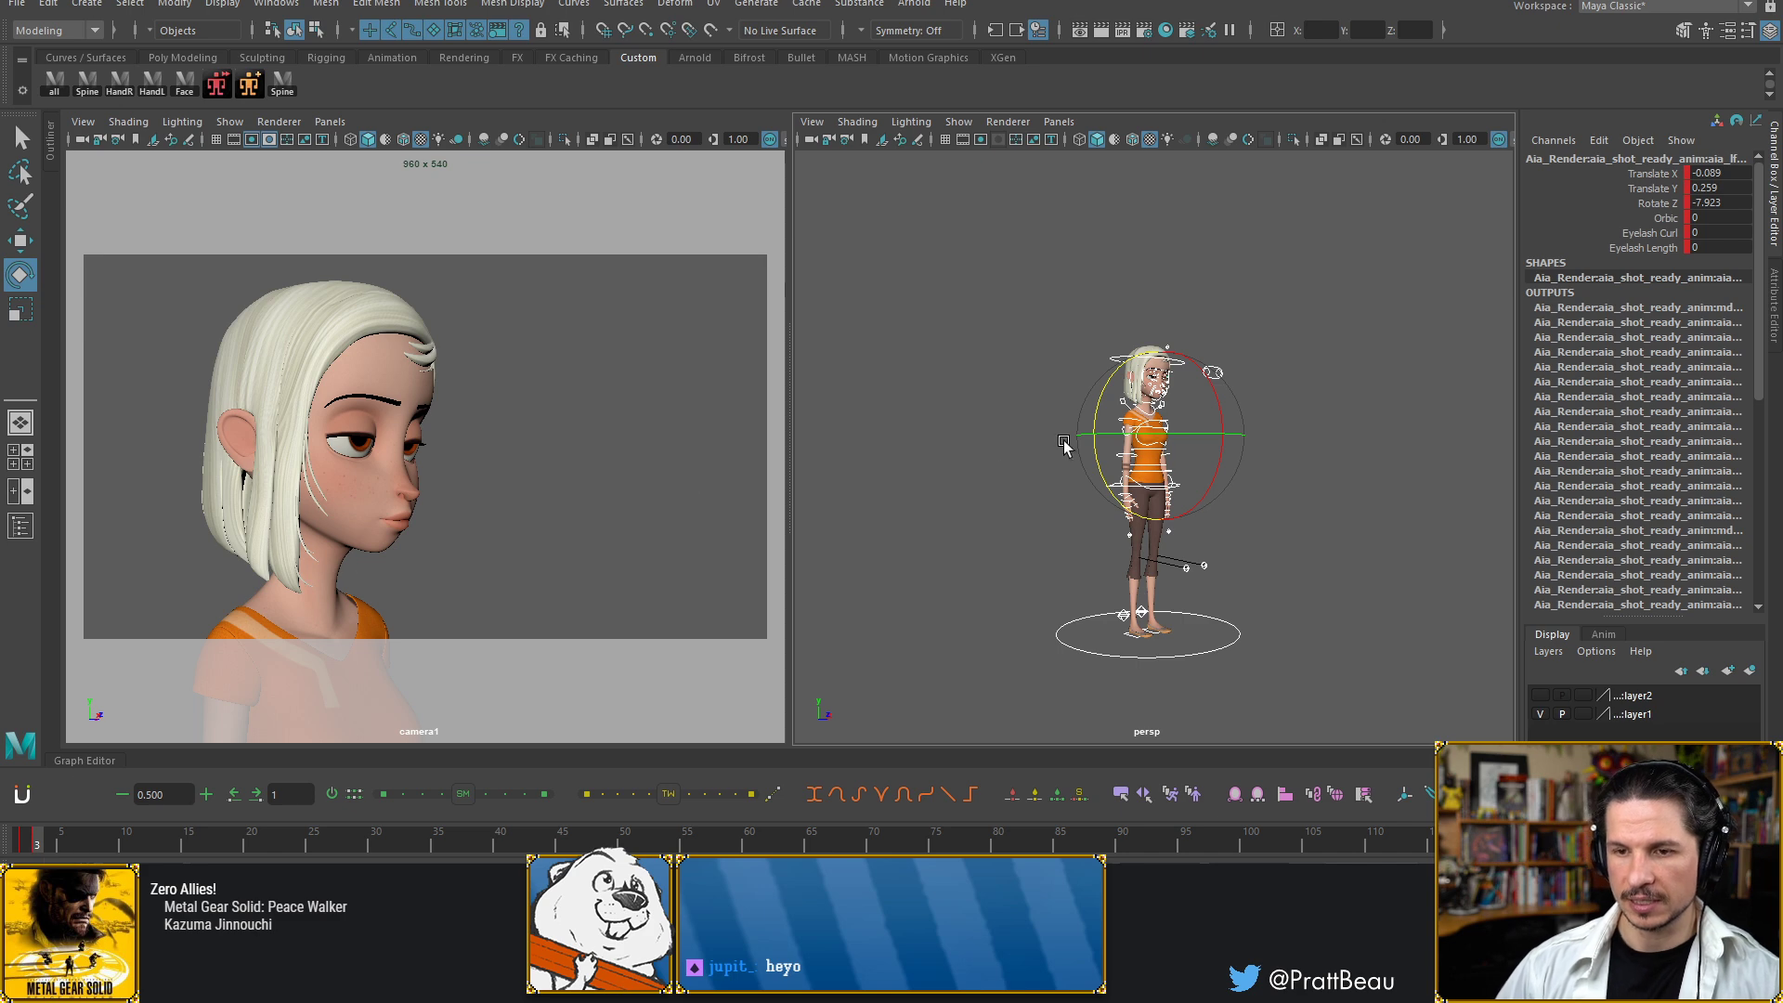
# Select all the eyelid controls around both eyes and reset their translation and rotation to 0
pyautogui.keyDown('alt'); pyautogui.moveTo(1216, 444); pyautogui.dragTo(938, 453); pyautogui.keyUp('alt')
pyautogui.keyDown('alt'); pyautogui.moveTo(1161, 455); pyautogui.dragTo(1412, 448, button='right'); pyautogui.keyUp('alt')
pyautogui.keyDown('alt'); pyautogui.moveTo(1068, 325); pyautogui.dragTo(1033, 558, button='middle'); pyautogui.keyUp('alt')
pyautogui.keyDown('alt'); pyautogui.moveTo(1034, 558); pyautogui.dragTo(1198, 534); pyautogui.keyUp('alt')
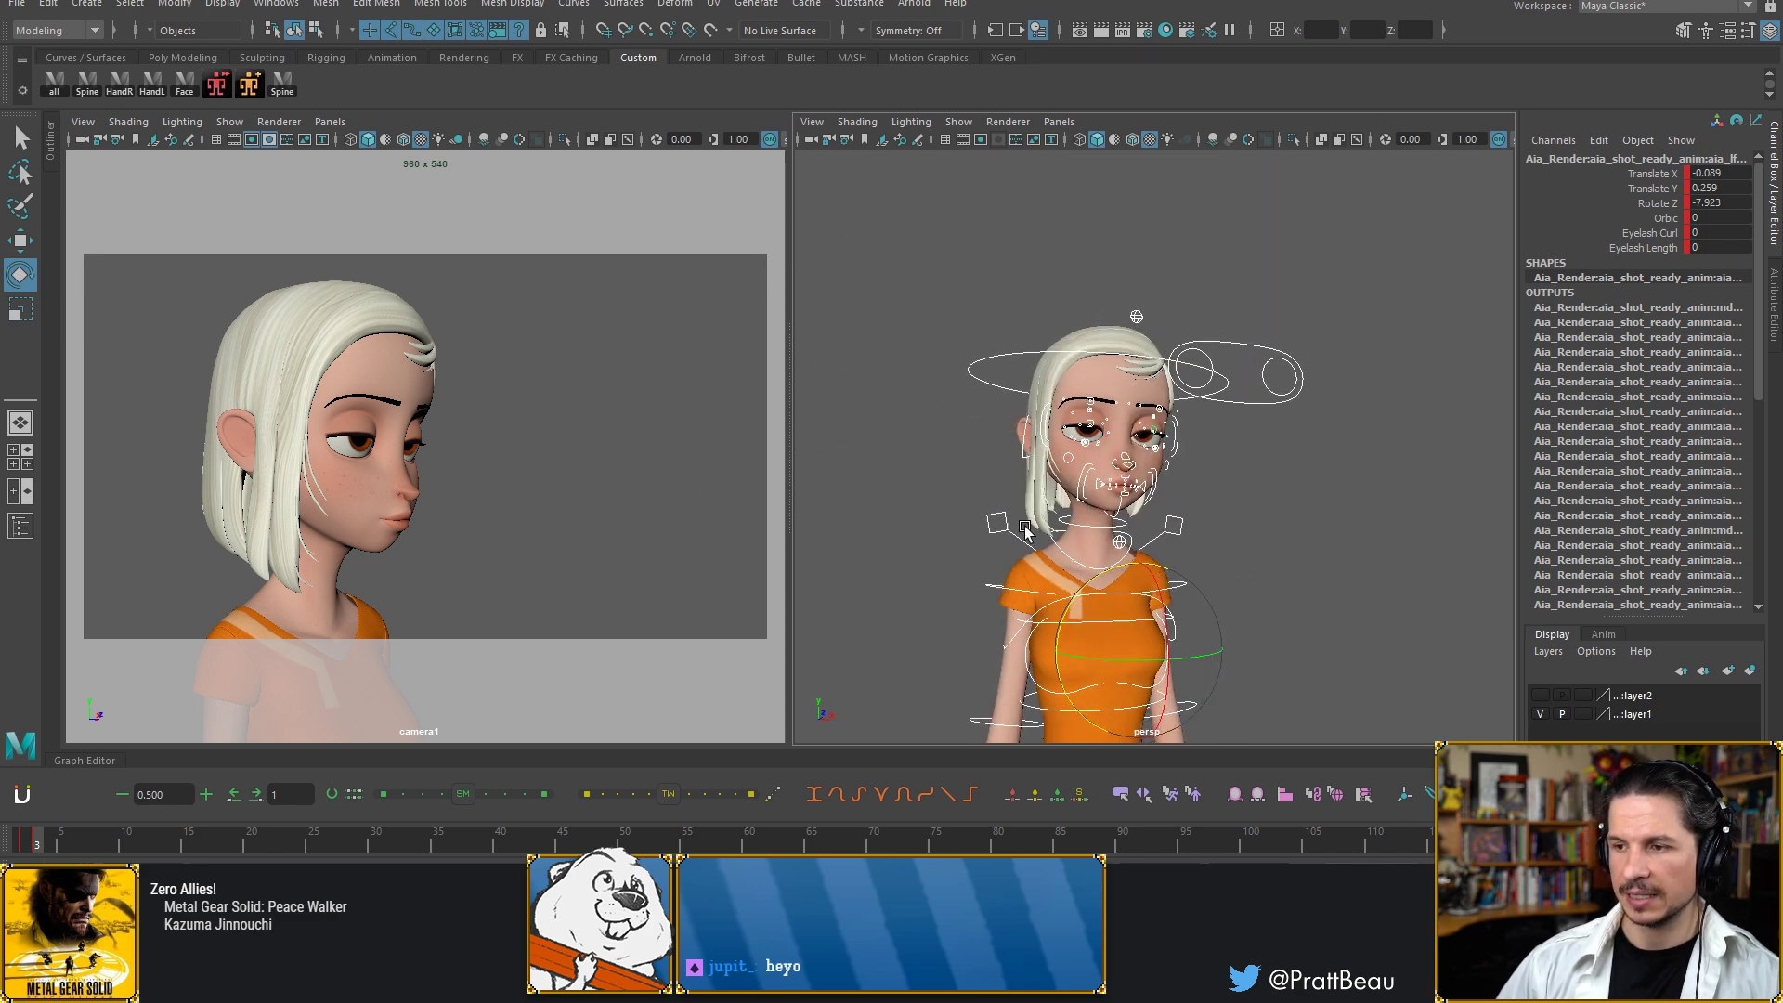
pyautogui.keyDown('alt'); pyautogui.moveTo(1199, 520); pyautogui.dragTo(1454, 474, button='right'); pyautogui.keyUp('alt')
pyautogui.moveTo(1130, 470)
pyautogui.keyDown('alt'); pyautogui.mouseDown()
pyautogui.moveTo(1252, 495)
pyautogui.moveTo(1155, 483)
pyautogui.mouseUp(); pyautogui.keyUp('alt')
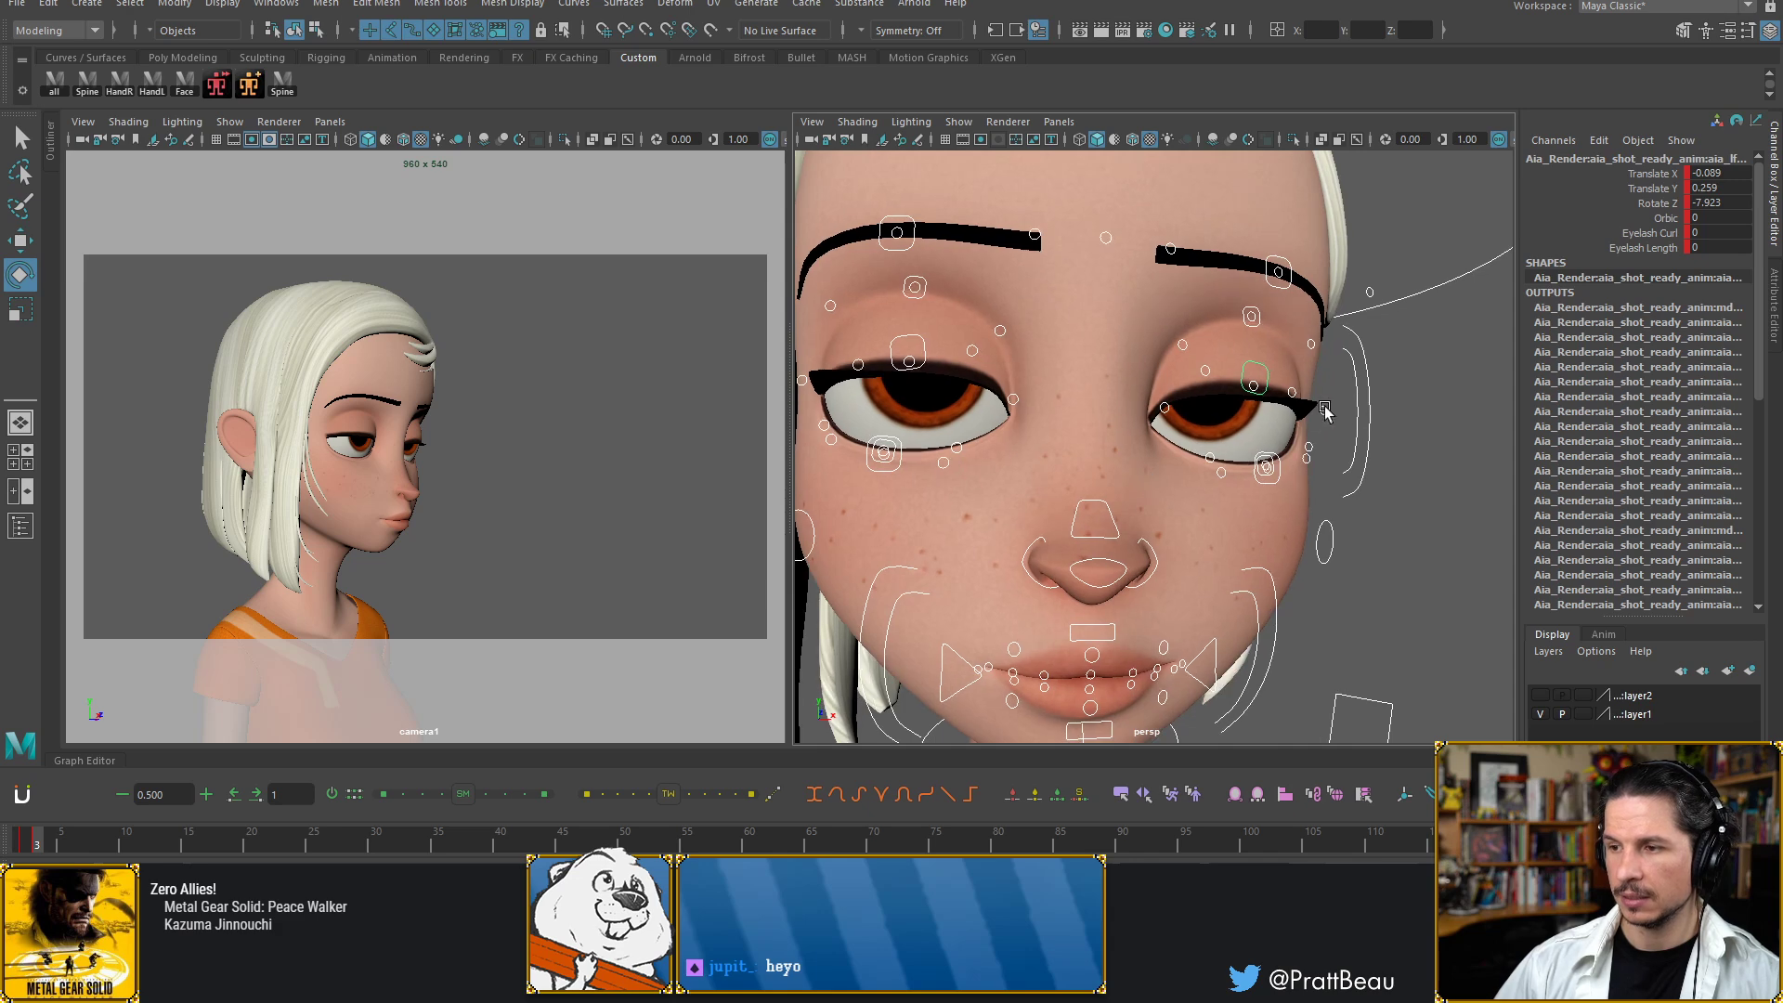
pyautogui.click(1331, 385)
pyautogui.keyDown('alt'); pyautogui.moveTo(1331, 385); pyautogui.dragTo(1204, 446); pyautogui.keyUp('alt')
pyautogui.moveTo(1731, 178); pyautogui.dragTo(1725, 249)
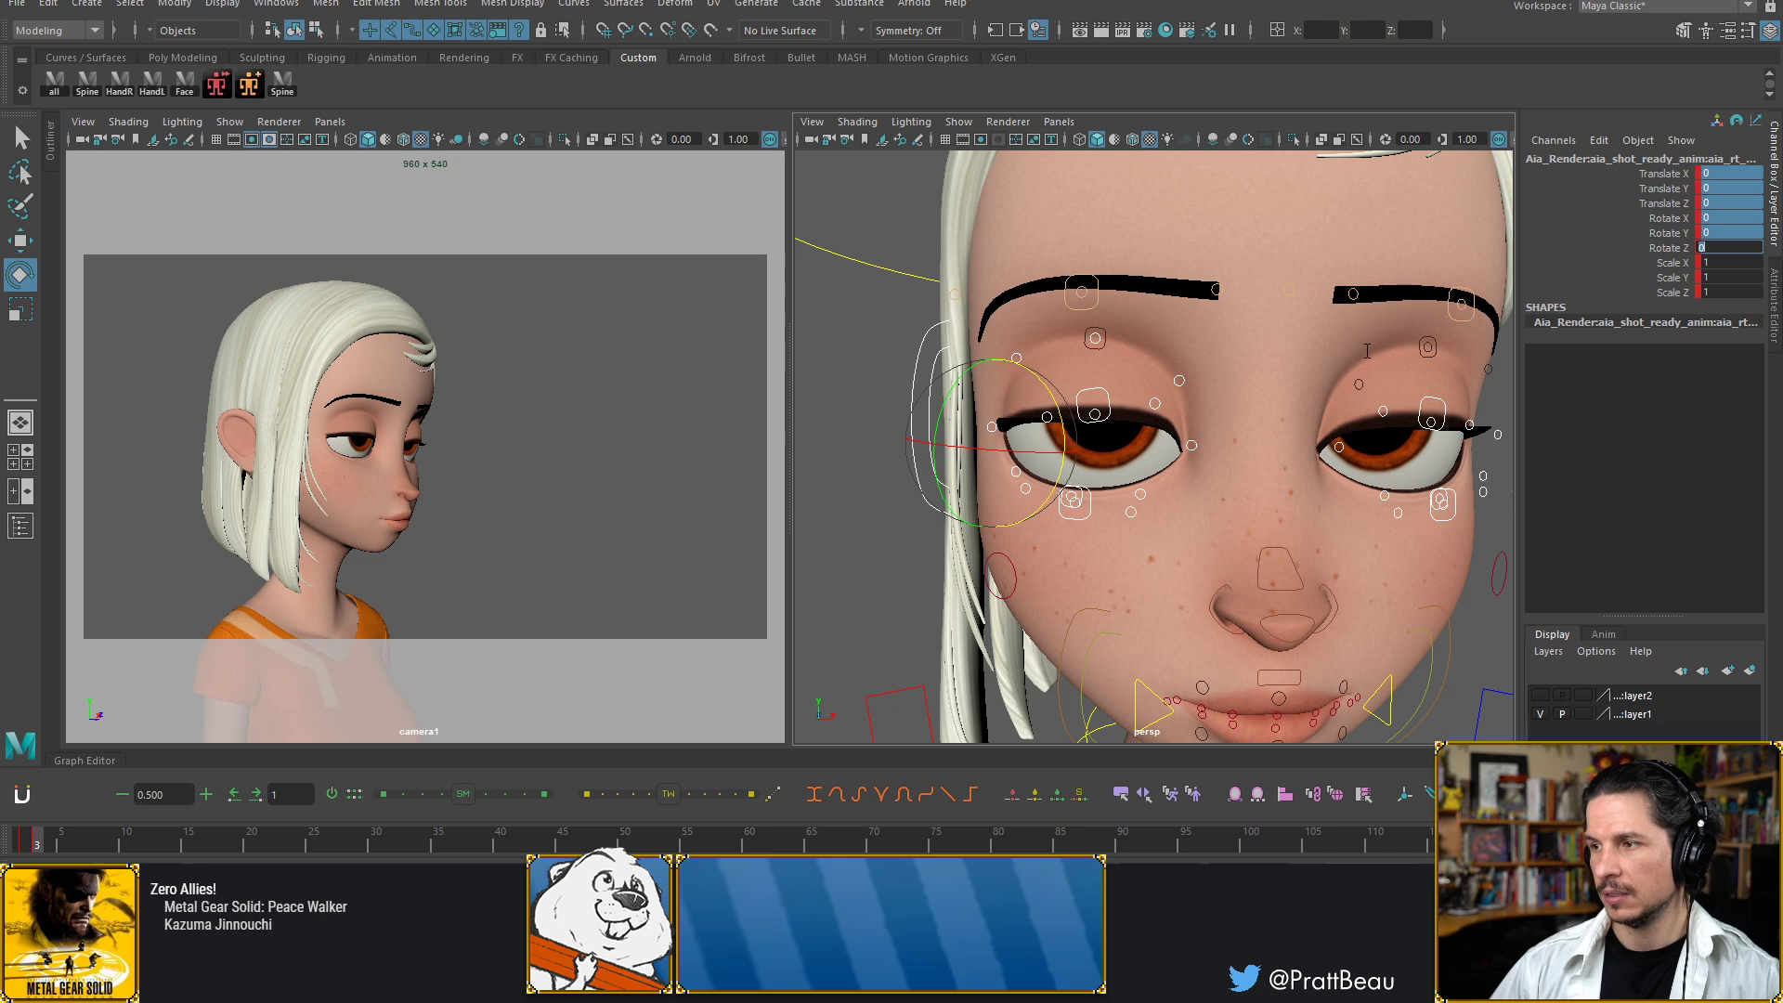
pyautogui.write('0')
pyautogui.press('Return')
pyautogui.keyDown('alt'); pyautogui.moveTo(1280, 395); pyautogui.dragTo(1257, 401, button='middle'); pyautogui.keyUp('alt')
# Lower the main lower-eyelid controls of both eyes to about Translate Y -0.403
pyautogui.click(1428, 426)
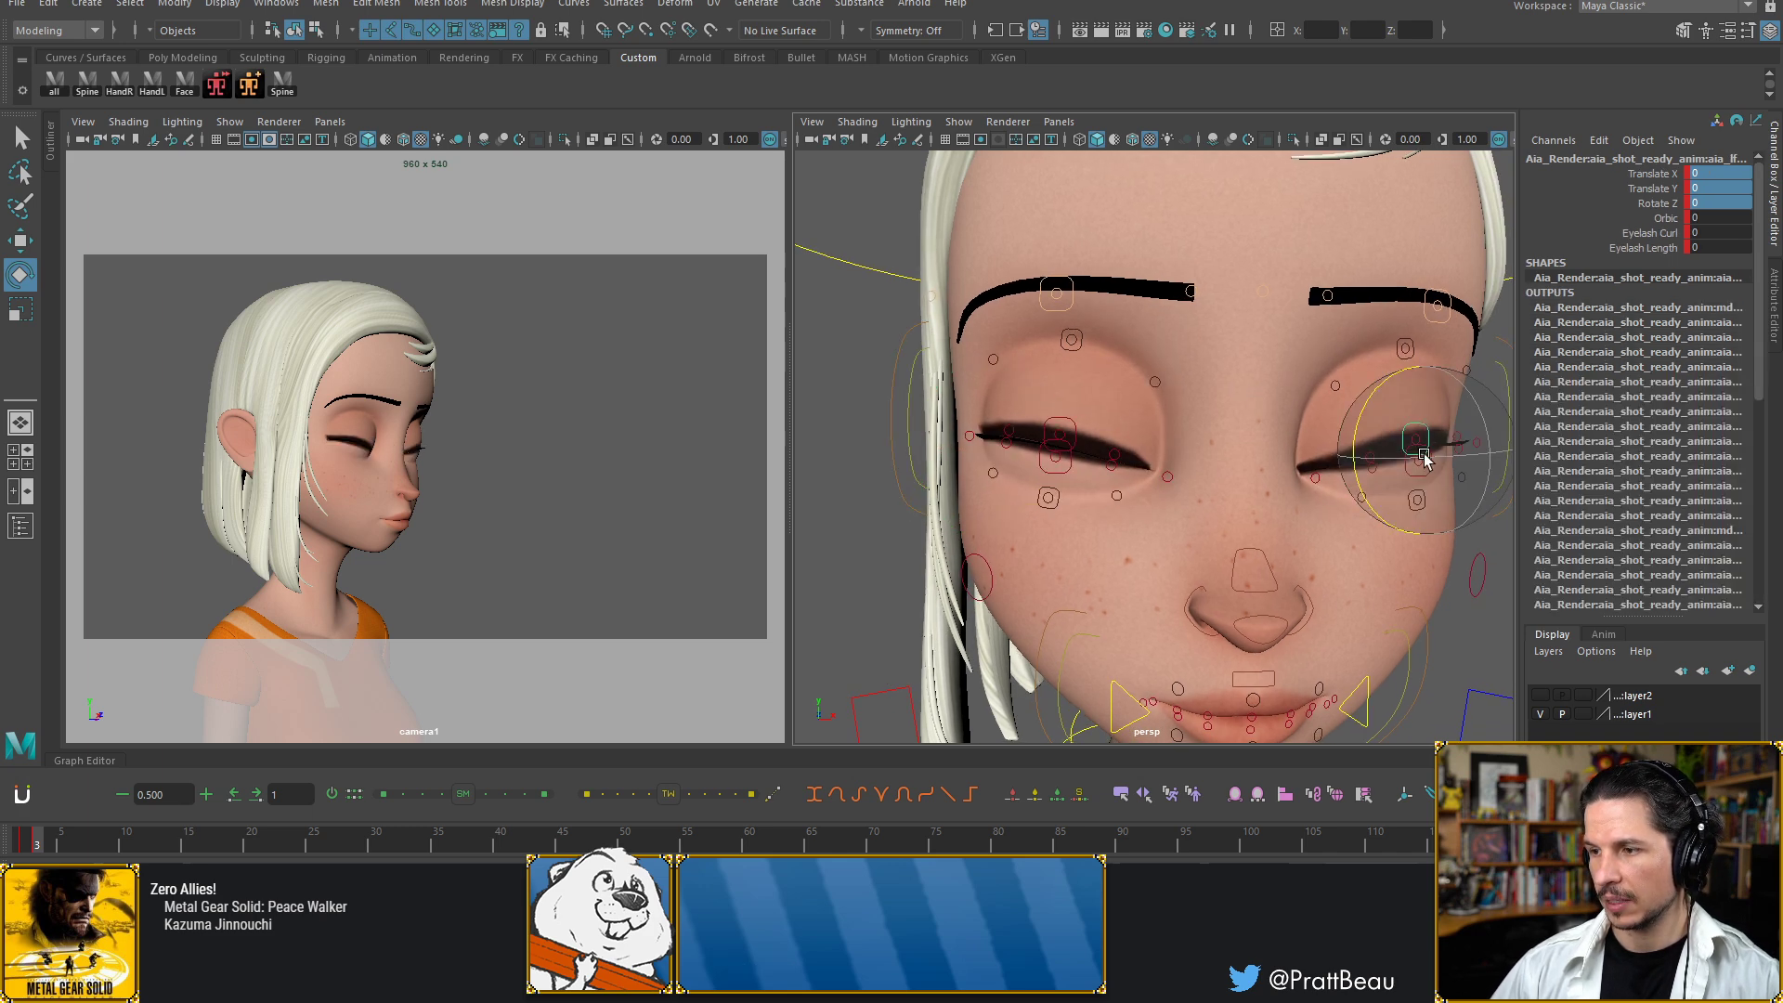
pyautogui.press('w')
pyautogui.click(1467, 532)
pyautogui.click(1433, 471)
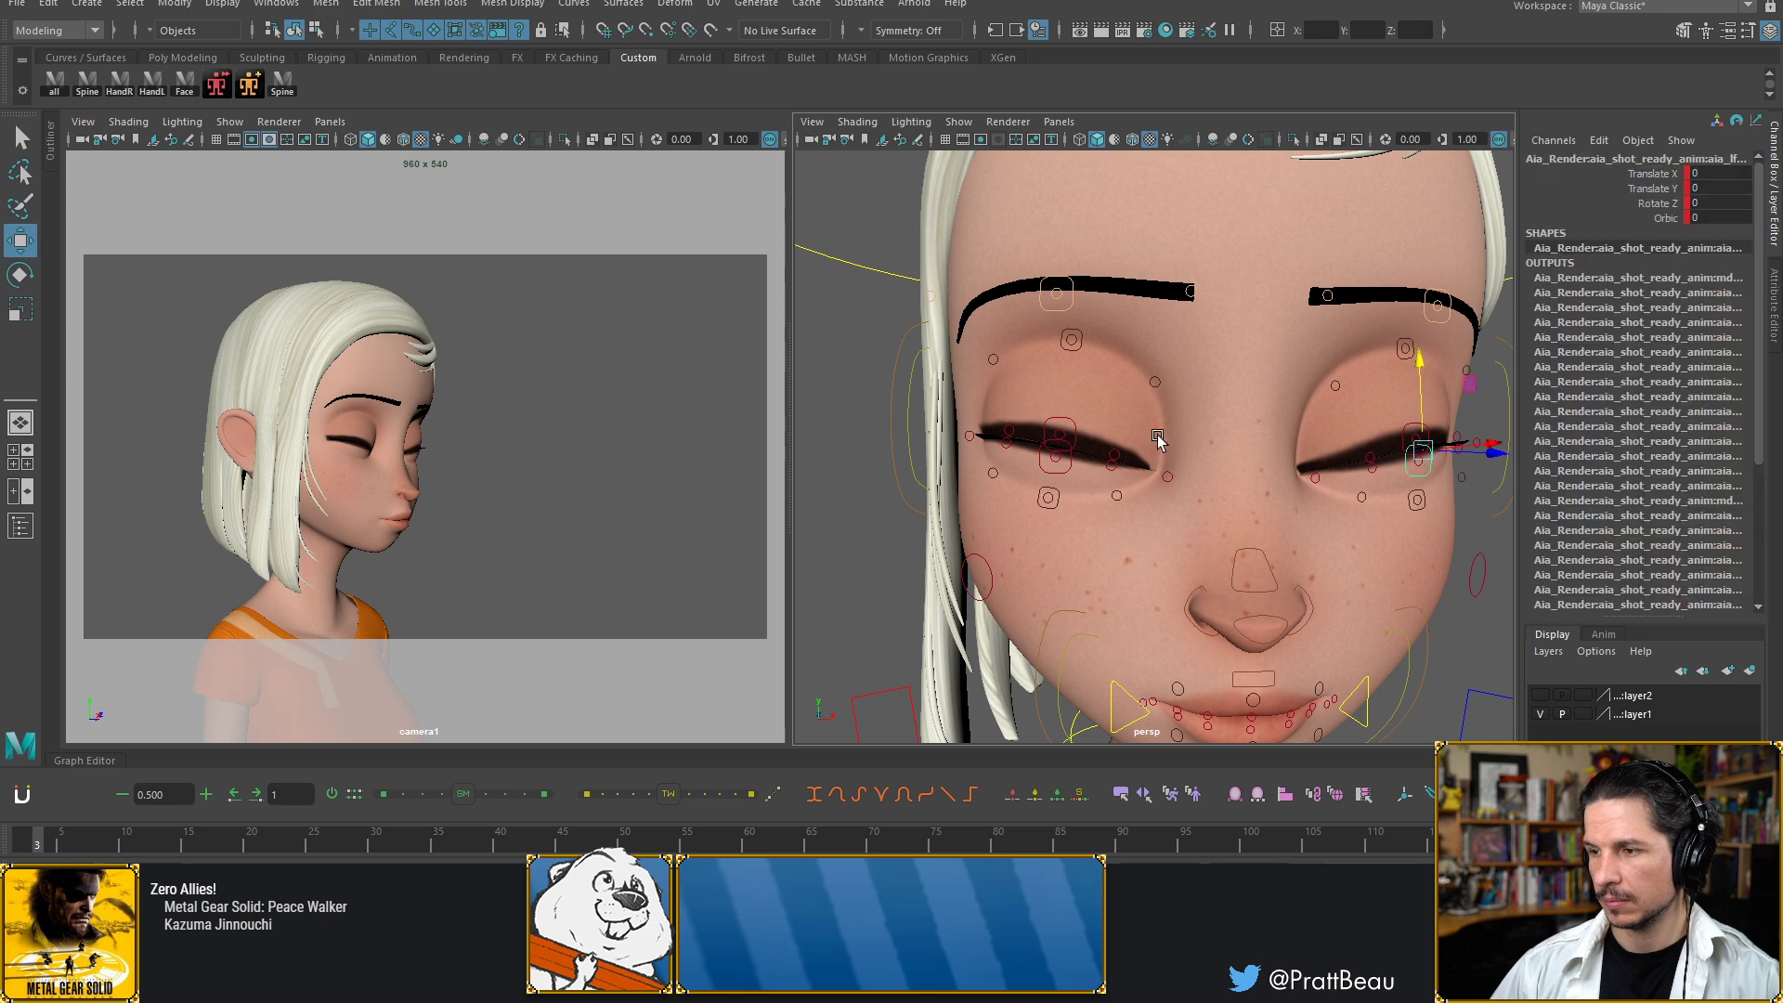
pyautogui.keyDown('shift'); pyautogui.click(1064, 469); pyautogui.keyUp('shift')
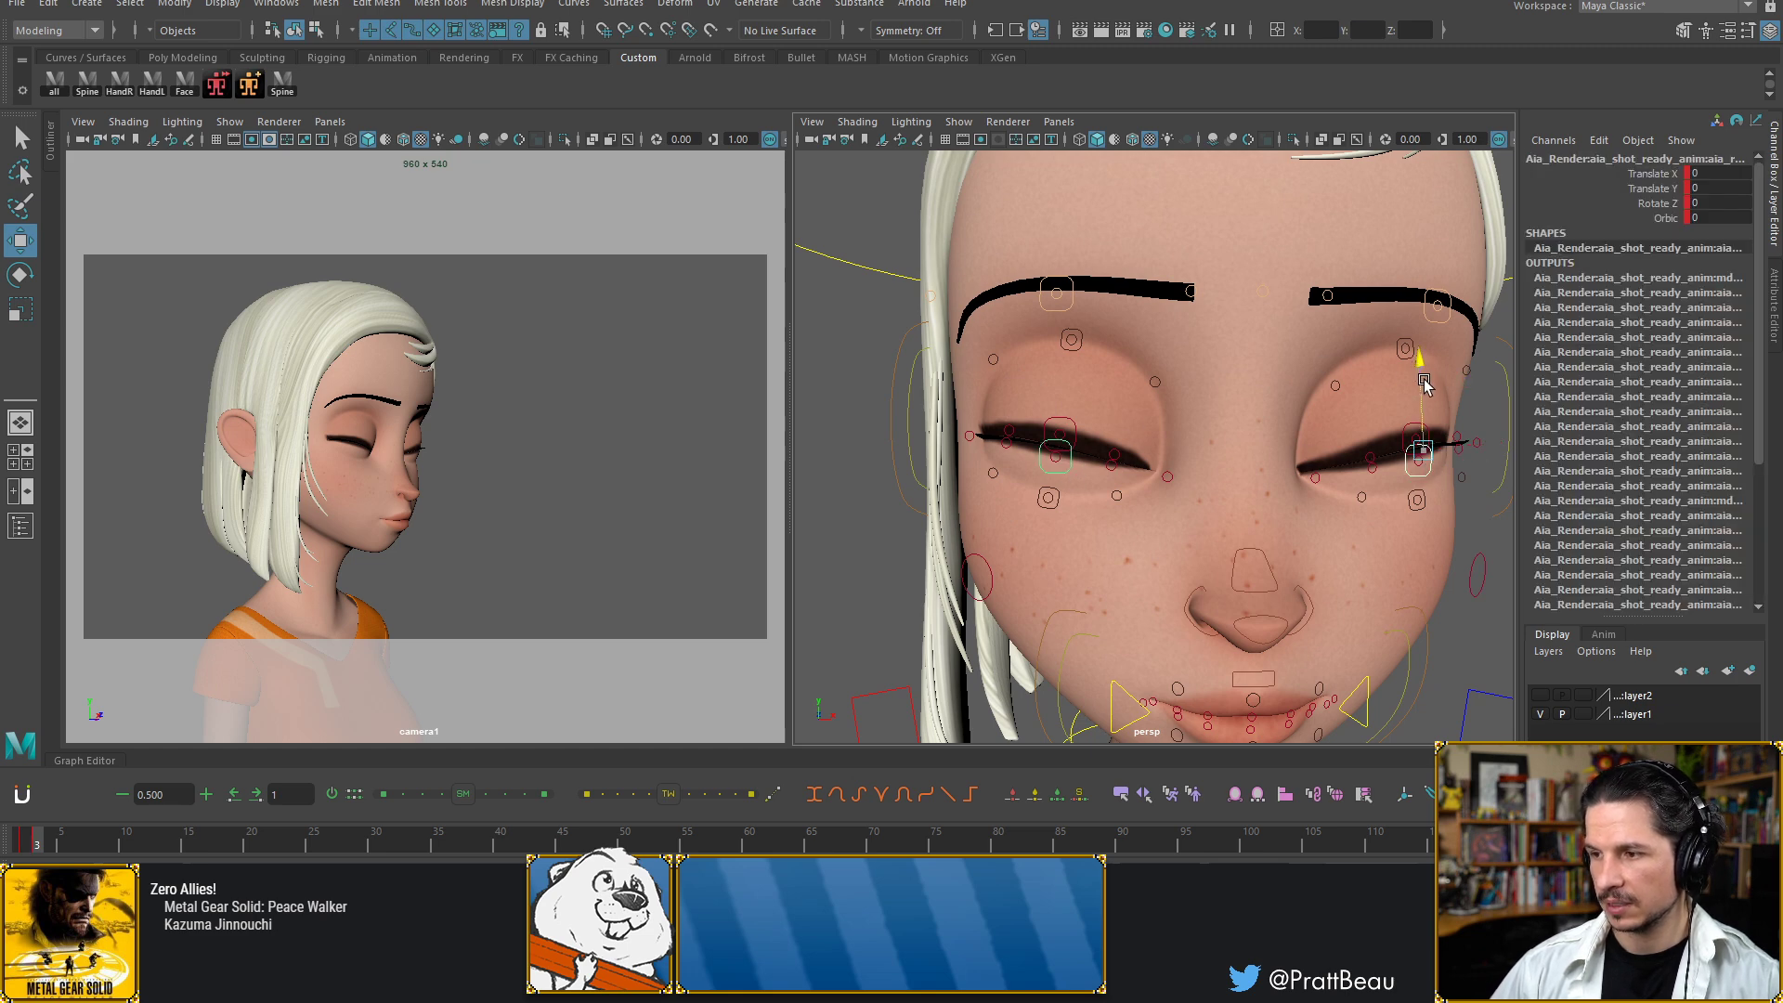
pyautogui.moveTo(1420, 368); pyautogui.dragTo(1426, 420)
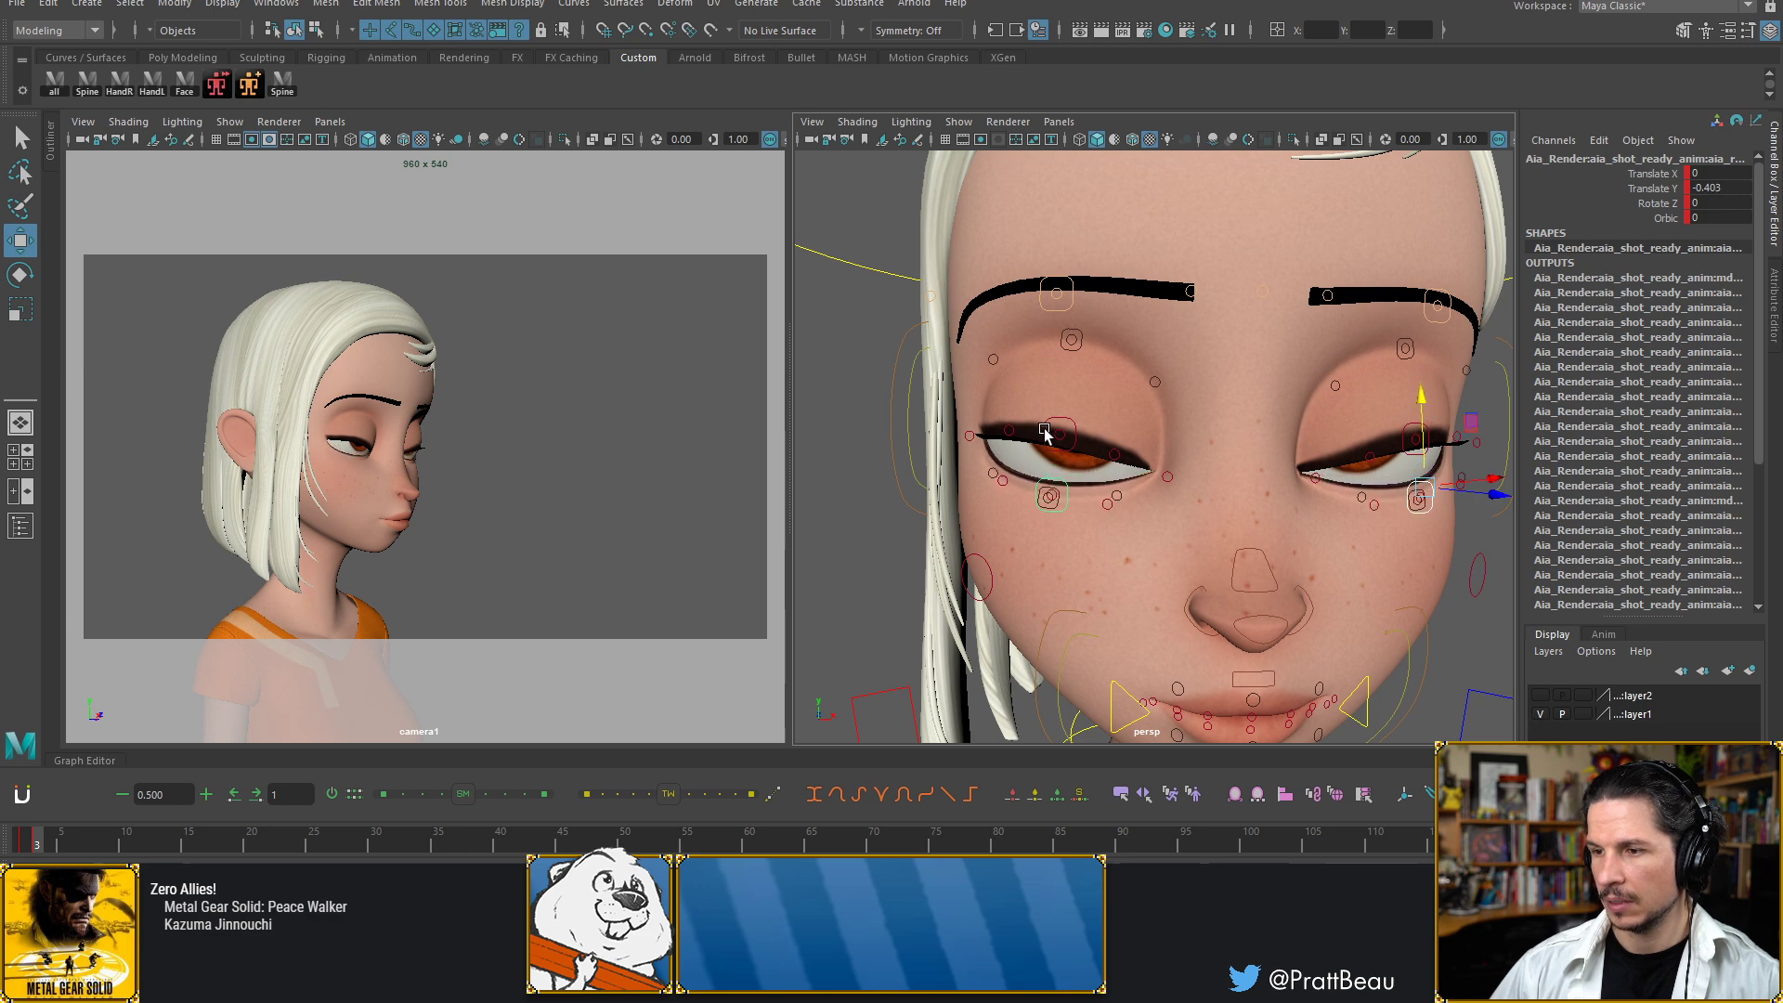
# Raise the main upper-eyelid controls of both eyes to about Translate Y 0.333
pyautogui.click(1081, 437)
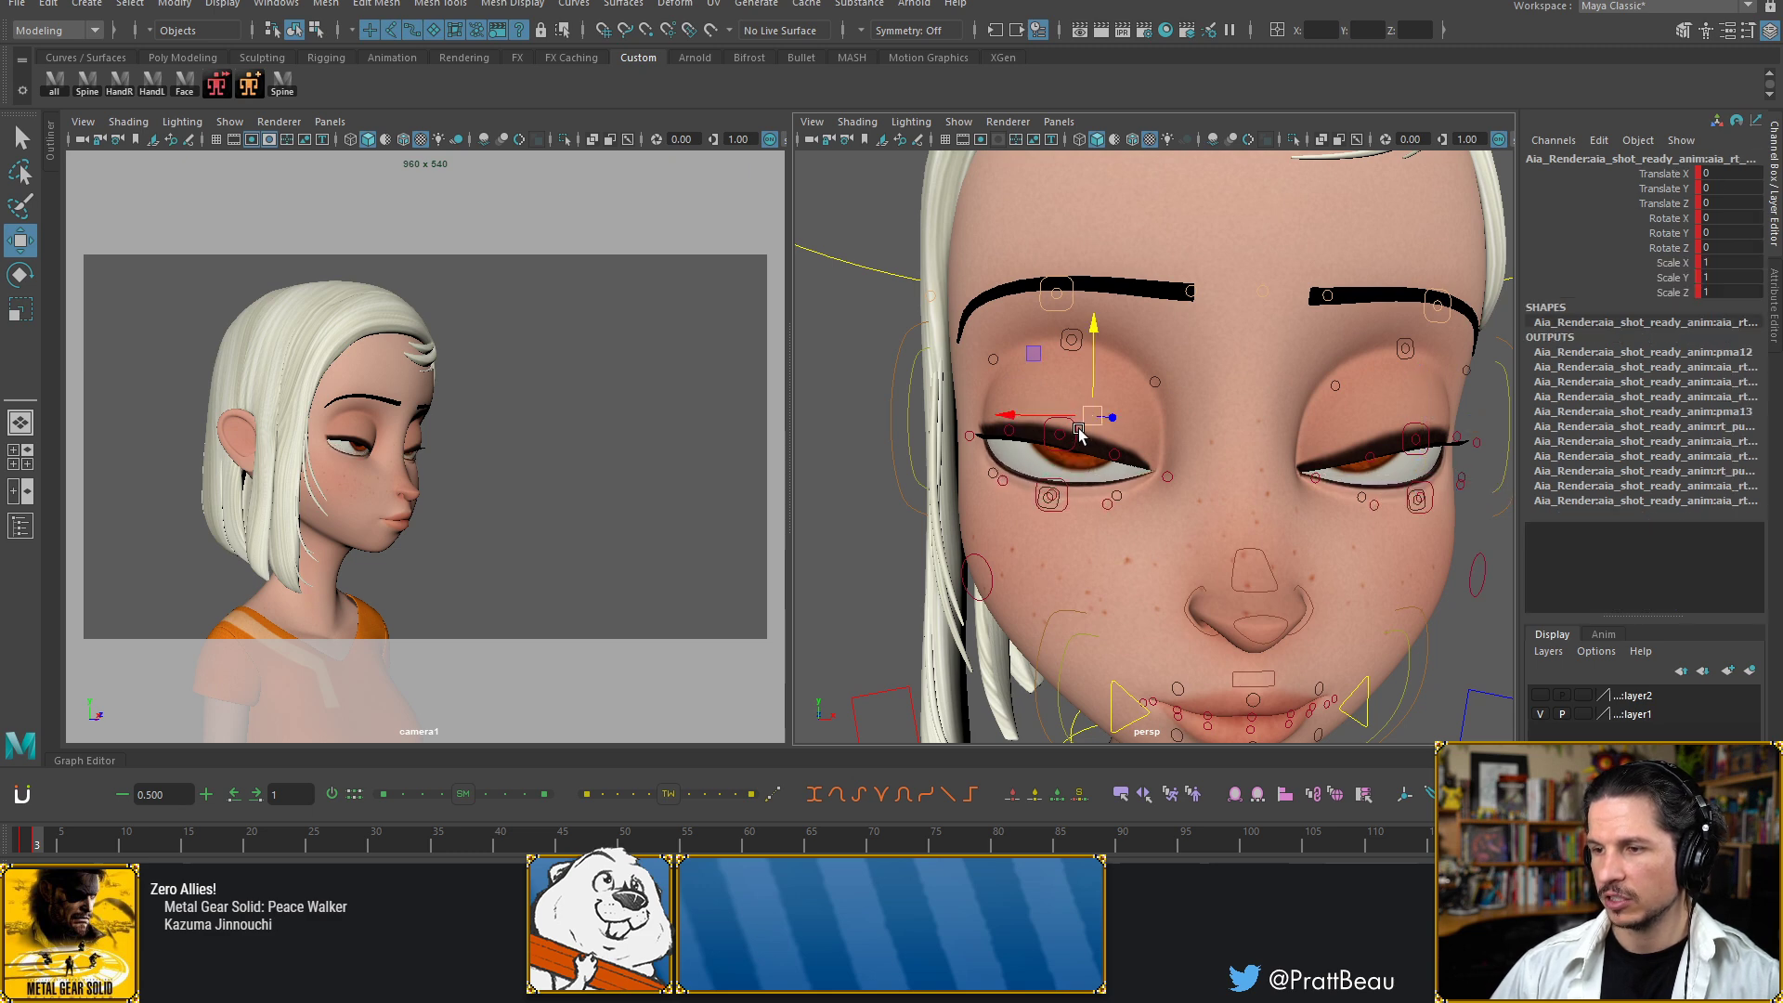
pyautogui.keyDown('shift'); pyautogui.click(1407, 440); pyautogui.keyUp('shift')
pyautogui.click(1420, 444)
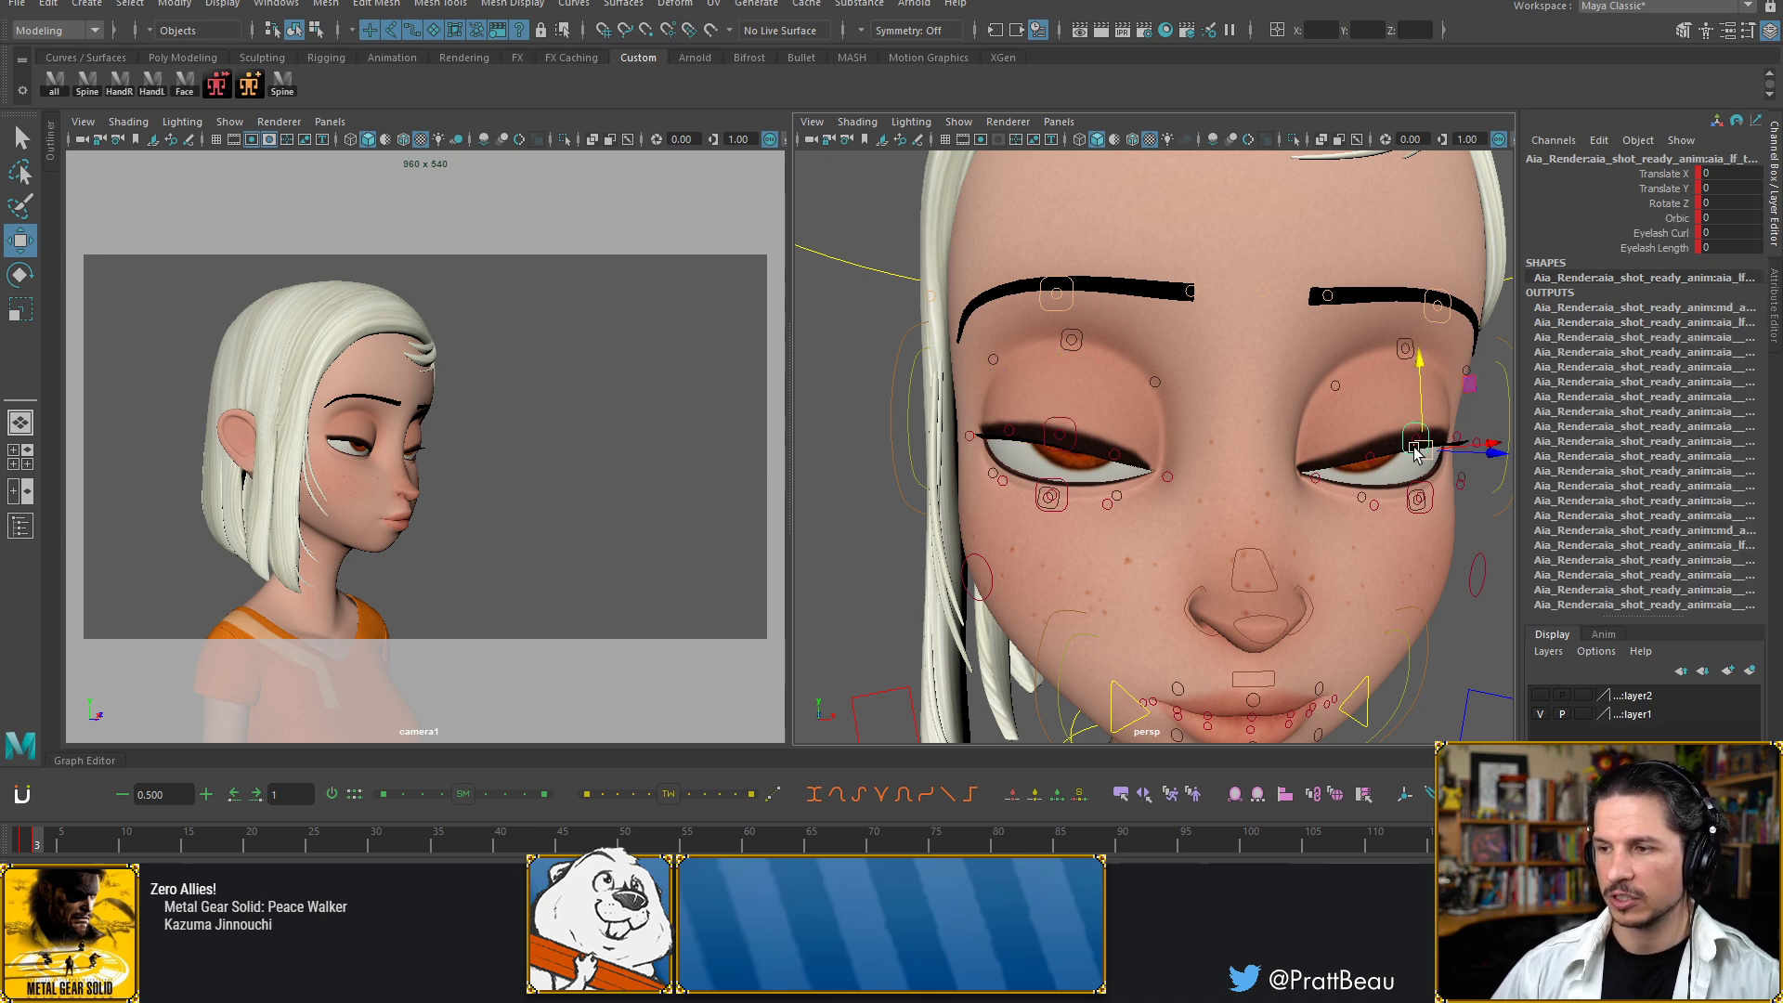
pyautogui.keyDown('shift'); pyautogui.click(1074, 425); pyautogui.keyUp('shift')
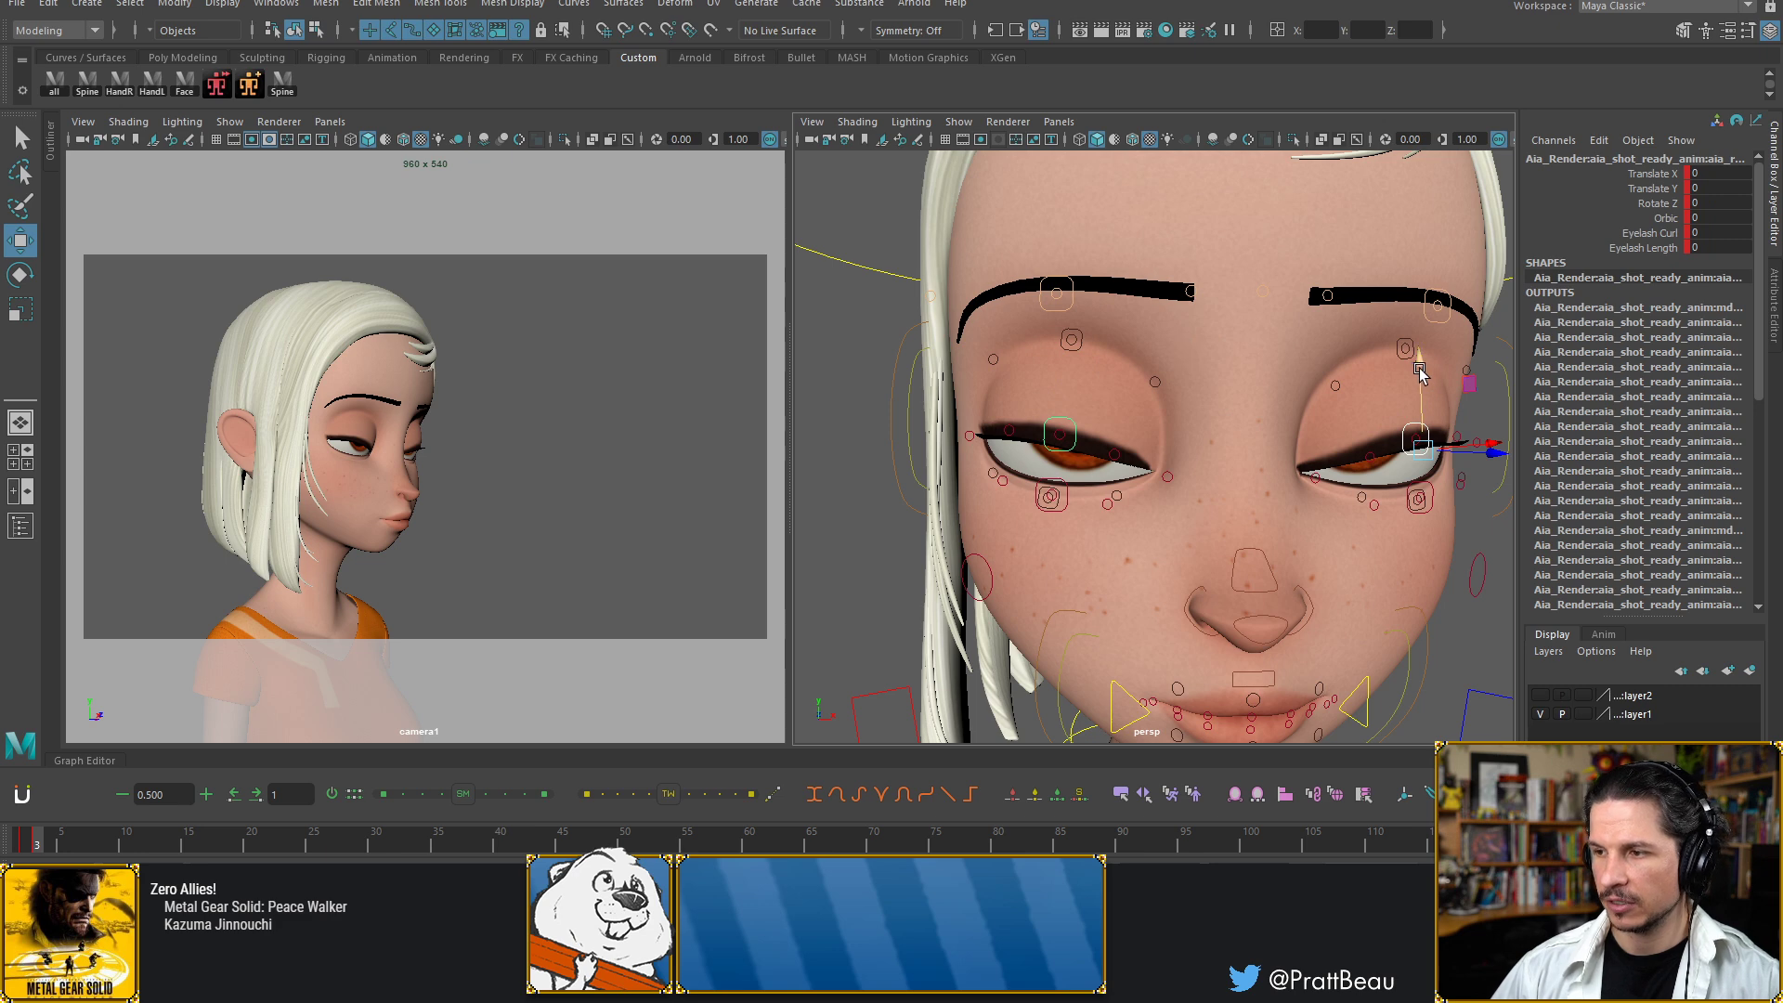
pyautogui.moveTo(1419, 370); pyautogui.dragTo(1418, 321)
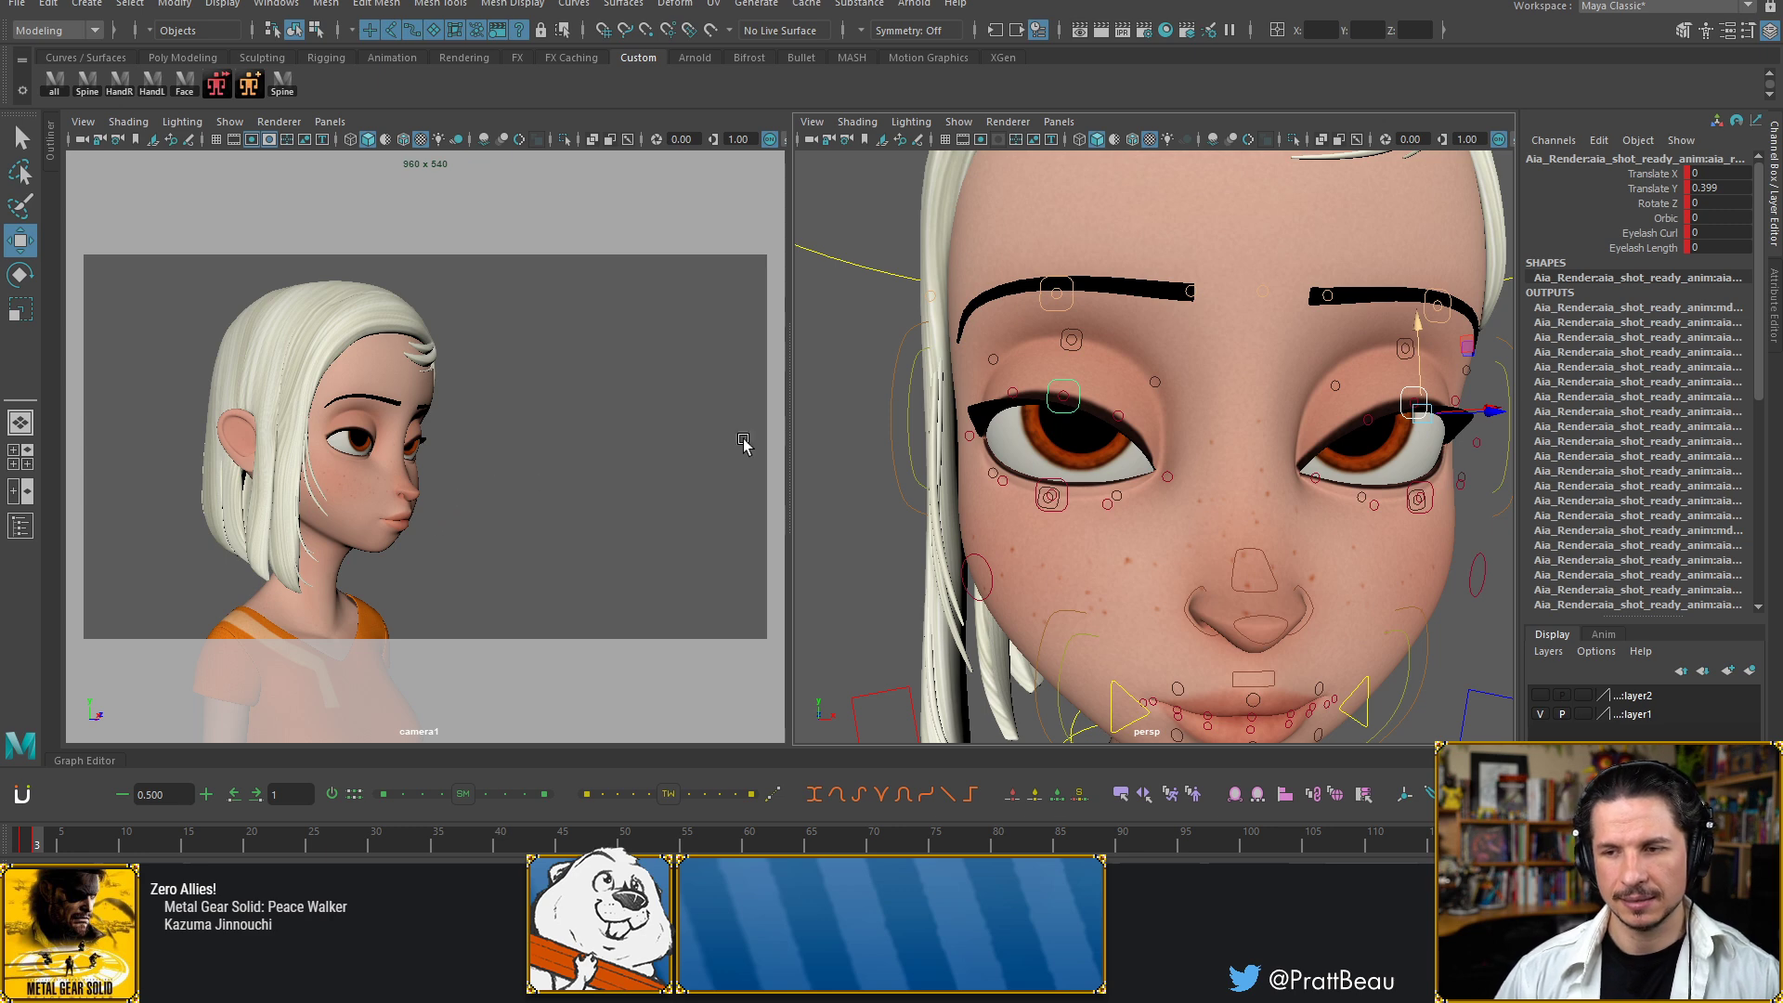
pyautogui.moveTo(1408, 339); pyautogui.dragTo(1413, 330)
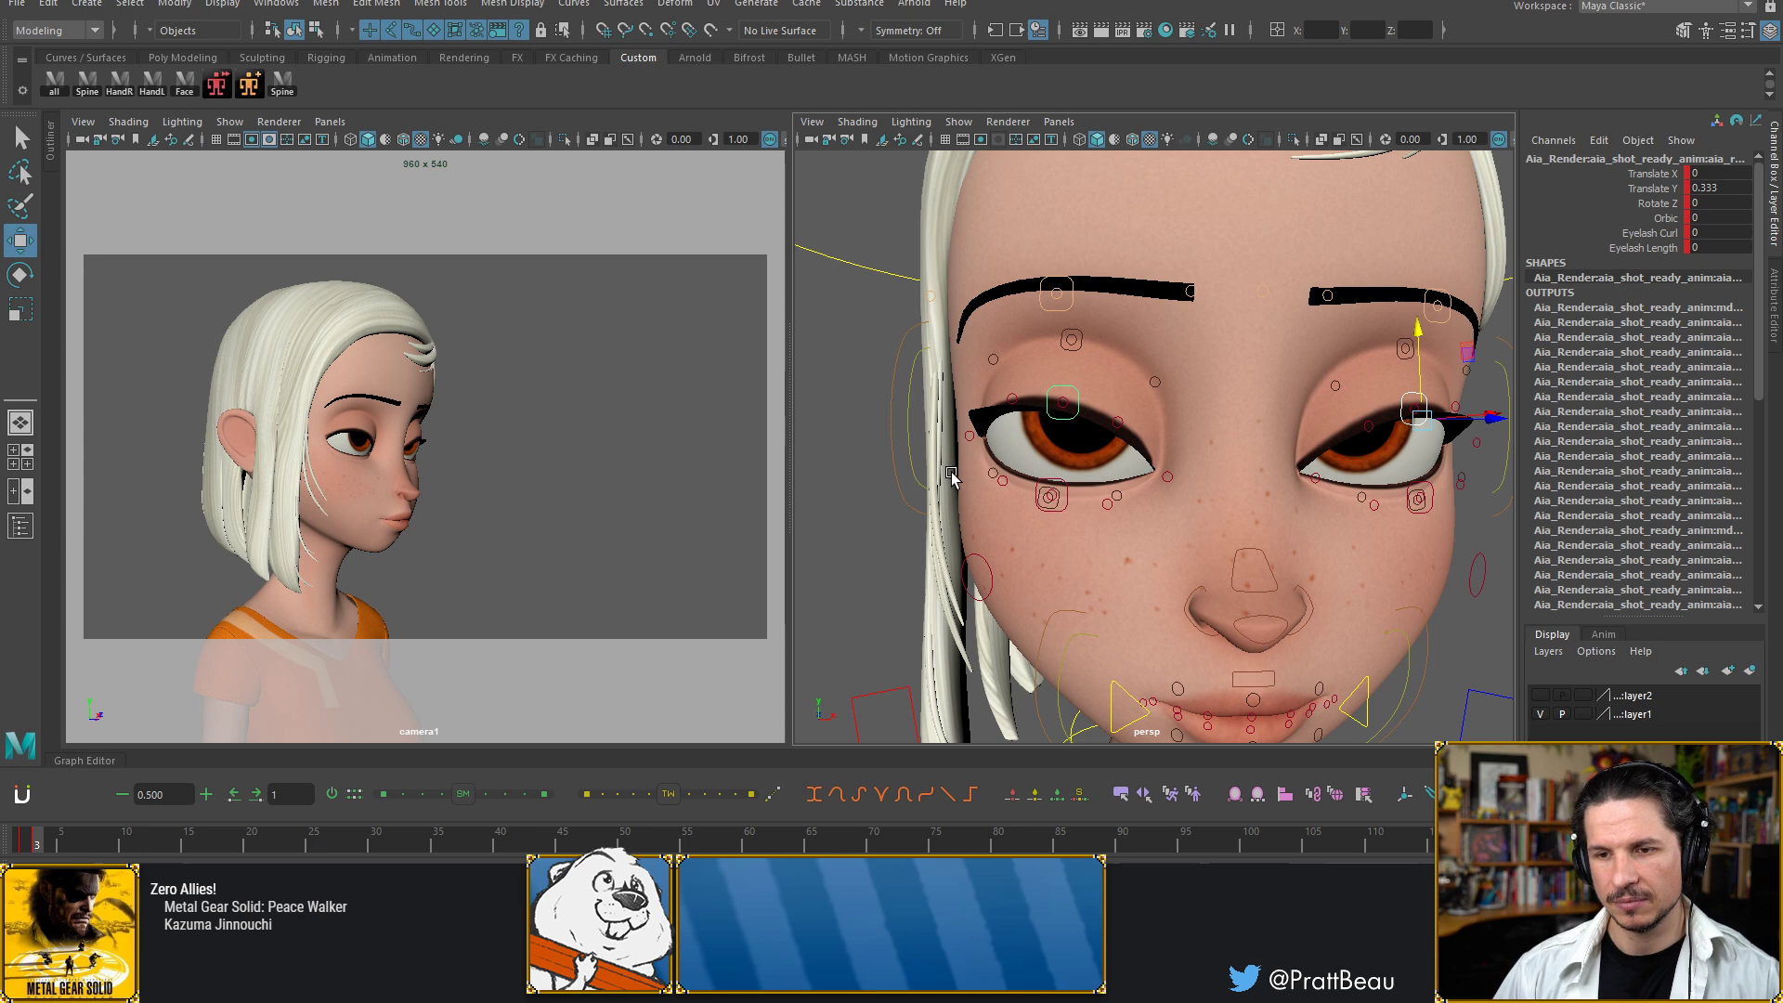
# Compare the eyelid shapes of the two poses on frames 2 and 3
pyautogui.hotkey('alt', ',')
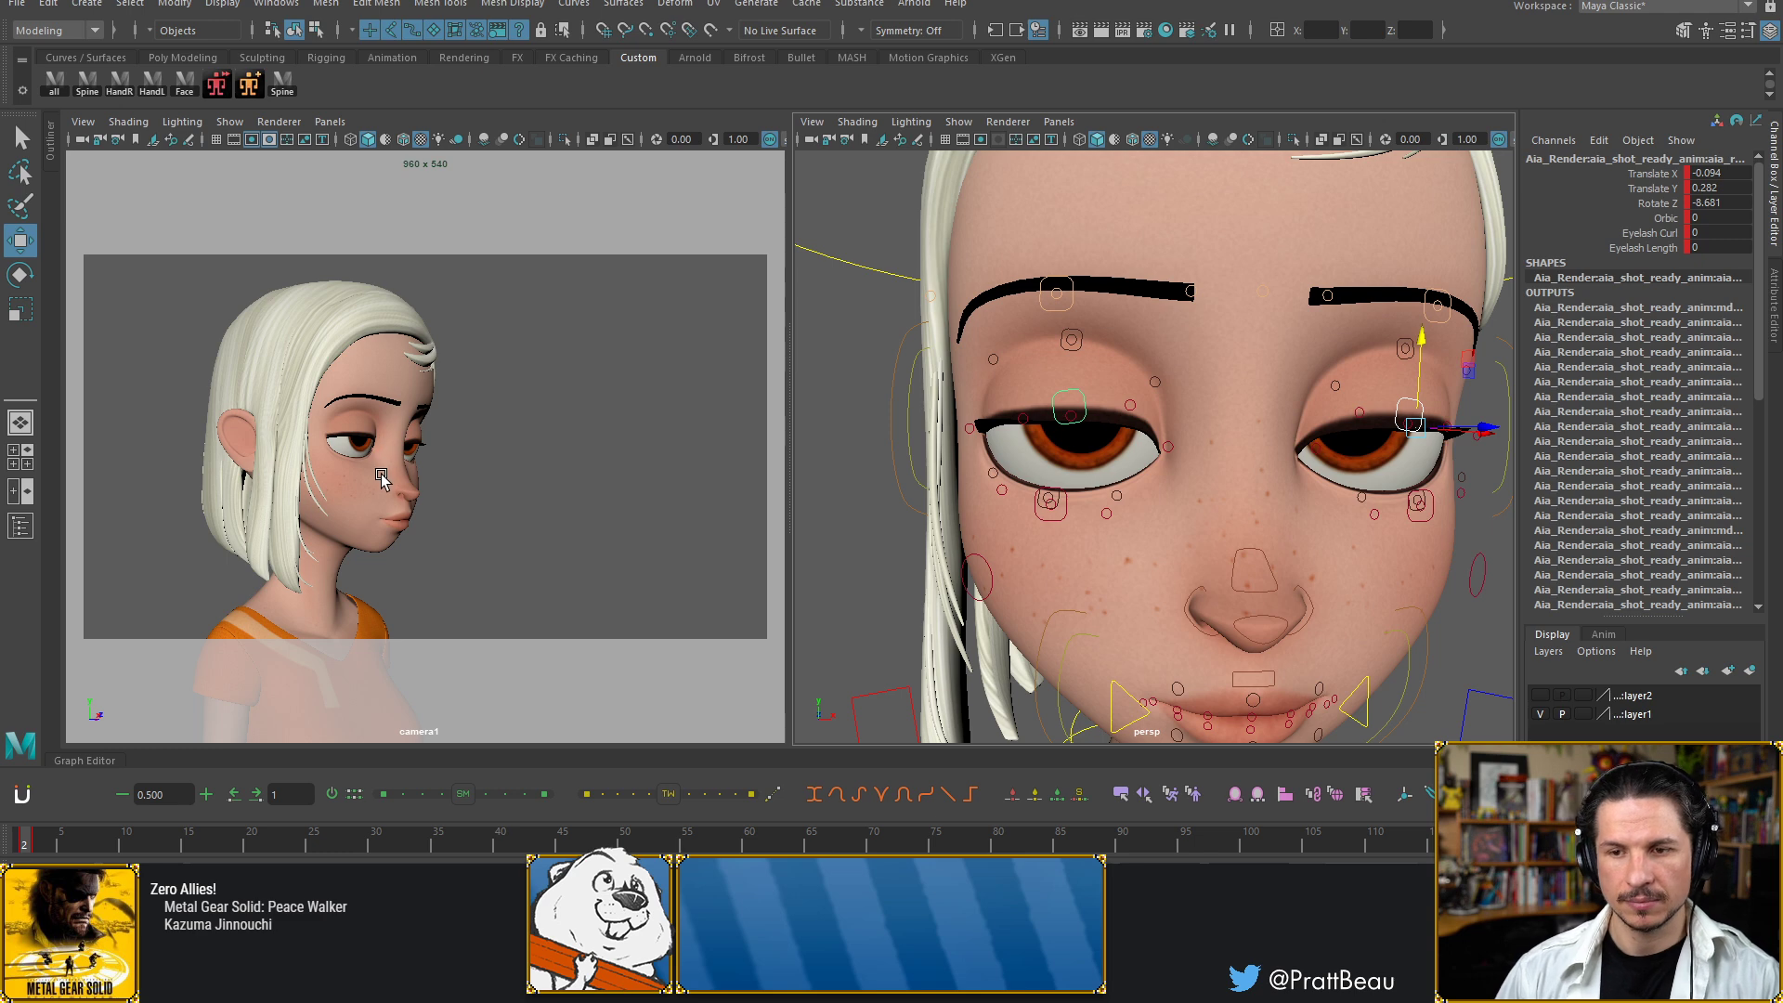
pyautogui.hotkey('alt', '.')
pyautogui.hotkey('alt', ',')
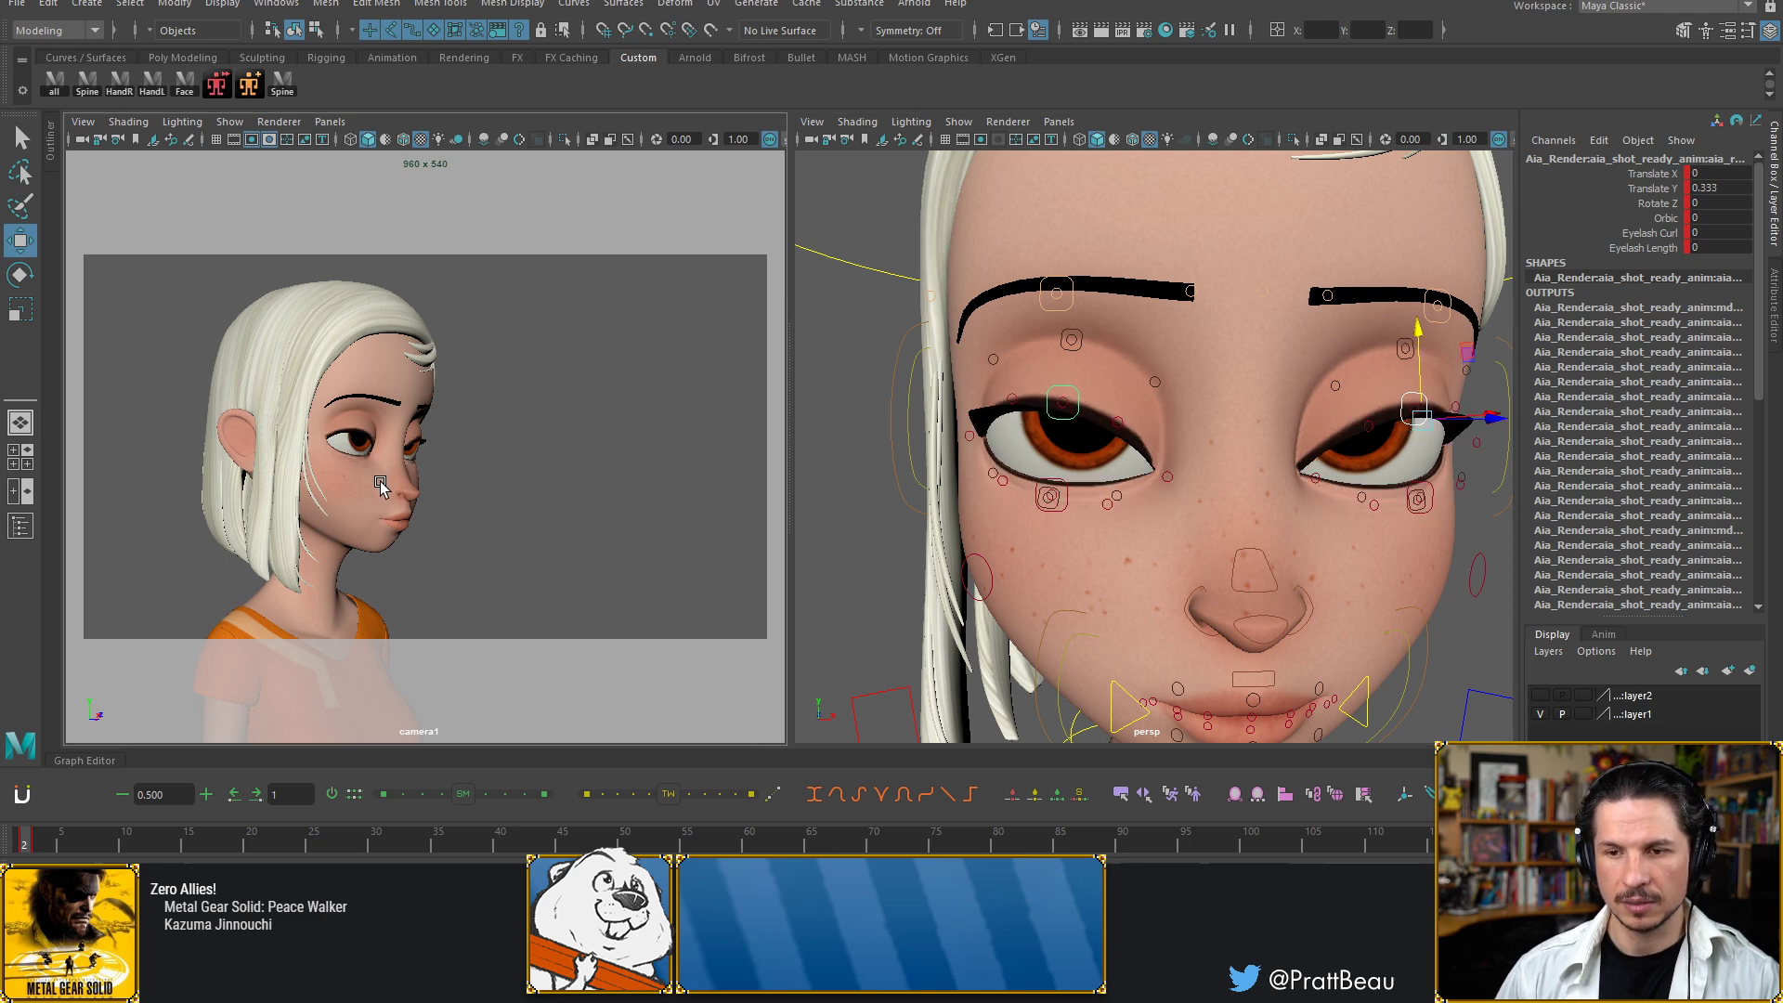
pyautogui.hotkey('alt', '.')
pyautogui.hotkey('alt', ',')
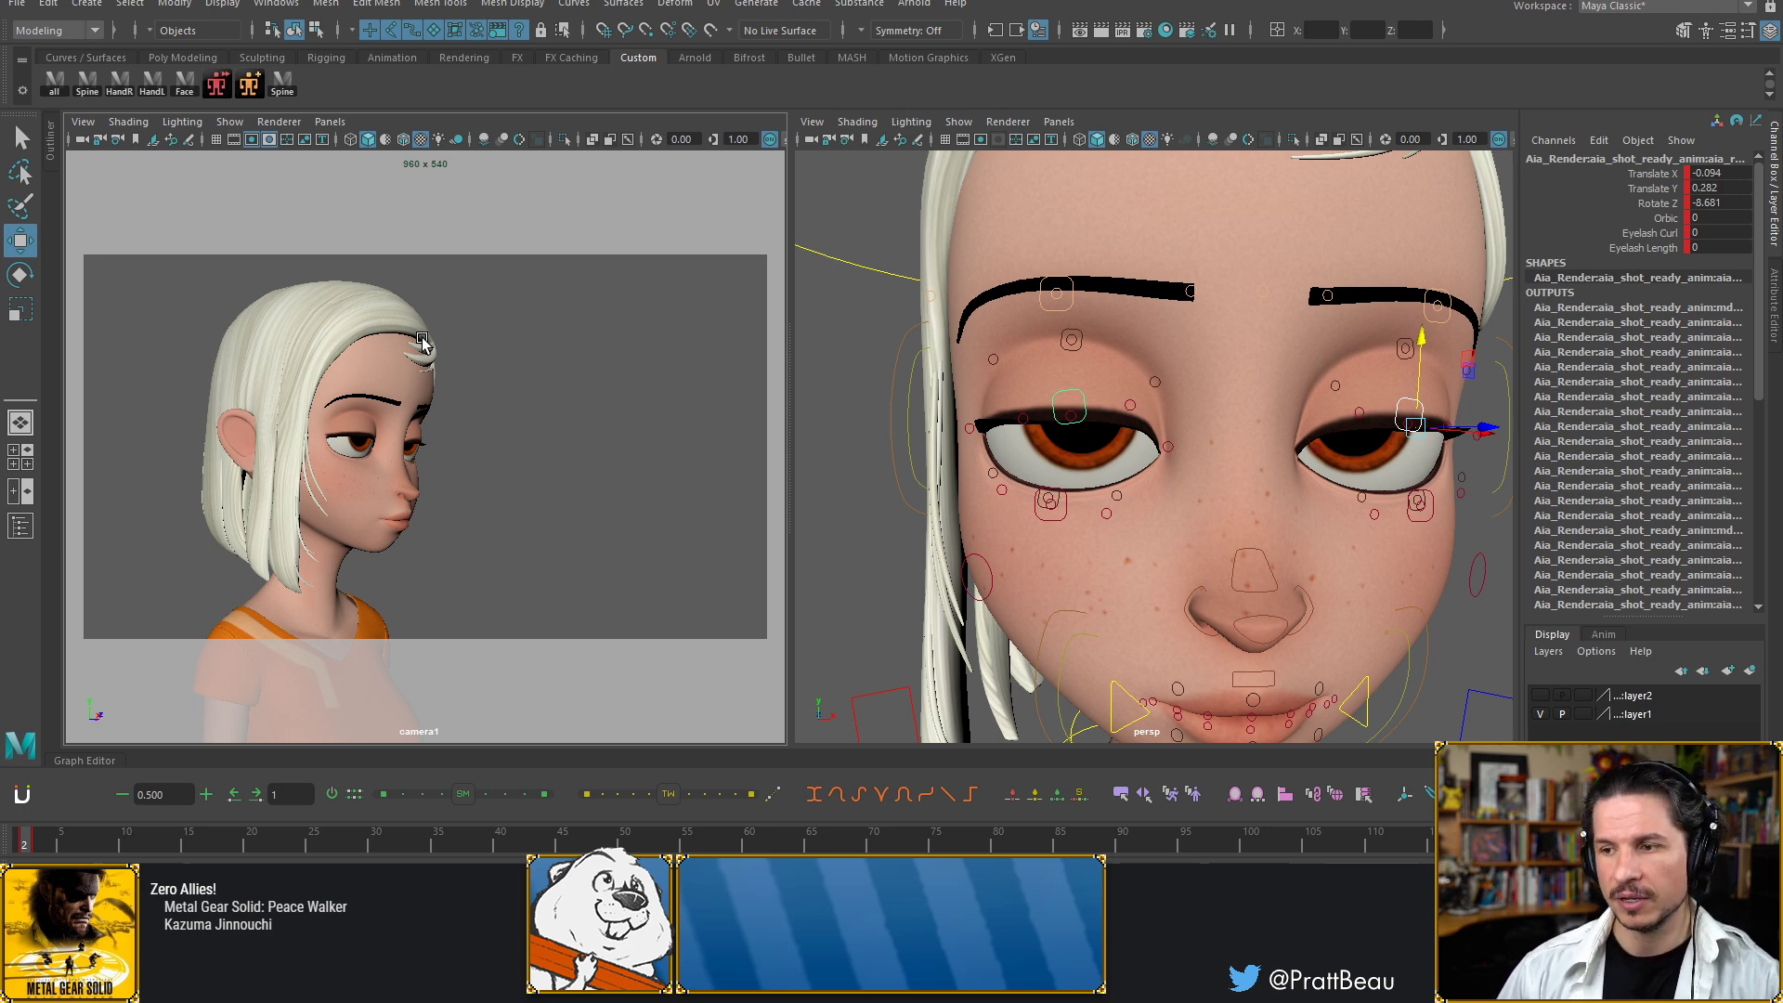
pyautogui.hotkey('alt', '.')
pyautogui.hotkey('alt', ',')
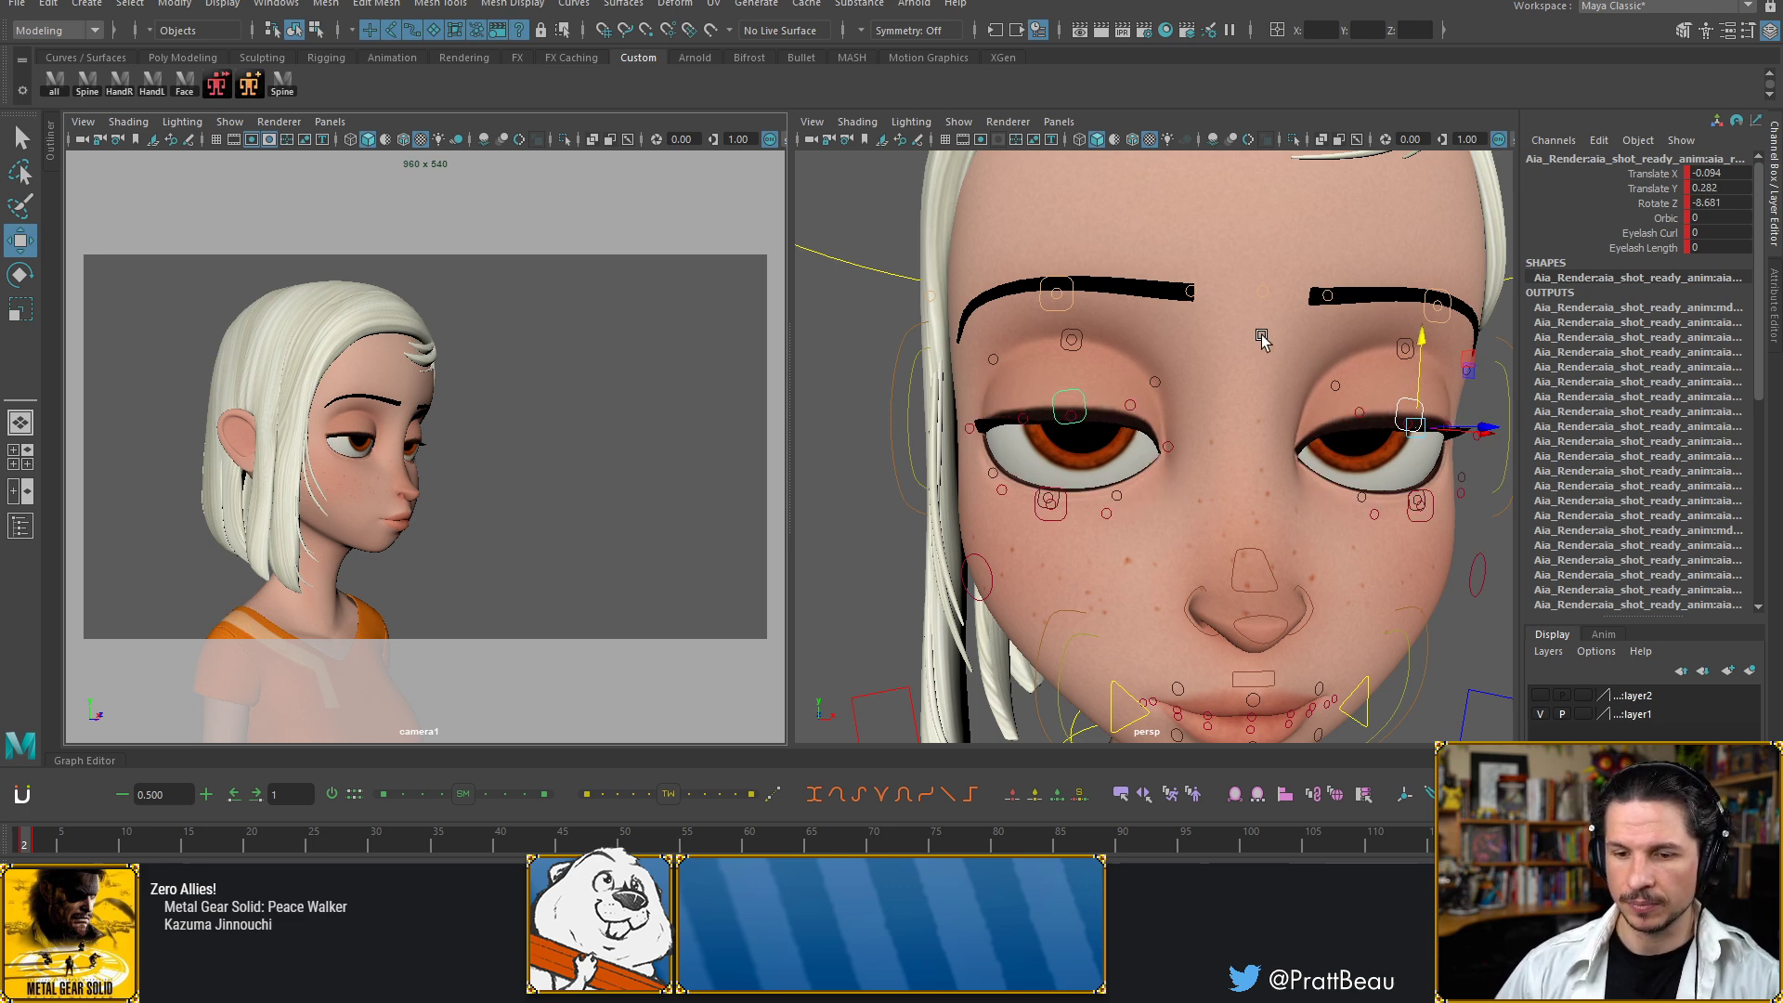
pyautogui.hotkey('alt', '.')
# Select all controls of the character rig on frame 3 and return to frame 2
pyautogui.keyDown('alt'); pyautogui.moveTo(1295, 378); pyautogui.dragTo(737, 282, button='right'); pyautogui.keyUp('alt')
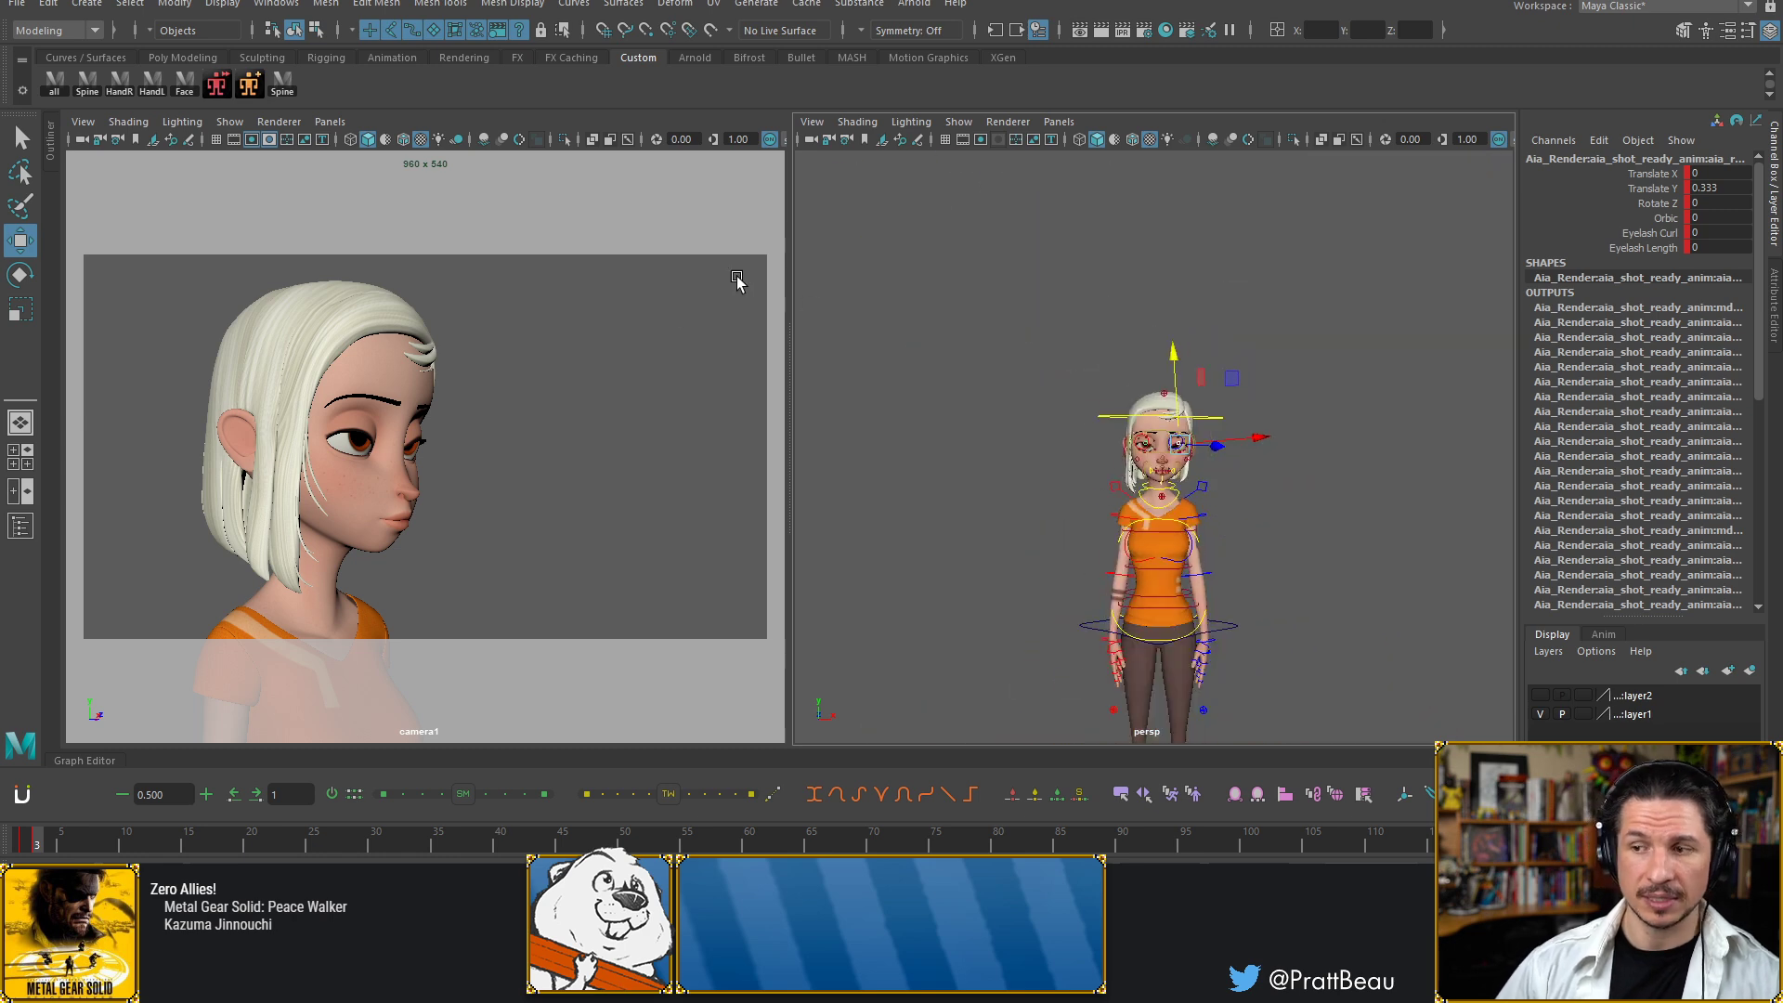
pyautogui.keyDown('alt'); pyautogui.moveTo(1198, 400); pyautogui.dragTo(1012, 415, button='right'); pyautogui.keyUp('alt')
pyautogui.moveTo(1384, 342); pyautogui.dragTo(1037, 668)
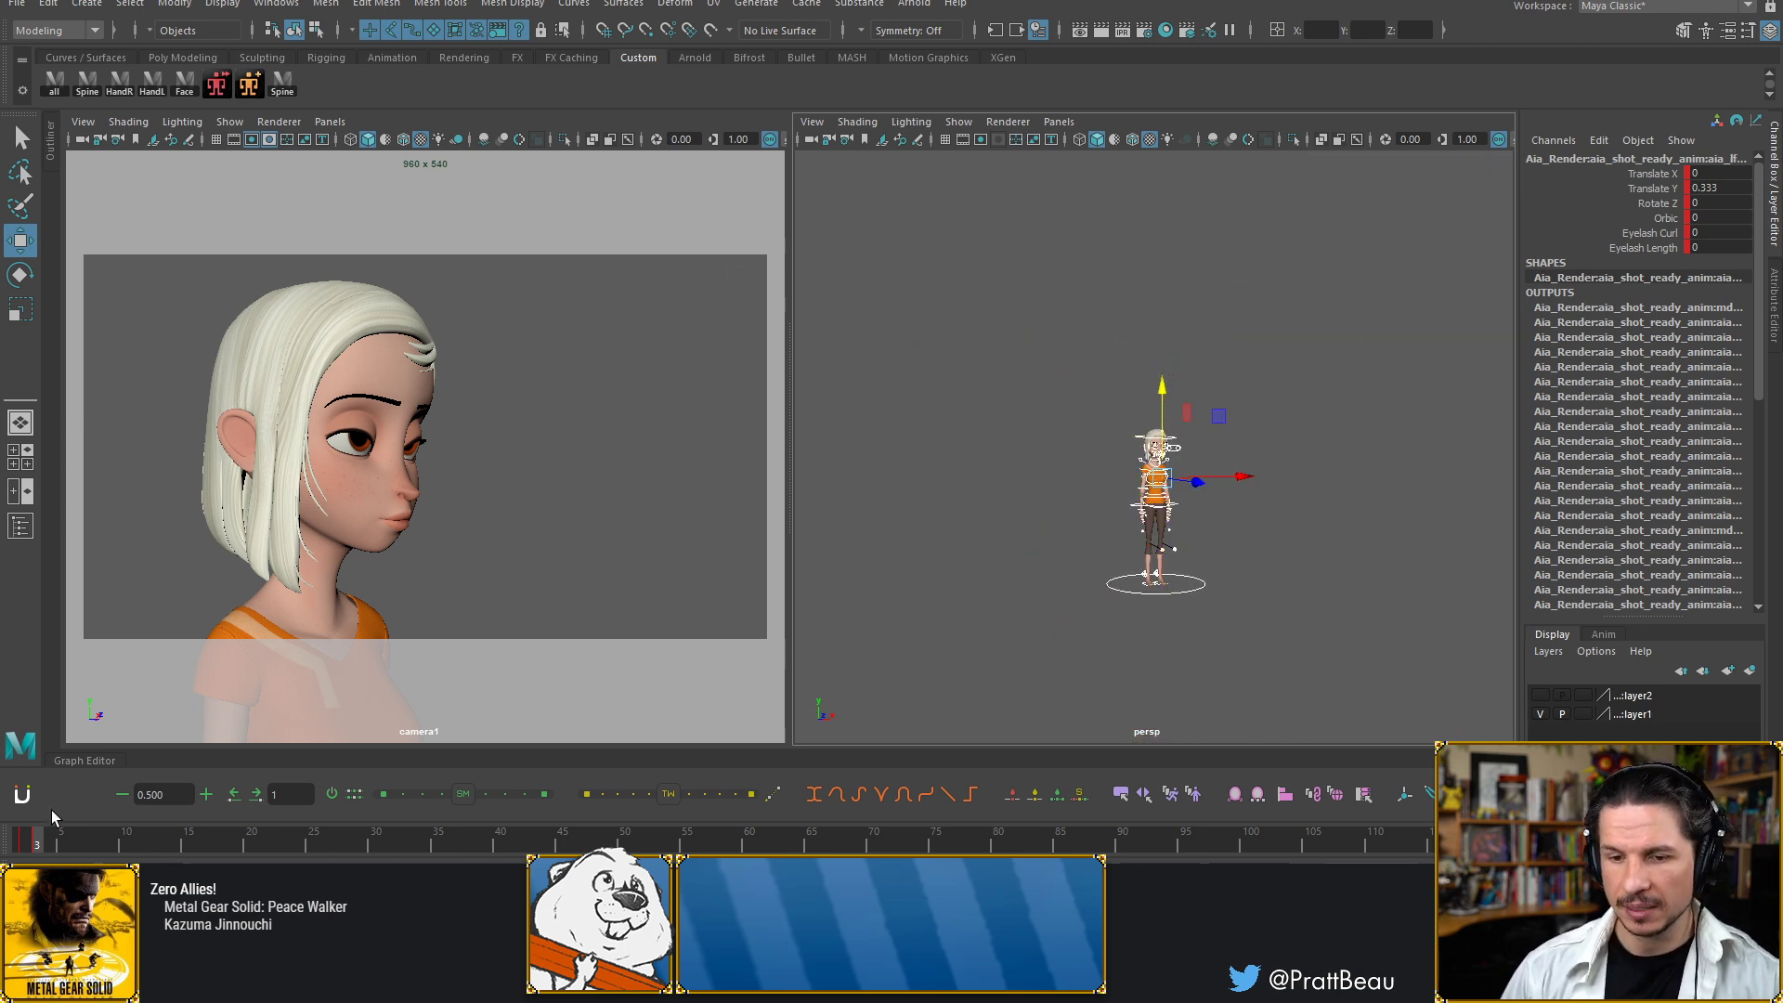
pyautogui.rightClick(42, 842)
pyautogui.click(139, 581)
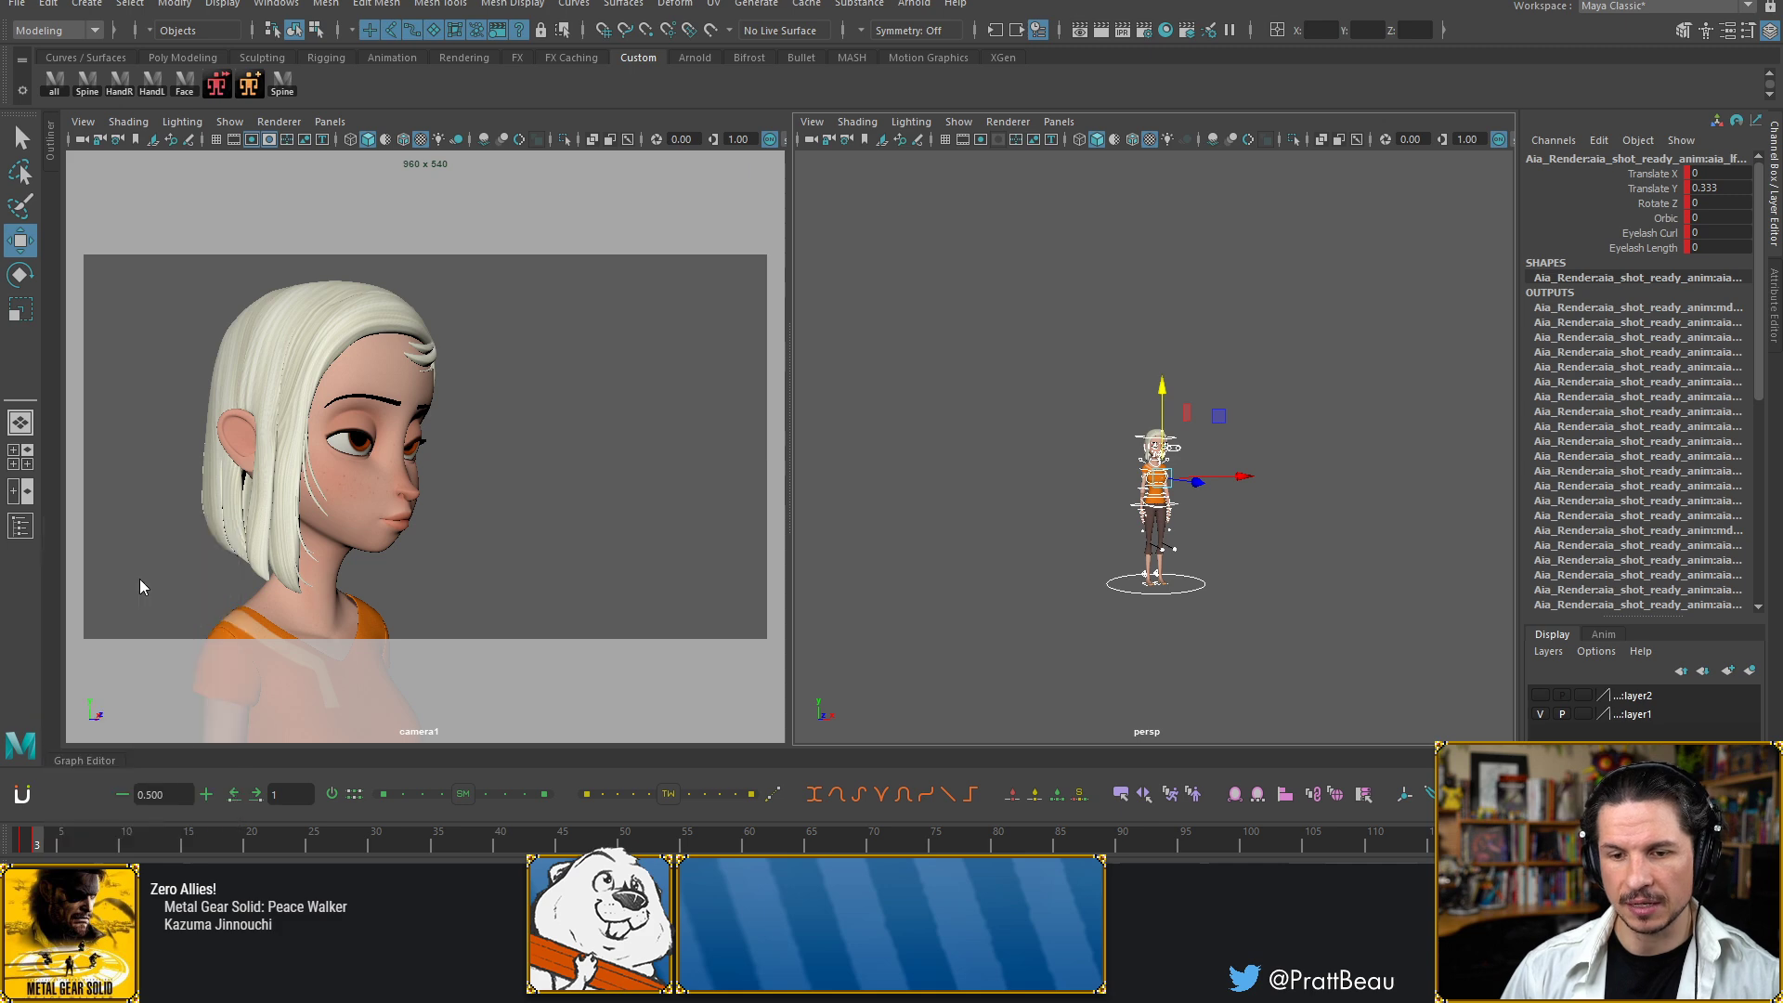
pyautogui.click(25, 843)
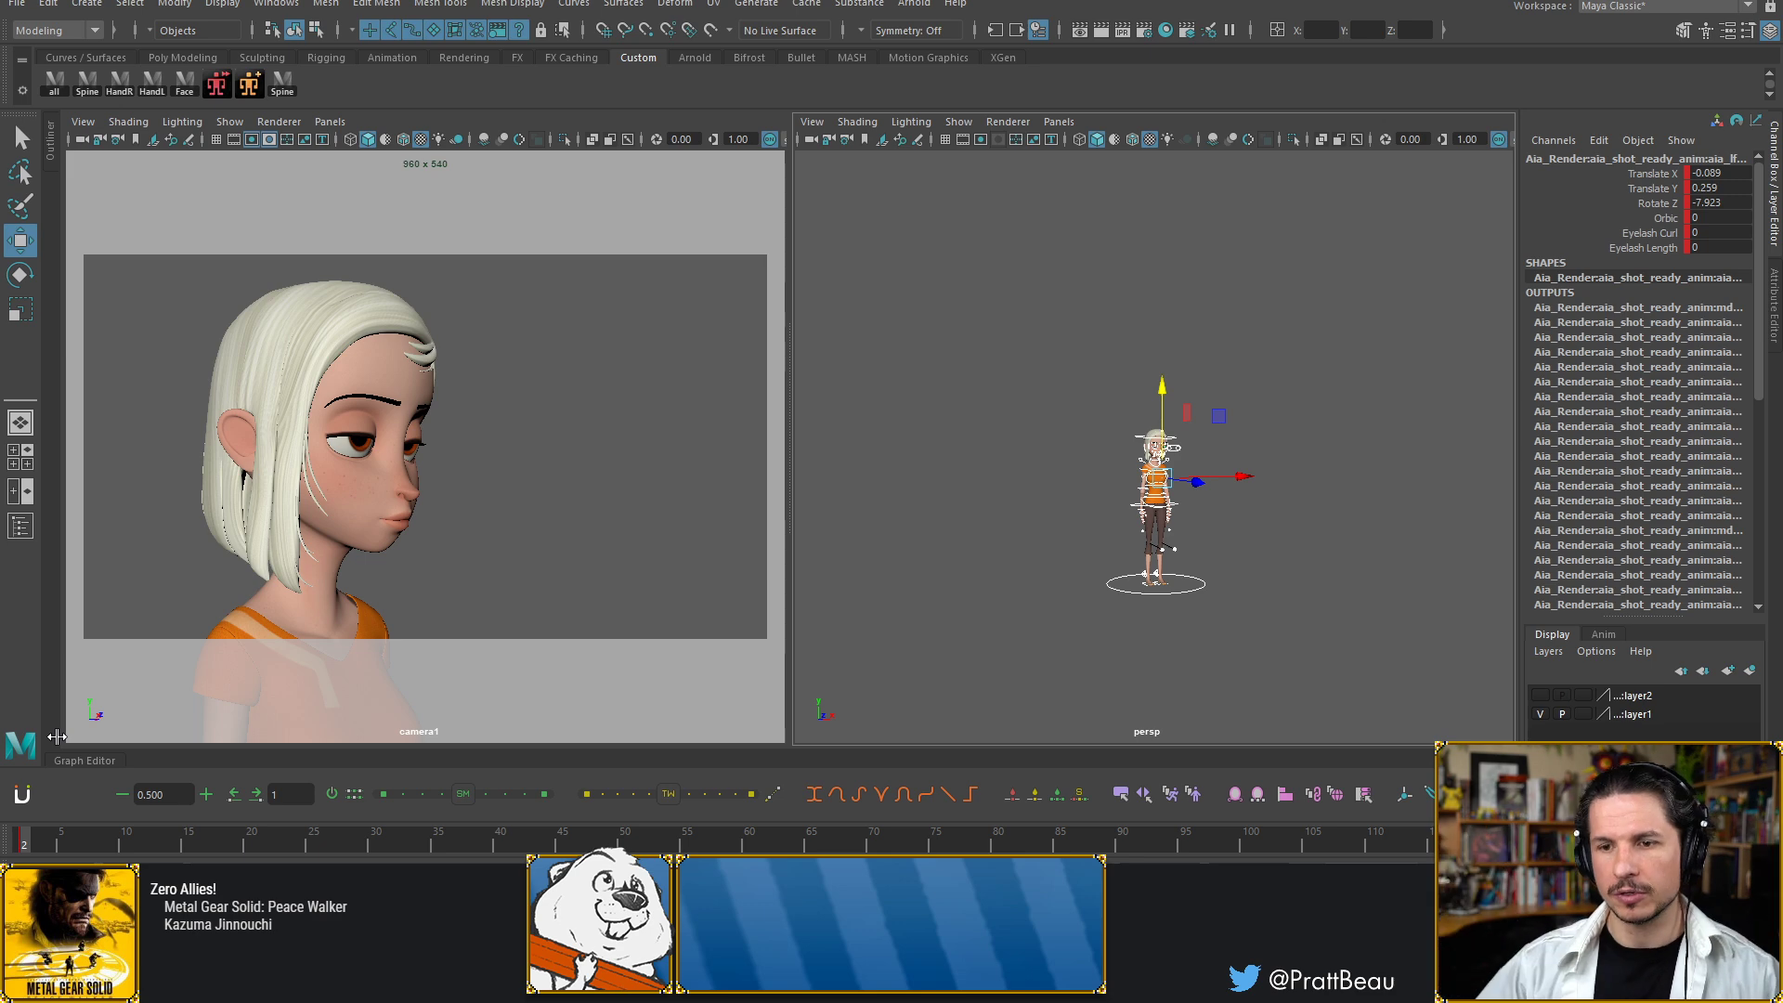
# Lower the main eyebrow controls on both sides of the face to about Translate Y -0.253
pyautogui.scroll(10, 1403, 423)
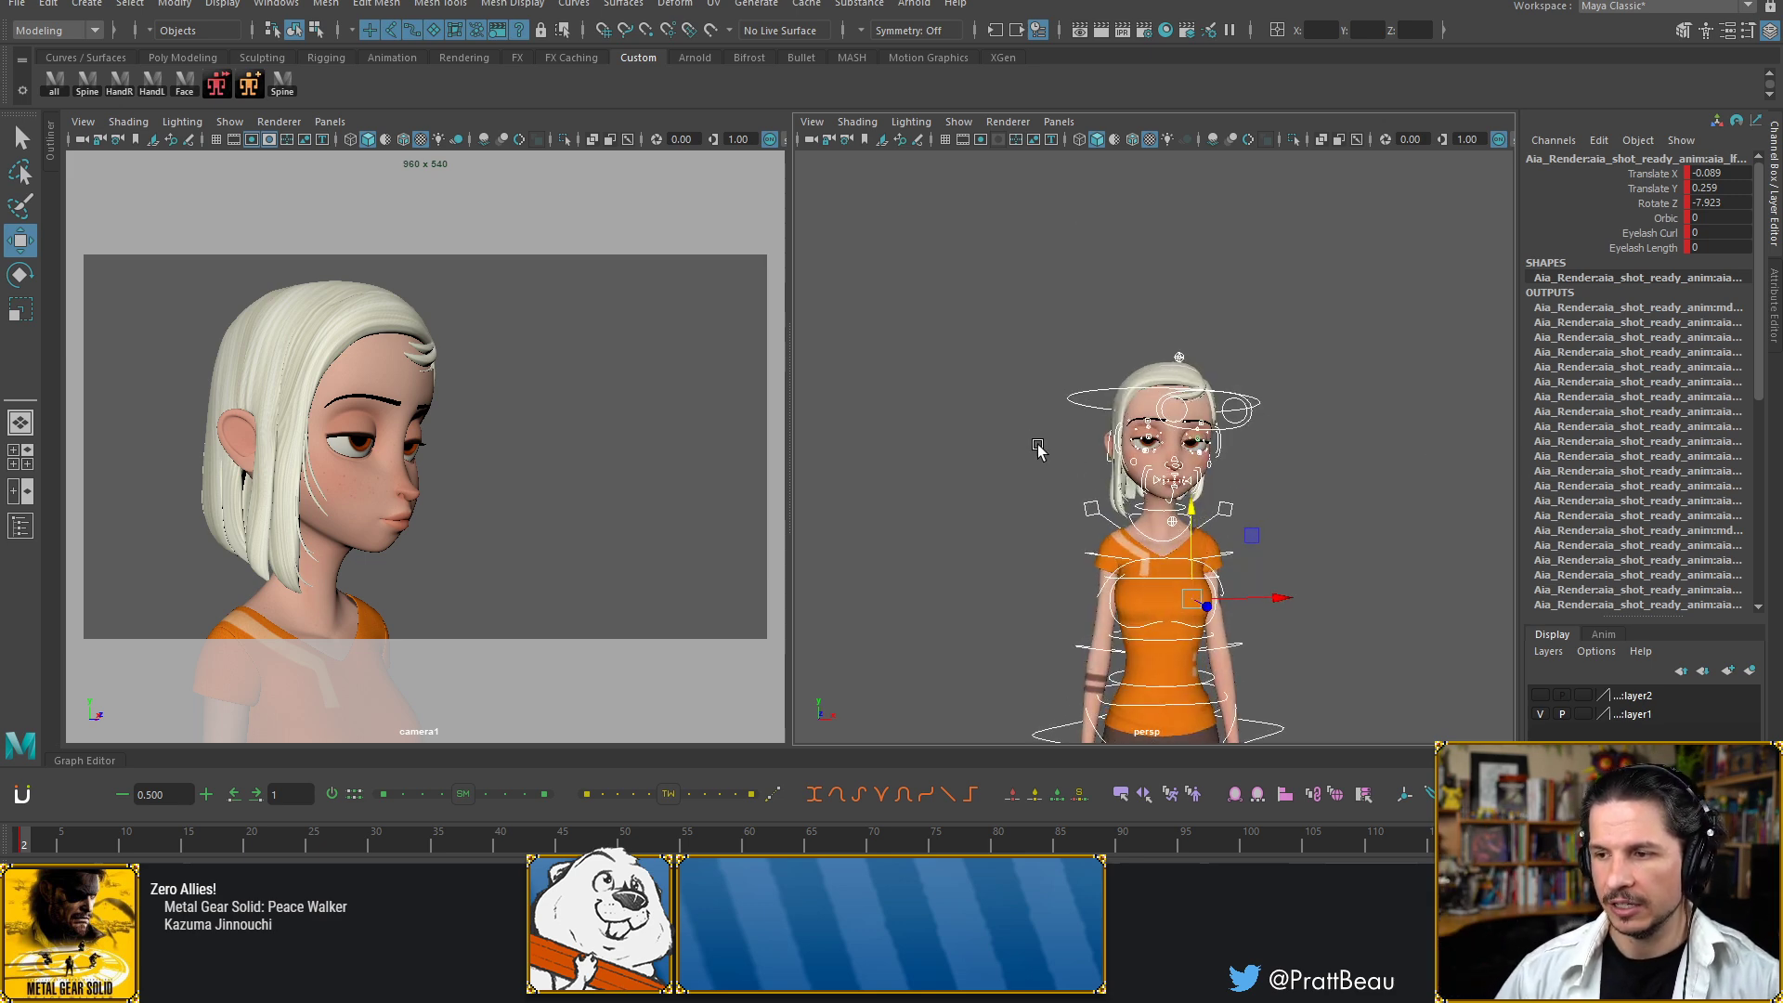
pyautogui.scroll(5, 1141, 444)
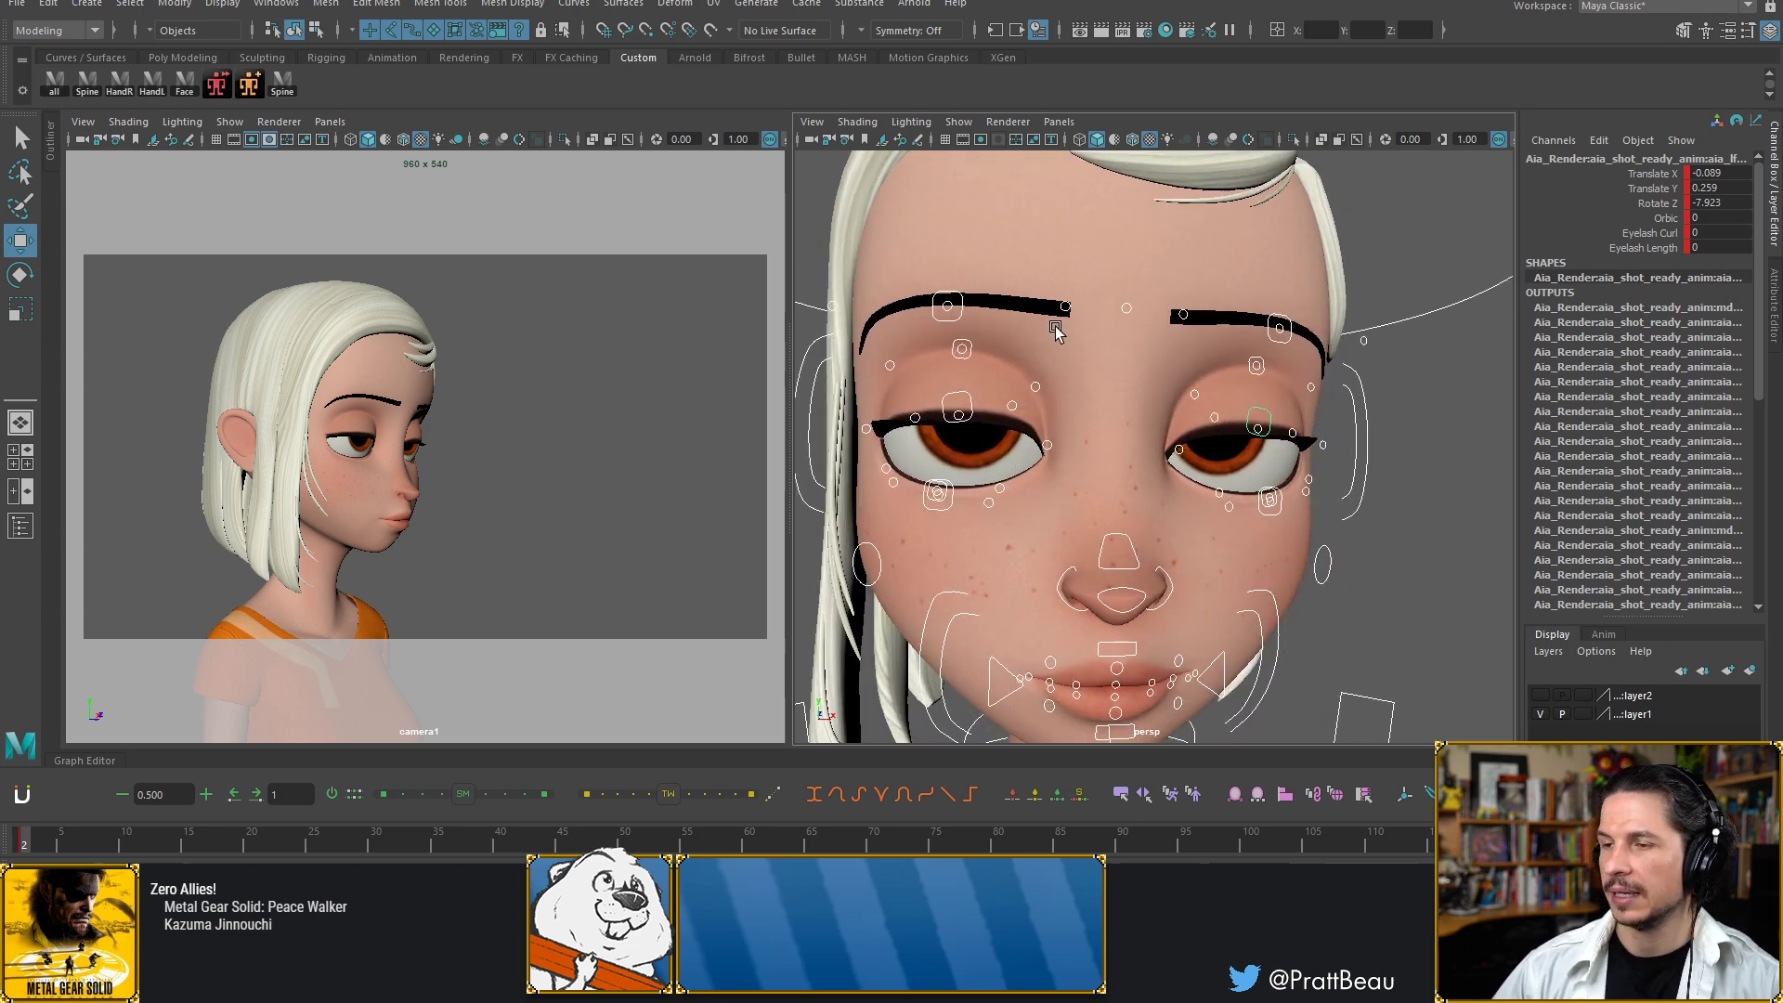
pyautogui.click(1003, 297)
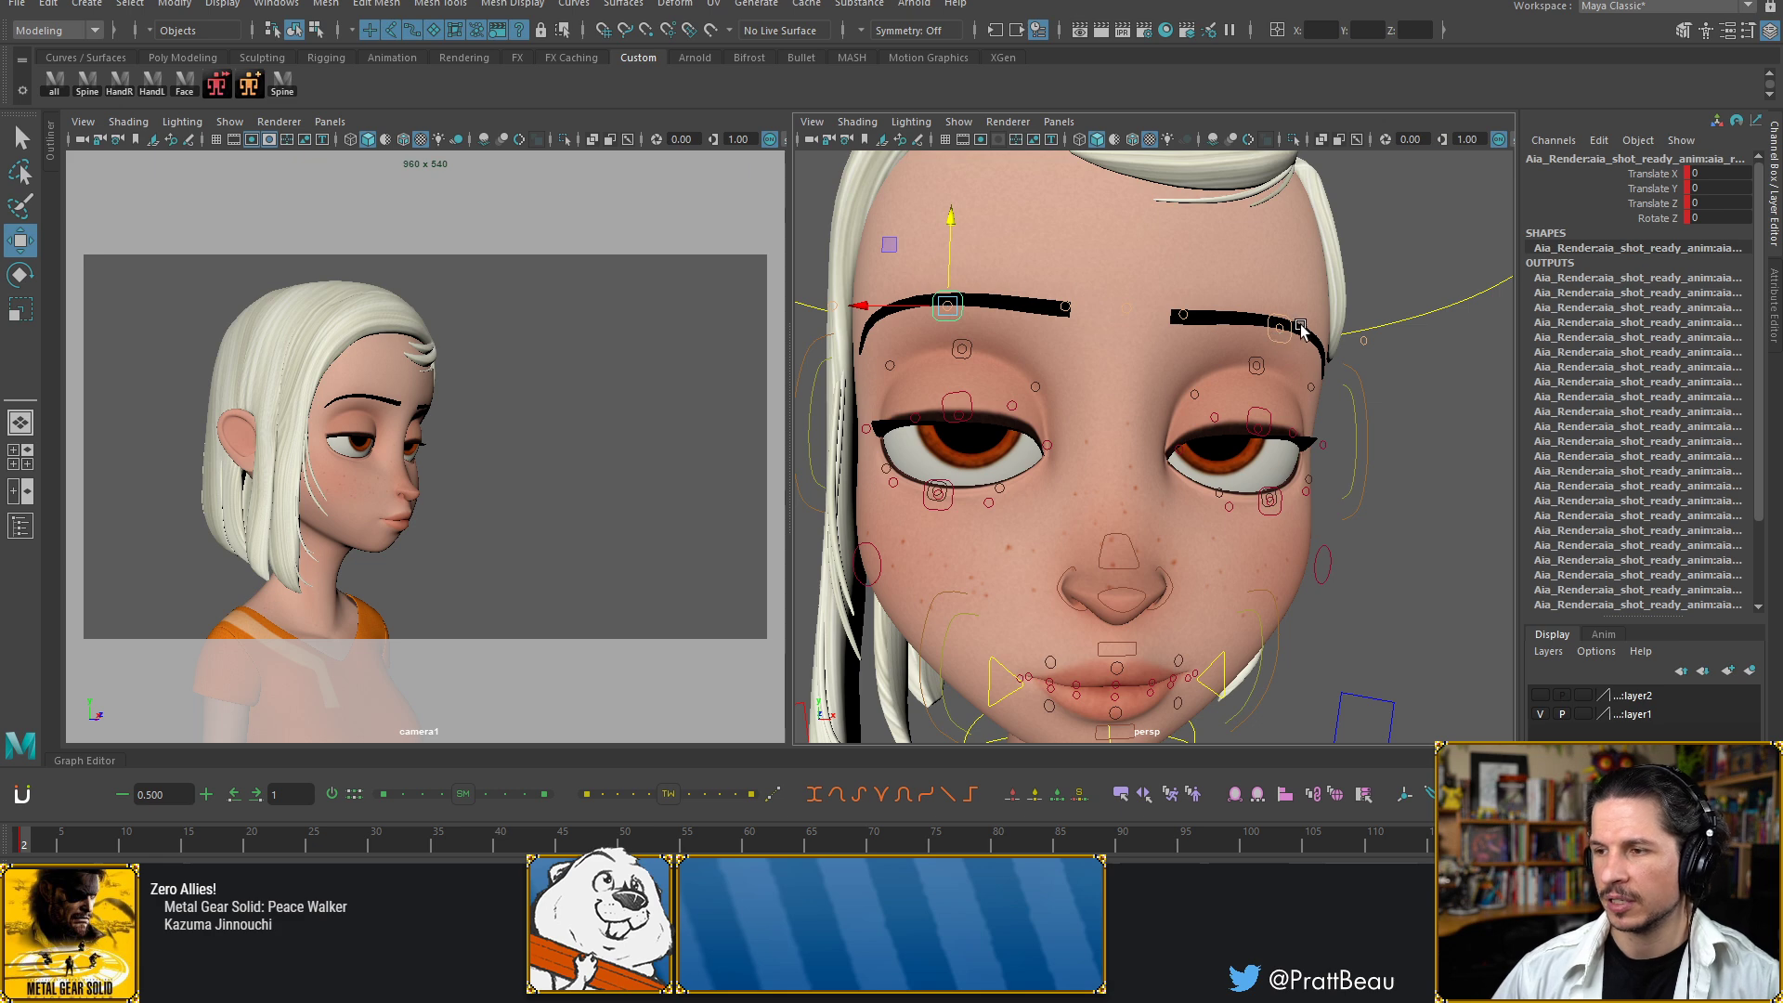
pyautogui.click(1299, 326)
pyautogui.moveTo(1282, 249); pyautogui.dragTo(1261, 289)
pyautogui.moveTo(1126, 349)
pyautogui.keyDown('alt'); pyautogui.mouseDown()
pyautogui.moveTo(1188, 358)
pyautogui.moveTo(1150, 336)
pyautogui.moveTo(1124, 347)
pyautogui.mouseUp(); pyautogui.keyUp('alt')
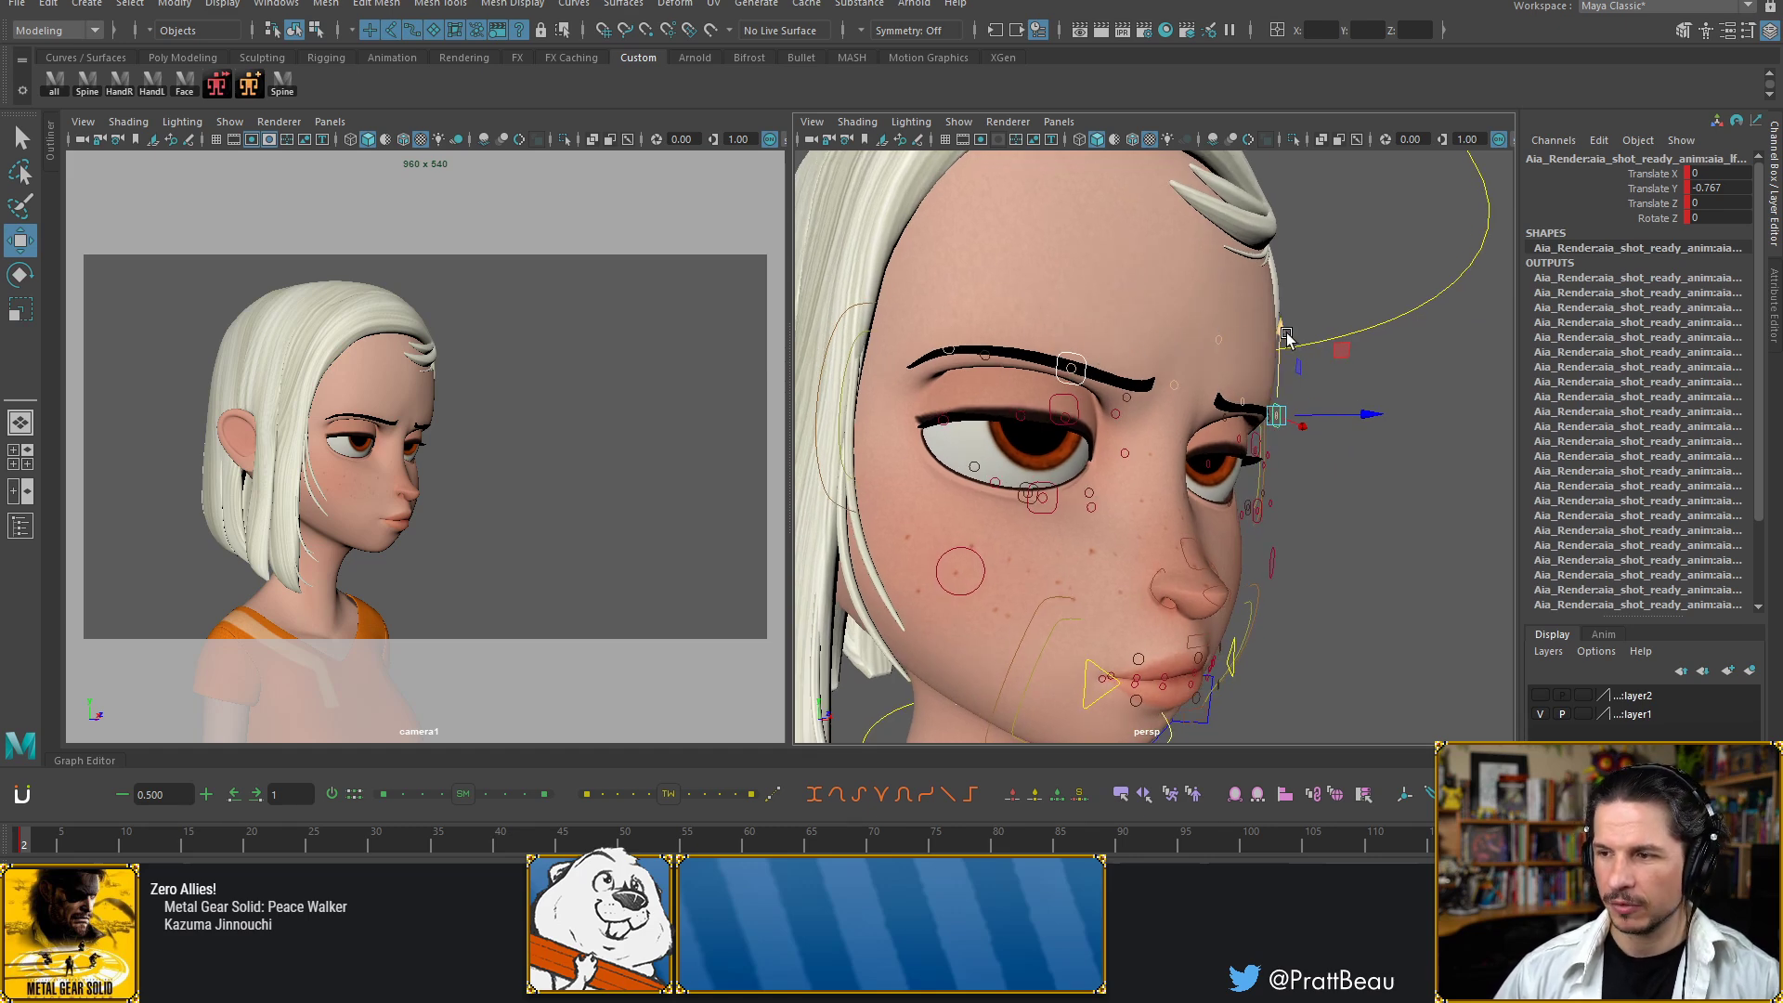
pyautogui.moveTo(1288, 327); pyautogui.dragTo(1293, 309)
pyautogui.moveTo(1294, 308); pyautogui.dragTo(1295, 304)
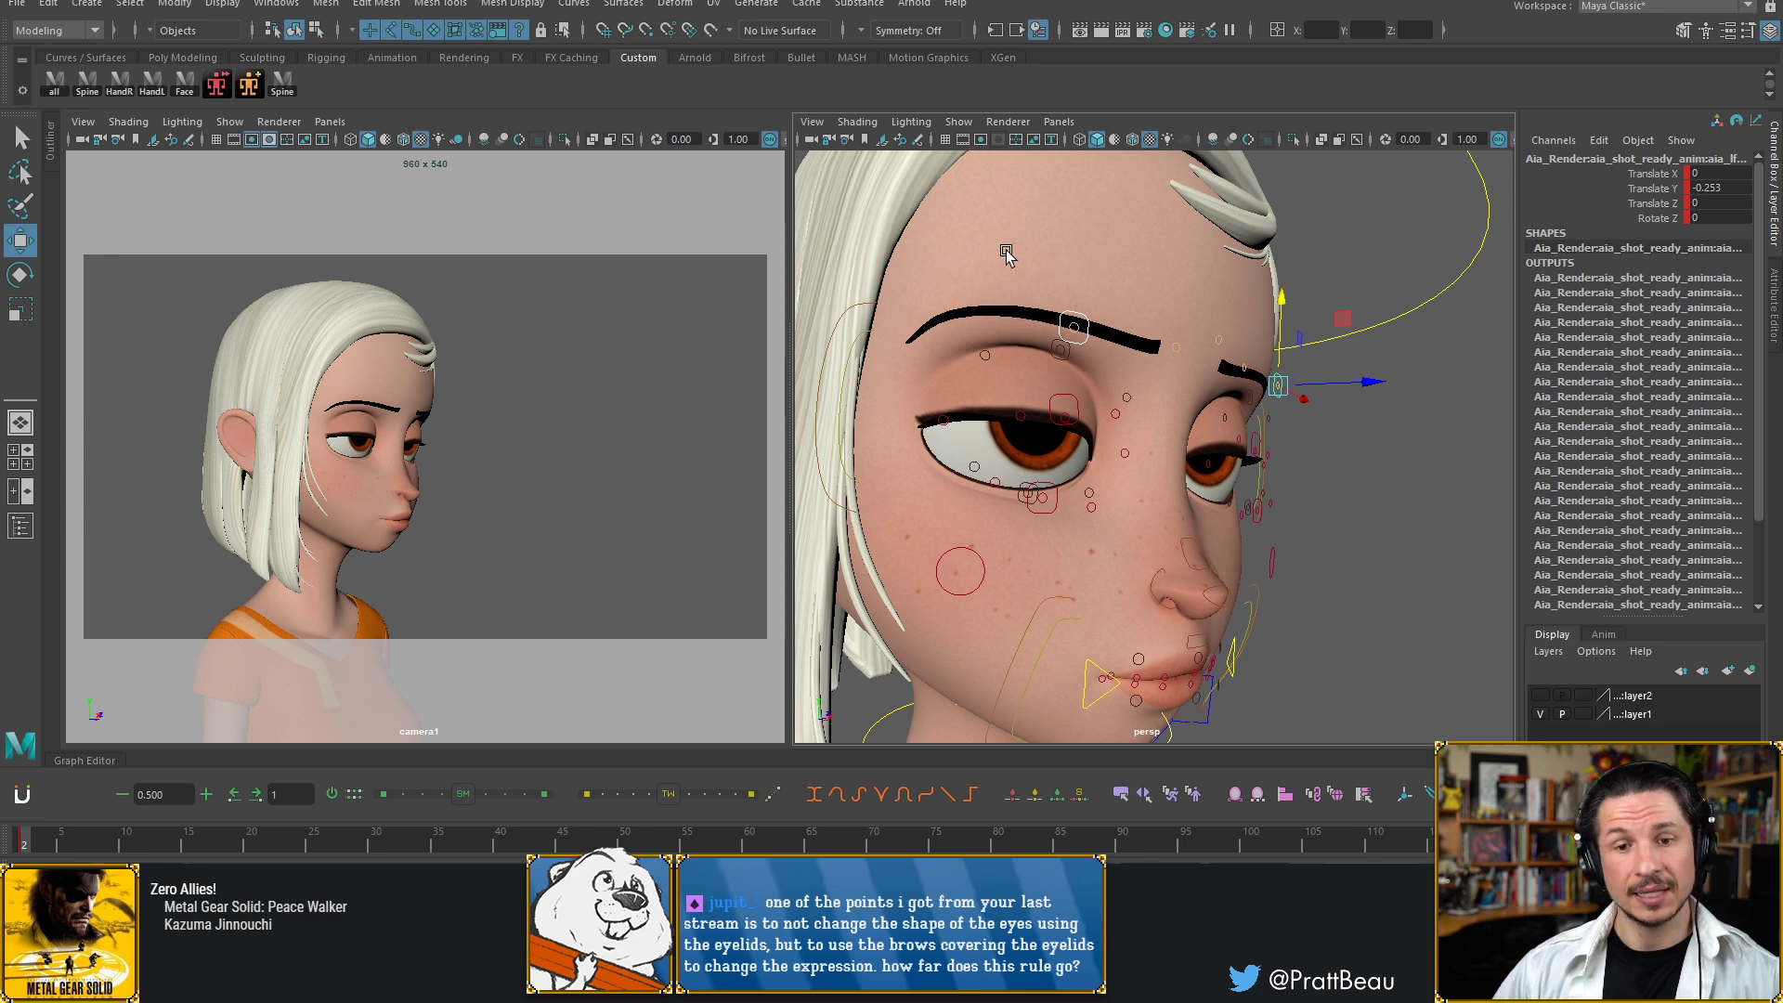
# Try lowering the inner upper-eyelid controls of both eyes to about Translate Y -0.295, and undo the move
pyautogui.keyDown('alt'); pyautogui.moveTo(1115, 409); pyautogui.dragTo(1004, 411); pyautogui.keyUp('alt')
pyautogui.keyDown('alt'); pyautogui.moveTo(1004, 411); pyautogui.dragTo(1203, 413, button='middle'); pyautogui.keyUp('alt')
pyautogui.keyDown('alt'); pyautogui.moveTo(1203, 414); pyautogui.dragTo(1262, 414, button='right'); pyautogui.keyUp('alt')
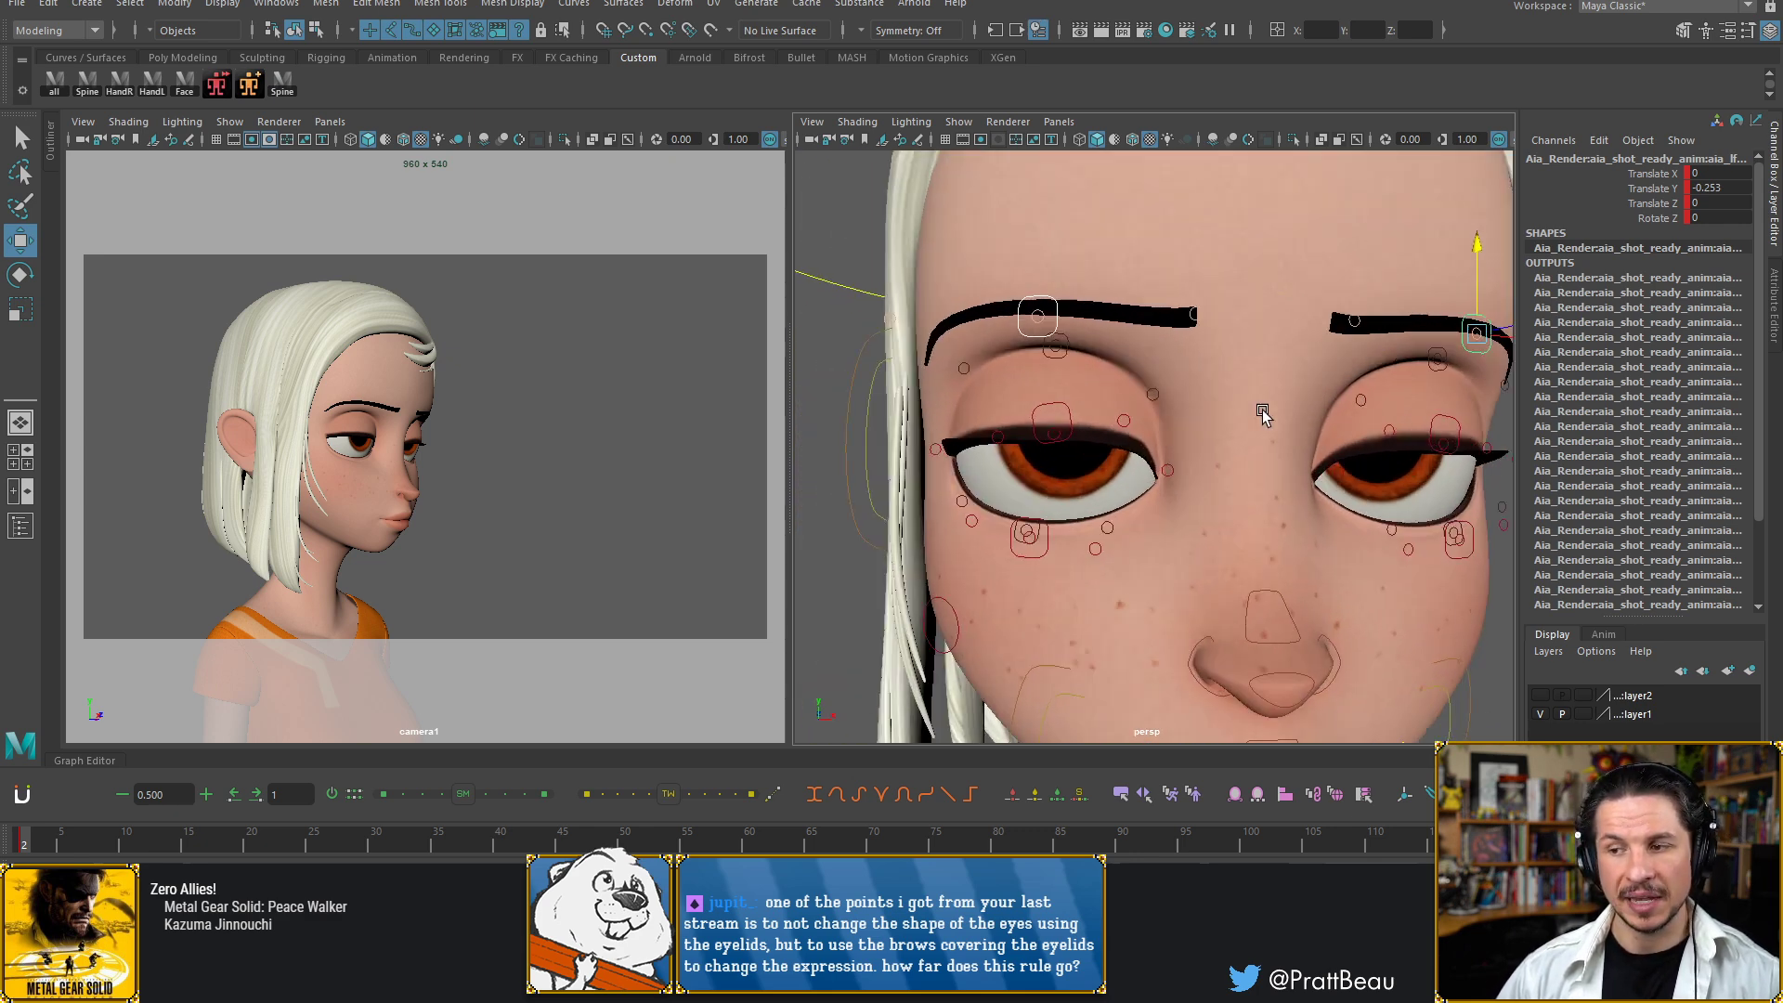
pyautogui.keyDown('alt'); pyautogui.moveTo(1263, 415); pyautogui.dragTo(1152, 420, button='middle'); pyautogui.keyUp('alt')
pyautogui.click(1021, 419)
pyautogui.keyDown('shift'); pyautogui.click(1326, 433); pyautogui.keyUp('shift')
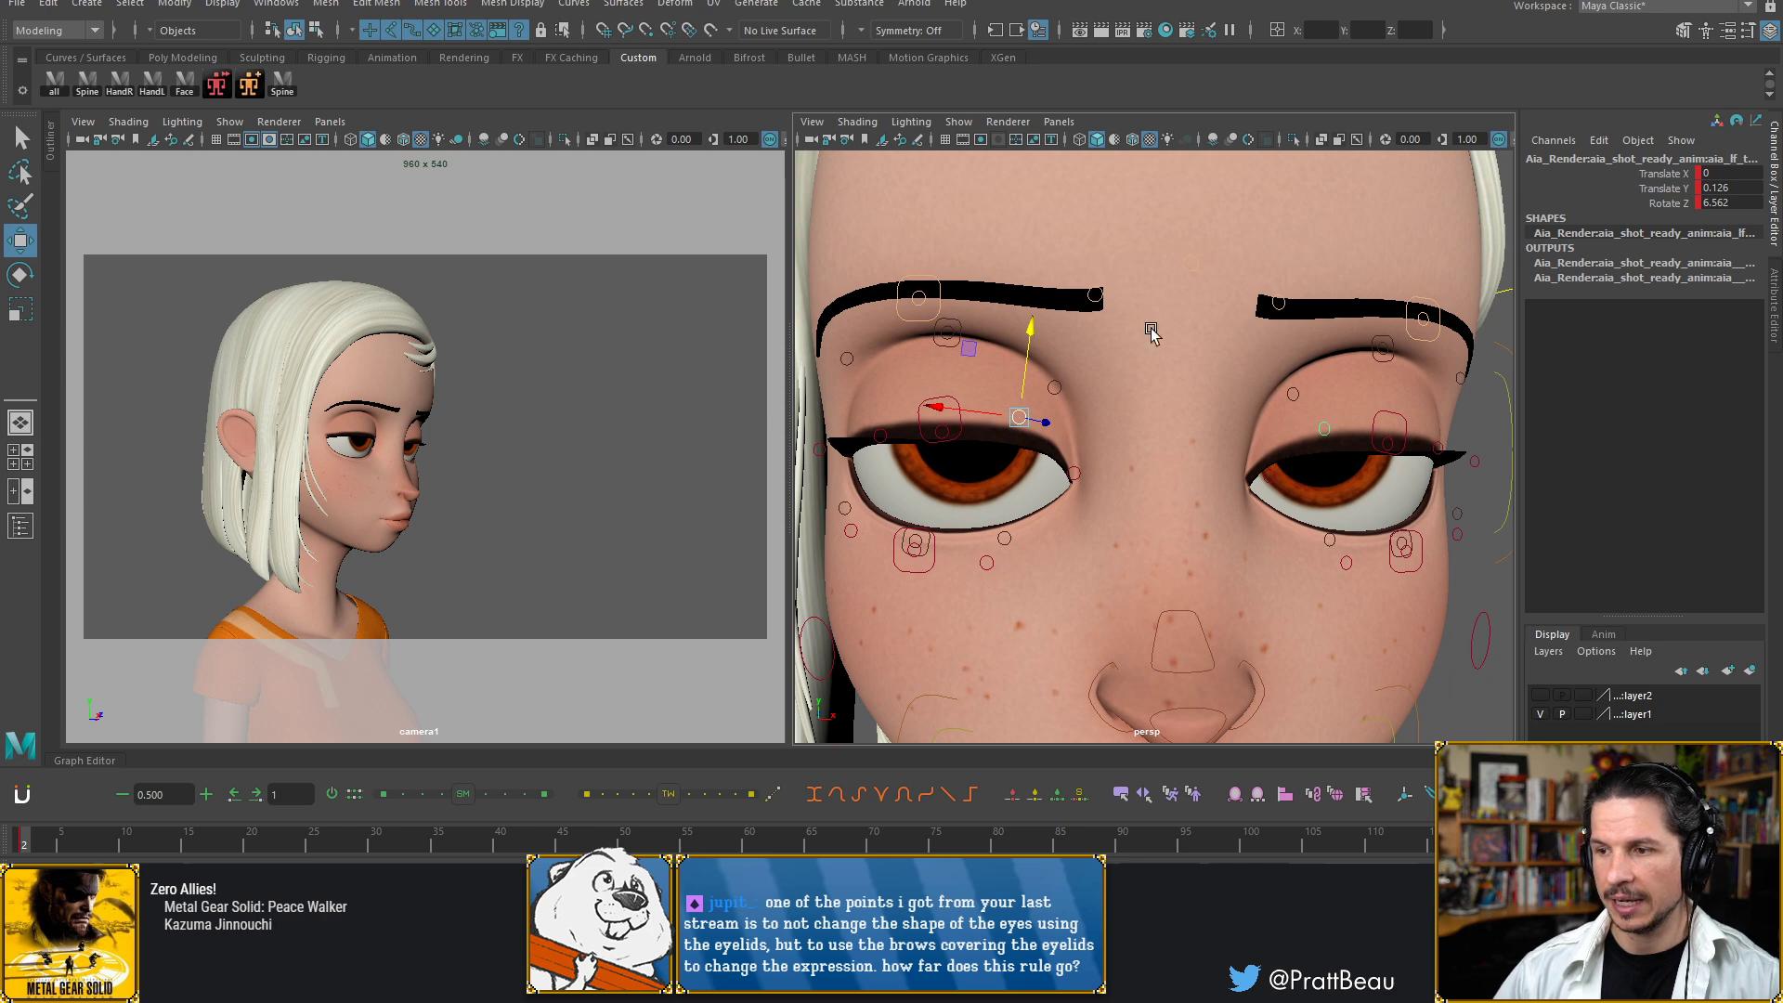
pyautogui.moveTo(1030, 331); pyautogui.dragTo(1022, 388)
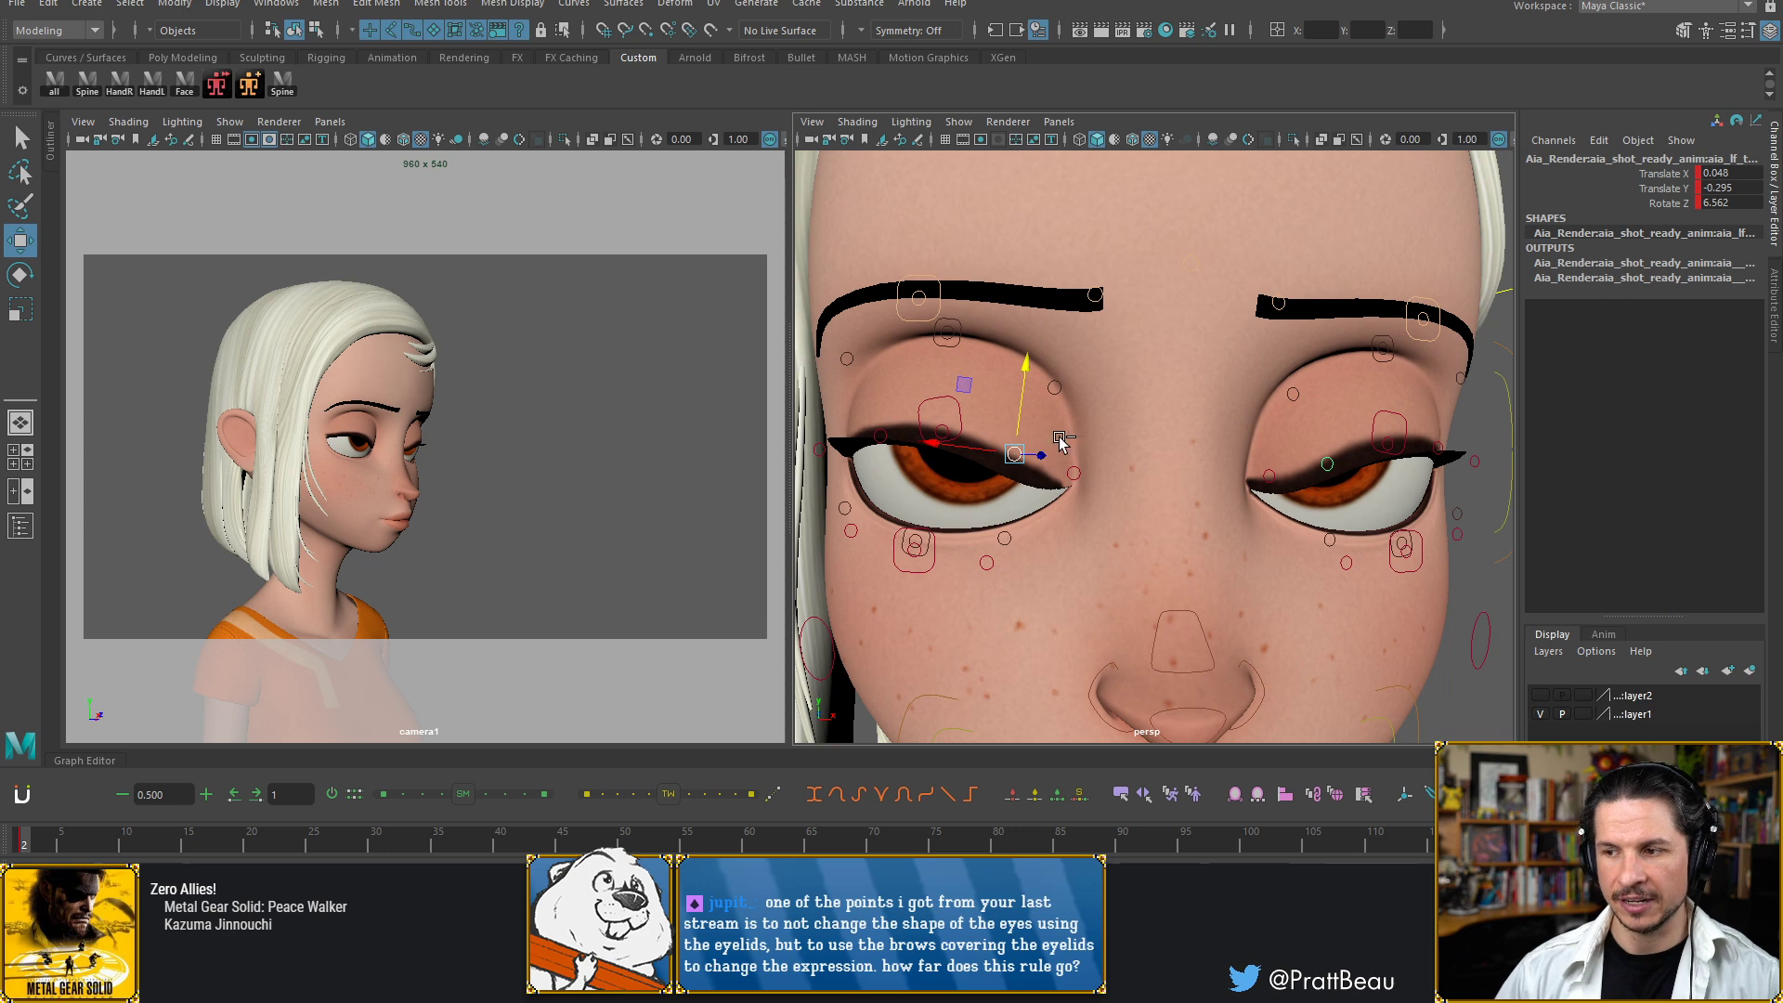
pyautogui.hotkey('ctrl', 'z')
# Try an angry brow by lowering both eyebrow controls to about Translate Y -0.834 and rotating them to about Rotate Z 6.152, and undo it
pyautogui.click(1421, 332)
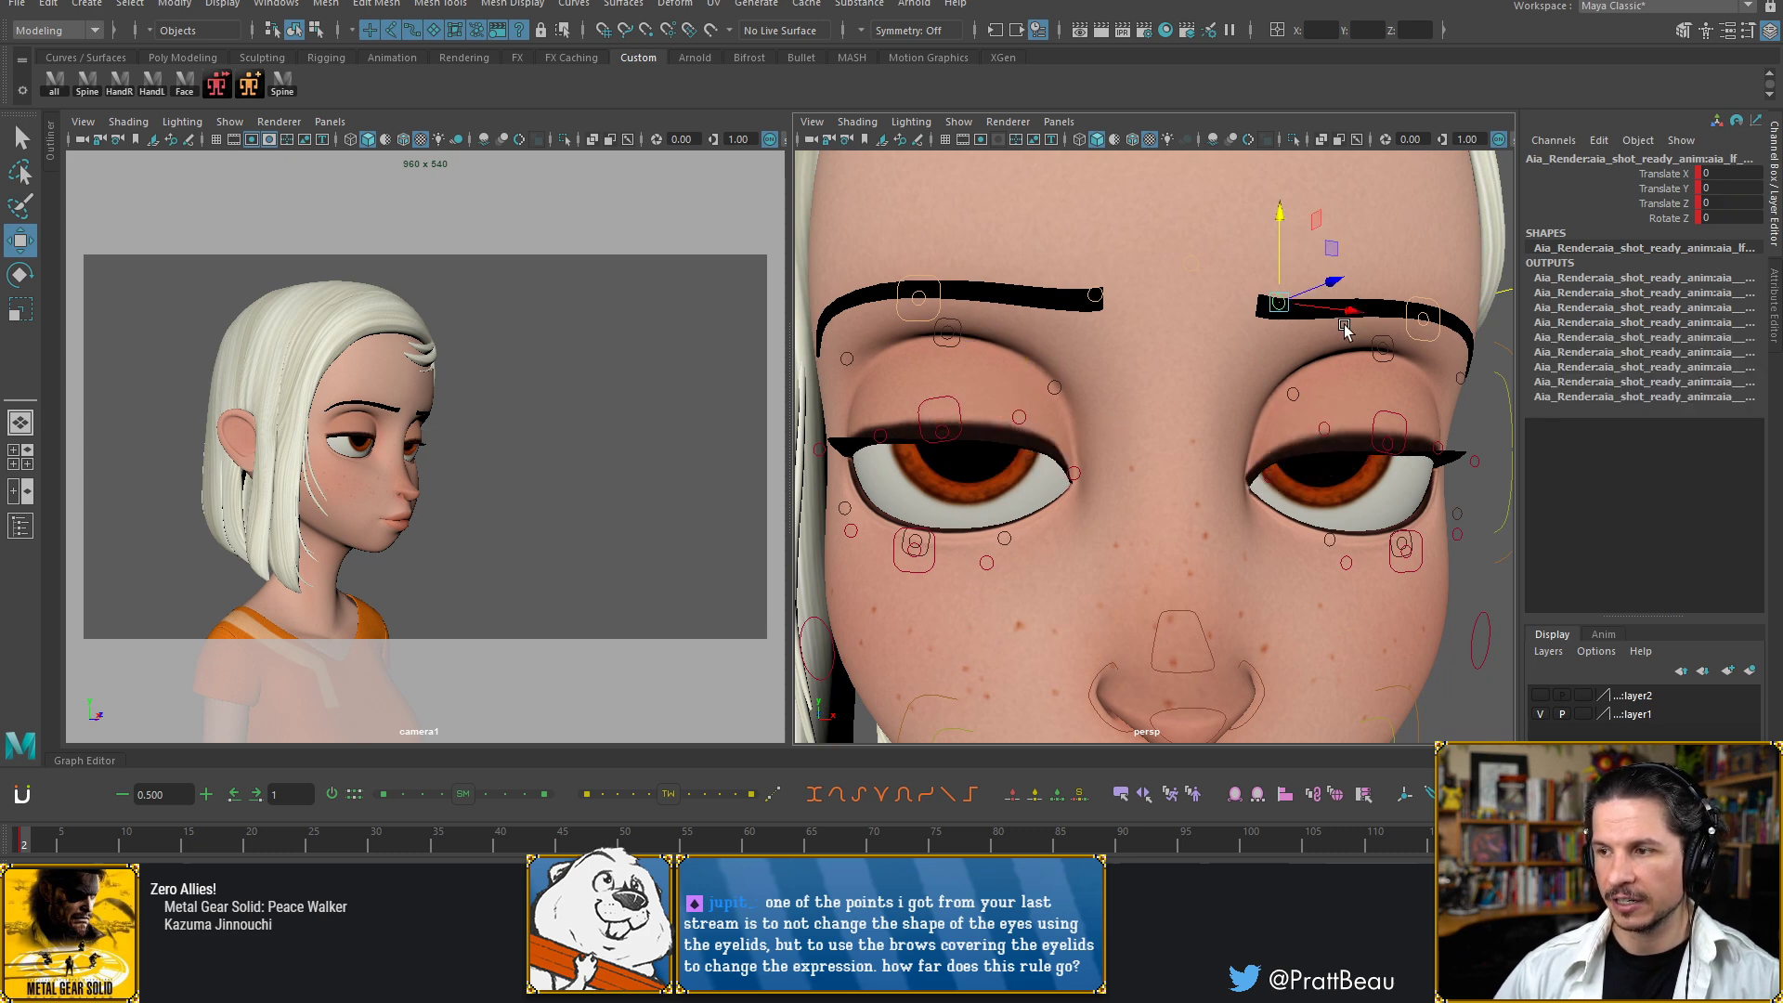
pyautogui.keyDown('shift'); pyautogui.click(918, 298); pyautogui.keyUp('shift')
pyautogui.moveTo(927, 243); pyautogui.dragTo(912, 295)
pyautogui.press('e')
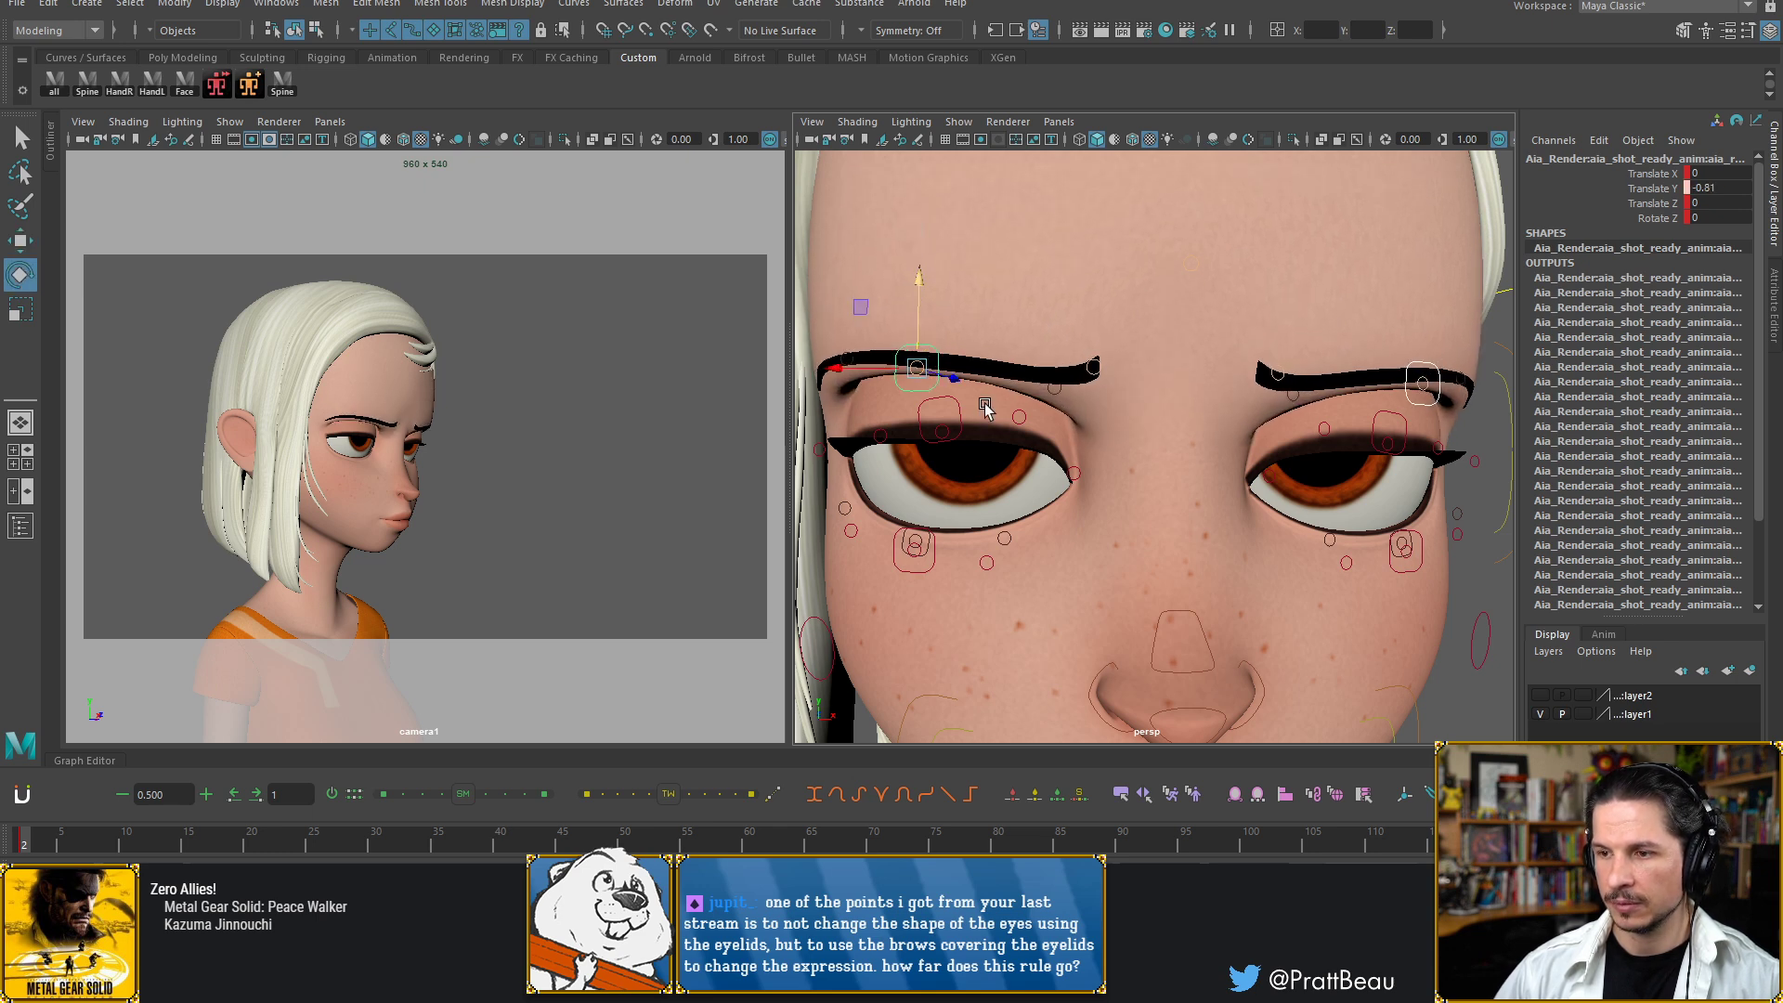
pyautogui.moveTo(1372, 438); pyautogui.dragTo(1327, 429)
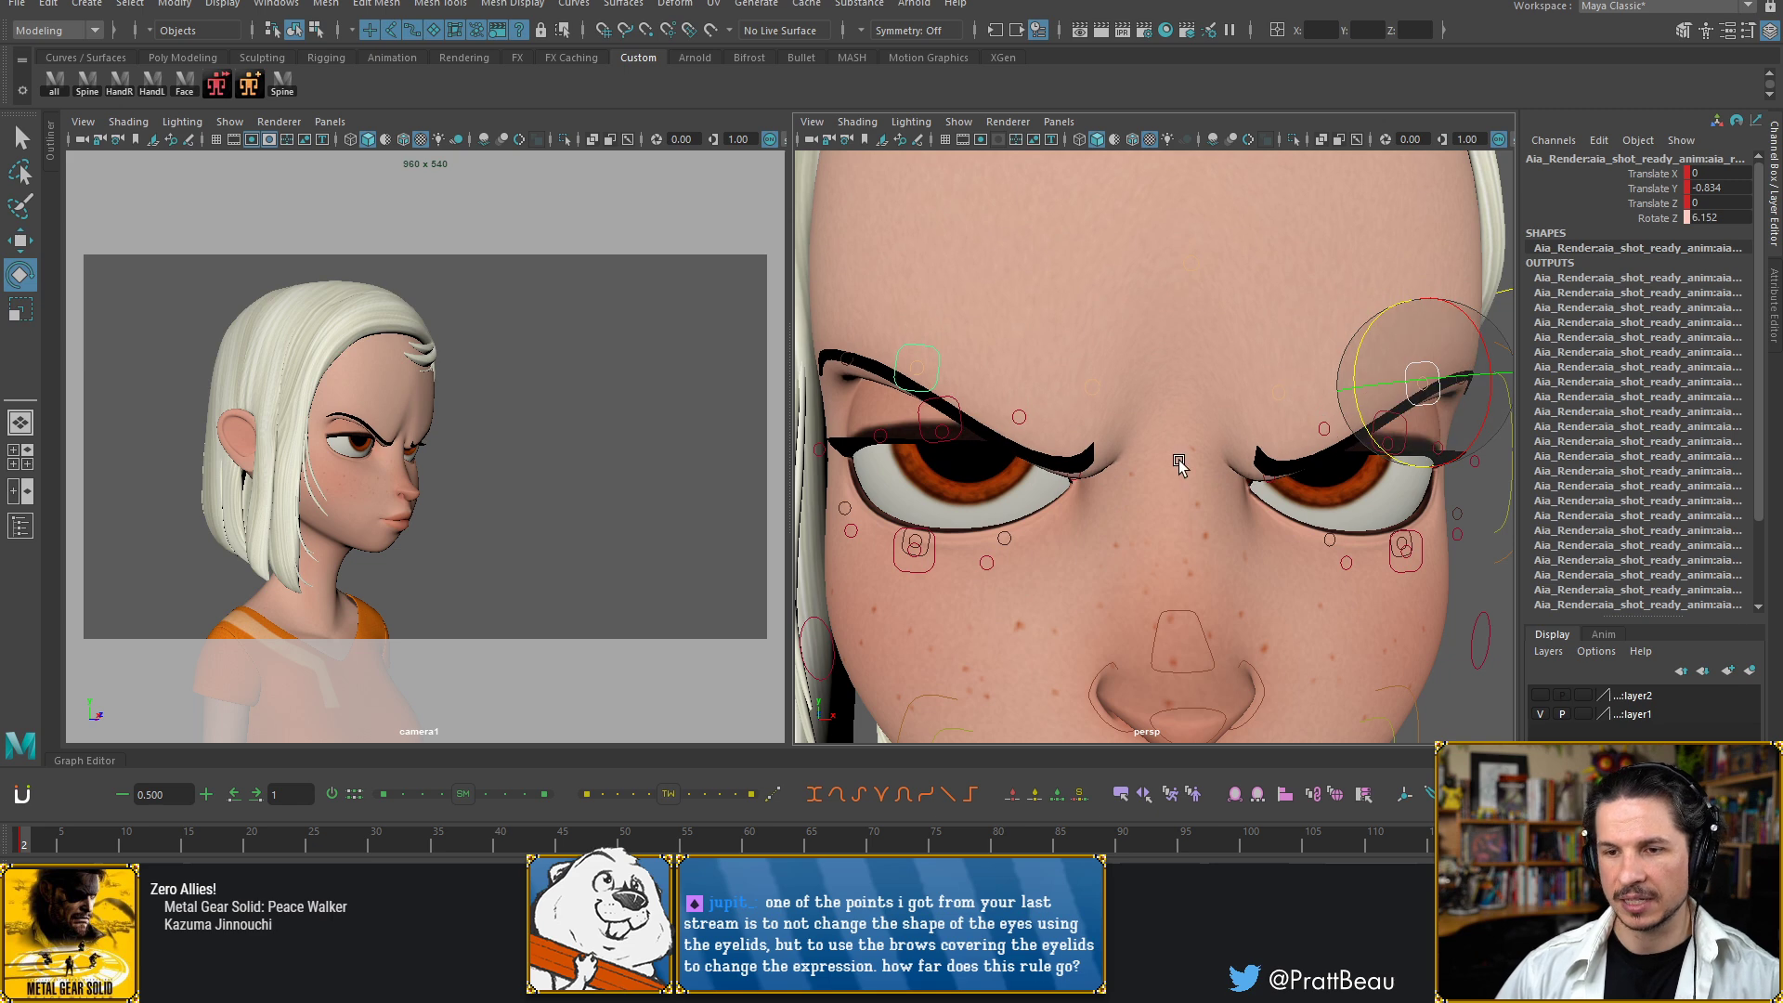
pyautogui.hotkey('ctrl', 'z')
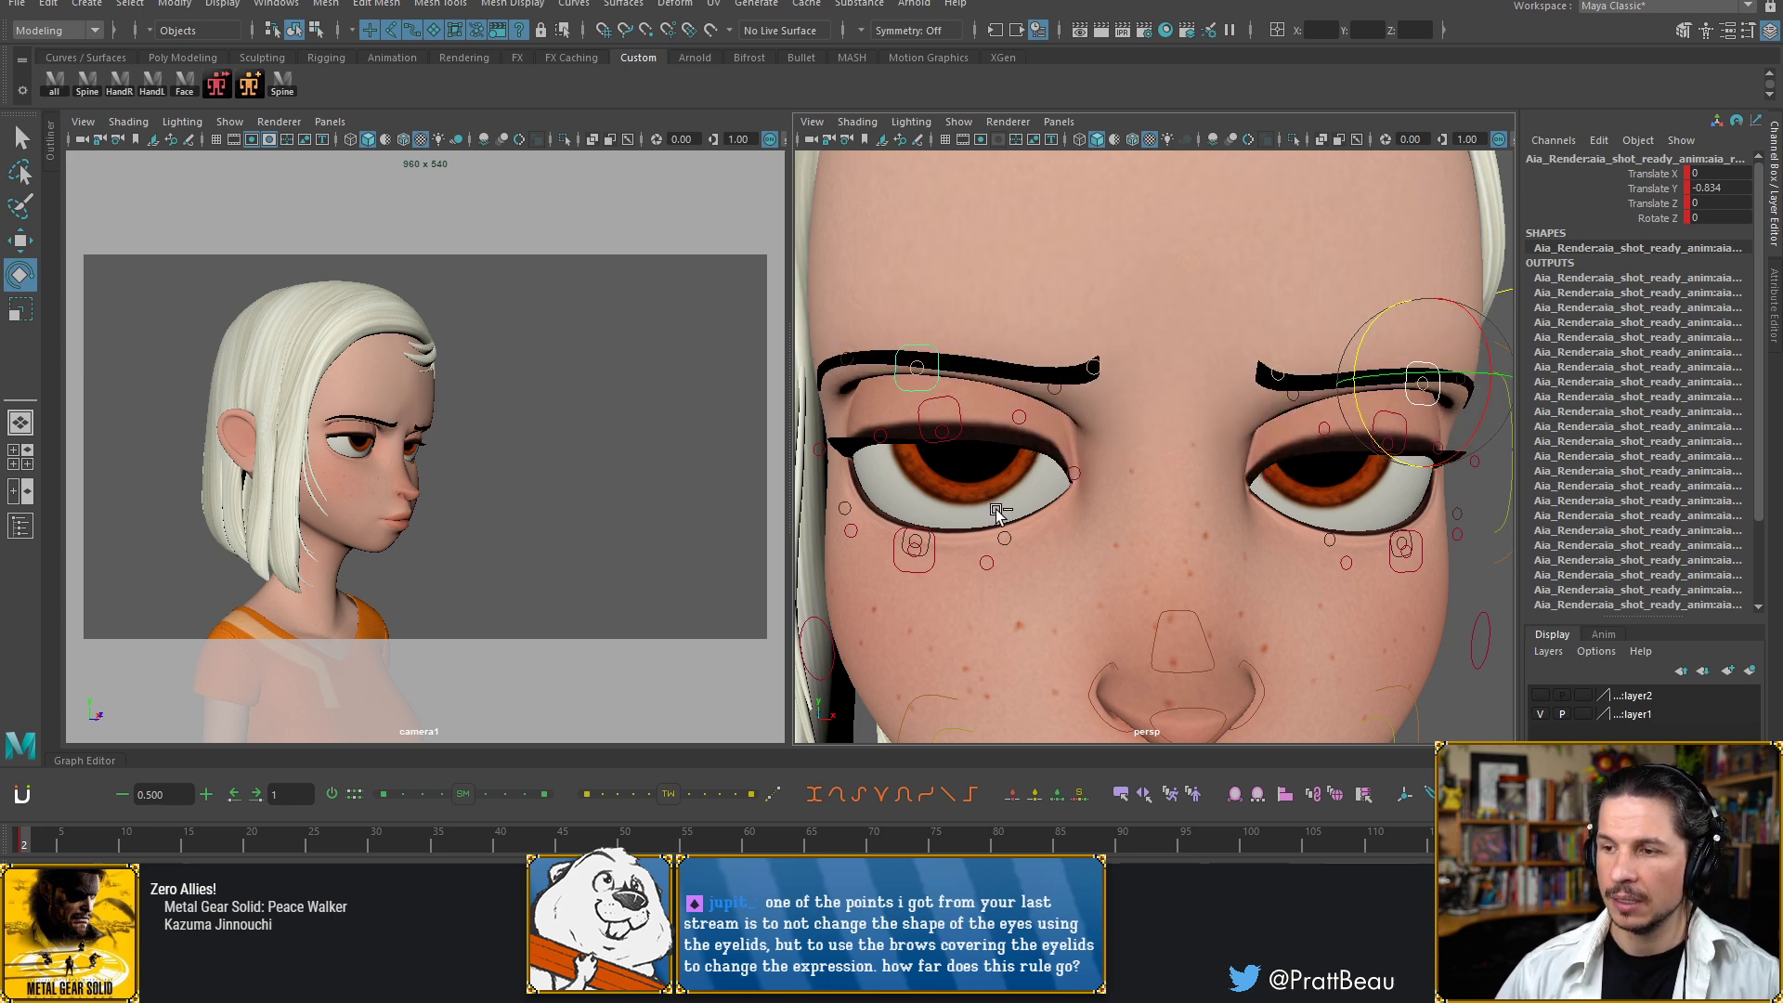
pyautogui.hotkey('ctrl', 'z')
pyautogui.hotkey('ctrl', 'z')
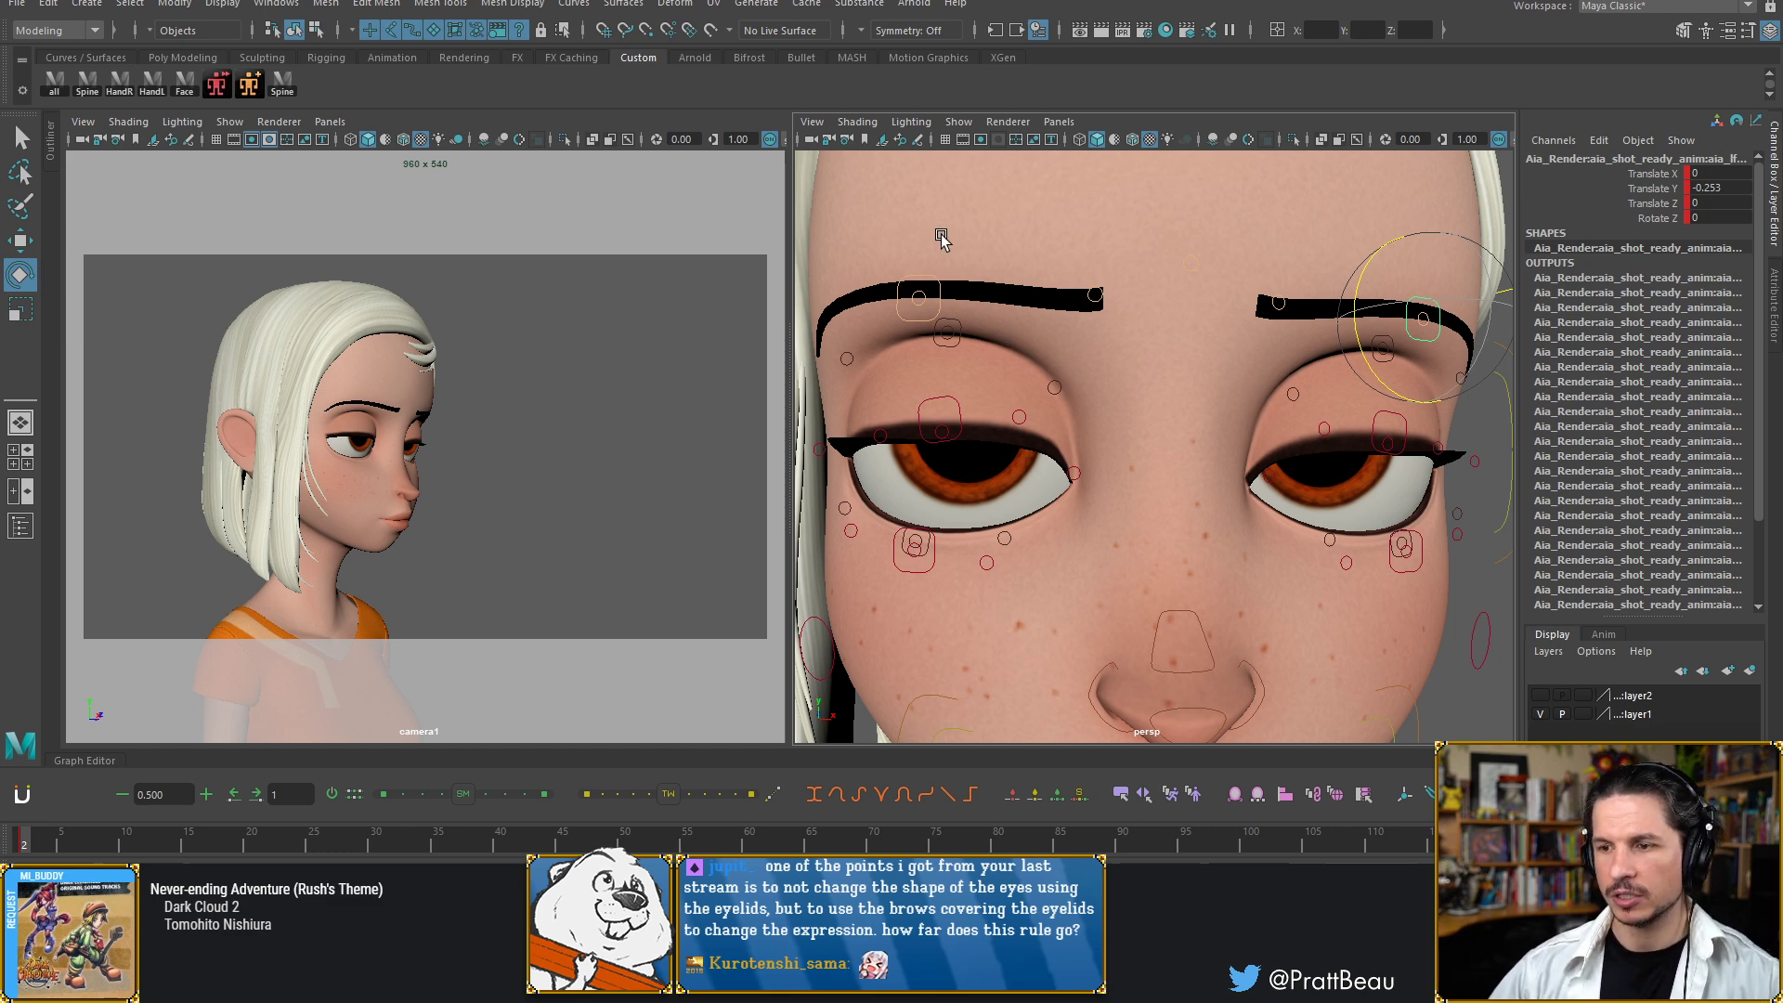
# Test the middle upper-eyelid control of the character's right eye at different heights and leave it at about Translate Y -0.101
pyautogui.click(949, 429)
pyautogui.press('w')
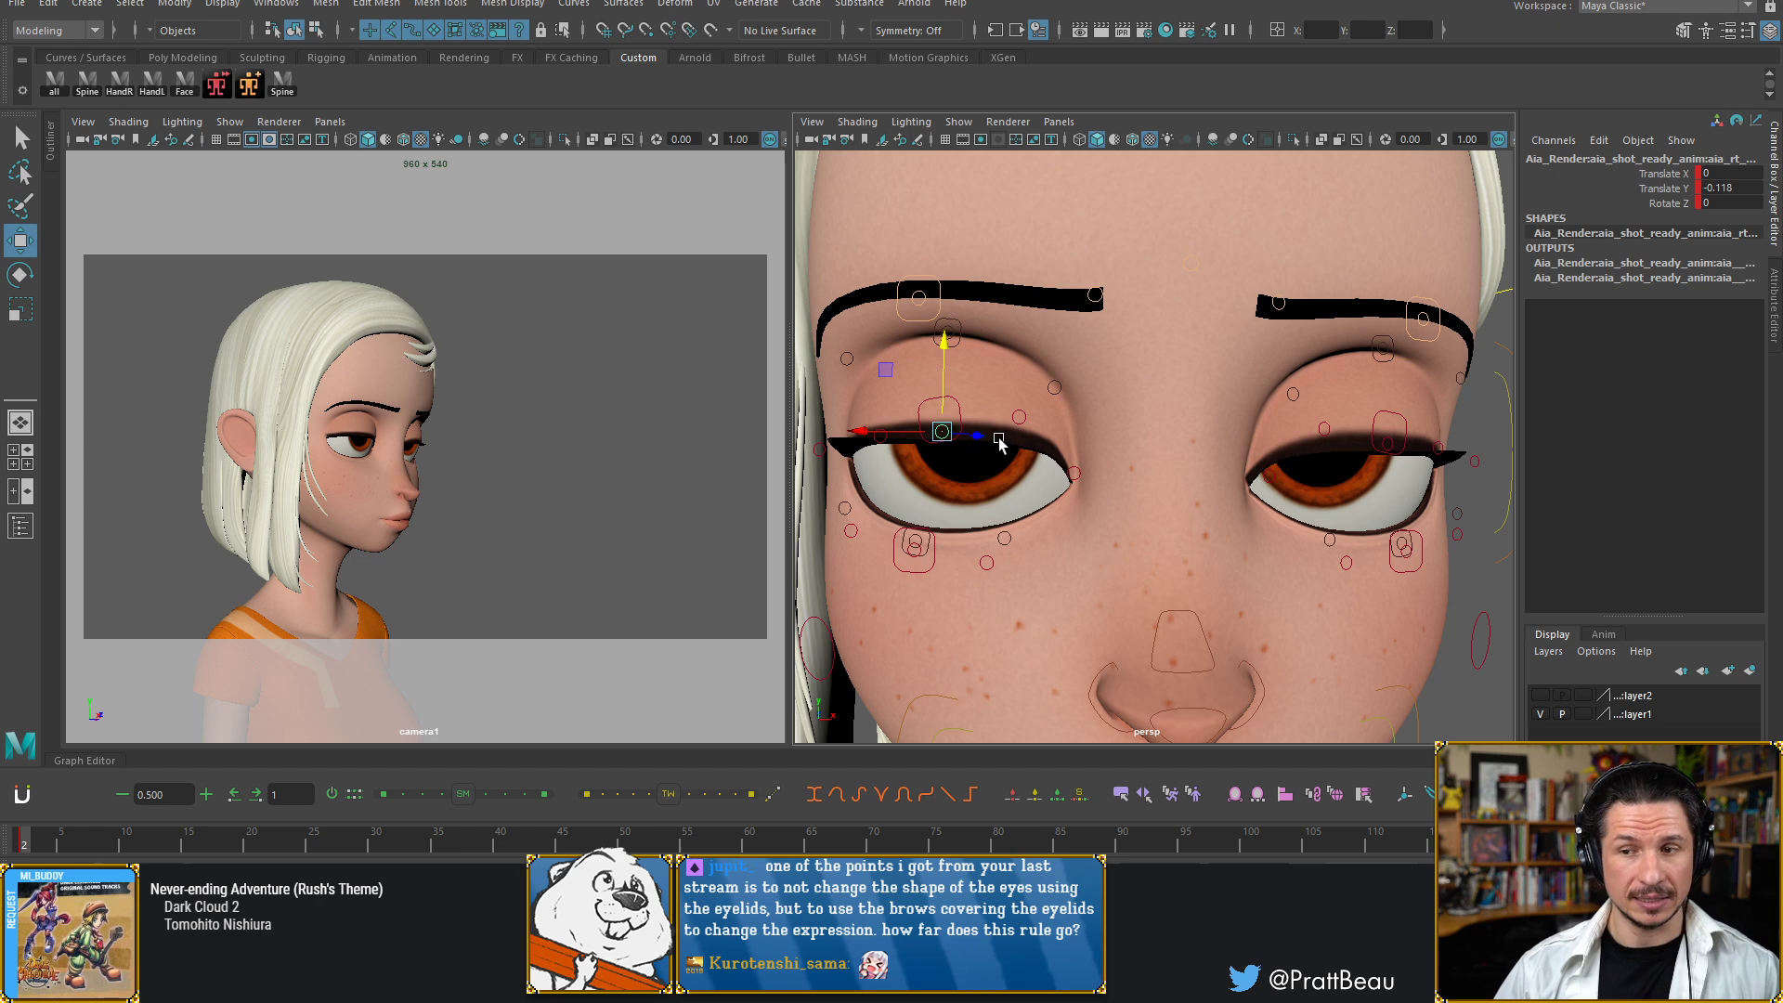
pyautogui.moveTo(946, 341); pyautogui.dragTo(948, 330)
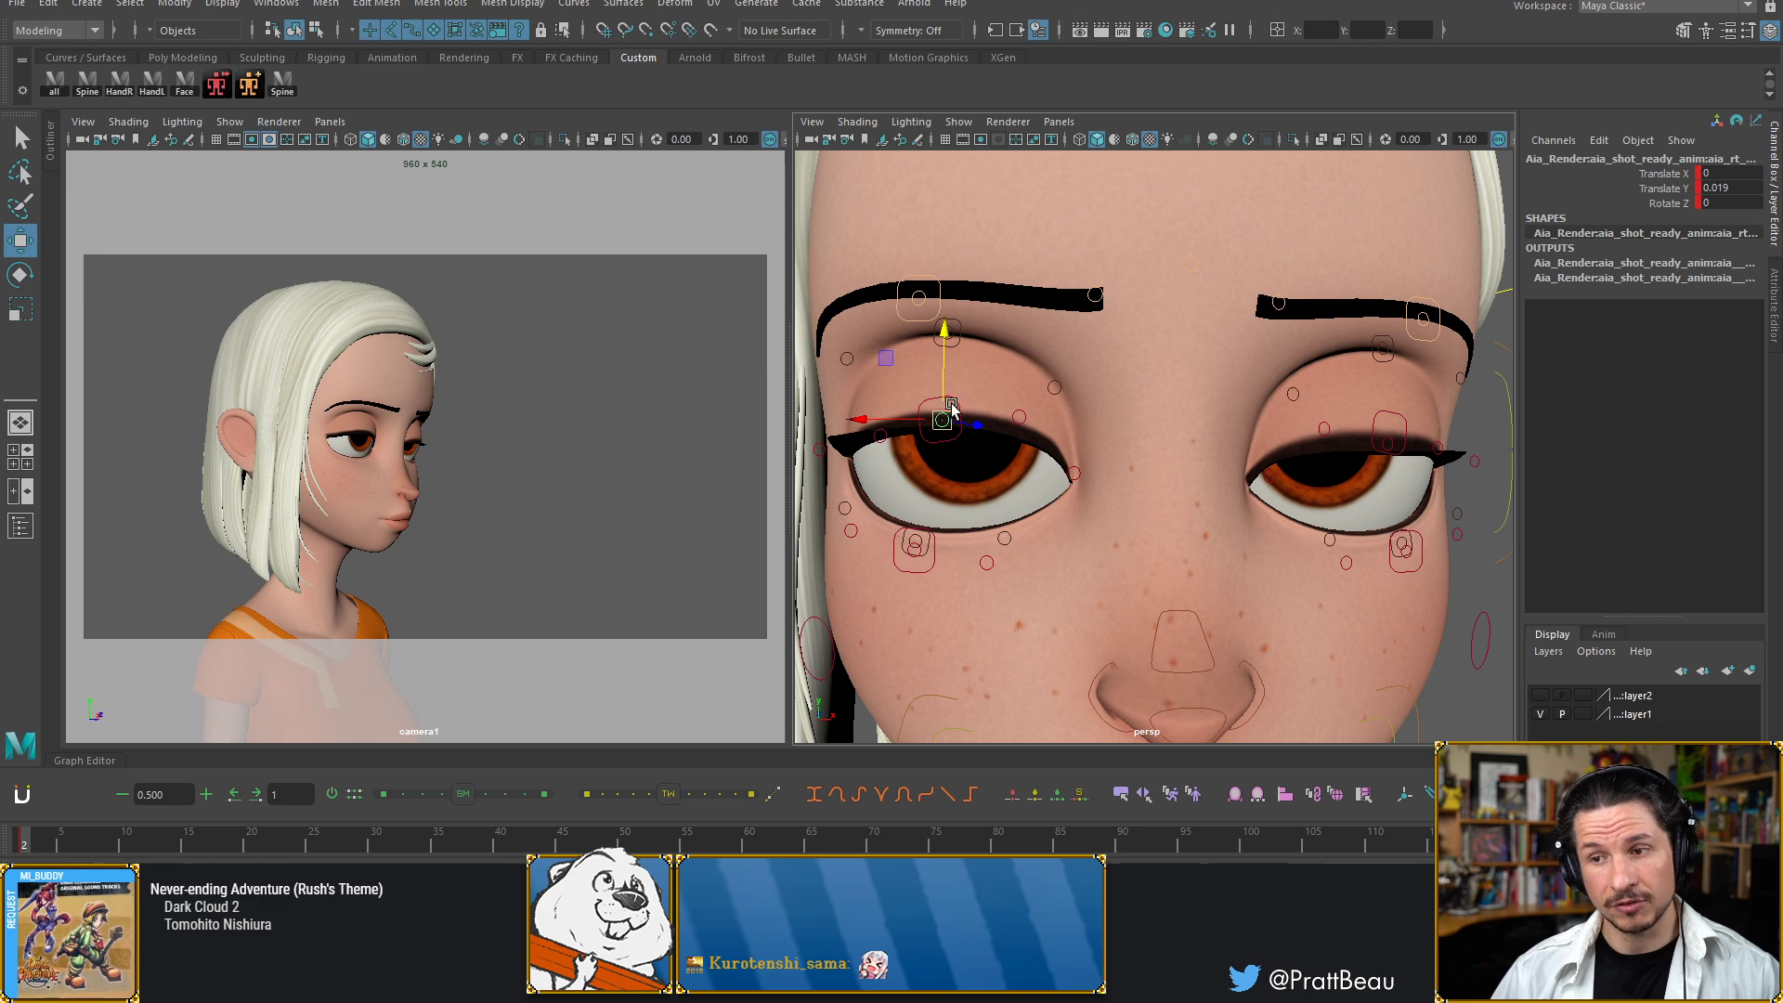
pyautogui.moveTo(944, 335); pyautogui.dragTo(906, 425)
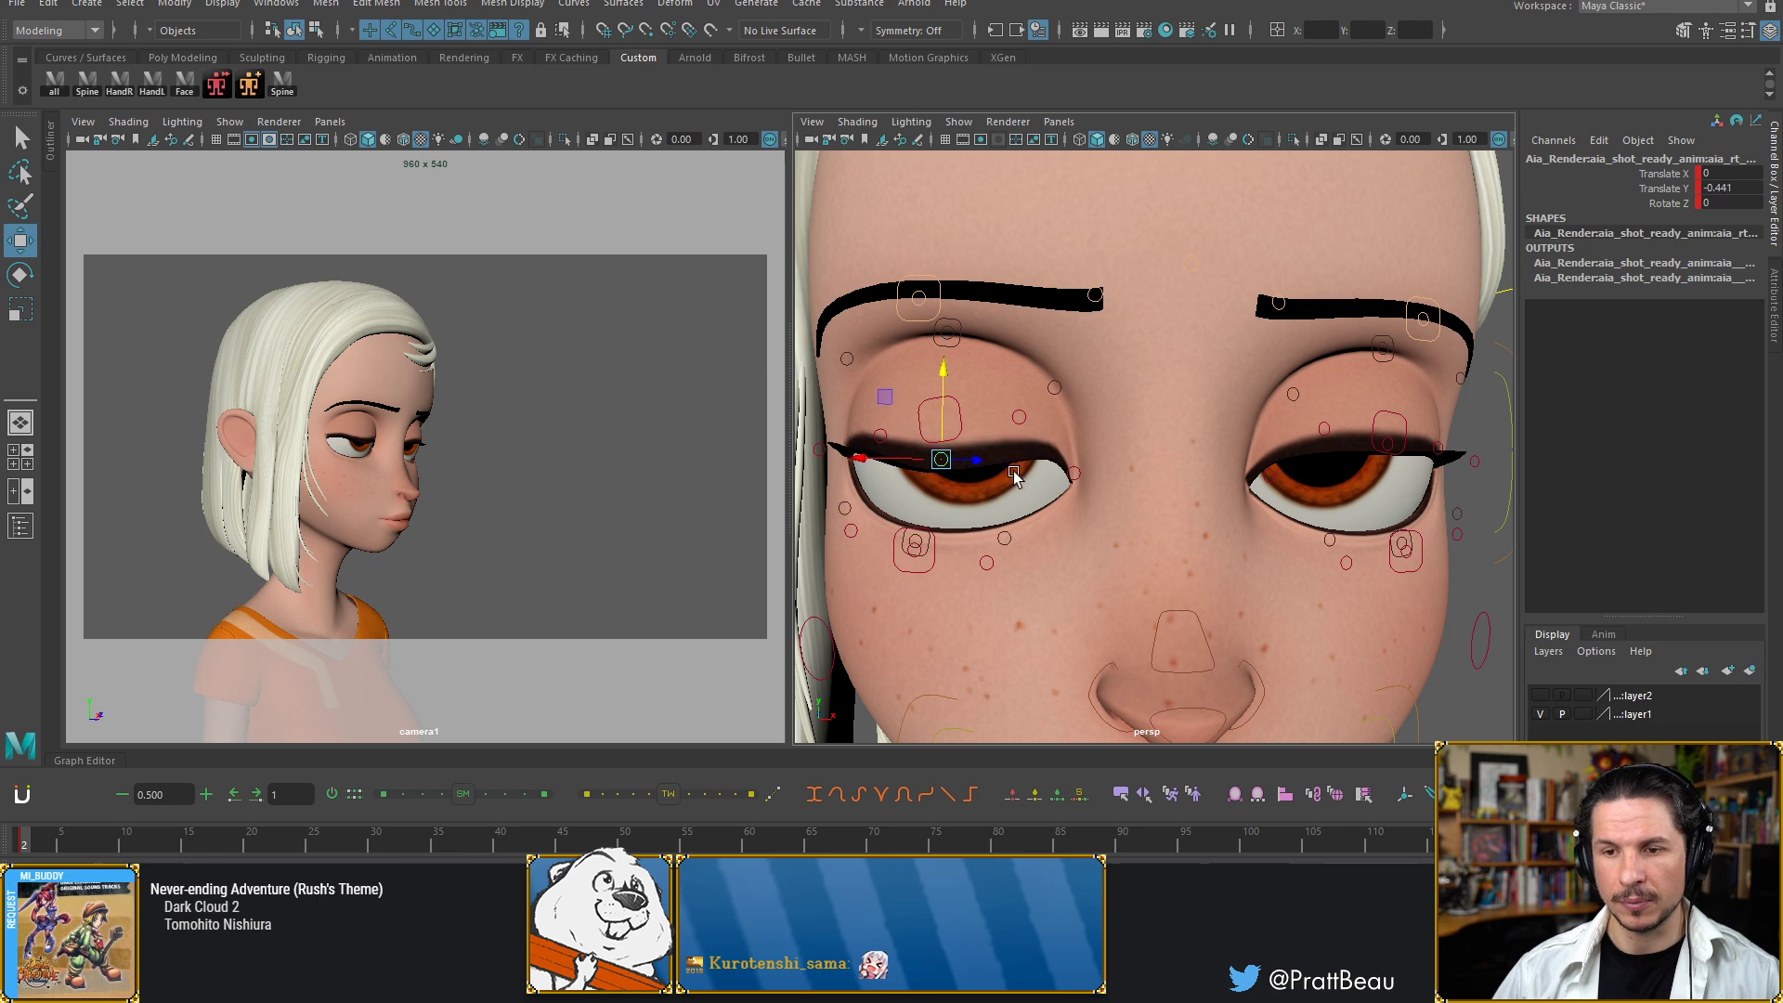
pyautogui.hotkey('ctrl', 'z')
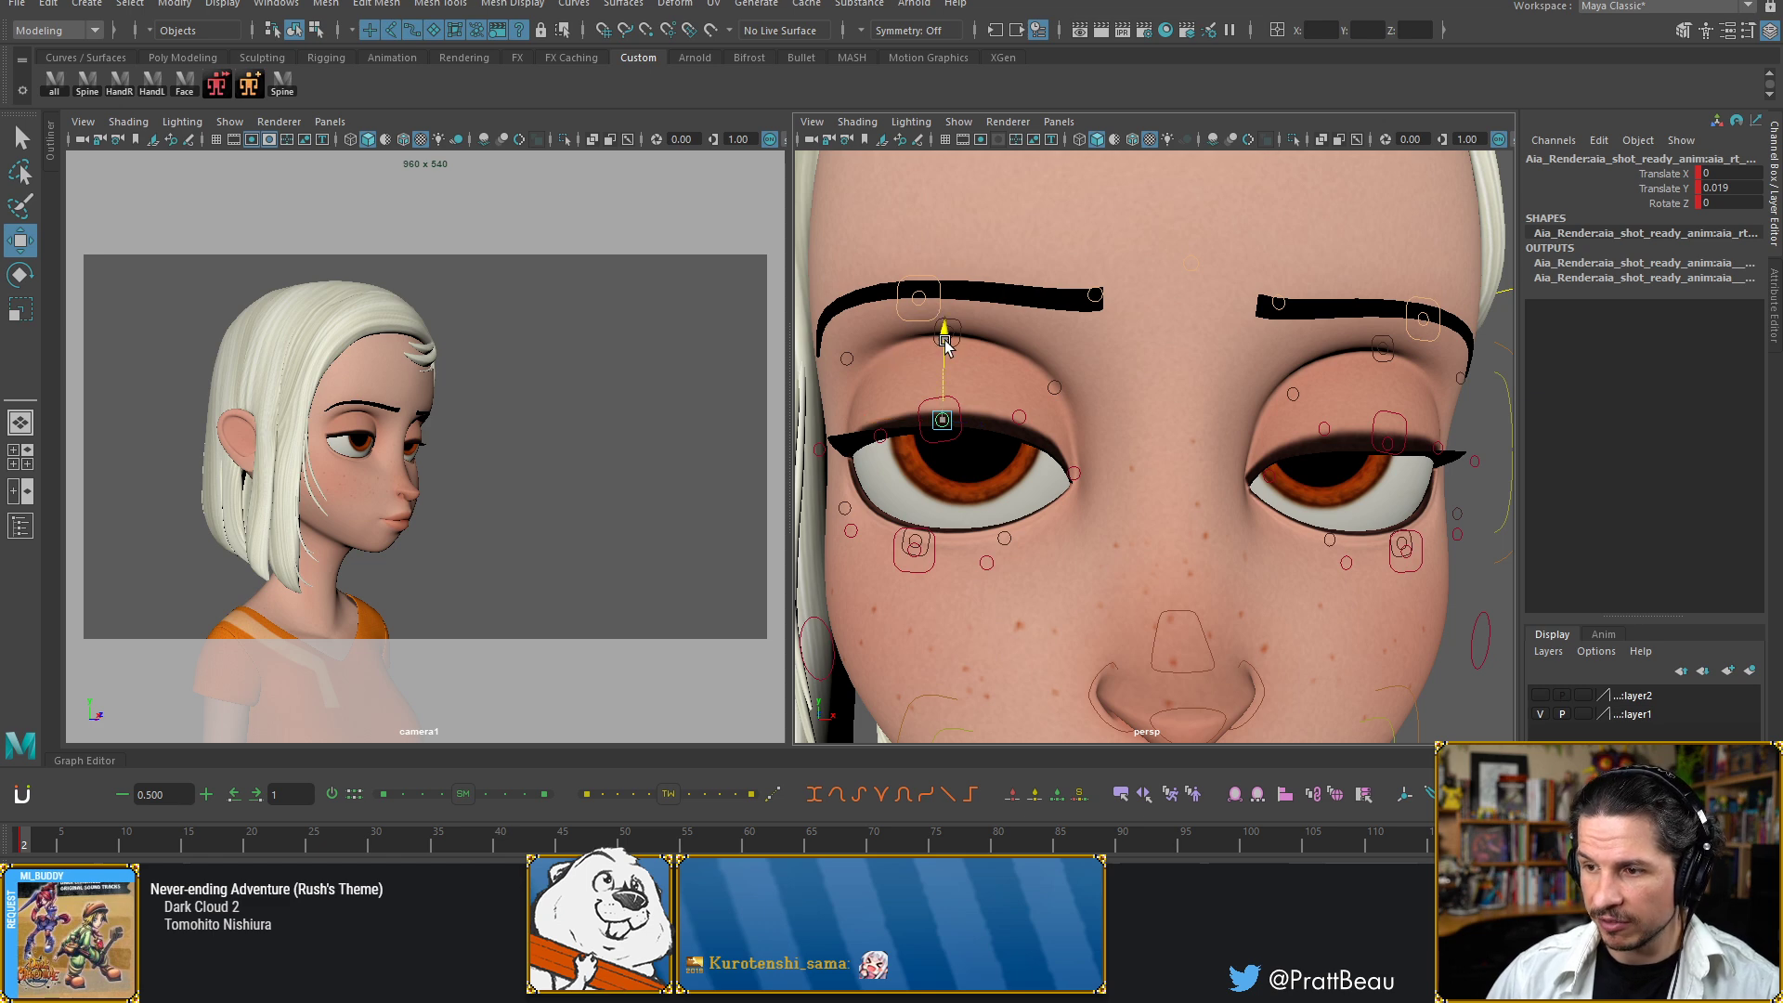
pyautogui.moveTo(944, 333)
pyautogui.mouseDown()
pyautogui.moveTo(946, 351)
pyautogui.moveTo(943, 336)
pyautogui.mouseUp()
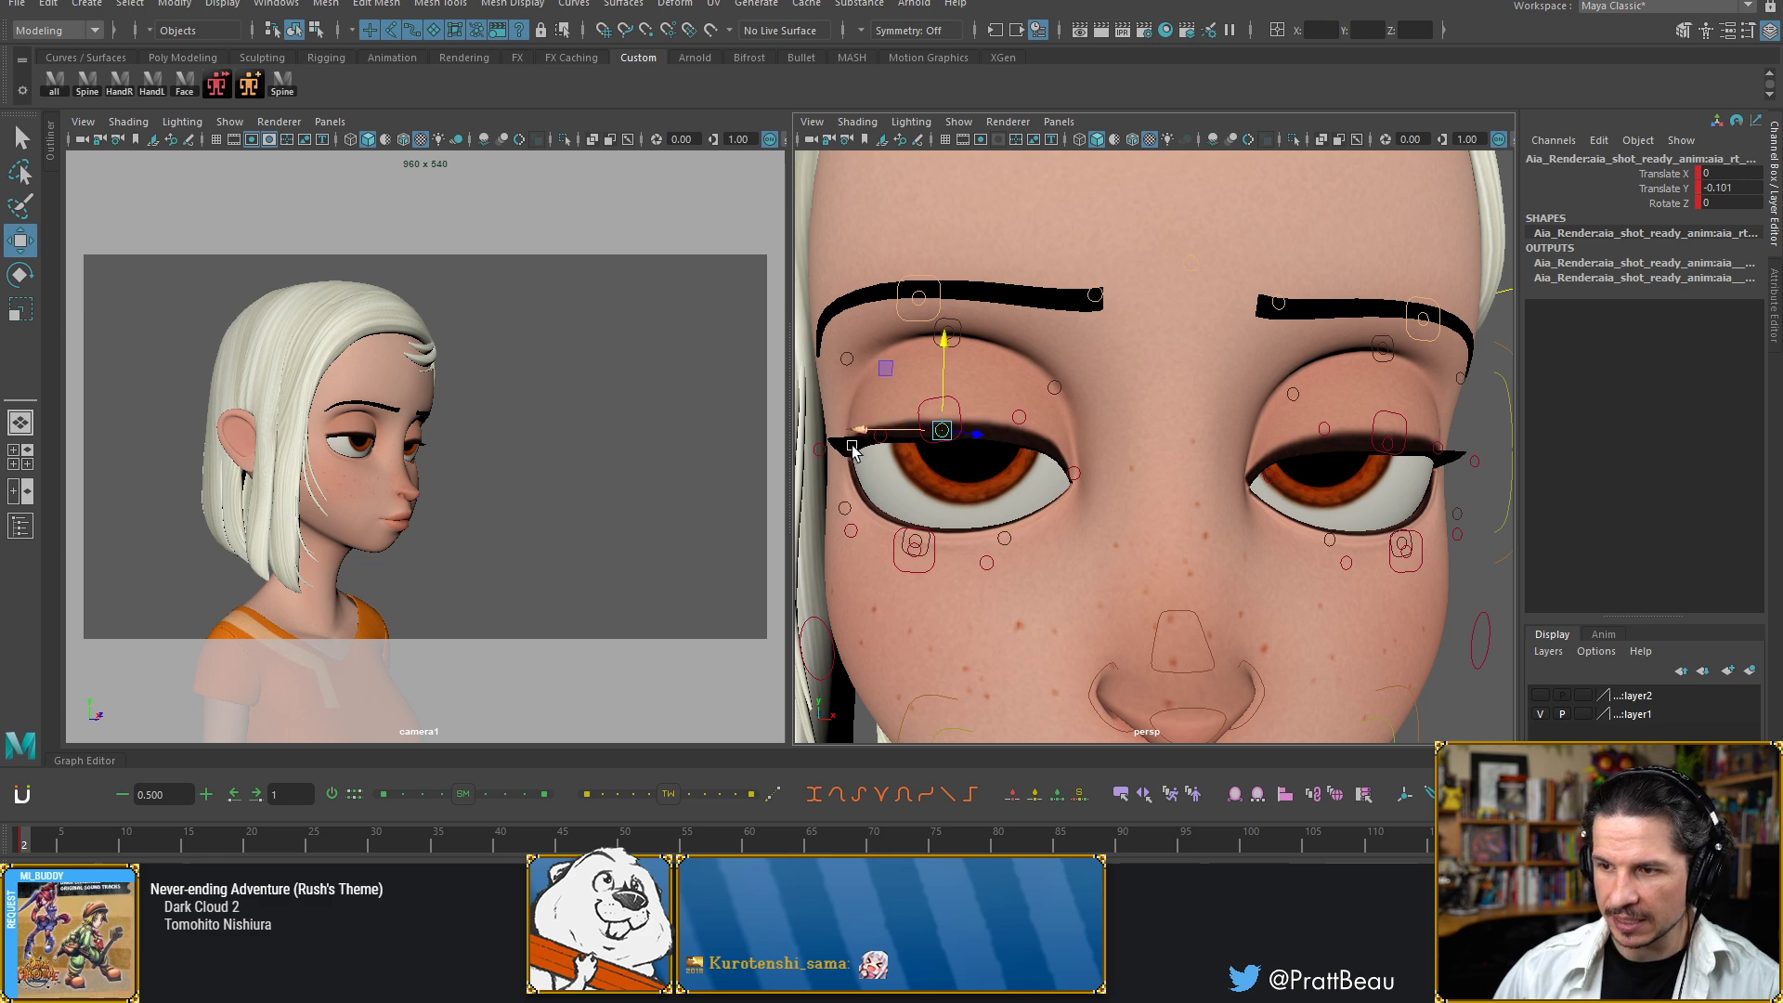
# Try raising the right eye's main upper-eyelid control and moving its outer upper-eyelid control to about Translate Y 0.103
pyautogui.click(882, 439)
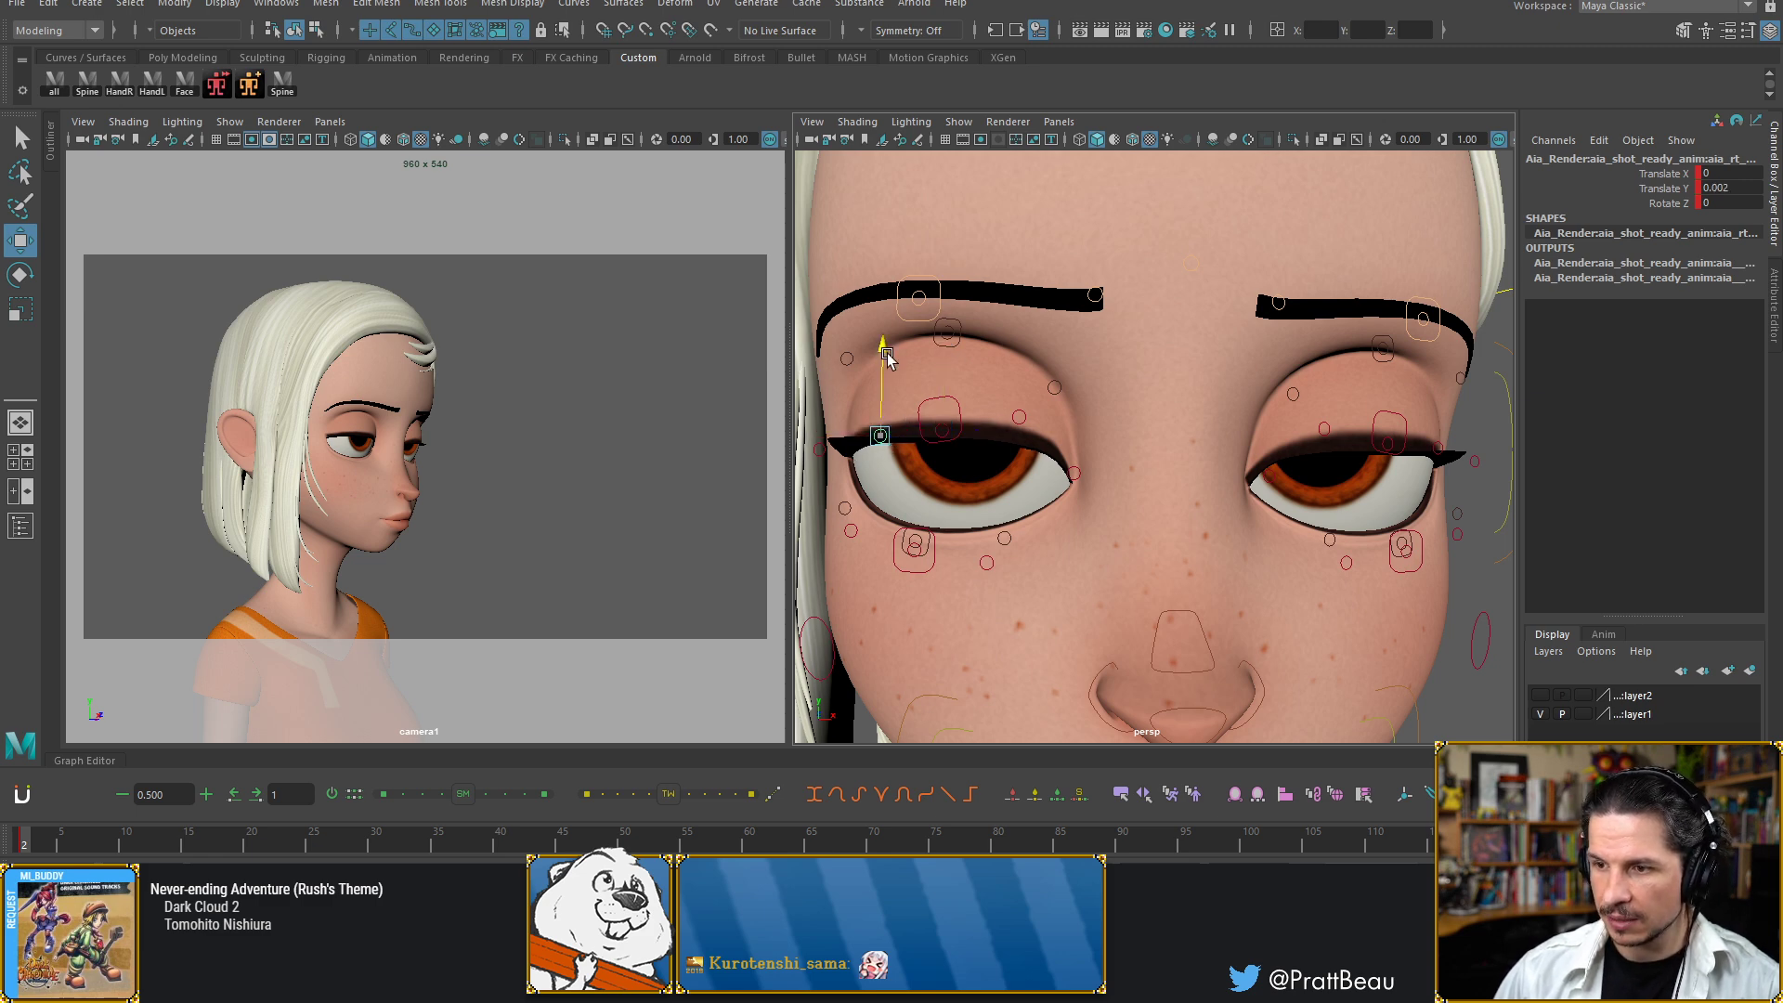
pyautogui.moveTo(887, 354); pyautogui.dragTo(887, 354)
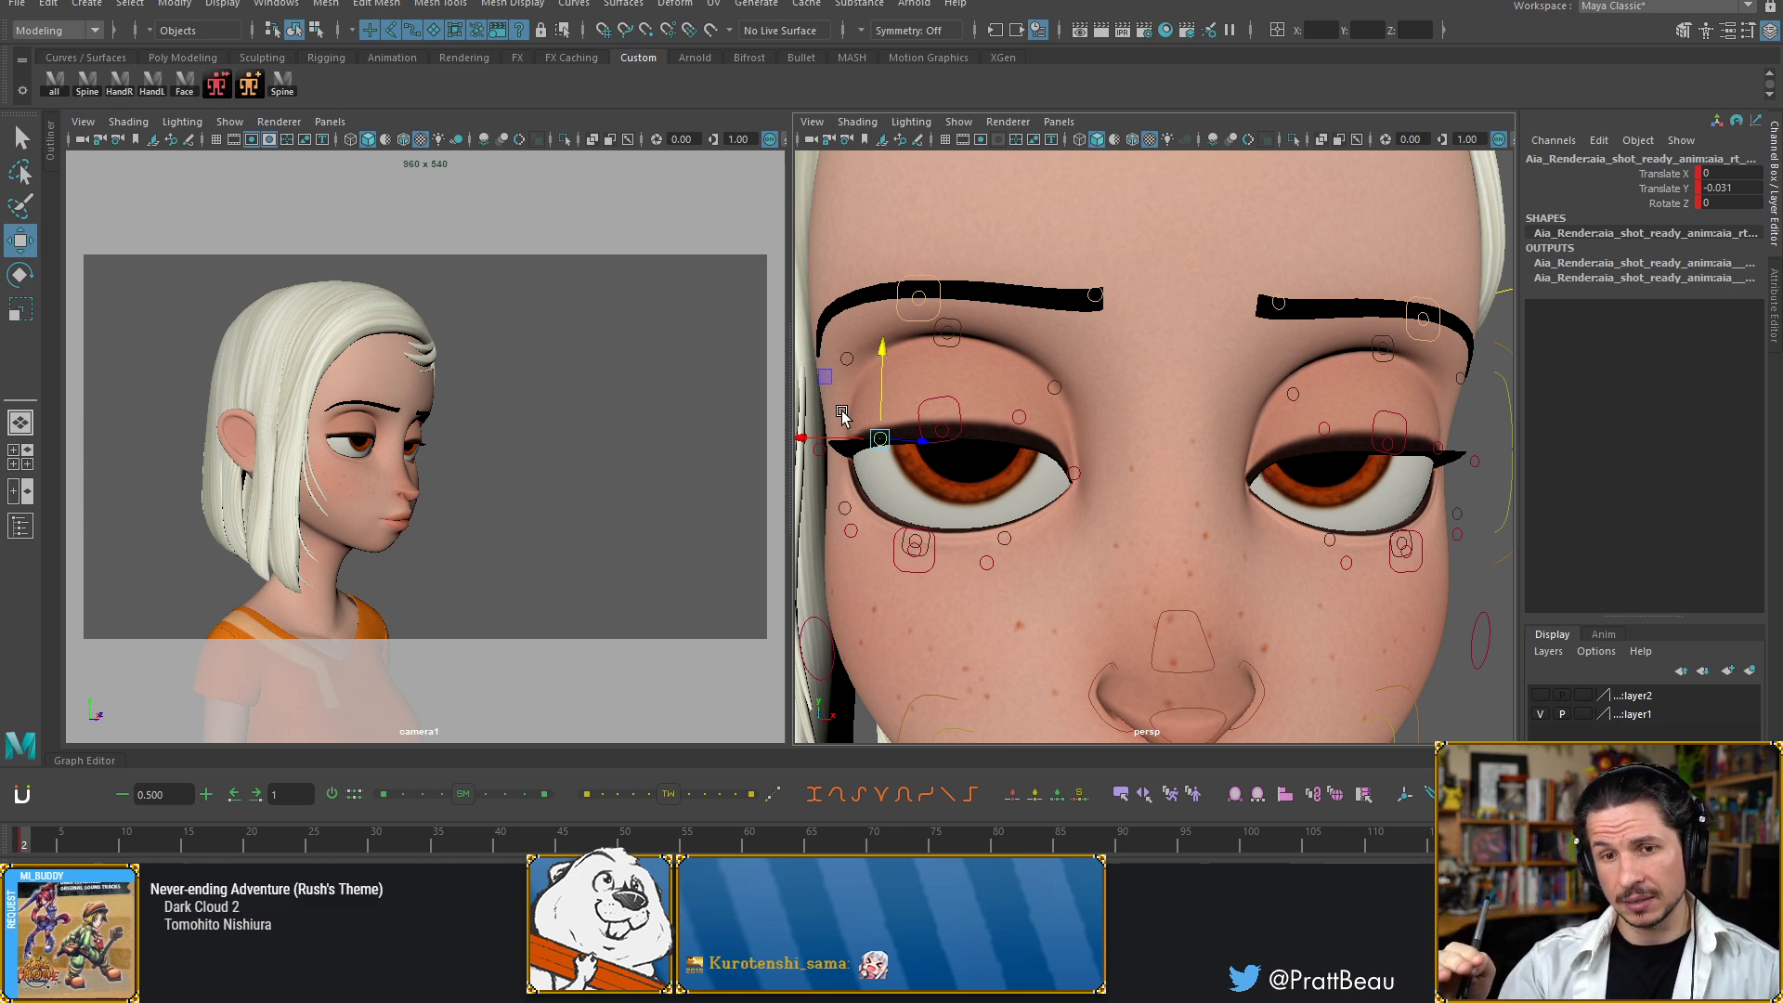
pyautogui.click(941, 423)
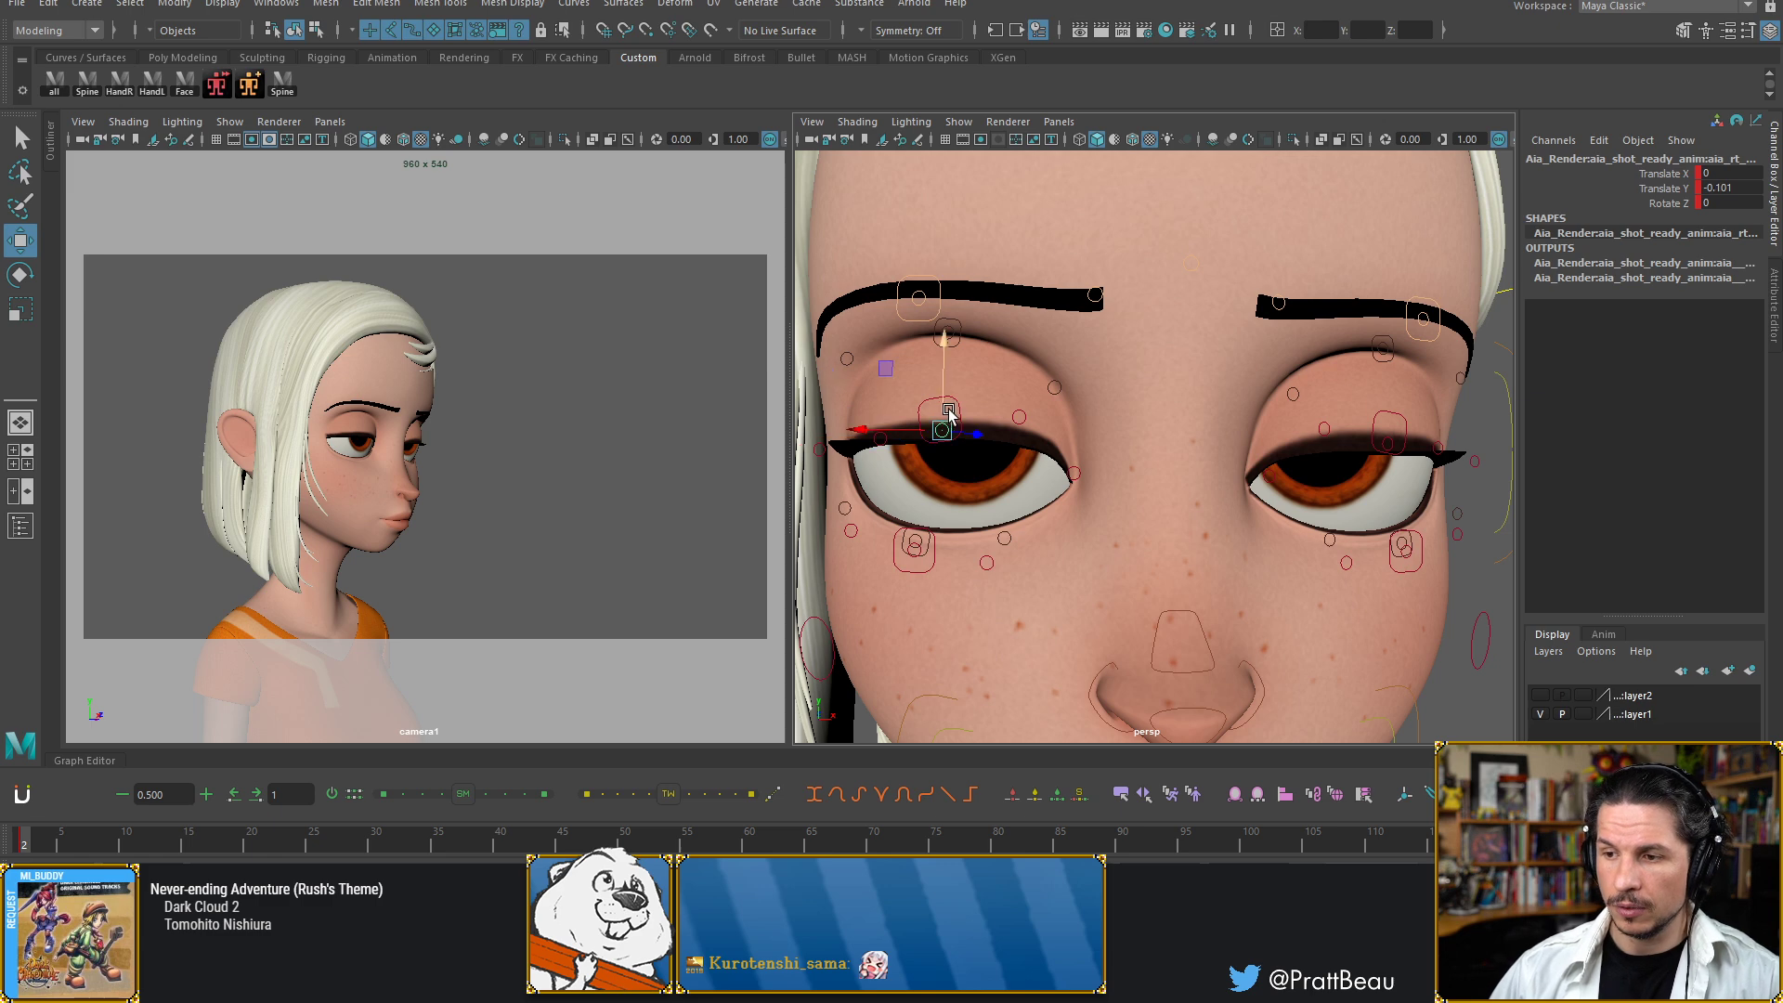
pyautogui.click(964, 411)
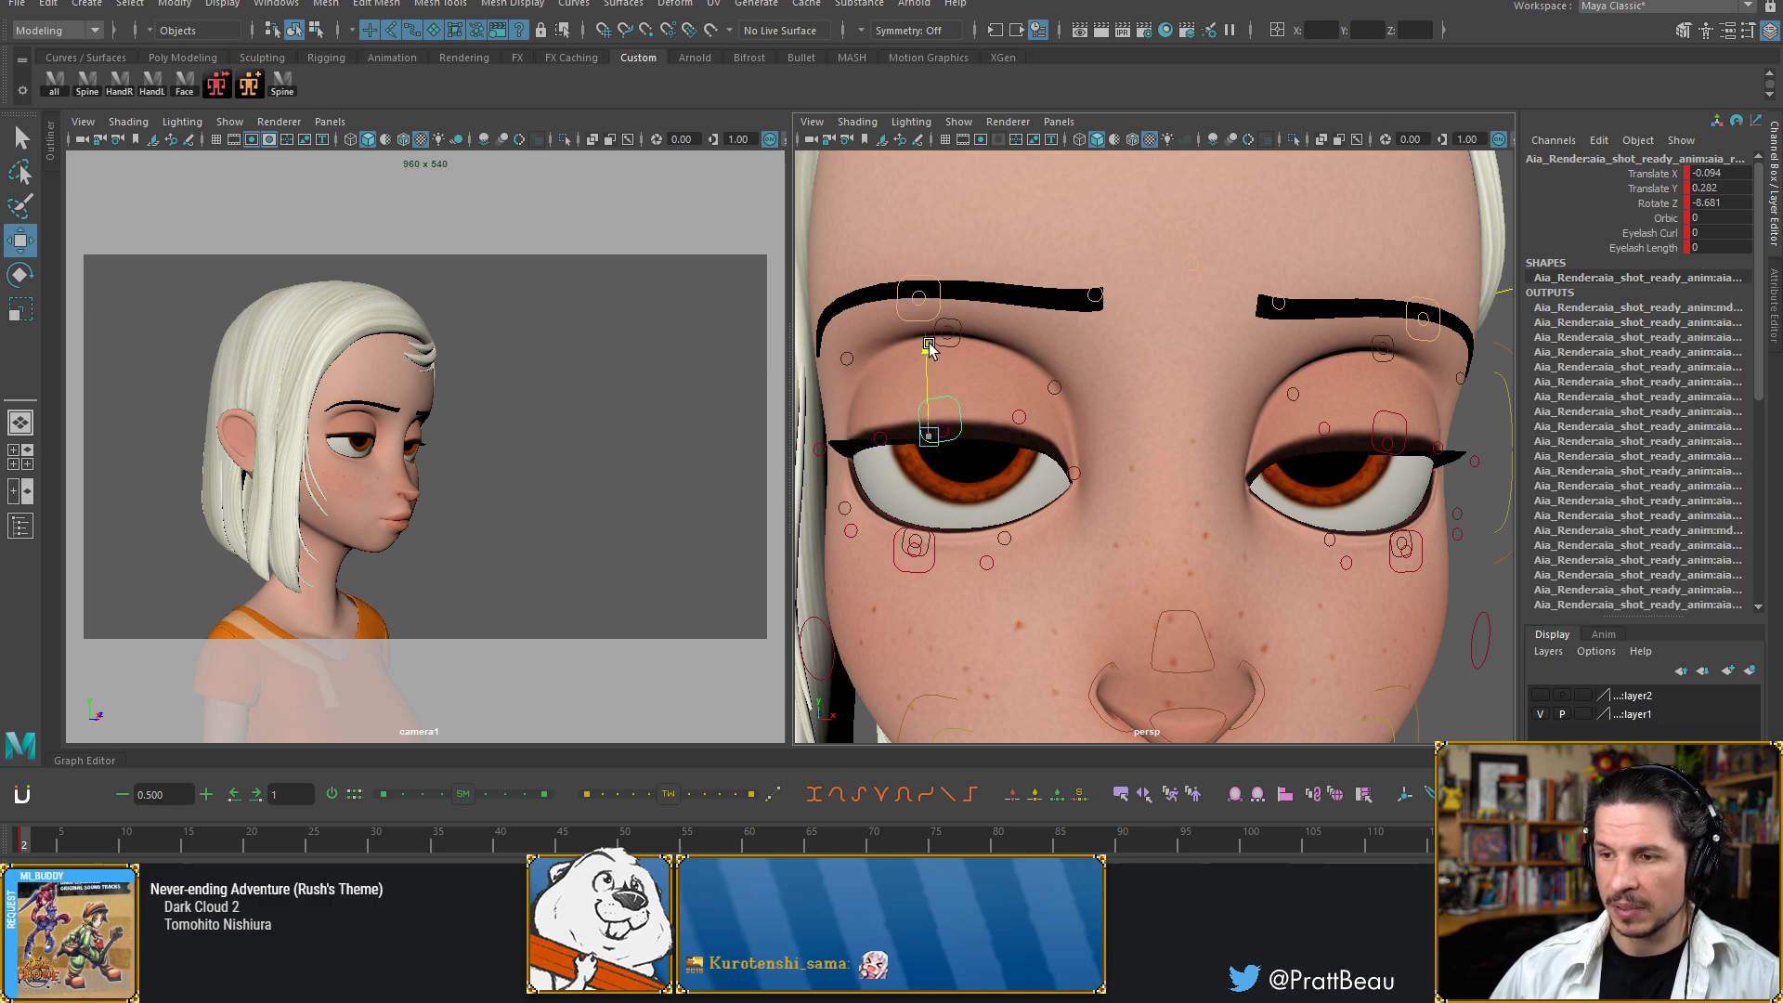
pyautogui.moveTo(930, 343); pyautogui.dragTo(883, 332)
pyautogui.click(953, 409)
pyautogui.click(946, 418)
pyautogui.click(879, 432)
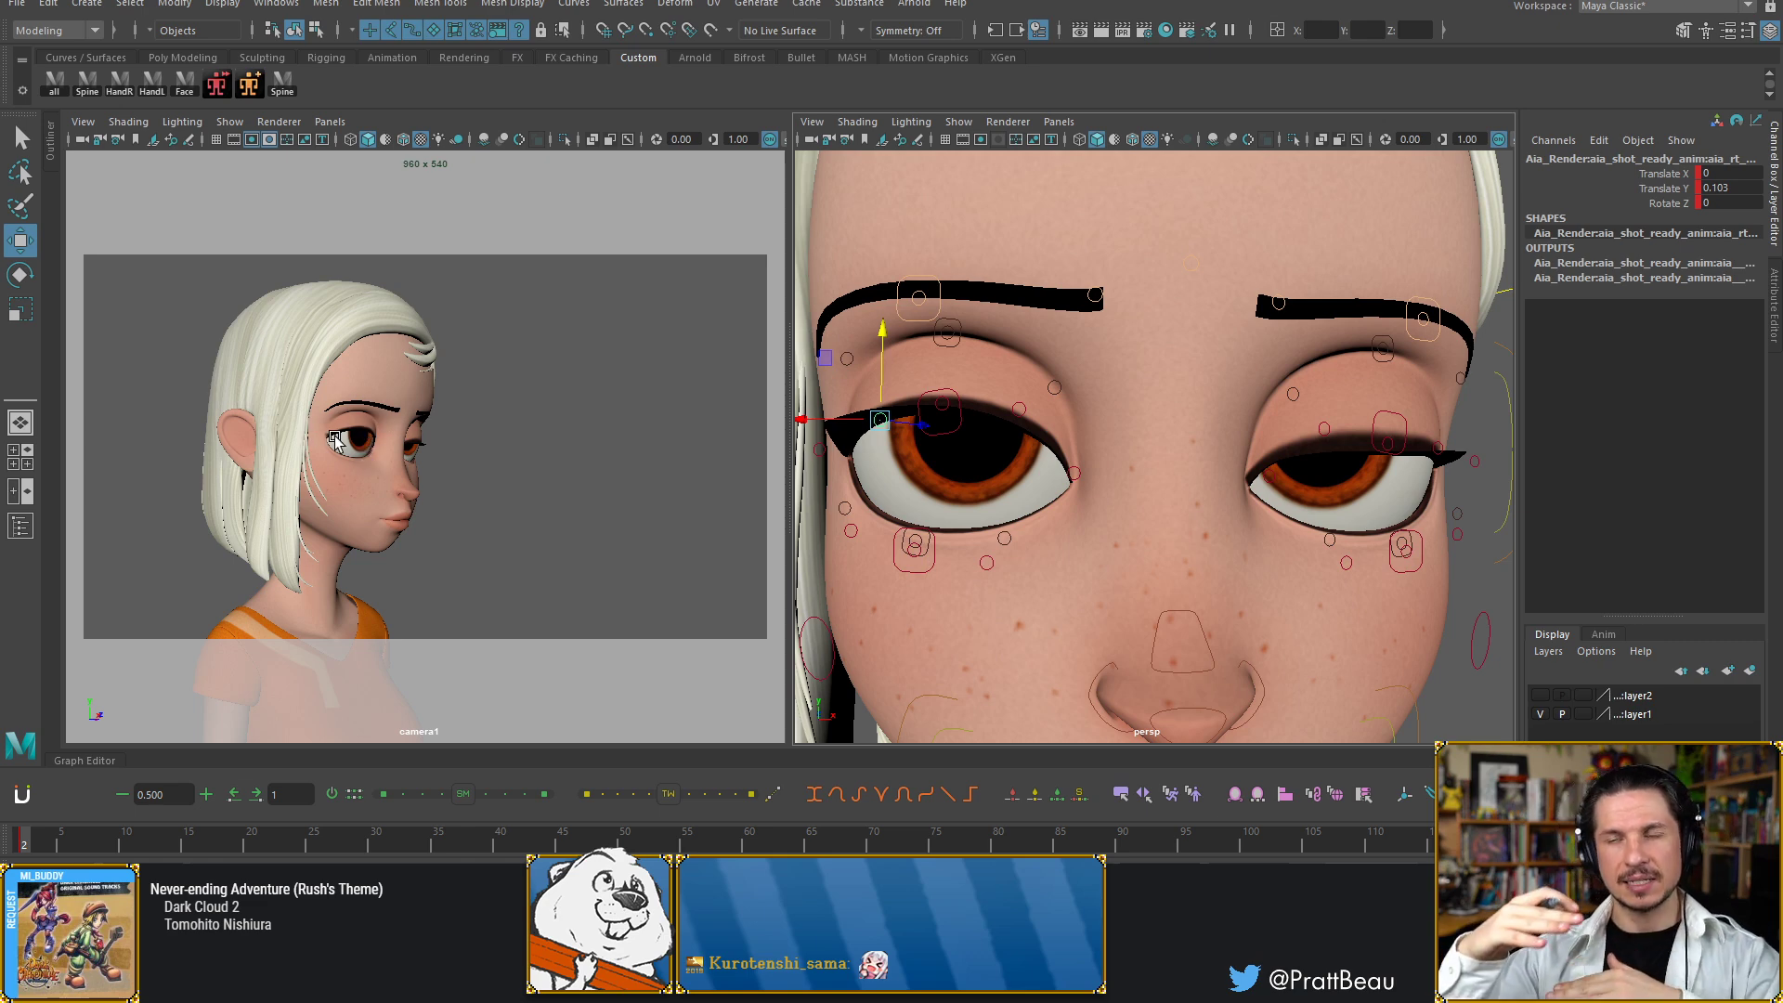
# Switch to Clip Studio Paint and sketch three stacked upper-eyelid arcs on the canvas, each lower and flatter than the one above
pyautogui.hotkey('alt', 'Tab')
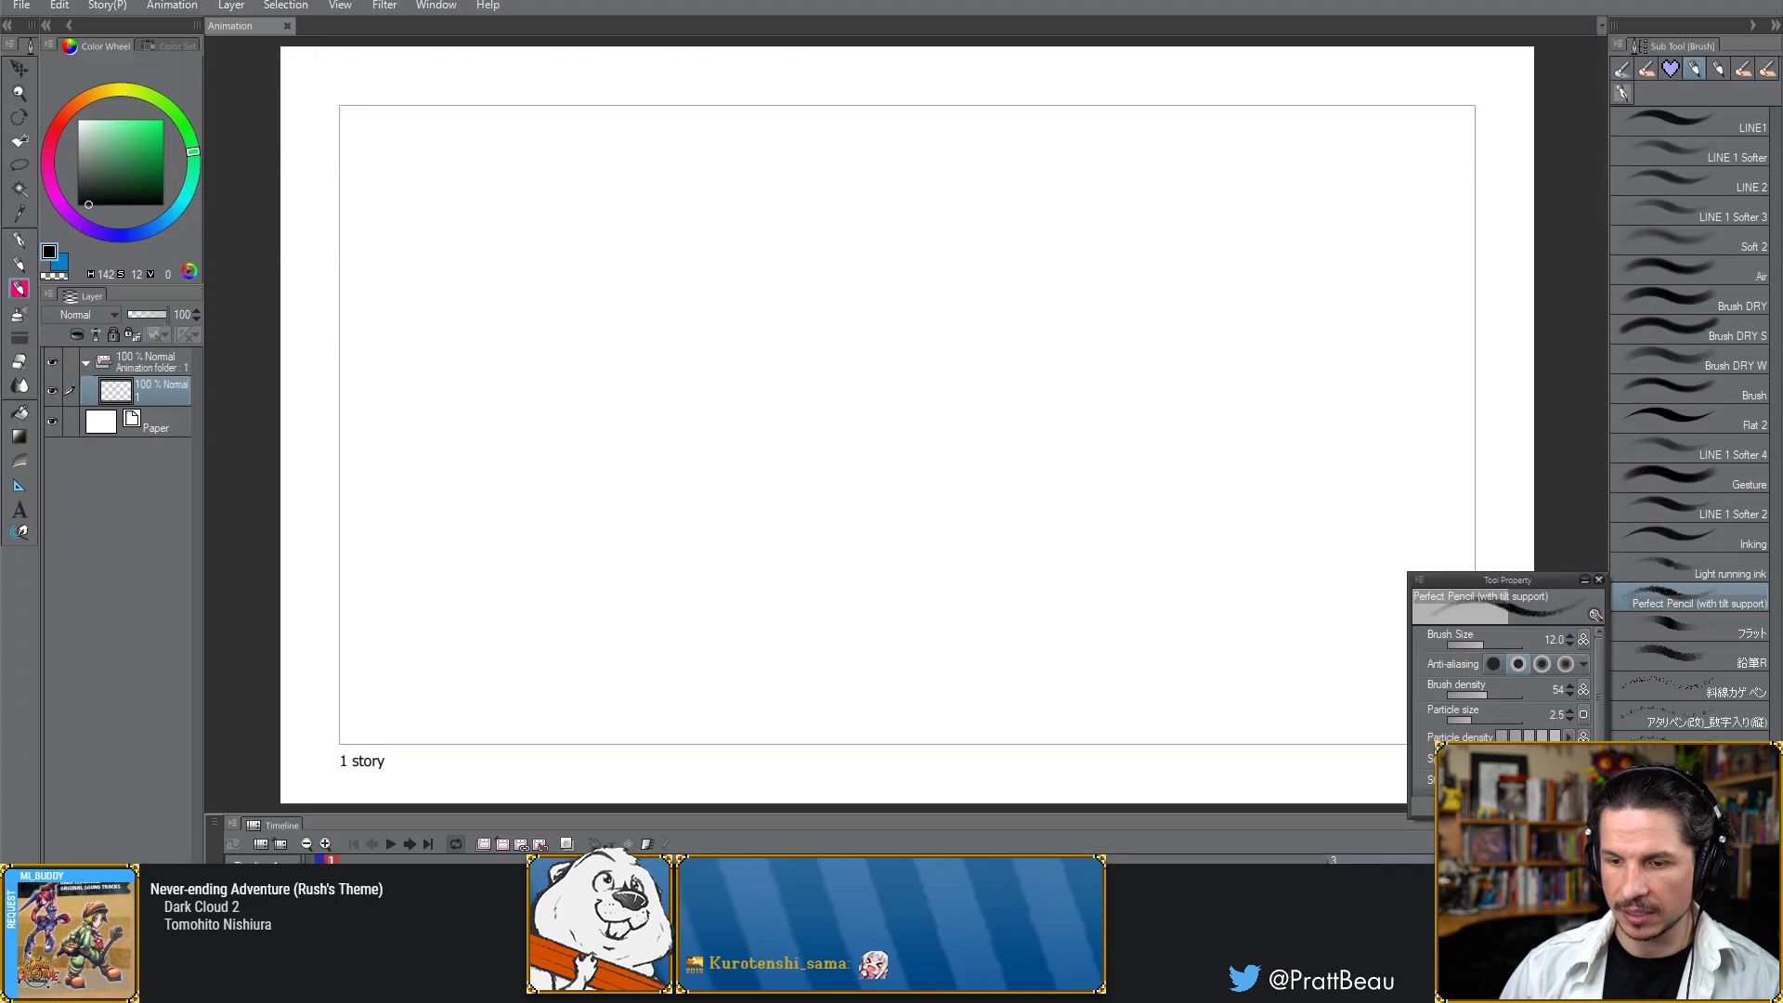
pyautogui.moveTo(543, 409)
pyautogui.mouseDown()
pyautogui.moveTo(569, 362)
pyautogui.moveTo(708, 395)
pyautogui.mouseUp()
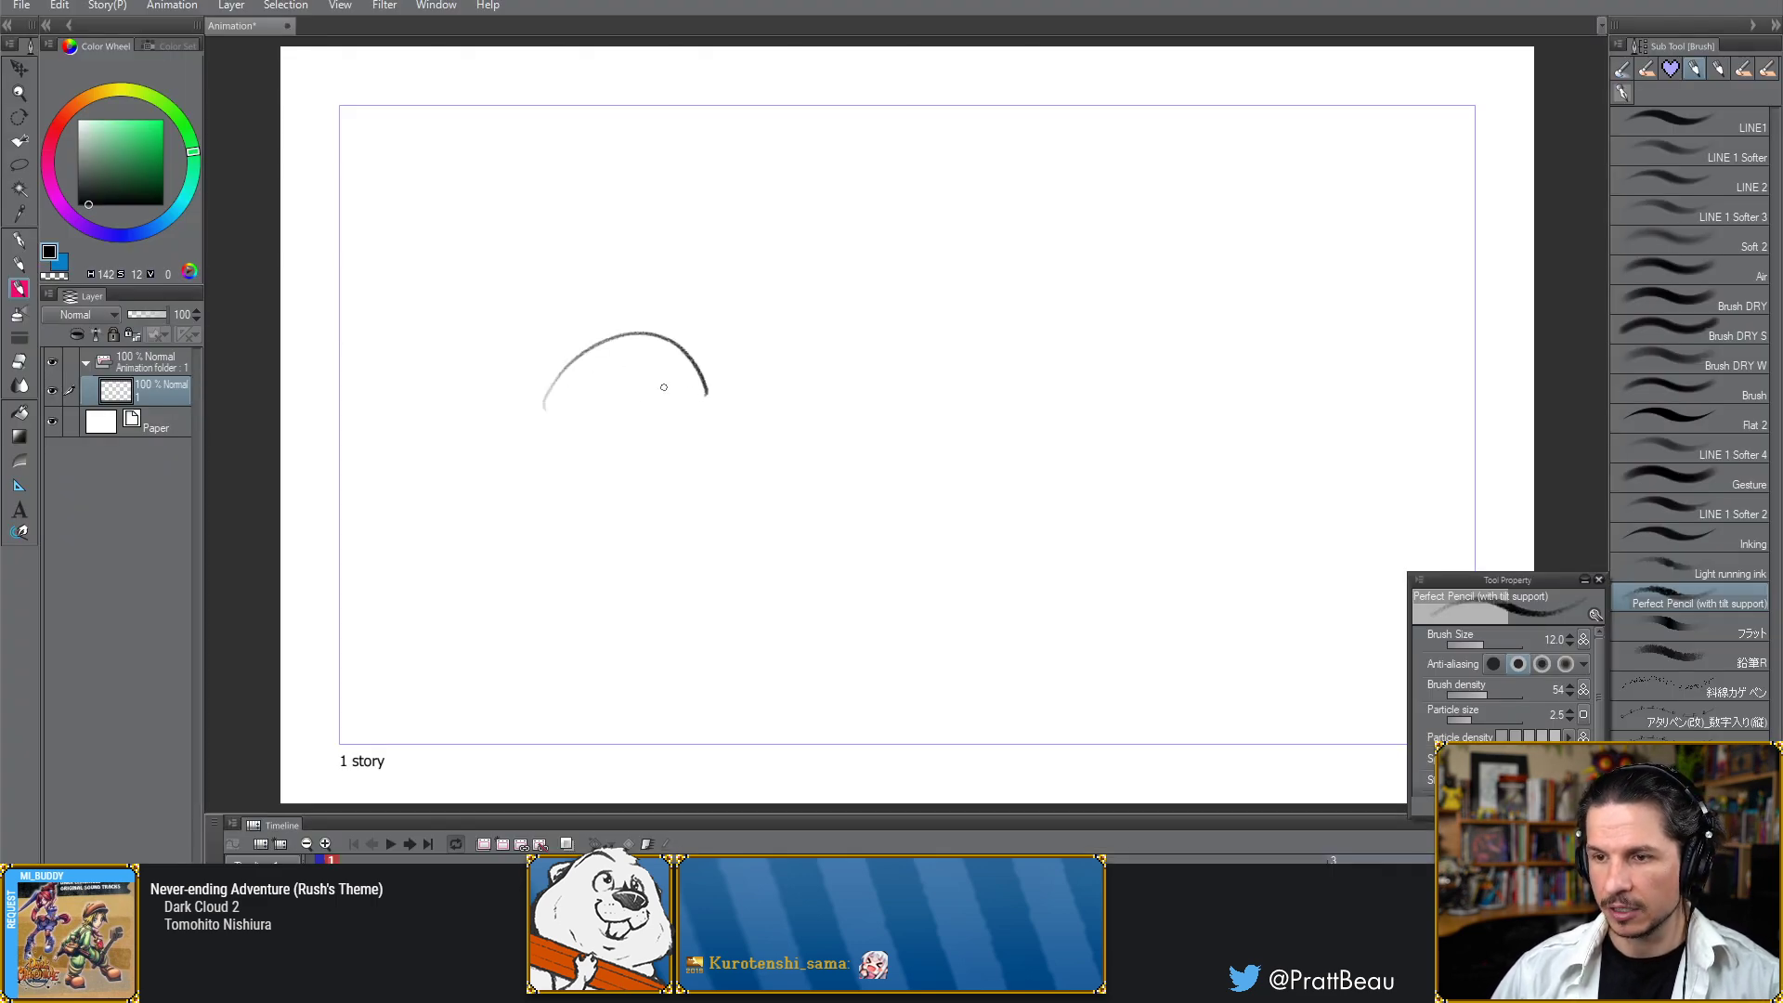
pyautogui.moveTo(560, 451); pyautogui.dragTo(684, 424)
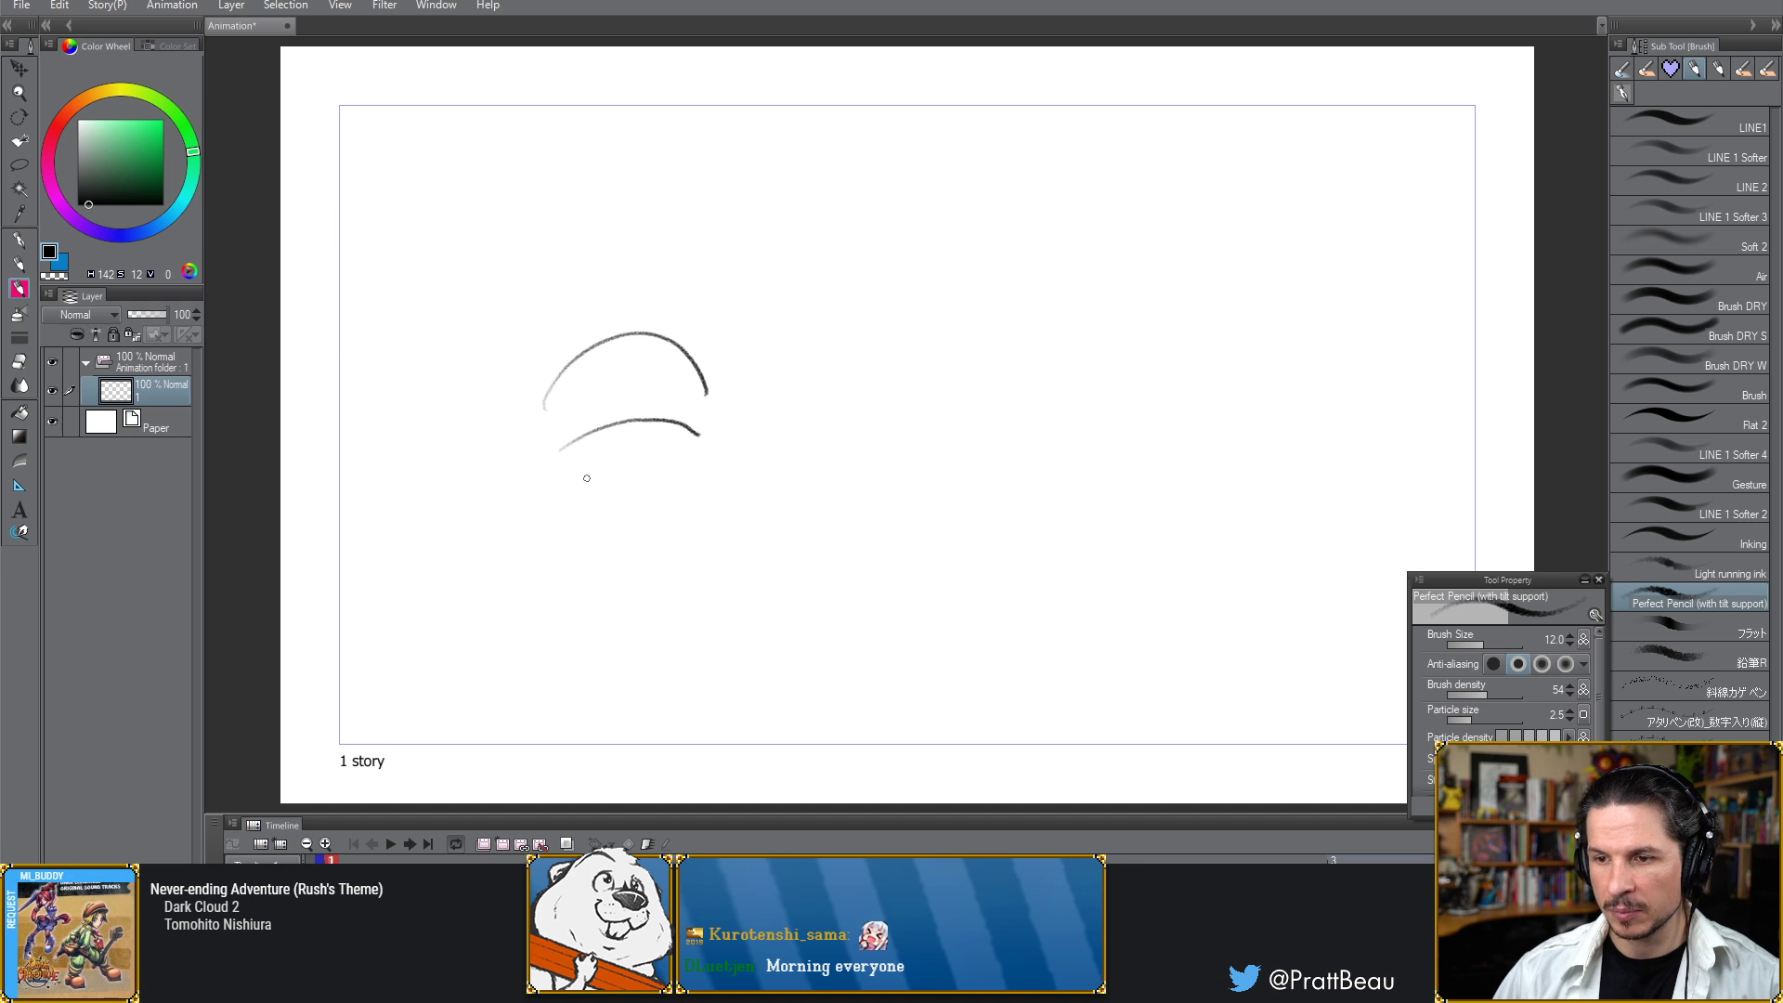
pyautogui.moveTo(576, 480); pyautogui.dragTo(687, 475)
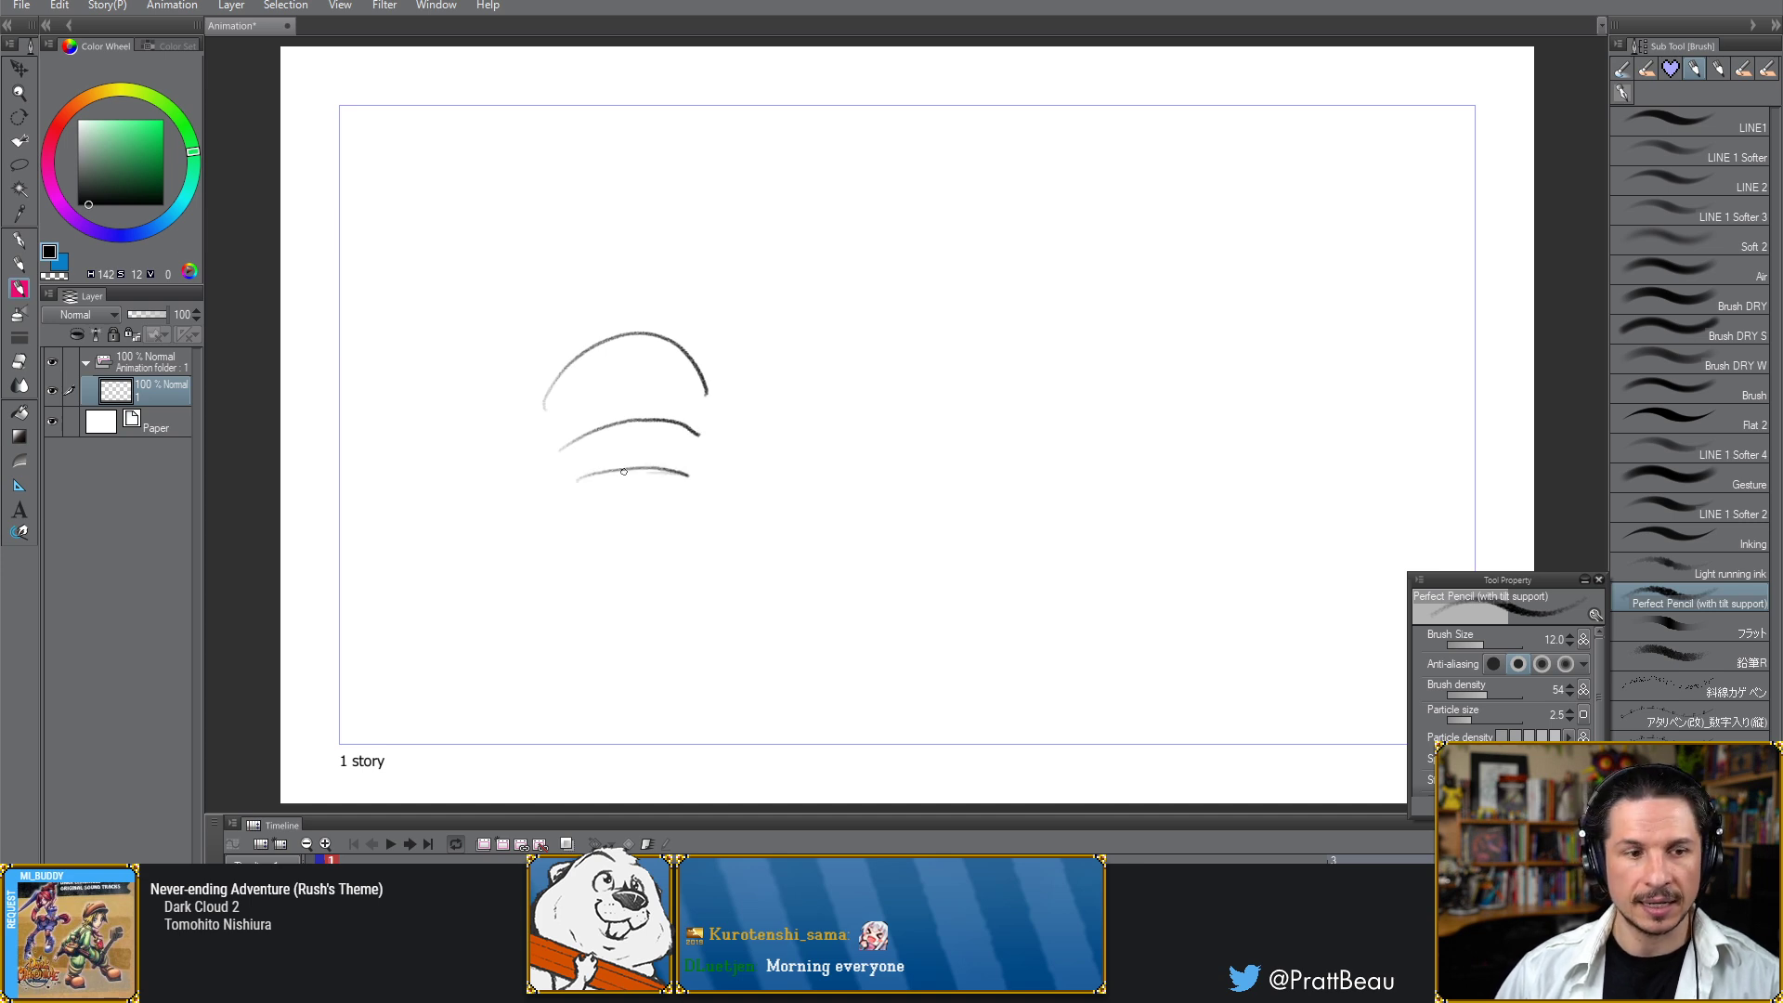
# Sketch a second column of eyelid curves beside the first: a rounded arc, an S-shaped curve below it and another curve underneath
pyautogui.moveTo(813, 393); pyautogui.dragTo(958, 384)
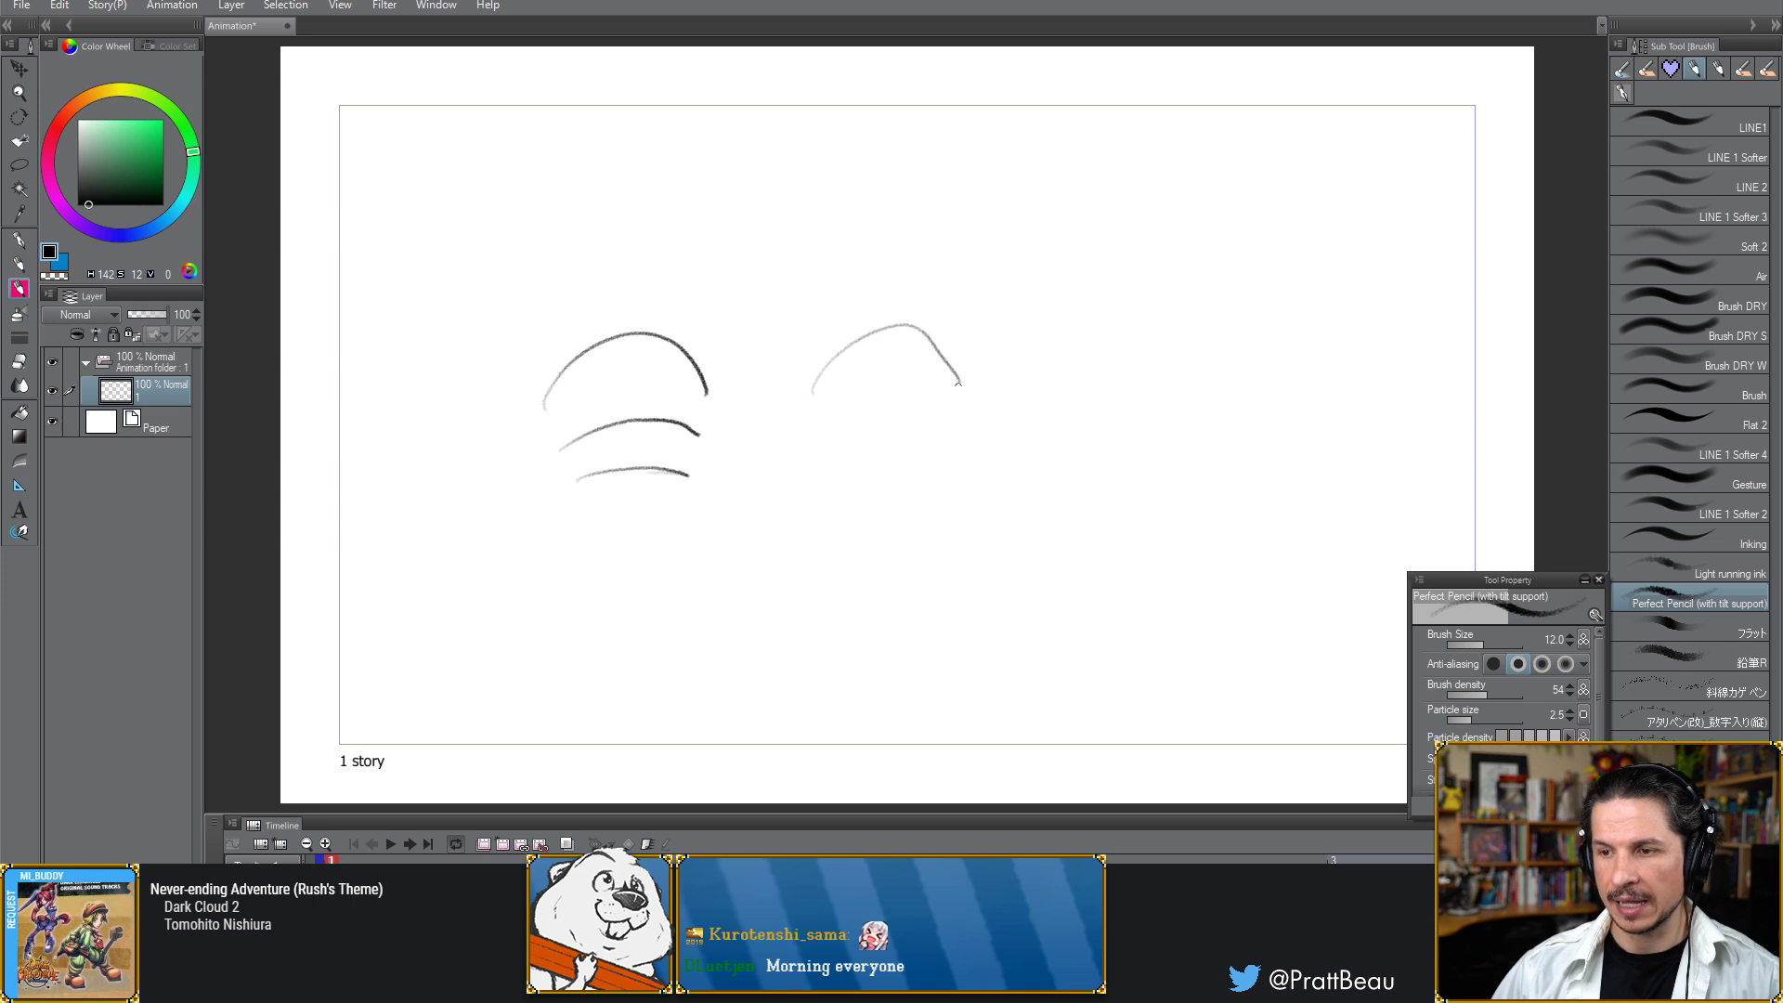
pyautogui.hotkey('ctrl', 'z')
pyautogui.moveTo(806, 412); pyautogui.dragTo(957, 394)
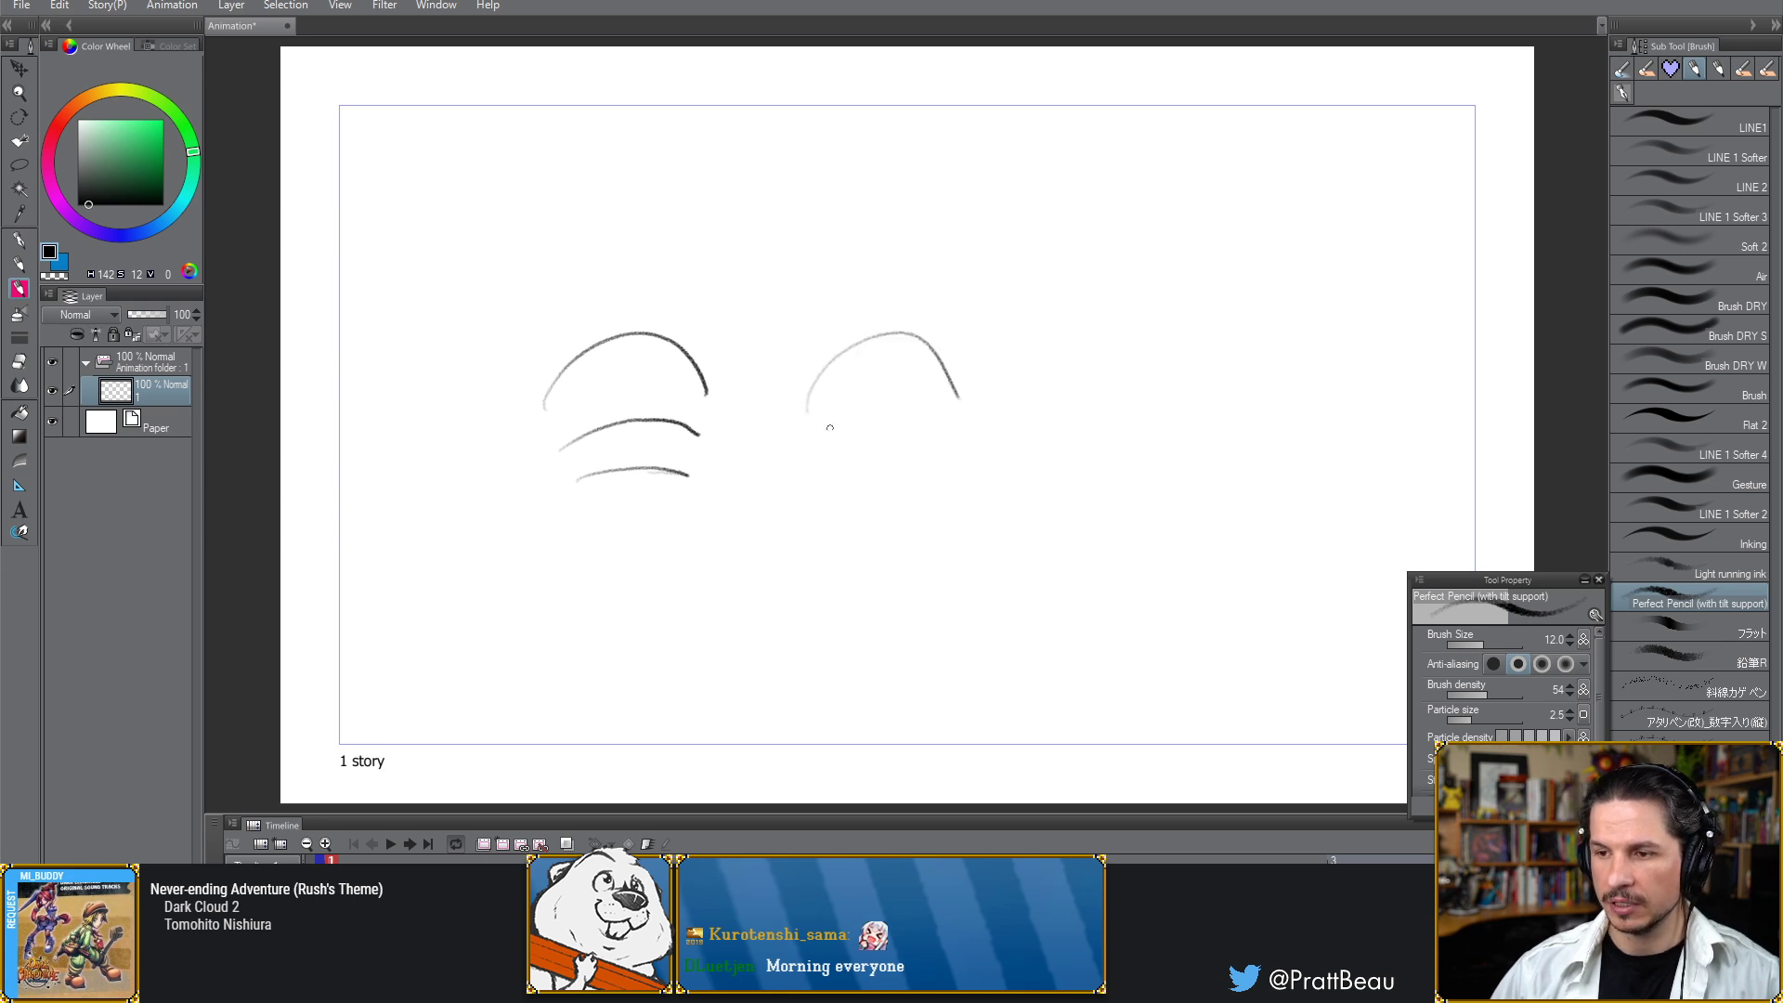
pyautogui.moveTo(813, 475); pyautogui.dragTo(952, 465)
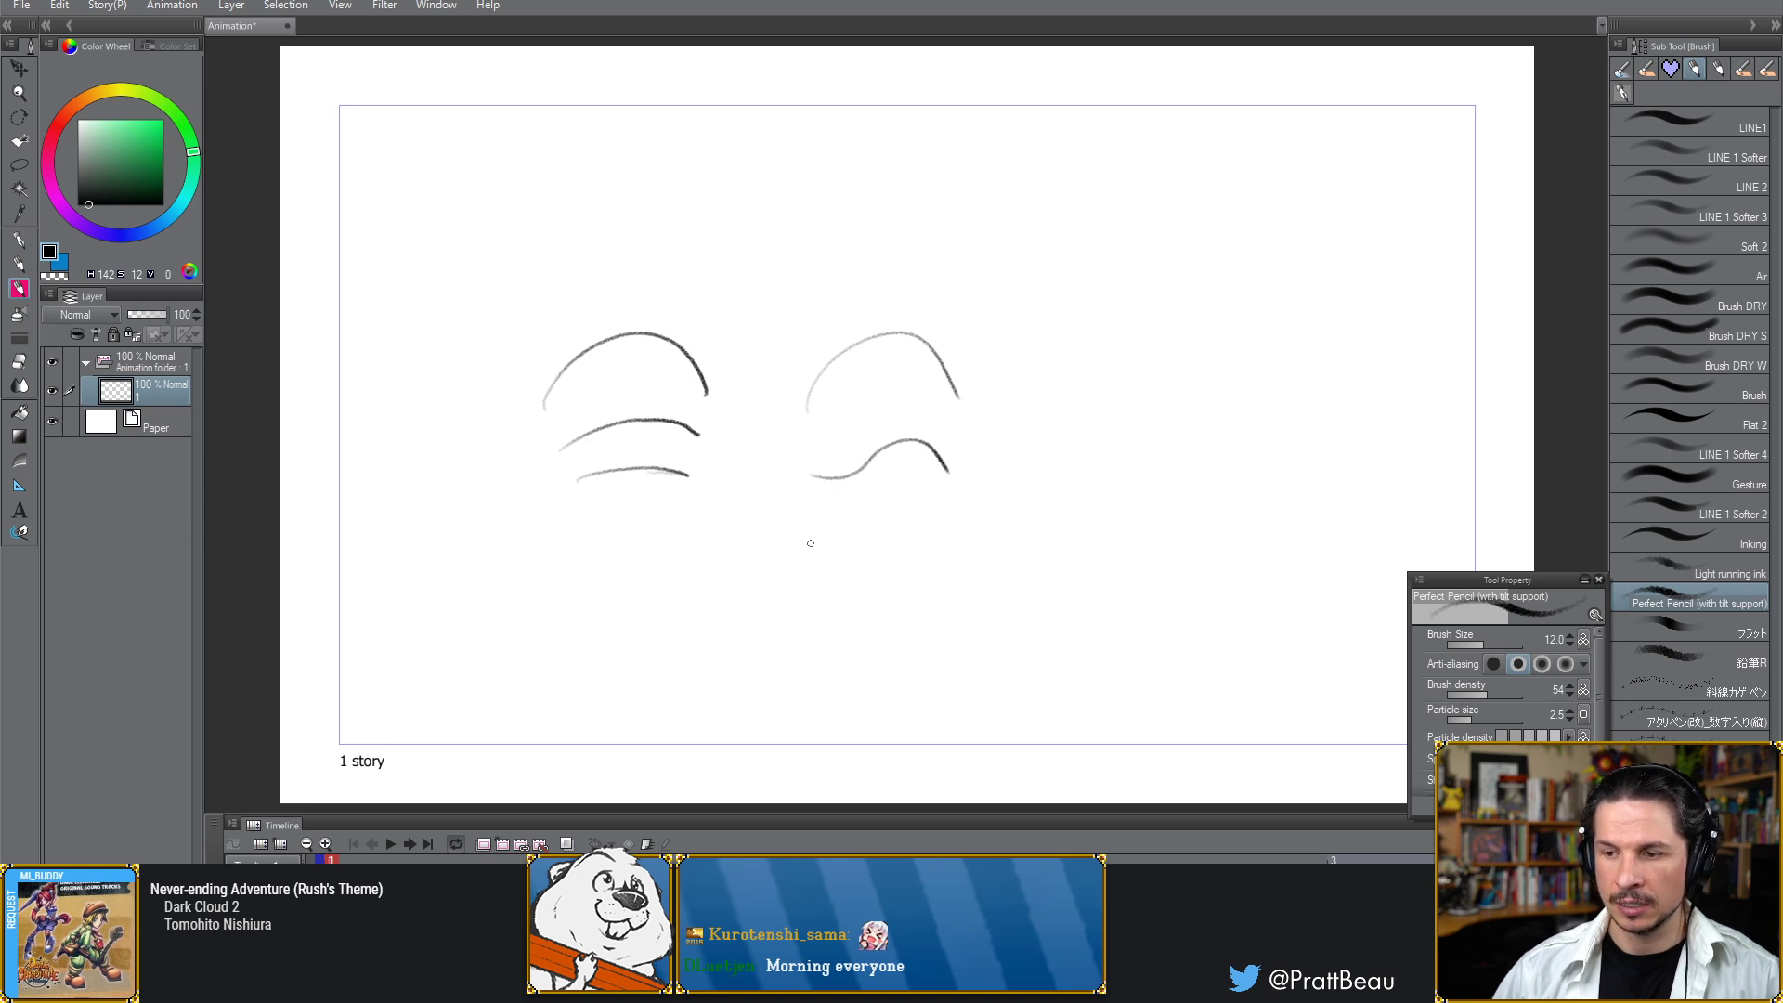
pyautogui.moveTo(835, 521); pyautogui.dragTo(944, 546)
pyautogui.hotkey('ctrl', 'z')
pyautogui.moveTo(807, 561)
pyautogui.mouseDown()
pyautogui.moveTo(872, 516)
pyautogui.moveTo(913, 552)
pyautogui.mouseUp()
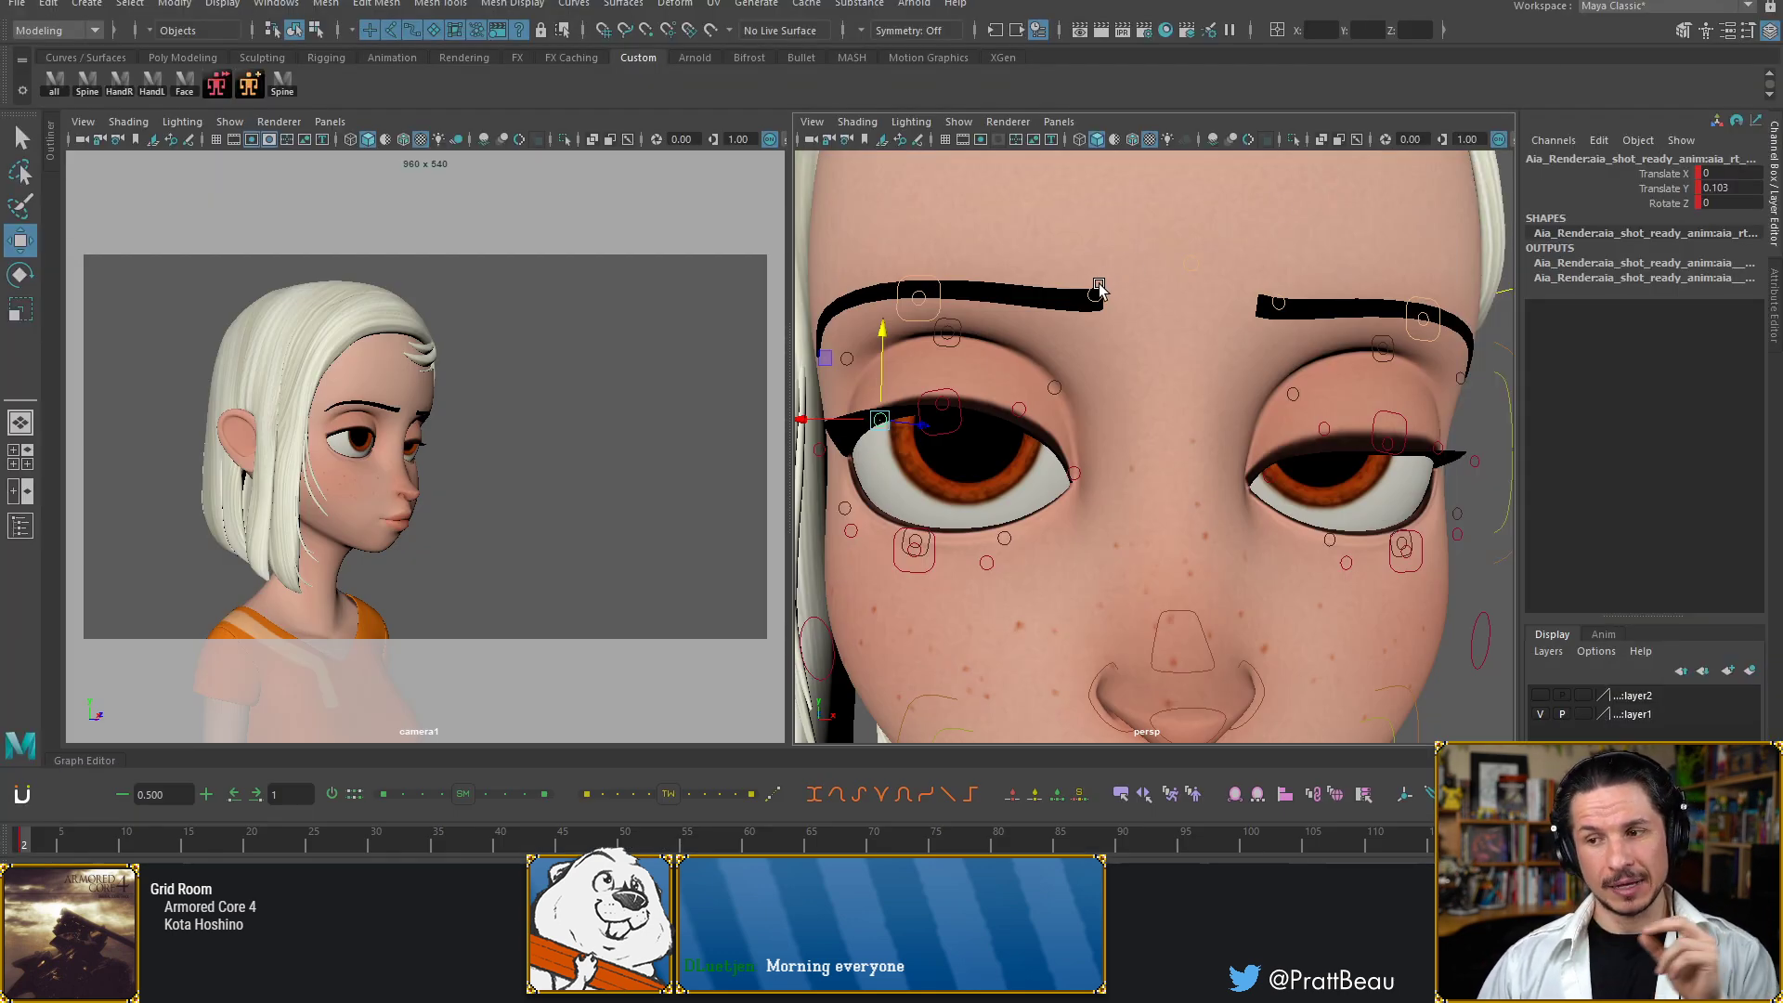
# Return to Maya and undo the trial moves of the right eye's main and outer upper-eyelid controls
pyautogui.keyDown('alt'); pyautogui.moveTo(986, 339); pyautogui.dragTo(1044, 349, button='middle'); pyautogui.keyUp('alt')
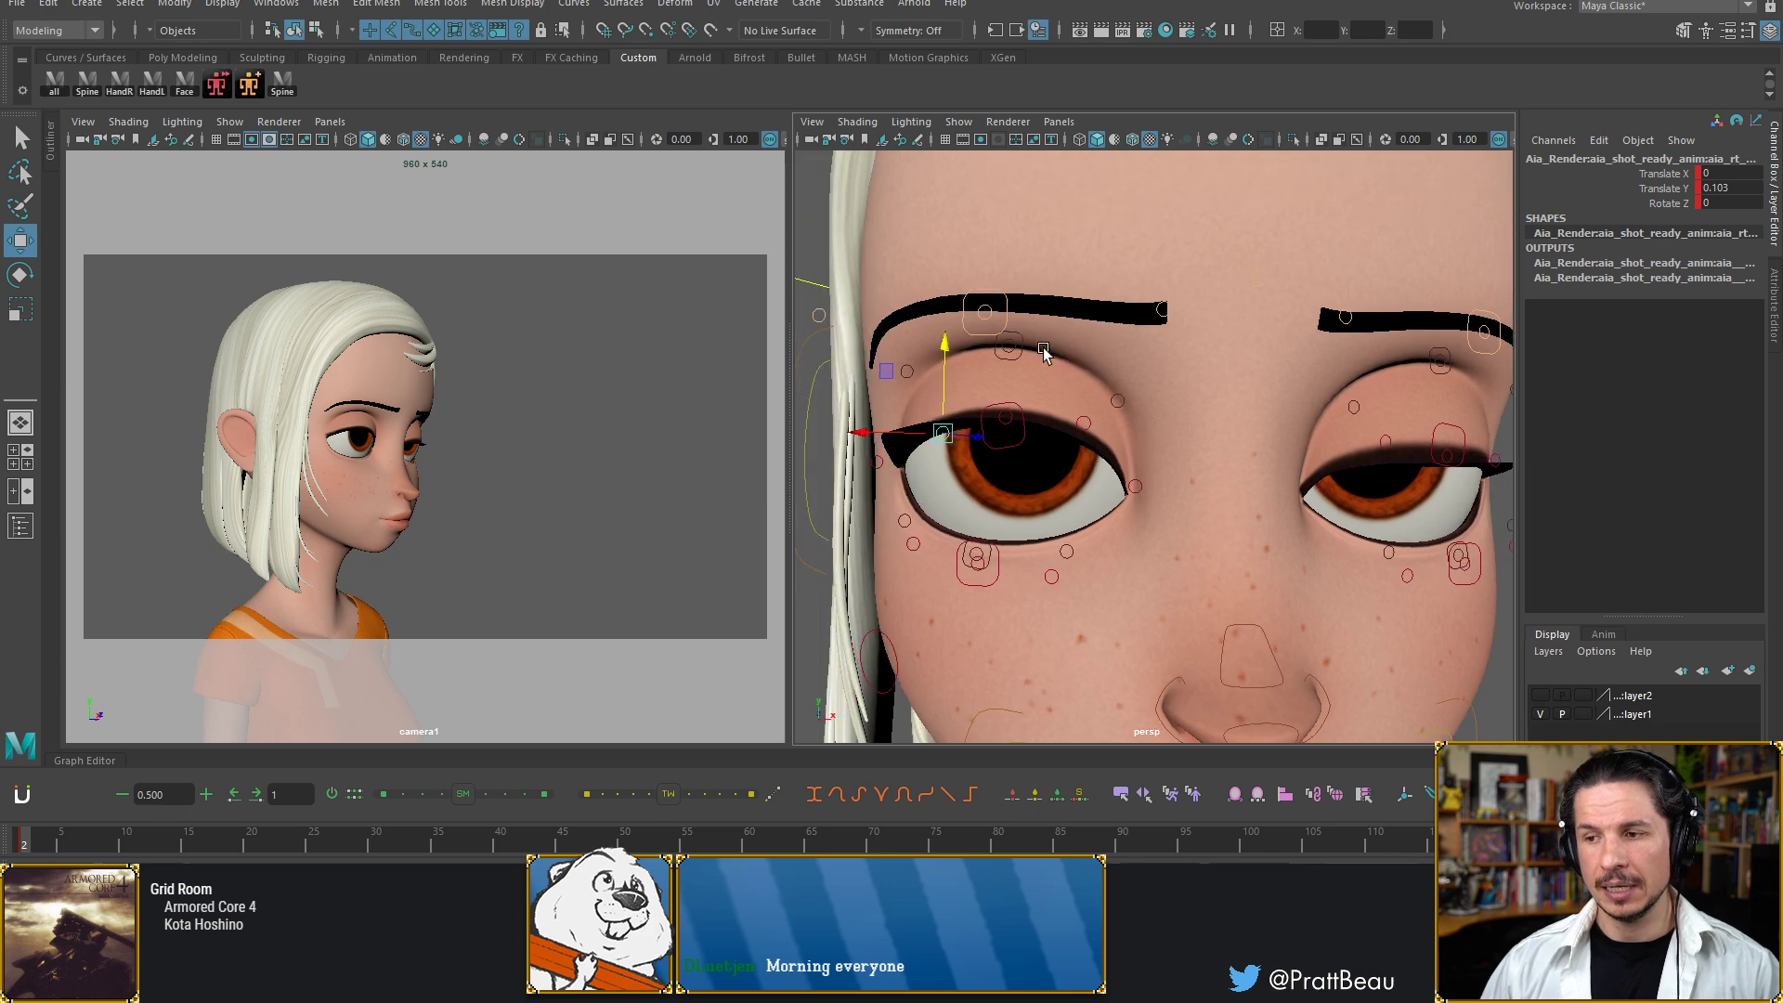
pyautogui.hotkey('ctrl', 'z')
pyautogui.hotkey('ctrl', 'z')
pyautogui.hotkey('ctrl', 'z')
pyautogui.hotkey('ctrl', 'z')
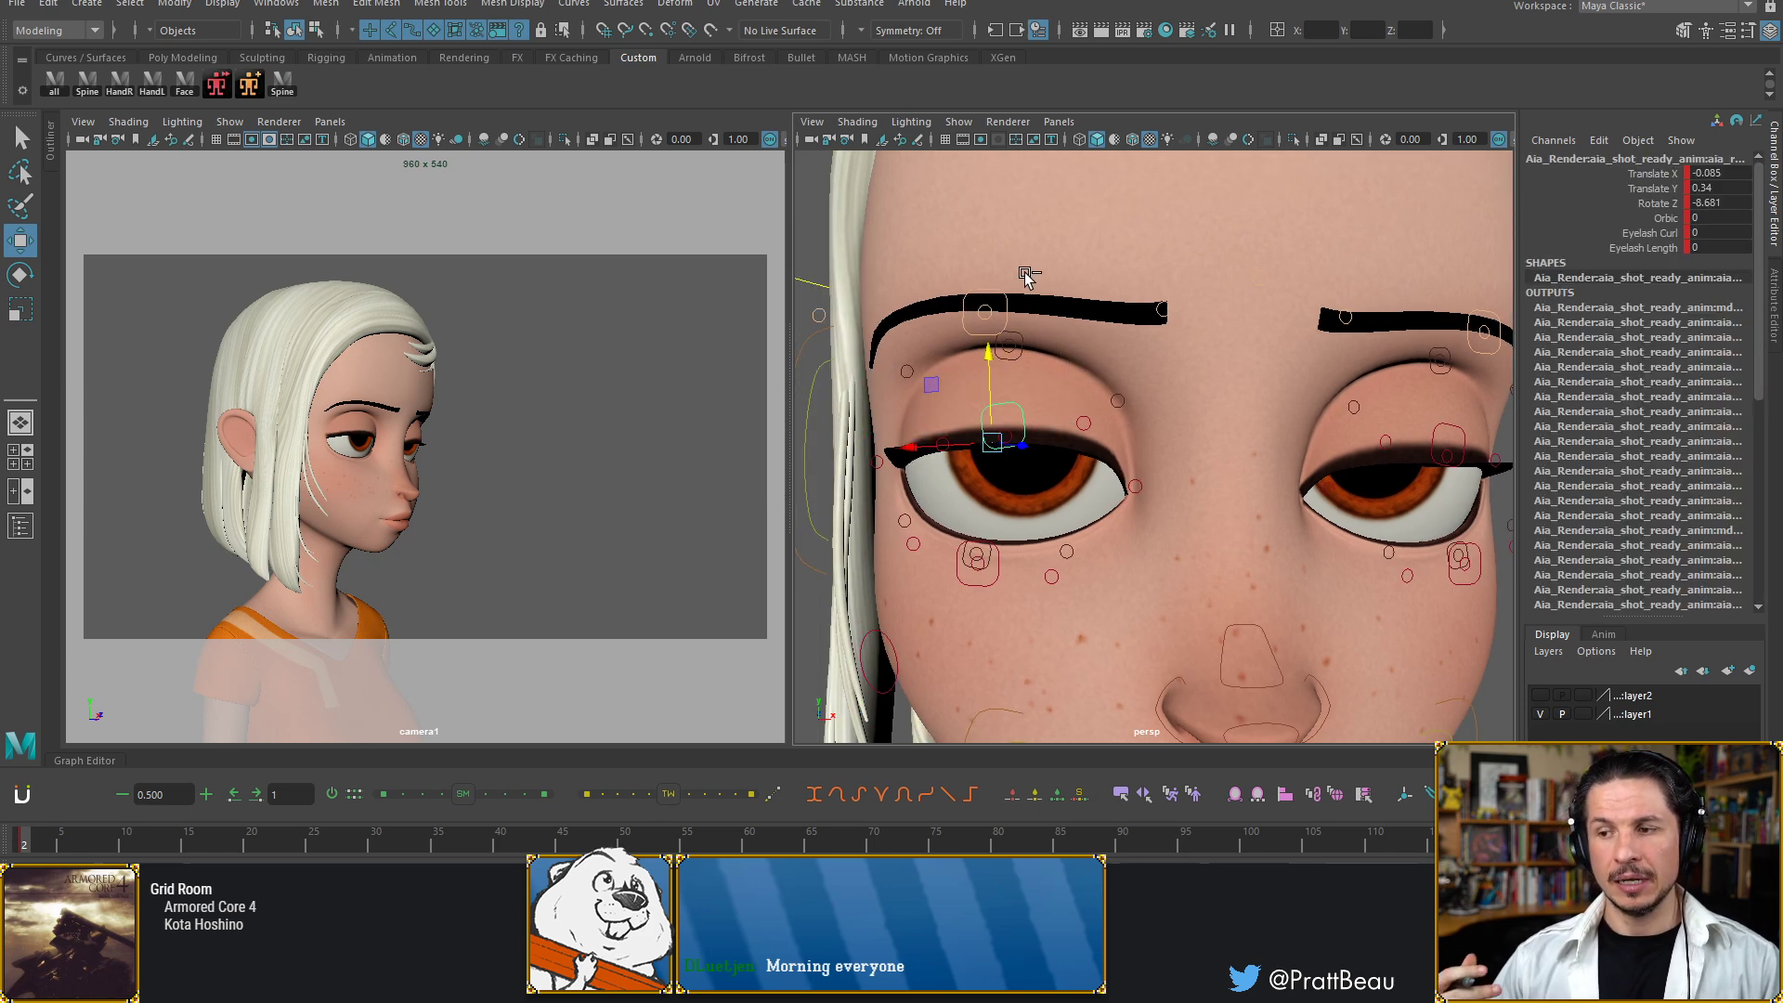
pyautogui.hotkey('ctrl', 'z')
pyautogui.hotkey('ctrl', 'z')
pyautogui.hotkey('ctrl', 'z')
pyautogui.hotkey('ctrl', 'z')
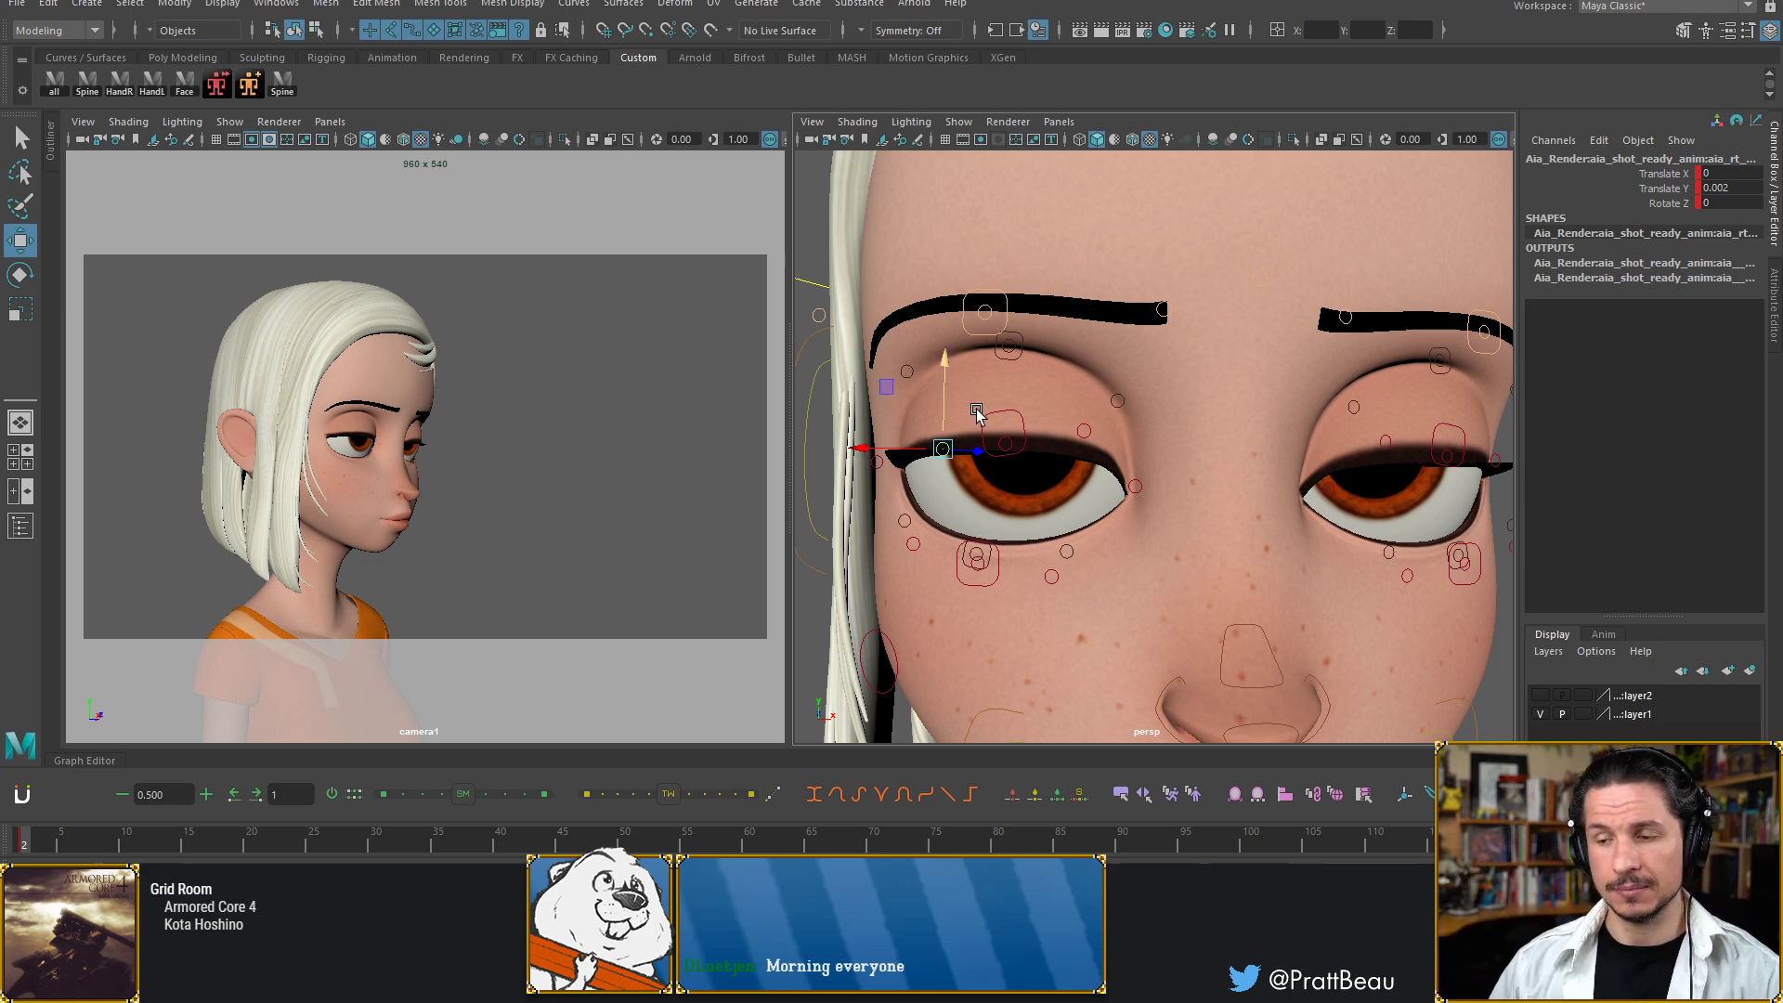
# Lower both eyes' eyelid-crease controls below the brows together to about Translate Y -0.479
pyautogui.keyDown('alt'); pyautogui.moveTo(1104, 453); pyautogui.dragTo(1064, 425); pyautogui.keyUp('alt')
pyautogui.click(1381, 386)
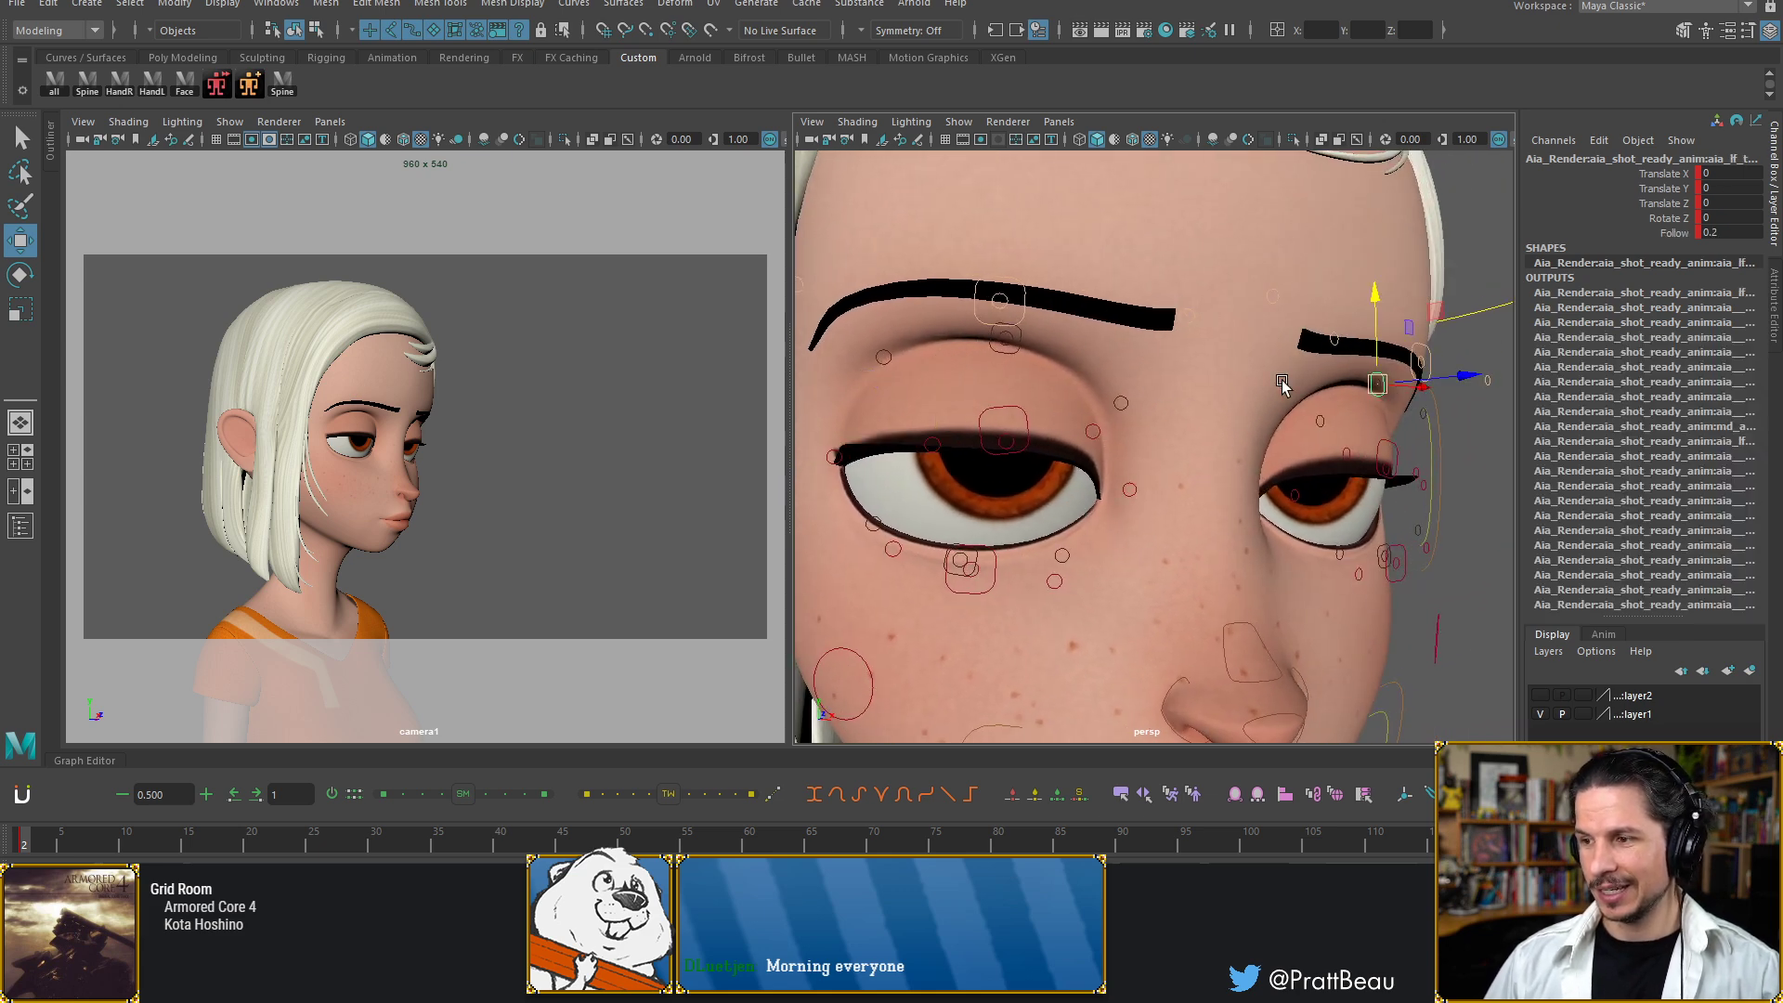
pyautogui.click(1008, 346)
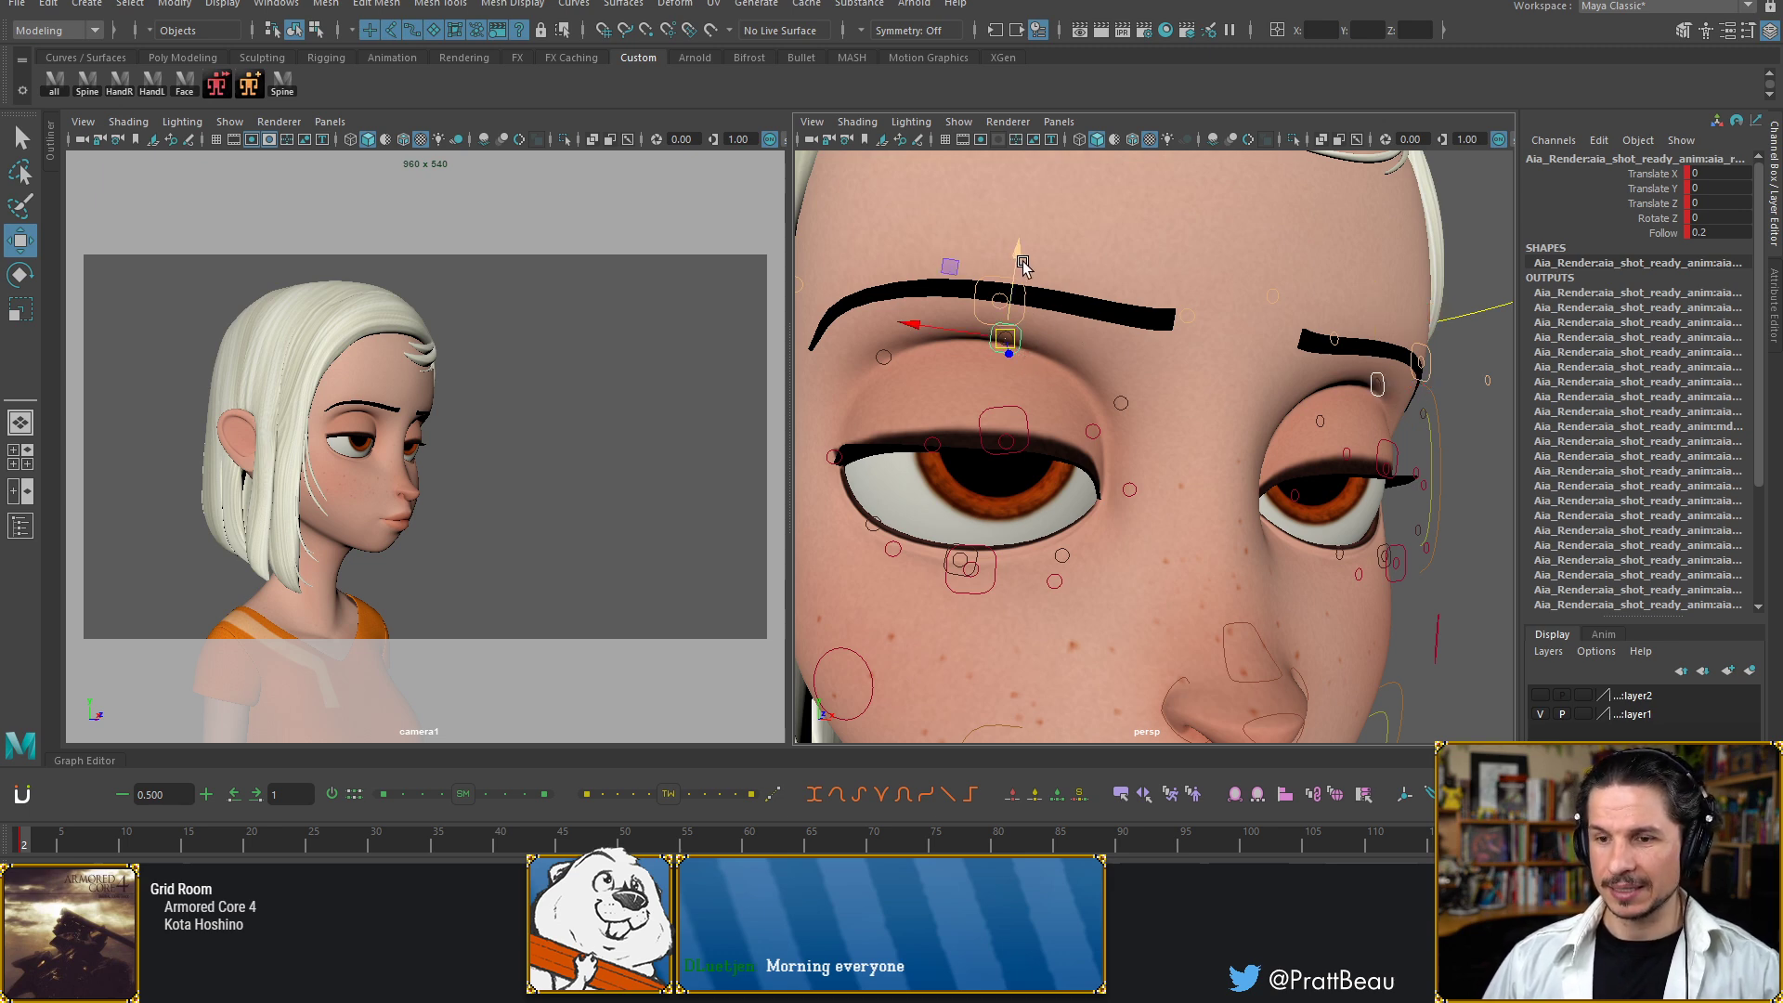
pyautogui.moveTo(1020, 275); pyautogui.dragTo(1021, 276)
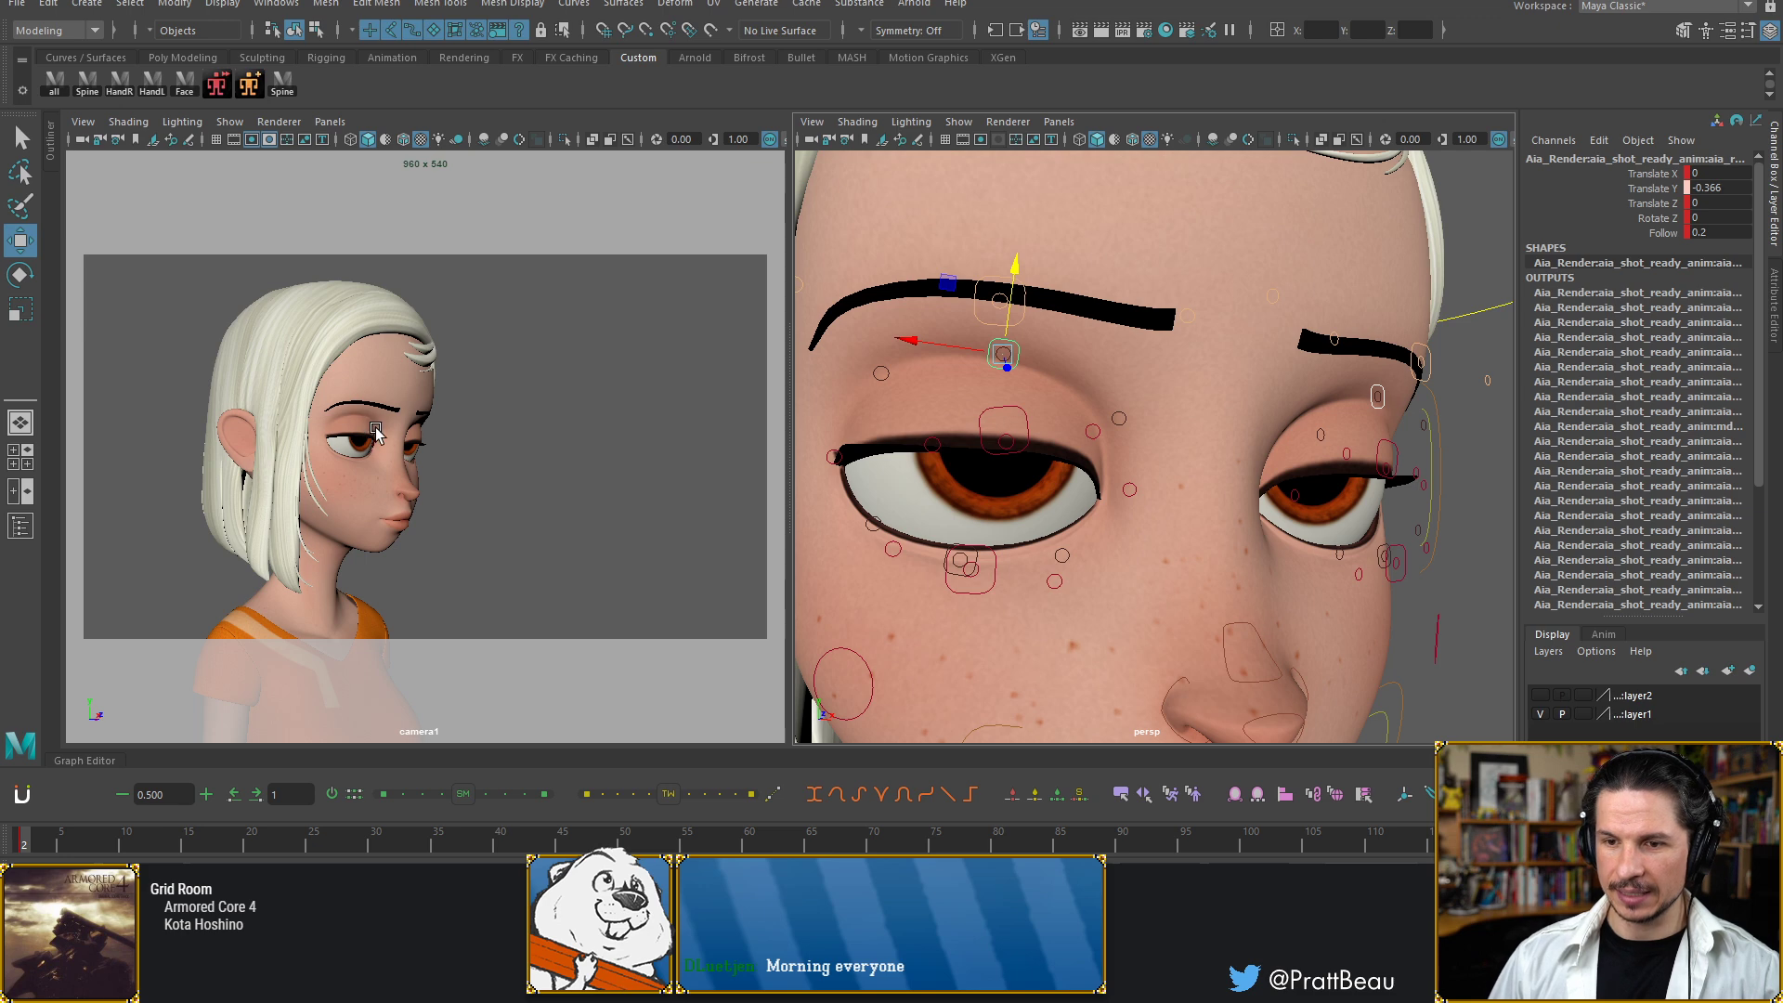
pyautogui.moveTo(1015, 270); pyautogui.dragTo(1017, 274)
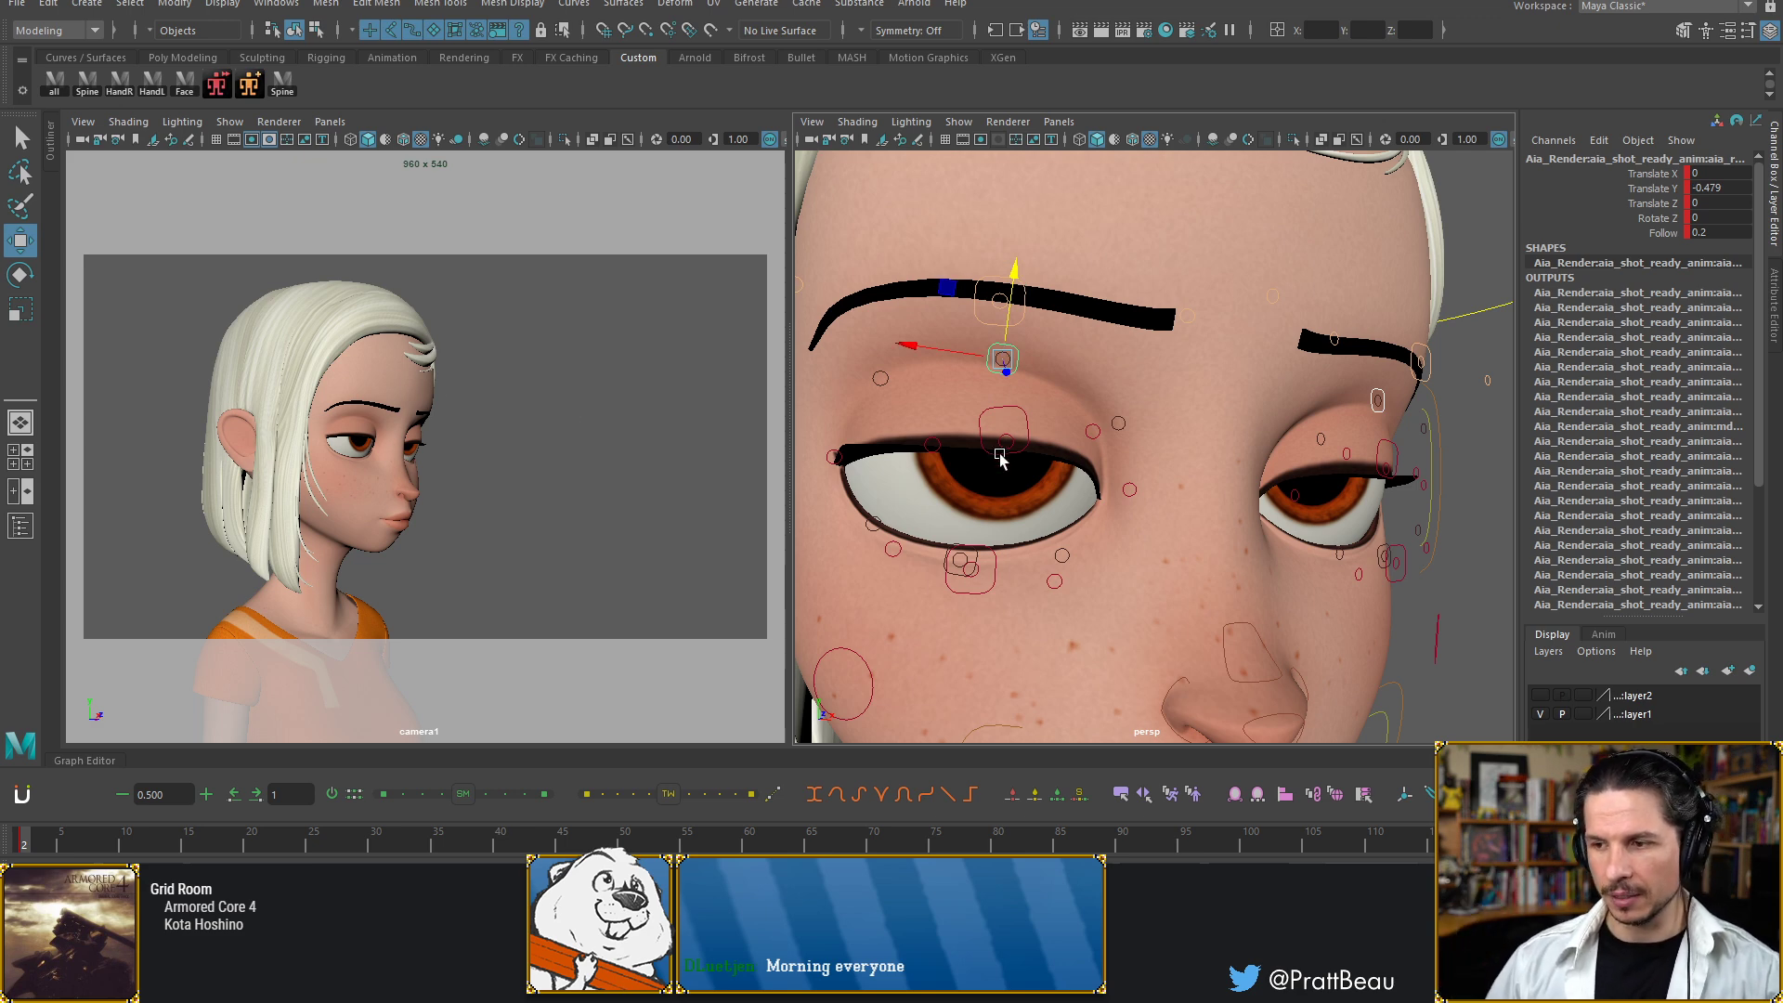
# Examine the adjusted eyelid creases and overall expression from side, three-quarter and front views of the face
pyautogui.moveTo(1003, 453)
pyautogui.keyDown('alt'); pyautogui.mouseDown()
pyautogui.moveTo(1106, 450)
pyautogui.moveTo(1015, 453)
pyautogui.mouseUp(); pyautogui.keyUp('alt')
pyautogui.keyDown('alt'); pyautogui.moveTo(1162, 384); pyautogui.dragTo(1087, 418, button='right'); pyautogui.keyUp('alt')
pyautogui.moveTo(1087, 418)
pyautogui.keyDown('alt'); pyautogui.mouseDown()
pyautogui.moveTo(1149, 461)
pyautogui.moveTo(1110, 439)
pyautogui.mouseUp(); pyautogui.keyUp('alt')
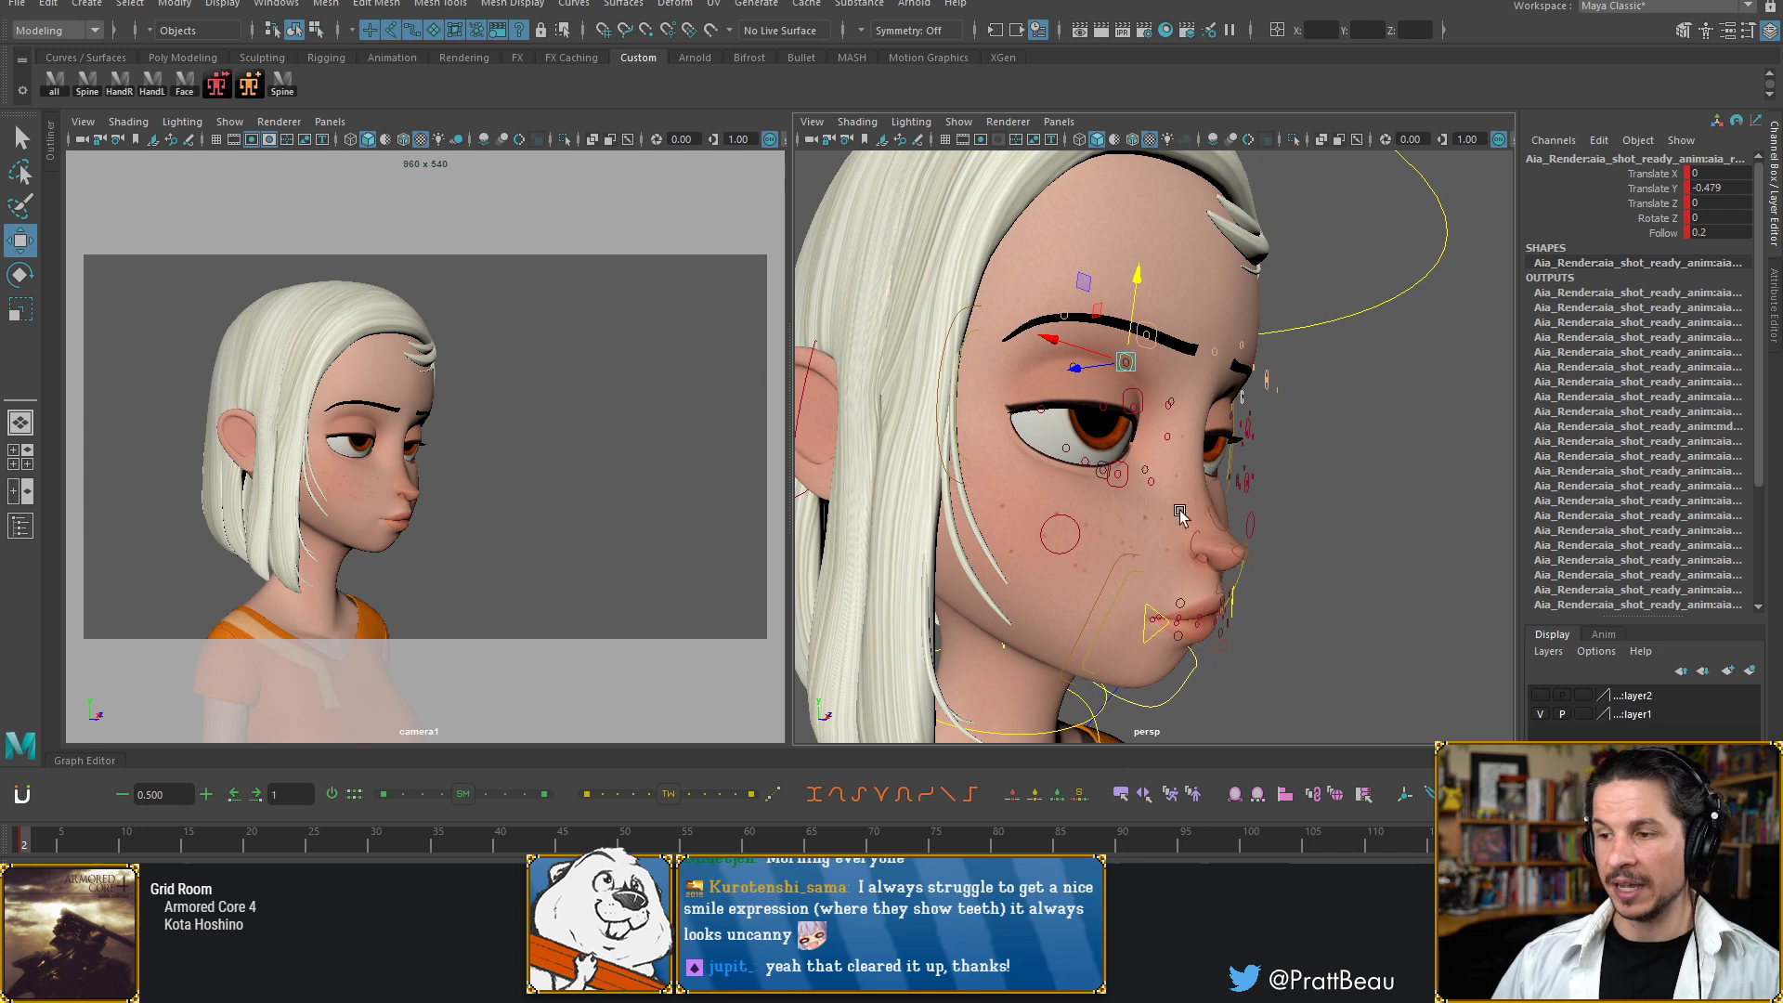
pyautogui.keyDown('alt'); pyautogui.moveTo(1048, 429); pyautogui.dragTo(1100, 415); pyautogui.keyUp('alt')
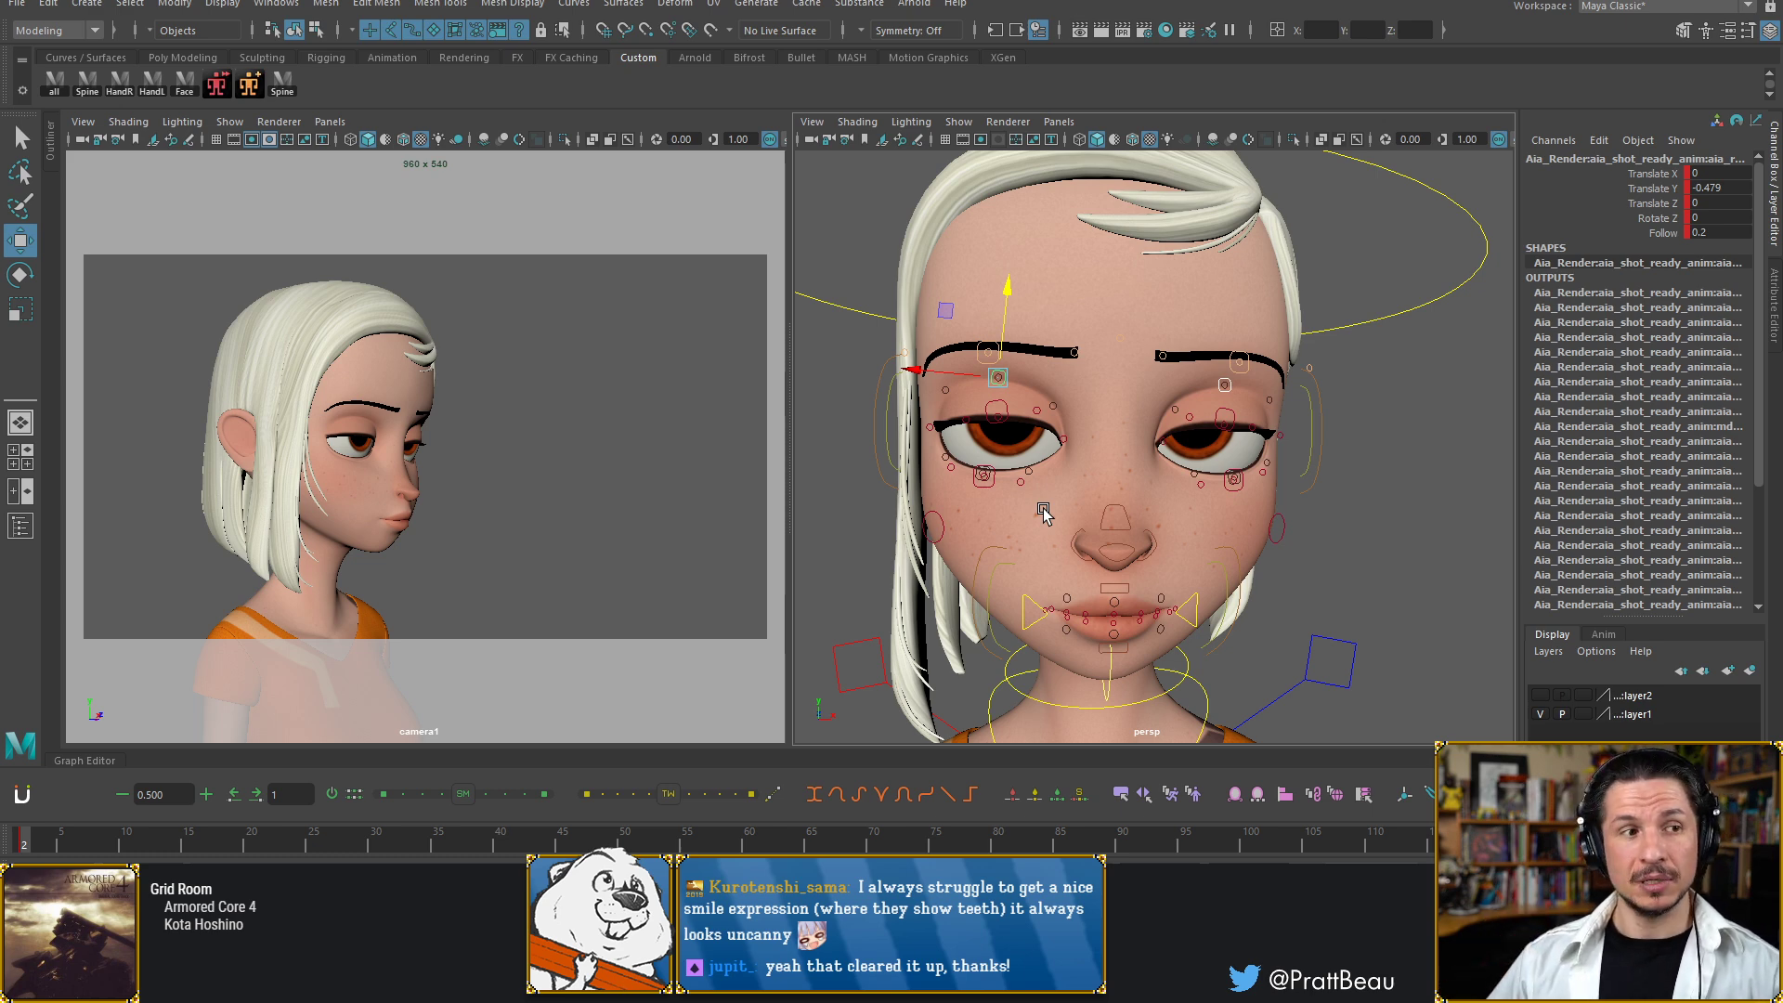
pyautogui.keyDown('alt'); pyautogui.moveTo(940, 455); pyautogui.dragTo(977, 447); pyautogui.keyUp('alt')
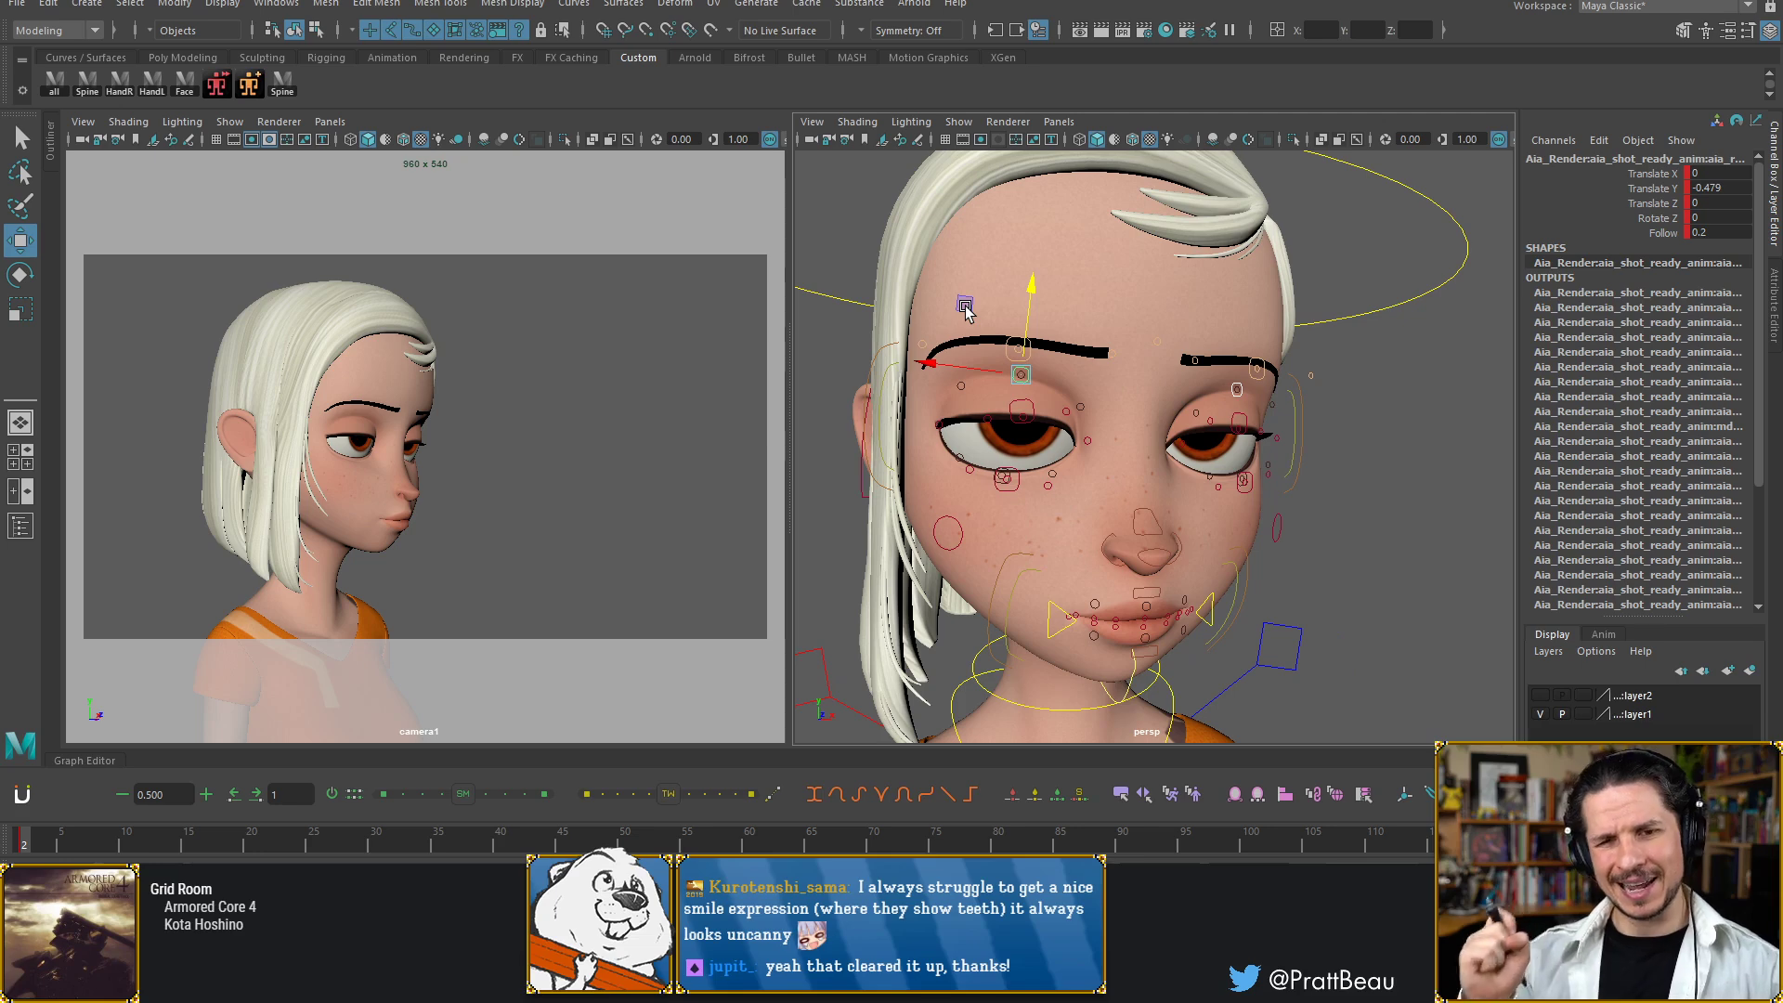
pyautogui.keyDown('alt'); pyautogui.moveTo(1089, 453); pyautogui.dragTo(968, 494); pyautogui.keyUp('alt')
pyautogui.keyDown('alt'); pyautogui.moveTo(1085, 418); pyautogui.dragTo(1083, 440); pyautogui.keyUp('alt')
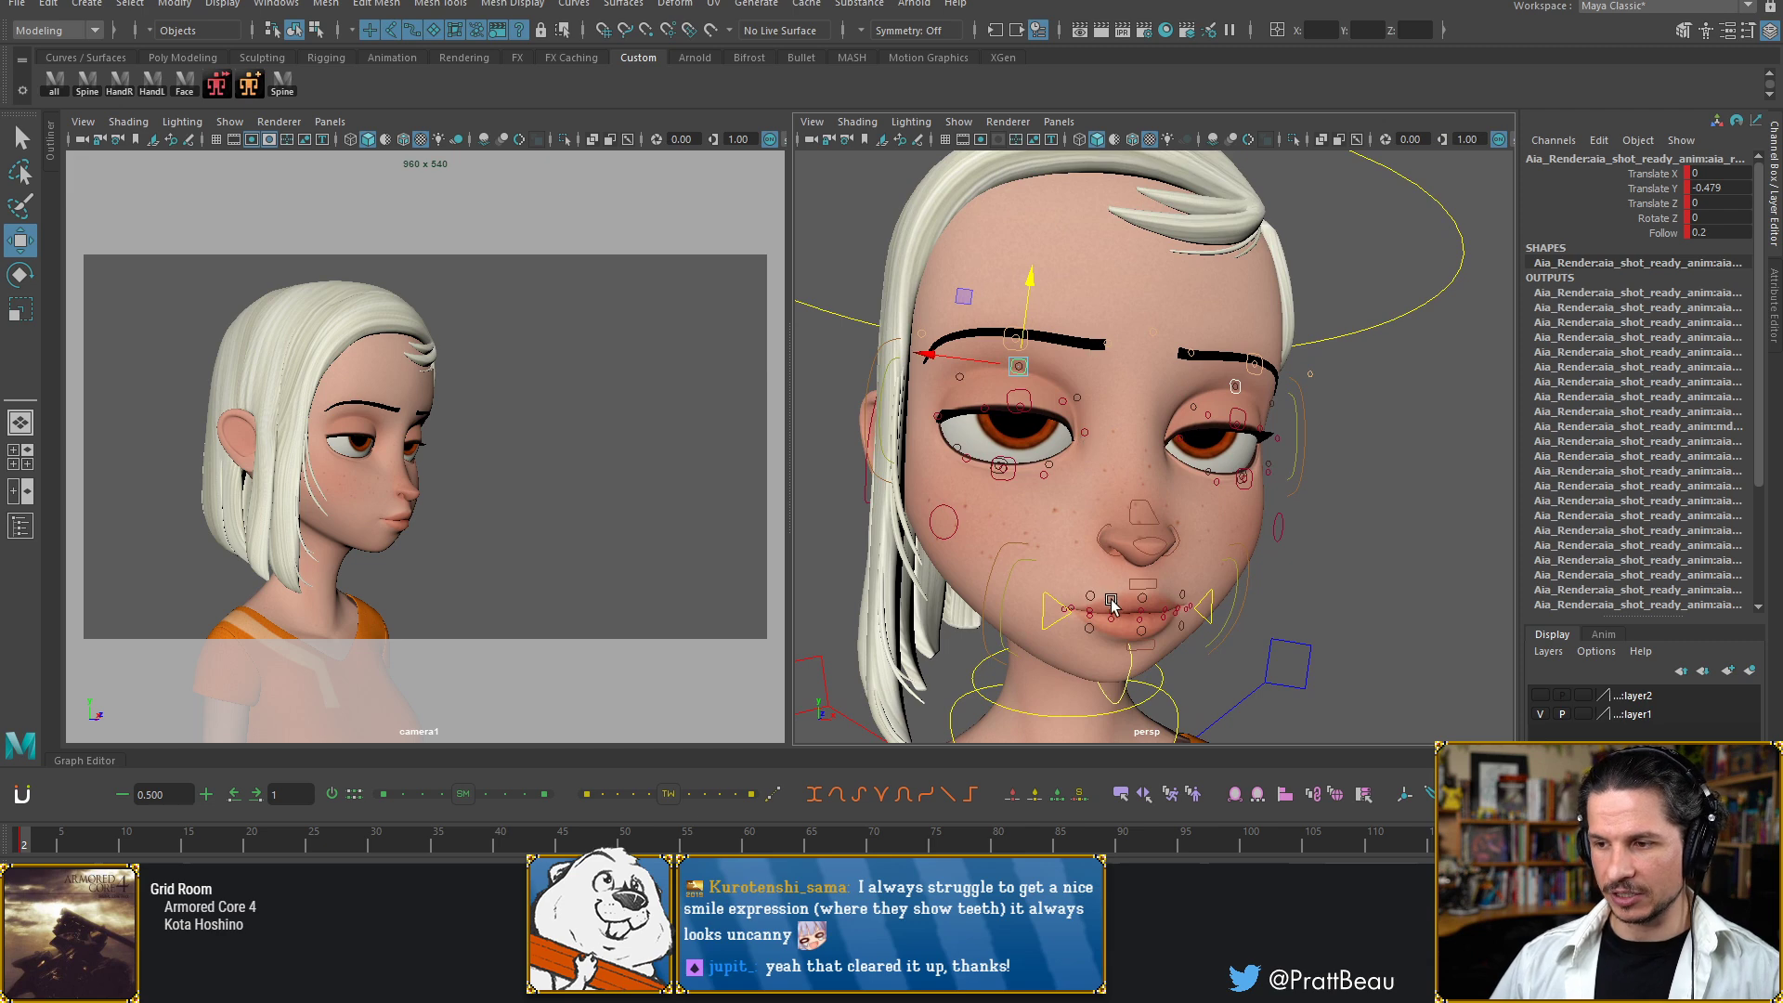
pyautogui.keyDown('alt'); pyautogui.moveTo(1111, 599); pyautogui.dragTo(1083, 583); pyautogui.keyUp('alt')
pyautogui.keyDown('alt'); pyautogui.moveTo(1049, 497); pyautogui.dragTo(1200, 427, button='right'); pyautogui.keyUp('alt')
pyautogui.keyDown('alt'); pyautogui.moveTo(1200, 428); pyautogui.dragTo(1302, 394); pyautogui.keyUp('alt')
pyautogui.keyDown('alt'); pyautogui.moveTo(1302, 394); pyautogui.dragTo(1174, 430, button='right'); pyautogui.keyUp('alt')
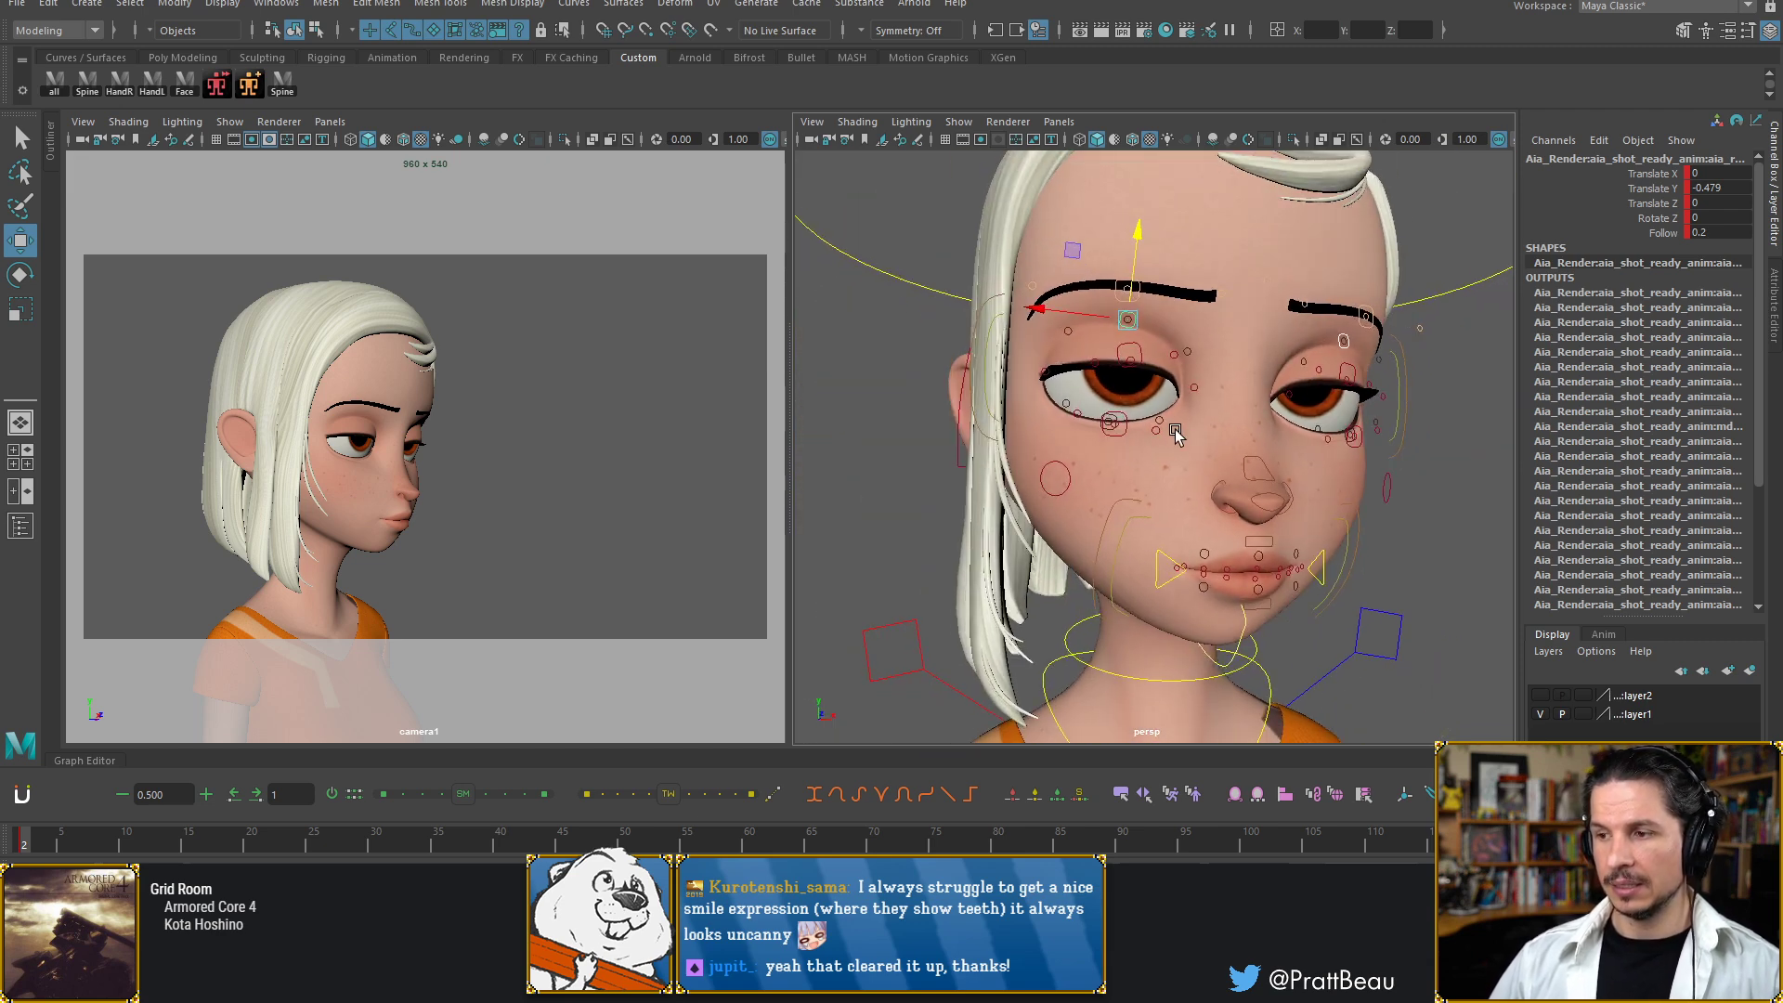
# Rotate both main brow controls to about Rotate Z -0.892 and lower them slightly, the left one to about Translate Y -0.312
pyautogui.keyDown('alt'); pyautogui.moveTo(1174, 430); pyautogui.dragTo(1065, 433); pyautogui.keyUp('alt')
pyautogui.keyDown('alt'); pyautogui.moveTo(1065, 433); pyautogui.dragTo(1167, 427, button='right'); pyautogui.keyUp('alt')
pyautogui.keyDown('alt'); pyautogui.moveTo(1167, 428); pyautogui.dragTo(1112, 486, button='middle'); pyautogui.keyUp('alt')
pyautogui.click(917, 323)
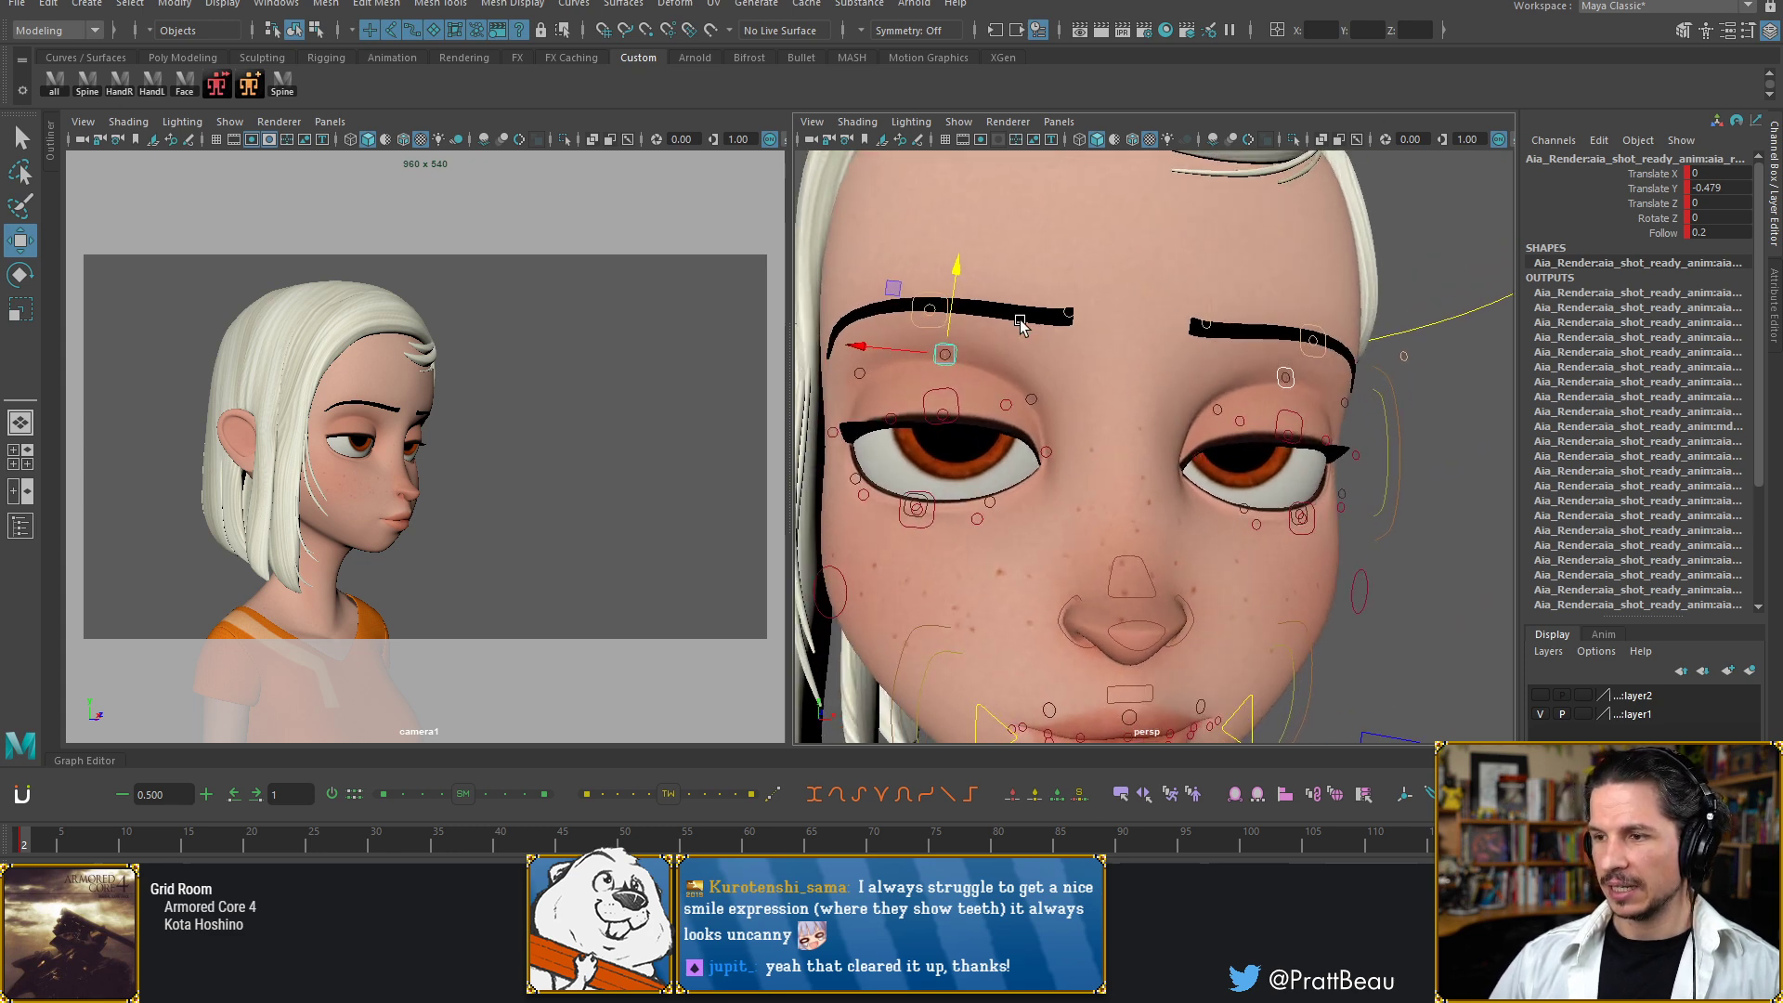
pyautogui.keyDown('shift'); pyautogui.click(1314, 361); pyautogui.keyUp('shift')
pyautogui.press('e')
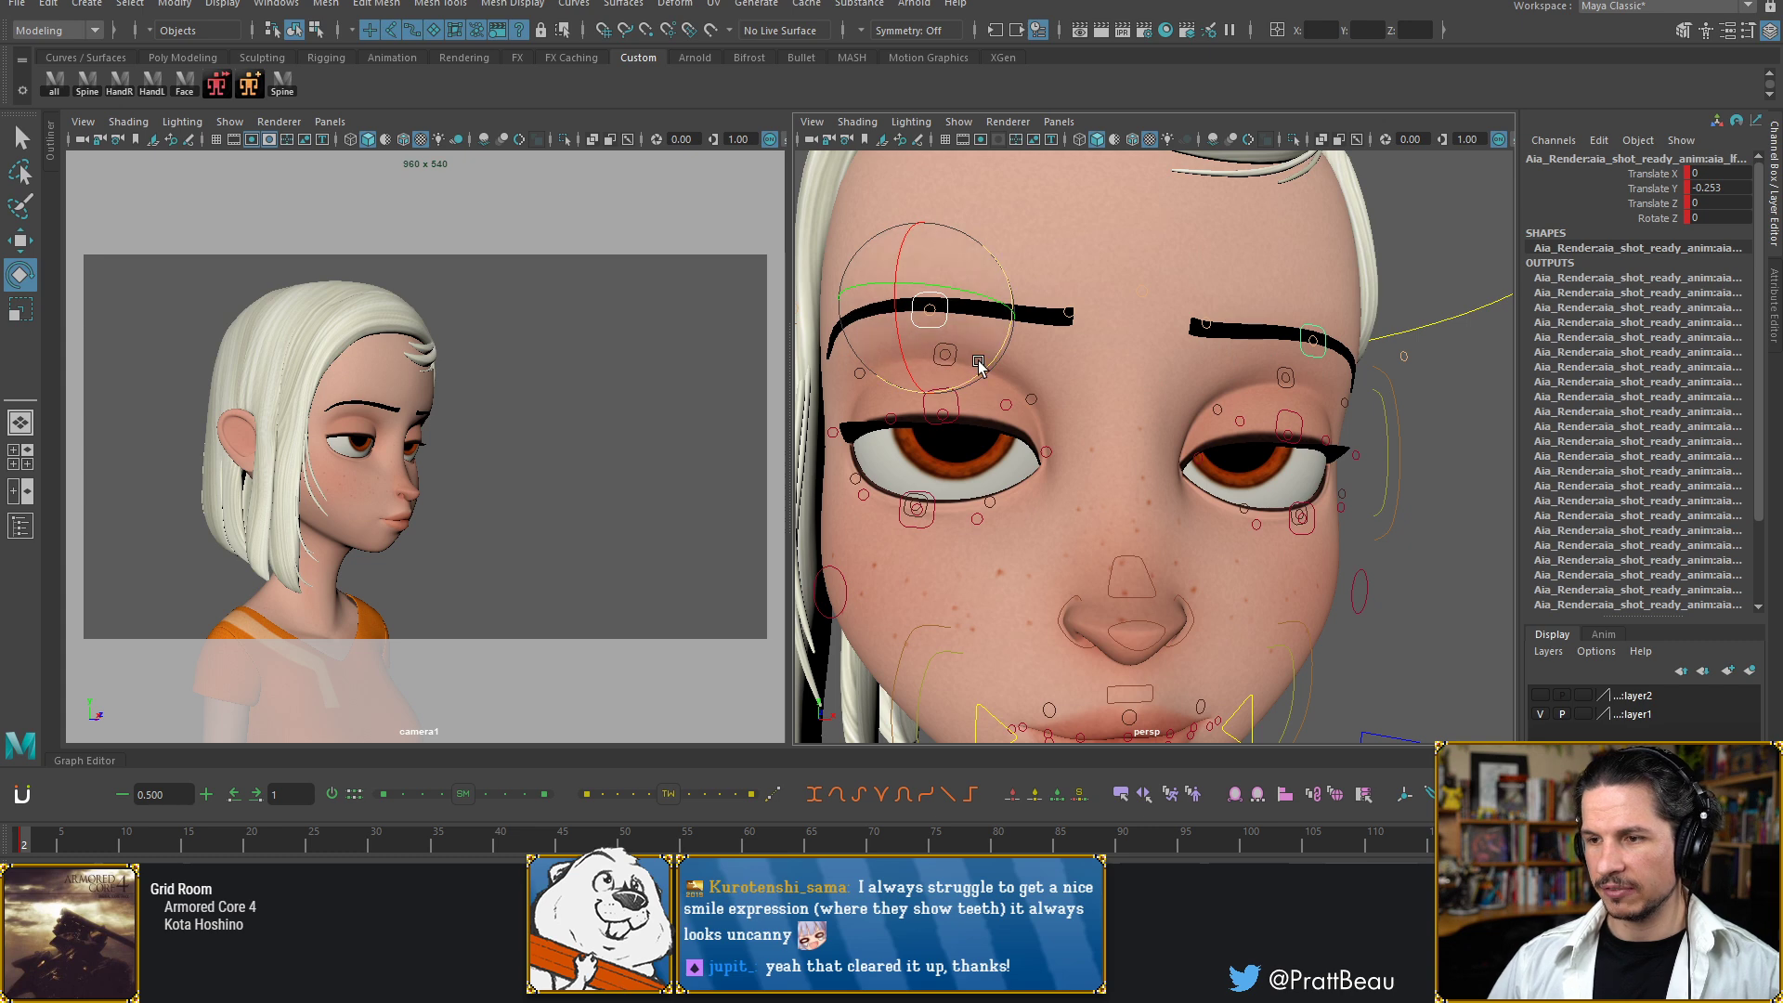
pyautogui.moveTo(975, 370); pyautogui.dragTo(990, 365)
pyautogui.press('w')
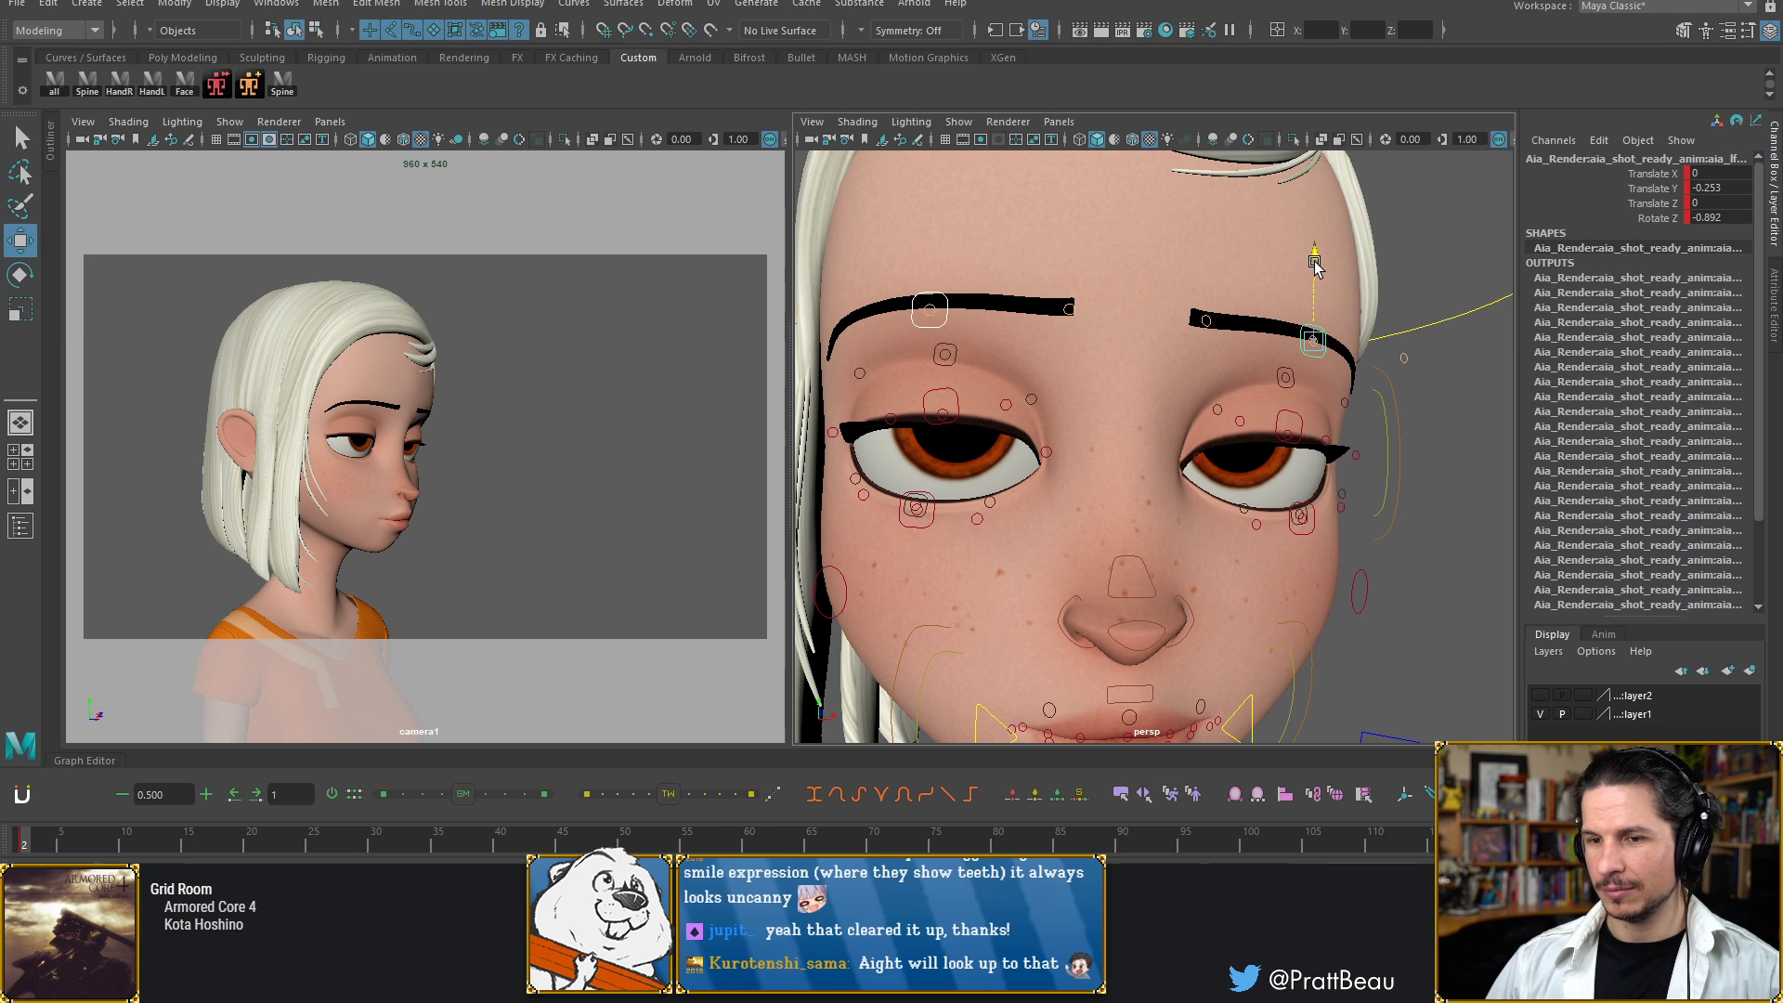
pyautogui.moveTo(1315, 266); pyautogui.dragTo(1314, 265)
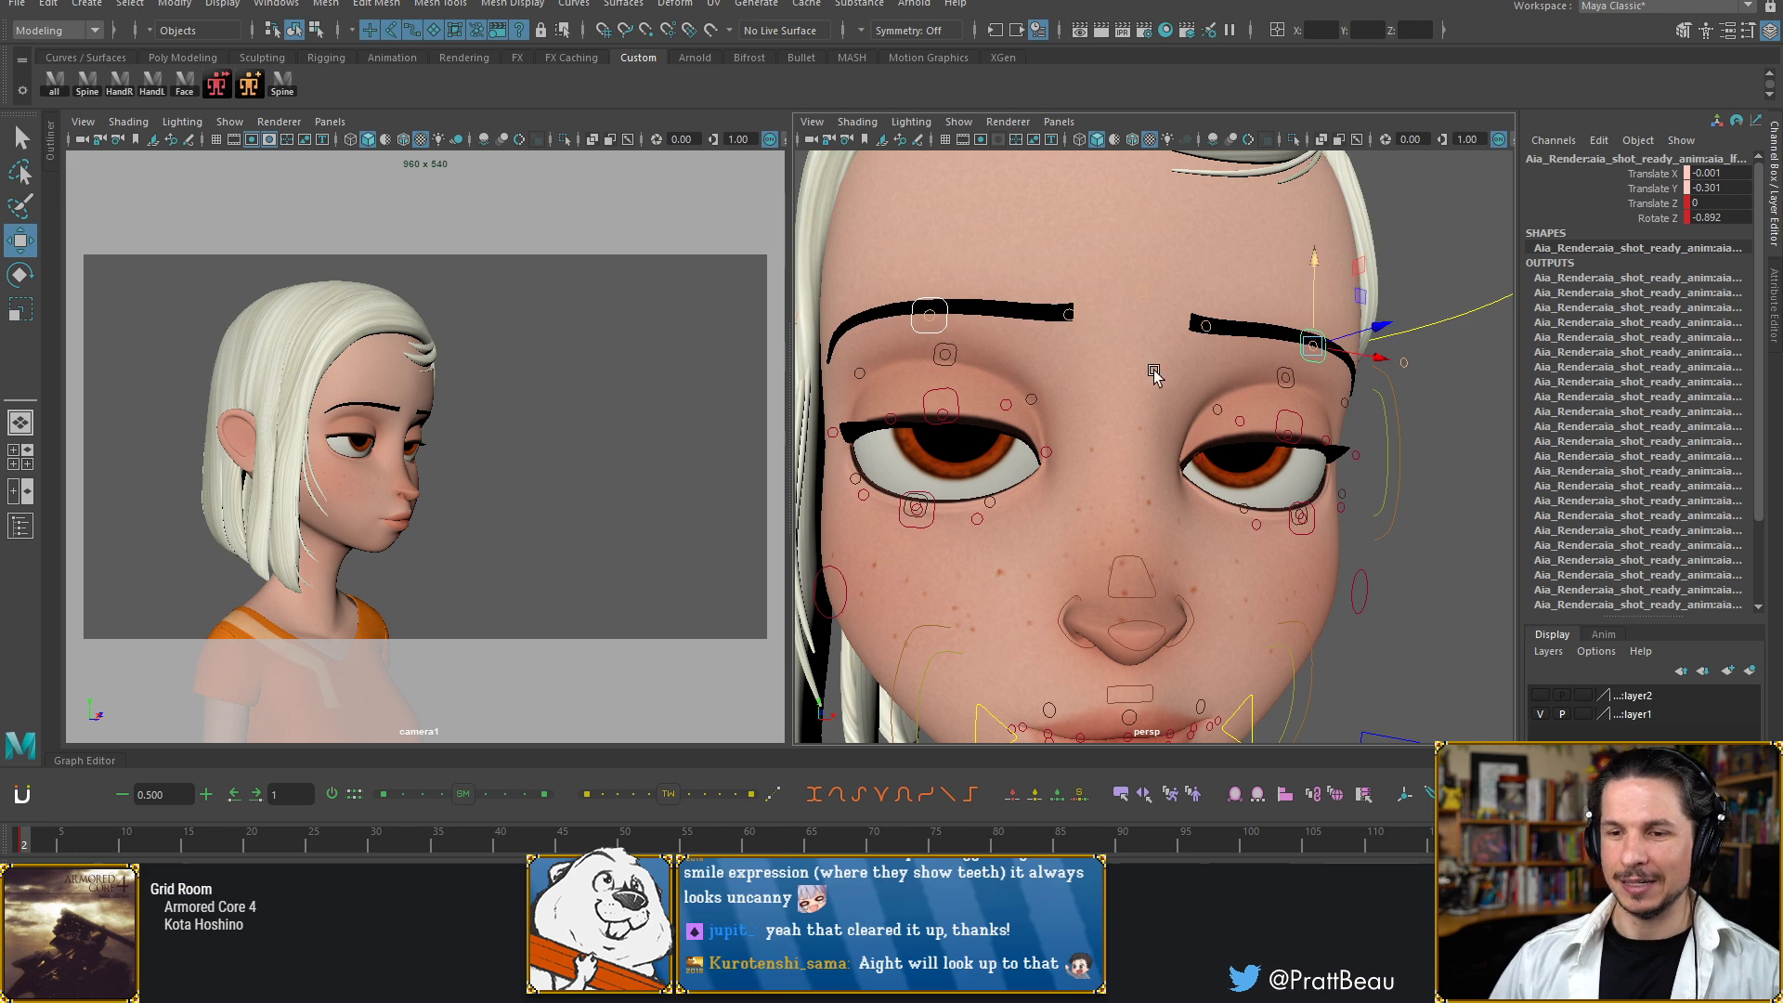
# Try pushing the upper control beside the right mouth corner back to about Translate Z -0.382, and undo the trial move
pyautogui.keyDown('alt'); pyautogui.moveTo(1218, 412); pyautogui.dragTo(1129, 446, button='right'); pyautogui.keyUp('alt')
pyautogui.moveTo(1129, 446)
pyautogui.keyDown('alt'); pyautogui.mouseDown()
pyautogui.moveTo(1176, 453)
pyautogui.moveTo(1085, 446)
pyautogui.moveTo(1119, 471)
pyautogui.mouseUp(); pyautogui.keyUp('alt')
pyautogui.keyDown('alt'); pyautogui.moveTo(1118, 472); pyautogui.dragTo(1266, 455, button='right'); pyautogui.keyUp('alt')
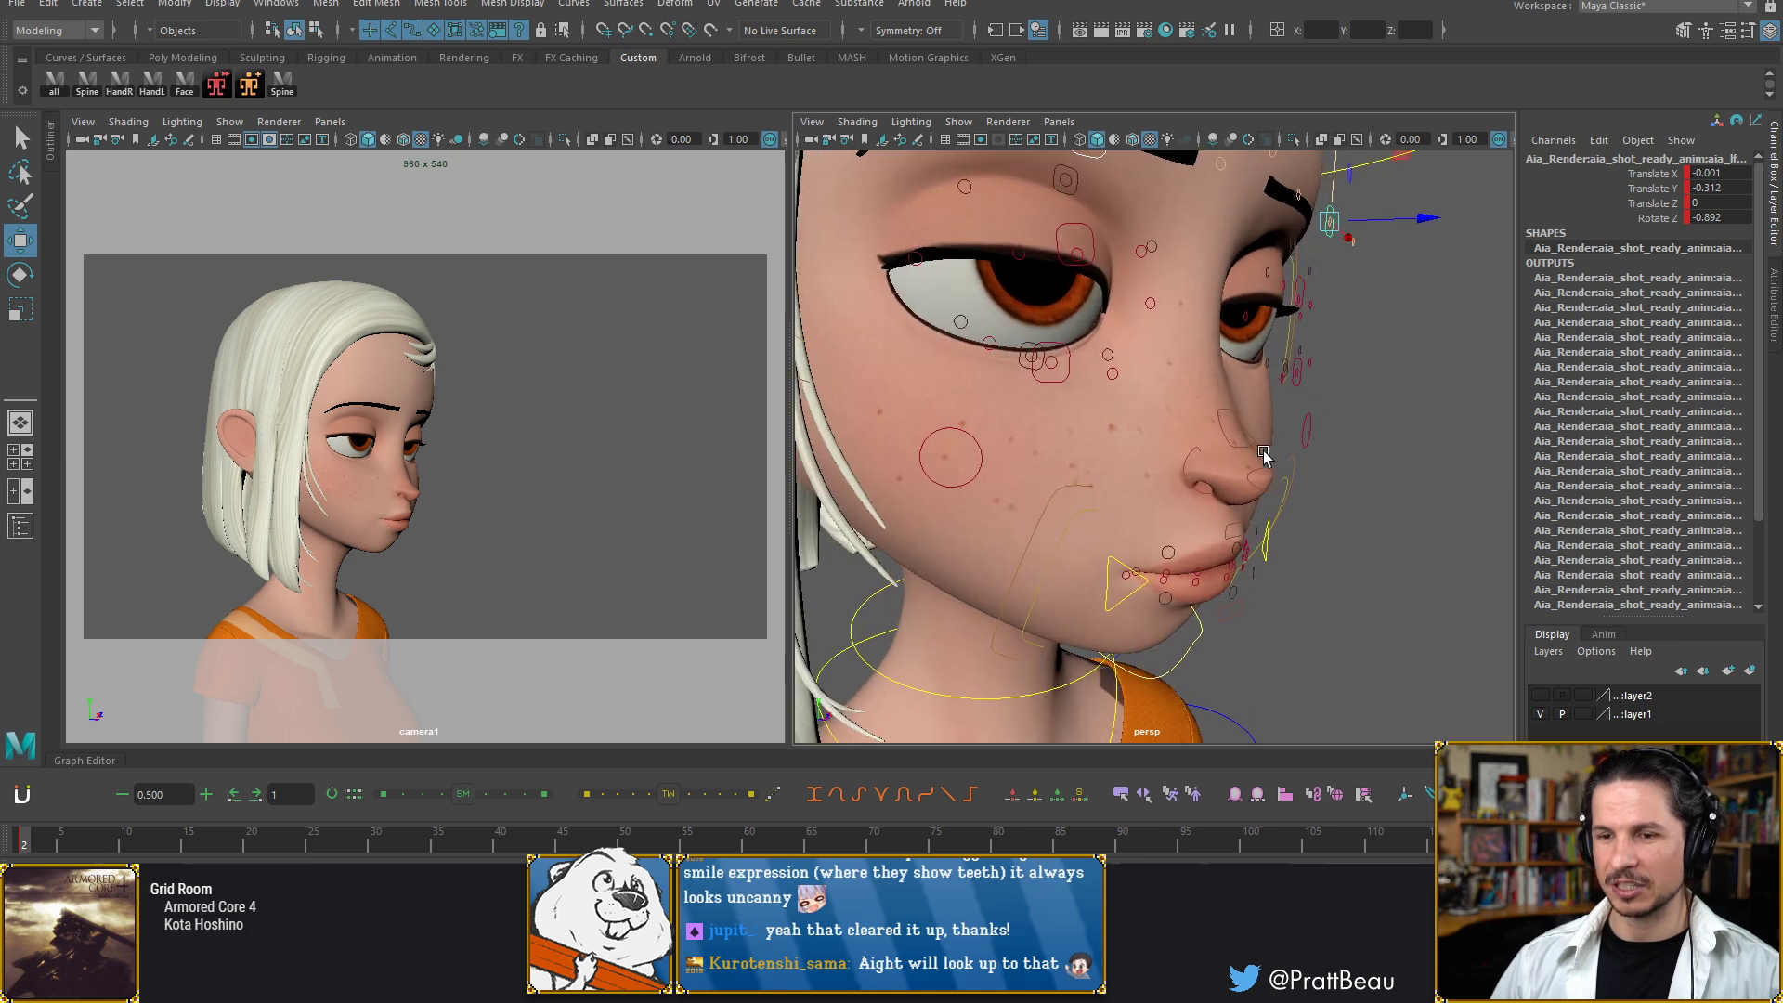
pyautogui.keyDown('alt'); pyautogui.moveTo(1266, 455); pyautogui.dragTo(1079, 495); pyautogui.keyUp('alt')
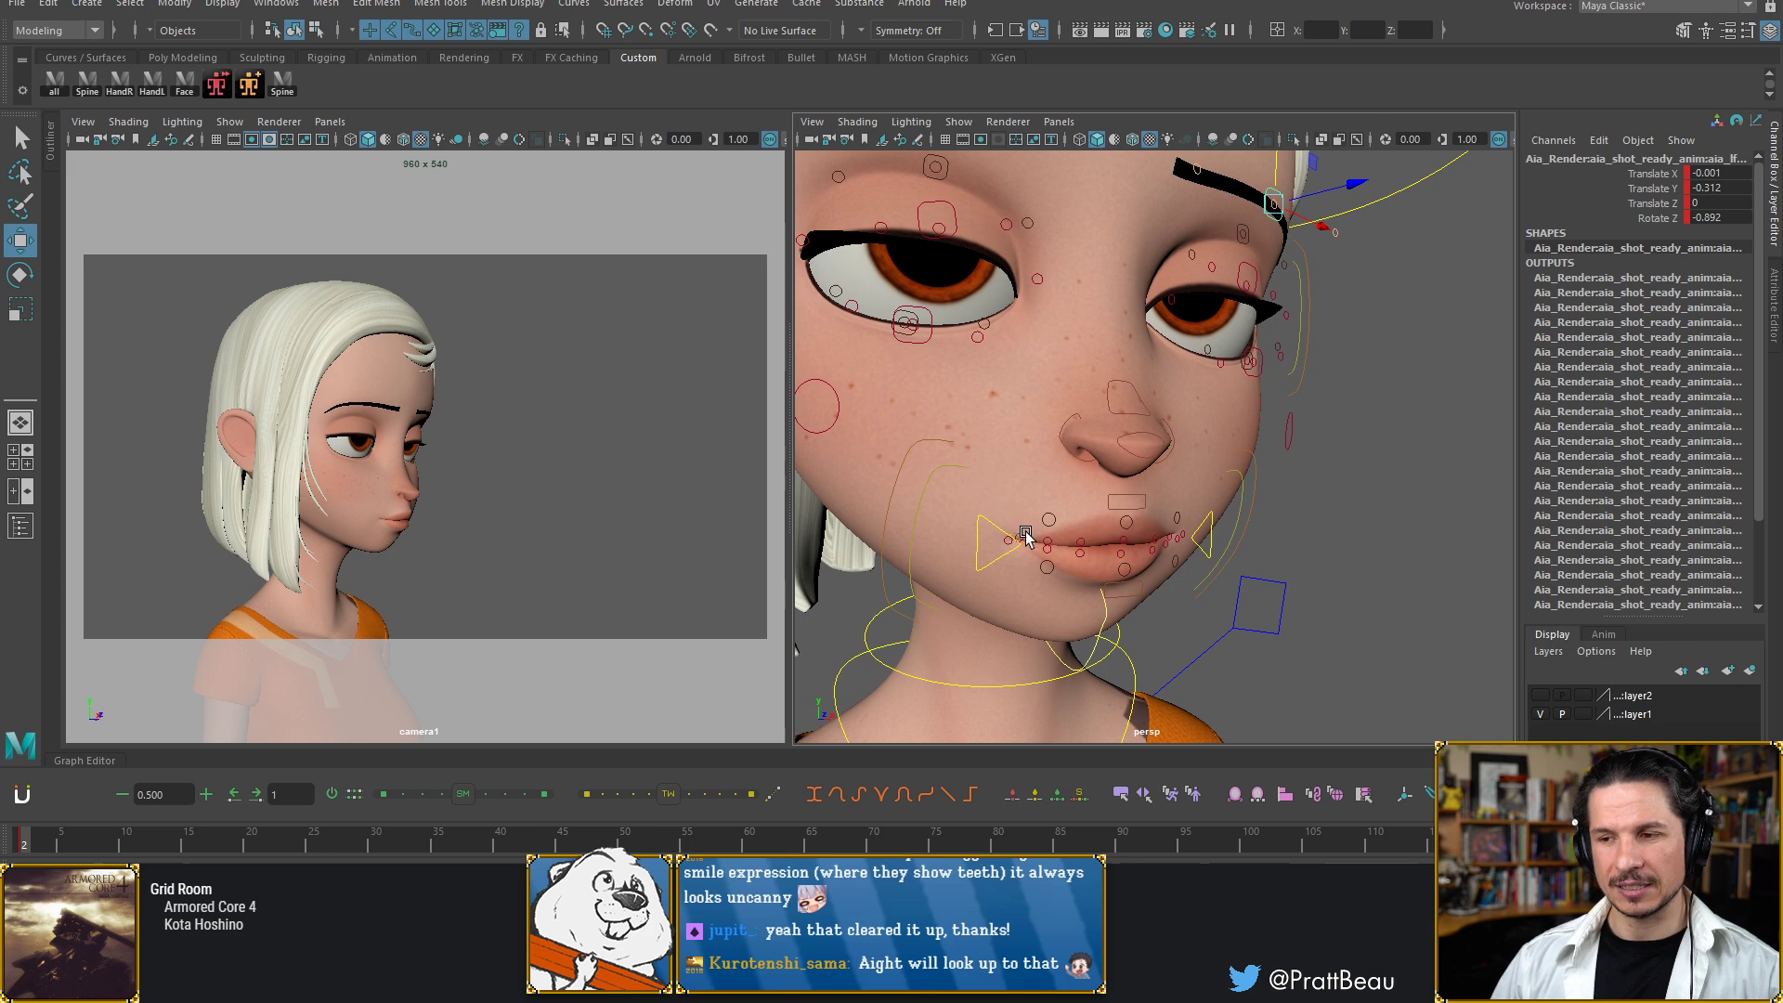
pyautogui.click(995, 528)
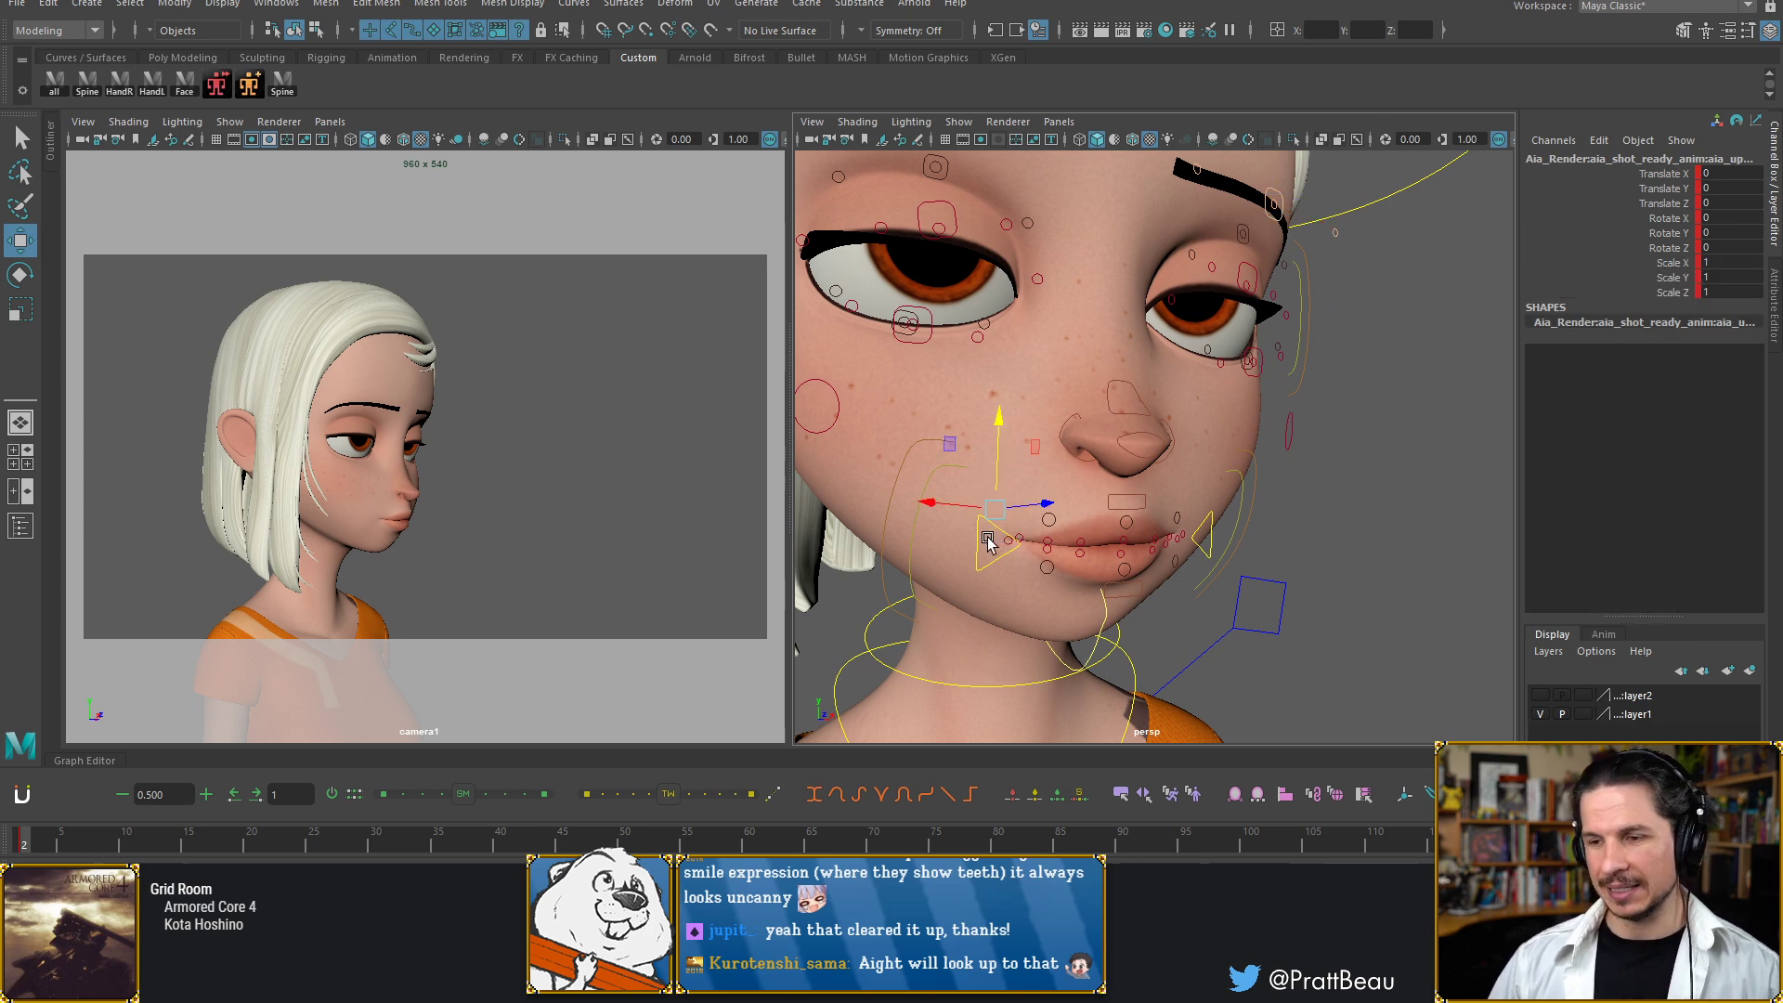
pyautogui.moveTo(1051, 531)
pyautogui.keyDown('alt'); pyautogui.mouseDown()
pyautogui.moveTo(977, 526)
pyautogui.moveTo(1065, 503)
pyautogui.mouseUp(); pyautogui.keyUp('alt')
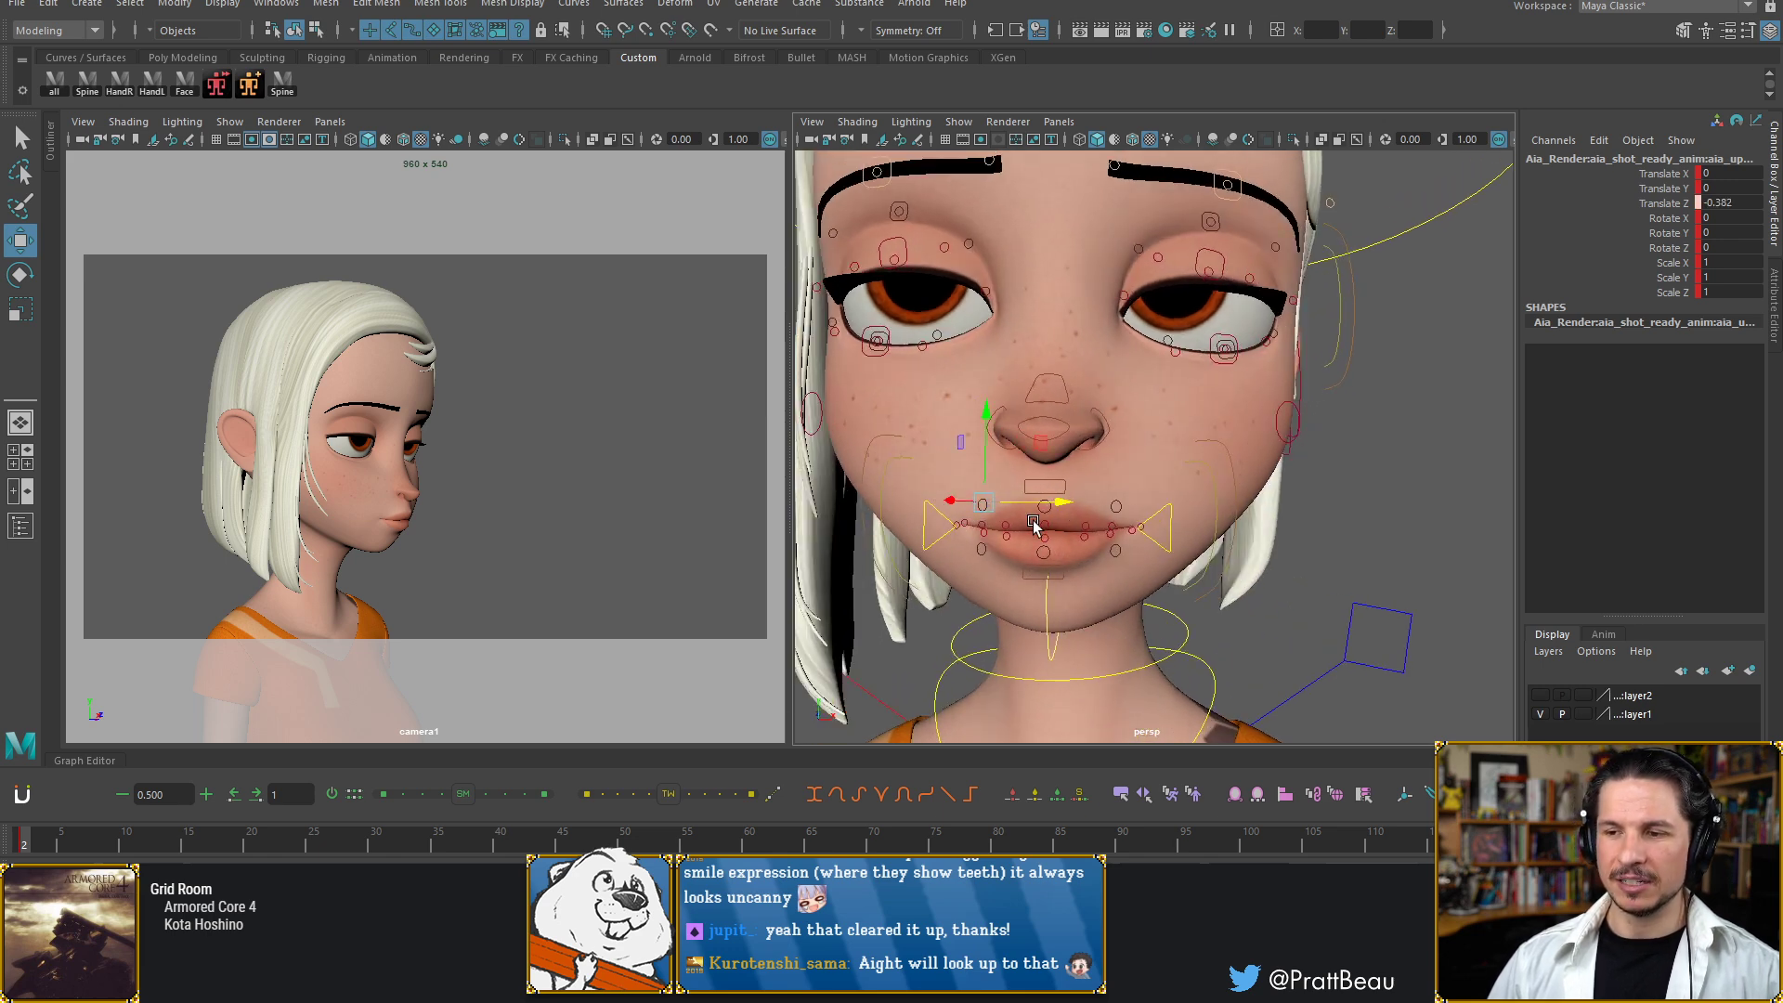
pyautogui.click(940, 550)
pyautogui.hotkey('ctrl', 'z')
pyautogui.hotkey('ctrl', 'z')
pyautogui.hotkey('ctrl', 'z')
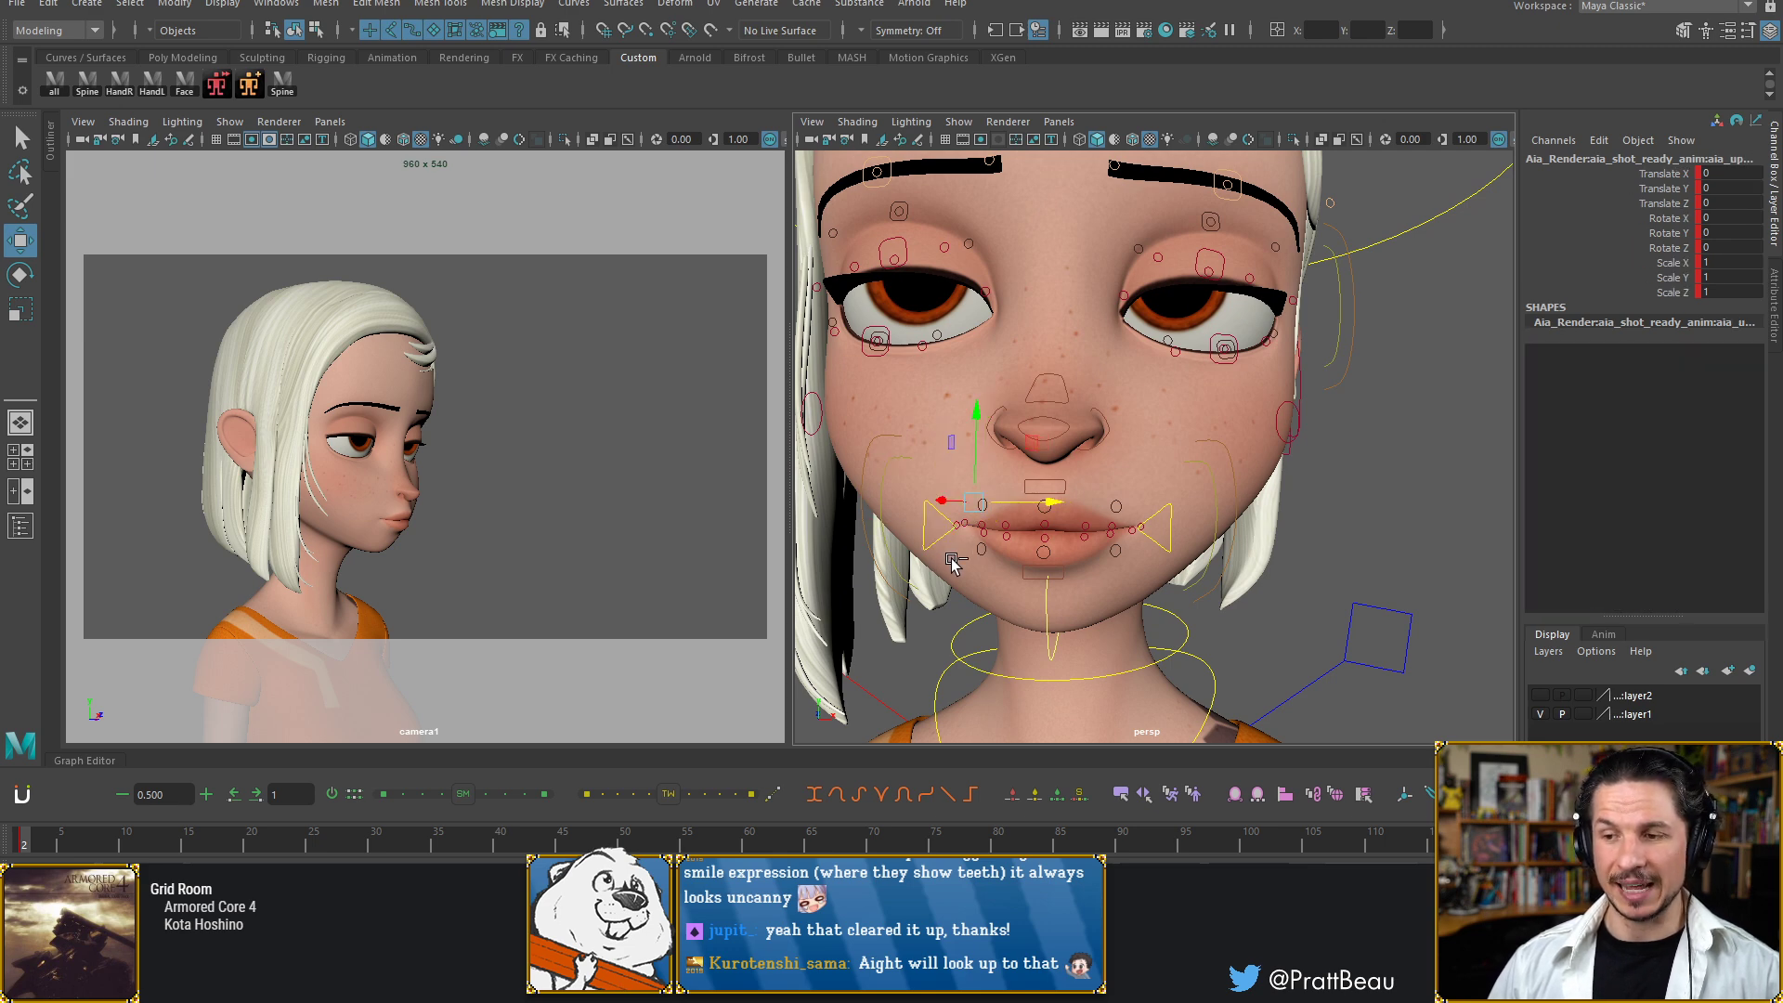
# Narrow the mouth by moving the right corner control to about Translate X -0.195 and the left corner control to about Translate X -0.488
pyautogui.click(957, 528)
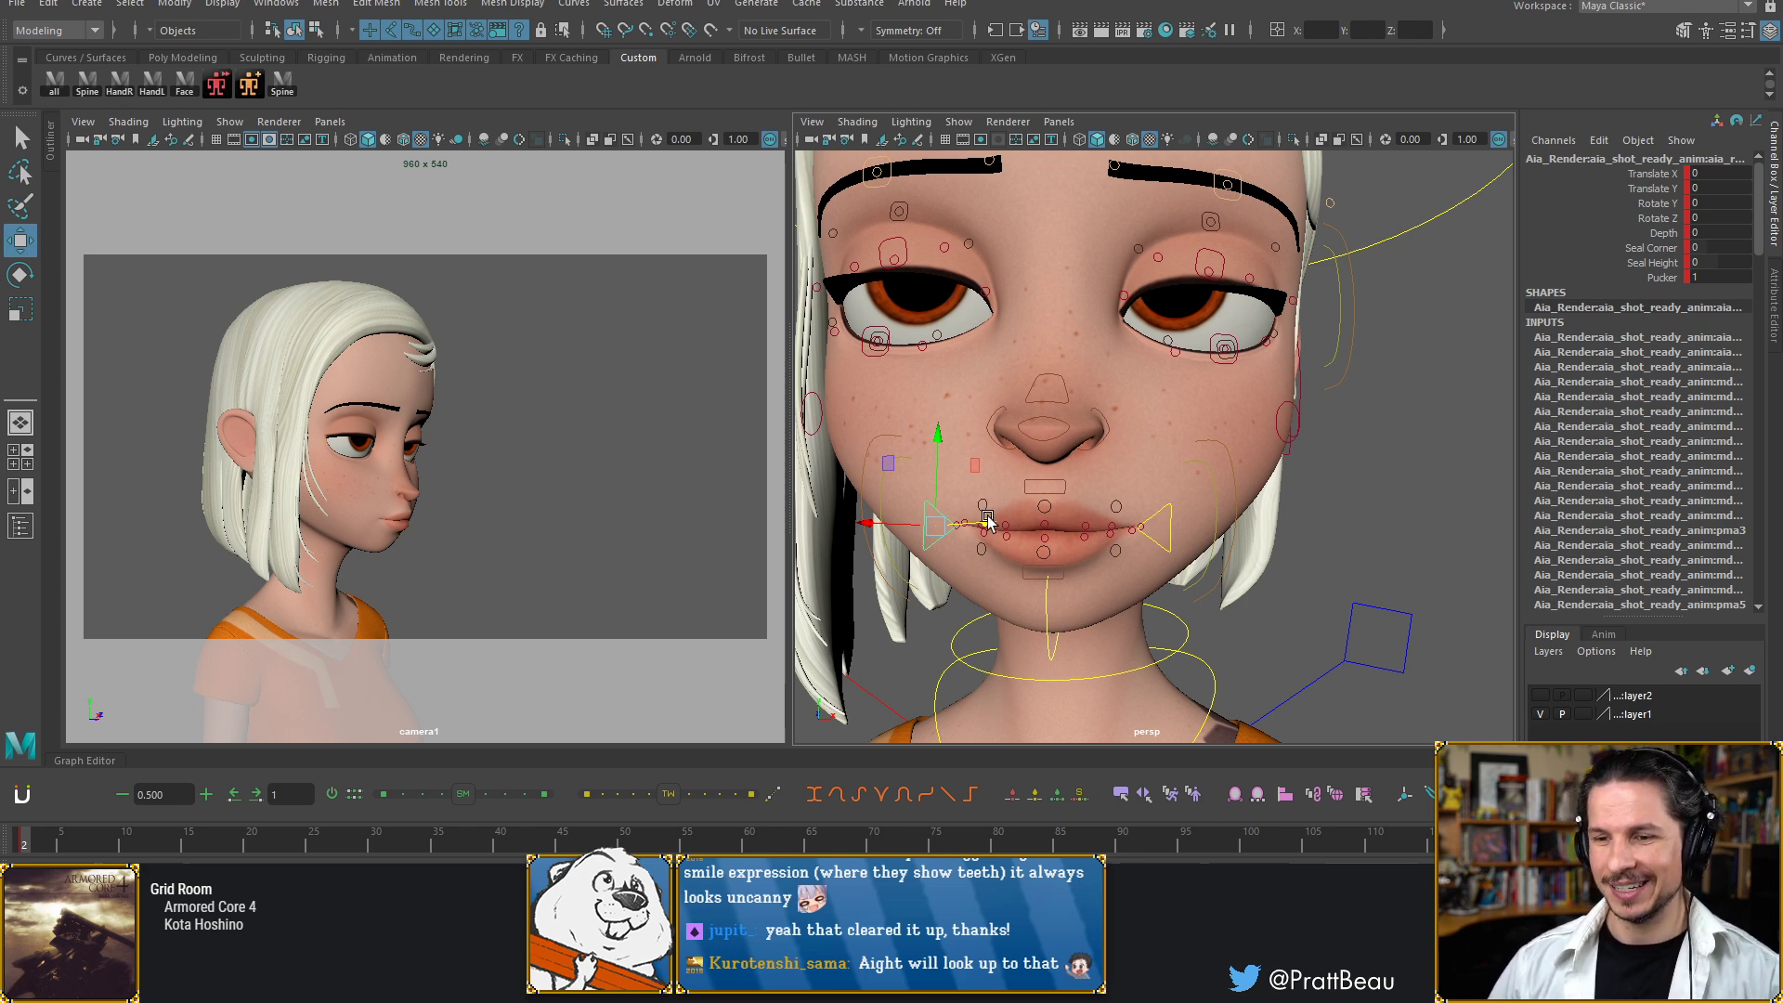
pyautogui.keyDown('alt'); pyautogui.moveTo(988, 516); pyautogui.dragTo(1038, 553); pyautogui.keyUp('alt')
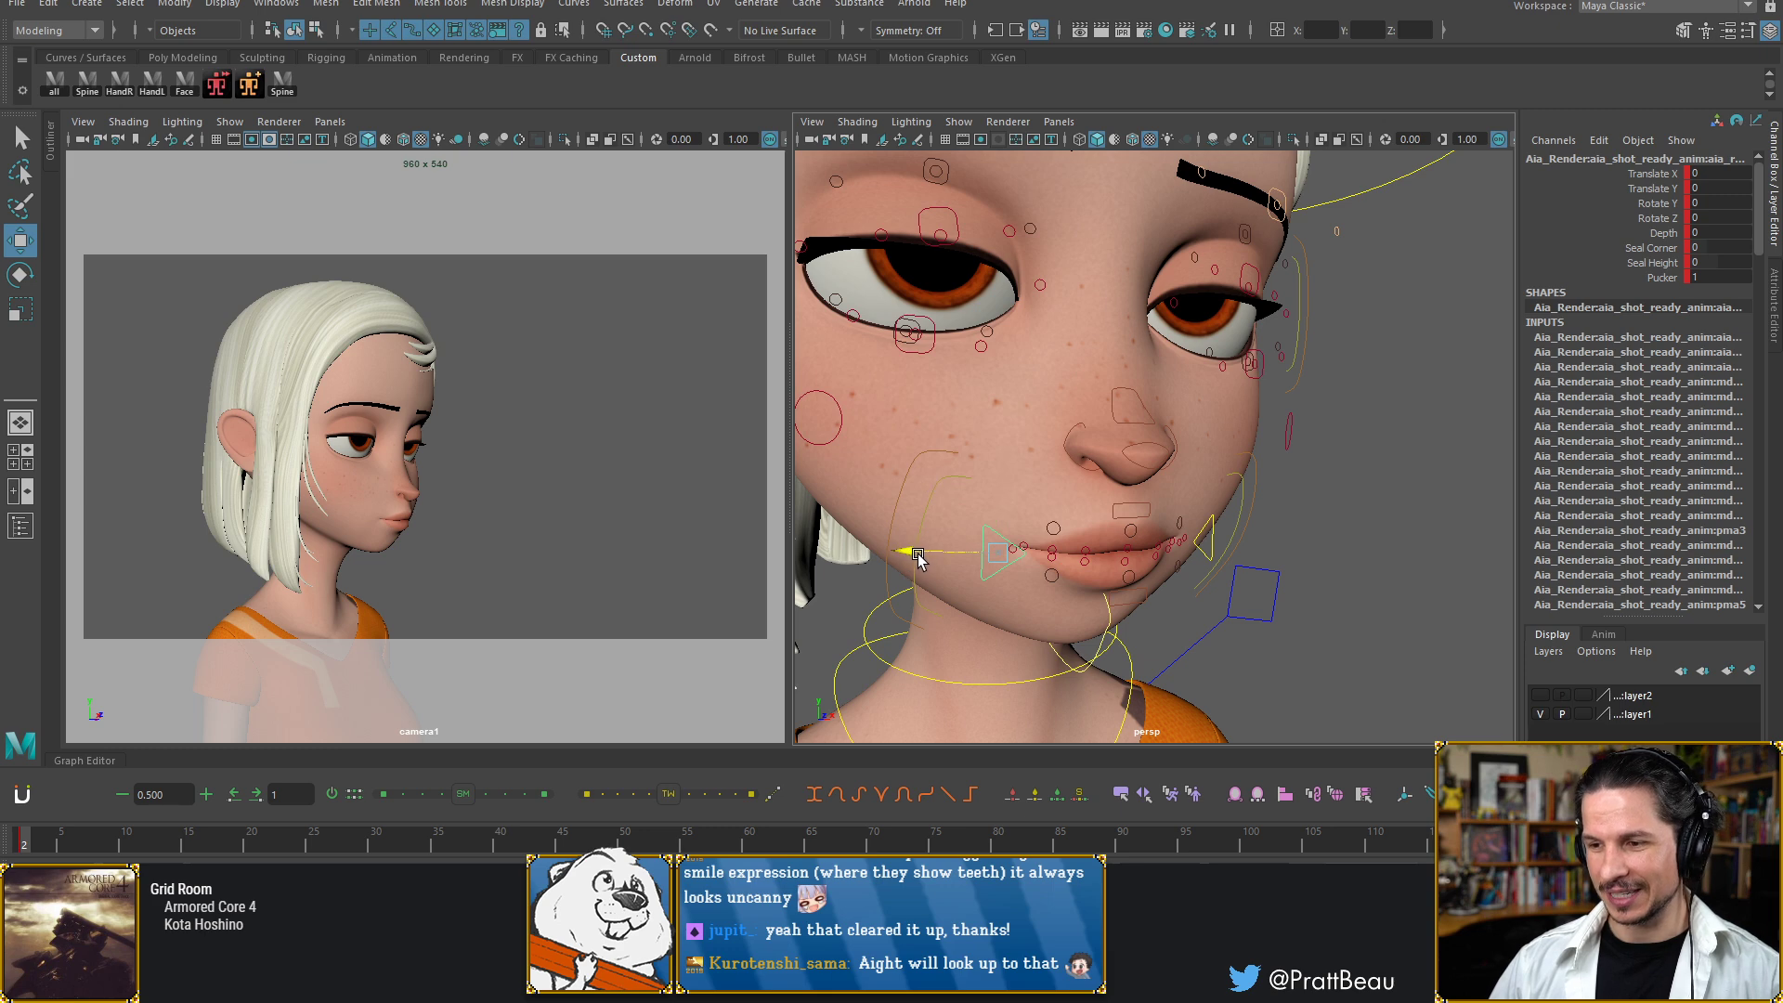
pyautogui.moveTo(925, 561); pyautogui.dragTo(925, 561)
pyautogui.keyDown('alt'); pyautogui.moveTo(1198, 532); pyautogui.dragTo(1118, 537); pyautogui.keyUp('alt')
pyautogui.click(1173, 538)
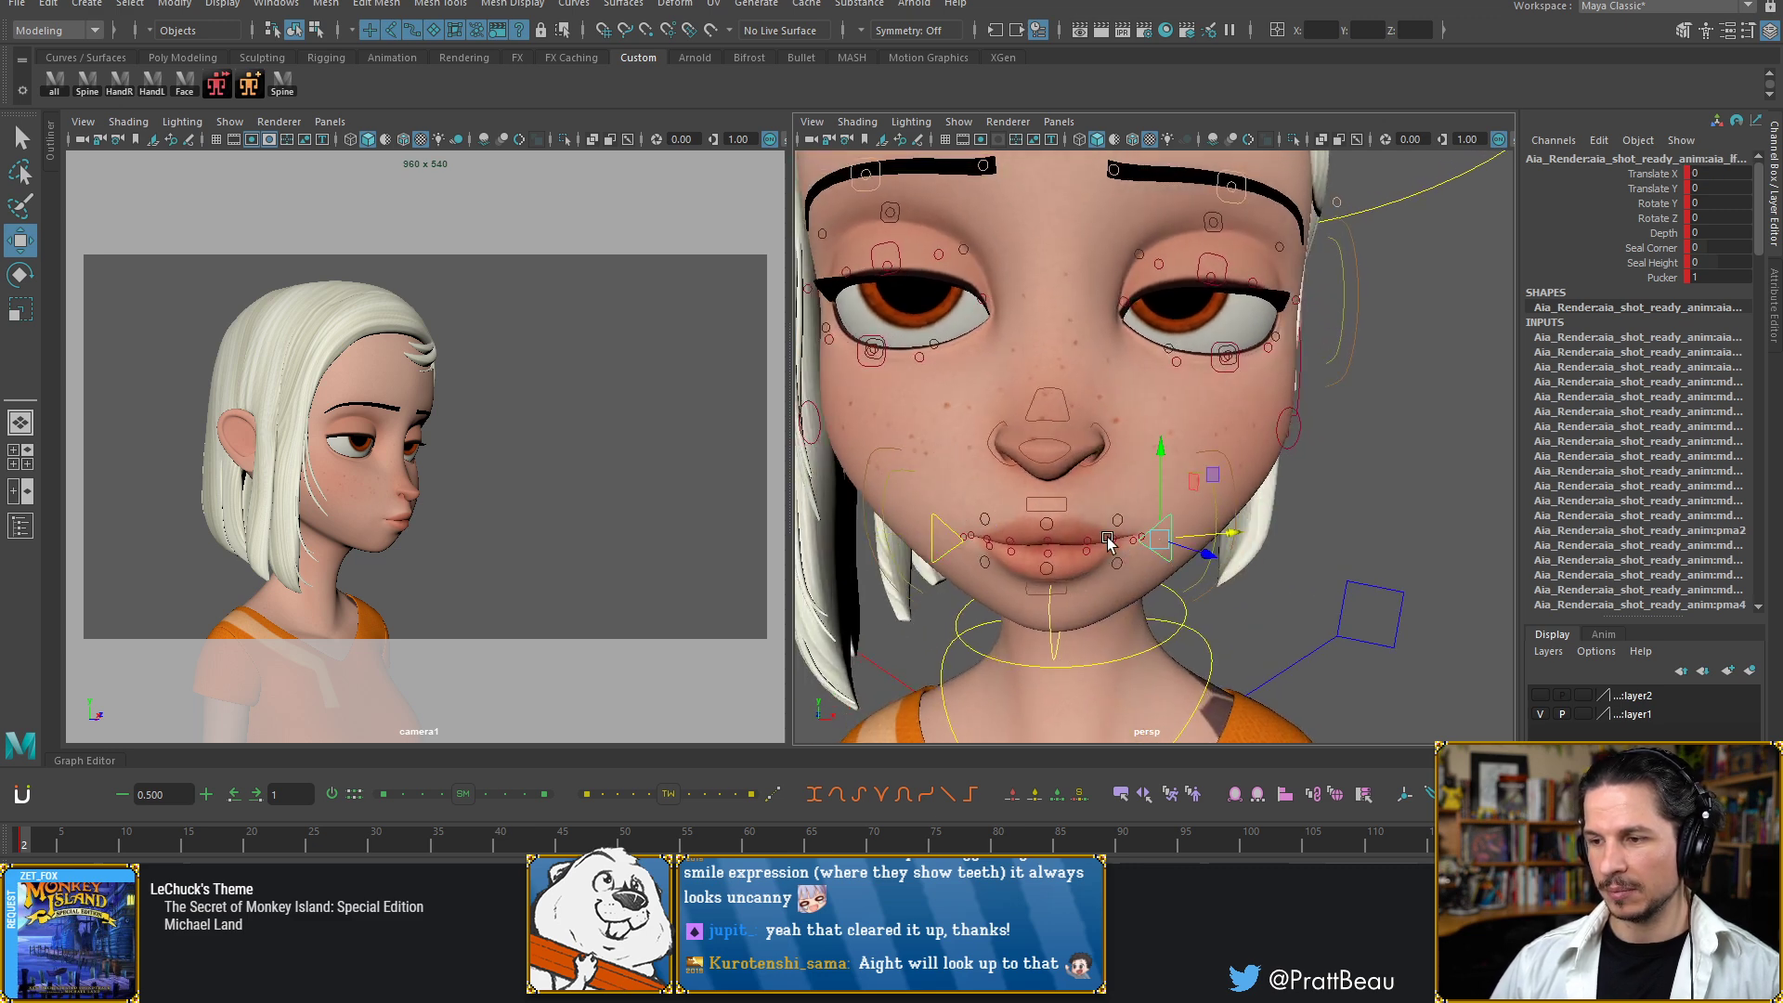
pyautogui.moveTo(1234, 532); pyautogui.dragTo(1028, 521)
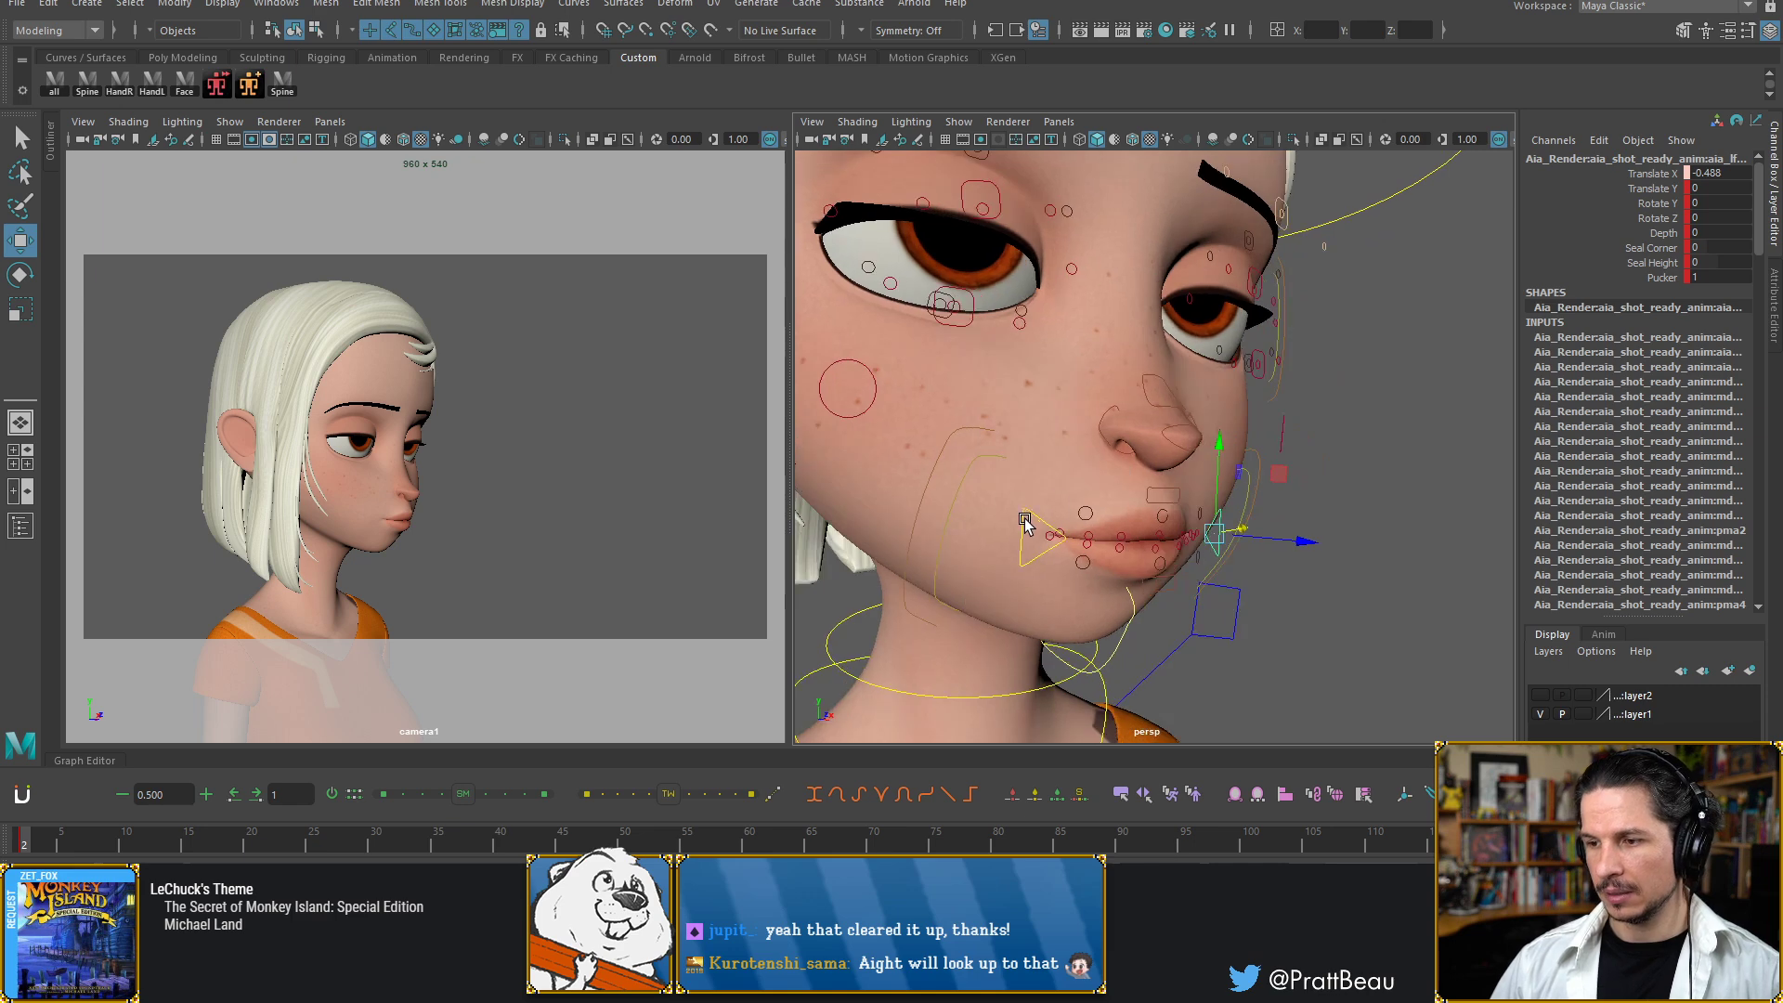
# Turn both mouth corners down together, setting the right corner to about Translate Y -0.291 and Rotate Z -4.62
pyautogui.keyDown('shift'); pyautogui.click(1050, 500); pyautogui.keyUp('shift')
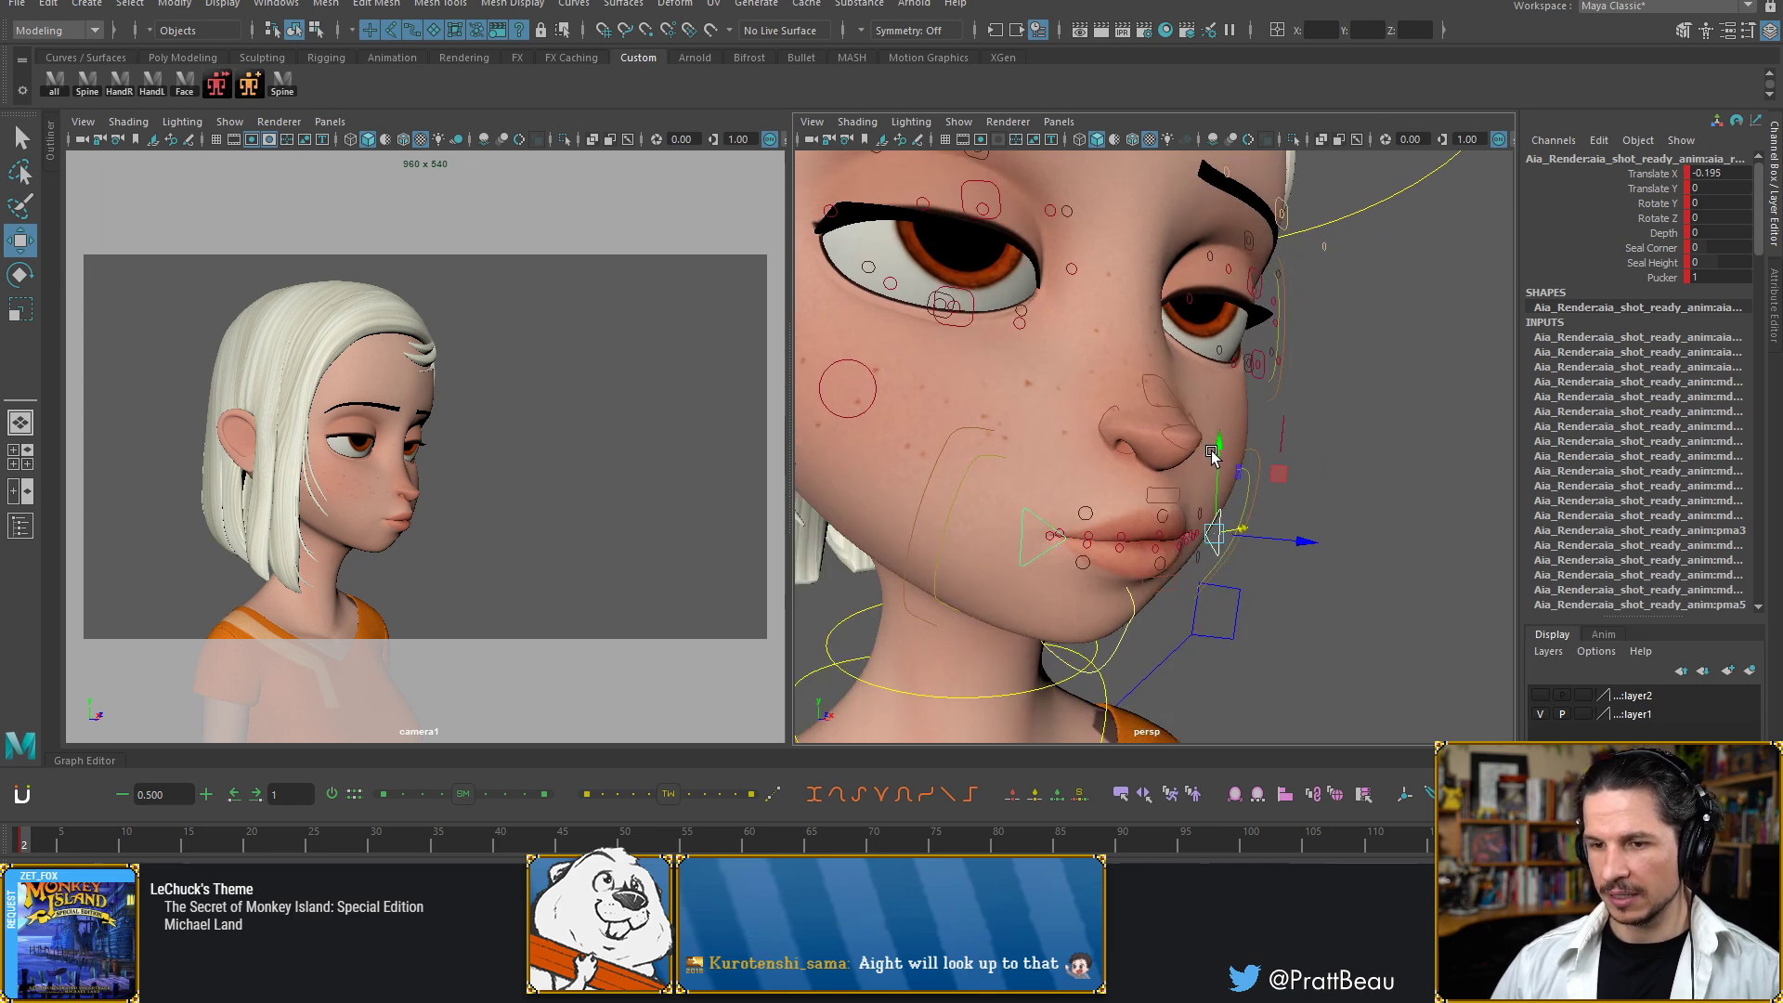
pyautogui.moveTo(1215, 448); pyautogui.dragTo(1205, 470)
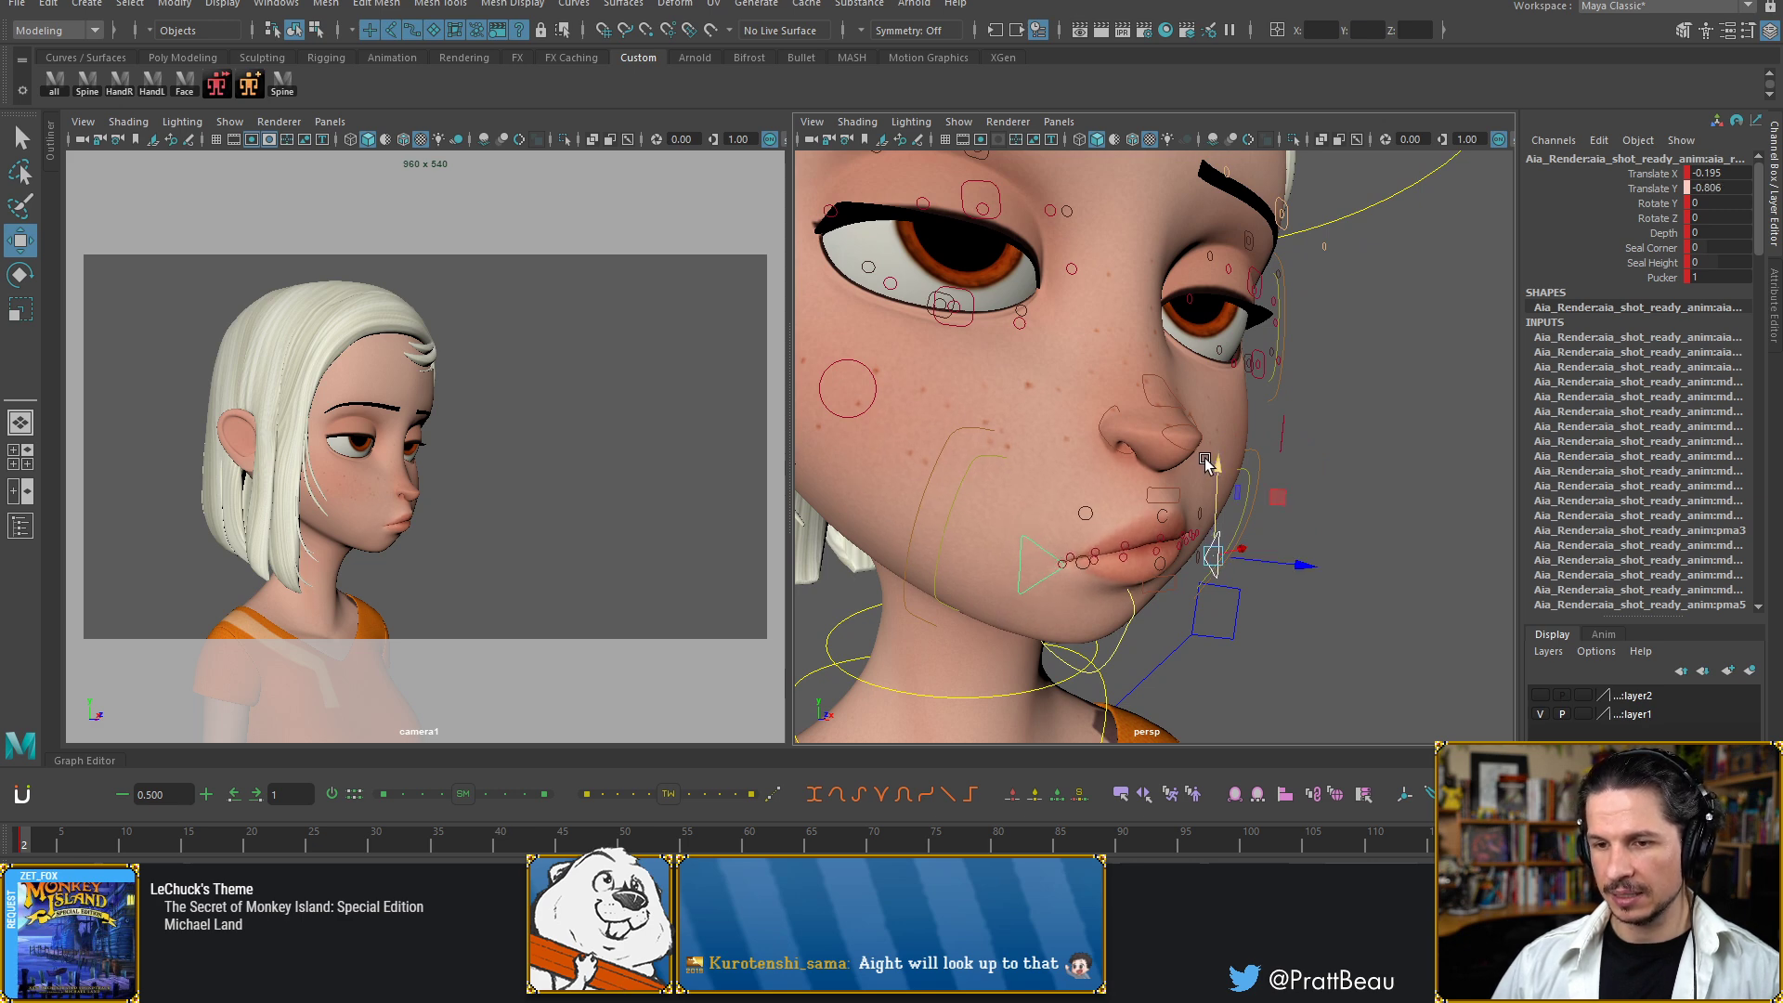
pyautogui.hotkey('ctrl', 'z')
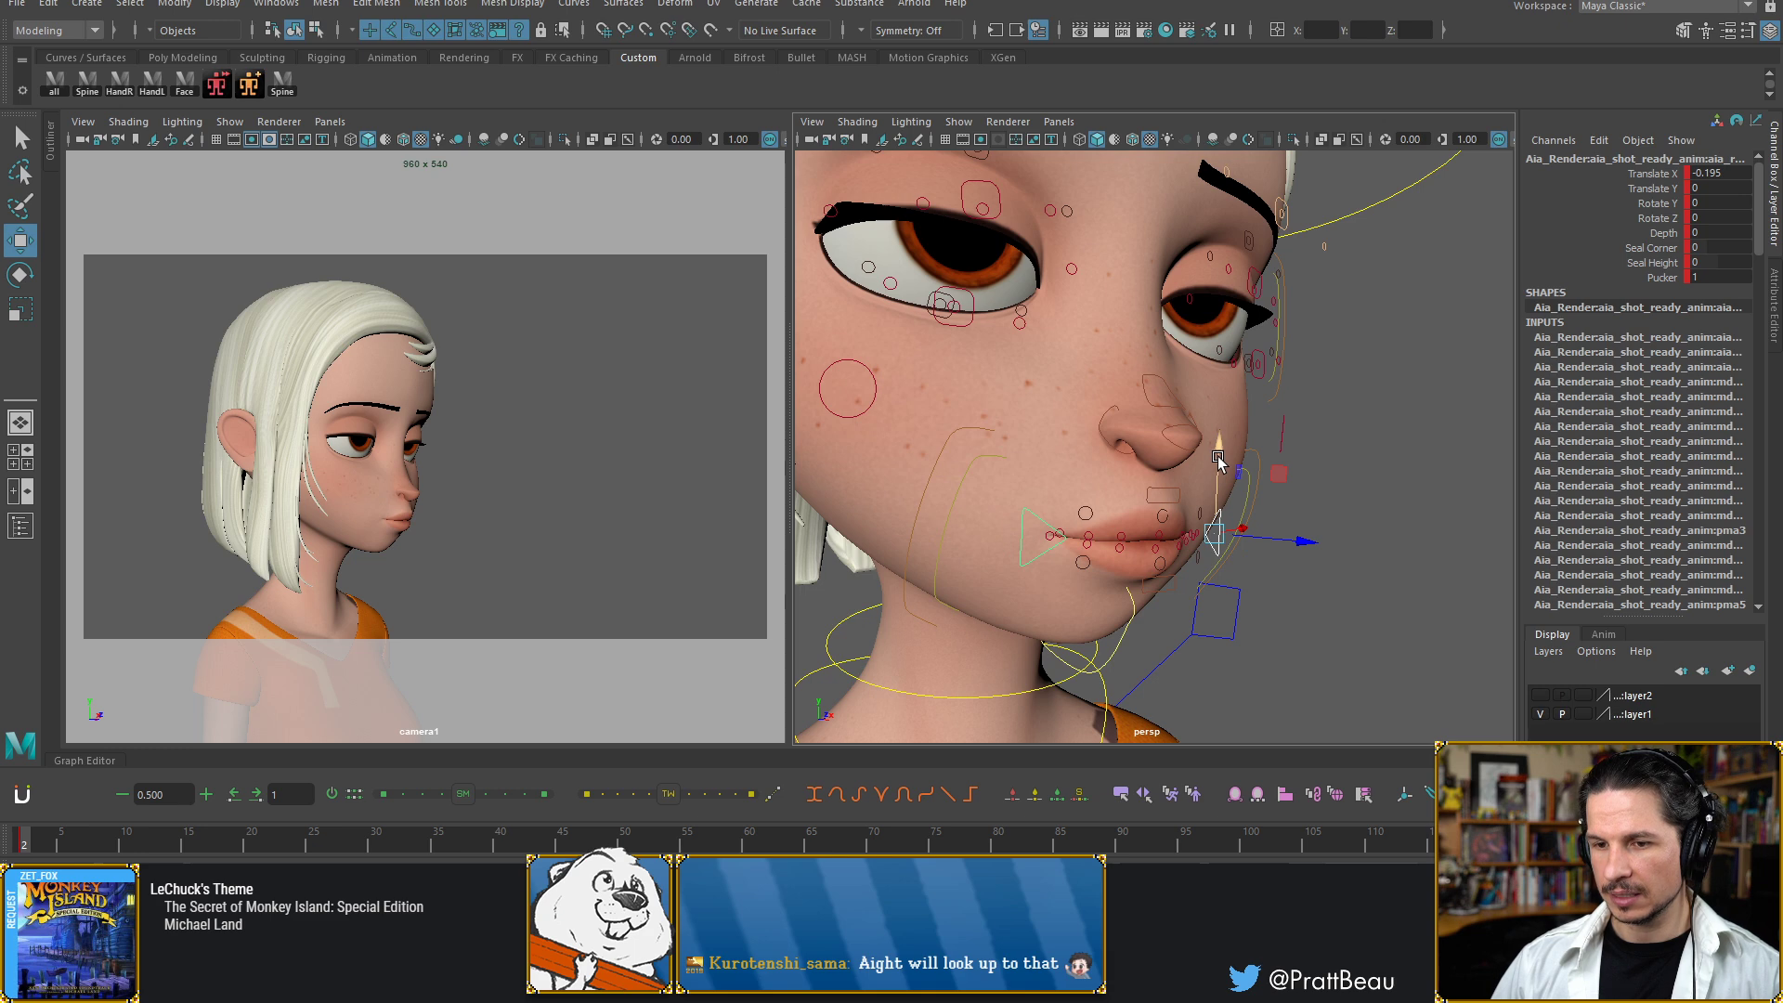
pyautogui.moveTo(1218, 459); pyautogui.dragTo(1195, 515)
pyautogui.press('e')
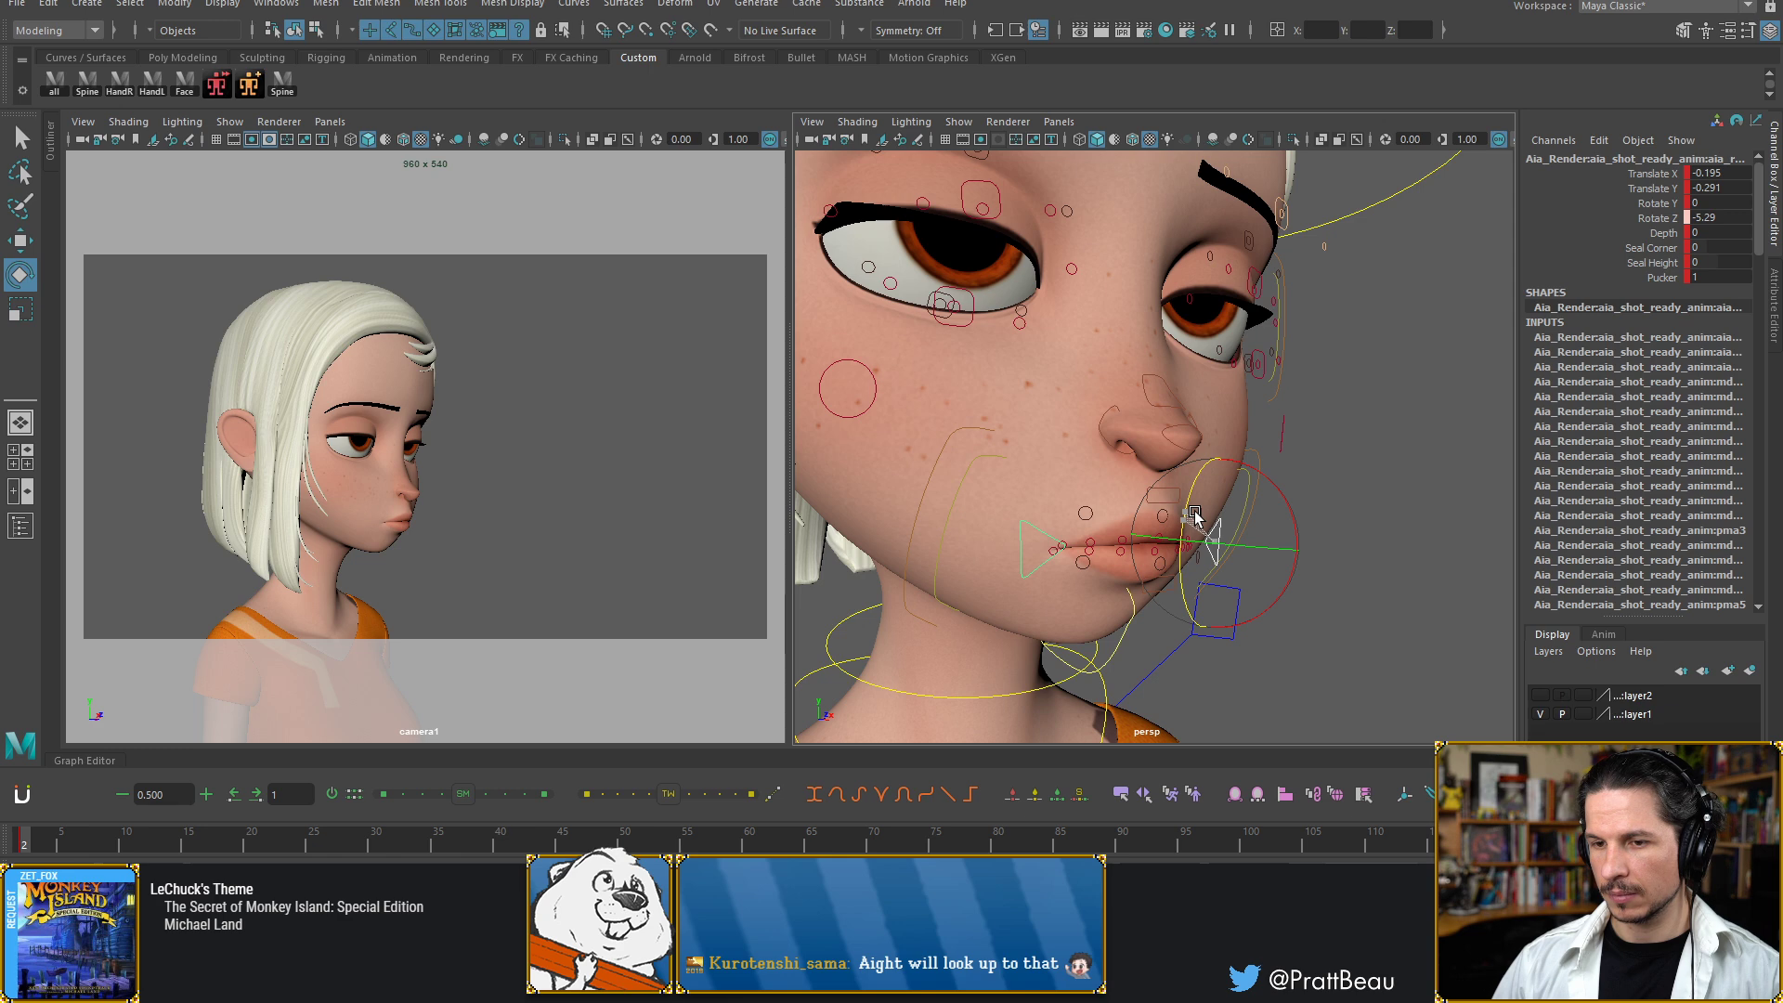
pyautogui.moveTo(1195, 516); pyautogui.dragTo(1139, 492)
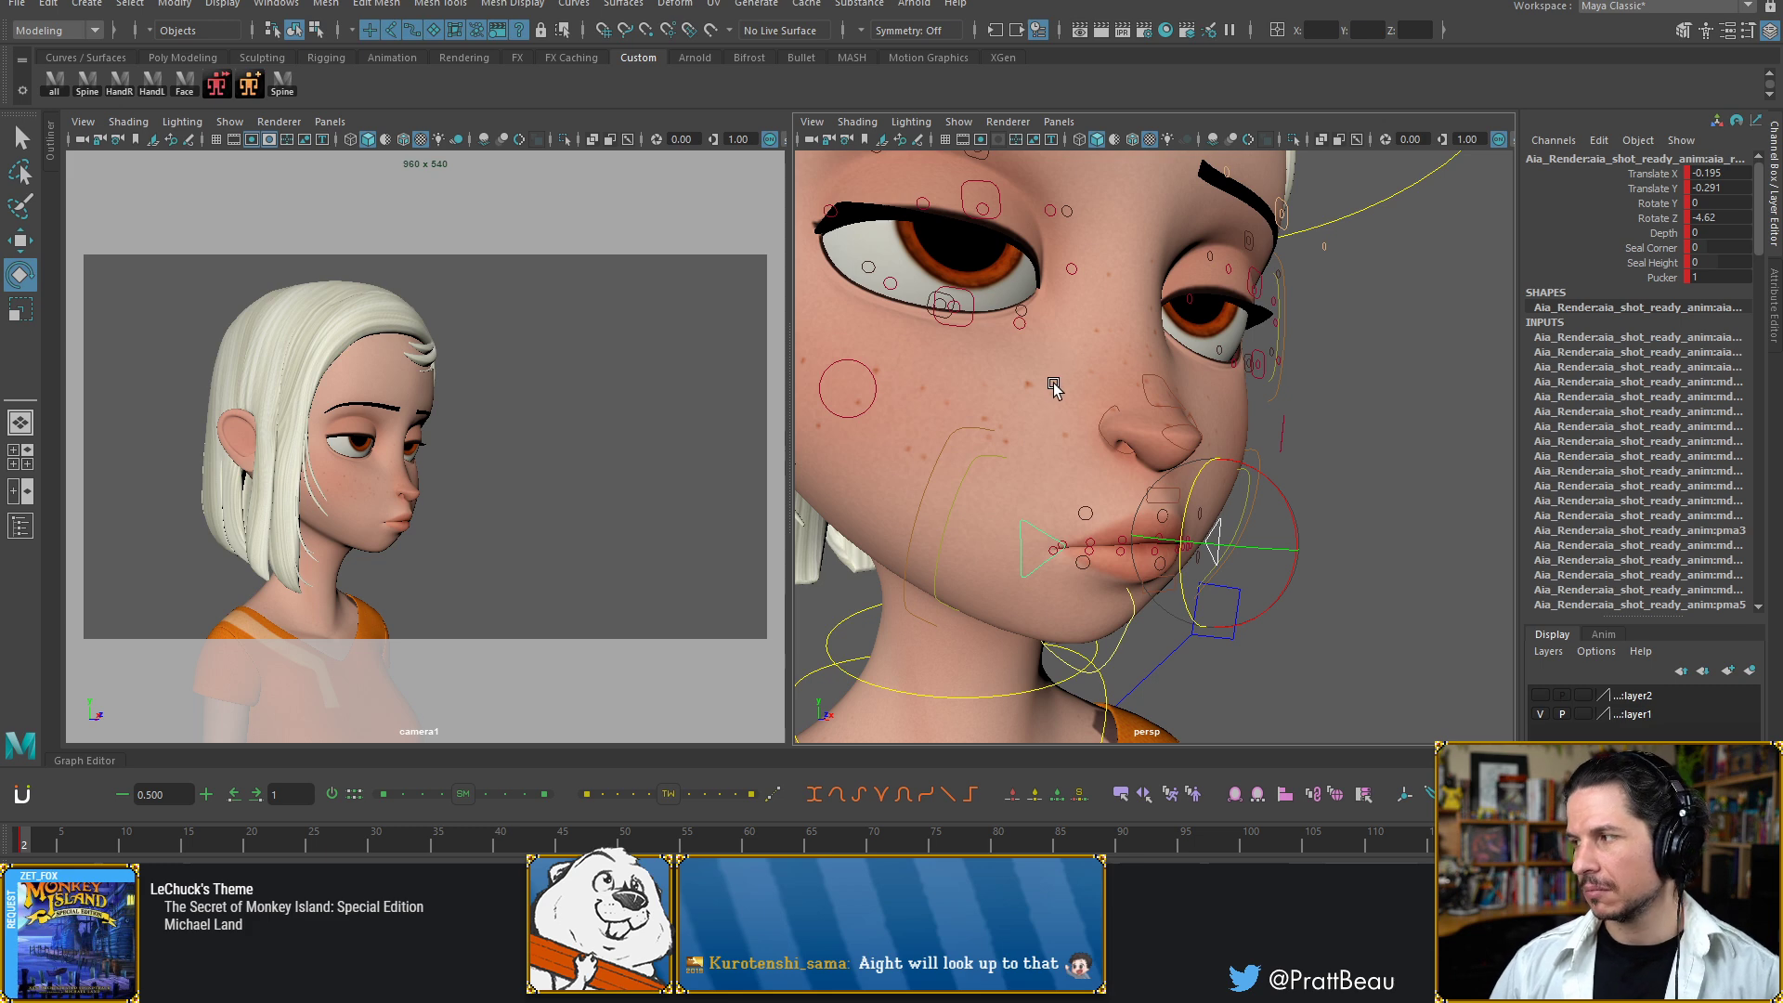
# Select all of the rig's controls on the full character and move the current time to frame 3
pyautogui.keyDown('alt'); pyautogui.moveTo(1190, 437); pyautogui.dragTo(1055, 425); pyautogui.keyUp('alt')
pyautogui.keyDown('alt'); pyautogui.moveTo(1054, 424); pyautogui.dragTo(976, 415, button='right'); pyautogui.keyUp('alt')
pyautogui.keyDown('alt'); pyautogui.moveTo(975, 414); pyautogui.dragTo(1075, 430); pyautogui.keyUp('alt')
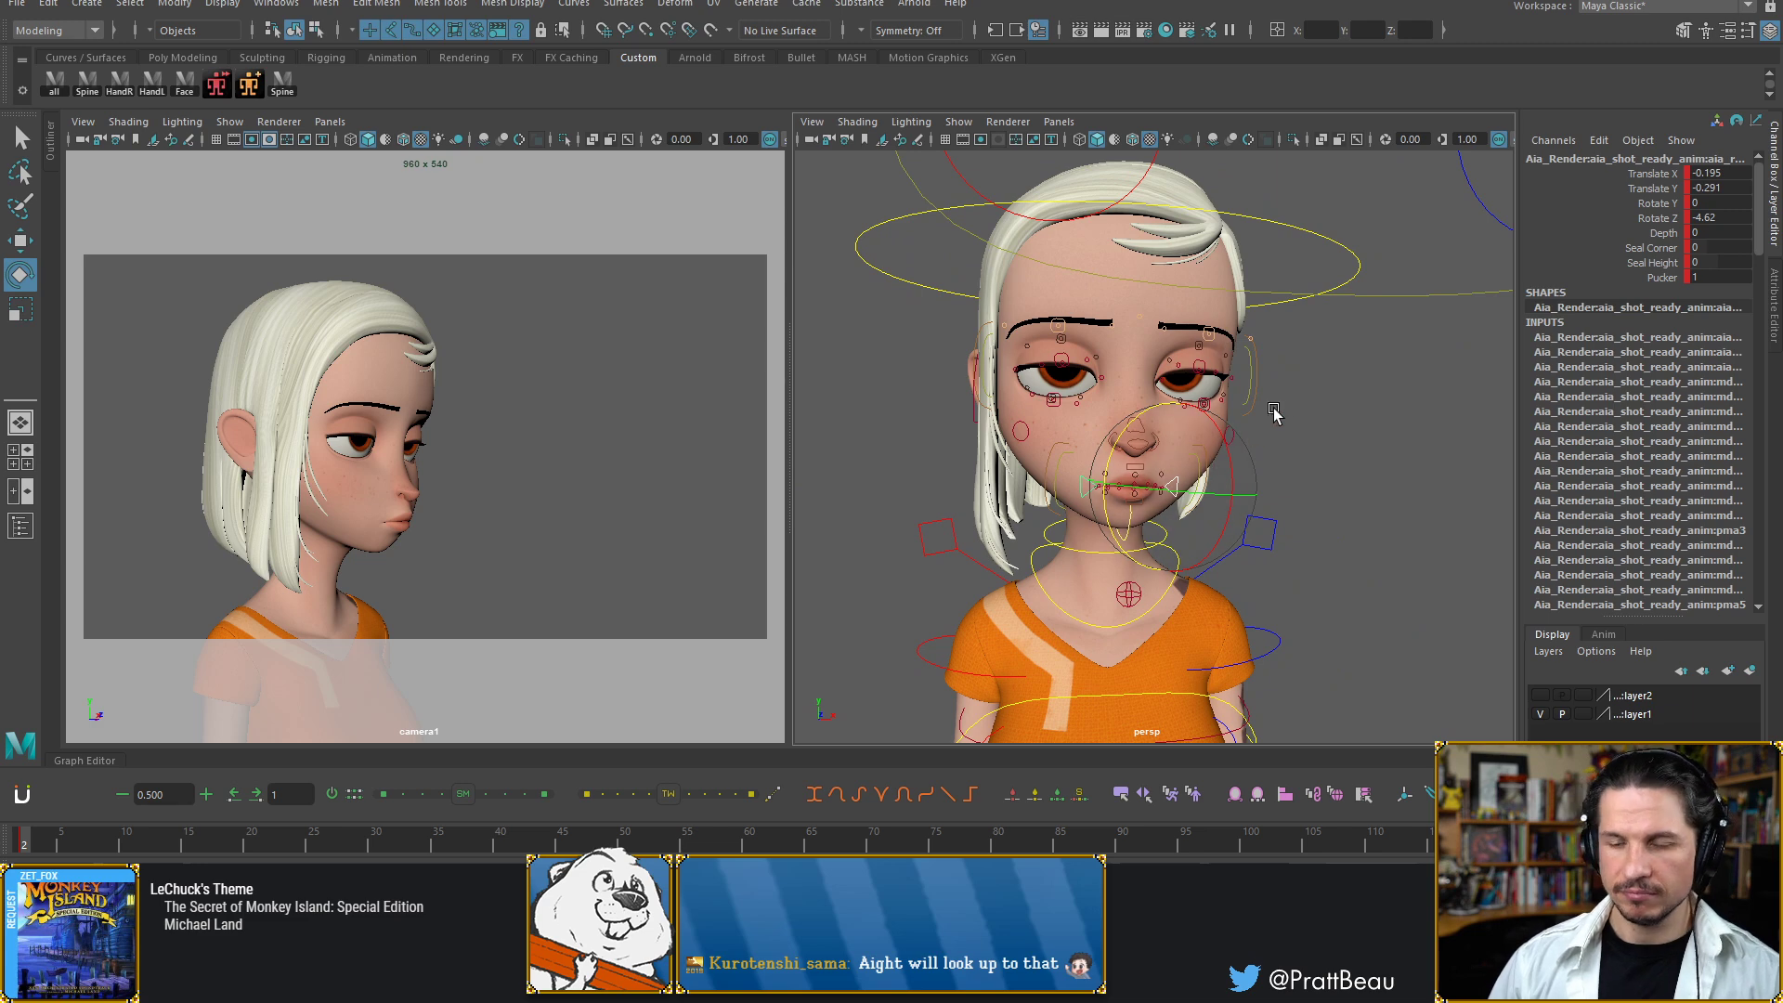
pyautogui.keyDown('alt'); pyautogui.moveTo(1300, 413); pyautogui.dragTo(1044, 435, button='right'); pyautogui.keyUp('alt')
pyautogui.keyDown('alt'); pyautogui.moveTo(1044, 434); pyautogui.dragTo(1189, 469); pyautogui.keyUp('alt')
pyautogui.keyDown('alt'); pyautogui.moveTo(1189, 470); pyautogui.dragTo(1207, 370, button='middle'); pyautogui.keyUp('alt')
pyautogui.keyDown('alt'); pyautogui.moveTo(1207, 370); pyautogui.dragTo(1237, 351); pyautogui.keyUp('alt')
pyautogui.moveTo(1400, 218); pyautogui.dragTo(1003, 687)
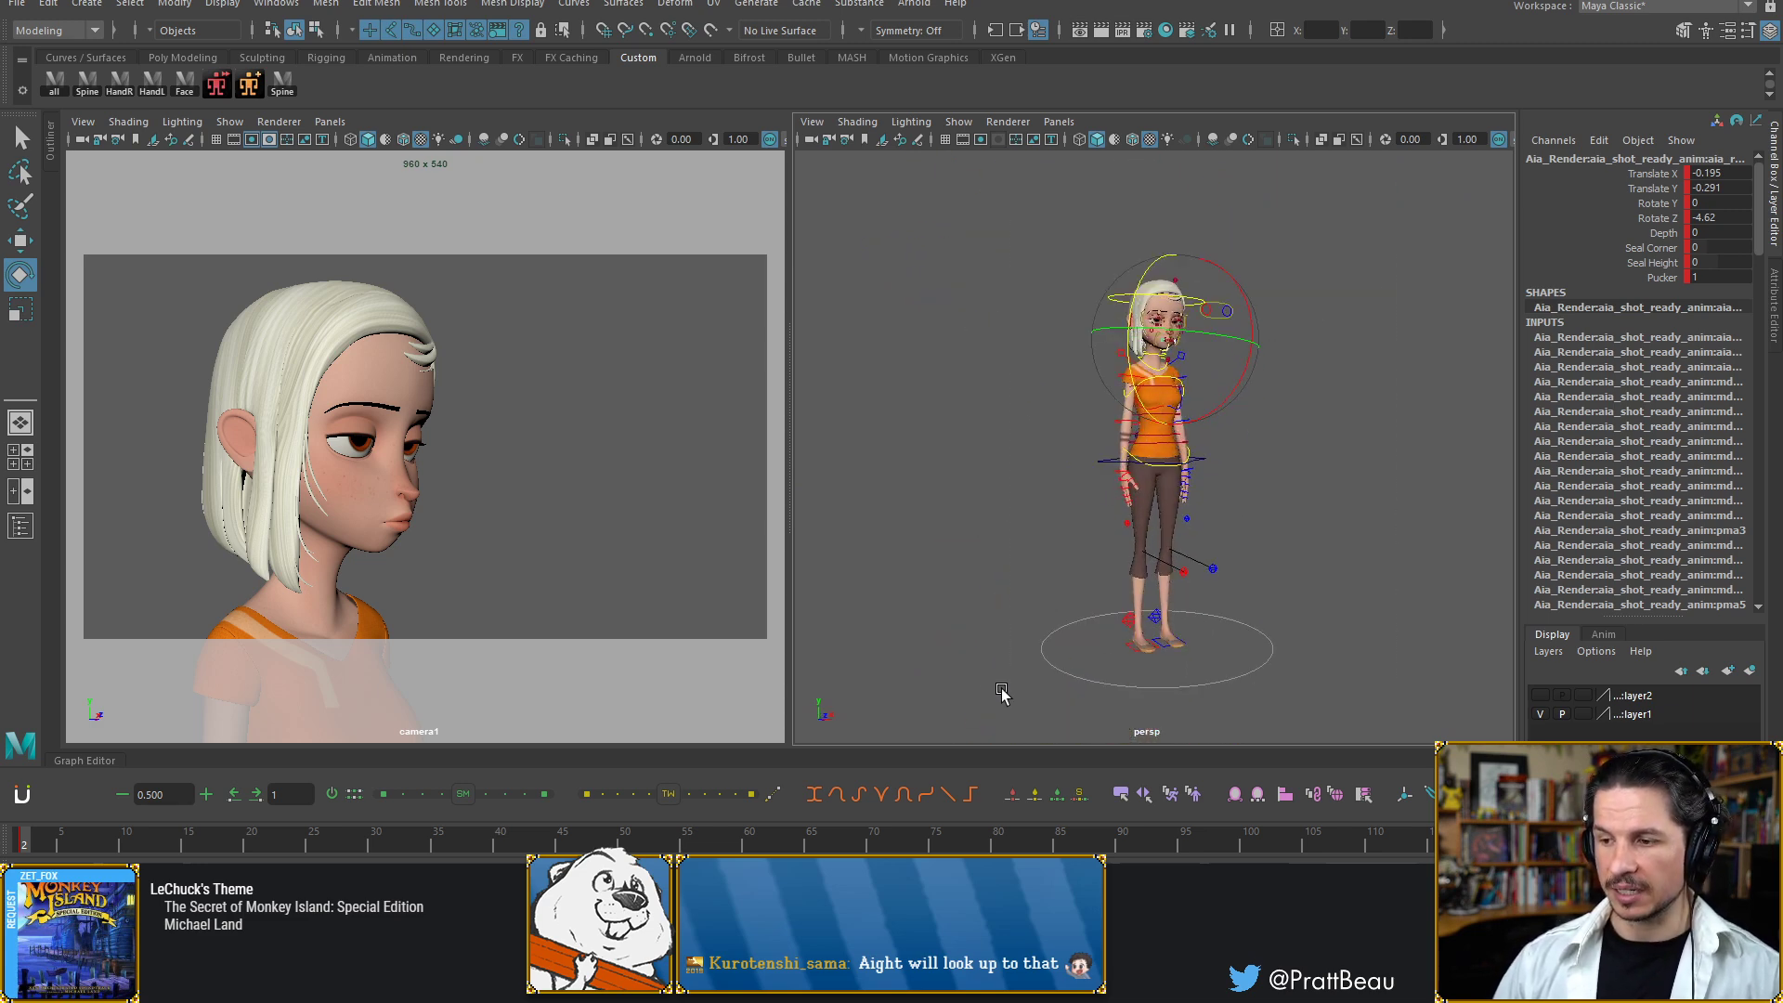
pyautogui.click(37, 838)
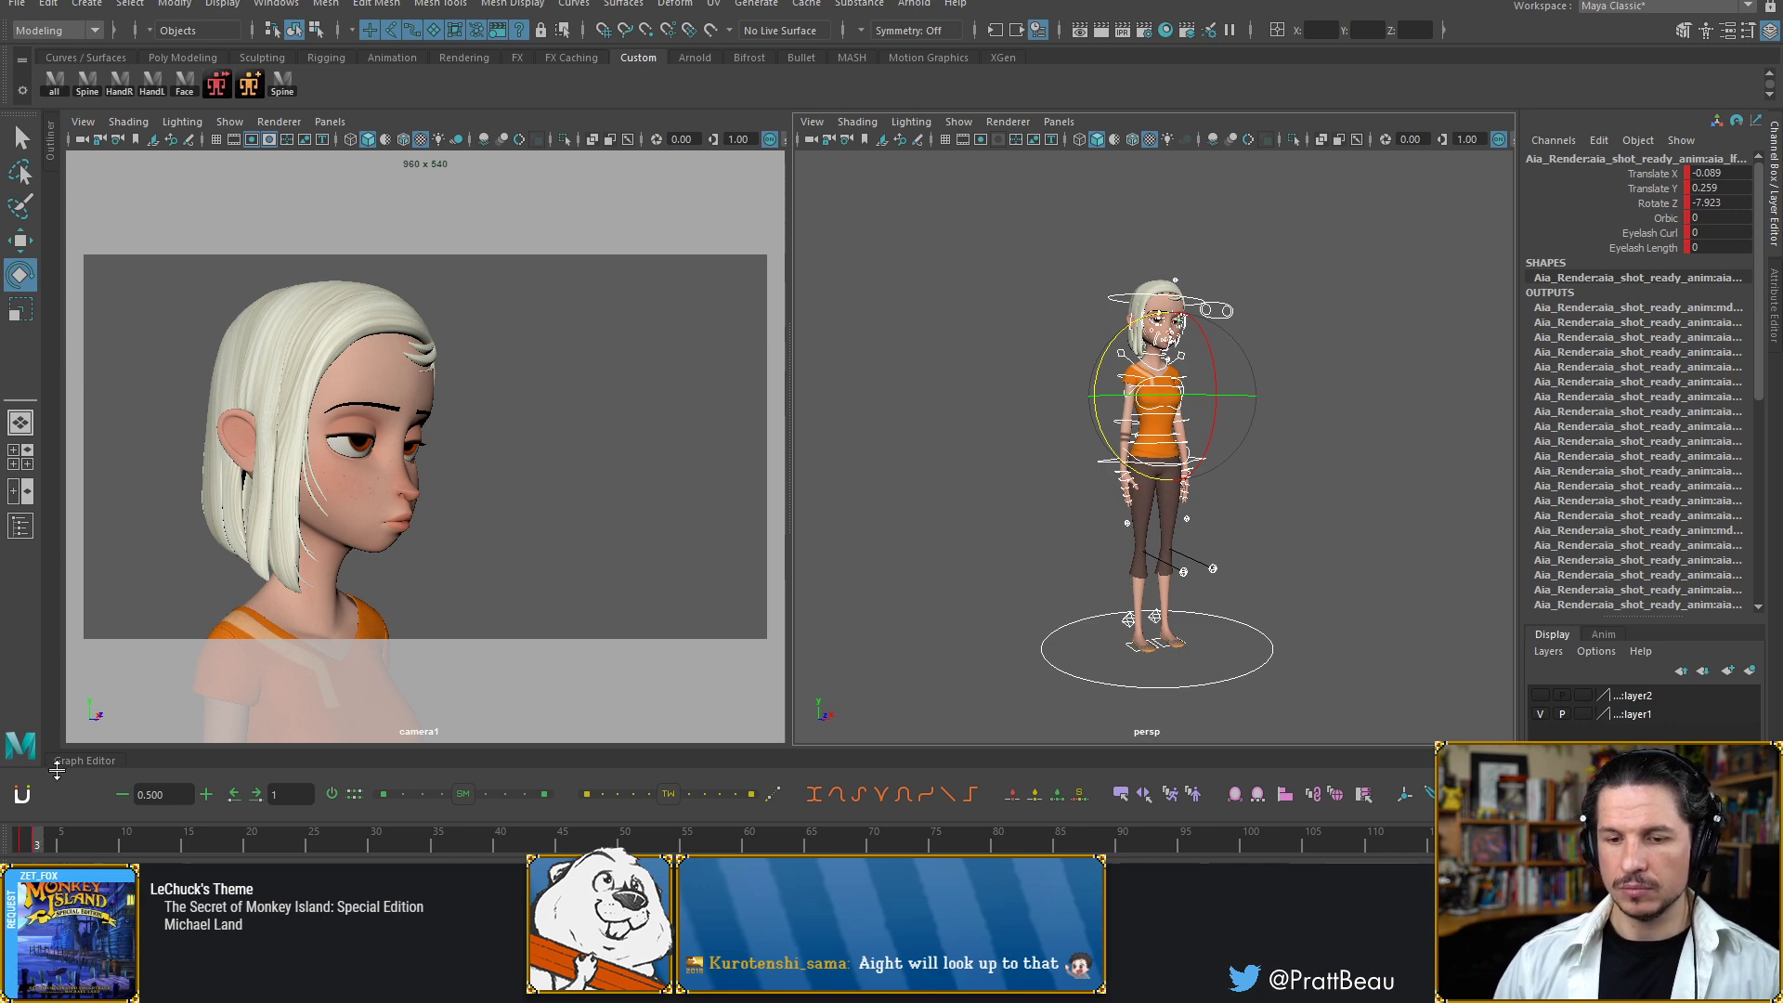
# Examine the posed face up close from front and three-quarter views, checking the eyes and mouth shape
pyautogui.keyDown('alt'); pyautogui.moveTo(1026, 342); pyautogui.dragTo(983, 386); pyautogui.keyUp('alt')
pyautogui.keyDown('alt'); pyautogui.moveTo(982, 386); pyautogui.dragTo(1286, 358, button='right'); pyautogui.keyUp('alt')
pyautogui.keyDown('alt'); pyautogui.moveTo(1151, 263); pyautogui.dragTo(1083, 584, button='middle'); pyautogui.keyUp('alt')
pyautogui.keyDown('alt'); pyautogui.moveTo(1083, 583); pyautogui.dragTo(1194, 548, button='right'); pyautogui.keyUp('alt')
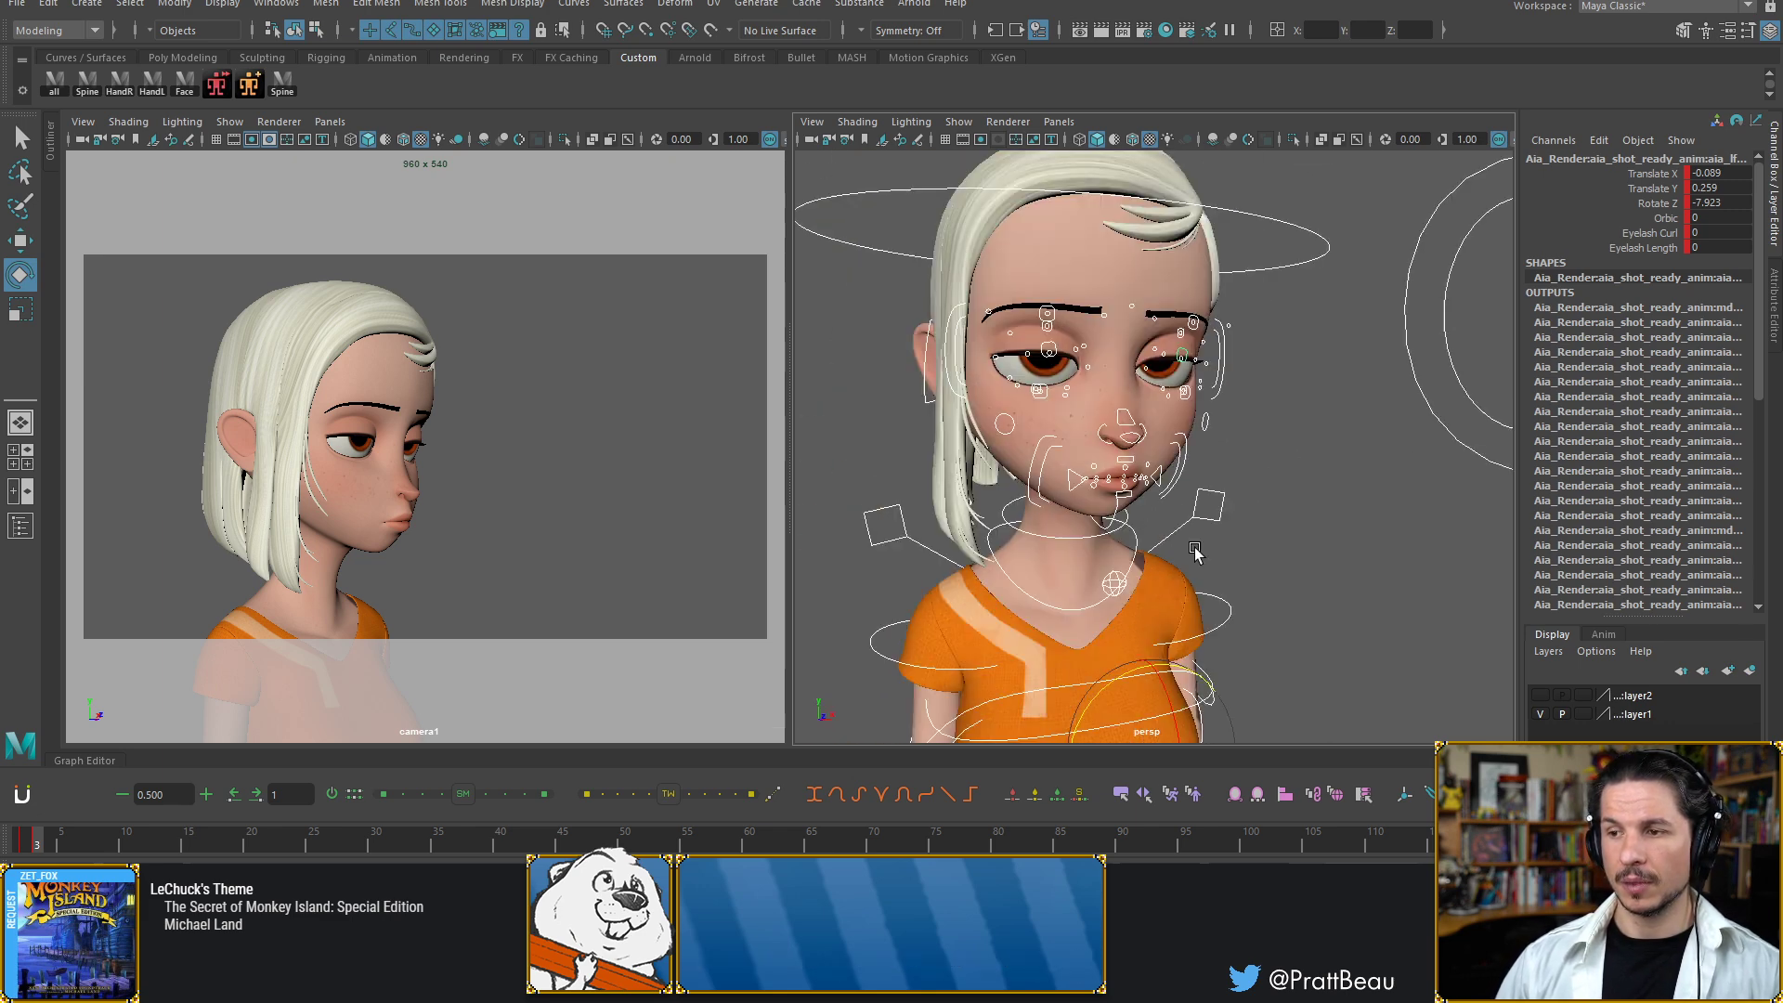
pyautogui.keyDown('alt'); pyautogui.moveTo(1139, 508); pyautogui.dragTo(1094, 500); pyautogui.keyUp('alt')
pyautogui.keyDown('alt'); pyautogui.moveTo(1105, 483); pyautogui.dragTo(1242, 458, button='right'); pyautogui.keyUp('alt')
pyautogui.keyDown('alt'); pyautogui.moveTo(1116, 467); pyautogui.dragTo(1178, 472); pyautogui.keyUp('alt')
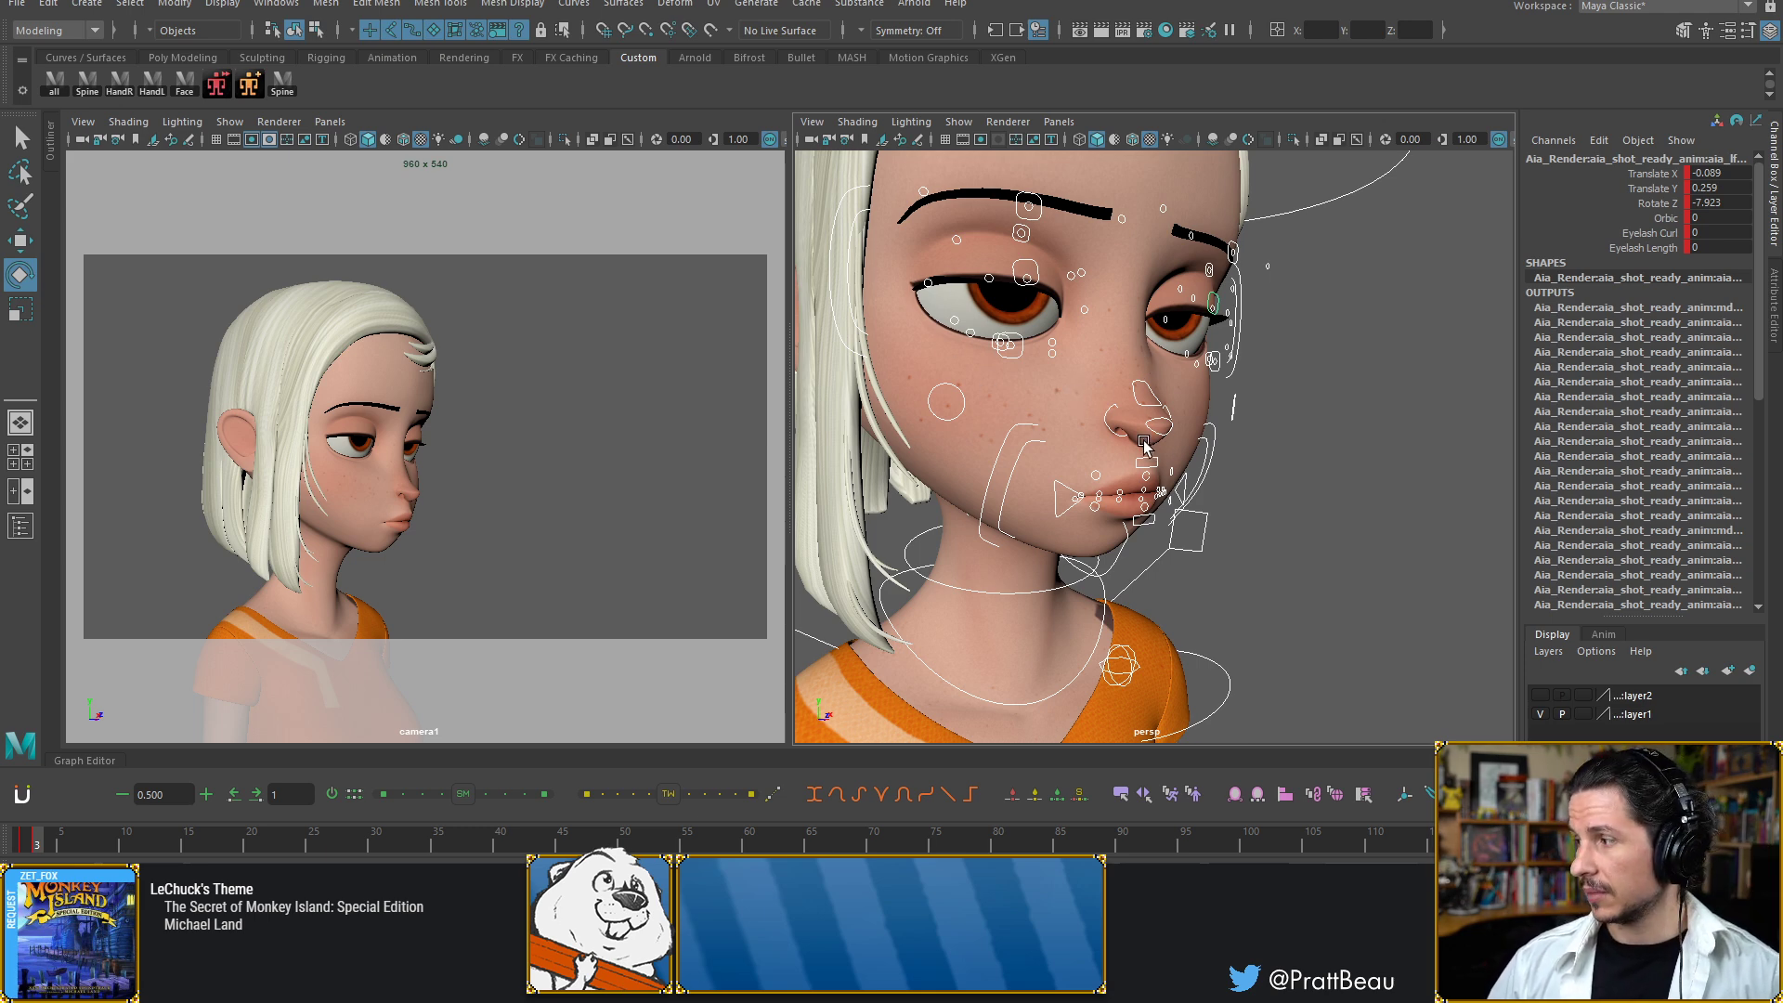
# Try moving the lower-lip control forward in profile to about Translate Z 0.073, and undo the move
pyautogui.keyDown('alt'); pyautogui.moveTo(1143, 442); pyautogui.dragTo(1171, 469); pyautogui.keyUp('alt')
pyautogui.keyDown('alt'); pyautogui.moveTo(1171, 469); pyautogui.dragTo(1152, 522, button='right'); pyautogui.keyUp('alt')
pyautogui.click(1119, 562)
pyautogui.press('w')
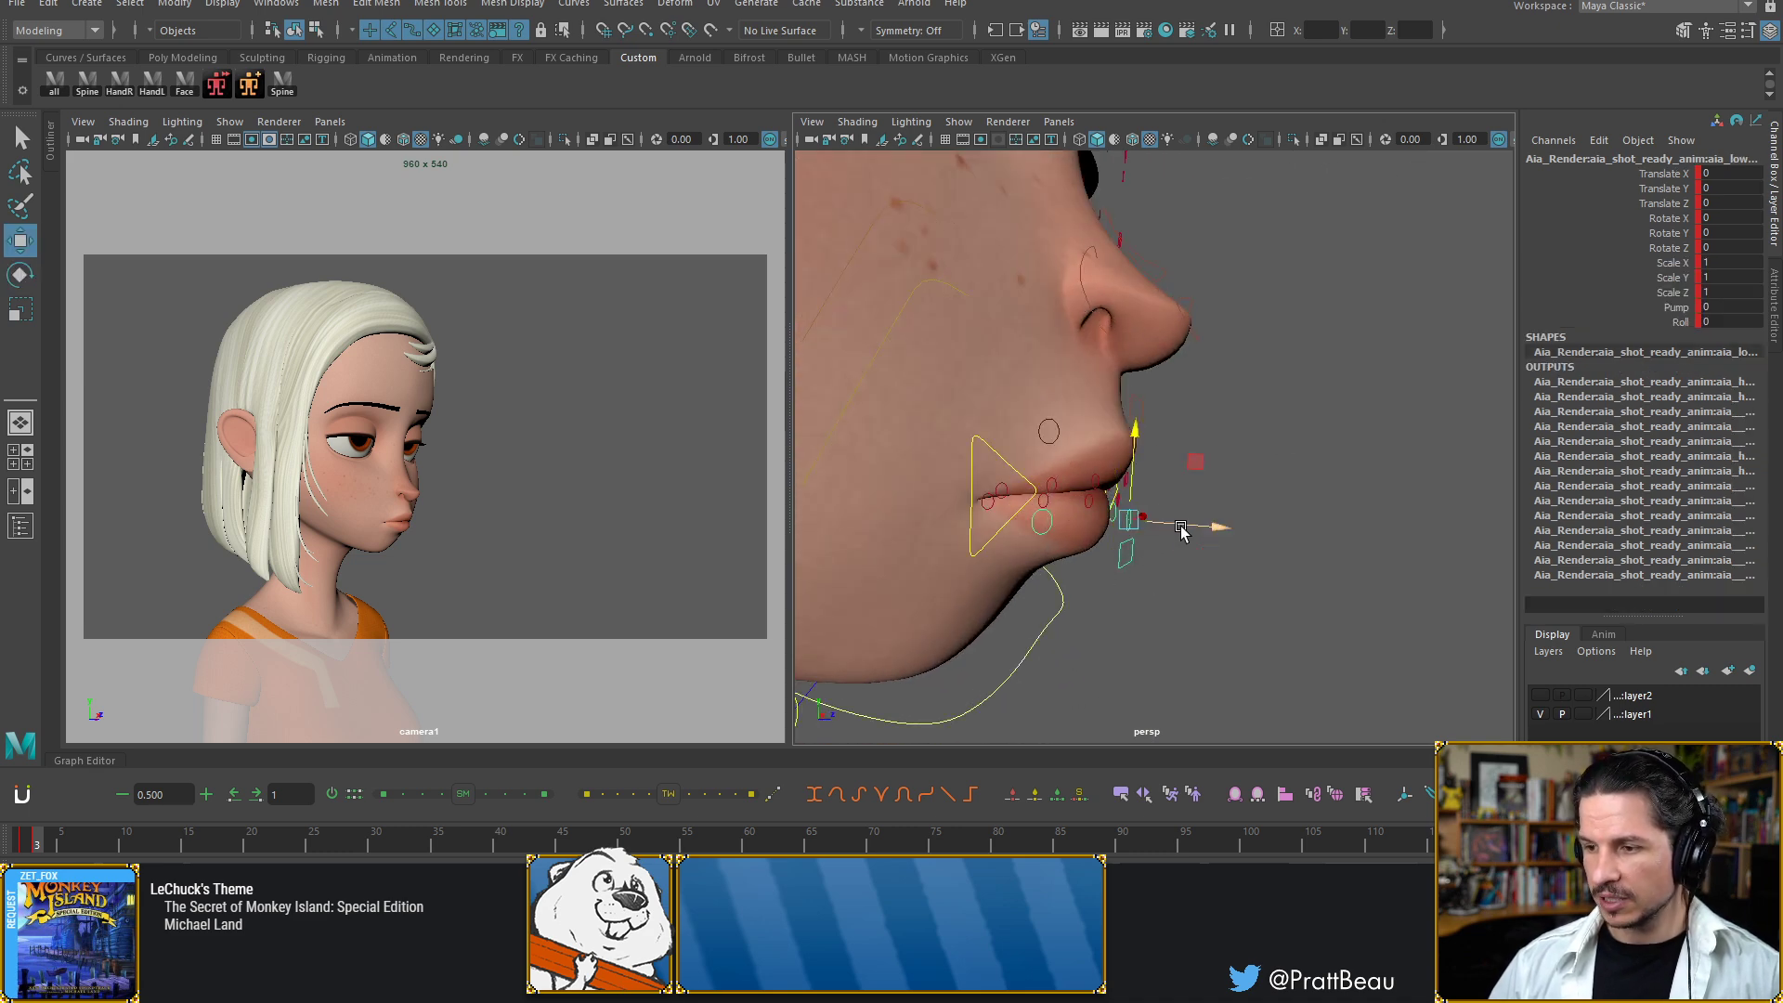
pyautogui.moveTo(1181, 529); pyautogui.dragTo(1222, 526)
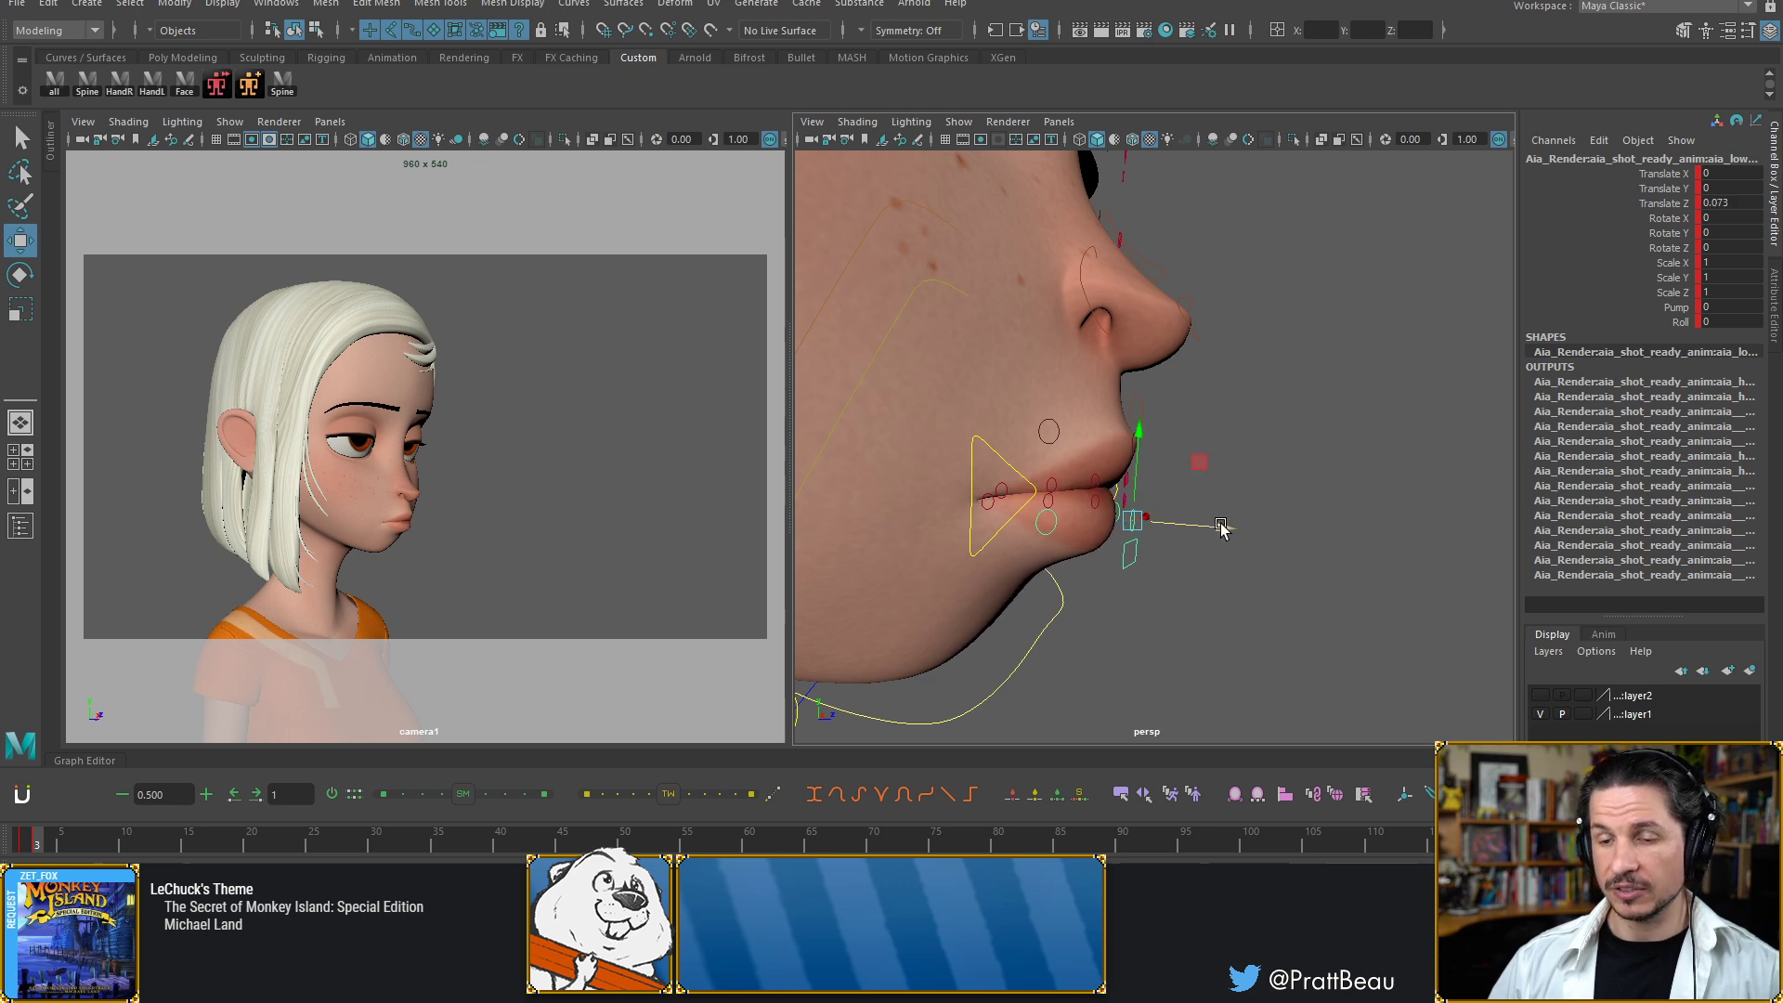
pyautogui.hotkey('ctrl', 'z')
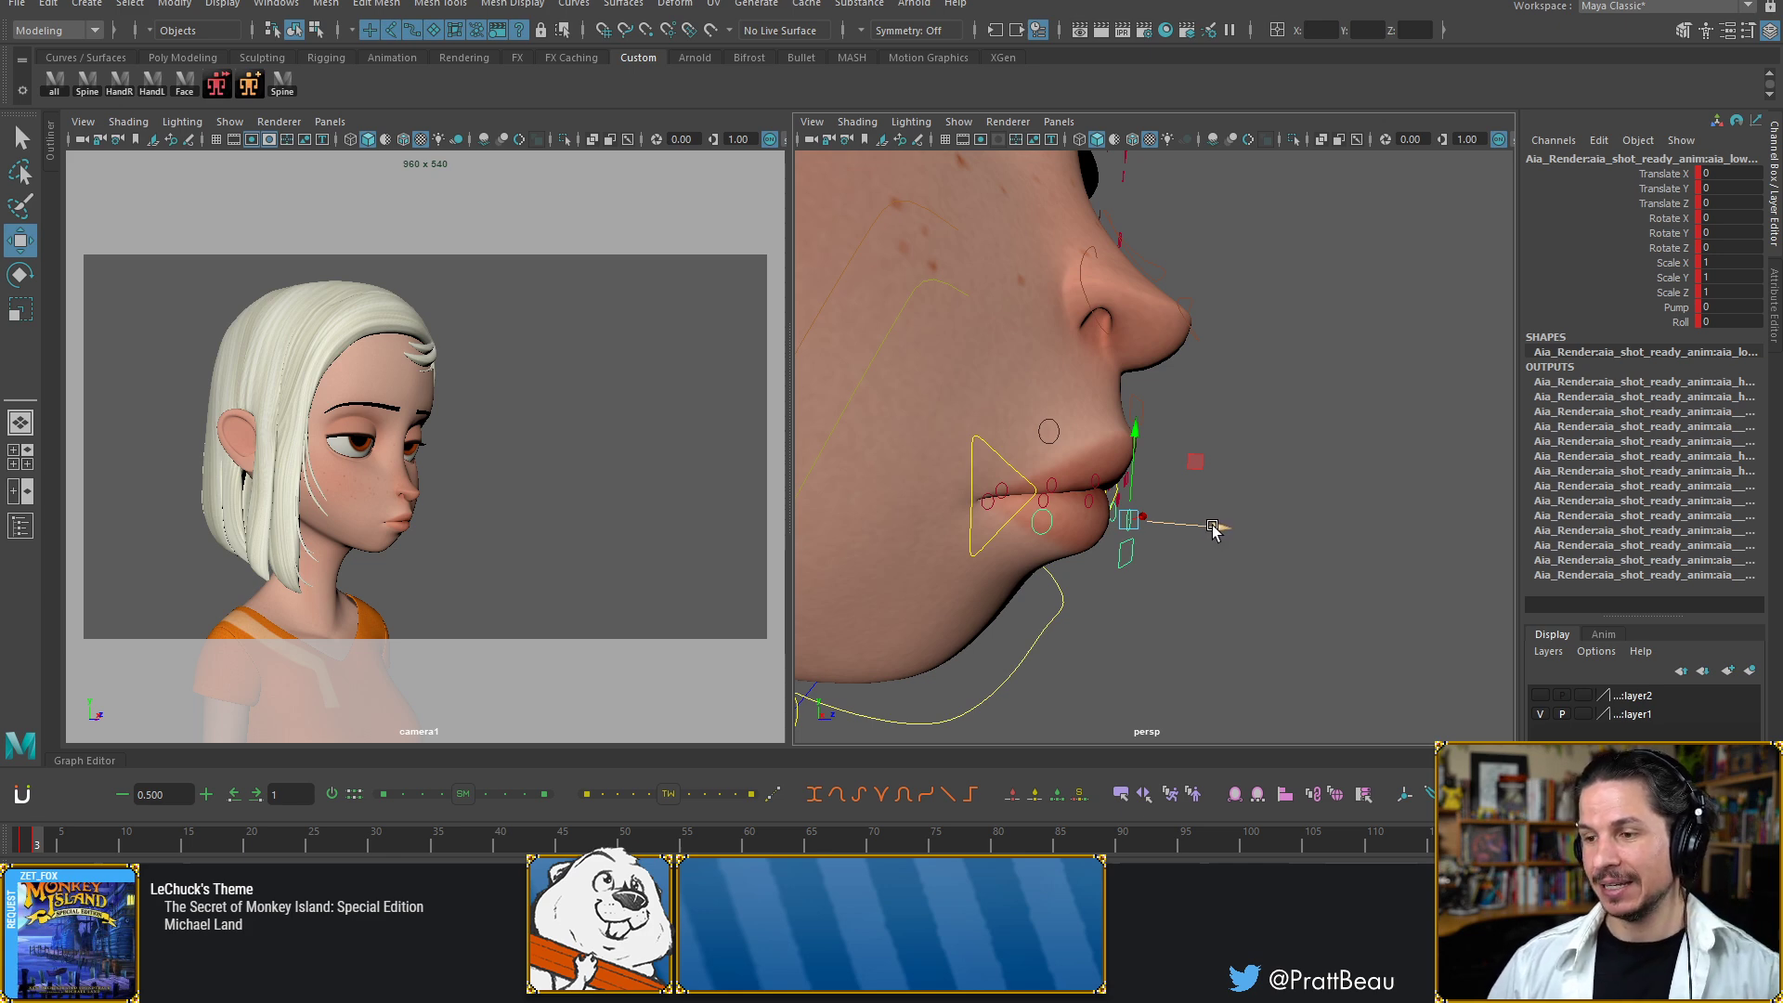
# Try moving the lower-lip control forward in profile, settling at about Translate Z 0.154
pyautogui.moveTo(1212, 528); pyautogui.dragTo(1236, 529)
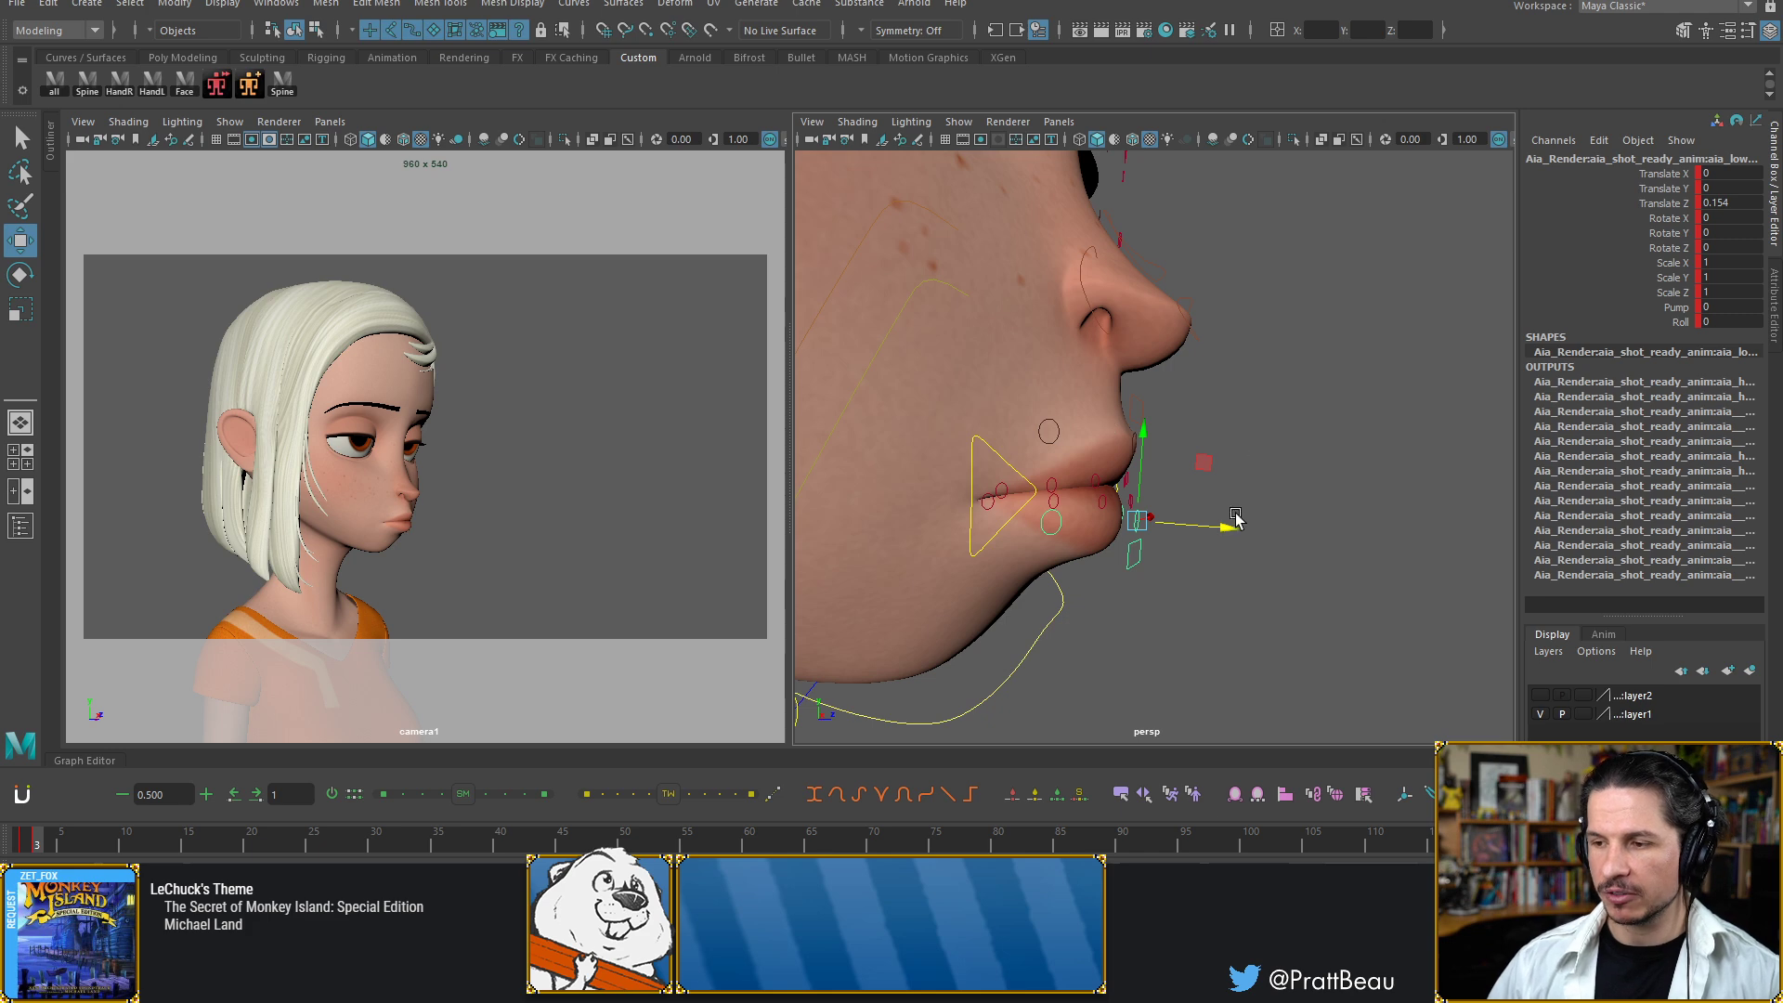
pyautogui.moveTo(1228, 526); pyautogui.dragTo(1234, 528)
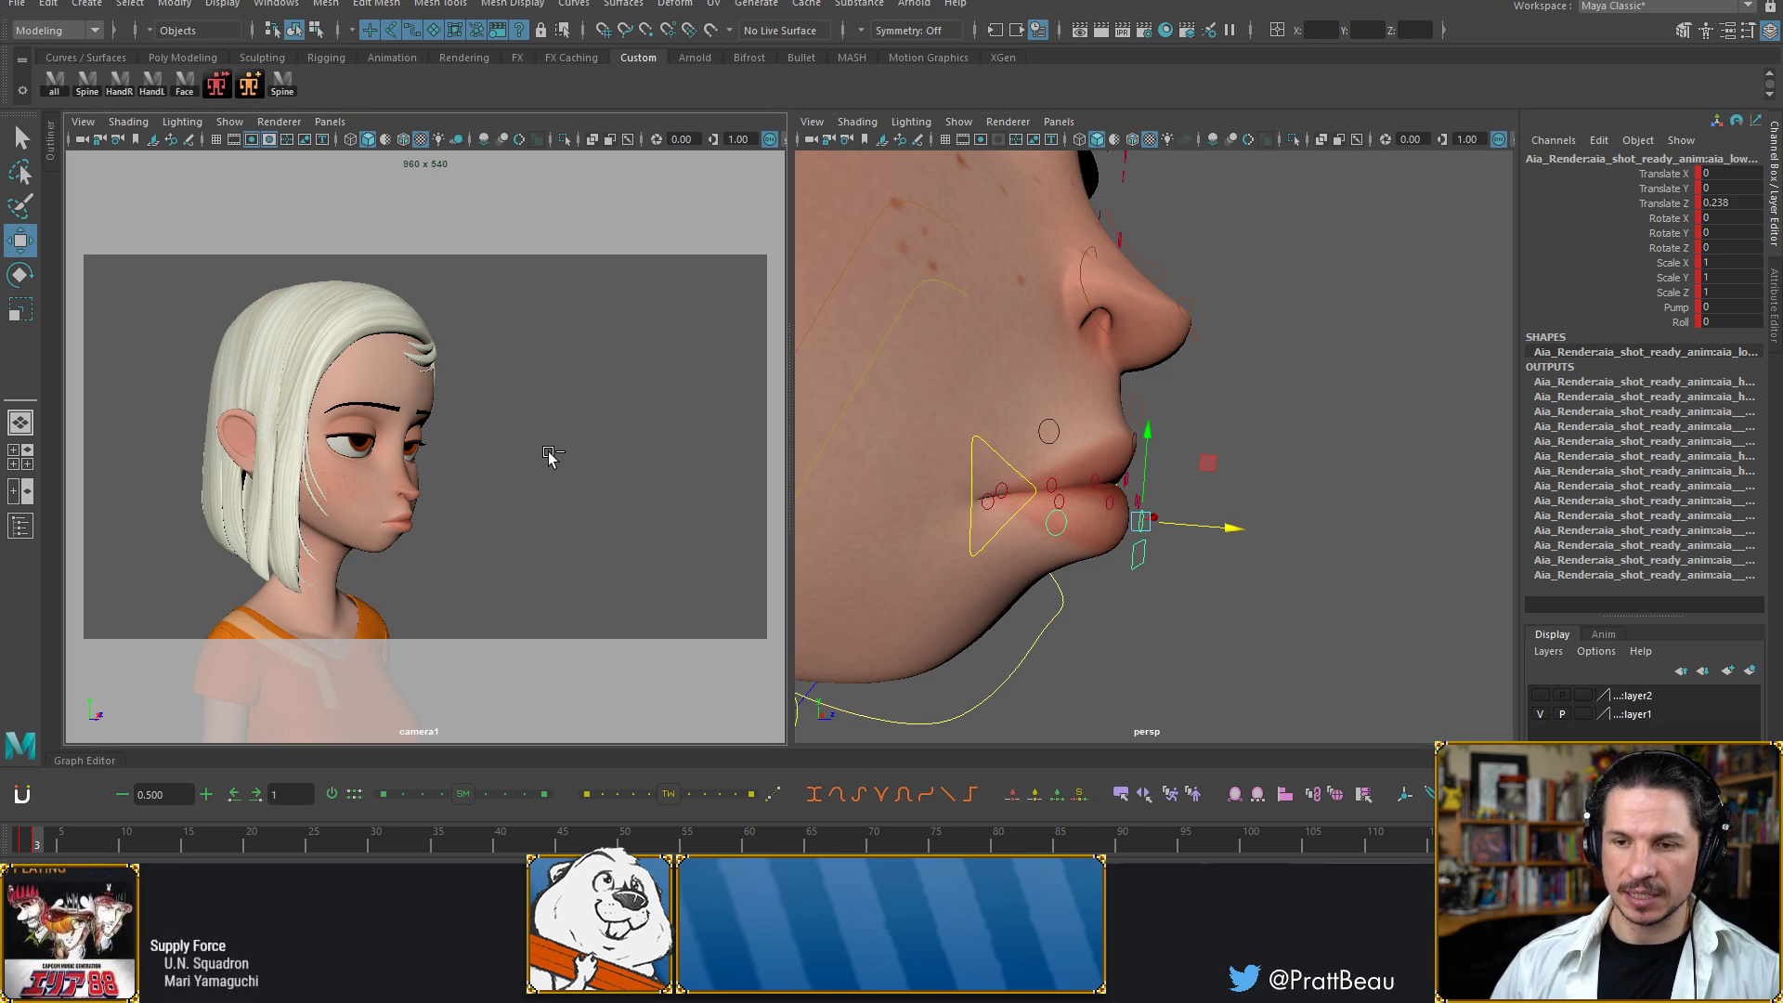
pyautogui.hotkey('ctrl', 'z')
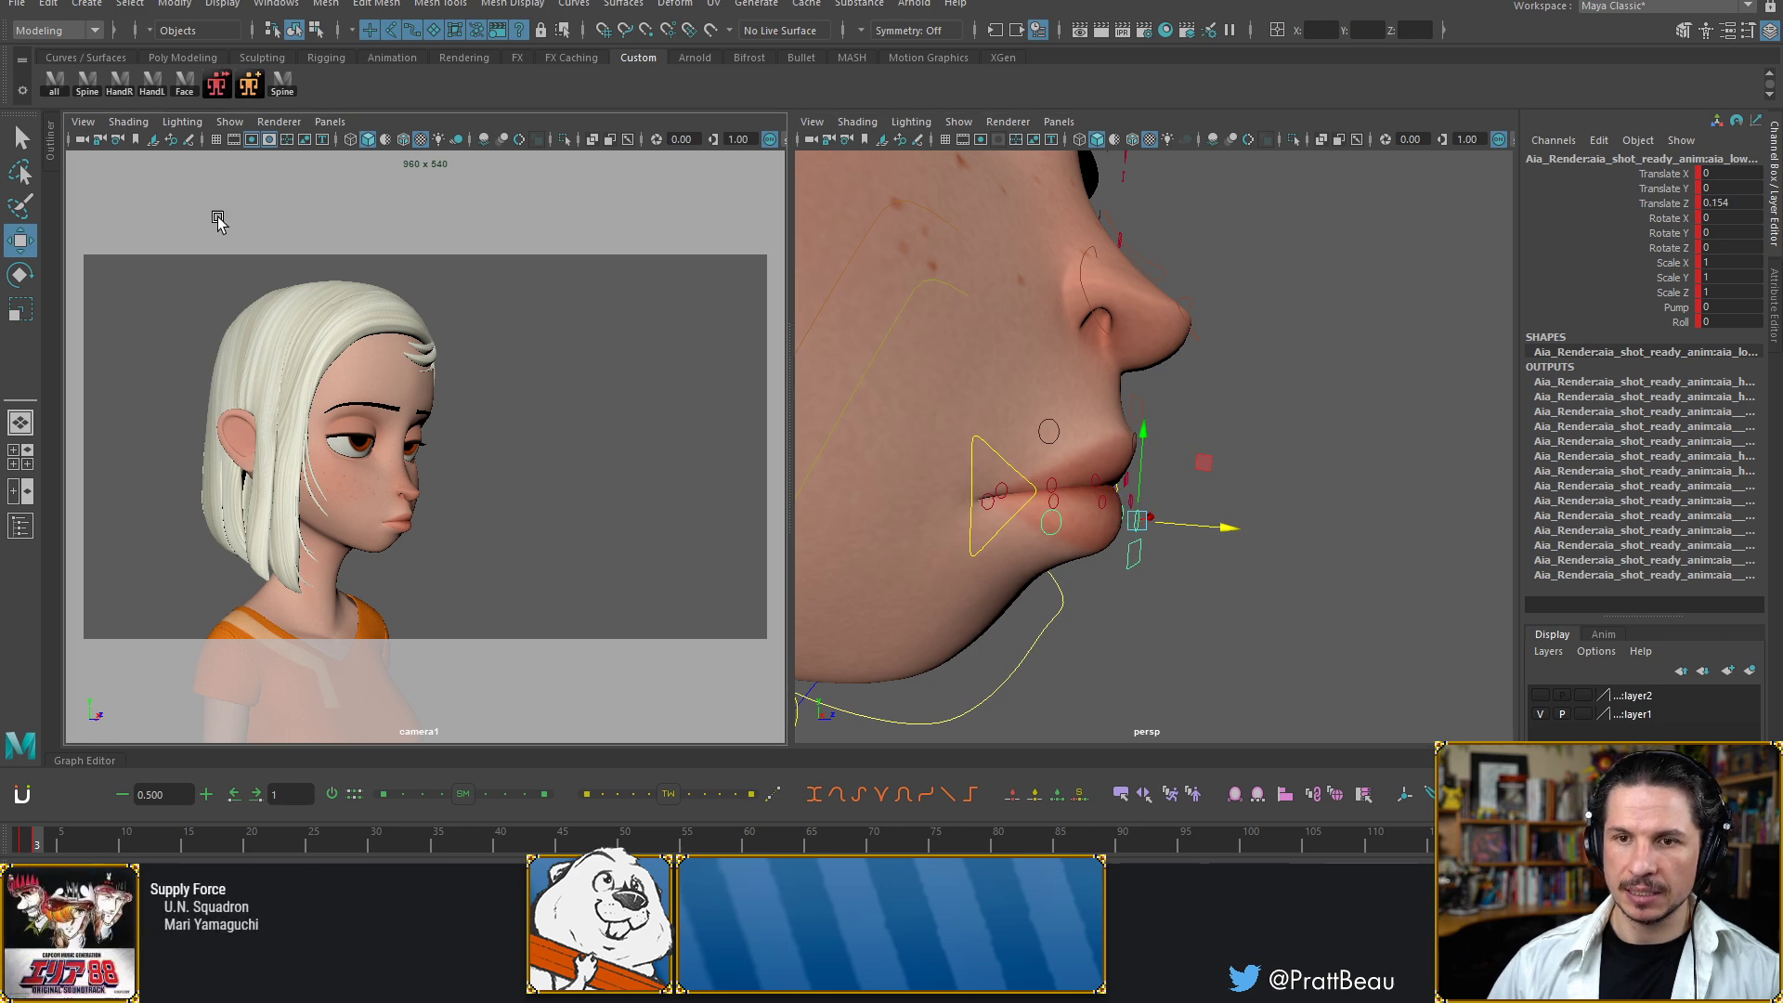
# Turn the camera1 view to a side profile and reset the lower-lip control's Translate Z to 0
pyautogui.rightClick(134, 140)
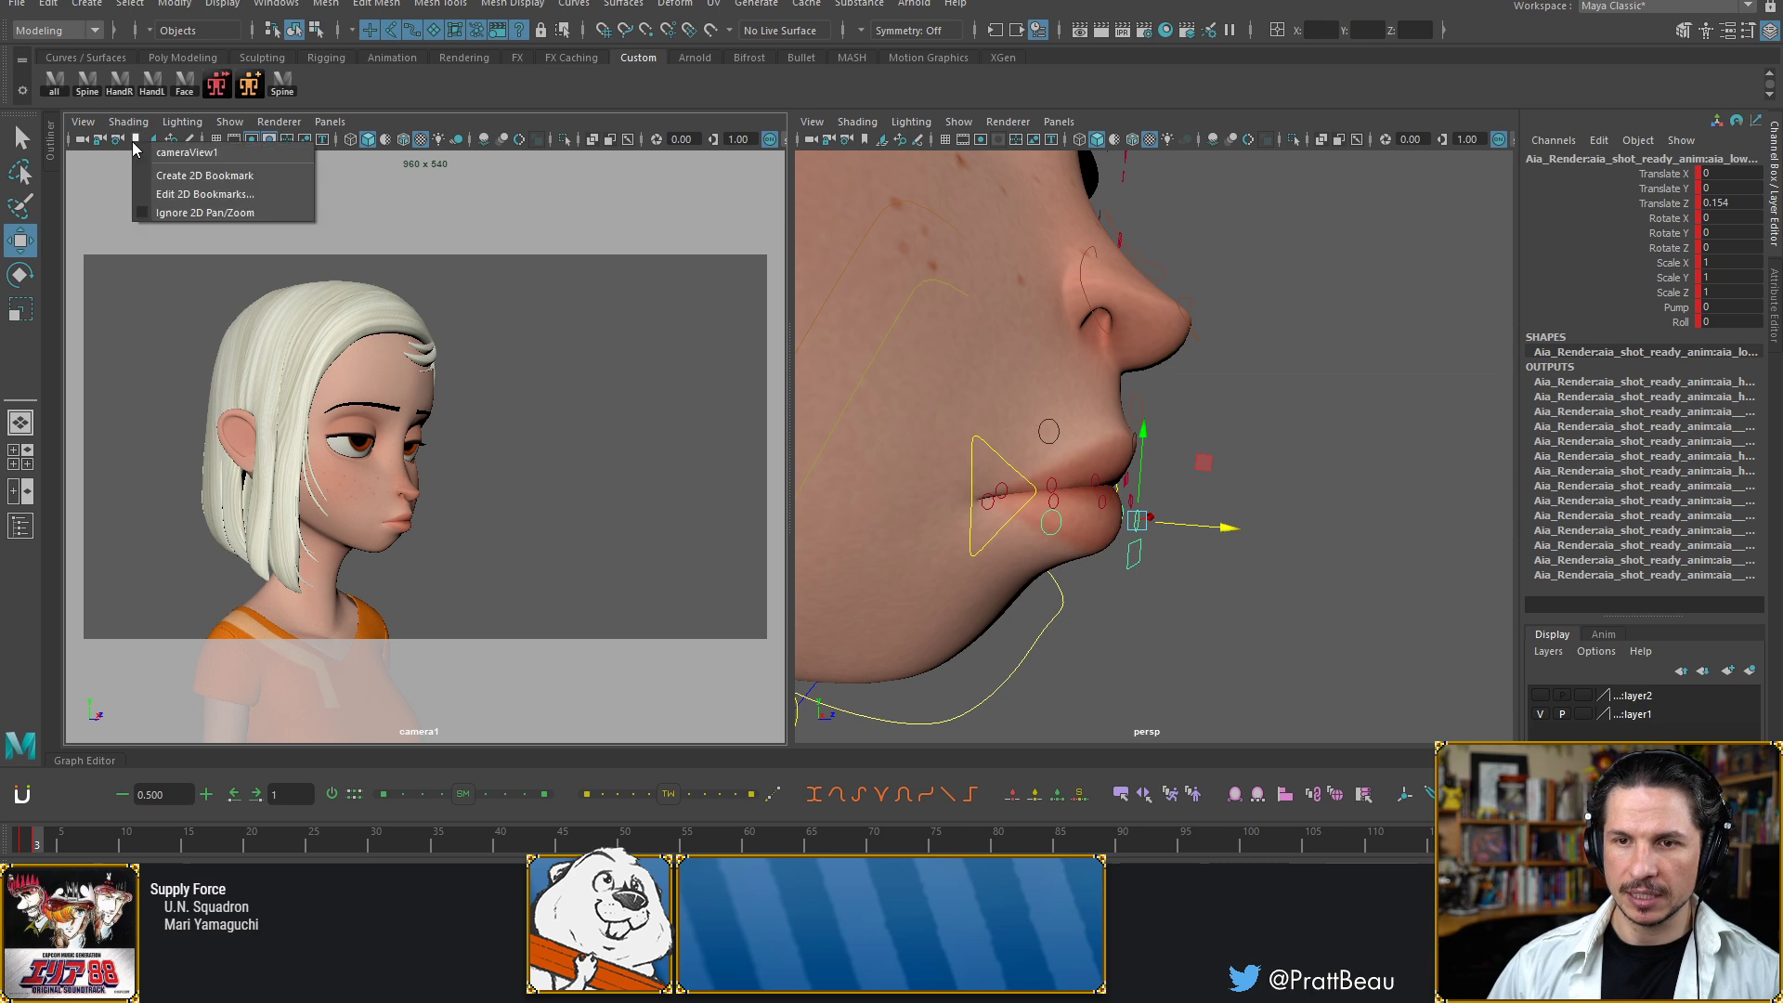
pyautogui.click(511, 407)
pyautogui.keyDown('alt'); pyautogui.moveTo(462, 433); pyautogui.dragTo(534, 429); pyautogui.keyUp('alt')
pyautogui.click(1128, 569)
pyautogui.click(1729, 202)
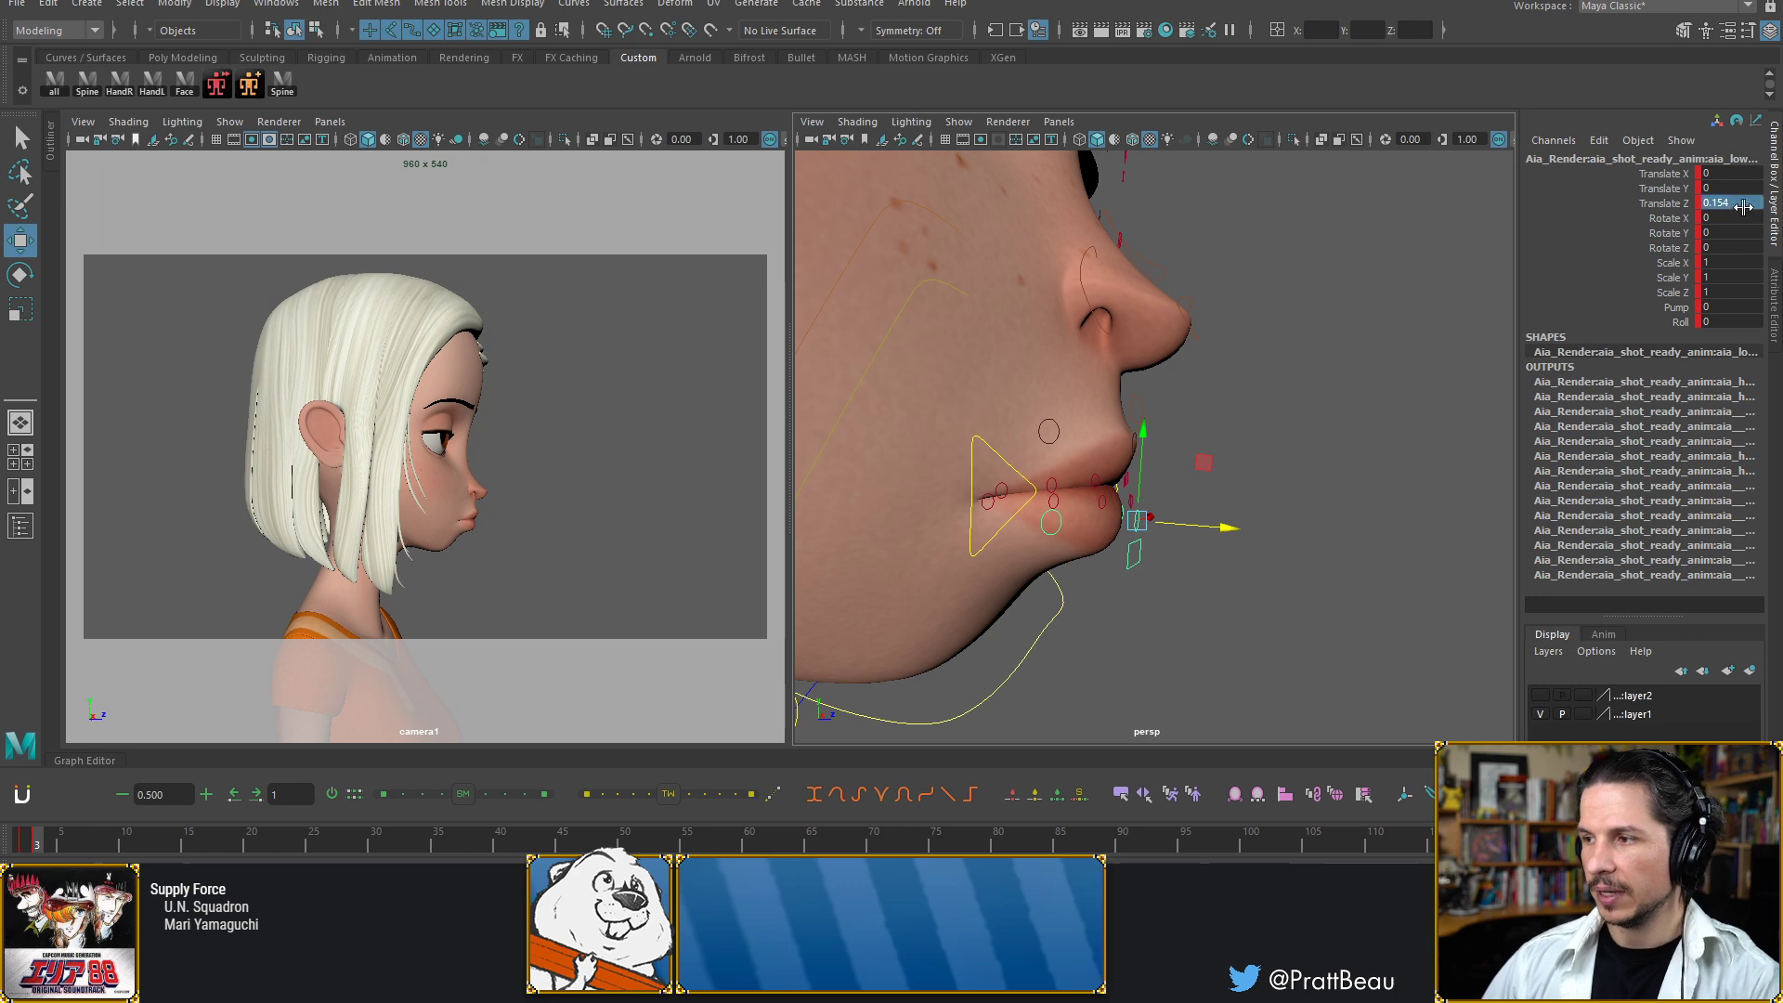
pyautogui.write('0')
pyautogui.press('Return')
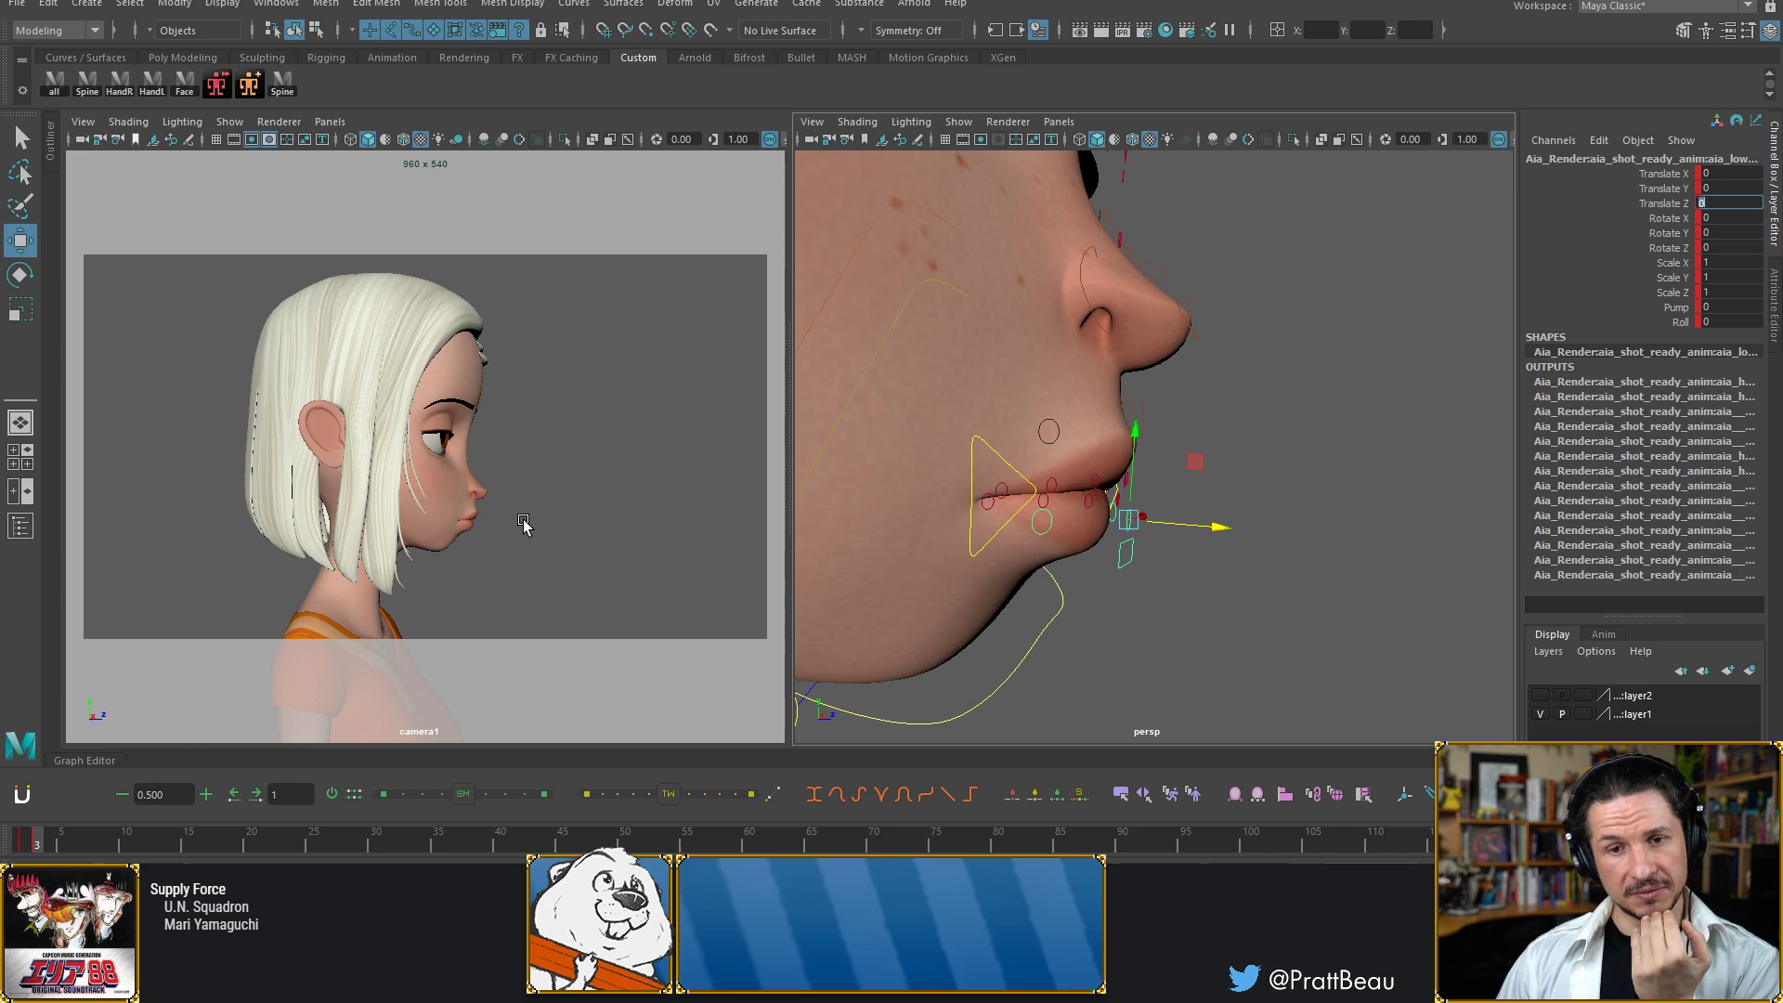
# Move the lower-lip control forward in profile to about Translate Z 0.276
pyautogui.click(1177, 578)
pyautogui.click(1123, 563)
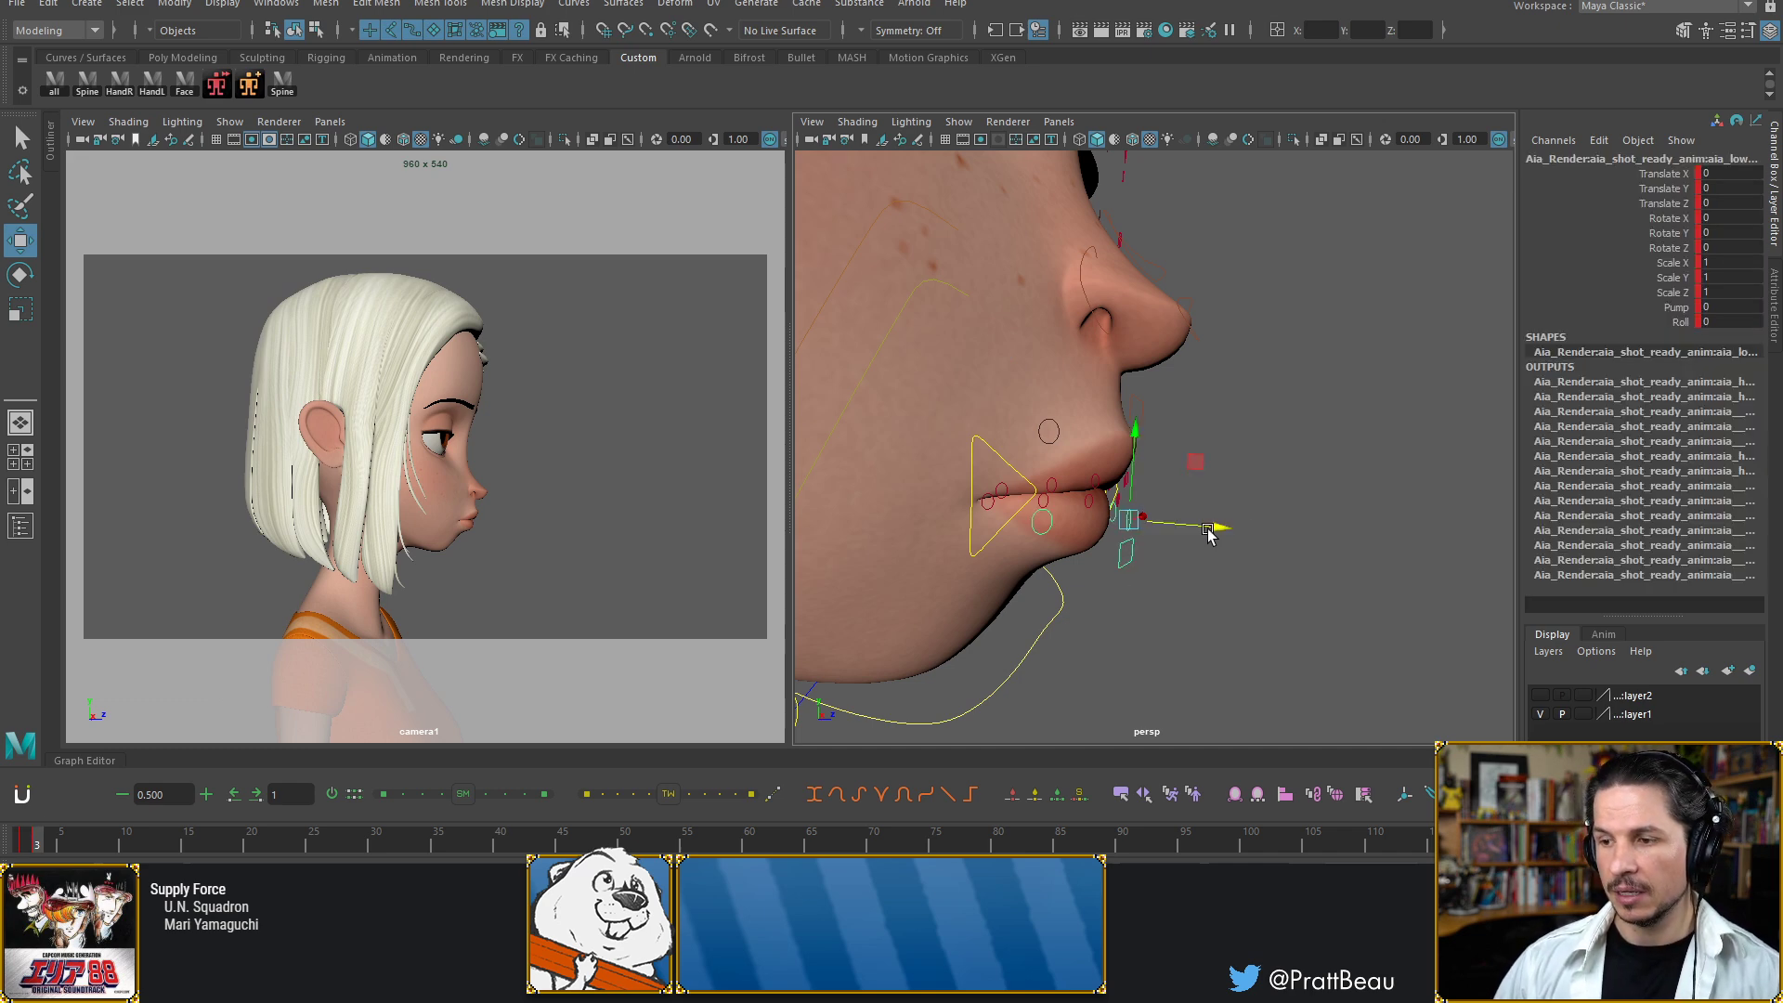
pyautogui.moveTo(1218, 529); pyautogui.dragTo(1233, 533)
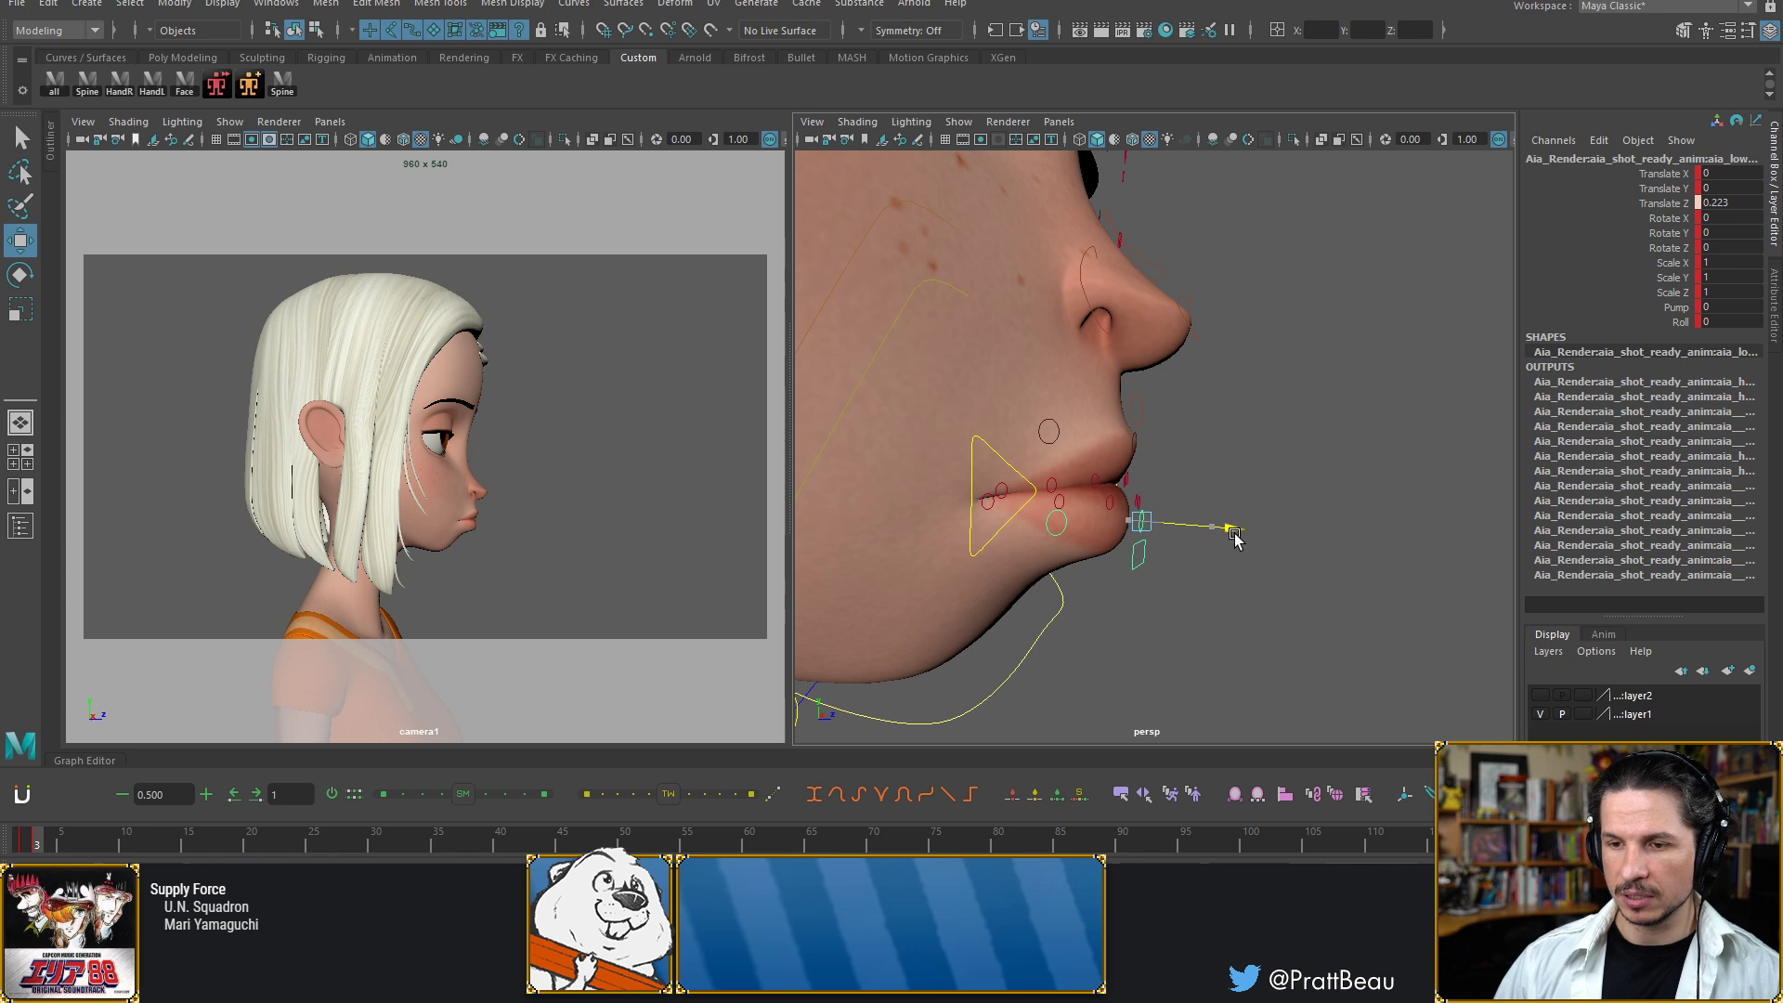
# Try shifting the upper-lip control forward and back in profile
pyautogui.click(1161, 461)
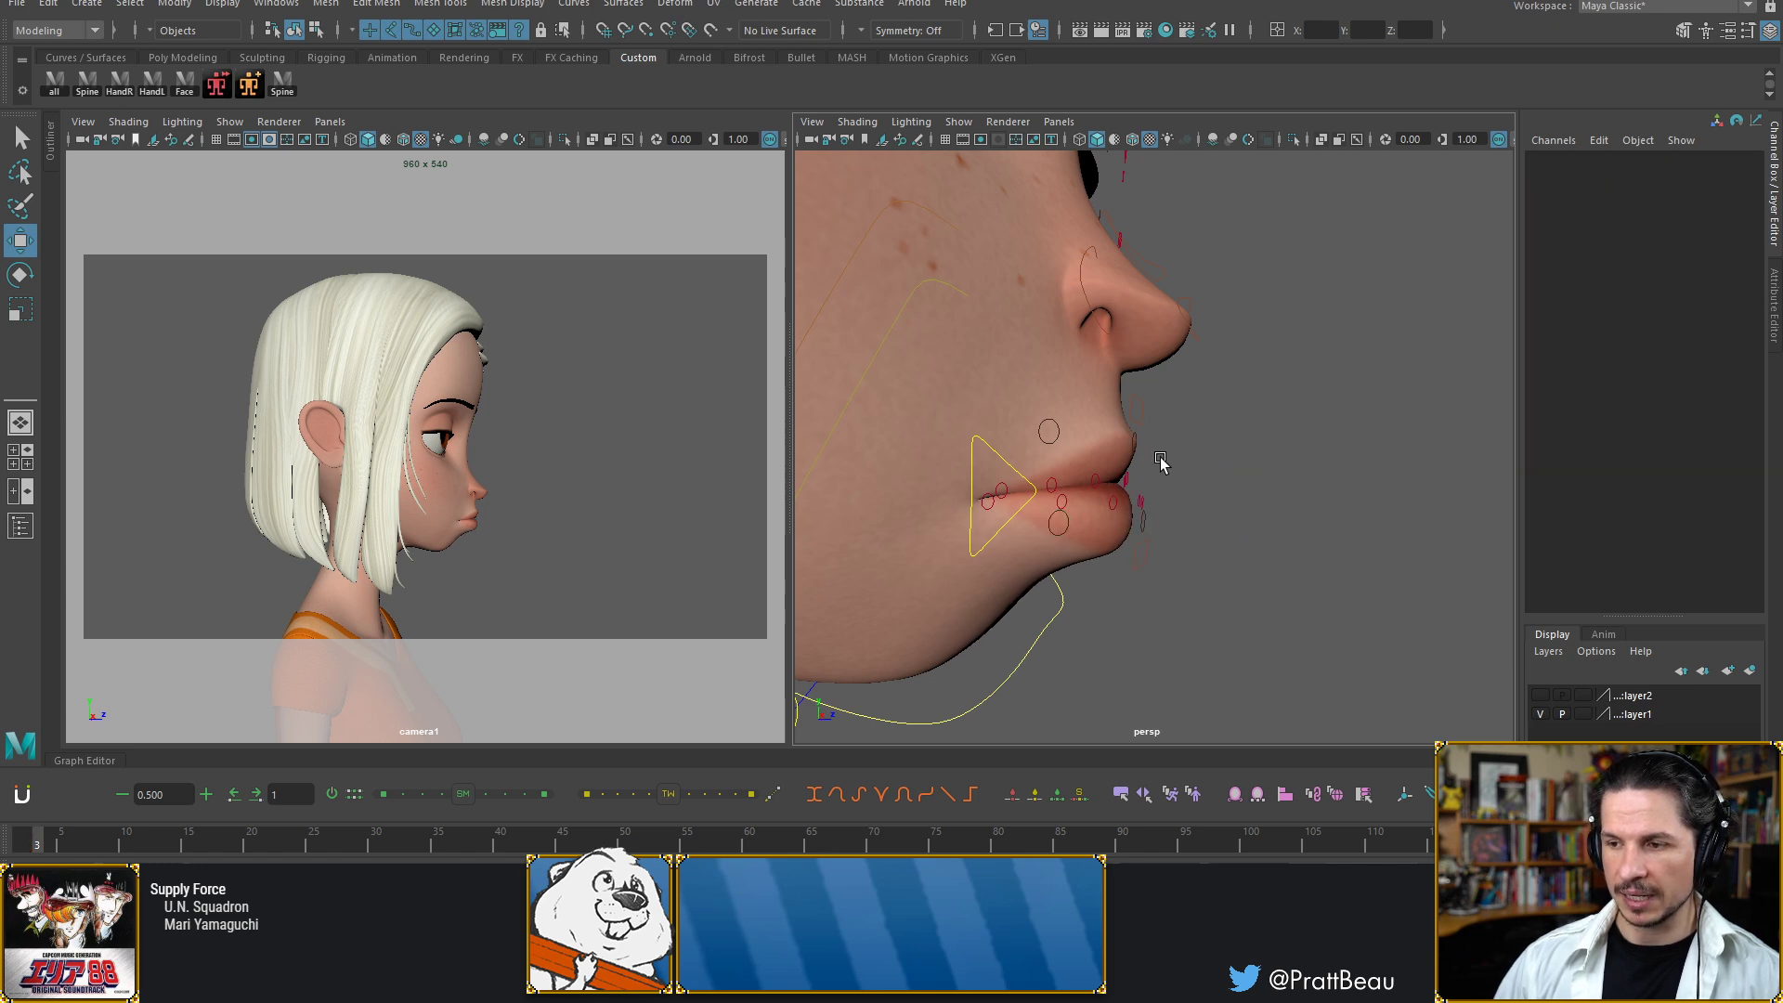
pyautogui.click(1135, 443)
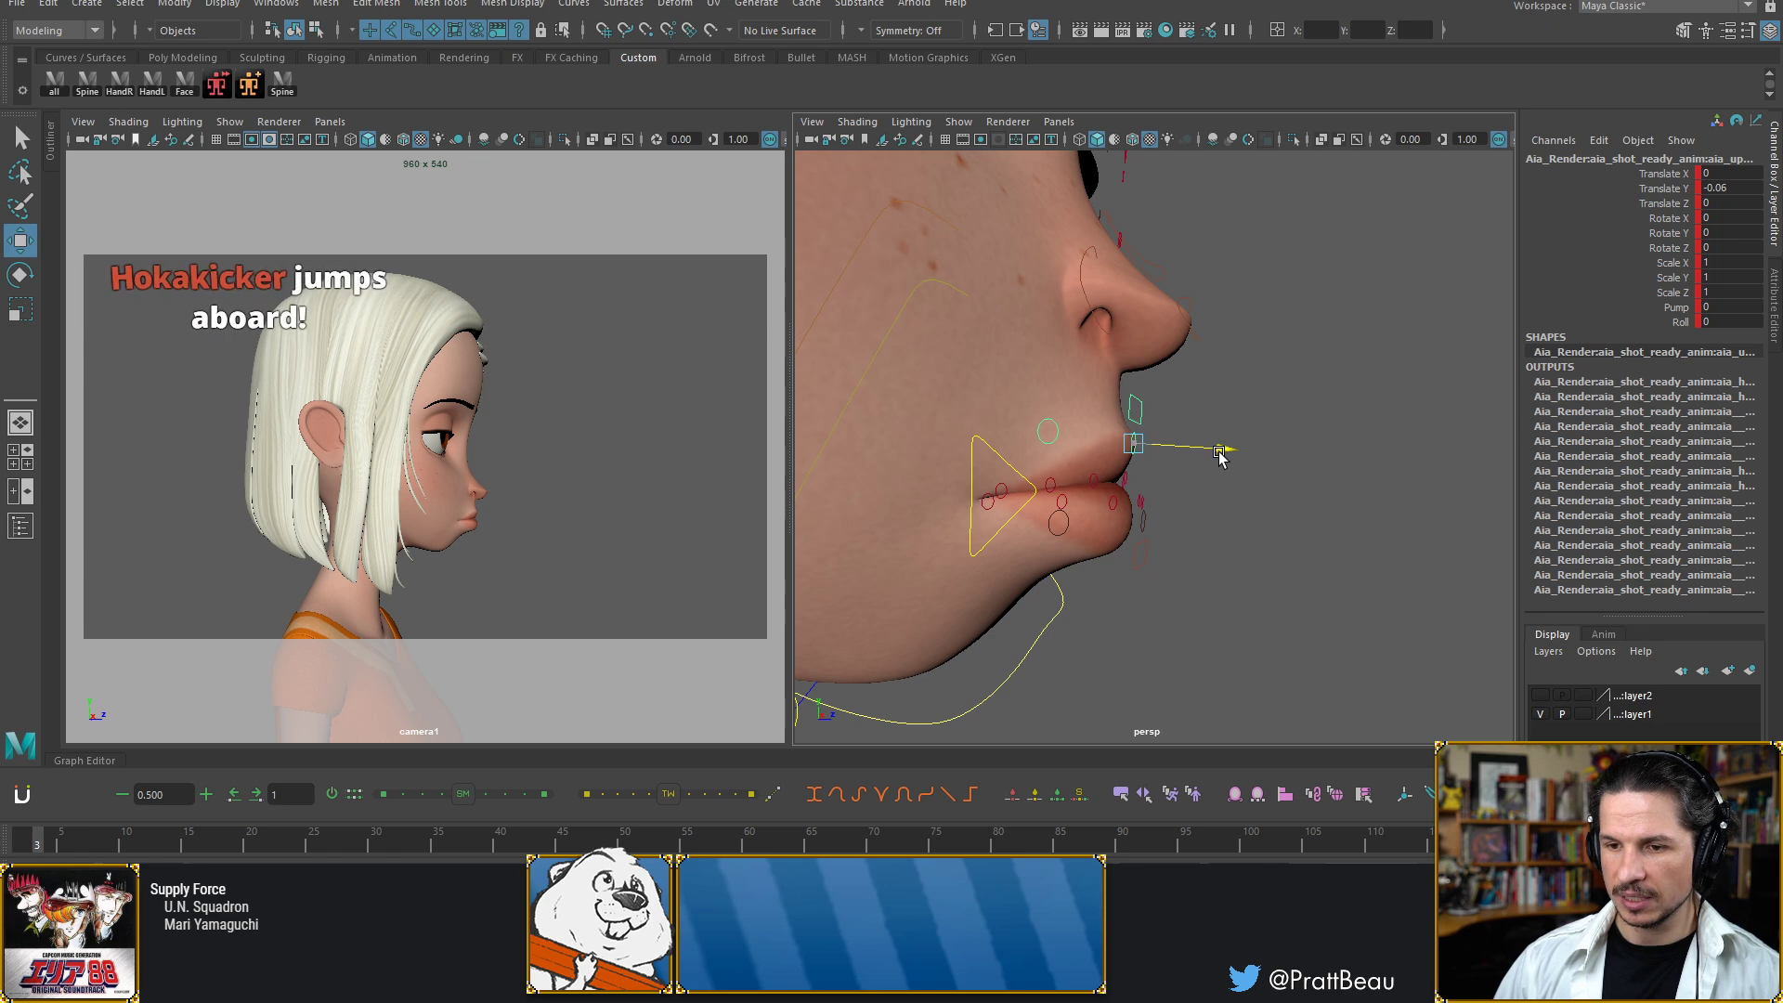
pyautogui.moveTo(1220, 455); pyautogui.dragTo(892, 493)
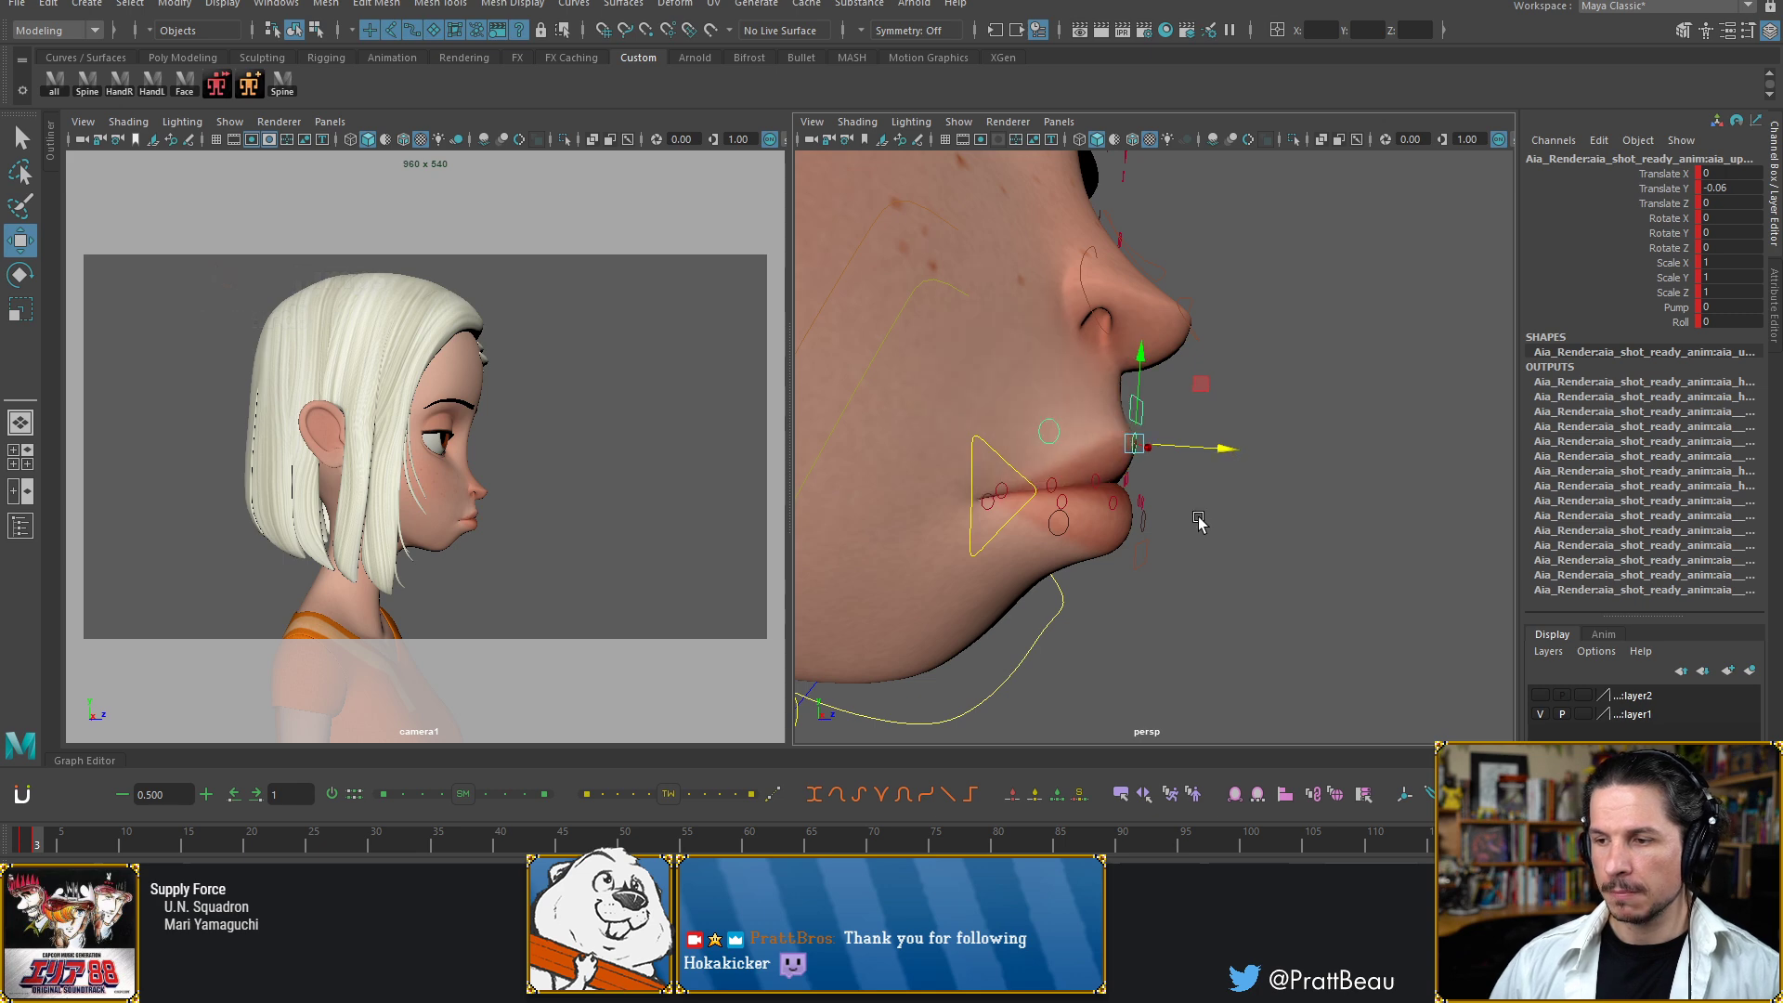
# Tilt the lower-lip control to about Rotate X 2.556
pyautogui.click(1163, 517)
pyautogui.click(1152, 551)
pyautogui.press('e')
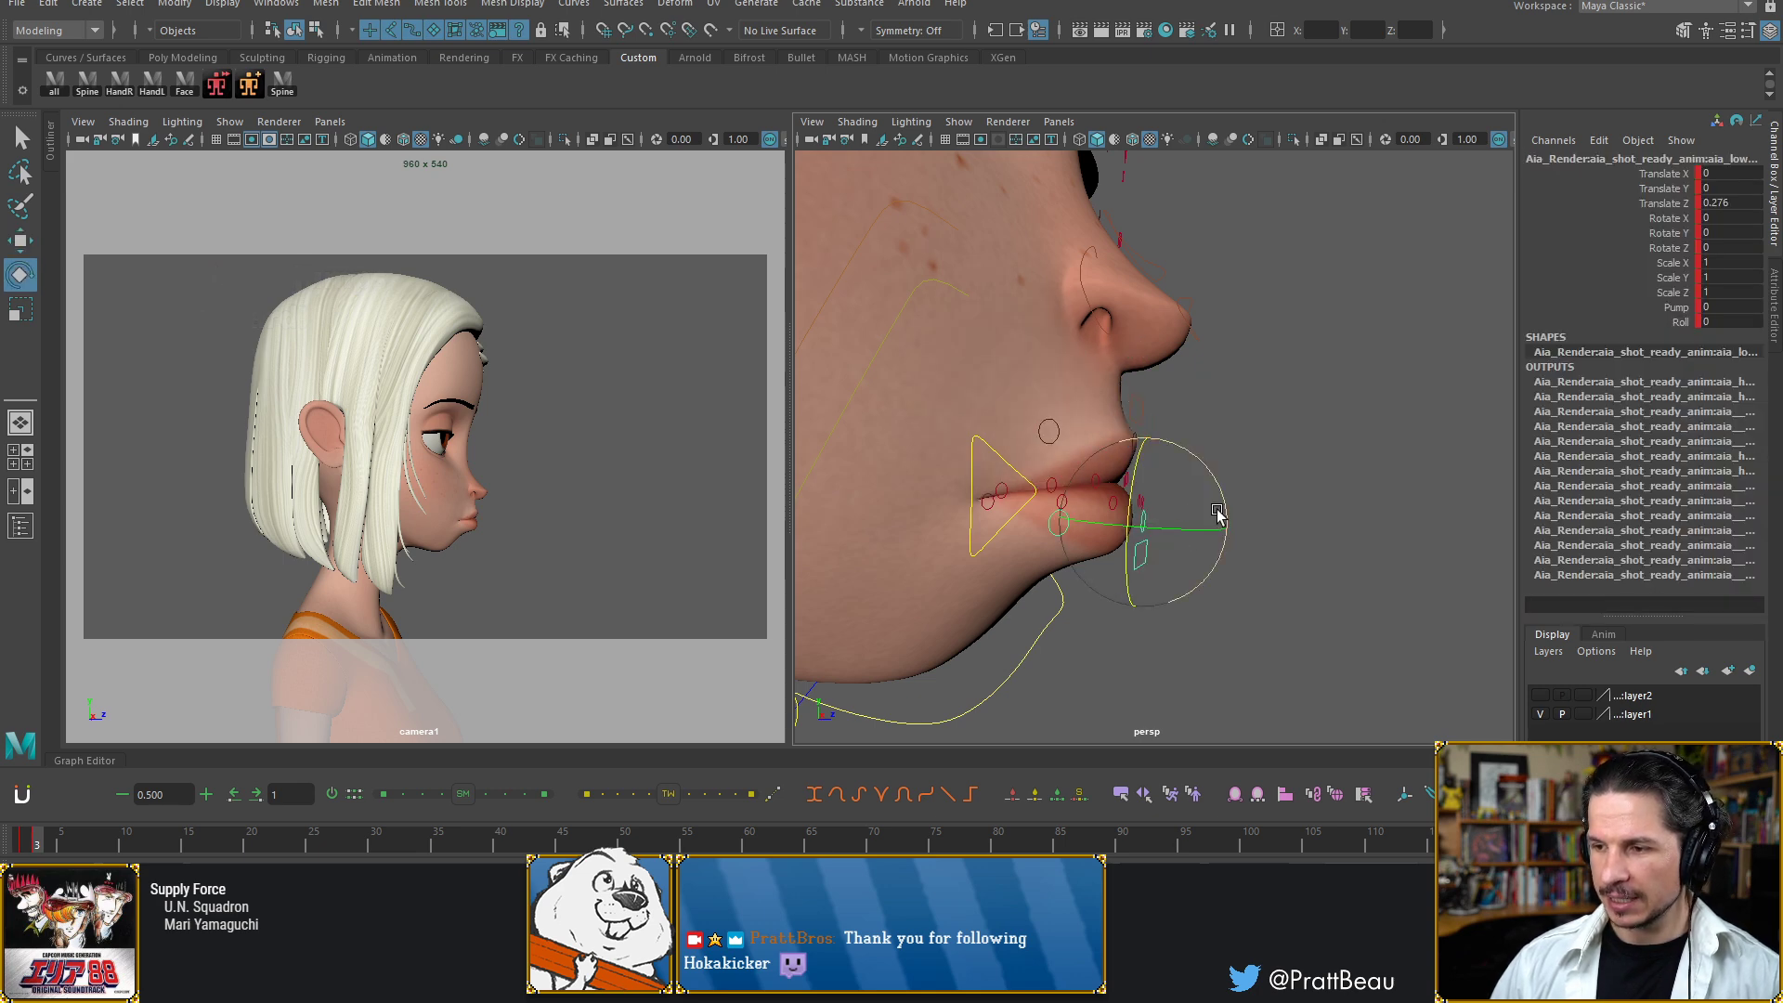
pyautogui.moveTo(1226, 515); pyautogui.dragTo(1230, 515)
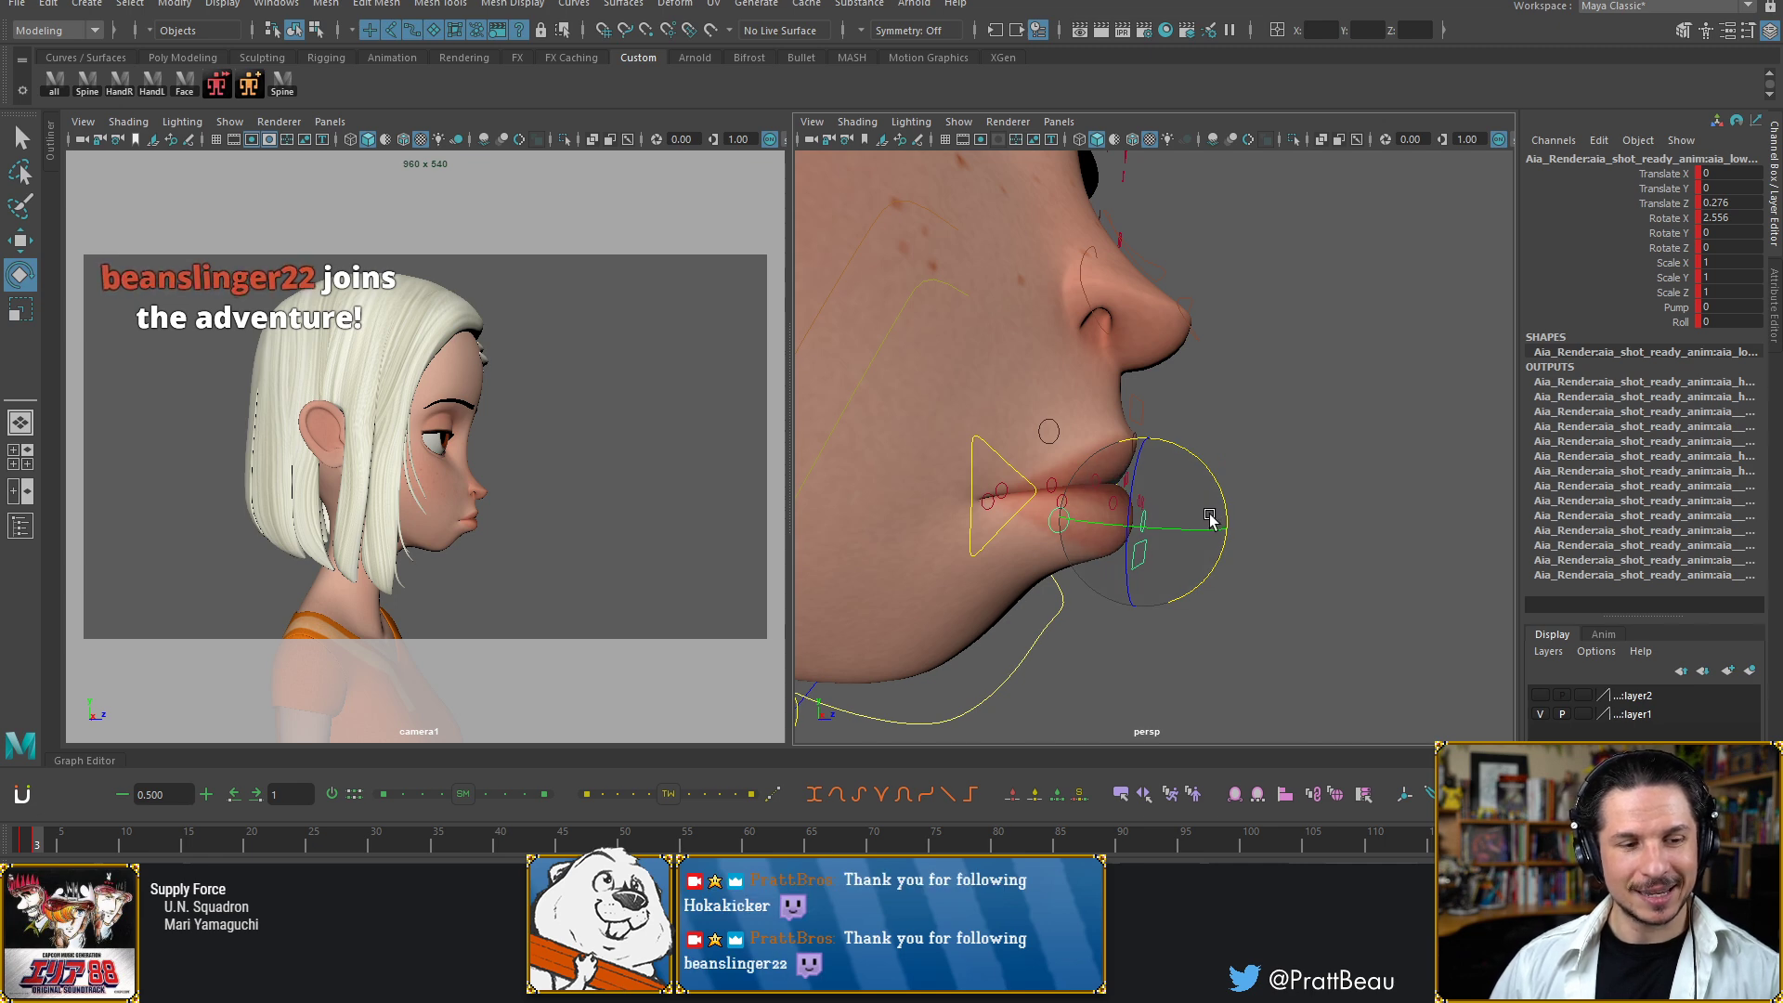
# Restore camera1's three-quarter view, turn it slightly toward the front, and check the lips from both viewports
pyautogui.click(1273, 461)
pyautogui.keyDown('alt'); pyautogui.moveTo(1227, 469); pyautogui.dragTo(1173, 472); pyautogui.keyUp('alt')
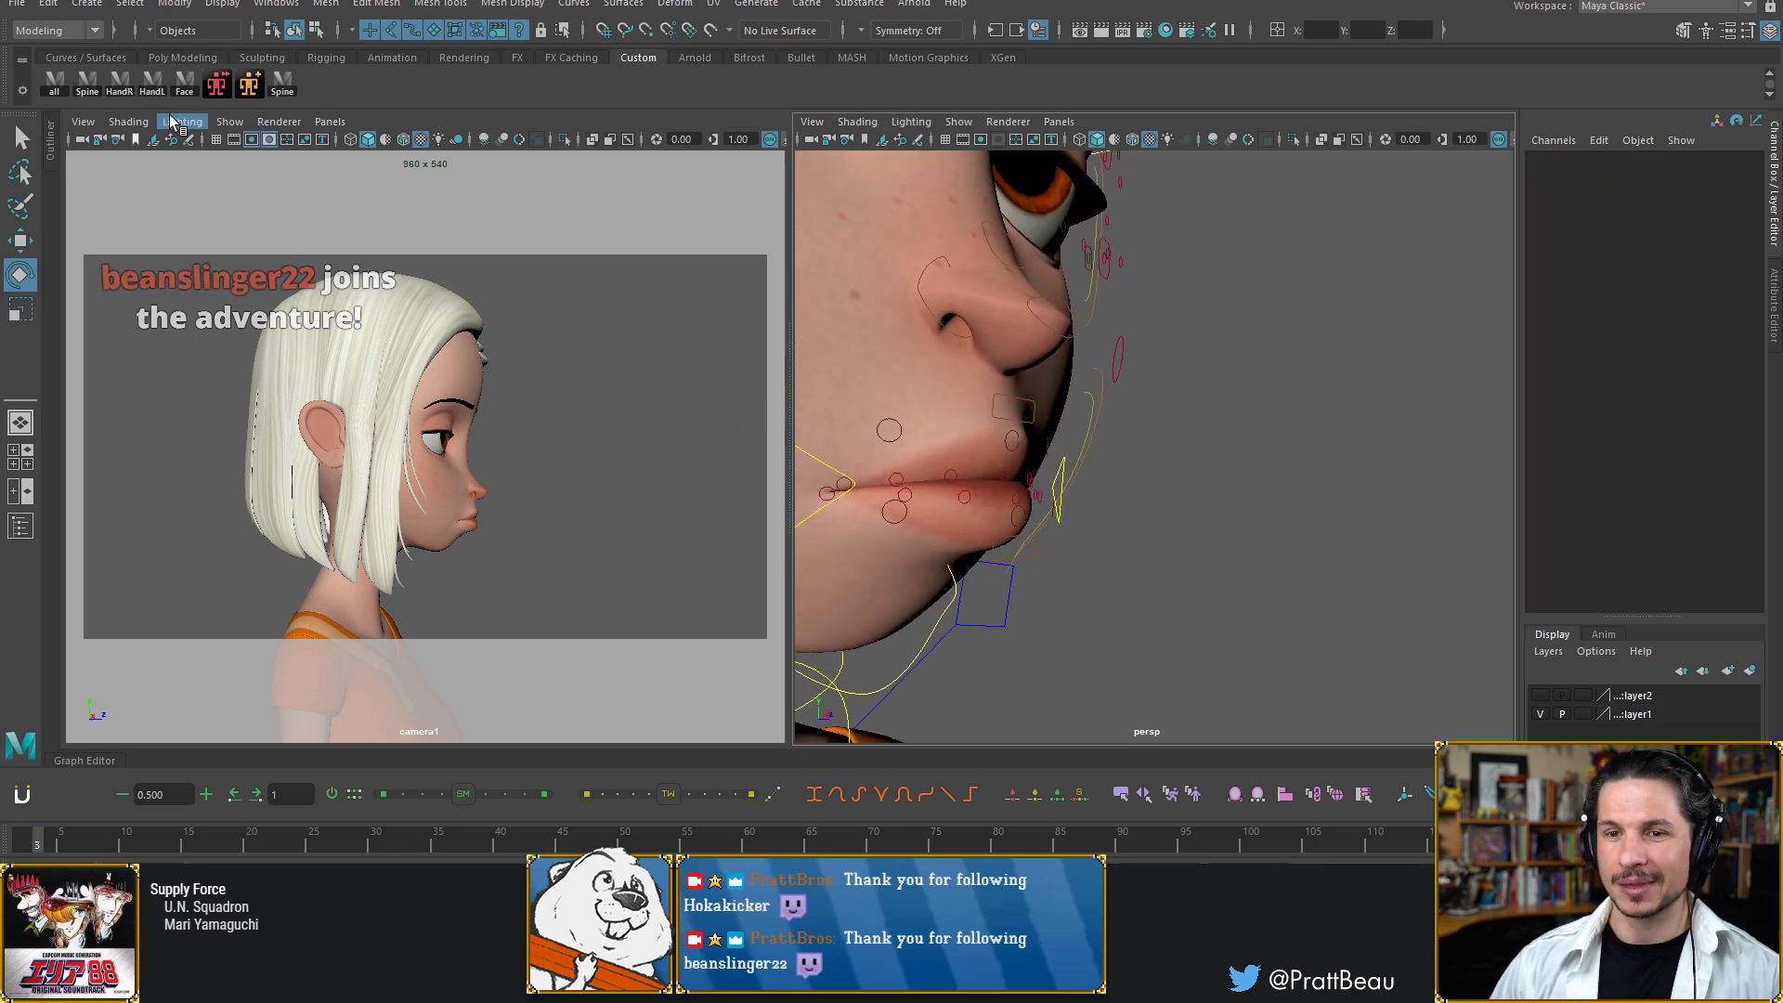
pyautogui.click(176, 367)
pyautogui.press('[')
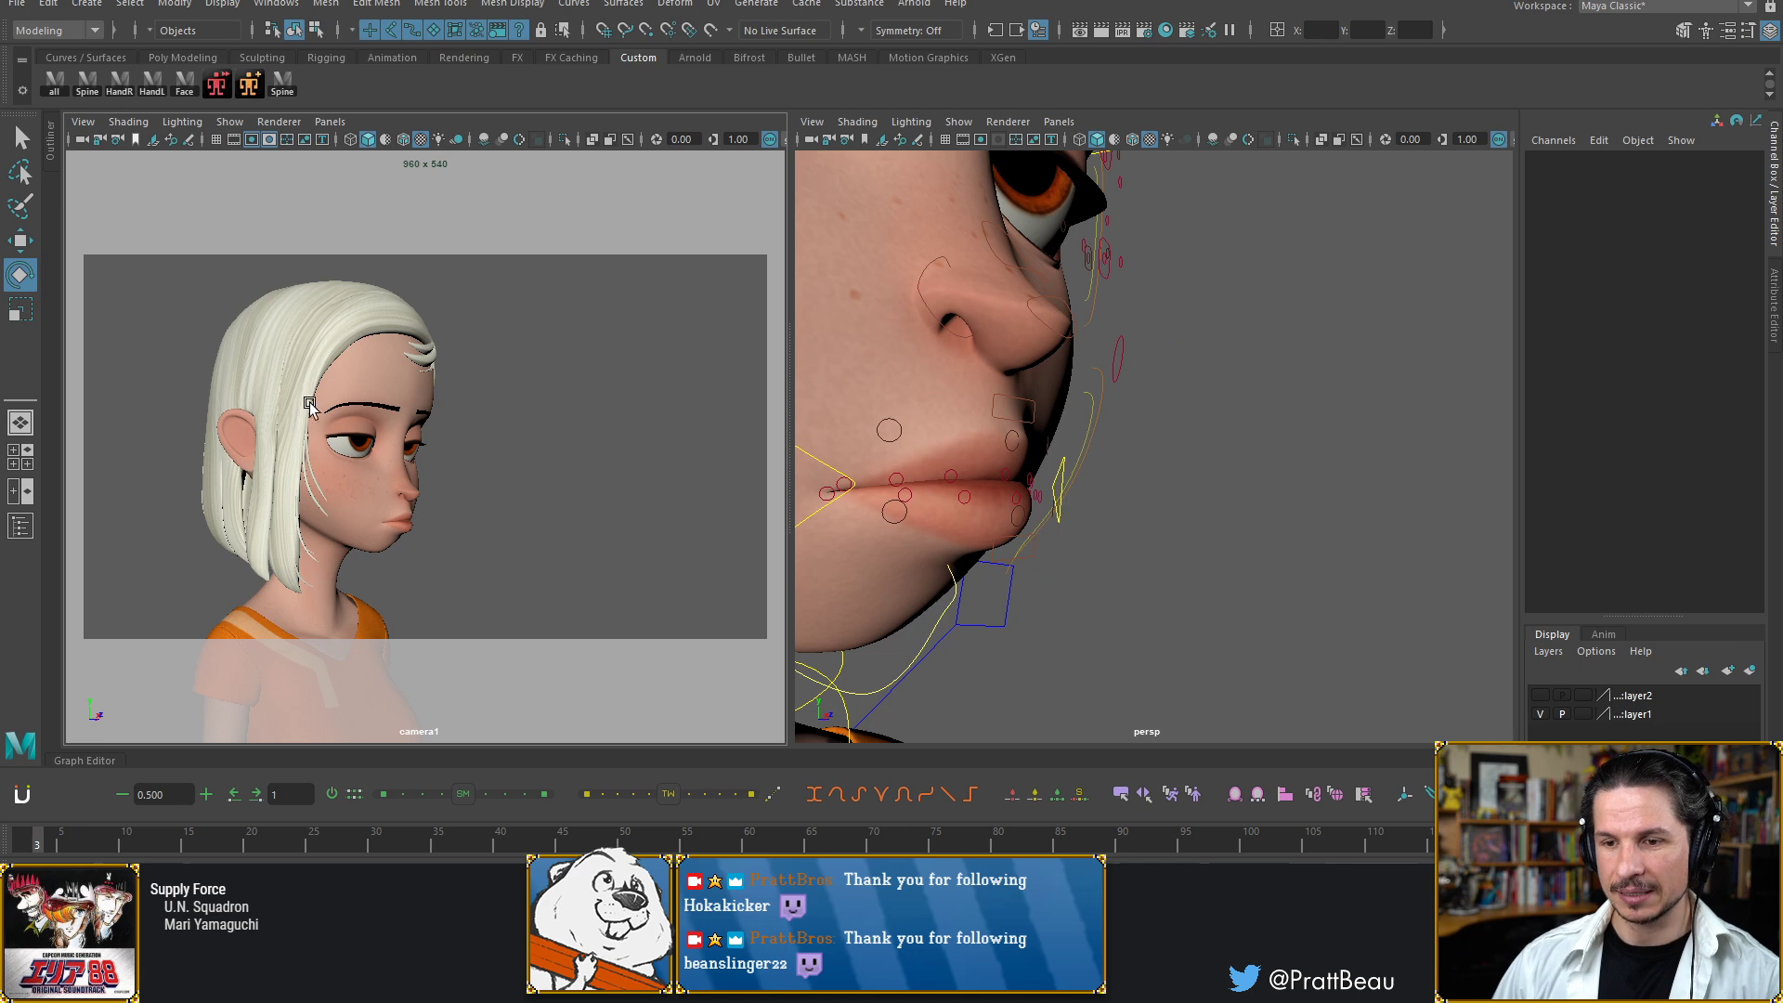
pyautogui.keyDown('alt'); pyautogui.moveTo(1042, 454); pyautogui.dragTo(1033, 504); pyautogui.keyUp('alt')
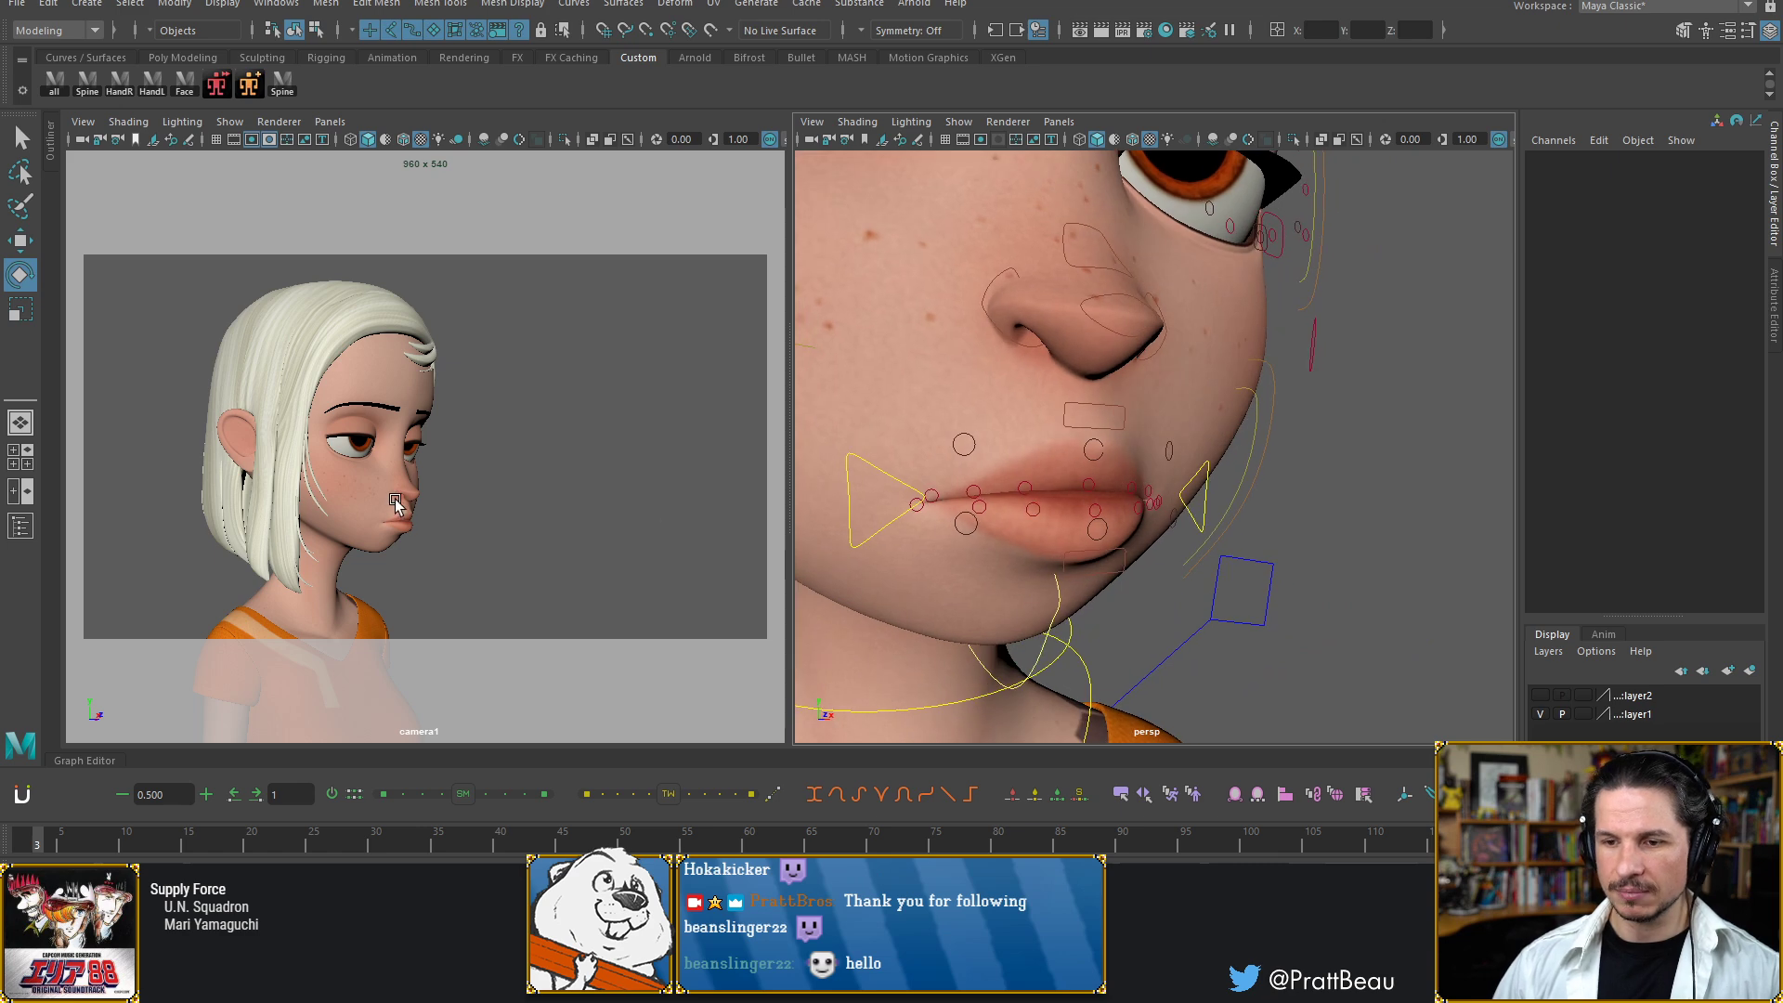
pyautogui.click(467, 509)
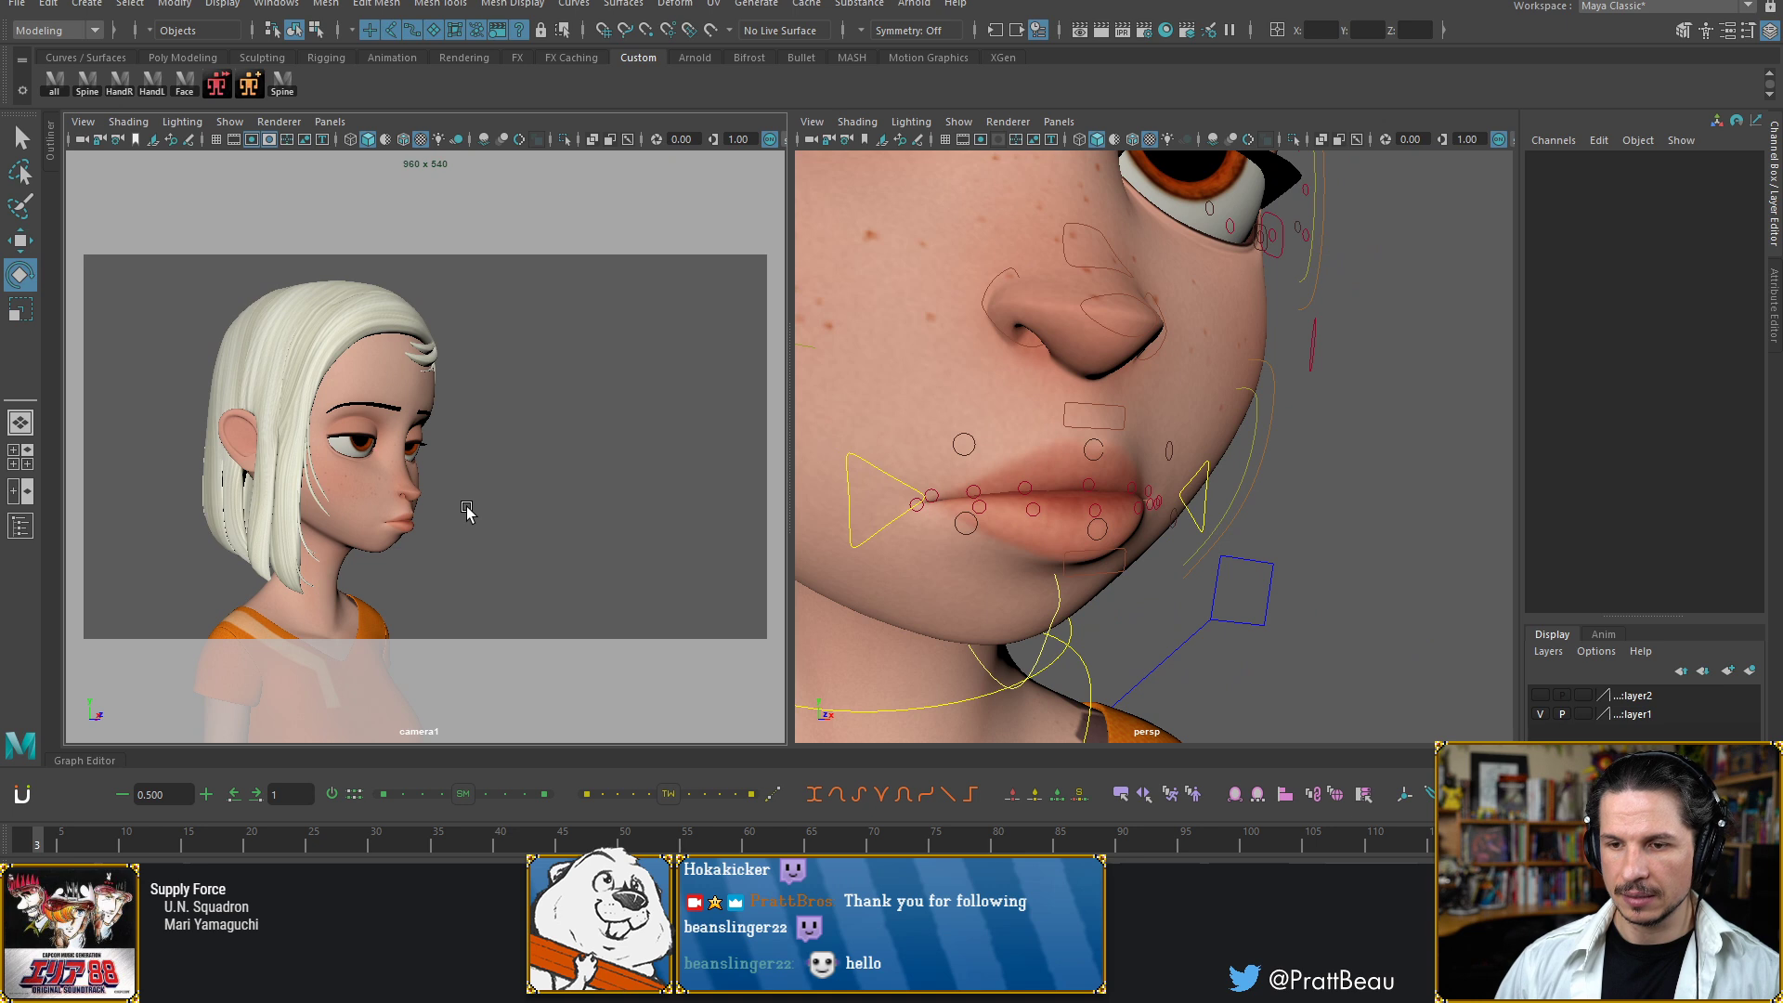
pyautogui.keyDown('alt'); pyautogui.moveTo(472, 502); pyautogui.dragTo(461, 509); pyautogui.keyUp('alt')
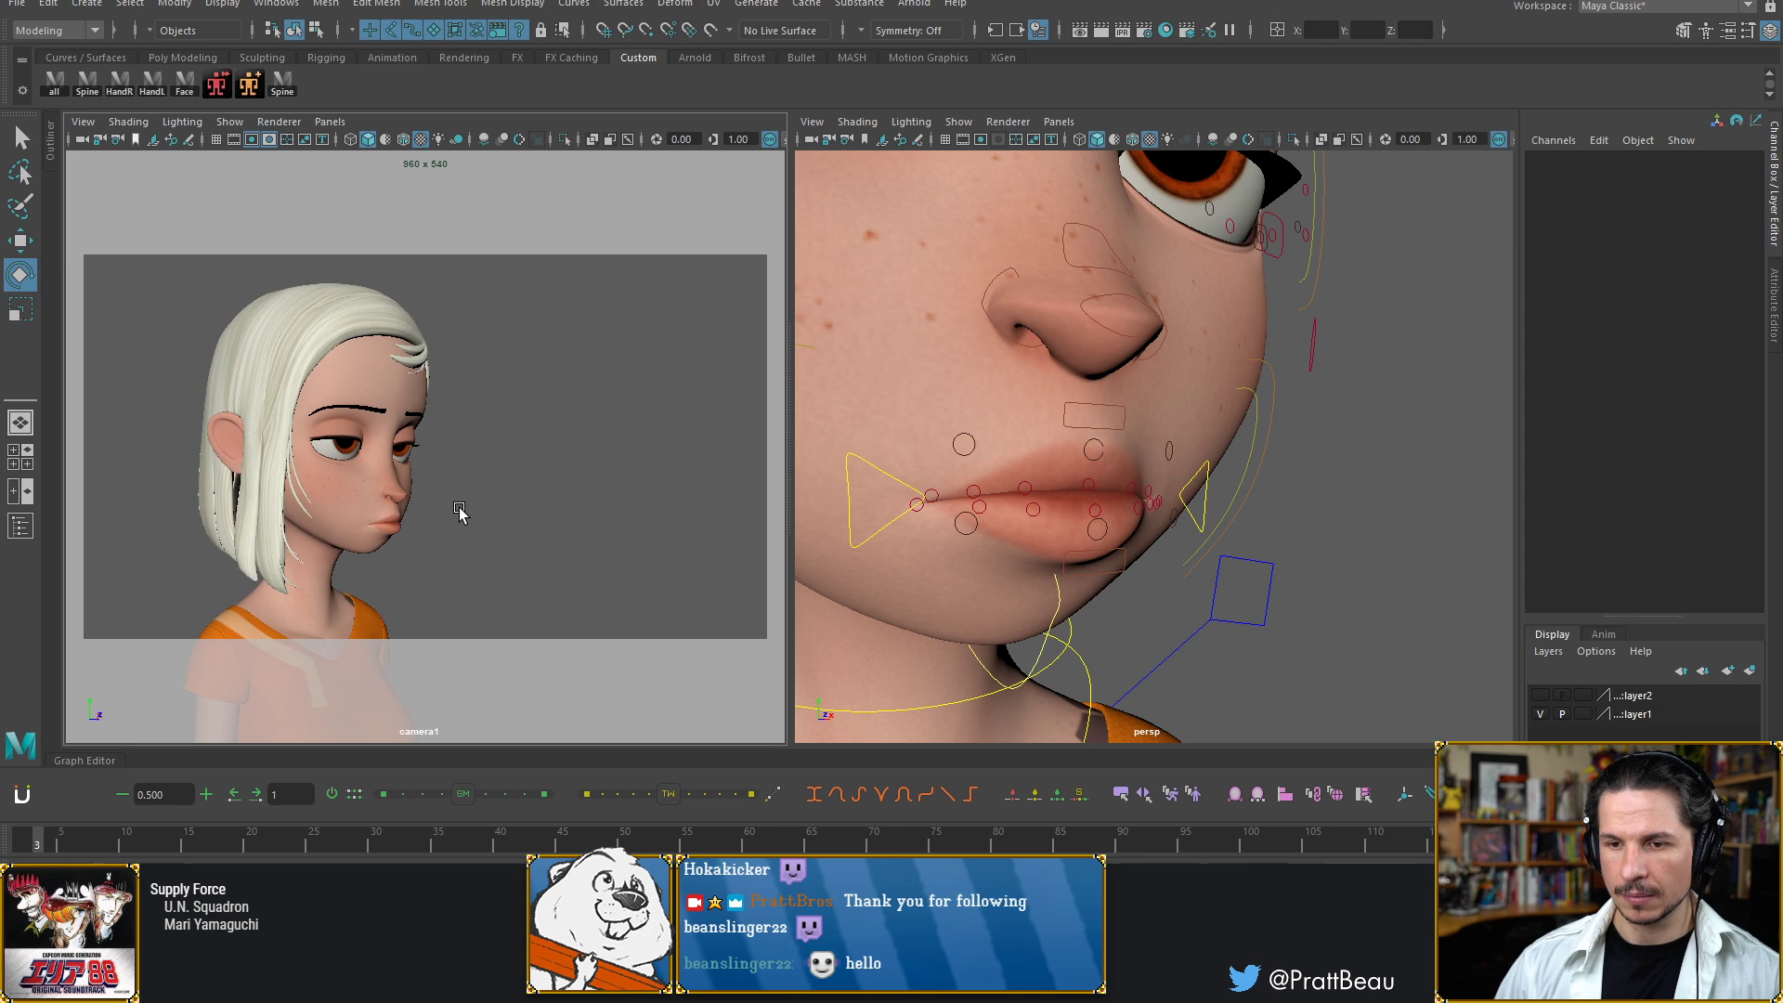
# Try lowering the main mouth control from the front to about Translate Y -0.517, and bring it back to 0
pyautogui.keyDown('alt'); pyautogui.moveTo(1158, 350); pyautogui.dragTo(1085, 448); pyautogui.keyUp('alt')
pyautogui.keyDown('alt'); pyautogui.moveTo(1114, 443); pyautogui.dragTo(1214, 427, button='middle'); pyautogui.keyUp('alt')
pyautogui.keyDown('alt'); pyautogui.moveTo(1214, 427); pyautogui.dragTo(1075, 437, button='right'); pyautogui.keyUp('alt')
pyautogui.keyDown('alt'); pyautogui.moveTo(1074, 438); pyautogui.dragTo(1056, 442); pyautogui.keyUp('alt')
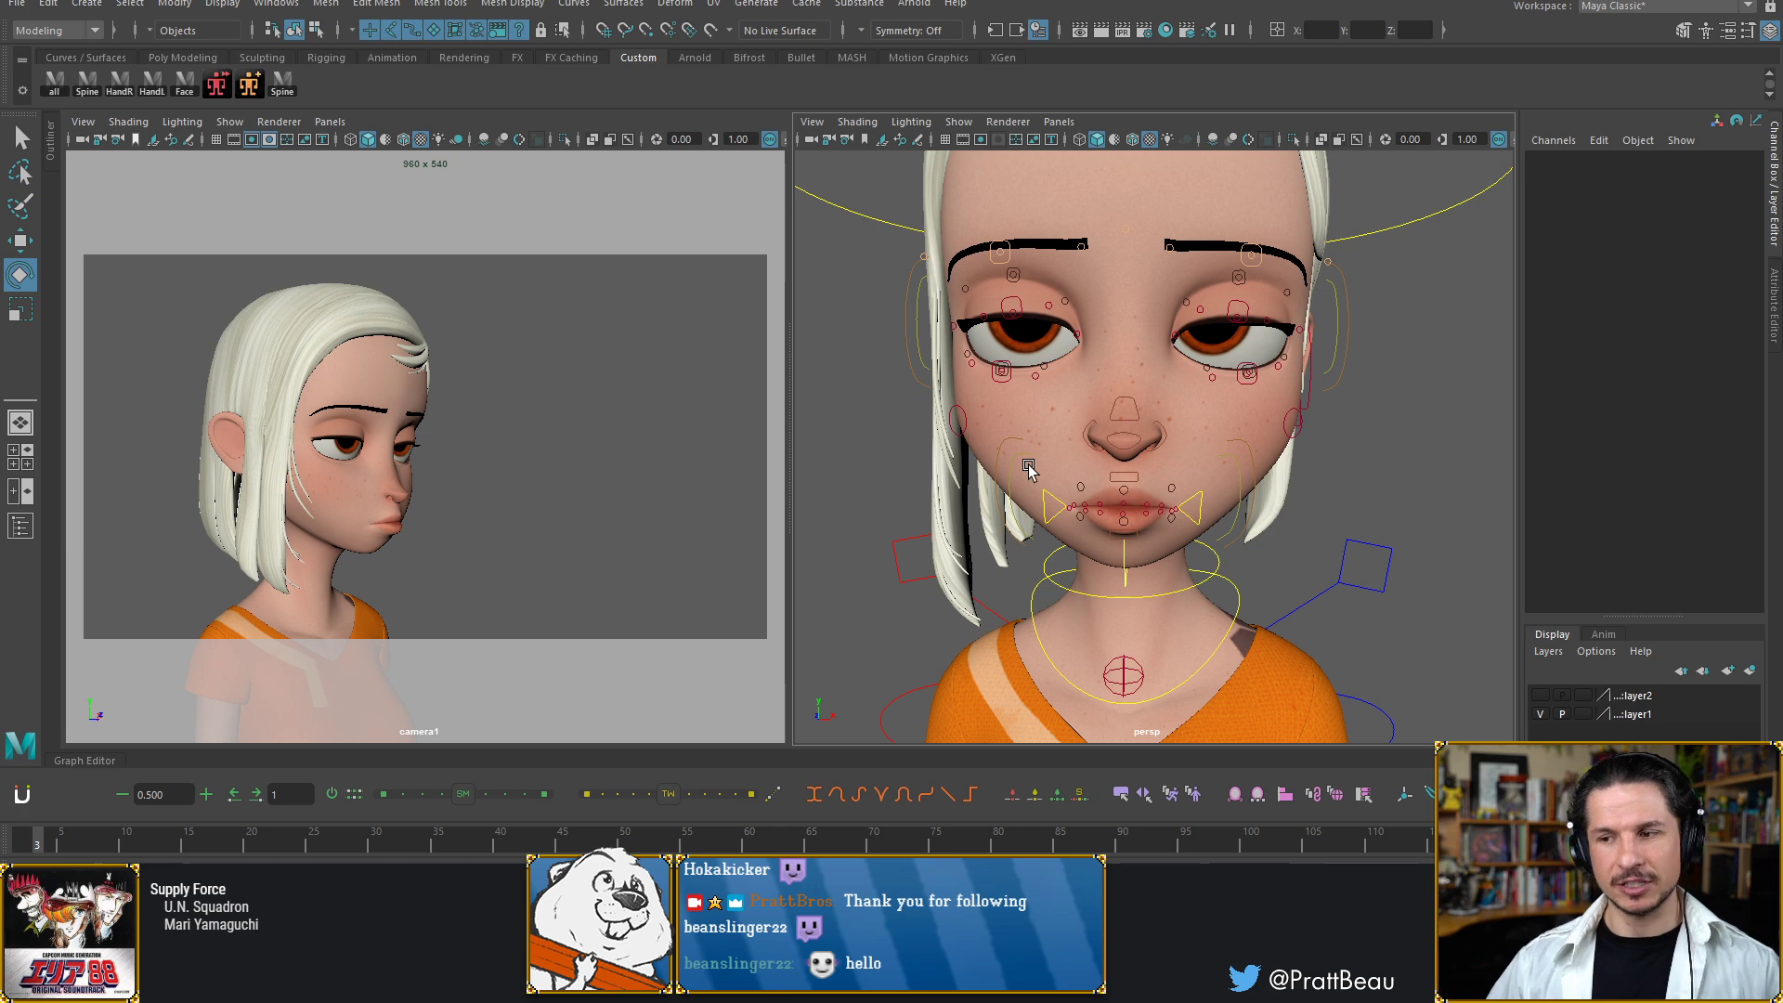
pyautogui.click(1240, 493)
pyautogui.press('w')
pyautogui.click(1130, 402)
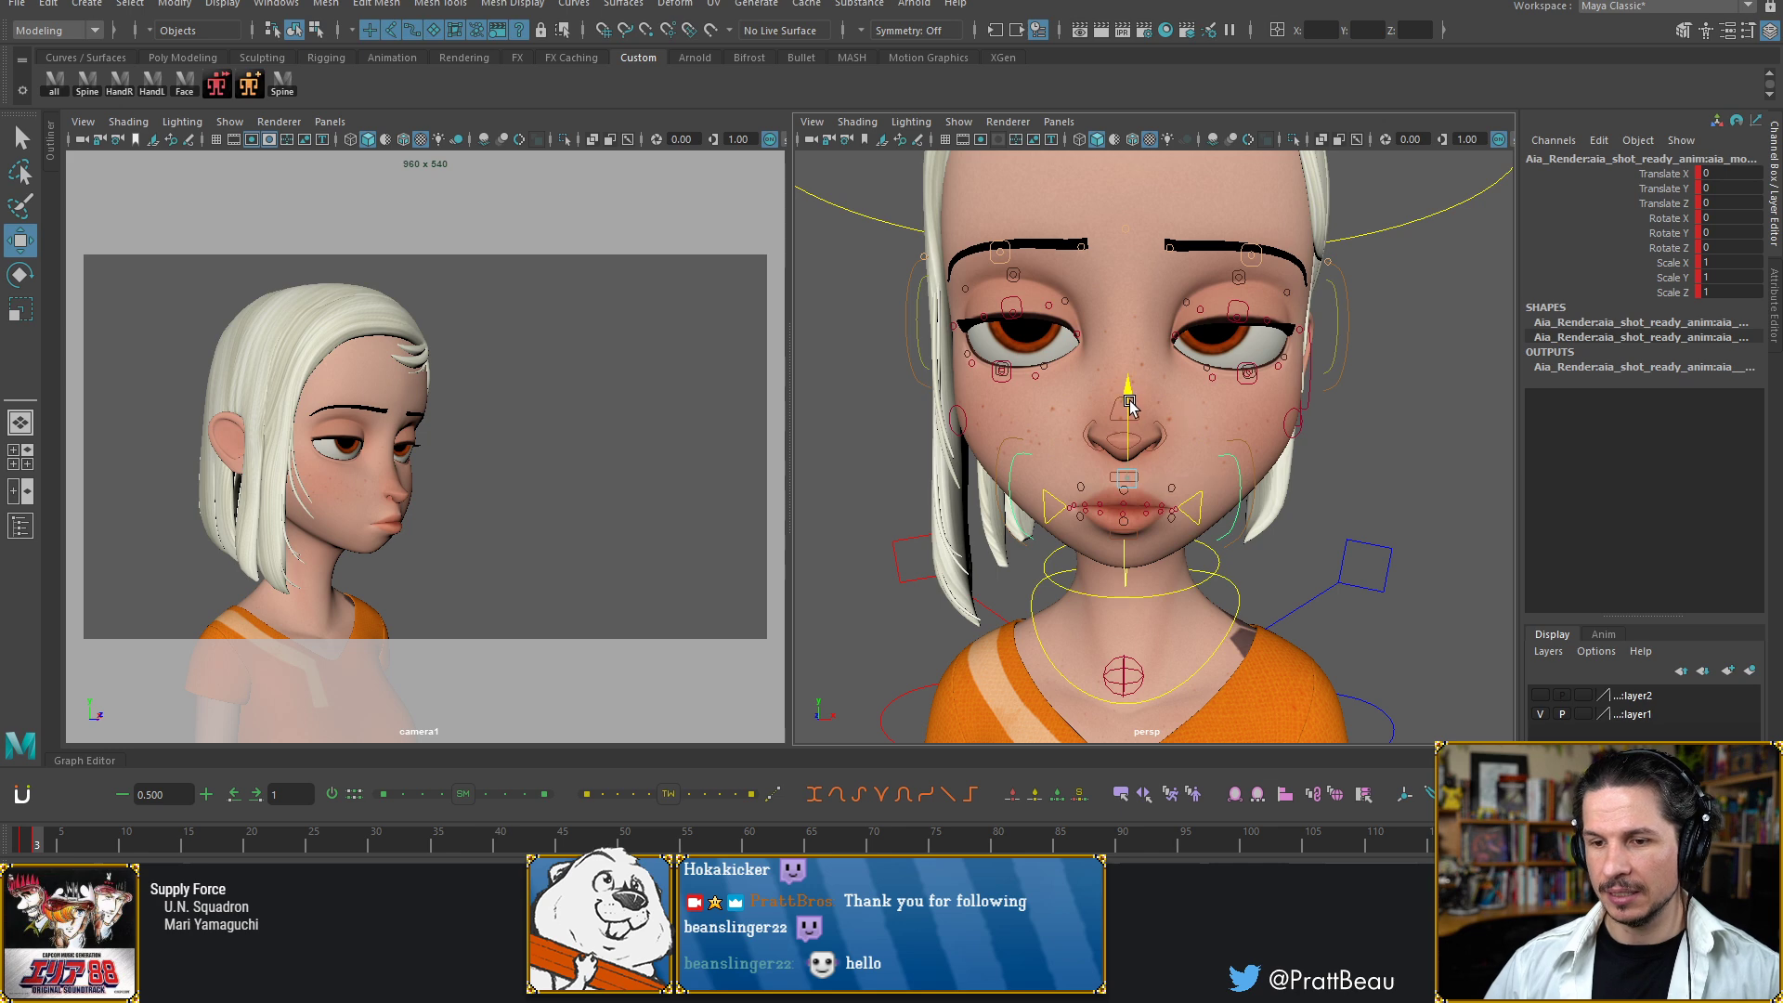
pyautogui.moveTo(1130, 401); pyautogui.dragTo(1127, 413)
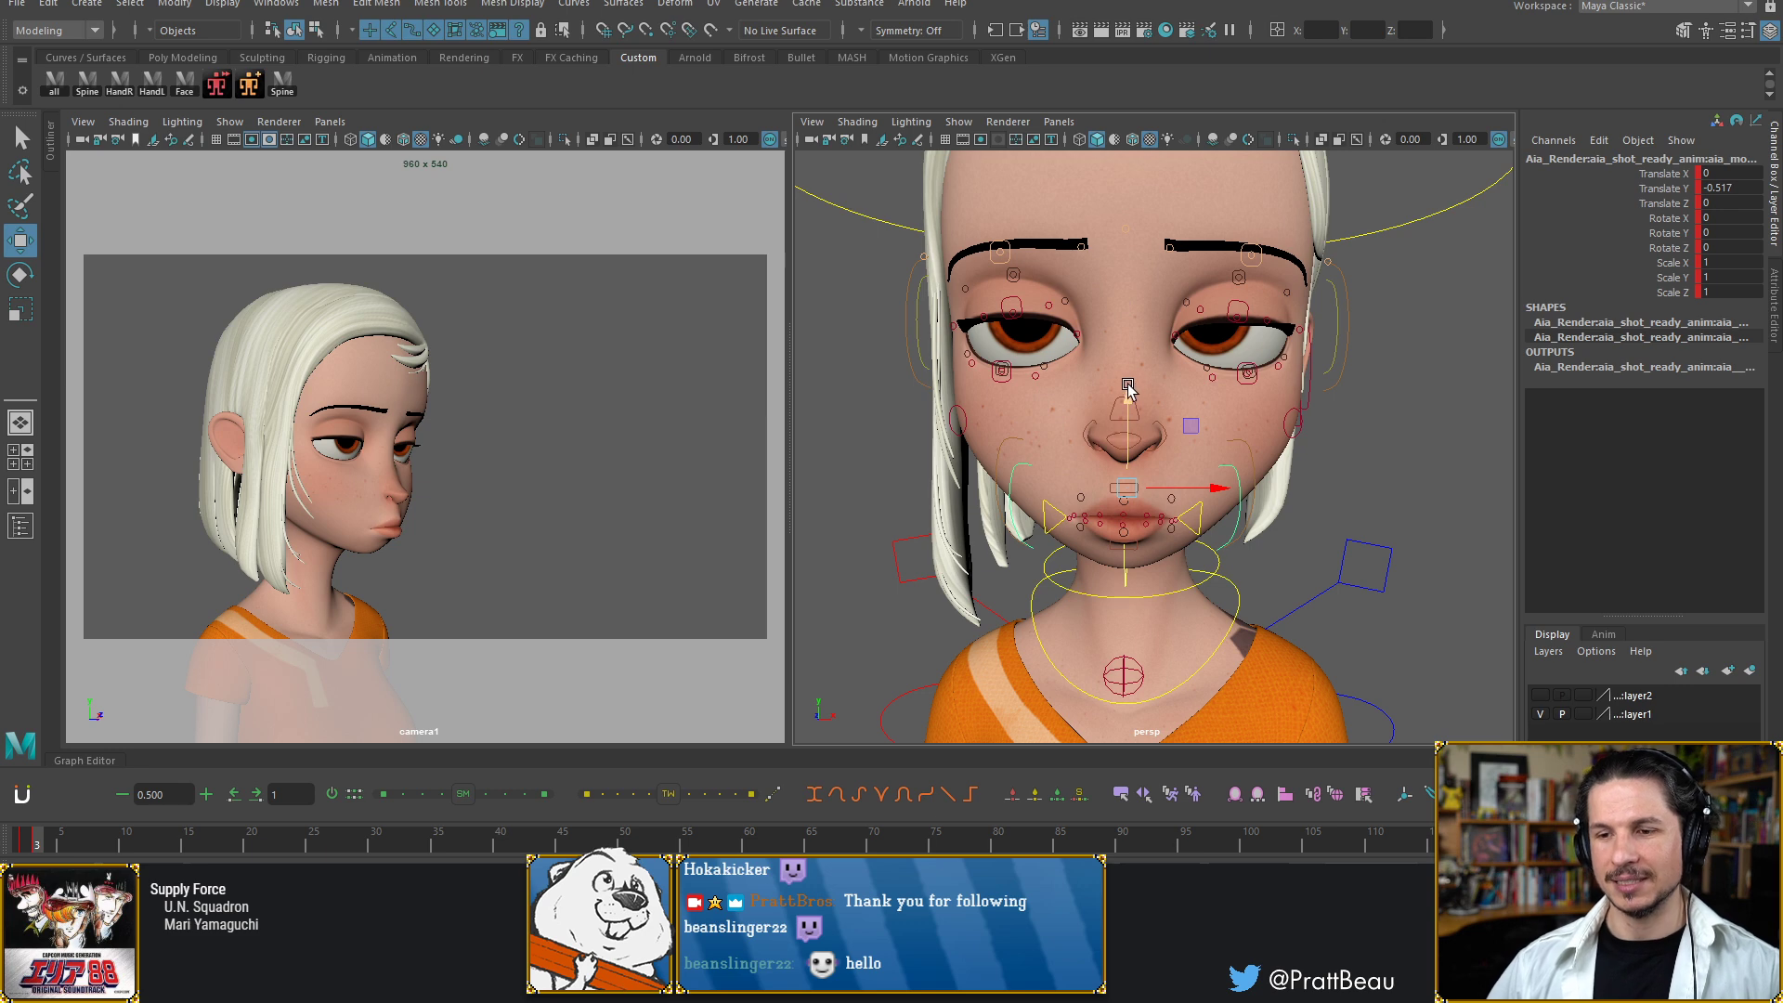
pyautogui.moveTo(1127, 405); pyautogui.dragTo(1125, 394)
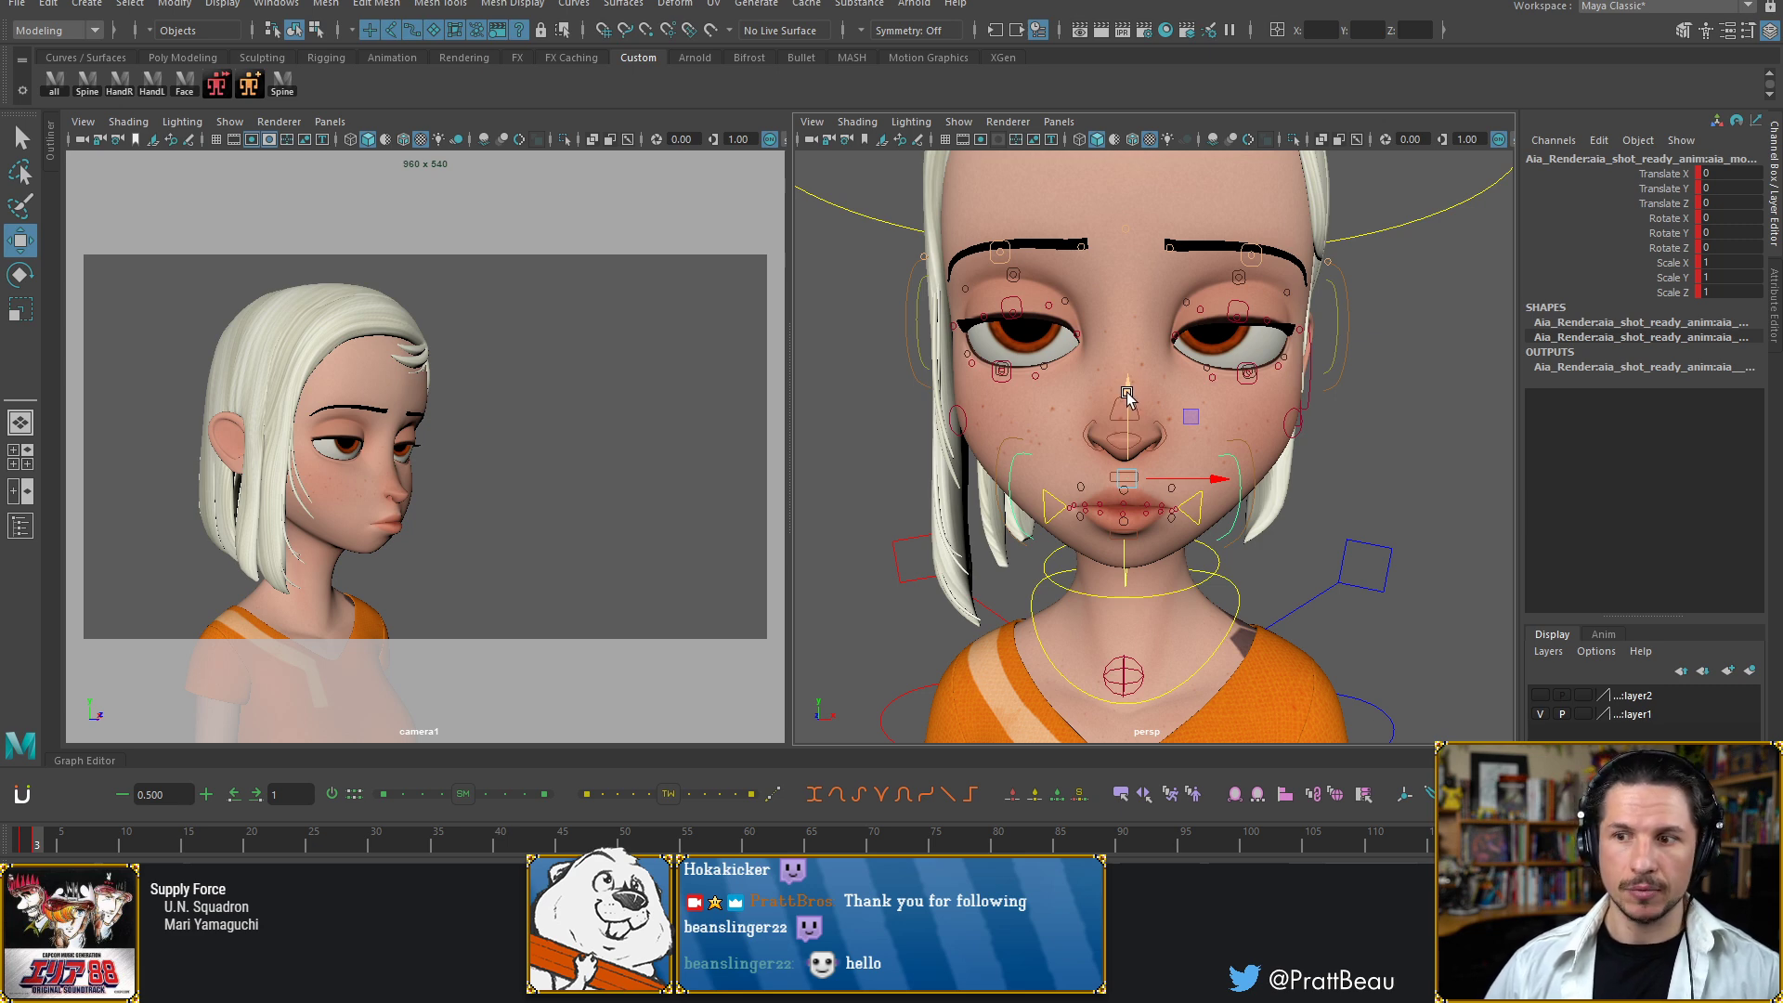
# Raise the main mouth control to about Translate Y 0.413
pyautogui.click(1126, 394)
pyautogui.moveTo(1127, 392); pyautogui.dragTo(1131, 389)
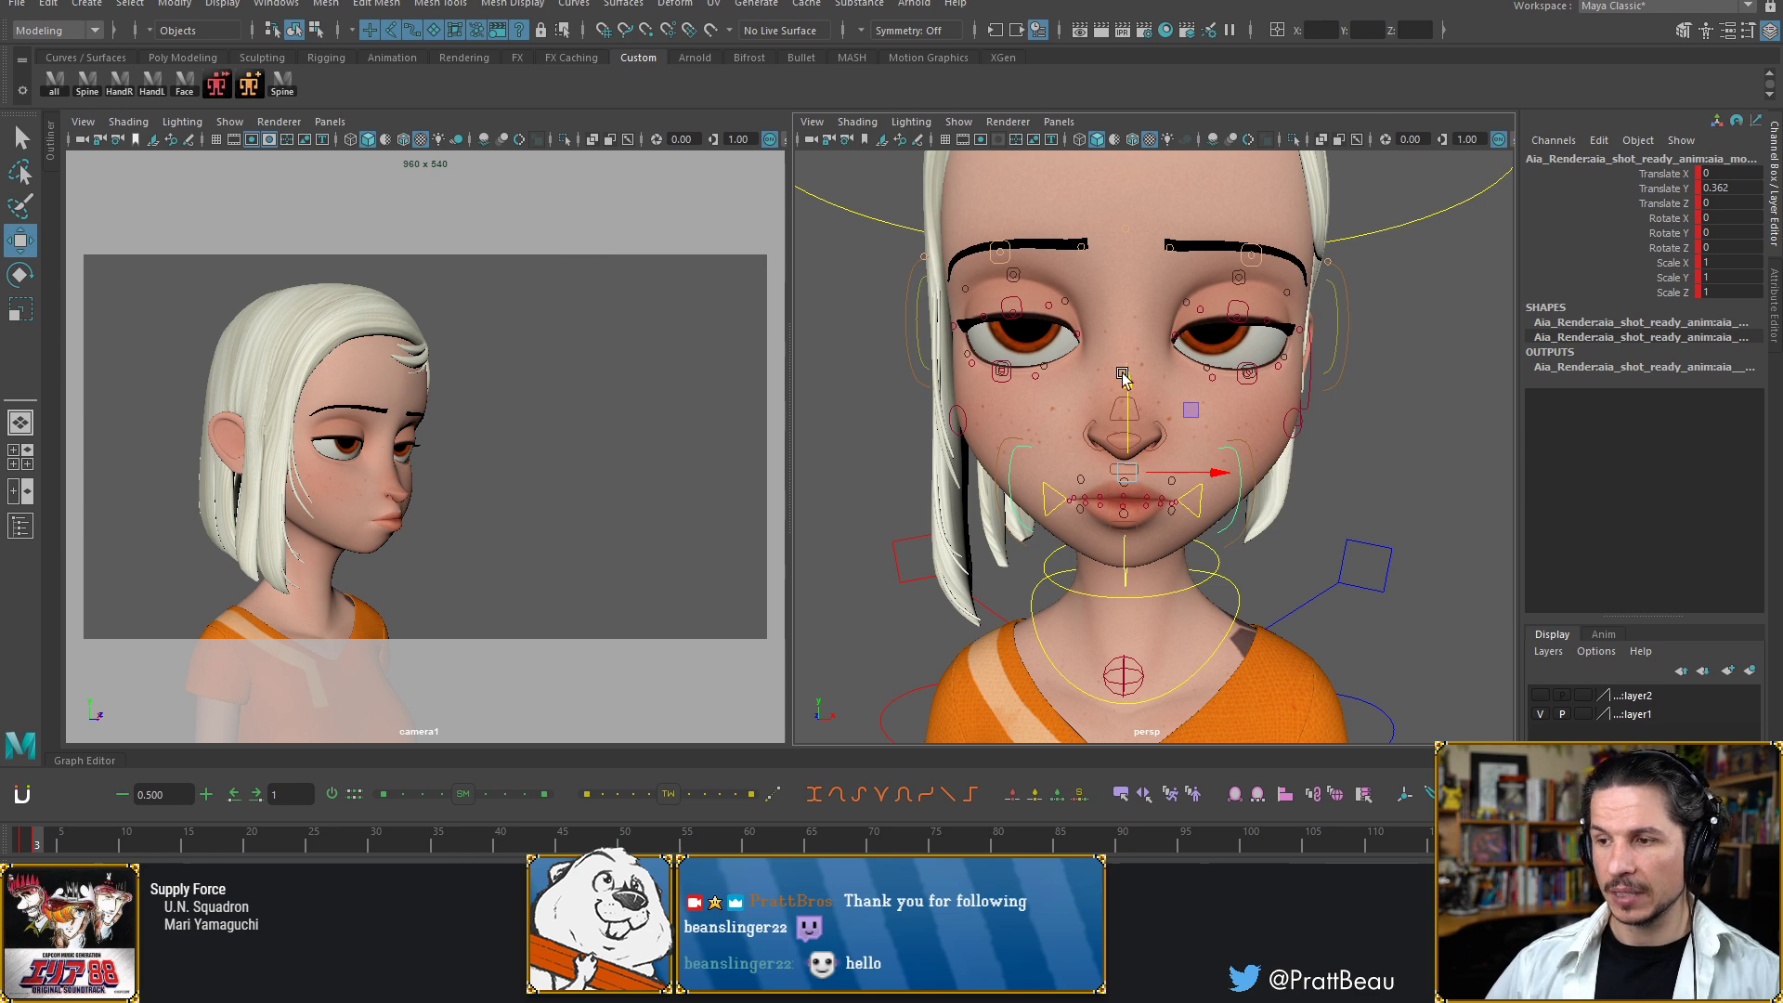
pyautogui.moveTo(1129, 381); pyautogui.dragTo(1134, 367)
pyautogui.hotkey('ctrl', 'z')
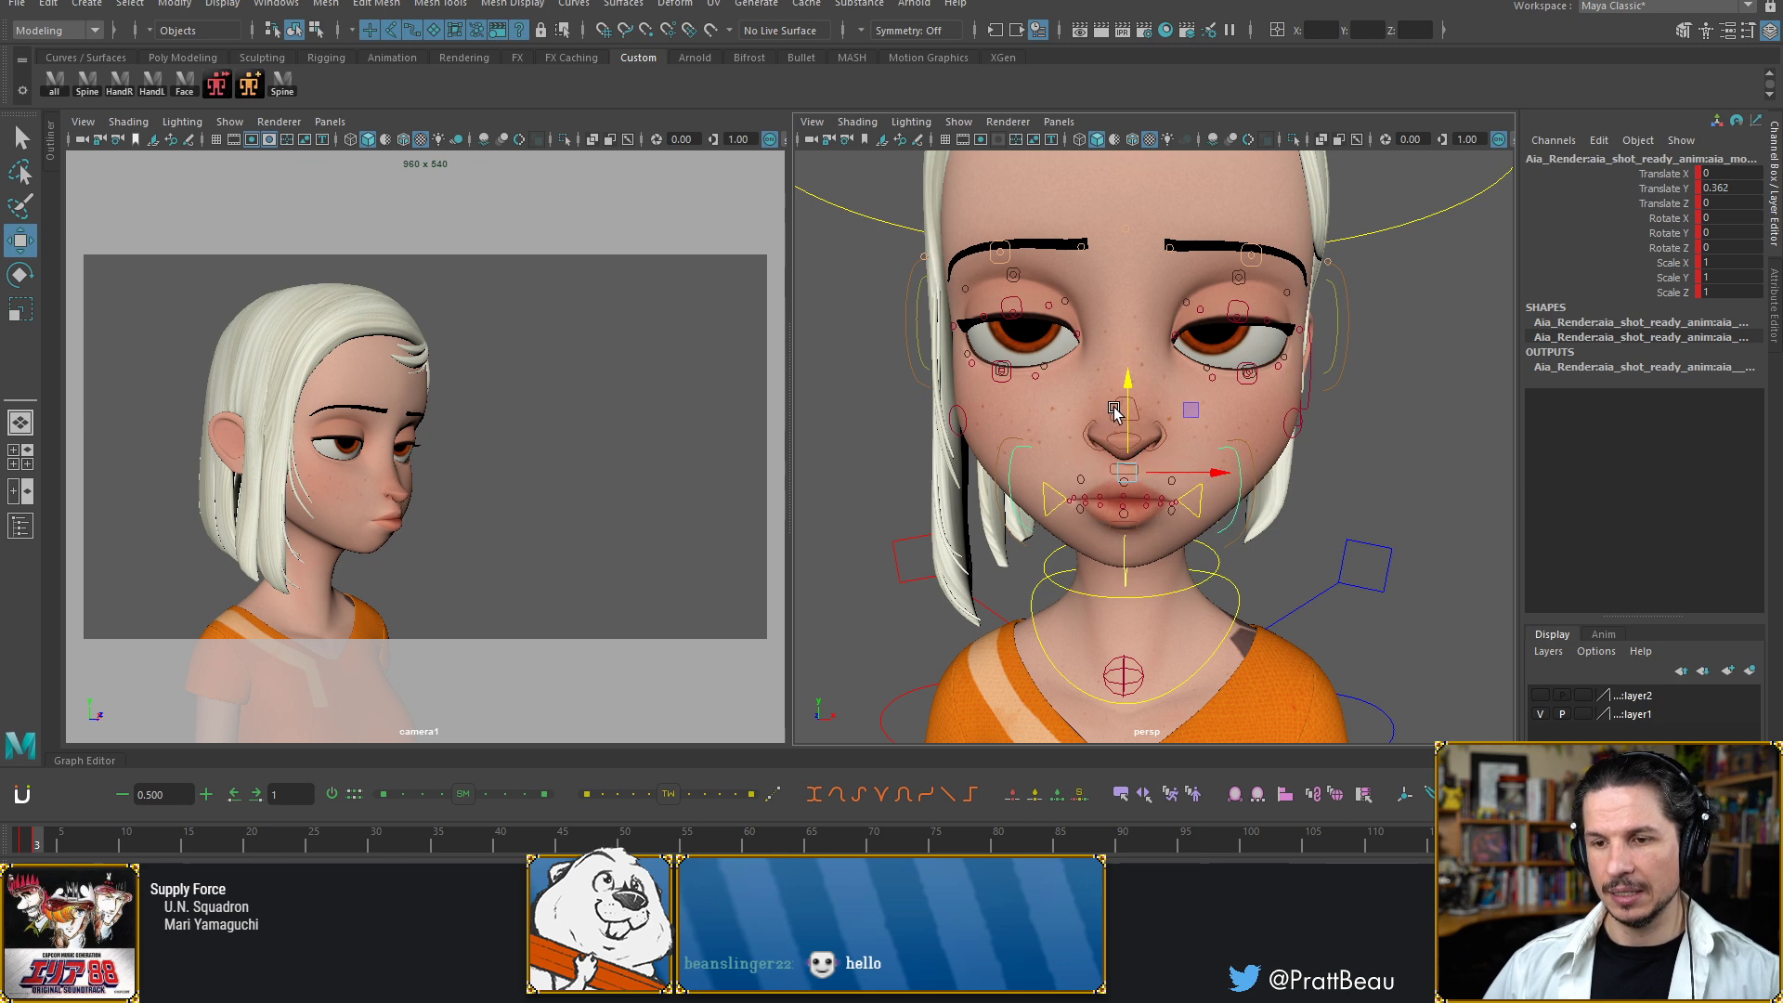
pyautogui.moveTo(1130, 379); pyautogui.dragTo(1130, 377)
# From a profile view of the mouth, tilt the lower-lip control to about Rotate X -1.057
pyautogui.keyDown('alt'); pyautogui.moveTo(1177, 441); pyautogui.dragTo(1167, 394, button='middle'); pyautogui.keyUp('alt')
pyautogui.keyDown('alt'); pyautogui.moveTo(1167, 394); pyautogui.dragTo(1323, 419); pyautogui.keyUp('alt')
pyautogui.keyDown('alt'); pyautogui.moveTo(1238, 410); pyautogui.dragTo(1250, 438, button='right'); pyautogui.keyUp('alt')
pyautogui.keyDown('alt'); pyautogui.moveTo(1250, 438); pyautogui.dragTo(1220, 451, button='middle'); pyautogui.keyUp('alt')
pyautogui.moveTo(1220, 451)
pyautogui.keyDown('alt'); pyautogui.mouseDown()
pyautogui.moveTo(1263, 462)
pyautogui.moveTo(1203, 432)
pyautogui.mouseUp(); pyautogui.keyUp('alt')
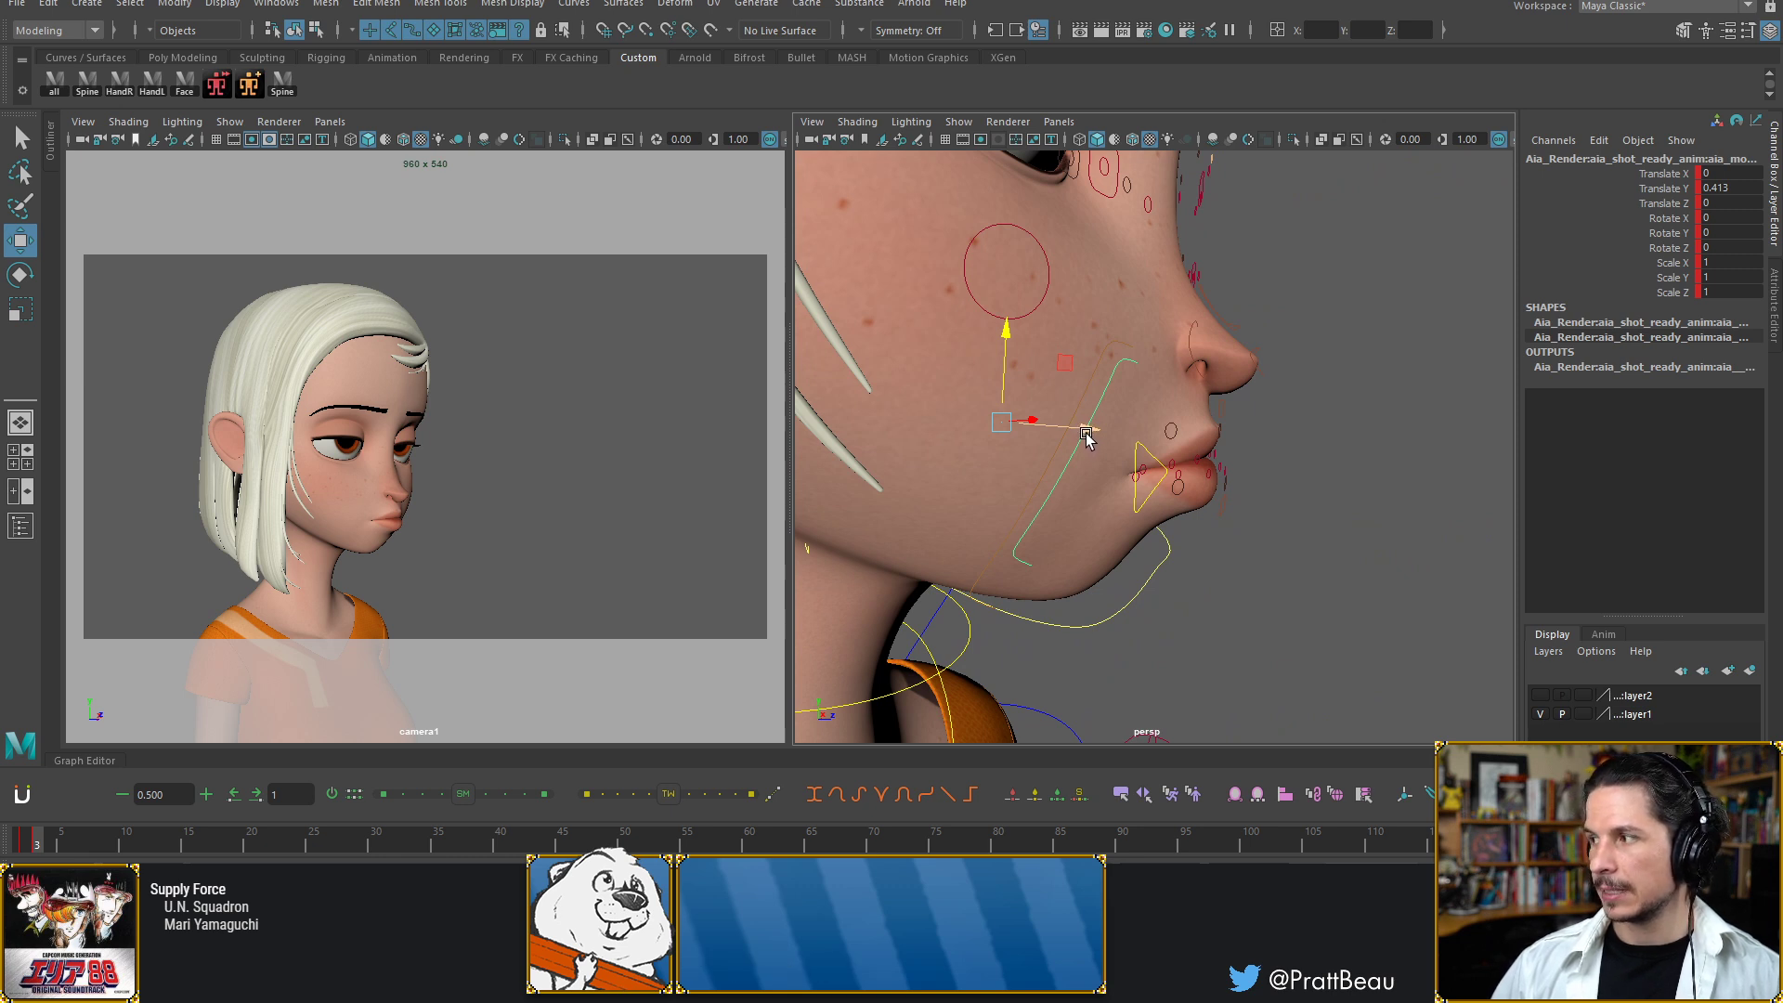
pyautogui.click(1217, 516)
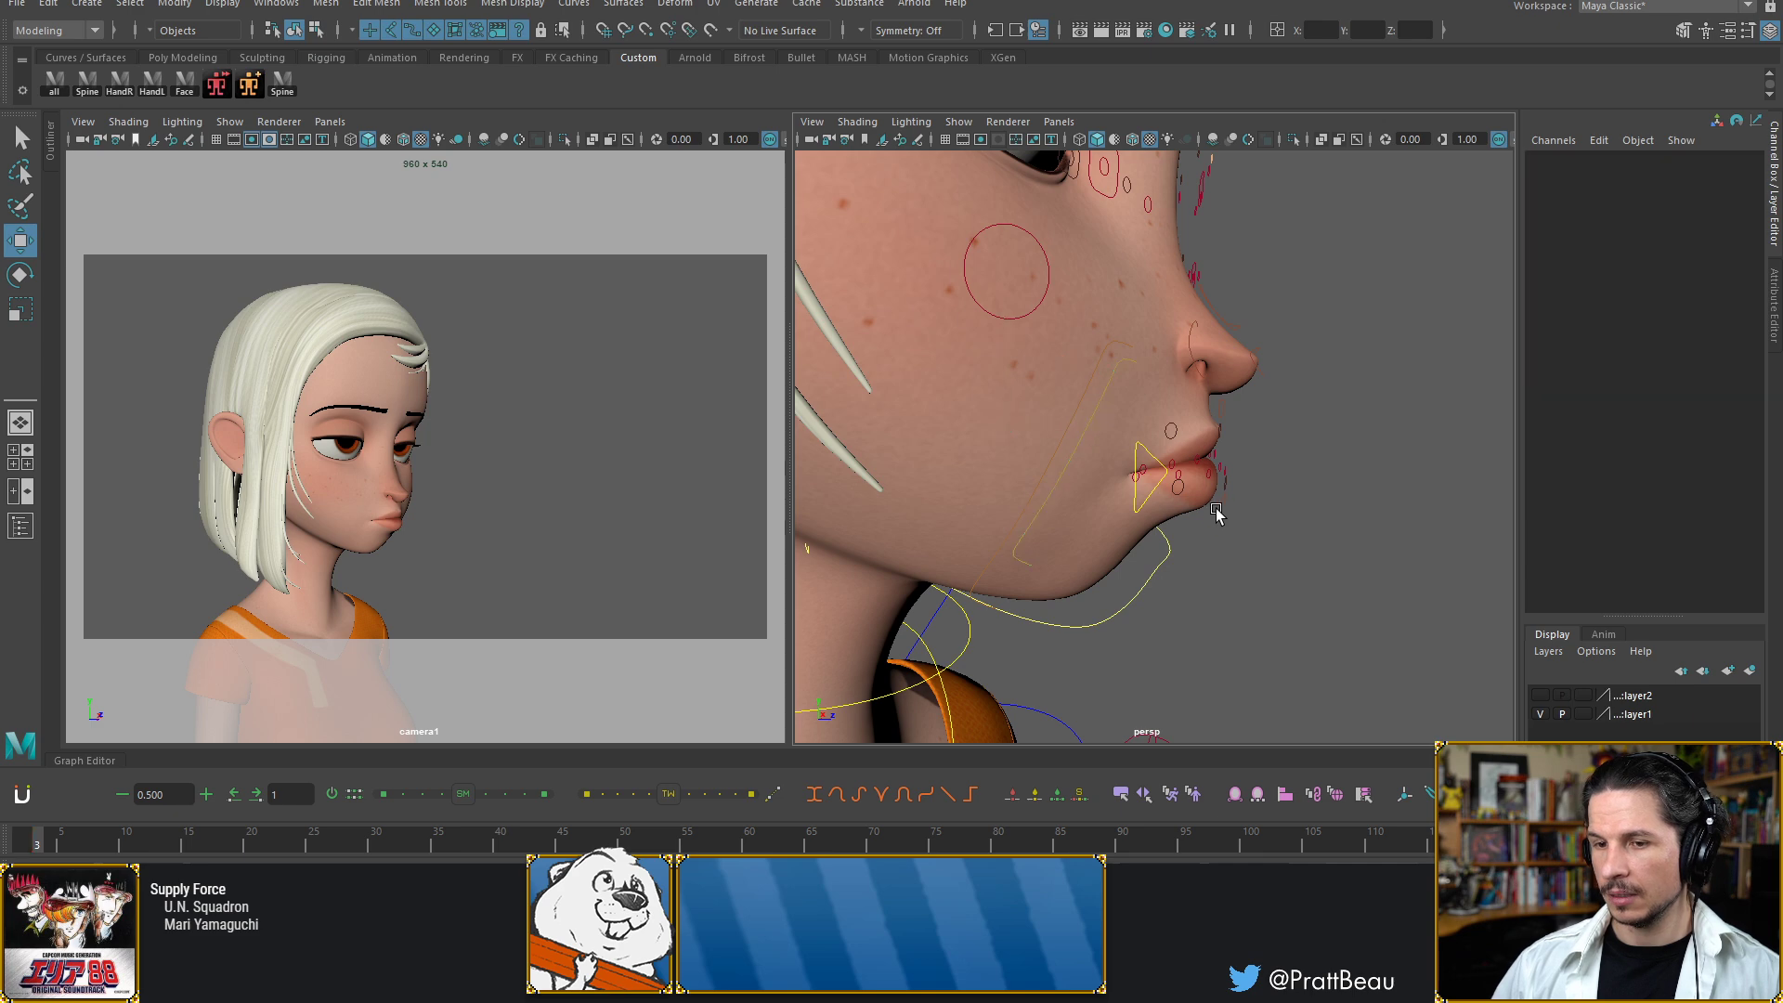
pyautogui.moveTo(1214, 510)
pyautogui.keyDown('alt'); pyautogui.mouseDown()
pyautogui.moveTo(1124, 506)
pyautogui.moveTo(1196, 505)
pyautogui.mouseUp(); pyautogui.keyUp('alt')
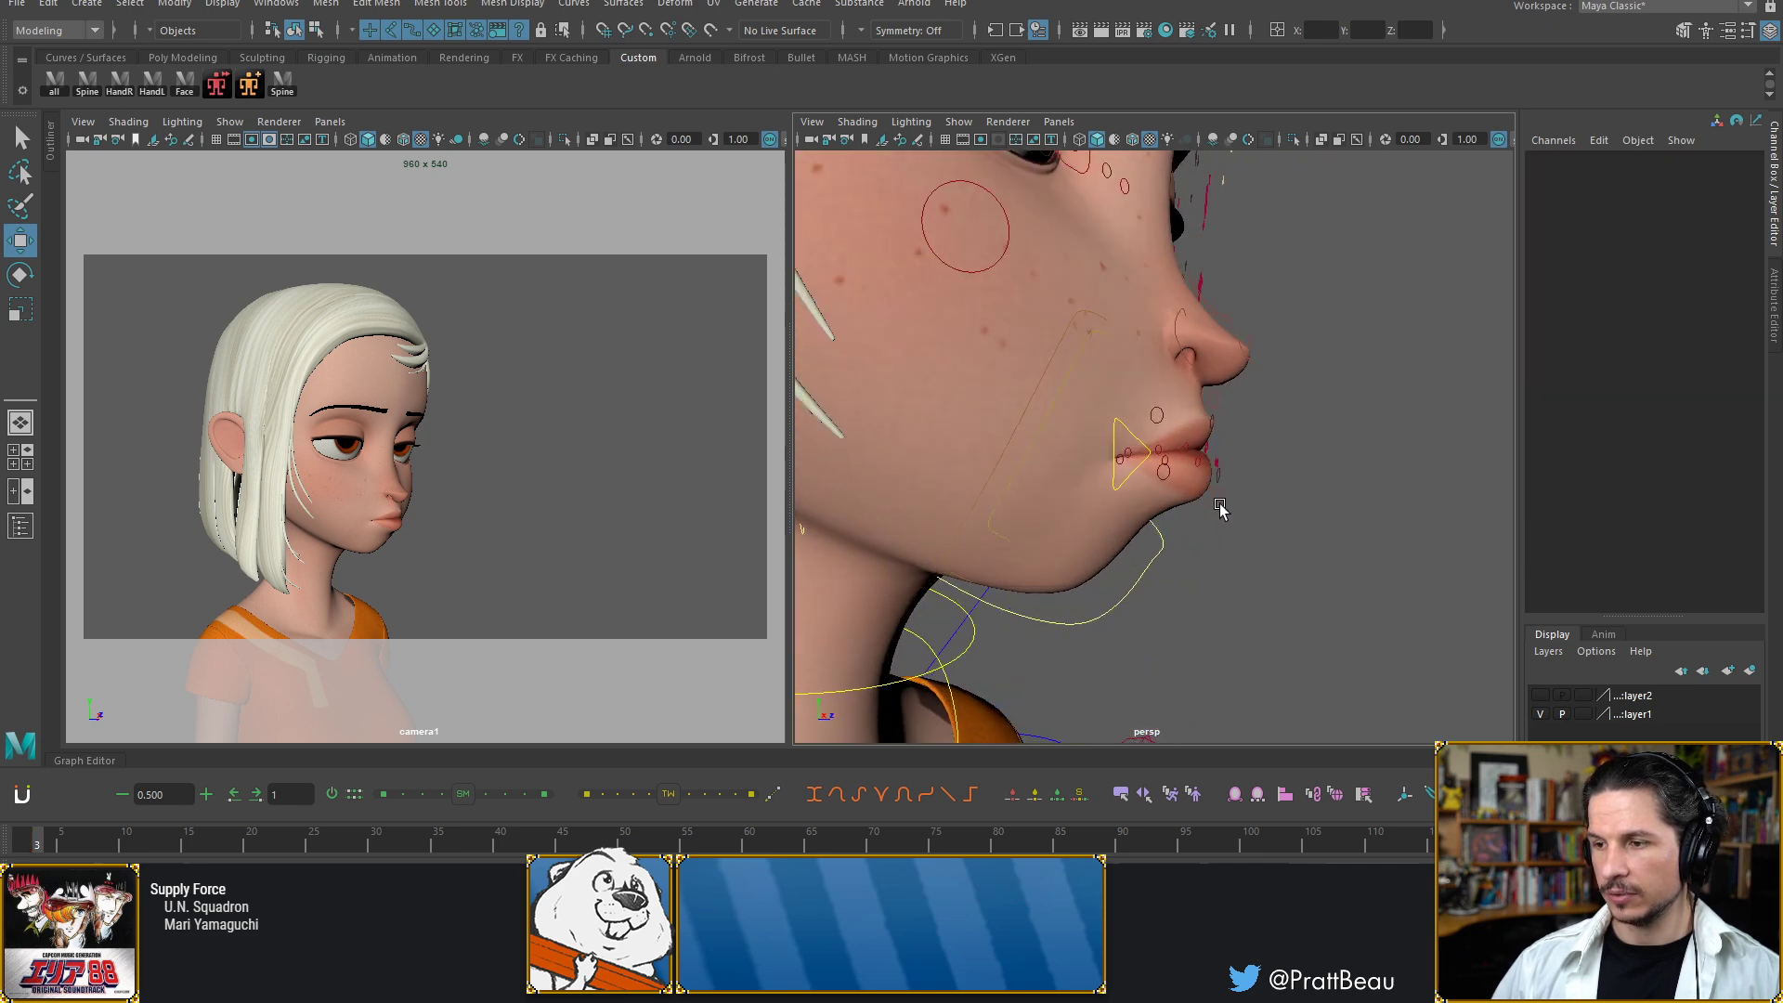
pyautogui.click(1216, 502)
pyautogui.press('e')
pyautogui.moveTo(1297, 454); pyautogui.dragTo(1314, 486)
pyautogui.press('w')
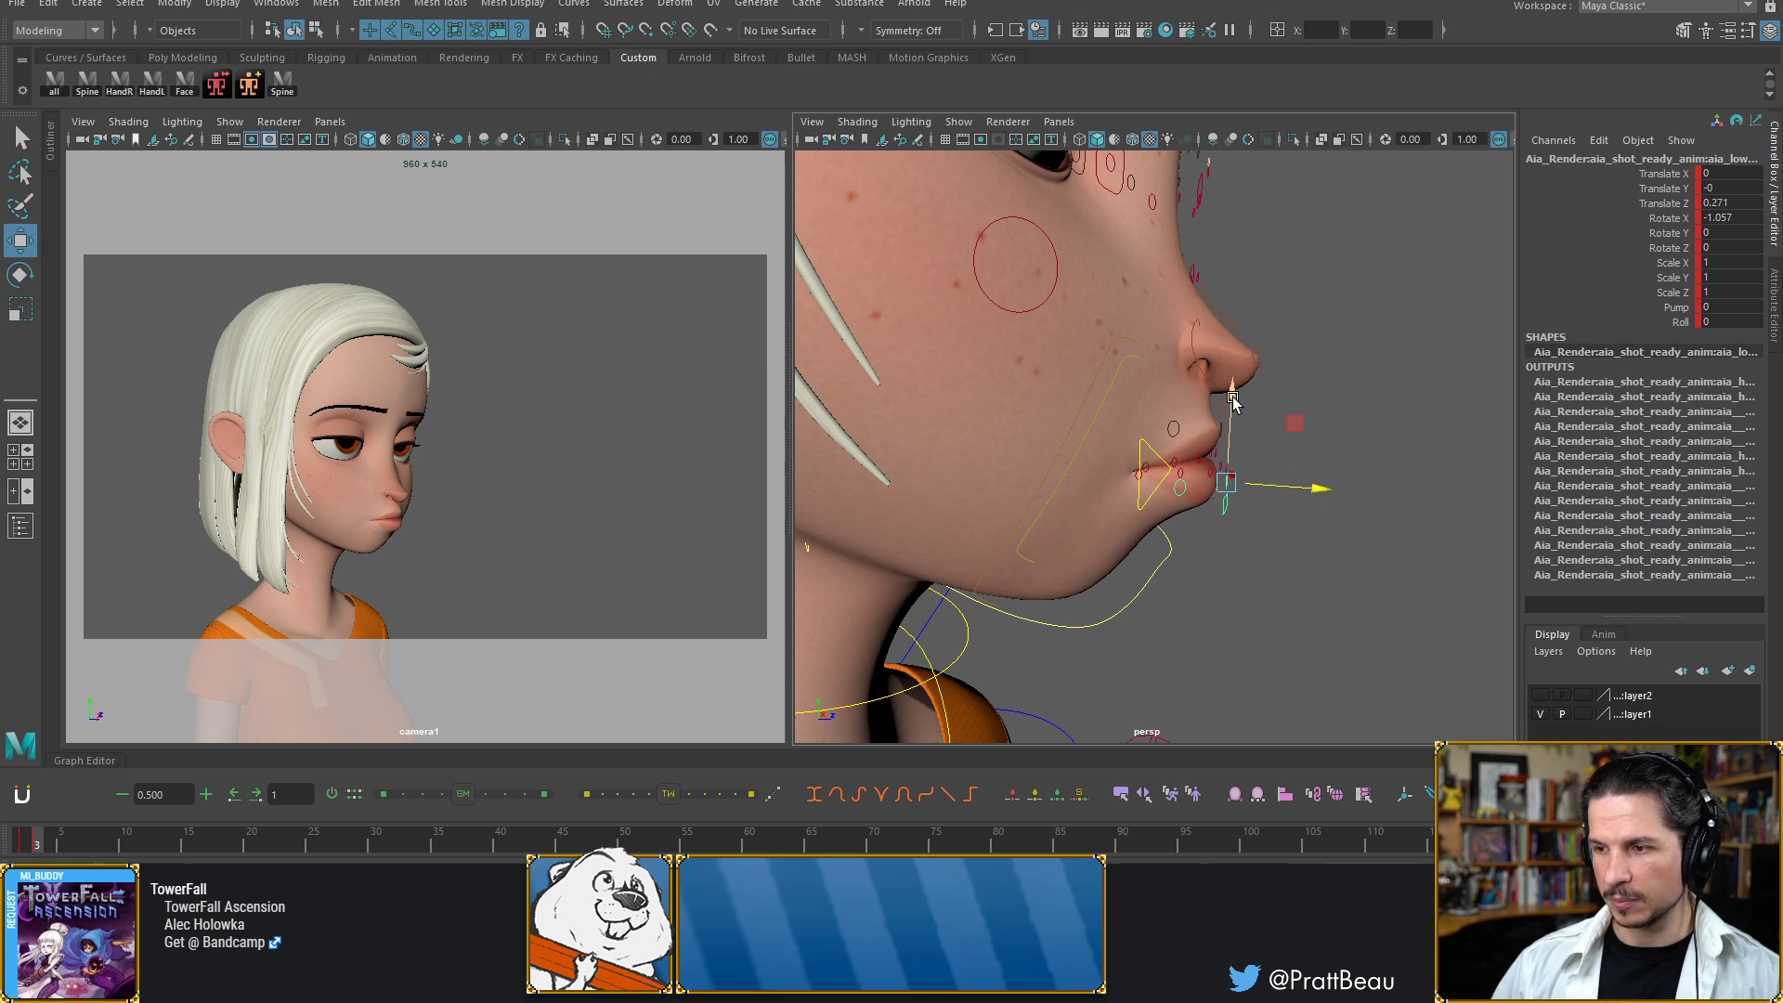
# Raise the lower-lip control against the upper lip to about Translate Y 0.154, undoing a trial downward move
pyautogui.moveTo(1233, 399); pyautogui.dragTo(1167, 374)
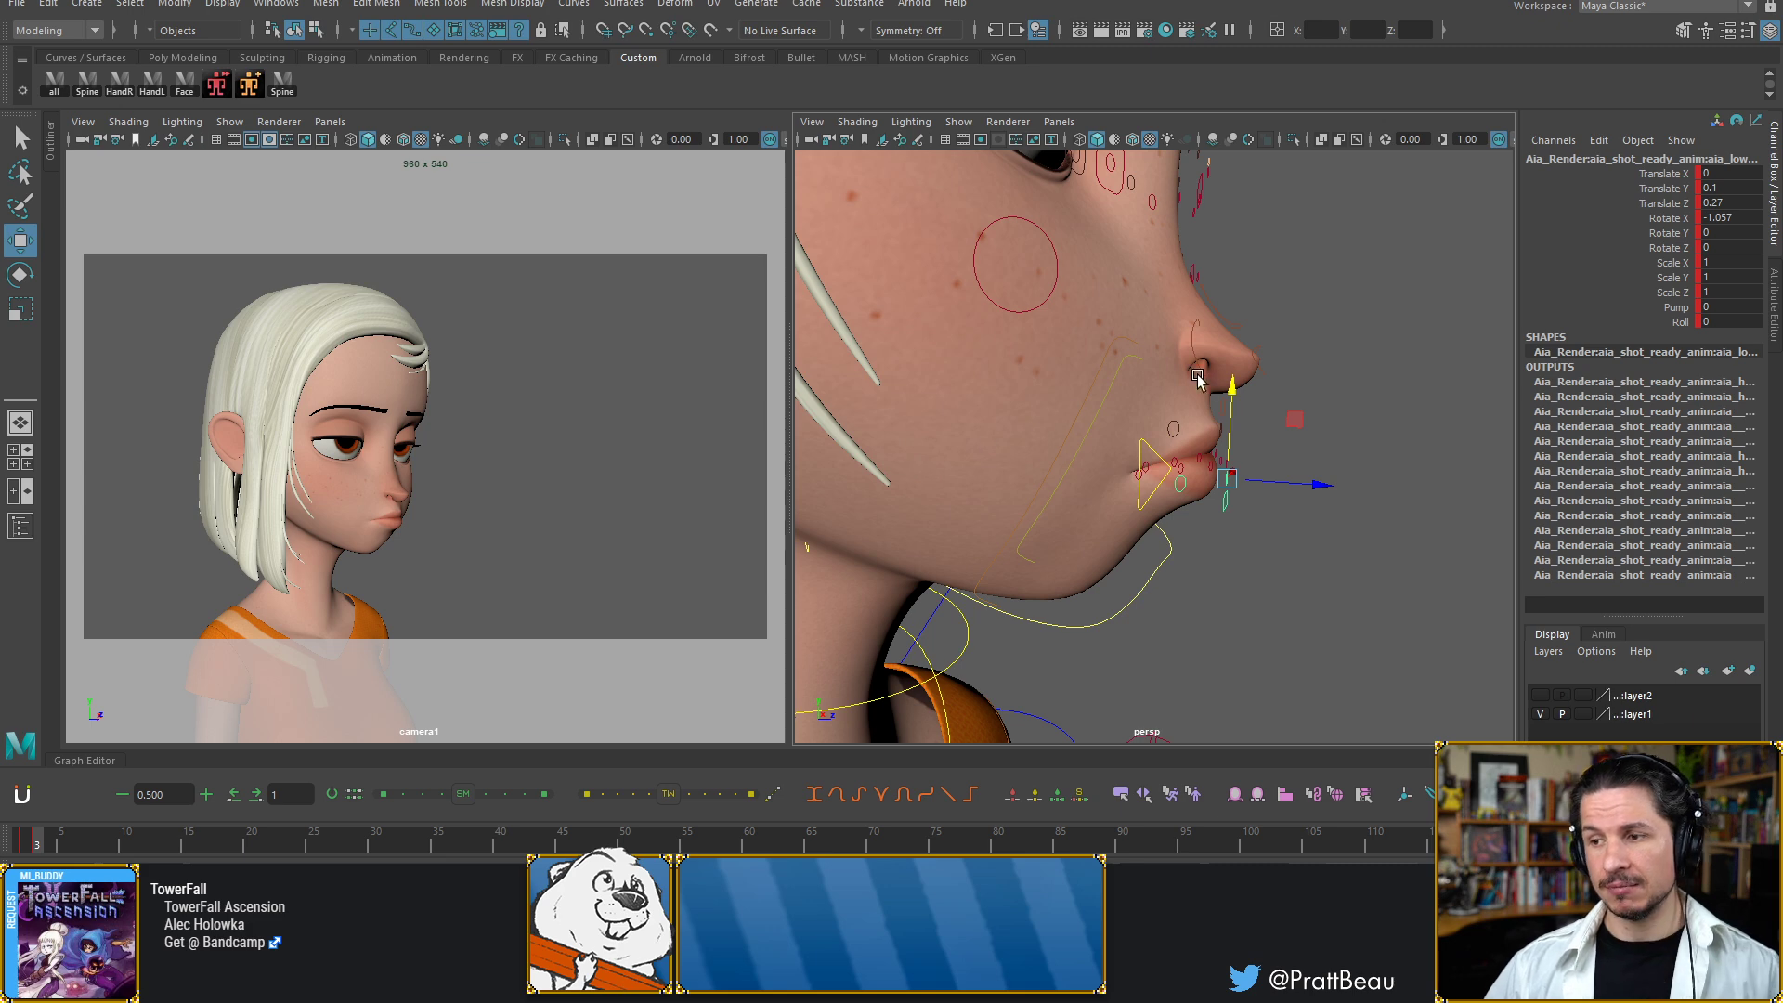
pyautogui.moveTo(1227, 387); pyautogui.dragTo(1233, 407)
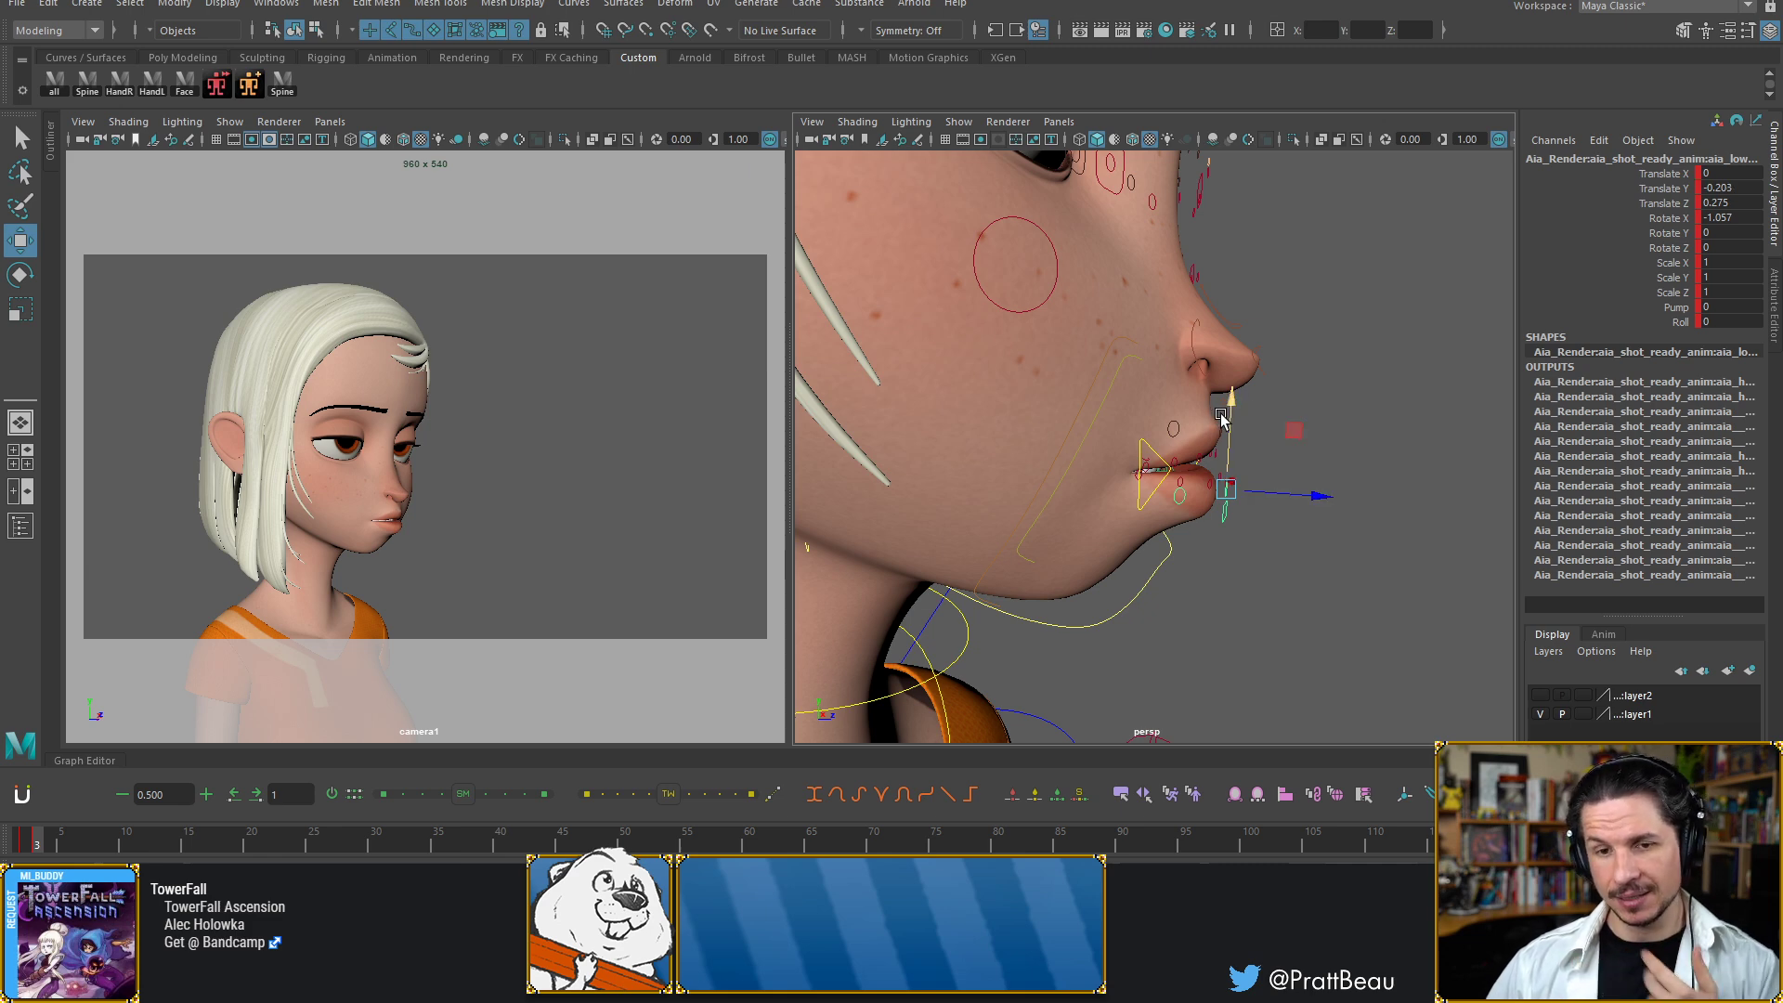
pyautogui.hotkey('ctrl', 'z')
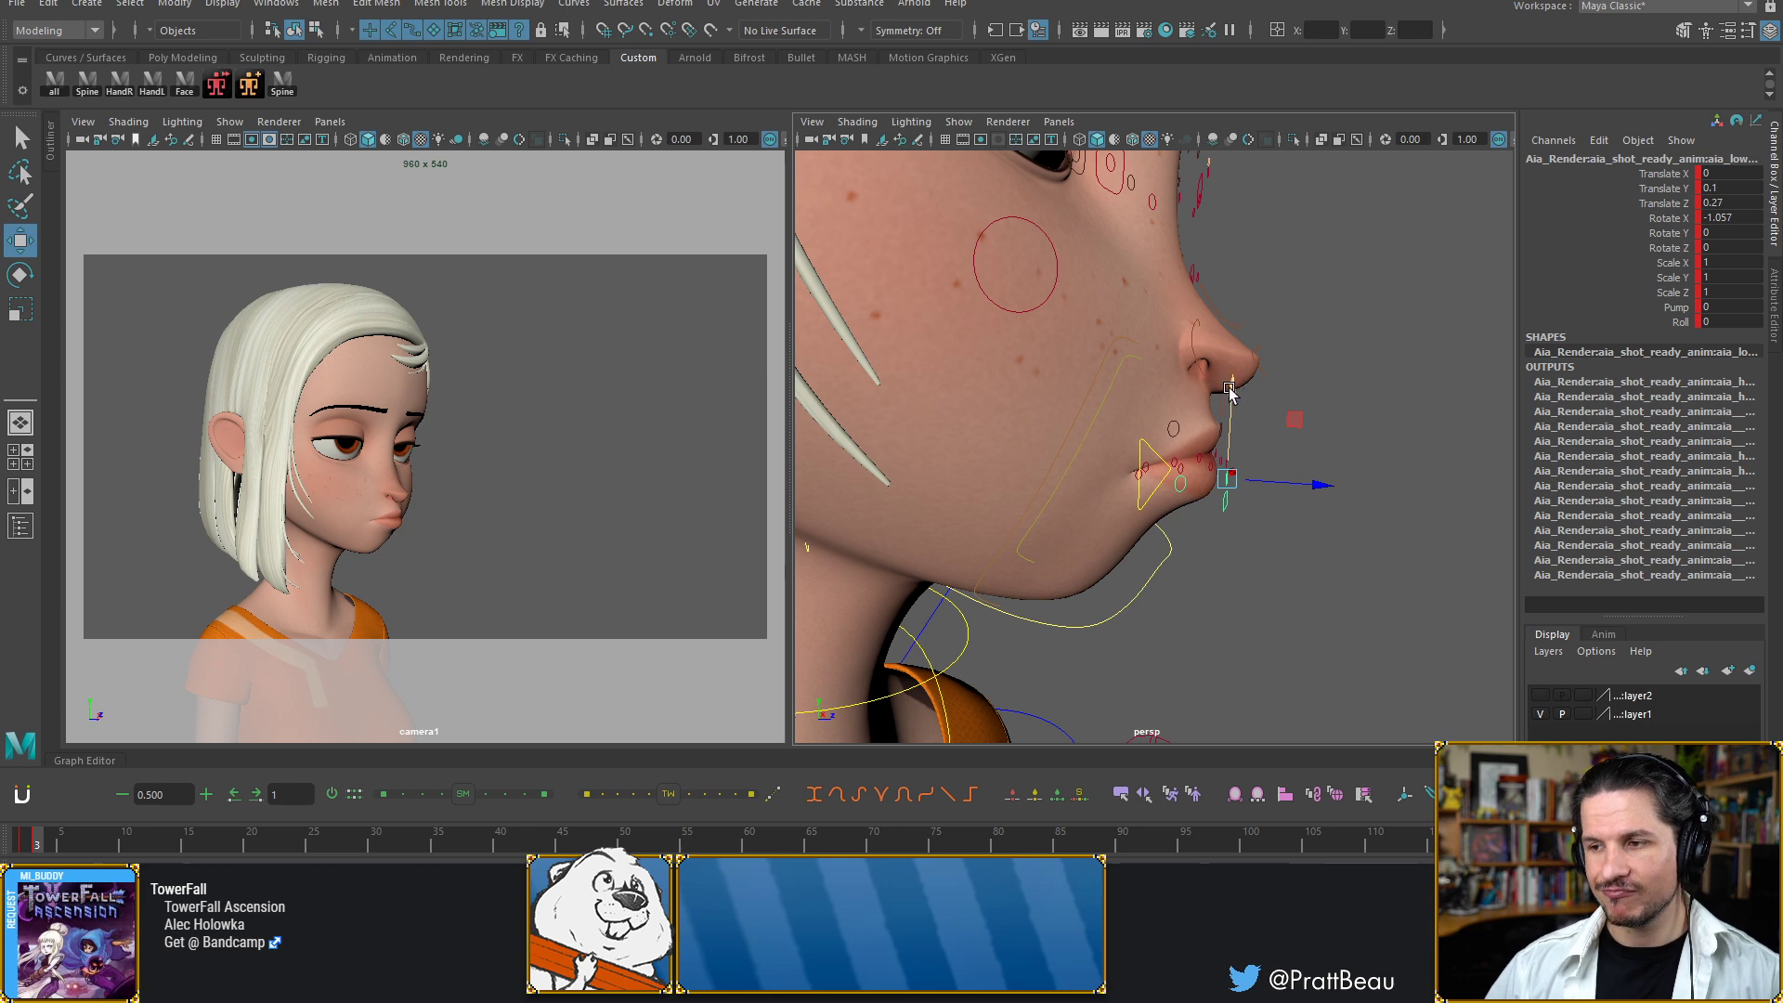
pyautogui.click(1231, 388)
pyautogui.moveTo(1231, 387); pyautogui.dragTo(1232, 388)
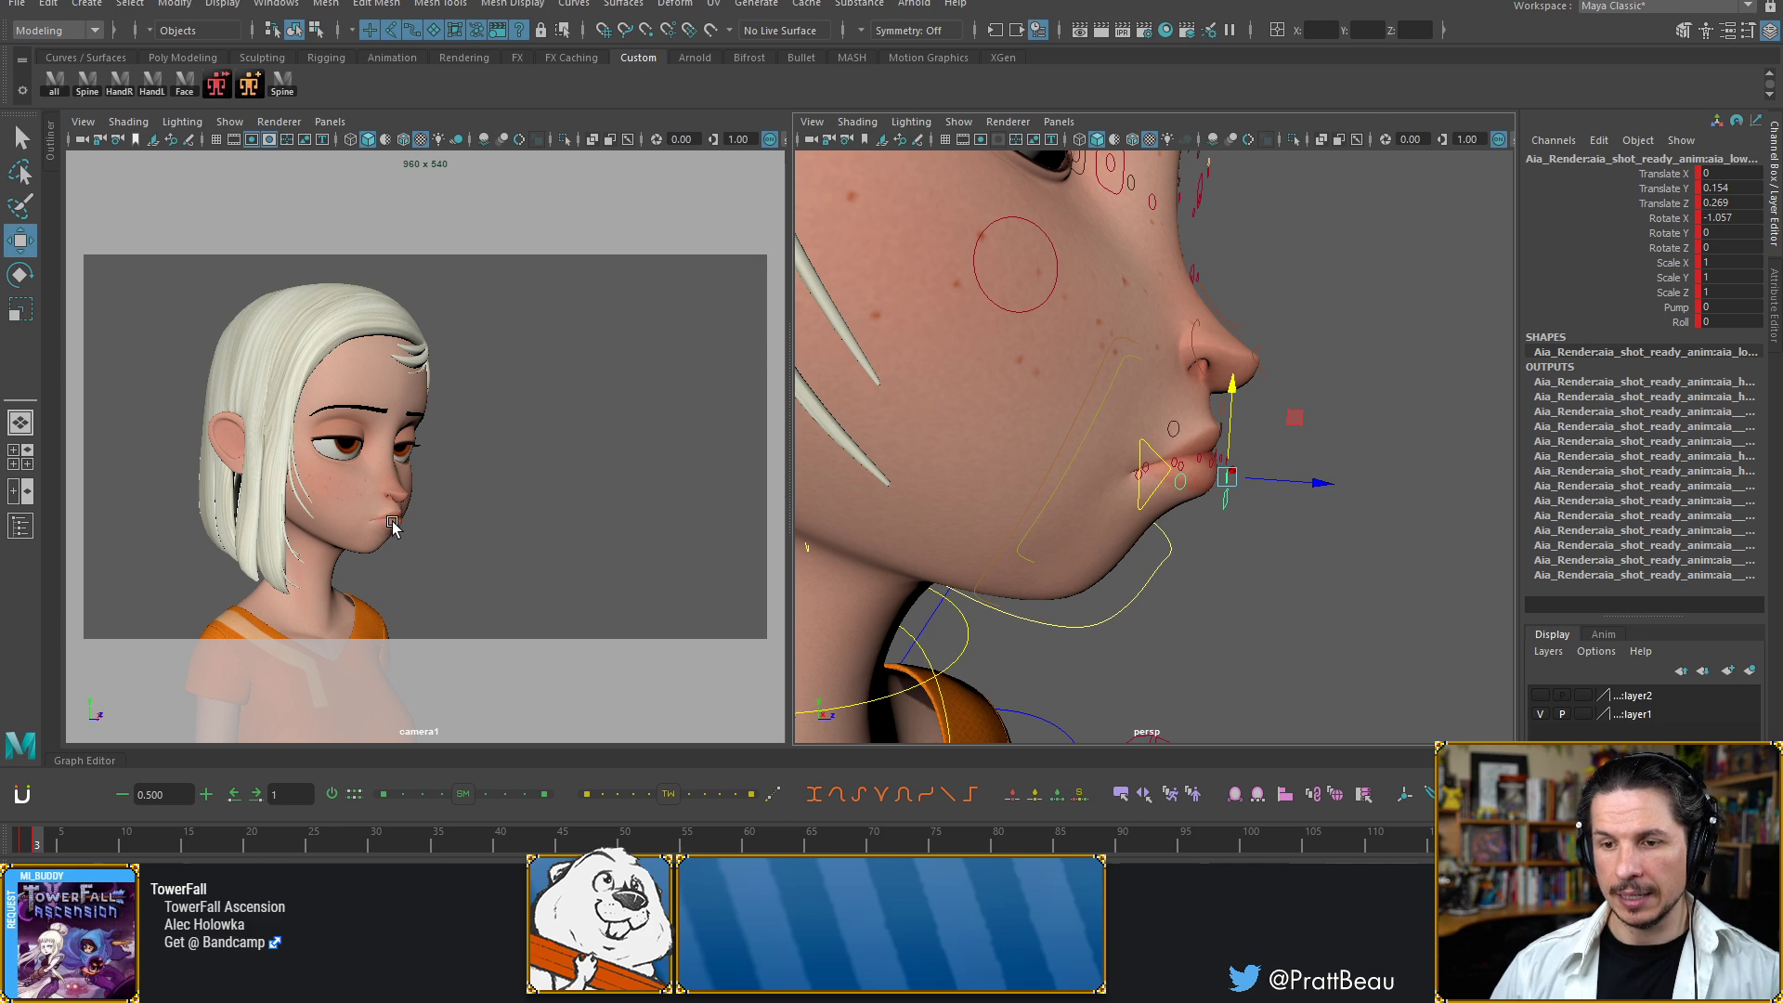
# Examine the whole face from front and three-quarter angles, checking how the mouth fits with the eyes and brows
pyautogui.keyDown('alt'); pyautogui.moveTo(1177, 318); pyautogui.dragTo(1151, 360); pyautogui.keyUp('alt')
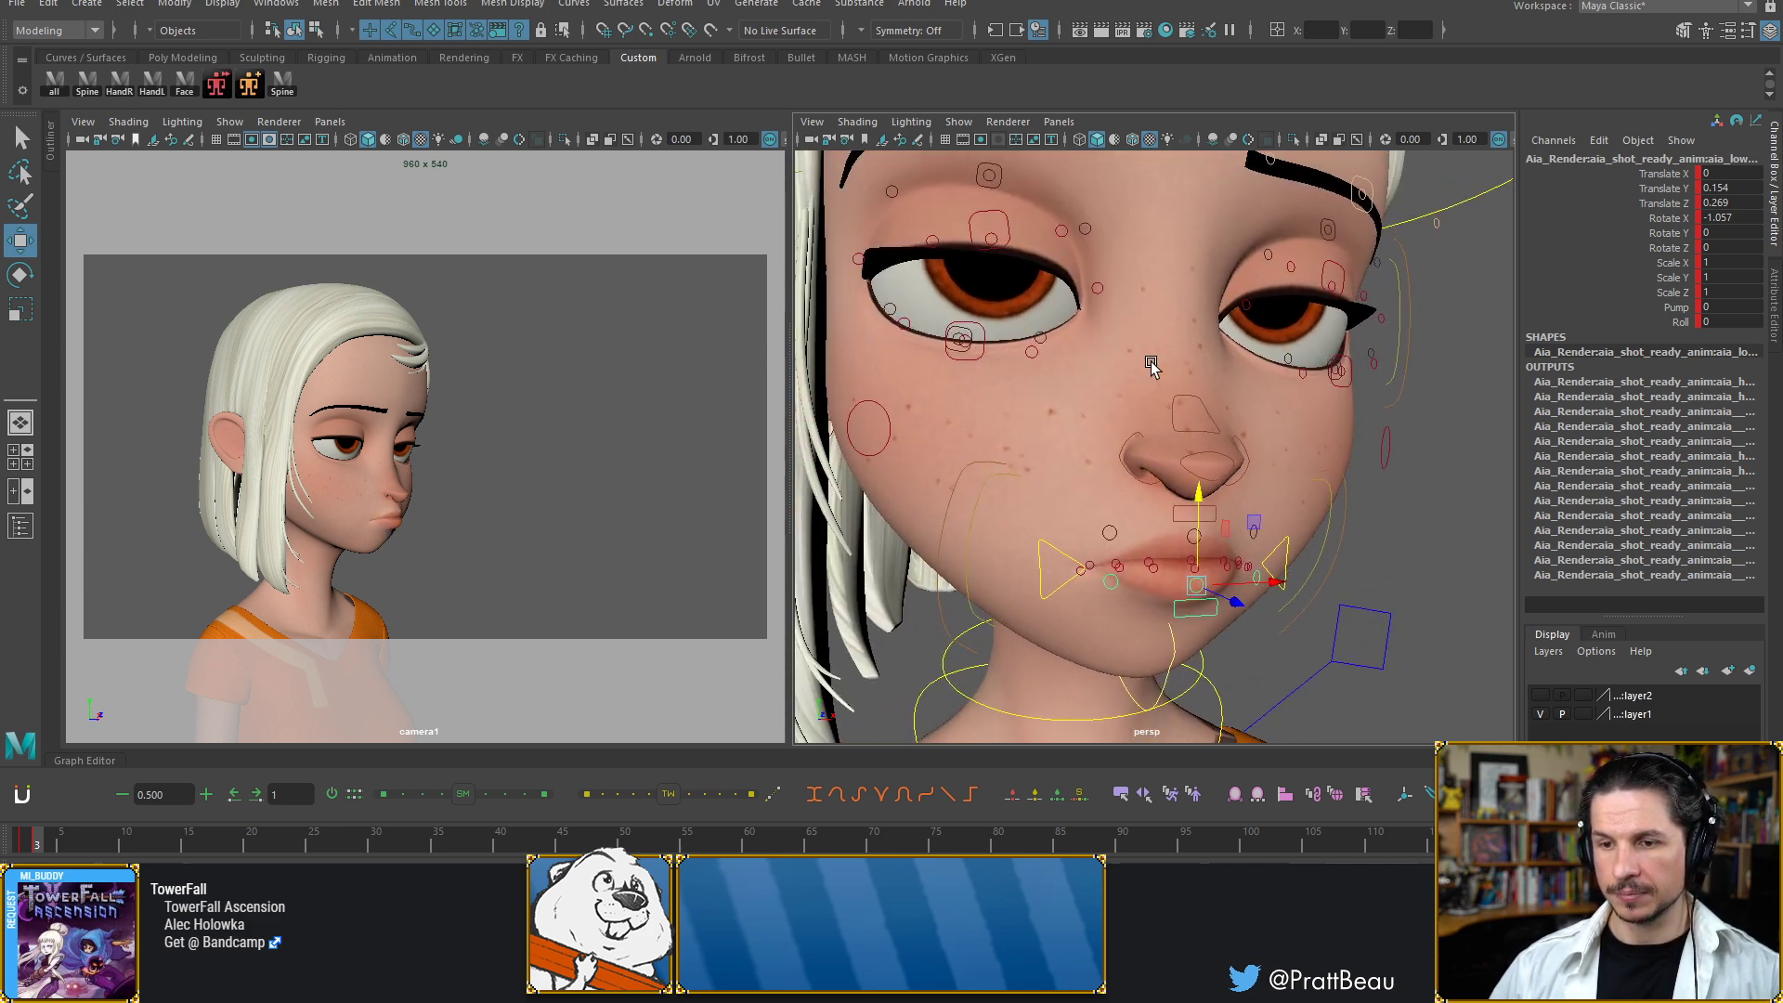
pyautogui.keyDown('alt'); pyautogui.moveTo(1151, 360); pyautogui.dragTo(1115, 369, button='right'); pyautogui.keyUp('alt')
pyautogui.keyDown('alt'); pyautogui.moveTo(1115, 369); pyautogui.dragTo(1101, 411, button='middle'); pyautogui.keyUp('alt')
pyautogui.keyDown('alt'); pyautogui.moveTo(1100, 411); pyautogui.dragTo(1120, 410, button='right'); pyautogui.keyUp('alt')
pyautogui.keyDown('alt'); pyautogui.moveTo(1119, 410); pyautogui.dragTo(1096, 405); pyautogui.keyUp('alt')
pyautogui.keyDown('alt'); pyautogui.moveTo(1096, 405); pyautogui.dragTo(1075, 401, button='right'); pyautogui.keyUp('alt')
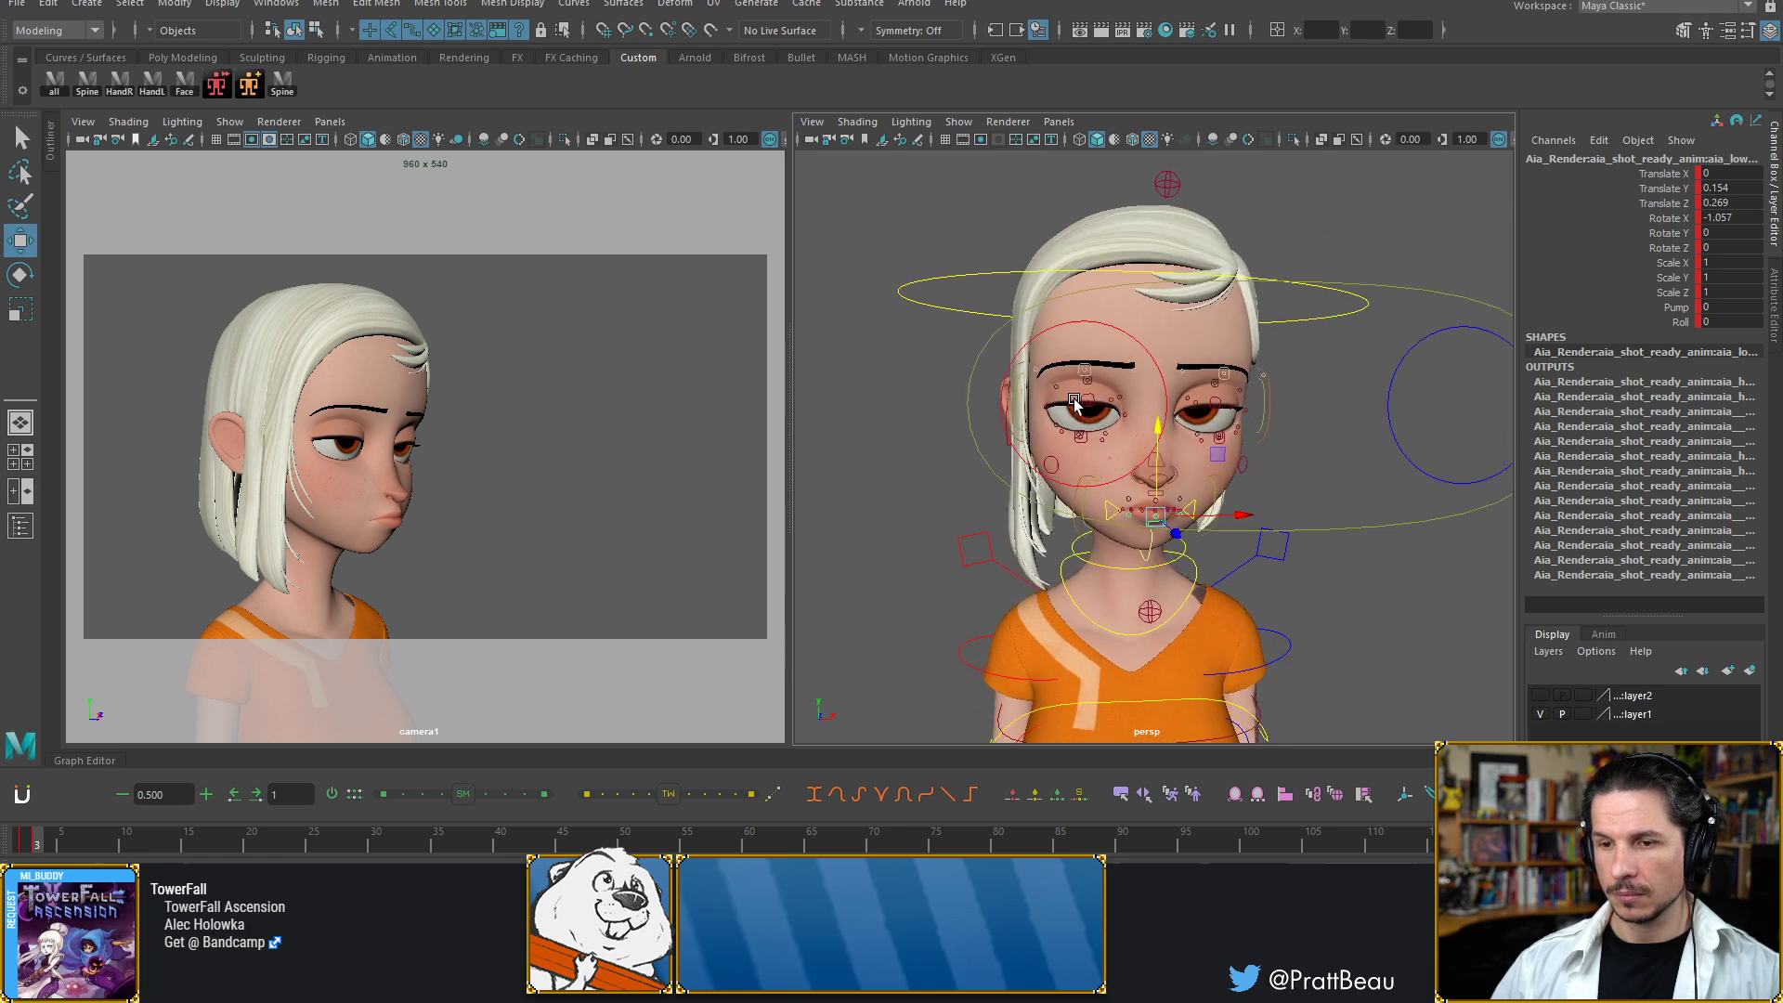
pyautogui.keyDown('alt'); pyautogui.moveTo(1075, 403); pyautogui.dragTo(1044, 403); pyautogui.keyUp('alt')
pyautogui.keyDown('alt'); pyautogui.moveTo(1044, 403); pyautogui.dragTo(1068, 414, button='right'); pyautogui.keyUp('alt')
pyautogui.keyDown('alt'); pyautogui.moveTo(1069, 415); pyautogui.dragTo(1083, 398); pyautogui.keyUp('alt')
pyautogui.keyDown('alt'); pyautogui.moveTo(1083, 398); pyautogui.dragTo(1101, 409, button='middle'); pyautogui.keyUp('alt')
pyautogui.moveTo(1101, 409)
pyautogui.keyDown('alt'); pyautogui.mouseDown()
pyautogui.moveTo(1099, 424)
pyautogui.moveTo(1105, 408)
pyautogui.mouseUp(); pyautogui.keyUp('alt')
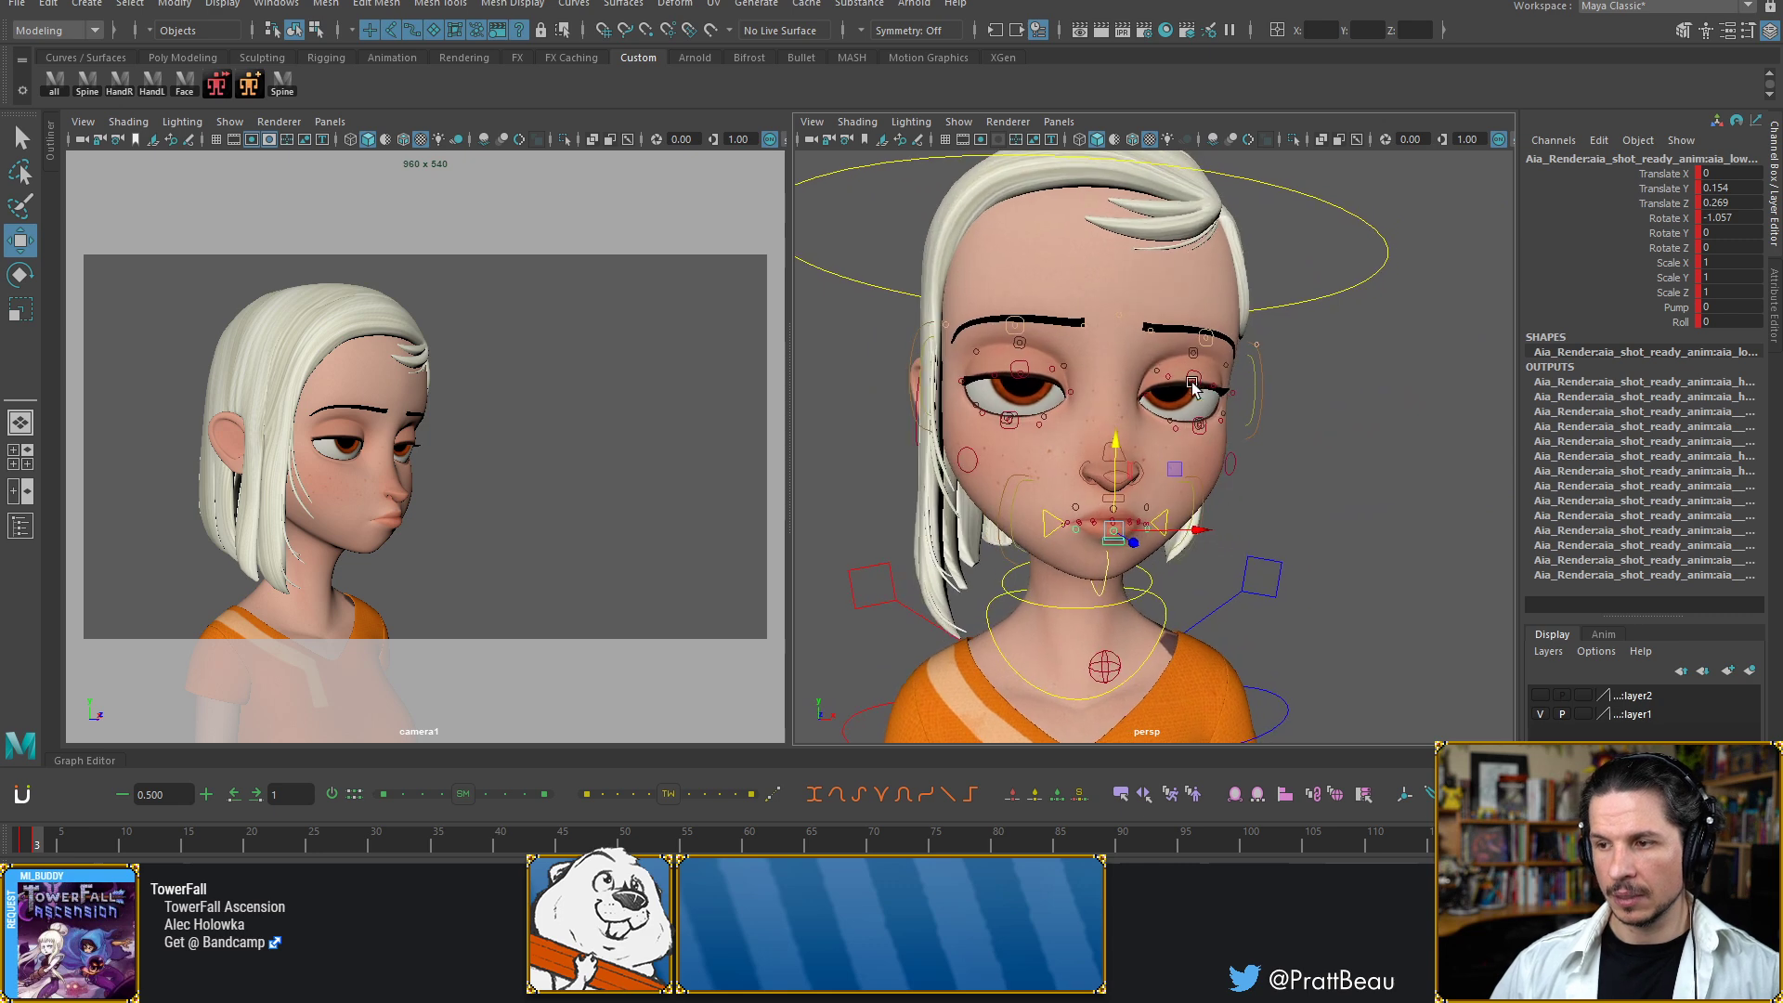
# Shift the right eye's aim control sideways to about Translate X -2.291, undoing an exaggerated trial move on the way
pyautogui.keyDown('alt'); pyautogui.moveTo(1193, 385); pyautogui.dragTo(981, 383, button='right'); pyautogui.keyUp('alt')
pyautogui.keyDown('alt'); pyautogui.moveTo(1018, 410); pyautogui.dragTo(1050, 412); pyautogui.keyUp('alt')
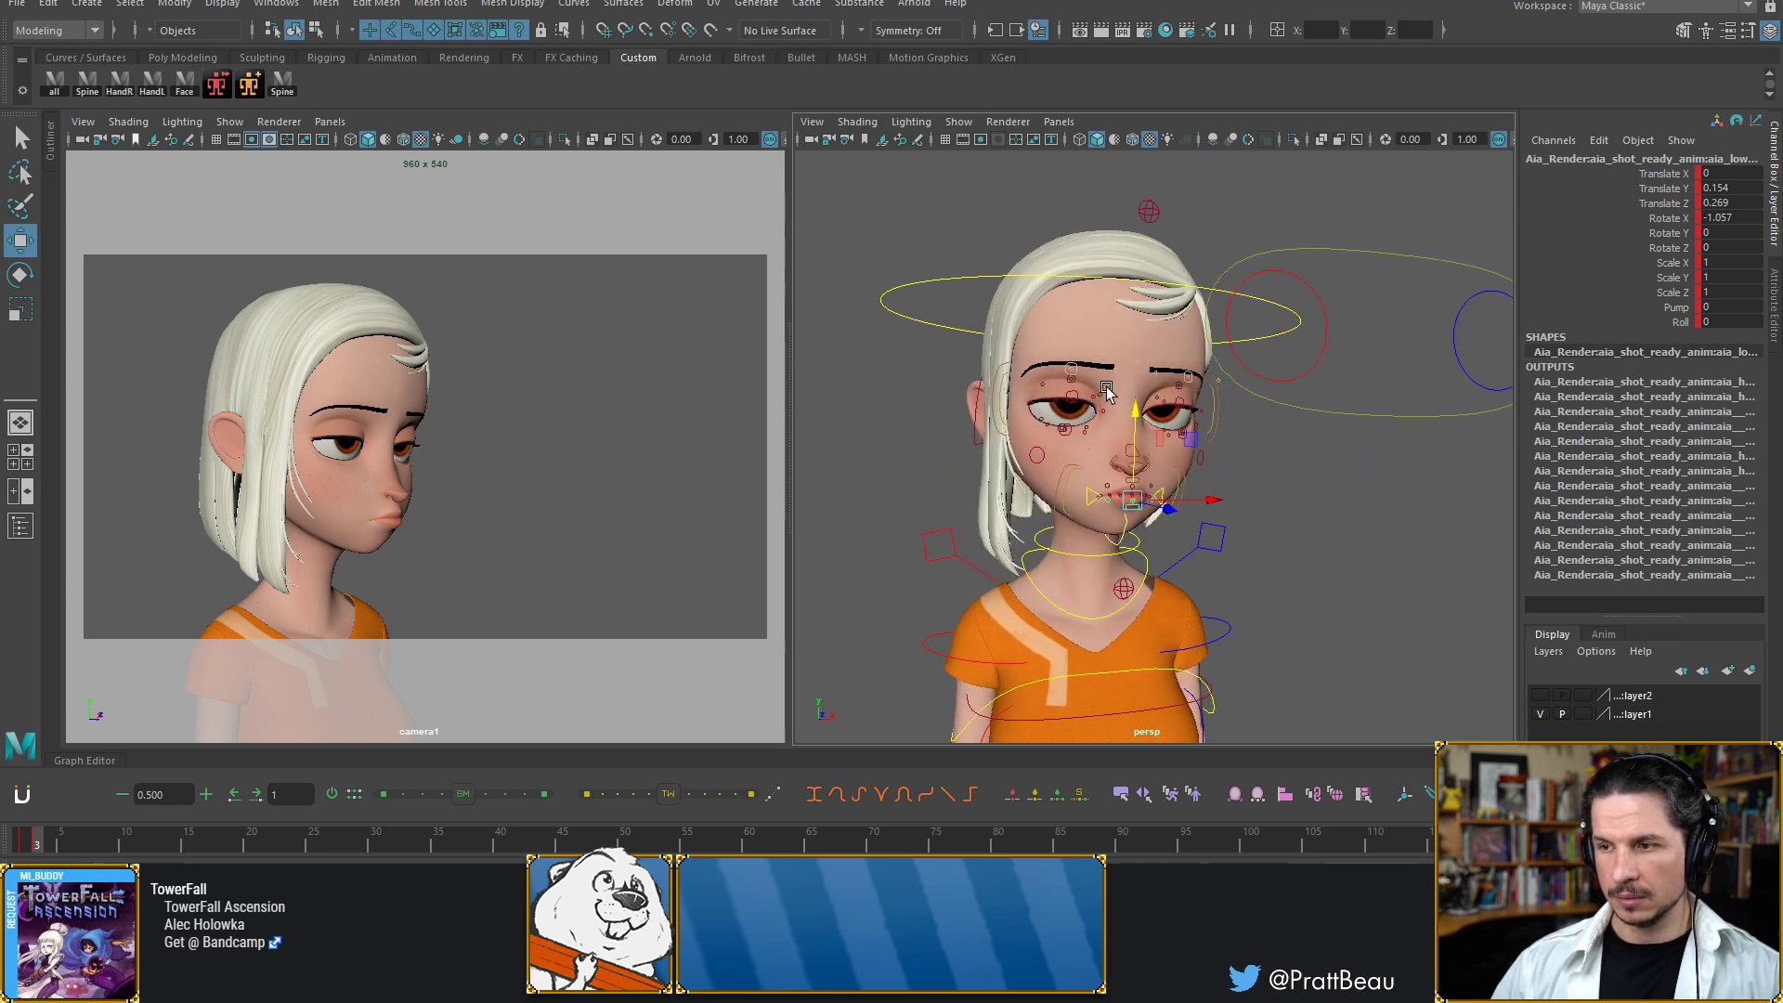
pyautogui.click(1318, 357)
pyautogui.moveTo(1357, 336); pyautogui.dragTo(1313, 324)
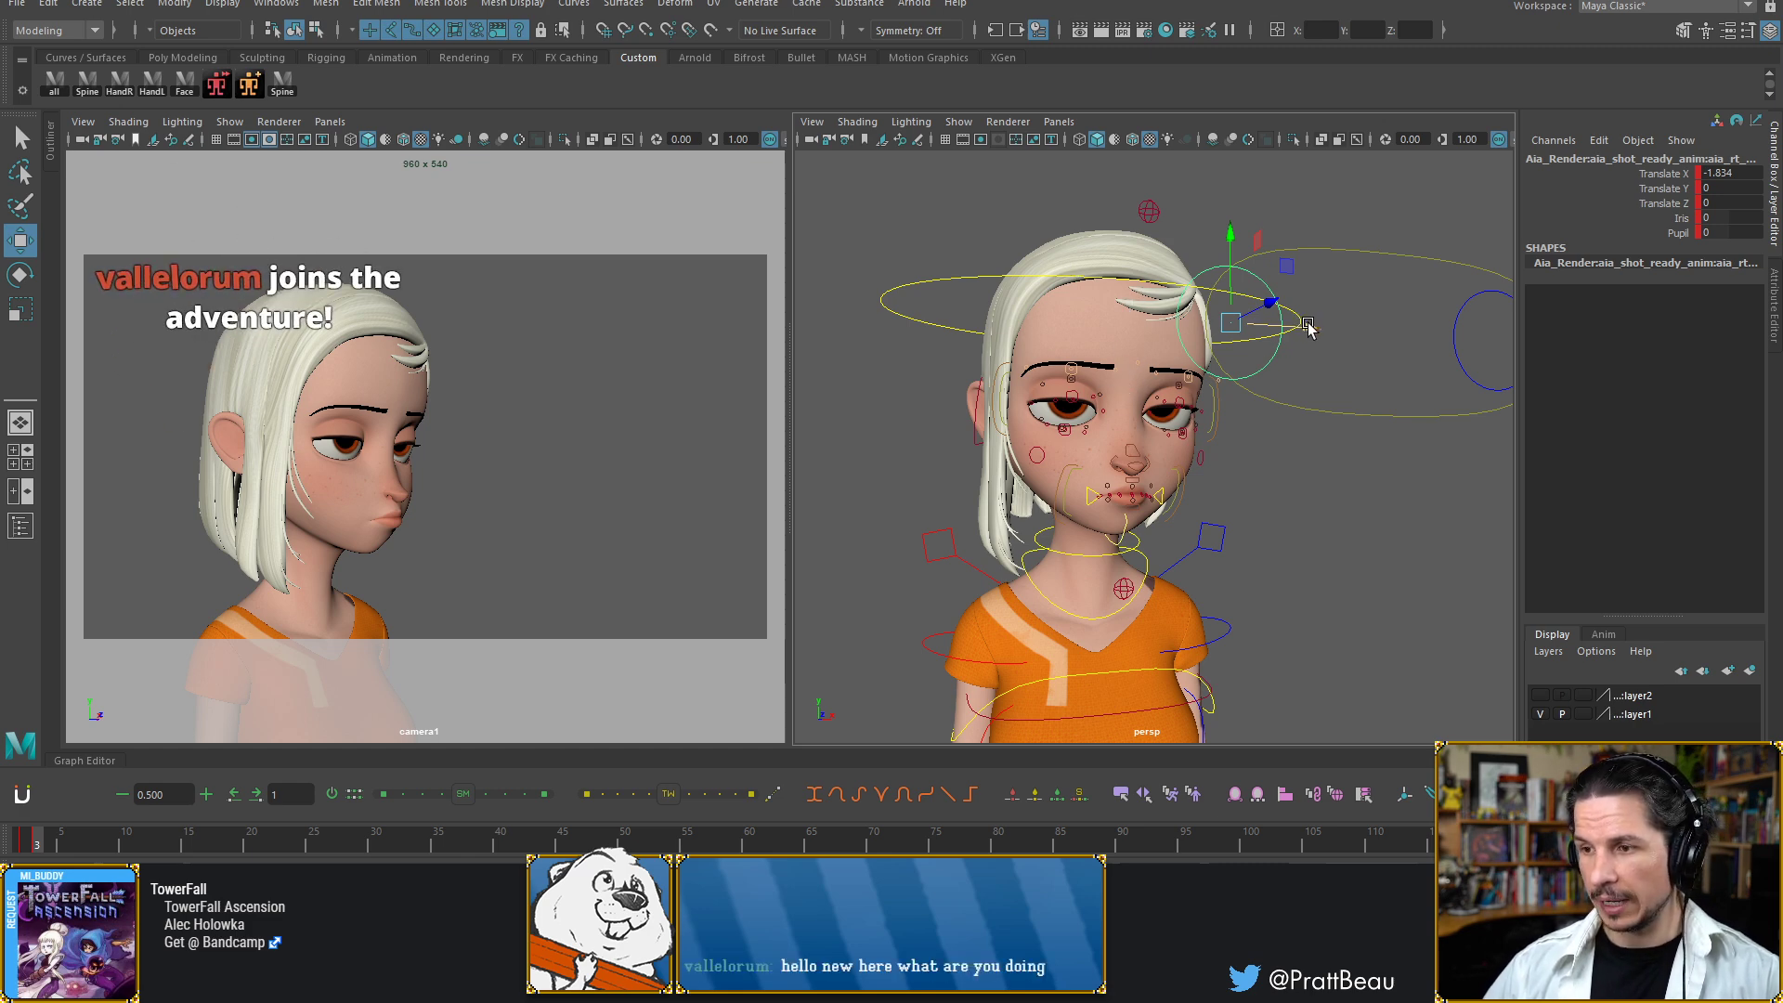
pyautogui.click(1265, 327)
pyautogui.moveTo(1265, 327); pyautogui.dragTo(885, 300)
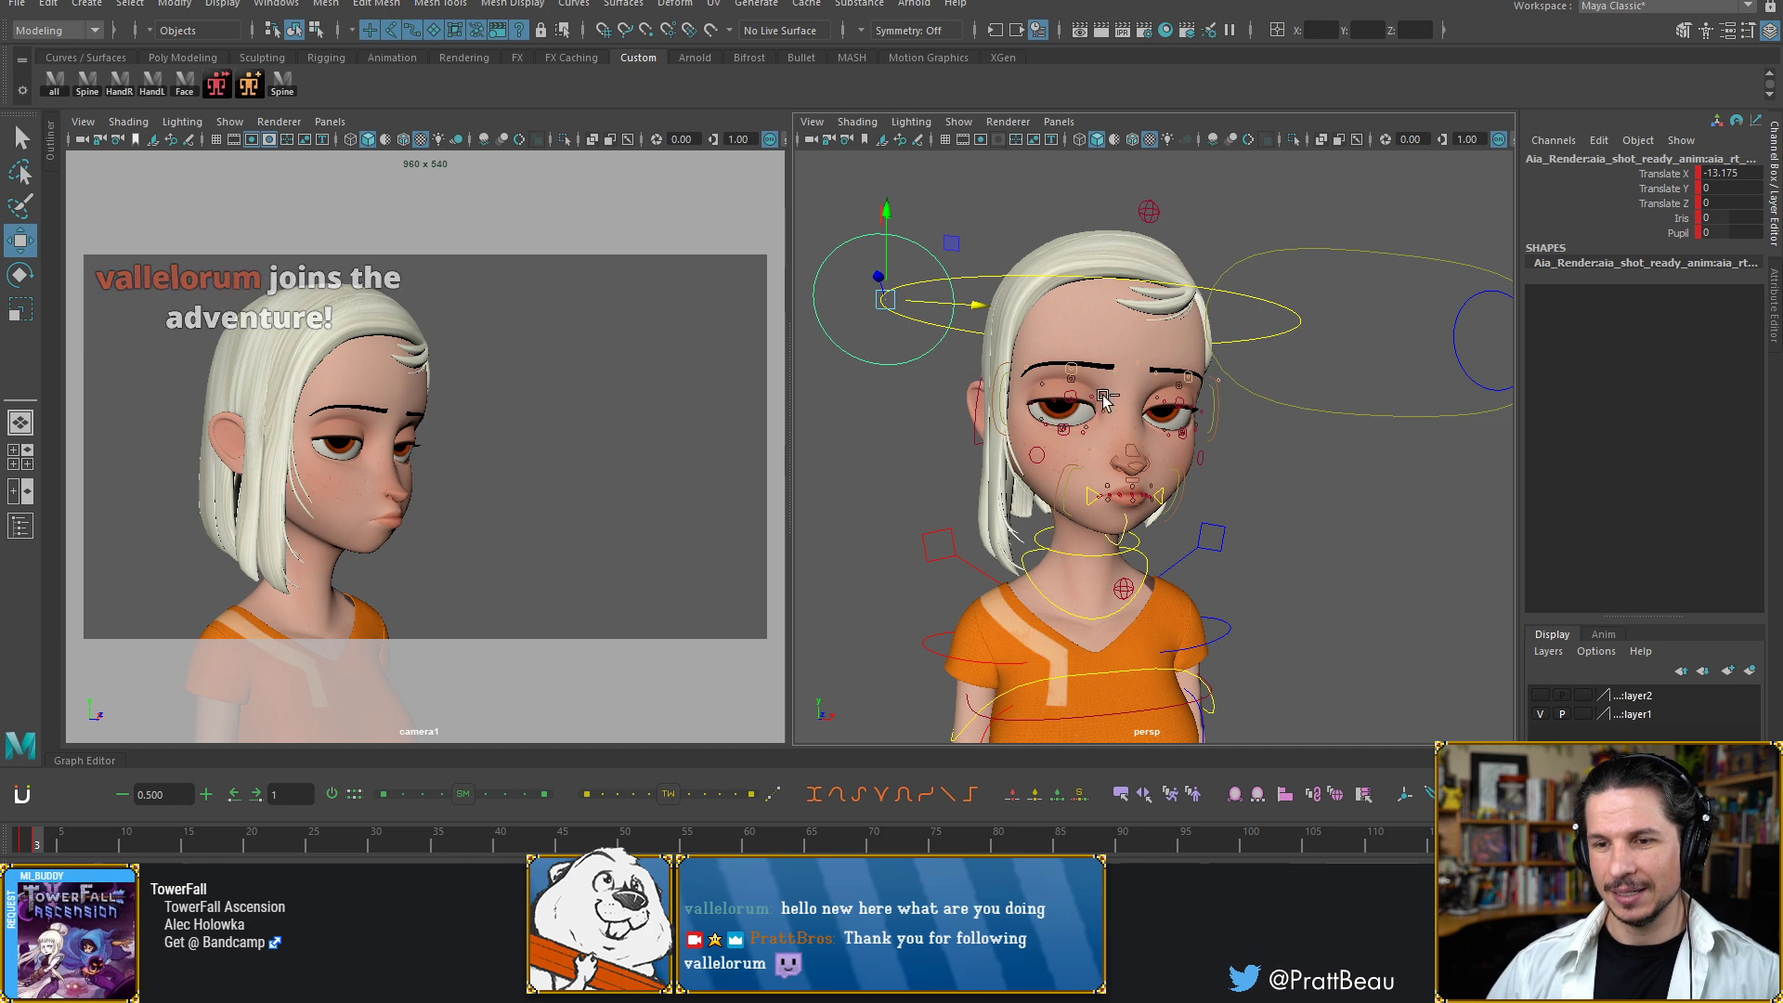
pyautogui.hotkey('ctrl', 'z')
pyautogui.moveTo(1301, 330); pyautogui.dragTo(1293, 329)
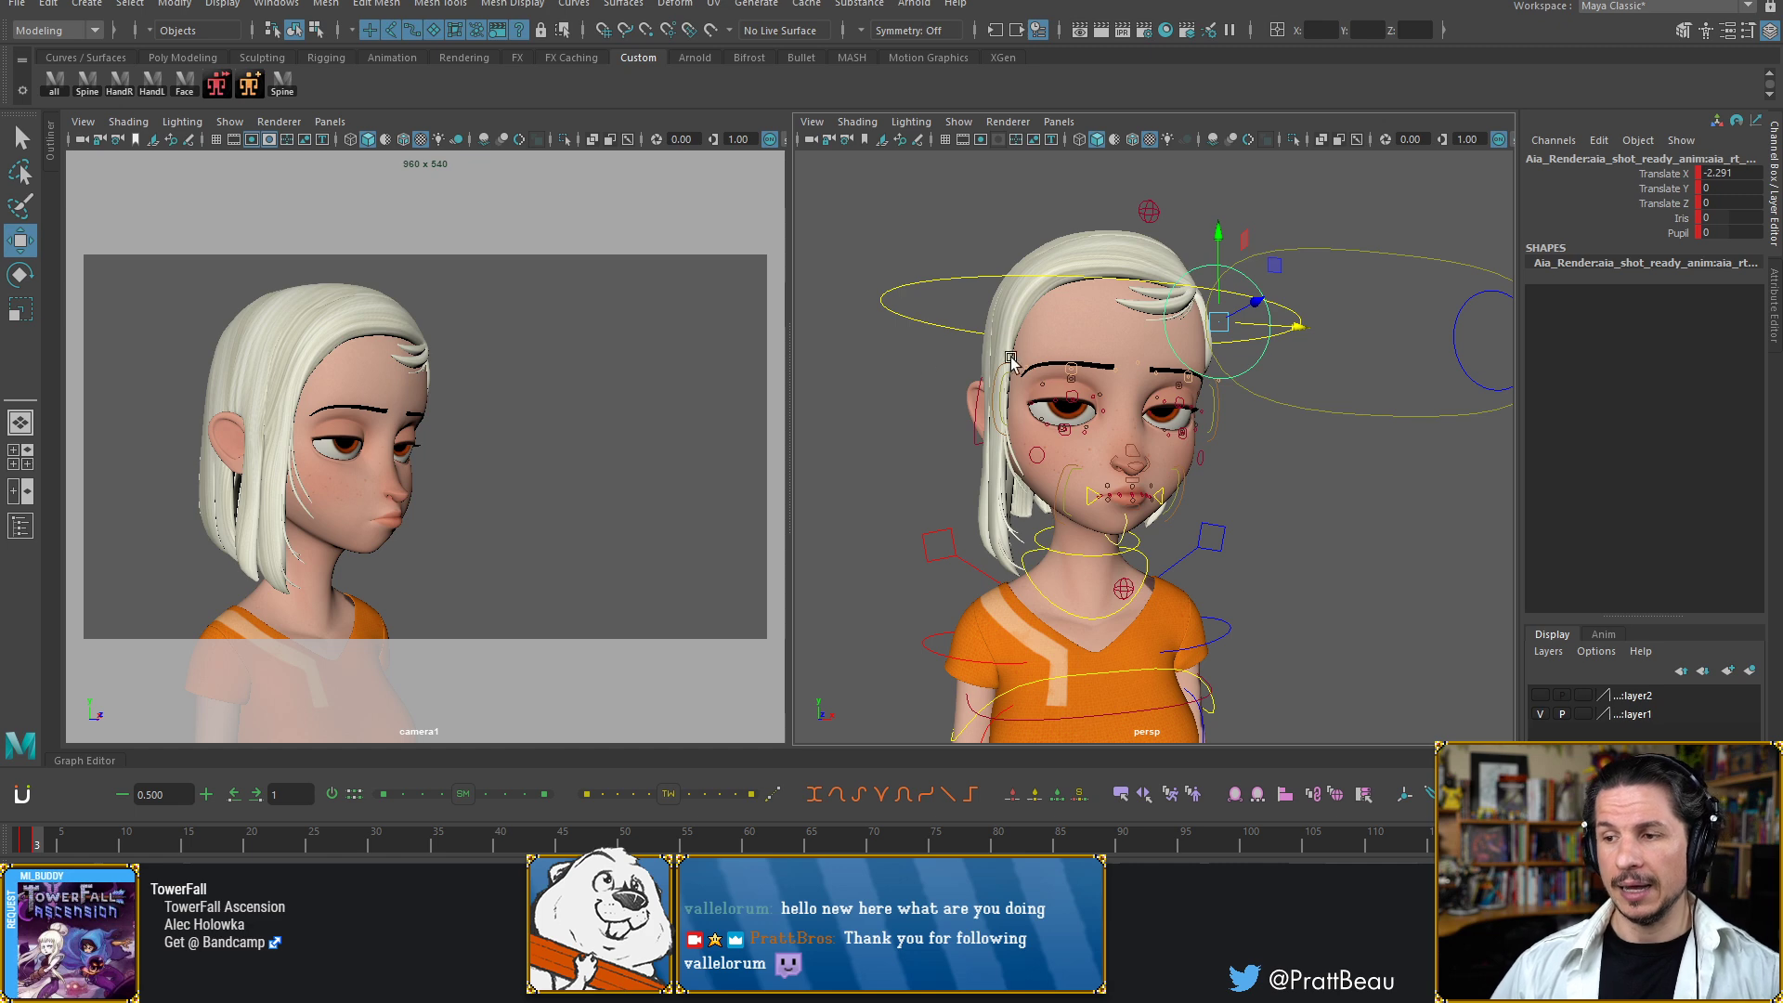
# Examine the eyes and eyelids close up from the front and in three-quarter view, checking the gaze against the lid shapes
pyautogui.keyDown('alt'); pyautogui.moveTo(956, 444); pyautogui.dragTo(889, 363); pyautogui.keyUp('alt')
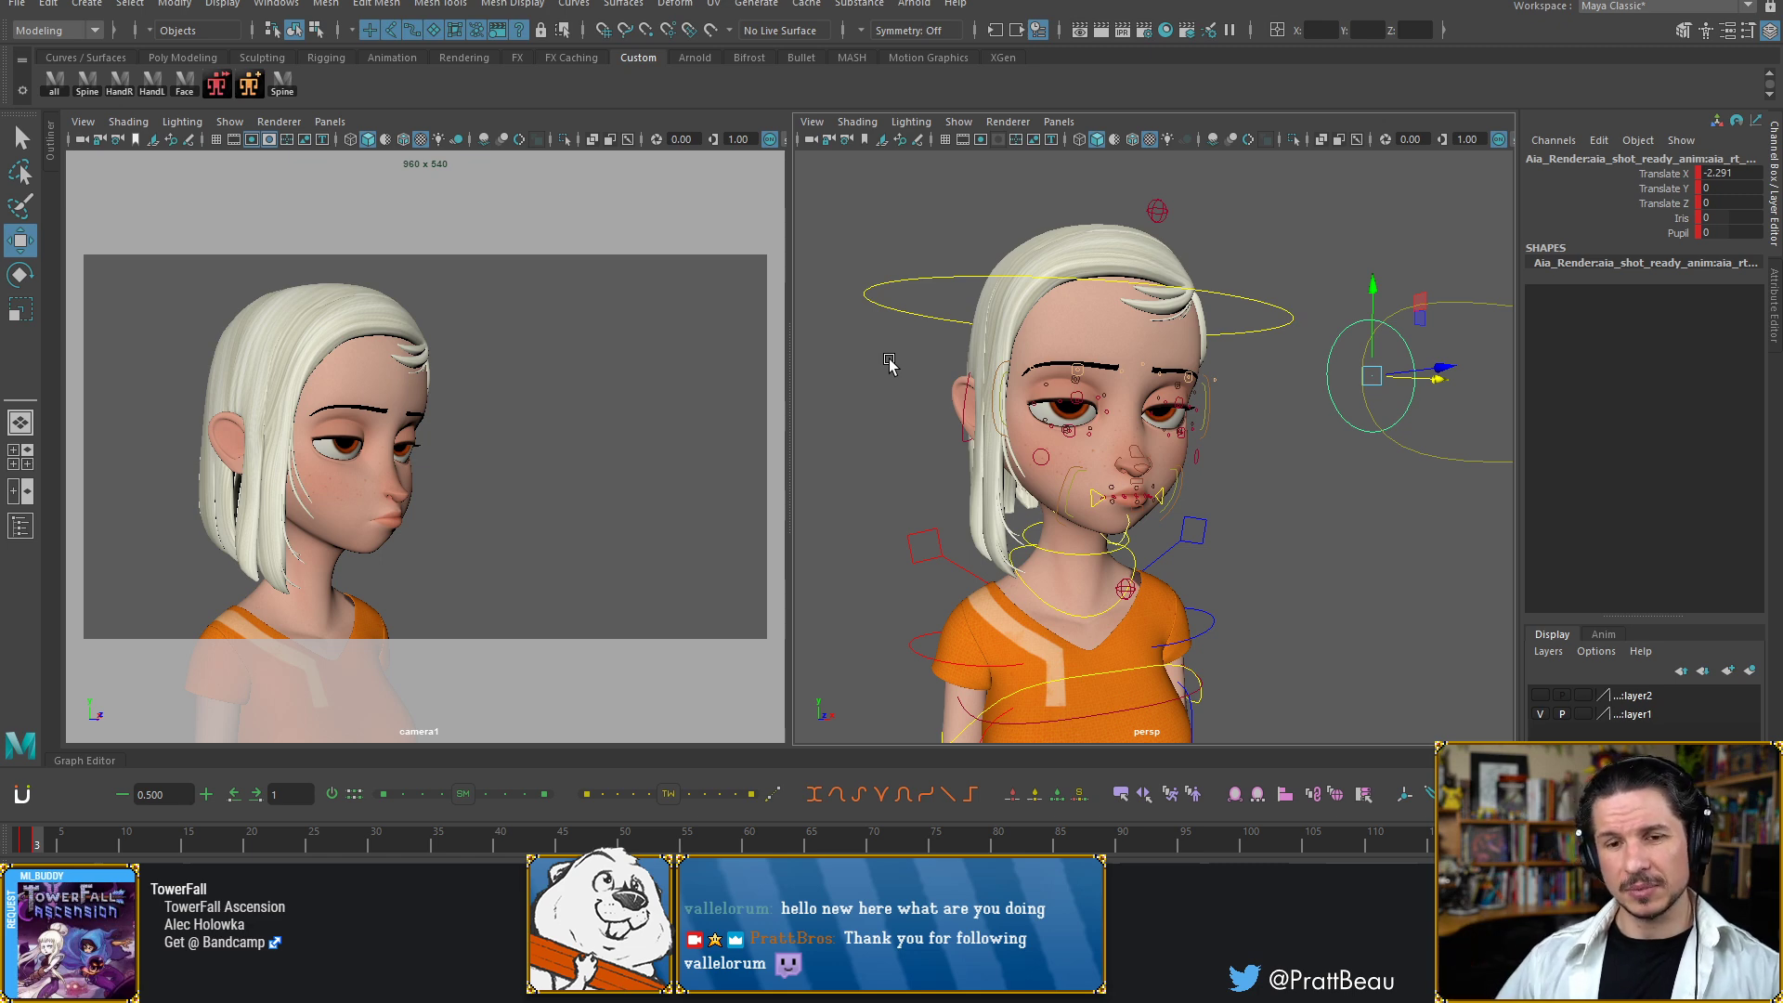
pyautogui.keyDown('alt'); pyautogui.moveTo(1099, 333); pyautogui.dragTo(1074, 382); pyautogui.keyUp('alt')
pyautogui.keyDown('alt'); pyautogui.moveTo(1073, 381); pyautogui.dragTo(1280, 502, button='right'); pyautogui.keyUp('alt')
pyautogui.keyDown('alt'); pyautogui.moveTo(1281, 501); pyautogui.dragTo(1293, 511); pyautogui.keyUp('alt')
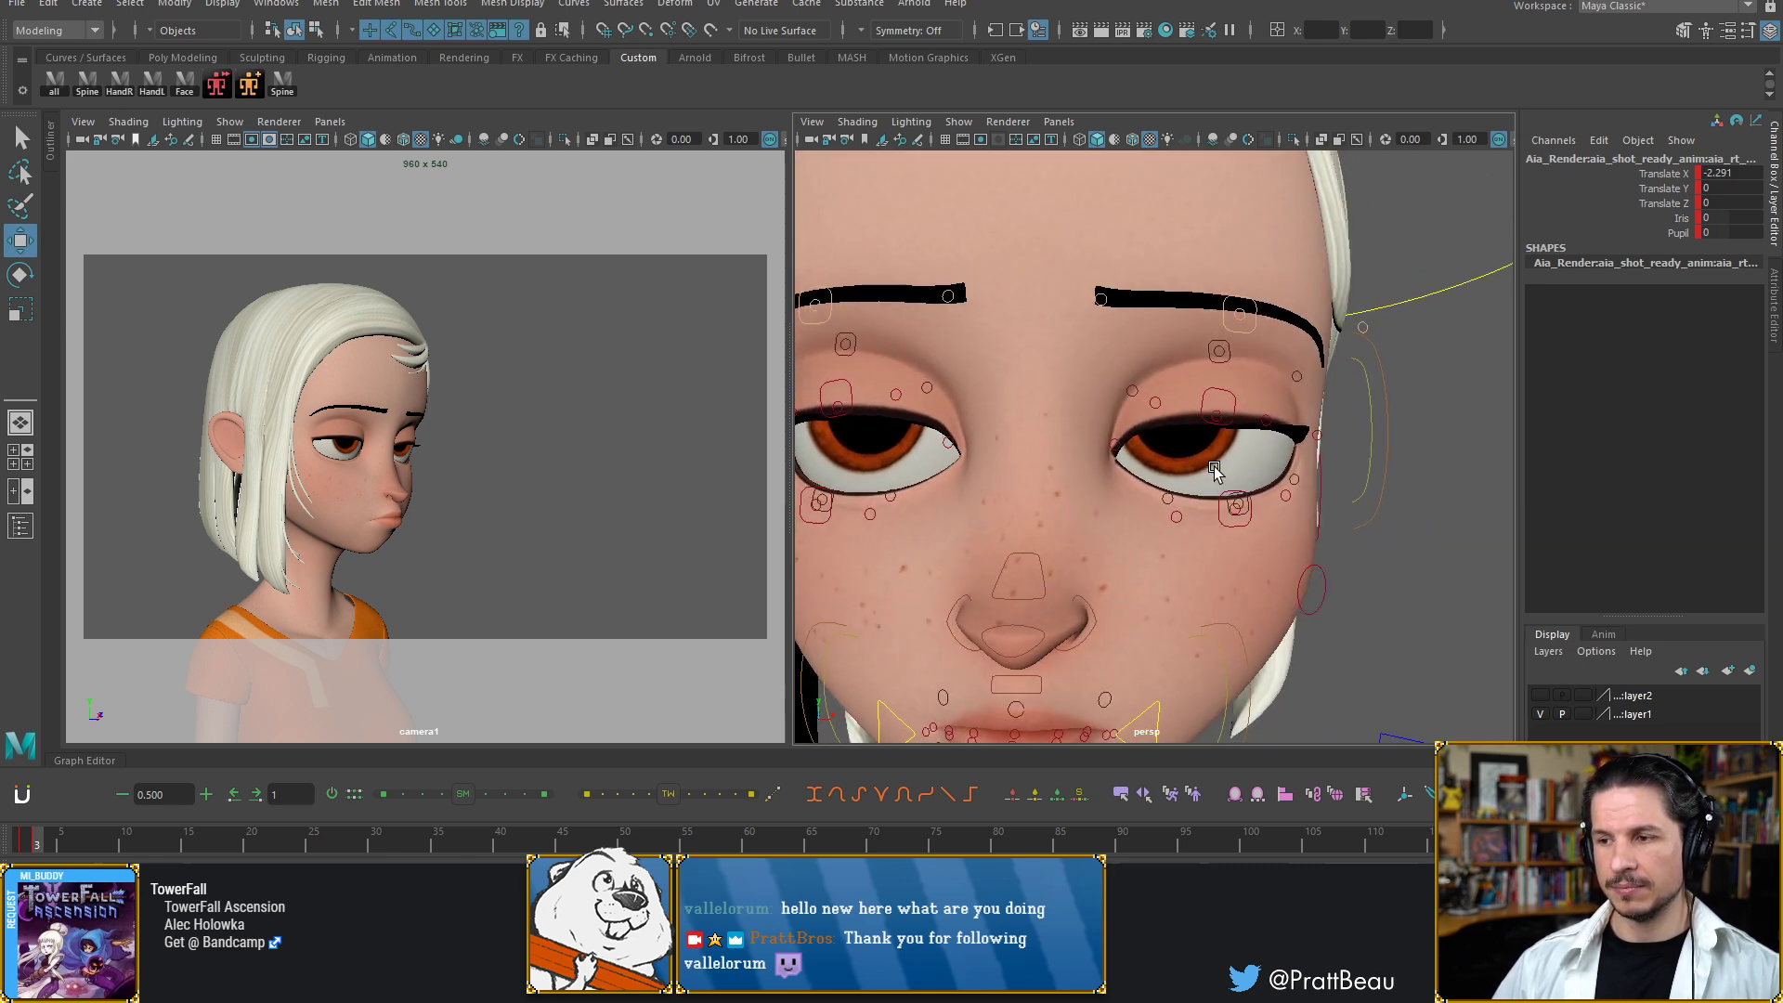
pyautogui.click(1234, 405)
pyautogui.press('e')
pyautogui.click(1370, 488)
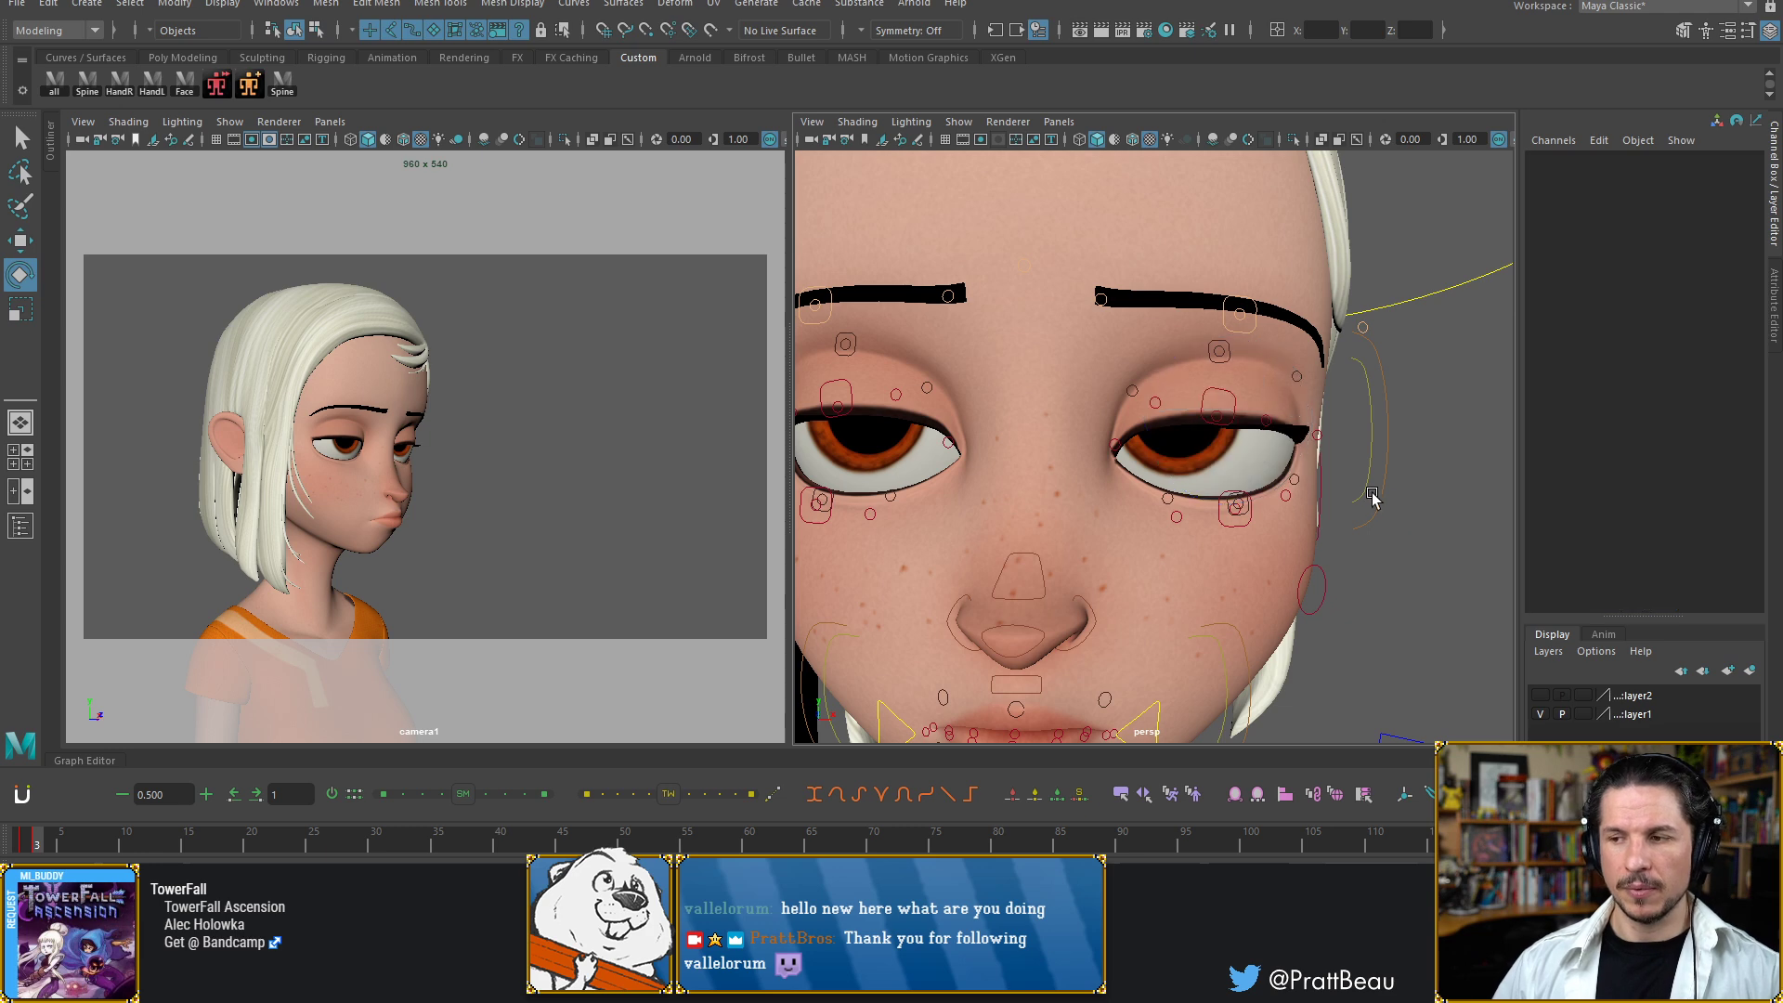
pyautogui.keyDown('alt'); pyautogui.moveTo(1258, 475); pyautogui.dragTo(1240, 491); pyautogui.keyUp('alt')
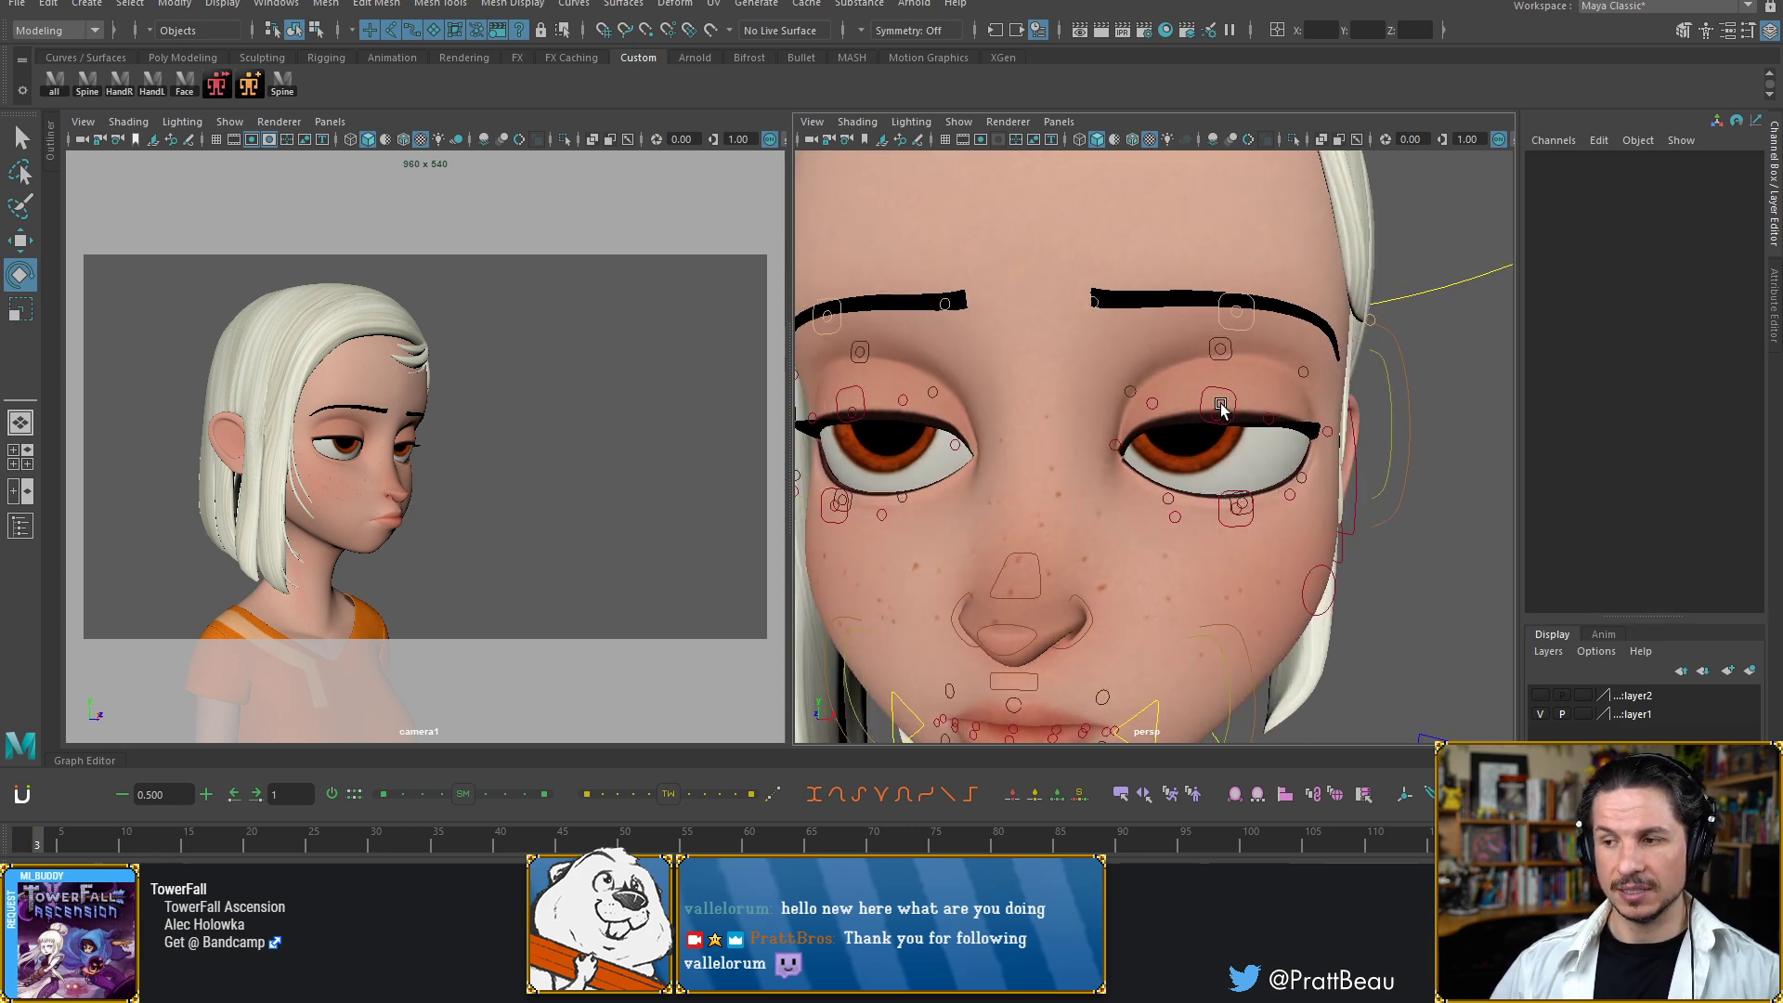
pyautogui.click(1225, 410)
pyautogui.click(1398, 512)
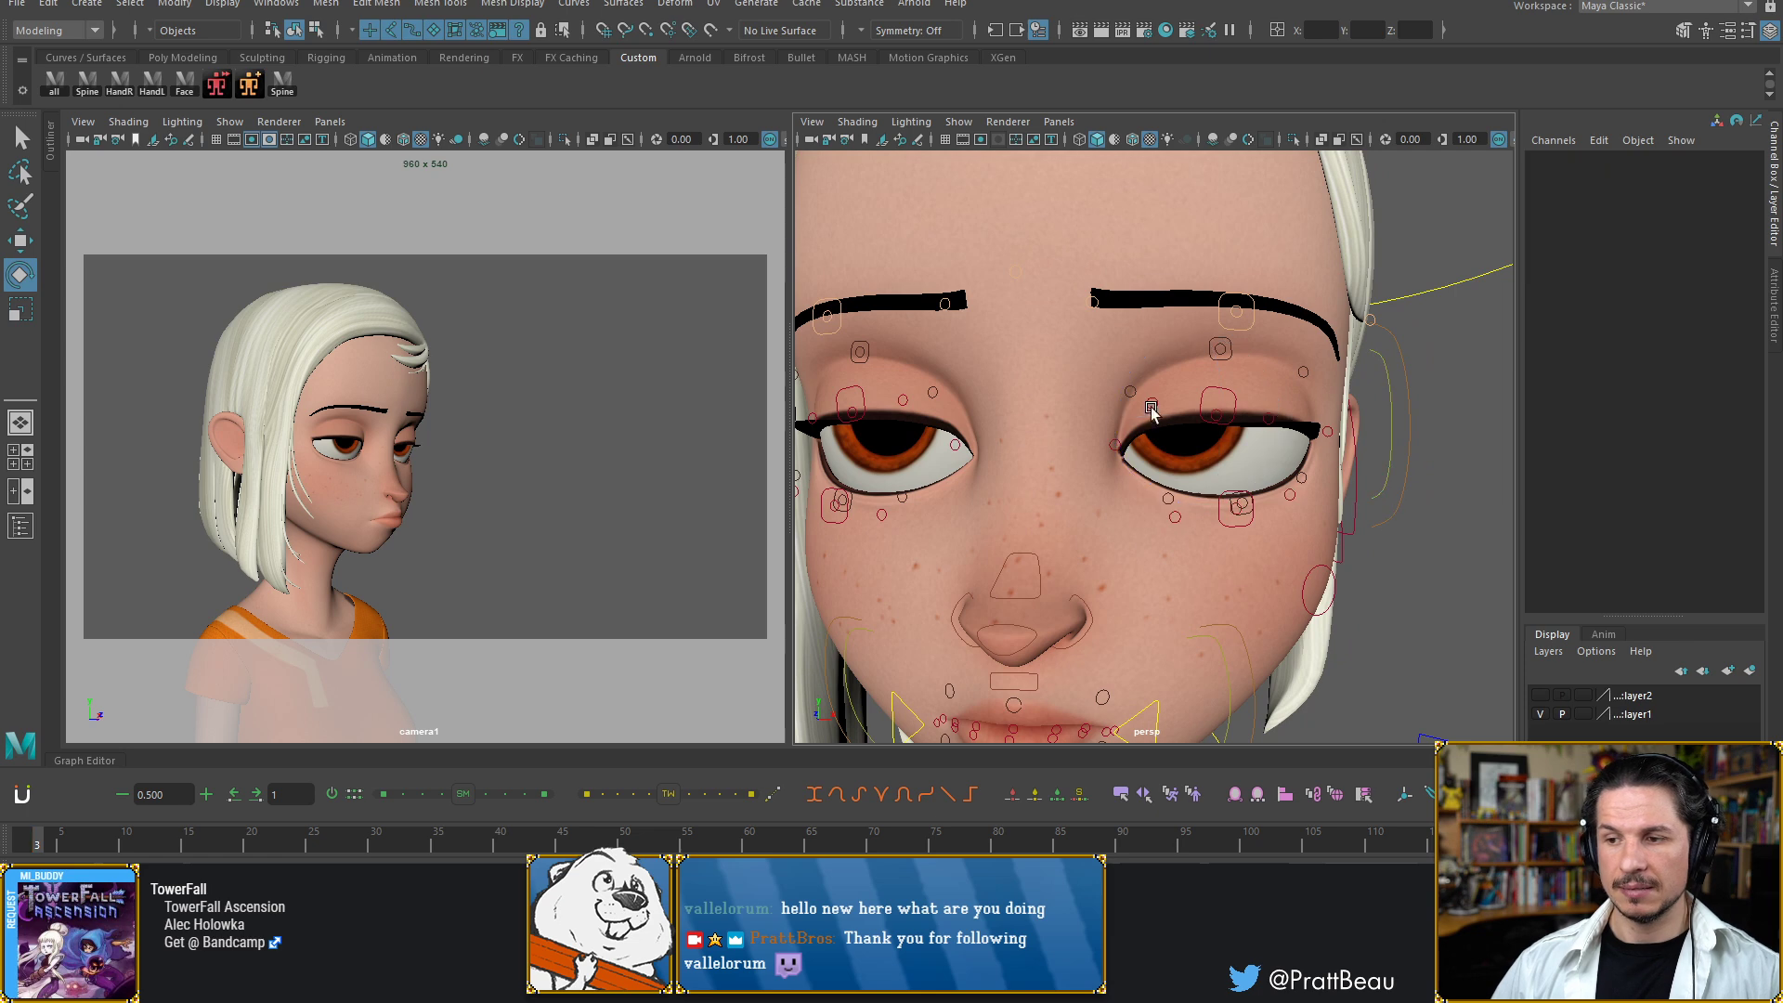
pyautogui.keyDown('alt'); pyautogui.moveTo(1263, 426); pyautogui.dragTo(1055, 421, button='right'); pyautogui.keyUp('alt')
pyautogui.keyDown('alt'); pyautogui.moveTo(1055, 422); pyautogui.dragTo(1179, 459); pyautogui.keyUp('alt')
pyautogui.keyDown('alt'); pyautogui.moveTo(1180, 459); pyautogui.dragTo(1075, 416, button='right'); pyautogui.keyUp('alt')
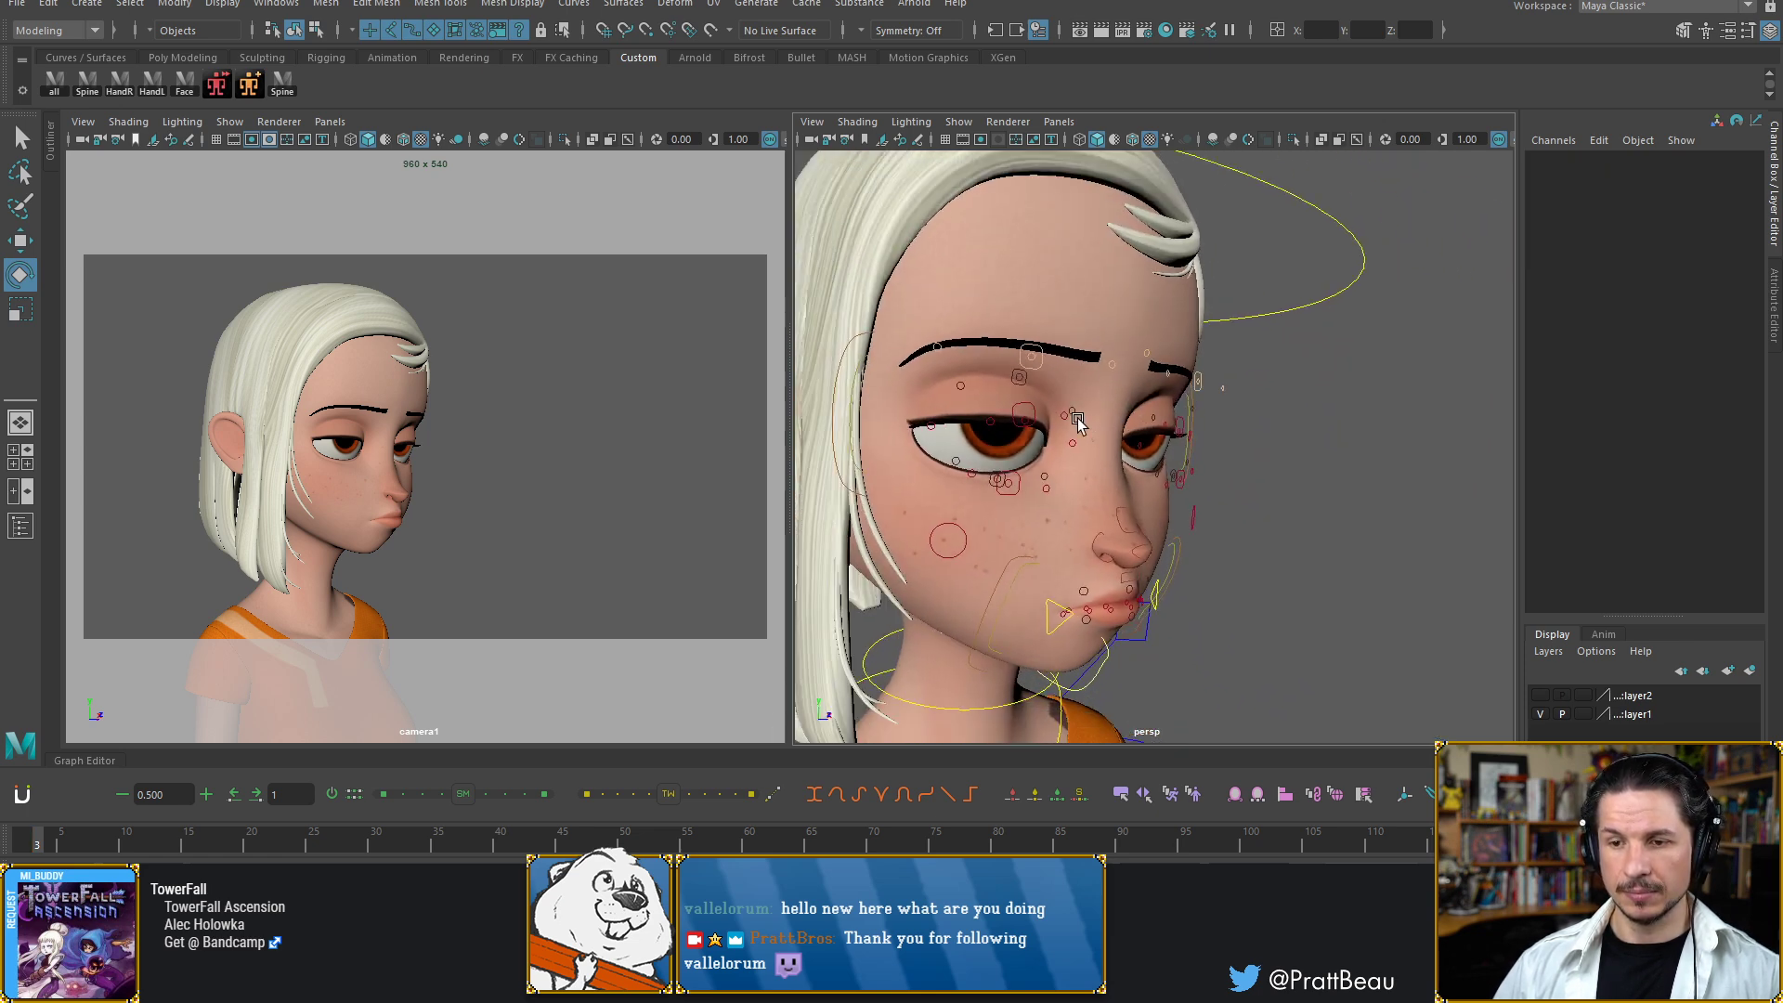
pyautogui.moveTo(1063, 418)
pyautogui.keyDown('alt'); pyautogui.mouseDown()
pyautogui.moveTo(1071, 460)
pyautogui.moveTo(1085, 435)
pyautogui.mouseUp(); pyautogui.keyUp('alt')
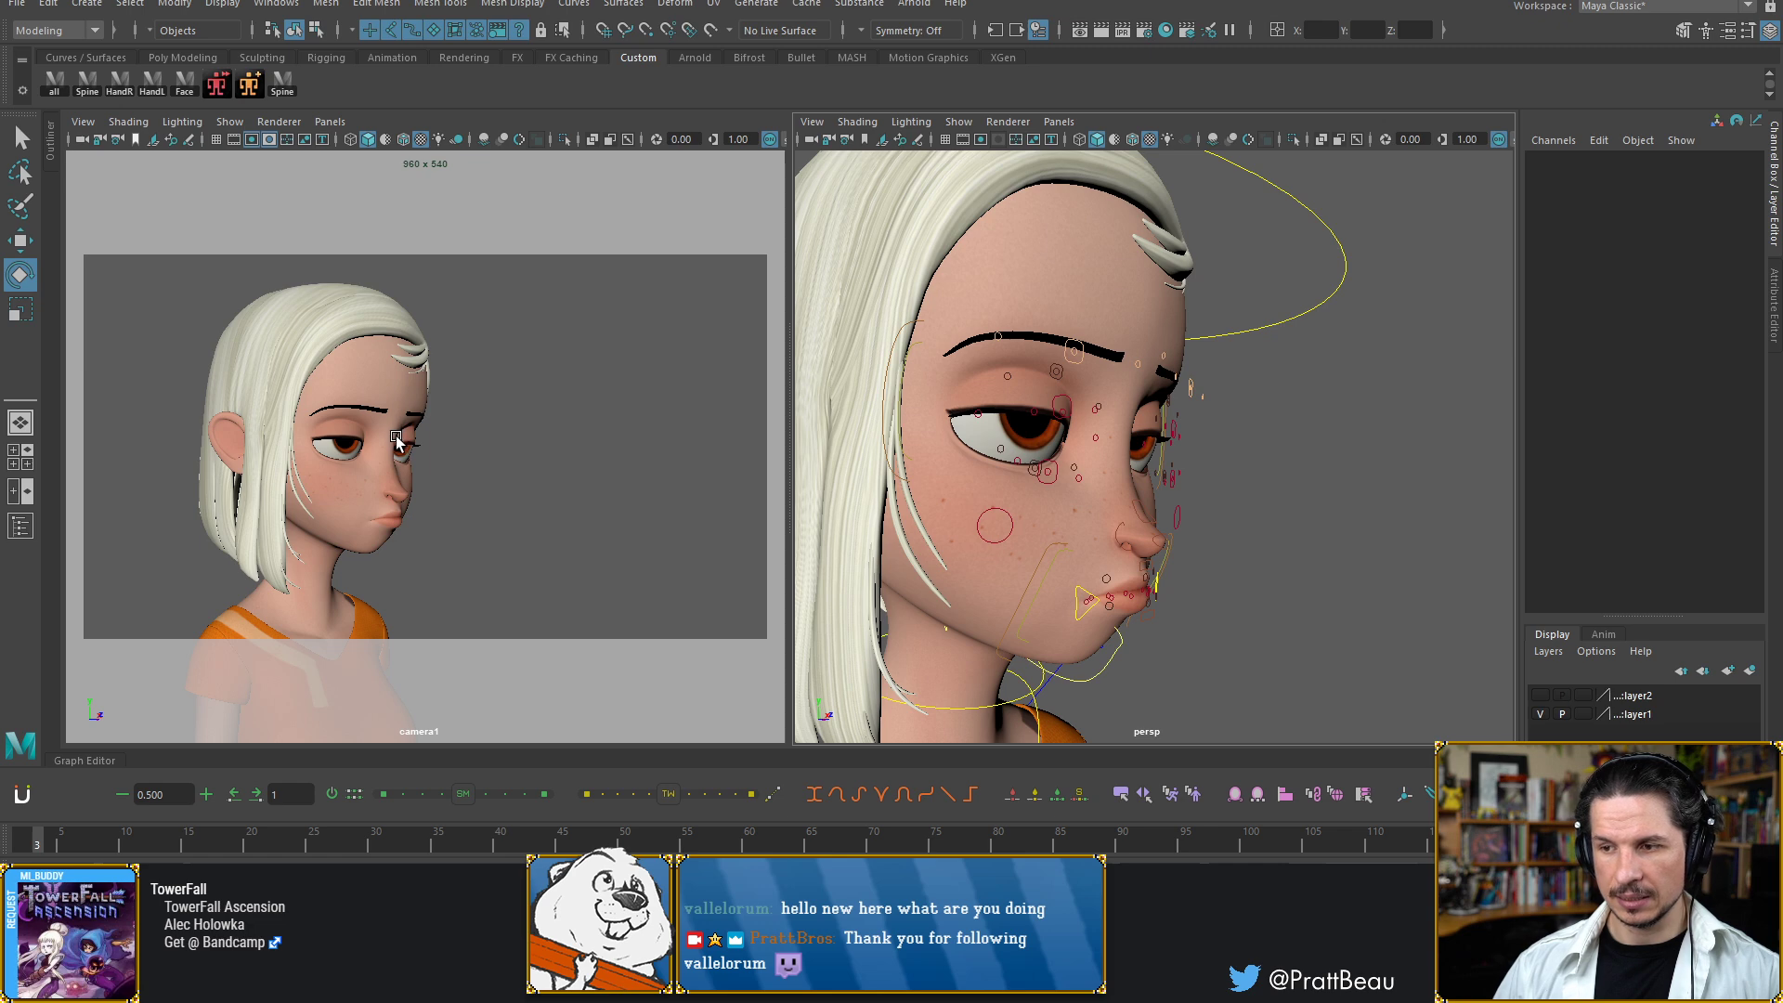
# Move the right eye's outer lower-lid control inward and up to about Translate X -0.283, Translate Y 0.06
pyautogui.keyDown('alt'); pyautogui.moveTo(1028, 420); pyautogui.dragTo(1145, 449); pyautogui.keyUp('alt')
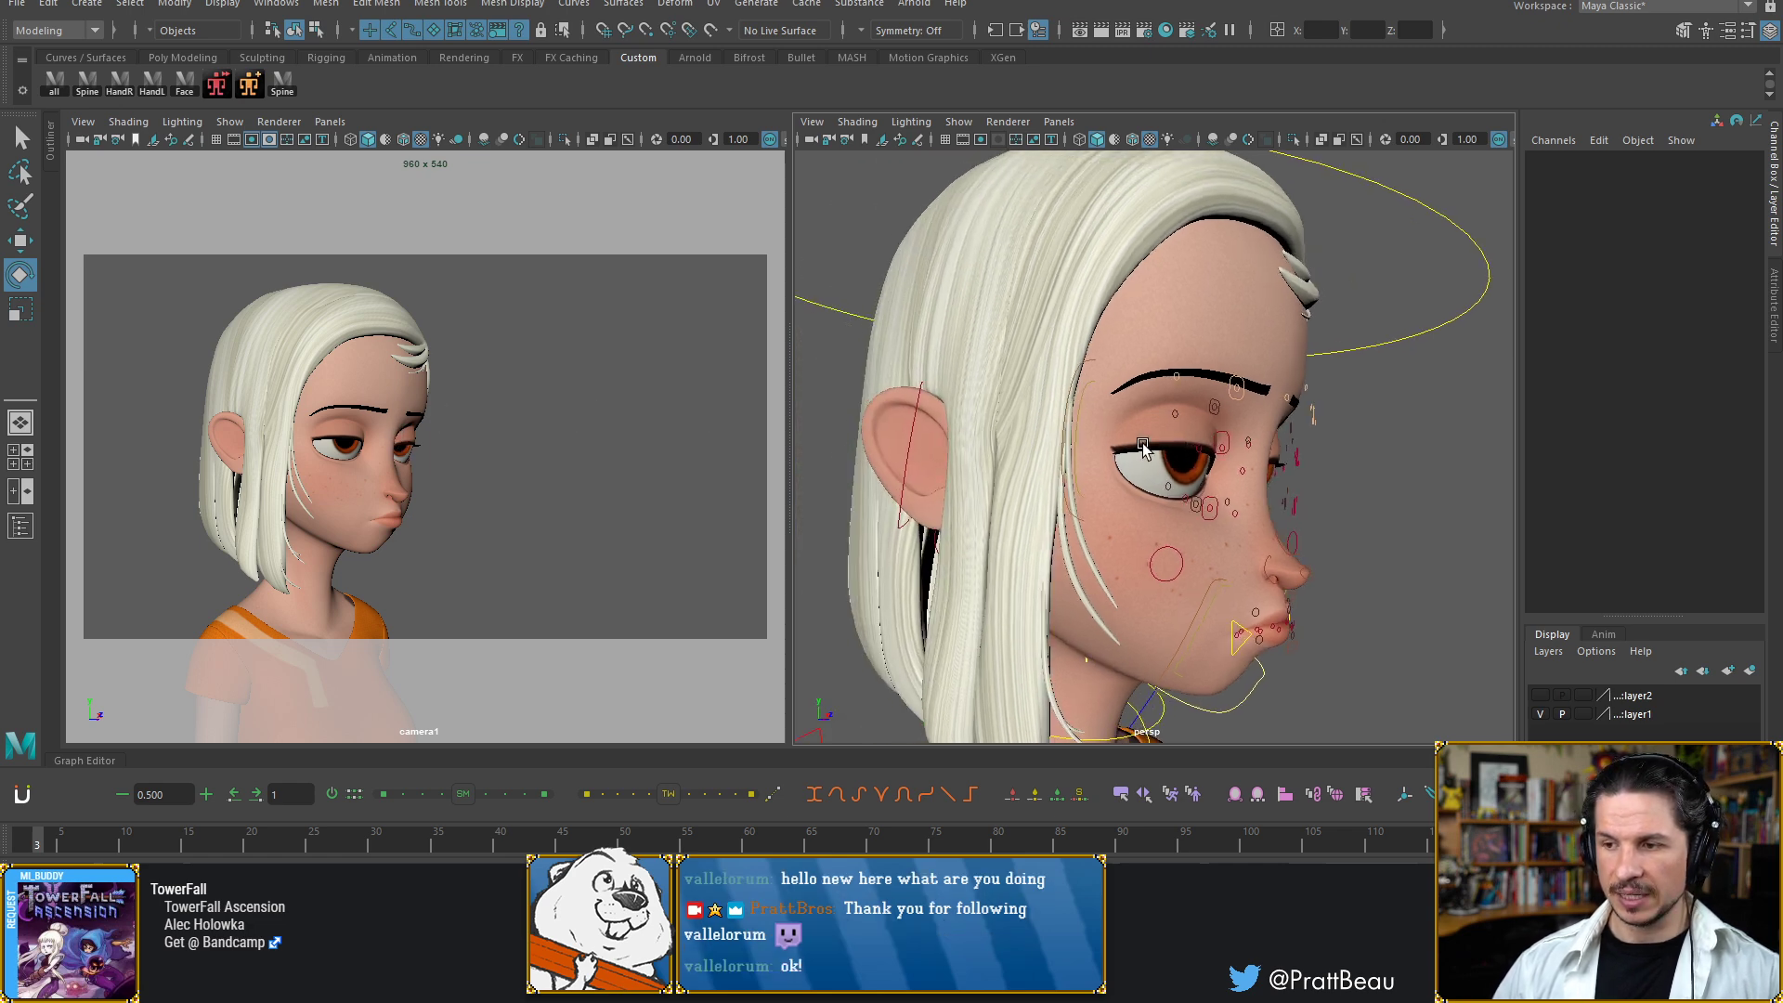
pyautogui.keyDown('alt'); pyautogui.moveTo(1145, 449); pyautogui.dragTo(1205, 476, button='right'); pyautogui.keyUp('alt')
pyautogui.keyDown('alt'); pyautogui.moveTo(1205, 477); pyautogui.dragTo(1064, 495); pyautogui.keyUp('alt')
pyautogui.click(994, 490)
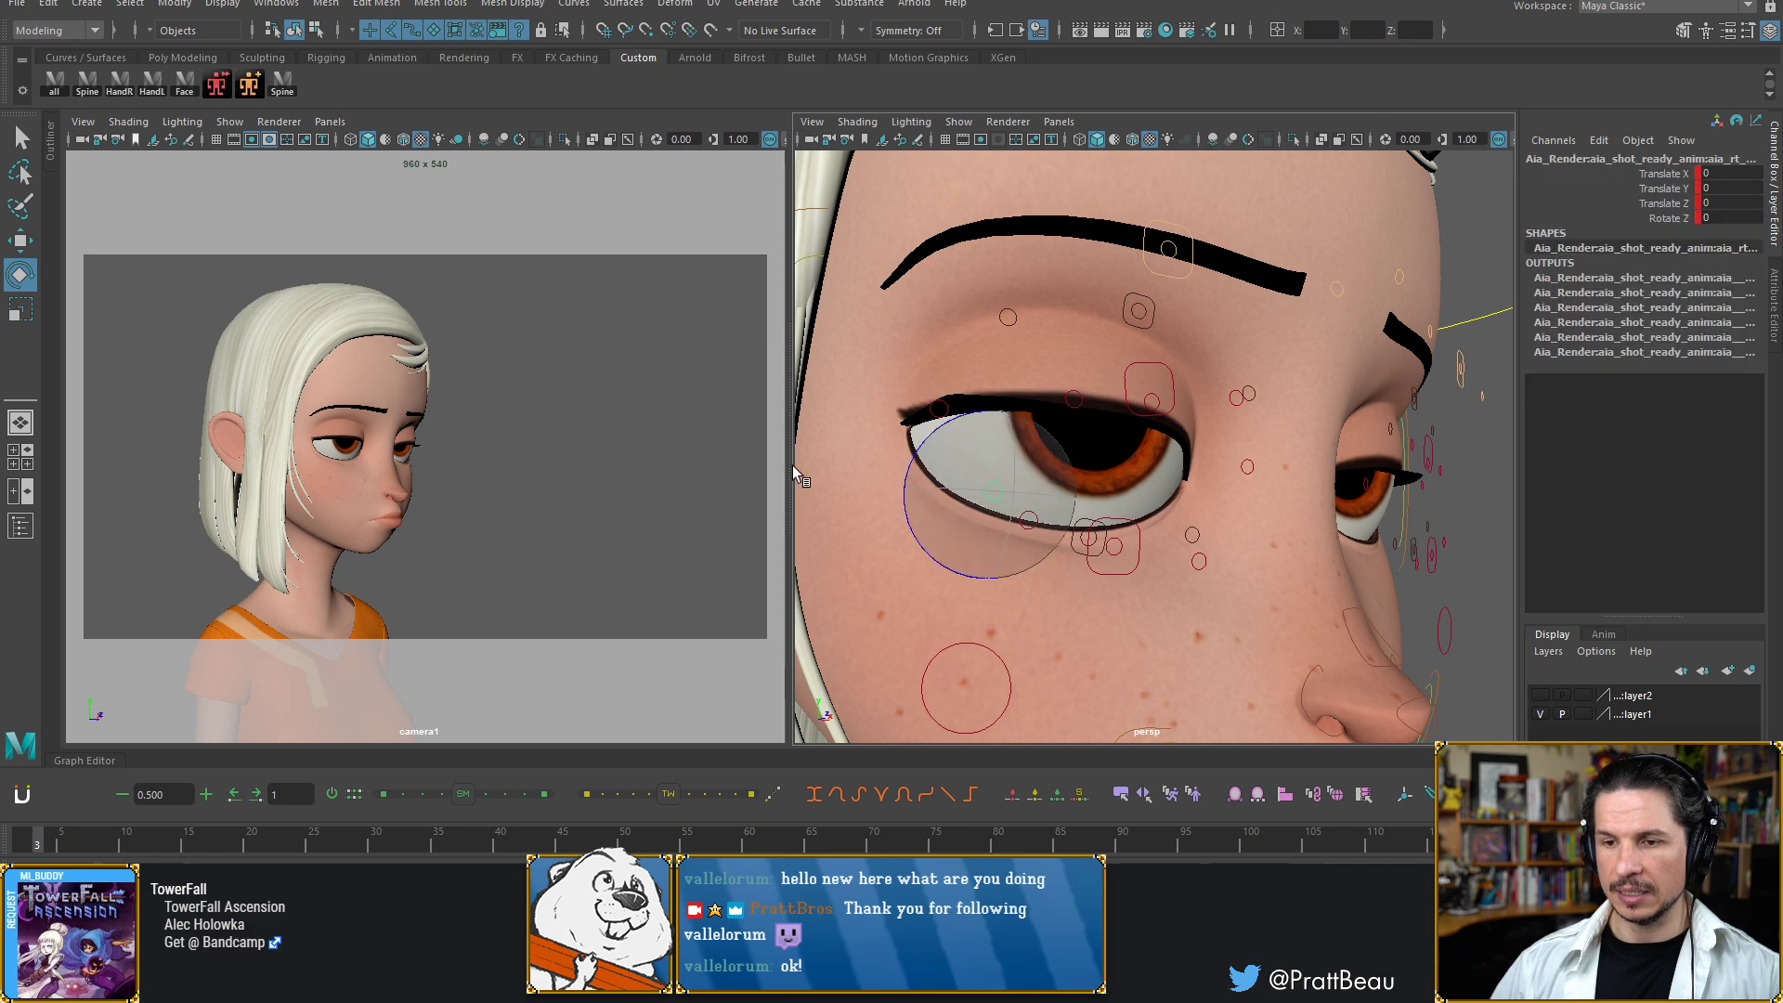
pyautogui.press('w')
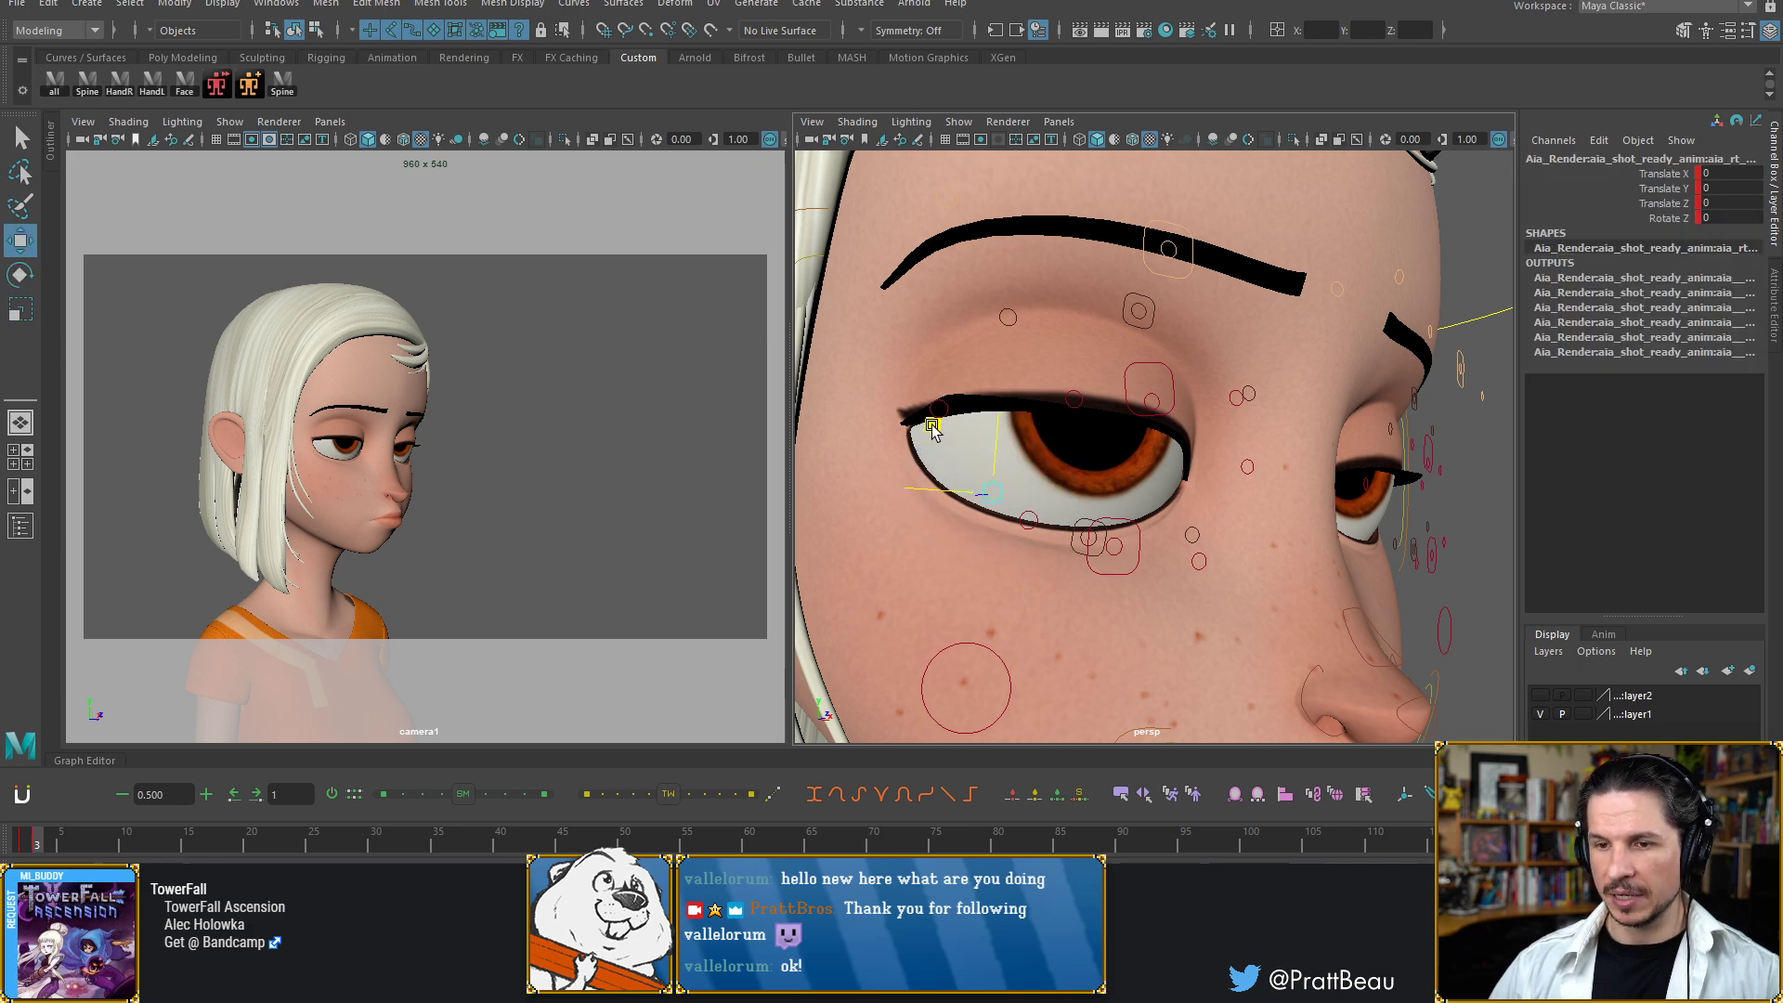
pyautogui.moveTo(933, 427); pyautogui.dragTo(971, 443, button='middle')
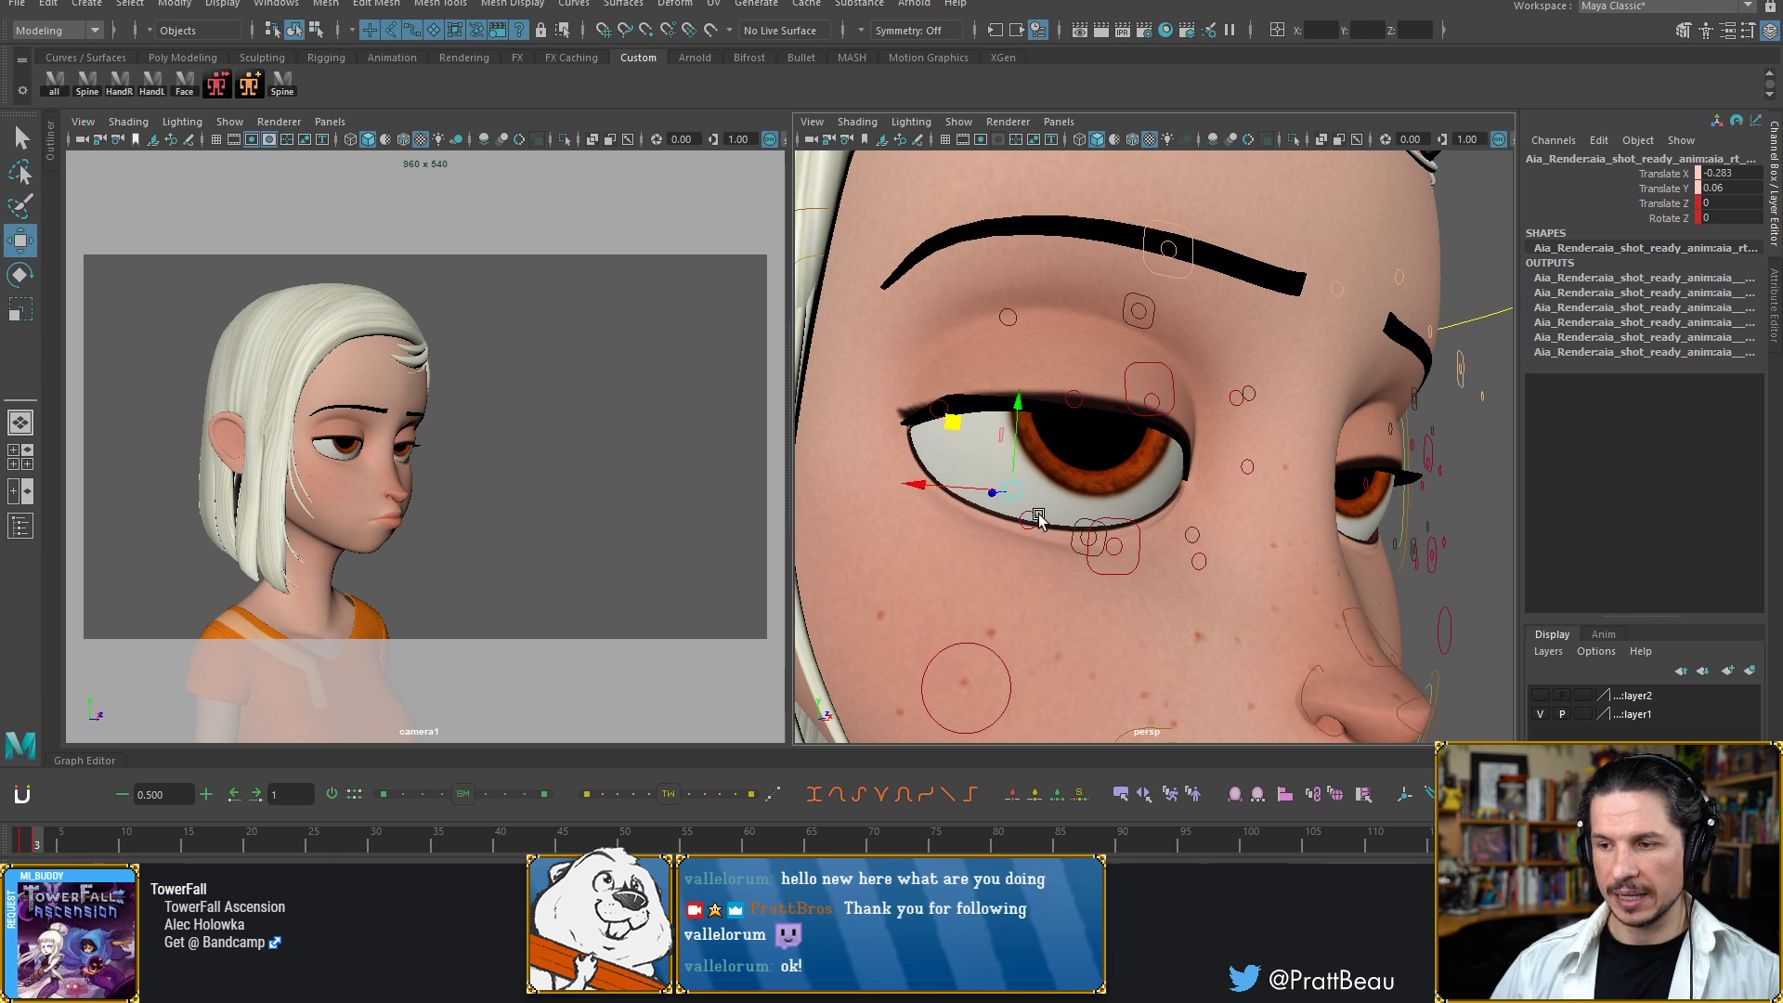
# Nudge the neighbouring control on the right lower lid to about Translate X -0.099, Translate Y 0.038, and deselect it
pyautogui.click(1039, 518)
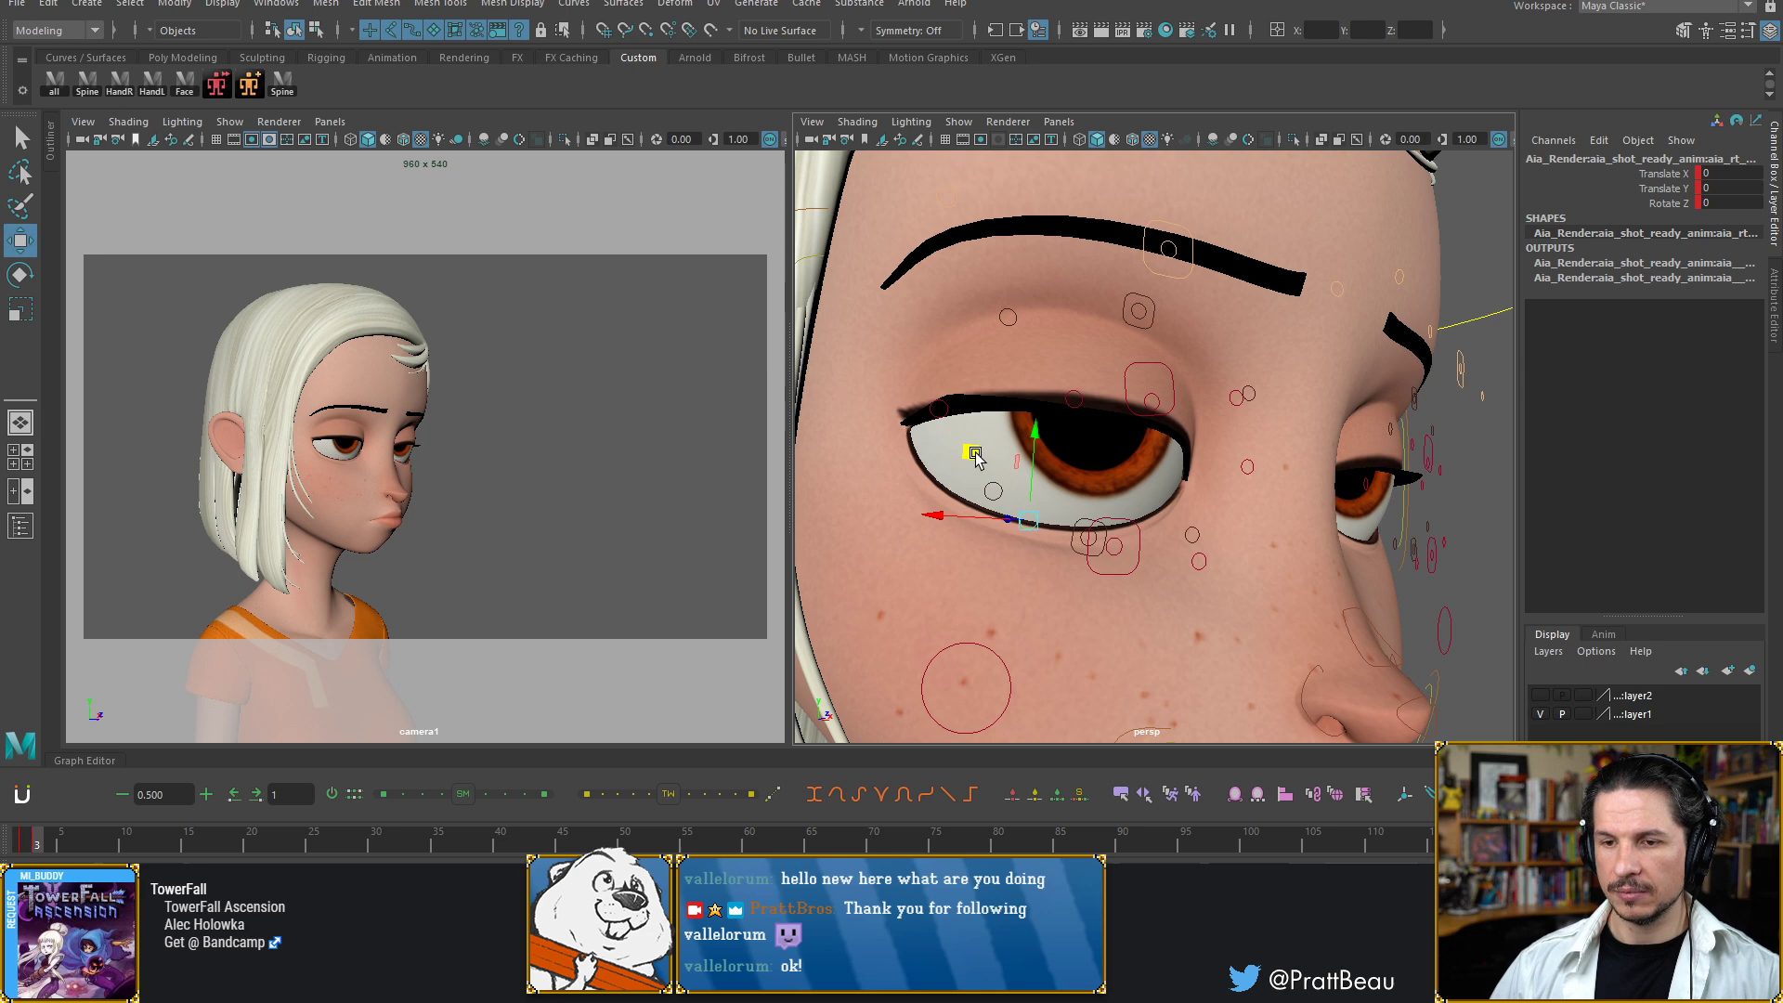
pyautogui.moveTo(975, 455); pyautogui.dragTo(984, 452, button='middle')
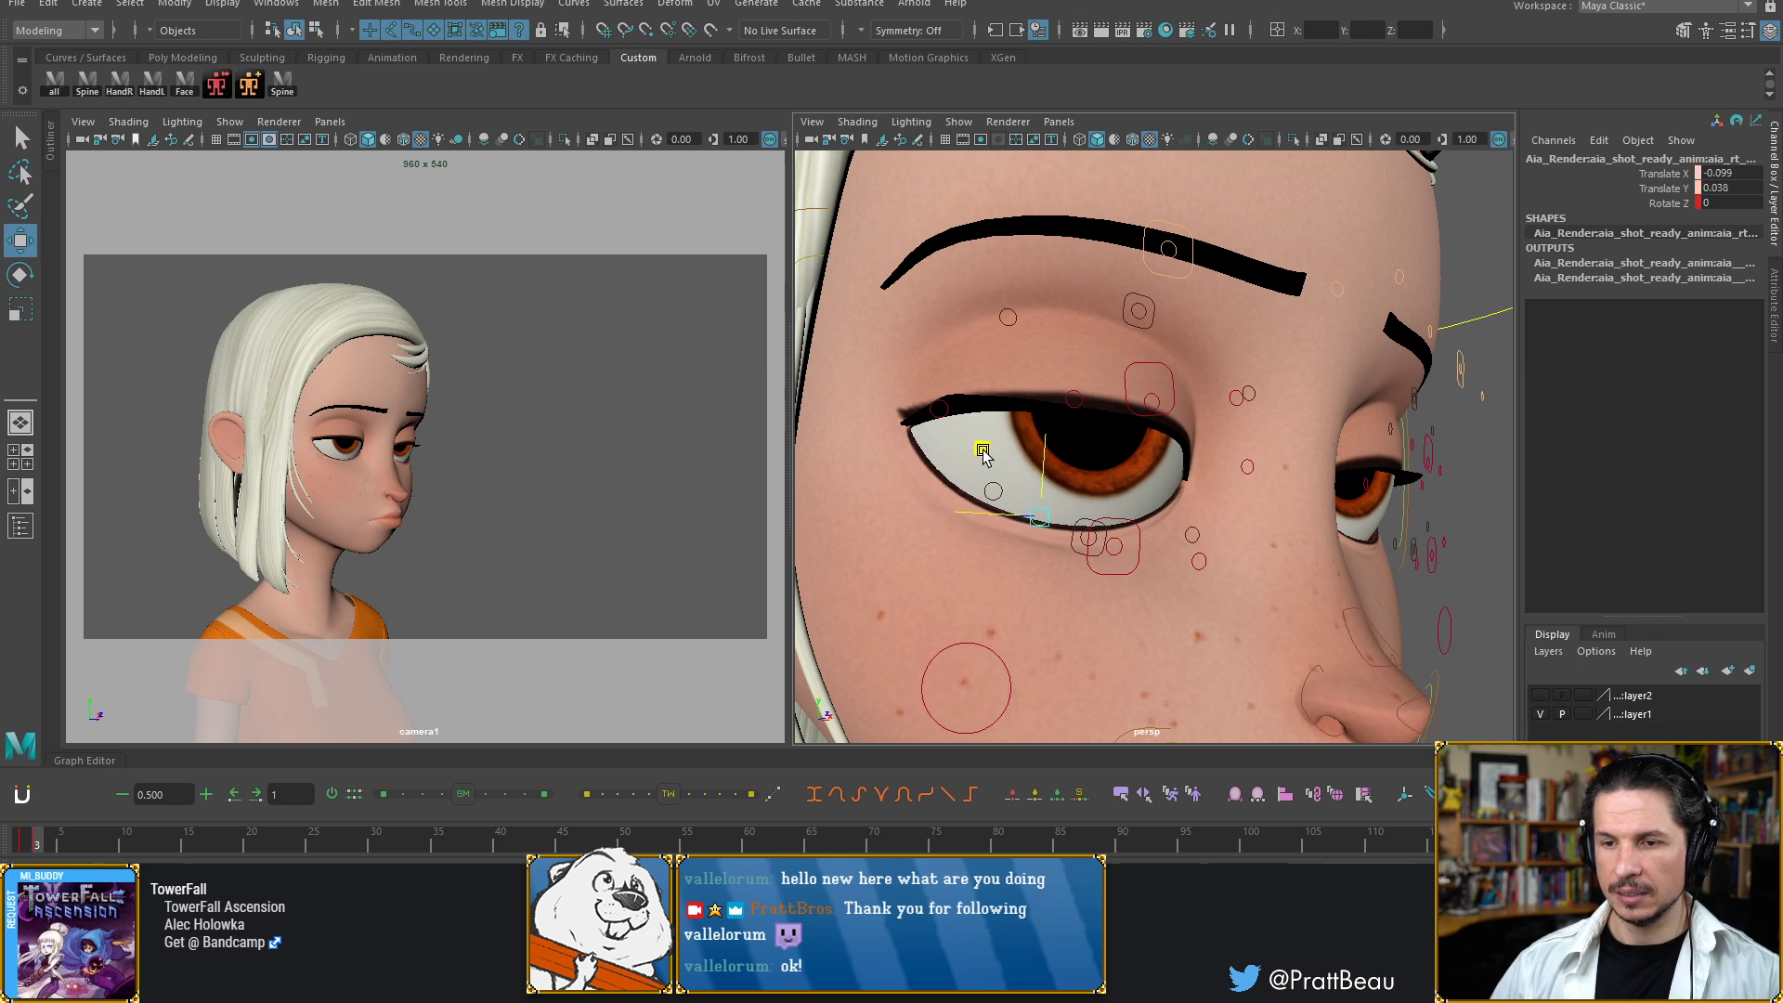
pyautogui.middleClick(342, 465)
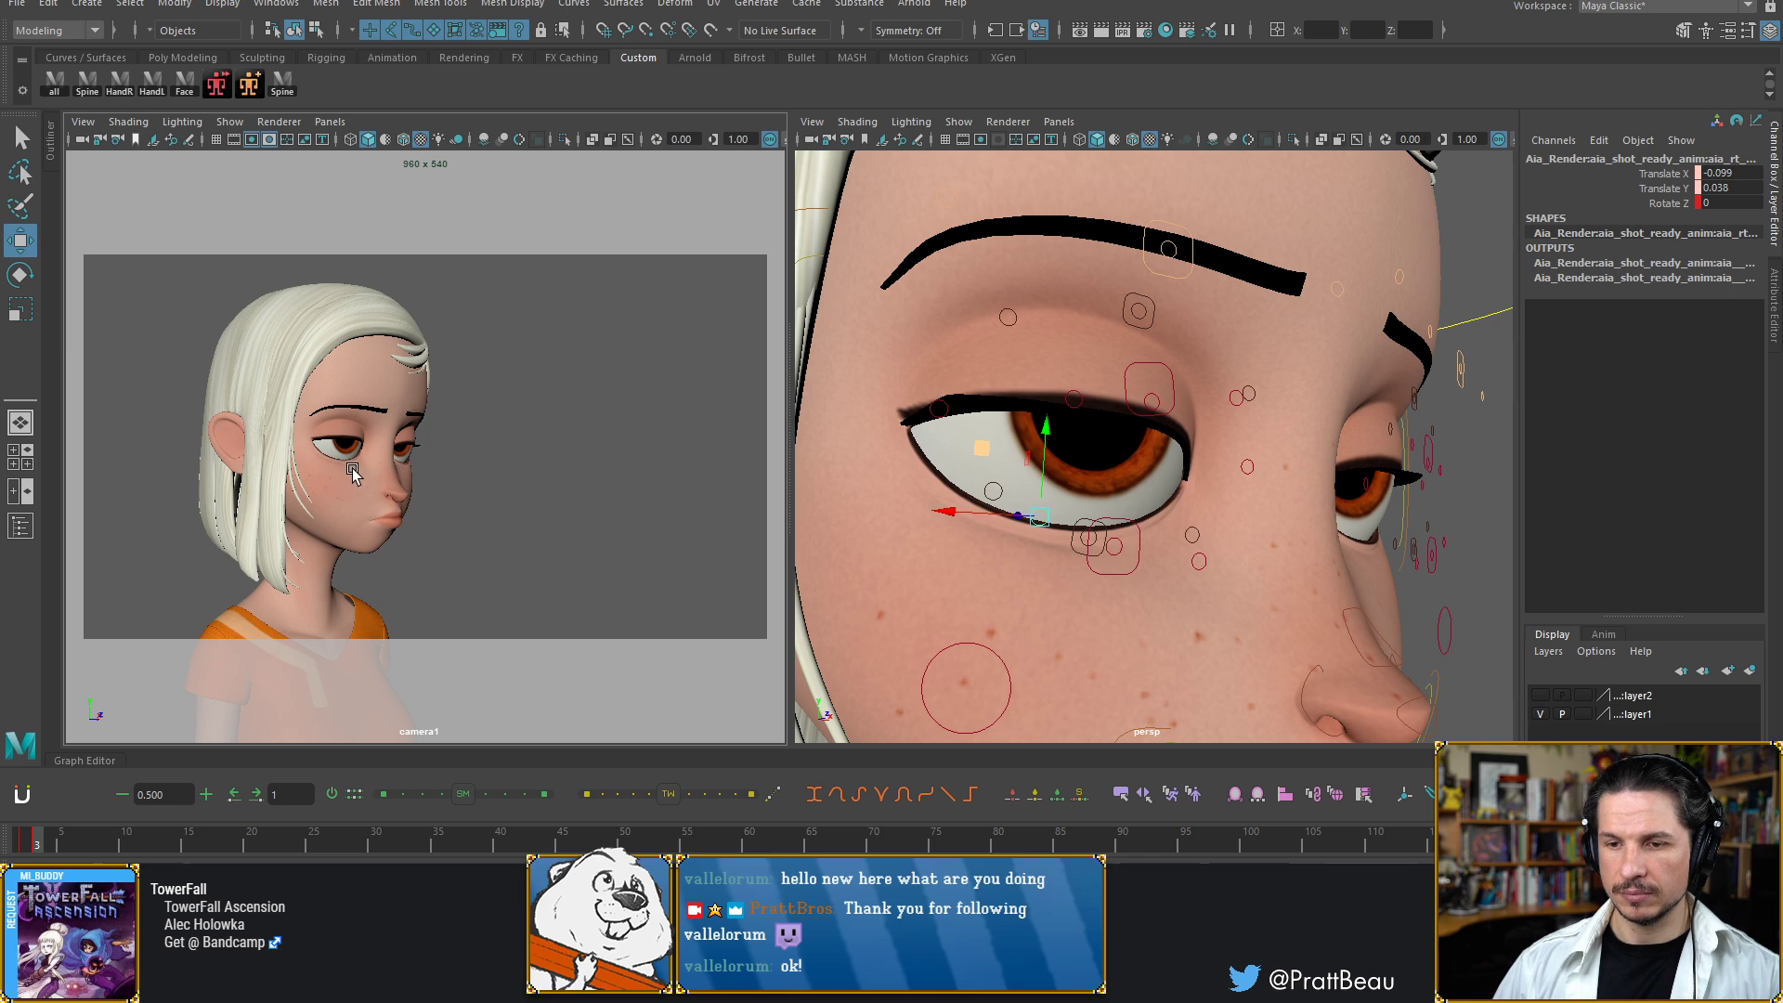
pyautogui.click(355, 476)
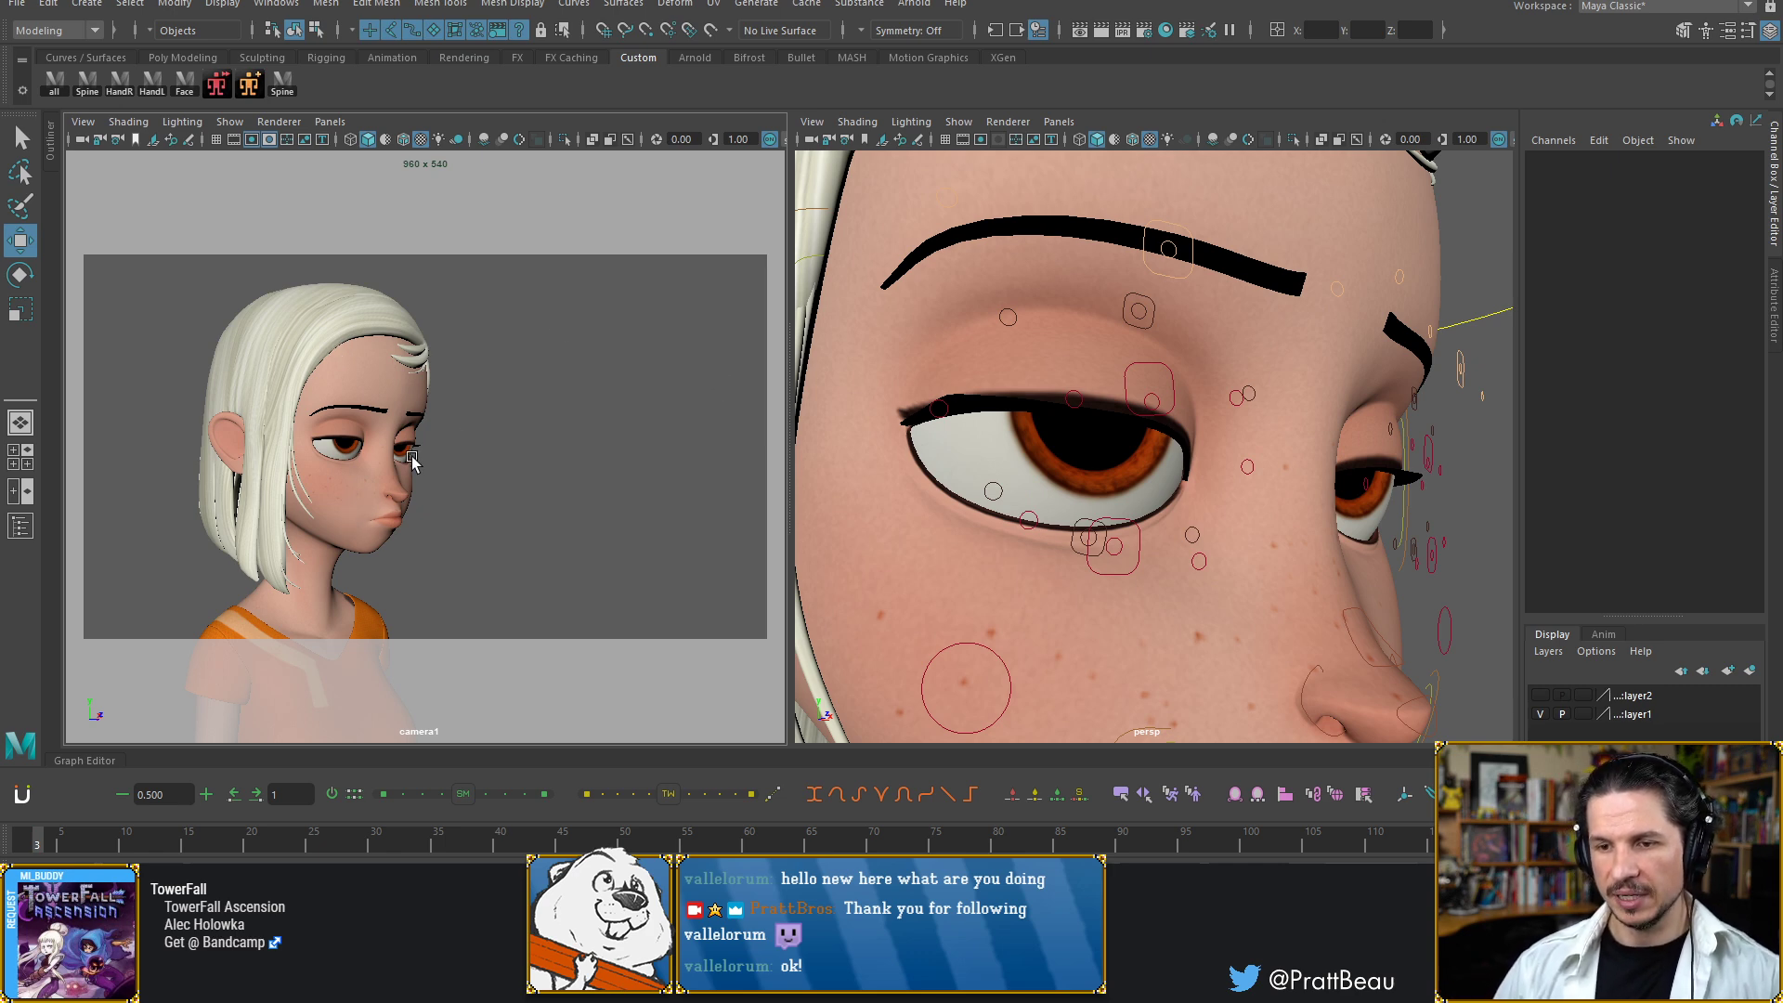
# Select all of the full-body rig's controls and key the current pose at frame 27
pyautogui.keyDown('alt'); pyautogui.moveTo(1335, 381); pyautogui.dragTo(1152, 403, button='right'); pyautogui.keyUp('alt')
pyautogui.keyDown('alt'); pyautogui.moveTo(1152, 403); pyautogui.dragTo(1078, 416); pyautogui.keyUp('alt')
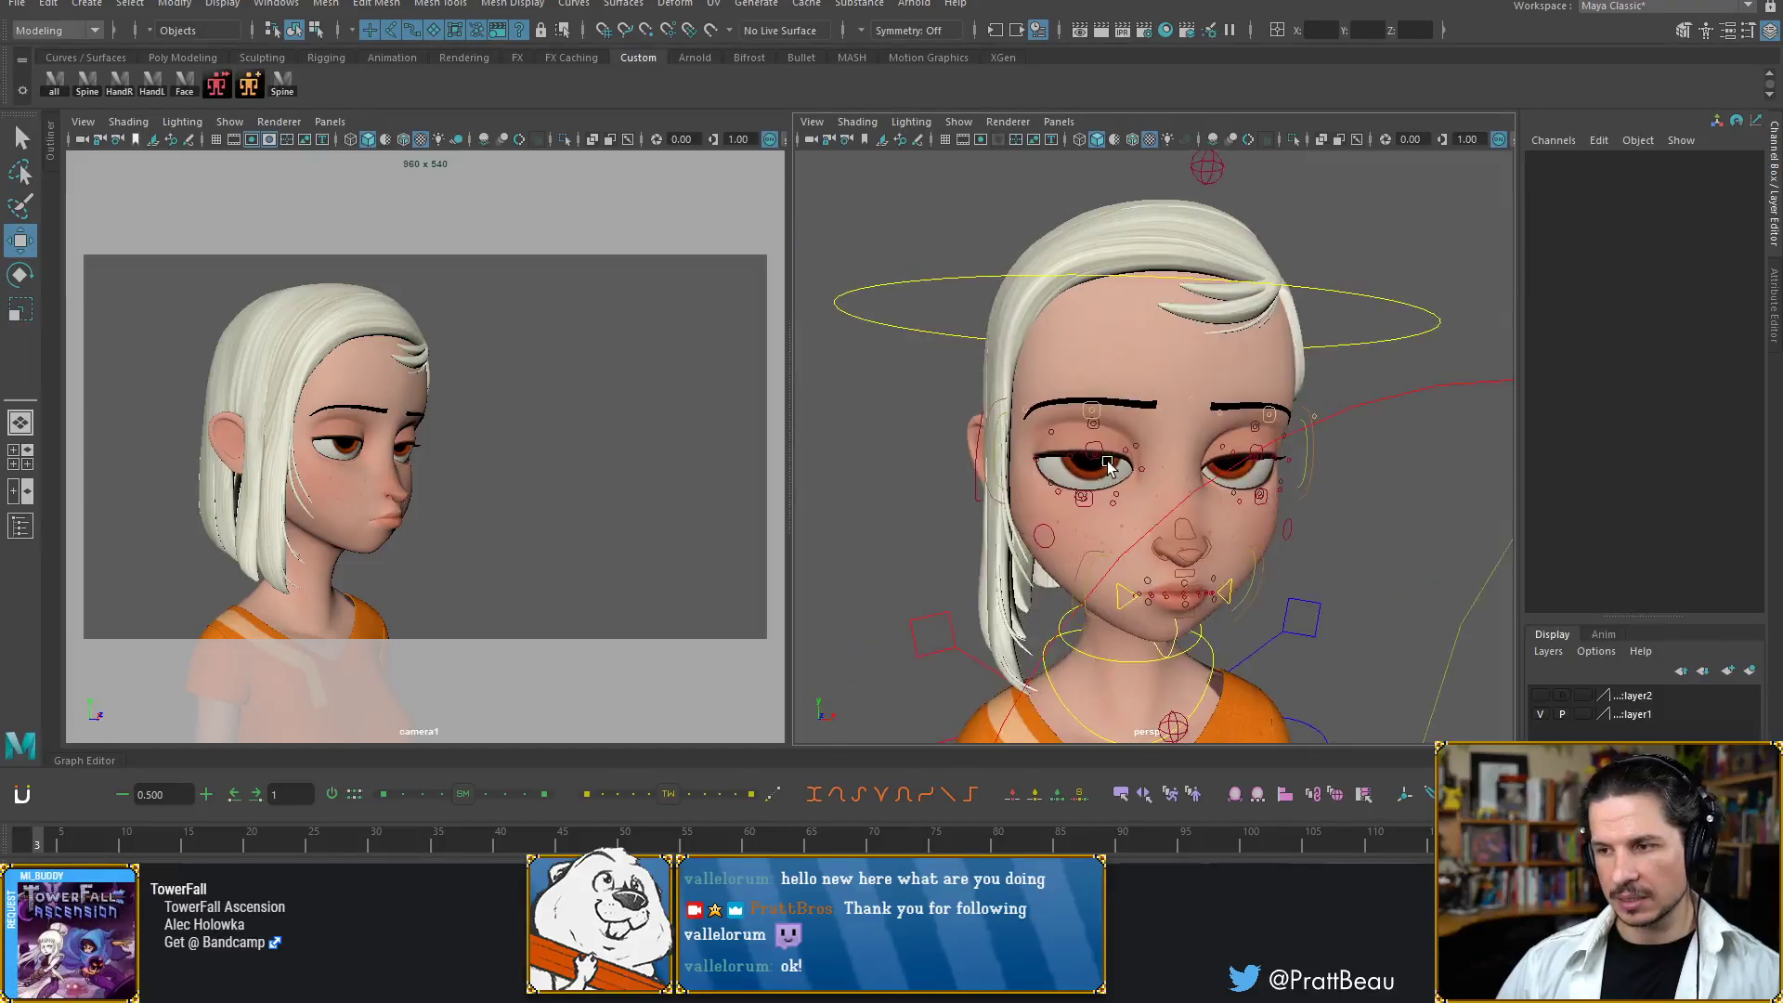
pyautogui.keyDown('alt'); pyautogui.moveTo(1078, 416); pyautogui.dragTo(1023, 440, button='right'); pyautogui.keyUp('alt')
pyautogui.keyDown('alt'); pyautogui.moveTo(1022, 440); pyautogui.dragTo(1123, 430); pyautogui.keyUp('alt')
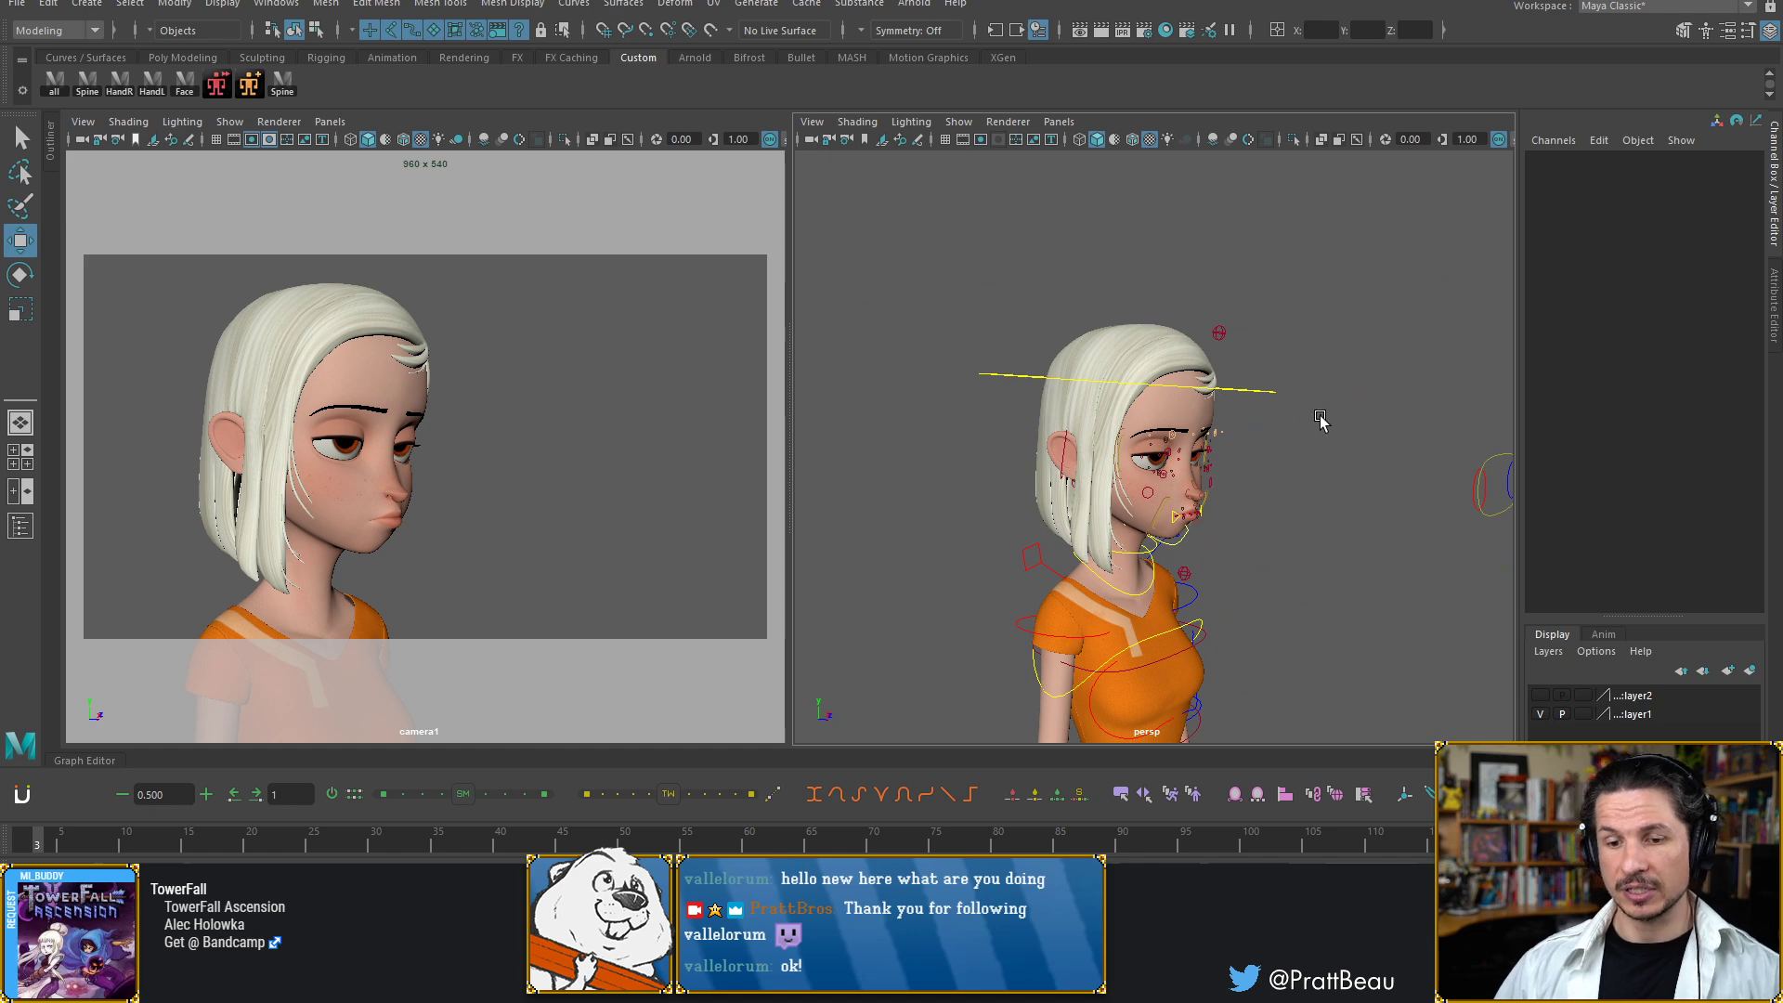
pyautogui.keyDown('alt'); pyautogui.moveTo(1381, 440); pyautogui.dragTo(1003, 355, button='right'); pyautogui.keyUp('alt')
pyautogui.keyDown('alt'); pyautogui.moveTo(1182, 389); pyautogui.dragTo(1092, 335, button='middle'); pyautogui.keyUp('alt')
pyautogui.moveTo(1317, 293); pyautogui.dragTo(959, 727)
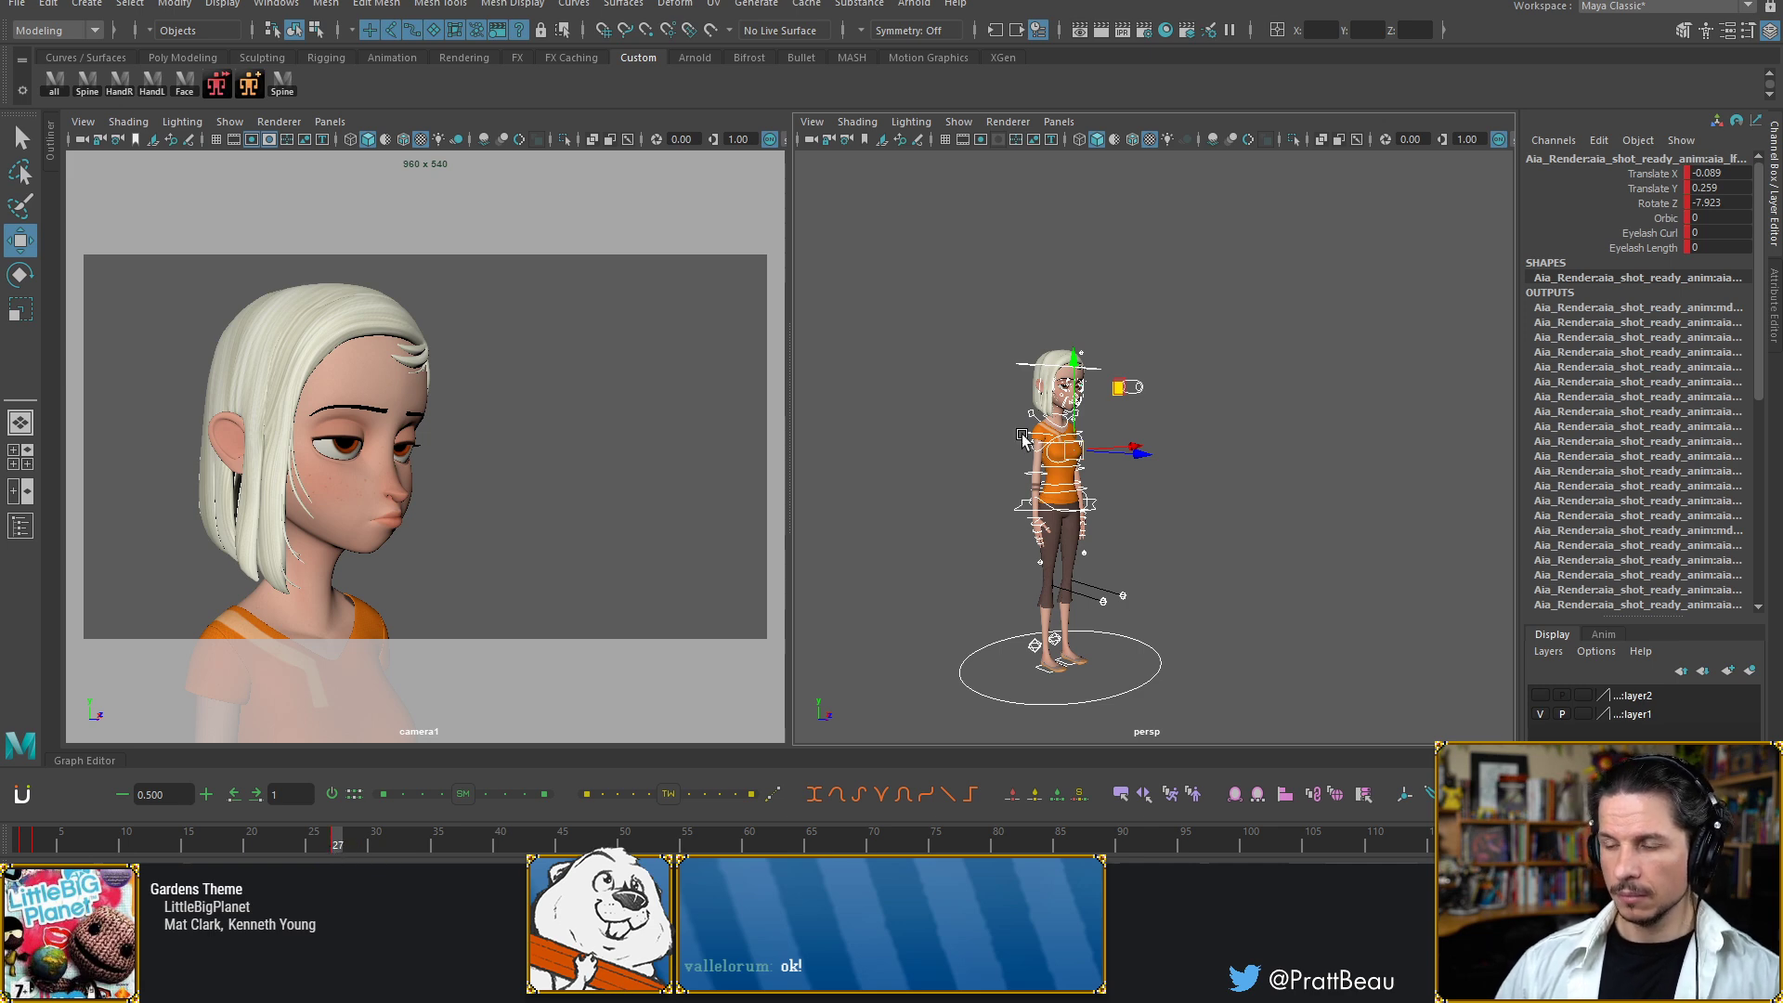
# Clear the selection and examine the head and upper body from the front, three-quarter and profile angles
pyautogui.scroll(5, 1129, 391)
pyautogui.keyDown('alt'); pyautogui.moveTo(1129, 390); pyautogui.dragTo(1263, 516, button='middle'); pyautogui.keyUp('alt')
pyautogui.keyDown('alt'); pyautogui.moveTo(1263, 517); pyautogui.dragTo(1120, 479); pyautogui.keyUp('alt')
pyautogui.scroll(3, 1117, 467)
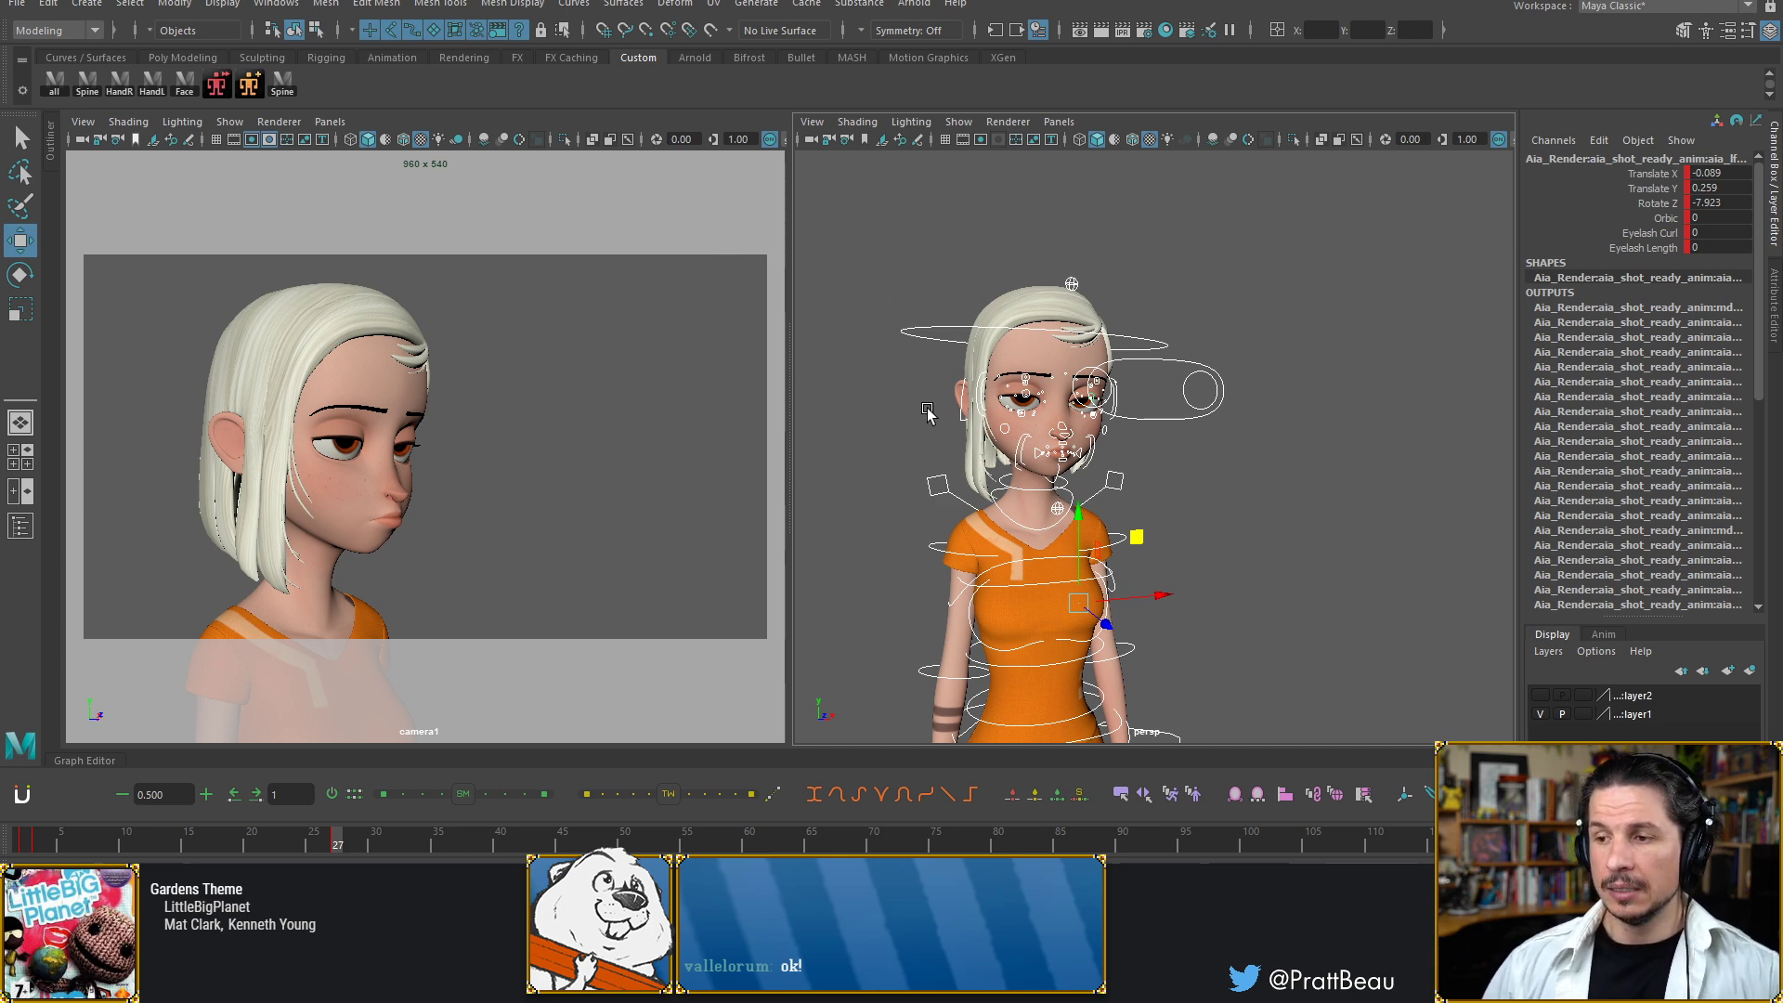
pyautogui.keyDown('alt'); pyautogui.moveTo(929, 413); pyautogui.dragTo(990, 407); pyautogui.keyUp('alt')
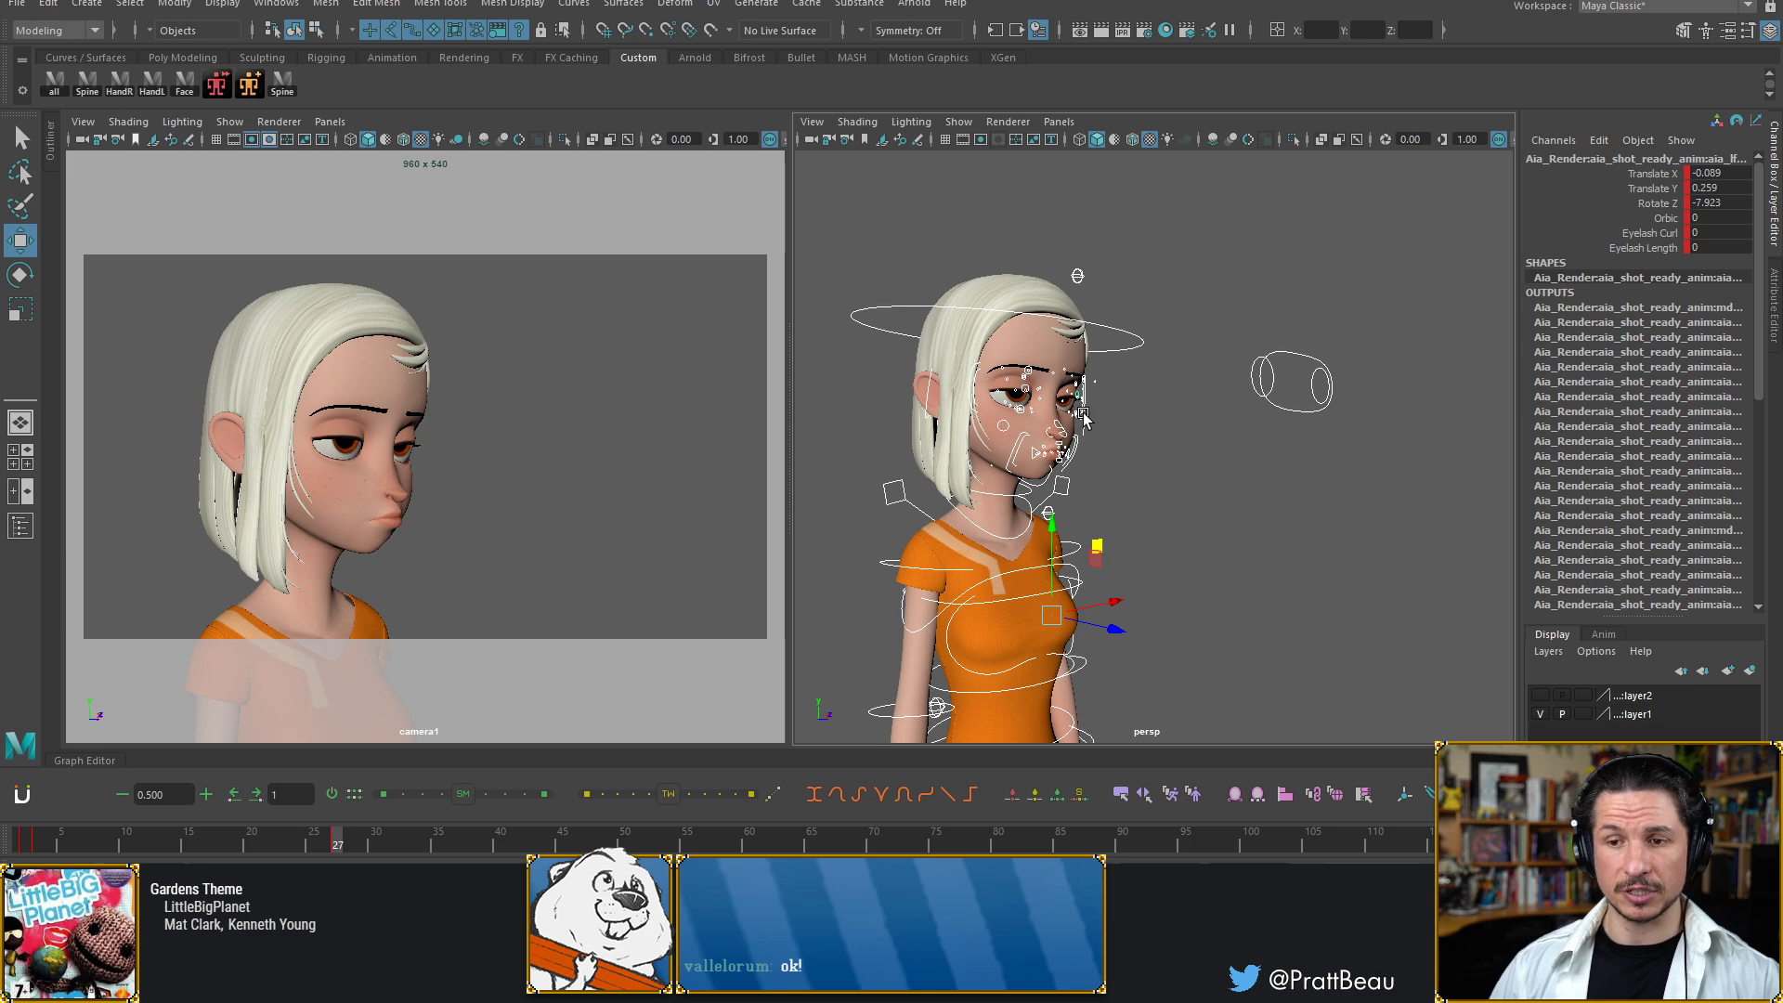
pyautogui.keyDown('alt'); pyautogui.moveTo(1064, 409); pyautogui.dragTo(1096, 407); pyautogui.keyUp('alt')
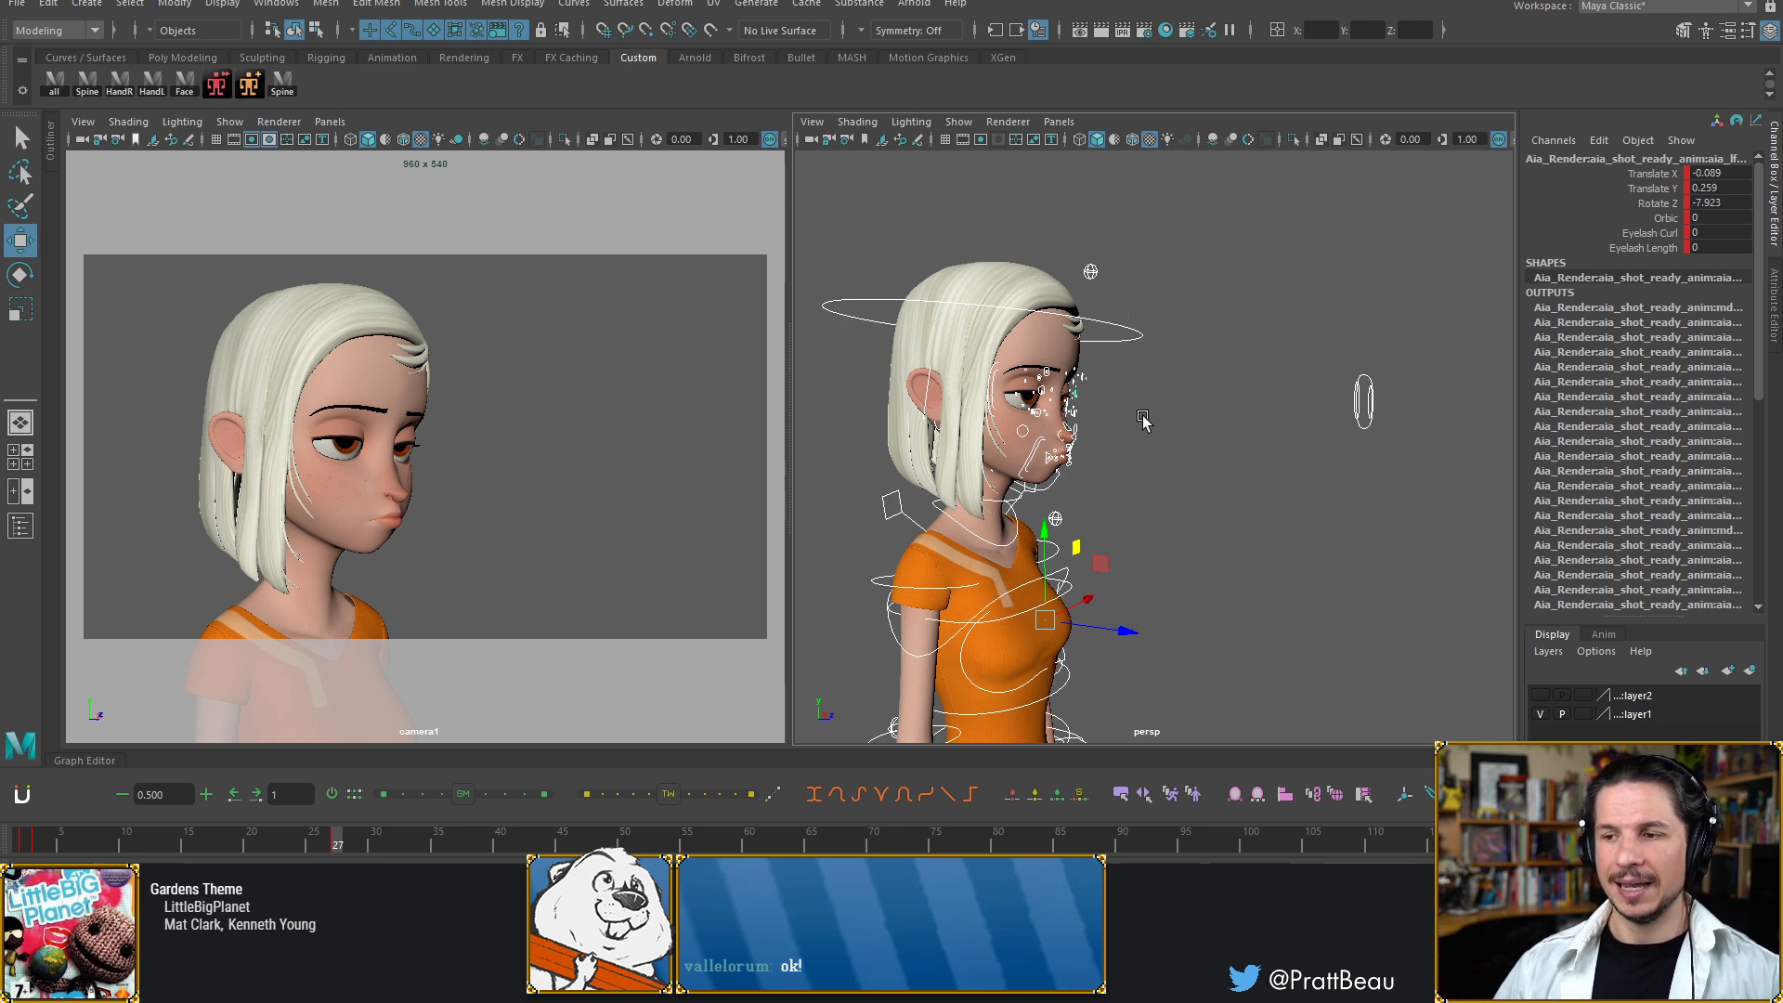
pyautogui.click(1102, 414)
pyautogui.moveTo(999, 405)
pyautogui.keyDown('alt'); pyautogui.mouseDown()
pyautogui.moveTo(927, 430)
pyautogui.moveTo(1007, 427)
pyautogui.mouseUp(); pyautogui.keyUp('alt')
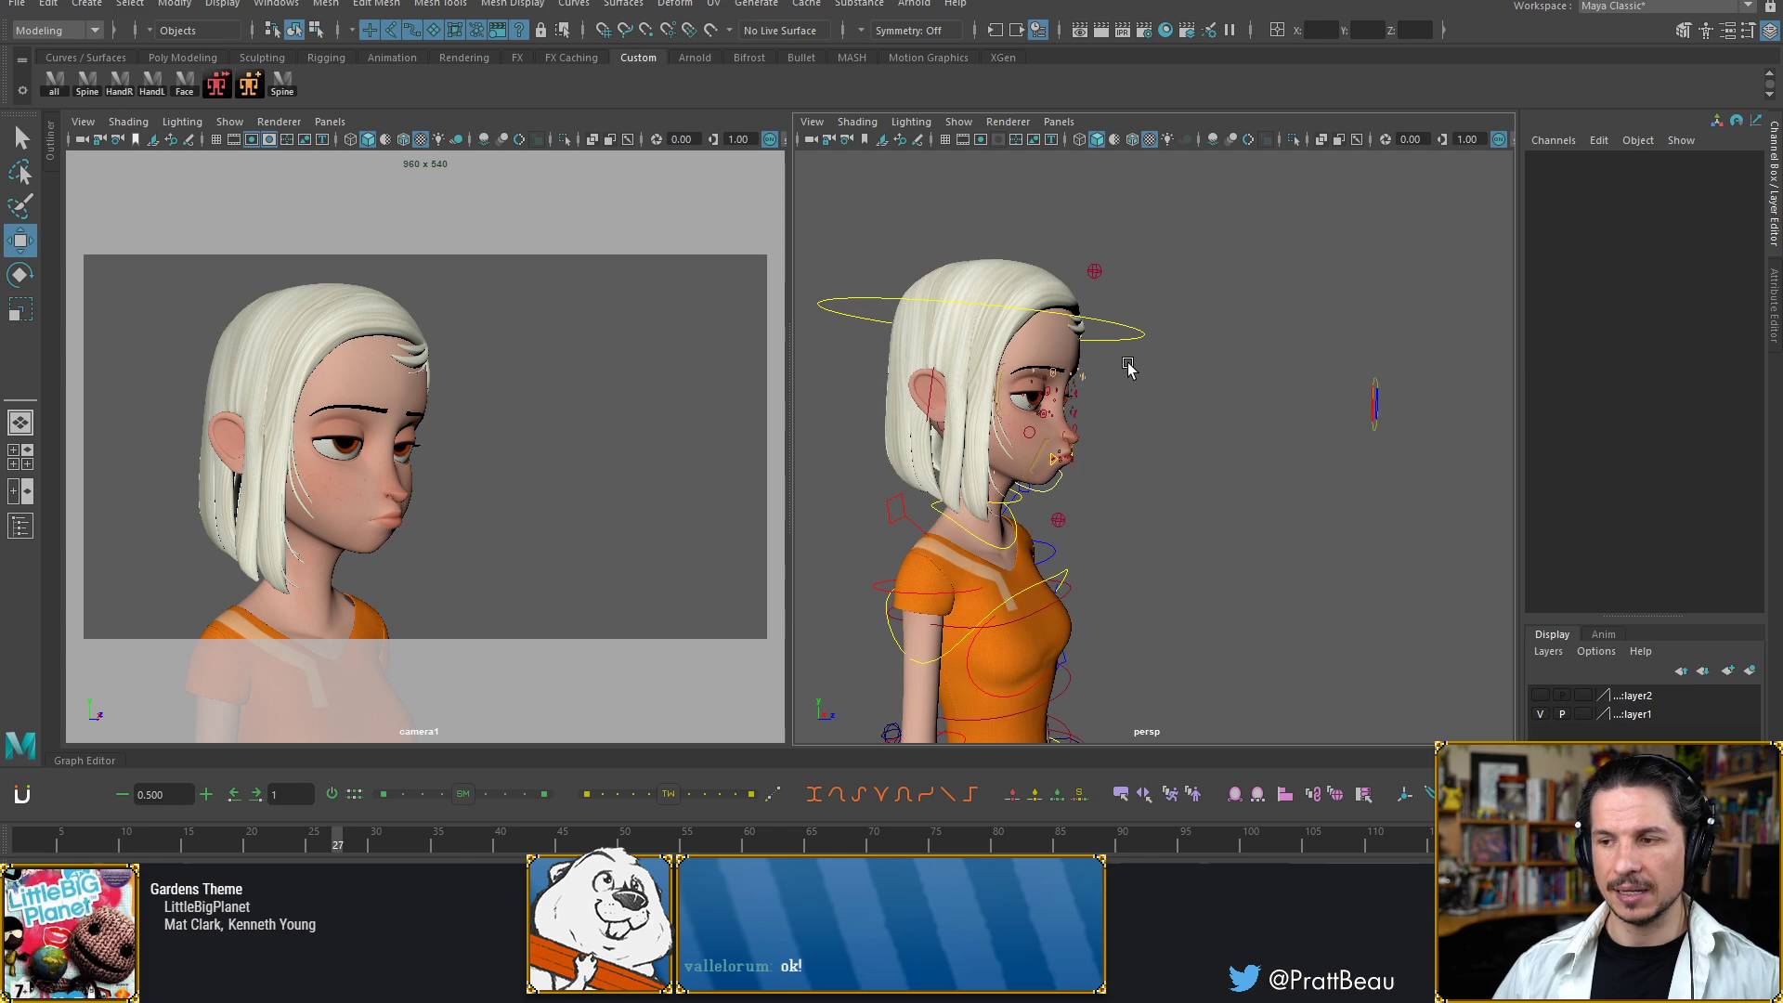
# Select the face controls and compare the facial poses by switching back and forth between frames 2 and 3
pyautogui.moveTo(1135, 348); pyautogui.dragTo(991, 488)
pyautogui.moveTo(20, 847); pyautogui.dragTo(31, 852)
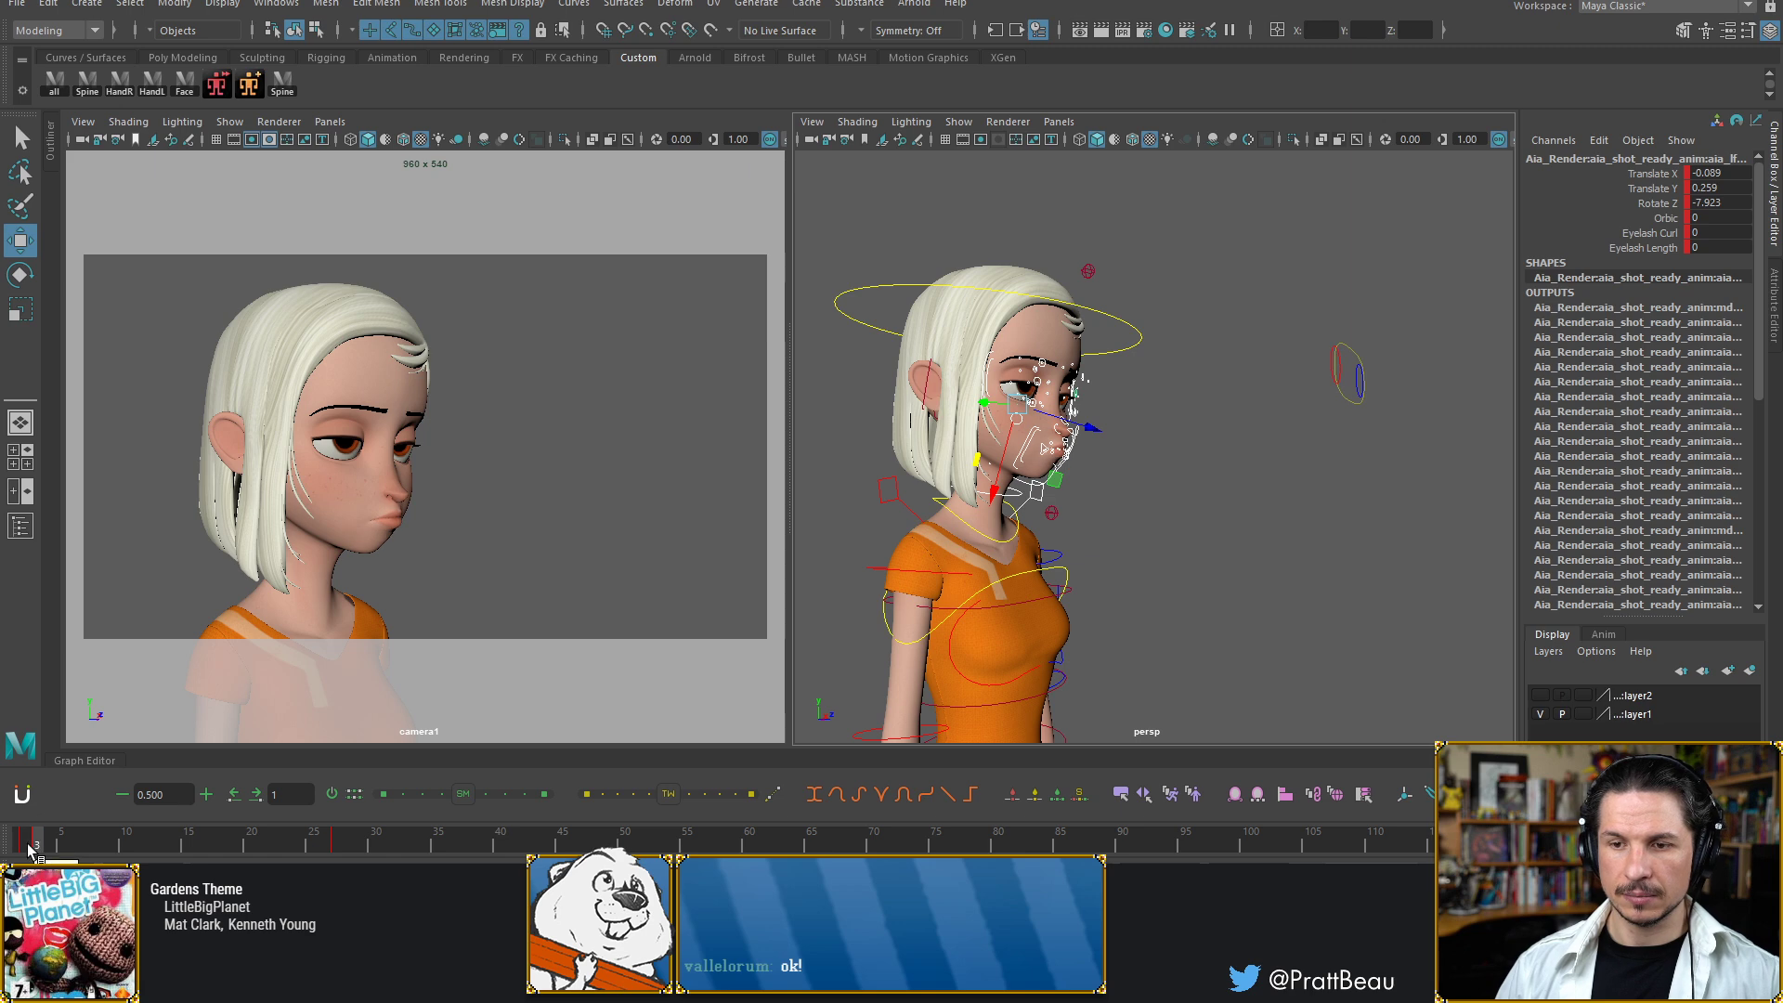
pyautogui.click(35, 847)
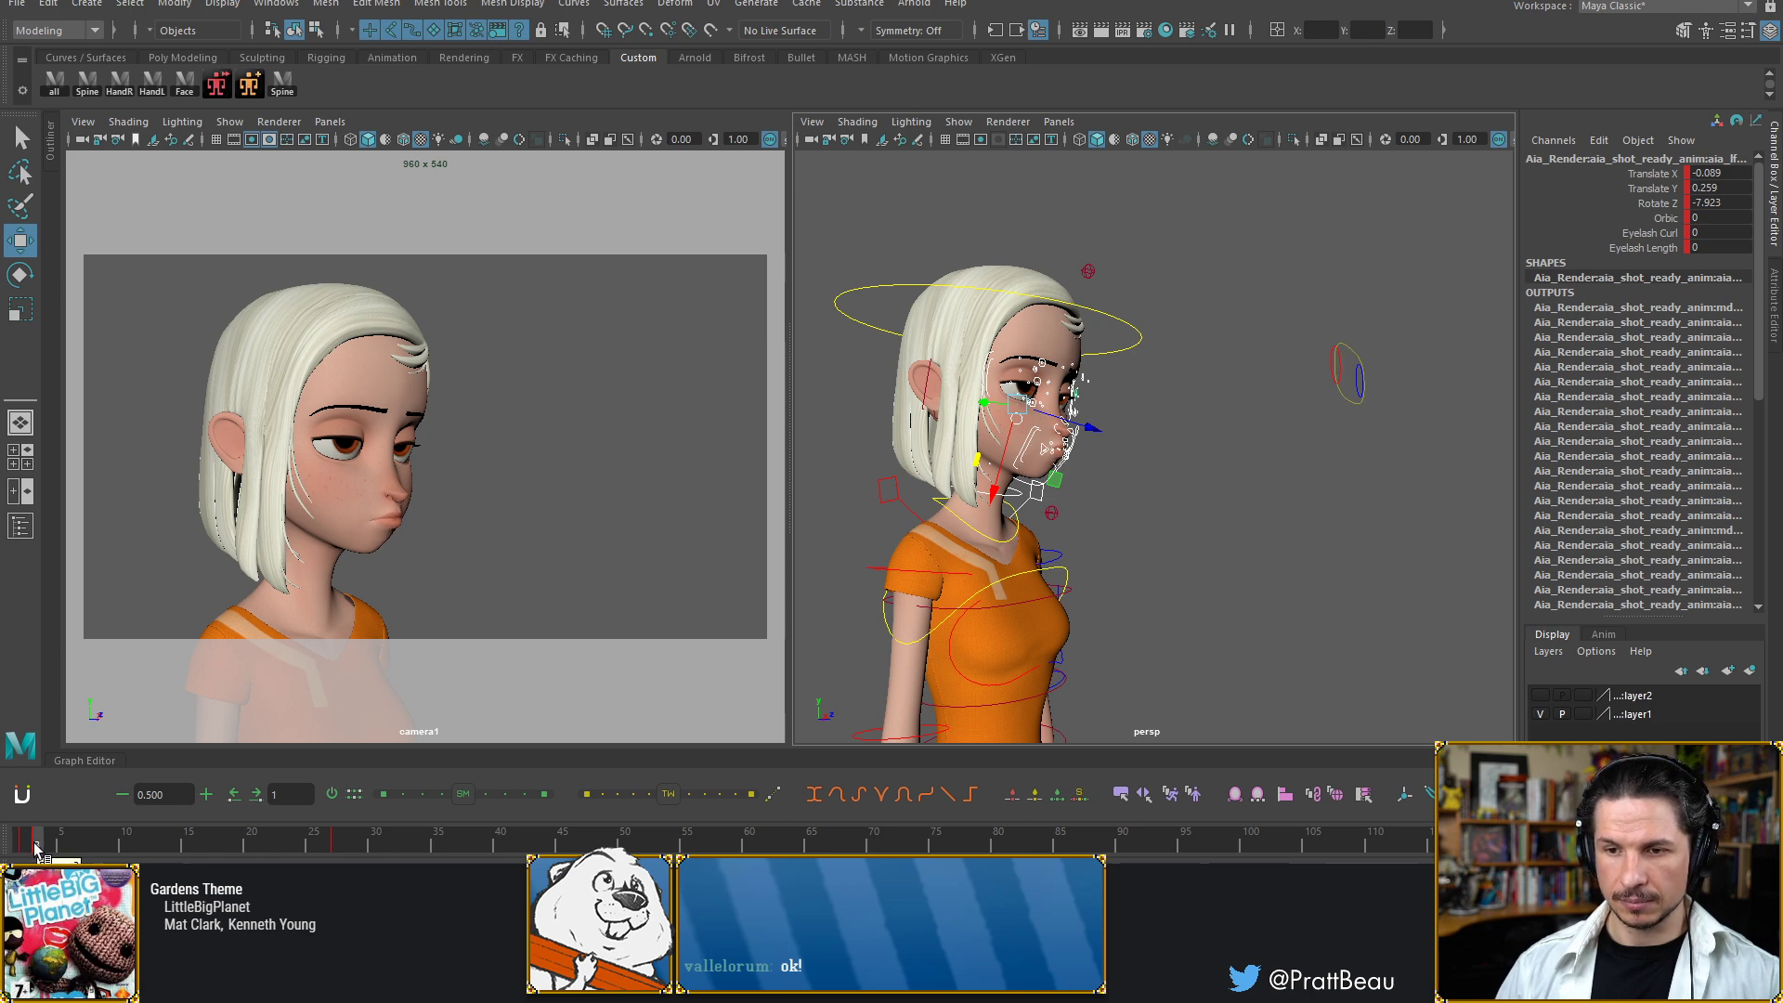
pyautogui.click(28, 847)
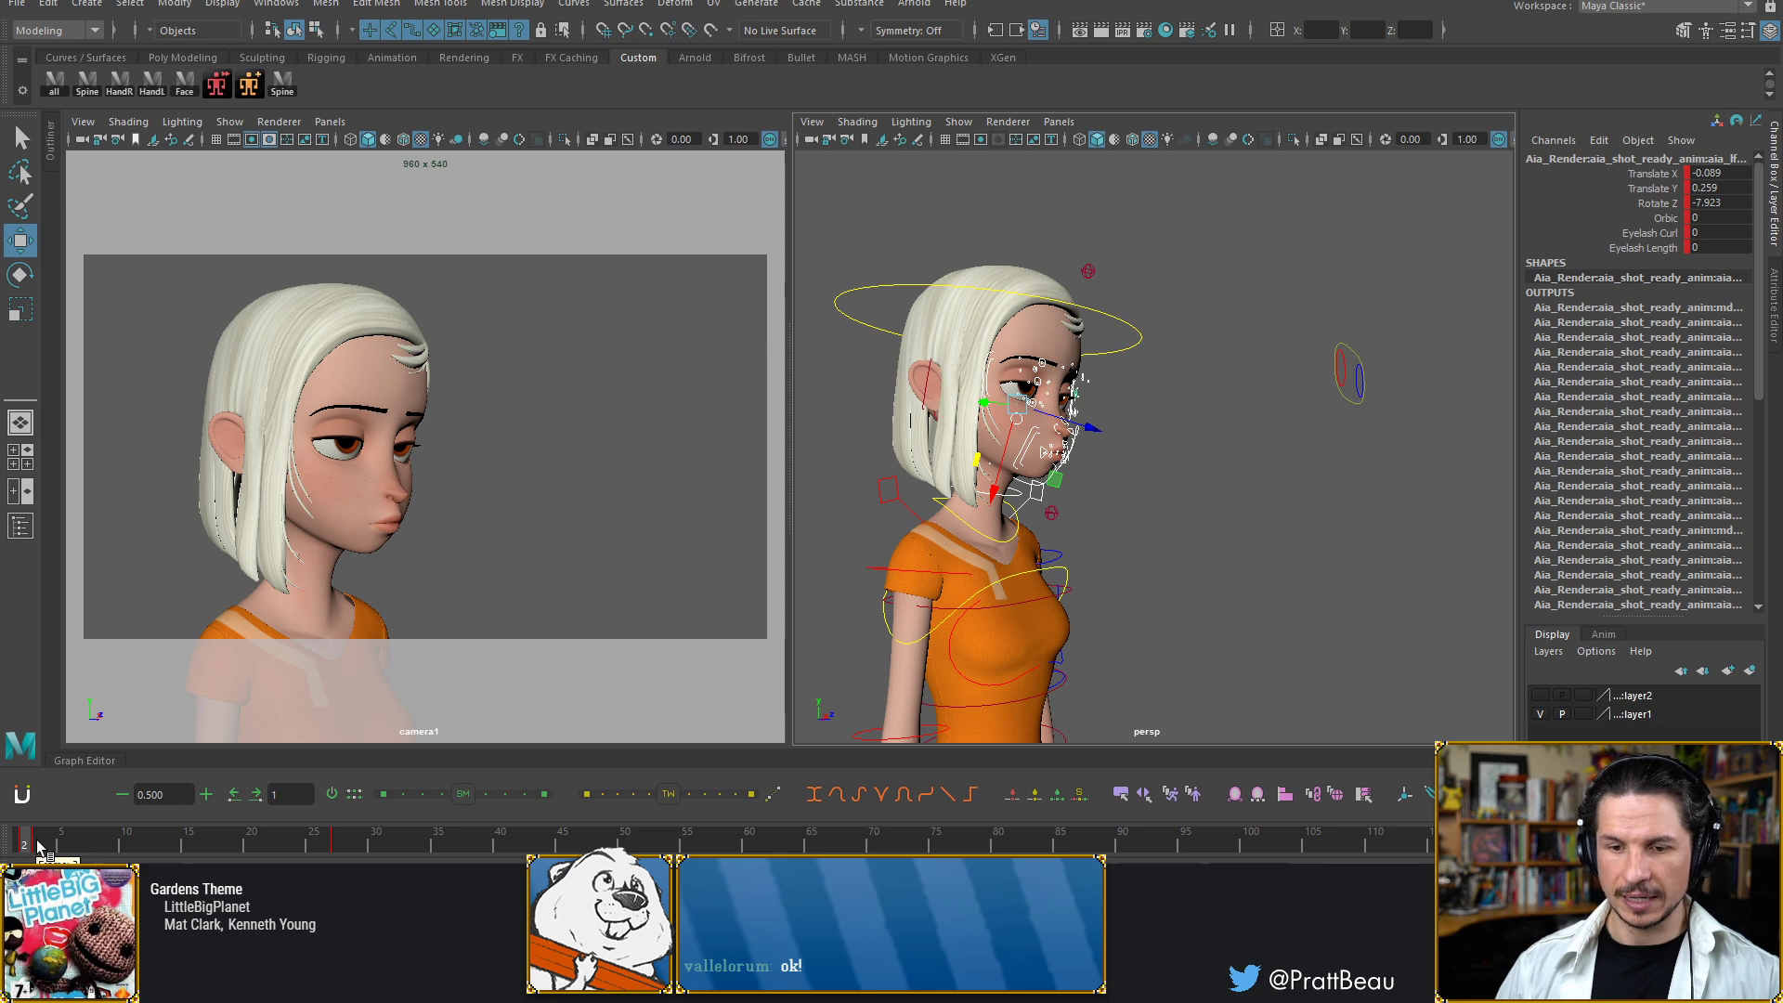
pyautogui.click(35, 844)
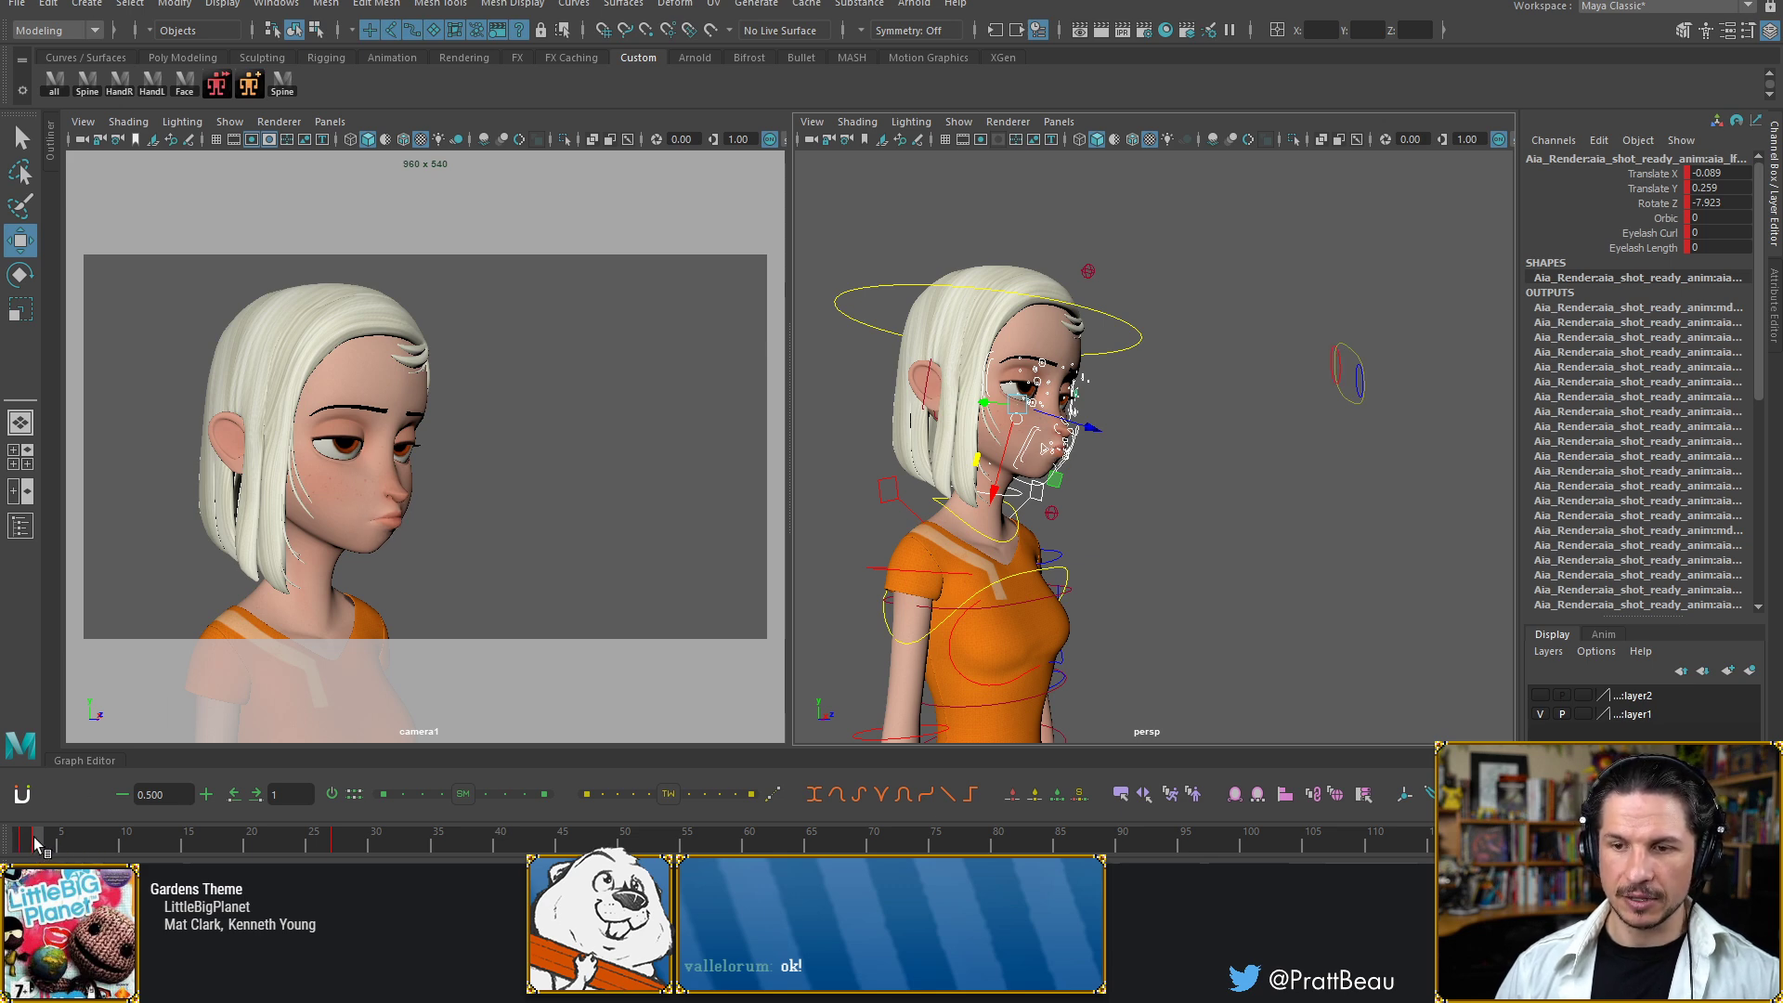
pyautogui.moveTo(38, 834); pyautogui.dragTo(35, 838)
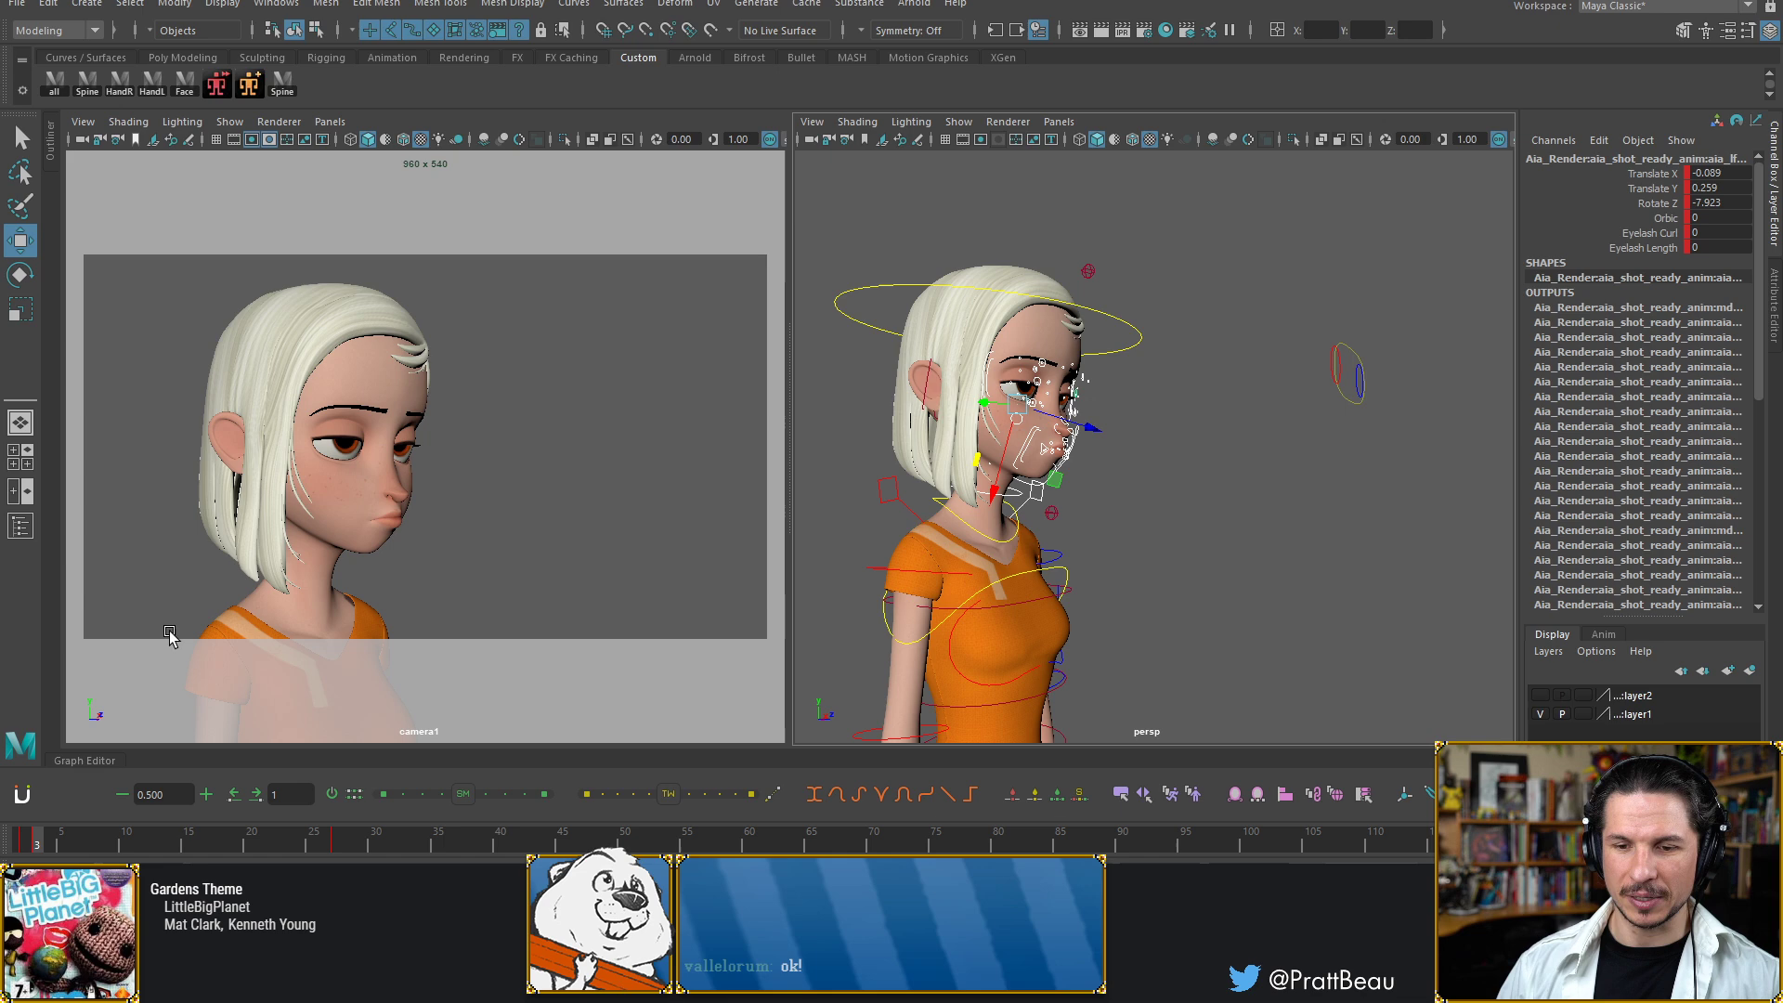
pyautogui.click(28, 843)
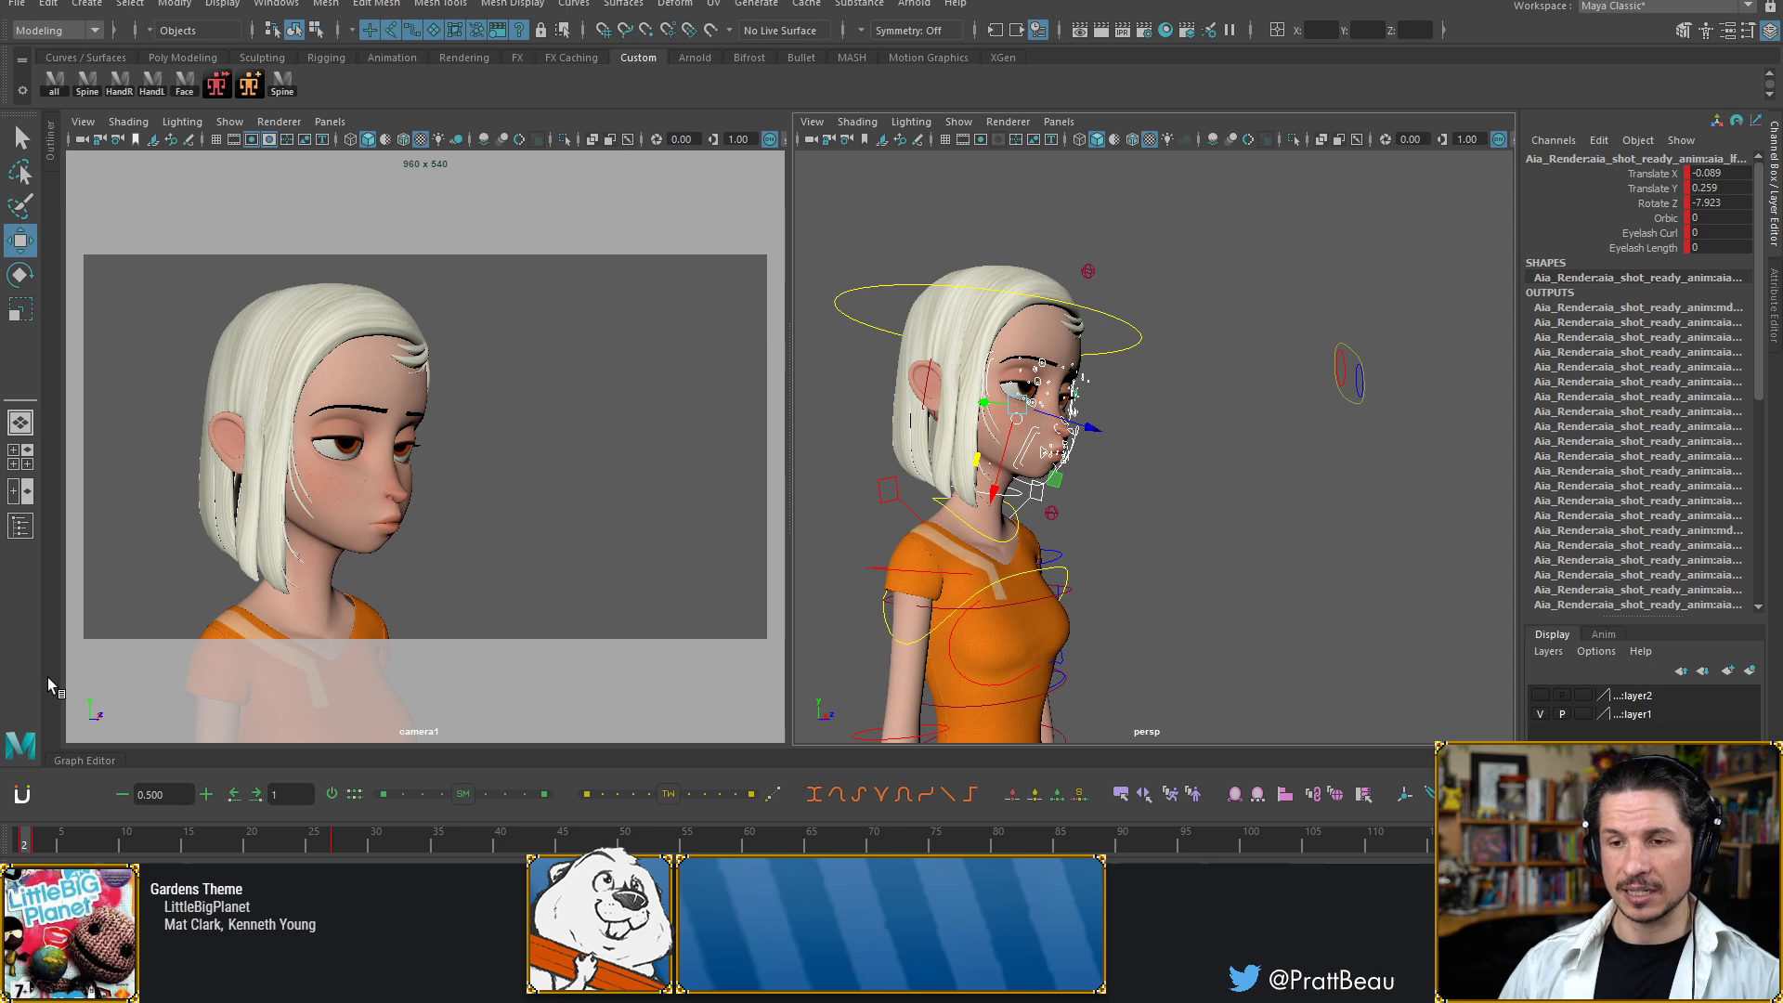
# Go back to the default pose at frame 1 and examine the face from front and three-quarter angles
pyautogui.press(',')
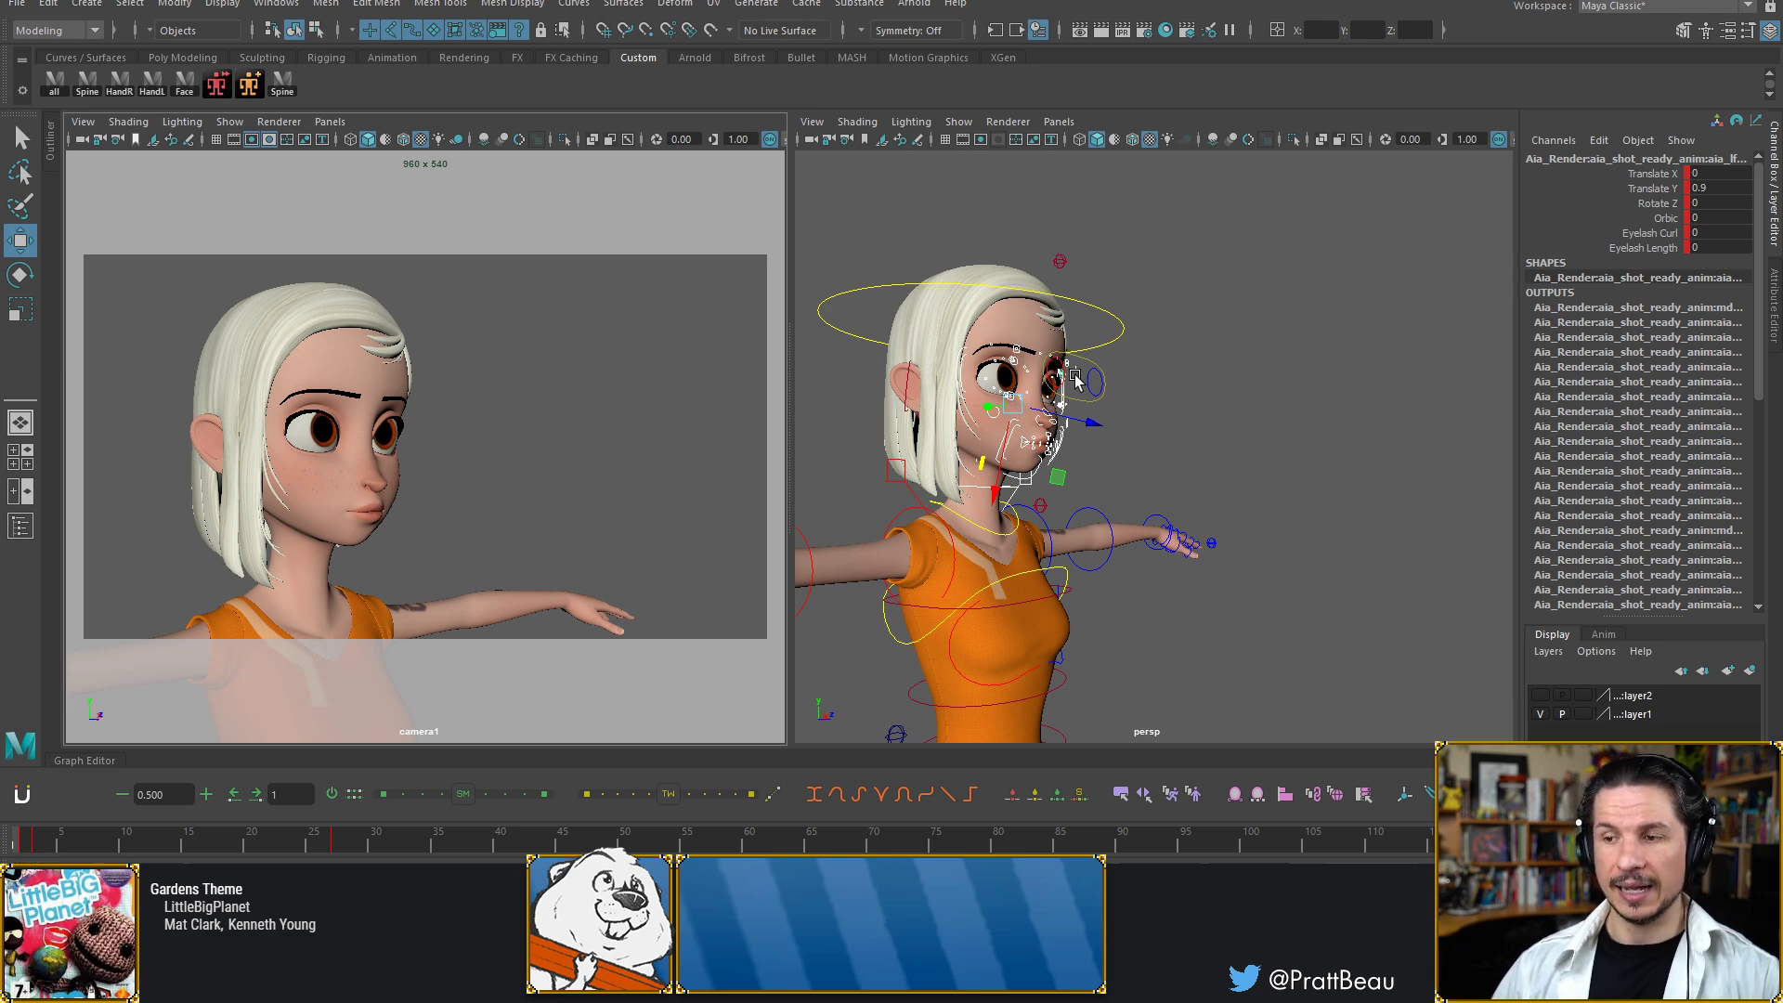
pyautogui.keyDown('alt'); pyautogui.moveTo(1033, 509); pyautogui.dragTo(920, 518); pyautogui.keyUp('alt')
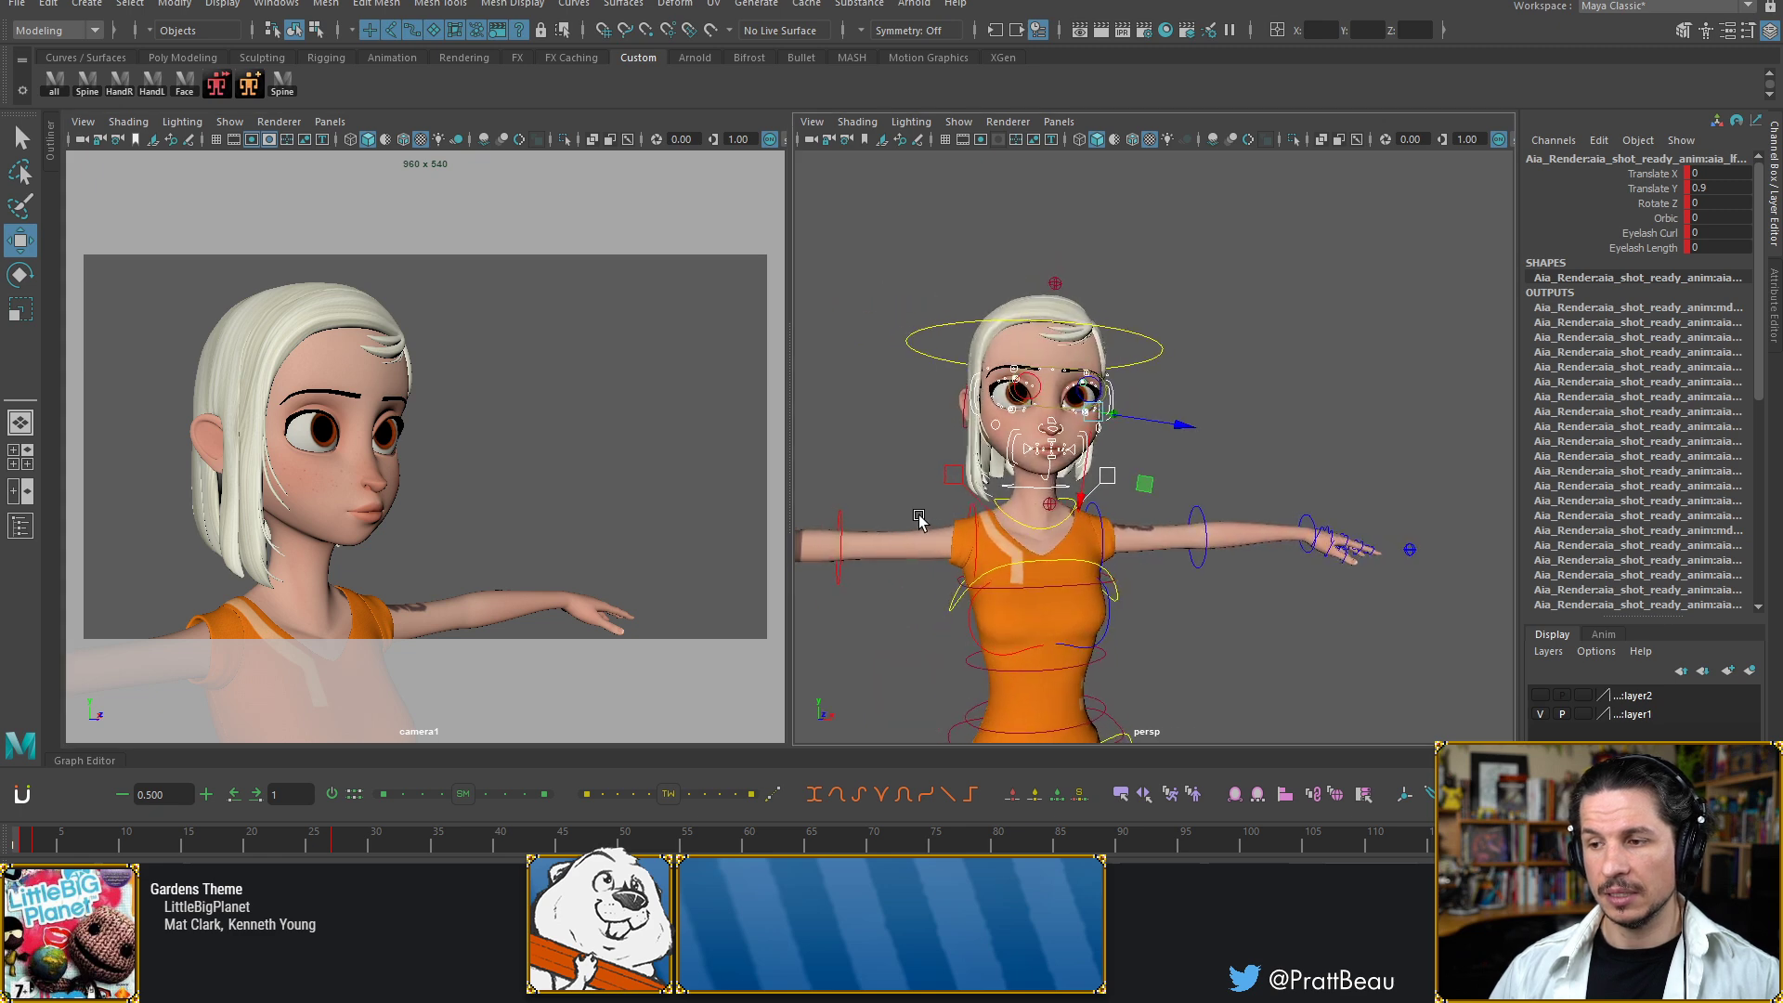
pyautogui.keyDown('alt'); pyautogui.moveTo(919, 517); pyautogui.dragTo(1206, 489, button='right'); pyautogui.keyUp('alt')
pyautogui.keyDown('ctrl'); pyautogui.moveTo(1154, 526); pyautogui.dragTo(981, 509); pyautogui.keyUp('ctrl')
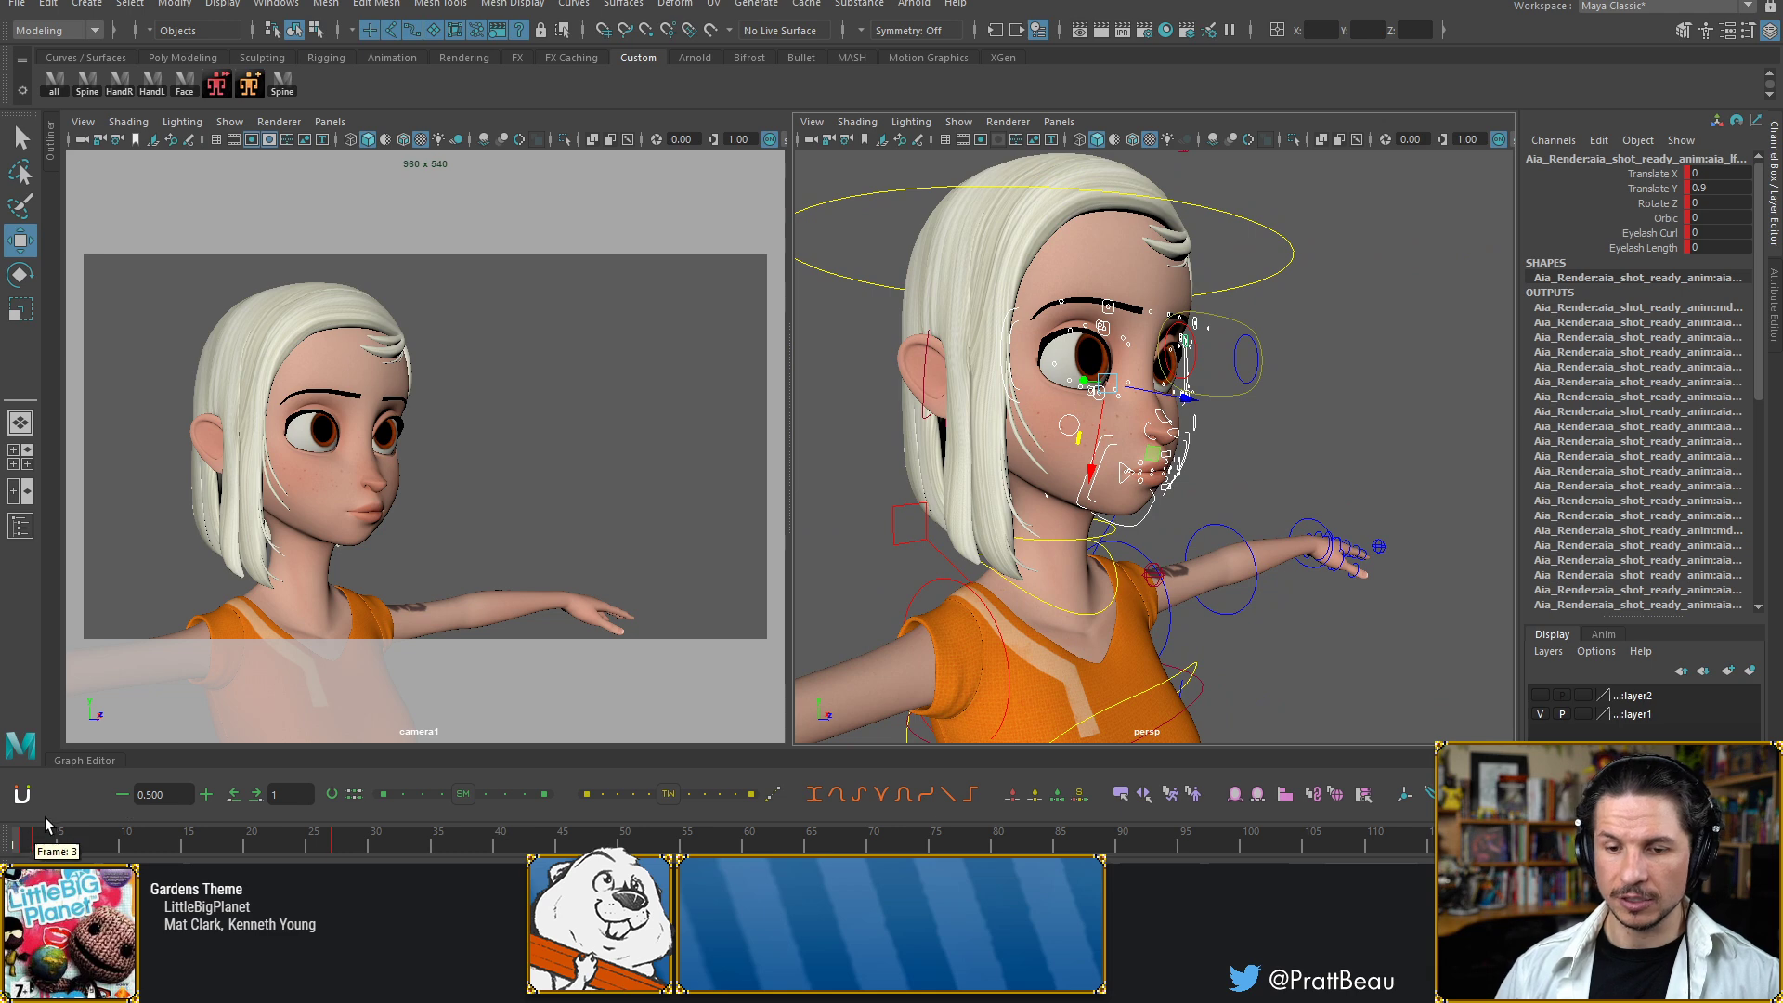
# At frame 27, rotate the head control to about -2.2 in X, 4.3 in Y and 6.2 in Z
pyautogui.click(337, 847)
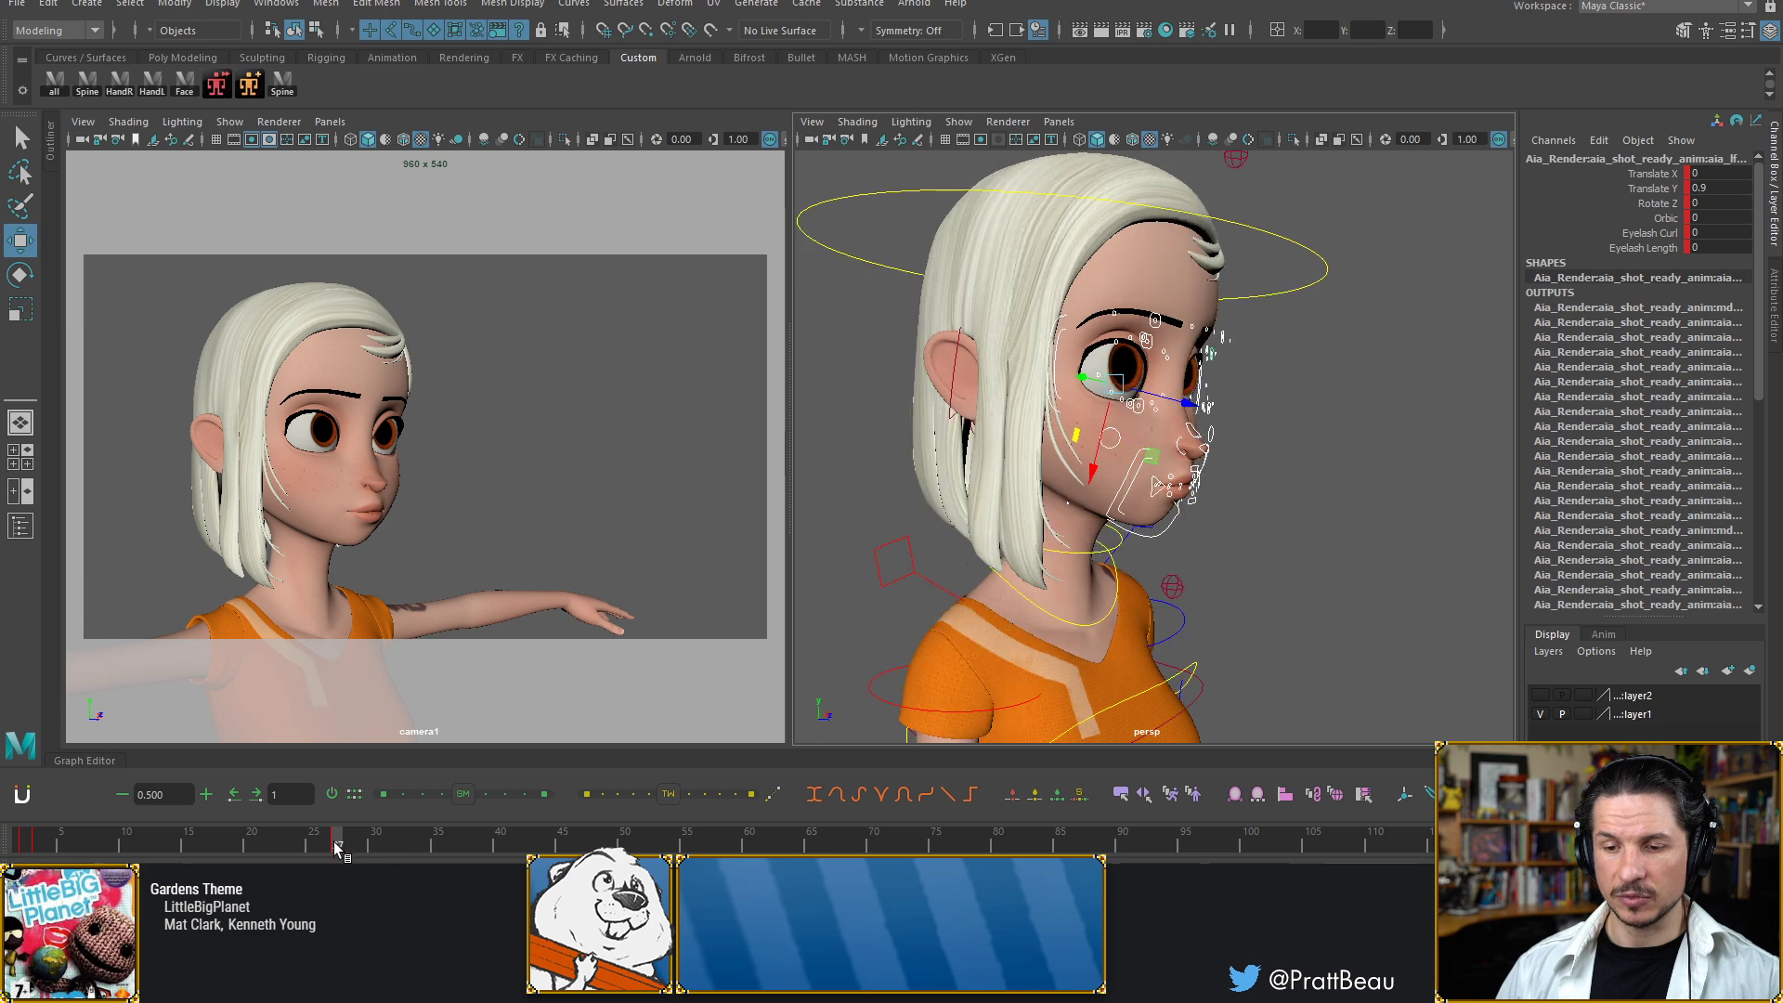
pyautogui.click(1289, 522)
pyautogui.keyDown('alt'); pyautogui.moveTo(1202, 474); pyautogui.dragTo(1212, 357); pyautogui.keyUp('alt')
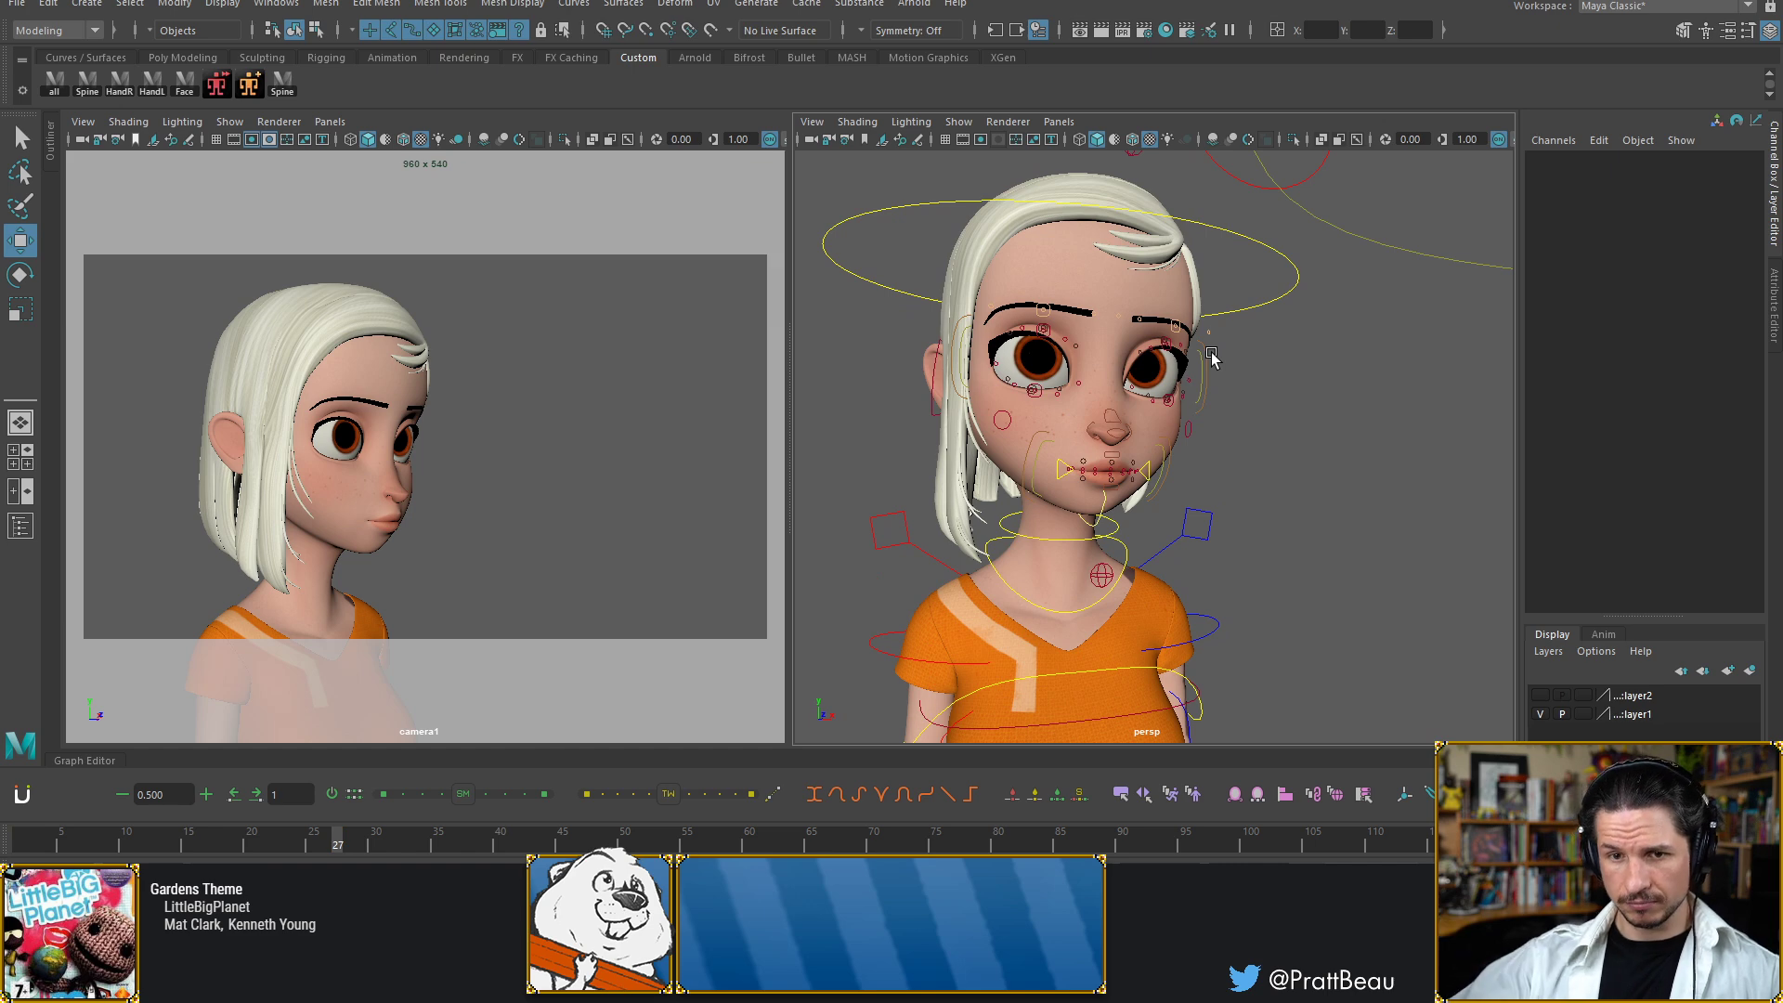
pyautogui.click(1239, 237)
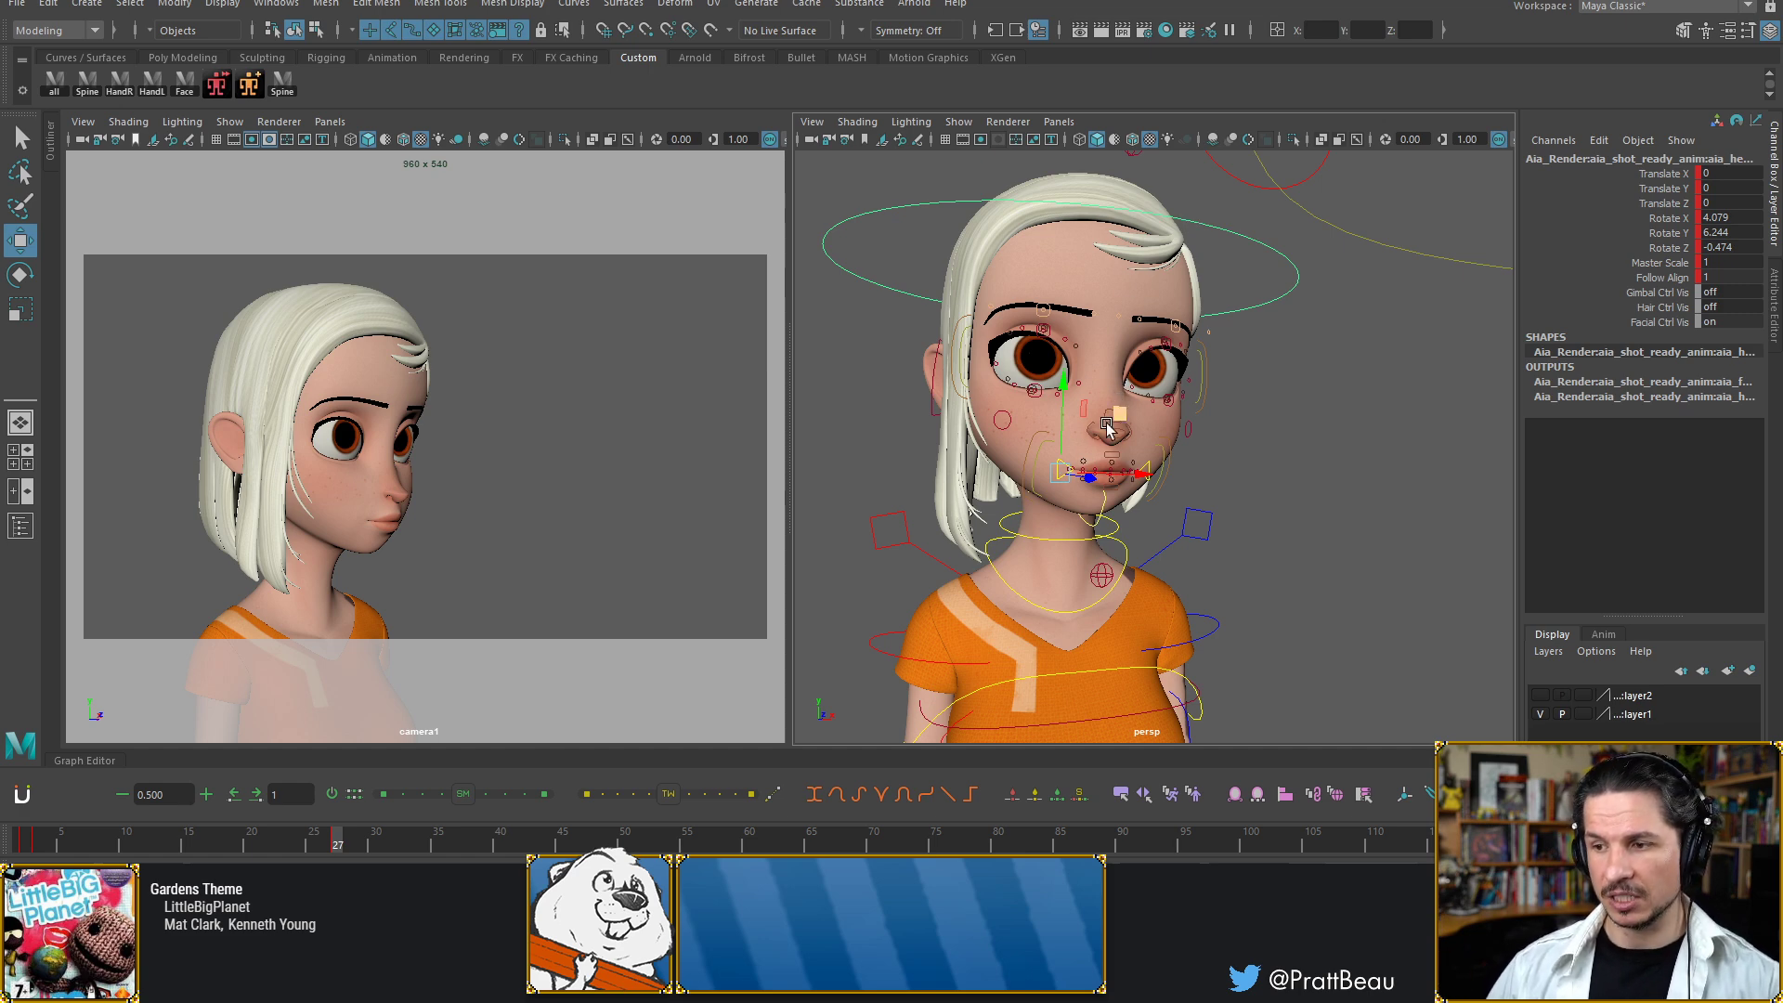
pyautogui.press('e')
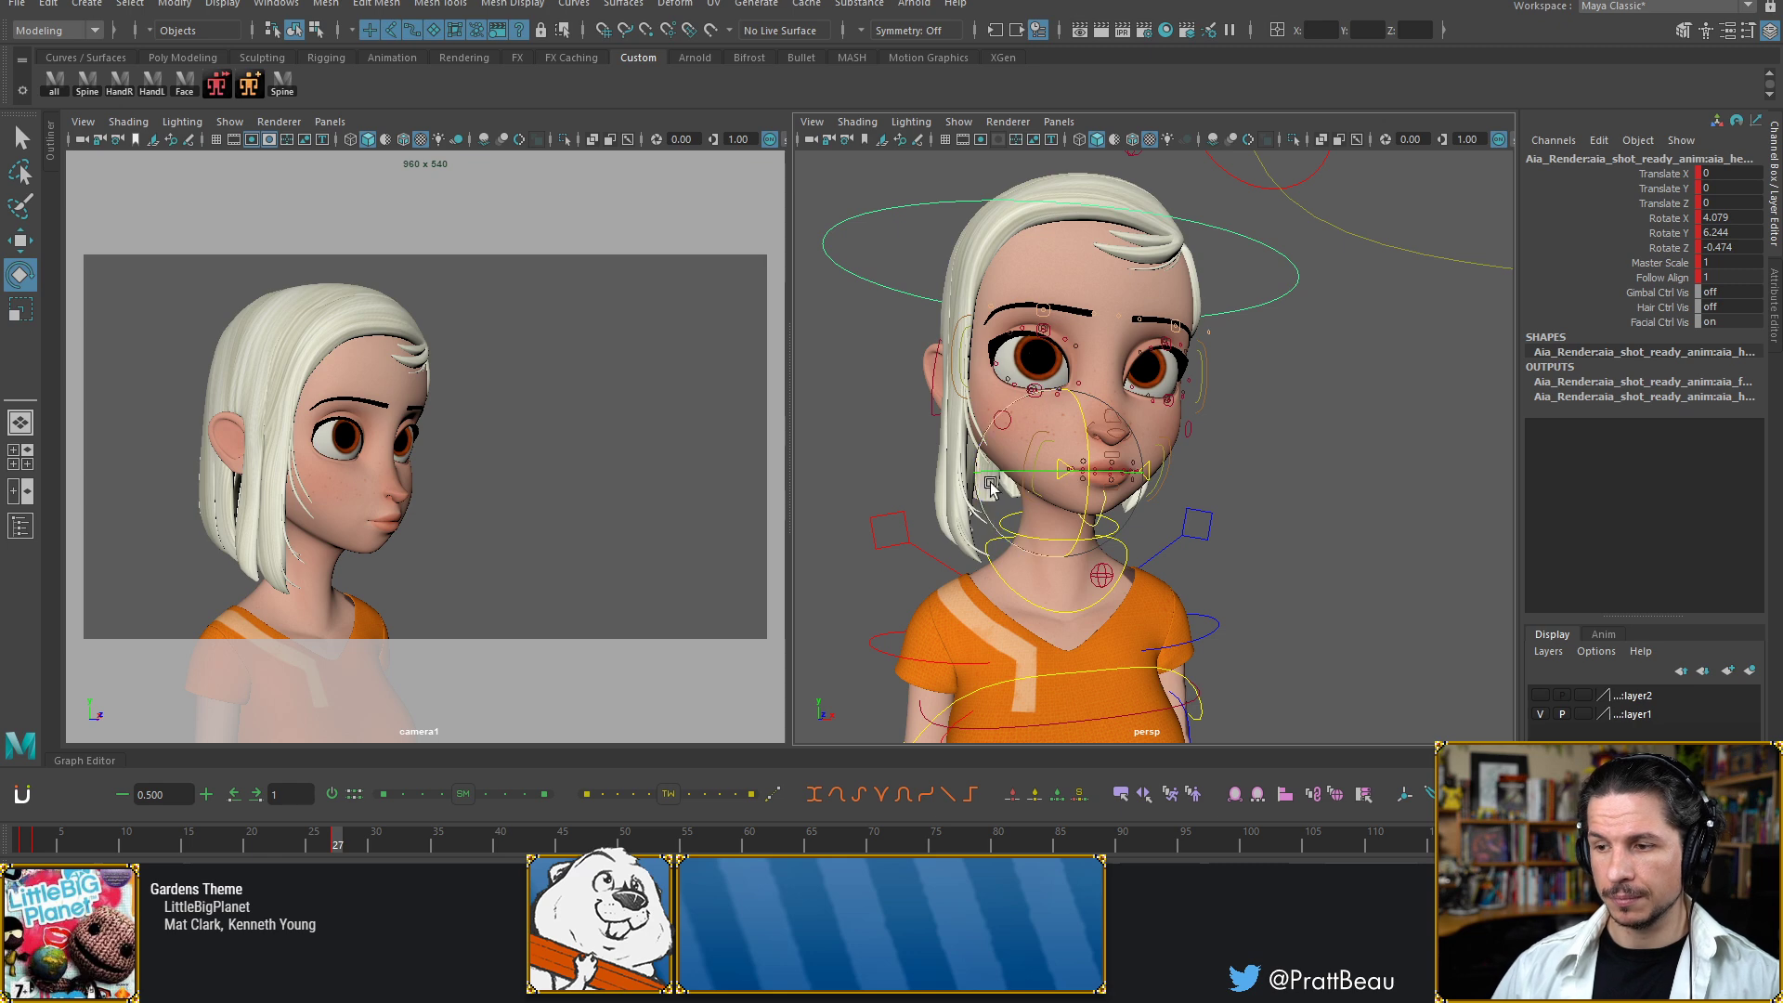
pyautogui.keyDown('alt'); pyautogui.moveTo(1068, 473); pyautogui.dragTo(1043, 435); pyautogui.keyUp('alt')
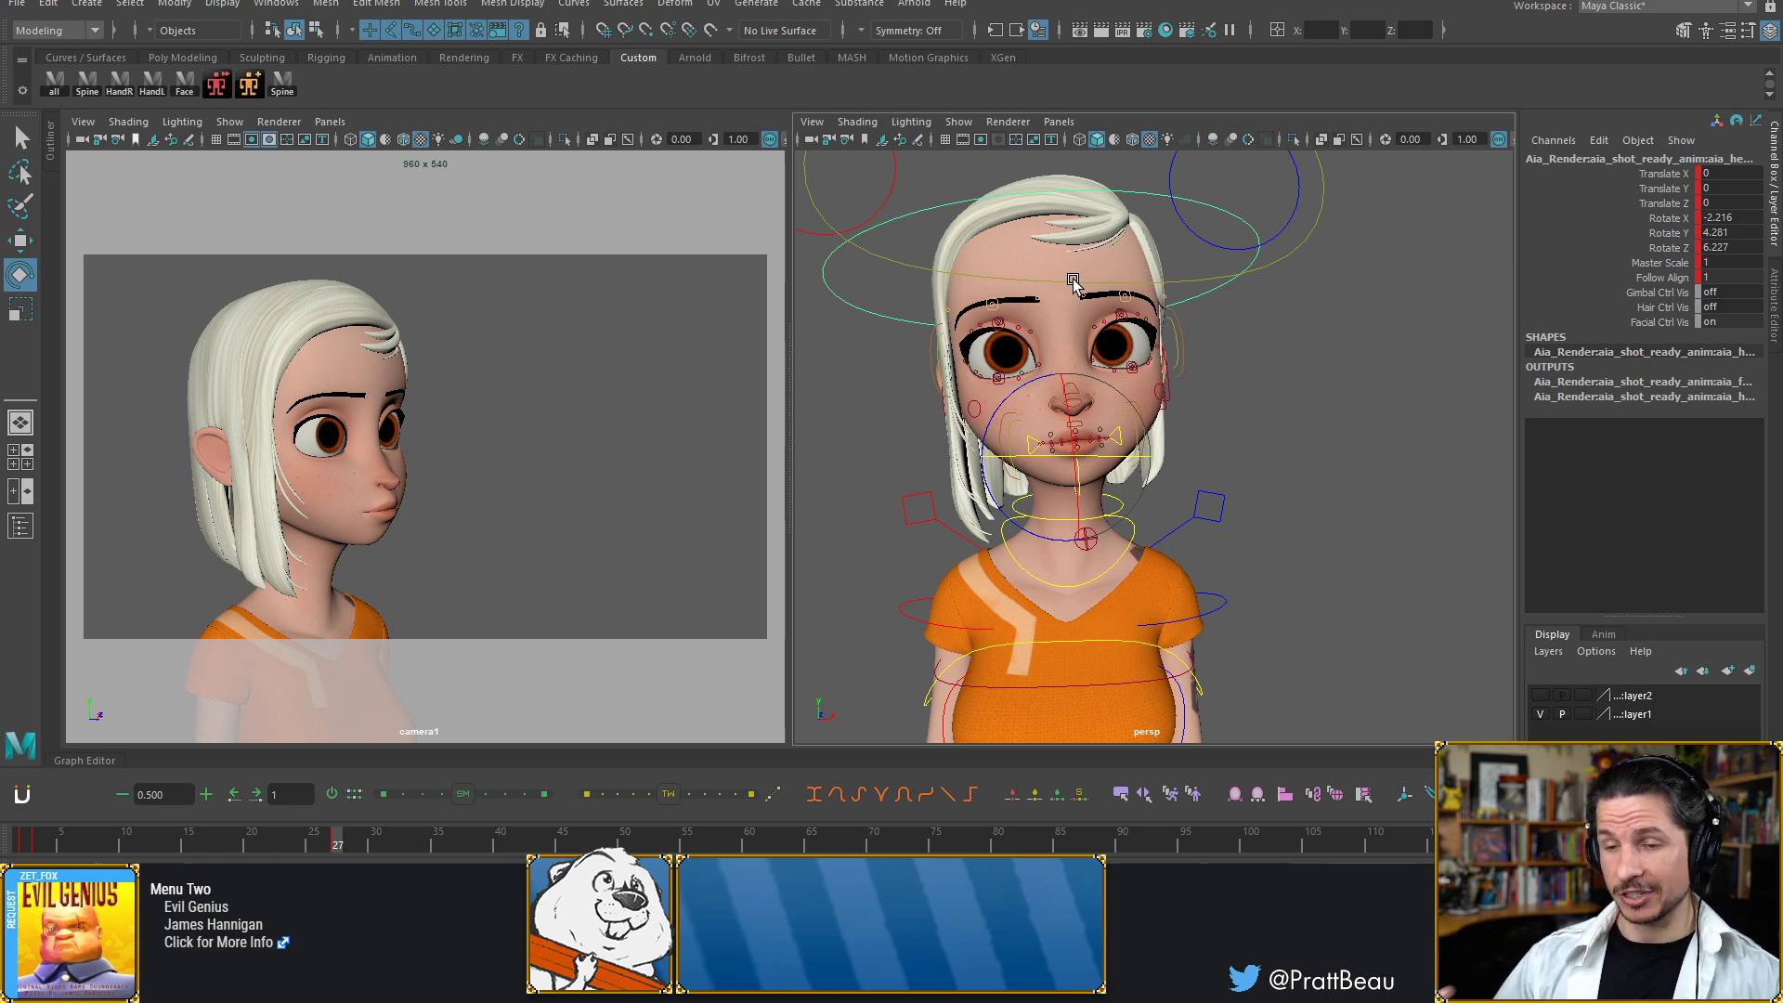
# Rotate the neck control forward to about 7.4 in X, judging it in profile
pyautogui.keyDown('alt'); pyautogui.moveTo(1055, 423); pyautogui.dragTo(1135, 526); pyautogui.keyUp('alt')
pyautogui.click(1093, 556)
pyautogui.click(1099, 564)
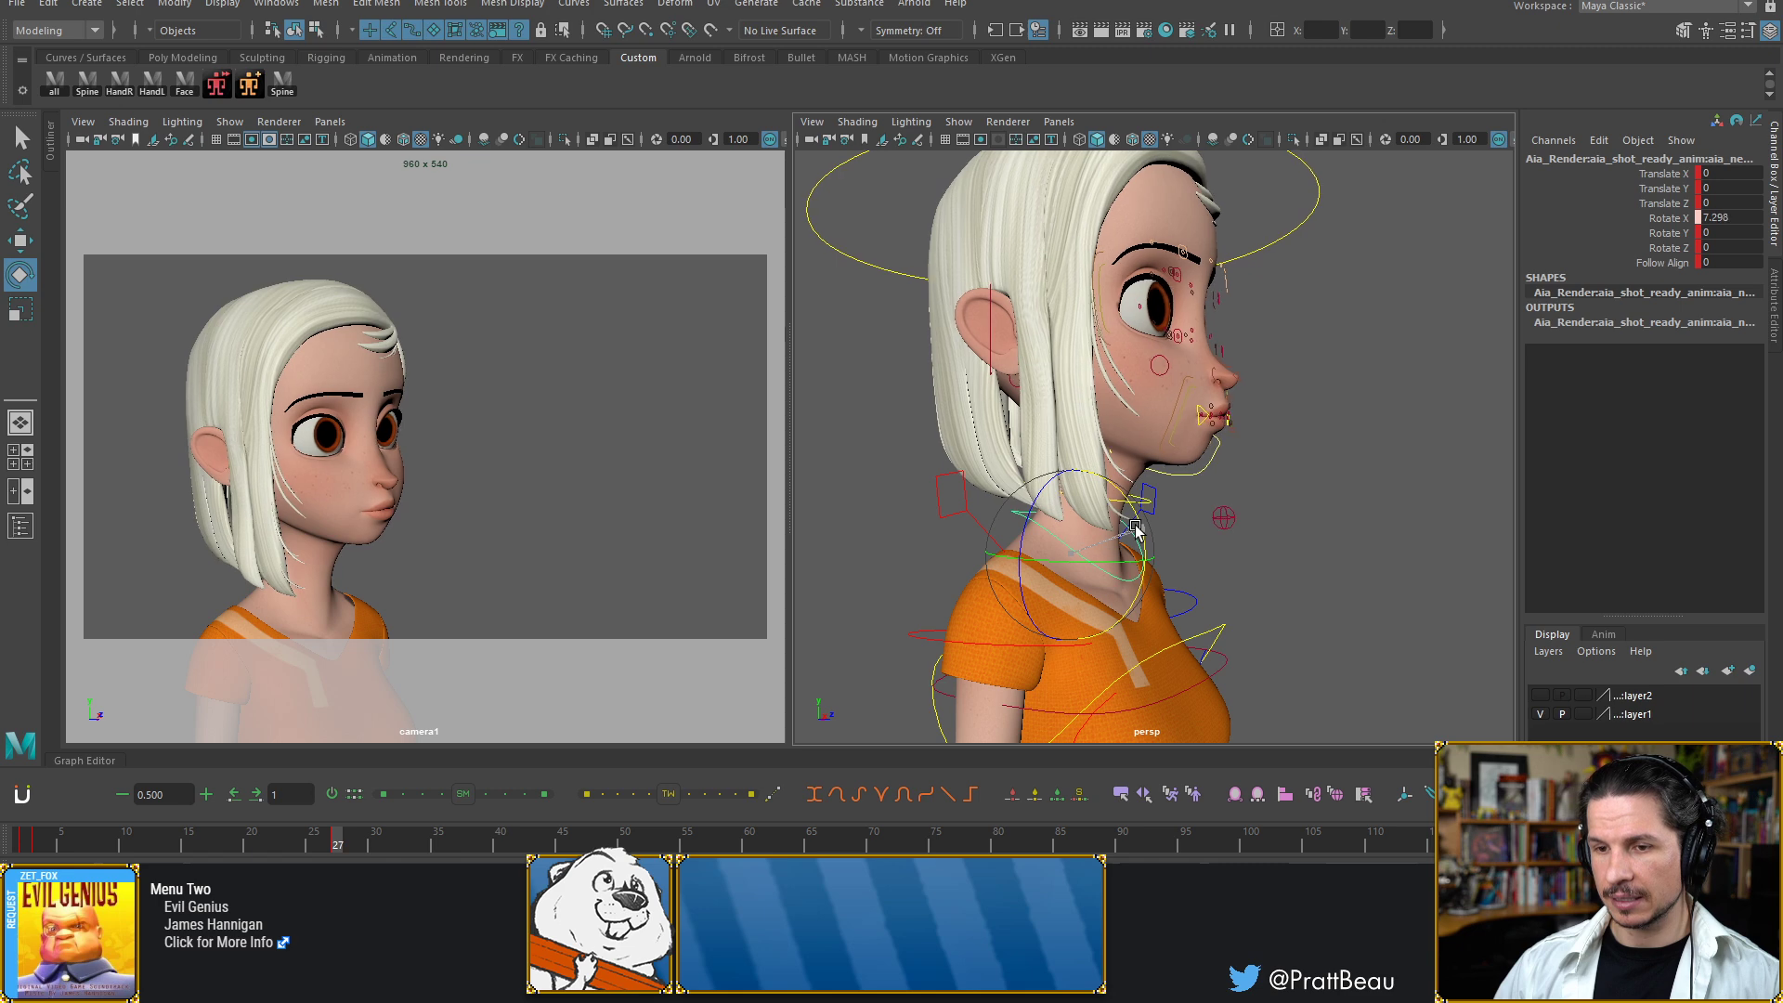
pyautogui.keyDown('alt'); pyautogui.moveTo(1157, 447); pyautogui.dragTo(1127, 507, button='middle'); pyautogui.keyUp('alt')
pyautogui.keyDown('alt'); pyautogui.moveTo(1128, 506); pyautogui.dragTo(1057, 498); pyautogui.keyUp('alt')
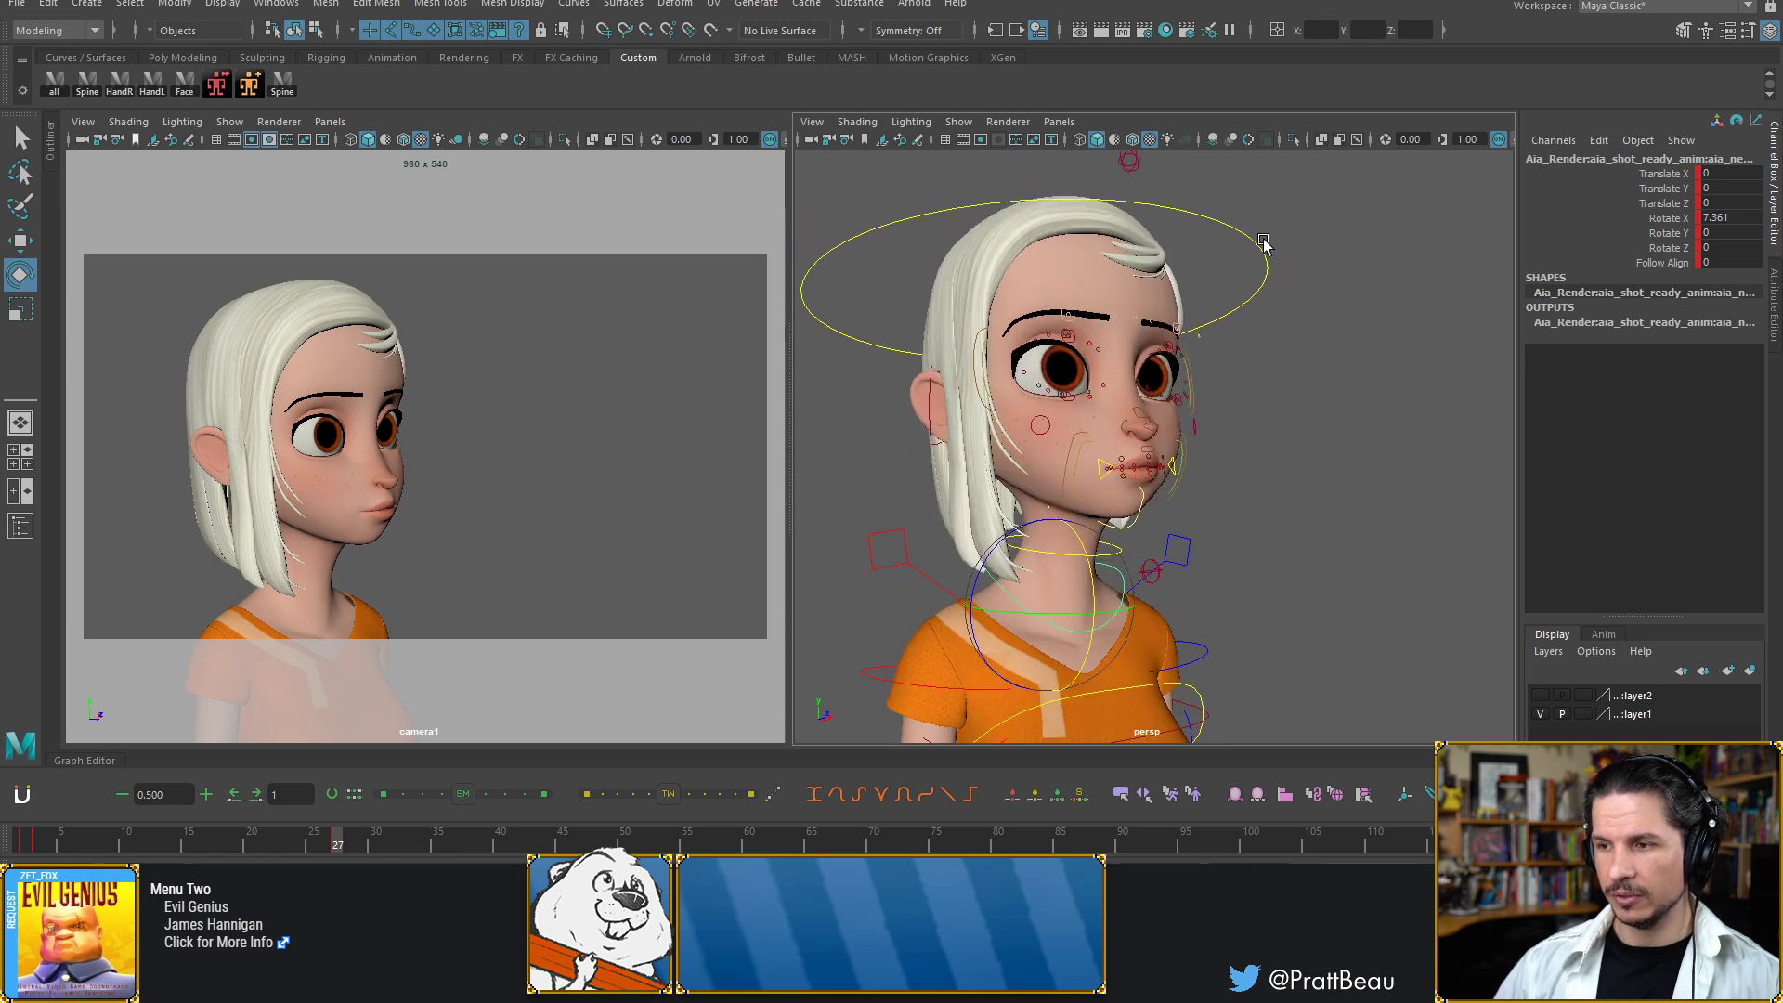
# Adjust the head control's rotation to about 3.3 in Y and -2.4 in Z
pyautogui.click(1263, 240)
pyautogui.keyDown('alt'); pyautogui.moveTo(1161, 411); pyautogui.dragTo(1016, 433); pyautogui.keyUp('alt')
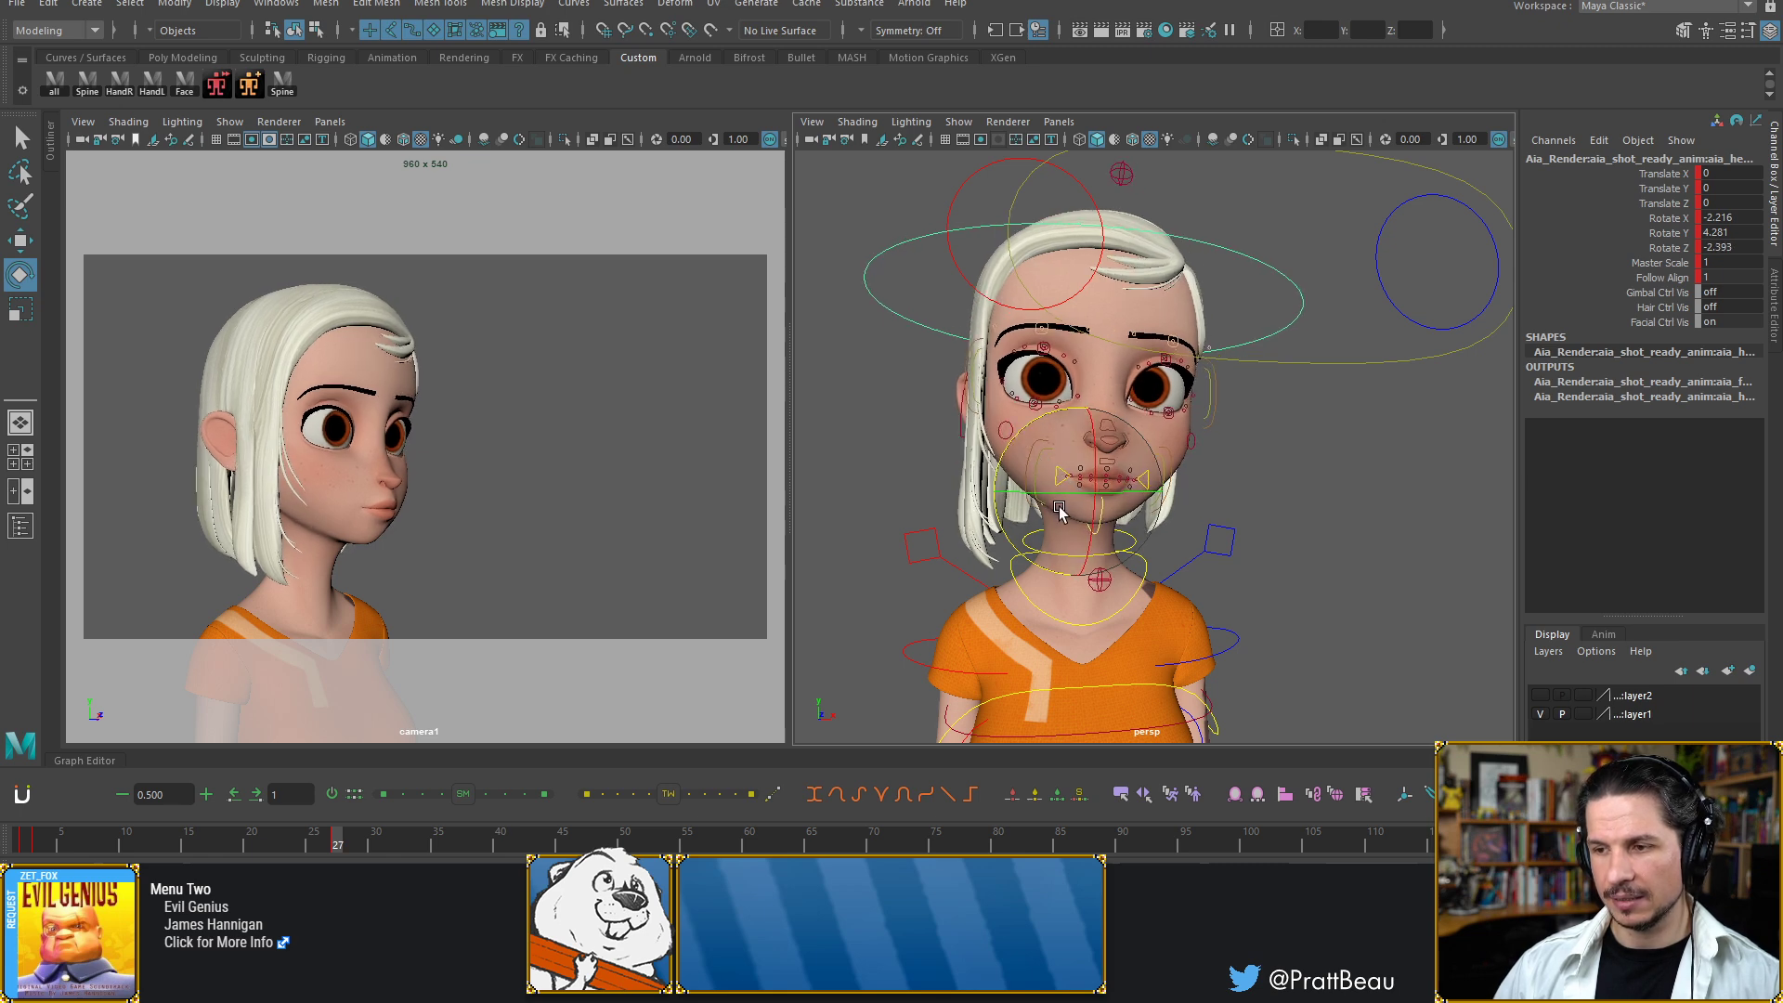
pyautogui.moveTo(1060, 492); pyautogui.dragTo(1060, 494)
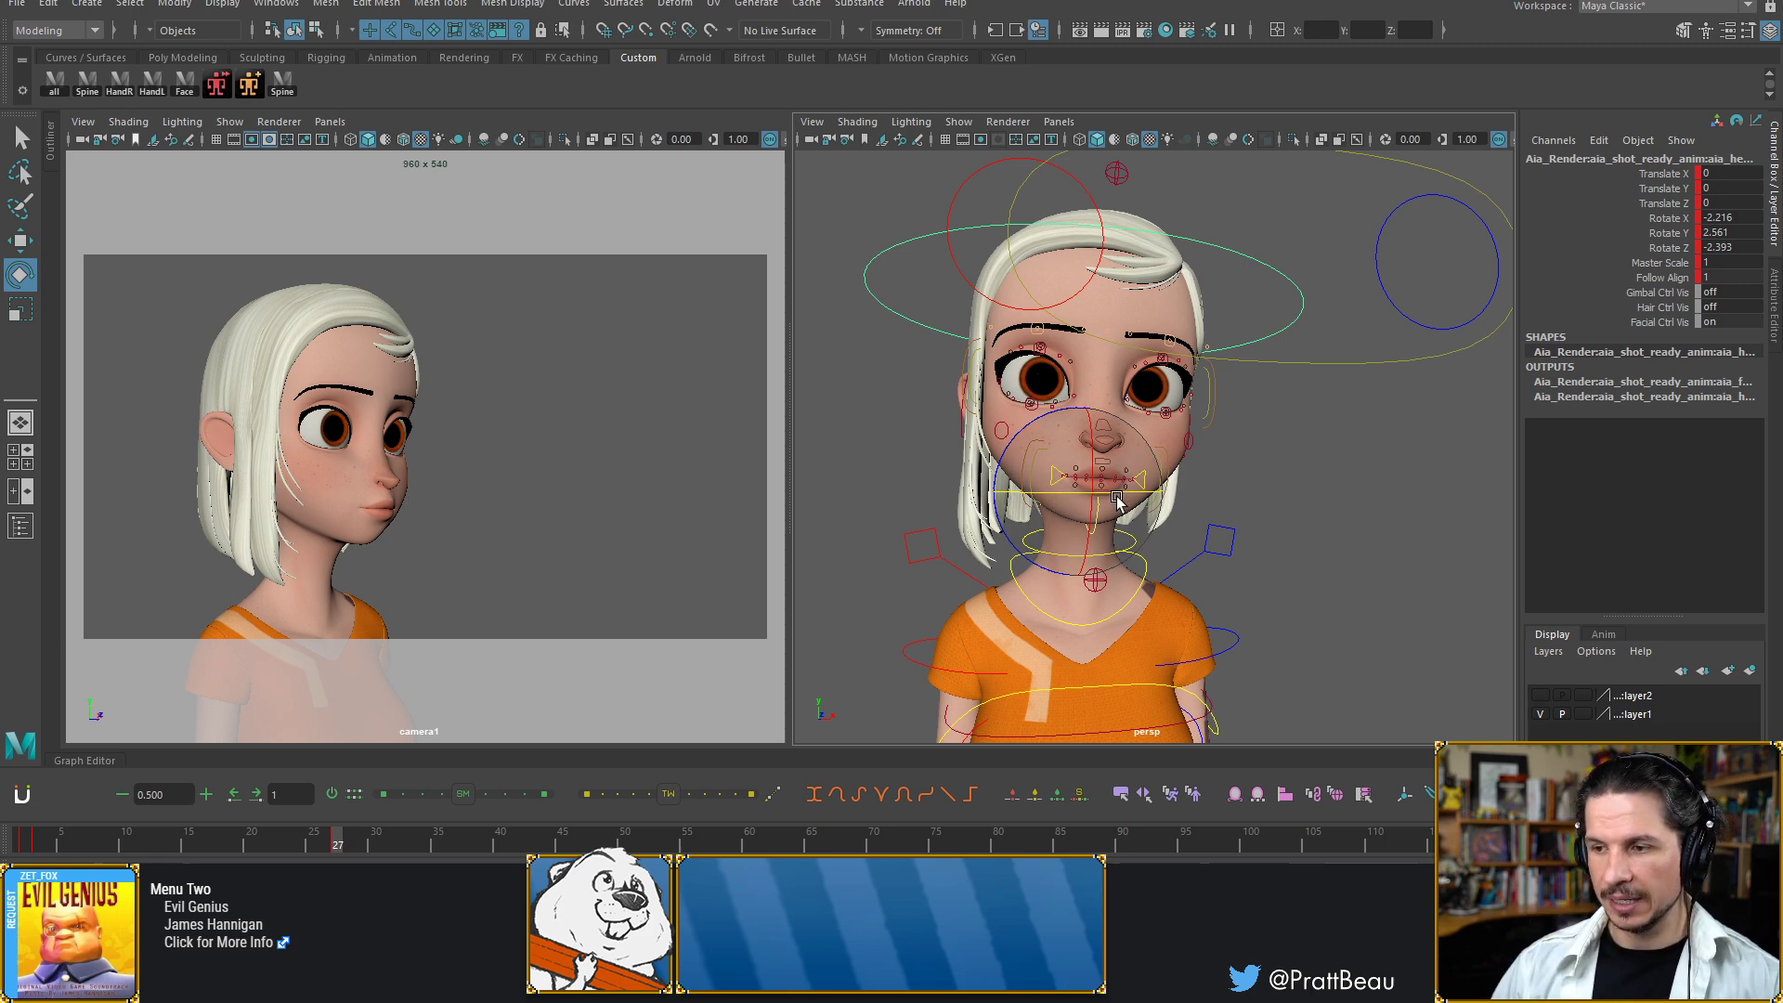
pyautogui.moveTo(1141, 497); pyautogui.dragTo(1012, 465)
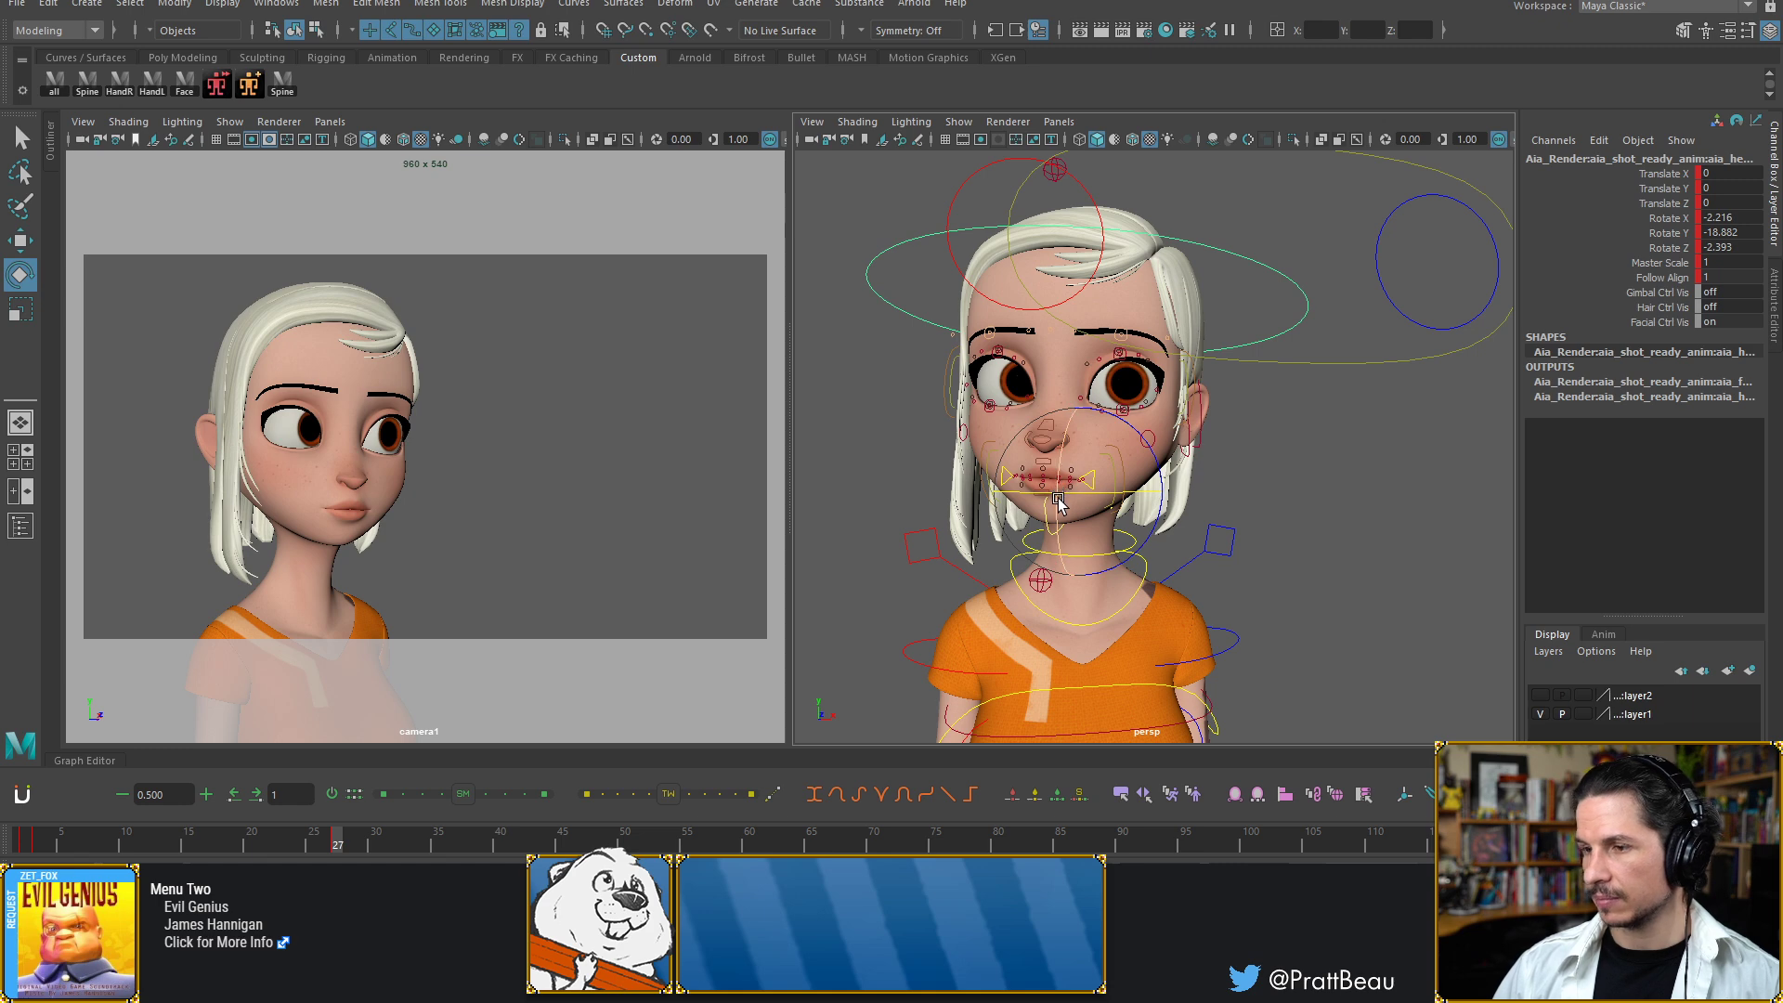
pyautogui.hotkey('ctrl', 'z')
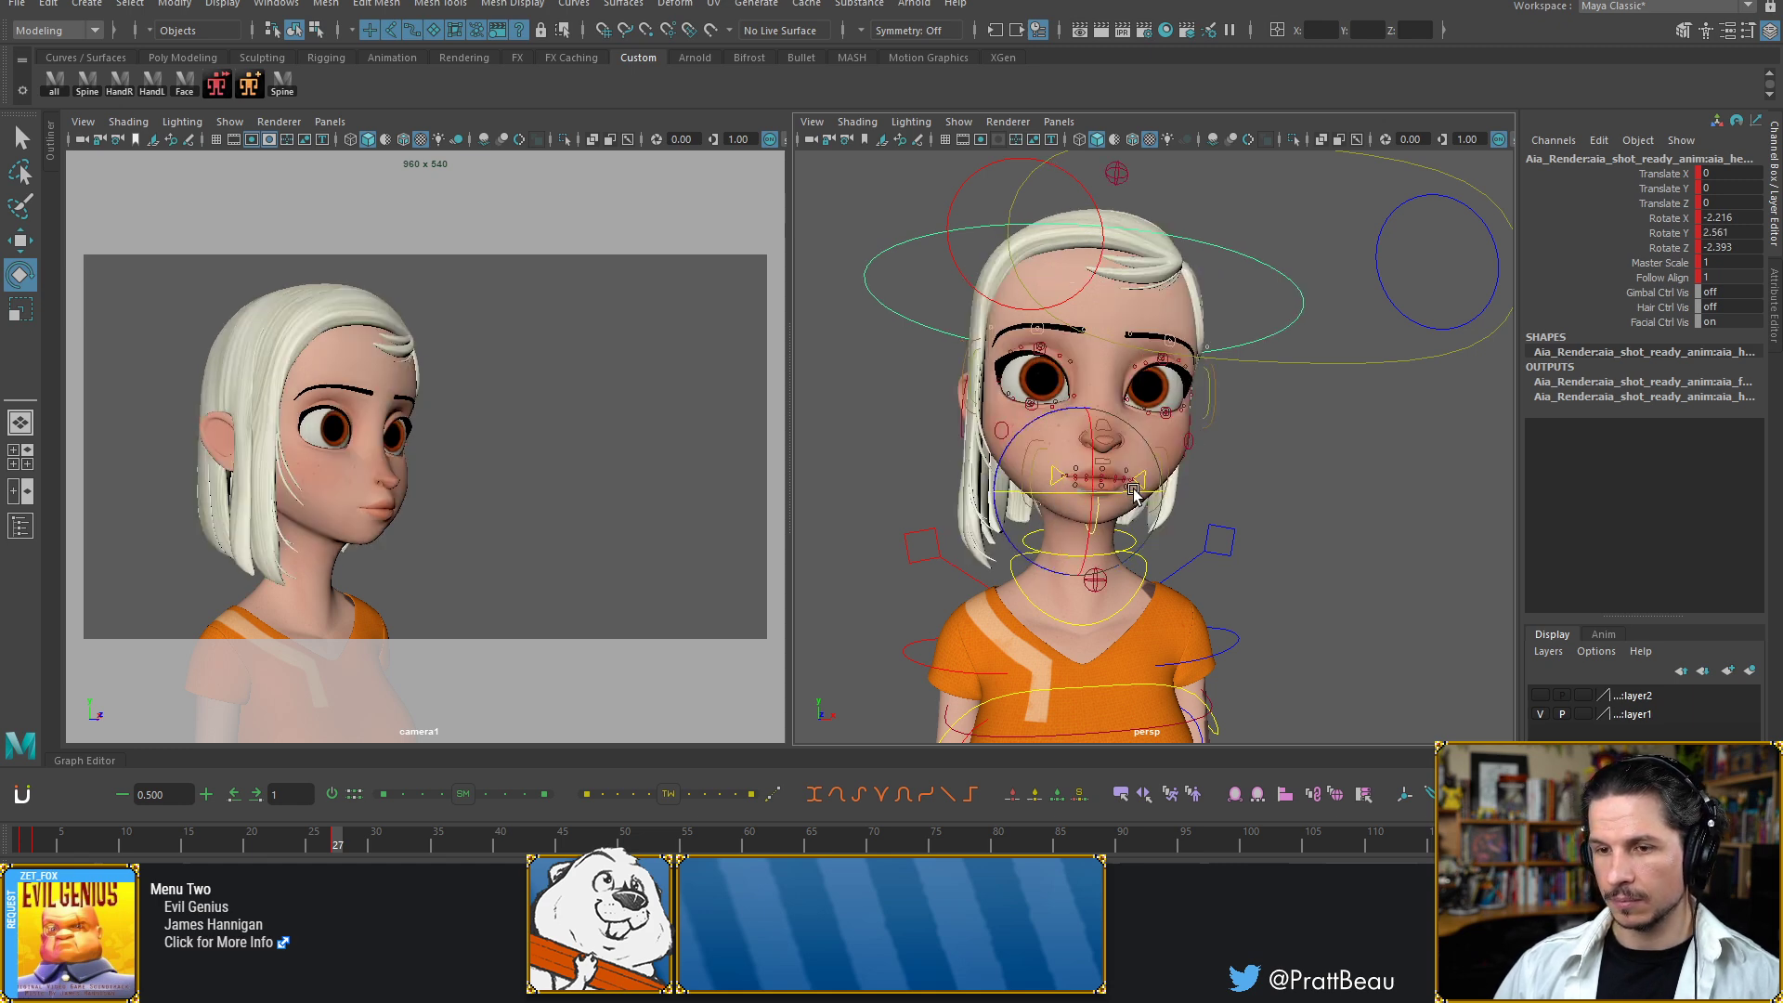
pyautogui.moveTo(1133, 489); pyautogui.dragTo(1139, 489)
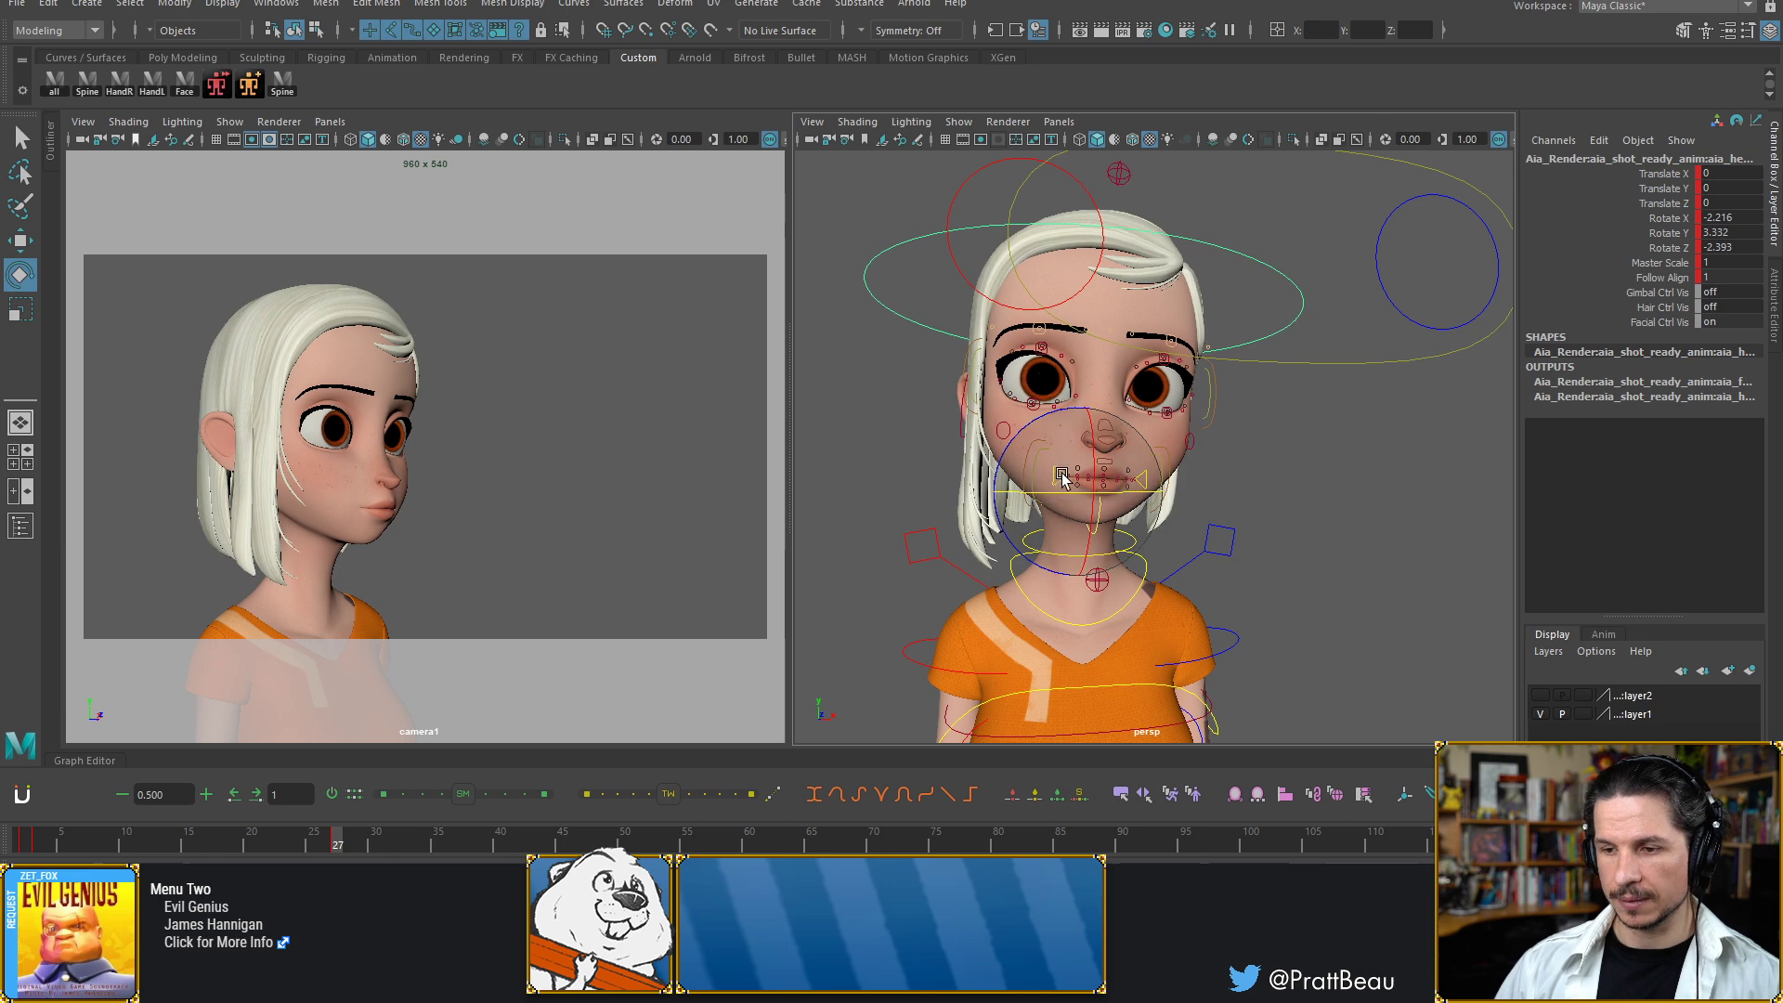
# Rotate both shoulder controls to about 0.4 in Y and -2.5 in Z, comparing the result with frame 3
pyautogui.click(1231, 547)
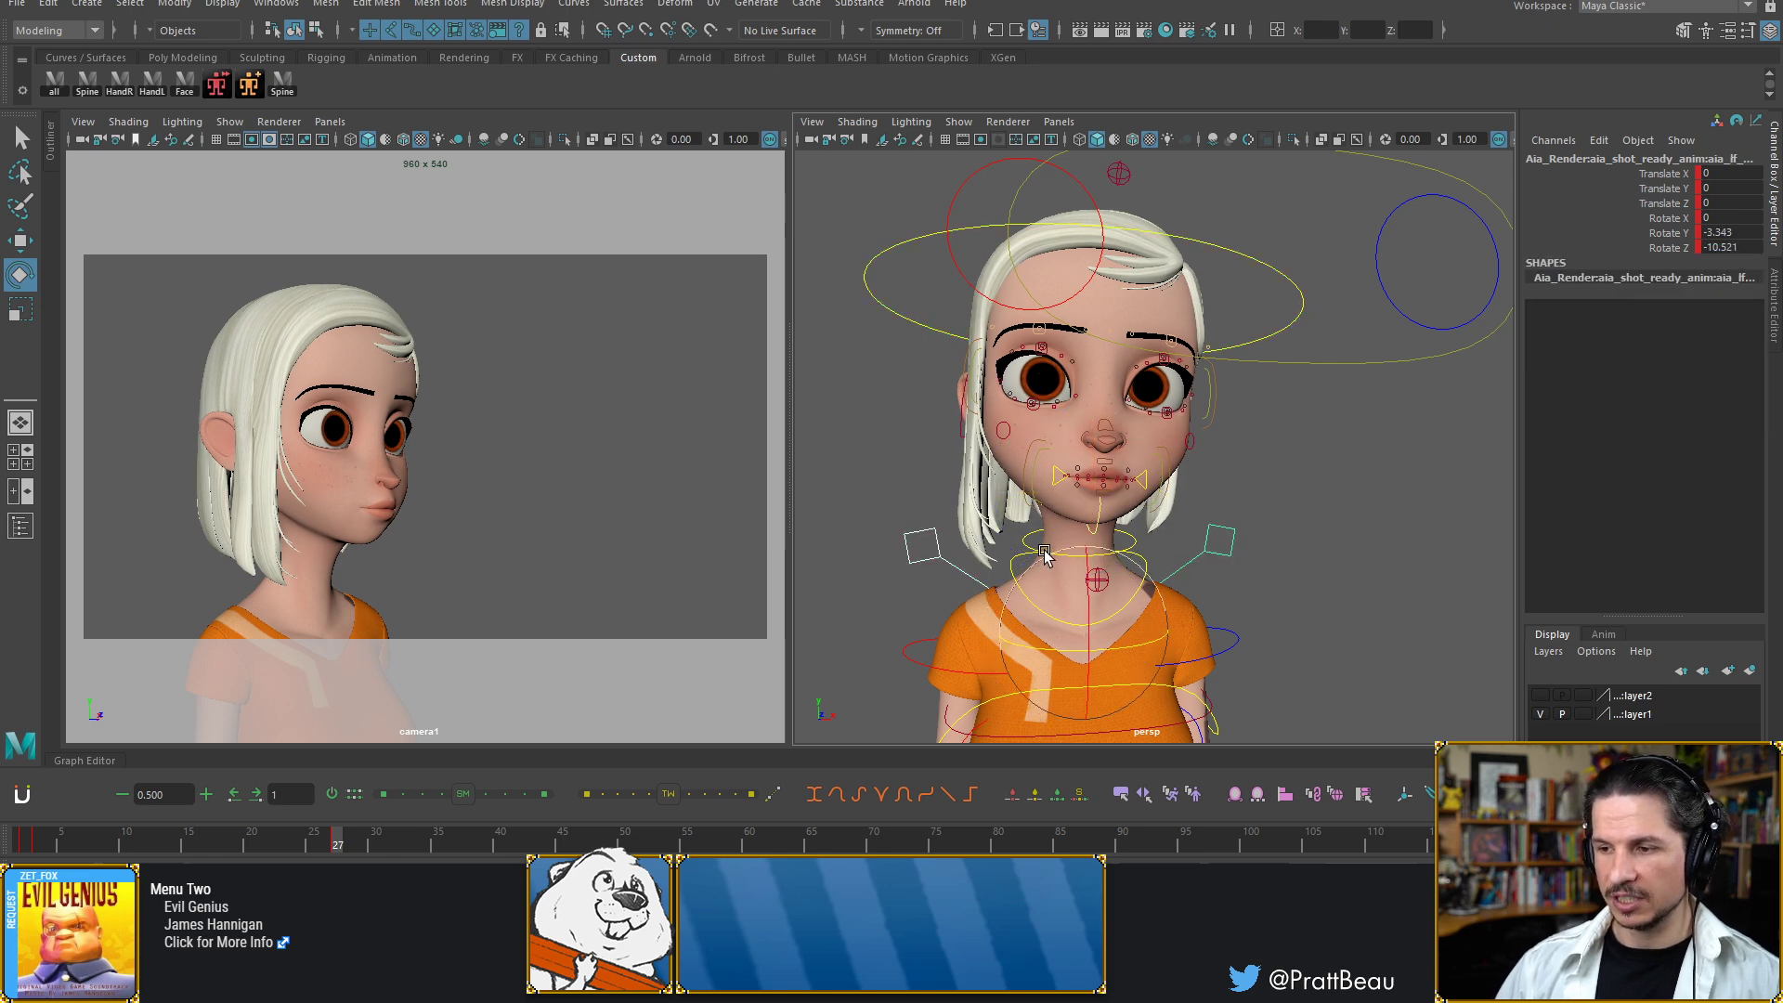
pyautogui.moveTo(1032, 566); pyautogui.dragTo(1042, 639)
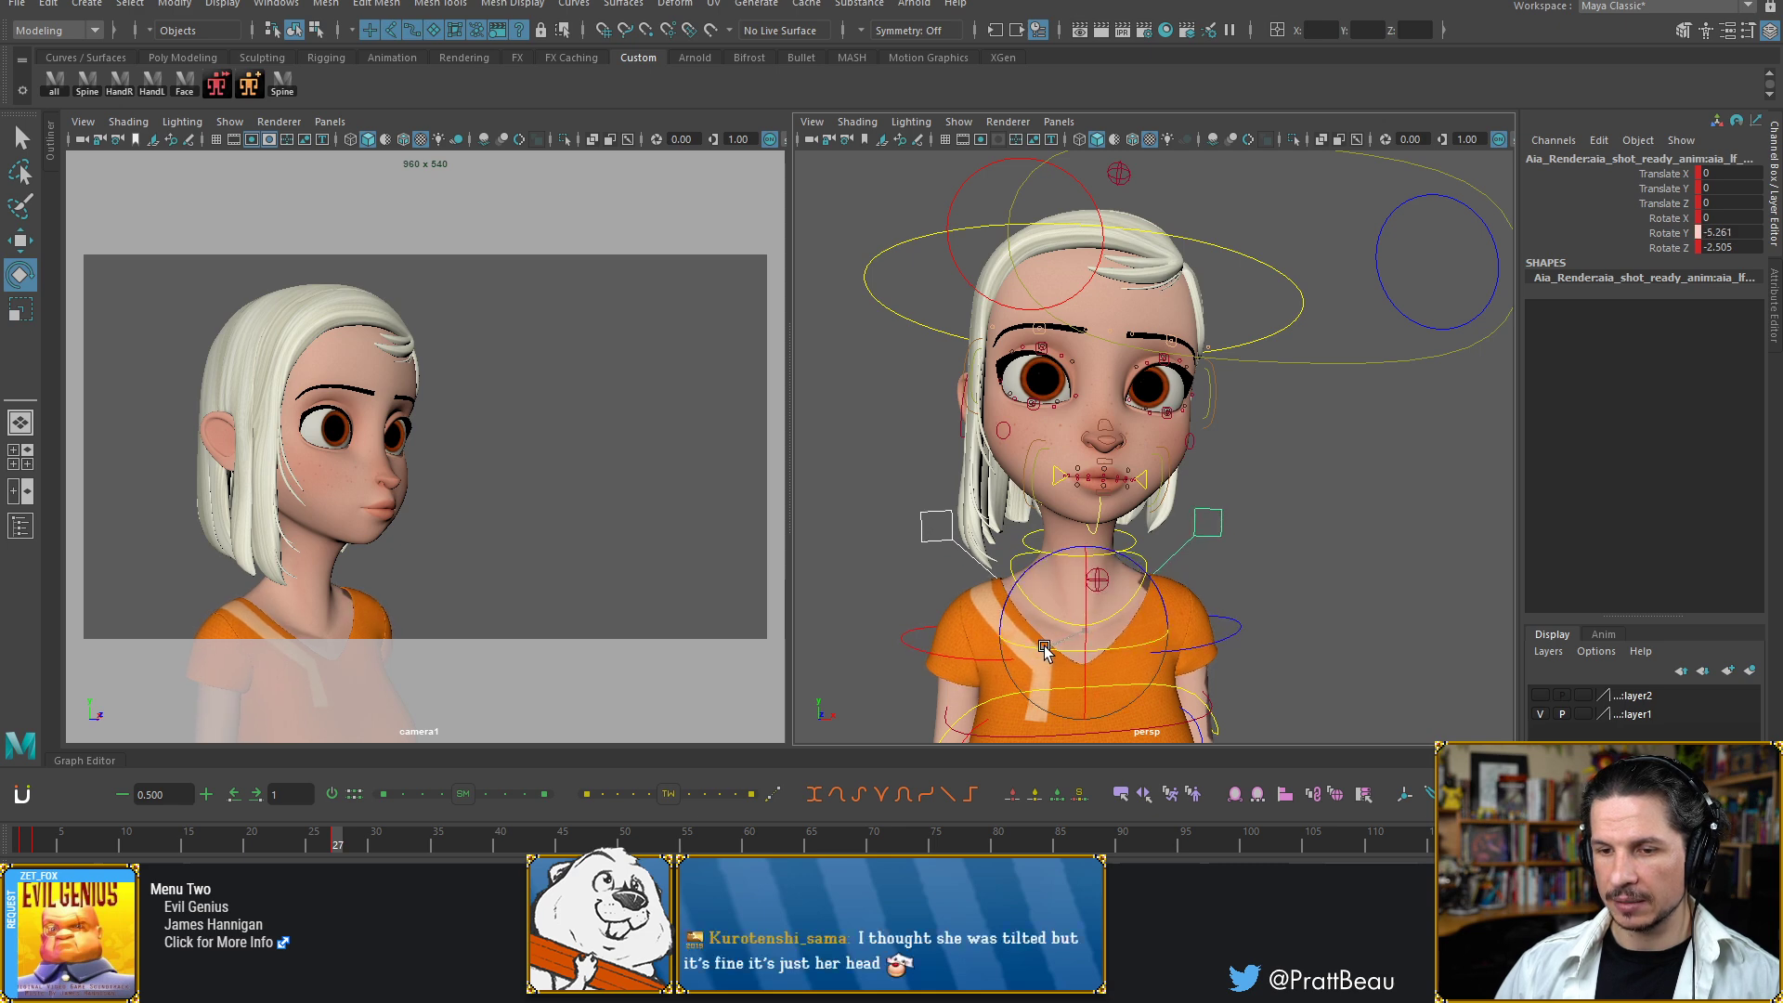
pyautogui.moveTo(1046, 648); pyautogui.dragTo(1055, 649)
pyautogui.press(',')
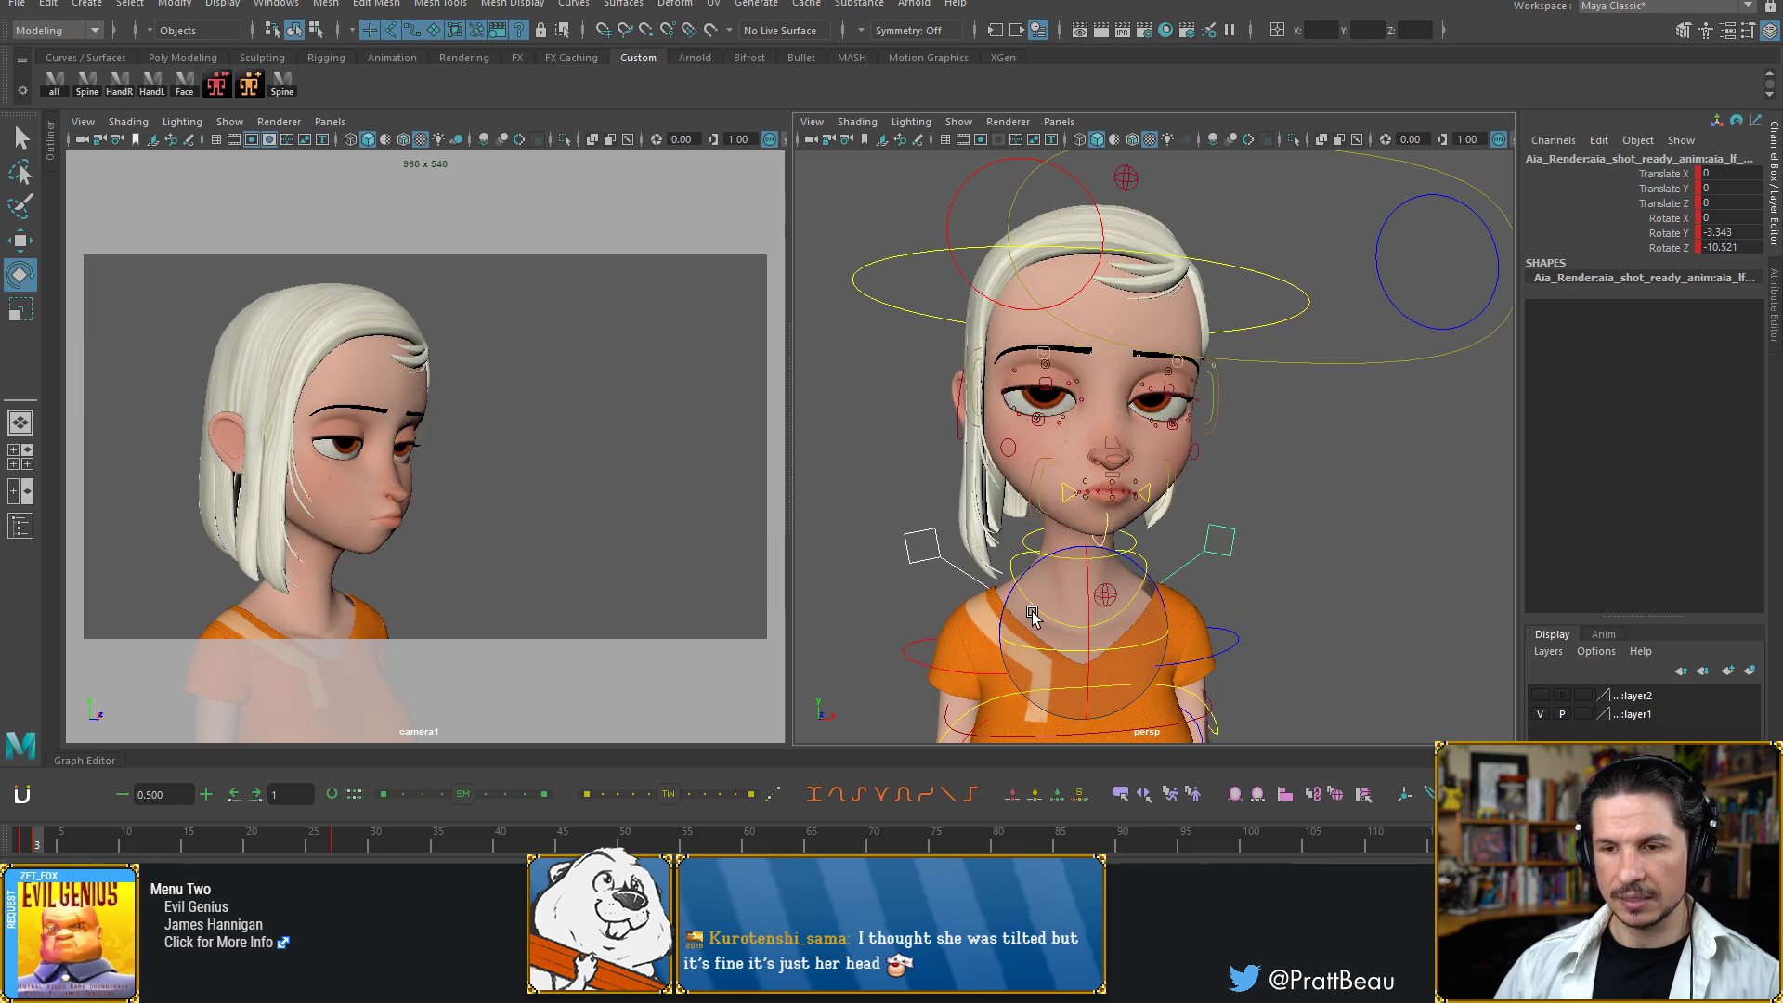
pyautogui.press('.')
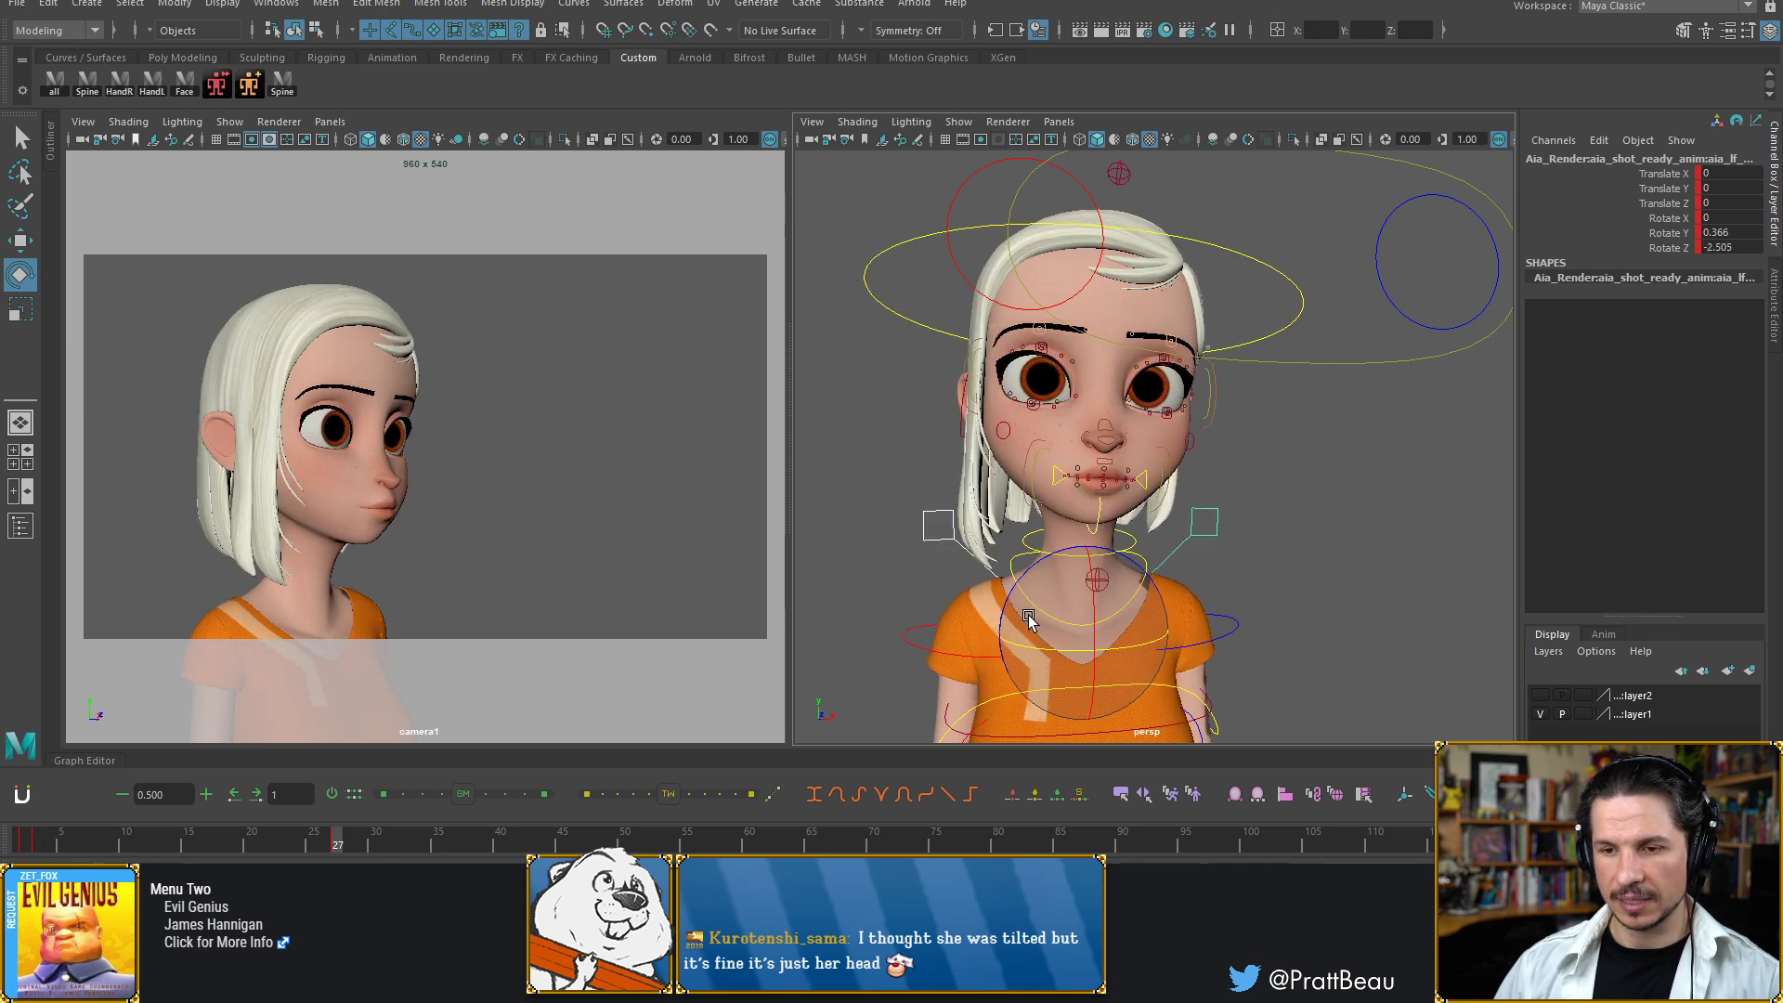
pyautogui.press(',')
pyautogui.press('.')
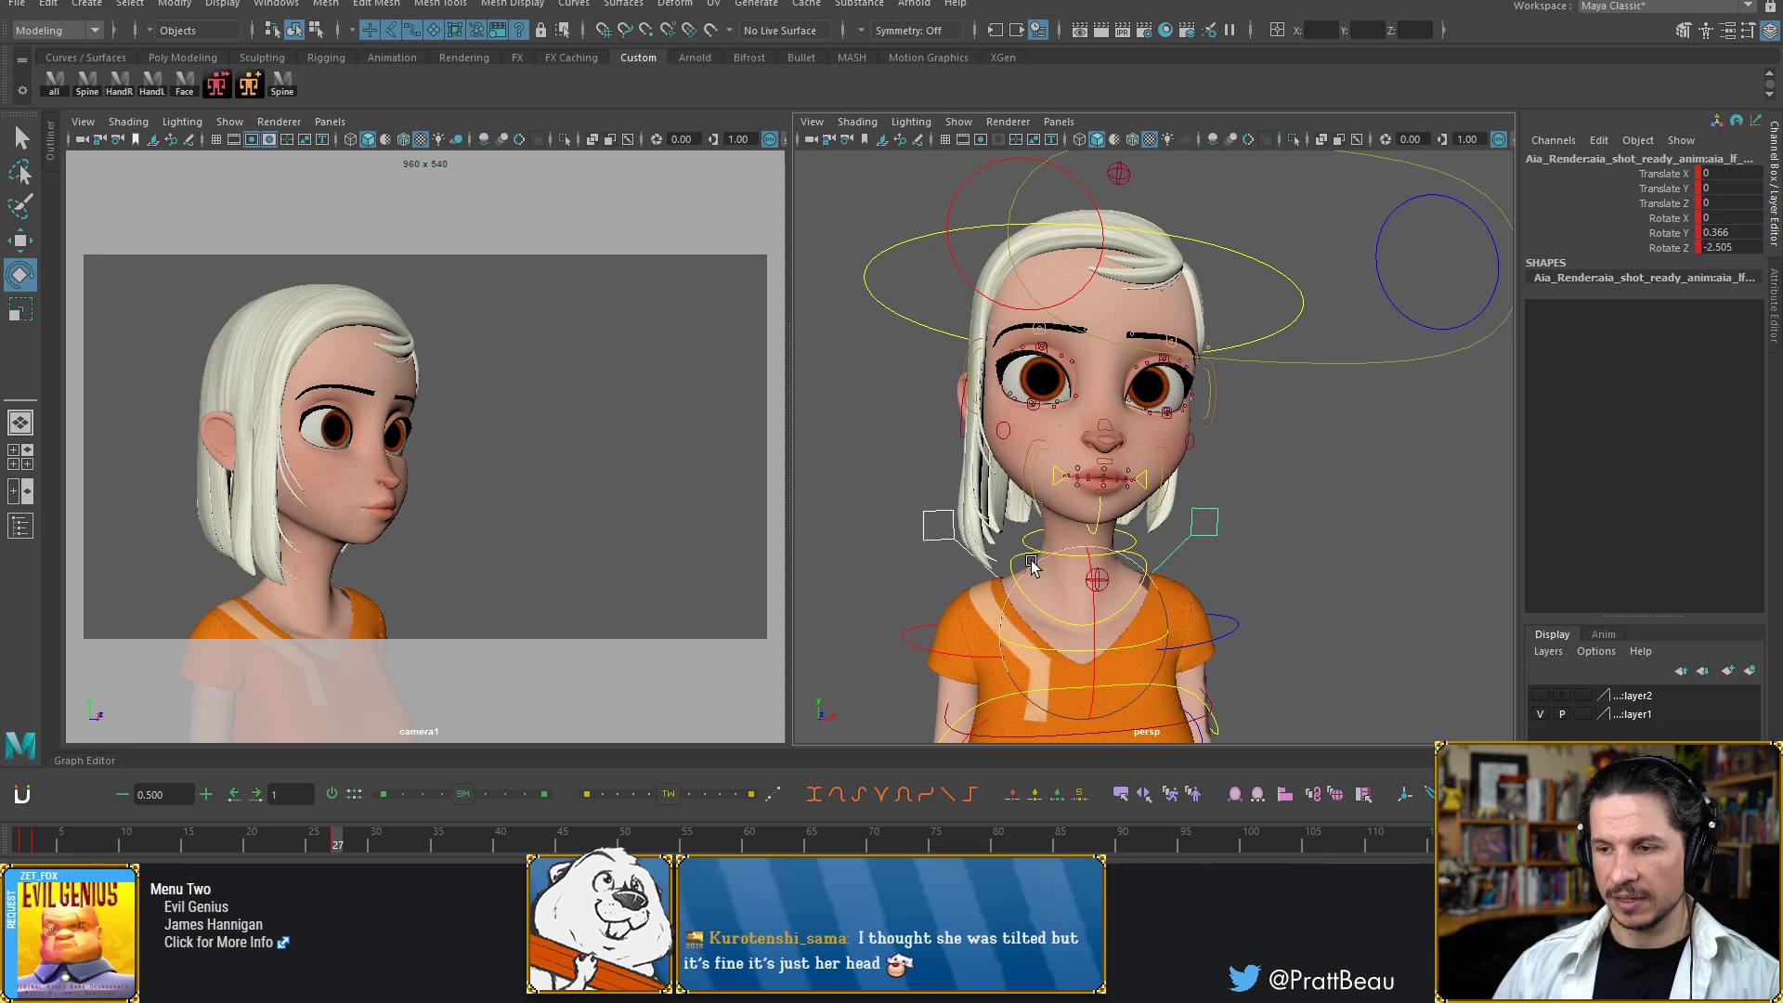
# Lower both shoulder controls in stages to about -8.3 in Rotate Z, checking against the pose at frame 3
pyautogui.moveTo(1030, 571); pyautogui.dragTo(1036, 571)
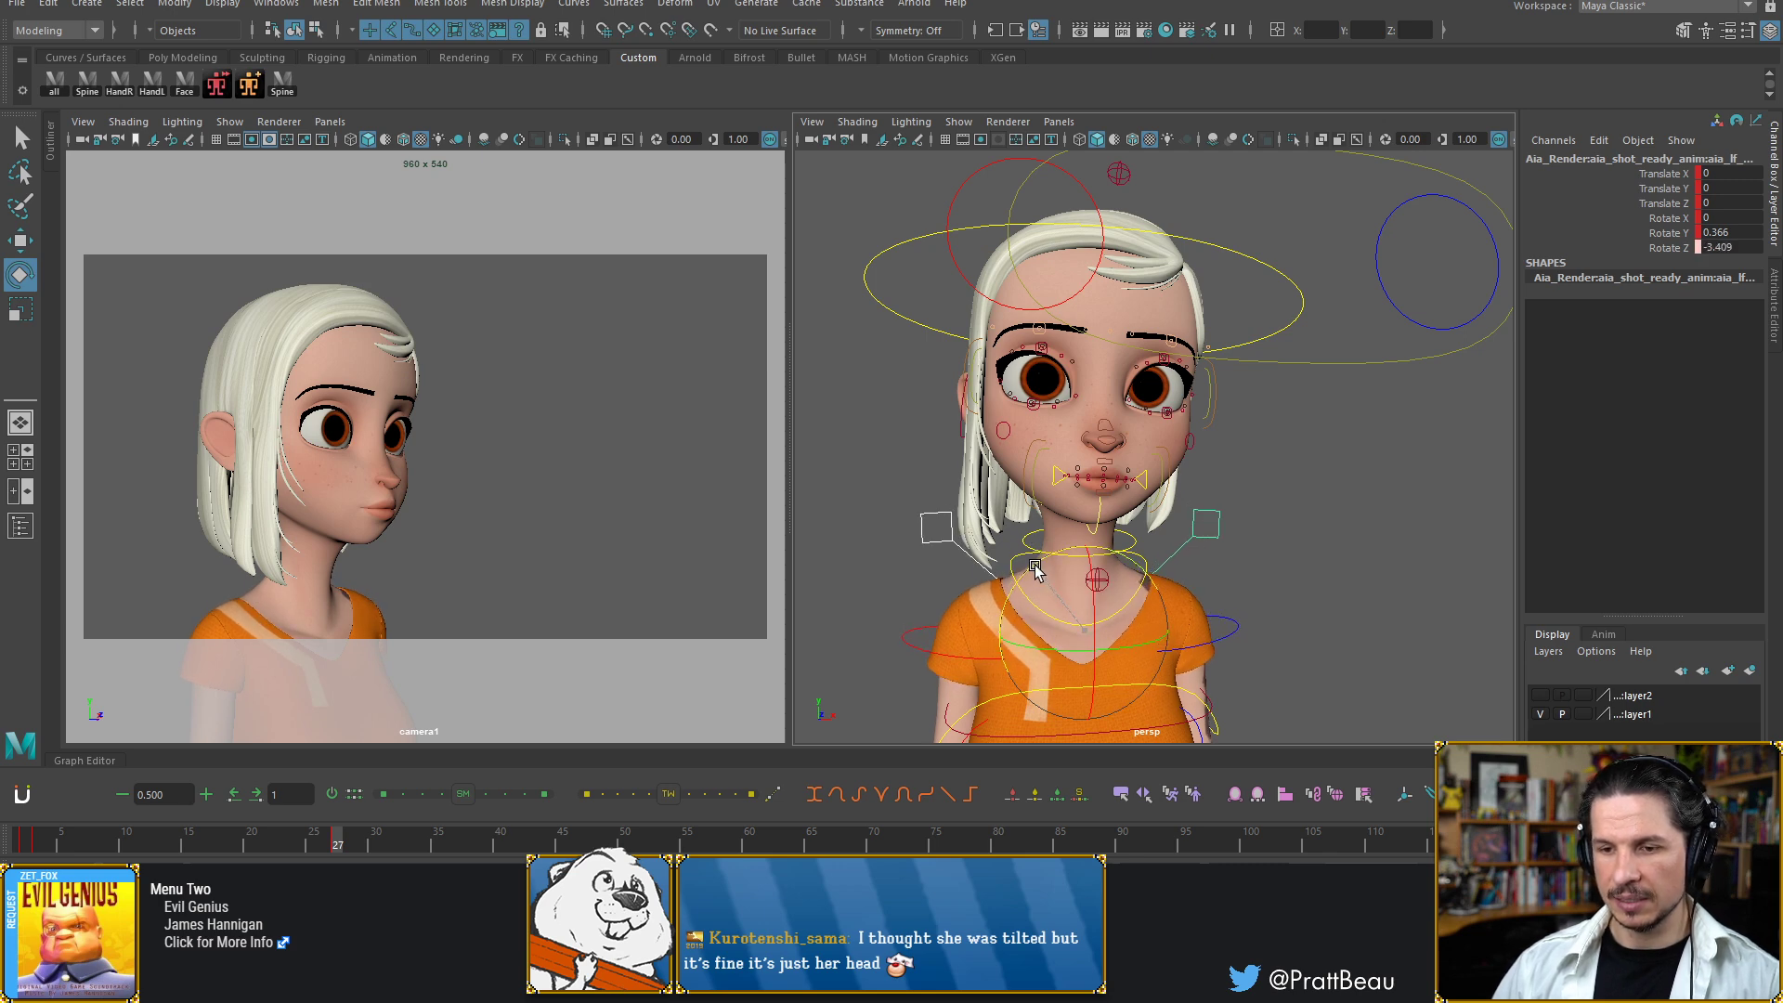
pyautogui.press(',')
pyautogui.press('.')
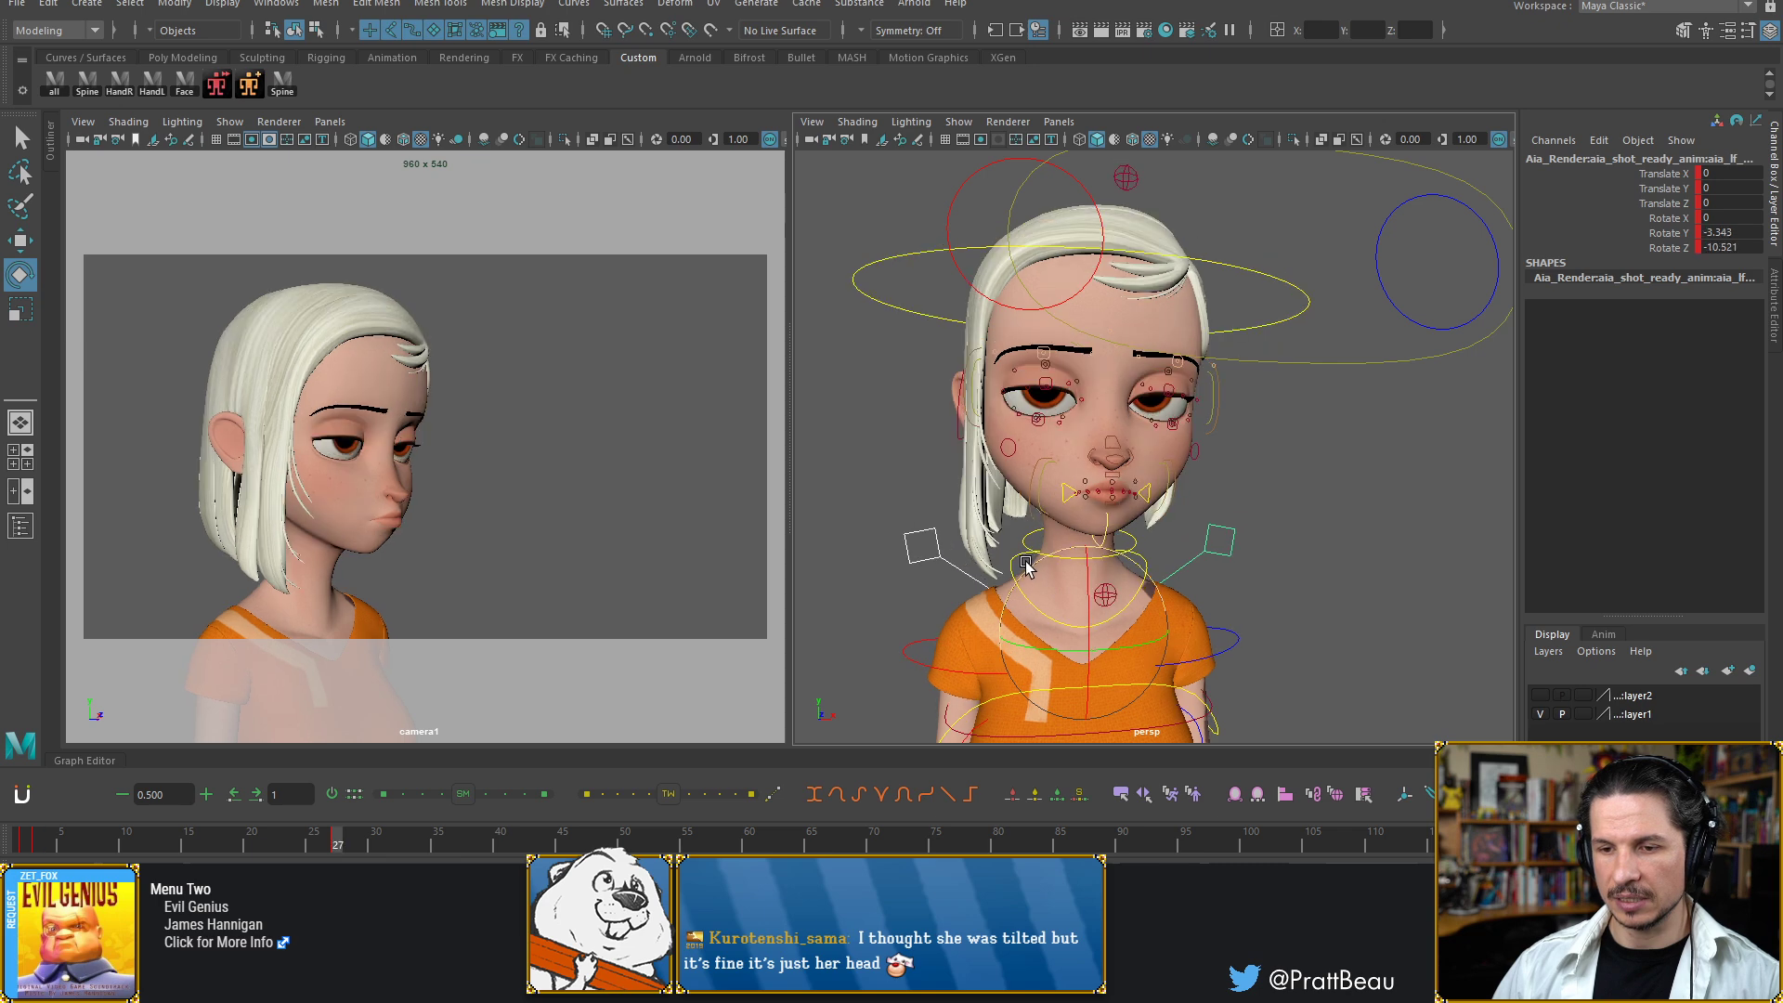
pyautogui.press(',')
pyautogui.press('.')
pyautogui.press(',')
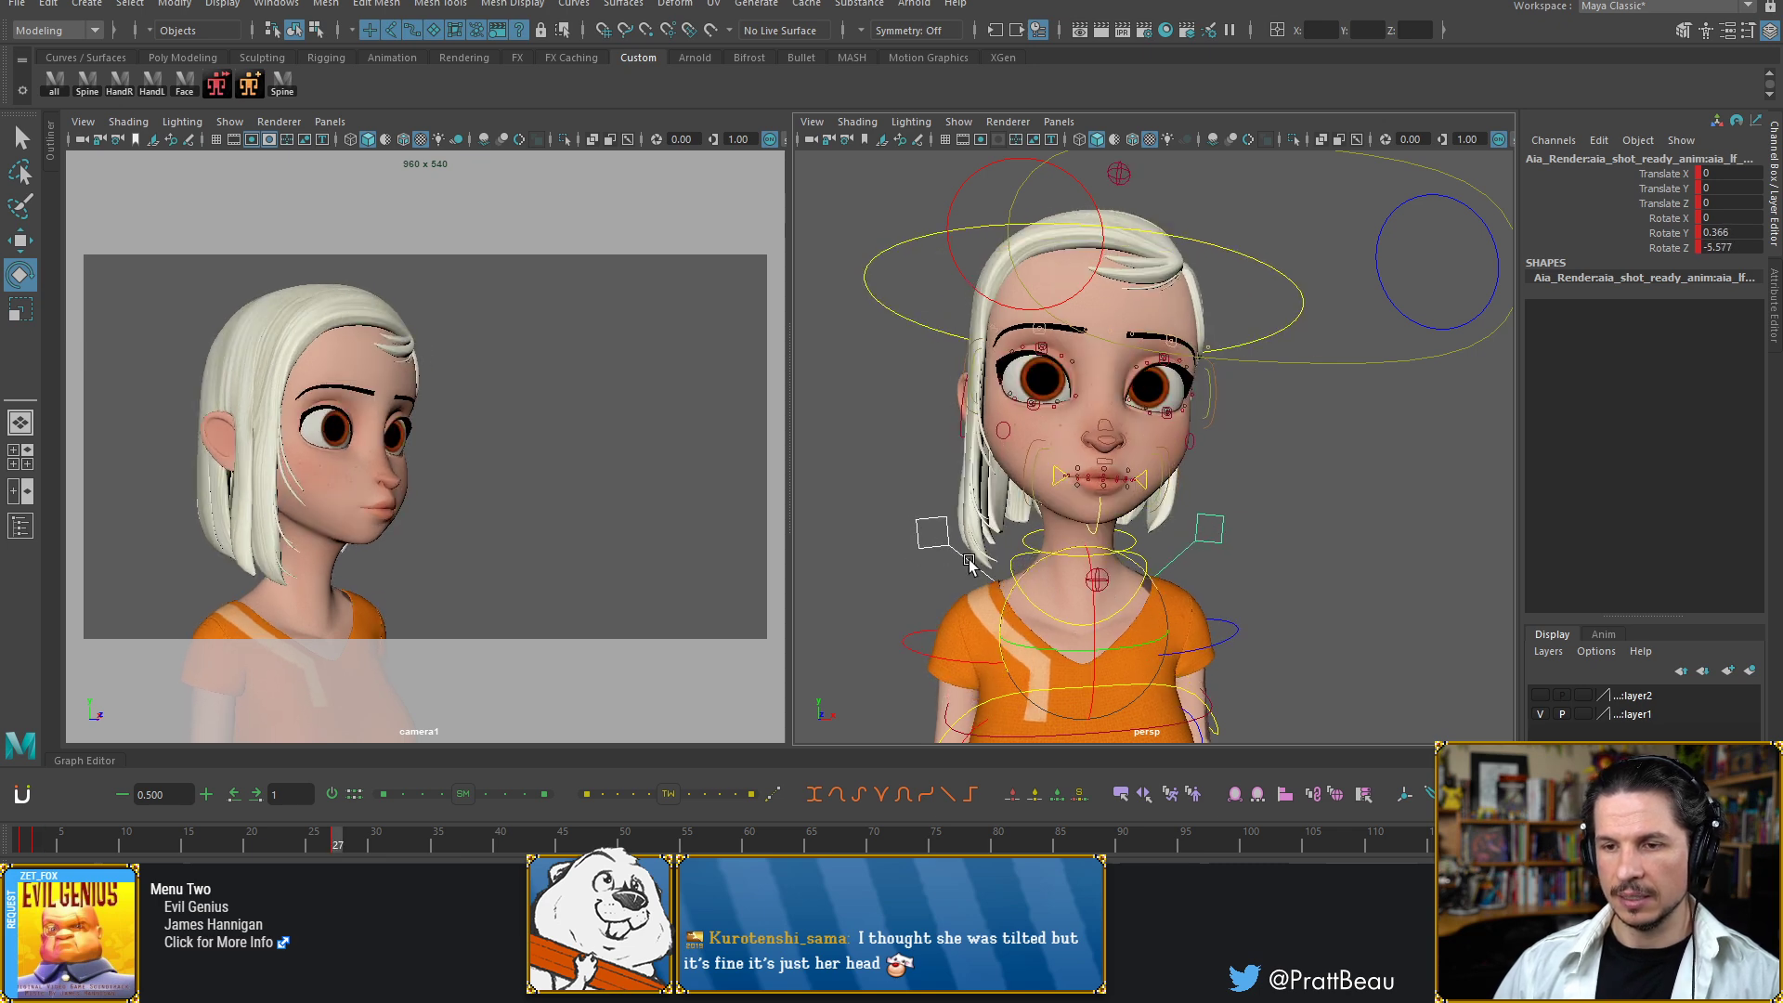
pyautogui.press('.')
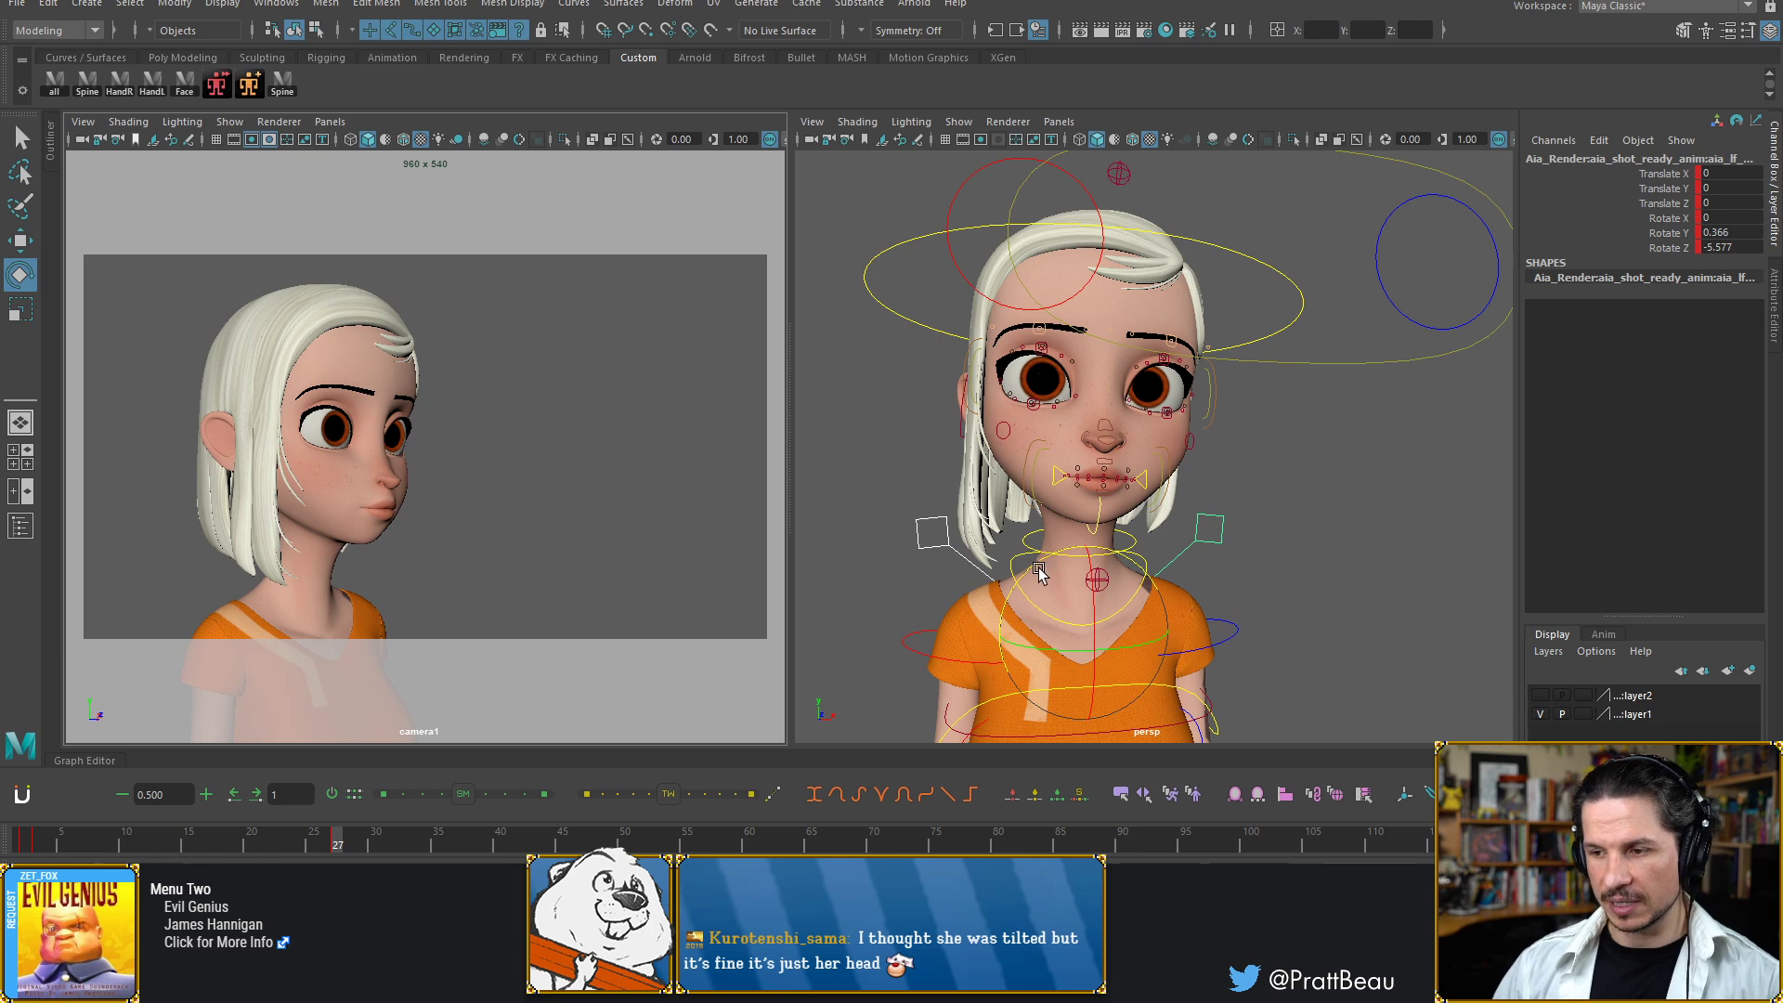
pyautogui.moveTo(1039, 573); pyautogui.dragTo(1041, 562)
# Compare the shoulder, head and face poses by switching back and forth between frames 3 and 27
pyautogui.press(',')
pyautogui.press('.')
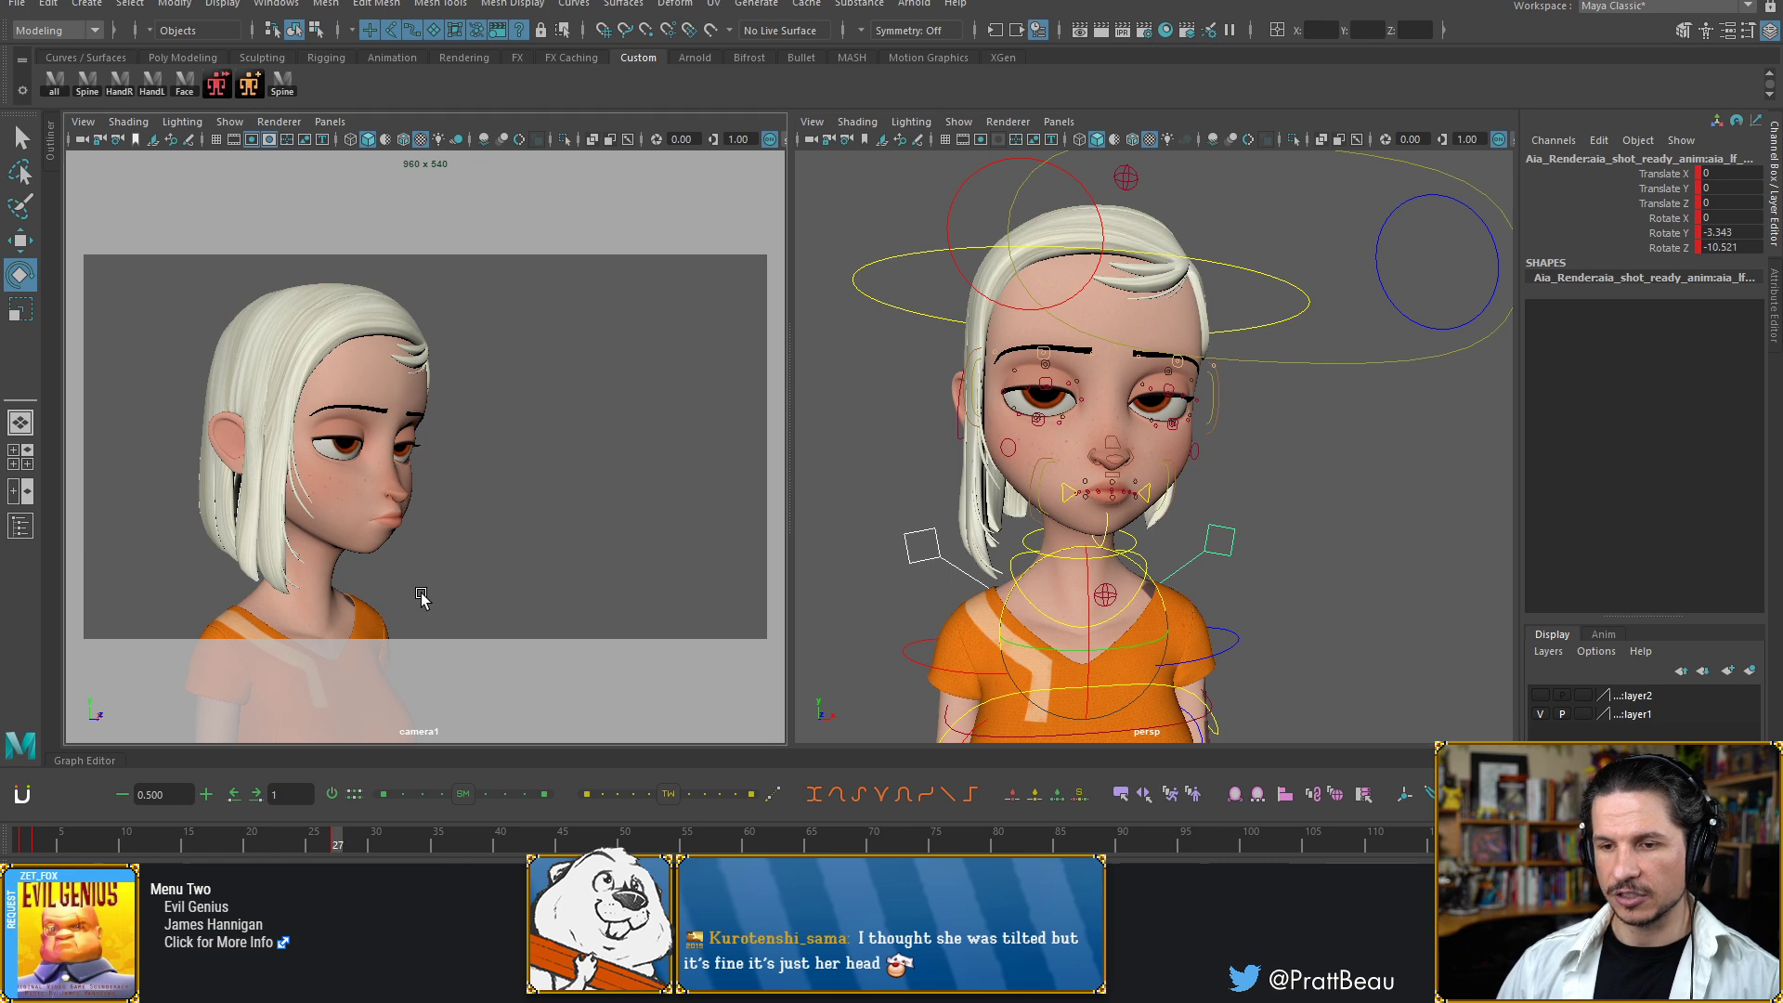
pyautogui.press(',')
pyautogui.press('.')
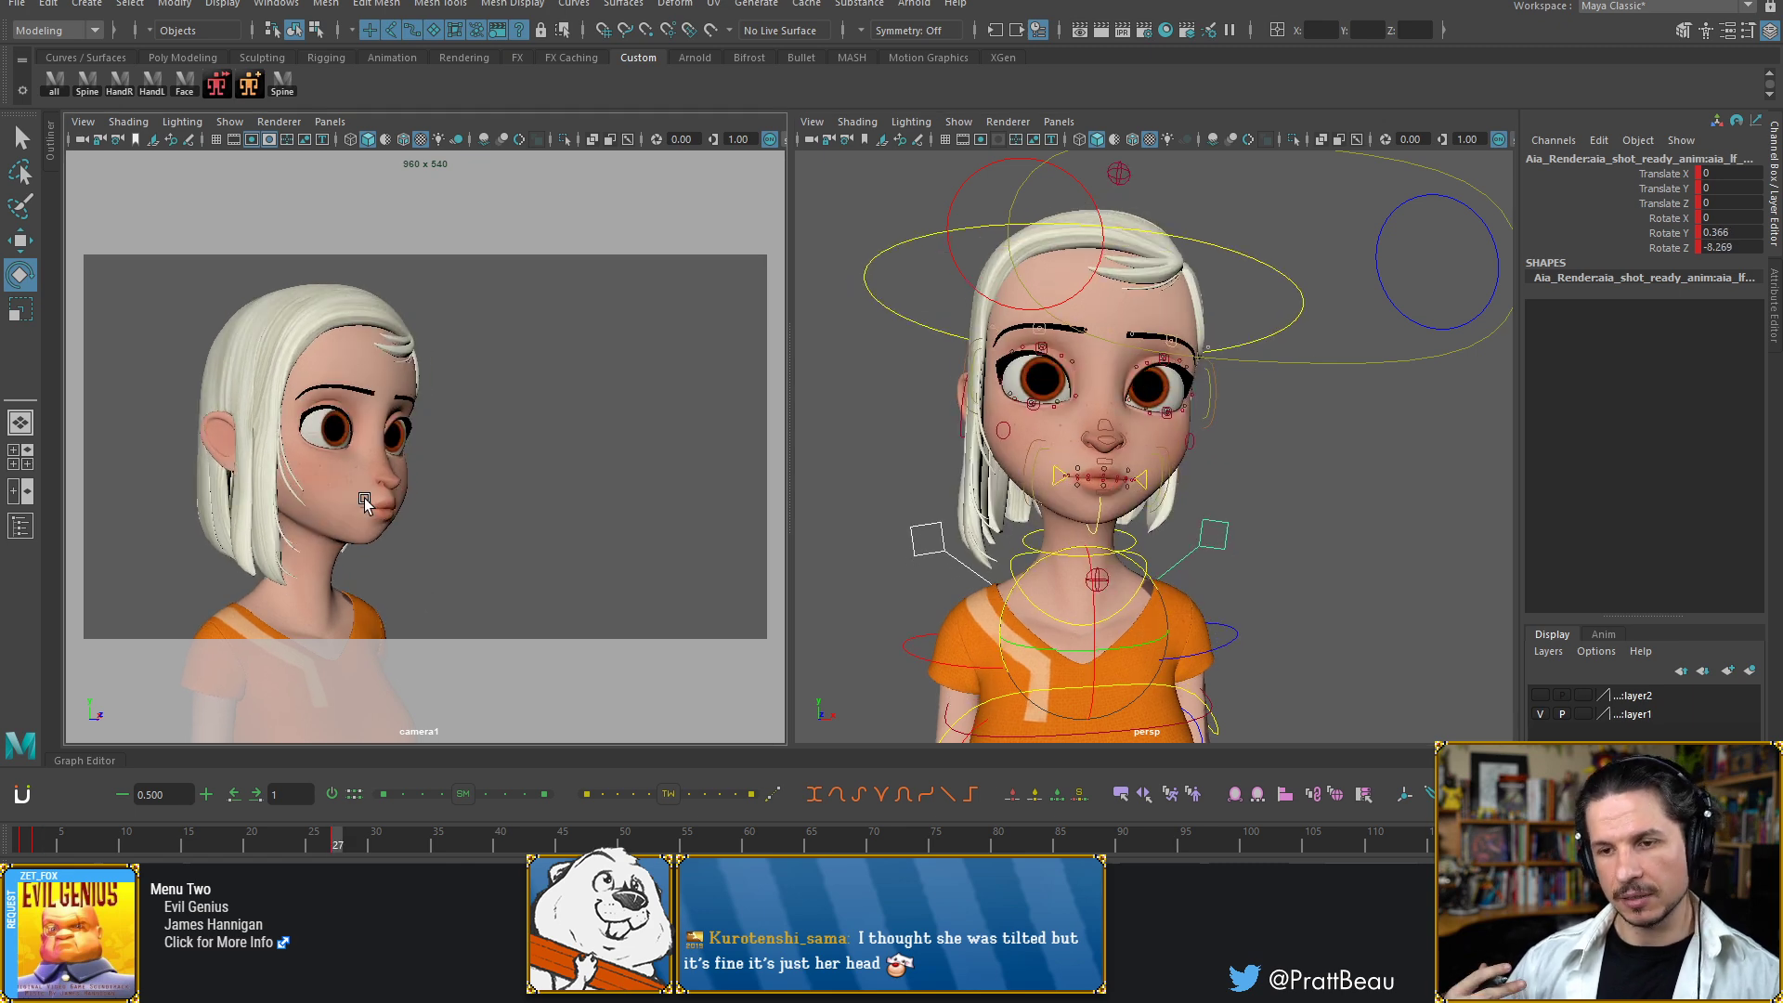
pyautogui.press(',')
pyautogui.press('.')
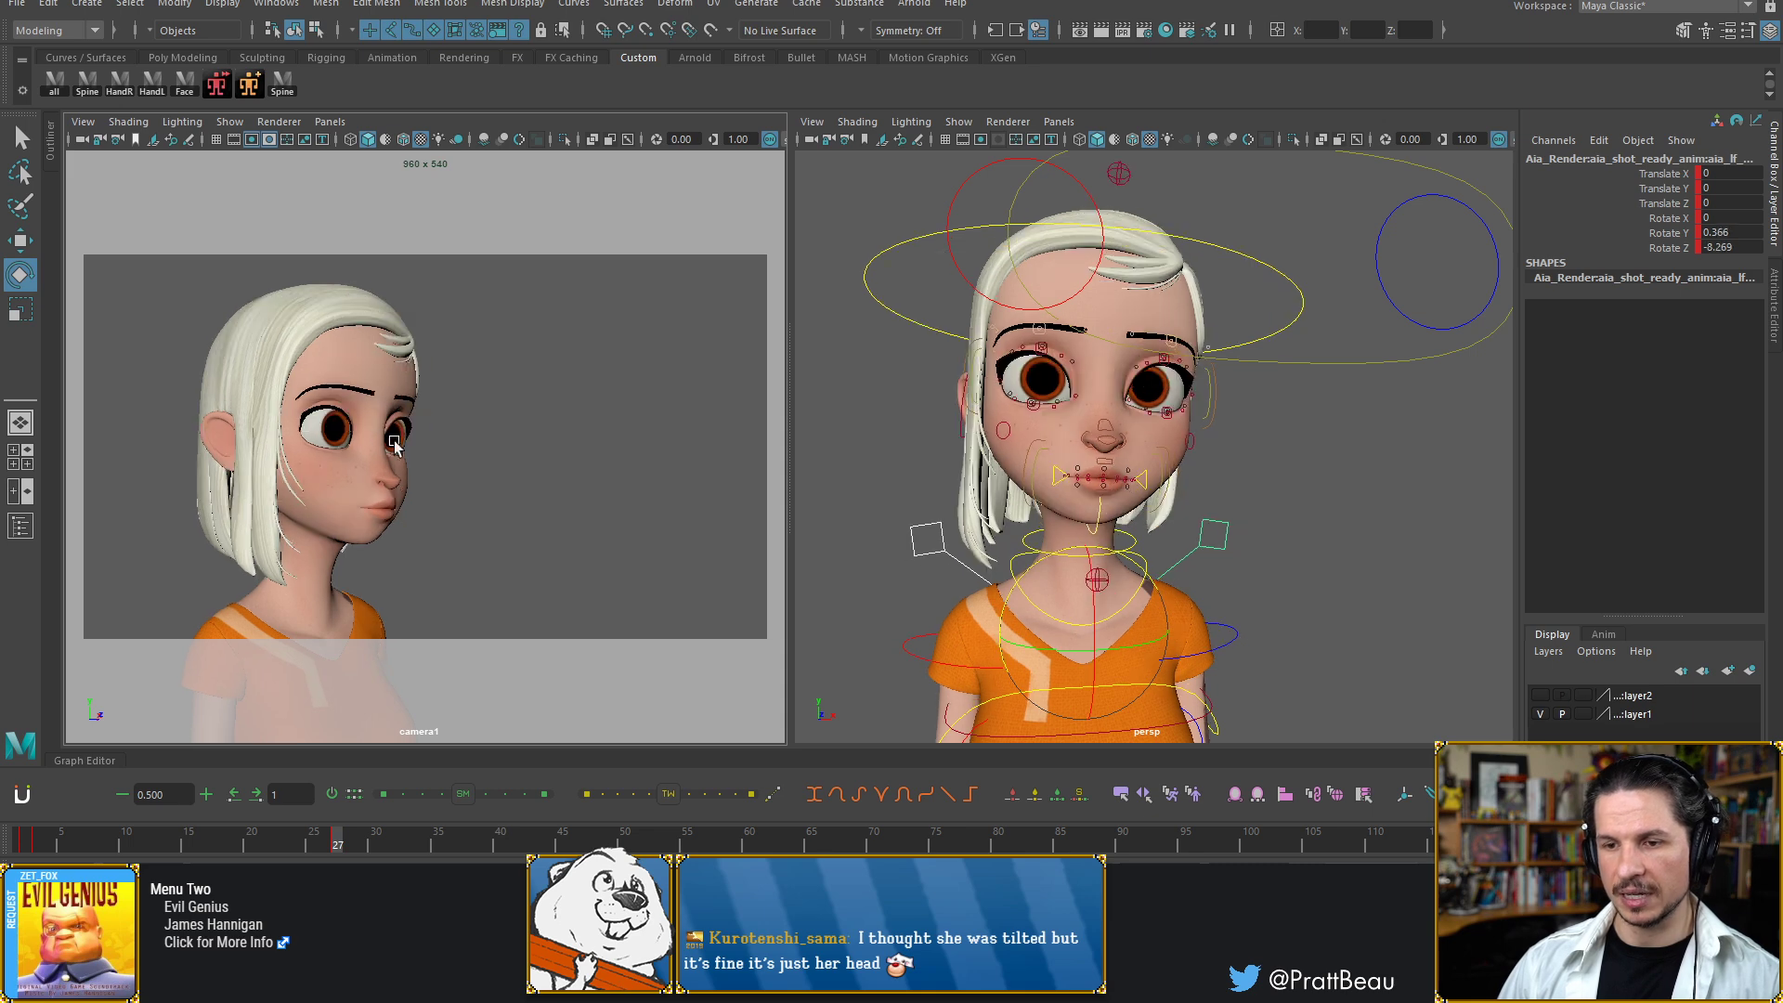
pyautogui.press(',')
pyautogui.press('.')
pyautogui.press(',')
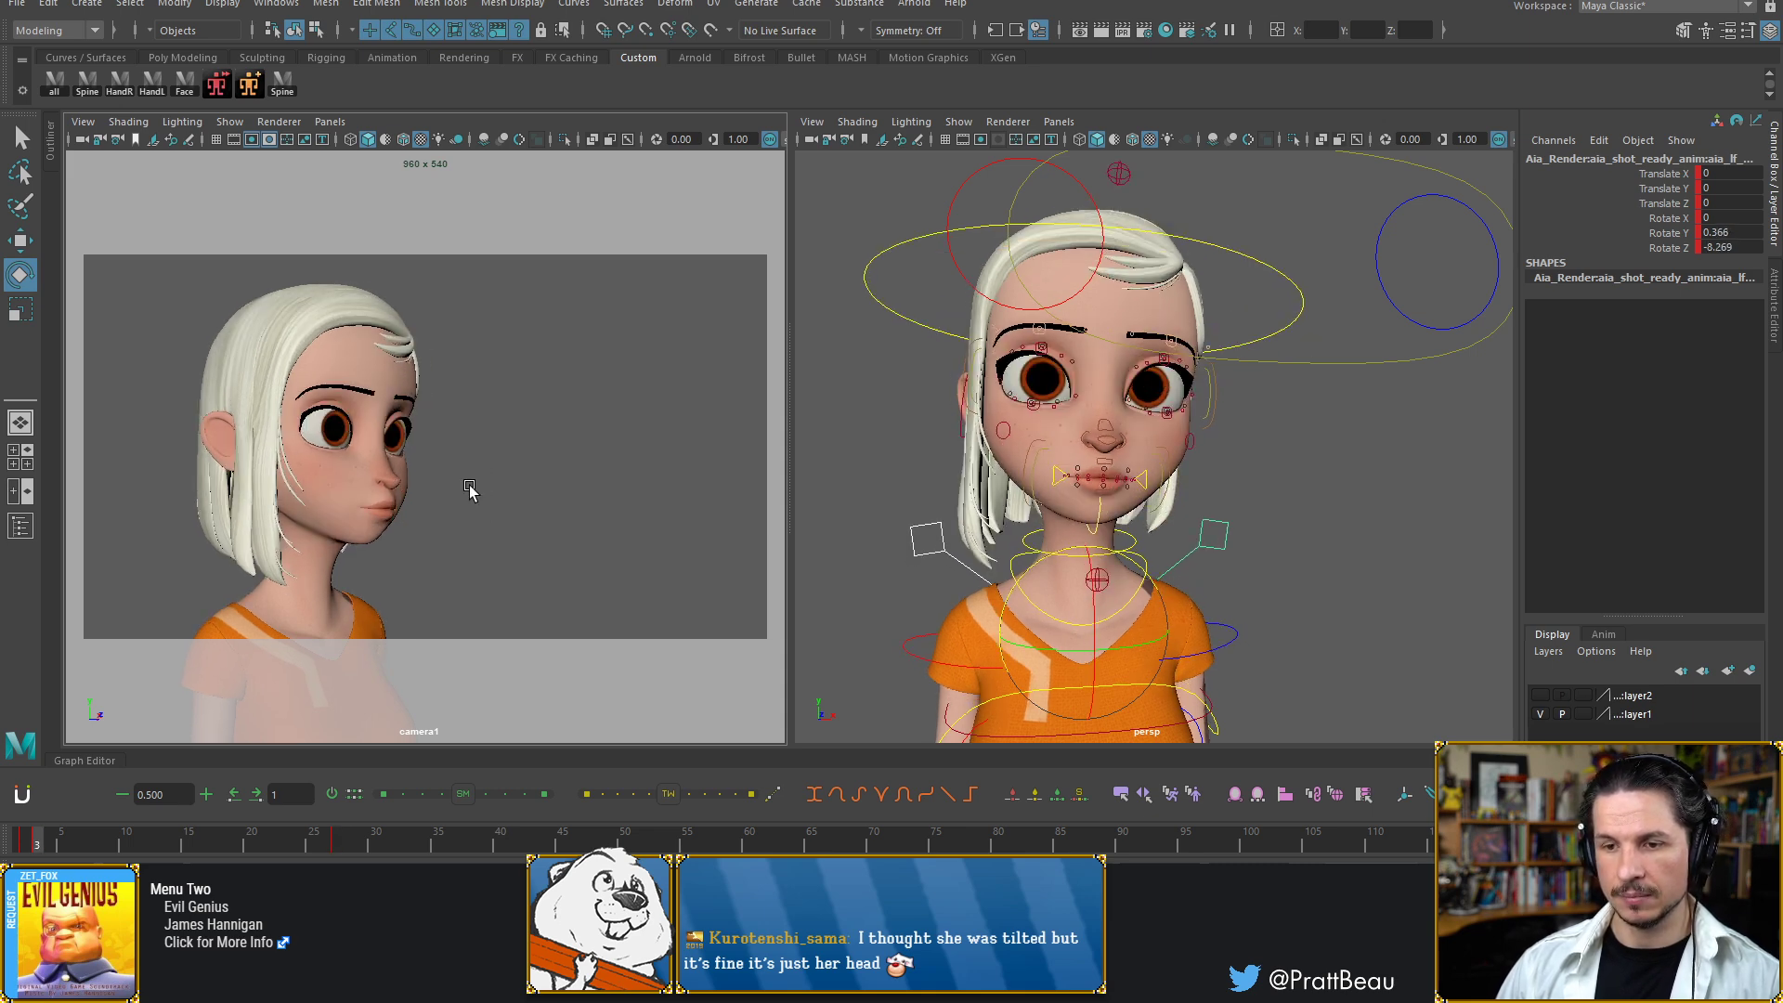
pyautogui.press('.')
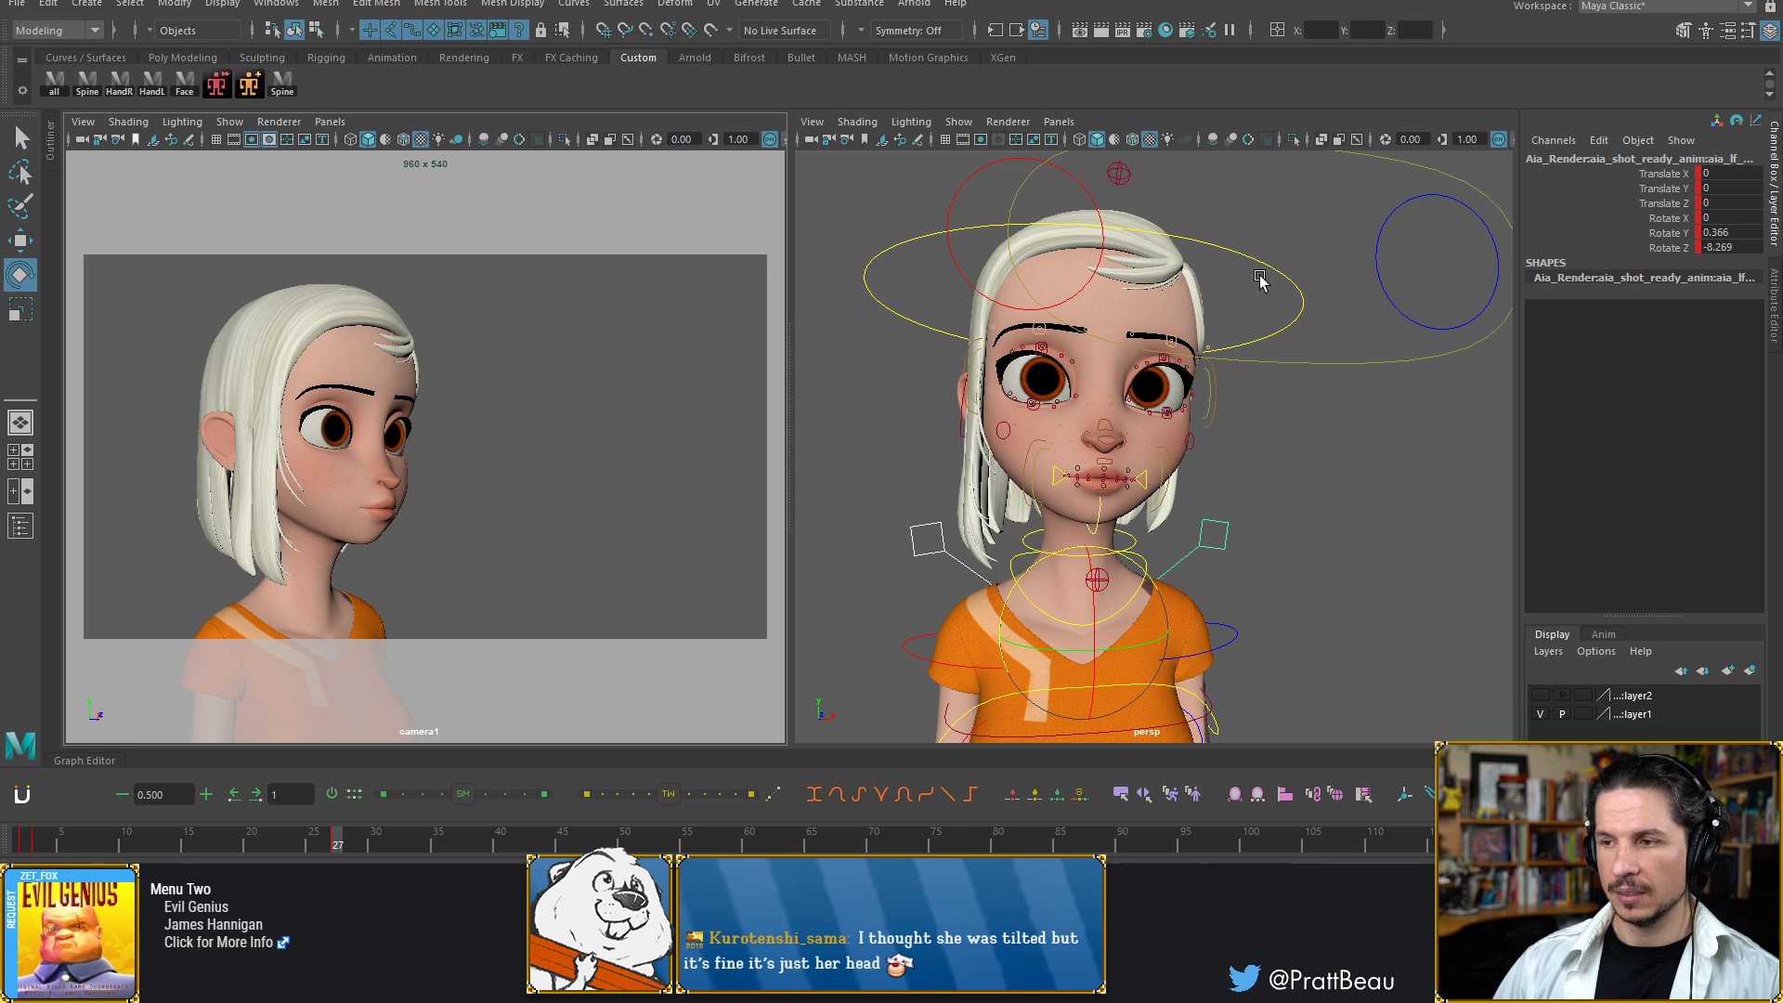
# Tilt the head control slightly upward to about -2.8 in Rotate X at frame 27, undoing the stronger tilt
pyautogui.click(1263, 279)
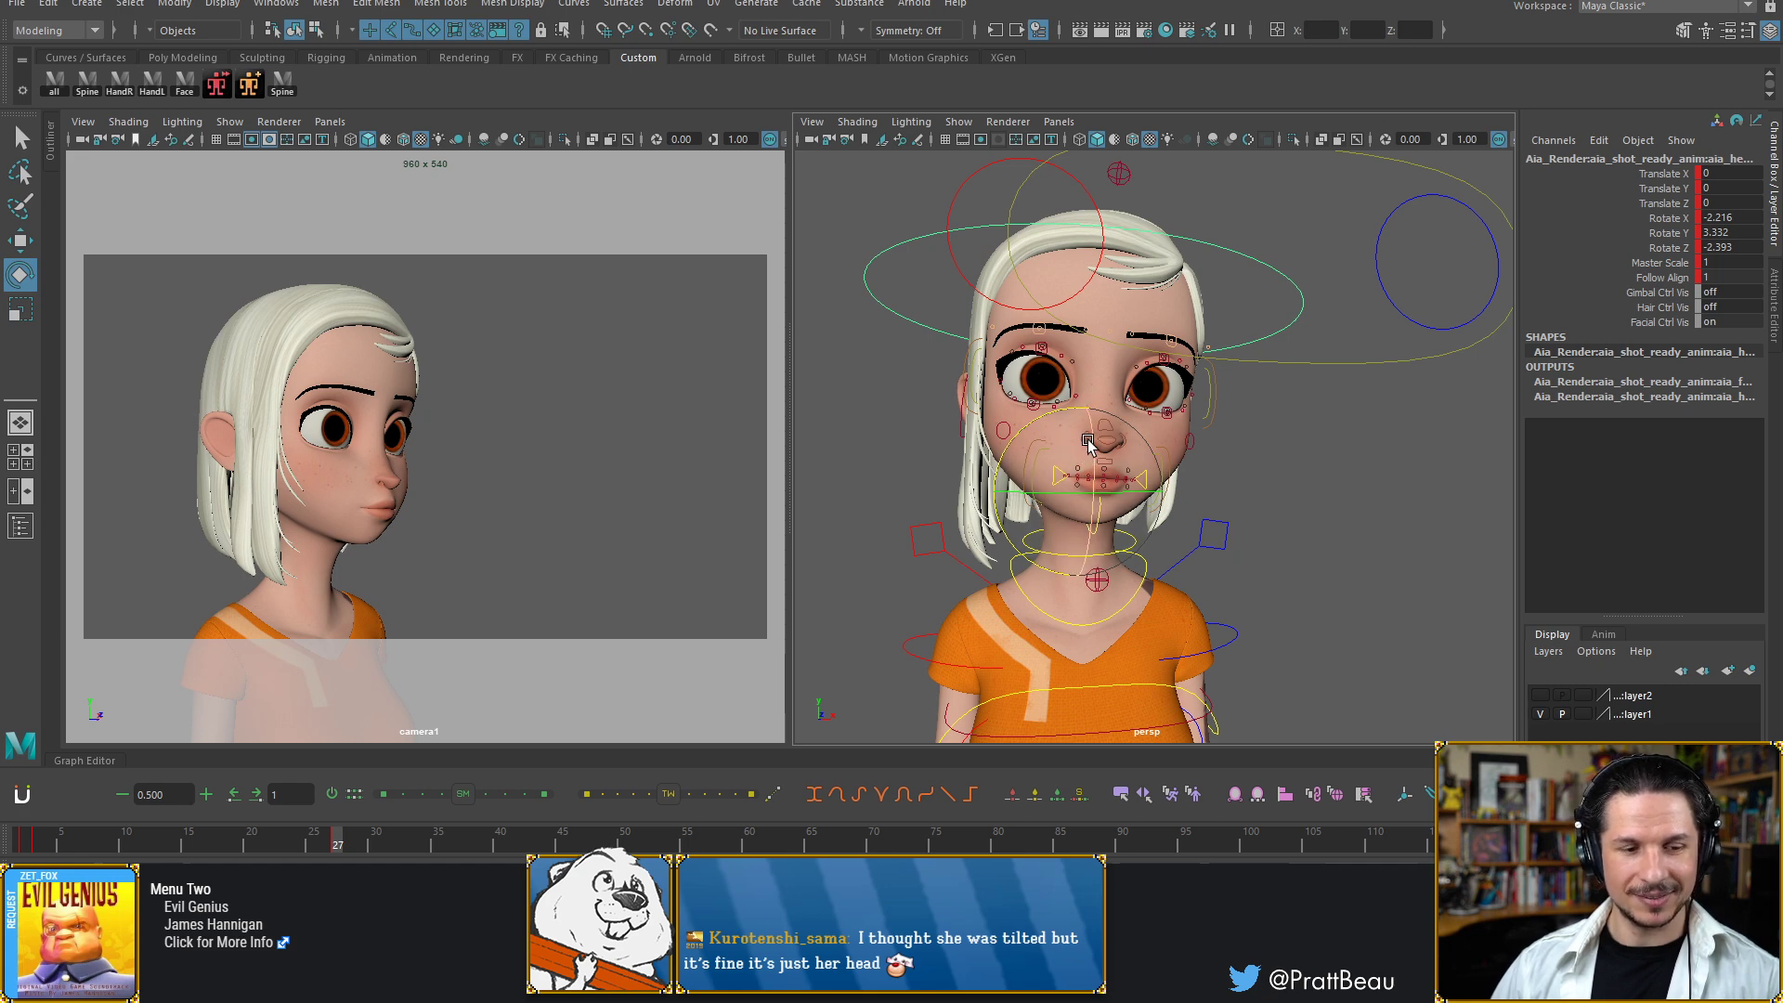
pyautogui.moveTo(1093, 459); pyautogui.dragTo(1092, 450)
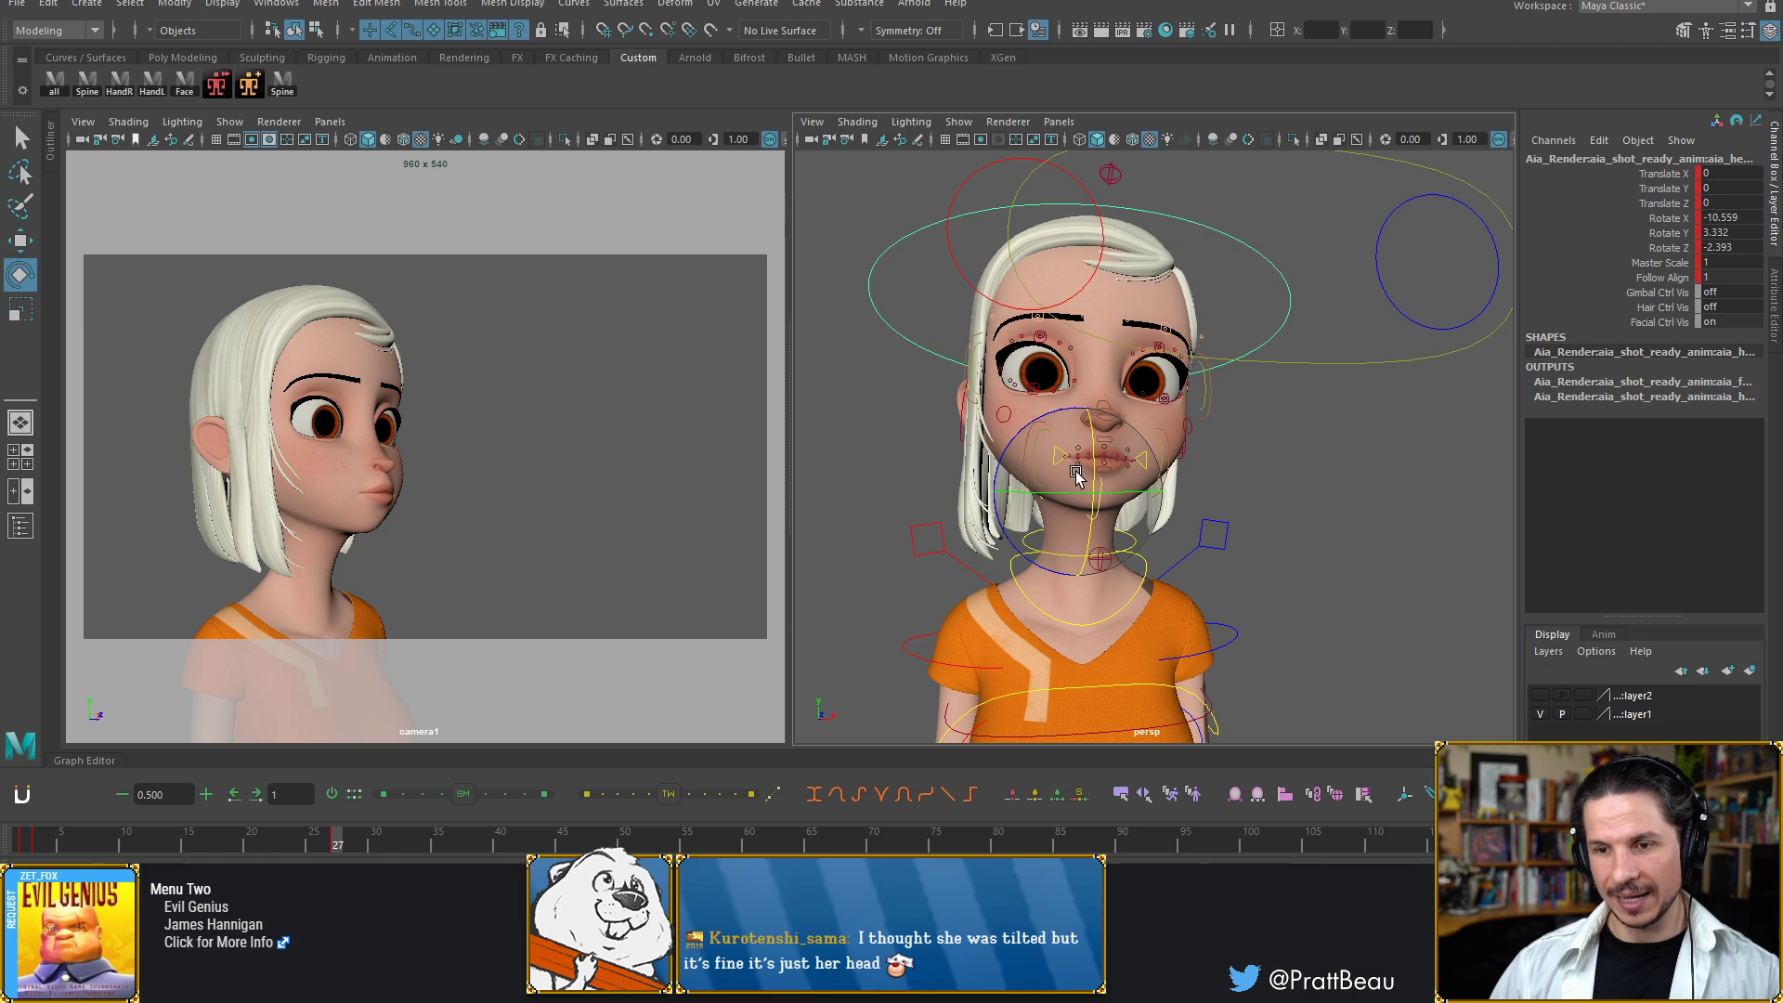
pyautogui.hotkey('ctrl', 'z')
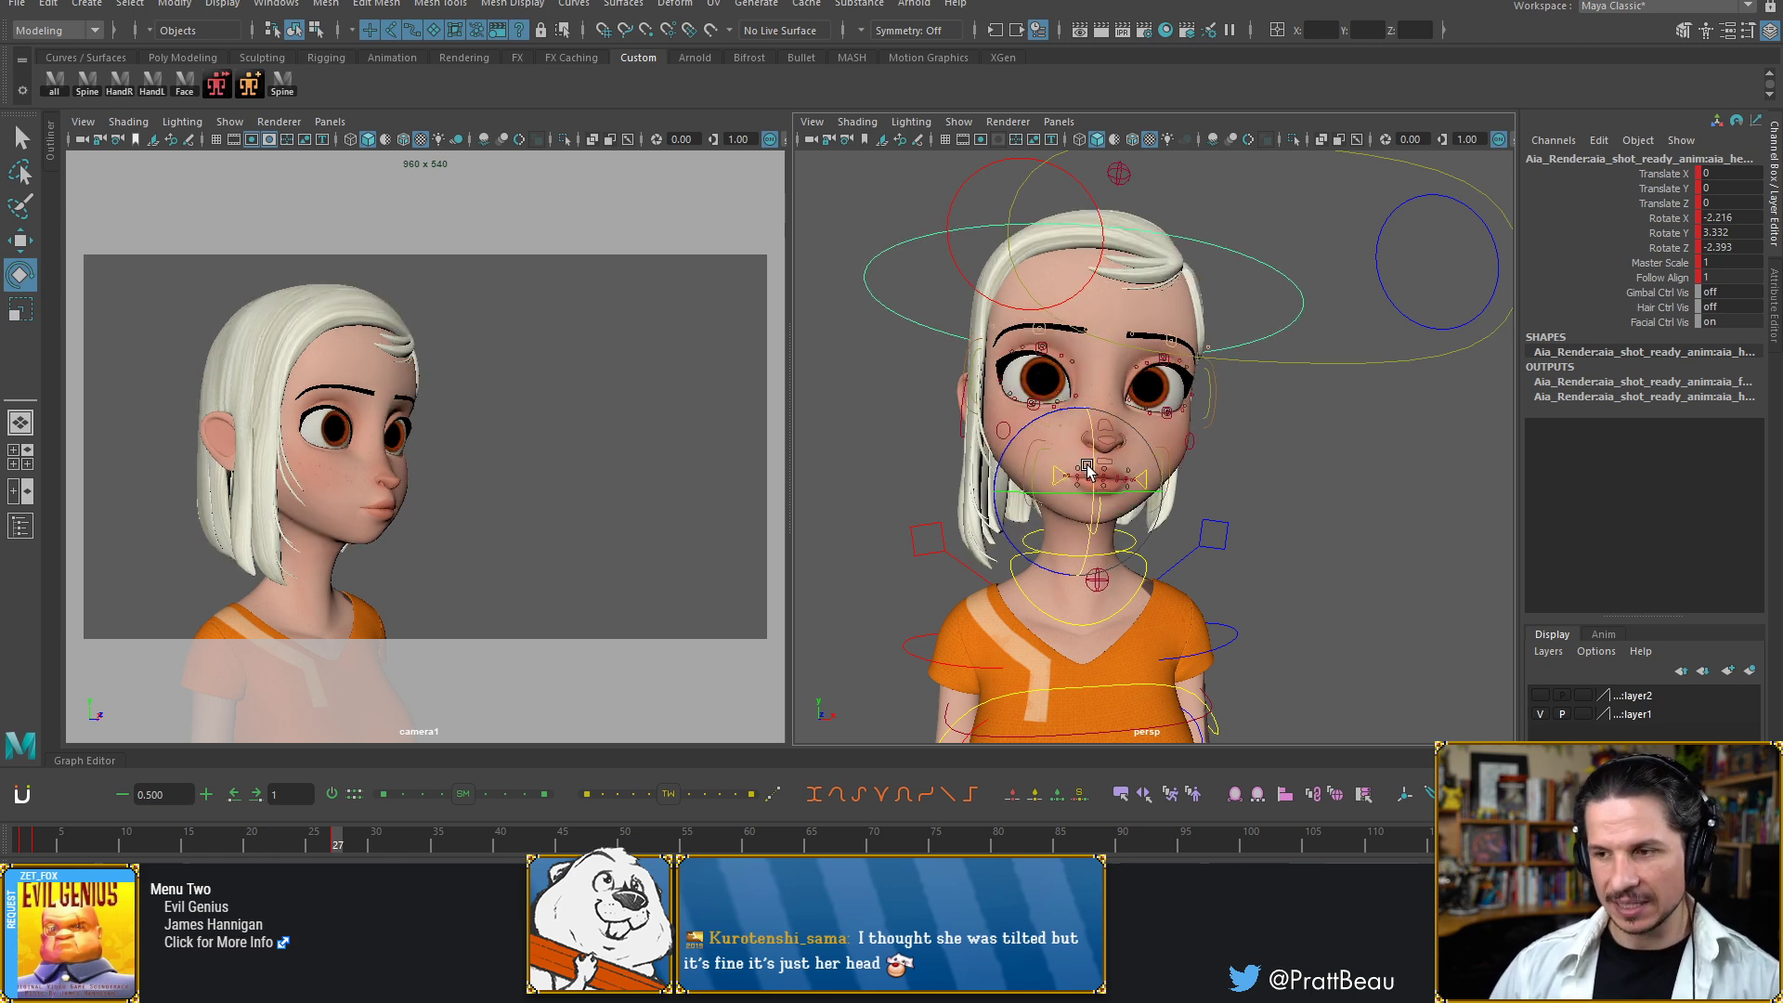
pyautogui.press(',')
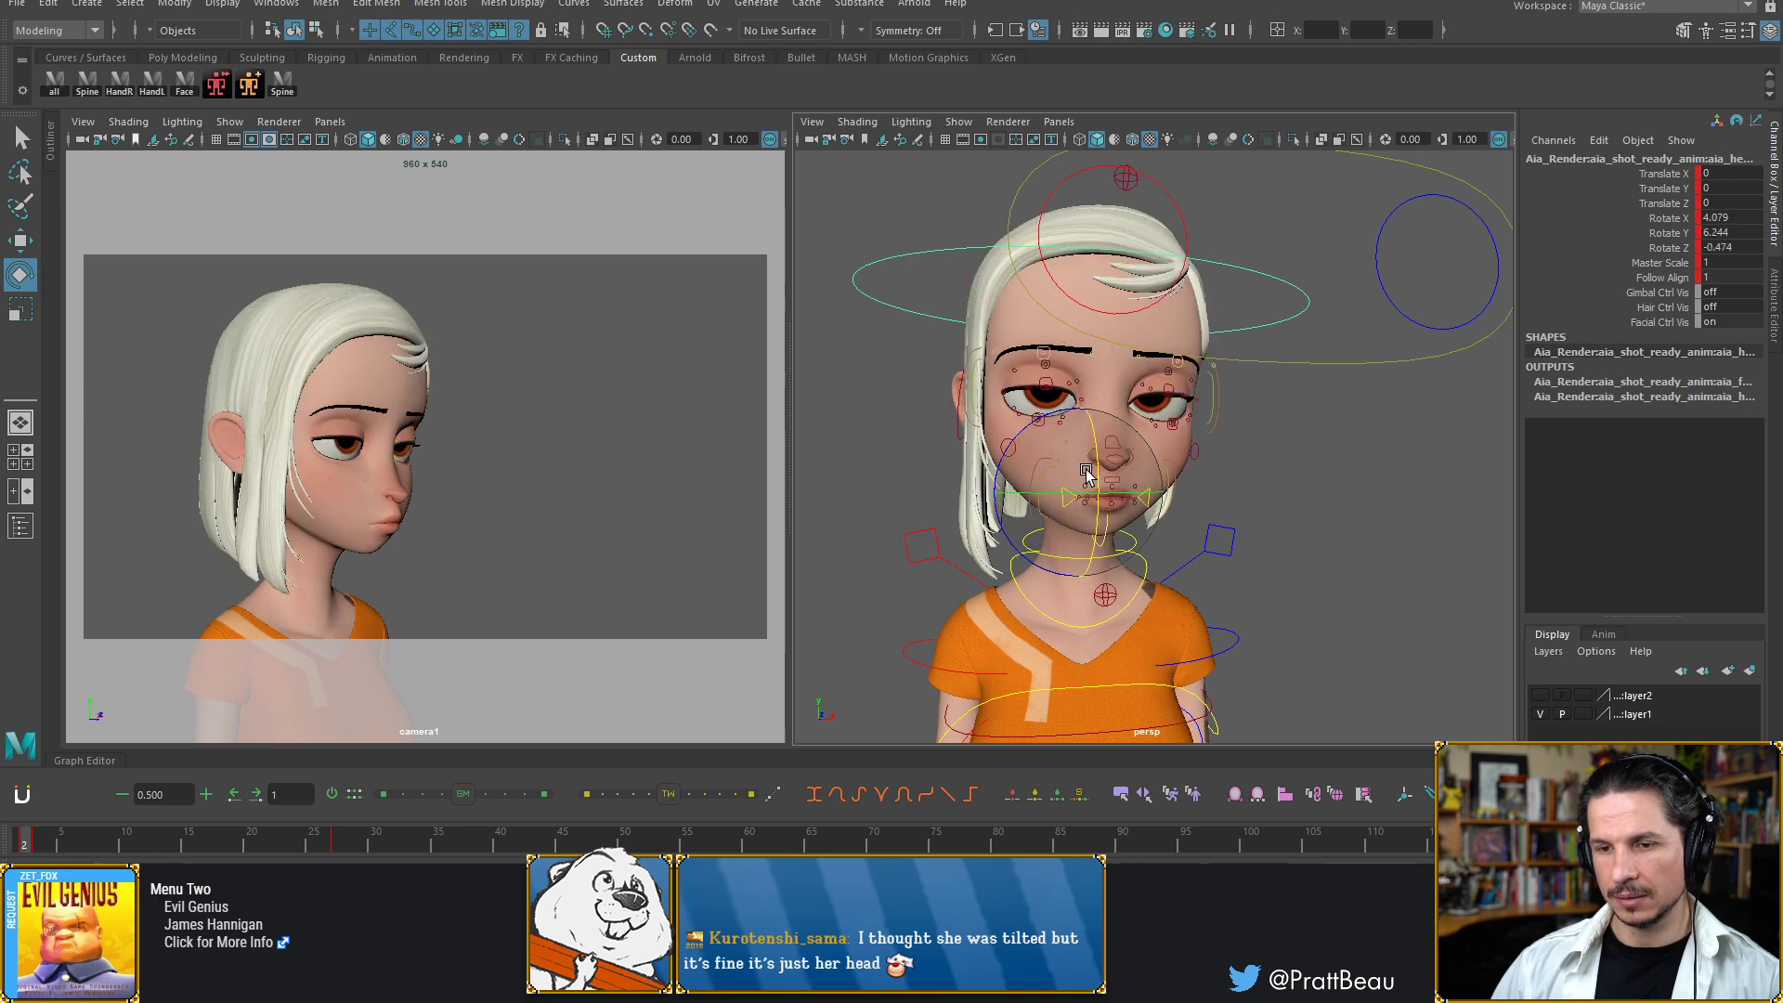
# Trim the start of the playback range to leave out the default pose at frame 1, and compare frames 3 and 27
pyautogui.click(31, 833)
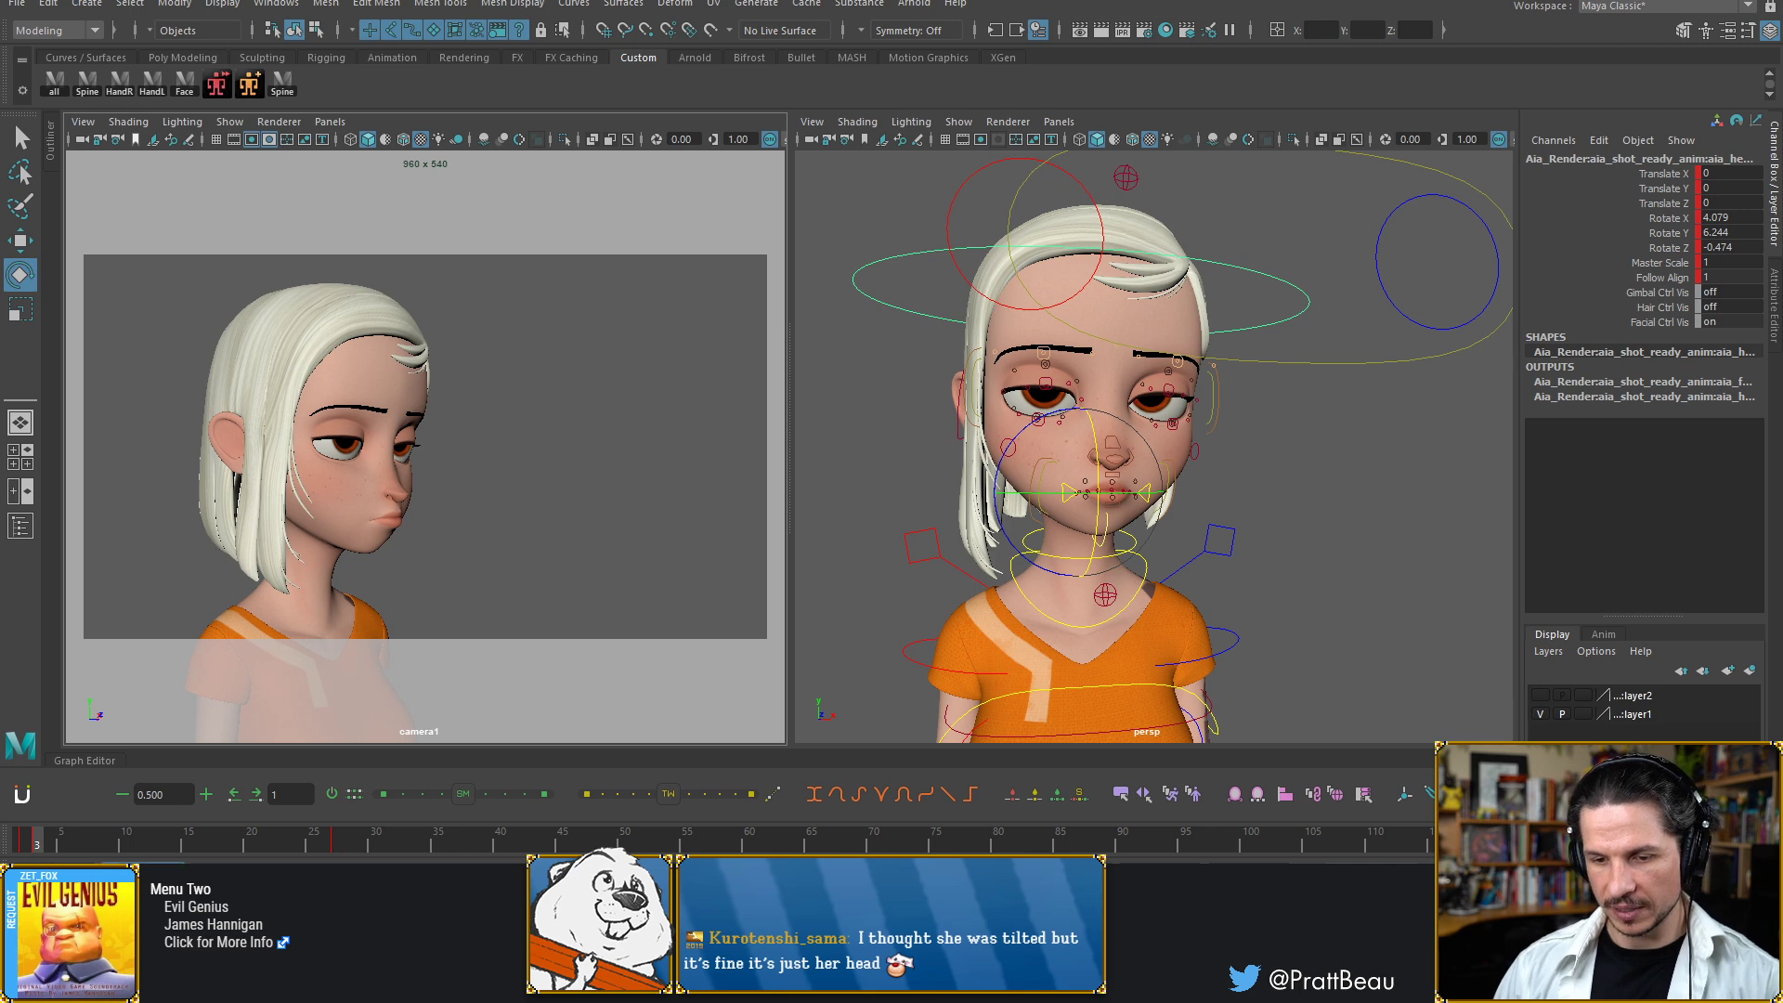
pyautogui.write('3')
pyautogui.press('Return')
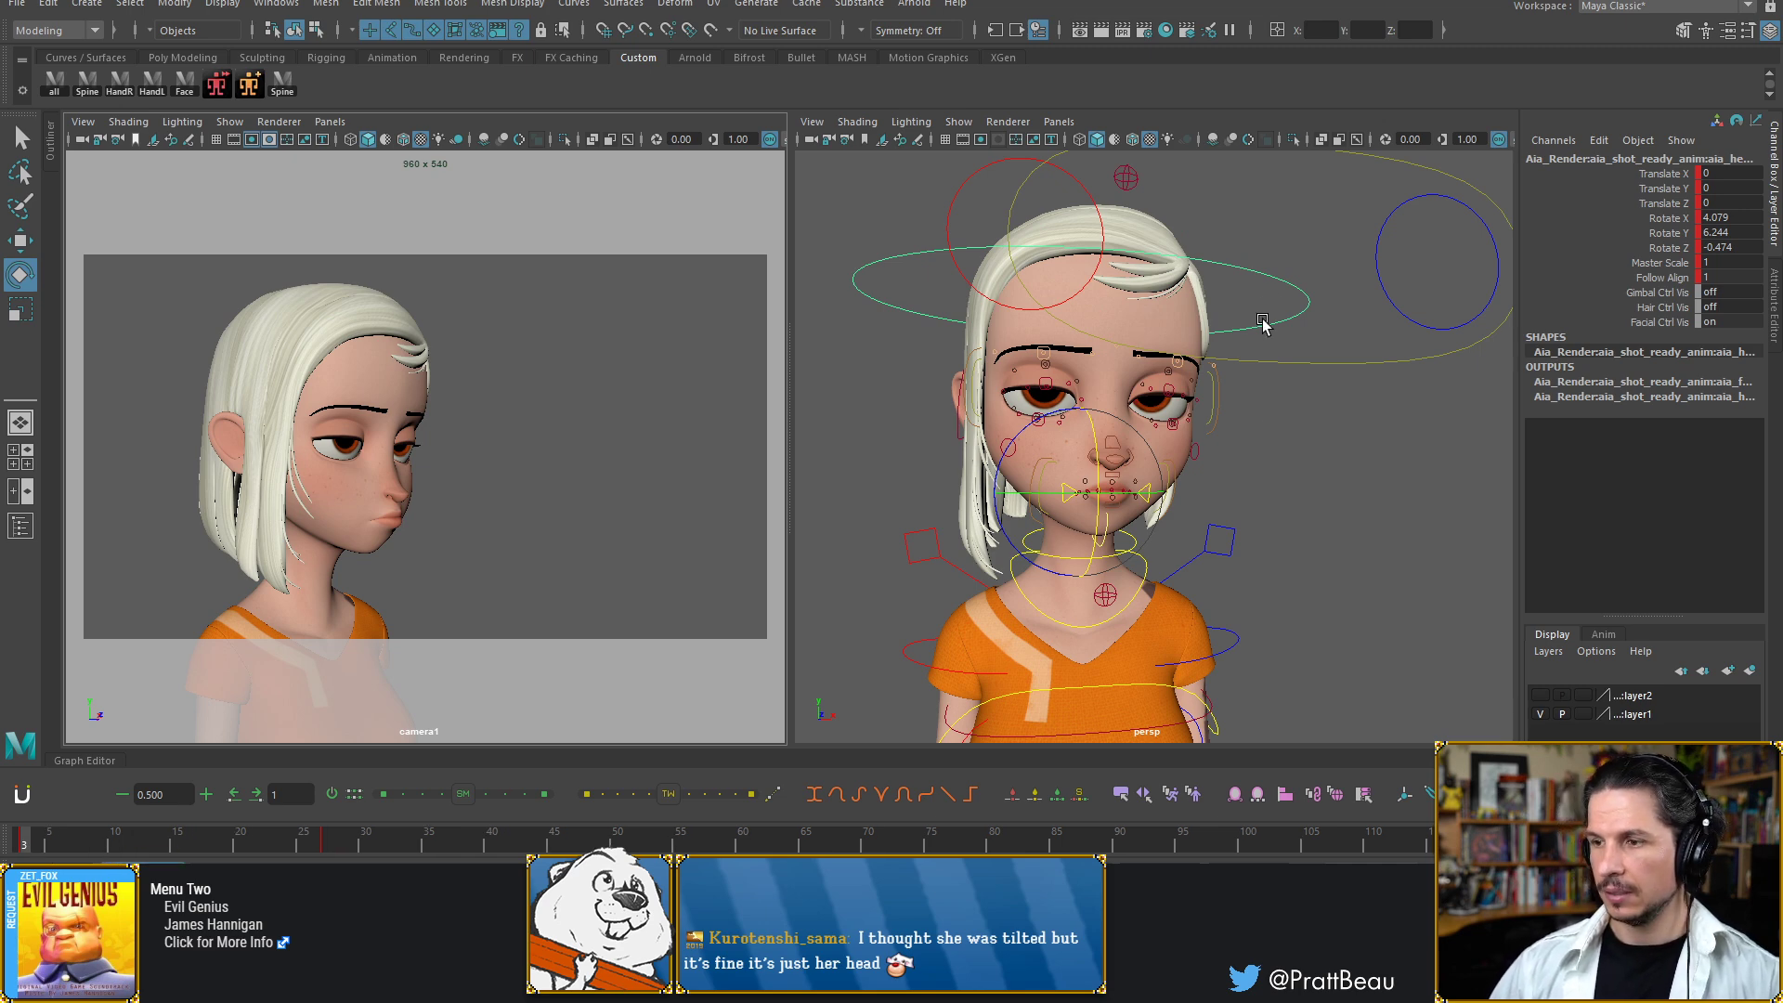
pyautogui.click(1159, 409)
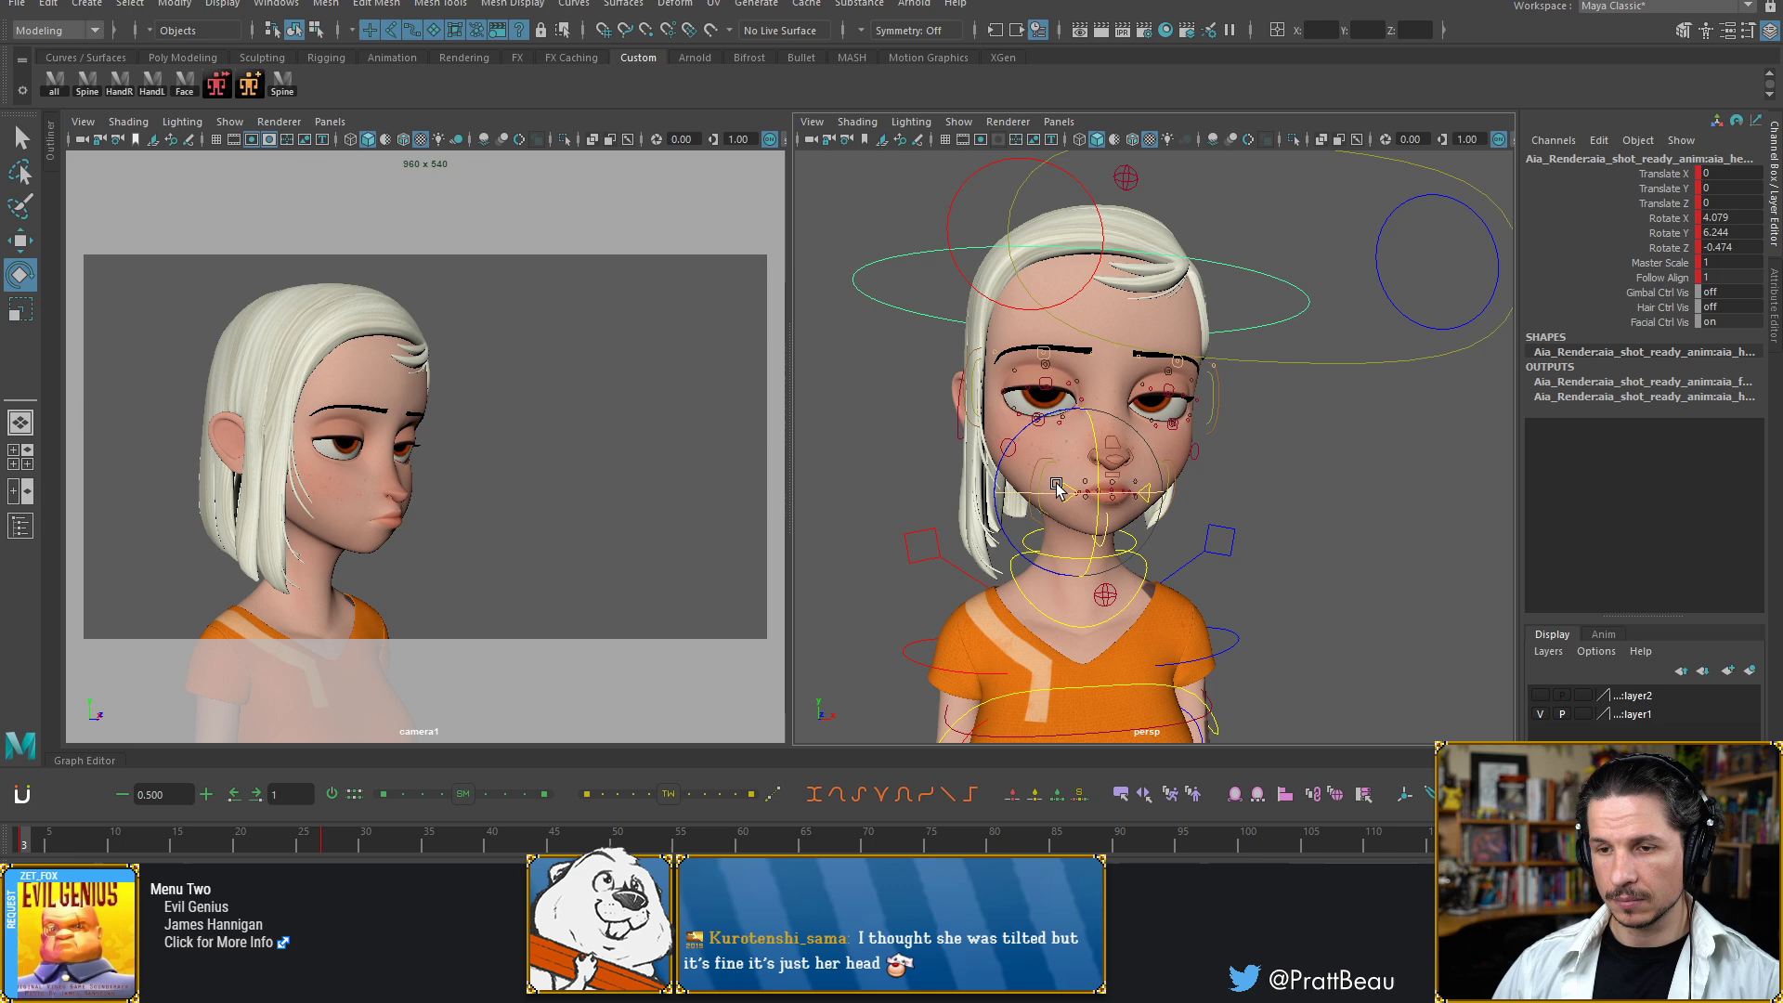
pyautogui.press('.')
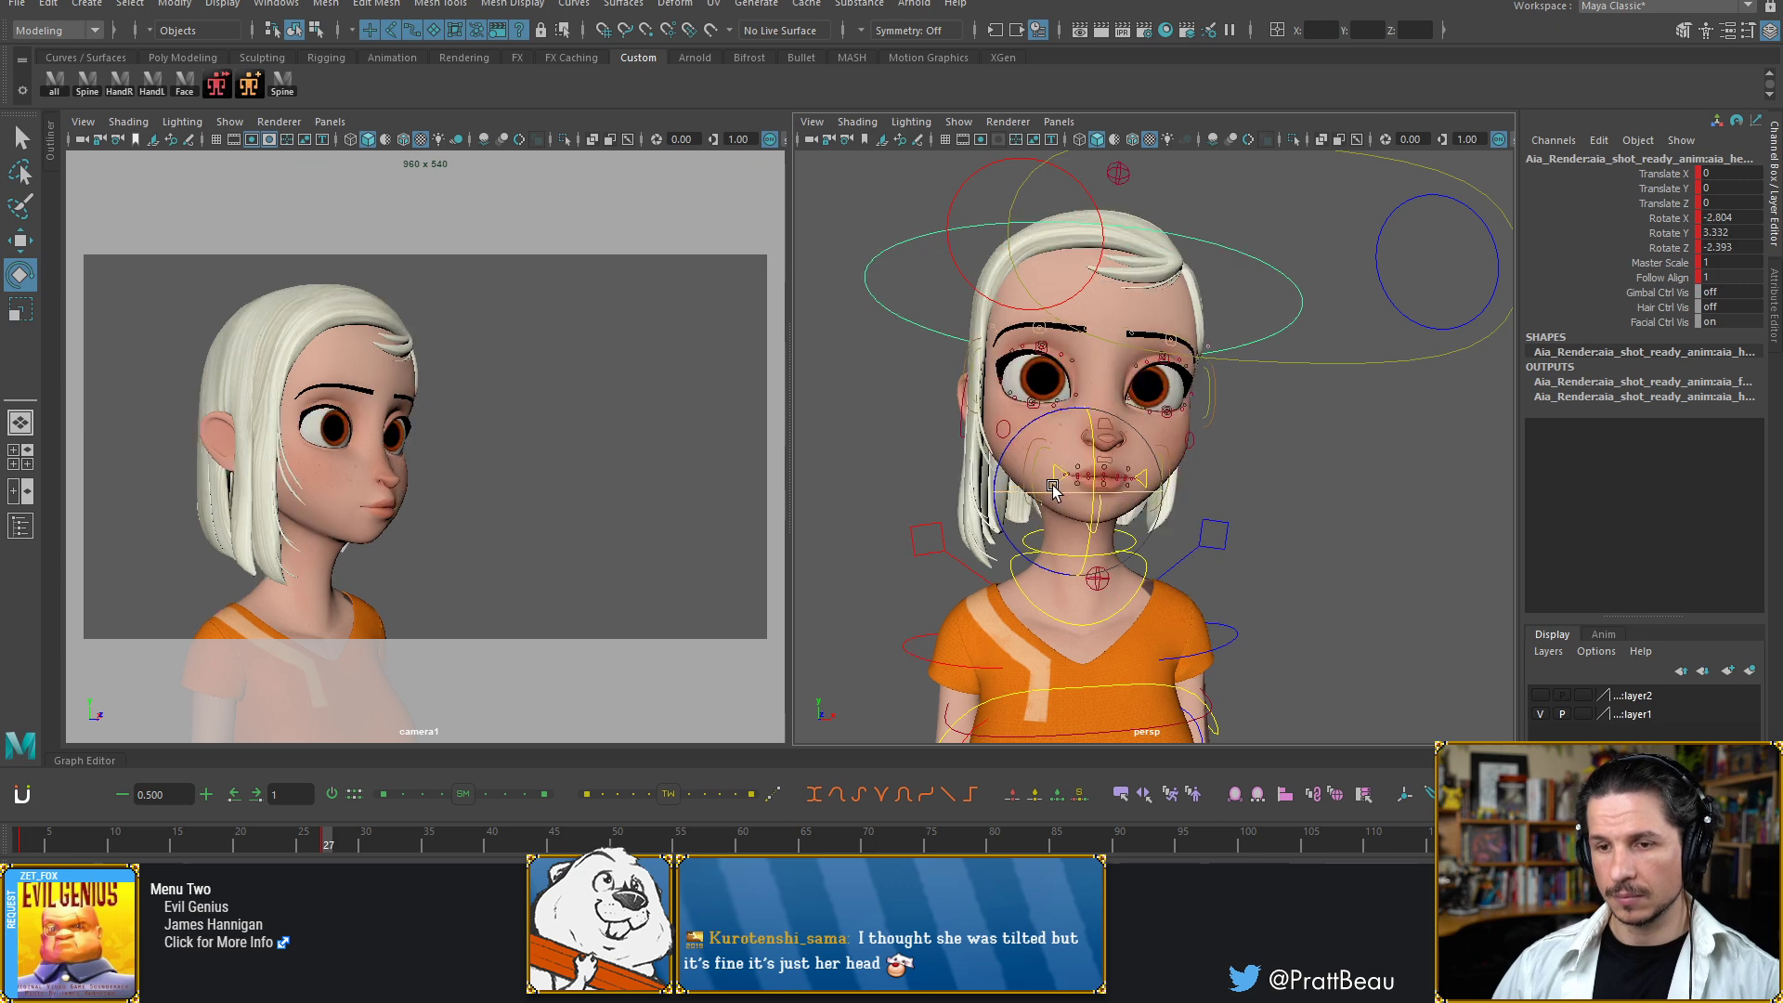
pyautogui.press(',')
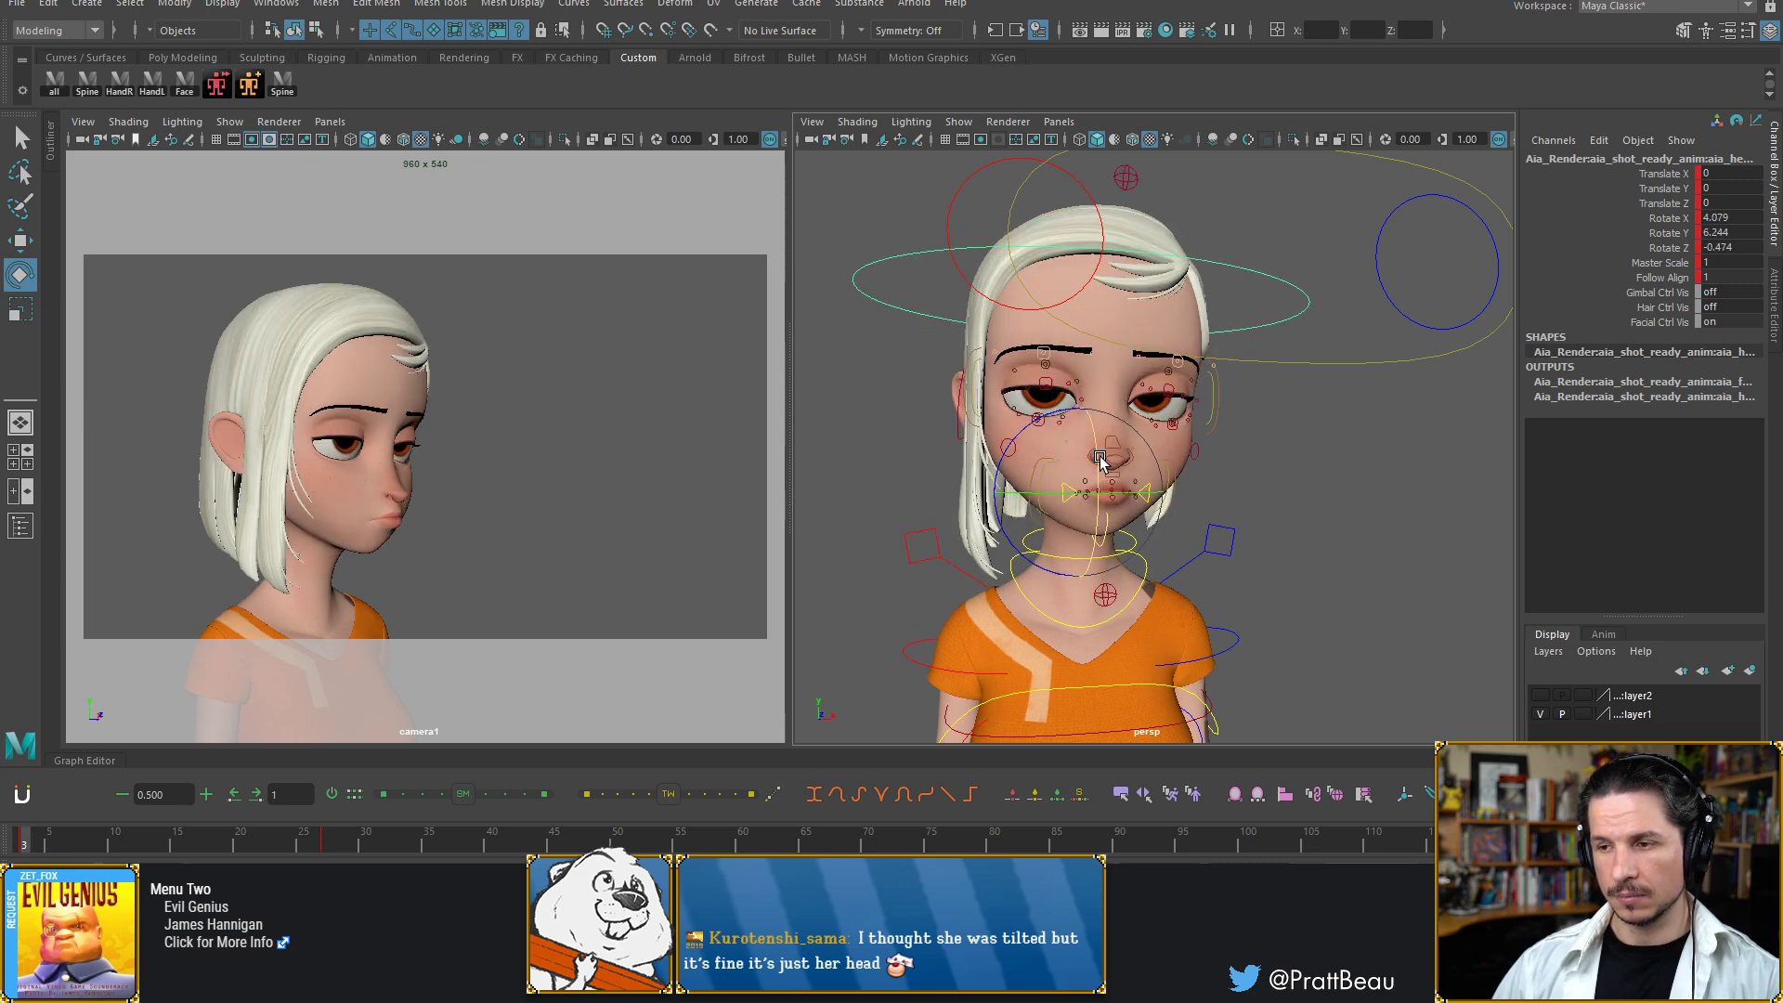
# Fine-tune the head control's tilt at frame 27 to about -2.2 in Rotate X
pyautogui.press('.')
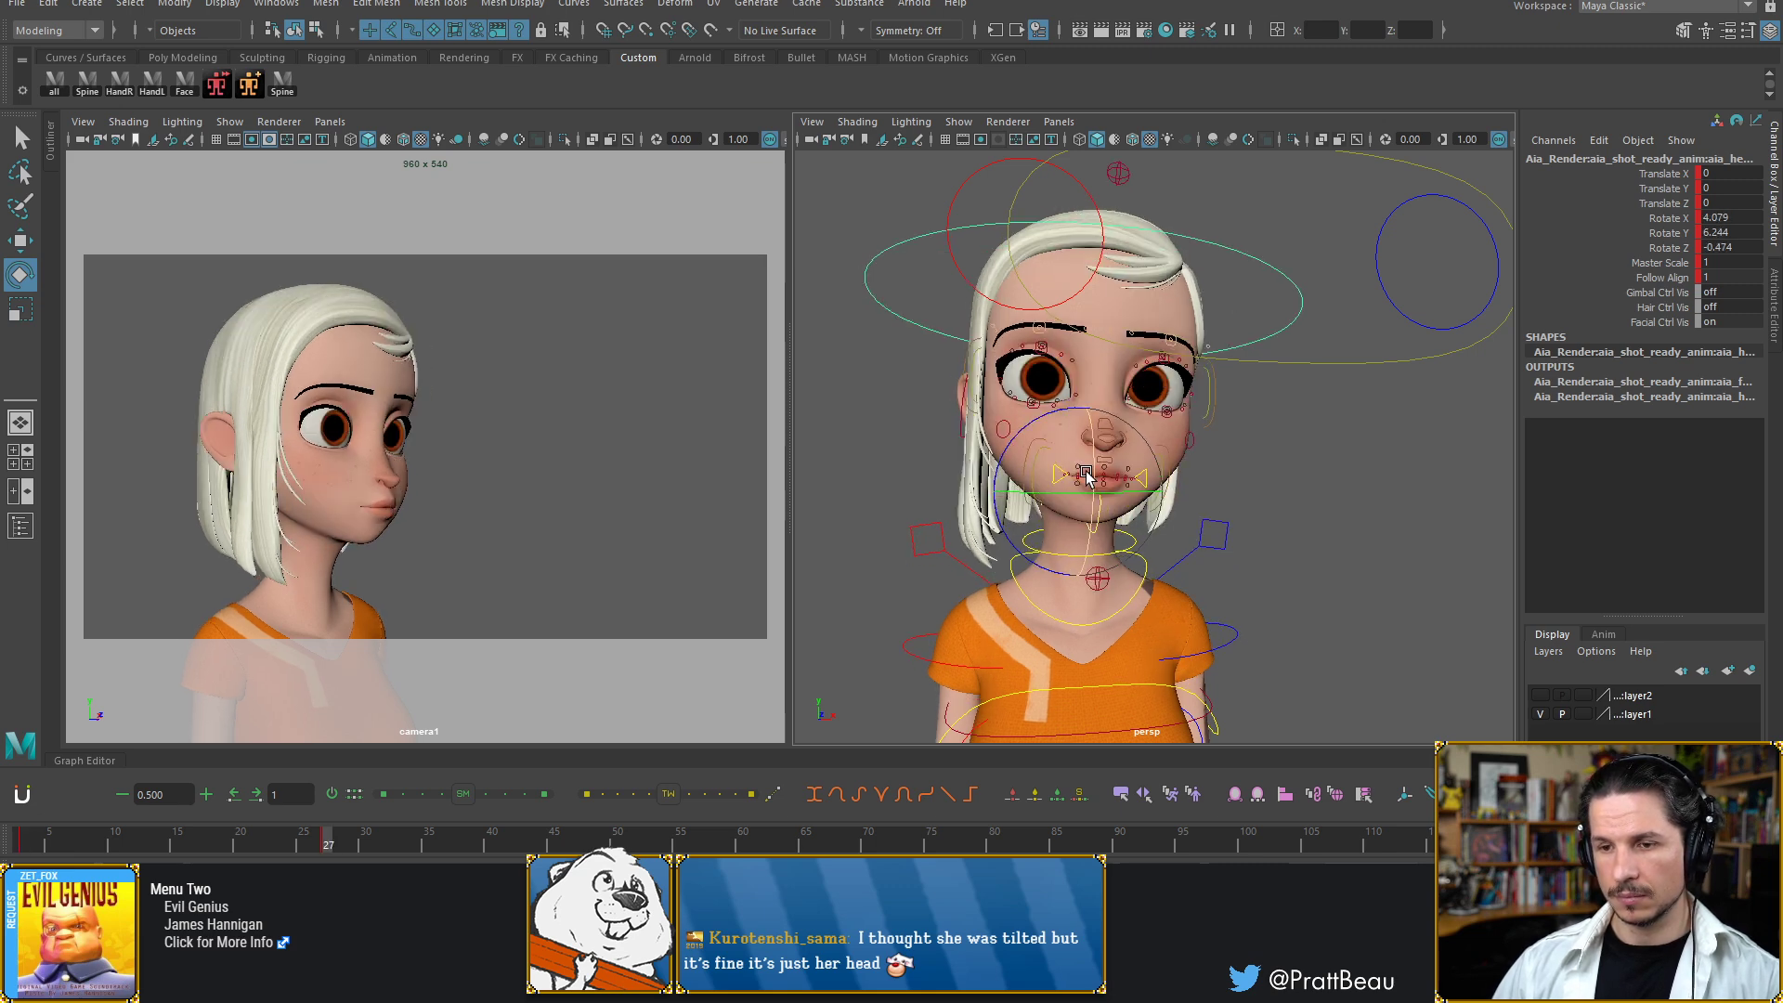
pyautogui.moveTo(1078, 489); pyautogui.dragTo(1092, 473)
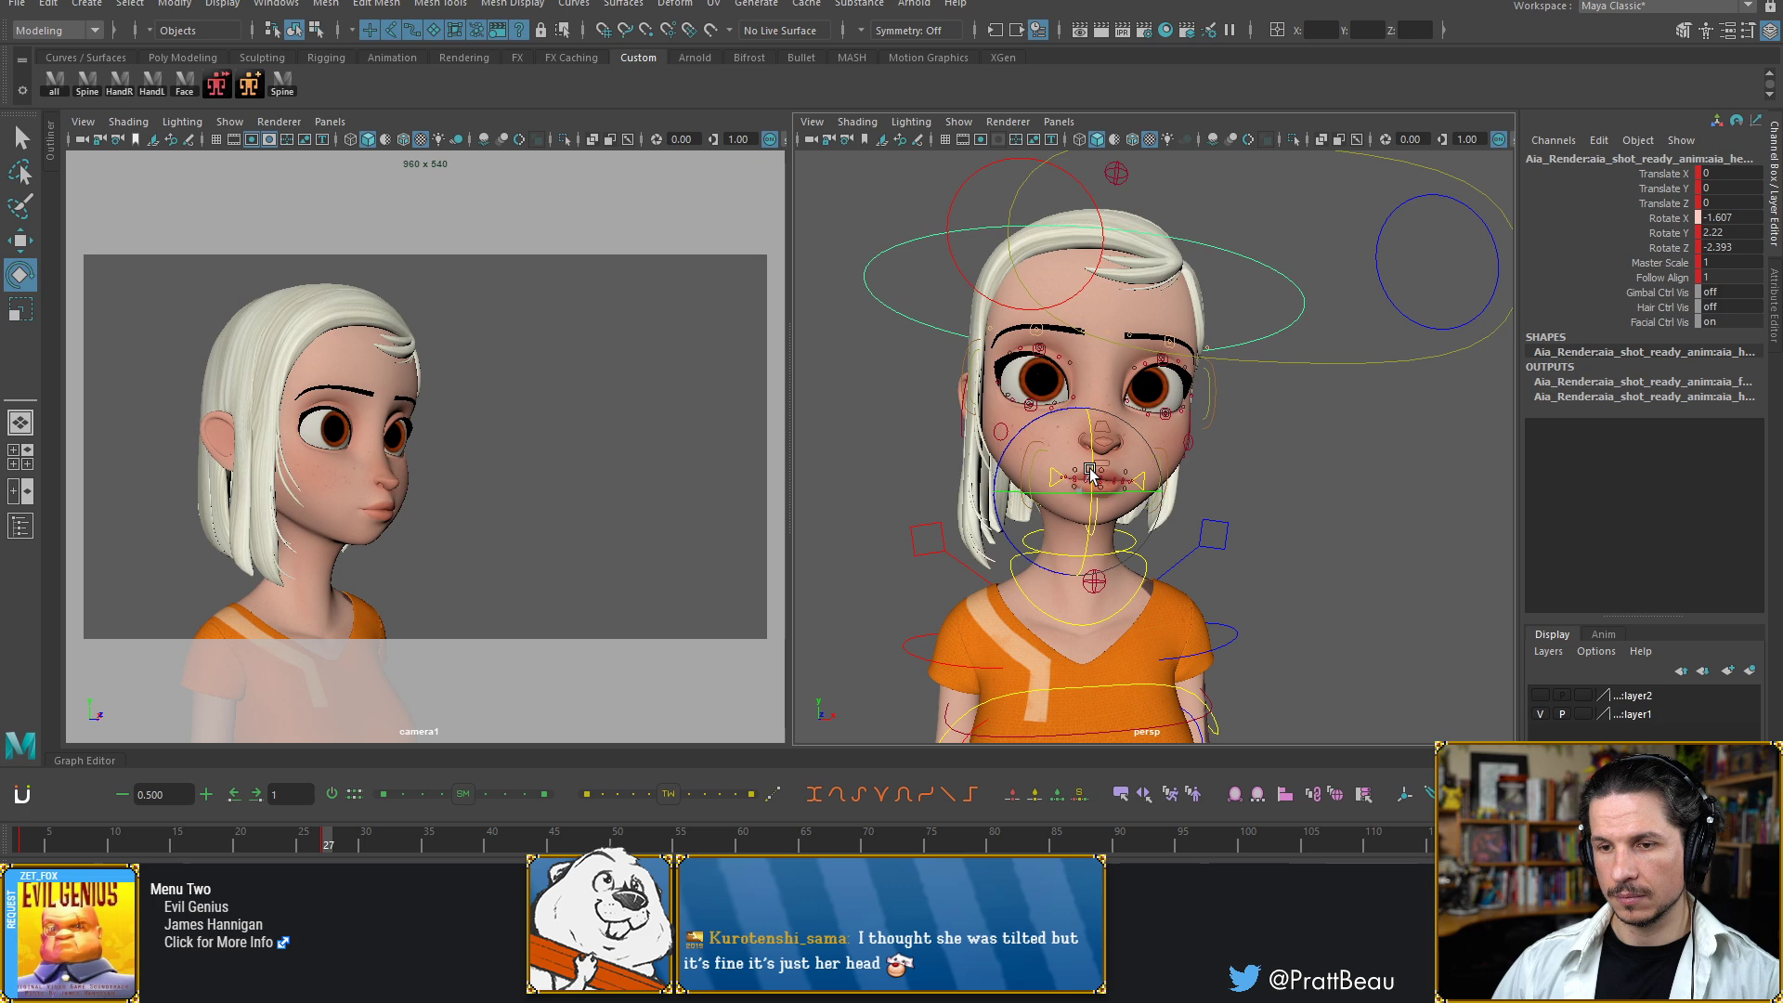
pyautogui.moveTo(1091, 469); pyautogui.dragTo(1090, 467)
# Compare the head tilt between the keyed poses by switching repeatedly between frames 3 and 27
pyautogui.press(',')
pyautogui.press('.')
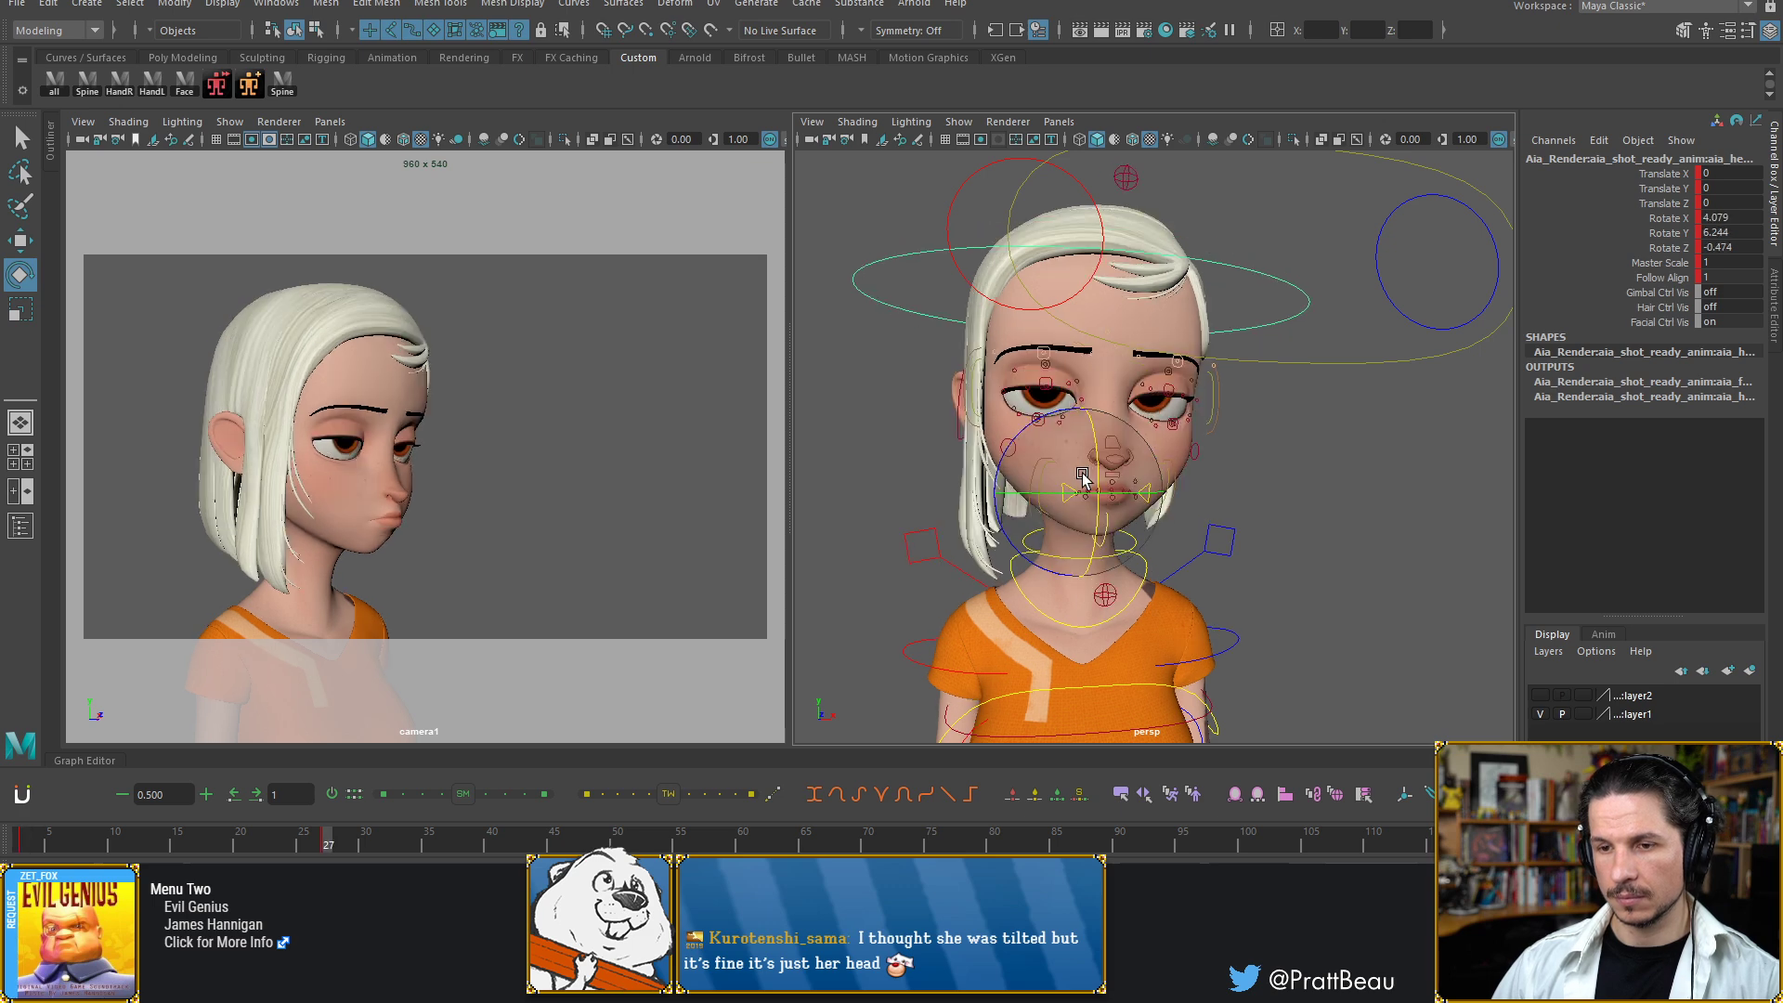
pyautogui.press(',')
pyautogui.press('.')
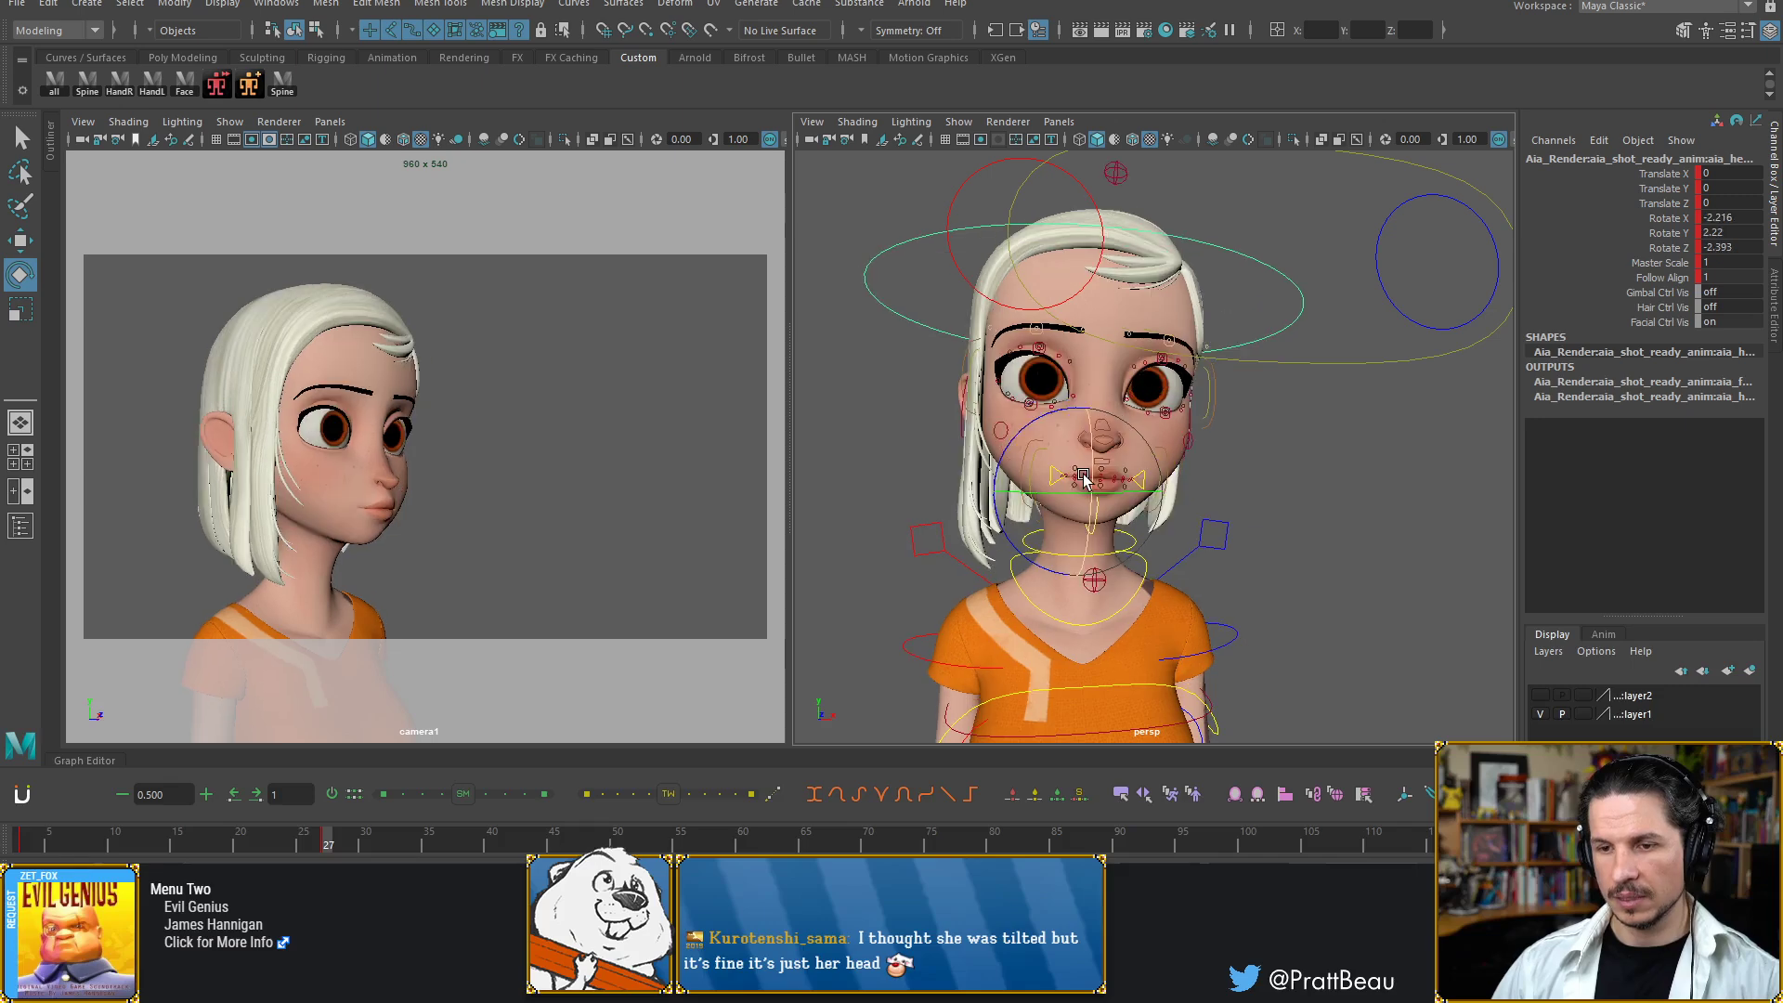
pyautogui.press(',')
pyautogui.press('.')
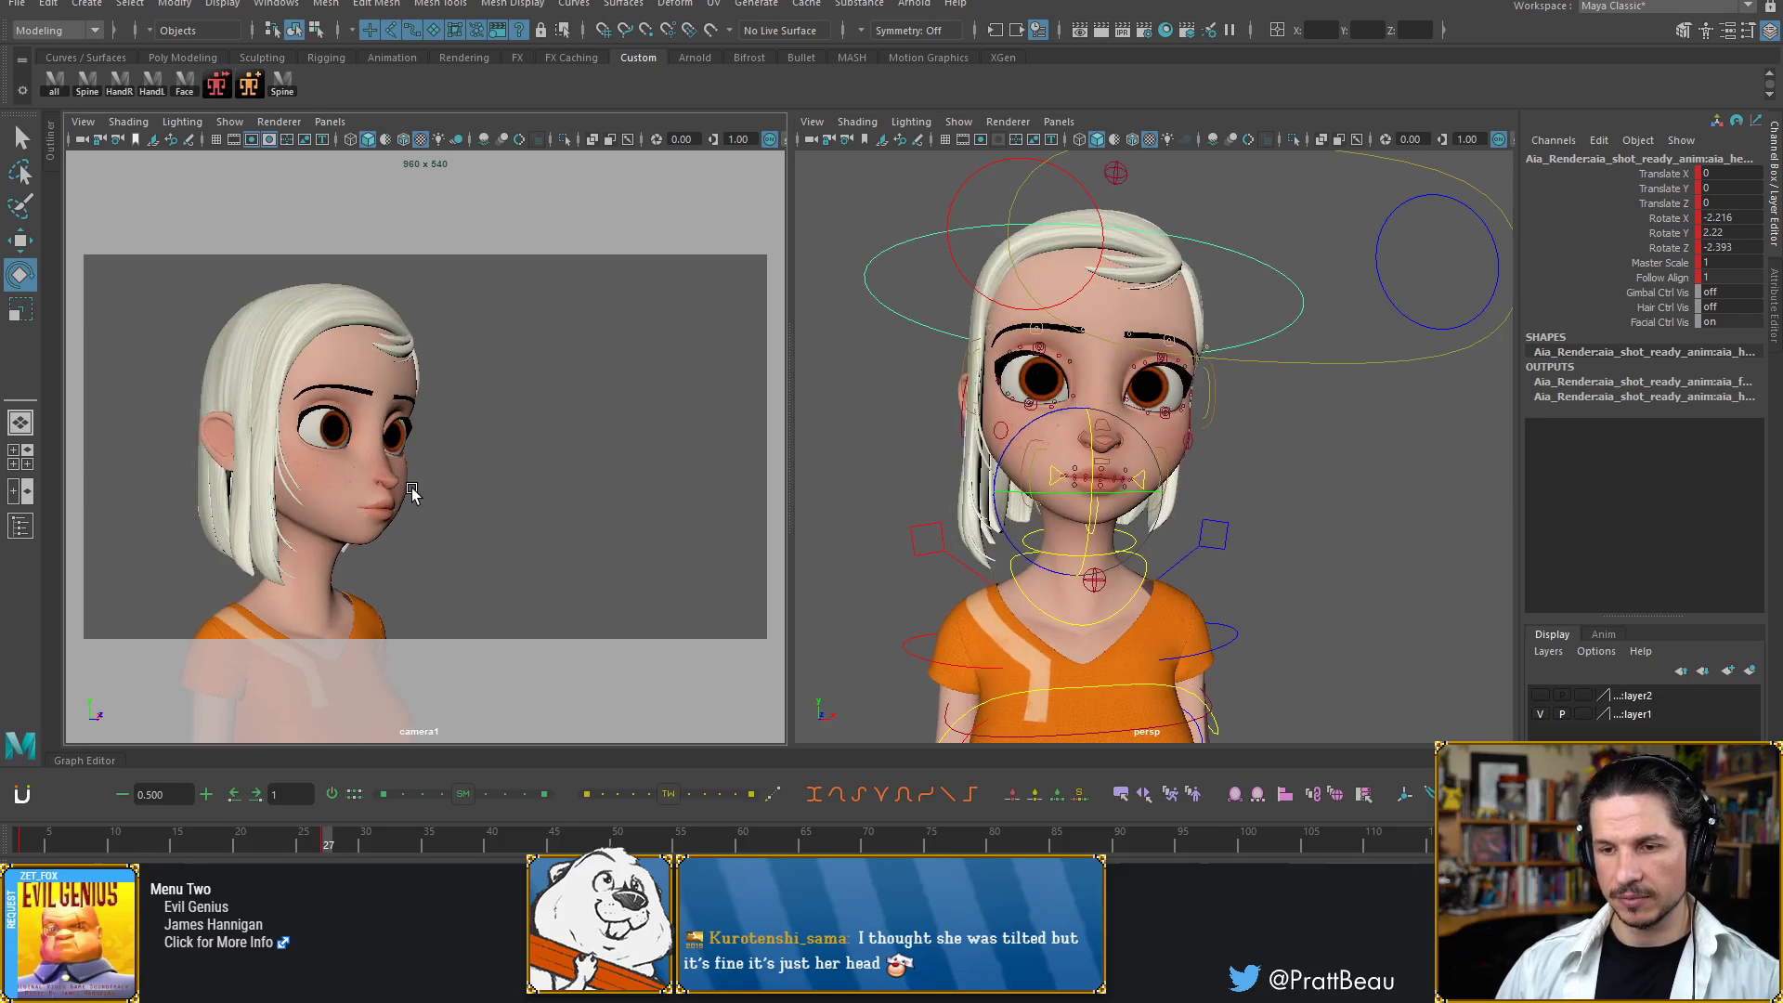
pyautogui.press(',')
pyautogui.press('.')
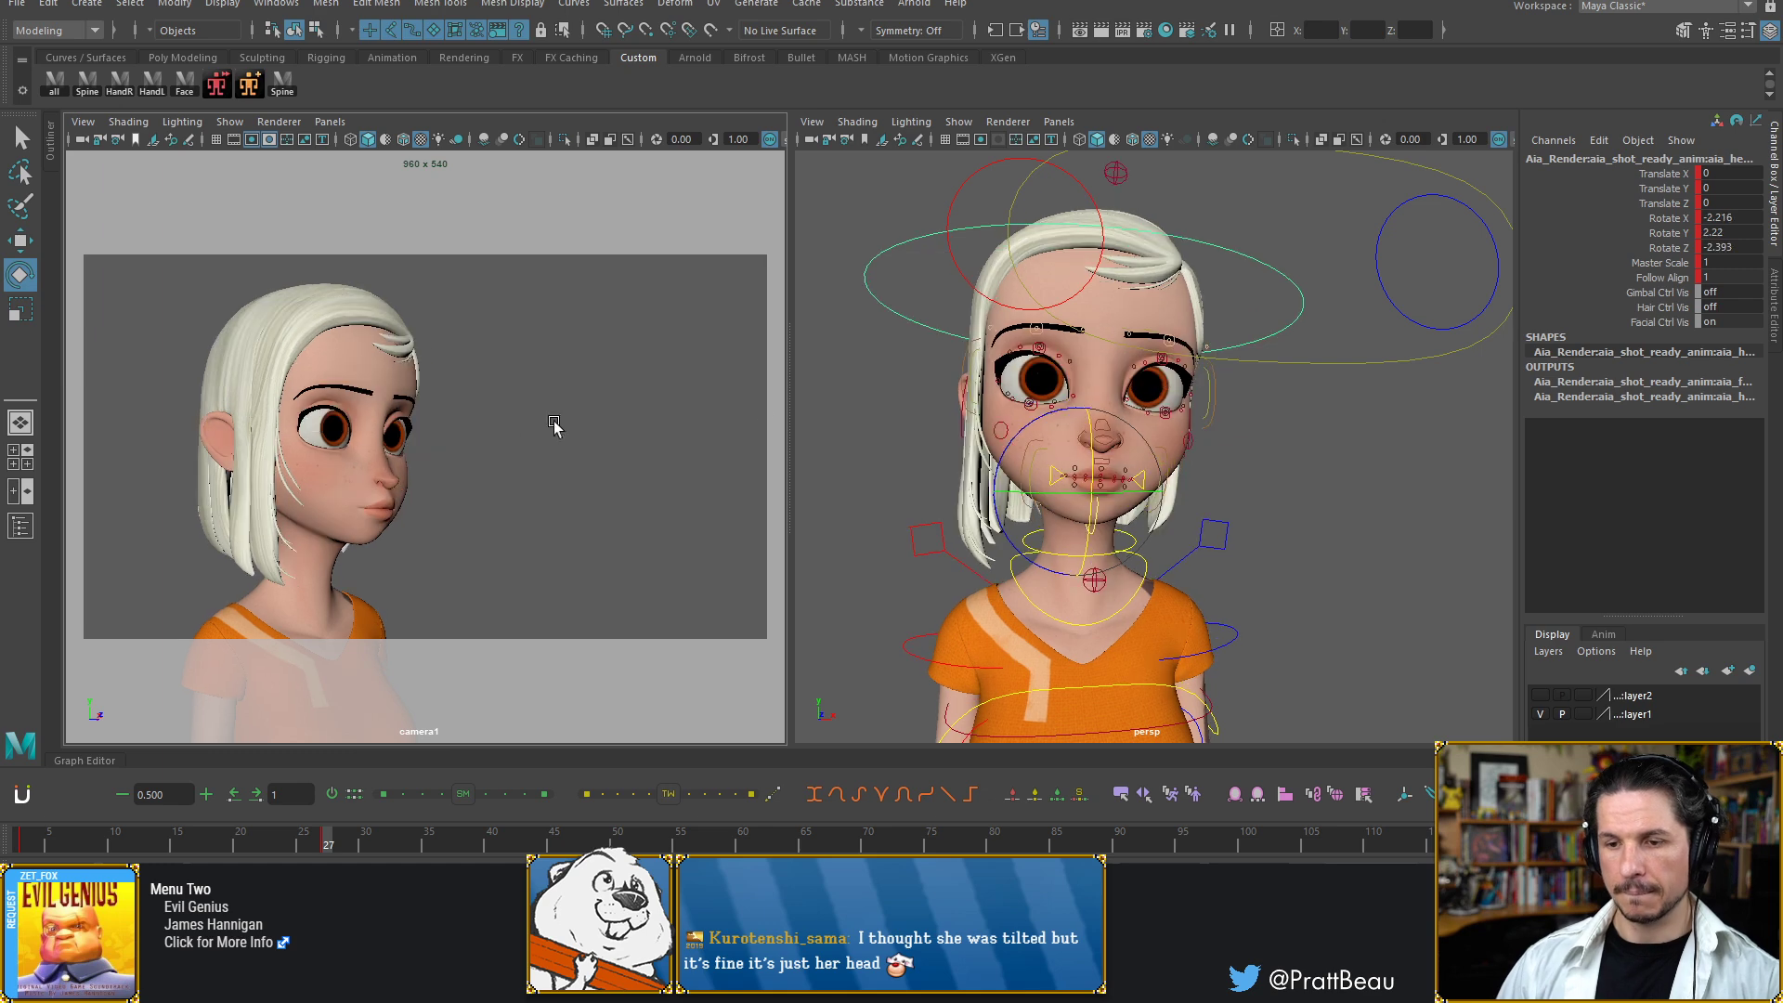
# Pull the character's right mouth corner into a smile at frame 27, to about 1.2 in Translate X and 0.3 in Translate Y, then raise it further
pyautogui.keyDown('alt'); pyautogui.moveTo(1036, 417); pyautogui.dragTo(1049, 436); pyautogui.keyUp('alt')
pyautogui.keyDown('alt'); pyautogui.moveTo(1049, 436); pyautogui.dragTo(1096, 426, button='right'); pyautogui.keyUp('alt')
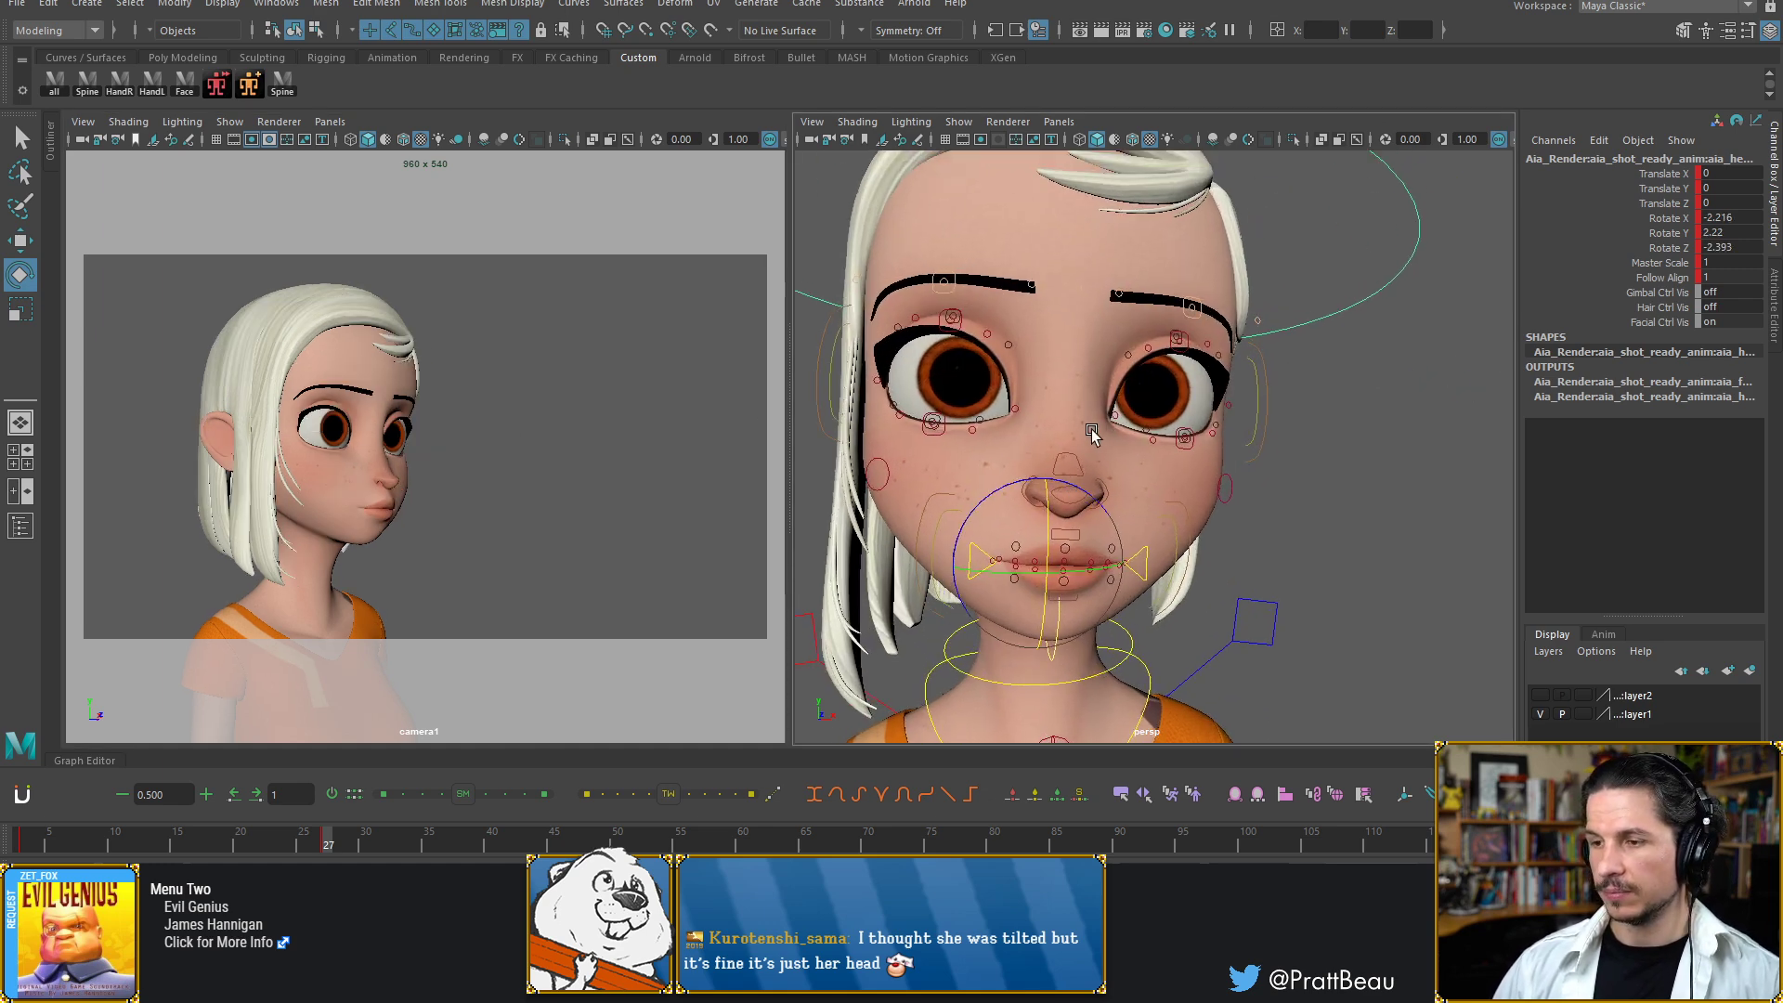
pyautogui.moveTo(1096, 425)
pyautogui.keyDown('alt'); pyautogui.mouseDown()
pyautogui.moveTo(1140, 470)
pyautogui.moveTo(1120, 444)
pyautogui.mouseUp(); pyautogui.keyUp('alt')
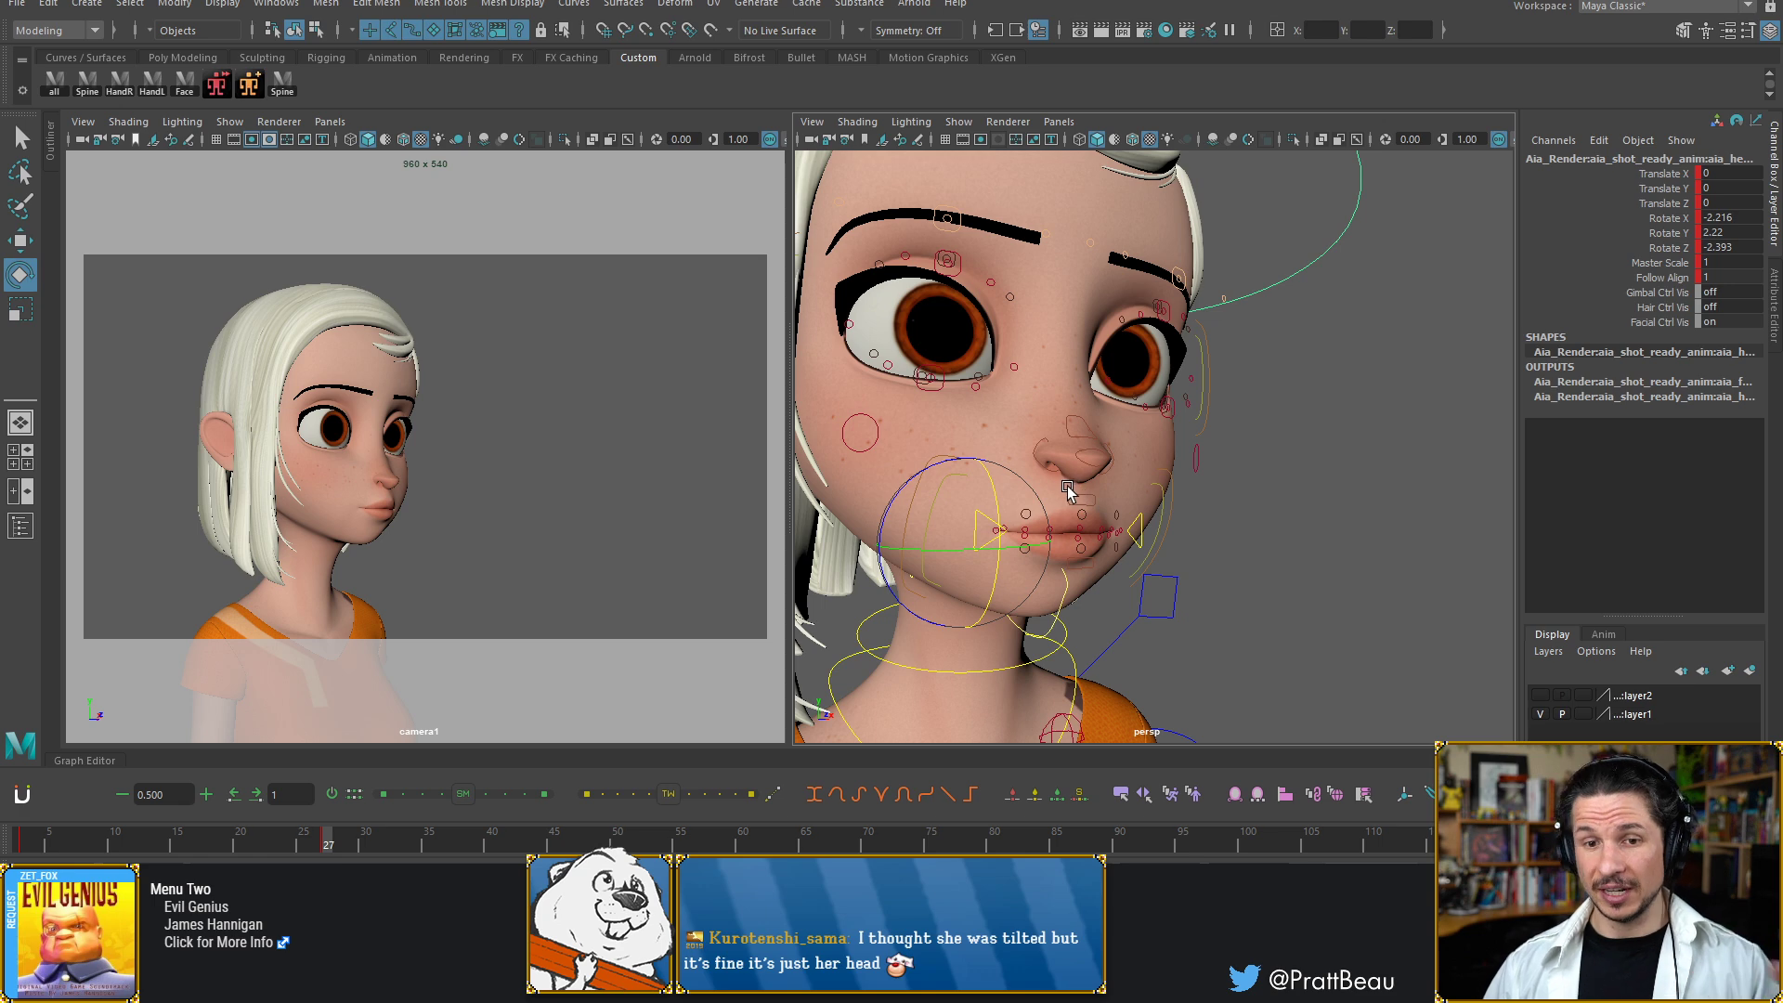
pyautogui.click(1254, 558)
pyautogui.click(977, 506)
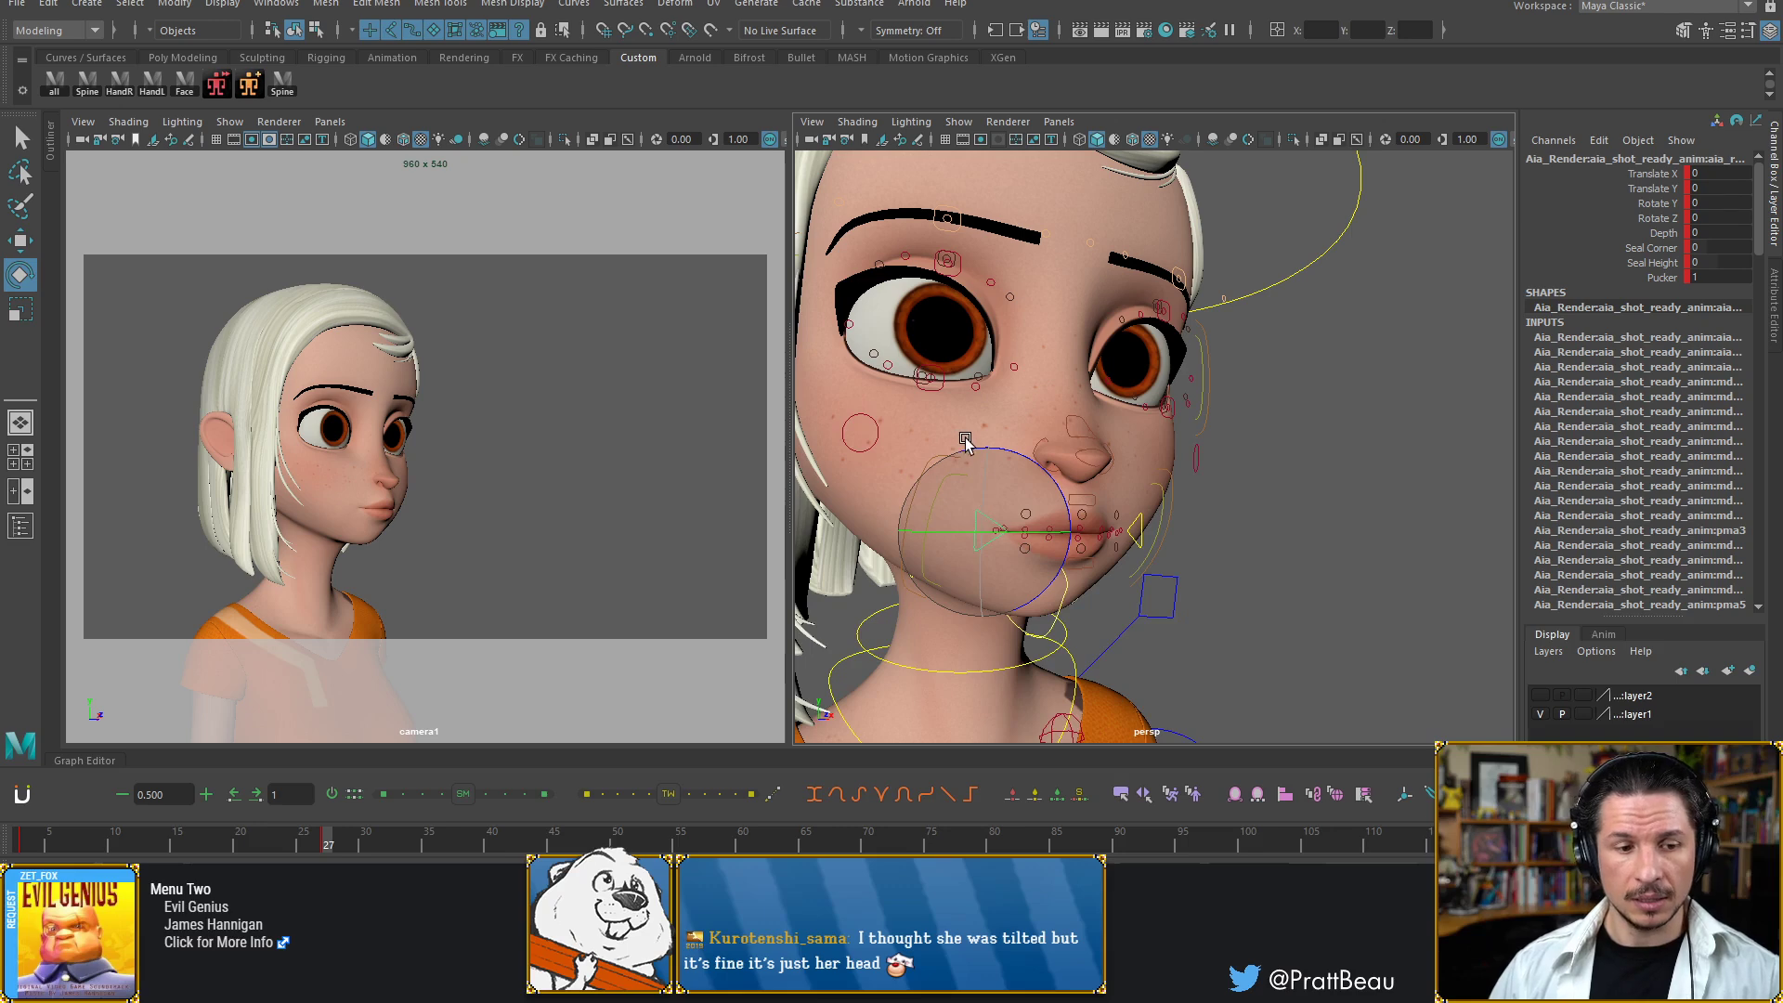
pyautogui.keyDown('alt'); pyautogui.moveTo(964, 439); pyautogui.dragTo(981, 450, button='middle'); pyautogui.keyUp('alt')
pyautogui.keyDown('alt'); pyautogui.moveTo(1012, 449); pyautogui.dragTo(1061, 435, button='right'); pyautogui.keyUp('alt')
pyautogui.keyDown('alt'); pyautogui.moveTo(1030, 448); pyautogui.dragTo(1030, 461, button='middle'); pyautogui.keyUp('alt')
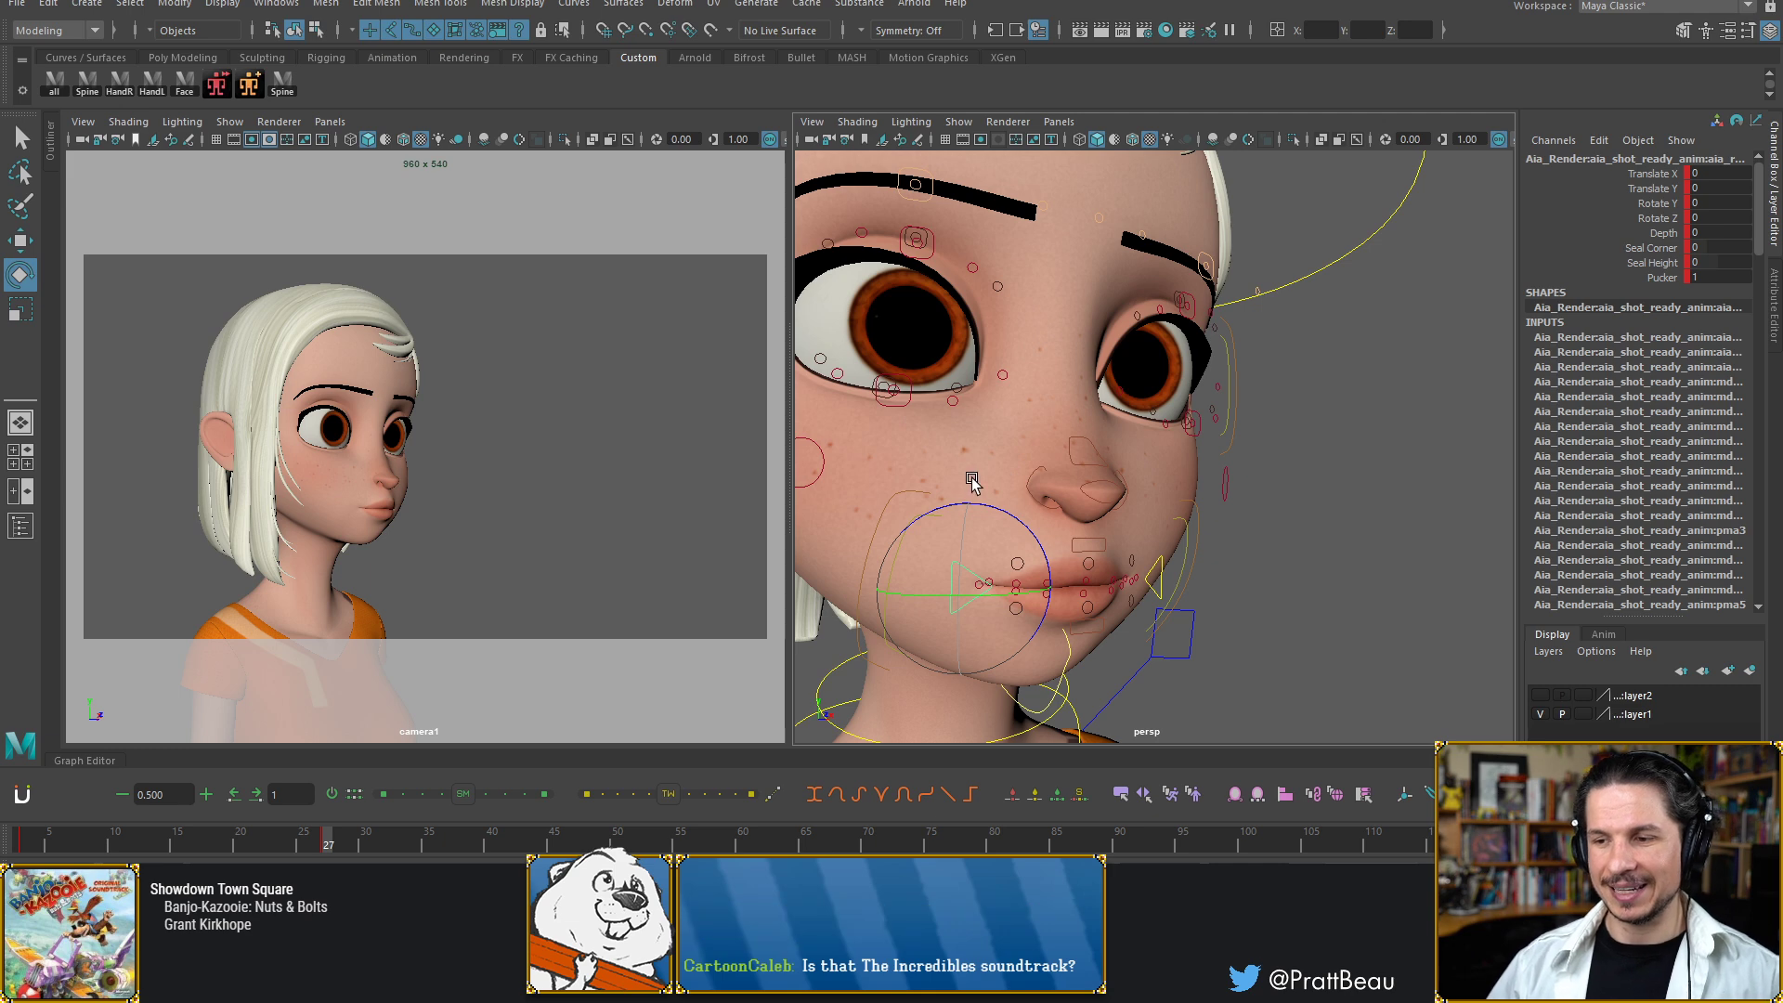
pyautogui.press('w')
pyautogui.keyDown('alt'); pyautogui.moveTo(972, 479); pyautogui.dragTo(1023, 512); pyautogui.keyUp('alt')
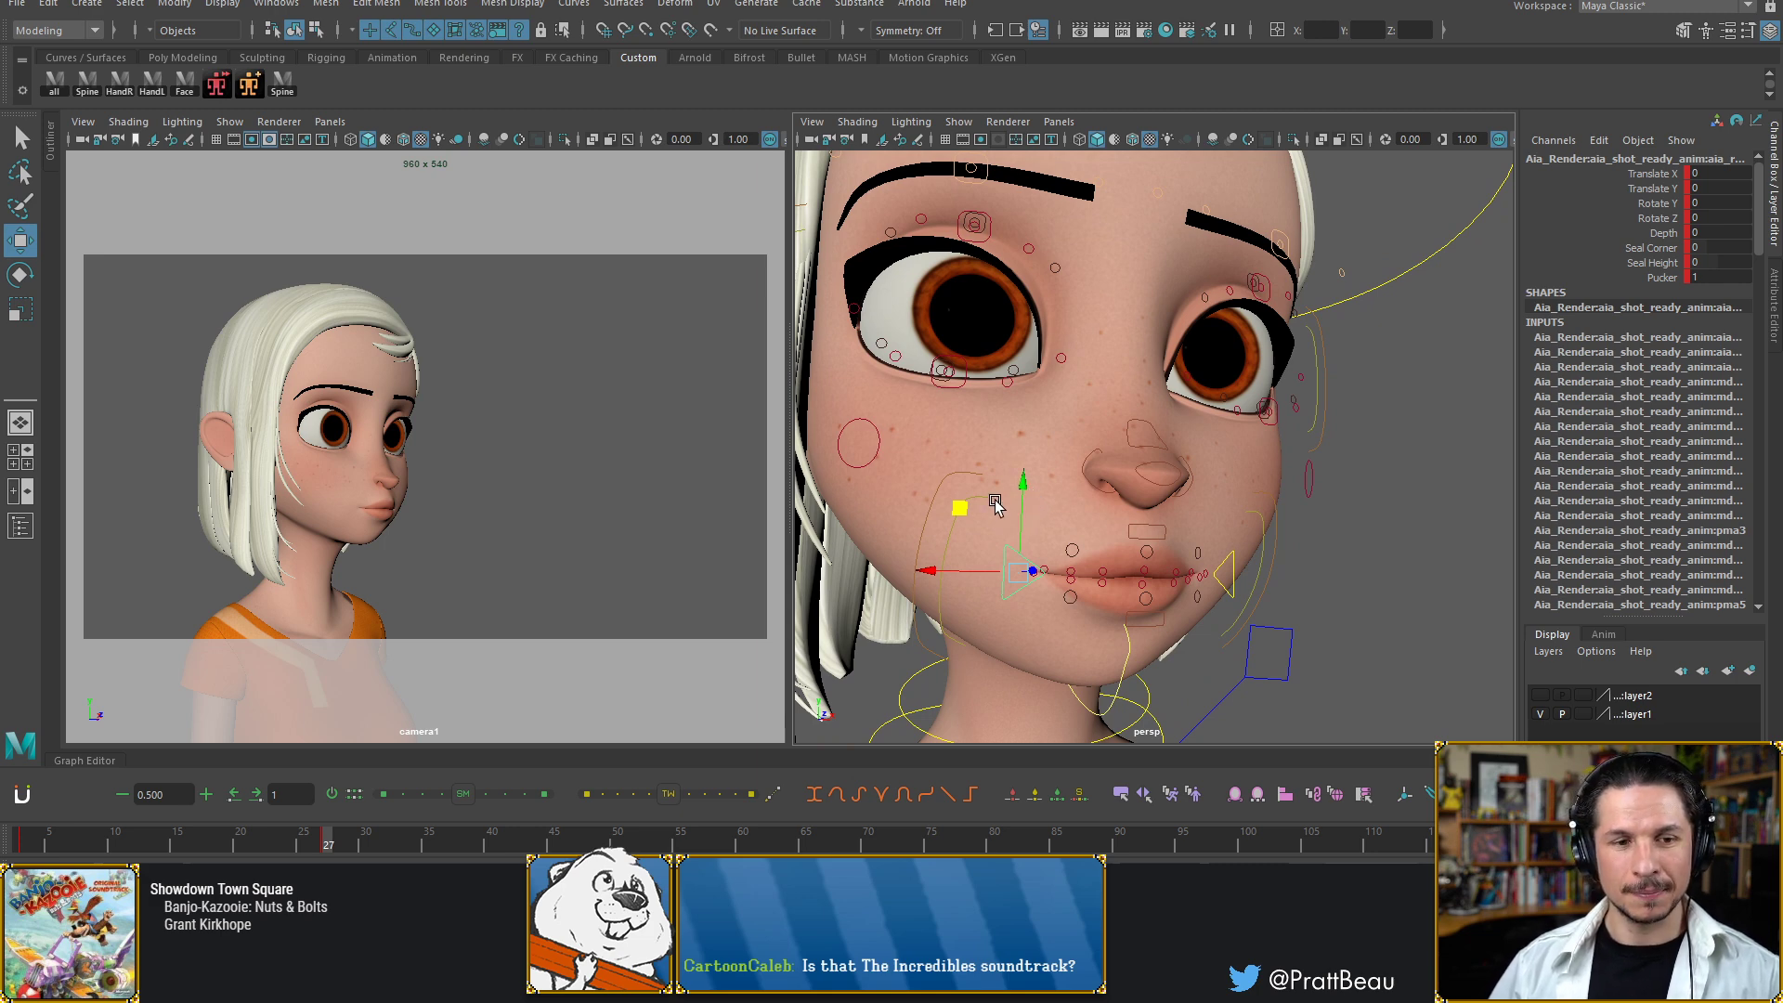
pyautogui.keyDown('alt'); pyautogui.moveTo(1022, 509); pyautogui.dragTo(967, 521); pyautogui.keyUp('alt')
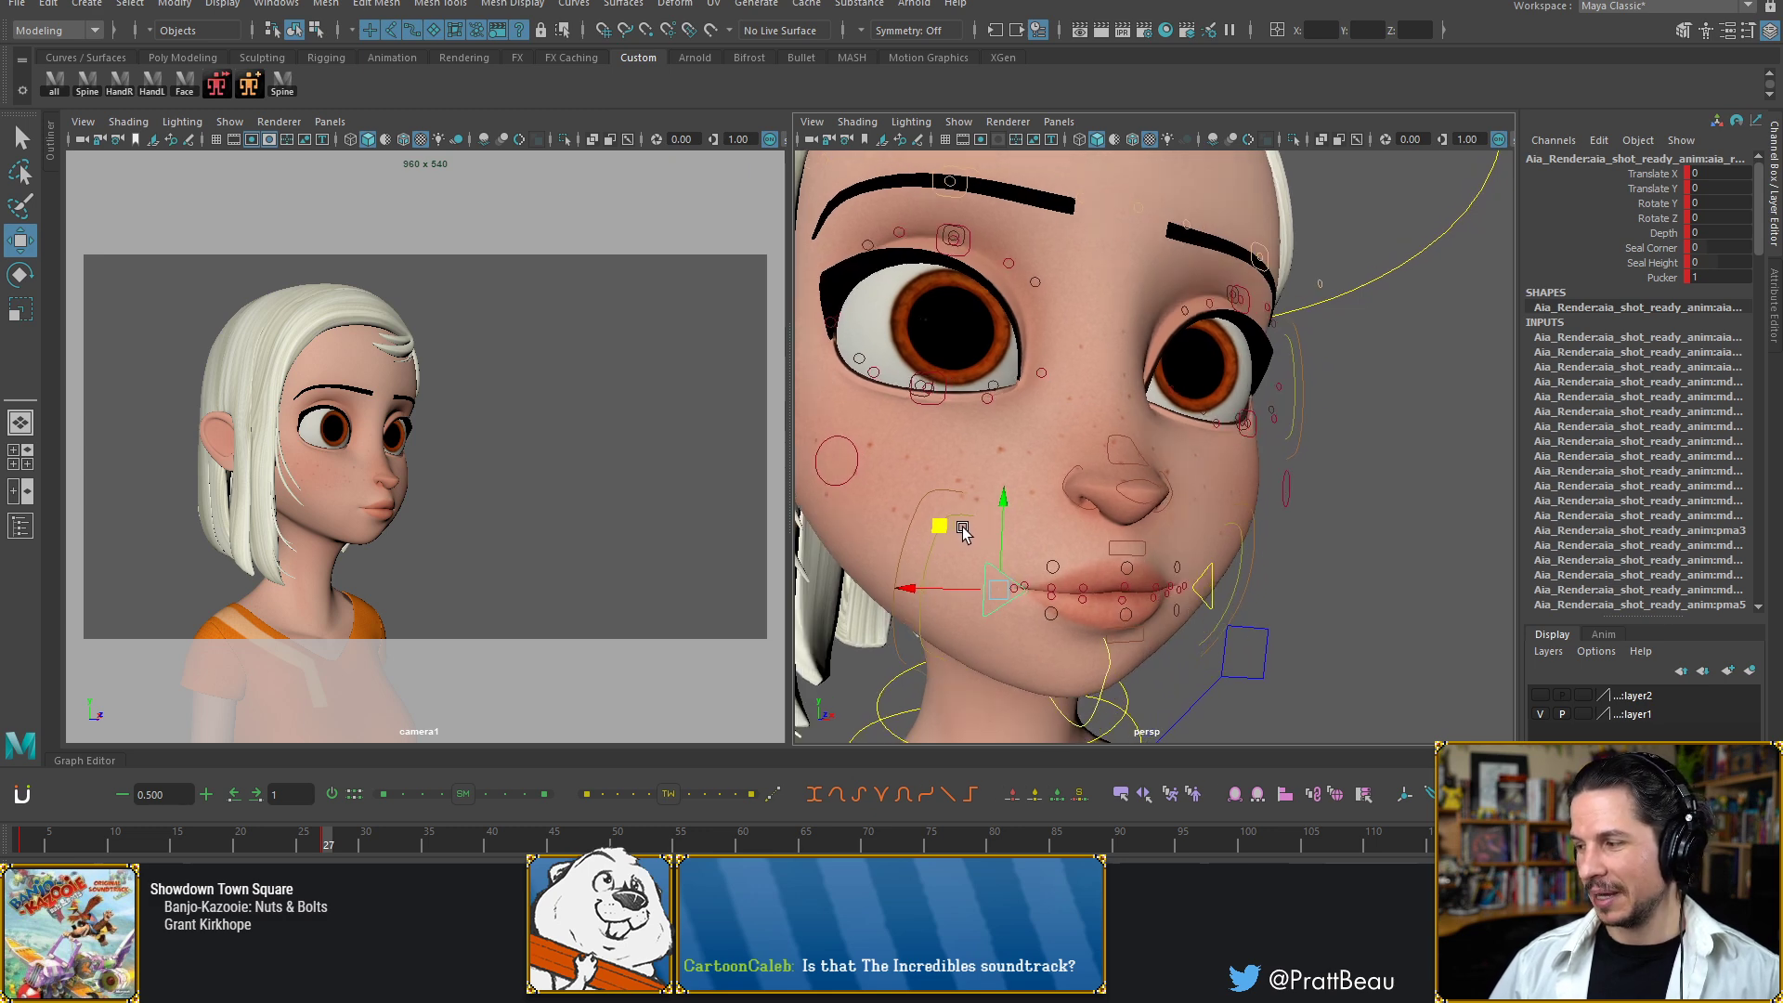
pyautogui.keyDown('alt'); pyautogui.moveTo(917, 501); pyautogui.dragTo(958, 522); pyautogui.keyUp('alt')
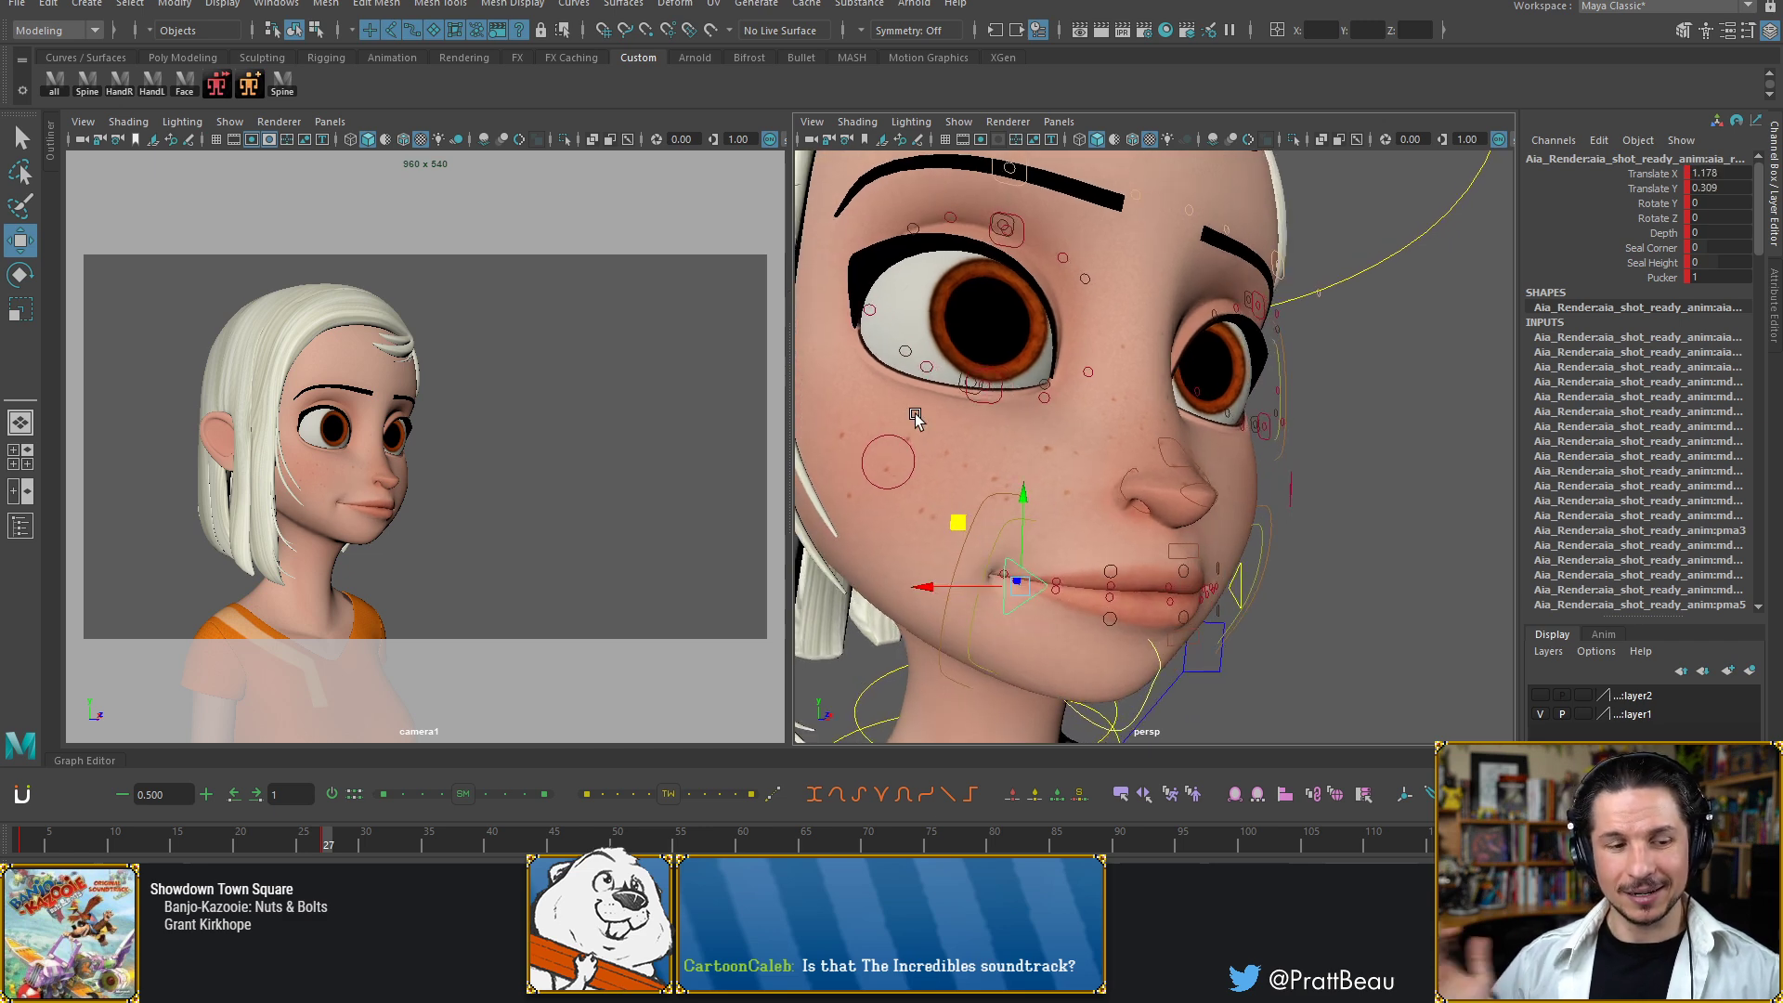
pyautogui.click(955, 524)
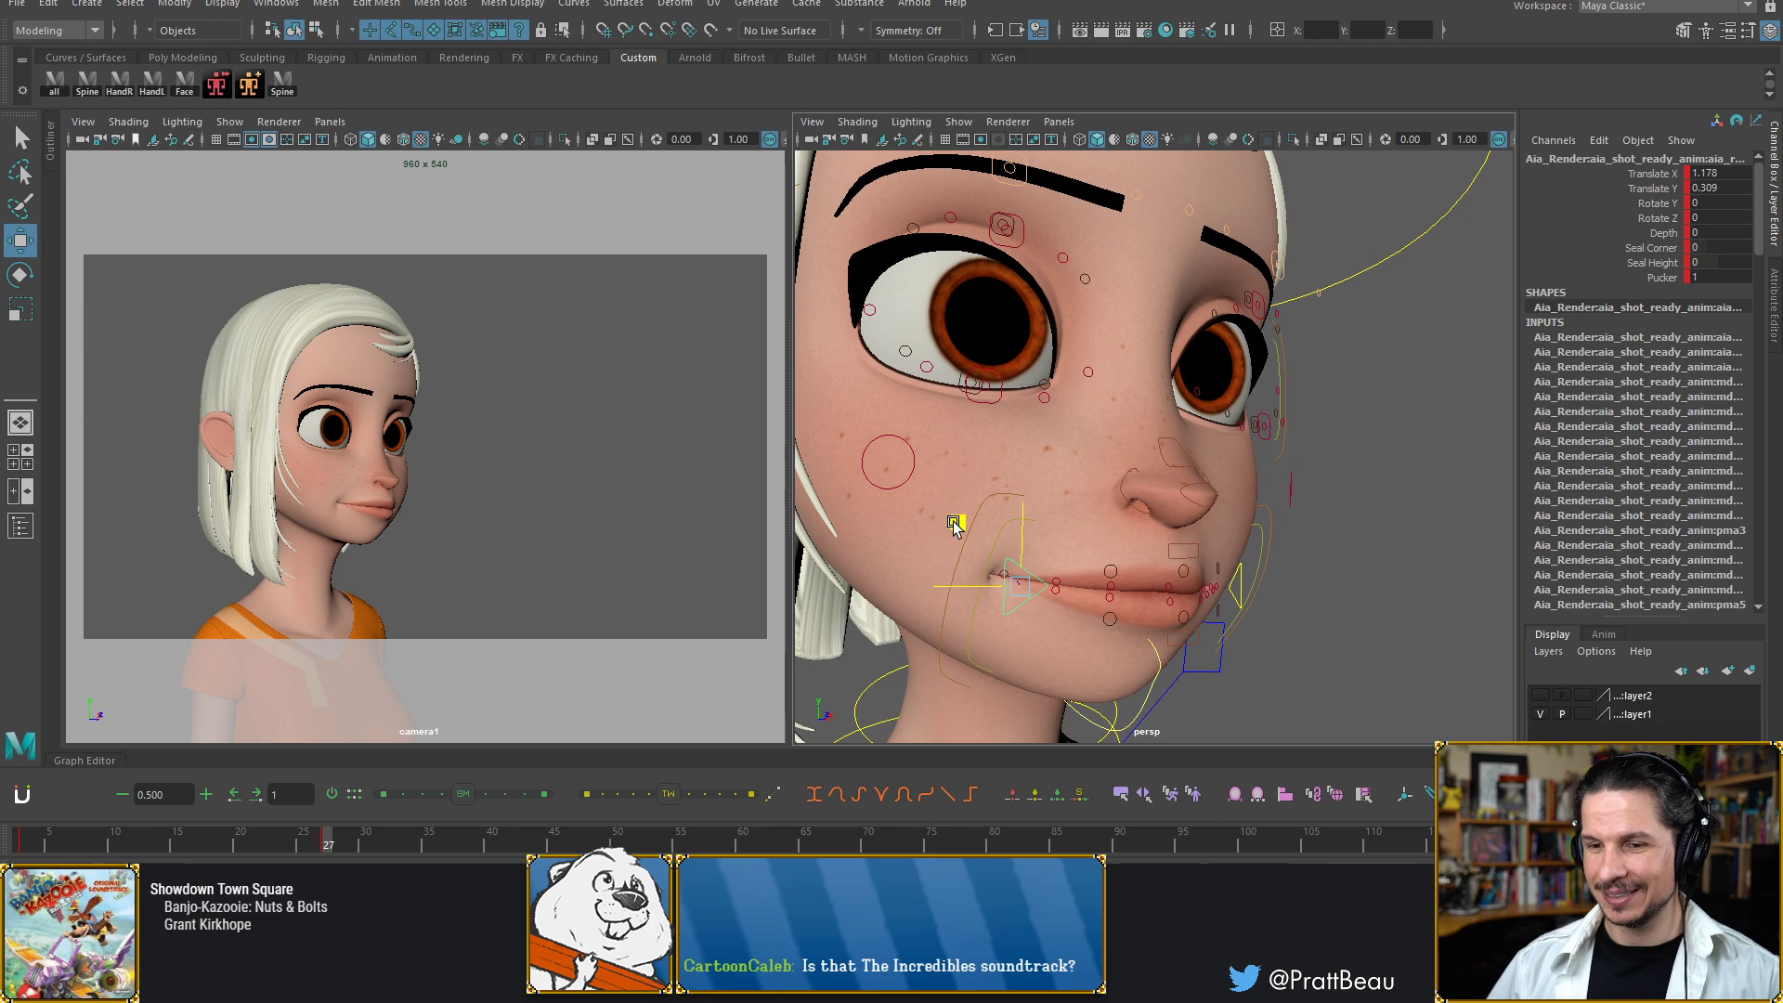
pyautogui.moveTo(954, 522); pyautogui.dragTo(956, 505)
# Pull the character's left mouth corner outward and up to about 1.26 in Translate X and 0.83 in Translate Y
pyautogui.keyDown('alt'); pyautogui.moveTo(1247, 452); pyautogui.dragTo(1042, 459); pyautogui.keyUp('alt')
pyautogui.click(1019, 586)
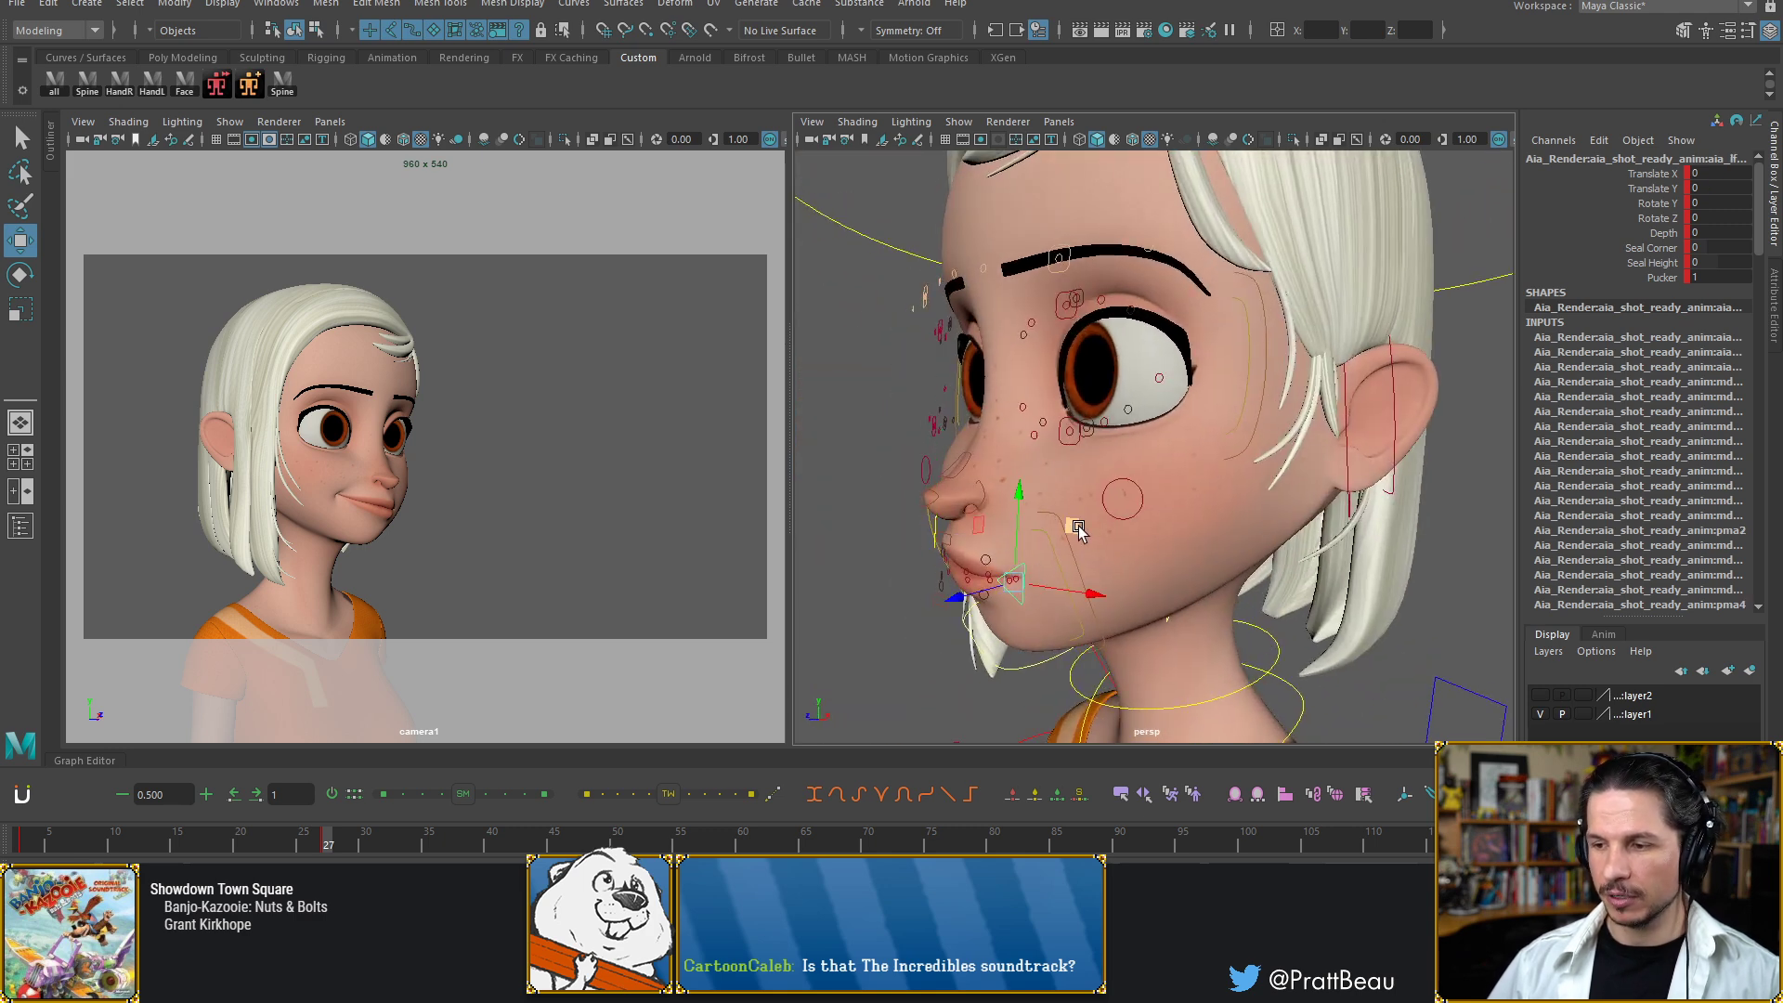
pyautogui.moveTo(1075, 526); pyautogui.dragTo(1189, 505)
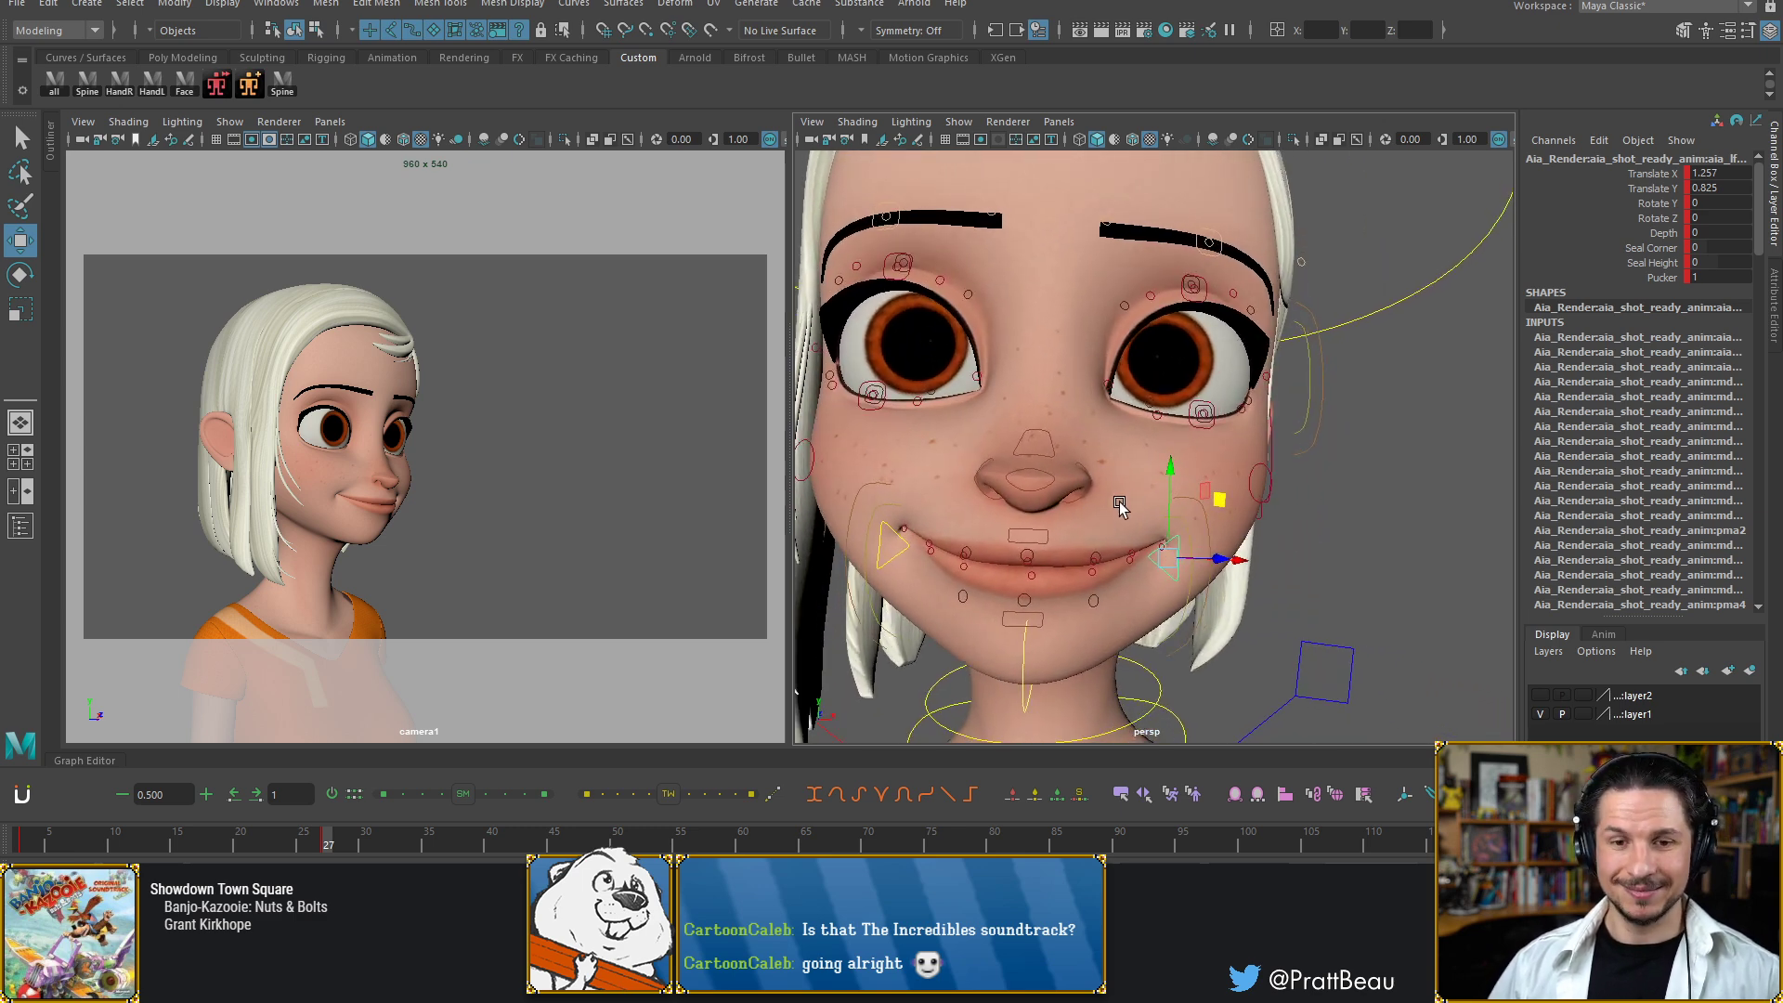
# Lower the main lower-lip control to about -0.59 in Translate Y to open the smile and expose the teeth
pyautogui.keyDown('alt'); pyautogui.moveTo(1075, 541); pyautogui.dragTo(1166, 564); pyautogui.keyUp('alt')
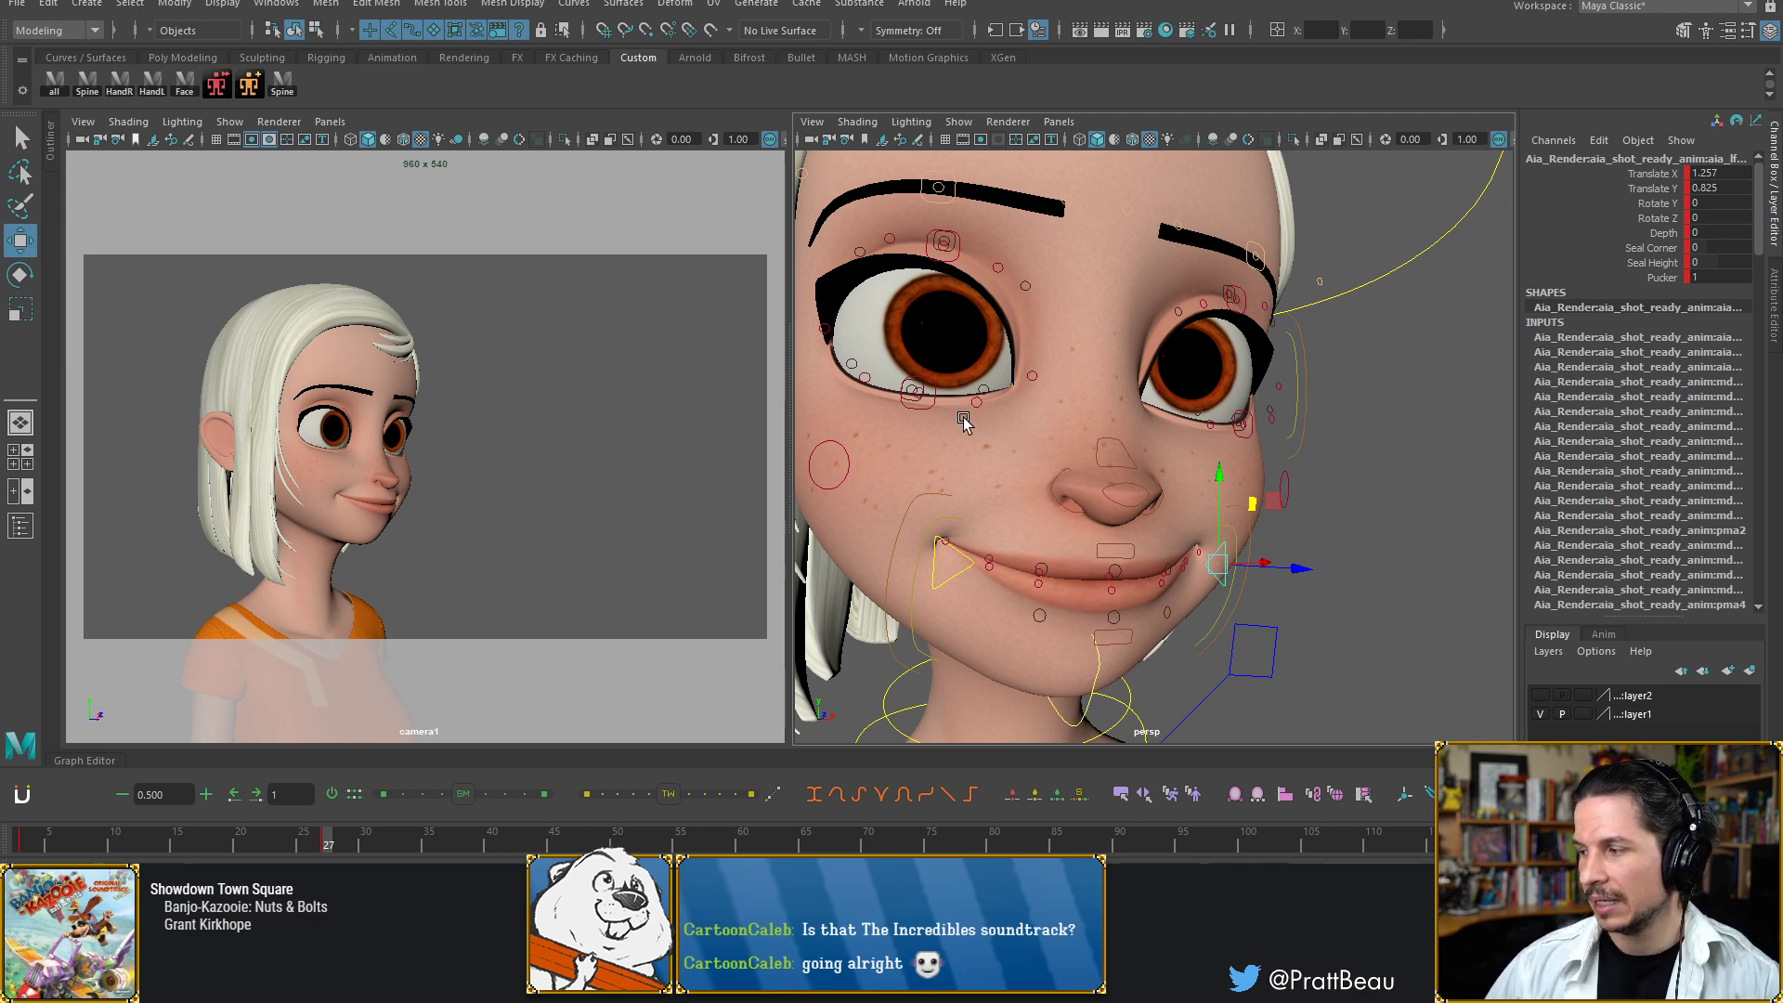
pyautogui.keyDown('alt'); pyautogui.moveTo(1068, 553); pyautogui.dragTo(1144, 533); pyautogui.keyUp('alt')
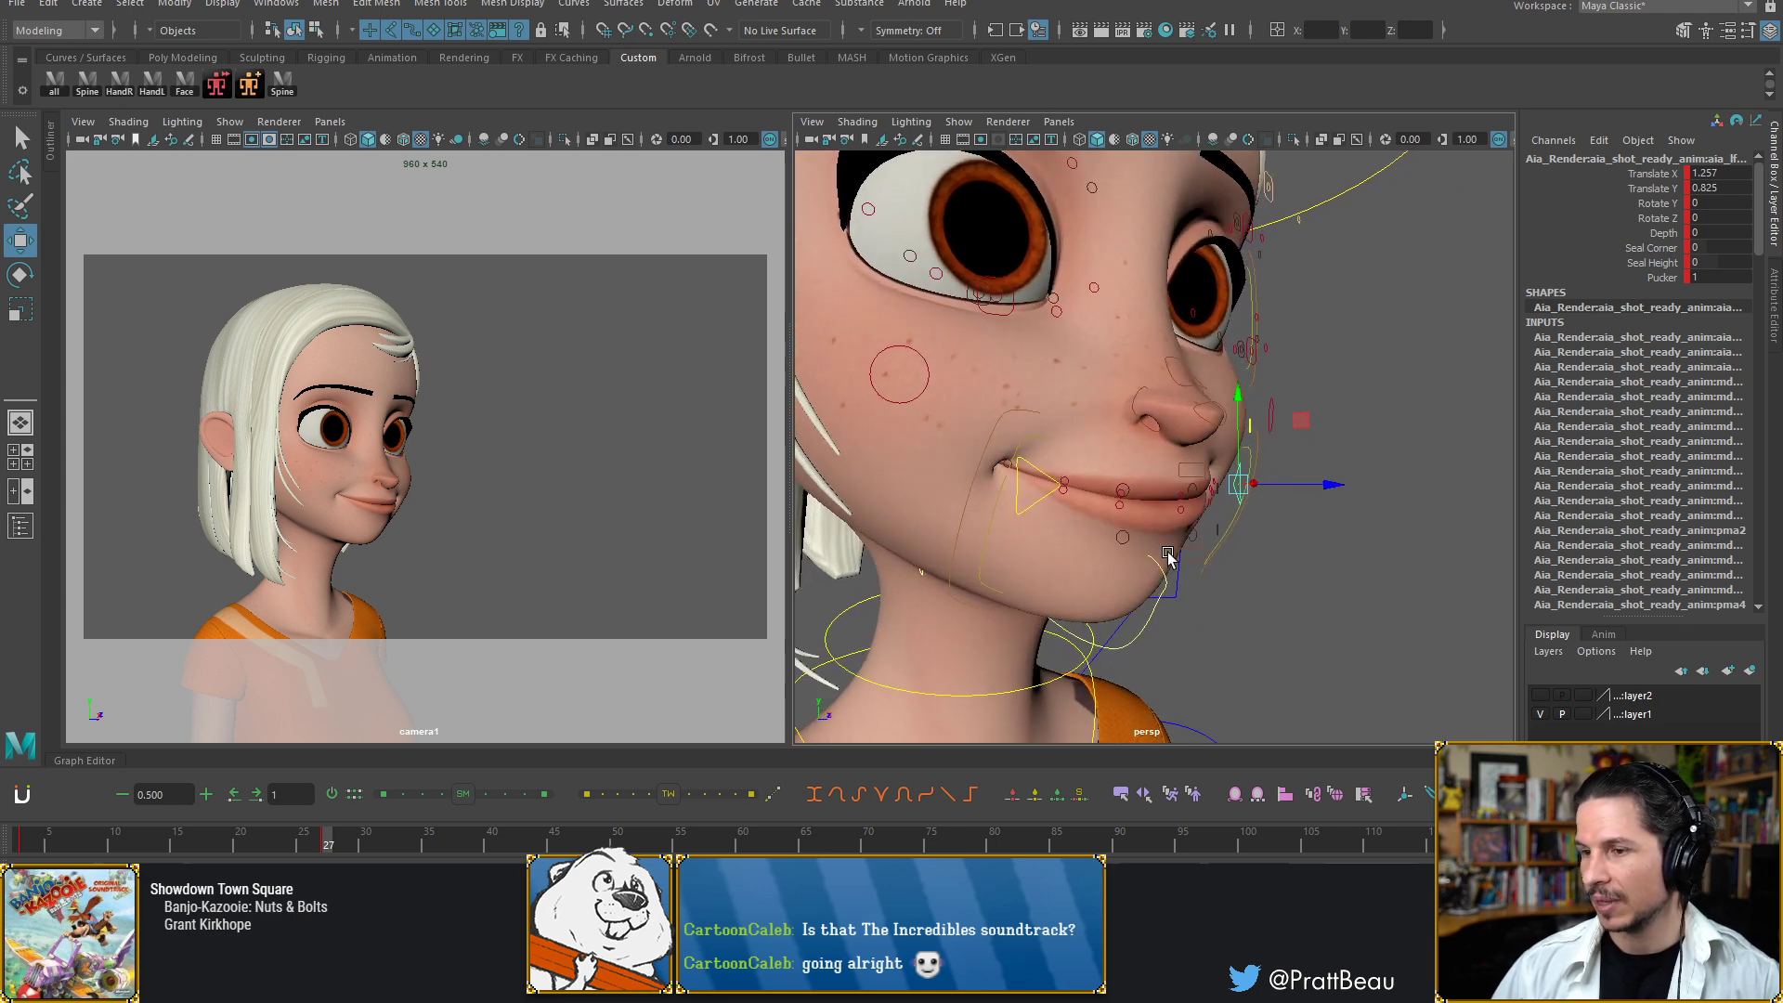
pyautogui.click(1196, 557)
pyautogui.click(1193, 536)
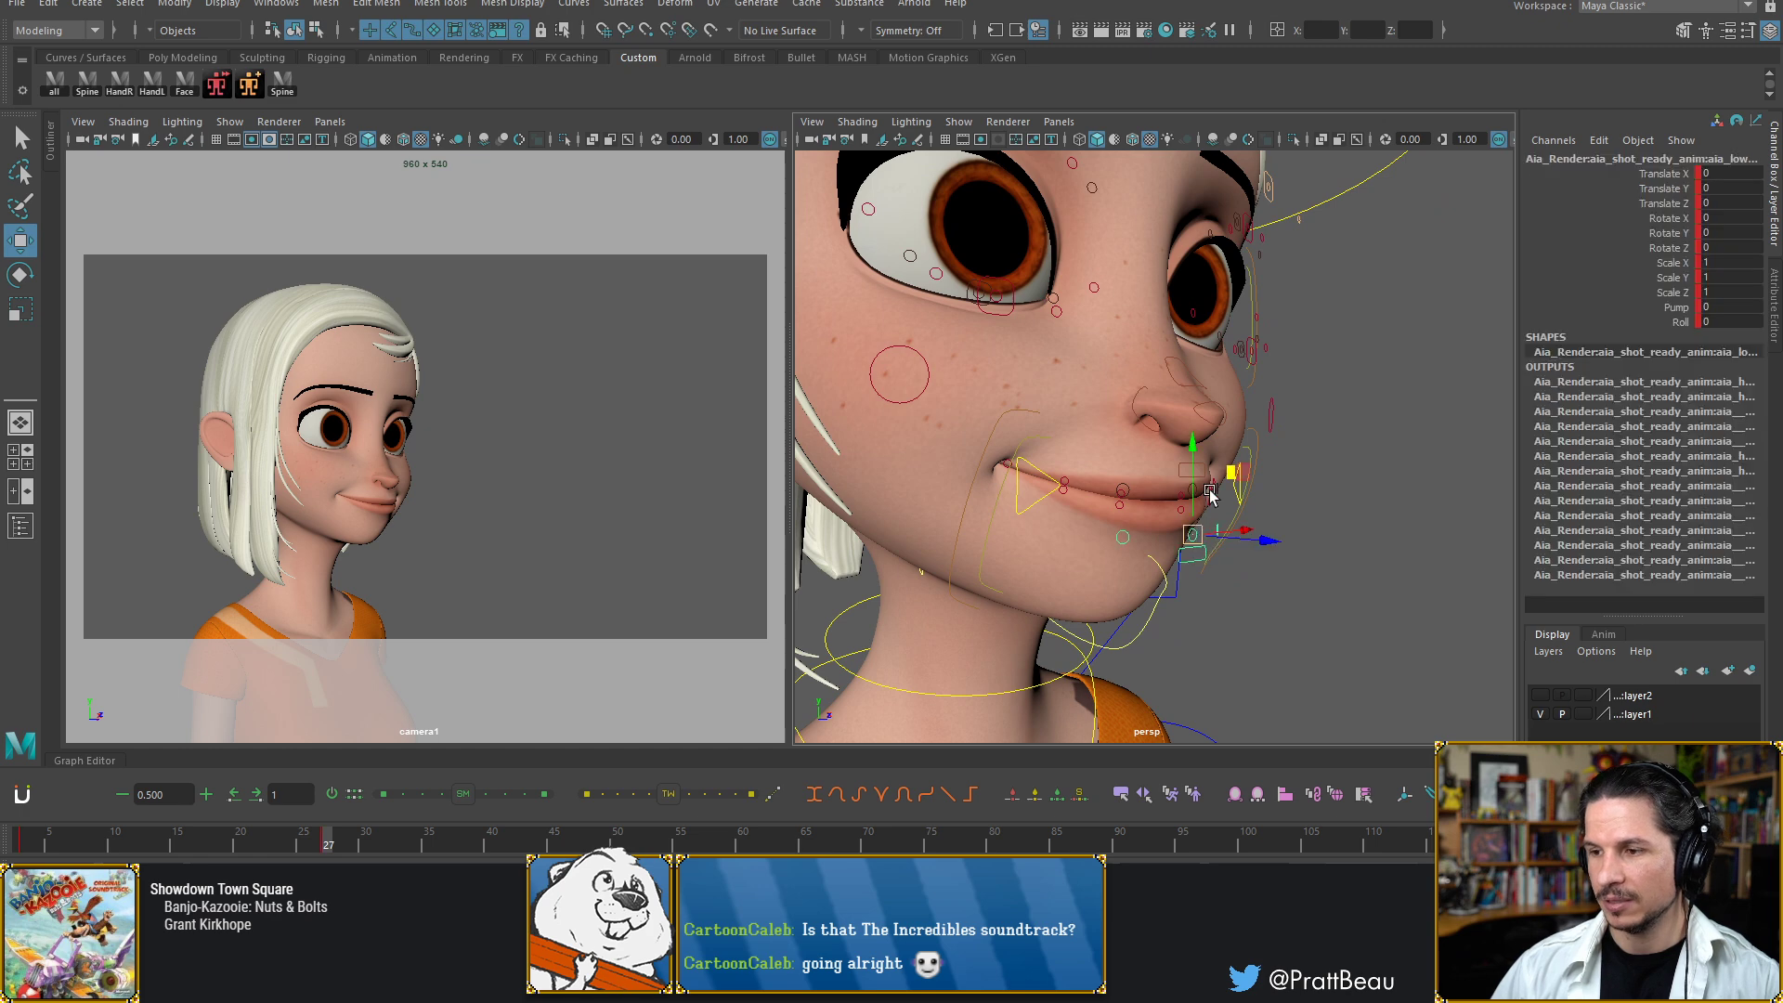
pyautogui.click(1199, 452)
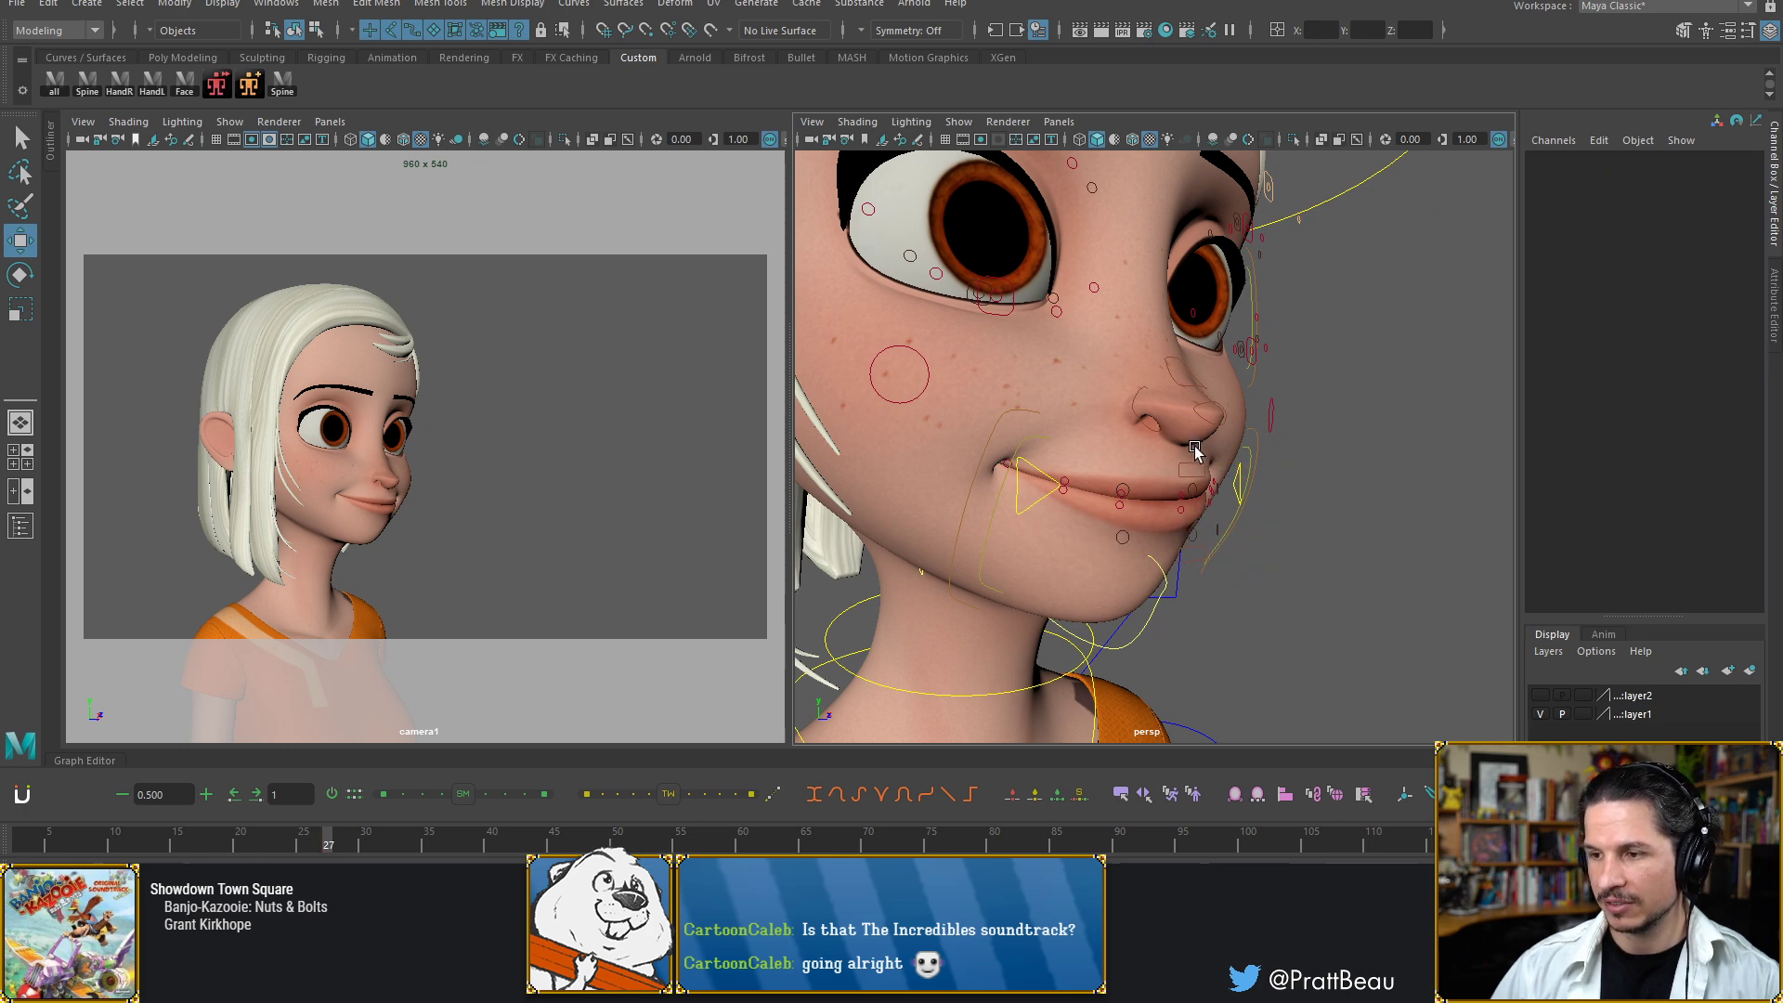
pyautogui.click(1194, 537)
pyautogui.click(1194, 568)
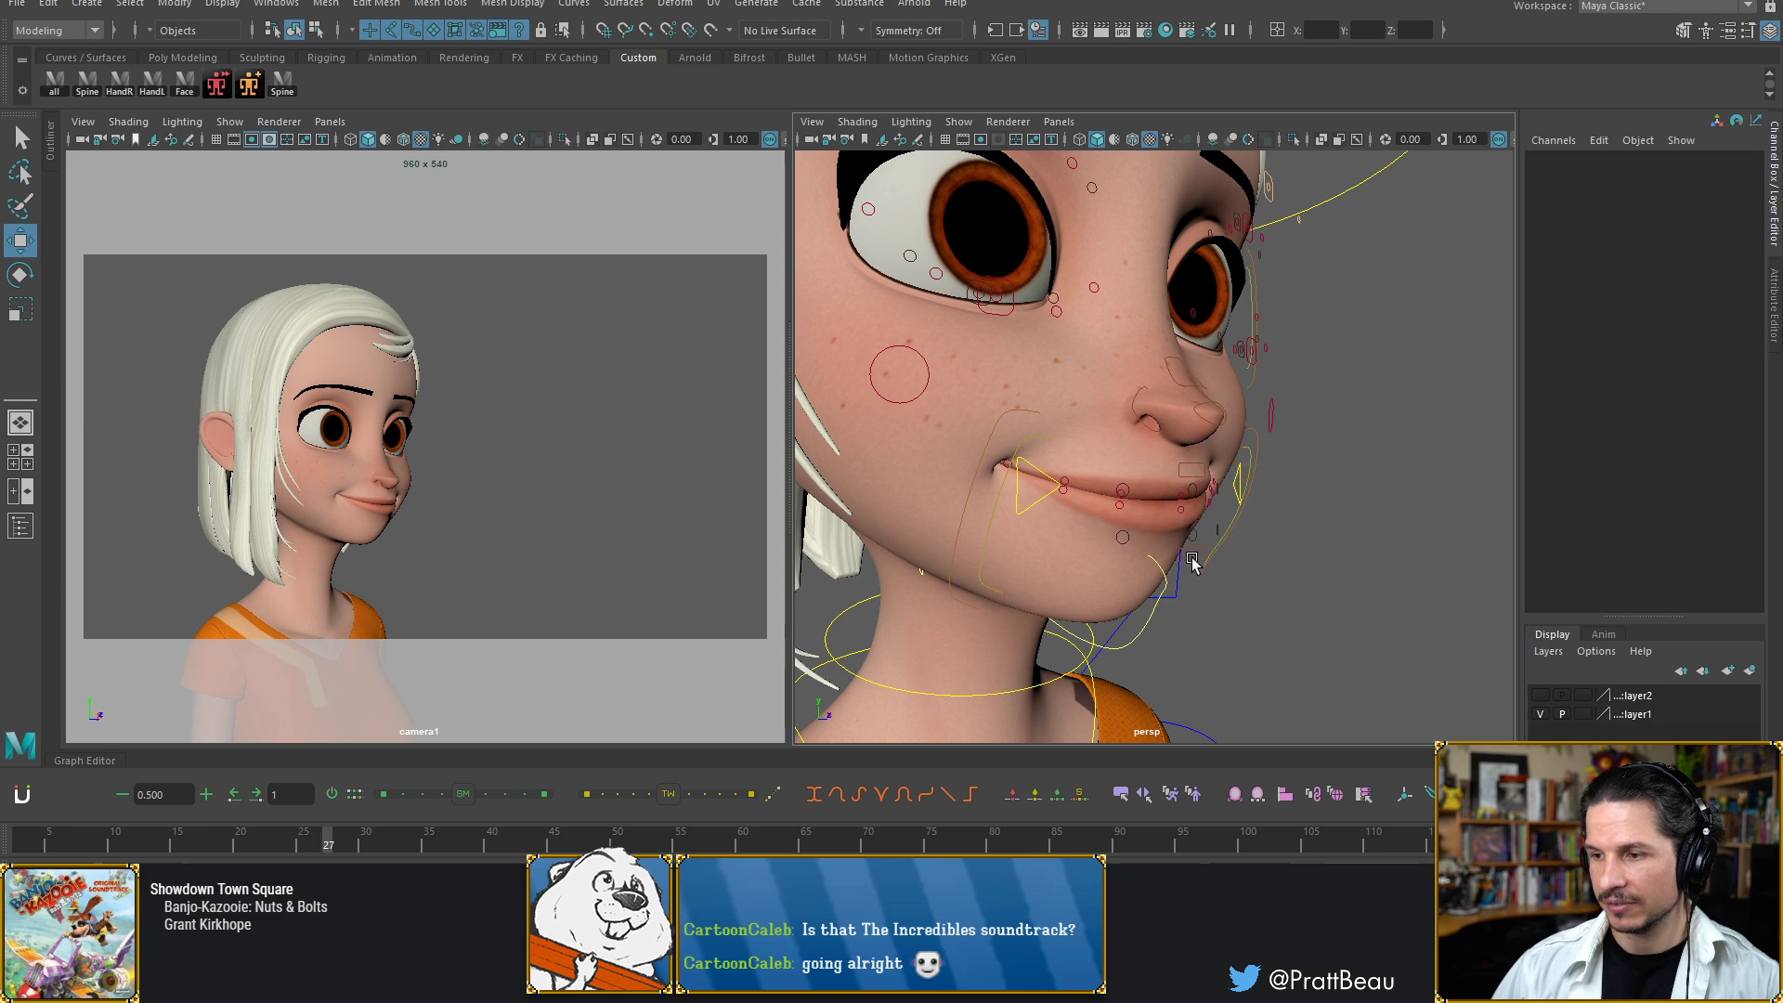
pyautogui.click(1194, 537)
pyautogui.moveTo(1197, 464); pyautogui.dragTo(1189, 470)
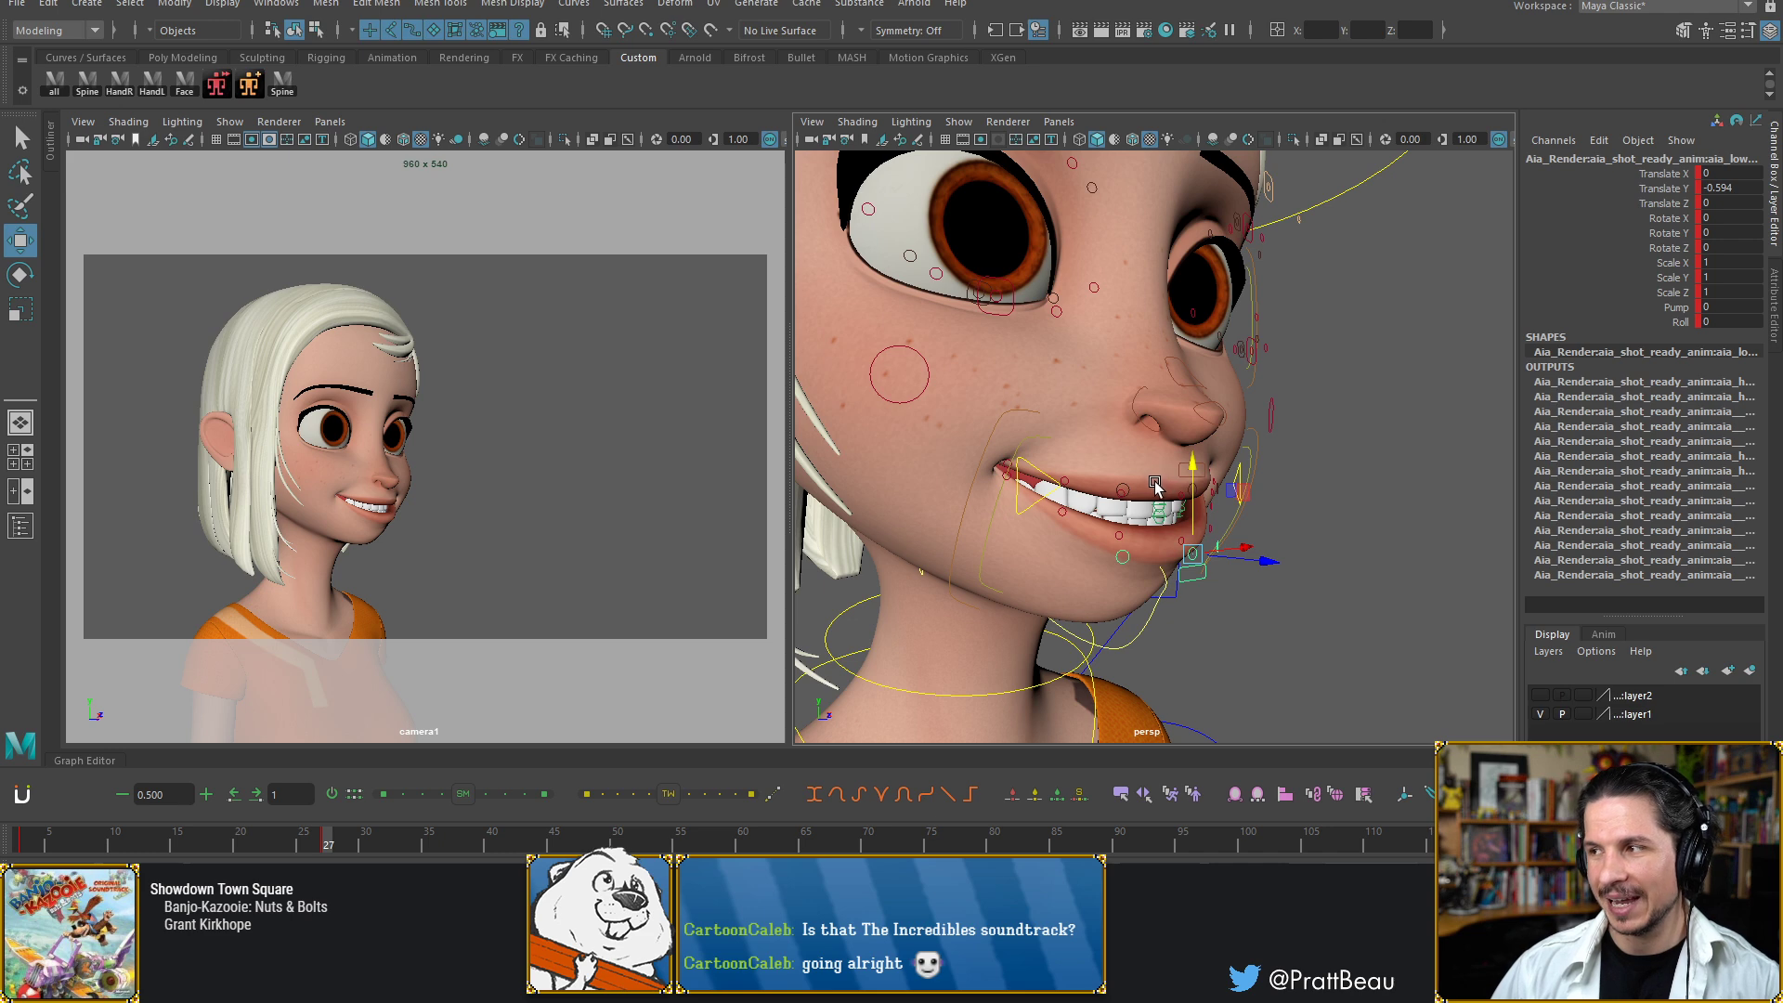
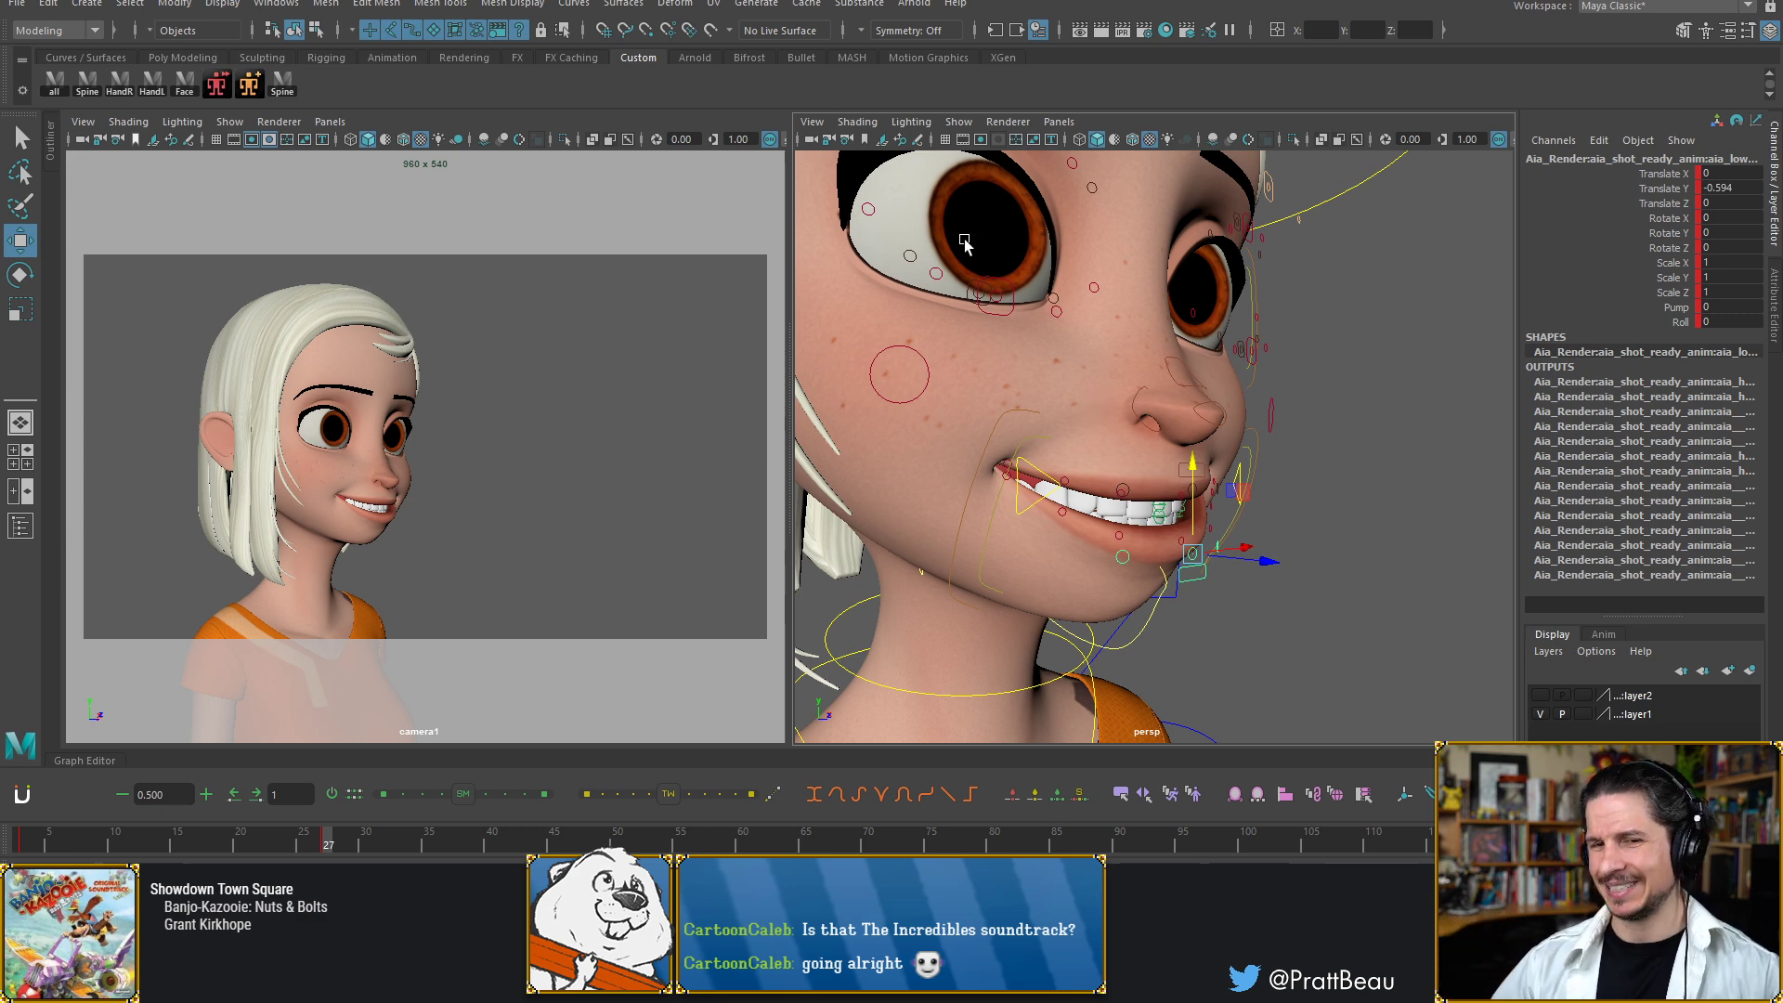
# Rotate both upper eyelid controls to reshape the lids, taking the character's left one to about -10.9 in Rotate Z
pyautogui.keyDown('alt'); pyautogui.moveTo(1103, 310); pyautogui.dragTo(1127, 370, button='middle'); pyautogui.keyUp('alt')
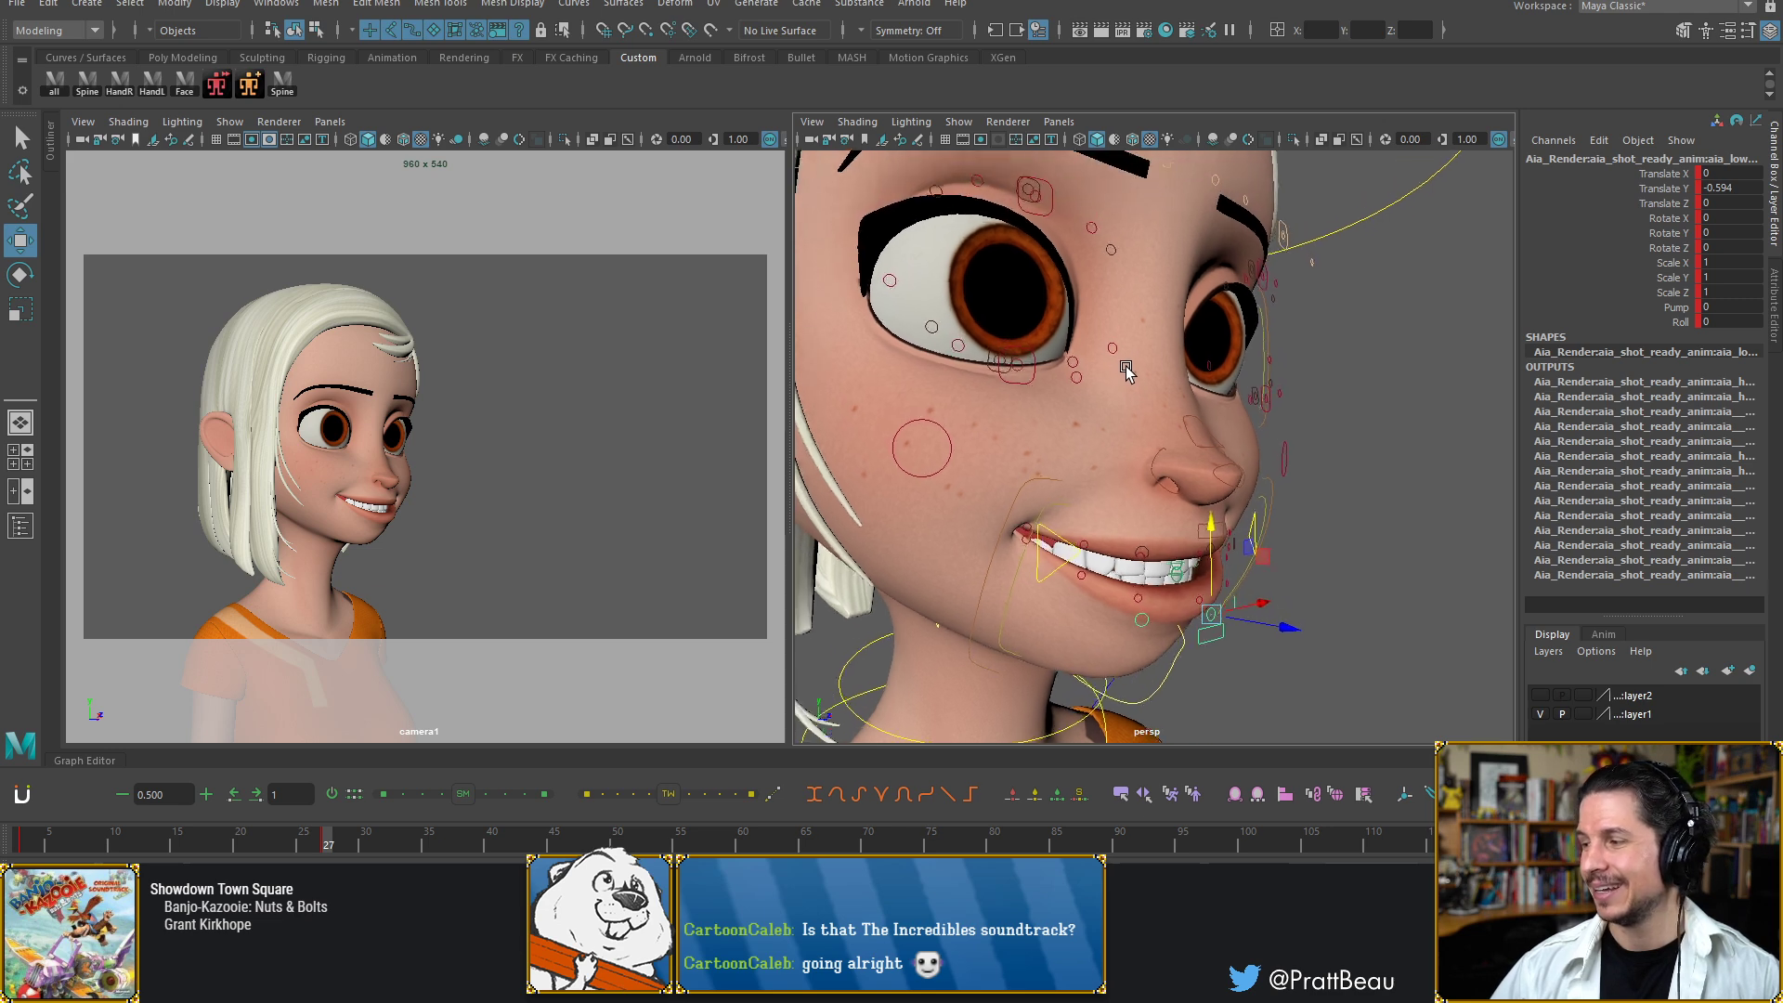
pyautogui.keyDown('alt'); pyautogui.moveTo(1127, 370); pyautogui.dragTo(1096, 405); pyautogui.keyUp('alt')
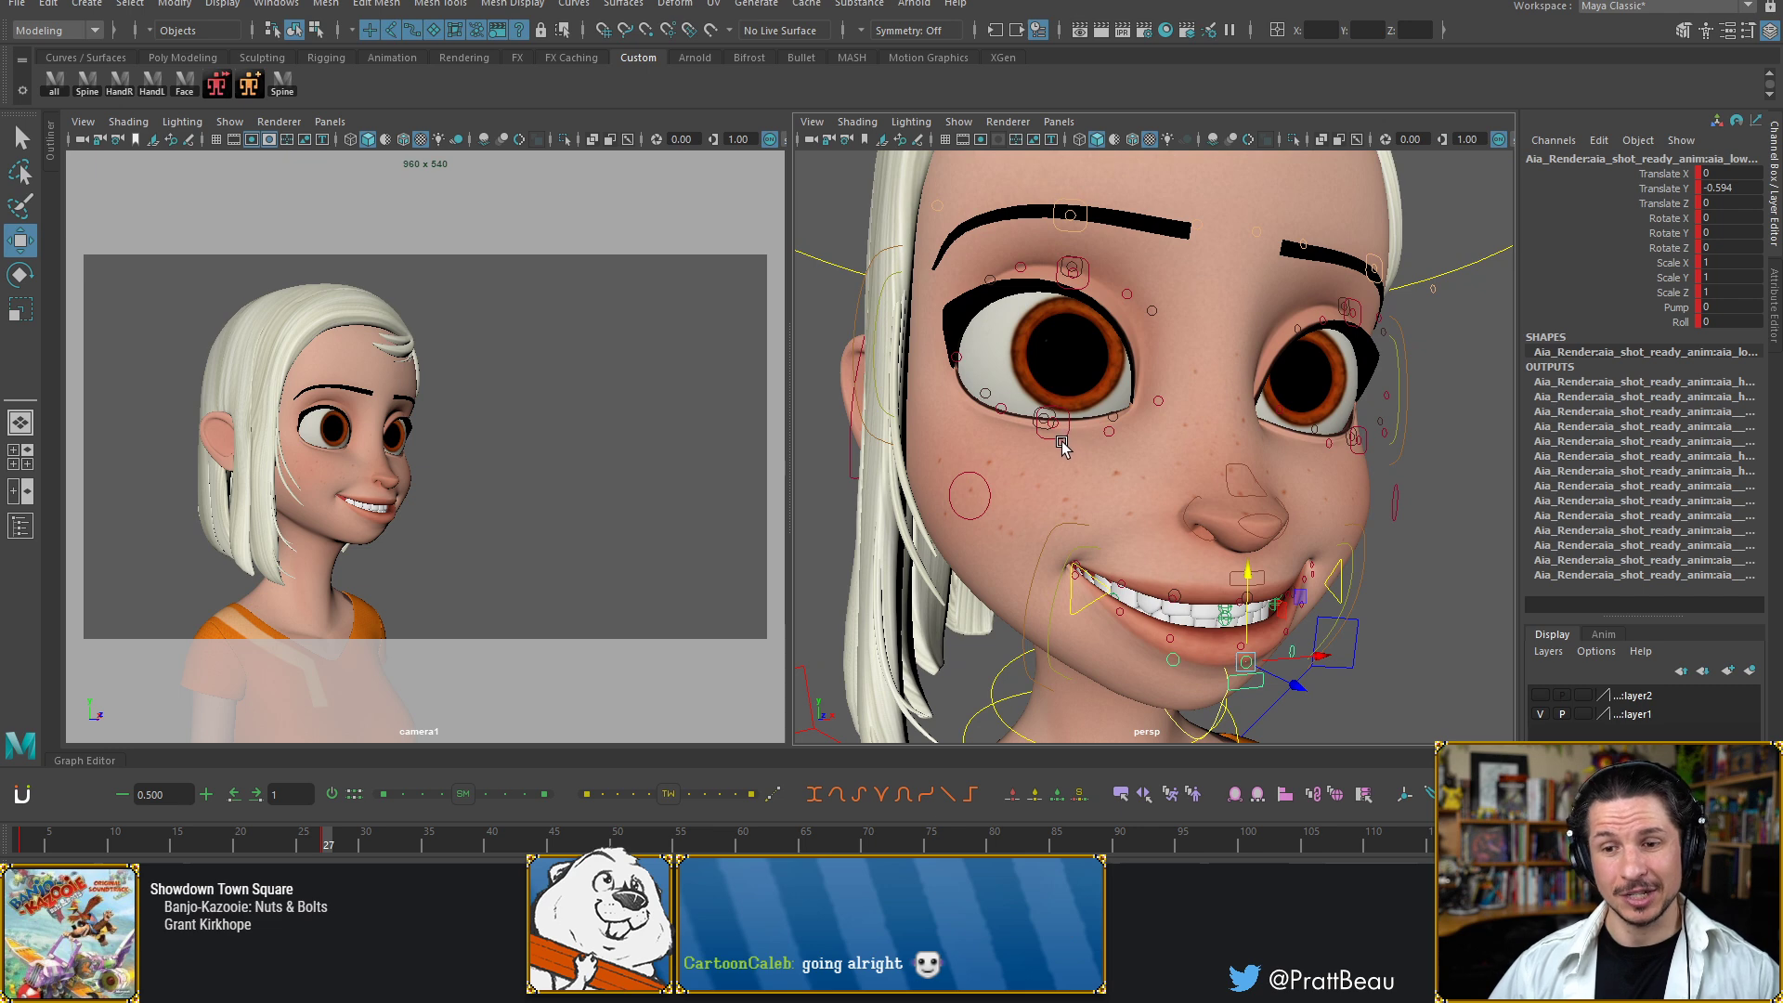
pyautogui.click(1088, 283)
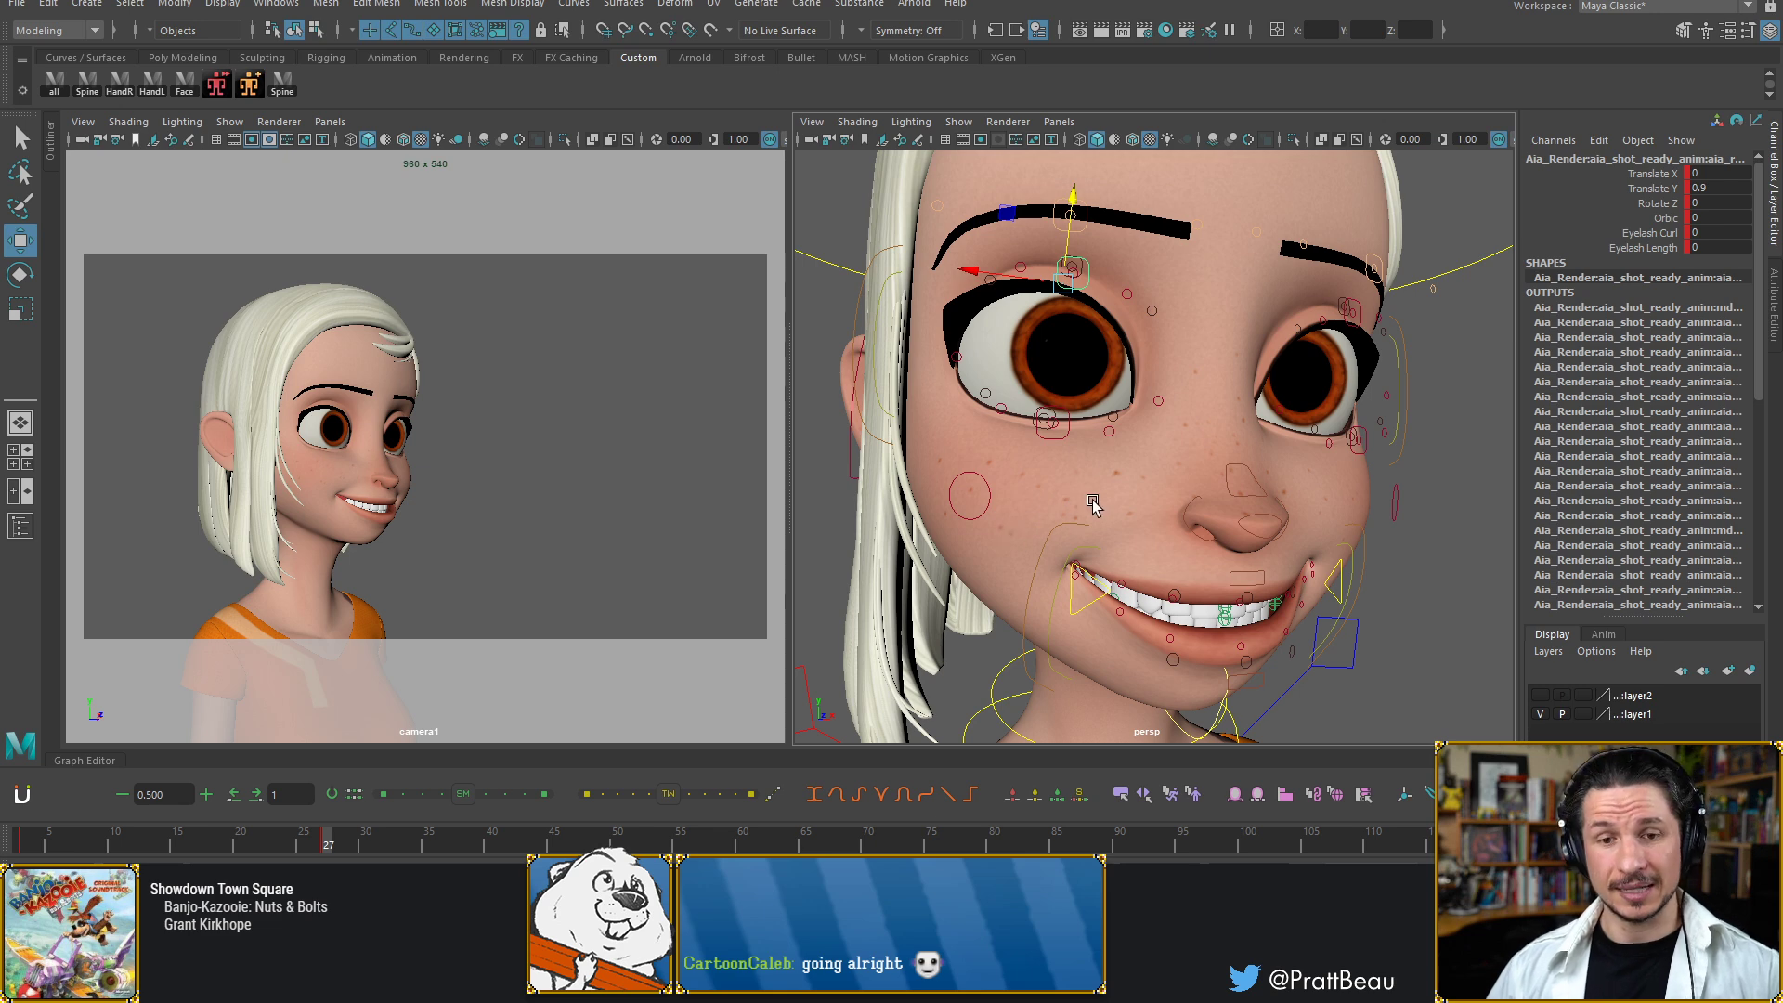
pyautogui.keyDown('alt'); pyautogui.moveTo(1105, 460); pyautogui.dragTo(1041, 482); pyautogui.keyUp('alt')
pyautogui.keyDown('alt'); pyautogui.moveTo(1042, 481); pyautogui.dragTo(1079, 464, button='right'); pyautogui.keyUp('alt')
pyautogui.keyDown('alt'); pyautogui.moveTo(1080, 468); pyautogui.dragTo(1135, 388, button='middle'); pyautogui.keyUp('alt')
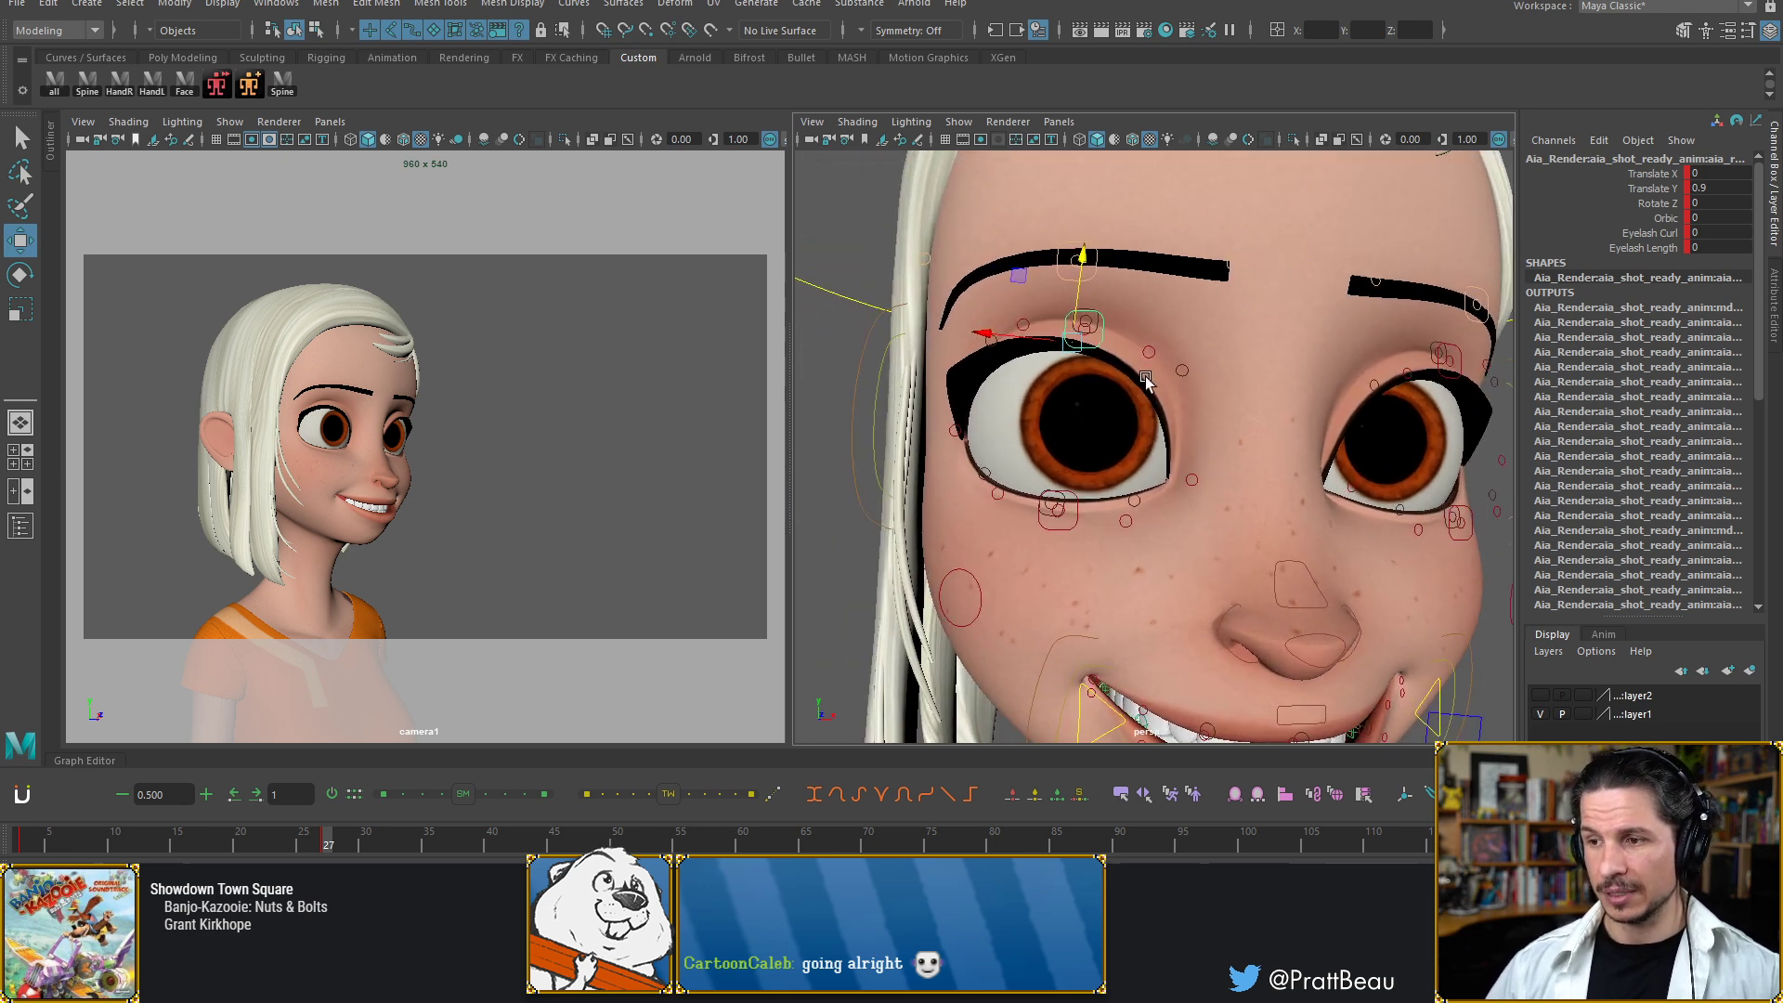
pyautogui.press('e')
pyautogui.moveTo(1135, 389); pyautogui.dragTo(1146, 398)
pyautogui.click(1453, 375)
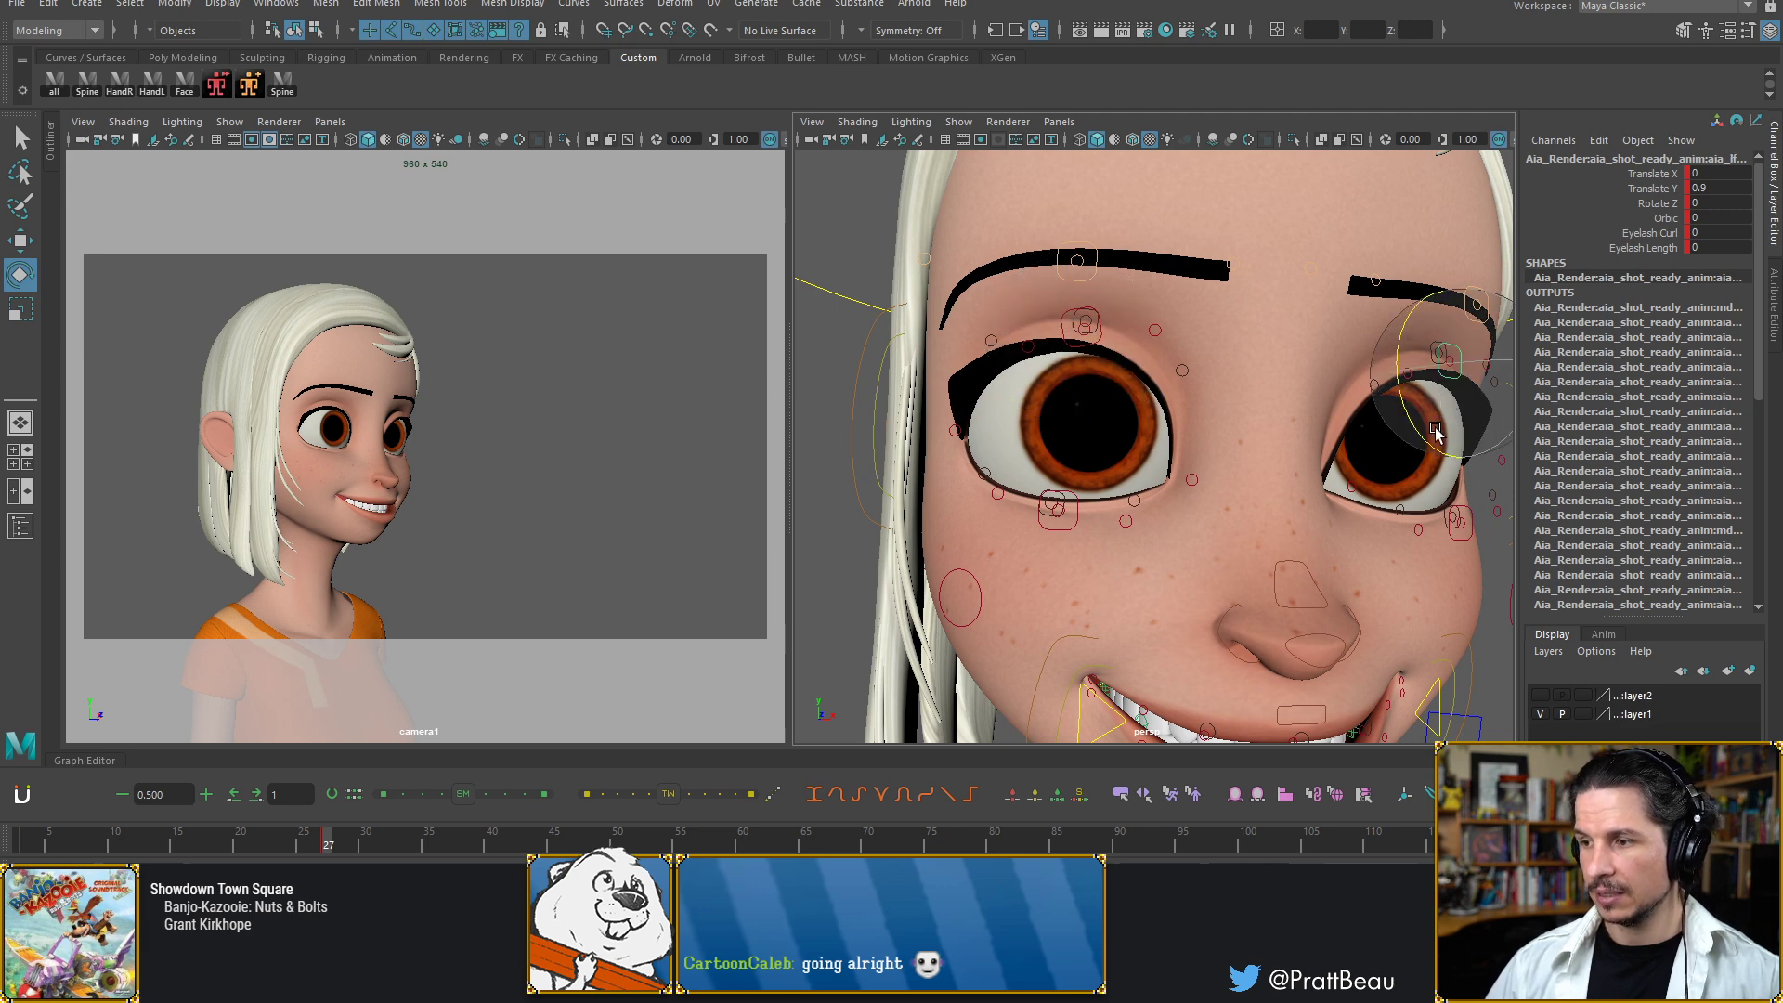
pyautogui.moveTo(1428, 433); pyautogui.dragTo(1414, 417)
# Select the character's left eye aim control and check it at frames 3 and 27
pyautogui.scroll(-5, 1334, 418)
pyautogui.scroll(-2, 1319, 418)
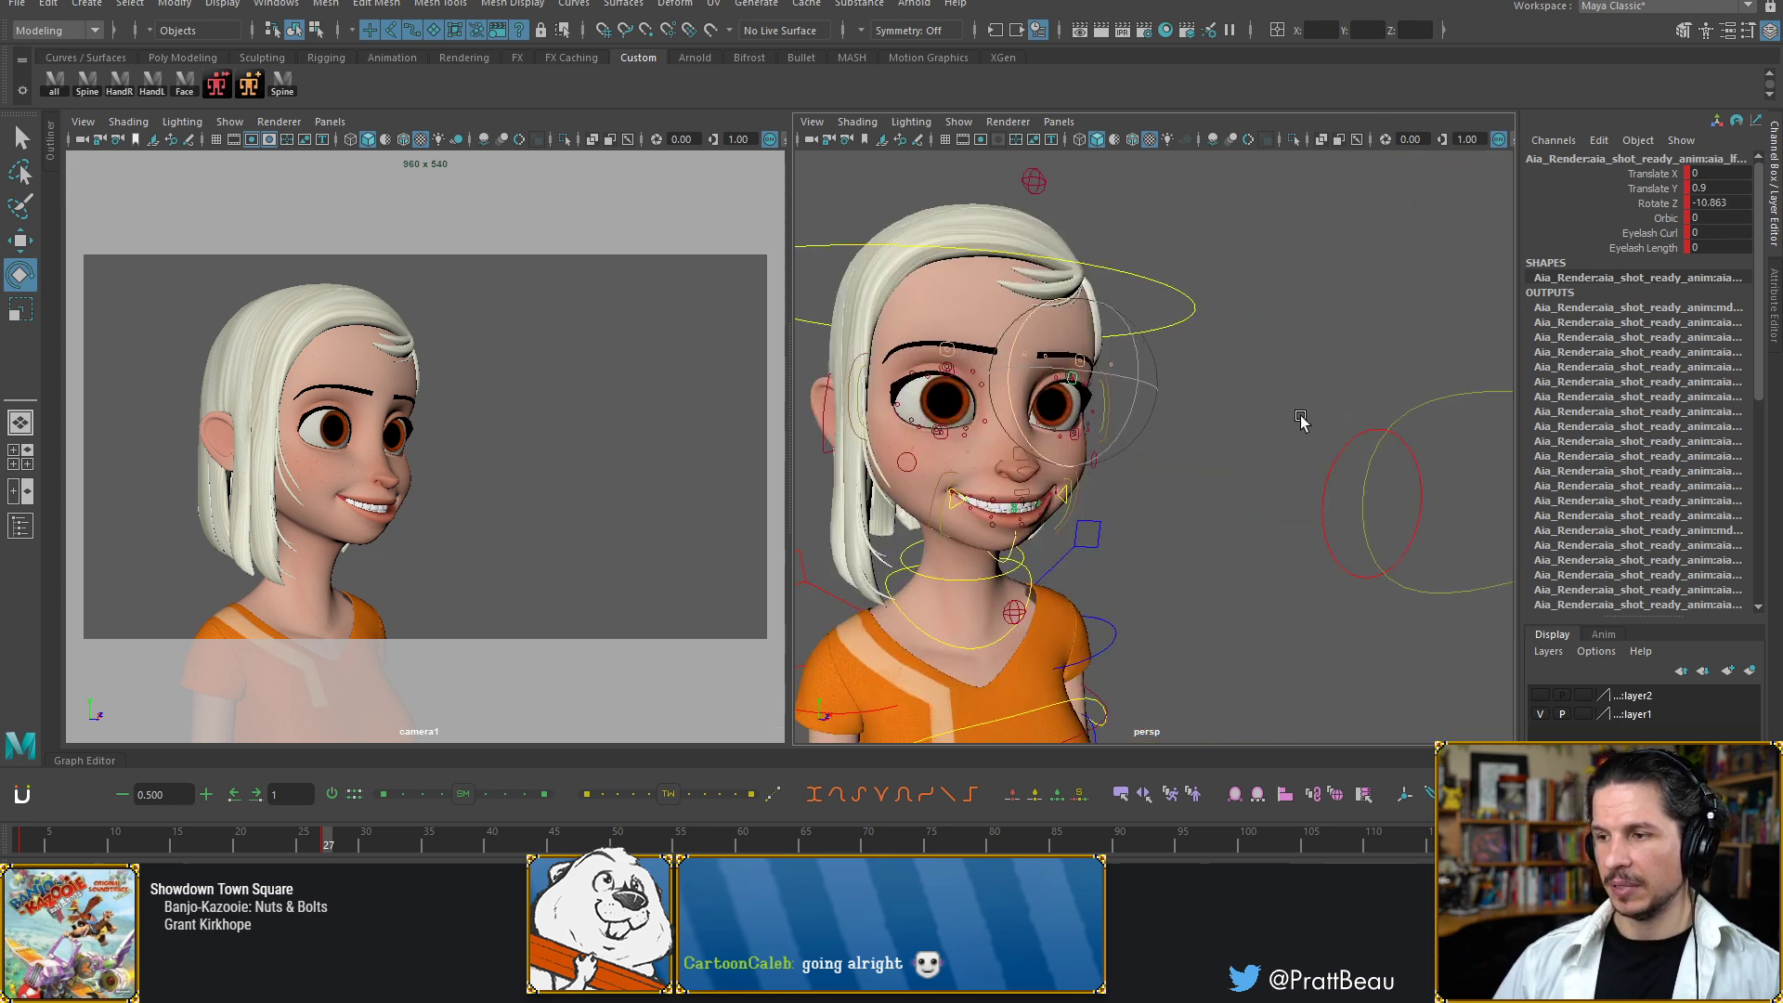
pyautogui.scroll(-3, 1347, 418)
pyautogui.click(1280, 504)
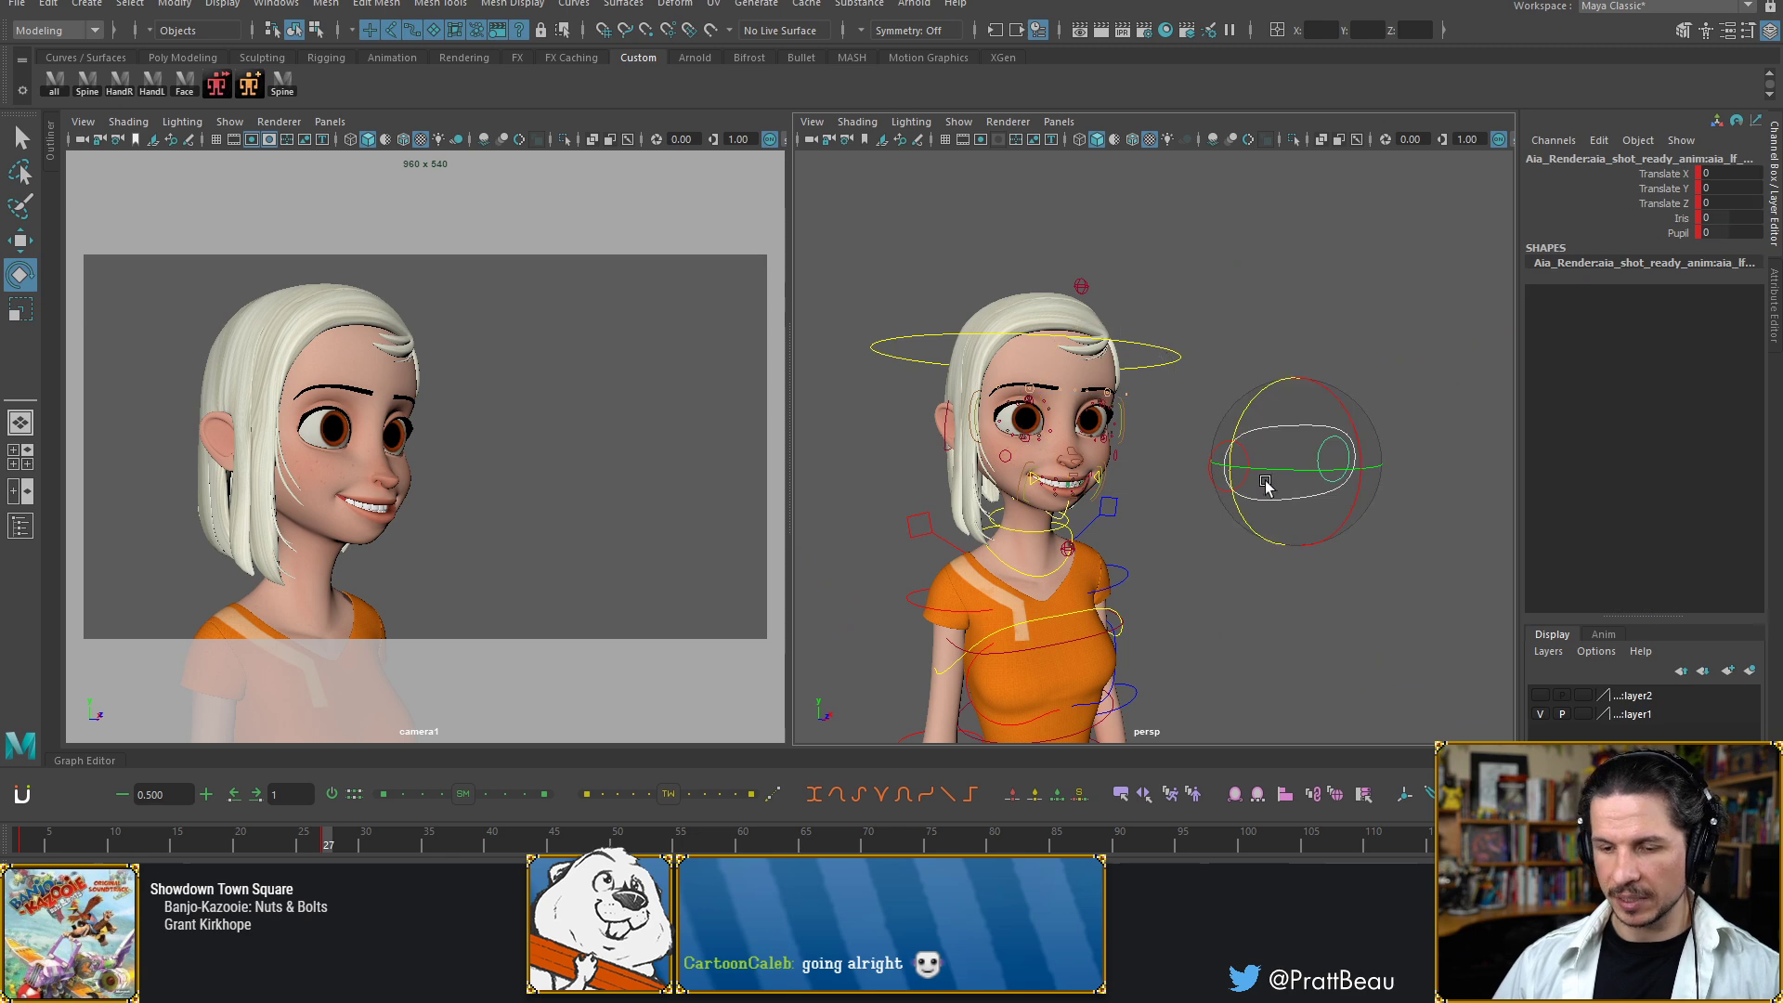
pyautogui.middleClick(706, 595)
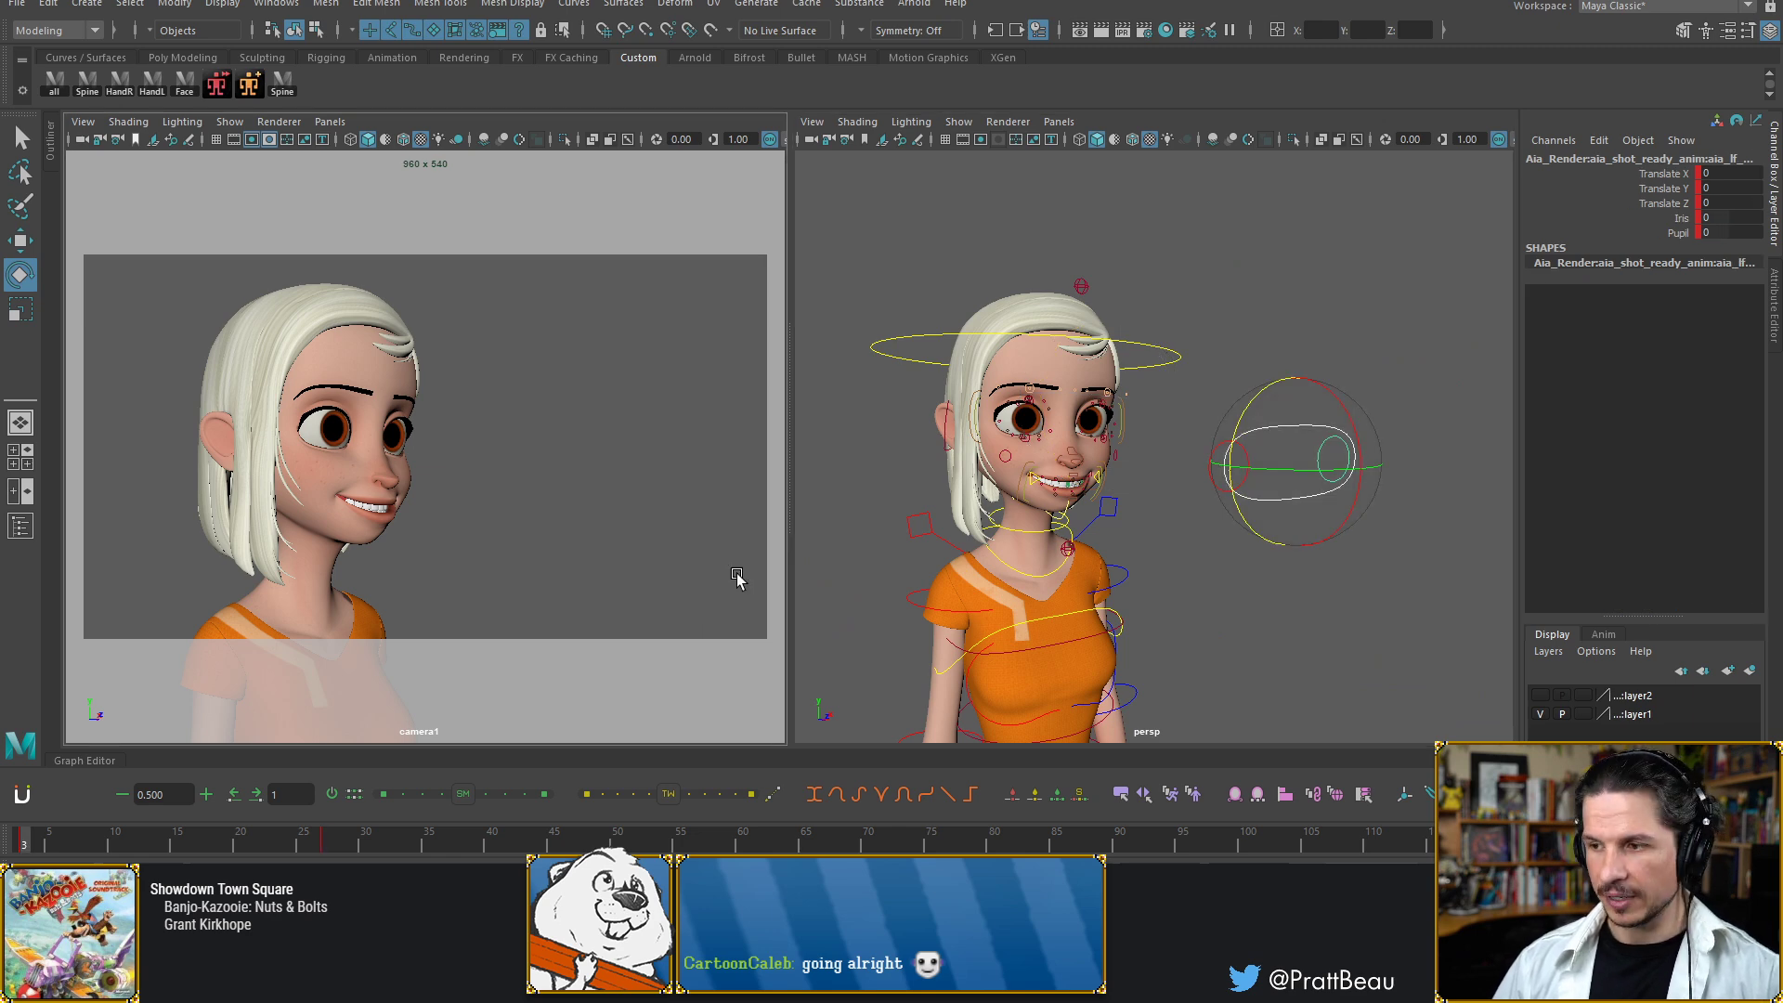
pyautogui.middleClick(1319, 476)
pyautogui.press('.')
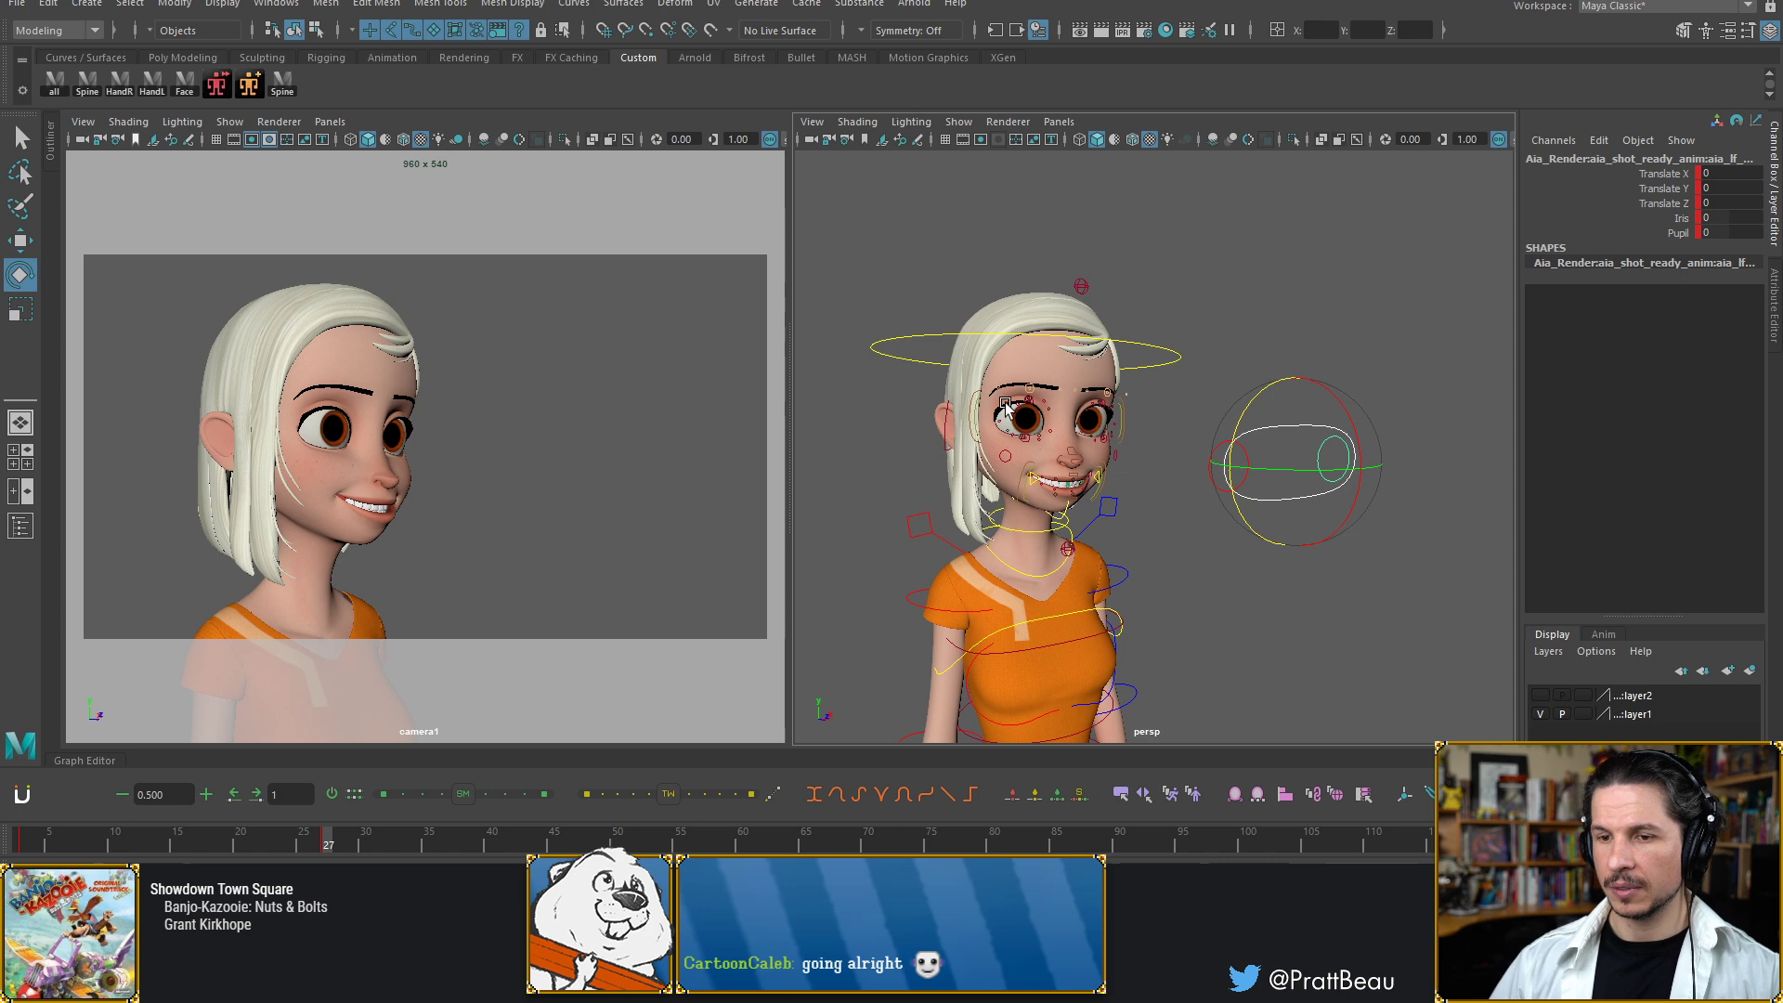
# Raise both main eyebrow controls to about 0.087 in Translate Y and rotate them to about -1.39 in Rotate Z
pyautogui.scroll(5, 1121, 447)
pyautogui.scroll(5, 1118, 493)
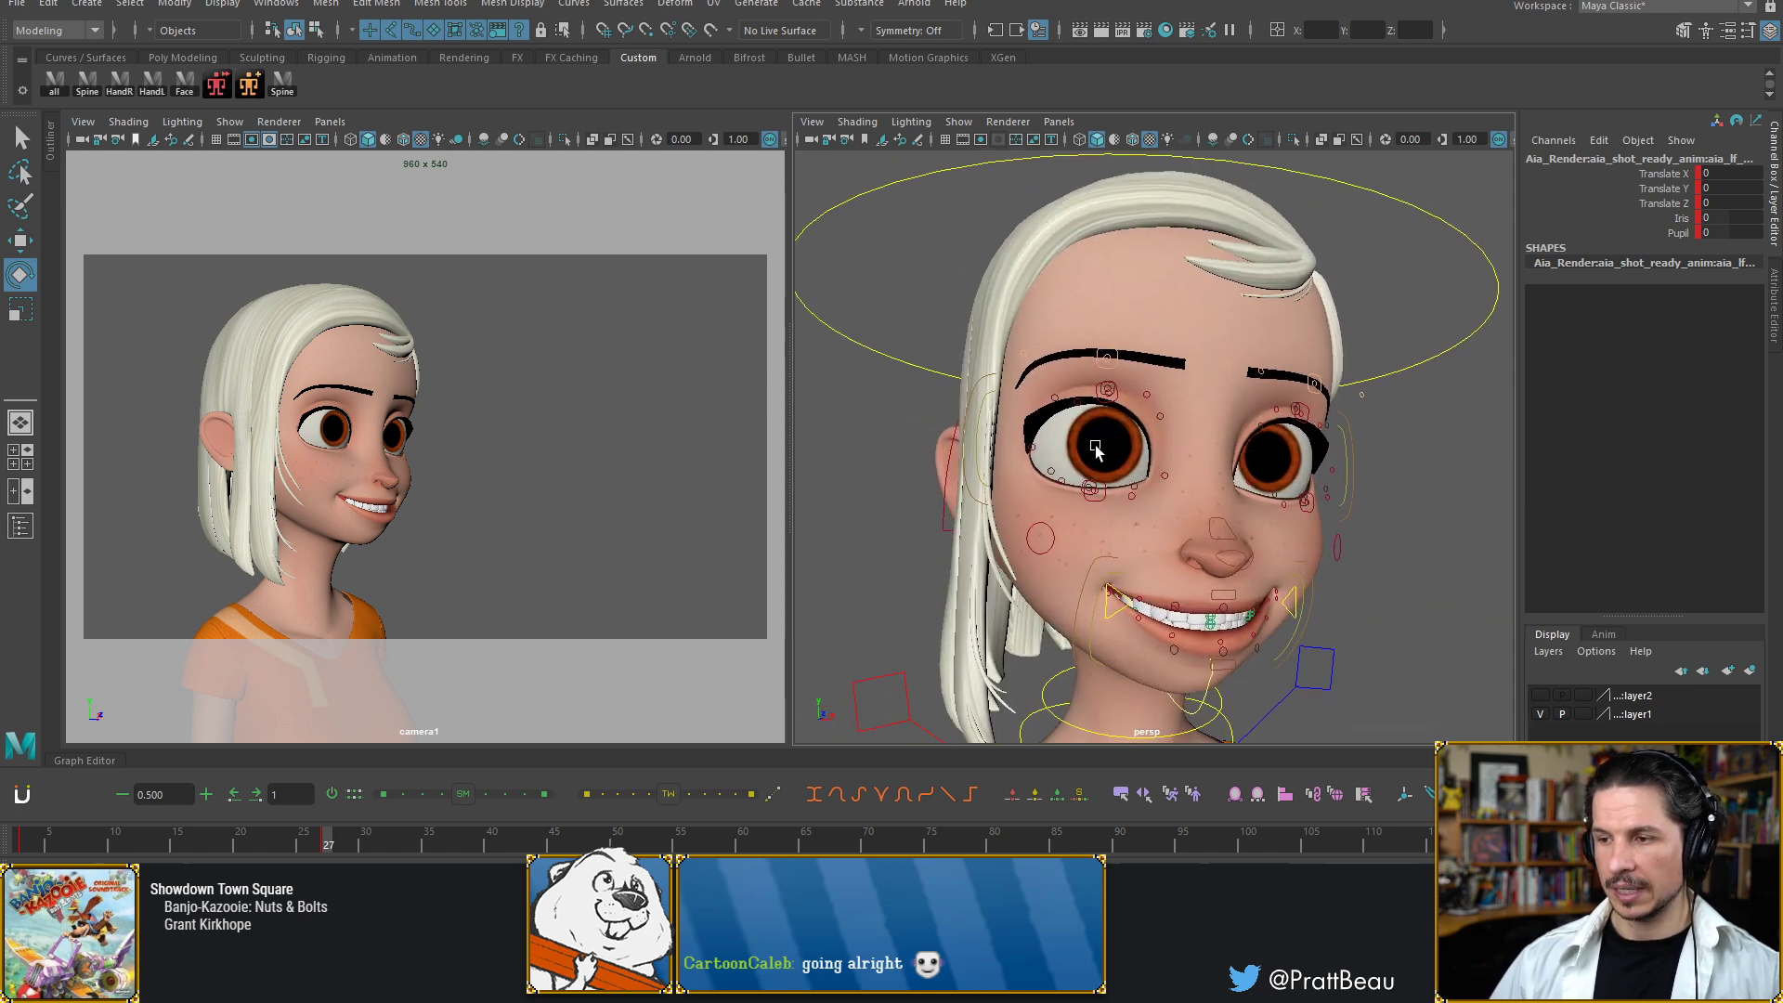
pyautogui.keyDown('alt'); pyautogui.moveTo(1165, 420); pyautogui.dragTo(1158, 478); pyautogui.keyUp('alt')
pyautogui.keyDown('alt'); pyautogui.moveTo(1158, 485); pyautogui.dragTo(1090, 485, button='middle'); pyautogui.keyUp('alt')
pyautogui.keyDown('alt'); pyautogui.moveTo(1092, 487); pyautogui.dragTo(1077, 509); pyautogui.keyUp('alt')
pyautogui.click(987, 314)
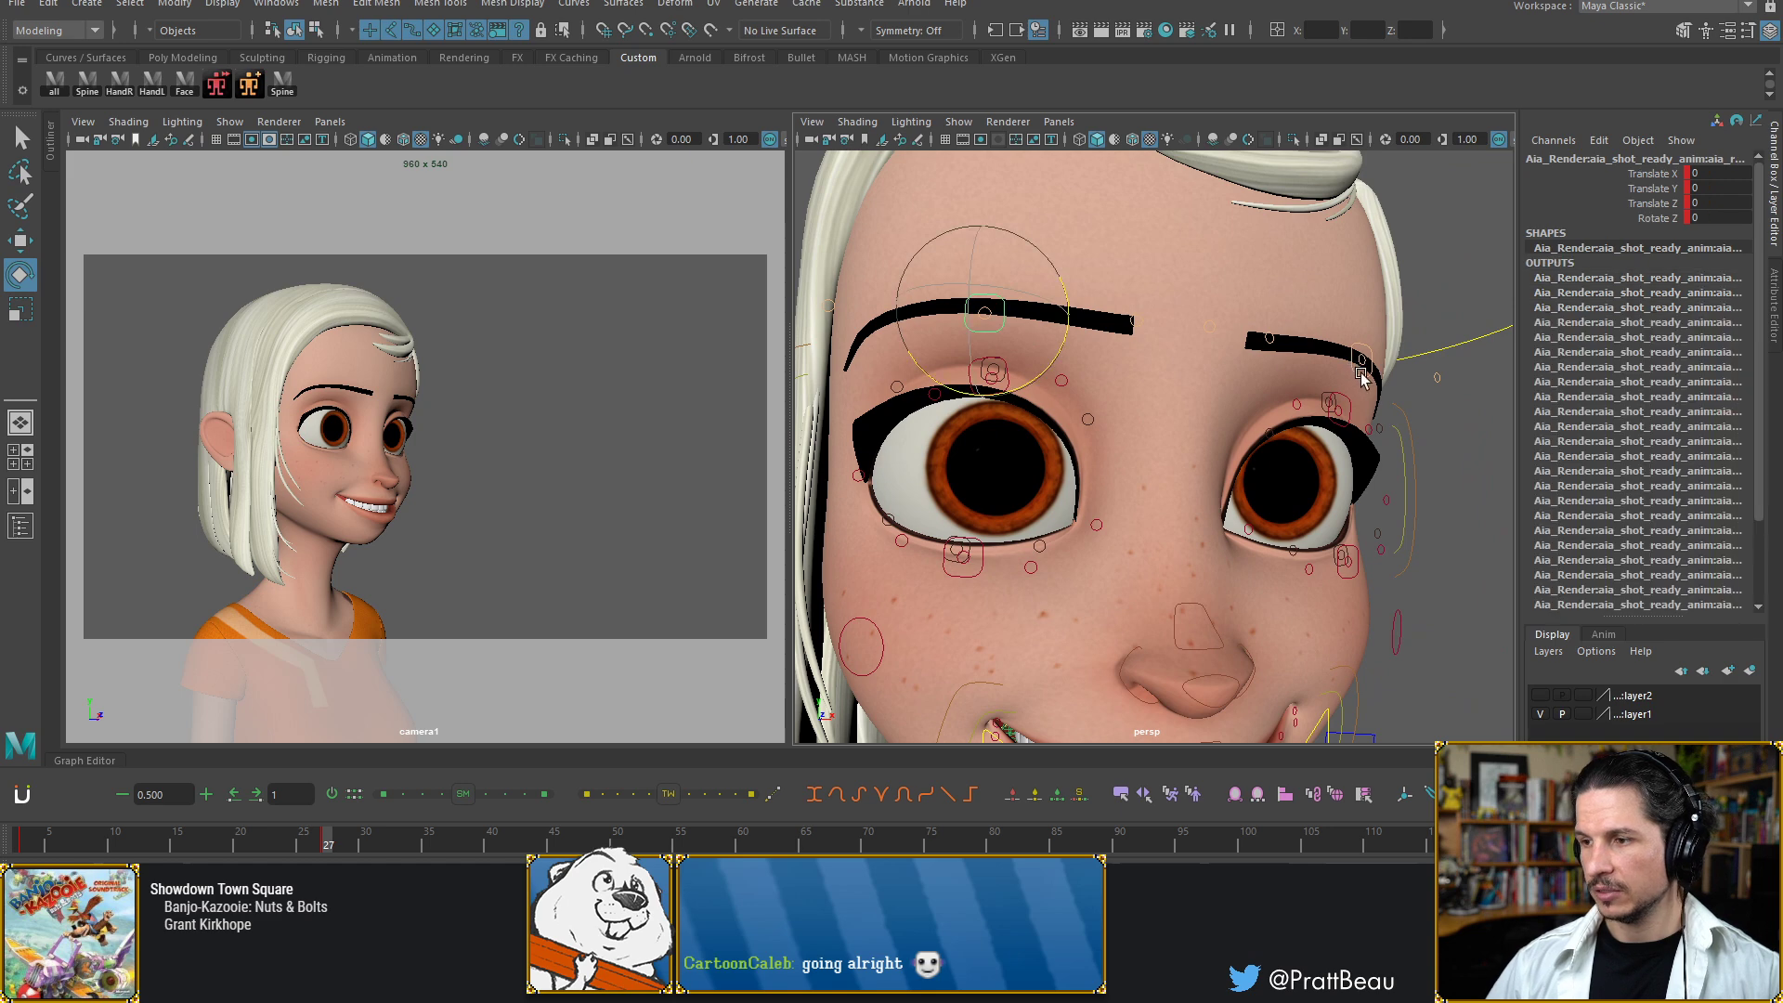
pyautogui.keyDown('shift'); pyautogui.click(1361, 361); pyautogui.keyUp('shift')
pyautogui.press('w')
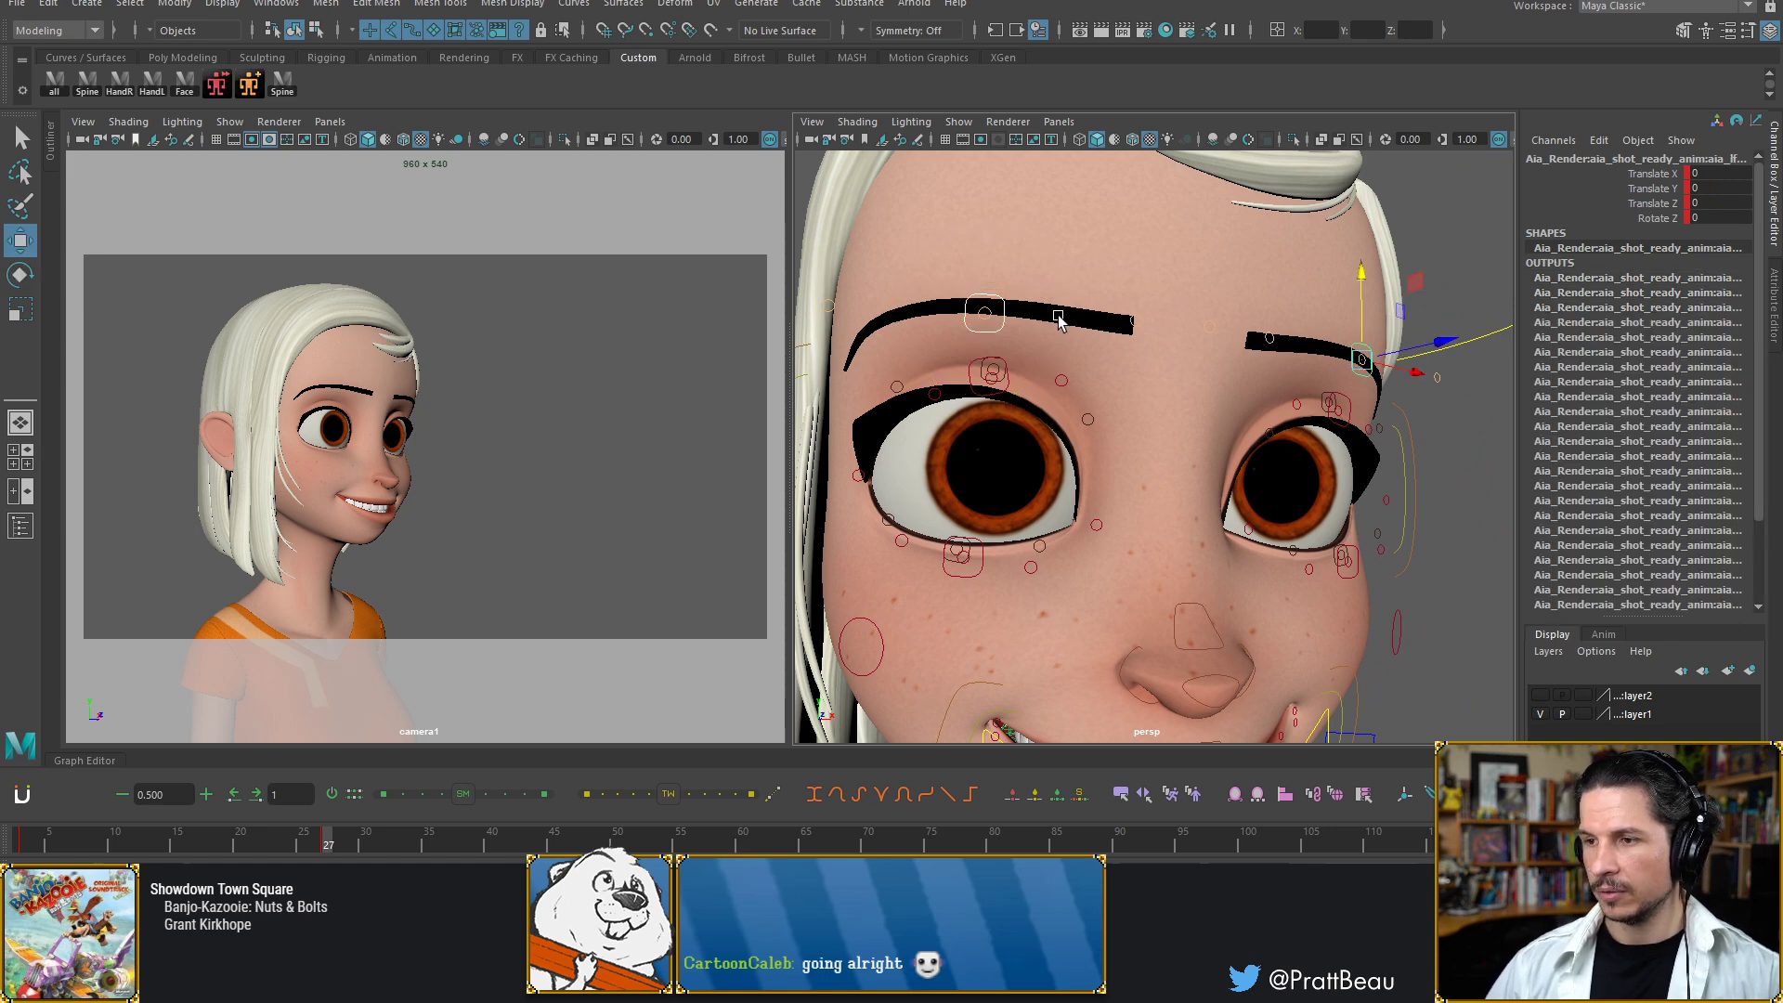
pyautogui.moveTo(1361, 282); pyautogui.dragTo(1361, 265)
pyautogui.press('e')
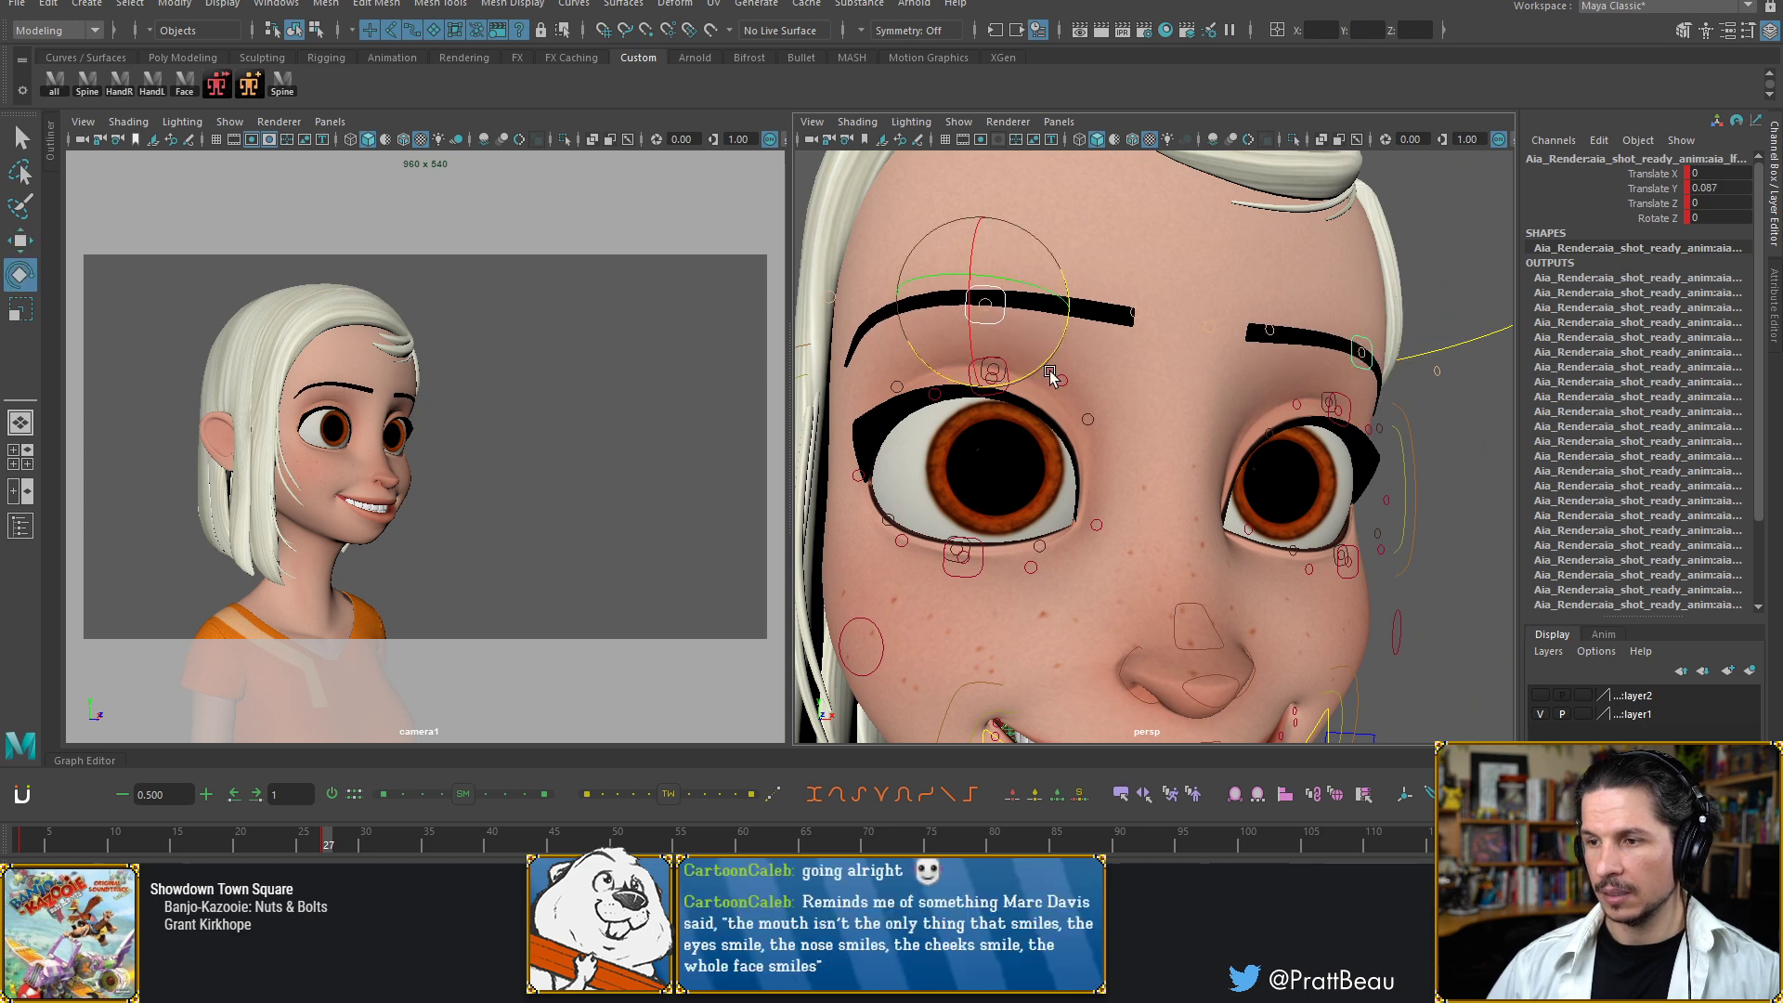
pyautogui.moveTo(1044, 368); pyautogui.dragTo(1048, 365)
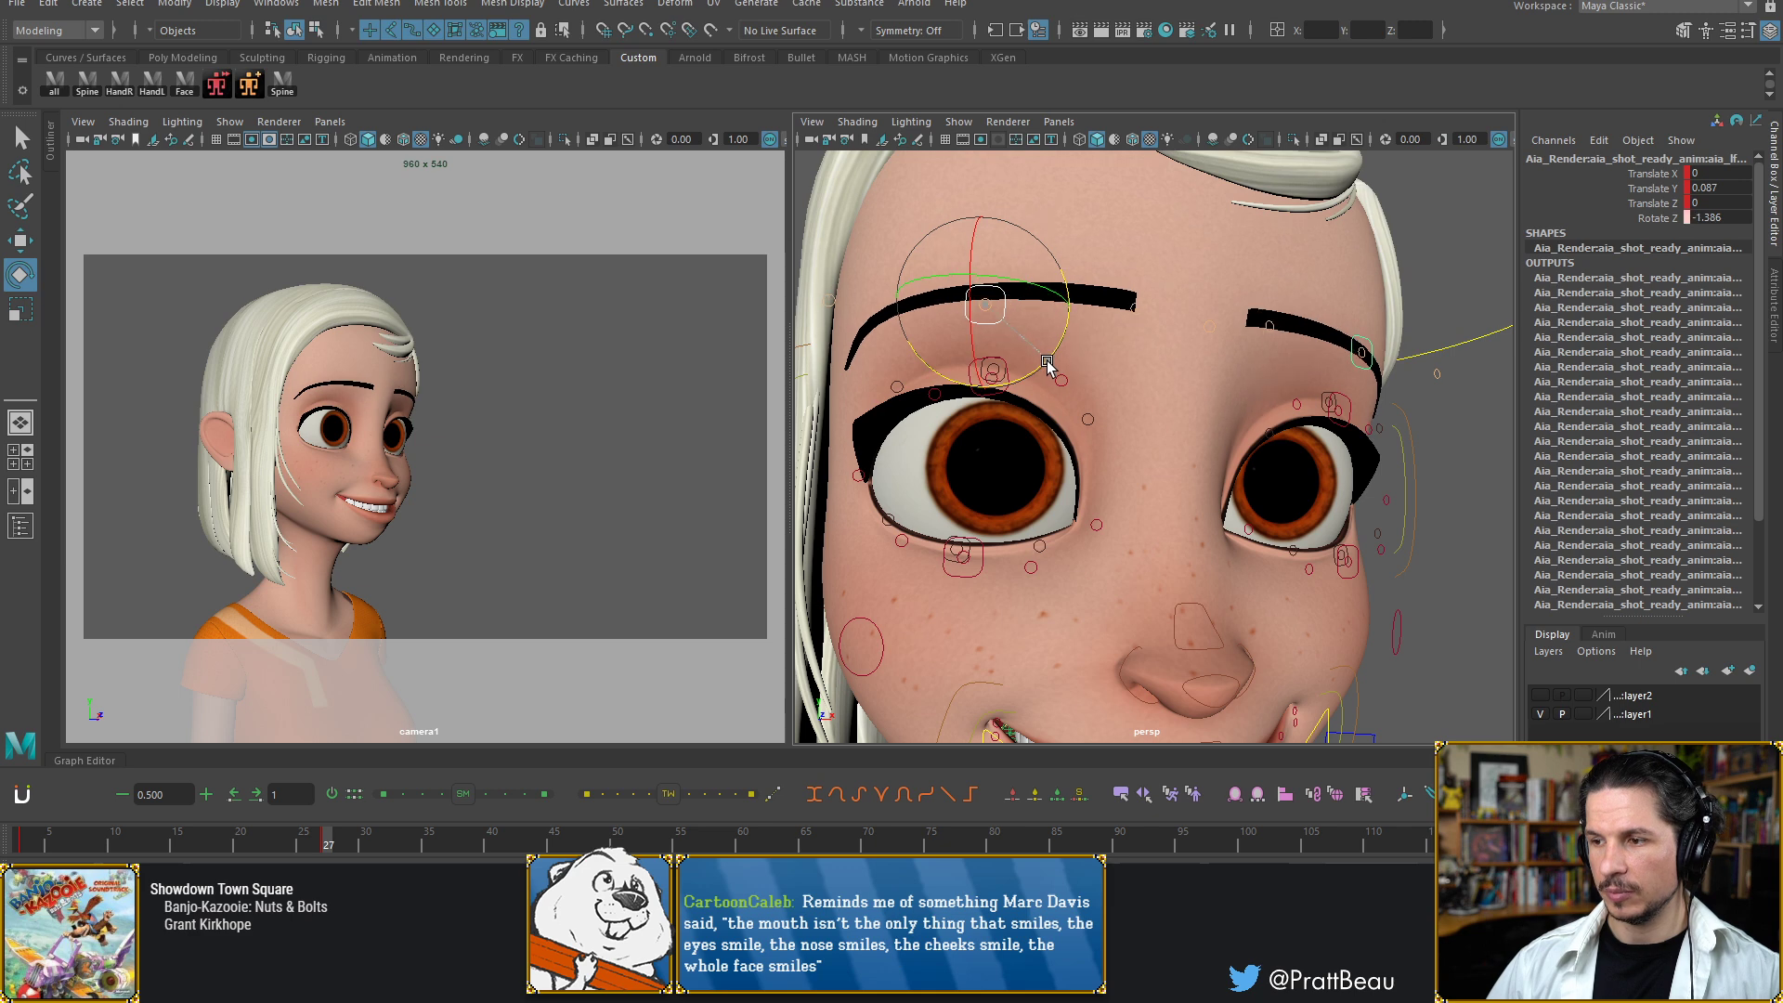
# Raise the character's right inner brow control to about 0.052 in Translate Y
pyautogui.click(1500, 422)
pyautogui.click(1272, 322)
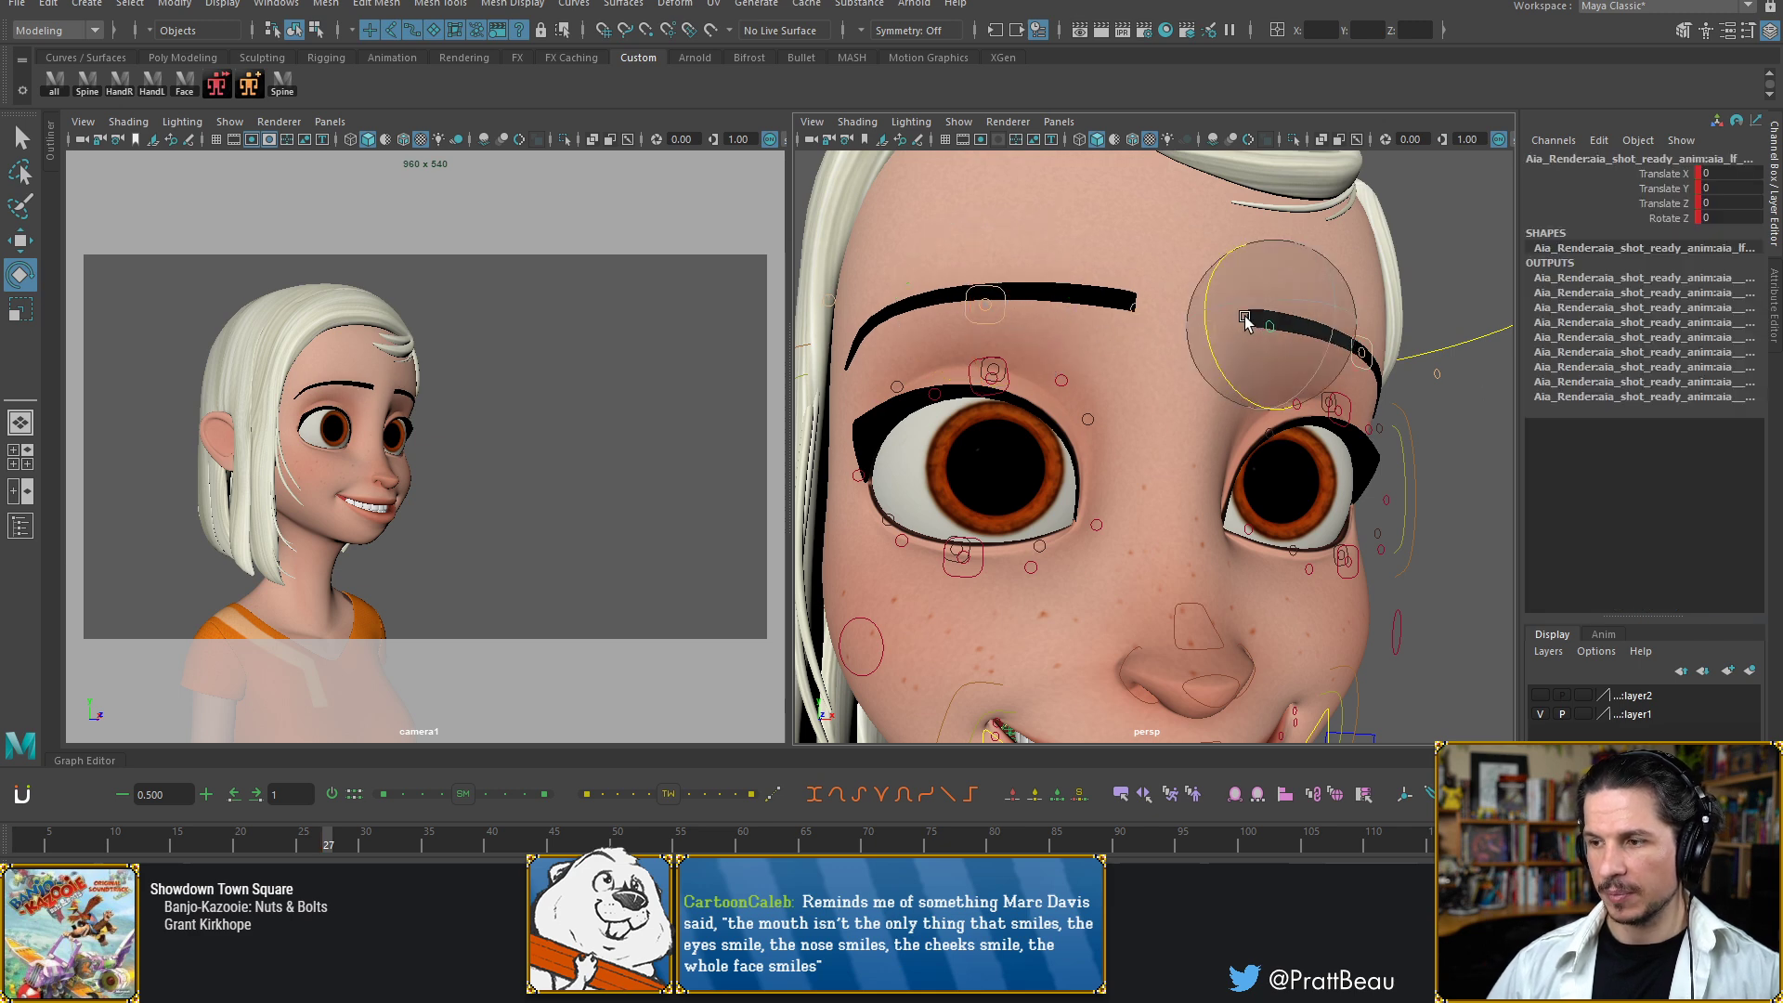
pyautogui.press('w')
pyautogui.moveTo(1143, 218); pyautogui.dragTo(1148, 221)
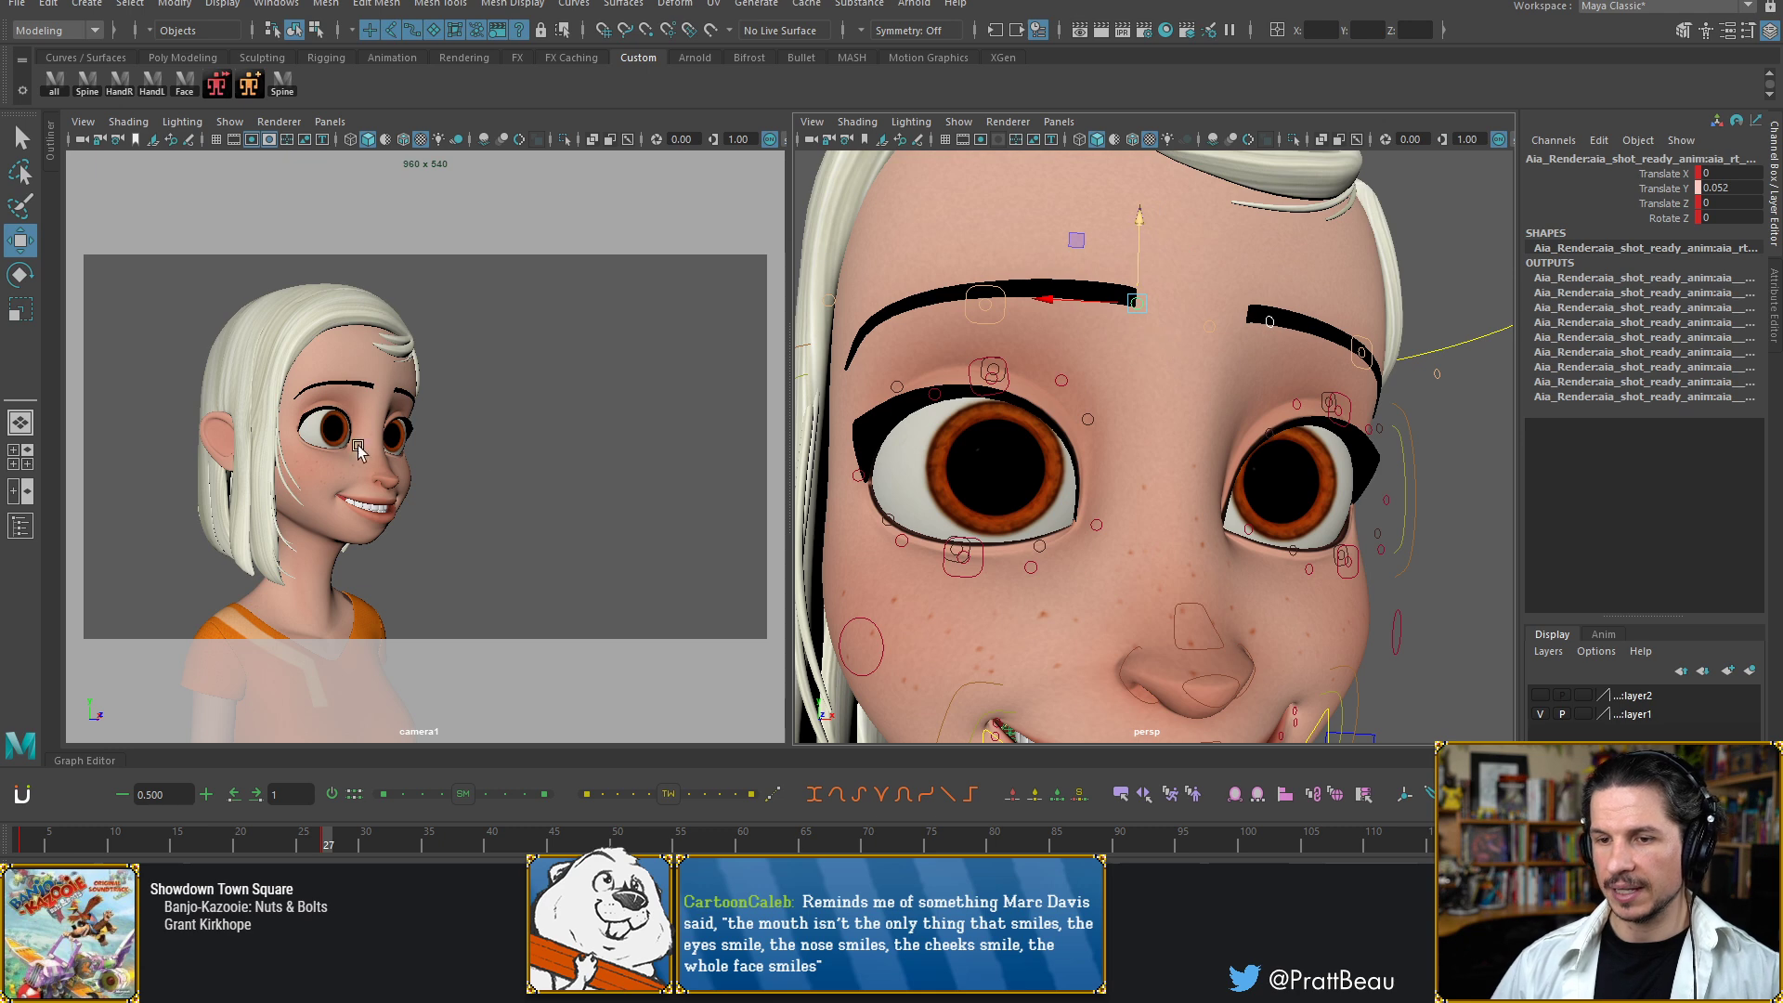
# Examine the character's right eye, cheek and smile from several angles
pyautogui.keyDown('alt'); pyautogui.moveTo(1014, 483); pyautogui.dragTo(1022, 403, button='middle'); pyautogui.keyUp('alt')
pyautogui.keyDown('alt'); pyautogui.moveTo(1103, 457); pyautogui.dragTo(1093, 451); pyautogui.keyUp('alt')
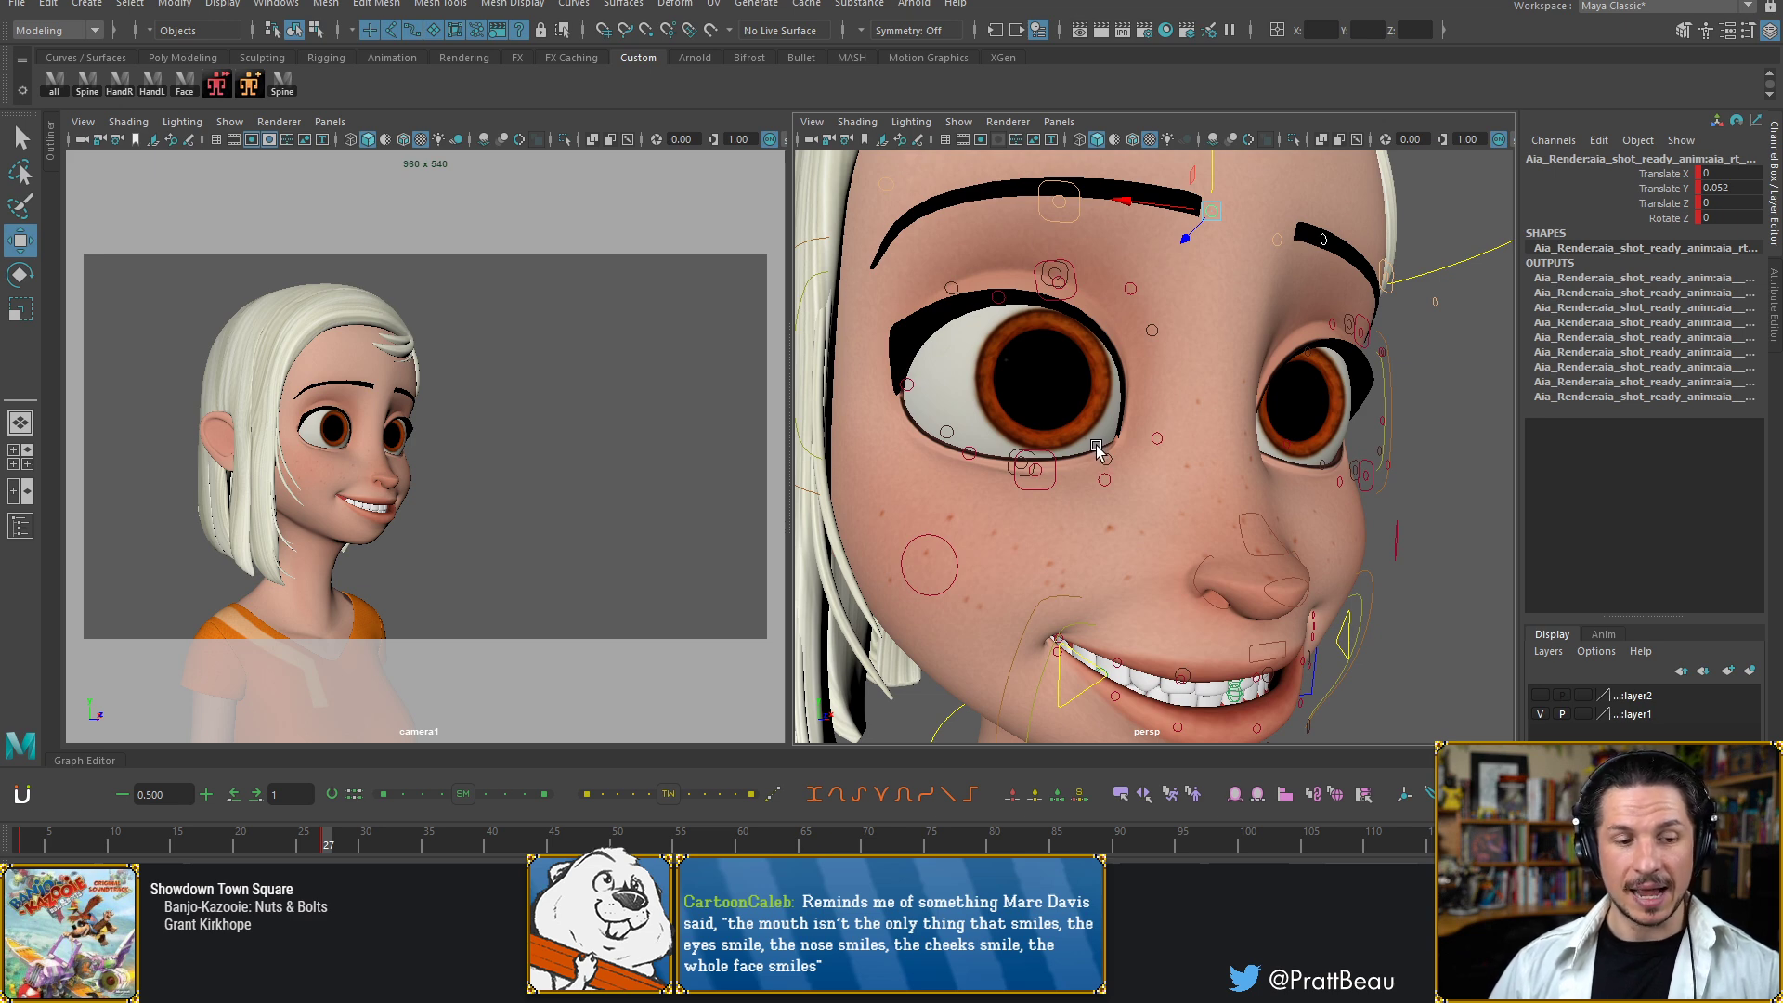
pyautogui.keyDown('alt'); pyautogui.moveTo(1115, 442); pyautogui.dragTo(1166, 425, button='right'); pyautogui.keyUp('alt')
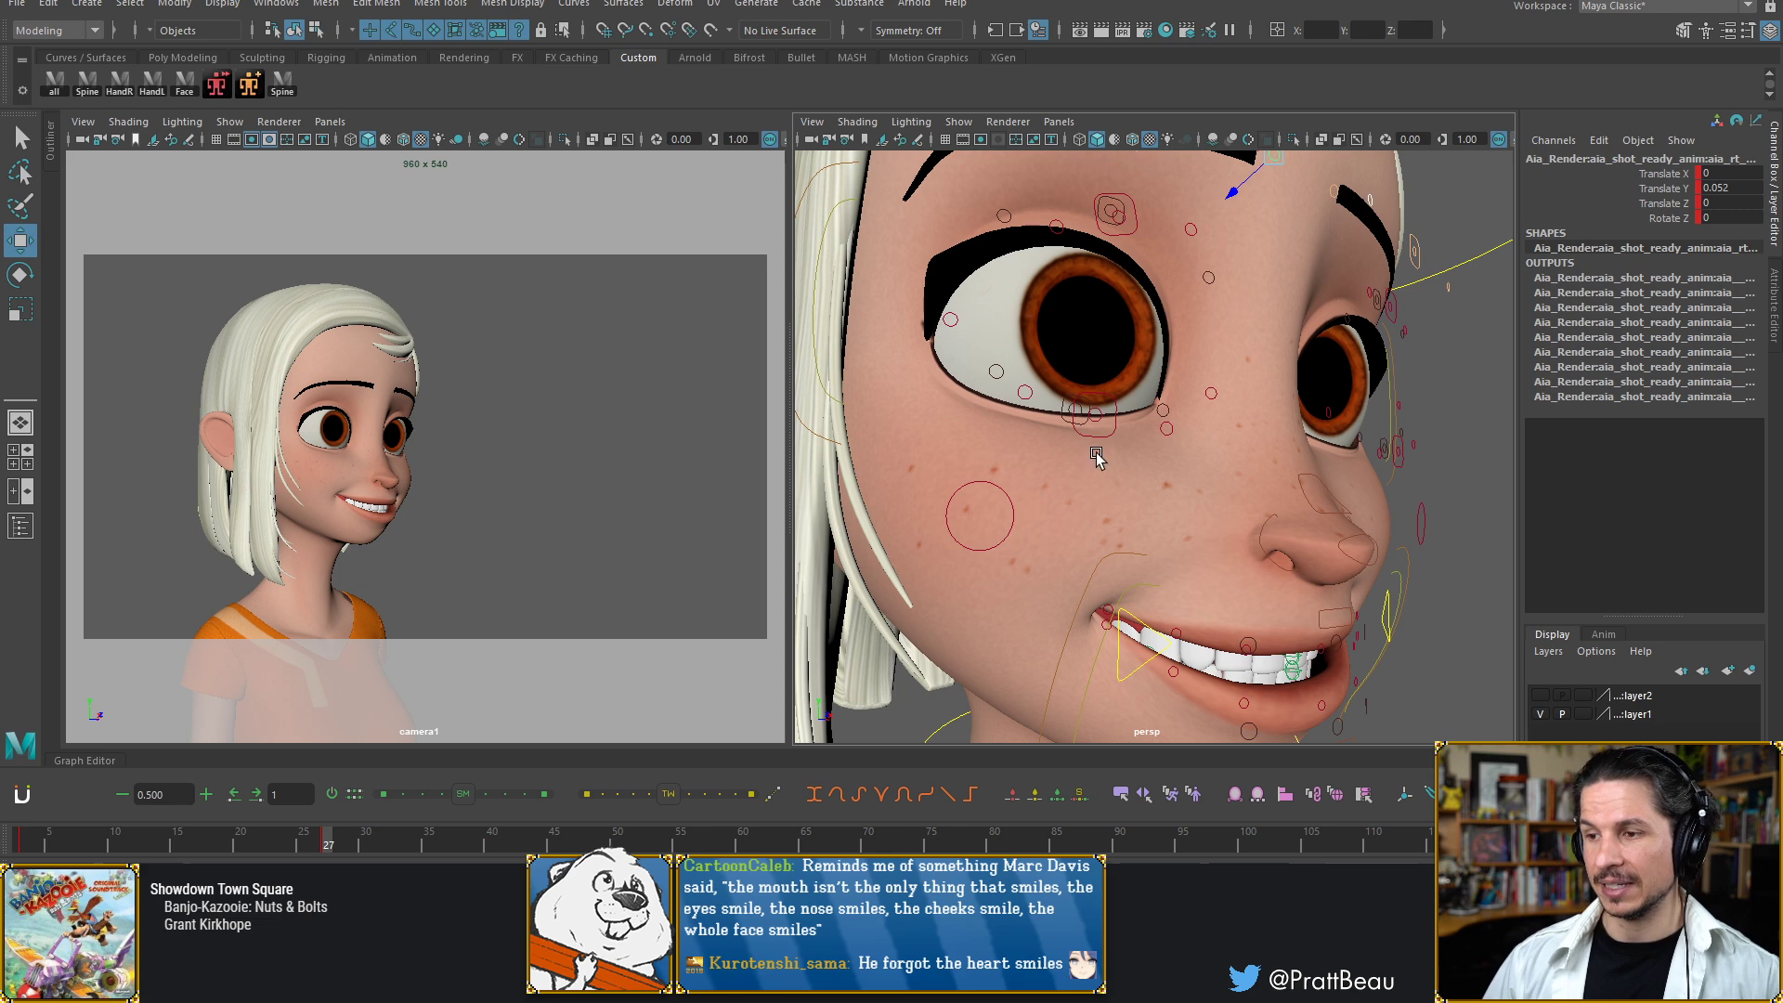
pyautogui.keyDown('alt'); pyautogui.moveTo(1099, 458); pyautogui.dragTo(1091, 493); pyautogui.keyUp('alt')
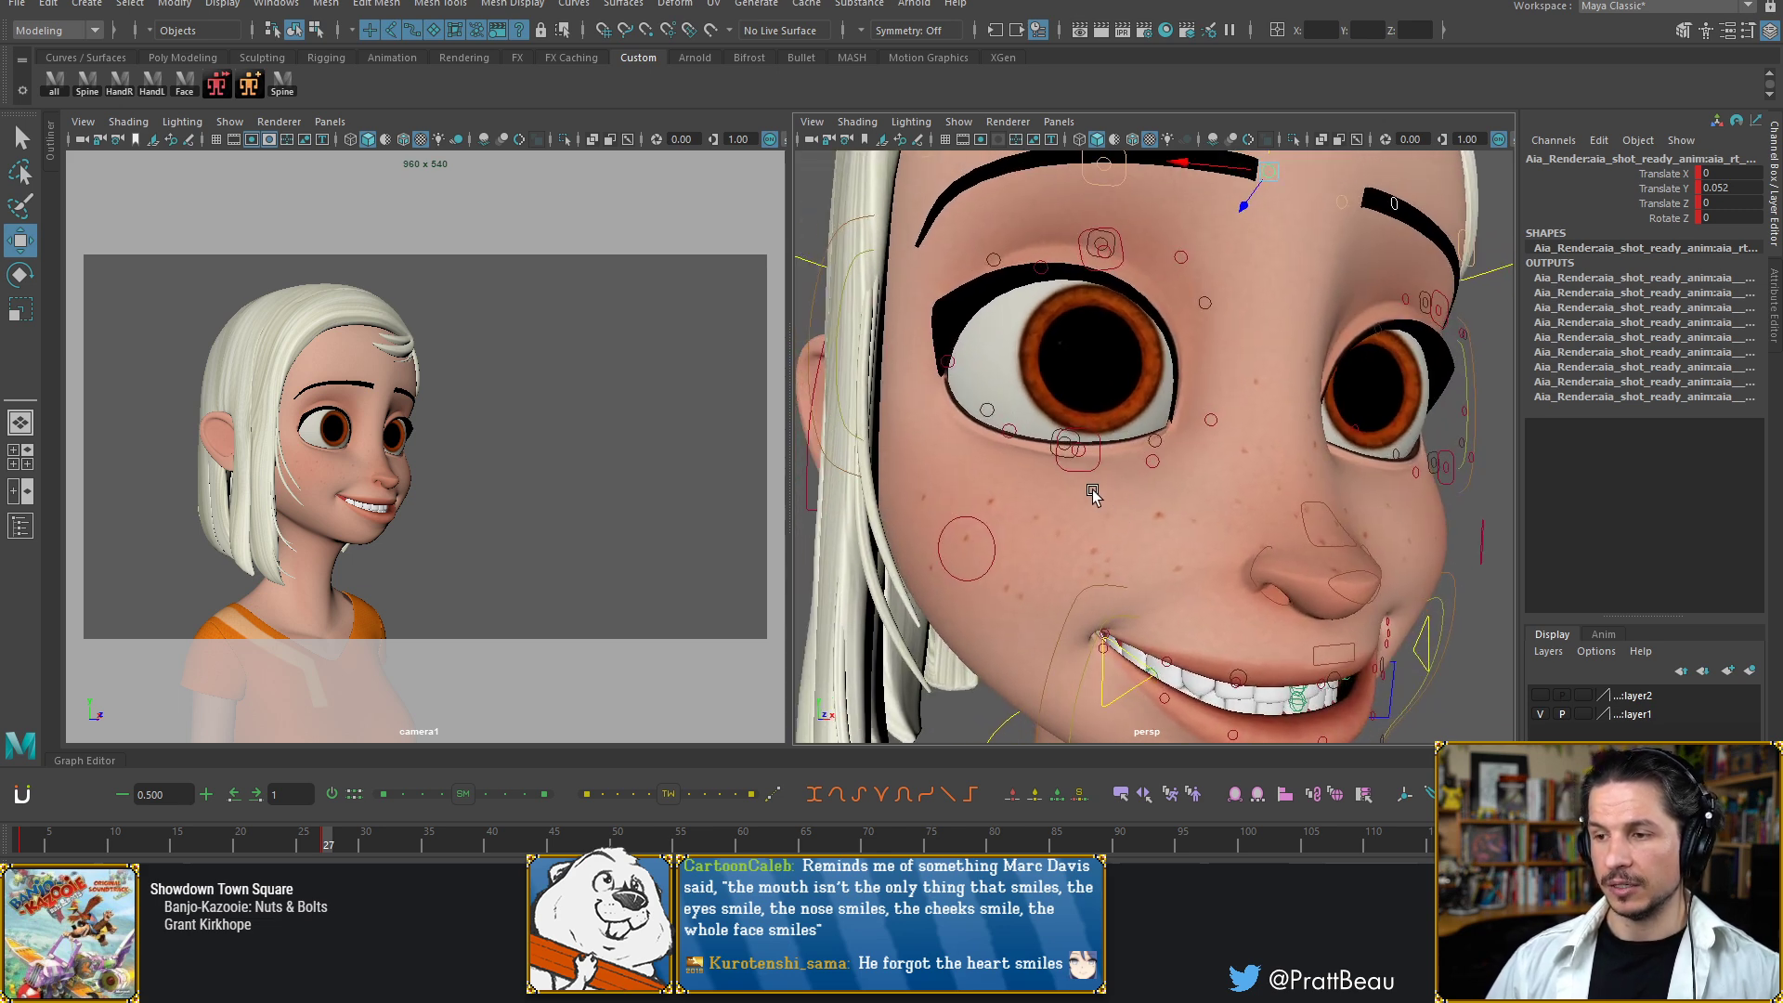
pyautogui.keyDown('alt'); pyautogui.moveTo(1117, 418); pyautogui.dragTo(1098, 432); pyautogui.keyUp('alt')
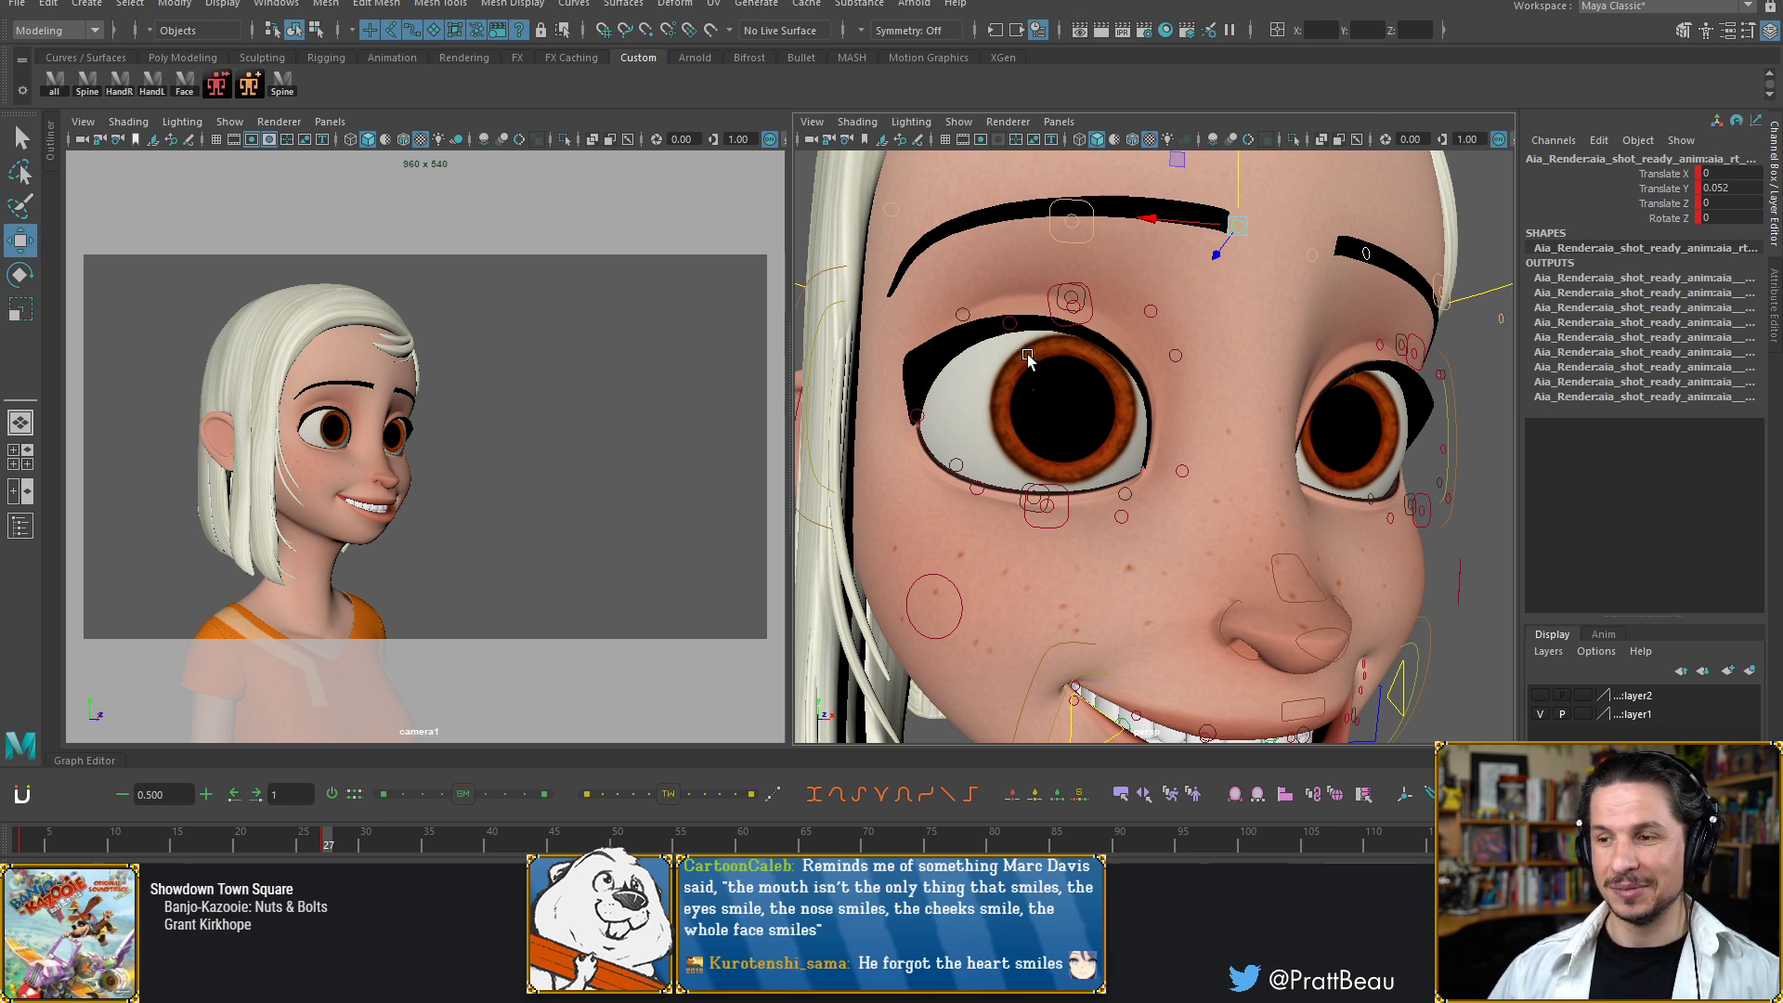
pyautogui.scroll(5, 1028, 358)
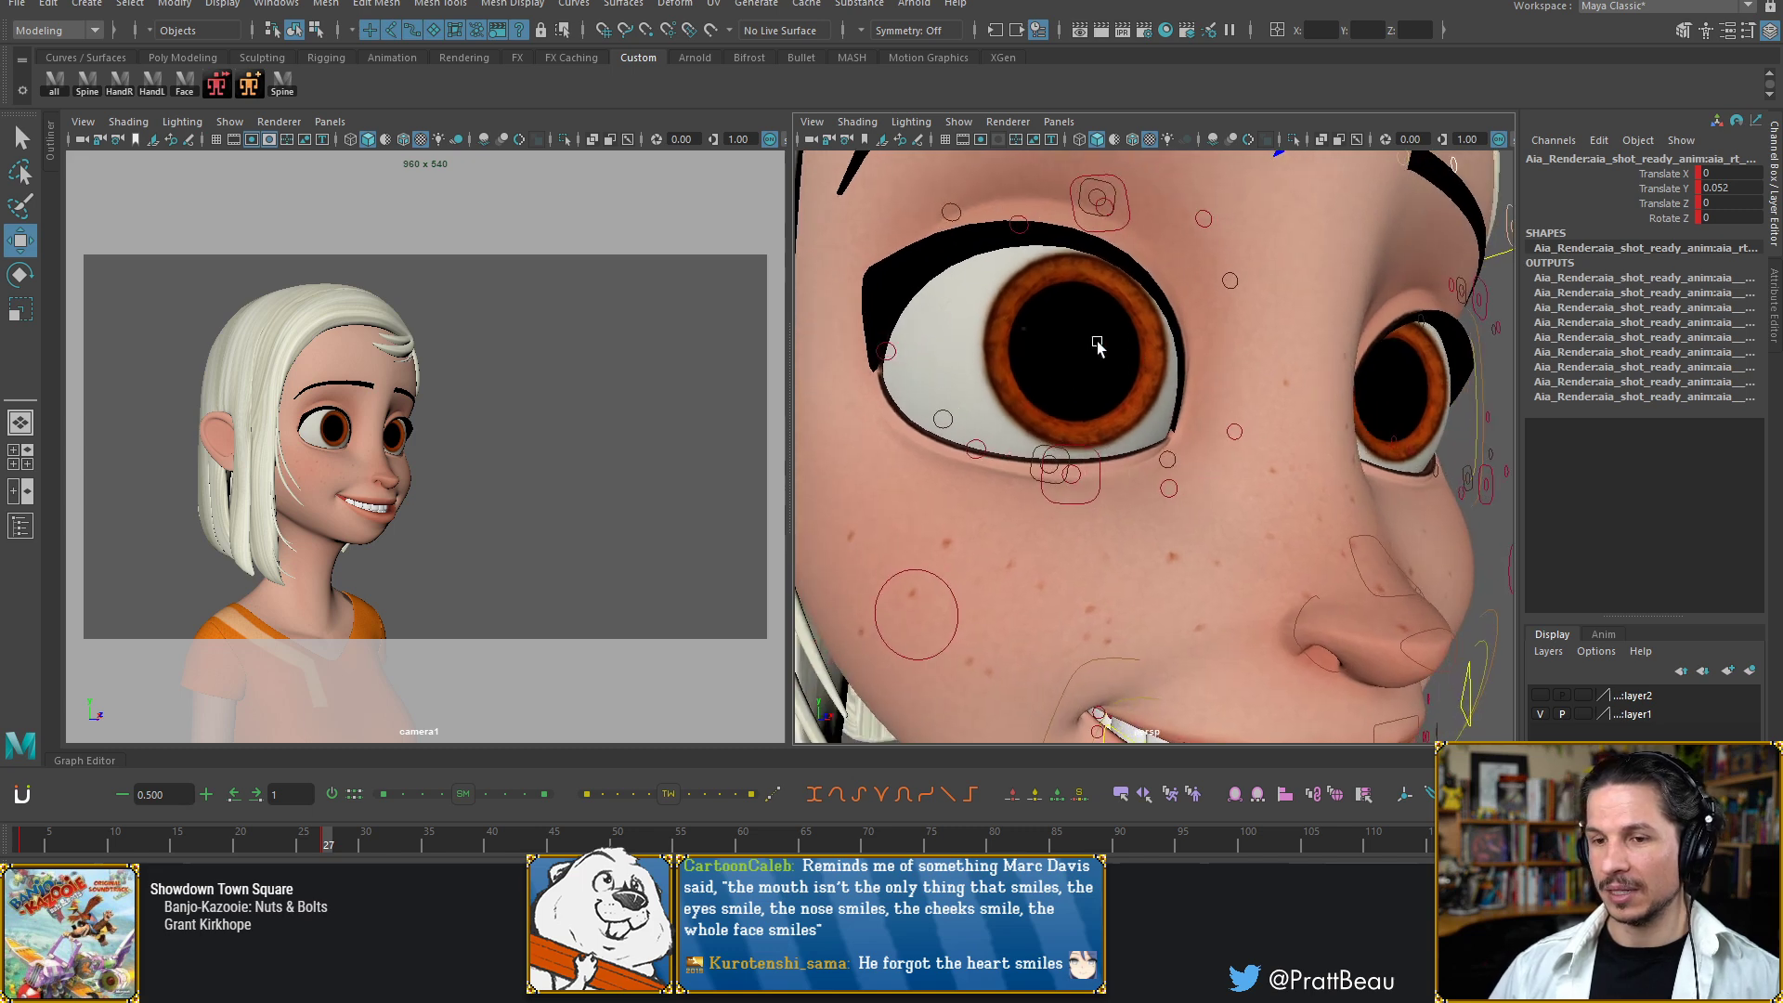
pyautogui.scroll(-3, 1095, 353)
pyautogui.moveTo(1083, 374)
pyautogui.keyDown('alt'); pyautogui.mouseDown()
pyautogui.moveTo(1126, 359)
pyautogui.moveTo(1111, 374)
pyautogui.mouseUp(); pyautogui.keyUp('alt')
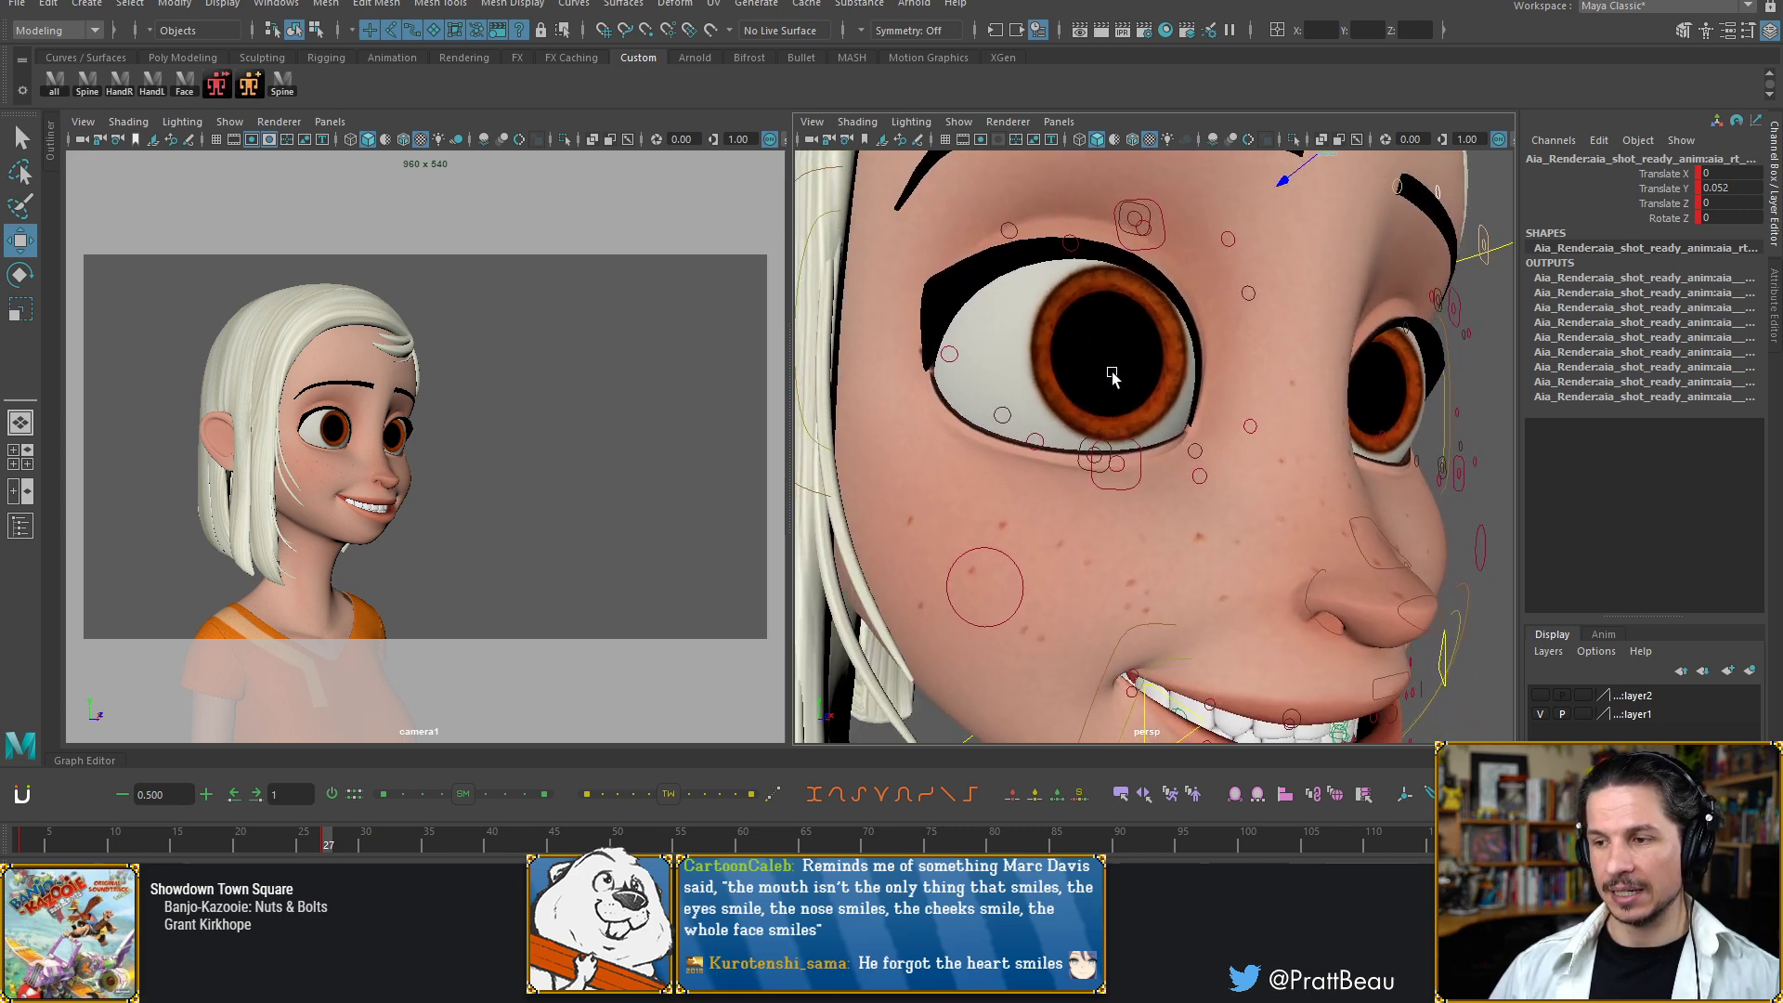
# Pull the character's right cheek control up to about 0.42 in Translate Y and 0.02 in Translate X
pyautogui.click(1137, 447)
pyautogui.keyDown('alt'); pyautogui.moveTo(994, 544); pyautogui.dragTo(1028, 496, button='middle'); pyautogui.keyUp('alt')
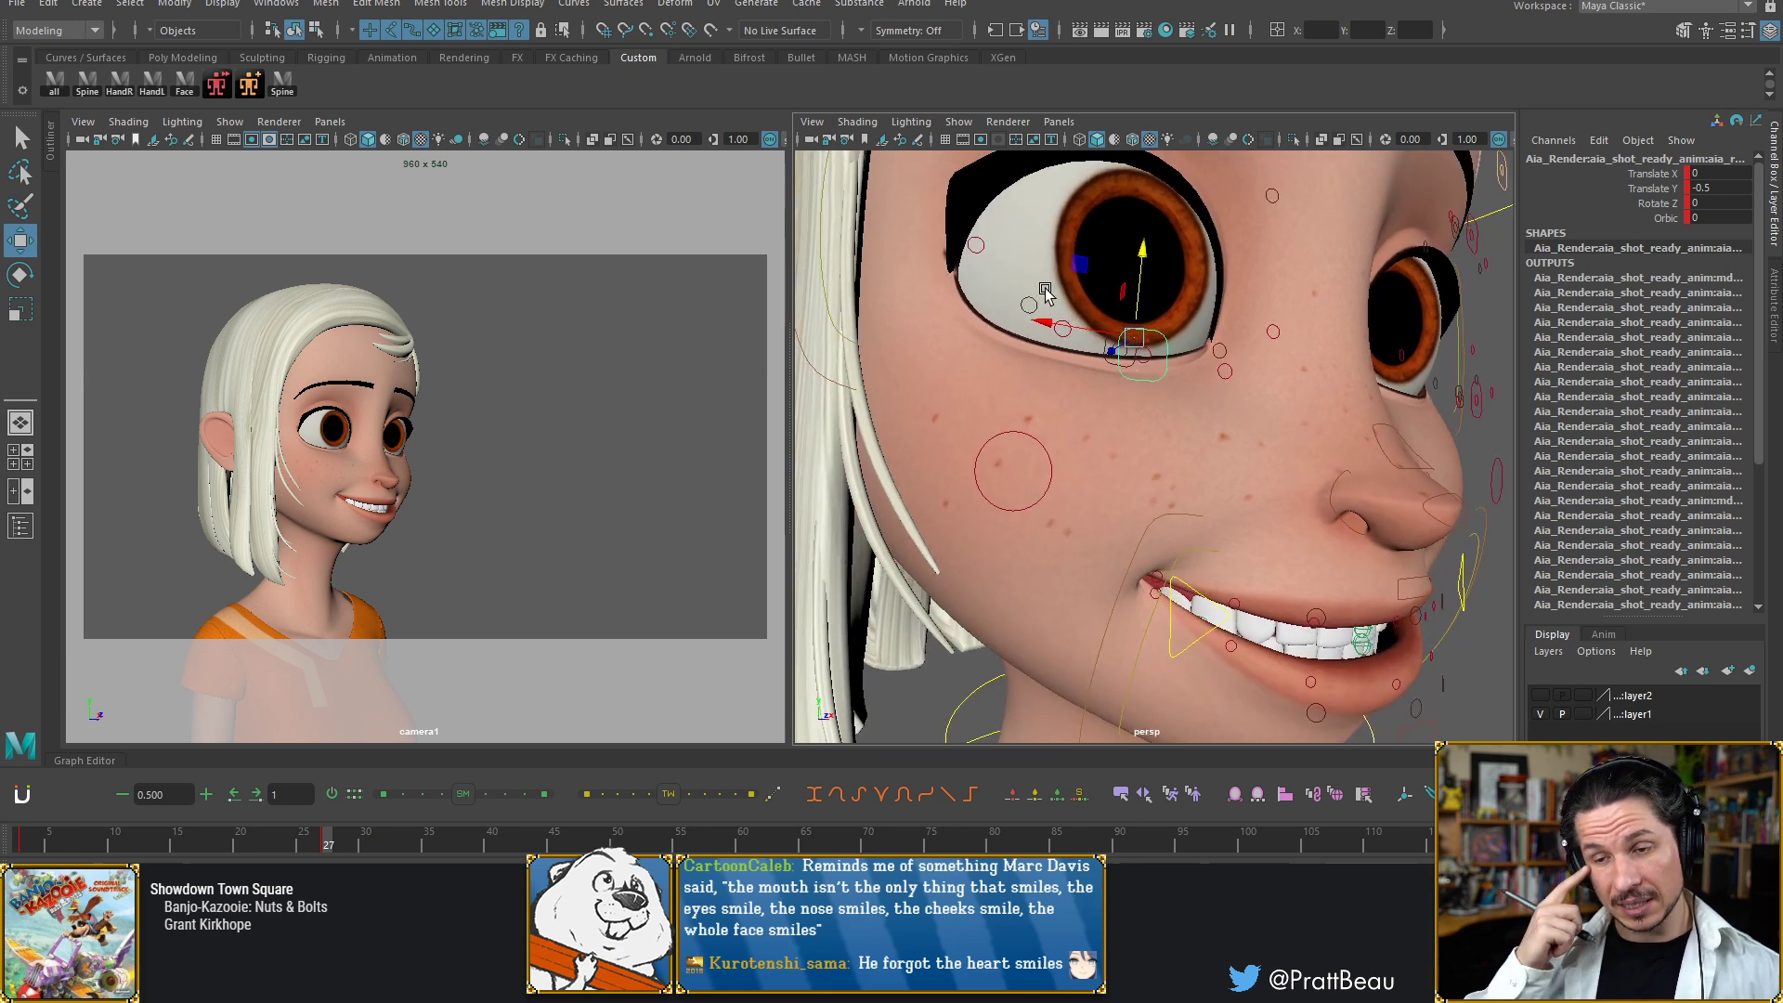
pyautogui.click(1050, 451)
pyautogui.click(1053, 448)
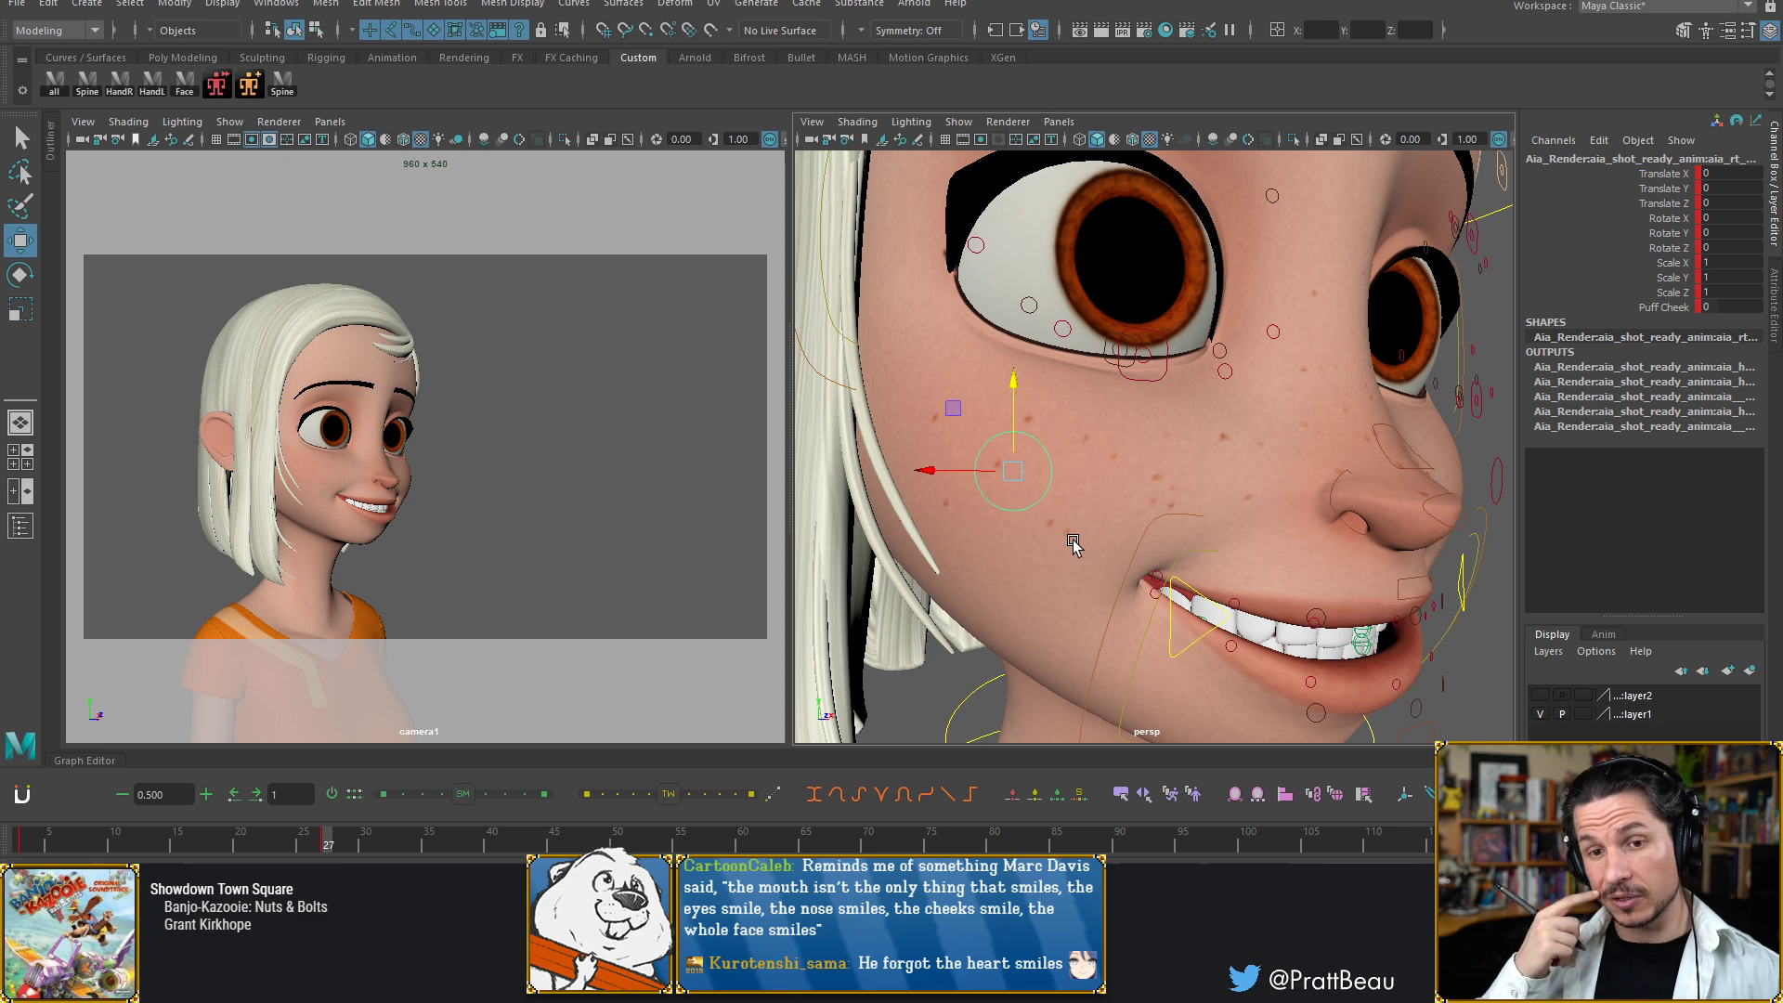
pyautogui.moveTo(953, 408); pyautogui.dragTo(956, 387)
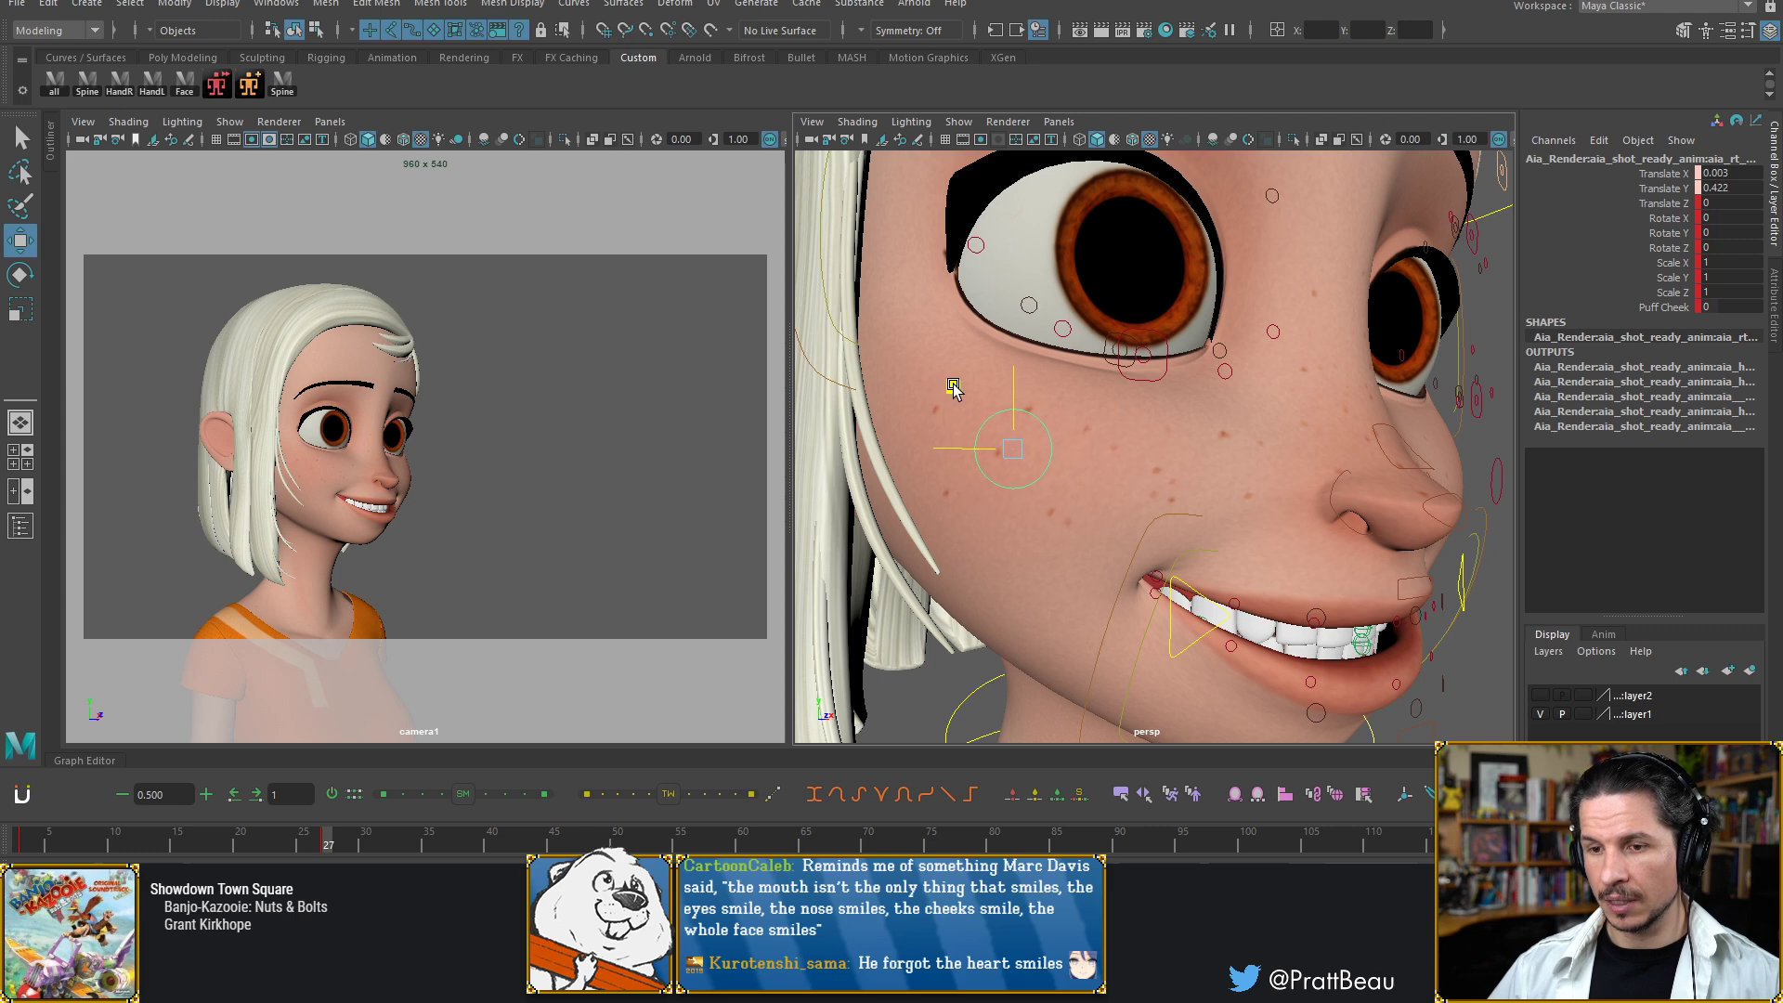
# Set Puff Cheek on the character's right cheek control to 0.9
pyautogui.keyDown('alt'); pyautogui.moveTo(1409, 362); pyautogui.dragTo(1241, 343, button='middle'); pyautogui.keyUp('alt')
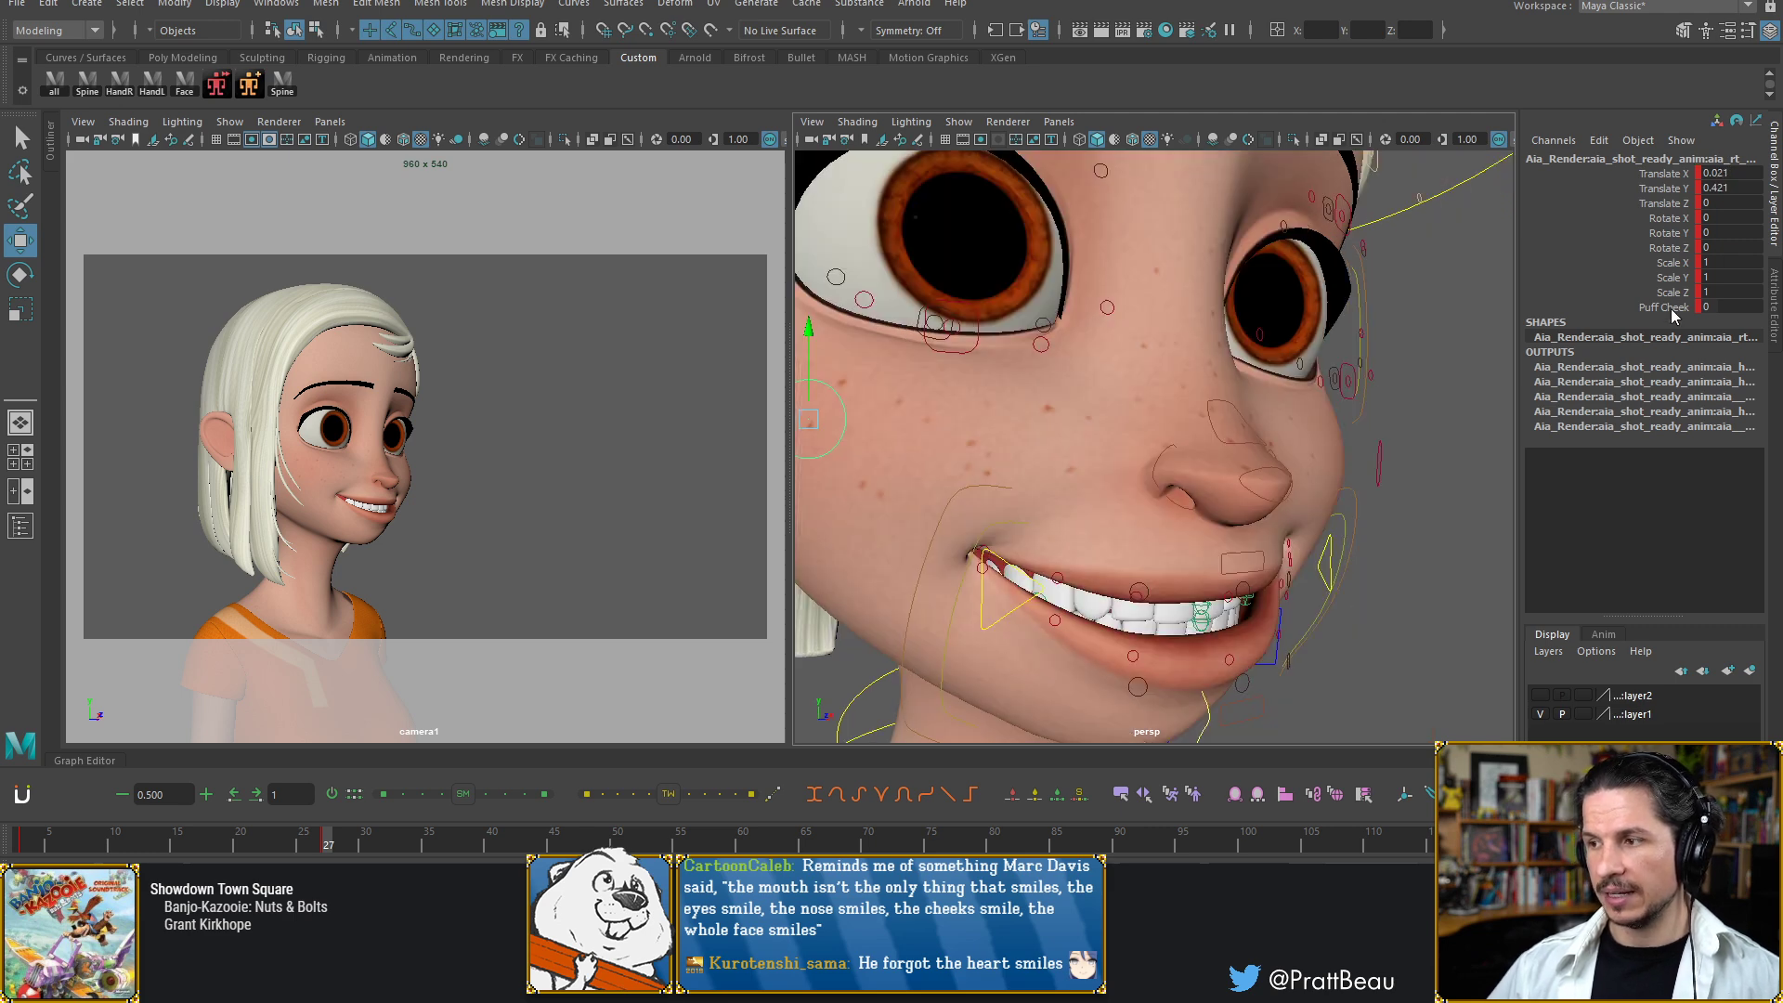
pyautogui.click(1672, 308)
pyautogui.keyDown('alt'); pyautogui.moveTo(1028, 372); pyautogui.dragTo(1052, 400); pyautogui.keyUp('alt')
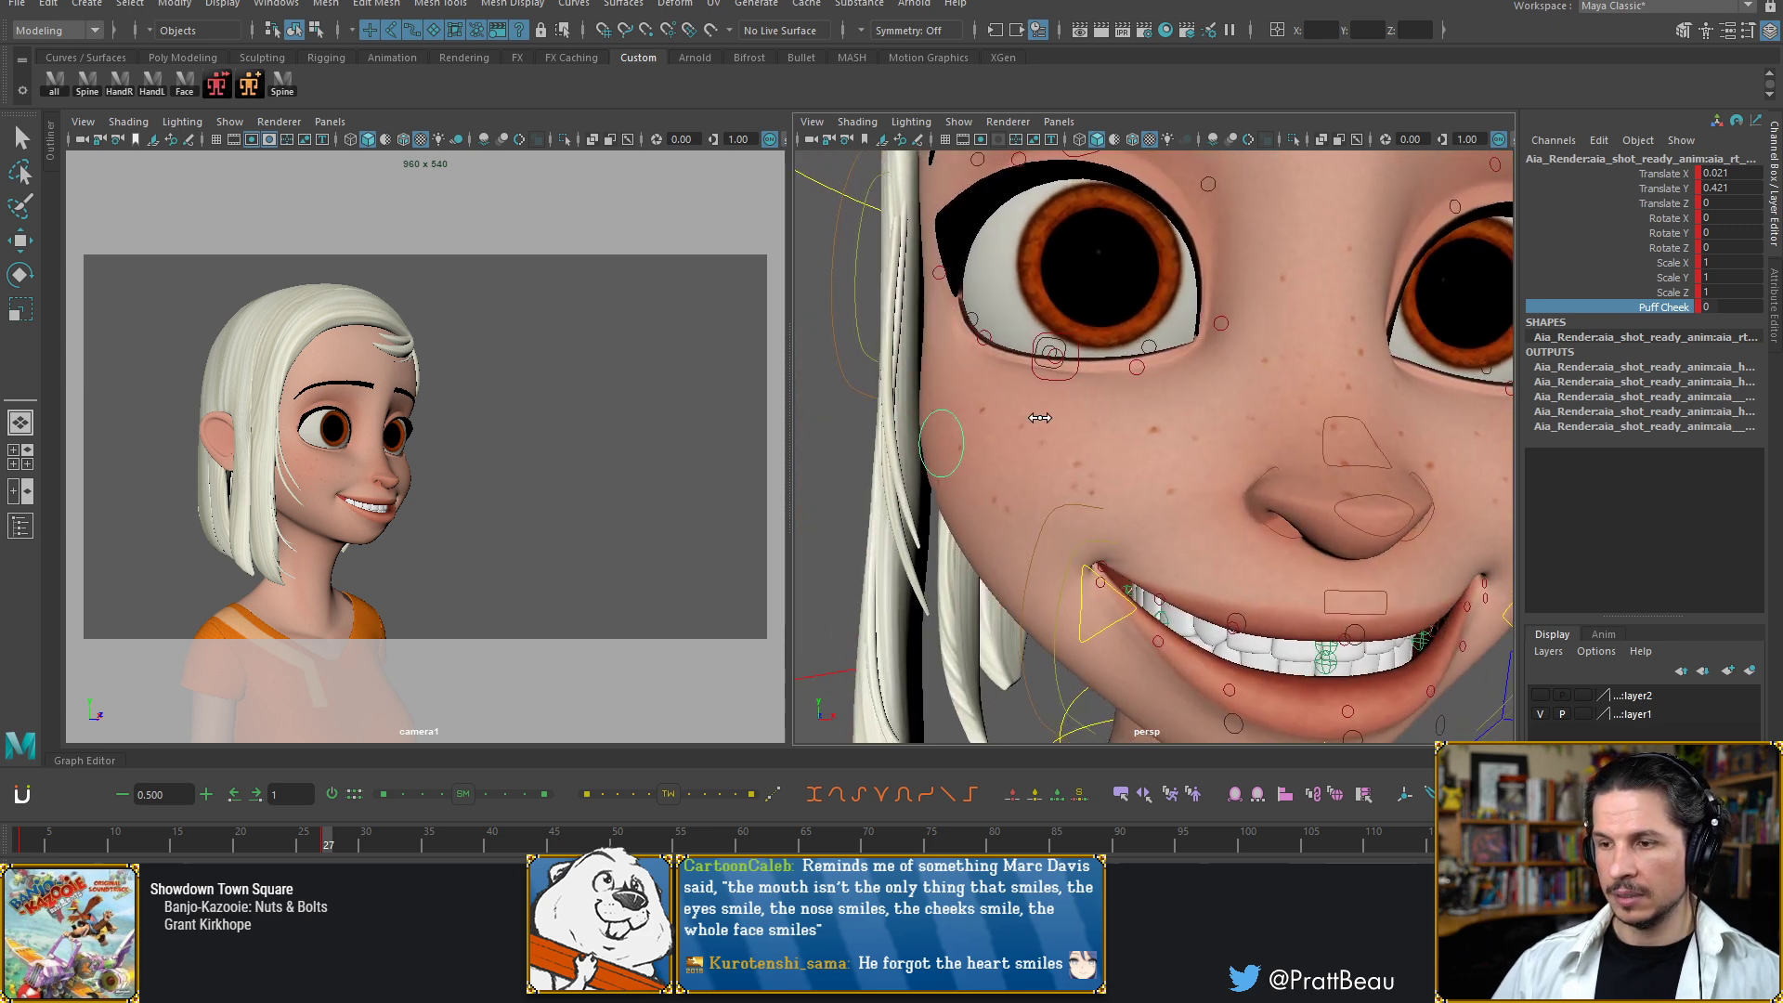
pyautogui.moveTo(1040, 418); pyautogui.dragTo(1051, 418, button='middle')
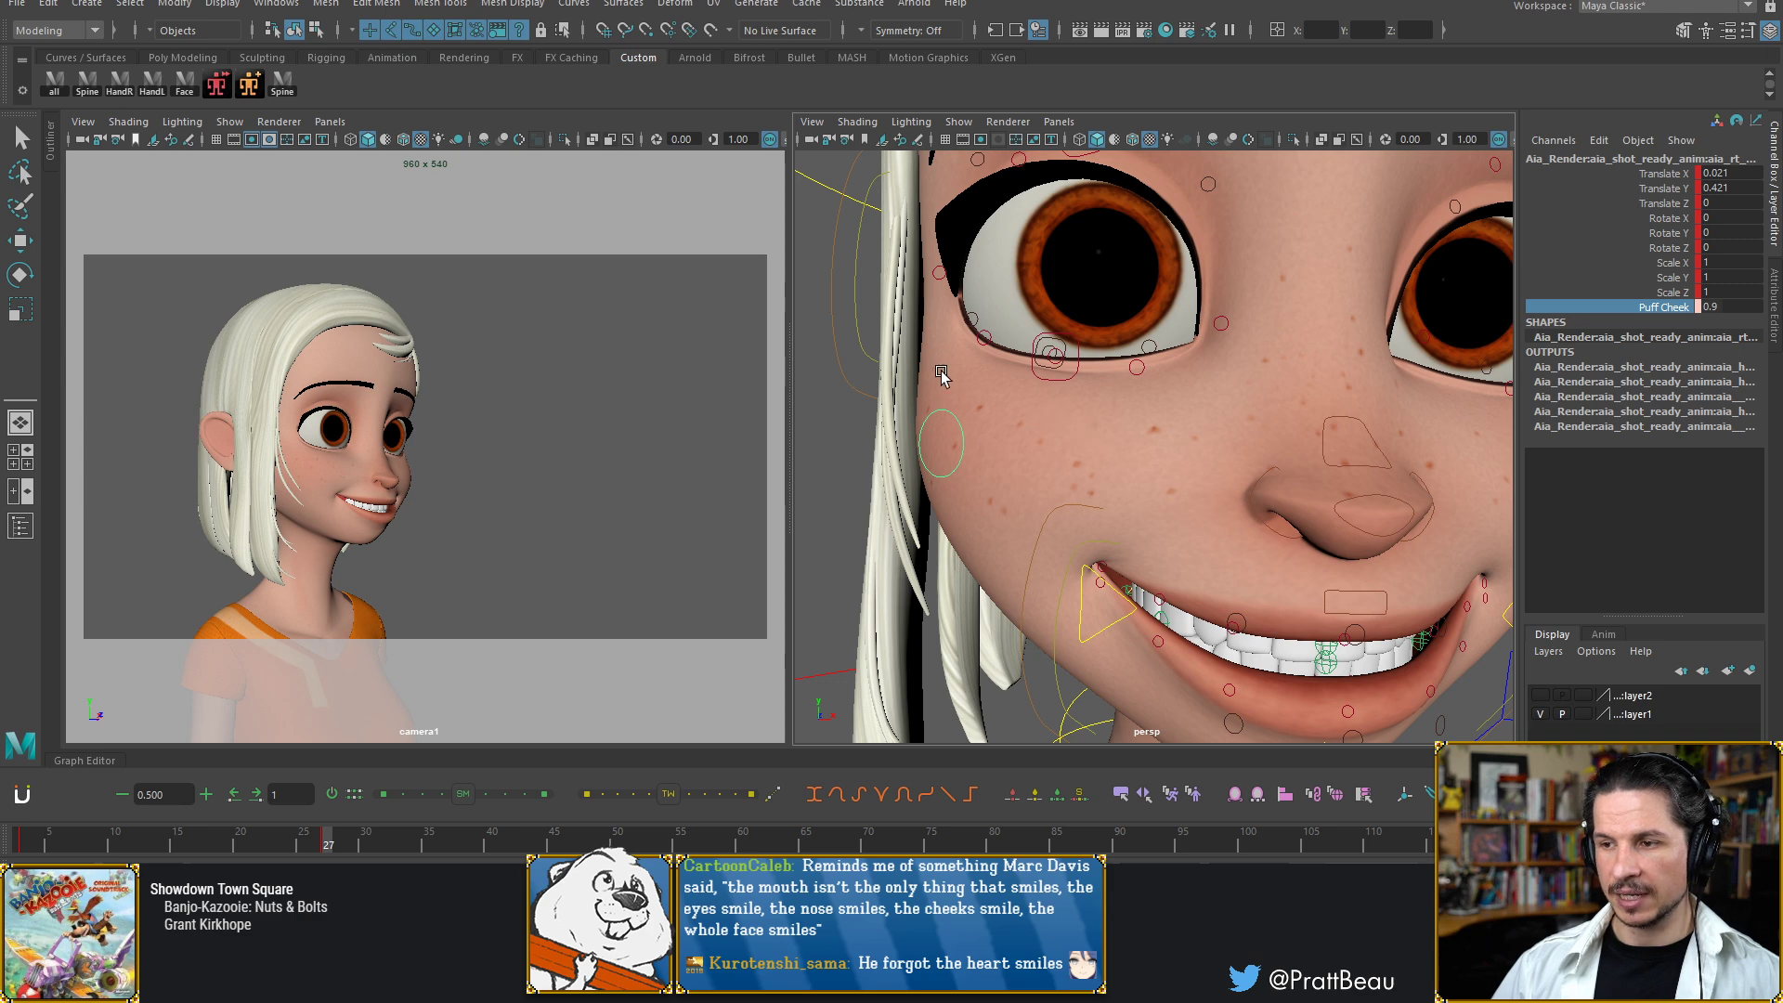
# Raise the character's right main lower eyelid to about -0.39 in Translate Y and rotate it to about 11.2 in Rotate Z
pyautogui.keyDown('alt'); pyautogui.moveTo(1133, 431); pyautogui.dragTo(1052, 430); pyautogui.keyUp('alt')
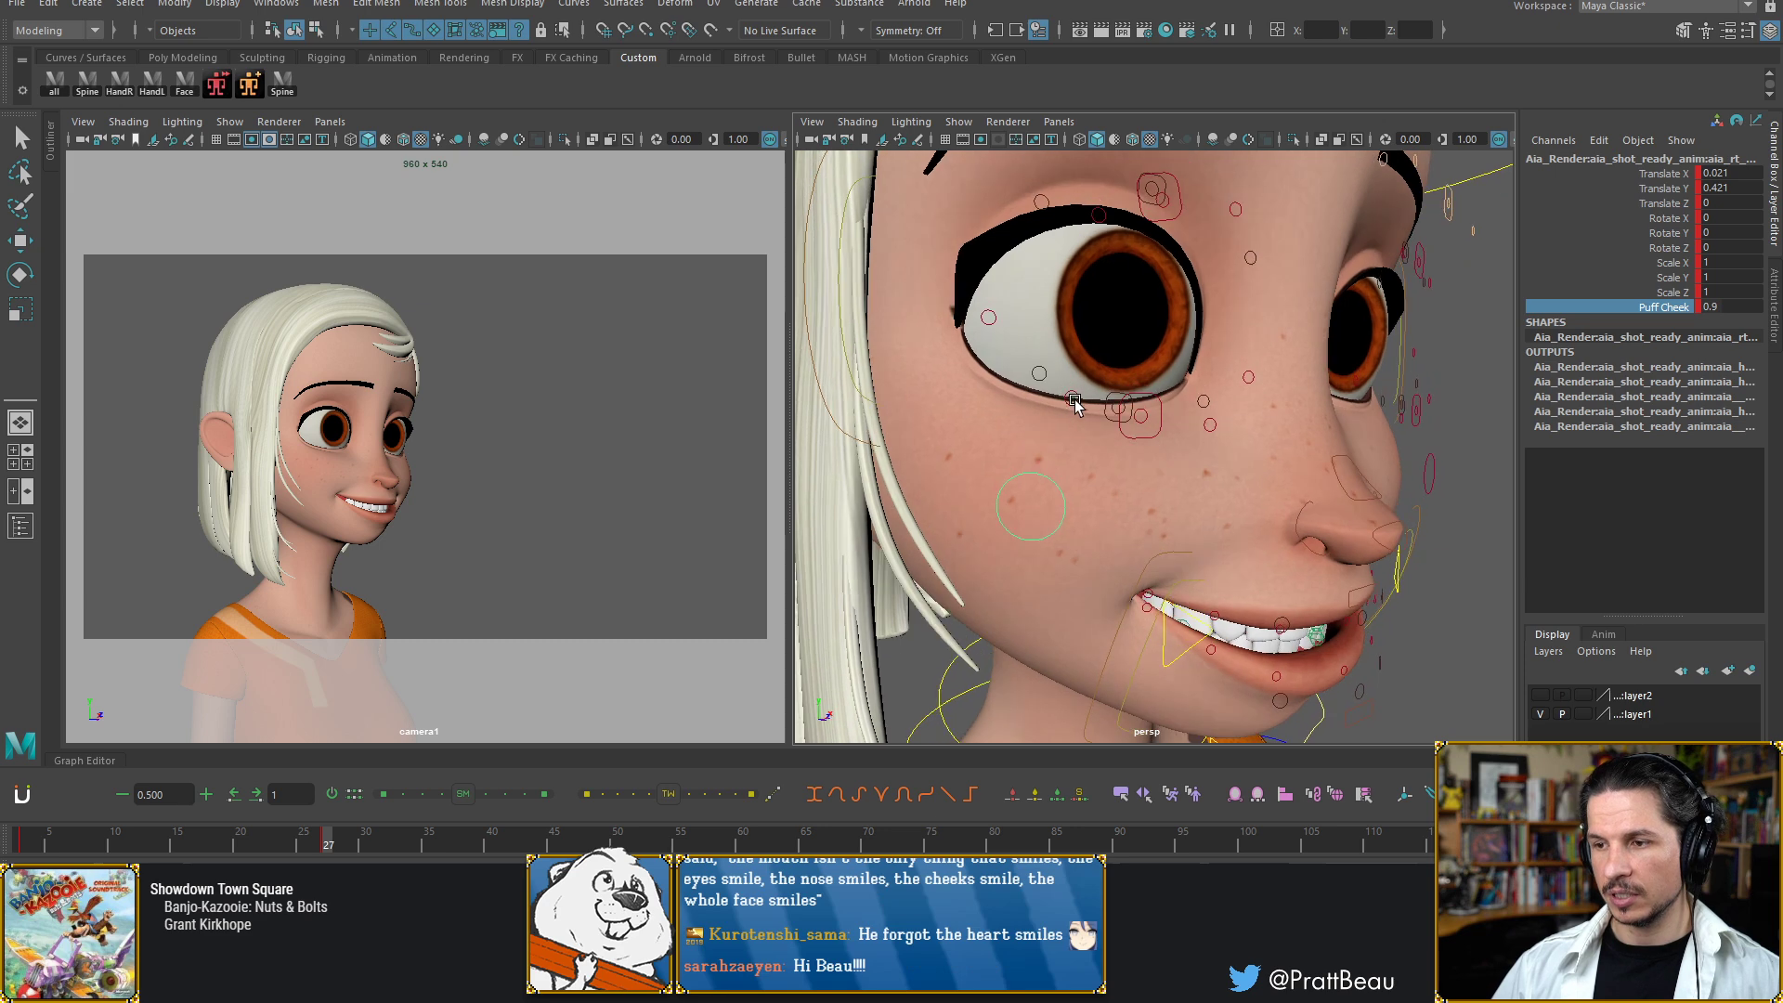
pyautogui.click(1072, 399)
pyautogui.press('w')
pyautogui.click(1143, 411)
pyautogui.press('e')
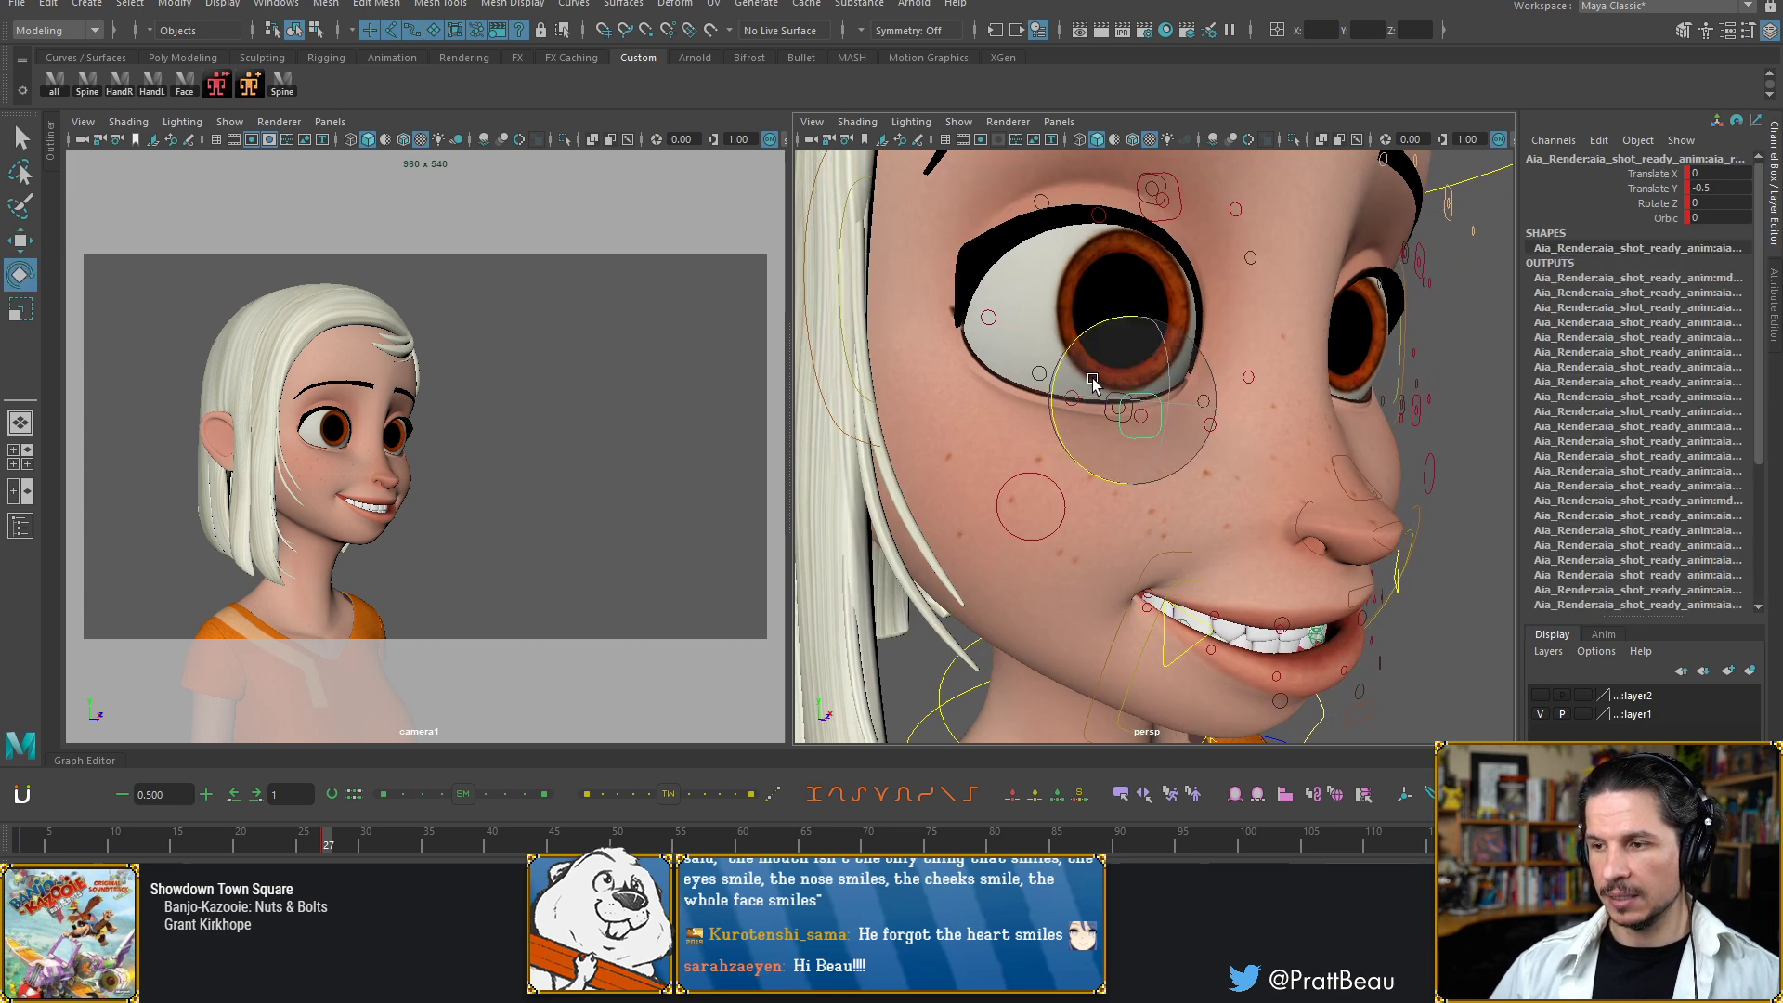
pyautogui.moveTo(1065, 356); pyautogui.dragTo(1088, 343)
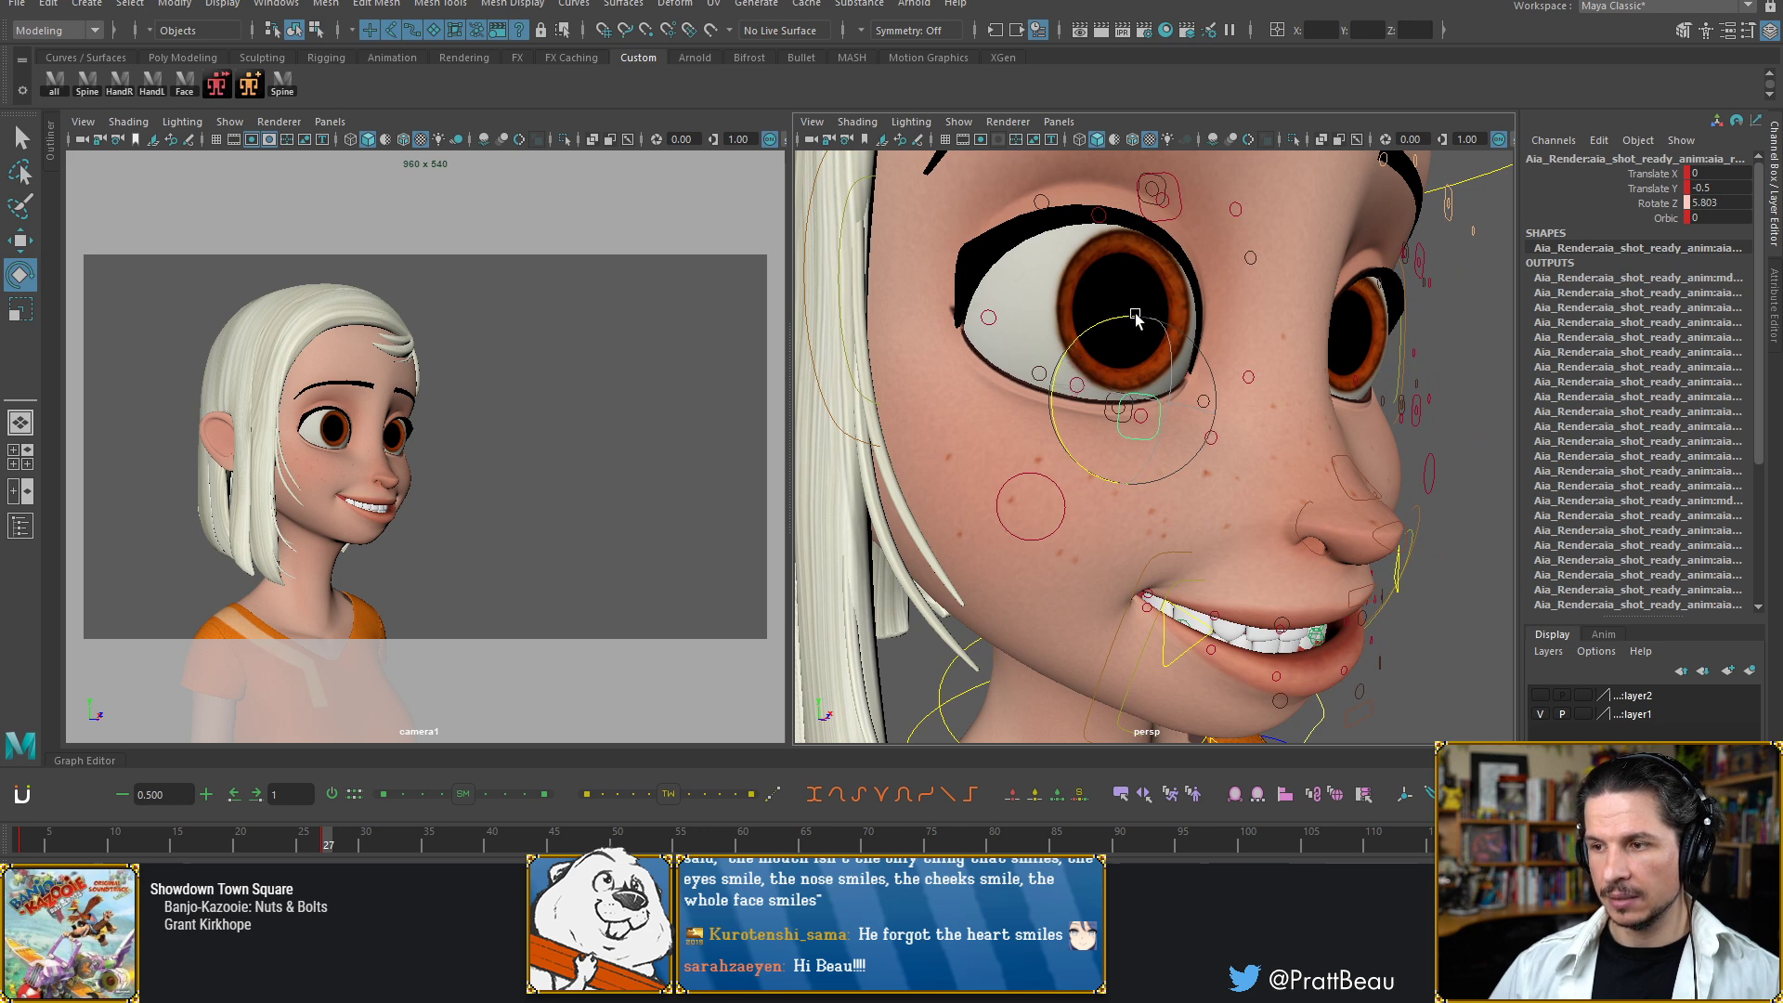
pyautogui.press('w')
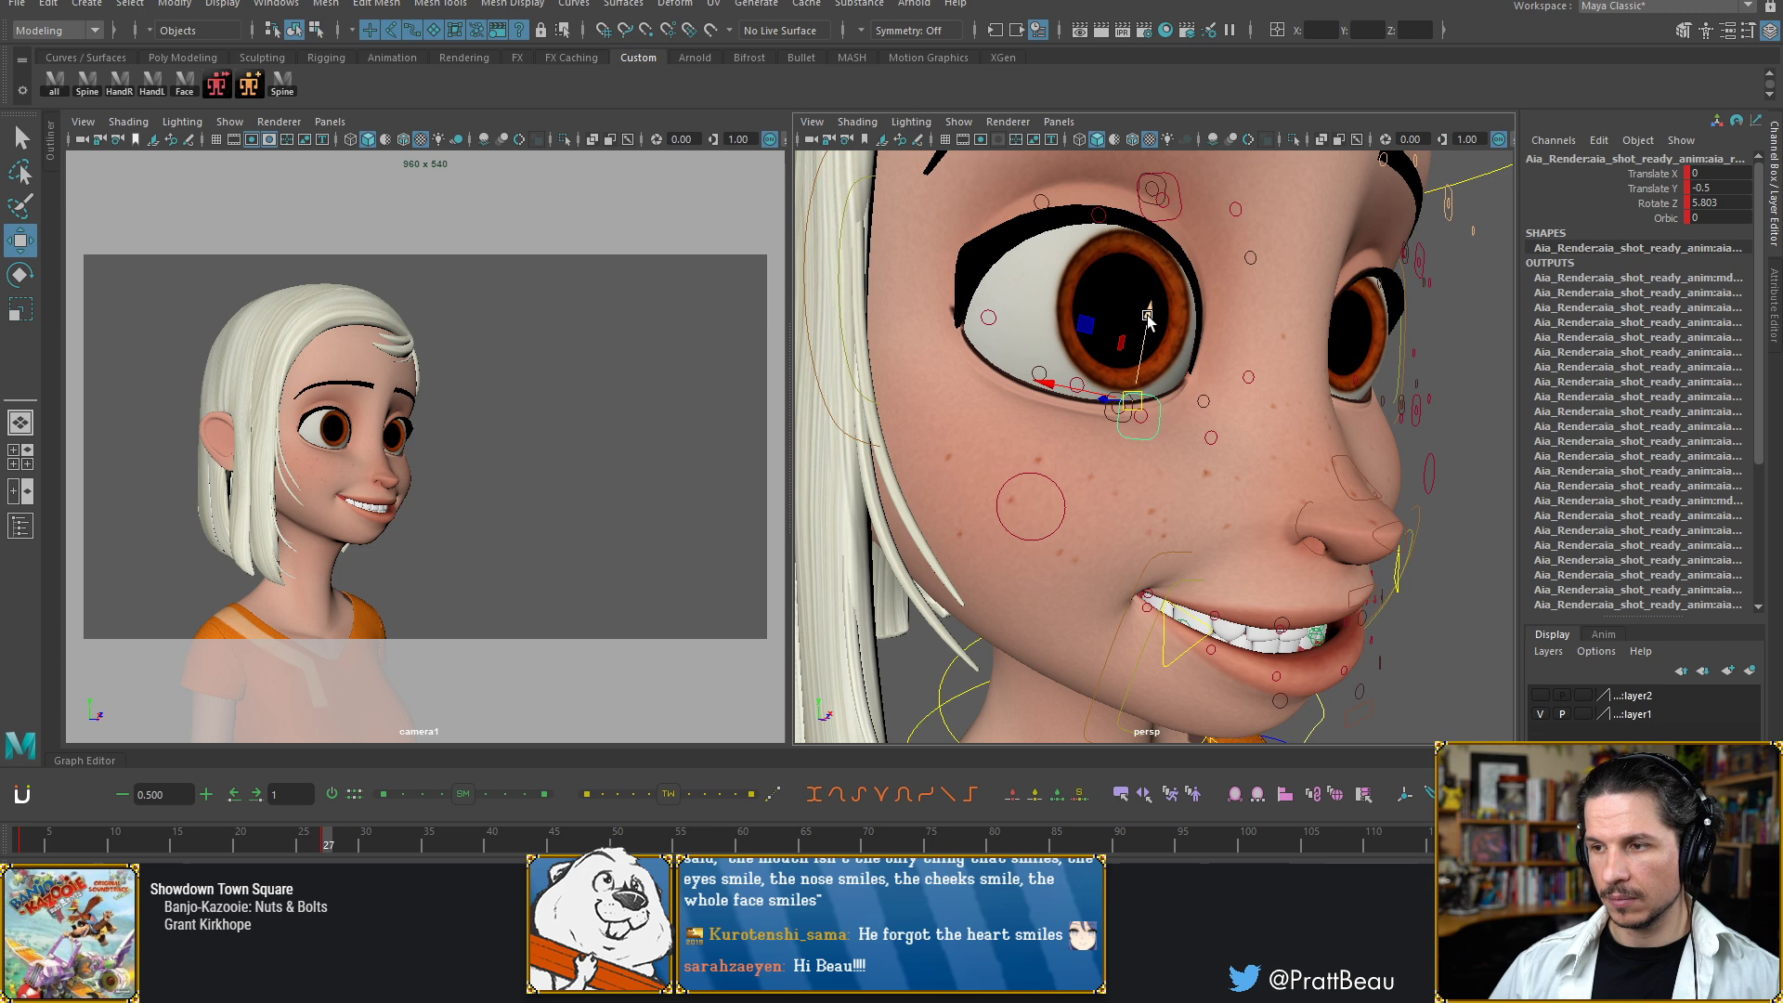
pyautogui.moveTo(1147, 312); pyautogui.dragTo(1151, 305)
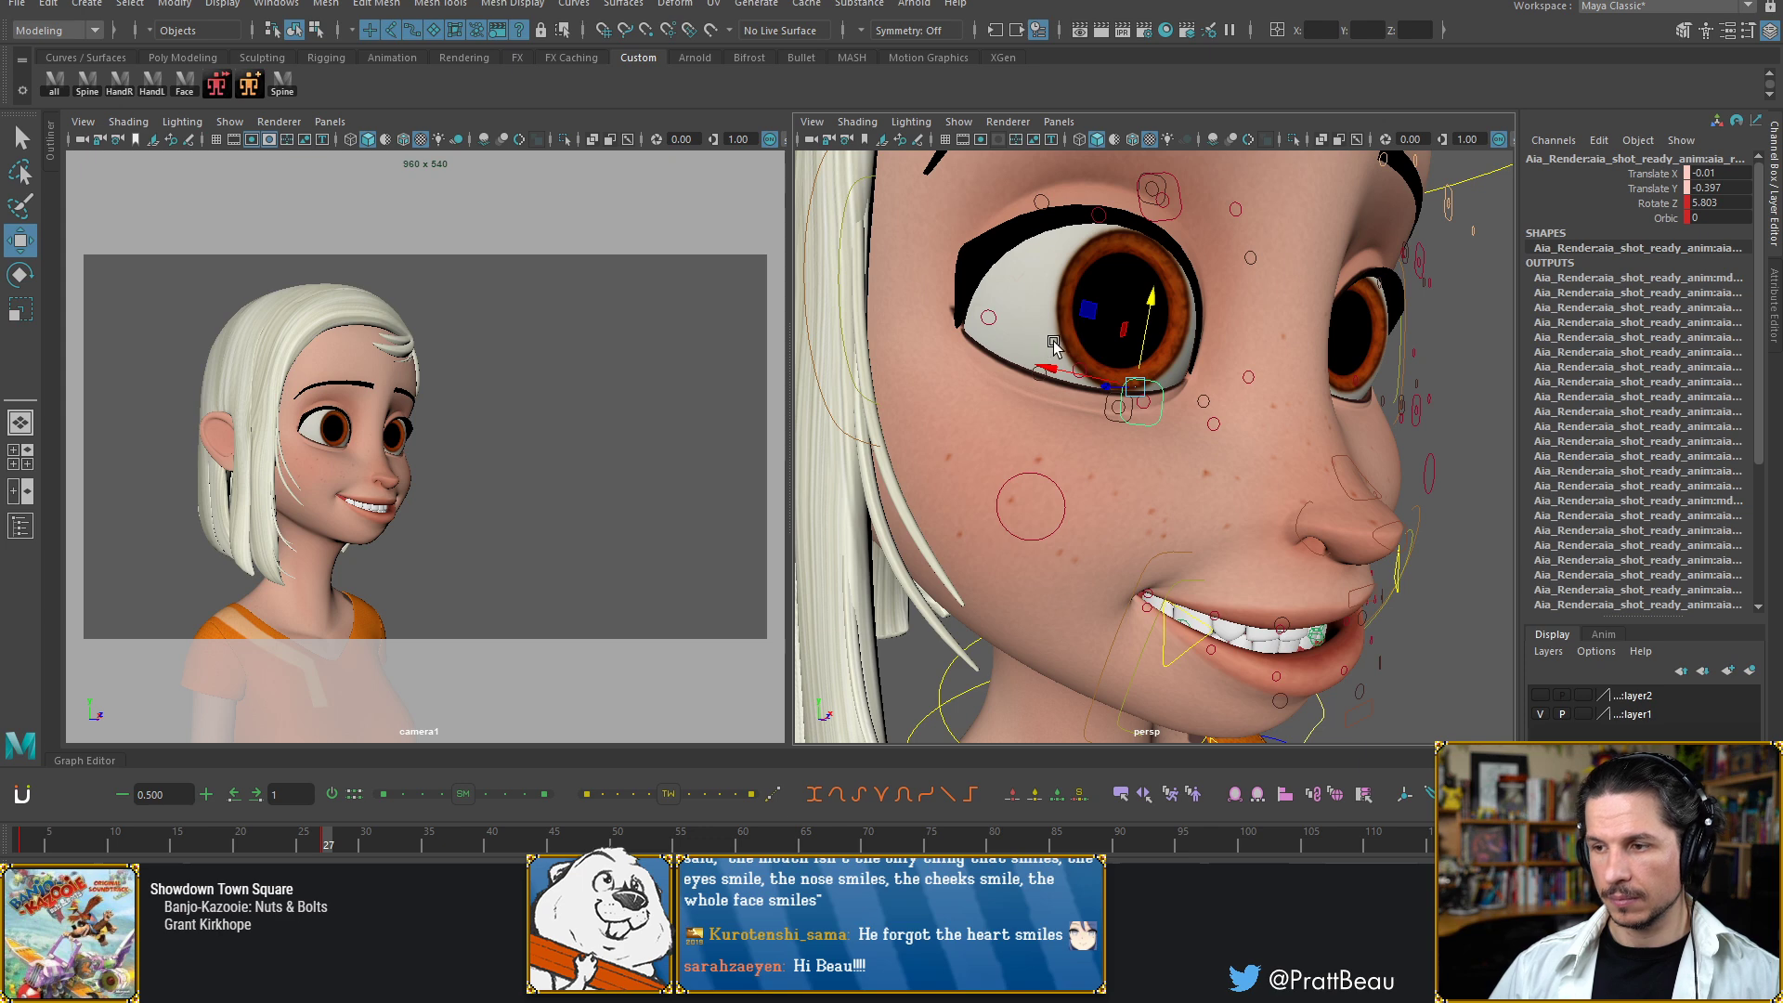
pyautogui.press('e')
pyautogui.keyDown('alt'); pyautogui.moveTo(1036, 330); pyautogui.dragTo(1025, 359, button='middle'); pyautogui.keyUp('alt')
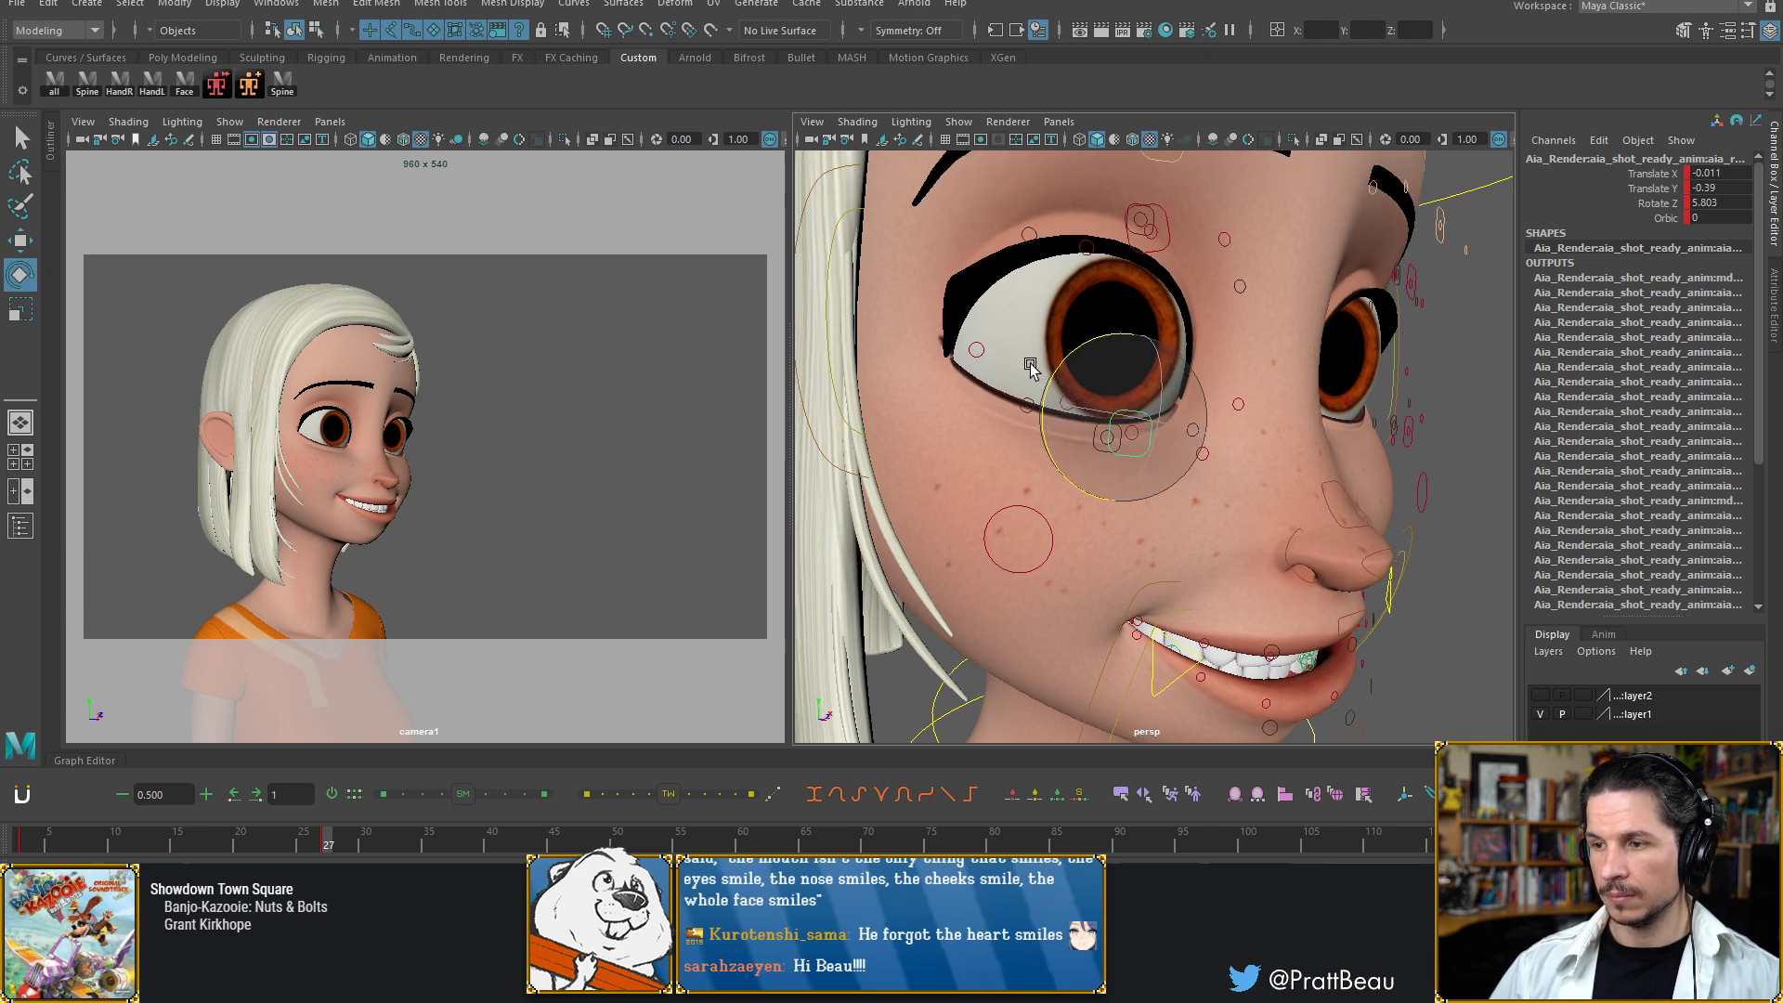
pyautogui.moveTo(1060, 362); pyautogui.dragTo(1068, 365)
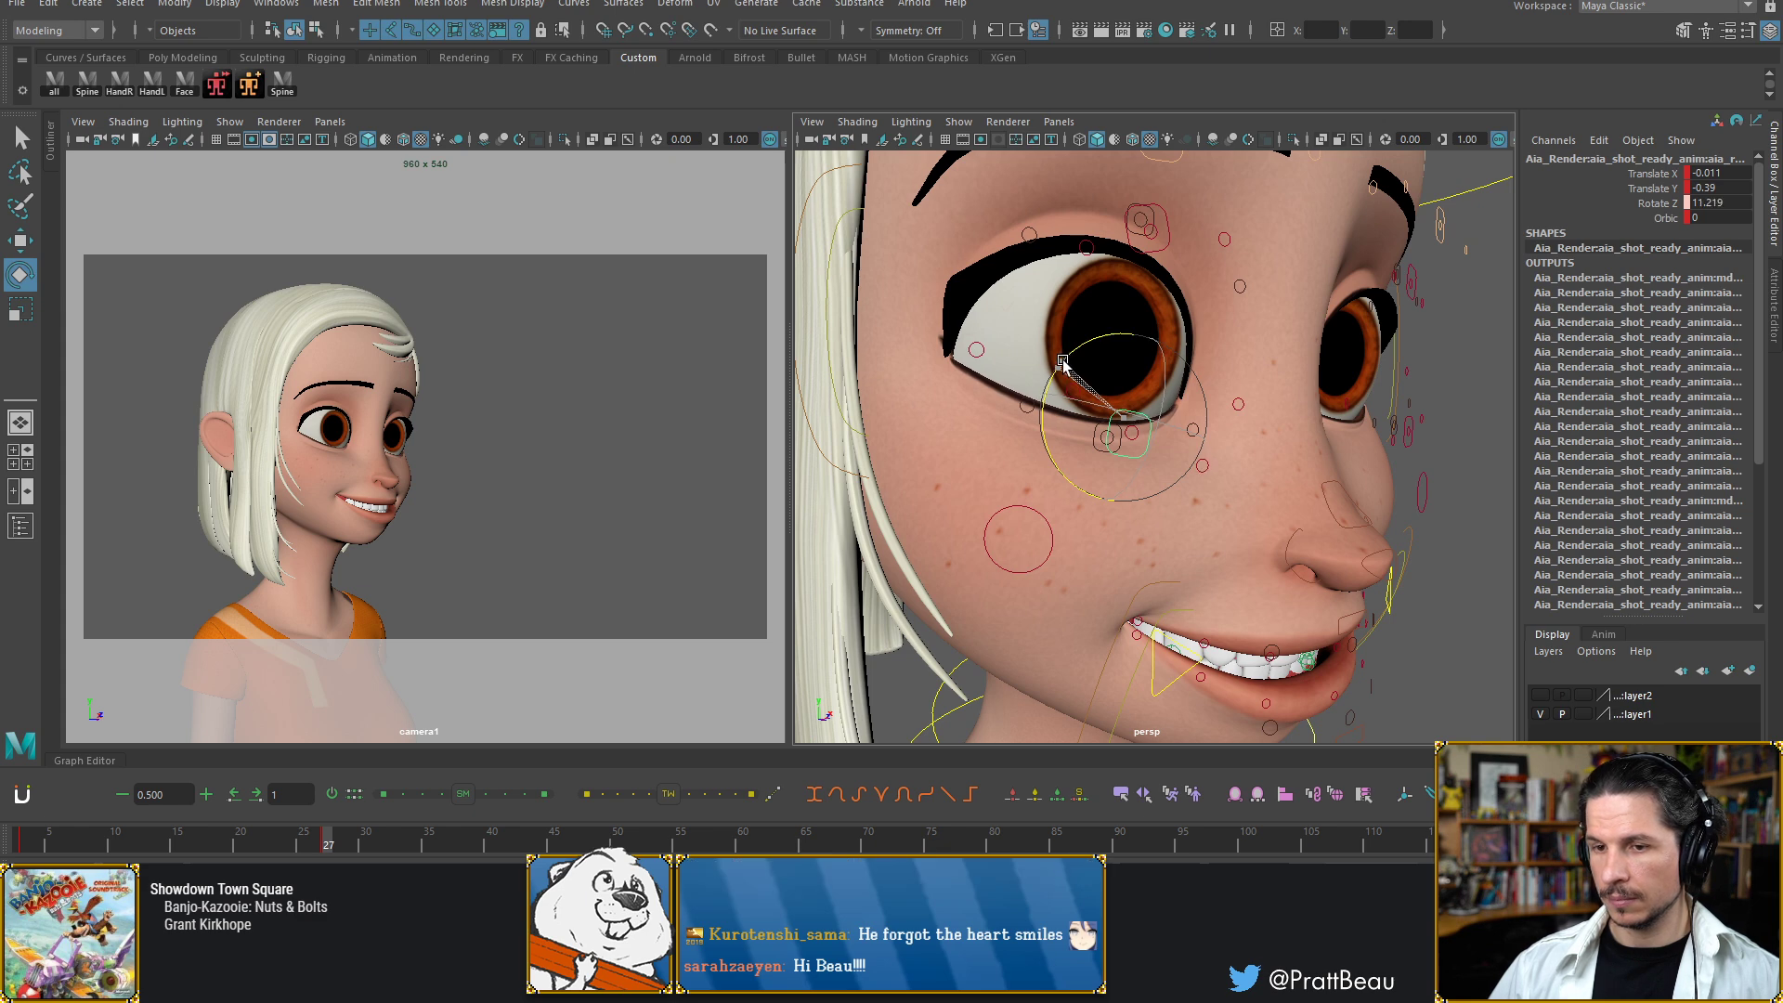
# Raise the outer corner control of the character's right eye to about 0.062 in Translate Y
pyautogui.click(968, 356)
pyautogui.press('w')
pyautogui.moveTo(968, 288); pyautogui.dragTo(980, 250)
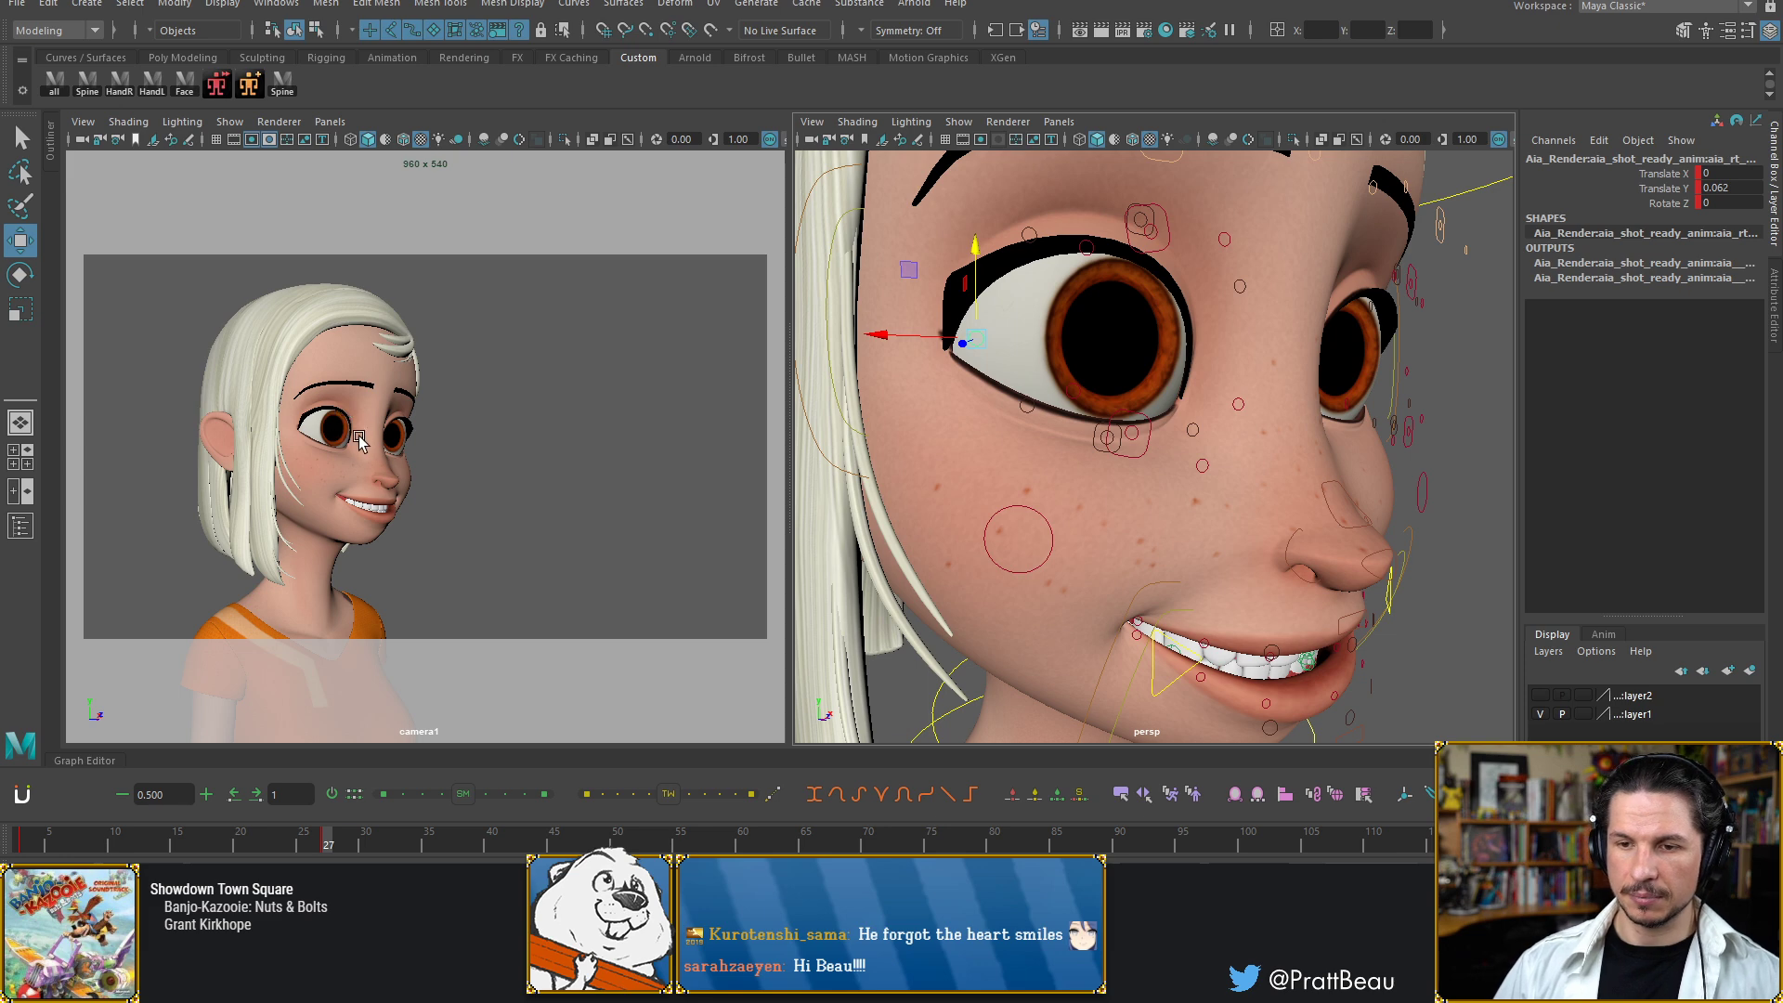
# Rotate the character's right under-eye control to about 7.5 in Rotate Z and raise it to about 0.10 in Translate Y
pyautogui.click(1103, 438)
pyautogui.keyDown('alt'); pyautogui.moveTo(1101, 439); pyautogui.dragTo(1073, 427); pyautogui.keyUp('alt')
pyautogui.scroll(4, 1073, 428)
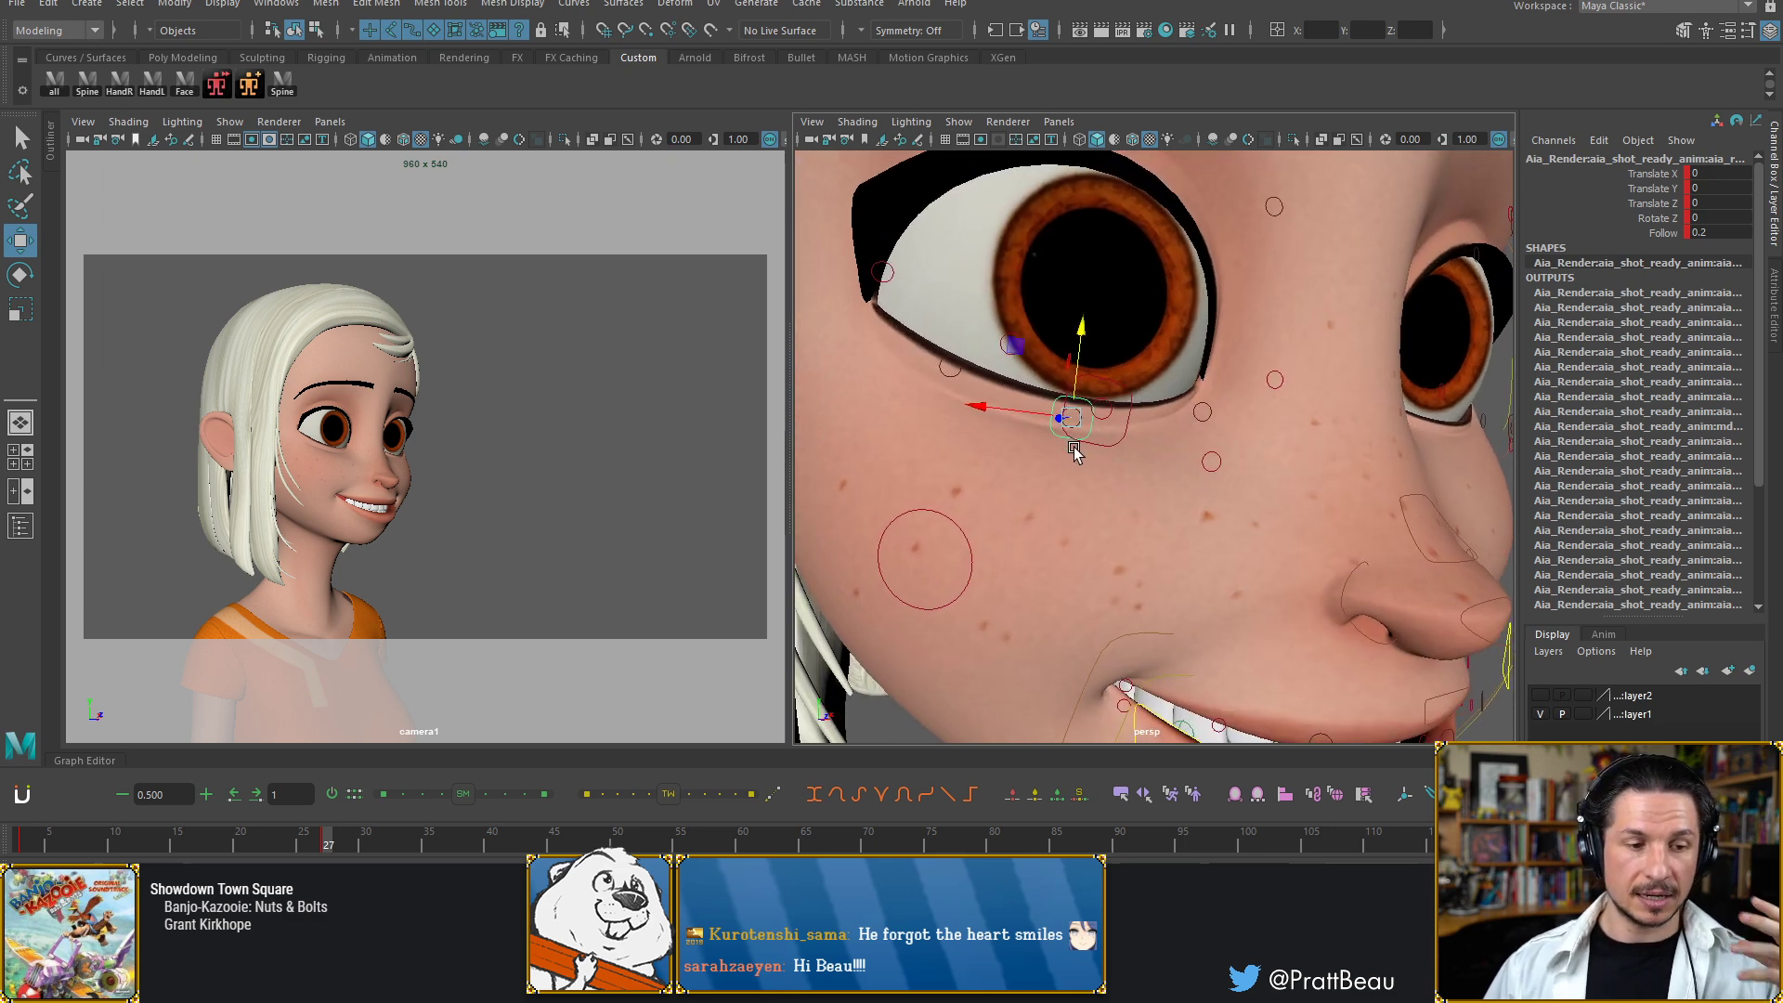
pyautogui.press('e')
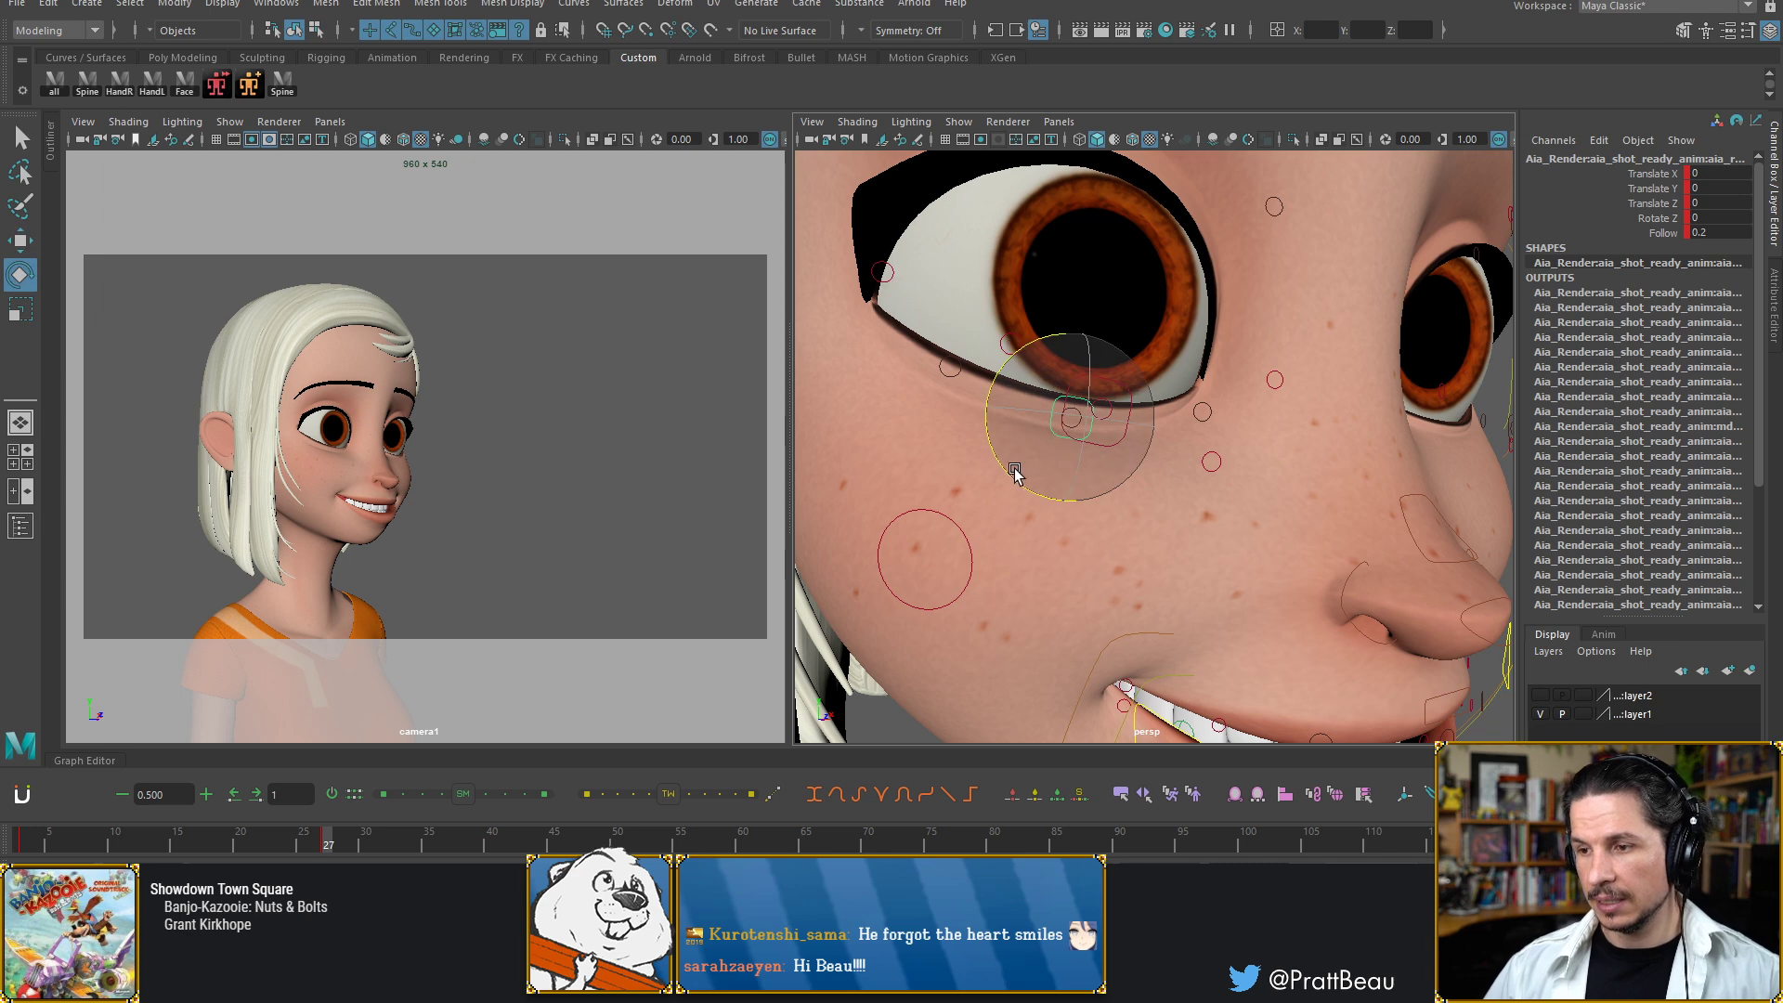
pyautogui.moveTo(1008, 476); pyautogui.dragTo(1006, 472)
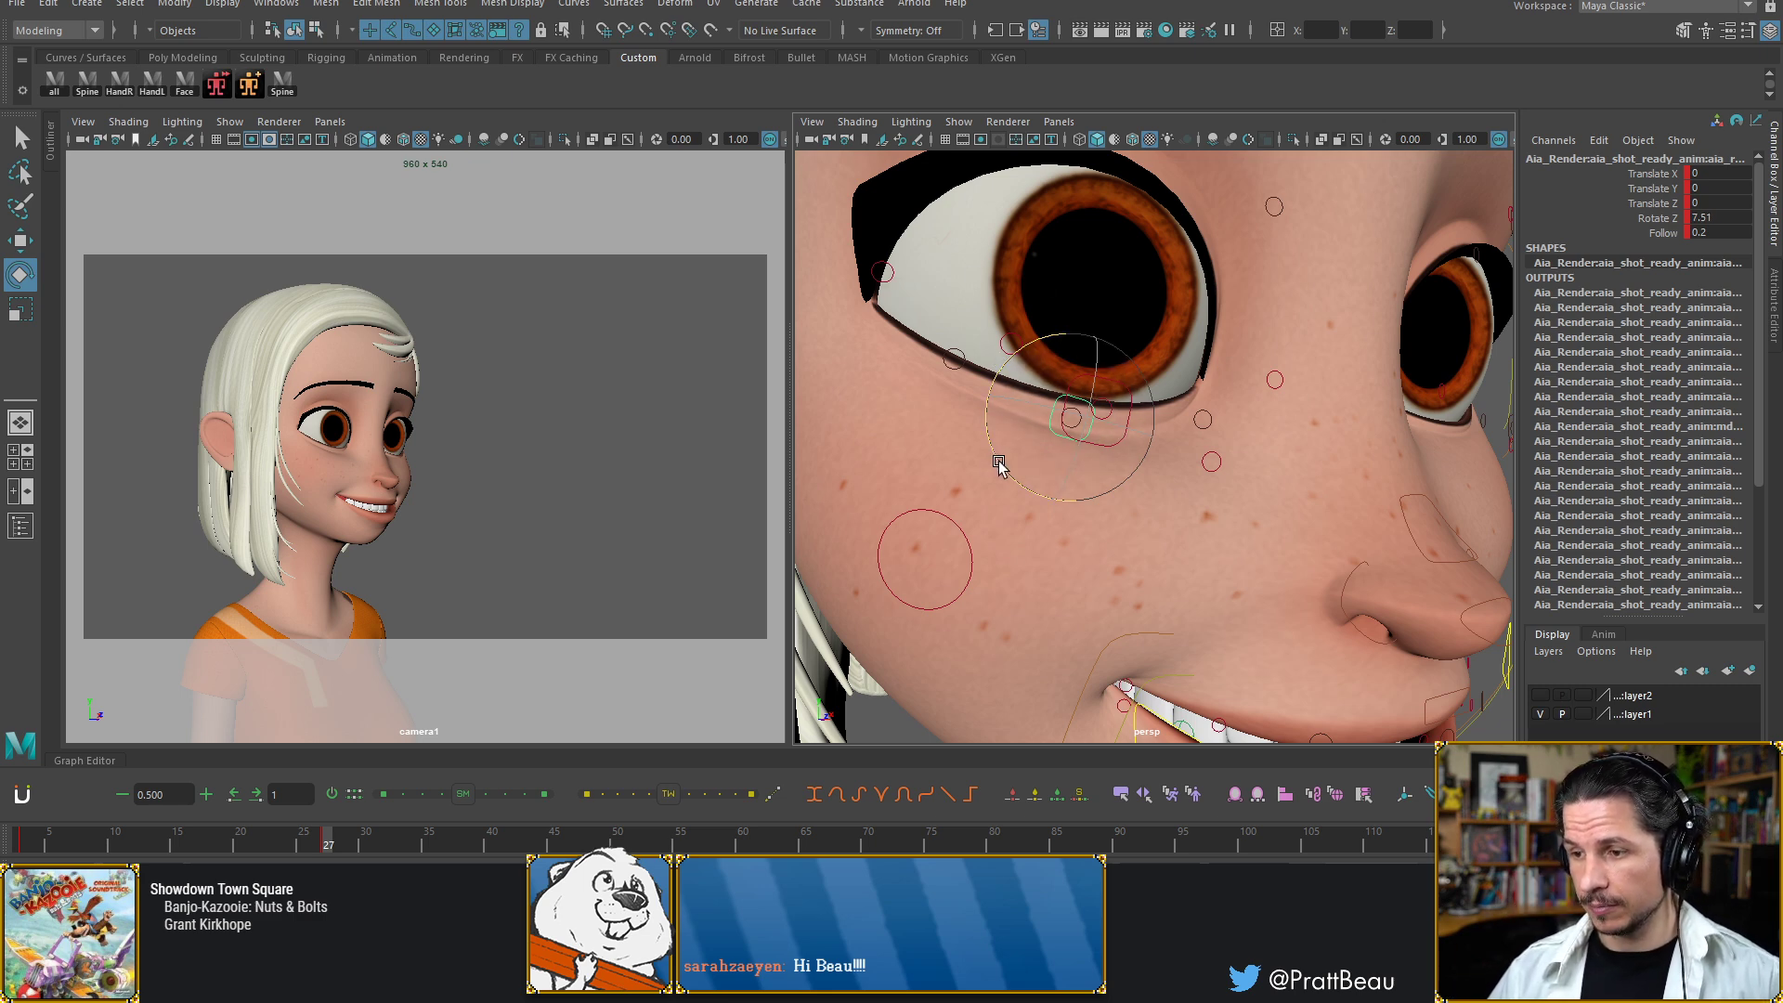
pyautogui.press('w')
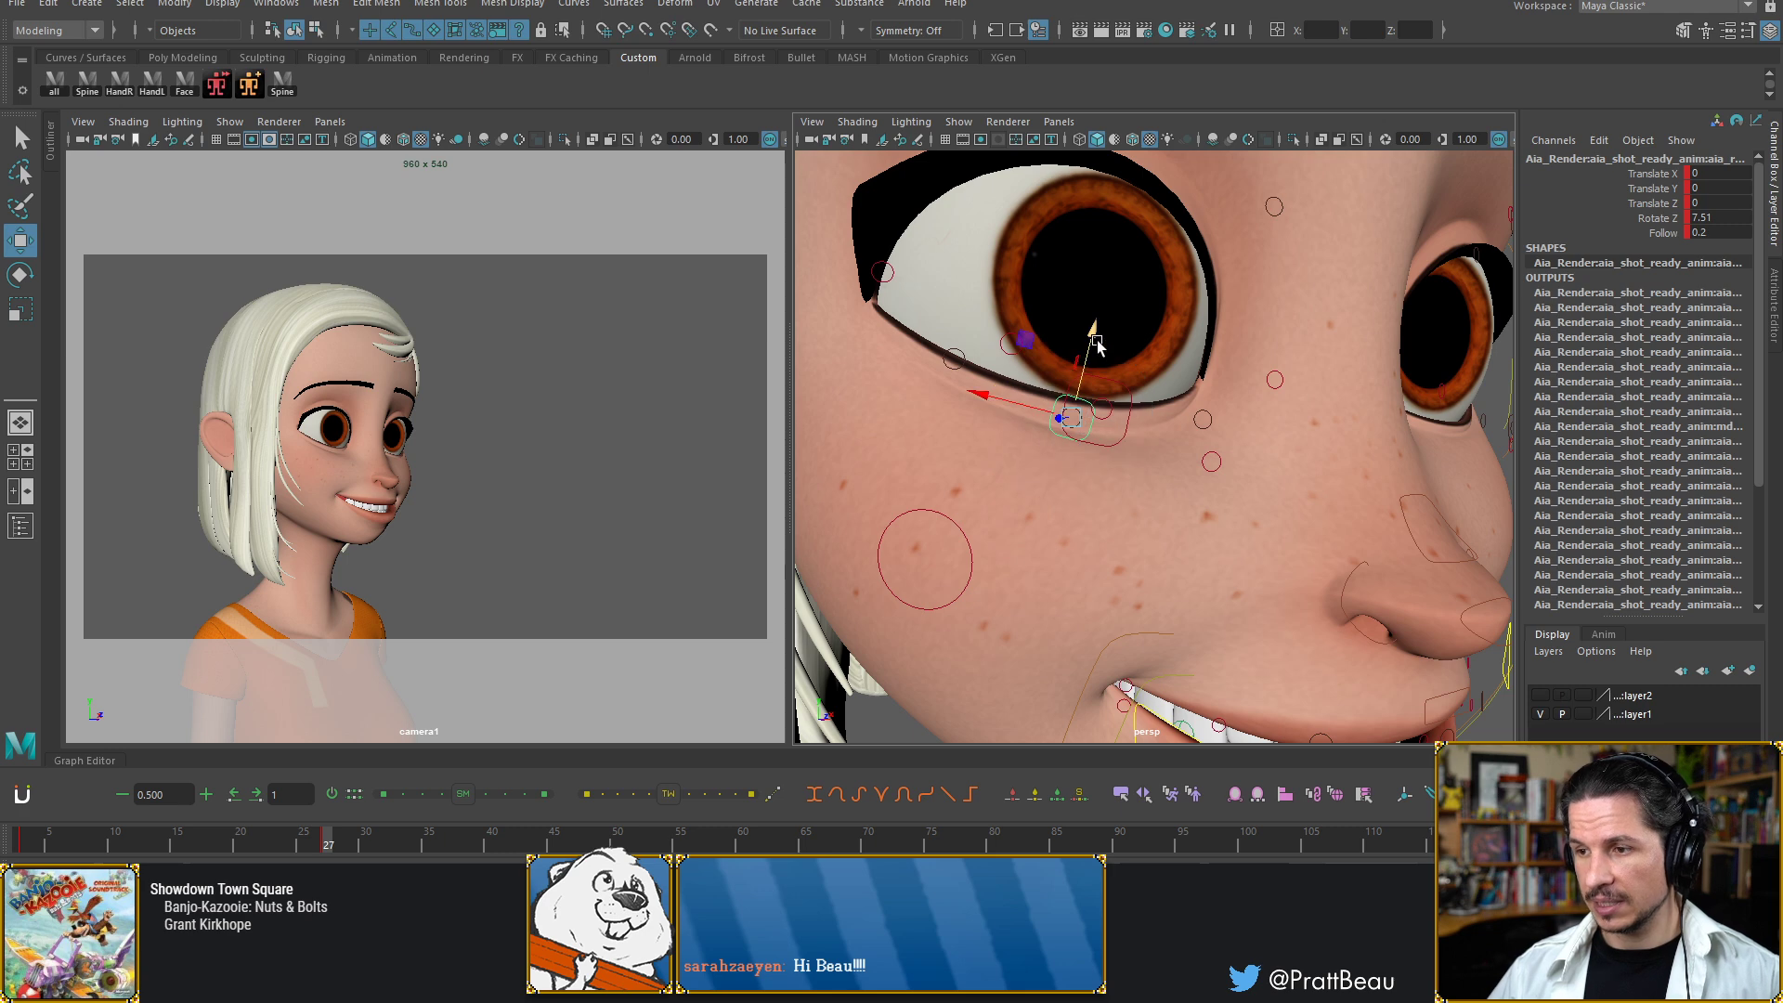
pyautogui.moveTo(1094, 342); pyautogui.dragTo(1095, 338)
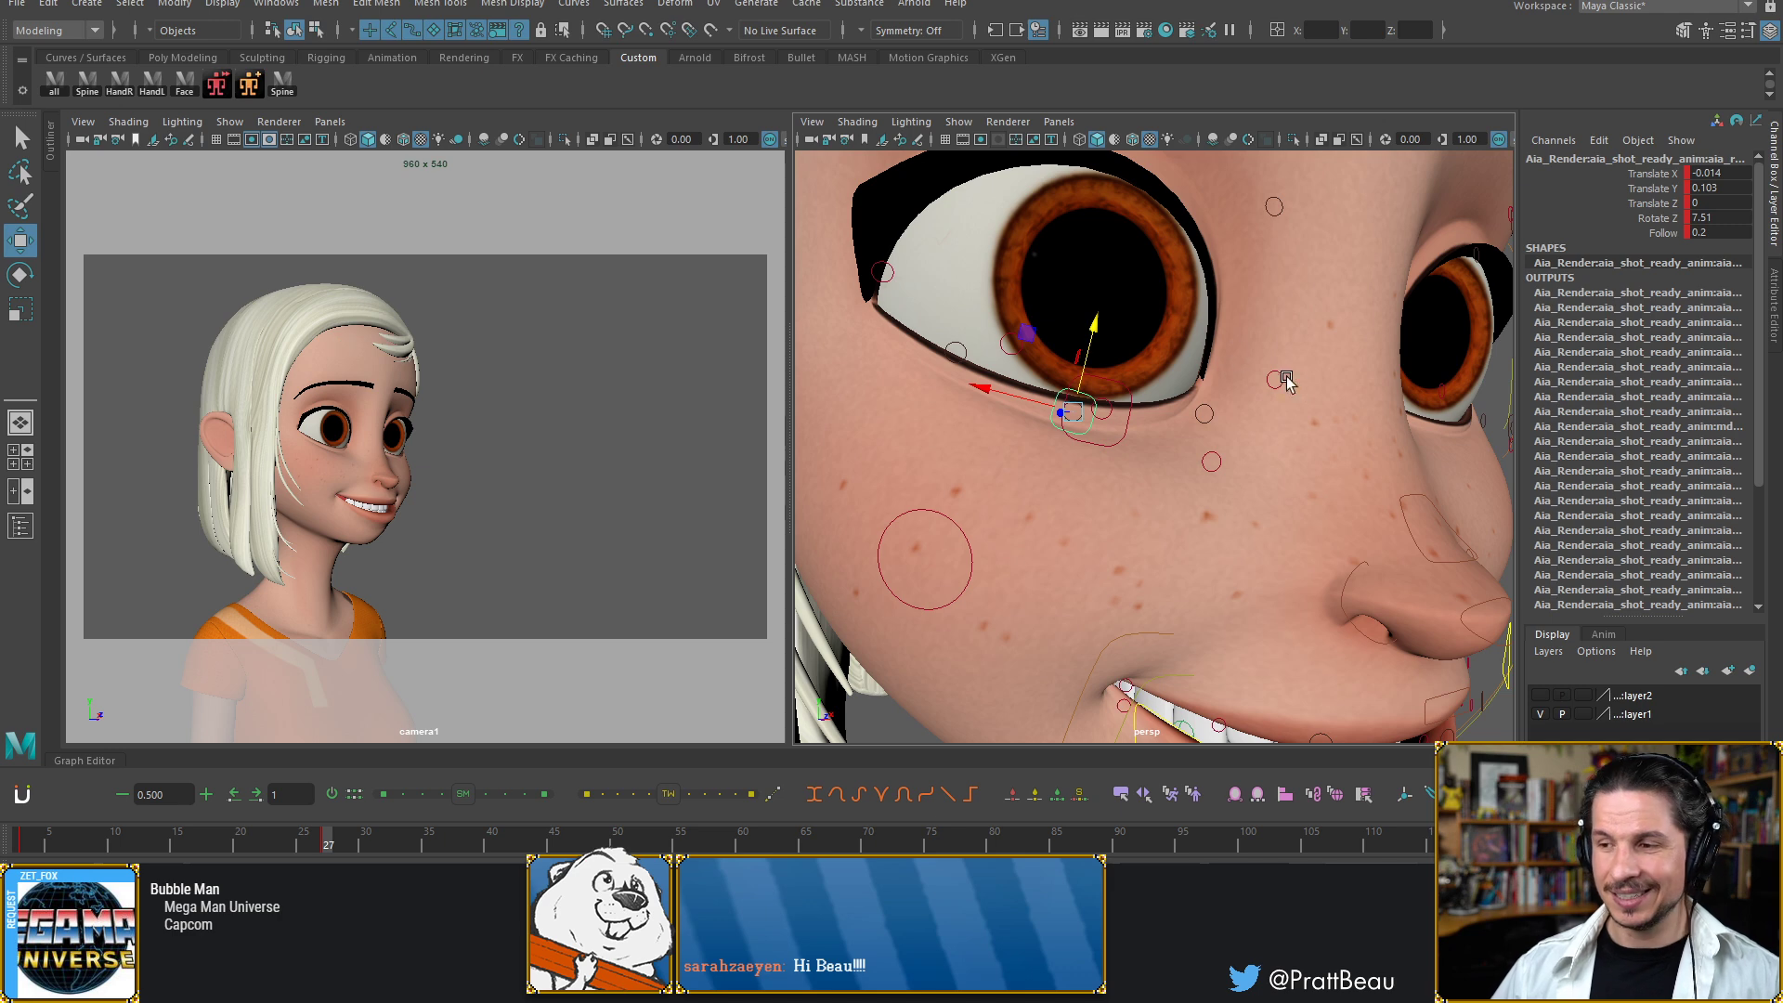
# Rotate the character's left main lower eyelid control to about 6.9 in Rotate Z
pyautogui.keyDown('alt'); pyautogui.moveTo(1282, 378); pyautogui.dragTo(1142, 409); pyautogui.keyUp('alt')
pyautogui.click(1133, 490)
pyautogui.press('e')
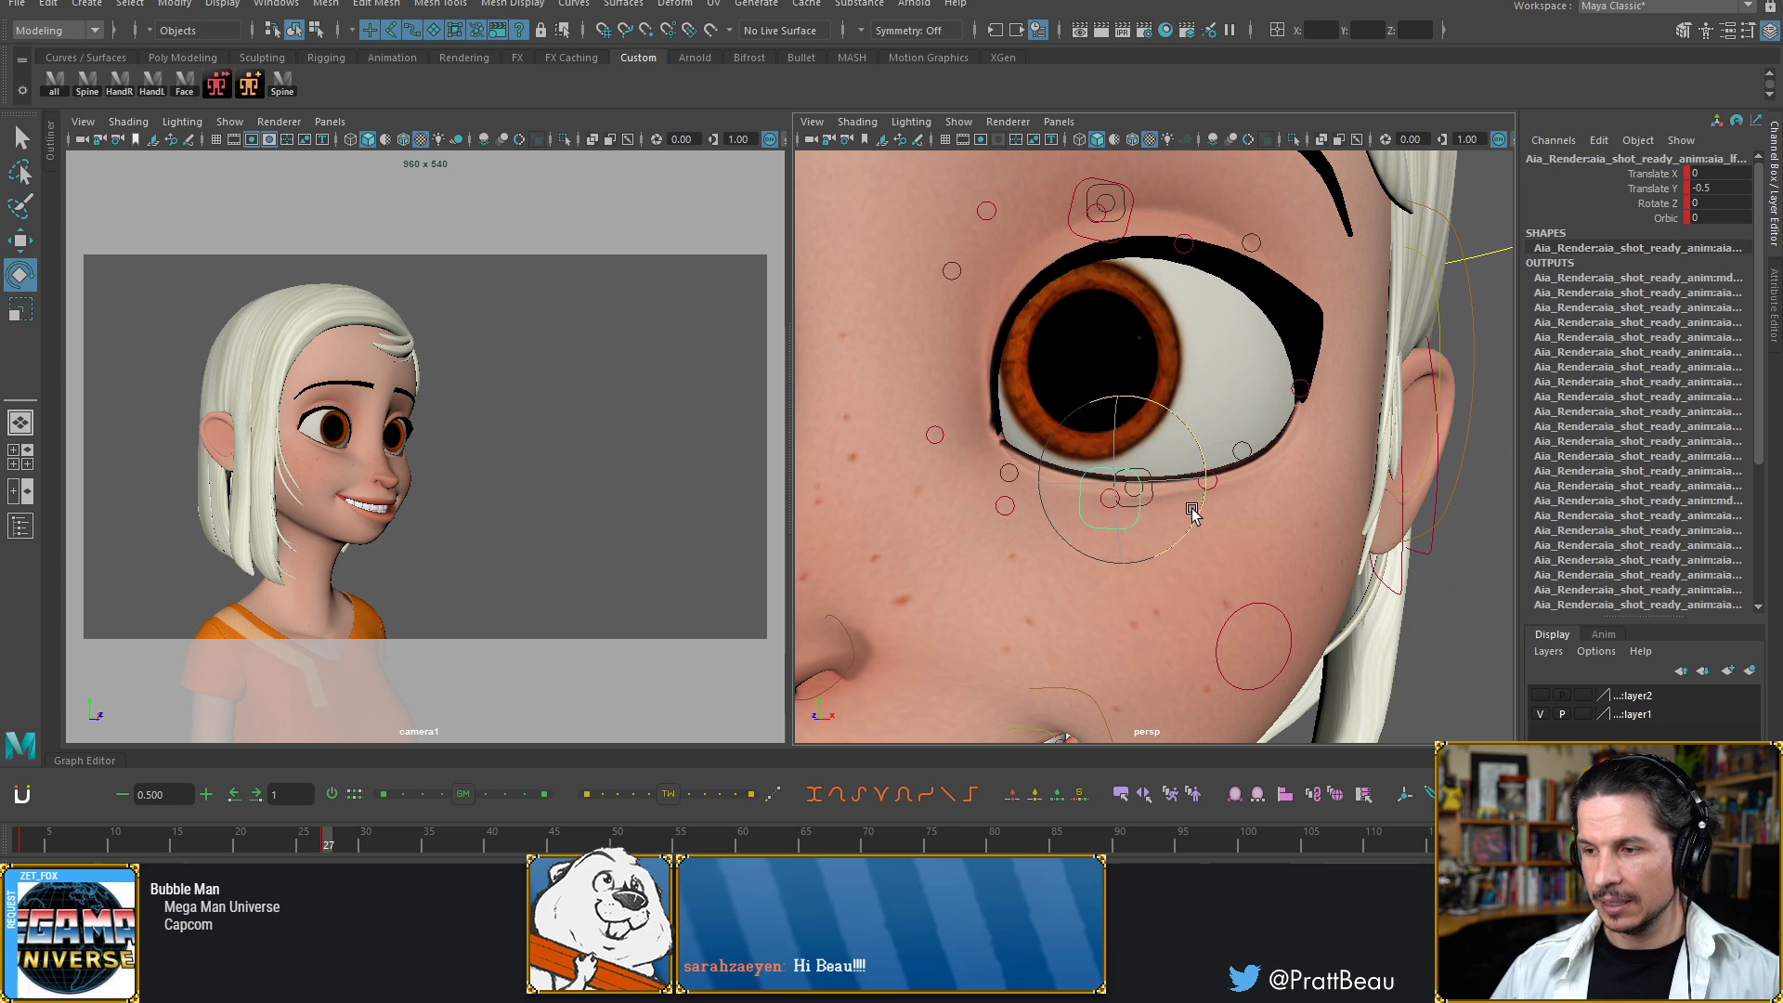
pyautogui.moveTo(1190, 505); pyautogui.dragTo(1199, 503)
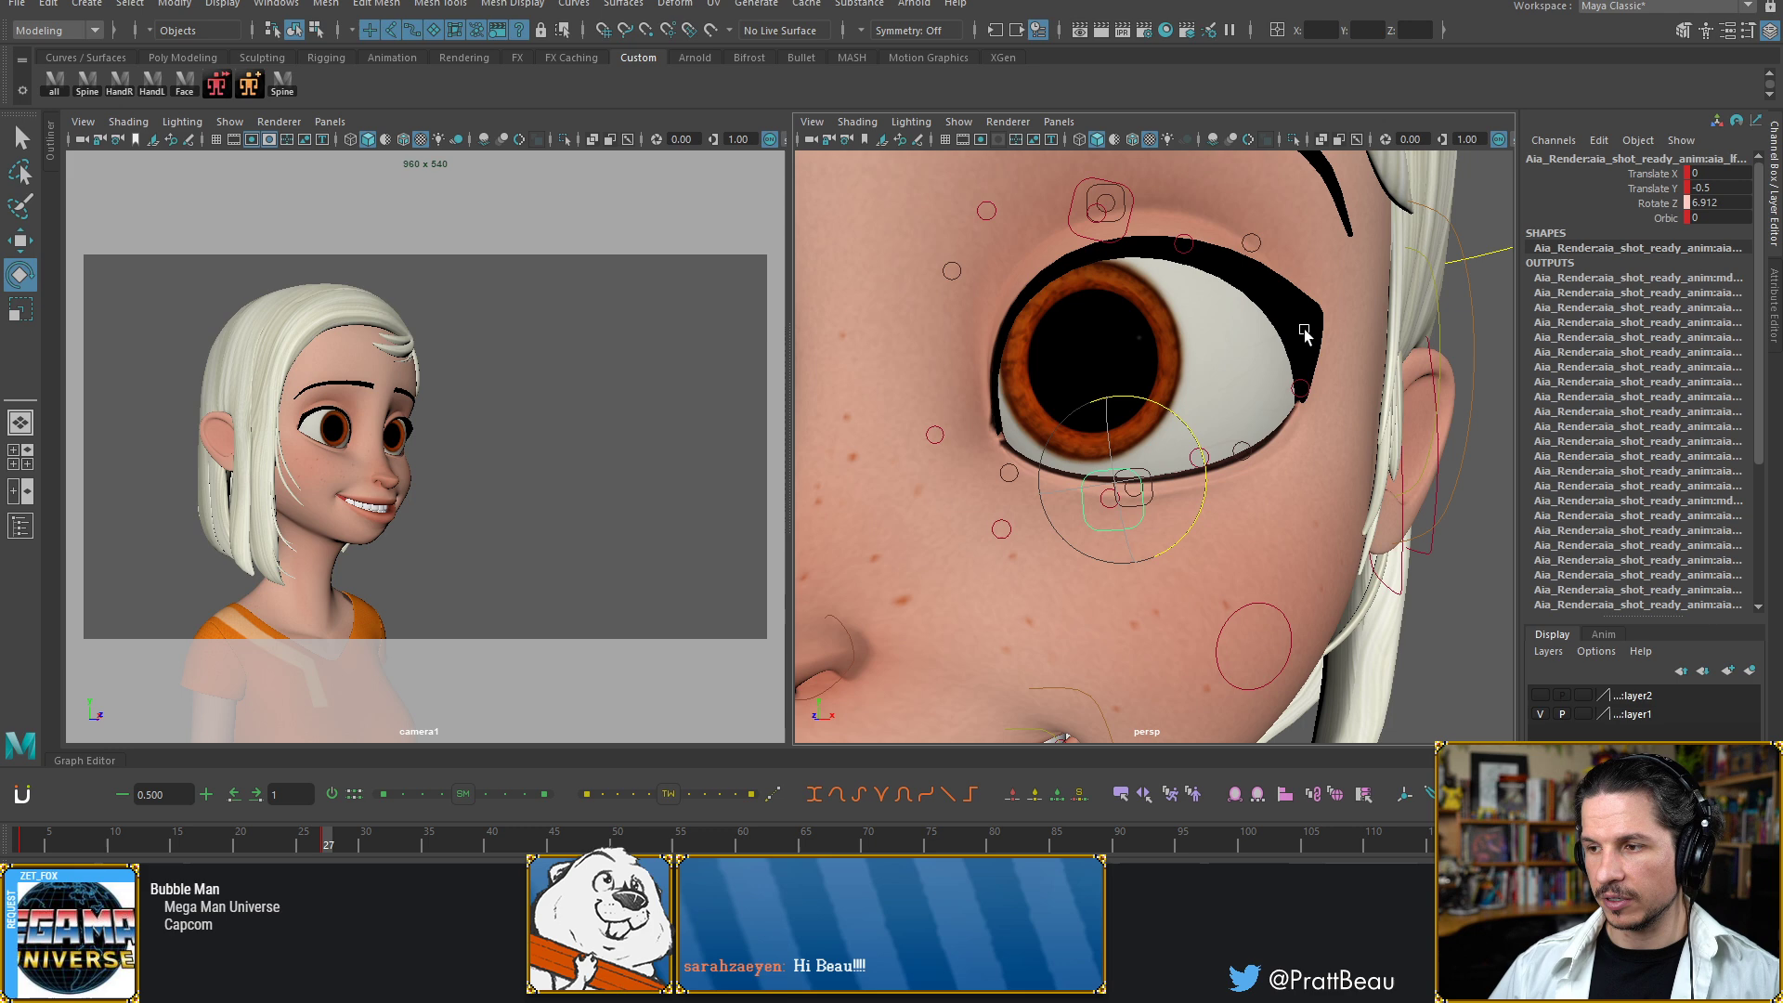
# Raise the outer corner control of the character's left eye slightly
pyautogui.click(1306, 379)
pyautogui.press('w')
pyautogui.moveTo(1313, 296); pyautogui.dragTo(1319, 284)
# Raise the character's left cheek control to about 0.205 in Translate Y
pyautogui.keyDown('alt'); pyautogui.moveTo(1246, 453); pyautogui.dragTo(1328, 472); pyautogui.keyUp('alt')
pyautogui.click(1379, 608)
pyautogui.keyDown('alt'); pyautogui.moveTo(1379, 608); pyautogui.dragTo(1312, 481); pyautogui.keyUp('alt')
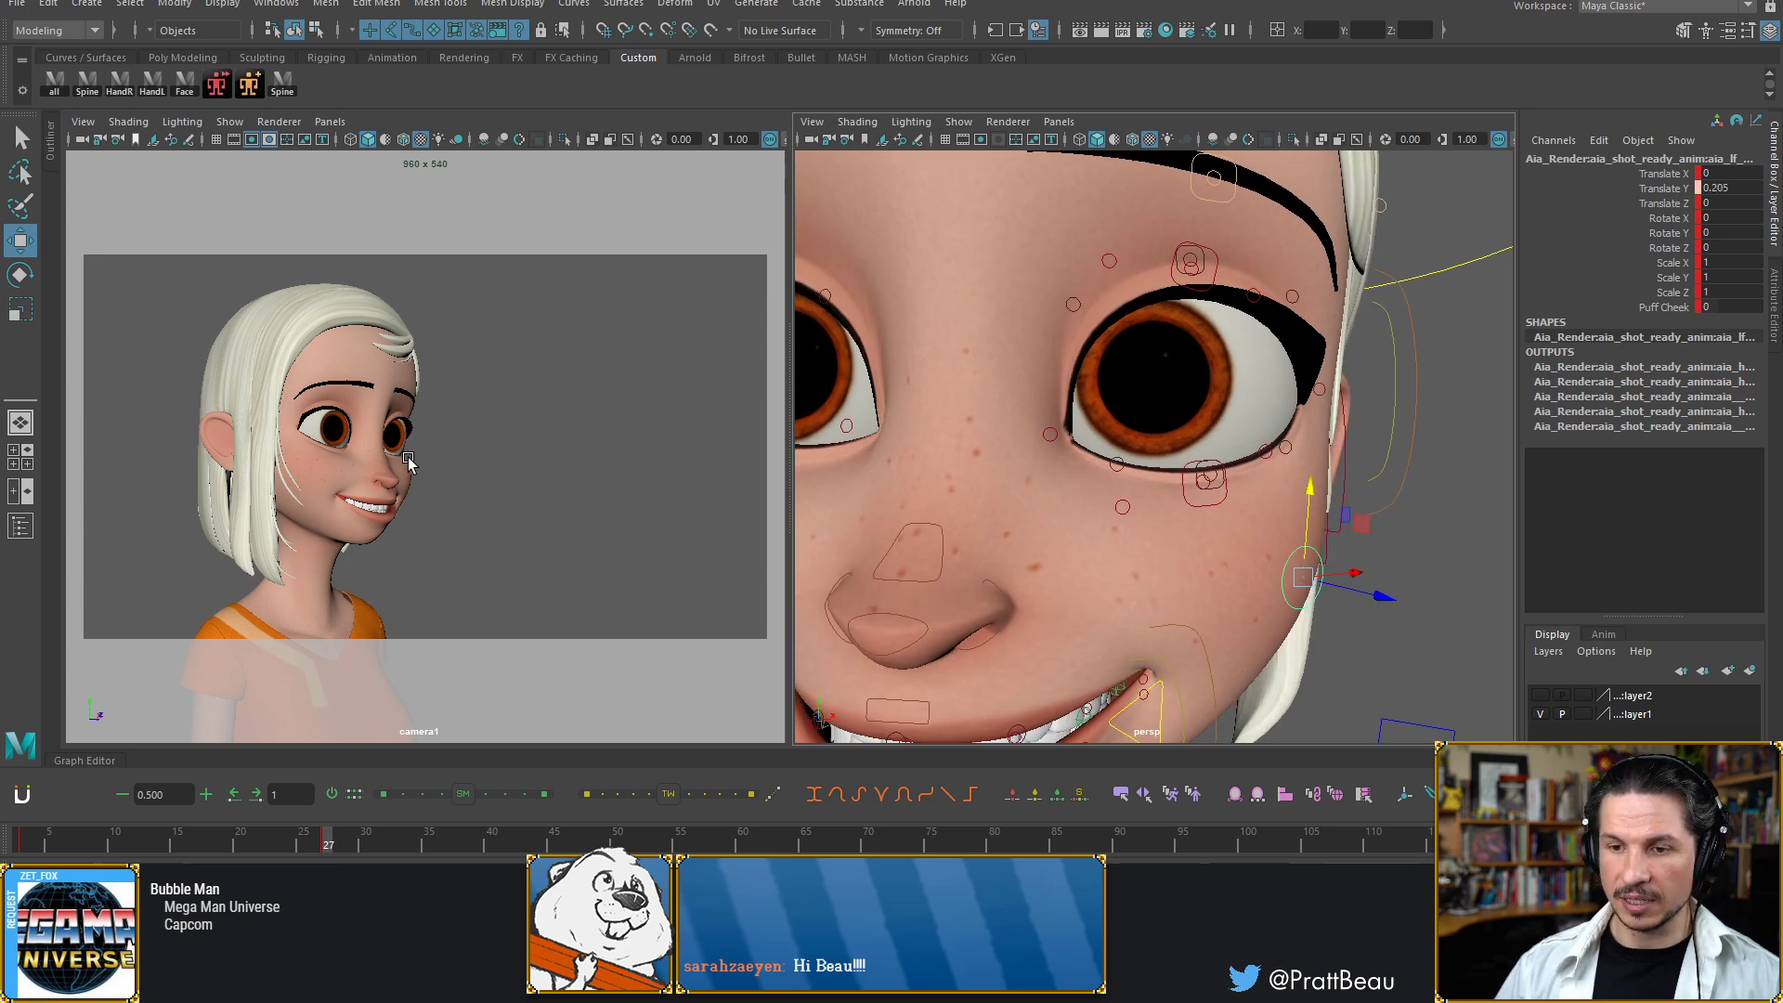
# Key the character's left cheek control with Translate Y at about 0.227 and Puff Cheek at about 1.21
pyautogui.press('s')
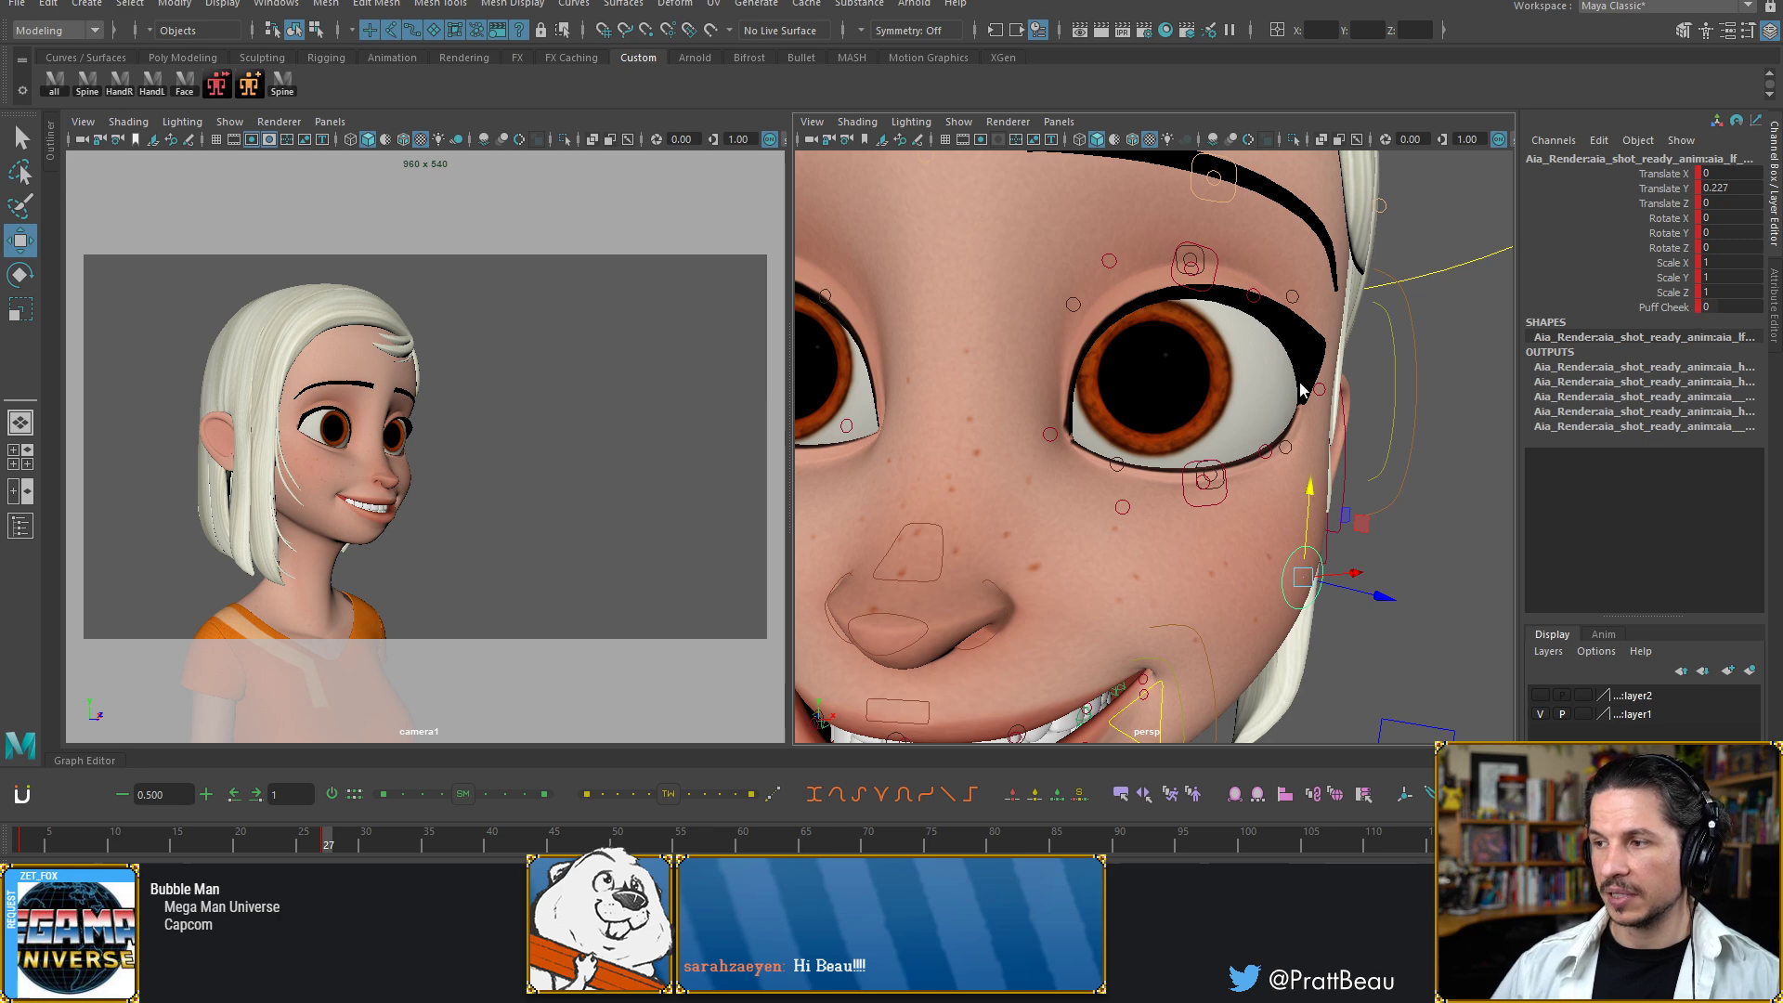
pyautogui.click(1662, 308)
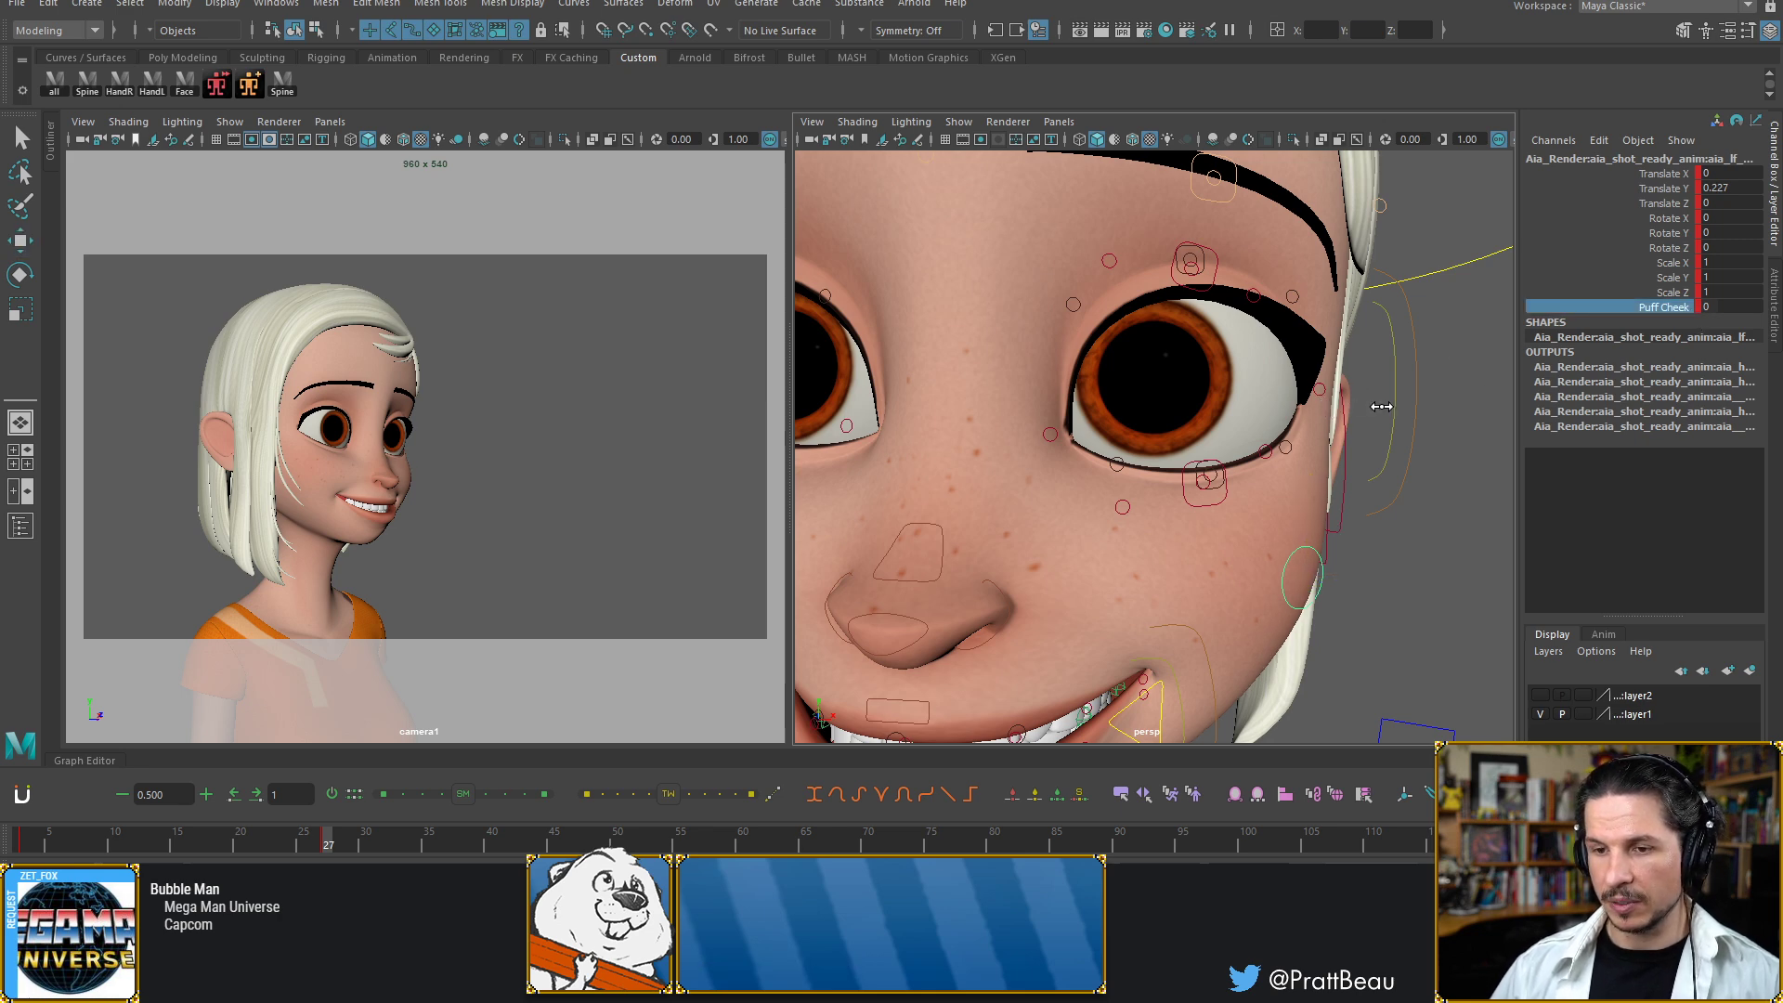
pyautogui.moveTo(1381, 406); pyautogui.dragTo(1437, 412, button='middle')
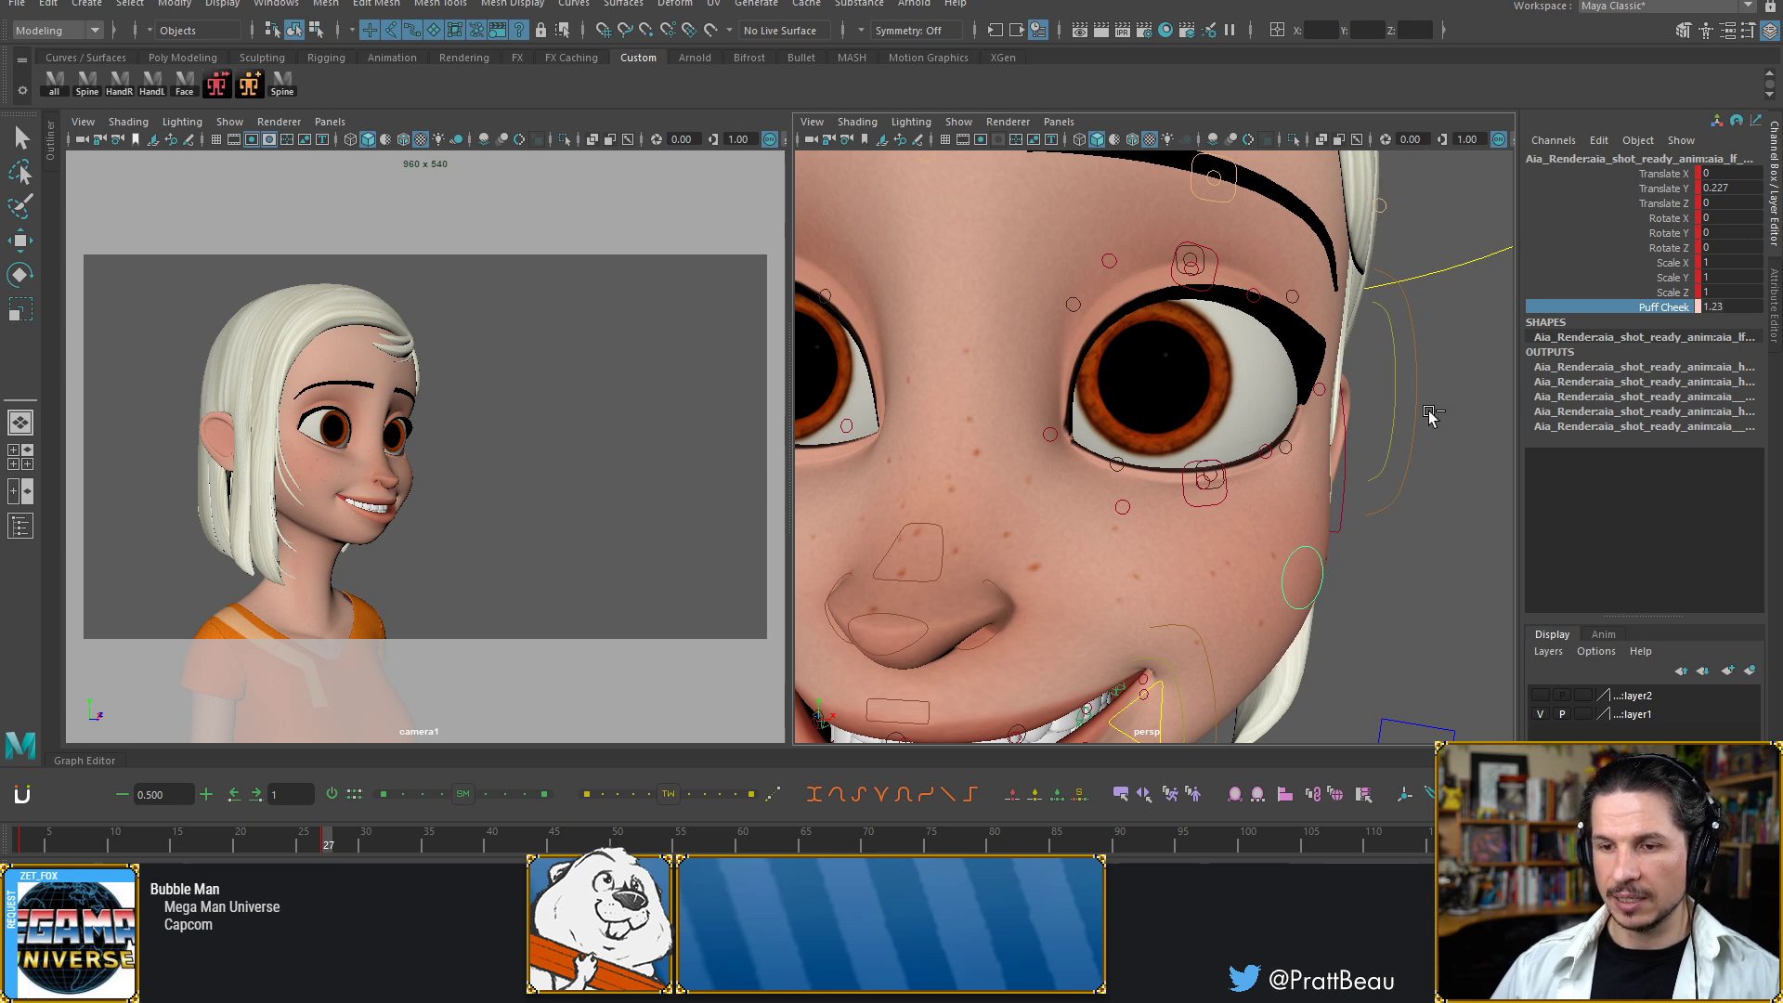
pyautogui.press('s')
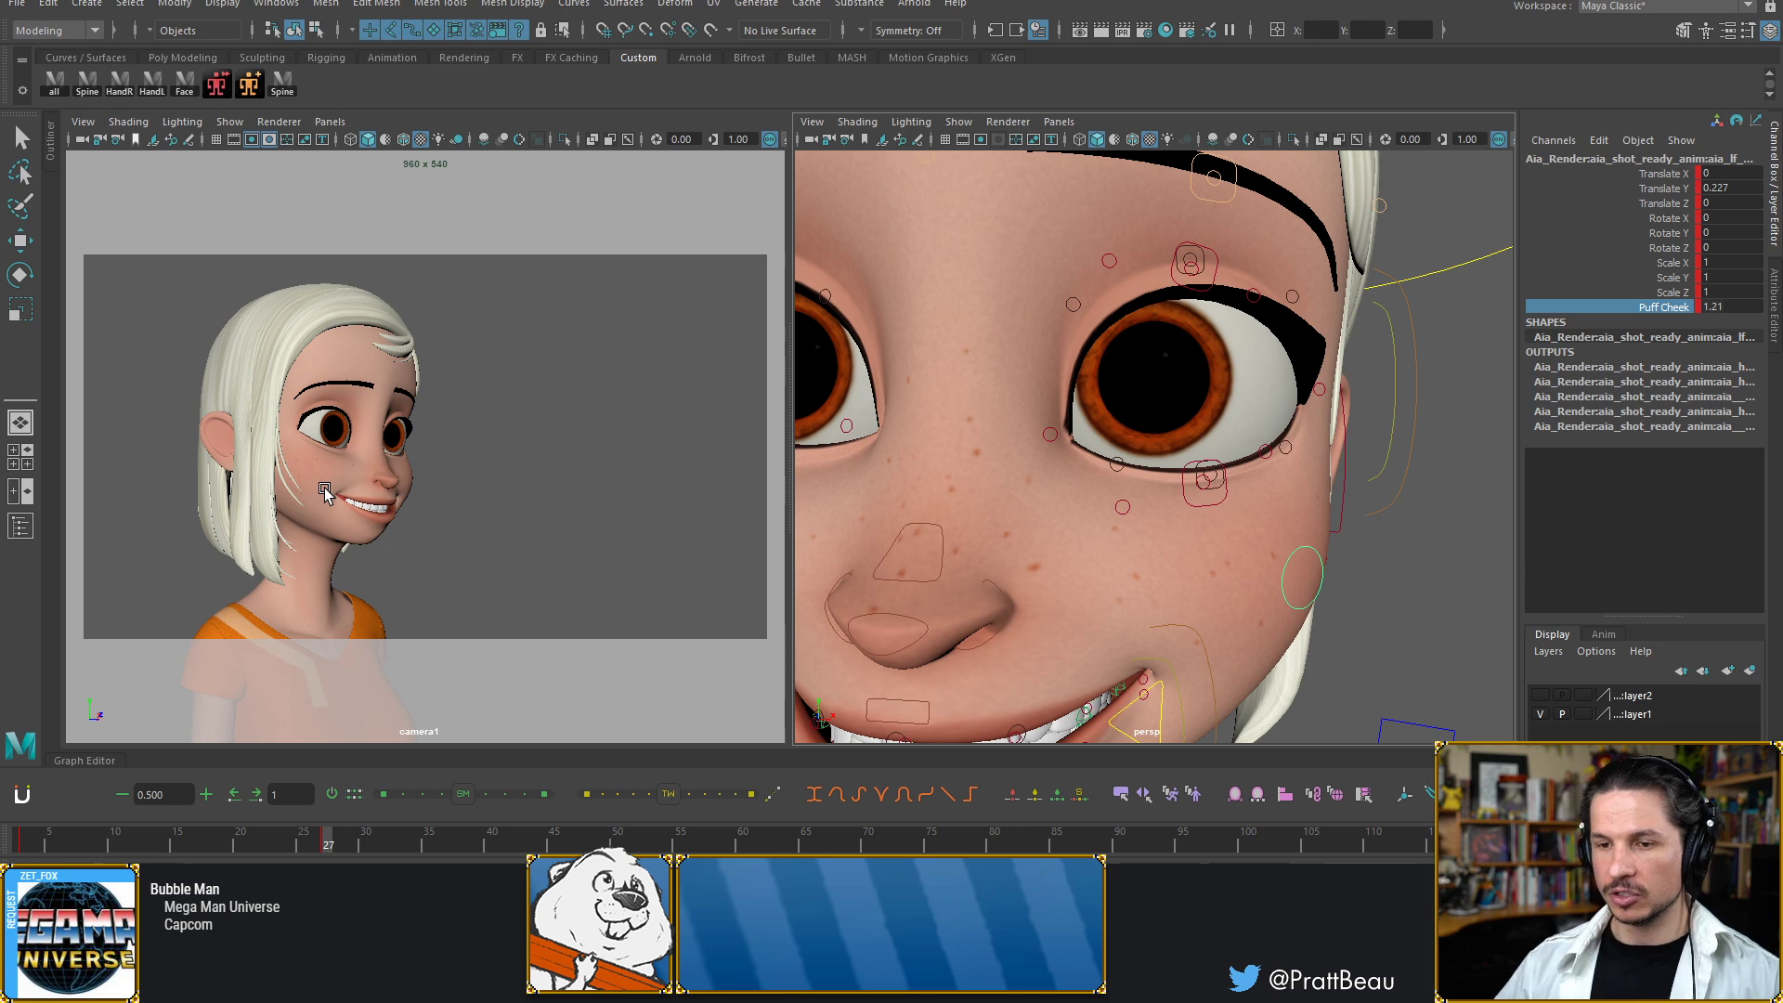
# Raise the character's left main lower eyelid control to about -0.41 in Translate Y and rotate it to about 13.9 in Rotate Z
pyautogui.click(1219, 495)
pyautogui.press('e')
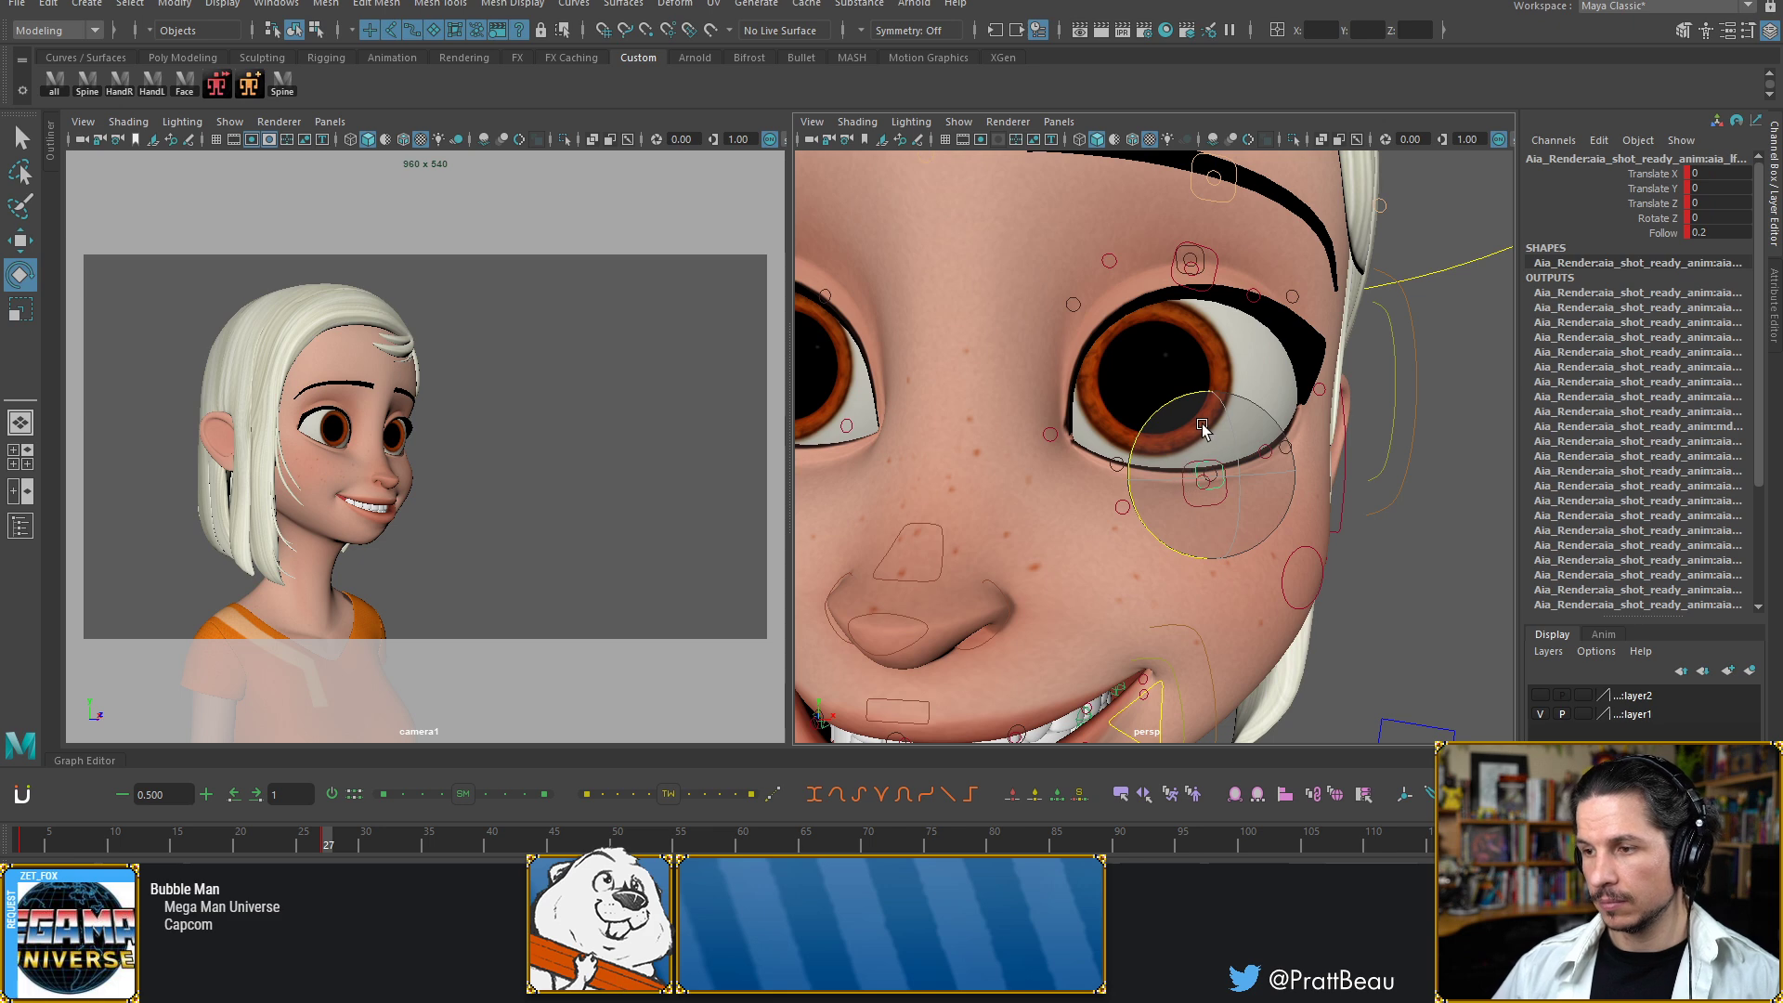
pyautogui.press('w')
pyautogui.click(1208, 478)
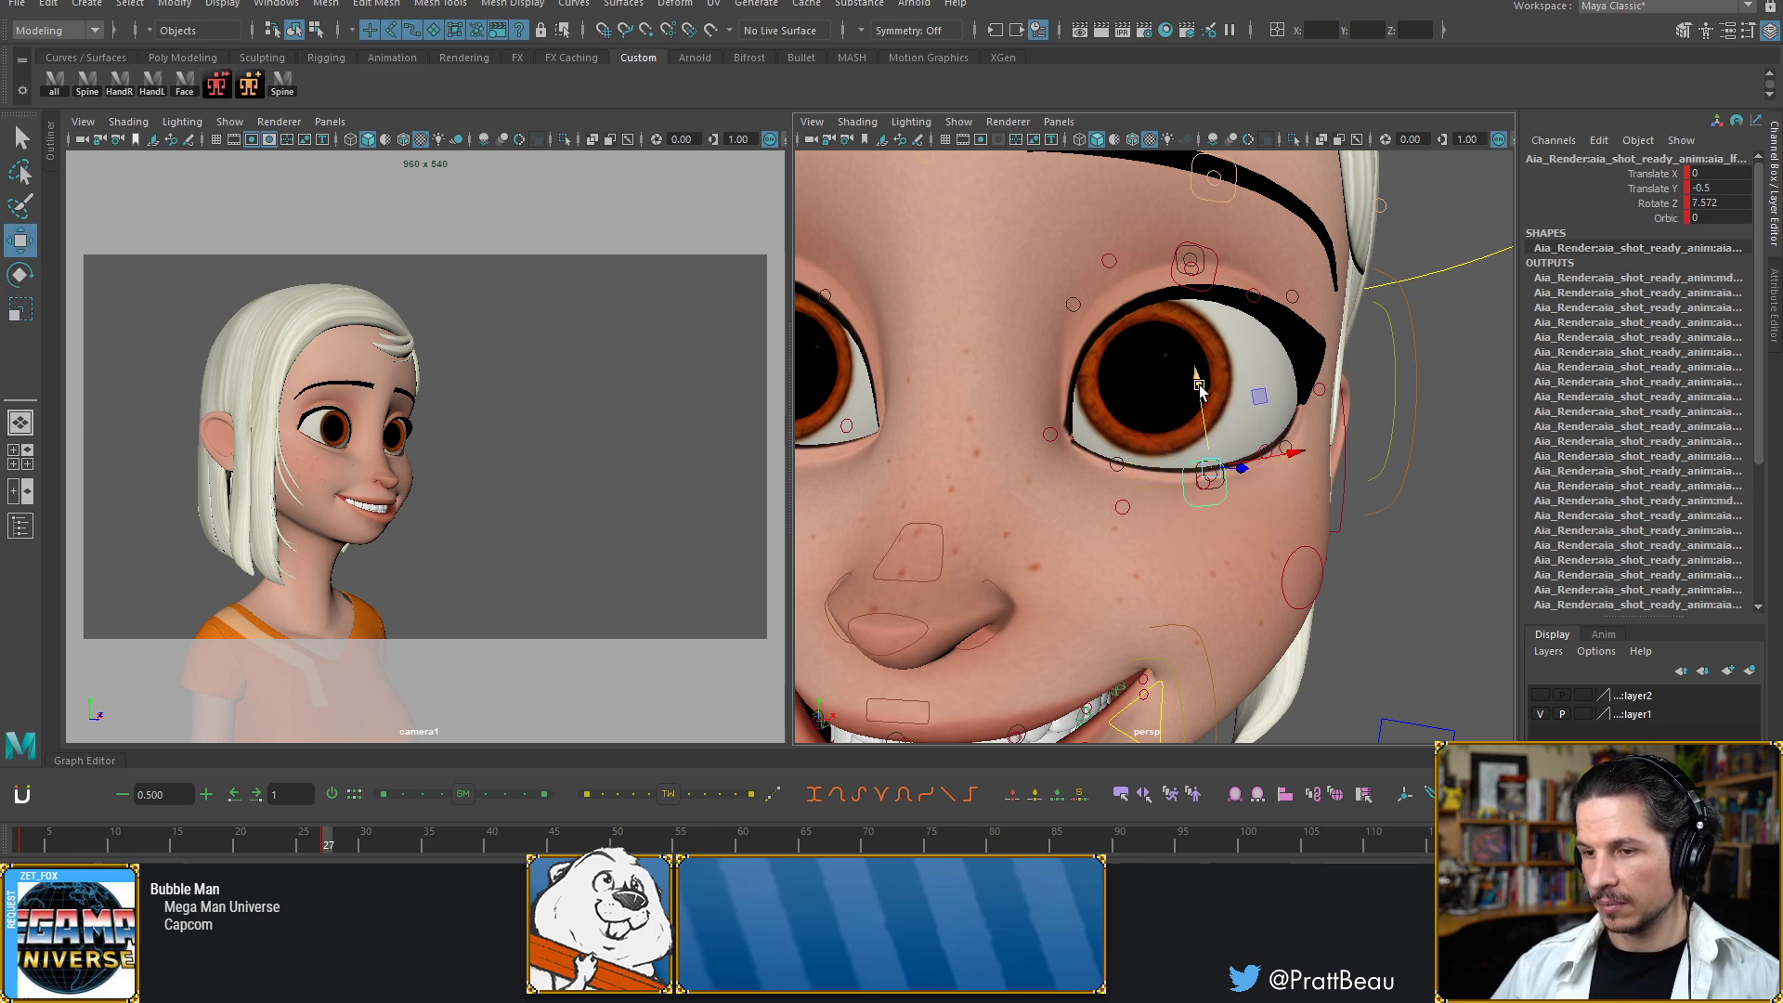
pyautogui.moveTo(1198, 381); pyautogui.dragTo(1196, 367)
pyautogui.press('e')
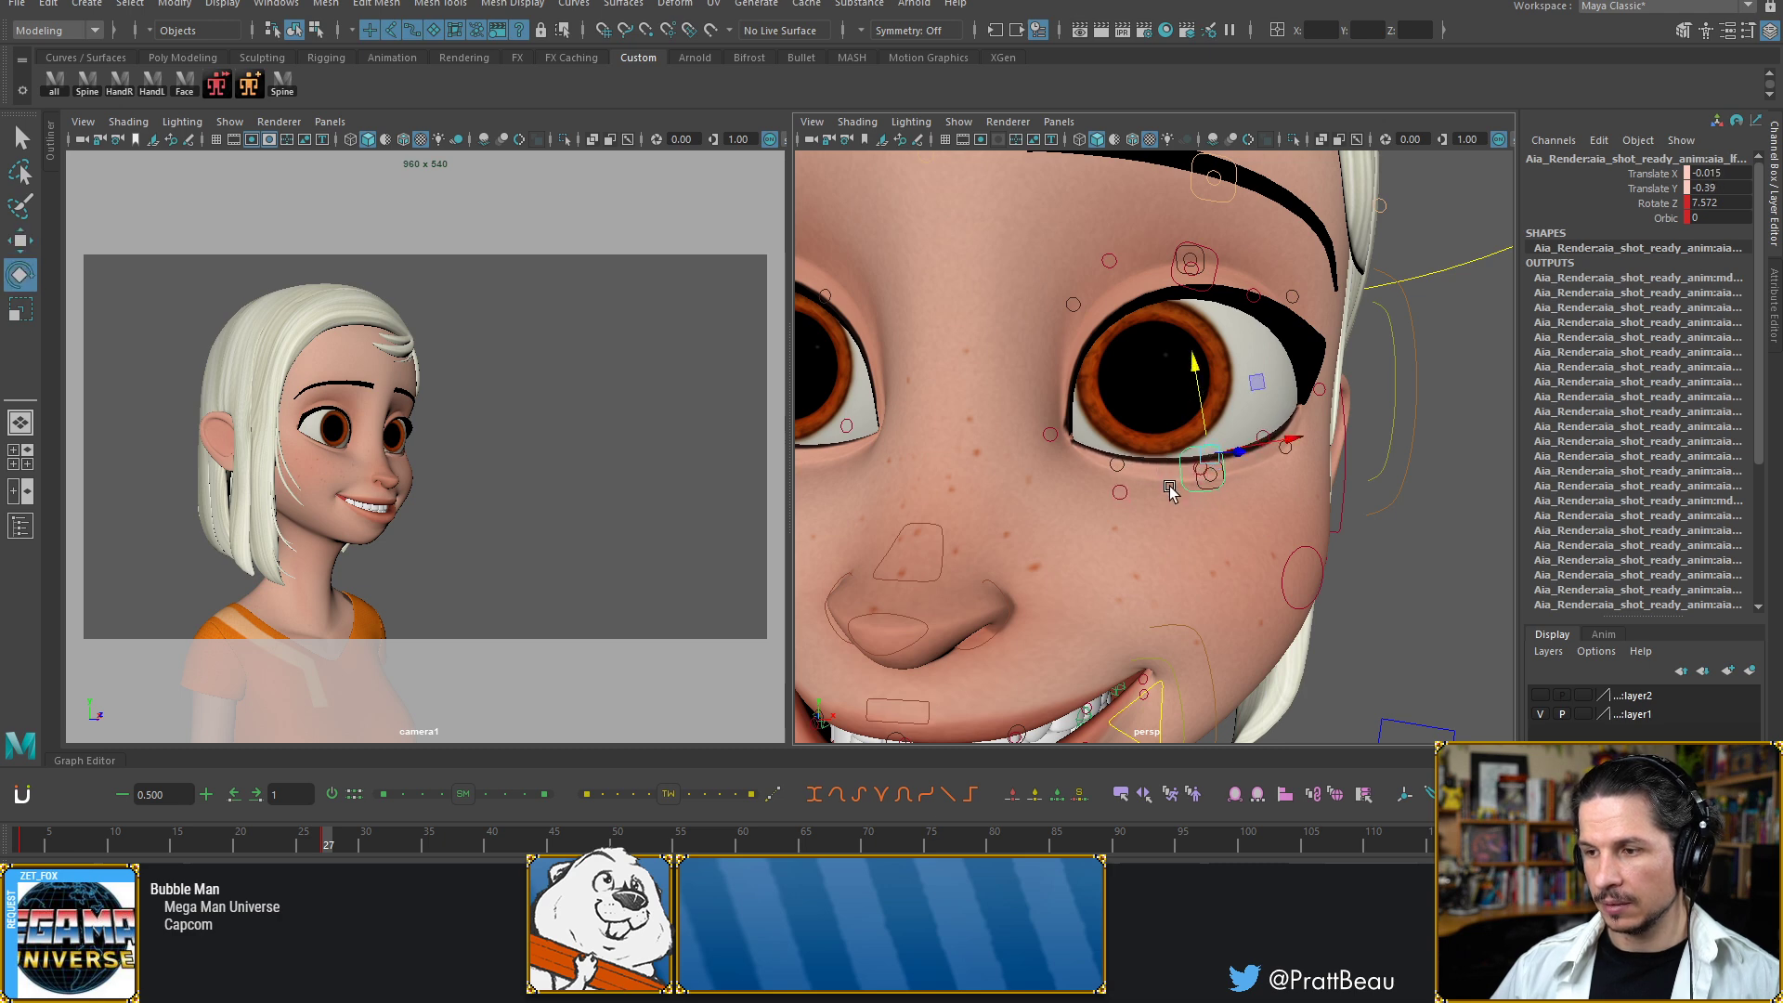
pyautogui.moveTo(1155, 505); pyautogui.dragTo(1159, 517)
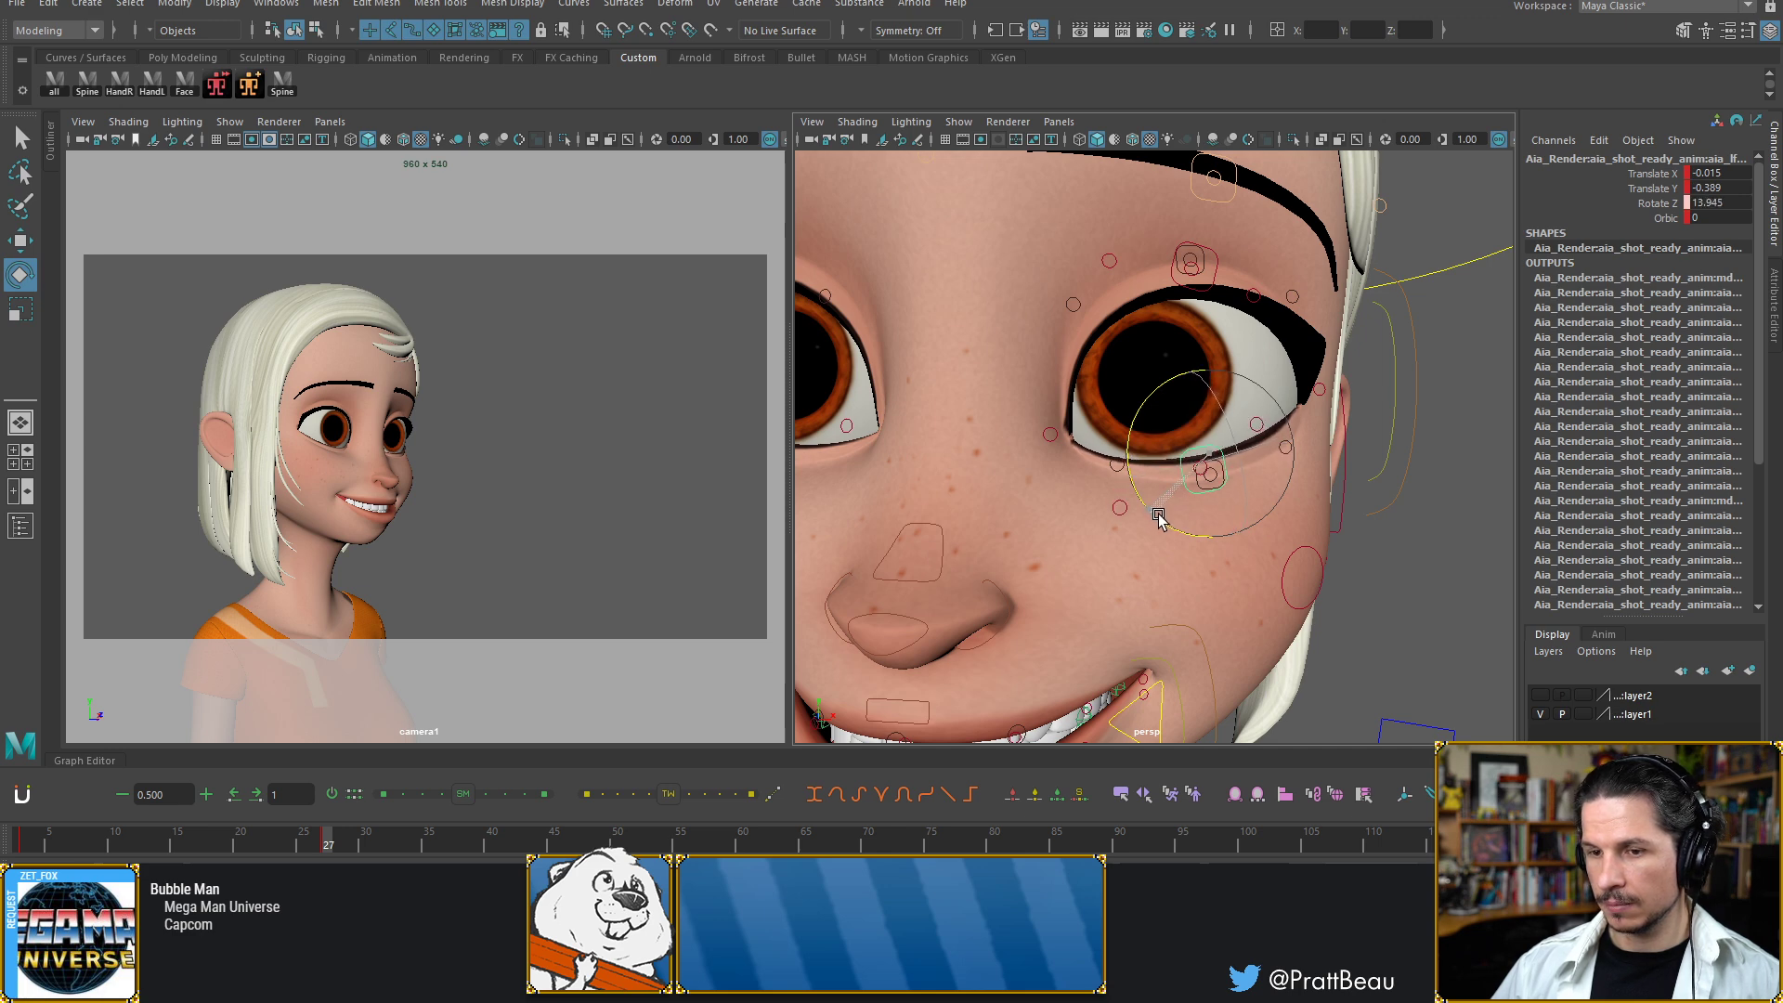
pyautogui.press('w')
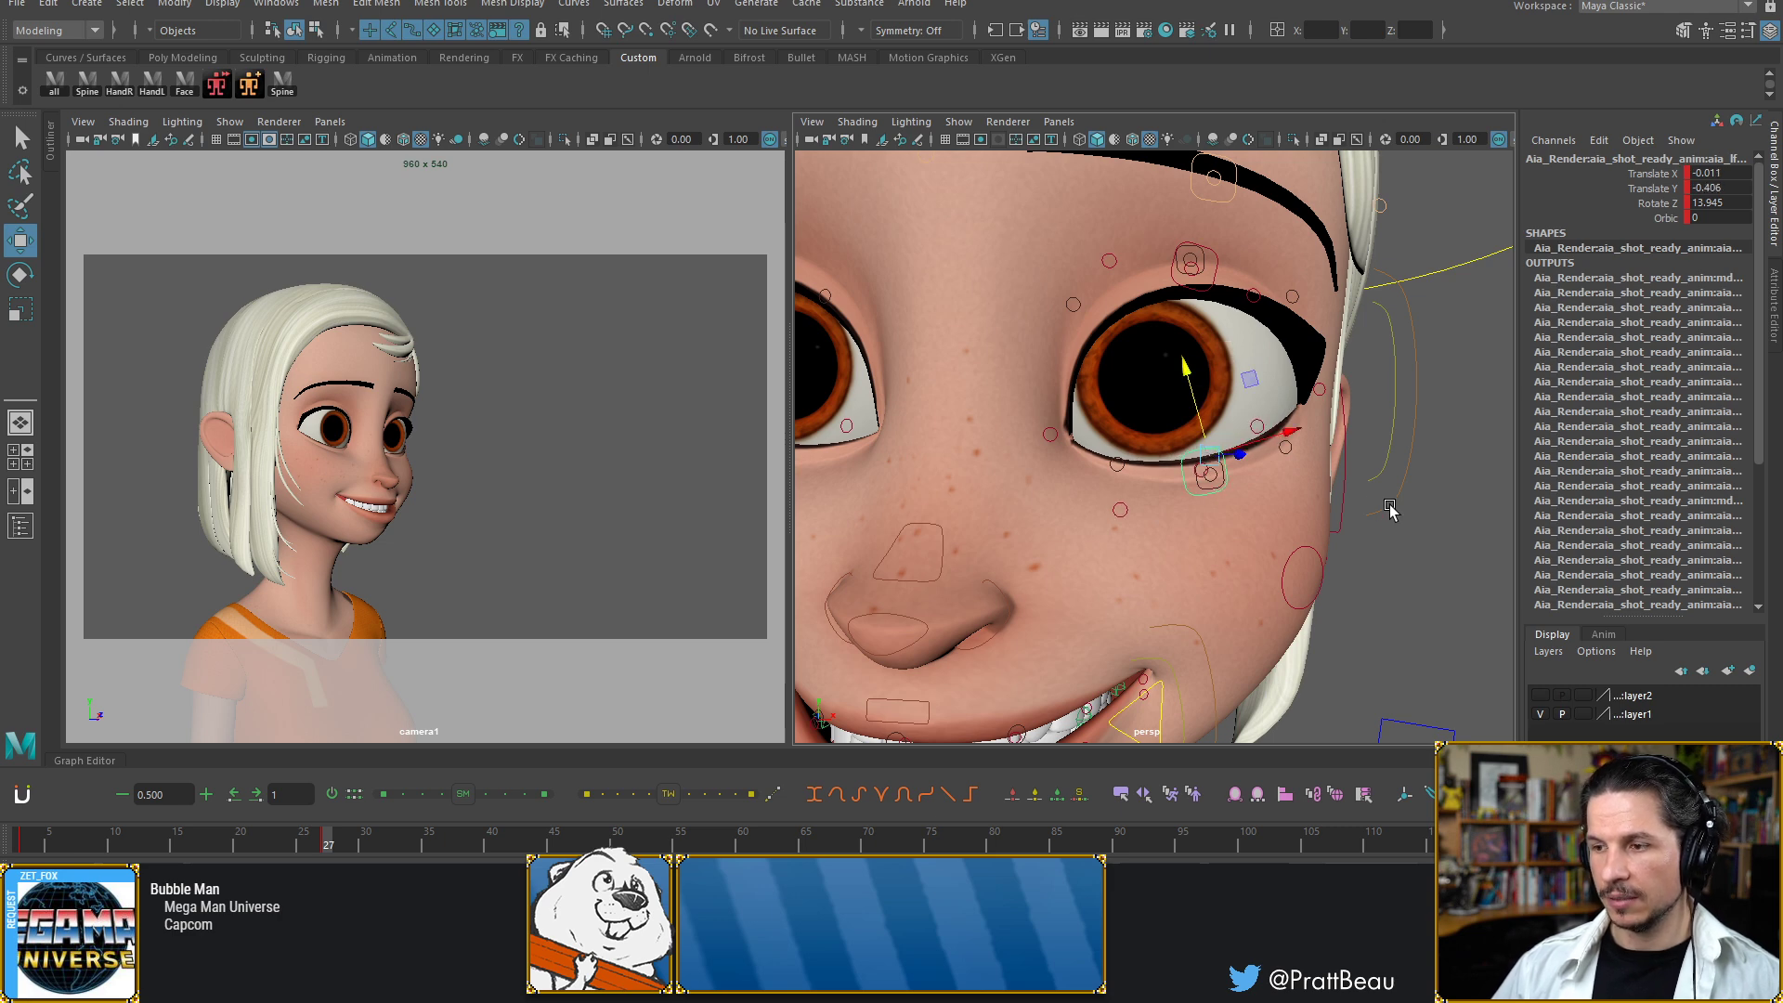
# Rotate the character's left under-eye control to about 7.5 in Rotate Z, then clear the selection
pyautogui.click(1205, 477)
pyautogui.click(1217, 480)
pyautogui.press('e')
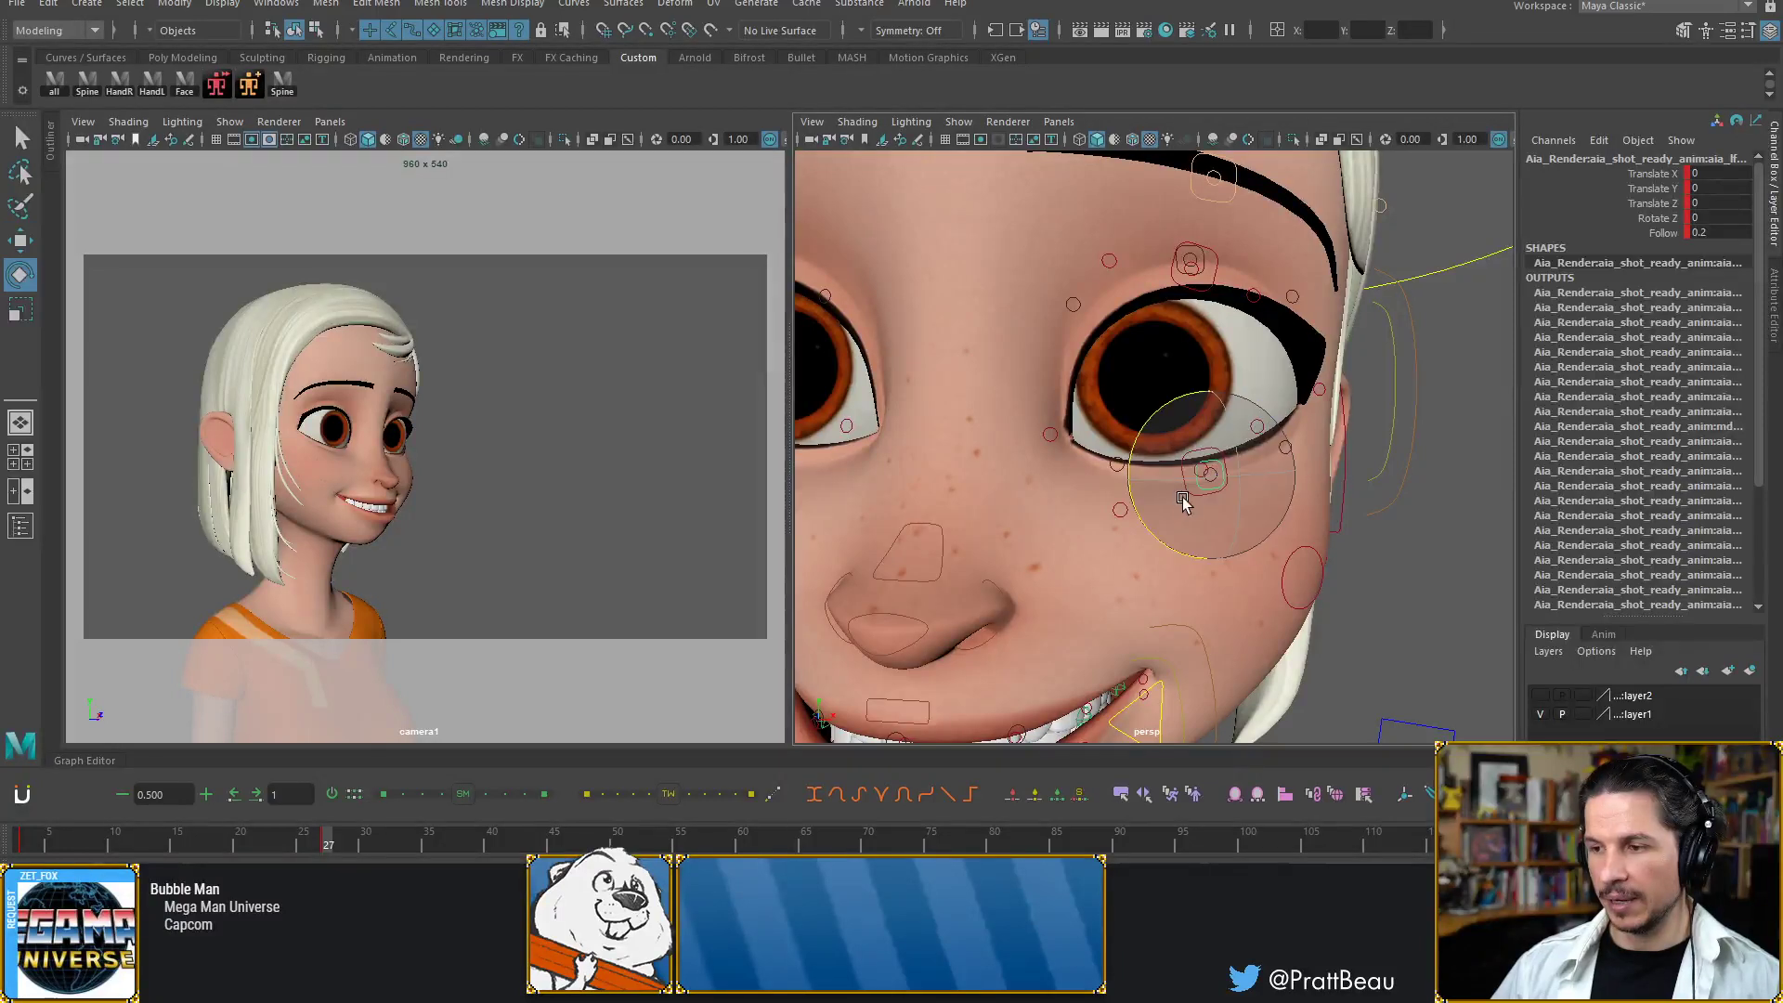
pyautogui.moveTo(1161, 539); pyautogui.dragTo(1164, 544)
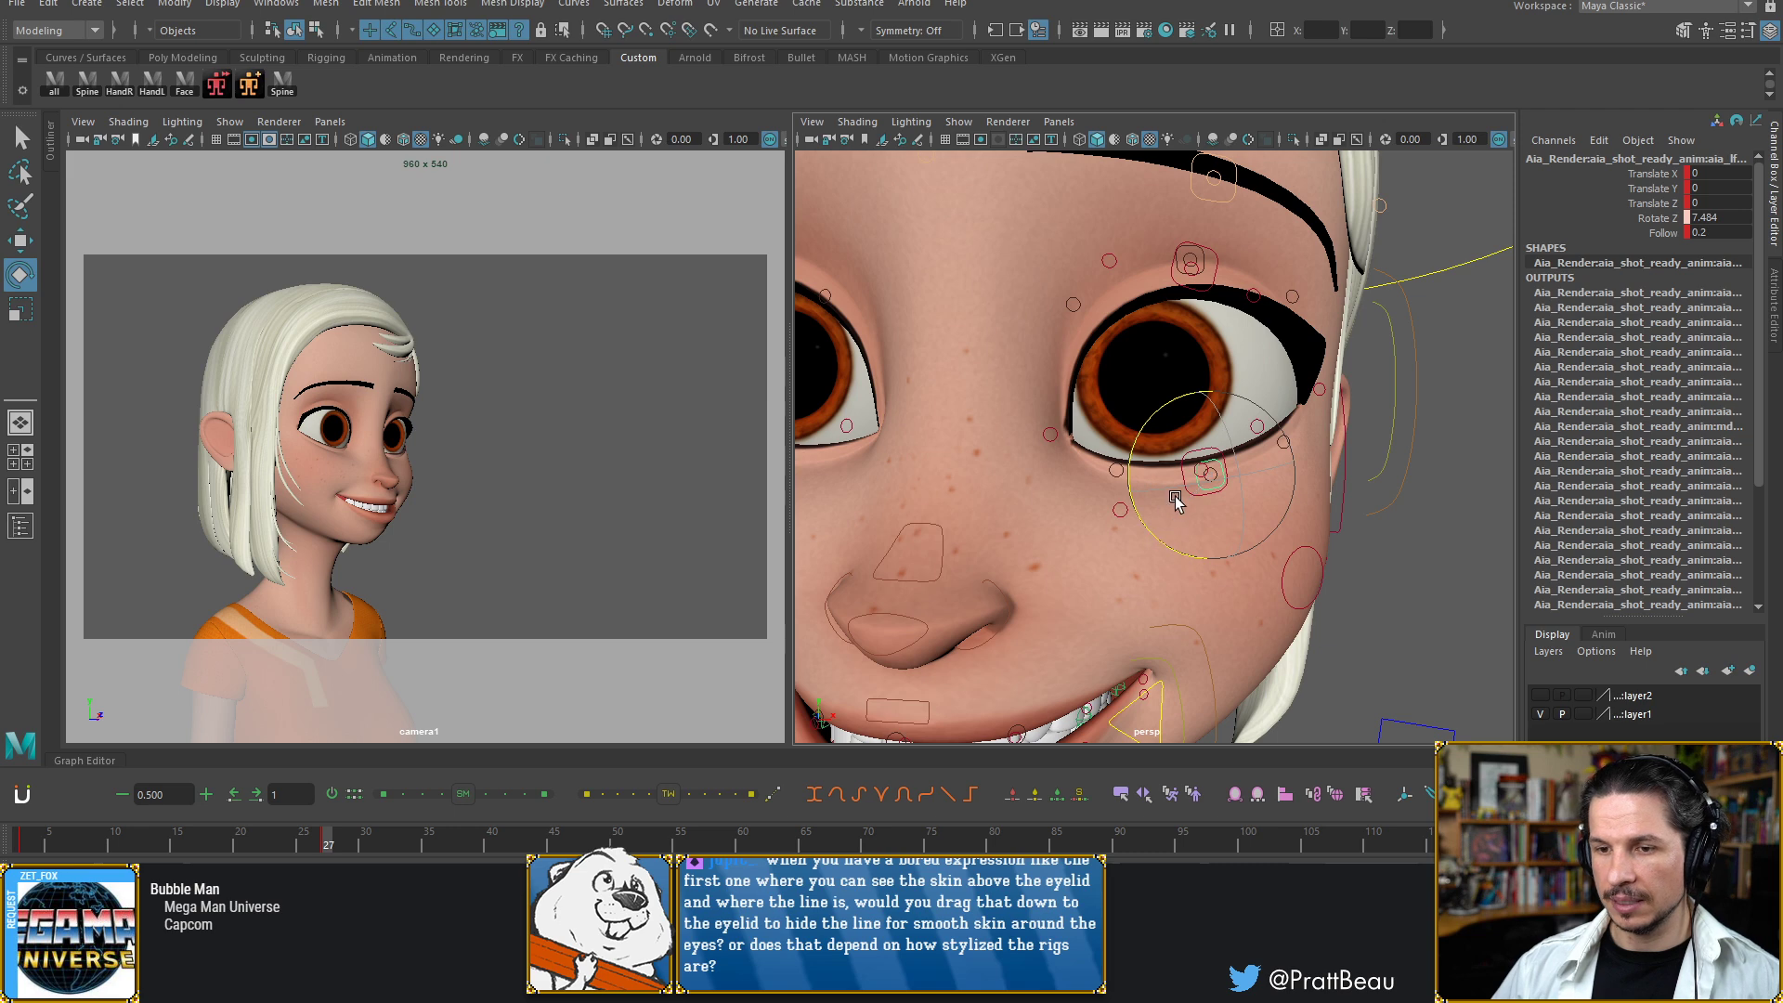
pyautogui.press('w')
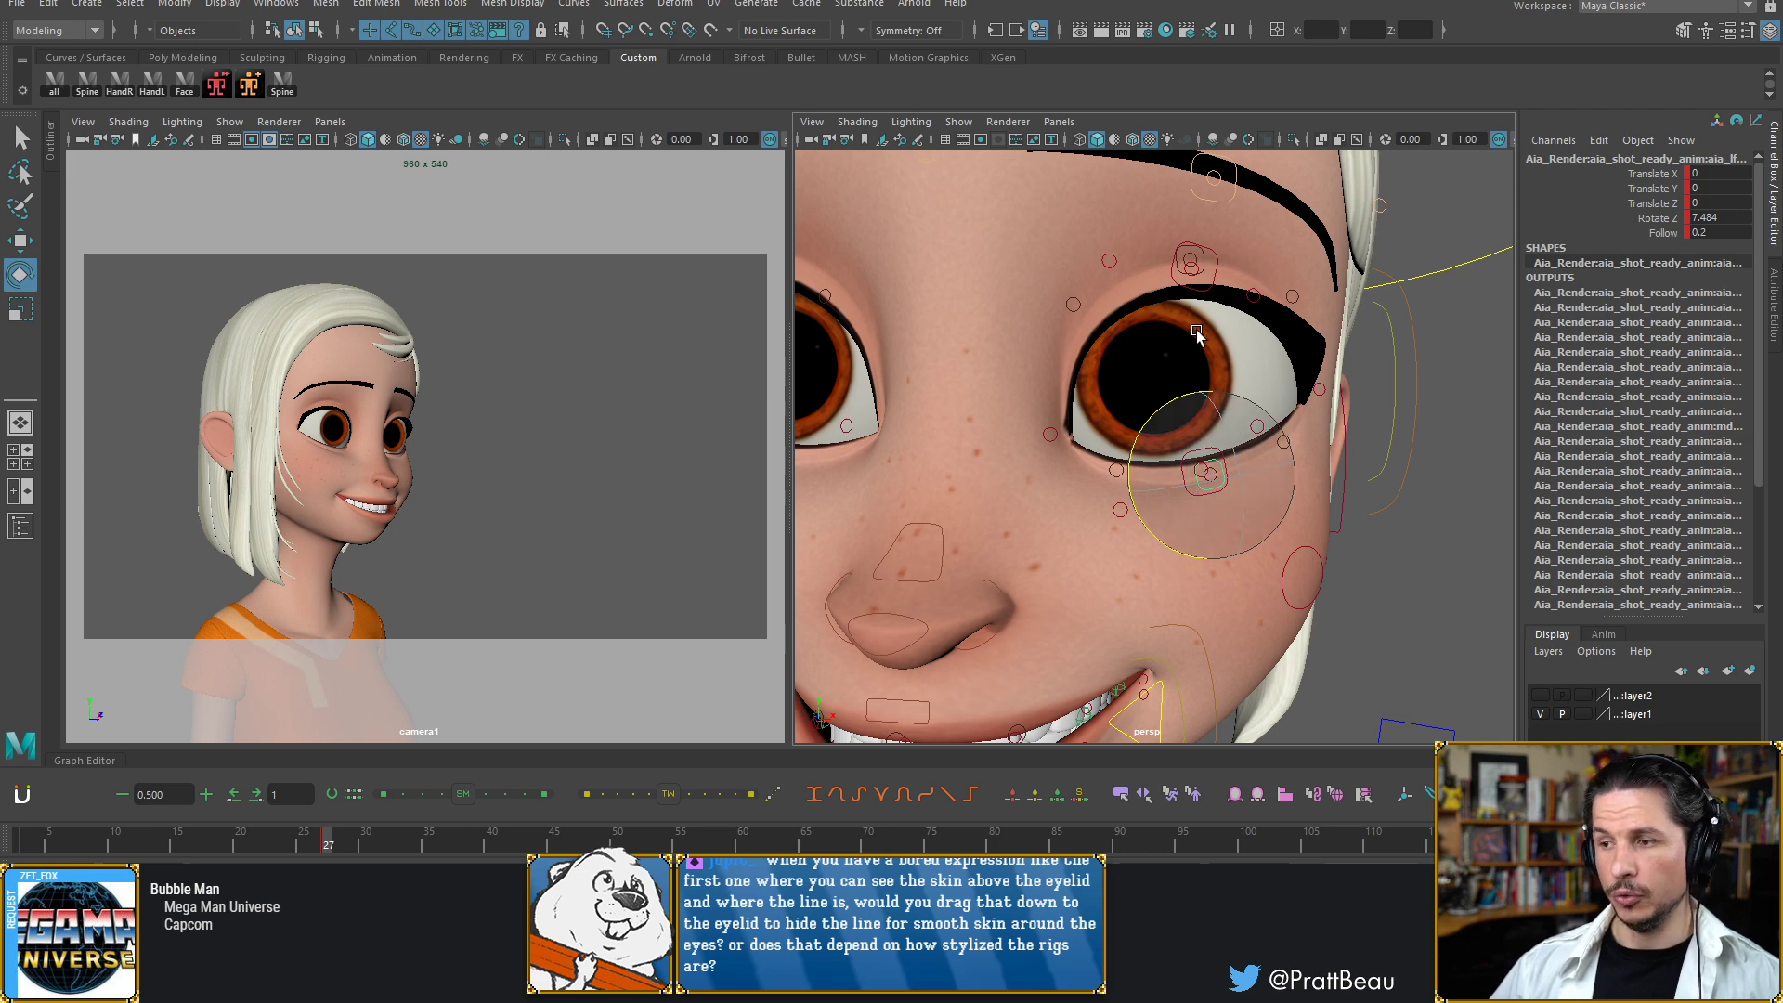
pyautogui.click(1314, 372)
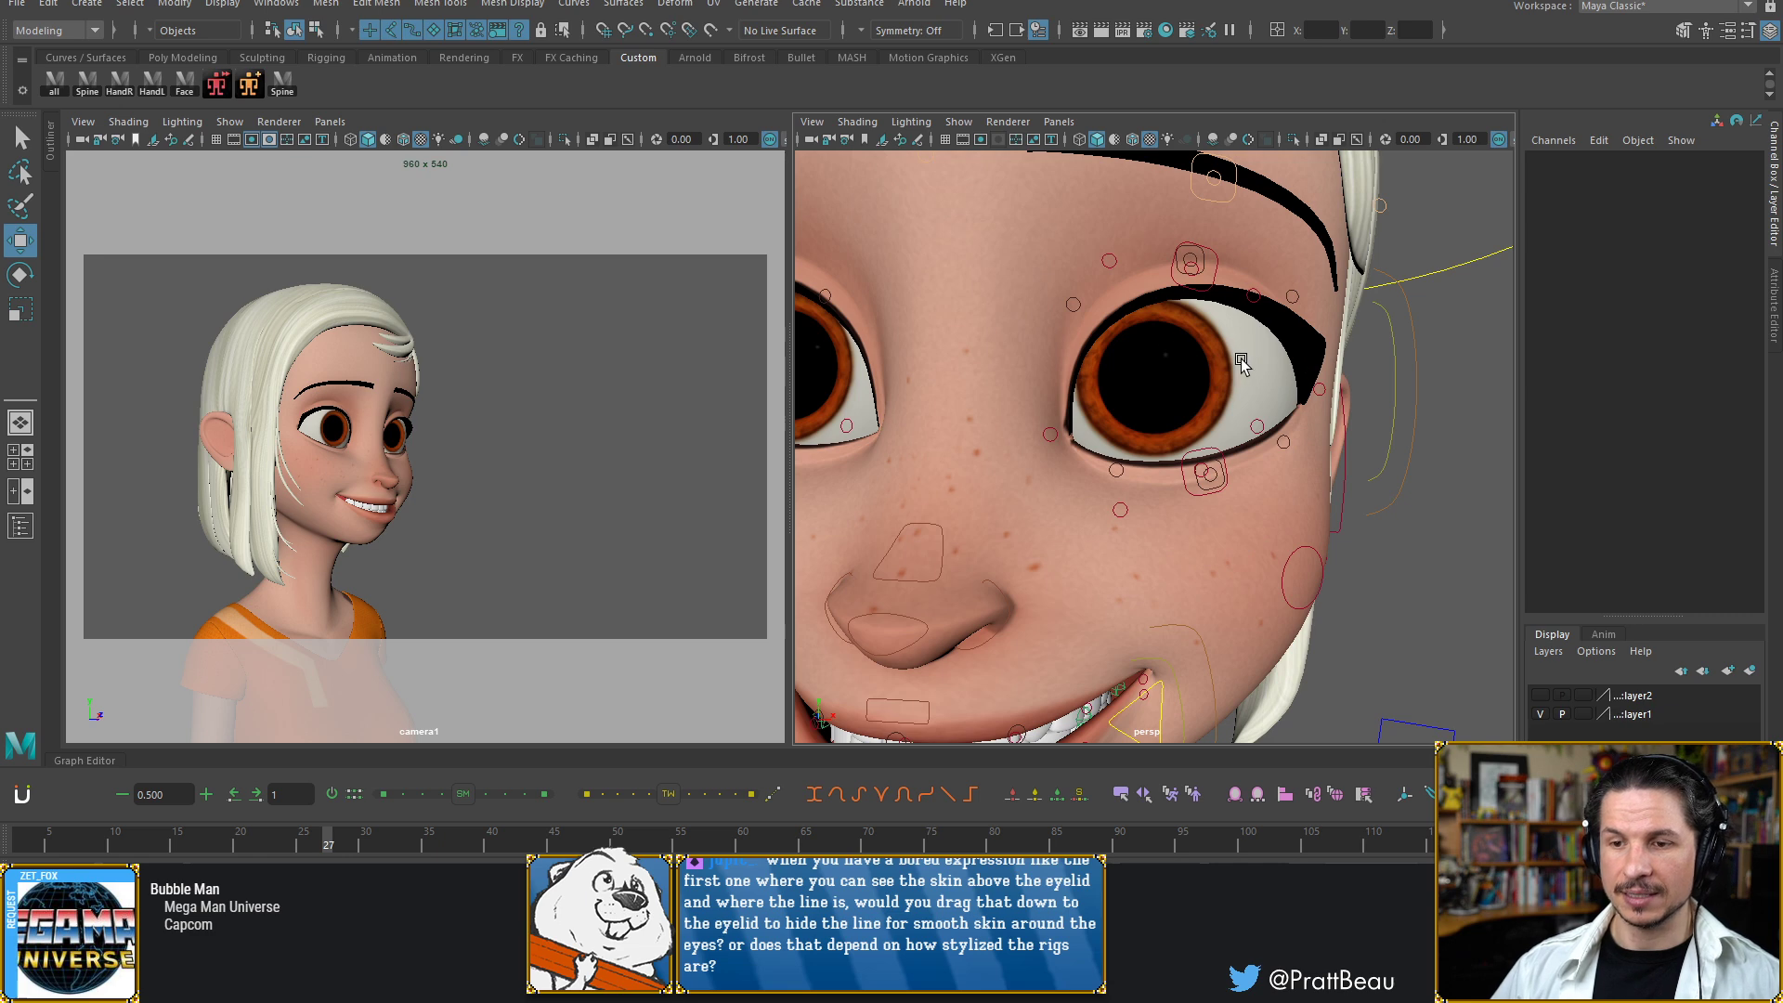
pyautogui.keyDown('alt'); pyautogui.moveTo(1240, 358); pyautogui.dragTo(1071, 405, button='right'); pyautogui.keyUp('alt')
pyautogui.keyDown('alt'); pyautogui.moveTo(1071, 405); pyautogui.dragTo(1137, 401); pyautogui.keyUp('alt')
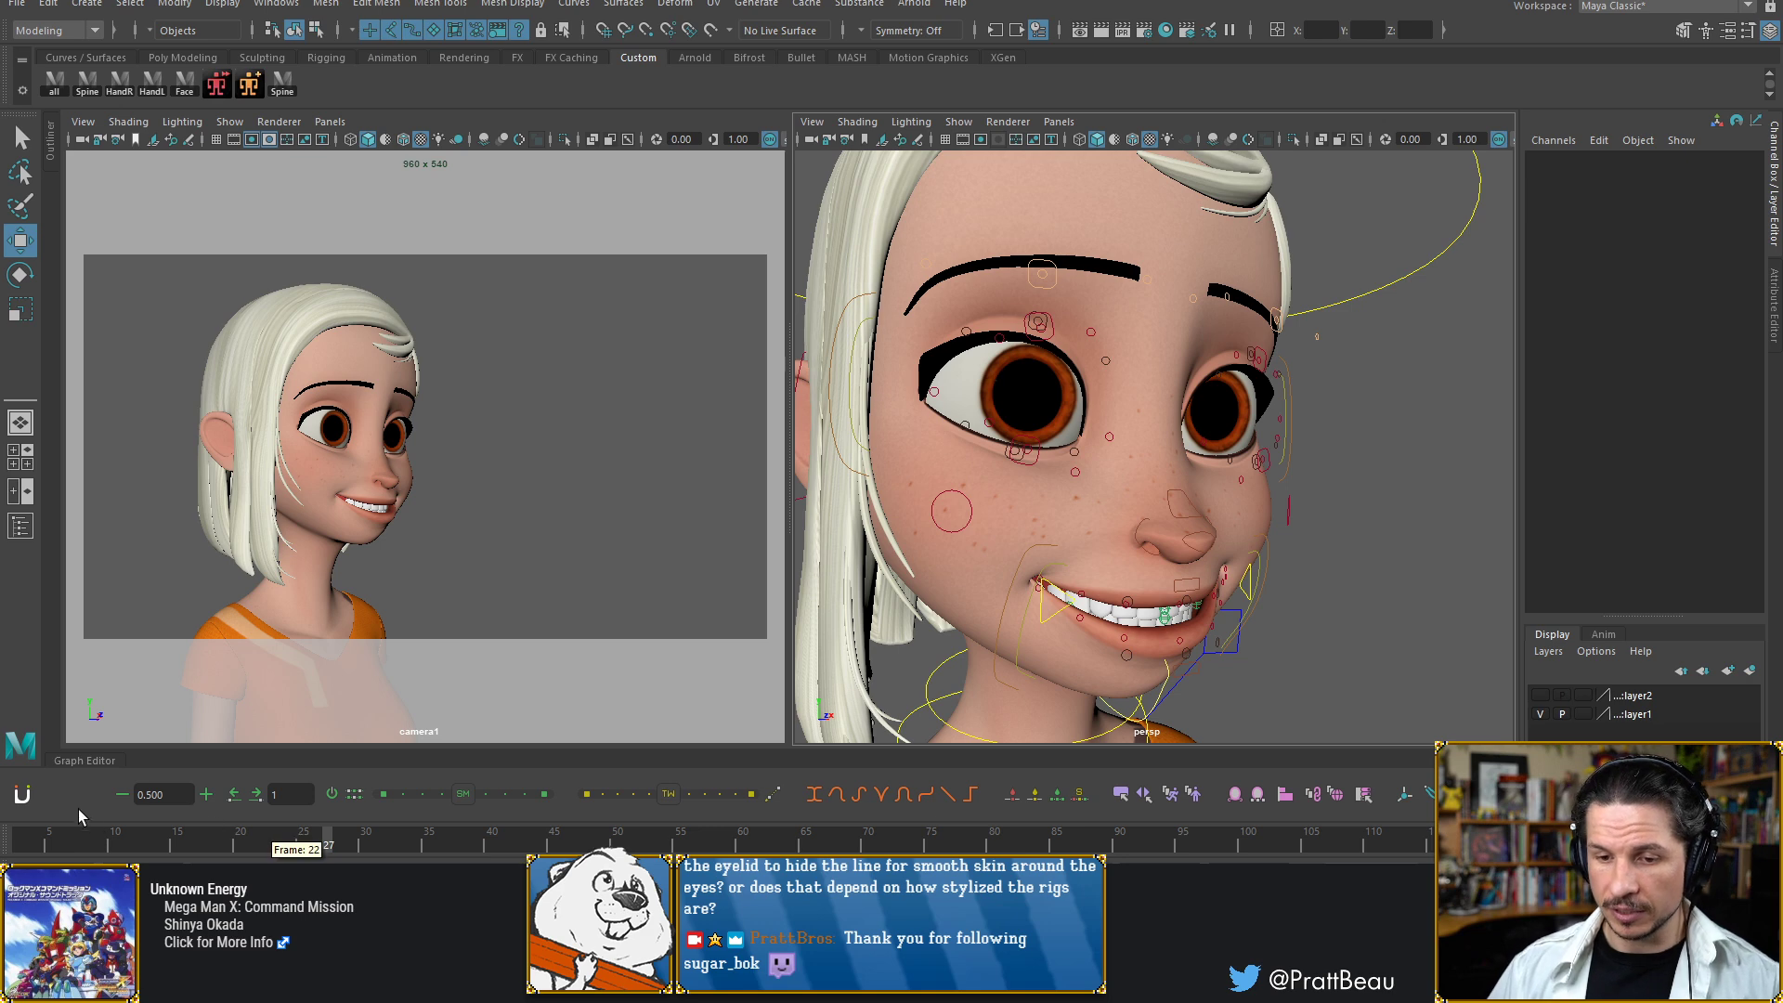
pyautogui.moveTo(1343, 268); pyautogui.dragTo(1359, 345)
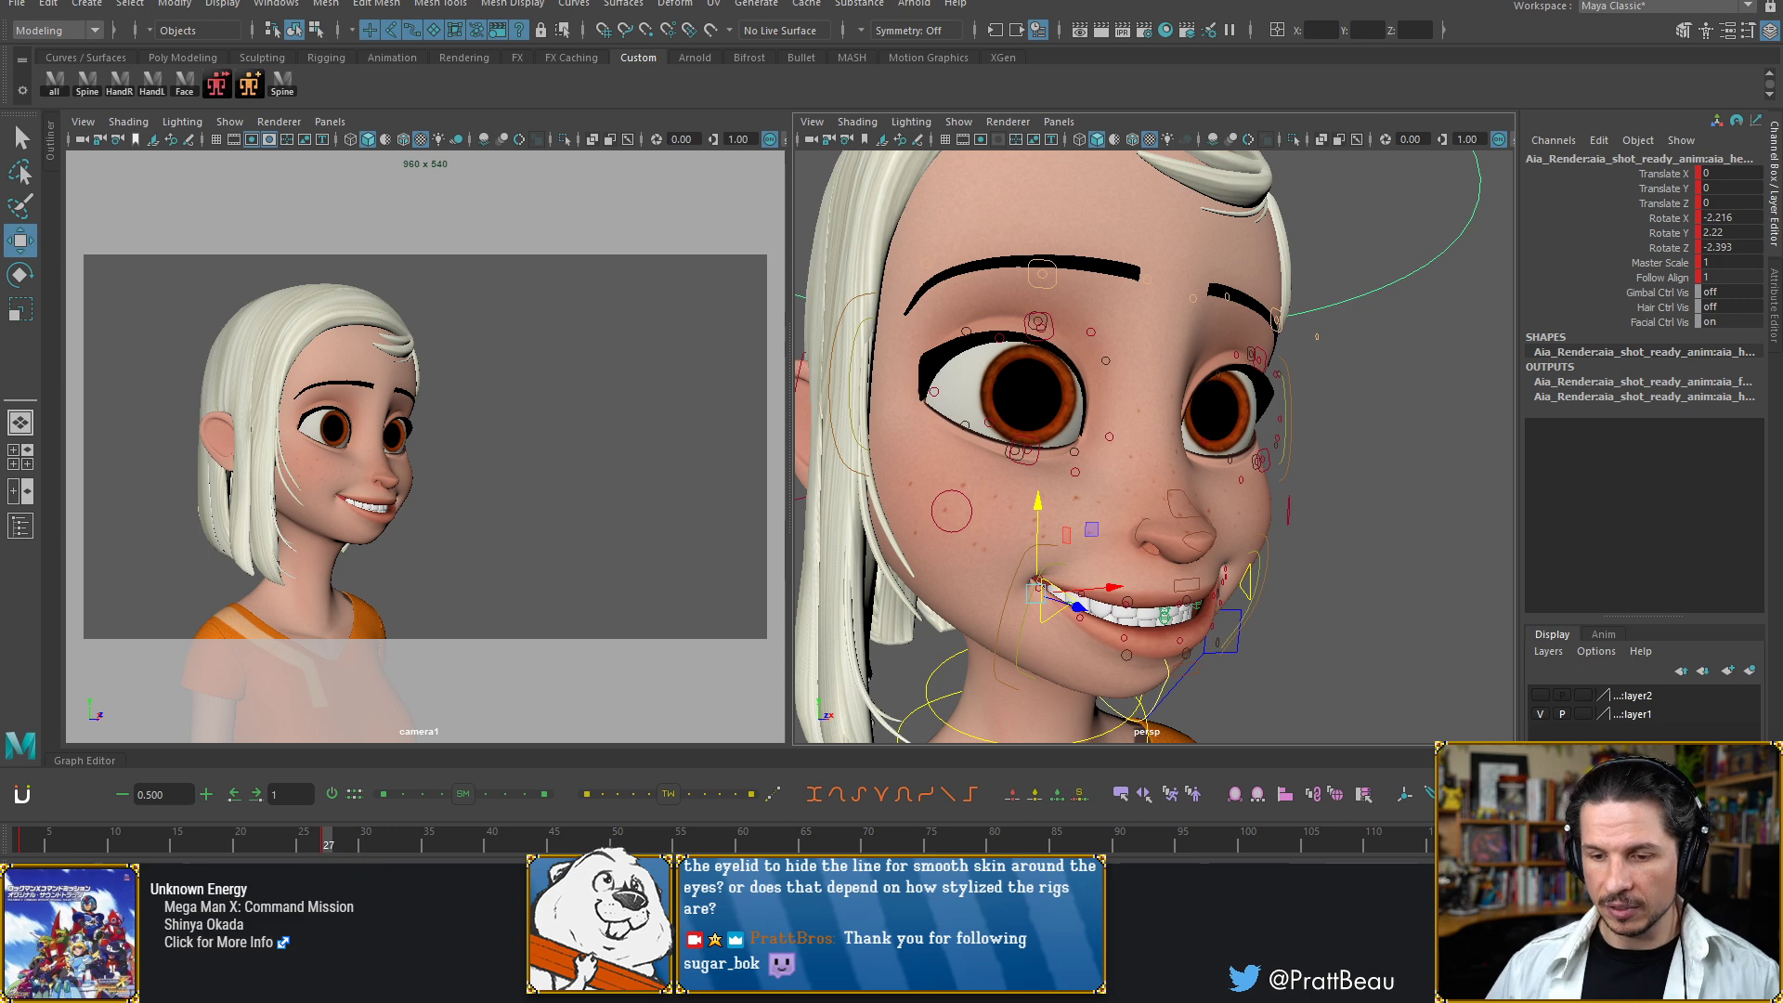
# Switch to Clip Studio Paint and sketch an eye in profile with brow, lids and cheek line beside the existing curves
pyautogui.hotkey('alt', 'Tab')
pyautogui.moveTo(1114, 394); pyautogui.dragTo(990, 385, button='middle')
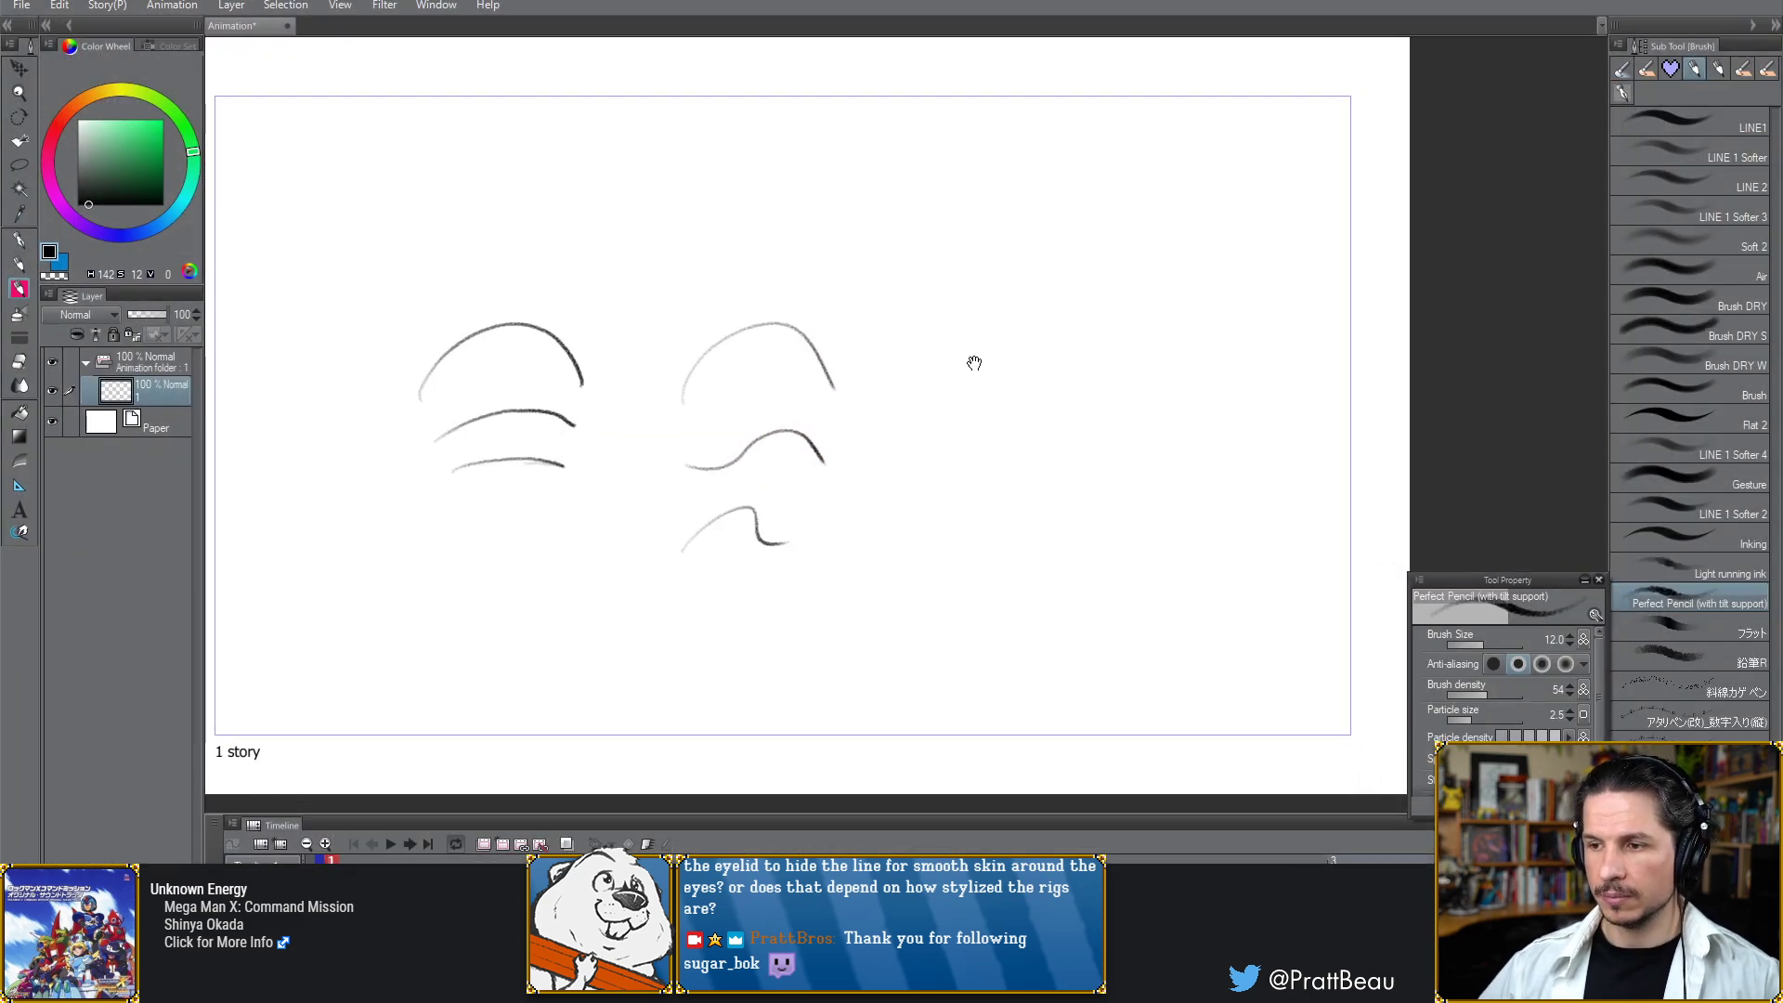
pyautogui.moveTo(1059, 327); pyautogui.dragTo(1007, 359)
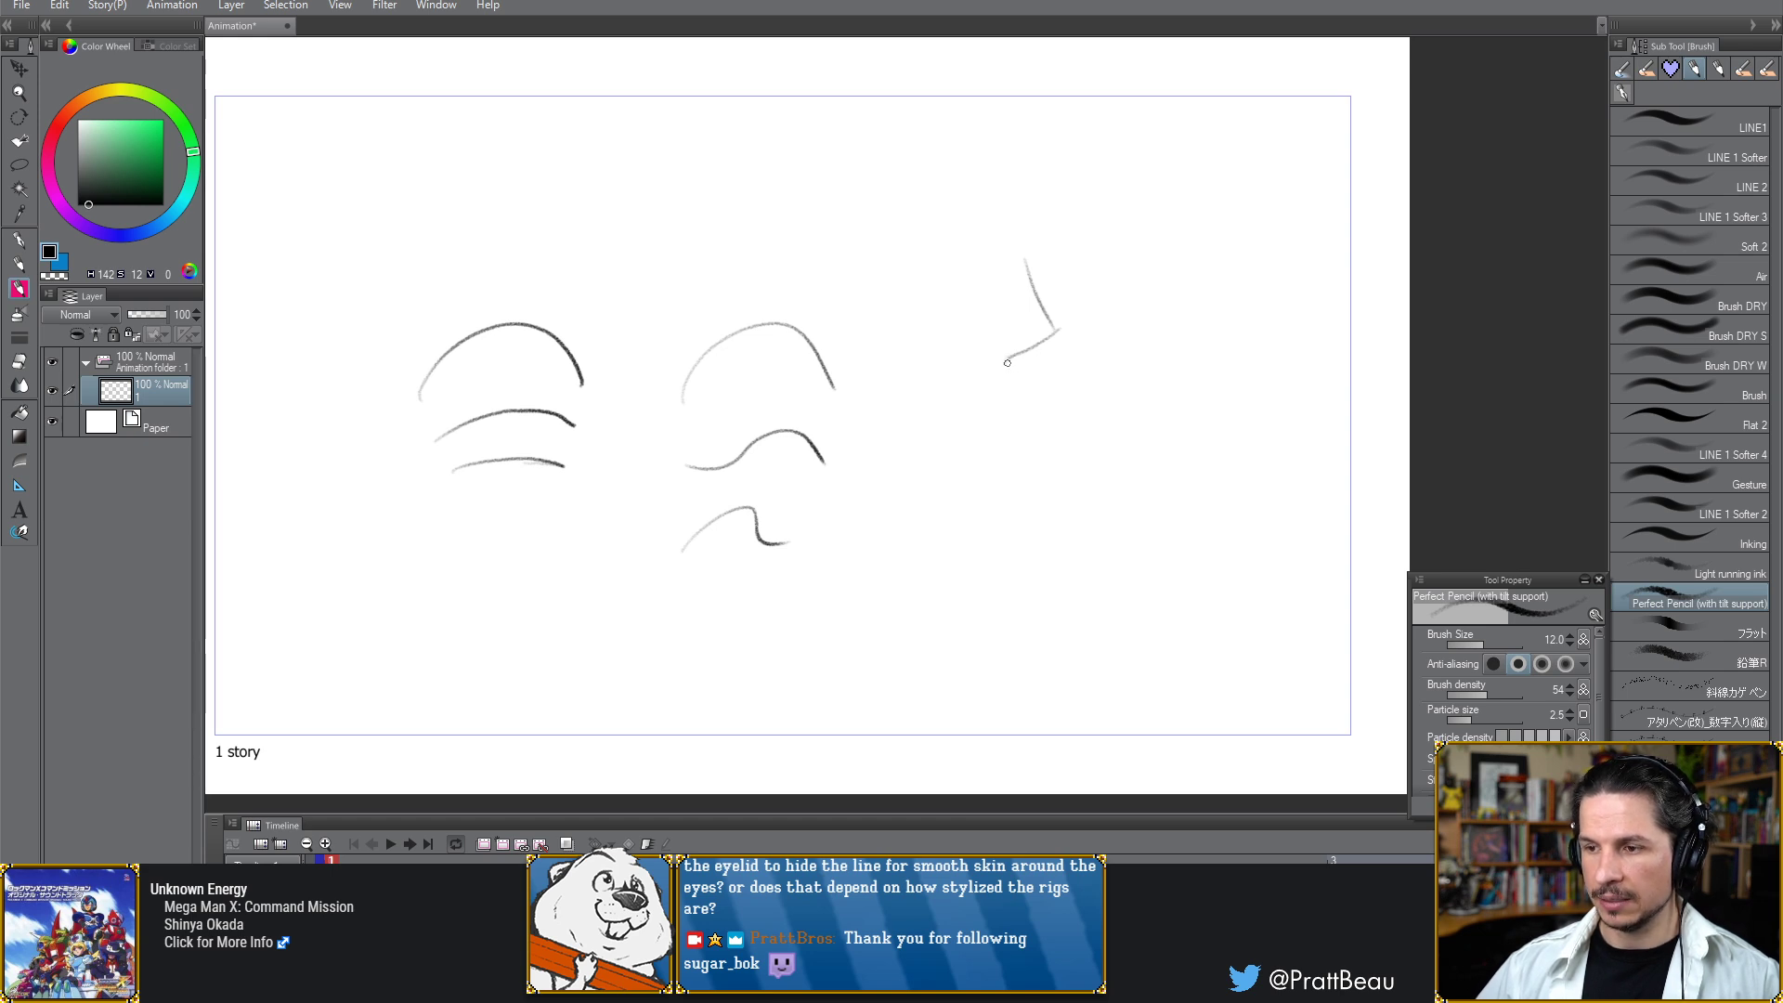
pyautogui.moveTo(1026, 423); pyautogui.dragTo(1027, 469)
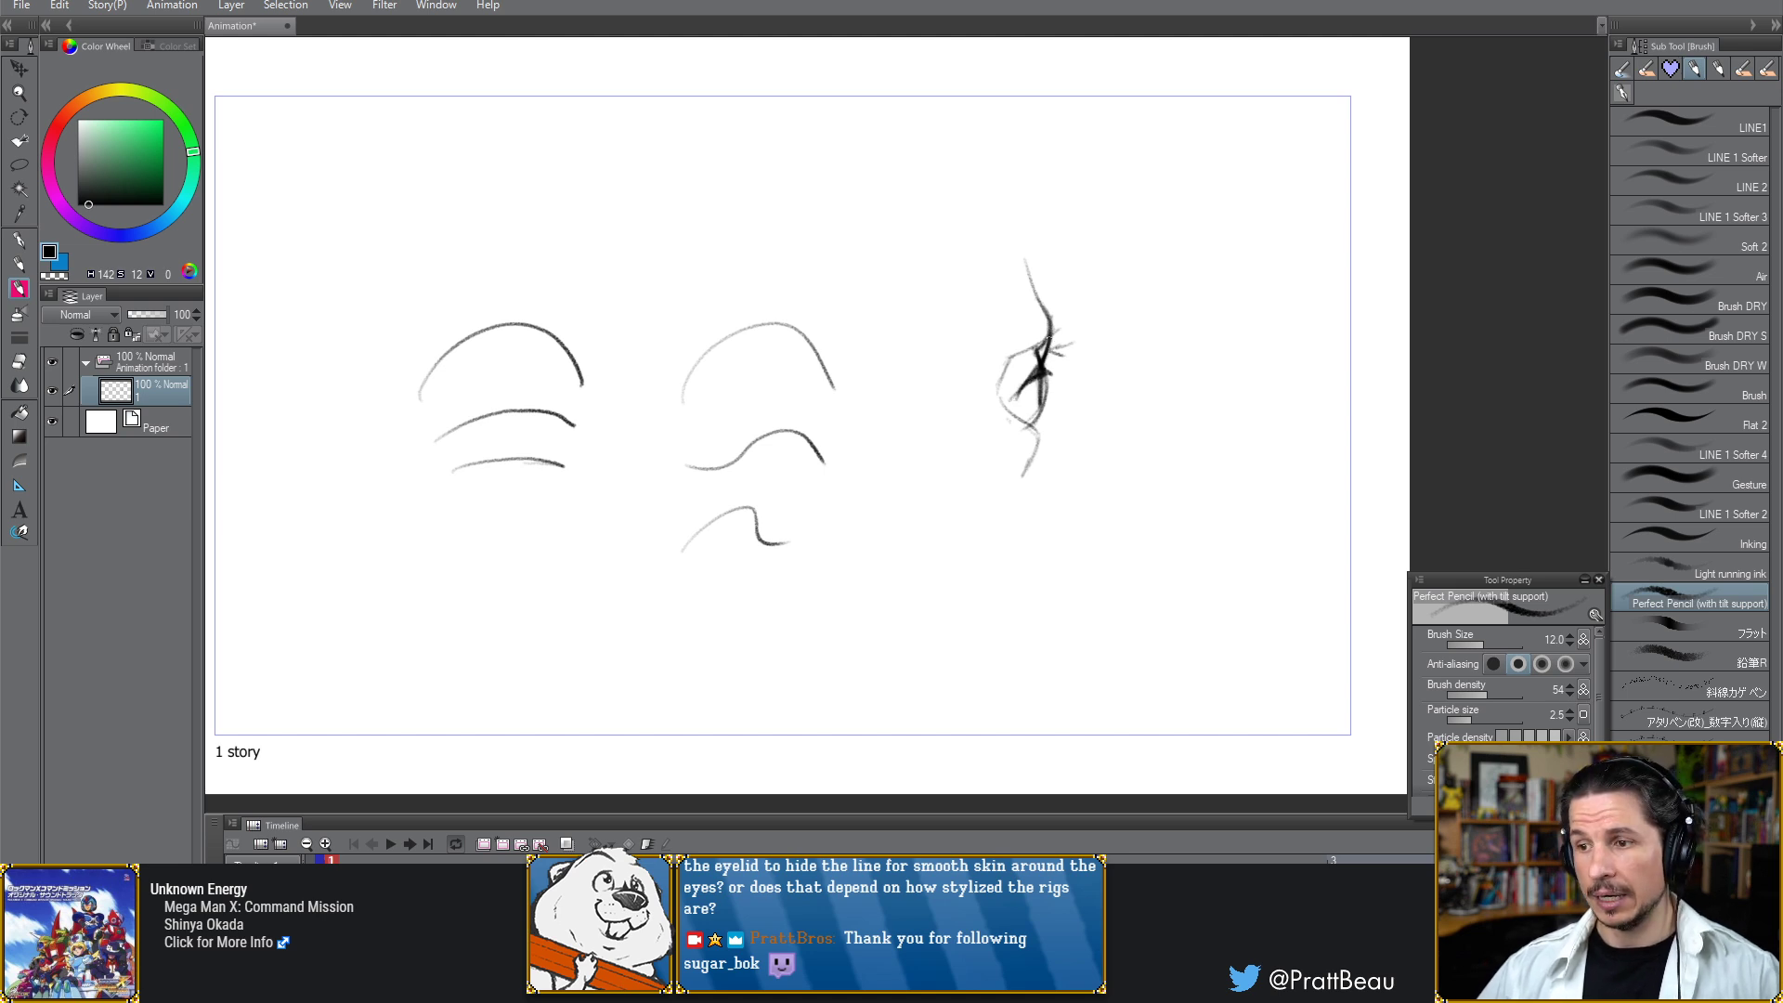
# Undo the last few pencil strokes on the eye profile sketch and switch back to Maya
pyautogui.hotkey('ctrl', 'z')
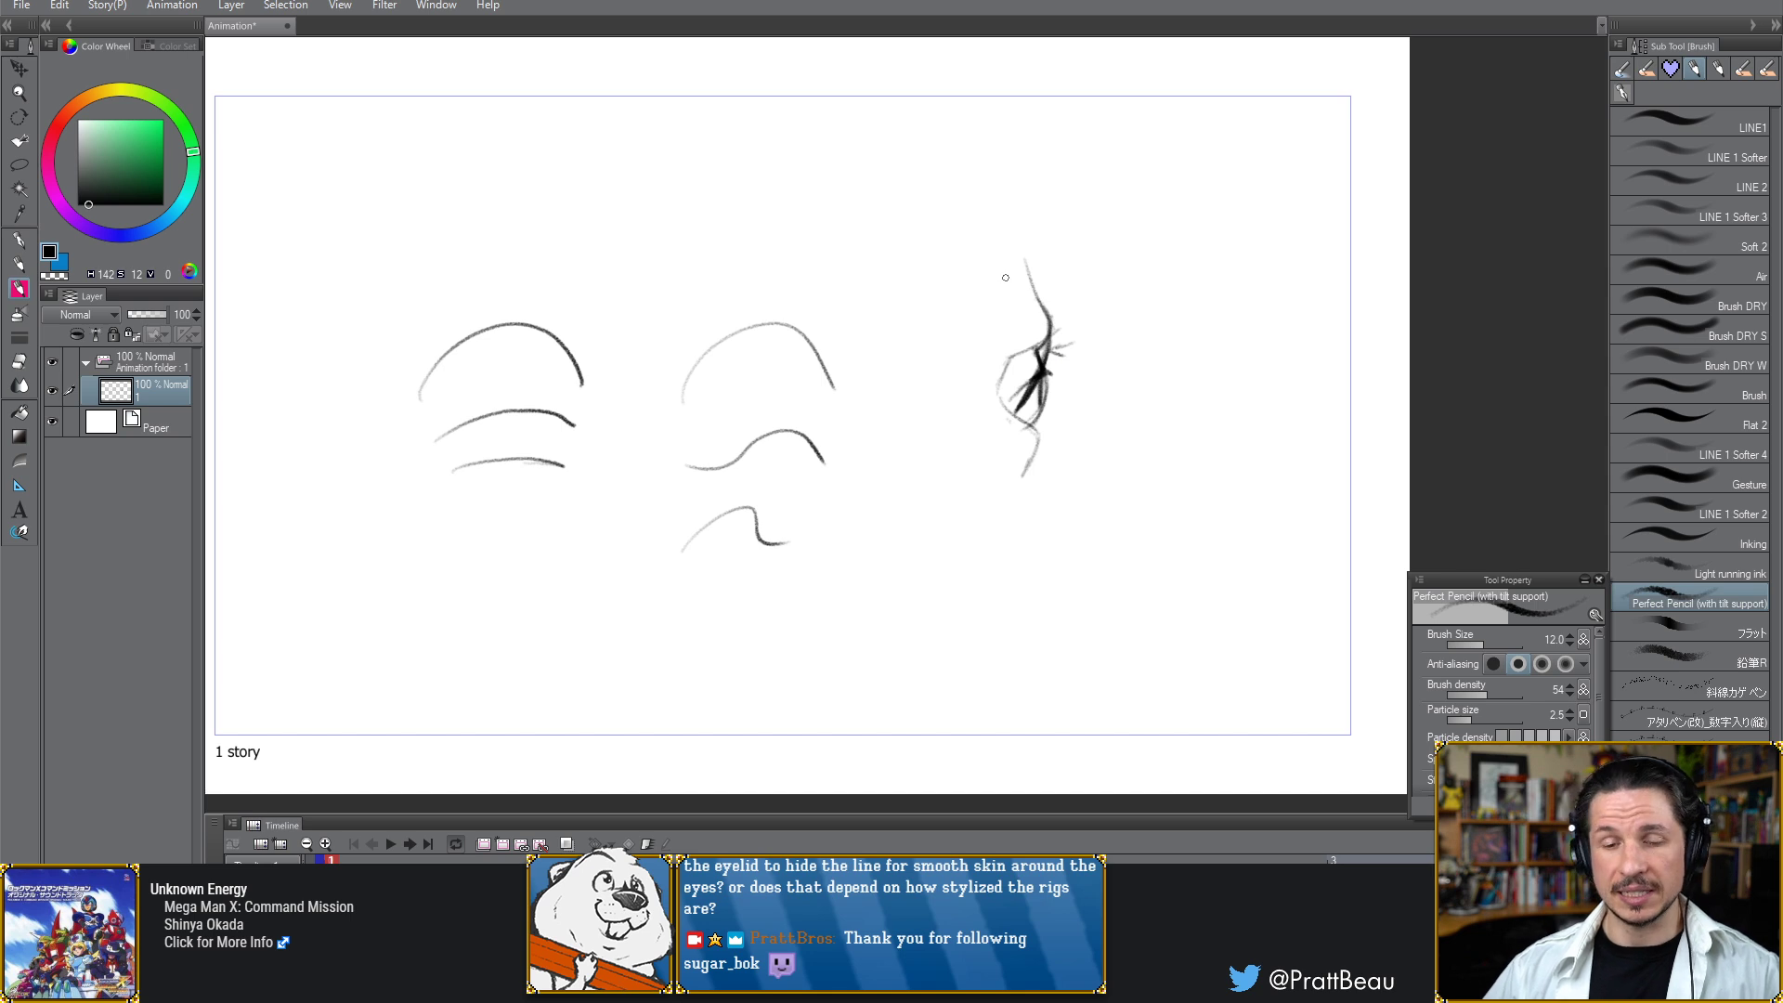
pyautogui.hotkey('ctrl', 'z')
pyautogui.hotkey('ctrl', 'z')
pyautogui.hotkey('ctrl', 'z')
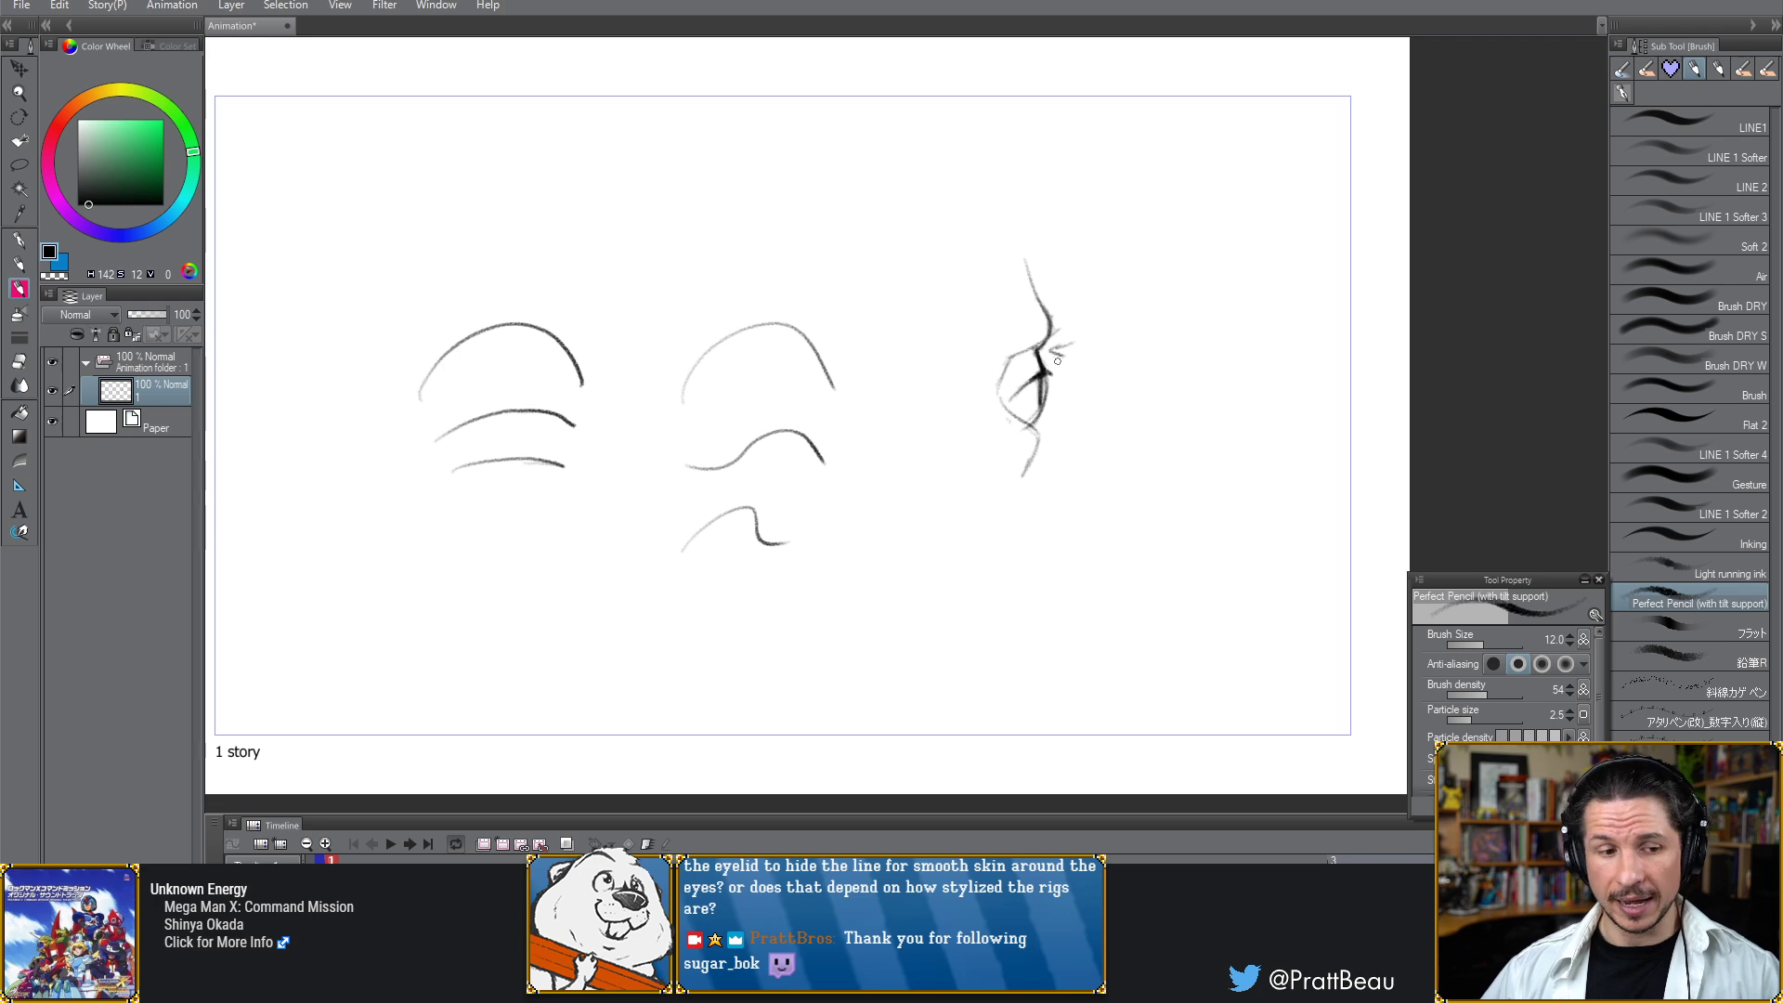
pyautogui.hotkey('alt', 'Tab')
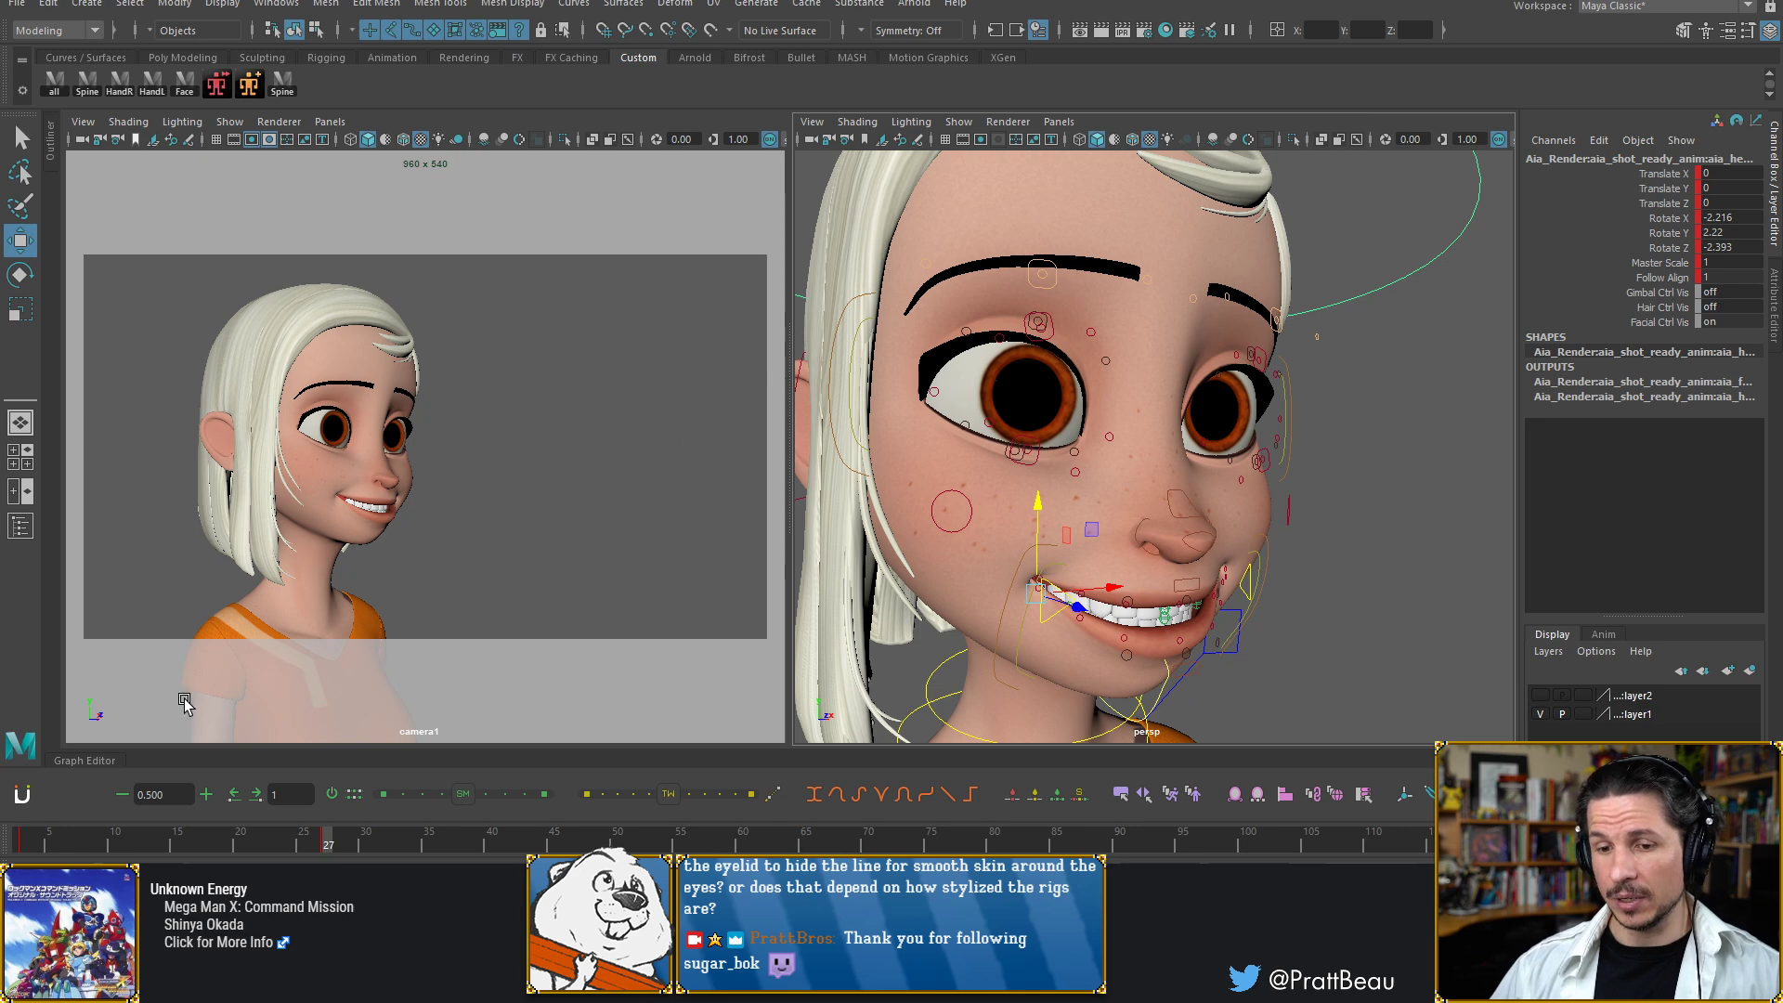
# At frame 3, set Translate Y to 0 on both controls for the skin crease above the upper eyelids
pyautogui.click(25, 841)
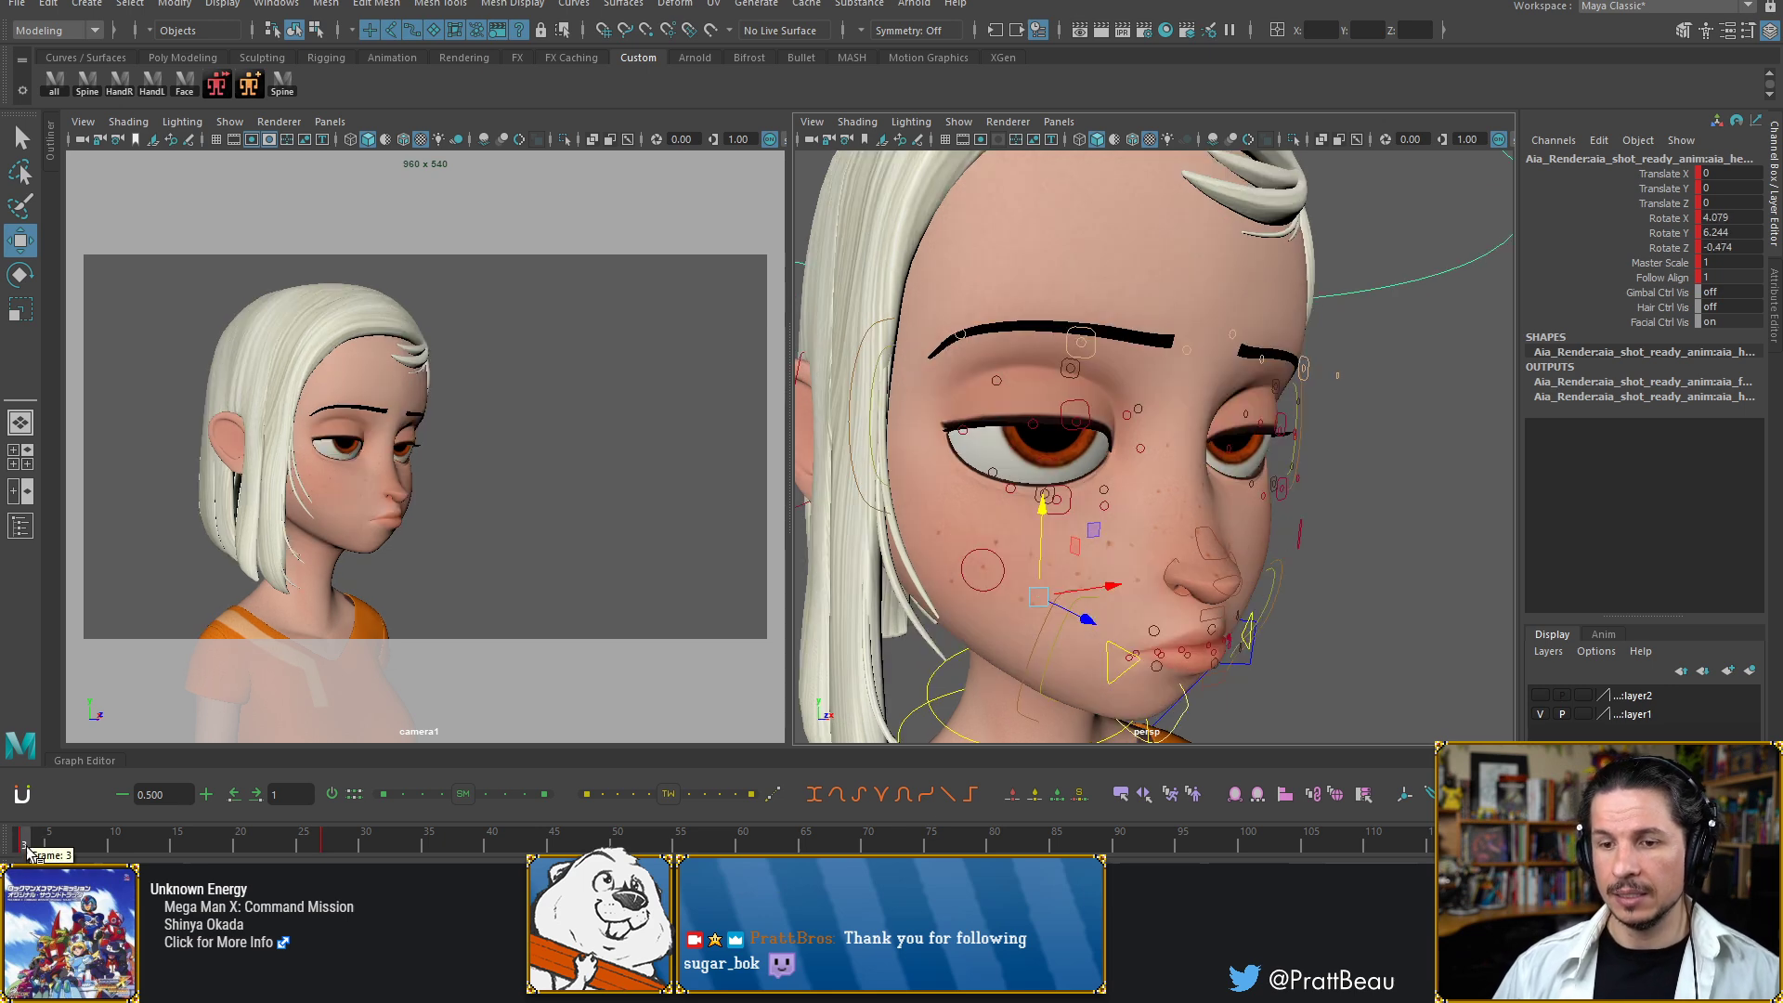
pyautogui.click(1078, 372)
pyautogui.keyDown('alt'); pyautogui.moveTo(1275, 408); pyautogui.dragTo(1253, 394); pyautogui.keyUp('alt')
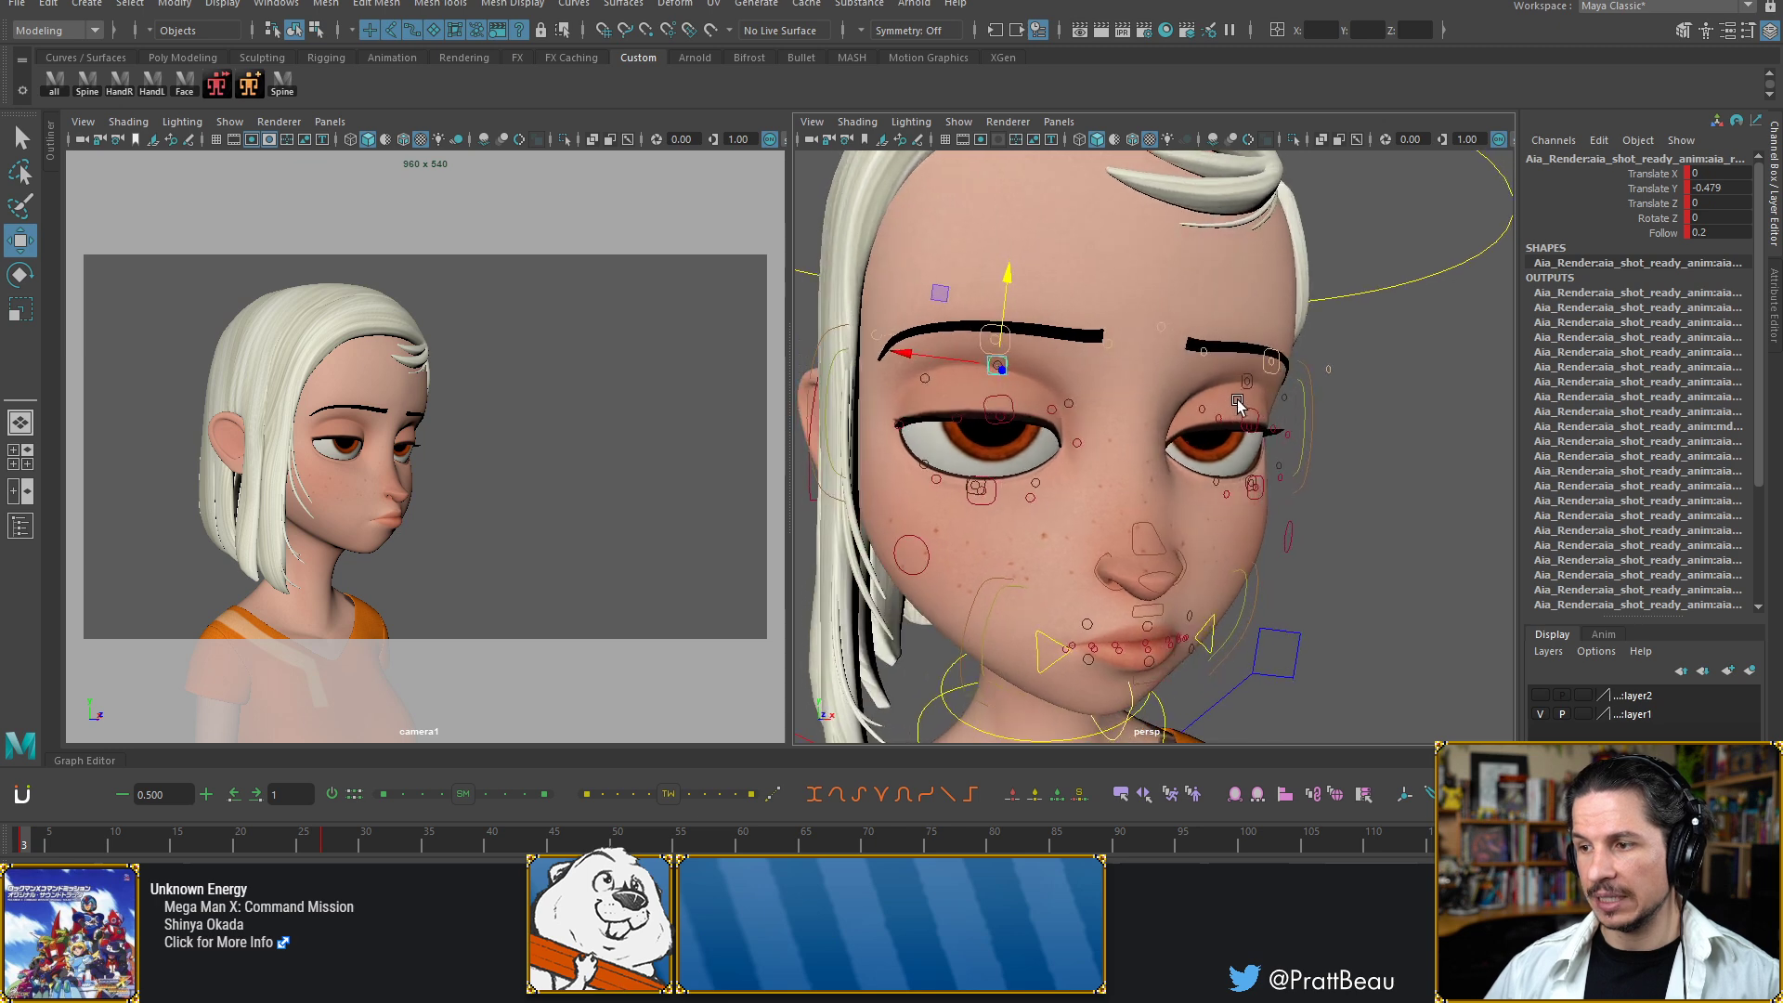
pyautogui.click(1251, 387)
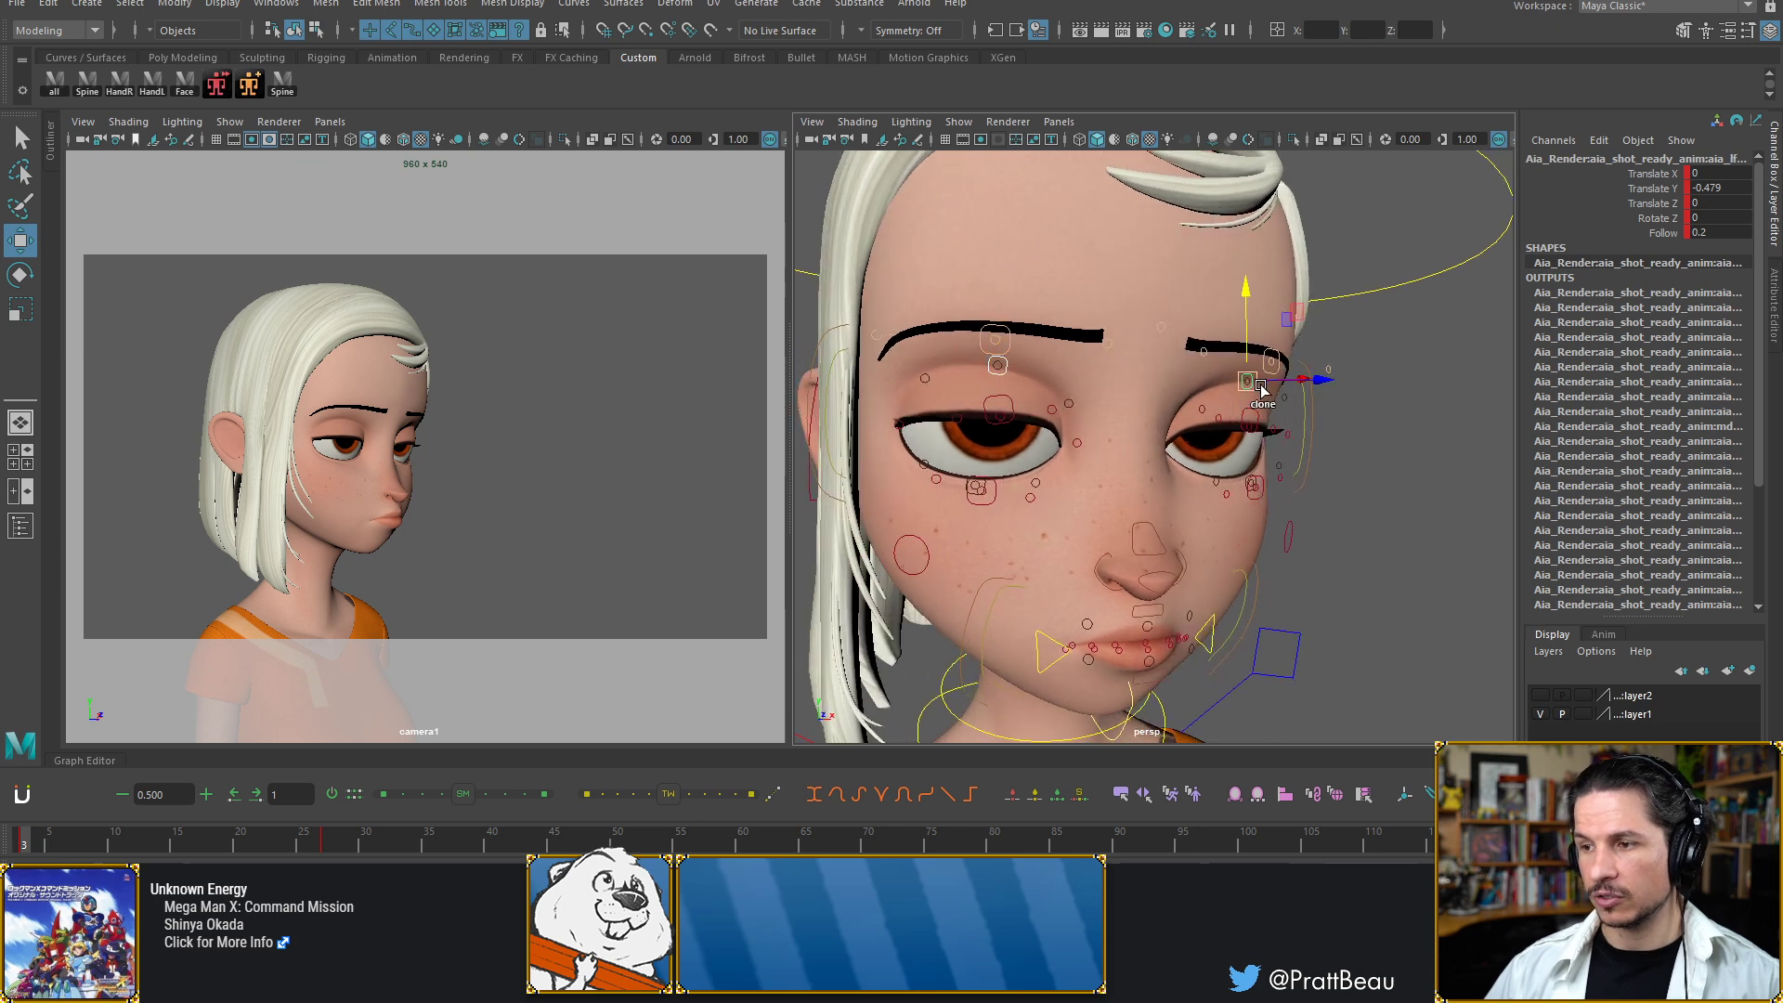
pyautogui.doubleClick(1714, 189)
pyautogui.write('0')
pyautogui.press('Return')
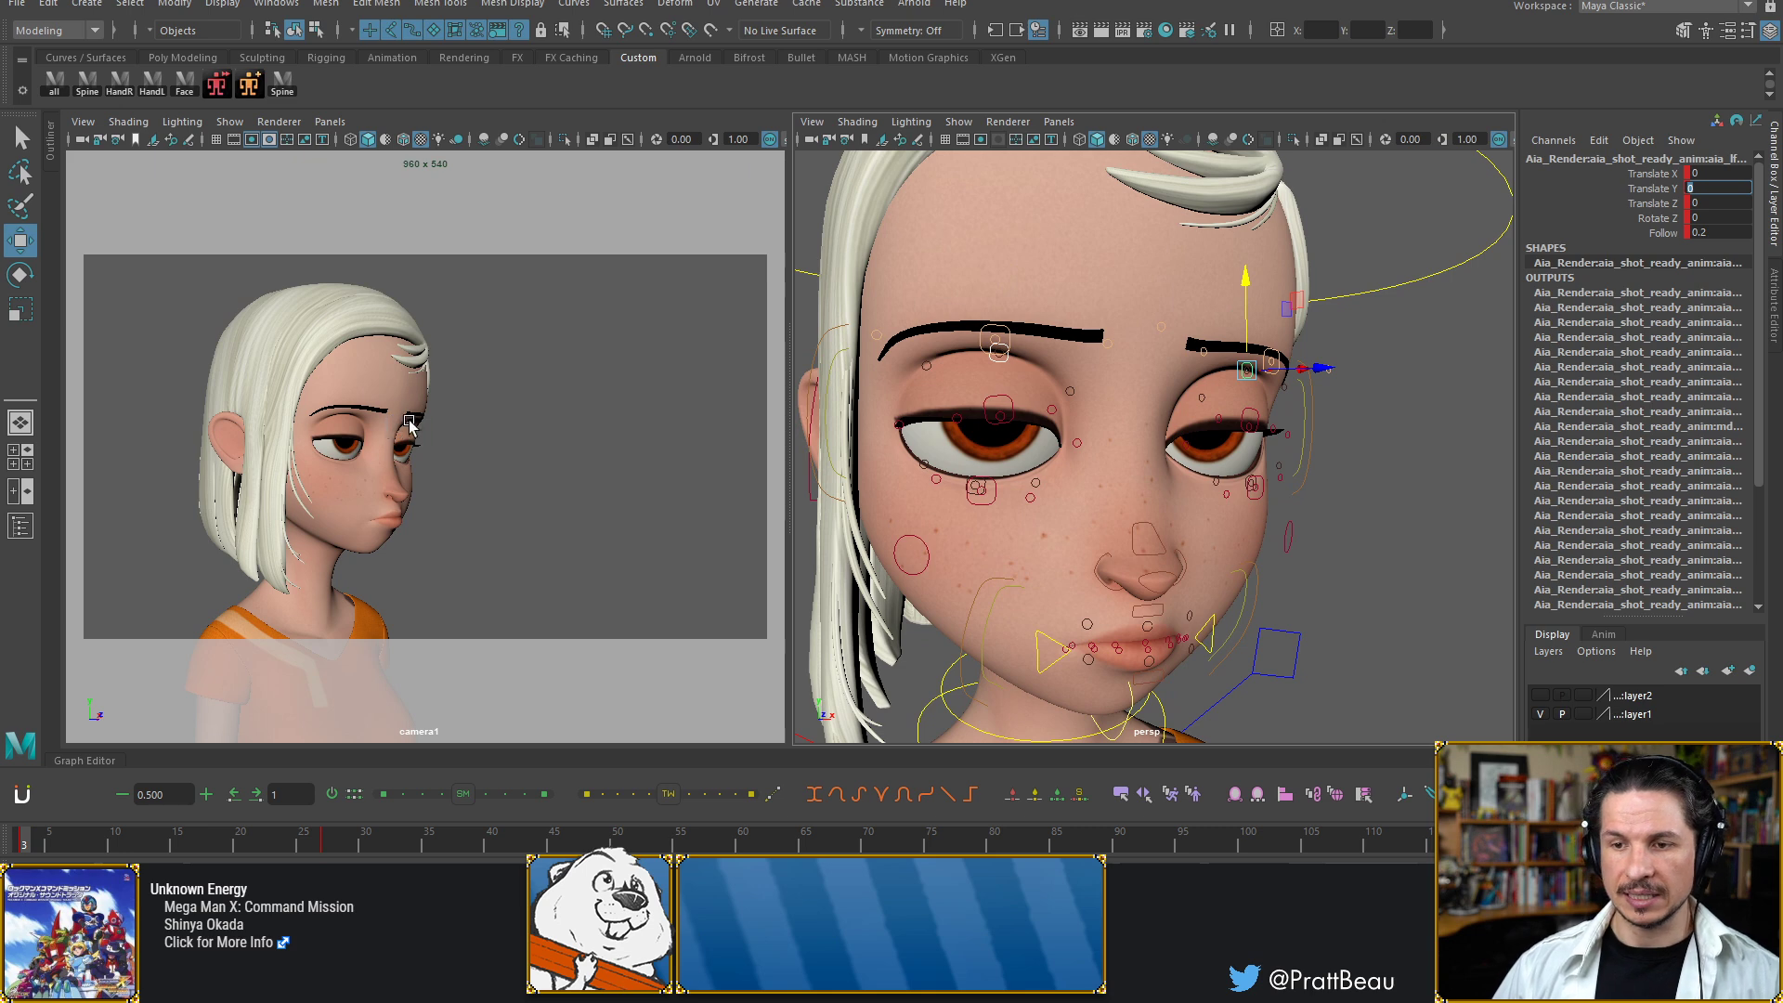
pyautogui.keyDown('alt'); pyautogui.moveTo(884, 373); pyautogui.dragTo(934, 391, button='middle'); pyautogui.keyUp('alt')
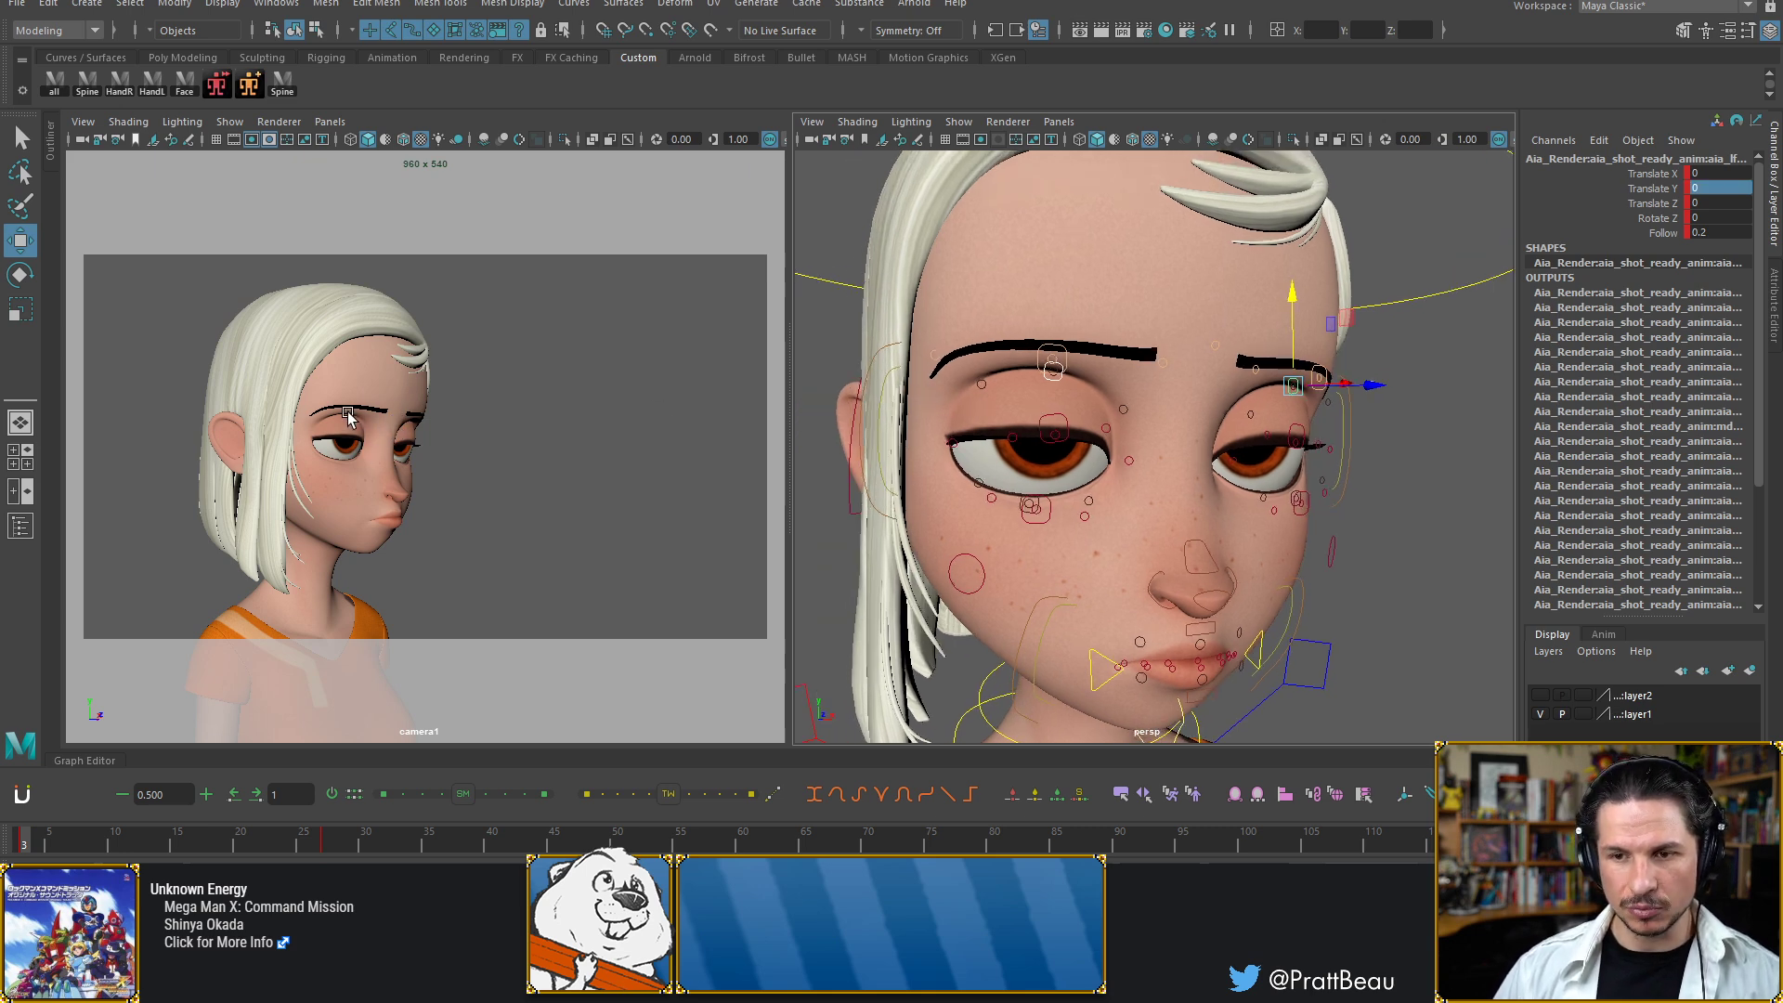
pyautogui.middleClick(592, 457)
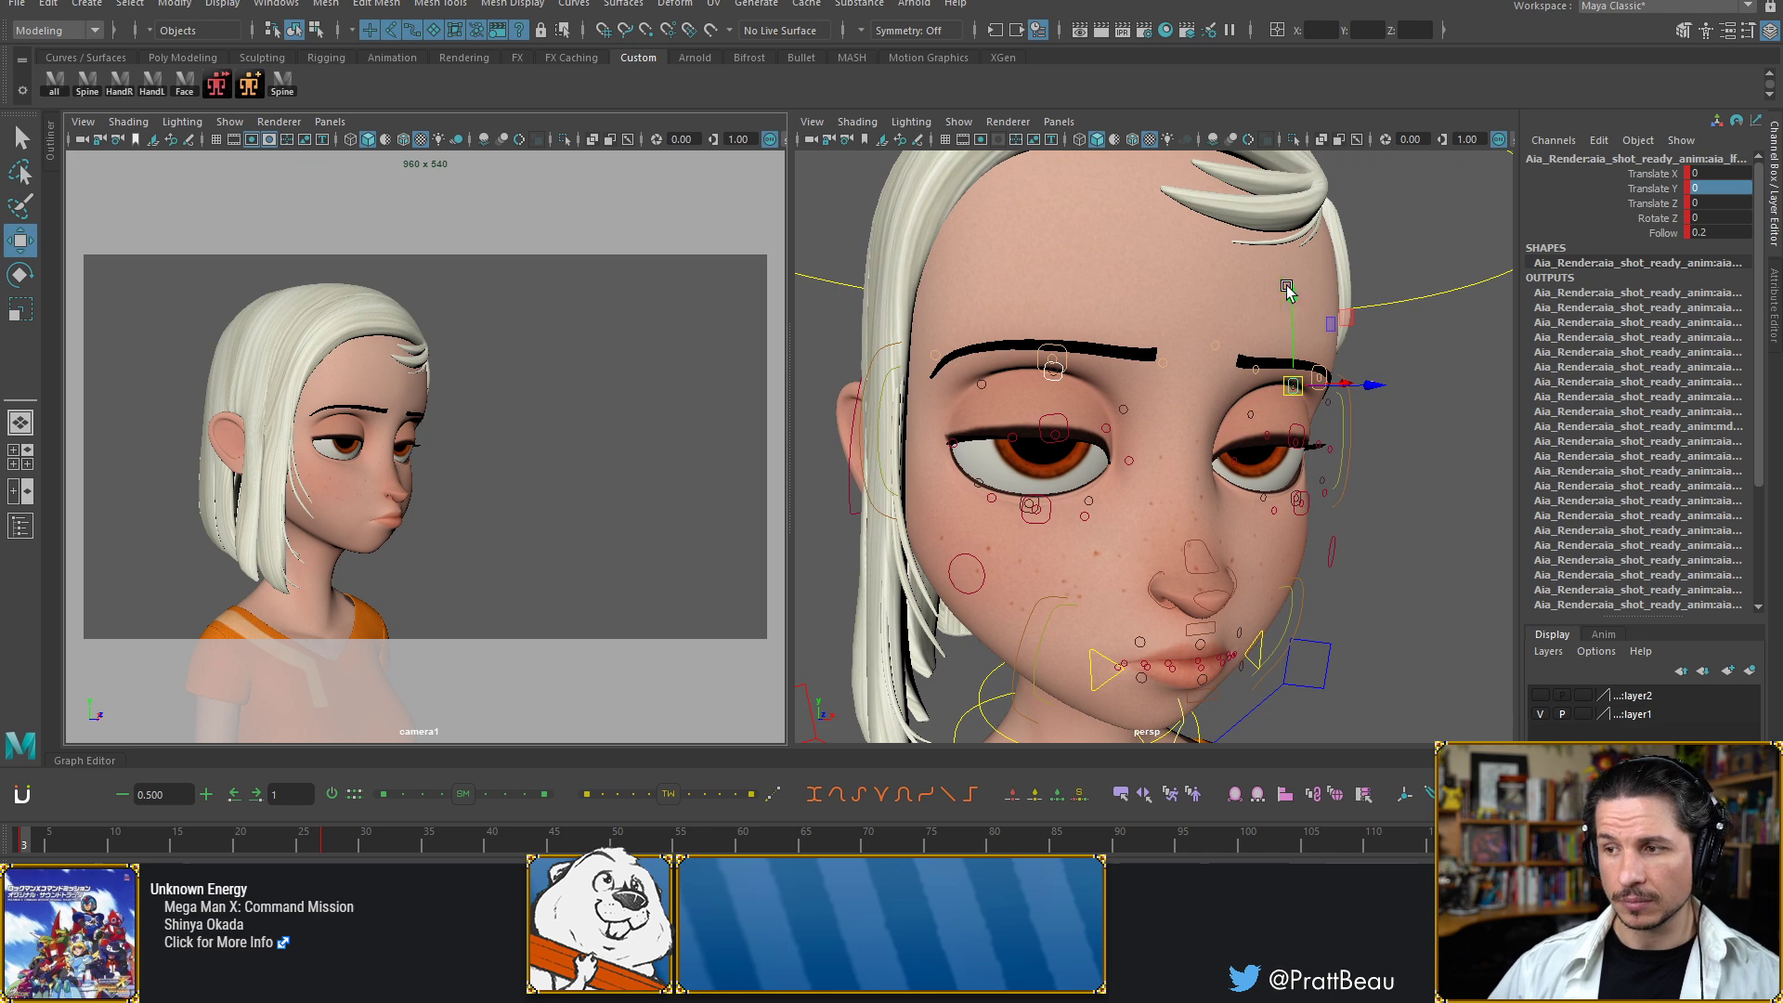
# Try lowering both upper-lid crease controls to about -1.33, undo it, and set them to about -0.68 in Translate Y
pyautogui.moveTo(1296, 296); pyautogui.dragTo(1297, 327)
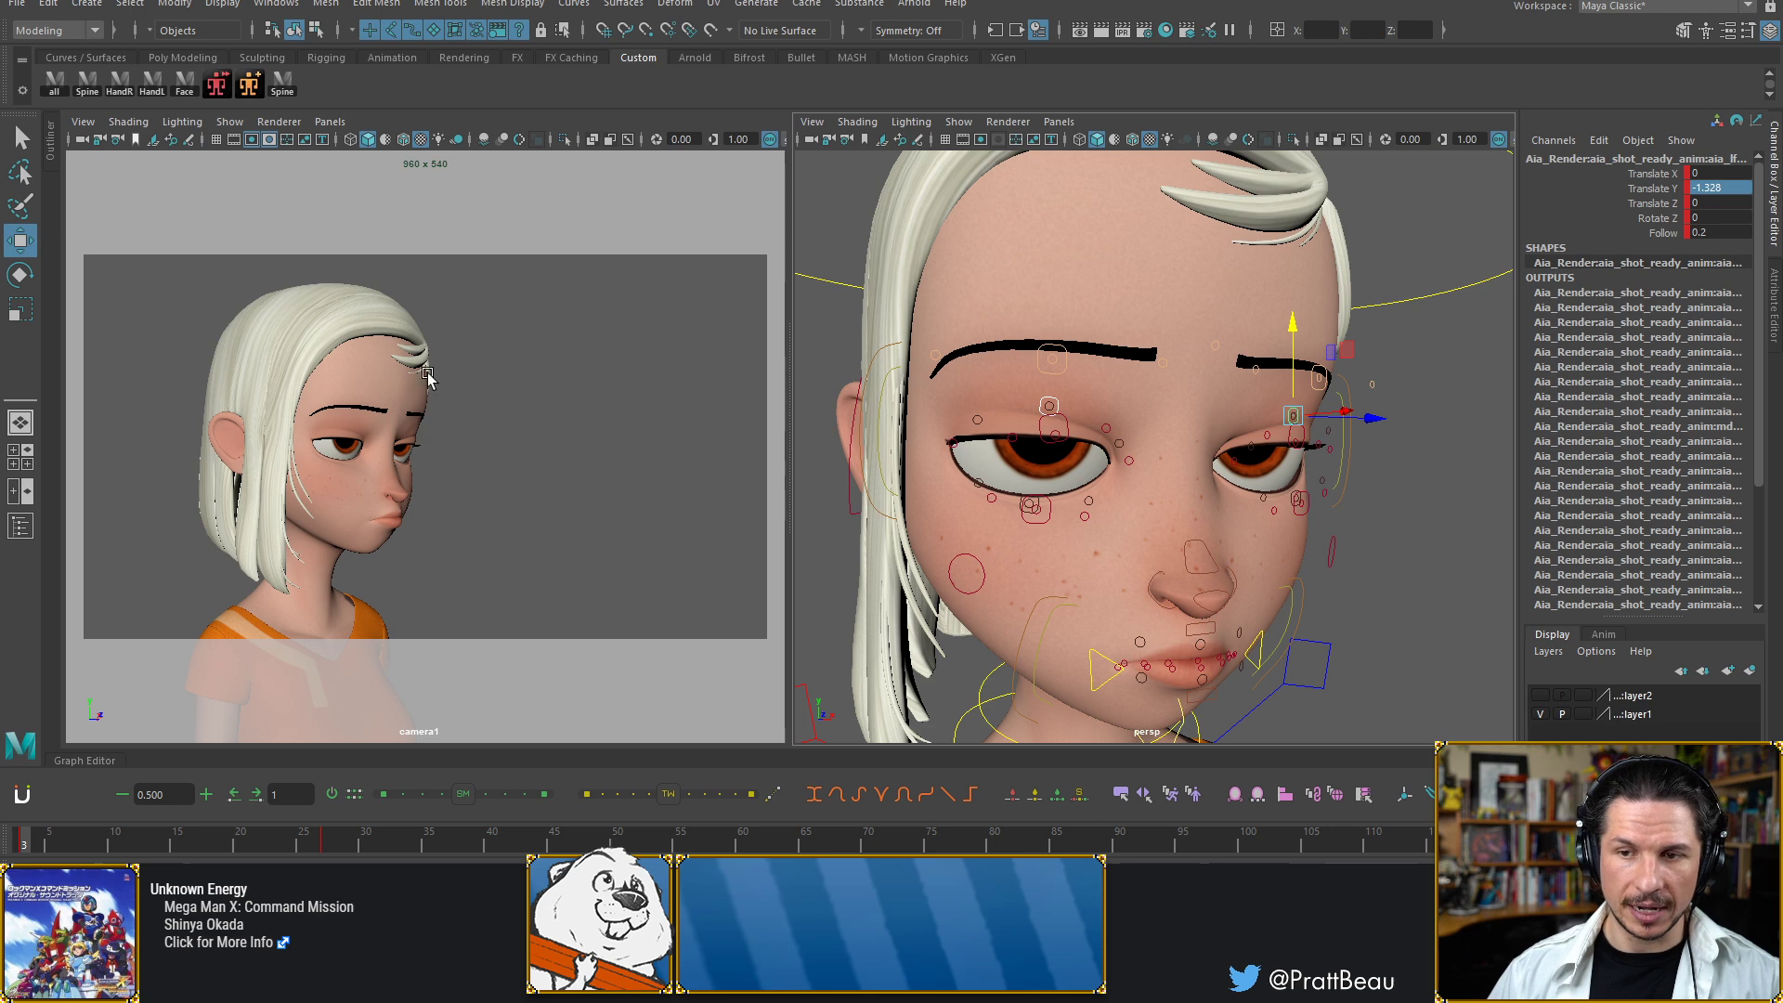
pyautogui.hotkey('ctrl', 'z')
pyautogui.moveTo(1213, 335); pyautogui.dragTo(1224, 348, button='middle')
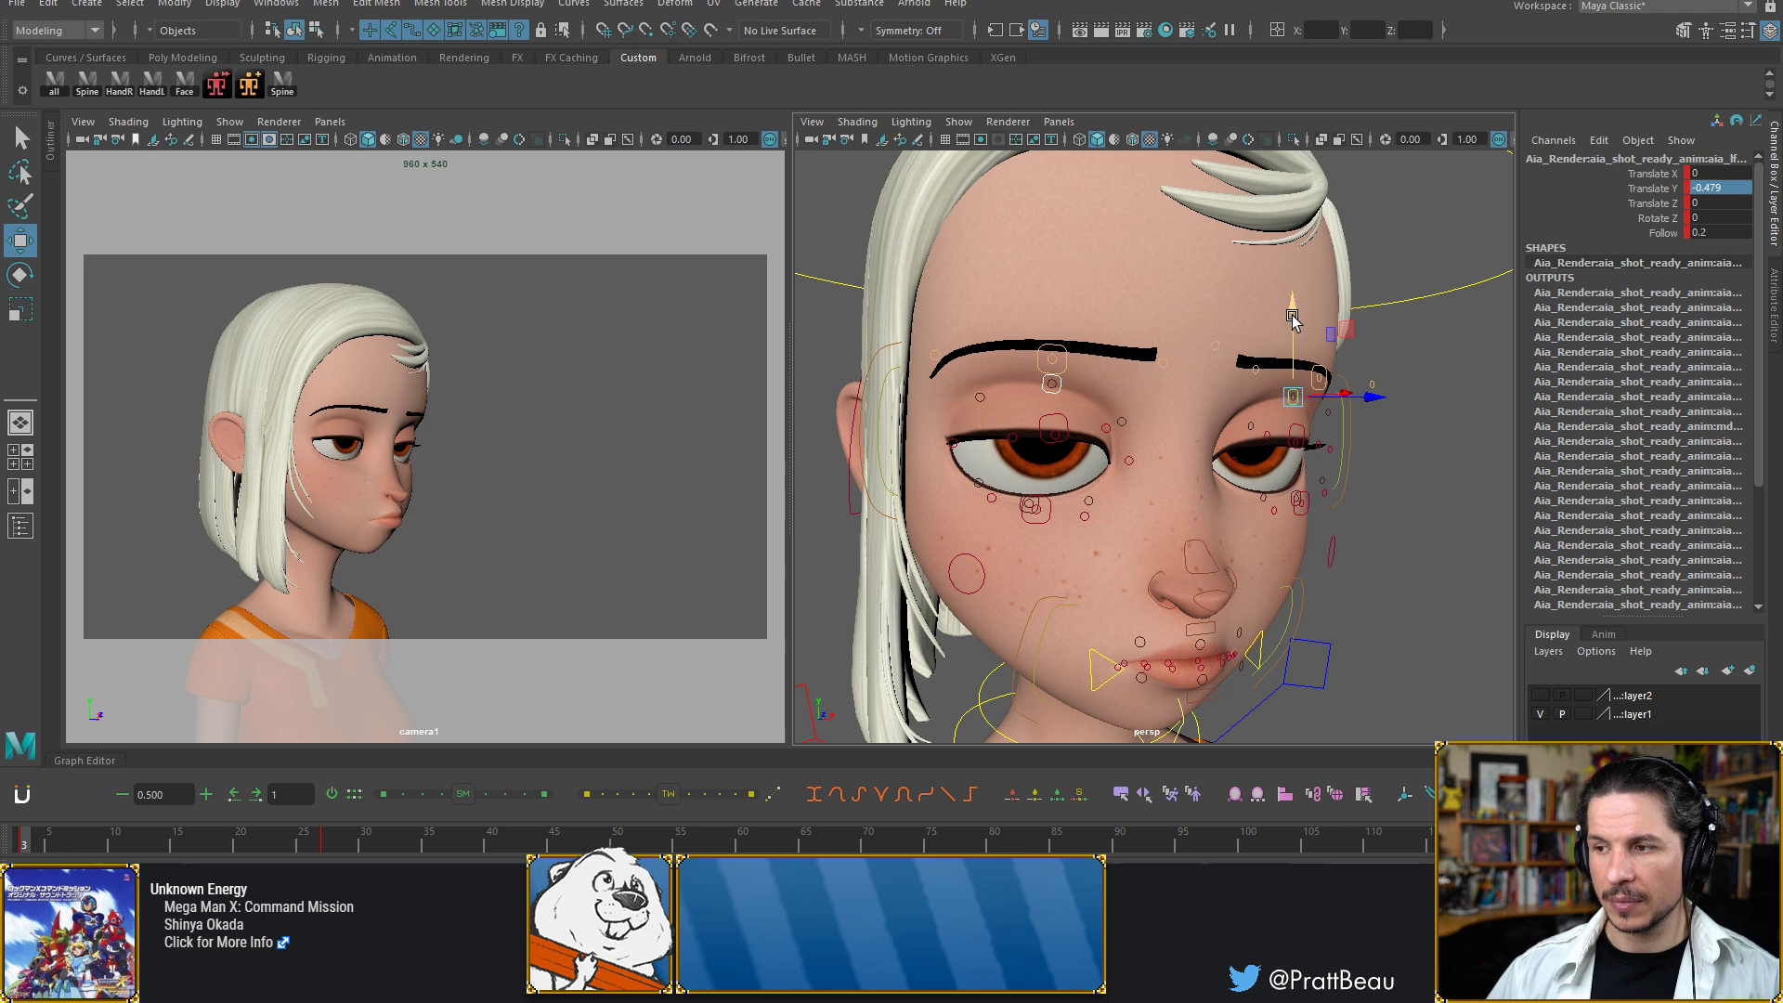
pyautogui.moveTo(1292, 314); pyautogui.dragTo(1293, 309)
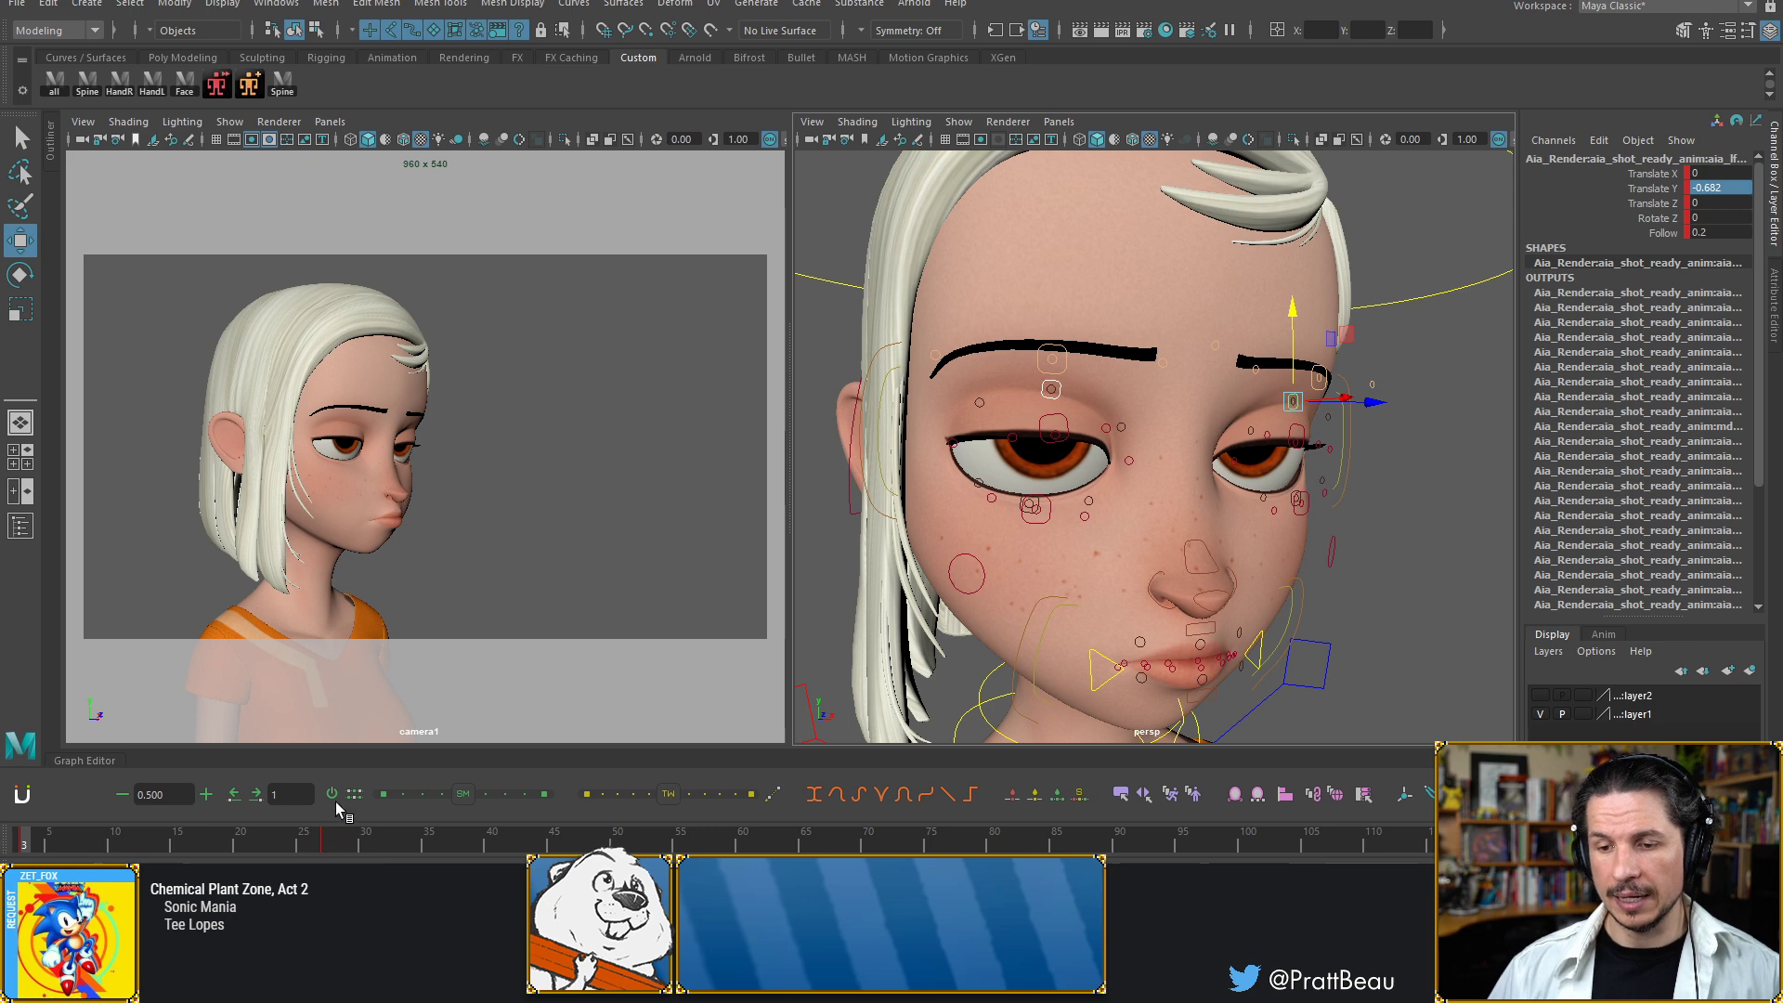
# At frame 27, lower both upper-lid crease controls to about -0.19 in Translate Y and rotate them to about -5.7 in Rotate Z
pyautogui.click(329, 847)
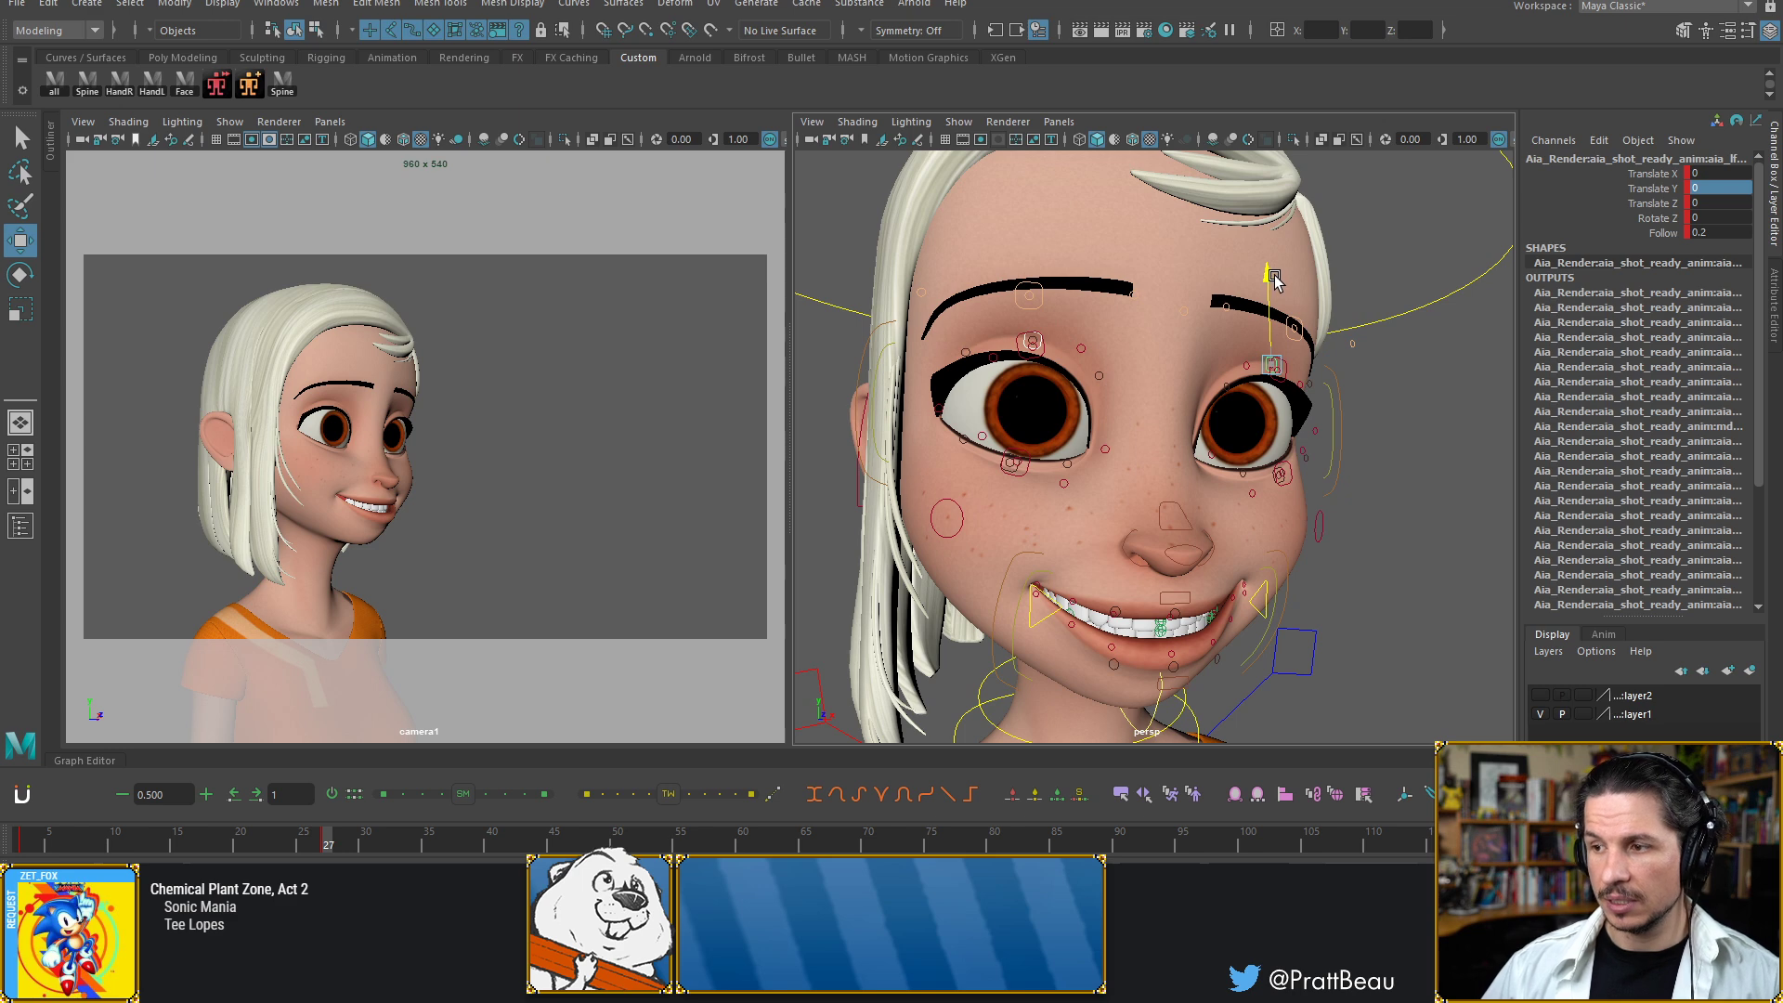
pyautogui.moveTo(1274, 276); pyautogui.dragTo(1284, 285)
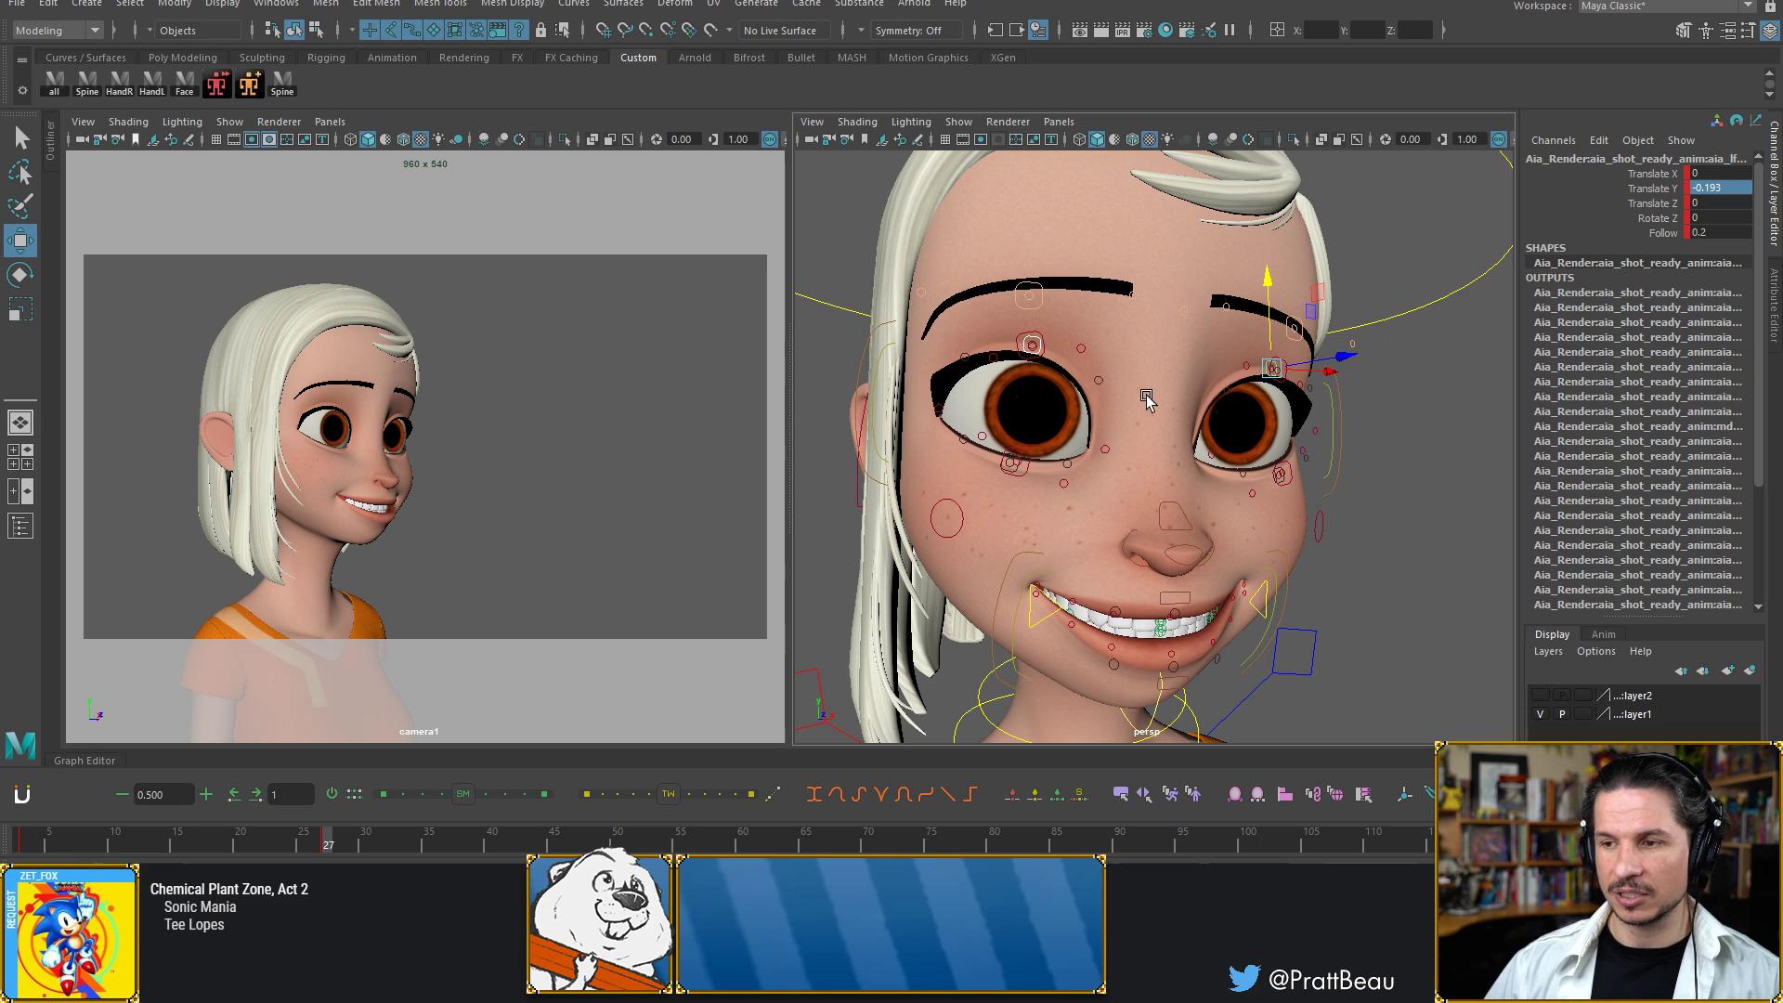
pyautogui.press('e')
pyautogui.moveTo(1062, 424)
pyautogui.mouseDown()
pyautogui.moveTo(1144, 398)
pyautogui.moveTo(1073, 416)
pyautogui.mouseUp()
pyautogui.scroll(-6, 1096, 423)
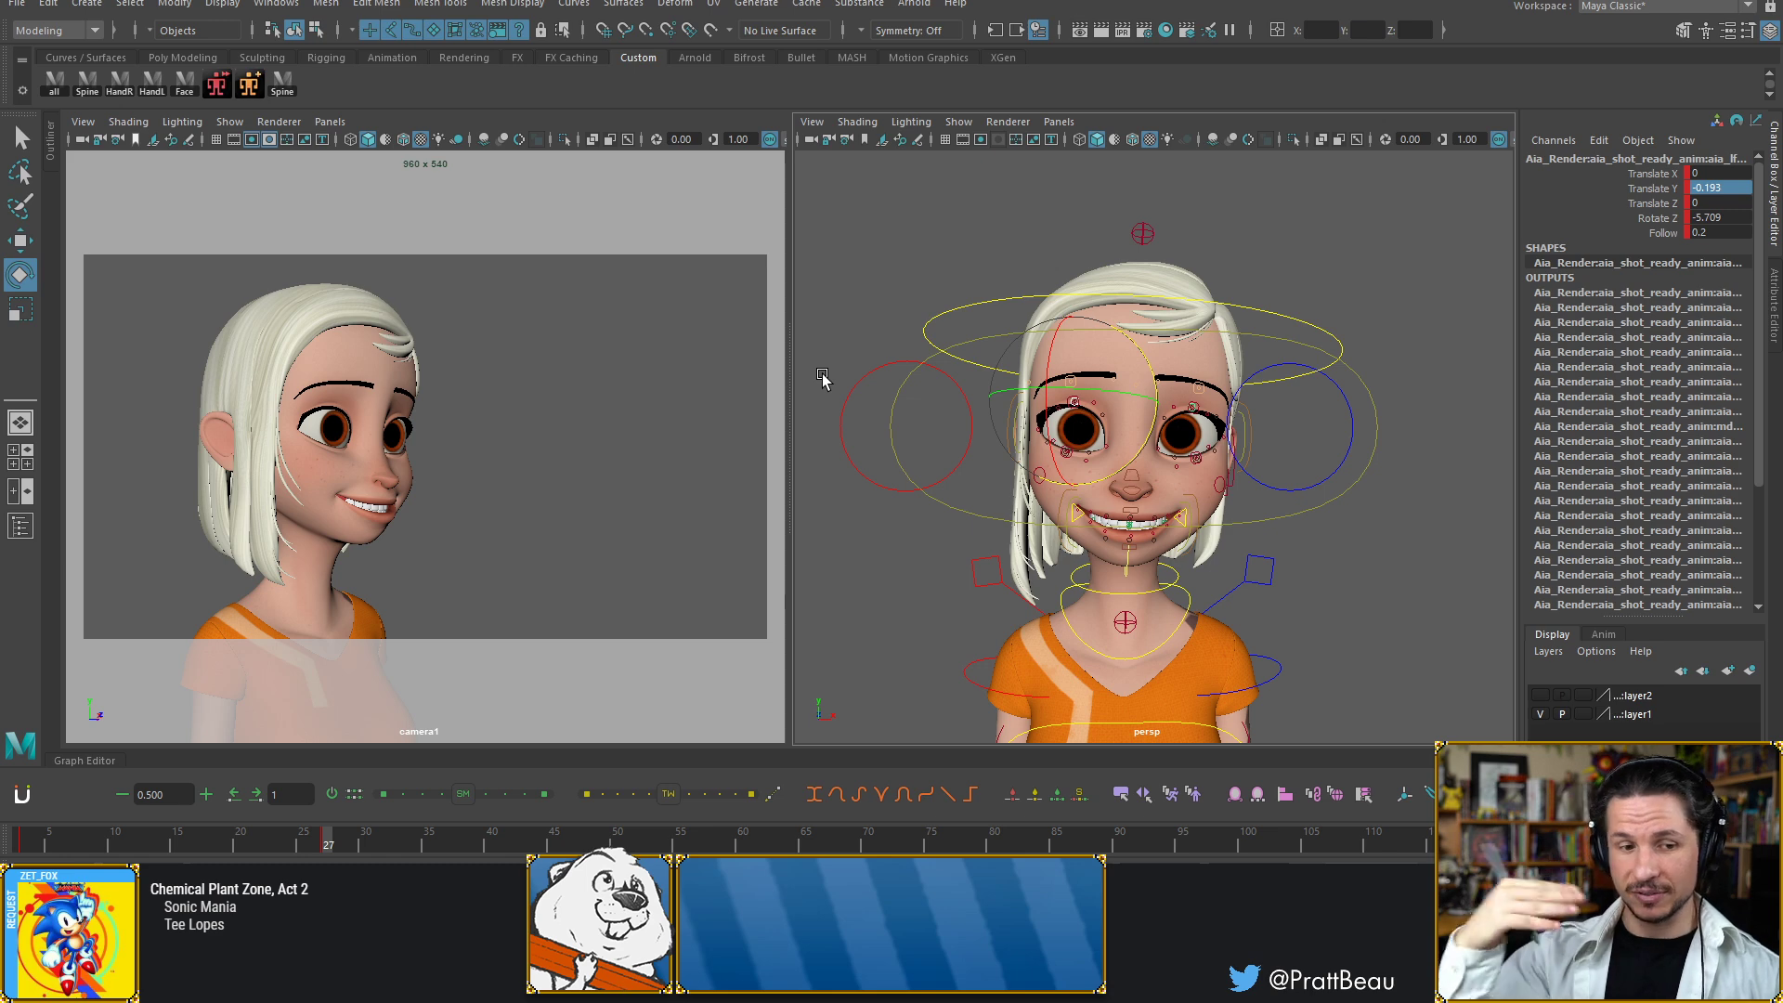
pyautogui.keyDown('alt'); pyautogui.moveTo(957, 436); pyautogui.dragTo(1047, 406); pyautogui.keyUp('alt')
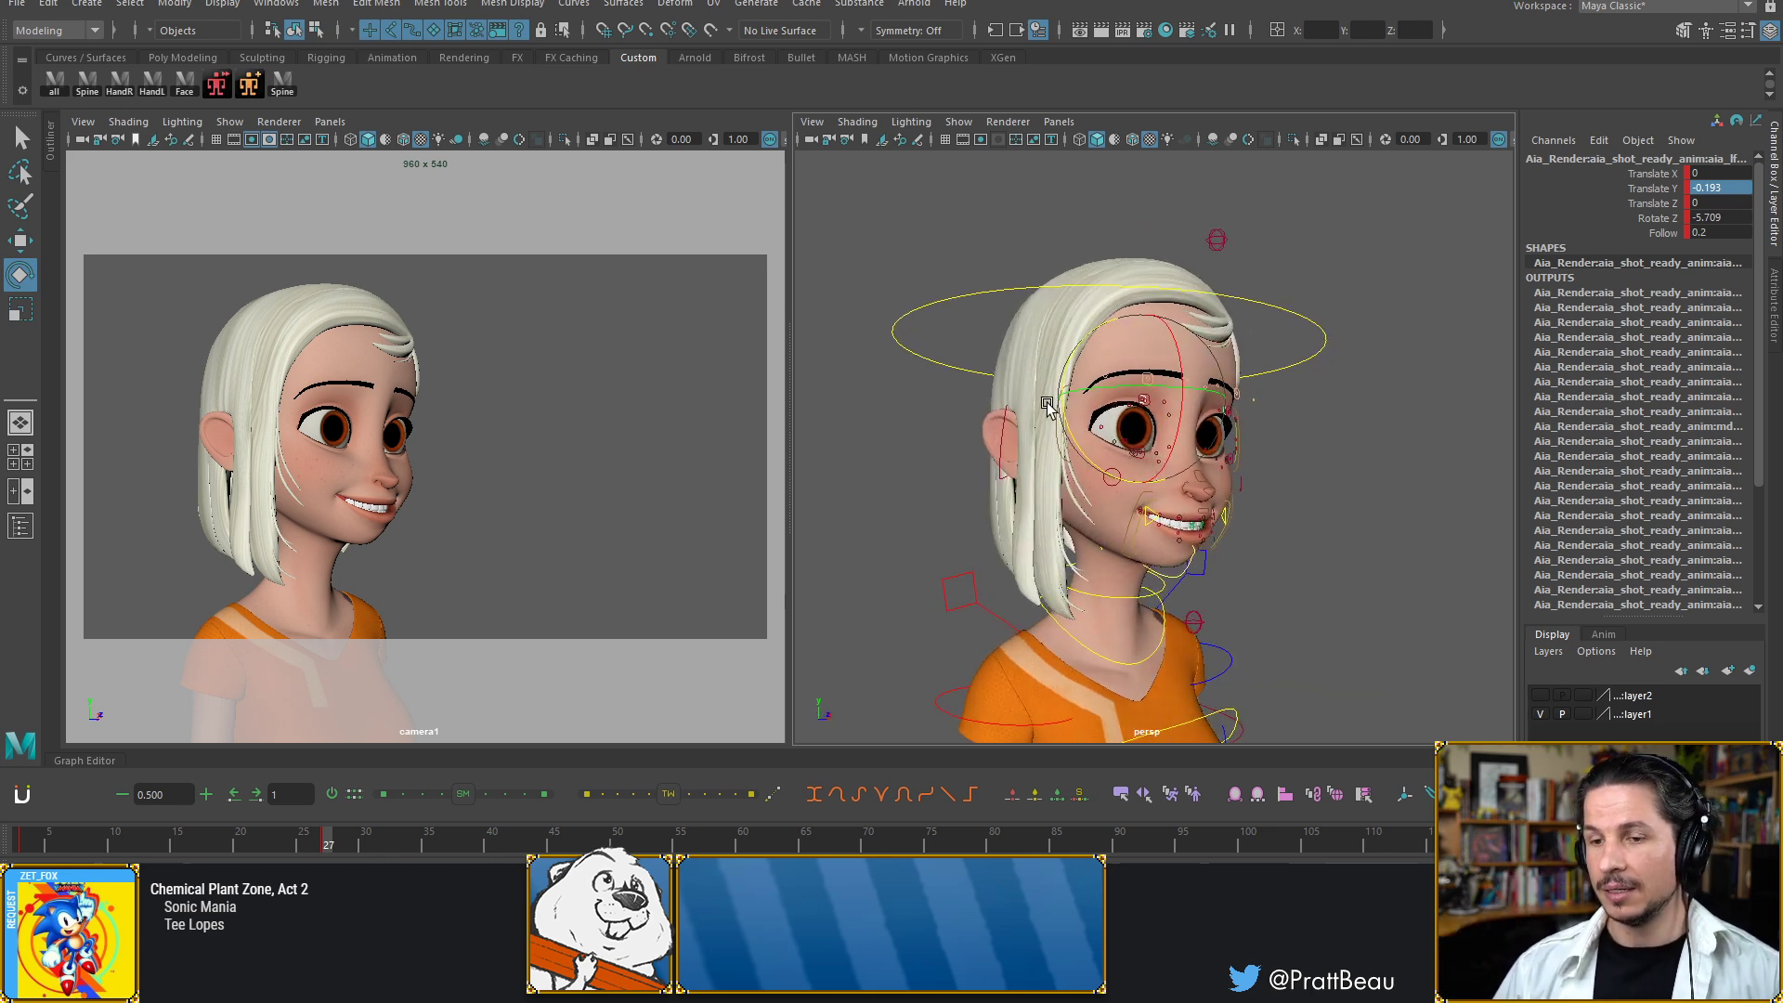
pyautogui.scroll(8, 1047, 406)
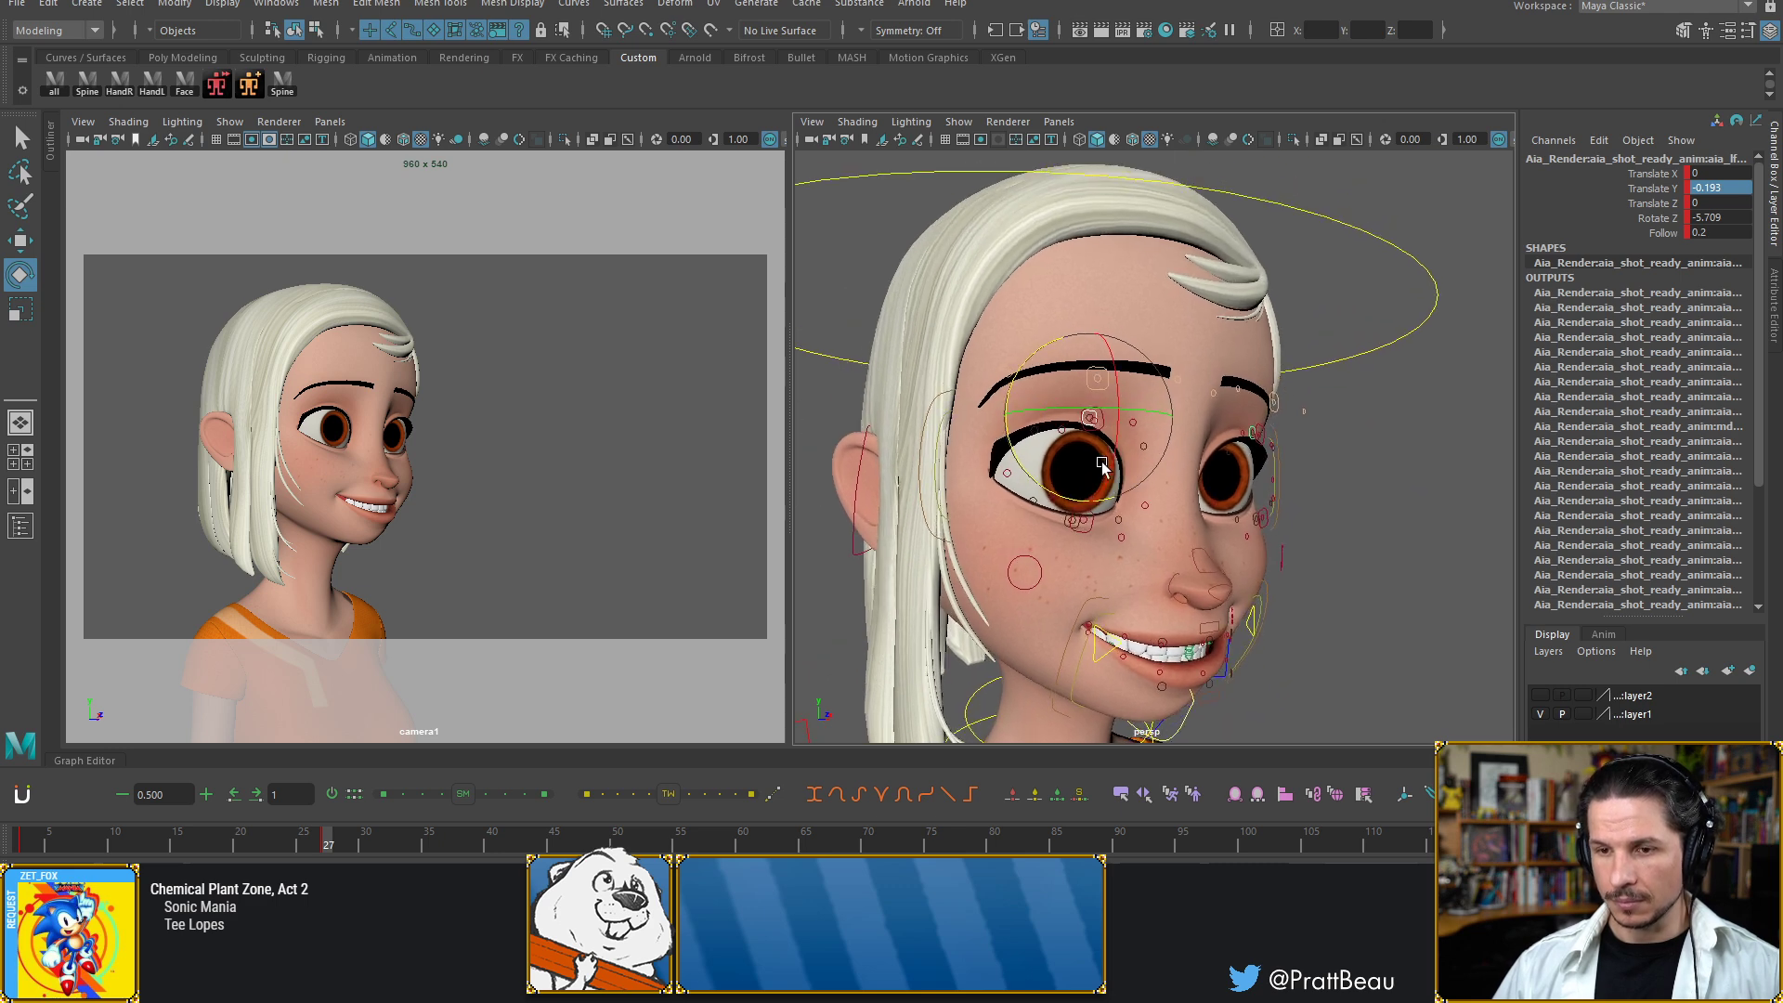
# Examine the toothy smile, lips and mouth corners from the front, three-quarter and side, with the main mouth control selected
pyautogui.keyDown('alt'); pyautogui.moveTo(1102, 466); pyautogui.dragTo(752, 465); pyautogui.keyUp('alt')
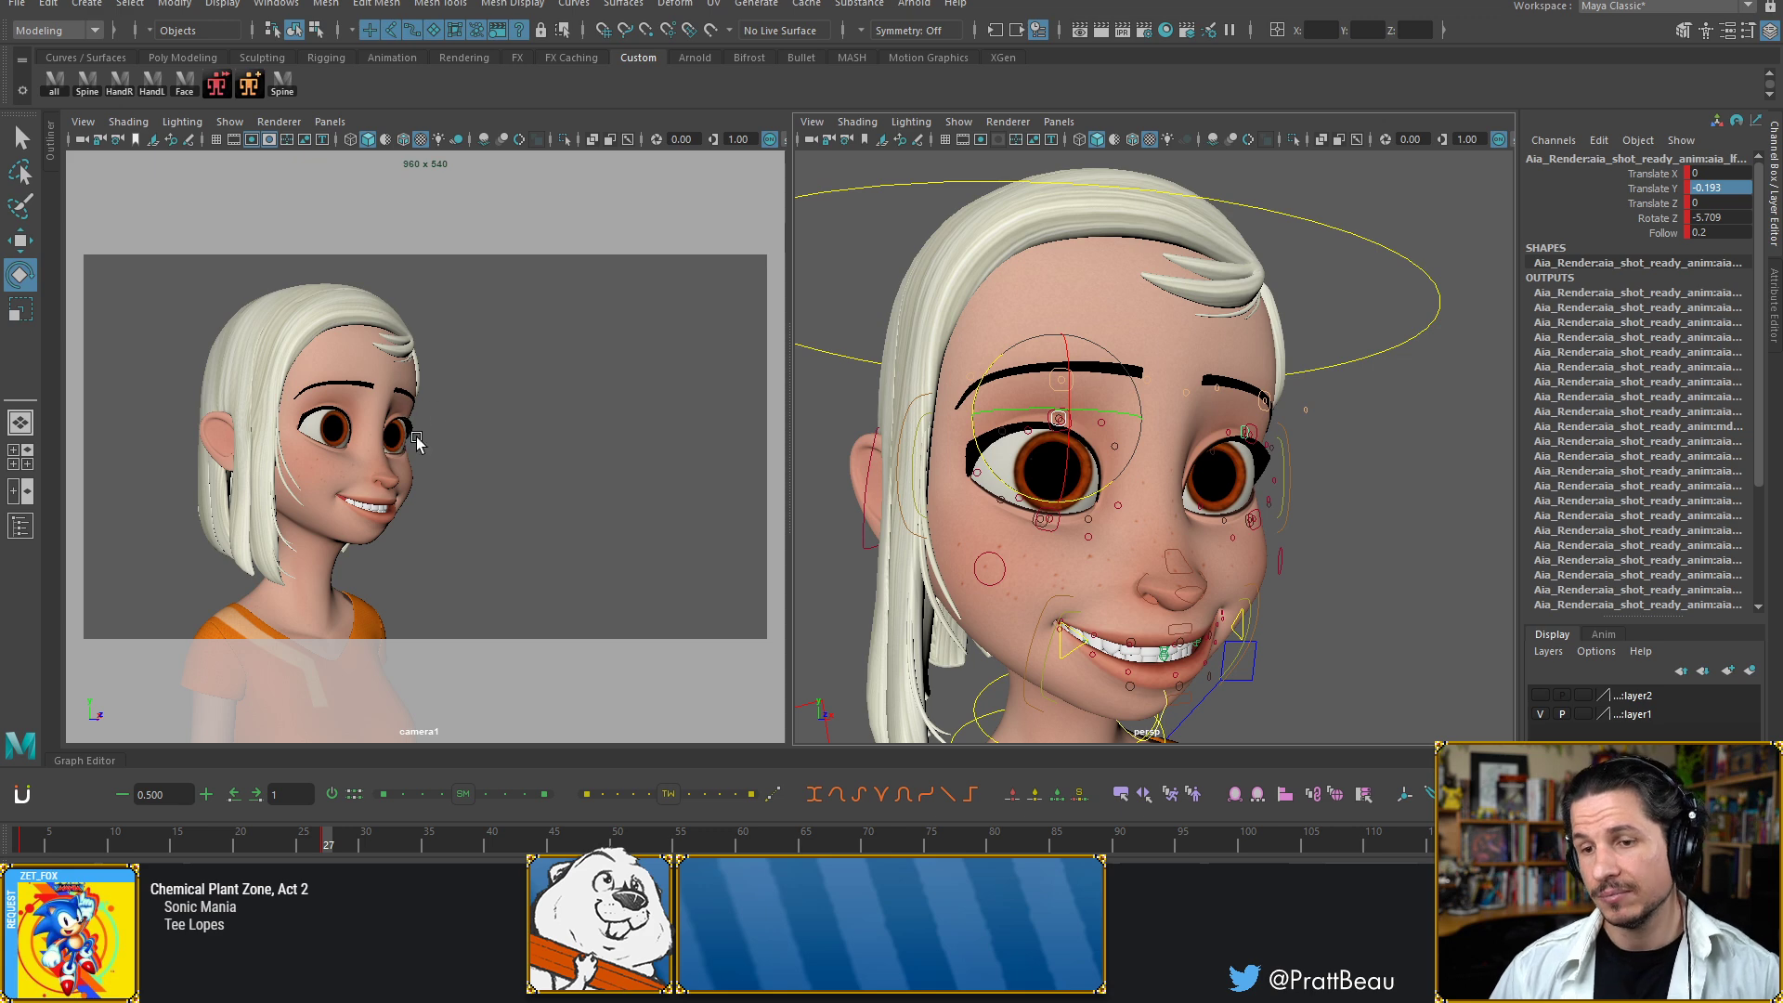
pyautogui.keyDown('alt'); pyautogui.moveTo(1117, 546); pyautogui.dragTo(1120, 399, button='middle'); pyautogui.keyUp('alt')
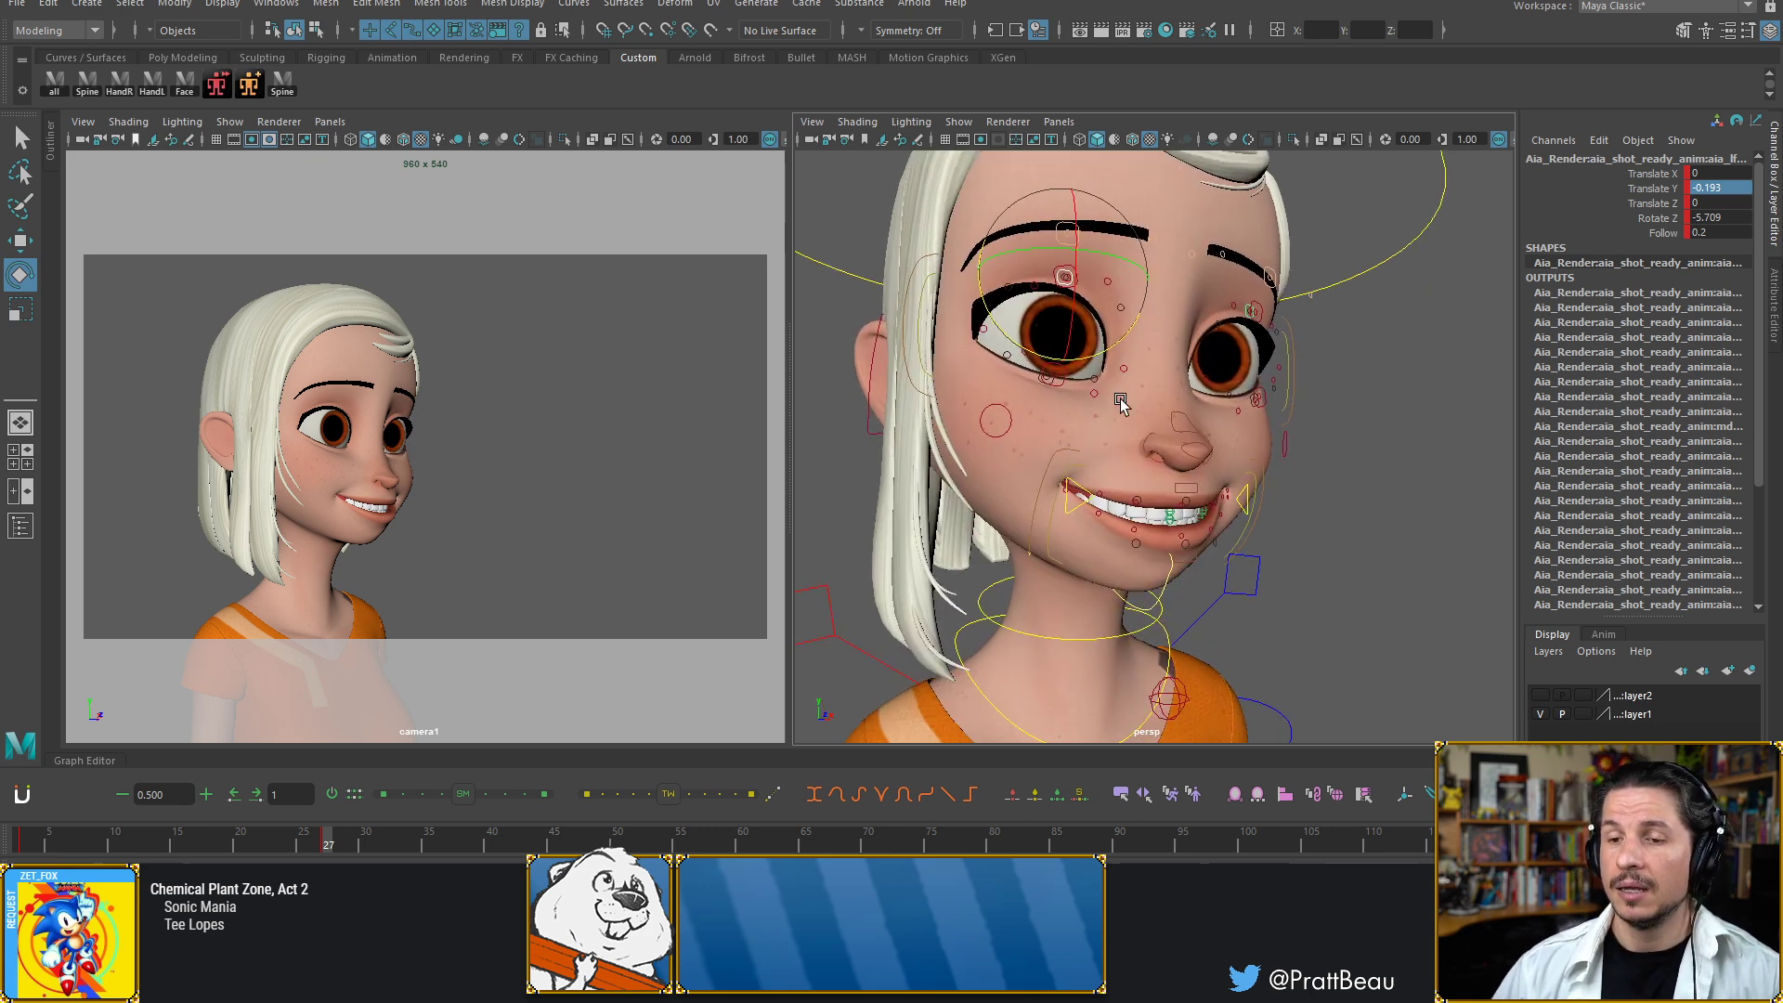
pyautogui.keyDown('alt'); pyautogui.moveTo(1087, 497); pyautogui.dragTo(1158, 485); pyautogui.keyUp('alt')
pyautogui.keyDown('alt'); pyautogui.moveTo(1158, 485); pyautogui.dragTo(1312, 437, button='right'); pyautogui.keyUp('alt')
pyautogui.keyDown('alt'); pyautogui.moveTo(1313, 437); pyautogui.dragTo(1334, 428); pyautogui.keyUp('alt')
pyautogui.keyDown('alt'); pyautogui.moveTo(1296, 428); pyautogui.dragTo(1179, 462, button='middle'); pyautogui.keyUp('alt')
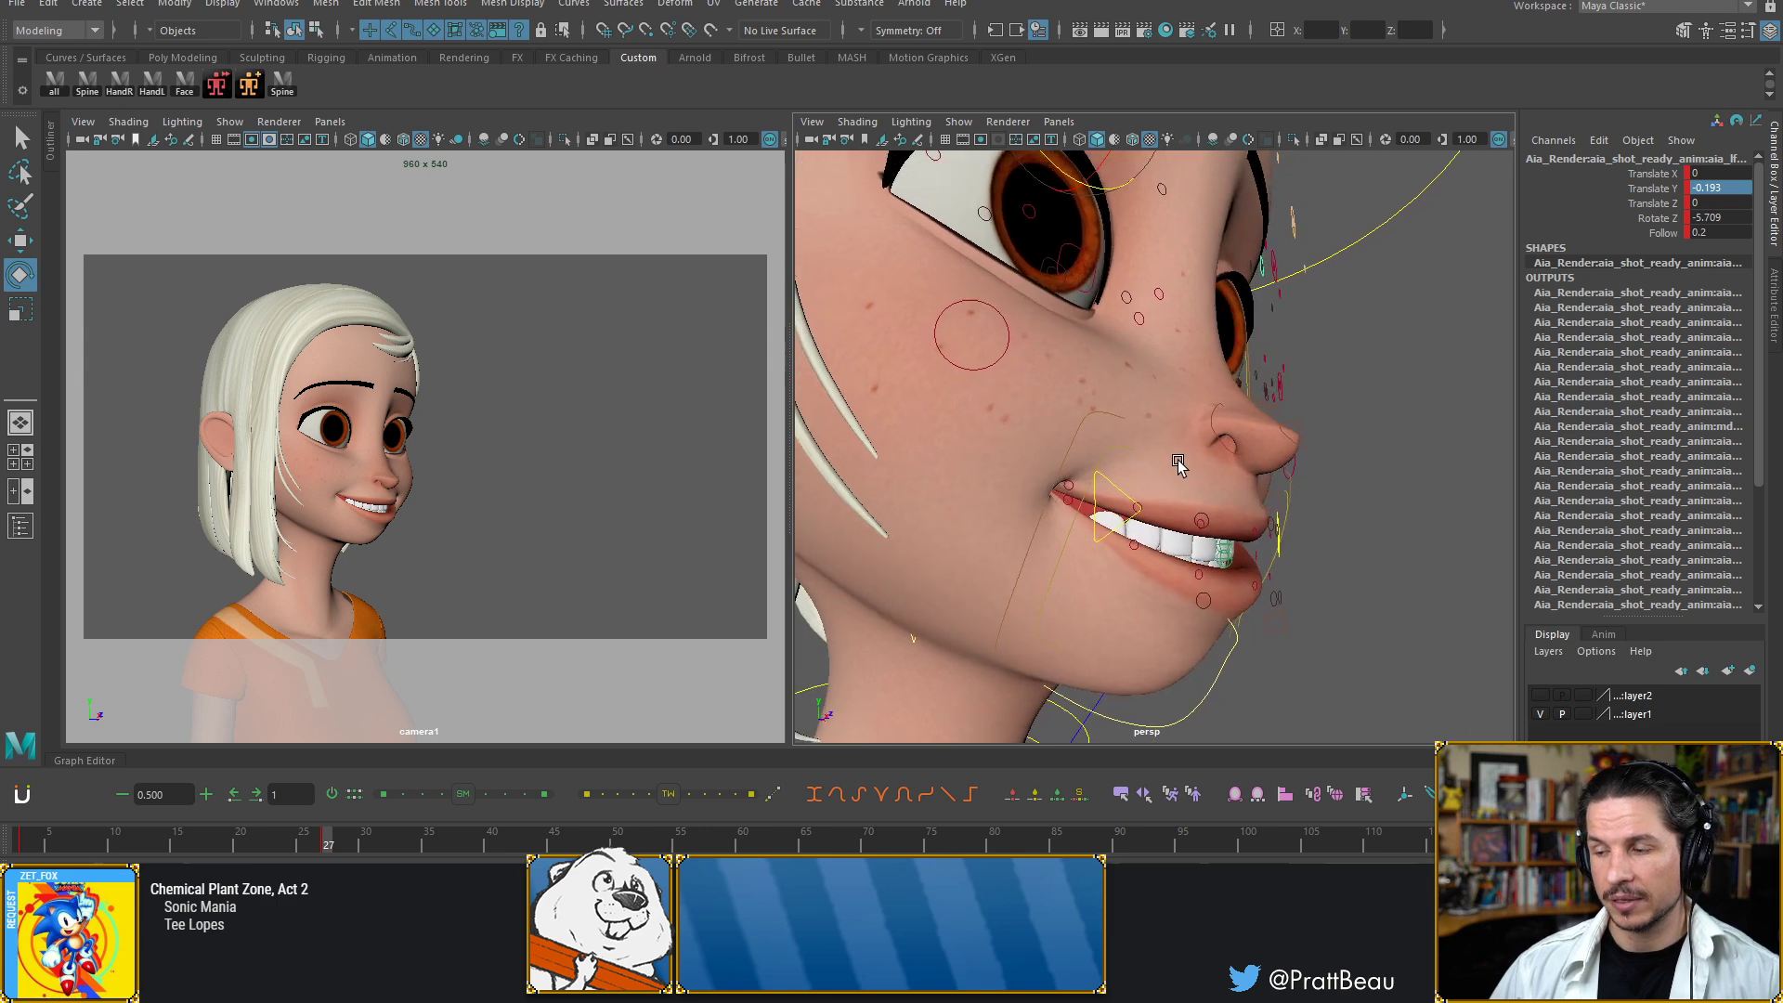
pyautogui.moveTo(1179, 462)
pyautogui.keyDown('alt'); pyautogui.mouseDown()
pyautogui.moveTo(1226, 493)
pyautogui.moveTo(1201, 482)
pyautogui.mouseUp(); pyautogui.keyUp('alt')
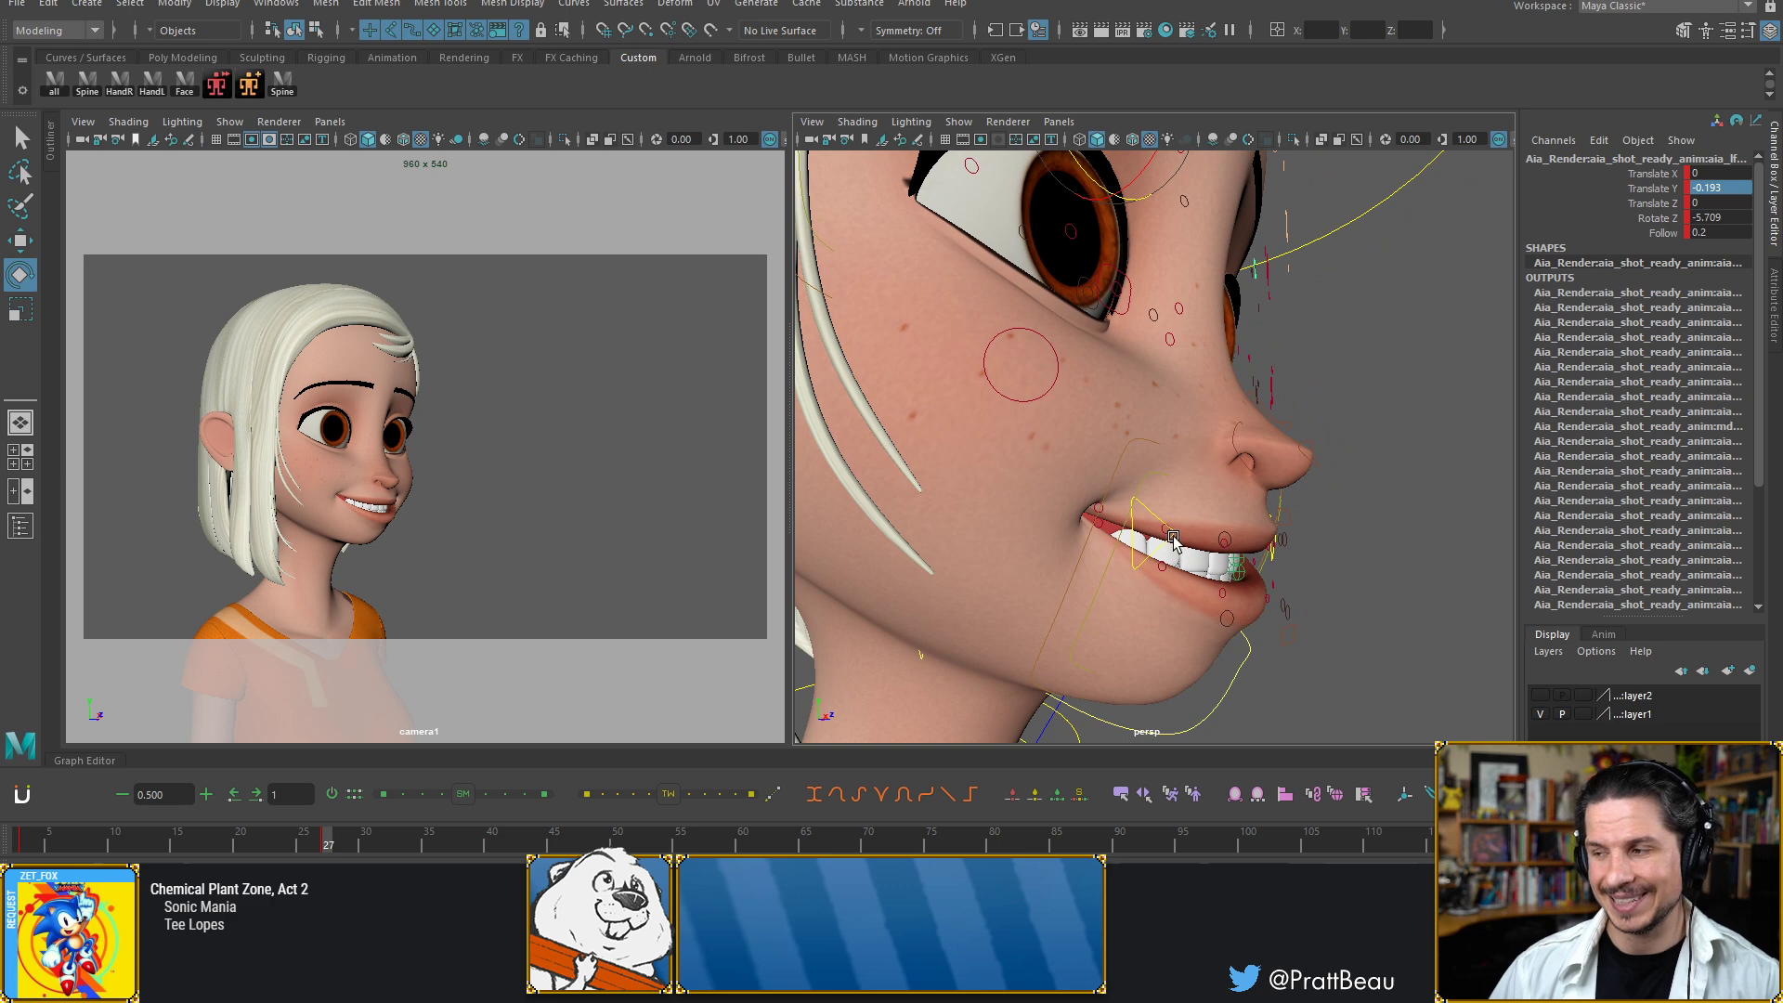
pyautogui.moveTo(1208, 563)
pyautogui.keyDown('alt'); pyautogui.mouseDown()
pyautogui.moveTo(1135, 563)
pyautogui.moveTo(1219, 576)
pyautogui.mouseUp(); pyautogui.keyUp('alt')
pyautogui.click(1221, 585)
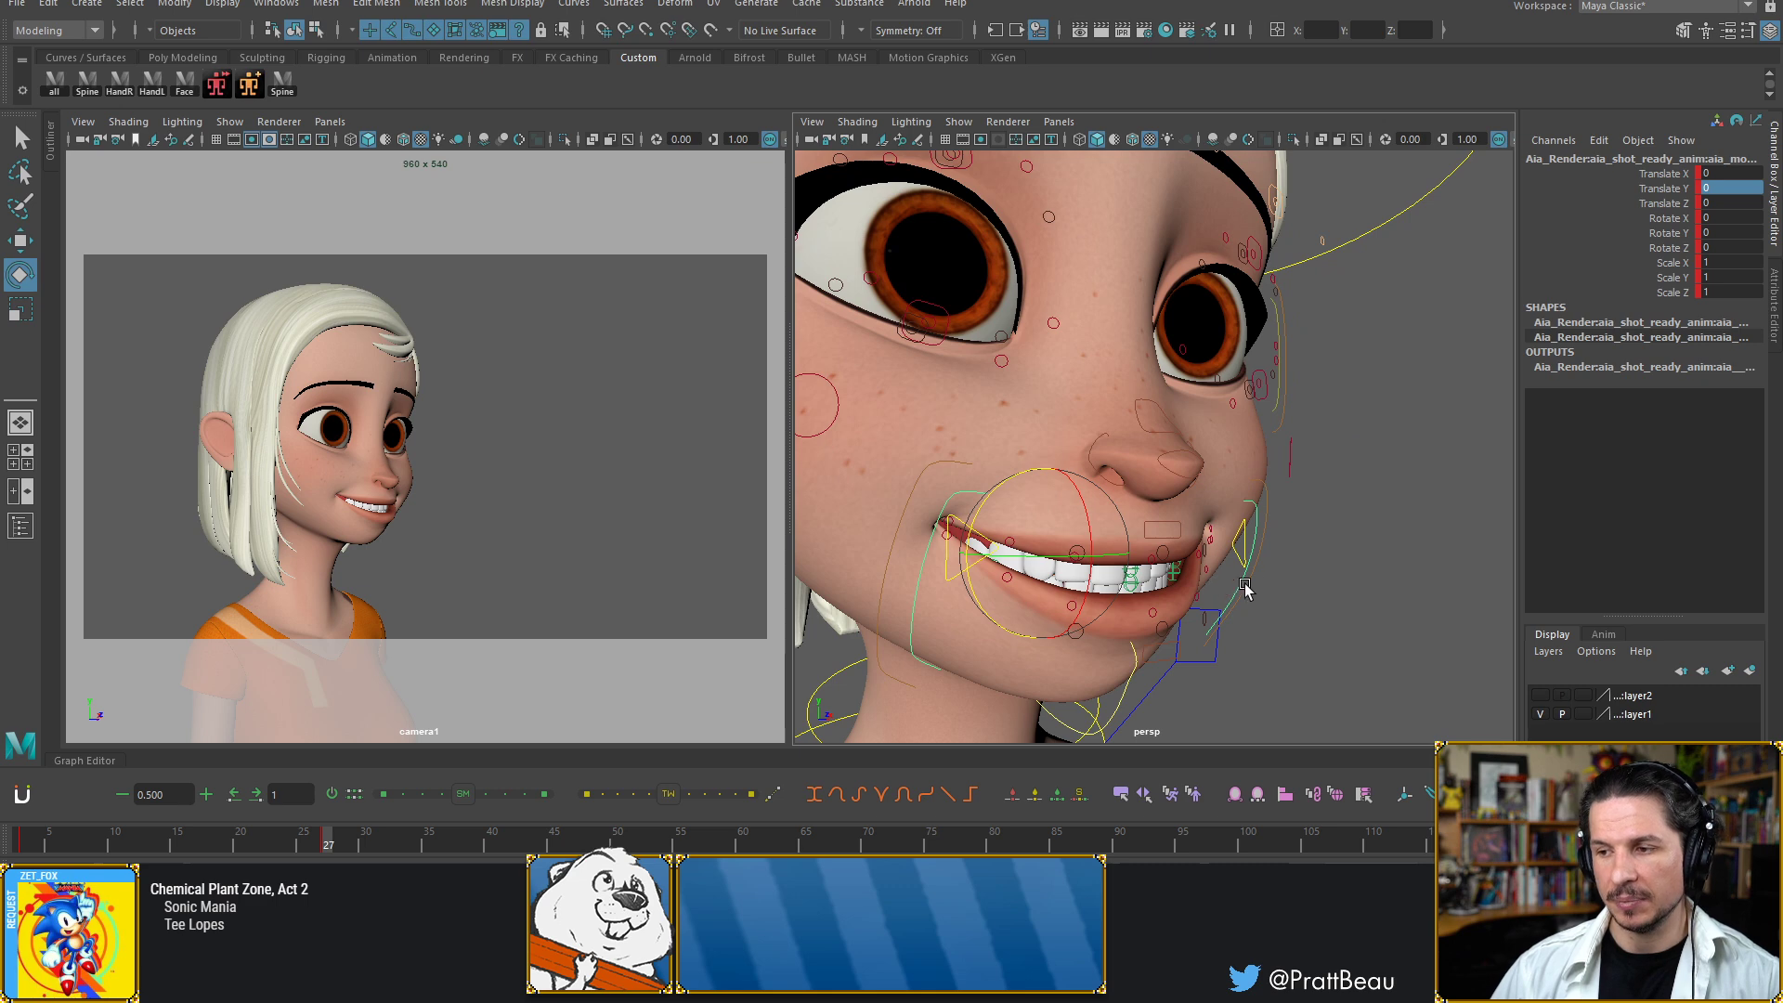
pyautogui.click(1269, 537)
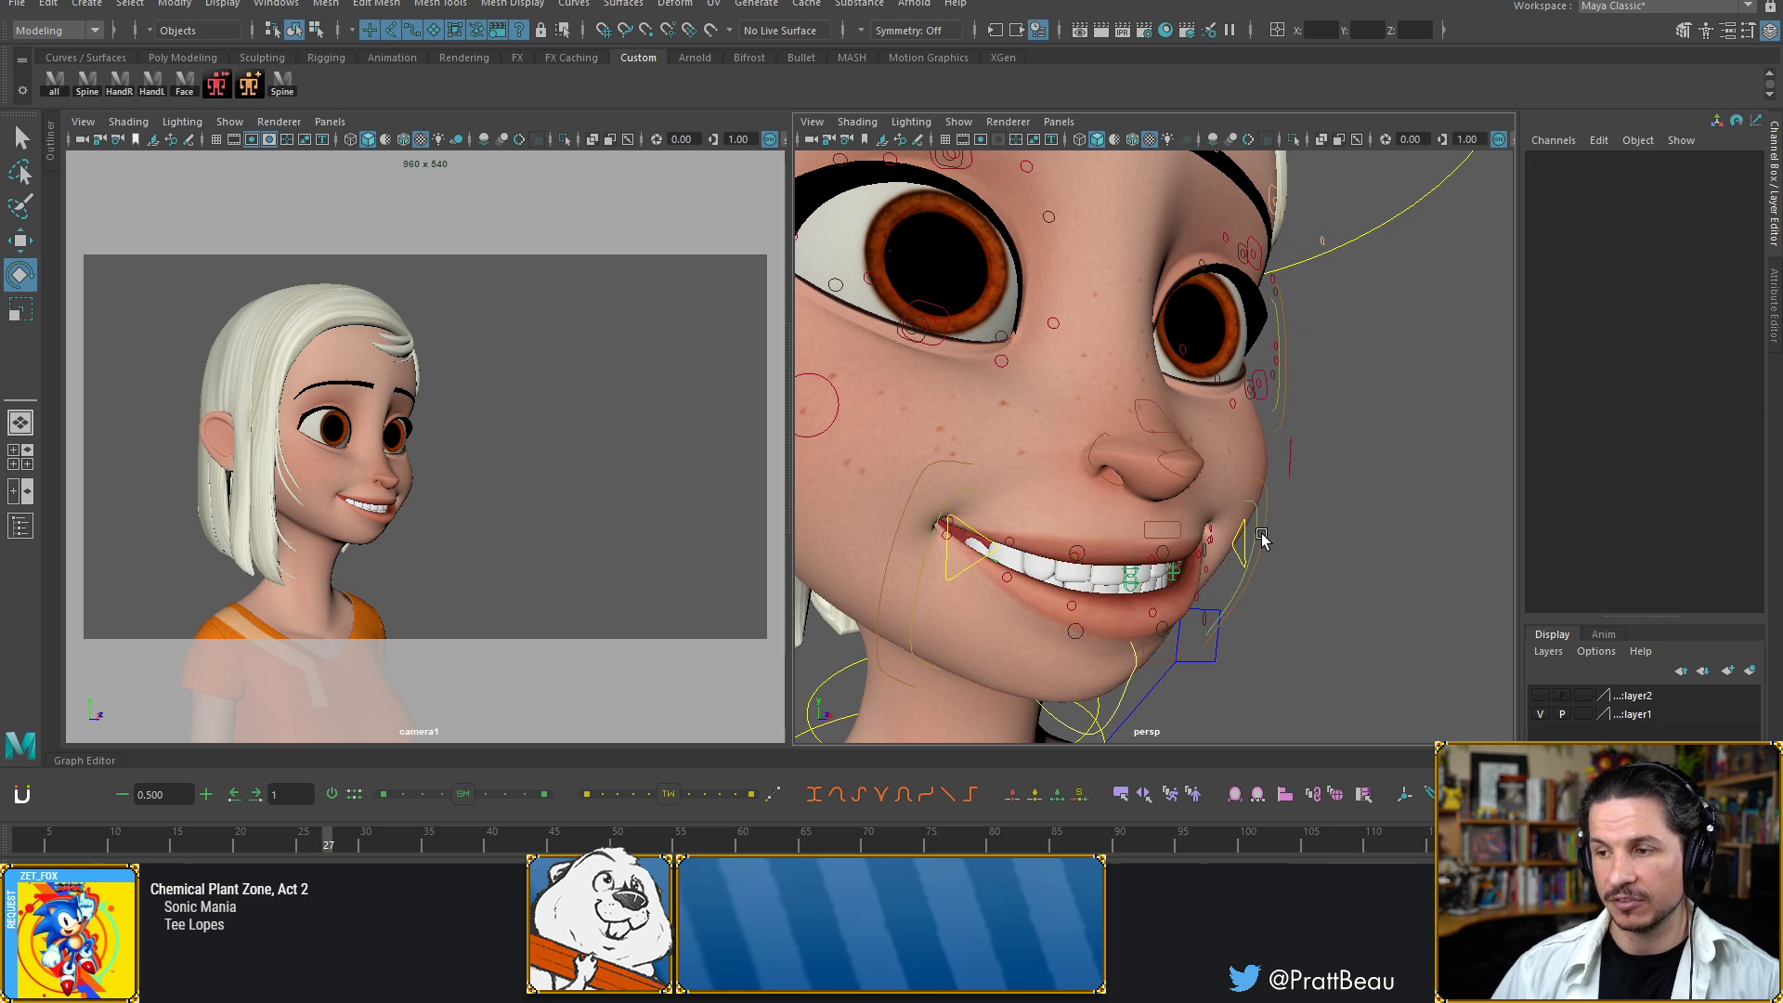
pyautogui.click(1232, 578)
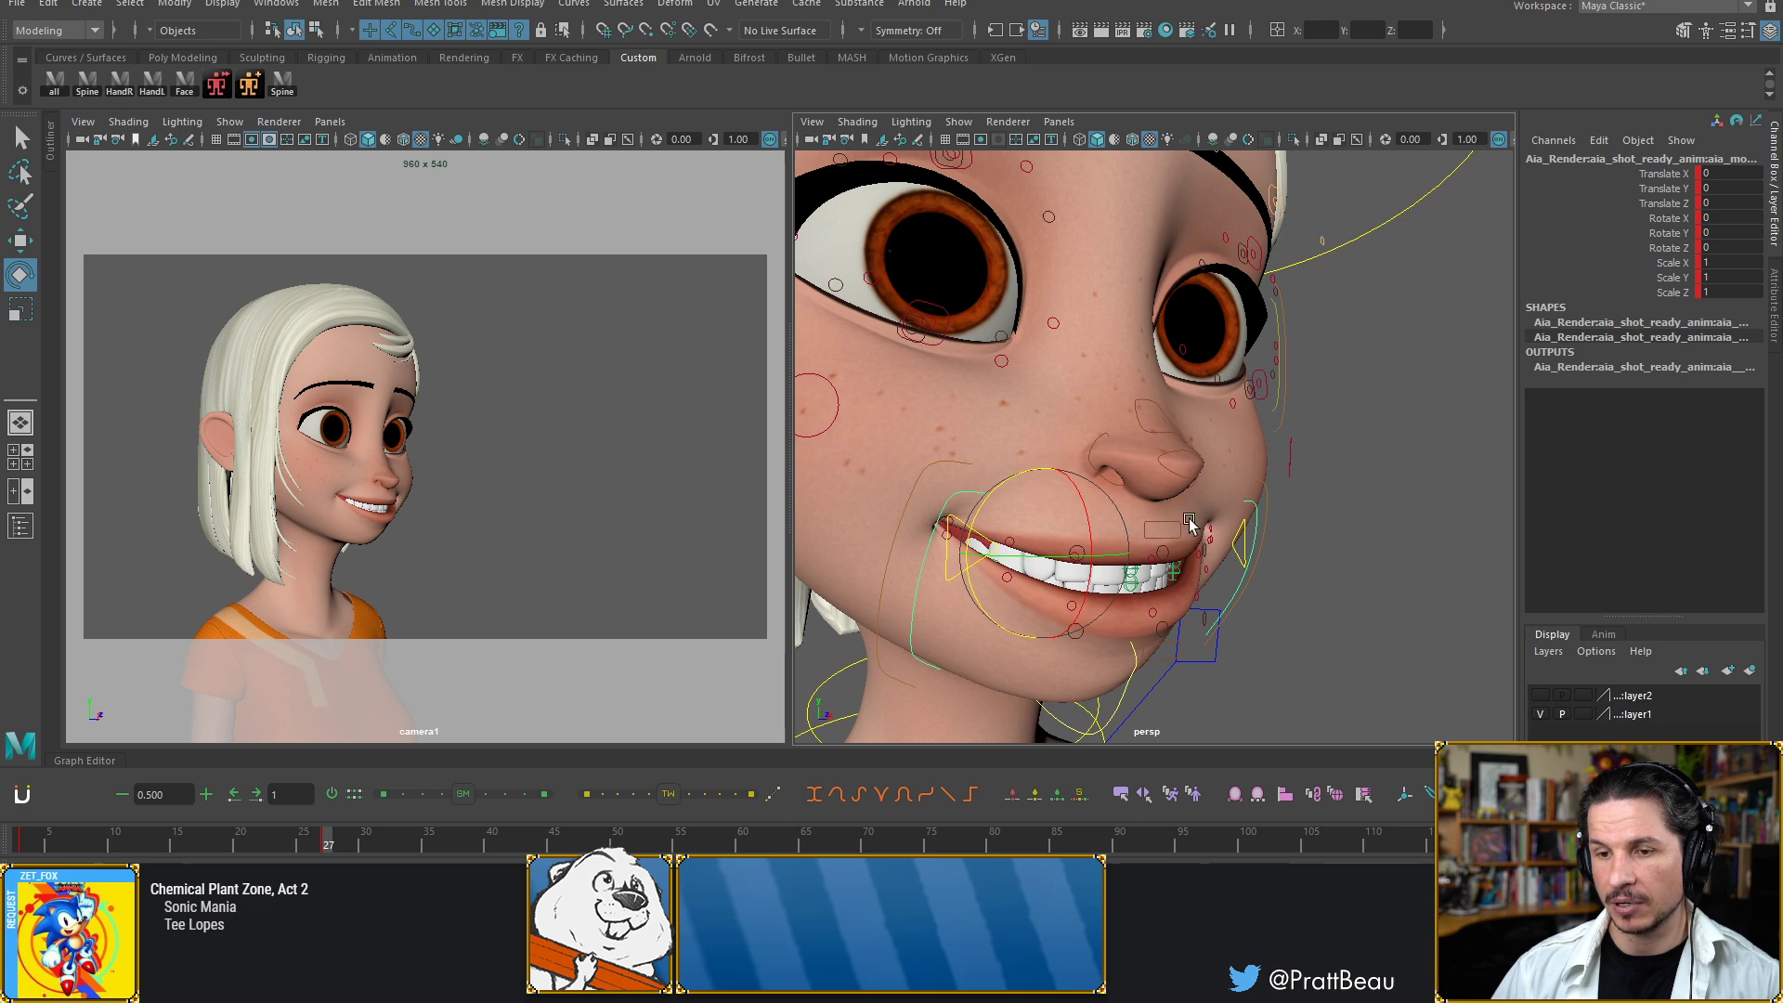
pyautogui.keyDown('alt'); pyautogui.moveTo(1193, 546); pyautogui.dragTo(1092, 525); pyautogui.keyUp('alt')
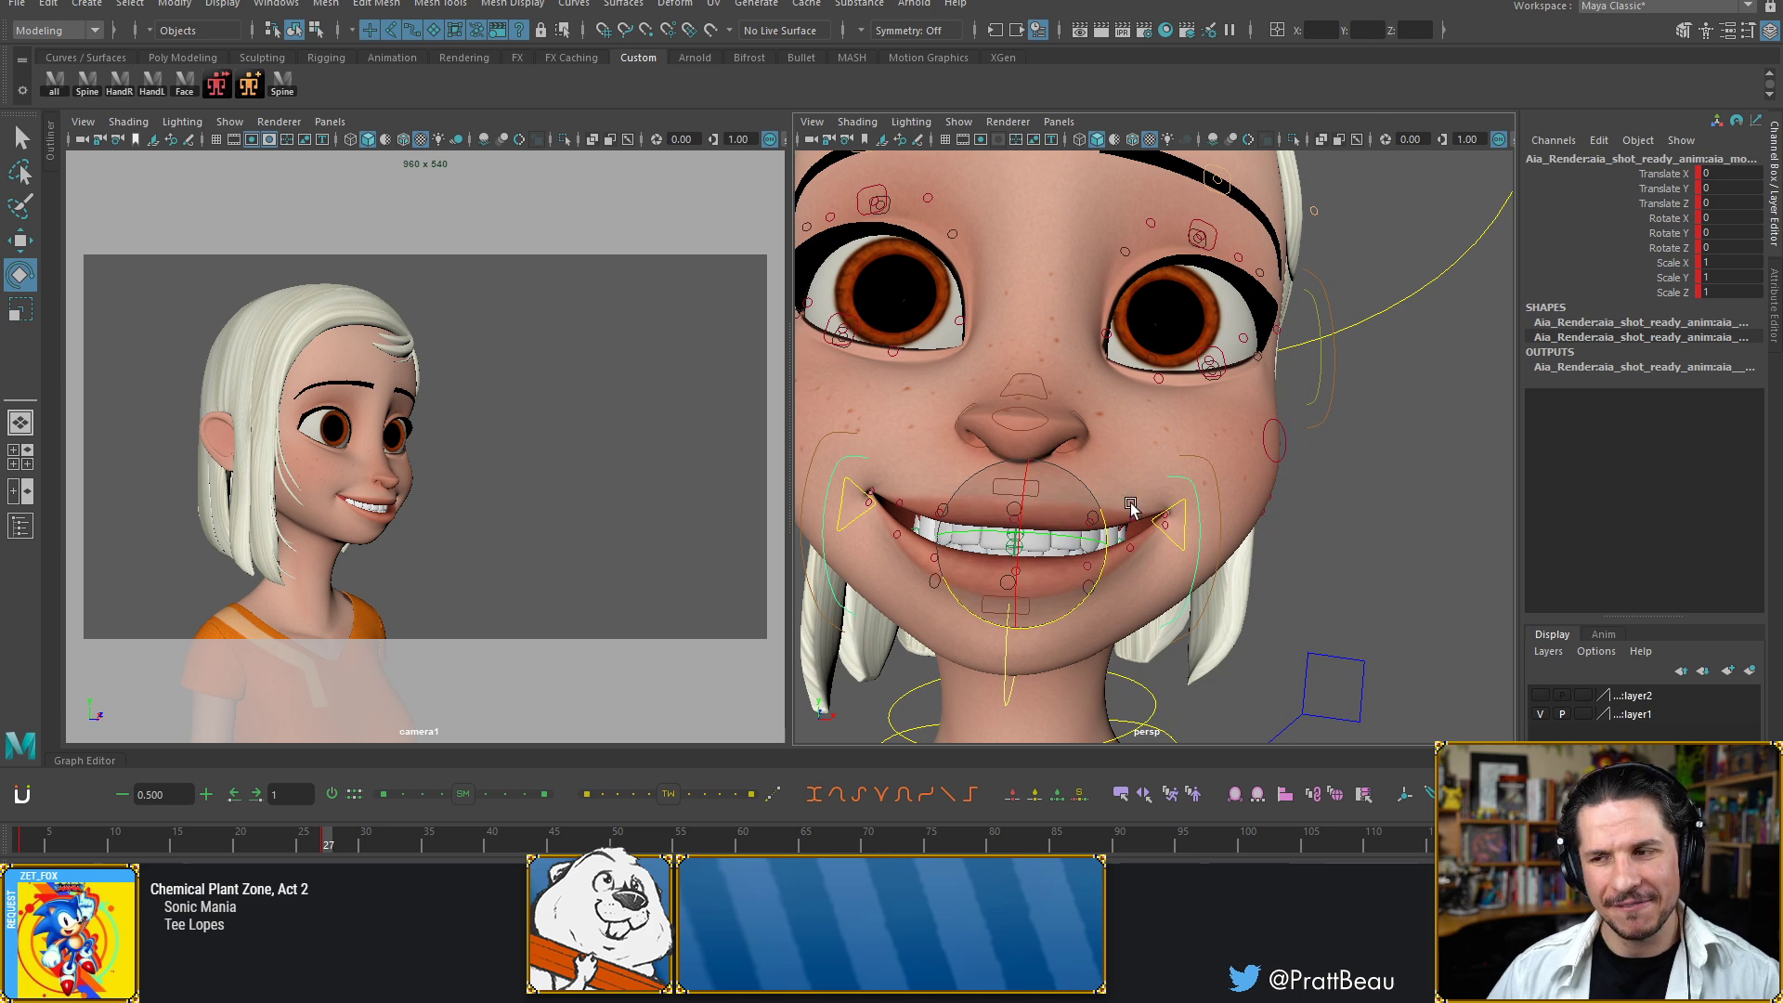
# Try a Depth of about -0.43 on both mouth-corner controls, reset it to 0, and set it to about -0.2
pyautogui.click(1174, 528)
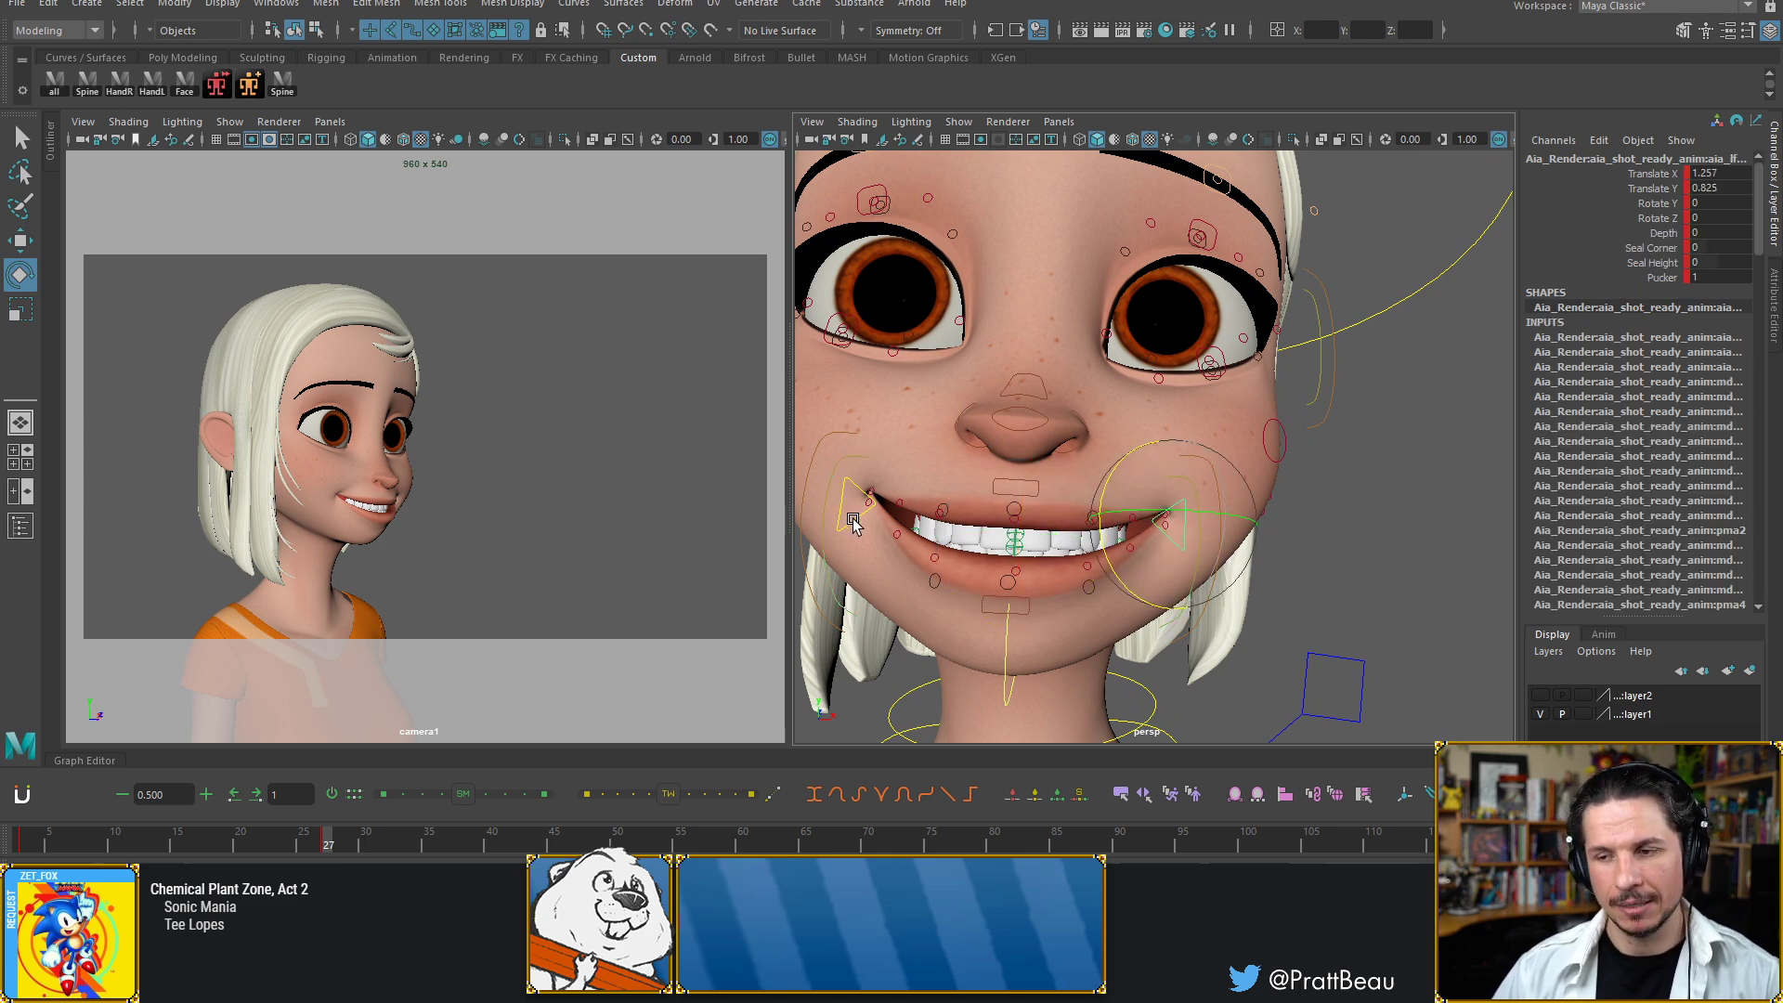
pyautogui.moveTo(852, 510); pyautogui.dragTo(857, 502, button='middle')
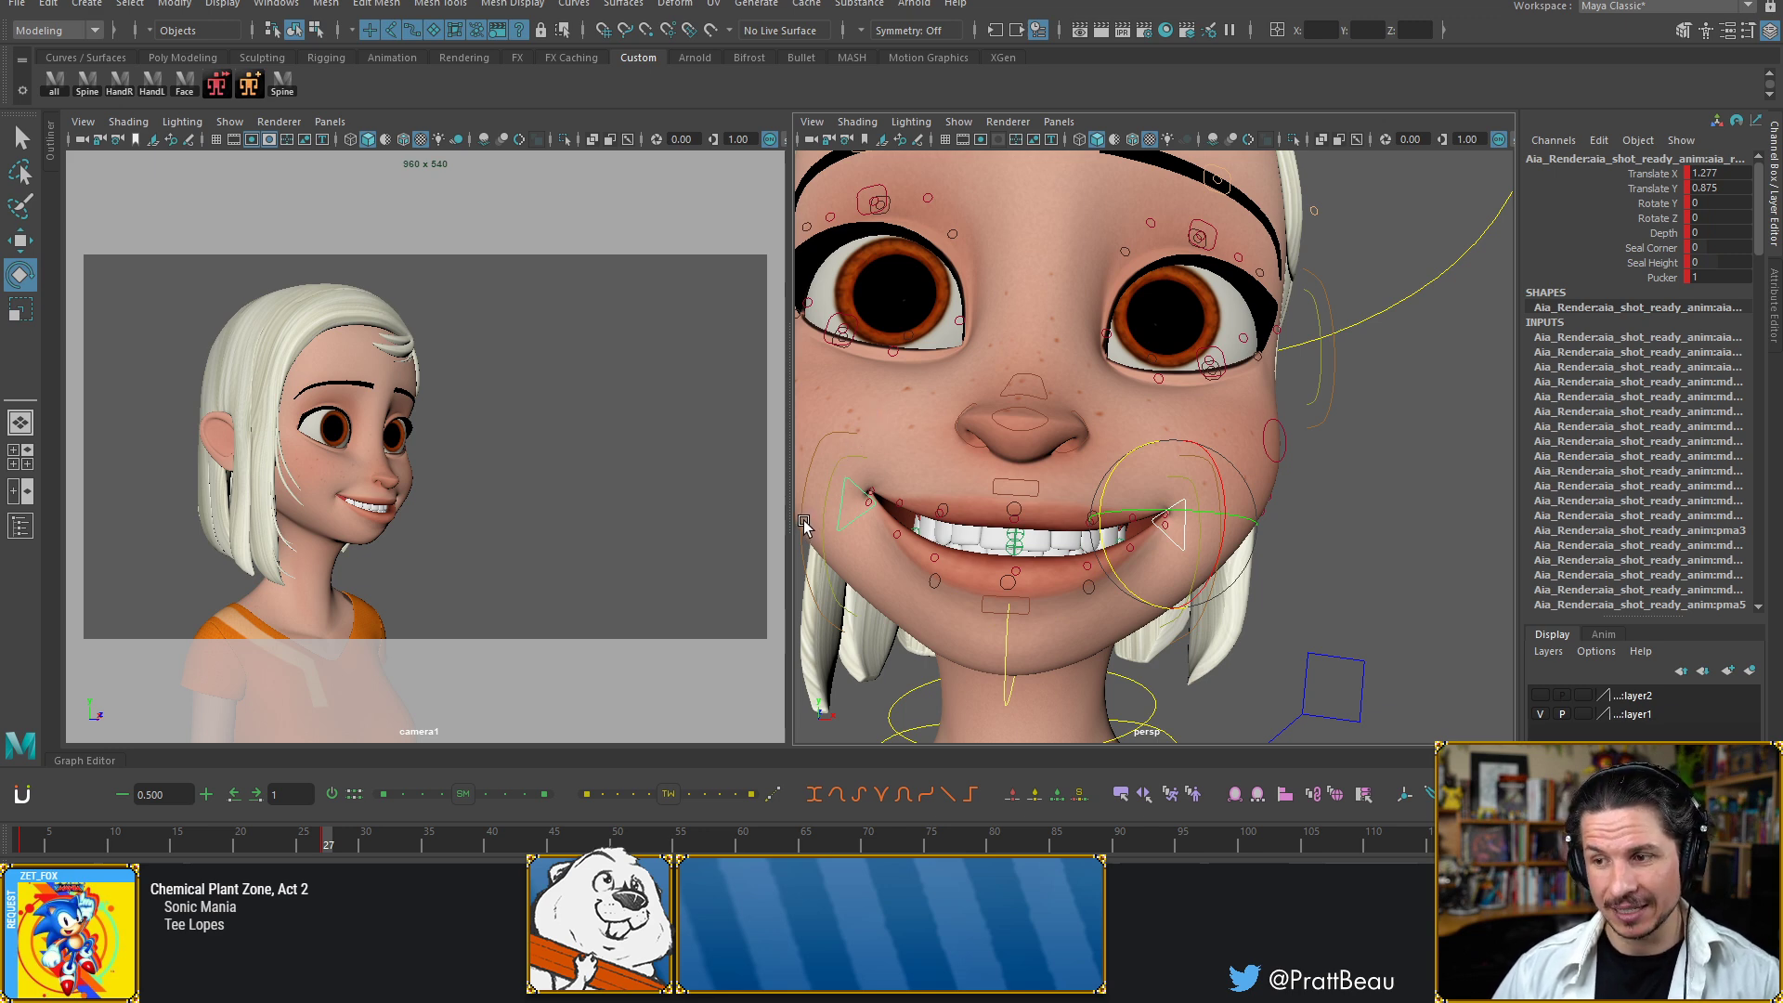
pyautogui.click(1668, 235)
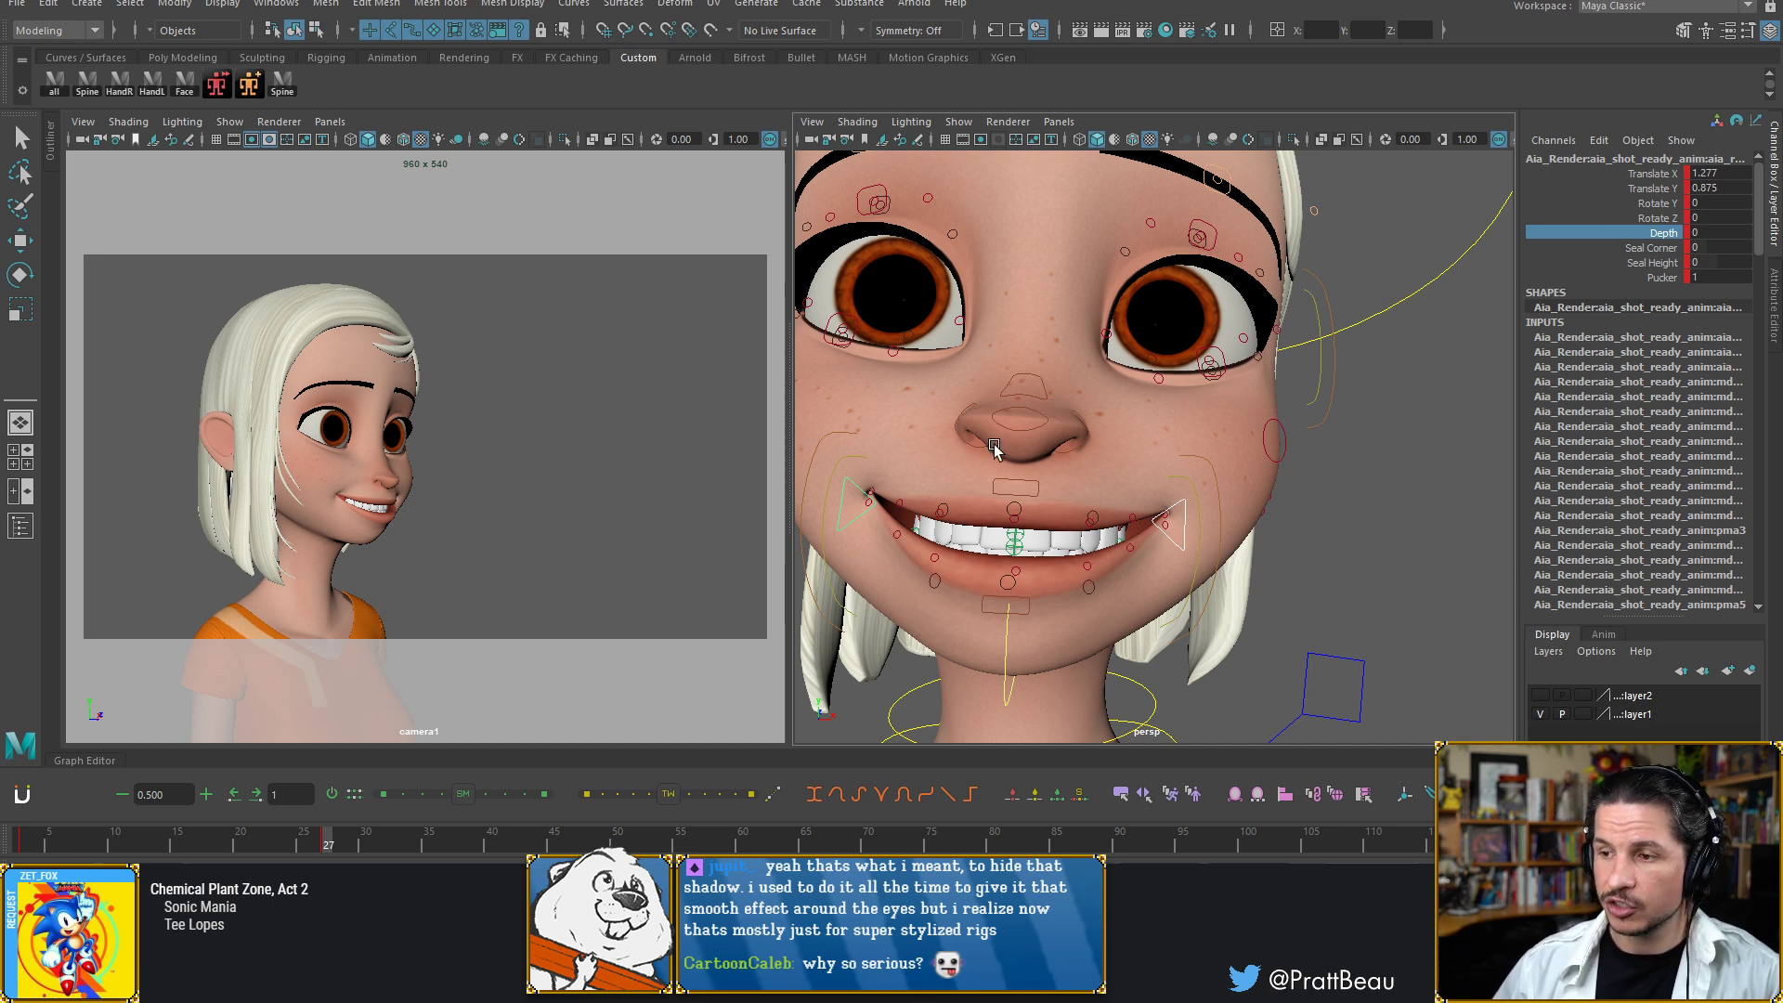
pyautogui.moveTo(1291, 430); pyautogui.dragTo(1254, 436, button='middle')
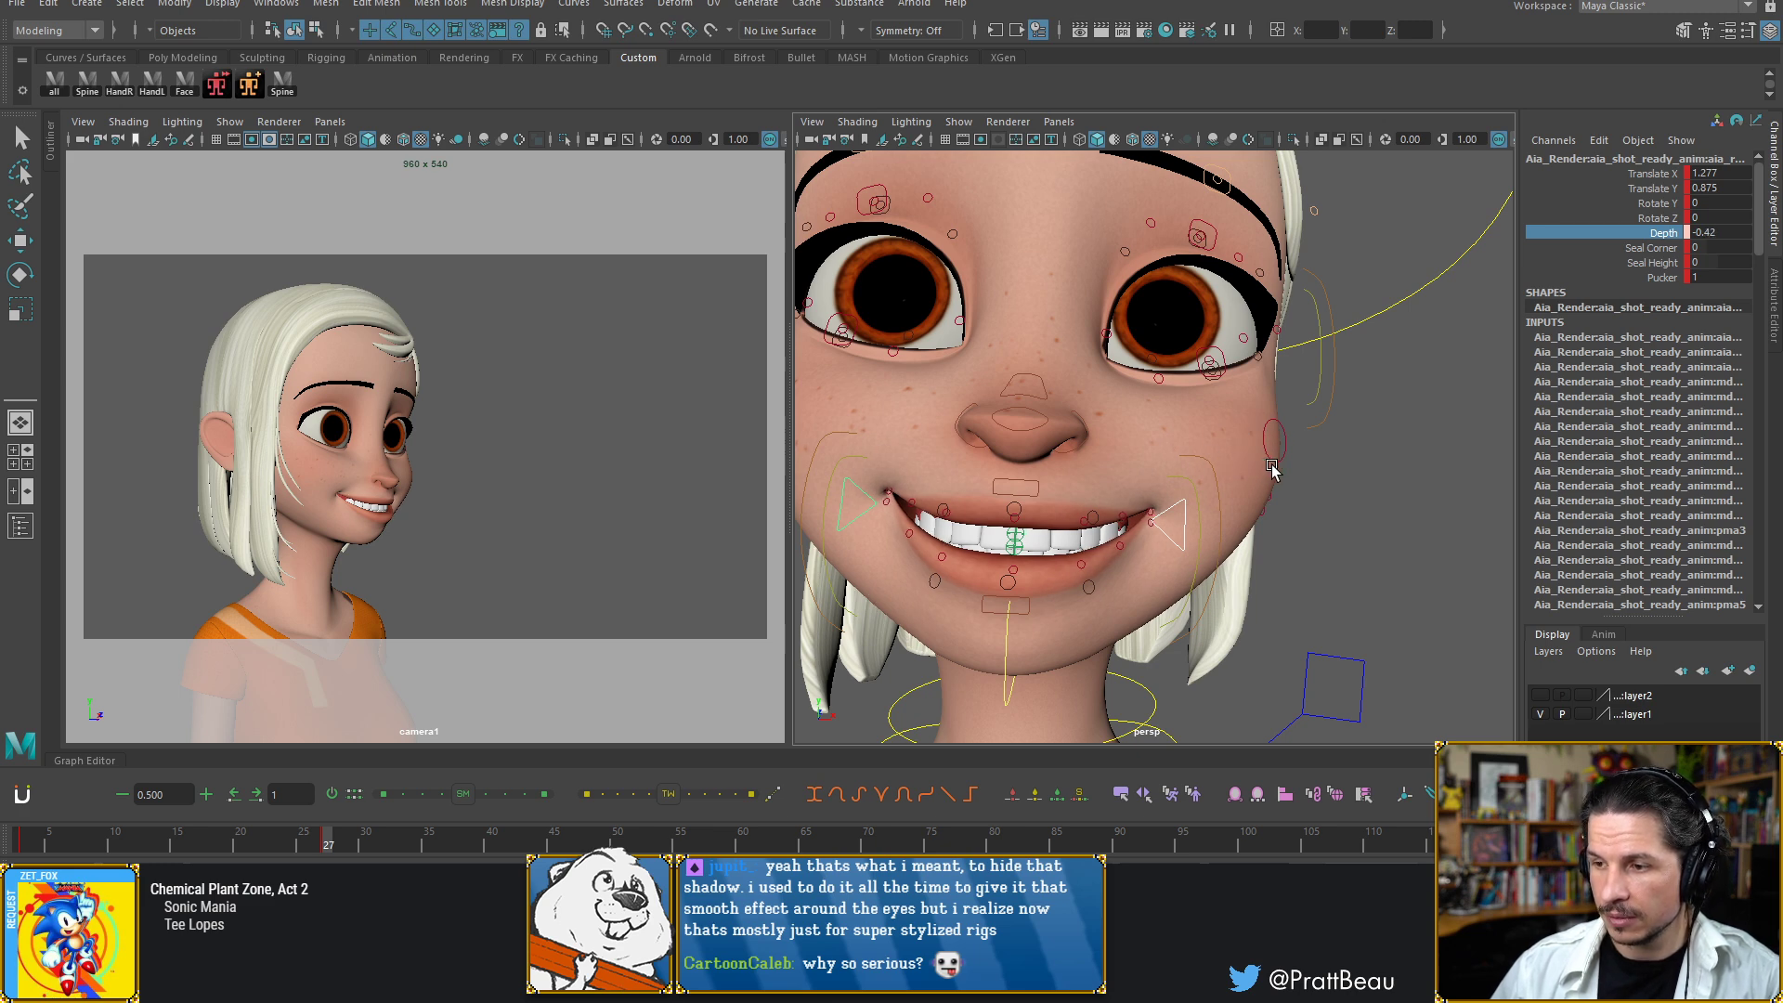
pyautogui.keyDown('alt'); pyautogui.moveTo(1278, 471); pyautogui.dragTo(1163, 502); pyautogui.keyUp('alt')
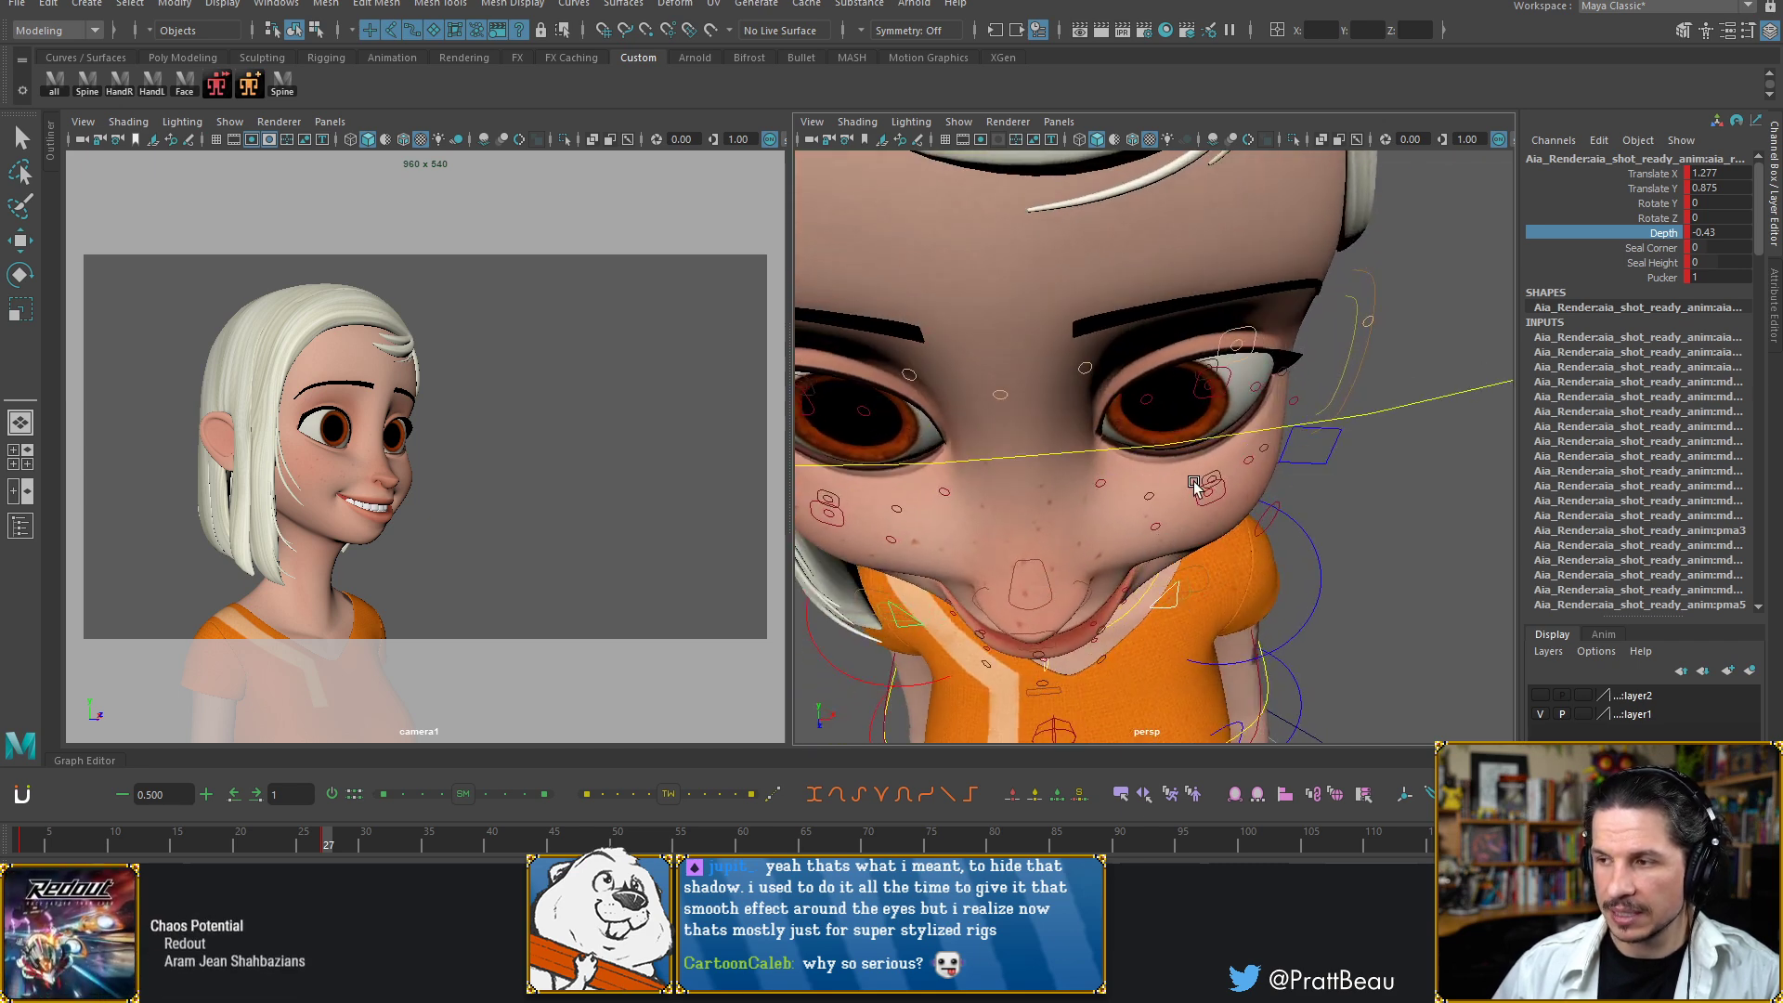
pyautogui.click(1720, 233)
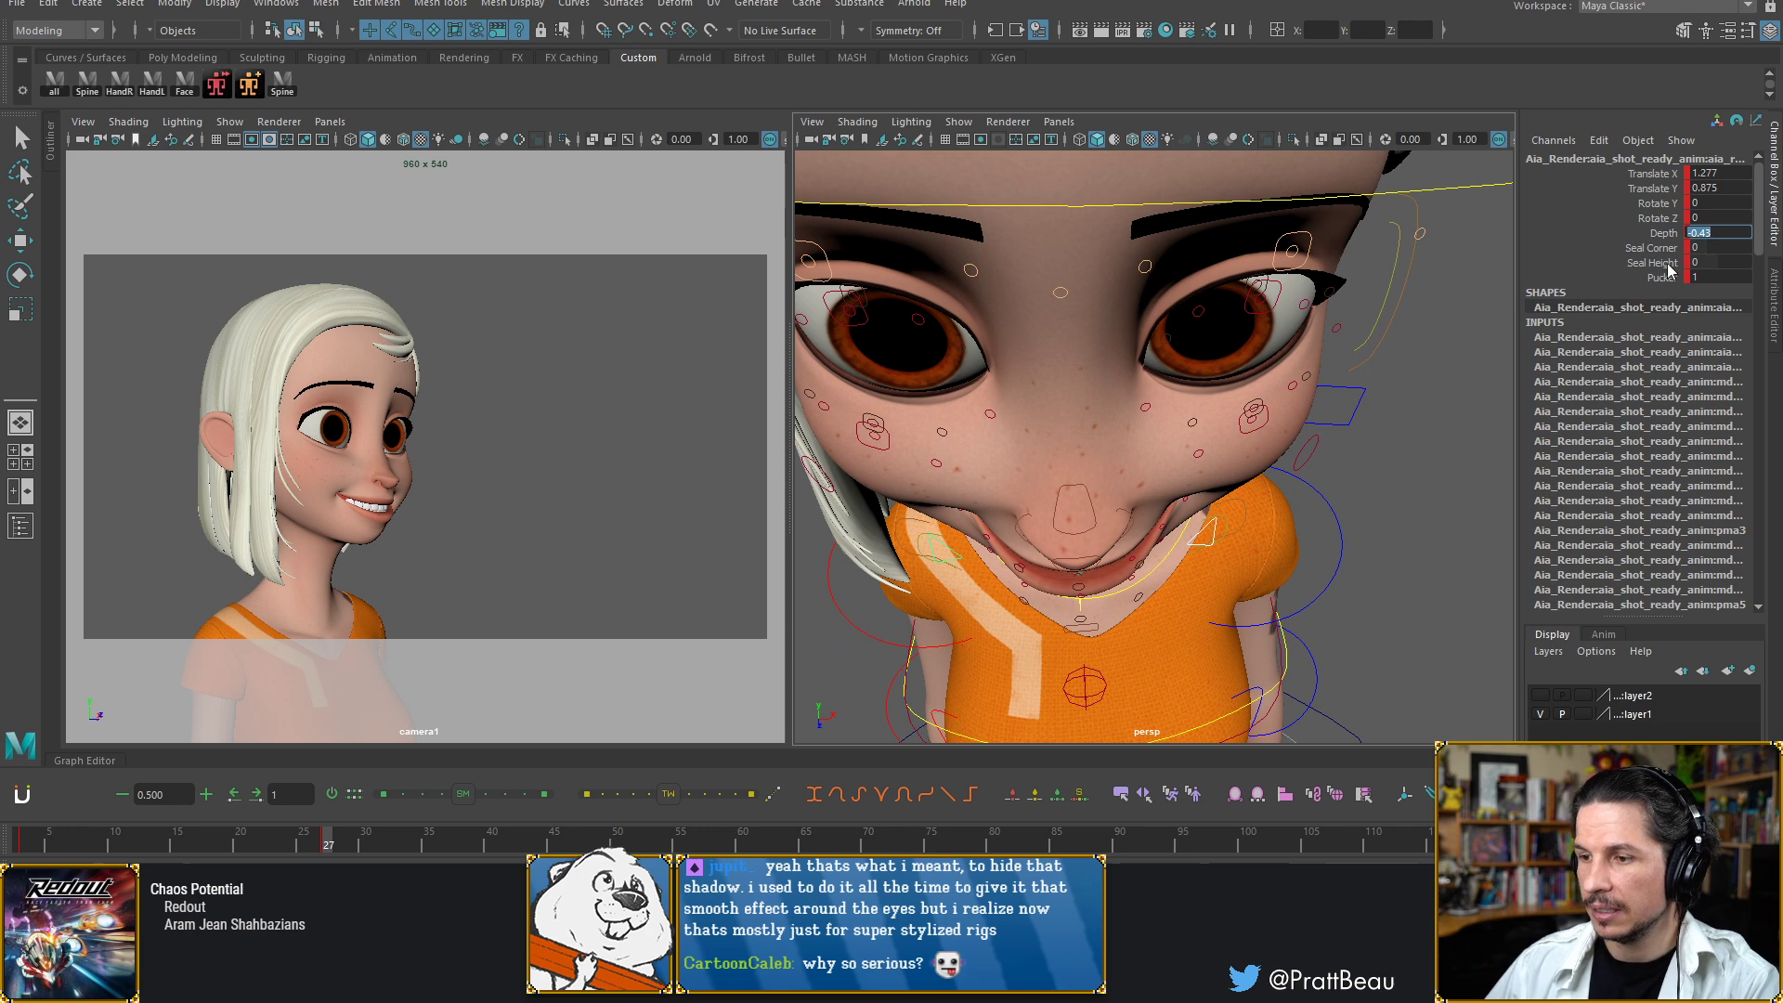
pyautogui.write('0')
pyautogui.press('Return')
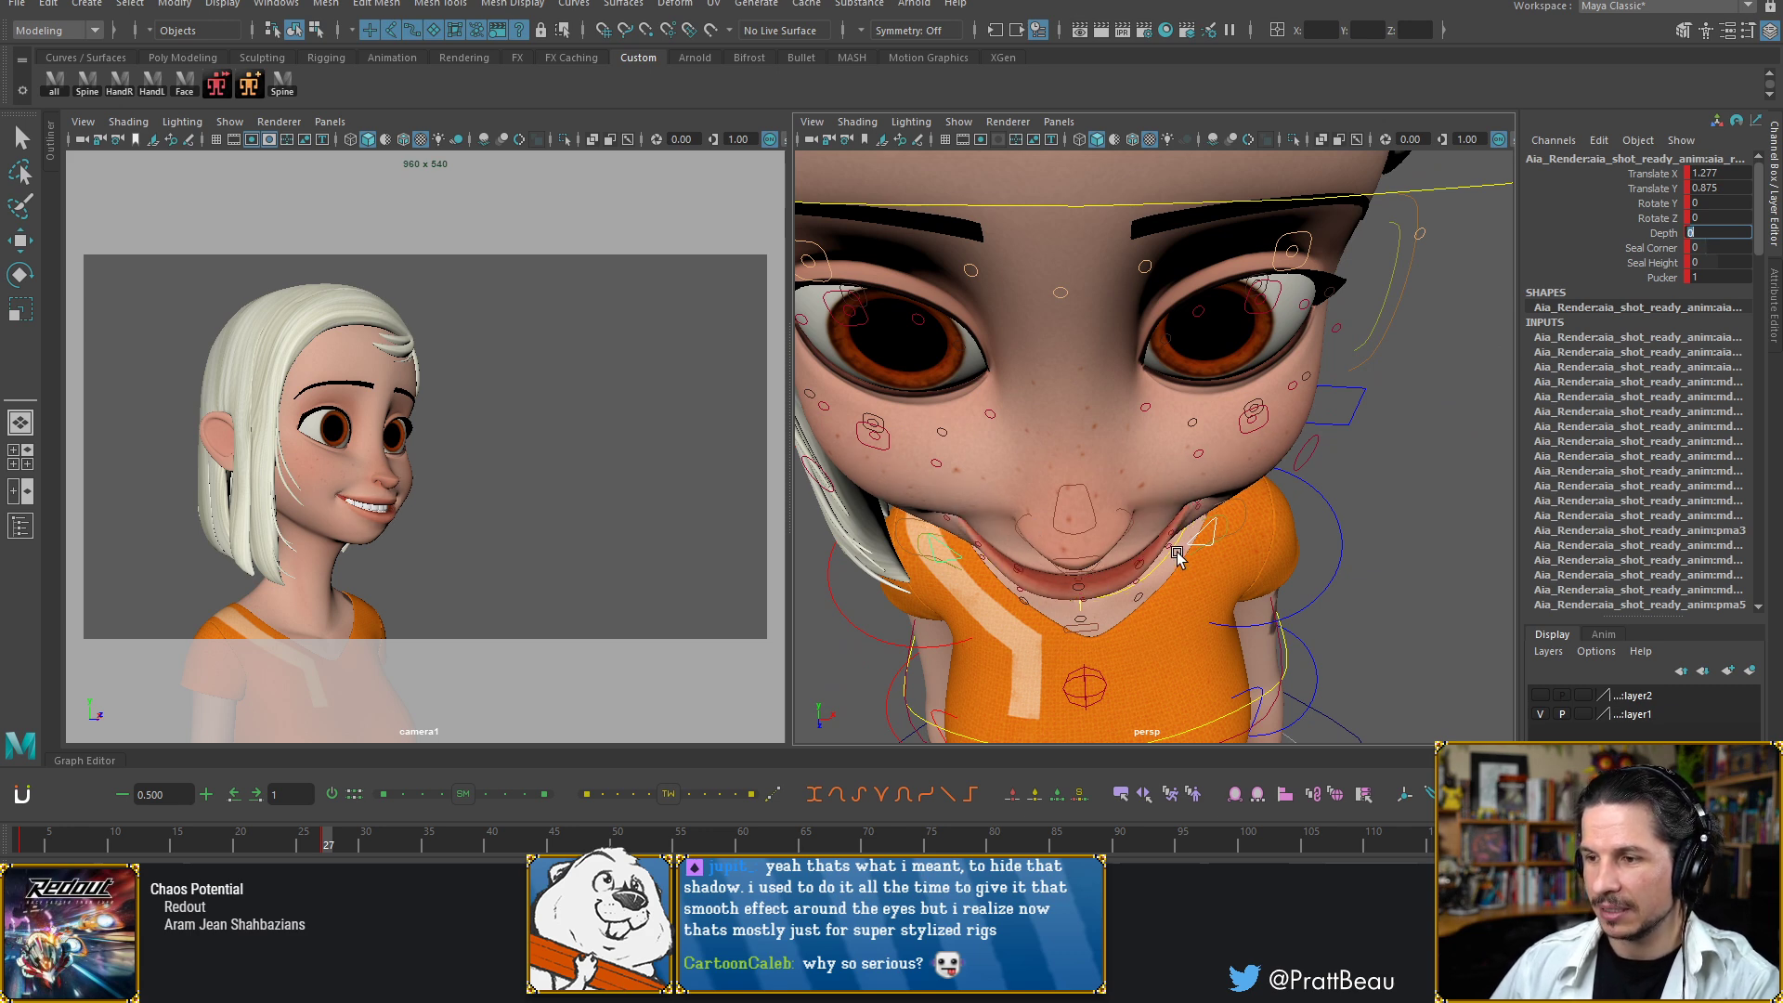
pyautogui.click(1672, 233)
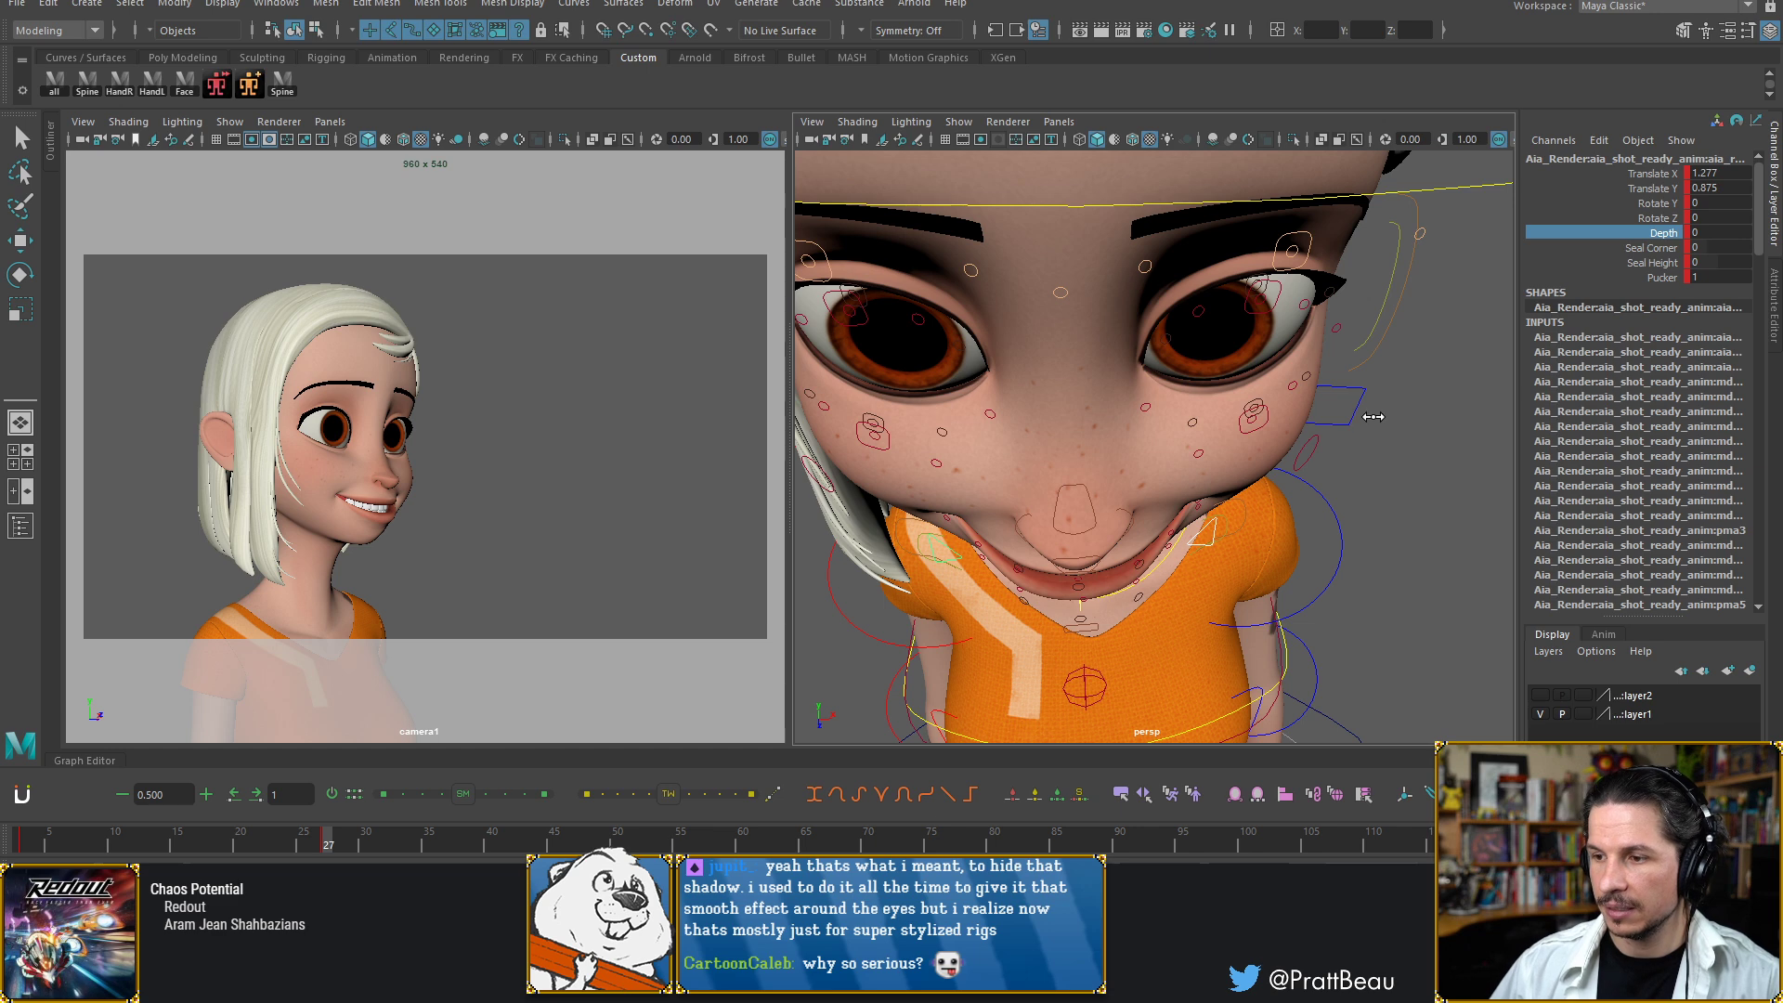
pyautogui.moveTo(1385, 417); pyautogui.dragTo(1353, 417, button='middle')
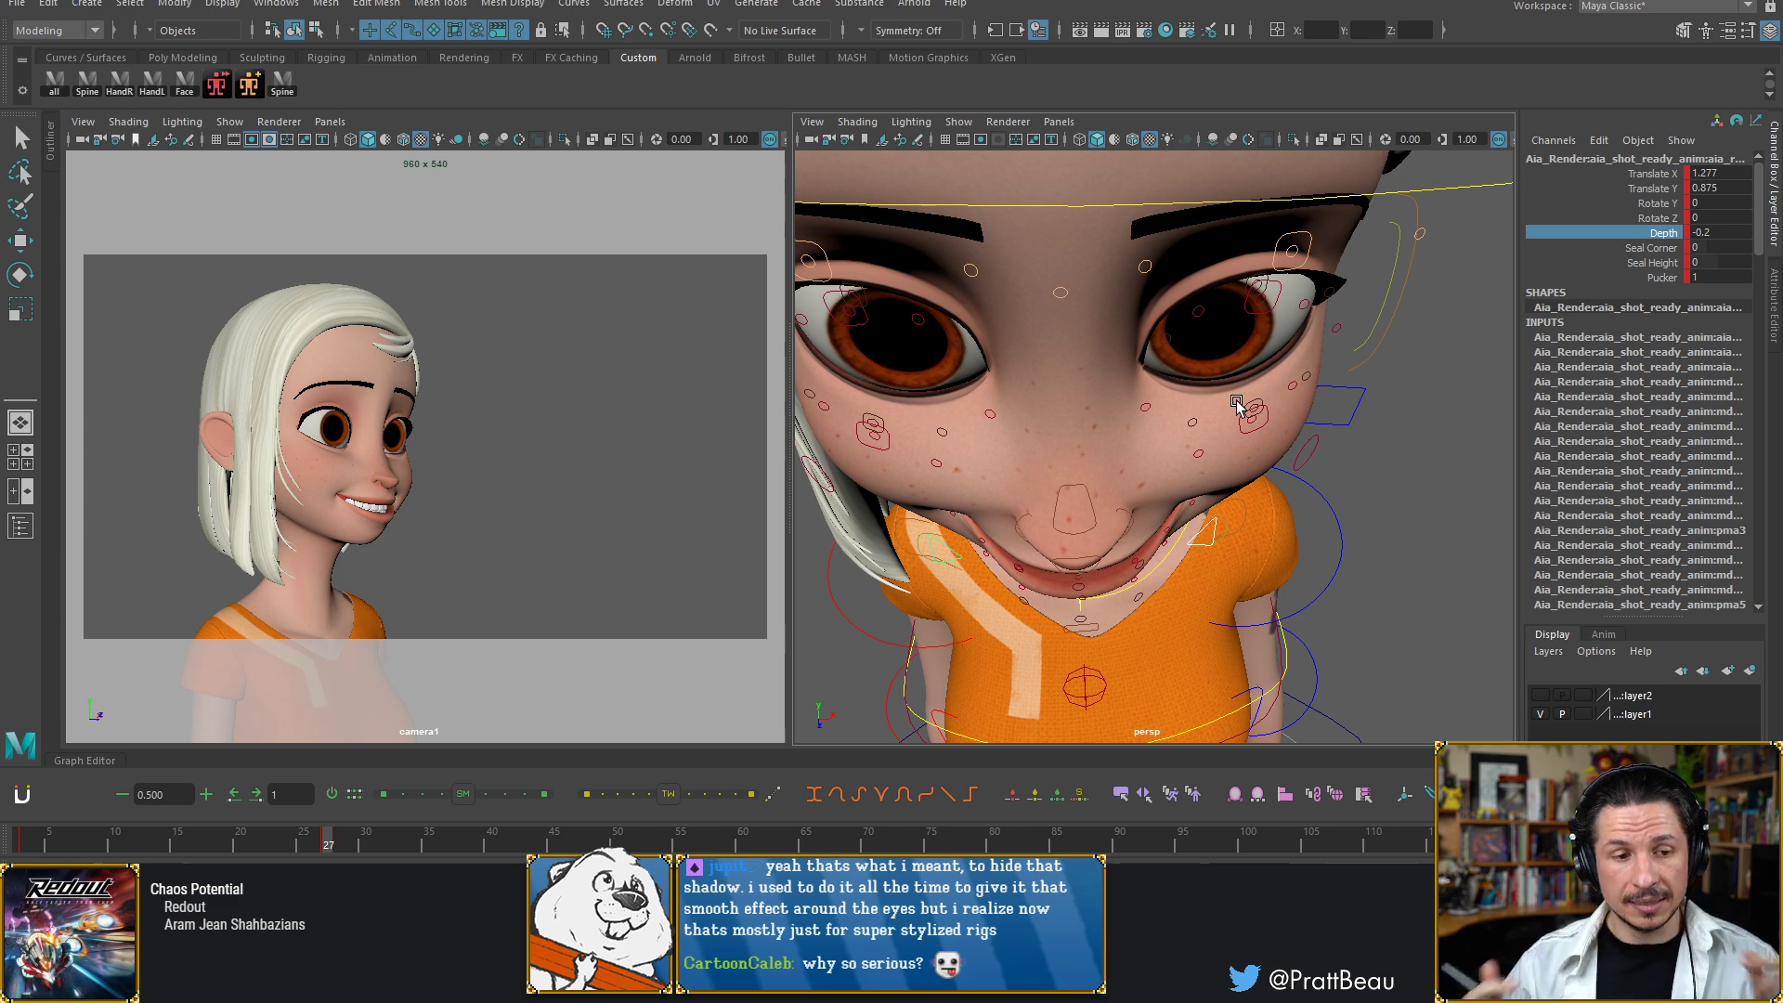
# Compare the lip profile with frame 3, and at frame 27 move the upper and lower lip controls back about 0.21 in Translate Z
pyautogui.keyDown('alt'); pyautogui.moveTo(1040, 449); pyautogui.dragTo(1120, 406); pyautogui.keyUp('alt')
pyautogui.keyDown('alt'); pyautogui.moveTo(1120, 407); pyautogui.dragTo(1089, 346, button='middle'); pyautogui.keyUp('alt')
pyautogui.keyDown('alt'); pyautogui.moveTo(1089, 347); pyautogui.dragTo(1145, 404, button='right'); pyautogui.keyUp('alt')
pyautogui.keyDown('alt'); pyautogui.moveTo(1035, 415); pyautogui.dragTo(1209, 409); pyautogui.keyUp('alt')
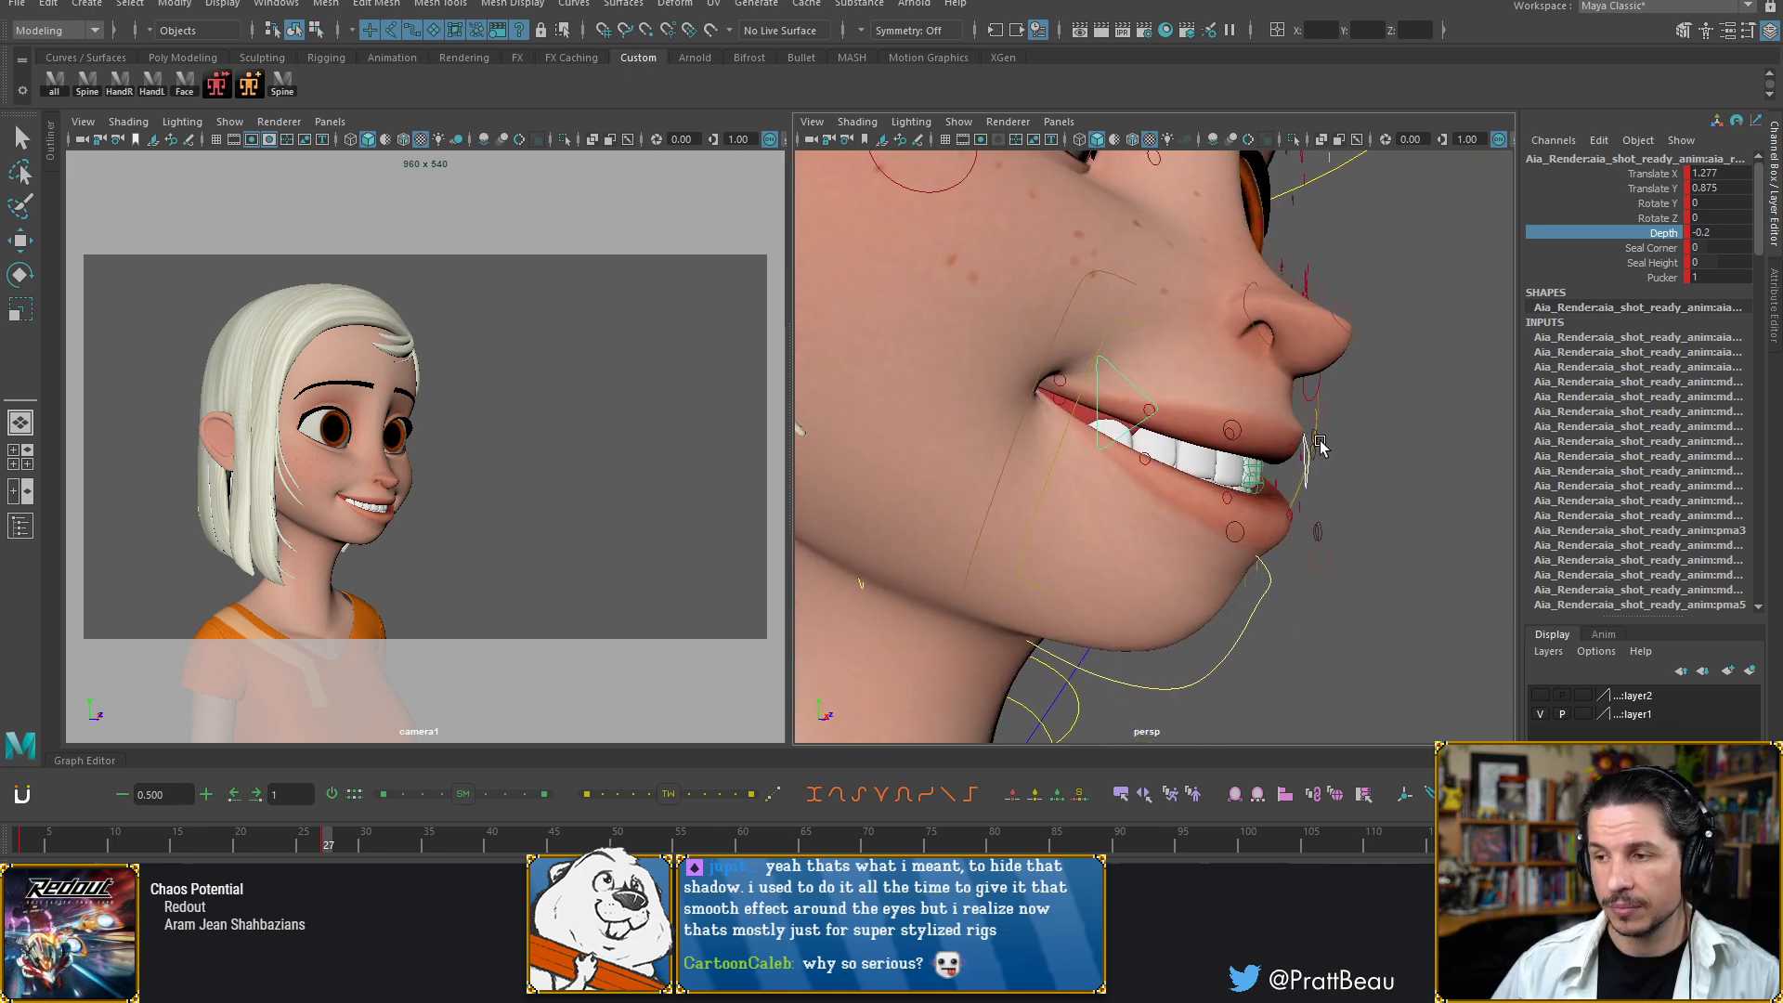
pyautogui.click(1338, 504)
pyautogui.keyDown('alt'); pyautogui.moveTo(1337, 504); pyautogui.dragTo(1296, 554); pyautogui.keyUp('alt')
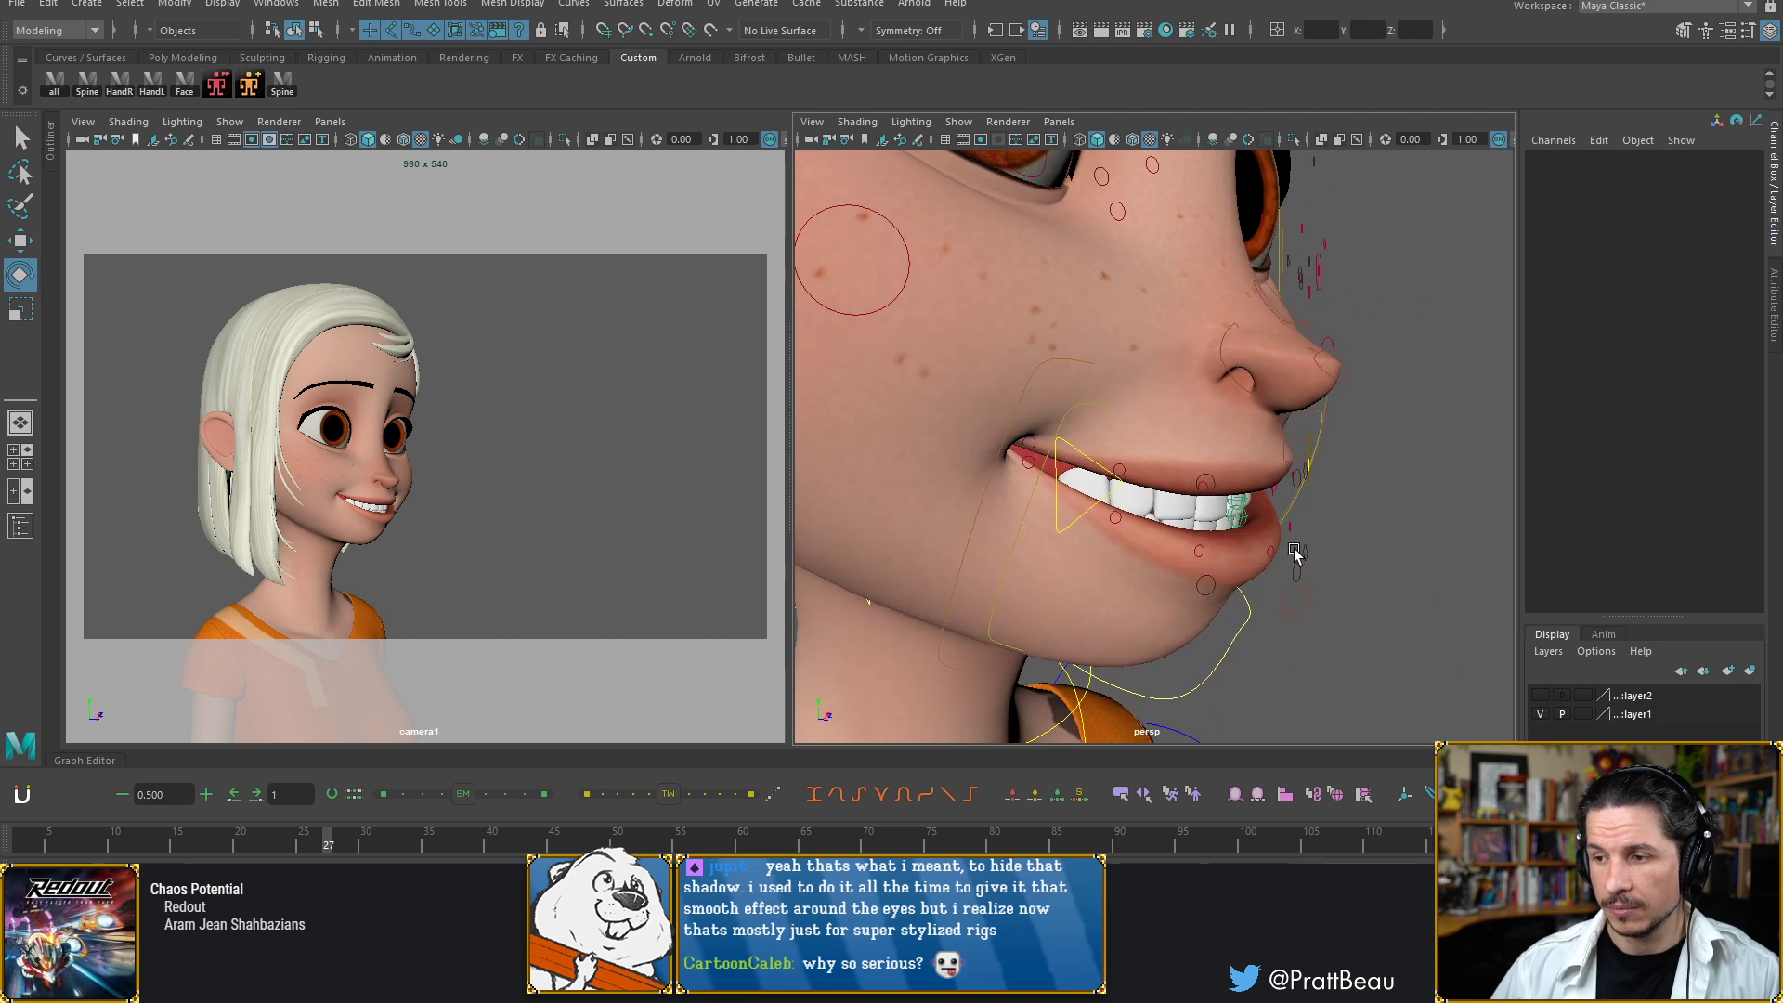
pyautogui.click(1300, 467)
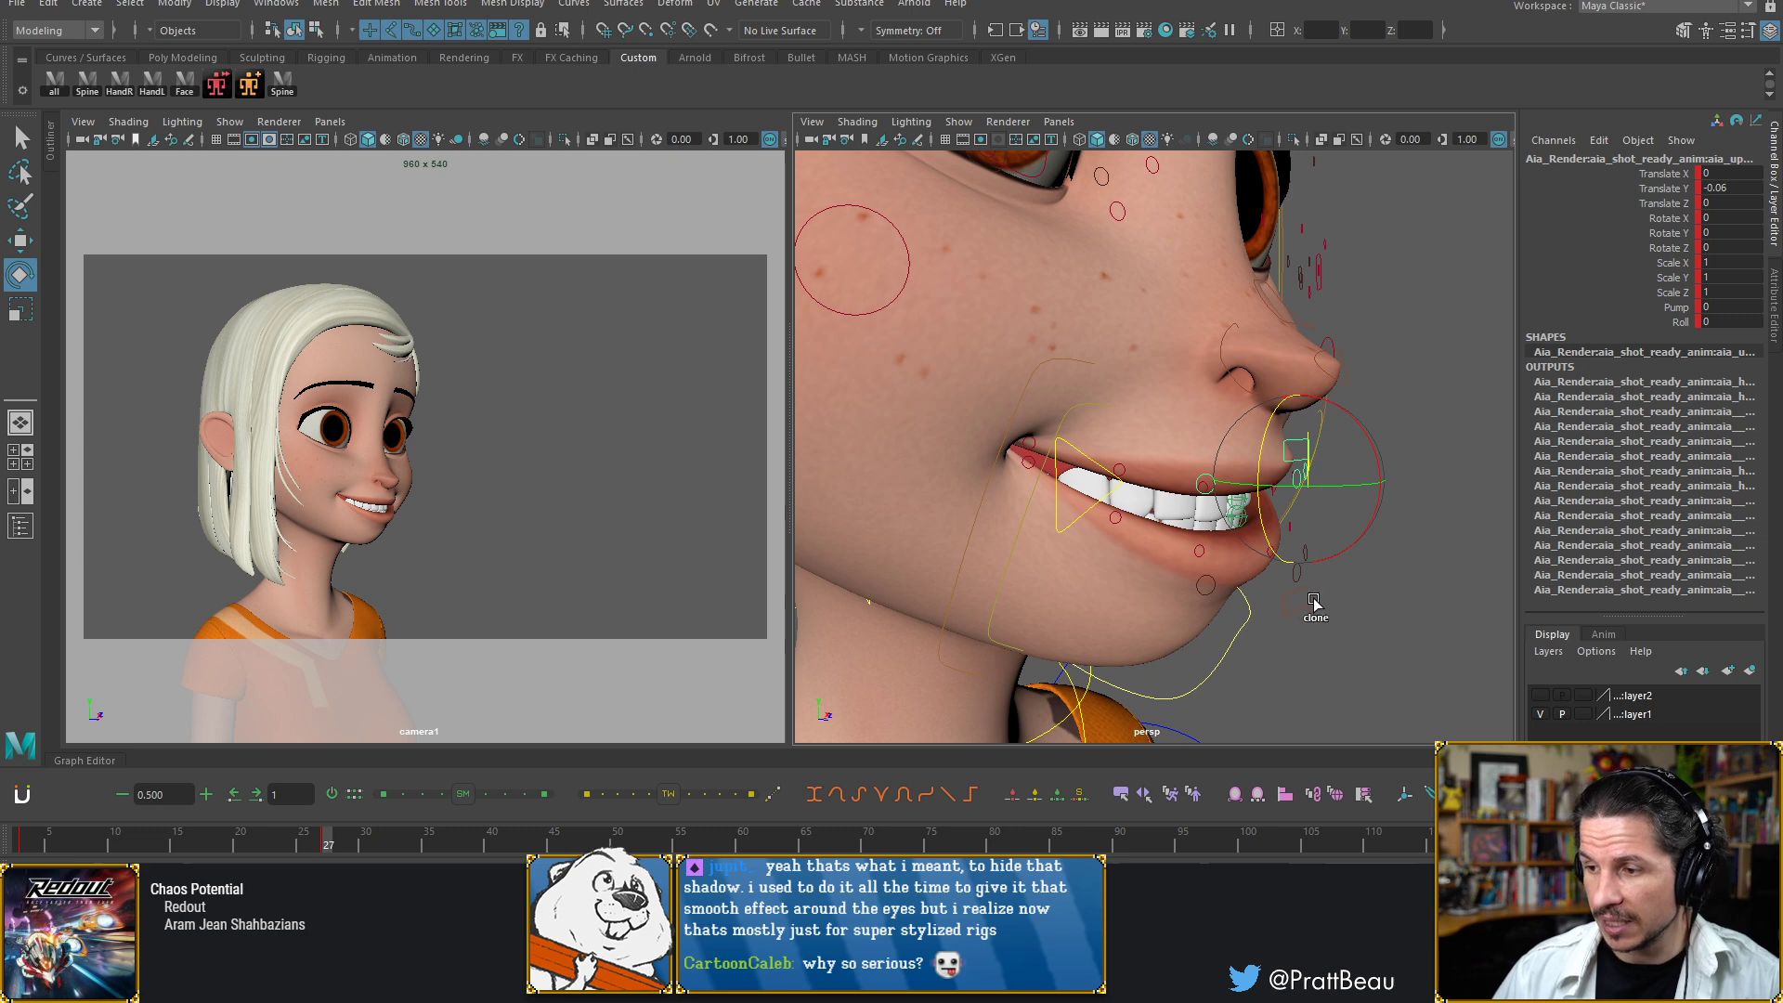
pyautogui.keyDown('shift'); pyautogui.click(1212, 591); pyautogui.keyUp('shift')
pyautogui.keyDown('alt'); pyautogui.moveTo(1214, 593); pyautogui.dragTo(1286, 576); pyautogui.keyUp('alt')
pyautogui.press('w')
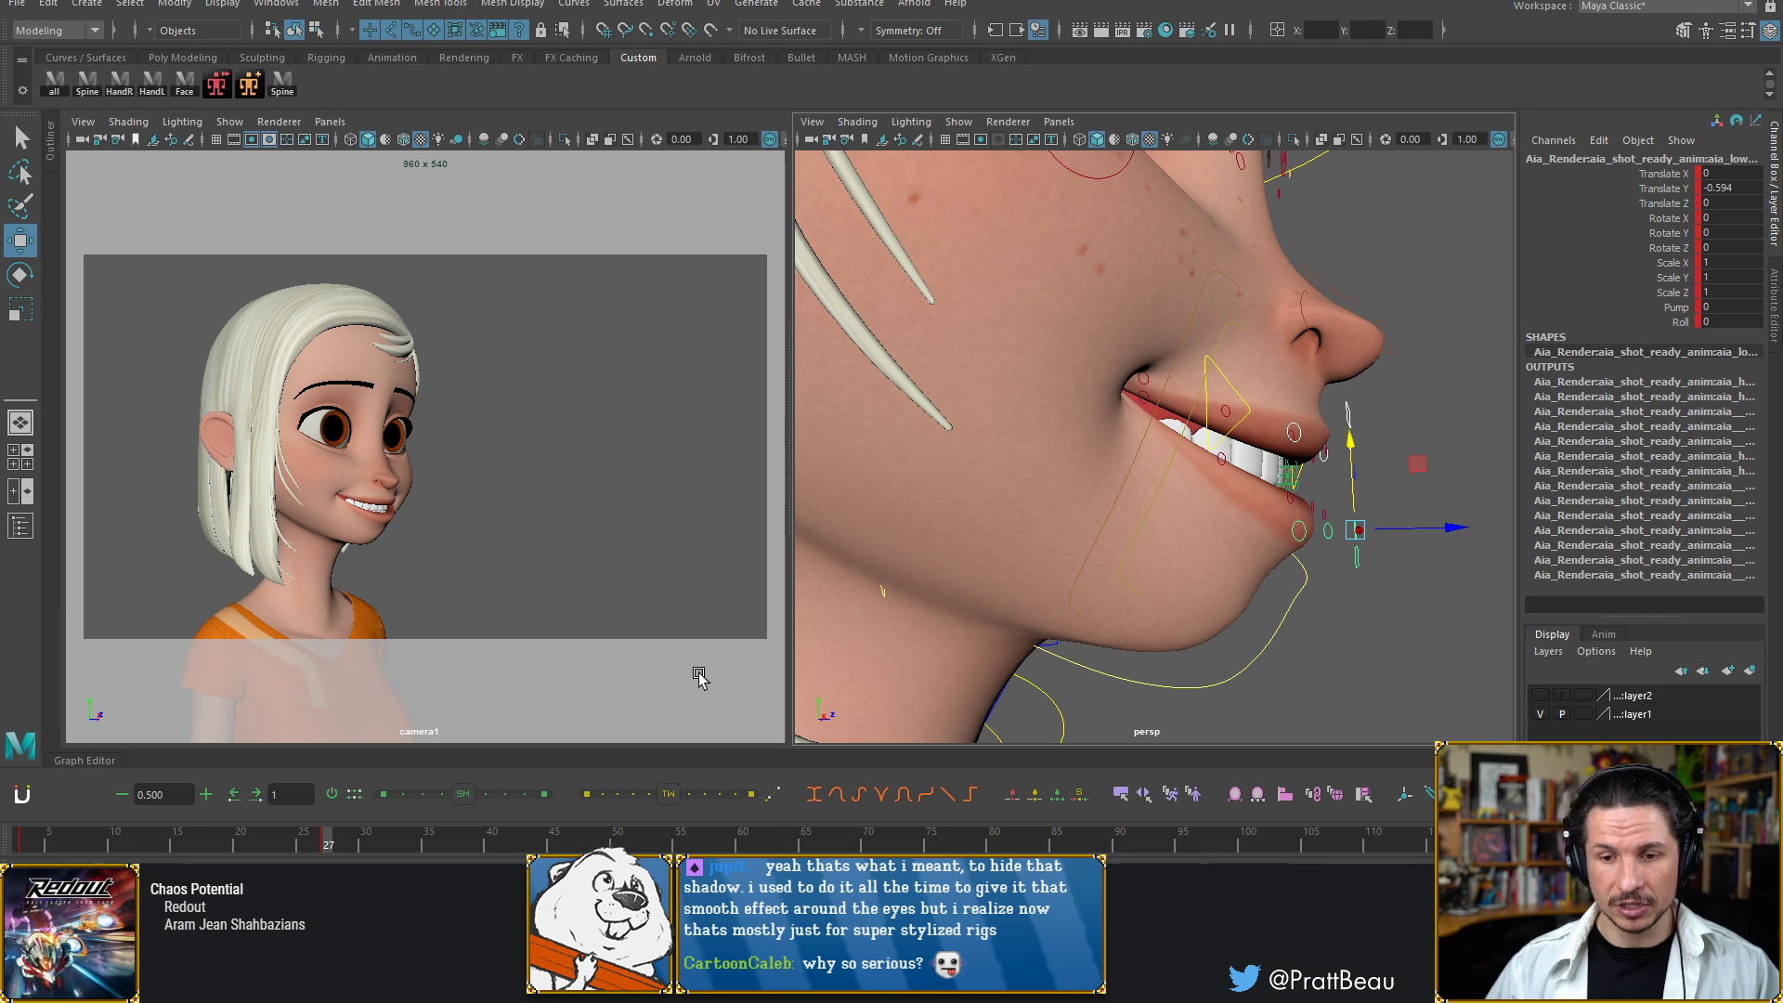
pyautogui.click(33, 852)
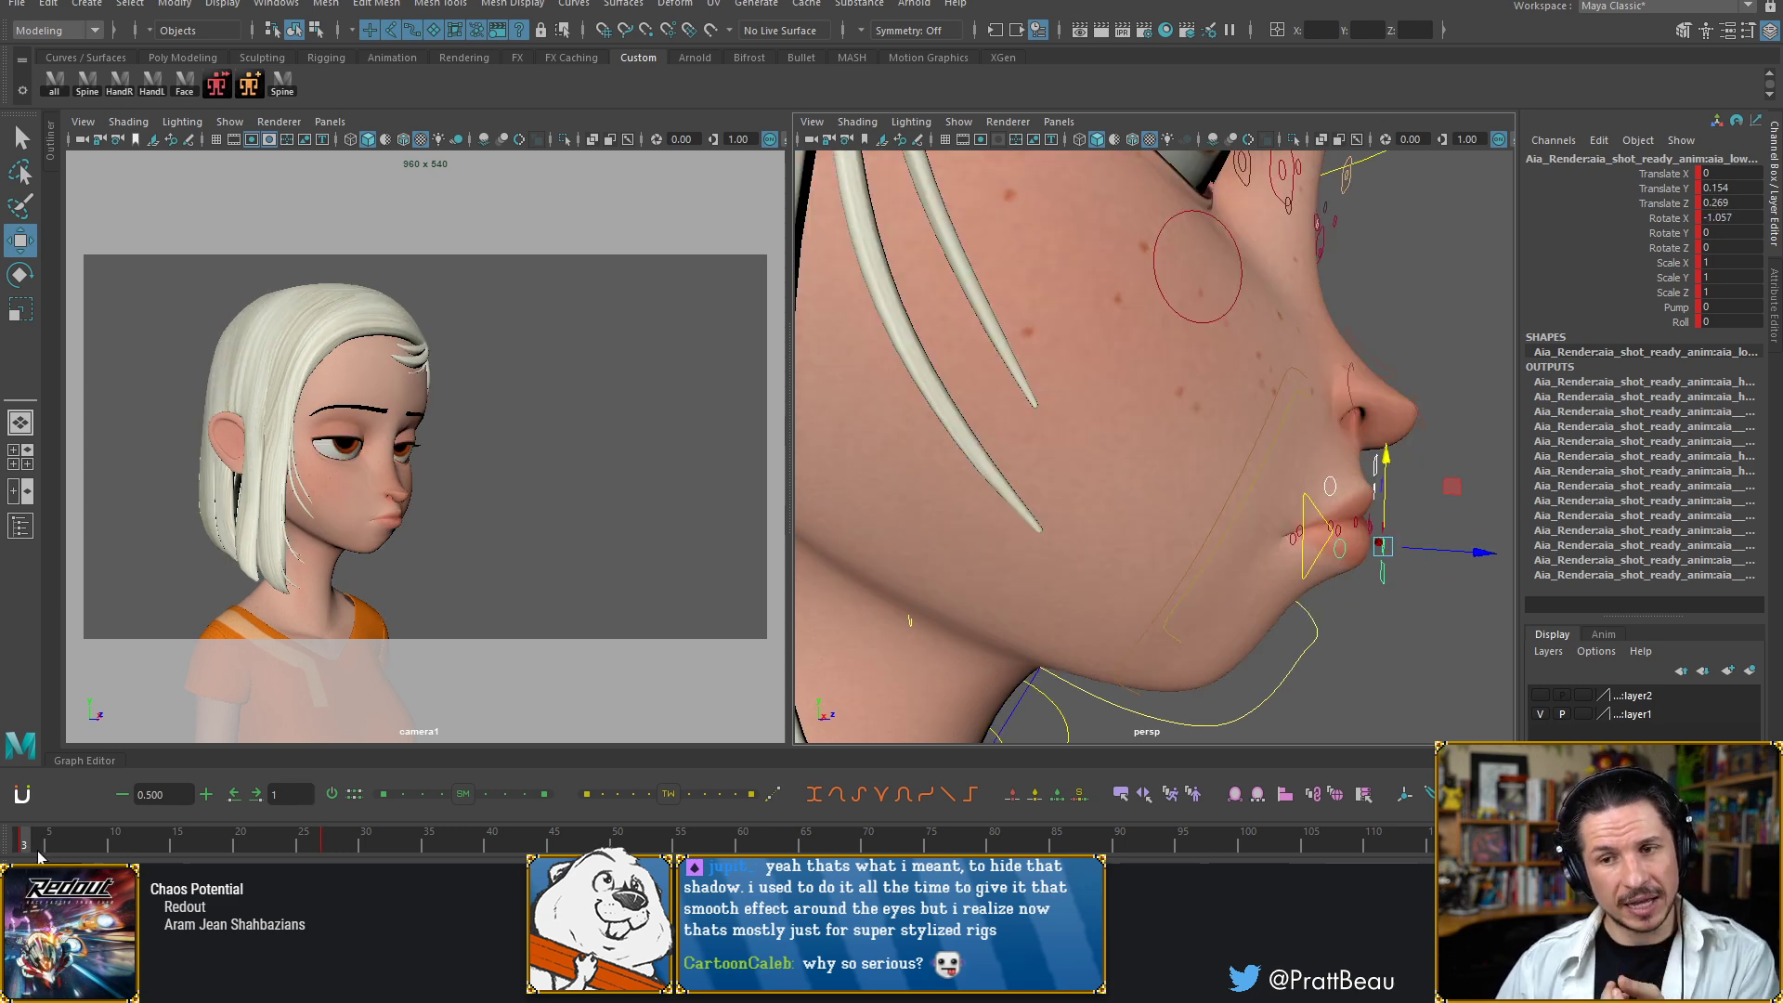
pyautogui.click(327, 845)
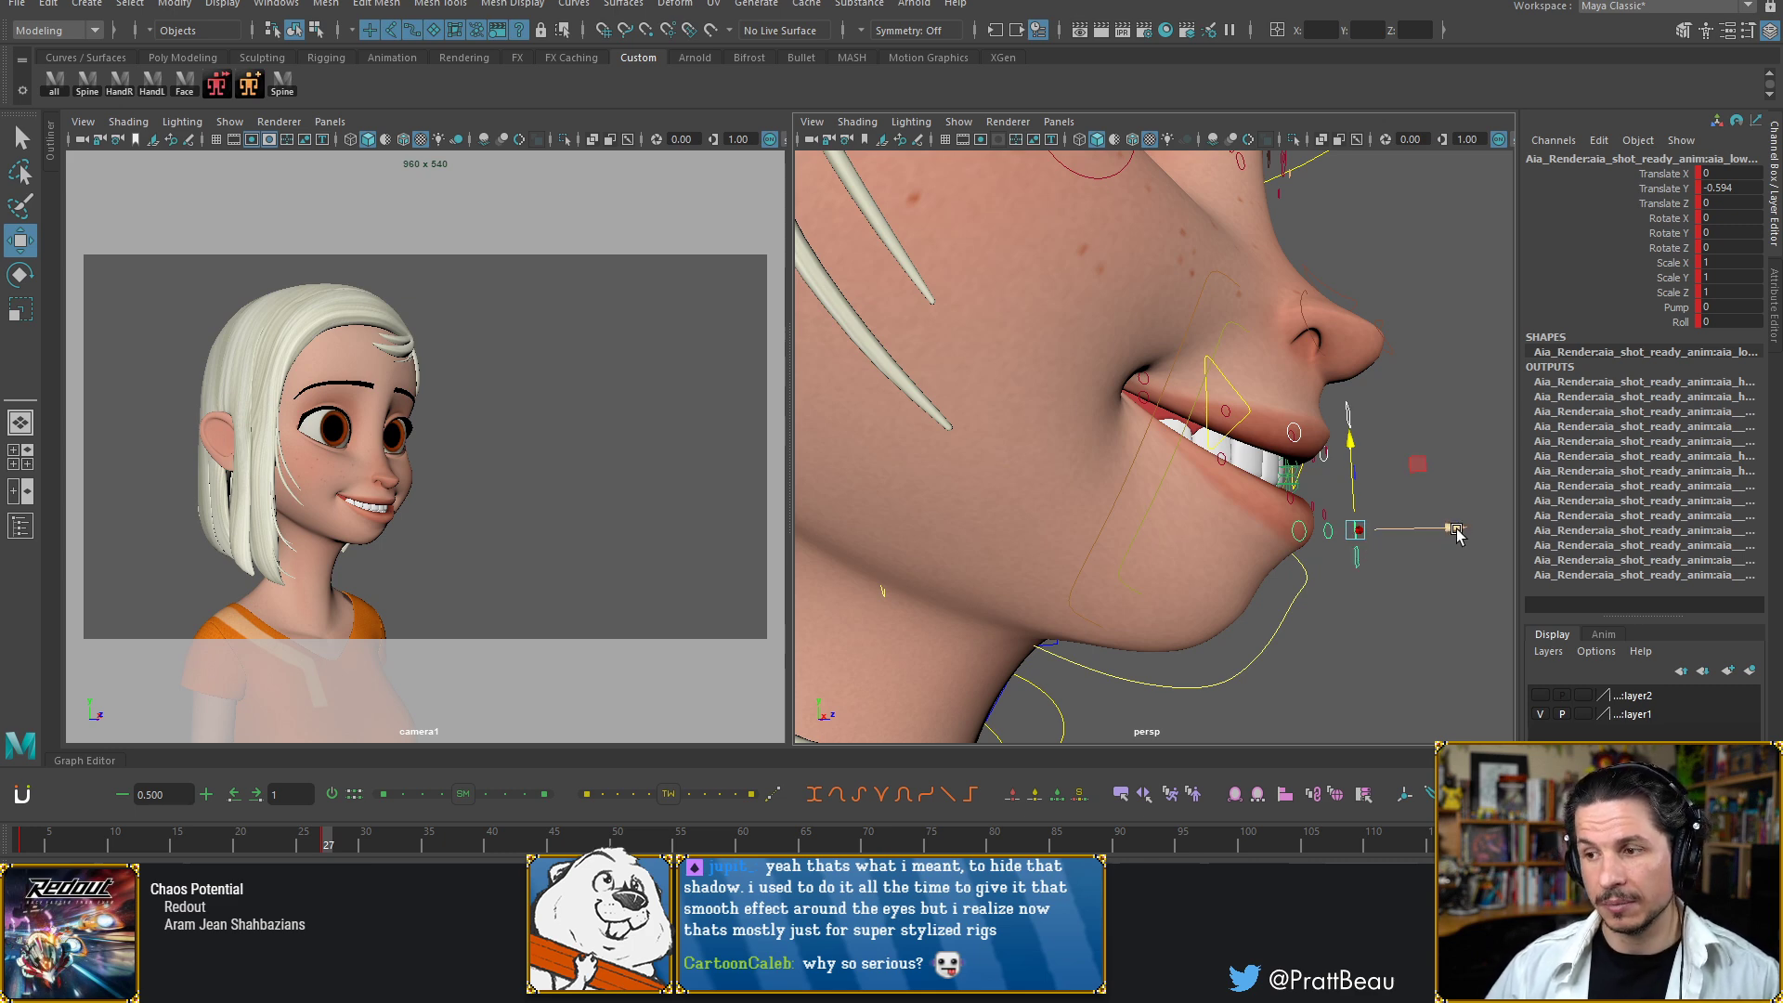
pyautogui.moveTo(1456, 531); pyautogui.dragTo(1448, 532)
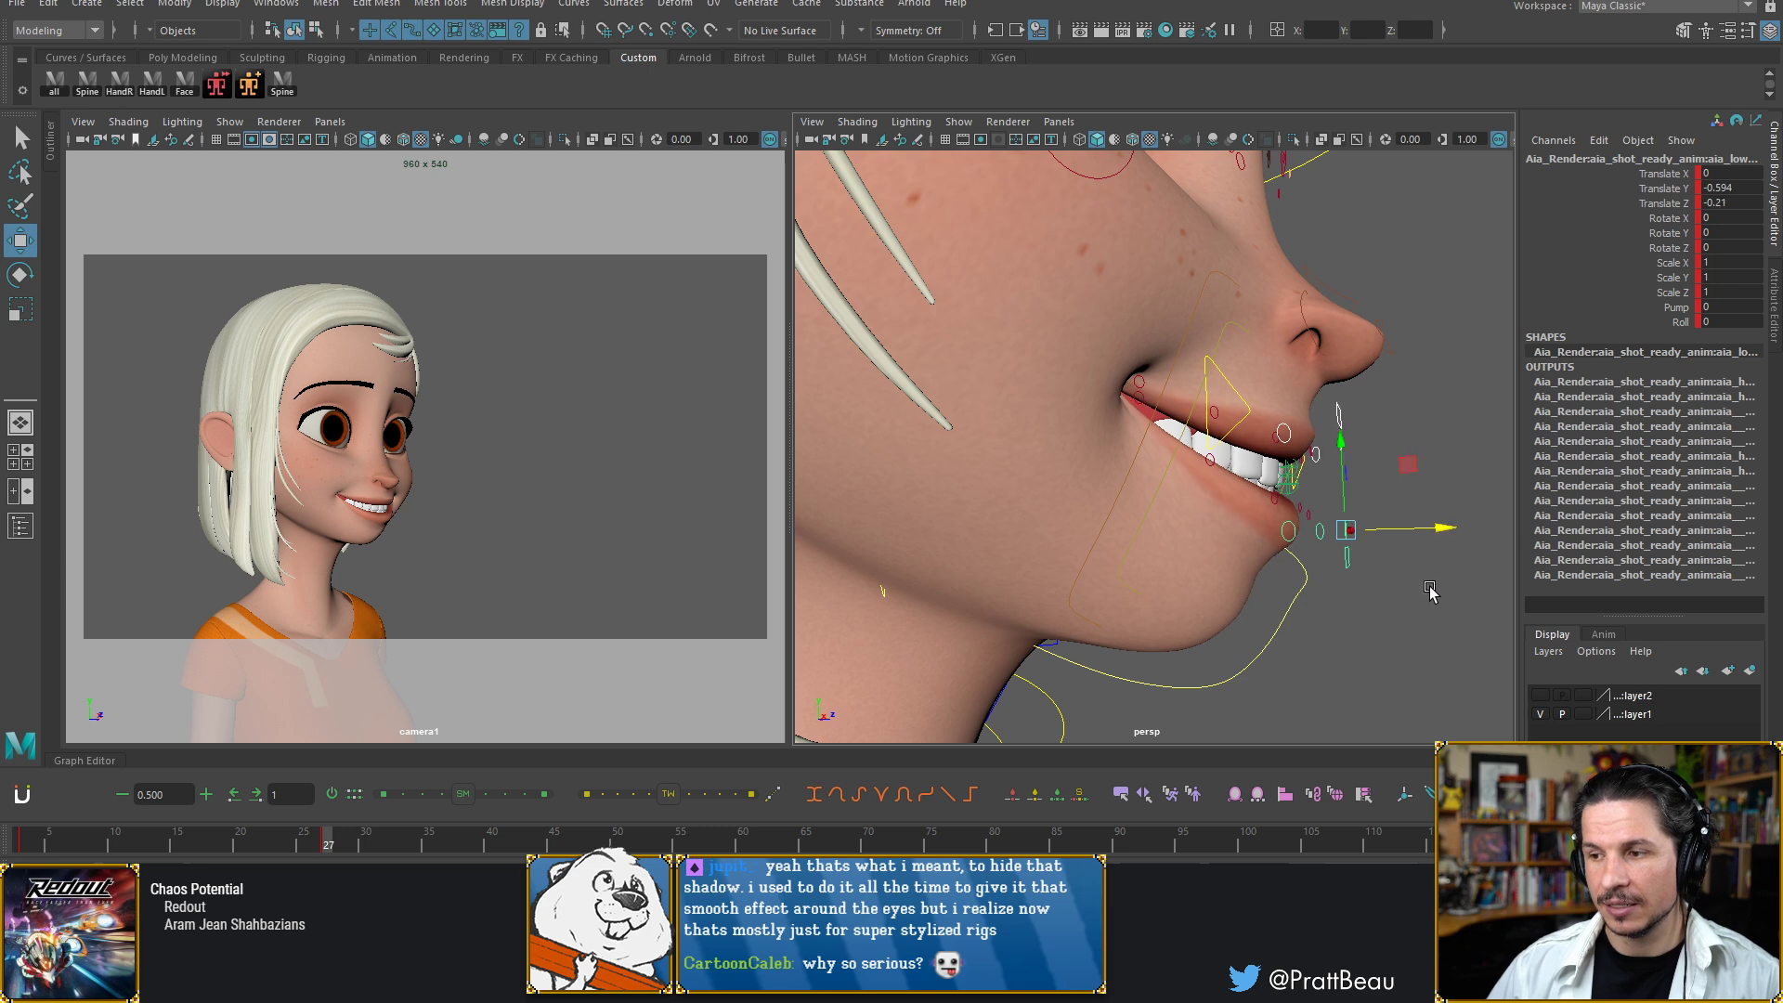
# Move only the lower lip control further back to about -0.27 in Translate Z
pyautogui.click(1415, 576)
pyautogui.click(1348, 558)
pyautogui.keyDown('alt'); pyautogui.moveTo(1354, 583); pyautogui.dragTo(1419, 572); pyautogui.keyUp('alt')
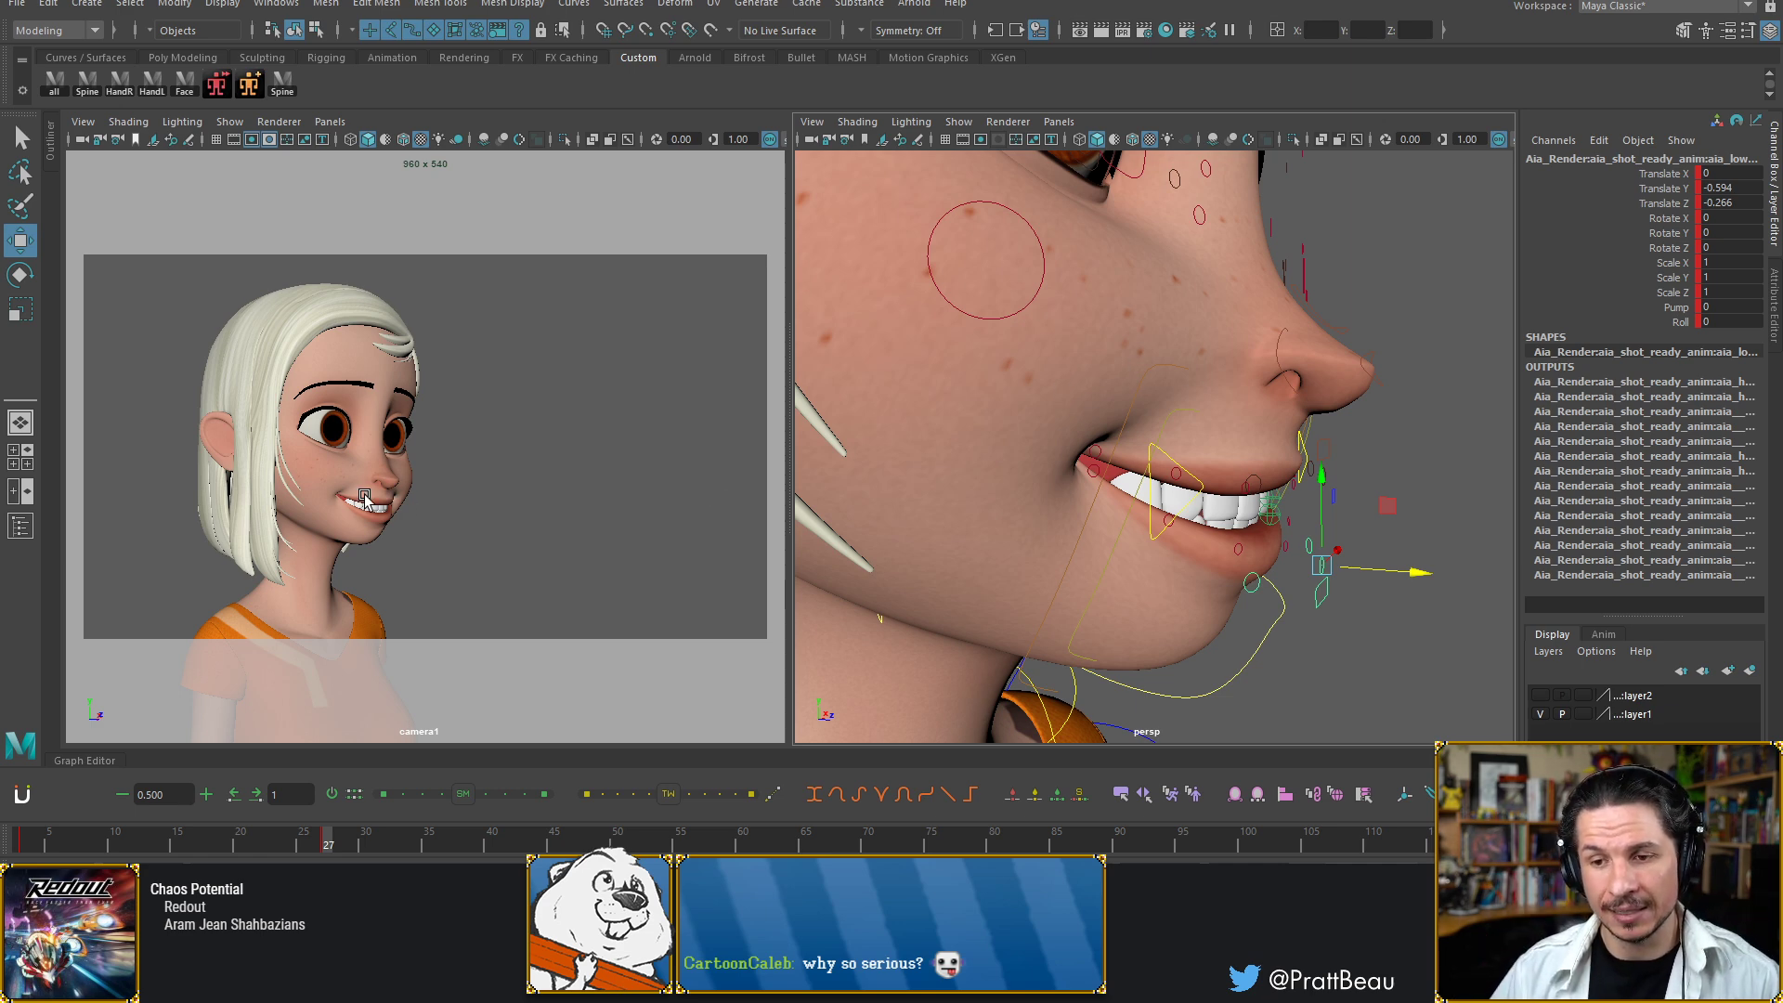
pyautogui.moveTo(1278, 507)
pyautogui.keyDown('alt'); pyautogui.mouseDown()
pyautogui.moveTo(1175, 496)
pyautogui.moveTo(1178, 518)
pyautogui.moveTo(1263, 534)
pyautogui.mouseUp(); pyautogui.keyUp('alt')
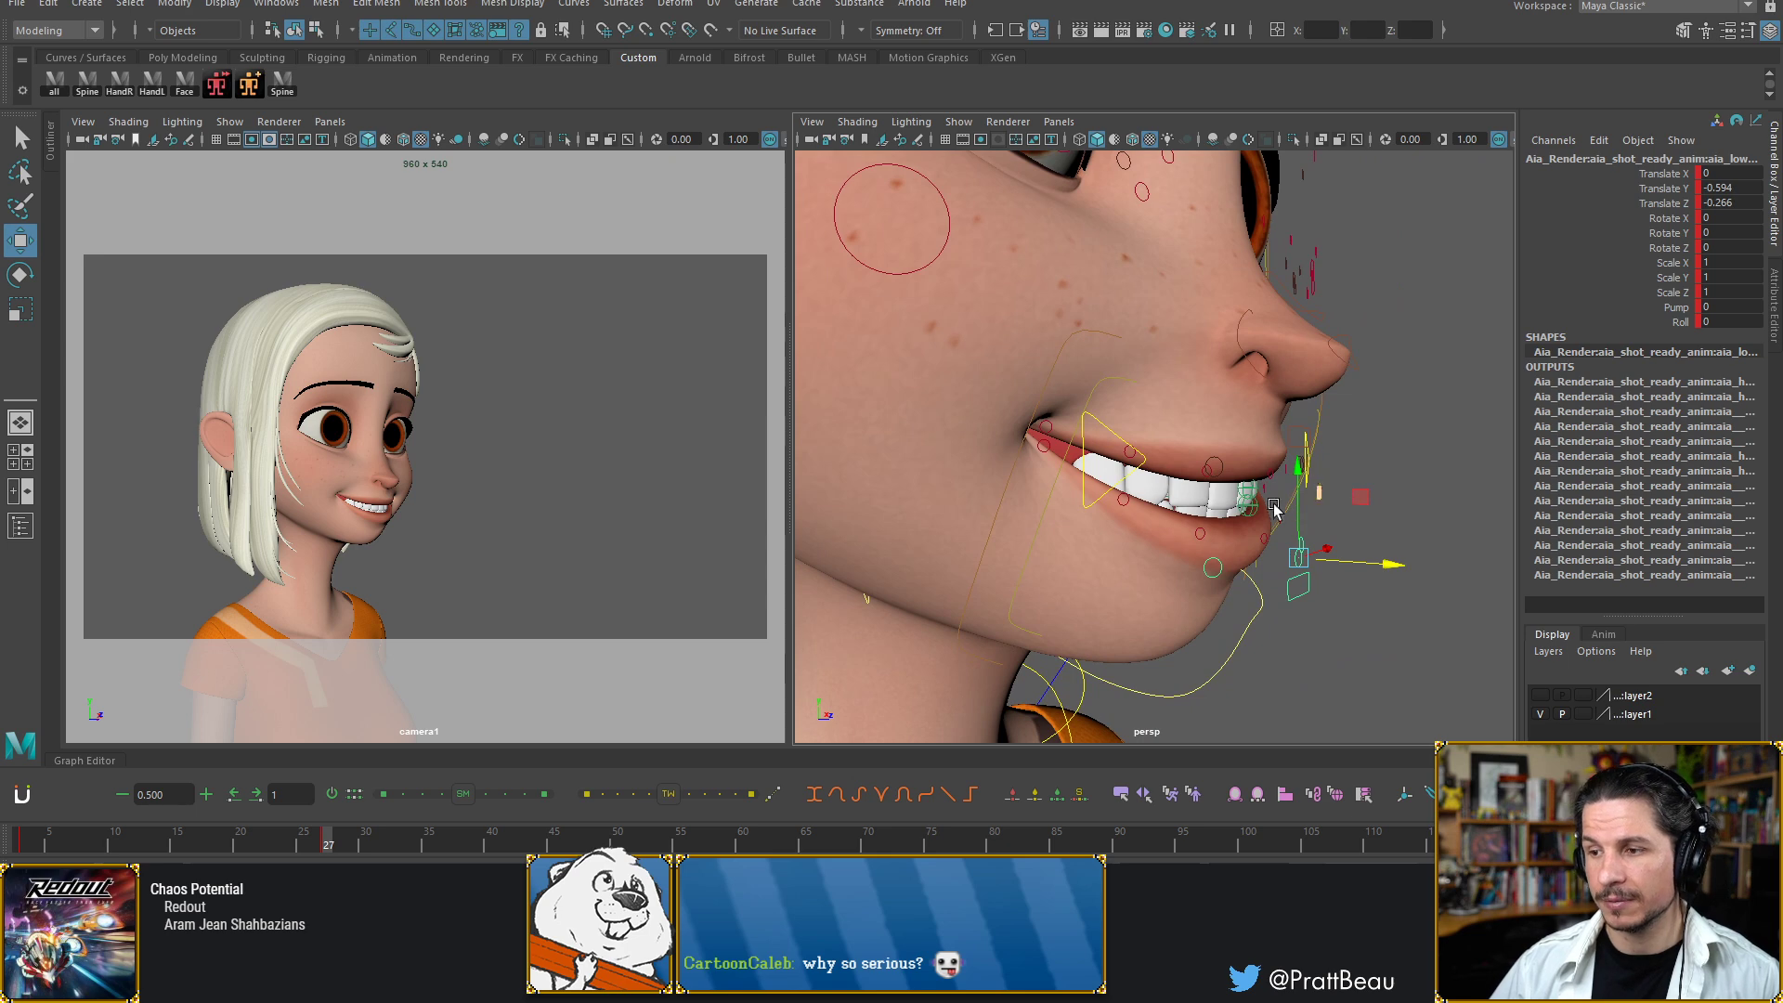
# Raise the main mouth control to about 0.25 in Translate Y and check the smile from the front and three-quarter views
pyautogui.keyDown('alt'); pyautogui.moveTo(1170, 414); pyautogui.dragTo(1071, 383); pyautogui.keyUp('alt')
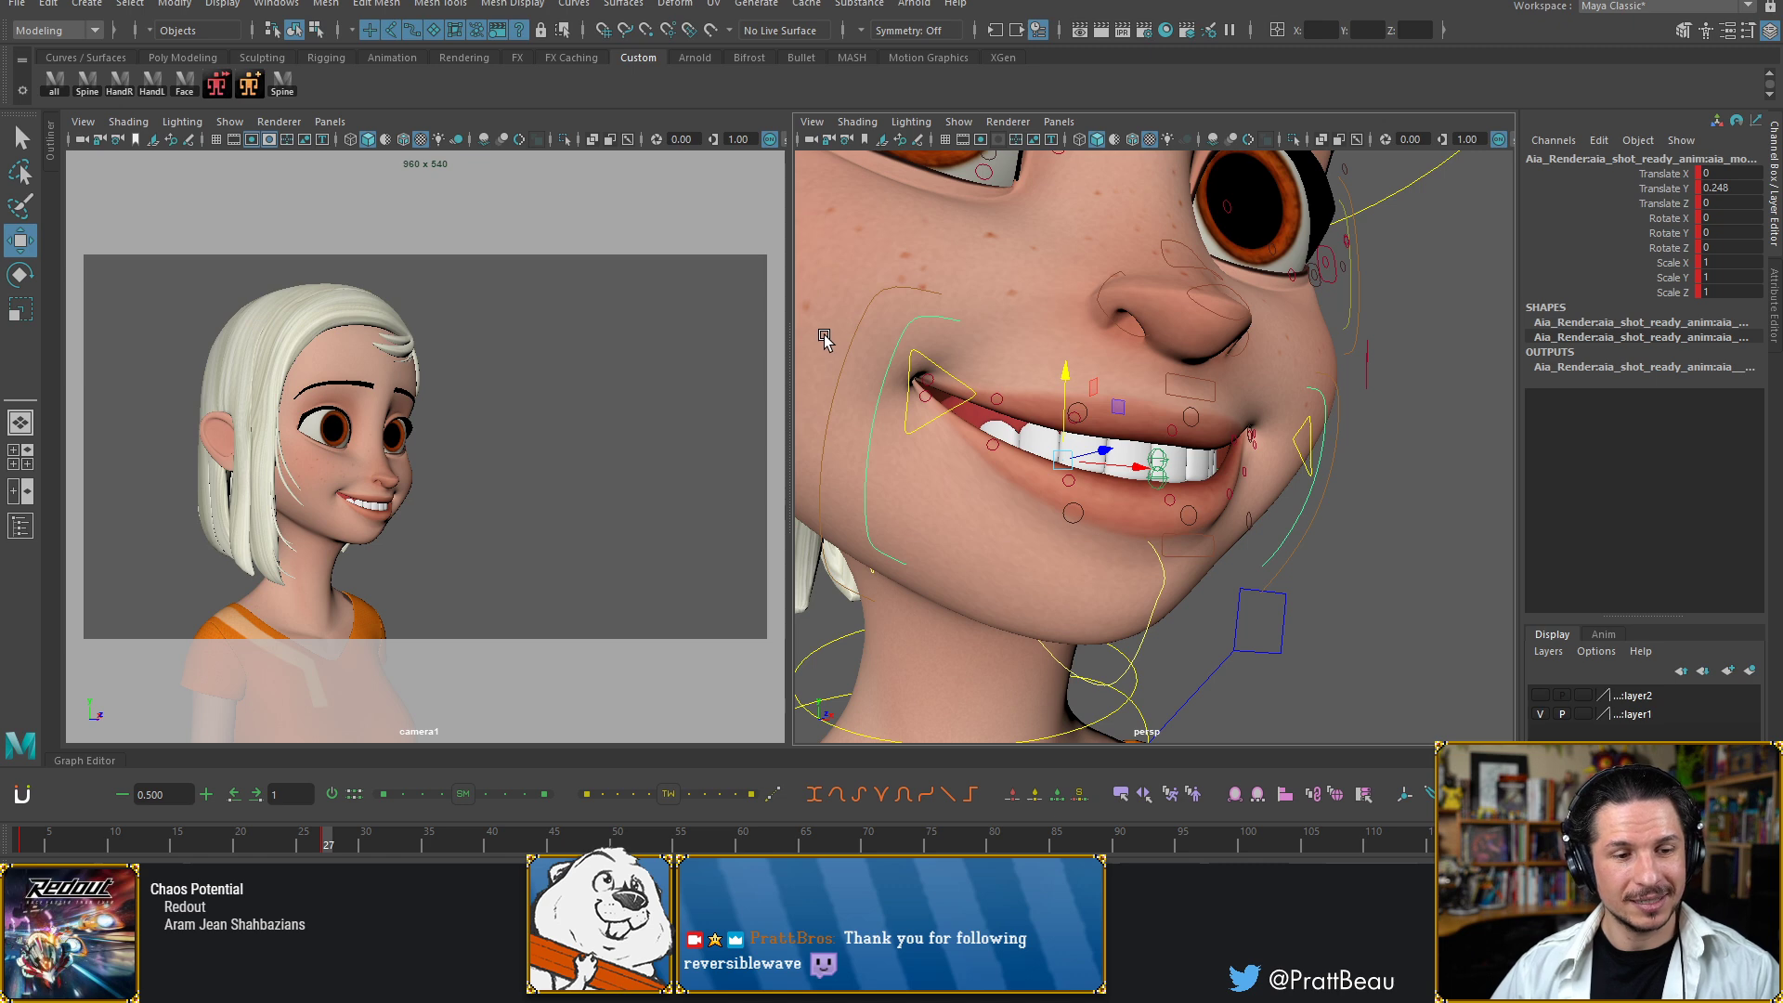
pyautogui.moveTo(1082, 459)
pyautogui.keyDown('alt'); pyautogui.mouseDown()
pyautogui.moveTo(1037, 501)
pyautogui.moveTo(1045, 474)
pyautogui.moveTo(1129, 466)
pyautogui.moveTo(1194, 418)
pyautogui.moveTo(1193, 476)
pyautogui.moveTo(1092, 478)
pyautogui.mouseUp(); pyautogui.keyUp('alt')
pyautogui.keyDown('alt'); pyautogui.moveTo(1099, 427); pyautogui.dragTo(1132, 461, button='middle'); pyautogui.keyUp('alt')
pyautogui.keyDown('alt'); pyautogui.moveTo(1132, 461); pyautogui.dragTo(1056, 456, button='right'); pyautogui.keyUp('alt')
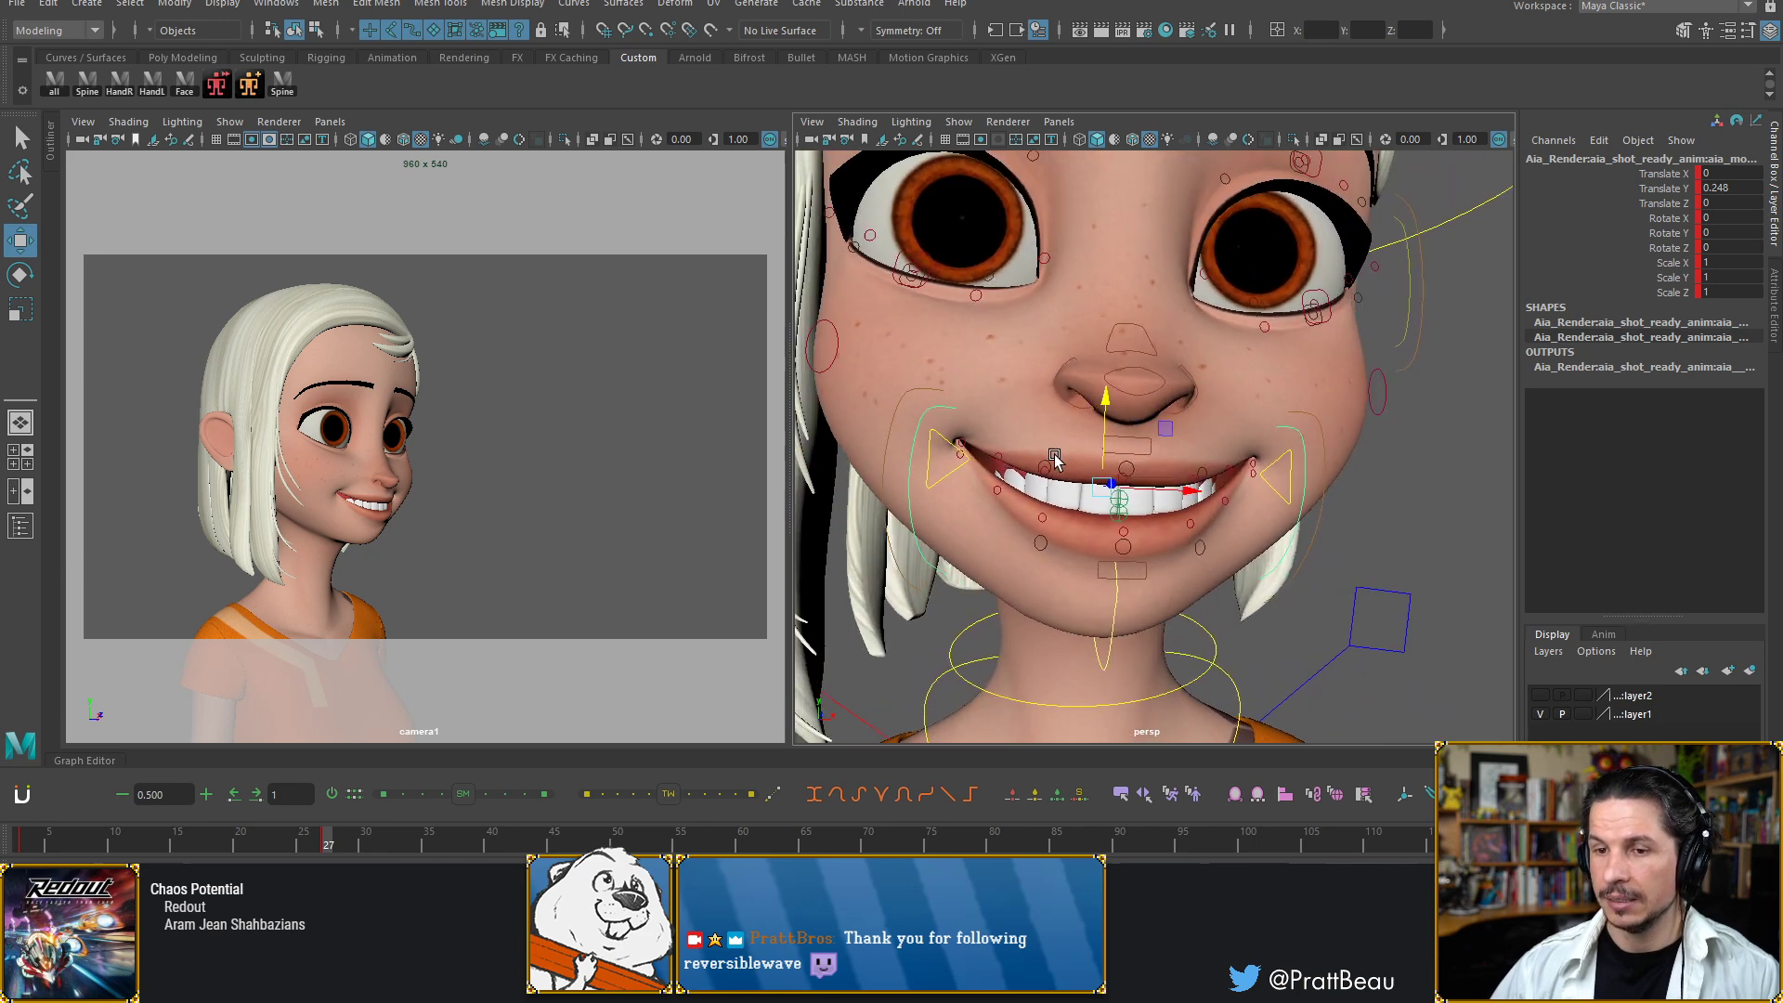
pyautogui.keyDown('alt'); pyautogui.moveTo(1073, 452); pyautogui.dragTo(1048, 489); pyautogui.keyUp('alt')
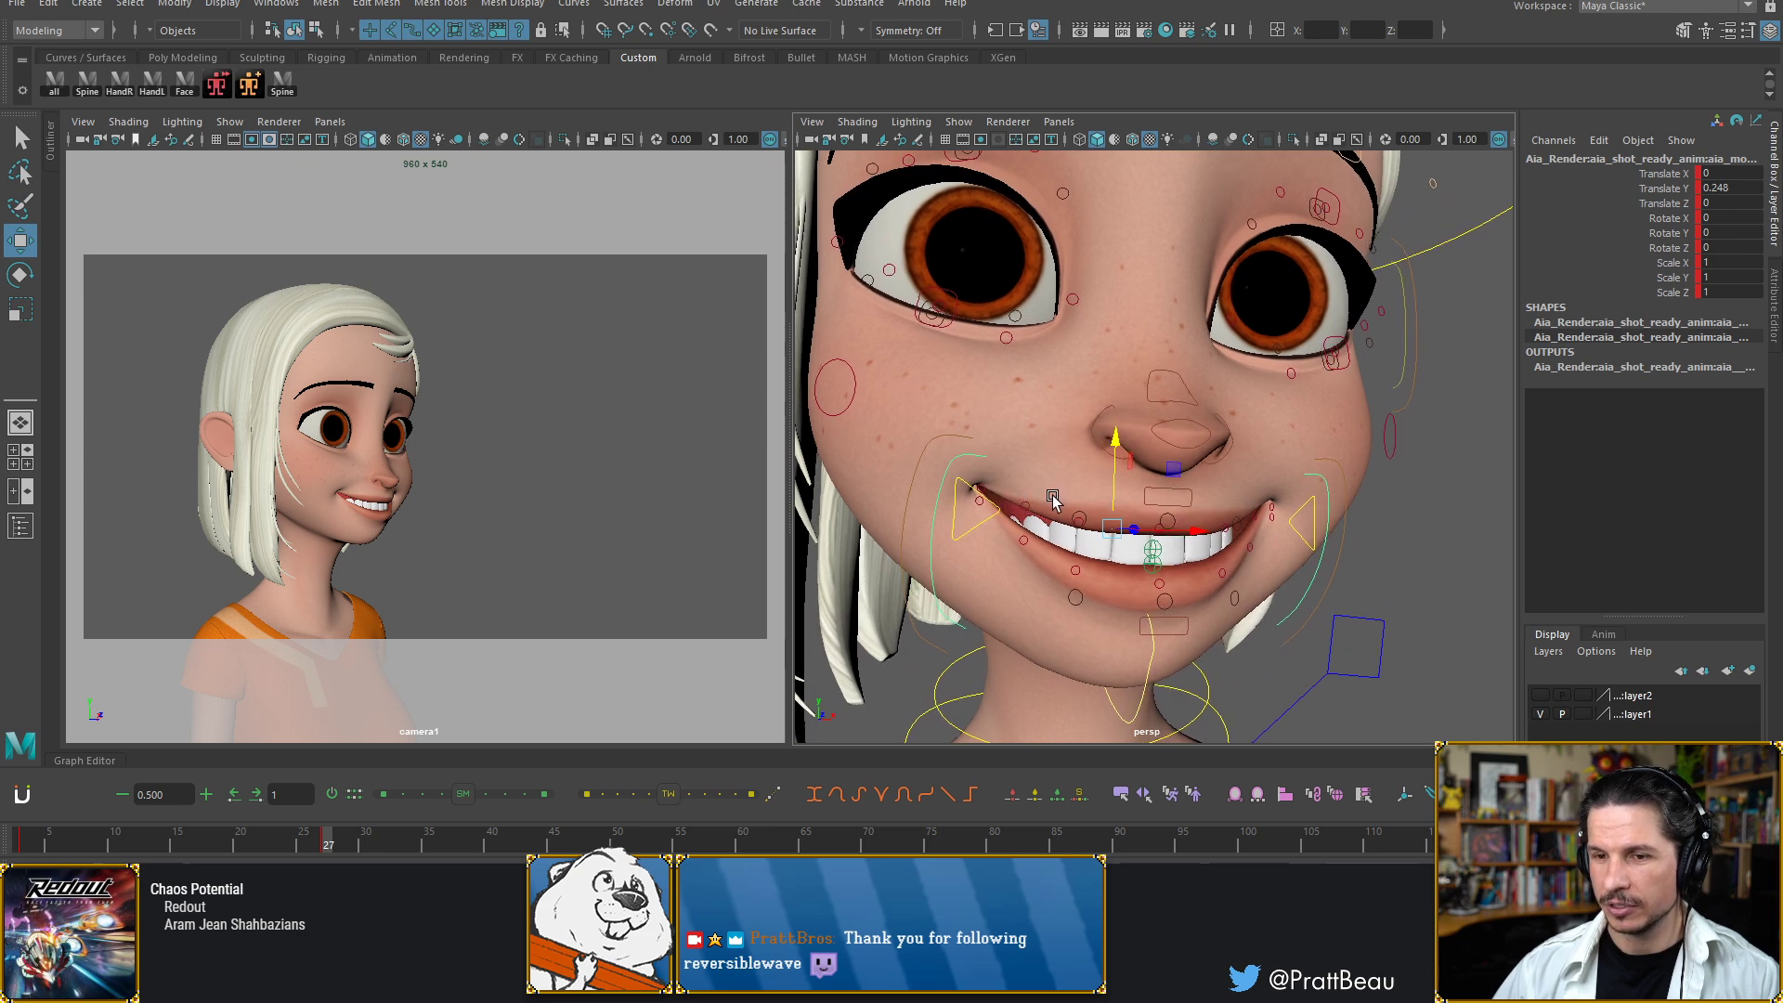
pyautogui.keyDown('alt'); pyautogui.moveTo(1180, 392); pyautogui.dragTo(1040, 399, button='right'); pyautogui.keyUp('alt')
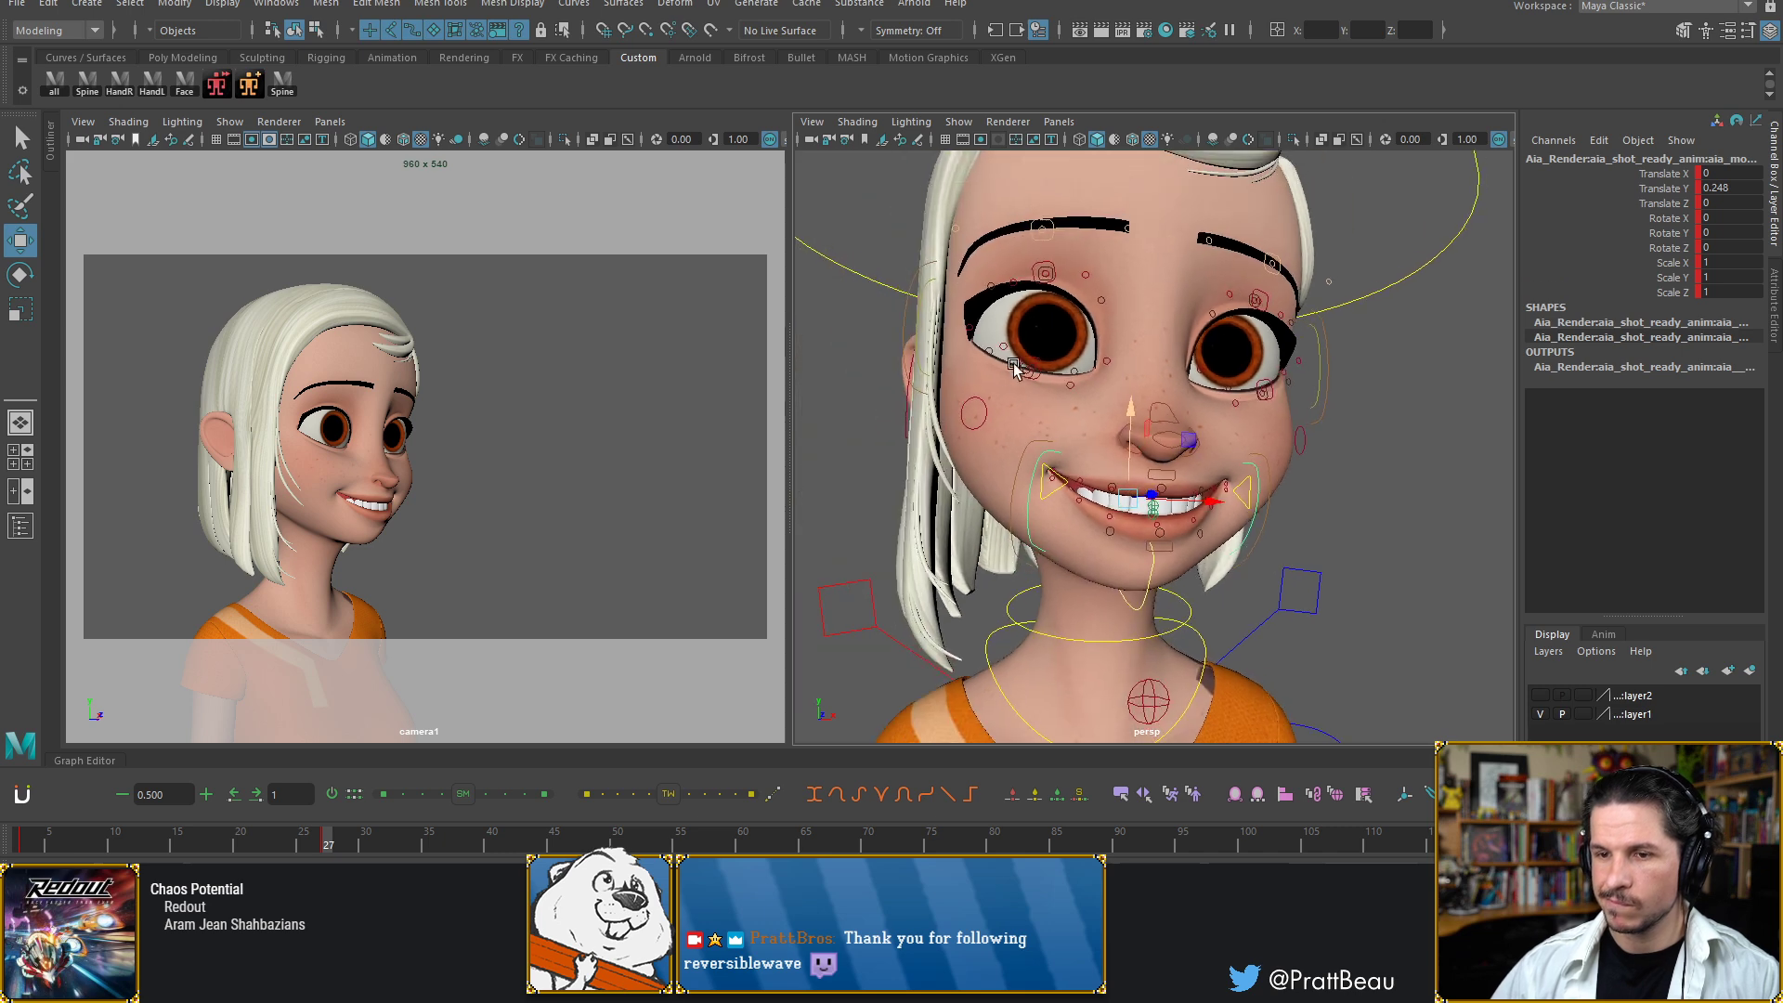
# Compare the character's facial poses at frames 3 and 27, viewing the face from several angles in the perspective view
pyautogui.keyDown('alt'); pyautogui.moveTo(1040, 399); pyautogui.dragTo(1053, 390); pyautogui.keyUp('alt')
pyautogui.keyDown('alt'); pyautogui.moveTo(1053, 391); pyautogui.dragTo(1039, 450, button='middle'); pyautogui.keyUp('alt')
pyautogui.keyDown('alt'); pyautogui.moveTo(1039, 451); pyautogui.dragTo(1056, 427); pyautogui.keyUp('alt')
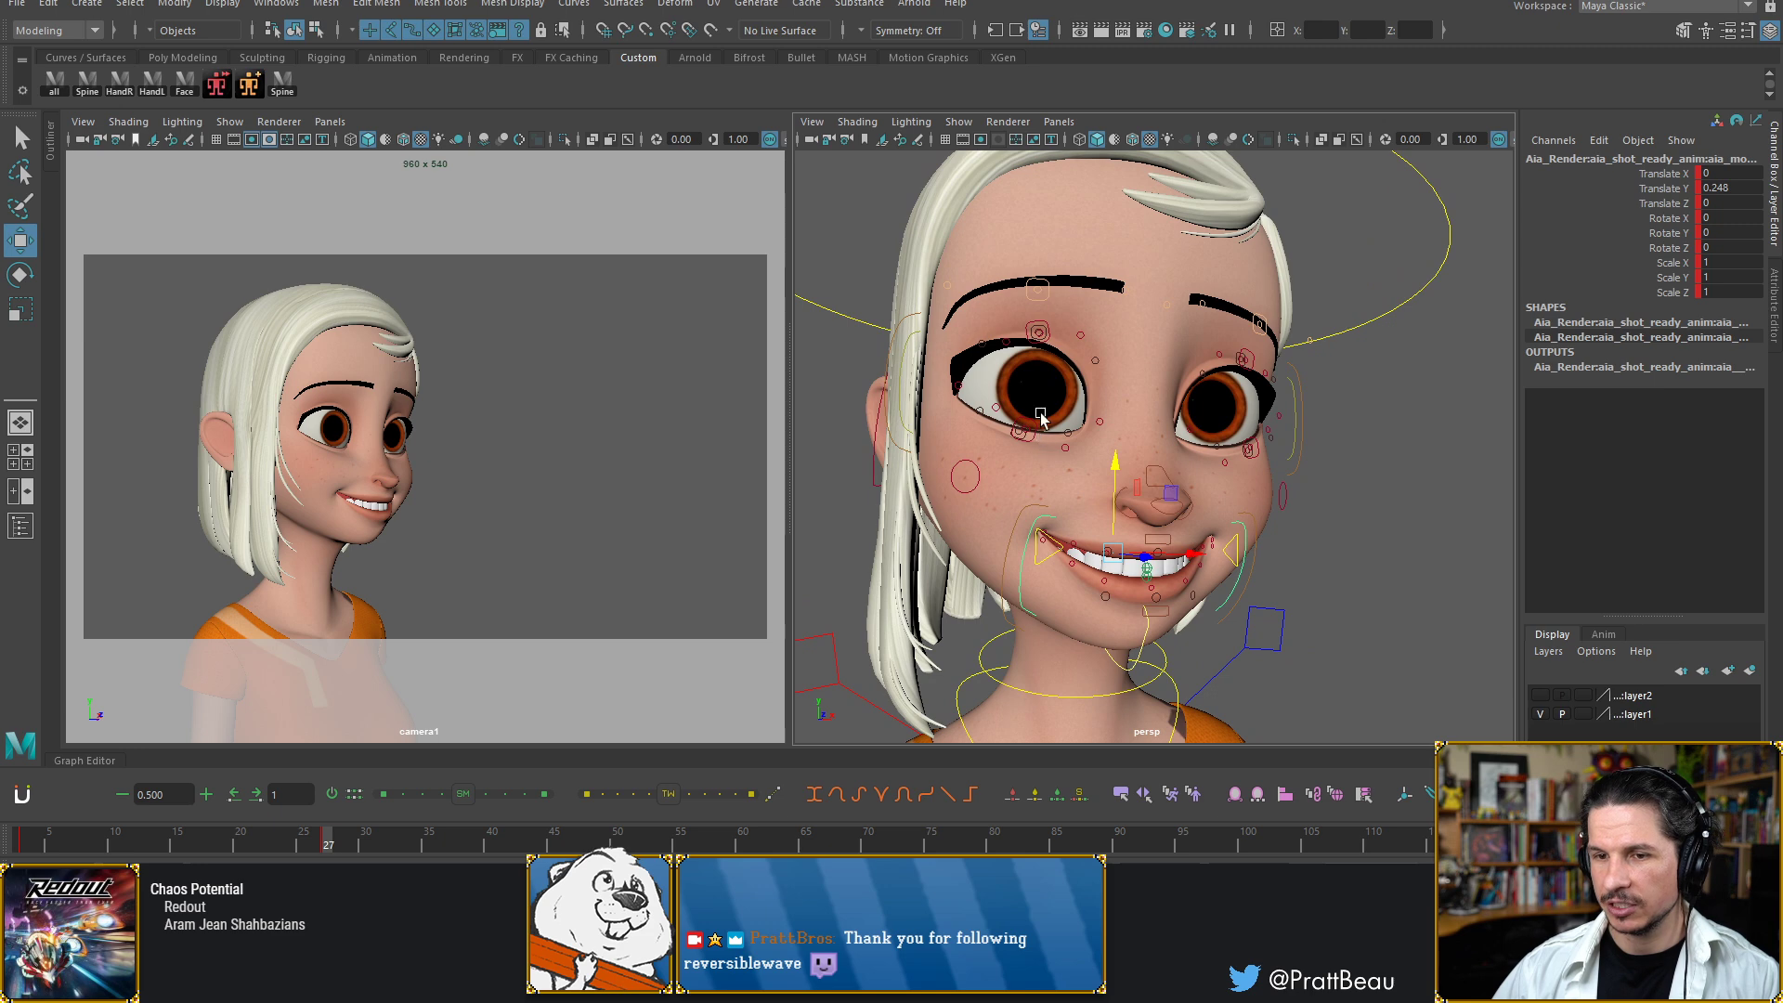
pyautogui.press(',')
pyautogui.press('.')
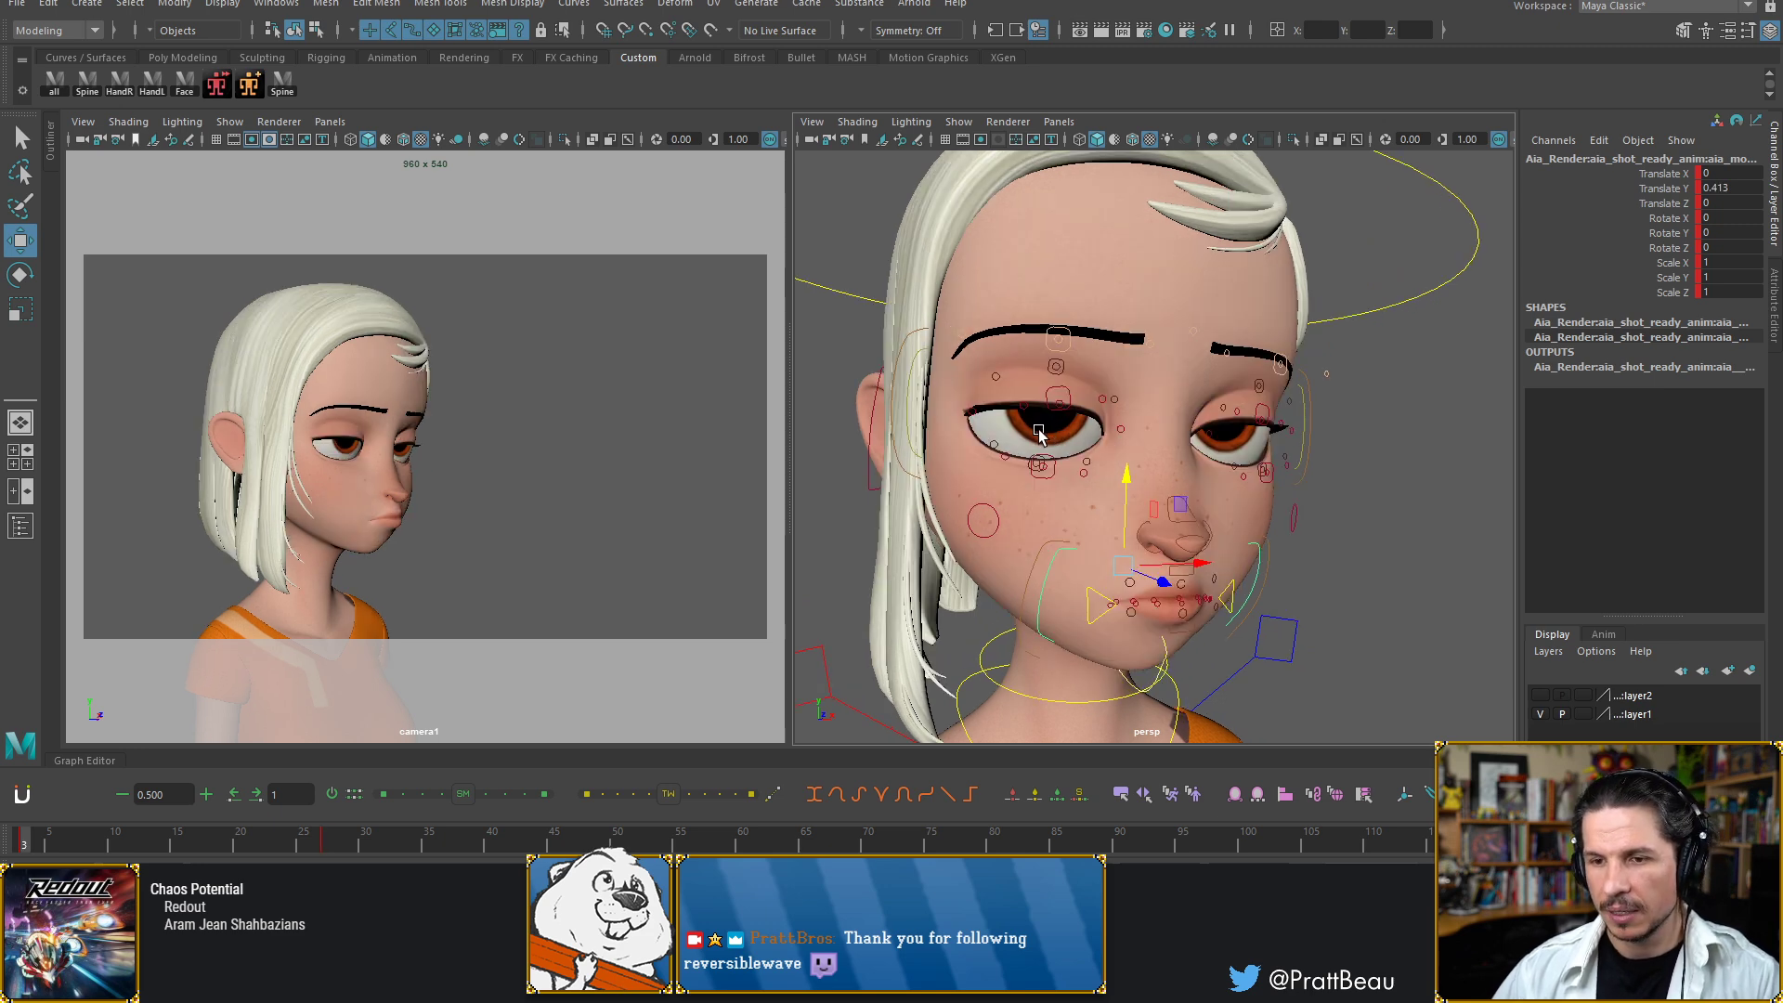
pyautogui.press(',')
pyautogui.press('.')
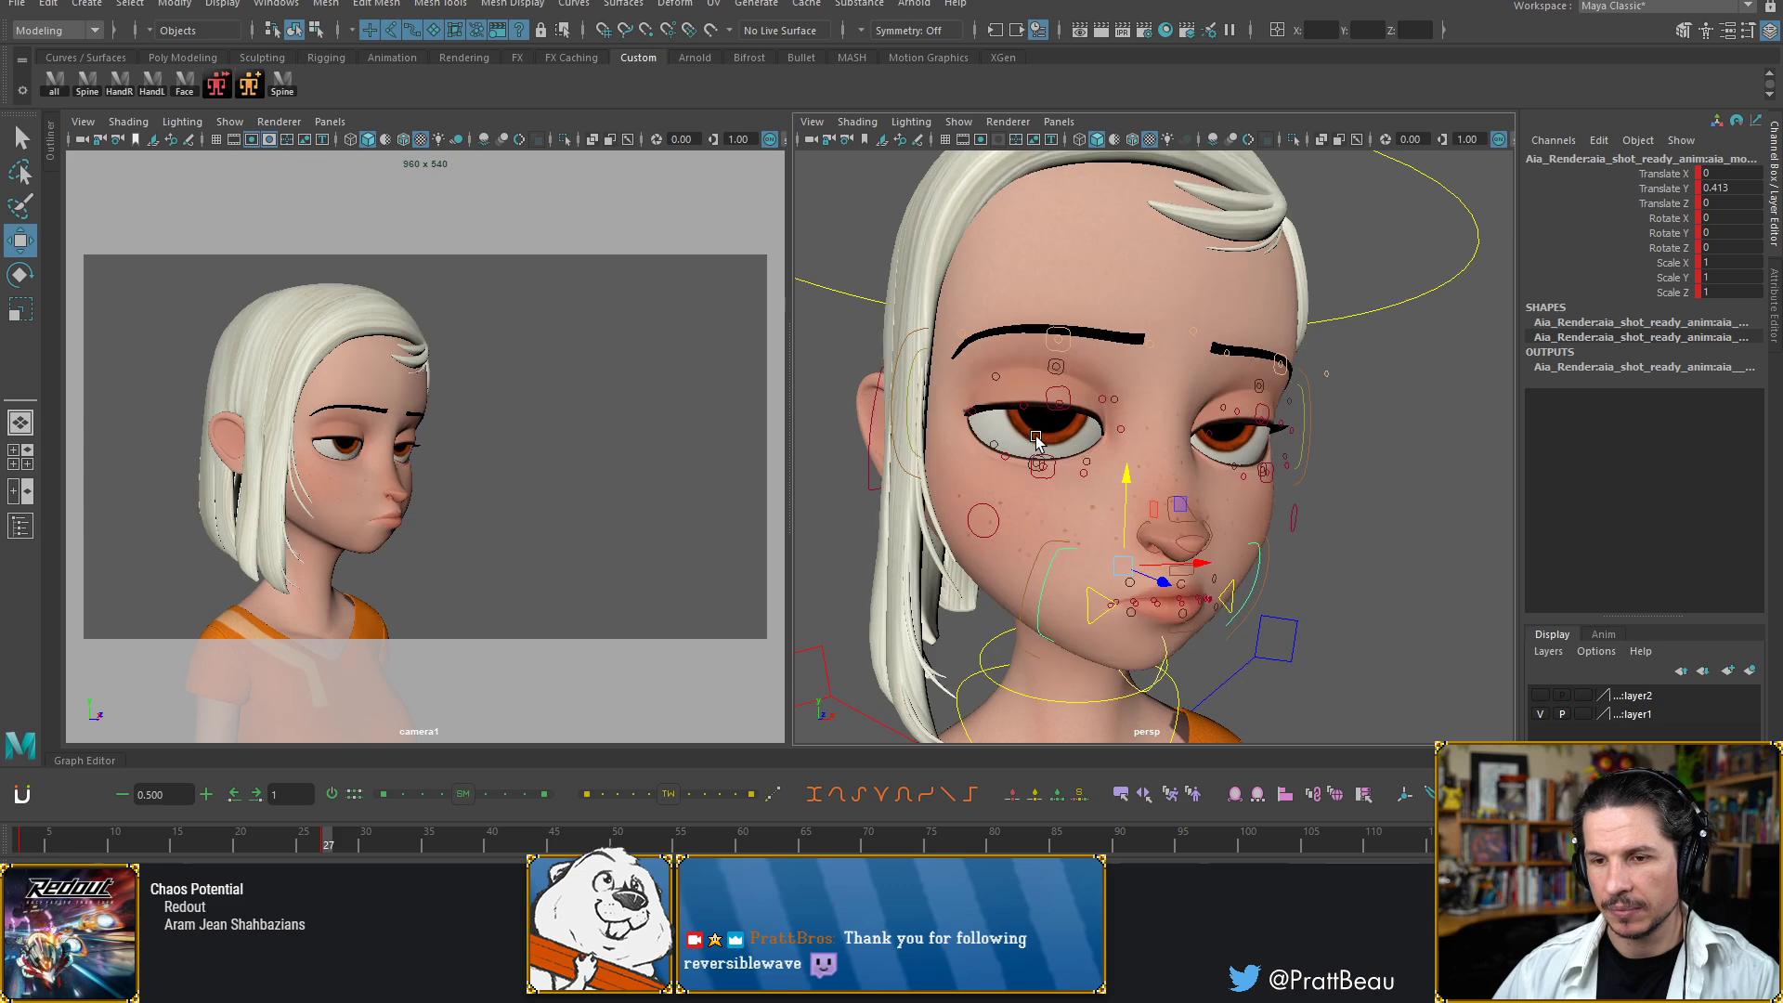
pyautogui.press(',')
pyautogui.press('.')
pyautogui.press(',')
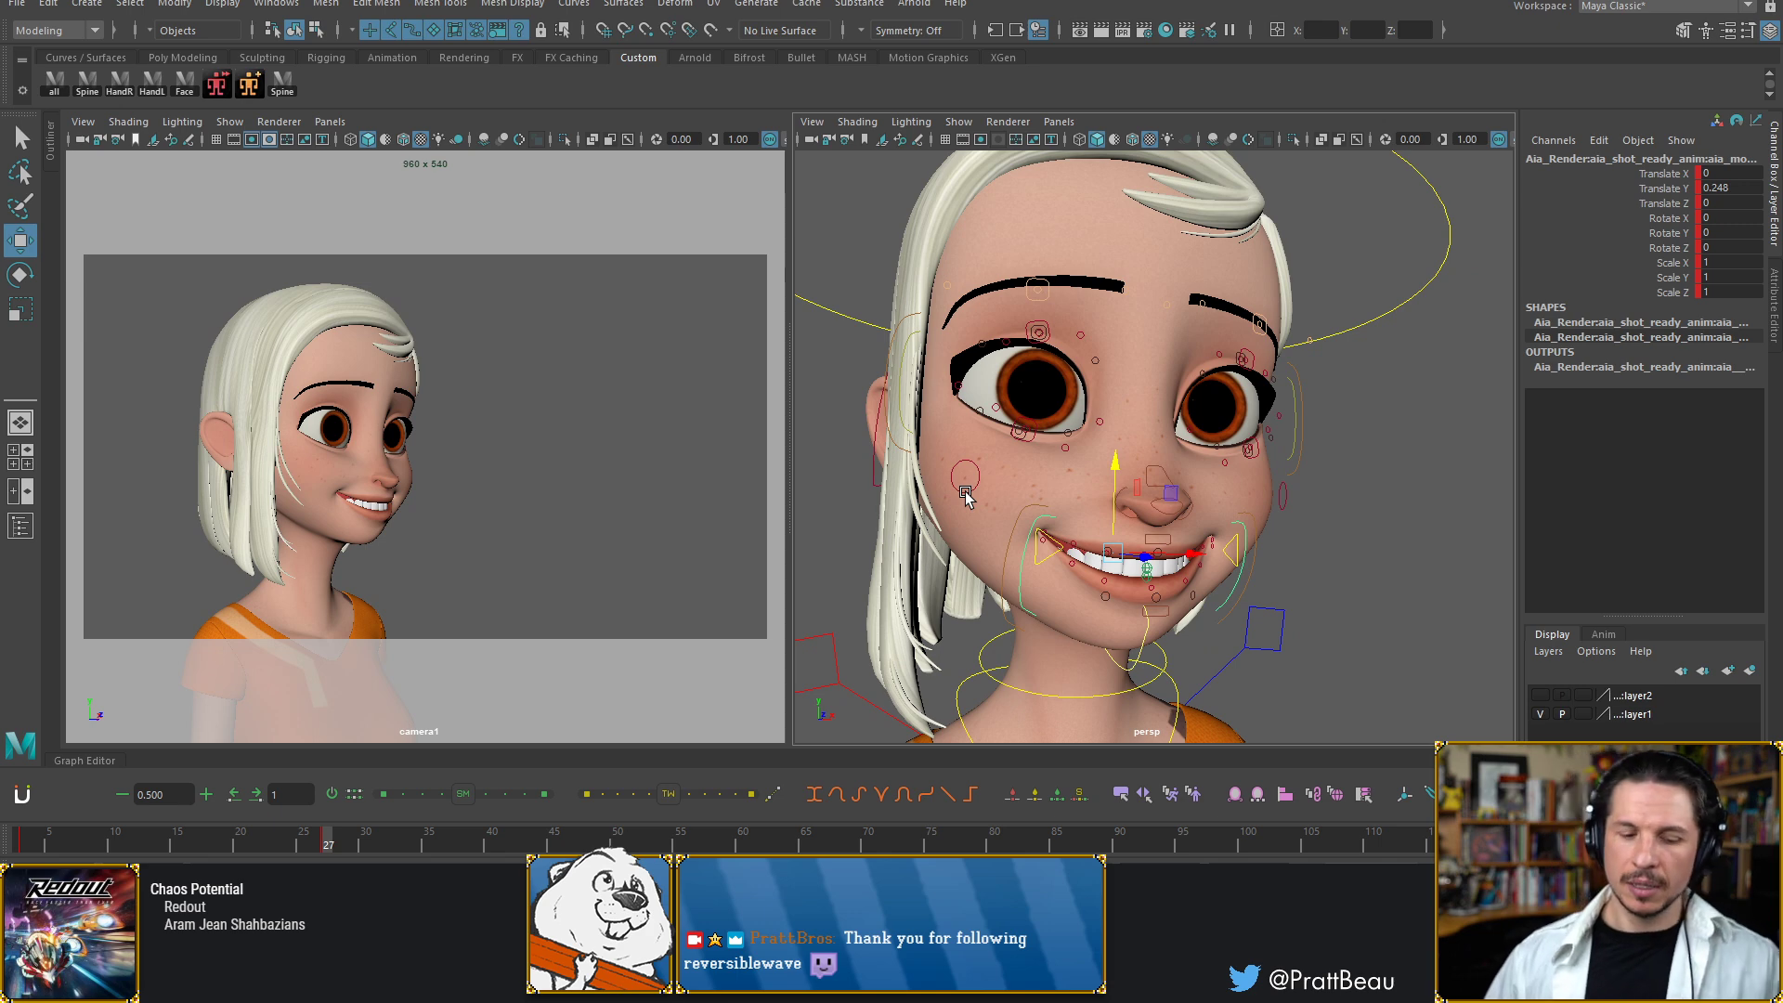
pyautogui.press('.')
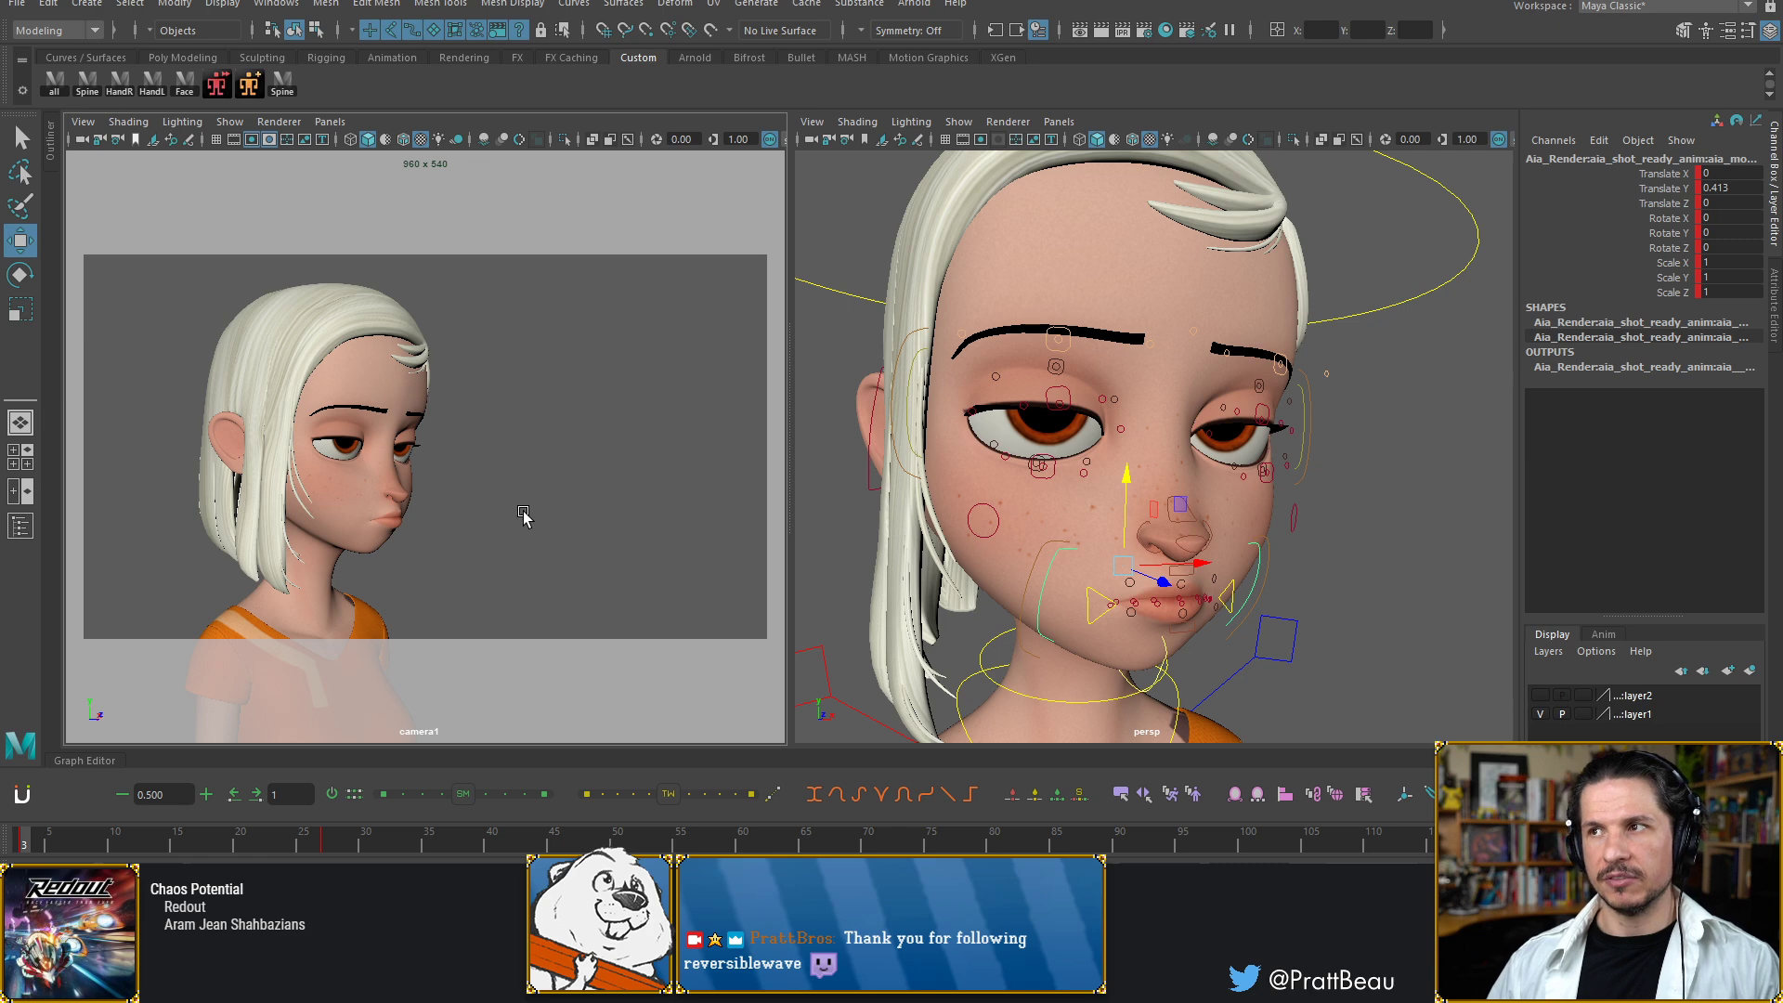
pyautogui.press(',')
pyautogui.press('.')
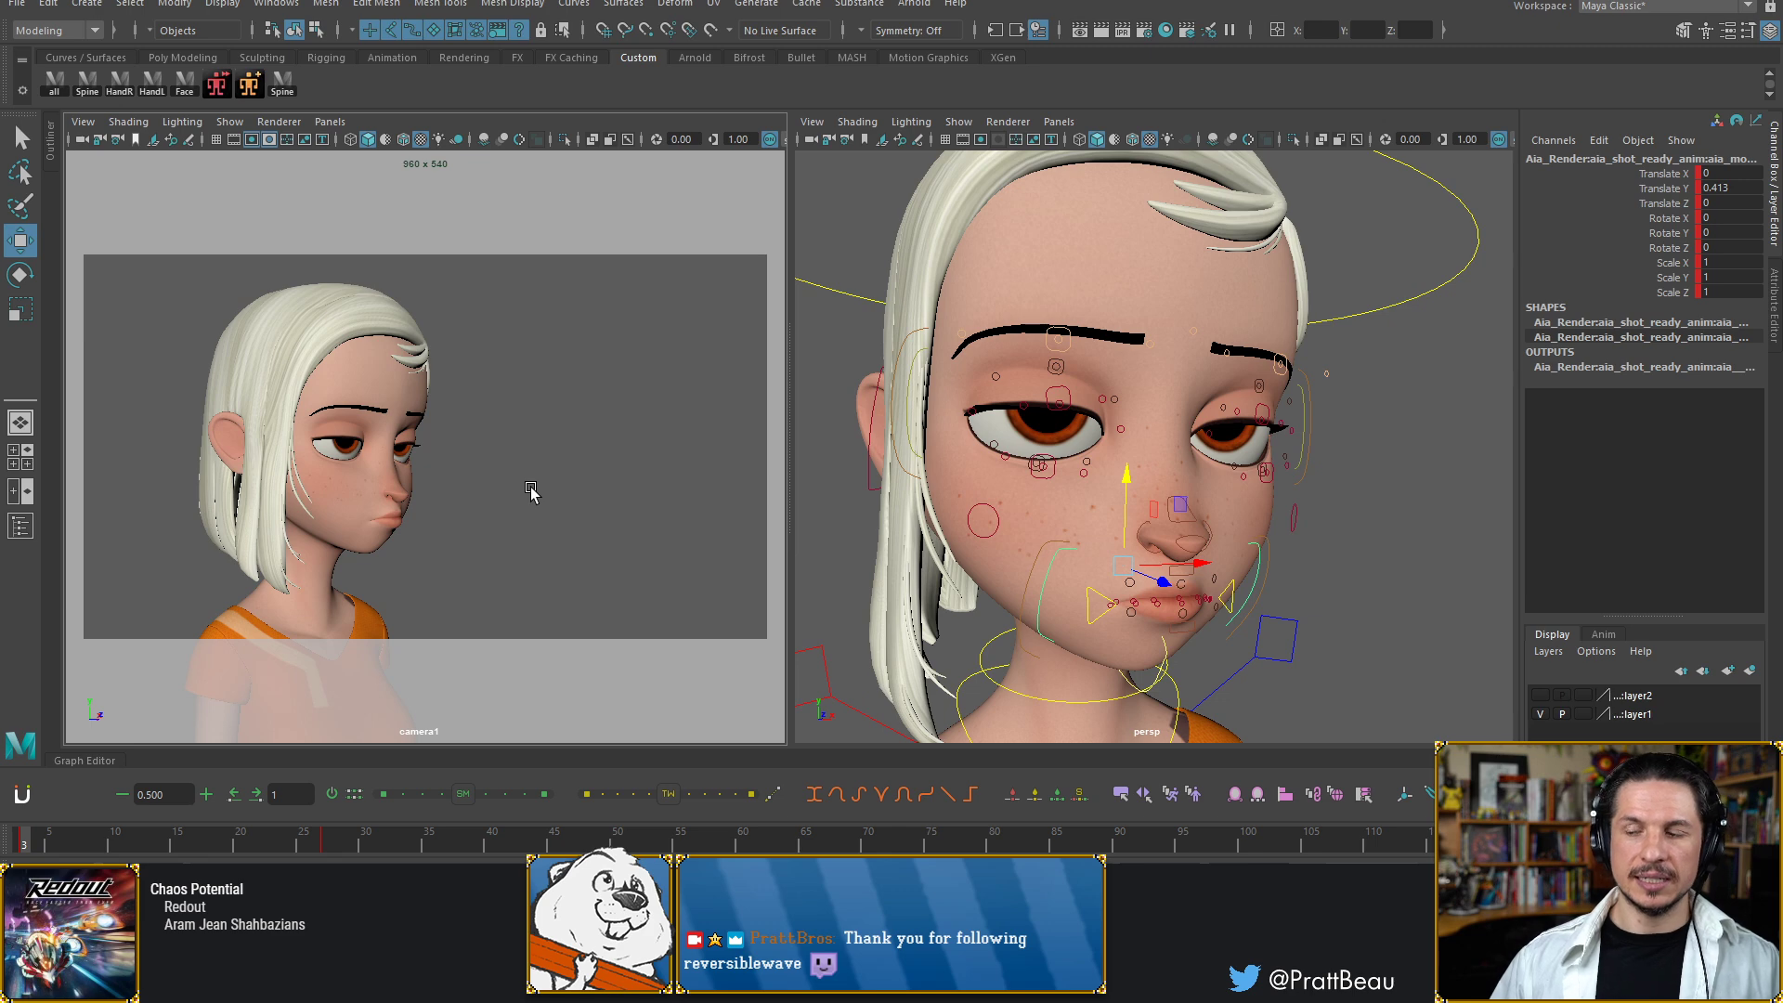
pyautogui.keyDown('alt'); pyautogui.moveTo(1205, 455); pyautogui.dragTo(1115, 453); pyautogui.keyUp('alt')
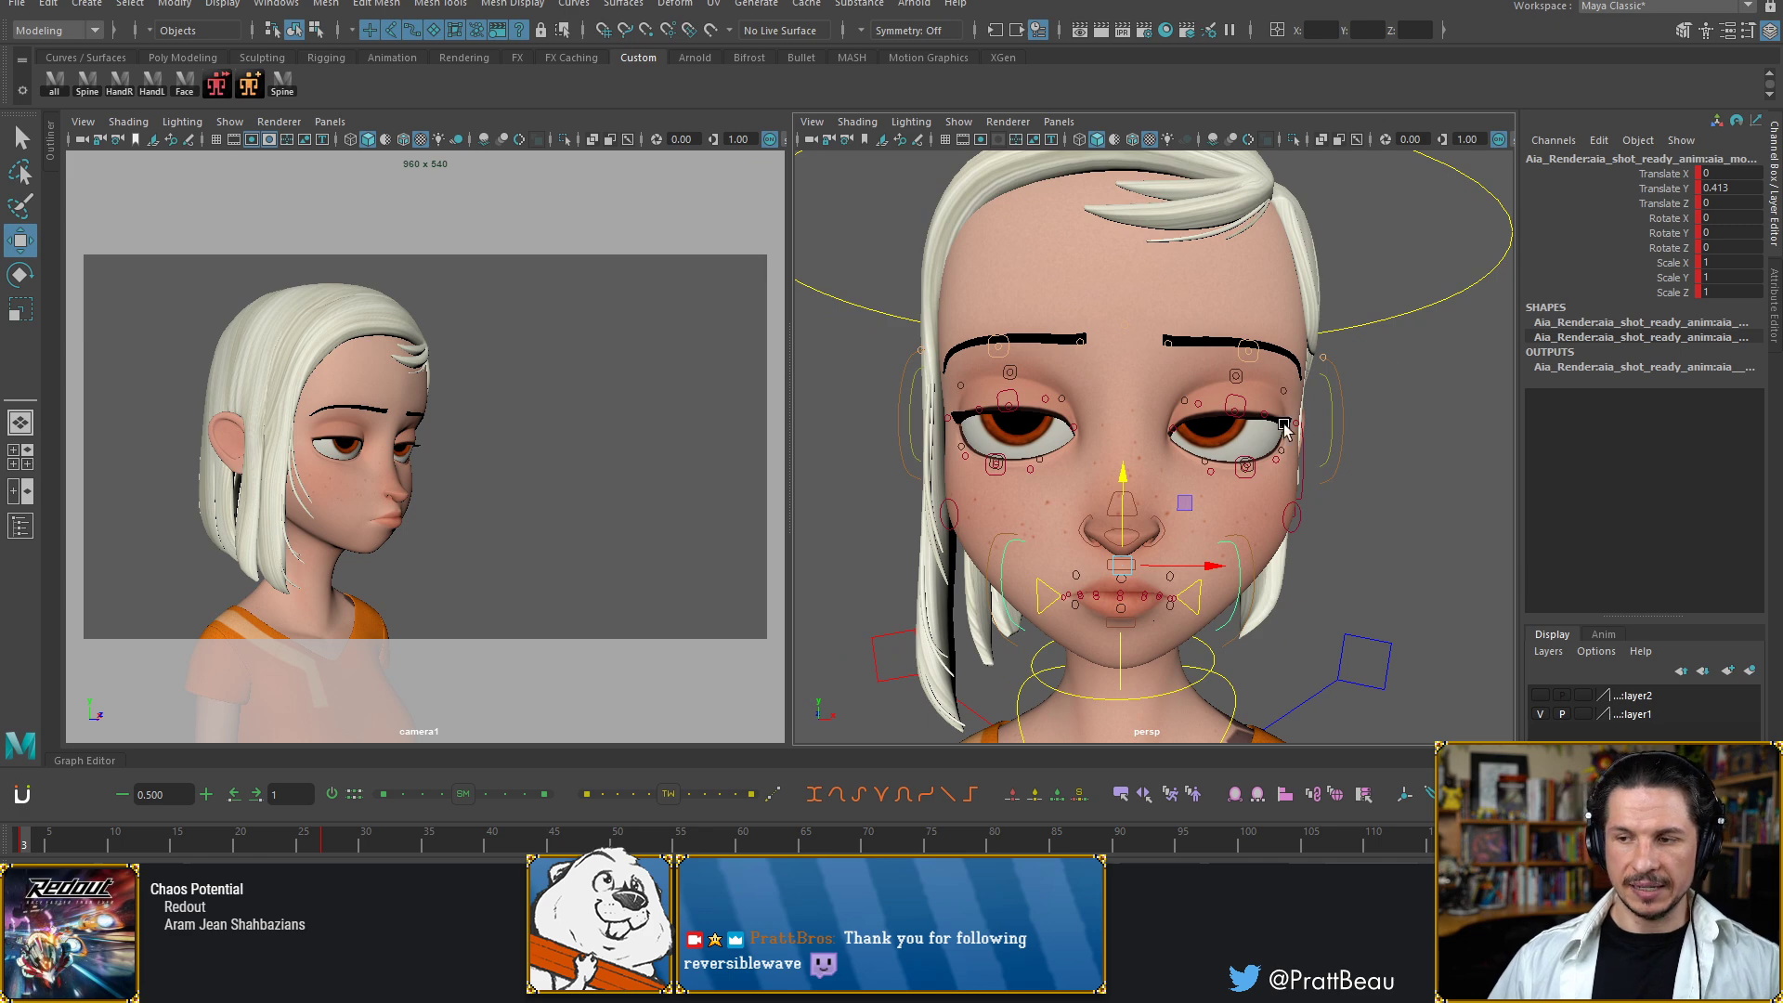
# Switch to Clip Studio Paint and sketch two eye circles side by side in the empty upper-left area of the canvas
pyautogui.click(323, 966)
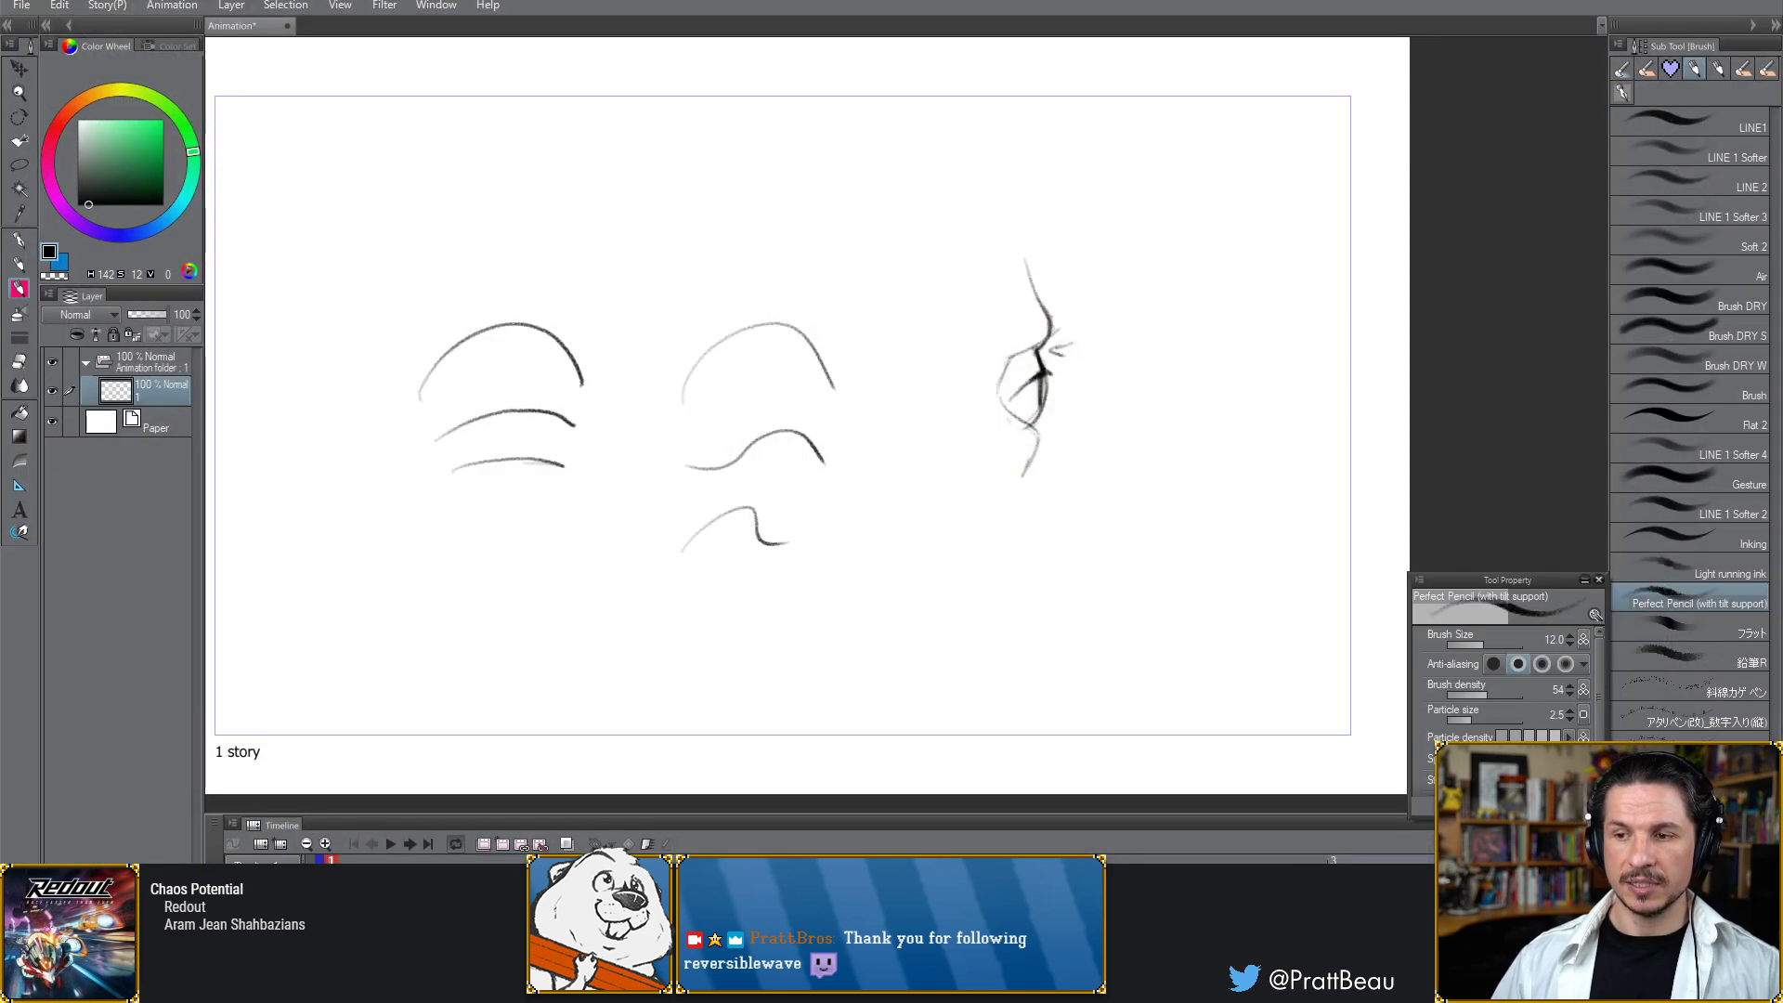
pyautogui.moveTo(772, 548); pyautogui.dragTo(839, 621)
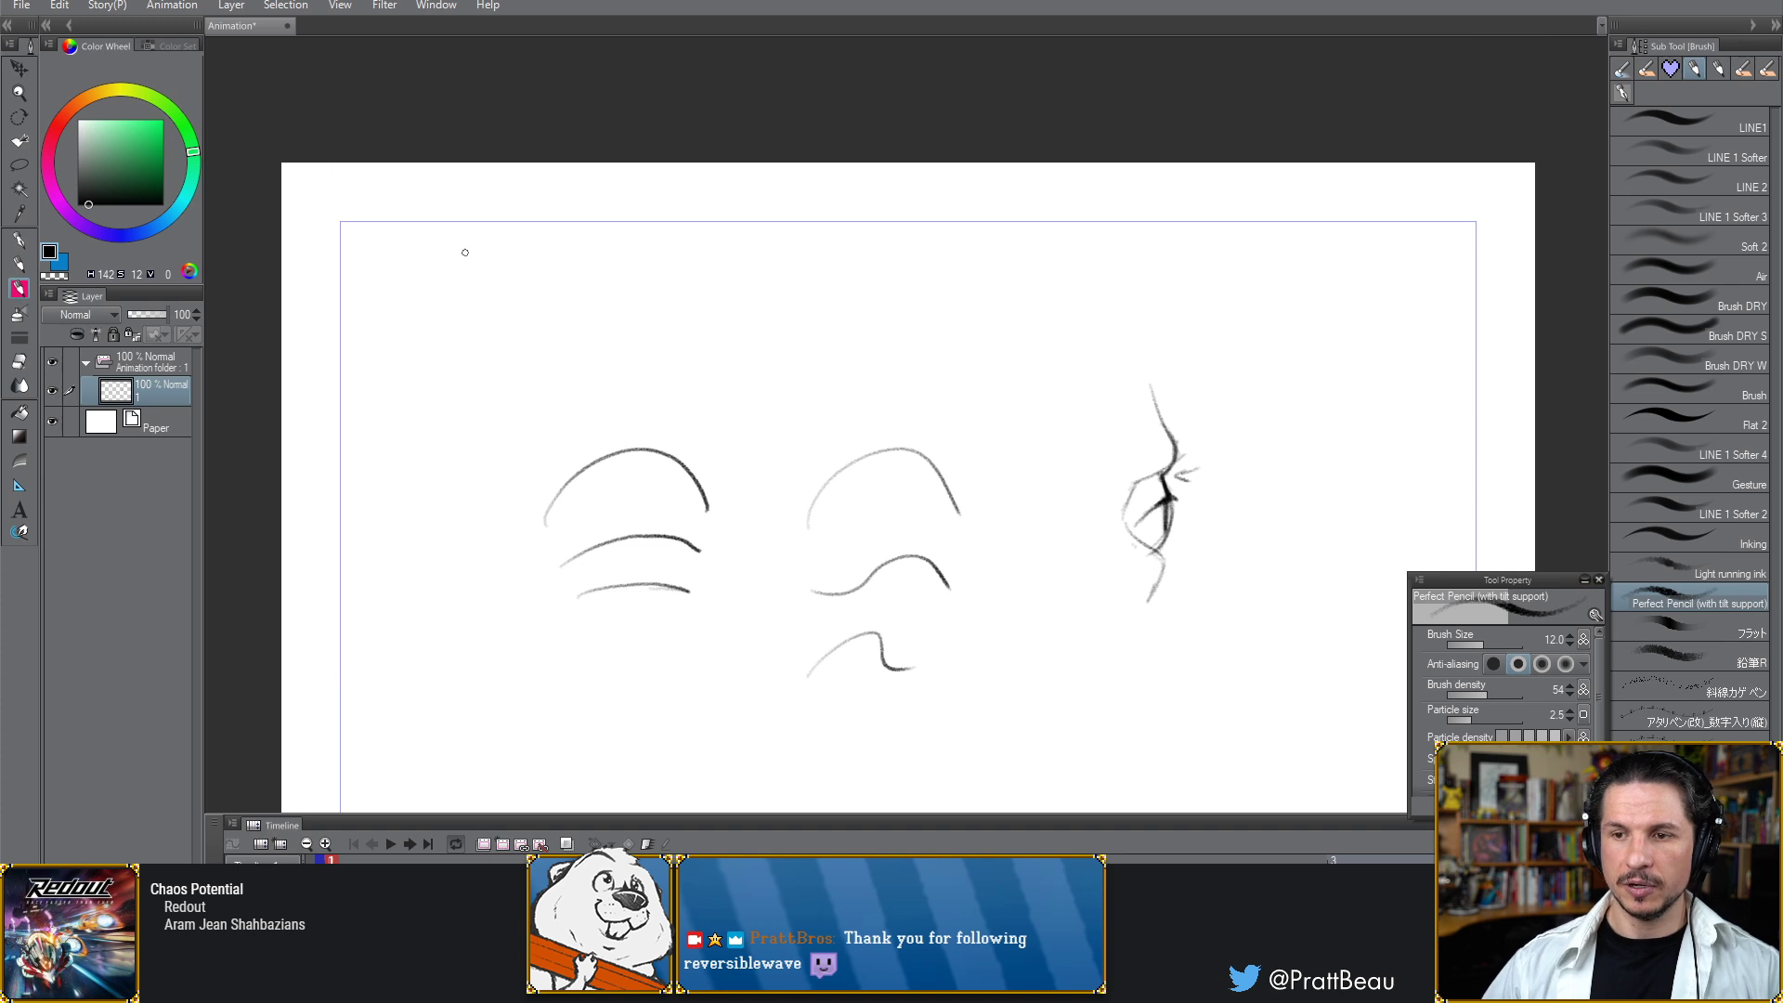
pyautogui.moveTo(472, 281)
pyautogui.mouseDown()
pyautogui.moveTo(460, 342)
pyautogui.moveTo(447, 305)
pyautogui.moveTo(486, 321)
pyautogui.moveTo(460, 343)
pyautogui.moveTo(469, 285)
pyautogui.mouseUp()
pyautogui.hotkey('ctrl', 'z')
pyautogui.hotkey('ctrl', 'z')
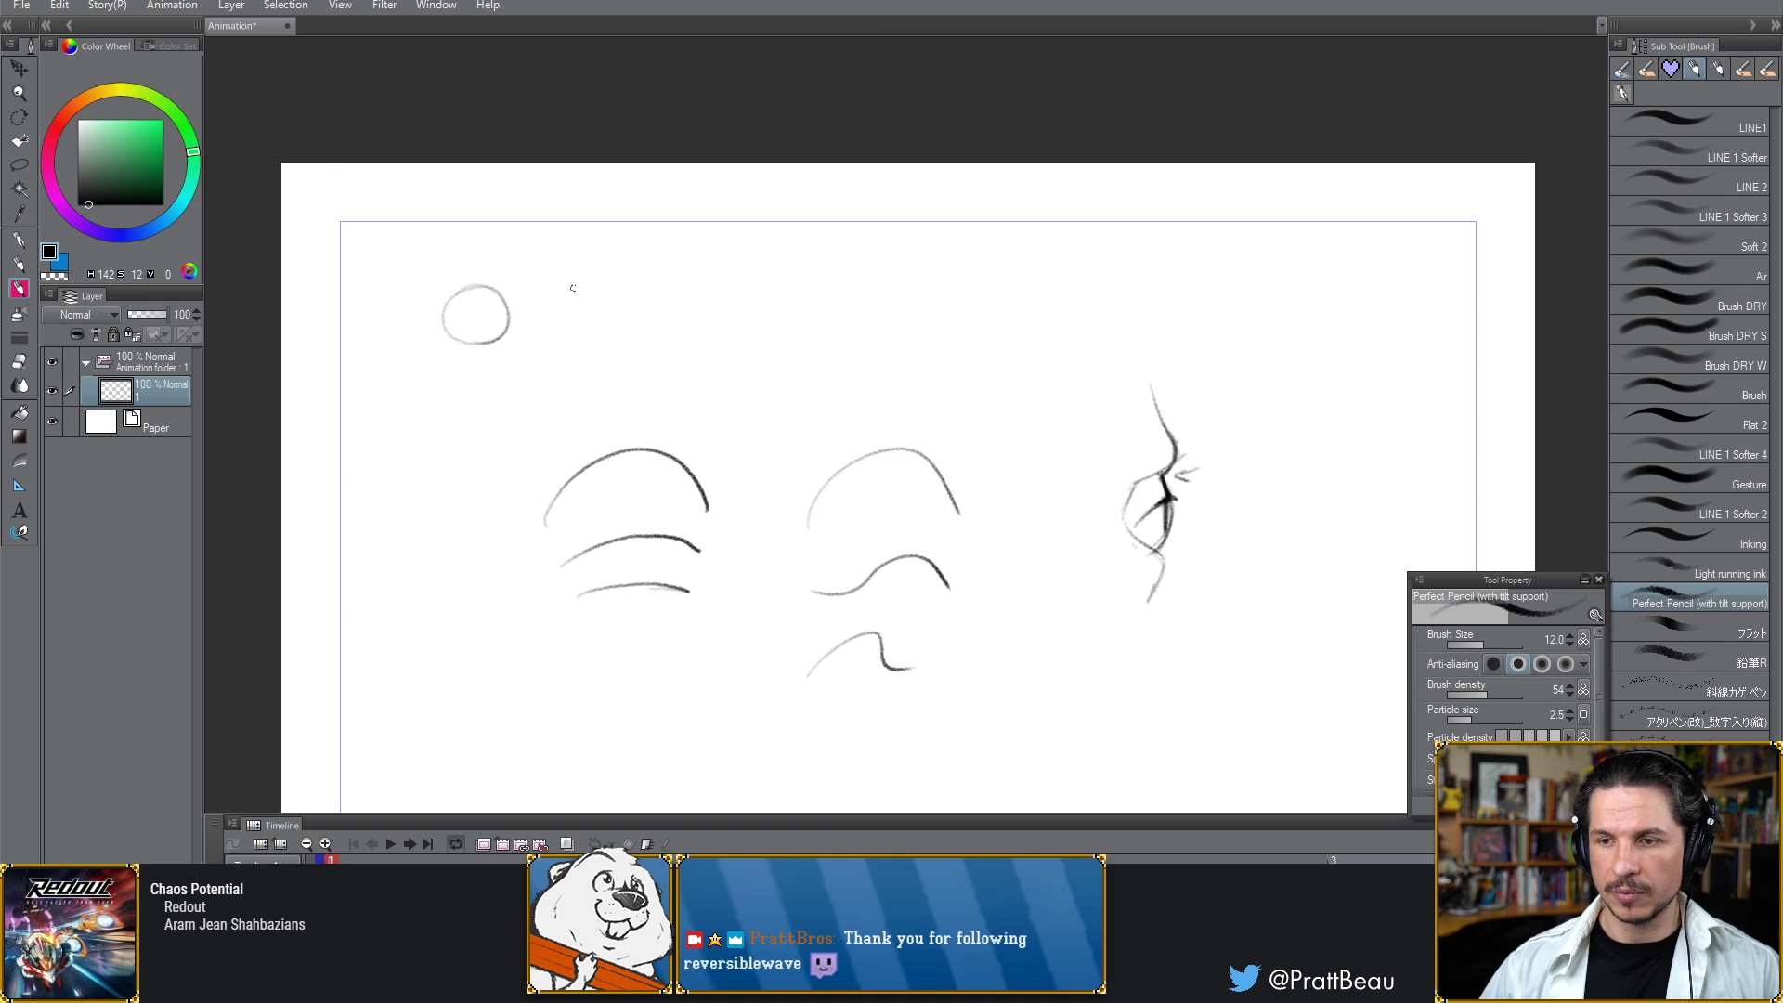
pyautogui.moveTo(608, 315)
pyautogui.mouseDown()
pyautogui.moveTo(594, 336)
pyautogui.moveTo(559, 281)
pyautogui.mouseUp()
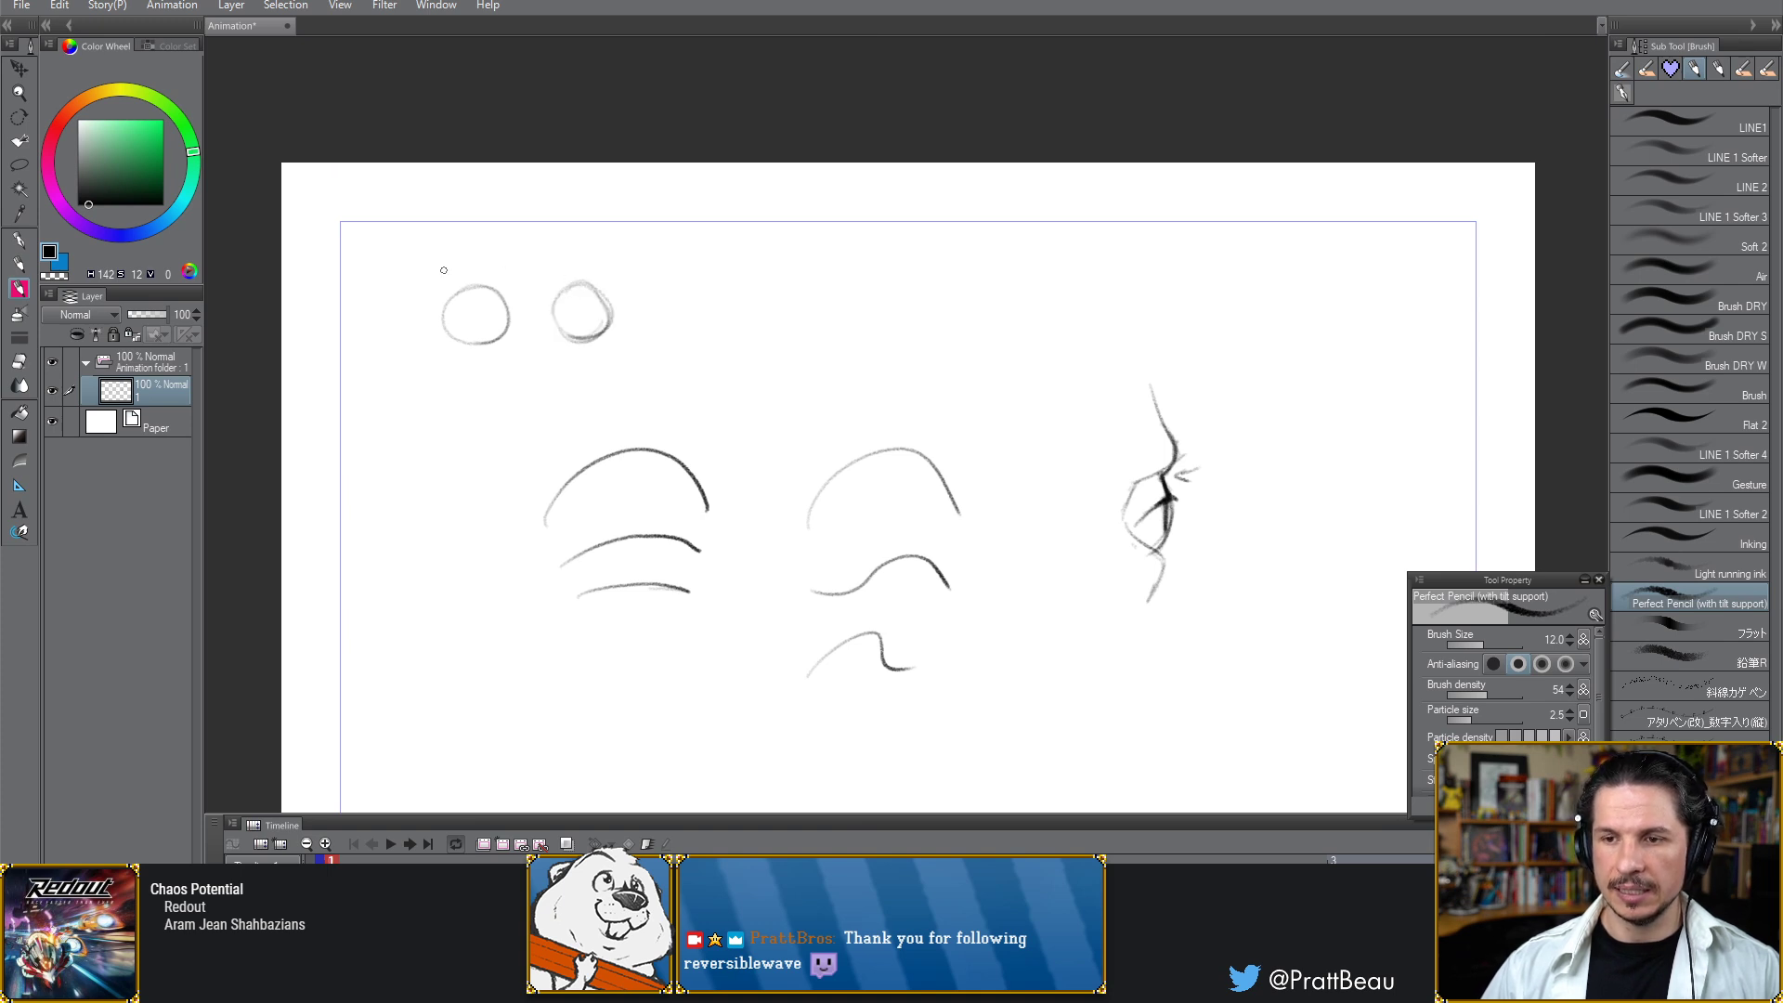
# Add straight eyebrows, sideways-looking pupils, a short nose line and a flat mouth to the first face sketch
pyautogui.moveTo(444, 271); pyautogui.dragTo(510, 269)
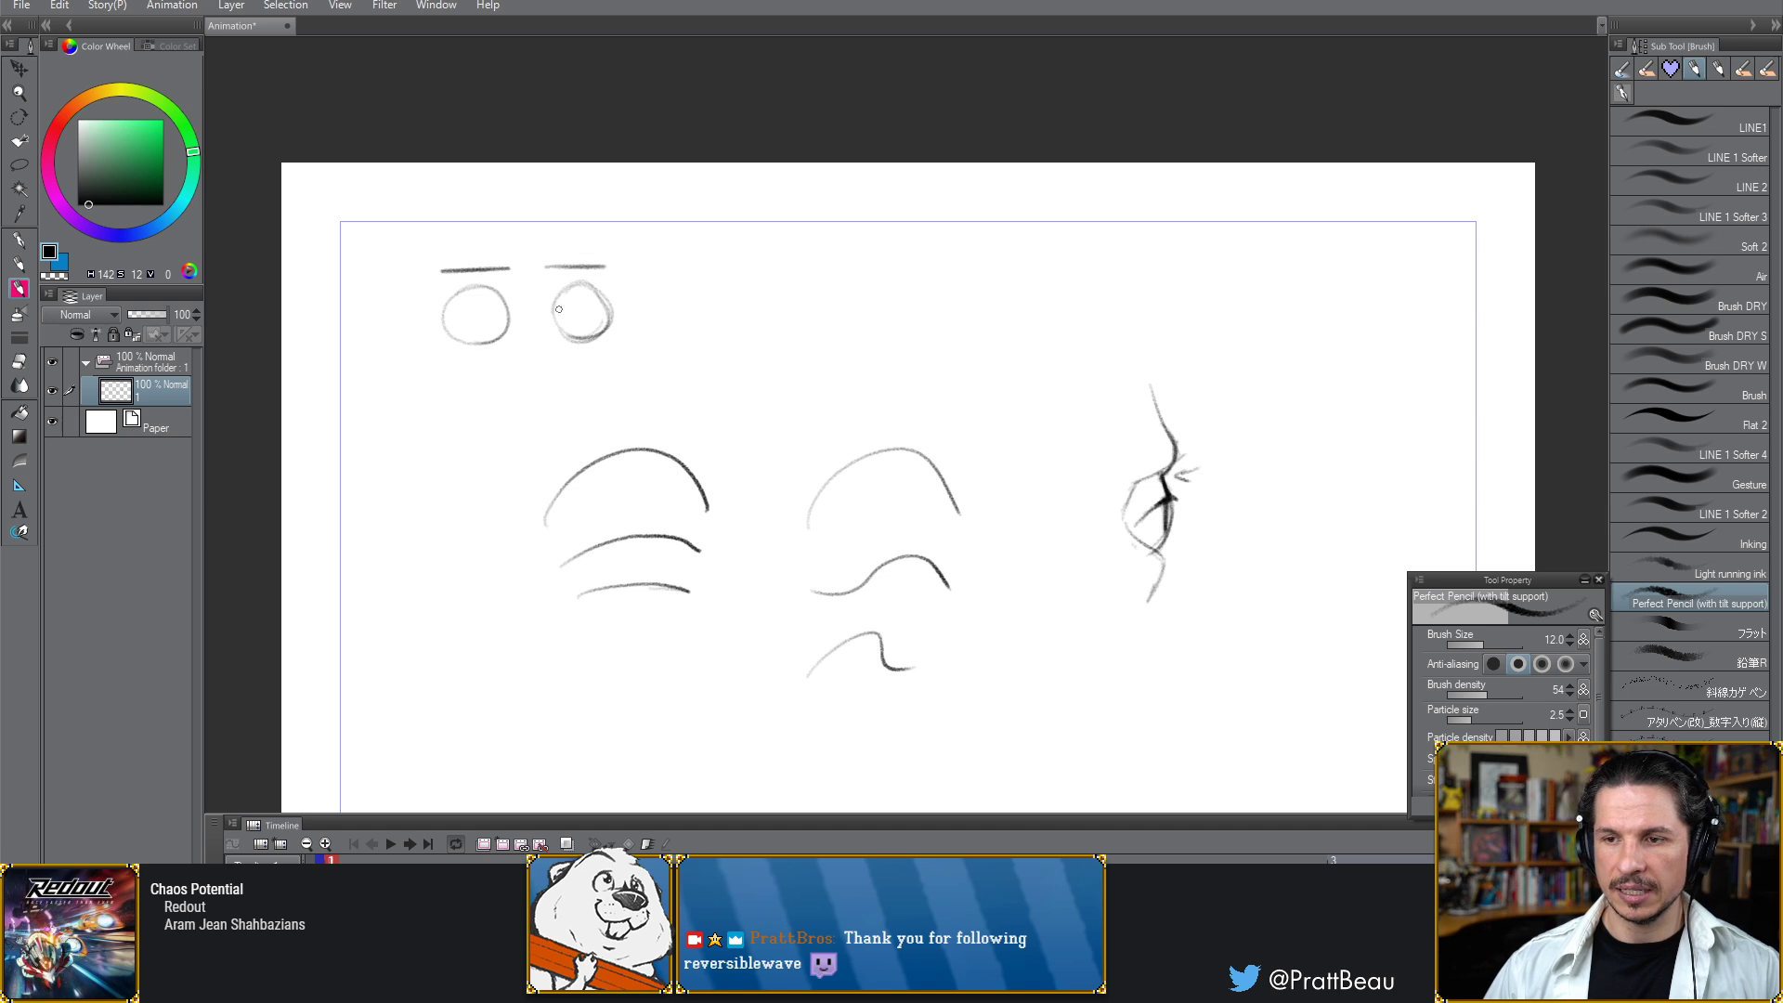
pyautogui.moveTo(605, 299); pyautogui.dragTo(604, 332)
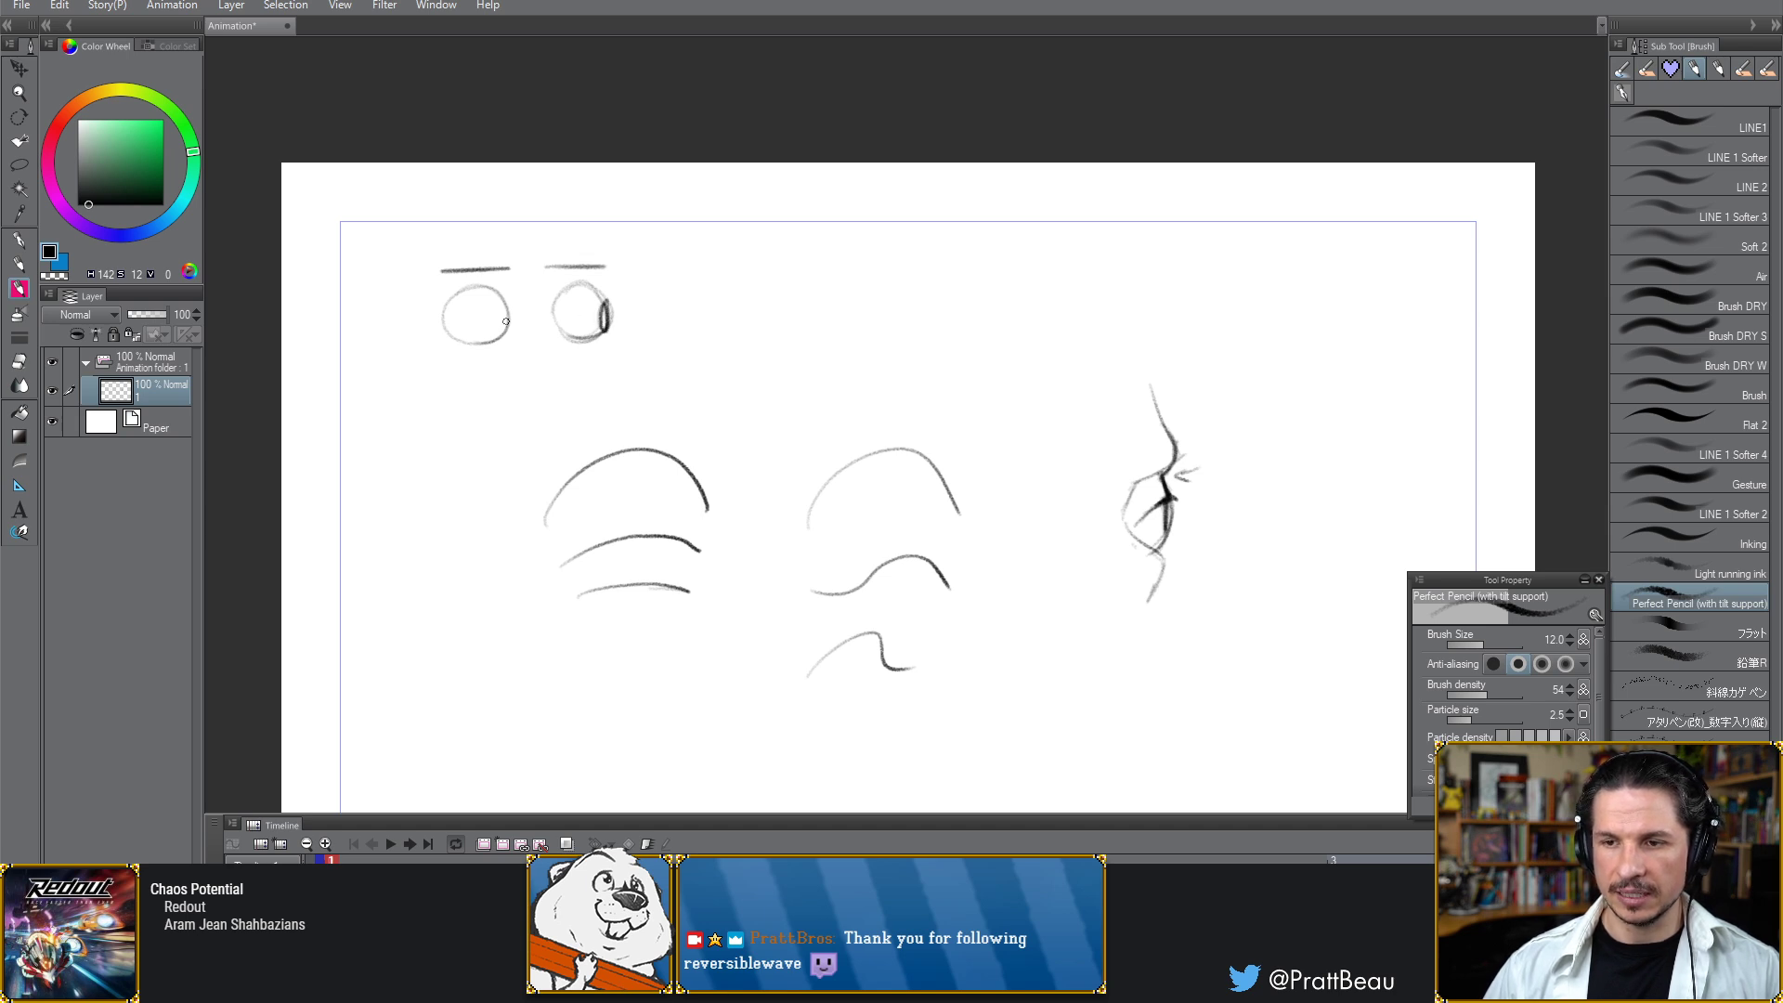
pyautogui.moveTo(500, 300); pyautogui.dragTo(501, 336)
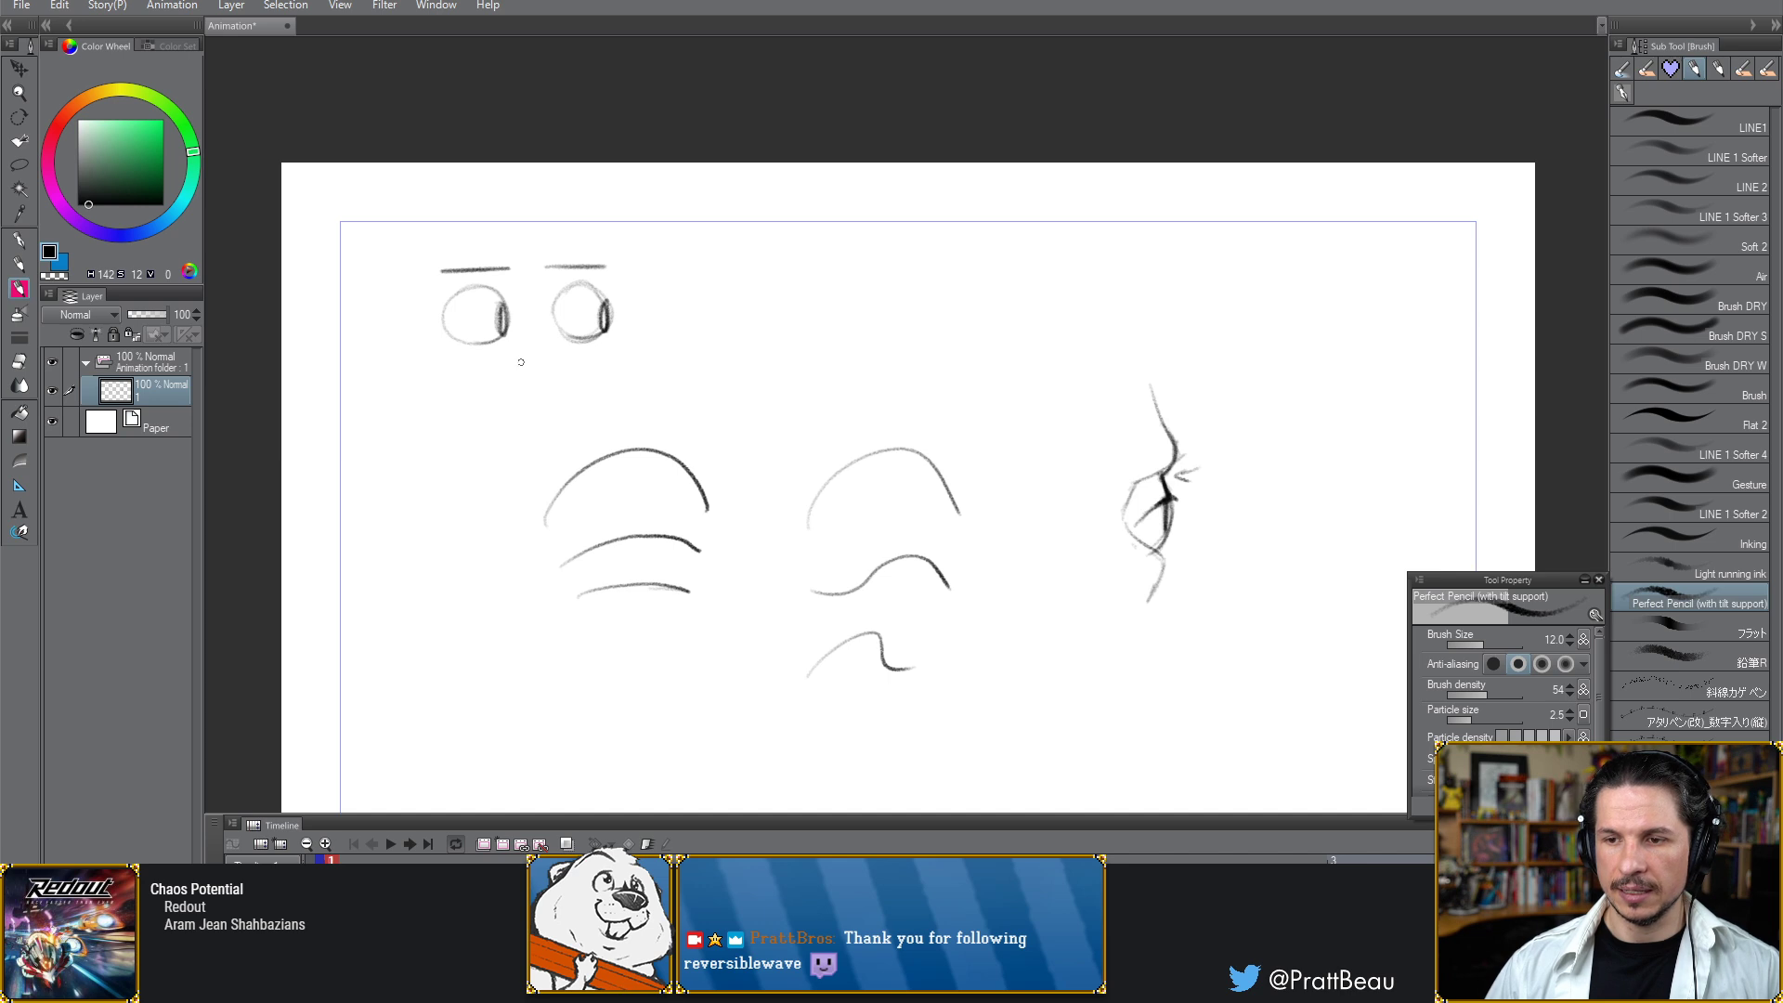
pyautogui.moveTo(505, 397); pyautogui.dragTo(558, 395)
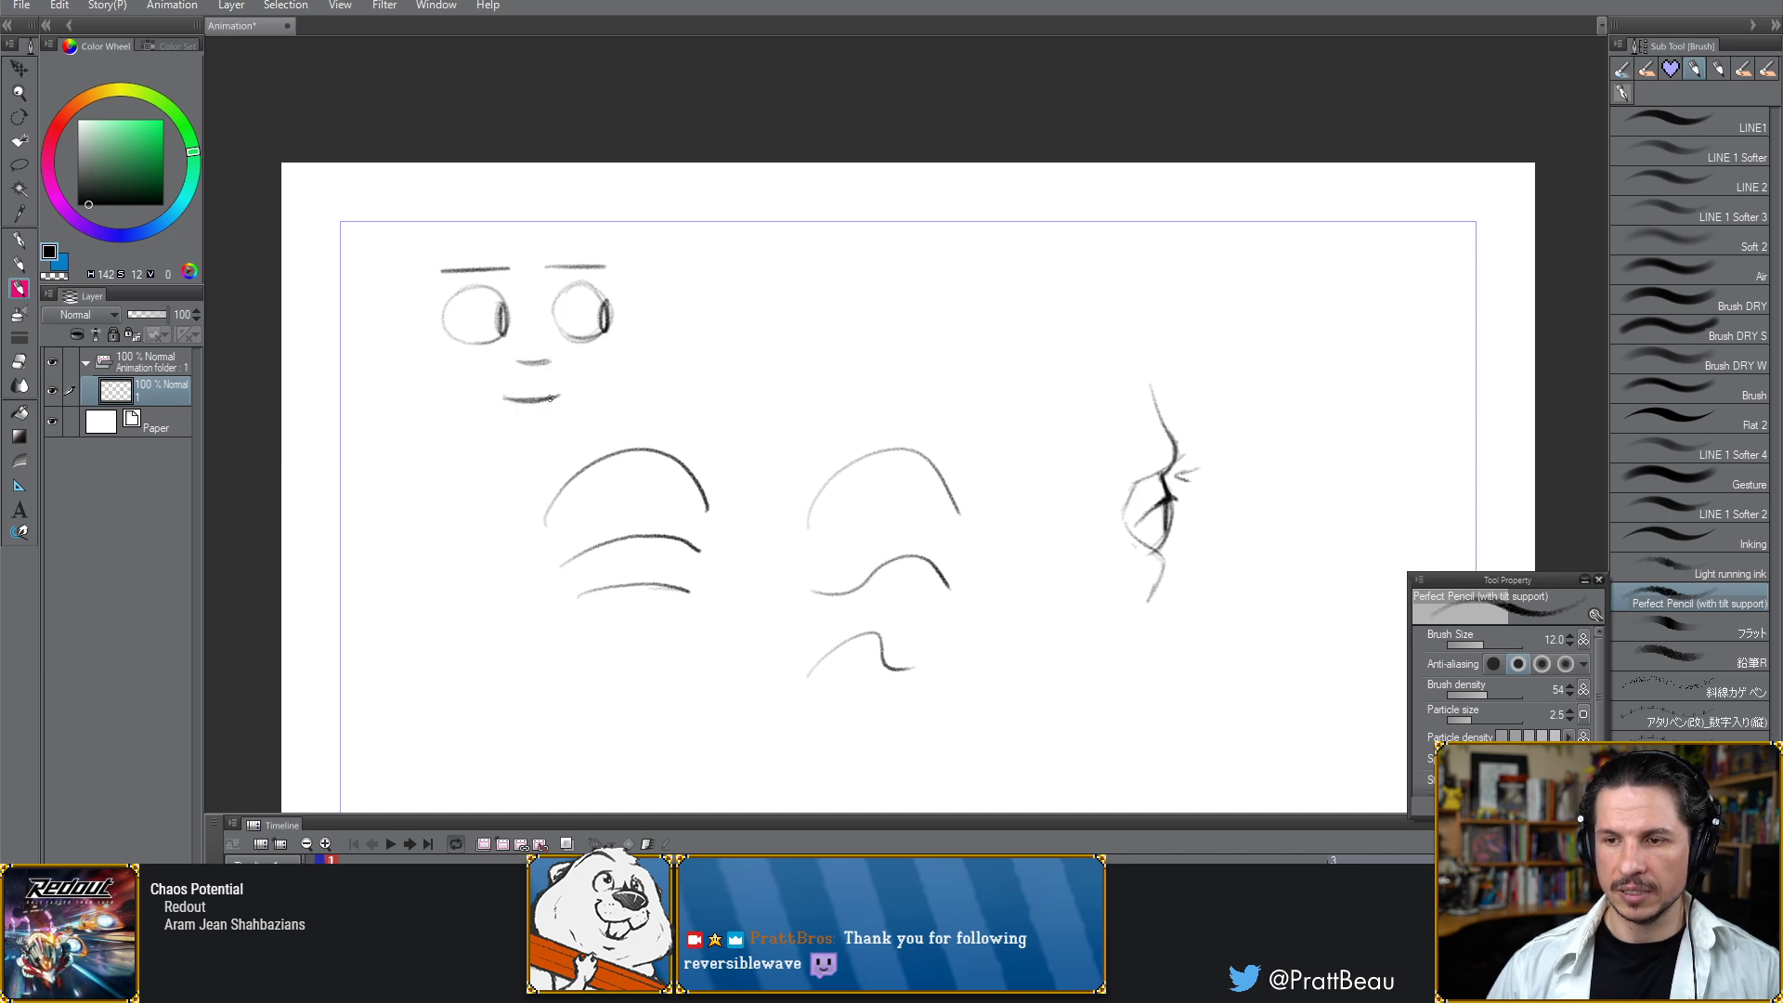
pyautogui.hotkey('ctrl', 'z')
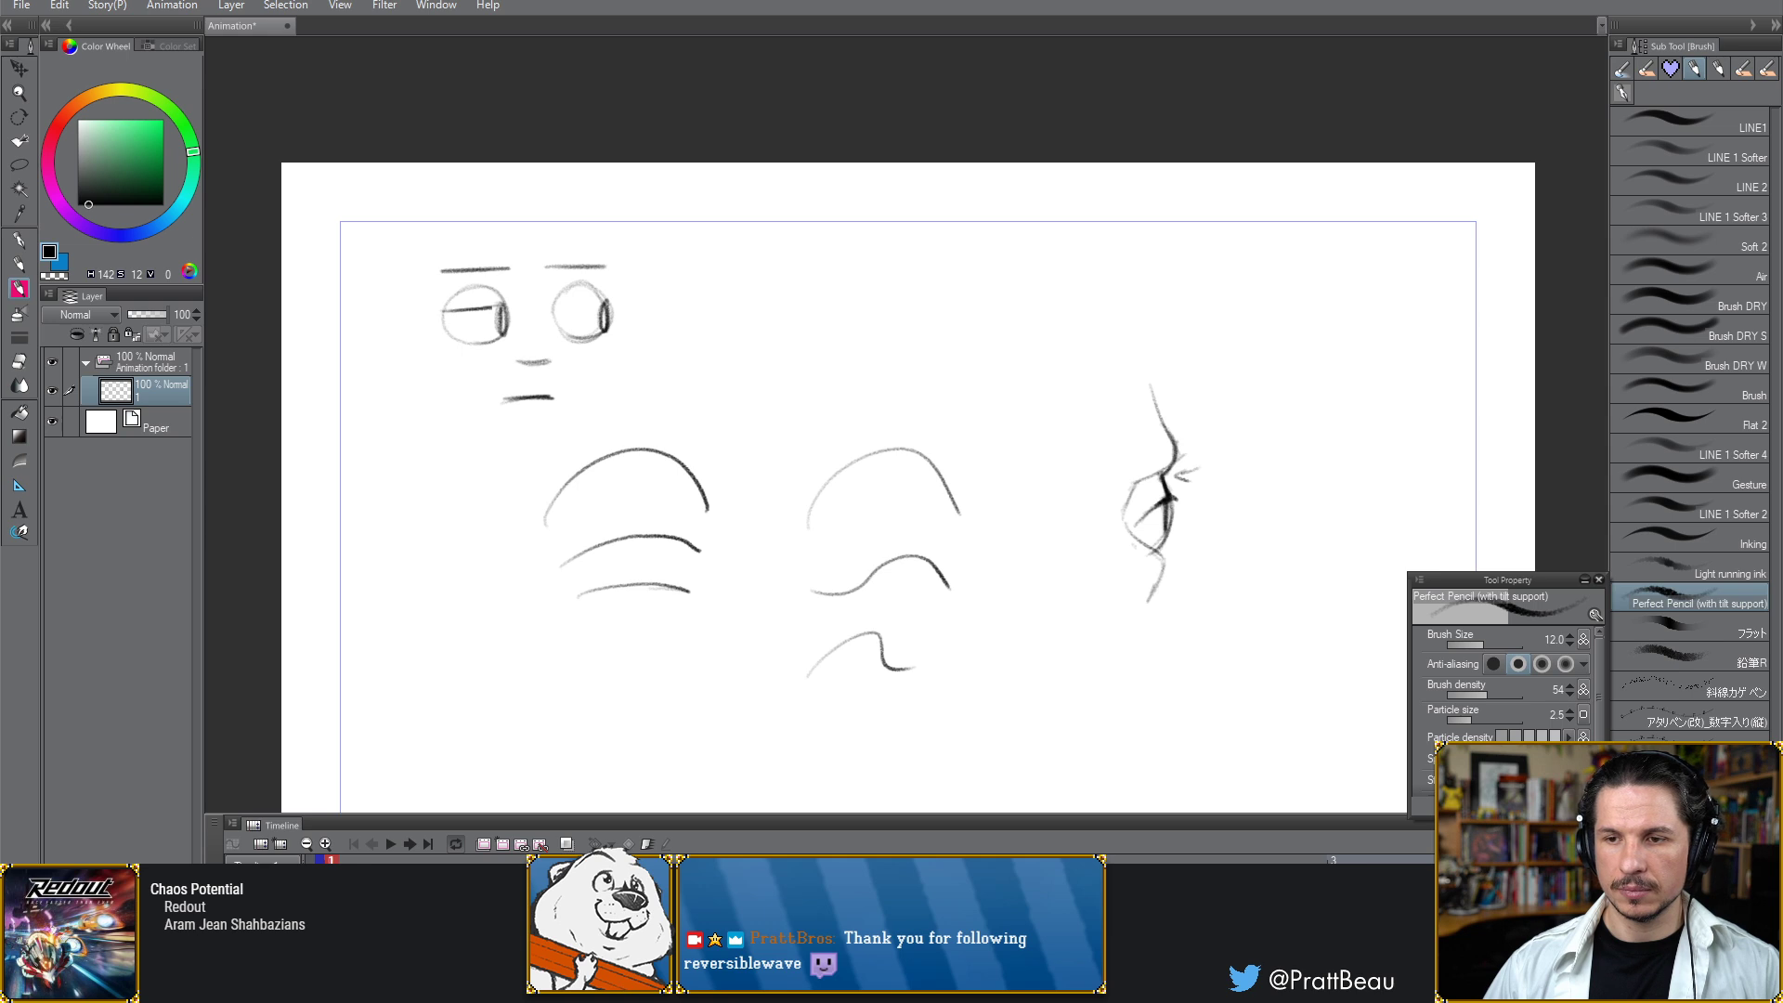
# Make the eyes half-closed with flat upper lids, erasing the circles above them, and enclose the face with two curved side lines
pyautogui.moveTo(444, 308); pyautogui.dragTo(506, 308)
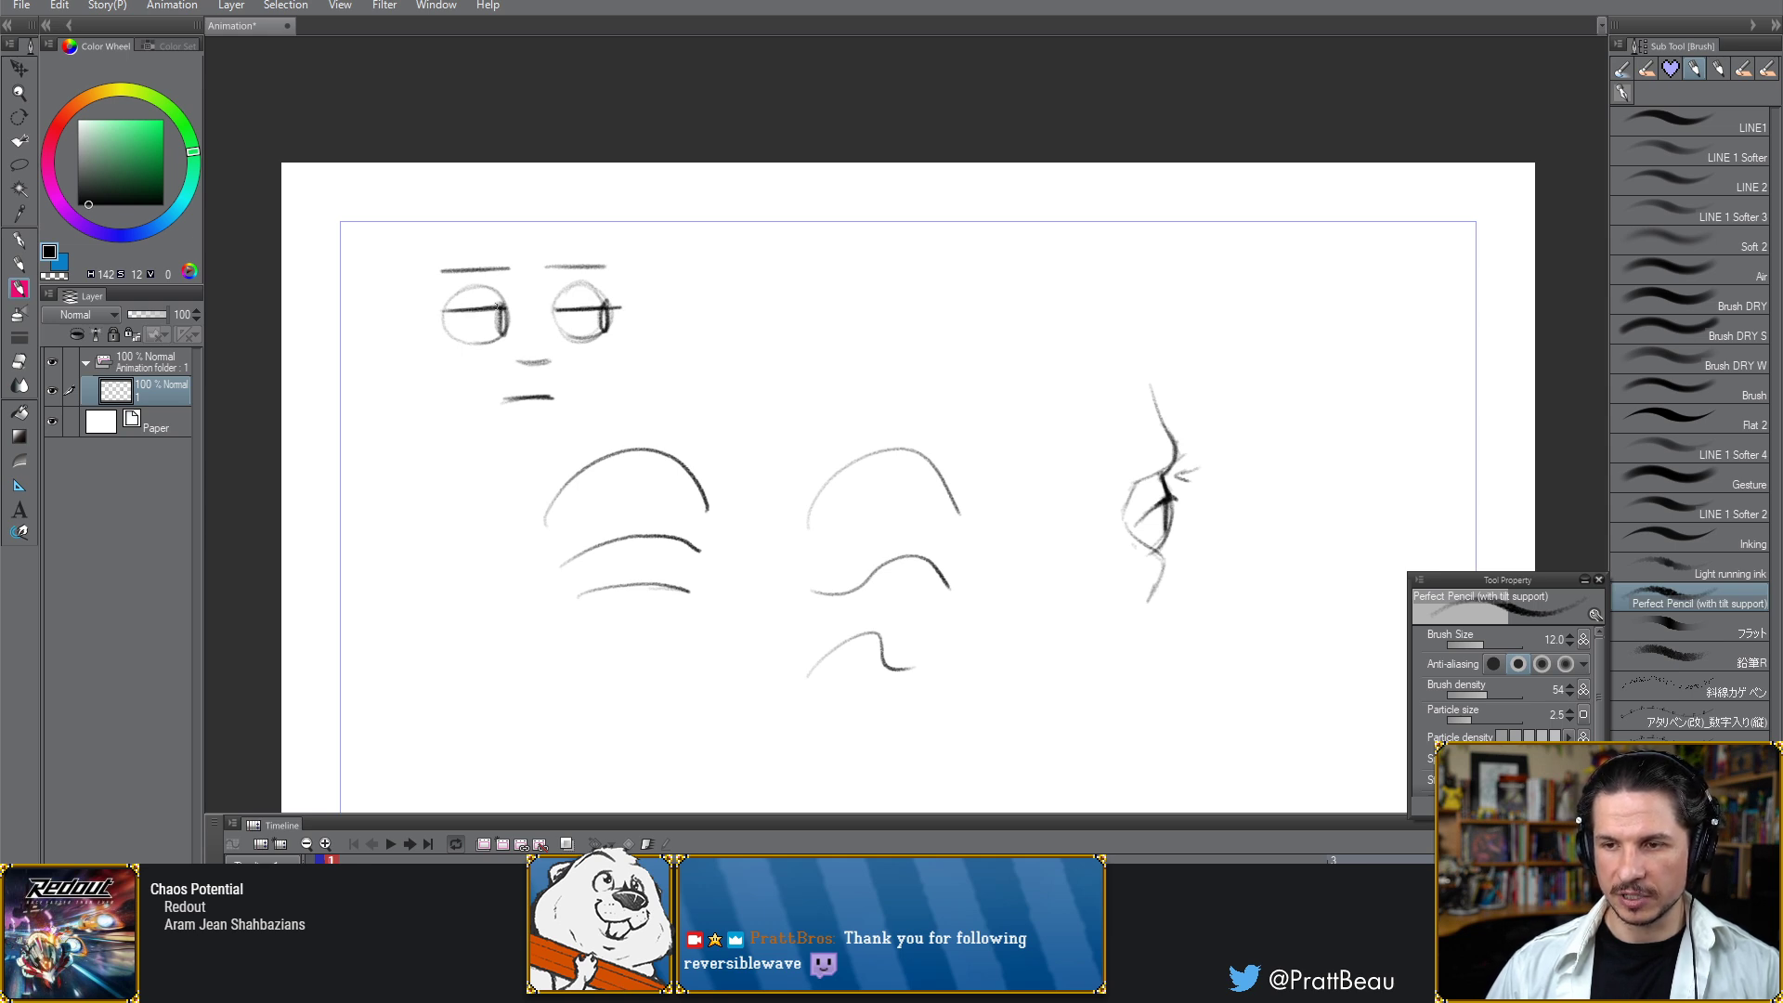
pyautogui.press('e')
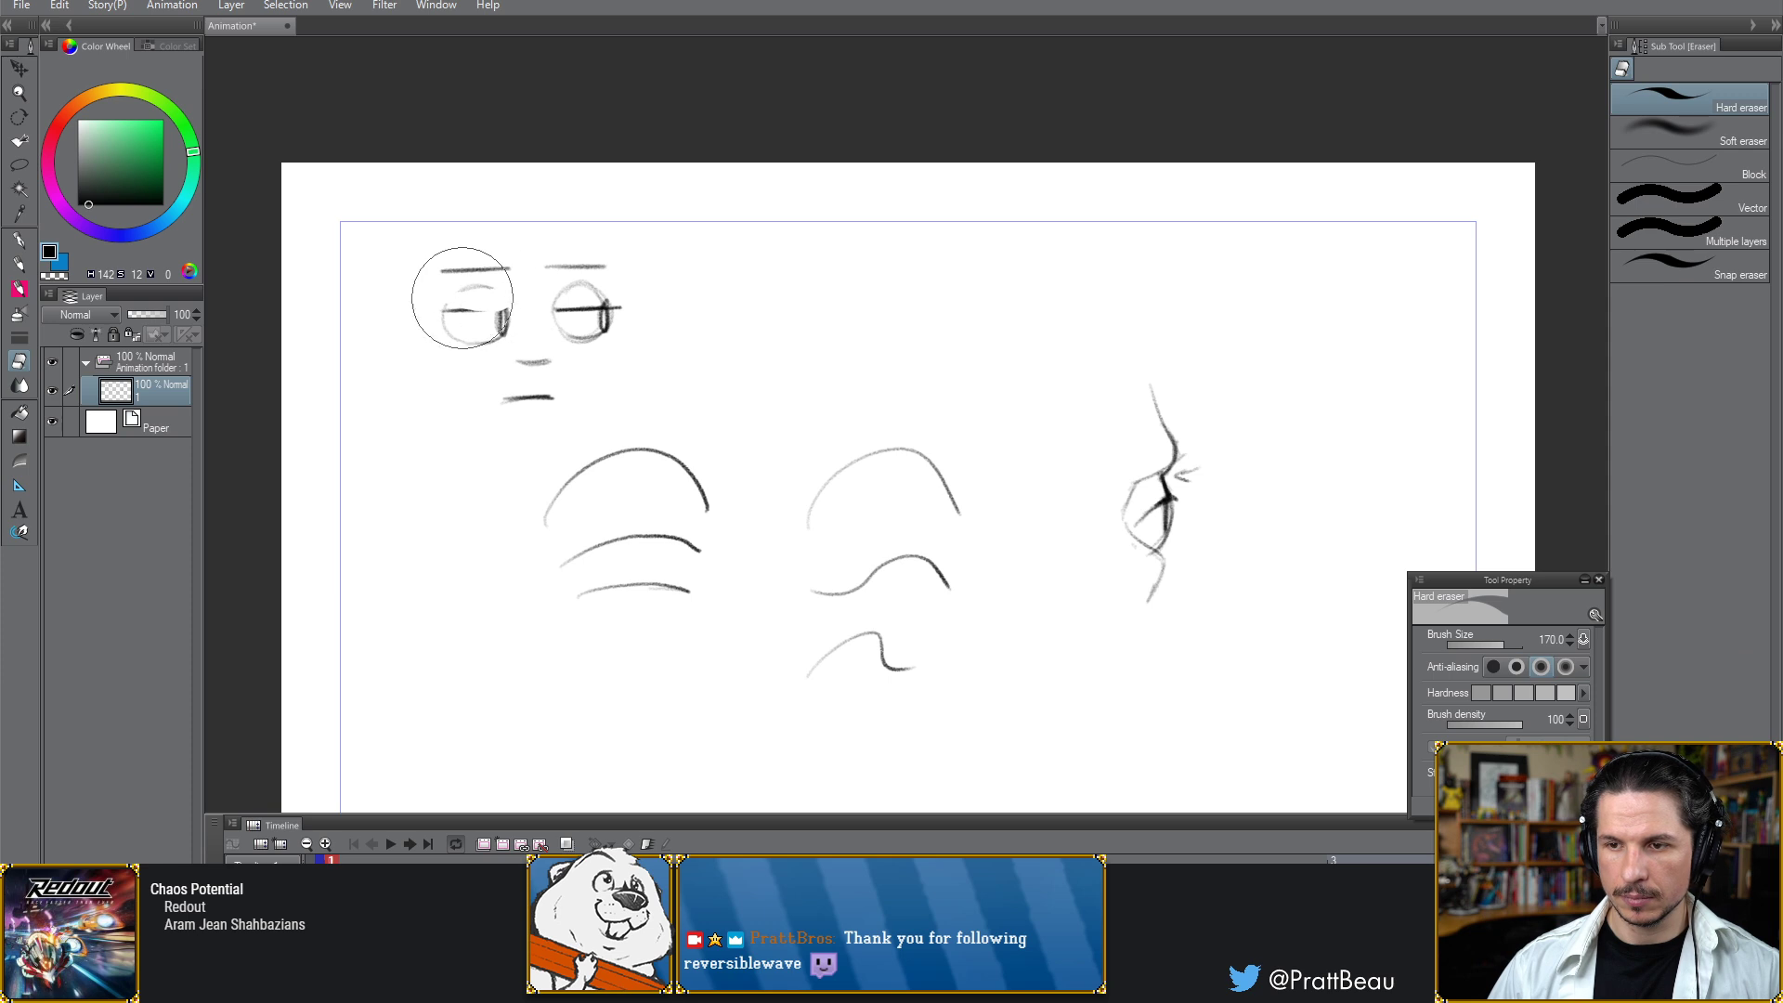
pyautogui.press('b')
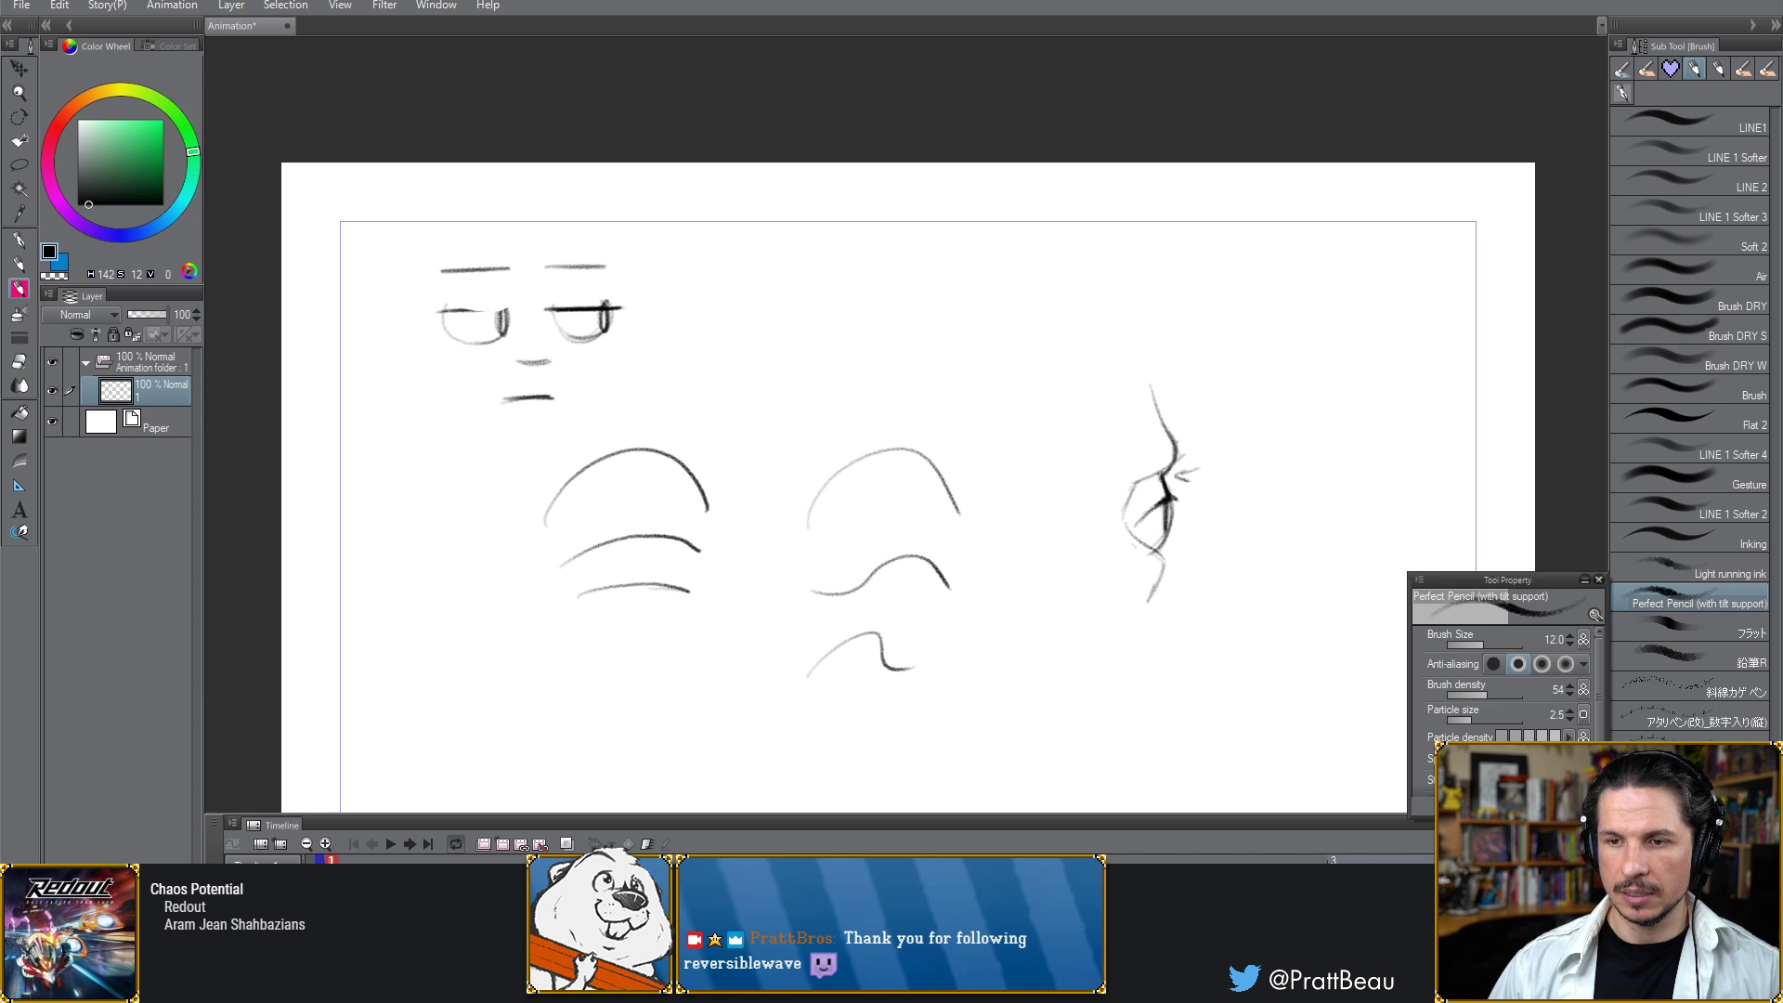
pyautogui.moveTo(443, 309)
pyautogui.mouseDown()
pyautogui.moveTo(511, 308)
pyautogui.moveTo(440, 399)
pyautogui.mouseUp()
pyautogui.moveTo(632, 299); pyautogui.dragTo(608, 414)
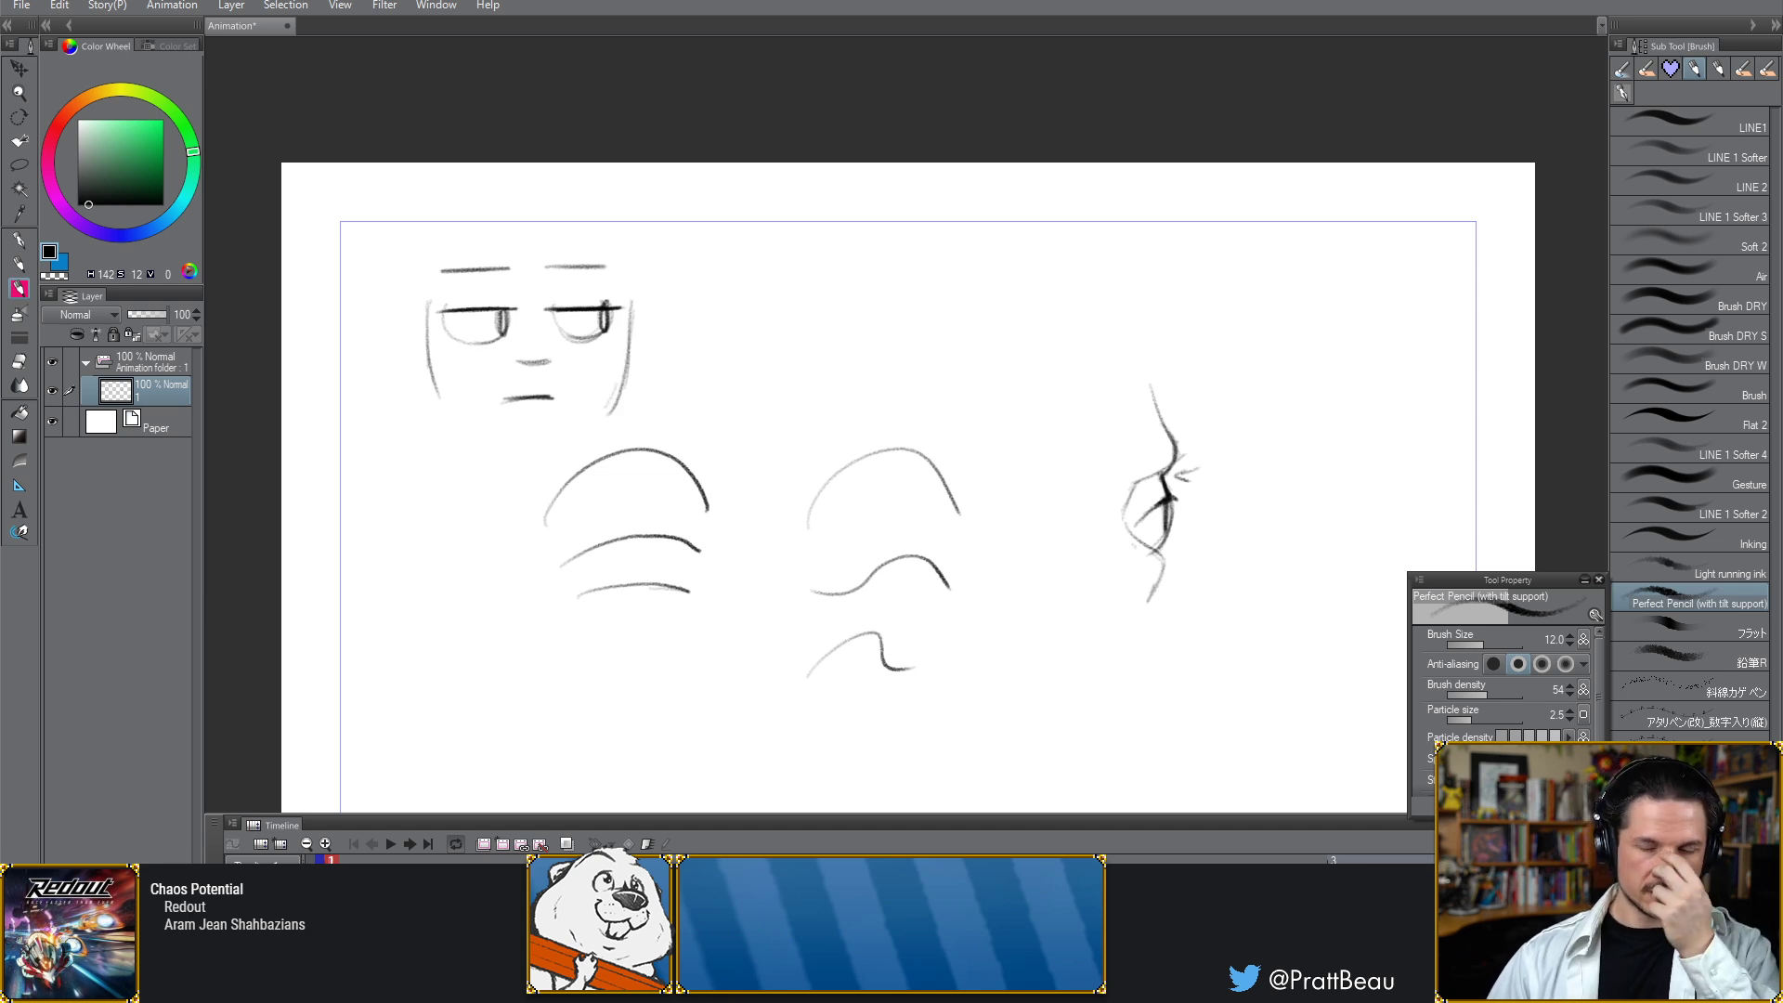
# Try horizontal guide lines across the first face's brows, eyes and nose with a vertical centre line, and undo them
pyautogui.moveTo(408, 273); pyautogui.dragTo(676, 276)
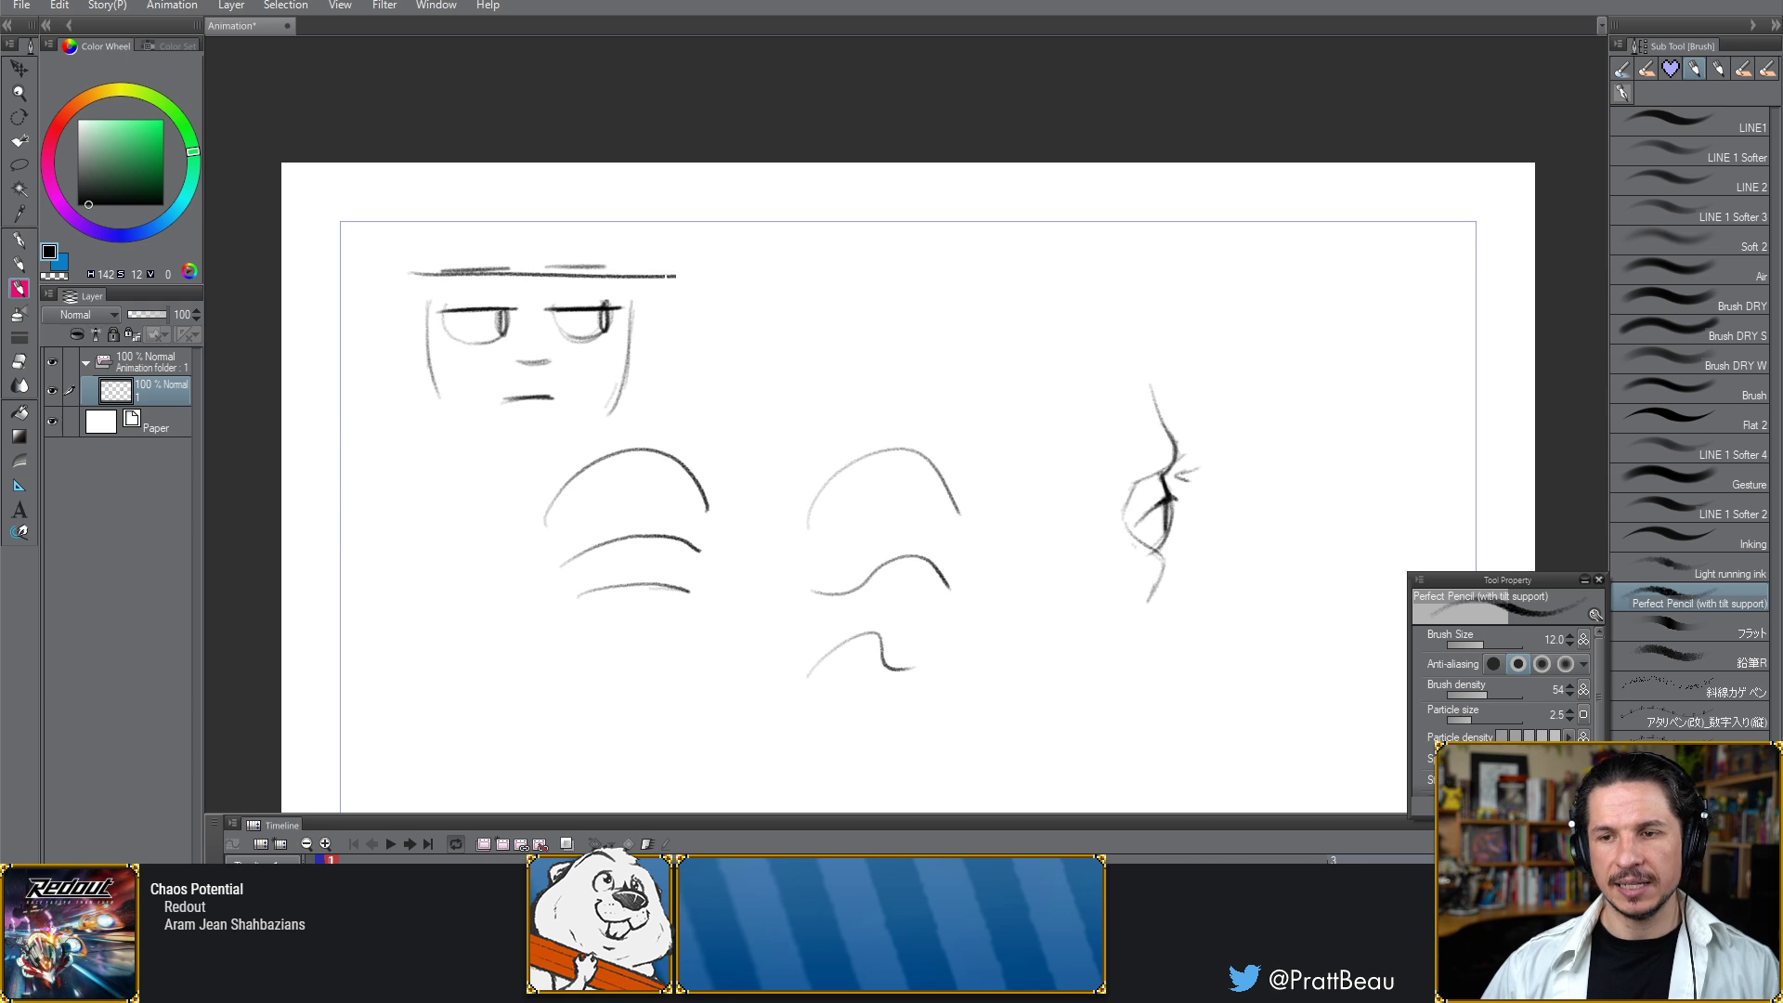
pyautogui.moveTo(423, 307); pyautogui.dragTo(684, 300)
pyautogui.moveTo(429, 358); pyautogui.dragTo(630, 356)
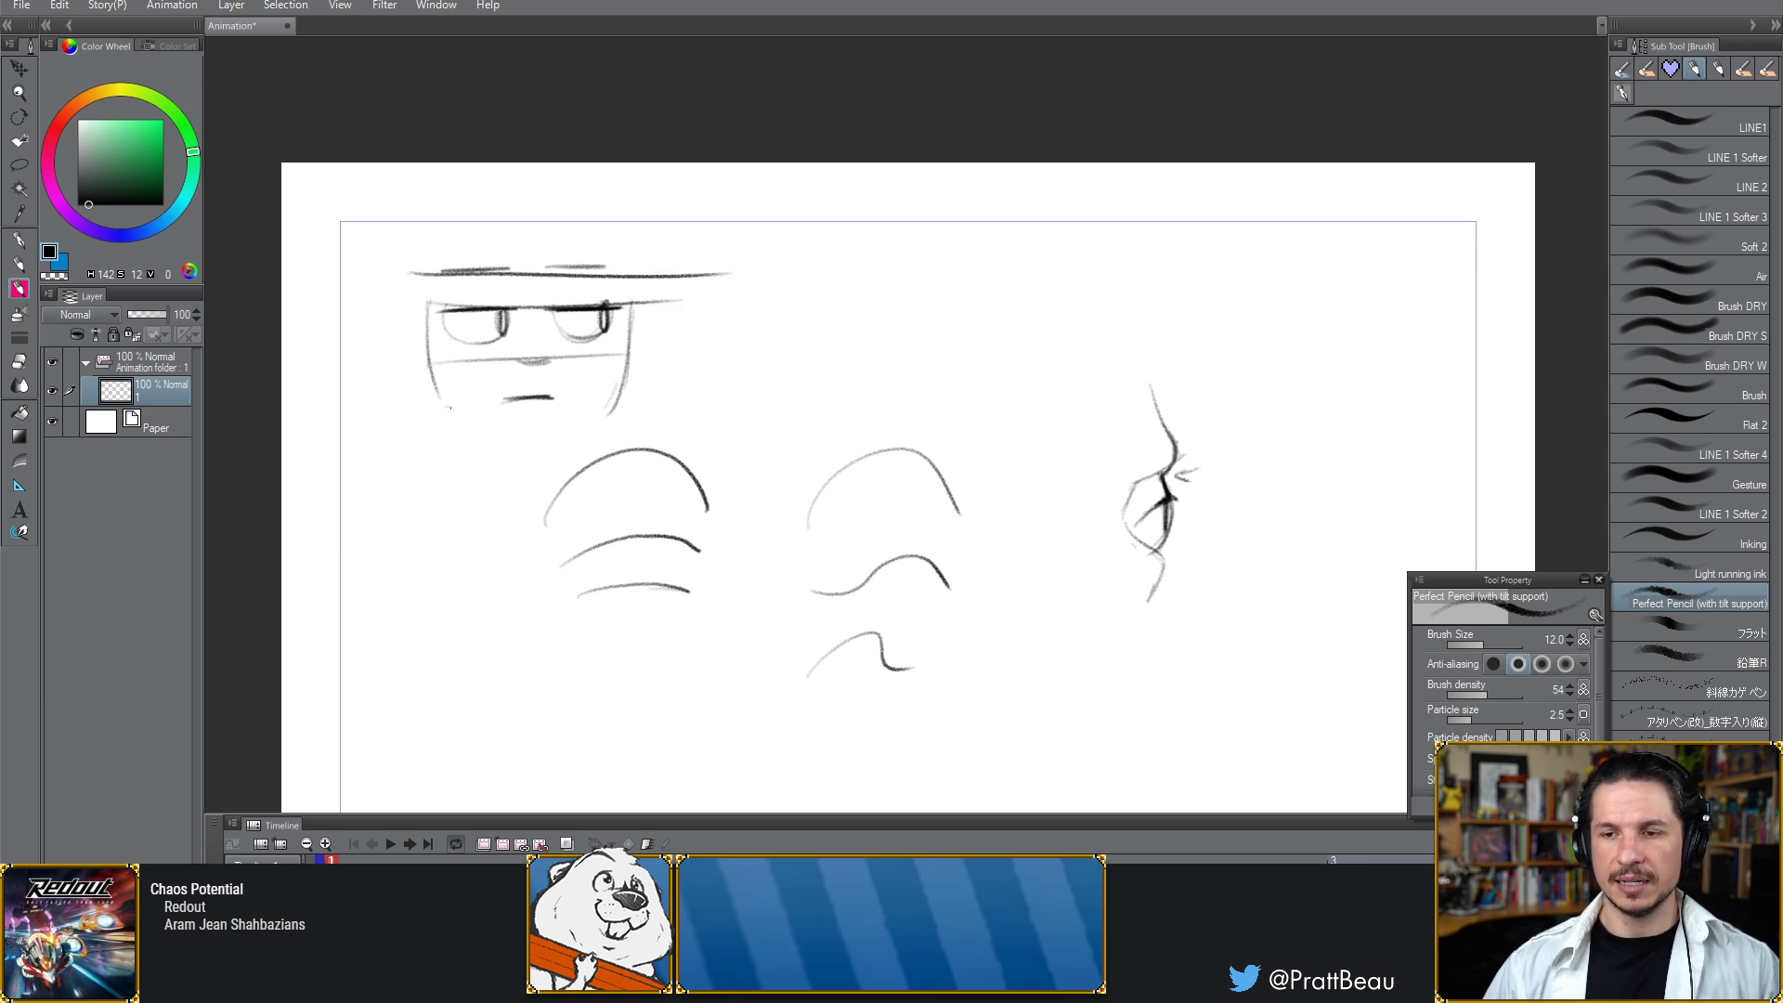
pyautogui.moveTo(530, 243); pyautogui.dragTo(517, 533)
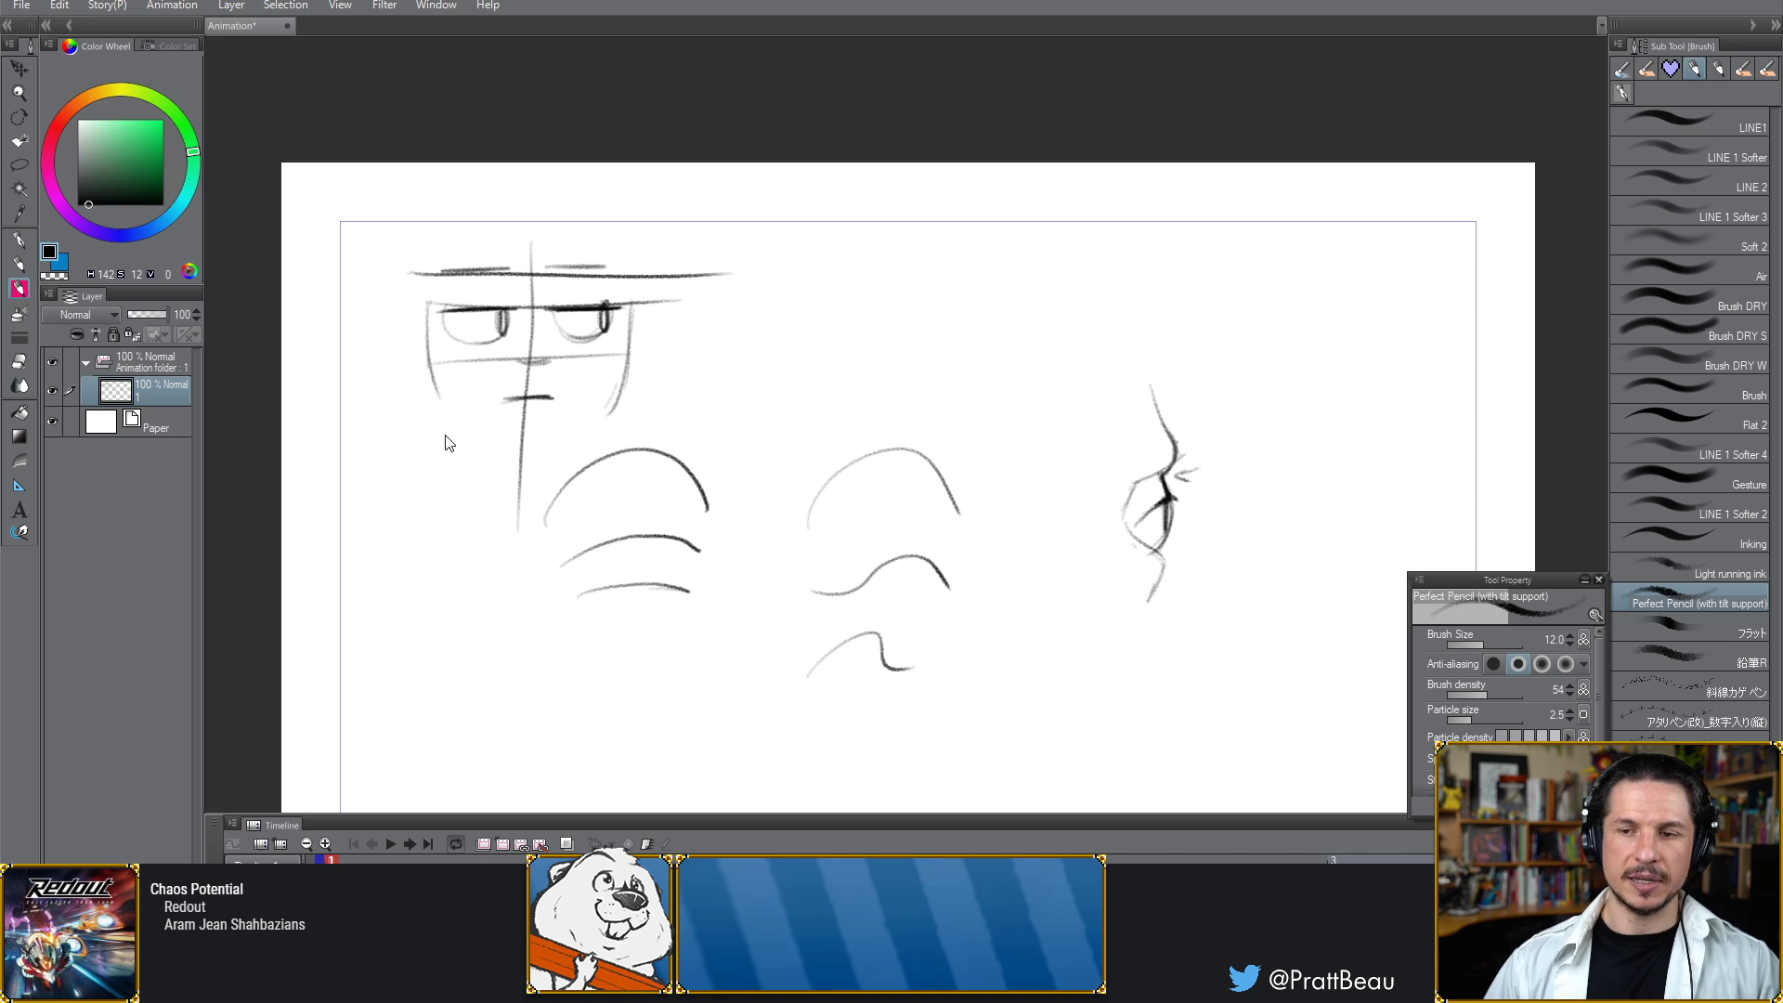
pyautogui.hotkey('ctrl', 'z')
pyautogui.hotkey('ctrl', 'z')
pyautogui.hotkey('ctrl', 'z')
pyautogui.hotkey('ctrl', 'z')
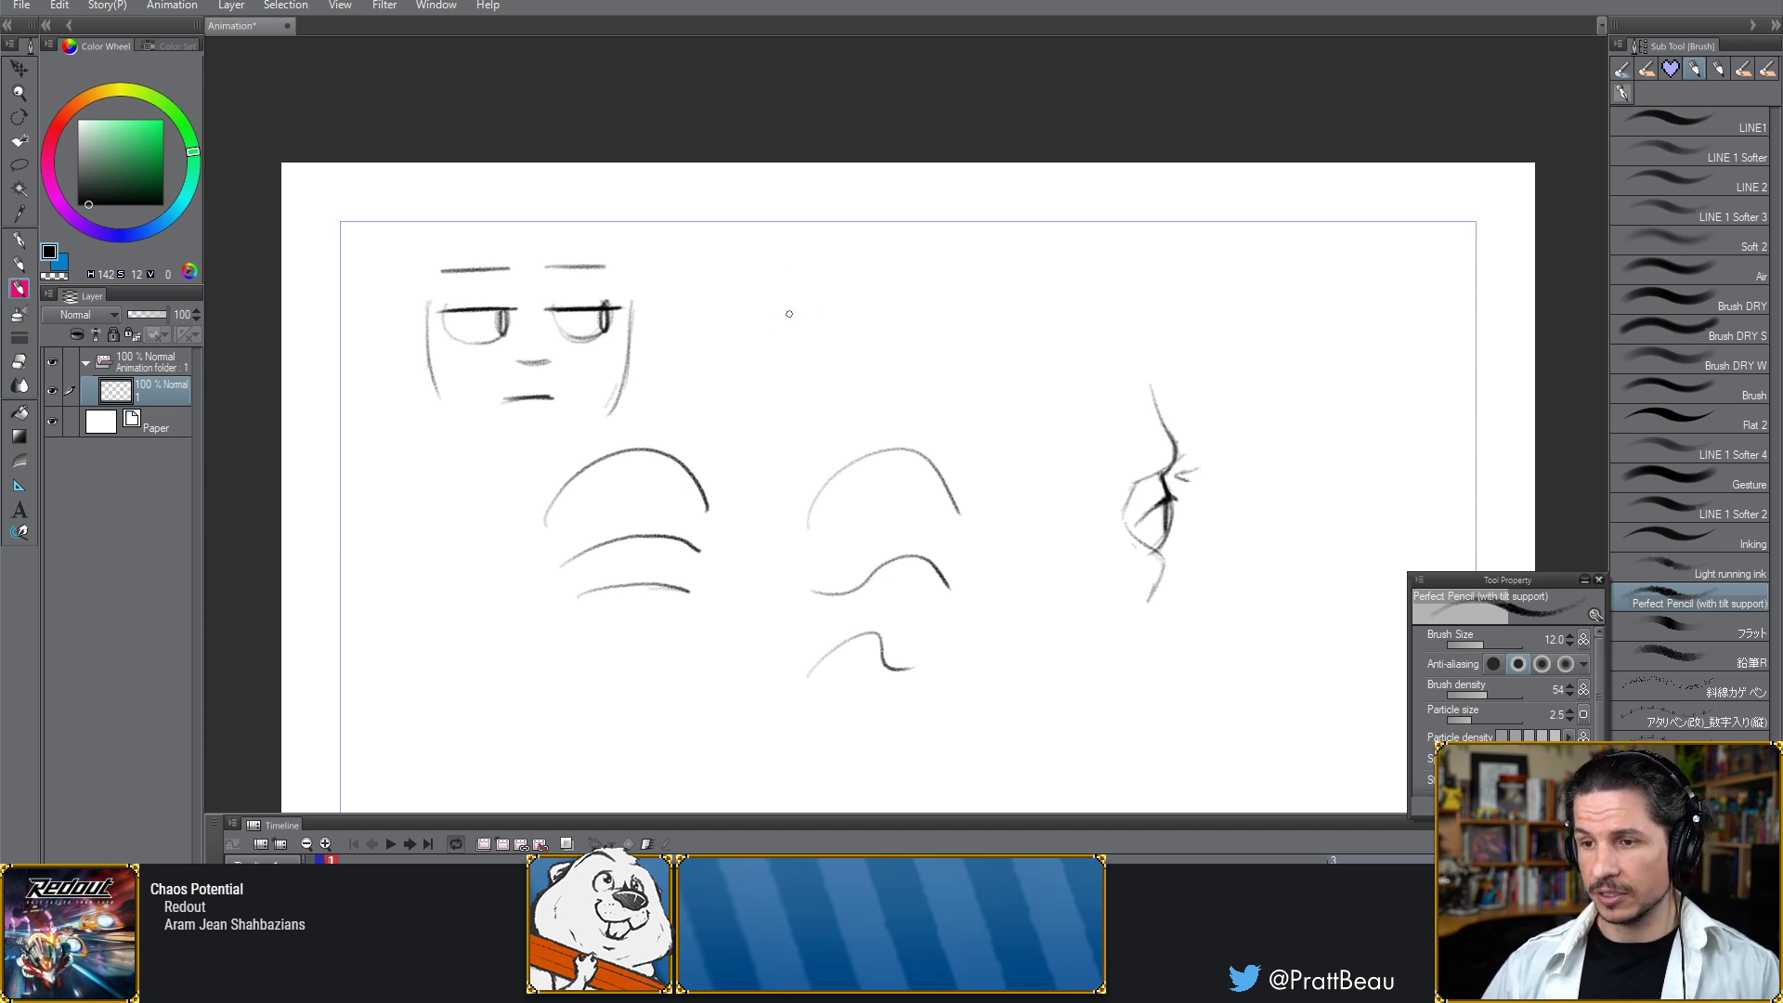
# Sketch a second pair of half-closed, sideways-looking eyes beside the first face, tilting the far eye's lid upward
pyautogui.moveTo(758, 317); pyautogui.dragTo(822, 317)
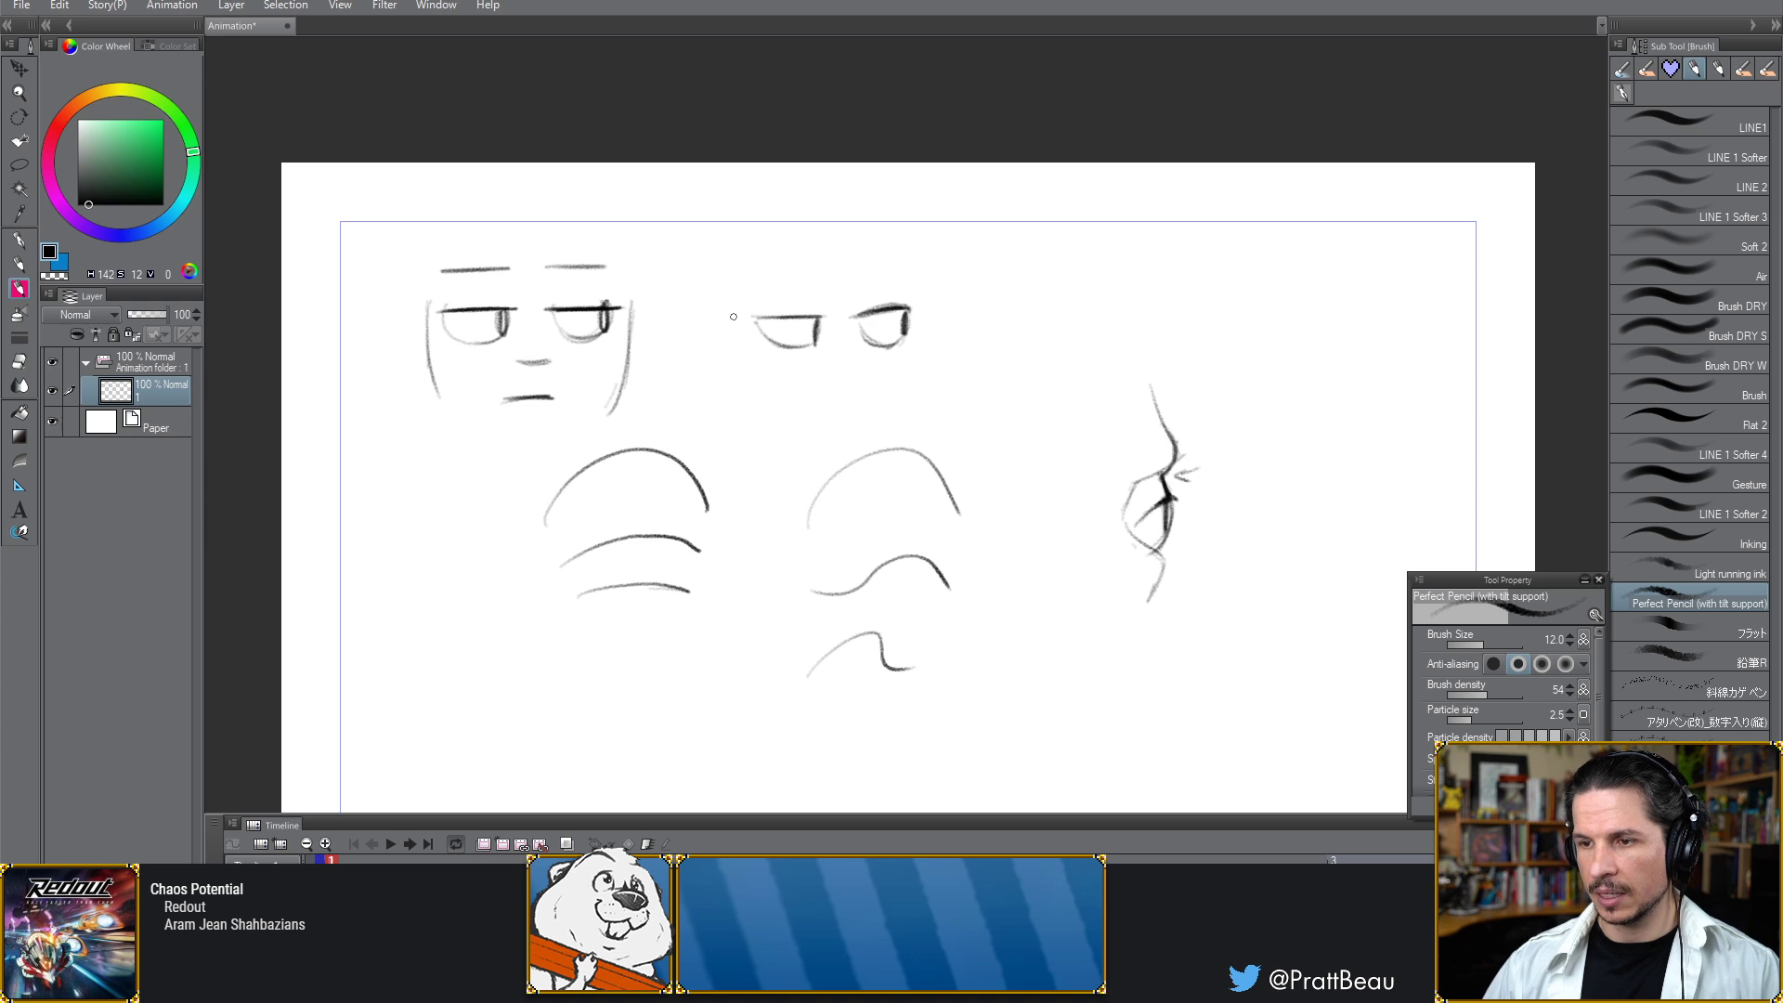
# Try two diverging guide lines above and below the second pair of eyes, and undo them
pyautogui.moveTo(747, 319); pyautogui.dragTo(938, 291)
pyautogui.moveTo(771, 346); pyautogui.dragTo(973, 371)
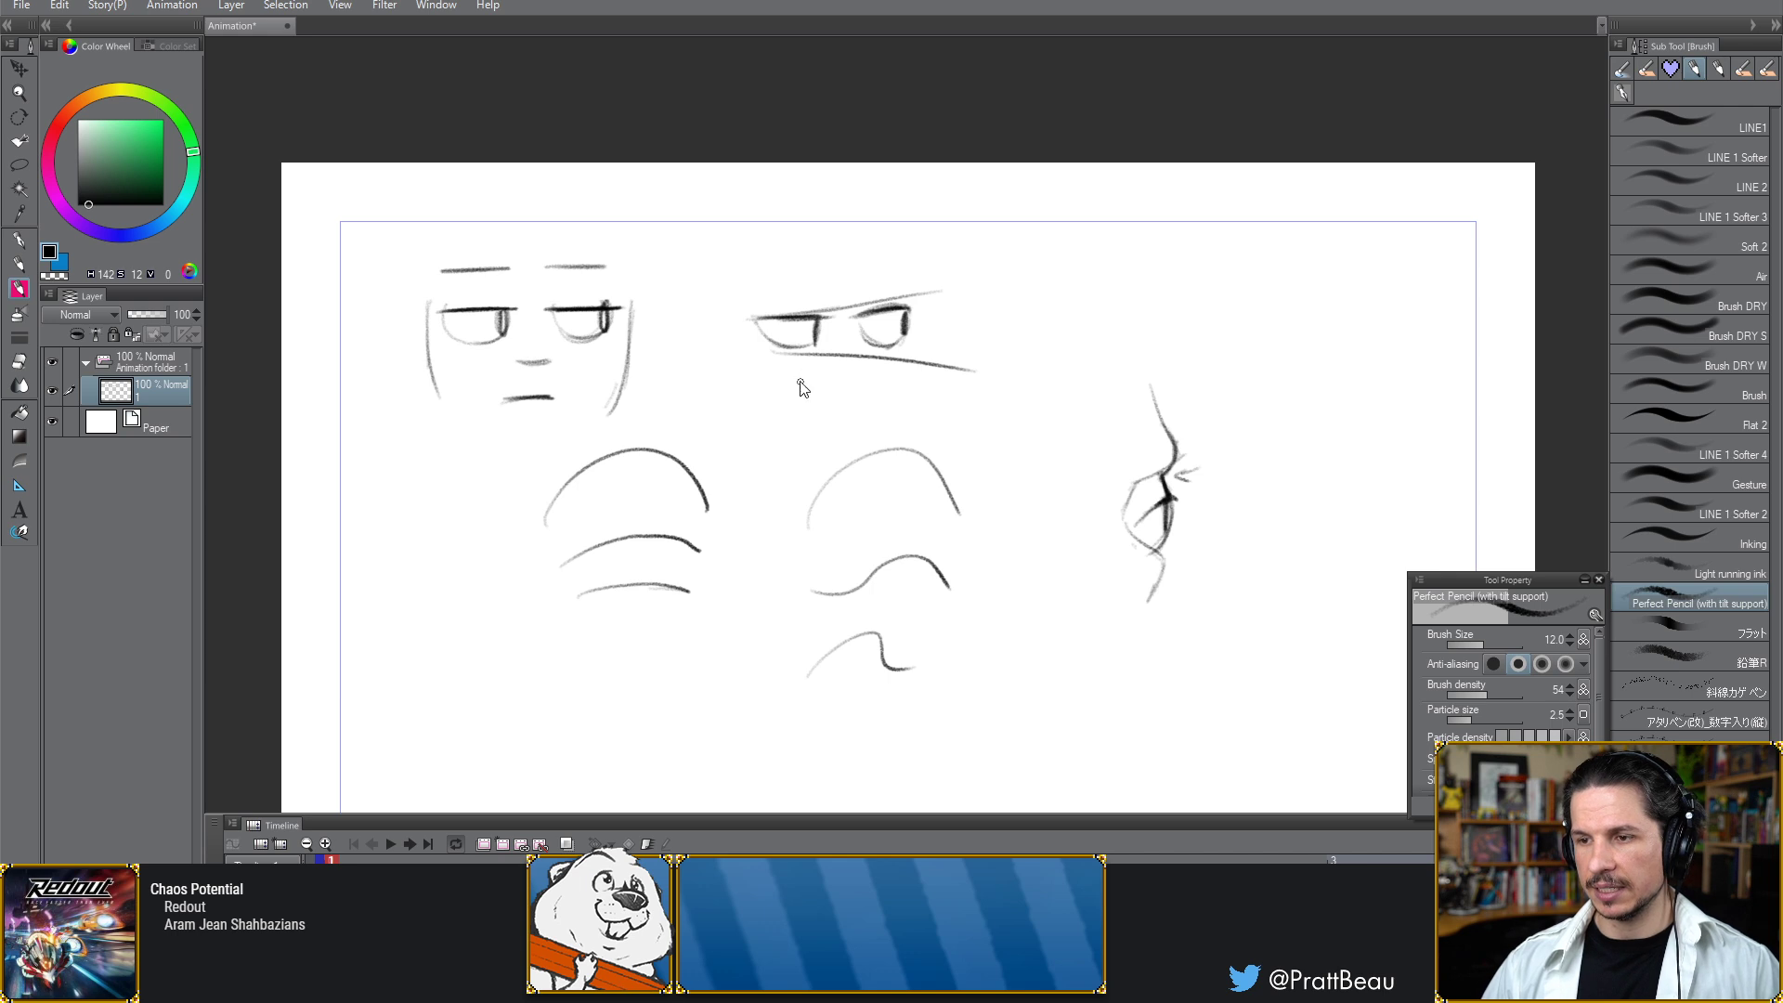
pyautogui.hotkey('ctrl', 'z')
pyautogui.hotkey('ctrl', 'z')
pyautogui.hotkey('ctrl', 'z')
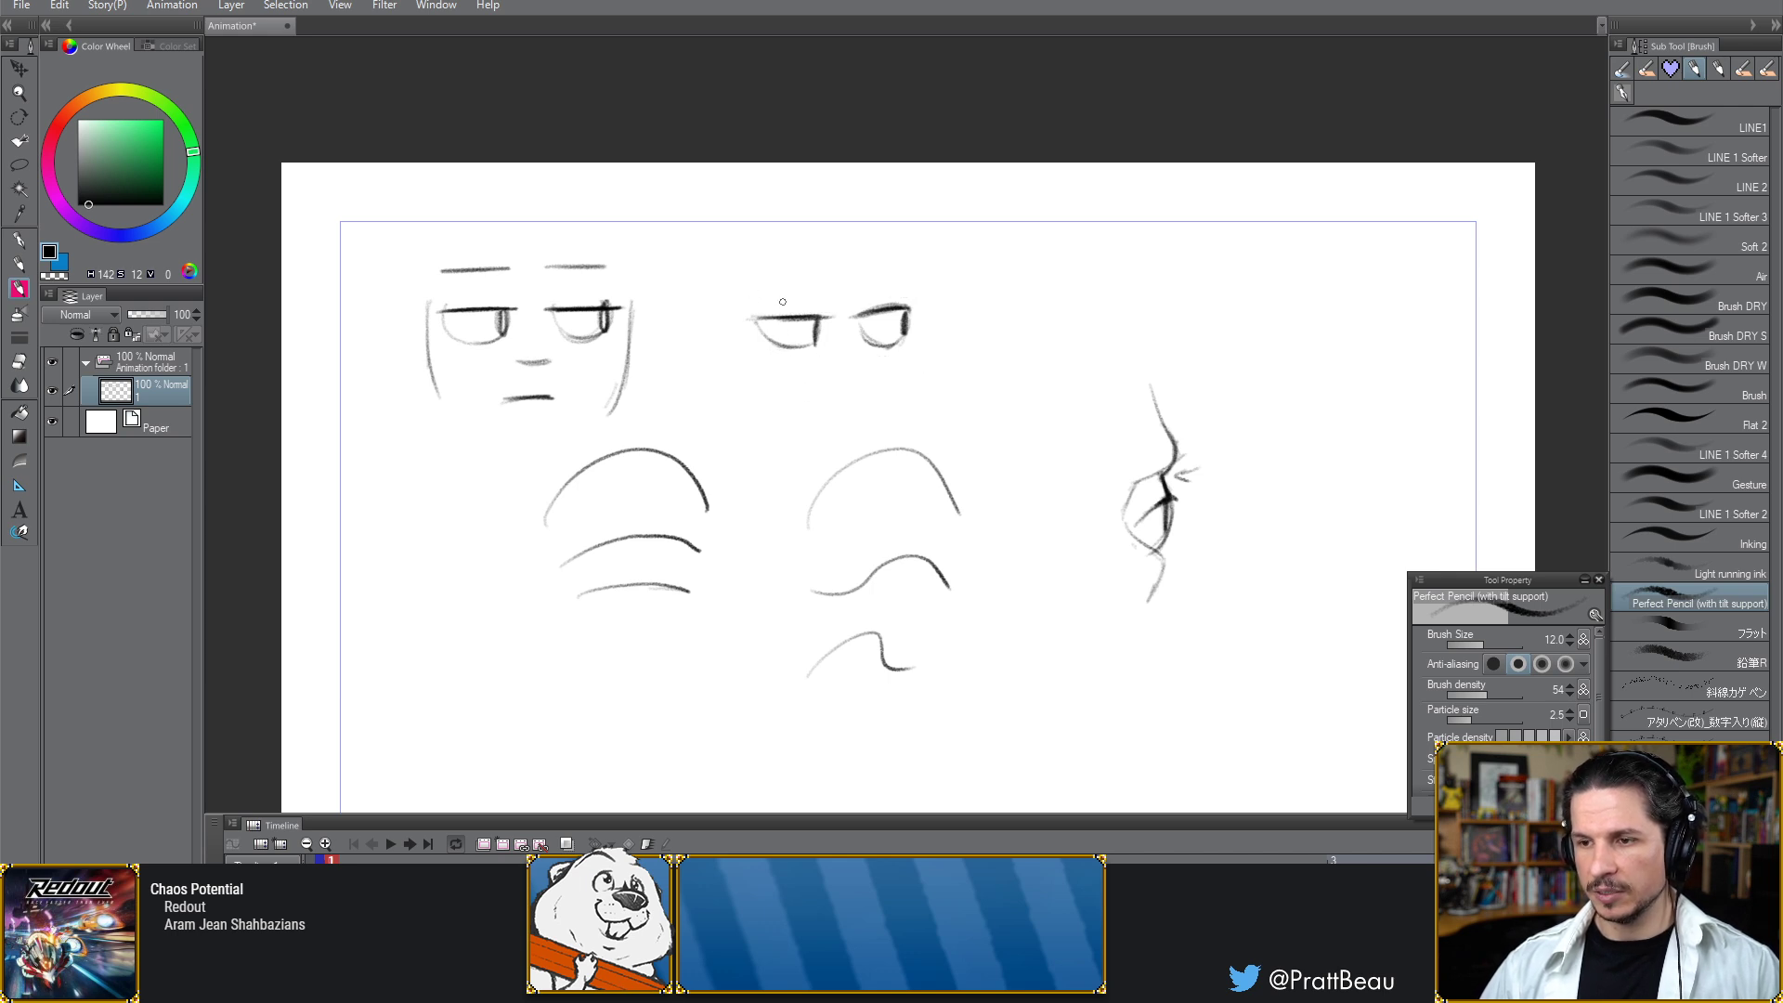
# Draw and rework the eyebrows above the second pair of eyes, one nearly flat and the other raised and slanted
pyautogui.moveTo(746, 298); pyautogui.dragTo(820, 297)
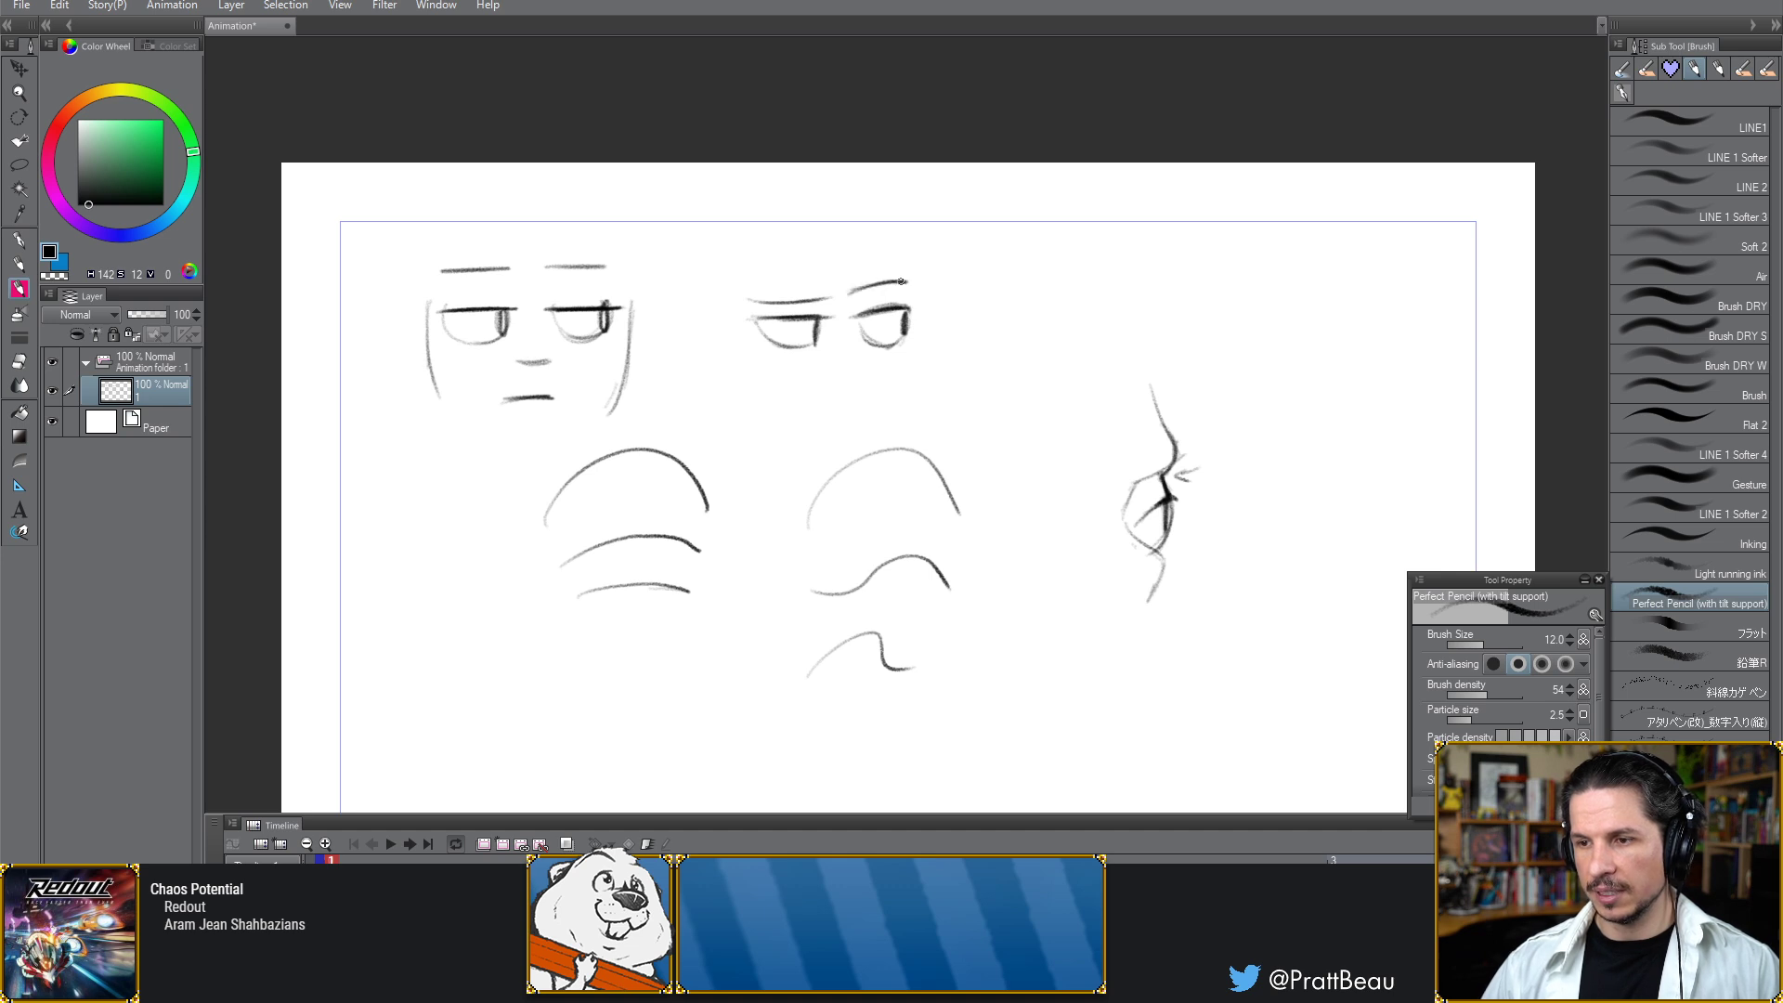
pyautogui.moveTo(908, 281); pyautogui.dragTo(862, 288)
pyautogui.hotkey('ctrl', 'z')
pyautogui.hotkey('ctrl', 'z')
pyautogui.hotkey('ctrl', 'z')
pyautogui.hotkey('ctrl', 'z')
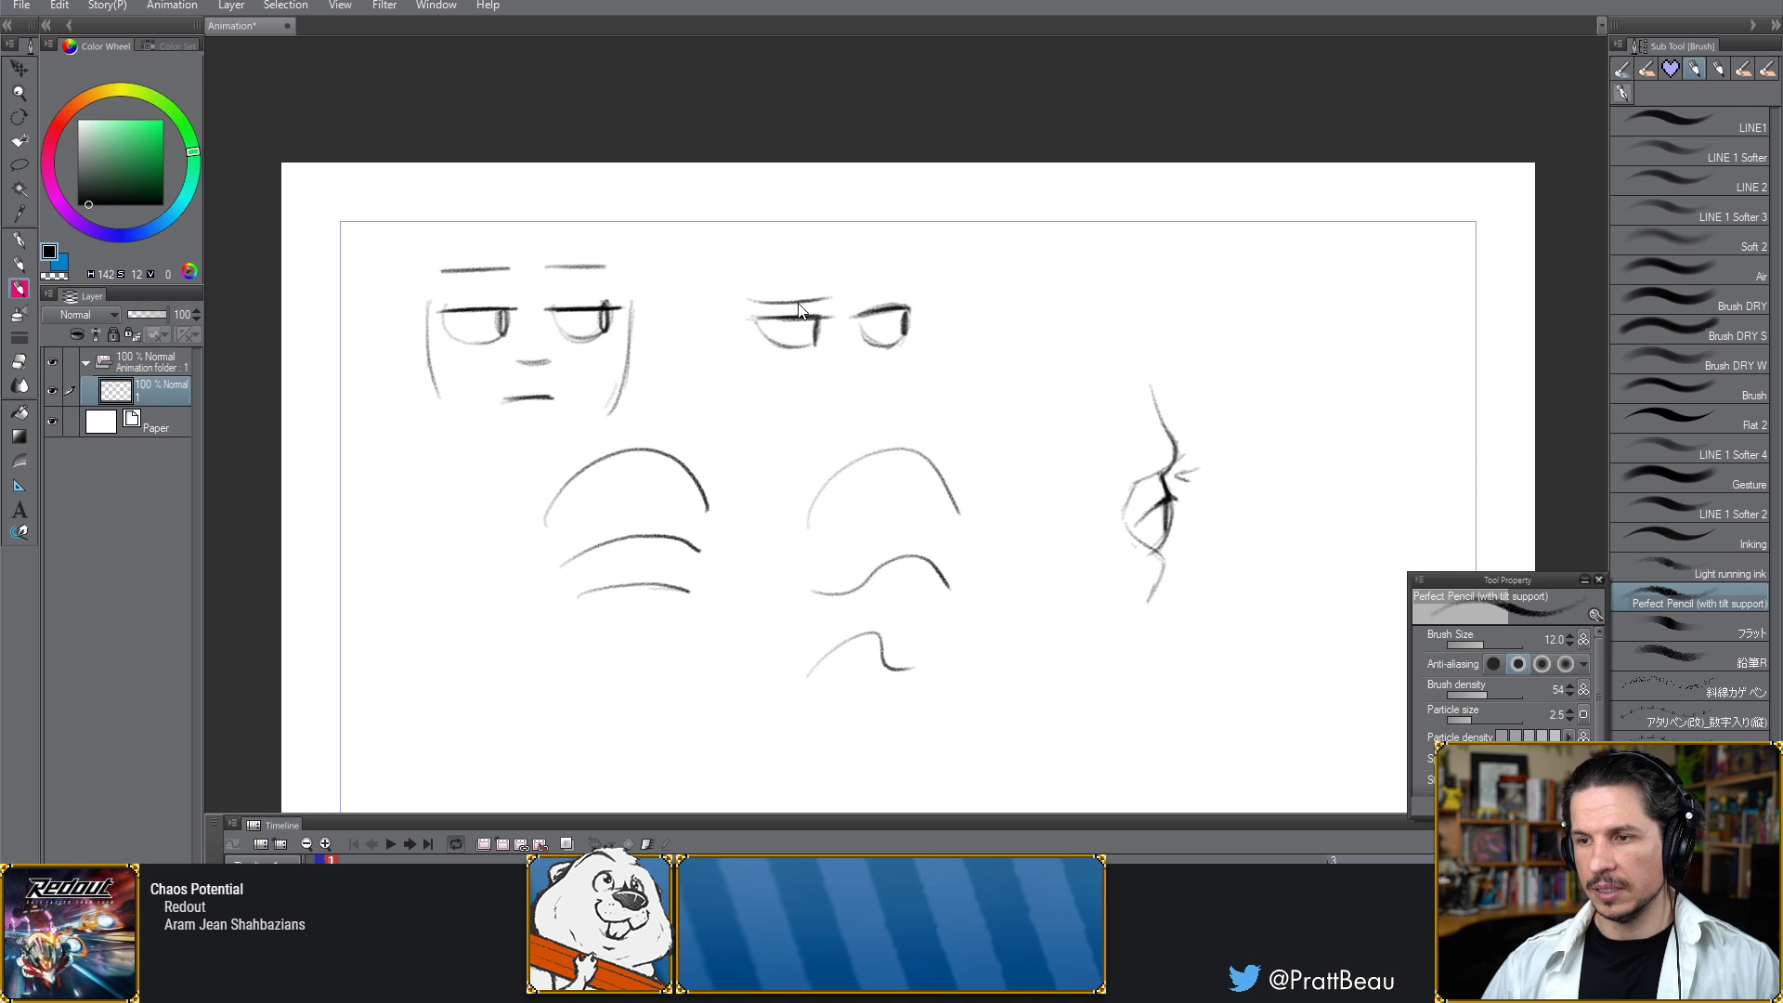
pyautogui.moveTo(754, 296); pyautogui.dragTo(906, 279)
pyautogui.hotkey('ctrl', 'z')
pyautogui.hotkey('ctrl', 'z')
pyautogui.hotkey('ctrl', 'z')
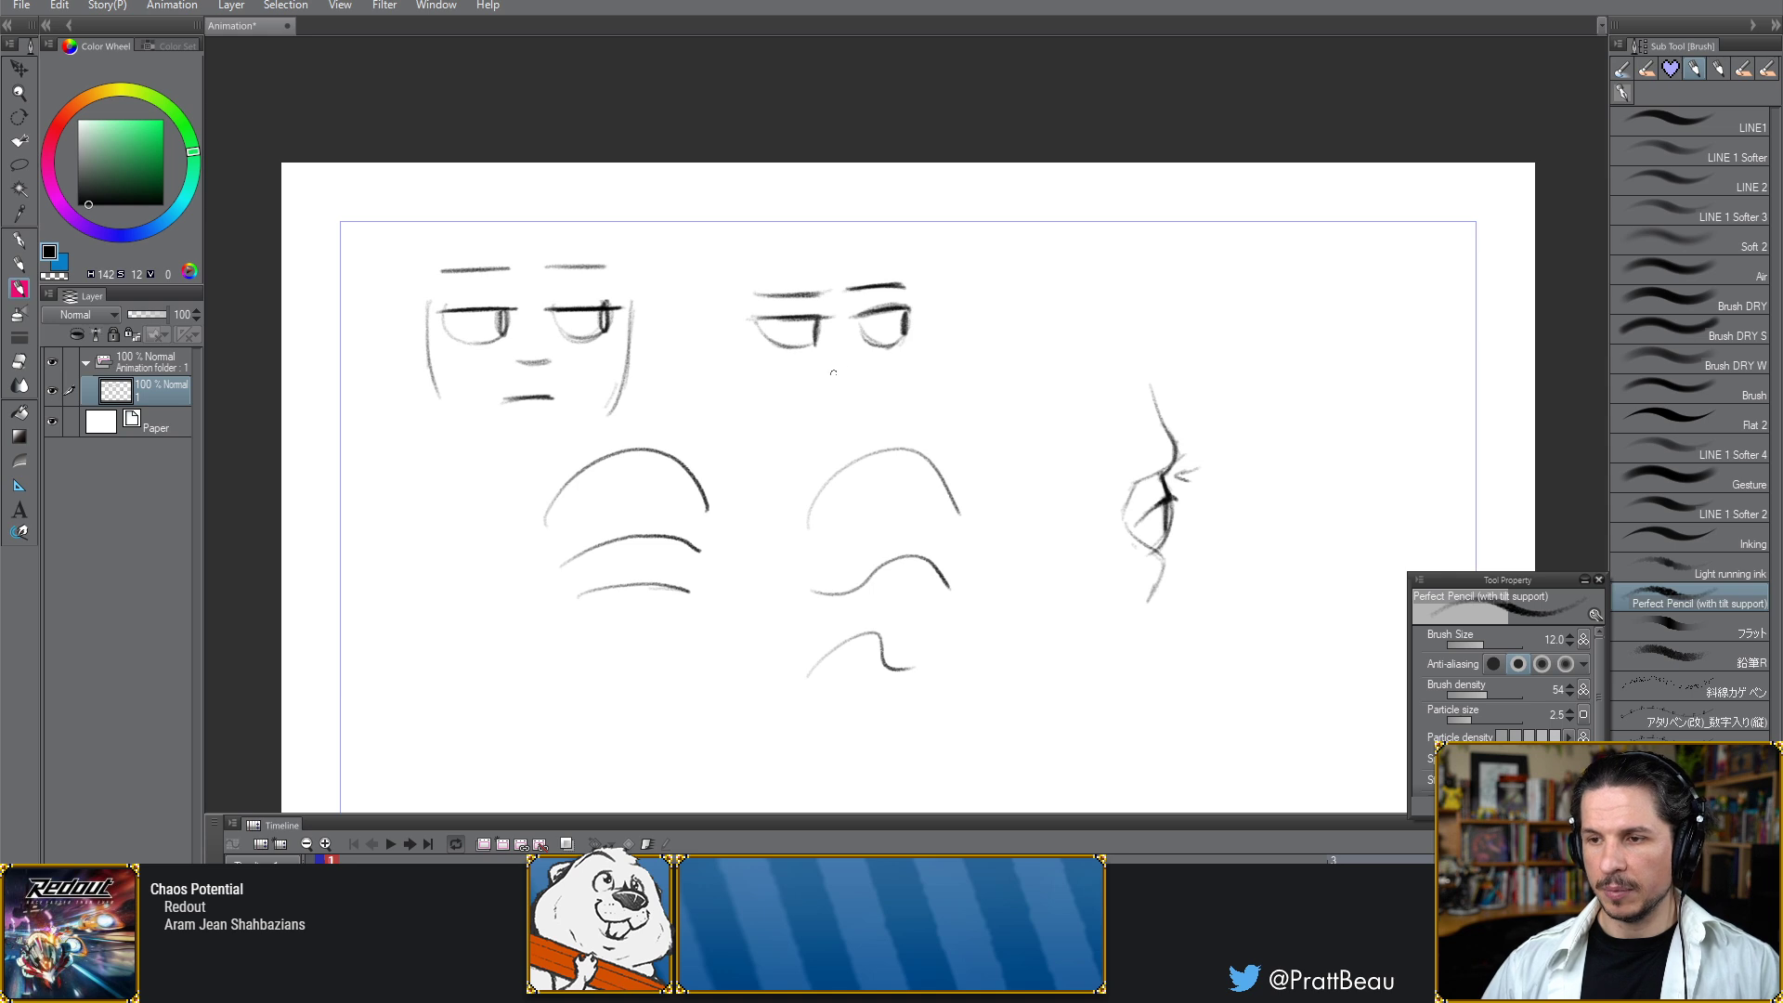
# Add short, slightly tilted nose and mouth lines below the second pair of eyes, undoing the stray strokes under the mouth
pyautogui.moveTo(818, 388)
pyautogui.mouseDown()
pyautogui.moveTo(847, 388)
pyautogui.moveTo(791, 421)
pyautogui.mouseUp()
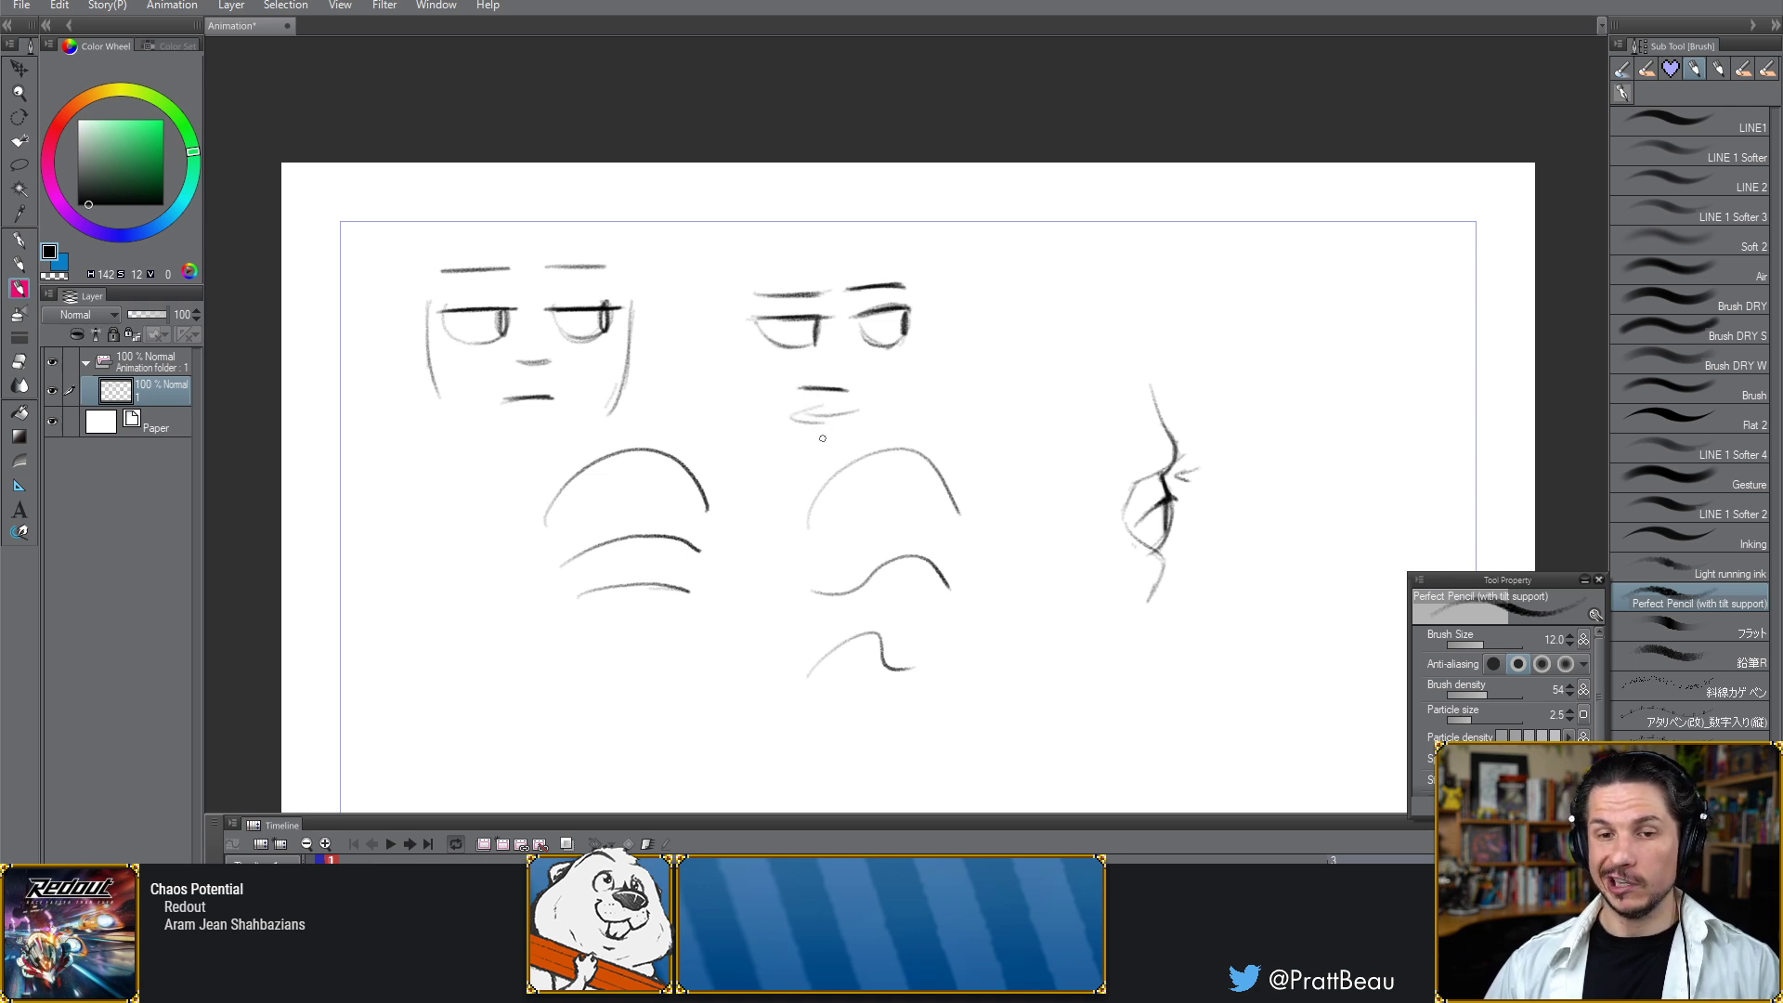
pyautogui.hotkey('ctrl', 'z')
pyautogui.hotkey('ctrl', 'z')
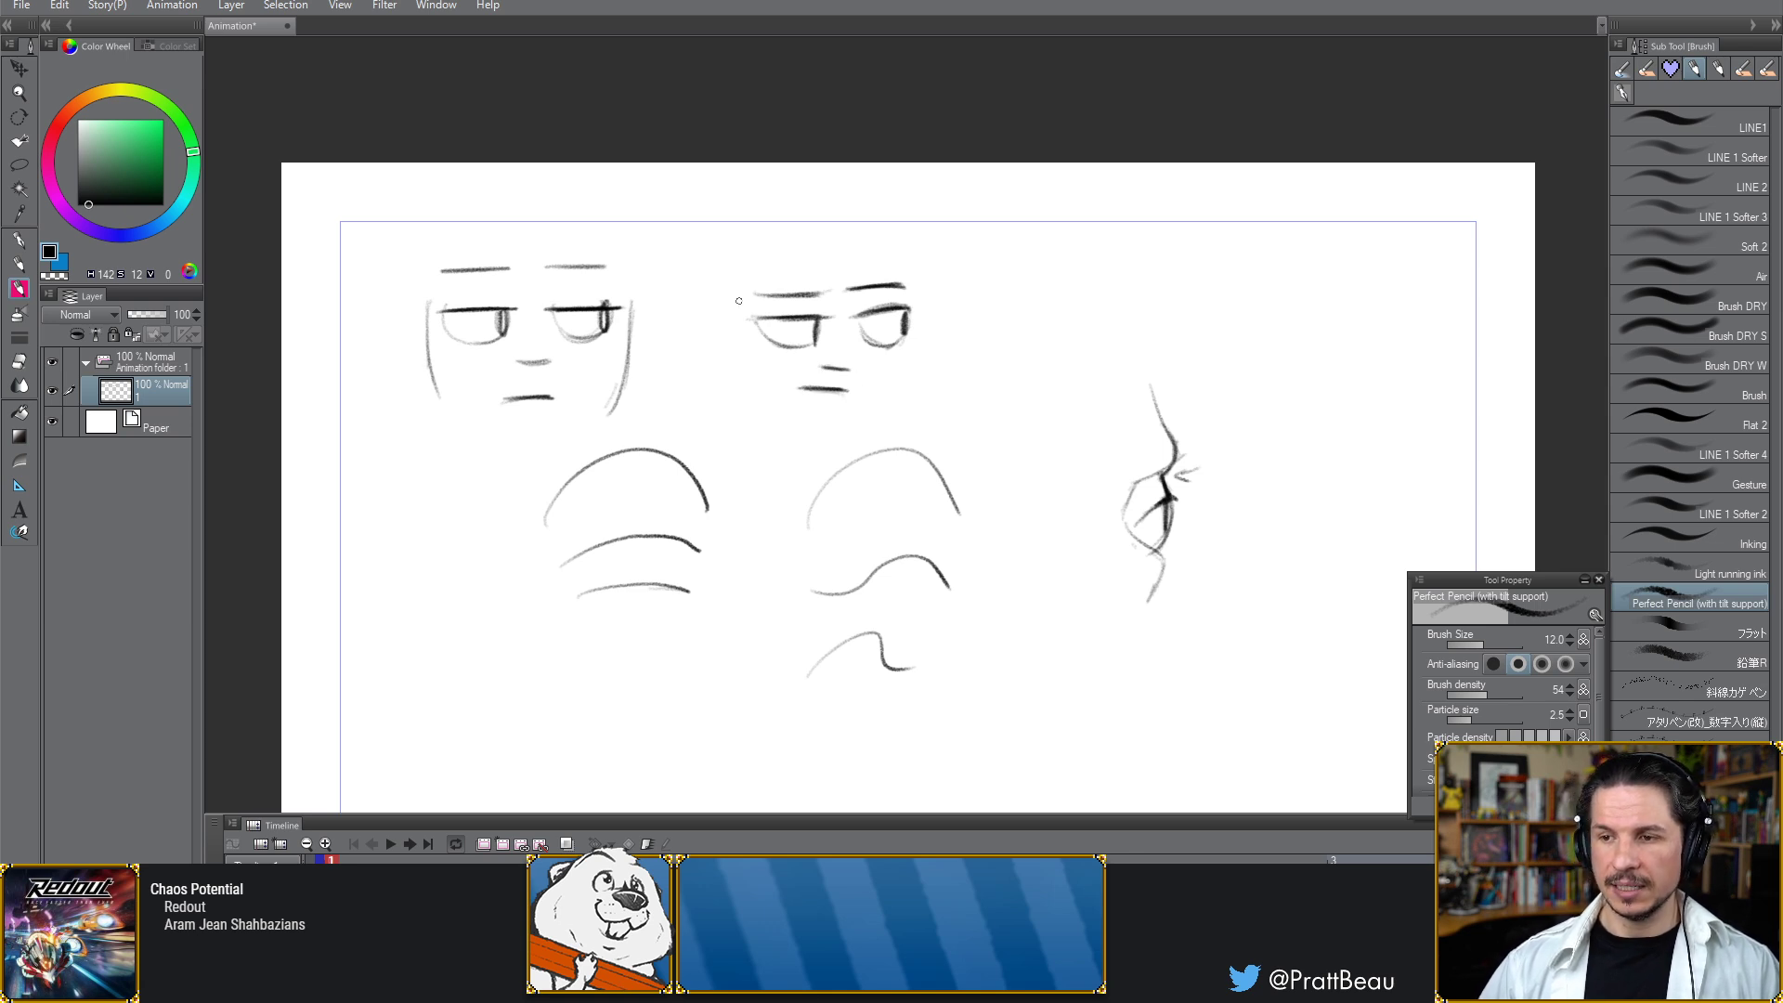
# Draw fanned guide lines across the second face's brows, nose and mouth, plus a curved vertical centre line through the face
pyautogui.moveTo(734, 297); pyautogui.dragTo(966, 269)
pyautogui.moveTo(741, 383); pyautogui.dragTo(953, 415)
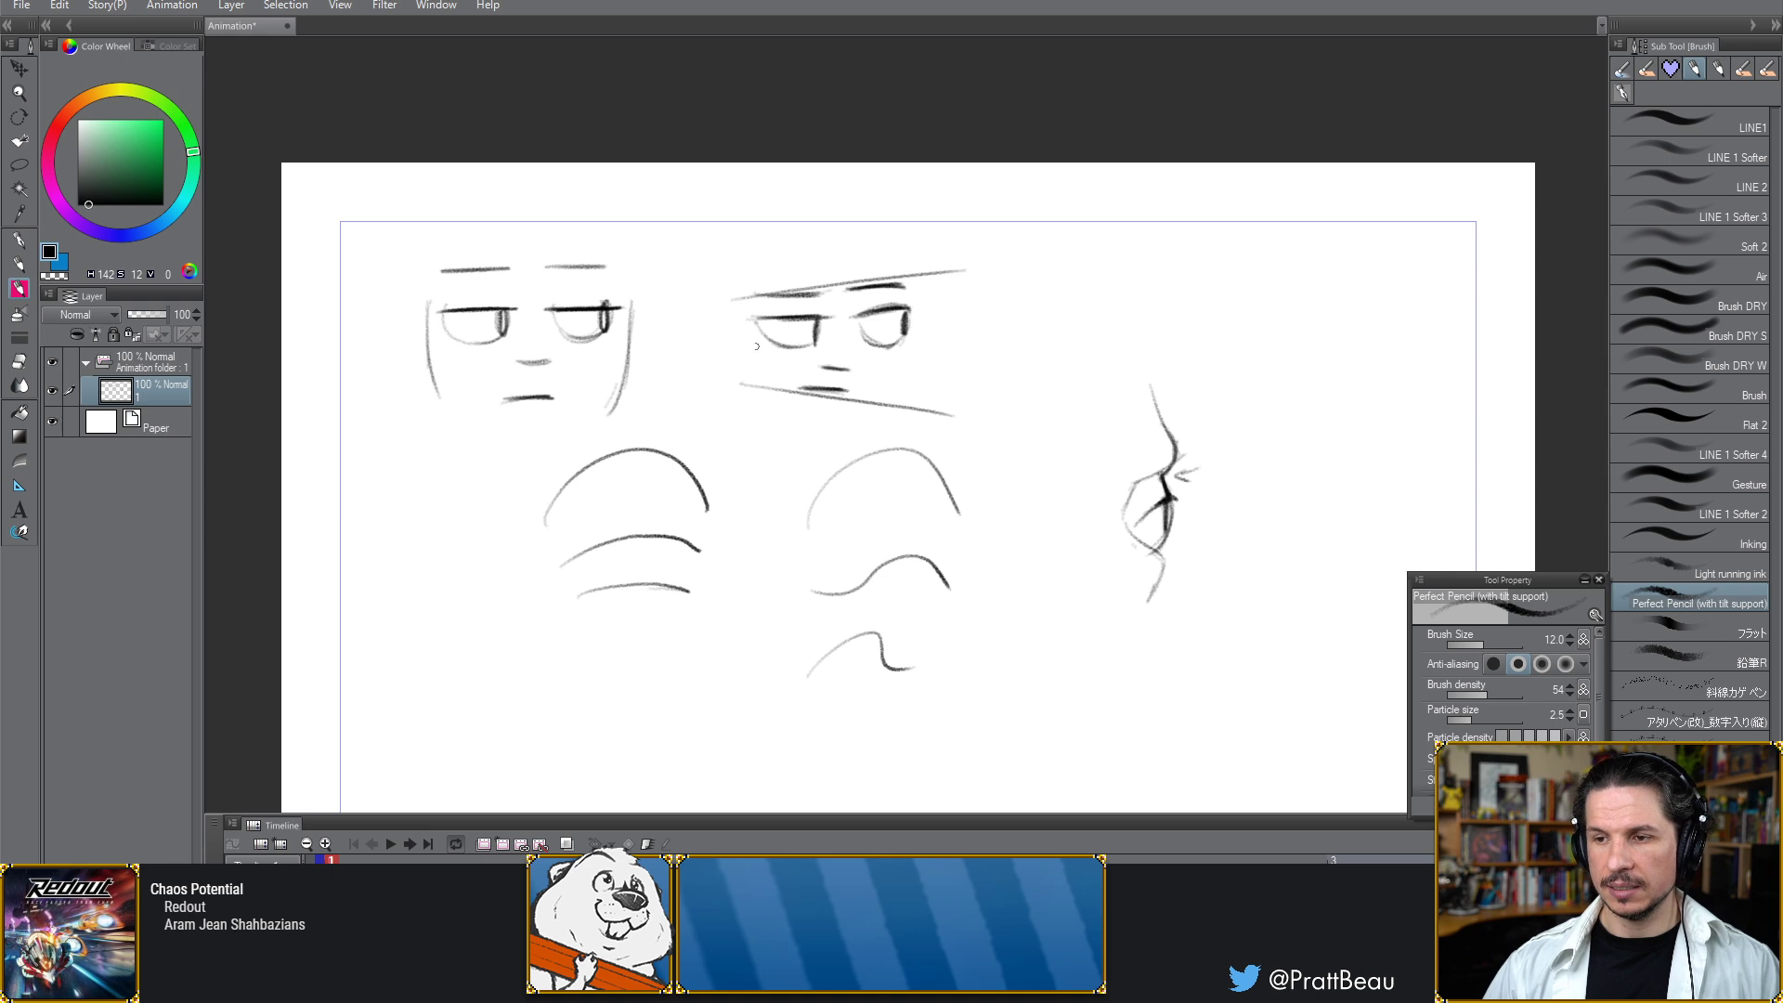
pyautogui.moveTo(757, 347); pyautogui.dragTo(971, 356)
pyautogui.moveTo(762, 367); pyautogui.dragTo(939, 383)
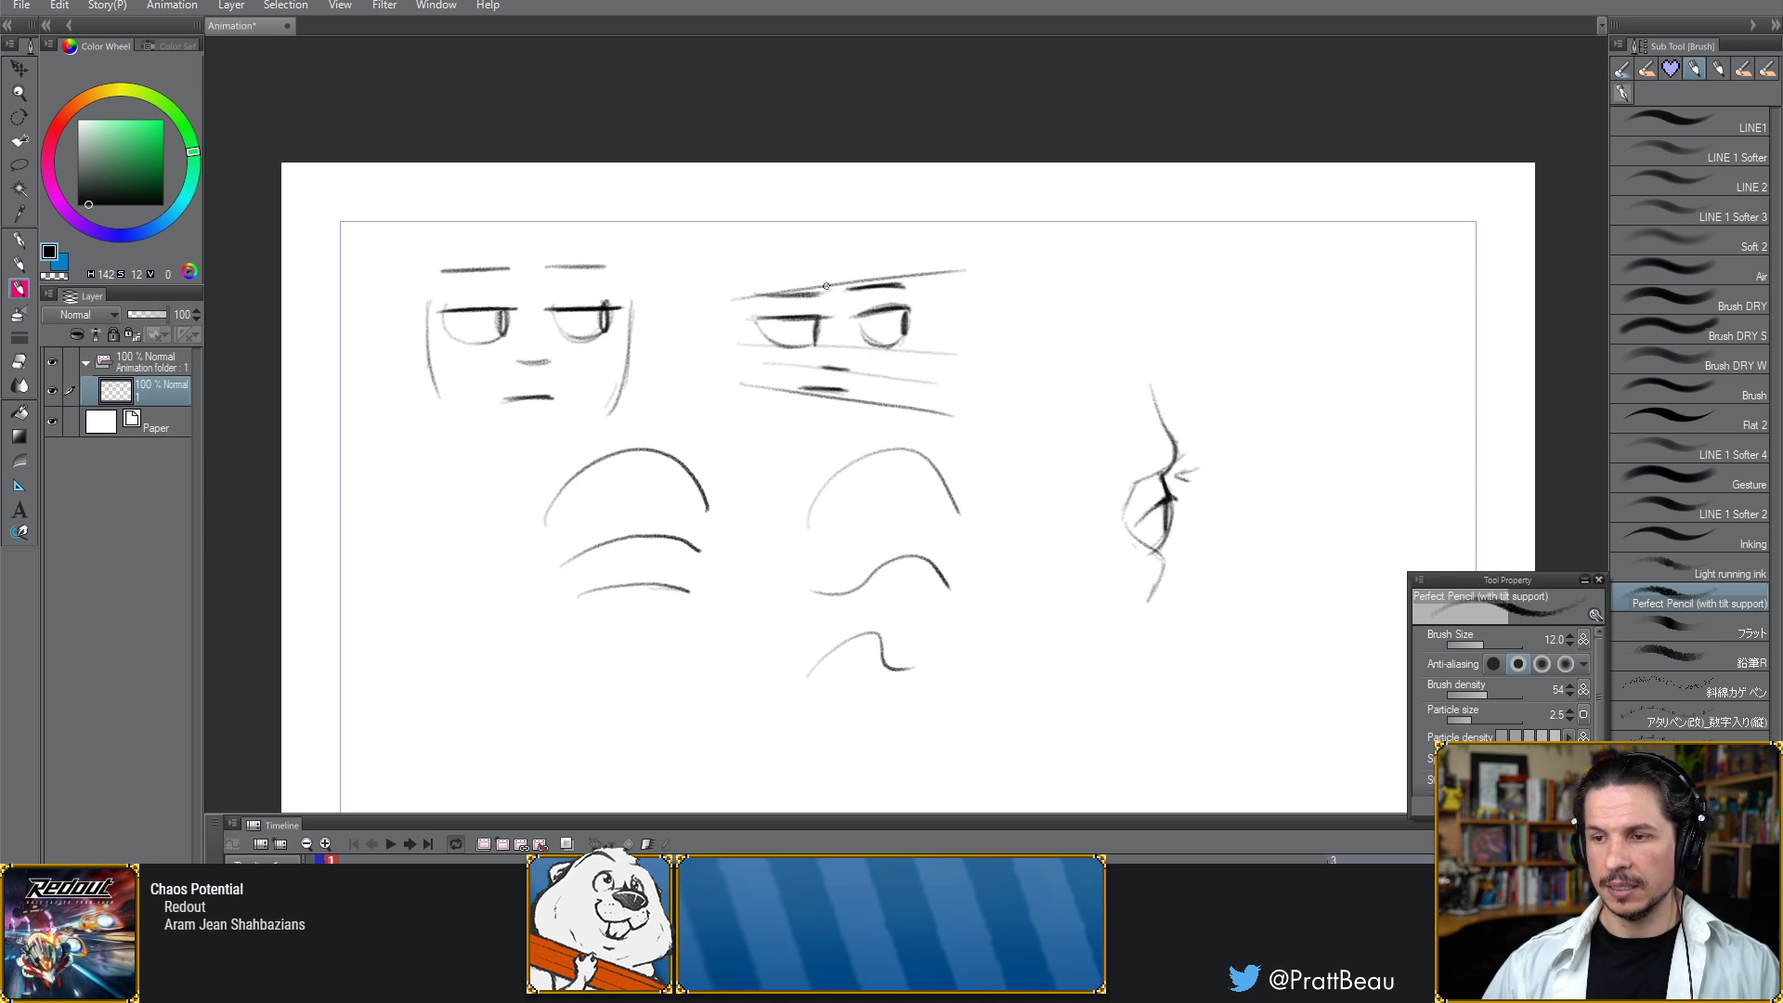
pyautogui.moveTo(820, 236)
pyautogui.mouseDown()
pyautogui.moveTo(838, 301)
pyautogui.moveTo(789, 478)
pyautogui.mouseUp()
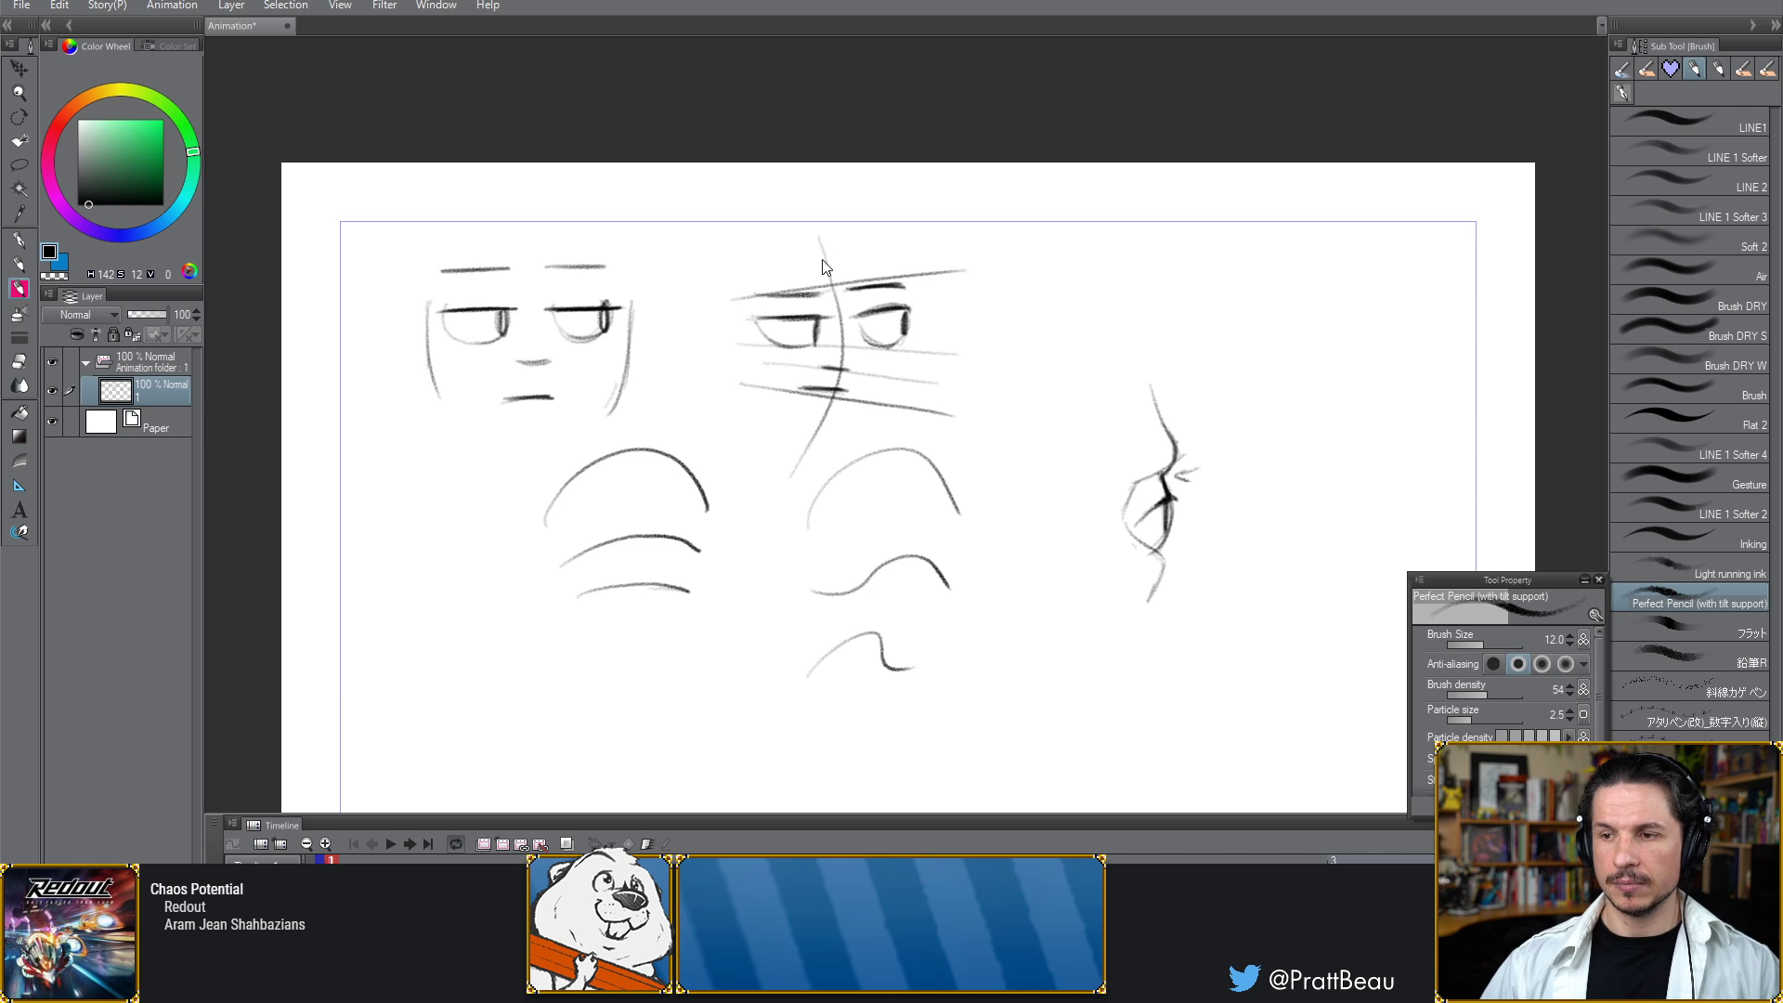
# Redraw the curved vertical centre line through the second face
pyautogui.hotkey('ctrl', 'z')
pyautogui.moveTo(821, 251); pyautogui.dragTo(805, 441)
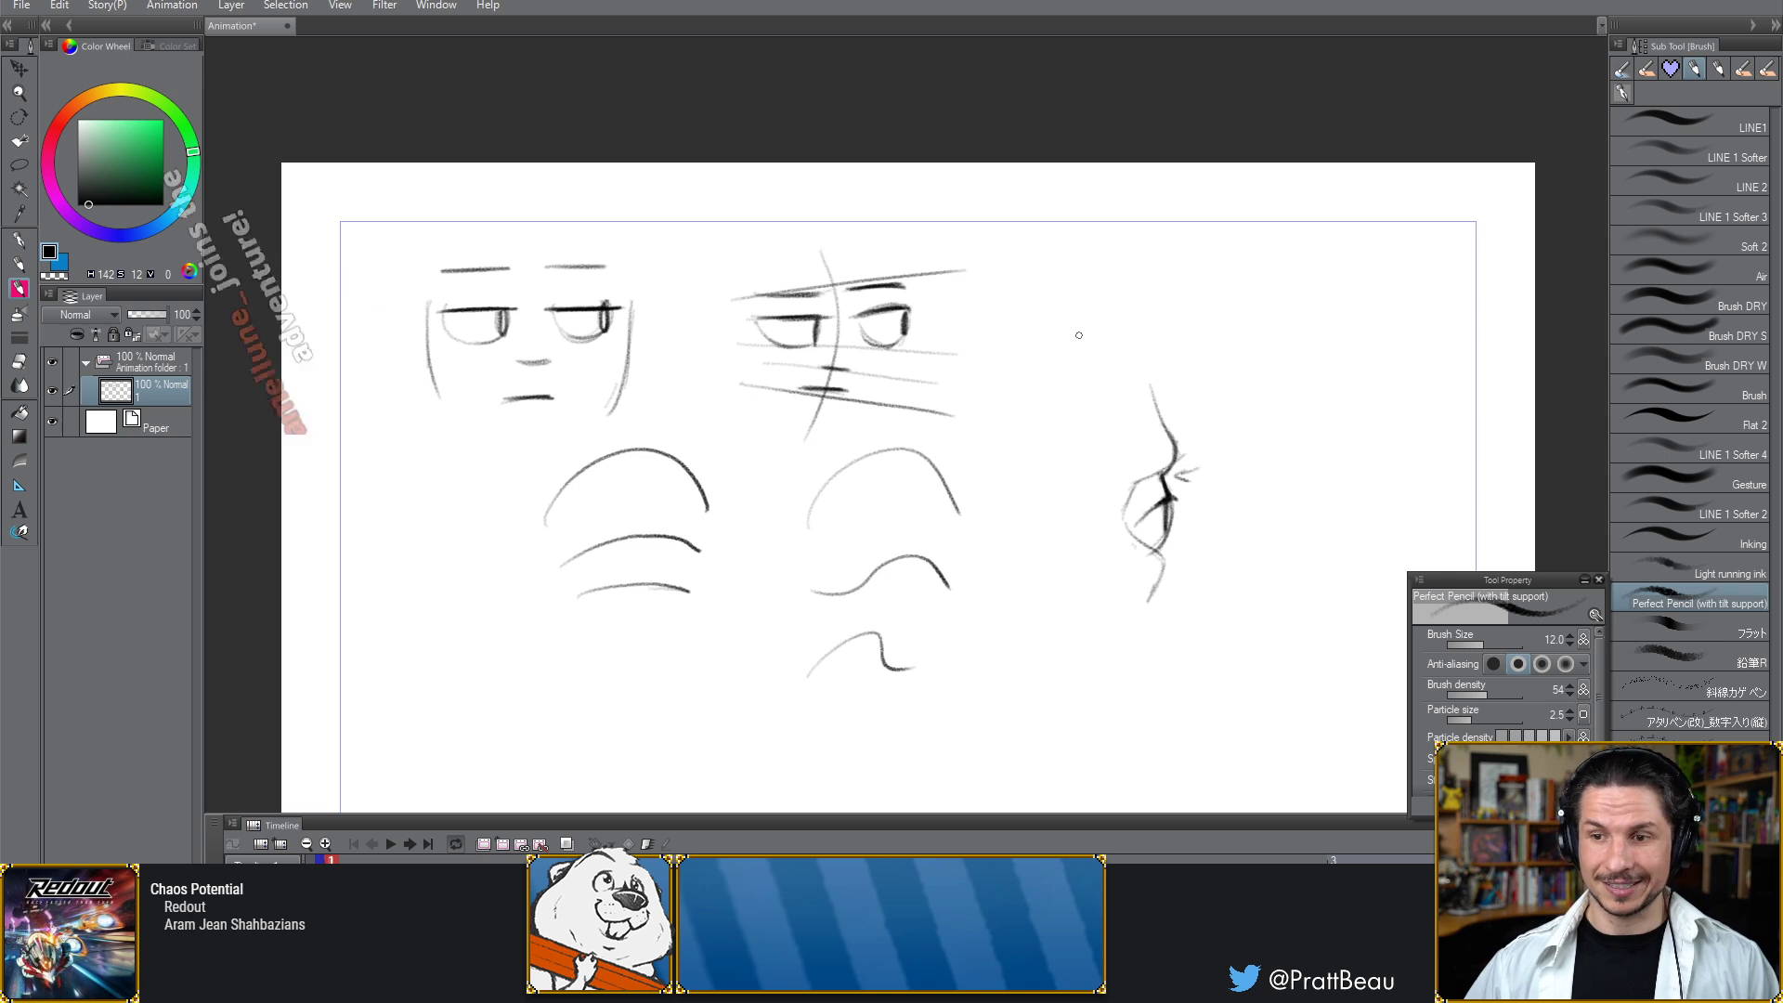
# Sketch a third face with oval eyes, slanted raised brows and a one-sided smile, adding diverging guide curves along the brows and below the mouth
pyautogui.moveTo(1083, 298)
pyautogui.mouseDown()
pyautogui.moveTo(1087, 355)
pyautogui.moveTo(1097, 308)
pyautogui.moveTo(1084, 353)
pyautogui.moveTo(1148, 282)
pyautogui.moveTo(1152, 337)
pyautogui.moveTo(1078, 276)
pyautogui.moveTo(1152, 237)
pyautogui.moveTo(1157, 257)
pyautogui.moveTo(1084, 270)
pyautogui.mouseUp()
pyautogui.hotkey('ctrl', 'z')
pyautogui.hotkey('ctrl', 'z')
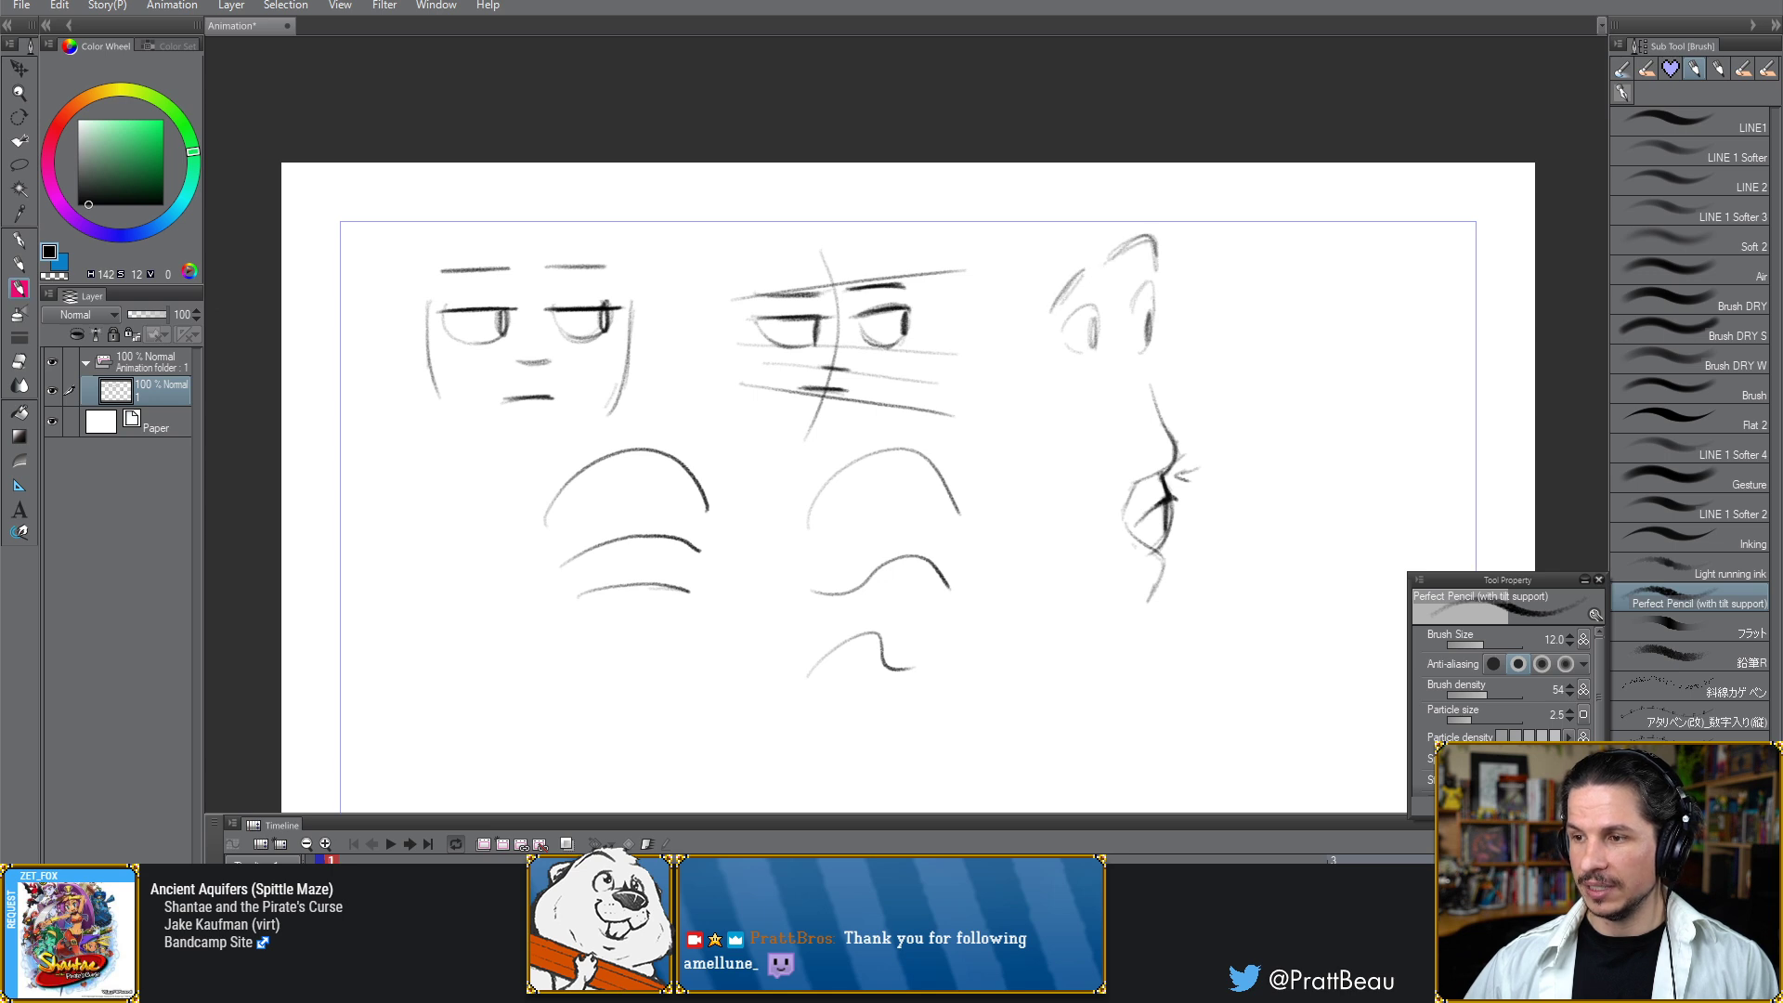
pyautogui.moveTo(1065, 360)
pyautogui.mouseDown()
pyautogui.moveTo(1105, 409)
pyautogui.moveTo(1082, 418)
pyautogui.moveTo(1130, 369)
pyautogui.mouseUp()
pyautogui.moveTo(1019, 327); pyautogui.dragTo(1176, 232)
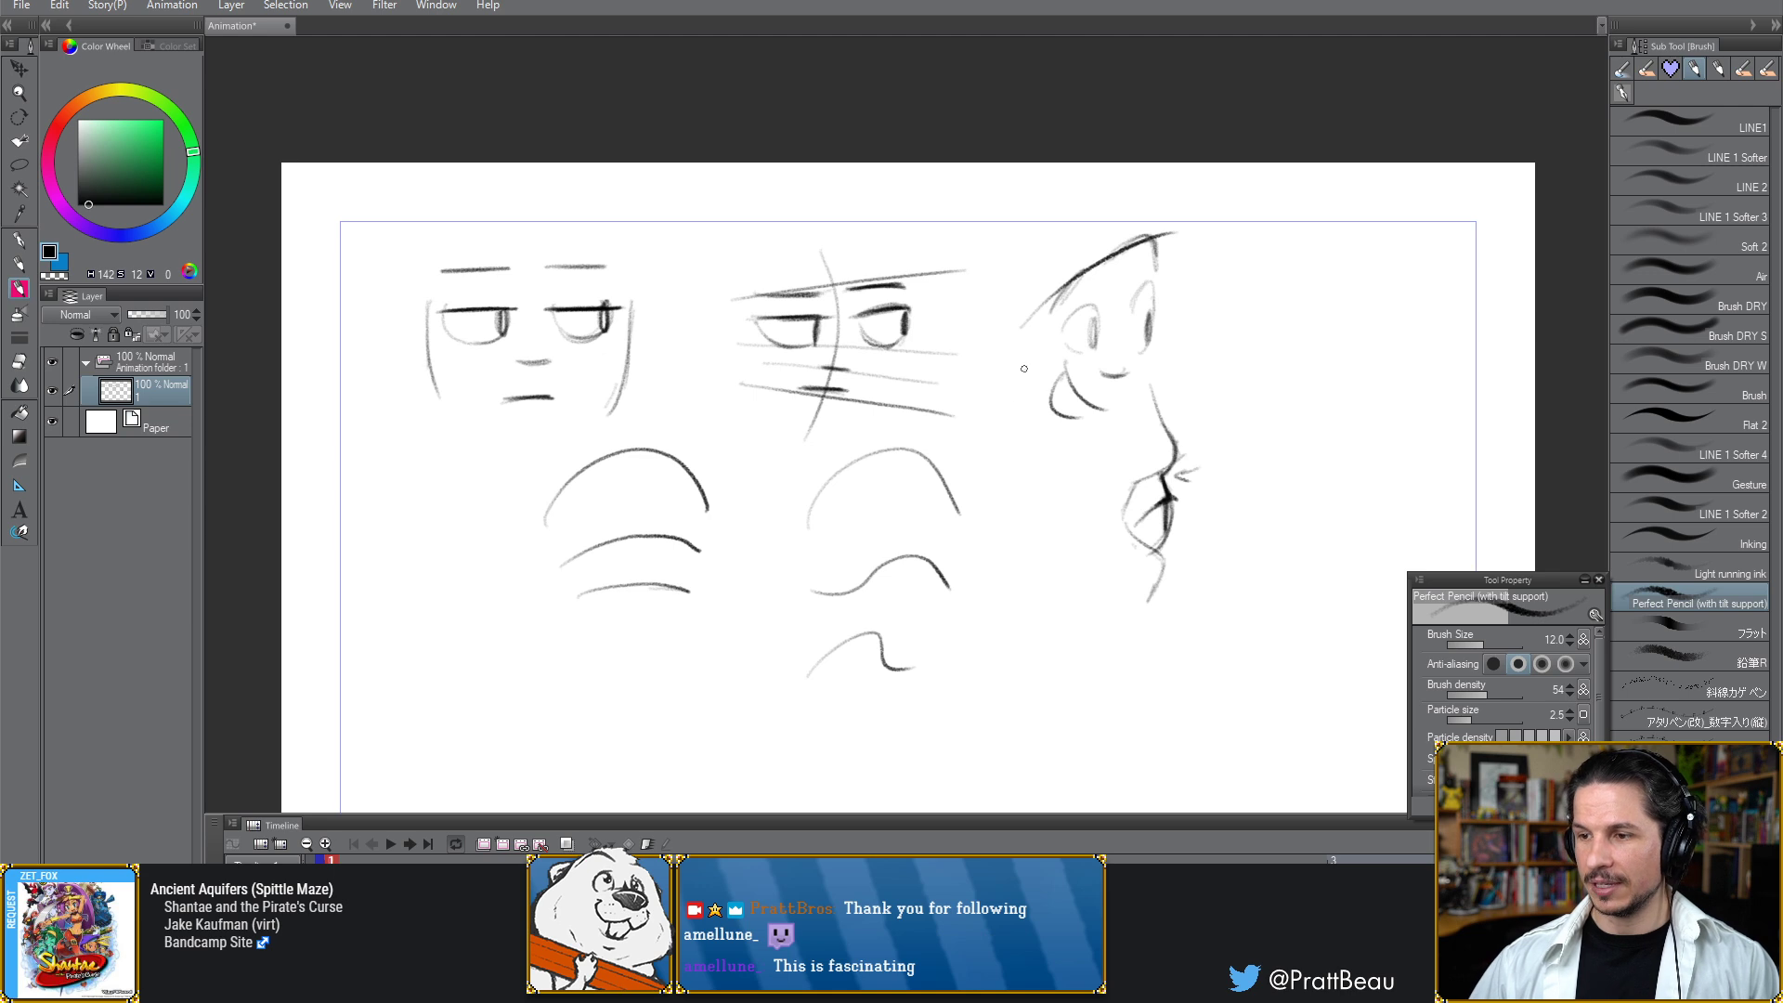
pyautogui.moveTo(1024, 369); pyautogui.dragTo(1133, 457)
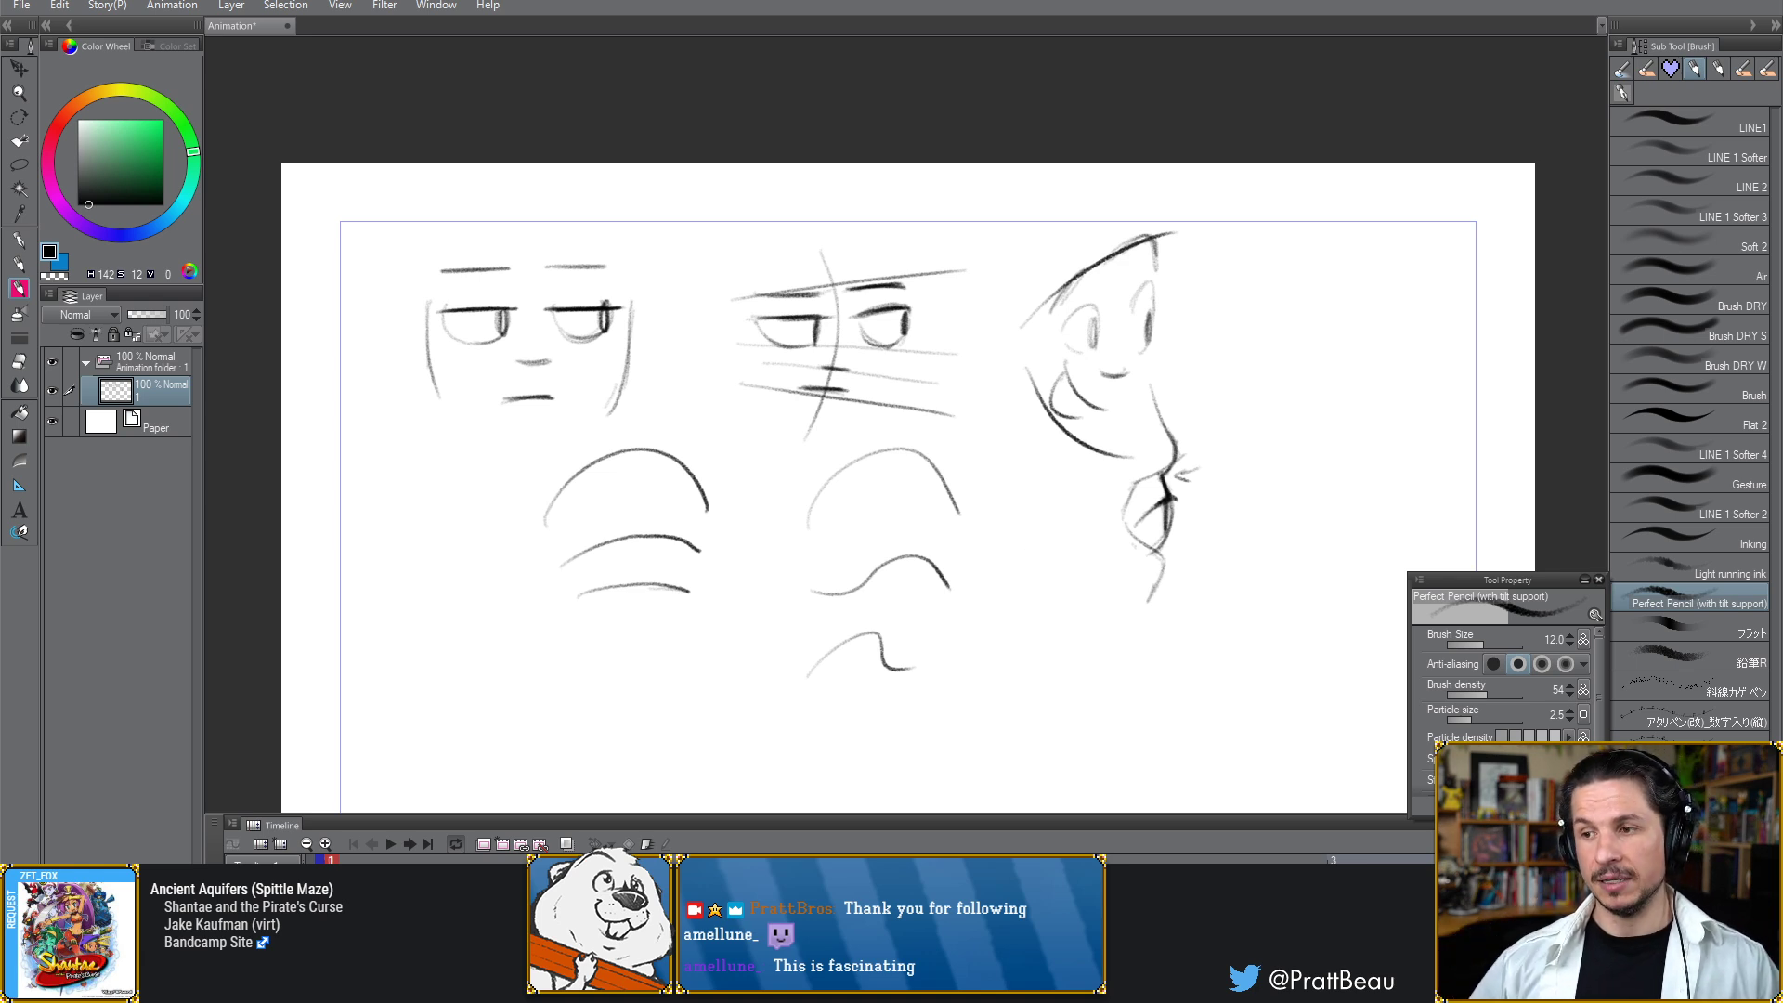
# Sketch a fourth face with round eyes, arched brows, a small nose, an even smile and pupils looking sideways, undoing the first trial strokes
pyautogui.moveTo(1295, 299)
pyautogui.mouseDown()
pyautogui.moveTo(1273, 336)
pyautogui.moveTo(1347, 337)
pyautogui.moveTo(1375, 307)
pyautogui.moveTo(1307, 267)
pyautogui.moveTo(1377, 284)
pyautogui.mouseUp()
pyautogui.moveTo(1300, 381)
pyautogui.mouseDown()
pyautogui.moveTo(1371, 368)
pyautogui.moveTo(1358, 377)
pyautogui.mouseUp()
pyautogui.hotkey('ctrl', 'z')
pyautogui.hotkey('ctrl', 'z')
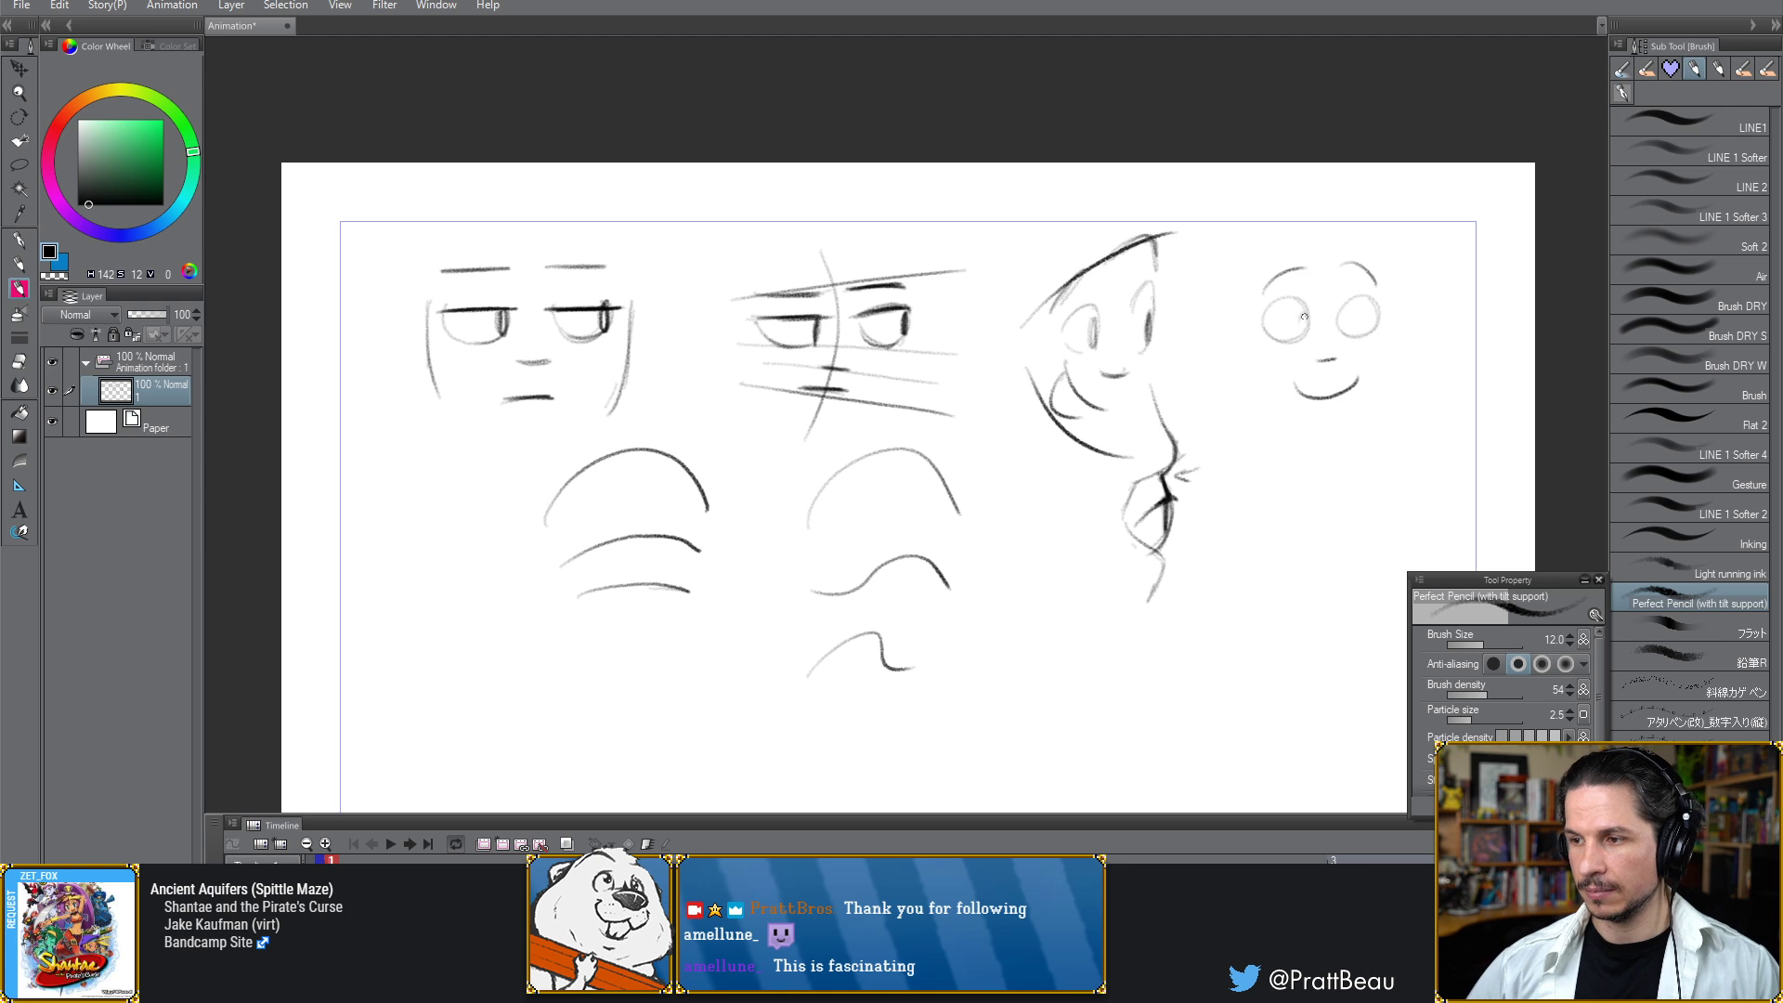
pyautogui.moveTo(1304, 309)
pyautogui.mouseDown()
pyautogui.moveTo(1306, 338)
pyautogui.moveTo(1374, 323)
pyautogui.mouseUp()
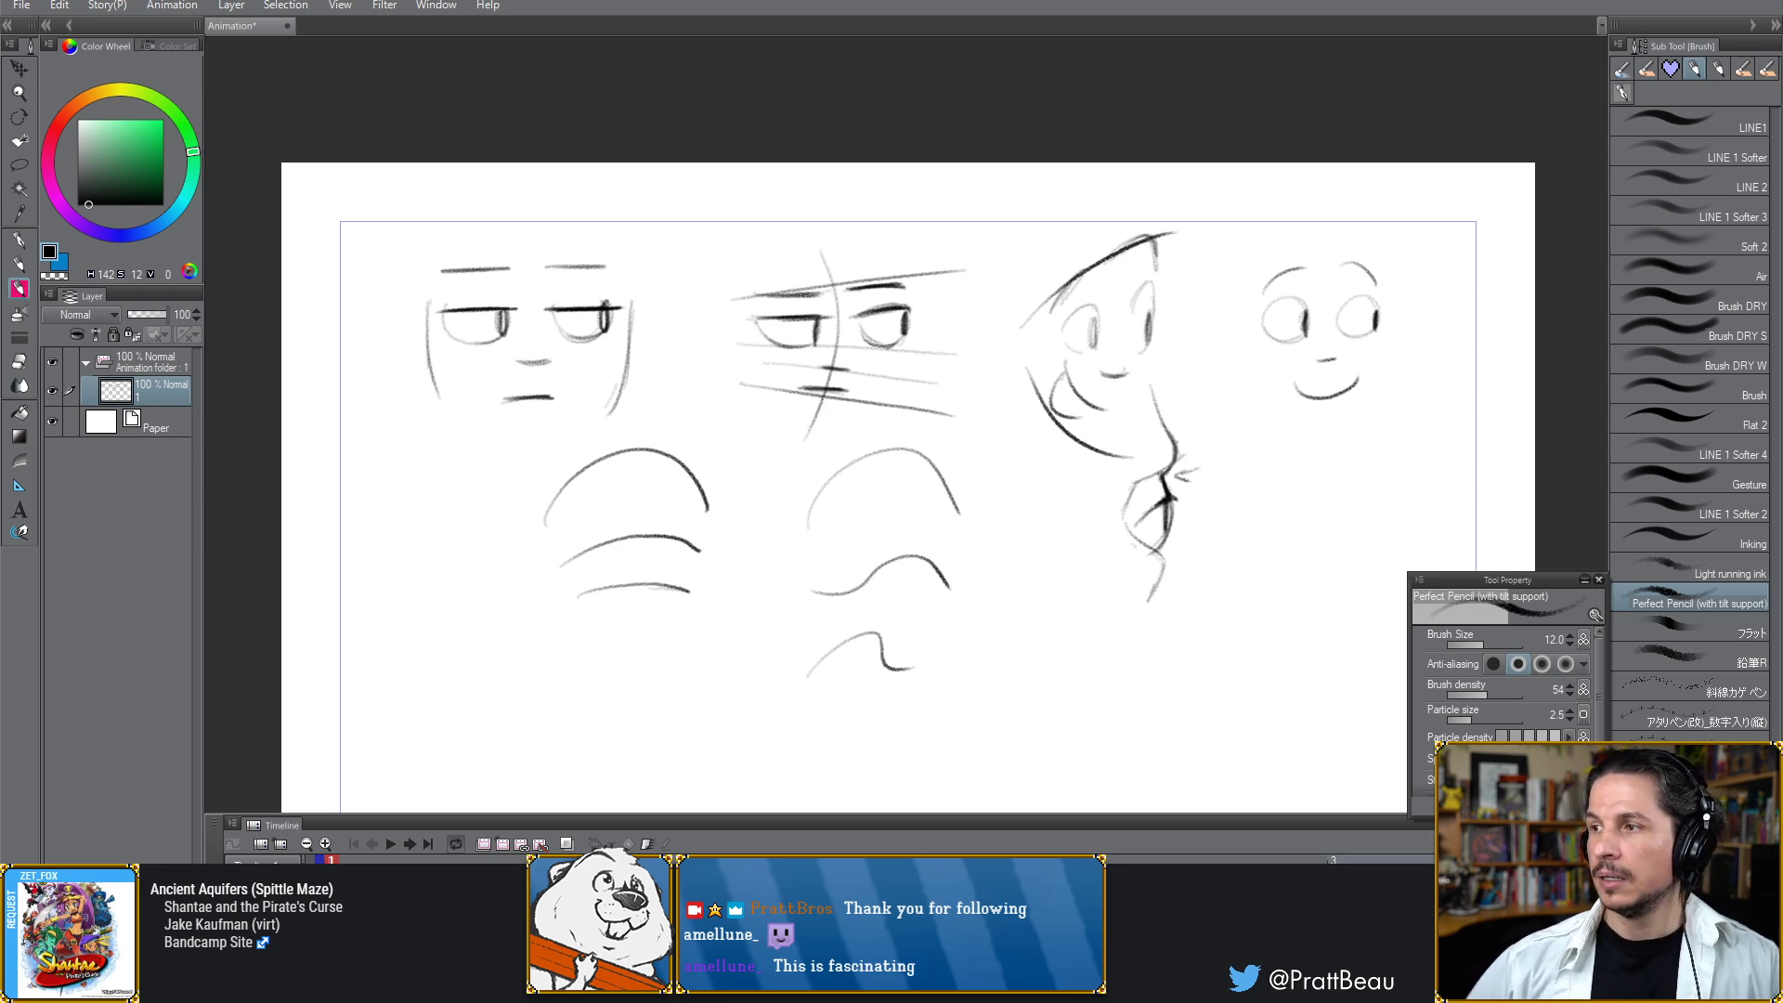
# Switch to Maya, try lowering the character's left eyebrow control, and undo the move
pyautogui.hotkey('alt', 'Tab')
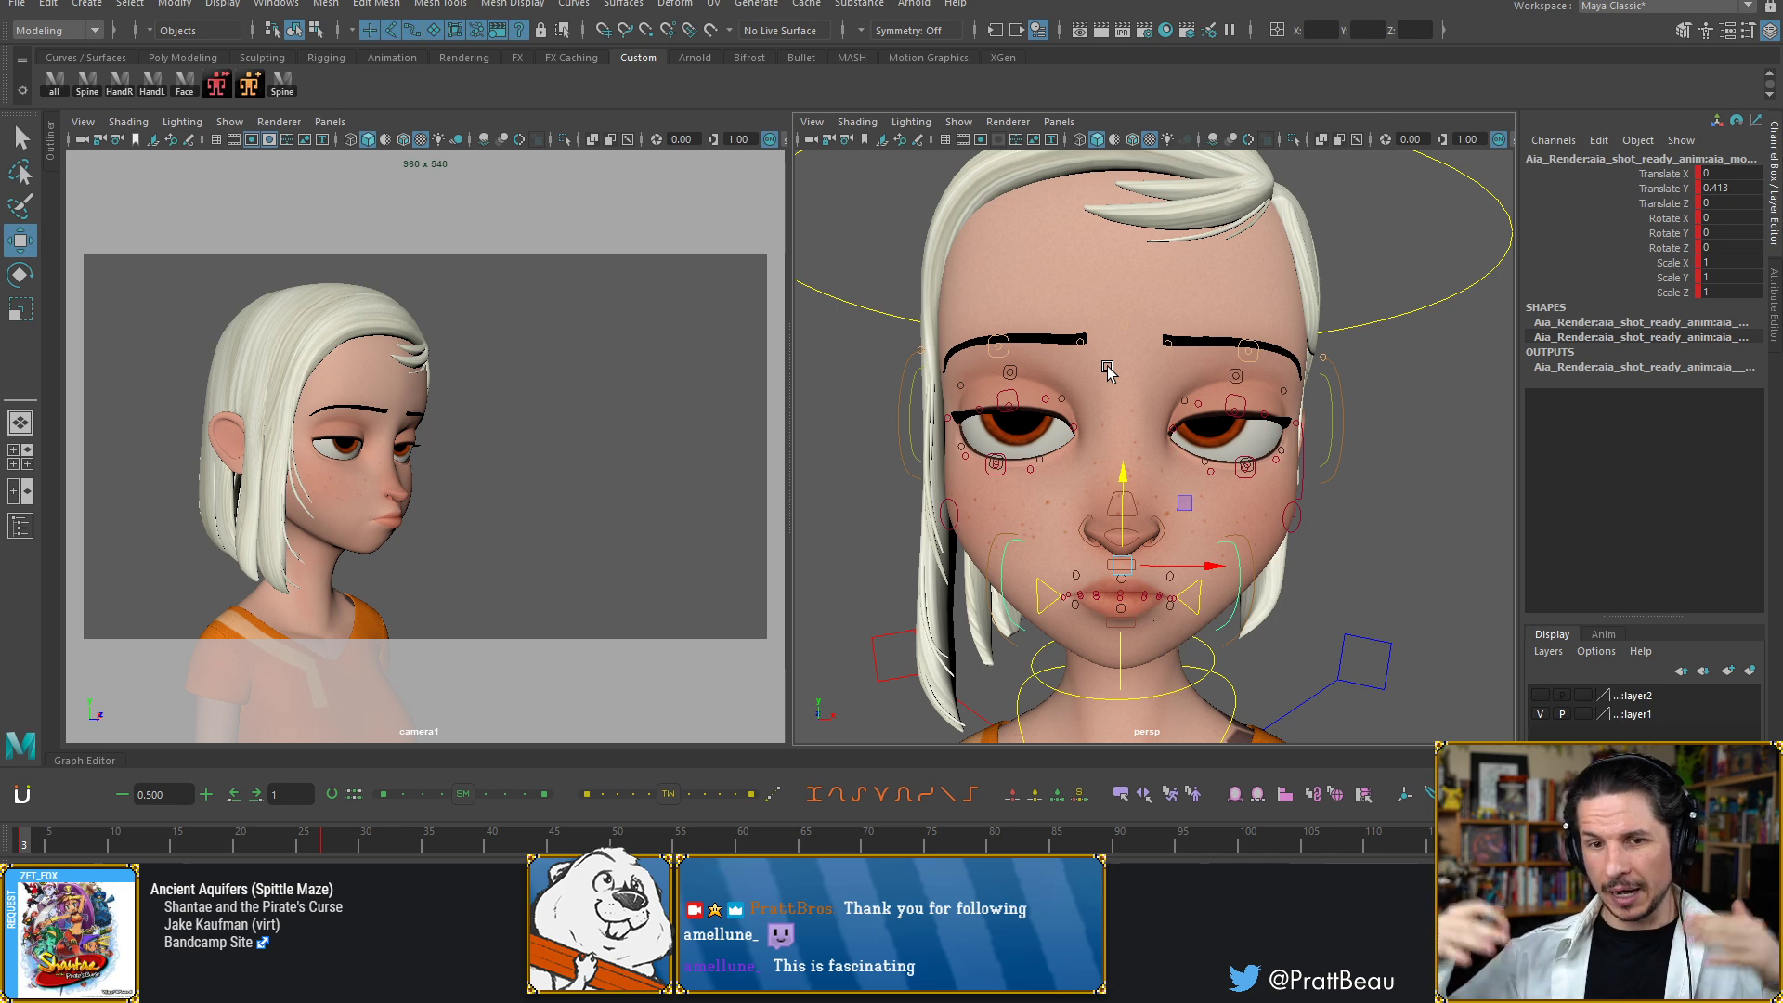
pyautogui.click(1249, 351)
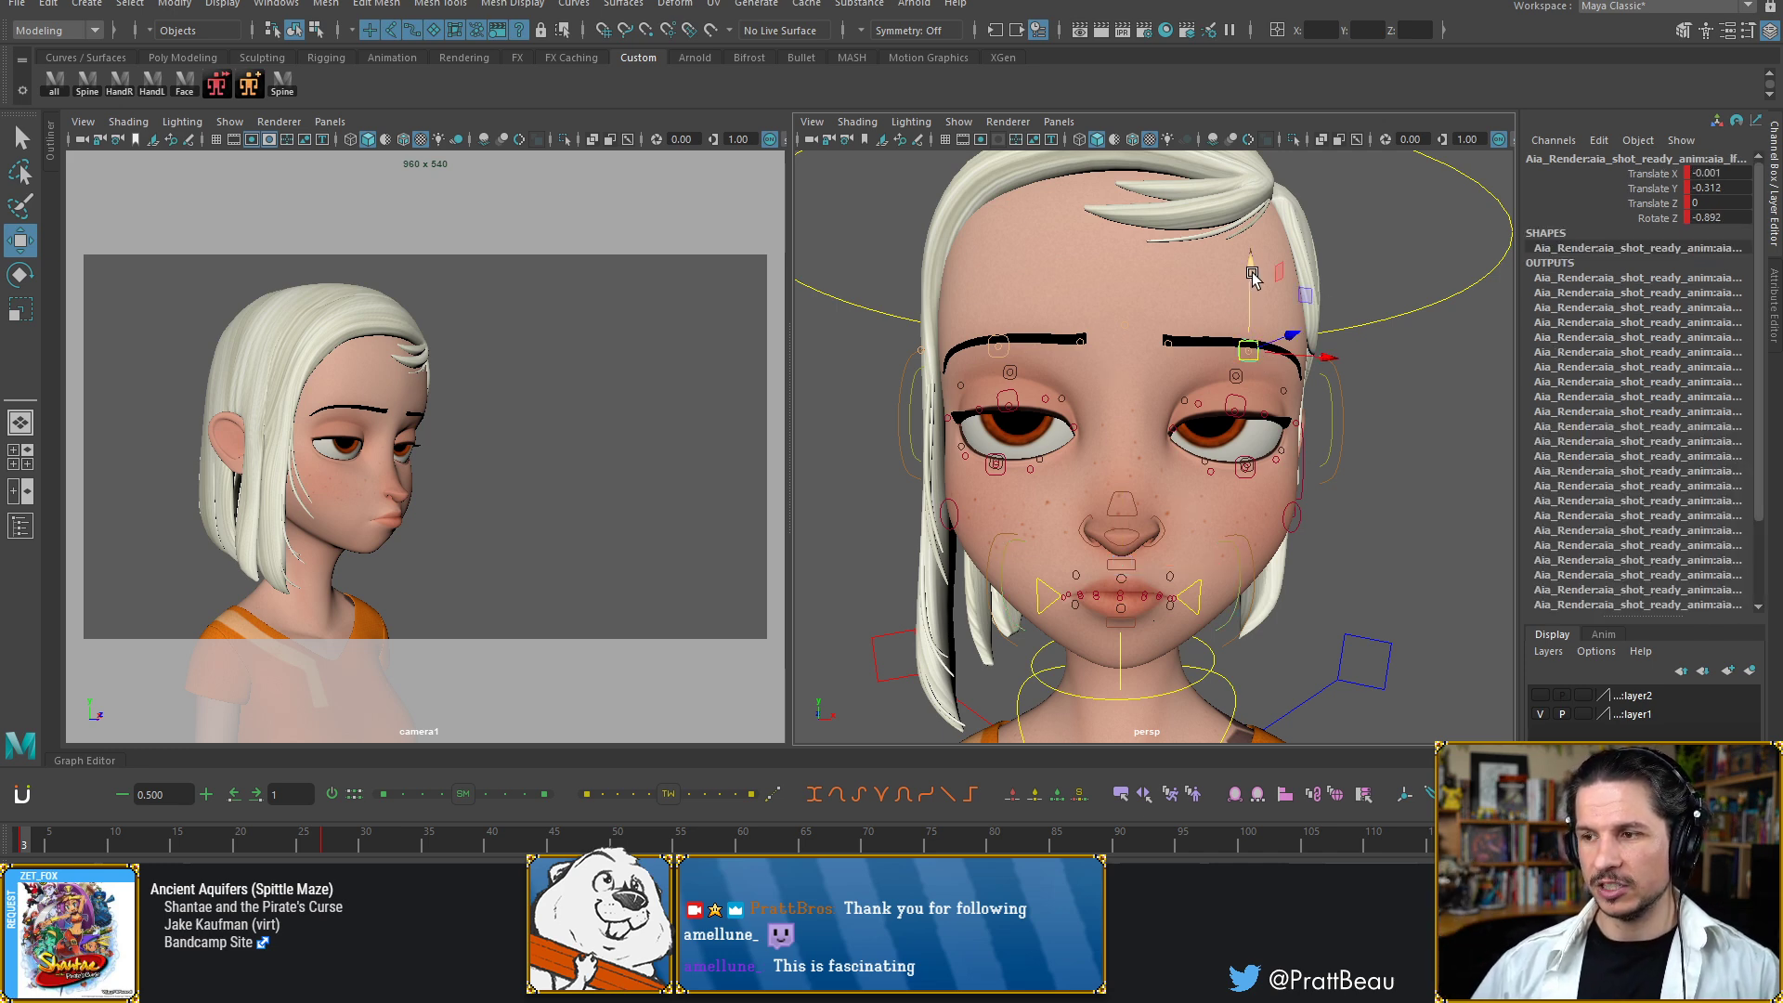
pyautogui.moveTo(1251, 279); pyautogui.dragTo(1240, 302)
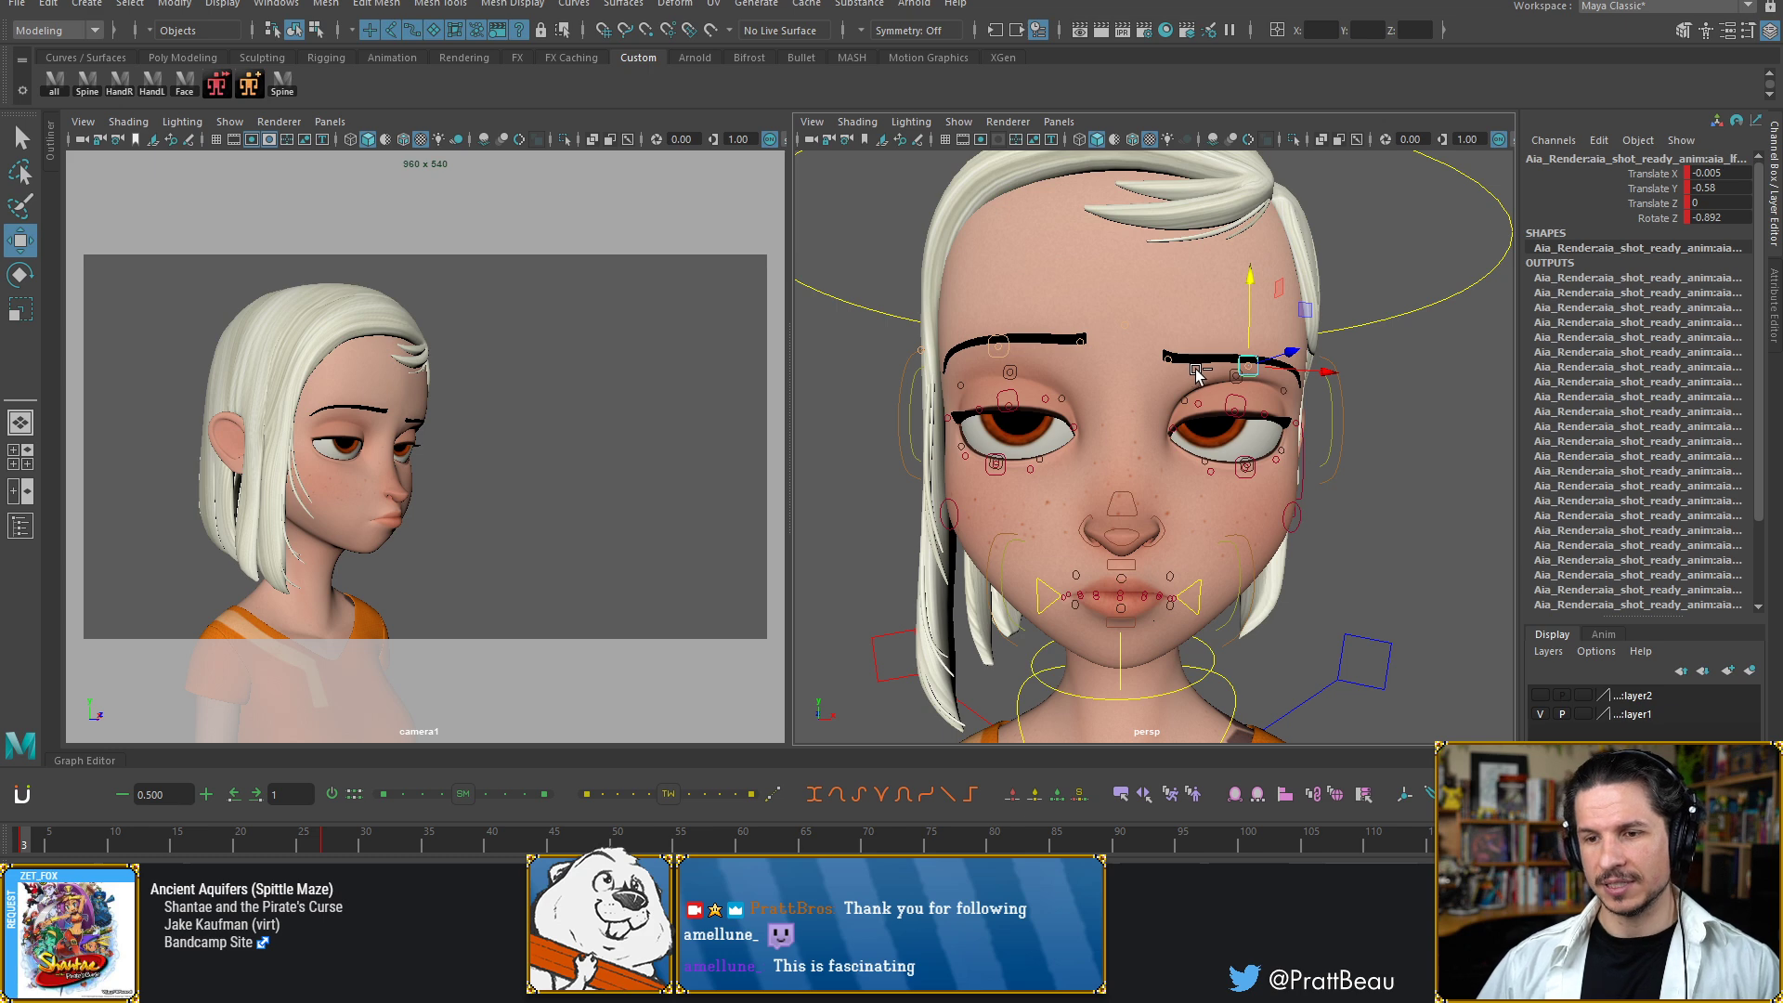
pyautogui.hotkey('ctrl', 'z')
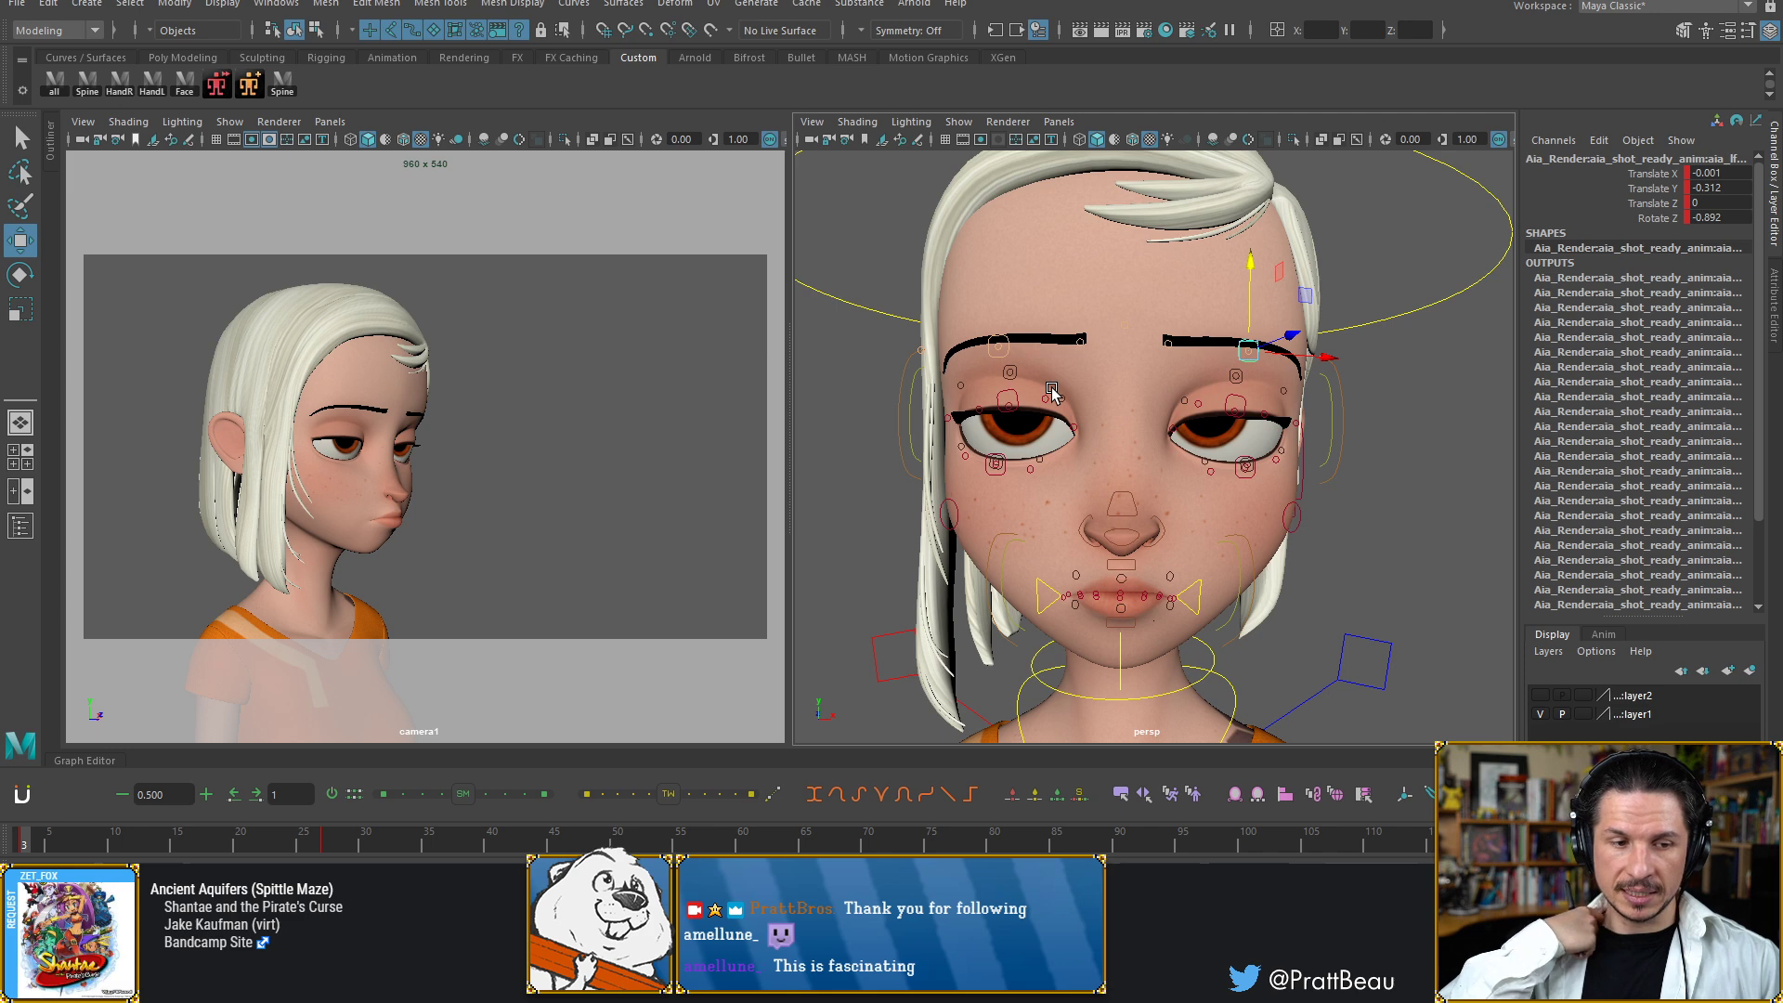
# Adjust the depth of the character's right eyebrow control, setting Translate Z to 0.077
pyautogui.keyDown('alt'); pyautogui.moveTo(1251, 320); pyautogui.dragTo(1093, 434); pyautogui.keyUp('alt')
pyautogui.click(1159, 461)
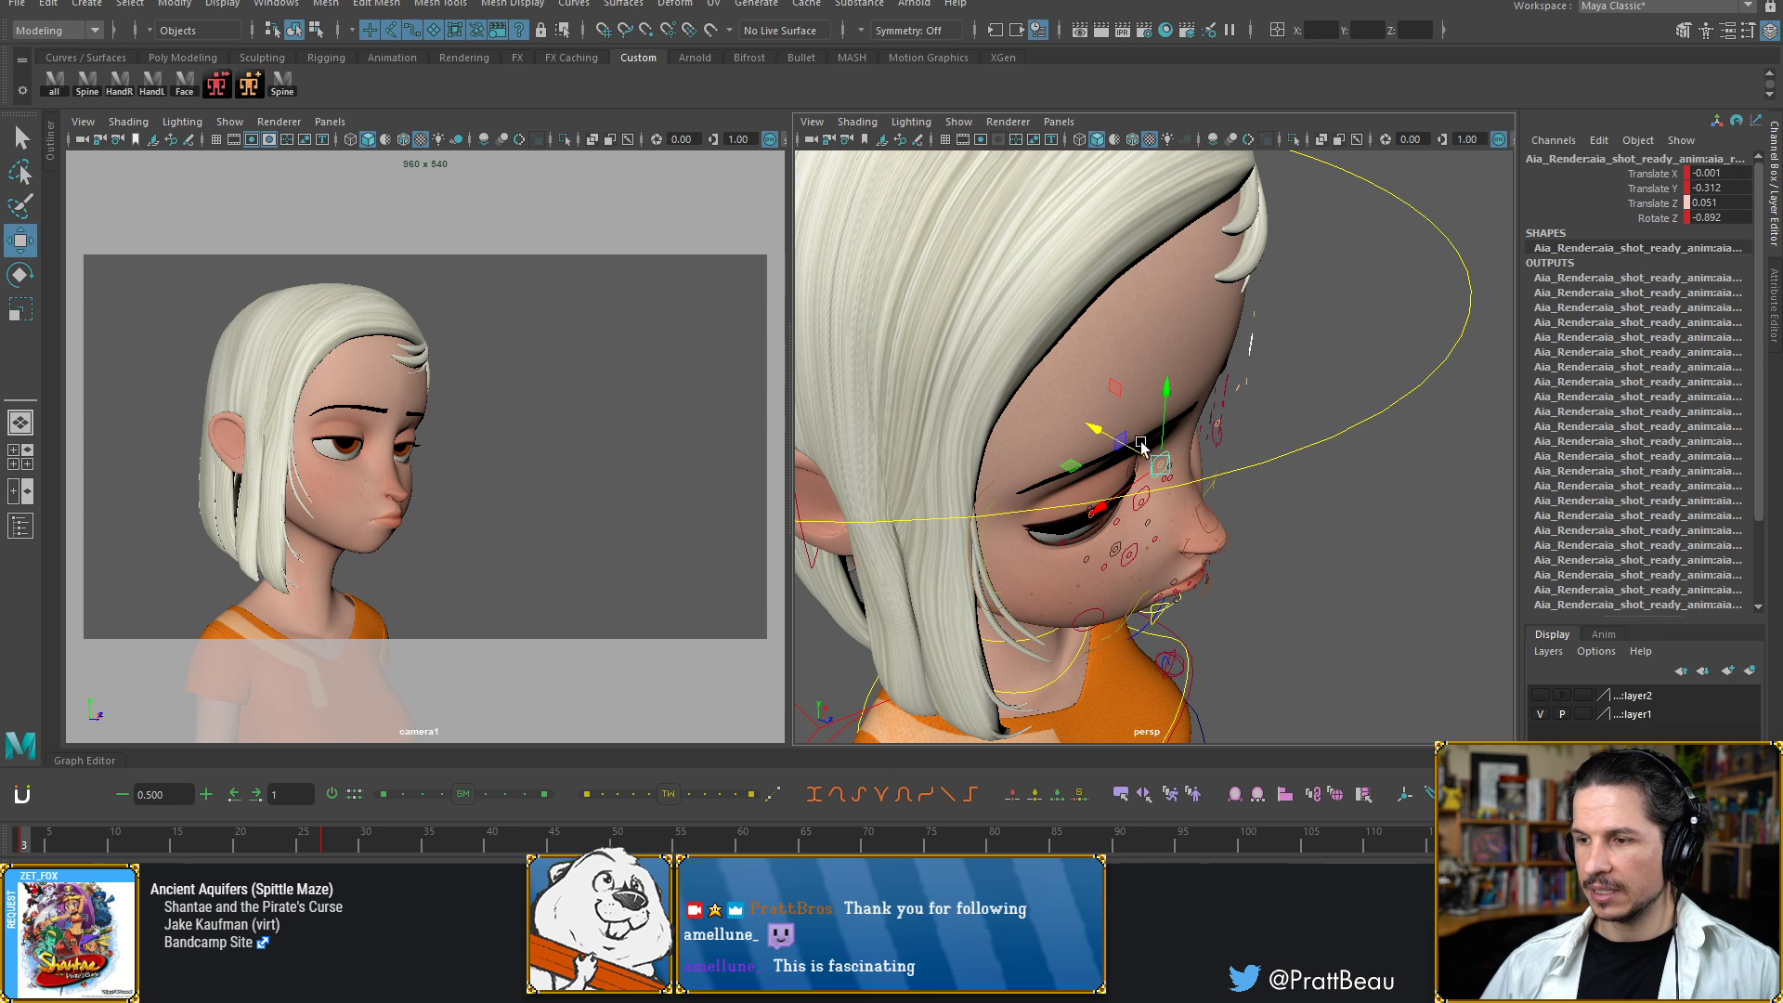
pyautogui.hotkey('ctrl', 'z')
pyautogui.press('[')
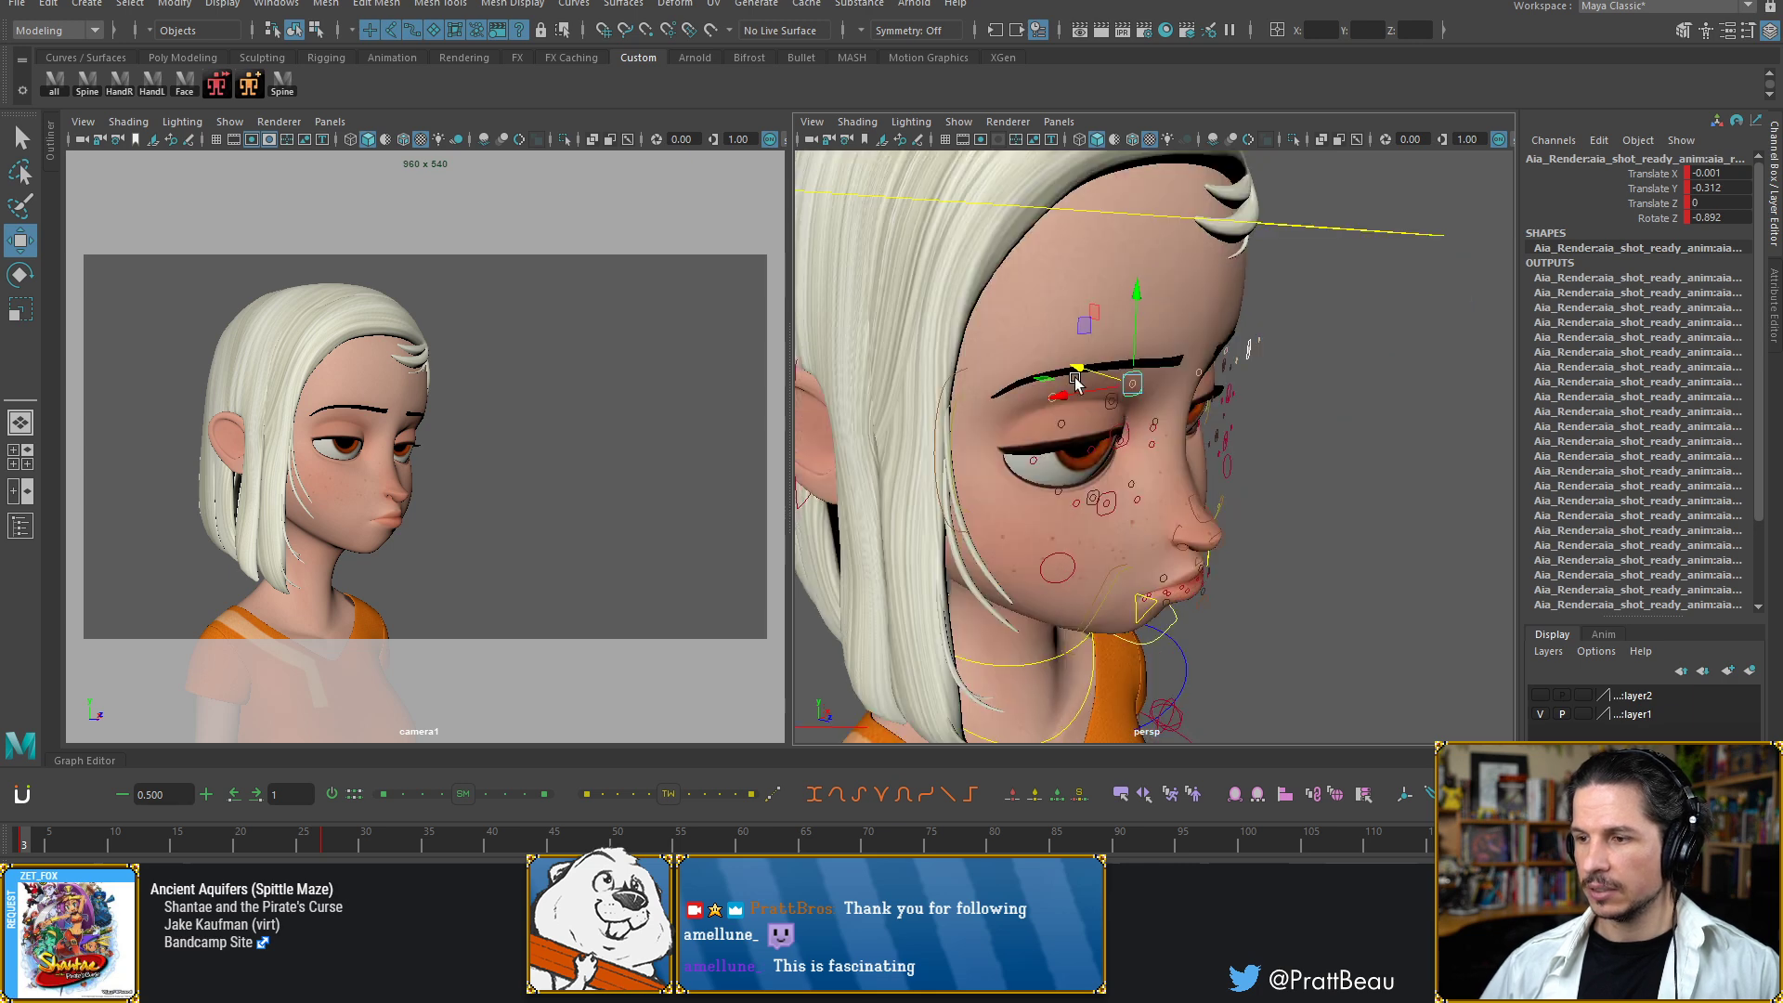
pyautogui.moveTo(1082, 368); pyautogui.dragTo(1083, 377)
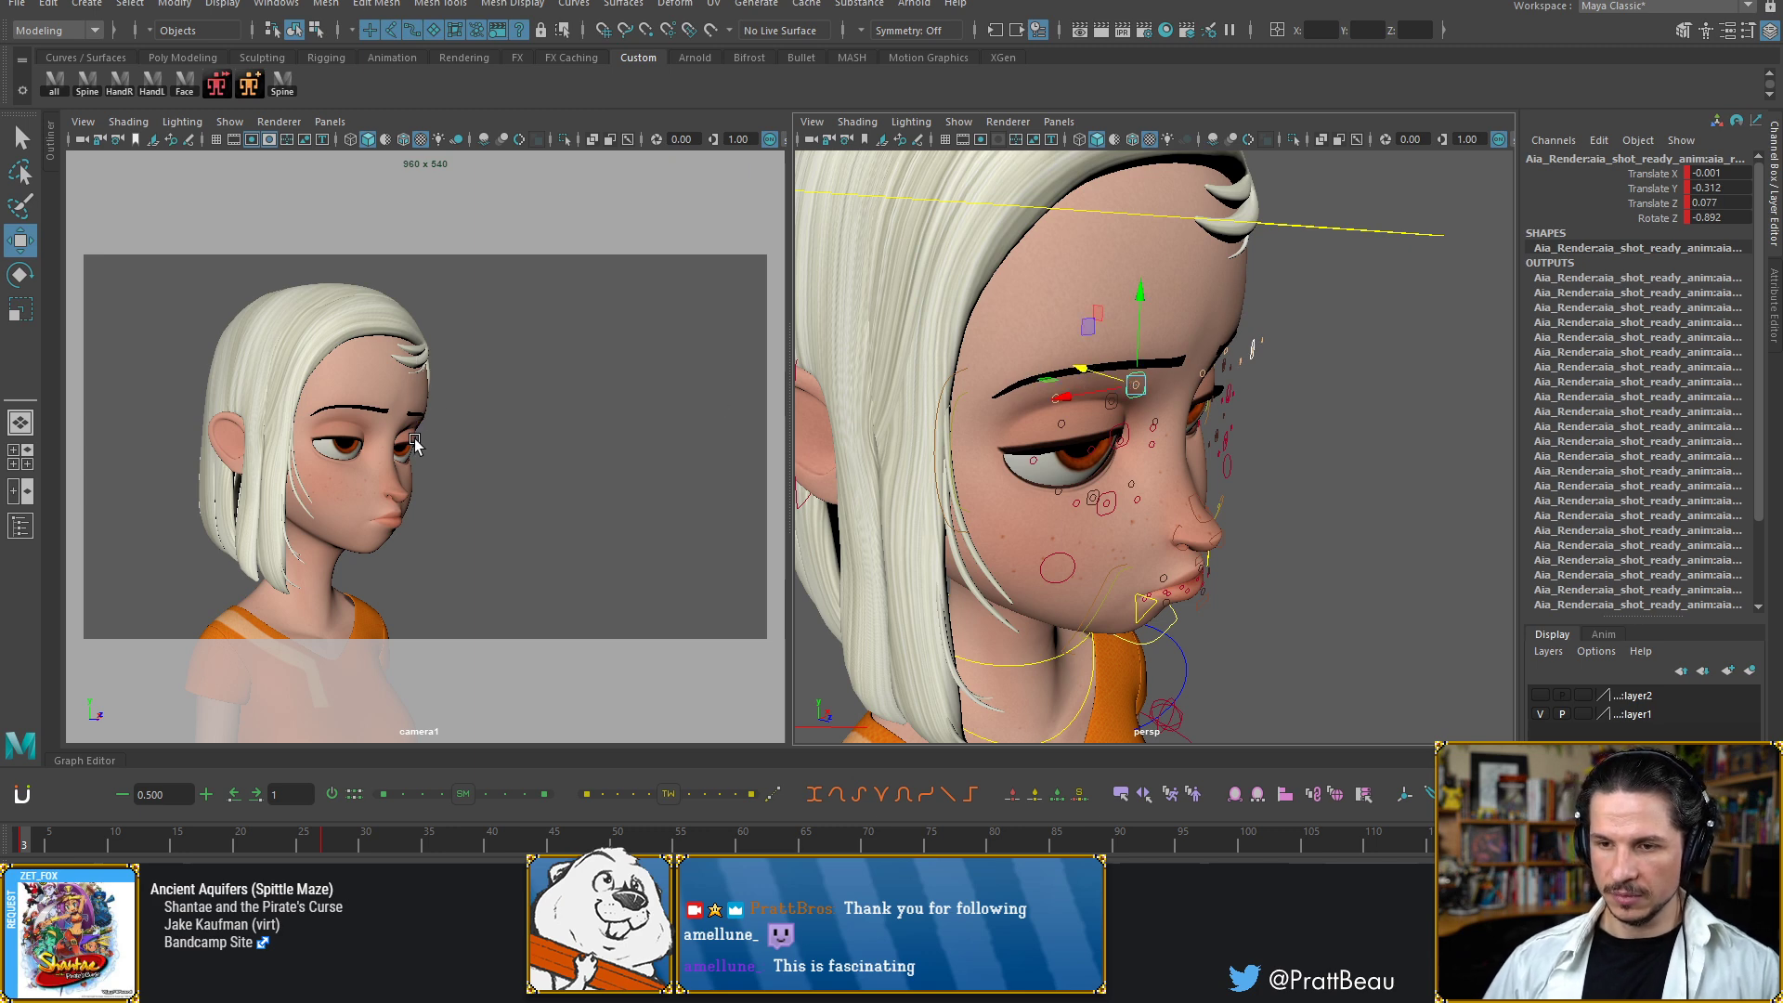
# Examine the character's mouth up close and select the main mouth control
pyautogui.keyDown('alt'); pyautogui.moveTo(1339, 369); pyautogui.dragTo(1213, 331); pyautogui.keyUp('alt')
pyautogui.keyDown('alt'); pyautogui.moveTo(1213, 331); pyautogui.dragTo(1265, 364, button='right'); pyautogui.keyUp('alt')
pyautogui.keyDown('alt'); pyautogui.moveTo(1265, 364); pyautogui.dragTo(1190, 290); pyautogui.keyUp('alt')
pyautogui.keyDown('alt'); pyautogui.moveTo(1150, 437); pyautogui.dragTo(1162, 361, button='middle'); pyautogui.keyUp('alt')
pyautogui.keyDown('alt'); pyautogui.moveTo(1162, 360); pyautogui.dragTo(1187, 446); pyautogui.keyUp('alt')
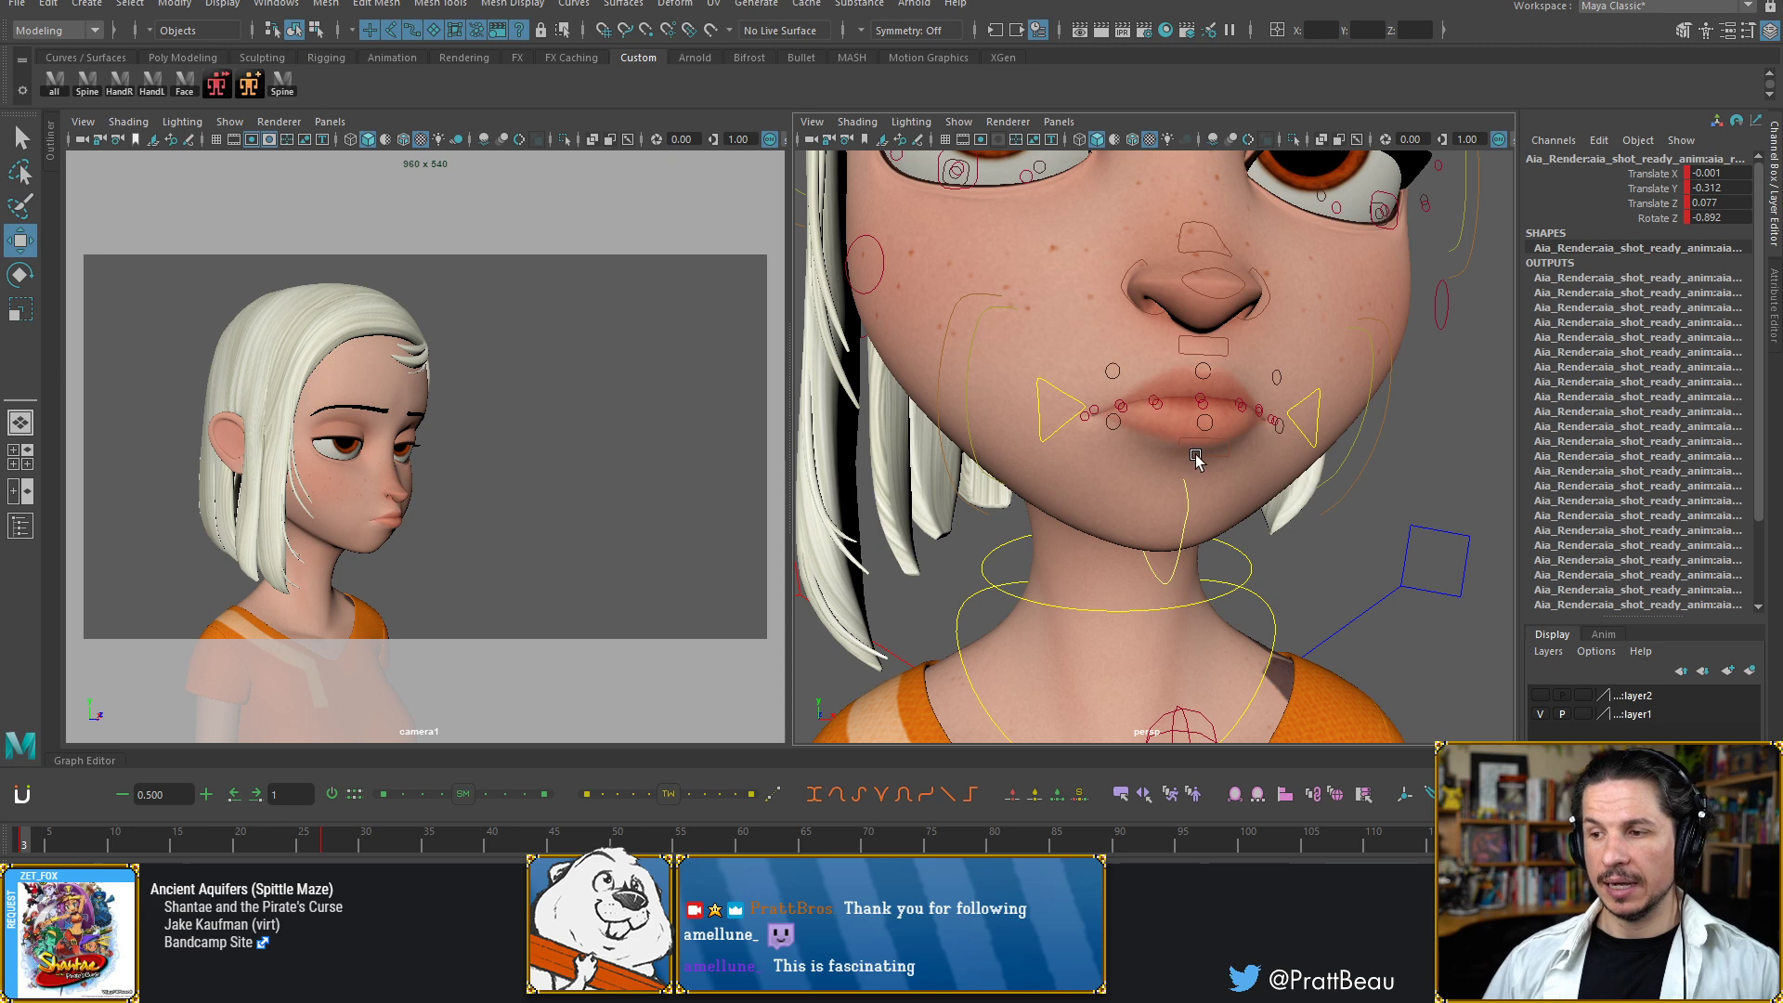
pyautogui.click(1373, 374)
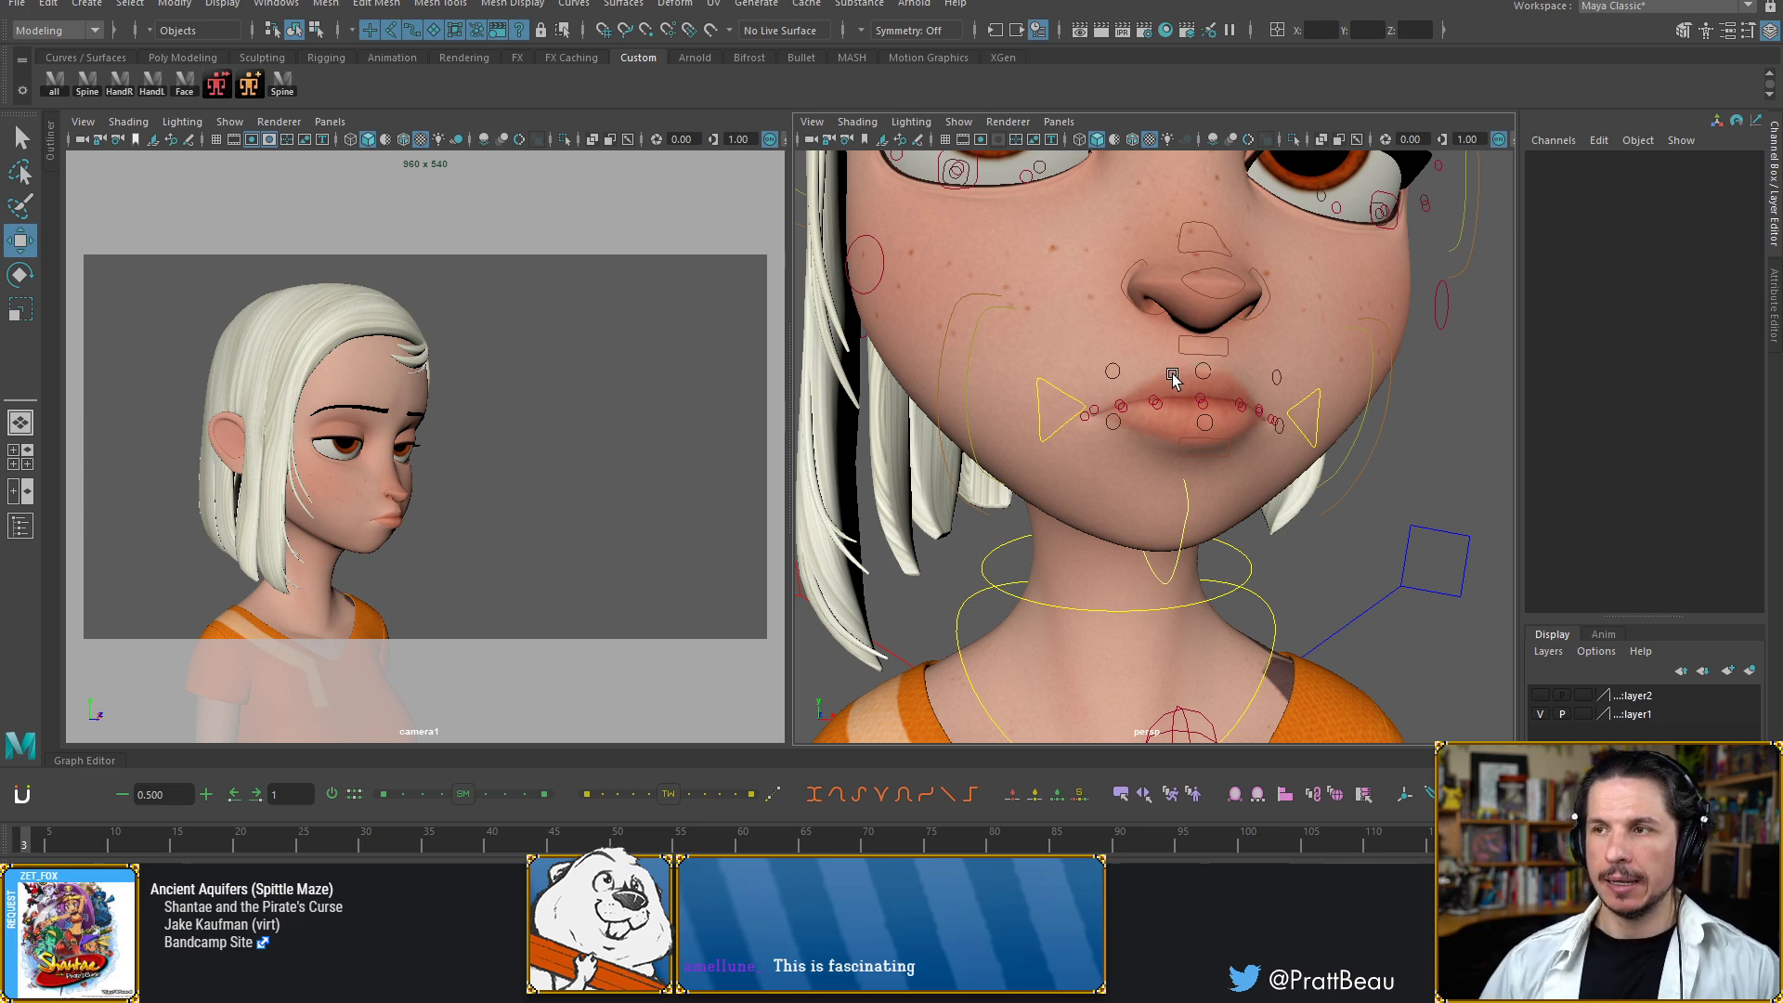
pyautogui.click(1357, 366)
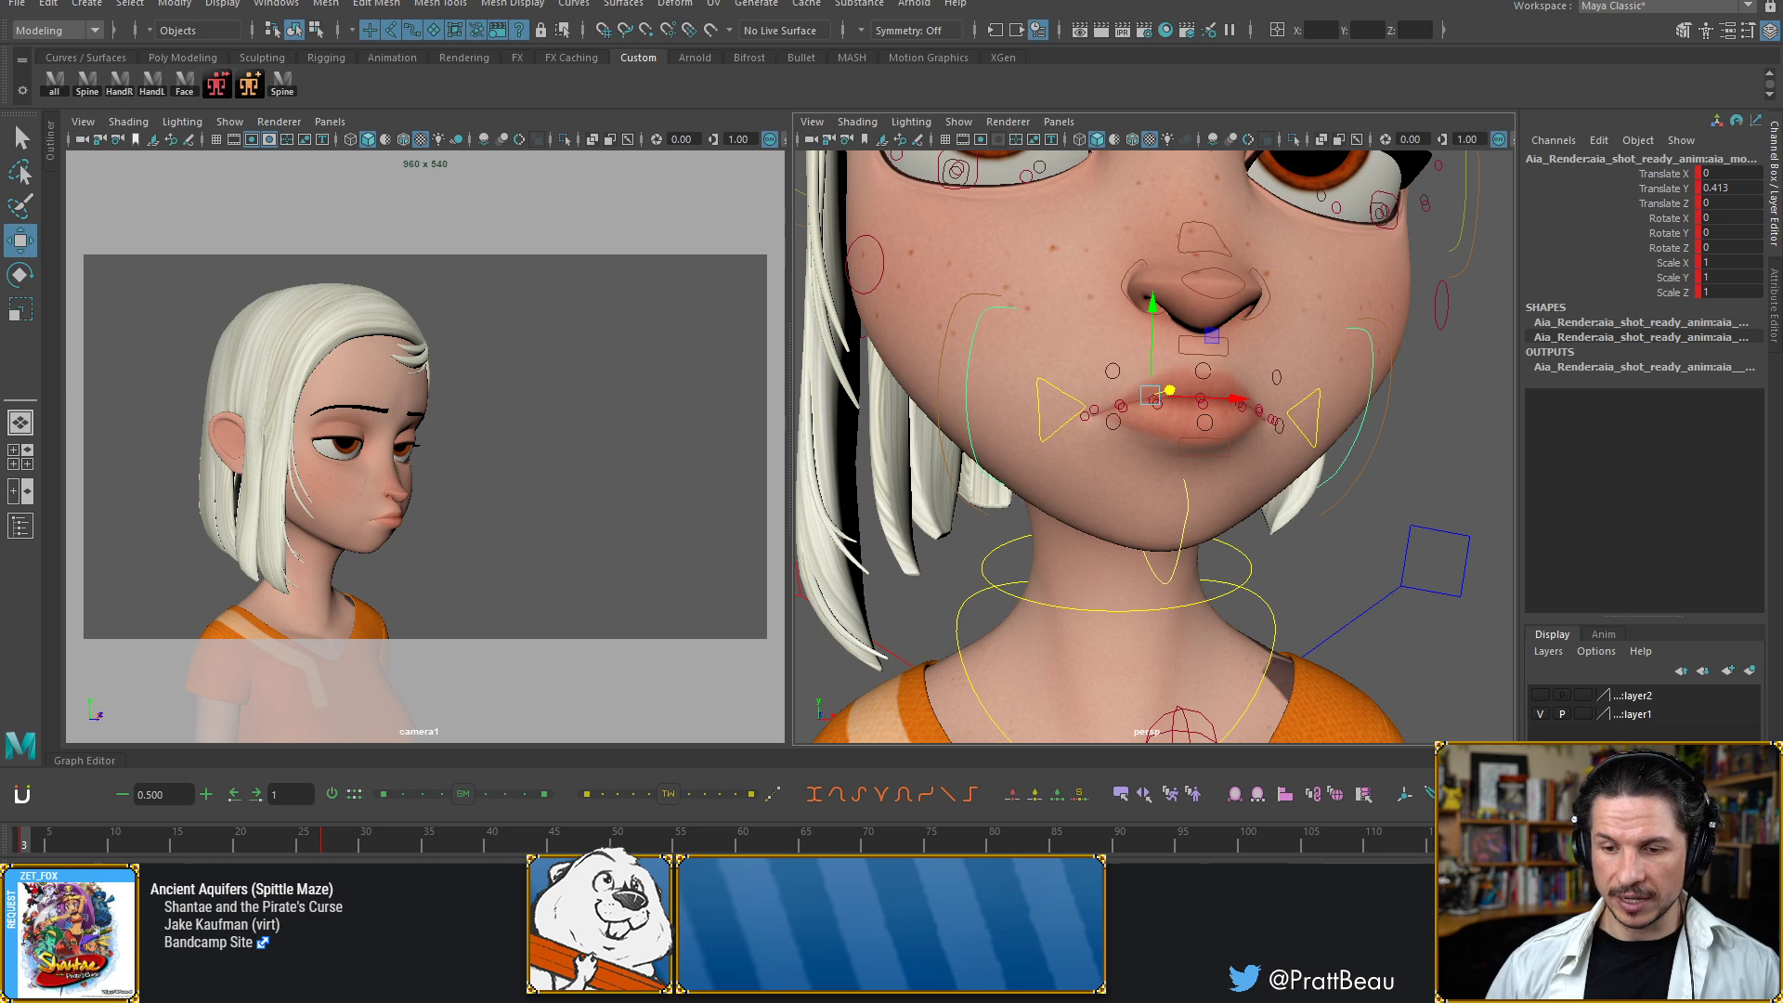
# Switch to Clip Studio Paint and sketch two eyes between guide lines diverging in the gaze direction, with an arrow ahead of them, below the existing sketches
pyautogui.hotkey('alt', 'Tab')
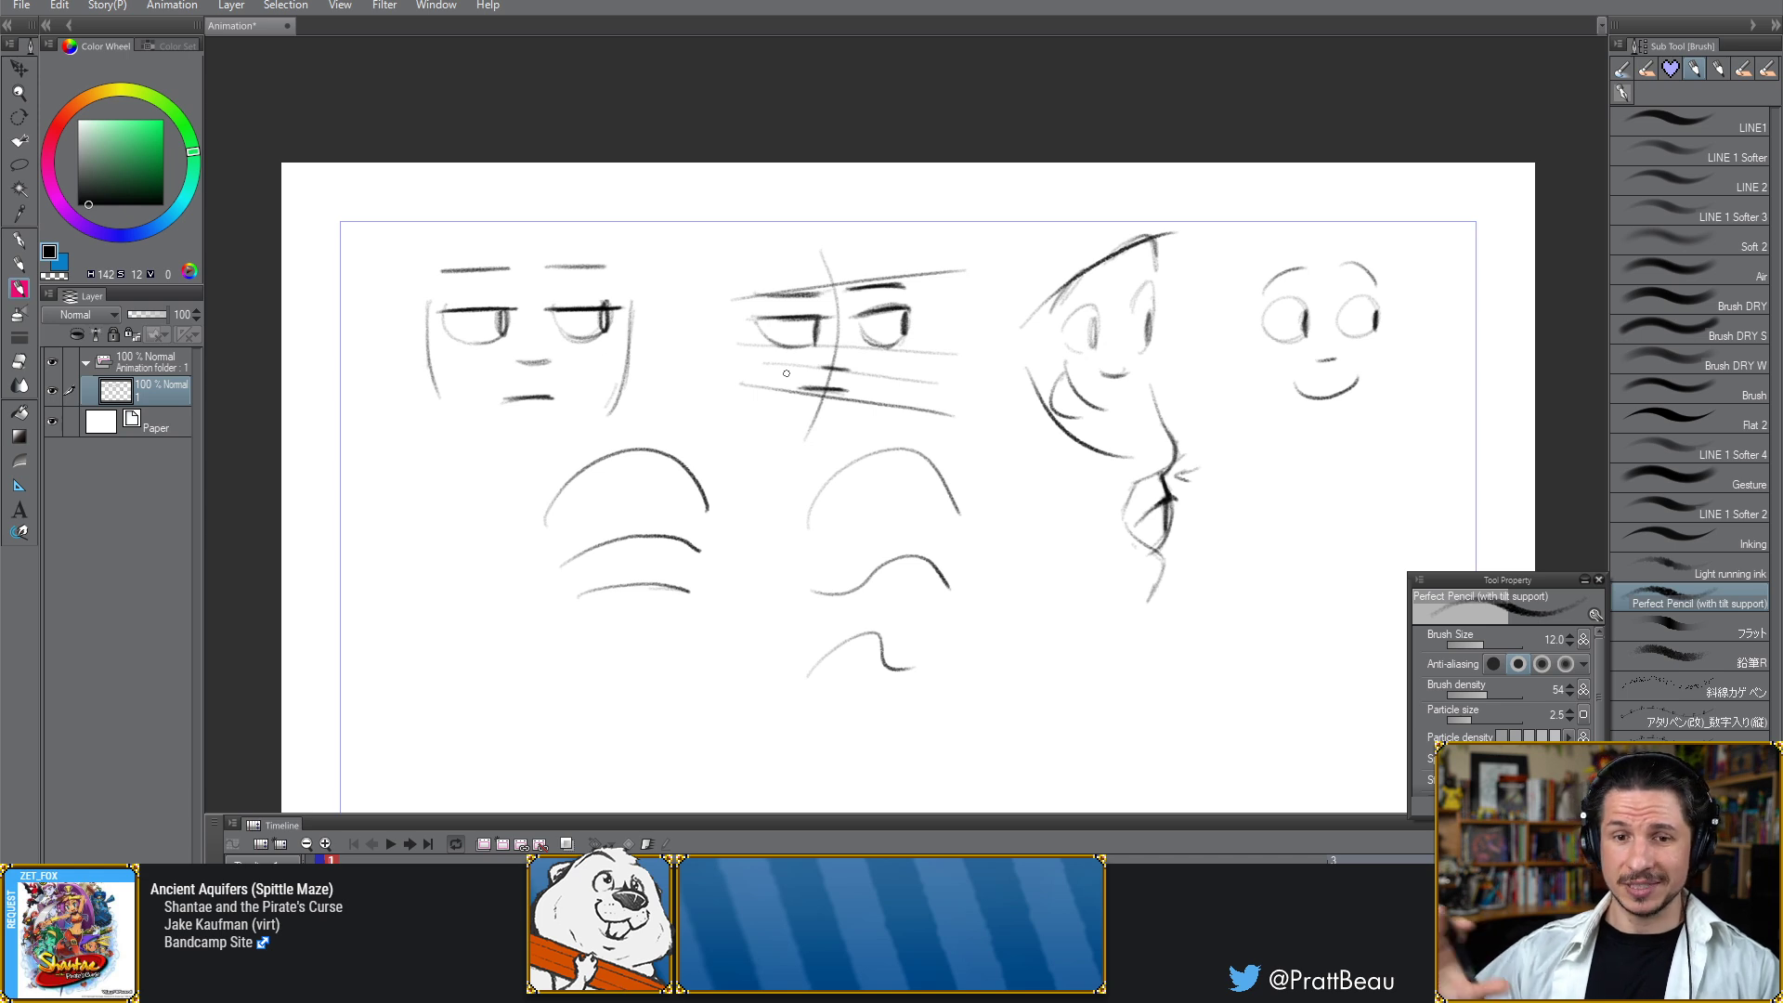
pyautogui.moveTo(909, 524)
pyautogui.mouseDown()
pyautogui.moveTo(907, 433)
pyautogui.moveTo(798, 435)
pyautogui.mouseUp()
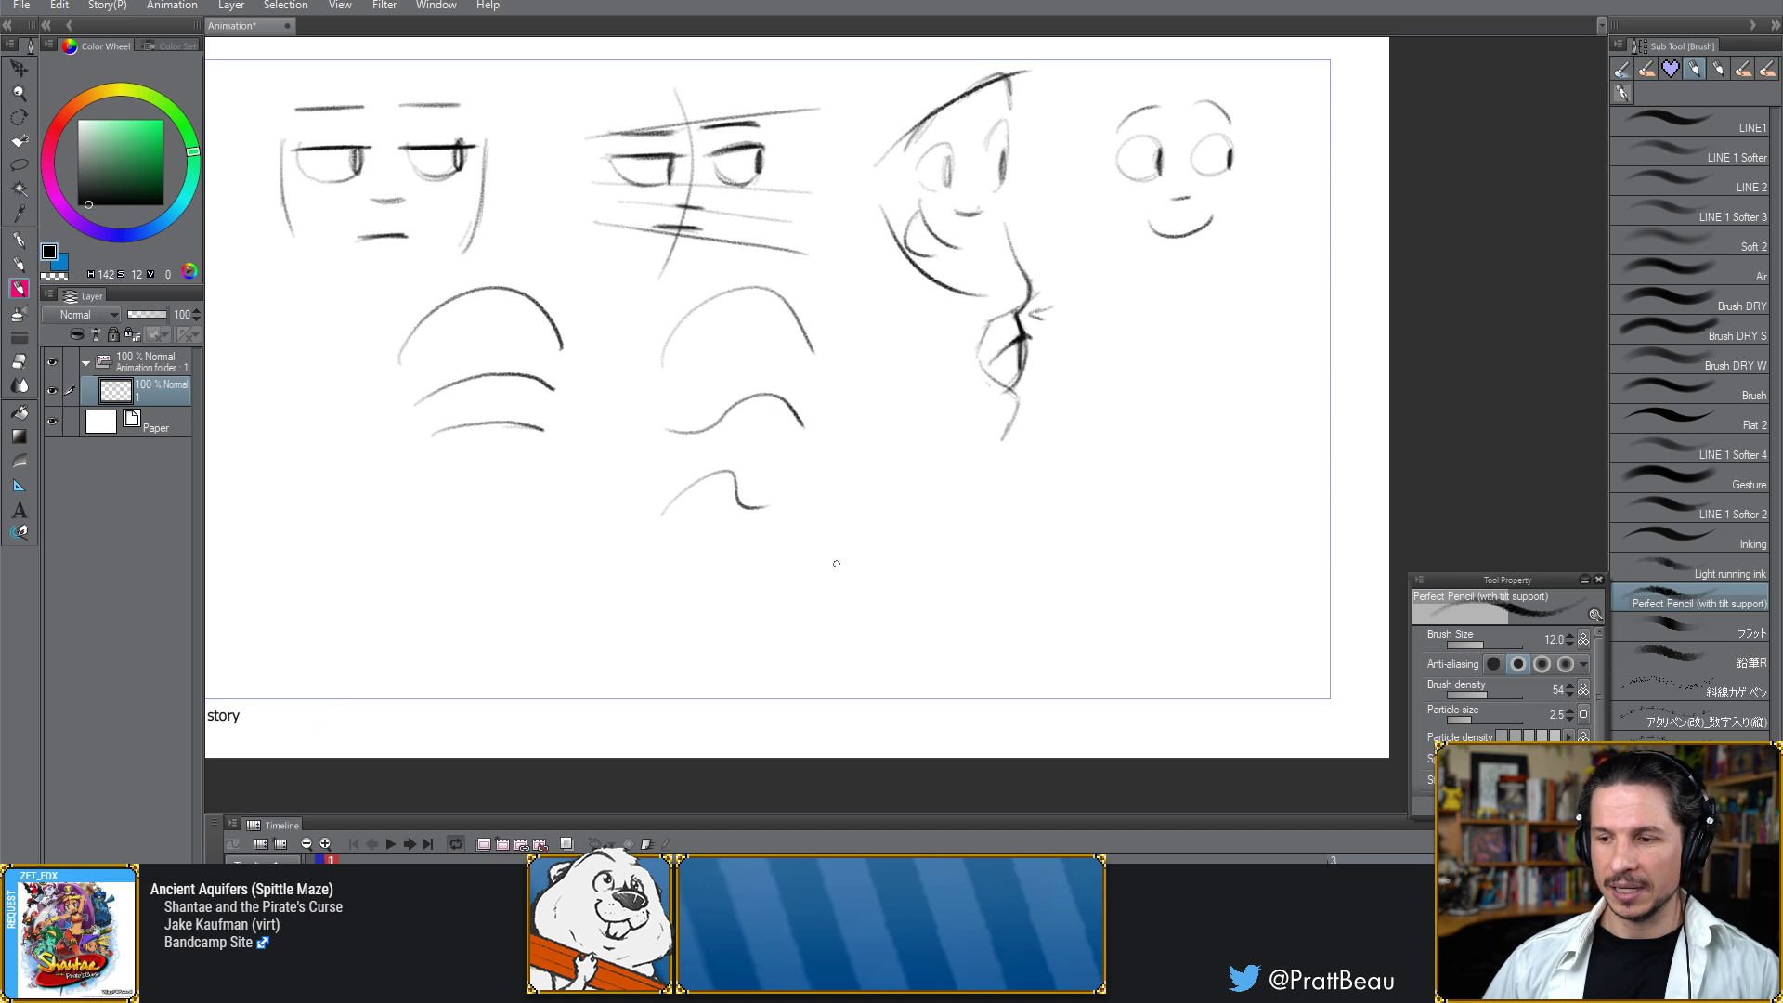
pyautogui.moveTo(820, 577); pyautogui.dragTo(948, 509)
pyautogui.moveTo(814, 615); pyautogui.dragTo(913, 642)
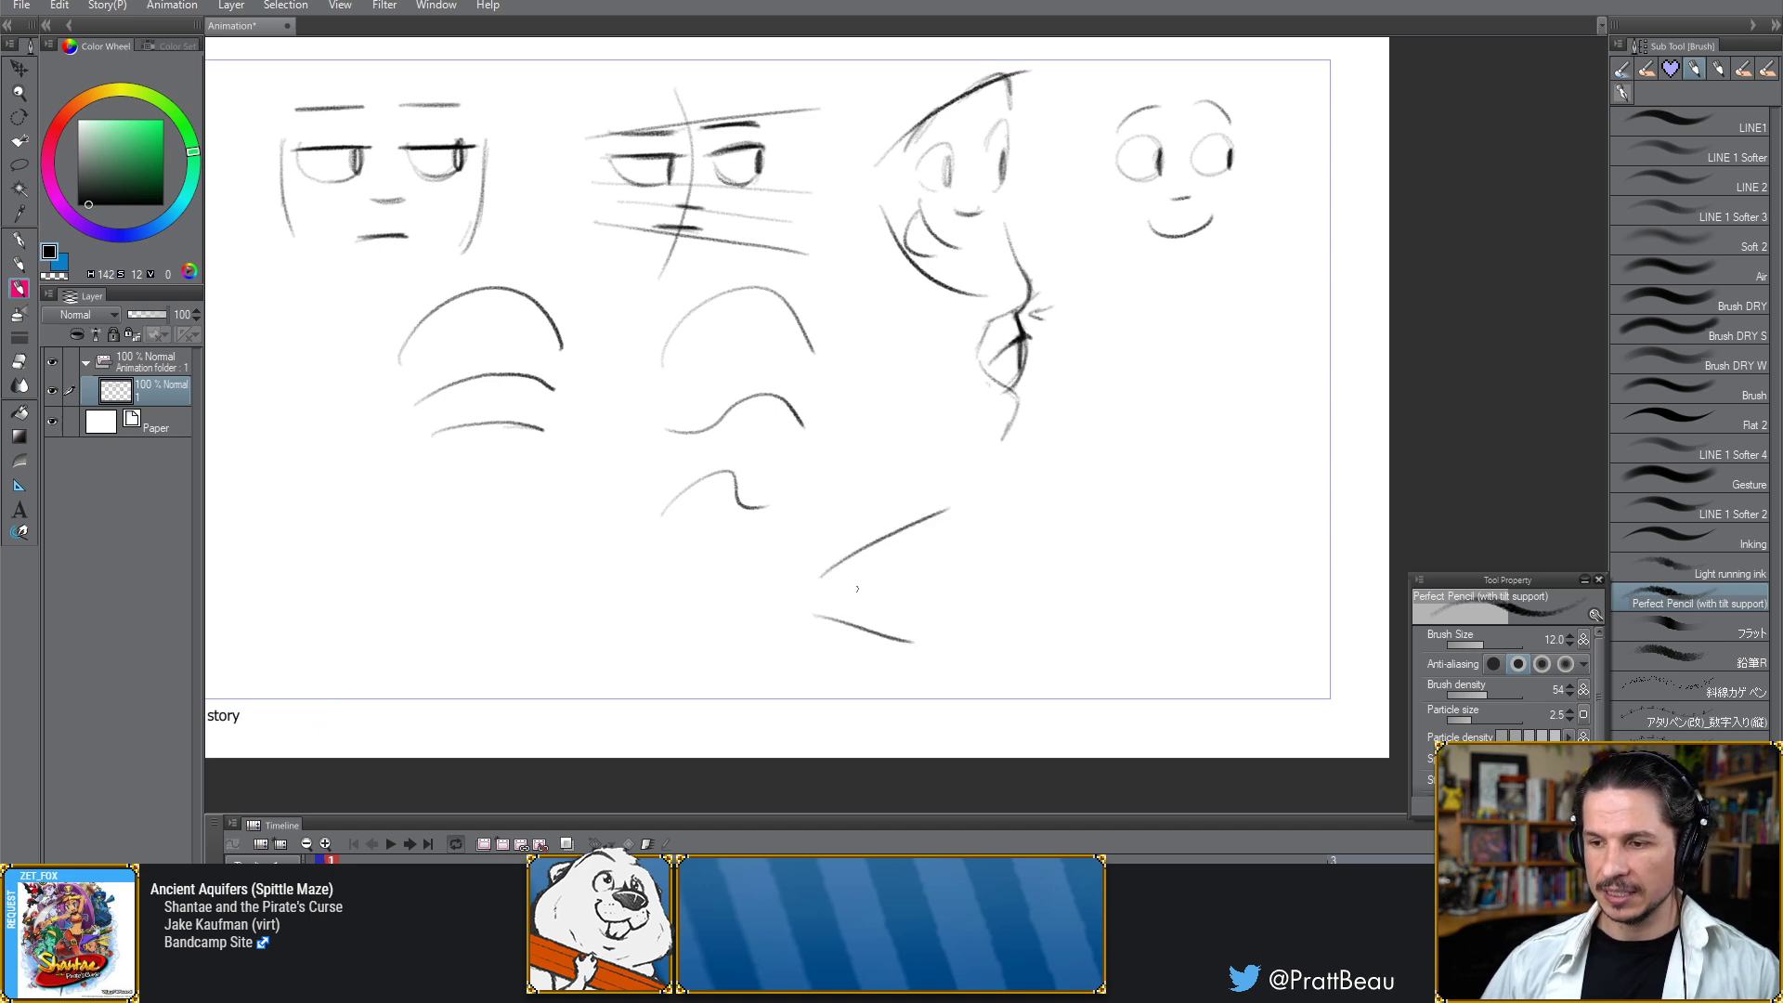
pyautogui.moveTo(872, 569)
pyautogui.mouseDown()
pyautogui.moveTo(919, 592)
pyautogui.moveTo(872, 597)
pyautogui.mouseUp()
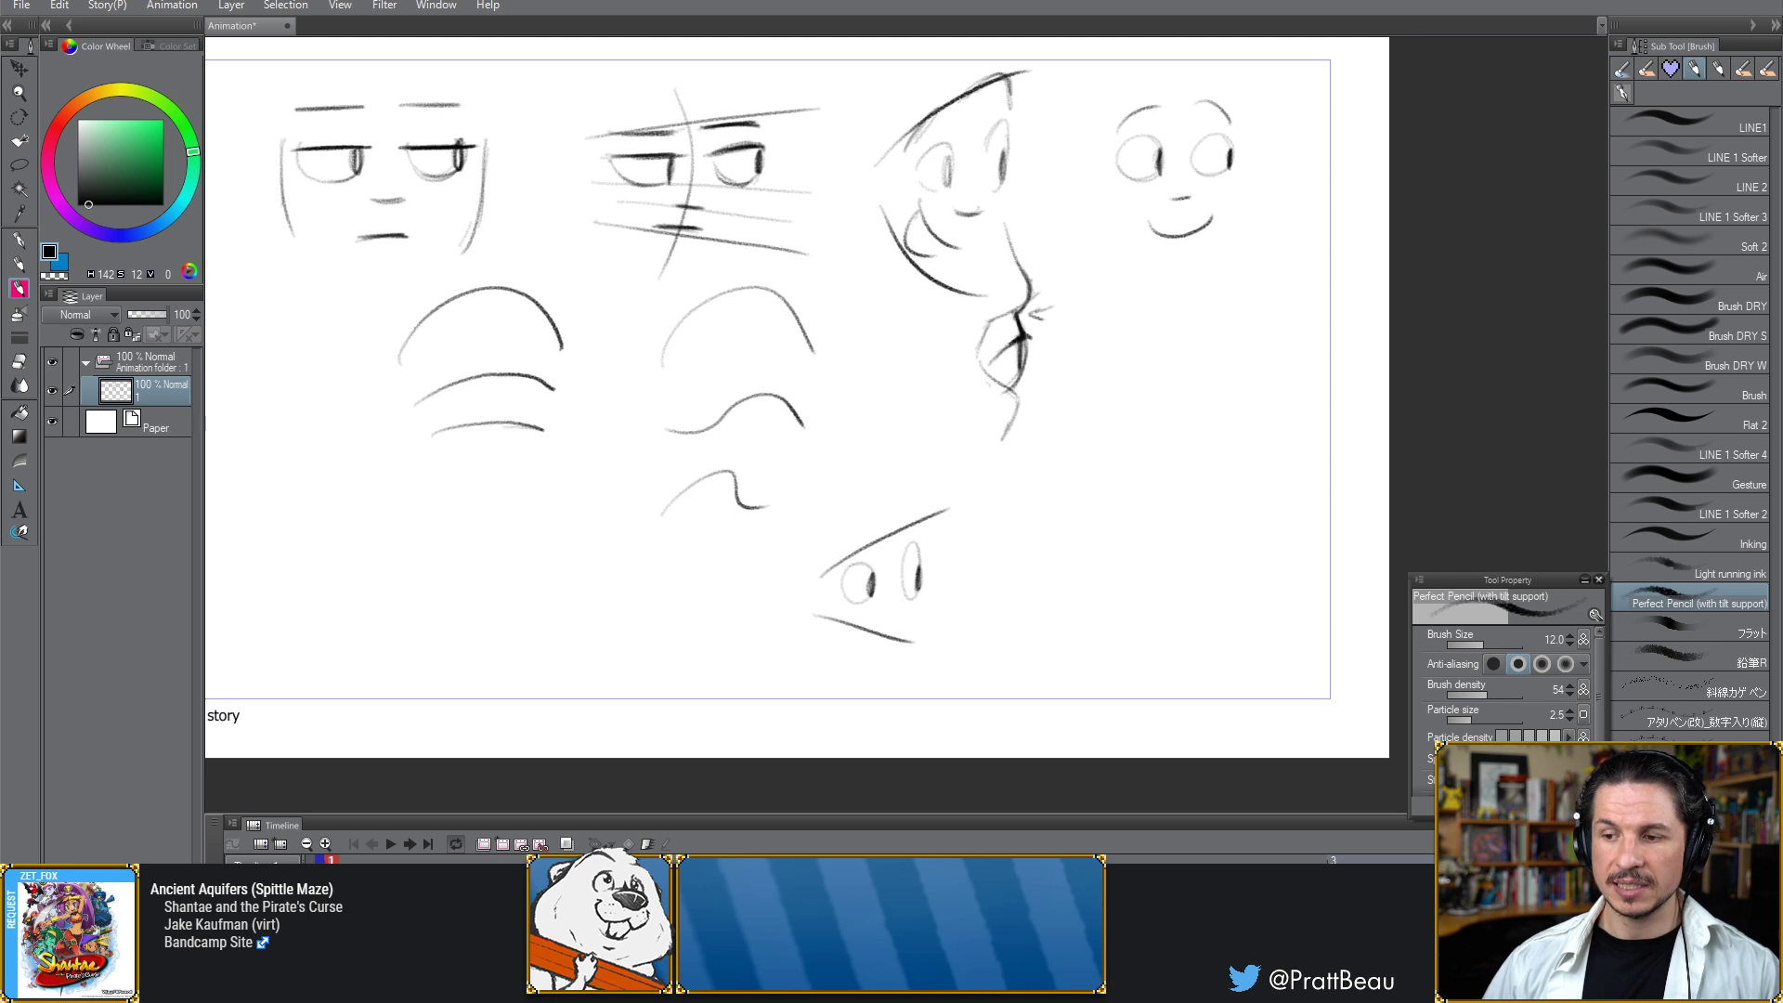
pyautogui.moveTo(992, 568); pyautogui.dragTo(1017, 565)
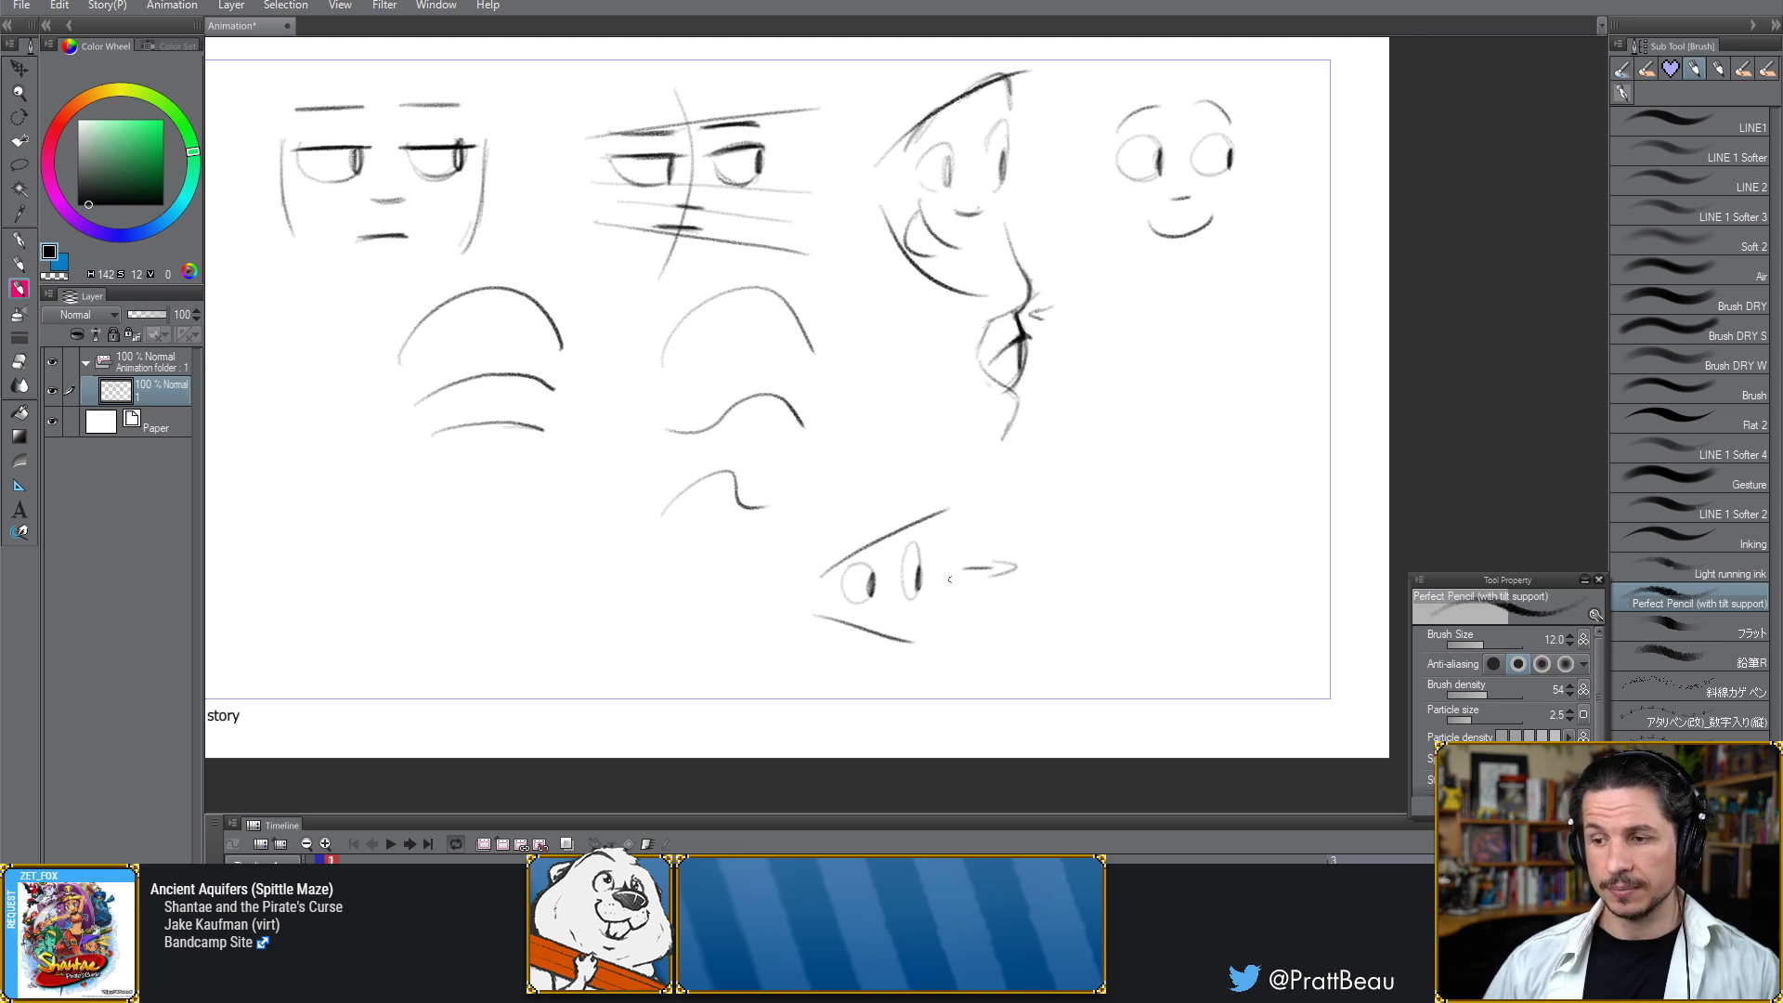
# Sketch a second pair of eyes between guide lines converging toward a gaze arrow, and darken the nearer-to-arrow eye and both guide lines
pyautogui.moveTo(1105, 562)
pyautogui.mouseDown()
pyautogui.moveTo(1085, 574)
pyautogui.moveTo(1107, 584)
pyautogui.moveTo(1135, 561)
pyautogui.moveTo(1154, 591)
pyautogui.moveTo(1168, 558)
pyautogui.mouseUp()
pyautogui.moveTo(1070, 621); pyautogui.dragTo(1179, 606)
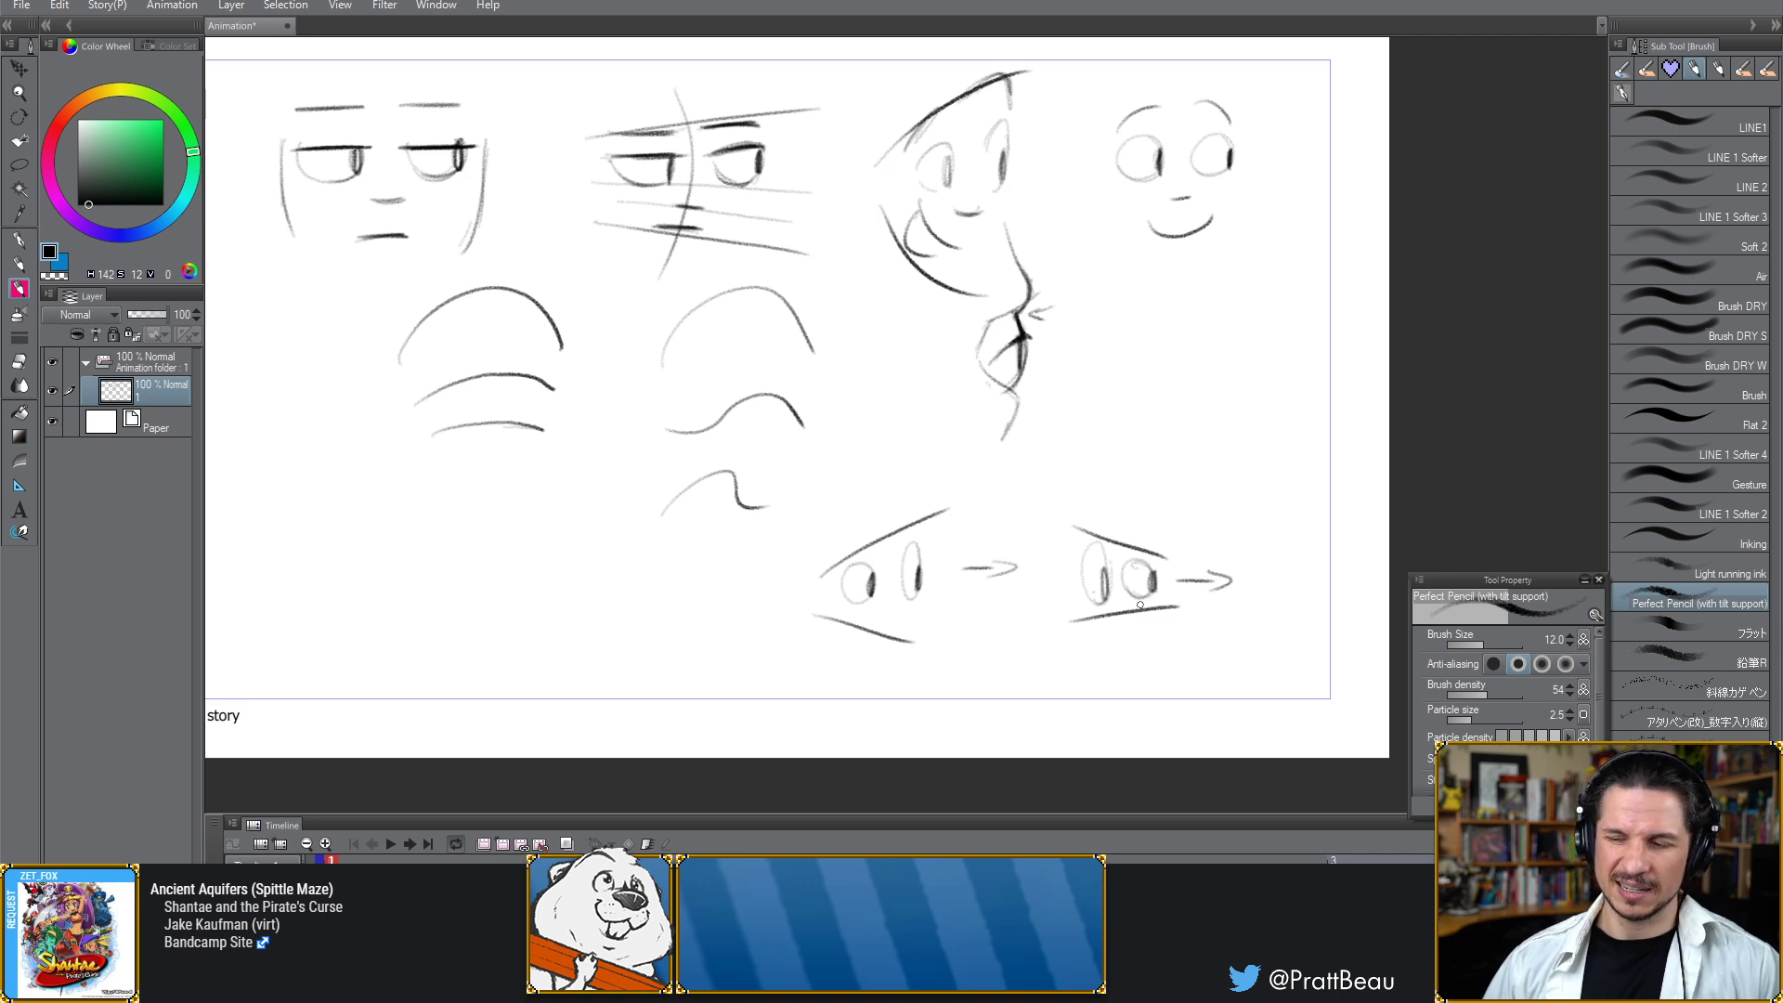
pyautogui.moveTo(1142, 561)
pyautogui.mouseDown()
pyautogui.moveTo(1123, 576)
pyautogui.moveTo(1143, 561)
pyautogui.mouseUp()
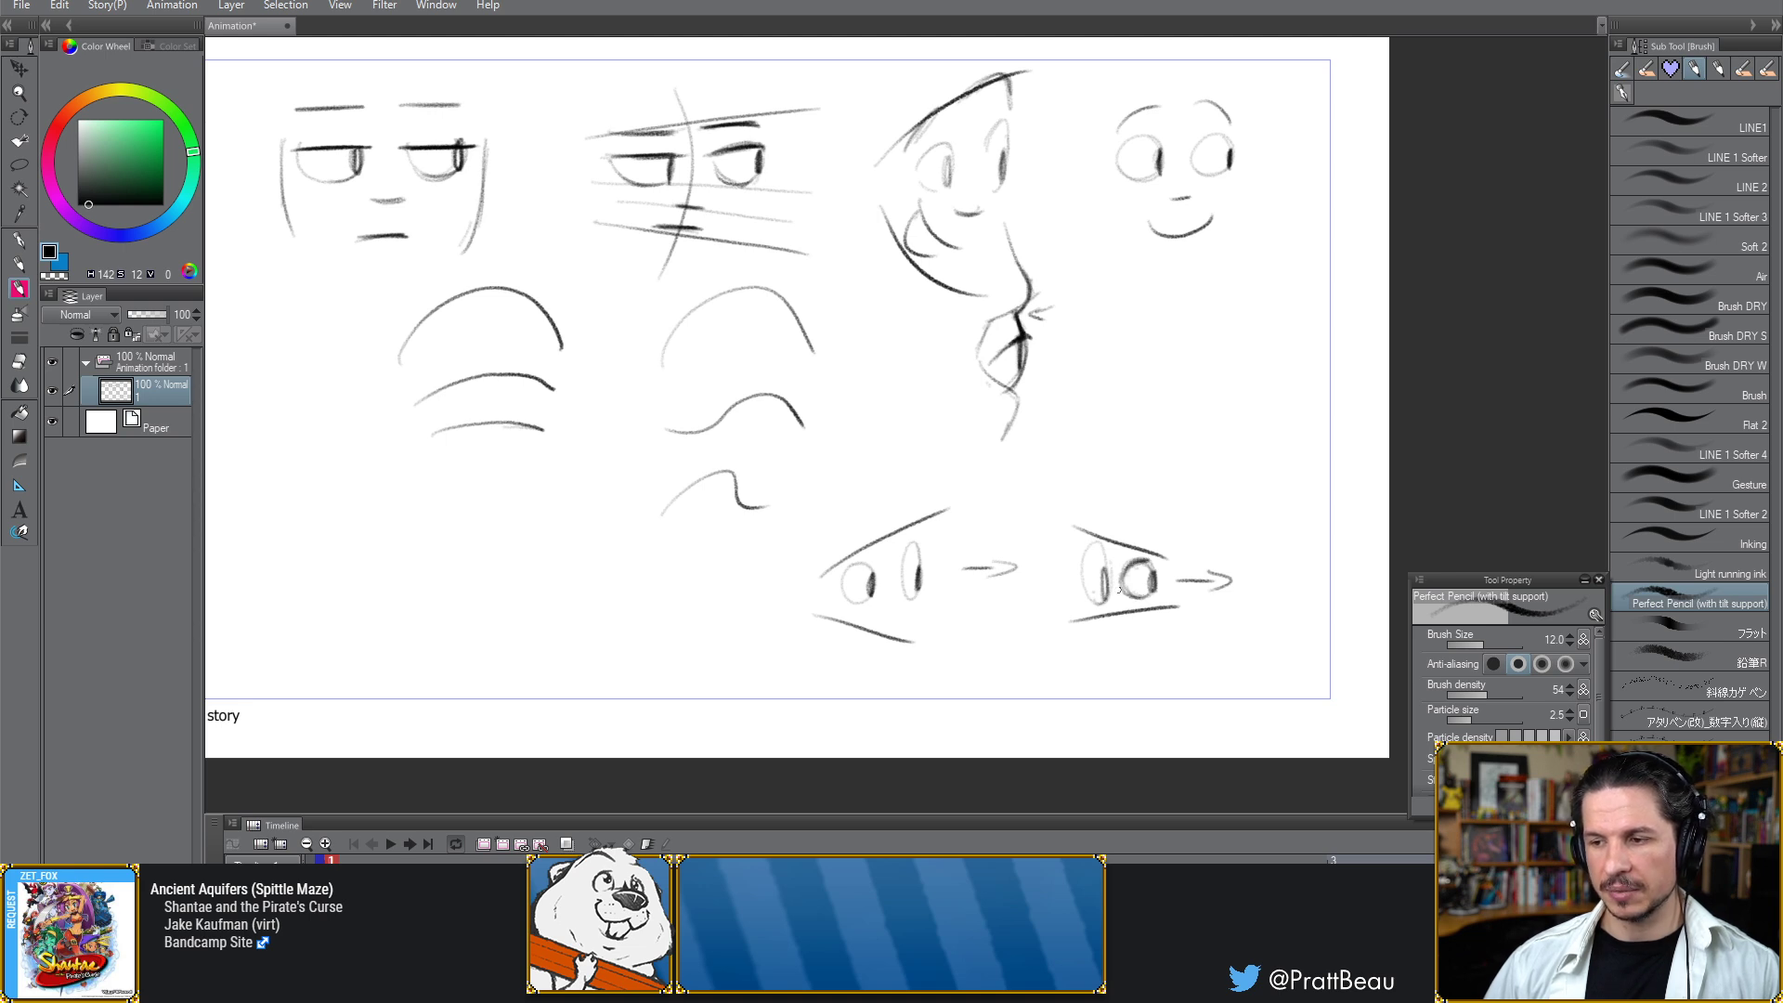
pyautogui.moveTo(1070, 528); pyautogui.dragTo(1169, 557)
pyautogui.moveTo(1064, 621); pyautogui.dragTo(1187, 607)
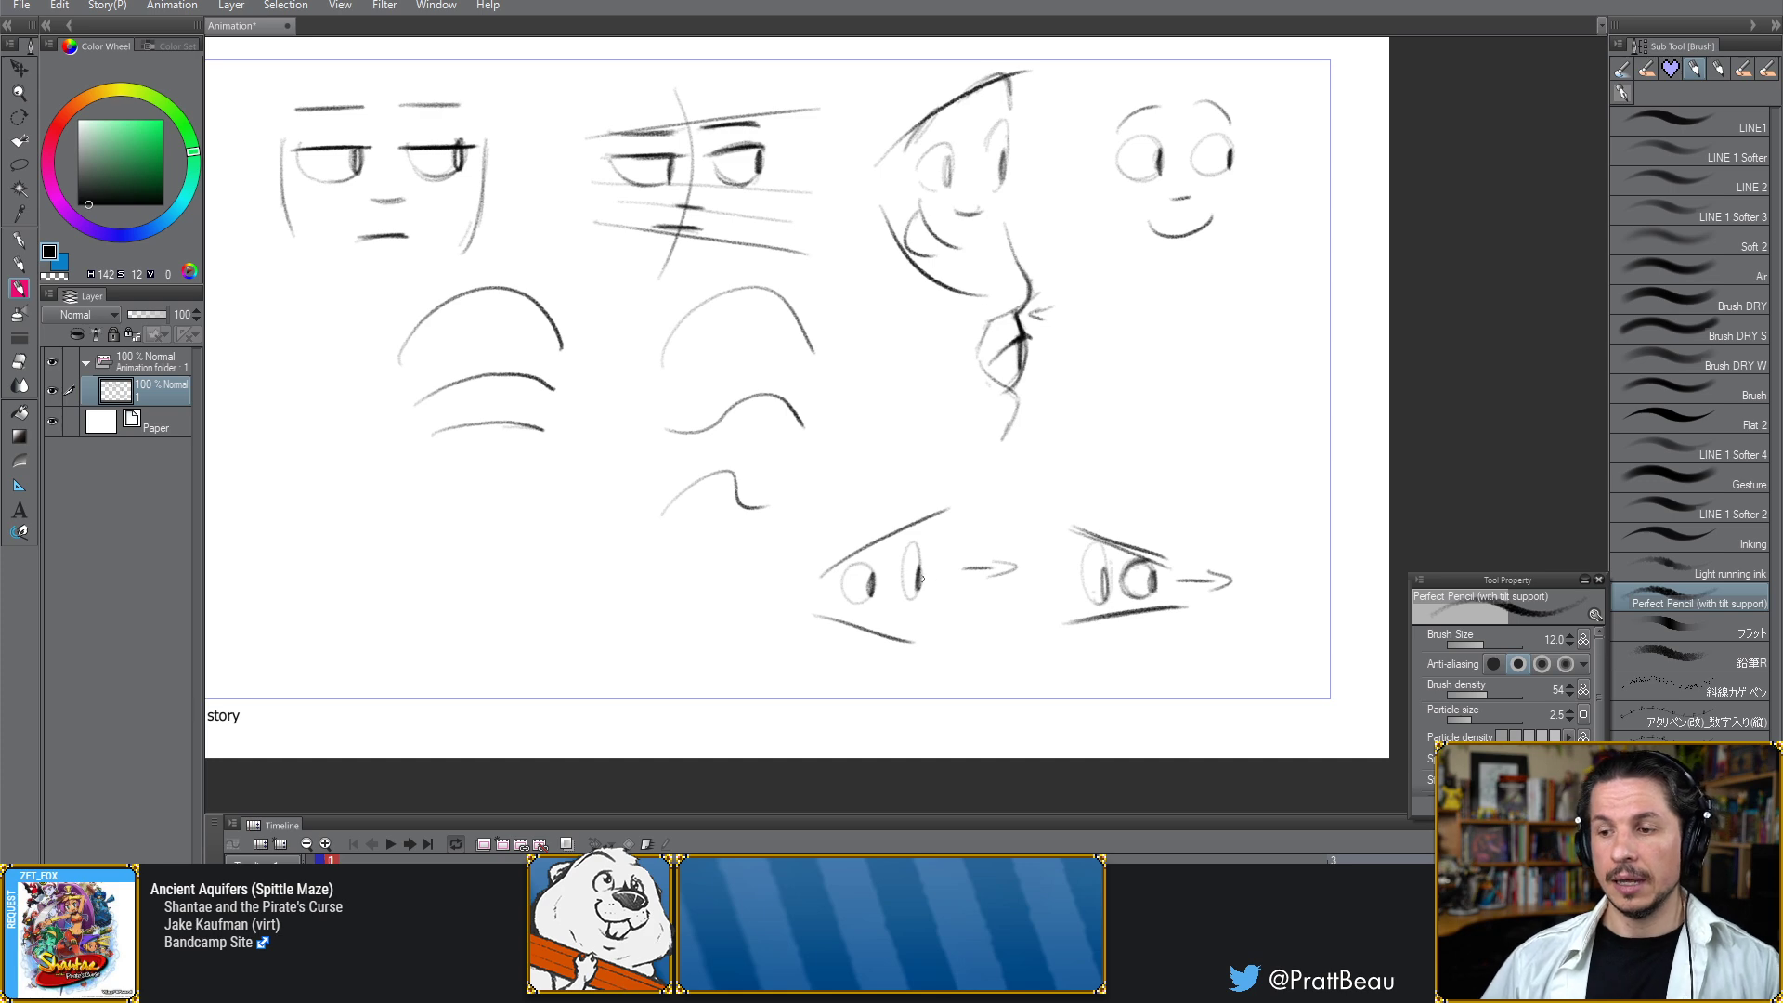
# Switch to Maya and shift the main mouth control sideways and up to Translate X 0.468 and Translate Y 0.517
pyautogui.click(1732, 7)
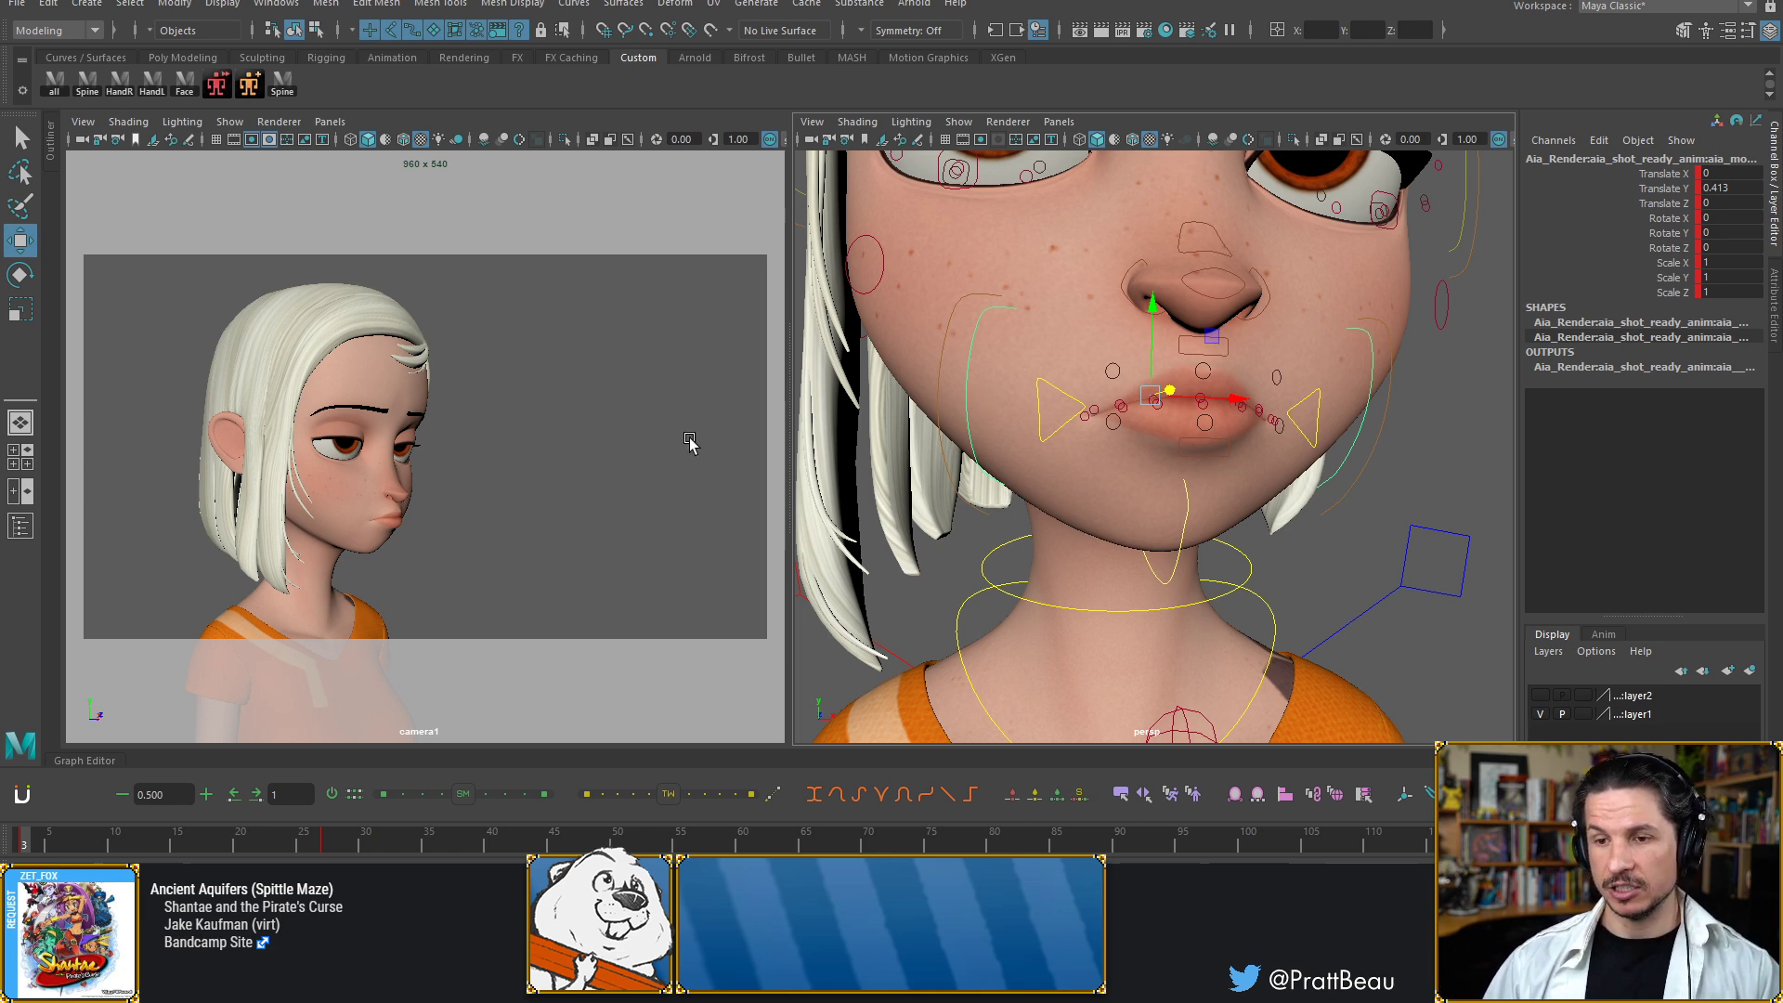
pyautogui.keyDown('alt'); pyautogui.moveTo(1236, 311); pyautogui.dragTo(1094, 355, button='middle'); pyautogui.keyUp('alt')
pyautogui.keyDown('alt'); pyautogui.moveTo(1095, 353); pyautogui.dragTo(1083, 397); pyautogui.keyUp('alt')
pyautogui.keyDown('alt'); pyautogui.moveTo(1146, 436); pyautogui.dragTo(1176, 430, button='middle'); pyautogui.keyUp('alt')
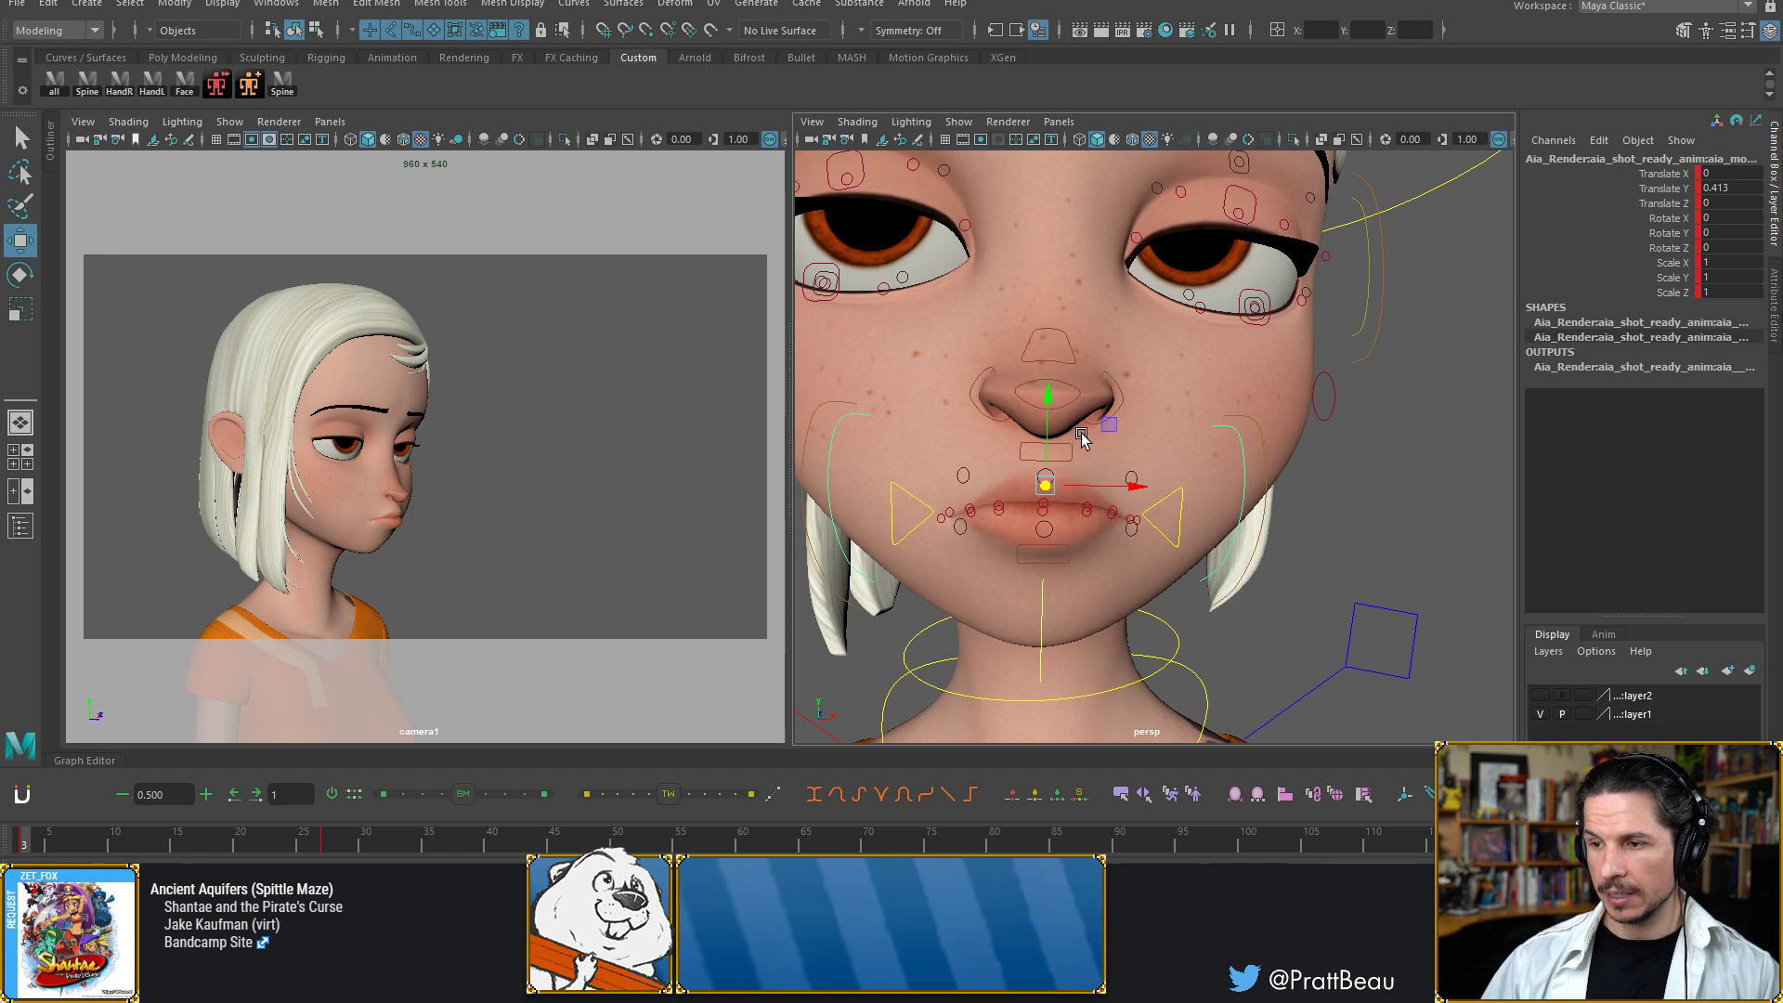
pyautogui.moveTo(1109, 427); pyautogui.dragTo(1120, 416)
# Tilt the main mouth control to a Rotate Z of 7.282
pyautogui.press('e')
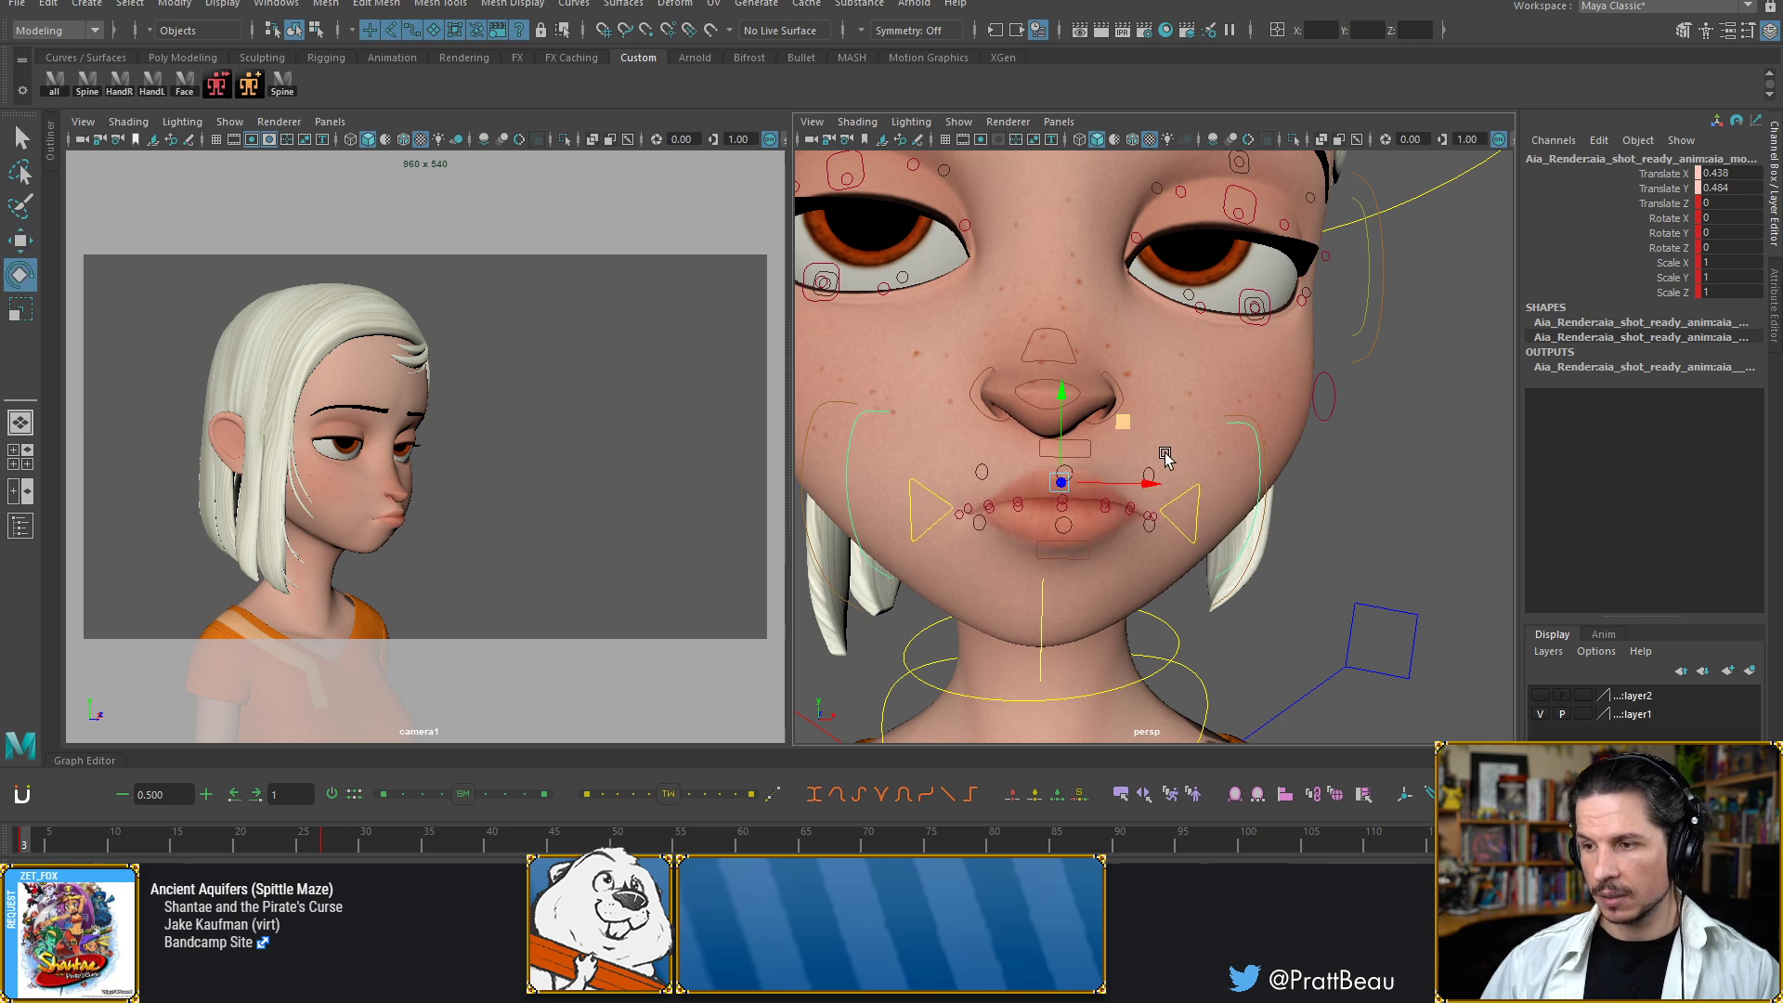
pyautogui.hotkey('ctrl', 'z')
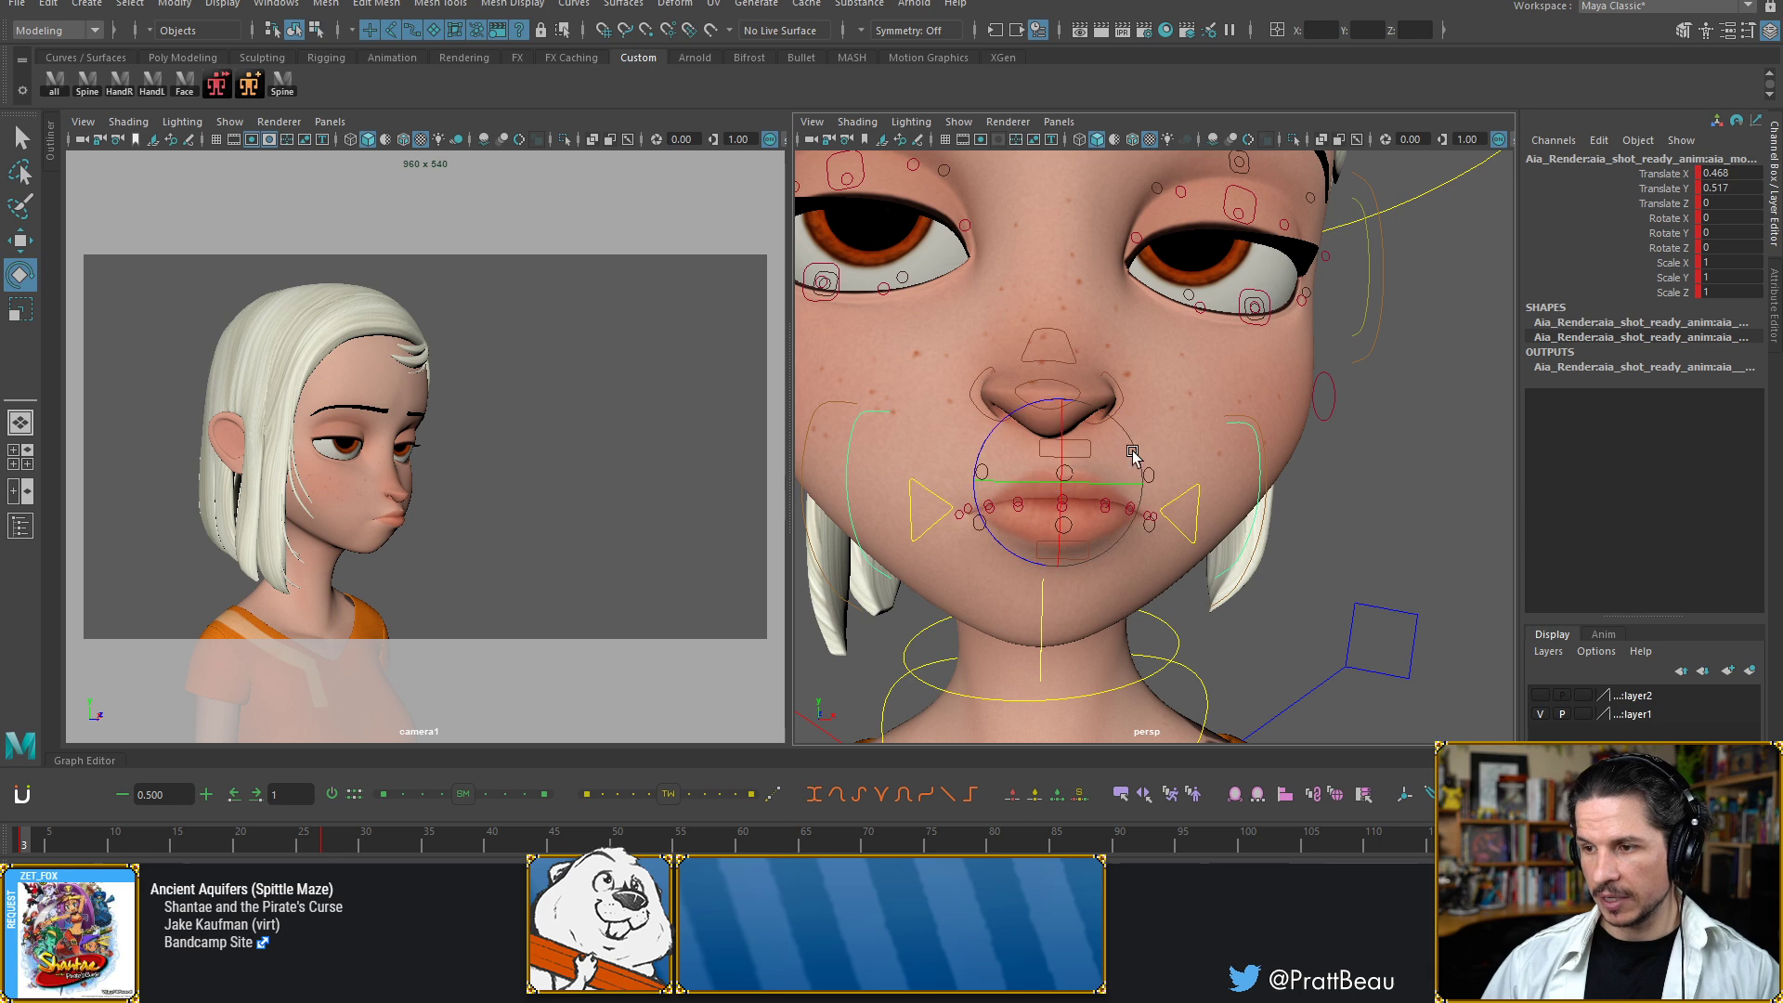
pyautogui.moveTo(1003, 418); pyautogui.dragTo(1057, 409)
pyautogui.scroll(-6, 1078, 339)
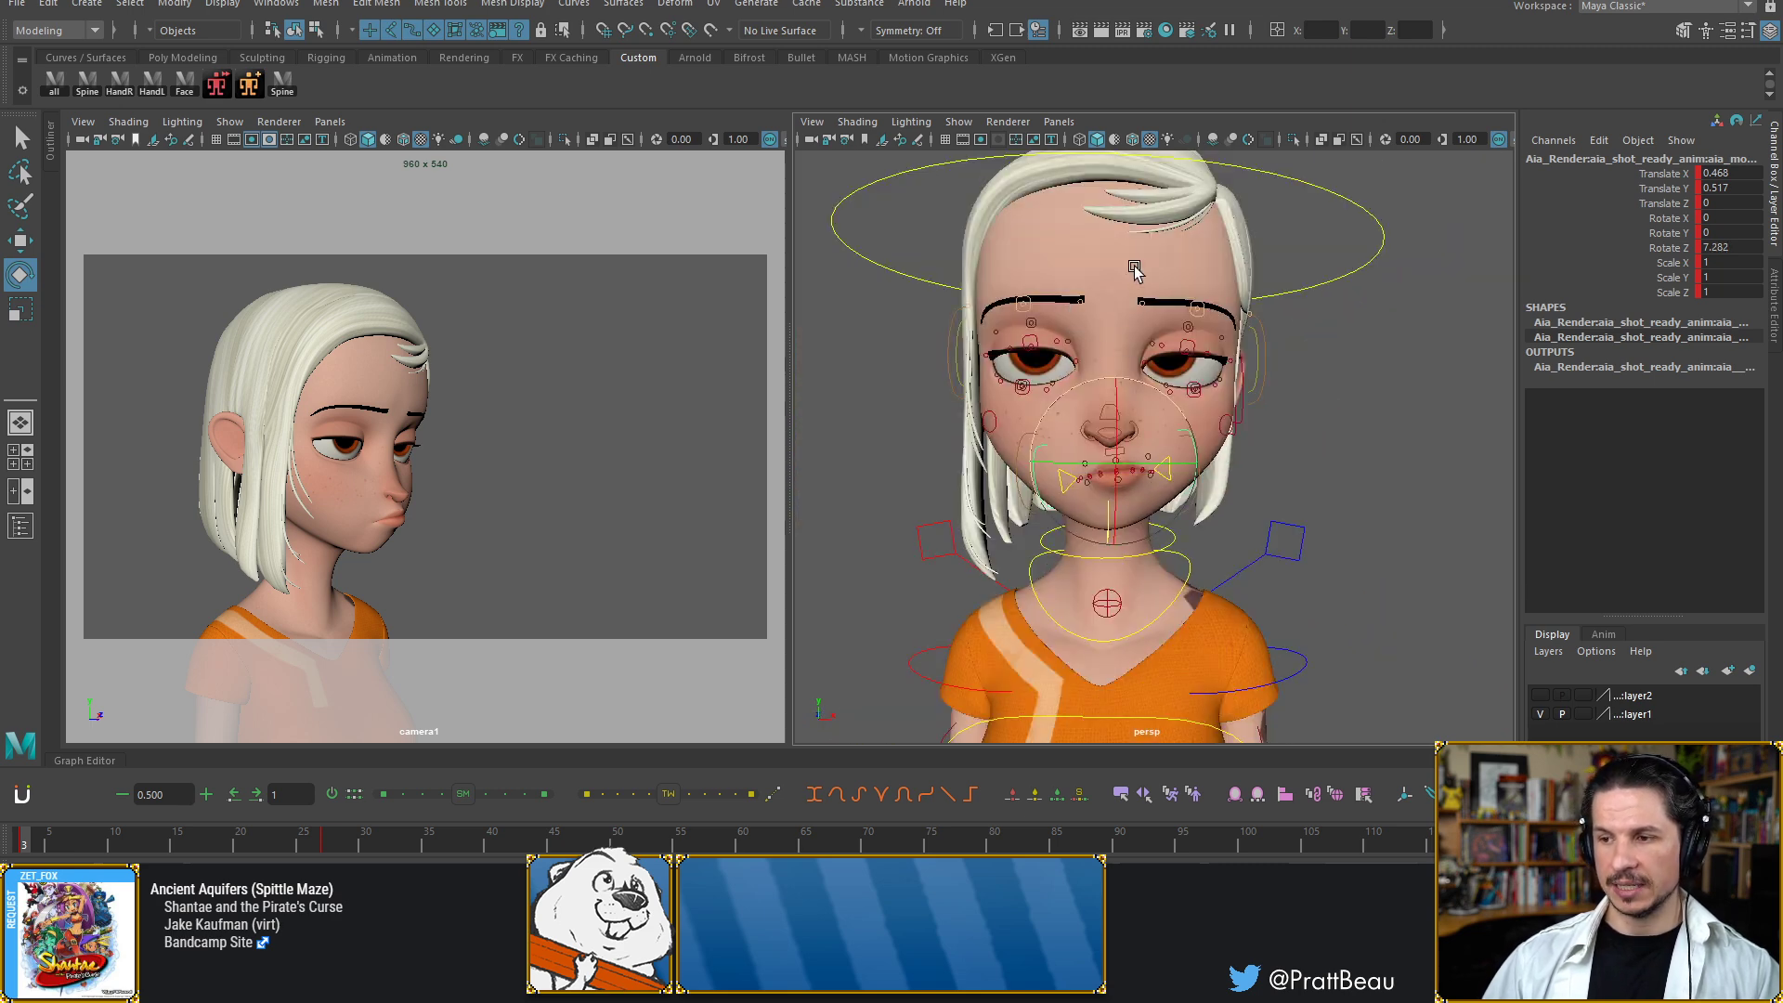
pyautogui.hotkey('ctrl', 'z')
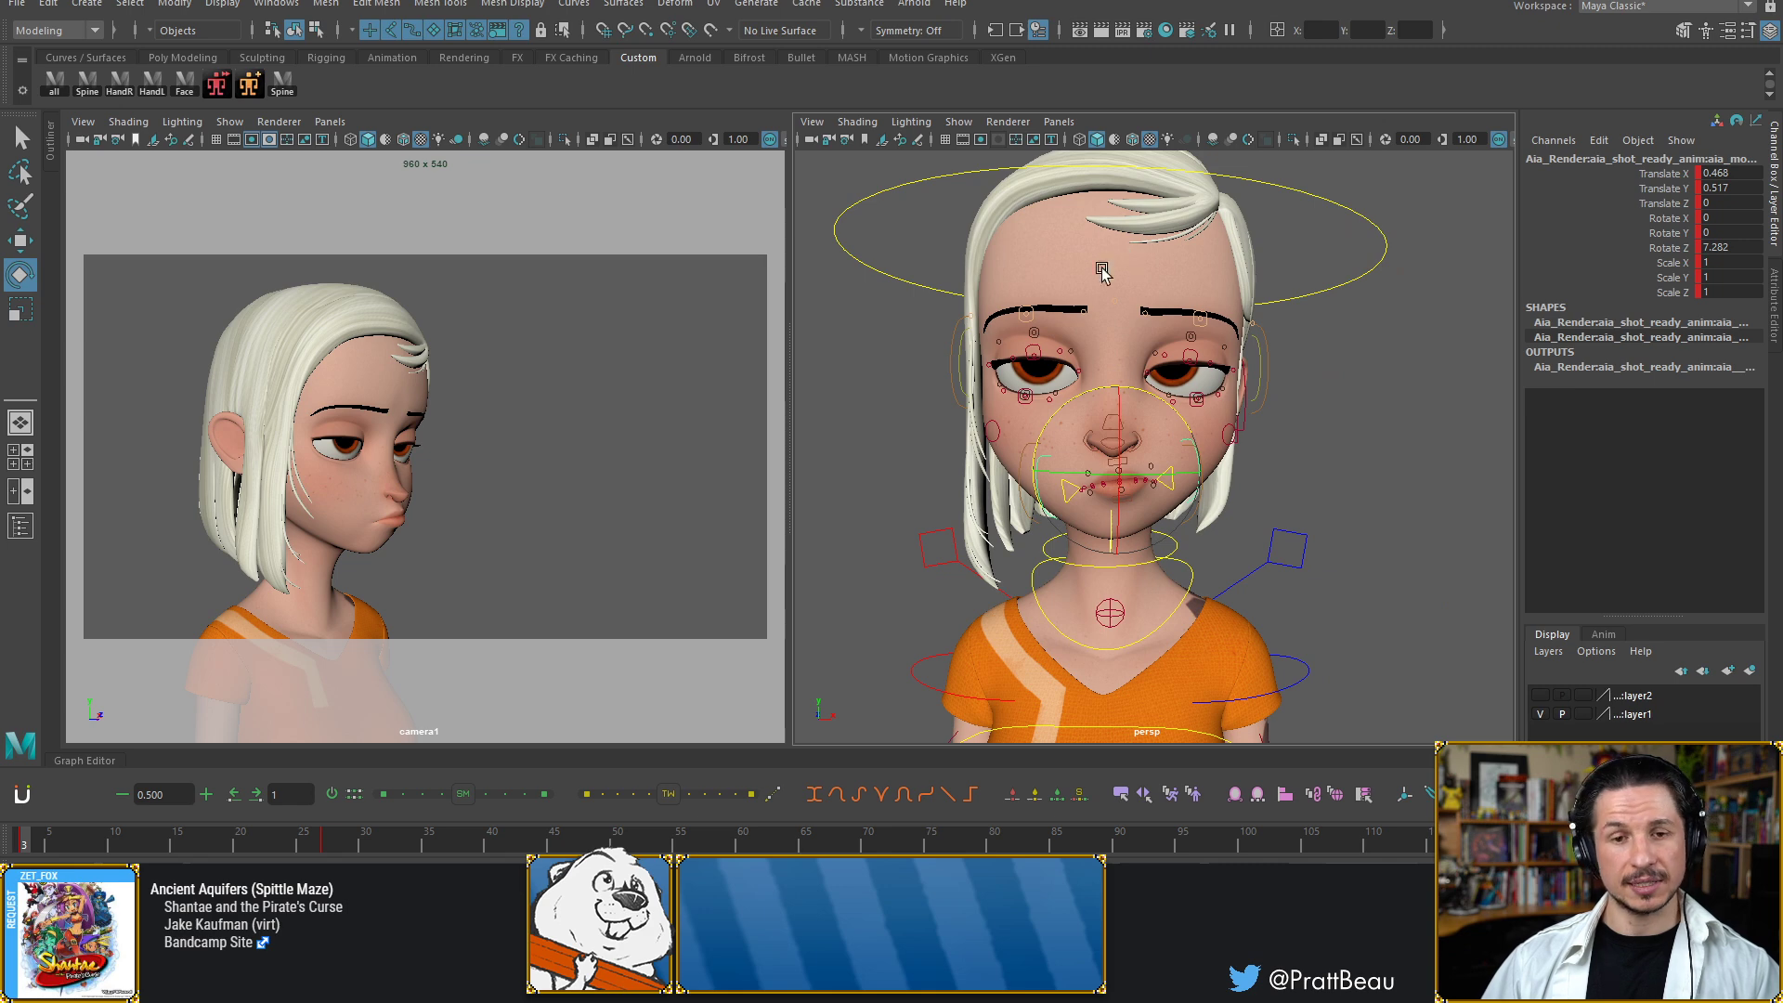
# Move the left mouth corner control inward and down to Translate X -0.857 and Translate Y -0.387
pyautogui.click(1370, 497)
pyautogui.keyDown('alt'); pyautogui.moveTo(1022, 438); pyautogui.dragTo(1296, 534, button='right'); pyautogui.keyUp('alt')
pyautogui.keyDown('alt'); pyautogui.moveTo(1296, 534); pyautogui.dragTo(1300, 425, button='middle'); pyautogui.keyUp('alt')
pyautogui.click(1267, 480)
pyautogui.press('w')
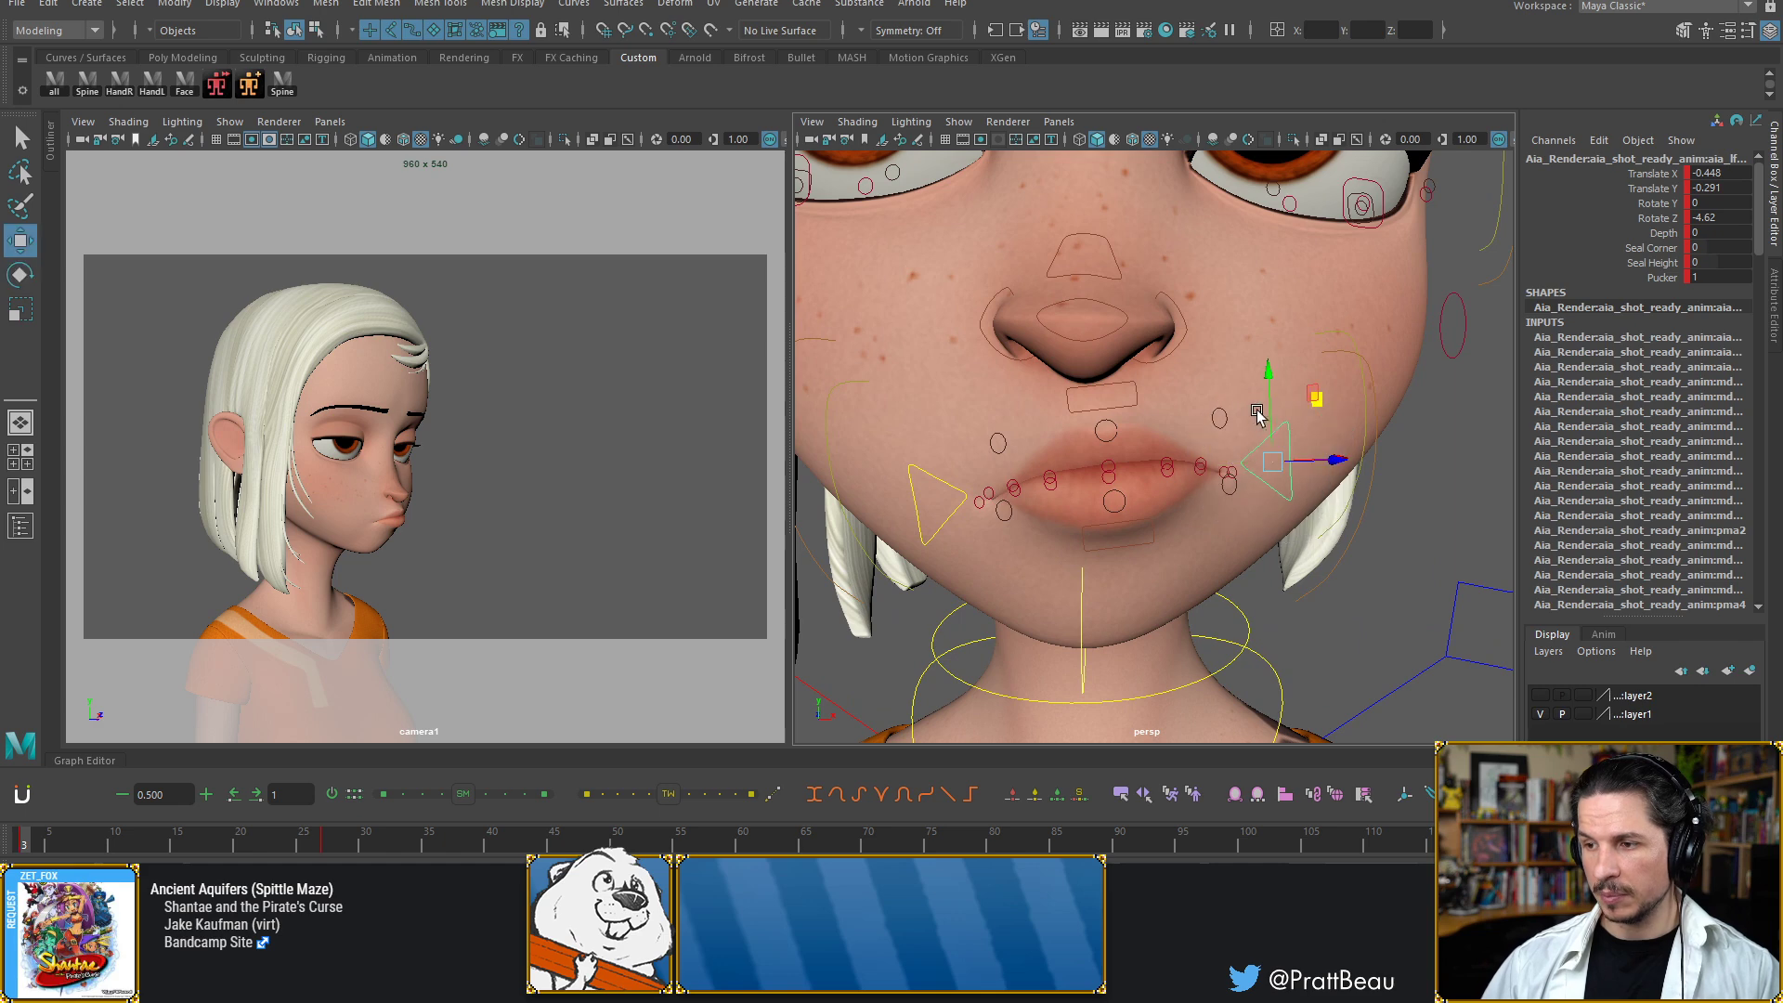
pyautogui.moveTo(1343, 464)
pyautogui.keyDown('alt'); pyautogui.mouseDown()
pyautogui.moveTo(1284, 482)
pyautogui.moveTo(1313, 462)
pyautogui.mouseUp(); pyautogui.keyUp('alt')
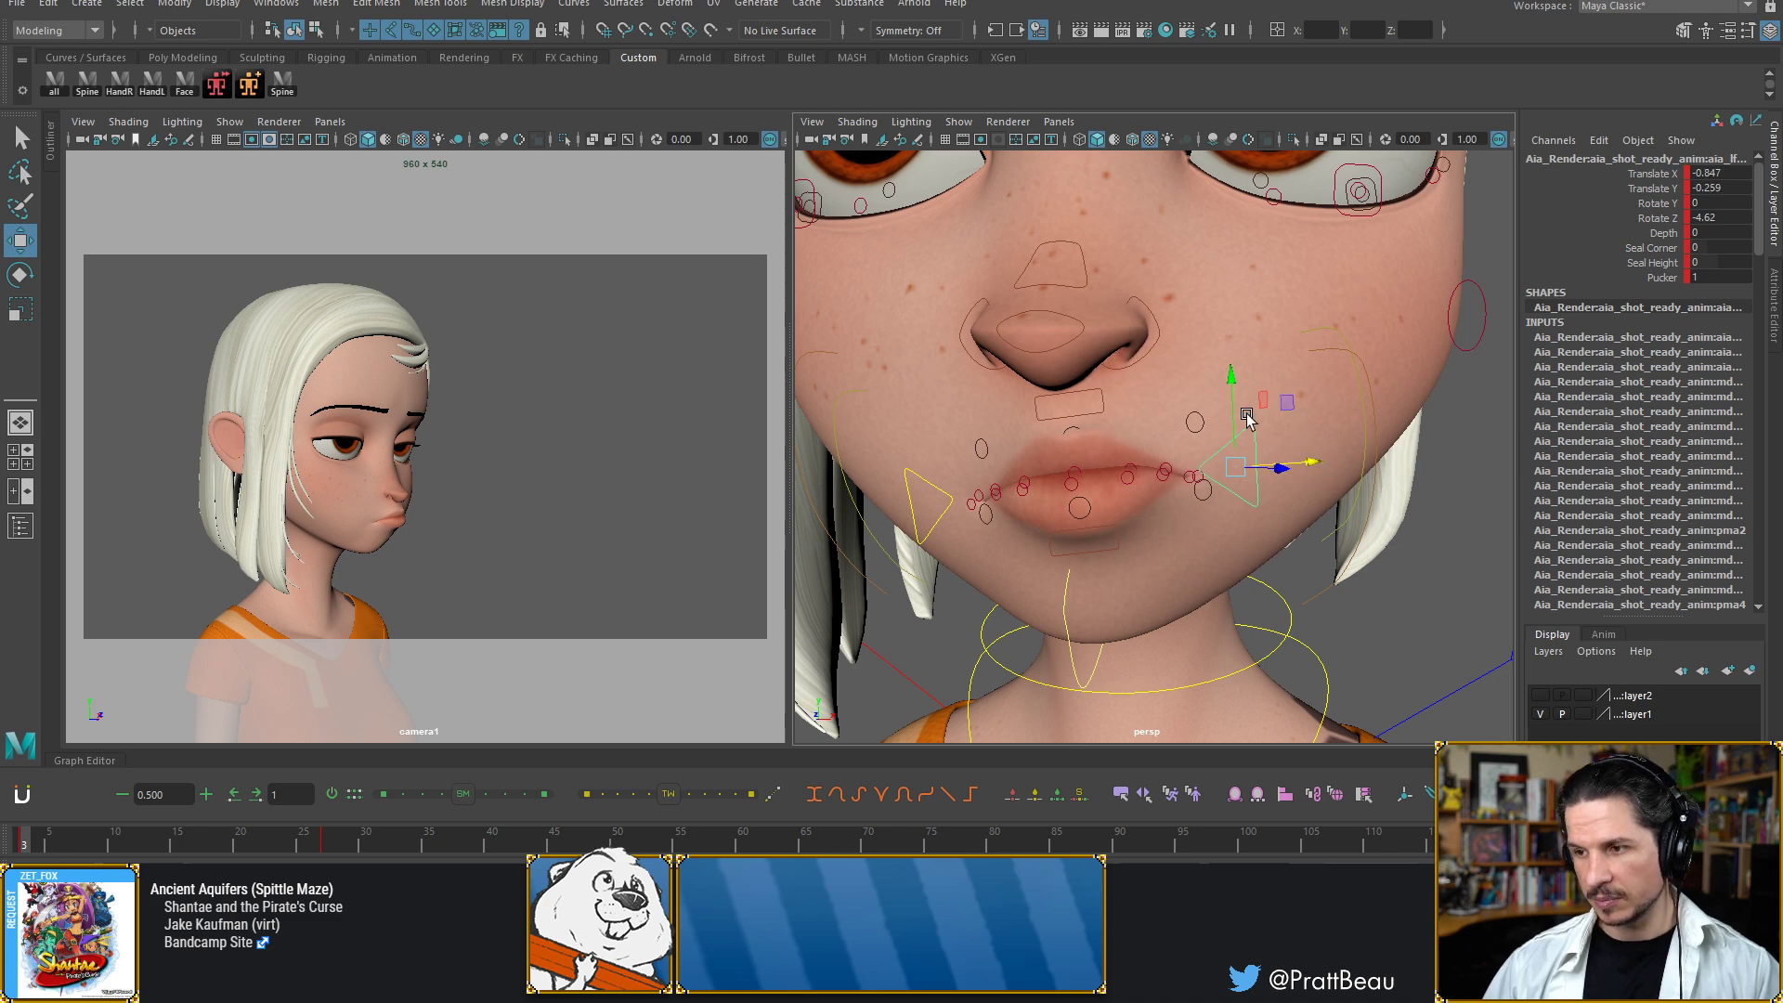
pyautogui.moveTo(1234, 382); pyautogui.dragTo(1234, 383)
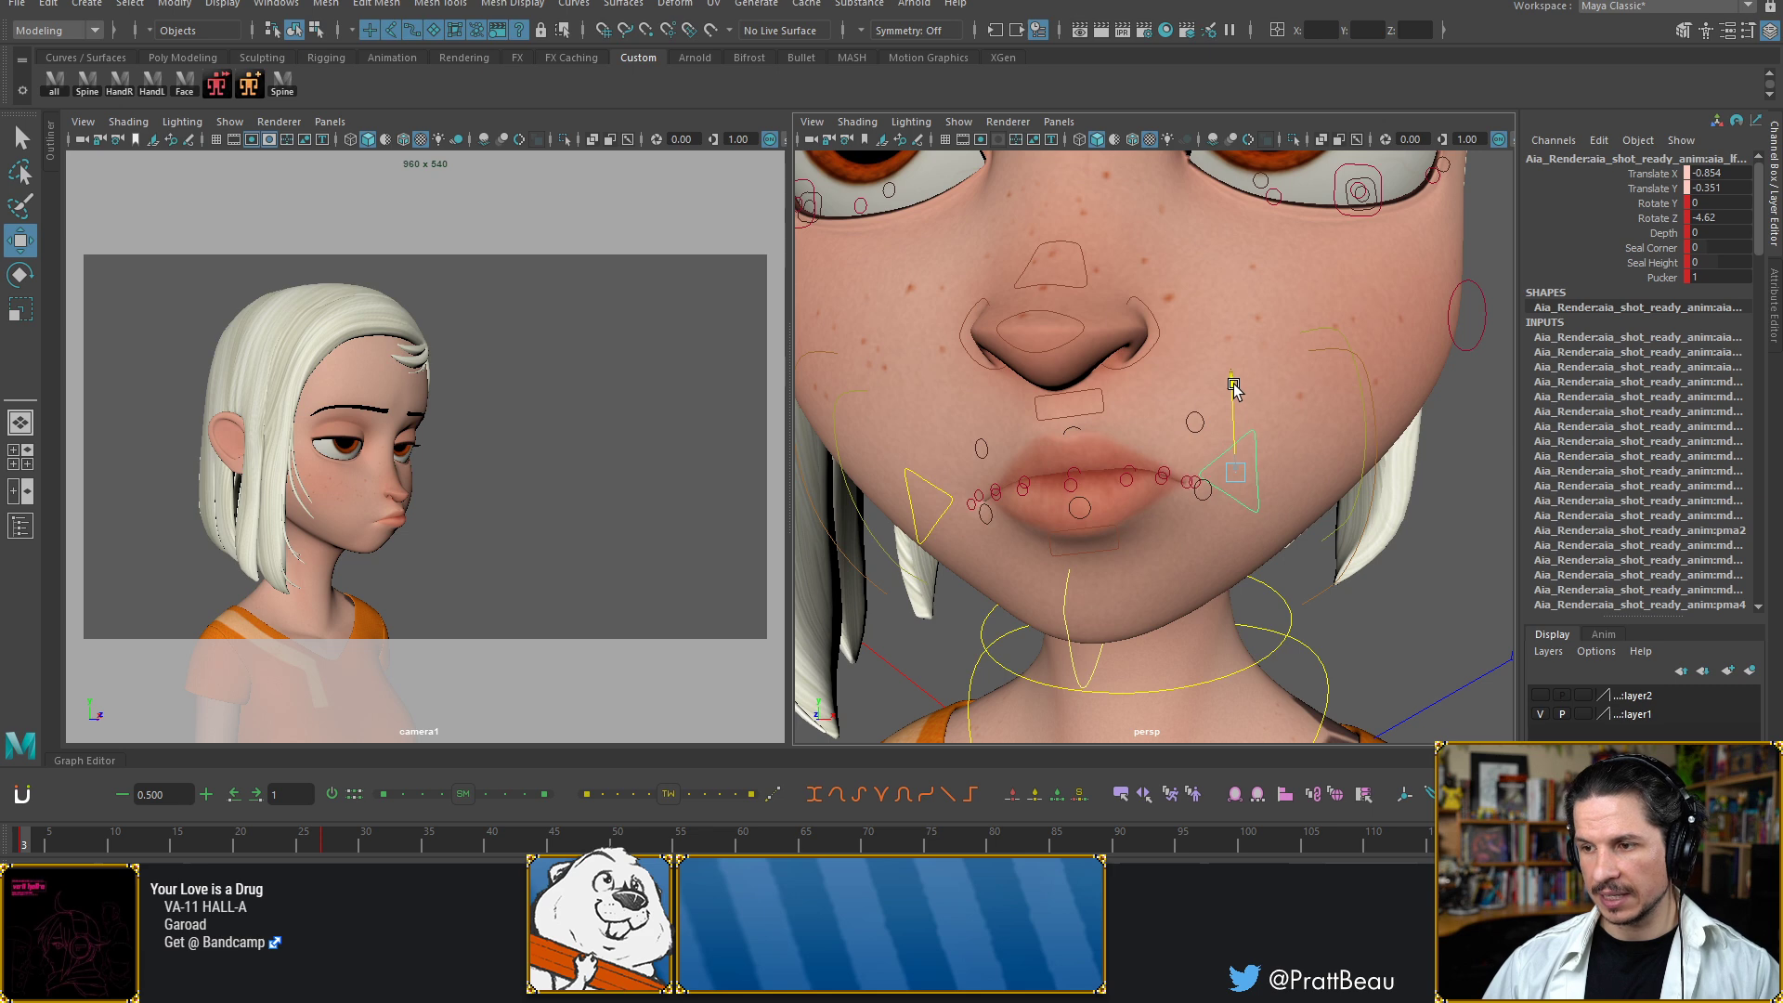
# Rotate the left mouth corner control slightly and check the lips from the character's right side
pyautogui.press('e')
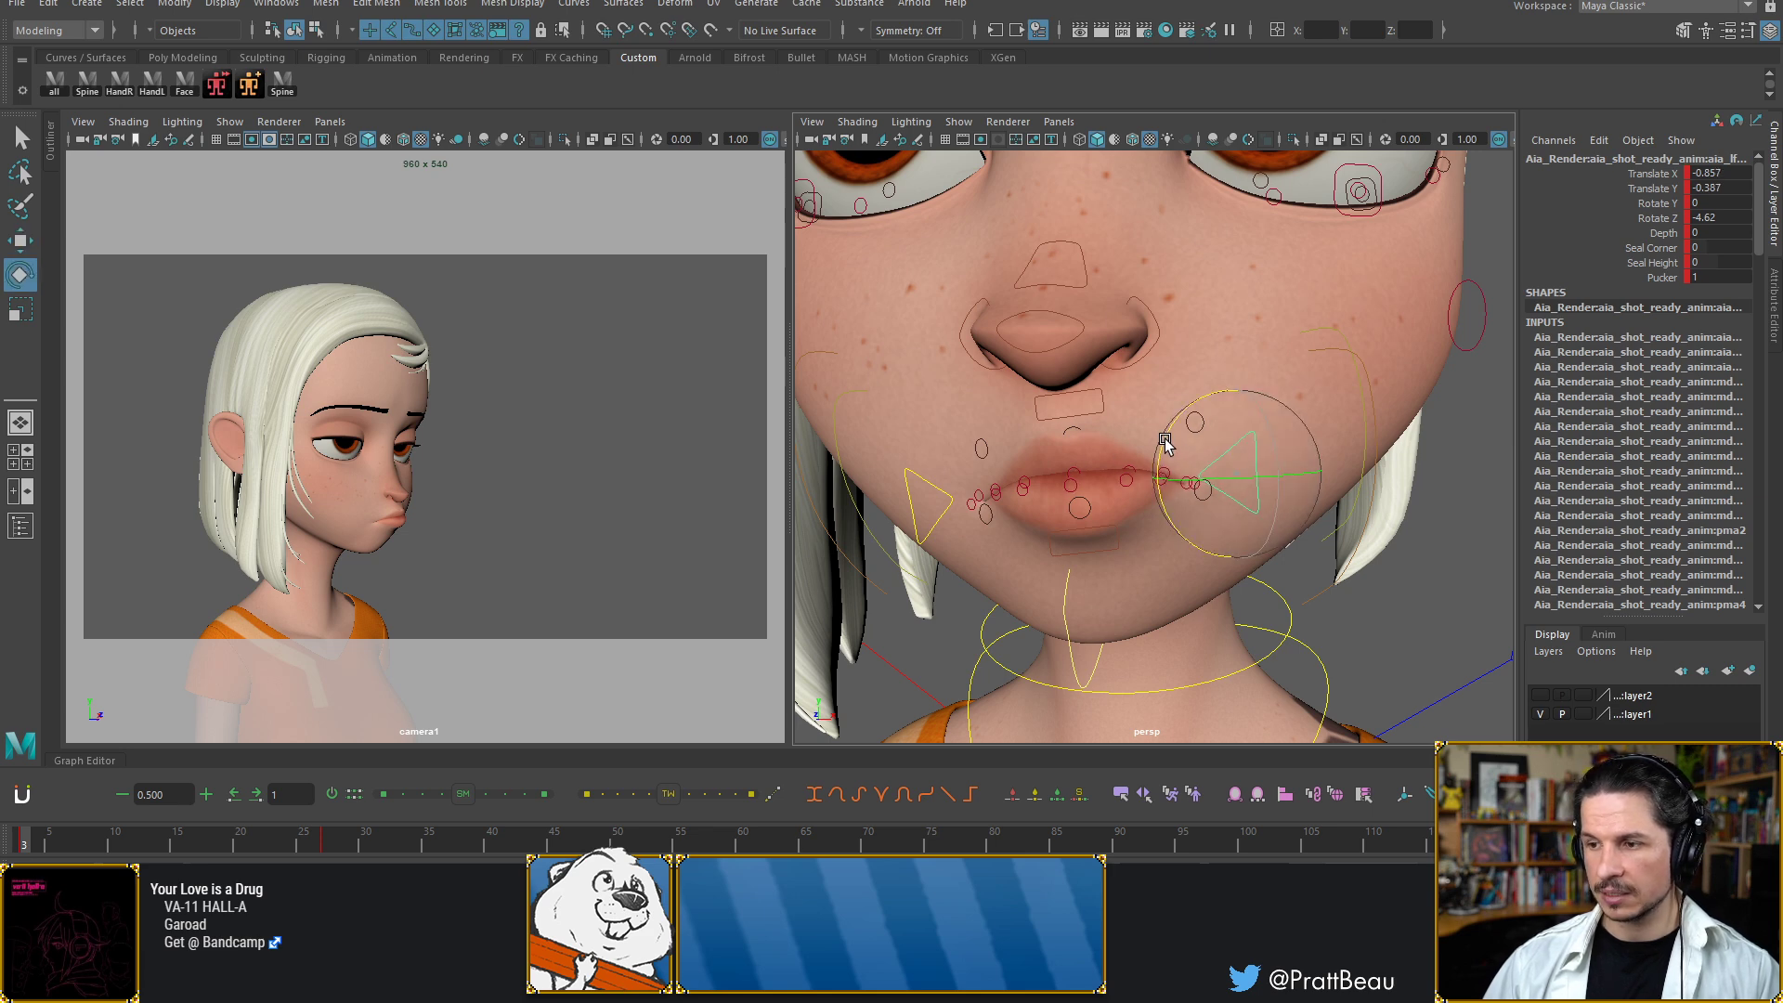
pyautogui.moveTo(1166, 437); pyautogui.dragTo(1162, 436)
pyautogui.keyDown('alt'); pyautogui.moveTo(1051, 439); pyautogui.dragTo(1225, 421); pyautogui.keyUp('alt')
pyautogui.click(1437, 539)
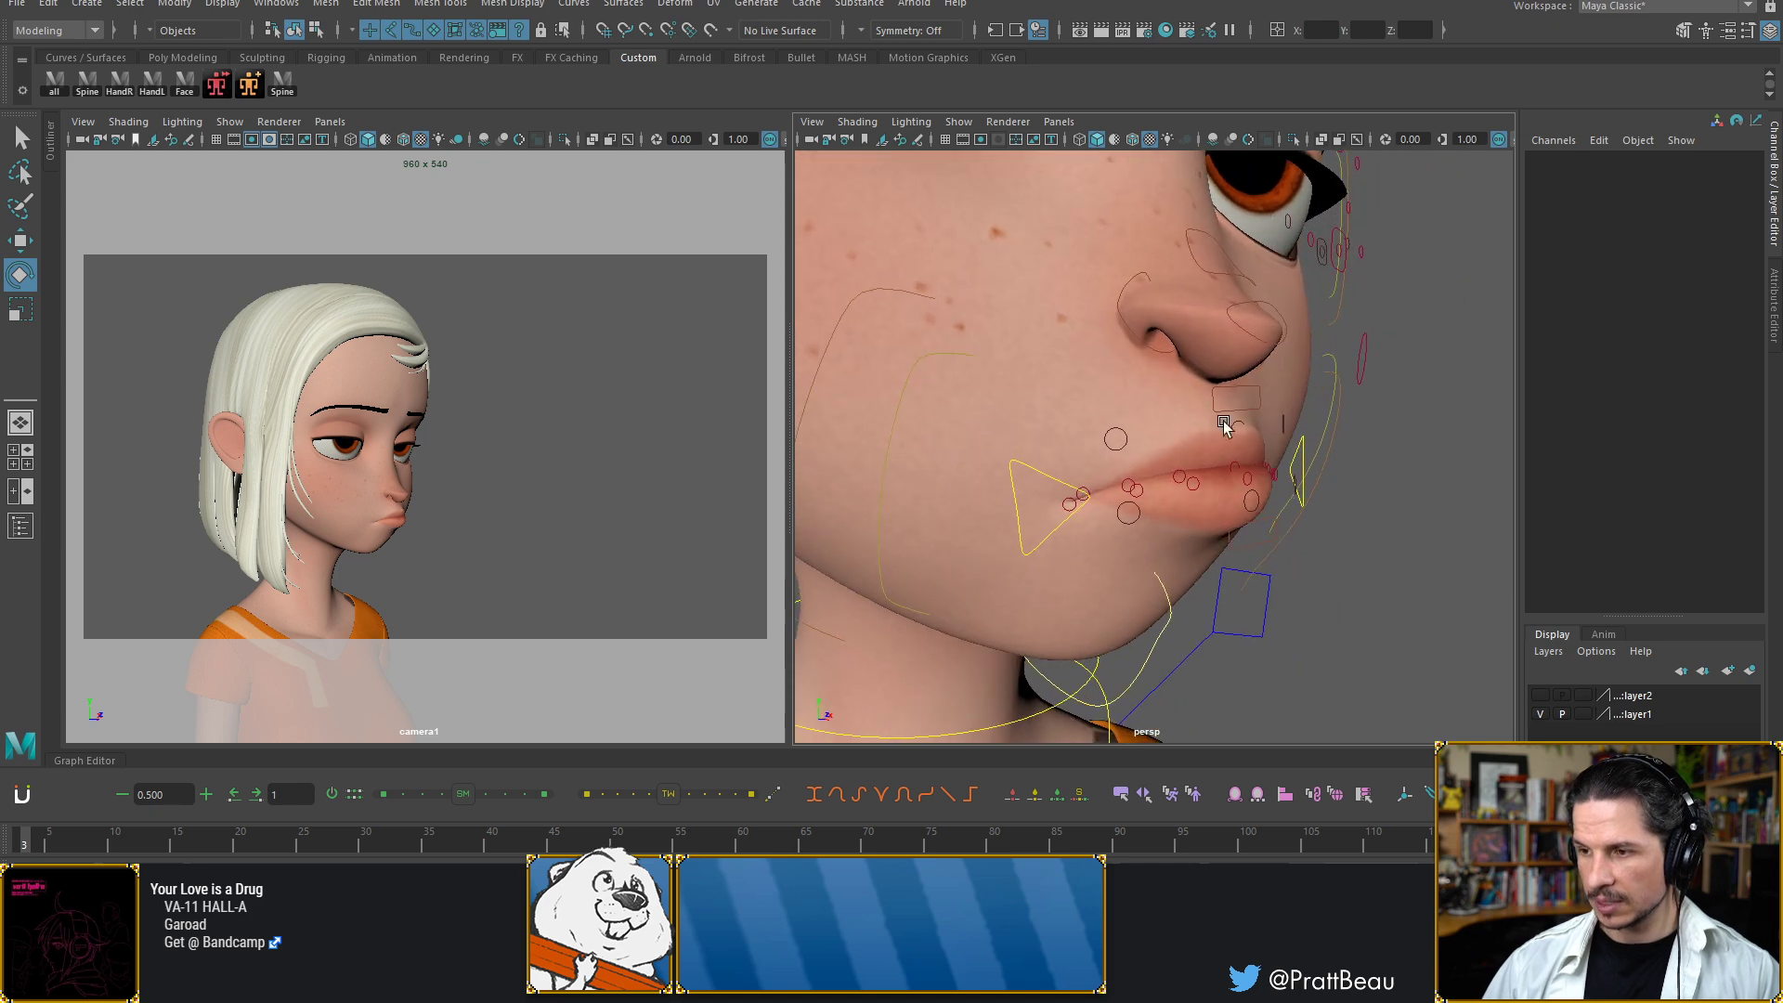
# Rotate the upper lip control to a Rotate X of 3.515 and check the mouth from the front
pyautogui.click(1224, 414)
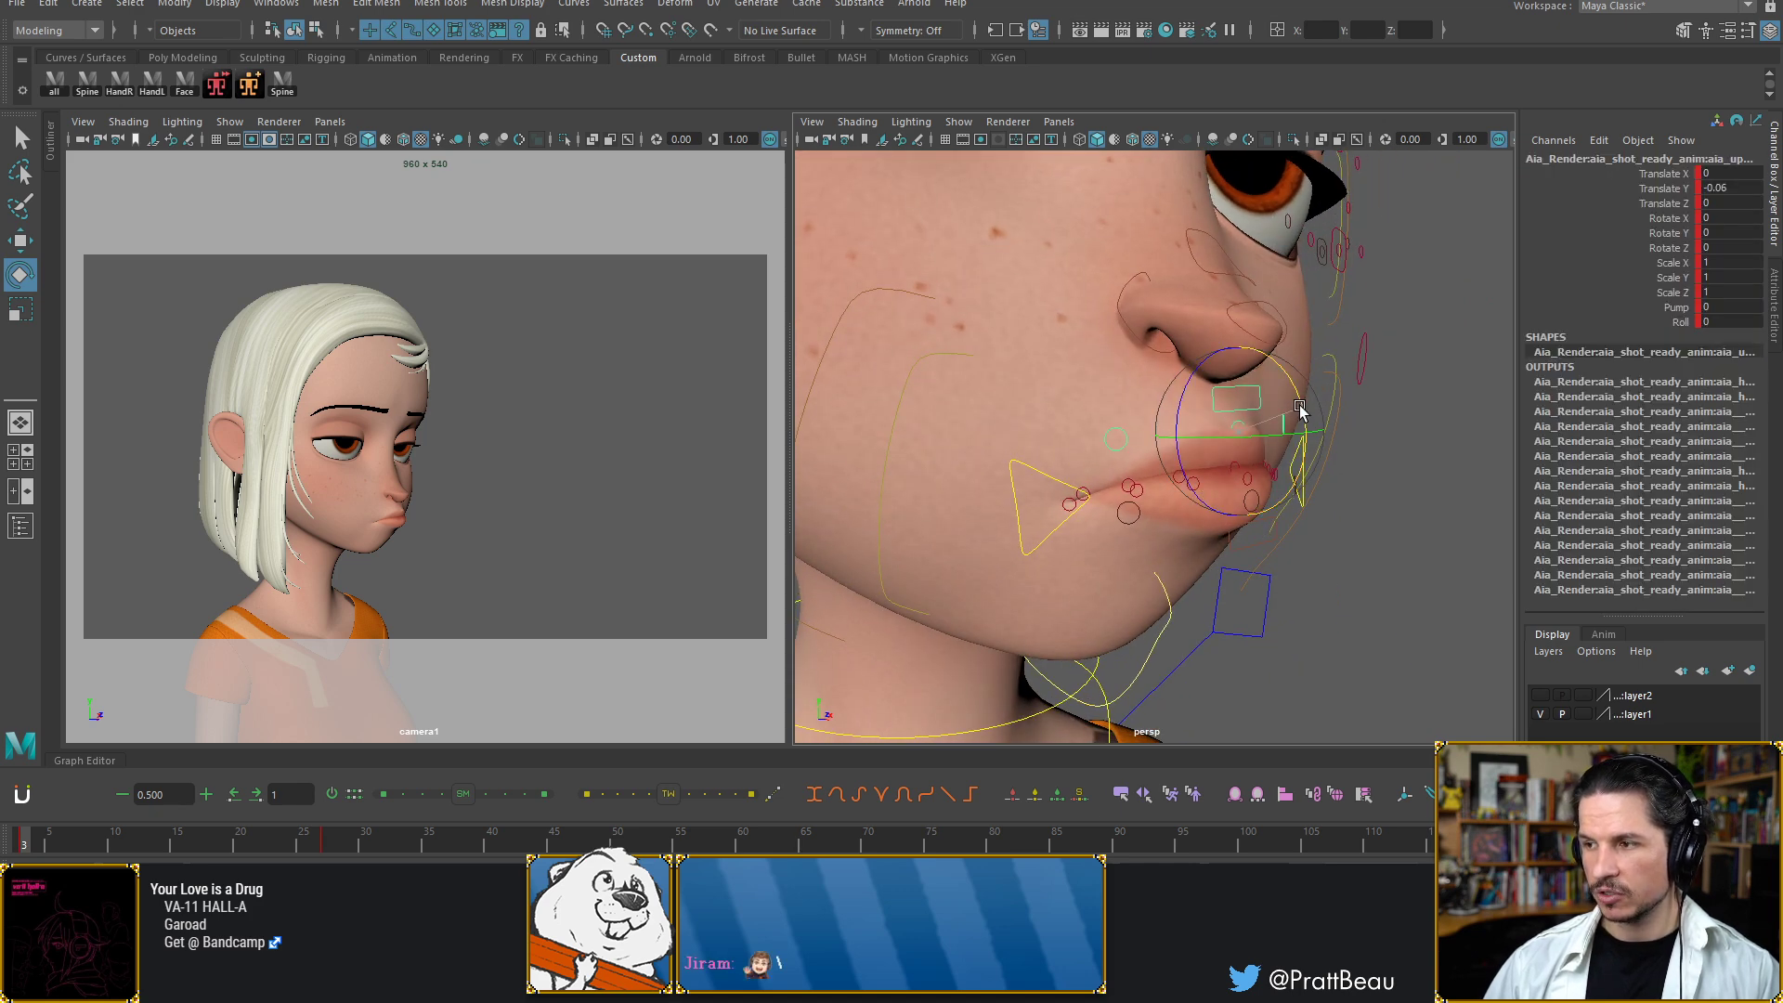
pyautogui.moveTo(1300, 414); pyautogui.dragTo(1298, 410)
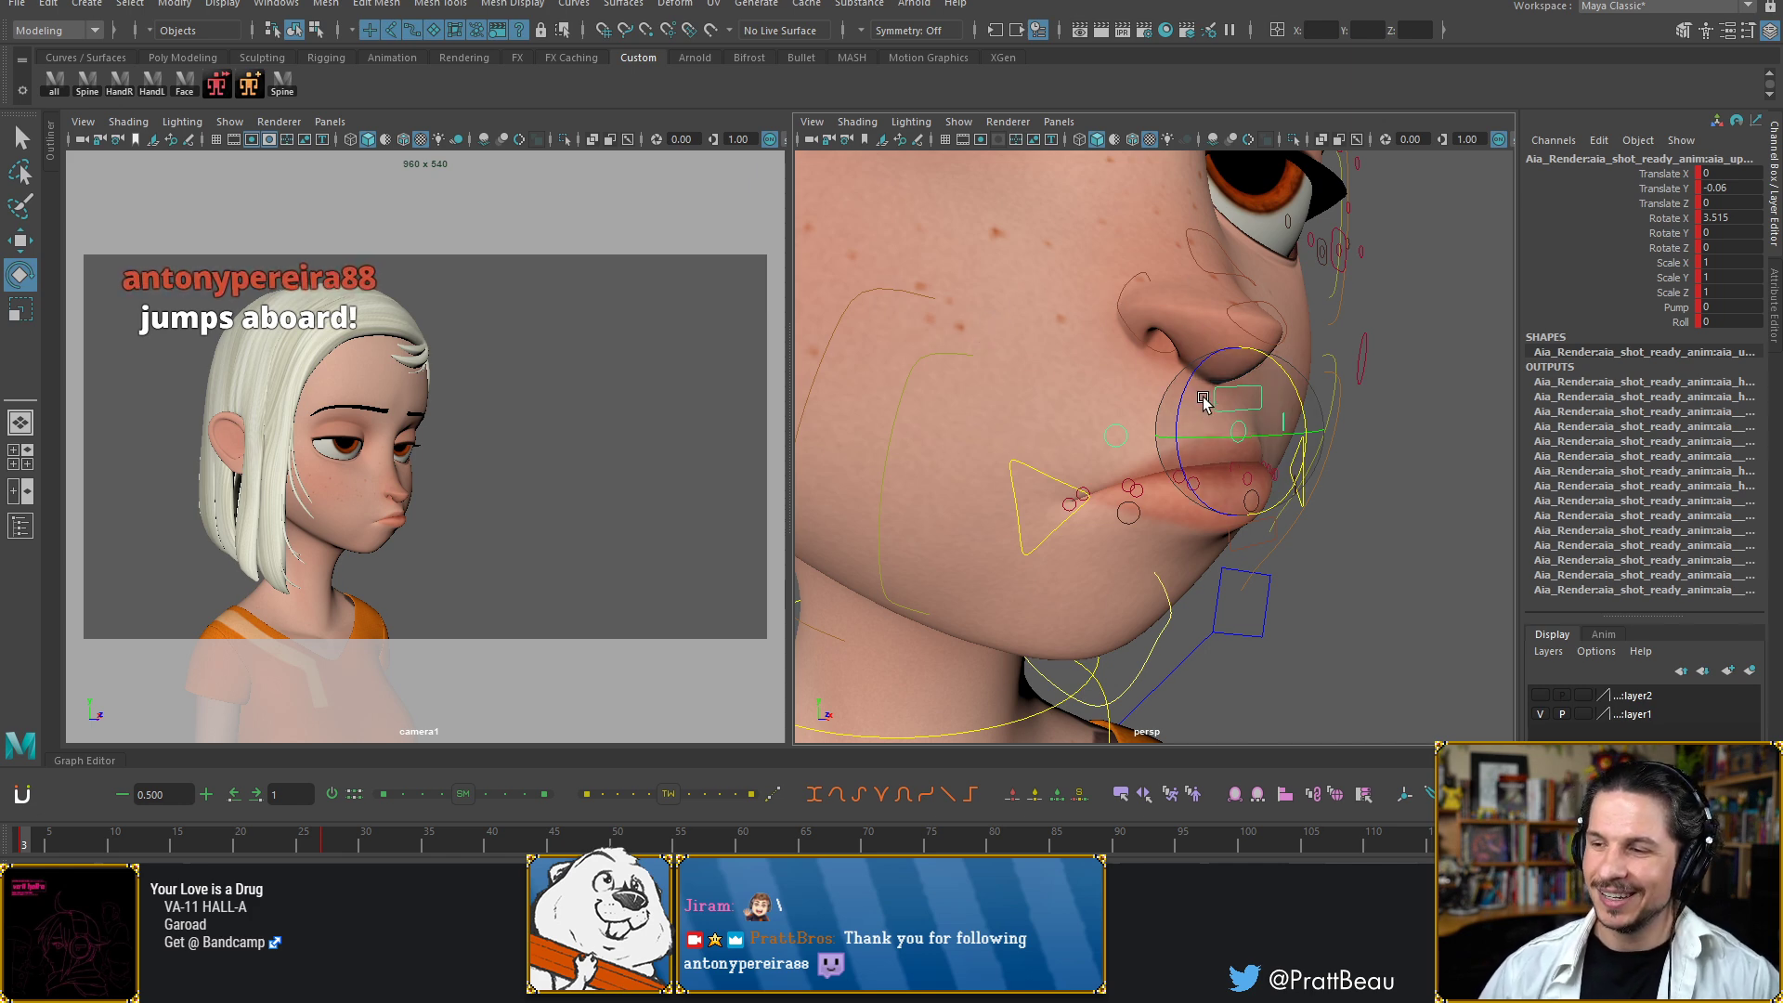
pyautogui.keyDown('alt'); pyautogui.moveTo(1189, 409); pyautogui.dragTo(1106, 622); pyautogui.keyUp('alt')
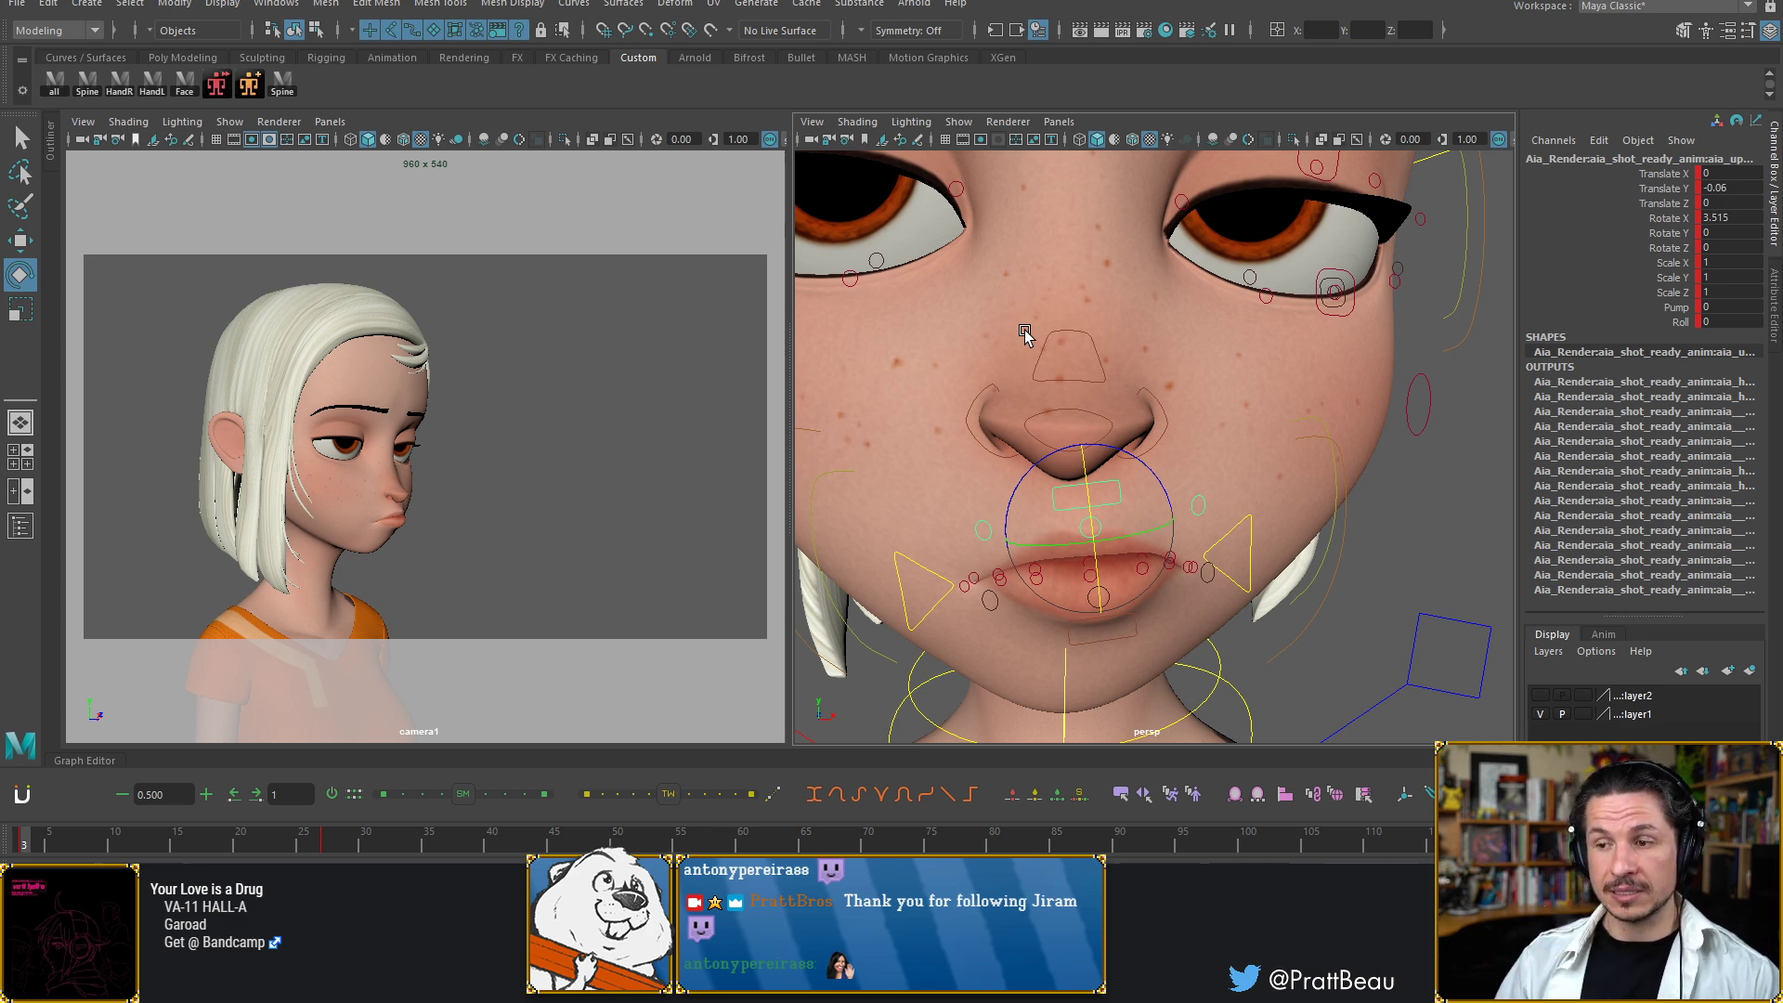
# Tilt the nose control to Rotate Y -0.07 and Rotate Z 6.863, and offset it to Translate X 0.02 and Translate Y 0.003
pyautogui.click(1094, 404)
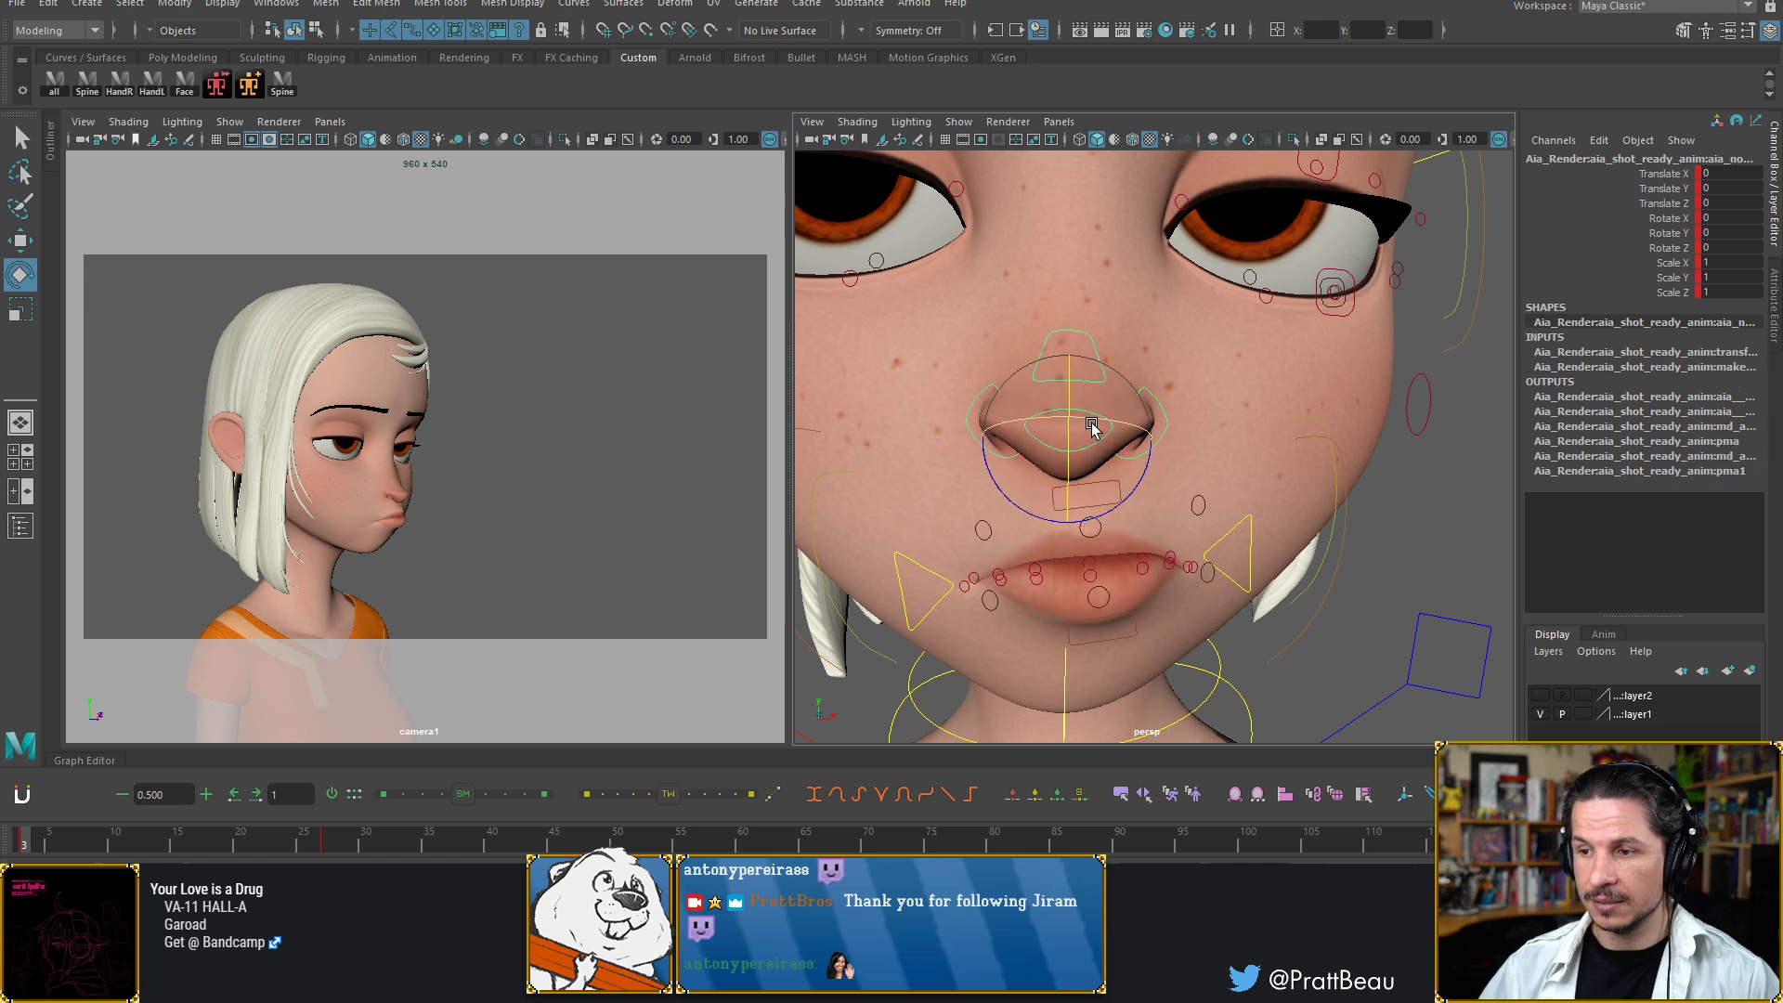
pyautogui.moveTo(1129, 488); pyautogui.dragTo(1155, 440)
pyautogui.press('w')
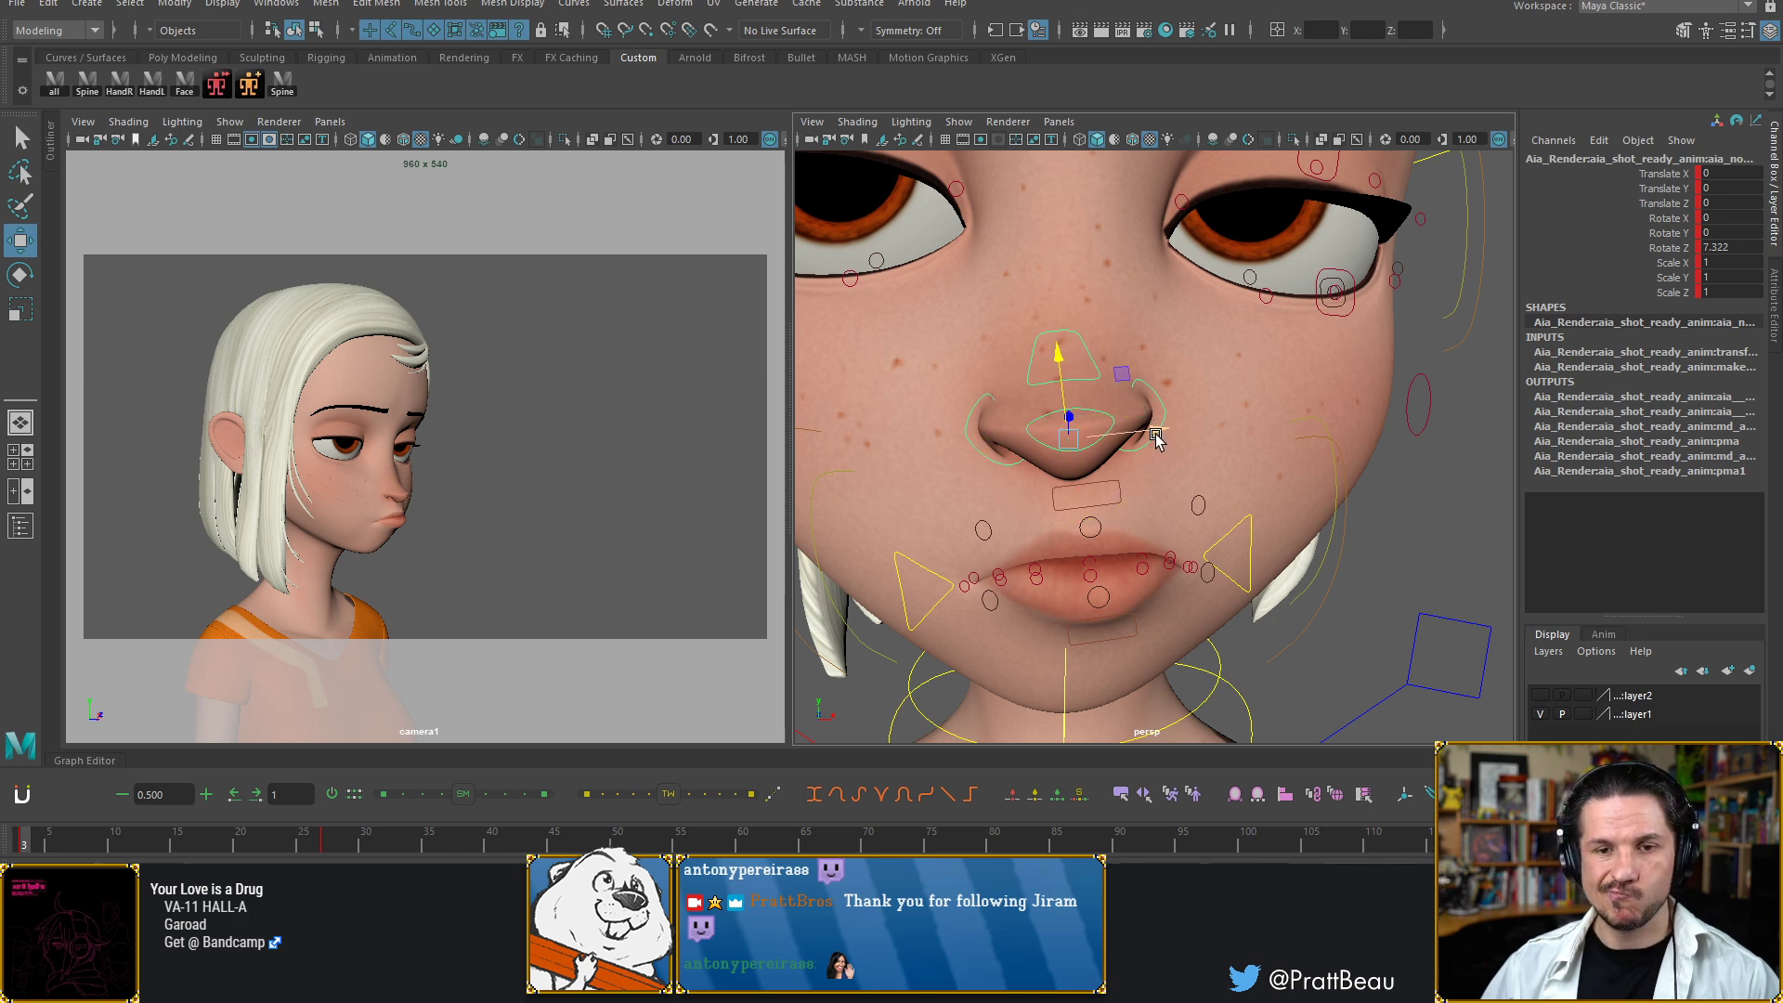
pyautogui.moveTo(1155, 434); pyautogui.dragTo(1158, 436)
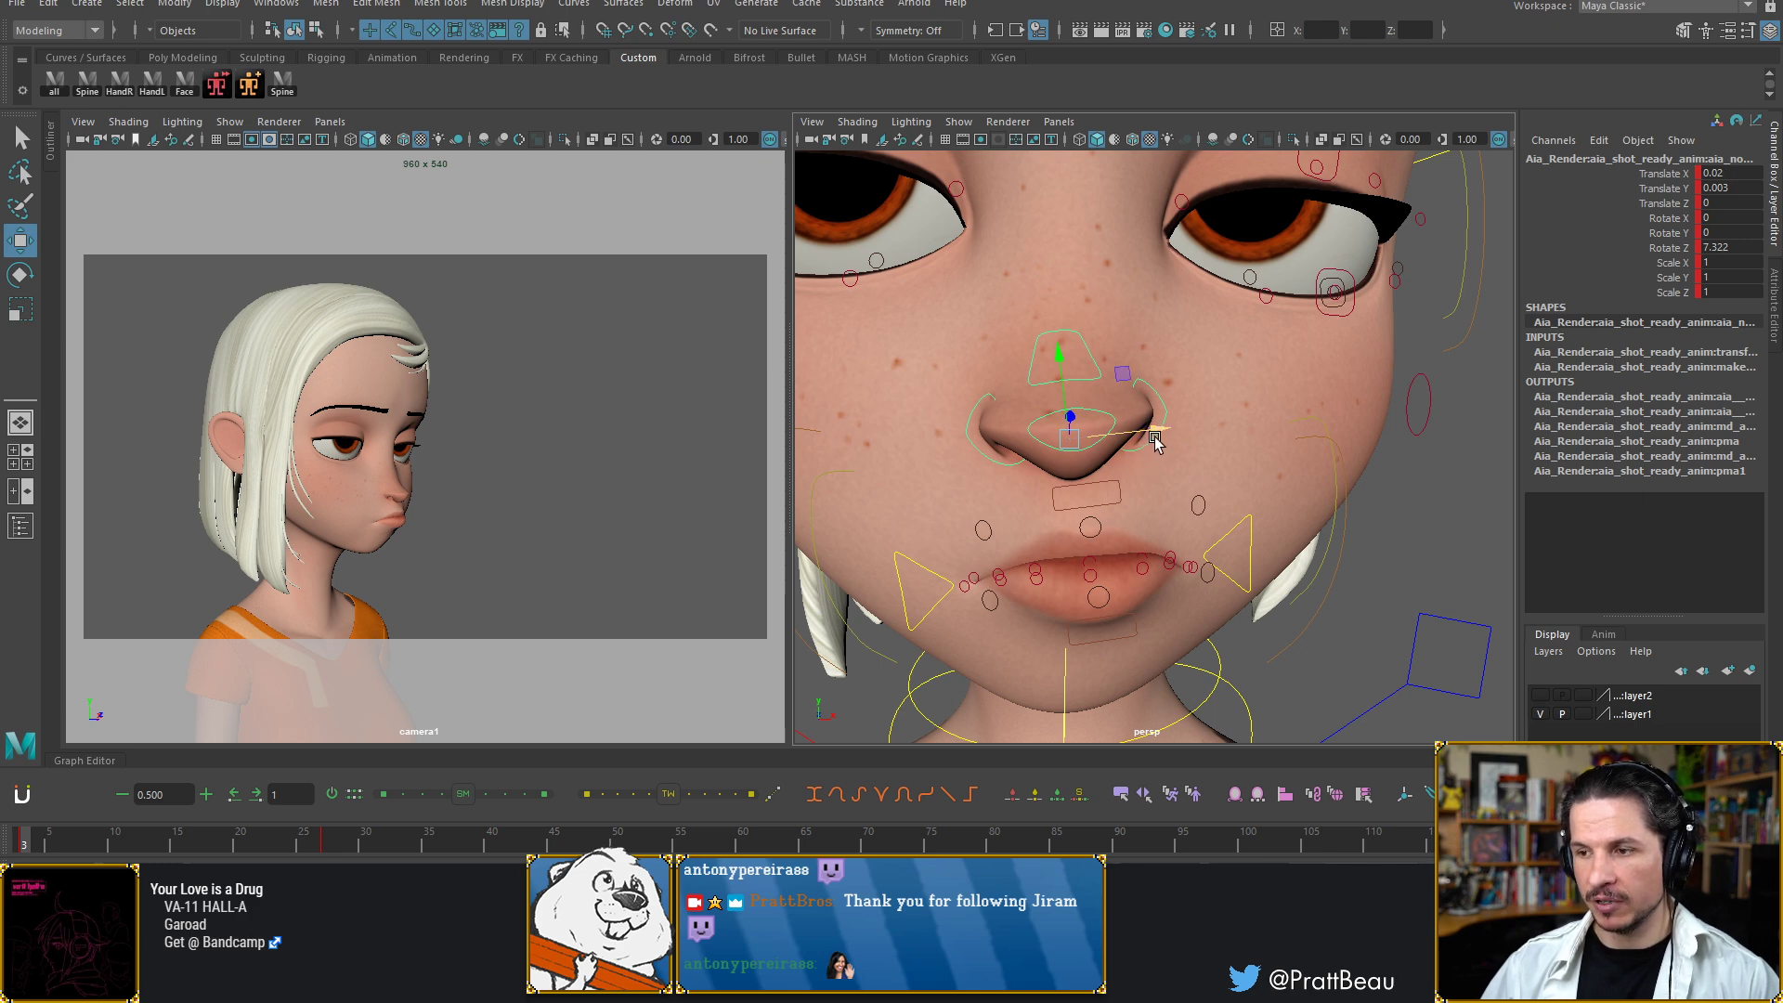
pyautogui.press('e')
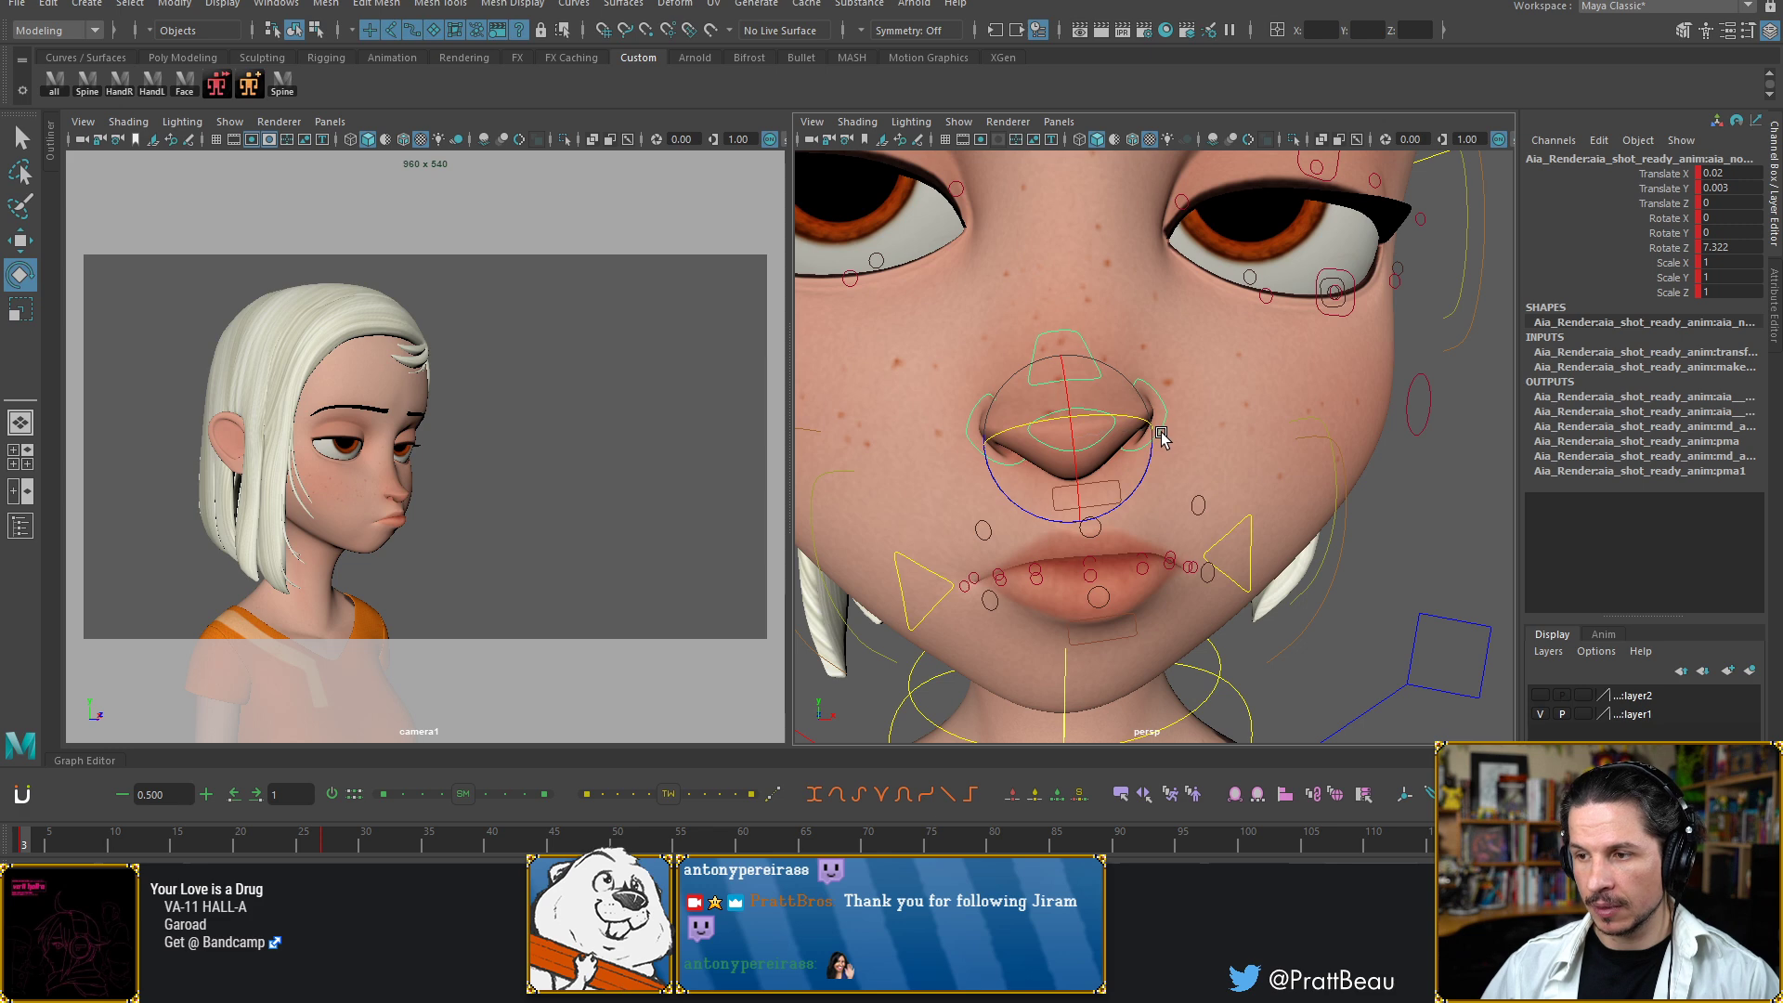
pyautogui.press('w')
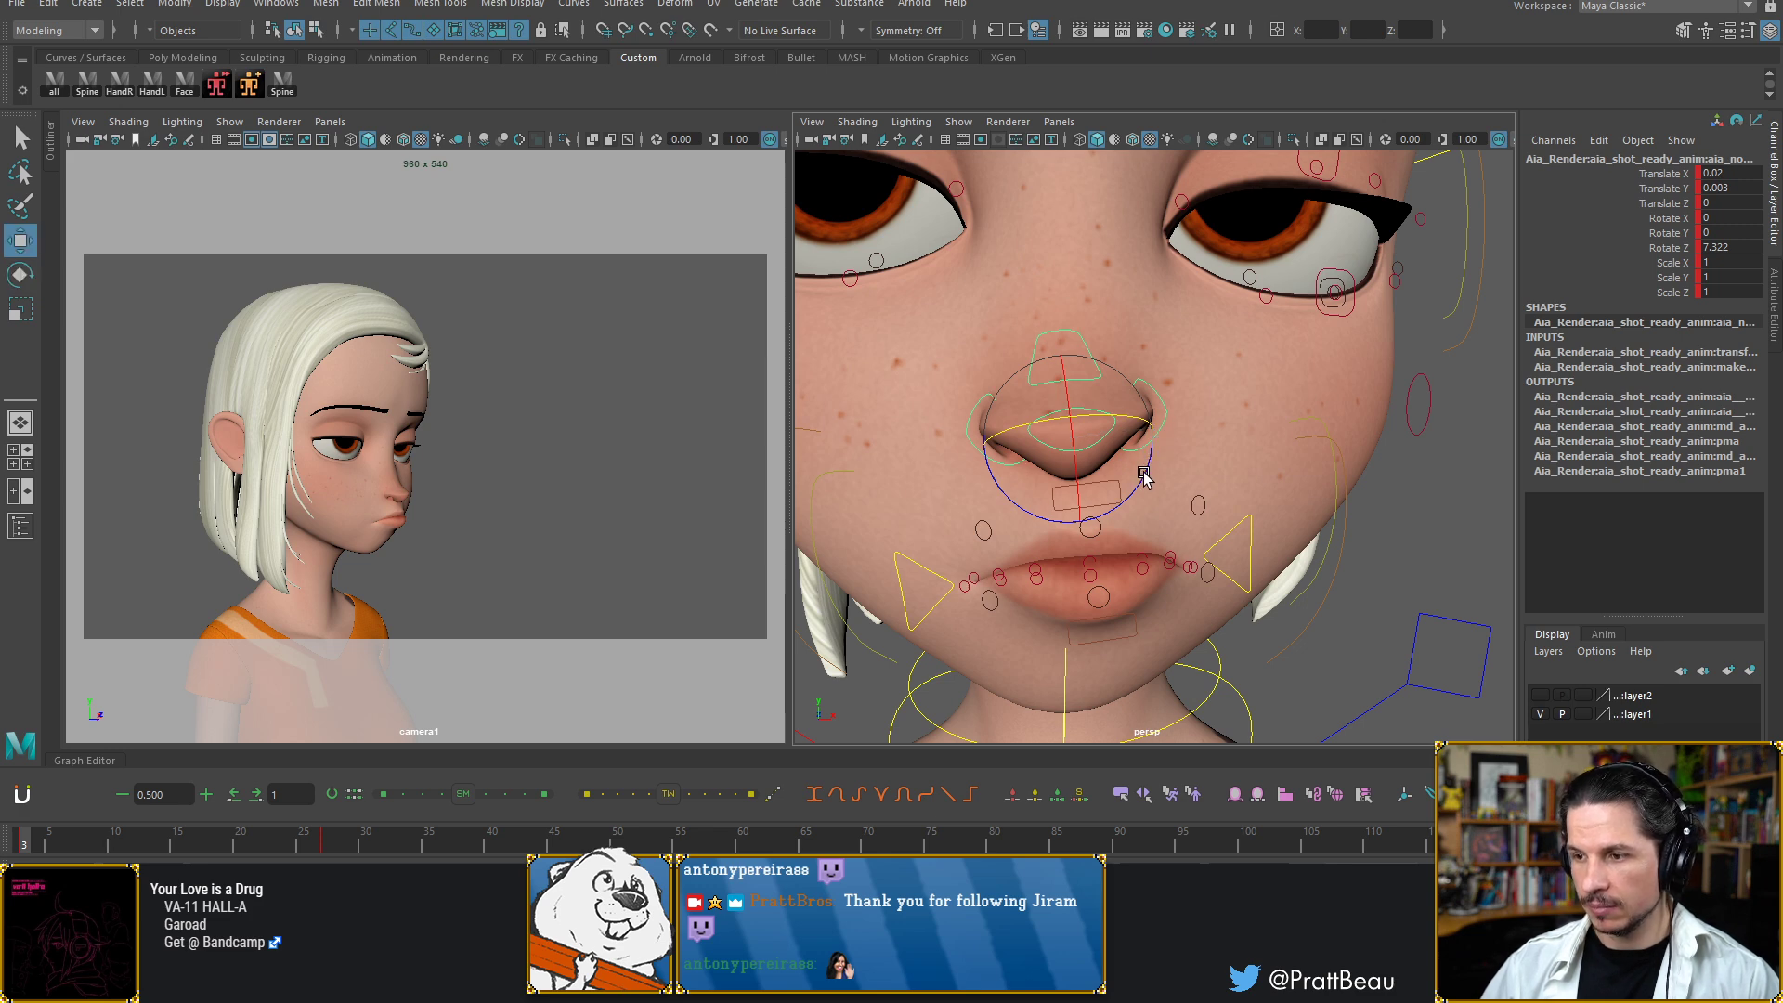
pyautogui.press('e')
pyautogui.moveTo(1147, 469); pyautogui.dragTo(1144, 476)
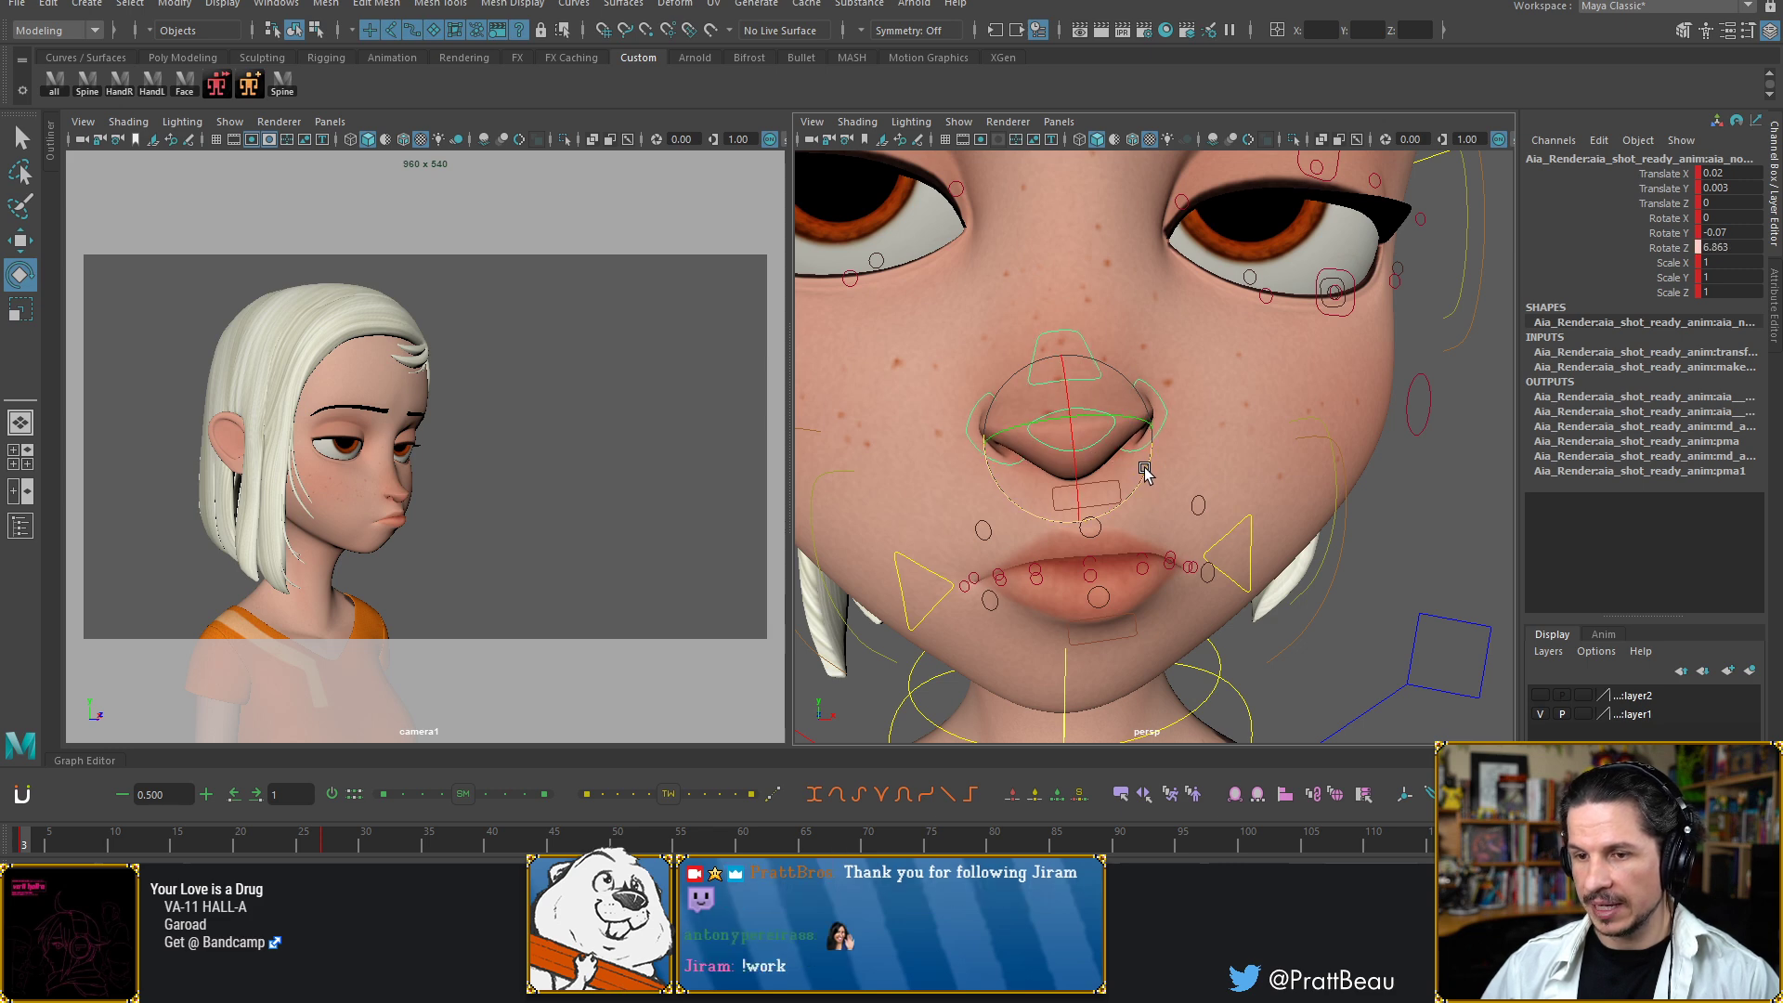
# Compare the adjusted nose with the key pose at frame 27, and examine how the brows and eyes align with it
pyautogui.press('.')
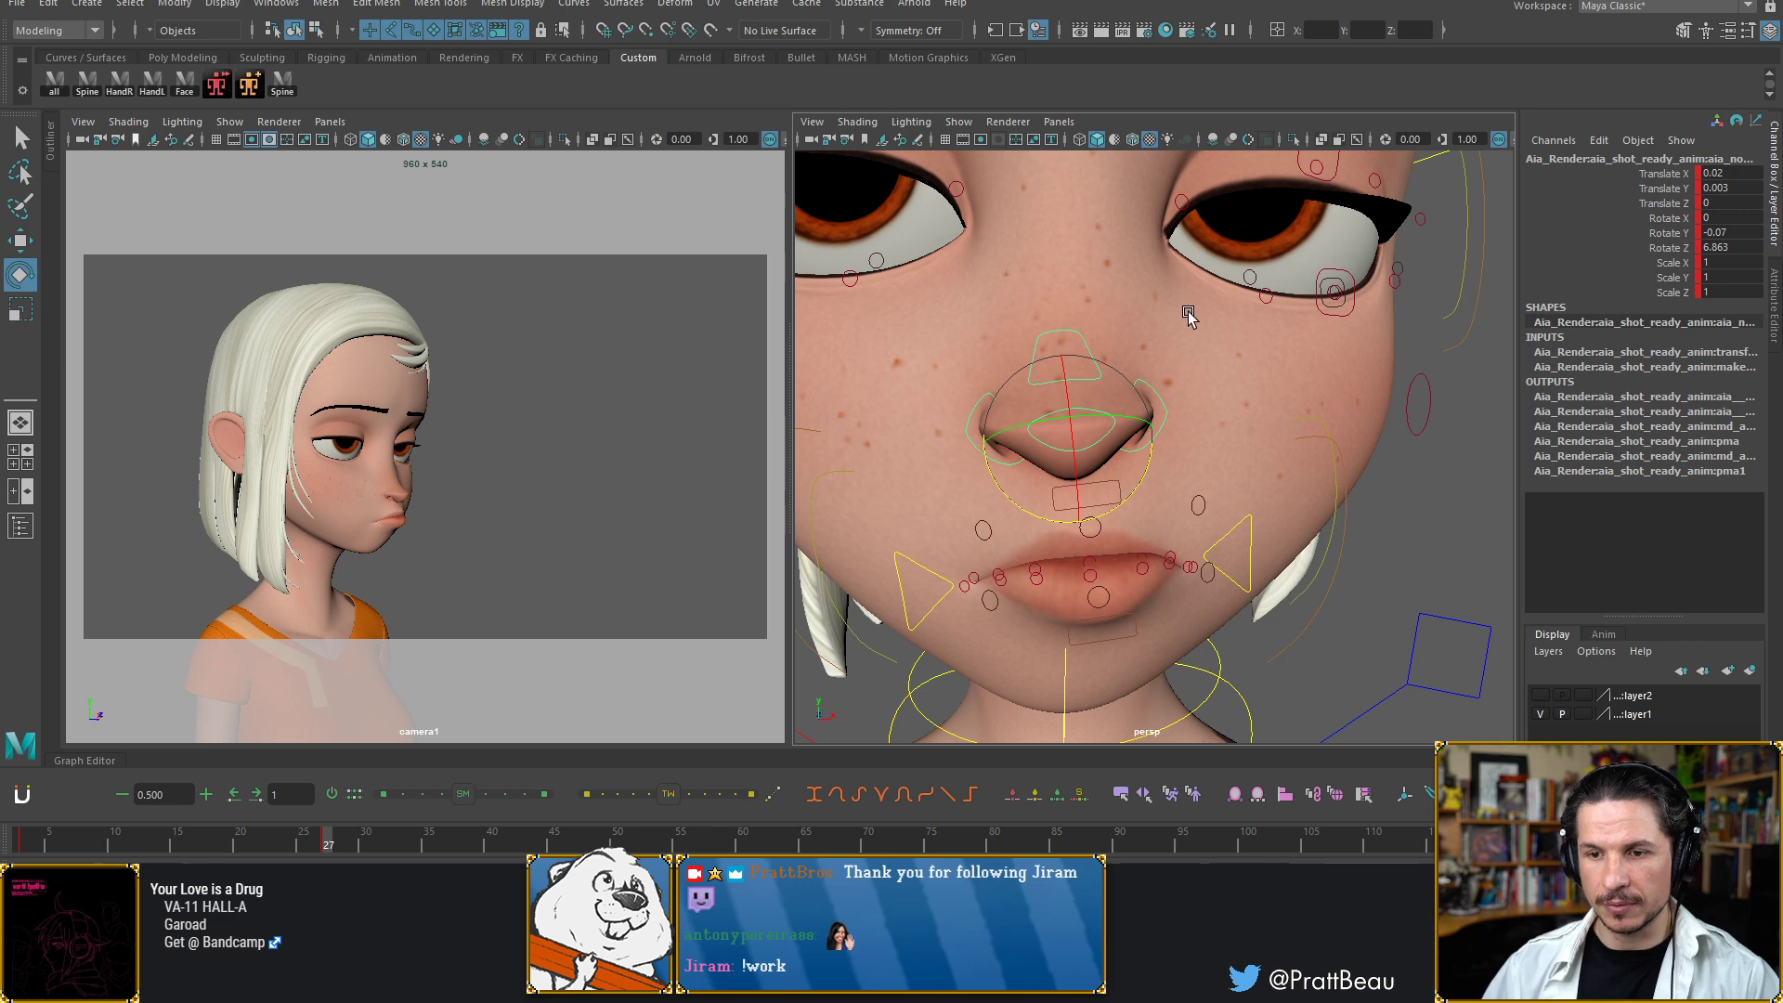
pyautogui.press(',')
pyautogui.press('.')
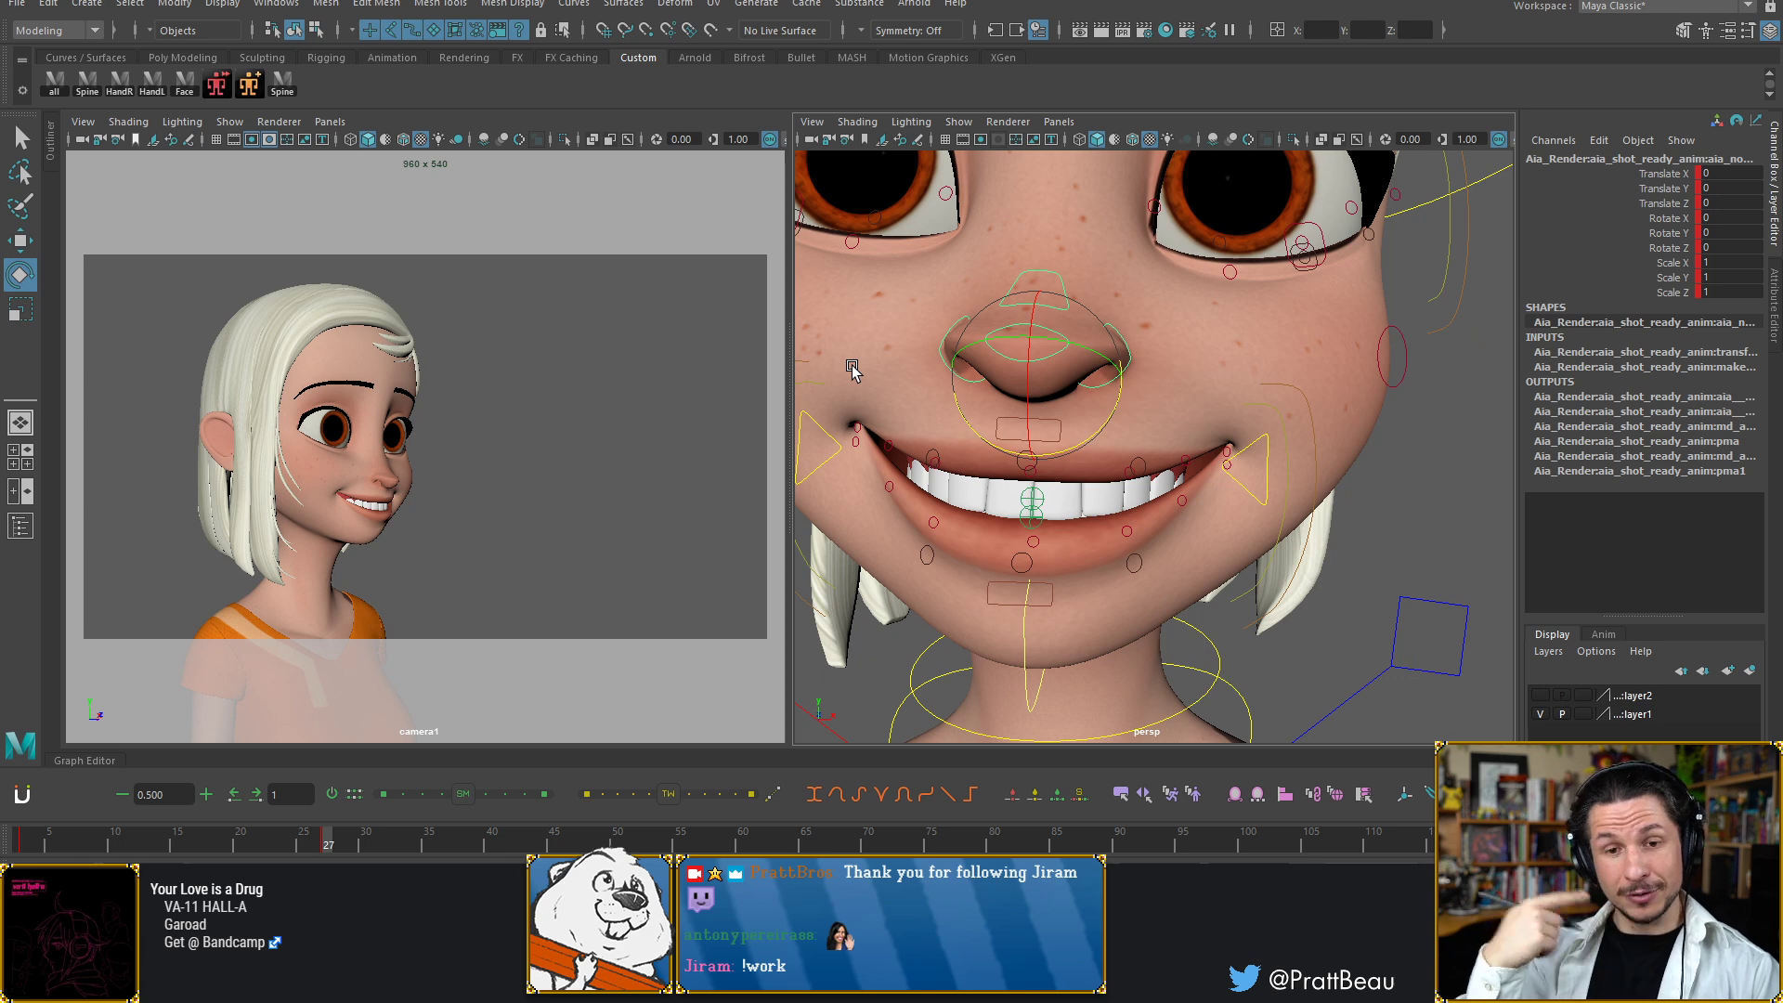
pyautogui.press(',')
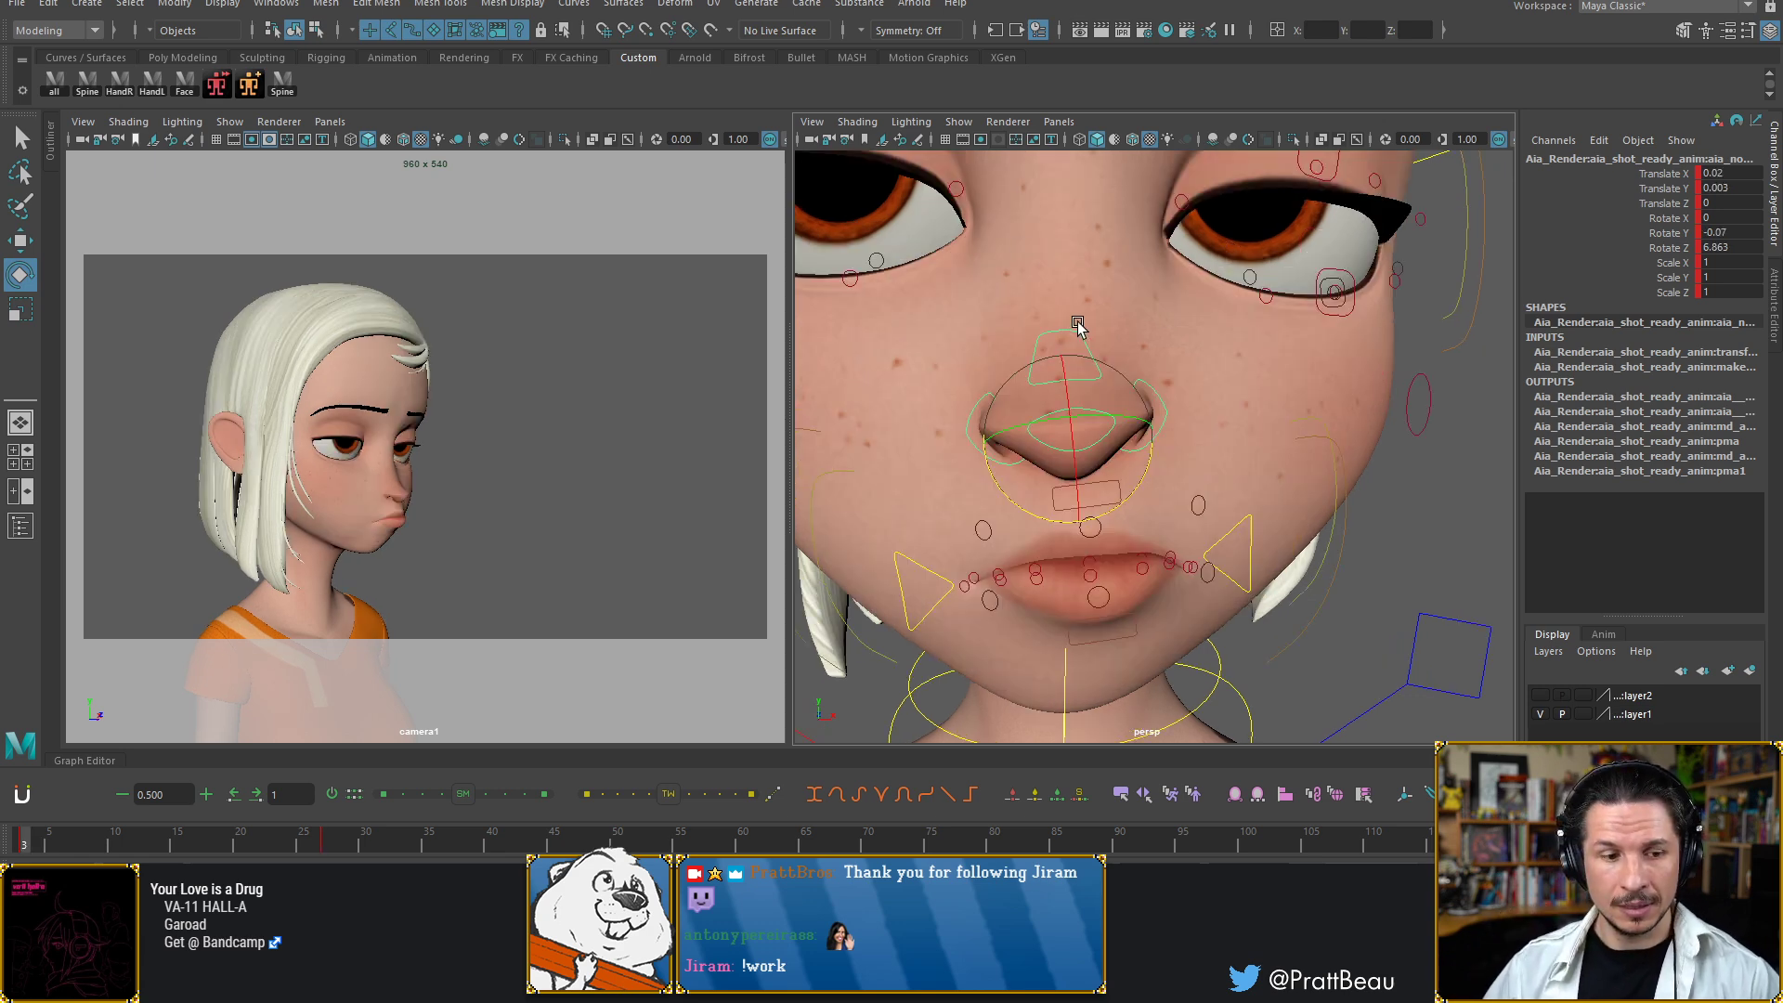
pyautogui.keyDown('alt'); pyautogui.moveTo(1083, 302); pyautogui.dragTo(1123, 378, button='middle'); pyautogui.keyUp('alt')
pyautogui.keyDown('alt'); pyautogui.moveTo(1123, 378); pyautogui.dragTo(1067, 353, button='right'); pyautogui.keyUp('alt')
pyautogui.keyDown('alt'); pyautogui.moveTo(1067, 354); pyautogui.dragTo(1072, 447, button='middle'); pyautogui.keyUp('alt')
pyautogui.keyDown('alt'); pyautogui.moveTo(1072, 448); pyautogui.dragTo(1139, 406, button='right'); pyautogui.keyUp('alt')
pyautogui.keyDown('alt'); pyautogui.moveTo(1139, 406); pyautogui.dragTo(1198, 371); pyautogui.keyUp('alt')
pyautogui.keyDown('alt'); pyautogui.moveTo(1198, 371); pyautogui.dragTo(1162, 426, button='middle'); pyautogui.keyUp('alt')
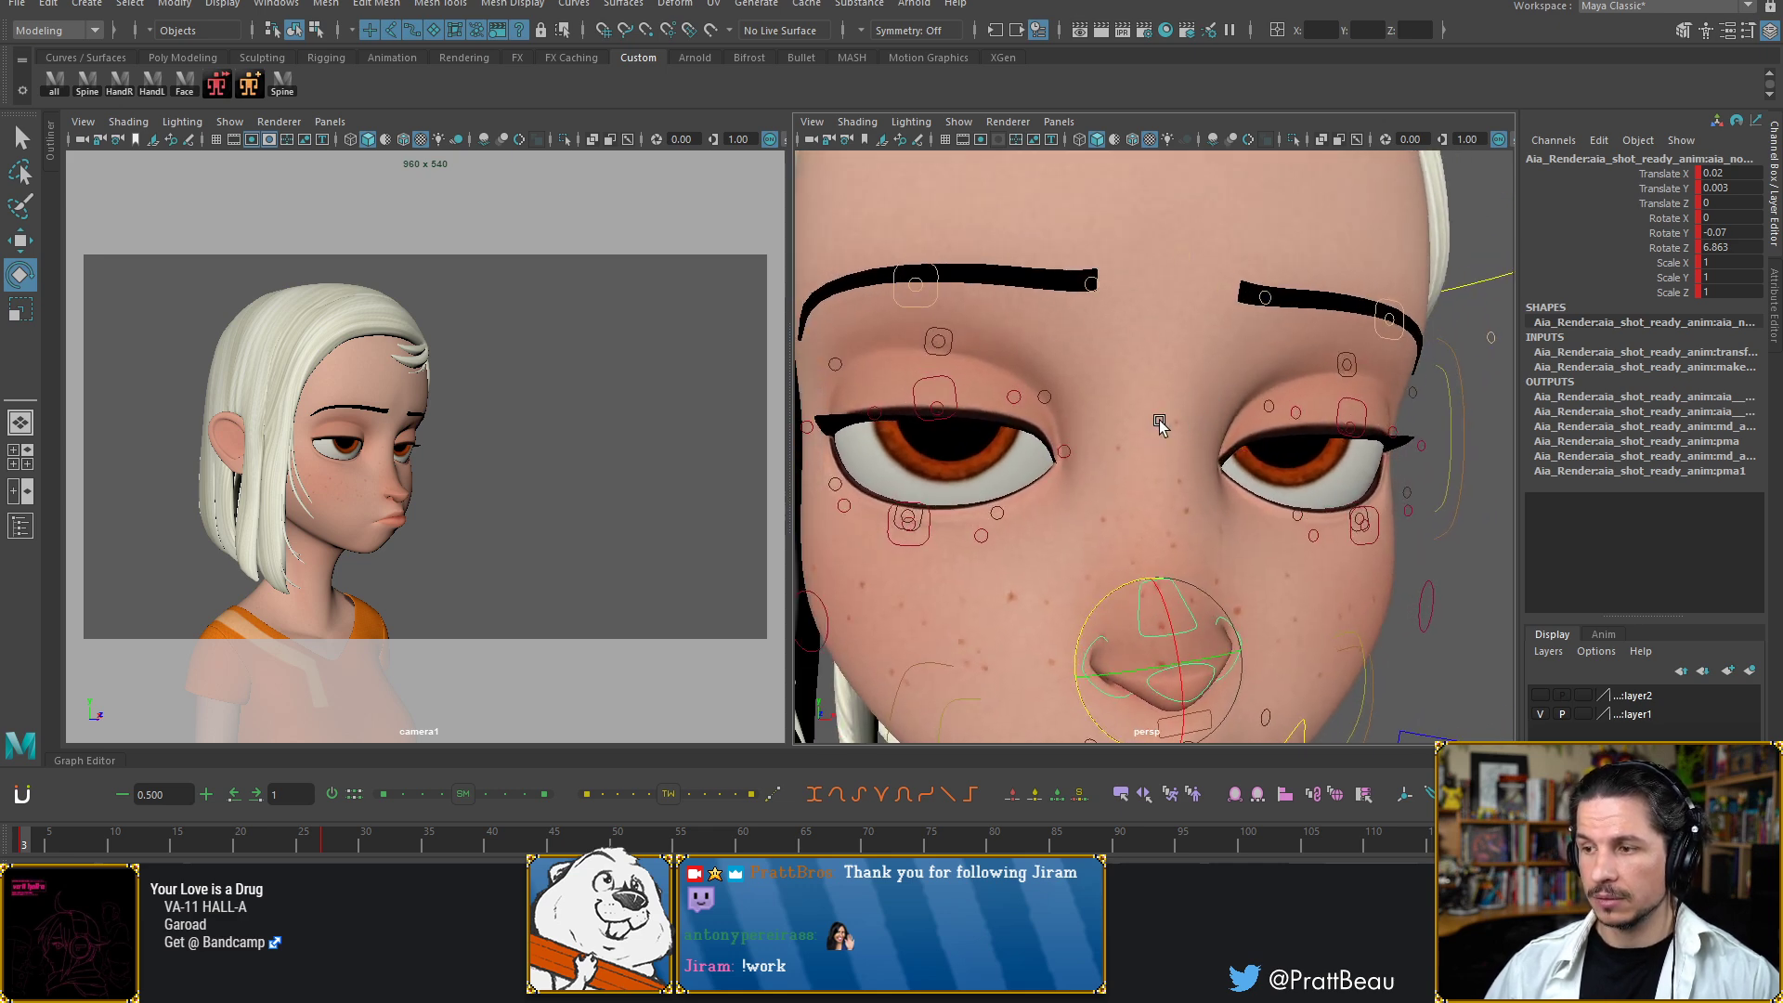
pyautogui.keyDown('alt'); pyautogui.moveTo(1162, 426); pyautogui.dragTo(1163, 413); pyautogui.keyUp('alt')
pyautogui.moveTo(1141, 565)
pyautogui.keyDown('alt'); pyautogui.mouseDown(button='middle')
pyautogui.moveTo(1127, 510)
pyautogui.moveTo(1141, 544)
pyautogui.mouseUp(button='middle'); pyautogui.keyUp('alt')
pyautogui.keyDown('alt'); pyautogui.moveTo(1136, 484); pyautogui.dragTo(1113, 409, button='right'); pyautogui.keyUp('alt')
pyautogui.keyDown('alt'); pyautogui.moveTo(1112, 409); pyautogui.dragTo(1137, 461, button='middle'); pyautogui.keyUp('alt')
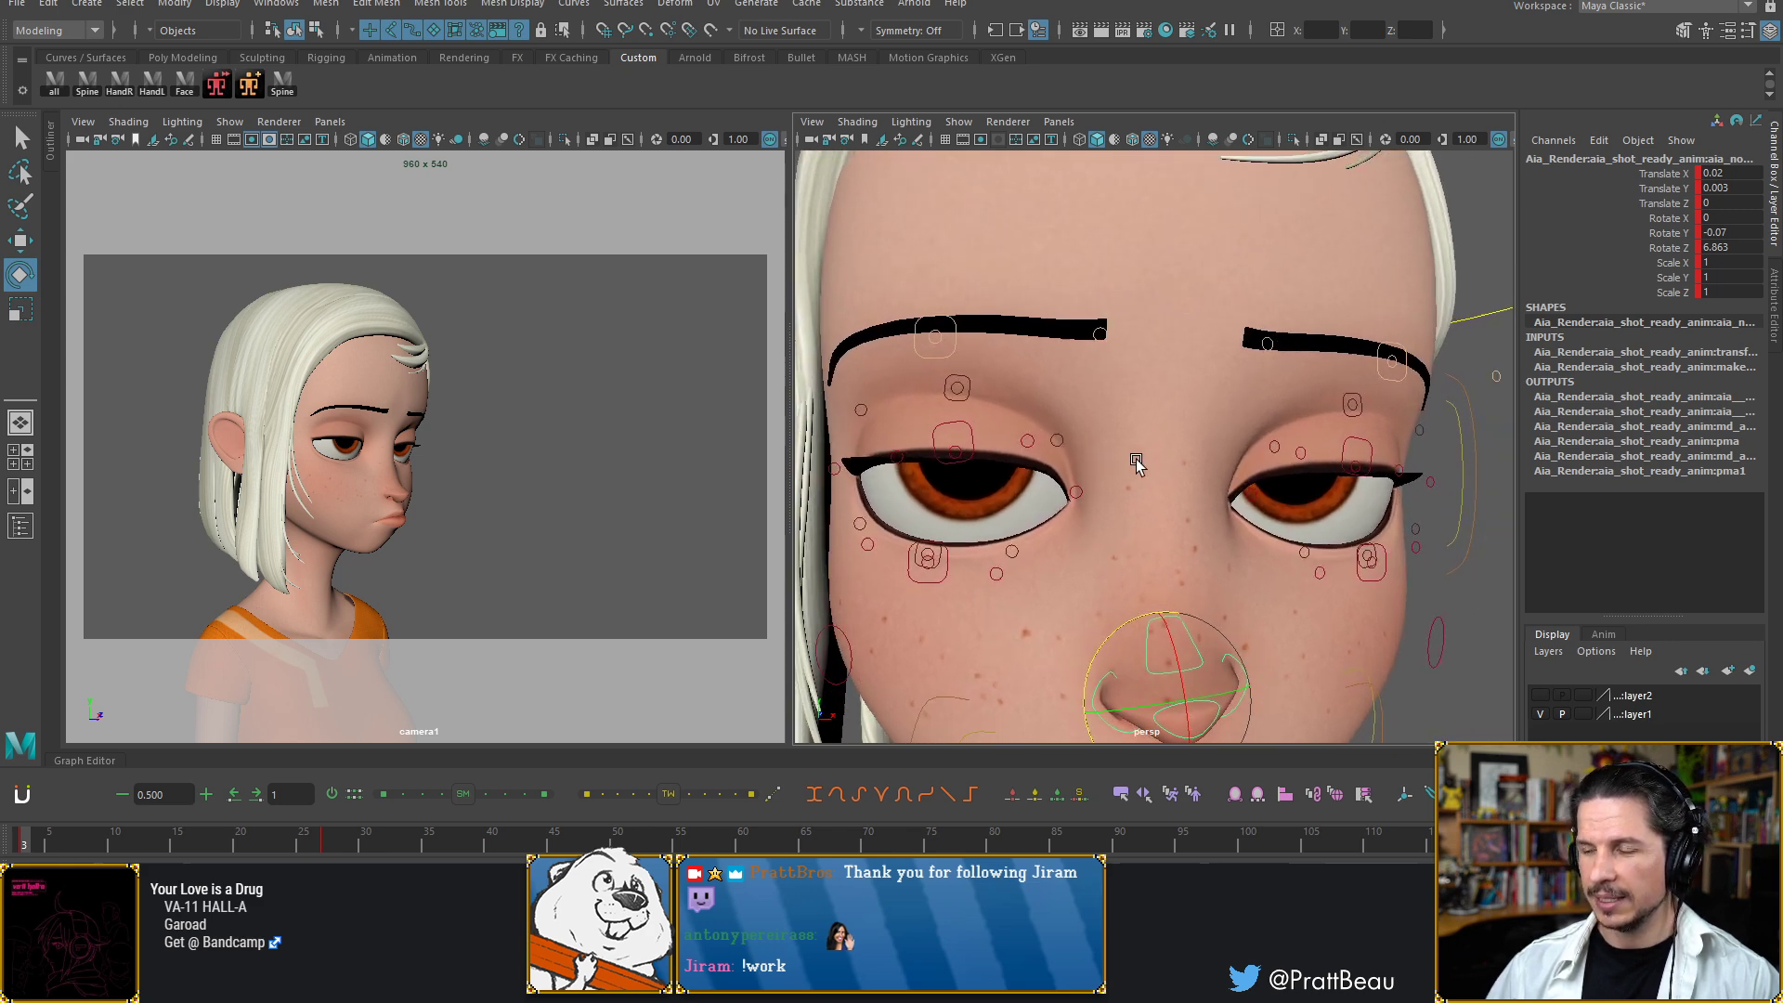
# Lower the main left upper eyelid control to Translate Y 0.223 and tilt it to Rotate Z -8.347
pyautogui.keyDown('alt'); pyautogui.moveTo(1156, 484); pyautogui.dragTo(1075, 470); pyautogui.keyUp('alt')
pyautogui.keyDown('alt'); pyautogui.moveTo(1074, 470); pyautogui.dragTo(1158, 468, button='right'); pyautogui.keyUp('alt')
pyautogui.keyDown('alt'); pyautogui.moveTo(1158, 468); pyautogui.dragTo(1184, 463, button='middle'); pyautogui.keyUp('alt')
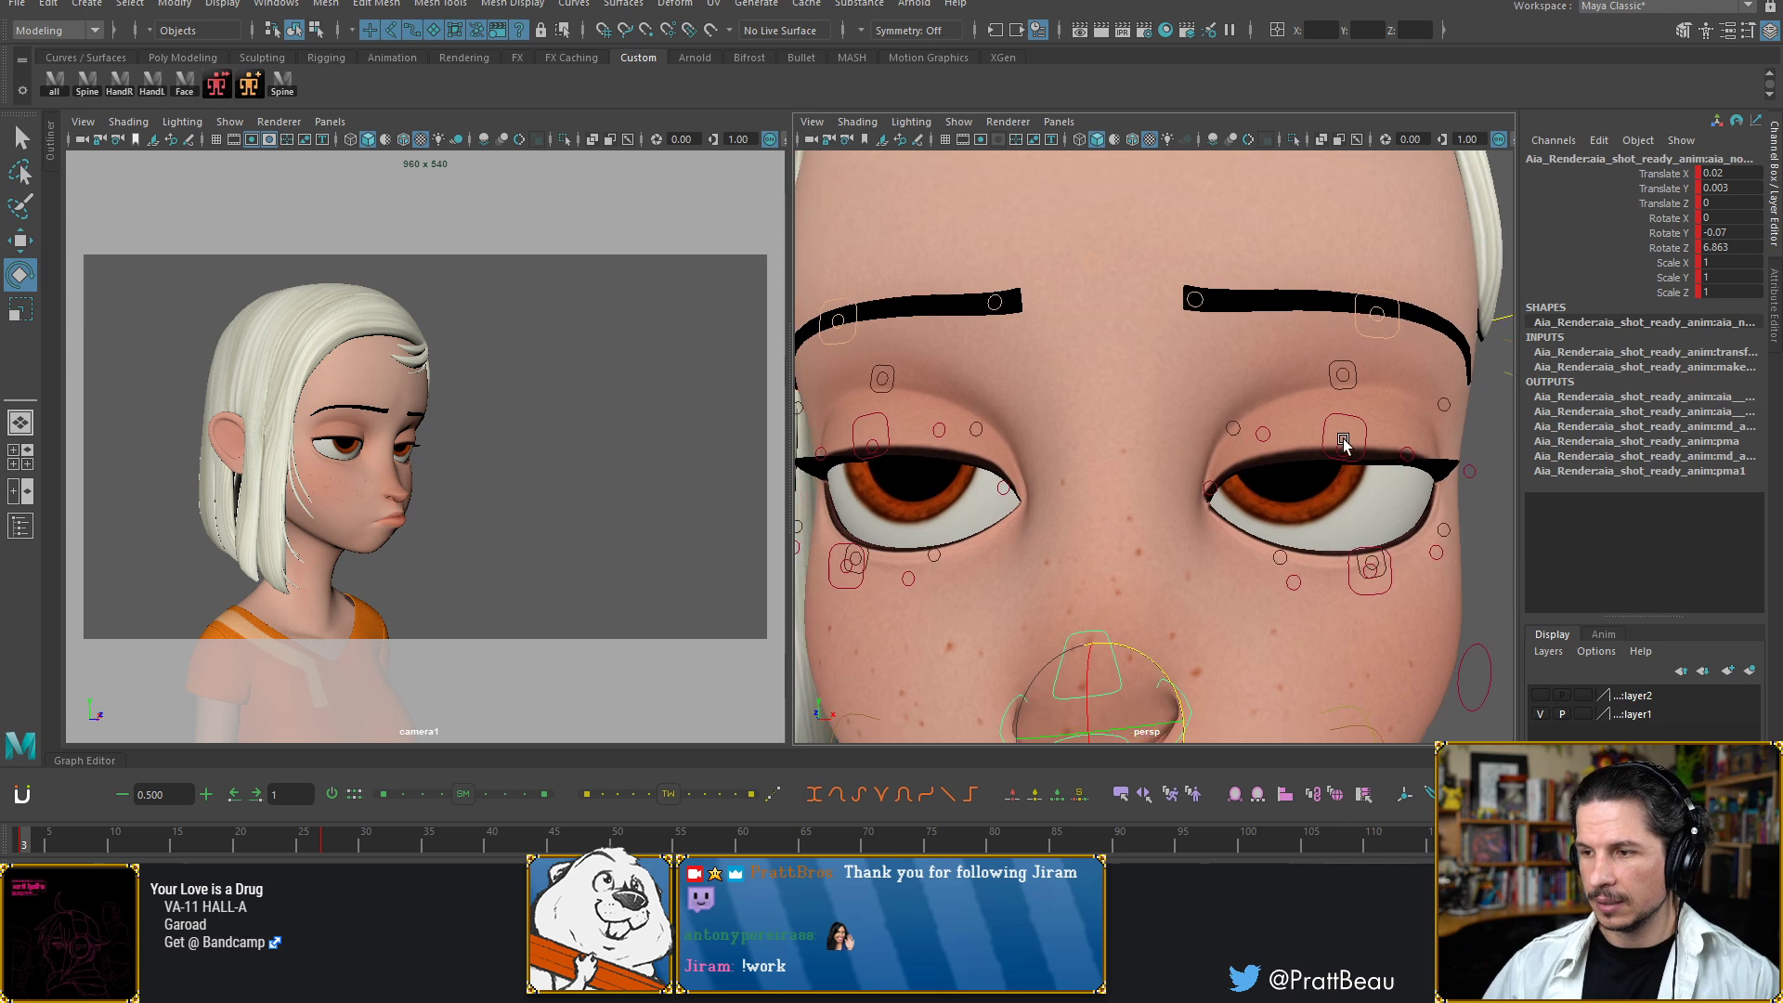
pyautogui.click(1363, 456)
pyautogui.press('w')
pyautogui.moveTo(1359, 368); pyautogui.dragTo(1358, 379)
pyautogui.press('e')
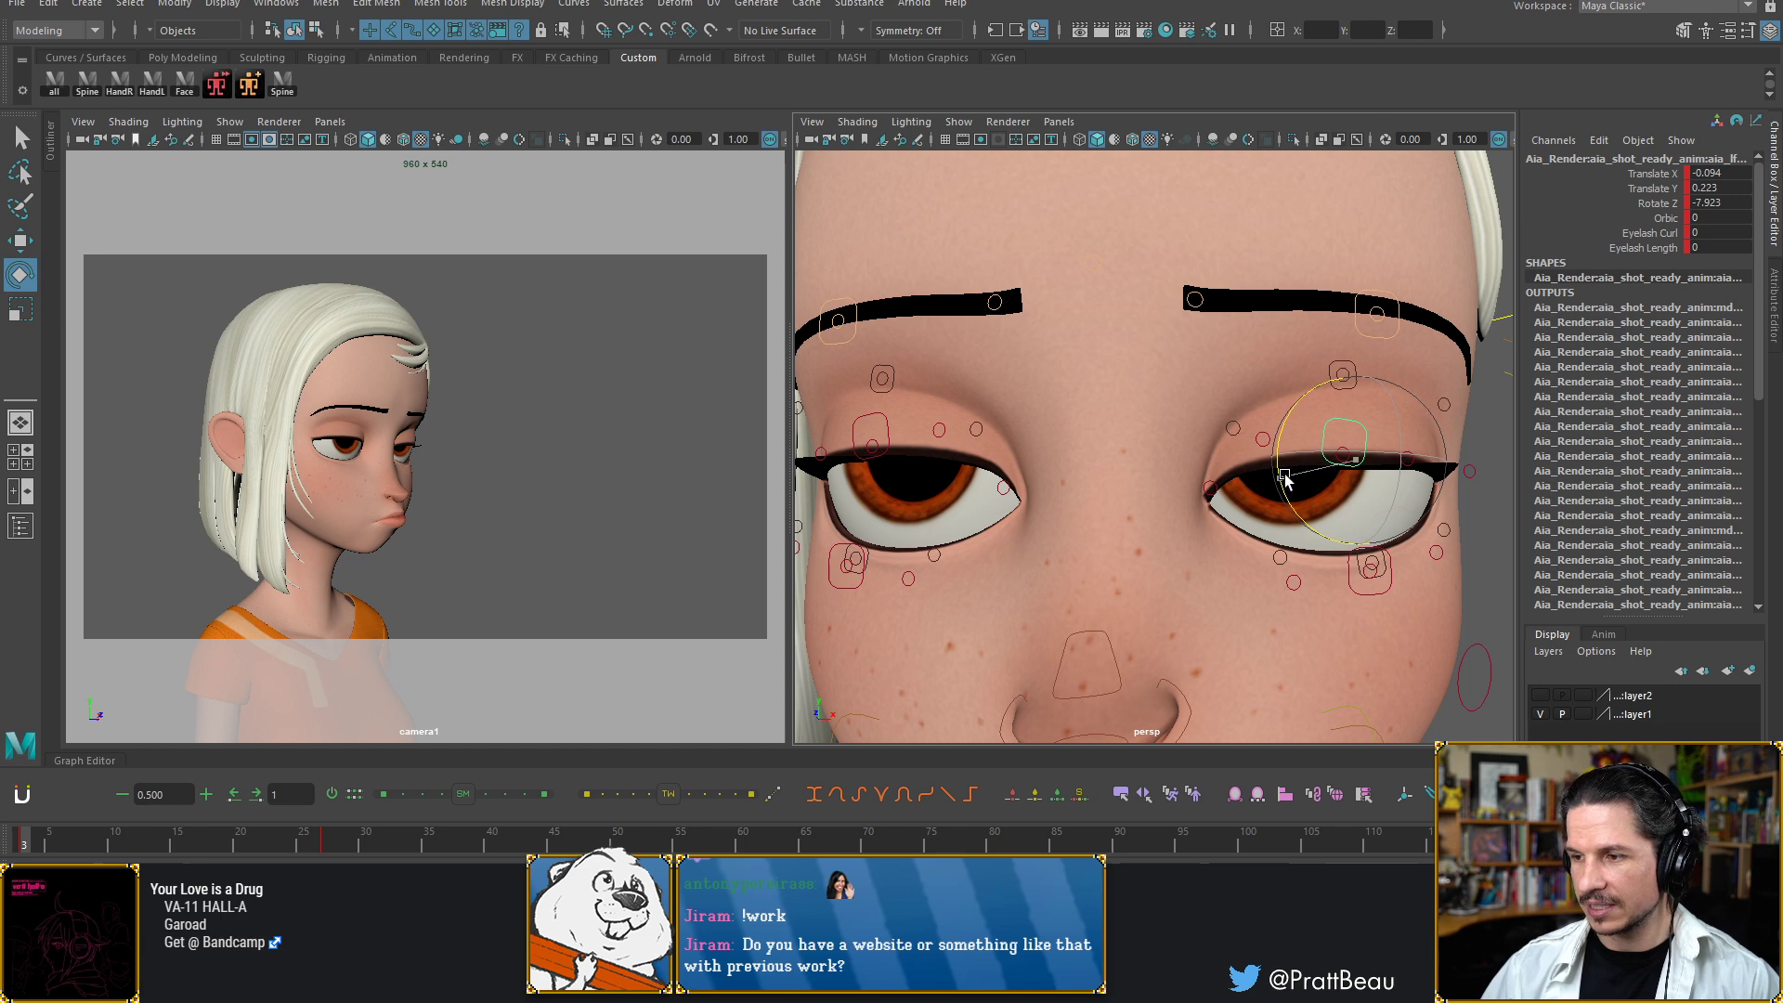
pyautogui.moveTo(1285, 478); pyautogui.dragTo(1289, 470)
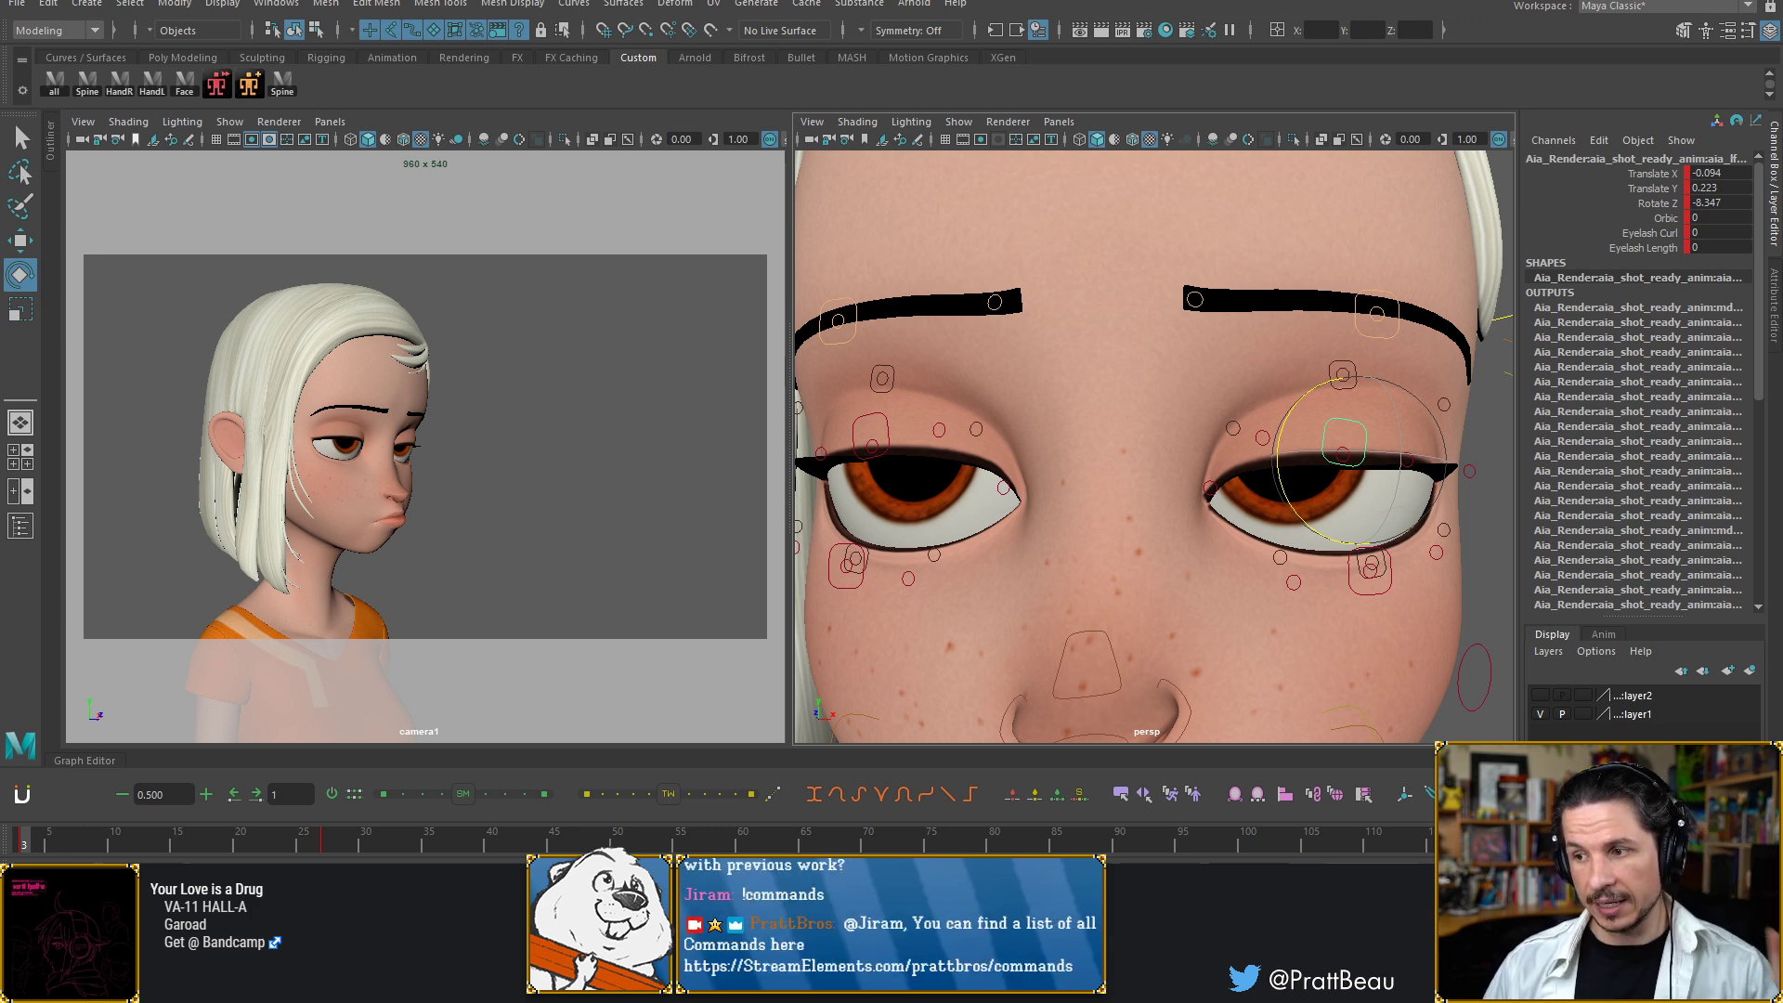
# Move the left eye's outer corner control vertically to a Translate Y of -0.003
pyautogui.moveTo(1308, 453)
pyautogui.keyDown('alt'); pyautogui.mouseDown()
pyautogui.moveTo(1273, 438)
pyautogui.moveTo(1285, 460)
pyautogui.mouseUp(); pyautogui.keyUp('alt')
pyautogui.keyDown('alt'); pyautogui.moveTo(1286, 460); pyautogui.dragTo(1171, 446, button='middle'); pyautogui.keyUp('alt')
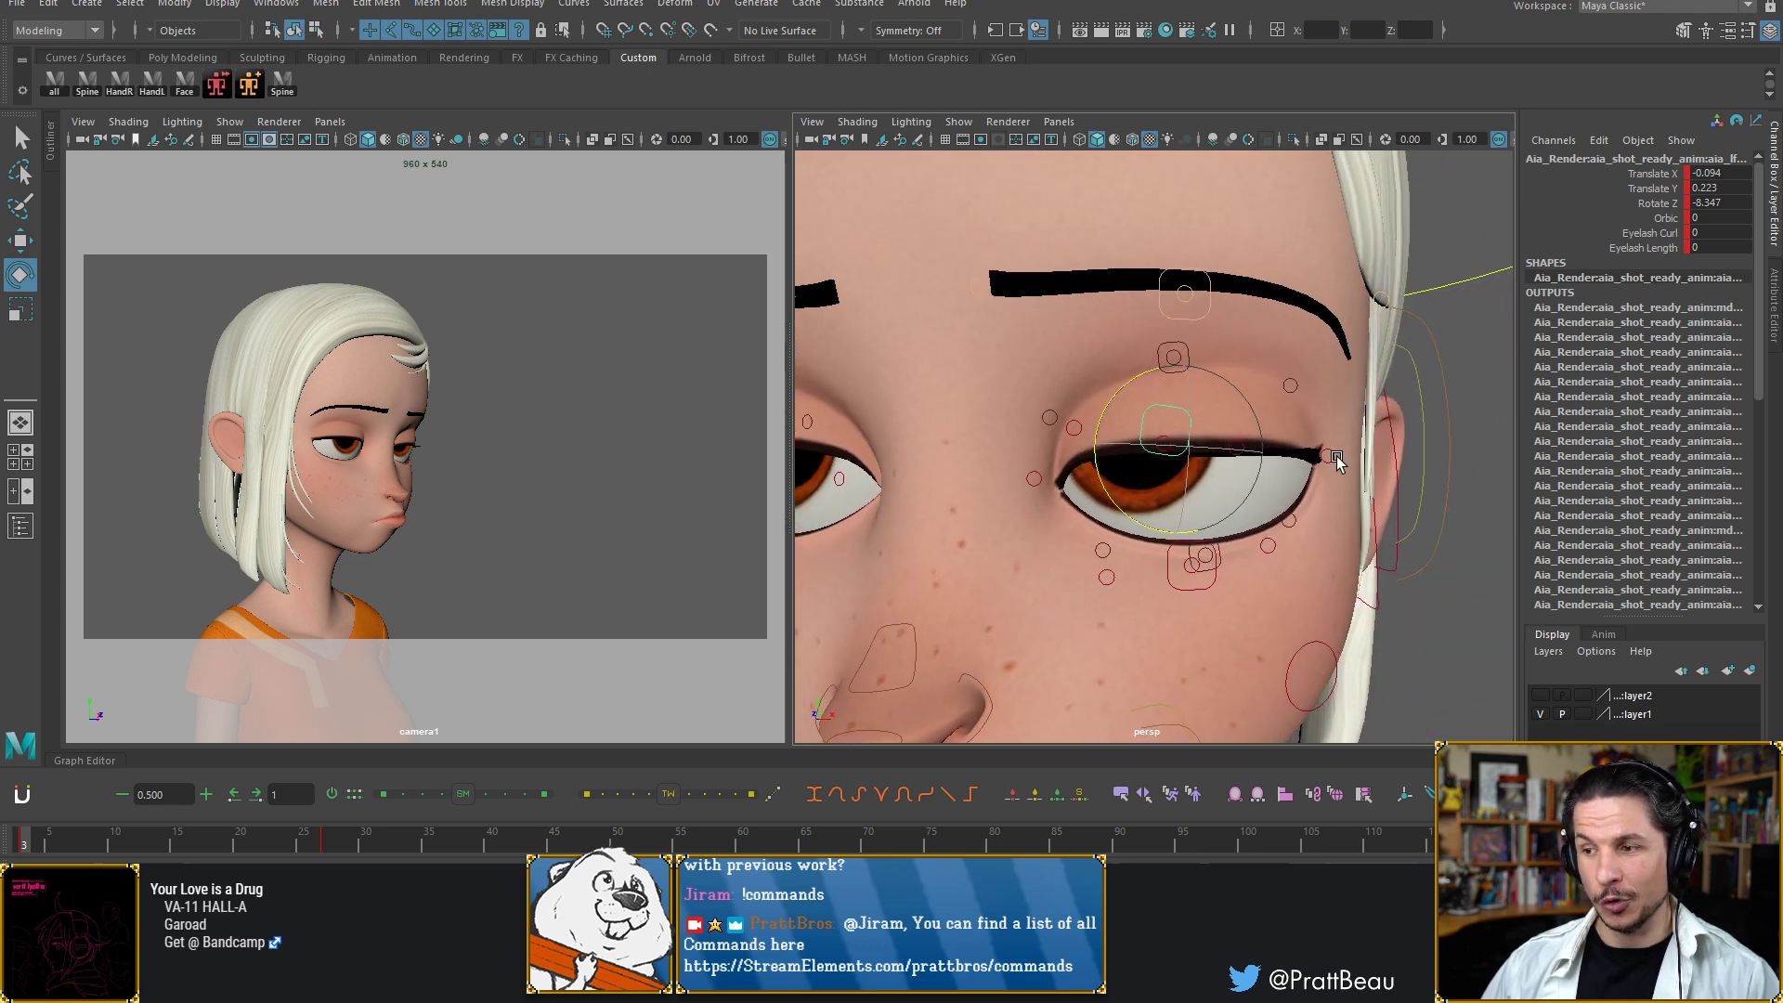
pyautogui.click(1332, 456)
pyautogui.press('w')
pyautogui.moveTo(1329, 453); pyautogui.dragTo(1330, 382)
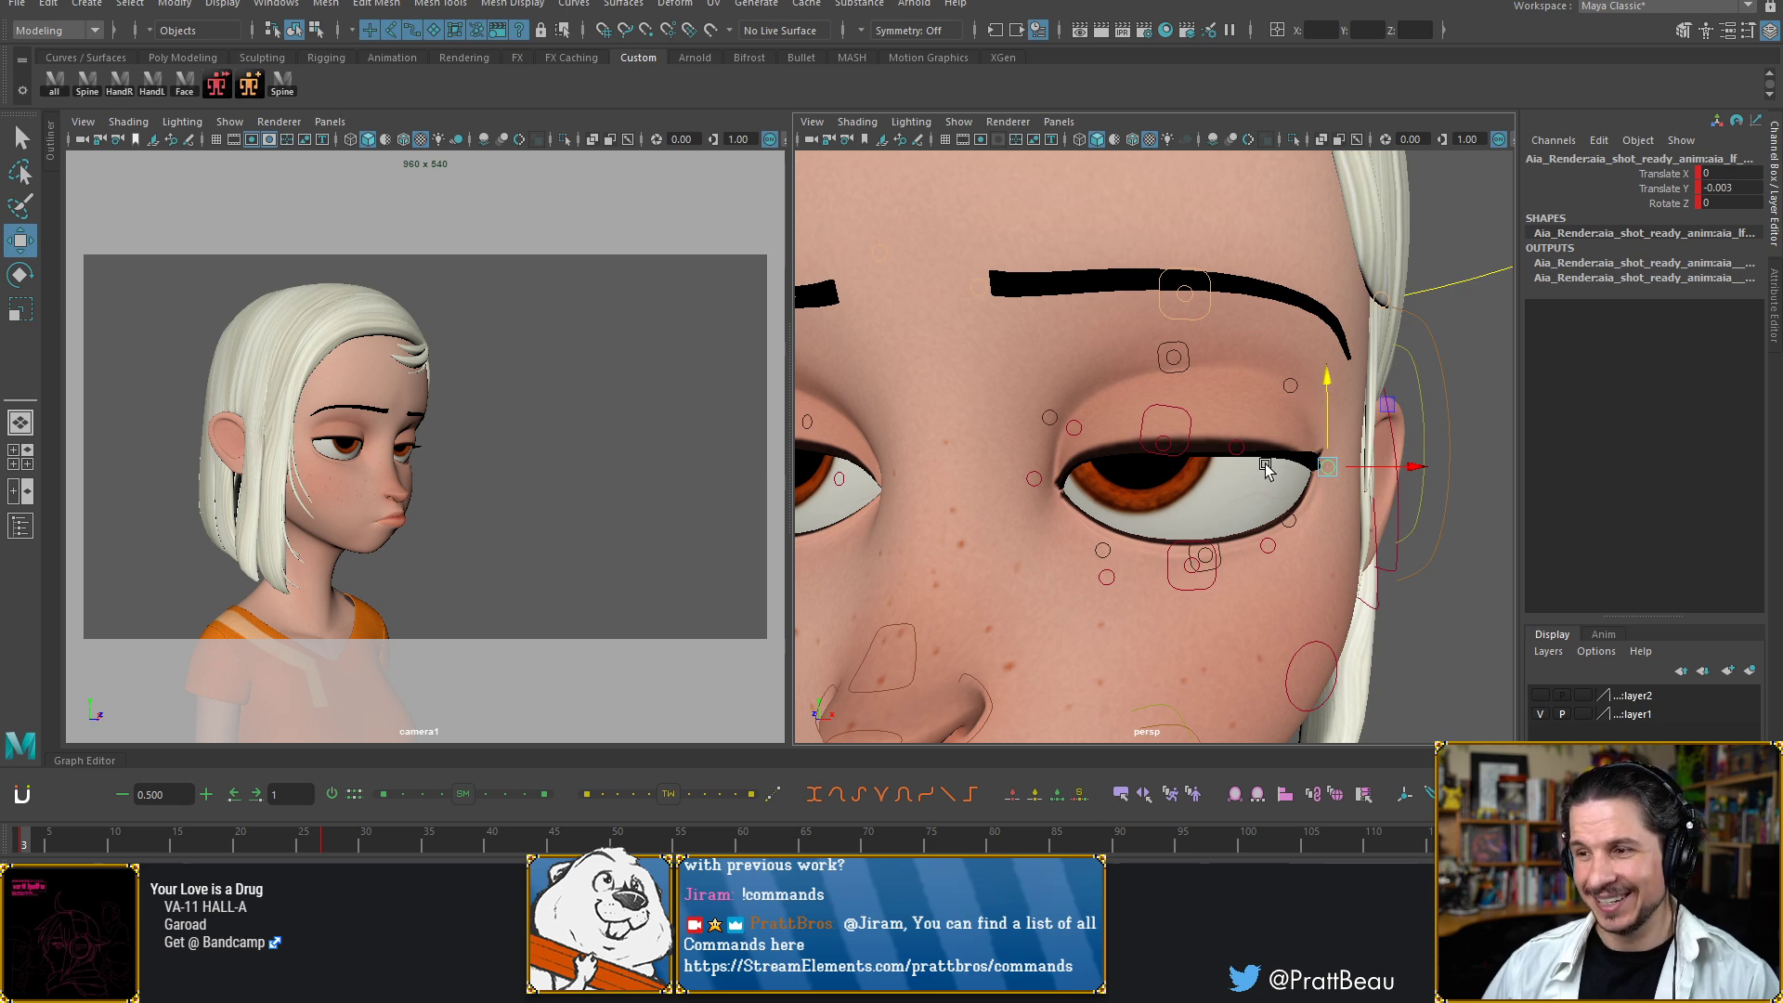
# Rotate the small middle control on the left upper eyelid to a Rotate Z of 4.639
pyautogui.click(1236, 449)
pyautogui.click(1168, 437)
pyautogui.press('e')
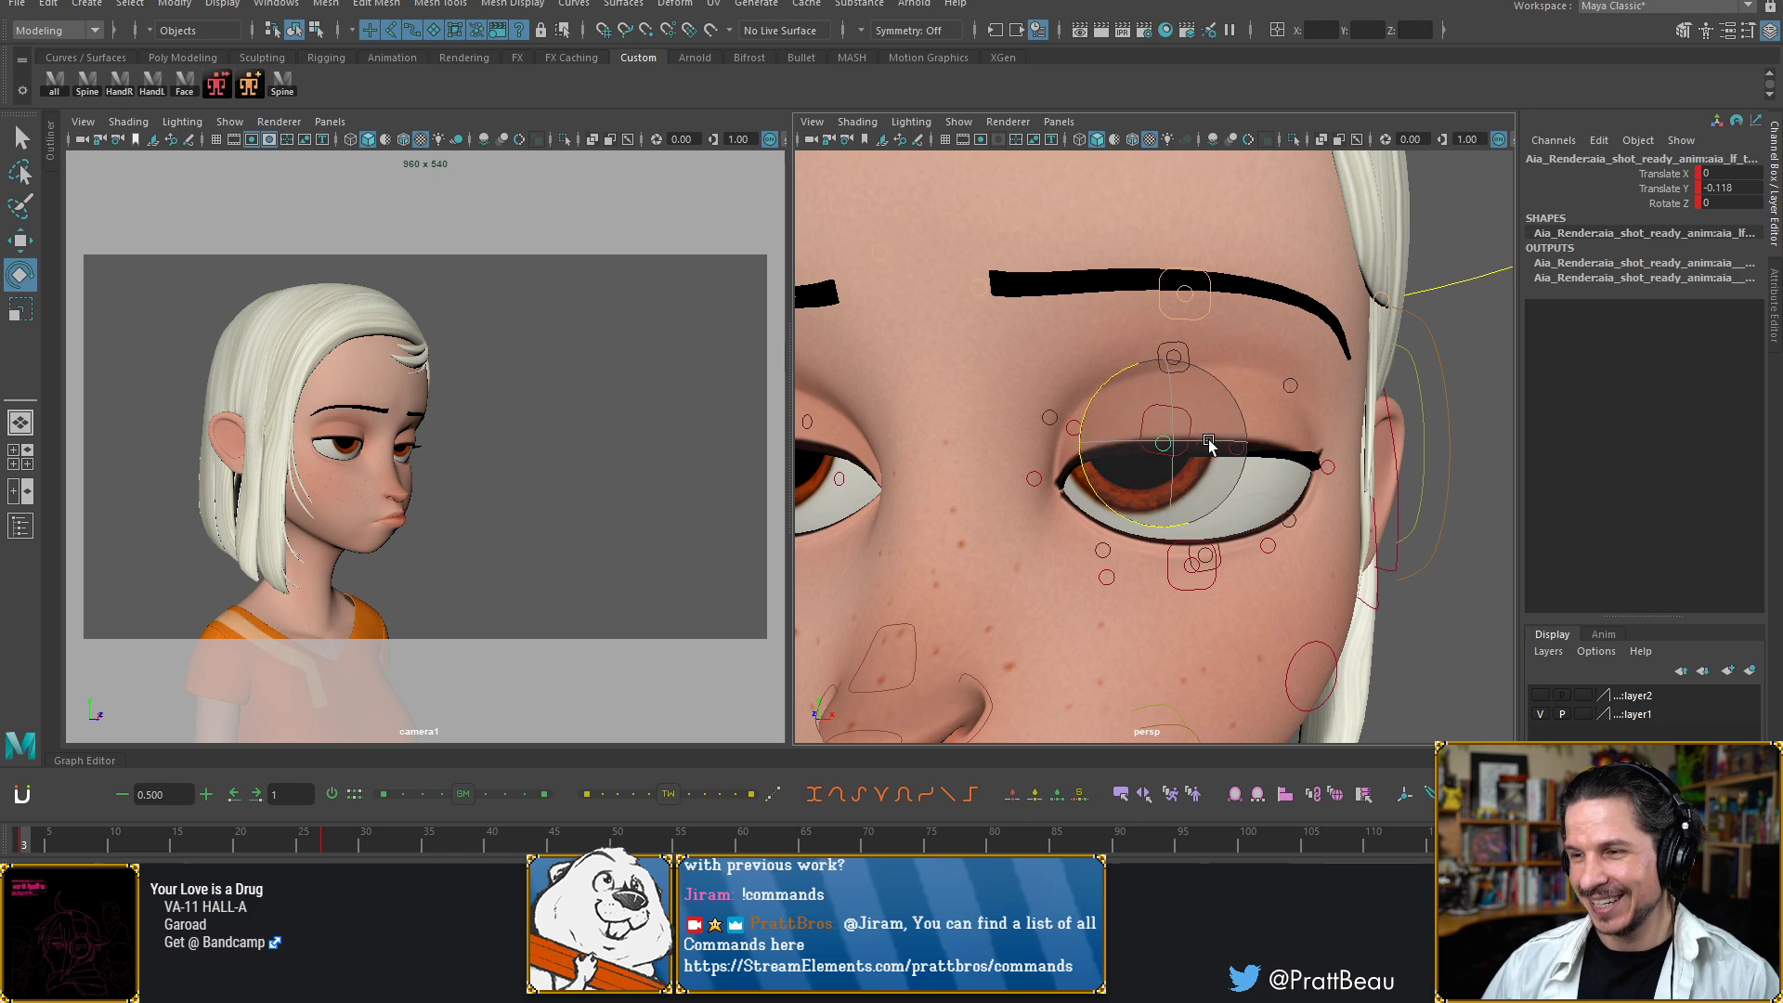
pyautogui.moveTo(1088, 476); pyautogui.dragTo(1198, 437)
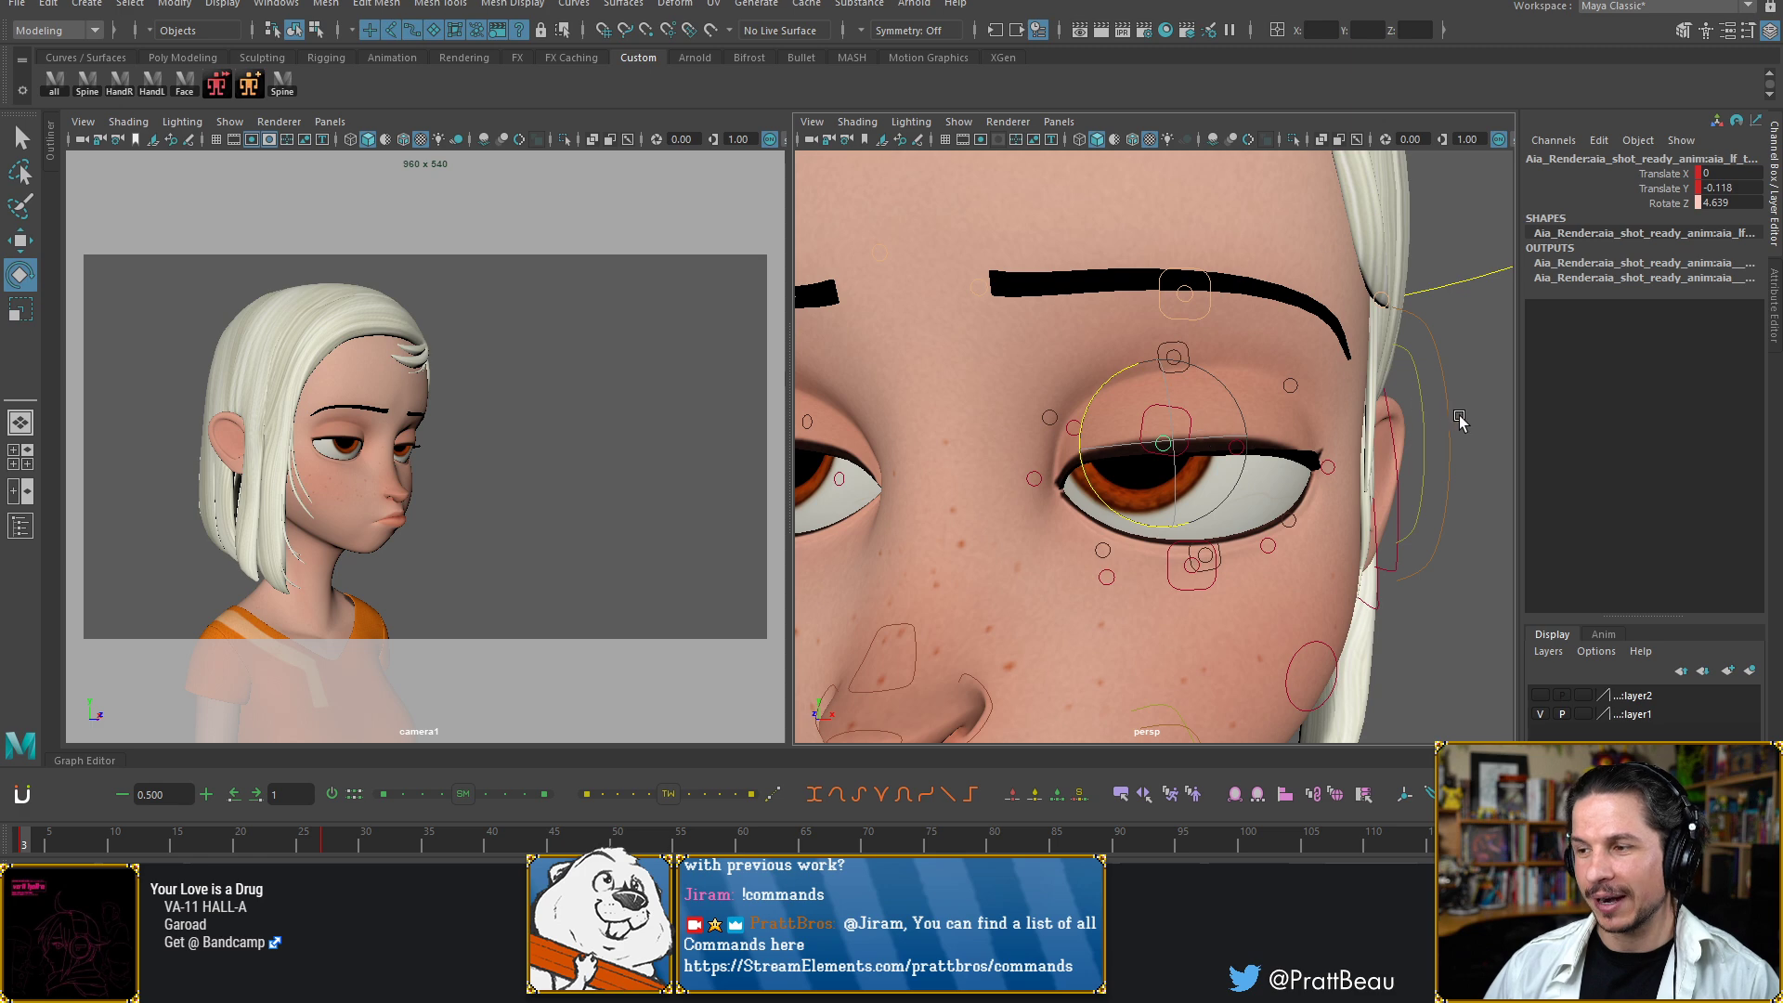
# Lower the small outer control on the left upper eyelid to Translate Y -0.038 and rotate it to Rotate Z -1.394
pyautogui.click(1239, 449)
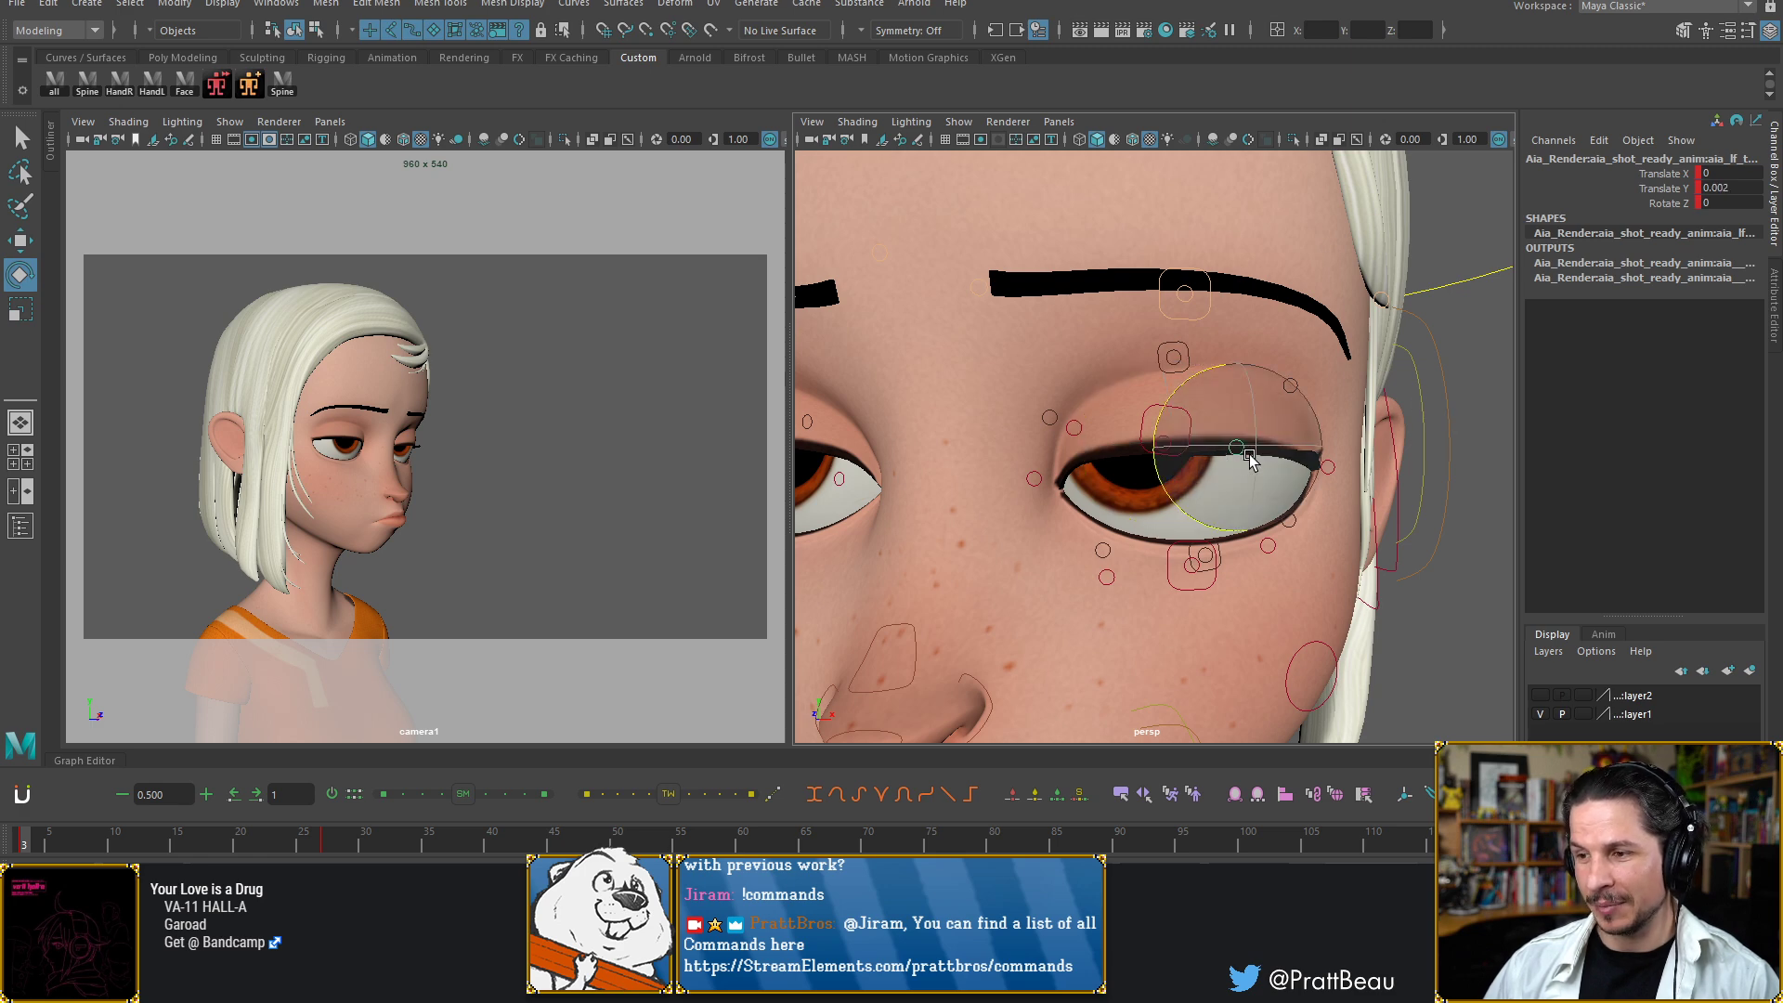
pyautogui.press('w')
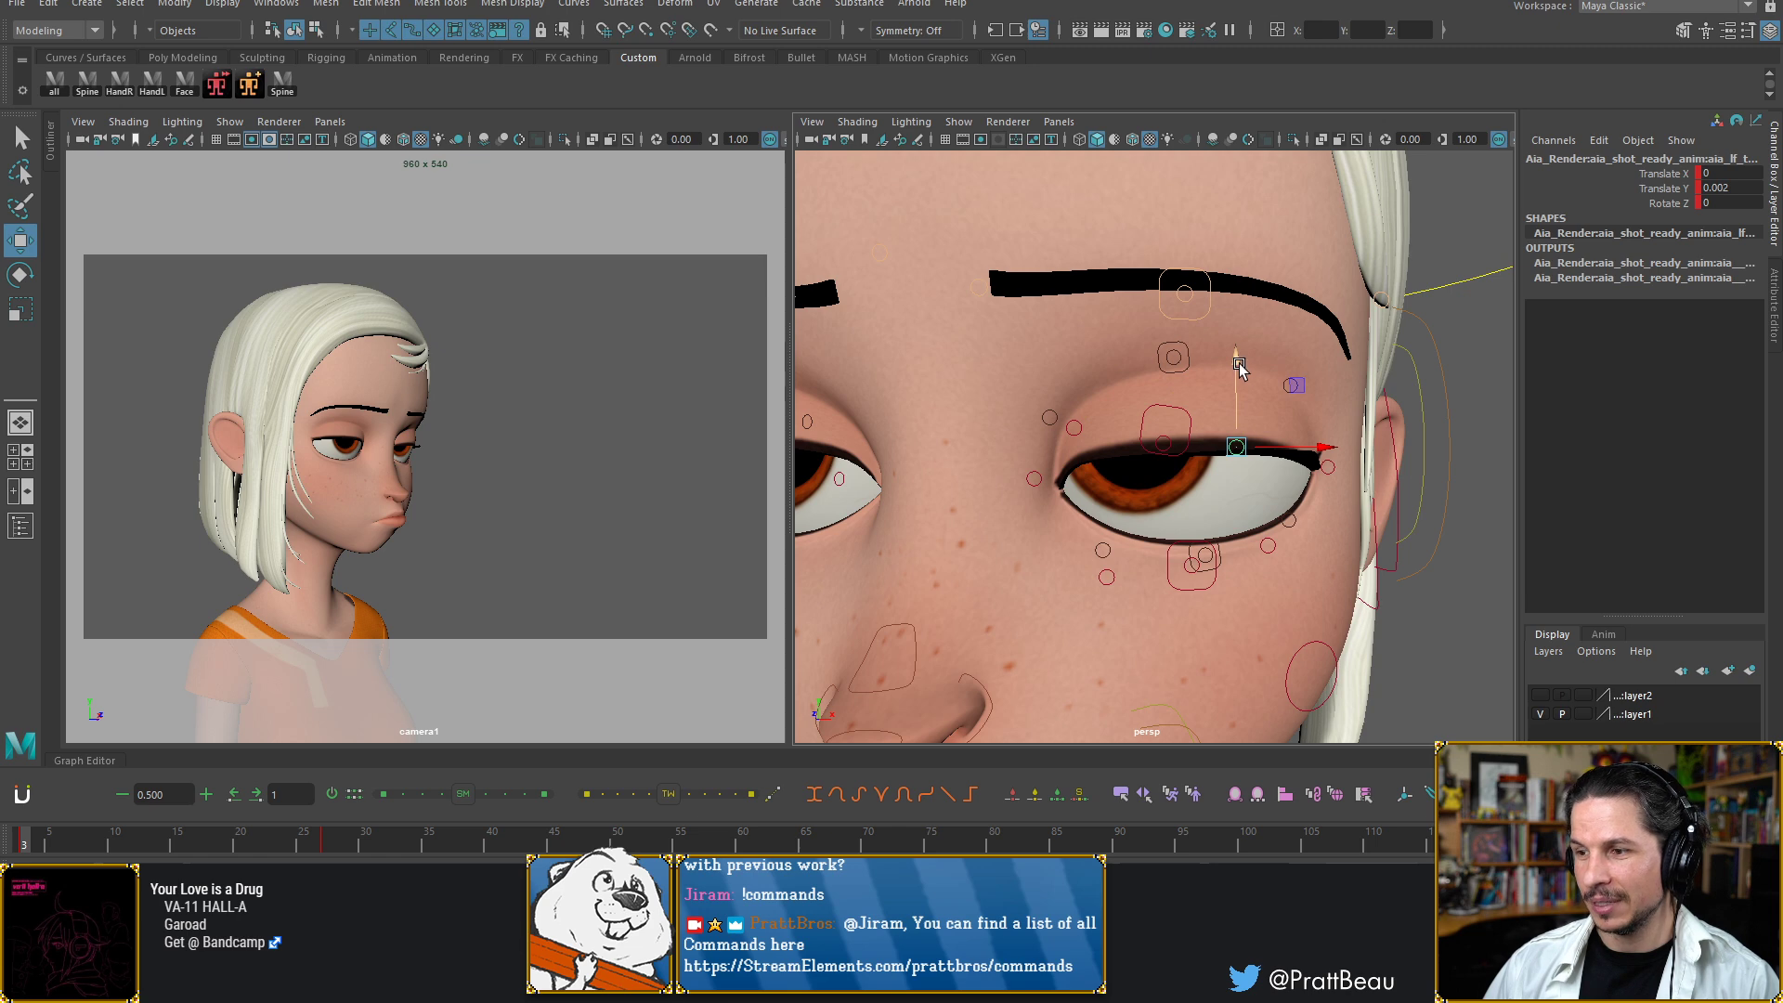
pyautogui.moveTo(1240, 371); pyautogui.dragTo(1239, 387)
pyautogui.press('e')
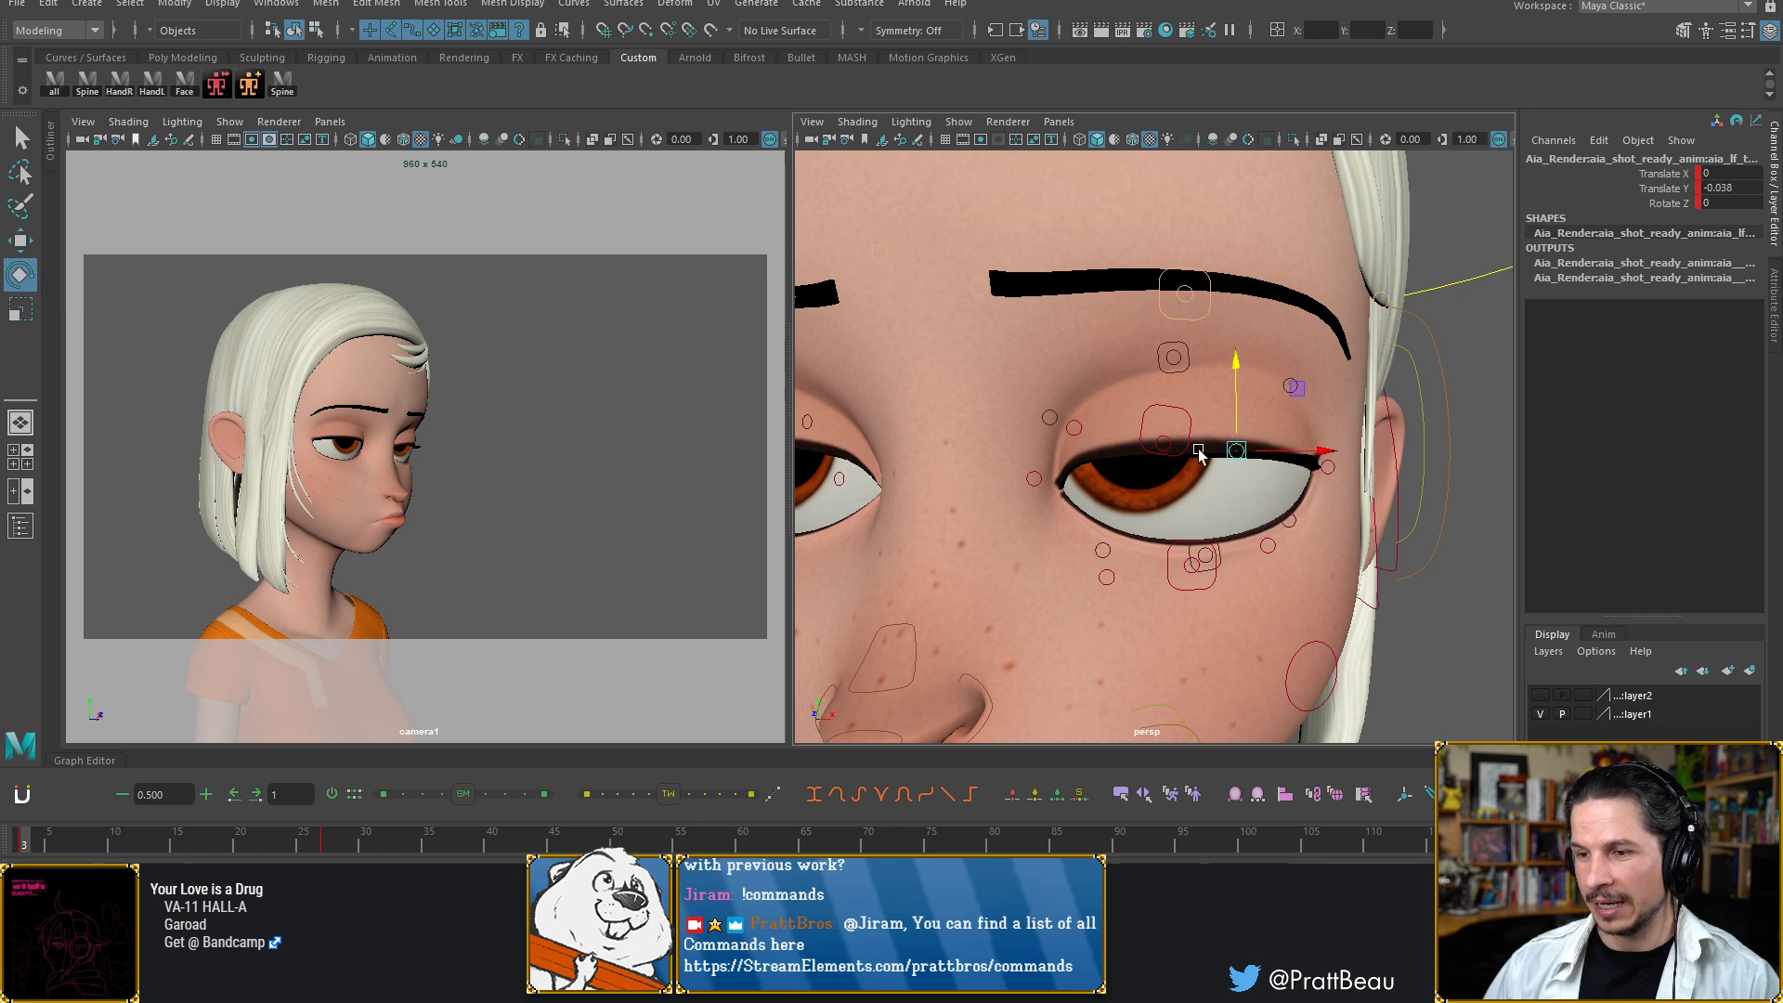
pyautogui.moveTo(1167, 499); pyautogui.dragTo(1163, 488)
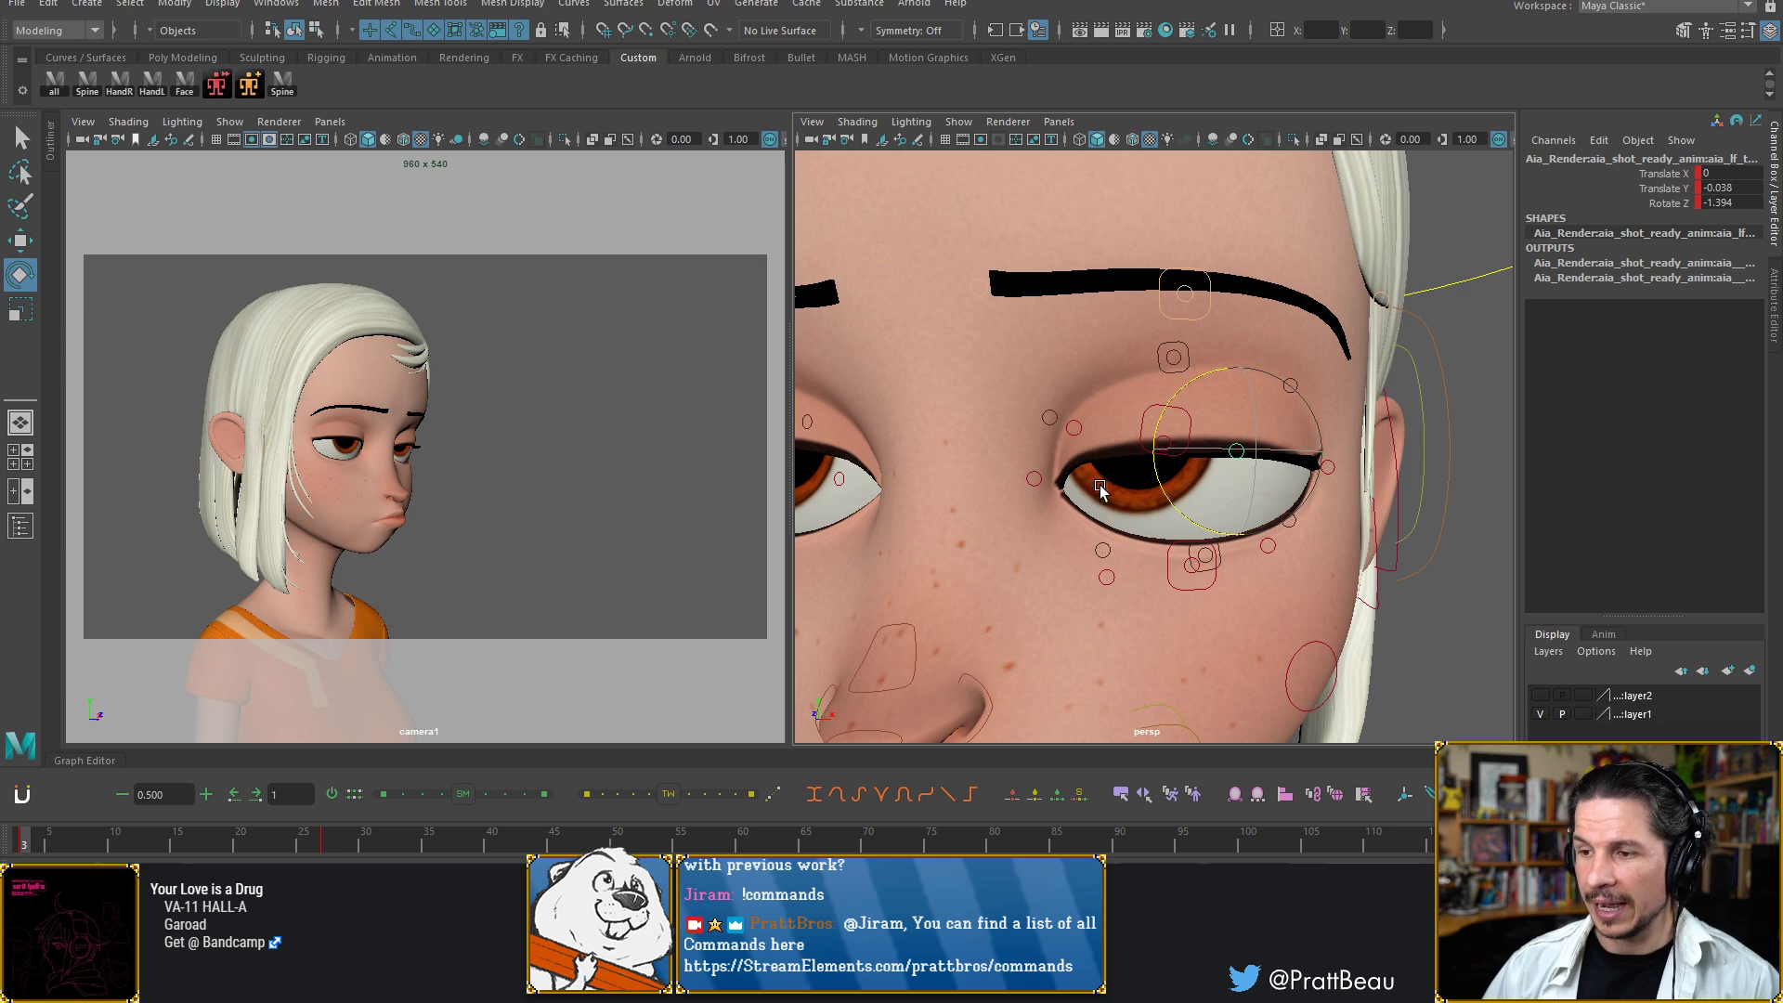
# Try a slight rotation of the small inner control on the left upper eyelid, and undo it
pyautogui.click(1077, 433)
pyautogui.moveTo(1141, 481); pyautogui.dragTo(1127, 473)
pyautogui.hotkey('ctrl', 'z')
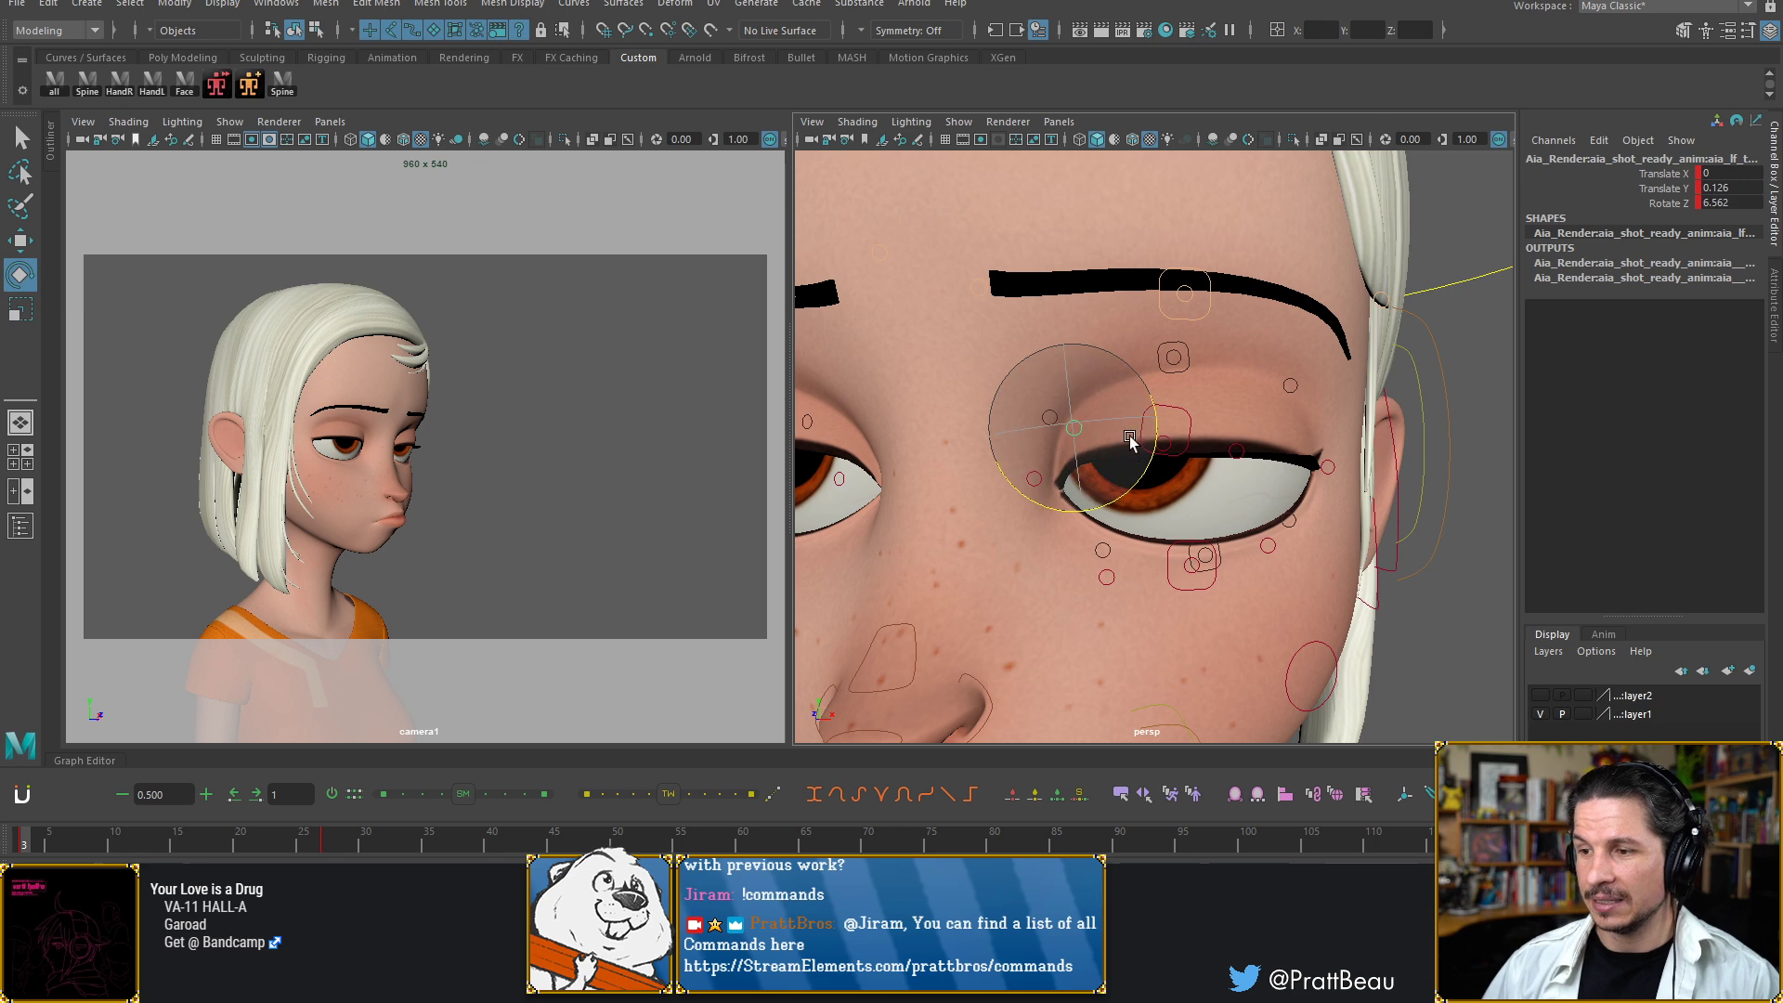
# Raise the main left lower eyelid control to Translate Y -0.455 and tilt it to Rotate Z 2.408
pyautogui.keyDown('alt'); pyautogui.moveTo(1051, 380); pyautogui.dragTo(1147, 385, button='middle'); pyautogui.keyUp('alt')
pyautogui.keyDown('alt'); pyautogui.moveTo(1148, 386); pyautogui.dragTo(1078, 375, button='right'); pyautogui.keyUp('alt')
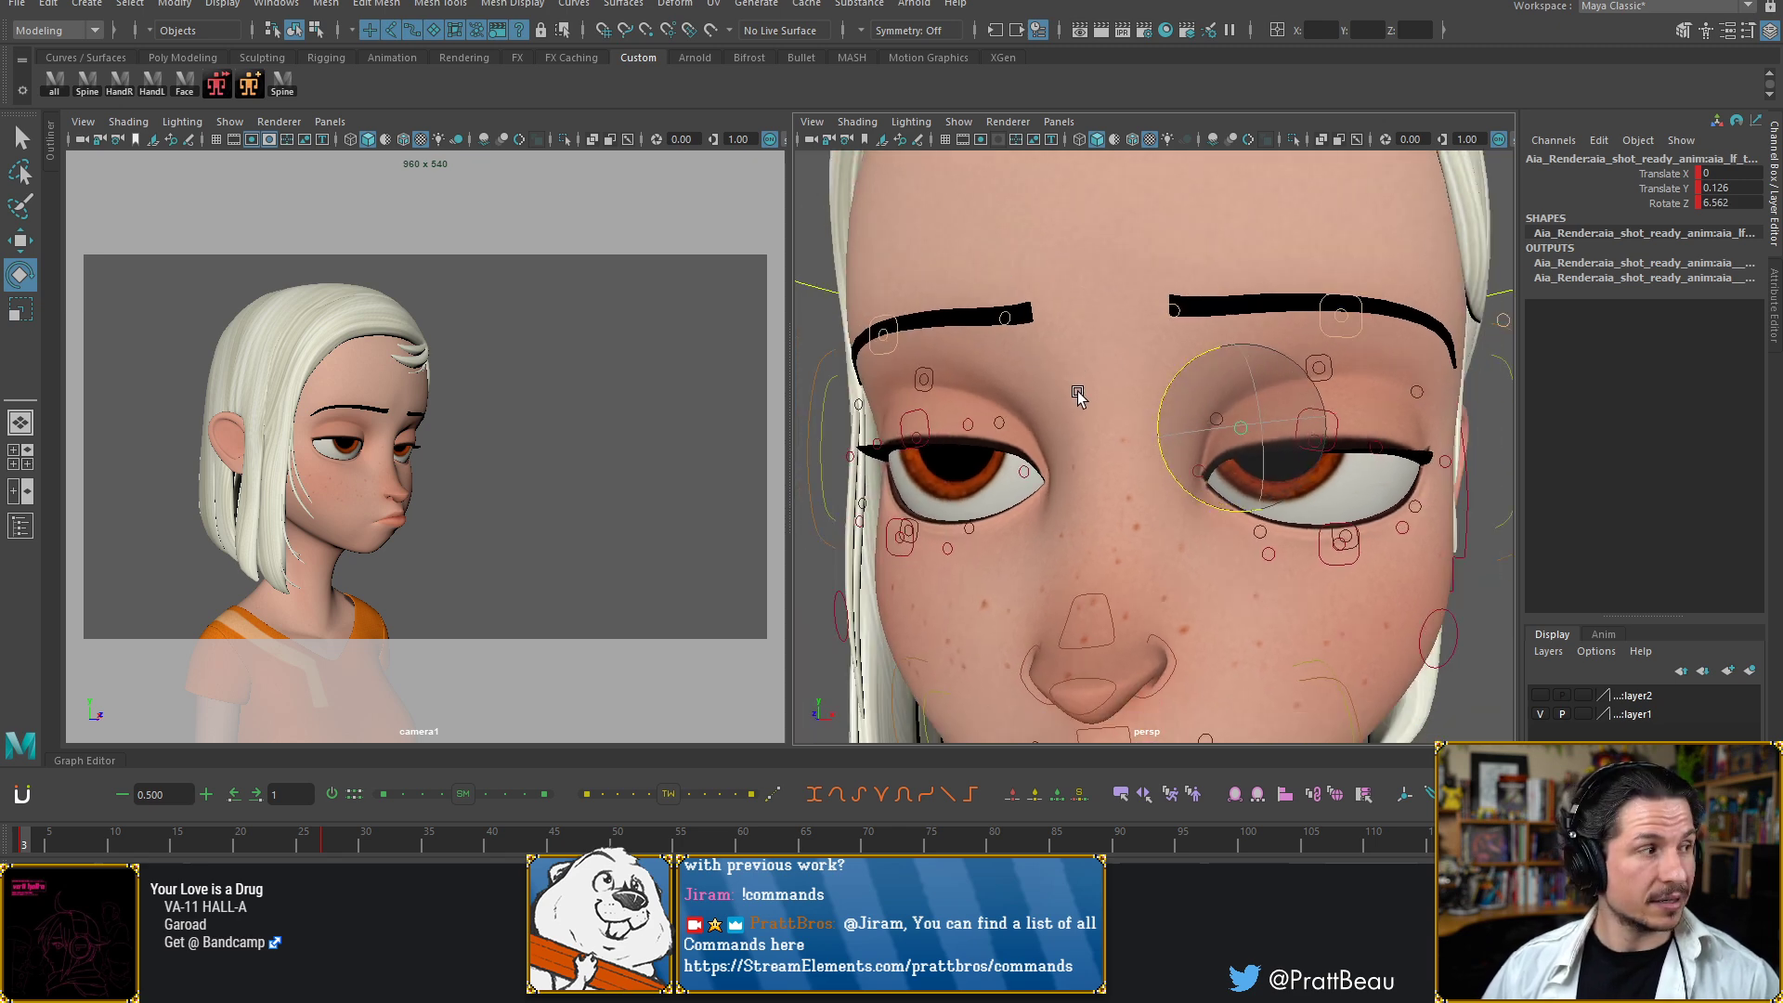
pyautogui.moveTo(1095, 426)
pyautogui.keyDown('alt'); pyautogui.mouseDown()
pyautogui.moveTo(1147, 466)
pyautogui.moveTo(1095, 448)
pyautogui.mouseUp(); pyautogui.keyUp('alt')
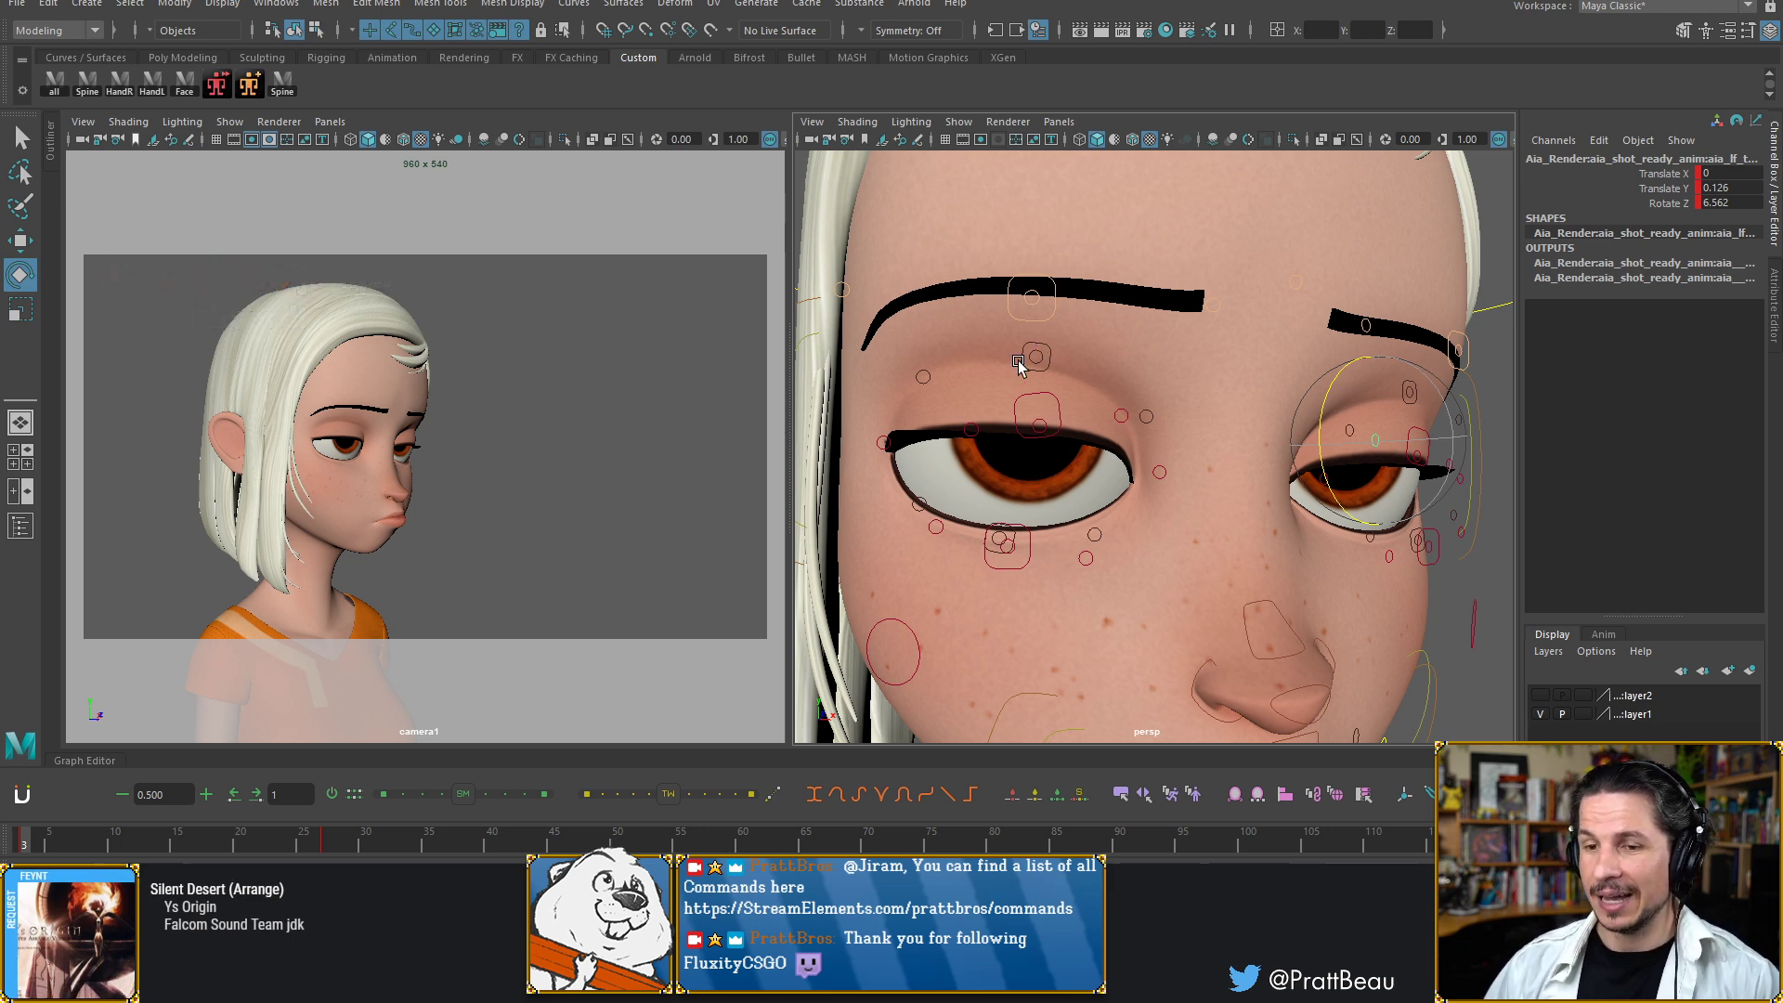
pyautogui.keyDown('alt'); pyautogui.moveTo(1048, 450); pyautogui.dragTo(1245, 539); pyautogui.keyUp('alt')
pyautogui.click(1246, 538)
pyautogui.press('w')
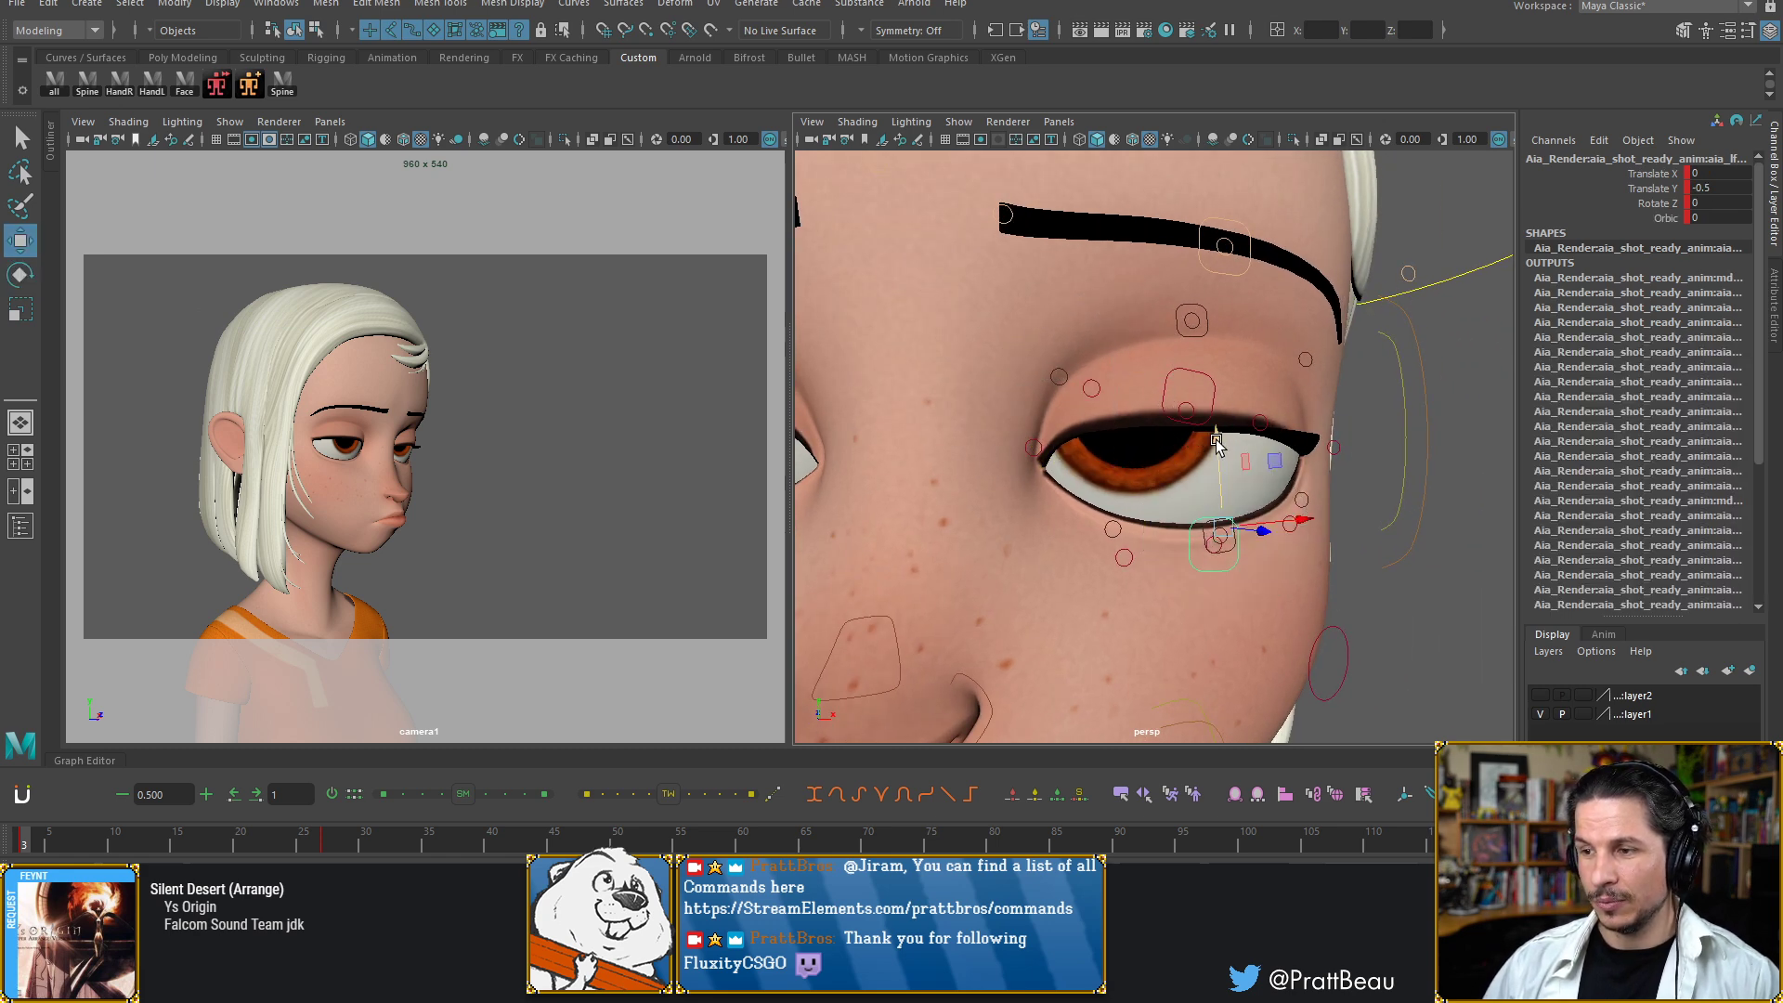
pyautogui.moveTo(1218, 445); pyautogui.dragTo(1212, 435)
pyautogui.press('e')
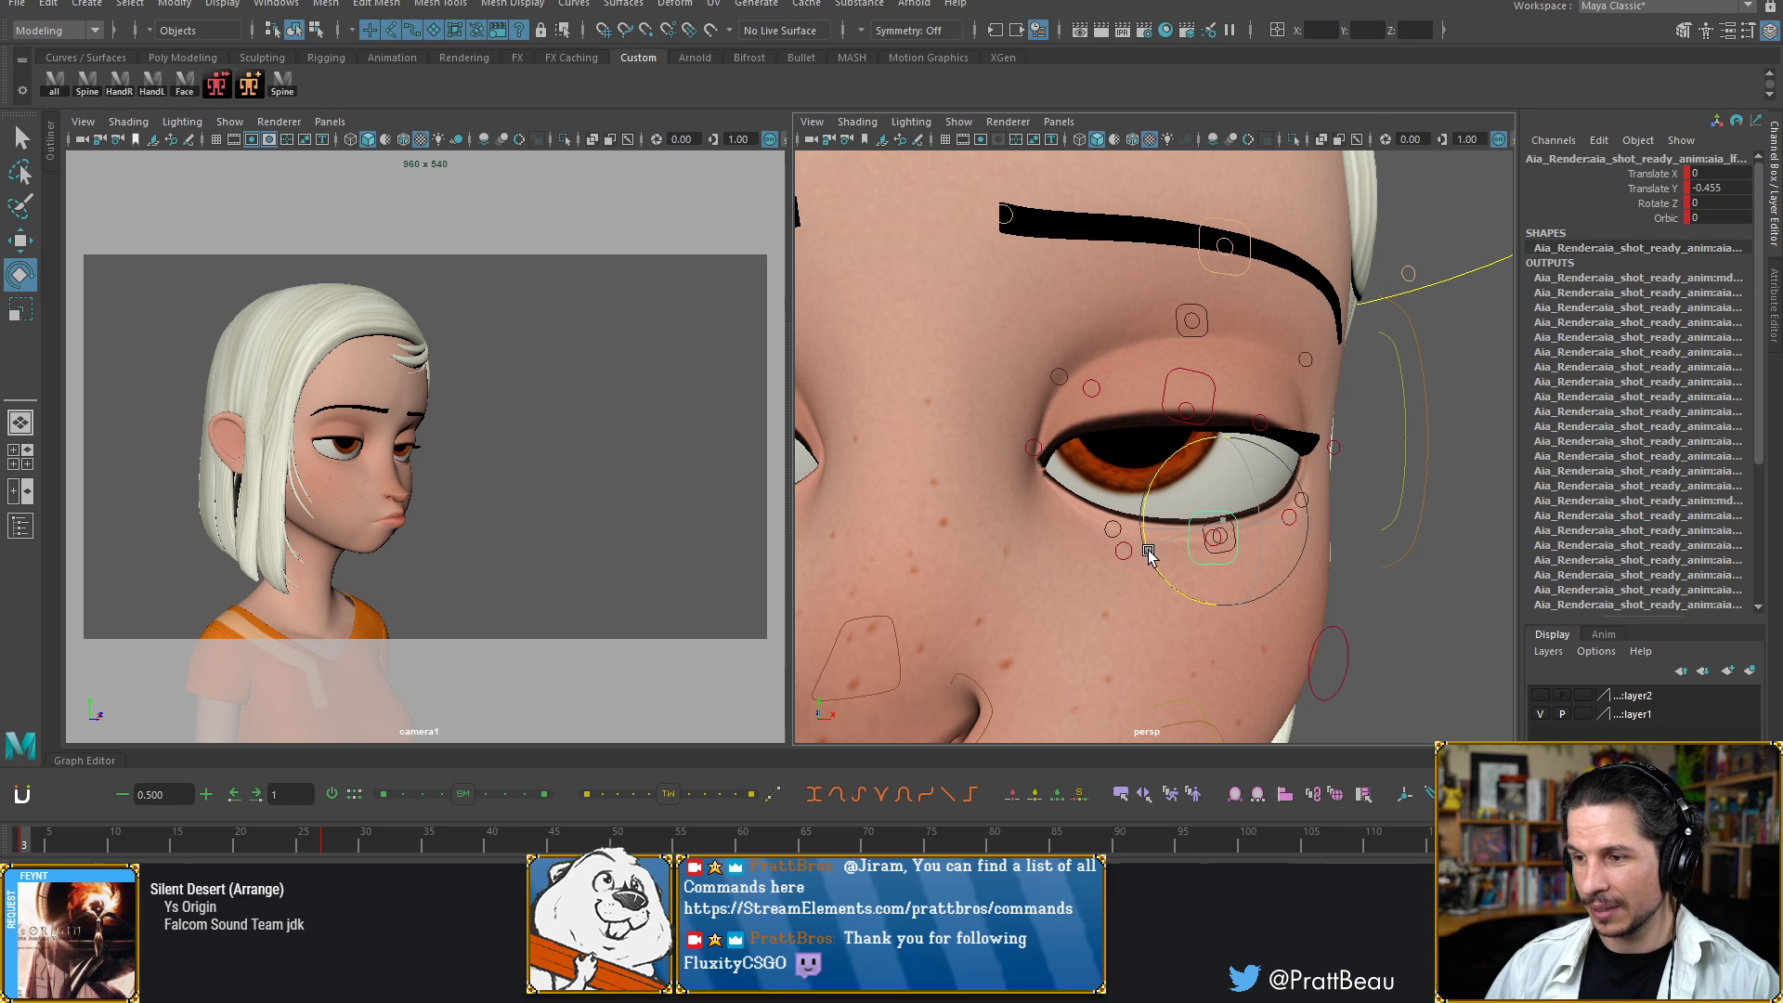
pyautogui.moveTo(1148, 552); pyautogui.dragTo(1152, 552)
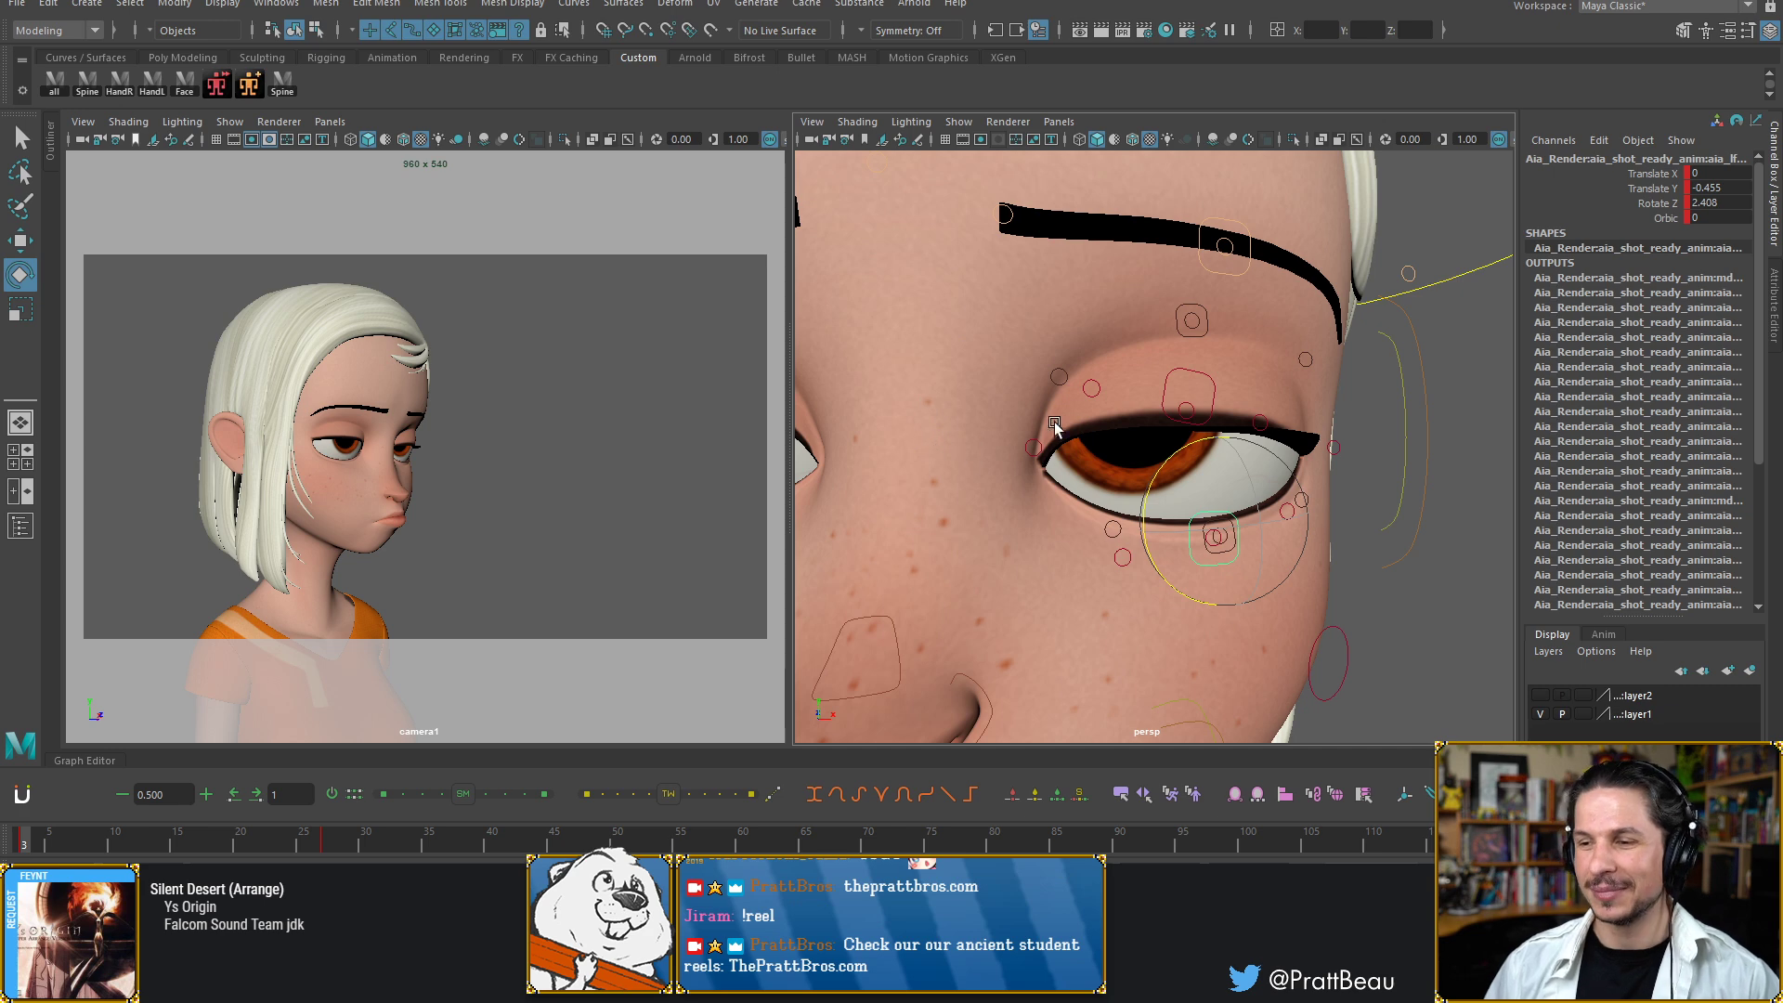
# Lower the right eye's outer corner control to a Translate Y of 0.017
pyautogui.keyDown('alt'); pyautogui.moveTo(1112, 433); pyautogui.dragTo(1325, 430); pyautogui.keyUp('alt')
pyautogui.keyDown('alt'); pyautogui.moveTo(1325, 430); pyautogui.dragTo(1159, 445, button='right'); pyautogui.keyUp('alt')
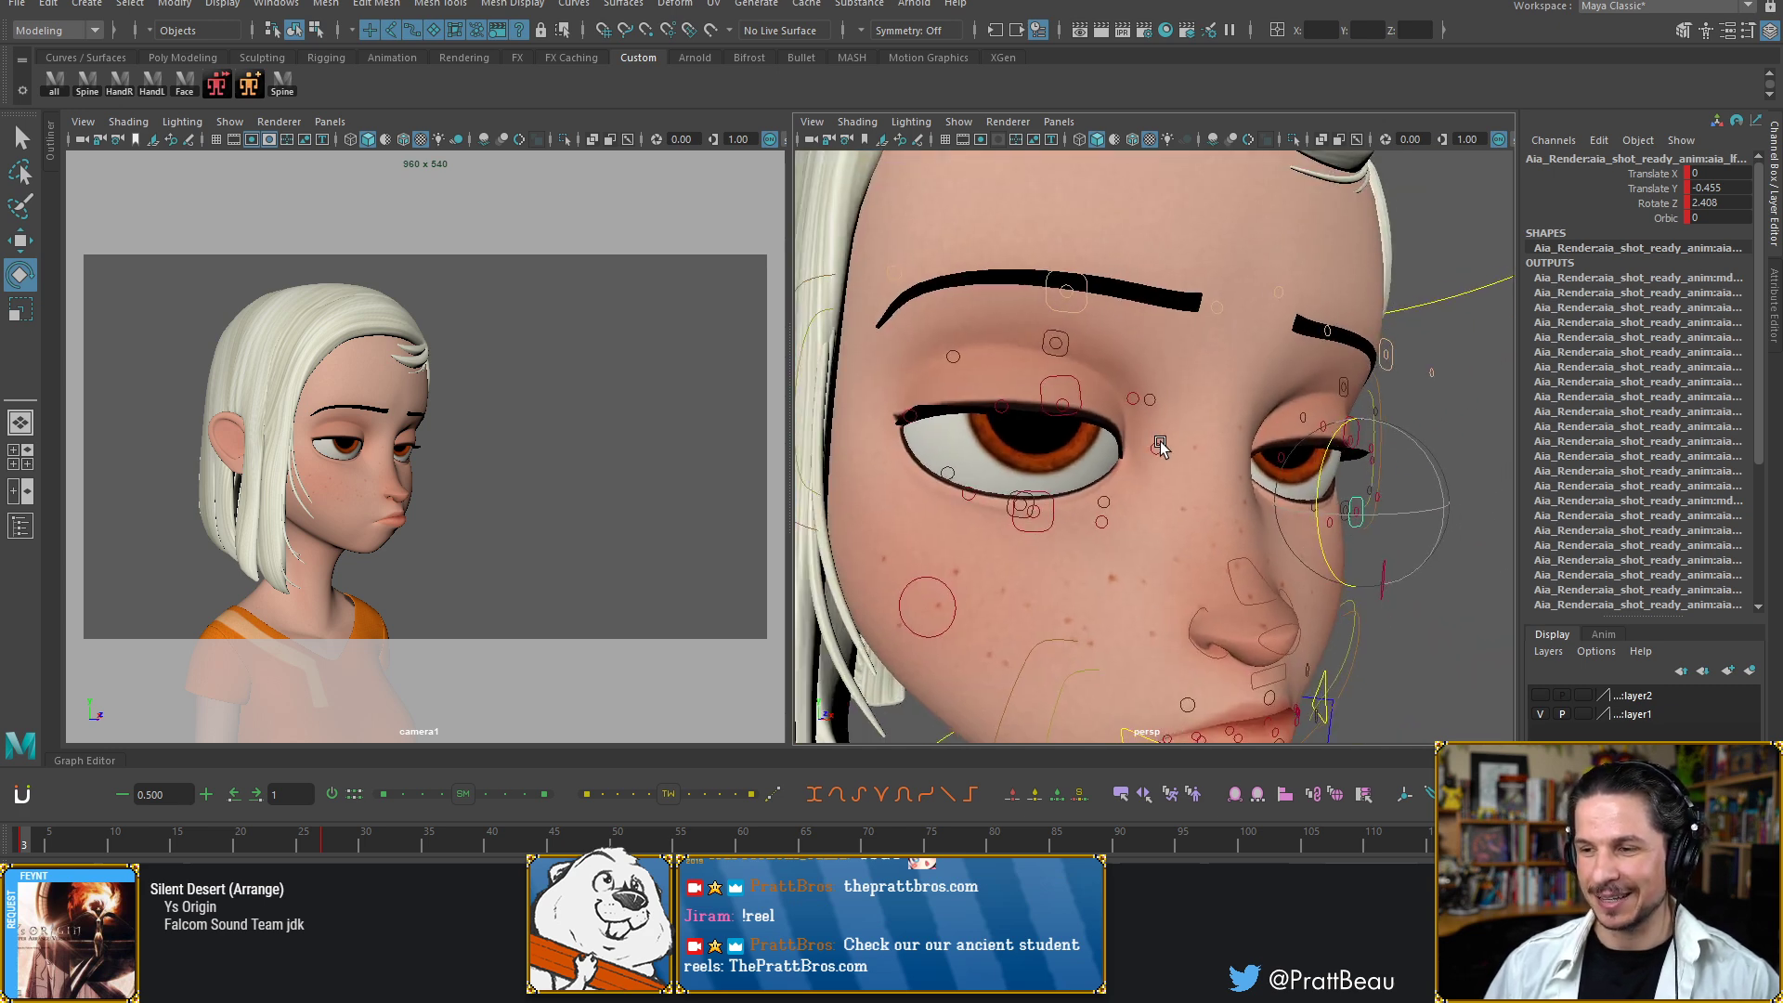
pyautogui.keyDown('alt'); pyautogui.moveTo(1158, 446); pyautogui.dragTo(1145, 471); pyautogui.keyUp('alt')
pyautogui.keyDown('alt'); pyautogui.moveTo(1117, 438); pyautogui.dragTo(1159, 437, button='right'); pyautogui.keyUp('alt')
pyautogui.click(962, 439)
pyautogui.press('w')
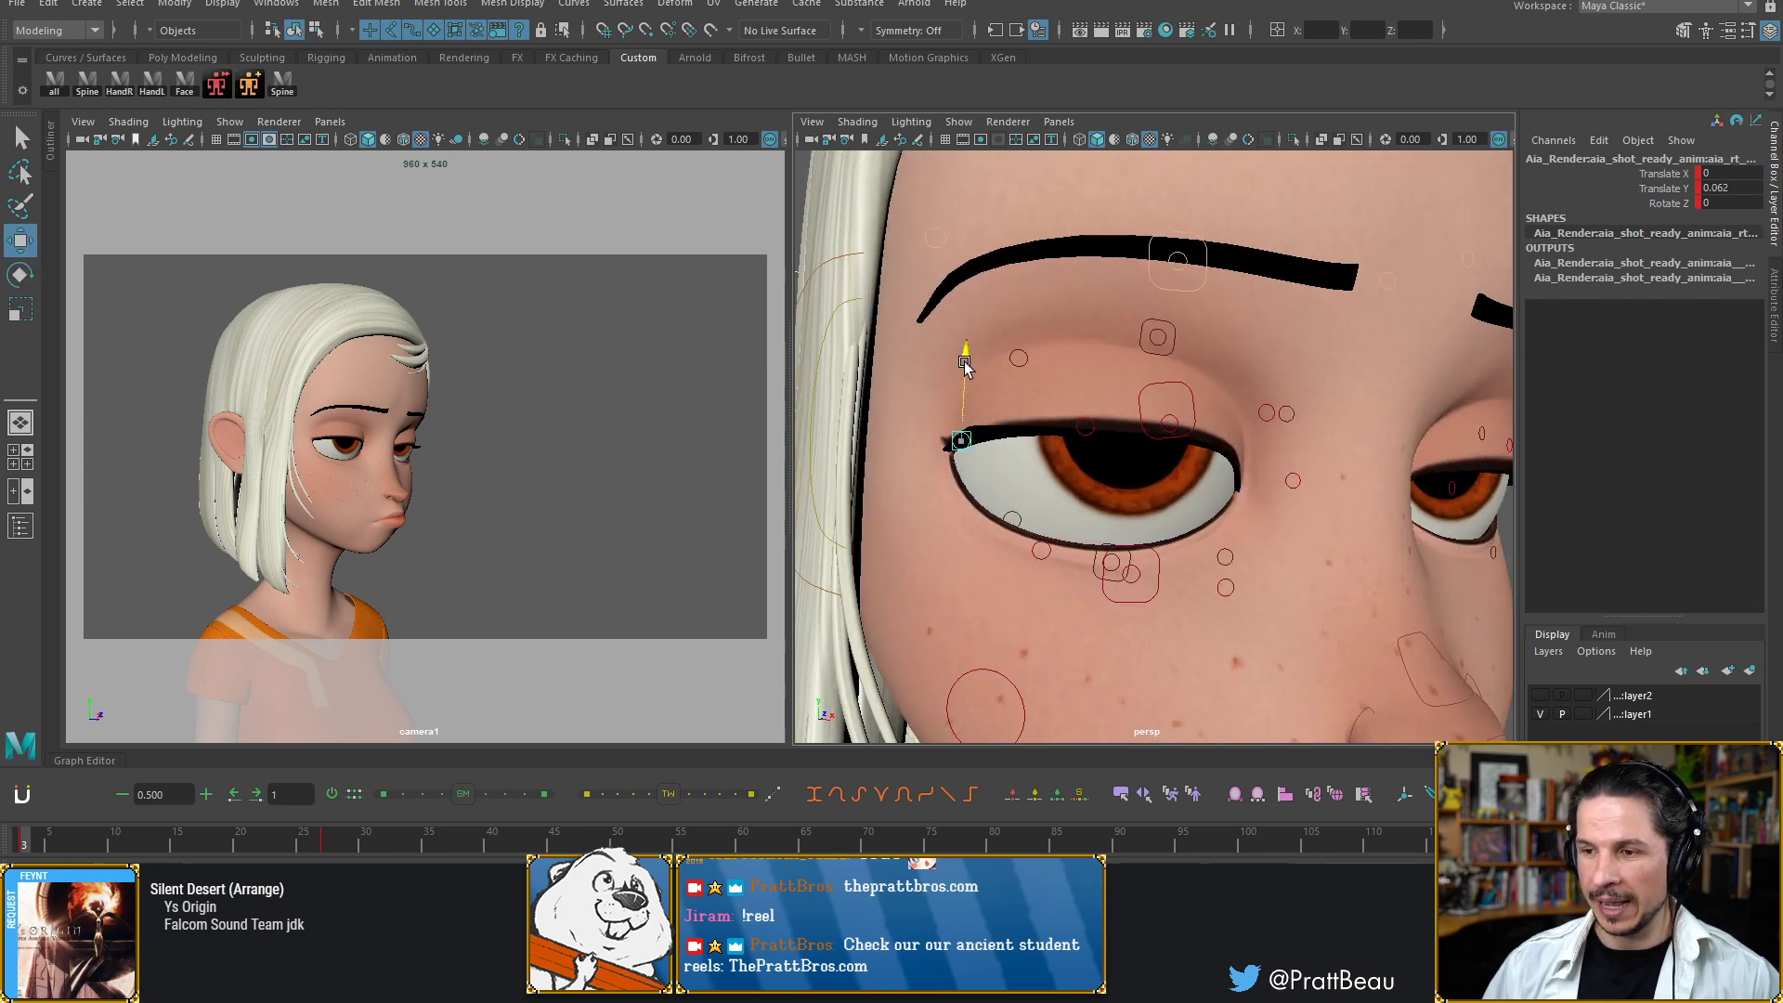
pyautogui.moveTo(964, 368); pyautogui.dragTo(964, 378)
pyautogui.keyDown('alt'); pyautogui.moveTo(1035, 363); pyautogui.dragTo(1004, 400, button='middle'); pyautogui.keyUp('alt')
pyautogui.keyDown('alt'); pyautogui.moveTo(1046, 397); pyautogui.dragTo(1025, 422, button='right'); pyautogui.keyUp('alt')
pyautogui.keyDown('alt'); pyautogui.moveTo(1026, 423); pyautogui.dragTo(936, 469, button='middle'); pyautogui.keyUp('alt')
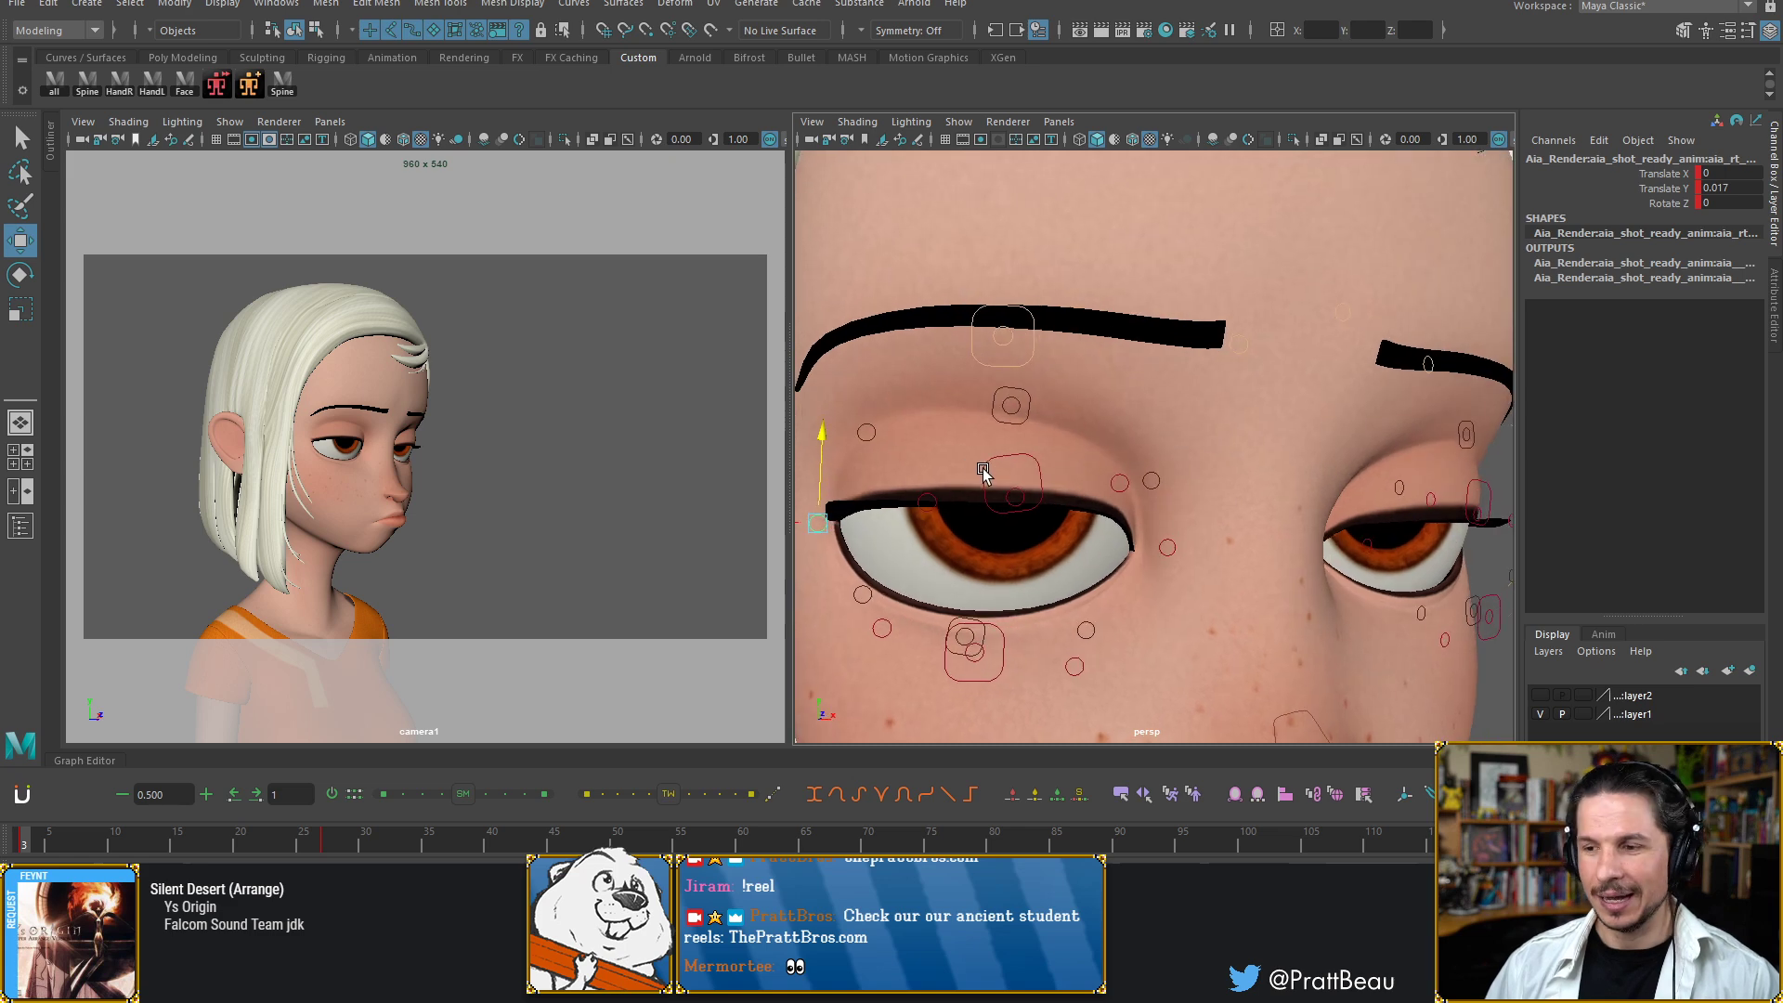
pyautogui.click(1016, 497)
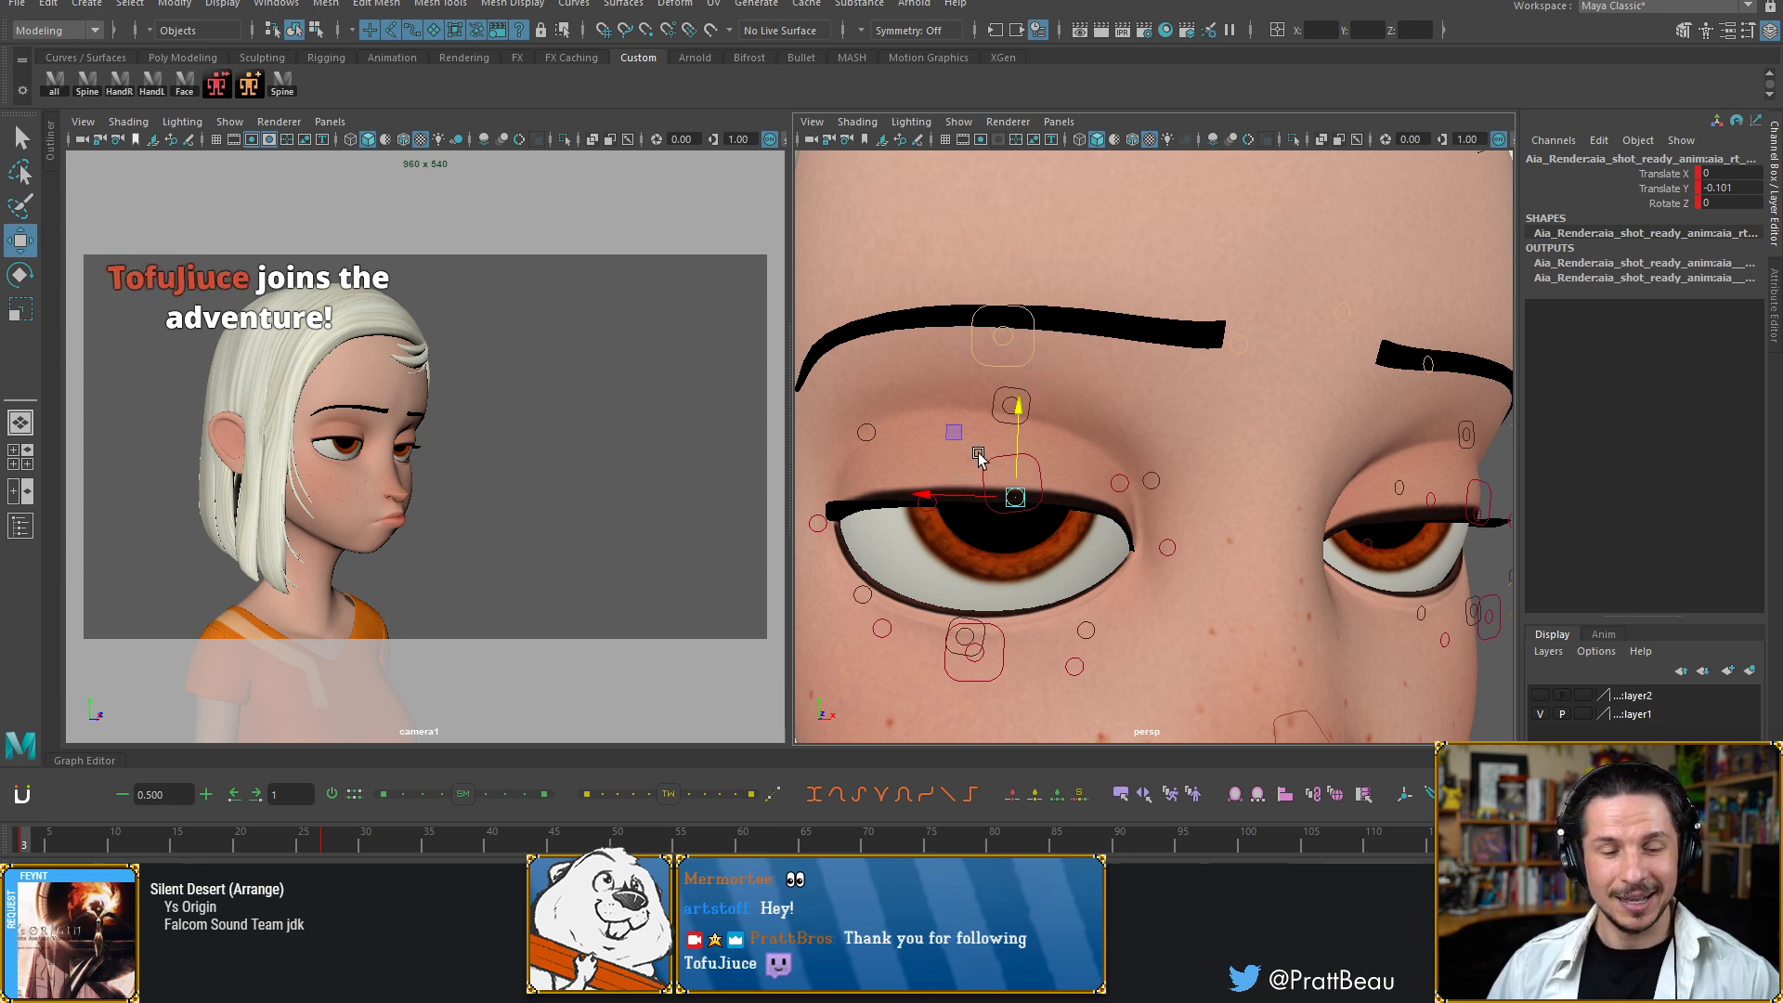
pyautogui.moveTo(1078, 448)
pyautogui.keyDown('alt'); pyautogui.mouseDown()
pyautogui.moveTo(1005, 472)
pyautogui.moveTo(1050, 448)
pyautogui.mouseUp(); pyautogui.keyUp('alt')
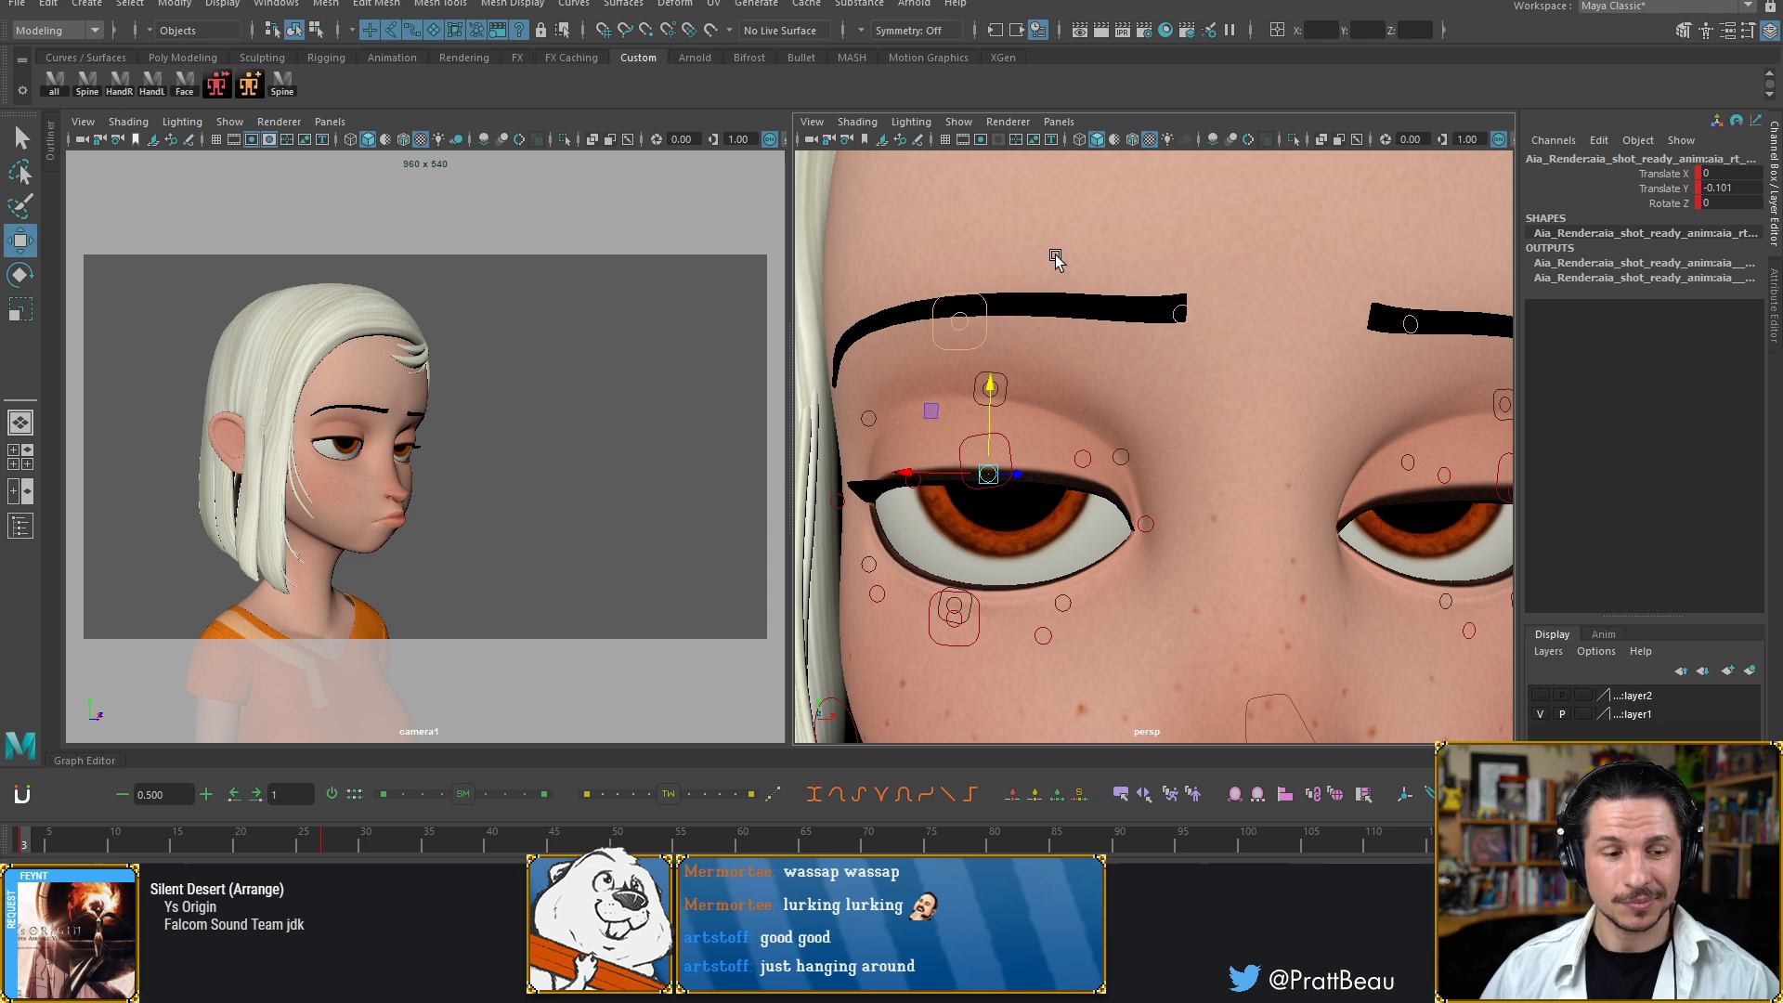
pyautogui.scroll(-5, 1122, 333)
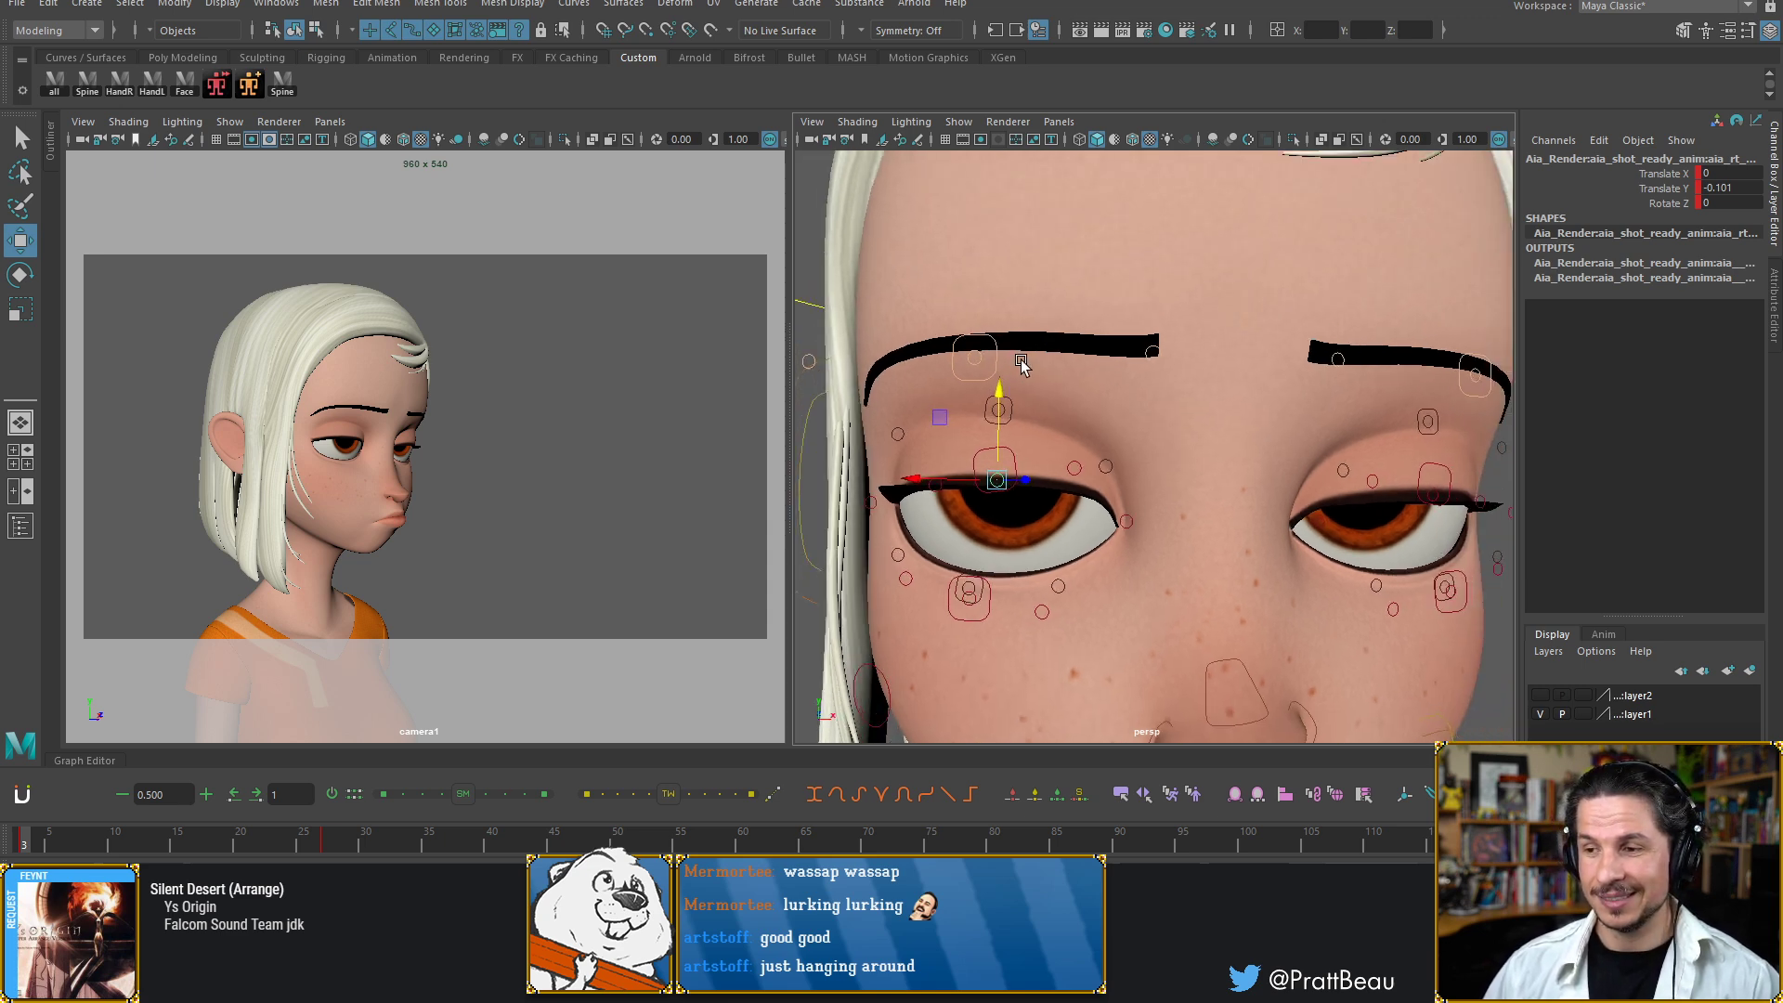
pyautogui.keyDown('alt'); pyautogui.moveTo(1055, 388); pyautogui.dragTo(1039, 387, button='middle'); pyautogui.keyUp('alt')
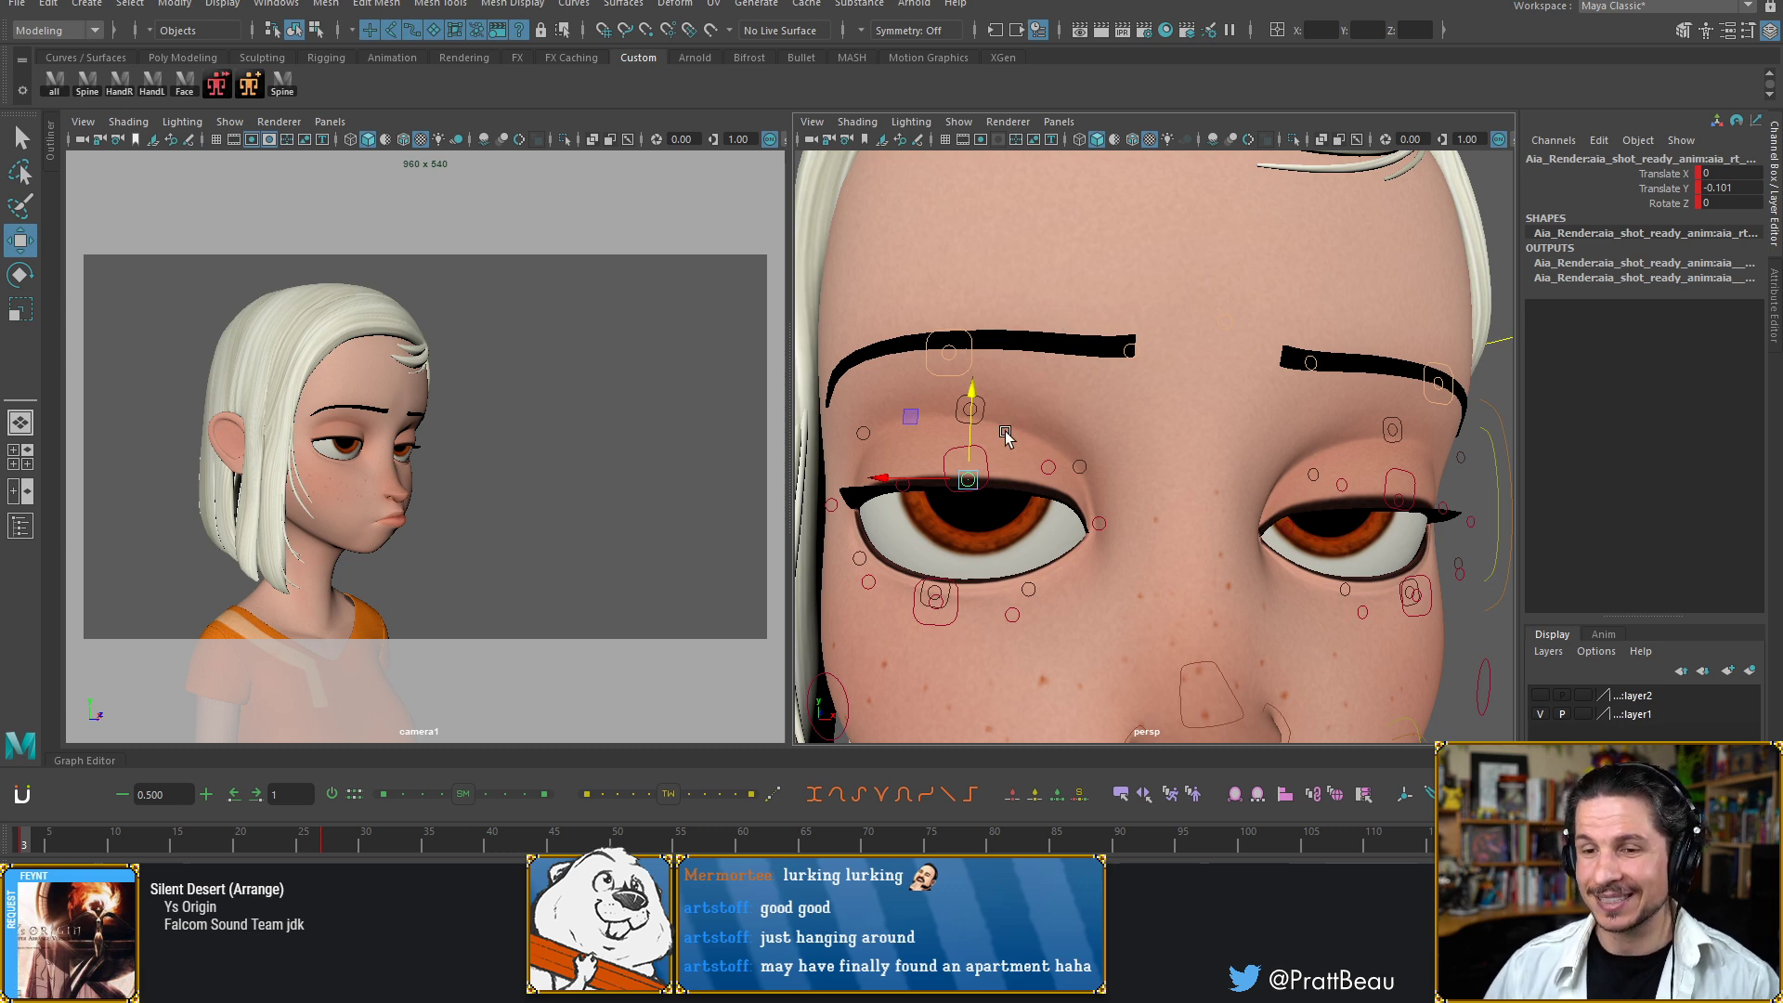
# Lower the small inner control on the left upper eyelid slightly
pyautogui.scroll(3, 1005, 436)
pyautogui.keyDown('alt'); pyautogui.moveTo(1149, 441); pyautogui.dragTo(1038, 487); pyautogui.keyUp('alt')
pyautogui.click(1332, 481)
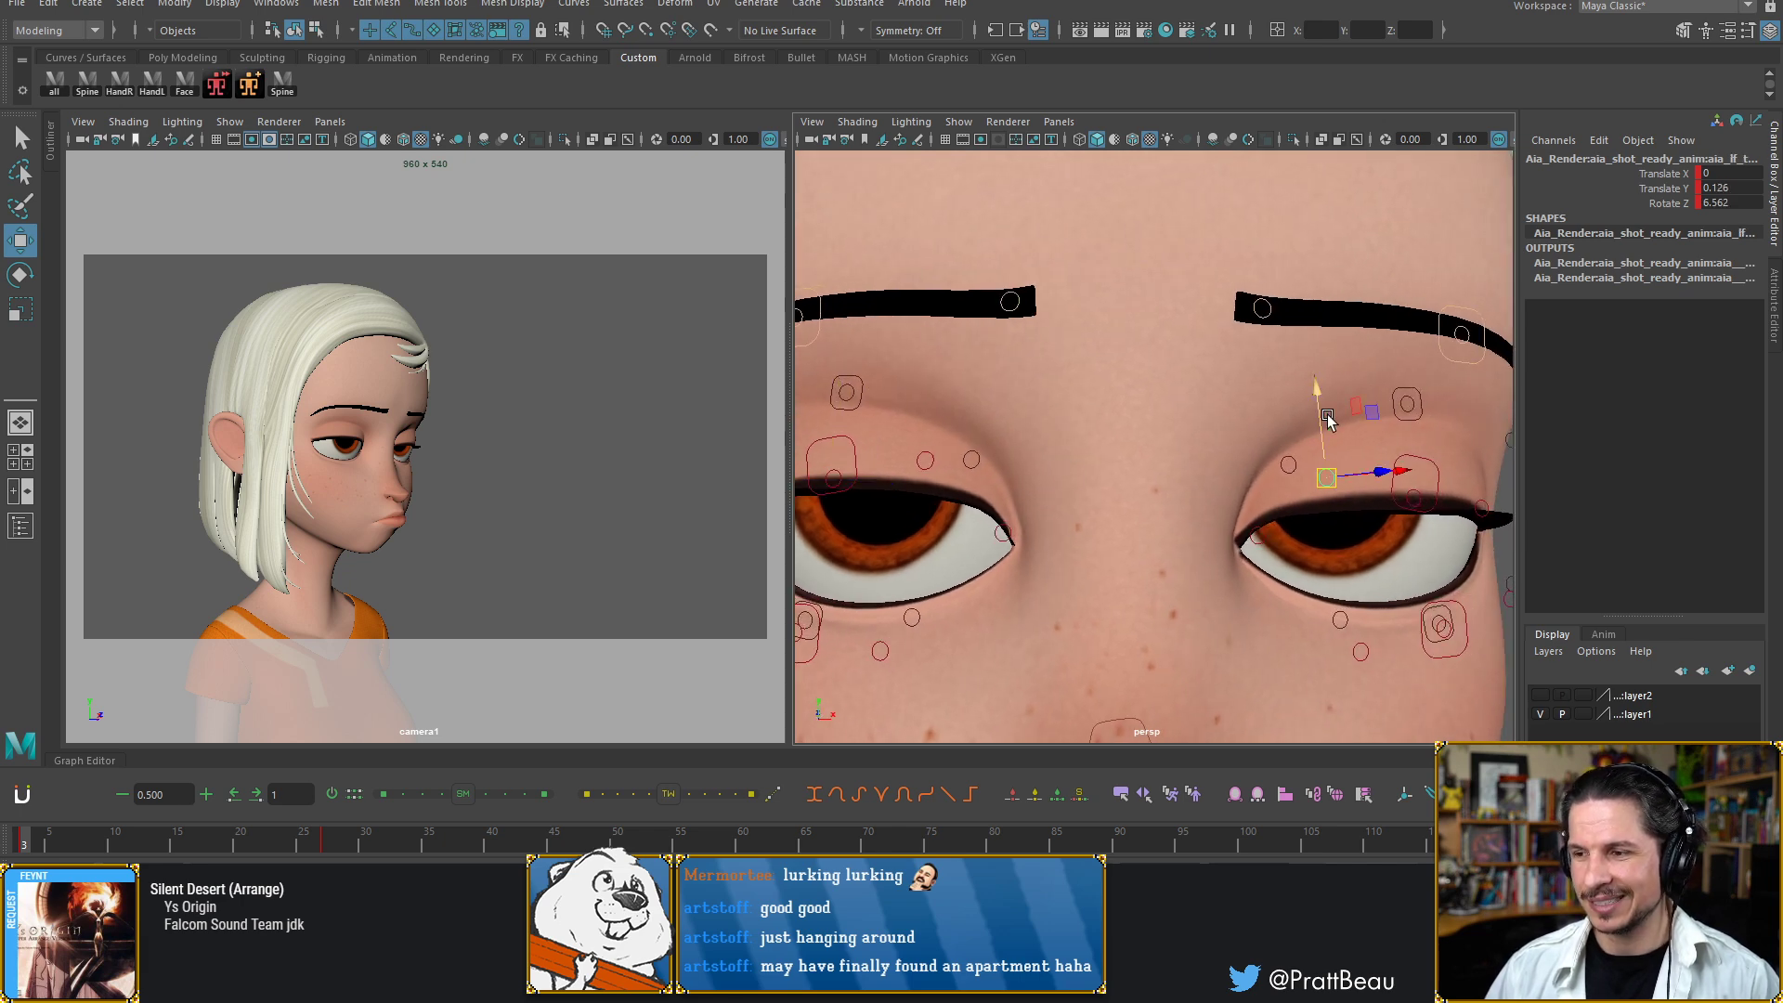
pyautogui.moveTo(1323, 417); pyautogui.dragTo(1323, 427)
# Try tilting the main right lower eyelid control both ways, undo those attempts, and set its tilt to Rotate Z 6.573
pyautogui.scroll(-3, 1126, 387)
pyautogui.keyDown('alt'); pyautogui.moveTo(1138, 424); pyautogui.dragTo(1096, 505); pyautogui.keyUp('alt')
pyautogui.click(1127, 526)
pyautogui.keyDown('alt'); pyautogui.moveTo(1096, 505); pyautogui.dragTo(1062, 509); pyautogui.keyUp('alt')
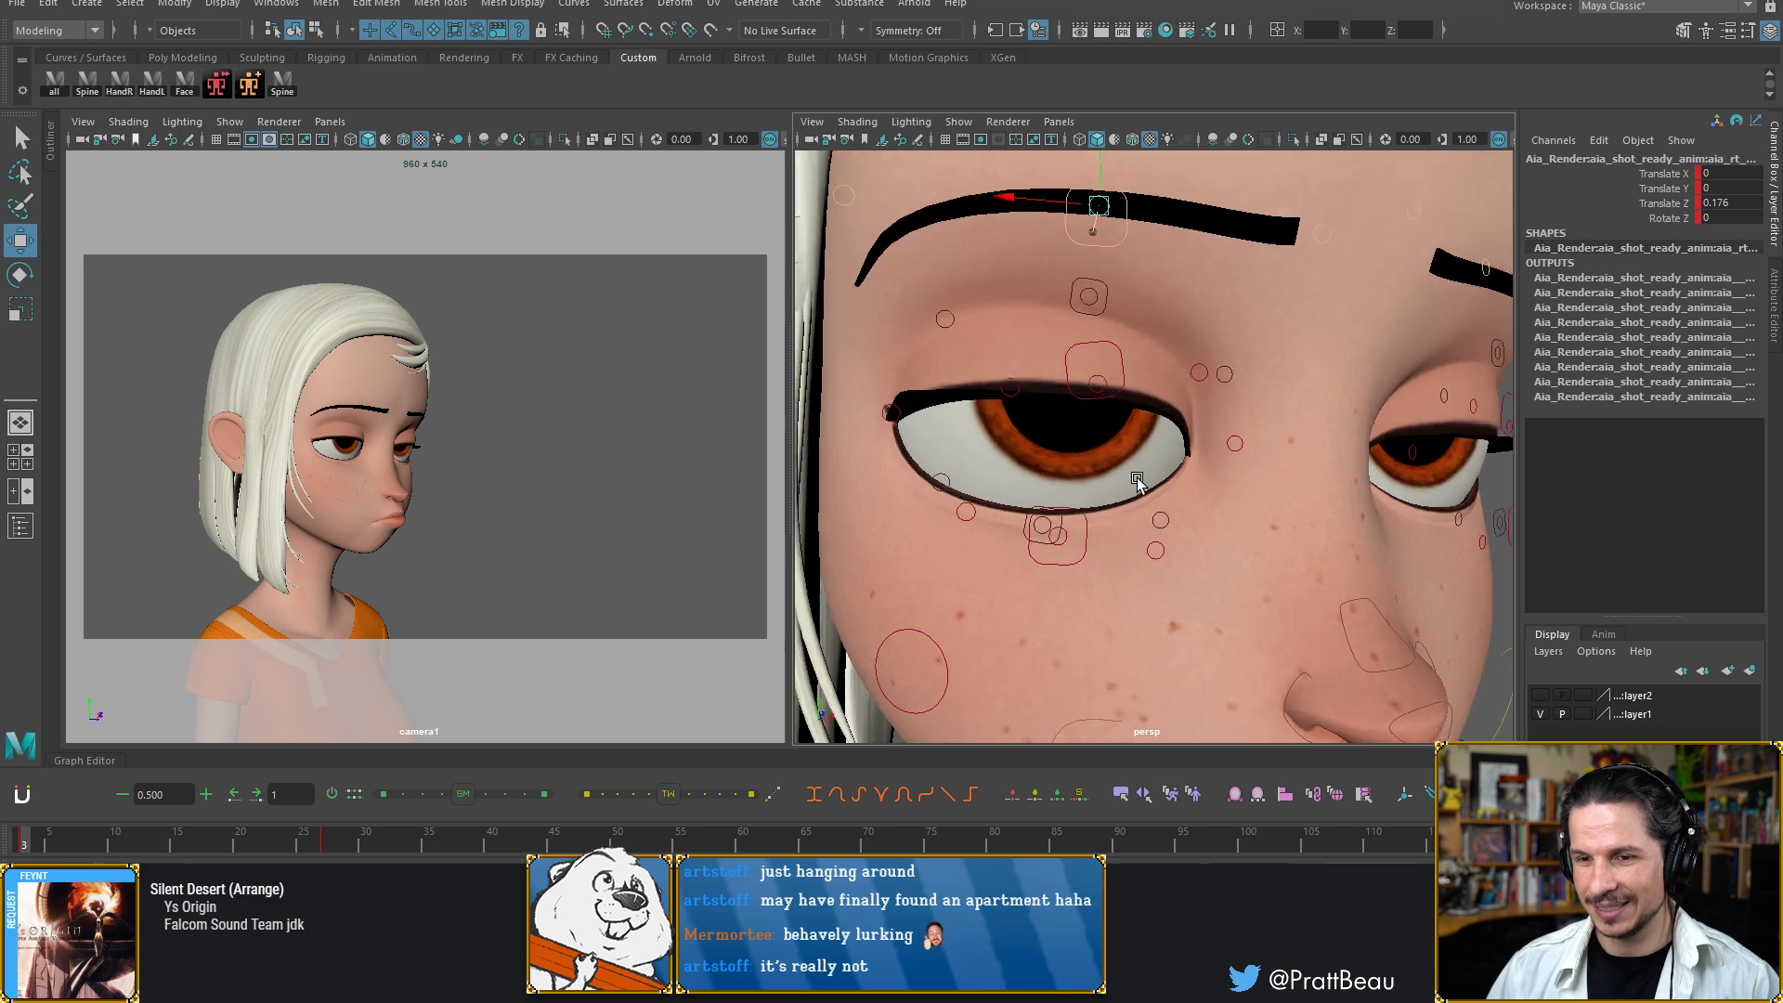
pyautogui.scroll(2, 1059, 537)
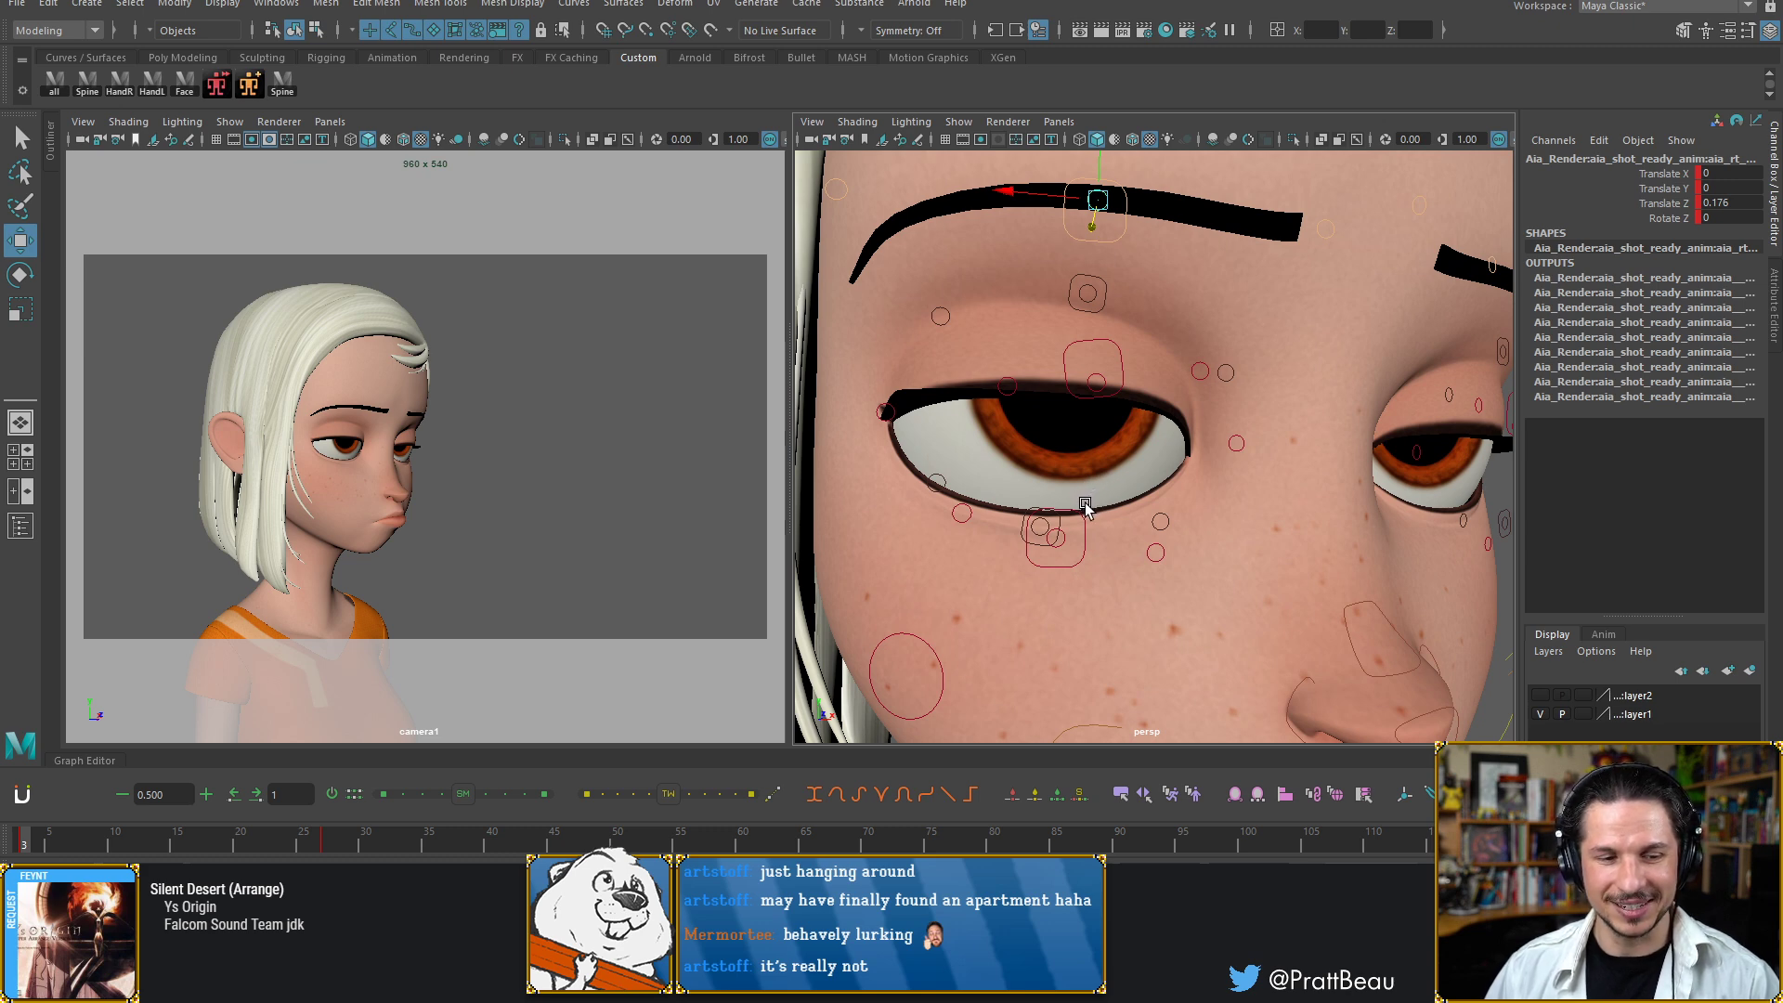
pyautogui.click(1082, 532)
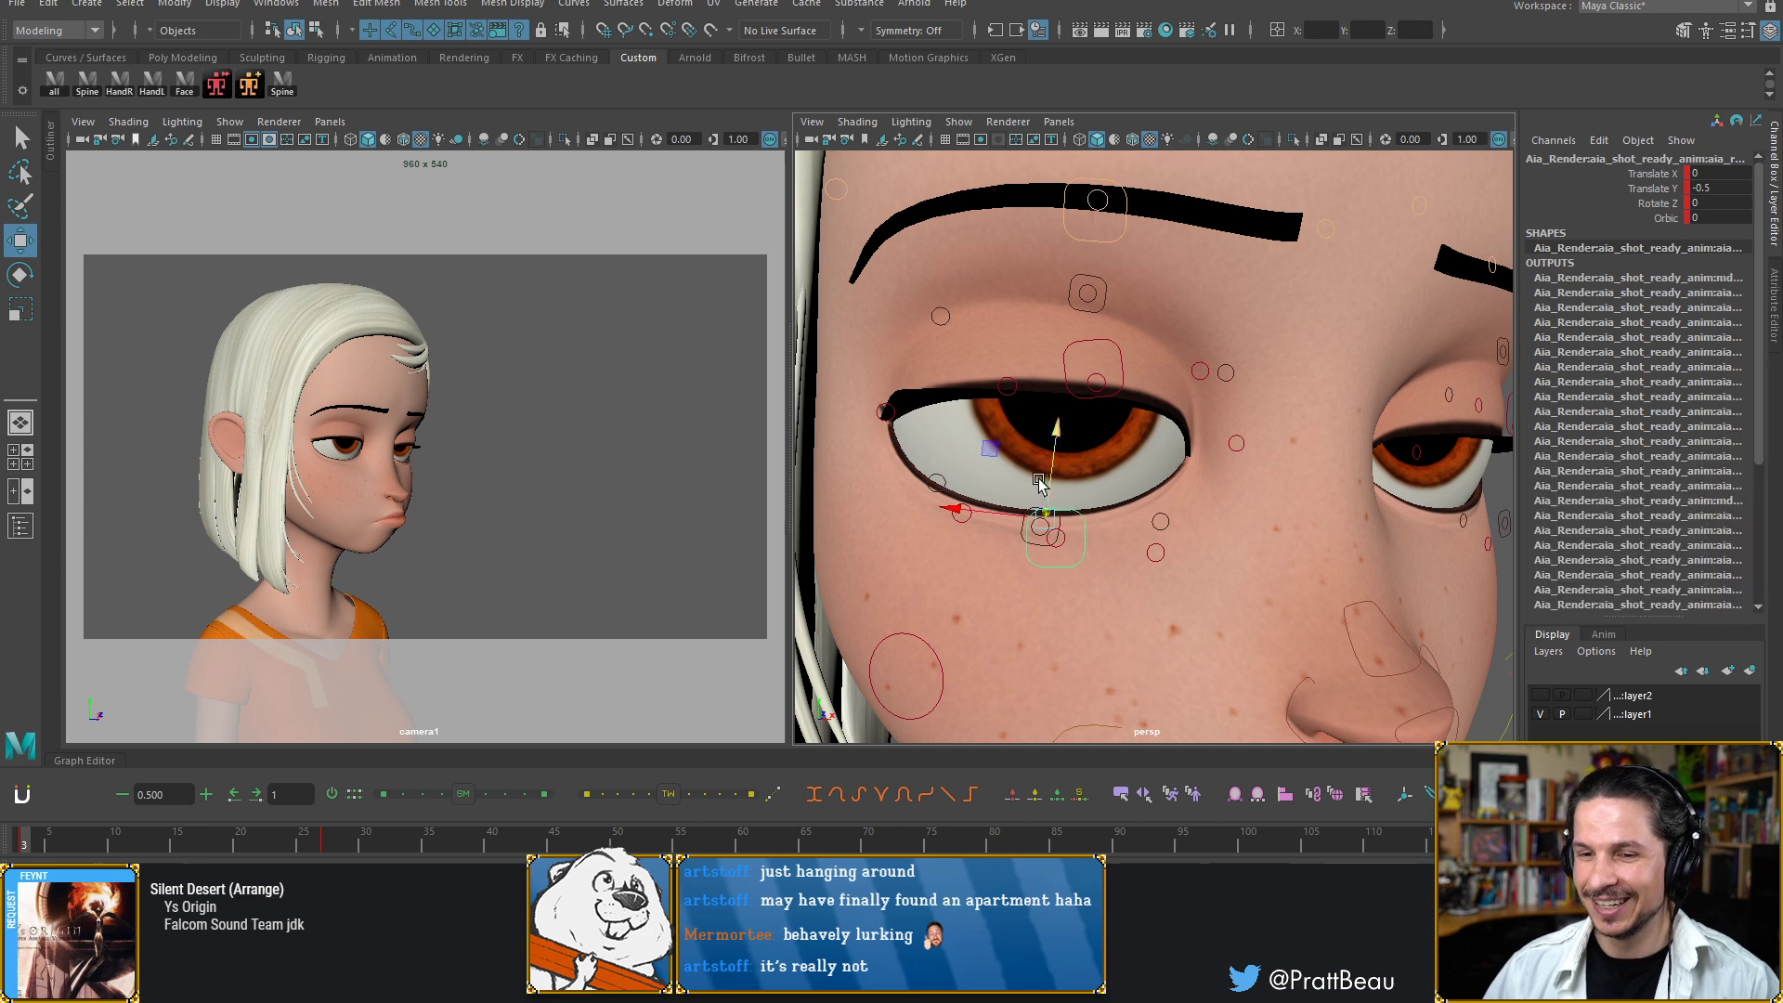
pyautogui.press('e')
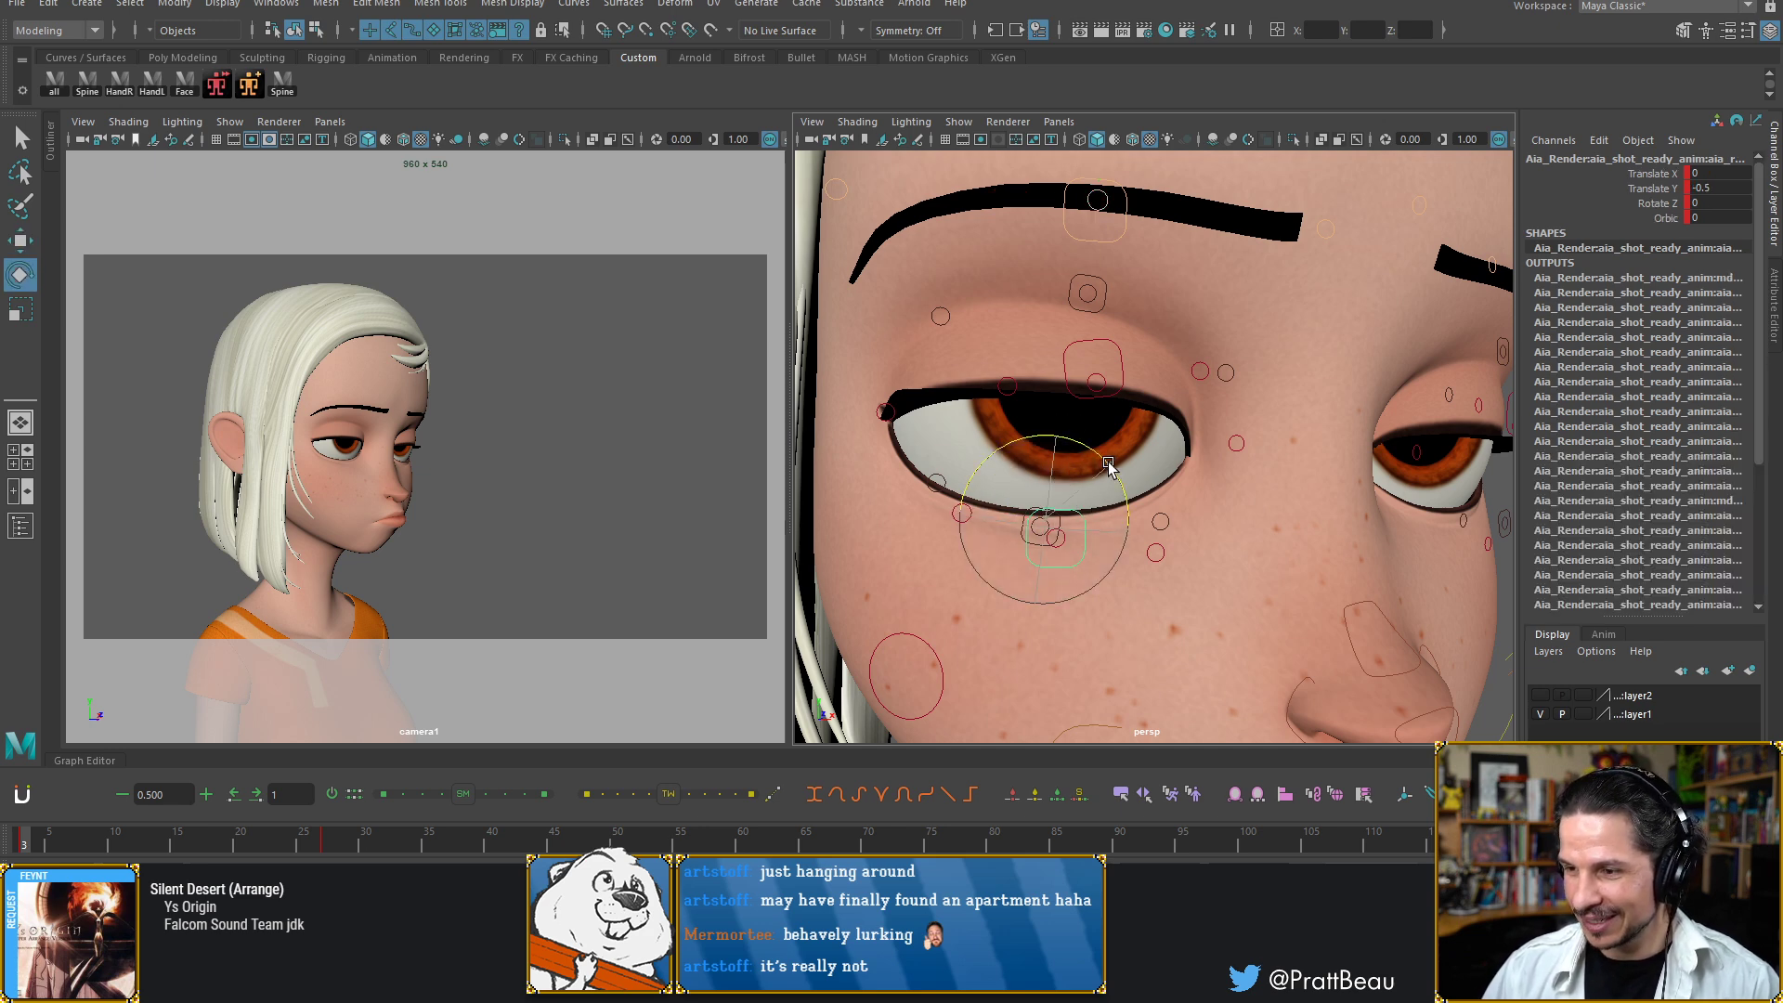
pyautogui.moveTo(1108, 465); pyautogui.dragTo(1114, 470)
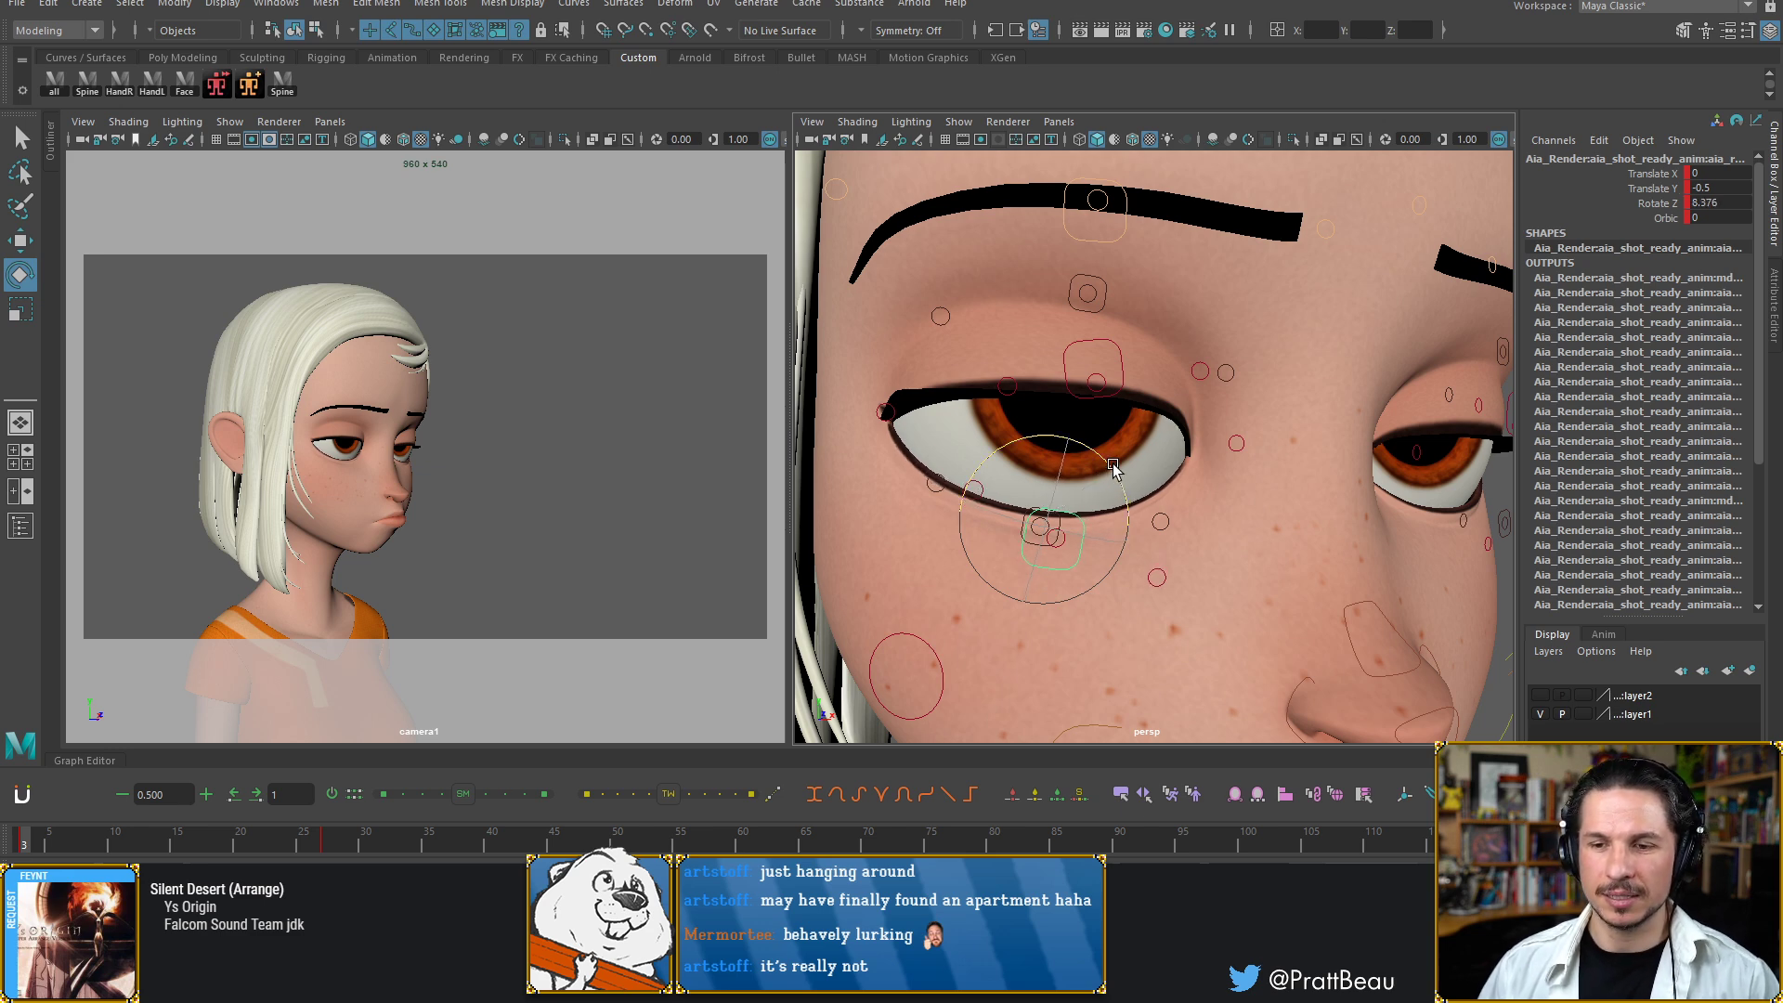
pyautogui.hotkey('ctrl', 'z')
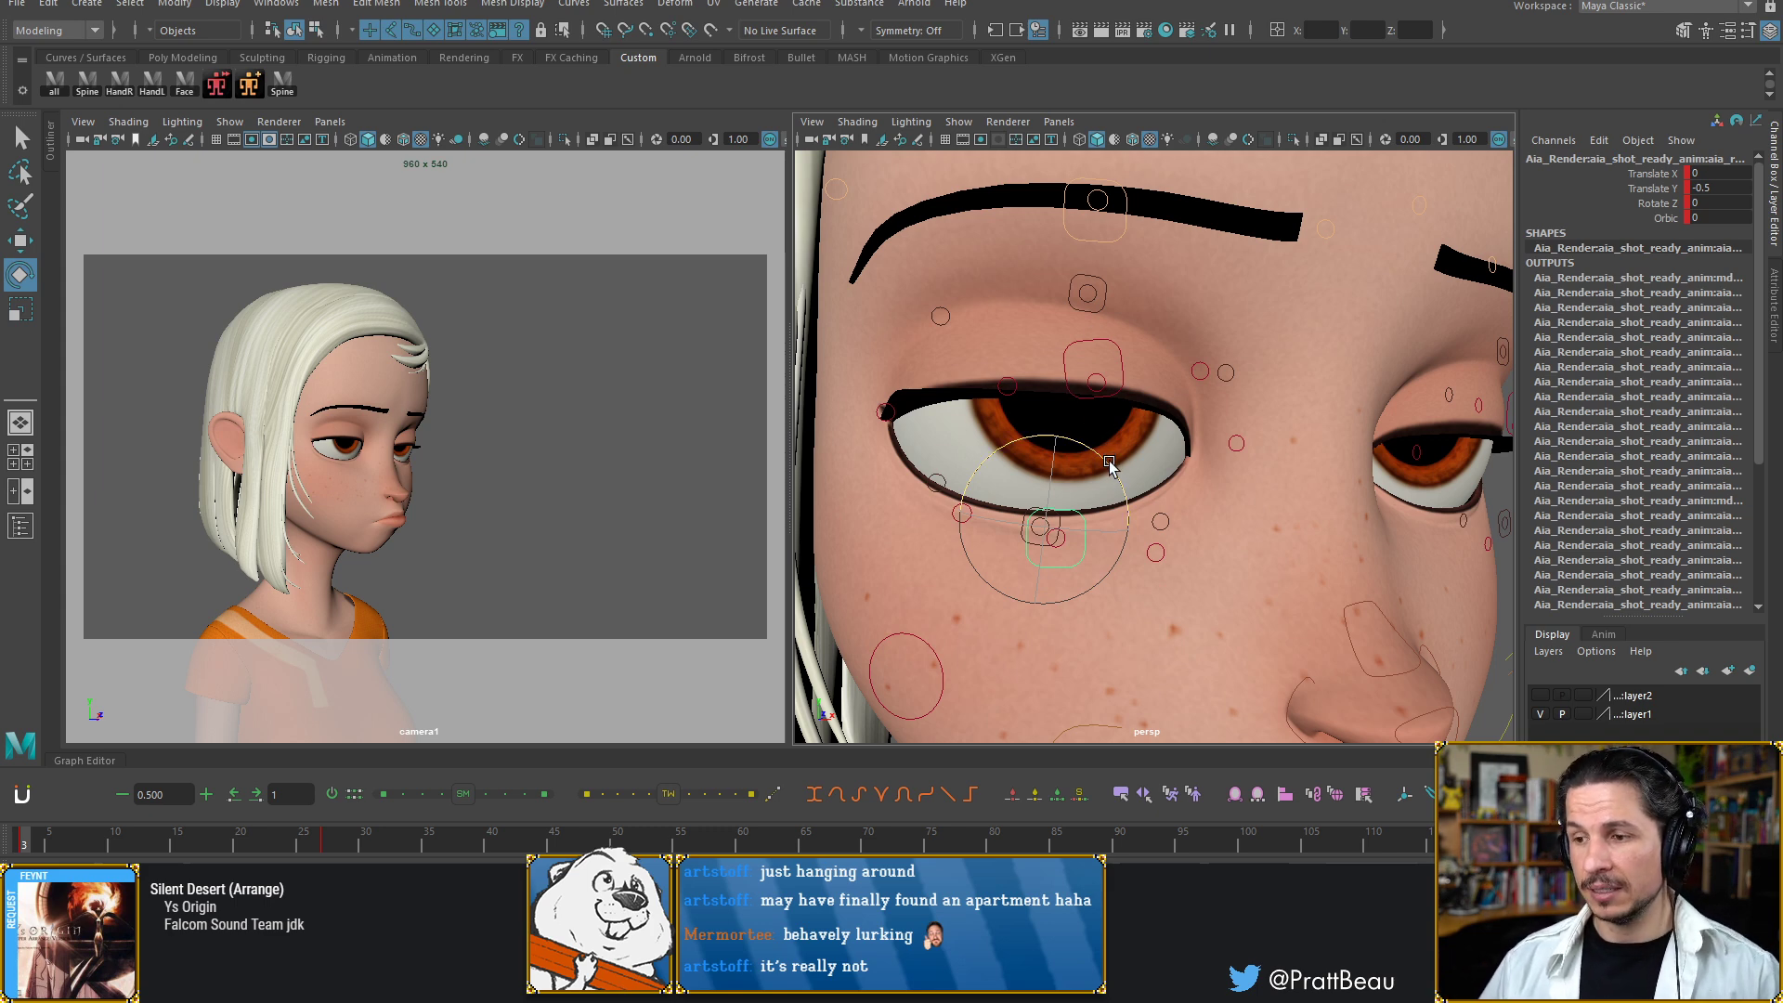
pyautogui.moveTo(1105, 466); pyautogui.dragTo(1059, 475)
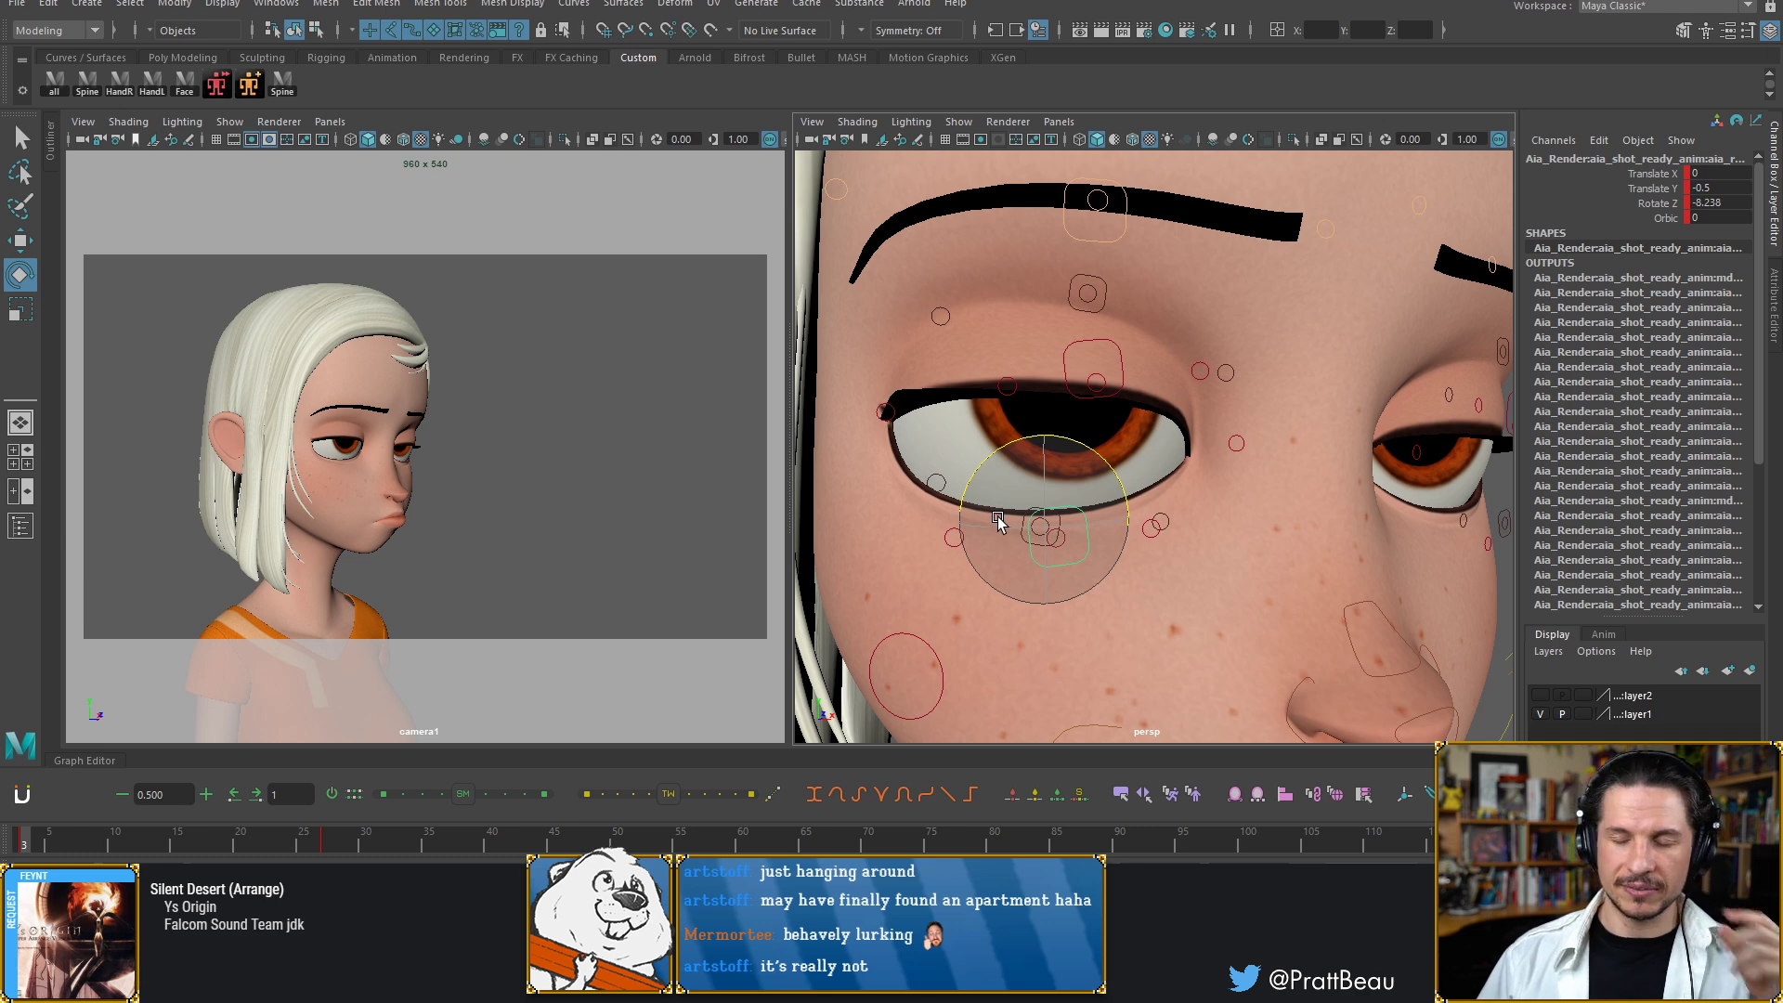
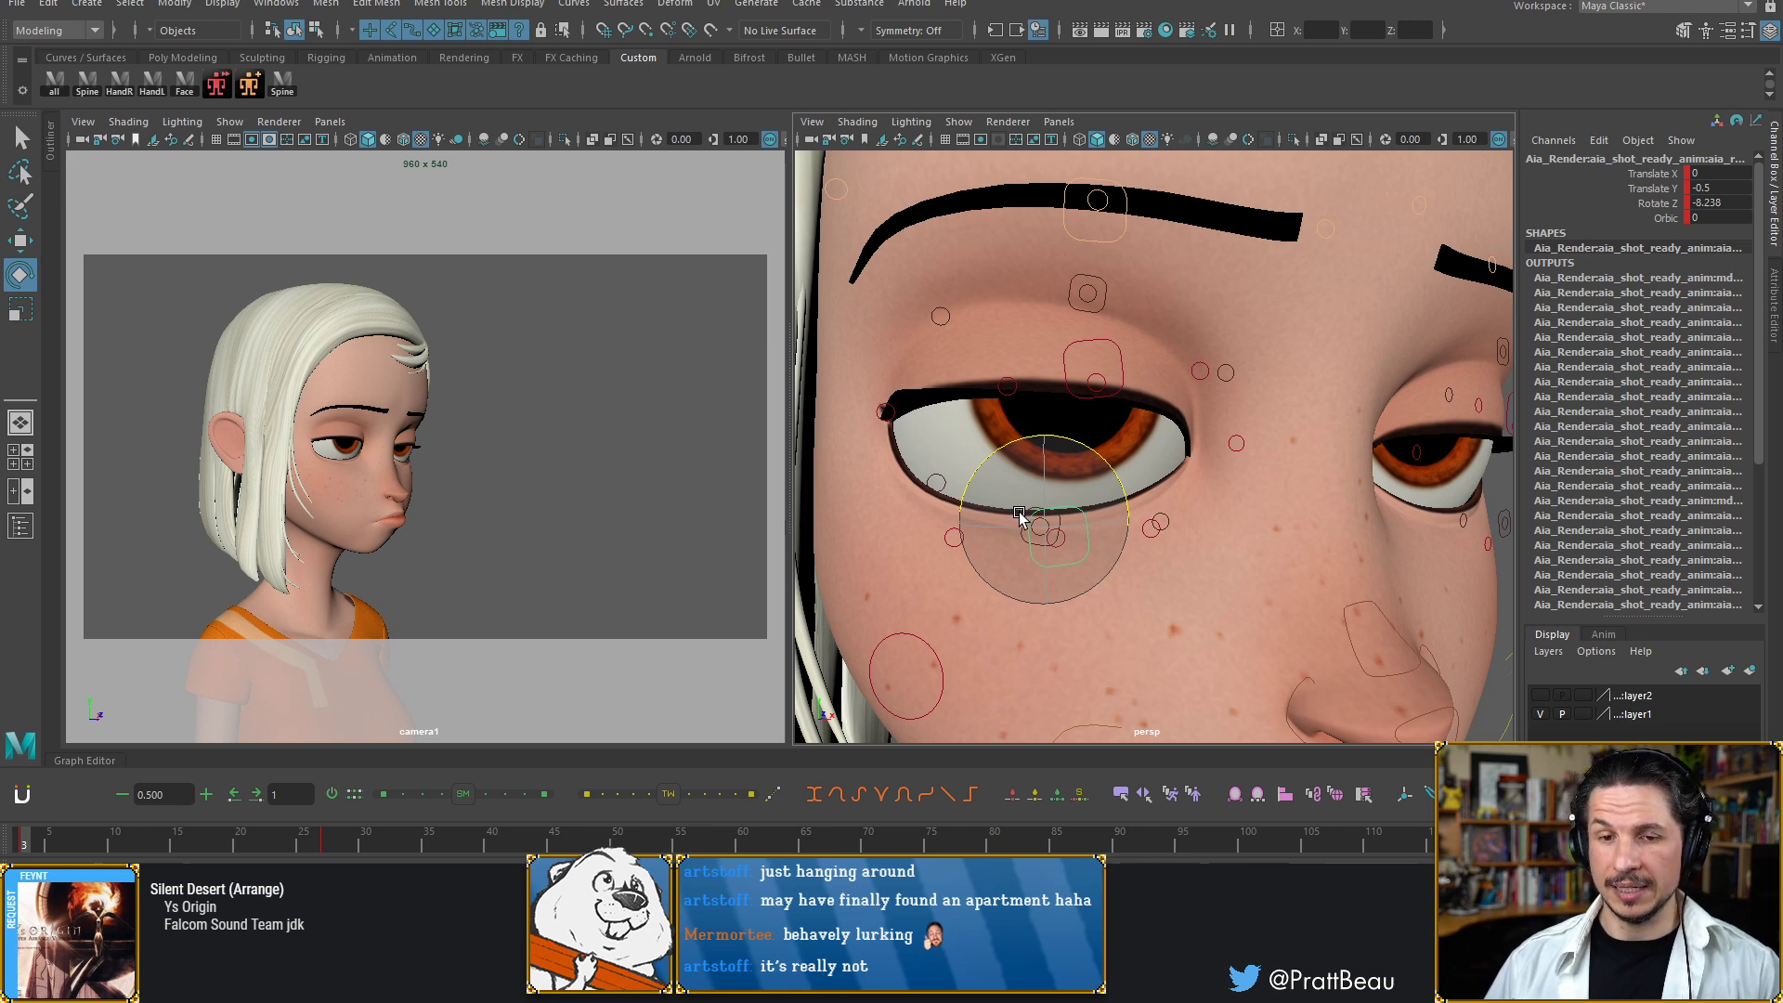
pyautogui.hotkey('ctrl', 'z')
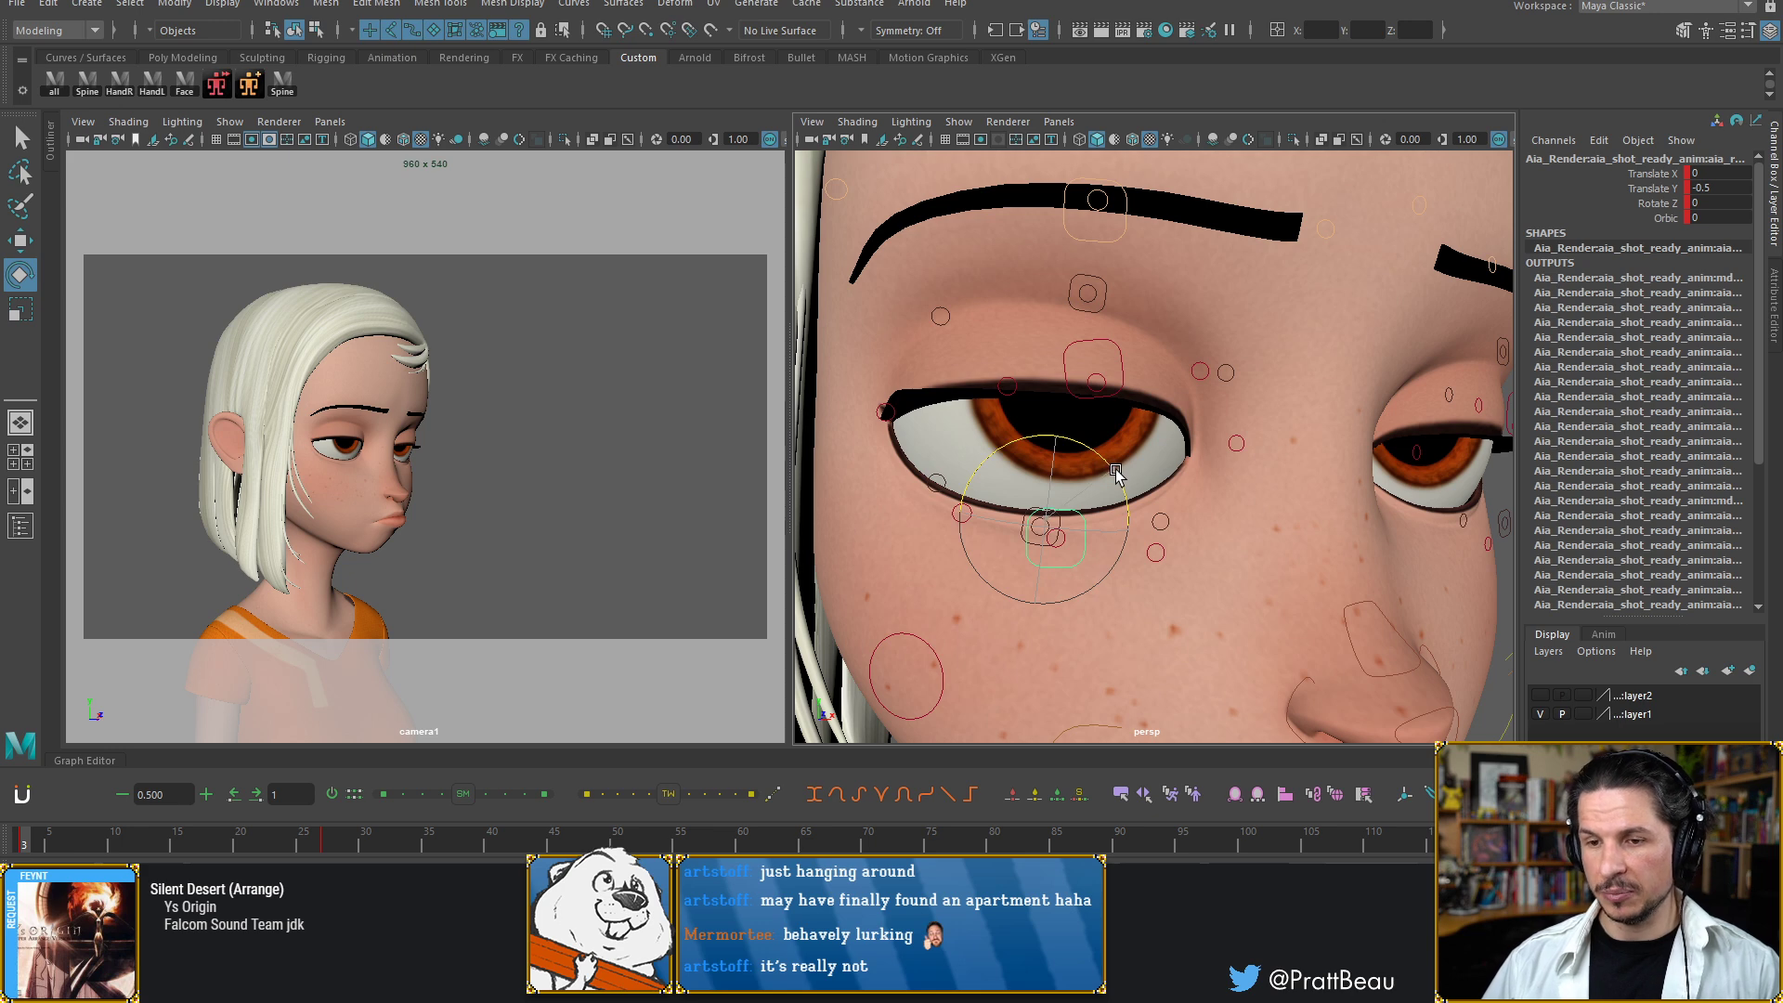
pyautogui.moveTo(1118, 474); pyautogui.dragTo(1124, 471)
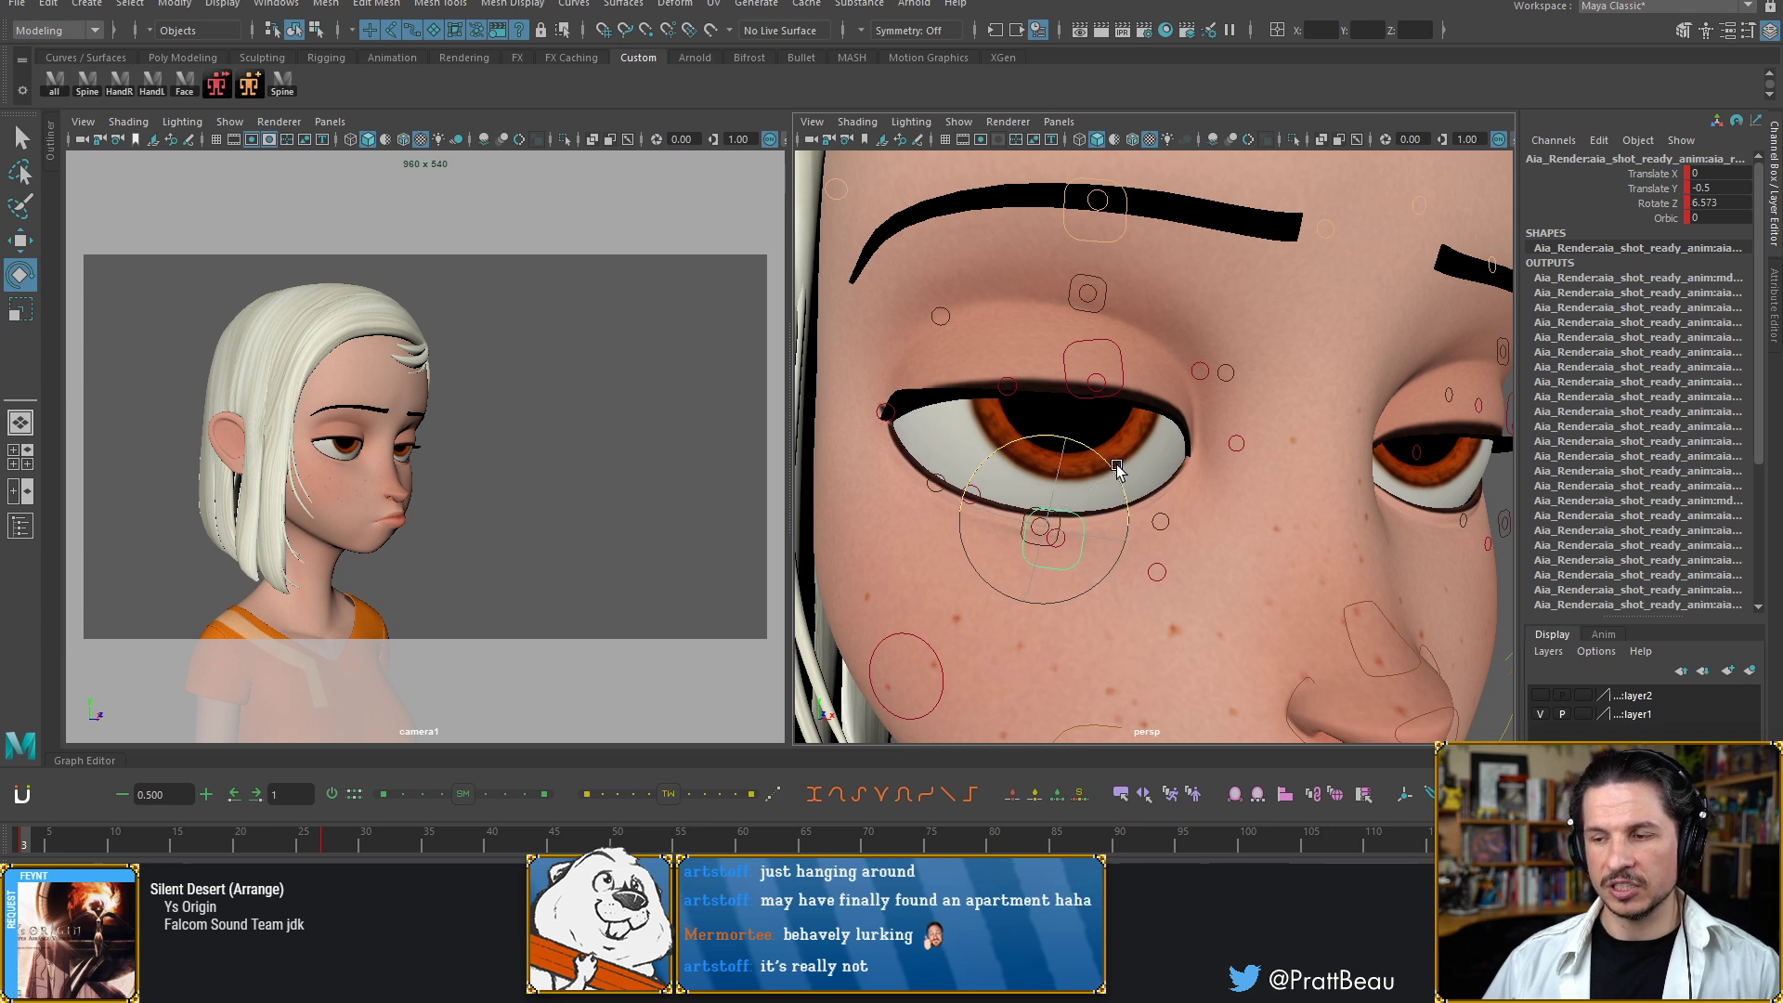
# Tilt the main left lower eyelid control to Rotate Z 3.241
pyautogui.keyDown('alt'); pyautogui.moveTo(1323, 353); pyautogui.dragTo(1091, 426); pyautogui.keyUp('alt')
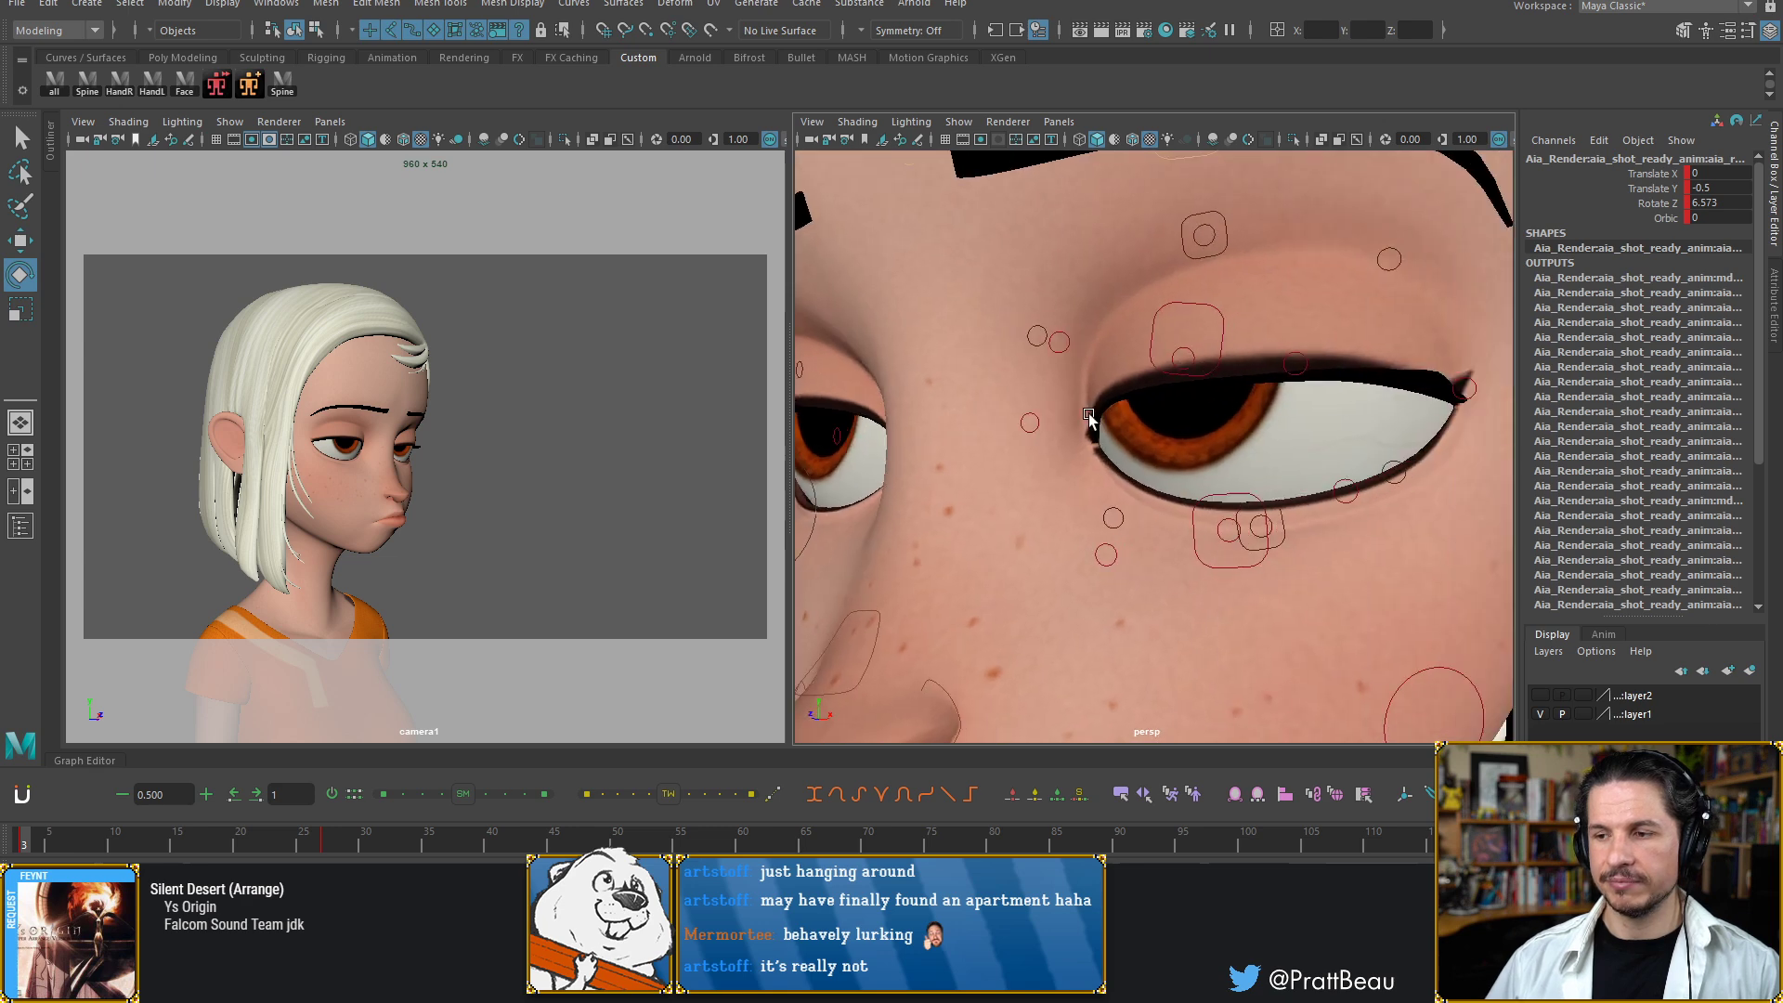
pyautogui.keyDown('alt'); pyautogui.moveTo(1092, 426); pyautogui.dragTo(1161, 441, button='right'); pyautogui.keyUp('alt')
pyautogui.click(1289, 576)
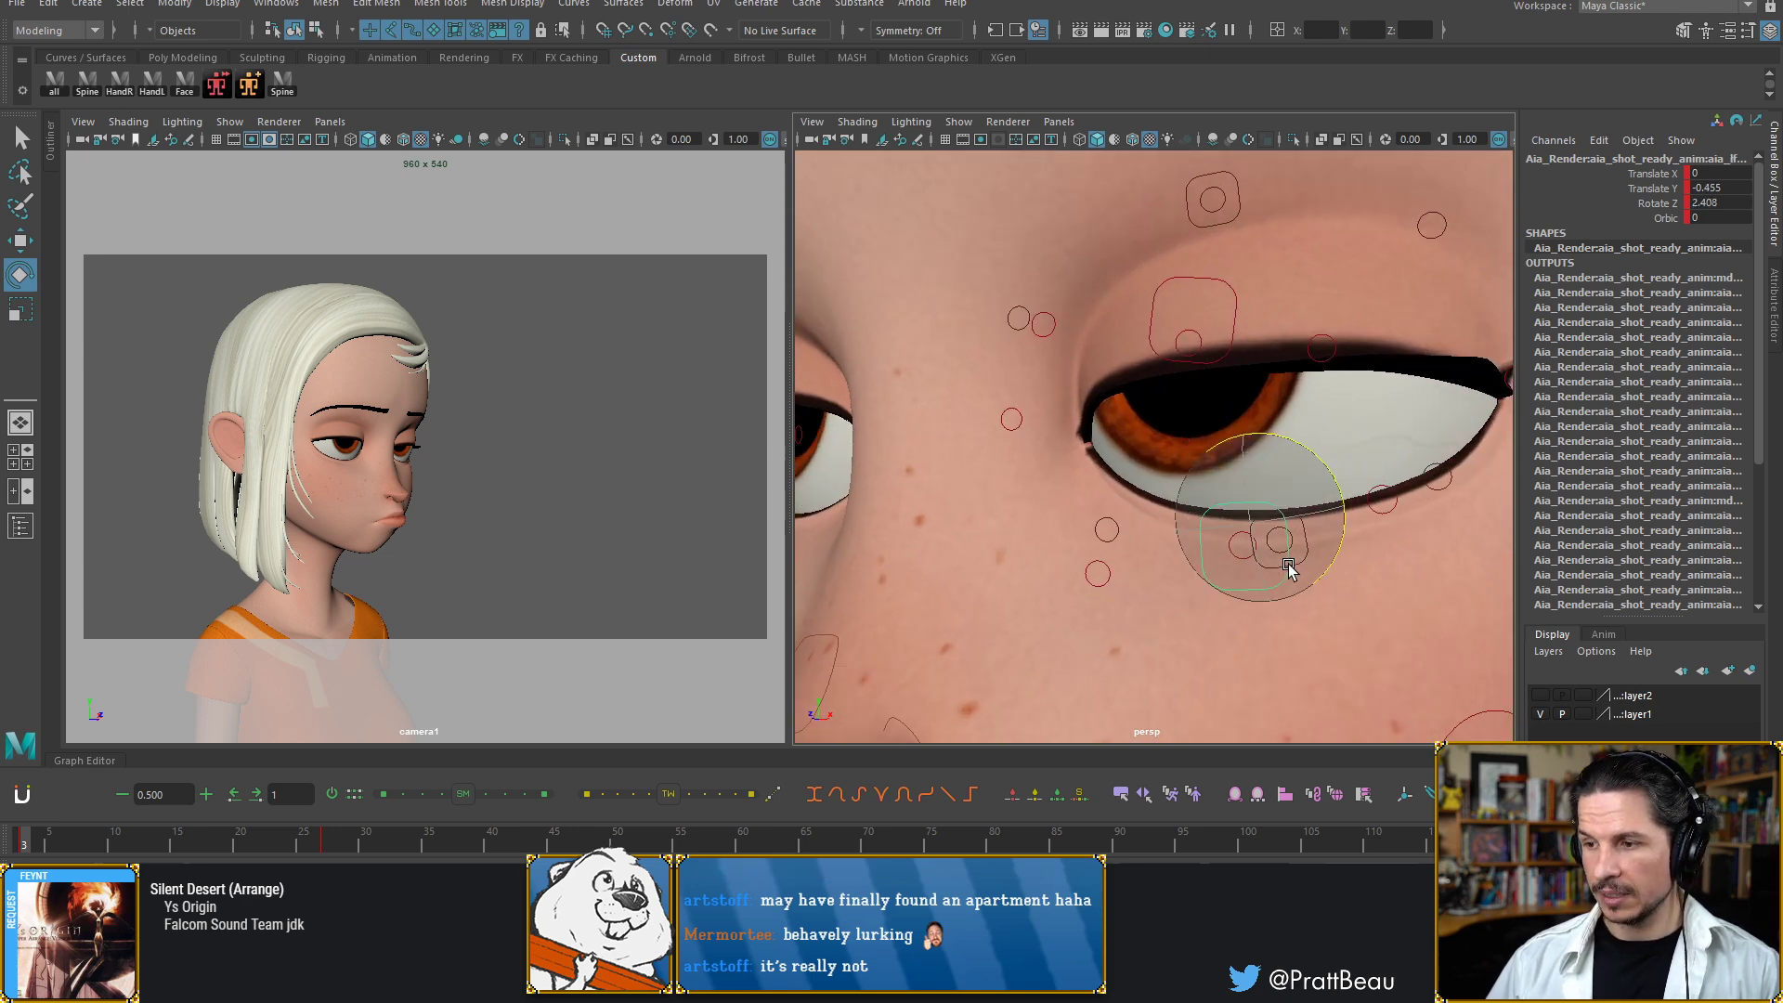
pyautogui.moveTo(1338, 496); pyautogui.dragTo(1341, 497)
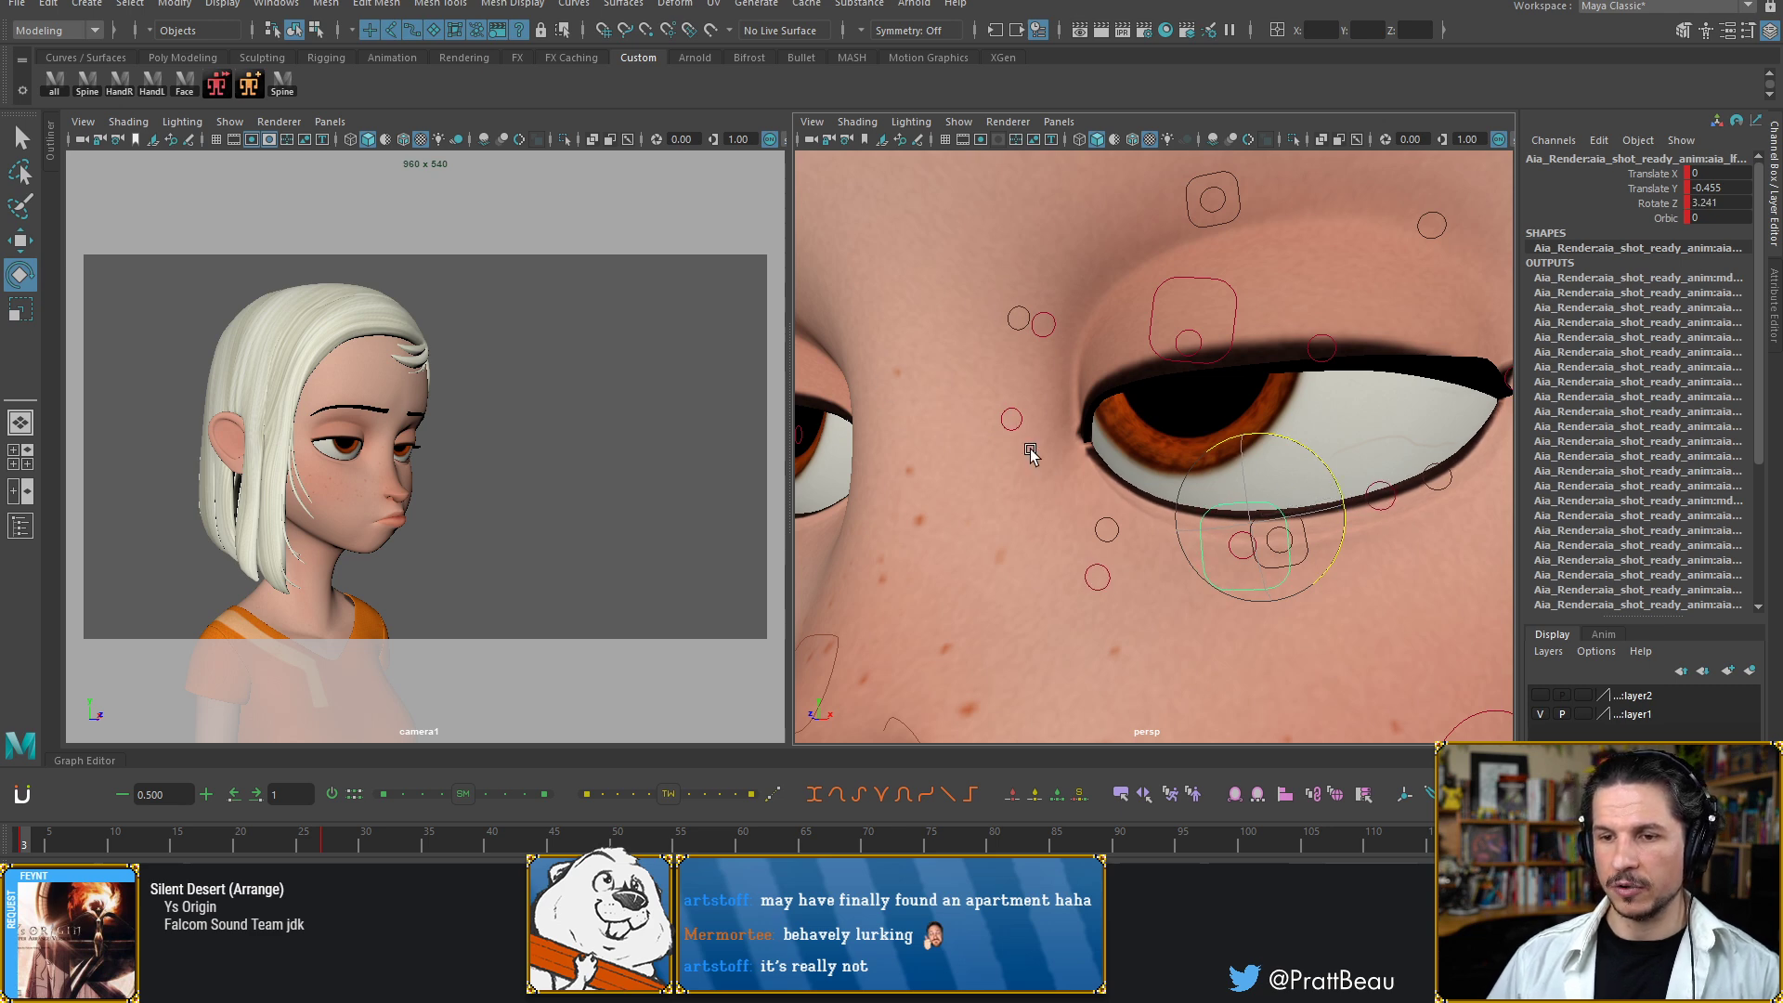
# Set Orbic to 4.1 on the main lower eyelid controls of both eyes together
pyautogui.keyDown('alt'); pyautogui.moveTo(1027, 450); pyautogui.dragTo(1048, 504); pyautogui.keyUp('alt')
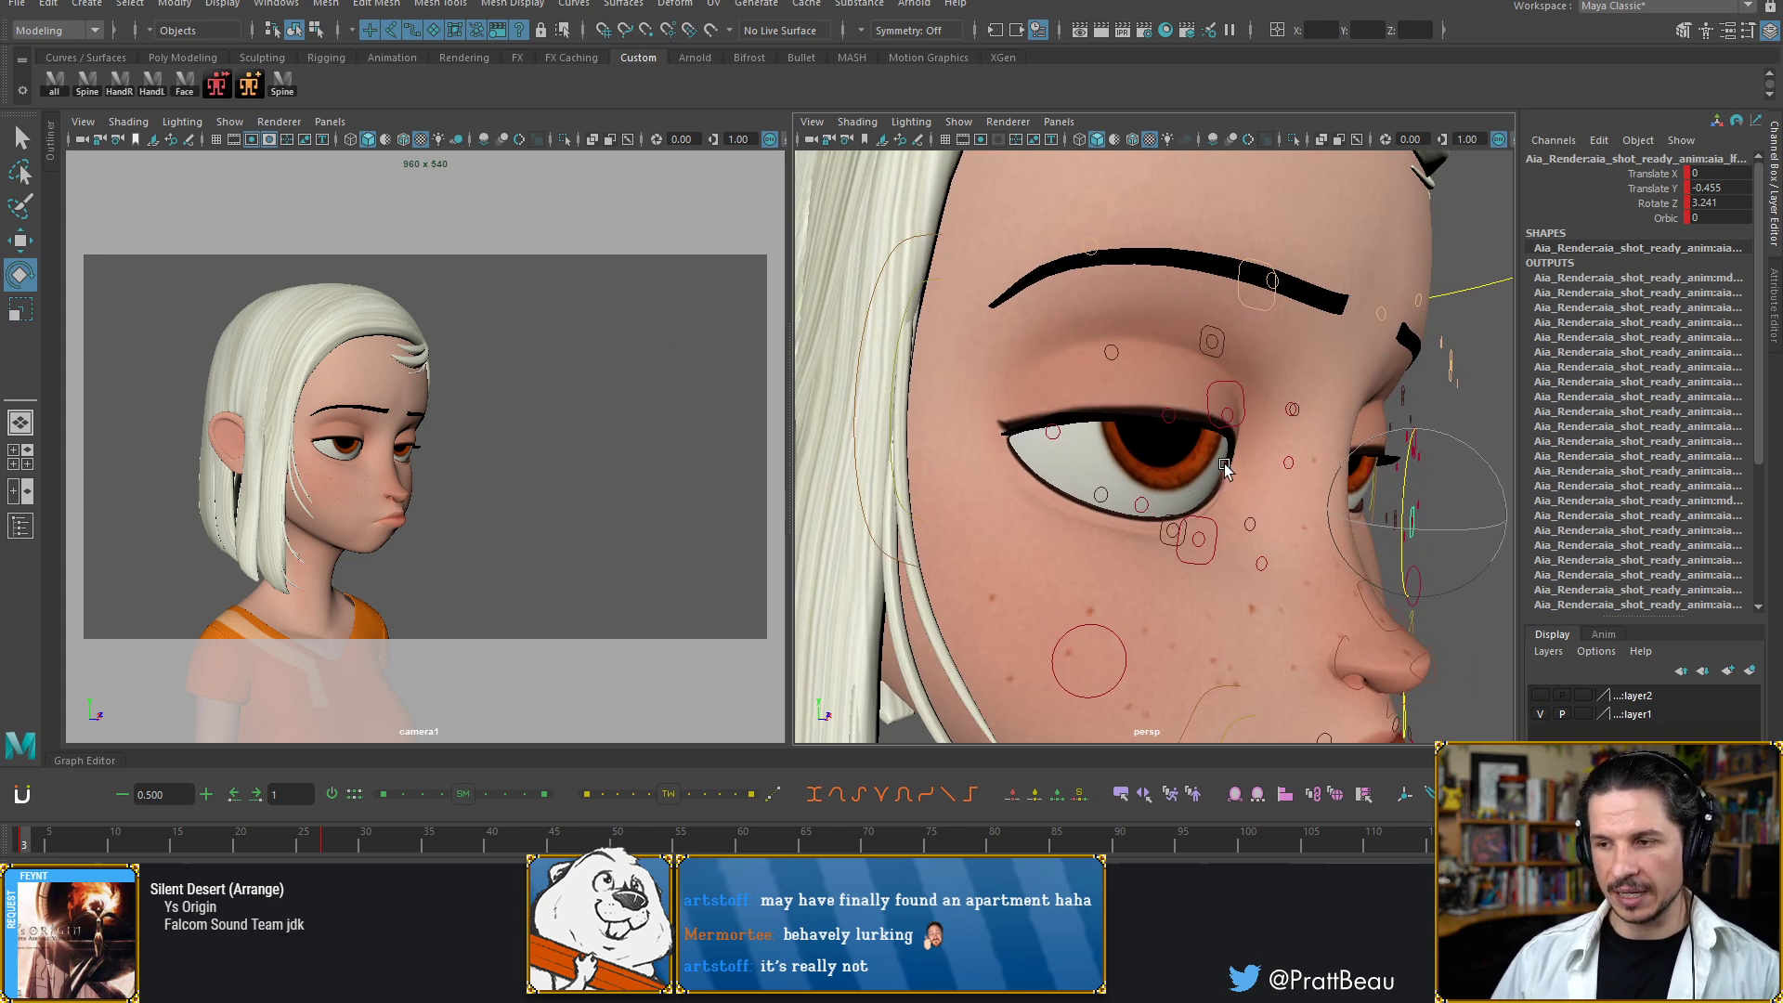
pyautogui.scroll(8, 1224, 467)
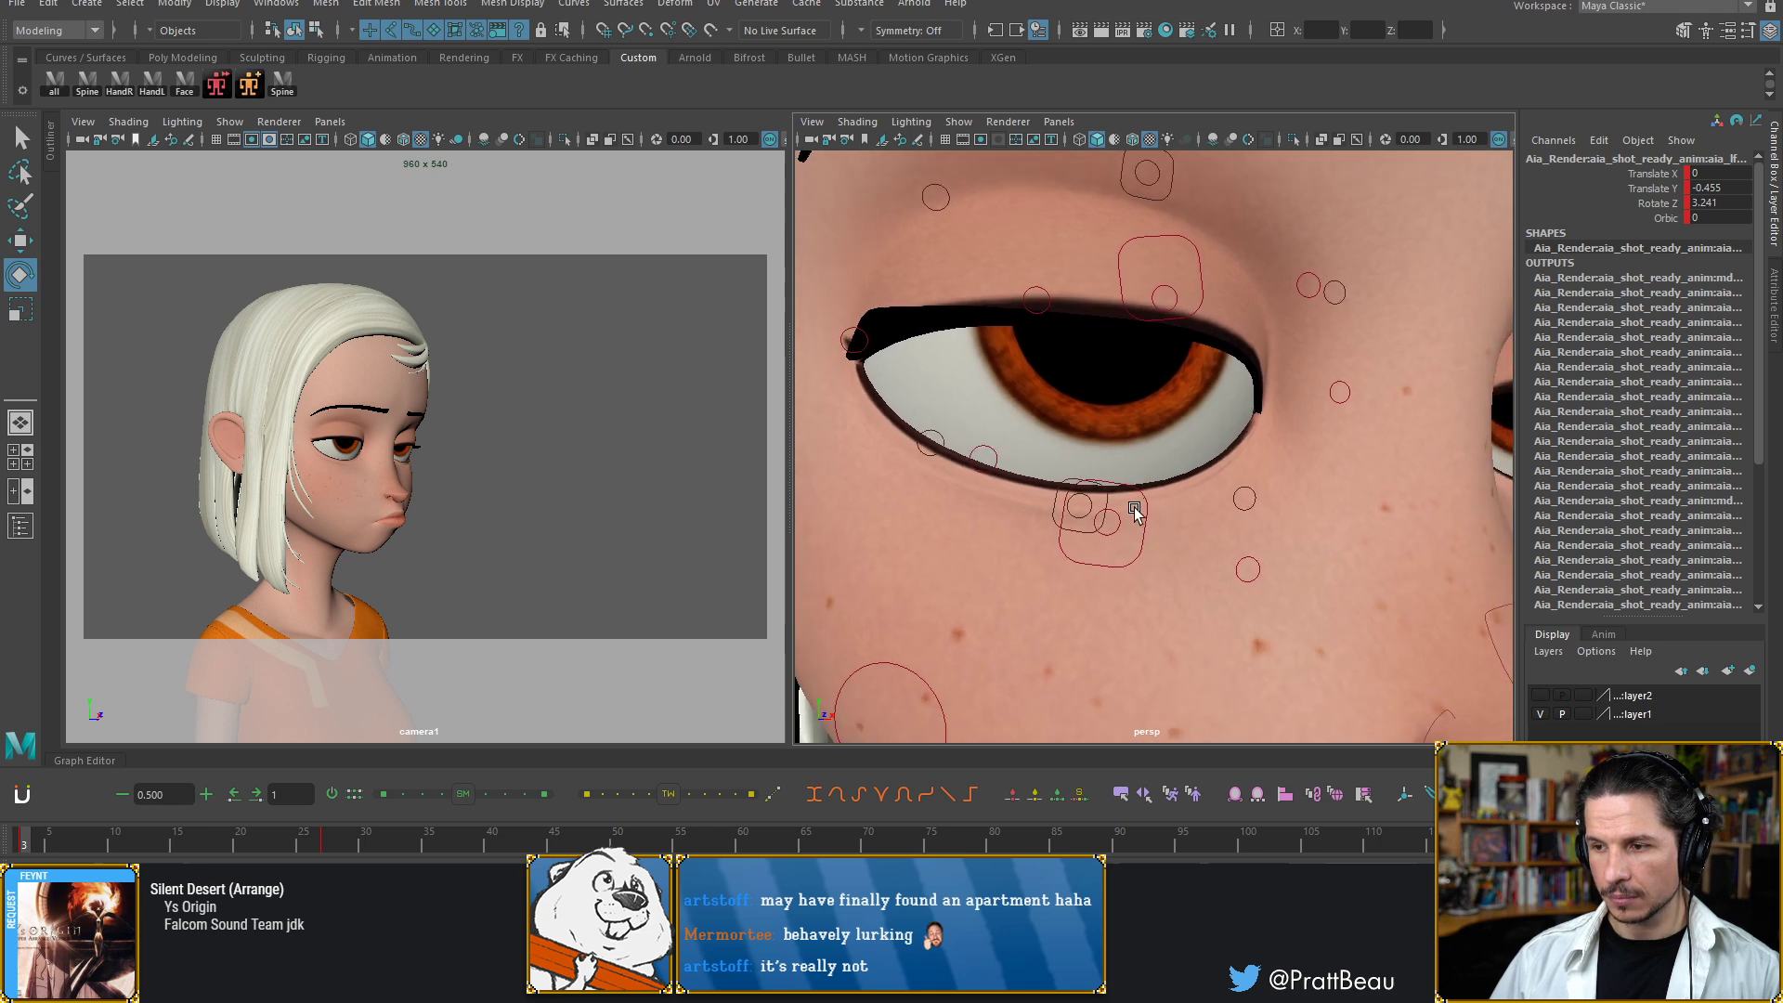
pyautogui.click(1106, 502)
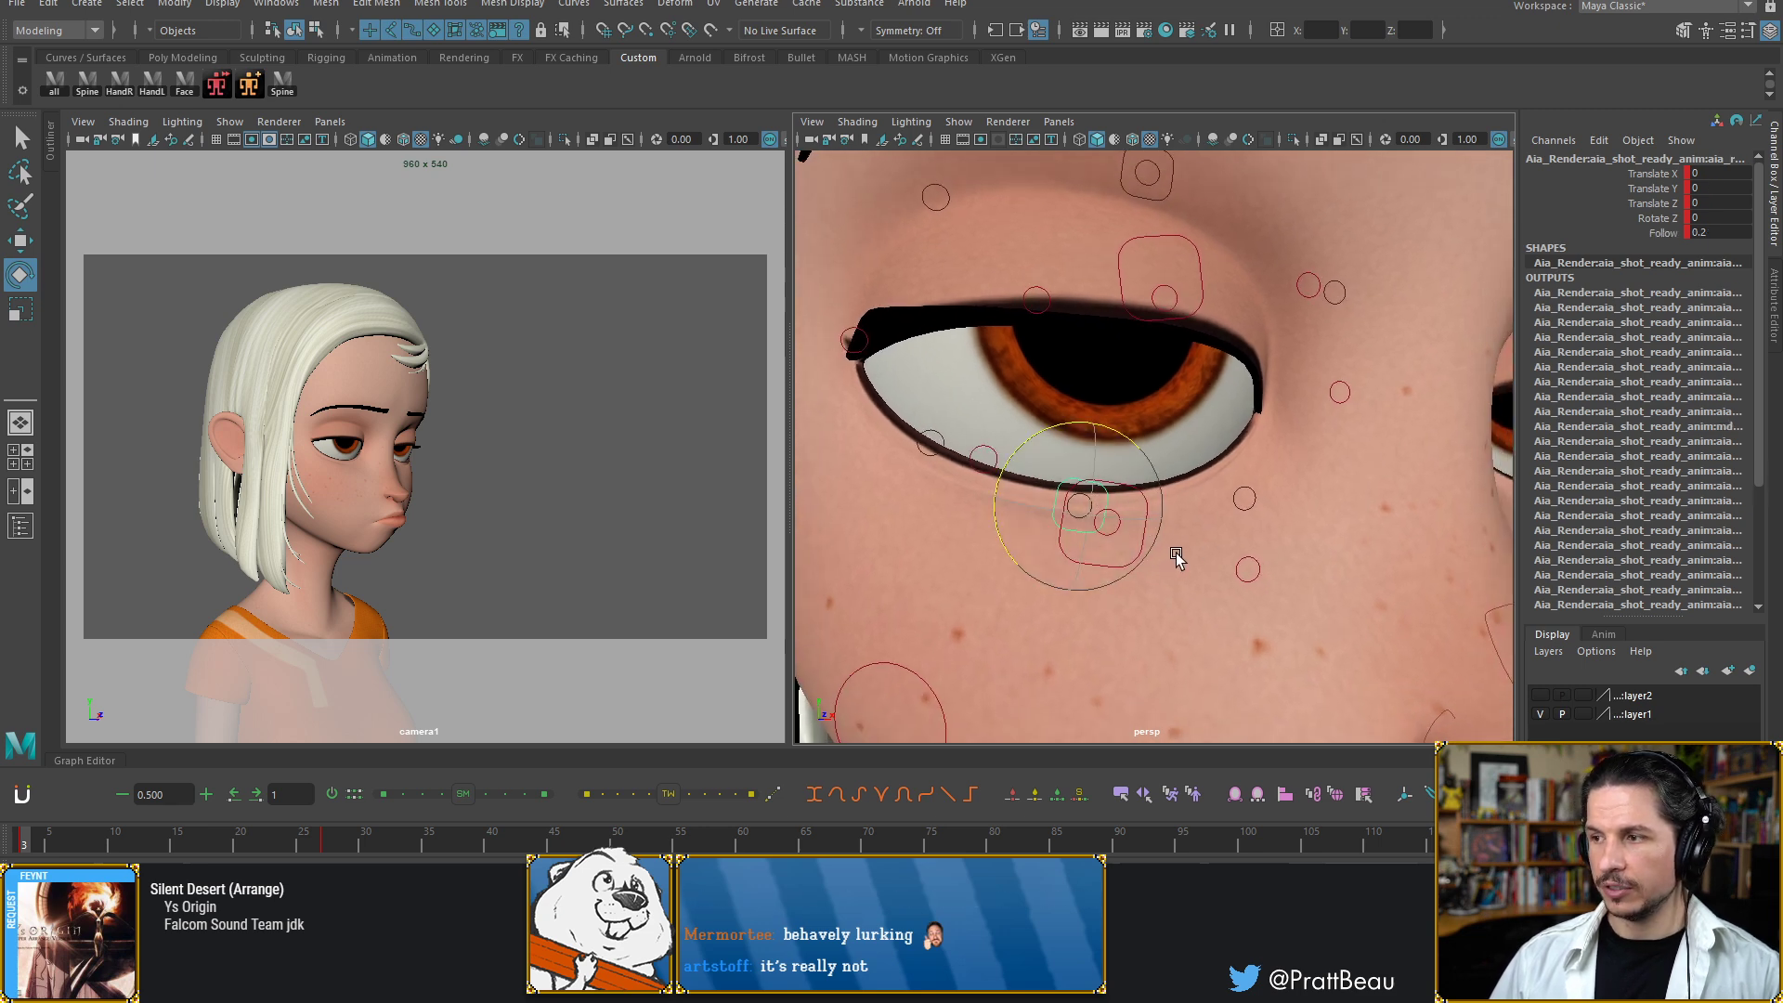
pyautogui.click(1137, 567)
pyautogui.click(1137, 558)
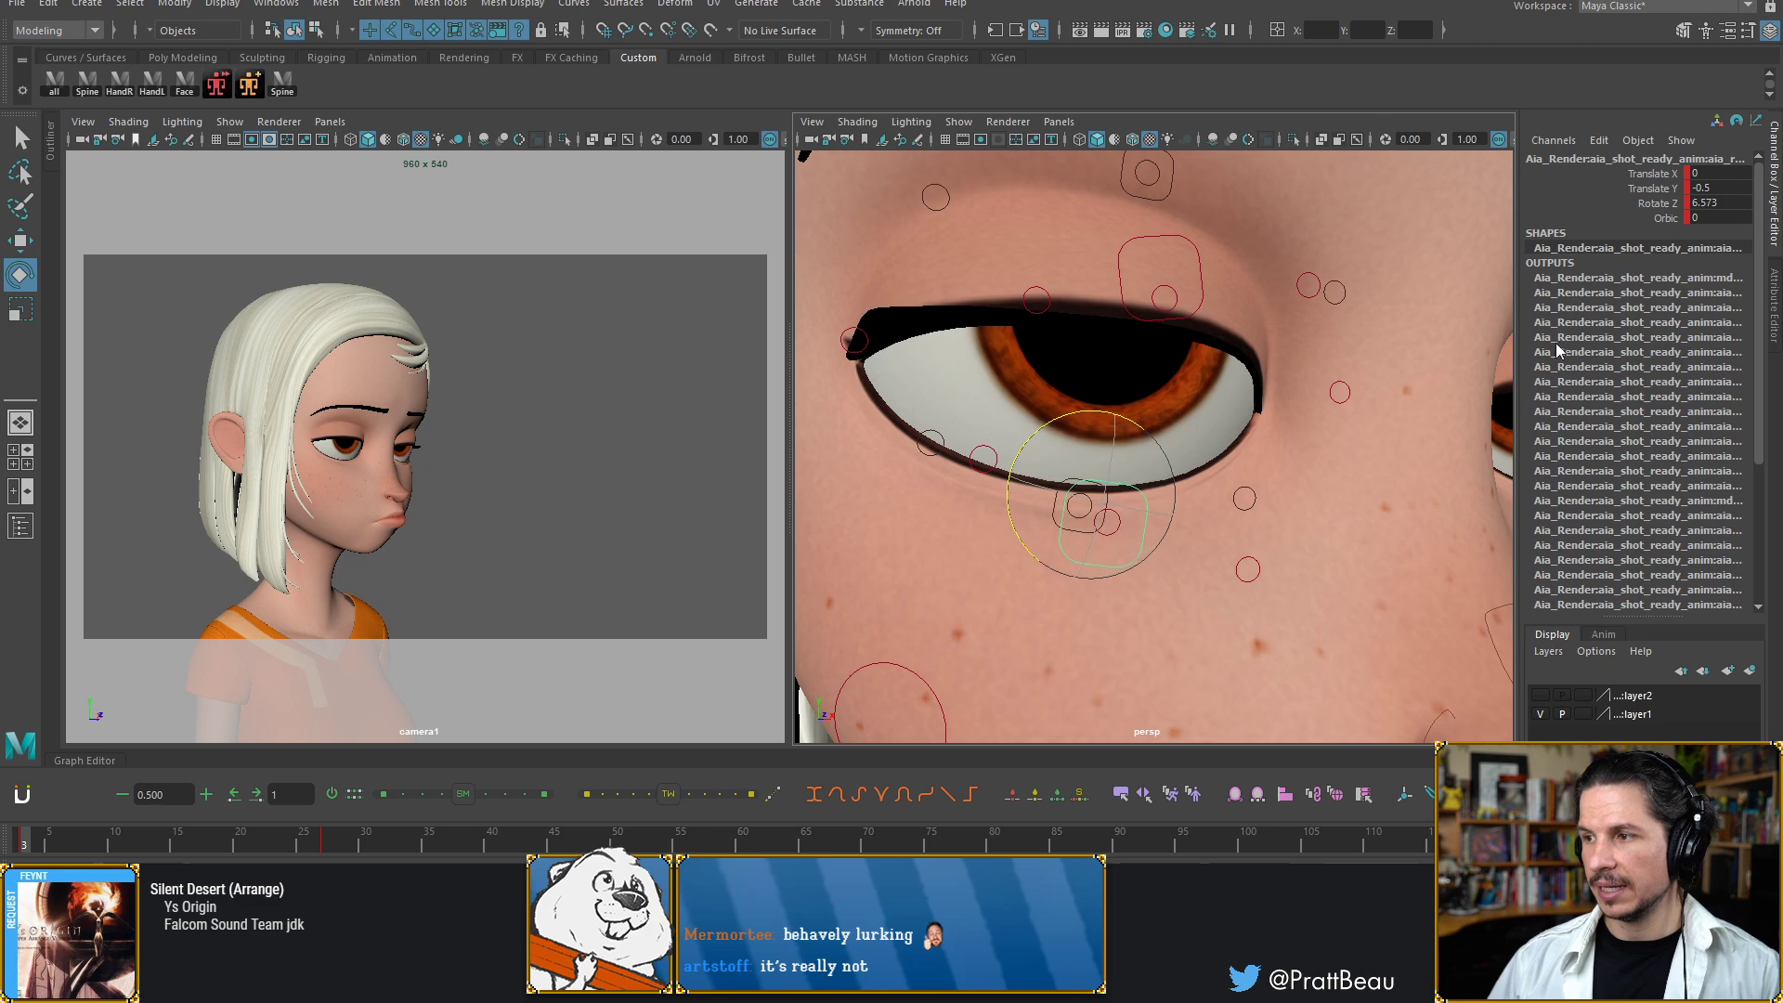
pyautogui.click(1664, 218)
pyautogui.keyDown('alt'); pyautogui.moveTo(1337, 371); pyautogui.dragTo(1126, 406); pyautogui.keyUp('alt')
pyautogui.scroll(-2, 1171, 462)
pyautogui.keyDown('alt'); pyautogui.moveTo(1421, 455); pyautogui.dragTo(1207, 435); pyautogui.keyUp('alt')
pyautogui.press('e')
pyautogui.keyDown('shift'); pyautogui.click(1330, 473); pyautogui.keyUp('shift')
pyautogui.keyDown('alt'); pyautogui.moveTo(1032, 467); pyautogui.dragTo(1529, 402, button='middle'); pyautogui.keyUp('alt')
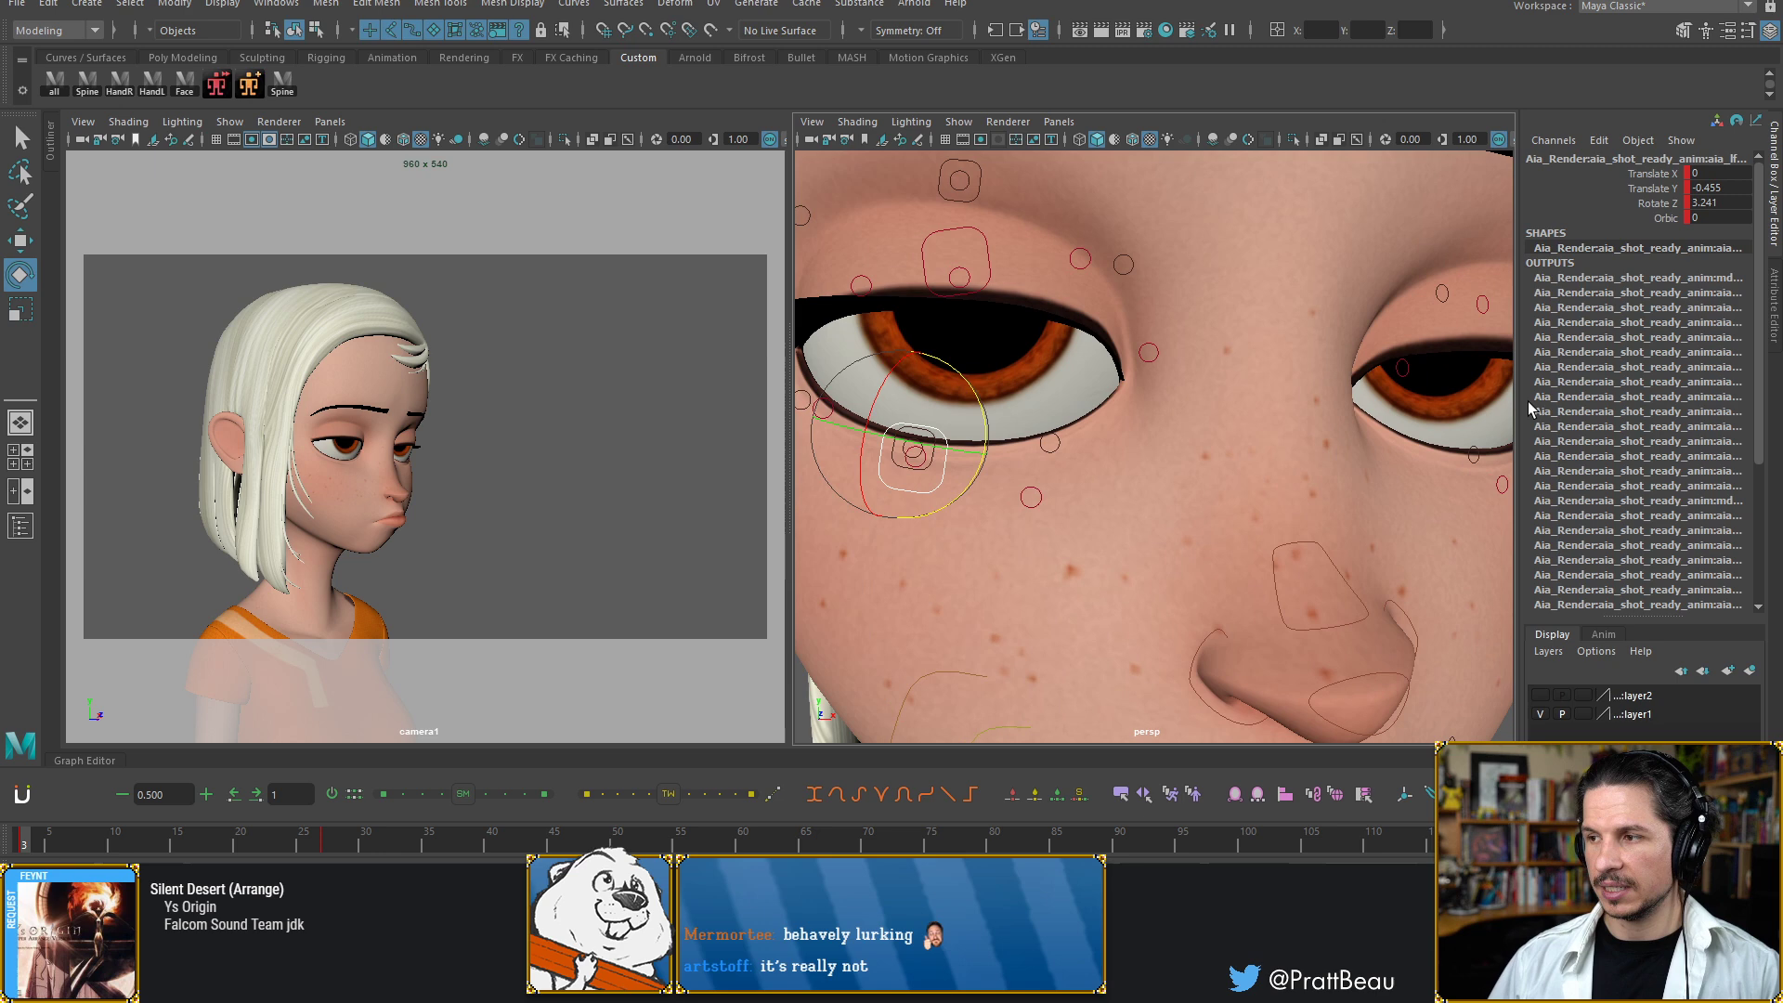
pyautogui.click(1666, 221)
pyautogui.moveTo(1074, 414)
pyautogui.mouseDown(button='middle')
pyautogui.moveTo(1234, 403)
pyautogui.moveTo(1105, 415)
pyautogui.mouseUp(button='middle')
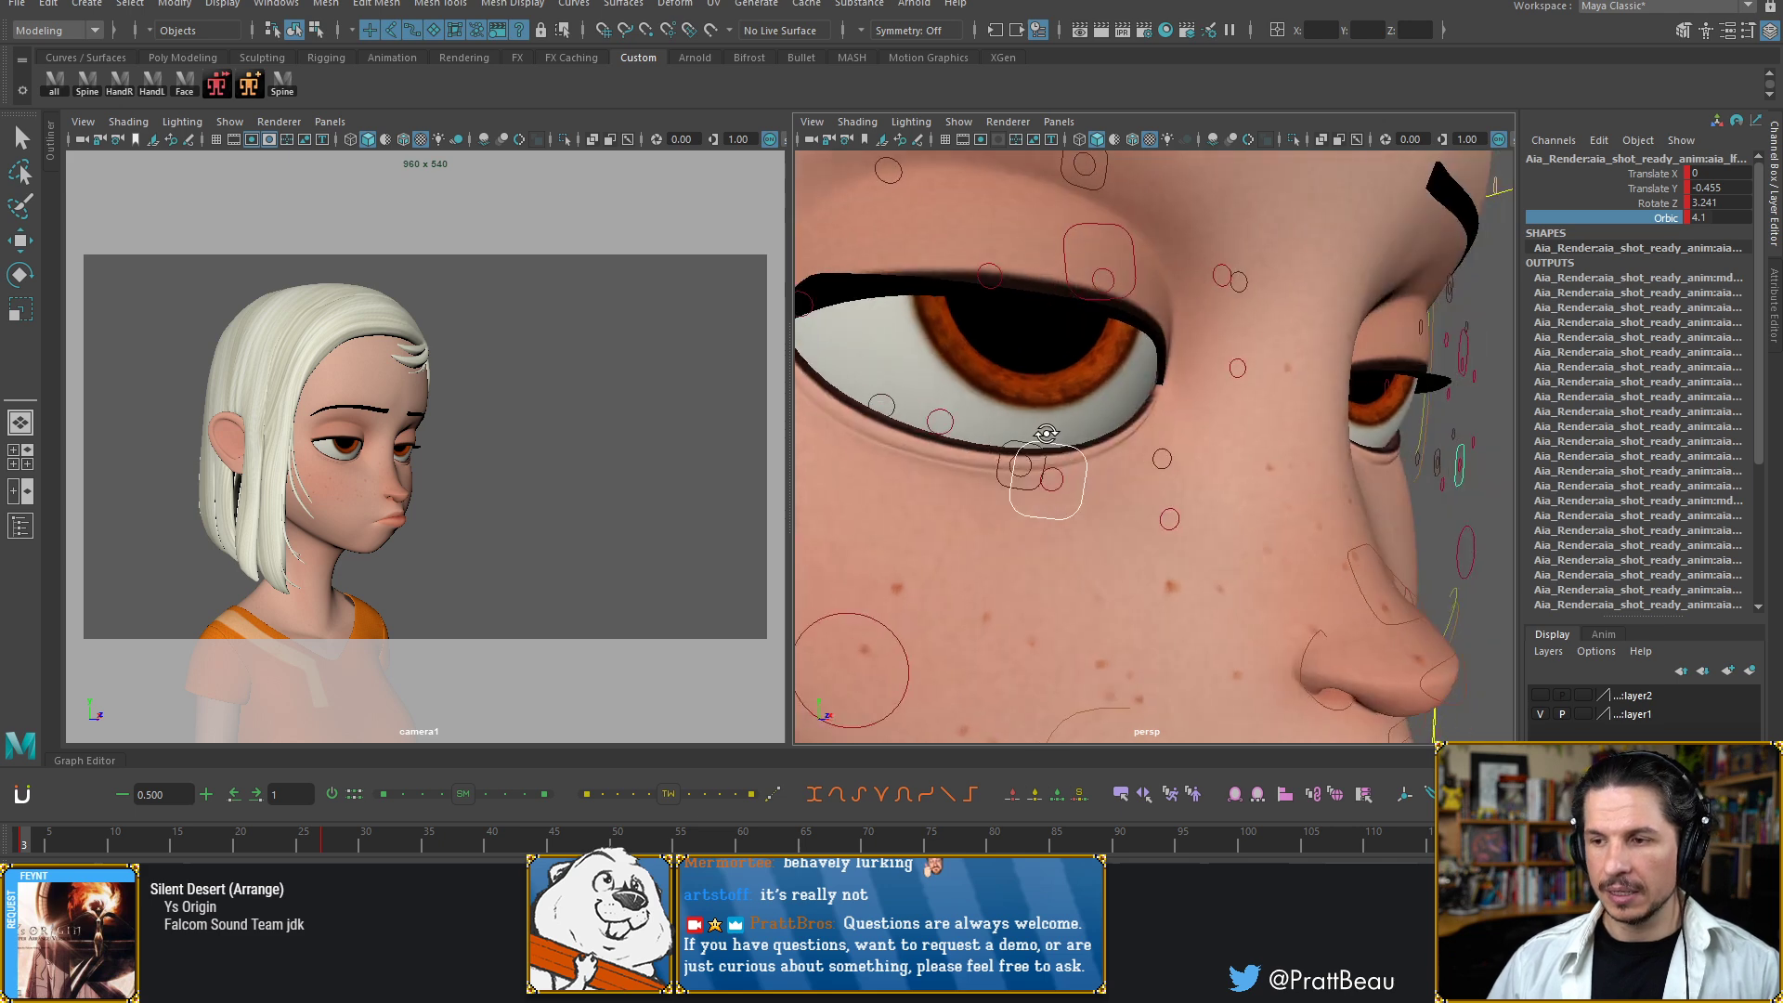
# Lower the secondary lower eyelid controls with the Follow attribute on both eyes together to Translate Y -0.144
pyautogui.keyDown('alt'); pyautogui.moveTo(960, 433); pyautogui.dragTo(975, 472); pyautogui.keyUp('alt')
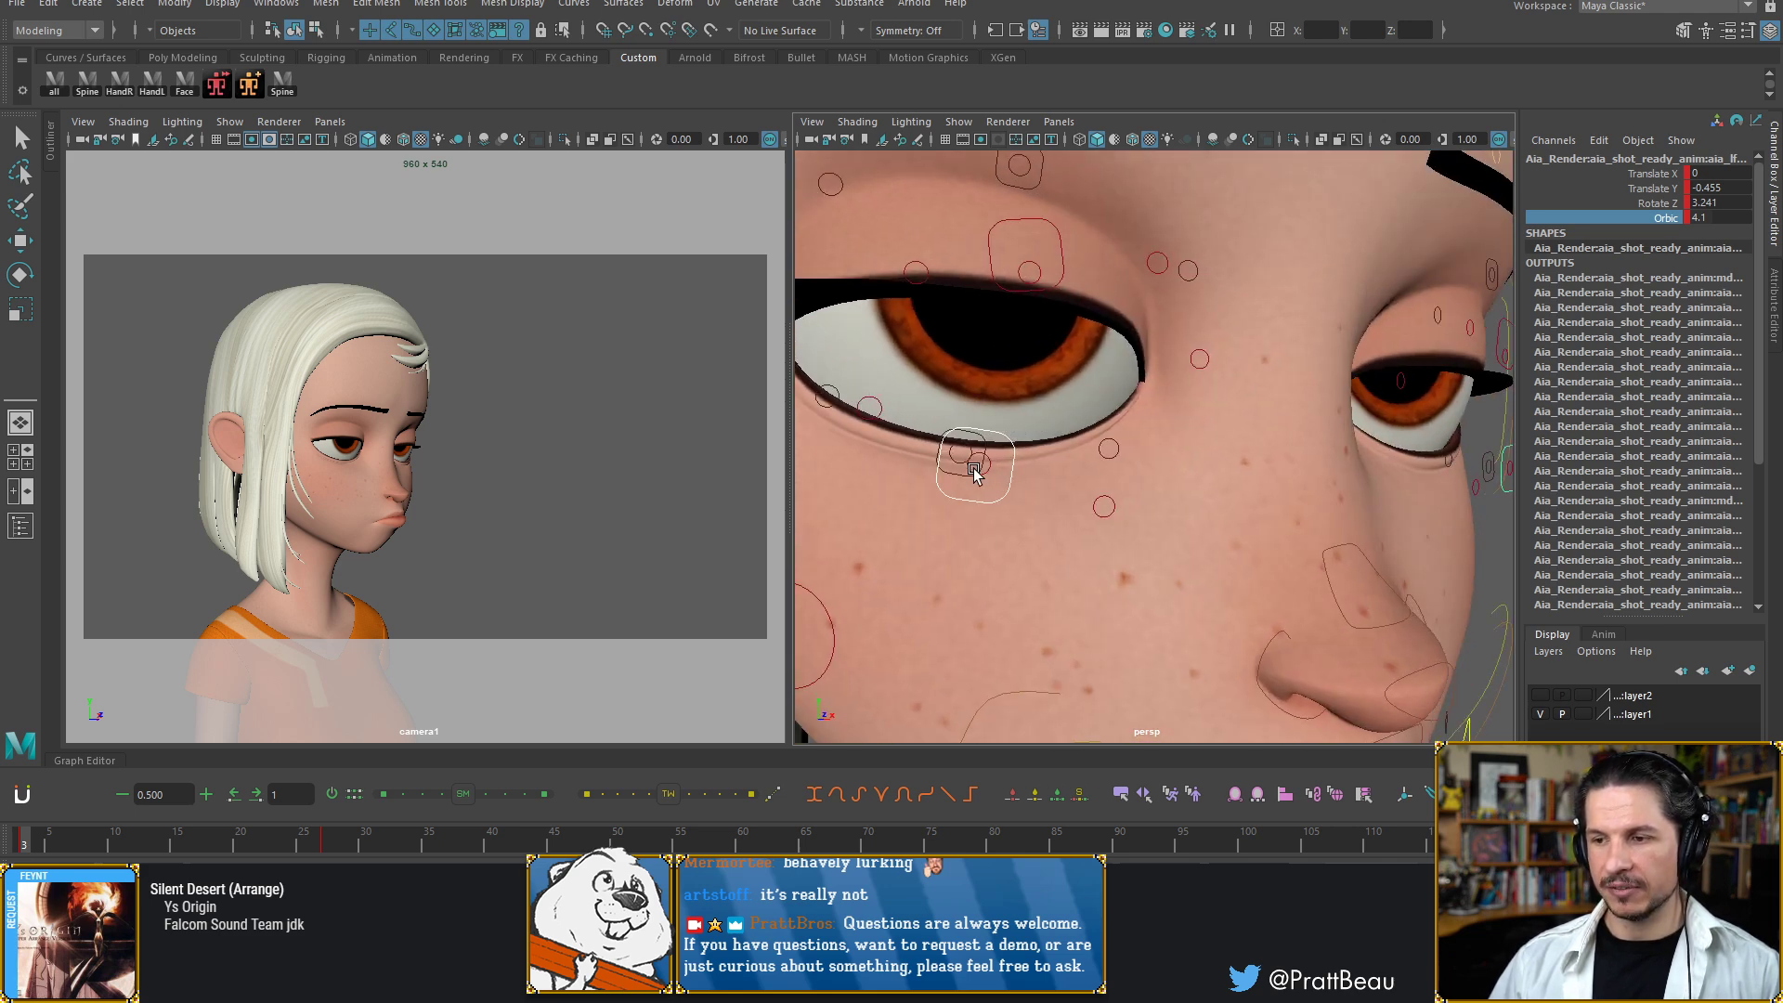
pyautogui.click(961, 464)
pyautogui.press('e')
pyautogui.keyDown('alt'); pyautogui.moveTo(1371, 467); pyautogui.dragTo(1302, 442); pyautogui.keyUp('alt')
pyautogui.keyDown('shift'); pyautogui.click(1352, 448); pyautogui.keyUp('shift')
pyautogui.keyDown('alt'); pyautogui.moveTo(1301, 442); pyautogui.dragTo(1158, 466, button='right'); pyautogui.keyUp('alt')
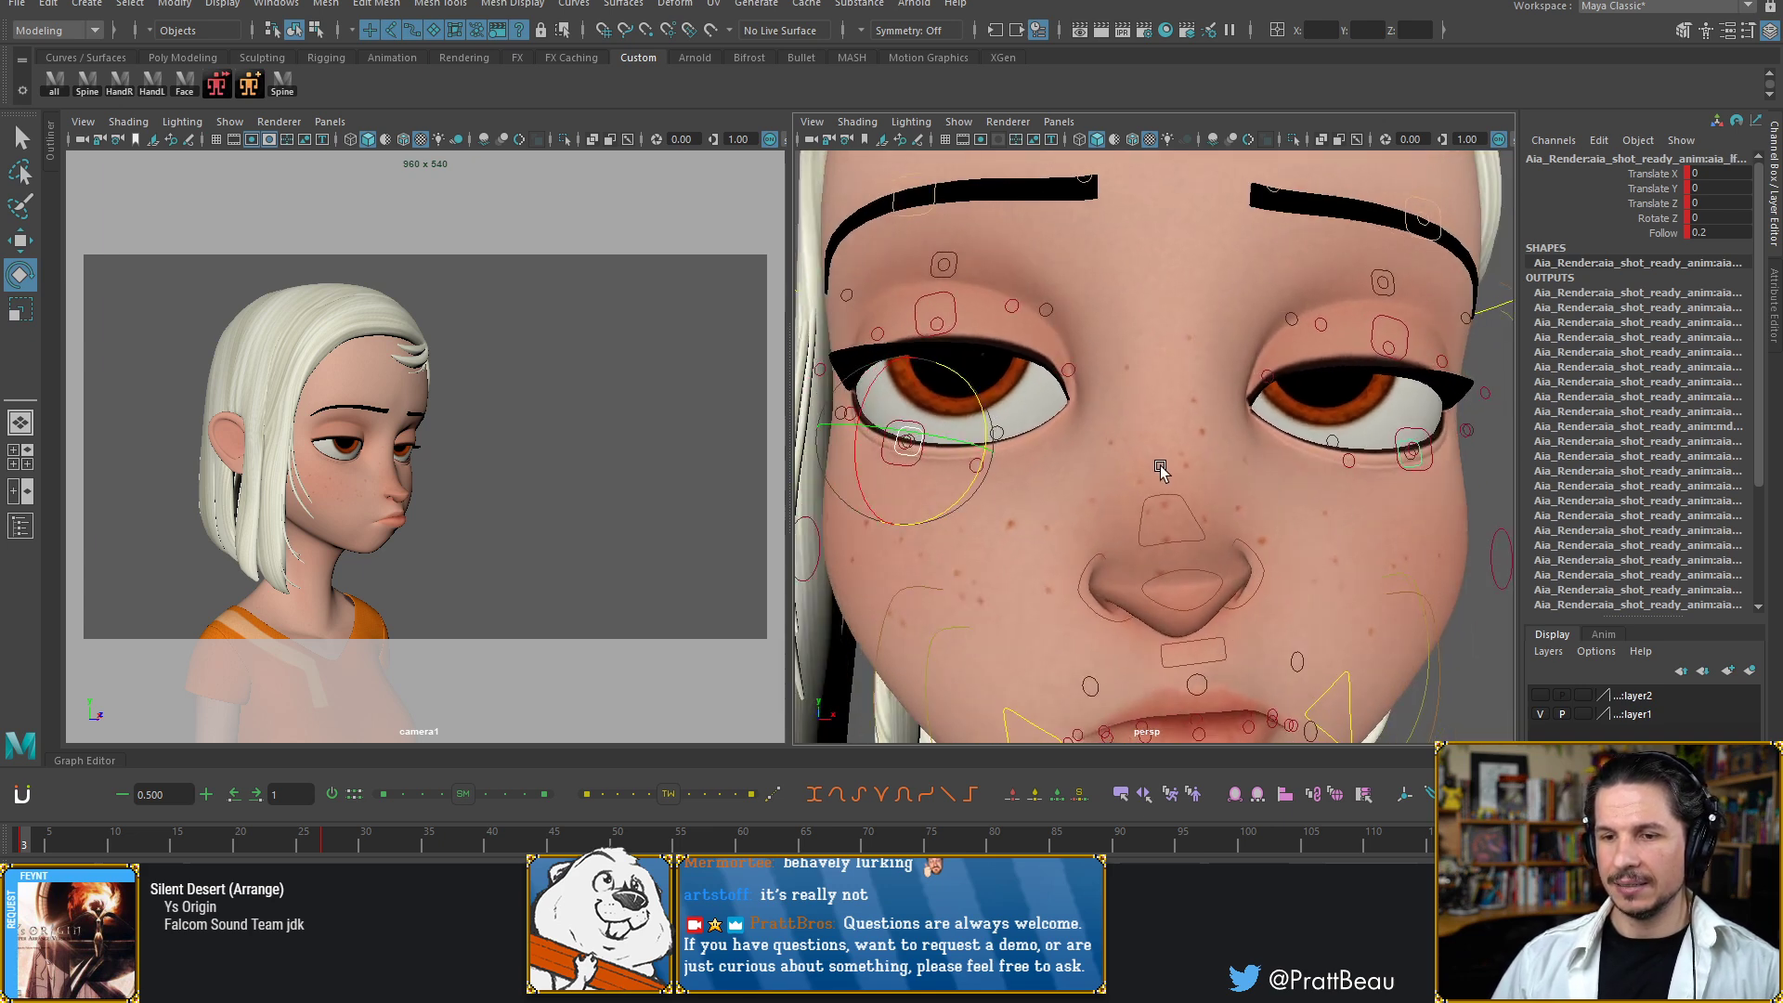
pyautogui.keyDown('alt'); pyautogui.moveTo(1158, 467); pyautogui.dragTo(1172, 462); pyautogui.keyUp('alt')
pyautogui.press('w')
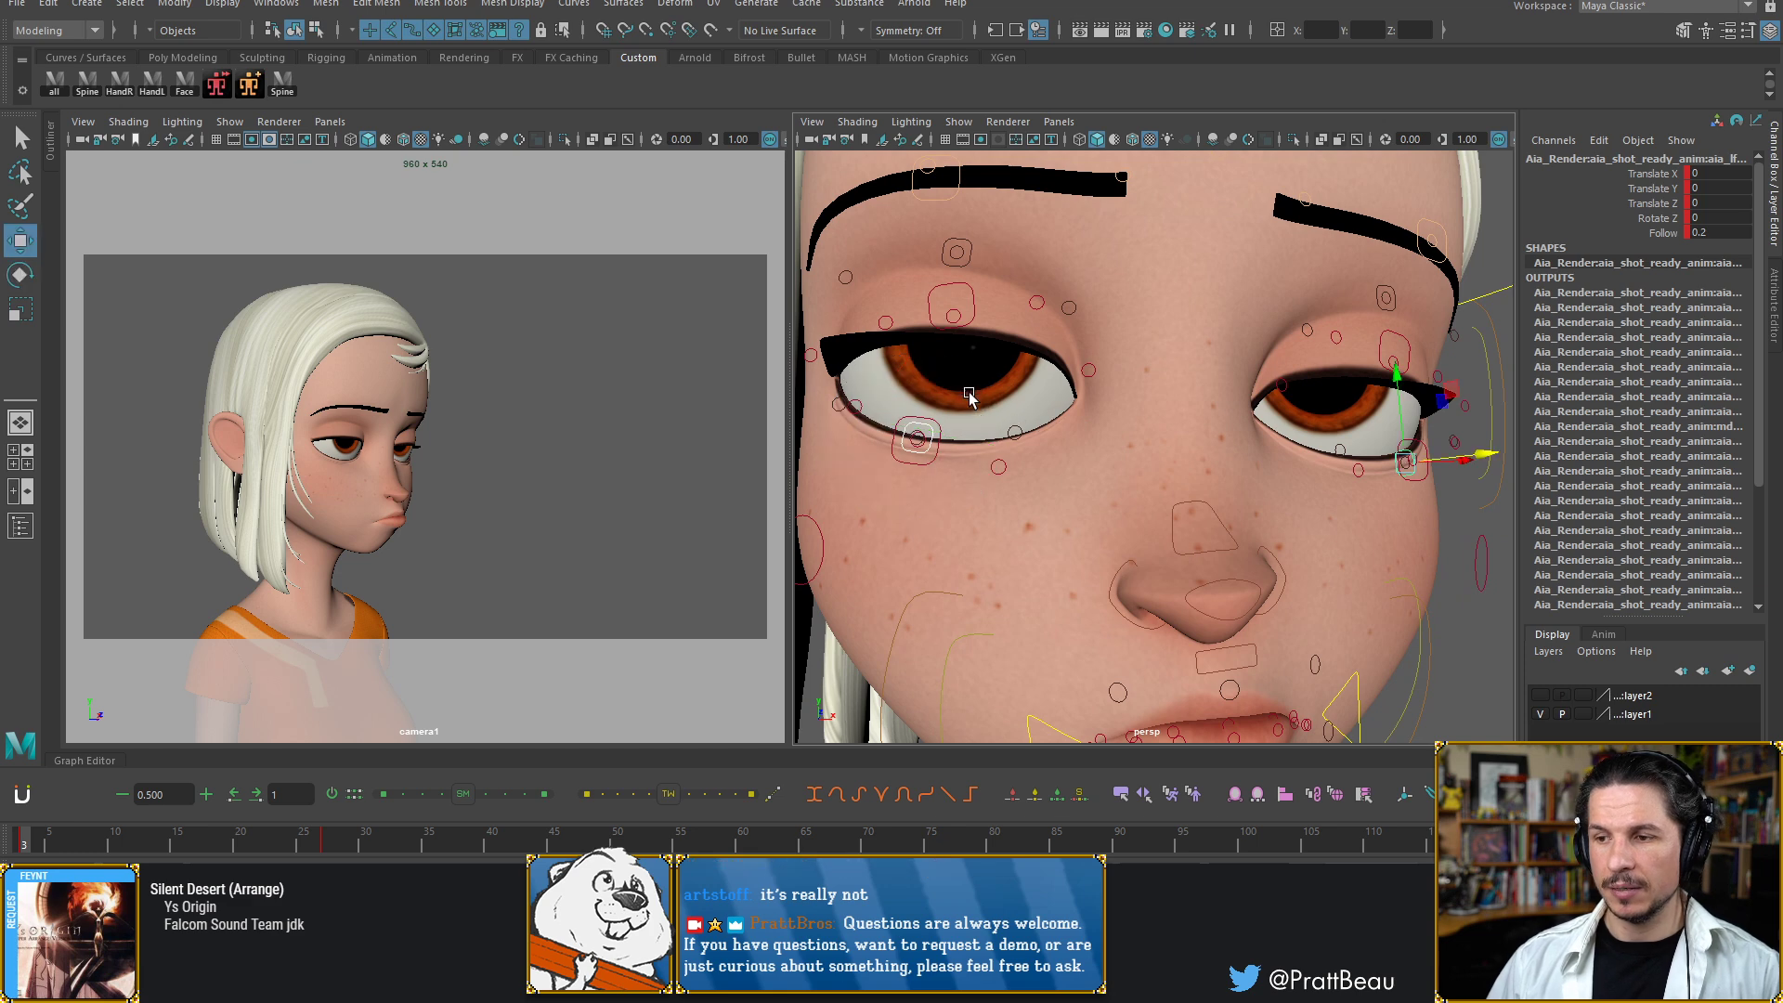
pyautogui.moveTo(1396, 372); pyautogui.dragTo(1389, 388)
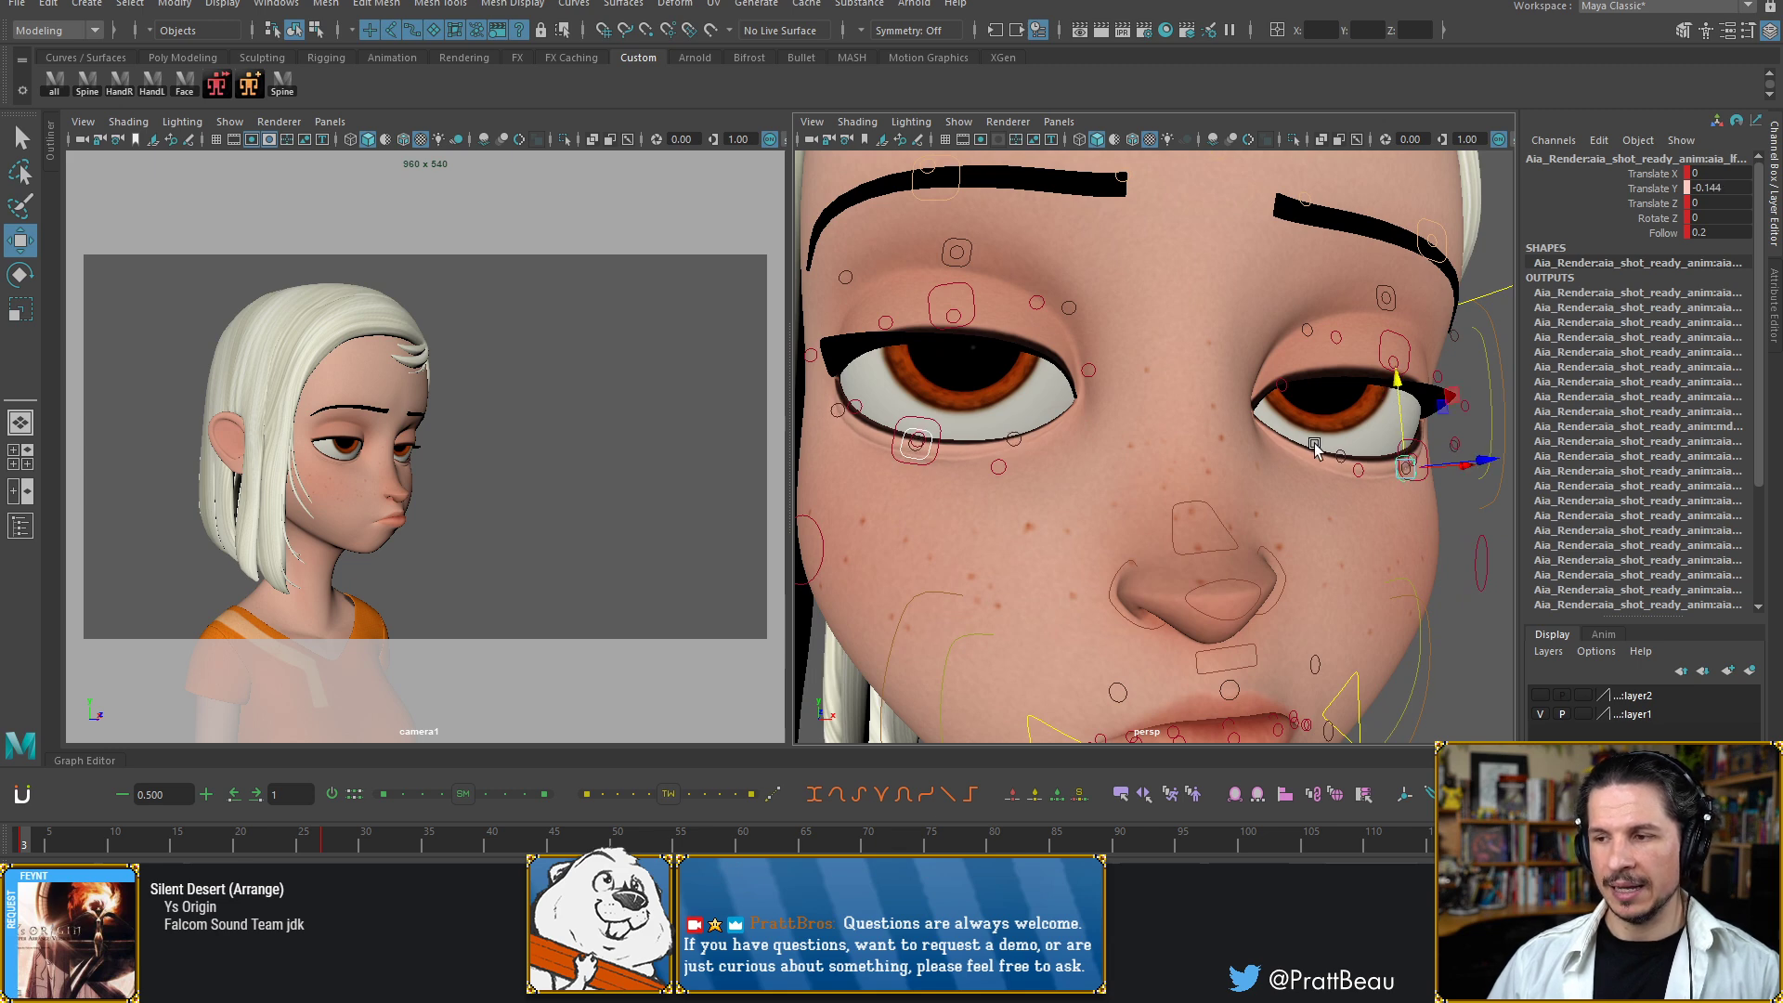
# Rotate the two secondary lower eyelid controls together to Rotate Z 4.007 and clear the selection
pyautogui.press('e')
pyautogui.keyDown('alt'); pyautogui.moveTo(1220, 475); pyautogui.dragTo(1199, 497); pyautogui.keyUp('alt')
pyautogui.keyDown('alt'); pyautogui.moveTo(945, 433); pyautogui.dragTo(948, 448); pyautogui.keyUp('alt')
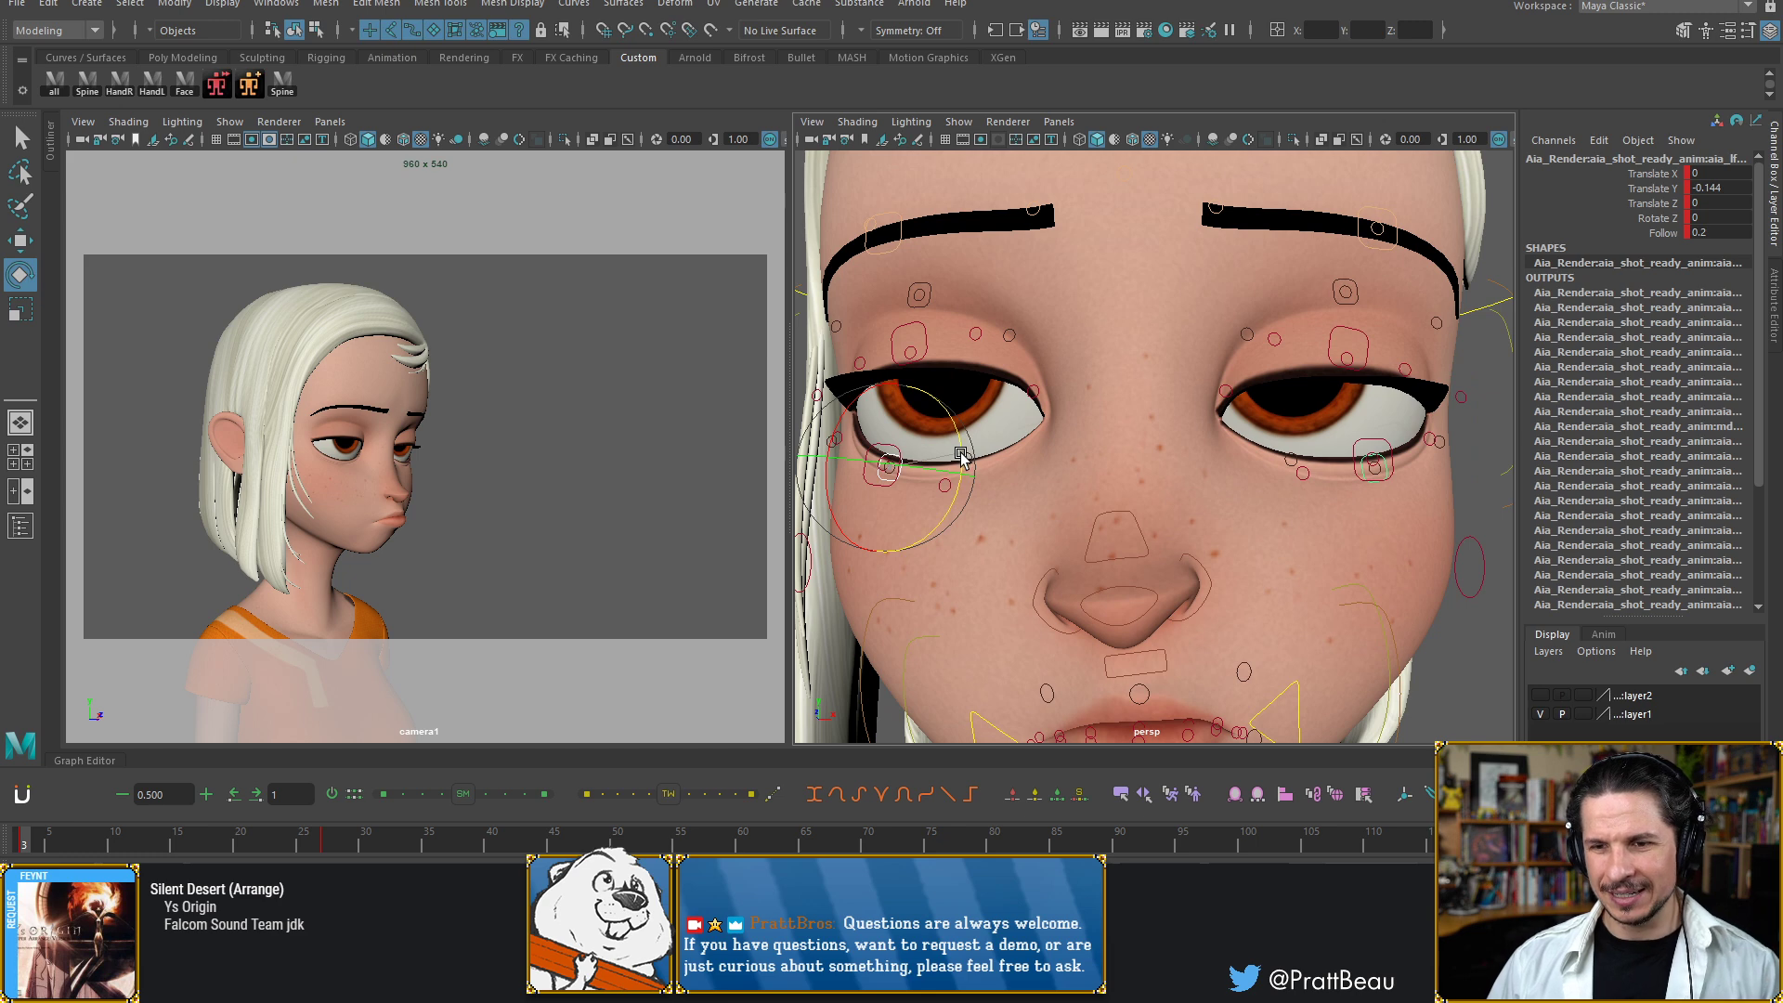
pyautogui.moveTo(963, 458); pyautogui.dragTo(919, 460)
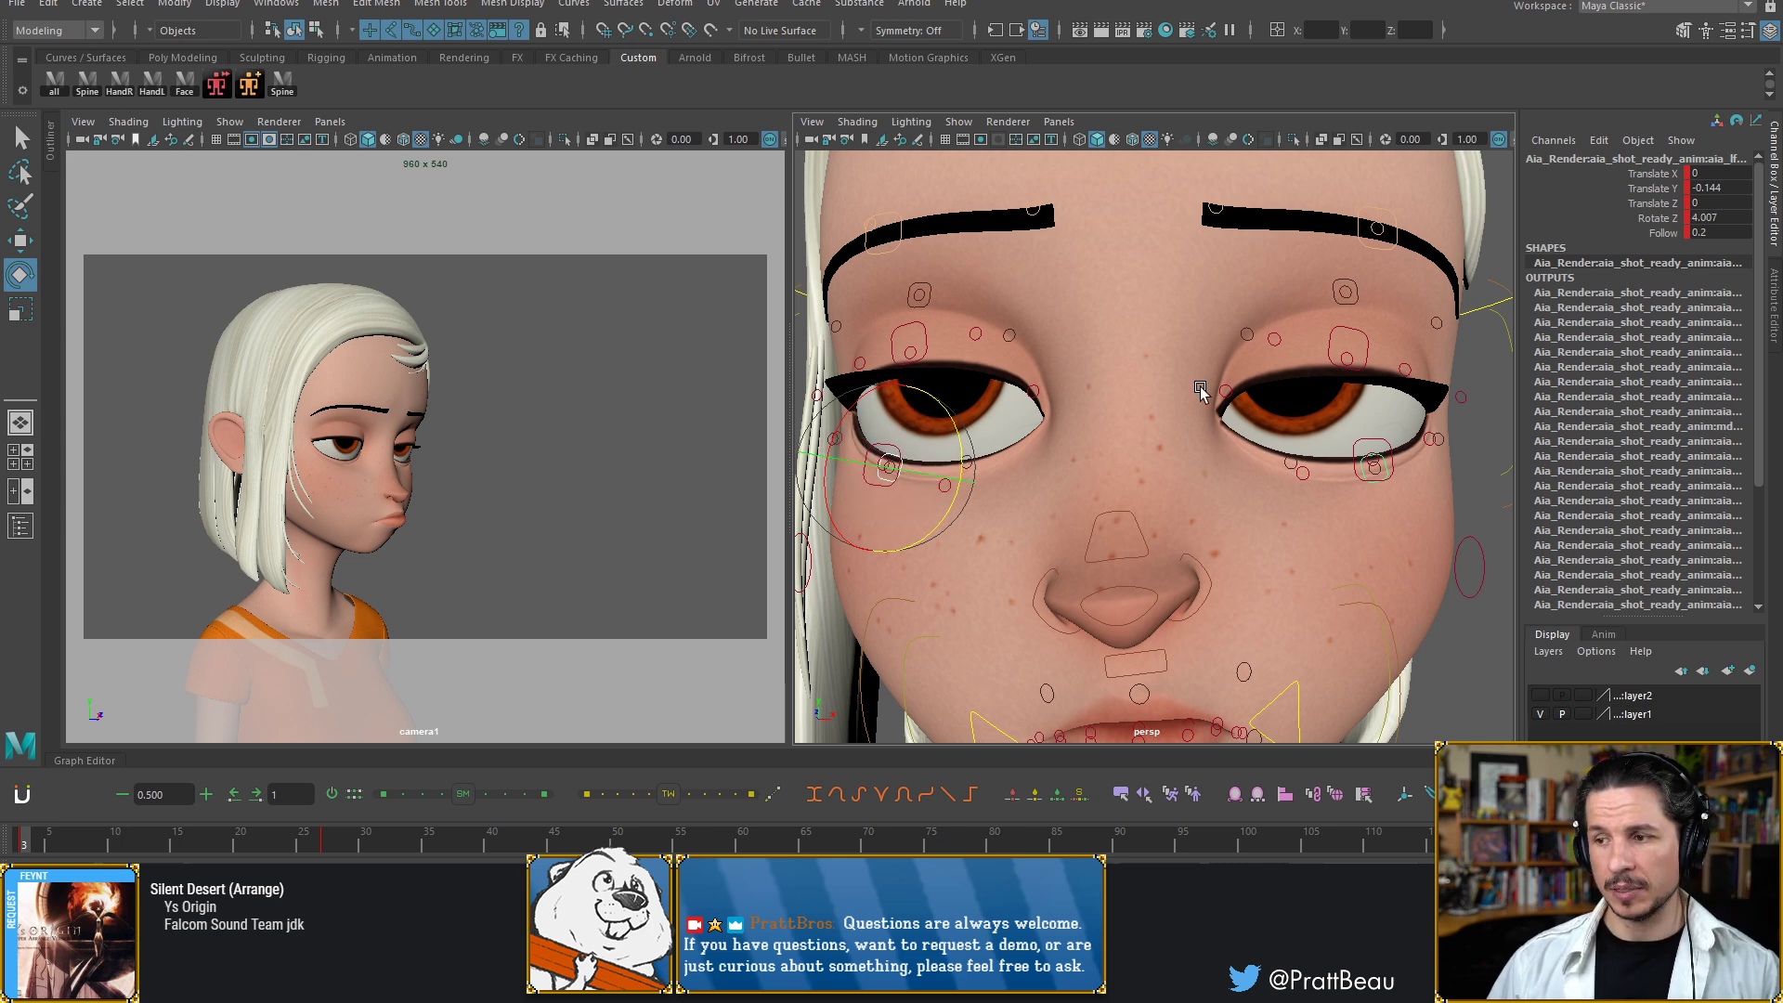
pyautogui.click(1436, 487)
# Examine the eyelid, brow and mouth shapes of the sad expression from several angles and distances
pyautogui.keyDown('alt'); pyautogui.moveTo(1195, 450); pyautogui.dragTo(1172, 457, button='right'); pyautogui.keyUp('alt')
pyautogui.keyDown('alt'); pyautogui.moveTo(1172, 457); pyautogui.dragTo(1201, 503); pyautogui.keyUp('alt')
pyautogui.keyDown('alt'); pyautogui.moveTo(1200, 503); pyautogui.dragTo(1014, 517, button='right'); pyautogui.keyUp('alt')
pyautogui.keyDown('alt'); pyautogui.moveTo(1014, 518); pyautogui.dragTo(1137, 482); pyautogui.keyUp('alt')
pyautogui.keyDown('alt'); pyautogui.moveTo(1137, 482); pyautogui.dragTo(1270, 461, button='right'); pyautogui.keyUp('alt')
pyautogui.keyDown('alt'); pyautogui.moveTo(1116, 460); pyautogui.dragTo(1083, 475); pyautogui.keyUp('alt')
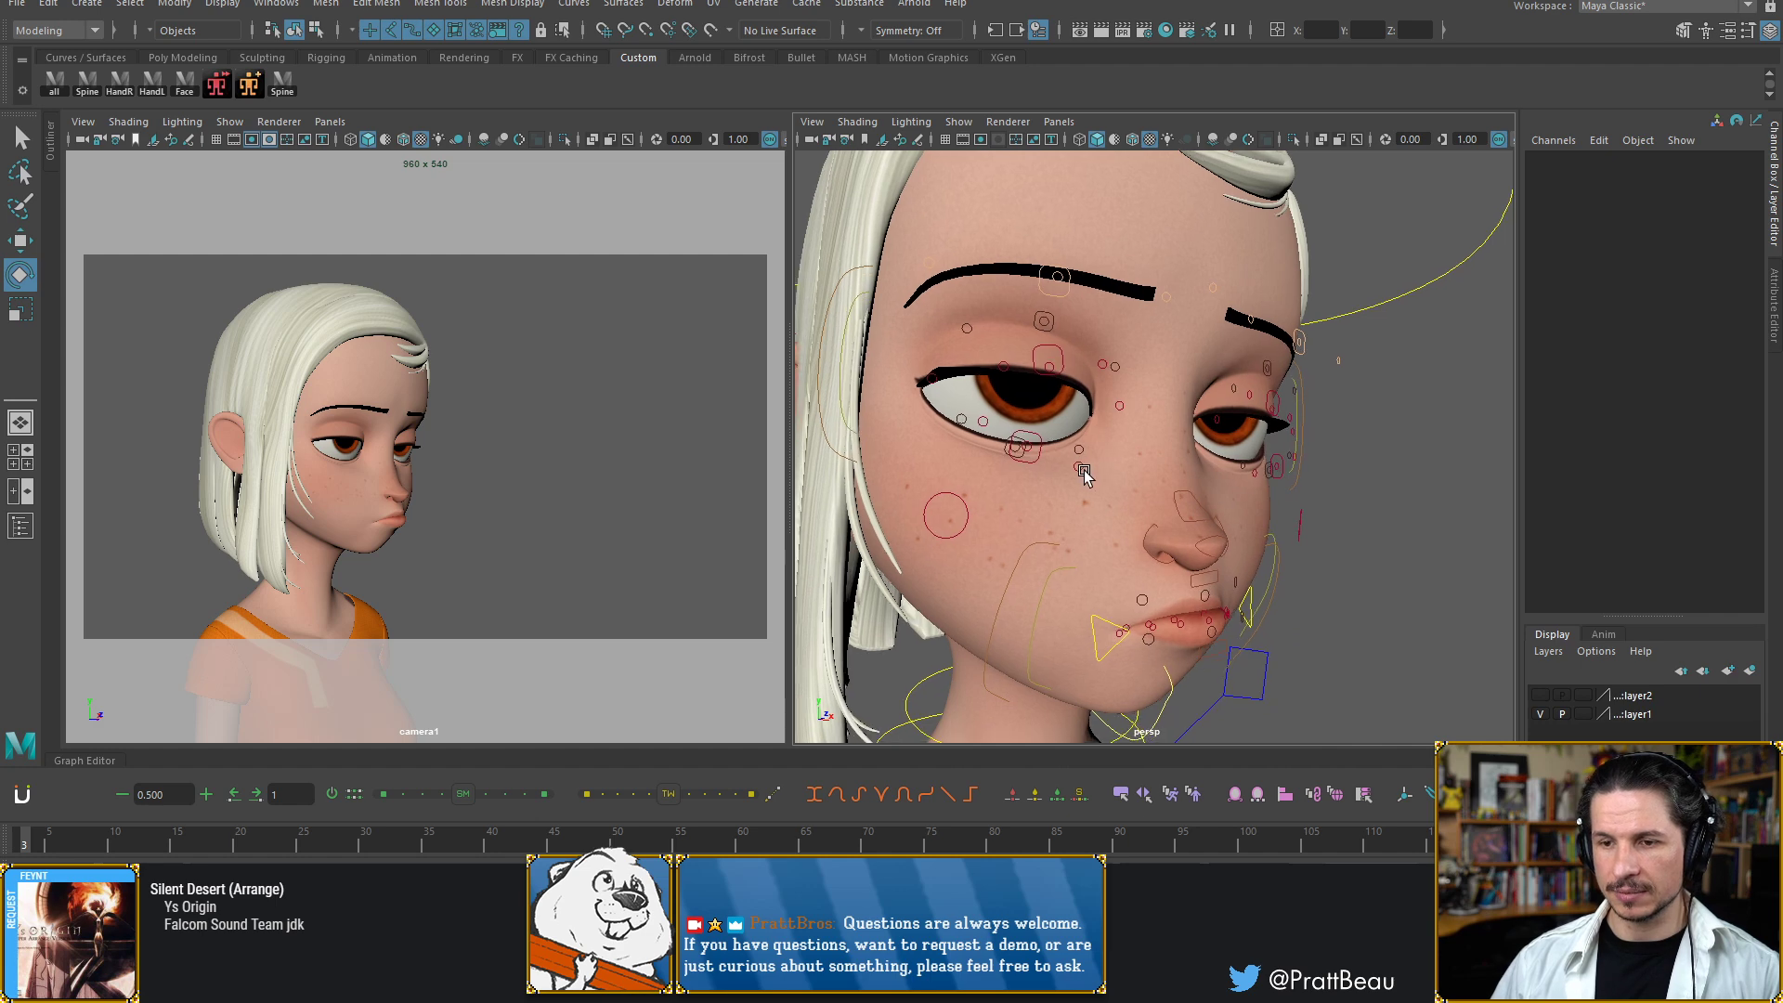
pyautogui.keyDown('alt'); pyautogui.moveTo(1083, 474); pyautogui.dragTo(1151, 508, button='right'); pyautogui.keyUp('alt')
pyautogui.moveTo(1151, 509)
pyautogui.keyDown('alt'); pyautogui.mouseDown()
pyautogui.moveTo(1125, 505)
pyautogui.moveTo(1163, 495)
pyautogui.mouseUp(); pyautogui.keyUp('alt')
pyautogui.keyDown('alt'); pyautogui.moveTo(1118, 423); pyautogui.dragTo(1169, 533, button='middle'); pyautogui.keyUp('alt')
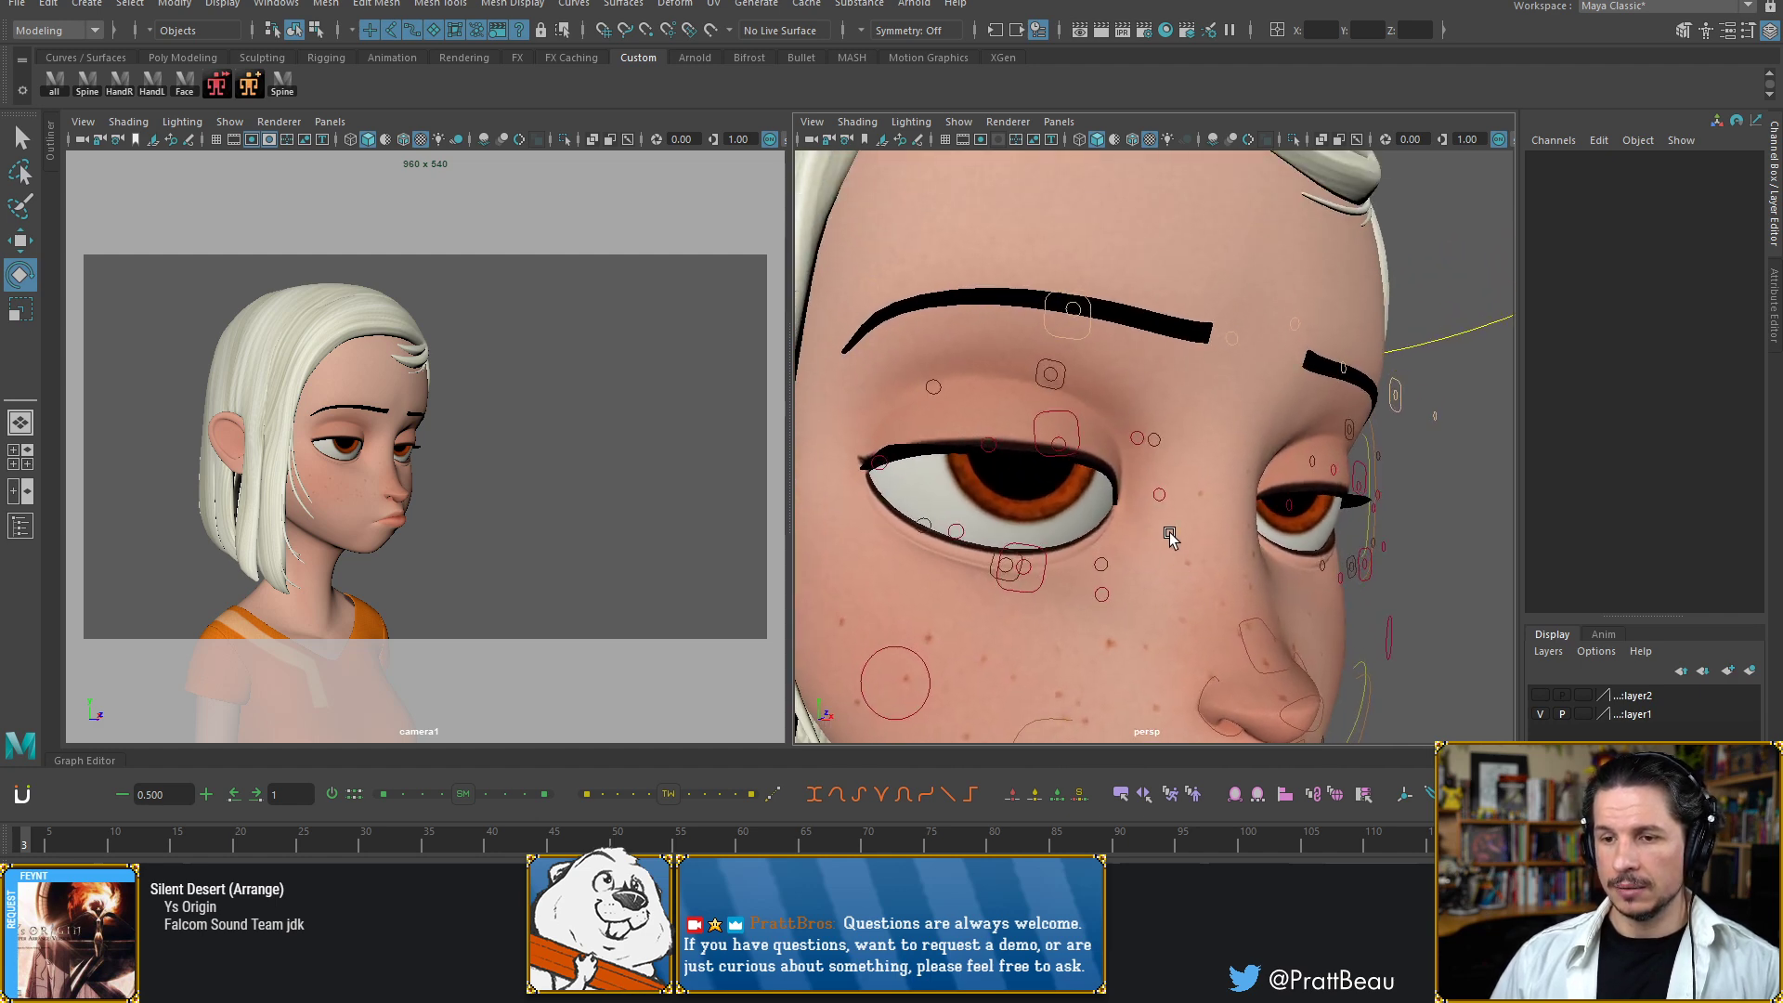
pyautogui.keyDown('alt'); pyautogui.moveTo(1168, 532); pyautogui.dragTo(1124, 519); pyautogui.keyUp('alt')
pyautogui.keyDown('alt'); pyautogui.moveTo(1124, 518); pyautogui.dragTo(1133, 548, button='middle'); pyautogui.keyUp('alt')
pyautogui.keyDown('alt'); pyautogui.moveTo(1068, 506); pyautogui.dragTo(922, 490); pyautogui.keyUp('alt')
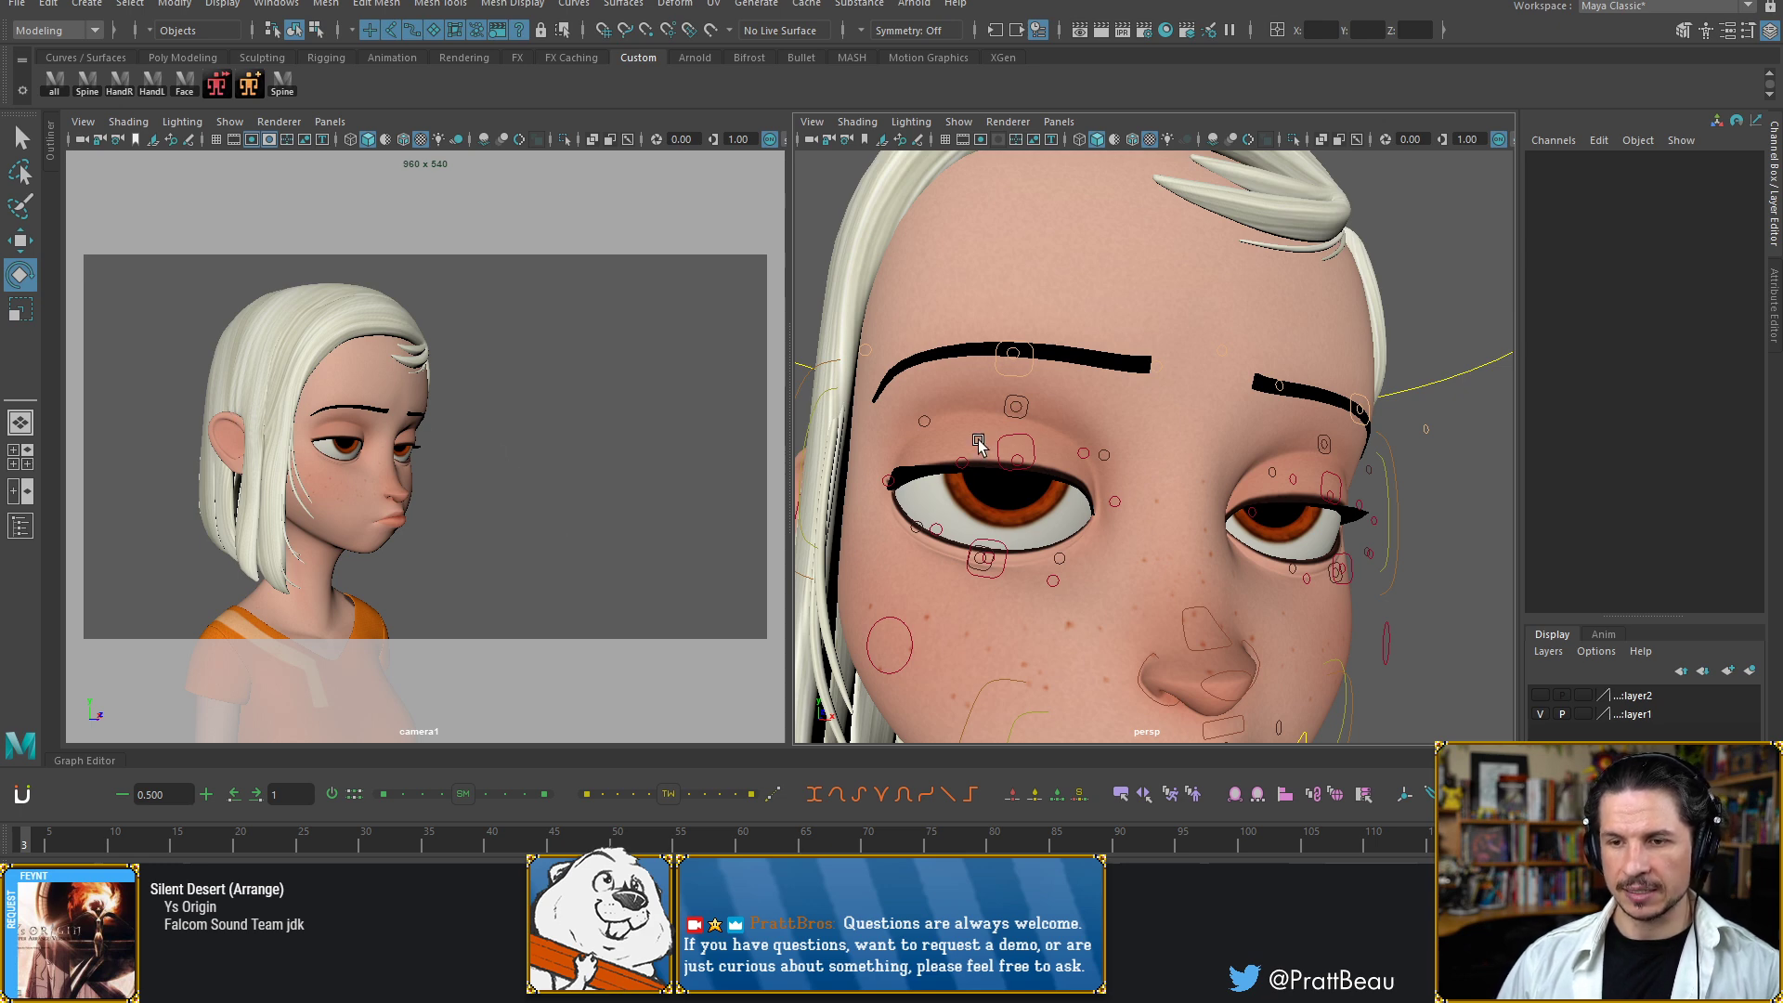
# Lower the main control of the character's left eyebrow to Translate Y -0.436
pyautogui.keyDown('alt'); pyautogui.moveTo(979, 444); pyautogui.dragTo(1319, 436); pyautogui.keyUp('alt')
pyautogui.click(1349, 399)
pyautogui.press('w')
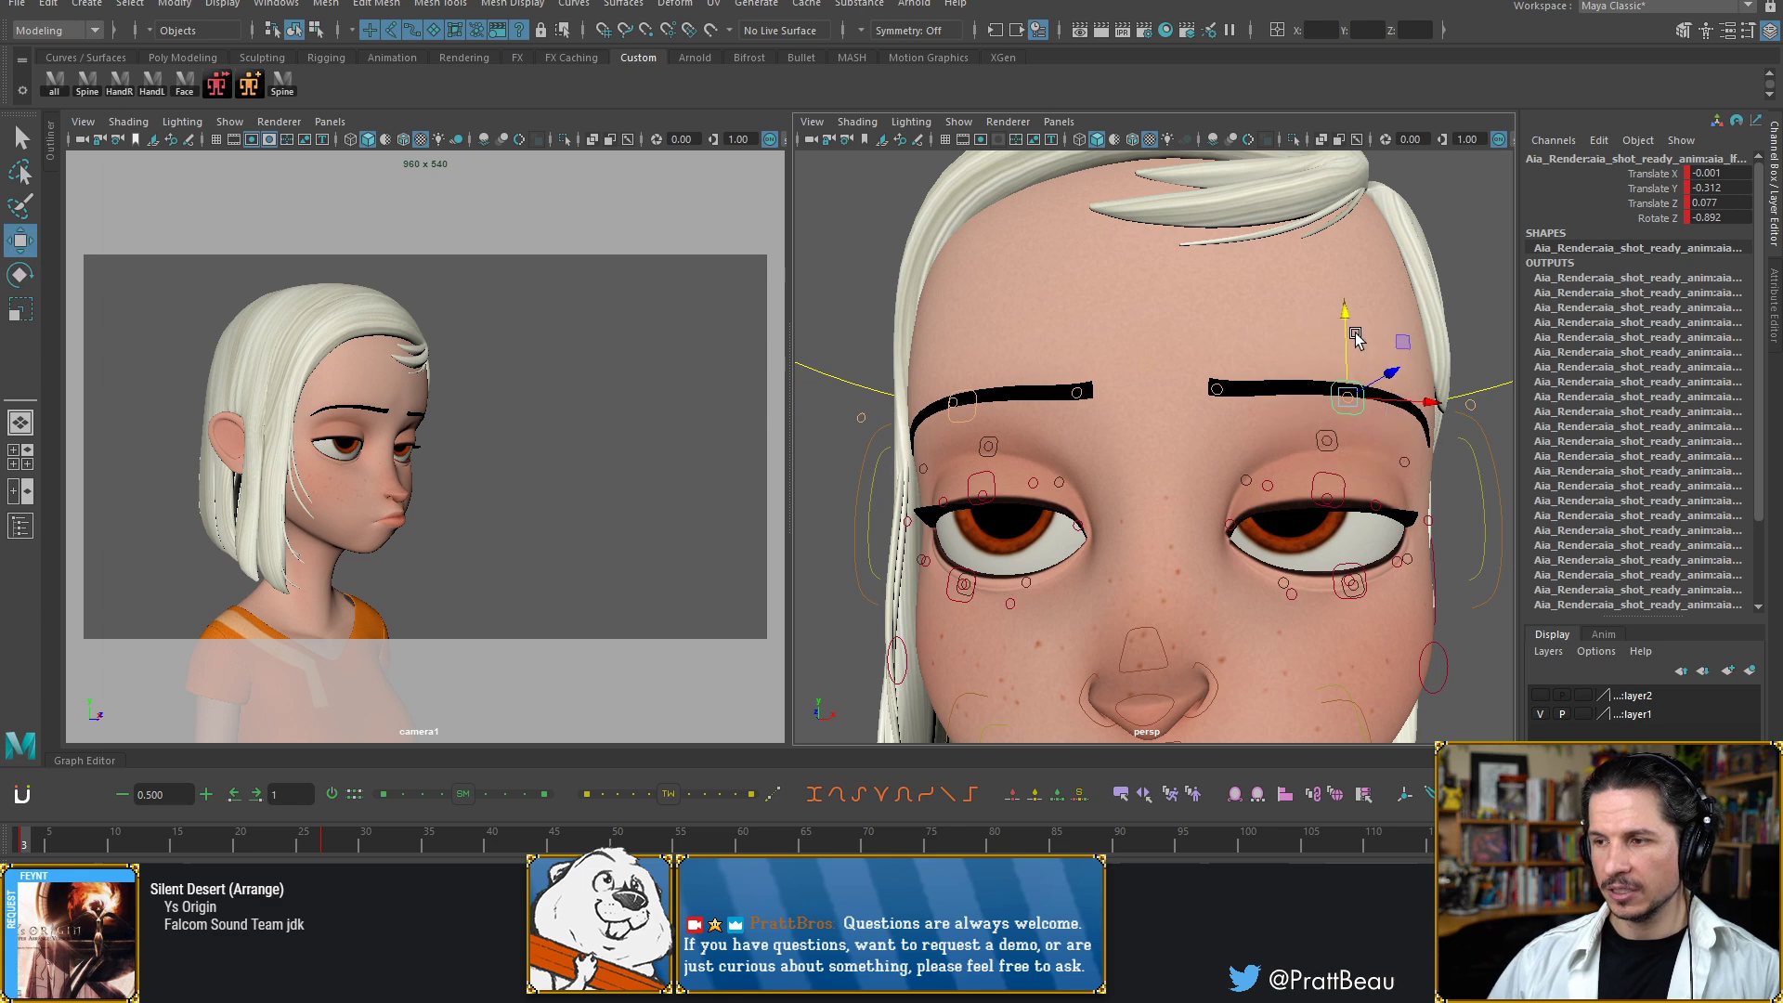
pyautogui.moveTo(1355, 336); pyautogui.dragTo(1352, 343)
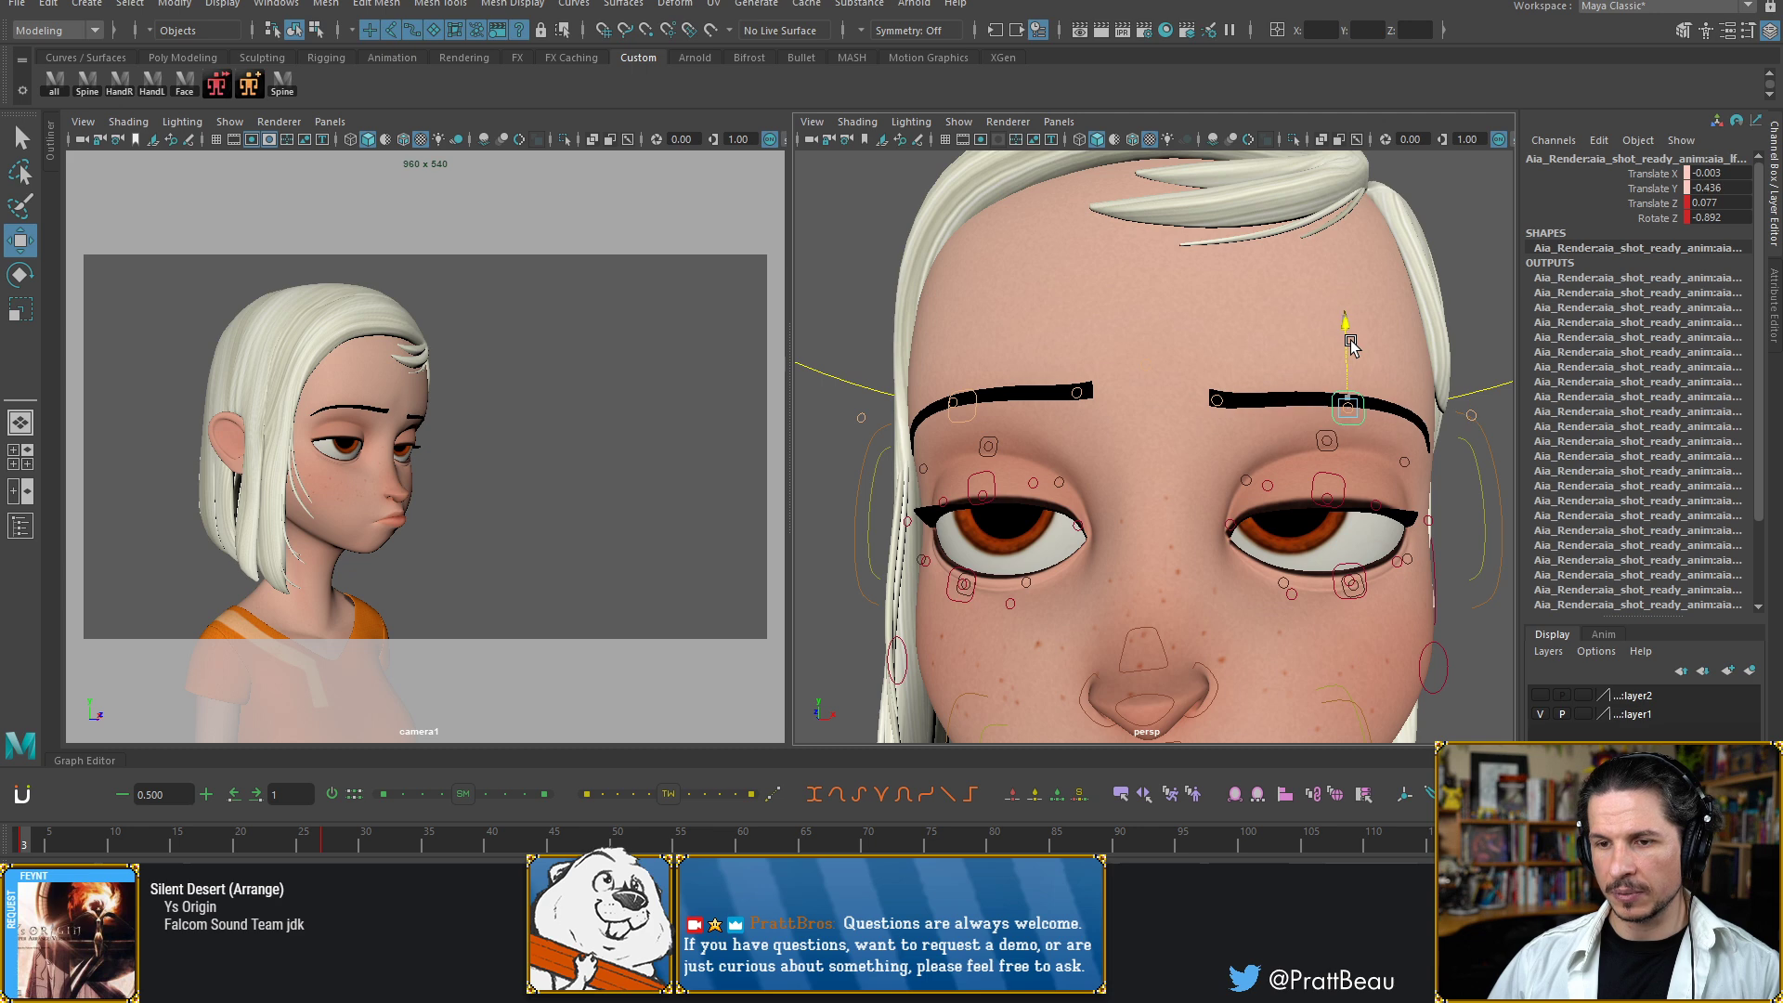
pyautogui.press('e')
# Move the character's left nostril control outward and up to Translate X 0.096 and Translate Y 0.06
pyautogui.moveTo(1285, 455); pyautogui.dragTo(1114, 505)
pyautogui.click(1106, 497)
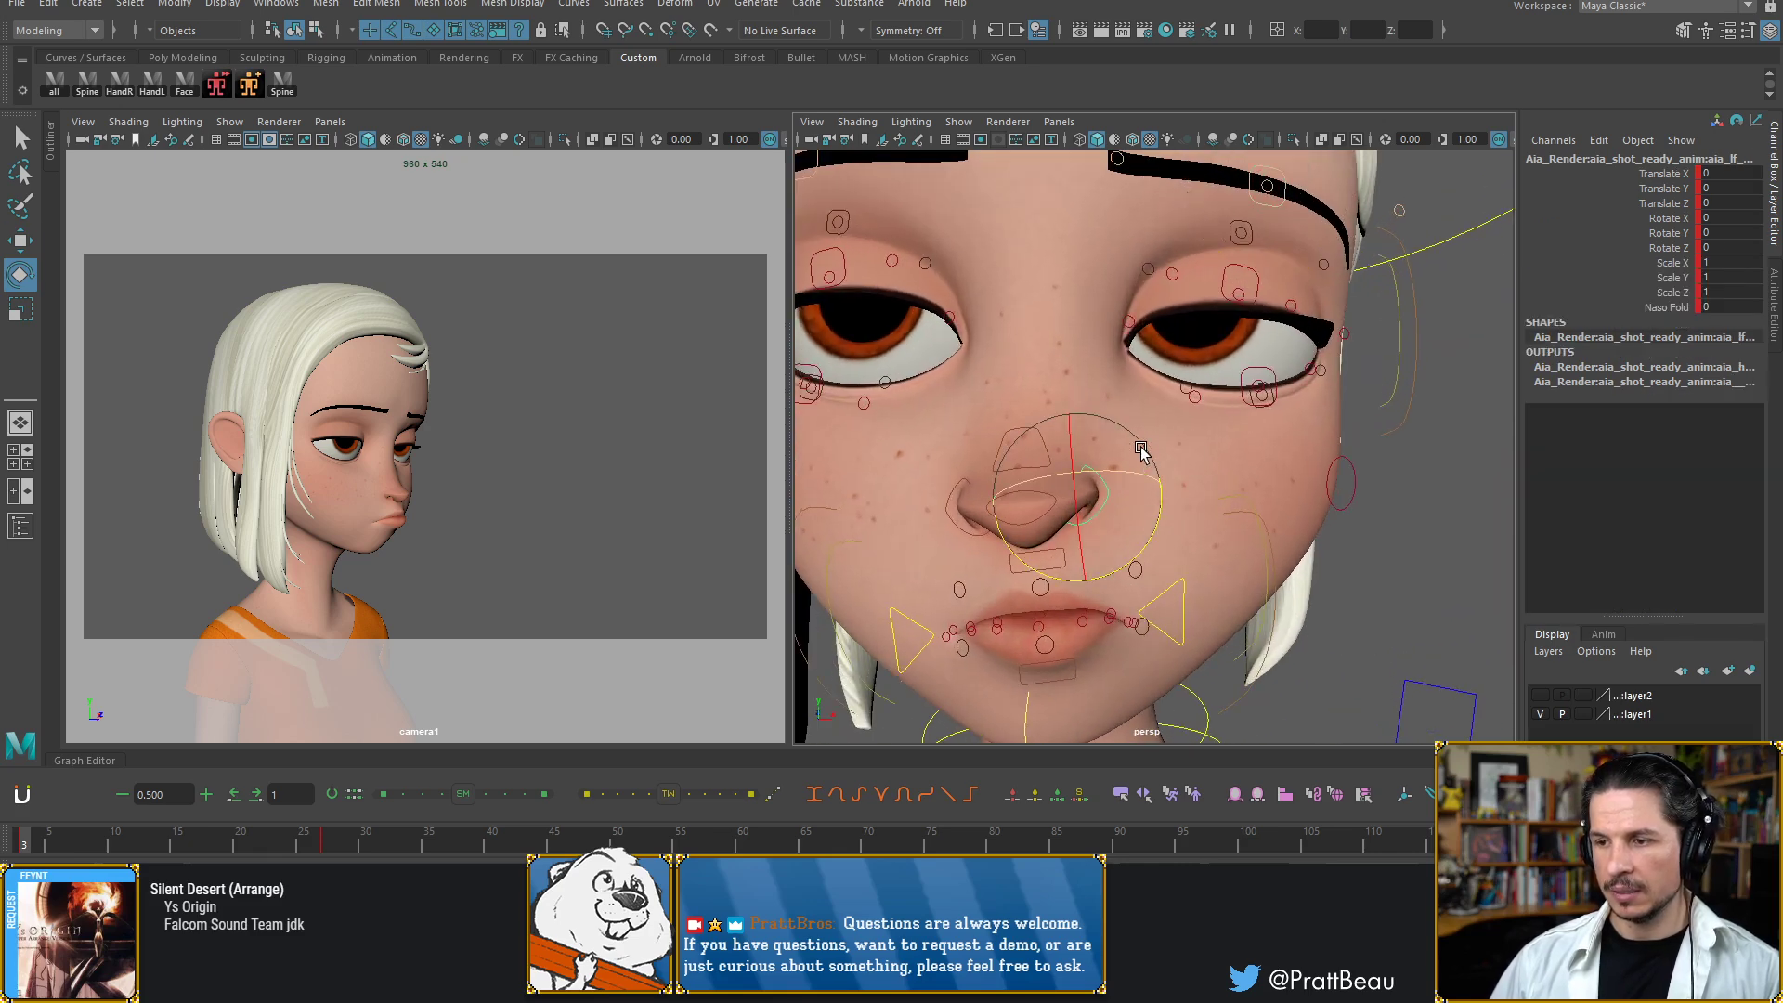
pyautogui.press('w')
pyautogui.moveTo(1141, 440); pyautogui.dragTo(1148, 433, button='middle')
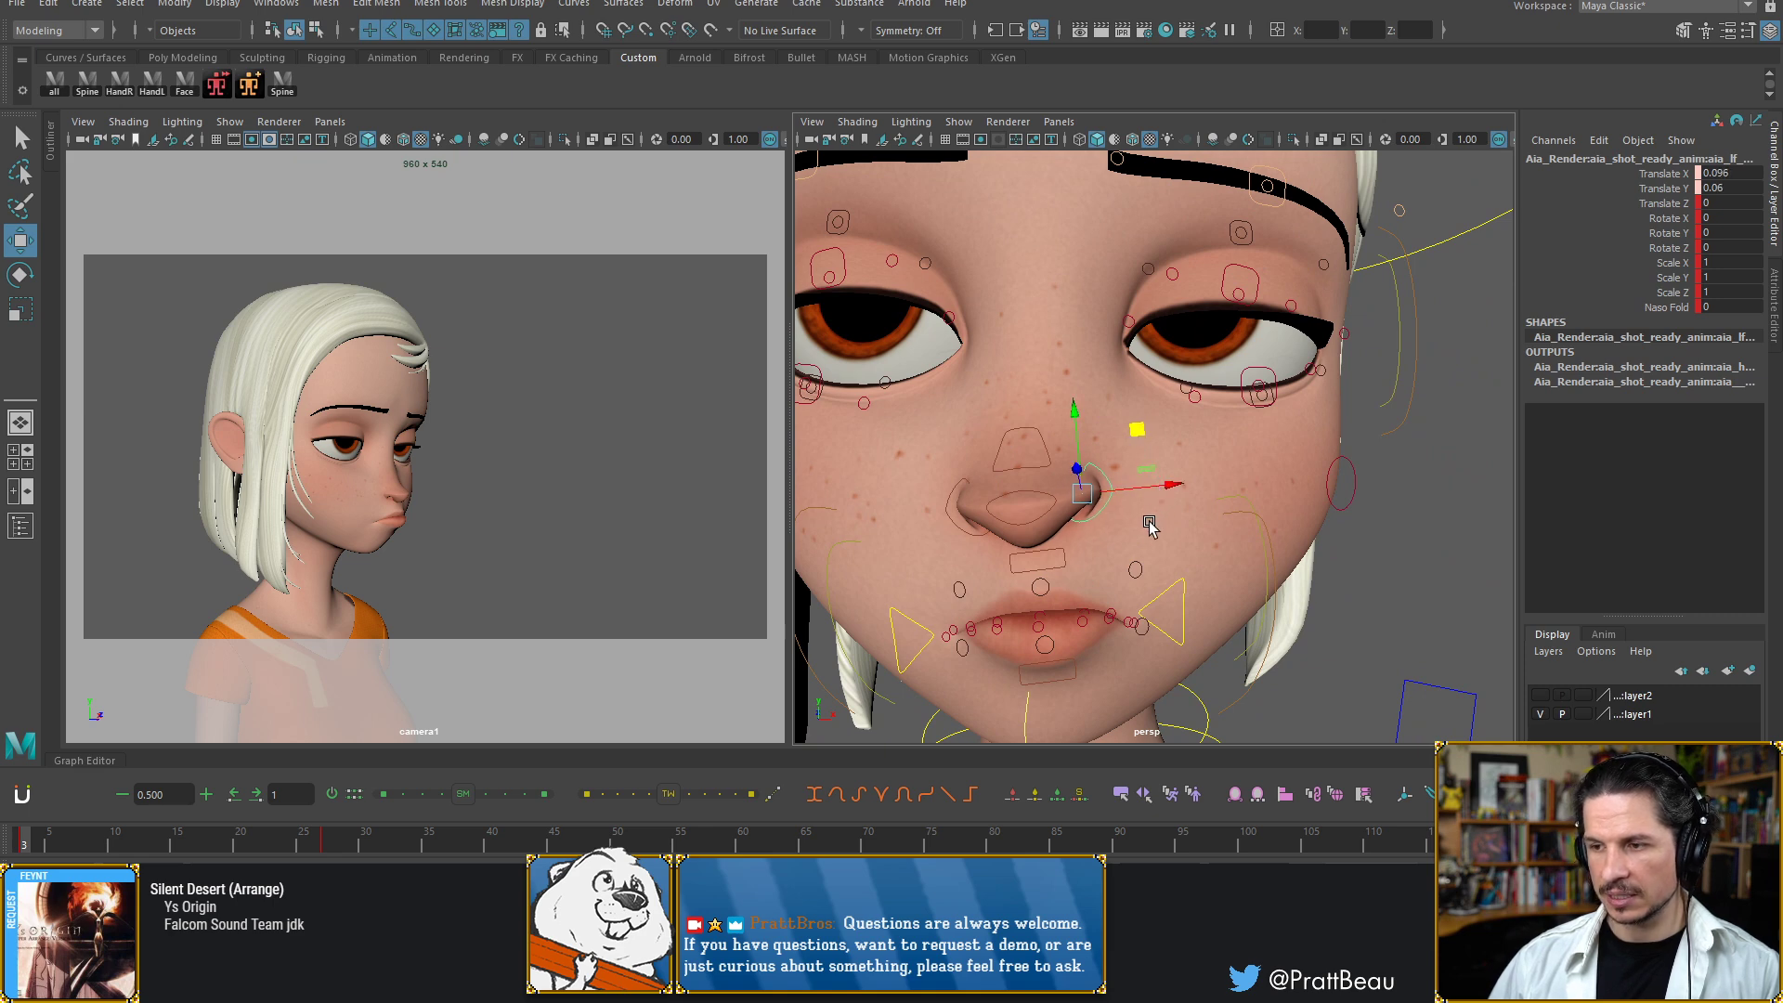
# Rotate the left nostril control to Rotate Z 3.19 and set its Naso Fold to 0.3
pyautogui.press('e')
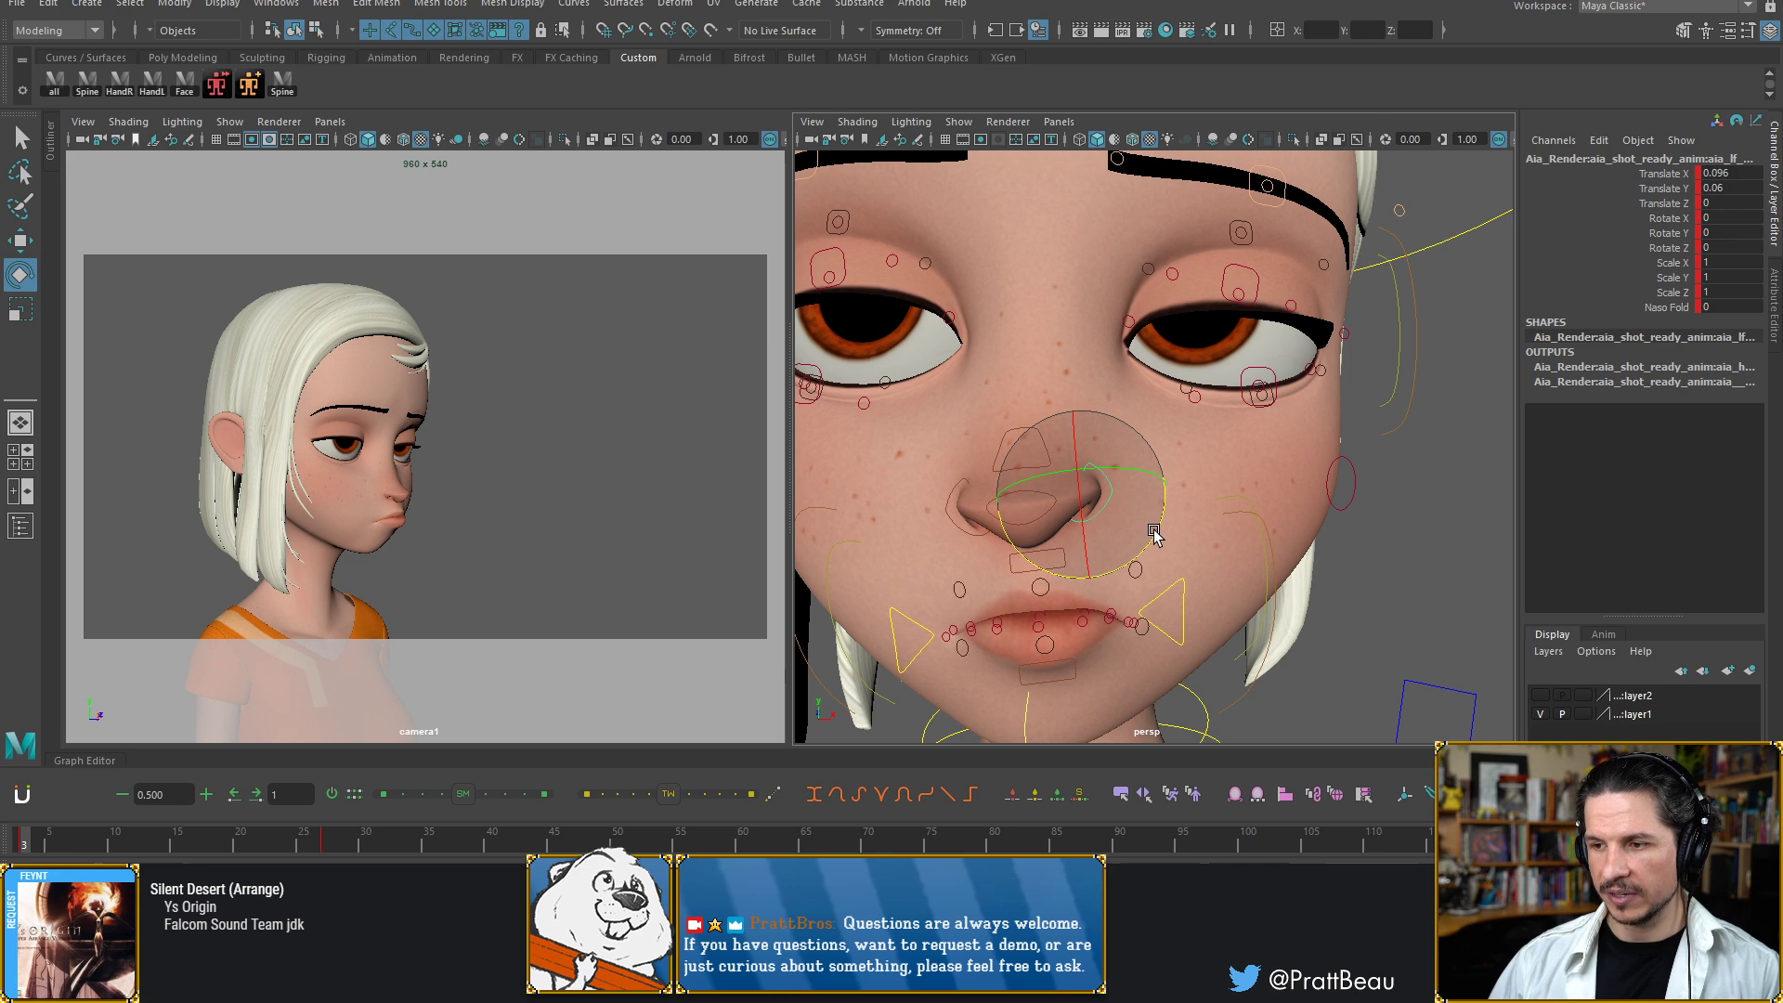
pyautogui.moveTo(1155, 533); pyautogui.dragTo(1157, 529, button='middle')
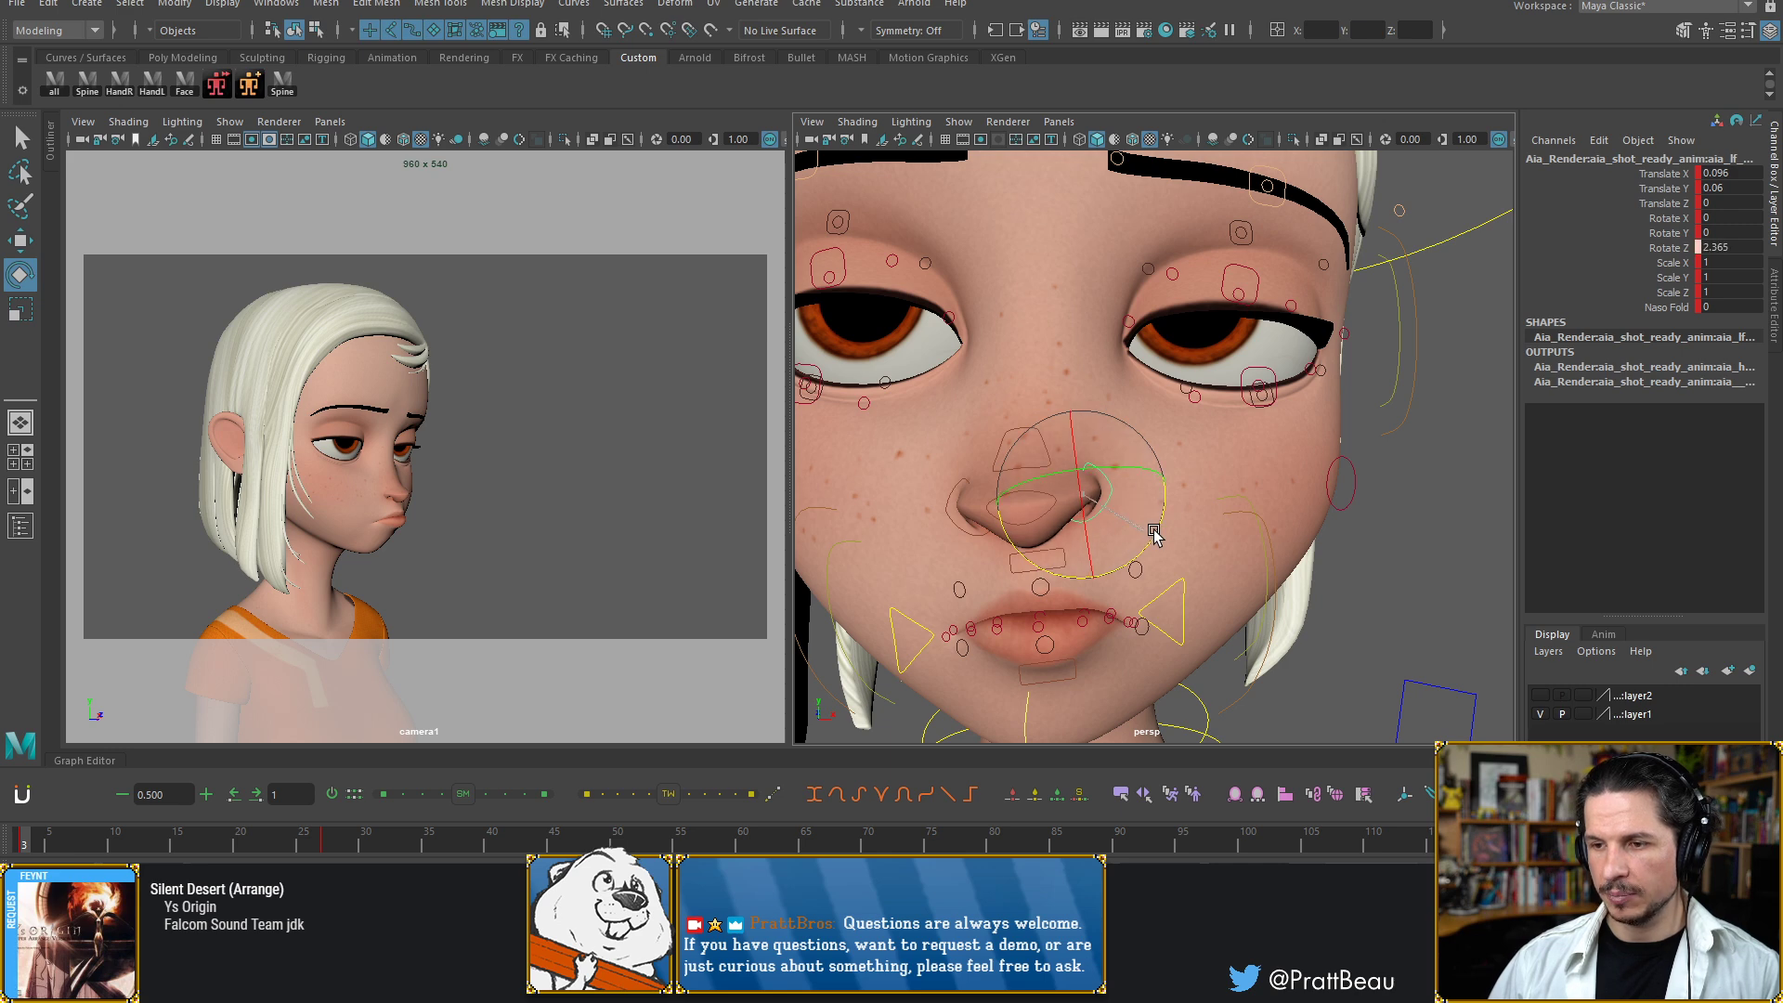
pyautogui.click(1174, 595)
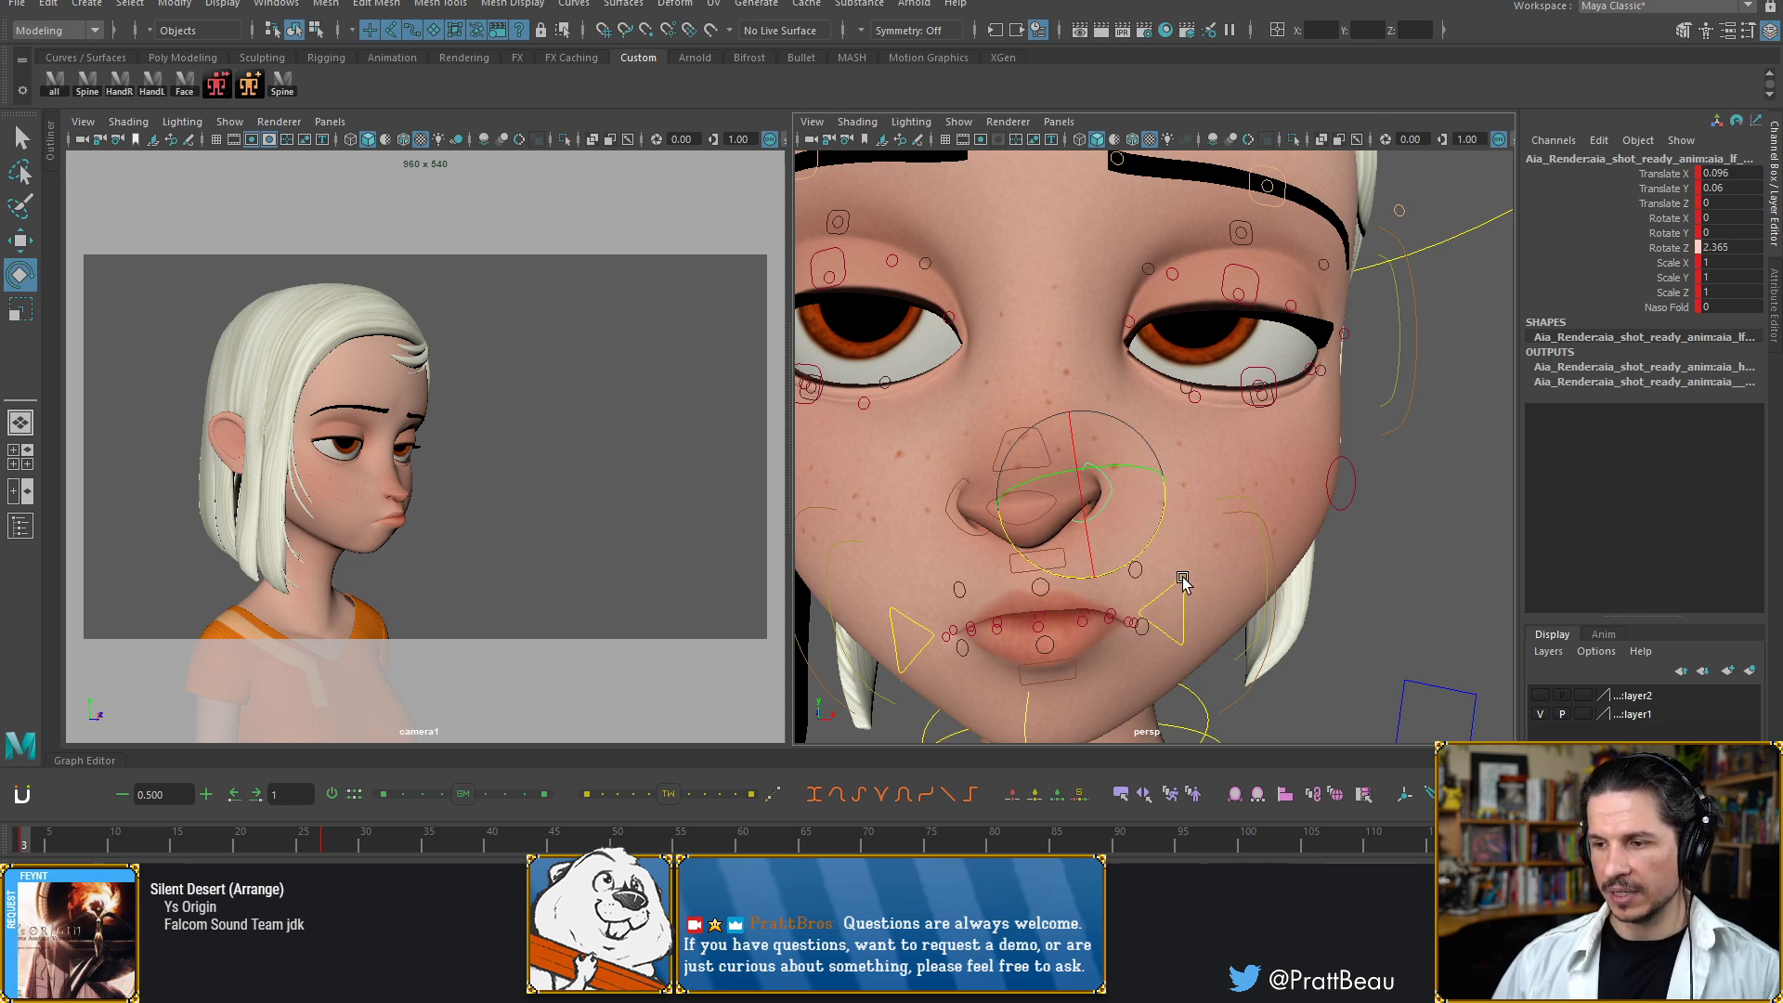
pyautogui.click(1119, 493)
pyautogui.click(1667, 308)
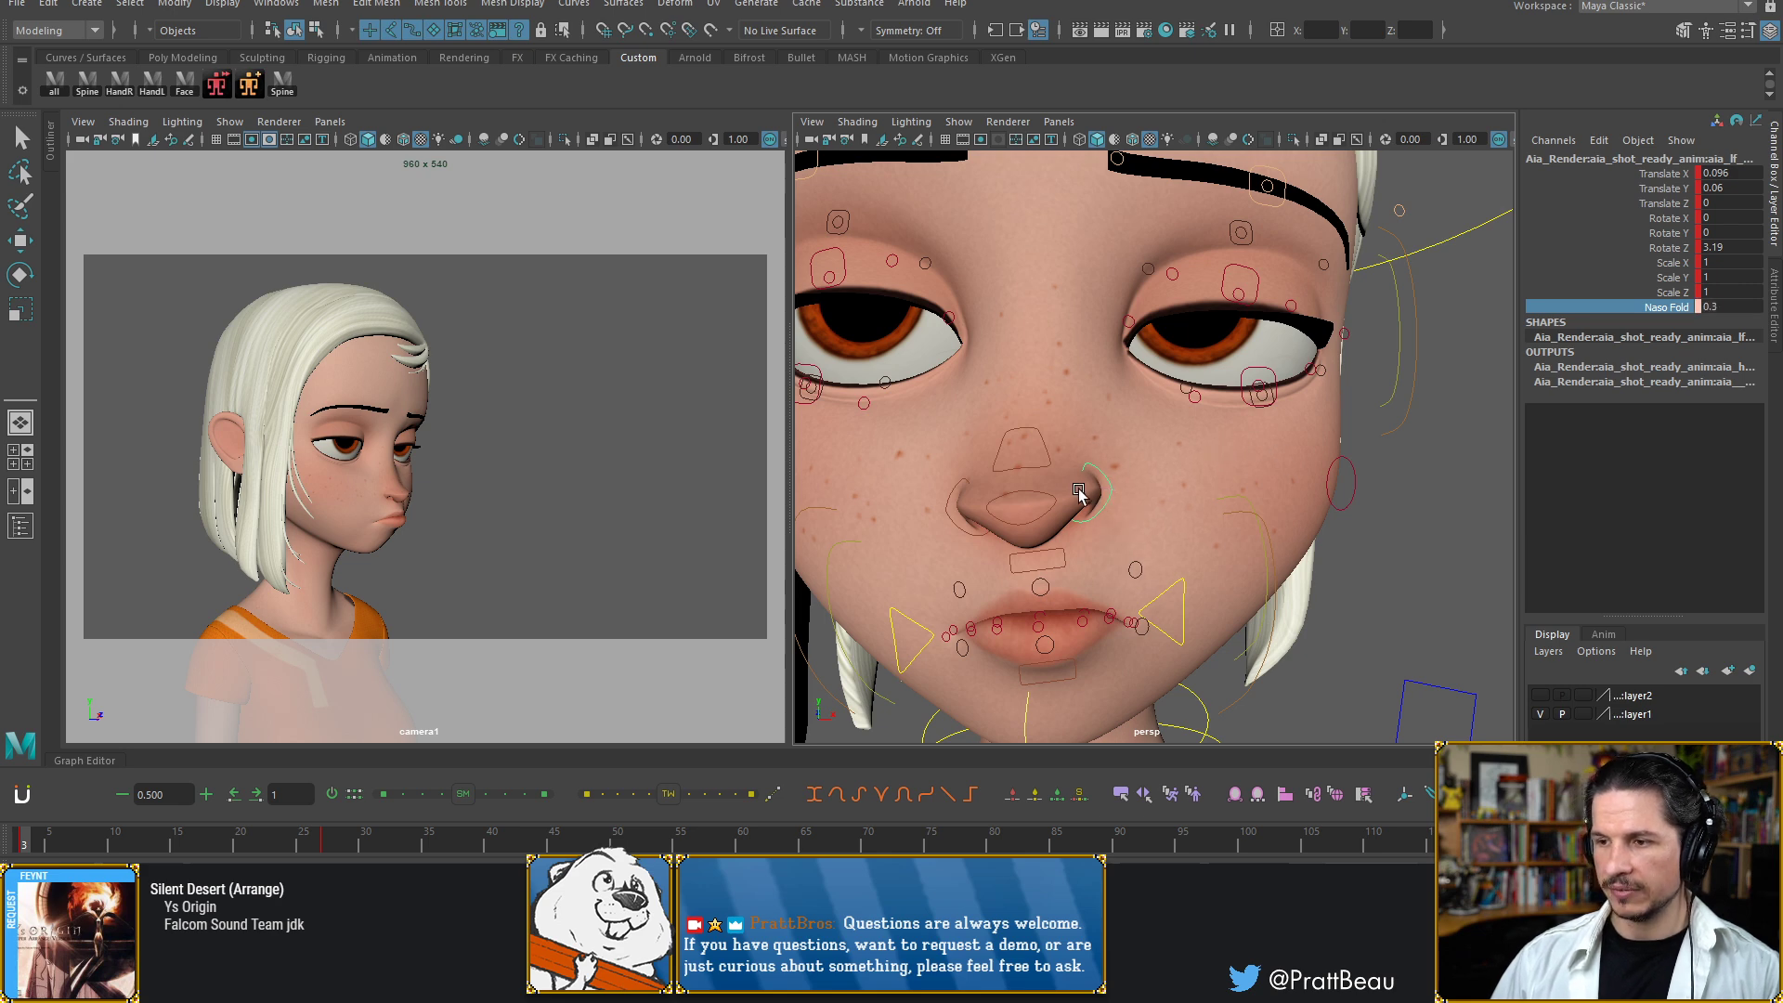
# Rotate the jaw control to Rotate X -1.233, undoing a stronger trial rotation
pyautogui.keyDown('alt'); pyautogui.moveTo(1059, 490); pyautogui.dragTo(1143, 487); pyautogui.keyUp('alt')
pyautogui.press('f')
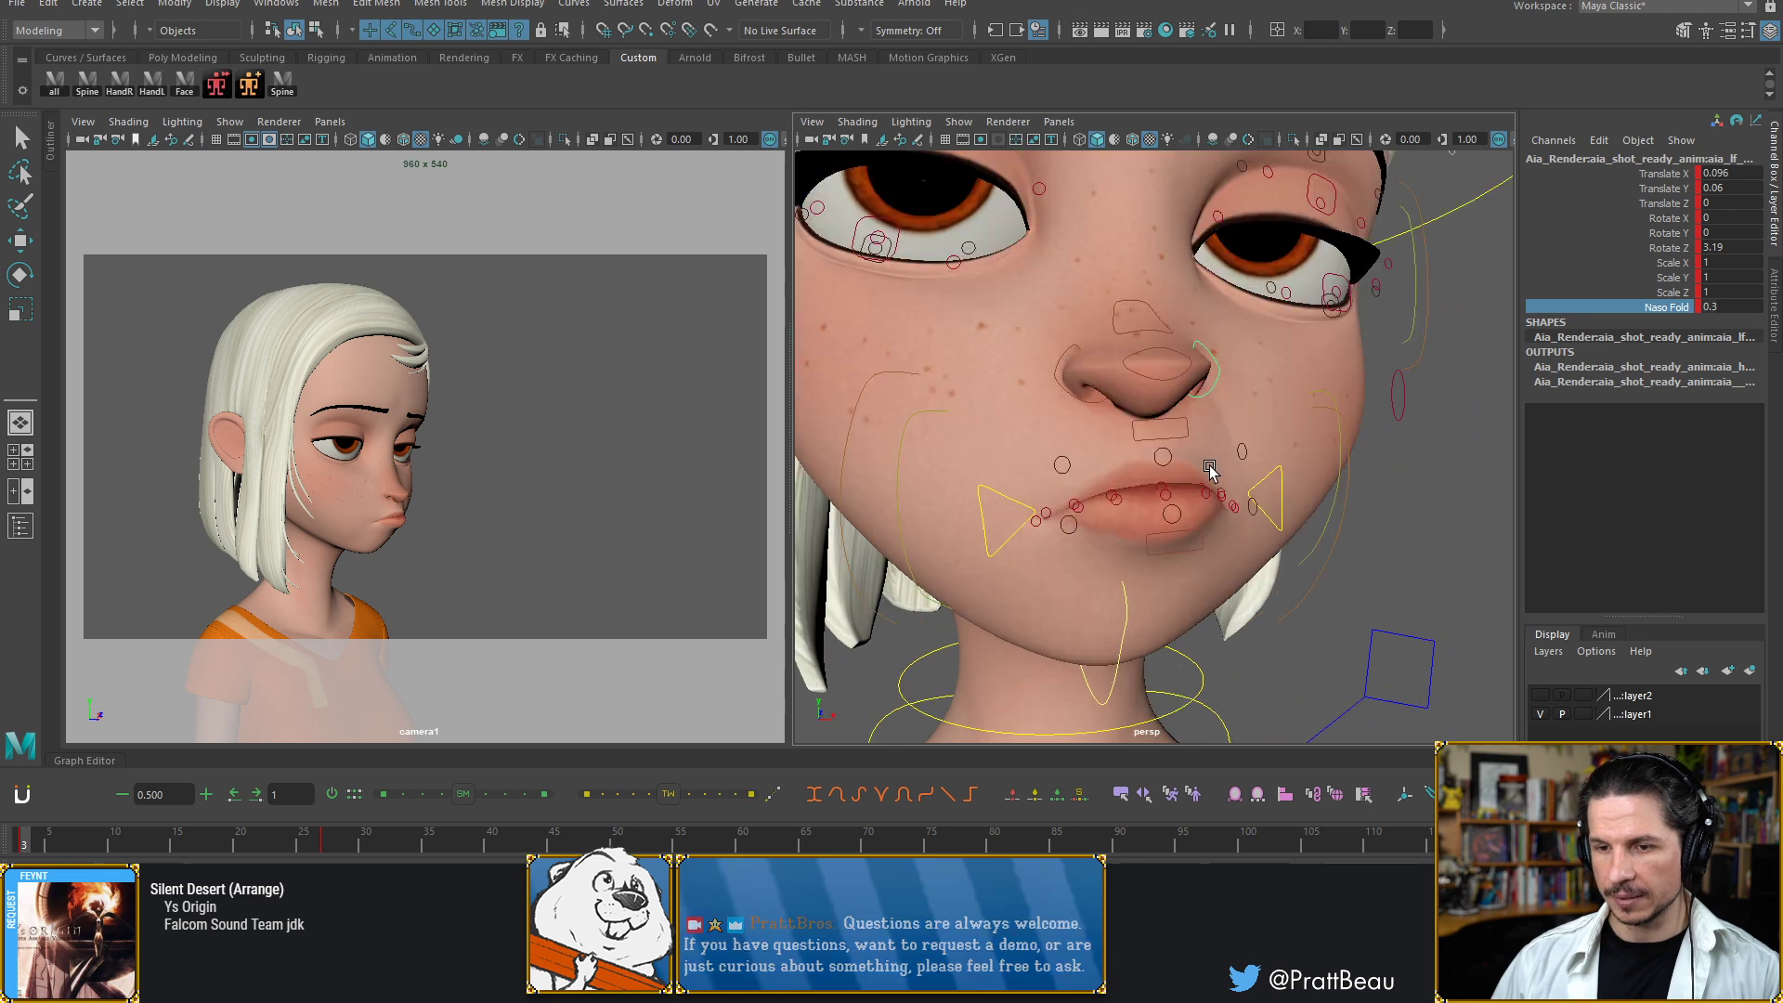
pyautogui.keyDown('alt'); pyautogui.moveTo(1208, 435); pyautogui.dragTo(1156, 475); pyautogui.keyUp('alt')
pyautogui.keyDown('alt'); pyautogui.moveTo(1156, 476); pyautogui.dragTo(1150, 382, button='middle'); pyautogui.keyUp('alt')
pyautogui.keyDown('alt'); pyautogui.moveTo(1150, 382); pyautogui.dragTo(1143, 558, button='right'); pyautogui.keyUp('alt')
pyautogui.click(1069, 452)
pyautogui.press('e')
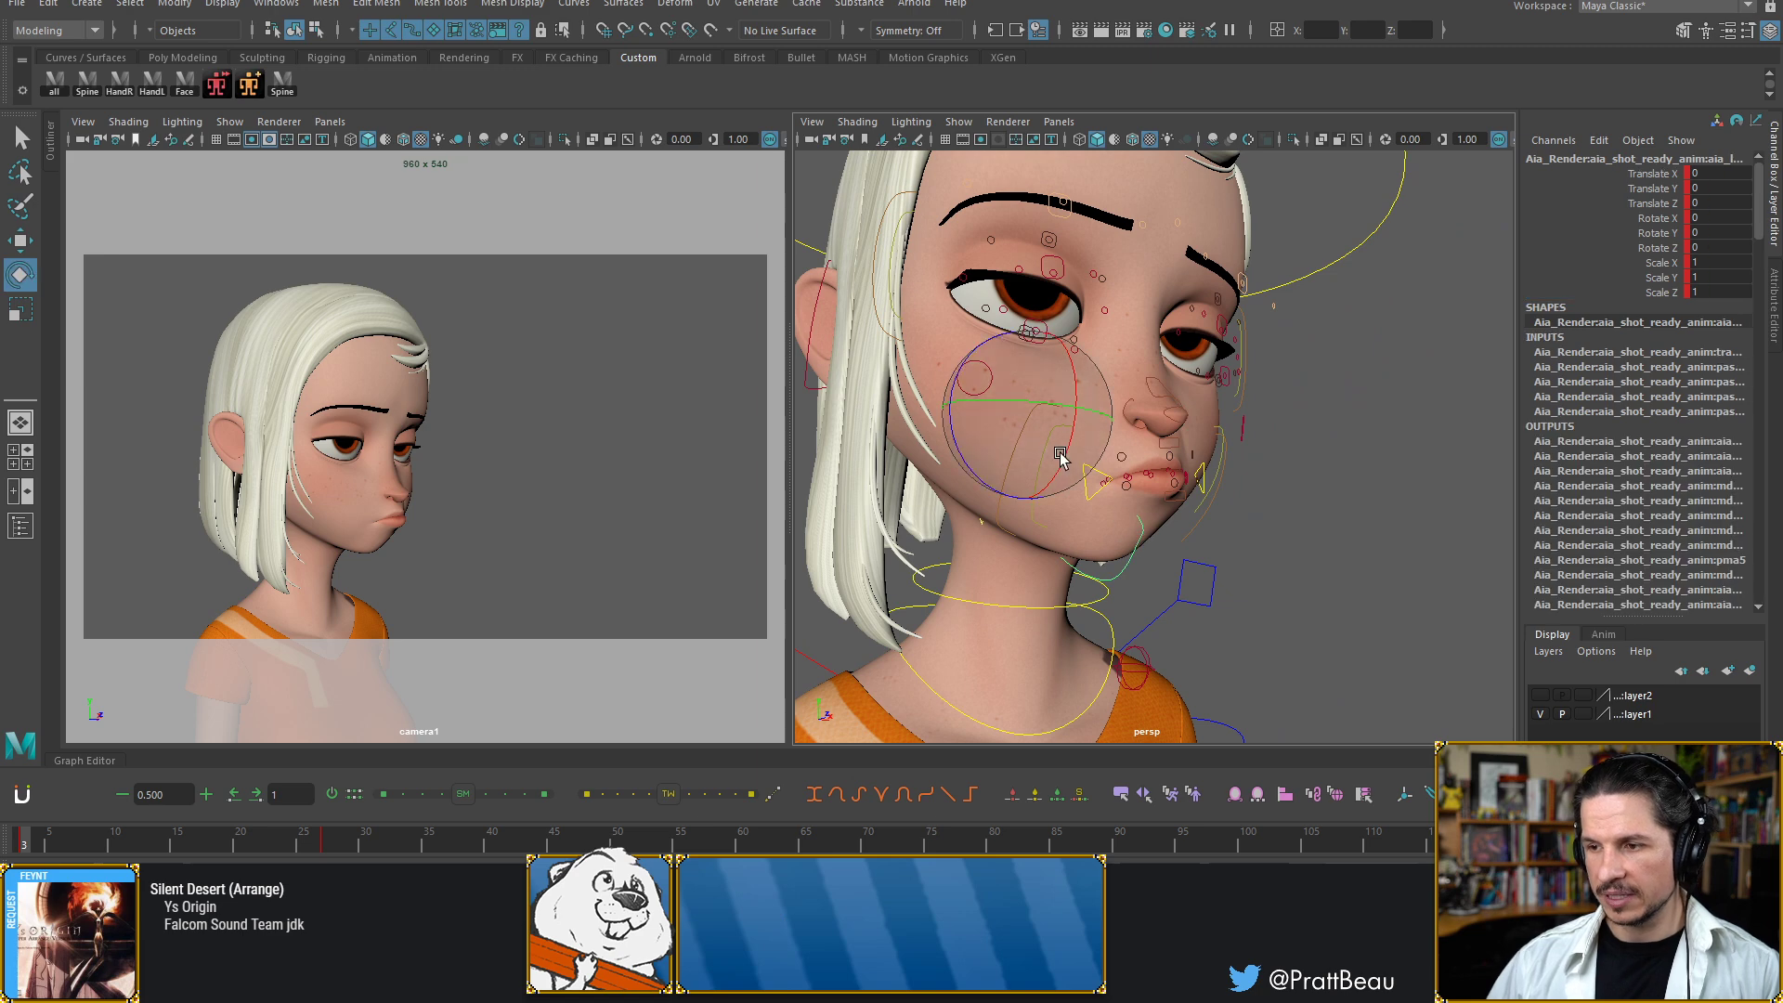
pyautogui.moveTo(1068, 448); pyautogui.dragTo(1068, 450)
pyautogui.hotkey('ctrl', 'z')
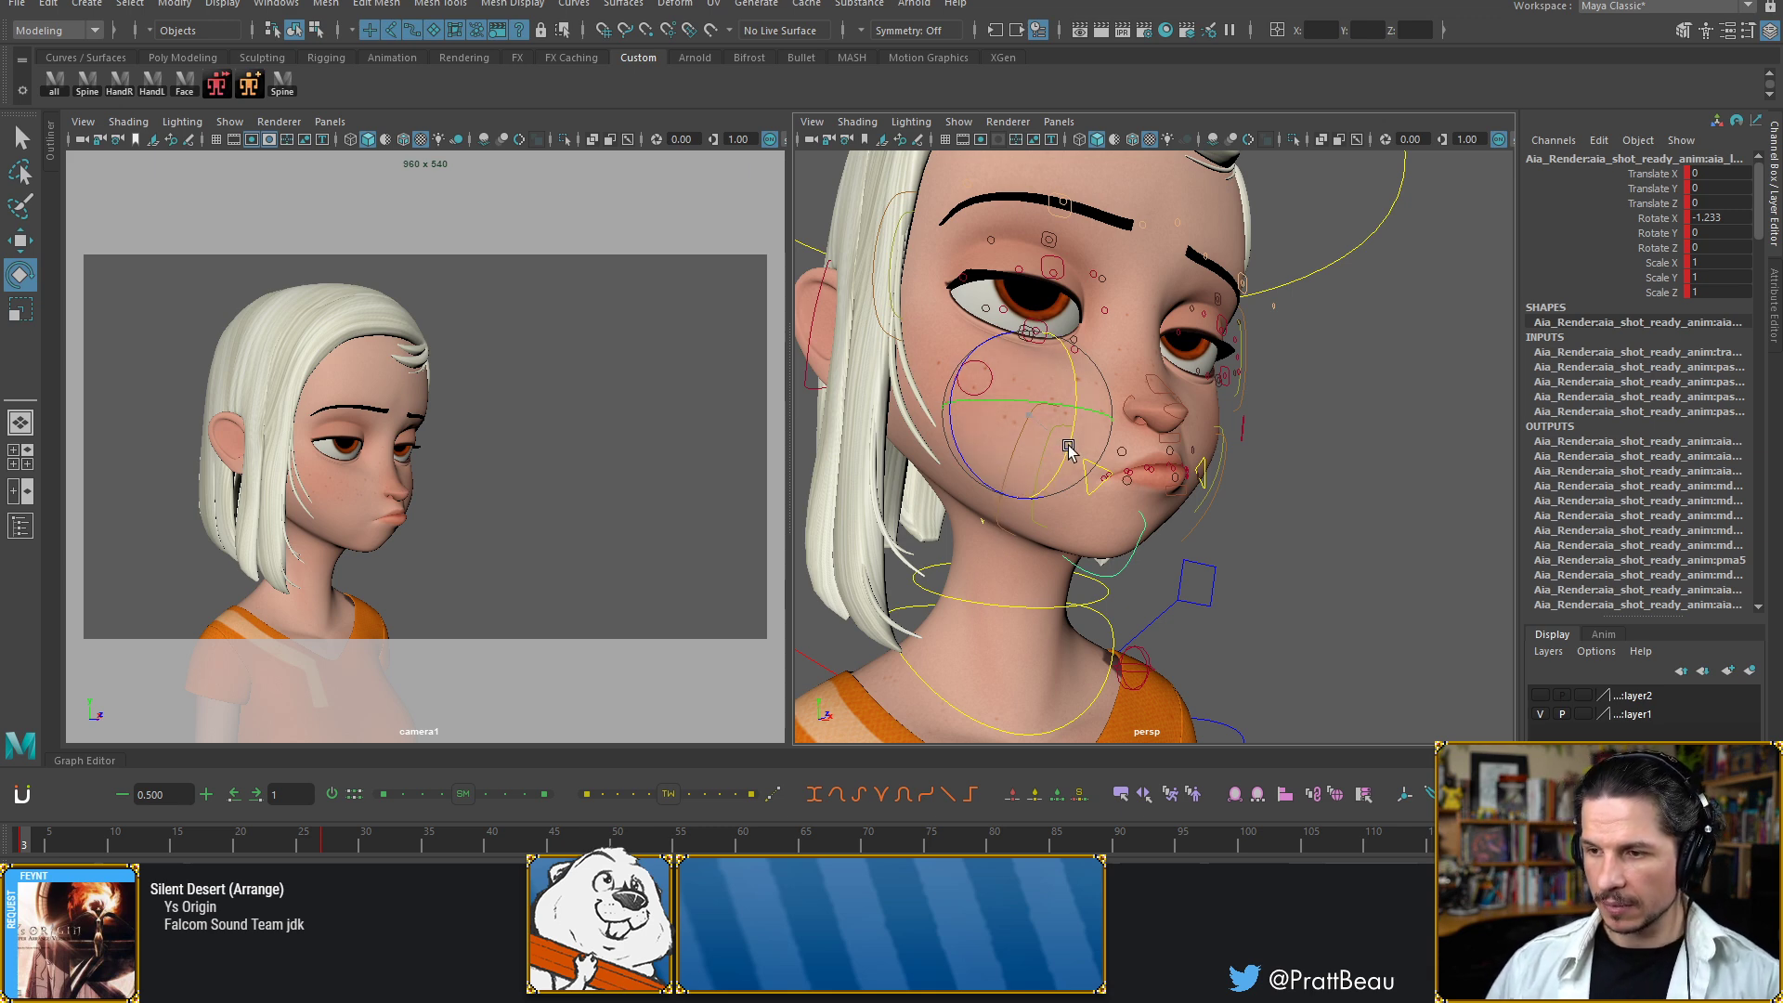
pyautogui.moveTo(1069, 447); pyautogui.dragTo(1073, 440)
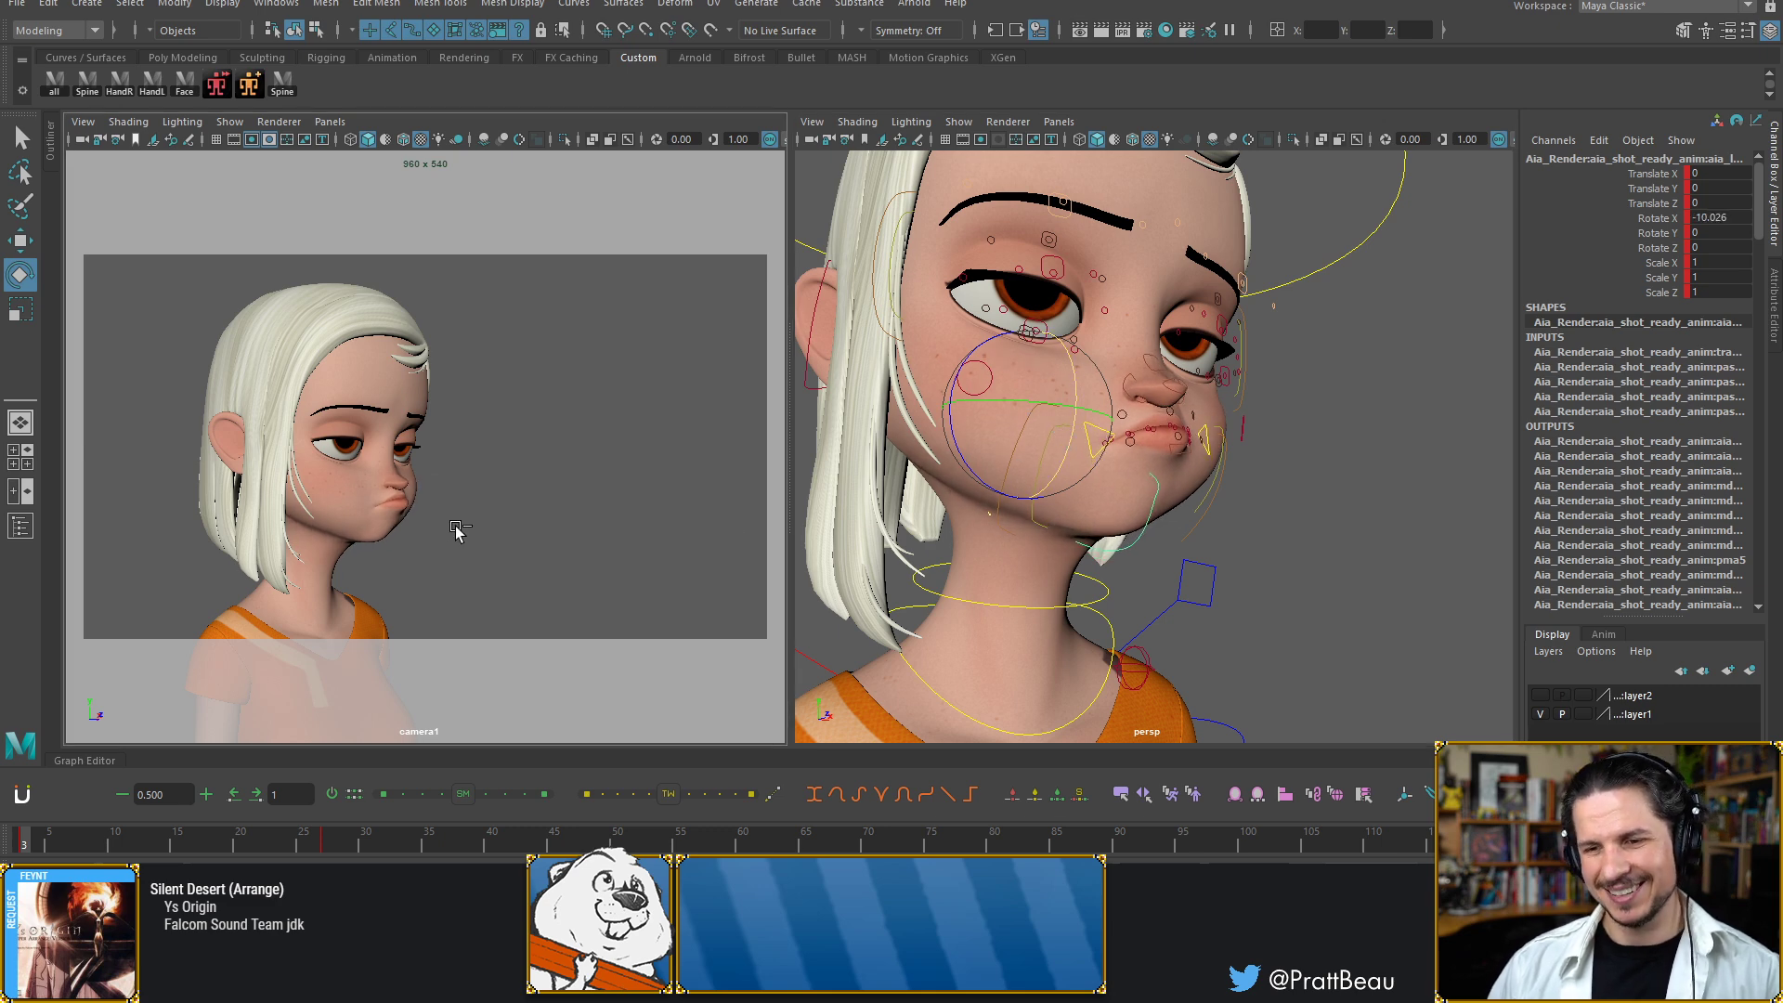
pyautogui.hotkey('ctrl', 'z')
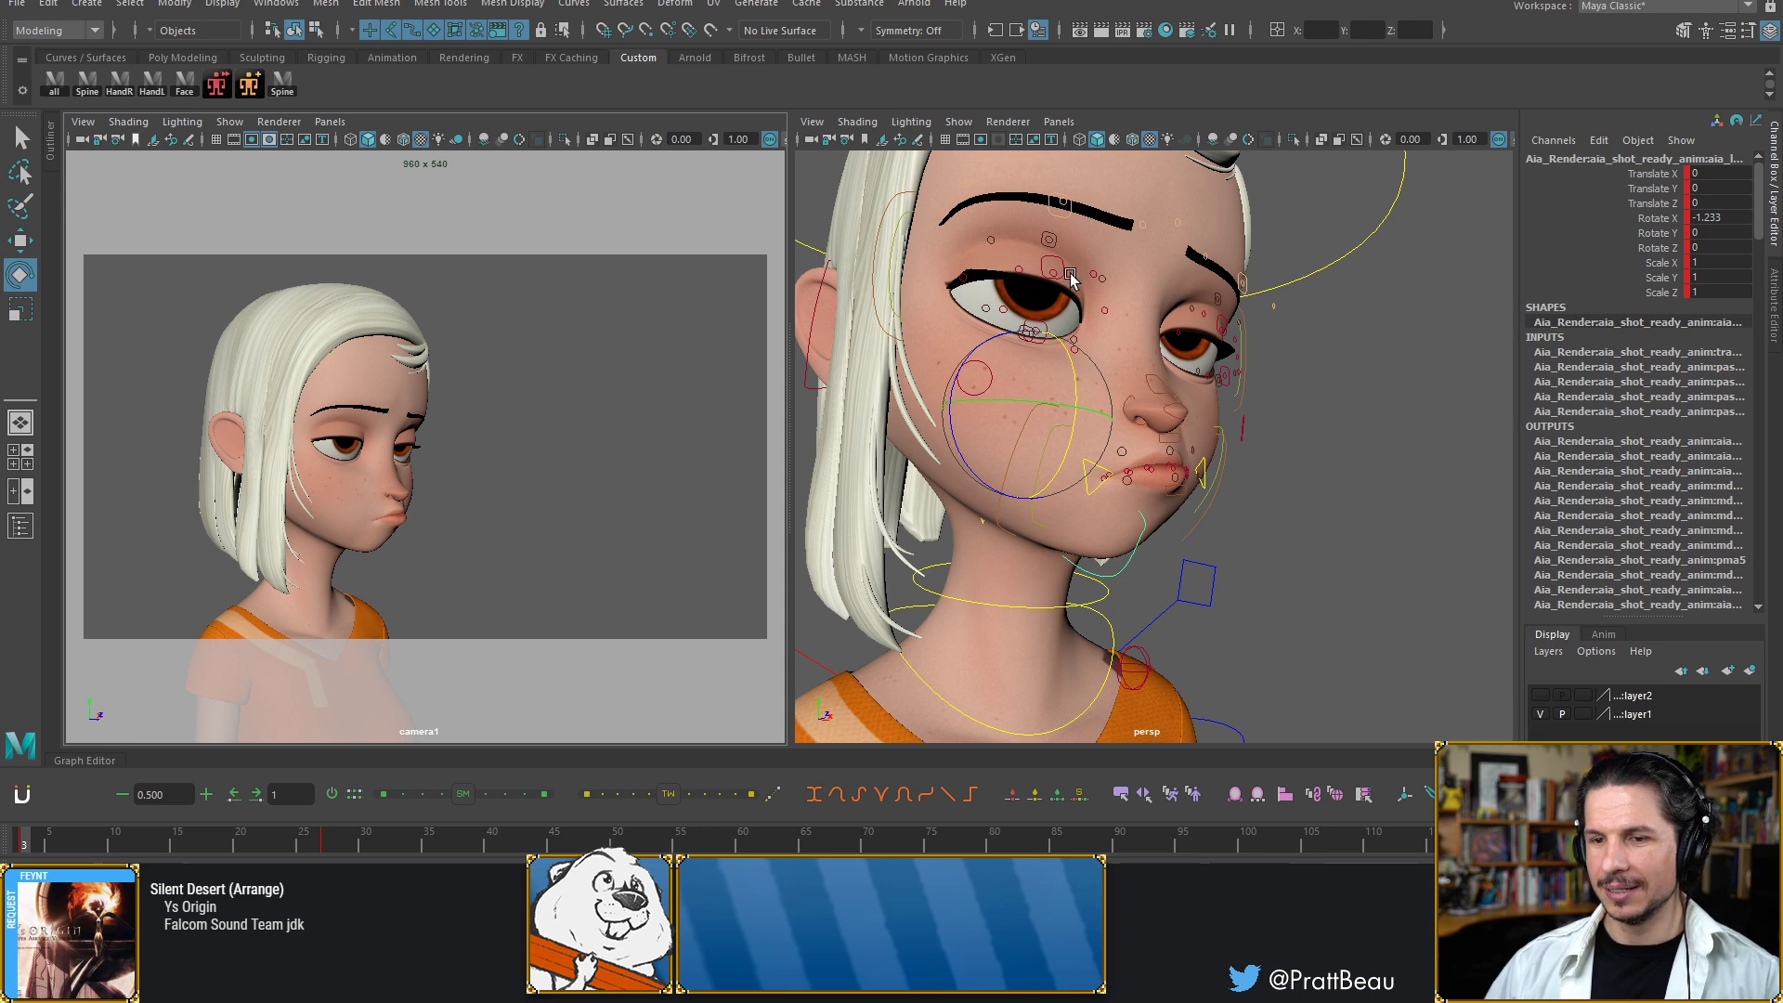
# Rotate the main upper eyelid control of the character's right eye to Rotate Z -7.156
pyautogui.keyDown('alt'); pyautogui.moveTo(1194, 311); pyautogui.dragTo(1055, 370); pyautogui.keyUp('alt')
pyautogui.keyDown('alt'); pyautogui.moveTo(1017, 367); pyautogui.dragTo(1052, 420, button='middle'); pyautogui.keyUp('alt')
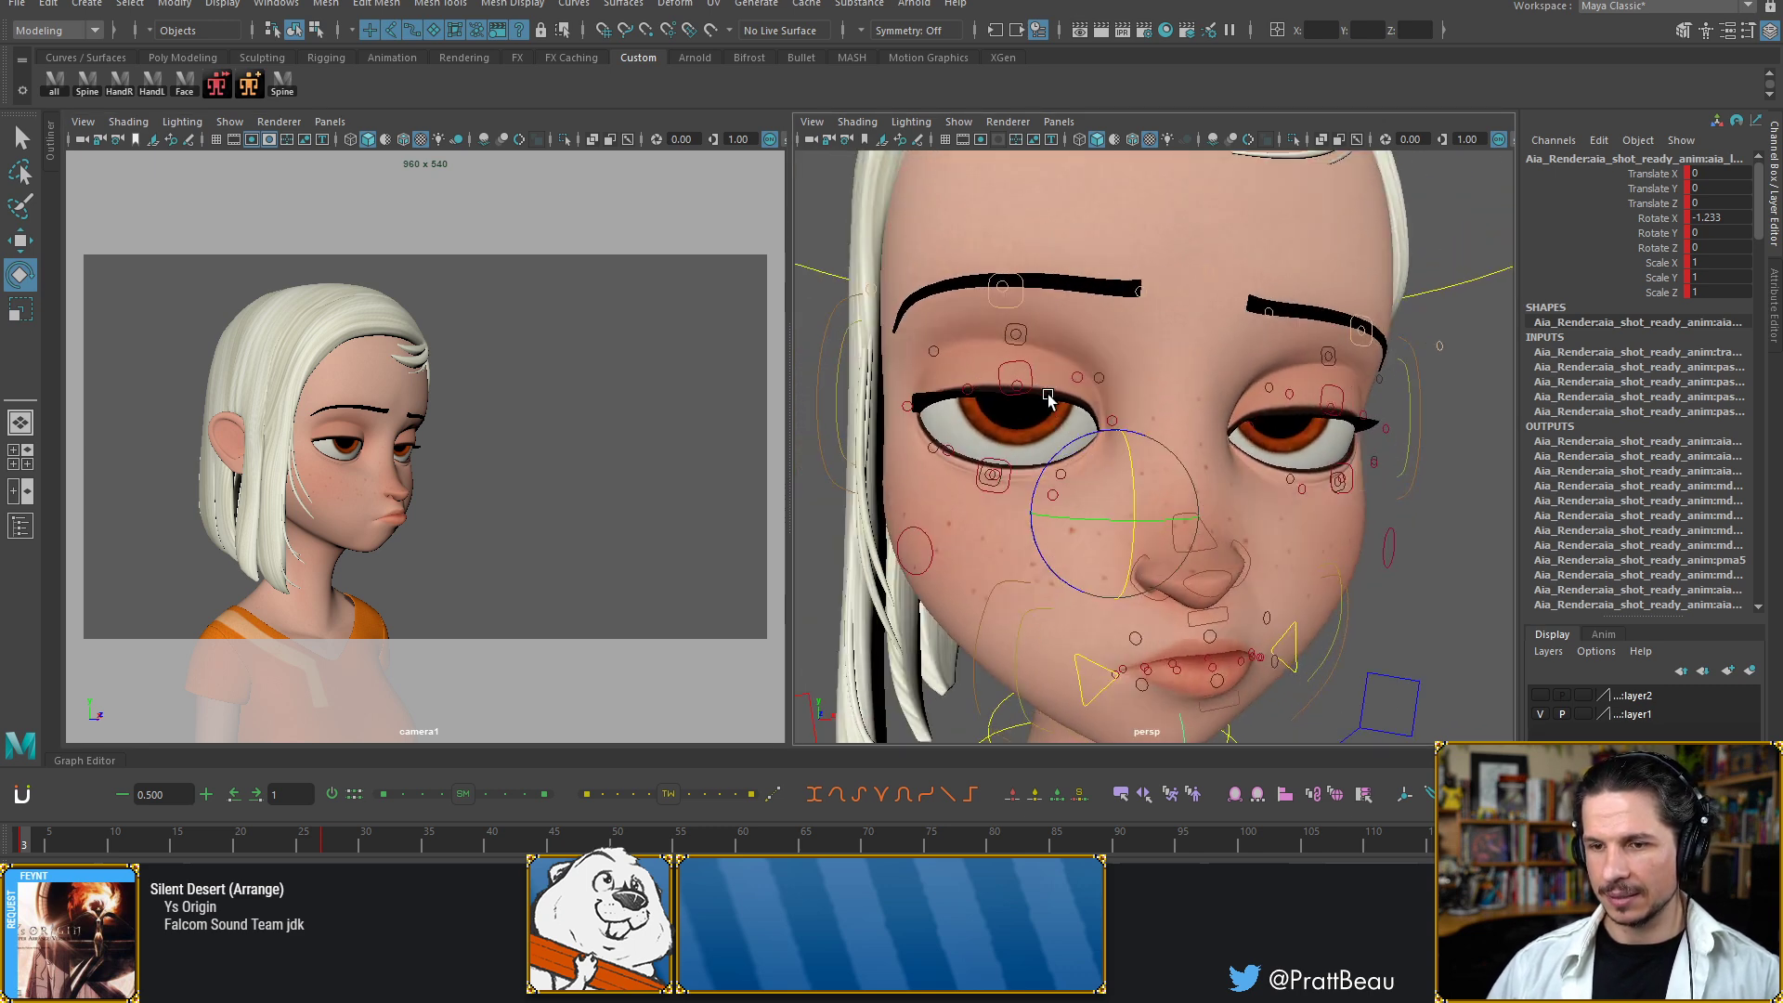
pyautogui.click(1030, 387)
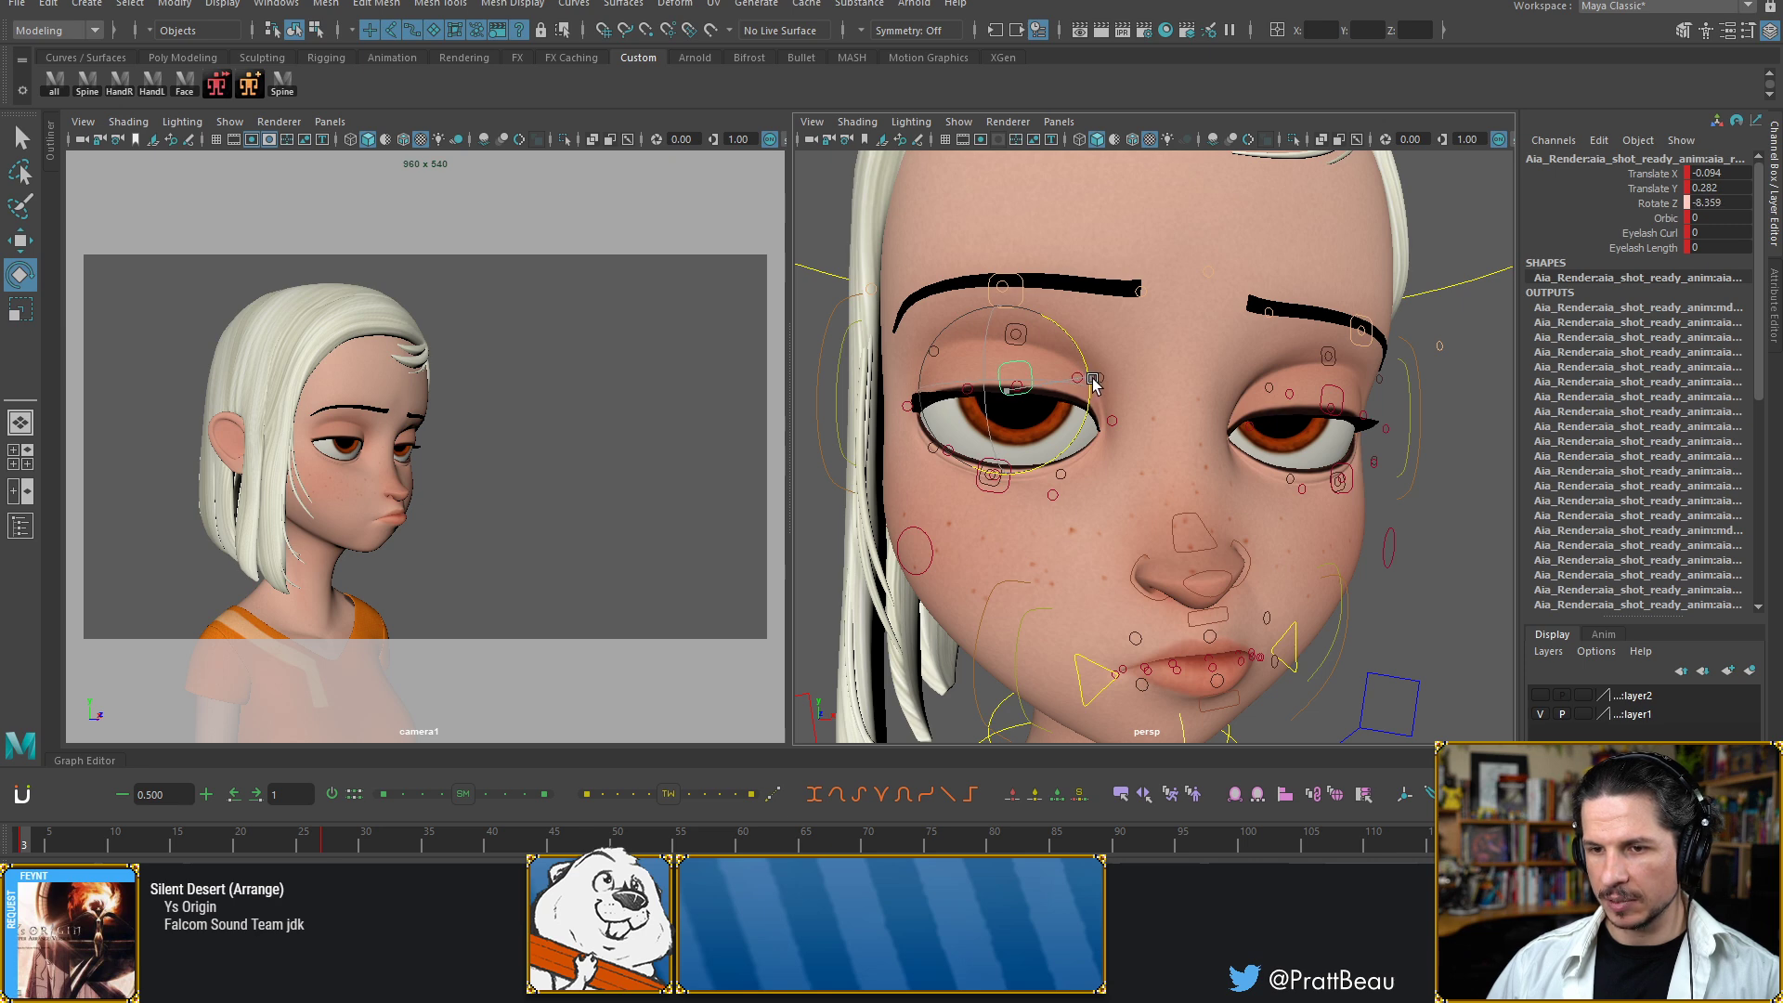
pyautogui.moveTo(1093, 384)
pyautogui.mouseDown()
pyautogui.moveTo(1085, 416)
pyautogui.moveTo(1096, 386)
pyautogui.mouseUp()
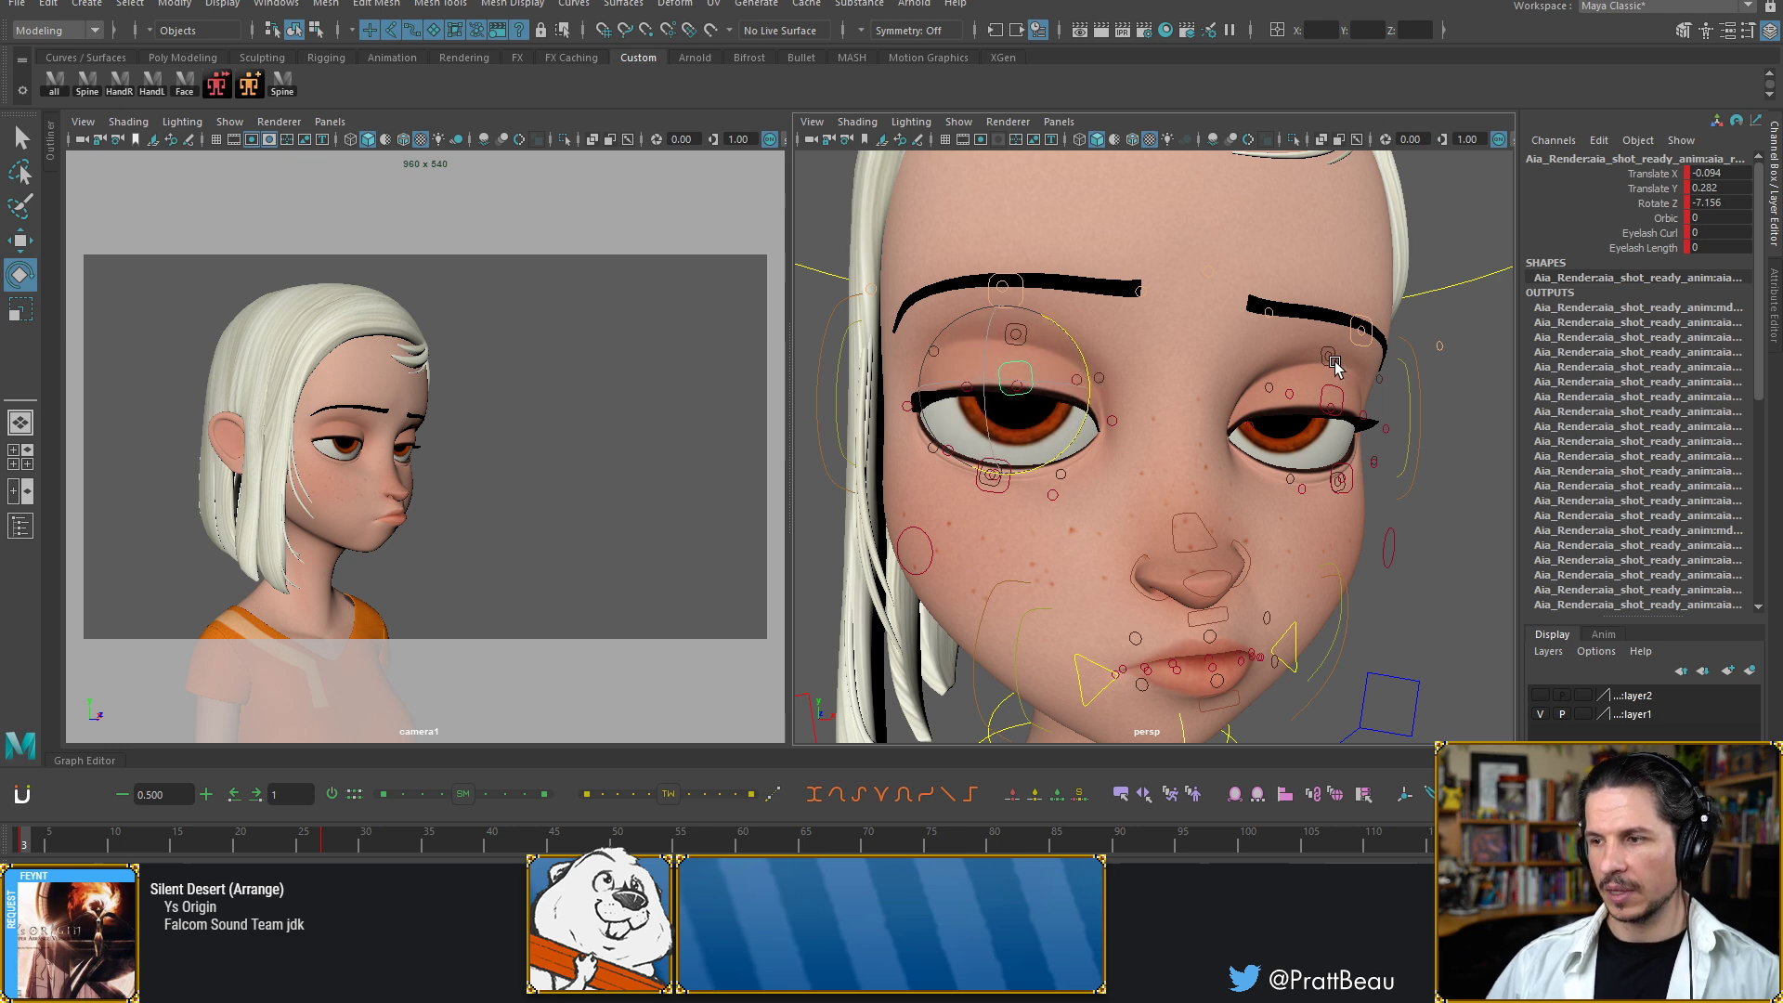
# Lower the left eye's secondary upper eyelid control with the Follow attribute to Translate Y -0.921
pyautogui.click(1336, 360)
pyautogui.press('w')
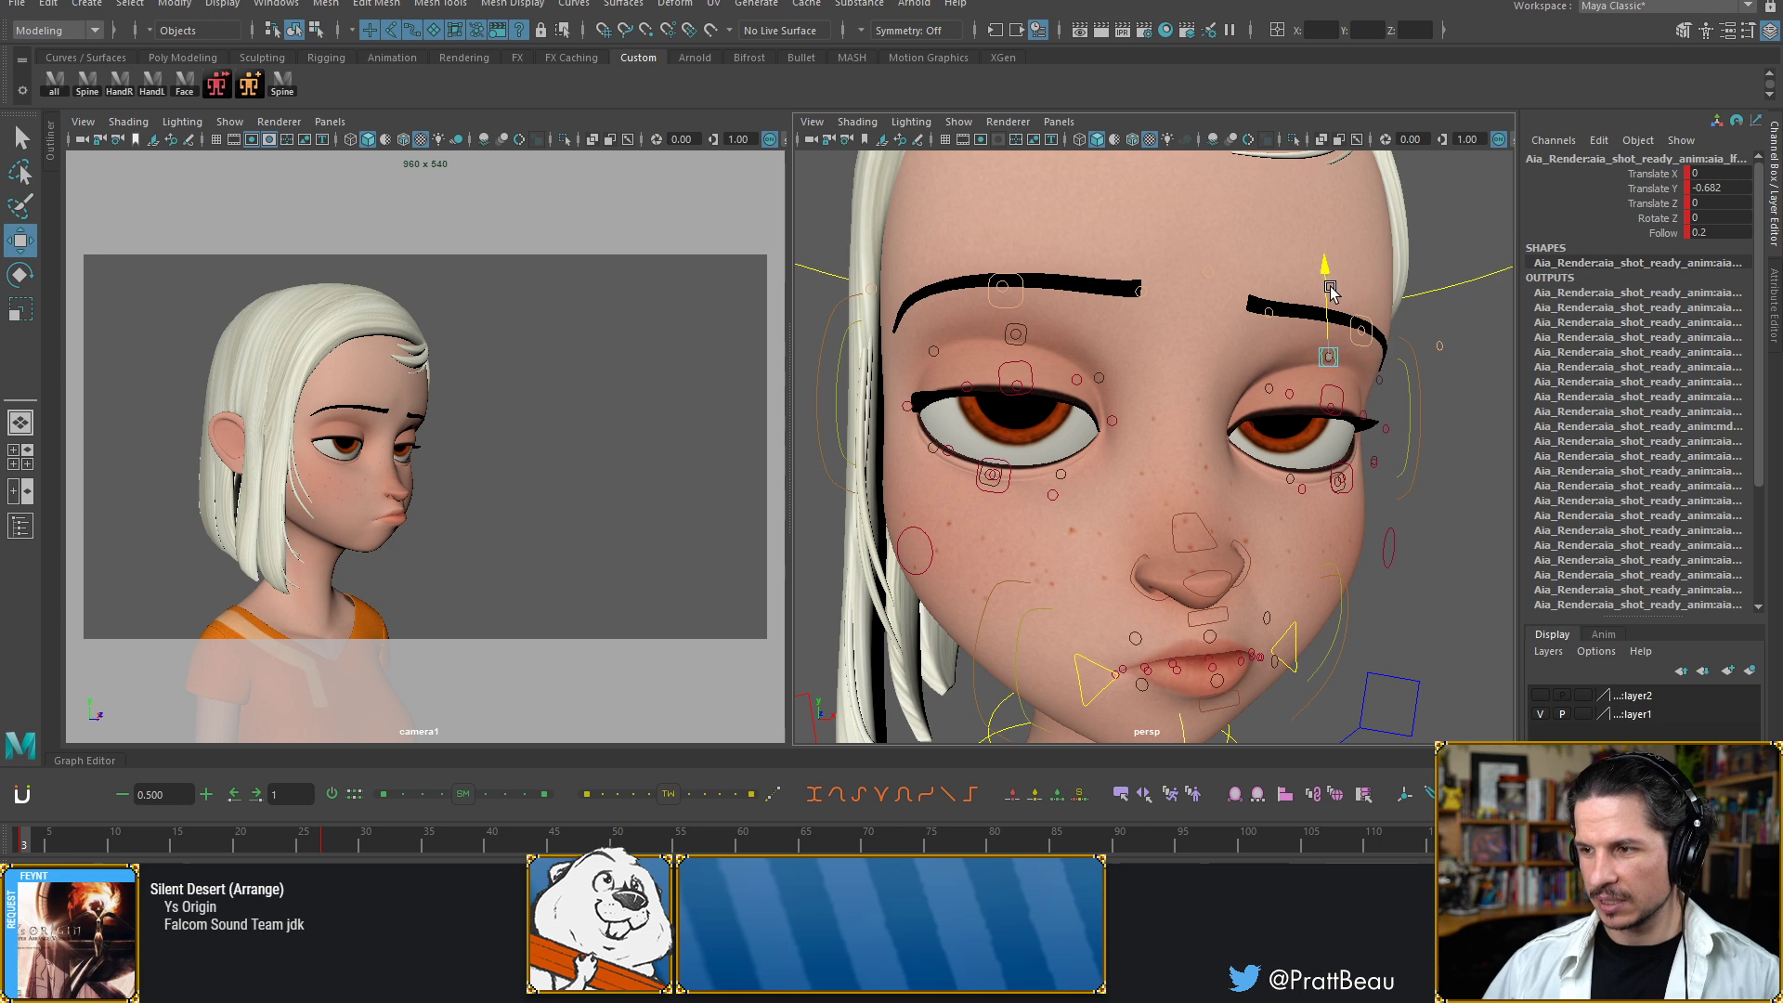
pyautogui.moveTo(1331, 293); pyautogui.dragTo(1330, 295)
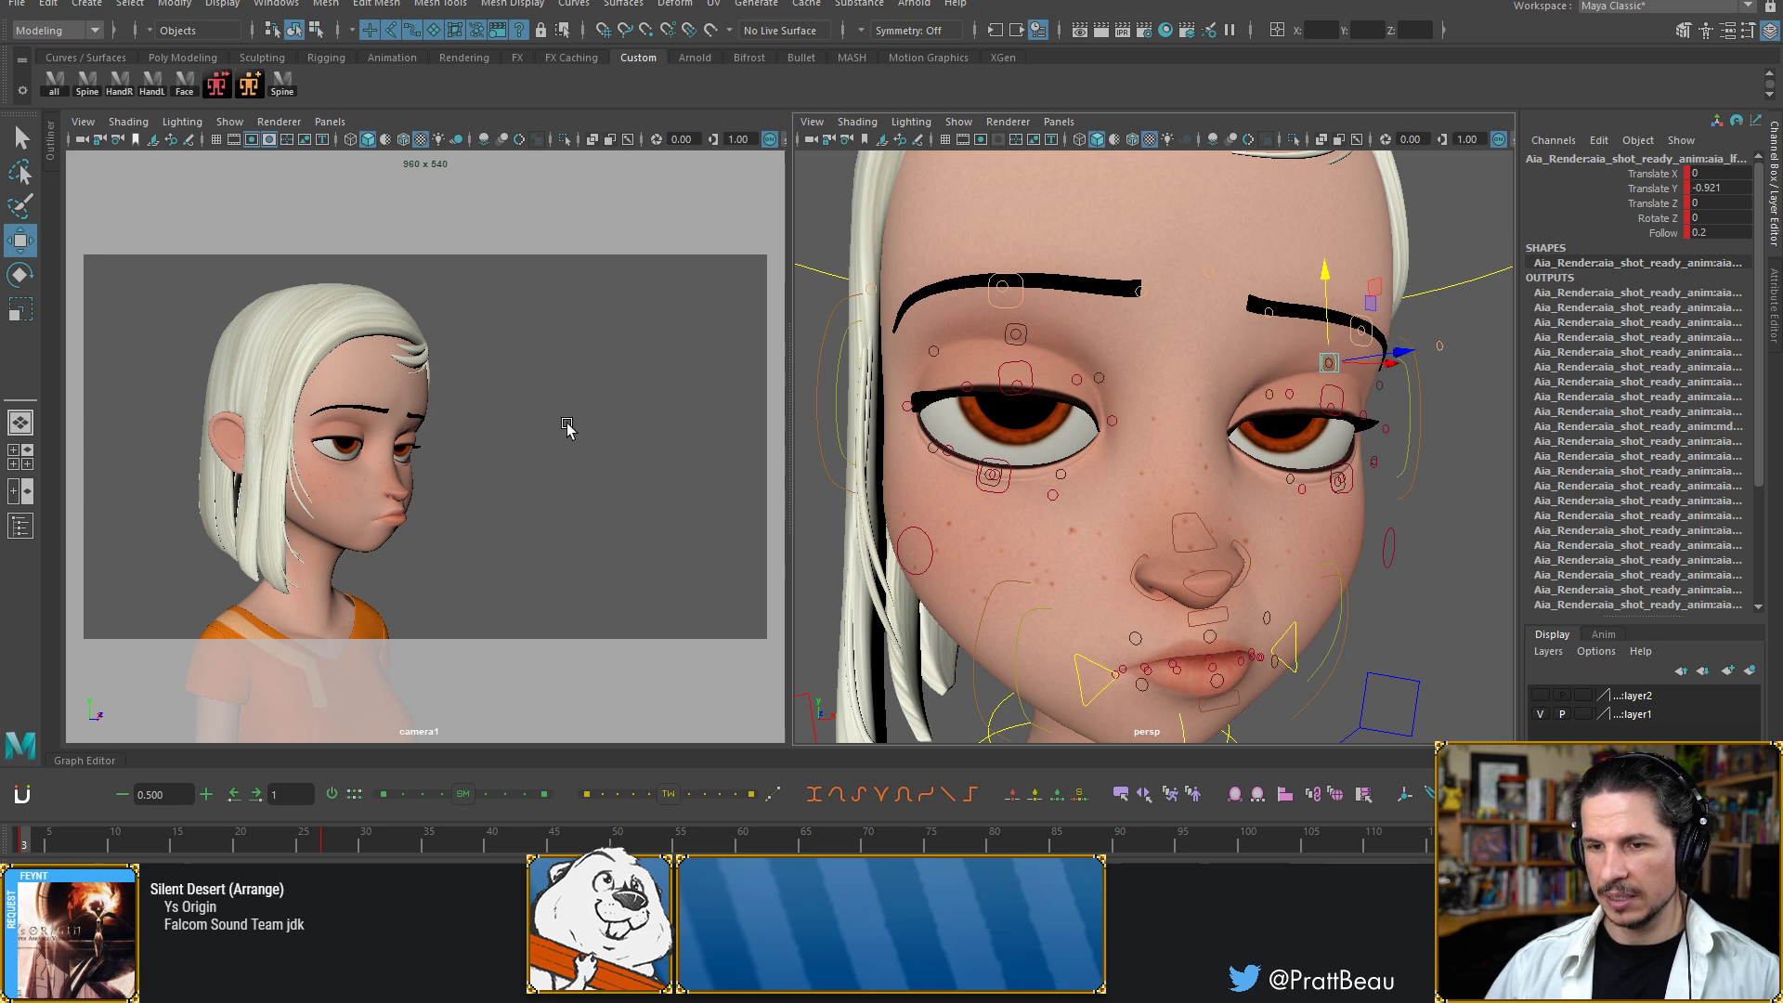
# Try rotating the left eye's secondary upper eyelid control to Rotate Z -9.069, and undo it
pyautogui.press('e')
pyautogui.keyDown('alt'); pyautogui.moveTo(1108, 362); pyautogui.dragTo(1255, 410); pyautogui.keyUp('alt')
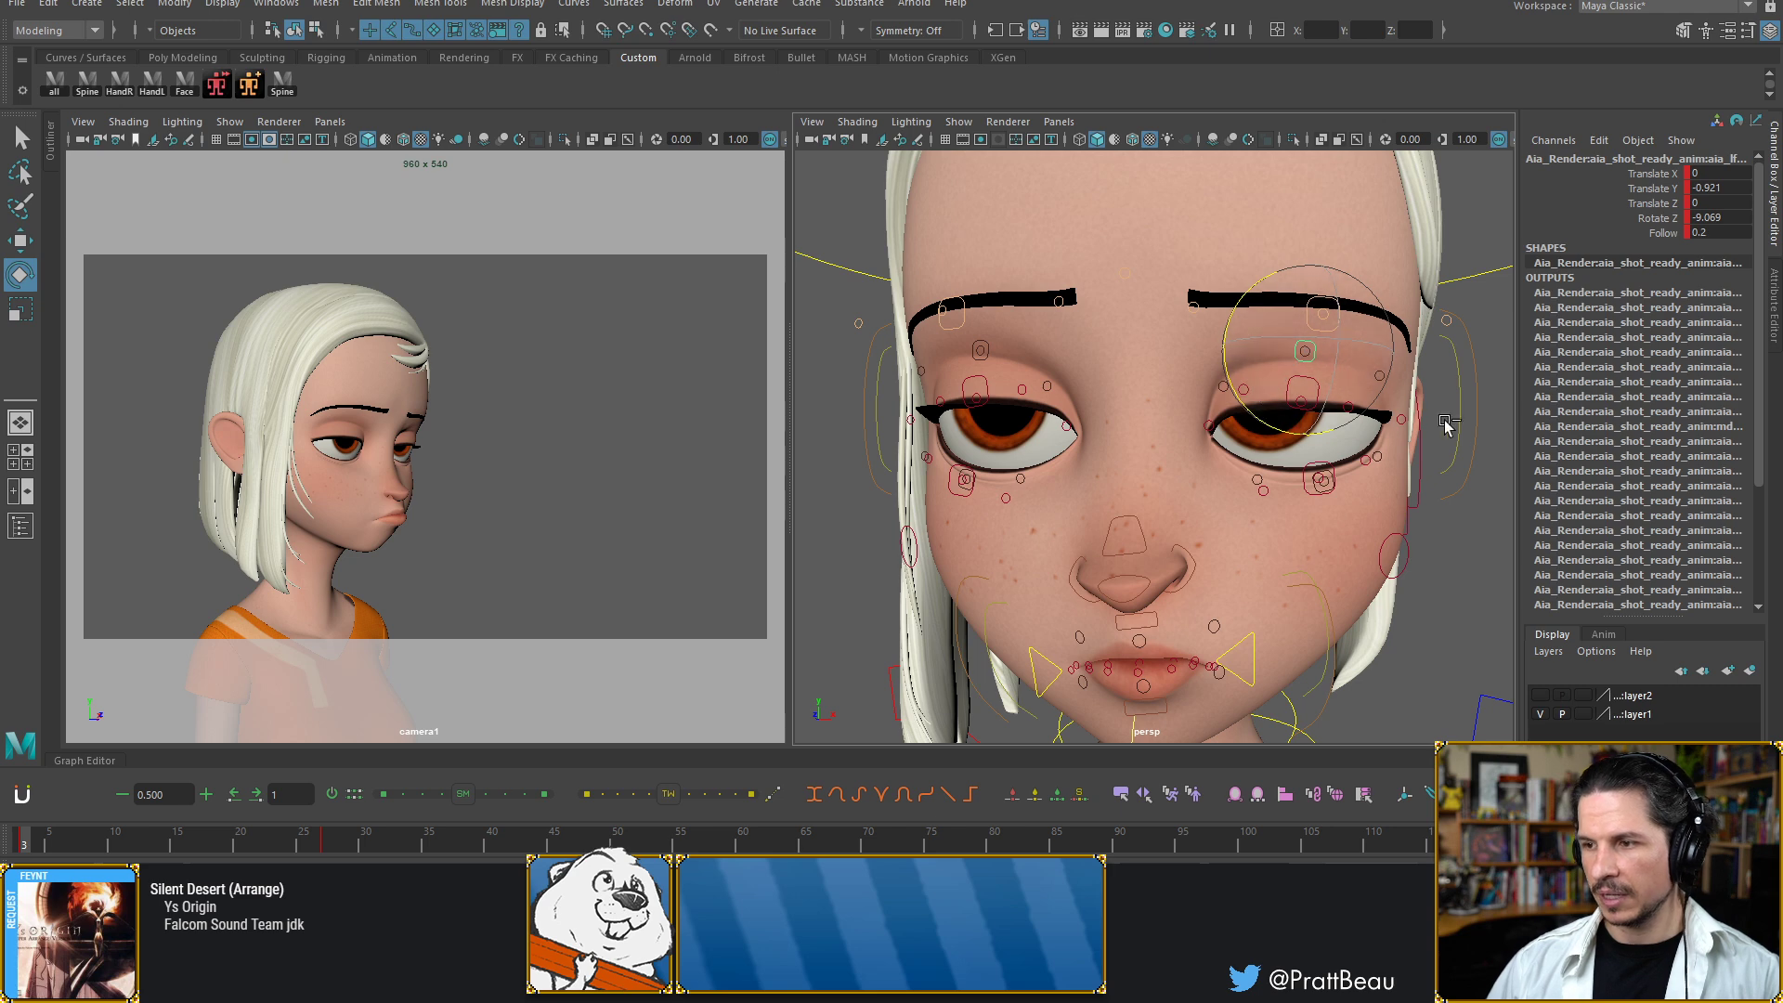
pyautogui.hotkey('ctrl', 'z')
# Raise the small centre control above the left eyelid to Translate Y 0.336 and lower the small outer one to Translate Y -0.144
pyautogui.keyDown('alt'); pyautogui.moveTo(1356, 374); pyautogui.dragTo(1316, 377); pyautogui.keyUp('alt')
pyautogui.keyDown('alt'); pyautogui.moveTo(1315, 376); pyautogui.dragTo(1334, 397, button='right'); pyautogui.keyUp('alt')
pyautogui.keyDown('alt'); pyautogui.moveTo(1334, 397); pyautogui.dragTo(1211, 407, button='middle'); pyautogui.keyUp('alt')
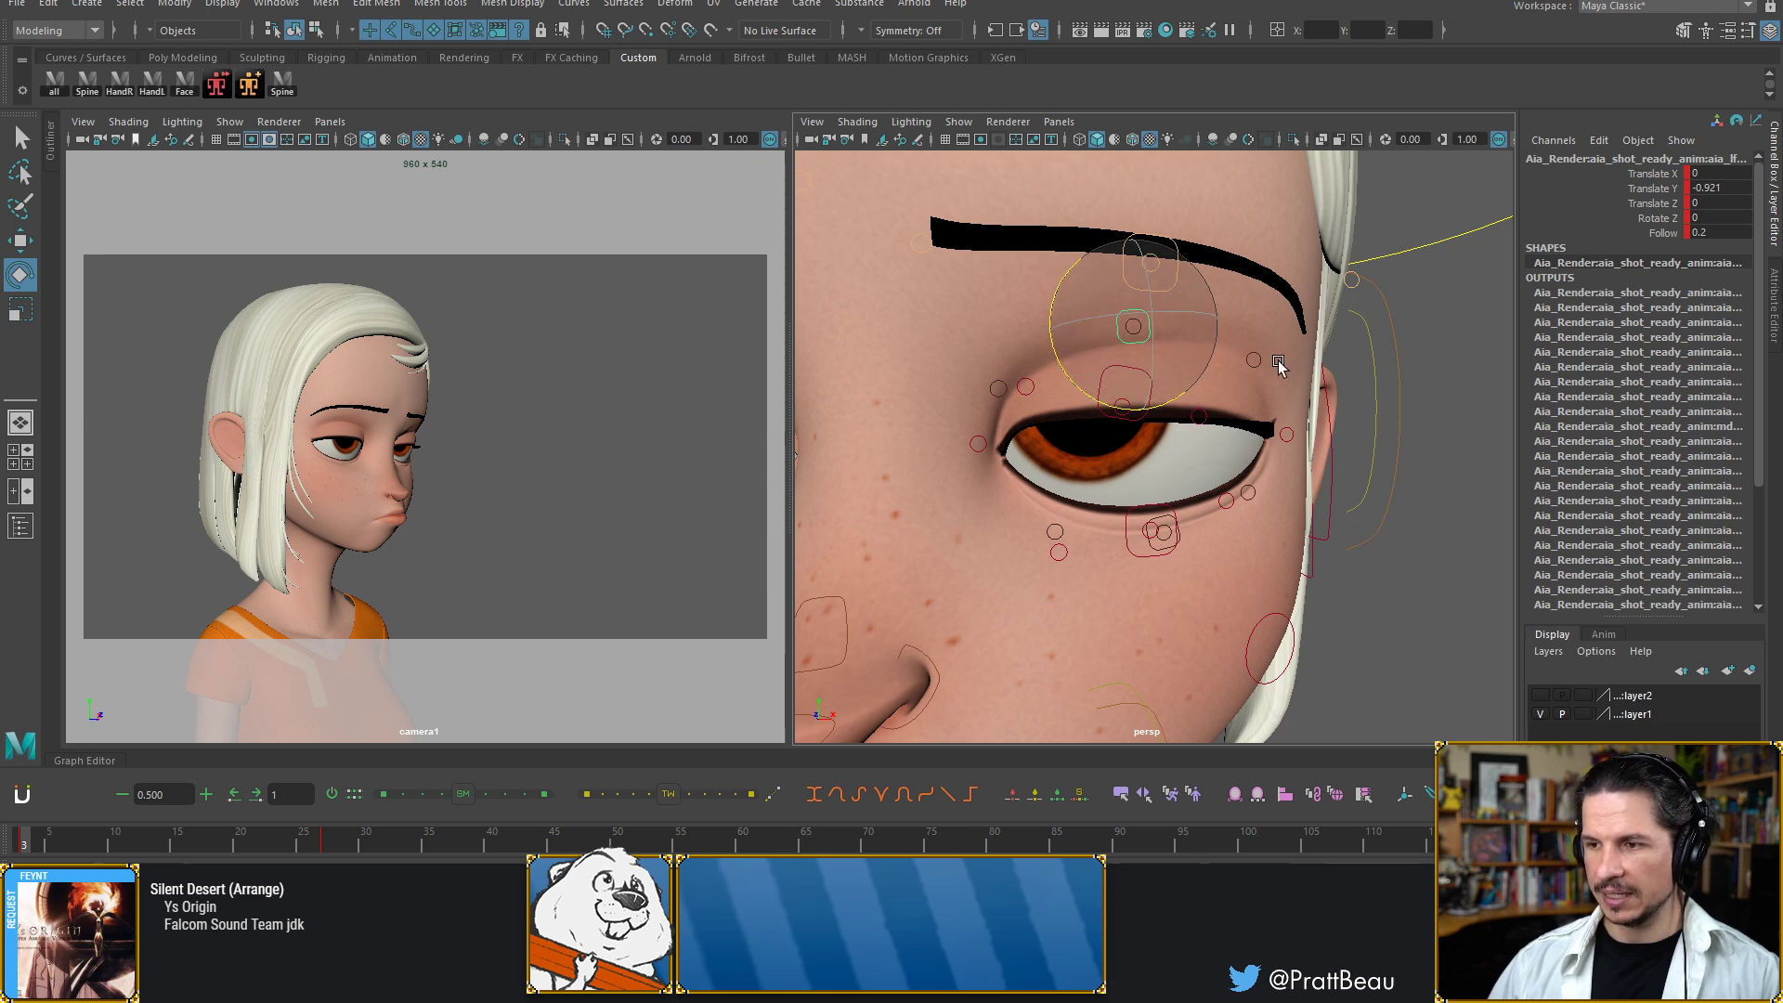
pyautogui.click(1169, 335)
pyautogui.click(1143, 340)
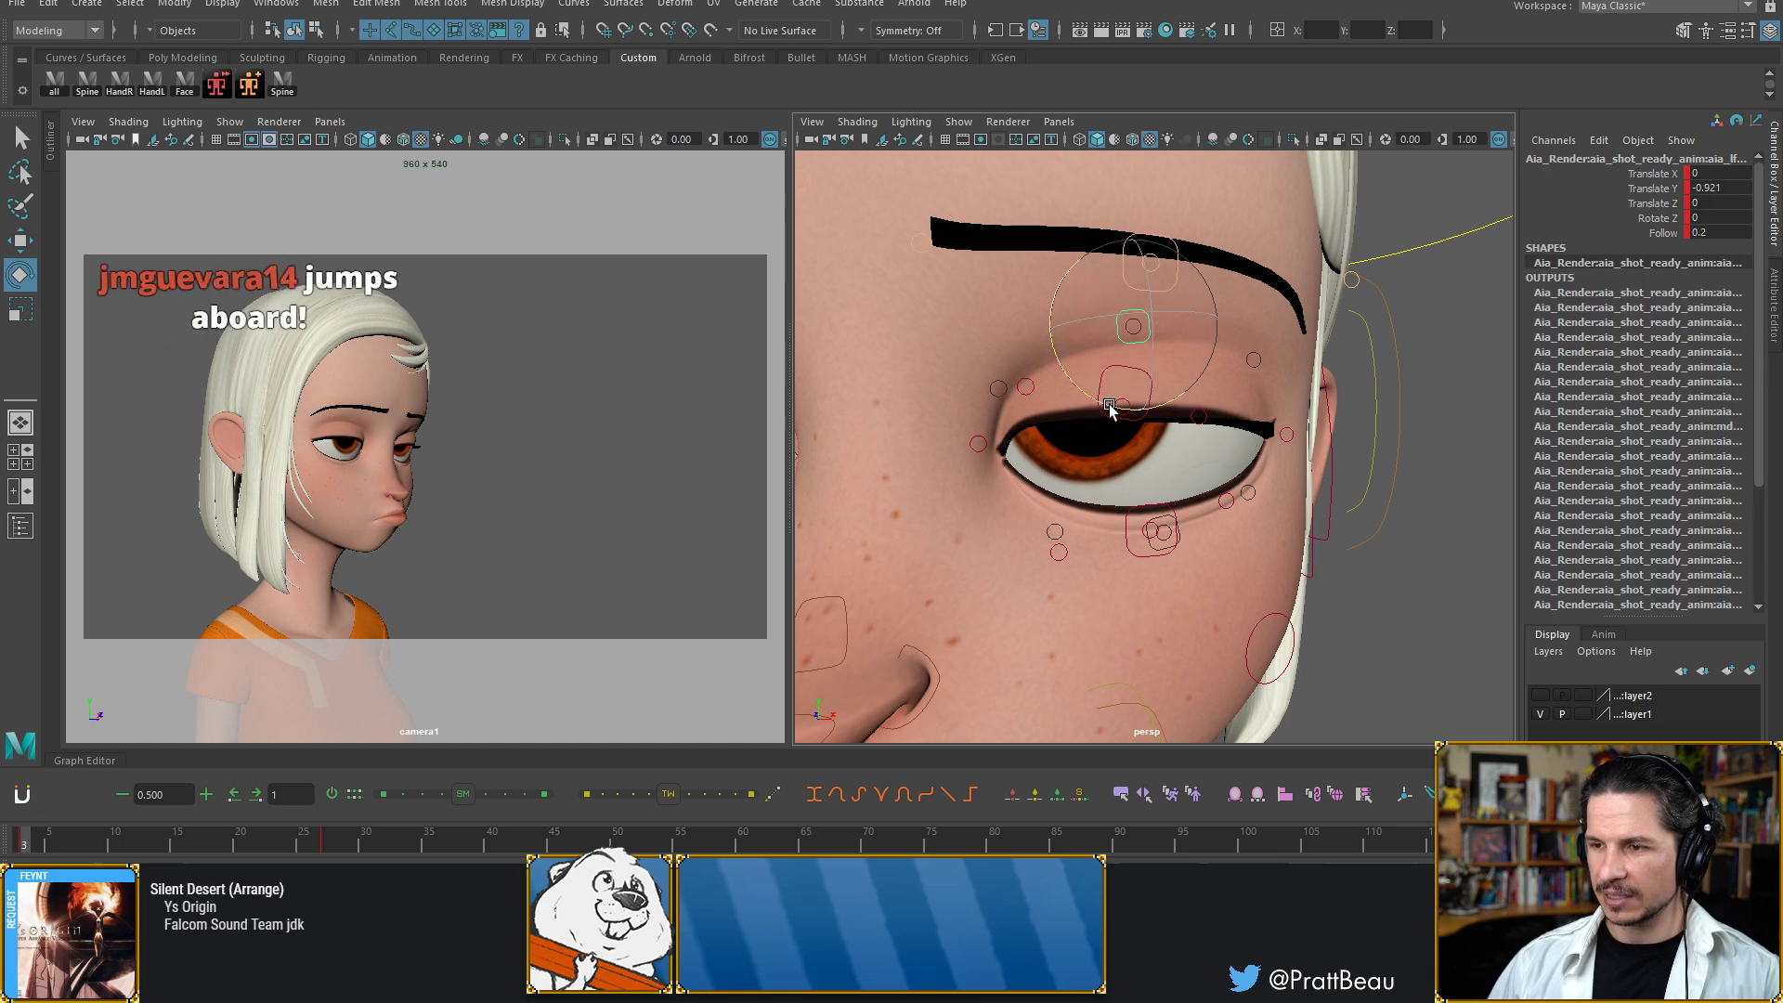
pyautogui.hotkey('ctrl', 'z')
pyautogui.click(1196, 336)
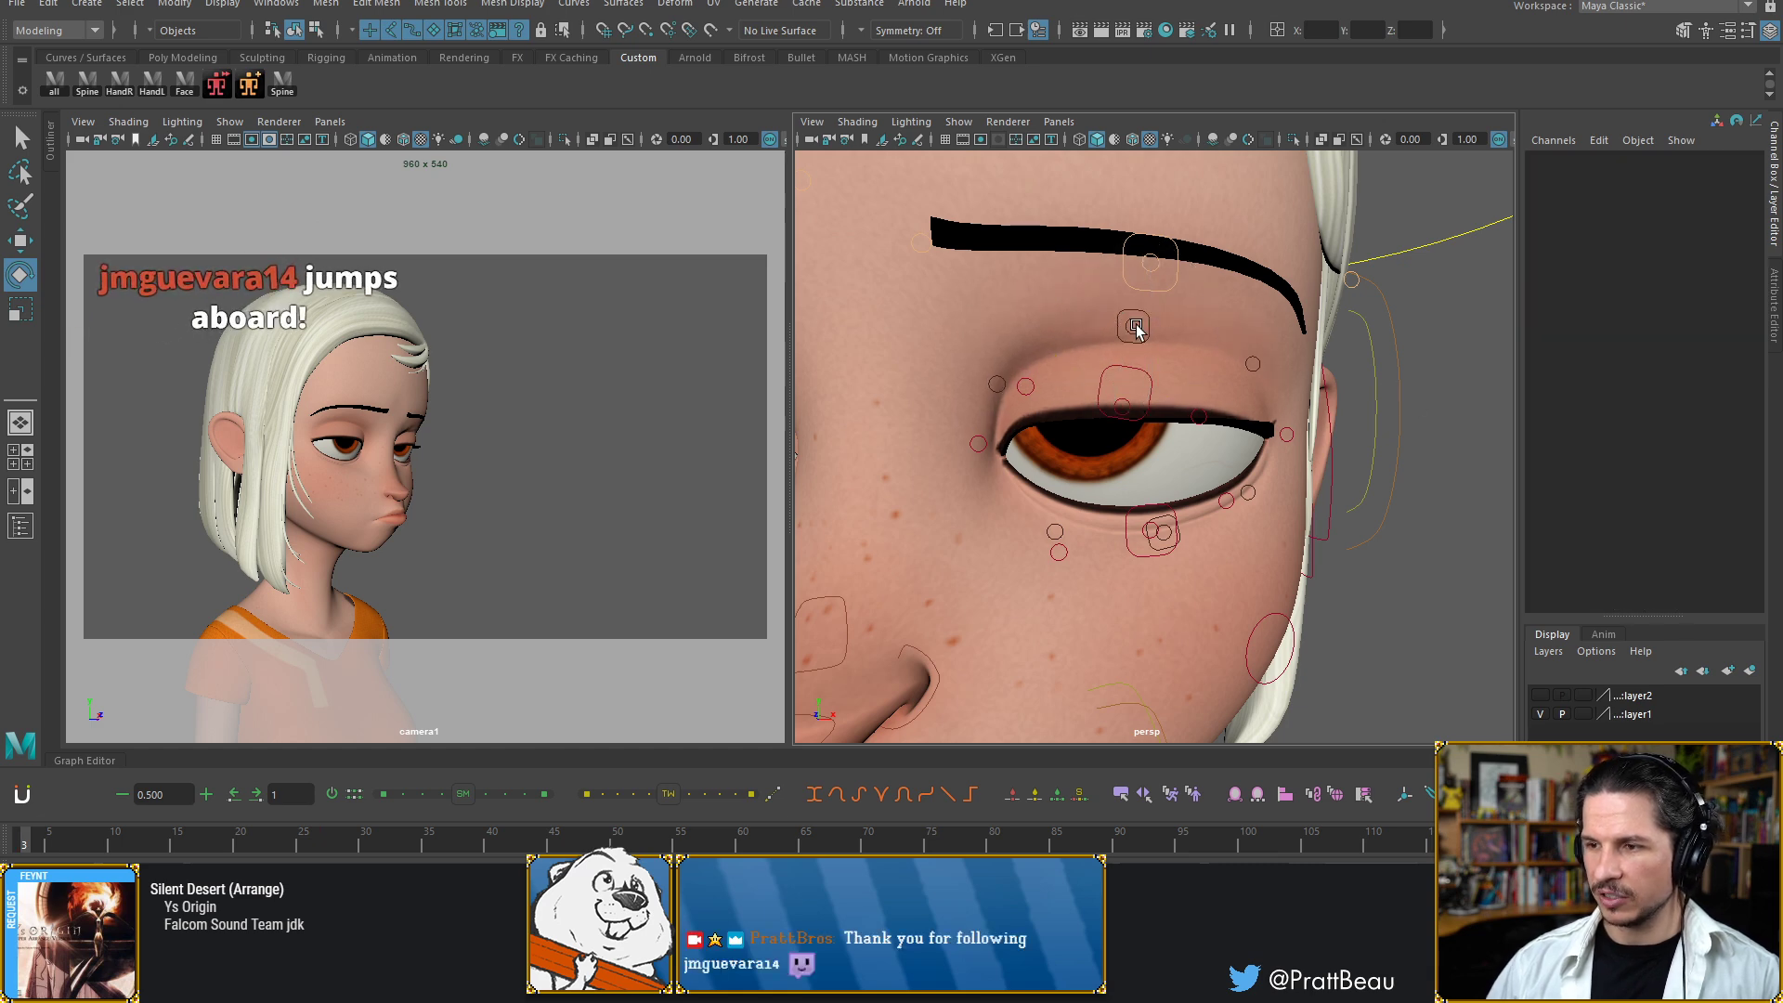
pyautogui.click(1135, 327)
pyautogui.press('w')
pyautogui.moveTo(1141, 263); pyautogui.dragTo(1141, 238)
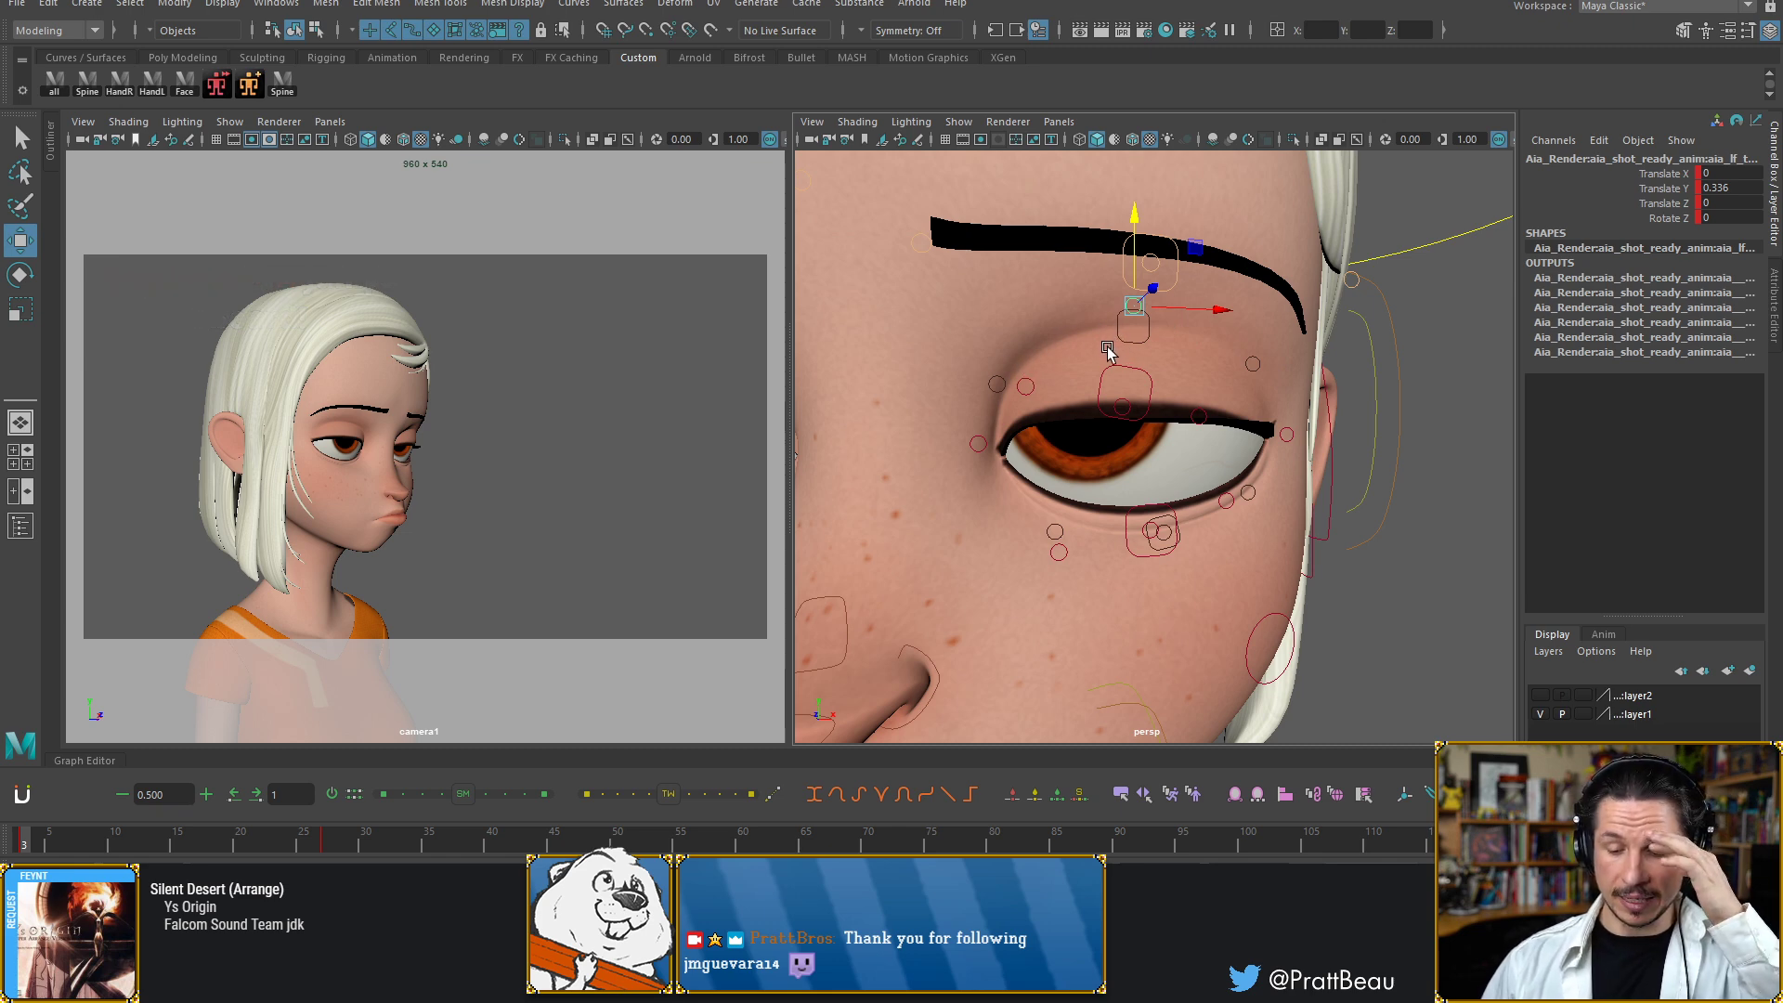
pyautogui.click(1249, 359)
pyautogui.moveTo(1256, 275); pyautogui.dragTo(1210, 291)
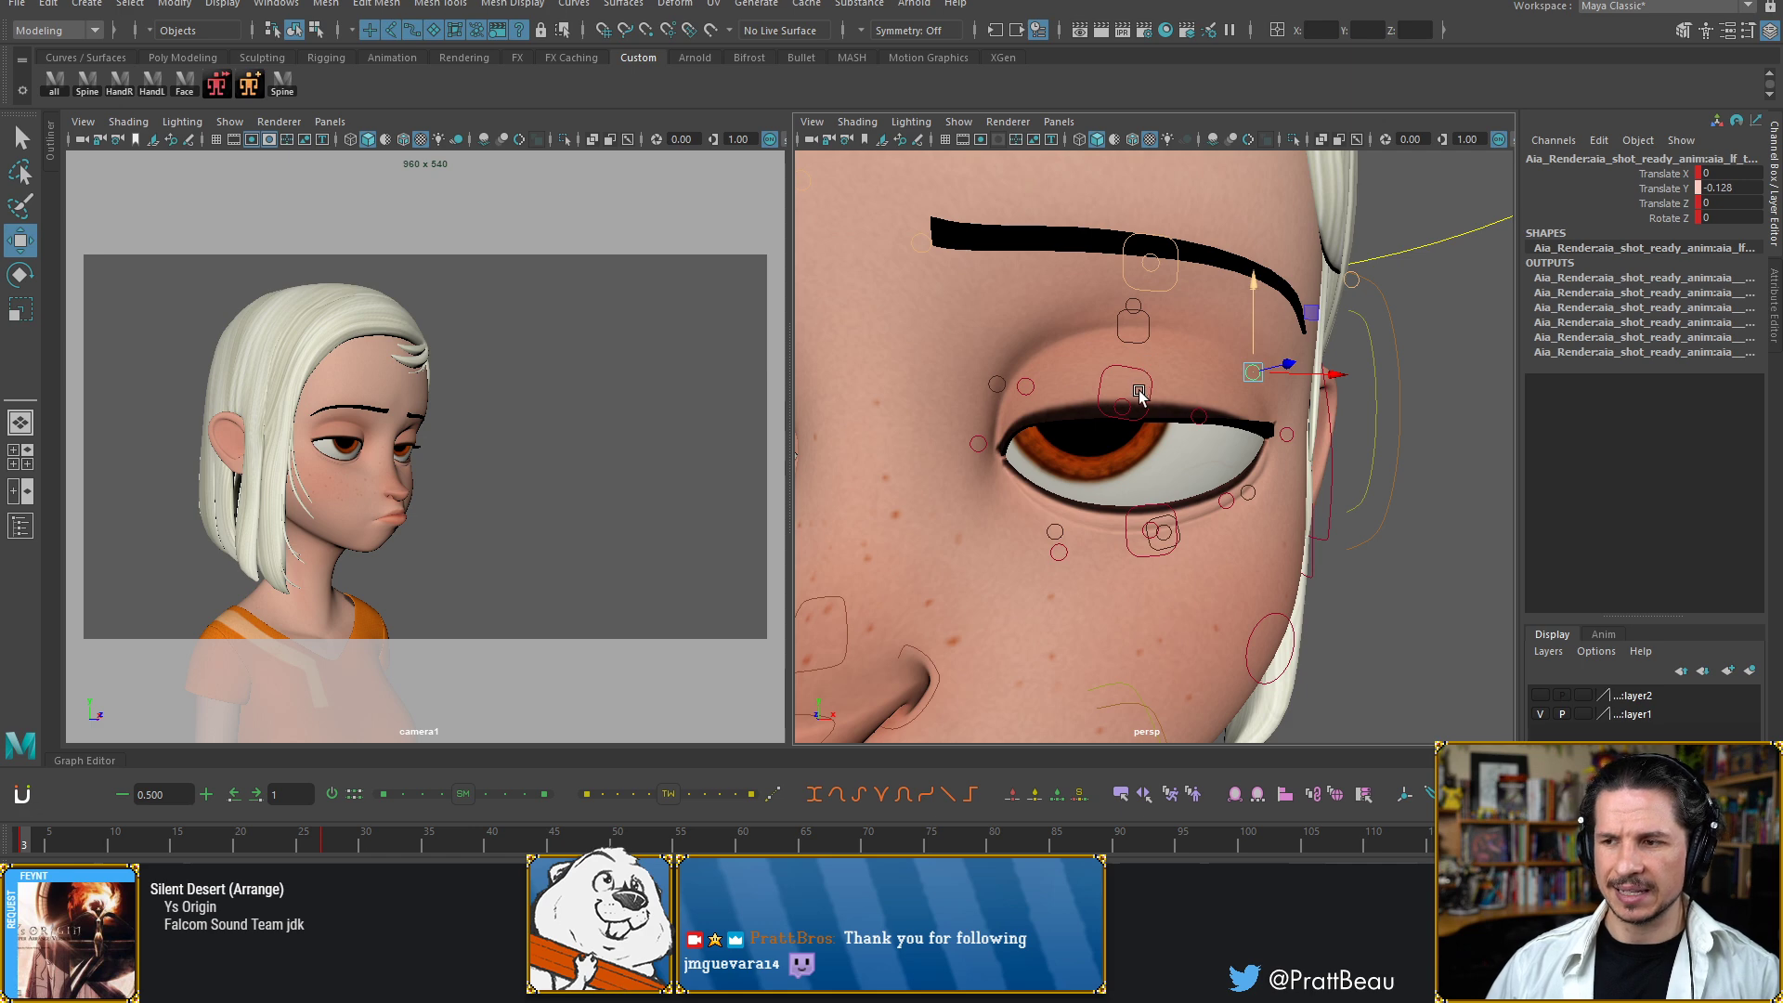
# Rotate the right eye's secondary upper eyelid control with the Follow attribute to Rotate Z -3.154
pyautogui.keyDown('alt'); pyautogui.moveTo(1155, 386); pyautogui.dragTo(1079, 365); pyautogui.keyUp('alt')
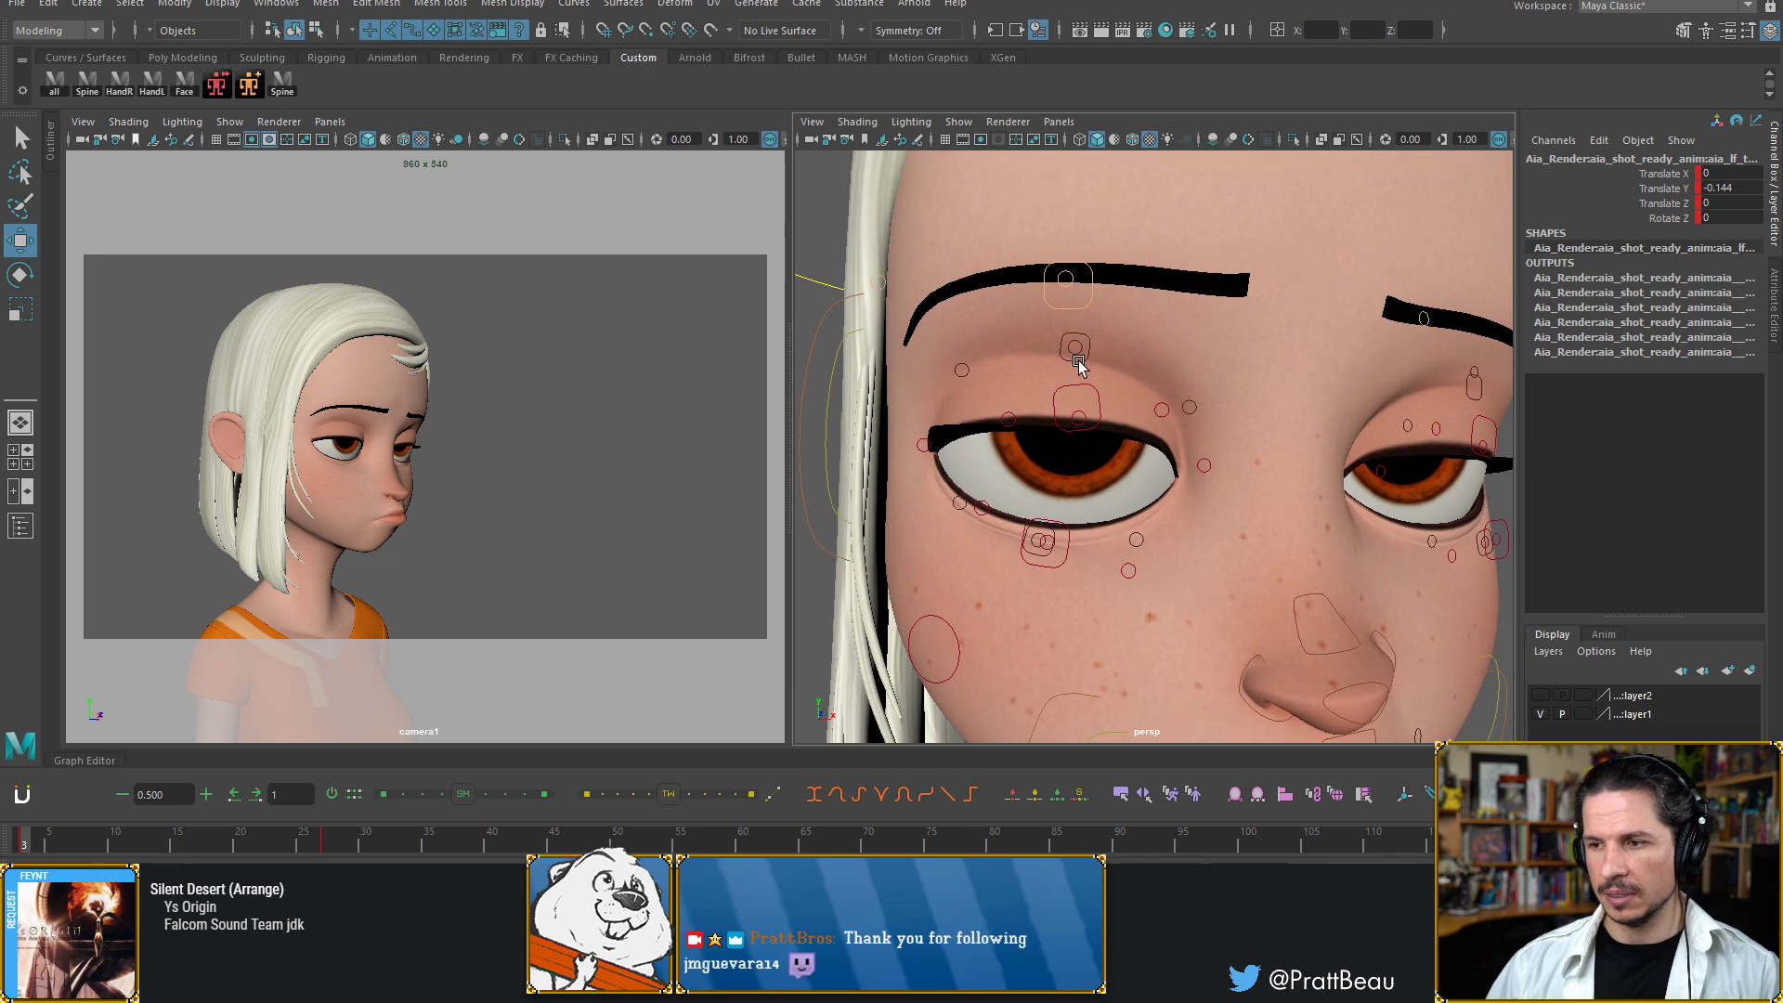
pyautogui.click(1076, 355)
pyautogui.press('e')
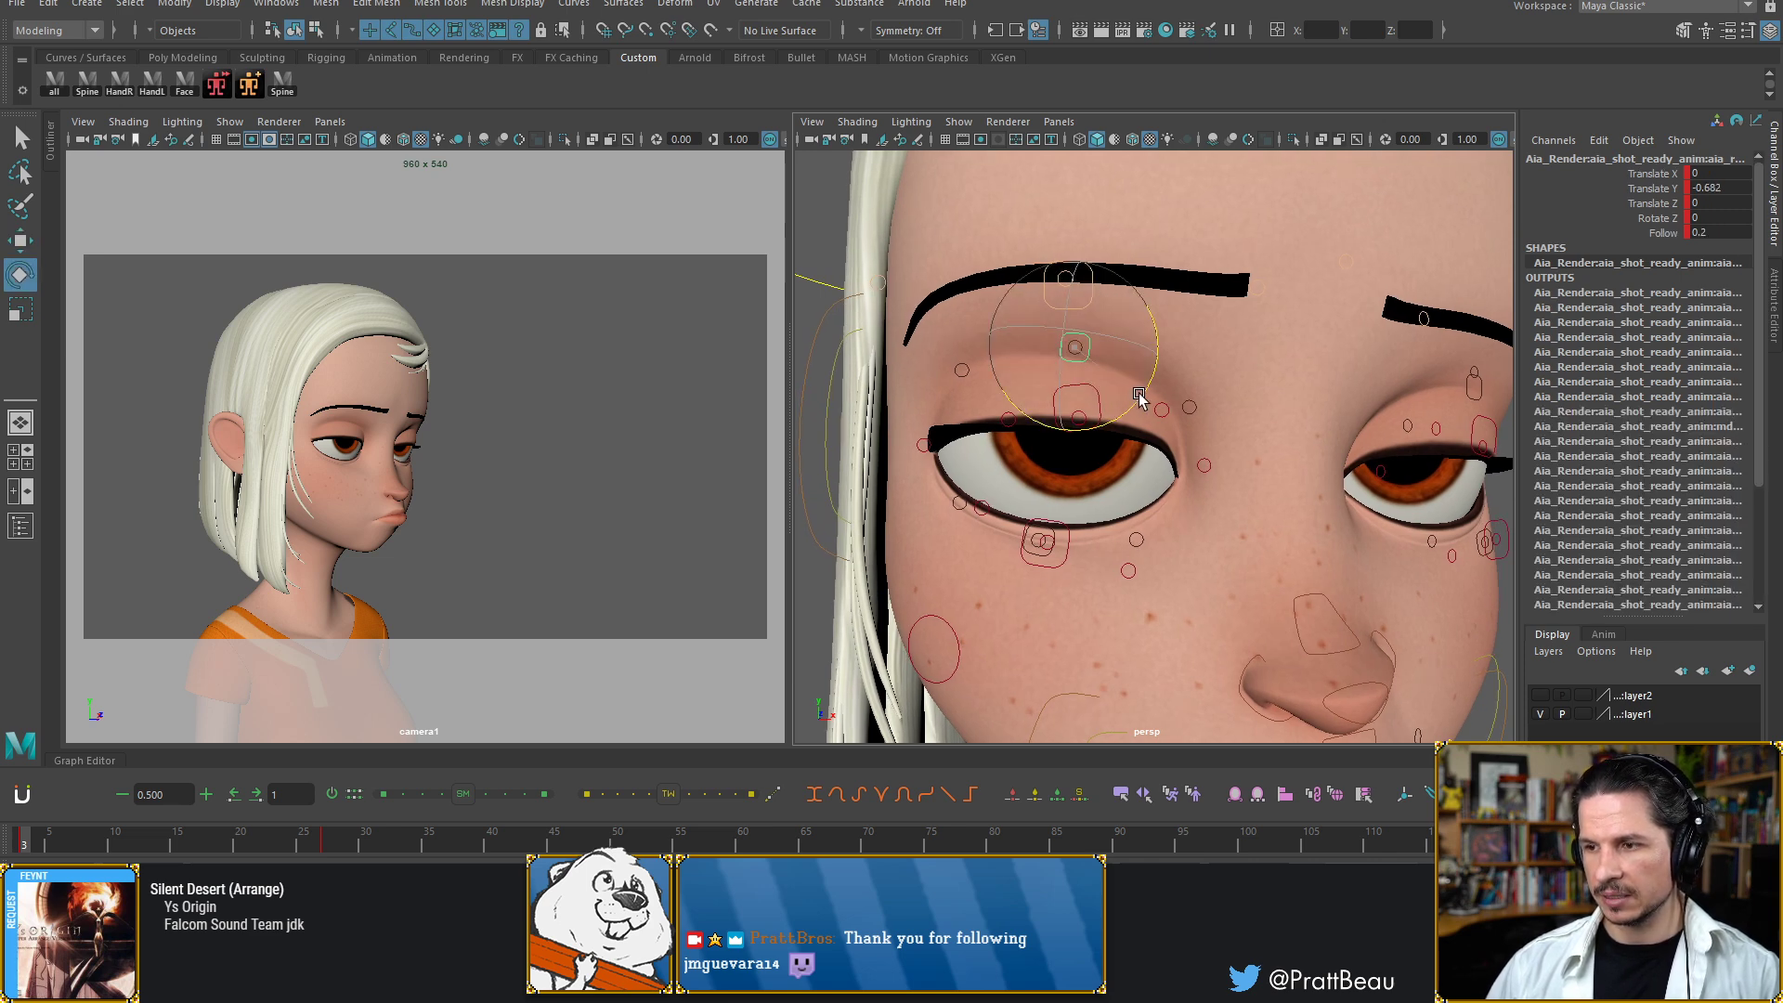
pyautogui.moveTo(1143, 394); pyautogui.dragTo(1143, 396)
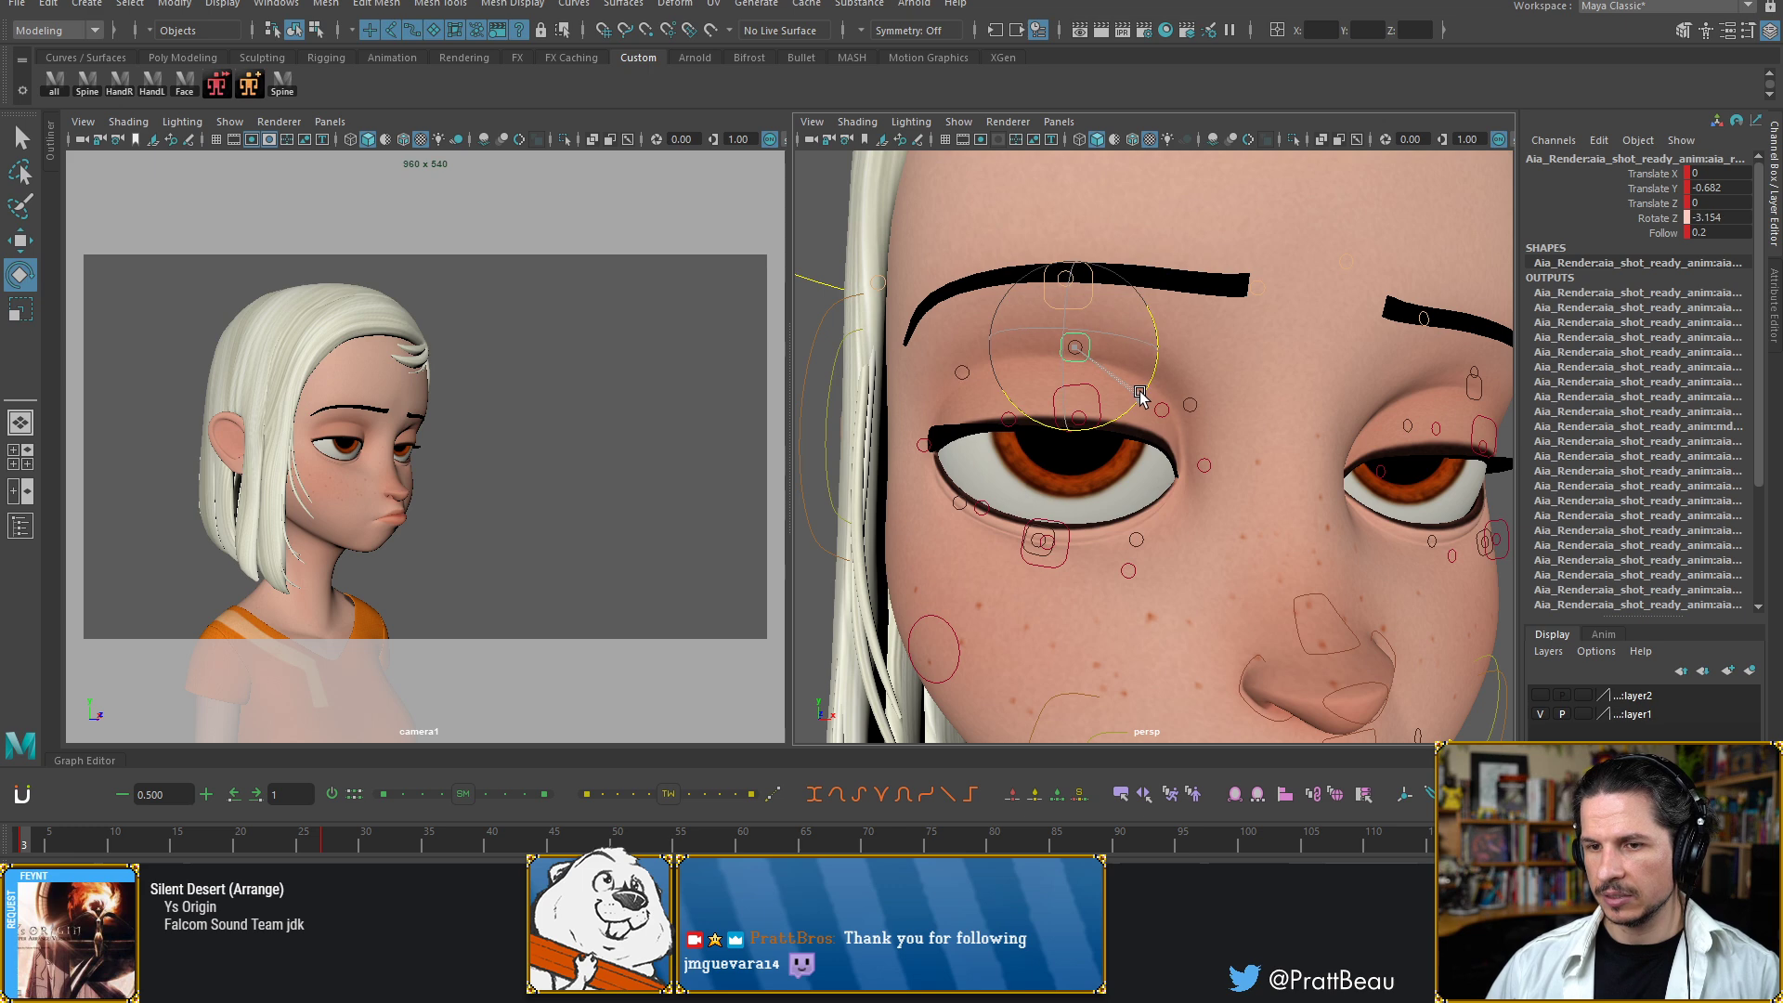
# Lower the small outer control above the right eyelid to Translate Y -0.145 and adjust the small centre one to Translate Y 0.001
pyautogui.click(962, 373)
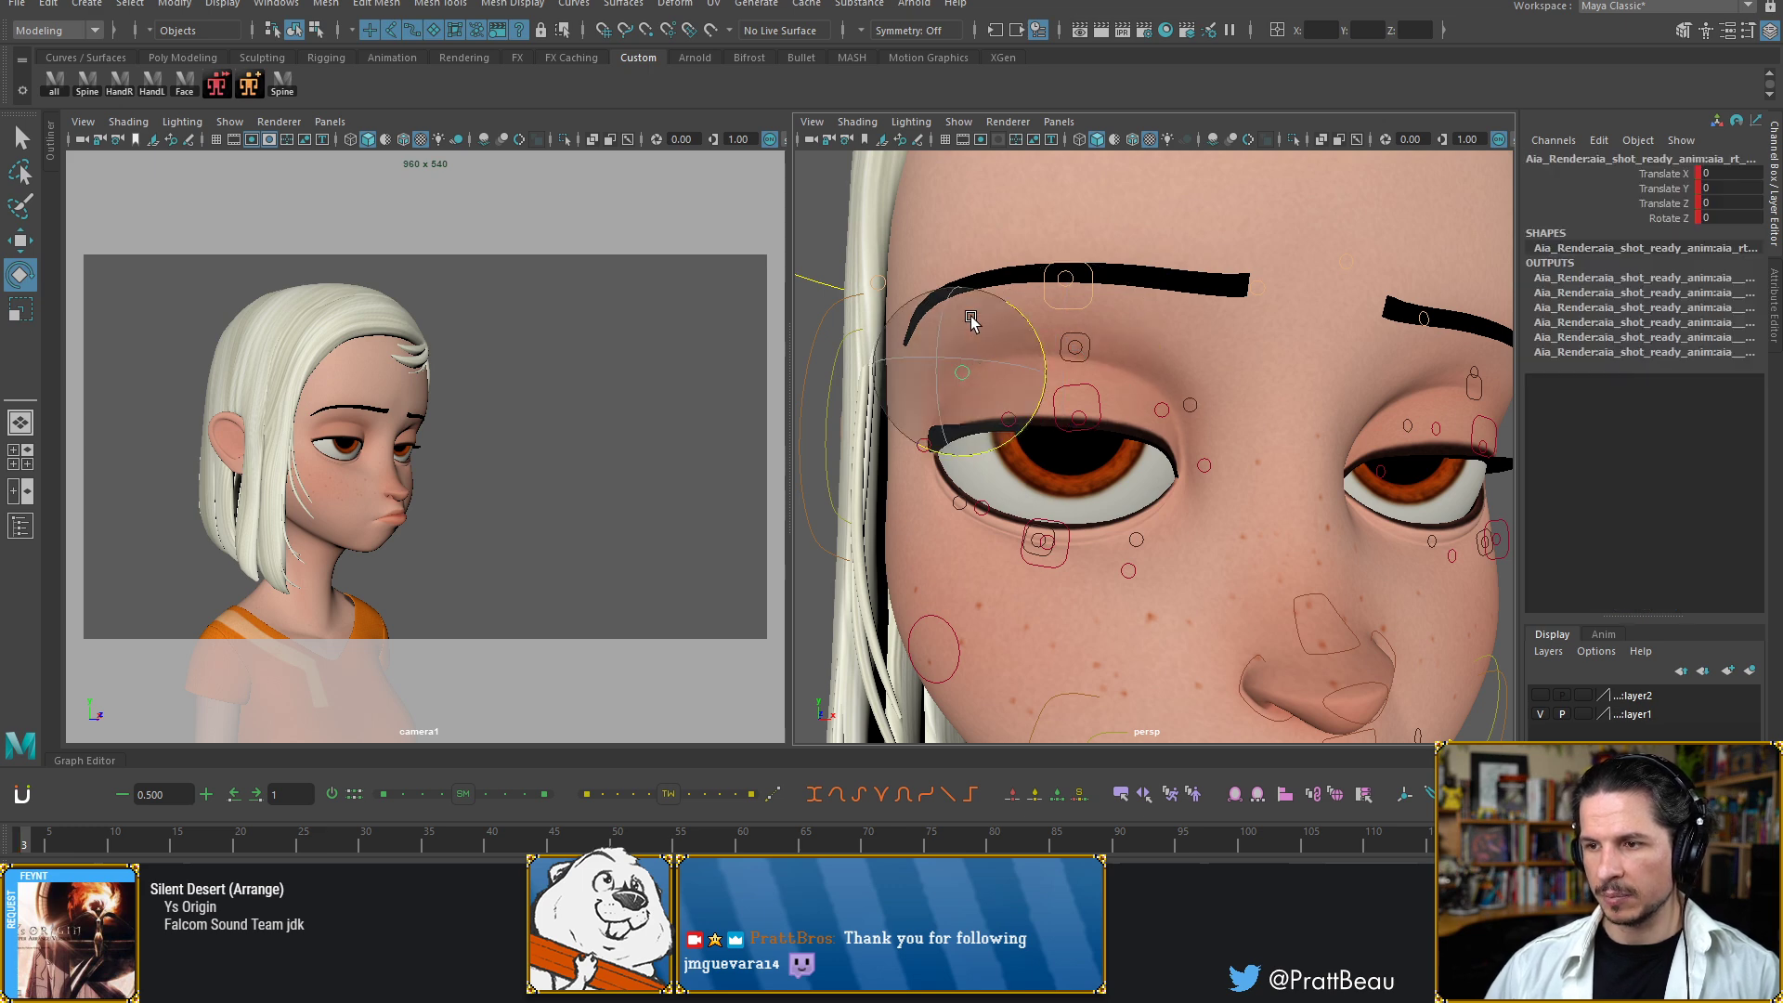
pyautogui.press('w')
pyautogui.moveTo(970, 302); pyautogui.dragTo(964, 299)
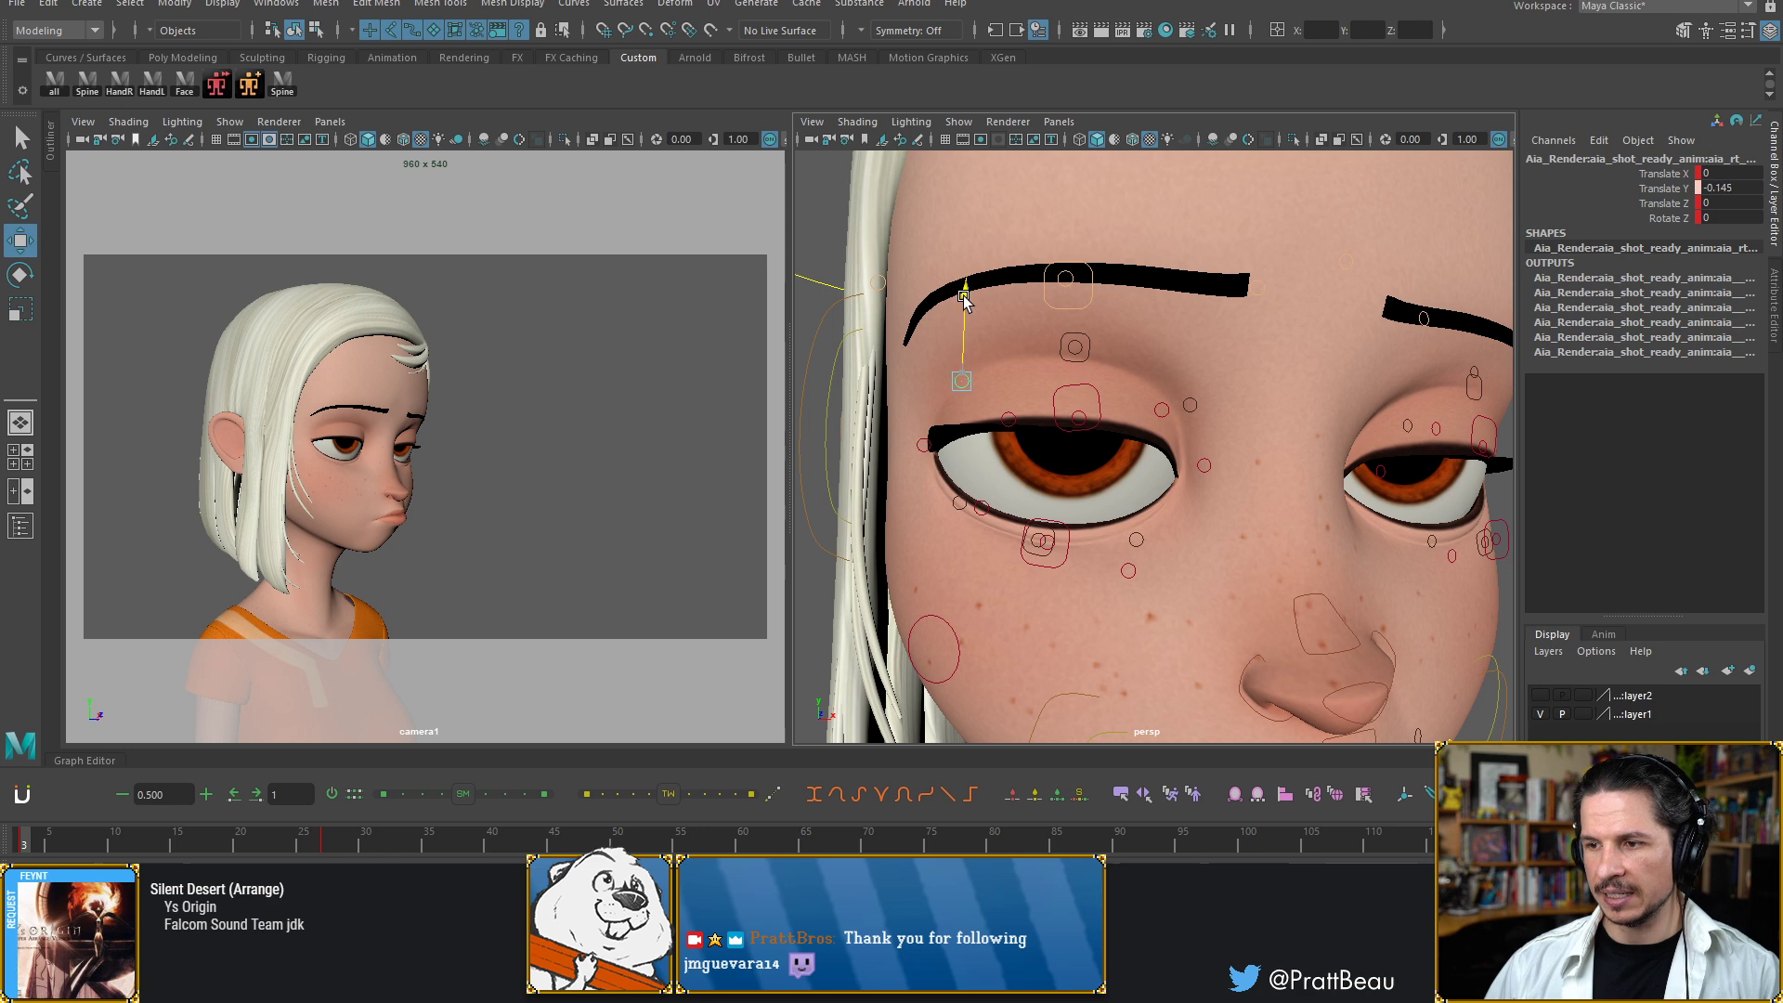
pyautogui.click(1078, 345)
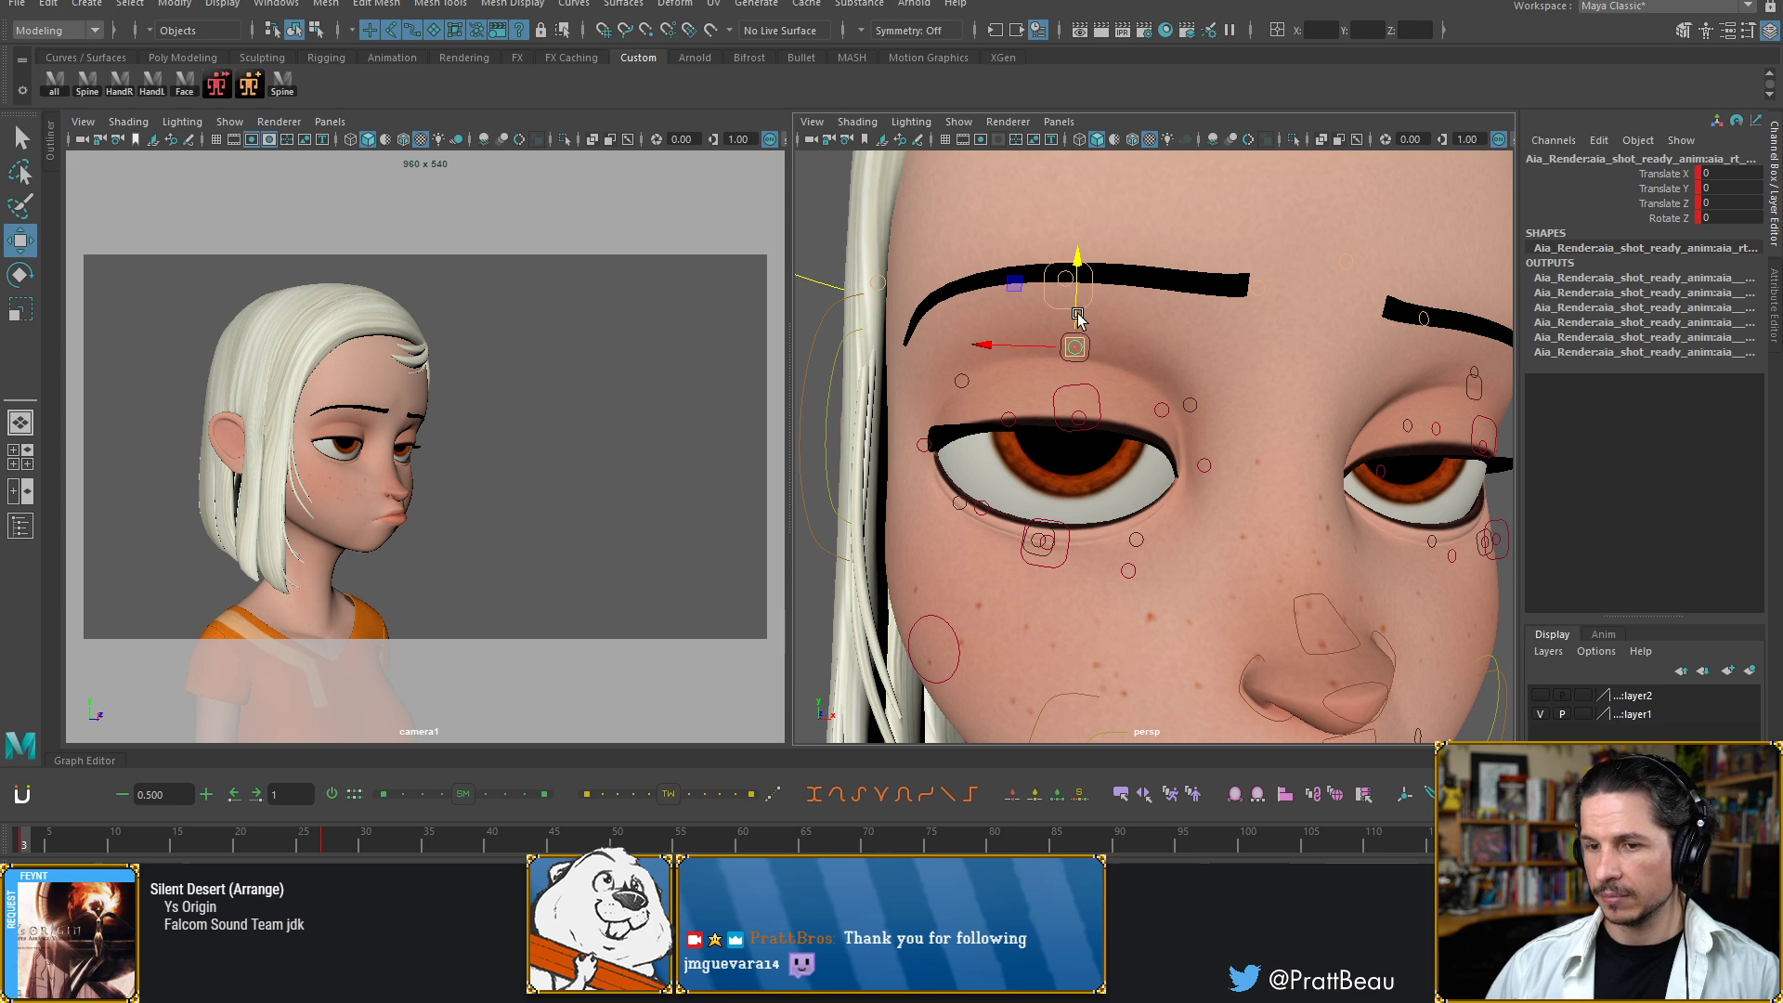
pyautogui.moveTo(1078, 314); pyautogui.dragTo(1088, 394)
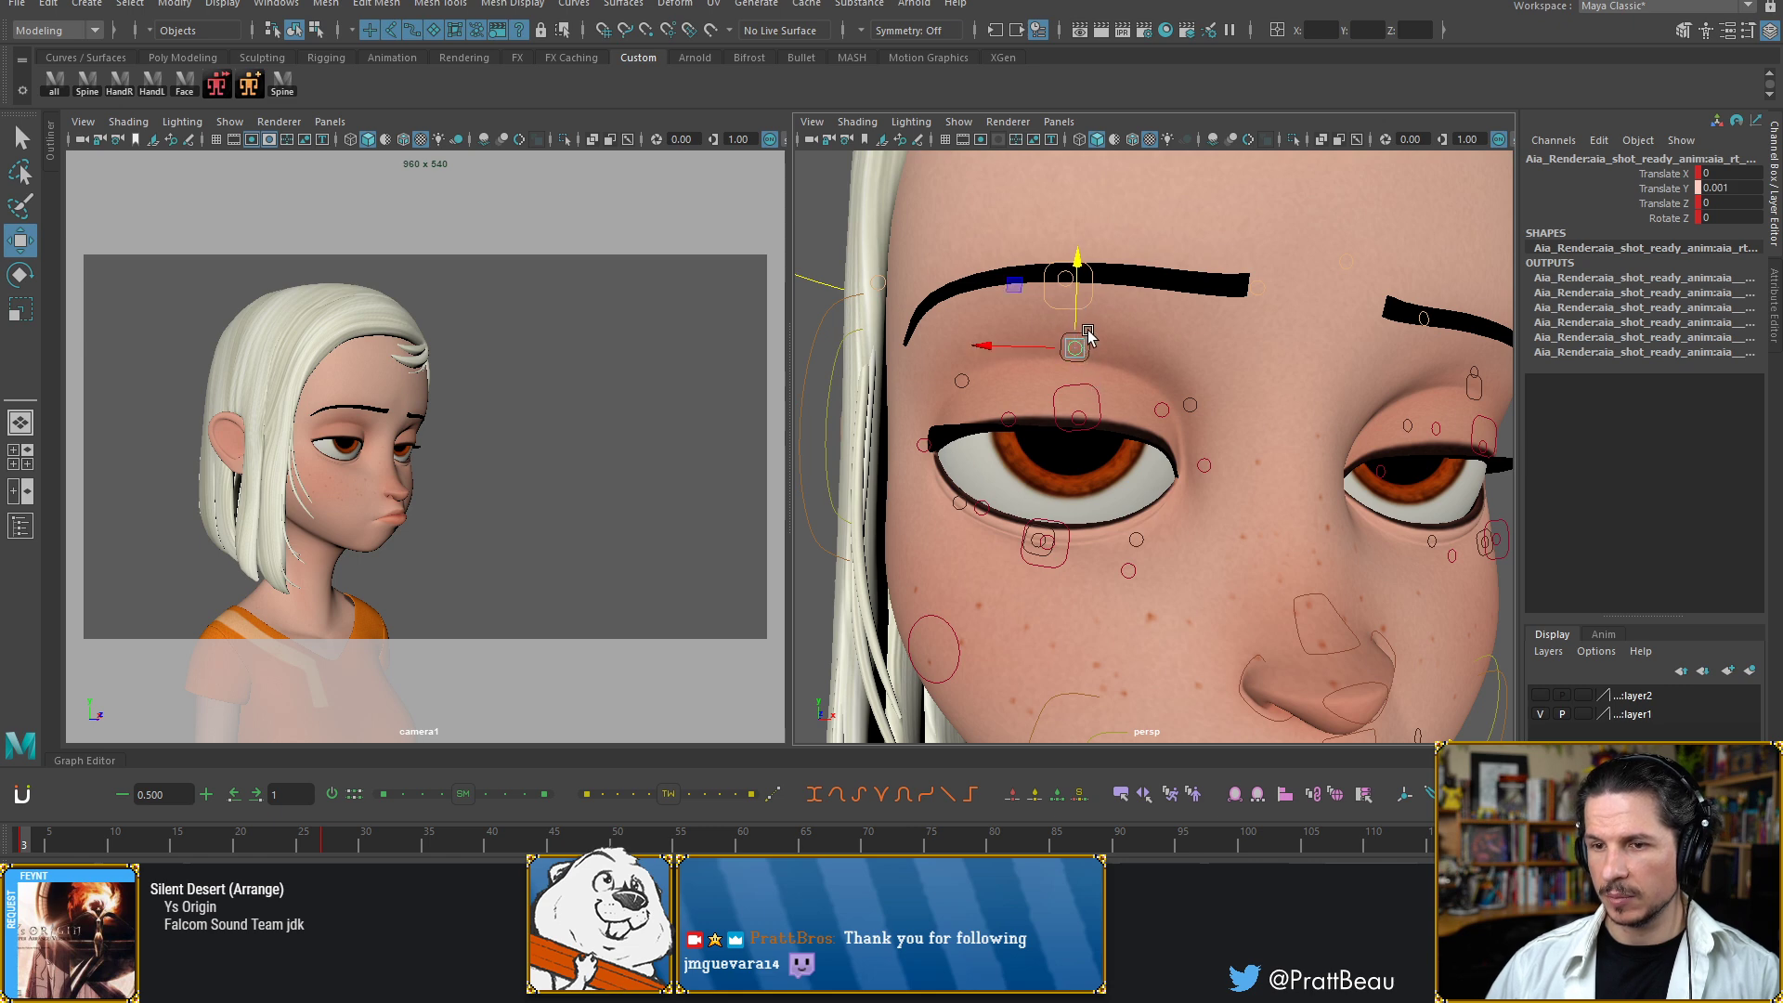
# Lower the right eye's secondary upper eyelid control to Translate Y -0.748 and check the whole face
pyautogui.click(1092, 389)
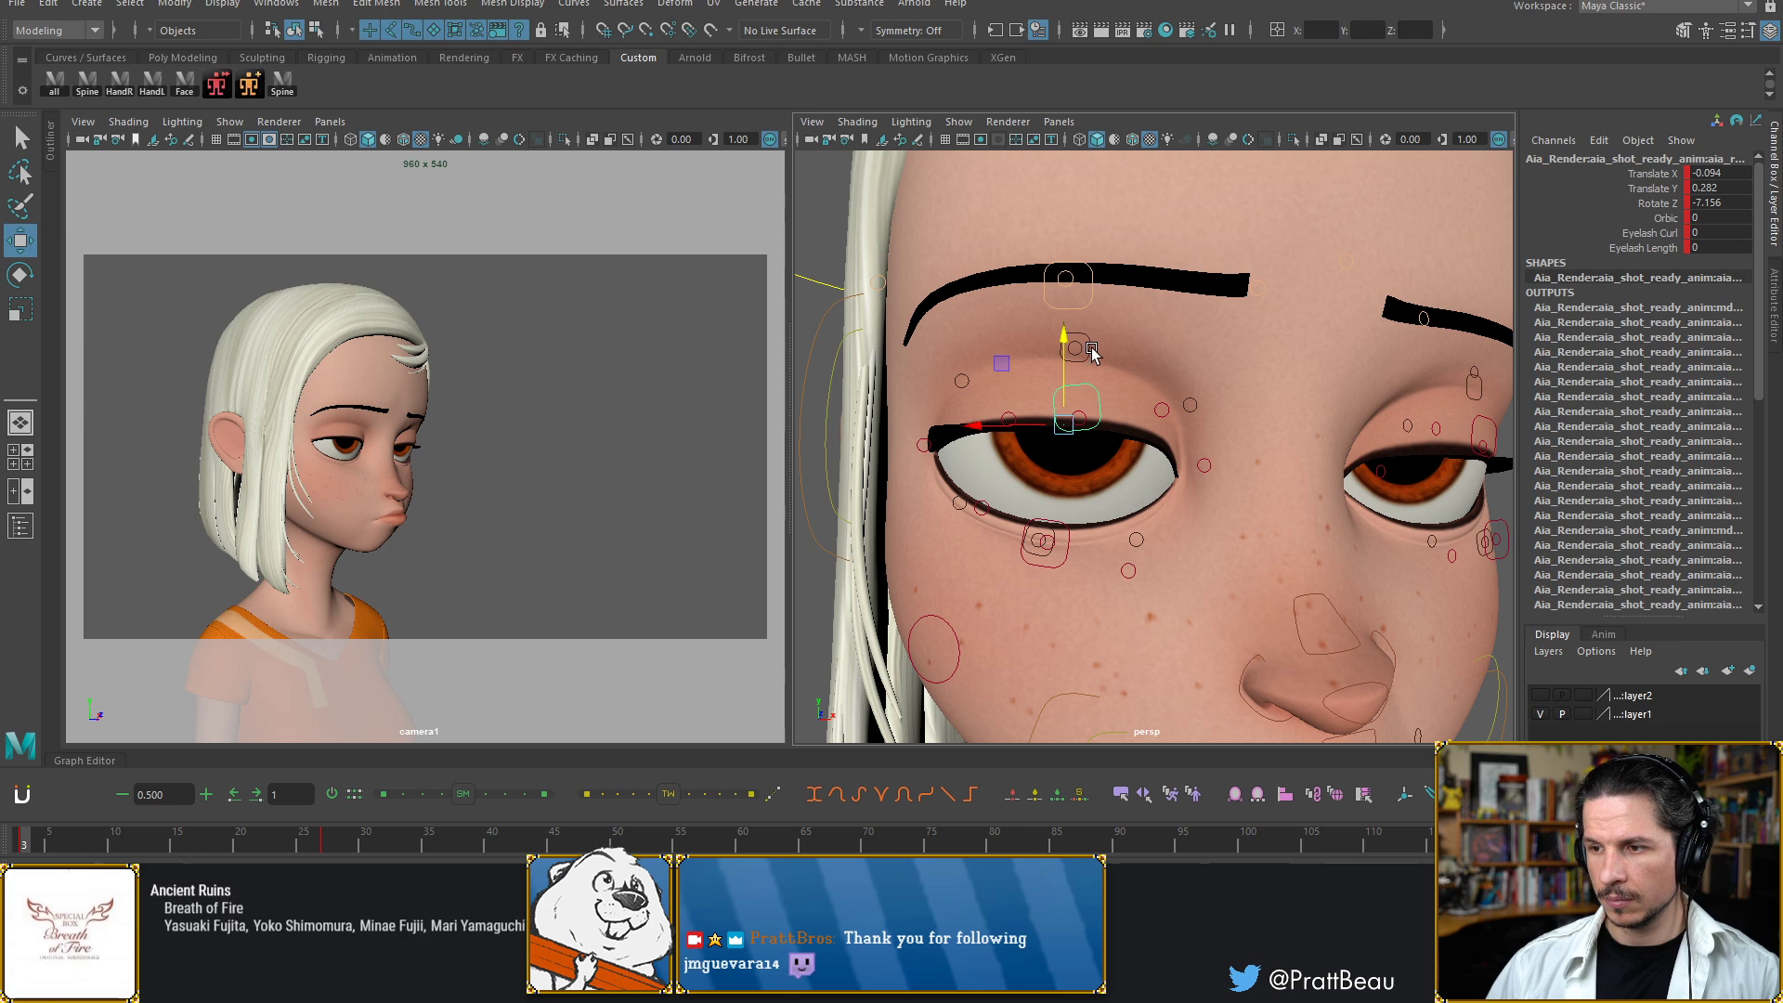
pyautogui.click(1088, 355)
pyautogui.moveTo(1083, 306); pyautogui.dragTo(1064, 314)
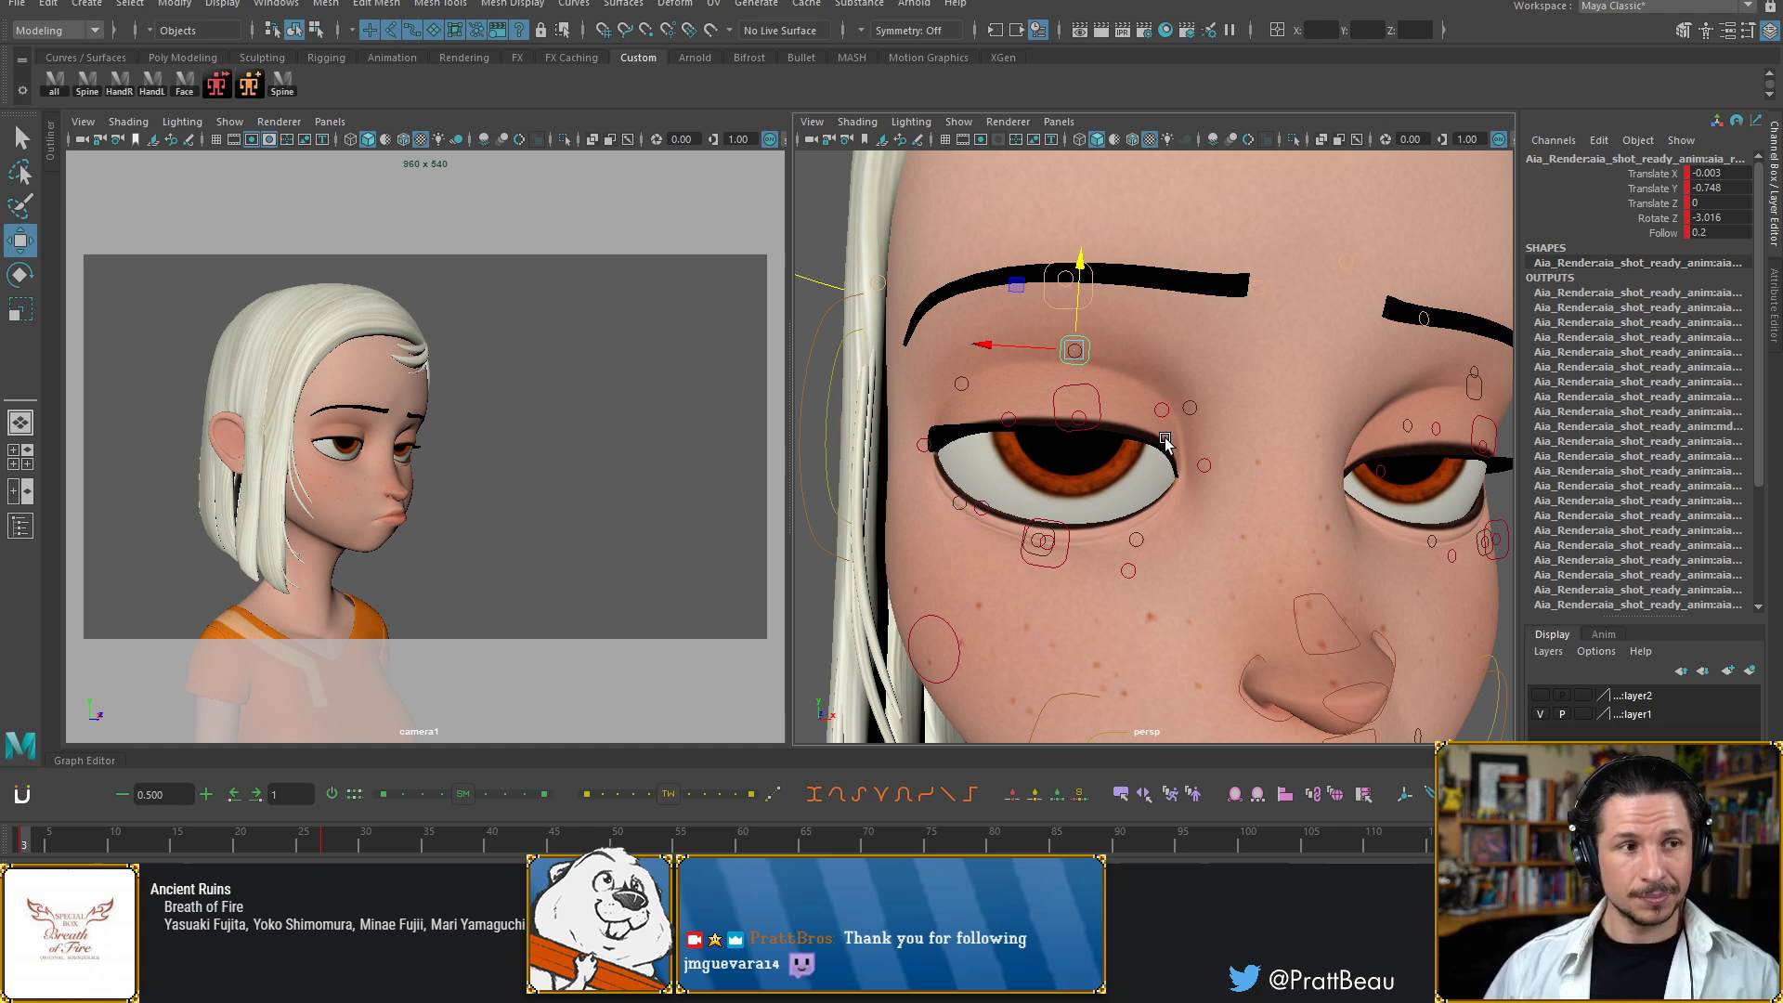
pyautogui.keyDown('alt'); pyautogui.moveTo(1308, 483); pyautogui.dragTo(1126, 509, button='right'); pyautogui.keyUp('alt')
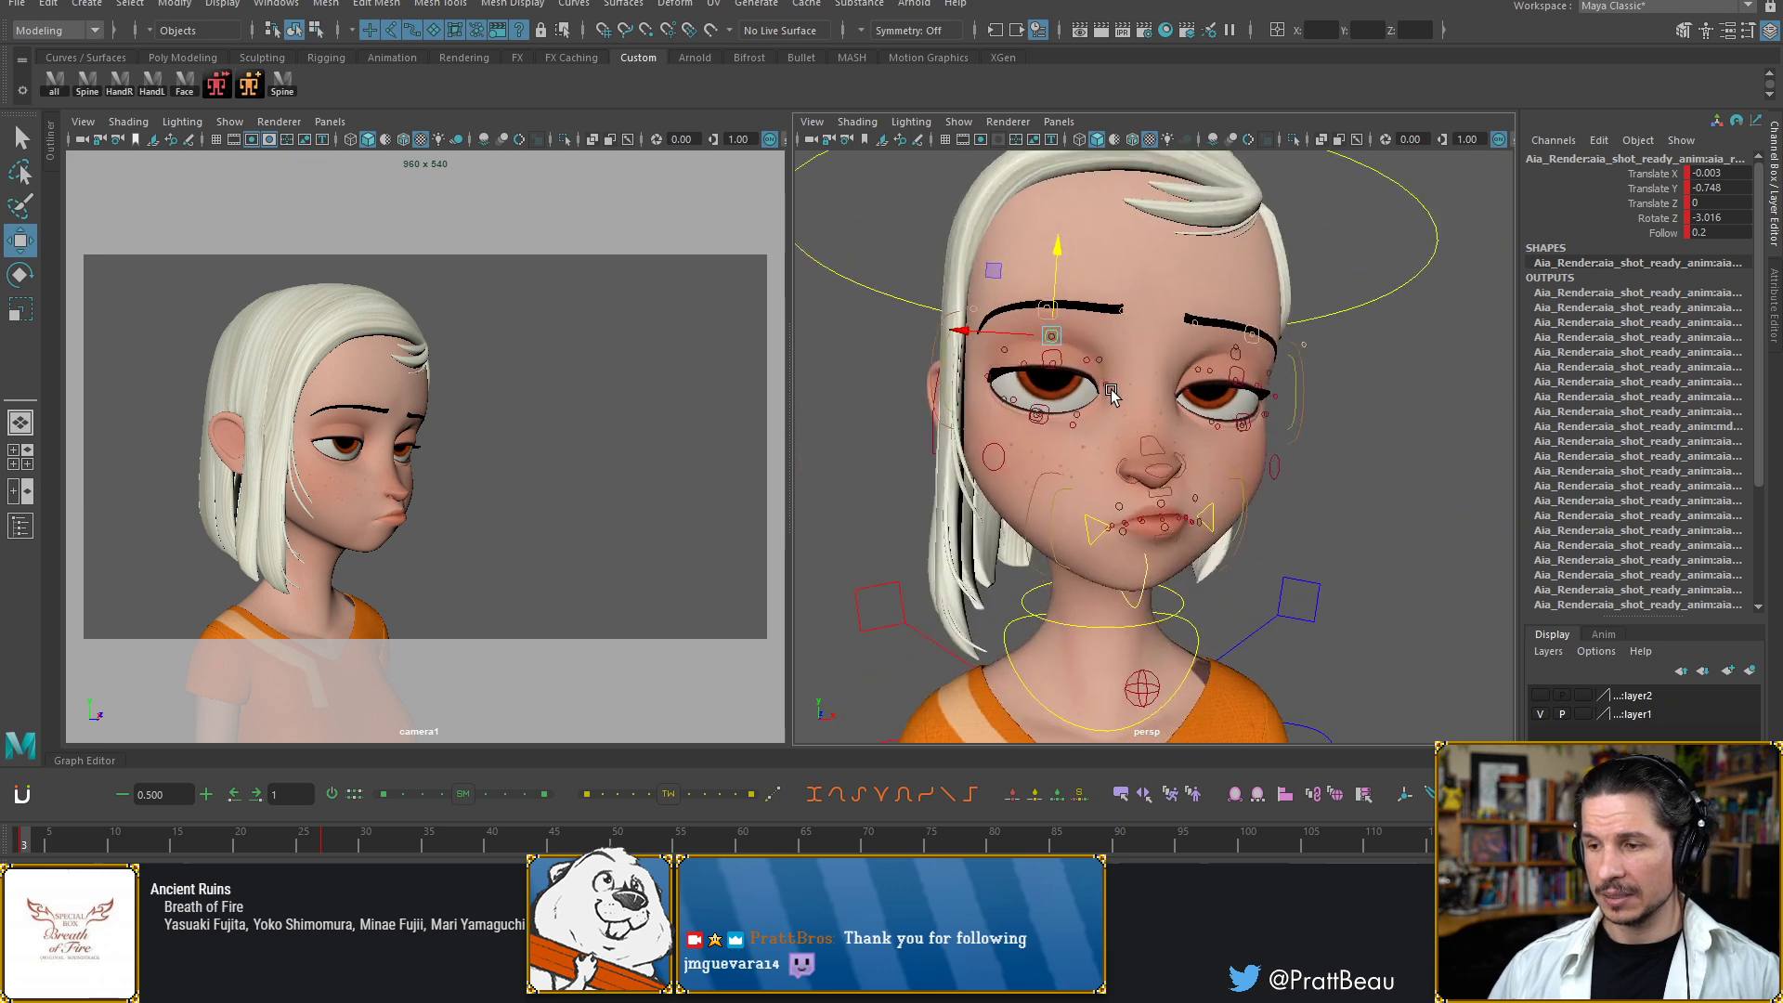
pyautogui.keyDown('alt'); pyautogui.moveTo(1126, 509); pyautogui.dragTo(1070, 492, button='middle'); pyautogui.keyUp('alt')
pyautogui.moveTo(1070, 492)
pyautogui.keyDown('alt'); pyautogui.mouseDown(button='right')
pyautogui.moveTo(1145, 501)
pyautogui.moveTo(1050, 472)
pyautogui.mouseUp(button='right'); pyautogui.keyUp('alt')
pyautogui.keyDown('alt'); pyautogui.moveTo(1050, 472); pyautogui.dragTo(1080, 506); pyautogui.keyUp('alt')
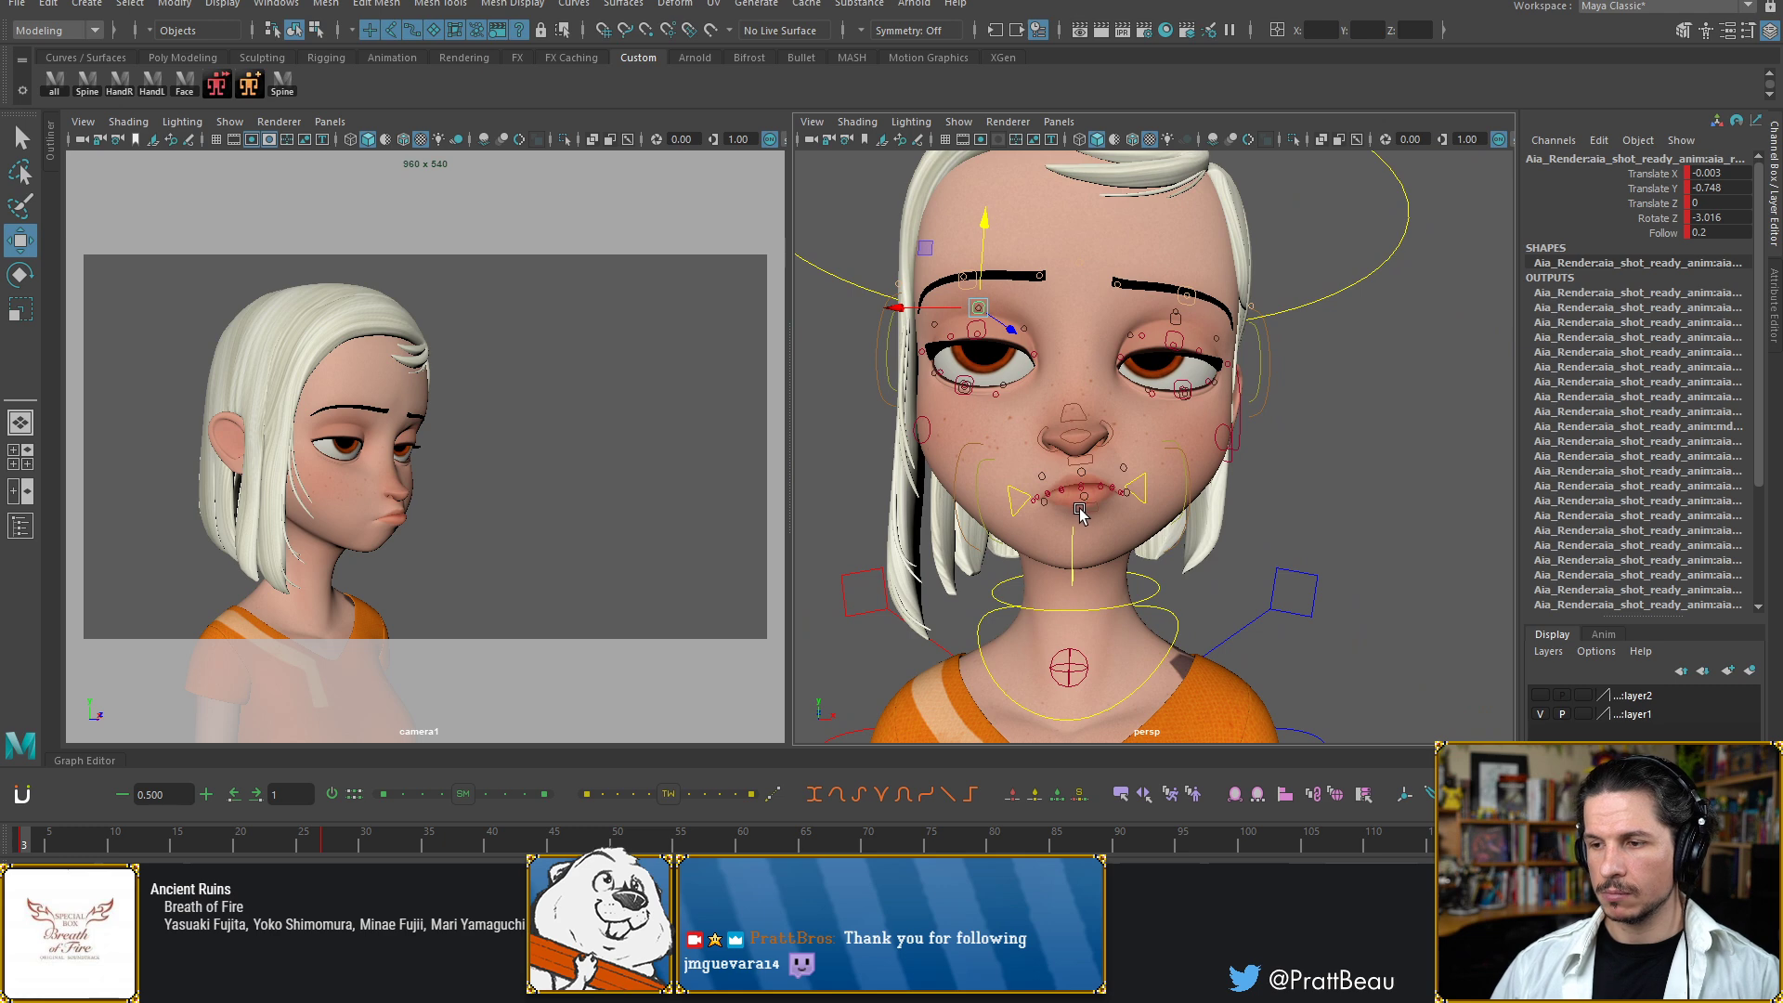
# Rotate the jaw control to Rotate Y 1.294, try a Rotate Z tilt on it and undo that tilt
pyautogui.click(1072, 552)
pyautogui.press('e')
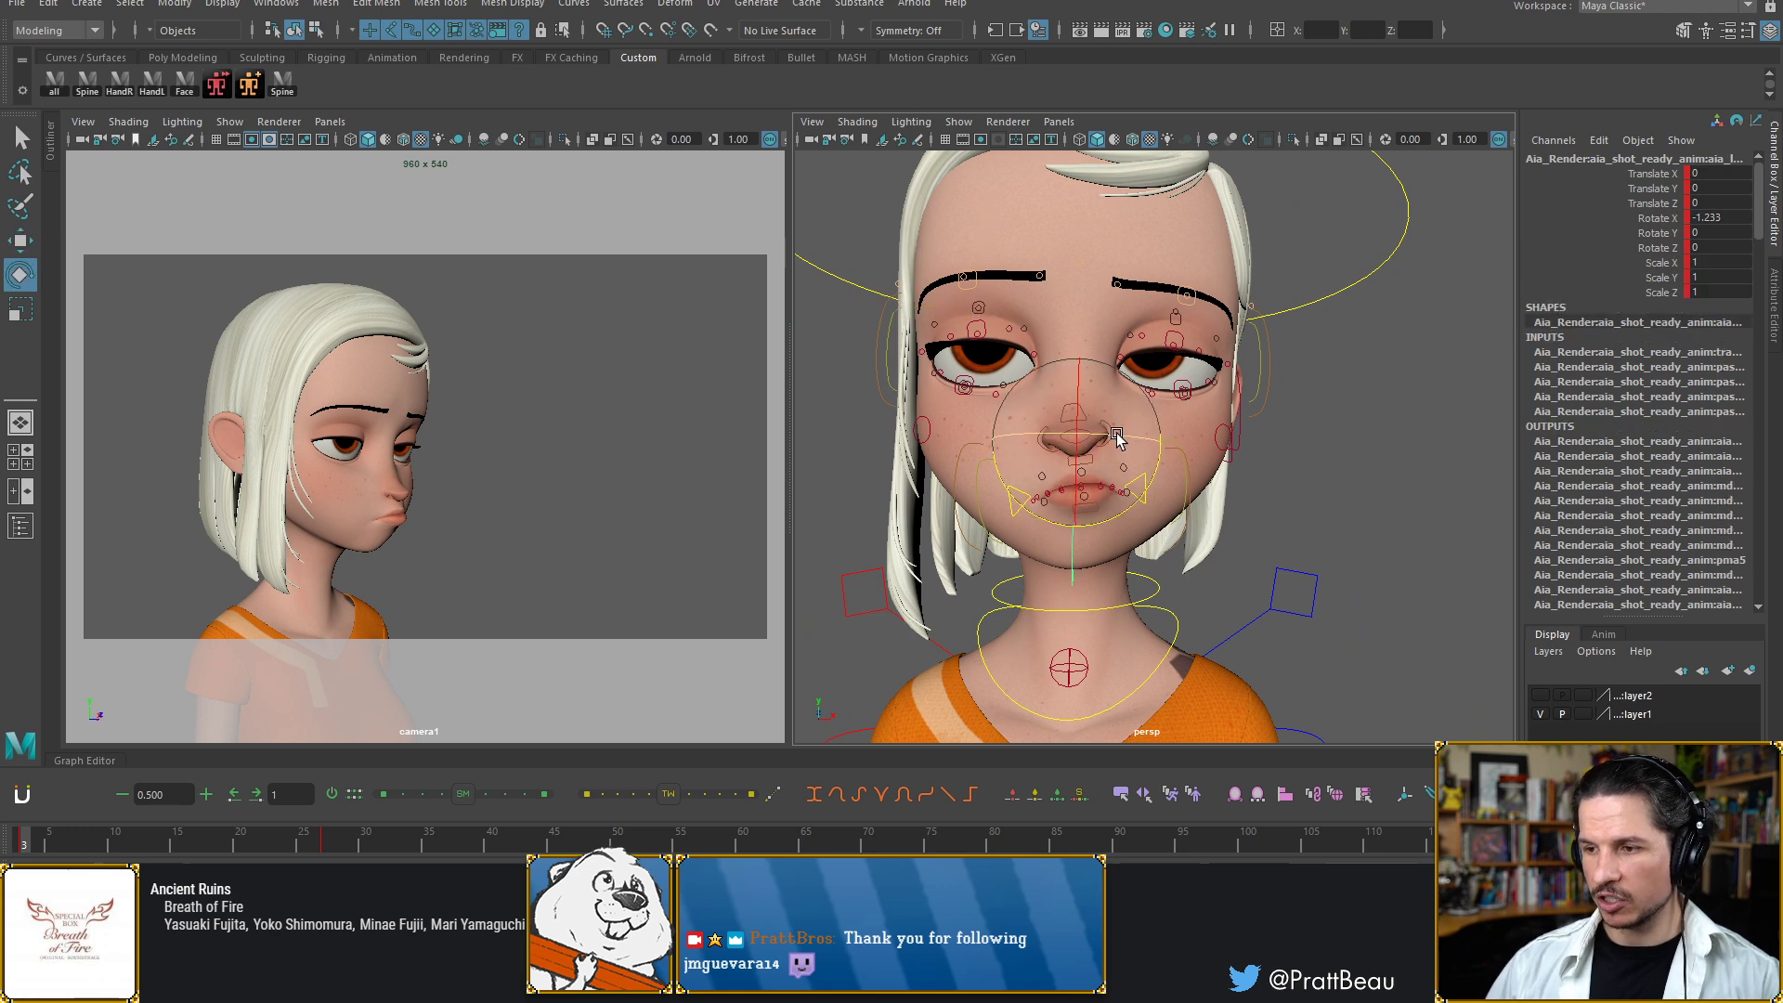
pyautogui.moveTo(1118, 437); pyautogui.dragTo(1120, 438)
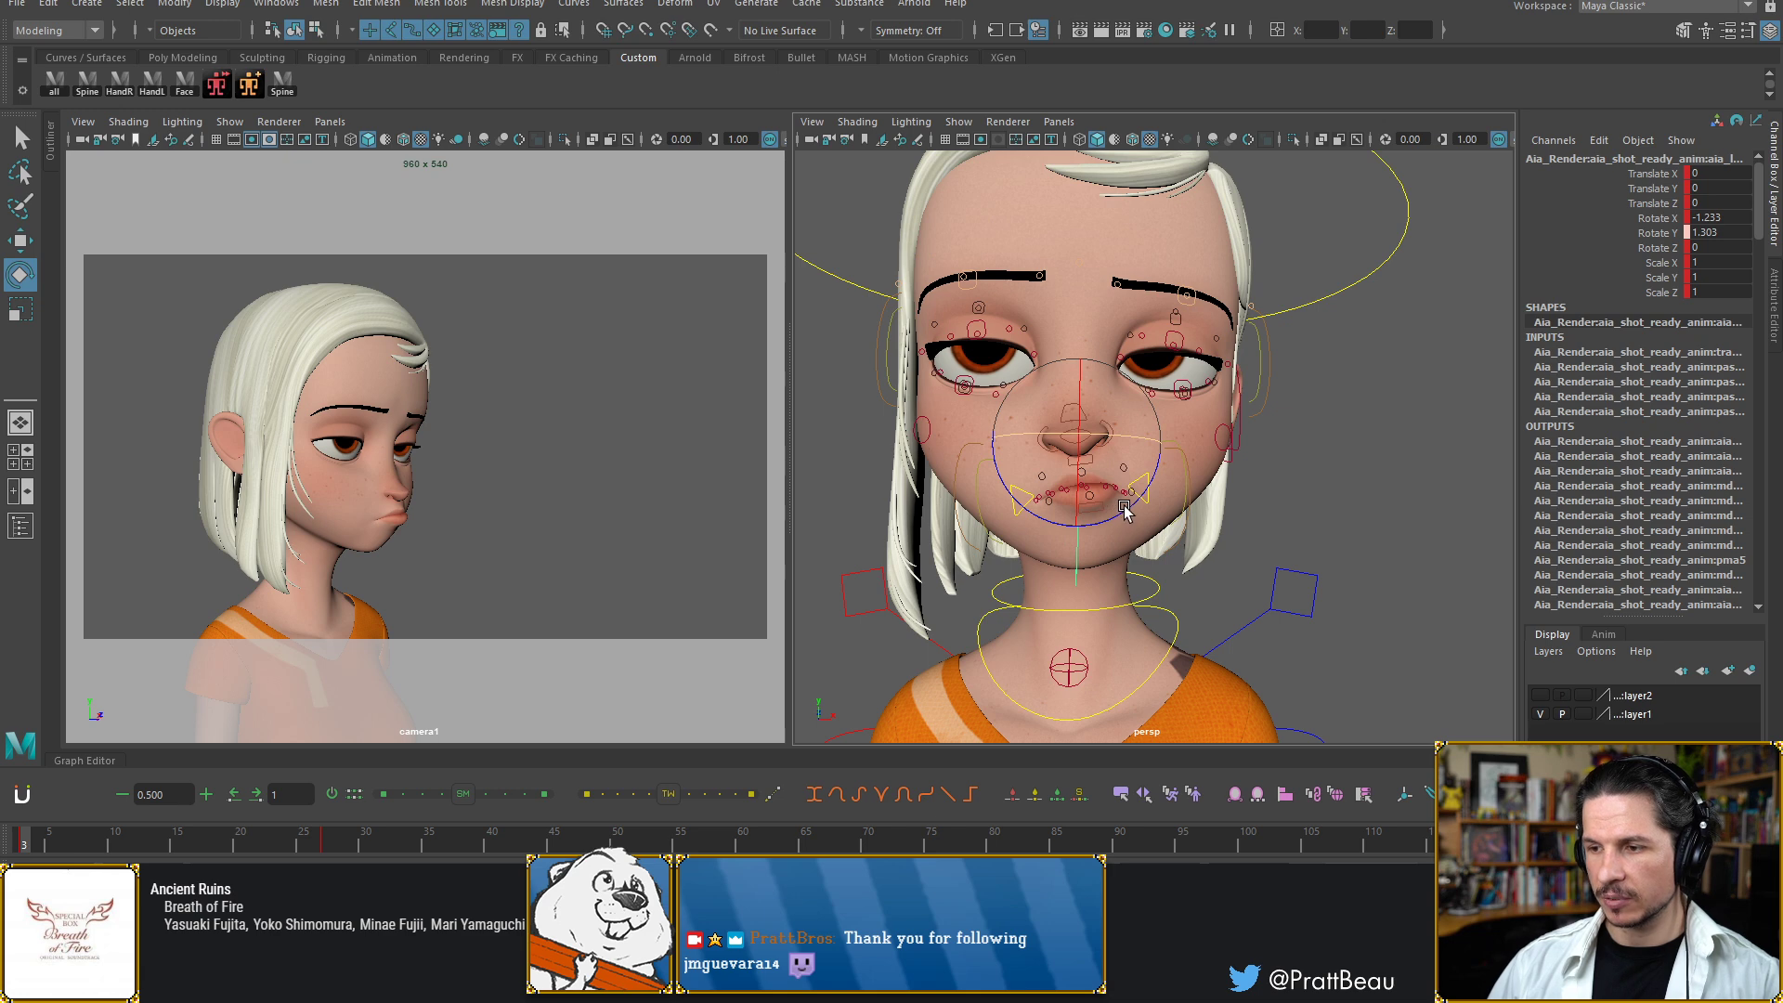
pyautogui.moveTo(1124, 508); pyautogui.dragTo(1118, 513)
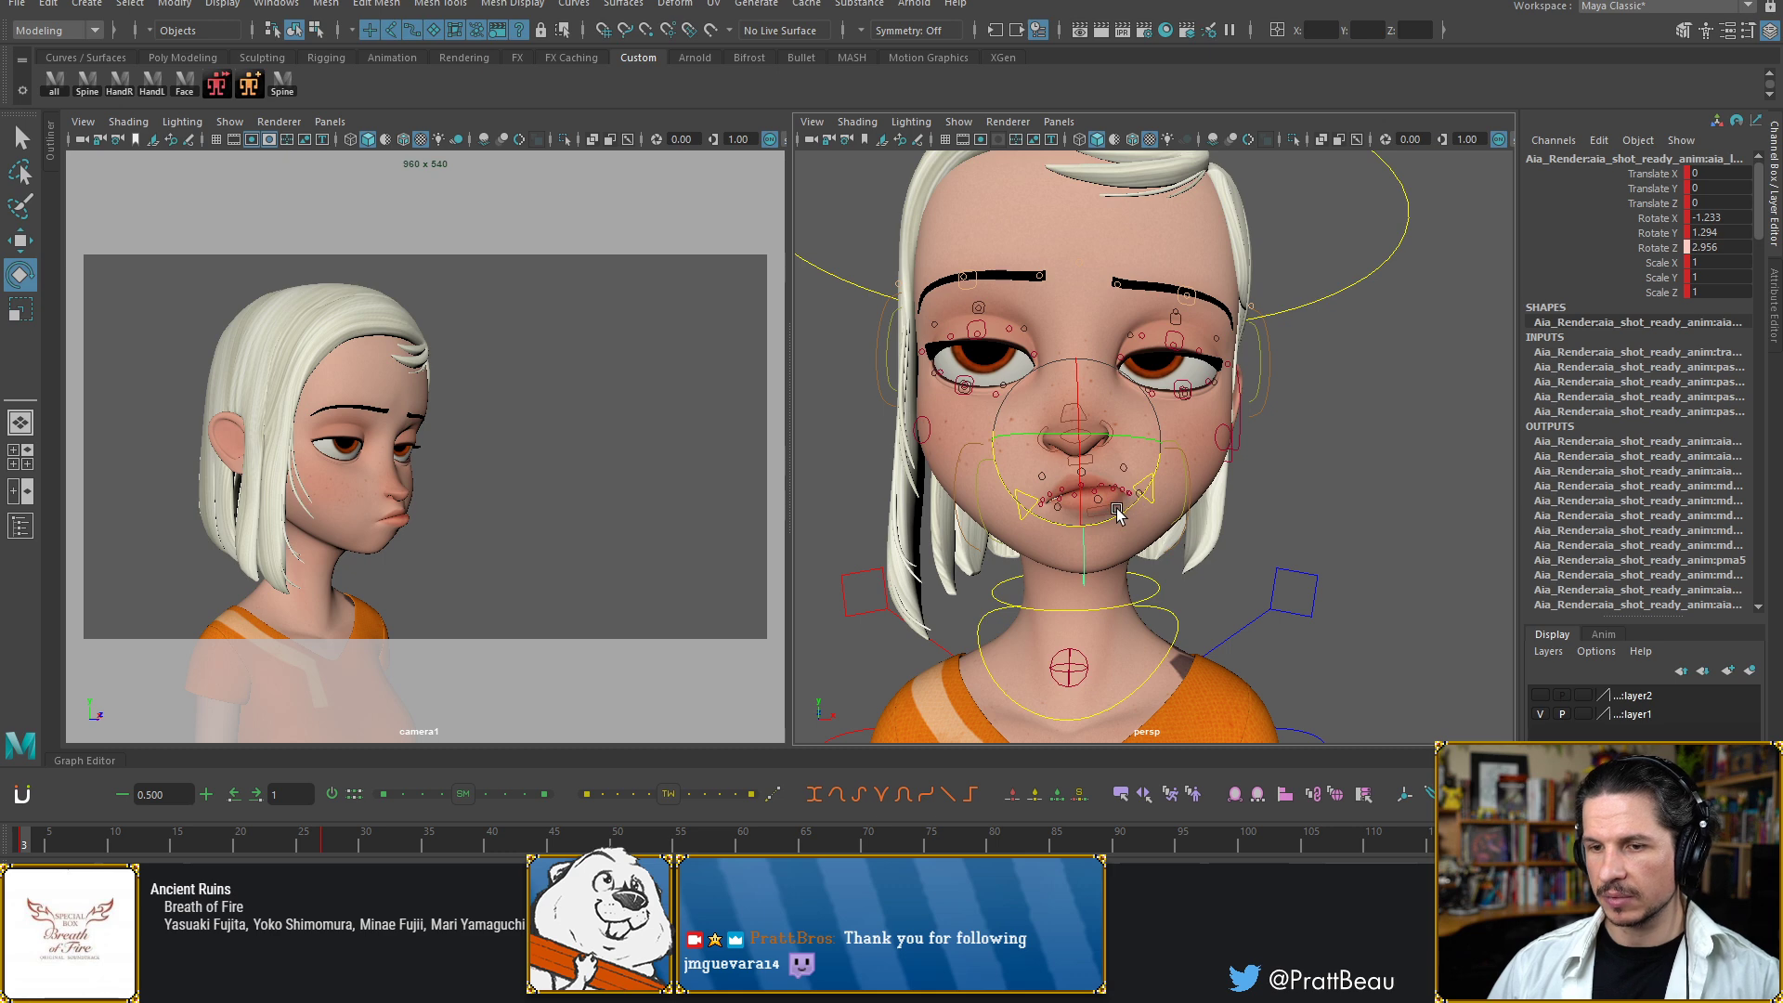
pyautogui.hotkey('ctrl', 'z')
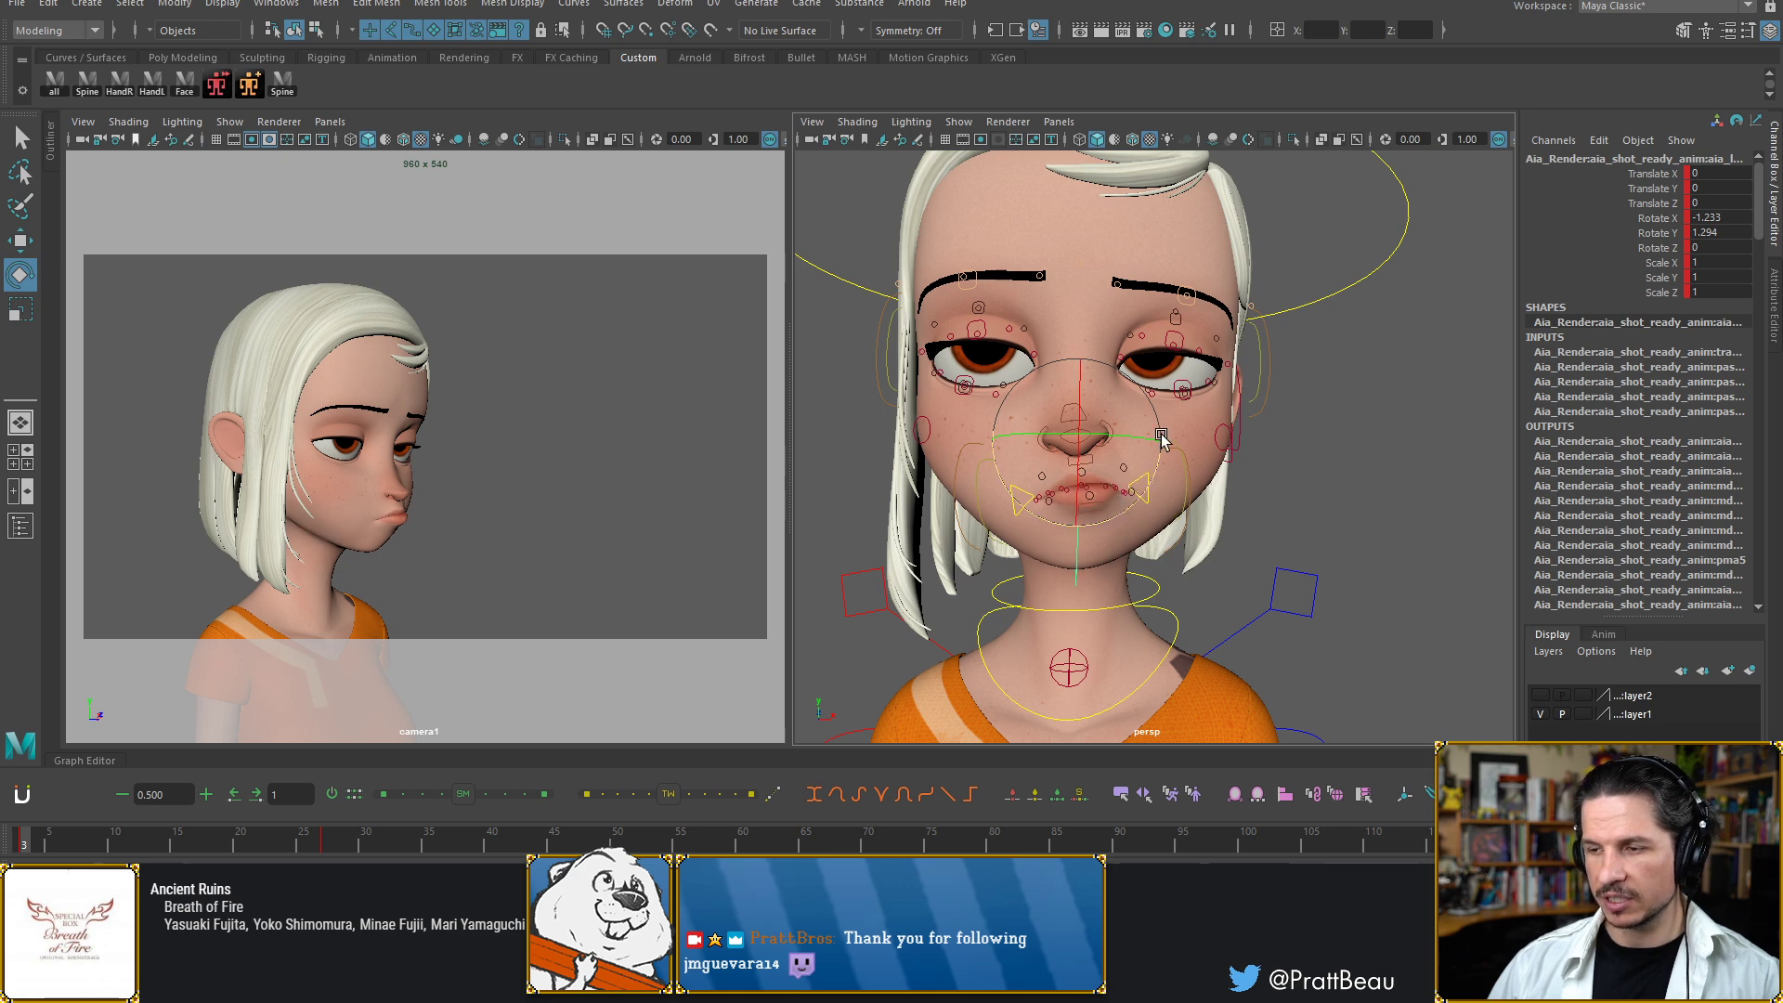
pyautogui.scroll(2, 1156, 437)
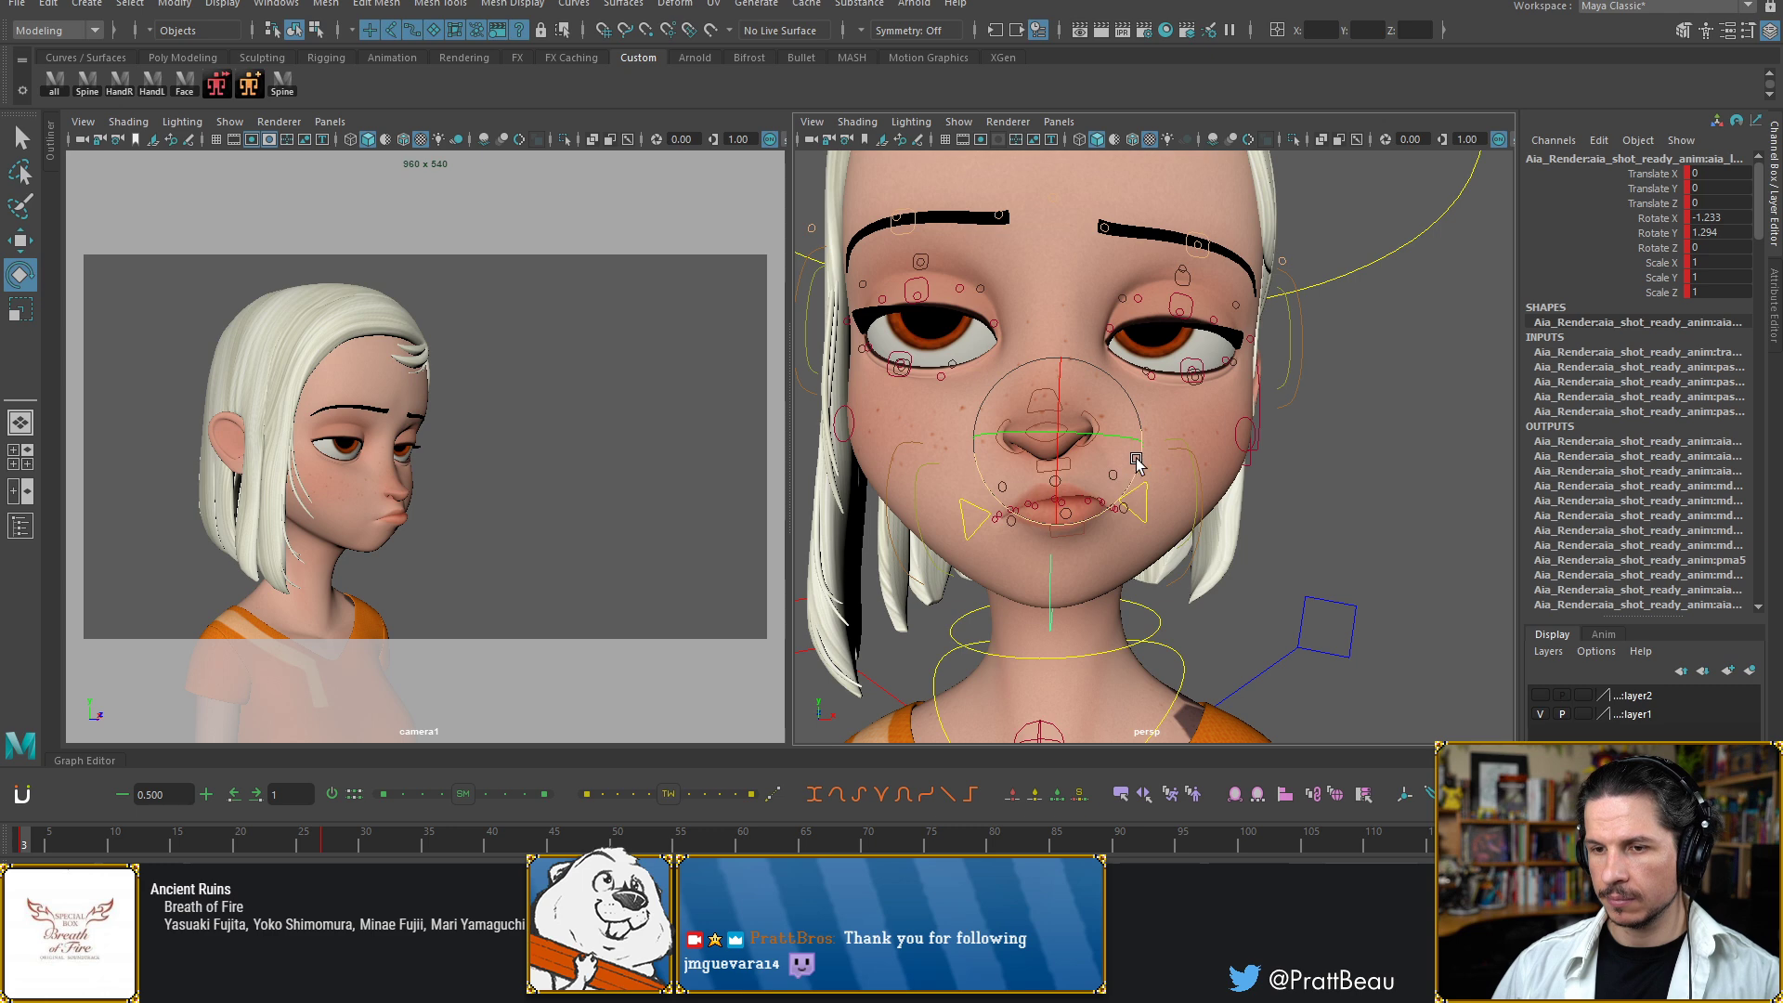
# Lower the left cheek control to Translate Y -0.25 and the right cheek control to Translate Y -0.359
pyautogui.scroll(-3, 1138, 465)
pyautogui.keyDown('alt'); pyautogui.moveTo(1132, 436); pyautogui.dragTo(1194, 478); pyautogui.keyUp('alt')
pyautogui.click(1219, 483)
pyautogui.press('w')
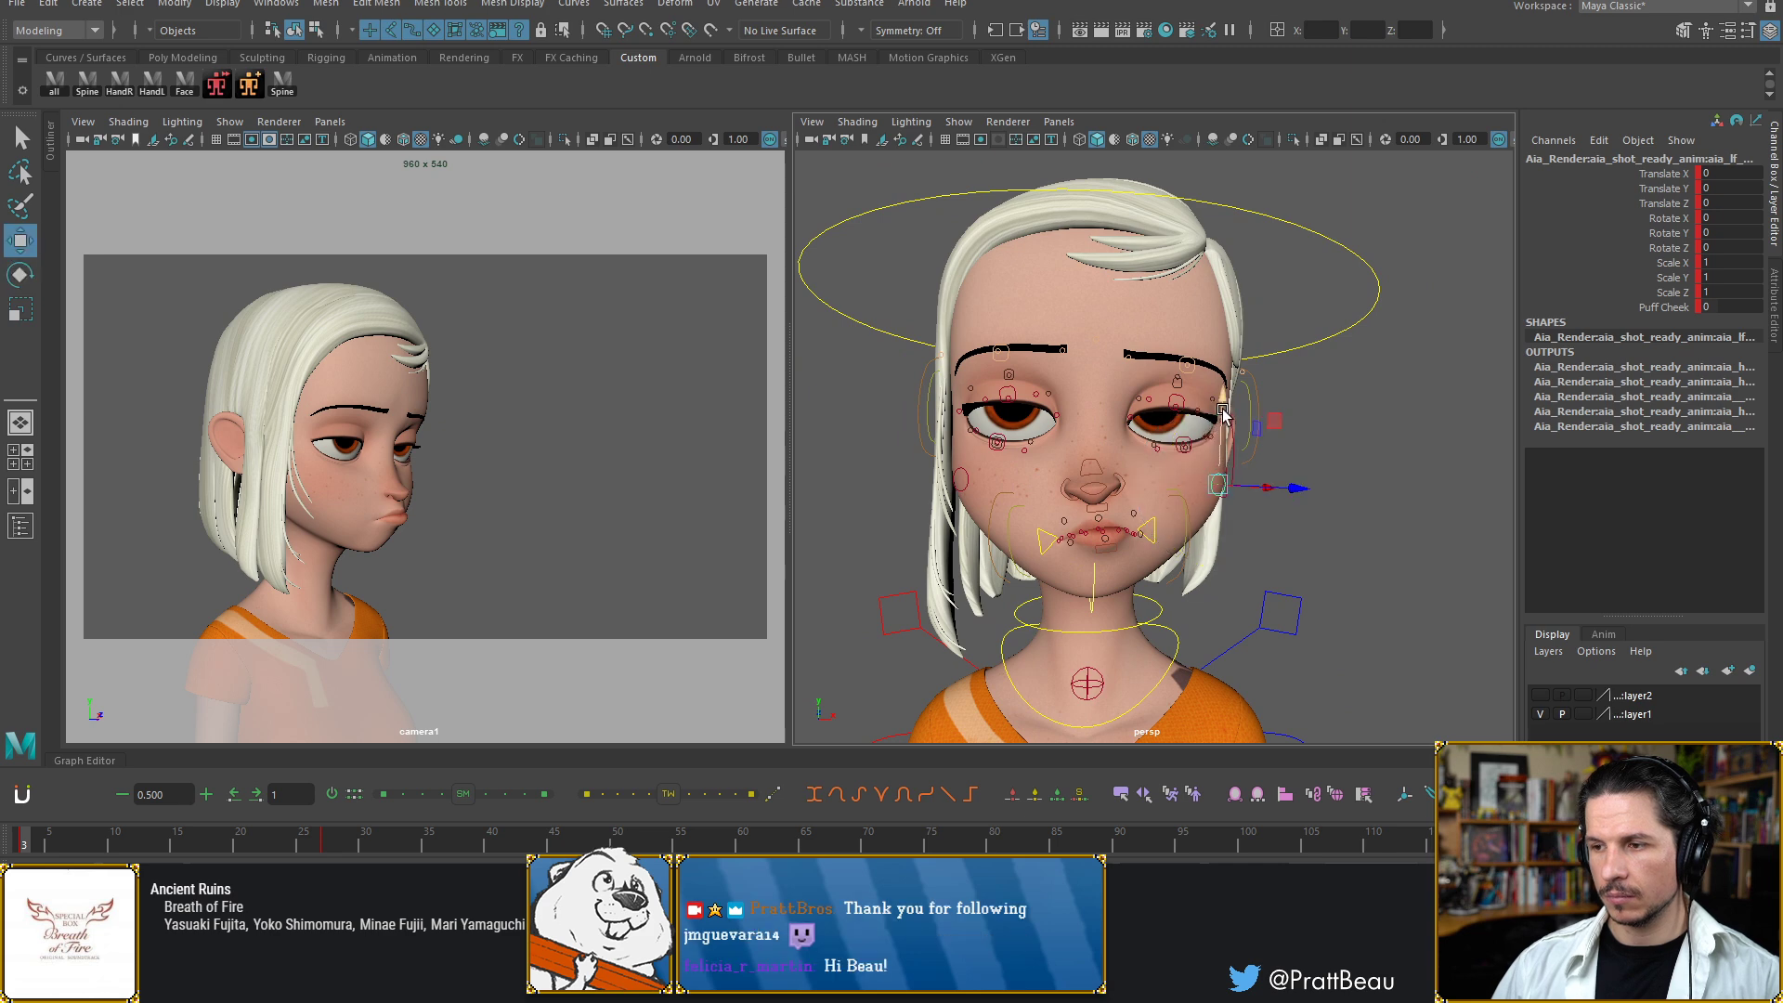
pyautogui.moveTo(1222, 407); pyautogui.dragTo(1223, 410)
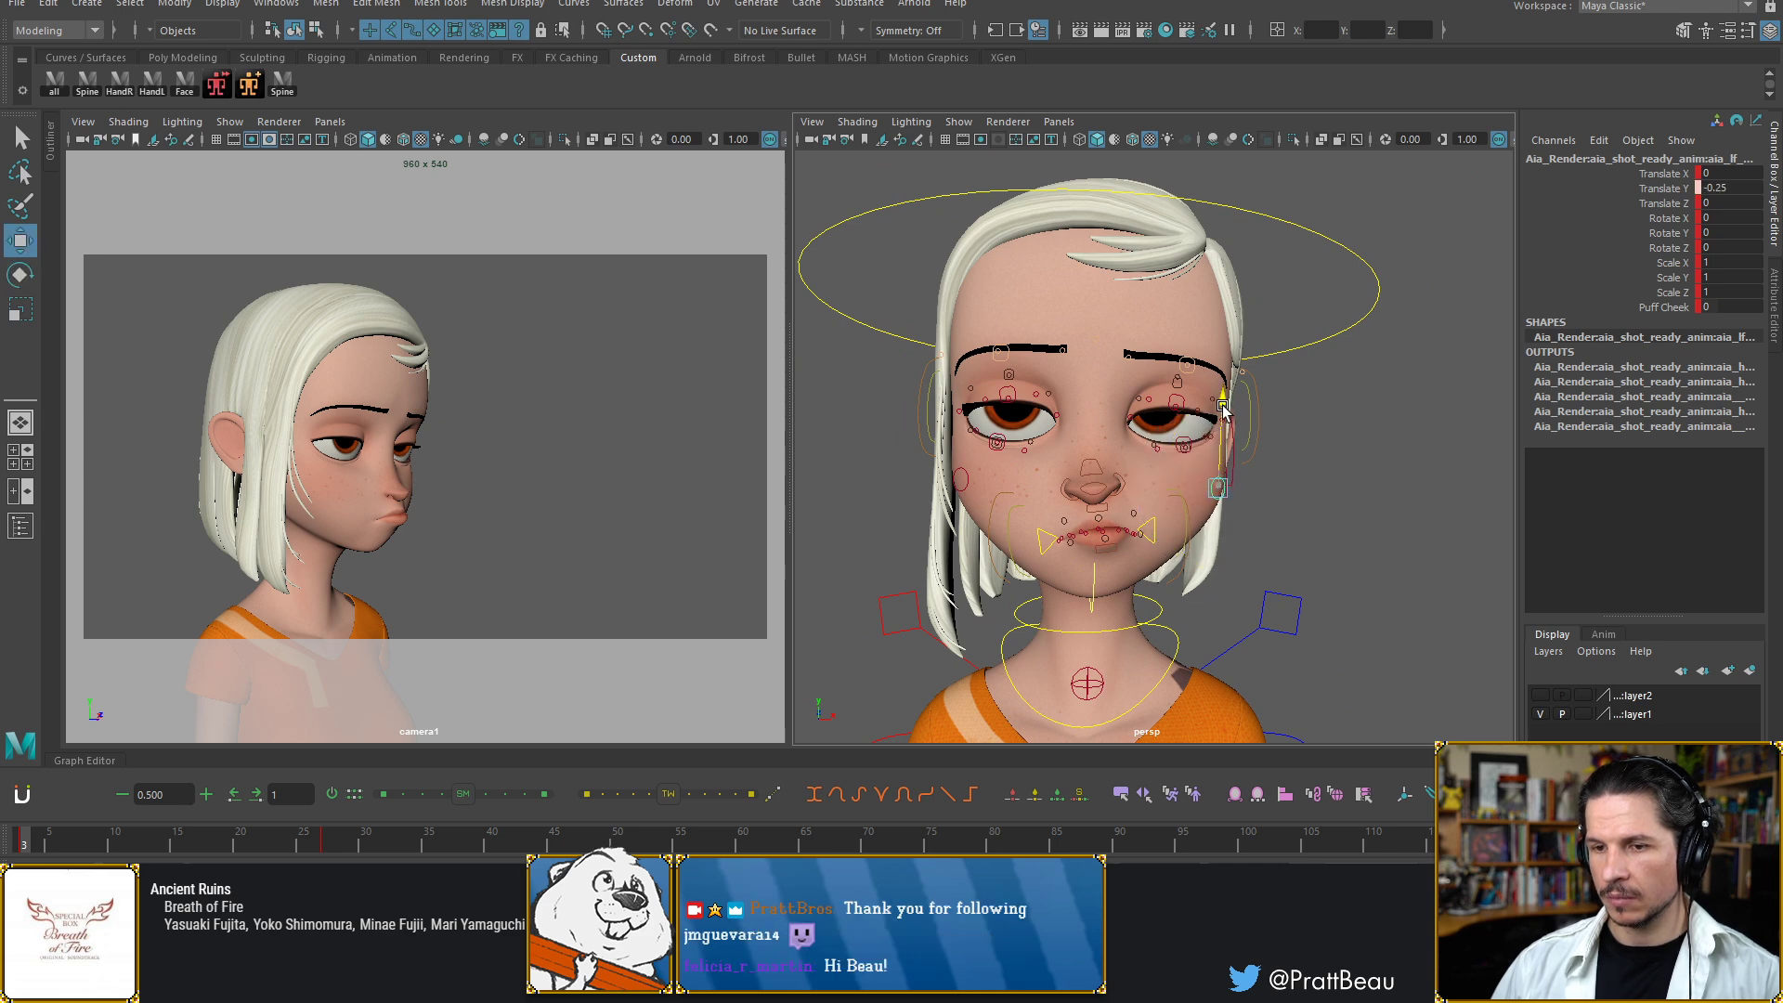
pyautogui.click(962, 479)
pyautogui.moveTo(957, 384); pyautogui.dragTo(959, 389)
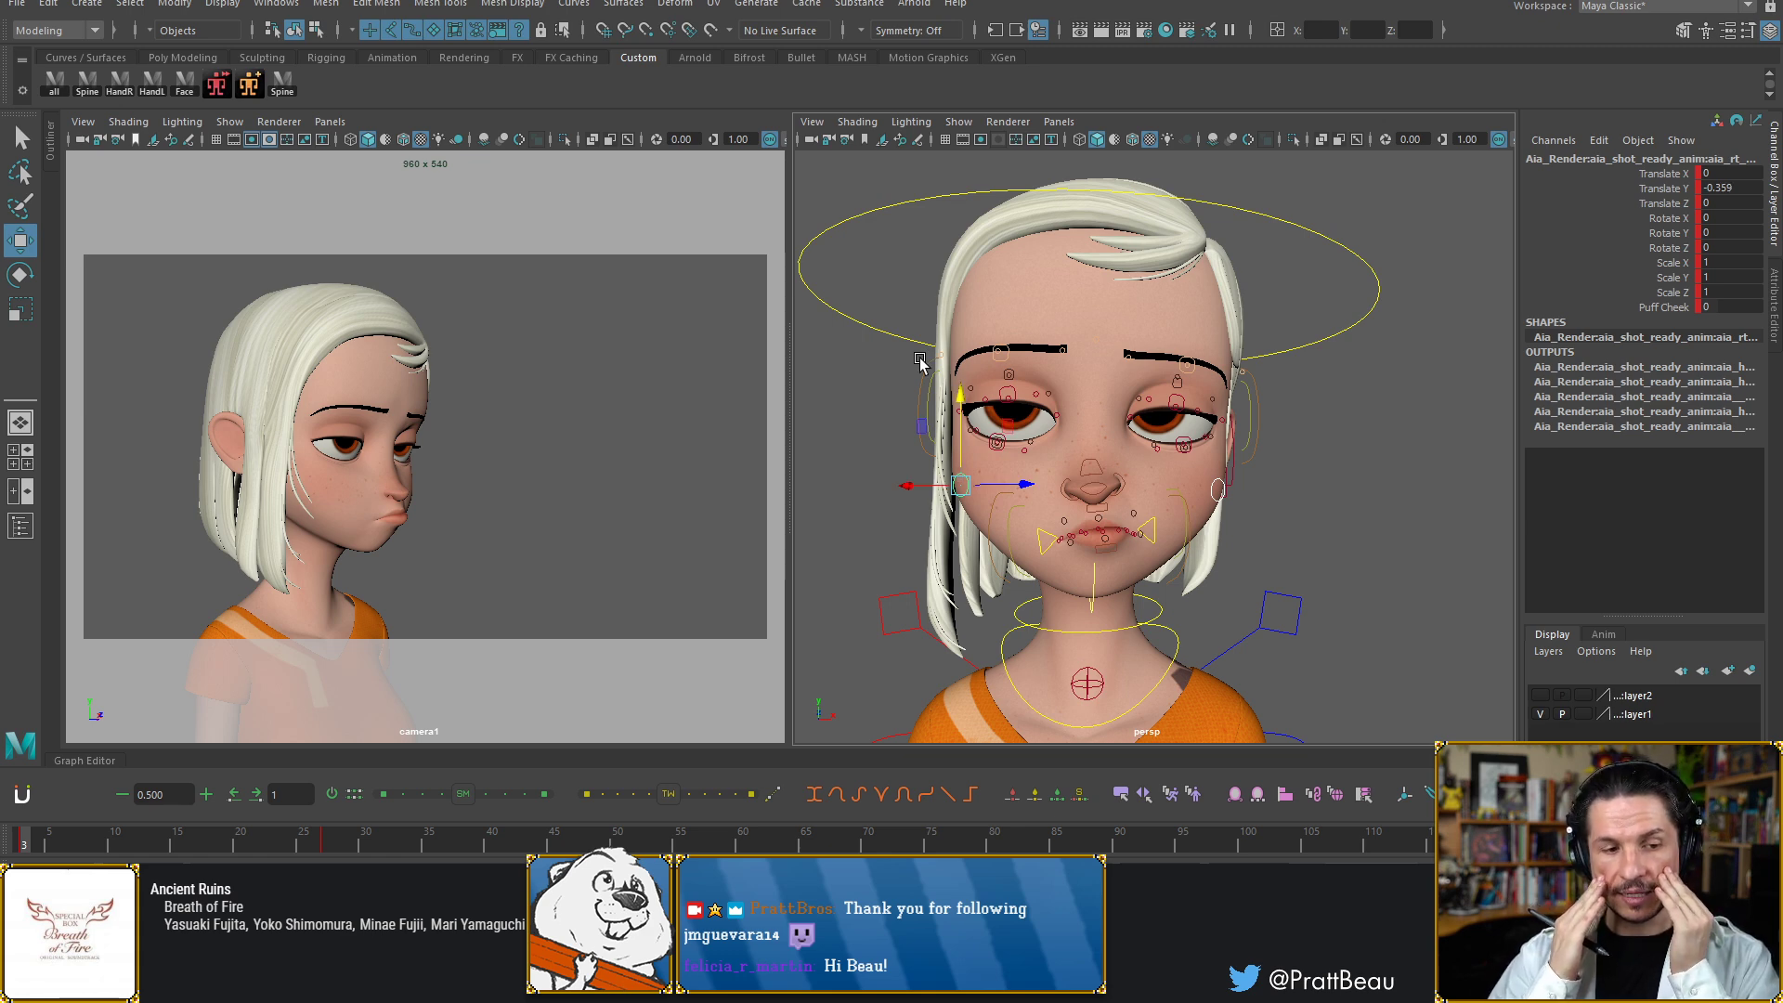
# Flip between the sad and smiling keyed poses, and examine the smiling face at frame 27 from side, three-quarter and front views
pyautogui.middleClick(412, 482)
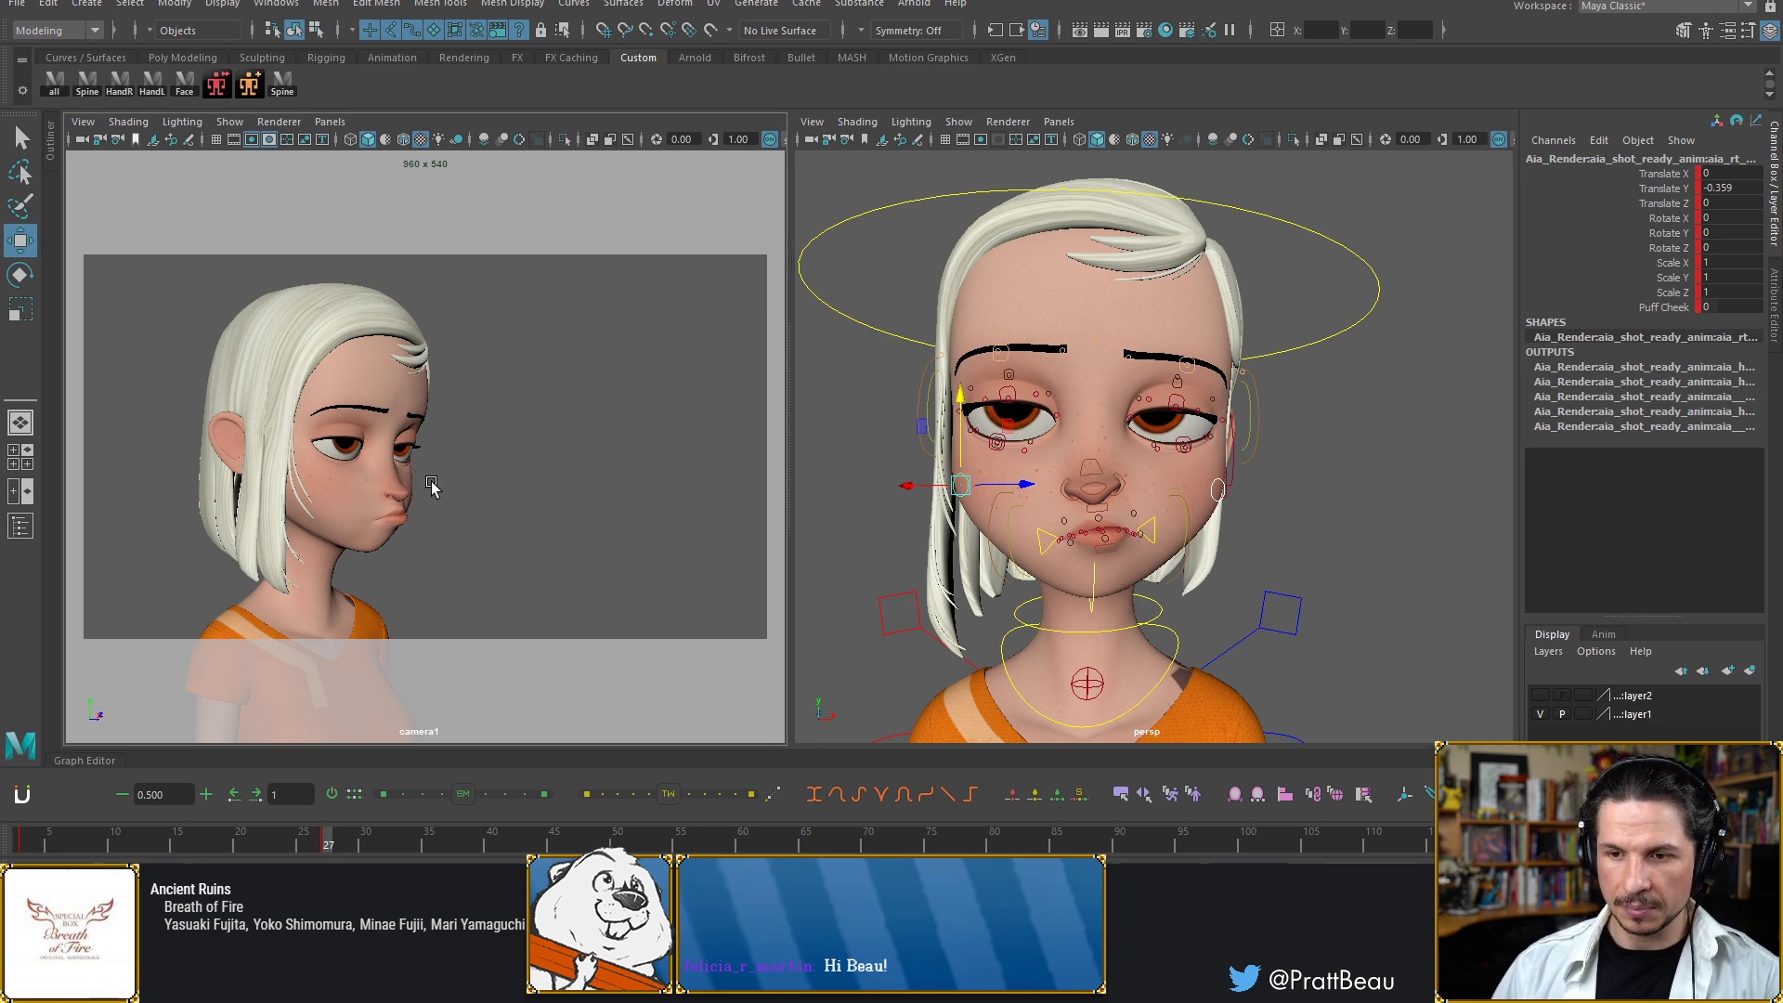
pyautogui.press(',')
pyautogui.press('.')
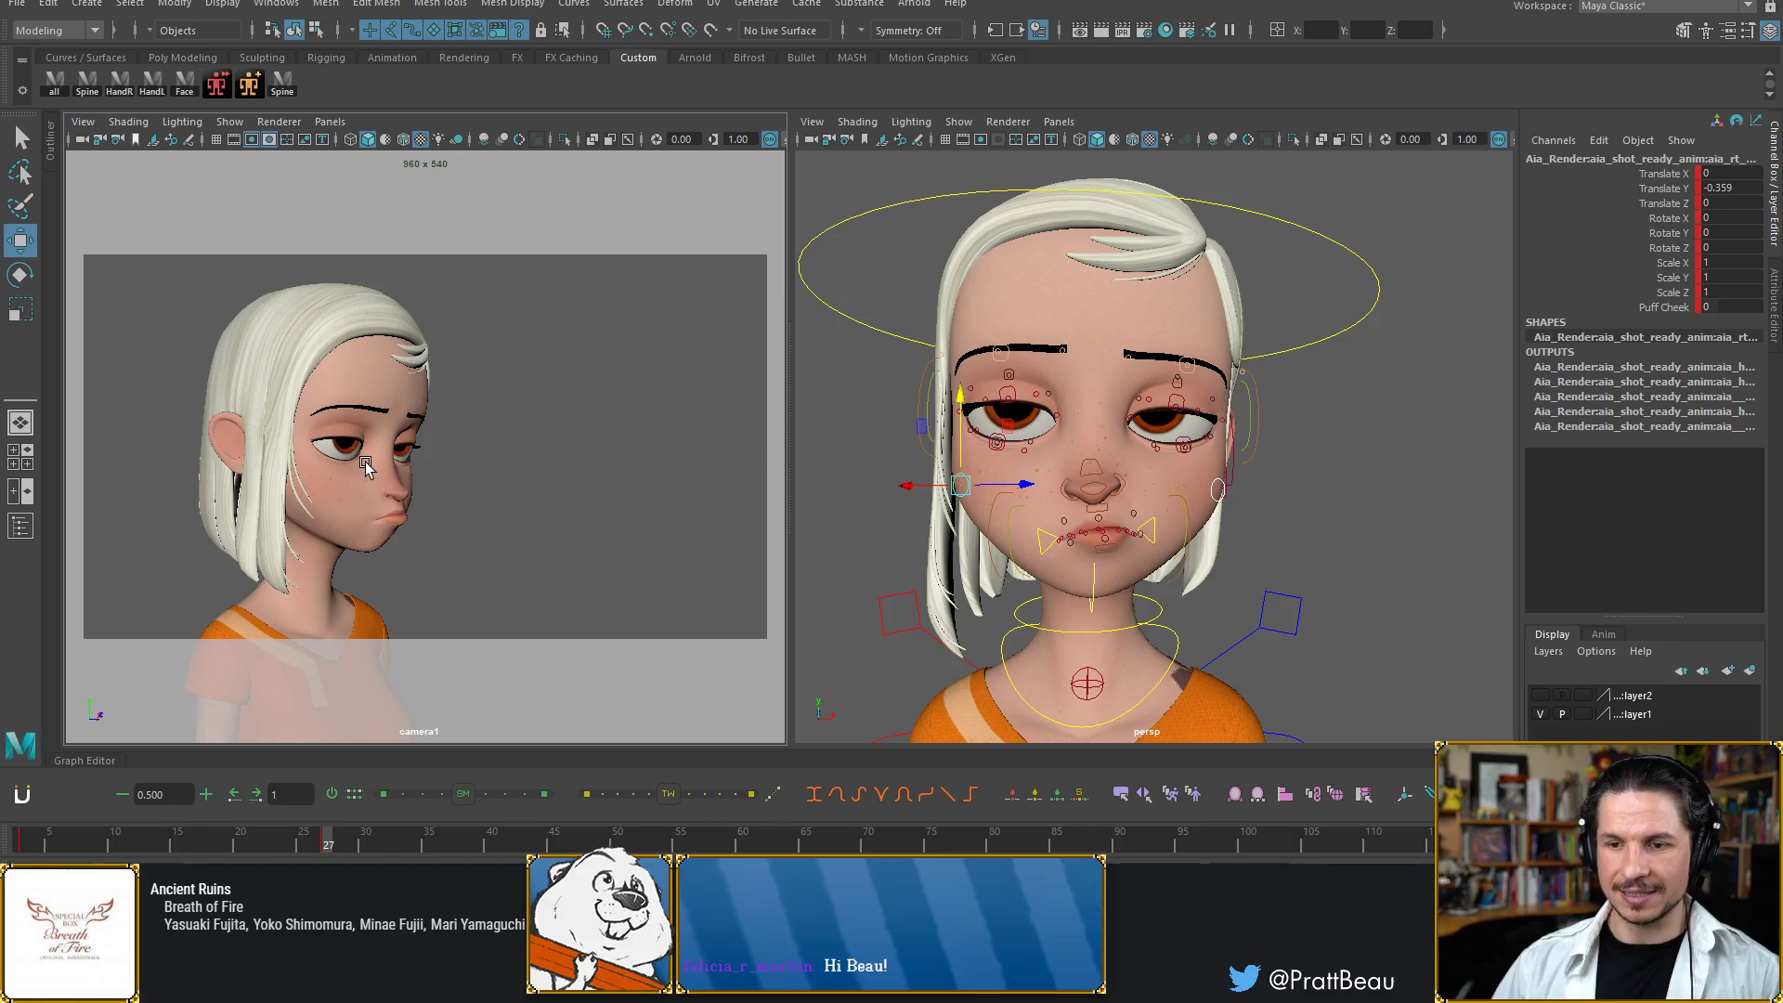
pyautogui.press(',')
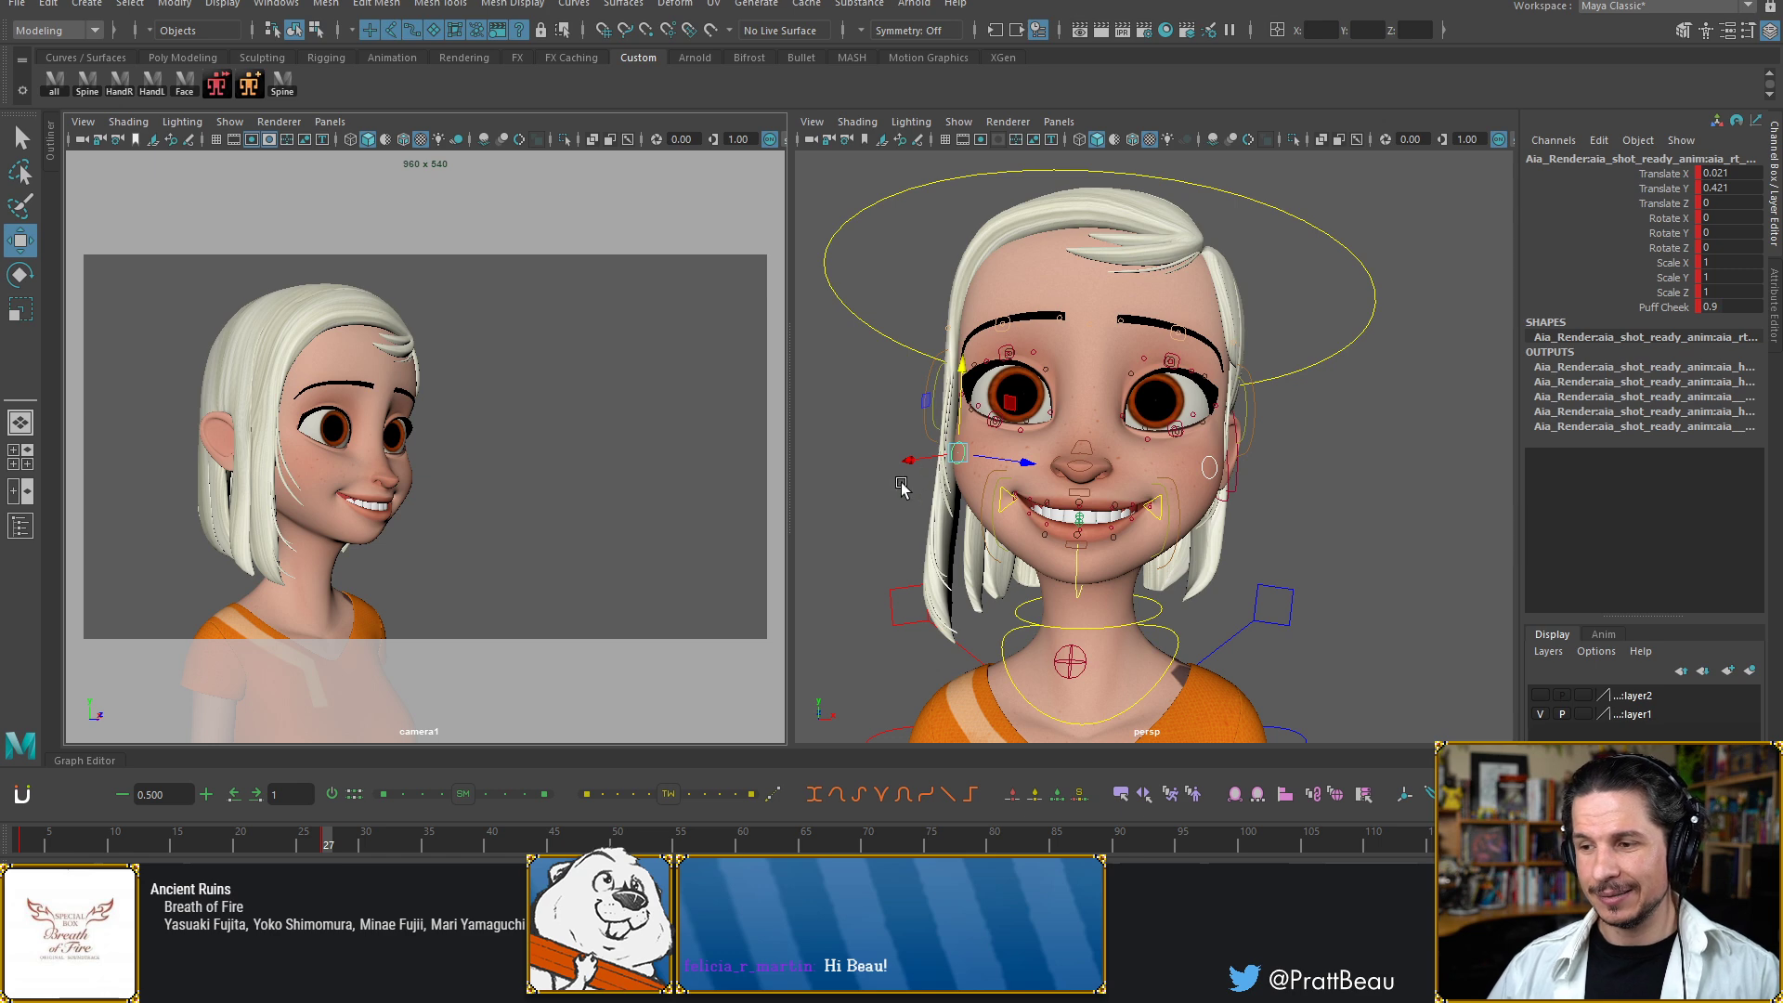
pyautogui.keyDown('alt'); pyautogui.moveTo(901, 485); pyautogui.dragTo(957, 485); pyautogui.keyUp('alt')
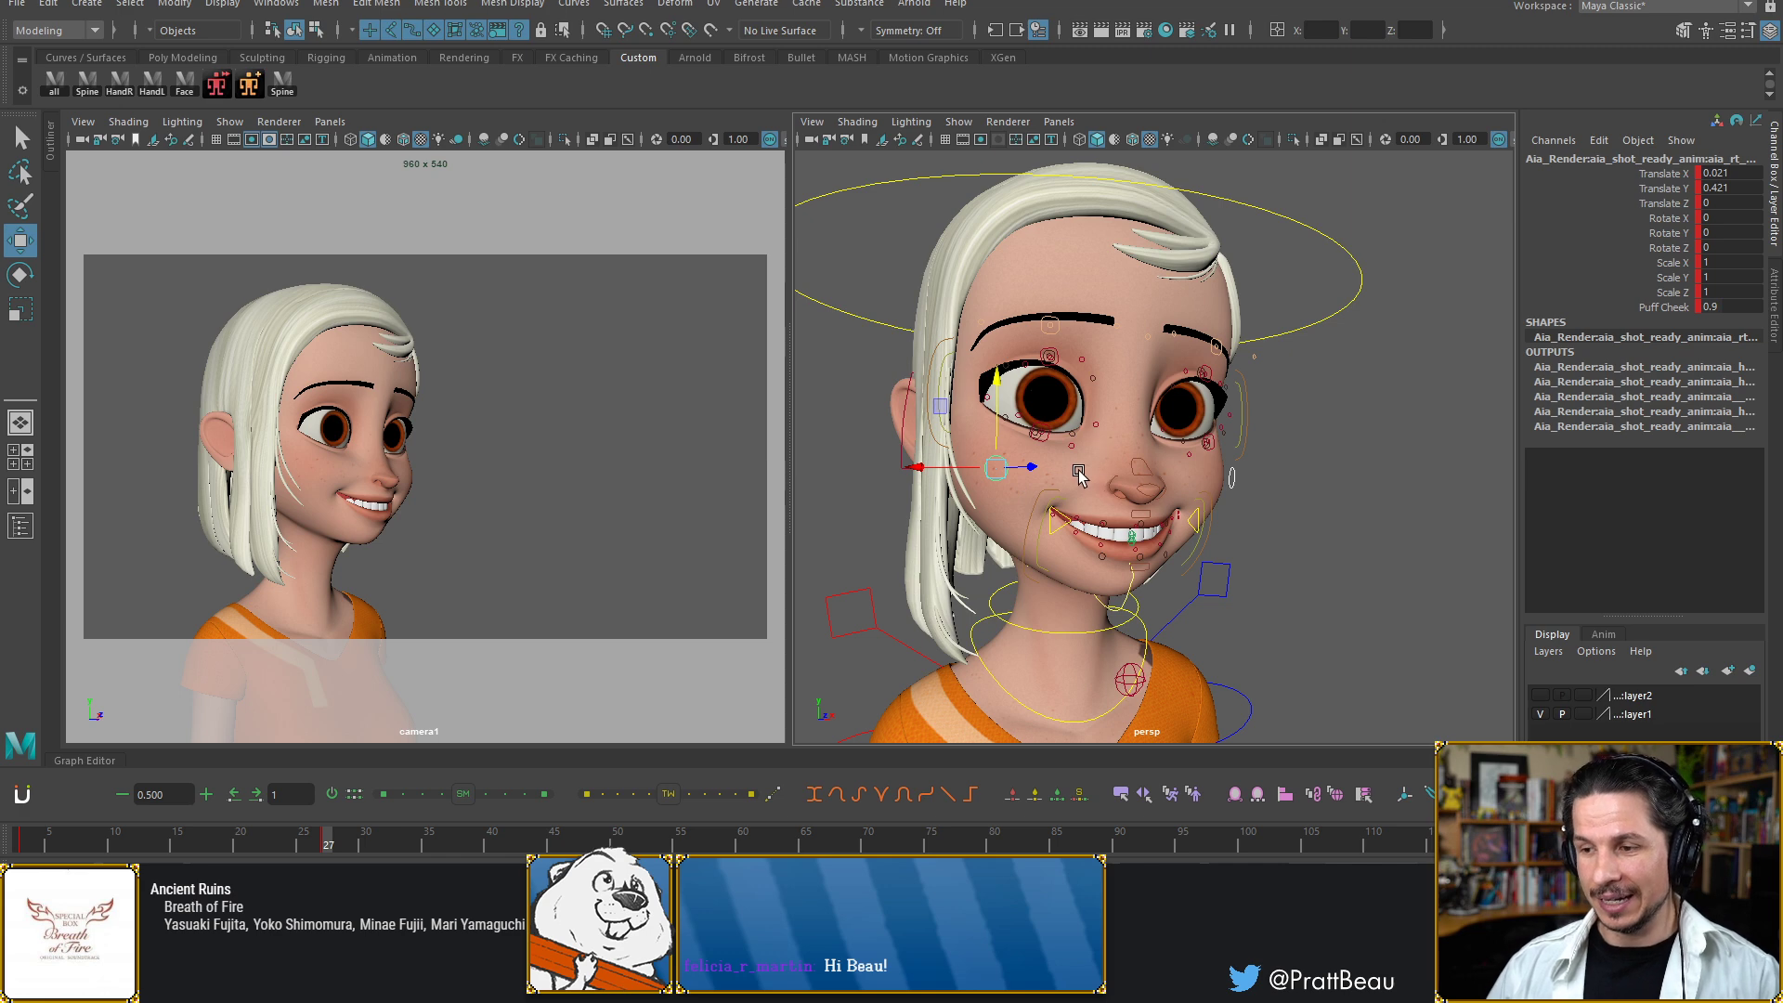
pyautogui.keyDown('alt'); pyautogui.moveTo(1077, 466); pyautogui.dragTo(1156, 527); pyautogui.keyUp('alt')
pyautogui.keyDown('alt'); pyautogui.moveTo(1156, 527); pyautogui.dragTo(1006, 452, button='middle'); pyautogui.keyUp('alt')
pyautogui.keyDown('alt'); pyautogui.moveTo(1104, 513); pyautogui.dragTo(1069, 509); pyautogui.keyUp('alt')
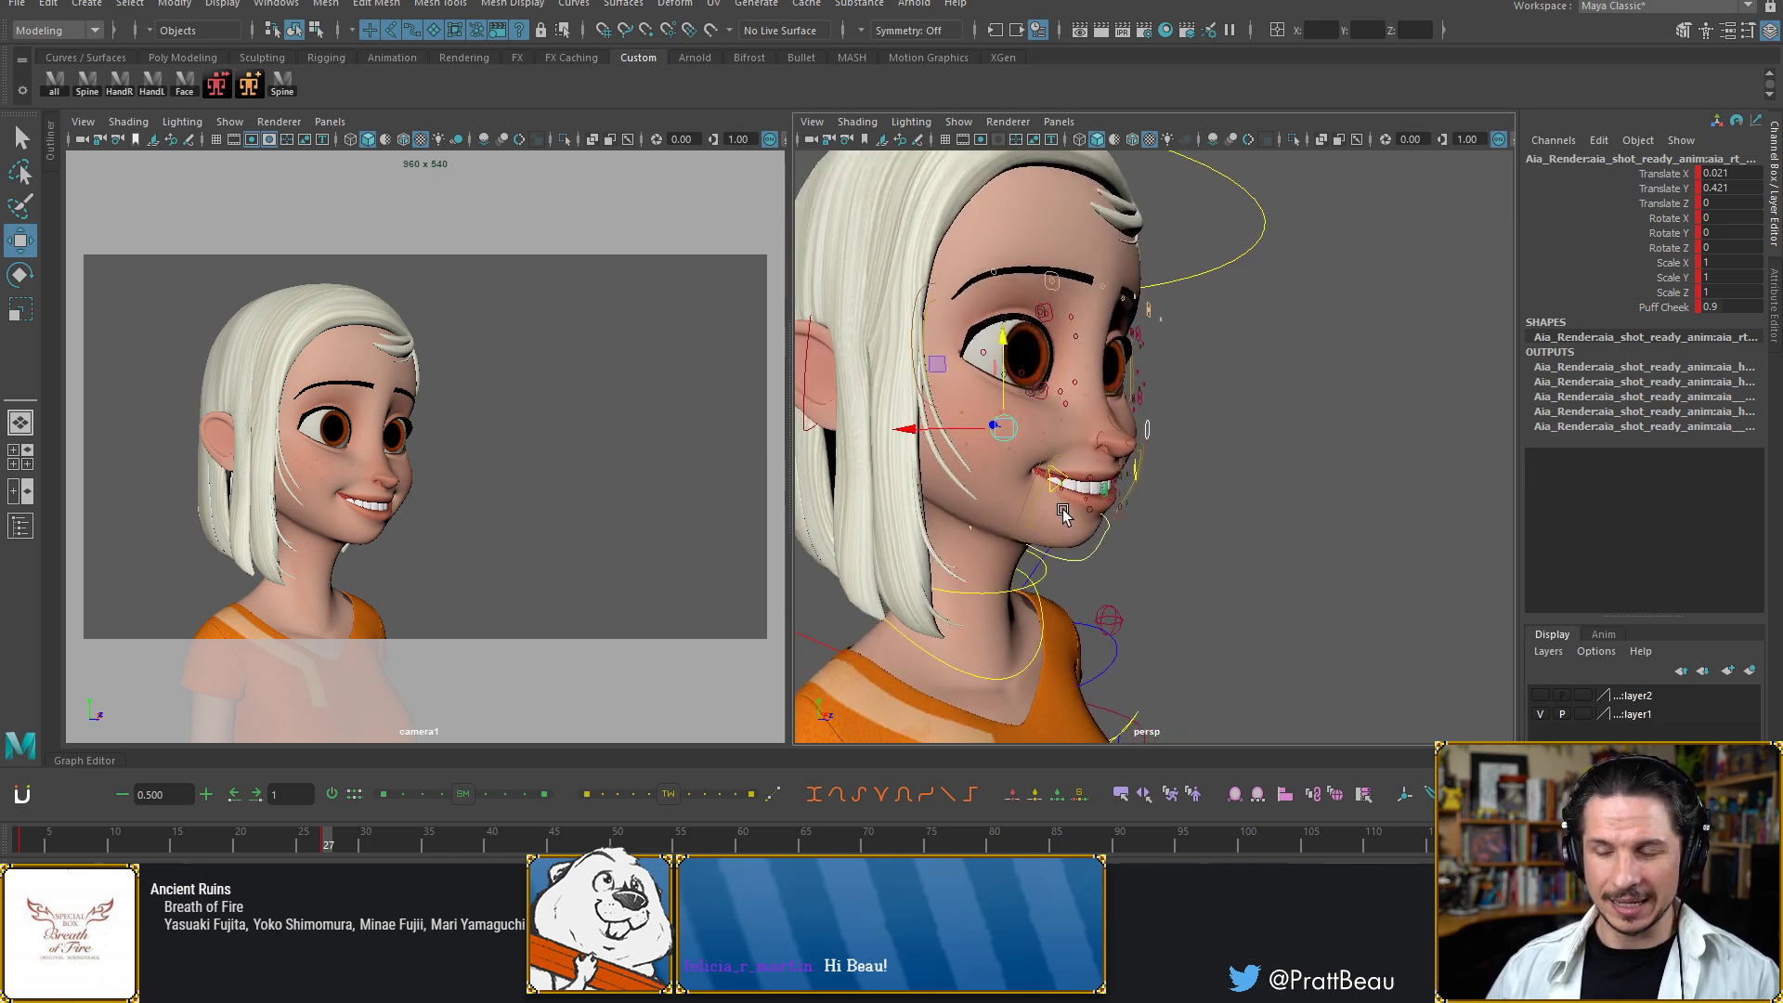
pyautogui.keyDown('alt'); pyautogui.moveTo(1068, 509); pyautogui.dragTo(1340, 429, button='right'); pyautogui.keyUp('alt')
pyautogui.keyDown('alt'); pyautogui.moveTo(1341, 430); pyautogui.dragTo(1054, 478); pyautogui.keyUp('alt')
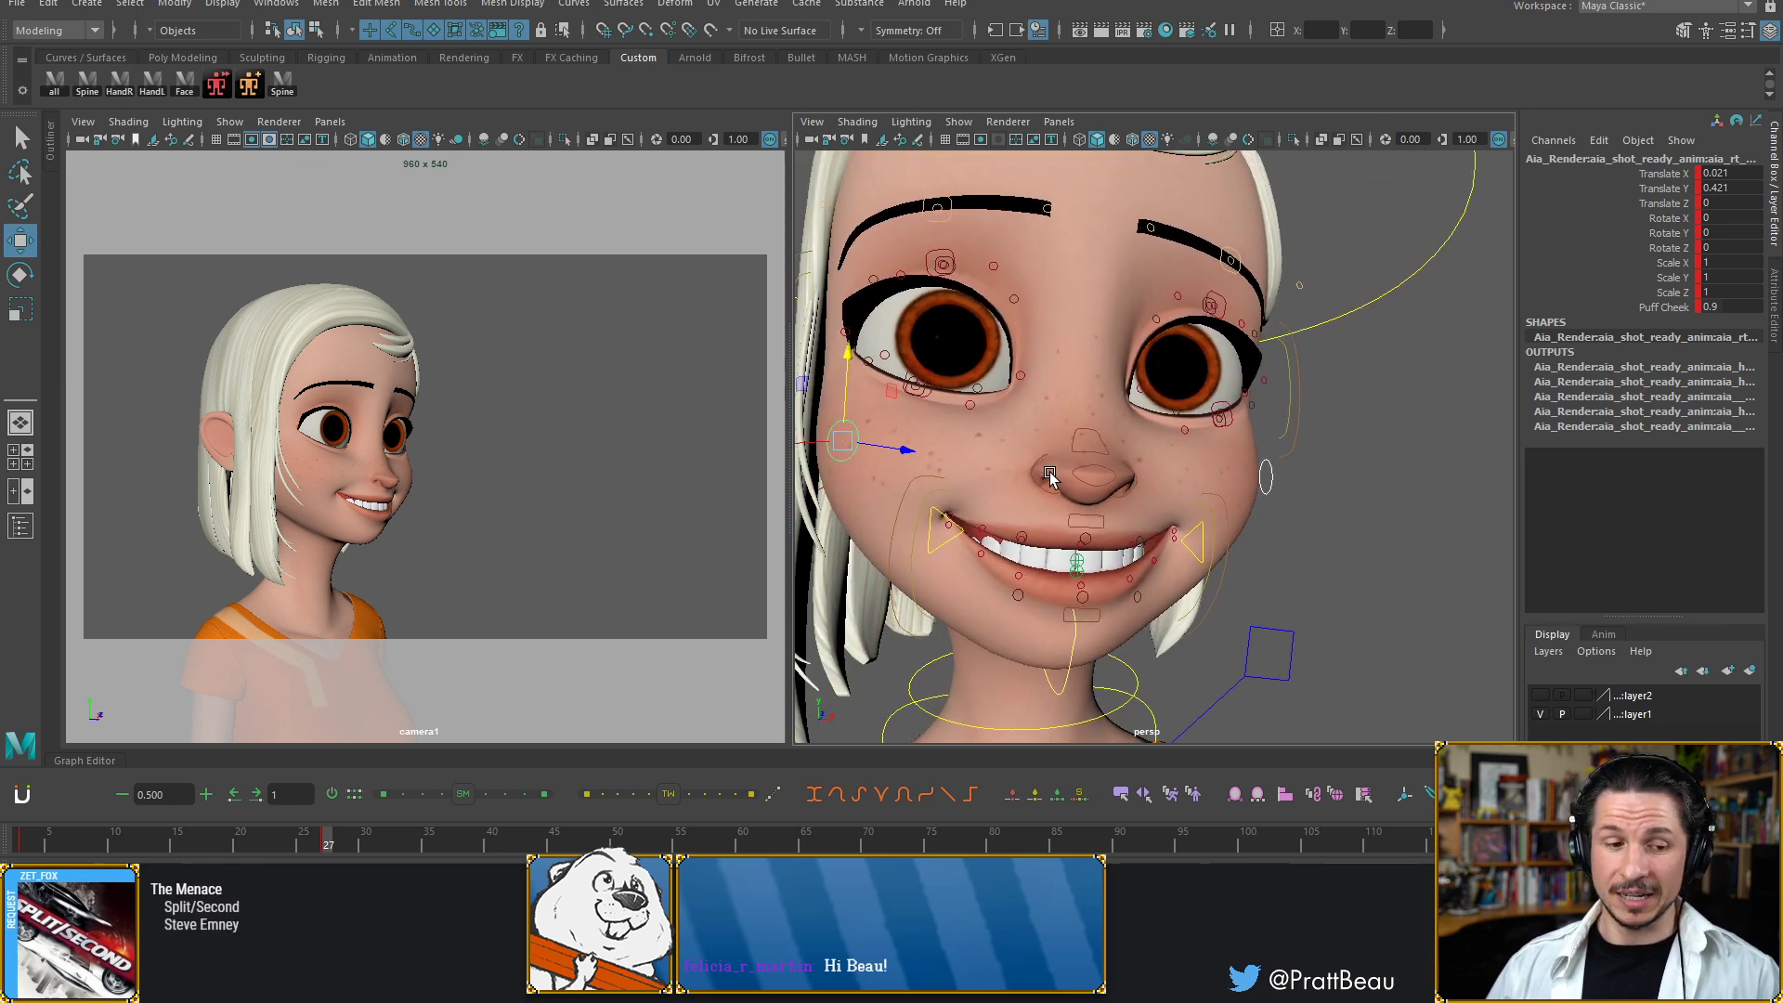
pyautogui.keyDown('alt'); pyautogui.moveTo(1085, 485); pyautogui.dragTo(1067, 549, button='middle'); pyautogui.keyUp('alt')
pyautogui.keyDown('alt'); pyautogui.moveTo(1068, 549); pyautogui.dragTo(1124, 494); pyautogui.keyUp('alt')
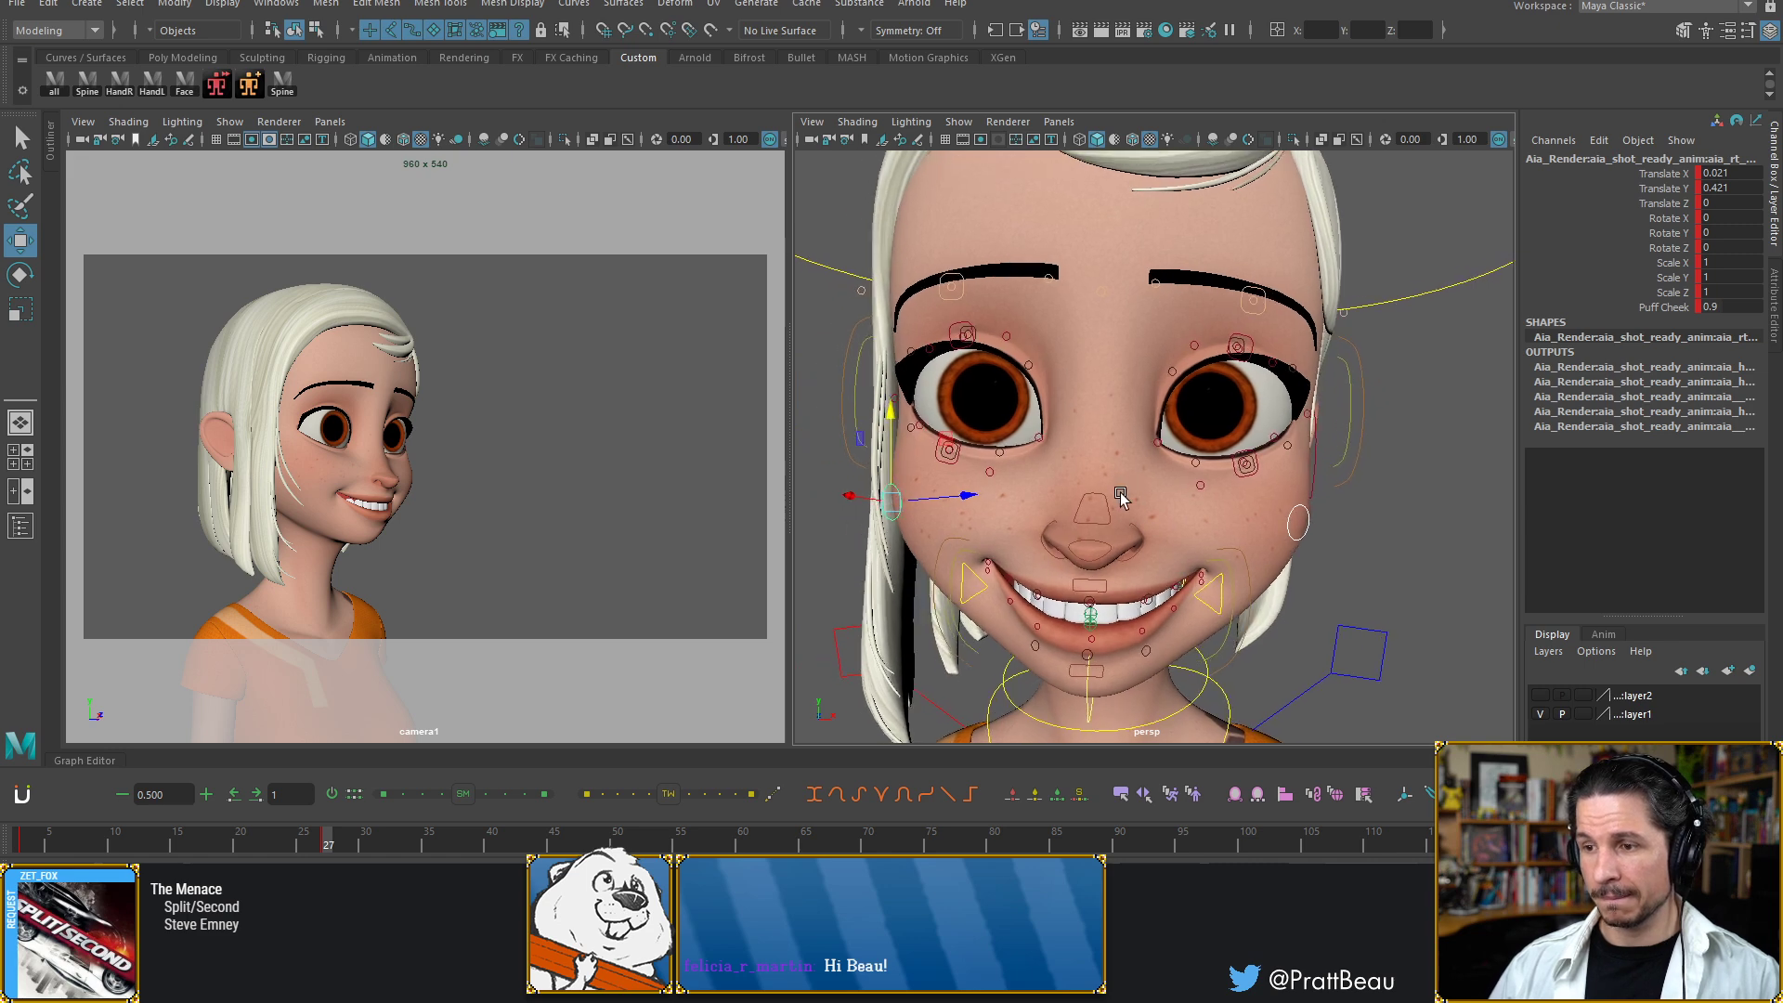
pyautogui.moveTo(1123, 493)
pyautogui.keyDown('alt'); pyautogui.mouseDown(button='right')
pyautogui.moveTo(1041, 524)
pyautogui.moveTo(1105, 482)
pyautogui.mouseUp(button='right'); pyautogui.keyUp('alt')
# Rotate both upper eyelid controls of the smiling pose, the left to Rotate Z -20.293, lower it to Translate Y 0.849, and compare with the sad pose
pyautogui.keyDown('alt'); pyautogui.moveTo(1070, 420); pyautogui.dragTo(1103, 456, button='middle'); pyautogui.keyUp('alt')
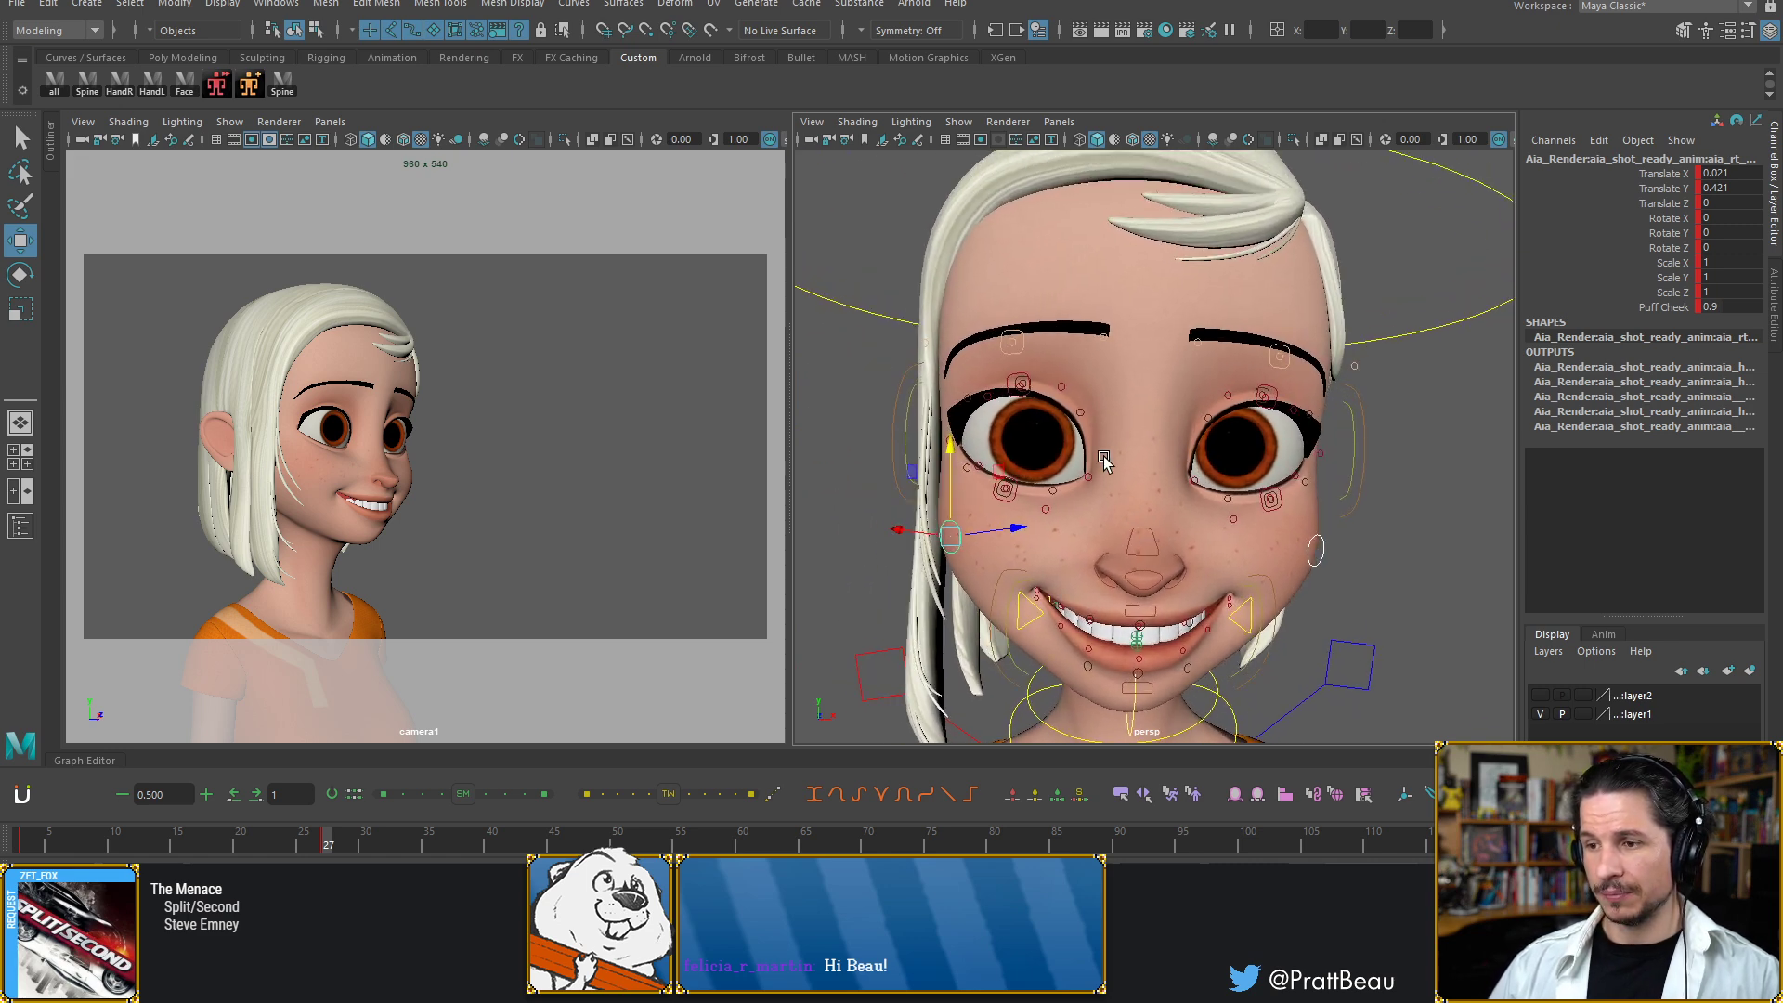
pyautogui.click(1011, 391)
pyautogui.keyDown('shift'); pyautogui.click(1265, 396); pyautogui.keyUp('shift')
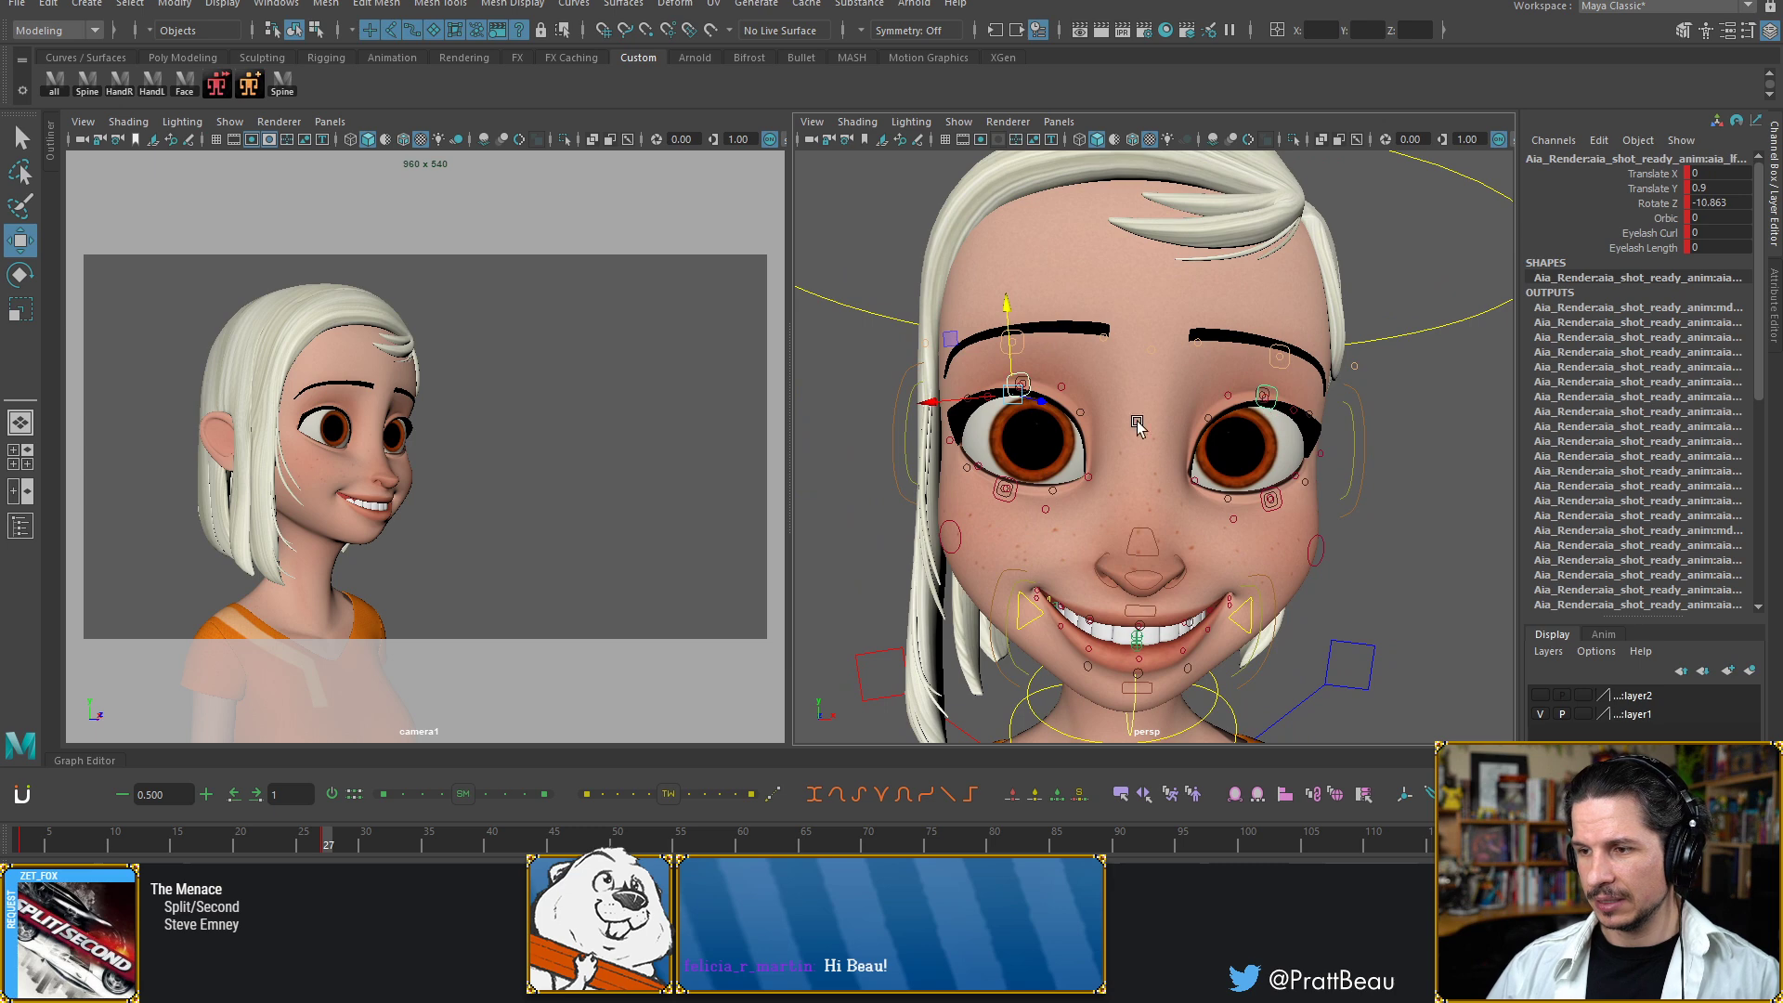
pyautogui.press('e')
pyautogui.moveTo(1068, 445); pyautogui.dragTo(1057, 398)
pyautogui.press('w')
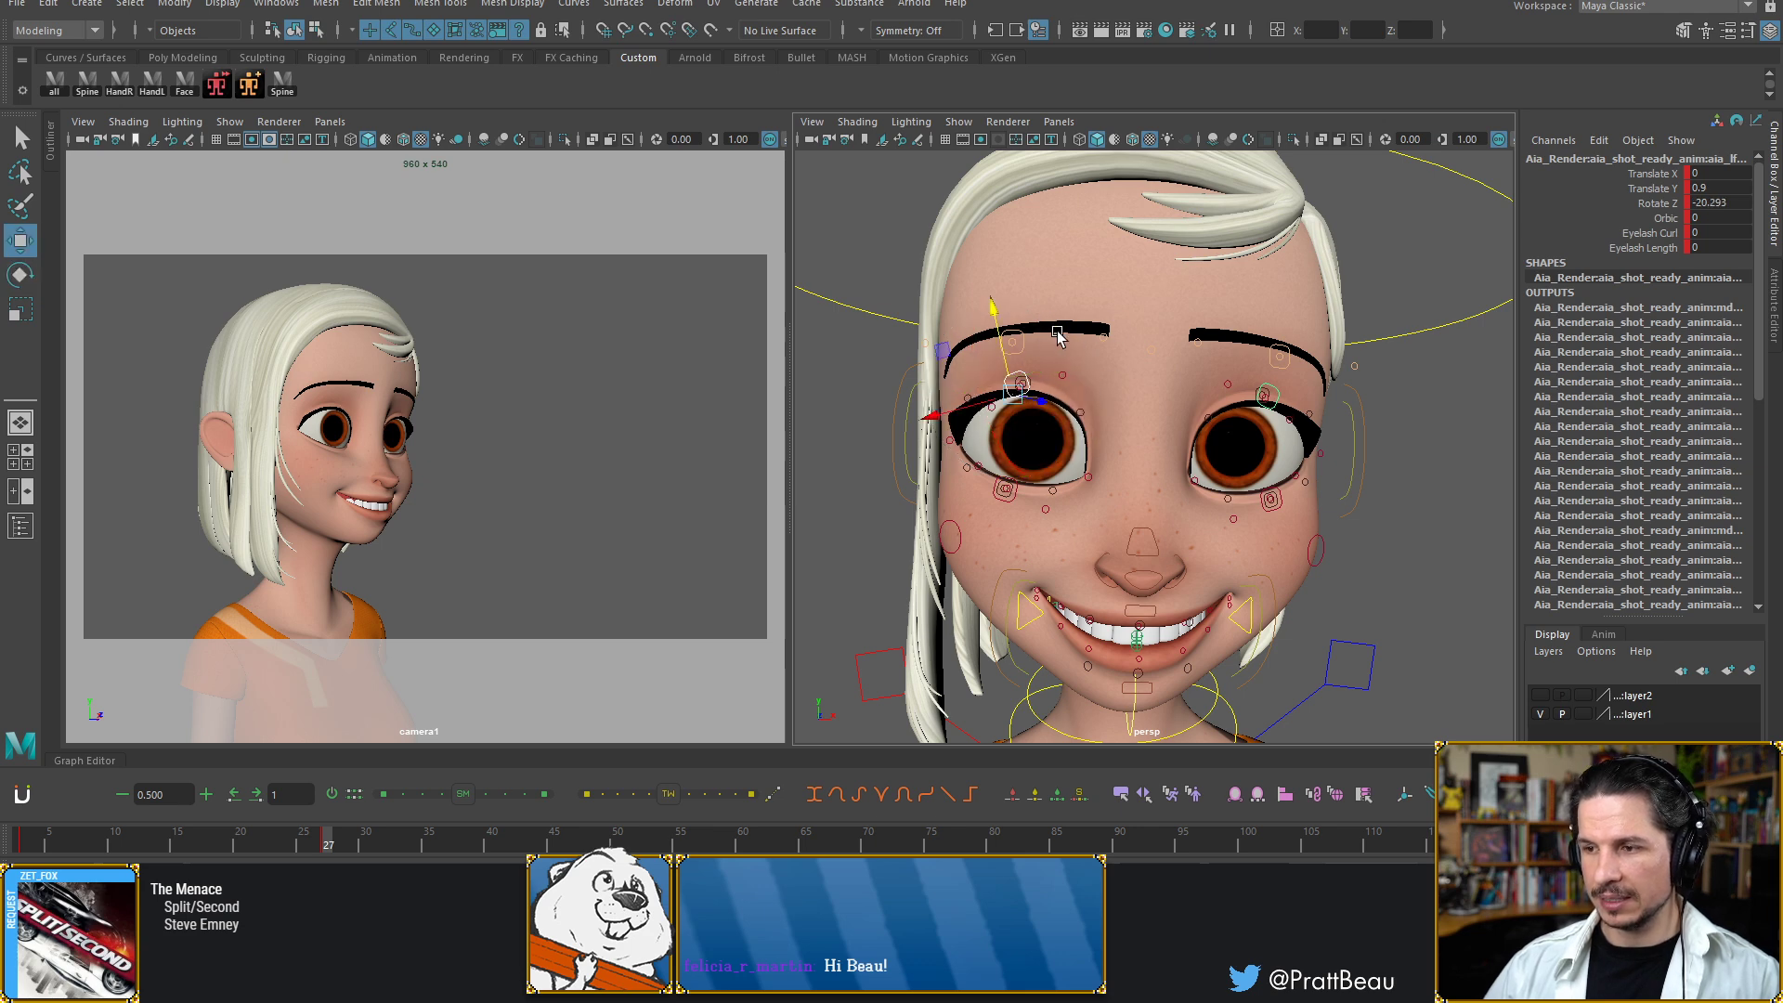
pyautogui.moveTo(992, 323); pyautogui.dragTo(997, 325)
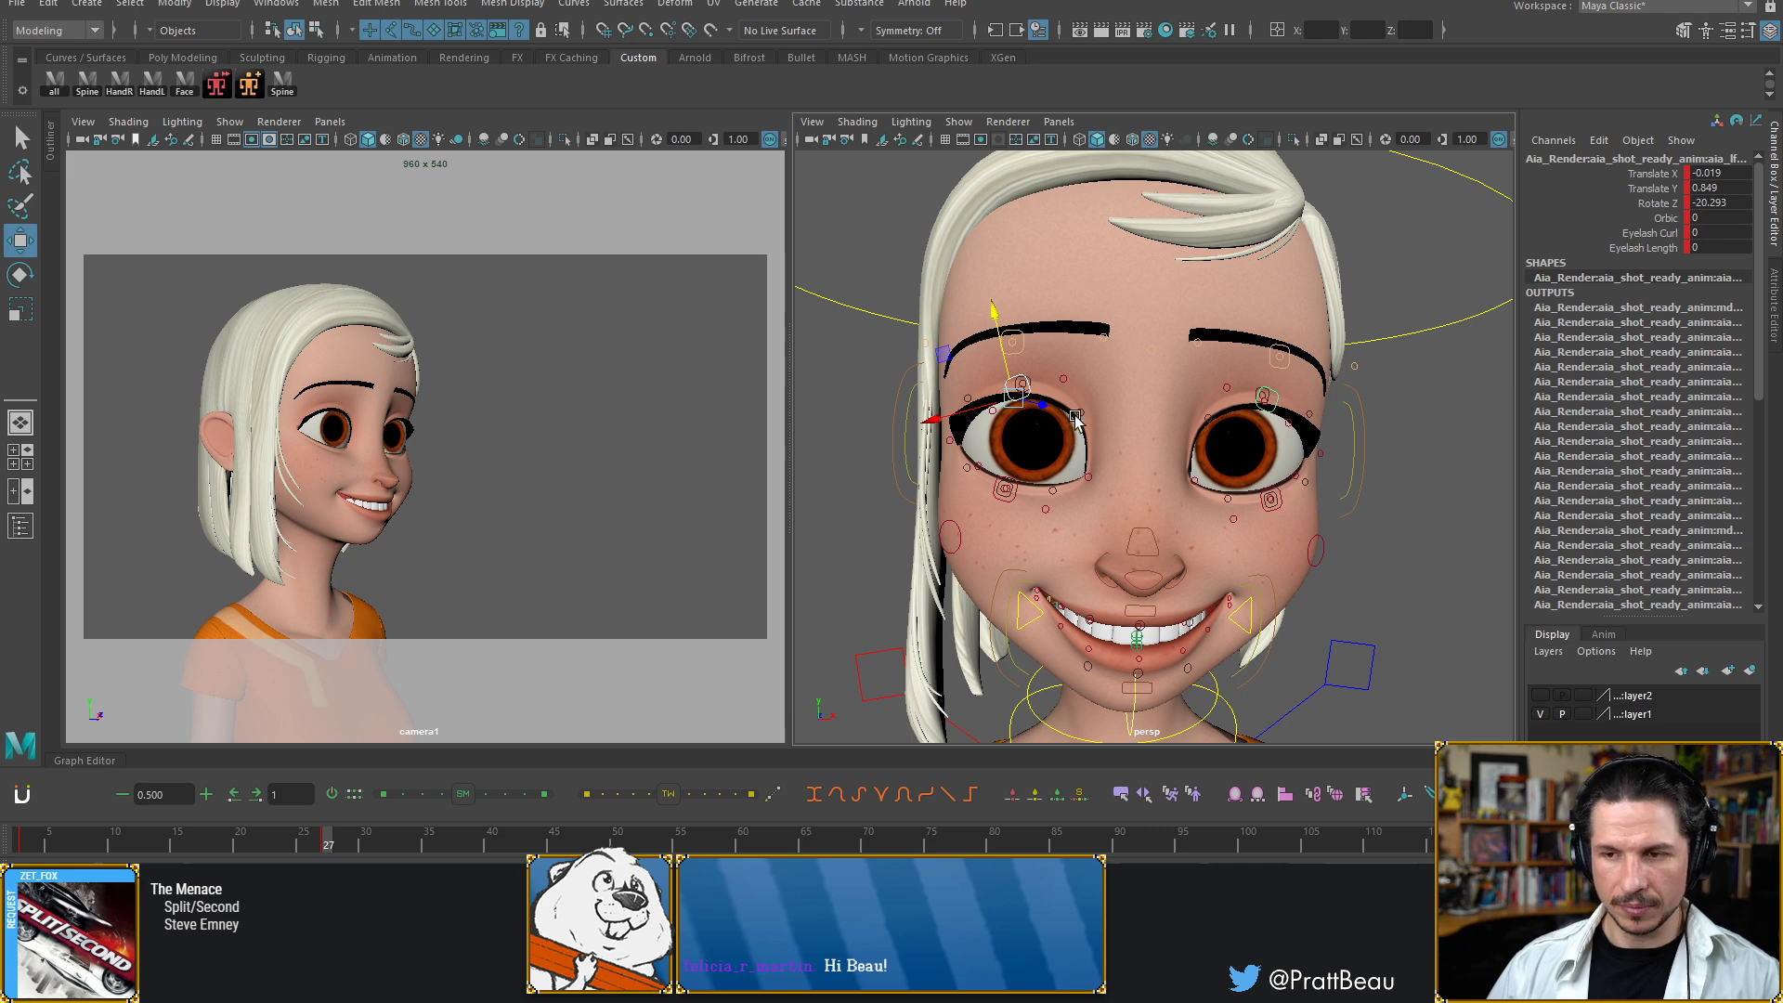
pyautogui.press(',')
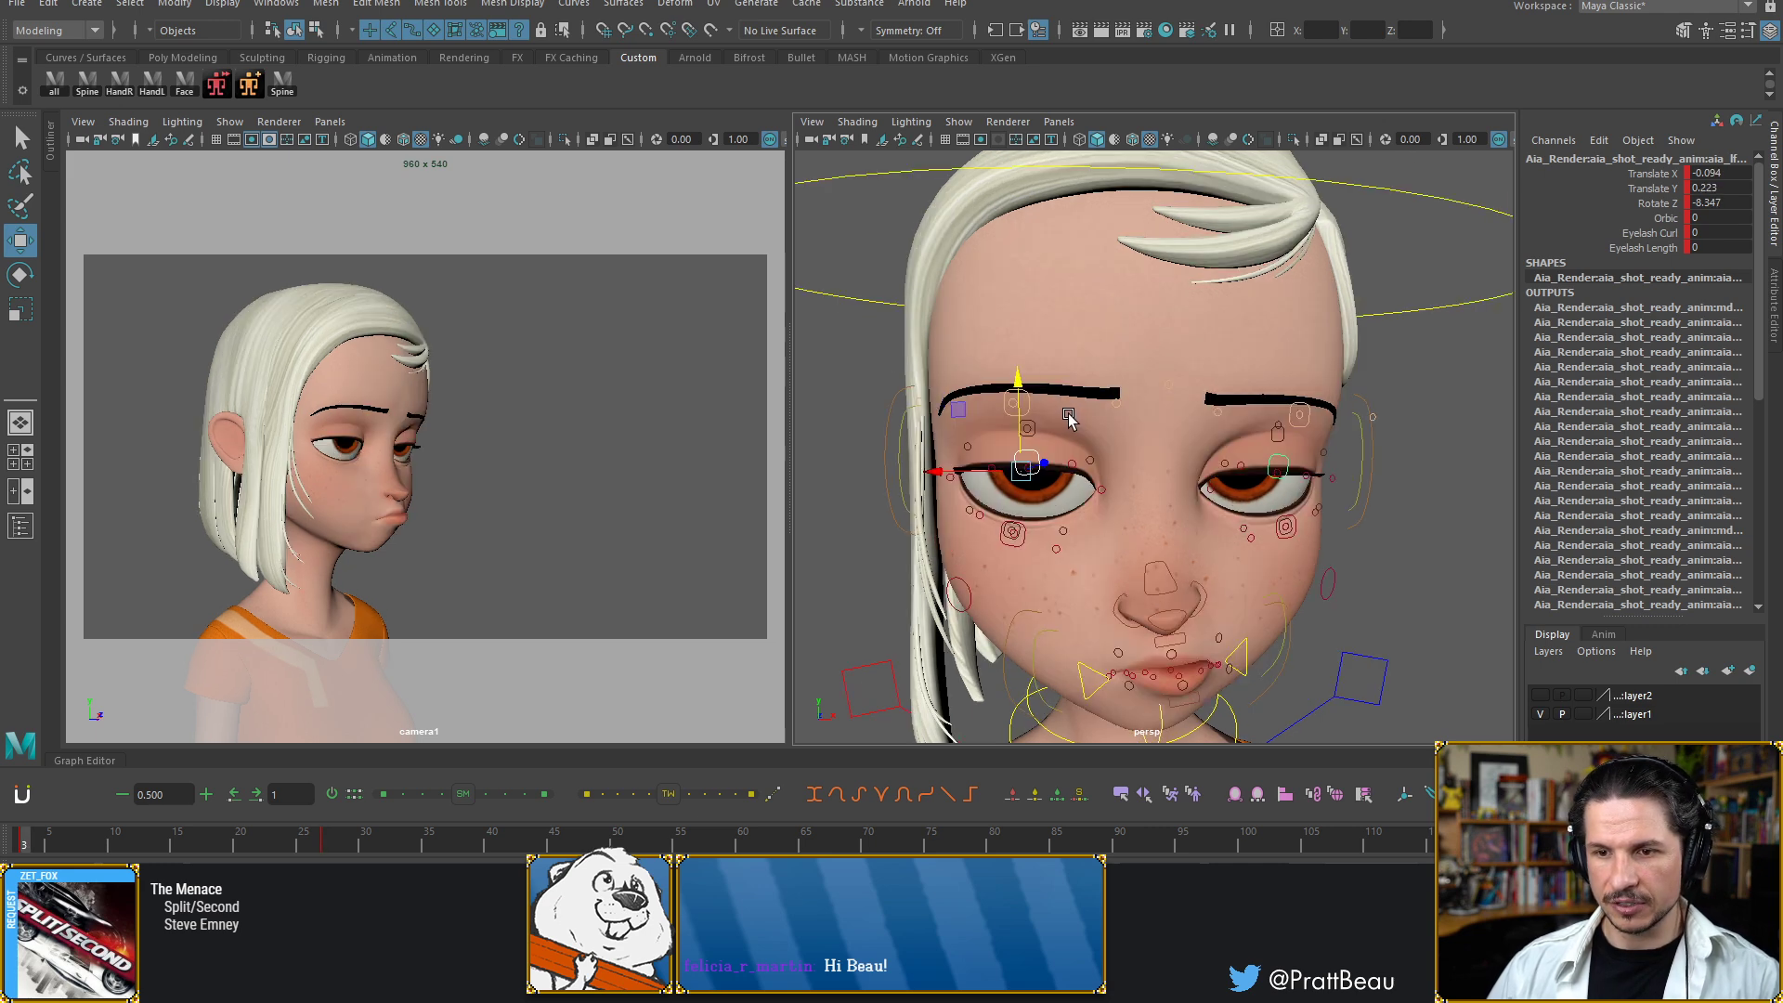
pyautogui.press('.')
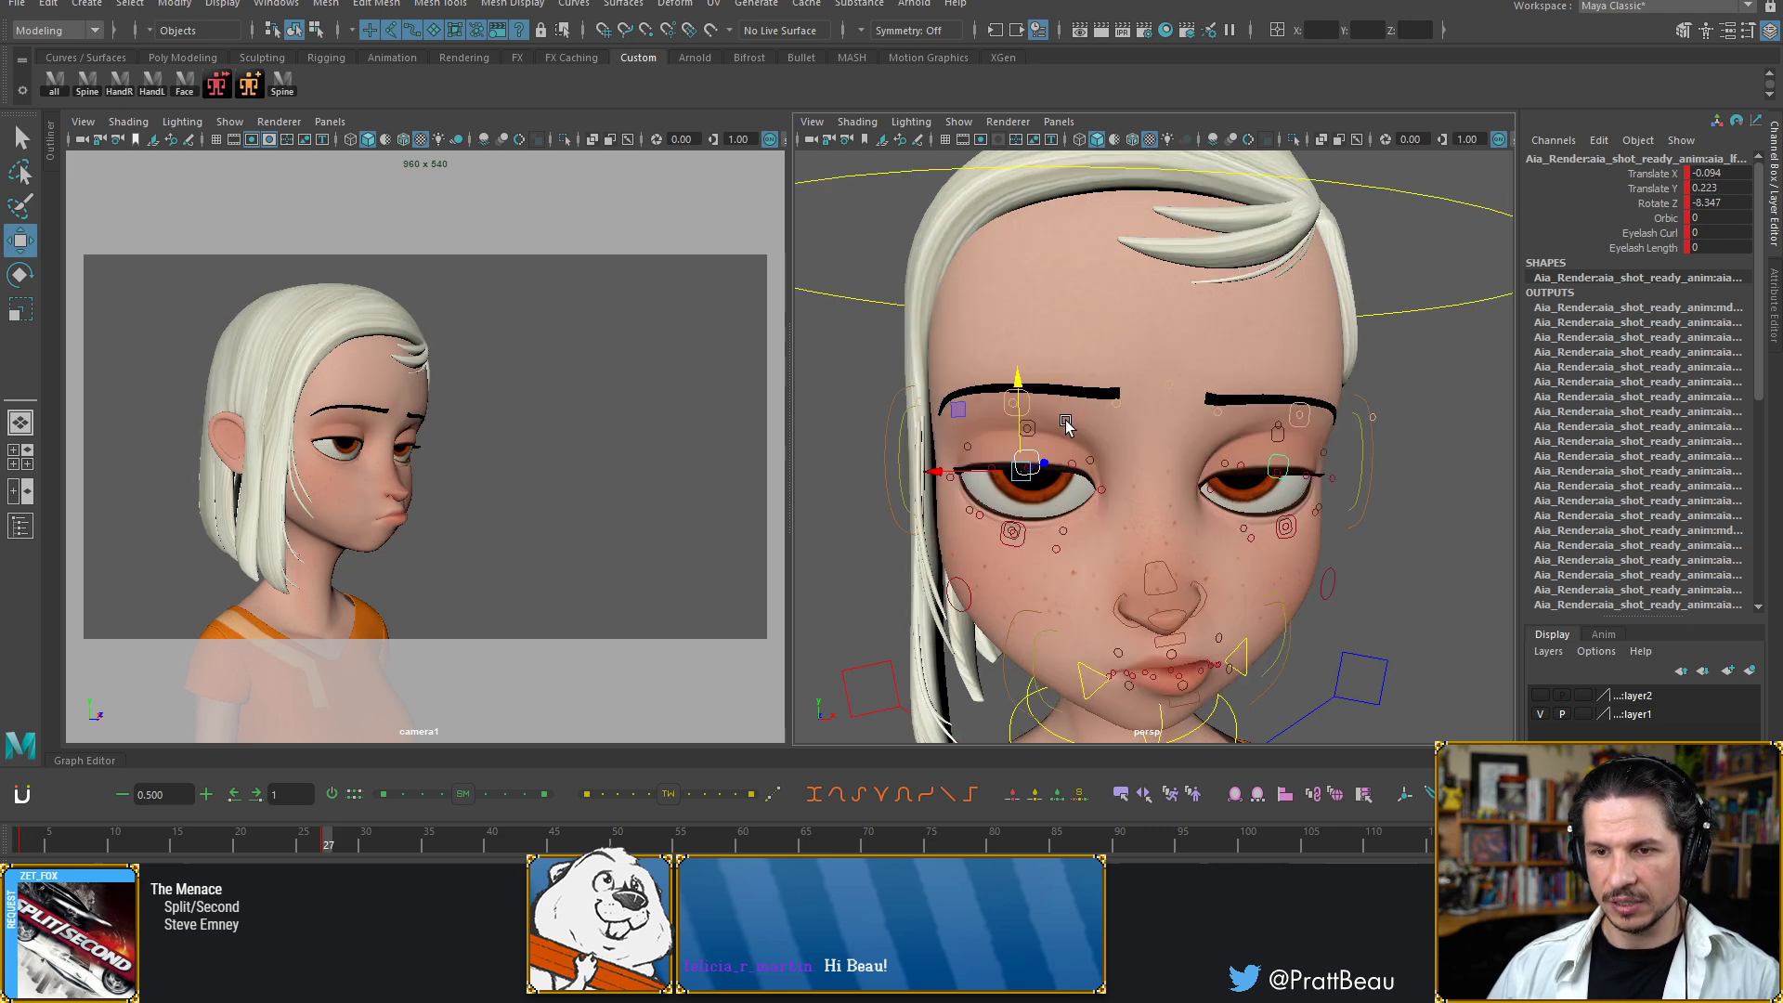
pyautogui.press(',')
pyautogui.press('.')
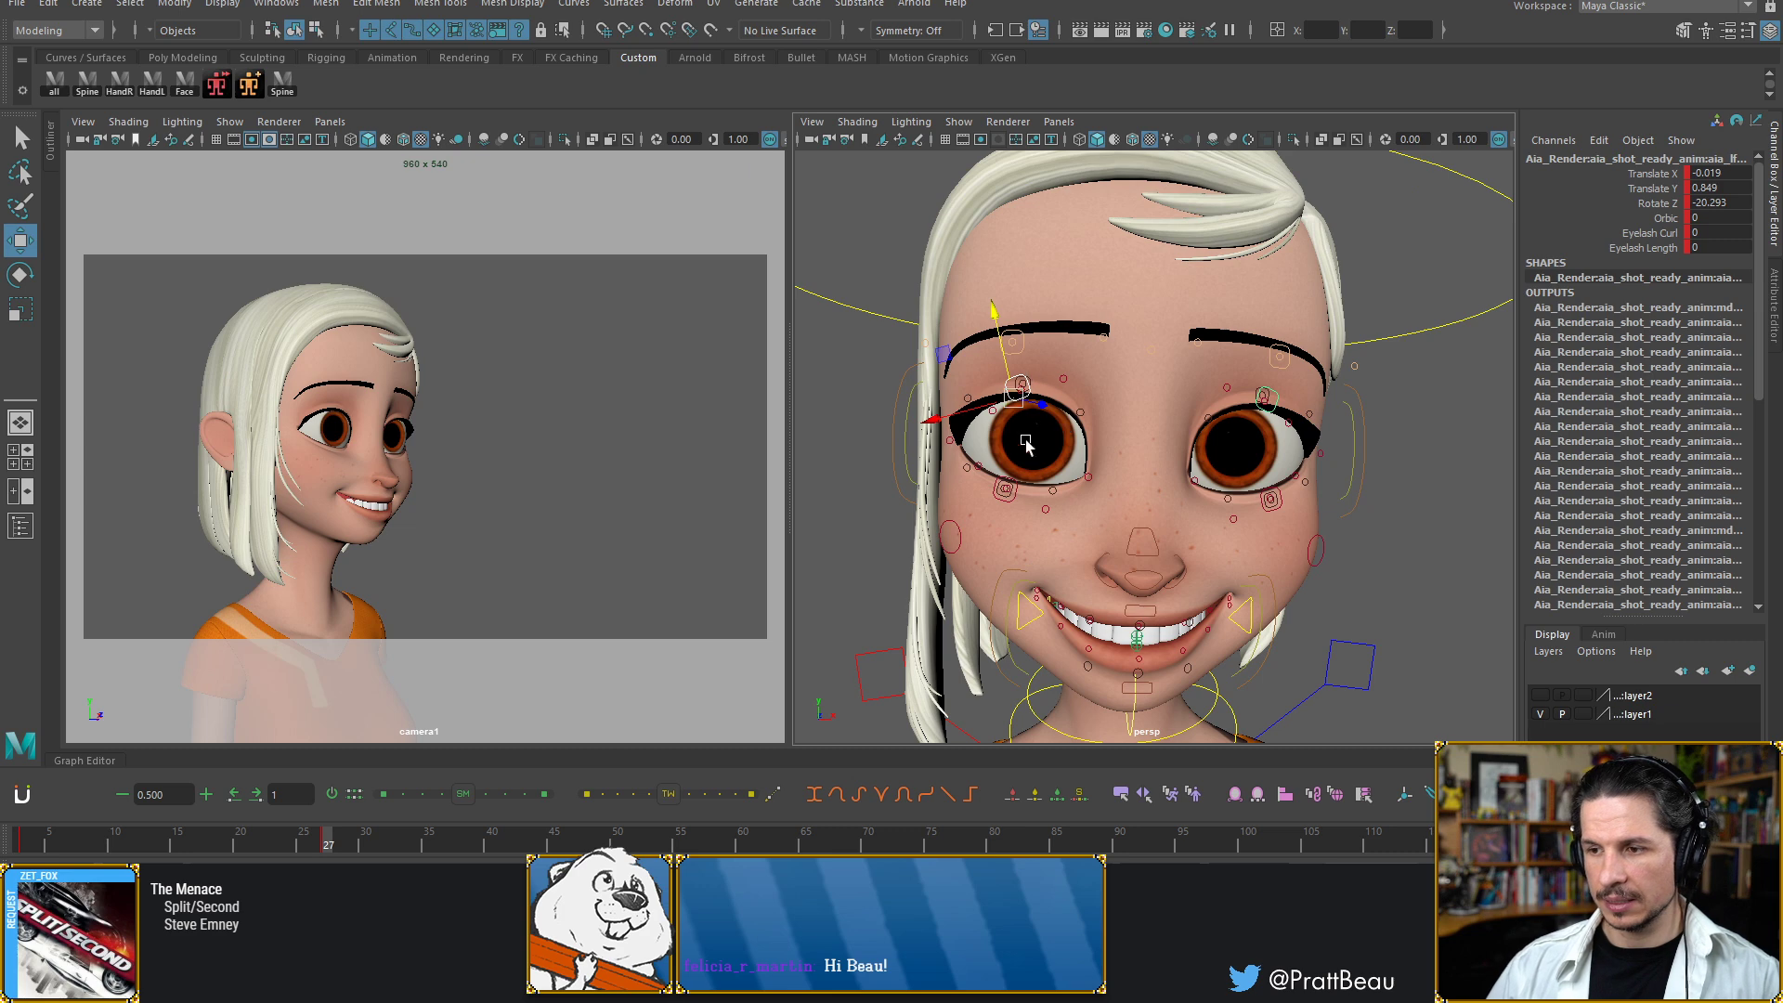
# Raise the main lower eyelid controls of both eyes together slightly in the smiling pose
pyautogui.click(1018, 488)
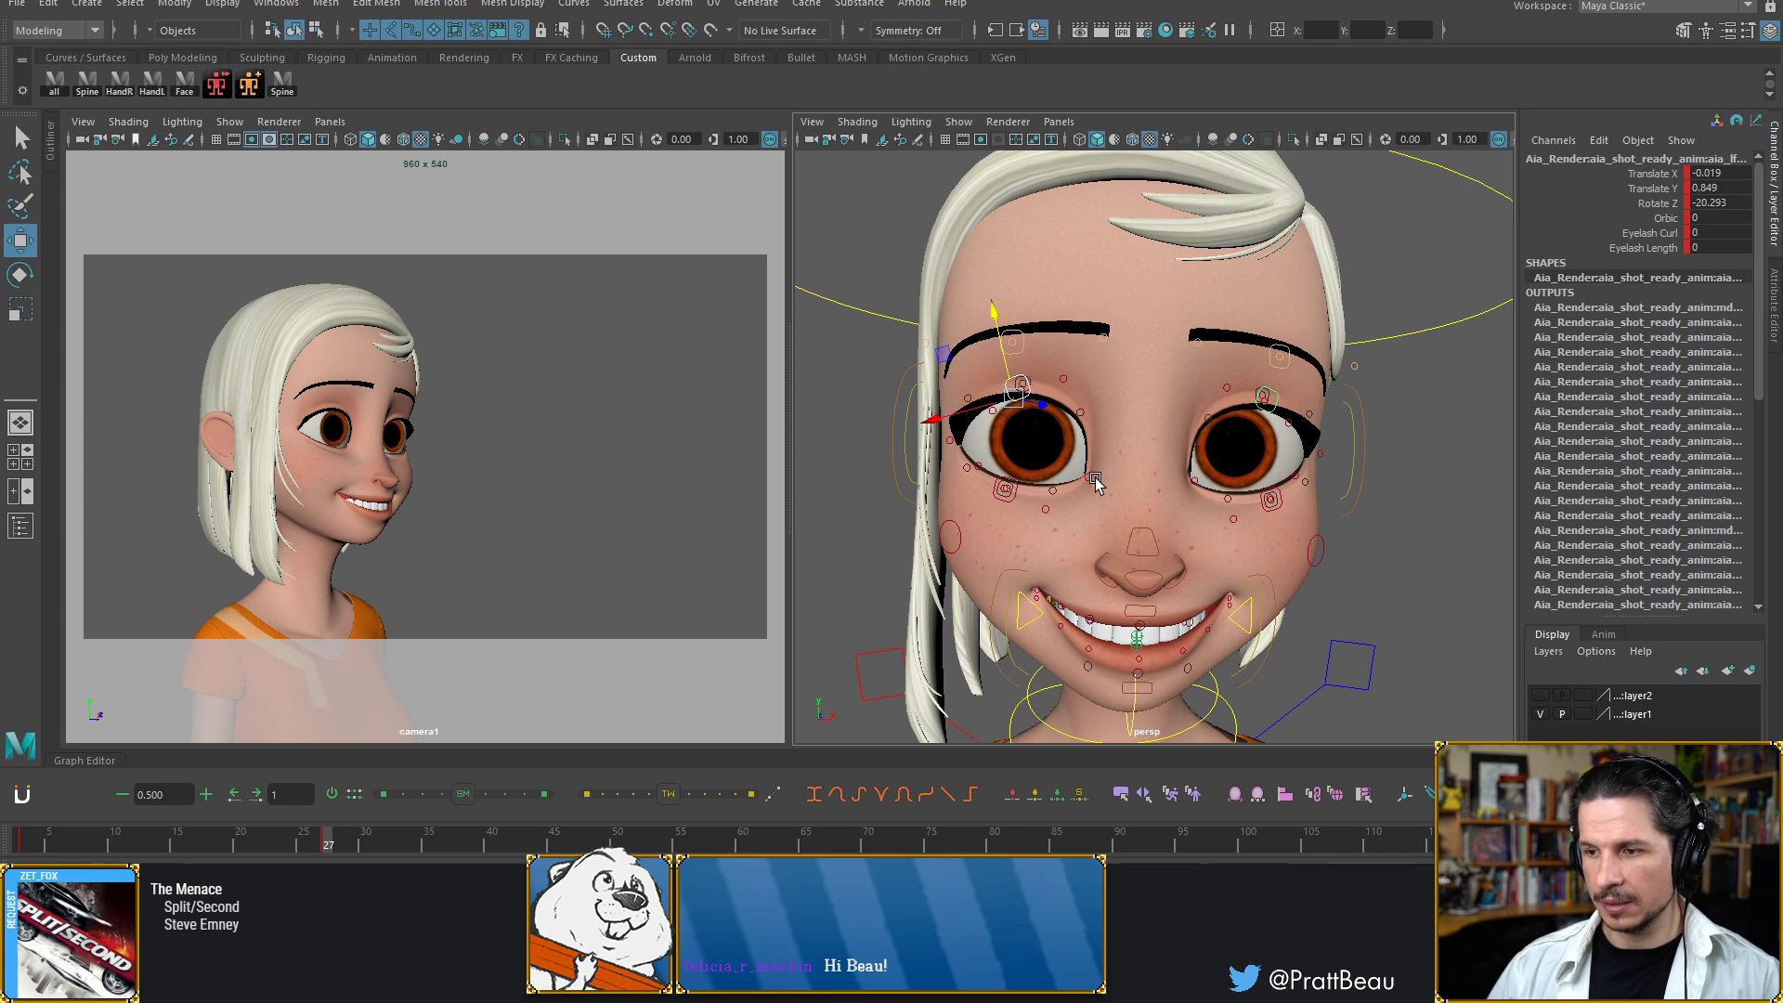
pyautogui.keyDown('shift'); pyautogui.click(1275, 505); pyautogui.keyUp('shift')
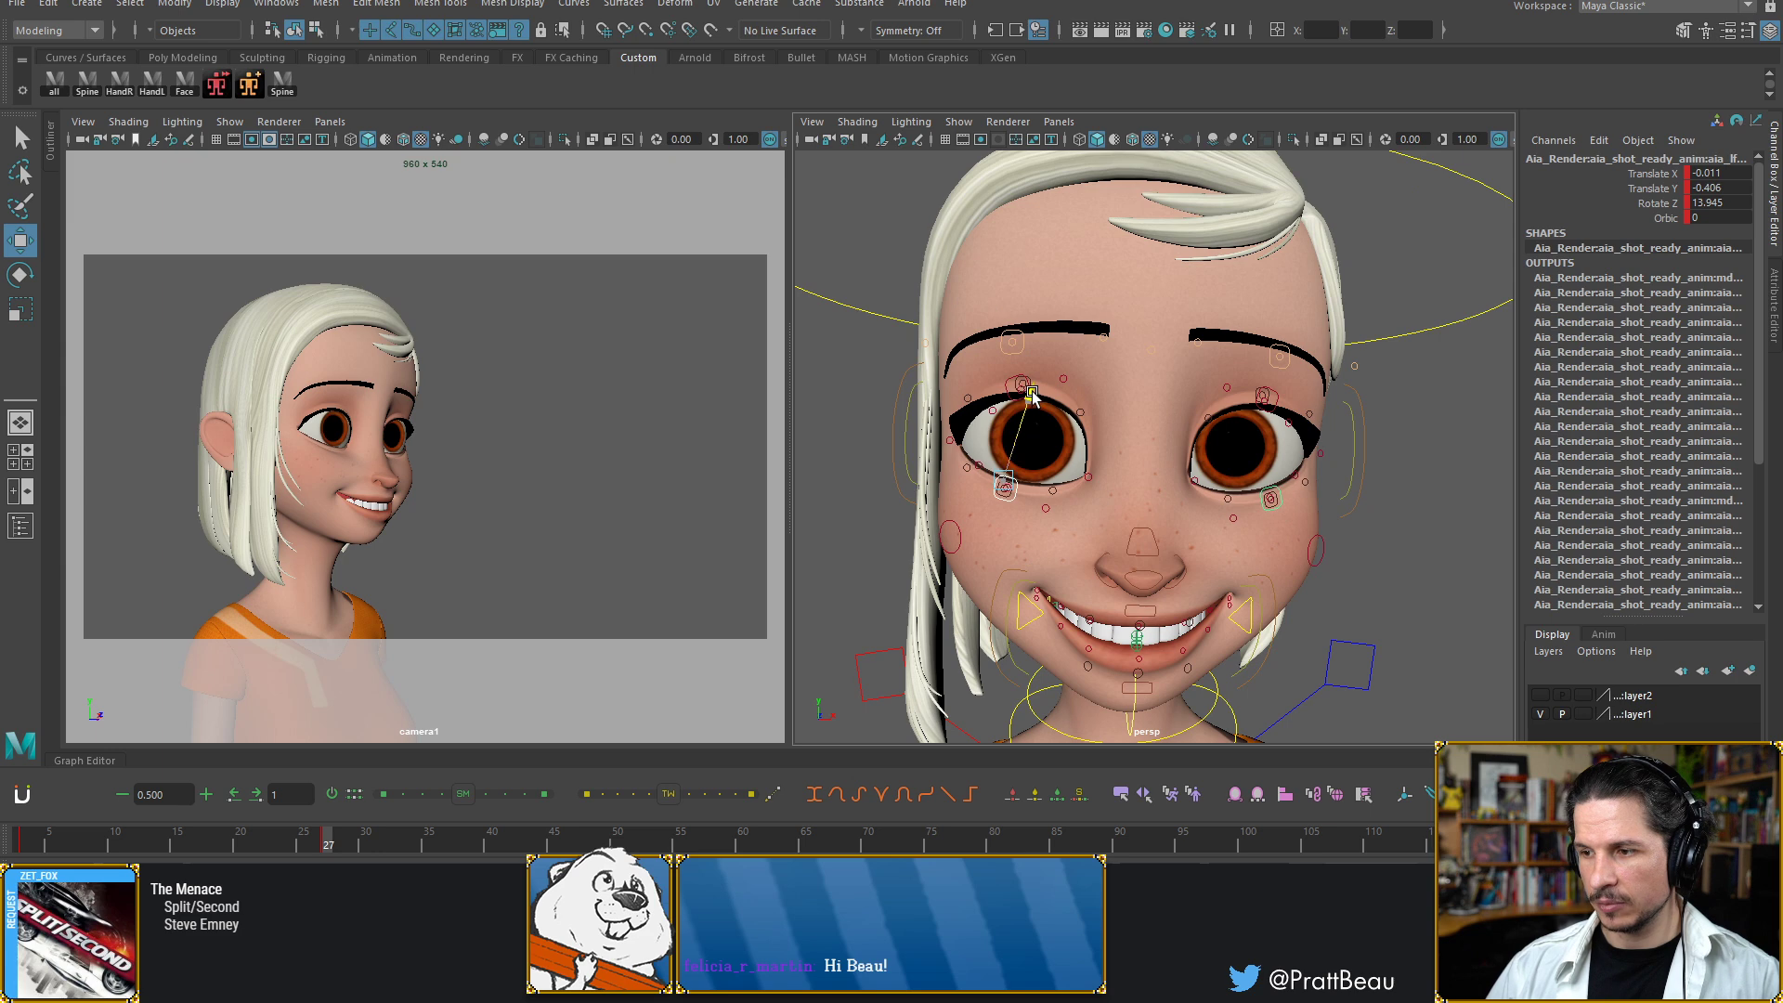
pyautogui.moveTo(1033, 395); pyautogui.dragTo(1040, 389)
# Raise both eyes' secondary lower eyelid controls with the Follow attribute, the right one to Translate X -0.072 and Translate Y 0.548
pyautogui.keyDown('alt'); pyautogui.moveTo(1113, 469); pyautogui.dragTo(1213, 487, button='right'); pyautogui.keyUp('alt')
pyautogui.keyDown('alt'); pyautogui.moveTo(1213, 488); pyautogui.dragTo(1275, 506); pyautogui.keyUp('alt')
pyautogui.click(1295, 521)
pyautogui.click(1285, 517)
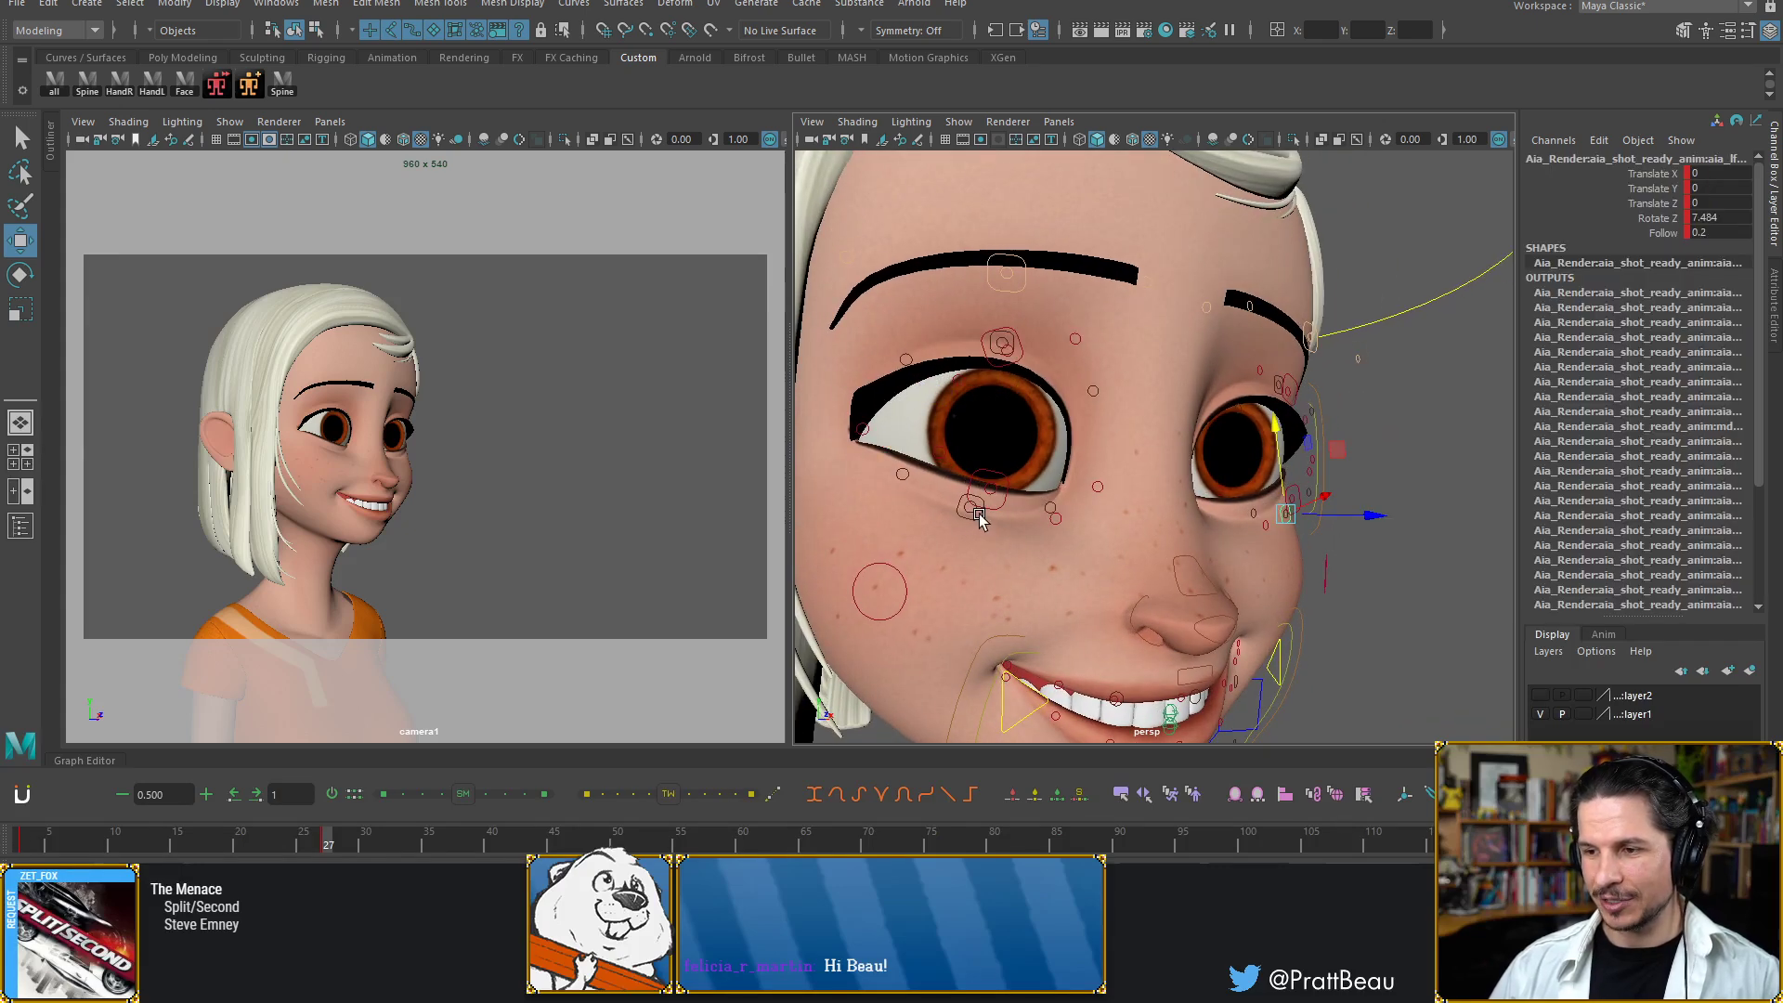
pyautogui.moveTo(980, 518); pyautogui.dragTo(1008, 419)
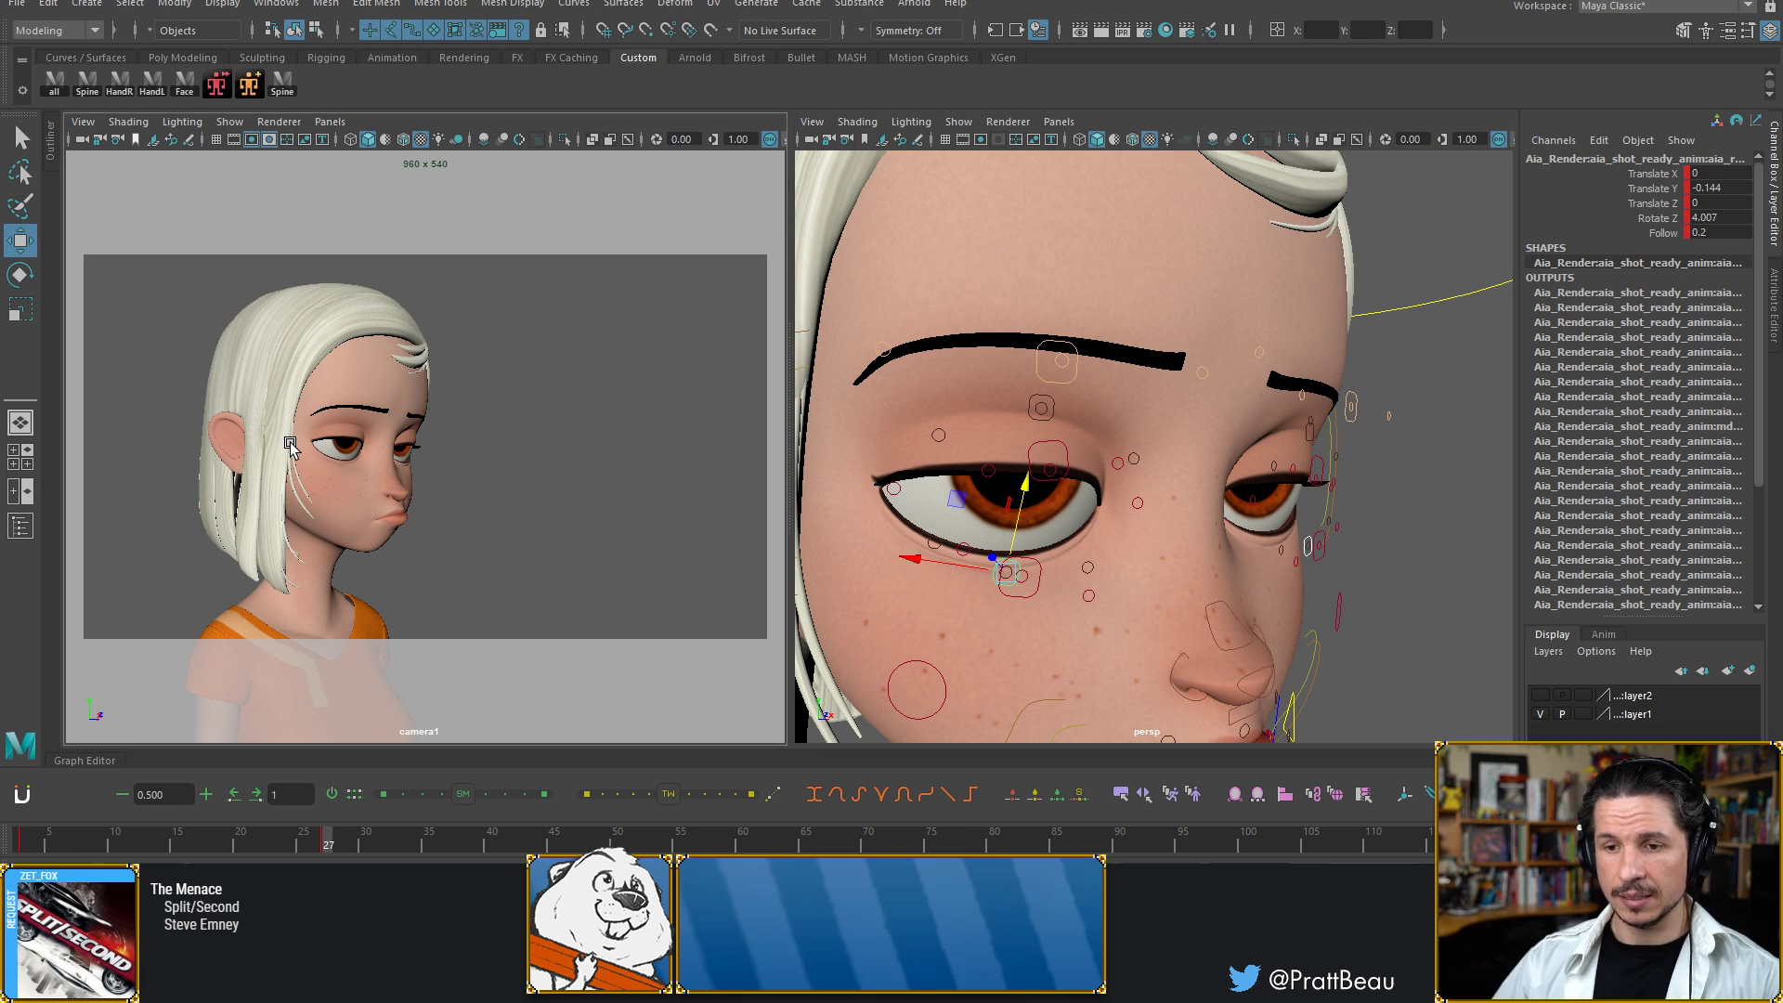
pyautogui.press('.')
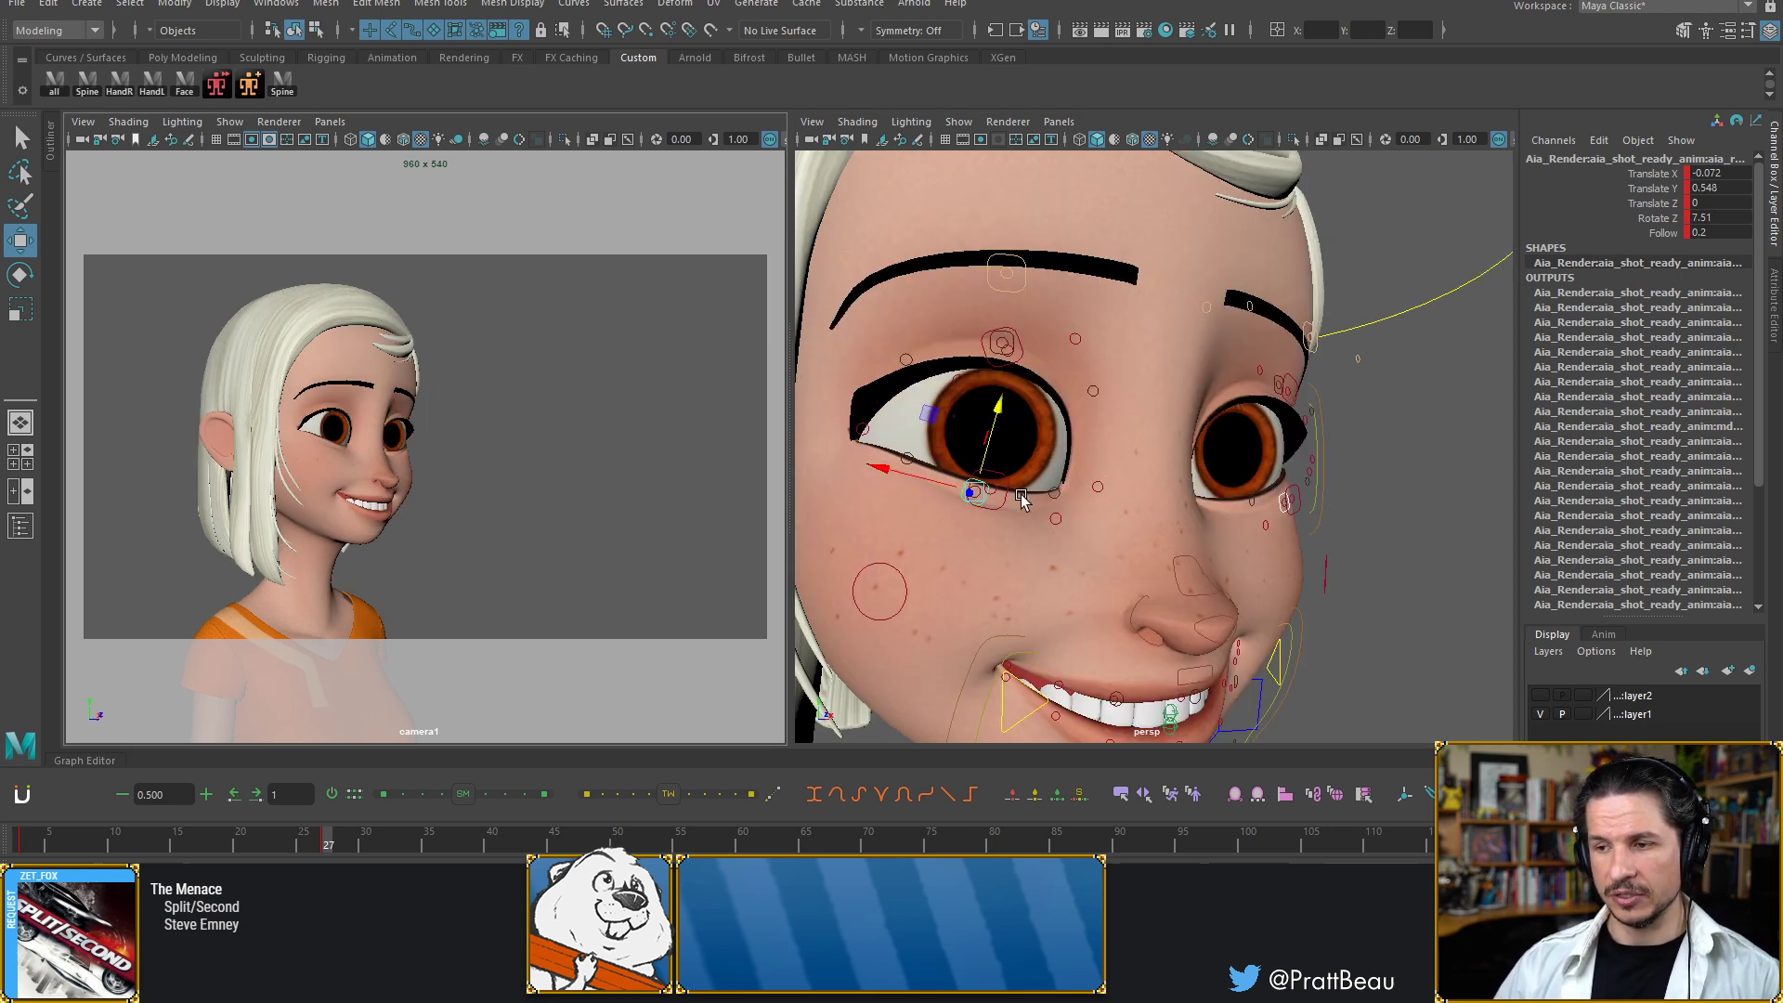
# Check the whole smiling face and lower the right eye's main upper eyelid control to Translate X -0.03 and Translate Y 0.733
pyautogui.keyDown('alt'); pyautogui.moveTo(1343, 531); pyautogui.dragTo(1196, 523); pyautogui.keyUp('alt')
pyautogui.keyDown('alt'); pyautogui.moveTo(1196, 523); pyautogui.dragTo(1066, 504, button='right'); pyautogui.keyUp('alt')
pyautogui.keyDown('alt'); pyautogui.moveTo(1066, 505); pyautogui.dragTo(1134, 529); pyautogui.keyUp('alt')
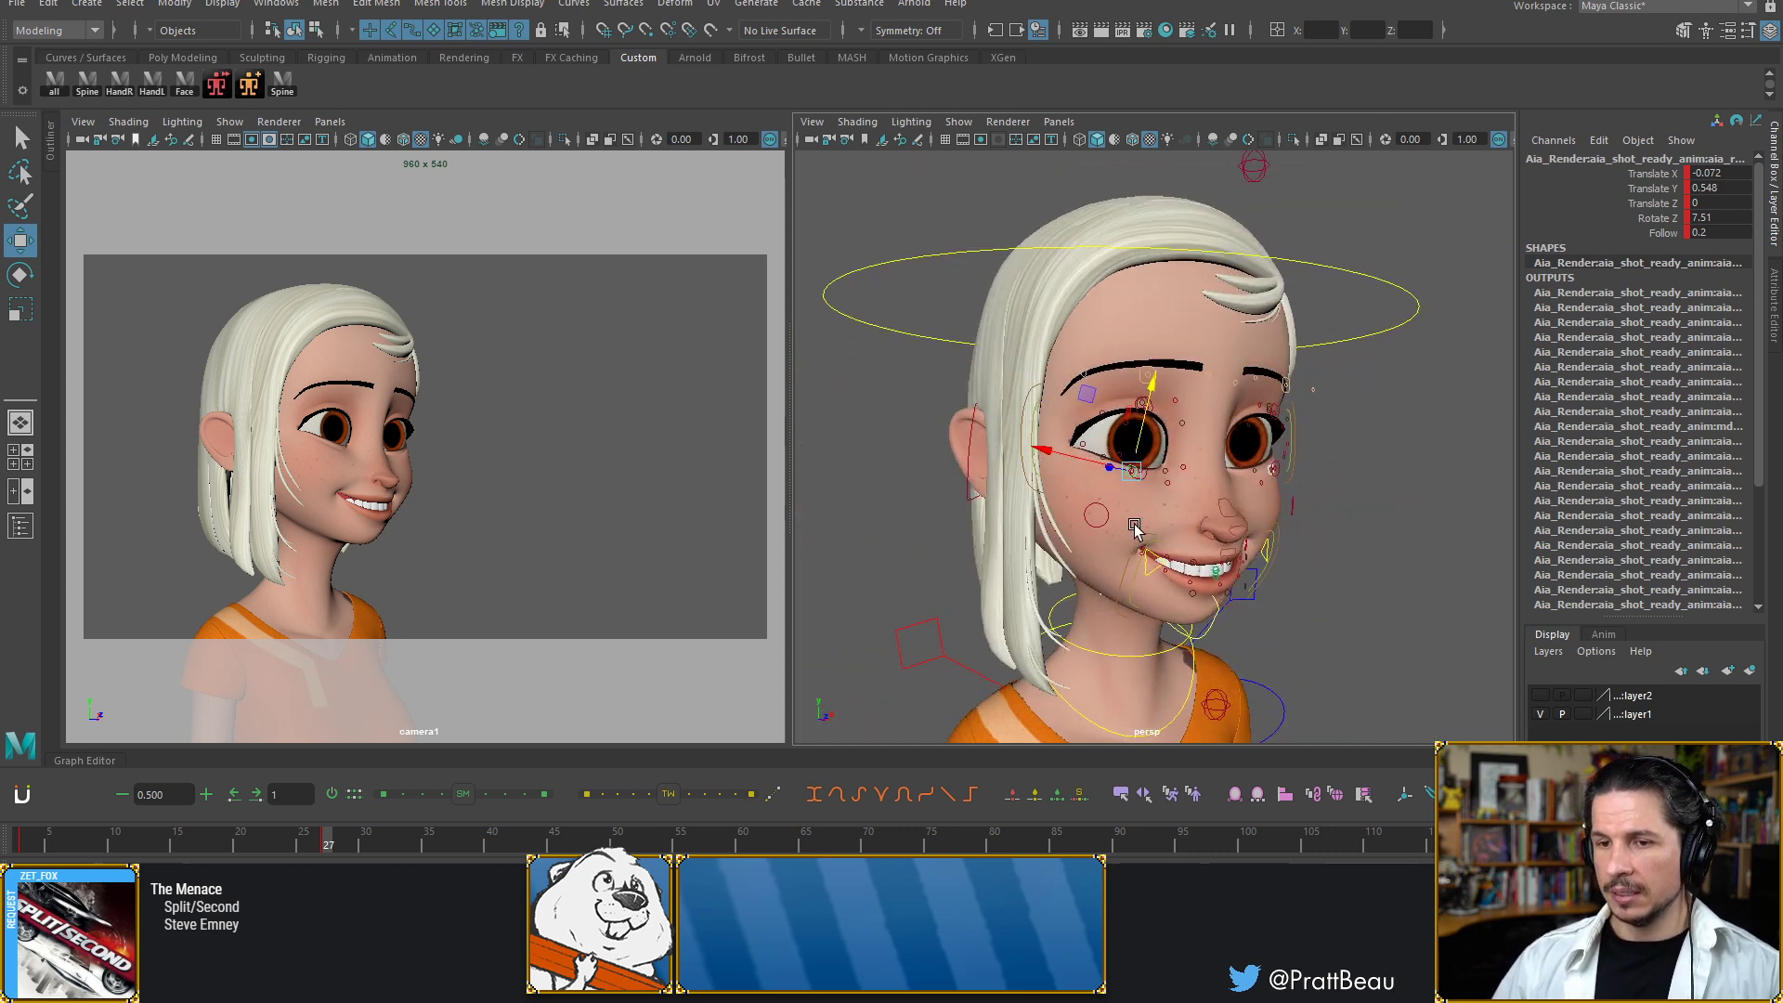
pyautogui.keyDown('alt'); pyautogui.moveTo(1134, 529); pyautogui.dragTo(1094, 486, button='middle'); pyautogui.keyUp('alt')
pyautogui.keyDown('alt'); pyautogui.moveTo(1094, 486); pyautogui.dragTo(1114, 494, button='right'); pyautogui.keyUp('alt')
pyautogui.keyDown('alt'); pyautogui.moveTo(1133, 513); pyautogui.dragTo(1121, 504); pyautogui.keyUp('alt')
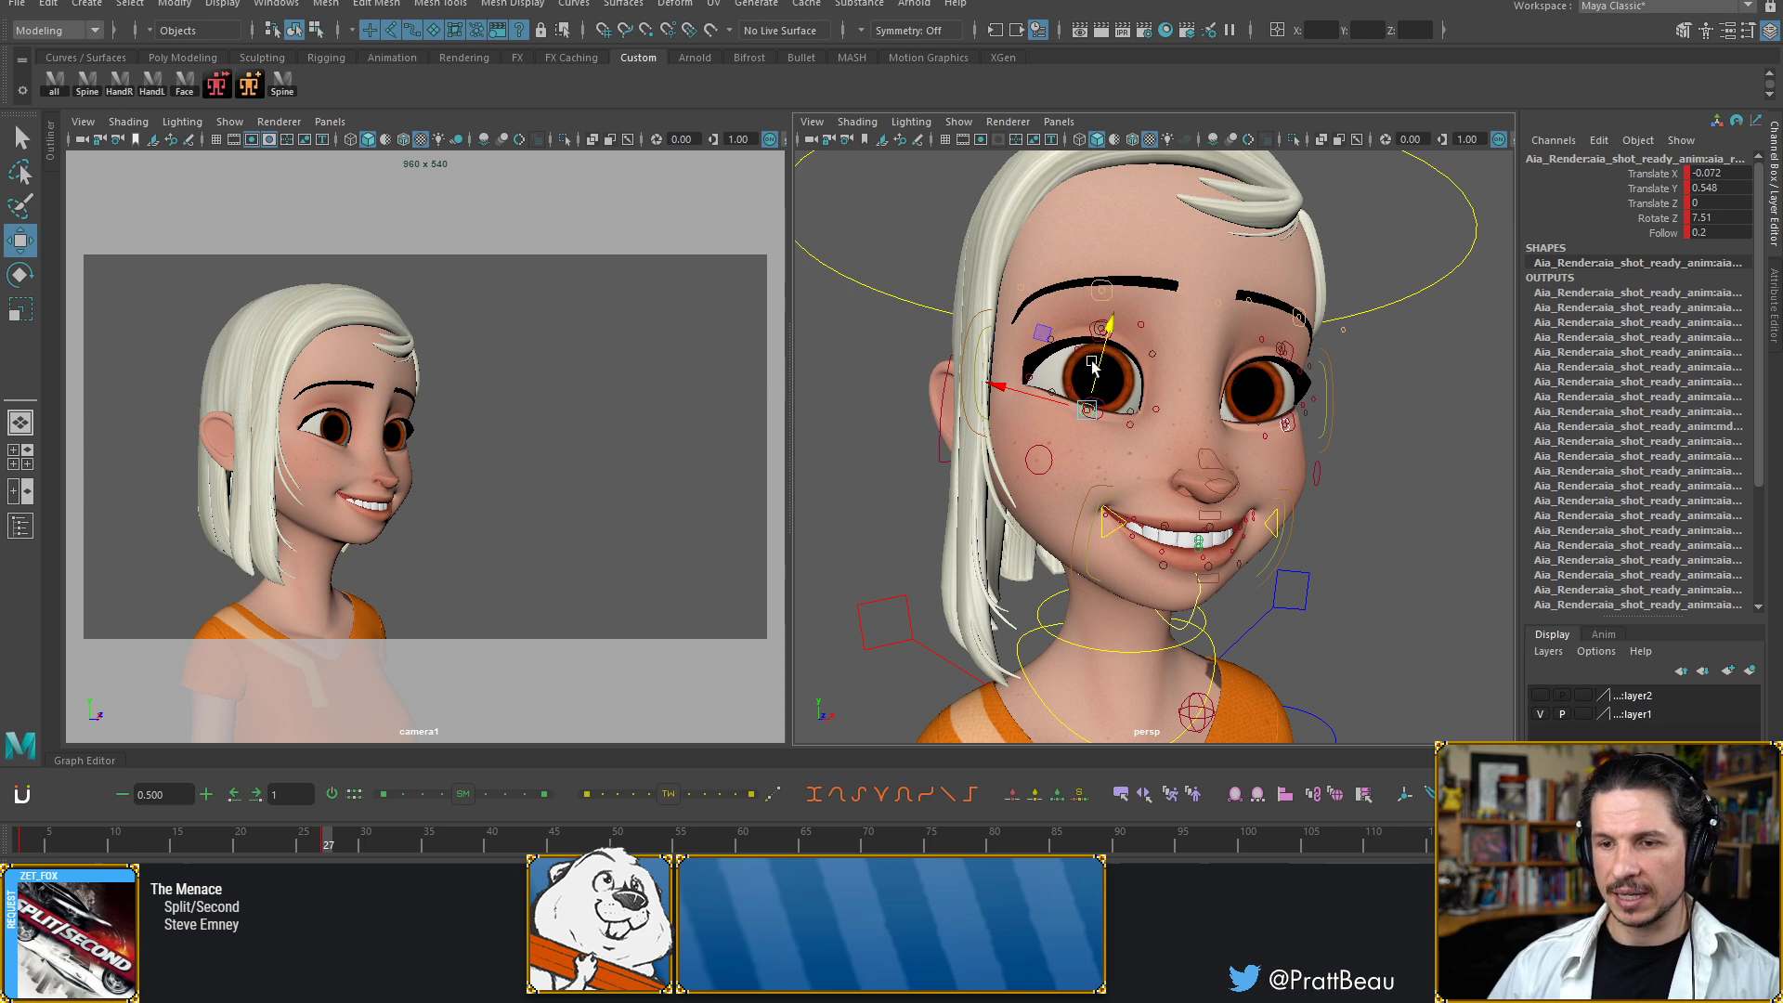
pyautogui.scroll(5, 1086, 368)
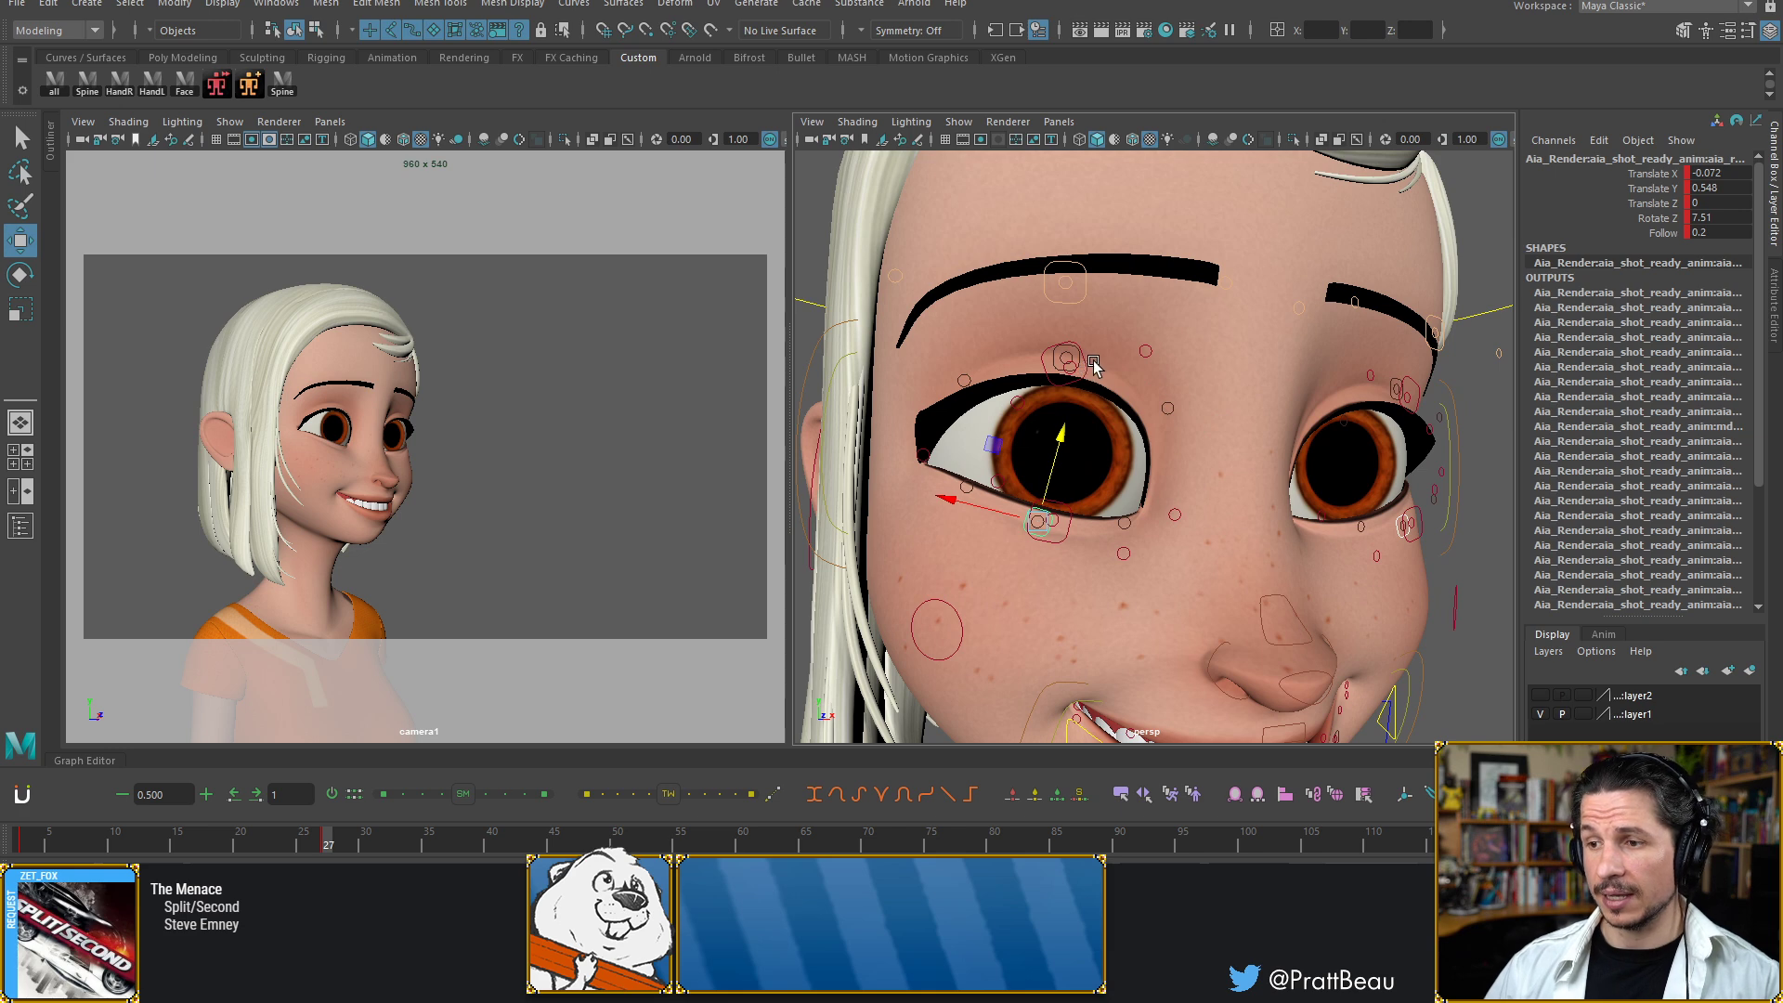
pyautogui.click(1089, 364)
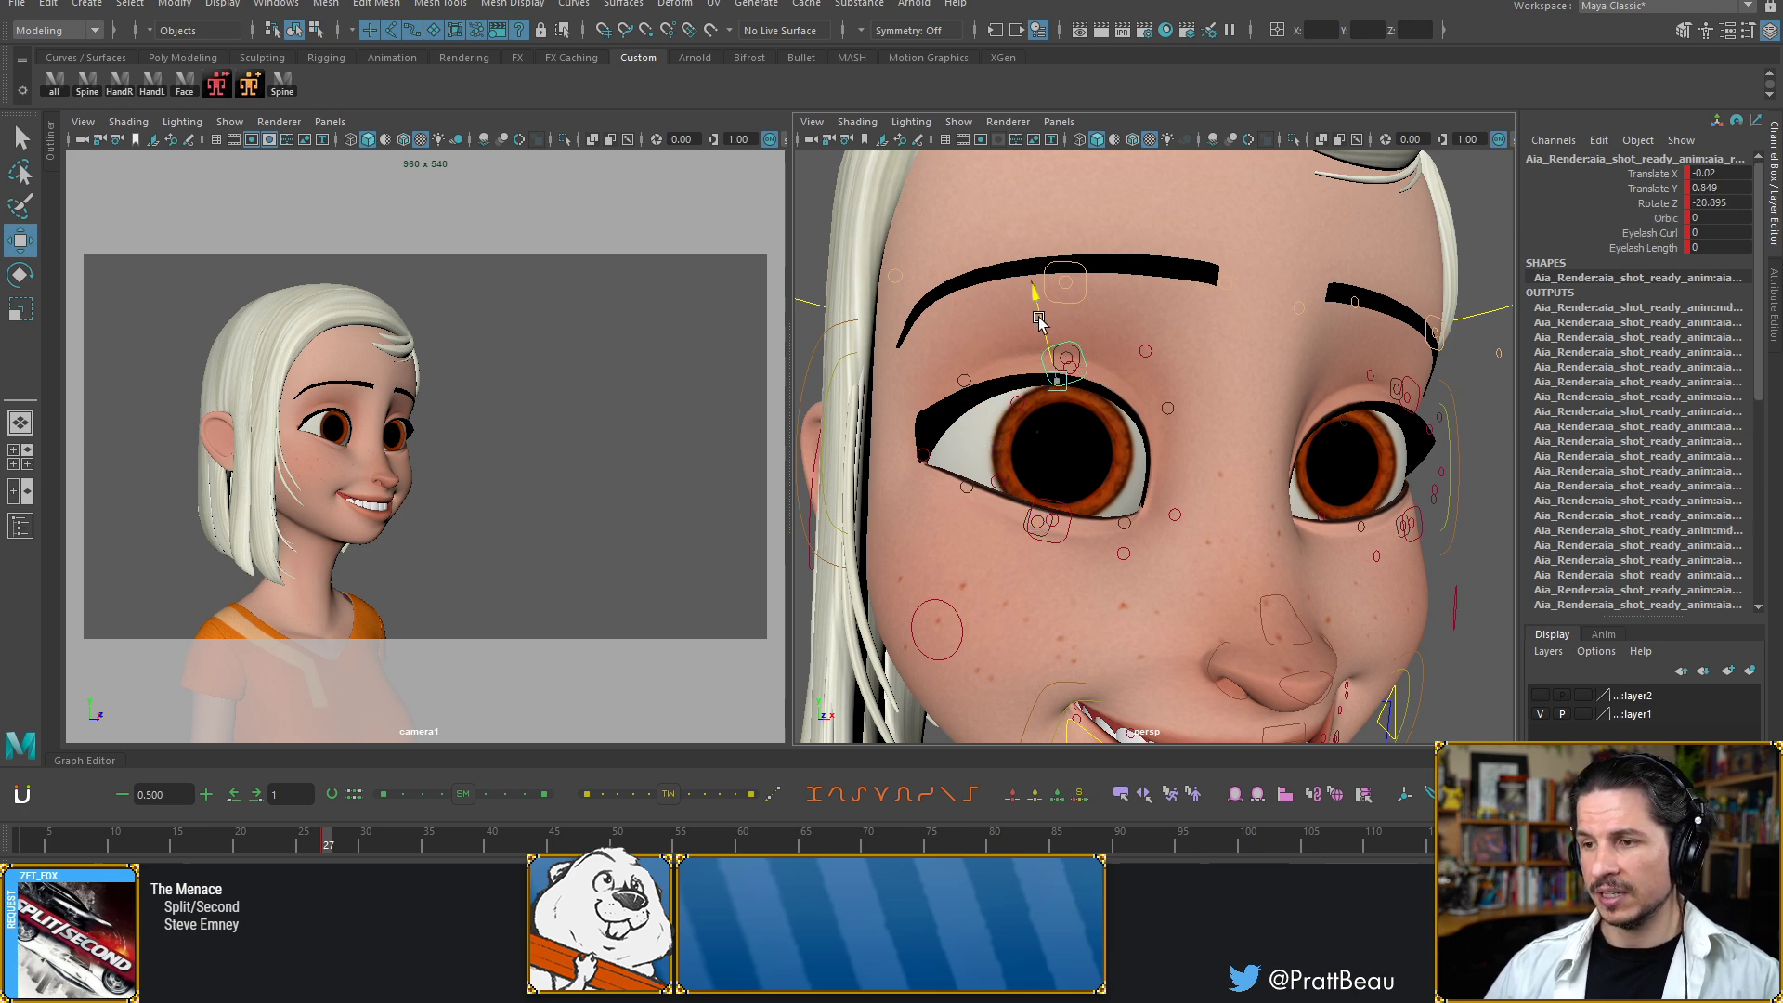
pyautogui.moveTo(1039, 320); pyautogui.dragTo(991, 406)
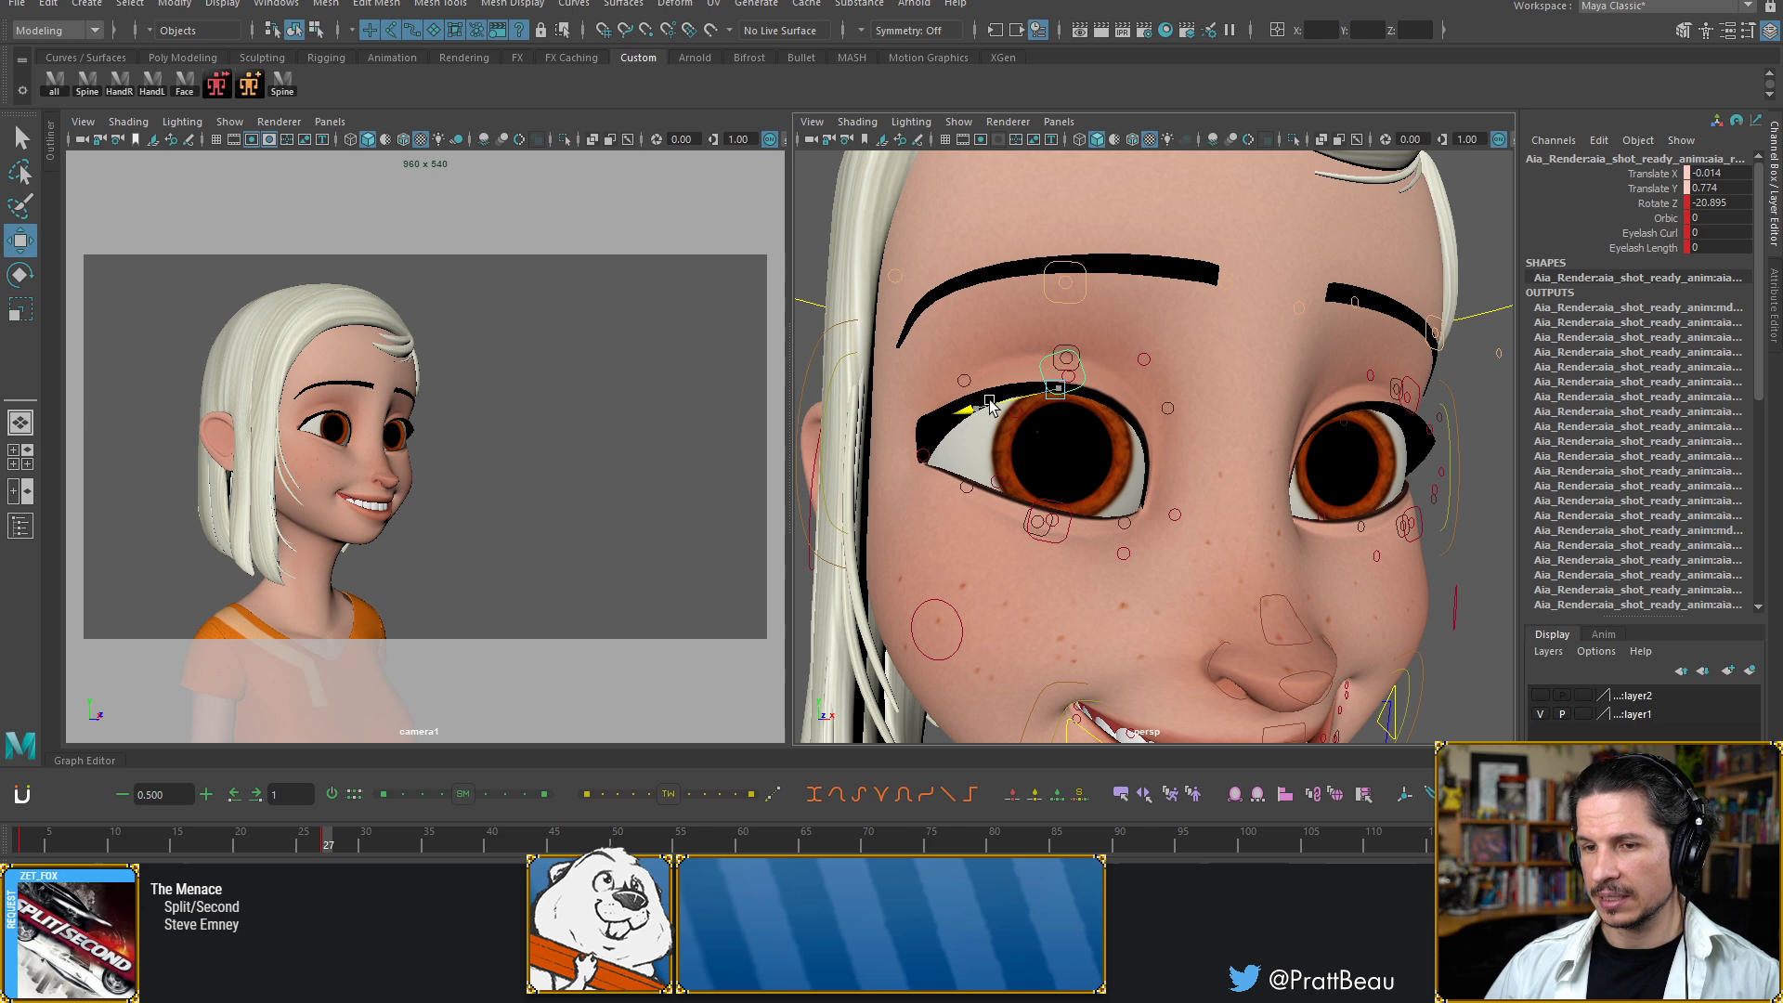
pyautogui.moveTo(1038, 344); pyautogui.dragTo(1037, 355)
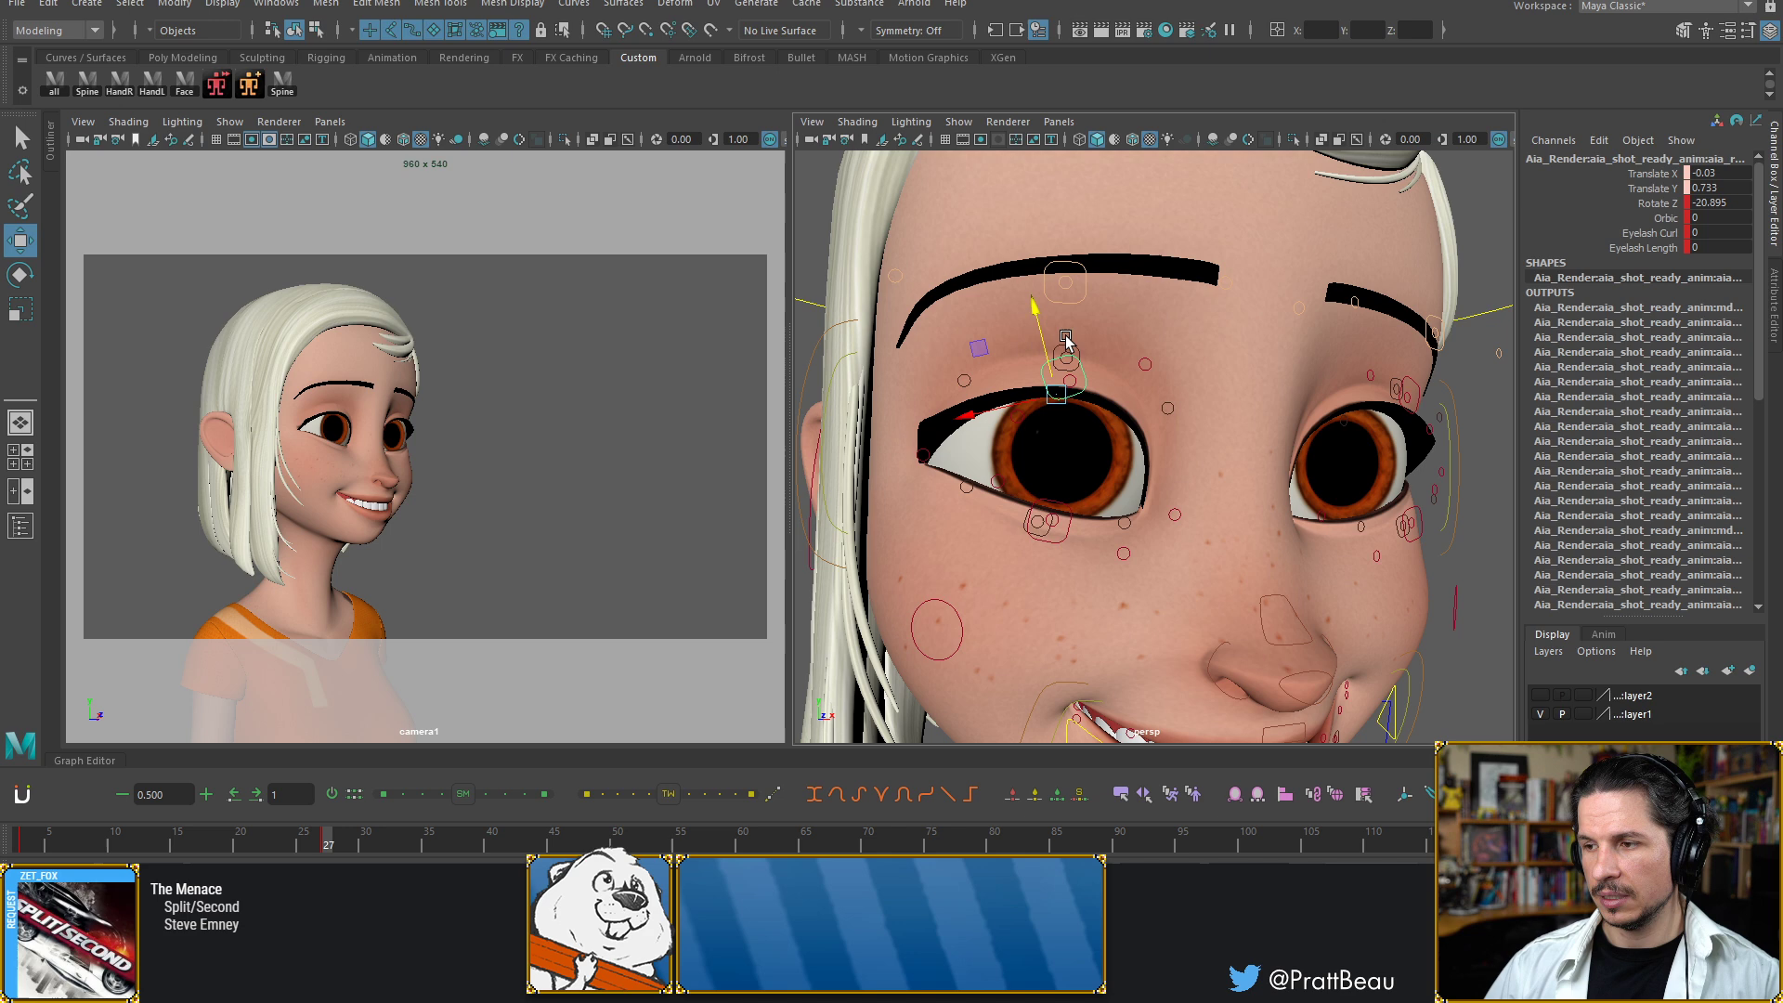
# Adjust the left eye's main upper eyelid control to Translate Y 0.866 and Rotate Z -21.127
pyautogui.click(1423, 408)
pyautogui.click(1418, 404)
pyautogui.keyDown('alt'); pyautogui.moveTo(1419, 404); pyautogui.dragTo(1291, 357); pyautogui.keyUp('alt')
pyautogui.rightClick(1229, 365)
pyautogui.press('e')
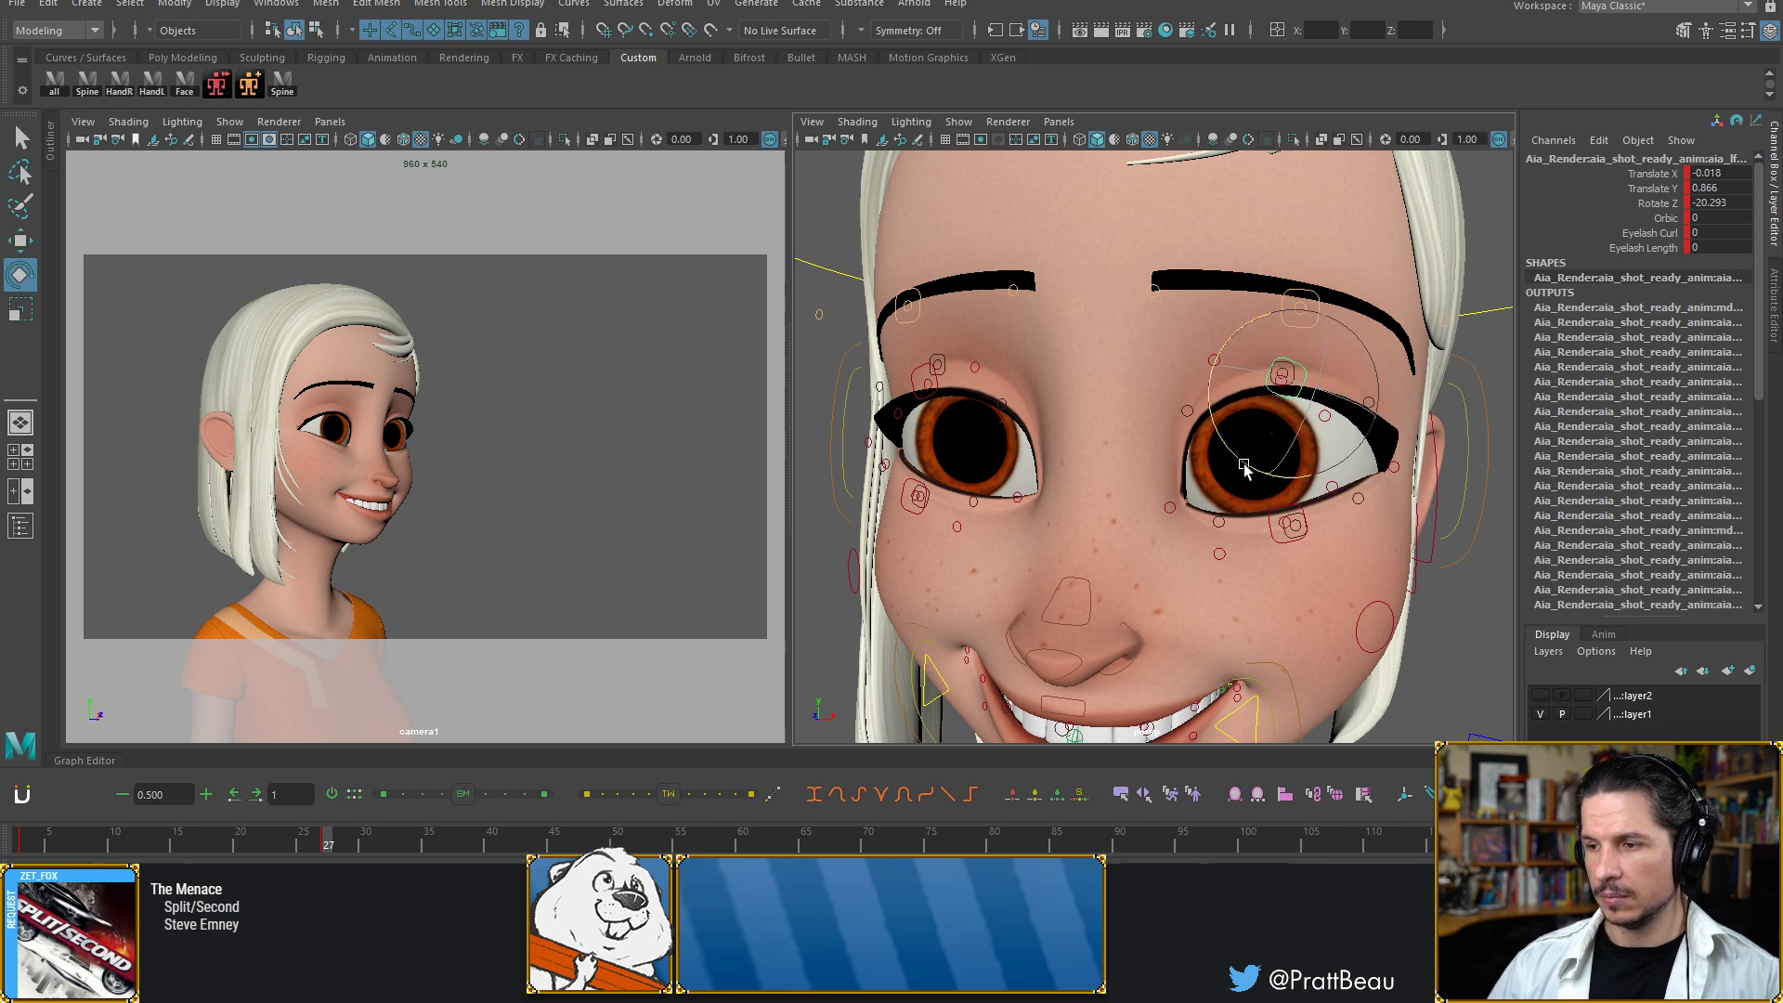
pyautogui.moveTo(1243, 465); pyautogui.dragTo(1241, 463)
pyautogui.keyDown('alt'); pyautogui.moveTo(1239, 455); pyautogui.dragTo(1078, 422, button='right'); pyautogui.keyUp('alt')
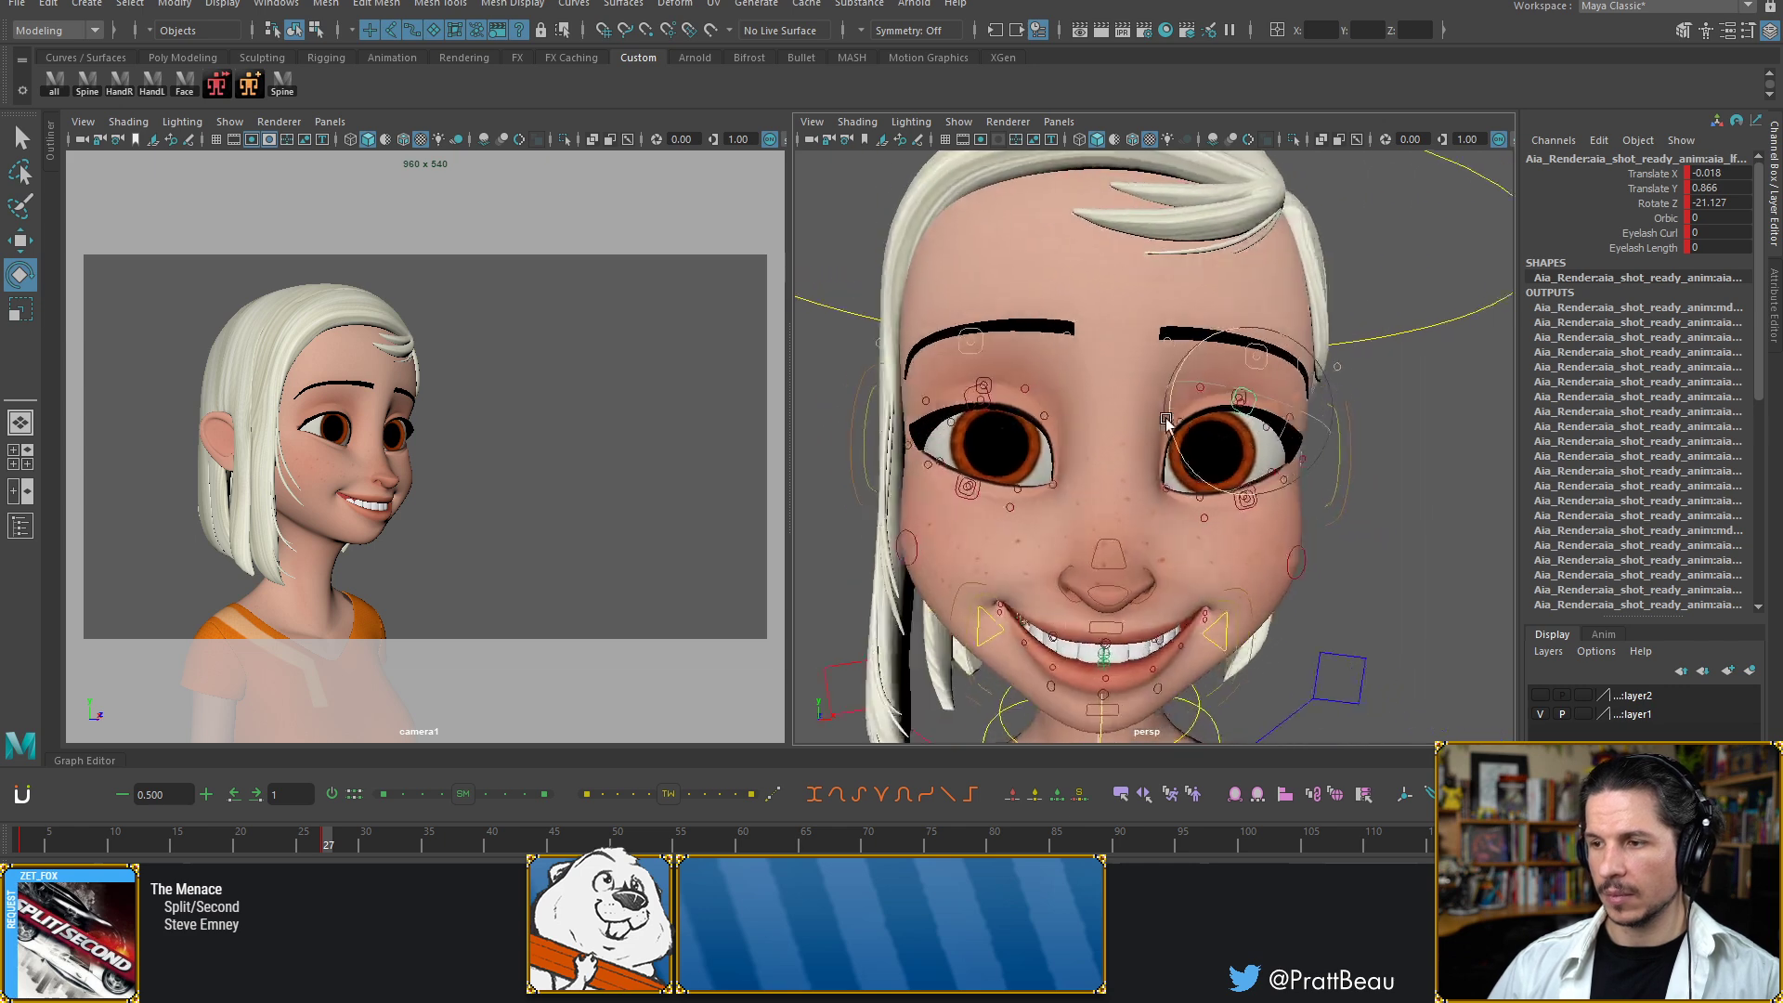
# Lower the right eyebrow's main control slightly in the smiling pose
pyautogui.keyDown('alt'); pyautogui.moveTo(1078, 422); pyautogui.dragTo(1163, 408); pyautogui.keyUp('alt')
pyautogui.keyDown('alt'); pyautogui.moveTo(1163, 408); pyautogui.dragTo(1240, 339, button='right'); pyautogui.keyUp('alt')
pyautogui.press('w')
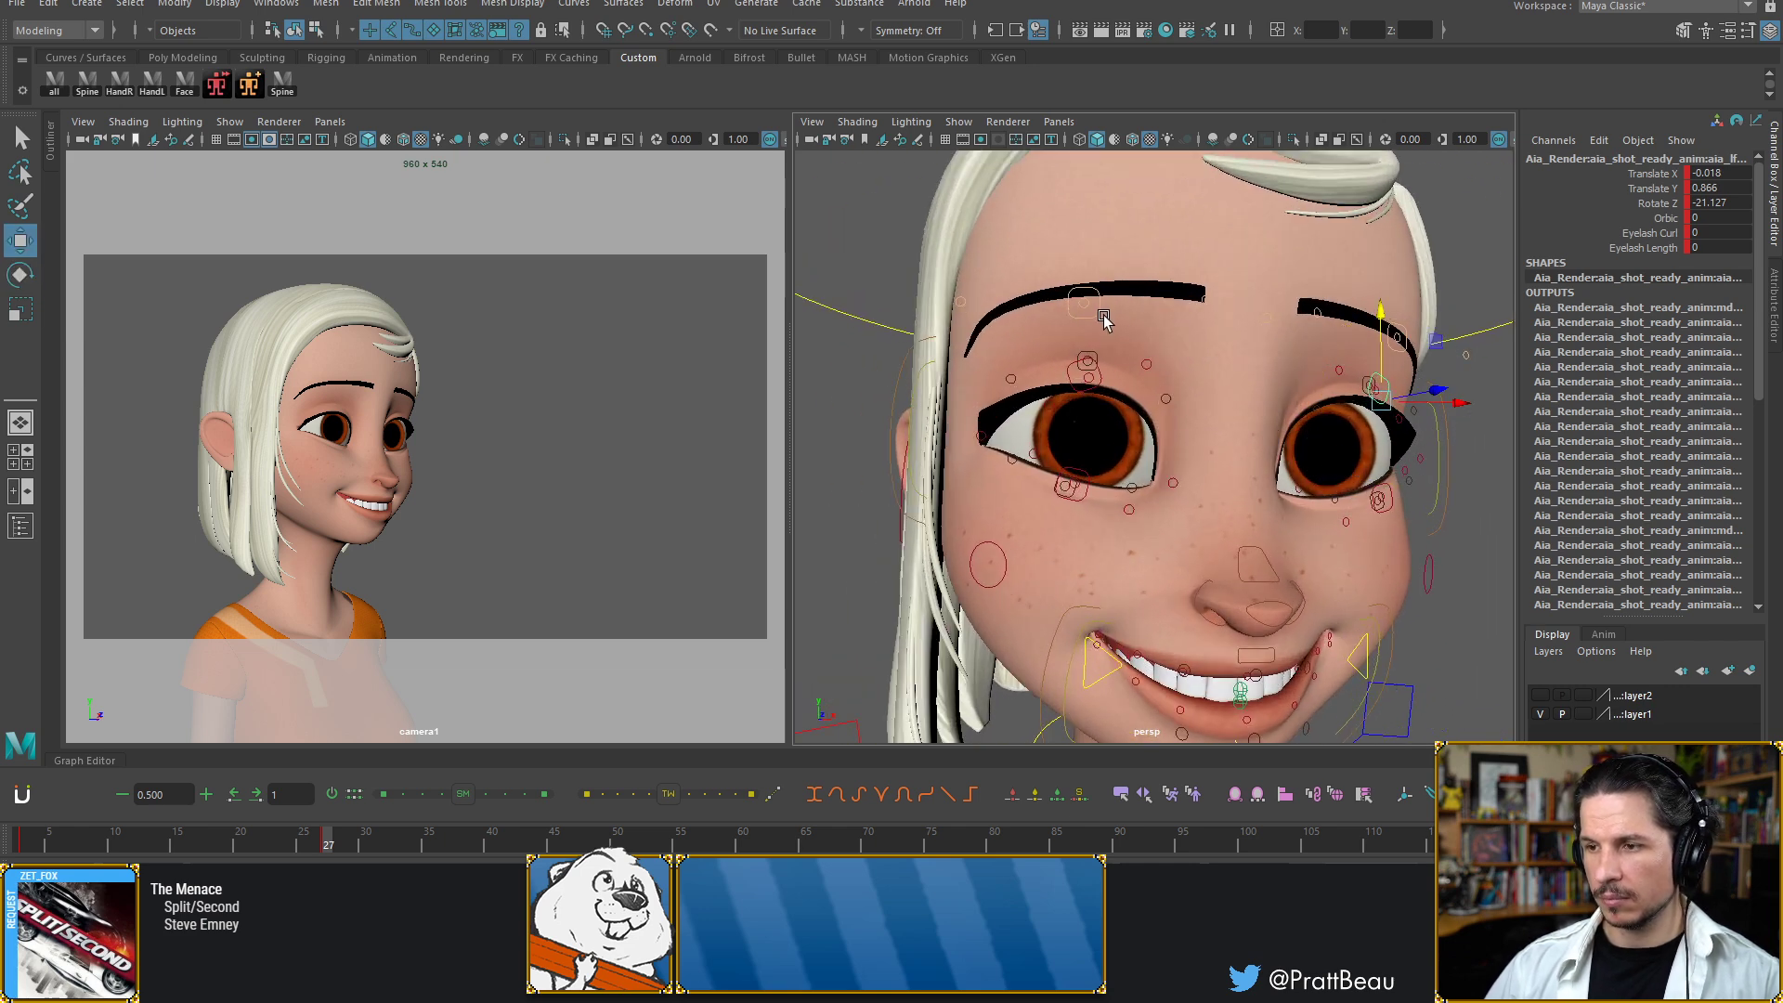
pyautogui.click(1098, 304)
pyautogui.moveTo(1088, 252); pyautogui.dragTo(1091, 272)
# Raise the left eyebrow's main control and push it forward to about Translate Y 0.24 and Translate Z 0.179
pyautogui.click(1389, 333)
pyautogui.moveTo(1388, 333); pyautogui.dragTo(1405, 255)
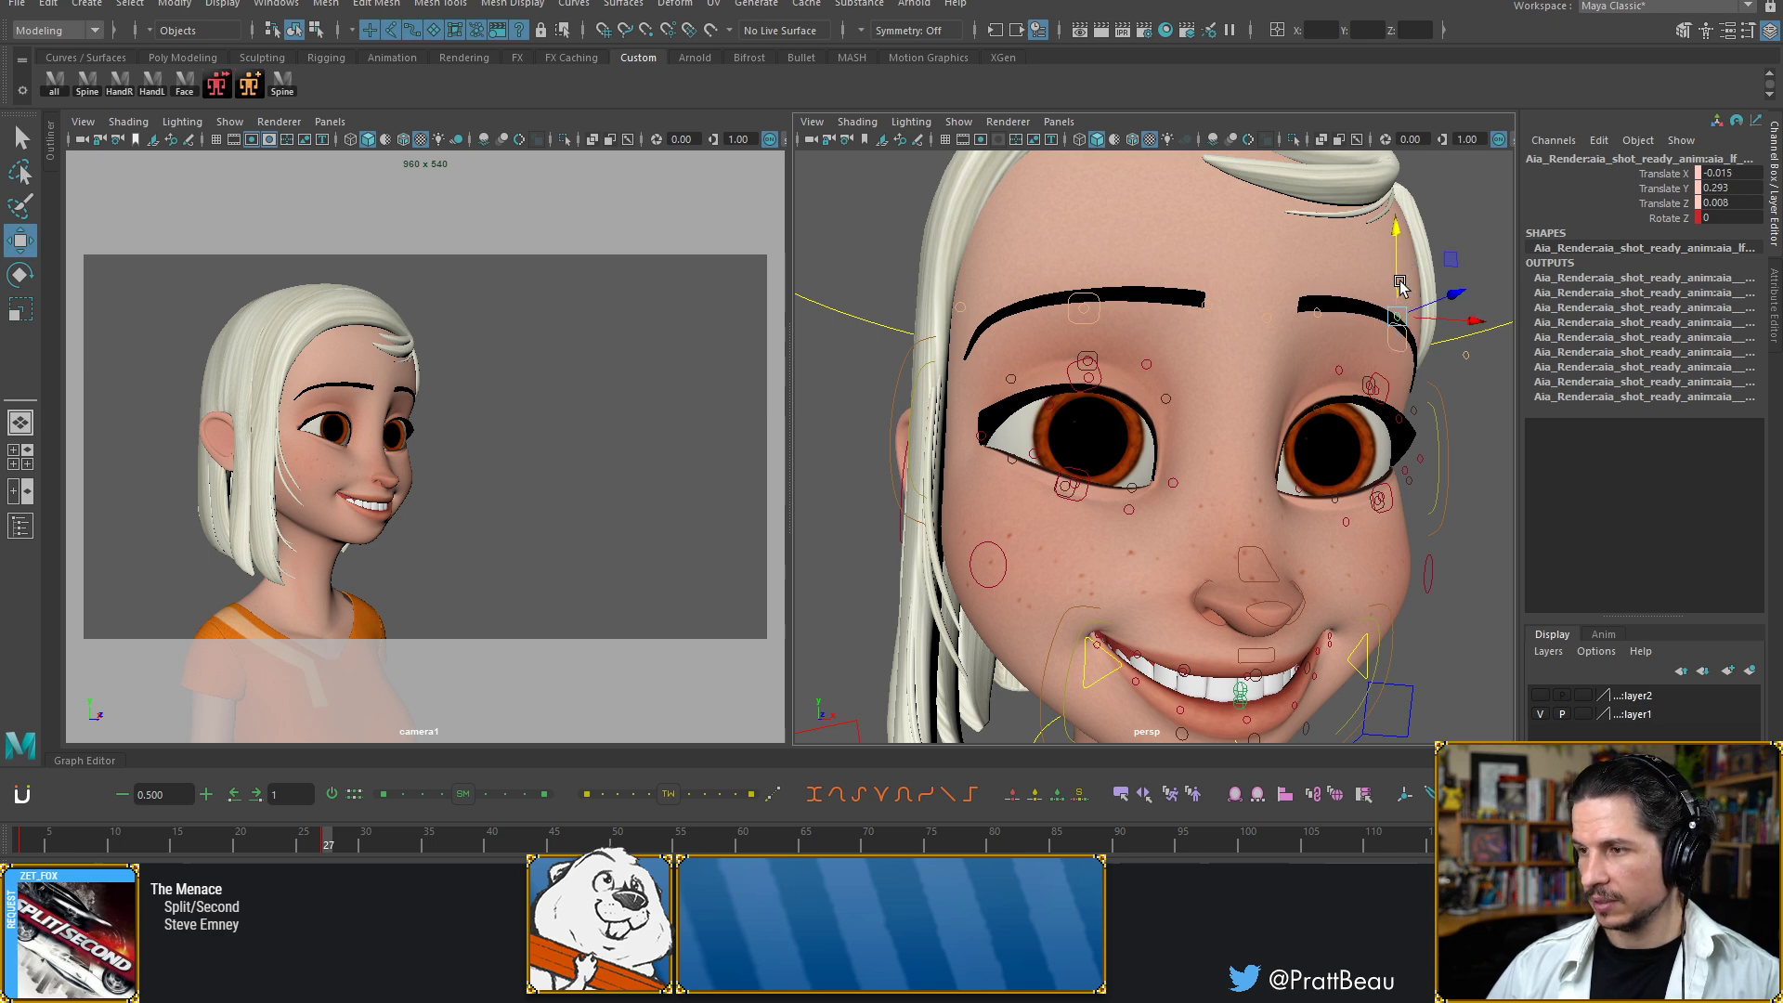
pyautogui.hotkey('ctrl', 'z')
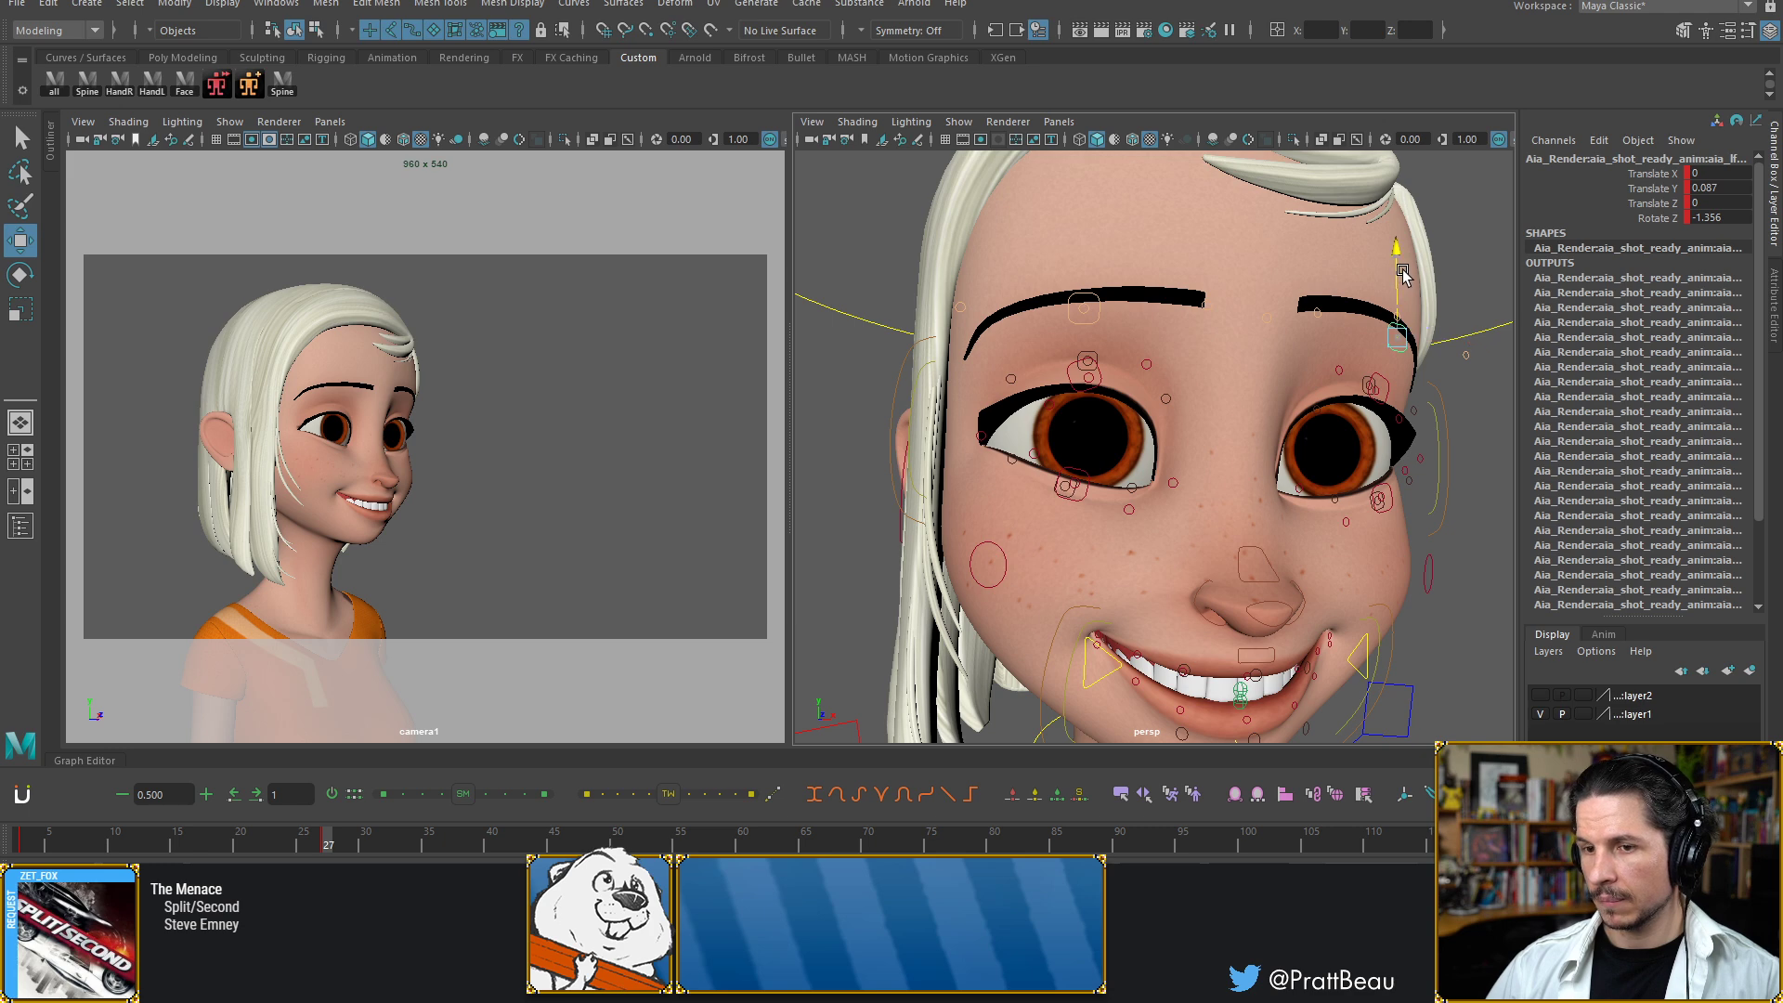
pyautogui.moveTo(1401, 279); pyautogui.dragTo(1433, 325)
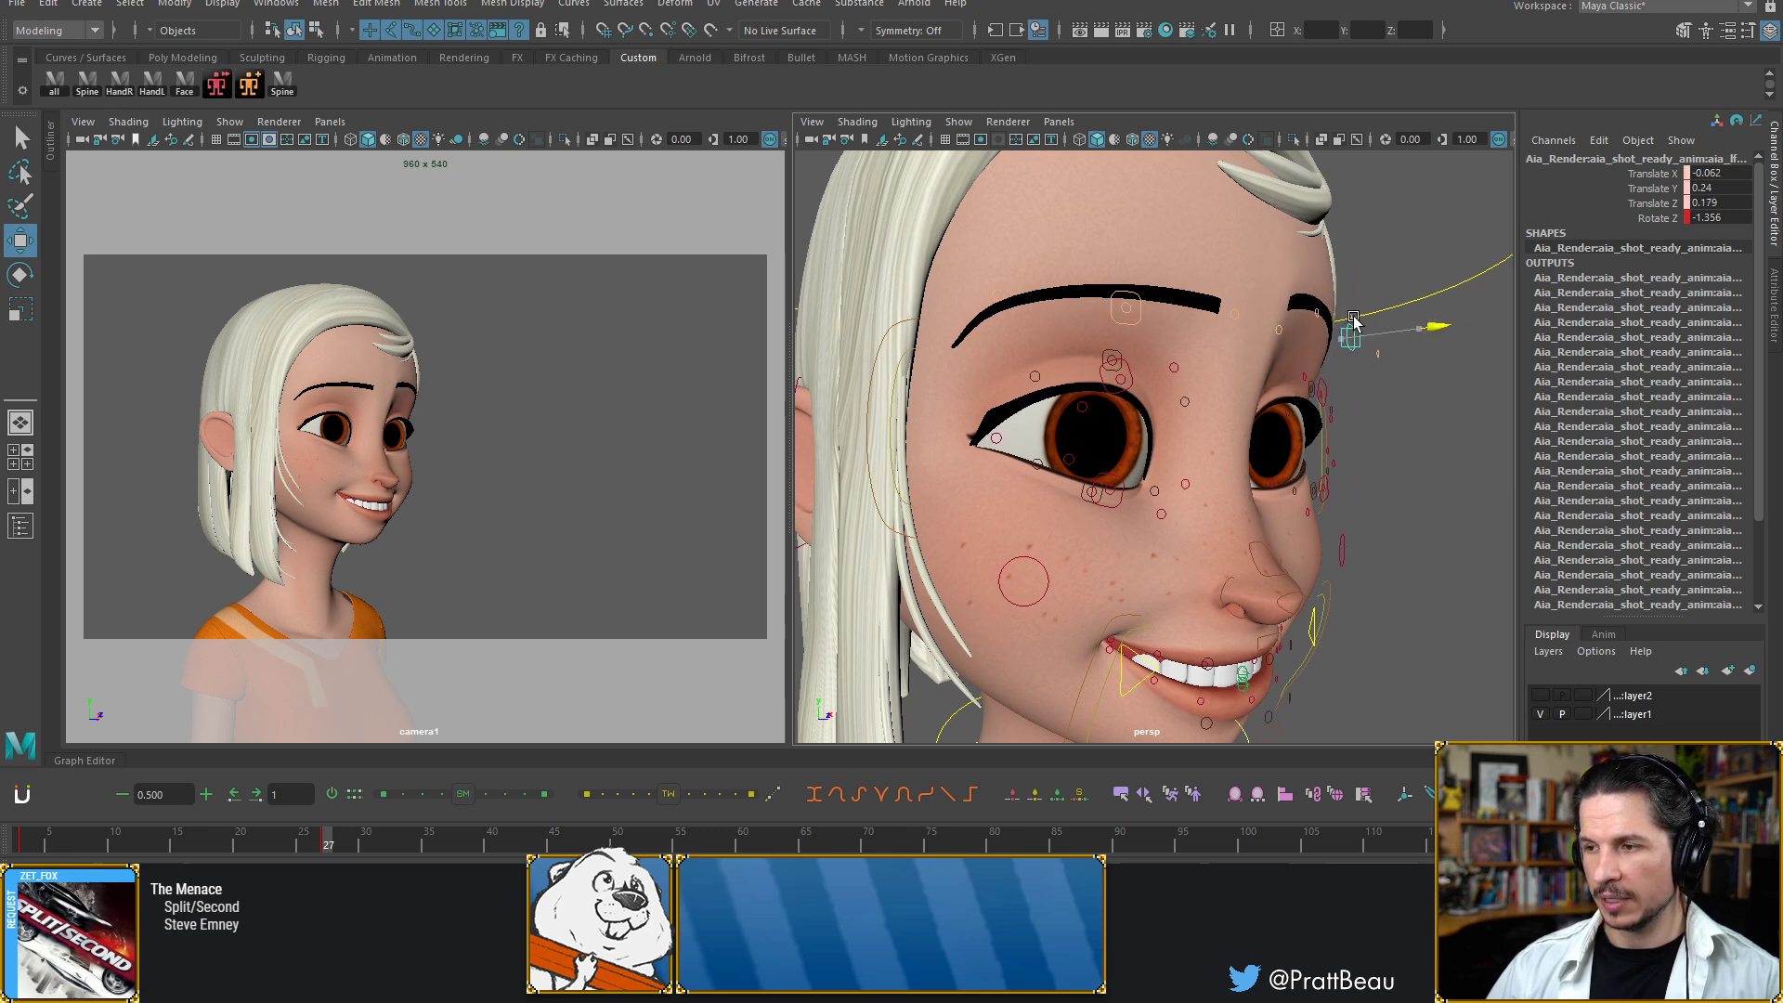
# Push the right eyebrow's main control forward and rotate that brow's inner control to Rotate Z -3.237
pyautogui.keyDown('alt'); pyautogui.moveTo(1311, 327); pyautogui.dragTo(1245, 471); pyautogui.keyUp('alt')
pyautogui.click(1070, 402)
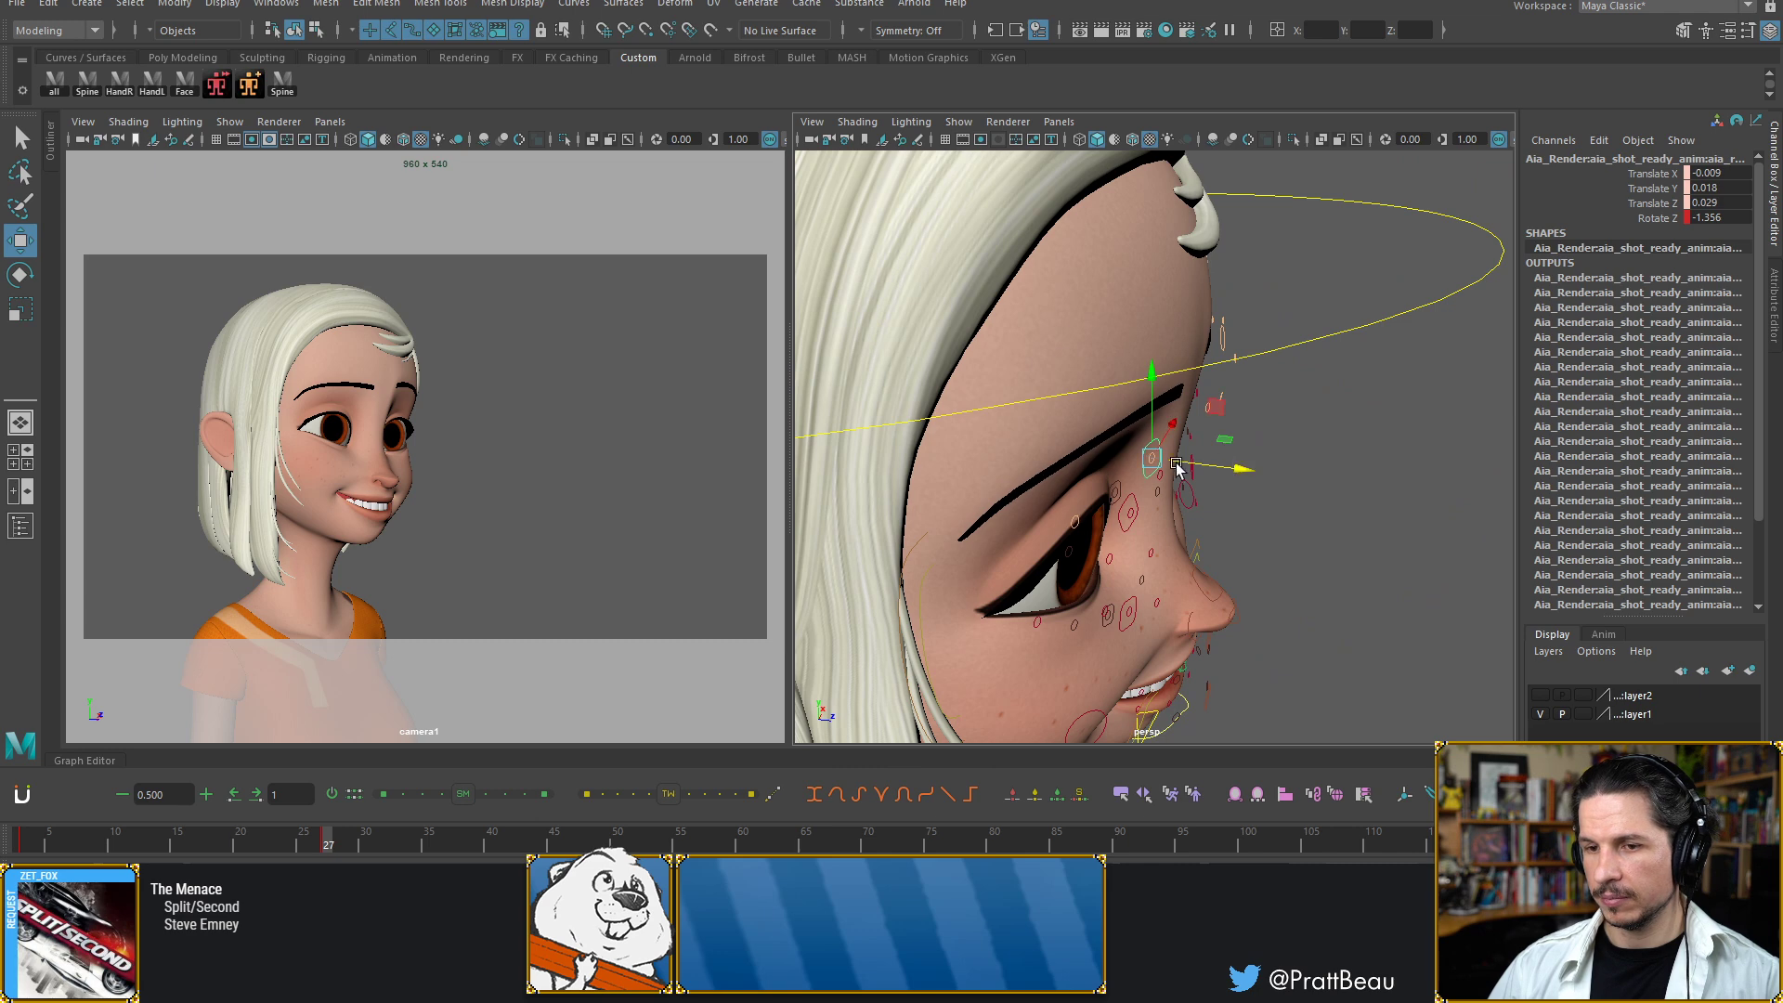
pyautogui.keyDown('alt'); pyautogui.moveTo(1161, 418); pyautogui.dragTo(1025, 327); pyautogui.keyUp('alt')
pyautogui.press('e')
pyautogui.keyDown('alt'); pyautogui.moveTo(1217, 405); pyautogui.dragTo(1230, 350); pyautogui.keyUp('alt')
pyautogui.click(1148, 383)
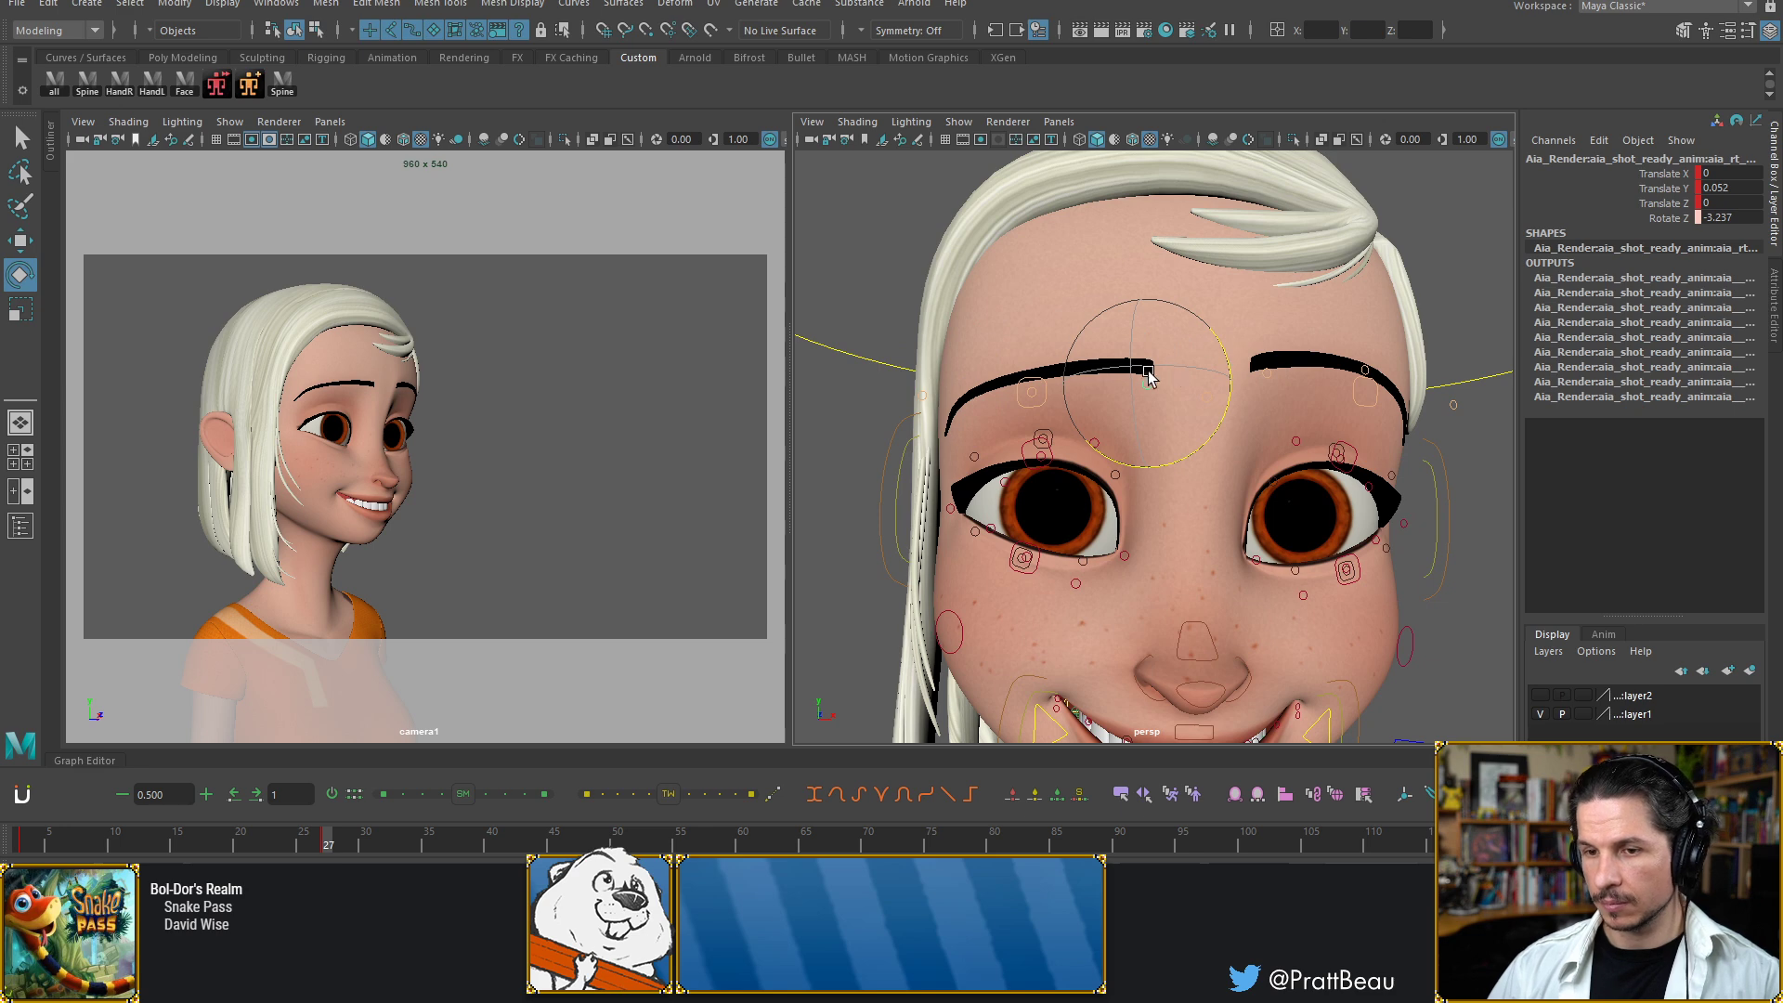
# Raise both eyes' secondary upper eyelid controls with the Follow attribute together, the left one to Translate X 0.01 and Translate Y 0.077
pyautogui.press('w')
pyautogui.scroll(2, 1150, 376)
pyautogui.keyDown('alt'); pyautogui.moveTo(1106, 374); pyautogui.dragTo(947, 354, button='middle'); pyautogui.keyUp('alt')
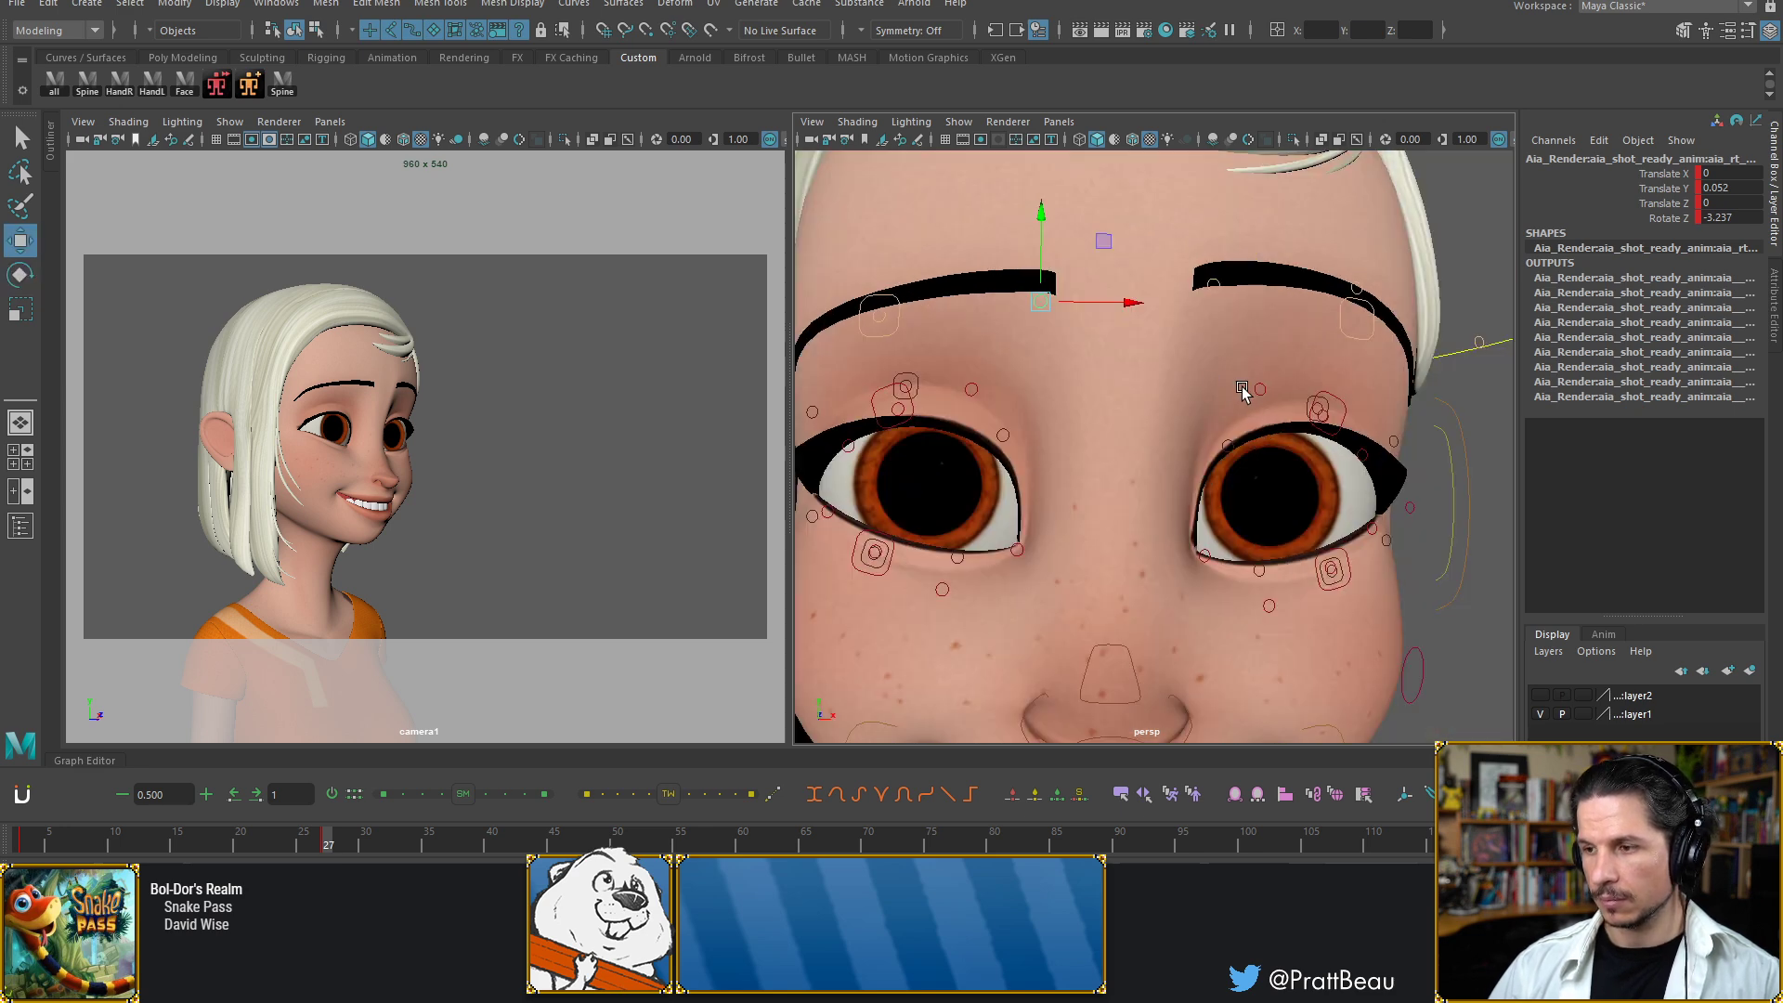
pyautogui.keyDown('alt'); pyautogui.moveTo(1035, 419); pyautogui.dragTo(1058, 421); pyautogui.keyUp('alt')
pyautogui.click(893, 379)
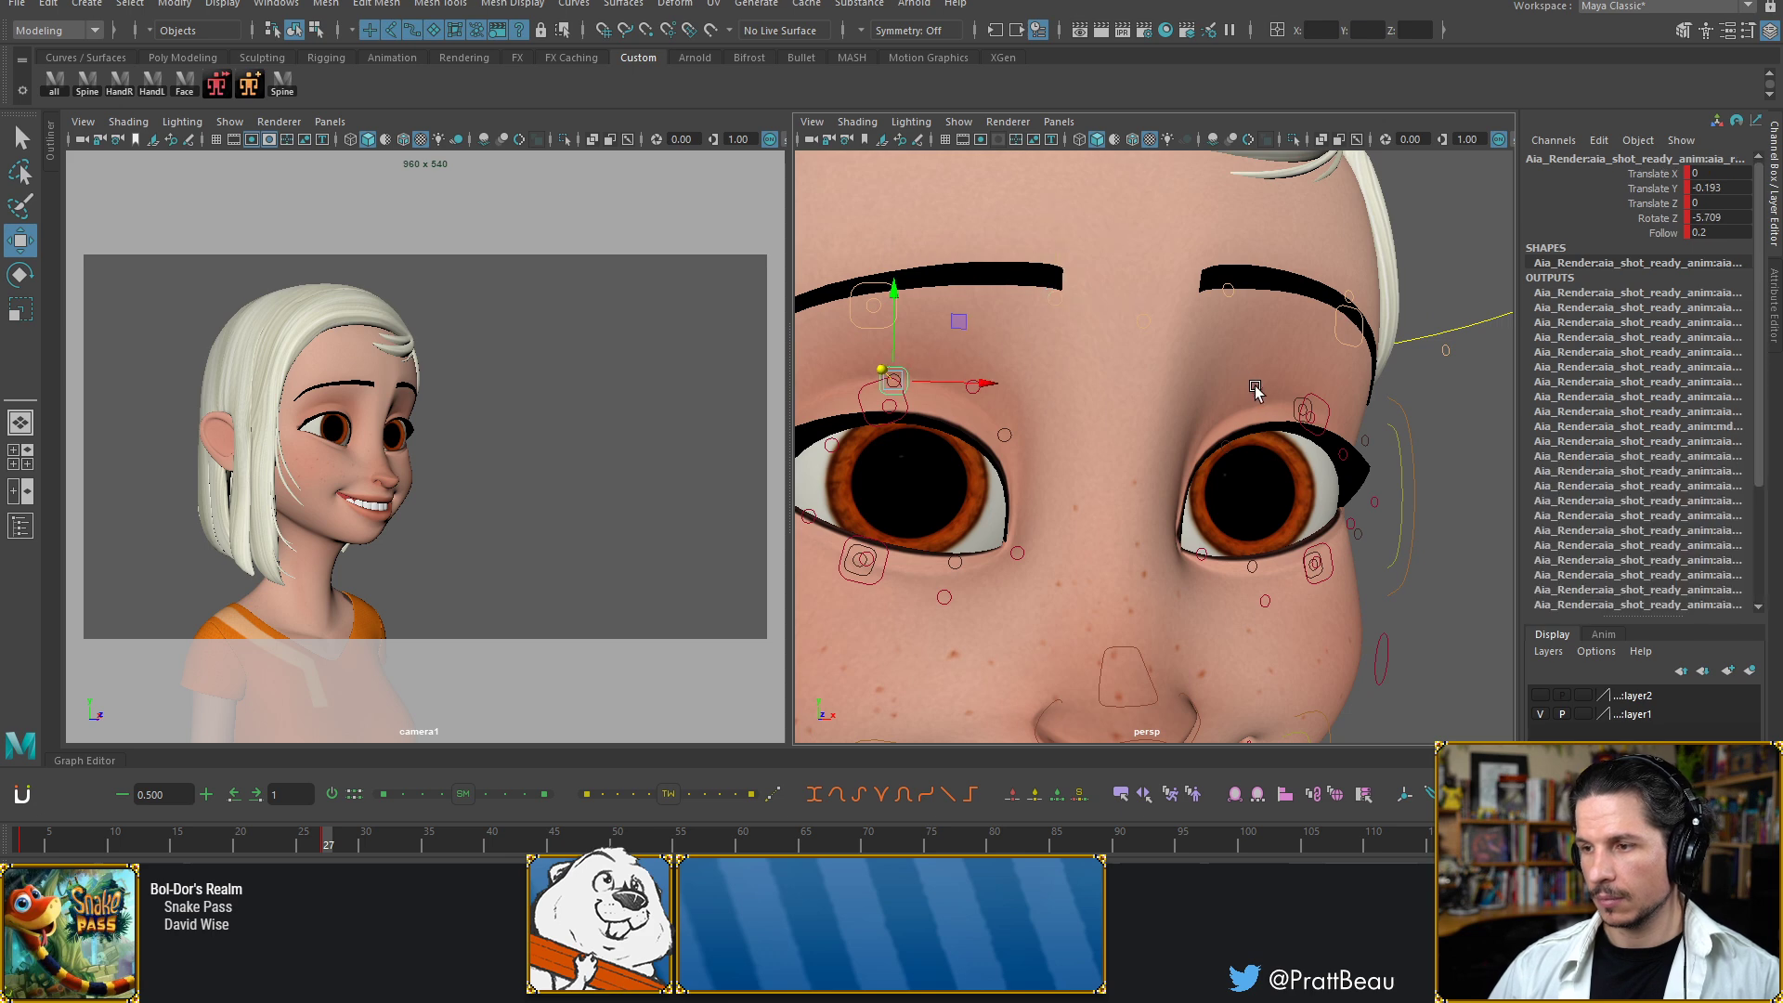
pyautogui.keyDown('shift'); pyautogui.click(1303, 406); pyautogui.keyUp('shift')
pyautogui.moveTo(1306, 355); pyautogui.dragTo(1306, 350)
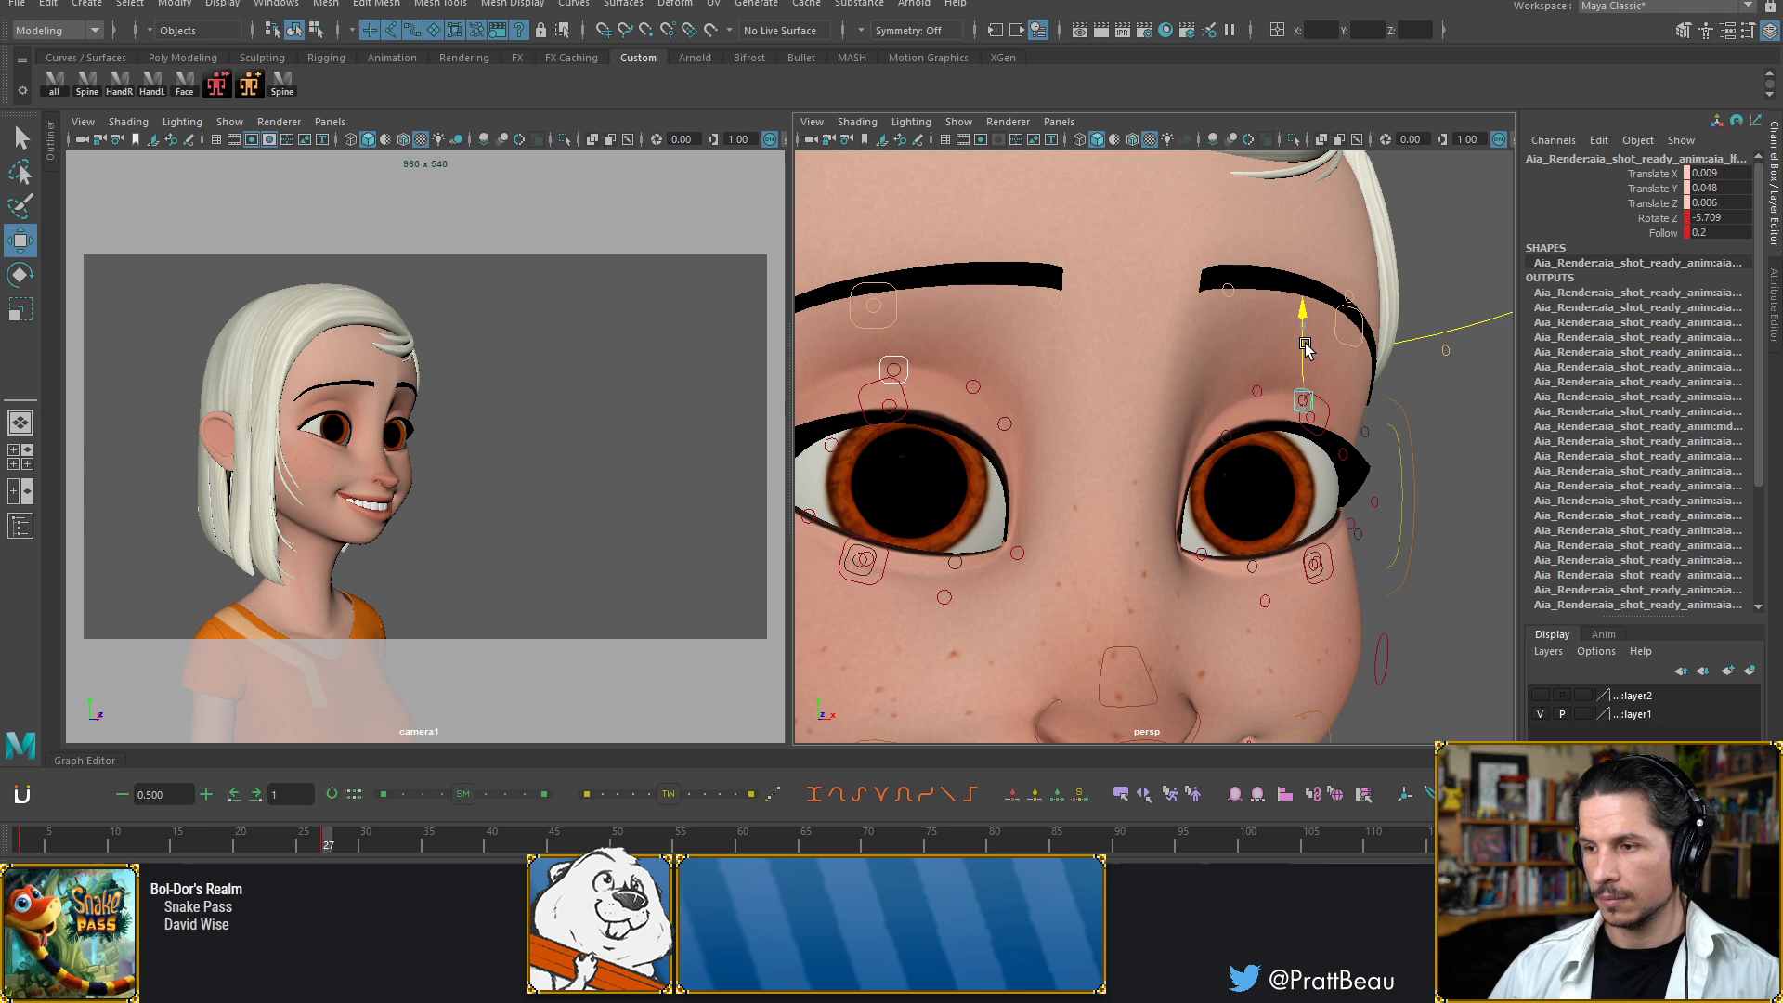
pyautogui.moveTo(1306, 346); pyautogui.dragTo(1303, 347)
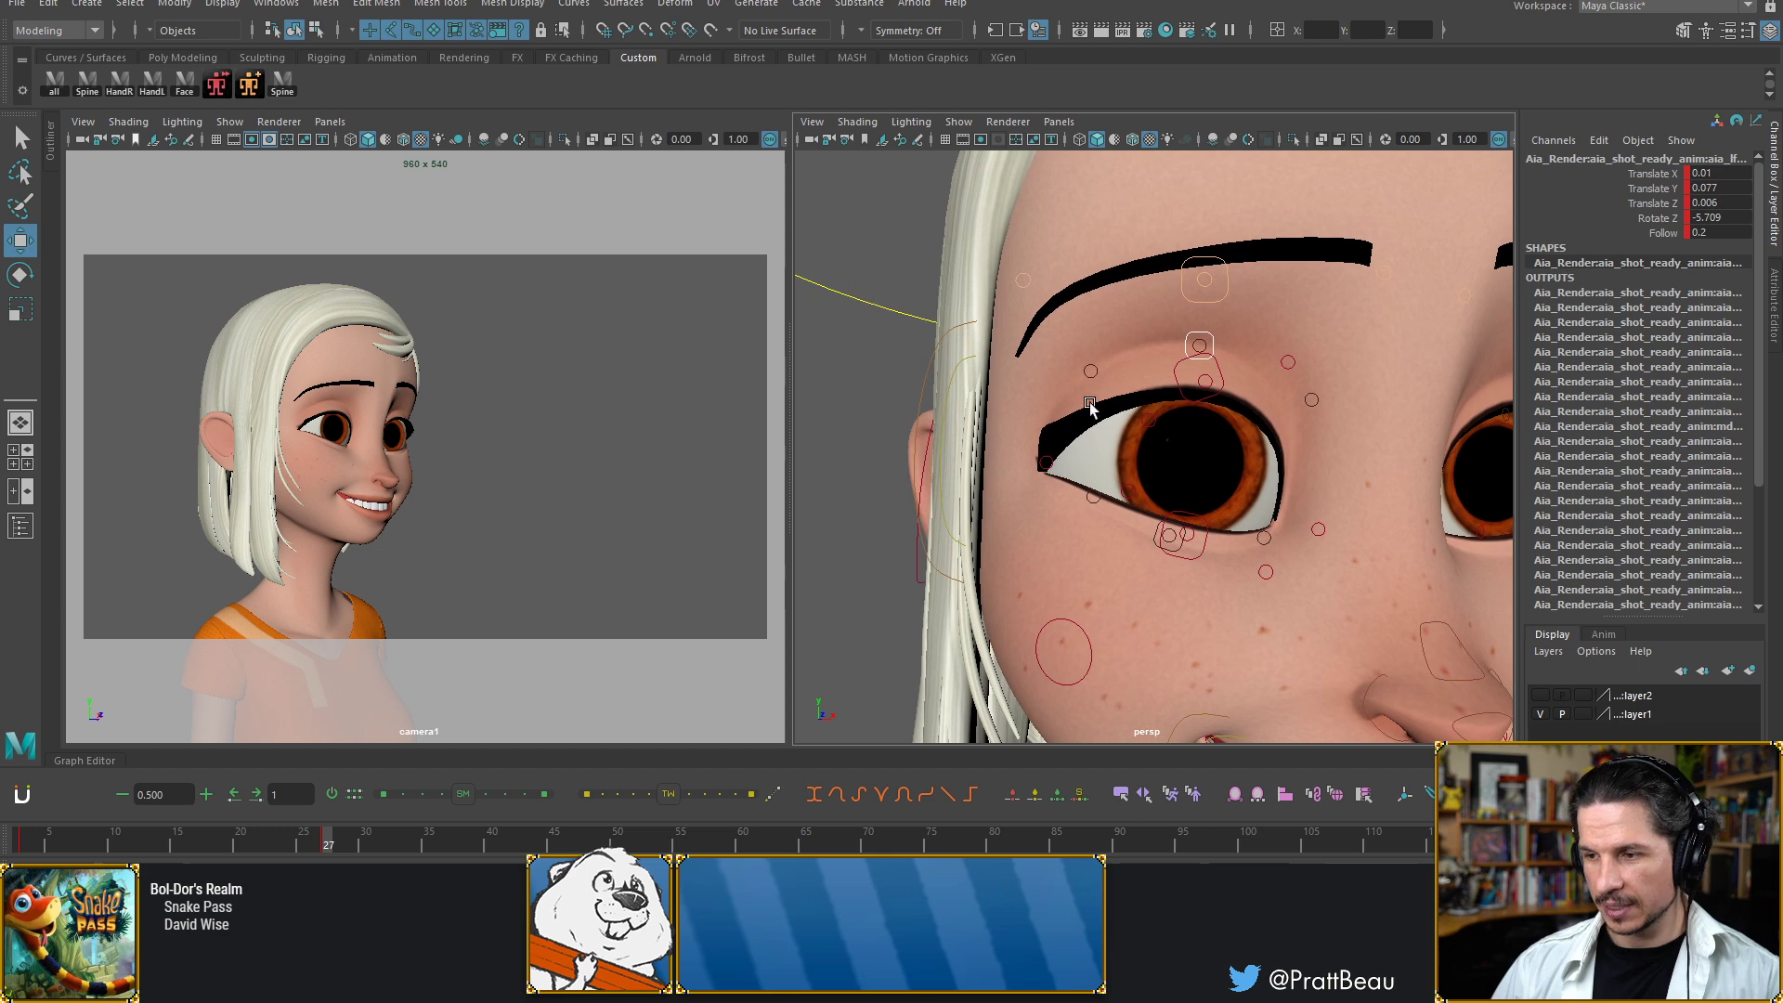
# Lower the small controls under the right eye's lower lid, the inner one to Translate Y -0.095 and the middle one to -0.111
pyautogui.keyDown('alt'); pyautogui.moveTo(1151, 452); pyautogui.dragTo(1185, 539); pyautogui.keyUp('alt')
pyautogui.scroll(3, 1178, 511)
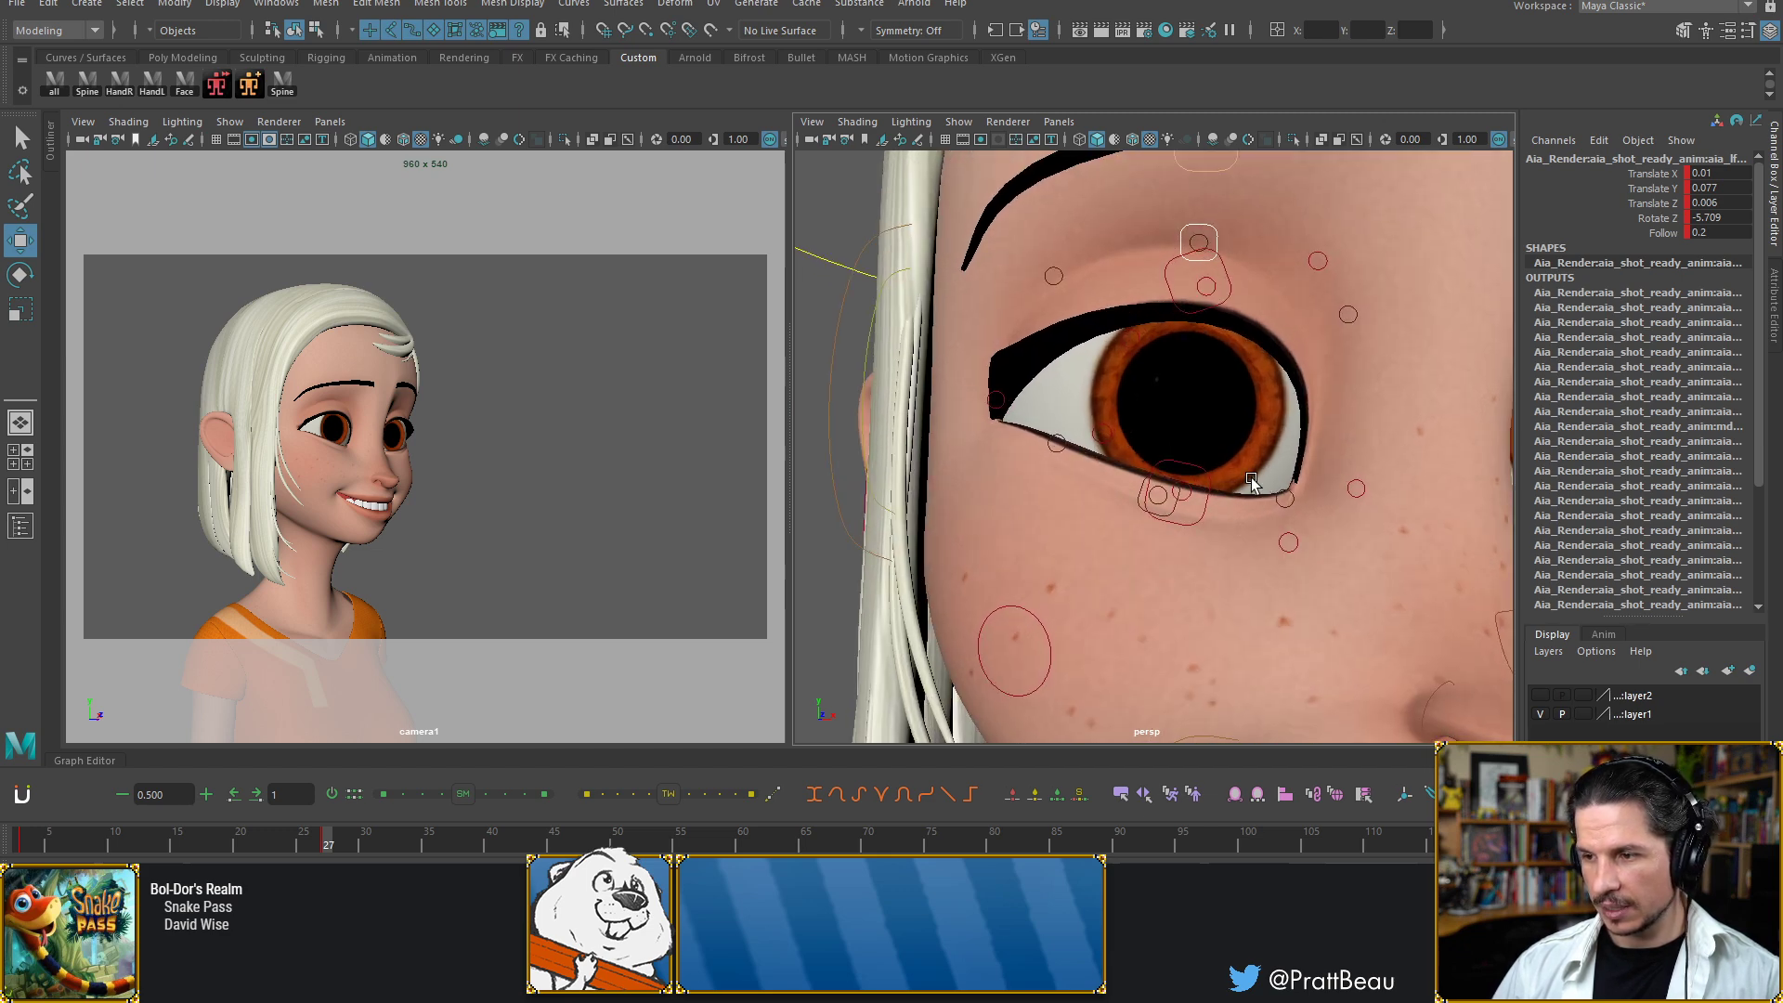
pyautogui.click(1282, 501)
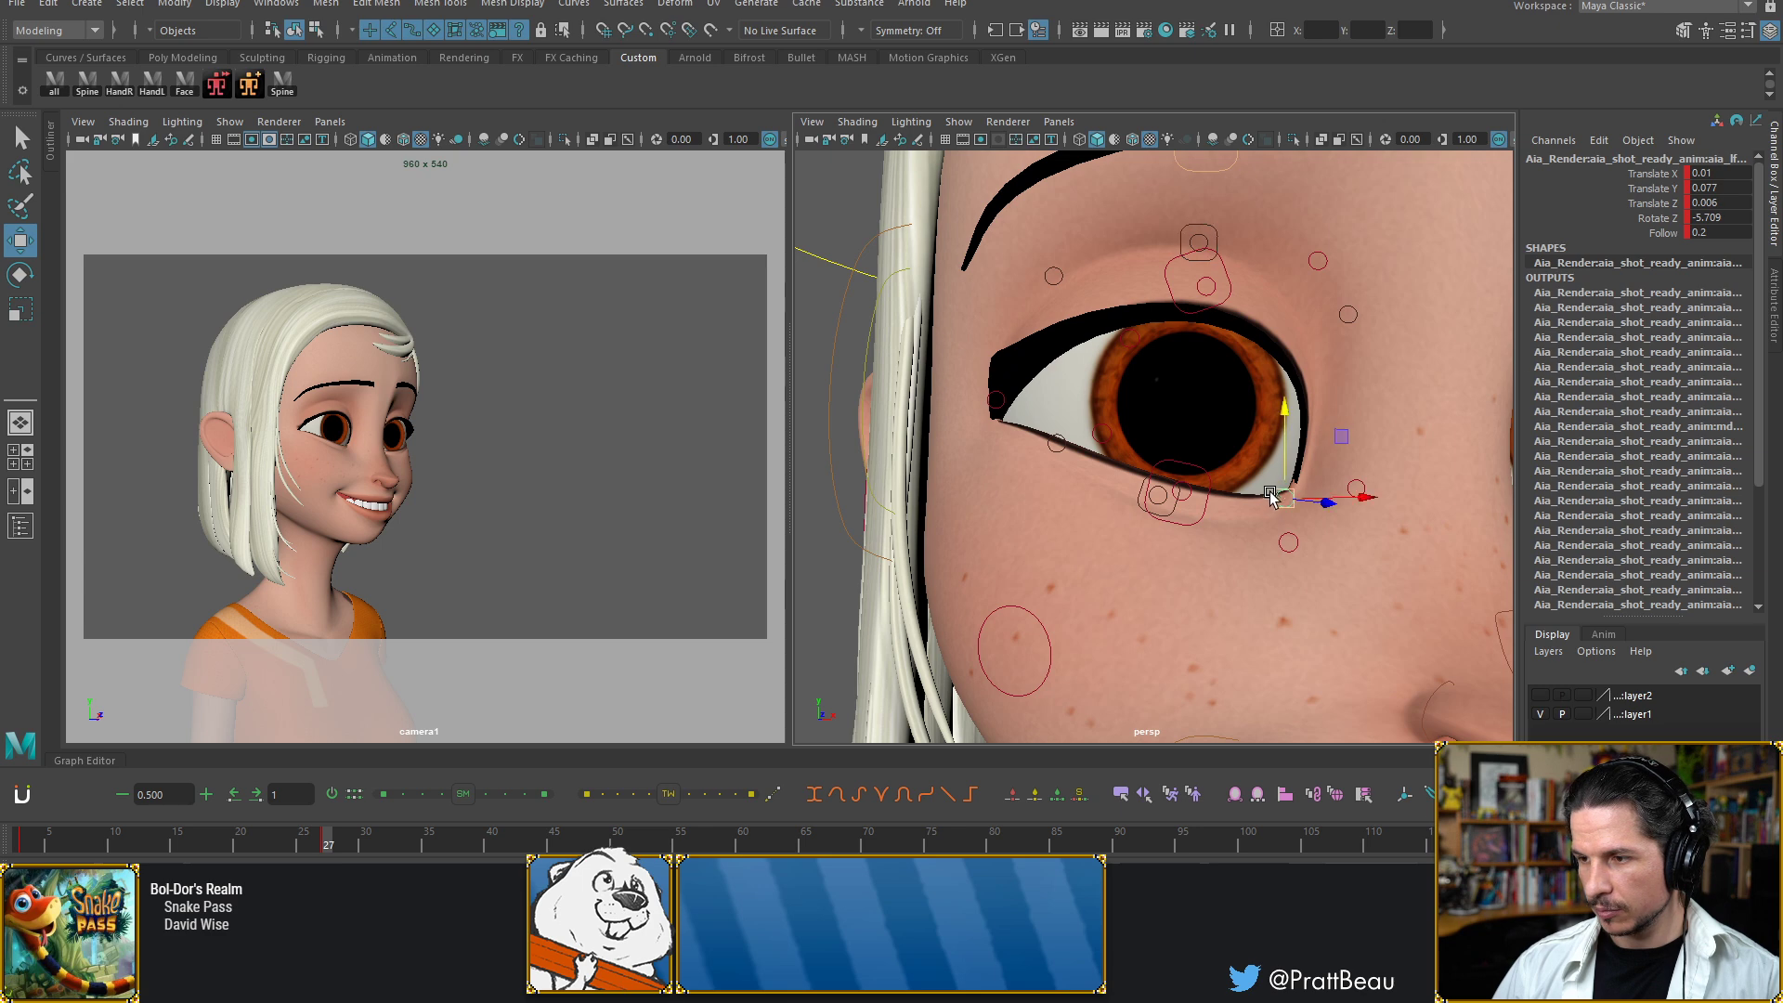
pyautogui.moveTo(1284, 421); pyautogui.dragTo(1284, 431)
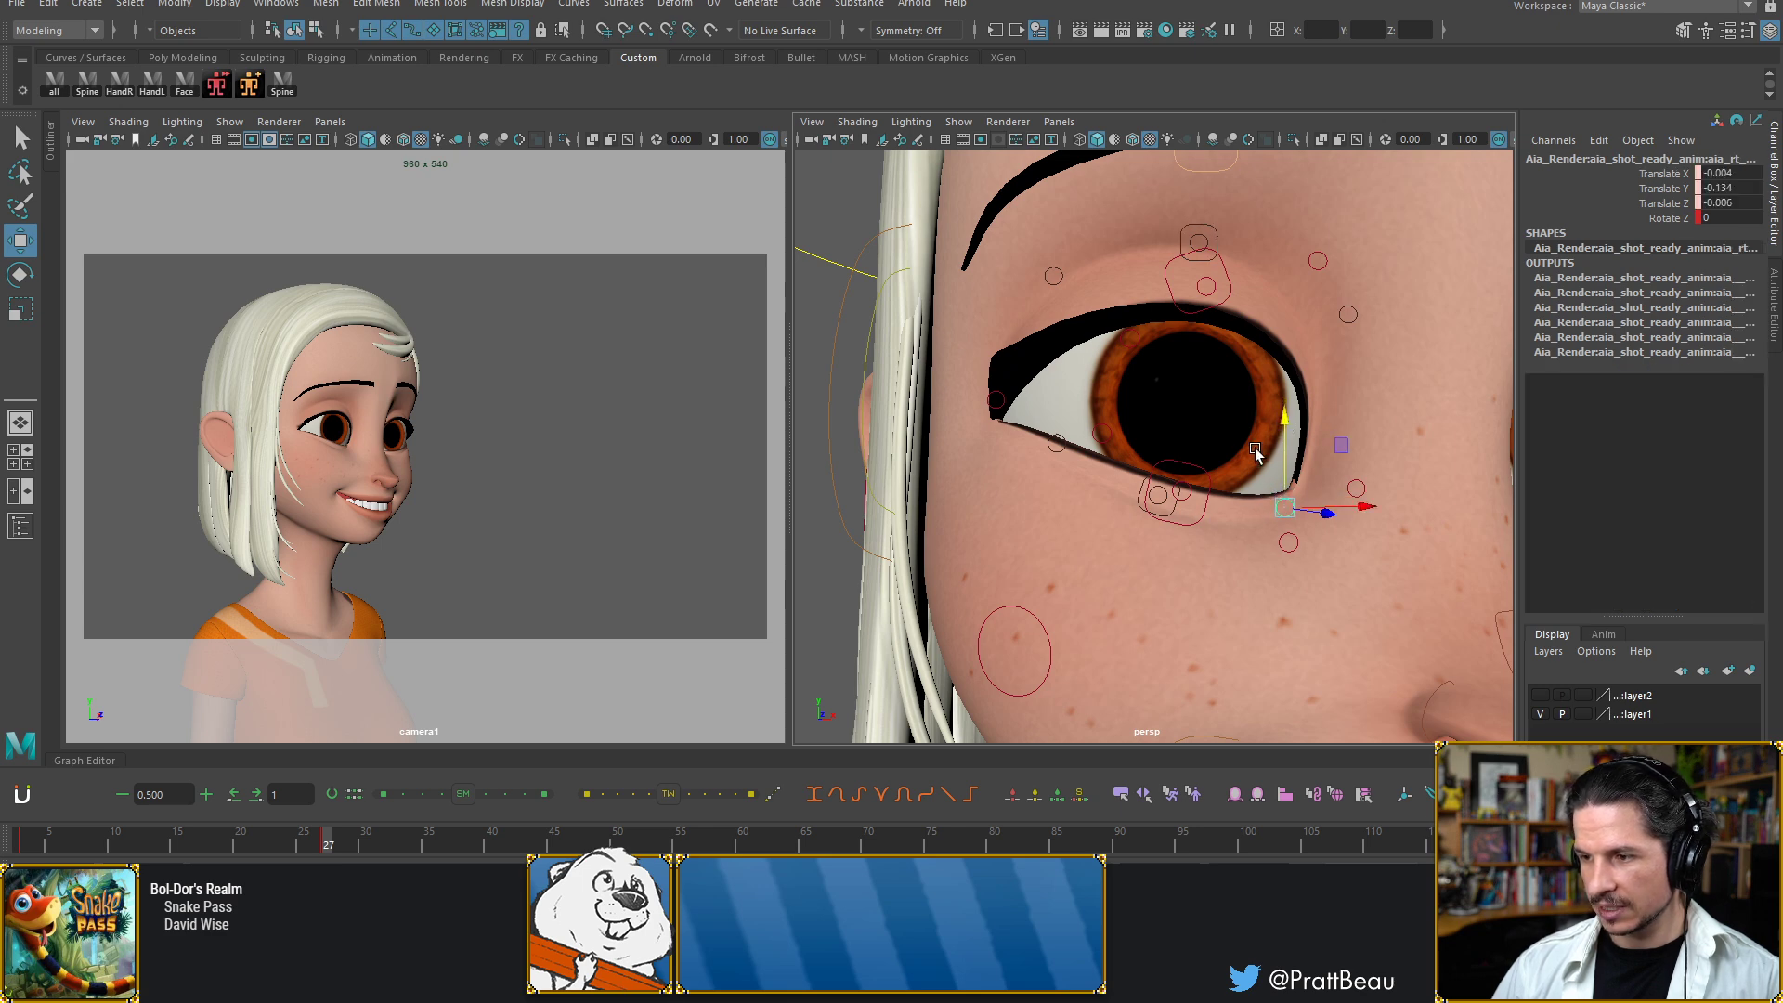
pyautogui.hotkey('ctrl', 'z')
pyautogui.click(1280, 535)
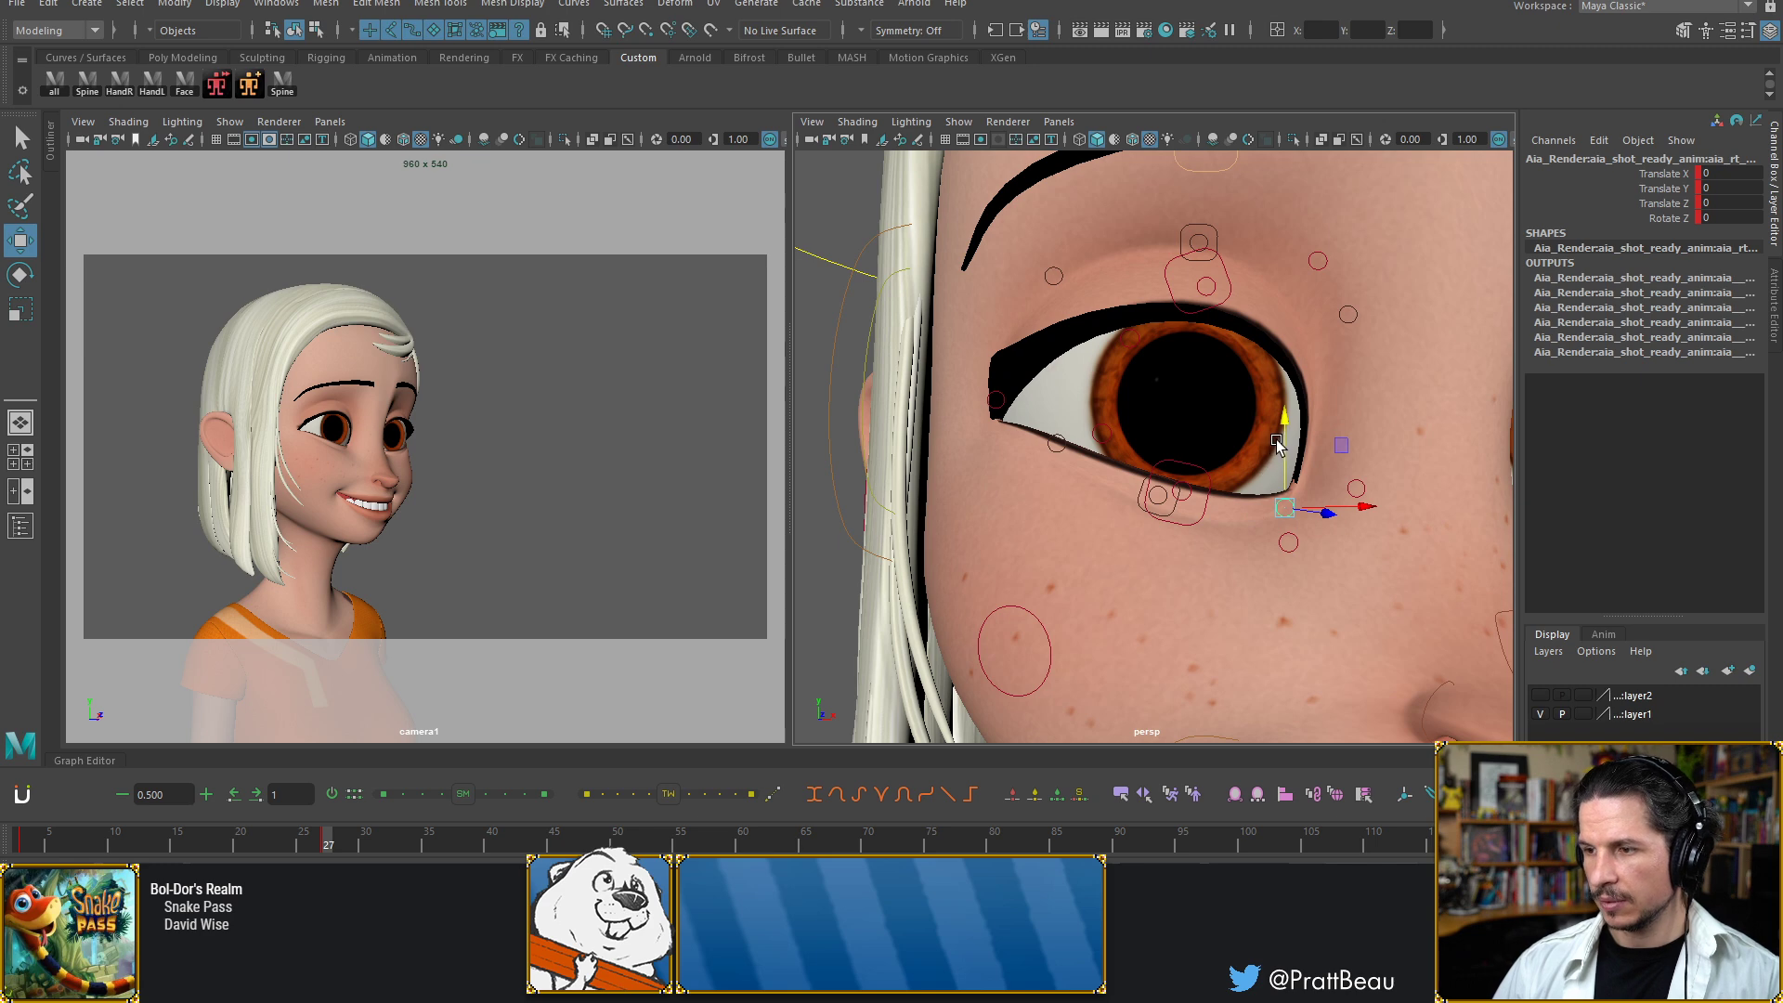
pyautogui.moveTo(1287, 459); pyautogui.dragTo(1286, 467)
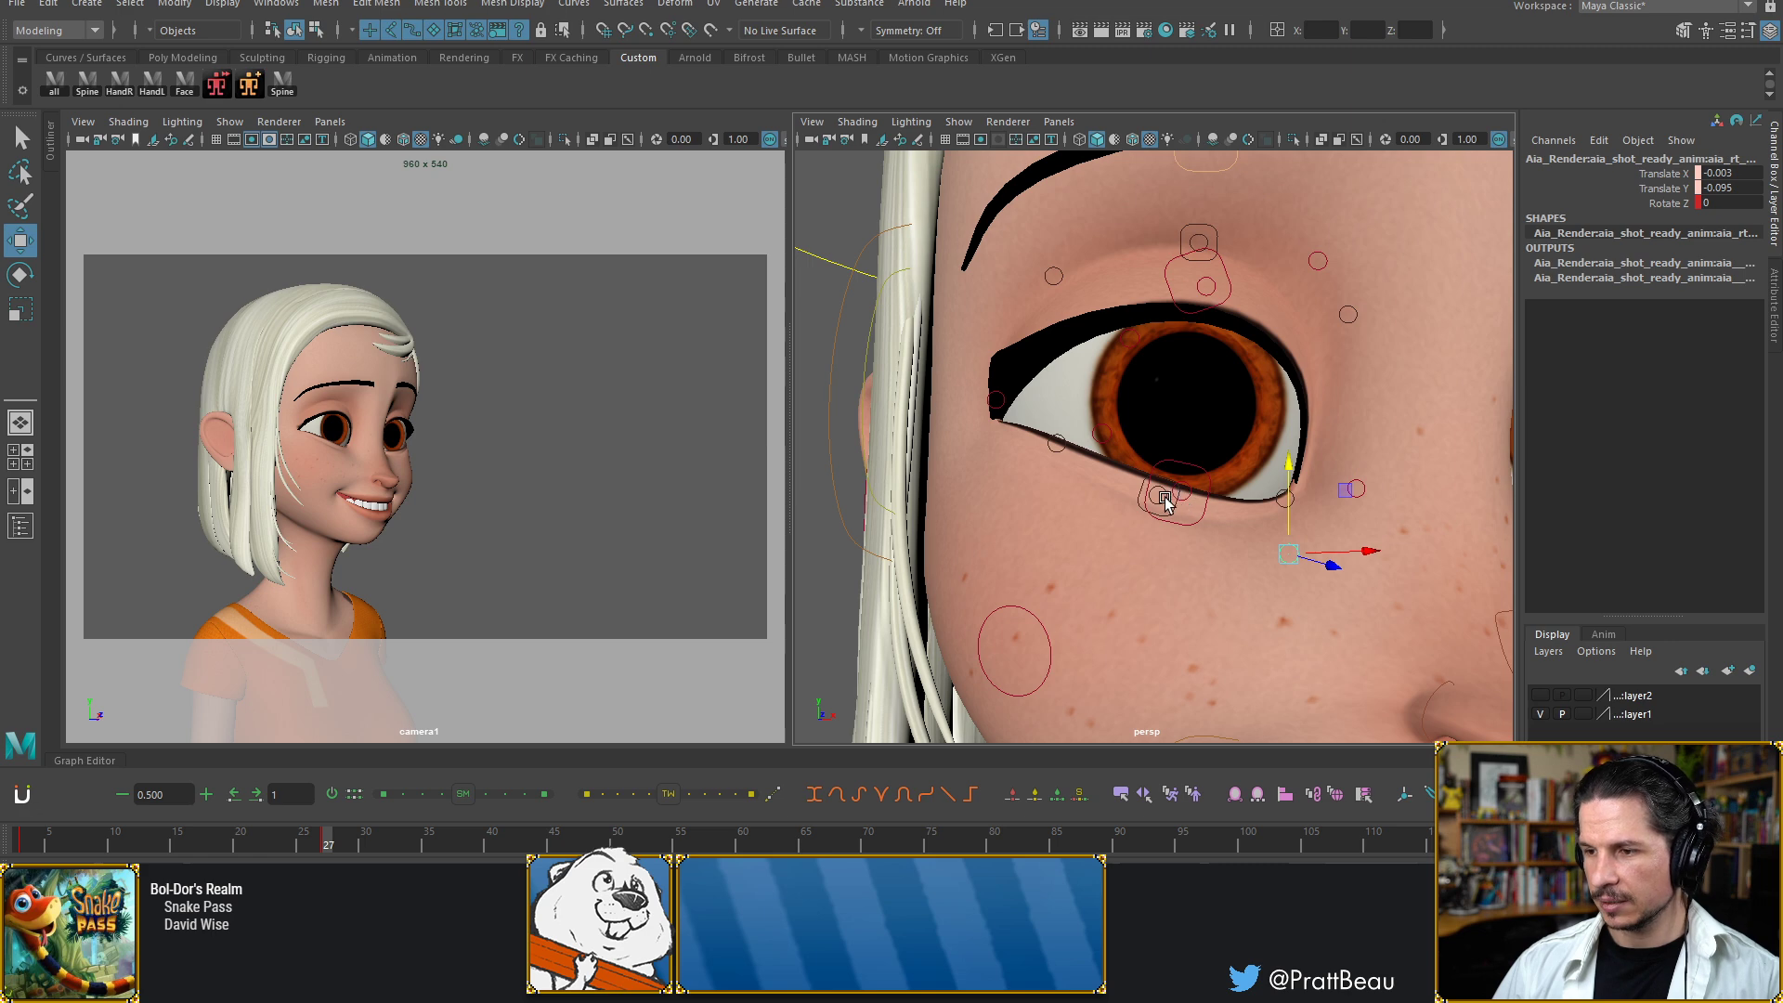
pyautogui.click(1186, 485)
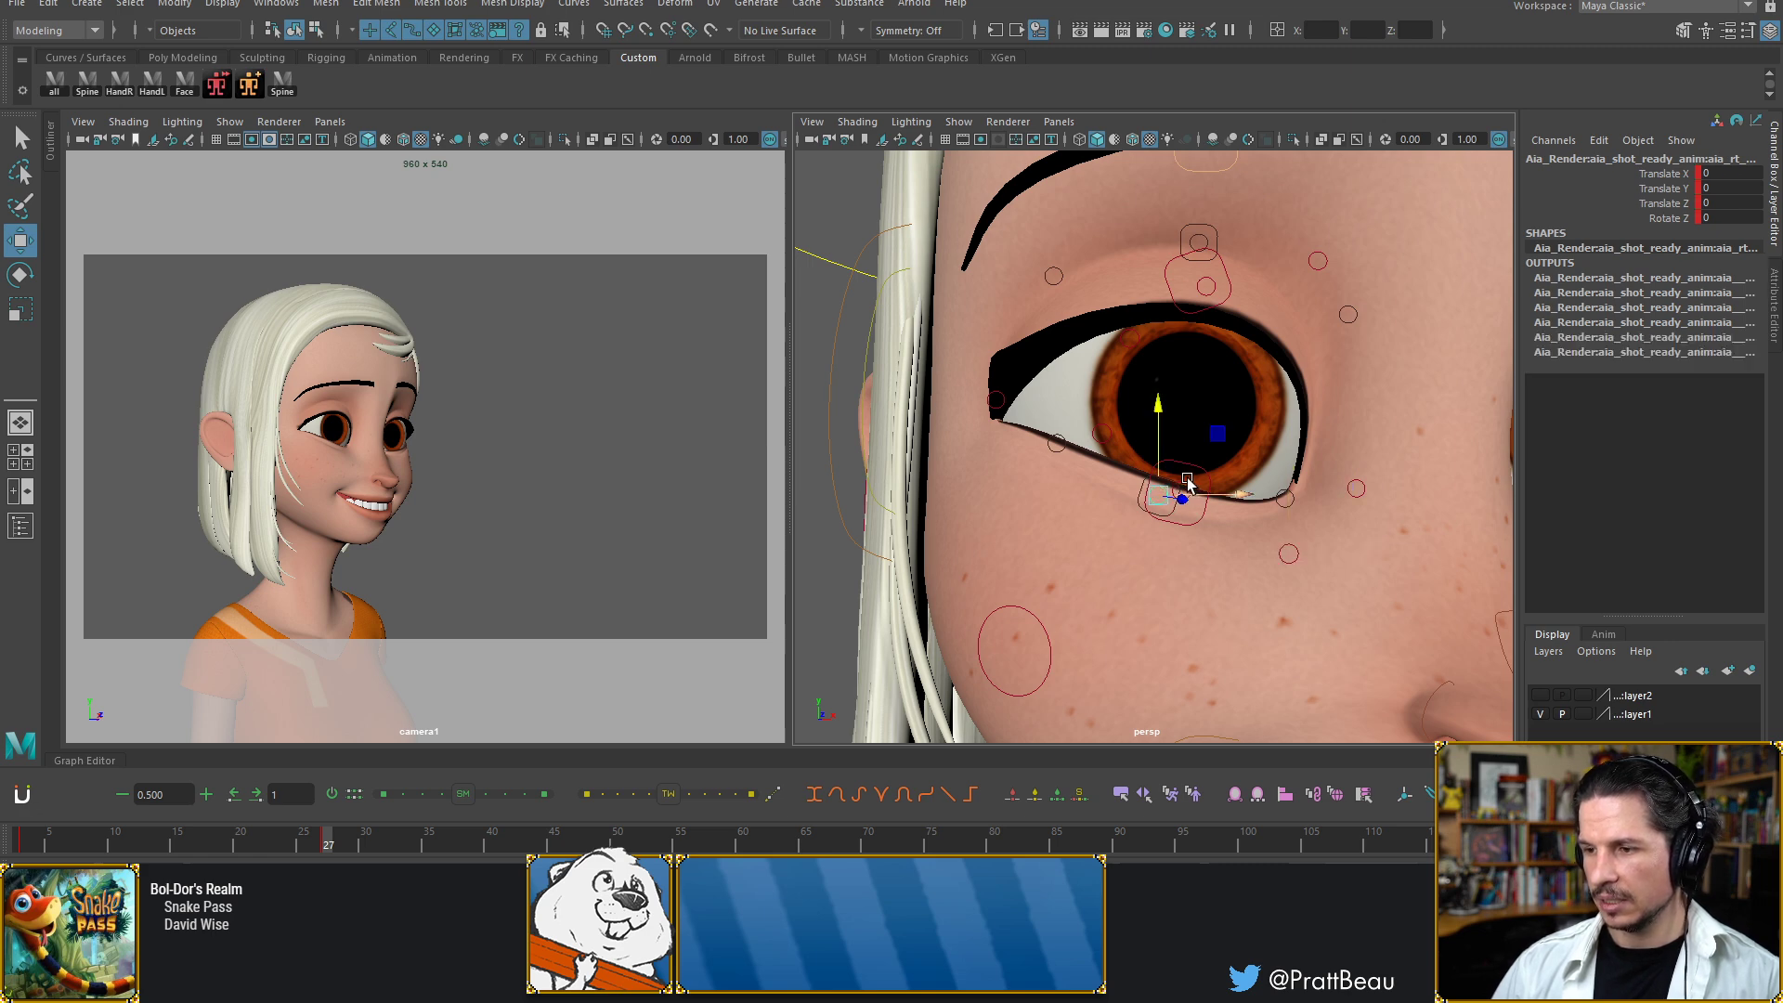
pyautogui.moveTo(1182, 412); pyautogui.dragTo(1182, 426)
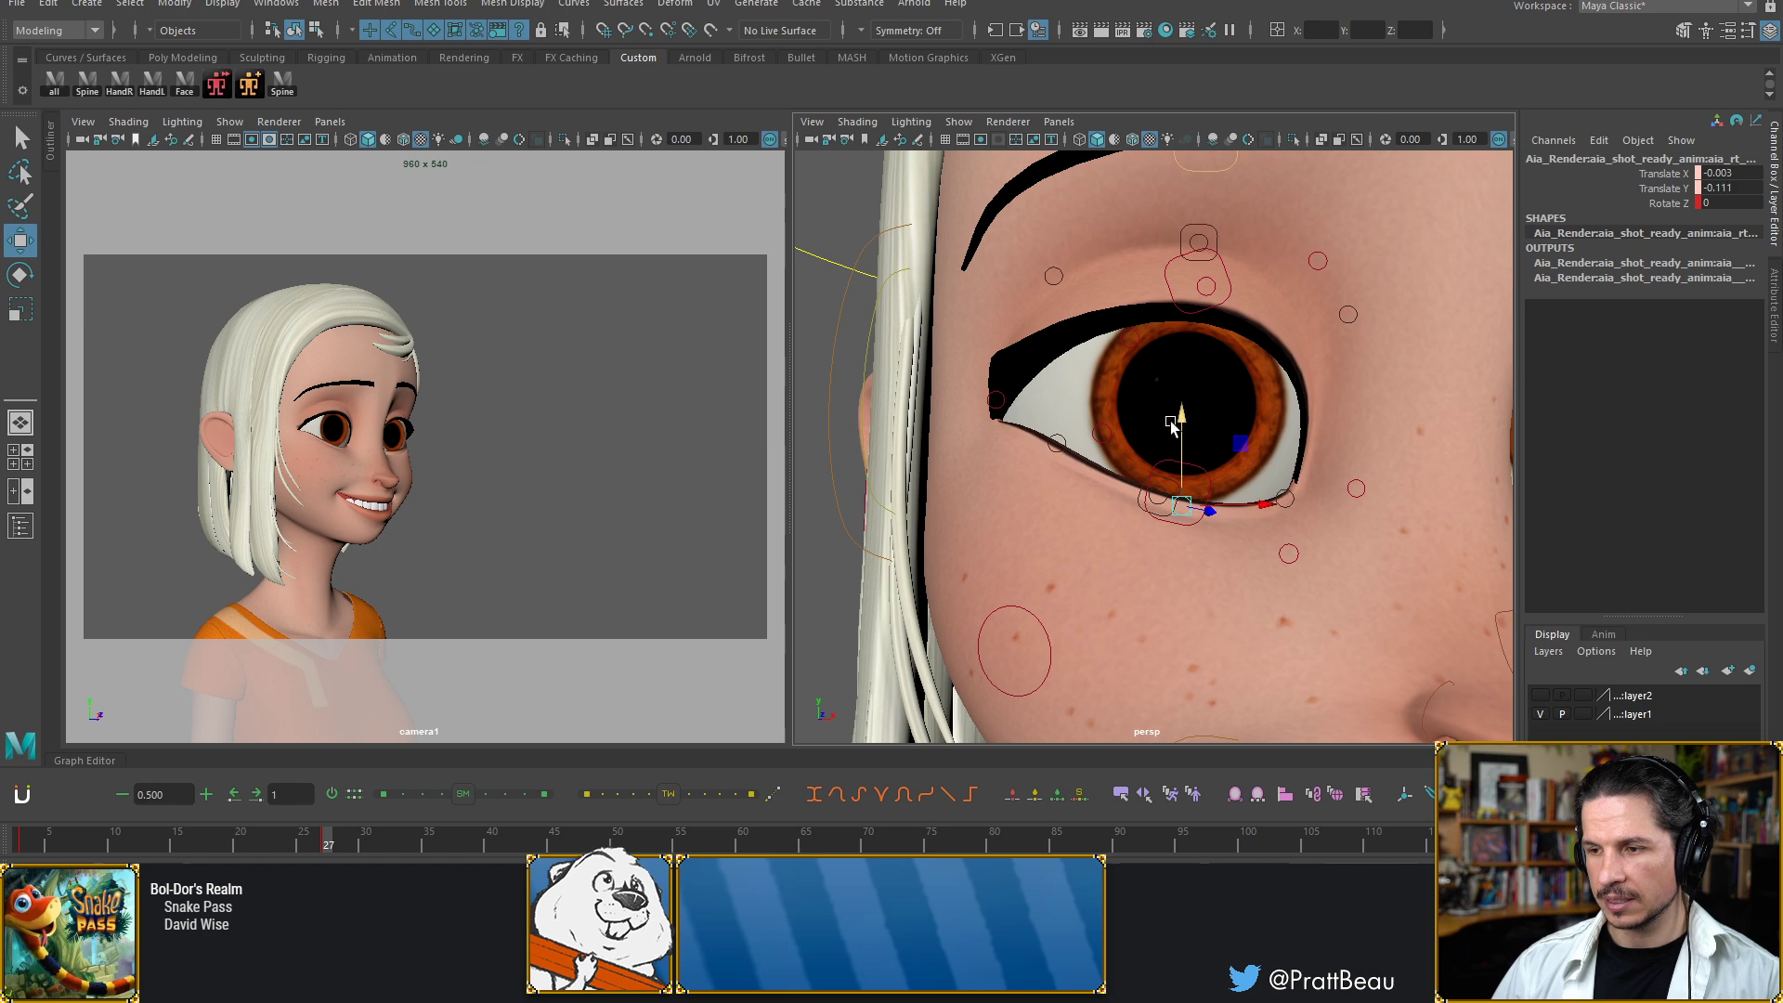
# Lower the small control on the outer part of the right eye's lower lid to Translate Y -0.032
pyautogui.click(1059, 442)
pyautogui.moveTo(1056, 400); pyautogui.dragTo(1076, 450)
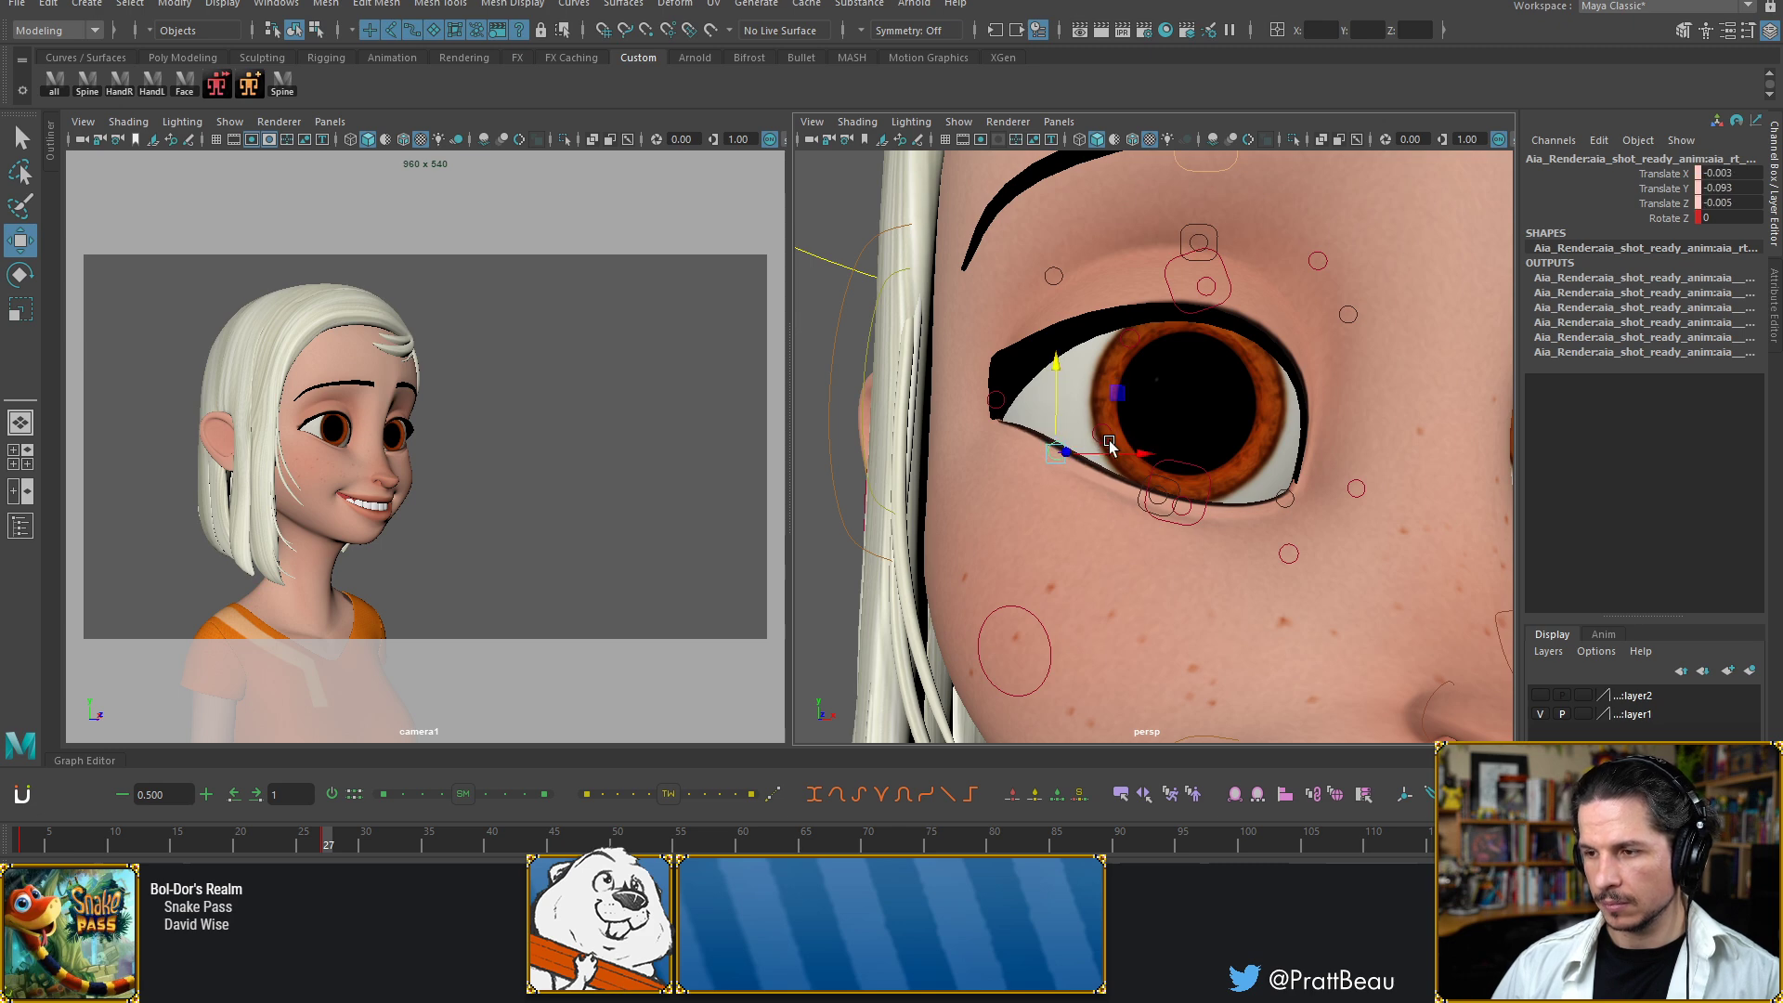
pyautogui.click(1195, 504)
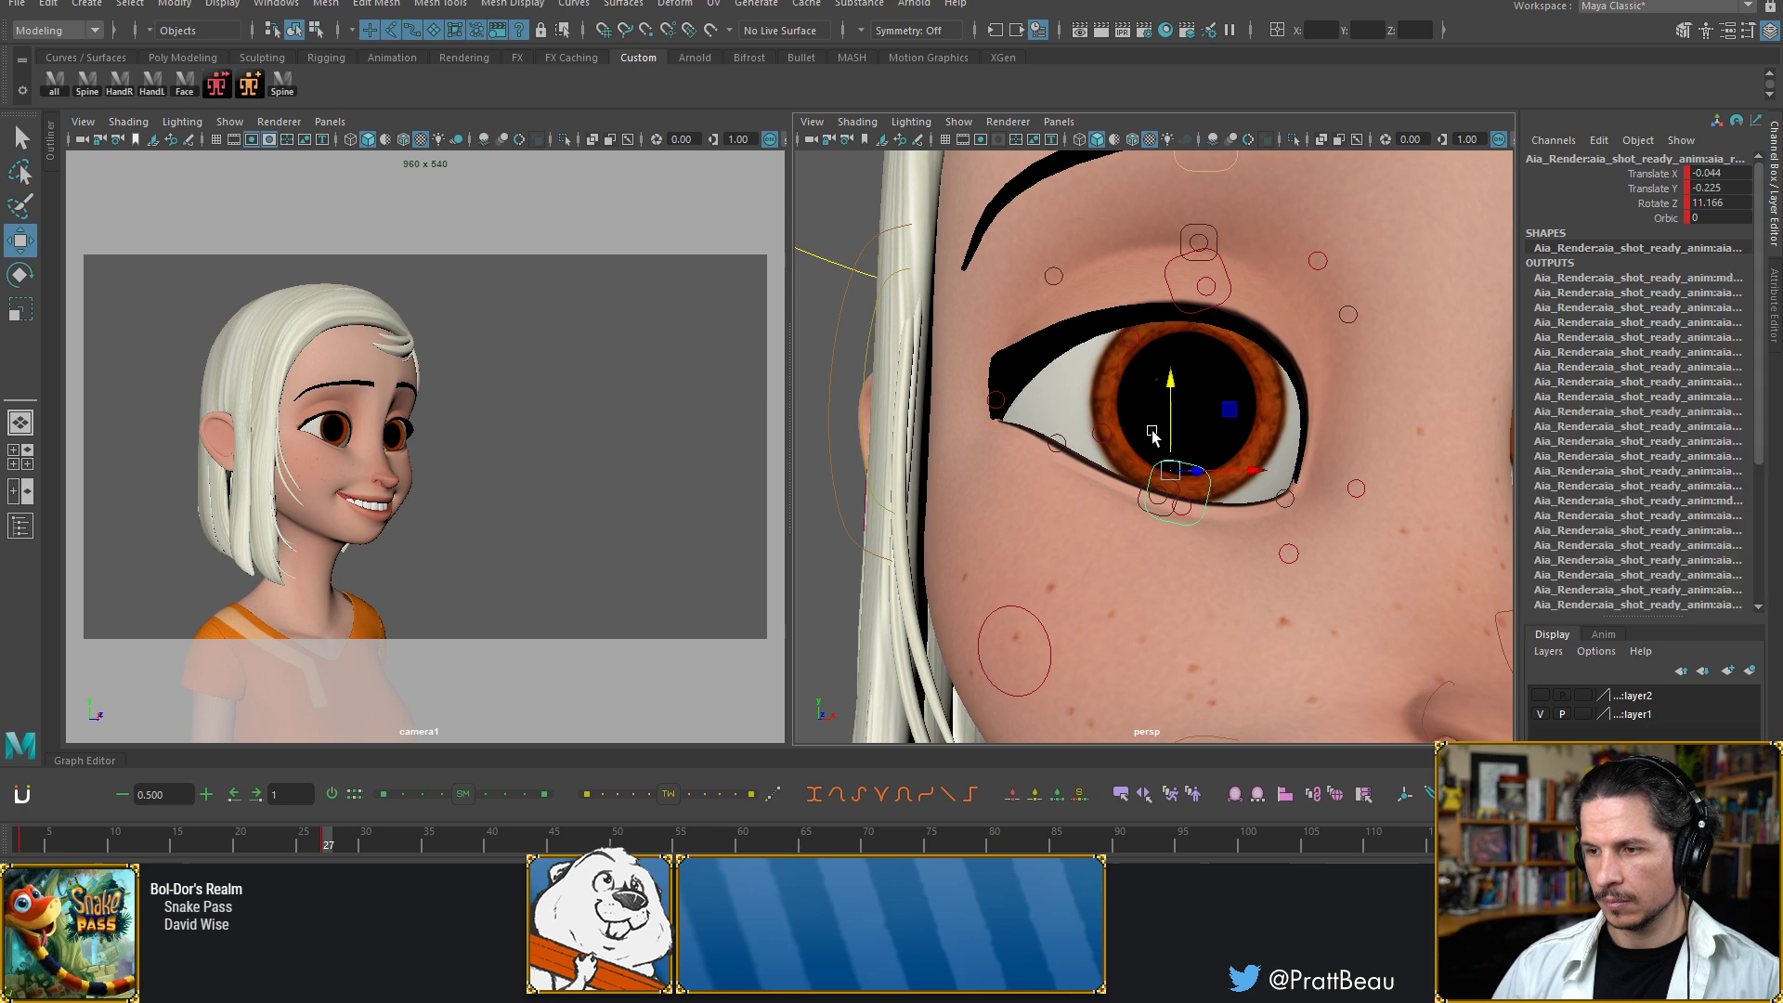
pyautogui.click(1099, 418)
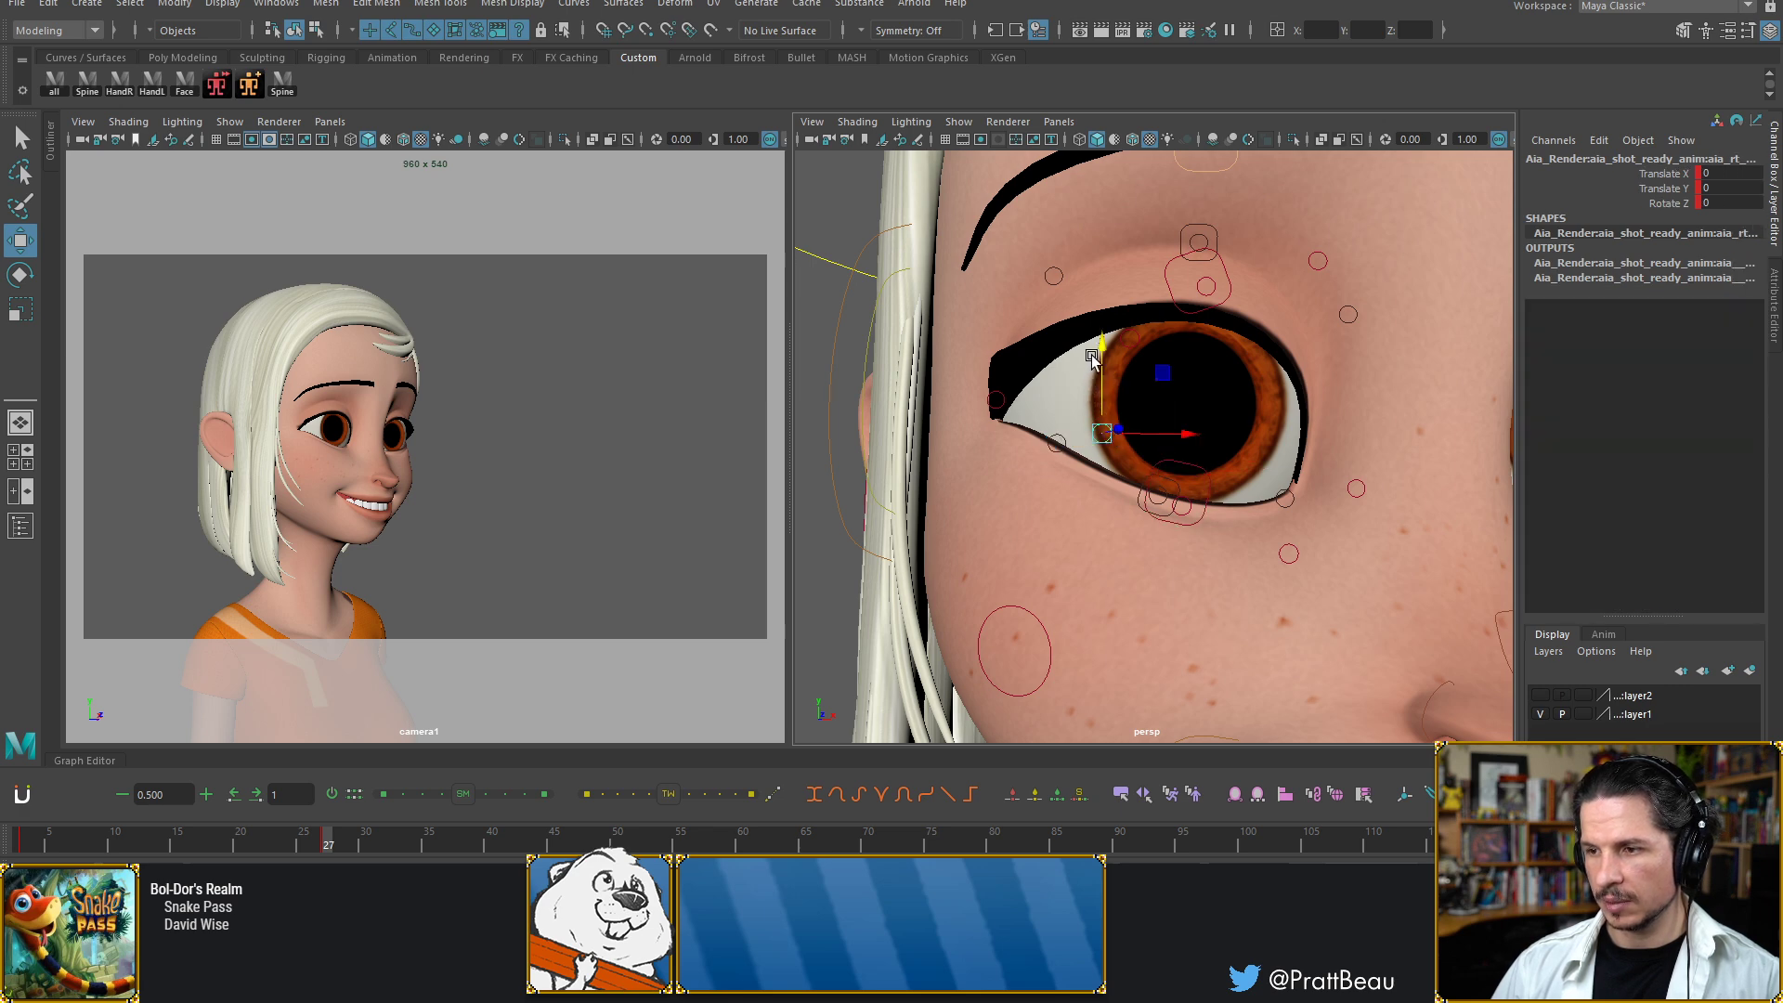
pyautogui.moveTo(1102, 359); pyautogui.dragTo(1102, 359)
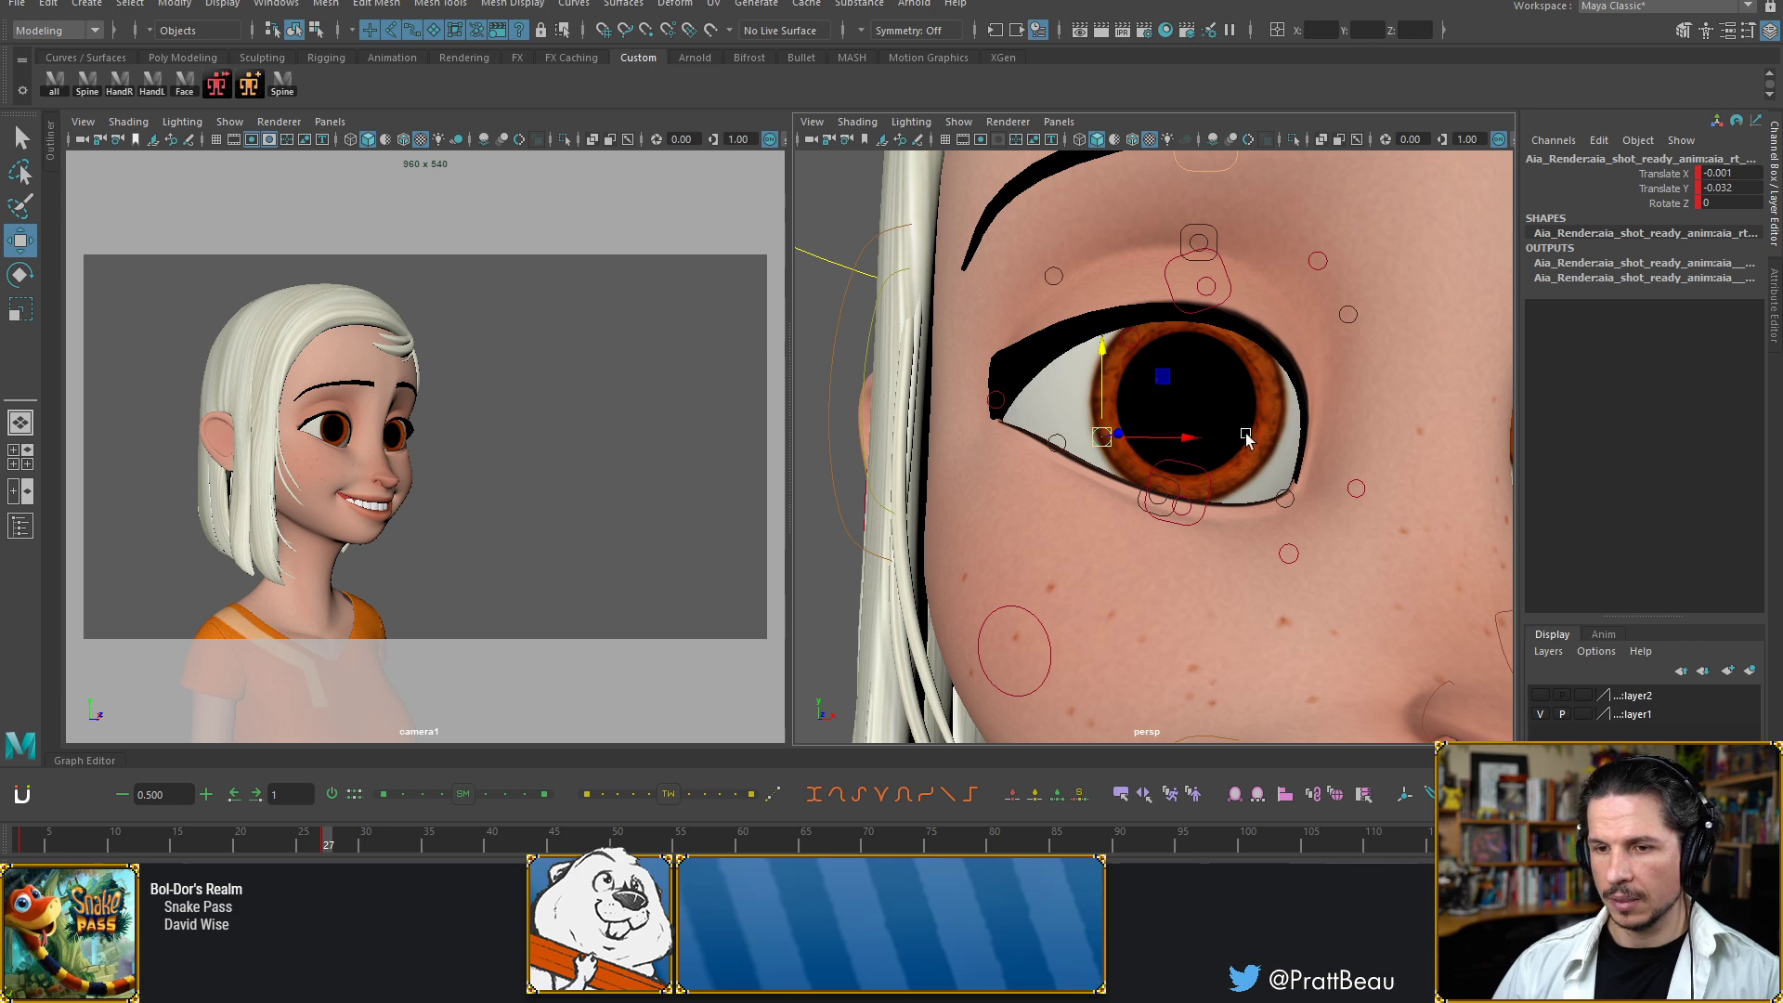
# Try to shift the mouth sideways with the inner whole-mouth control to about Translate X -0.404
pyautogui.scroll(-4, 1115, 437)
pyautogui.scroll(-3, 1163, 444)
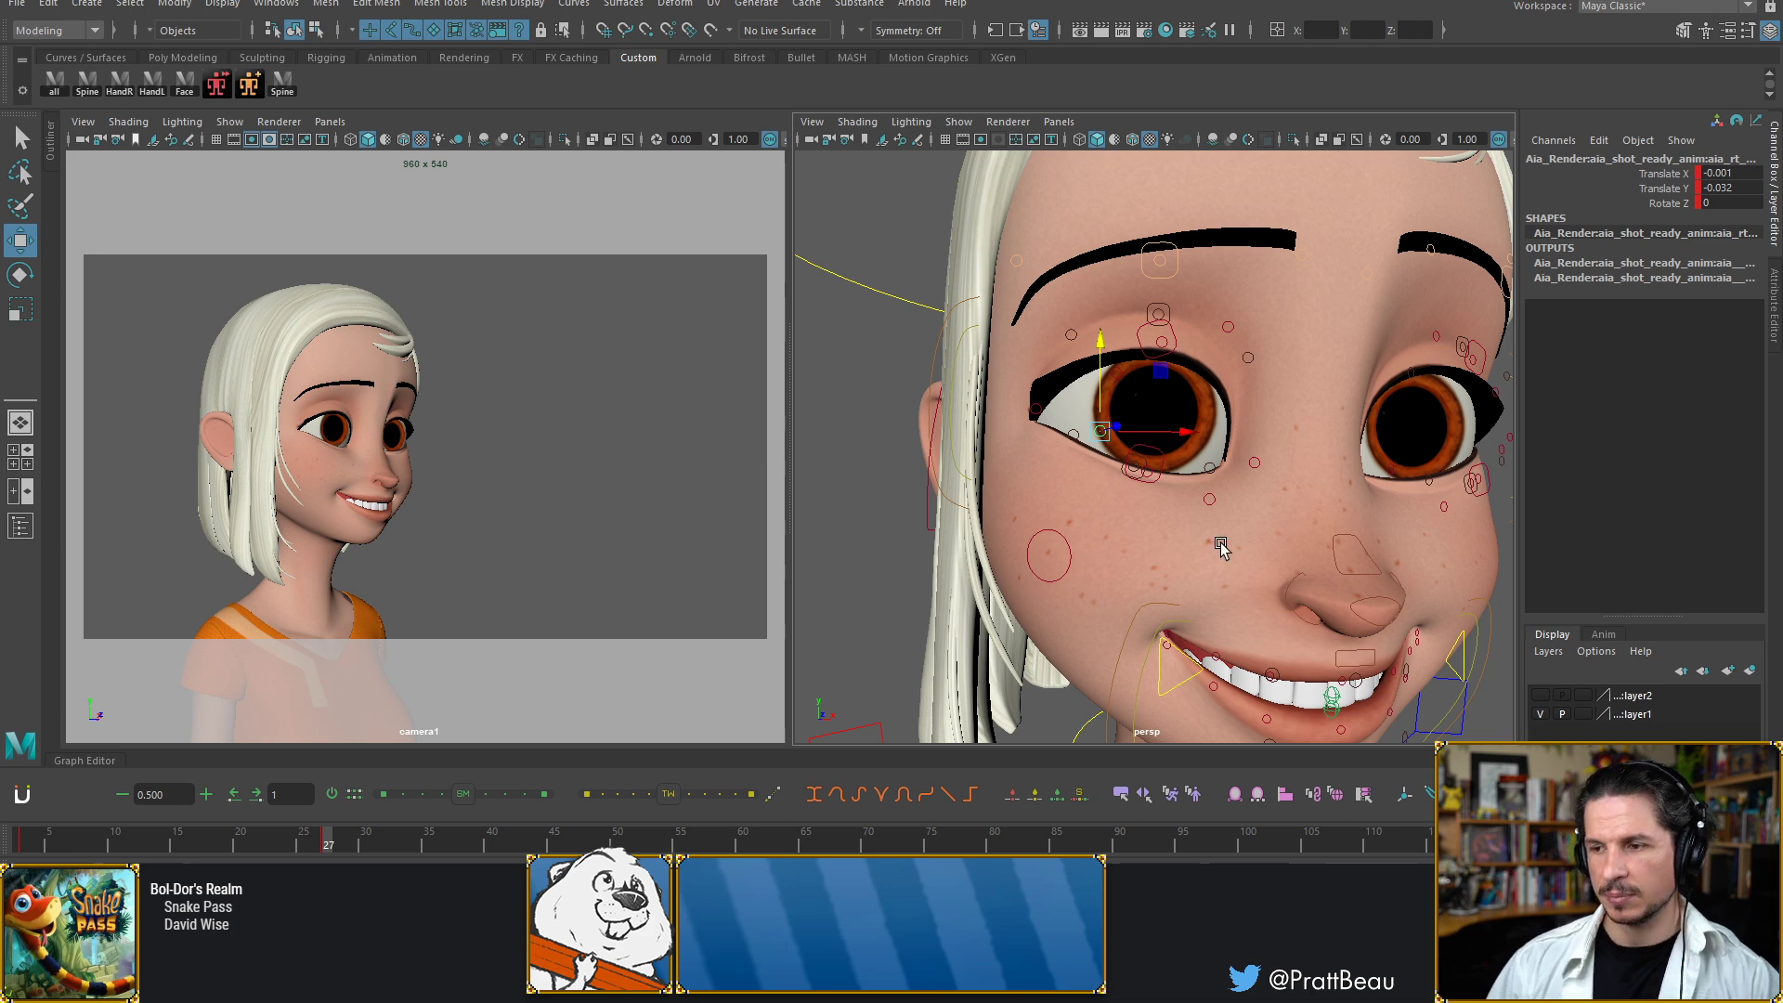
pyautogui.keyDown('alt'); pyautogui.moveTo(1287, 548); pyautogui.dragTo(1145, 503, button='middle'); pyautogui.keyUp('alt')
pyautogui.keyDown('alt'); pyautogui.moveTo(1145, 503); pyautogui.dragTo(1154, 485); pyautogui.keyUp('alt')
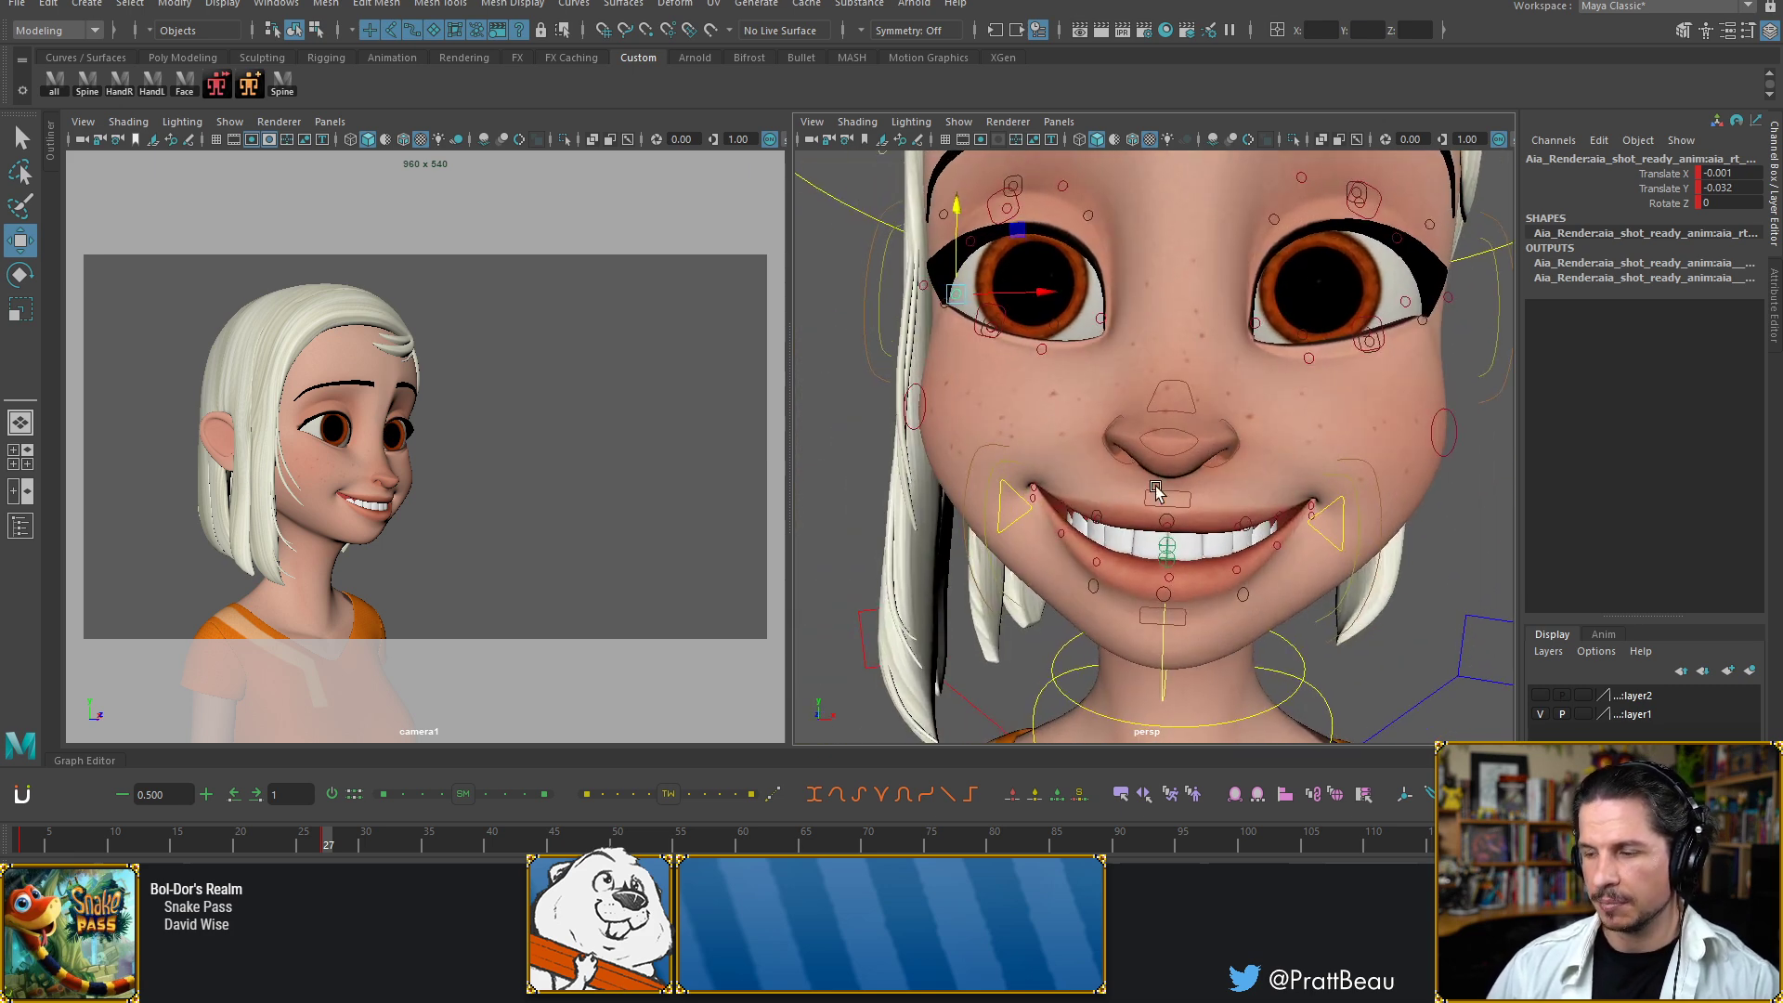
pyautogui.click(1328, 530)
pyautogui.keyDown('alt'); pyautogui.moveTo(1310, 539); pyautogui.dragTo(1319, 543); pyautogui.keyUp('alt')
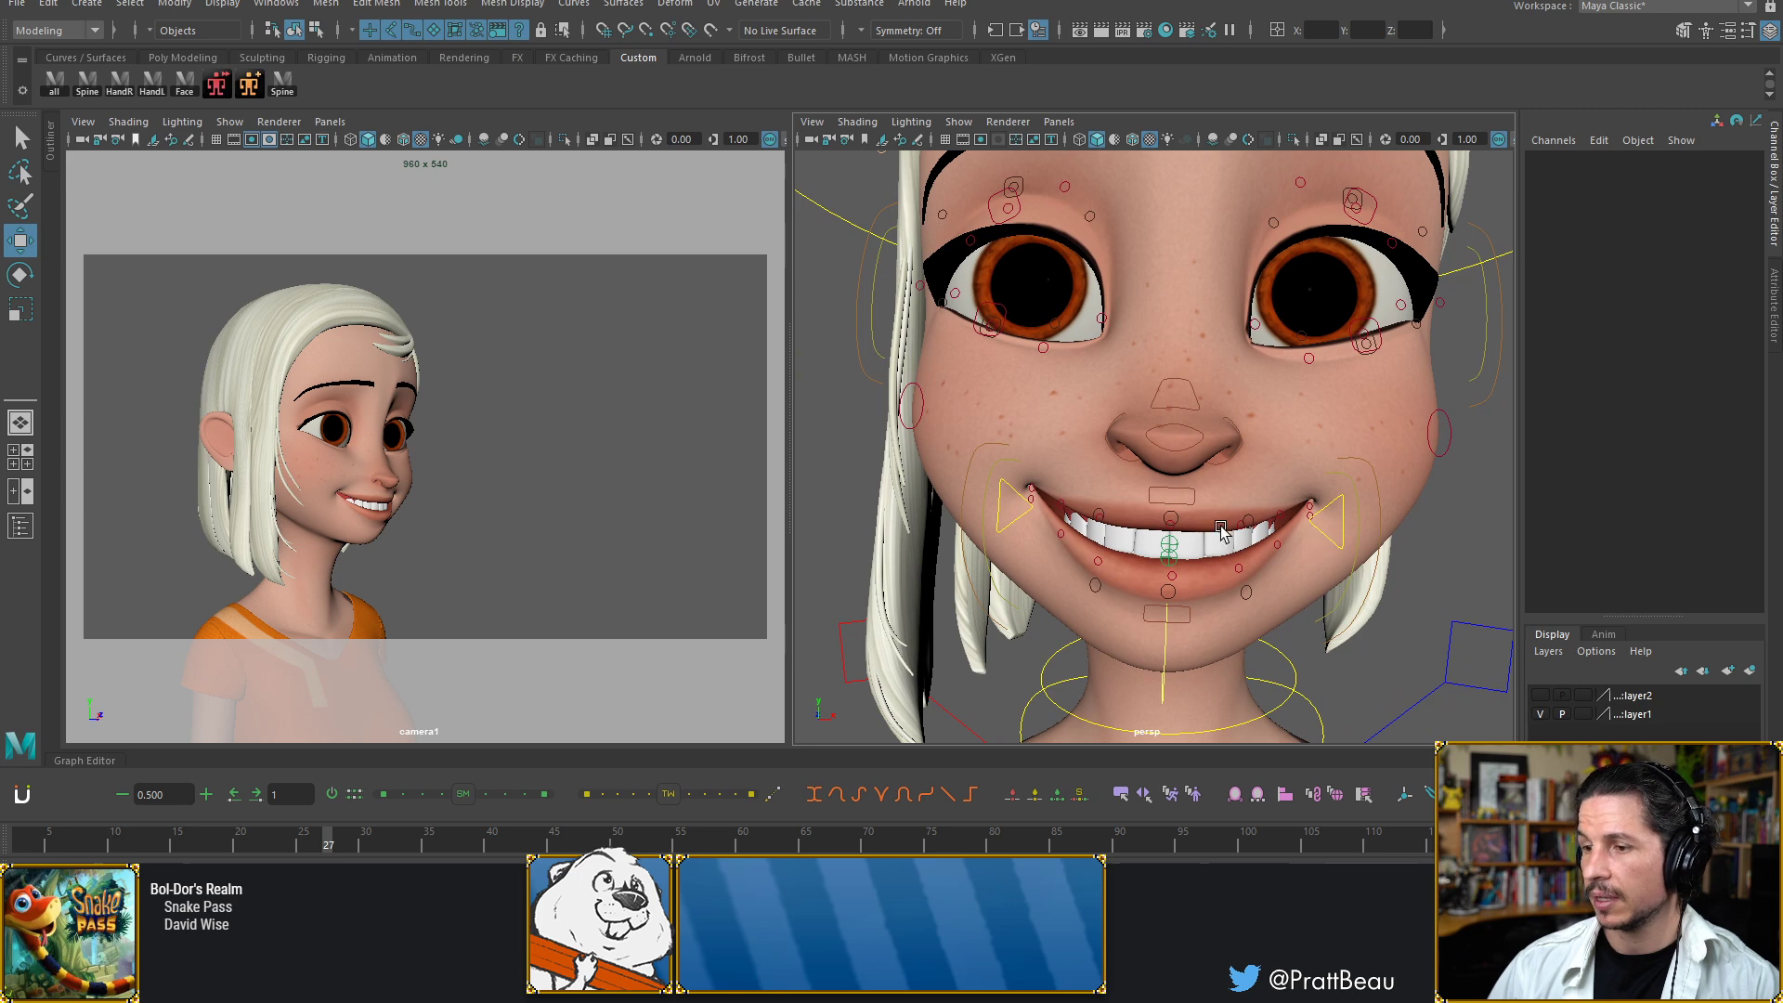
pyautogui.click(1353, 537)
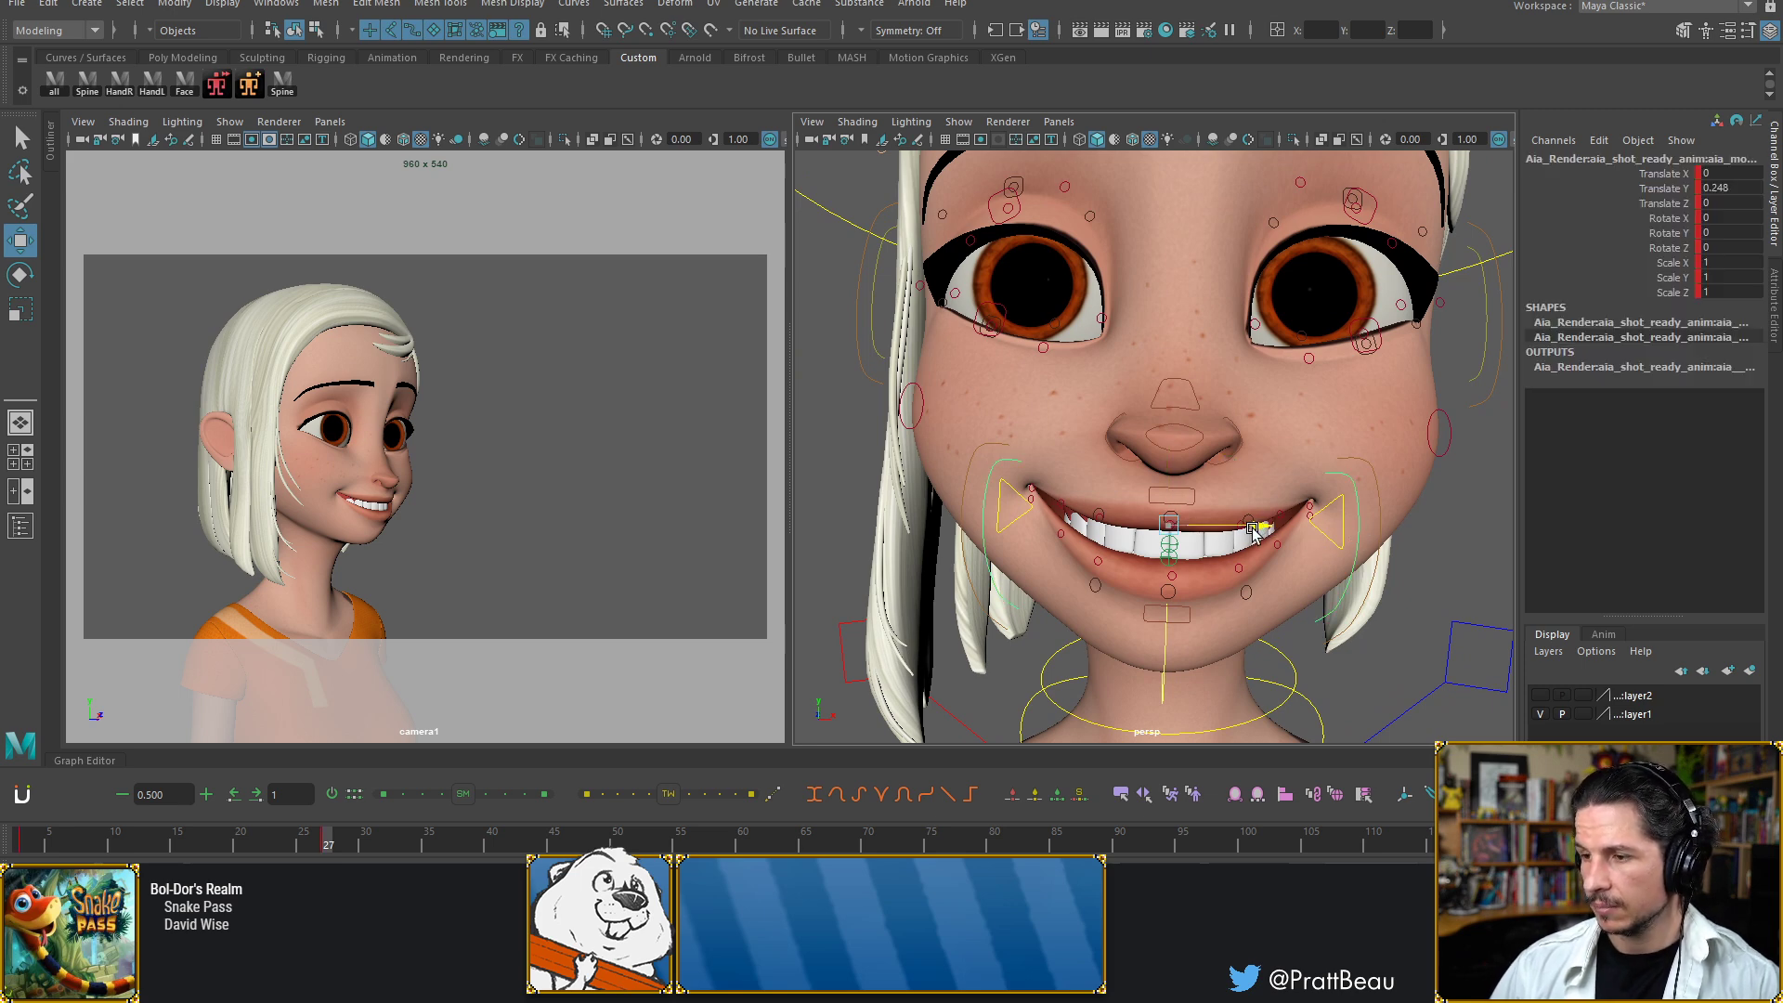
pyautogui.moveTo(1263, 531)
pyautogui.mouseDown()
pyautogui.moveTo(1248, 532)
pyautogui.moveTo(1265, 529)
pyautogui.mouseUp()
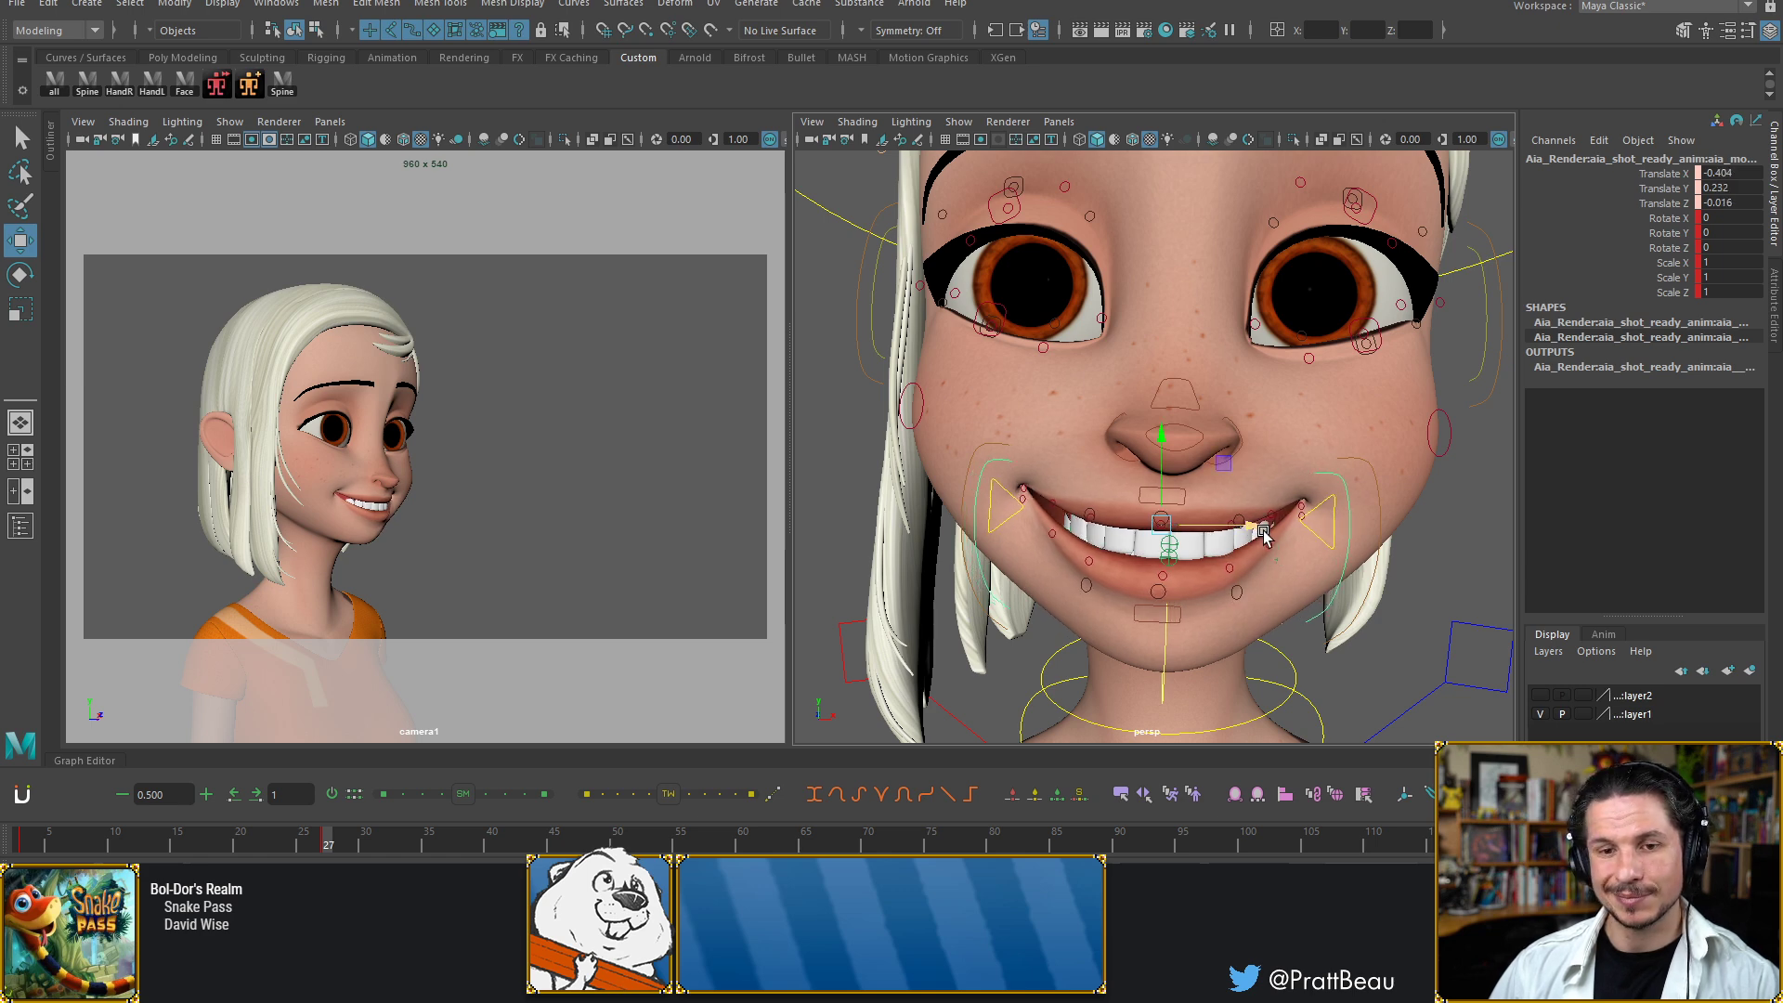
pyautogui.hotkey('ctrl', 'z')
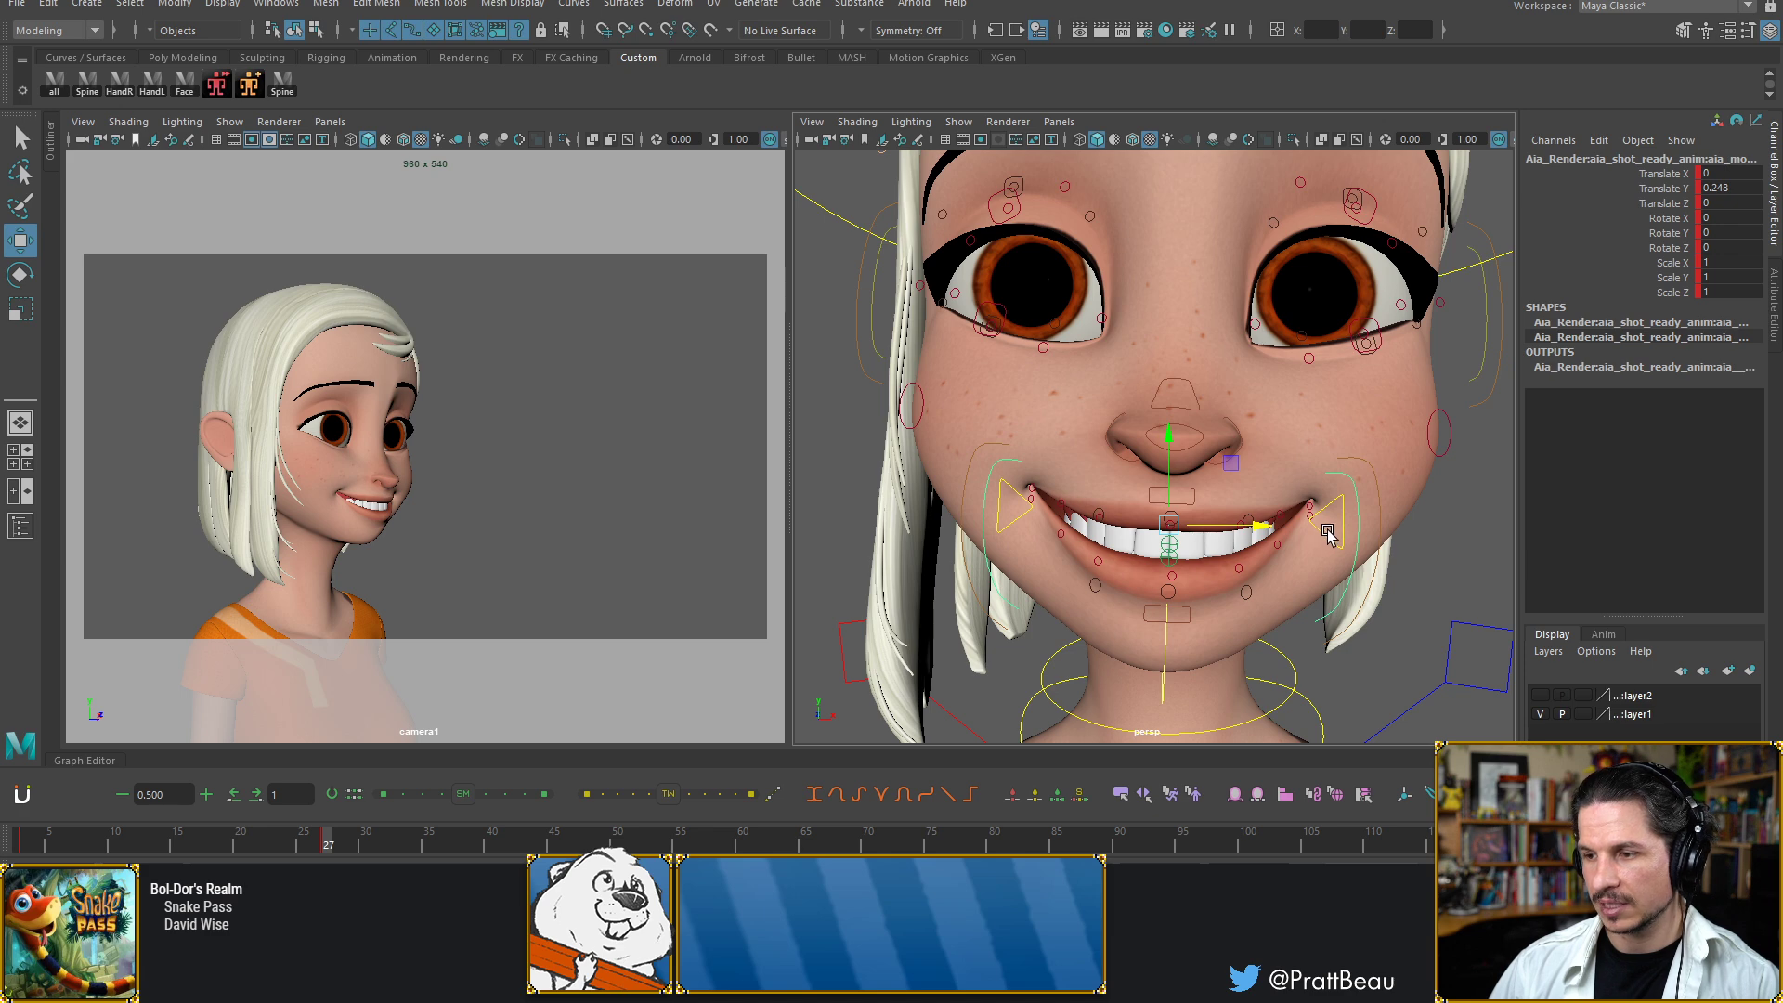
# Pull the left mouth corner control inward to Translate X 0.574 and adjust its height
pyautogui.click(1328, 534)
pyautogui.moveTo(1332, 526); pyautogui.dragTo(1389, 526)
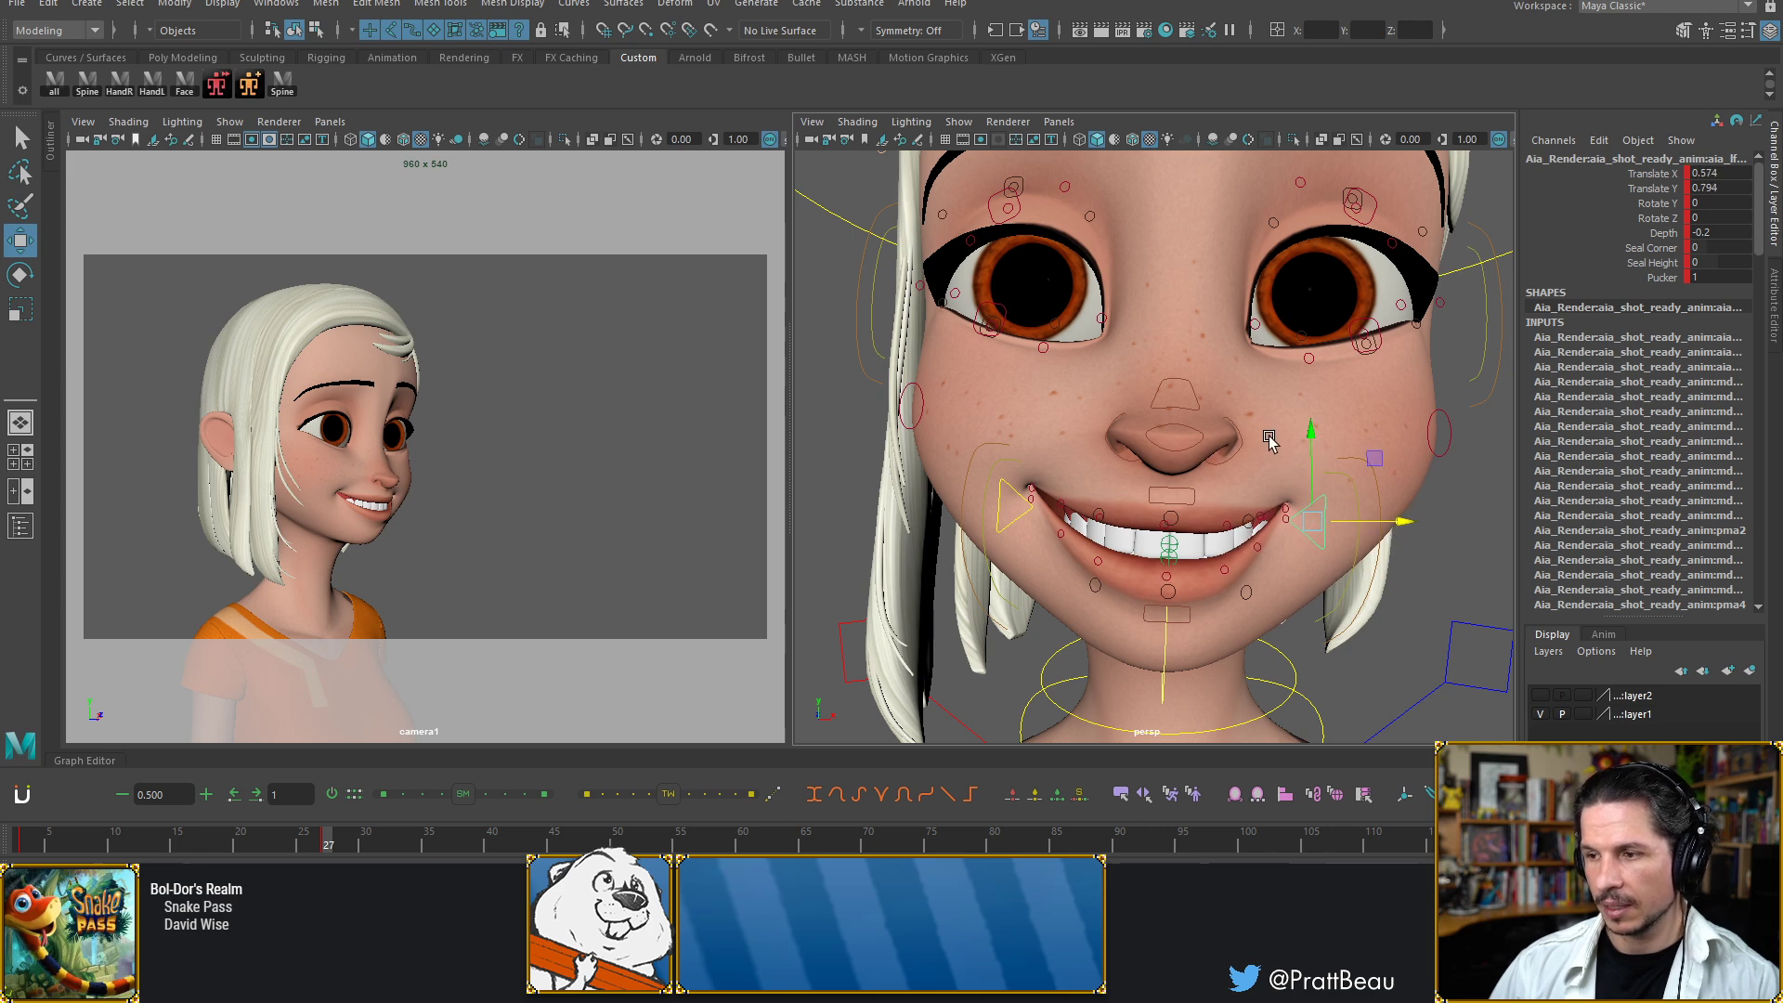
pyautogui.moveTo(1308, 432); pyautogui.dragTo(1315, 453)
# Shift and tilt the smile with the outer whole-mouth control, to Translate X -0.168 and Rotate Z -4.401
pyautogui.click(1371, 555)
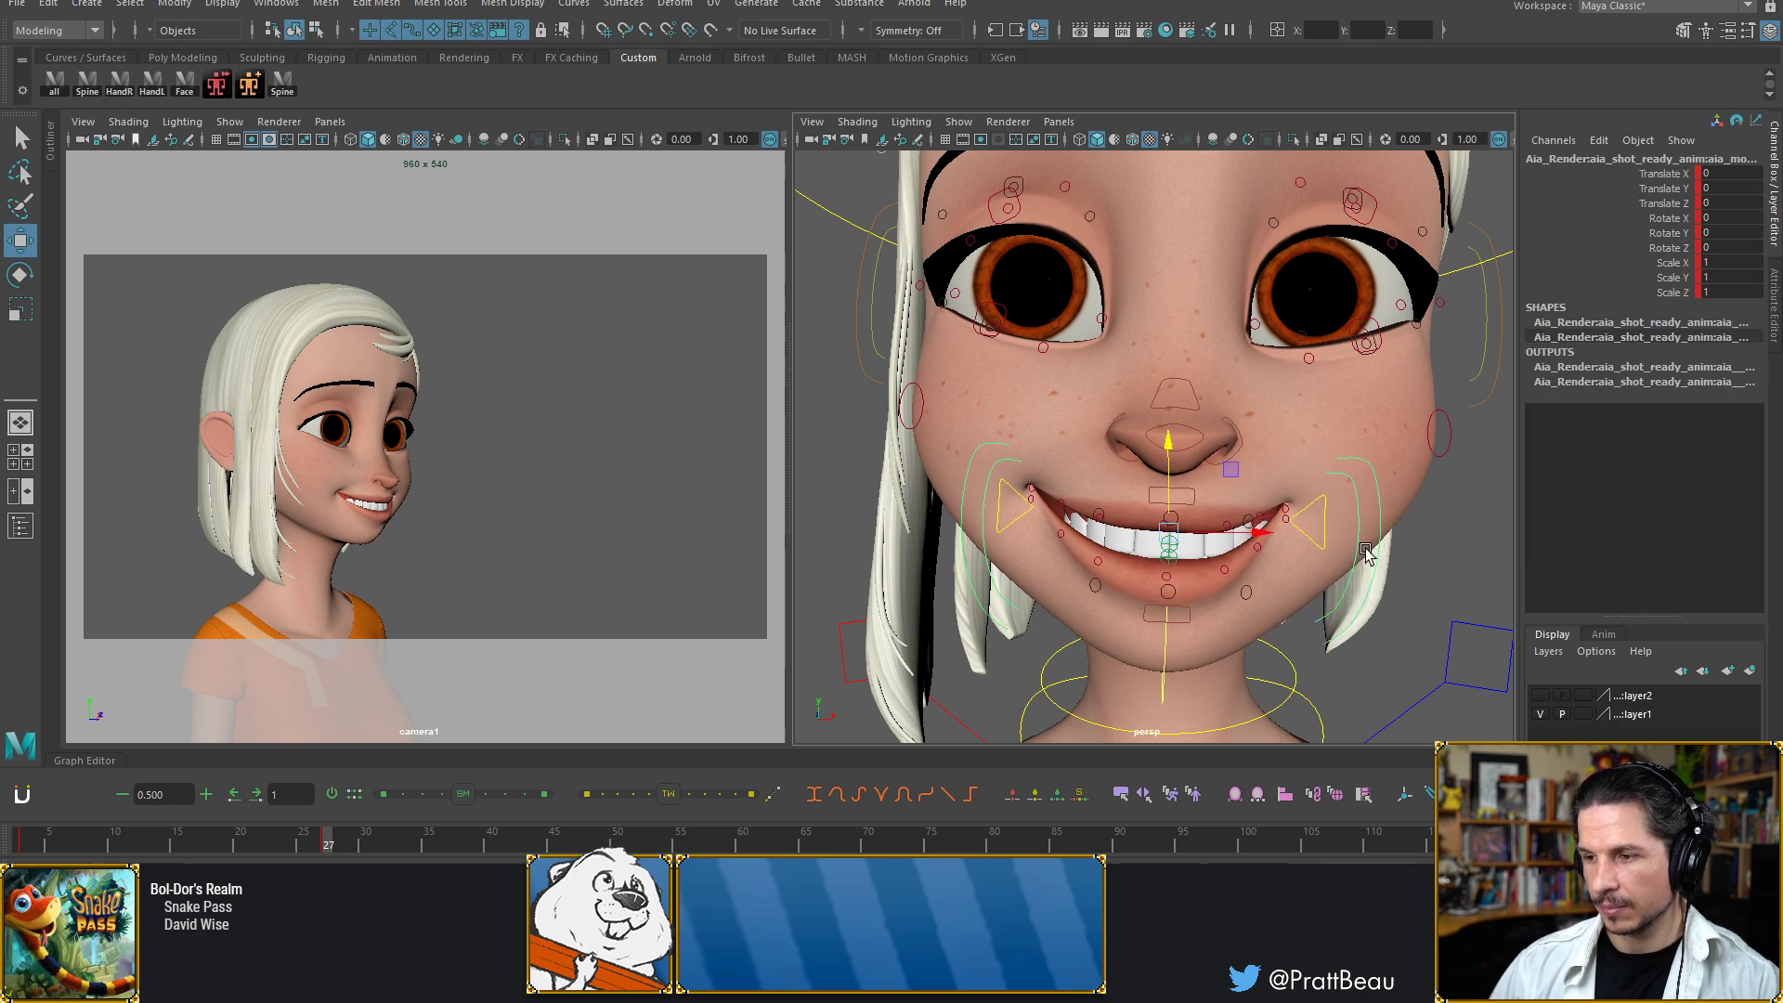
pyautogui.moveTo(1259, 532); pyautogui.dragTo(1254, 531)
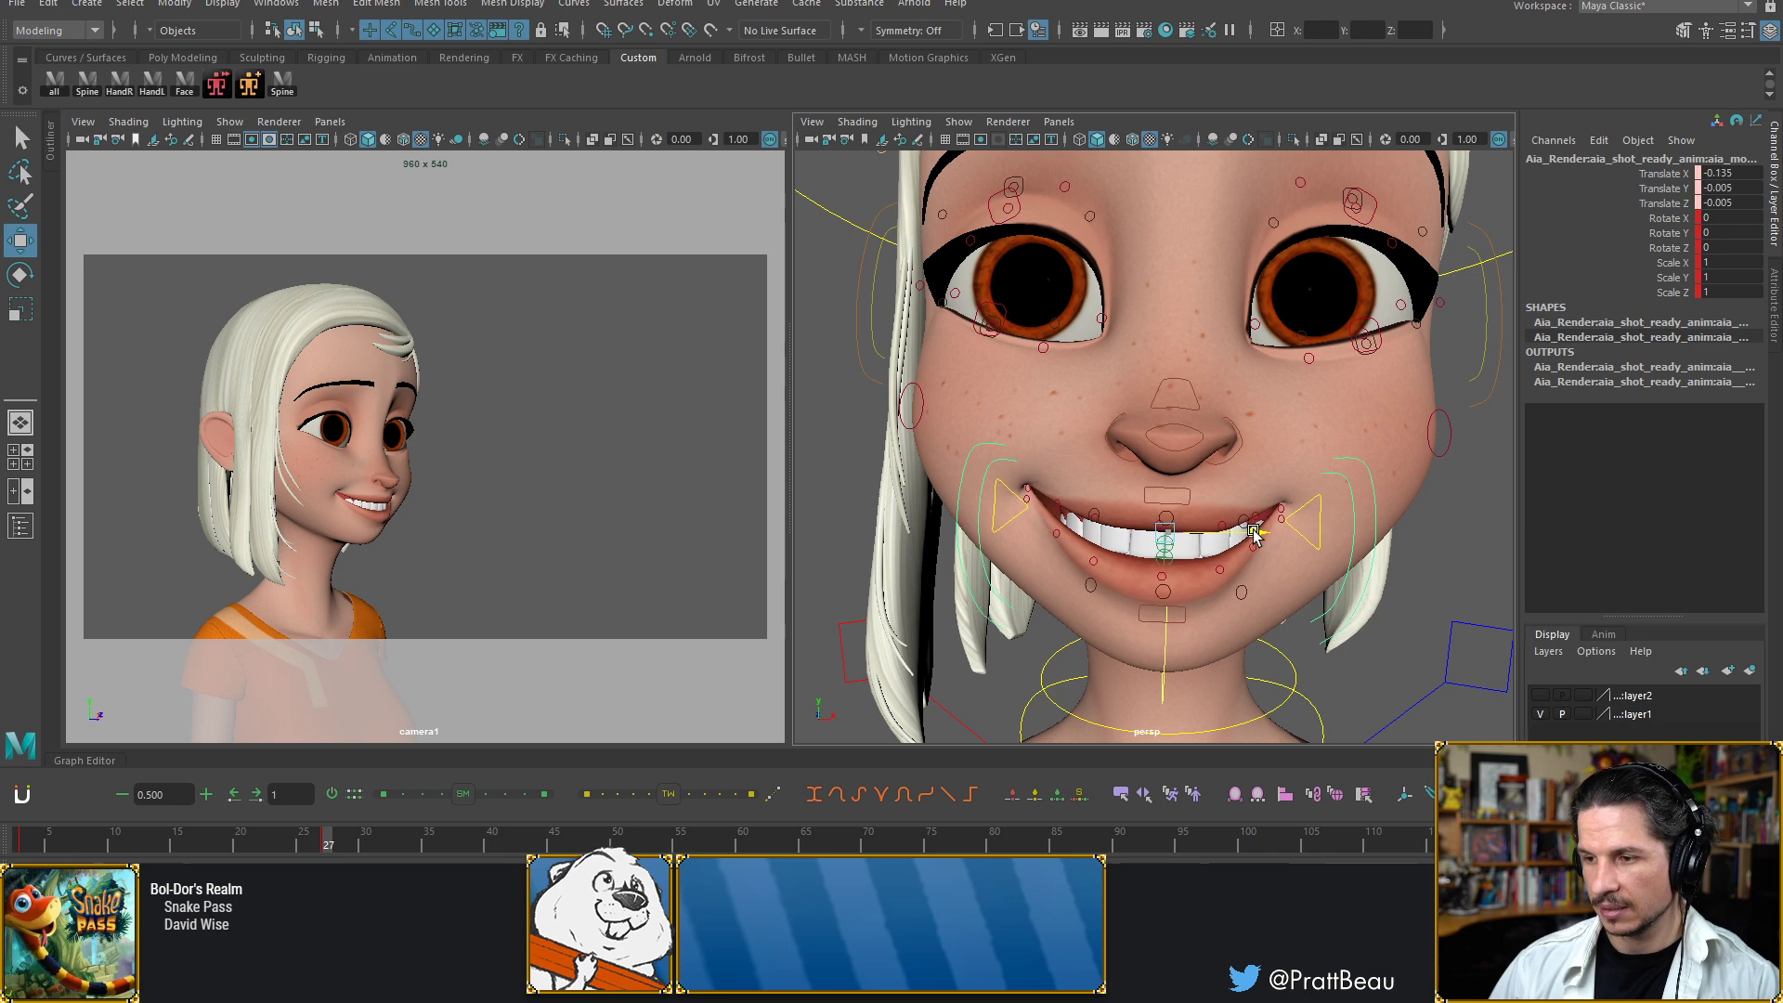
pyautogui.press('e')
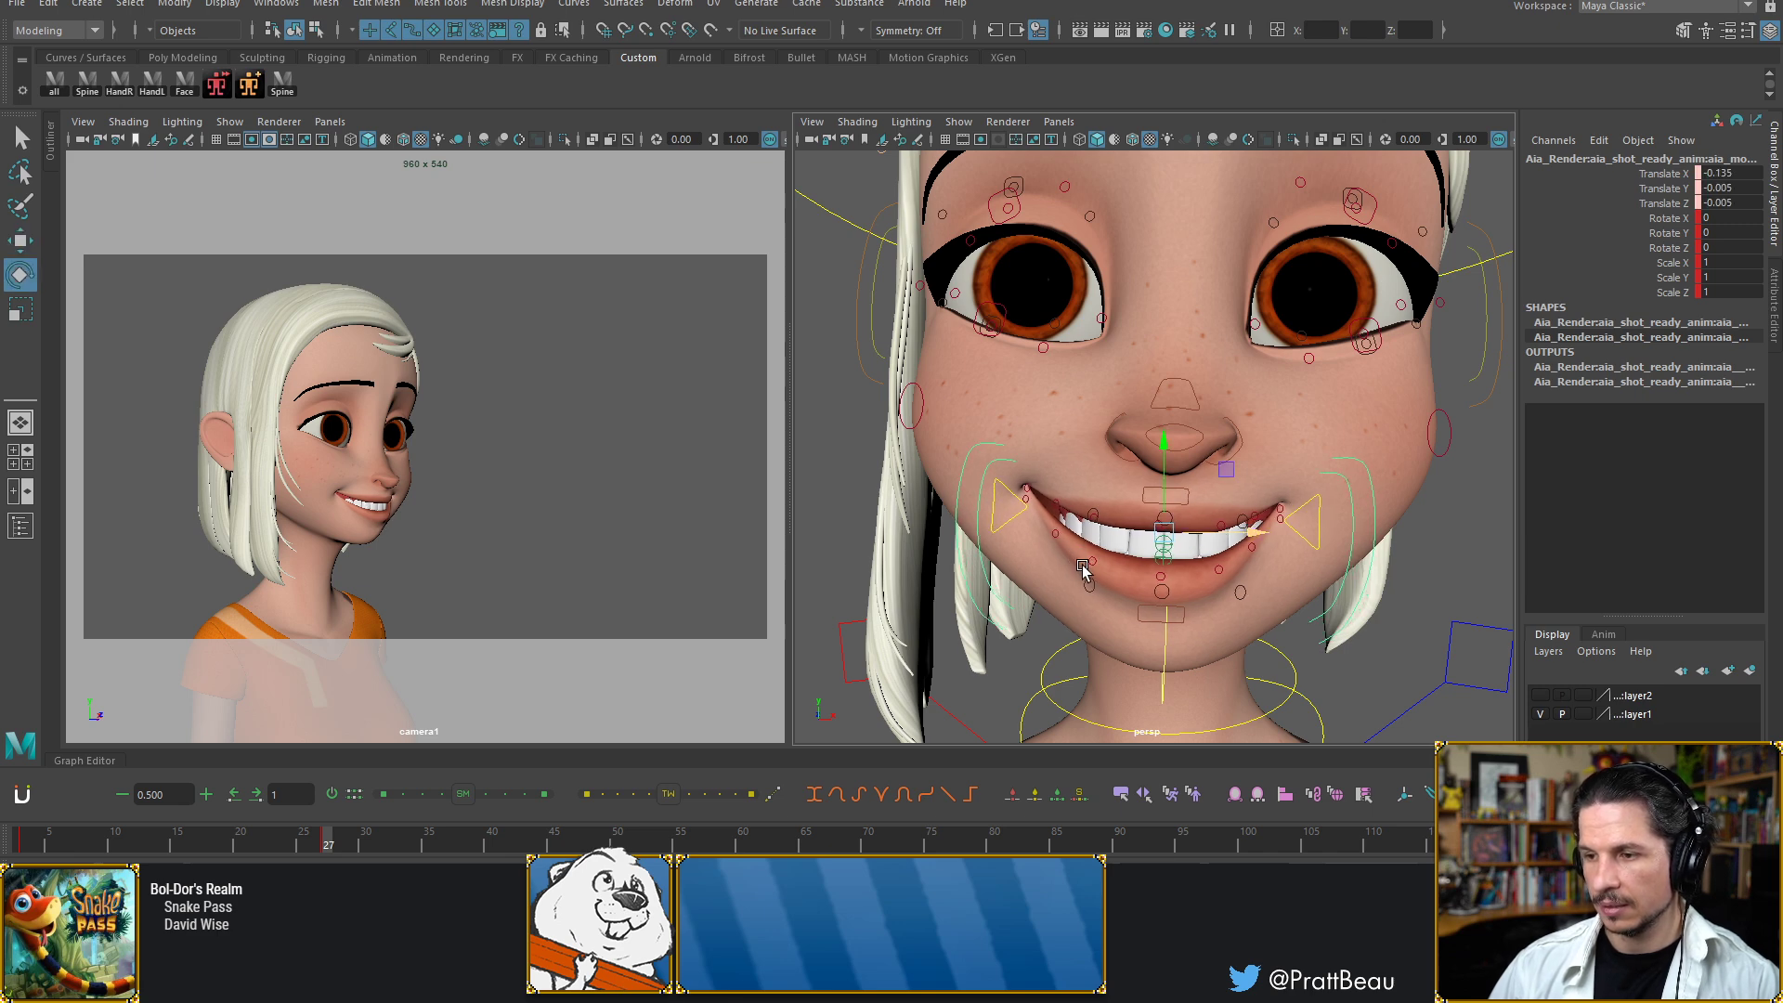
pyautogui.scroll(-5, 1191, 483)
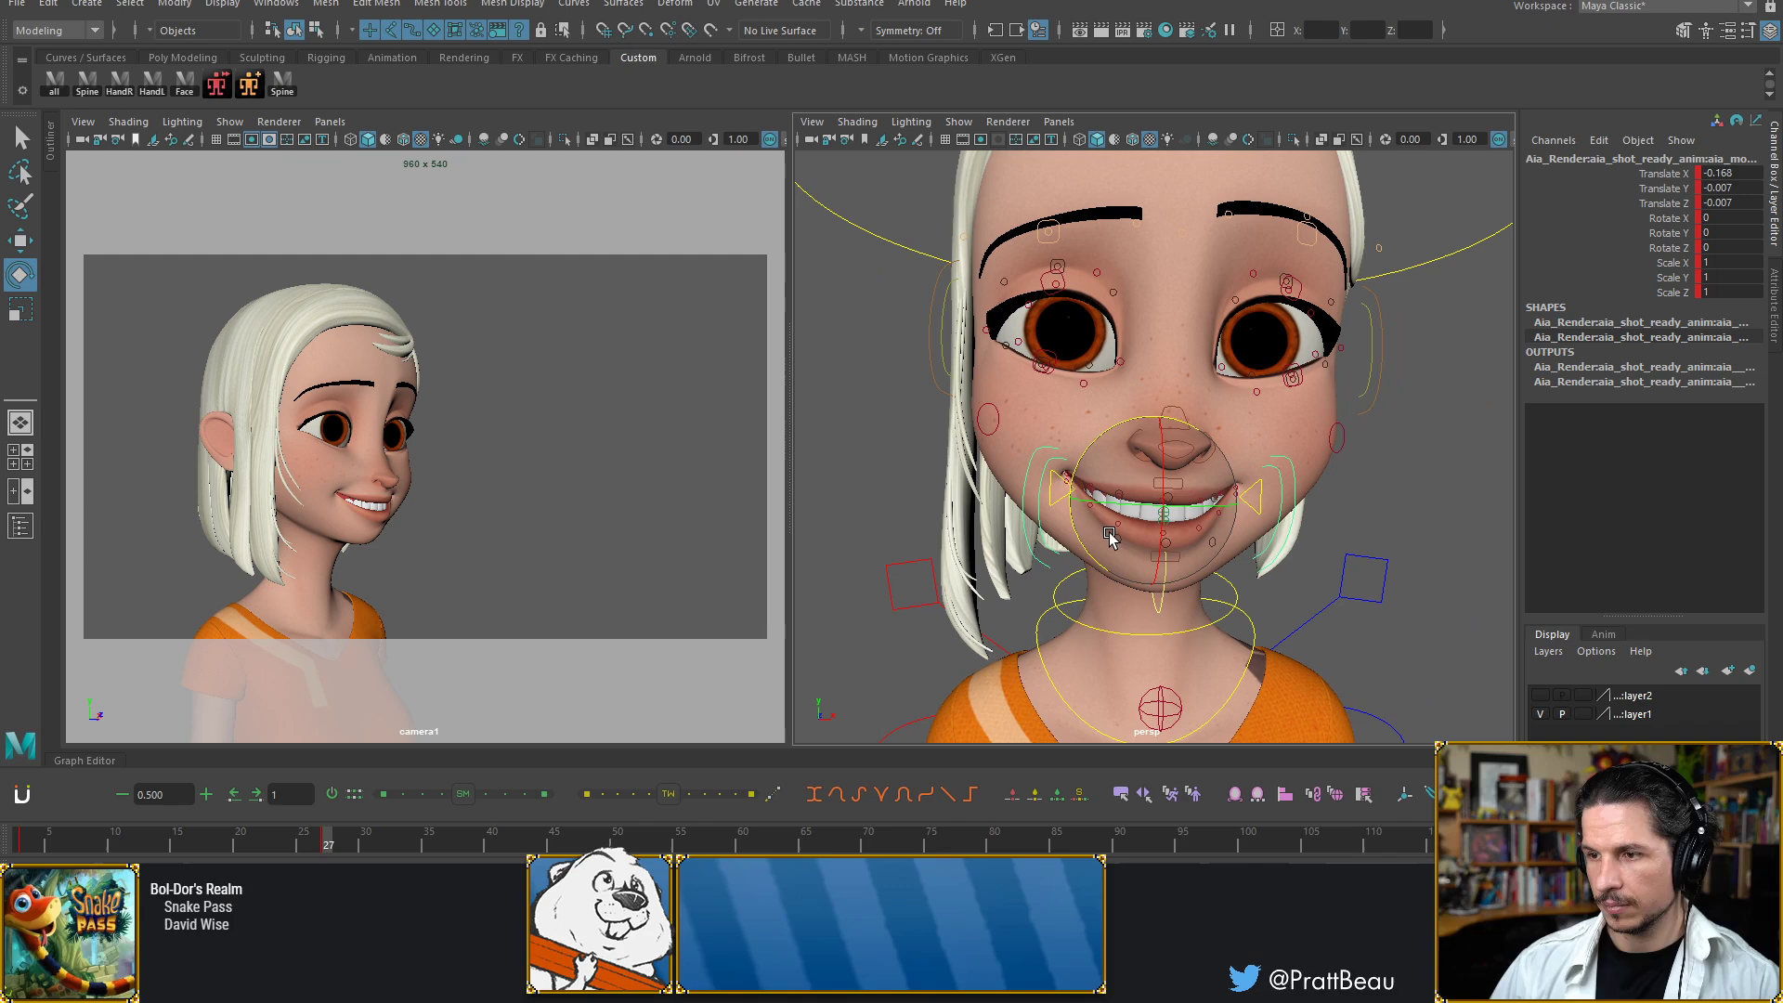
pyautogui.click(1075, 478)
pyautogui.moveTo(1075, 478); pyautogui.dragTo(1181, 504)
pyautogui.press('w')
pyautogui.scroll(3, 1215, 479)
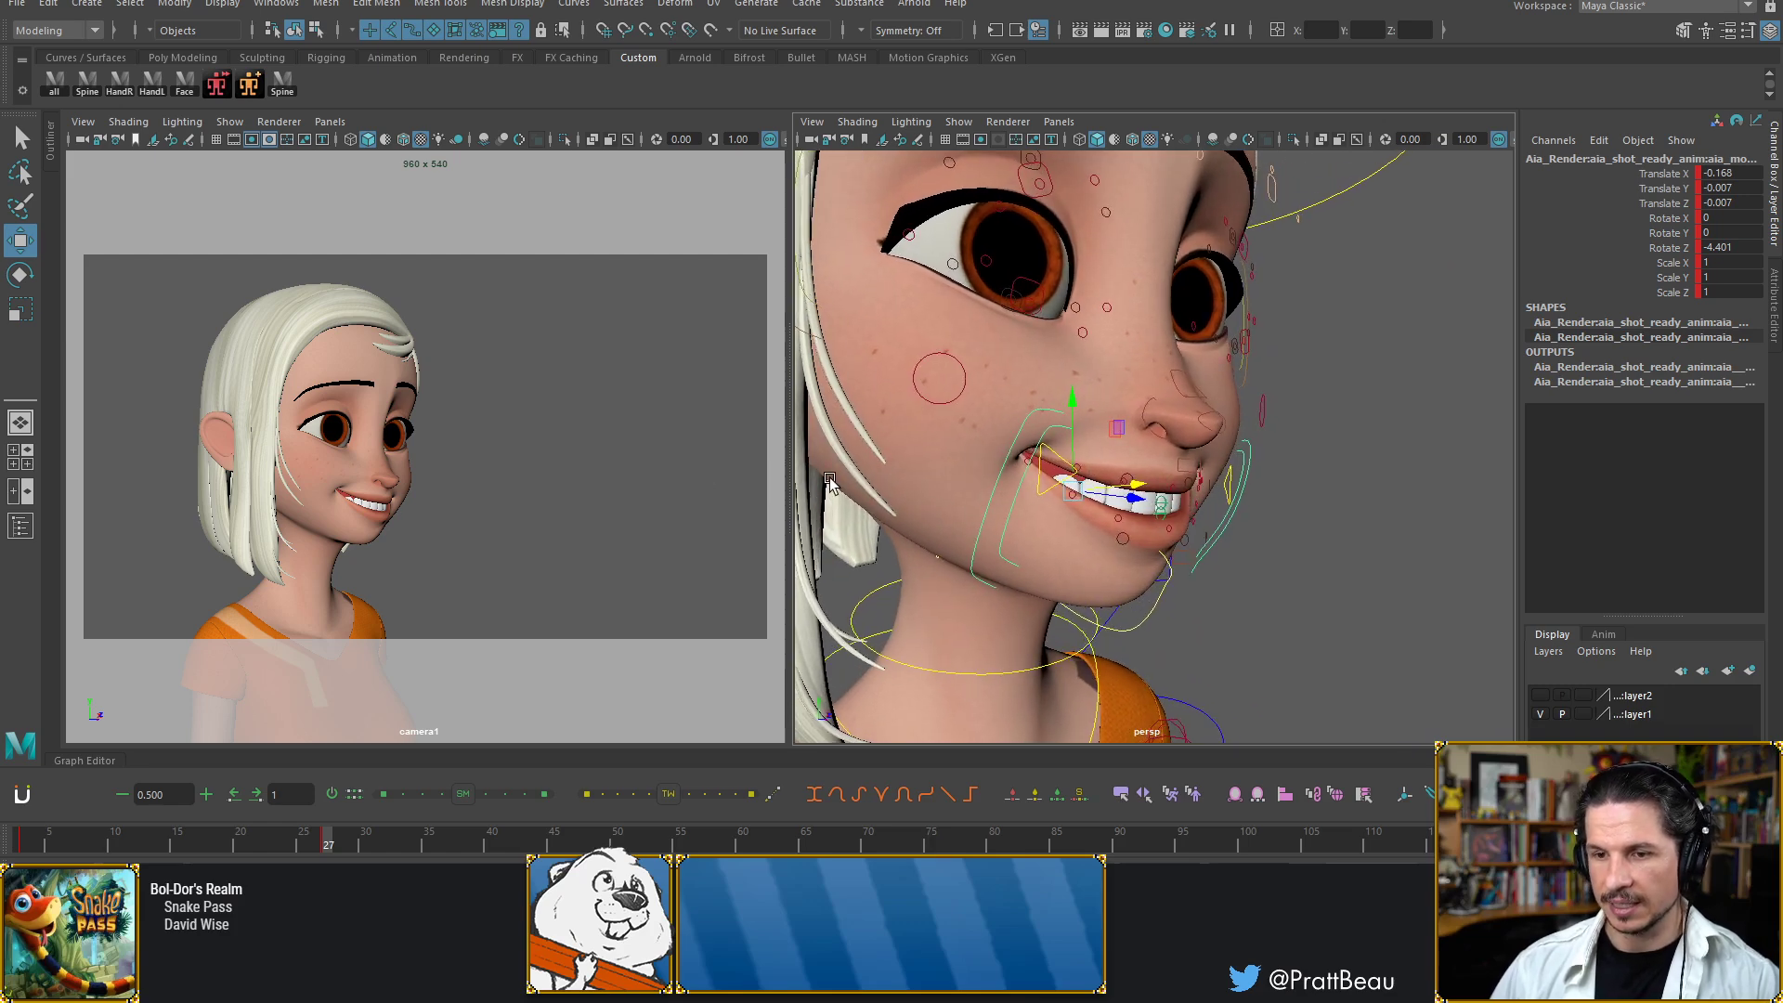
# Rotate the right mouth corner control to Rotate Z 6.627 and lower it to Translate X 1.247, Translate Y 0.551
pyautogui.click(1348, 482)
pyautogui.click(1033, 451)
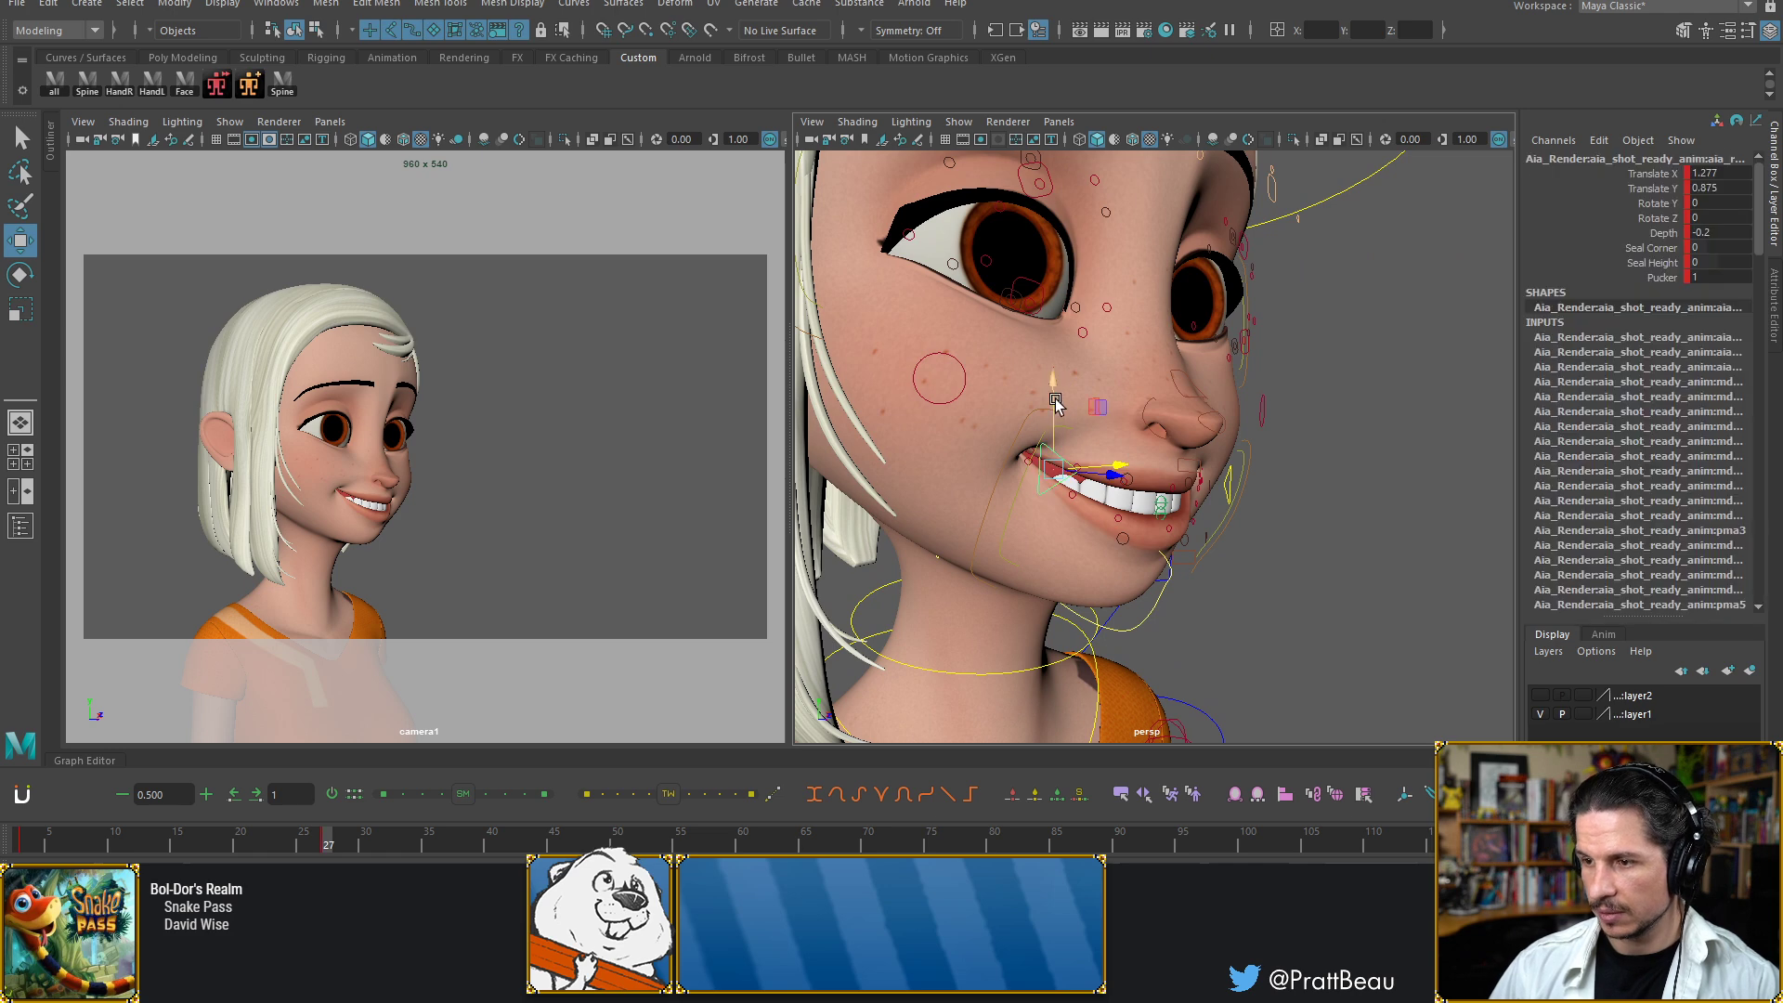
pyautogui.press('e')
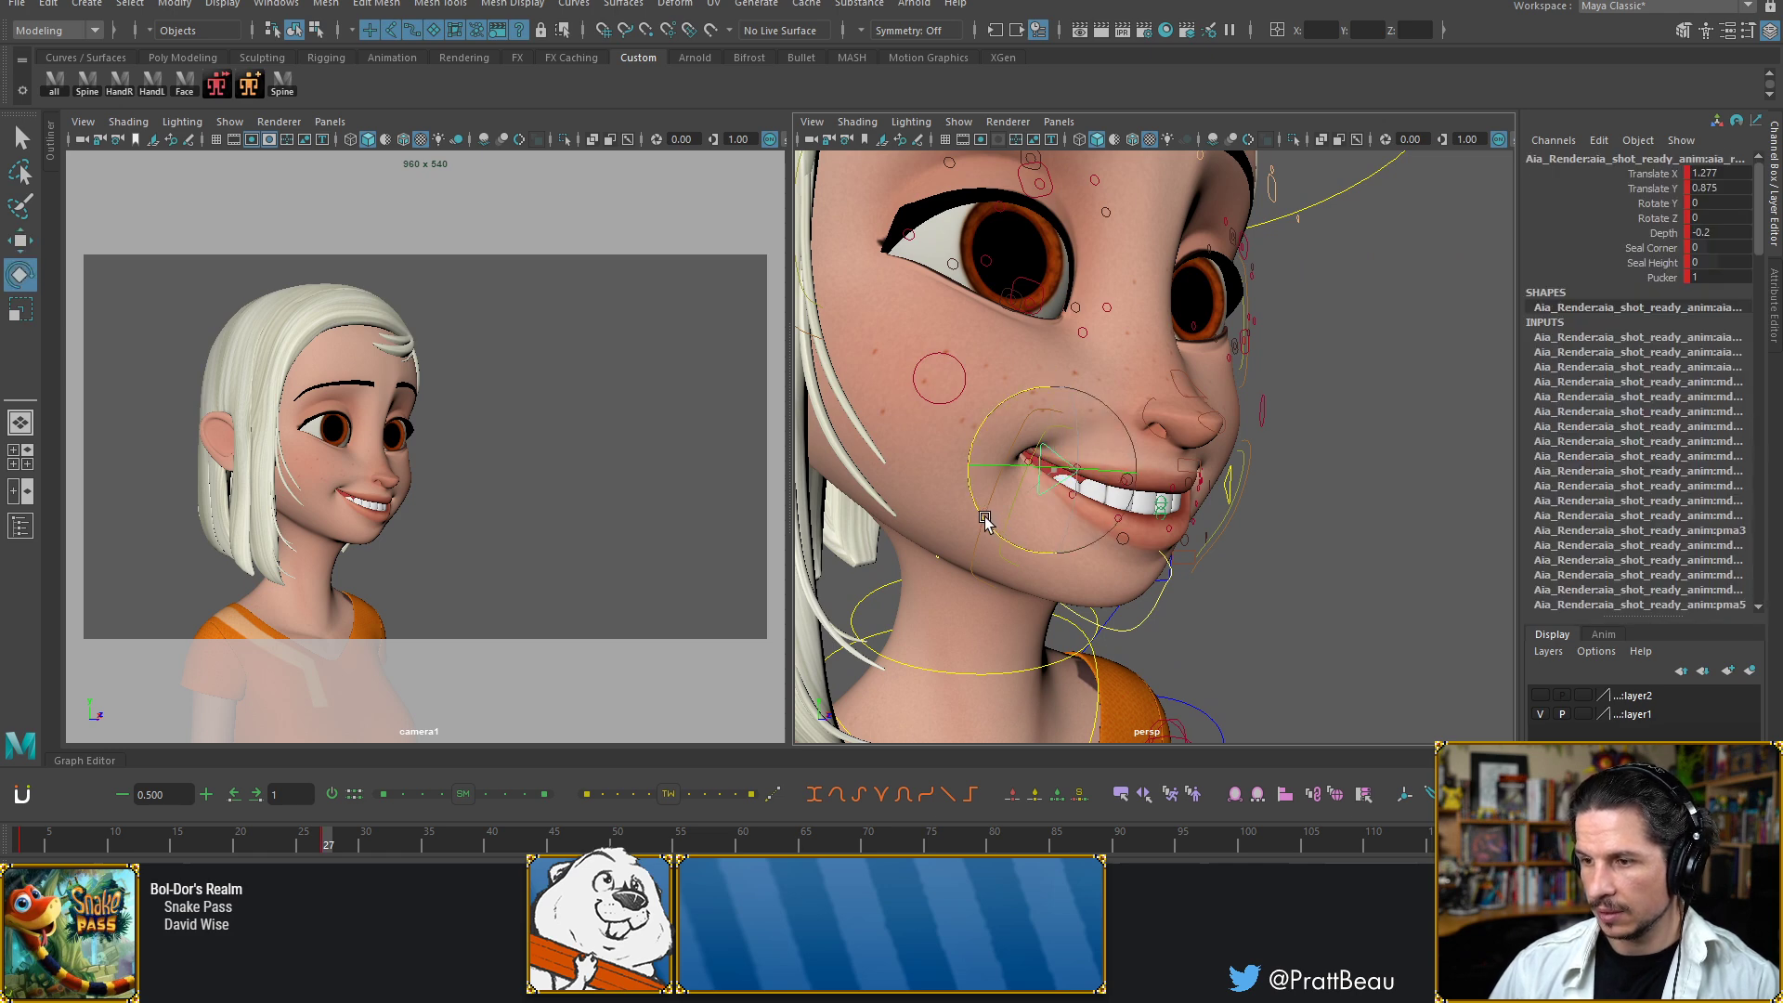
pyautogui.moveTo(984, 520); pyautogui.dragTo(986, 514)
pyautogui.press('w')
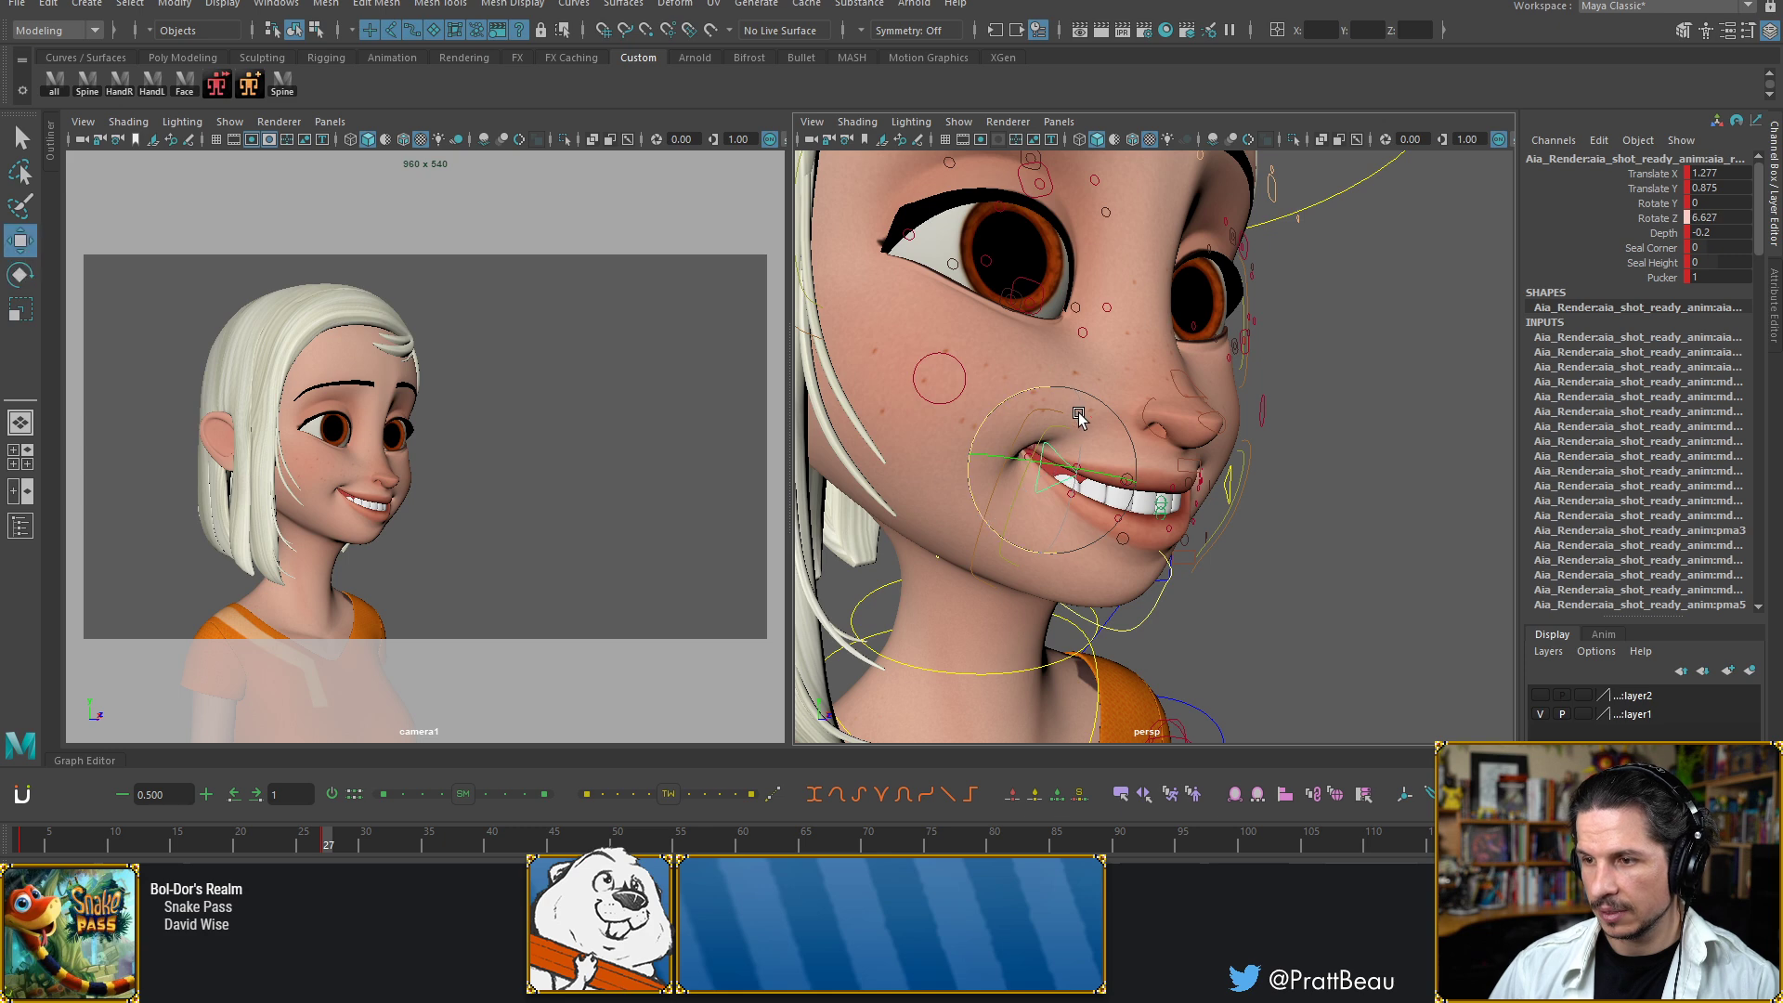
pyautogui.moveTo(1053, 394); pyautogui.dragTo(1056, 397)
pyautogui.hotkey('ctrl', 'z')
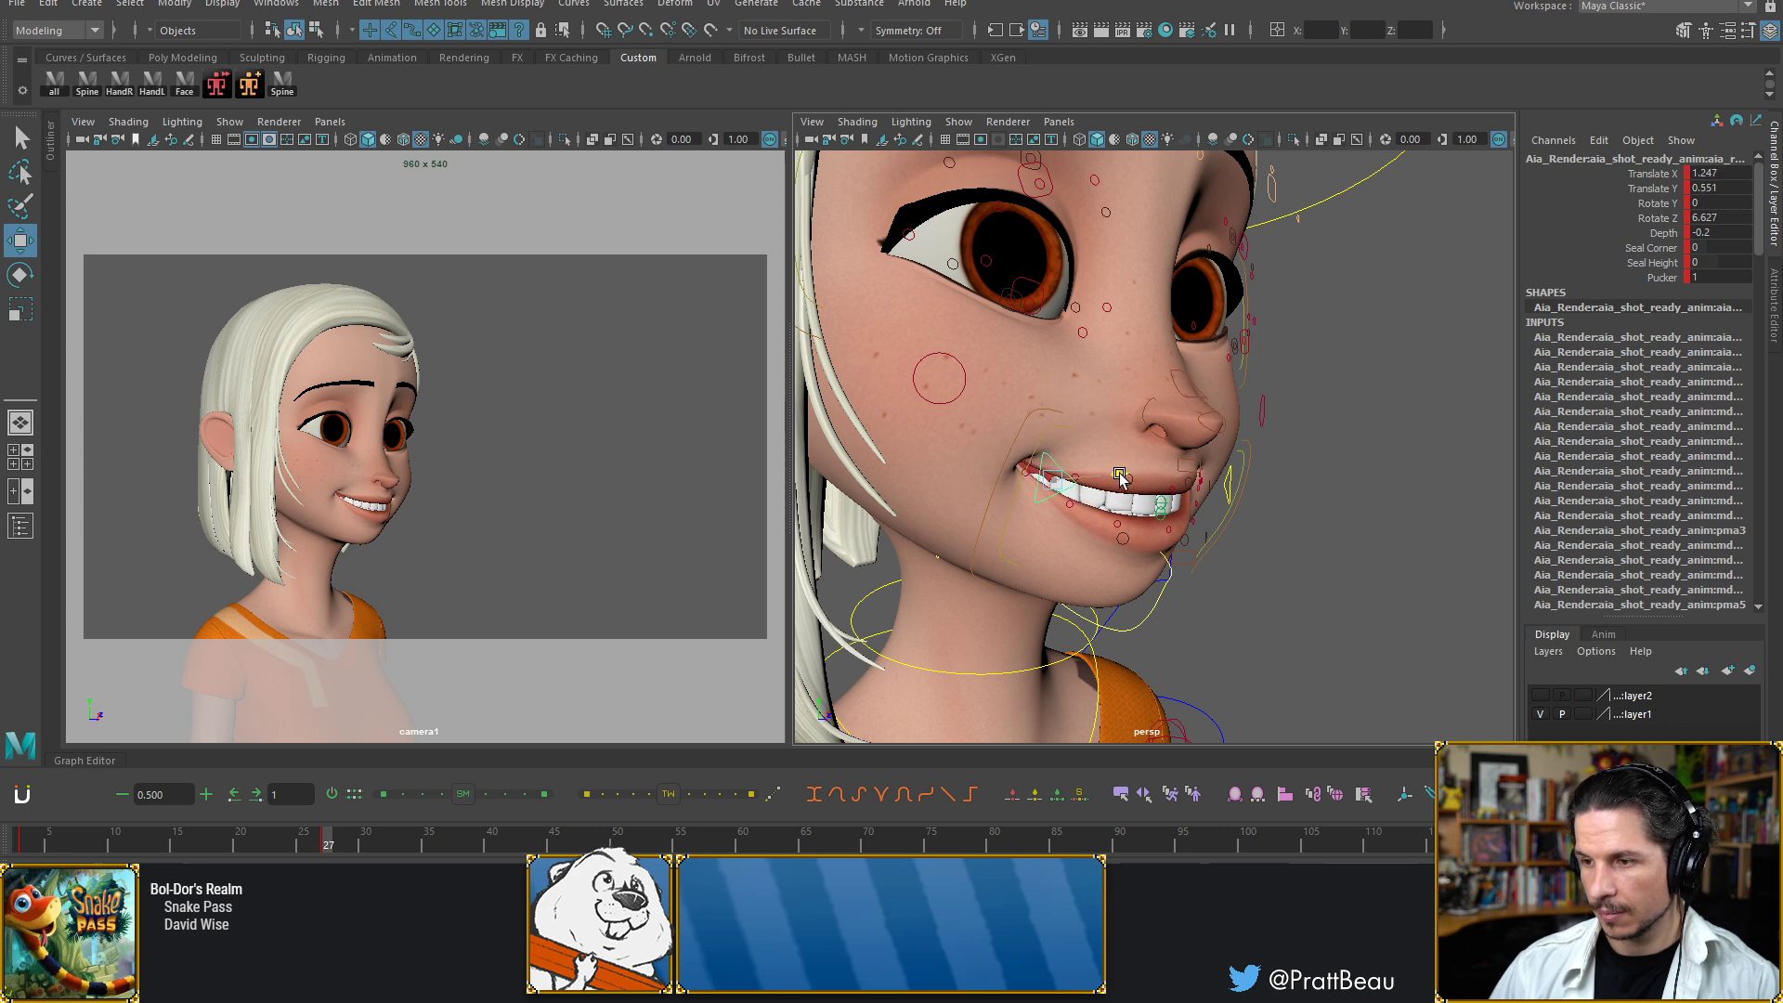
# Try widening the right mouth corner to Translate X 1.408 and raising the small mid-brow control on the right brow to Translate Y 0.333
pyautogui.moveTo(1118, 477); pyautogui.dragTo(1074, 470)
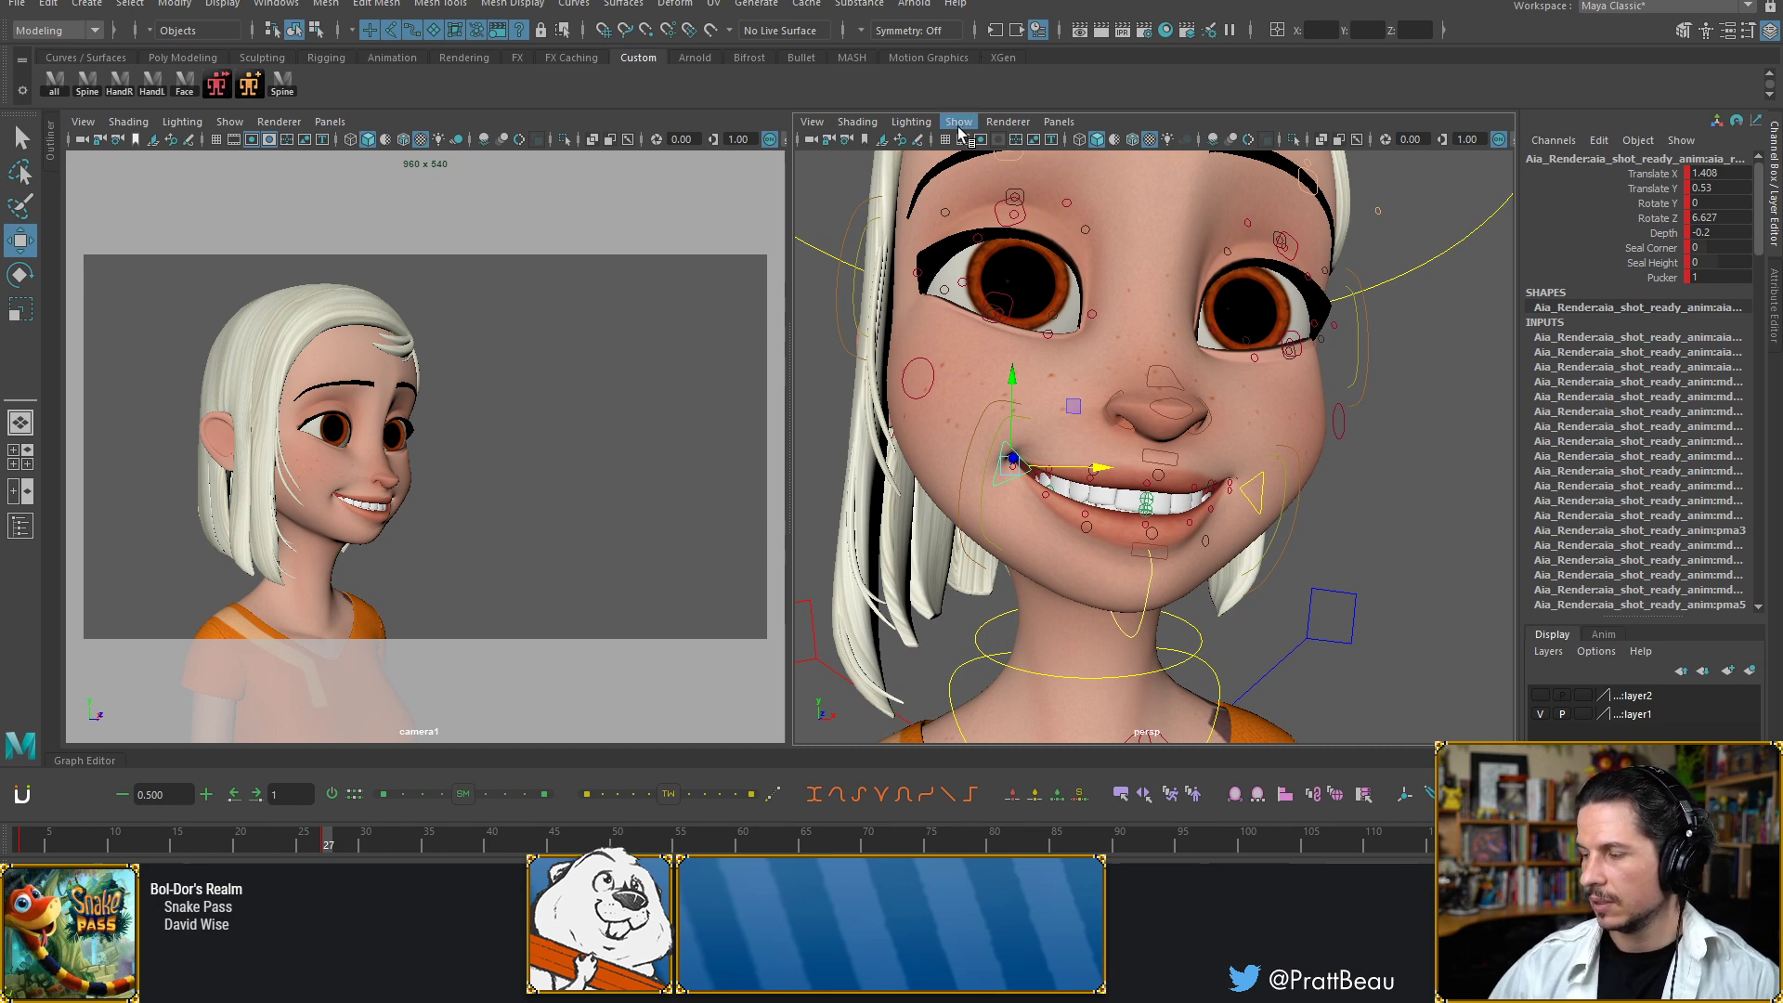
pyautogui.keyDown('alt'); pyautogui.moveTo(1176, 296); pyautogui.dragTo(1127, 368); pyautogui.keyUp('alt')
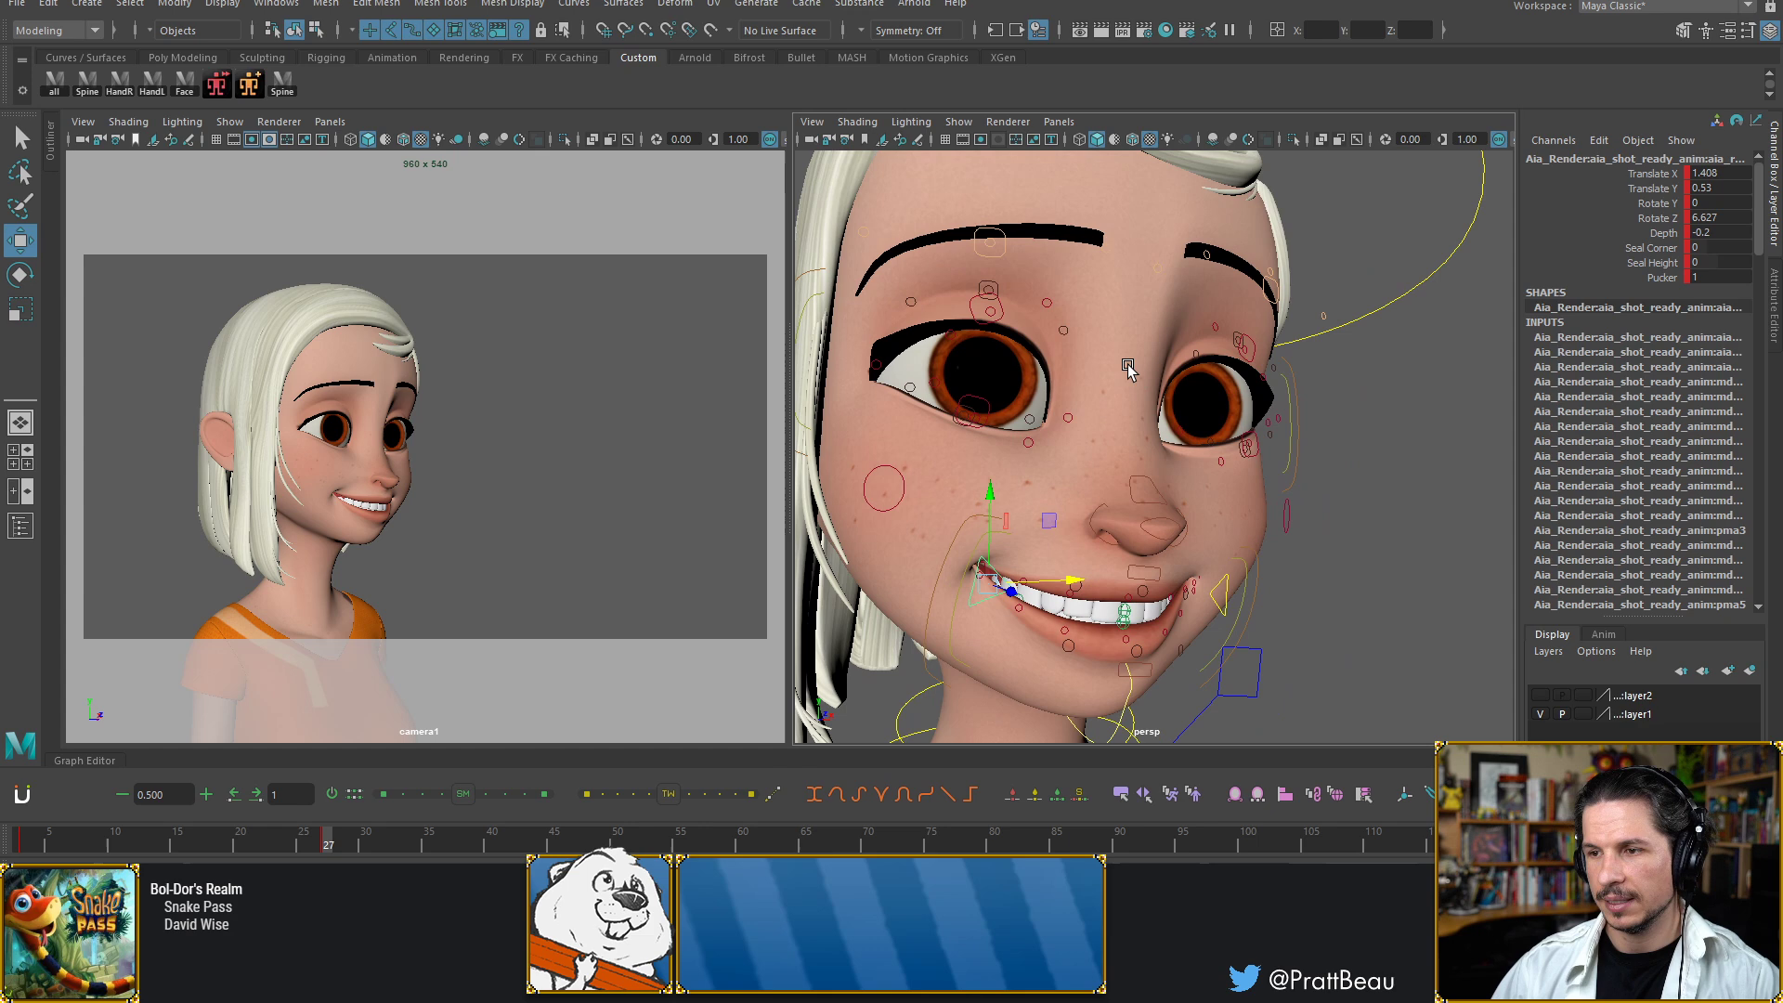
pyautogui.click(990, 244)
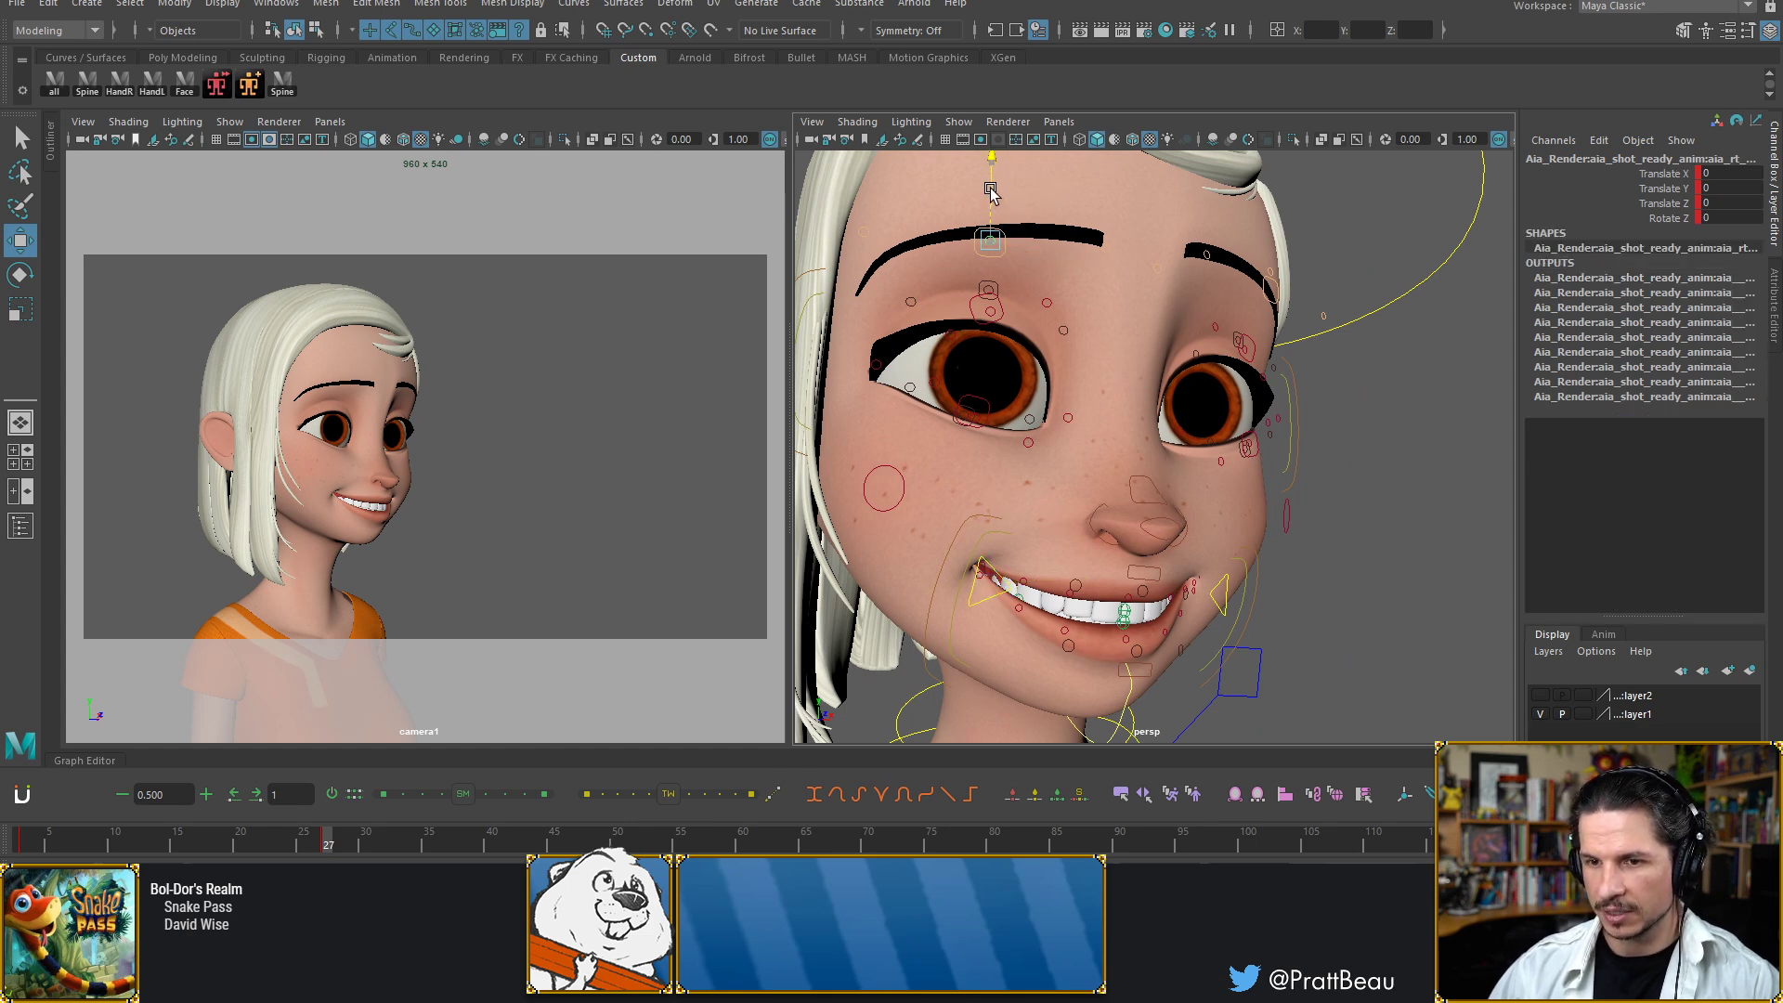
pyautogui.moveTo(991, 193); pyautogui.dragTo(999, 180)
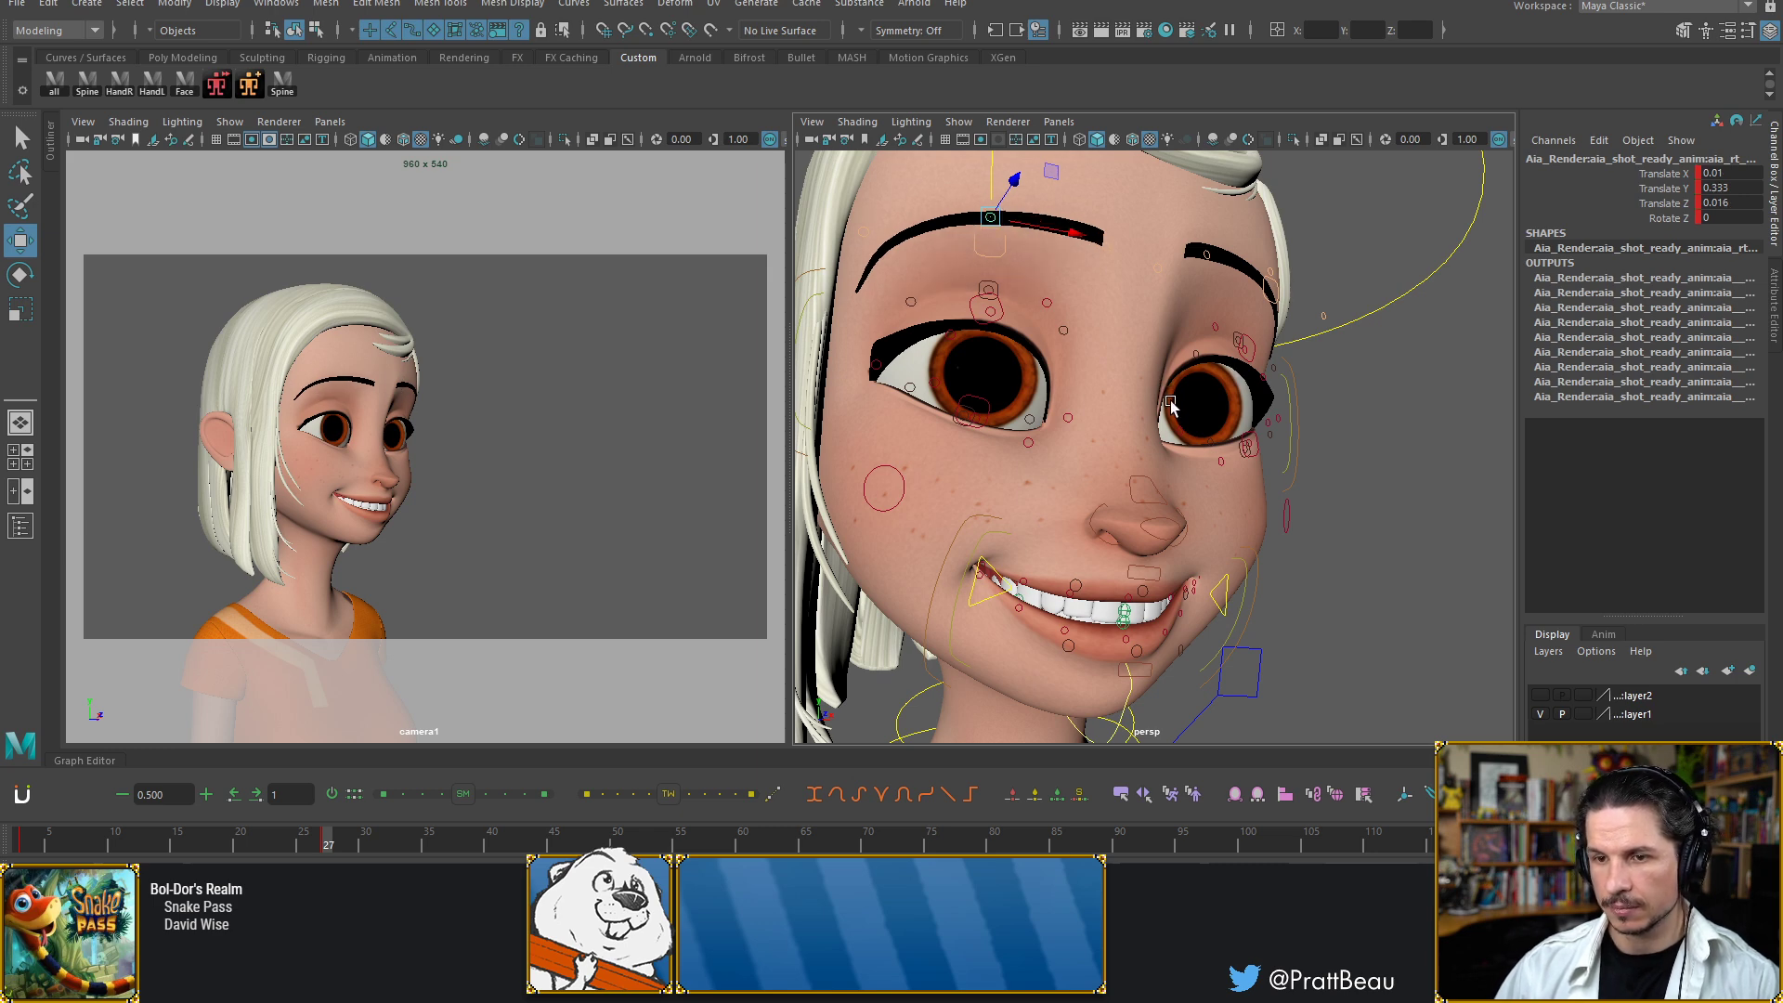
# Try lowering the right brow with its larger middle control to Translate Y -0.202
pyautogui.keyDown('alt'); pyautogui.moveTo(1133, 443); pyautogui.dragTo(1127, 455); pyautogui.keyUp('alt')
pyautogui.click(1294, 302)
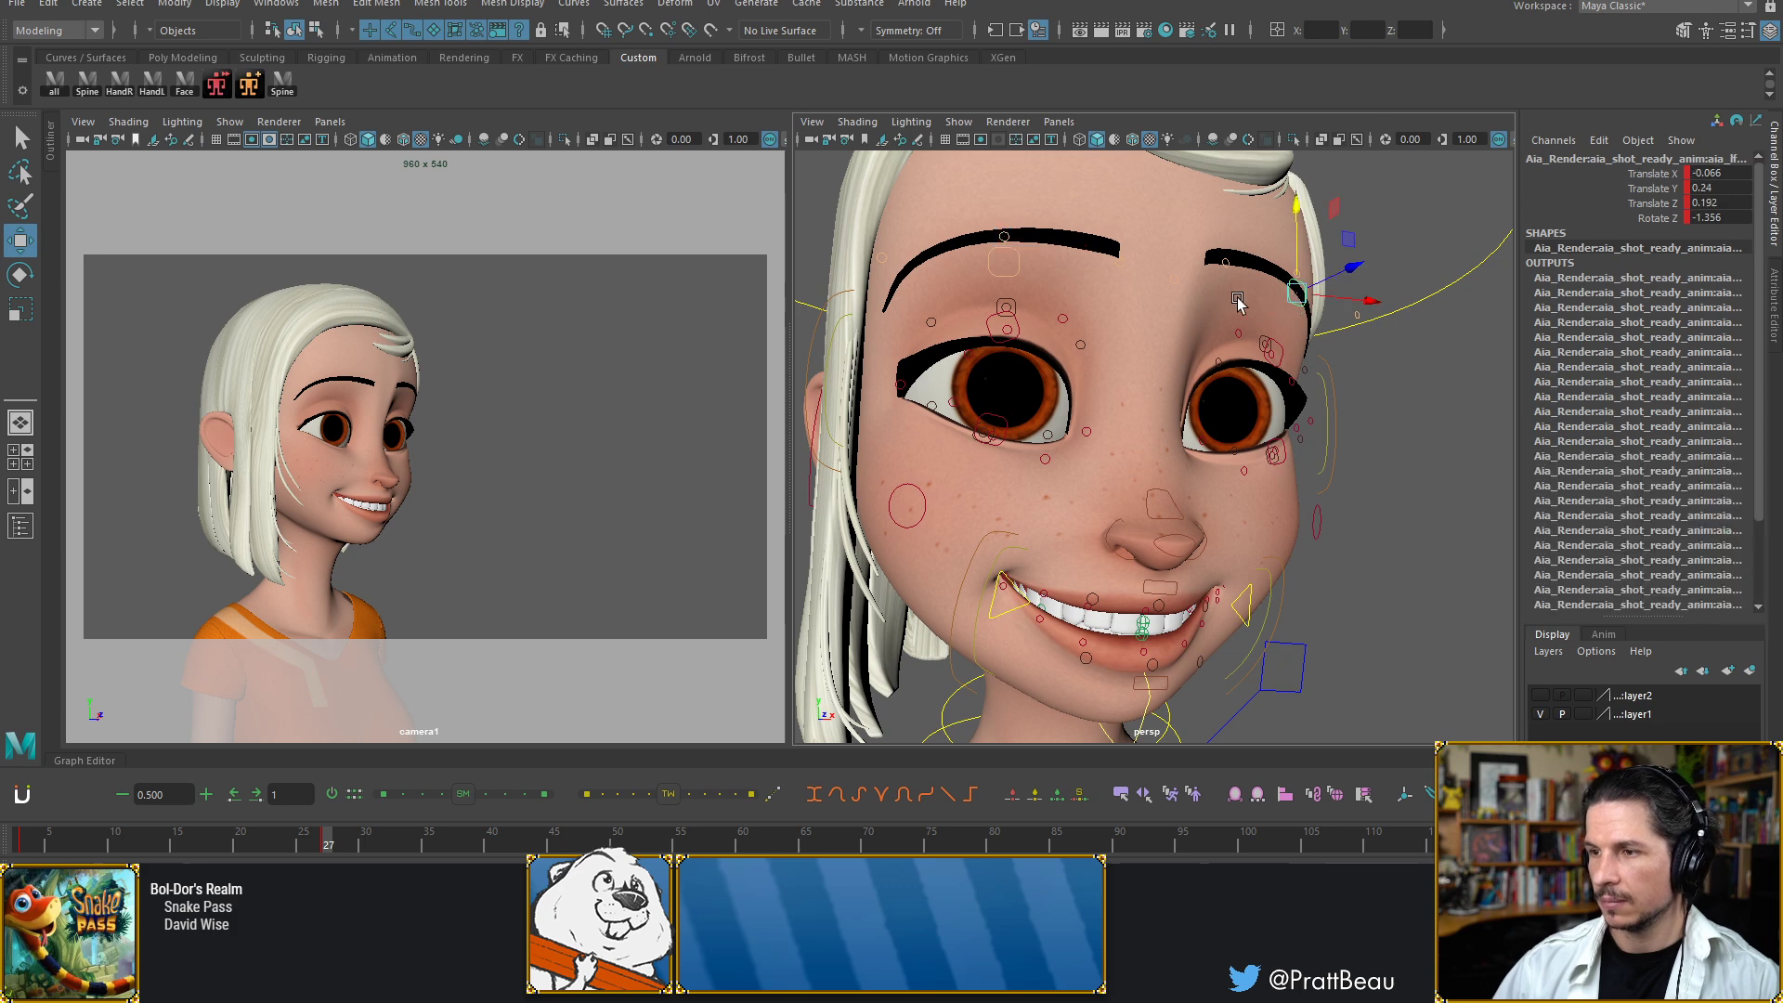
pyautogui.keyDown('shift'); pyautogui.click(1020, 270); pyautogui.keyUp('shift')
pyautogui.moveTo(1004, 199); pyautogui.dragTo(1006, 222)
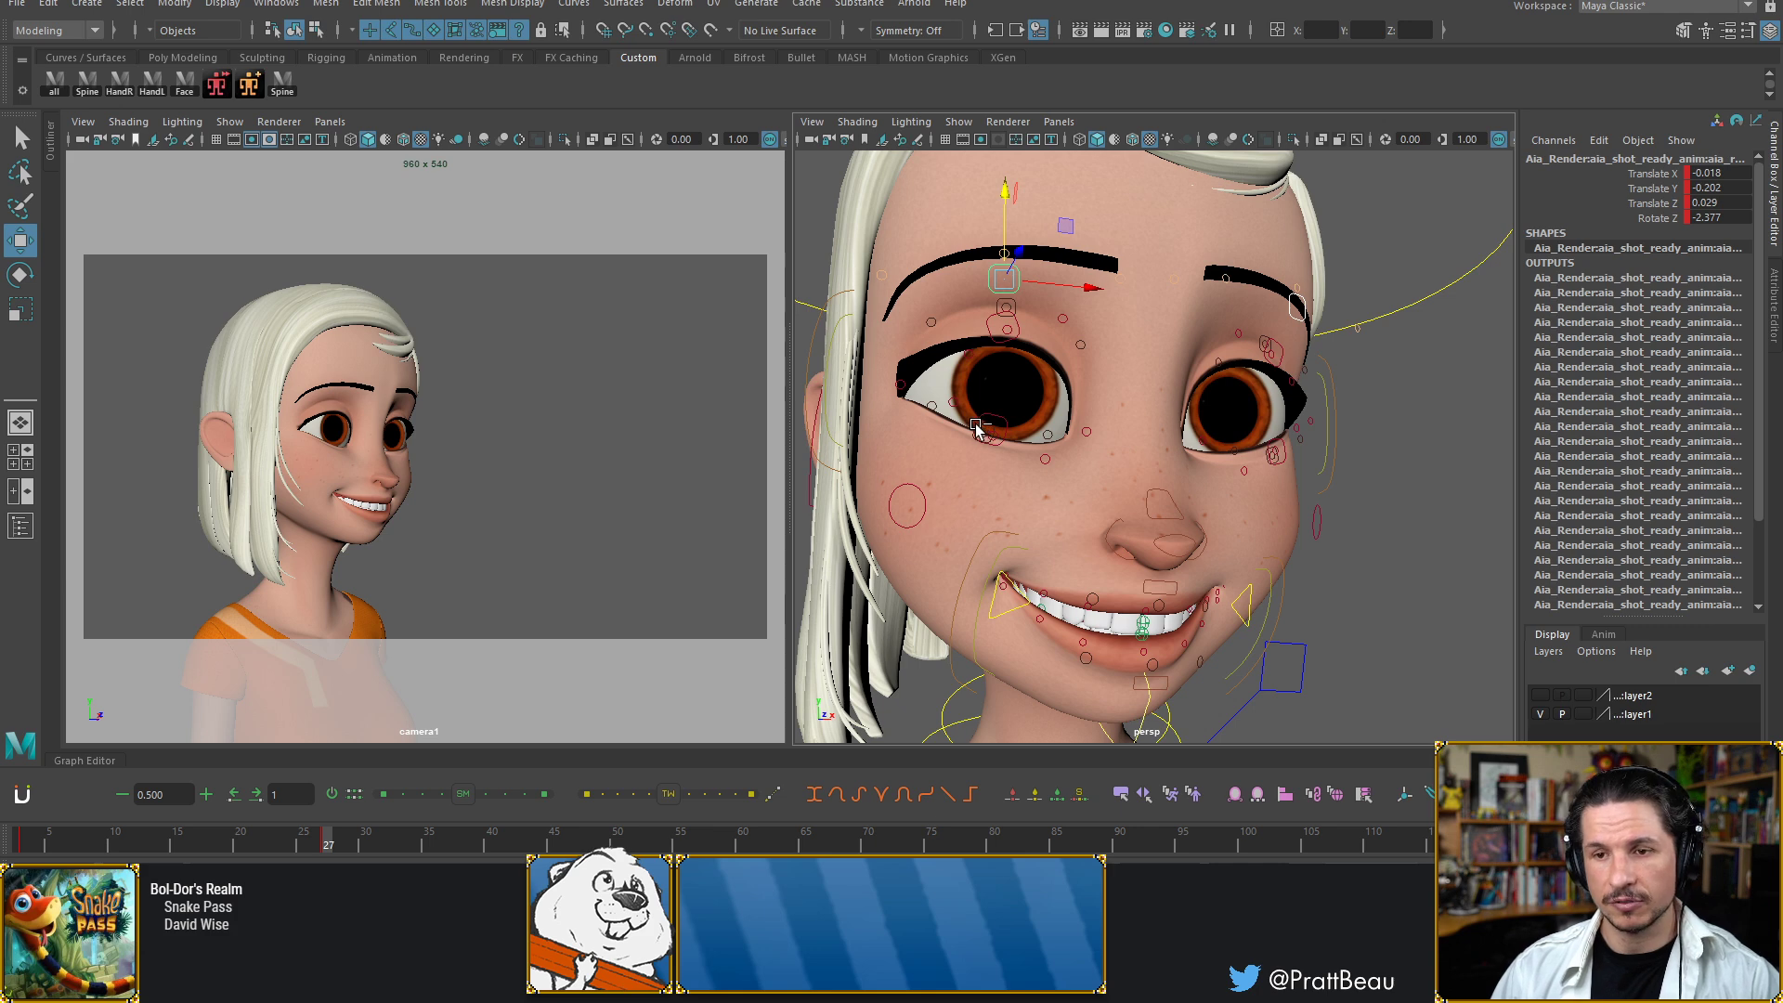
# Undo the recent brow edits and the last move of the right mouth corner
pyautogui.hotkey('ctrl', 'z')
pyautogui.hotkey('ctrl', 'z')
pyautogui.hotkey('ctrl', 'z')
pyautogui.hotkey('ctrl', 'z')
pyautogui.hotkey('ctrl', 'z')
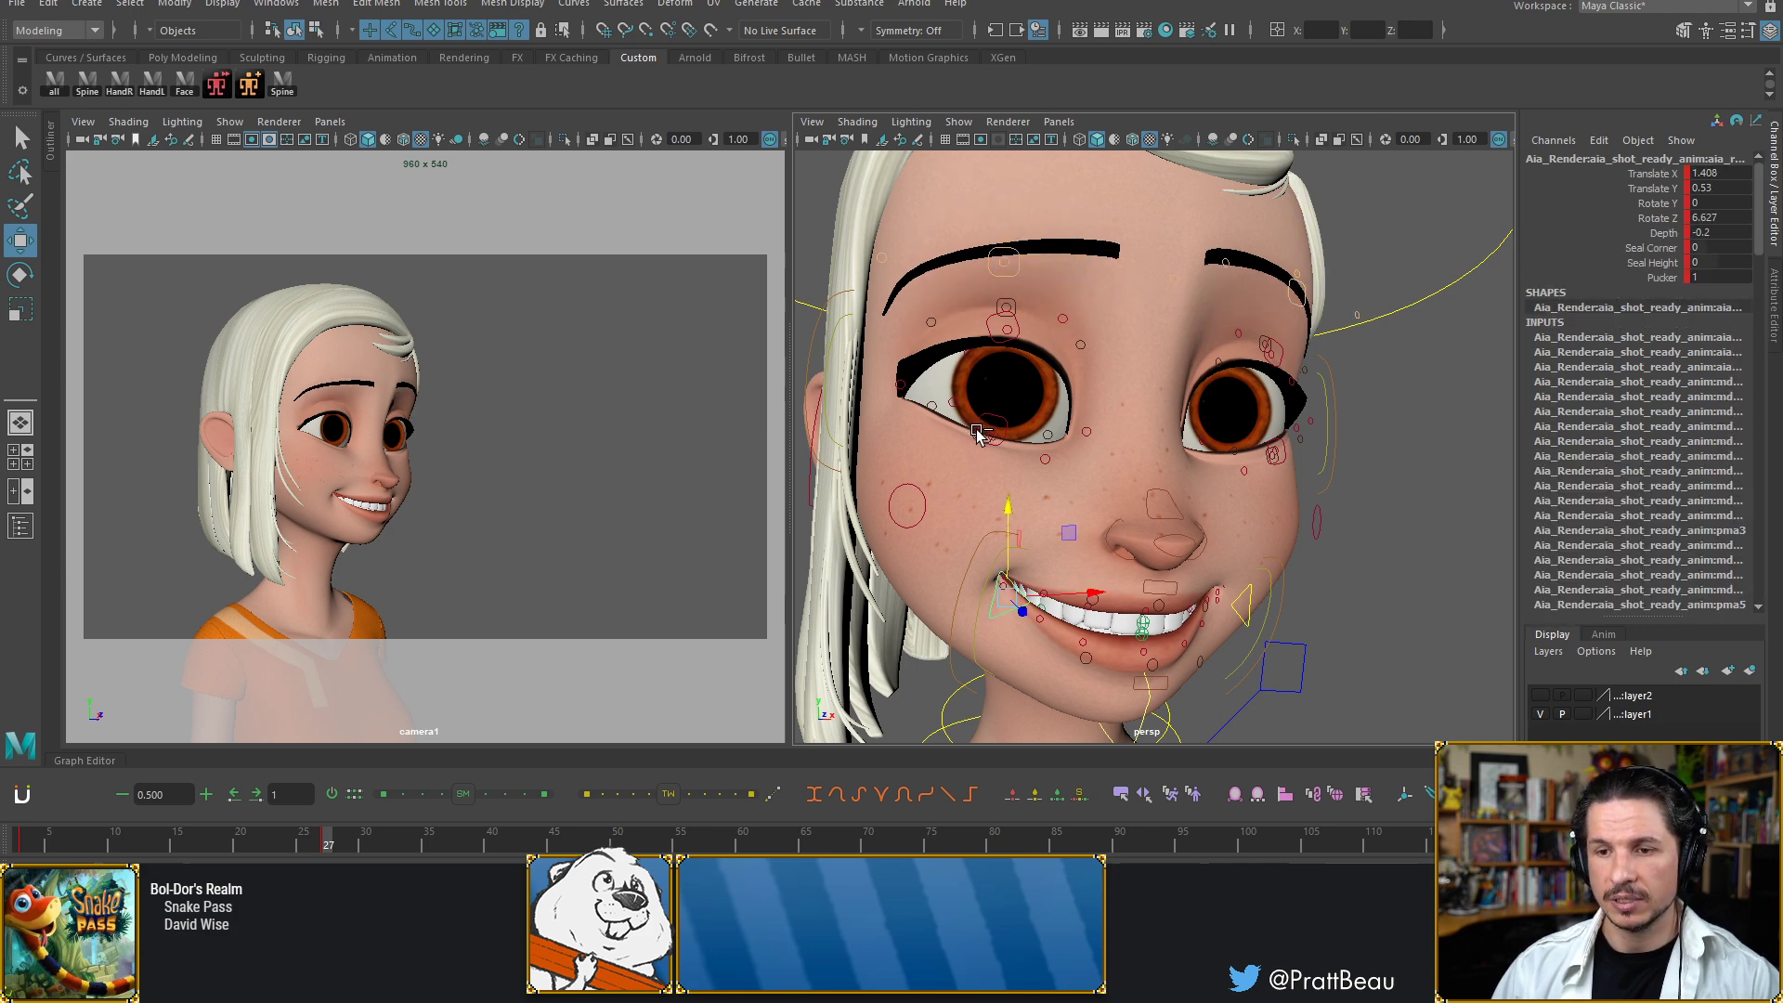
pyautogui.hotkey('ctrl', 'z')
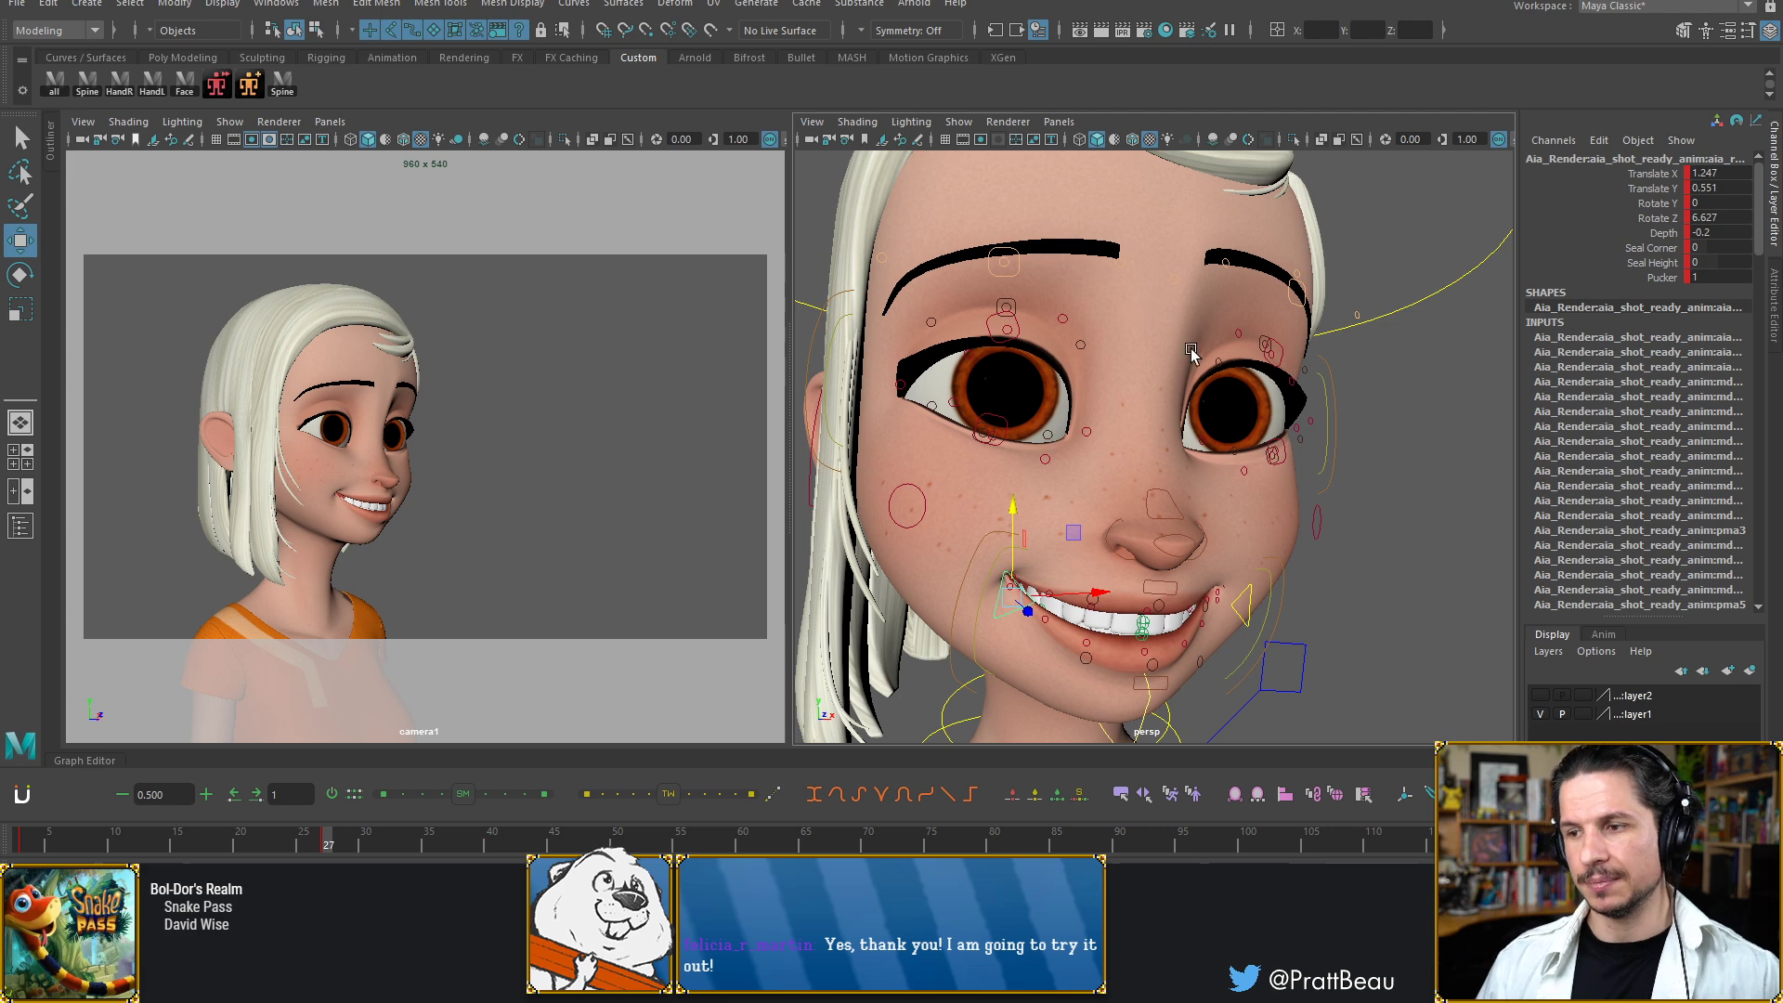
# Adjust the left cheek control's Puff Cheek to 0.95
pyautogui.keyDown('alt'); pyautogui.moveTo(1191, 351); pyautogui.dragTo(1070, 401); pyautogui.keyUp('alt')
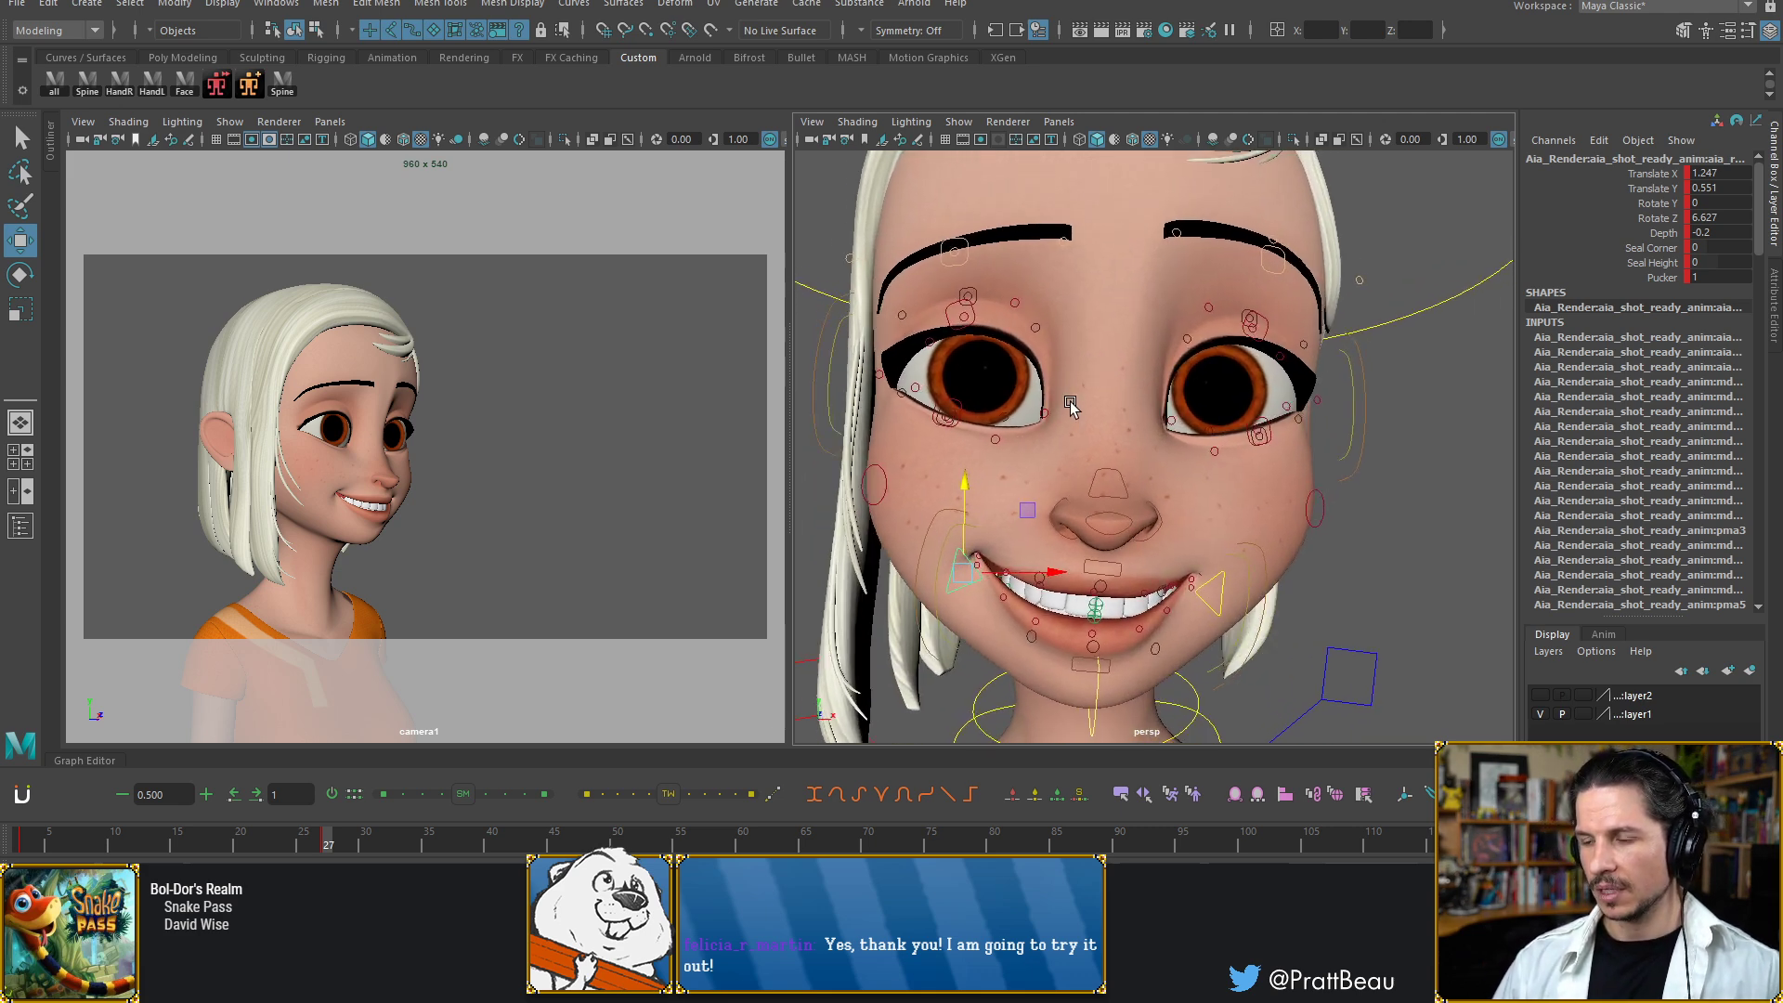
pyautogui.keyDown('alt'); pyautogui.moveTo(1070, 401); pyautogui.dragTo(1107, 421, button='right'); pyautogui.keyUp('alt')
pyautogui.keyDown('alt'); pyautogui.moveTo(1106, 422); pyautogui.dragTo(1050, 434); pyautogui.keyUp('alt')
pyautogui.keyDown('alt'); pyautogui.moveTo(1050, 434); pyautogui.dragTo(1020, 463, button='right'); pyautogui.keyUp('alt')
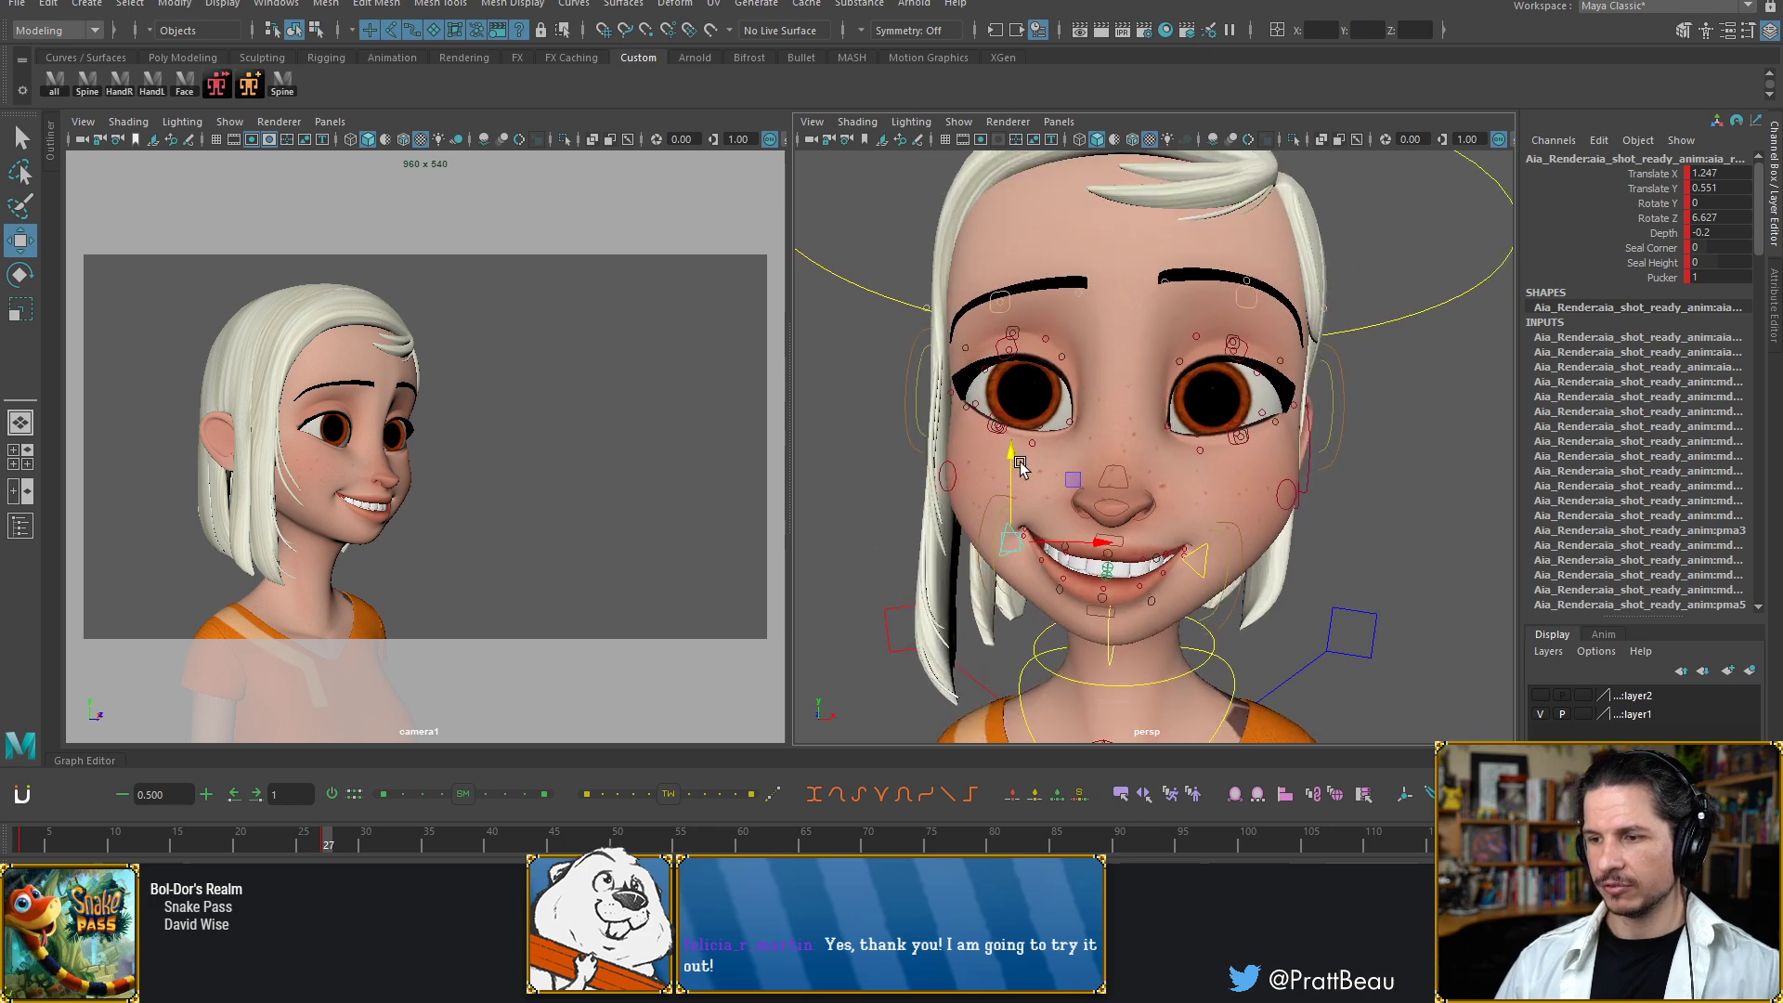
pyautogui.keyDown('alt'); pyautogui.moveTo(1020, 463); pyautogui.dragTo(1043, 466); pyautogui.keyUp('alt')
pyautogui.keyDown('alt'); pyautogui.moveTo(1043, 465); pyautogui.dragTo(1035, 429, button='middle'); pyautogui.keyUp('alt')
pyautogui.keyDown('alt'); pyautogui.moveTo(1034, 429); pyautogui.dragTo(1082, 420, button='right'); pyautogui.keyUp('alt')
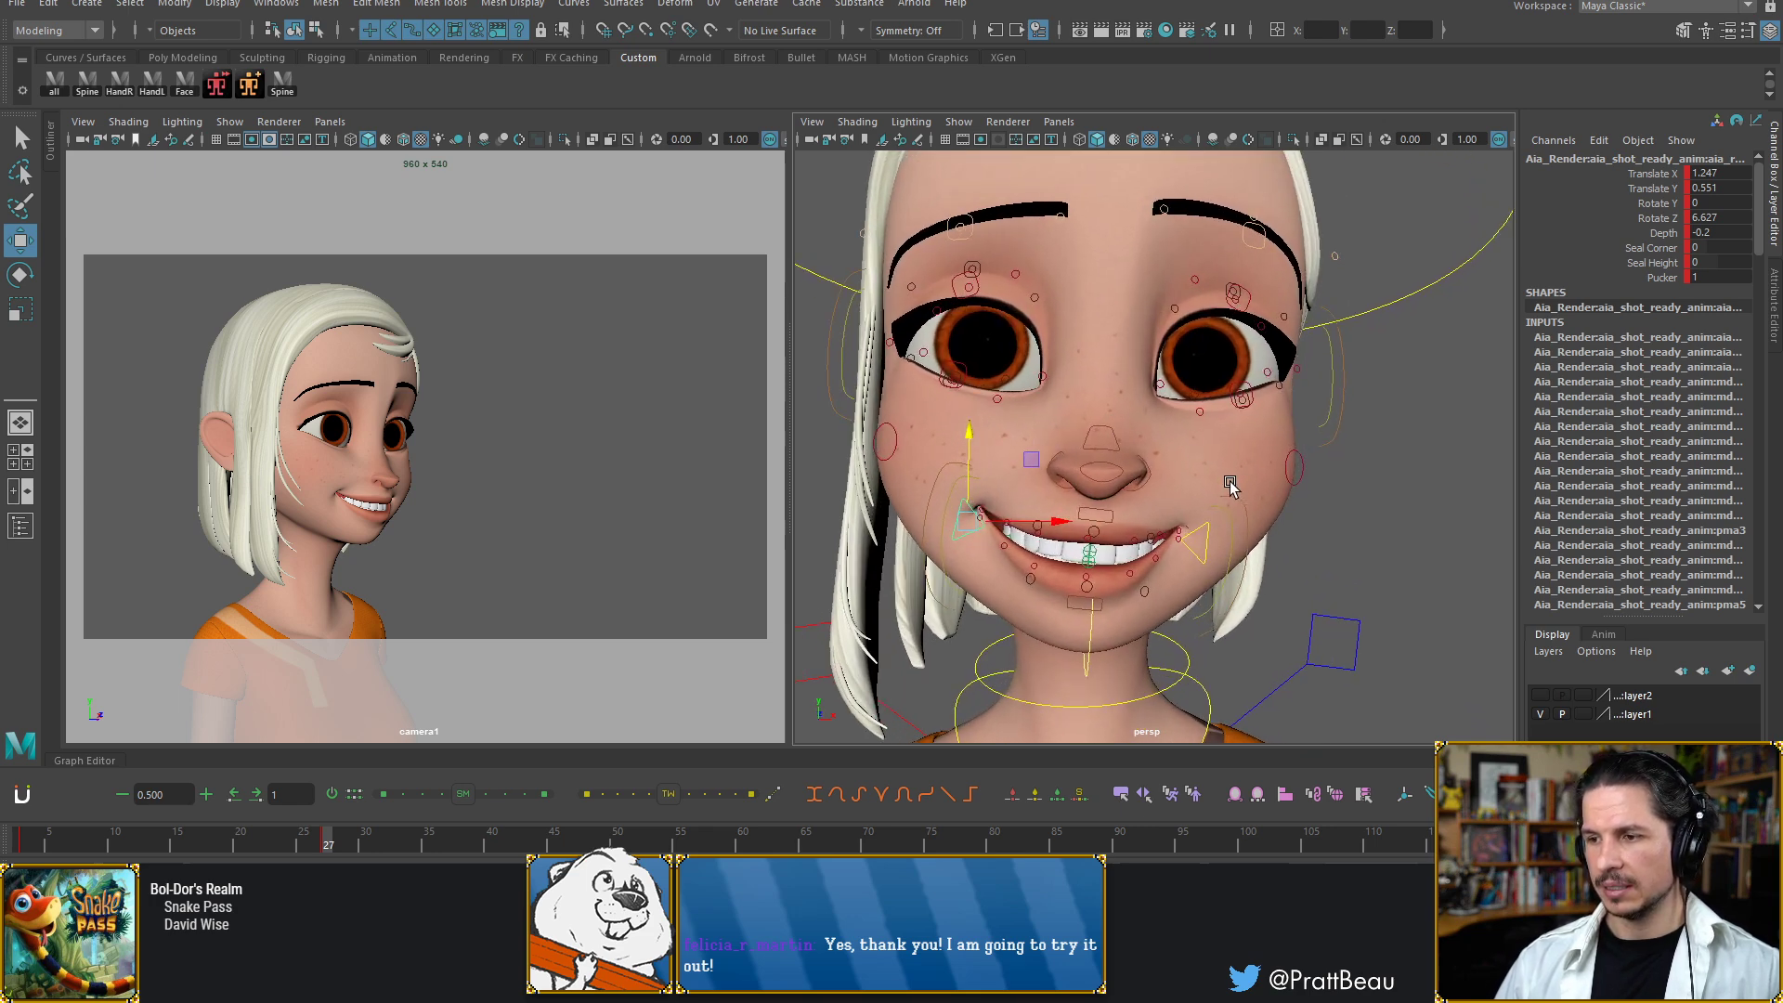
pyautogui.click(1299, 477)
pyautogui.click(1662, 308)
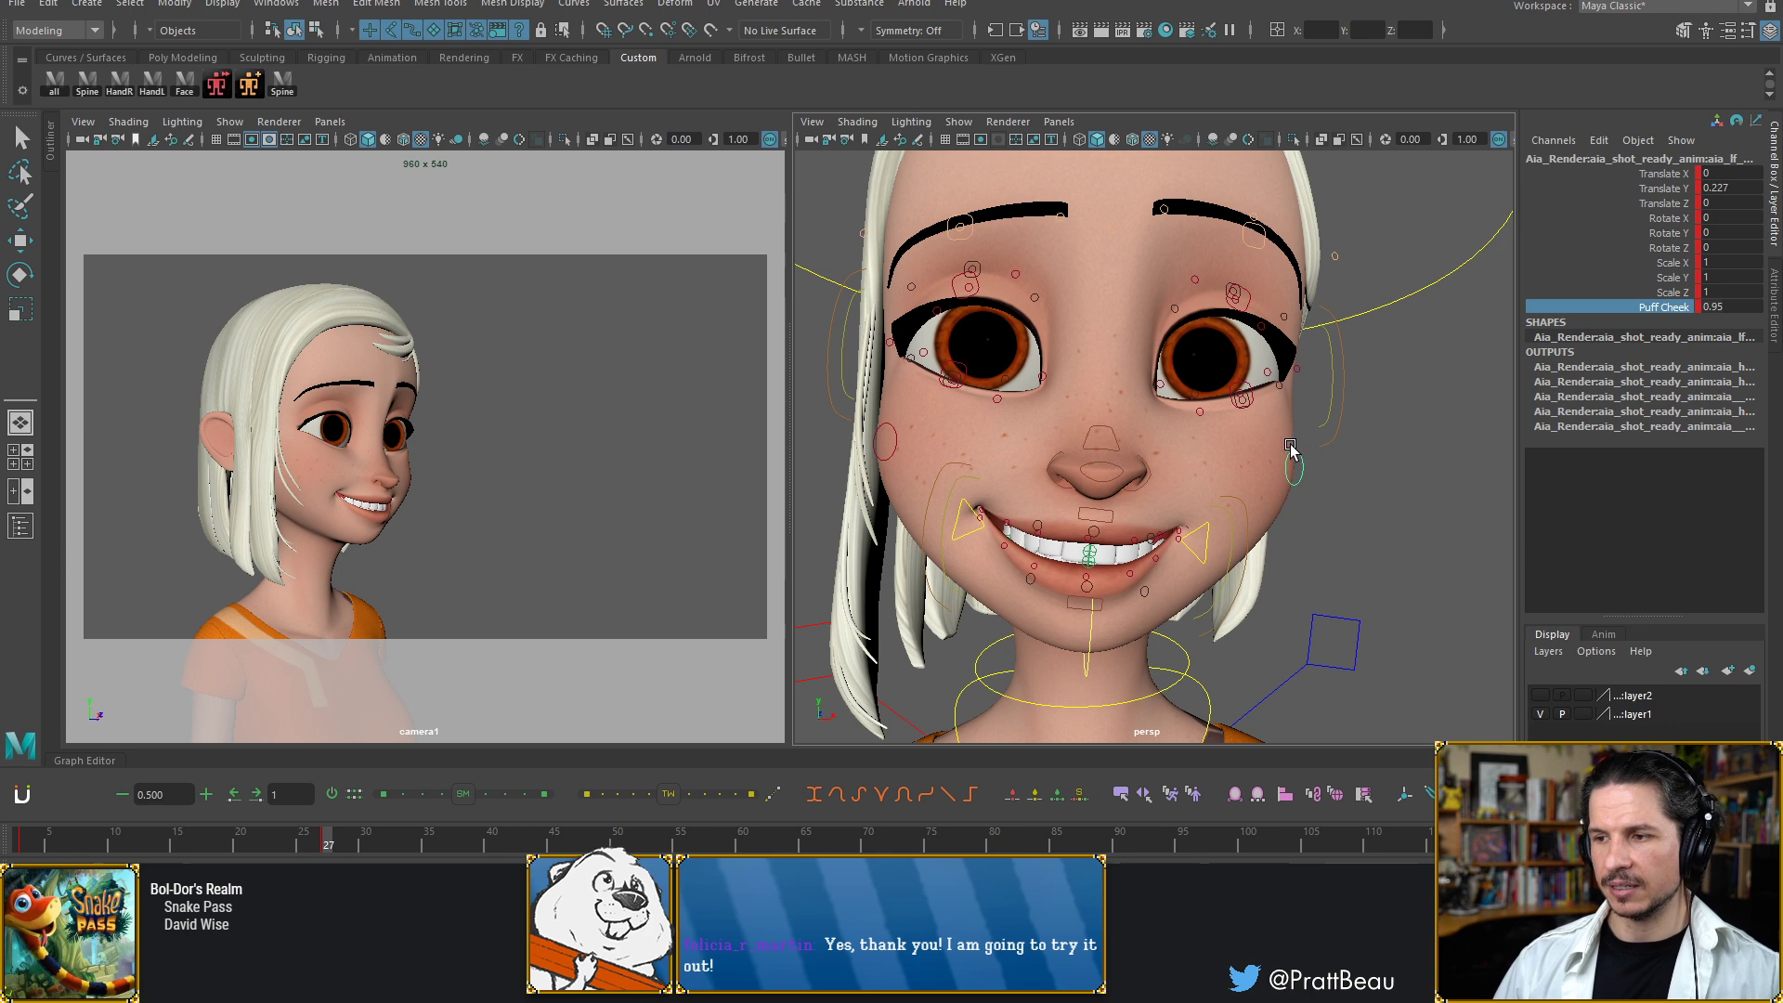
pyautogui.press('w')
# Tilt the nose control to Rotate Z -6.255, shift it to Translate X -0.112, and key the pose
pyautogui.moveTo(1233, 455)
pyautogui.keyDown('alt'); pyautogui.mouseDown()
pyautogui.moveTo(1278, 457)
pyautogui.moveTo(1210, 447)
pyautogui.moveTo(1221, 467)
pyautogui.mouseUp(); pyautogui.keyUp('alt')
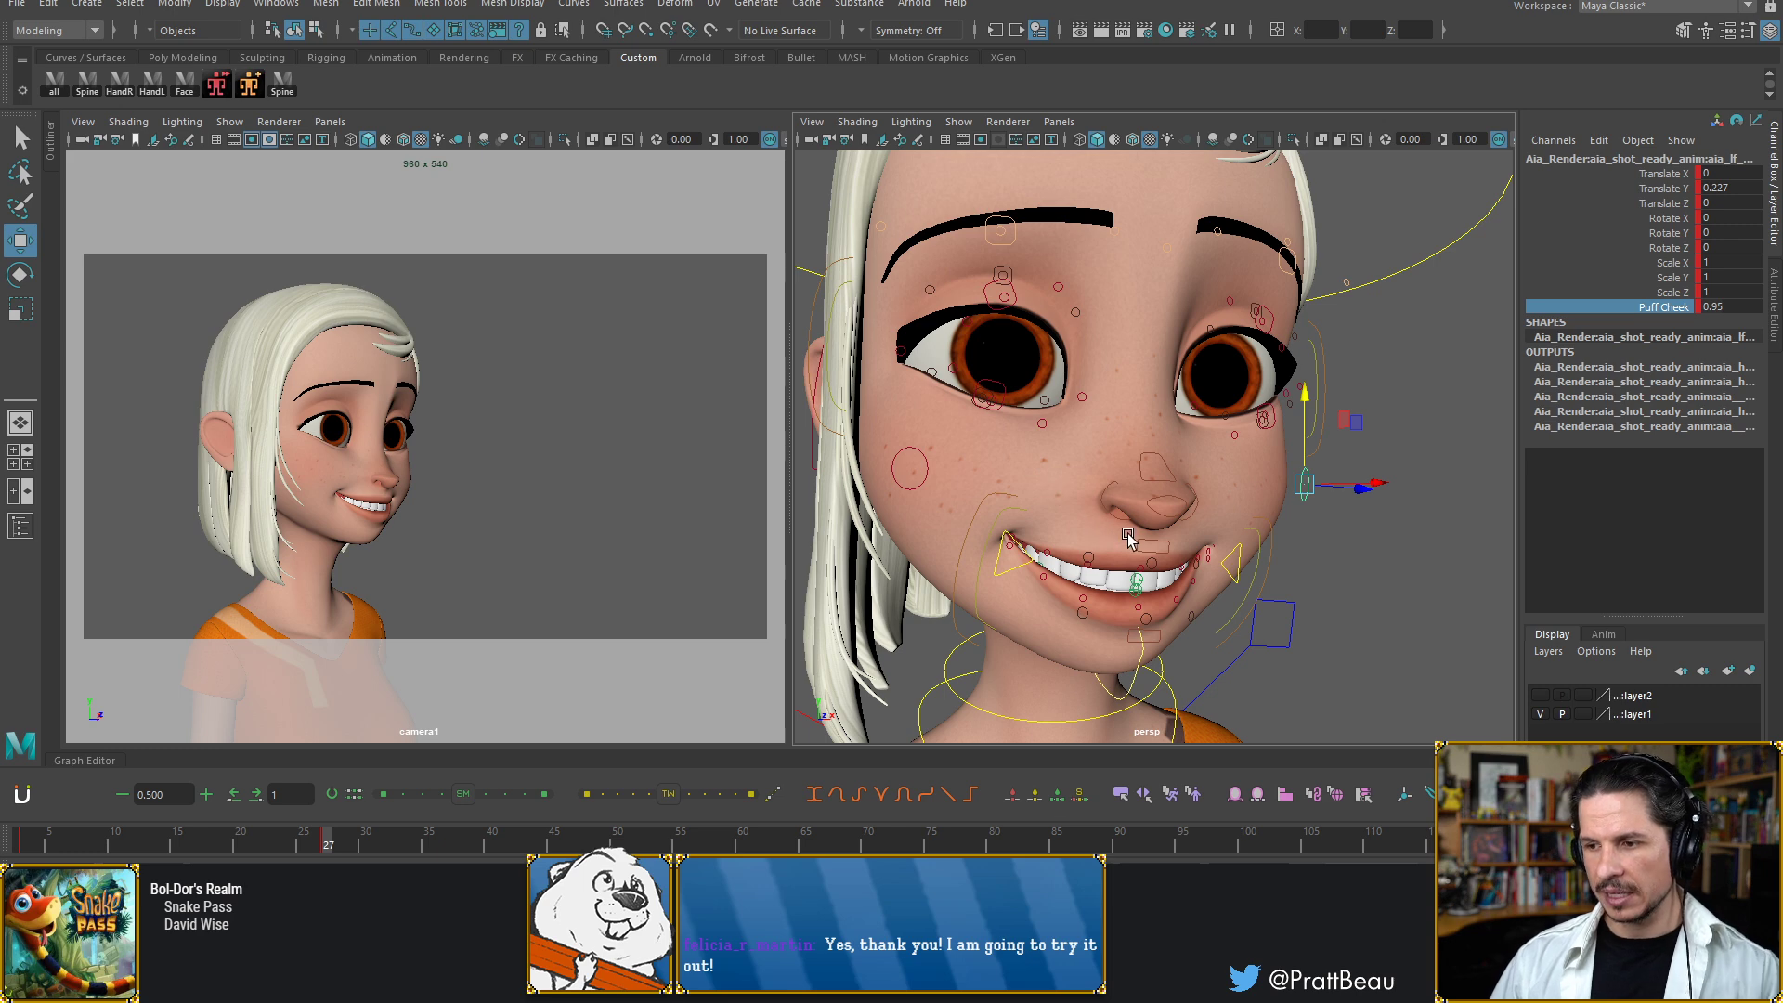
pyautogui.keyDown('alt'); pyautogui.moveTo(1087, 559); pyautogui.dragTo(1079, 554); pyautogui.keyUp('alt')
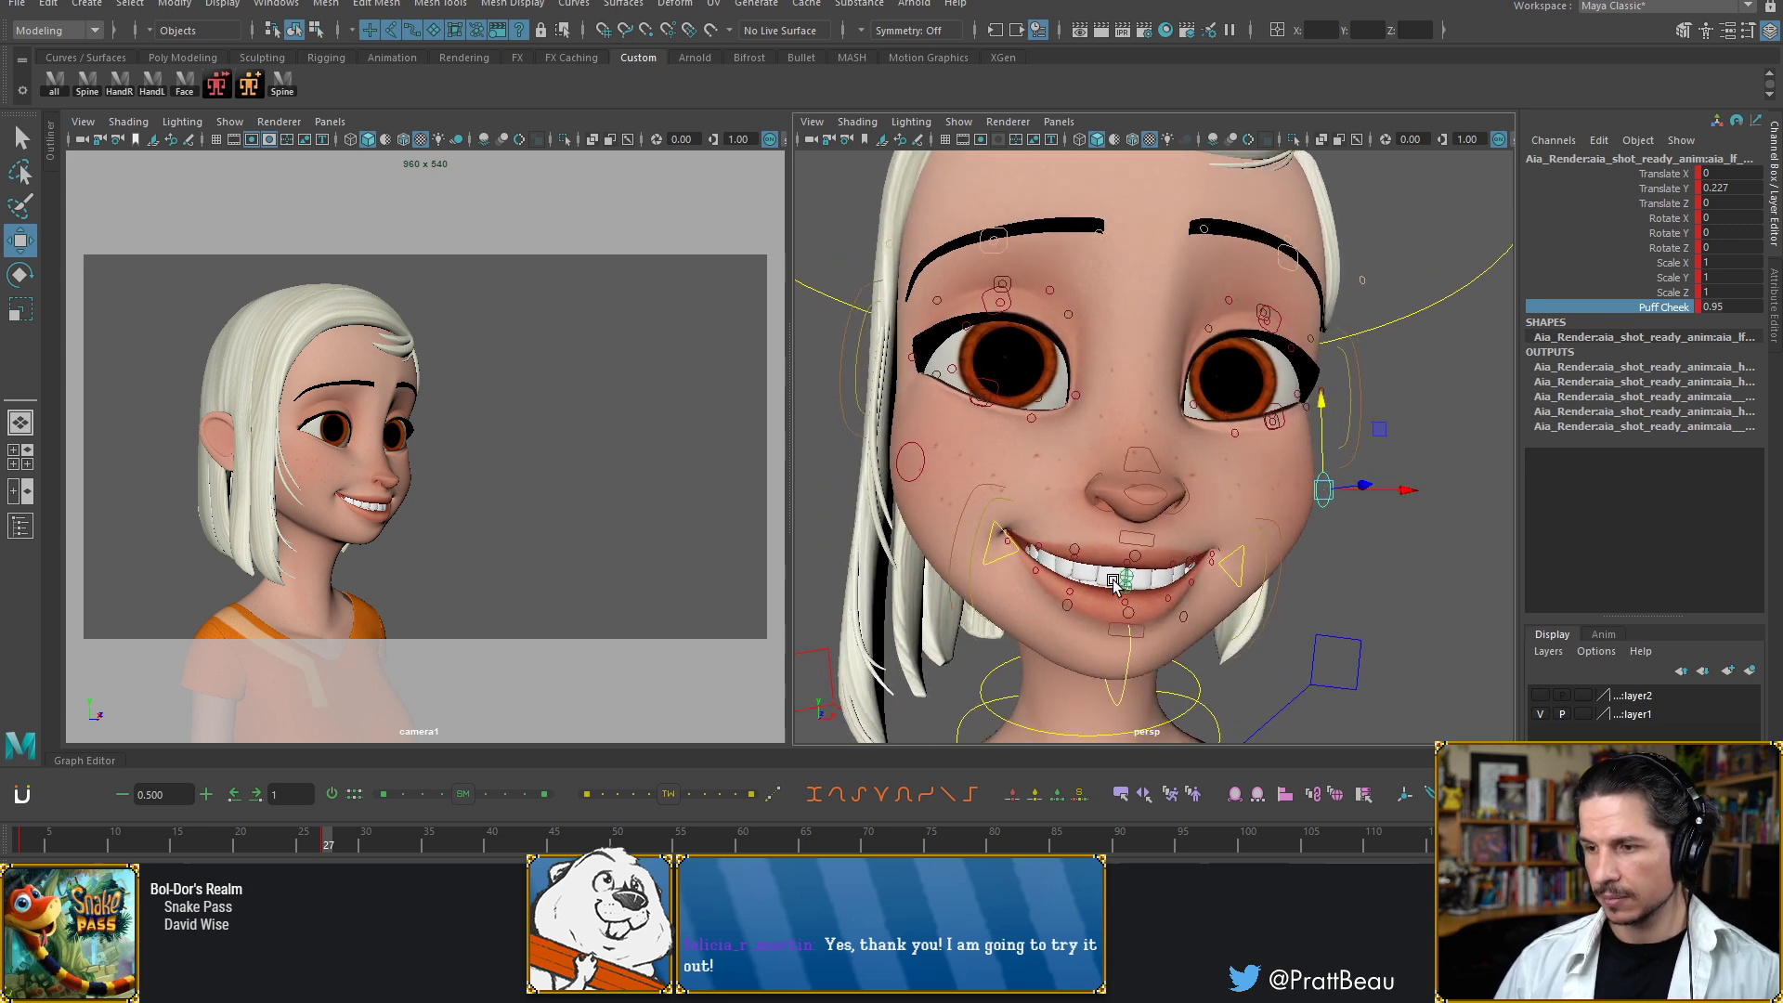
pyautogui.click(1154, 479)
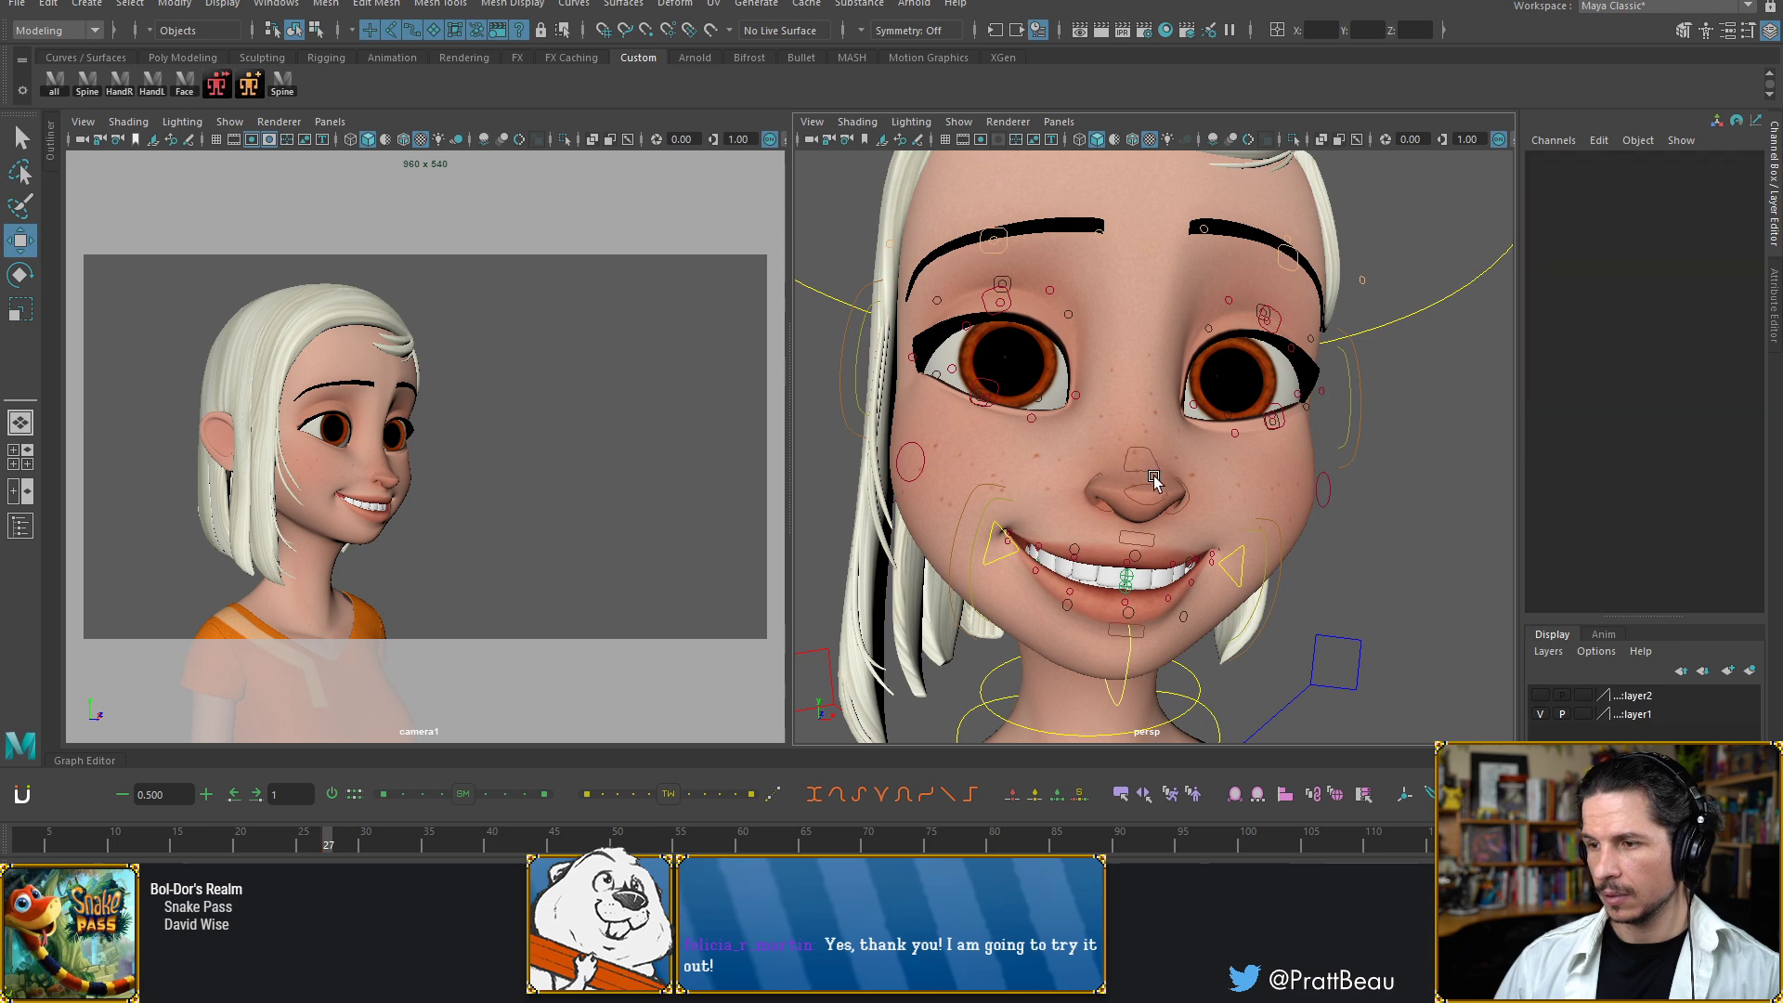
pyautogui.press('e')
pyautogui.click(1154, 479)
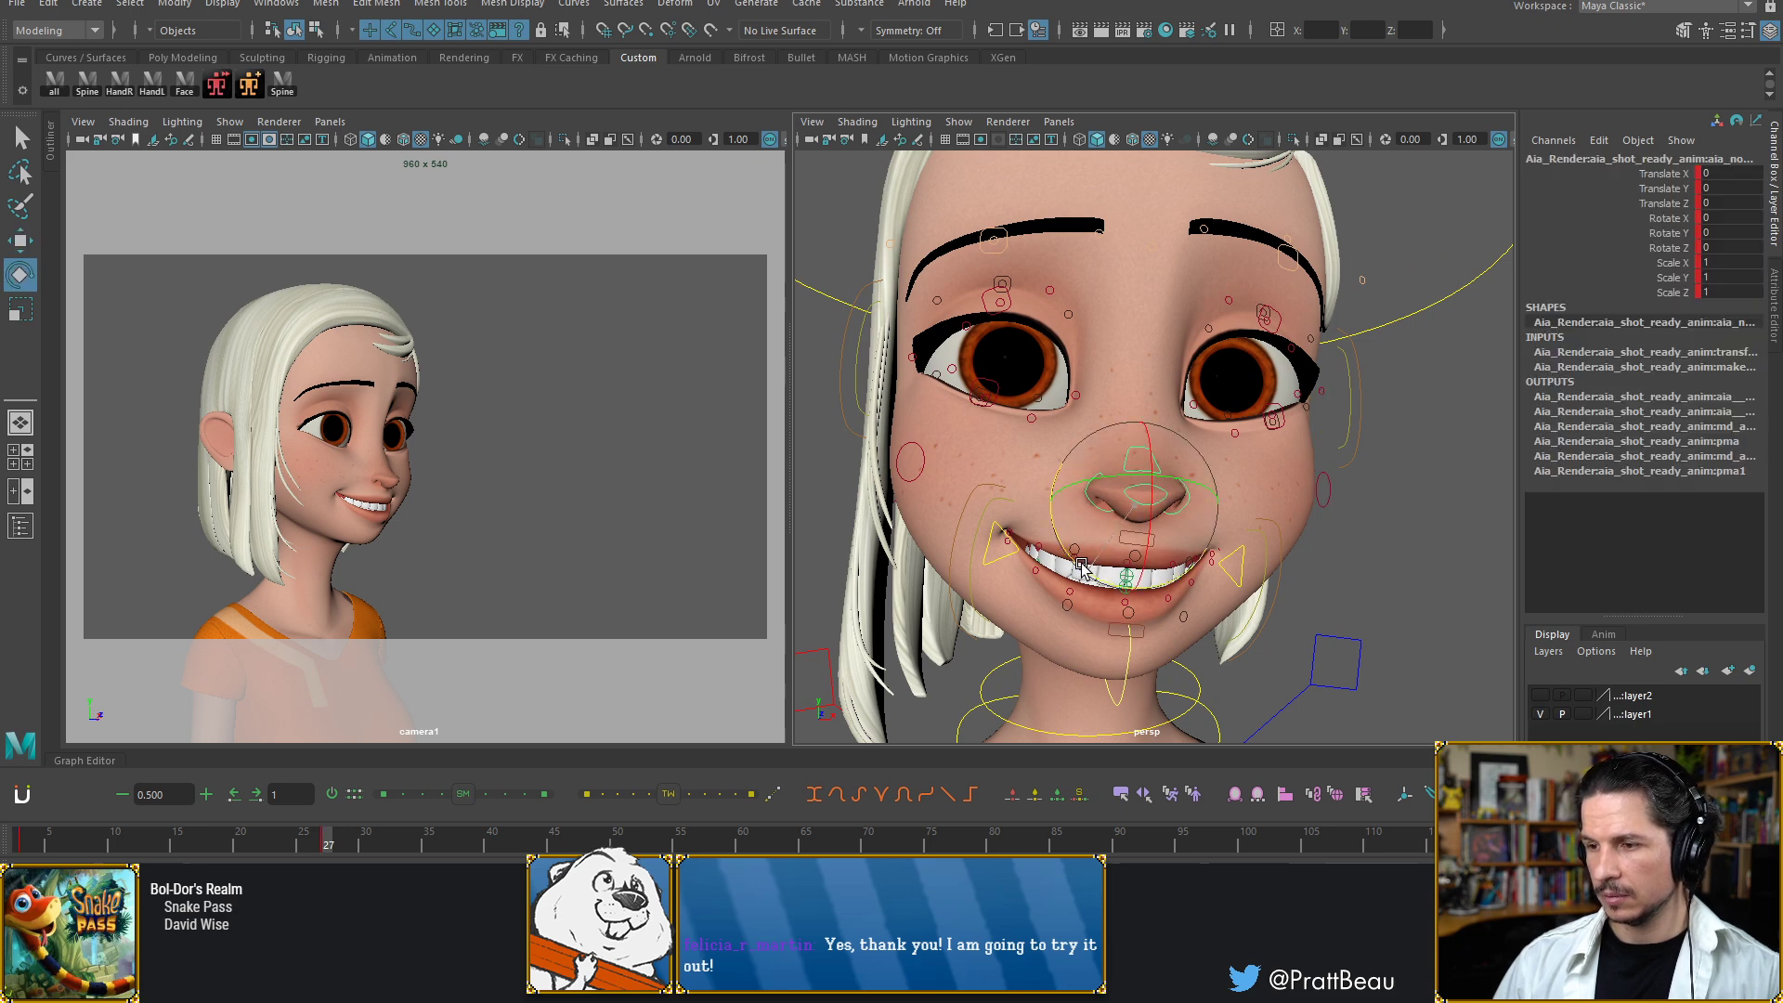
pyautogui.moveTo(1080, 565); pyautogui.dragTo(1079, 564)
pyautogui.press('w')
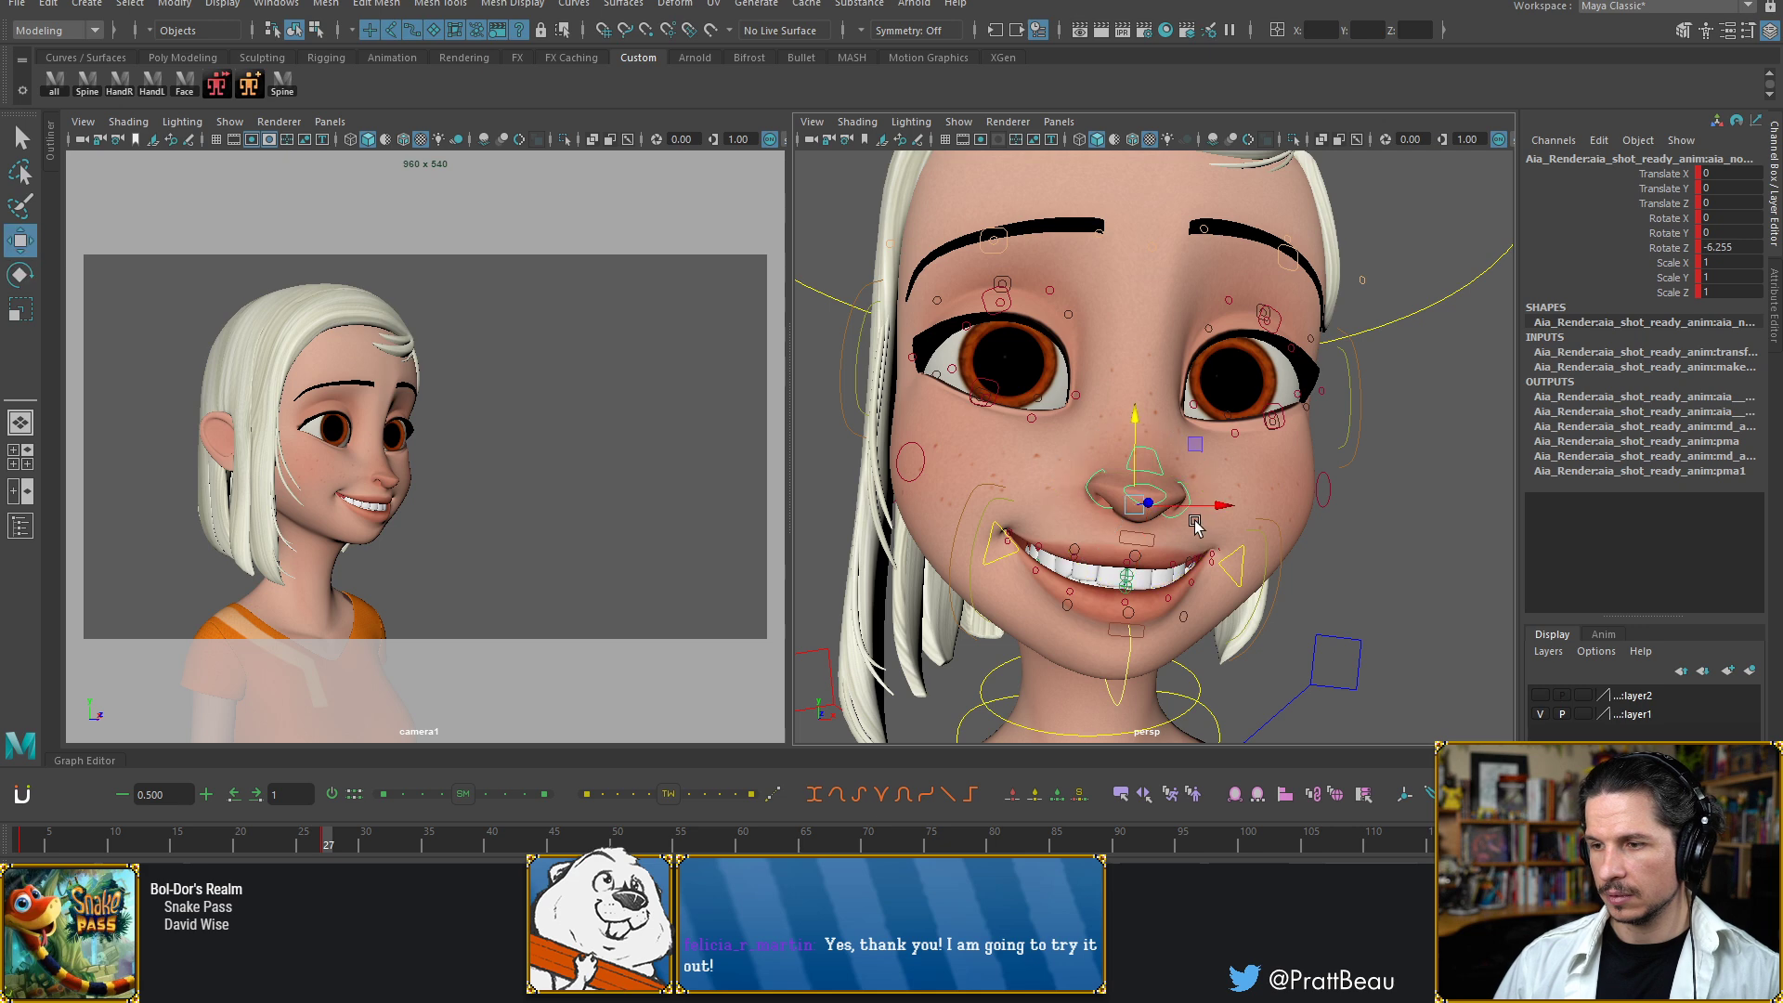
pyautogui.moveTo(1218, 509); pyautogui.dragTo(1214, 509)
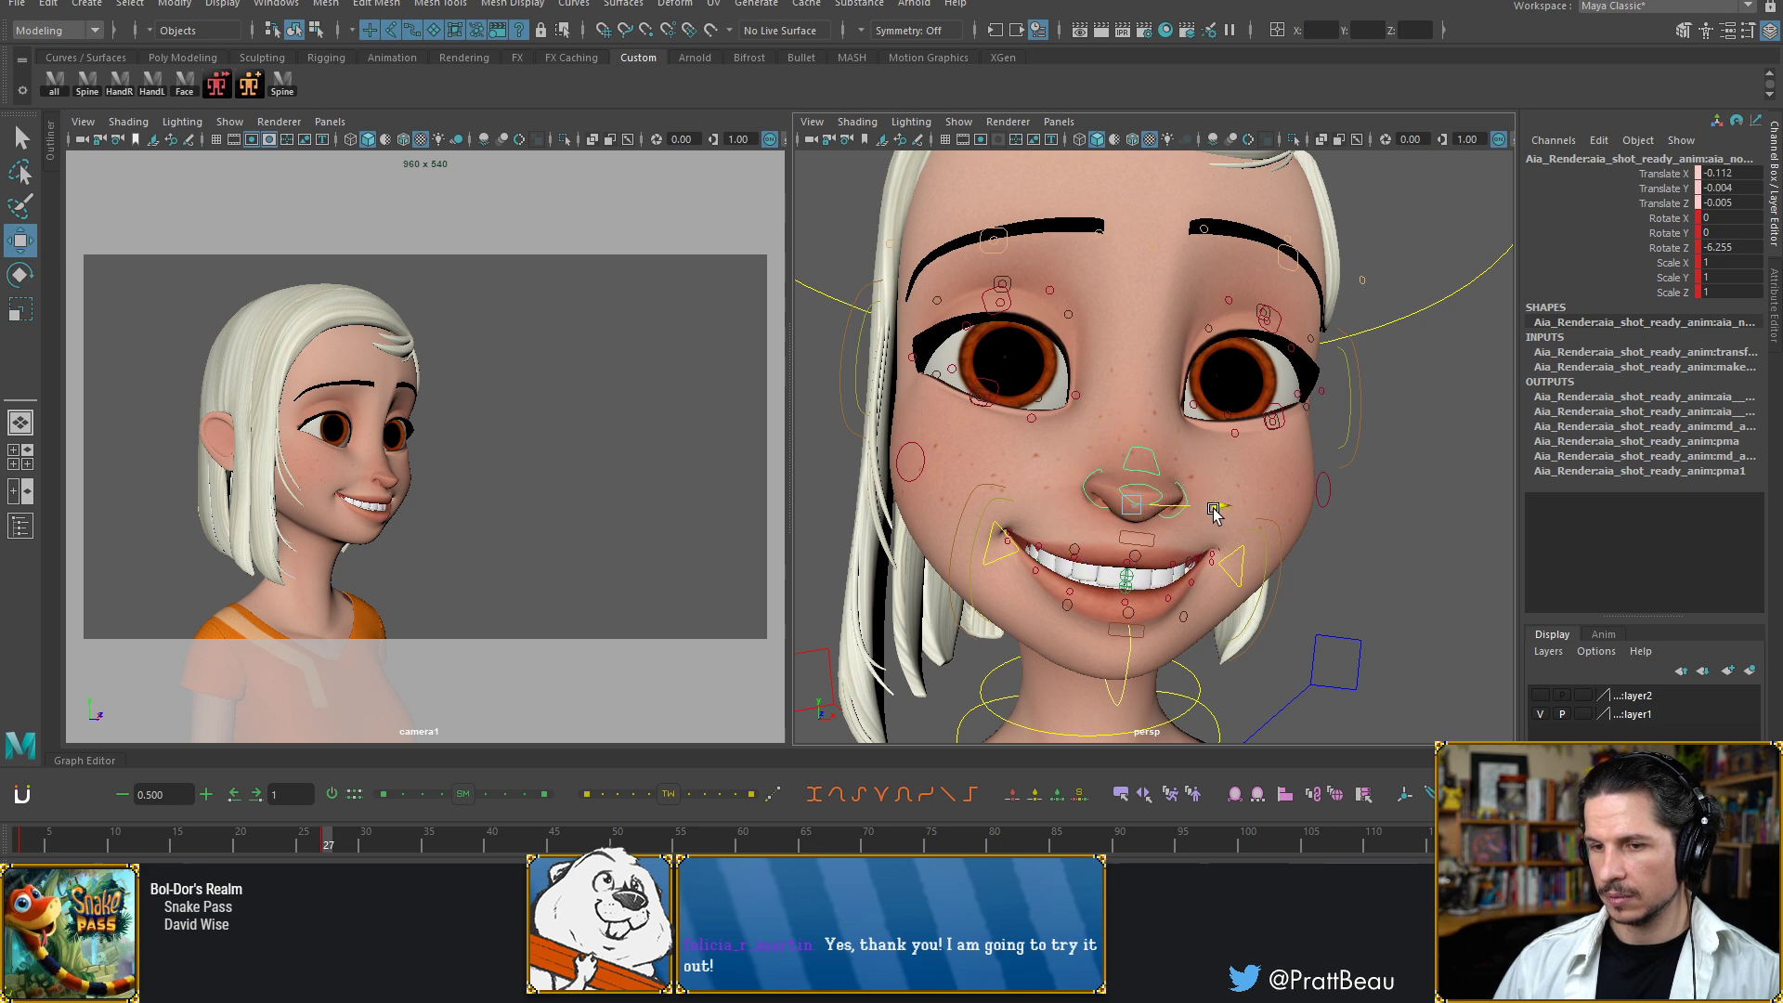
pyautogui.keyDown('alt'); pyautogui.moveTo(1102, 544); pyautogui.dragTo(1122, 541); pyautogui.keyUp('alt')
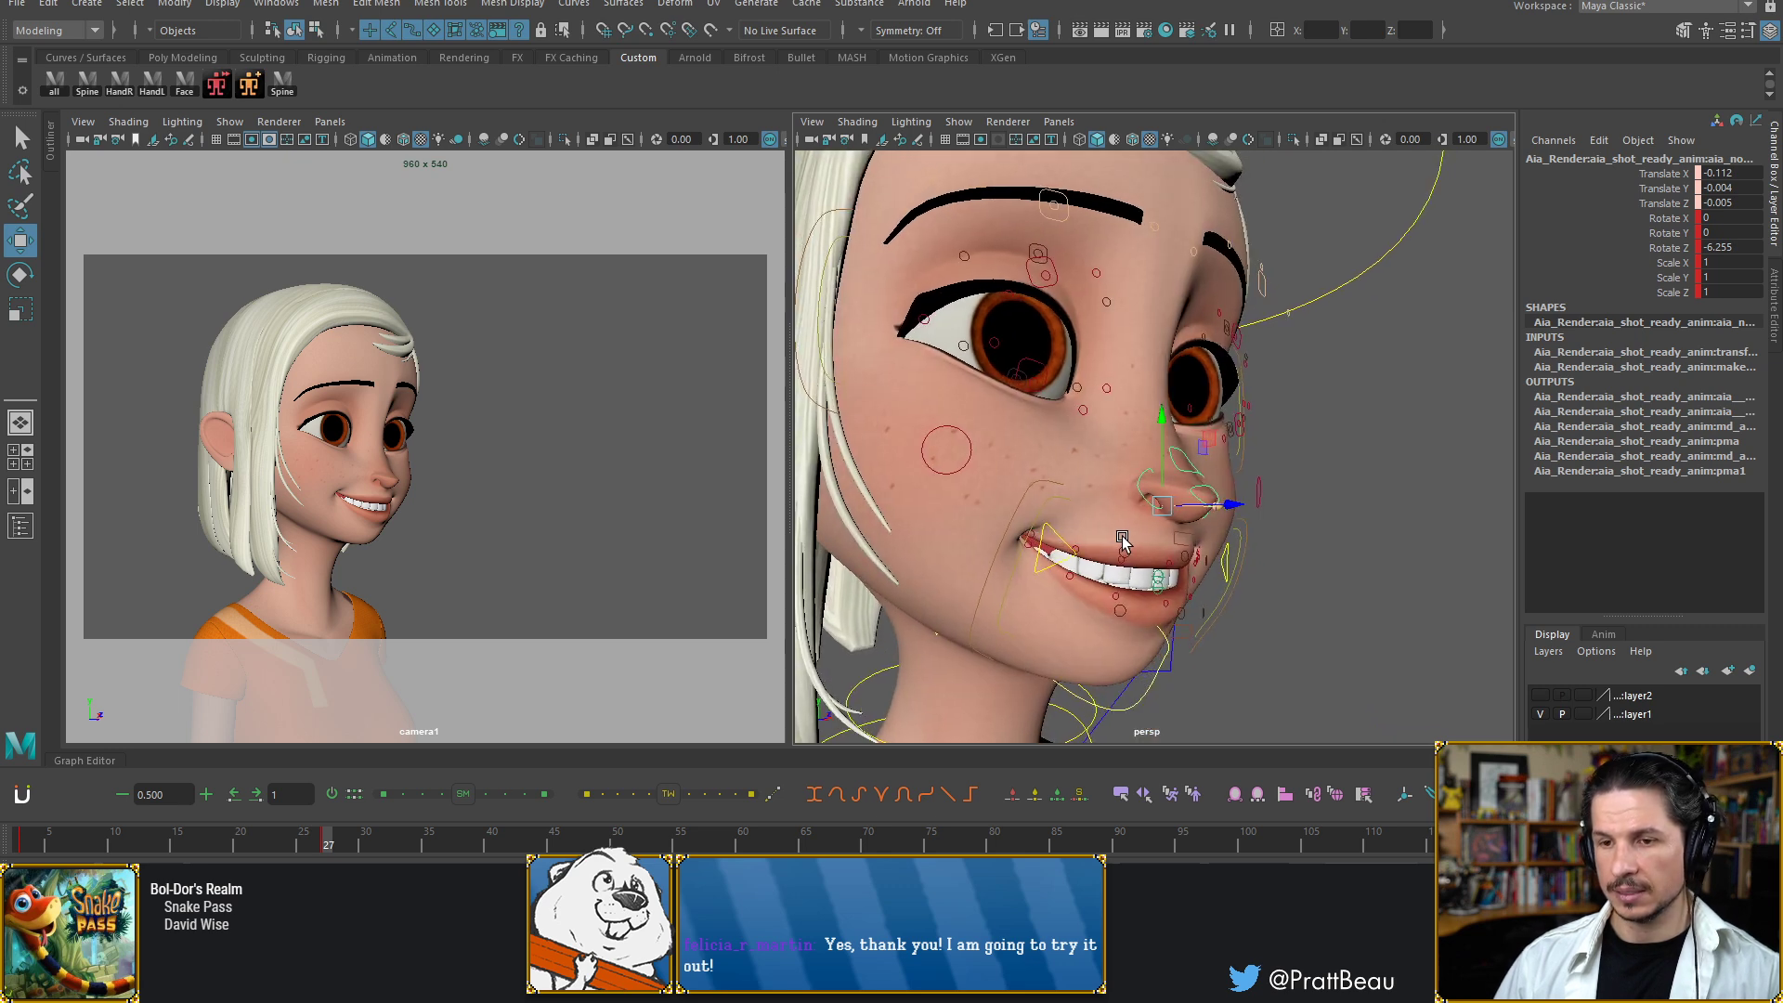
pyautogui.press('s')
# Try pulling the right mouth corner control inward to Translate X -2 and Translate Y 1.312, and undo it
pyautogui.click(1061, 531)
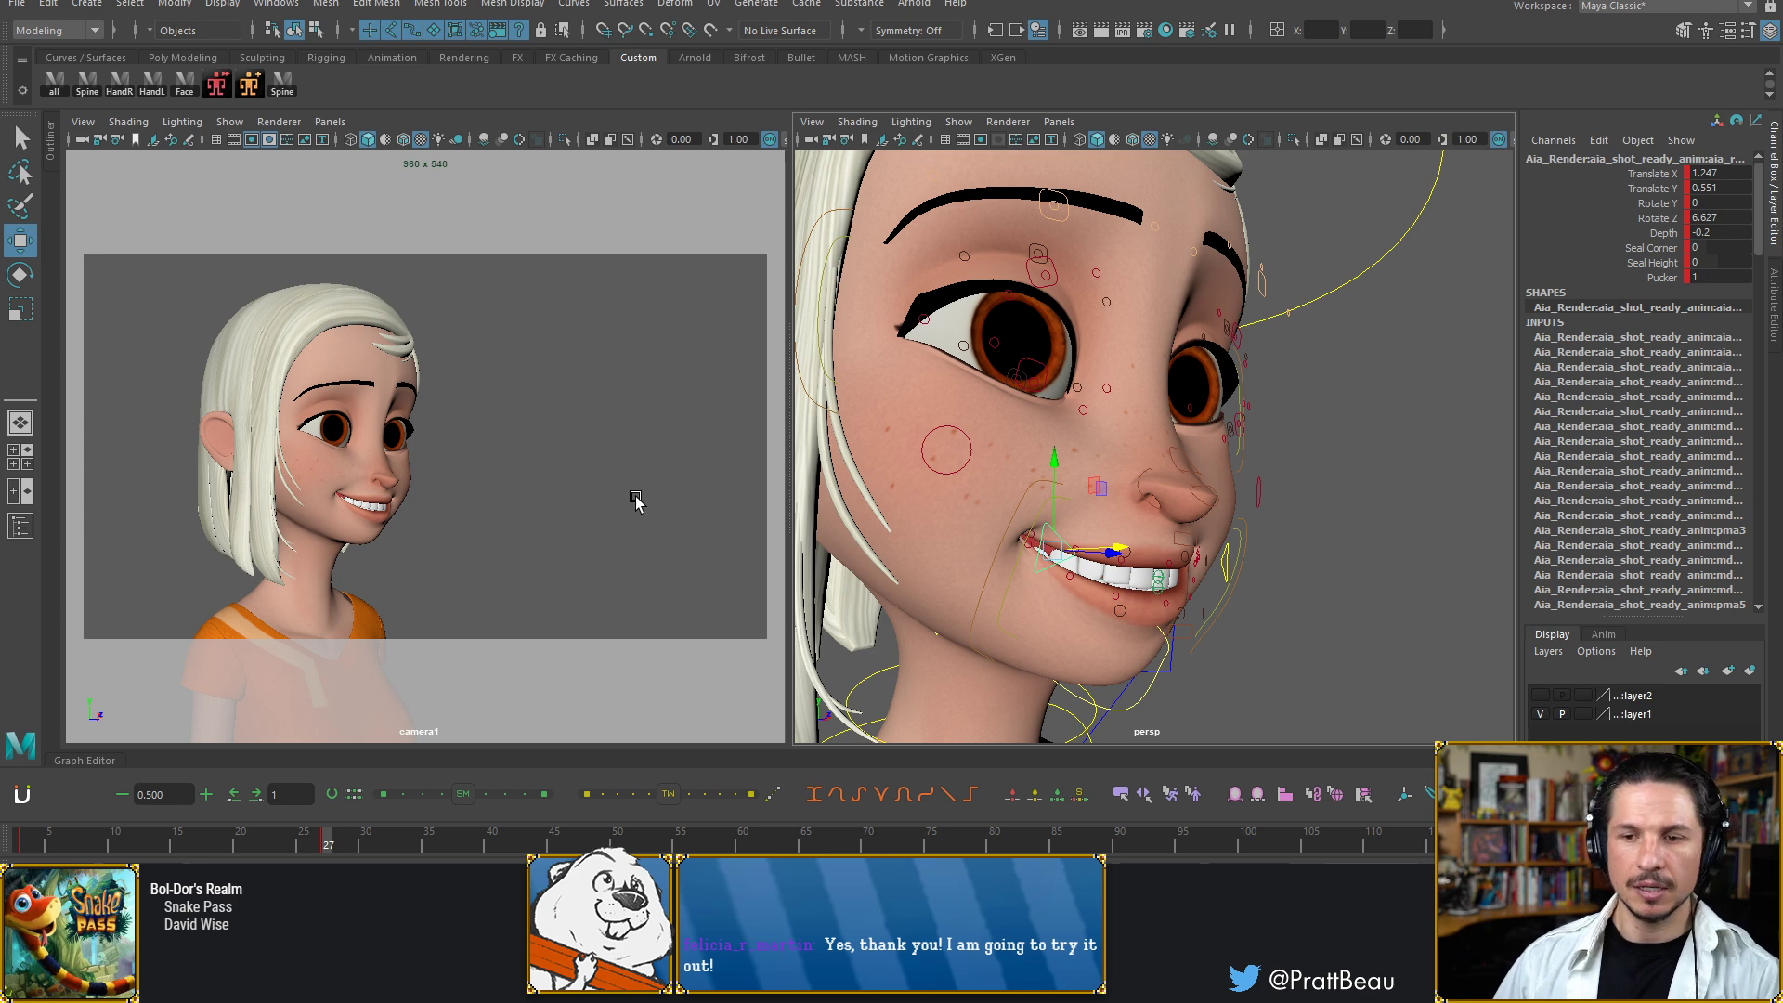
pyautogui.moveTo(511, 469)
pyautogui.mouseDown(button='middle')
pyautogui.moveTo(418, 422)
pyautogui.moveTo(472, 441)
pyautogui.moveTo(525, 498)
pyautogui.moveTo(509, 493)
pyautogui.mouseUp(button='middle')
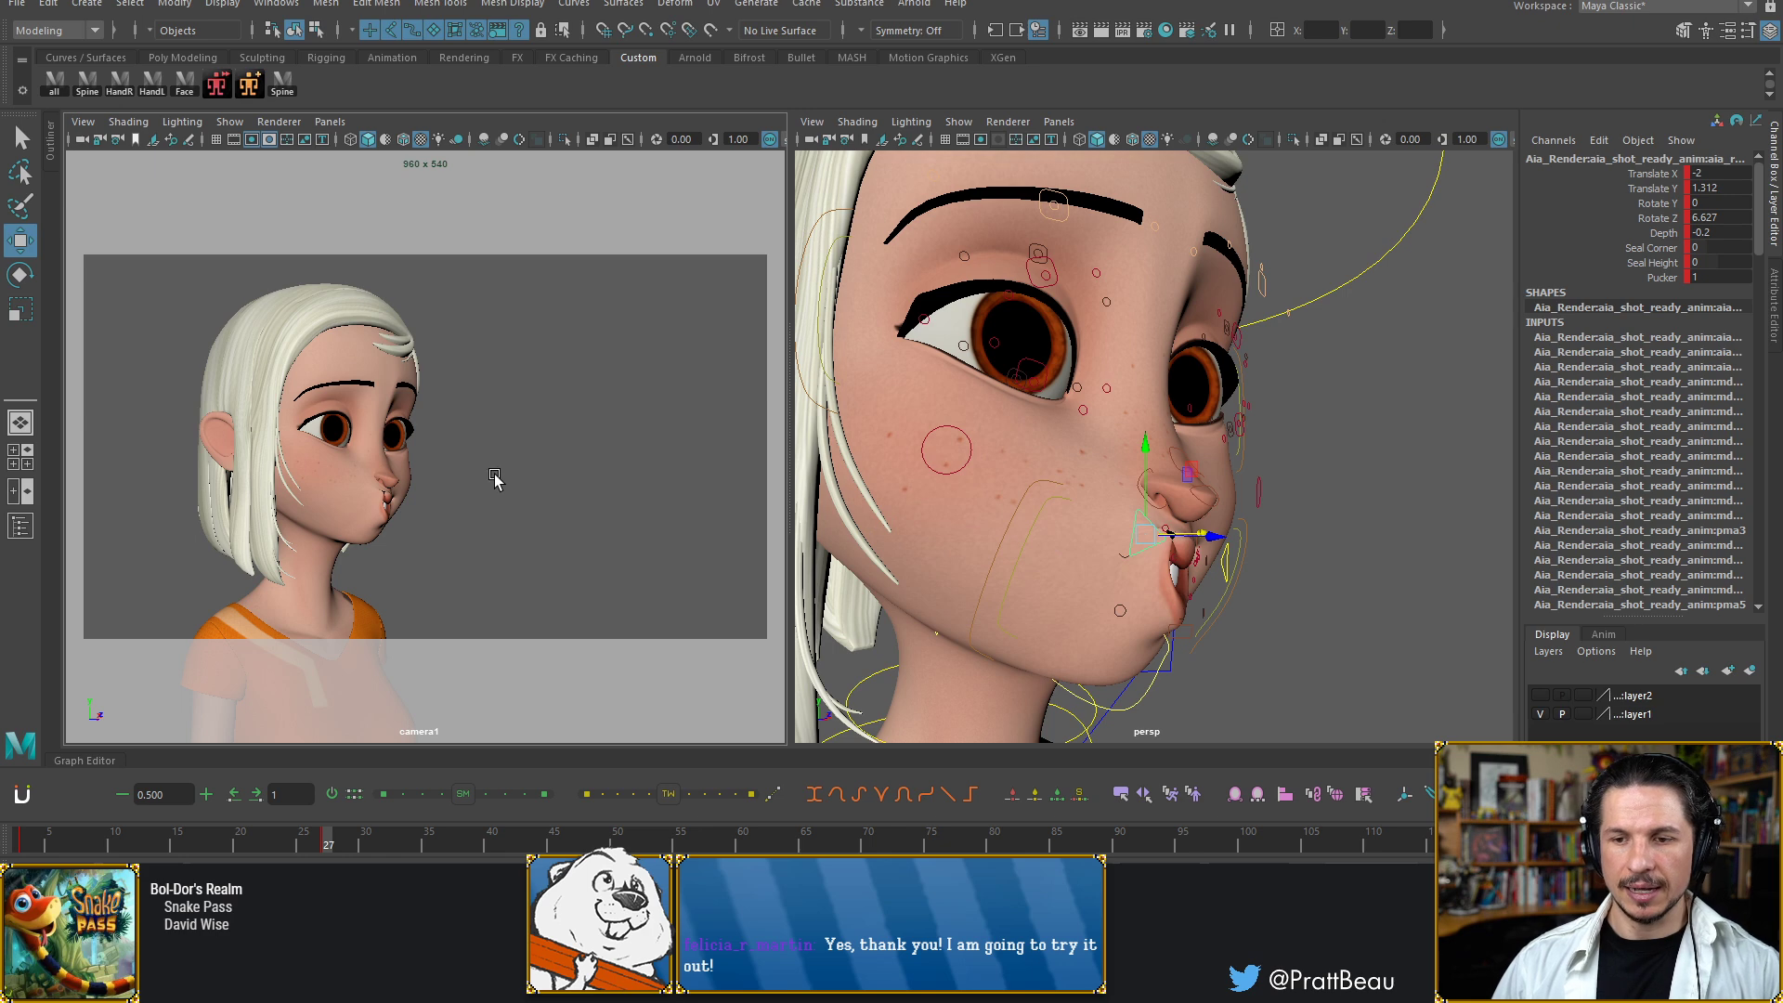
pyautogui.keyDown('alt'); pyautogui.moveTo(1300, 543); pyautogui.dragTo(1263, 546, button='middle'); pyautogui.keyUp('alt')
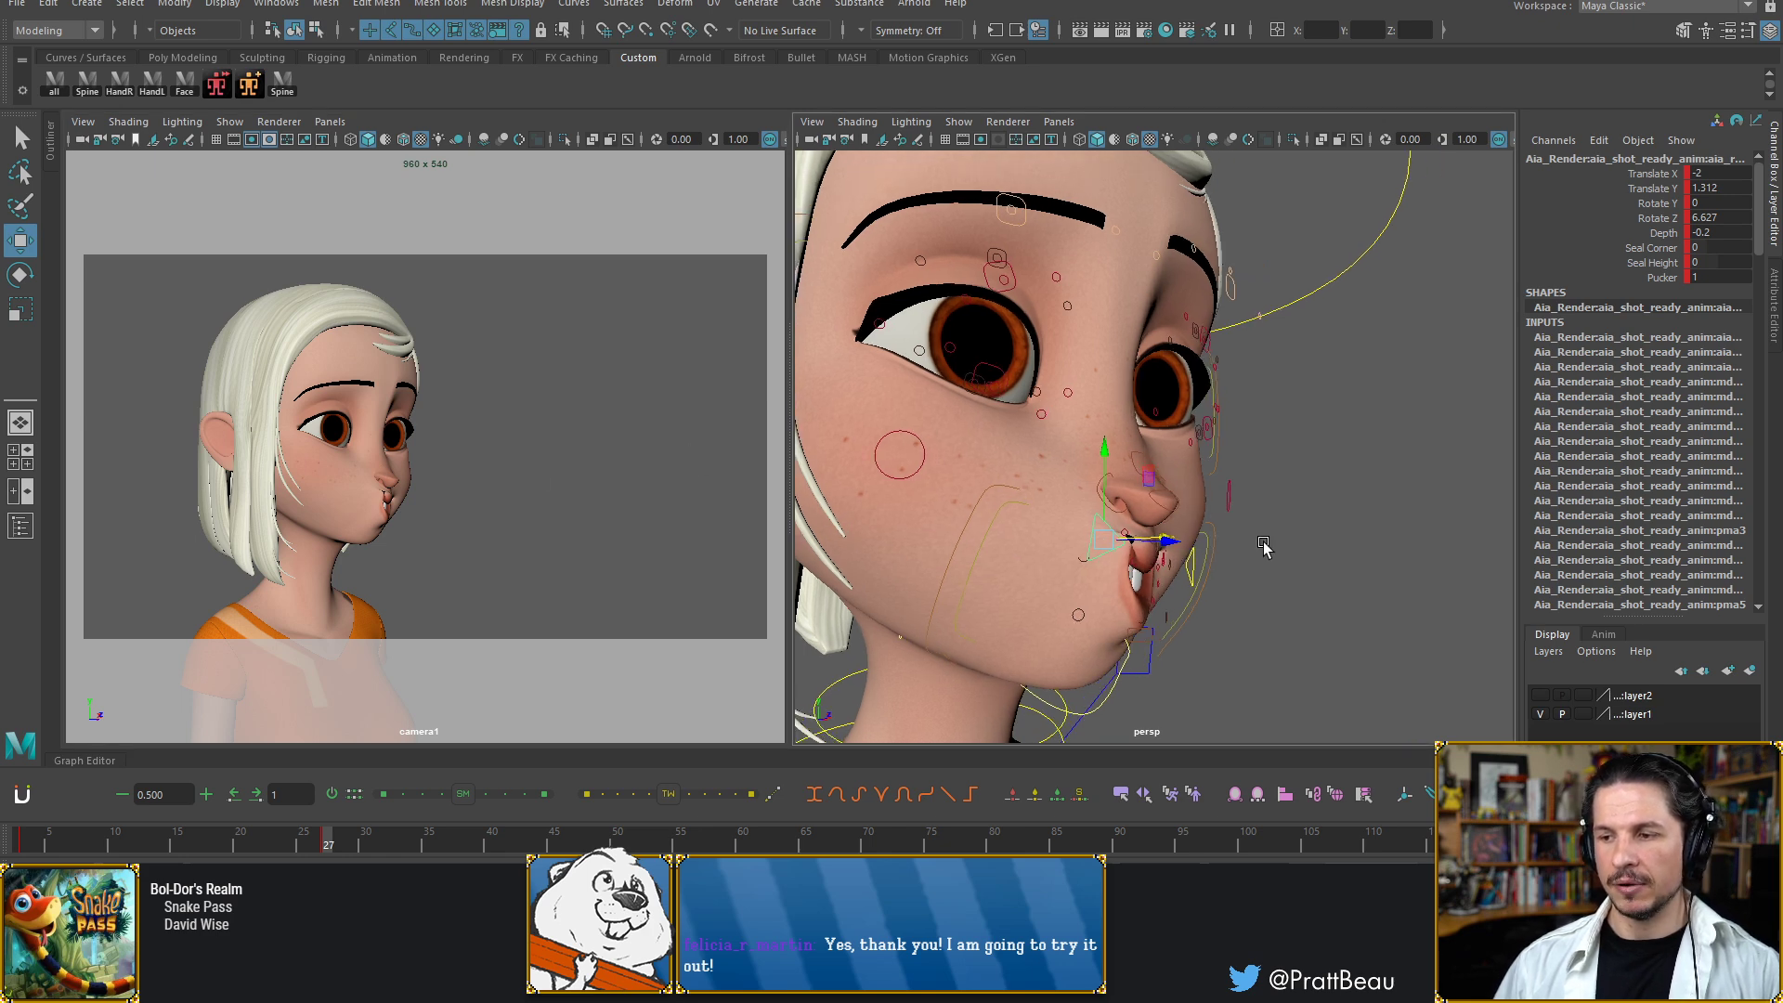
pyautogui.hotkey('ctrl', 'z')
pyautogui.click(1295, 549)
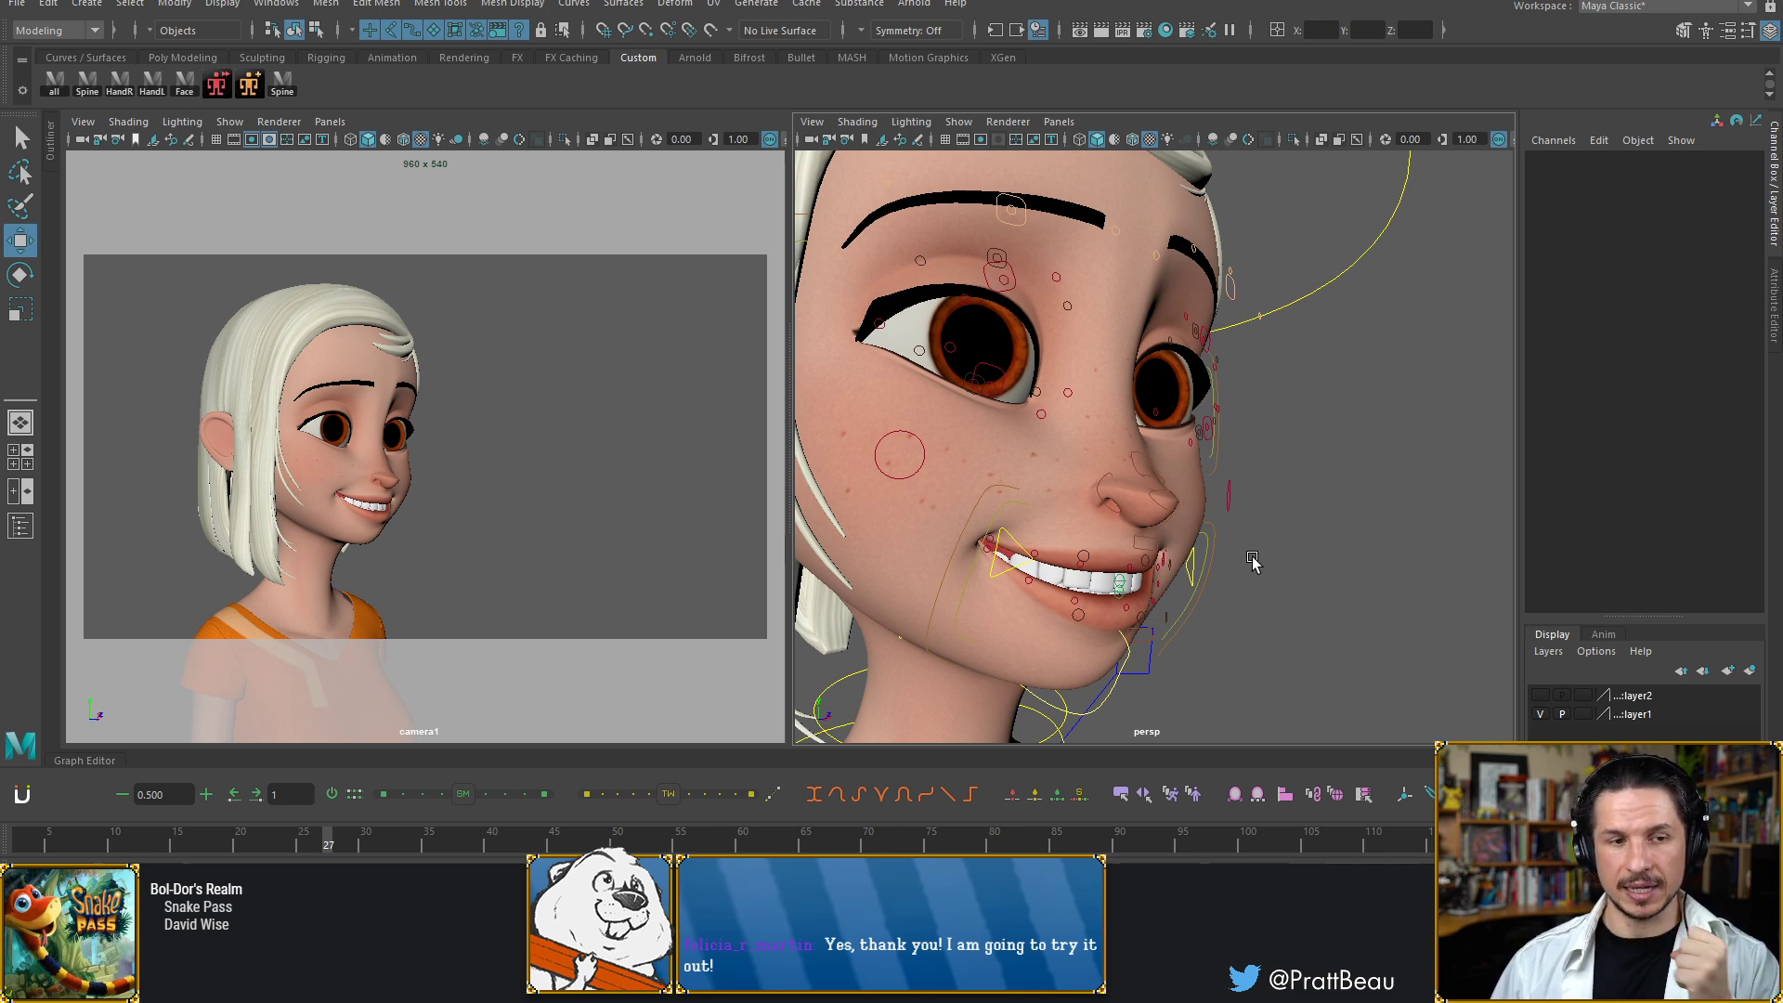
# Enlarge and center the smile in the shot camera view with 2D Pan/Zoom
pyautogui.moveTo(355, 457); pyautogui.dragTo(440, 446)
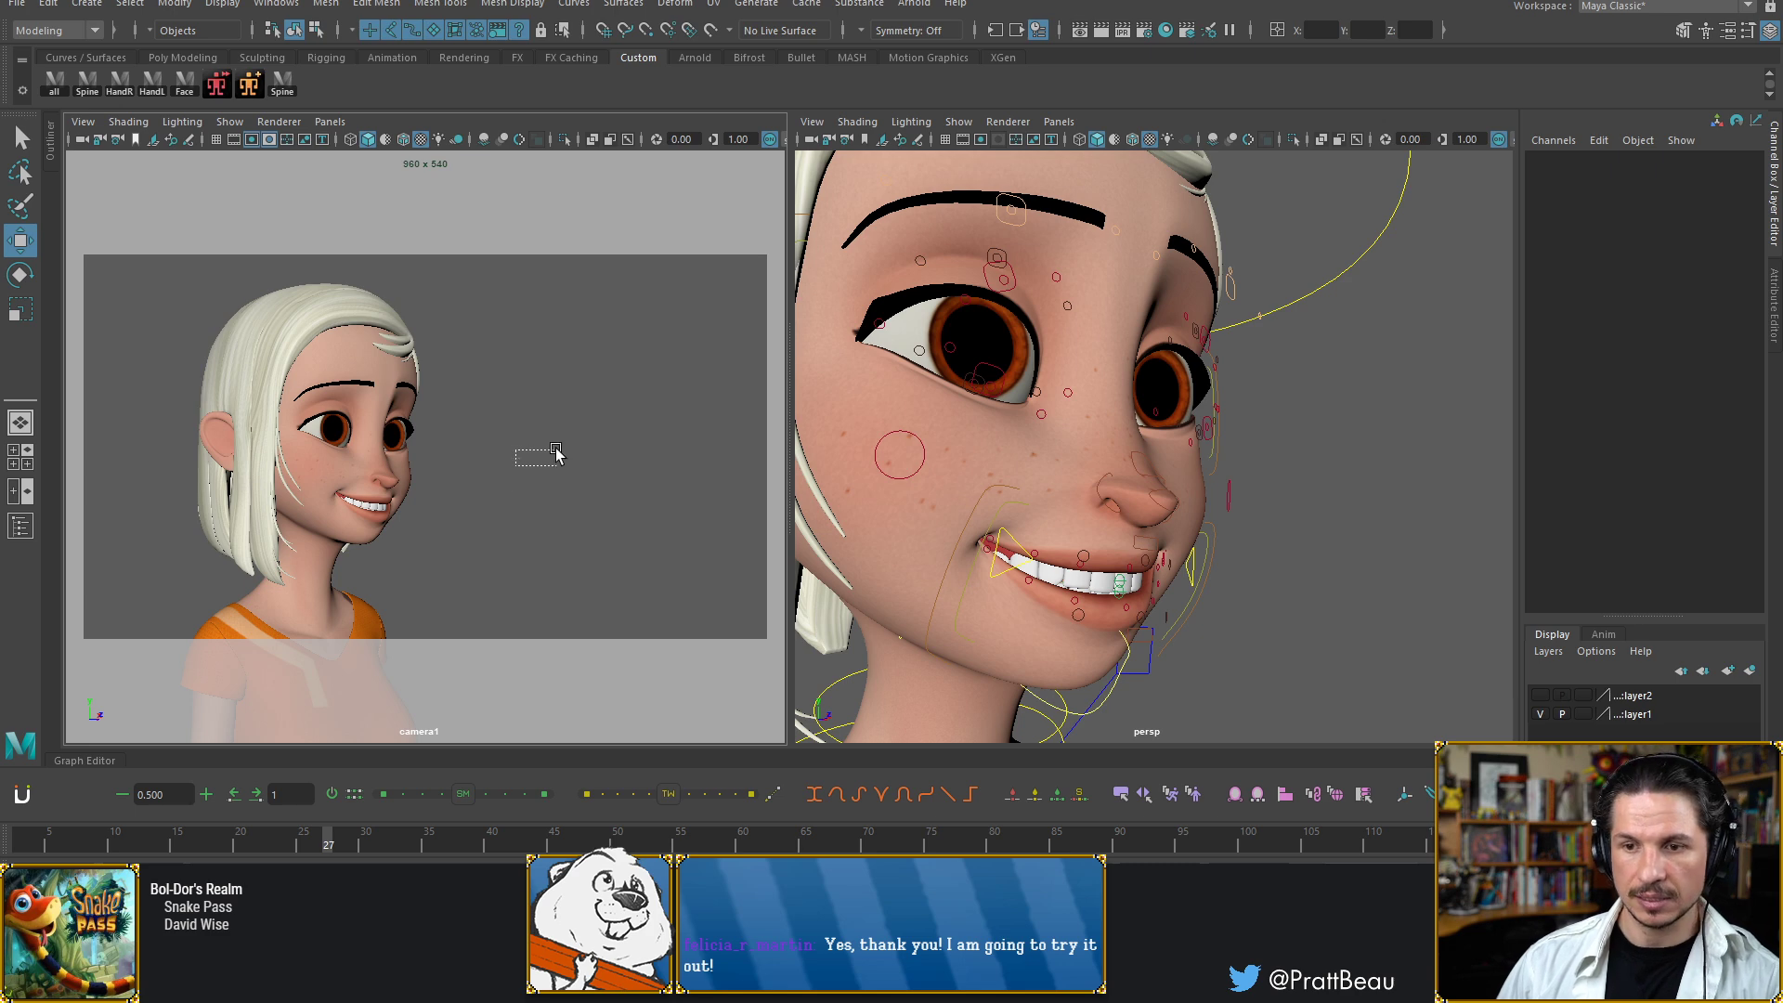
pyautogui.moveTo(502, 476)
pyautogui.mouseDown()
pyautogui.moveTo(563, 457)
pyautogui.moveTo(507, 467)
pyautogui.mouseUp()
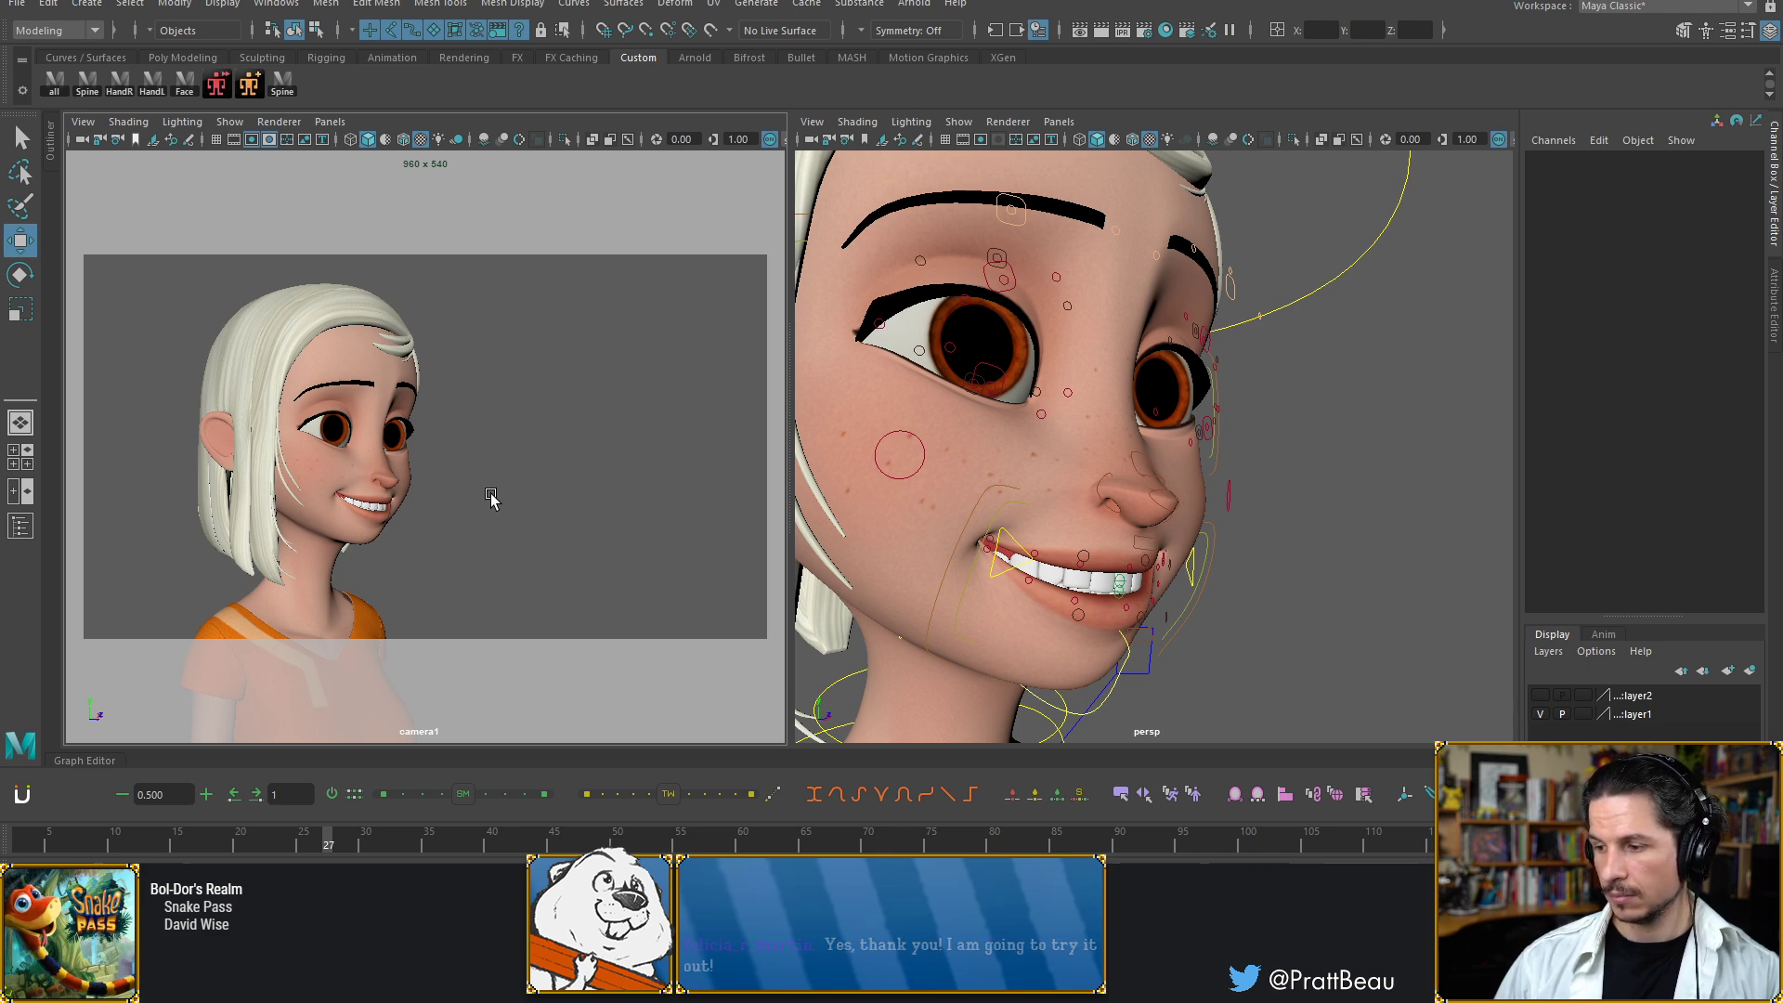
pyautogui.press('\\')
pyautogui.moveTo(464, 476); pyautogui.dragTo(501, 472, button='middle')
pyautogui.moveTo(451, 463); pyautogui.dragTo(644, 492, button='right')
pyautogui.moveTo(460, 482); pyautogui.dragTo(487, 463, button='middle')
pyautogui.moveTo(487, 464); pyautogui.dragTo(673, 478, button='right')
pyautogui.moveTo(621, 493); pyautogui.dragTo(561, 385, button='middle')
pyautogui.moveTo(604, 460); pyautogui.dragTo(732, 482, button='right')
pyautogui.moveTo(617, 527); pyautogui.dragTo(676, 388, button='middle')
pyautogui.moveTo(609, 438)
pyautogui.mouseDown(button='middle')
pyautogui.moveTo(665, 430)
pyautogui.moveTo(626, 502)
pyautogui.moveTo(640, 490)
pyautogui.mouseUp(button='middle')
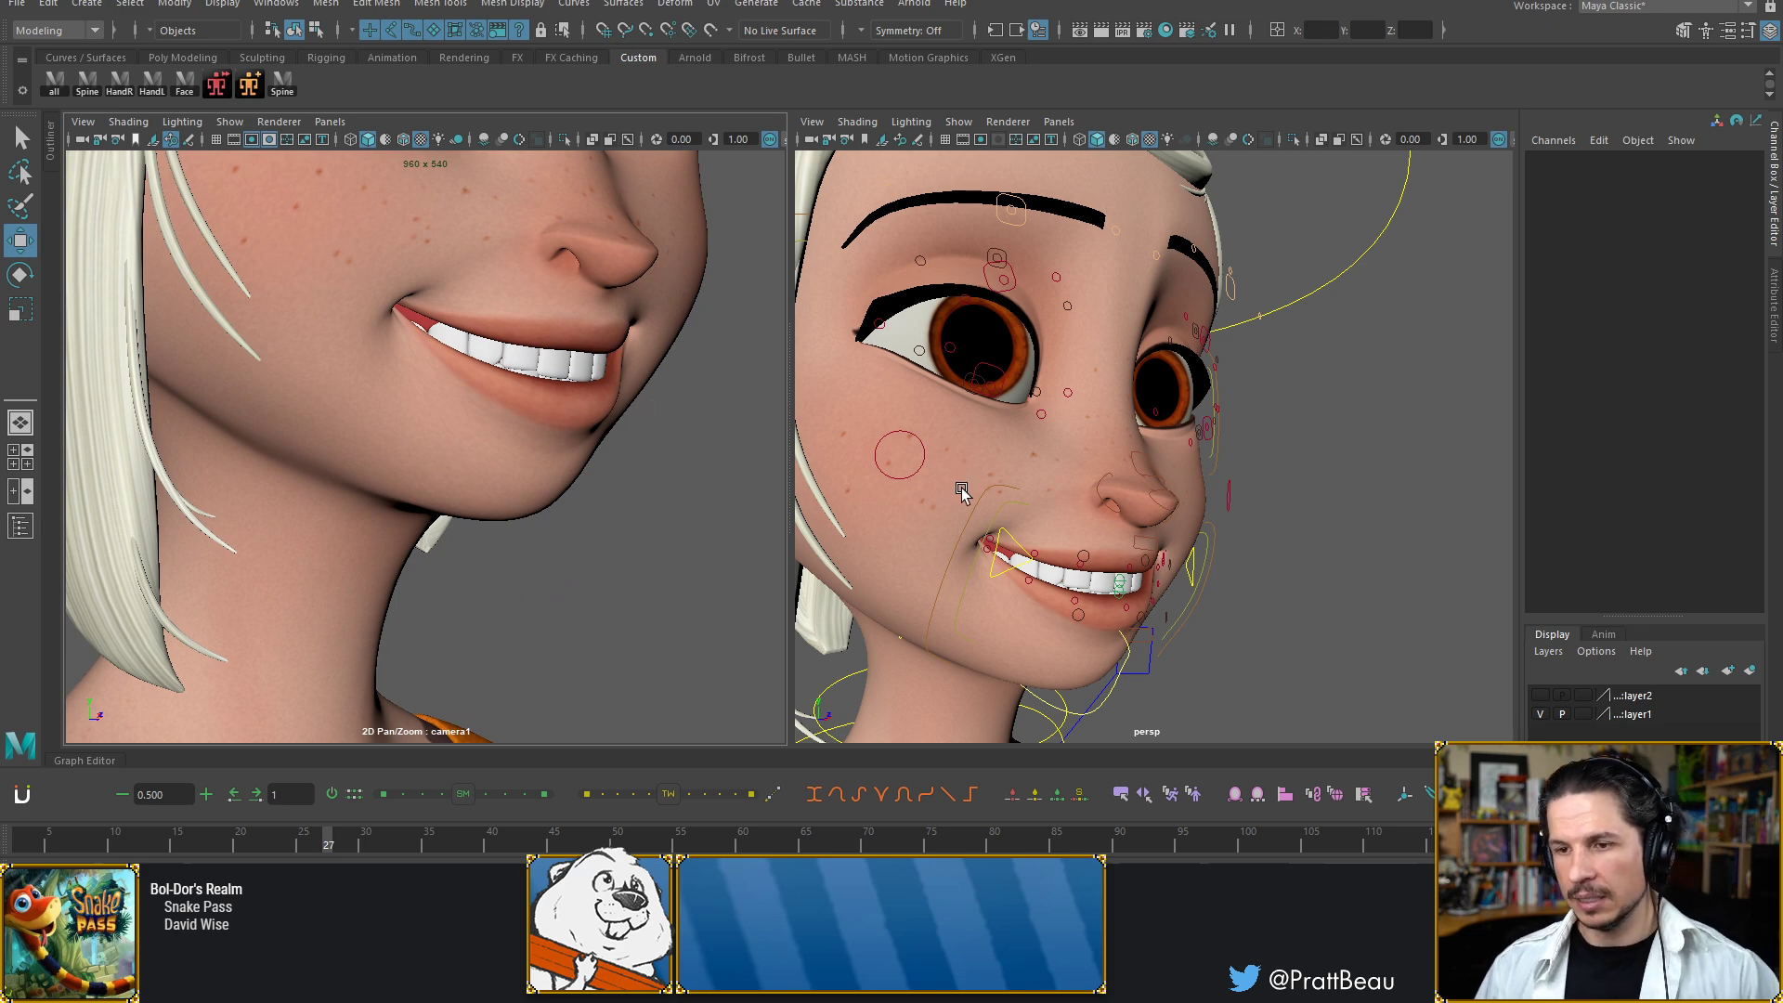
# Pull the right mouth corner control outward and up to Translate X 1.793, Translate Y 0.715
pyautogui.keyDown('alt'); pyautogui.moveTo(1272, 474); pyautogui.dragTo(1145, 481, button='right'); pyautogui.keyUp('alt')
pyautogui.keyDown('alt'); pyautogui.moveTo(1145, 482); pyautogui.dragTo(1194, 503); pyautogui.keyUp('alt')
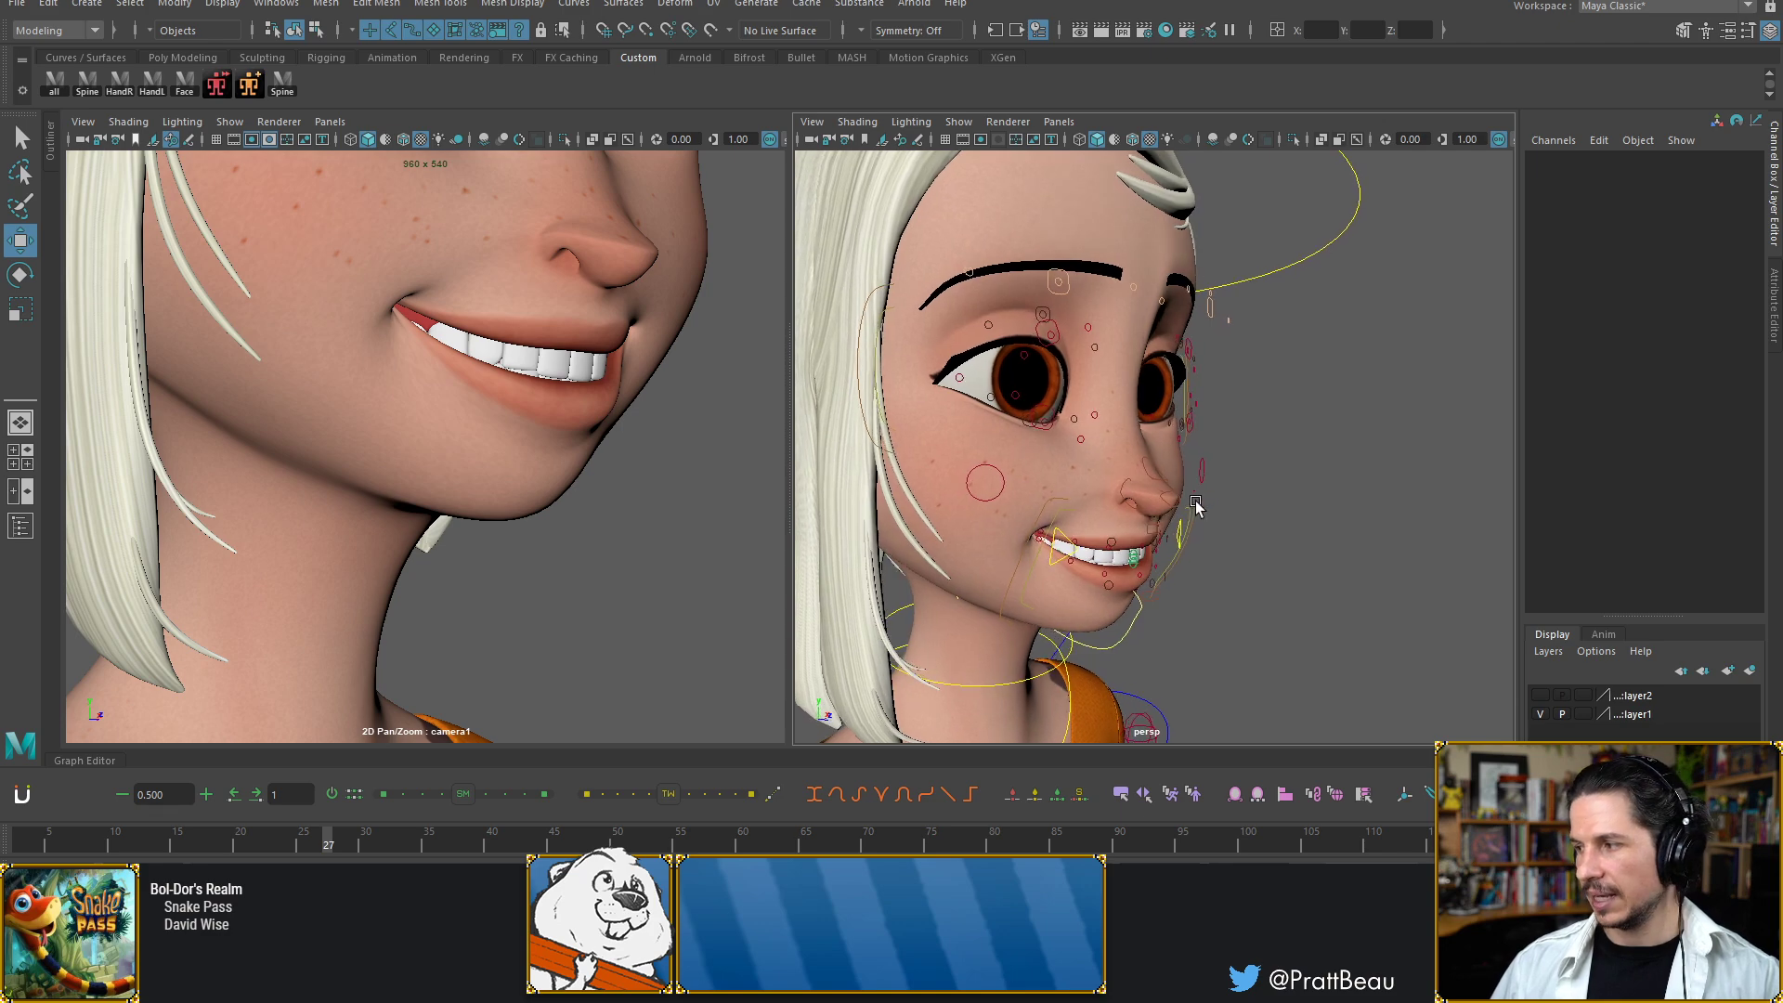
pyautogui.keyDown('alt'); pyautogui.moveTo(1179, 492); pyautogui.dragTo(1202, 473, button='middle'); pyautogui.keyUp('alt')
pyautogui.keyDown('alt'); pyautogui.moveTo(1156, 476); pyautogui.dragTo(1220, 523, button='right'); pyautogui.keyUp('alt')
pyautogui.keyDown('alt'); pyautogui.moveTo(1220, 527); pyautogui.dragTo(1236, 479); pyautogui.keyUp('alt')
pyautogui.keyDown('alt'); pyautogui.moveTo(1140, 507); pyautogui.dragTo(1163, 506, button='right'); pyautogui.keyUp('alt')
pyautogui.keyDown('alt'); pyautogui.moveTo(1162, 506); pyautogui.dragTo(1214, 518); pyautogui.keyUp('alt')
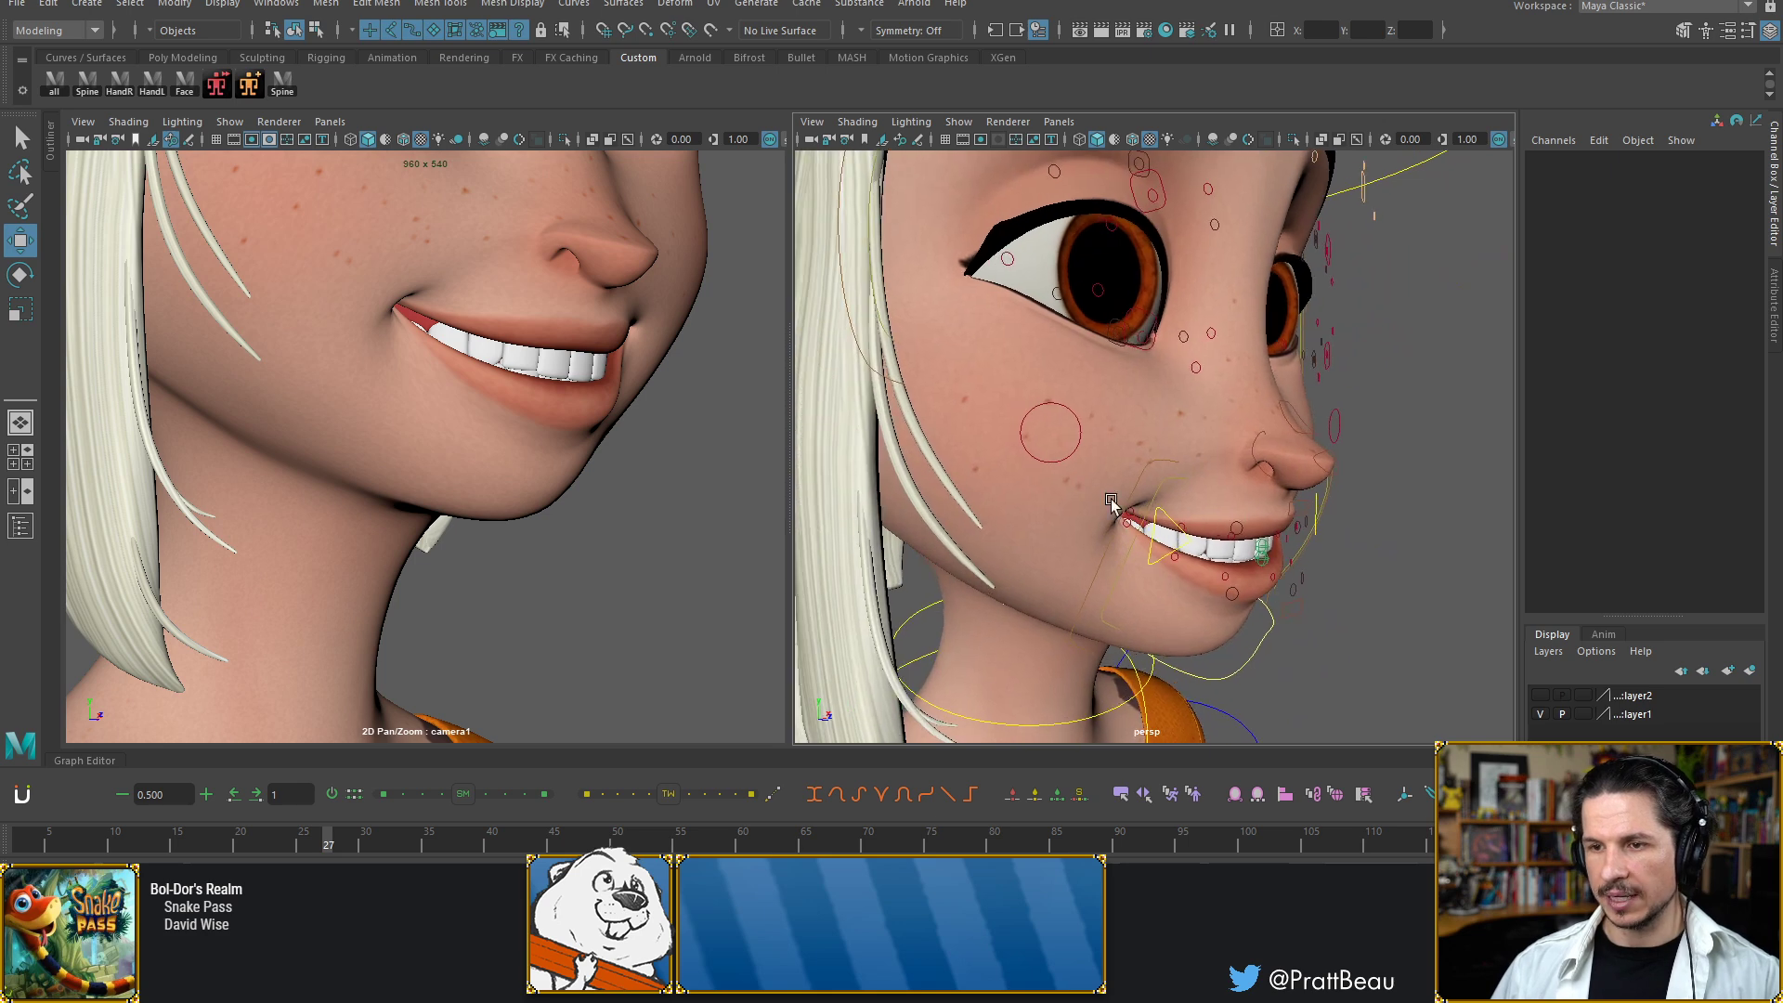
pyautogui.click(1169, 518)
pyautogui.keyDown('alt'); pyautogui.moveTo(1169, 518); pyautogui.dragTo(1128, 433); pyautogui.keyUp('alt')
pyautogui.keyDown('alt'); pyautogui.moveTo(1104, 519); pyautogui.dragTo(1163, 518); pyautogui.keyUp('alt')
pyautogui.moveTo(1157, 580)
pyautogui.keyDown('alt'); pyautogui.mouseDown()
pyautogui.moveTo(1130, 581)
pyautogui.moveTo(1155, 582)
pyautogui.mouseUp(); pyautogui.keyUp('alt')
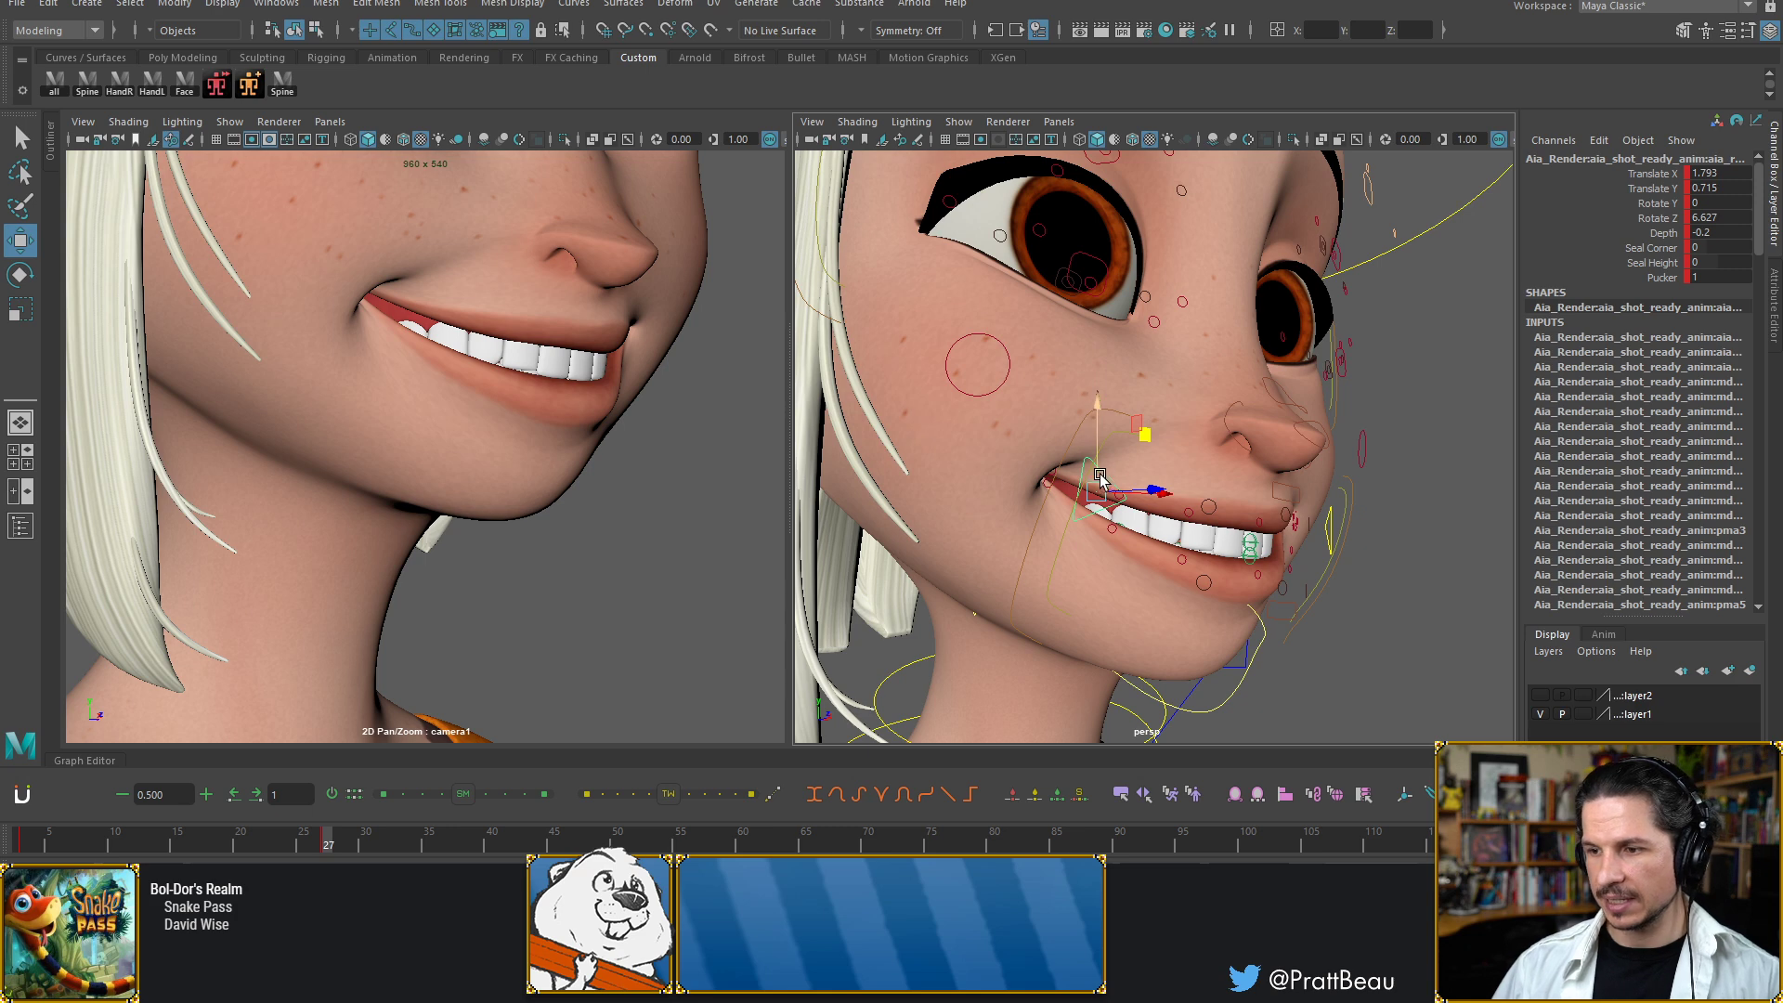
# Lower the small control at the tip of the right mouth corner to Translate X -0.132, Translate Y -0.509
pyautogui.scroll(2, 1126, 486)
pyautogui.keyDown('alt'); pyautogui.moveTo(1126, 483); pyautogui.dragTo(1082, 444); pyautogui.keyUp('alt')
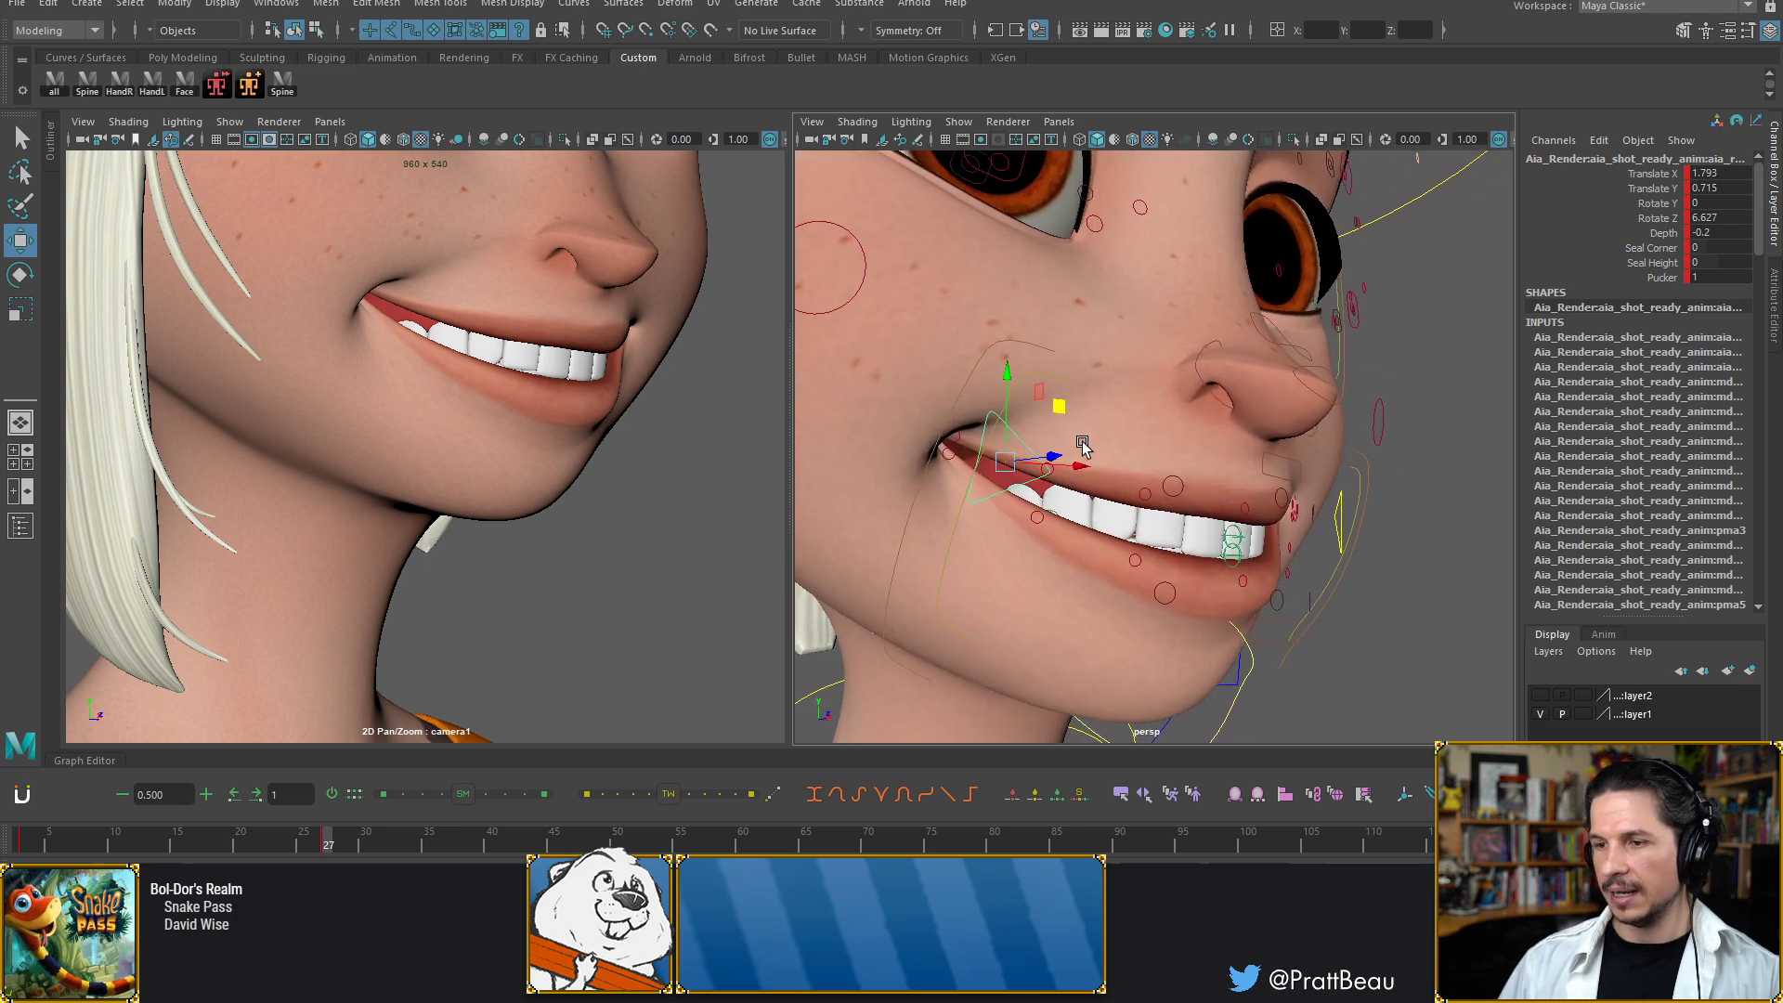
pyautogui.click(952, 459)
pyautogui.moveTo(957, 382); pyautogui.dragTo(960, 414)
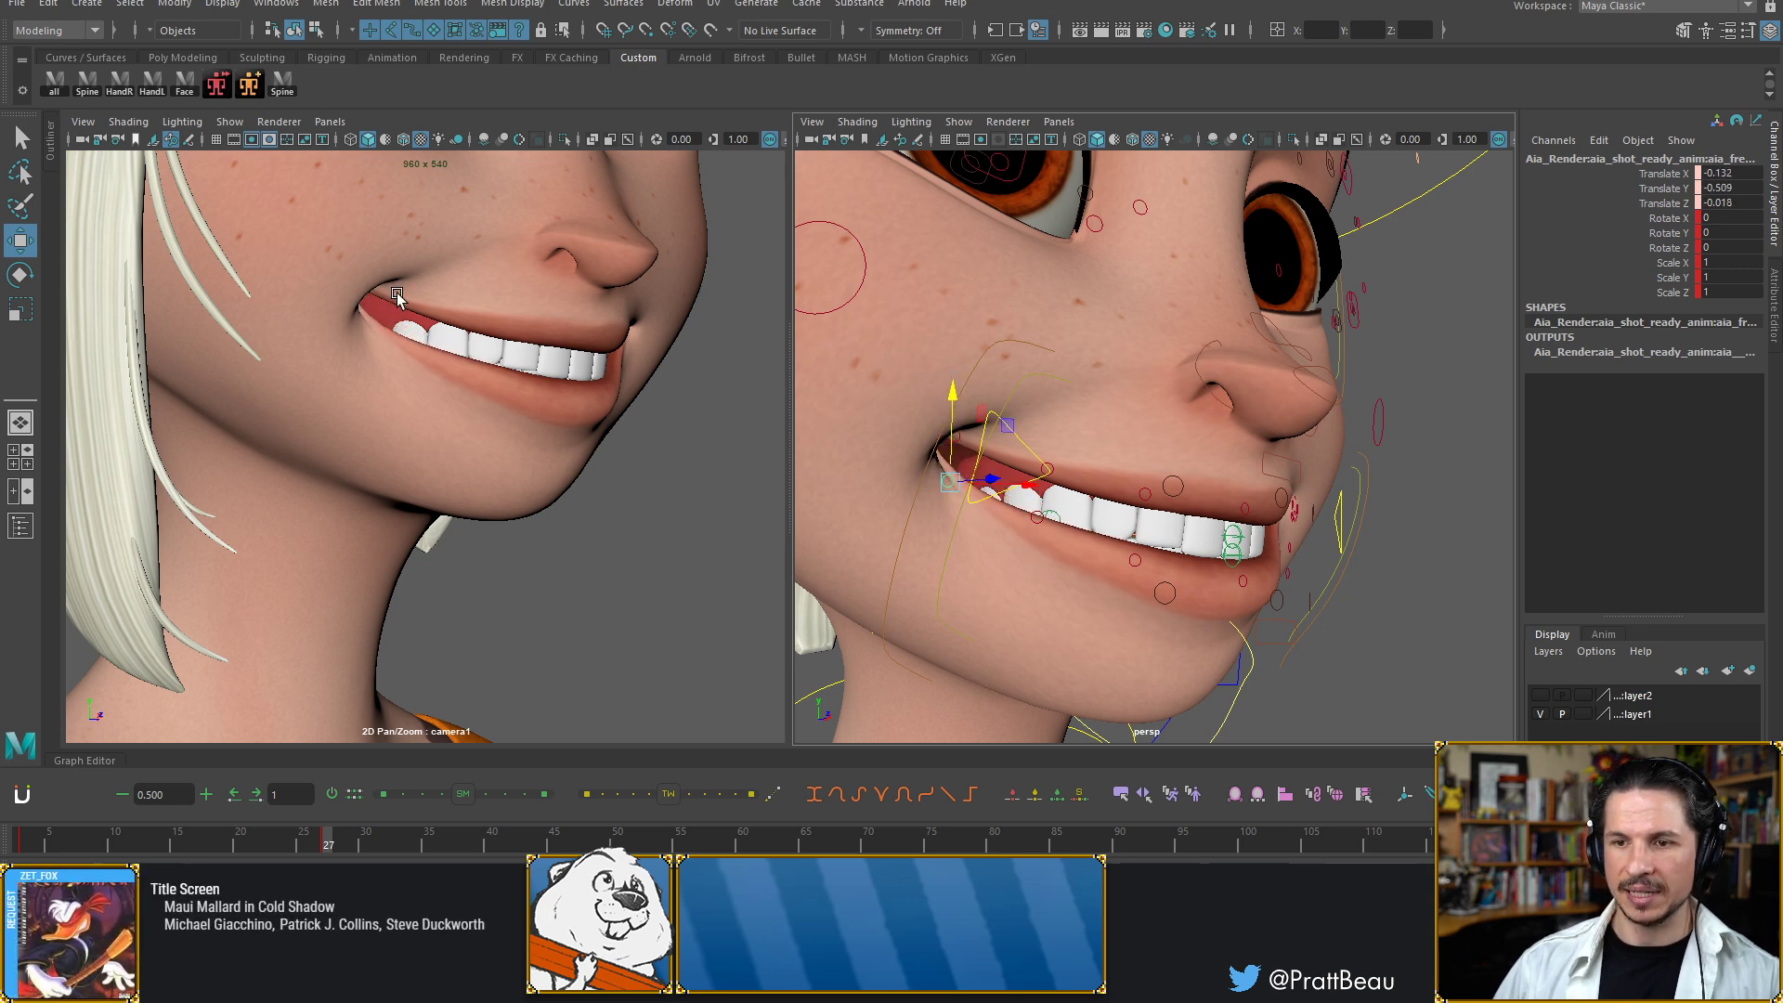
# Undo the last right mouth corner tip adjustment and raise that small control to Translate X 0.065, Translate Y 0.251, Translate Z 0.009
pyautogui.hotkey('ctrl', 'z')
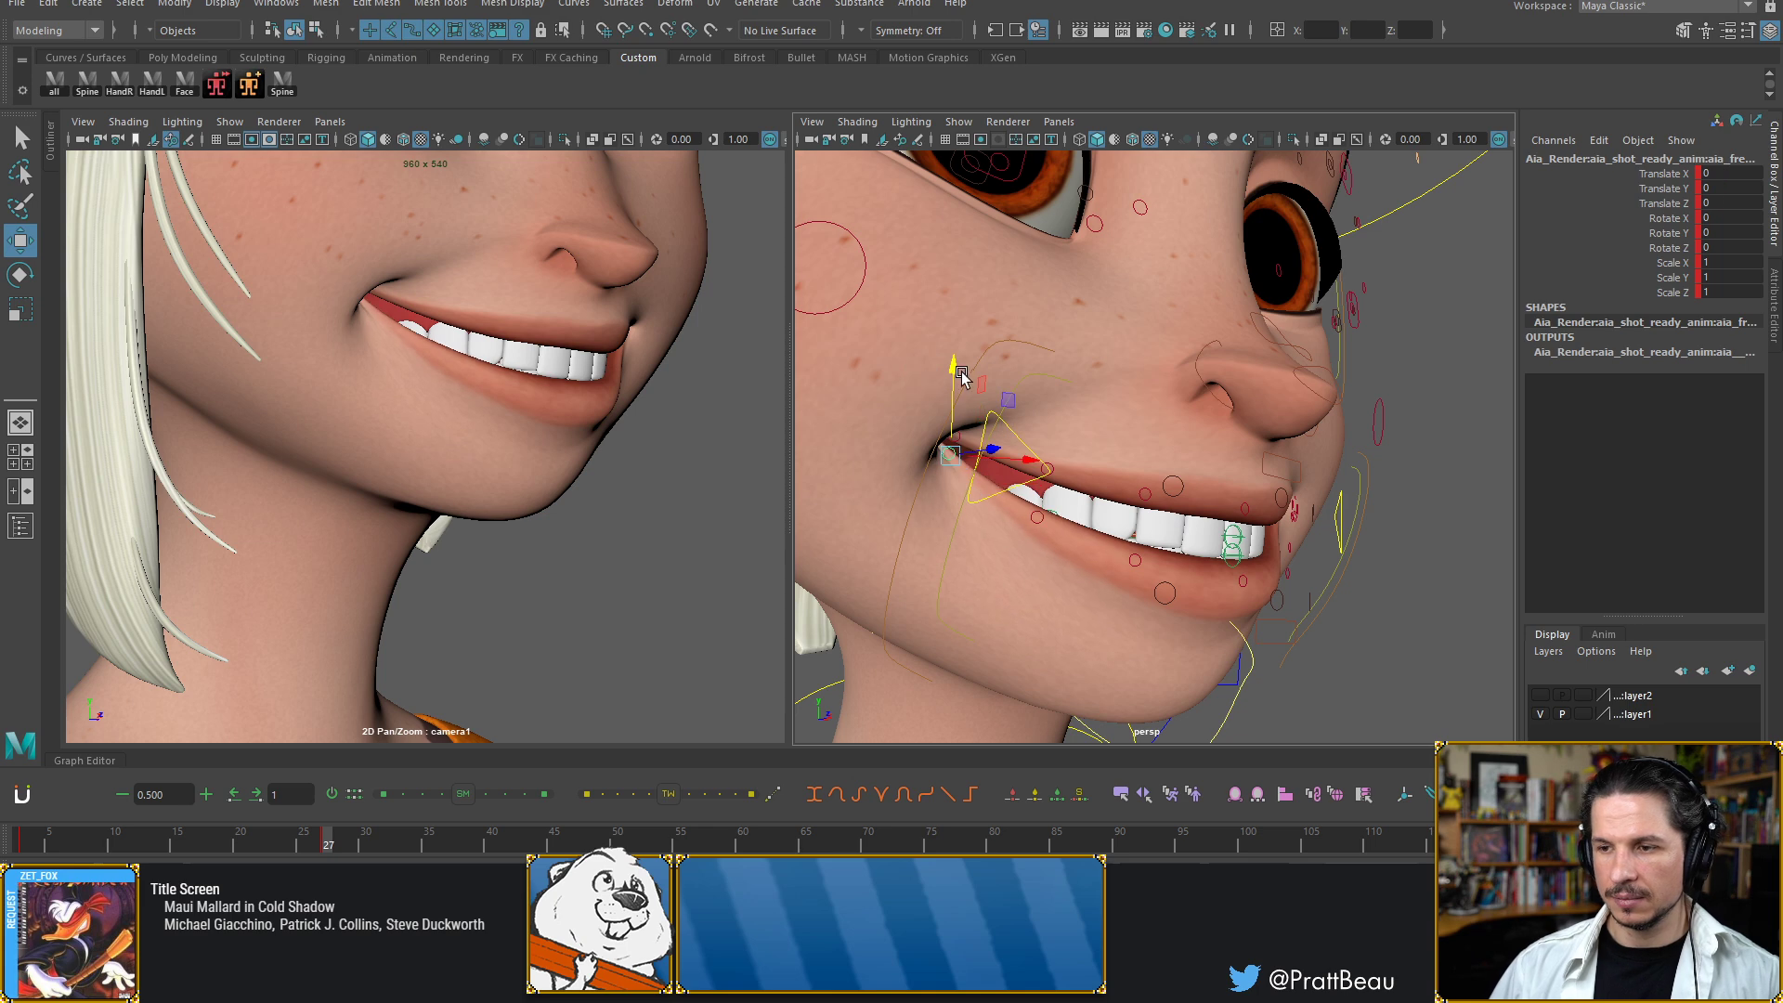
pyautogui.moveTo(957, 375); pyautogui.dragTo(961, 359)
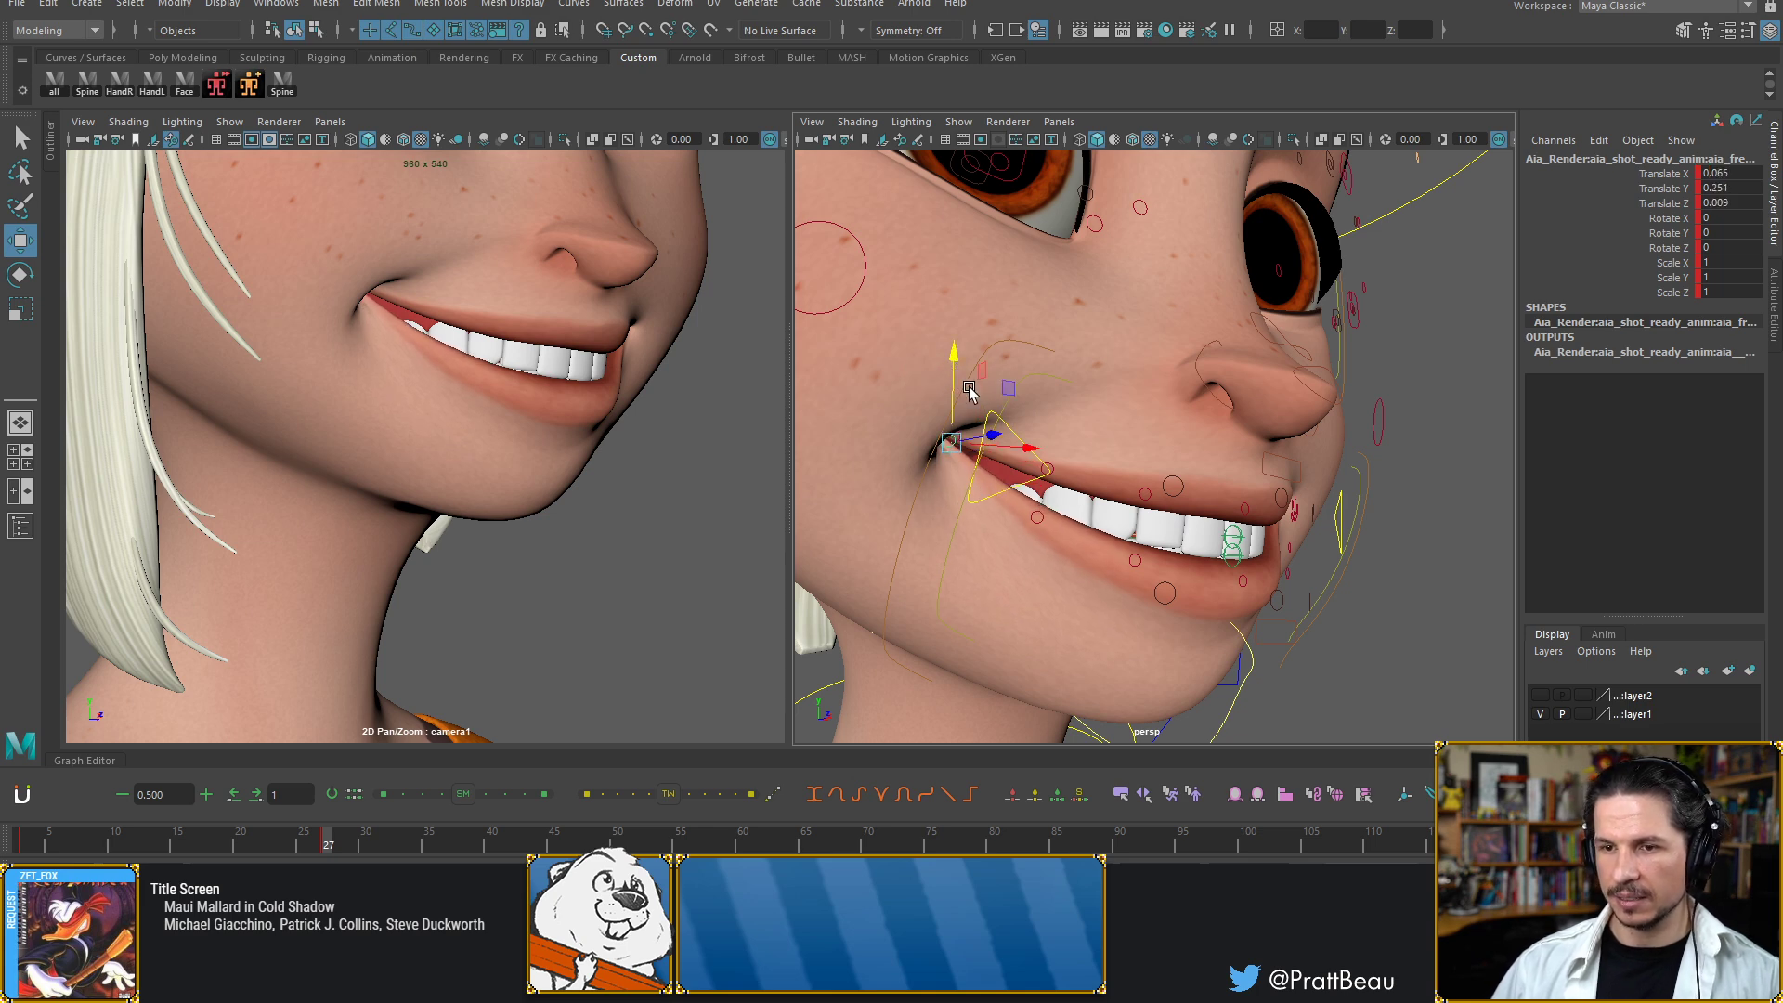
pyautogui.click(1038, 517)
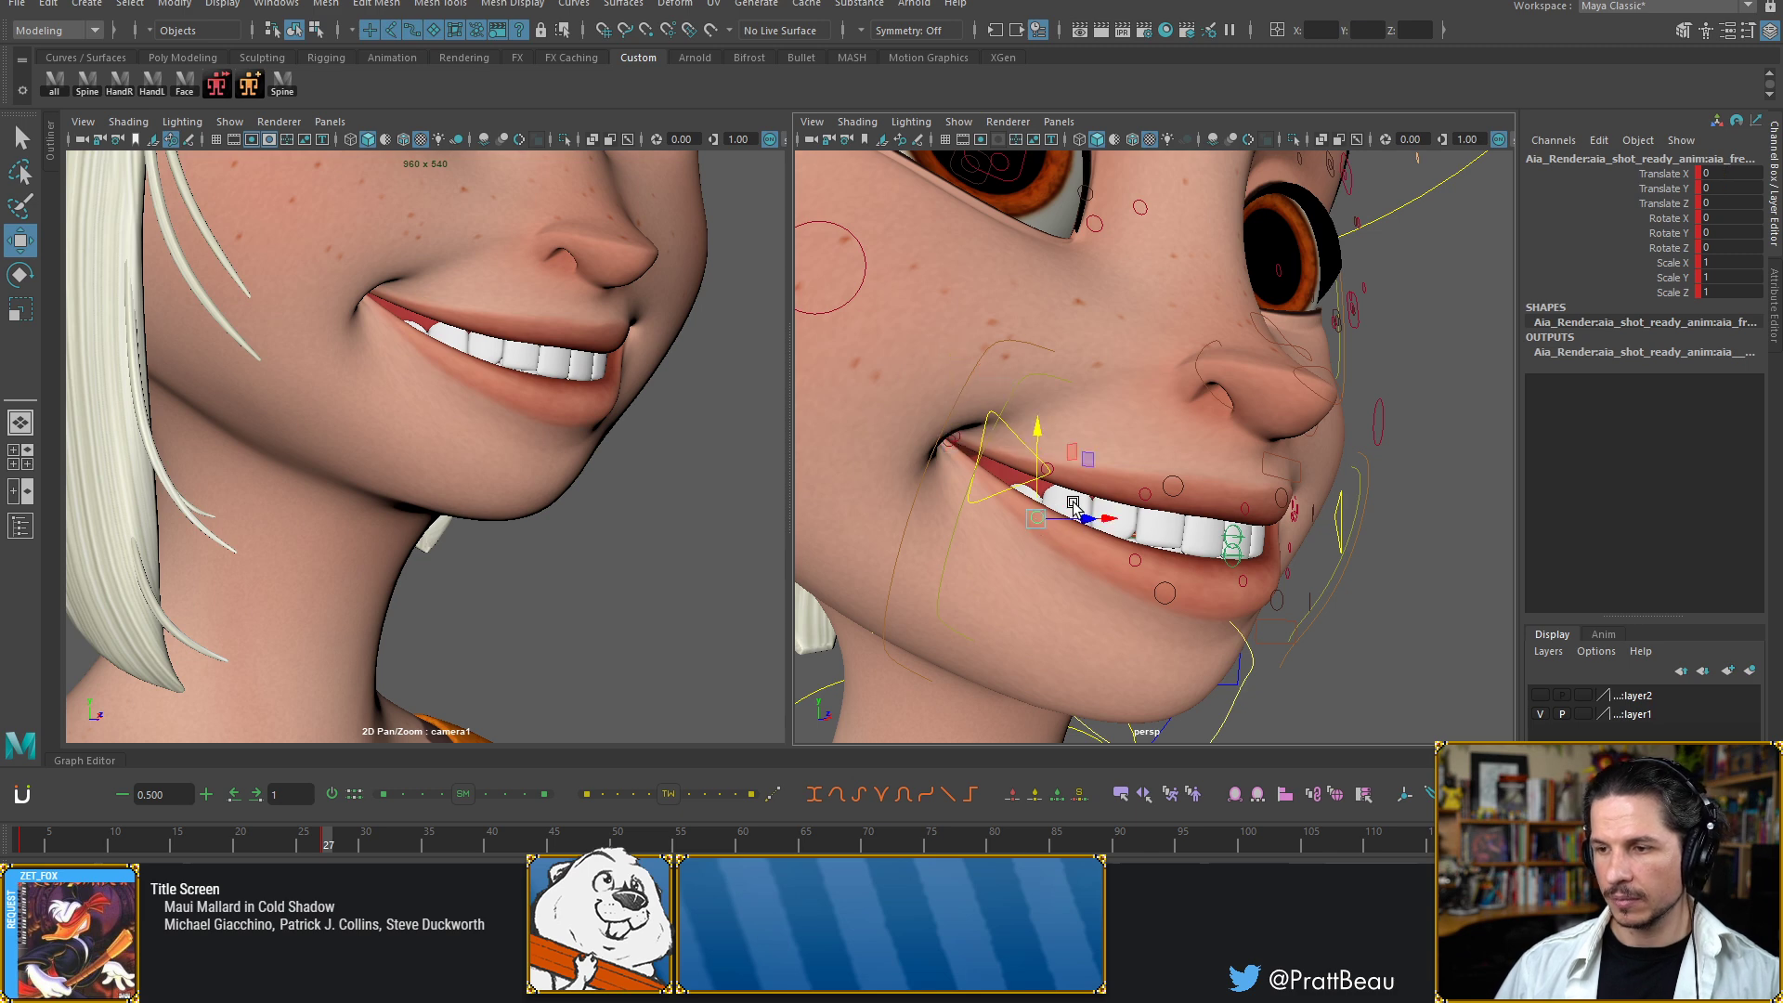
# Nudge the small far-side upper lip control to Translate Y -0.06, and push the main upper lip control back to Translate Z -0.208
pyautogui.click(1247, 513)
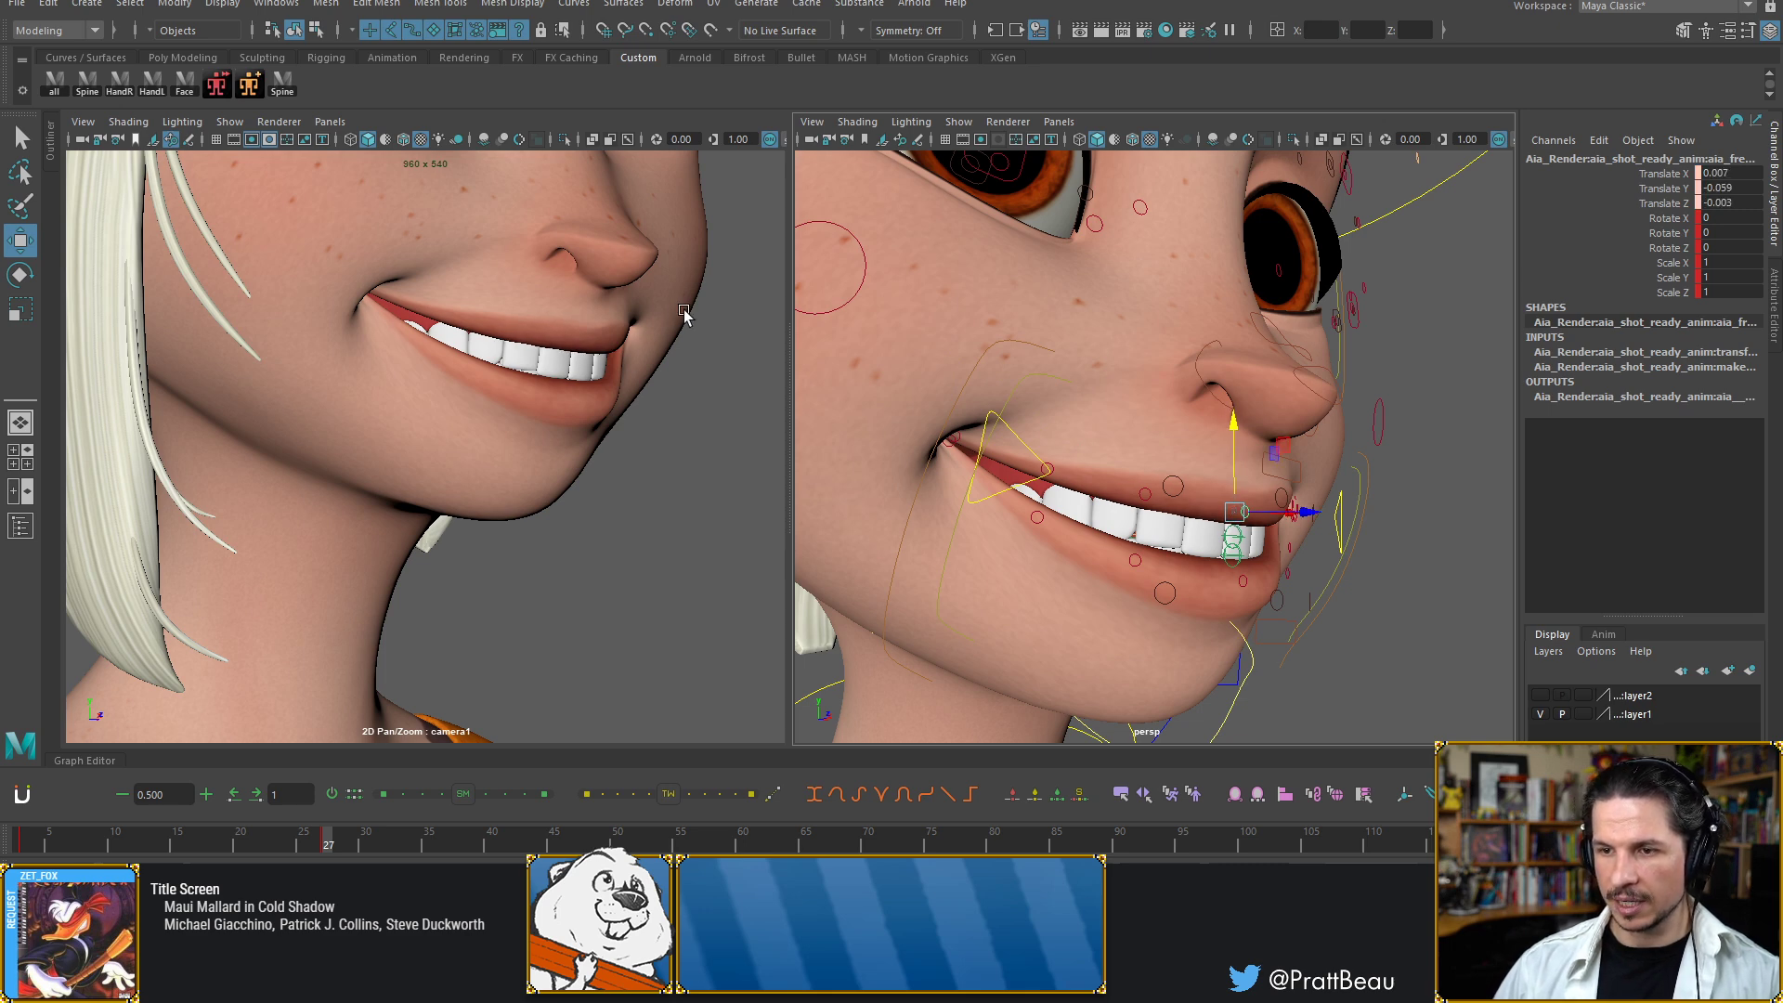
pyautogui.click(1269, 465)
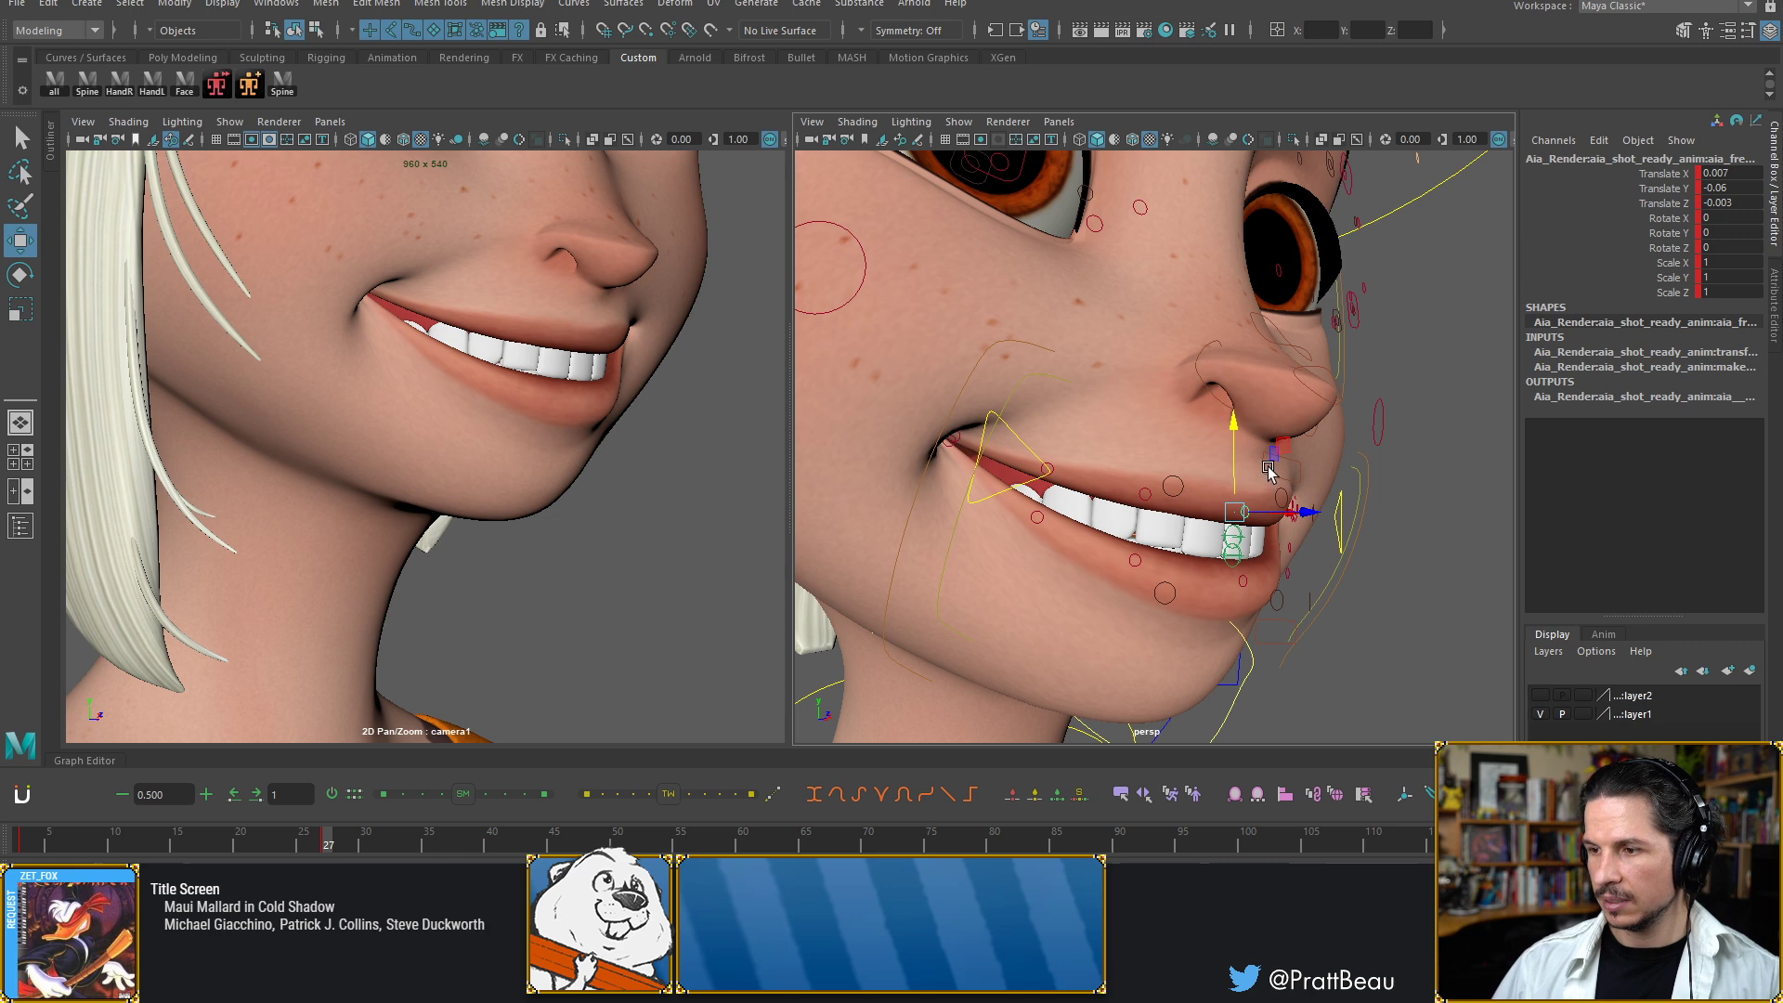
pyautogui.moveTo(1287, 437); pyautogui.dragTo(1288, 433)
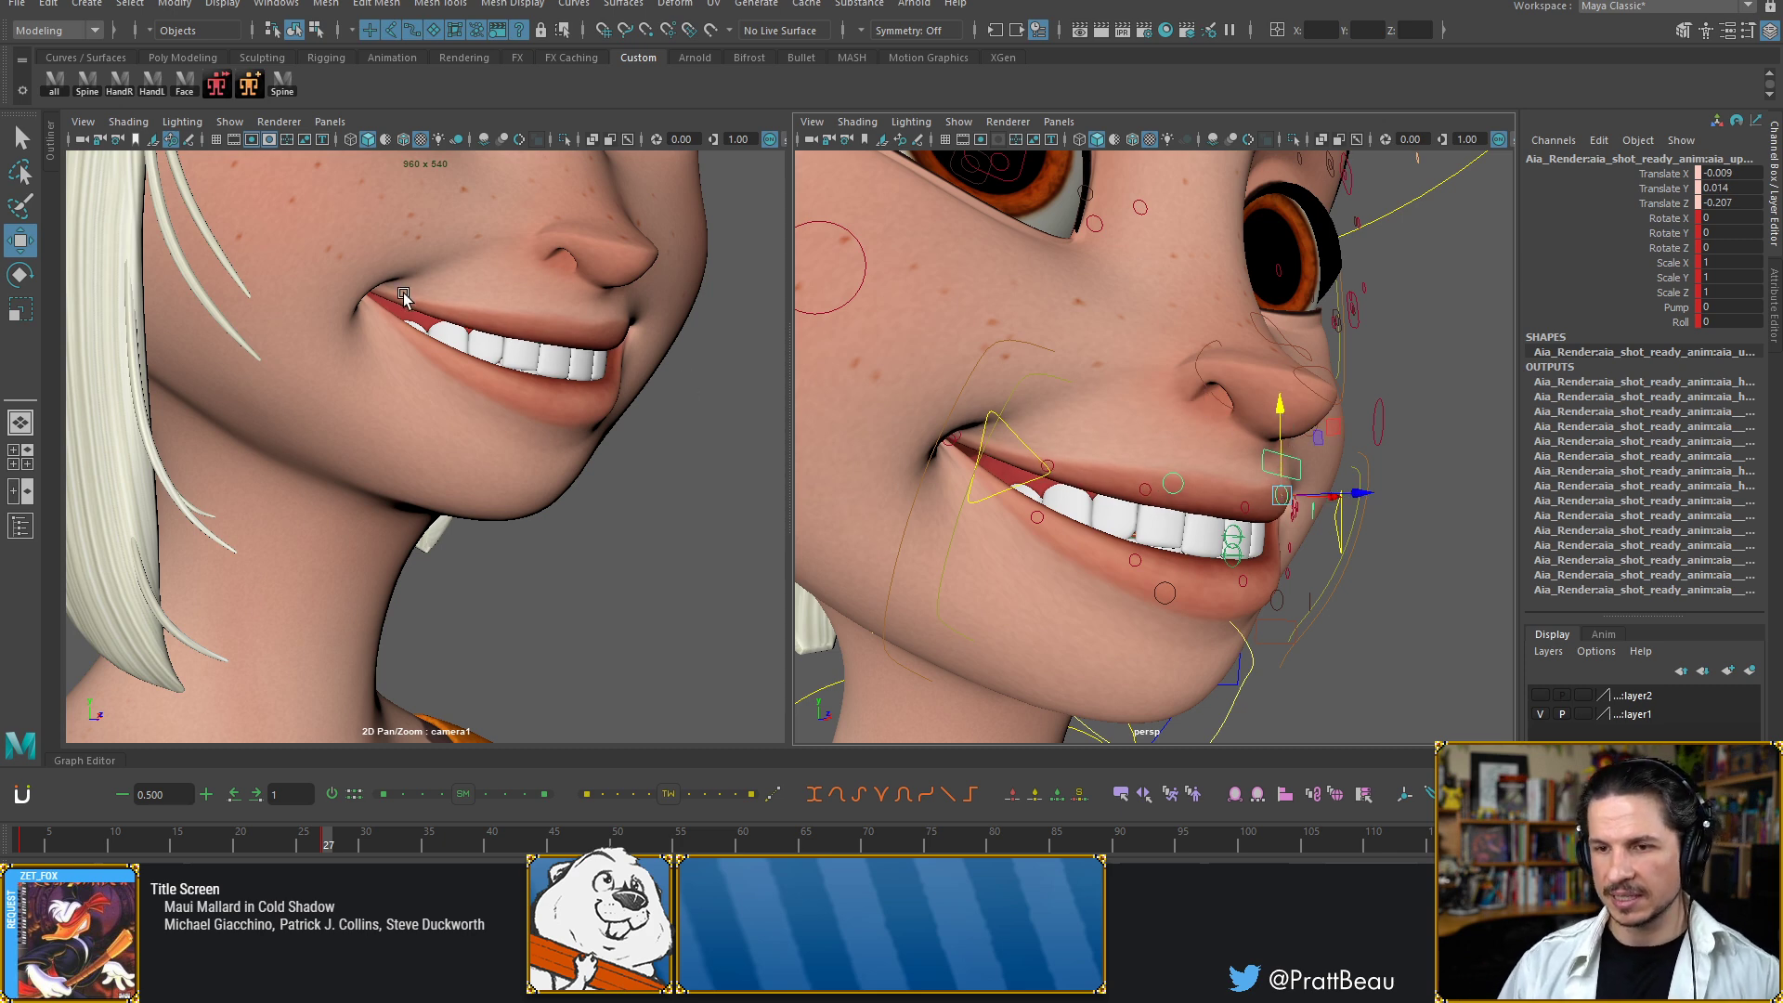
pyautogui.press('s')
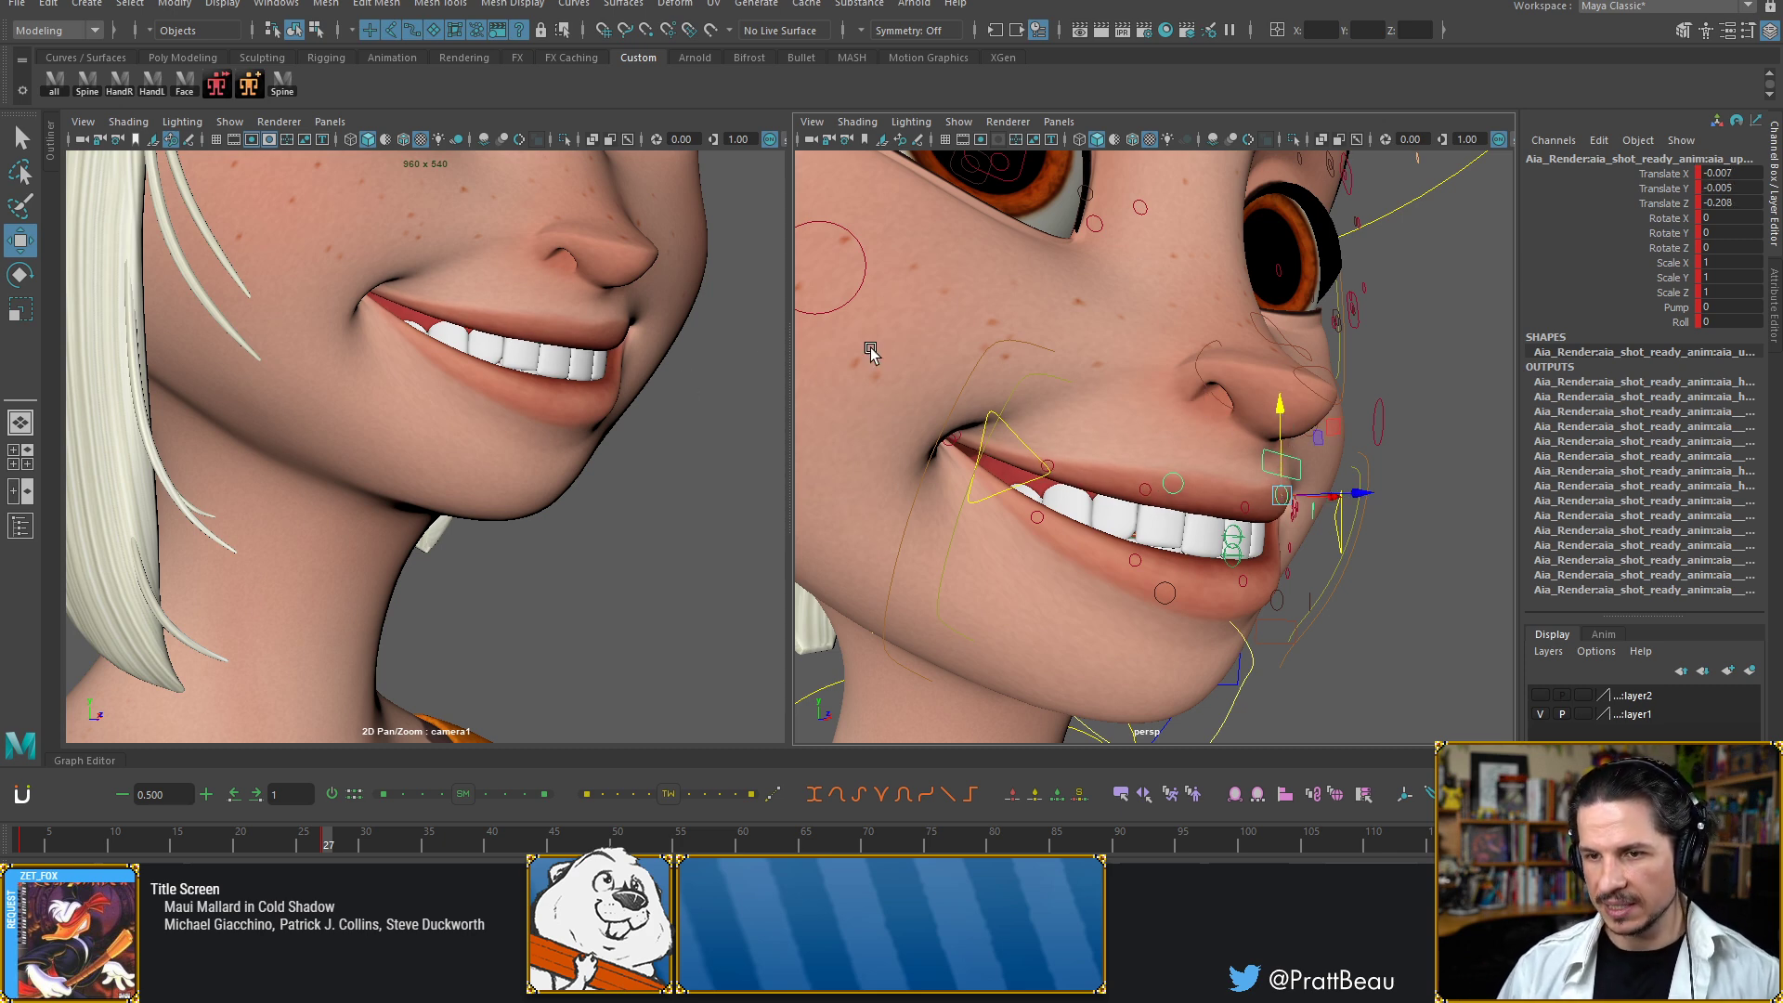
# Lower the small control at the right mouth corner to Translate X -0.03, Translate Y -0.112
pyautogui.click(956, 437)
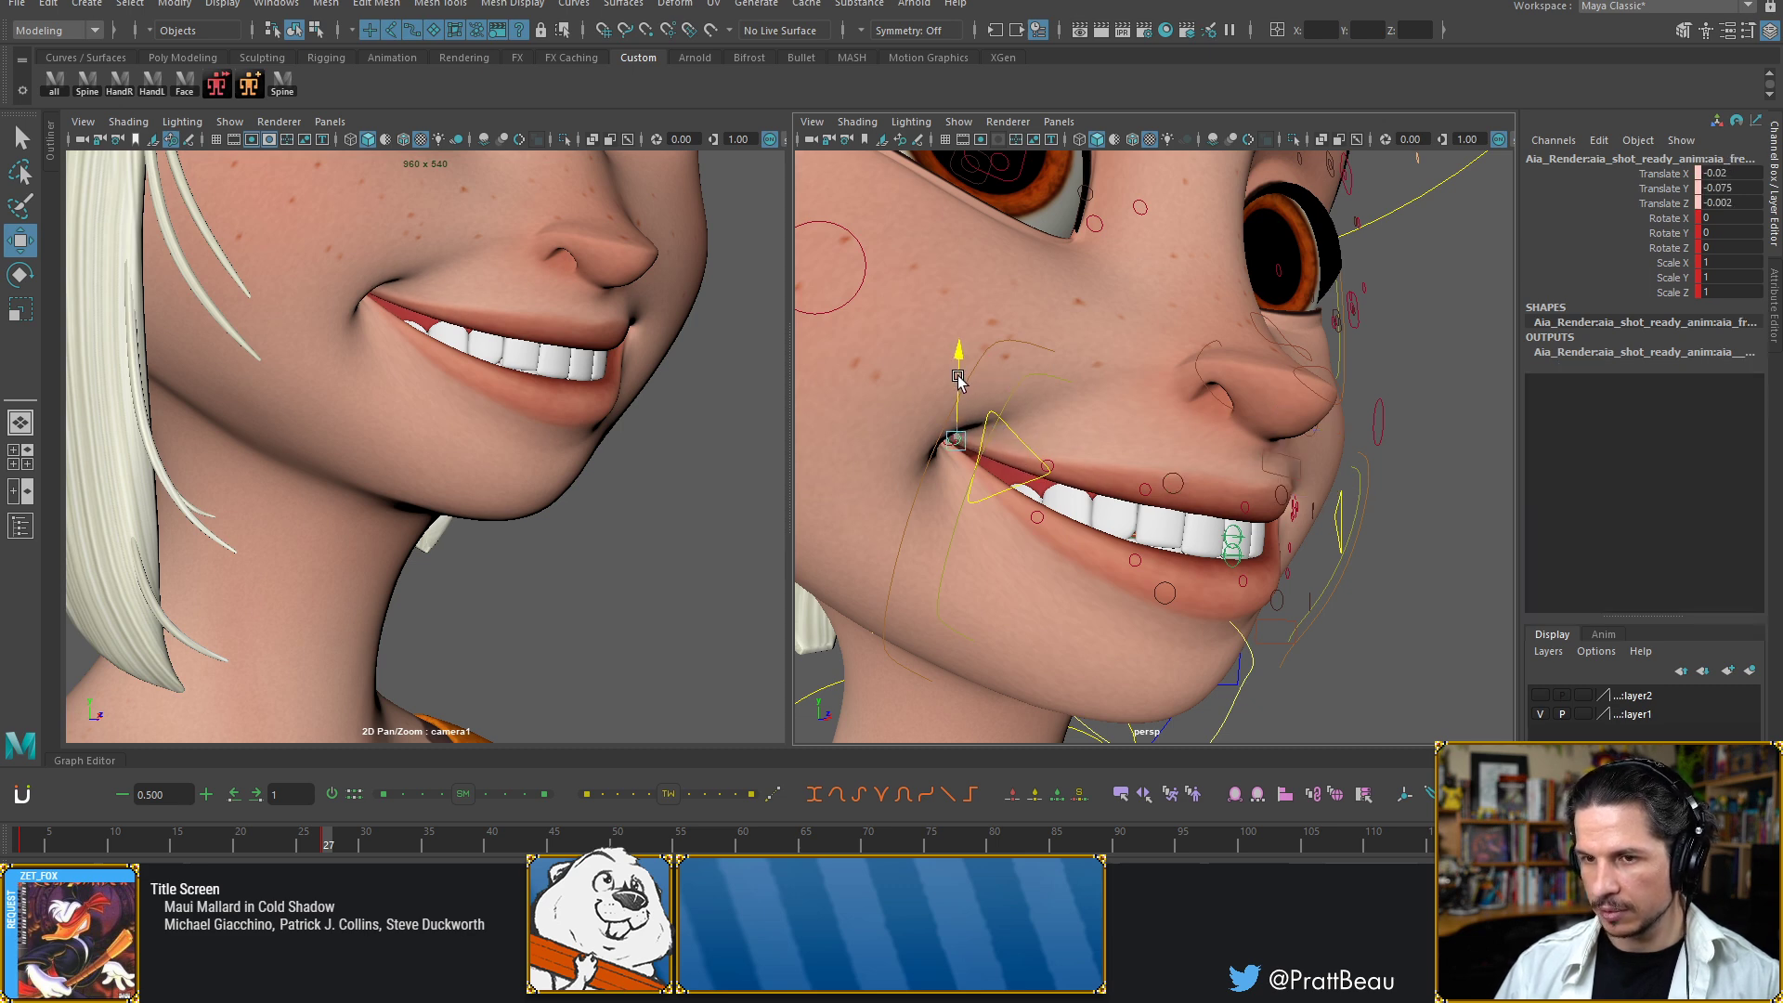
pyautogui.moveTo(958, 382); pyautogui.dragTo(958, 384)
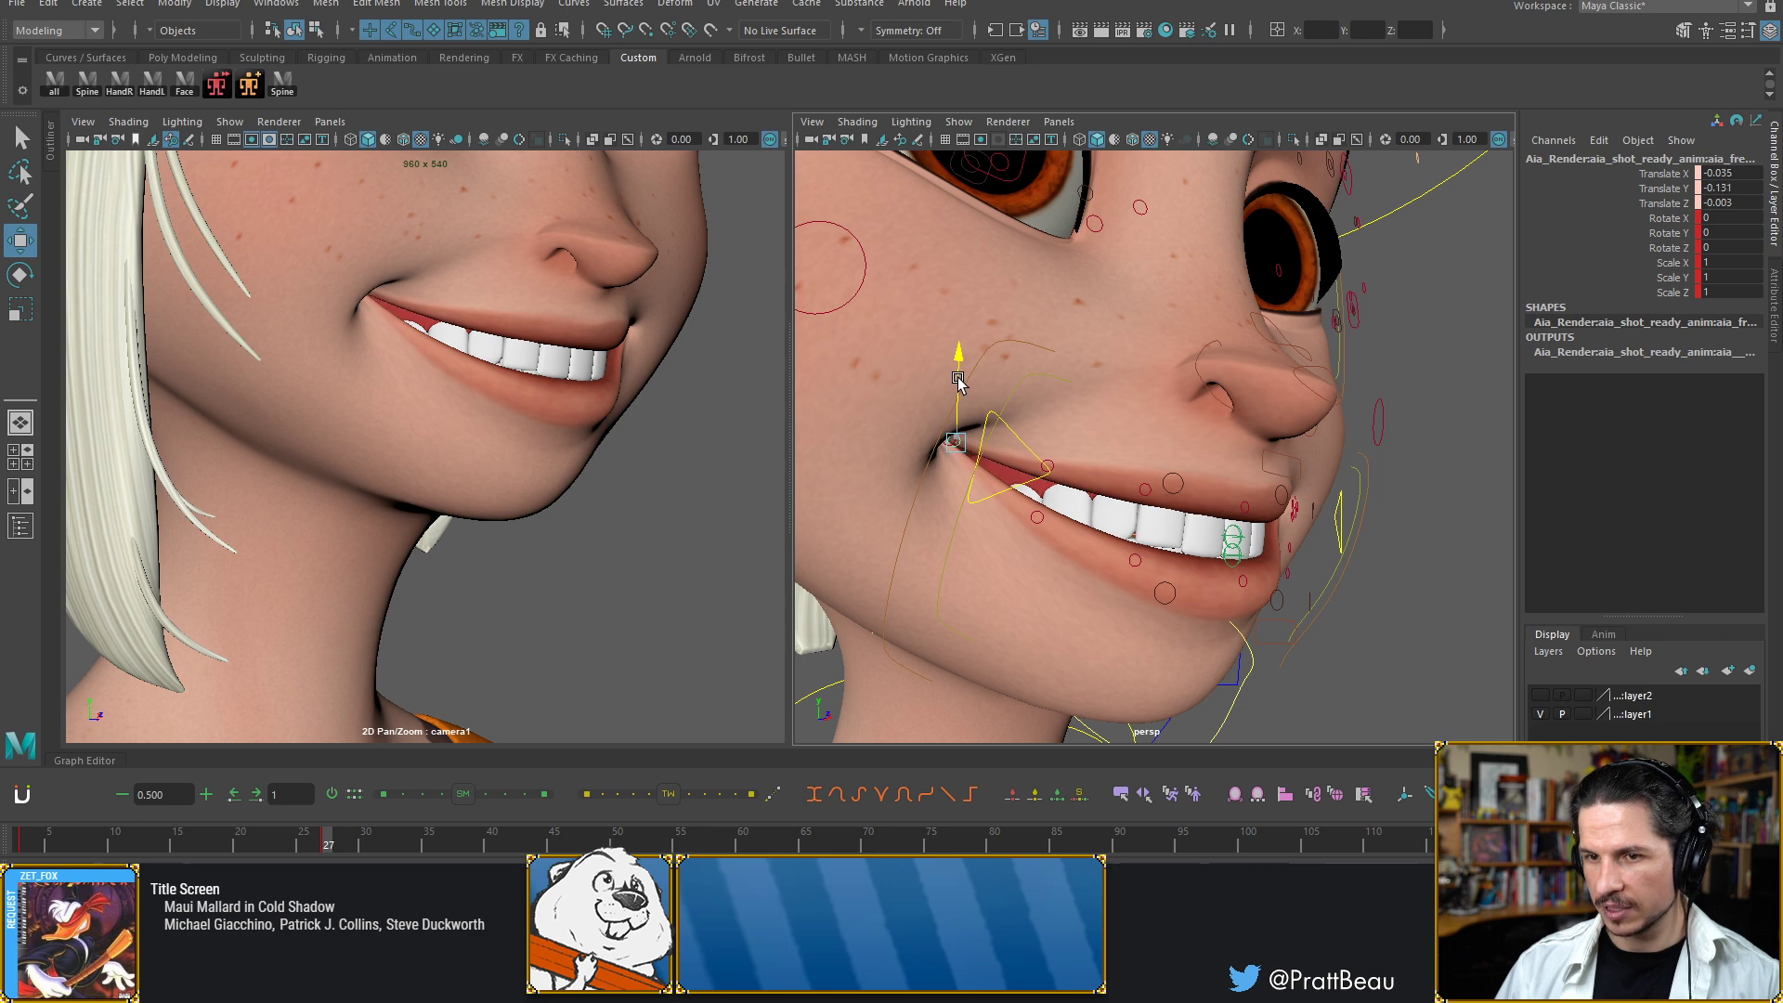
pyautogui.moveTo(958, 381); pyautogui.dragTo(957, 376)
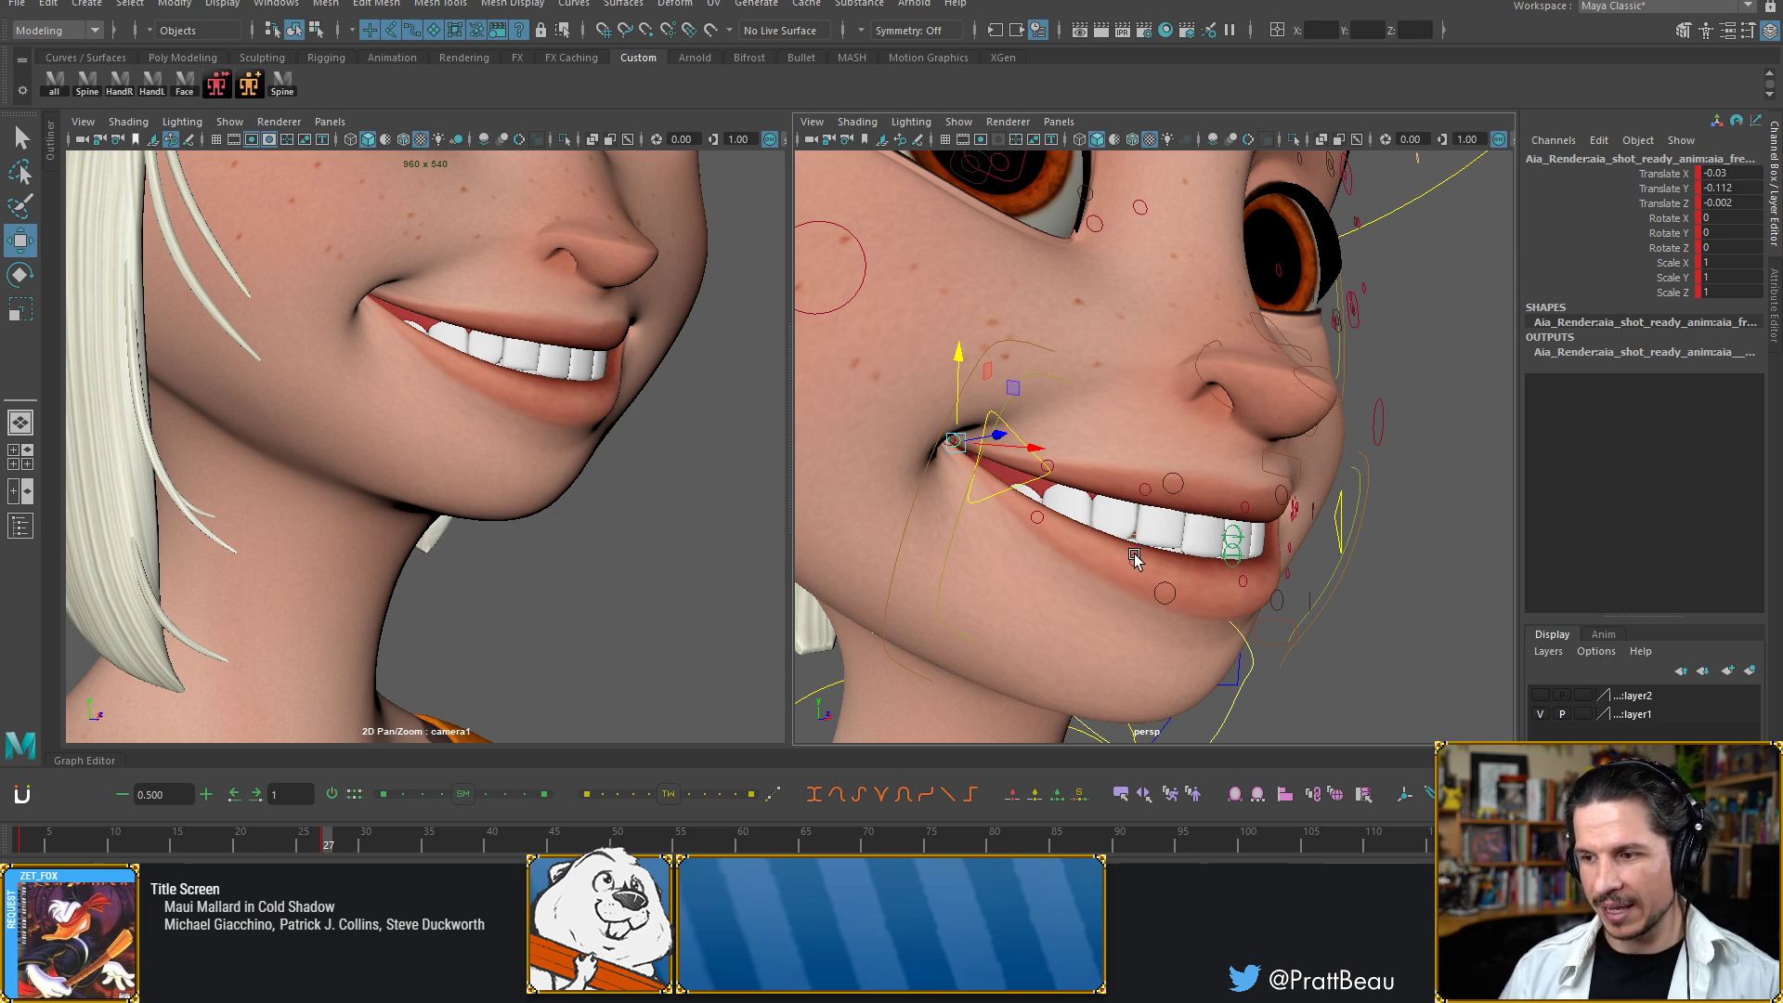
# Try lowering the lower lip near the right corner to Translate Y -0.707 and the main lower lip control to Translate Y -0.544
pyautogui.click(1040, 521)
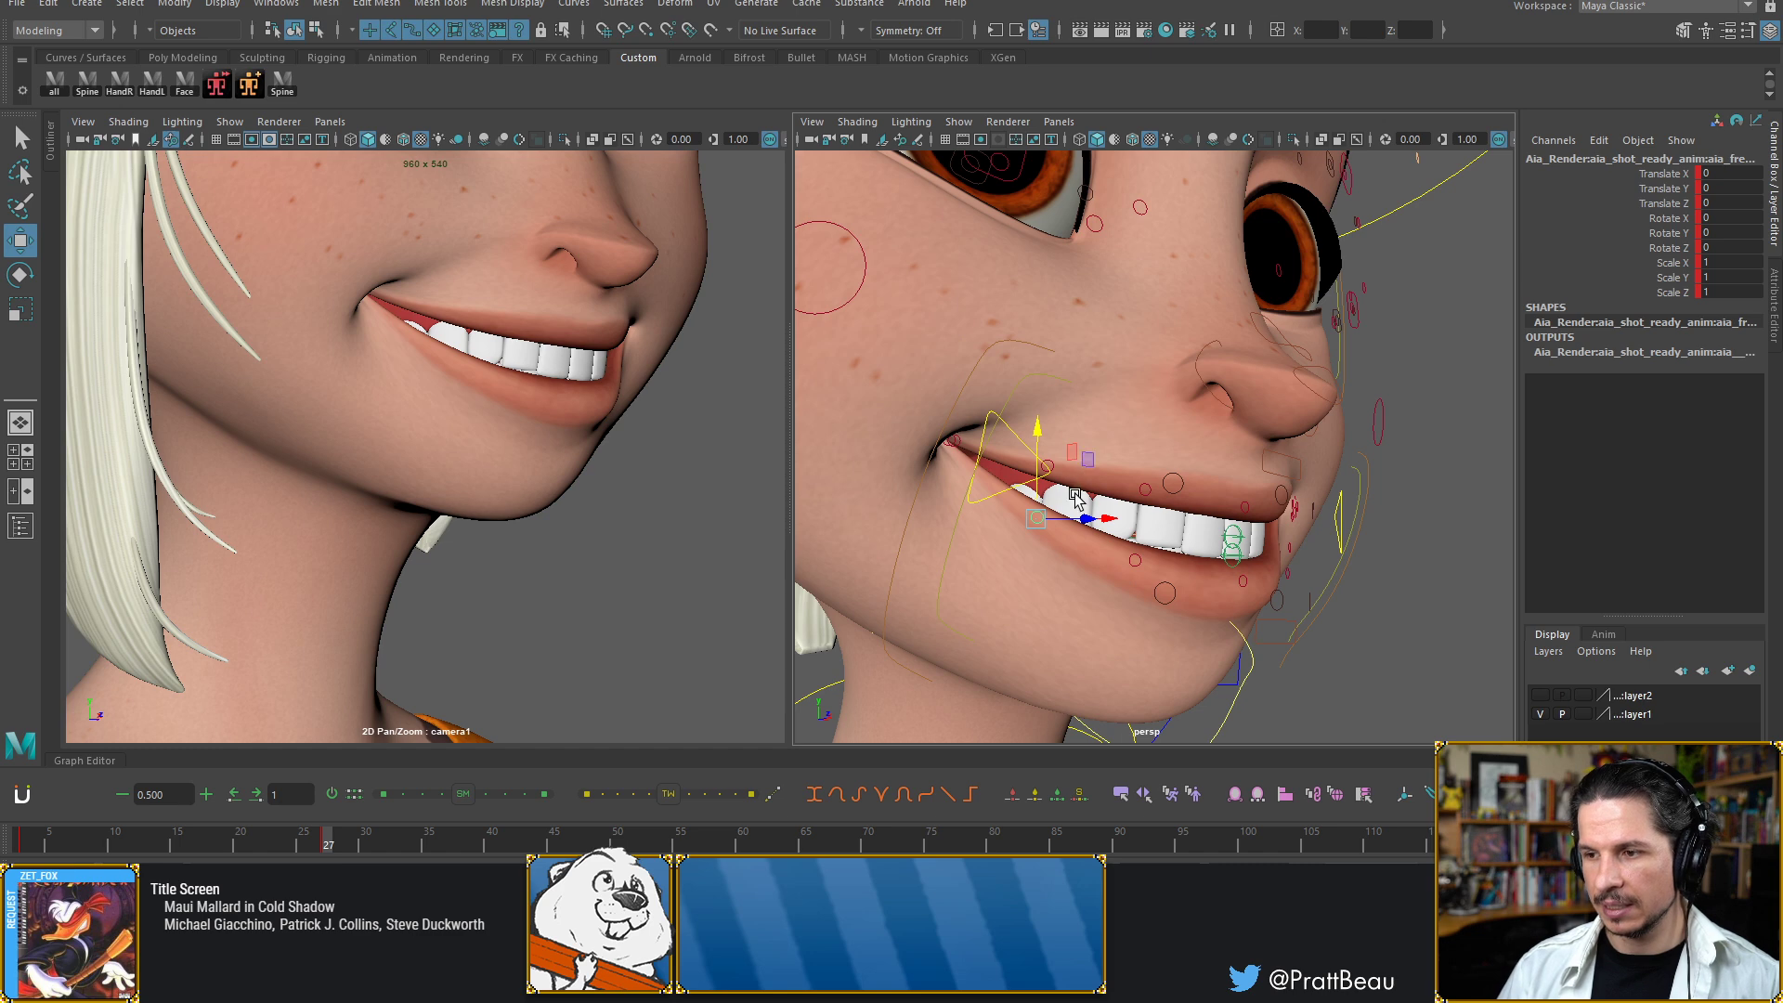
pyautogui.moveTo(1037, 523); pyautogui.dragTo(1002, 552)
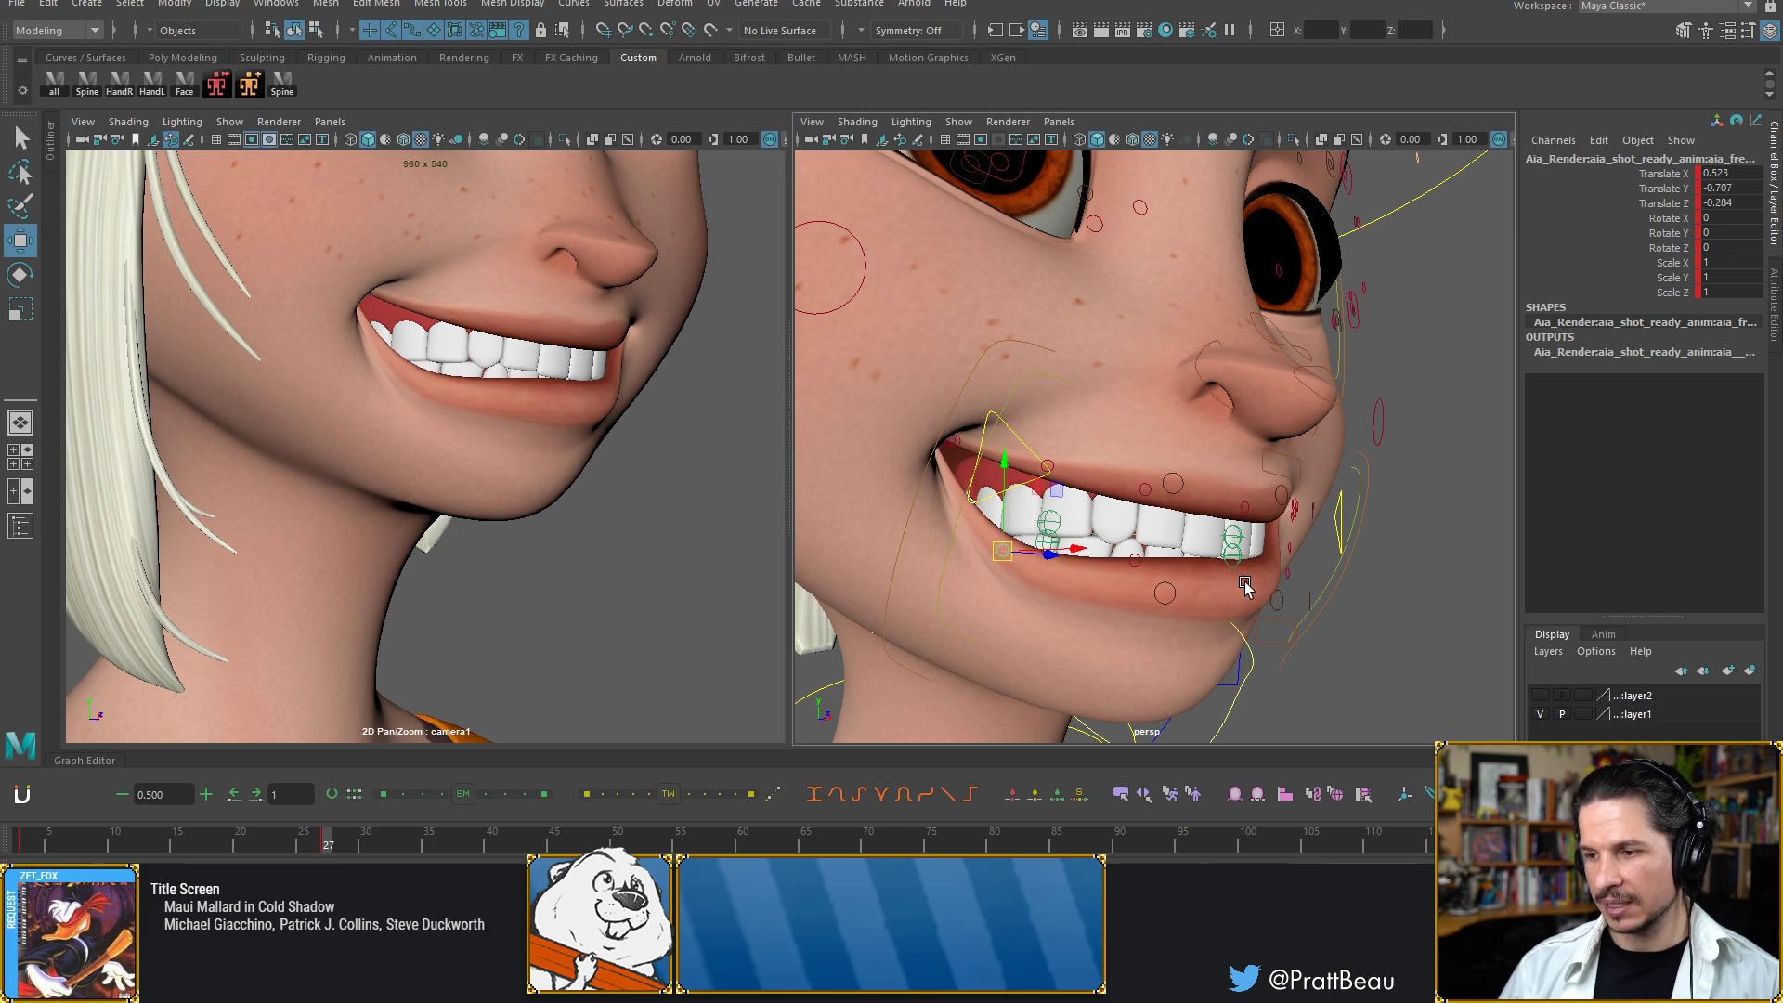
pyautogui.click(1277, 601)
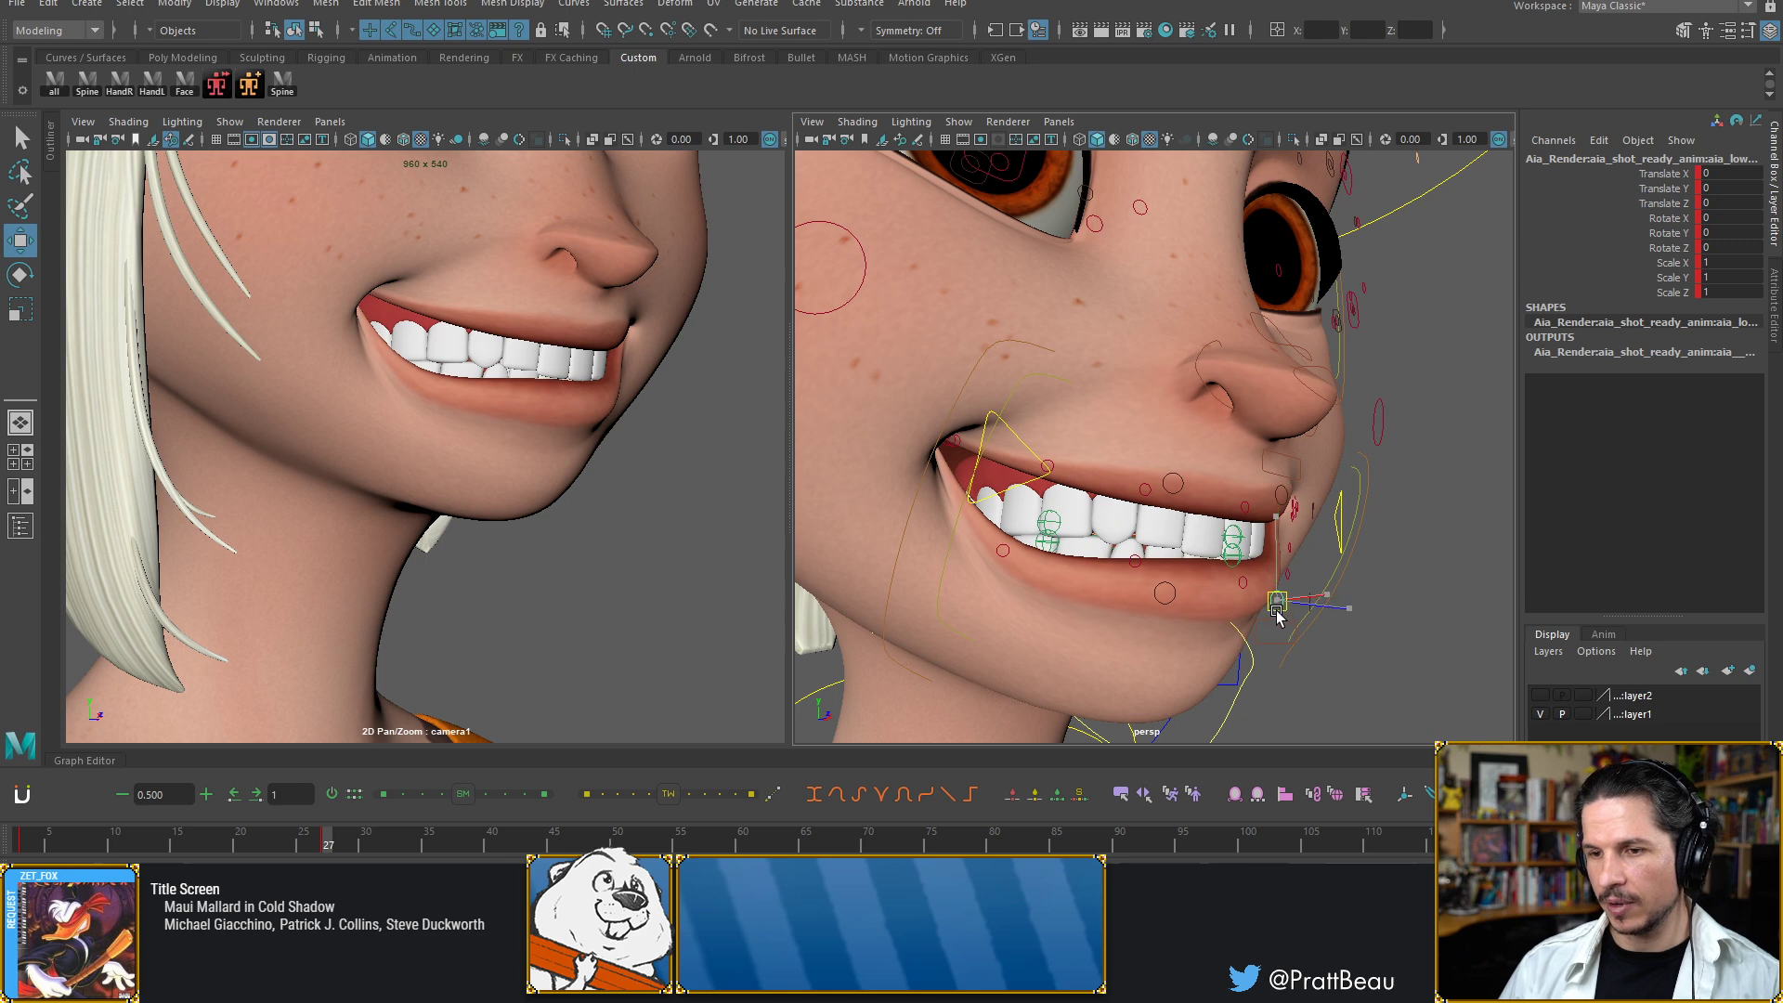
pyautogui.moveTo(1276, 609); pyautogui.dragTo(1273, 643)
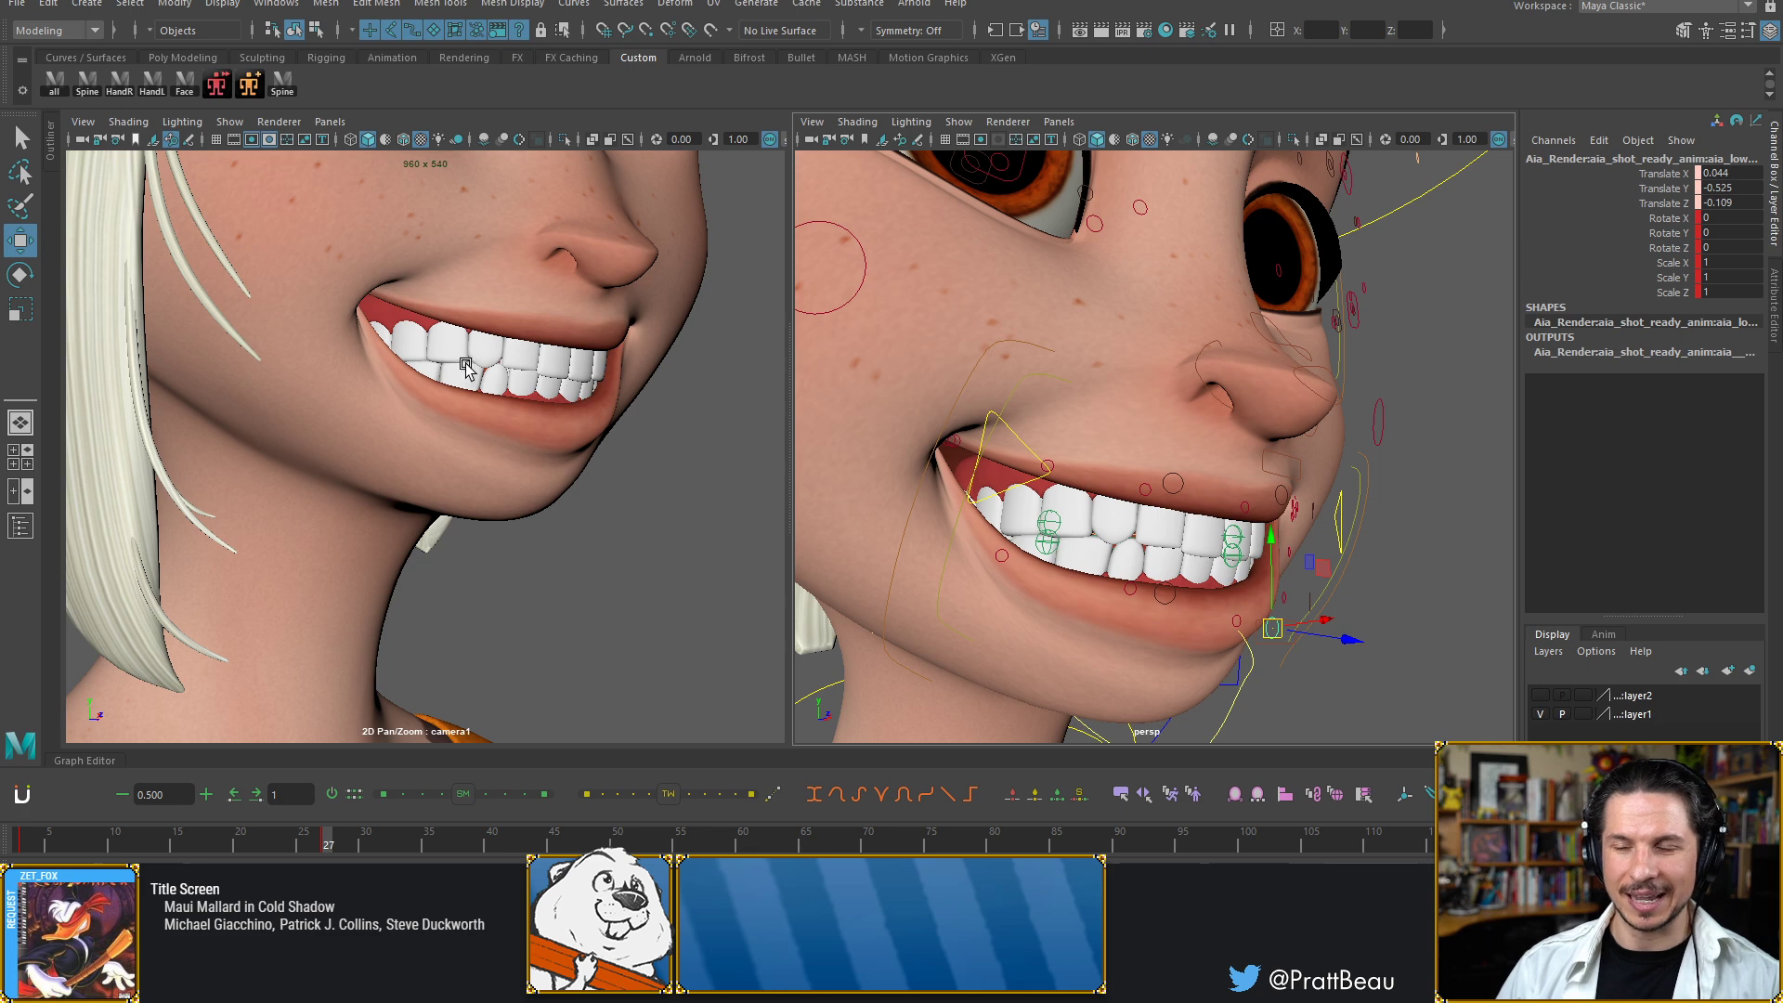
pyautogui.press('s')
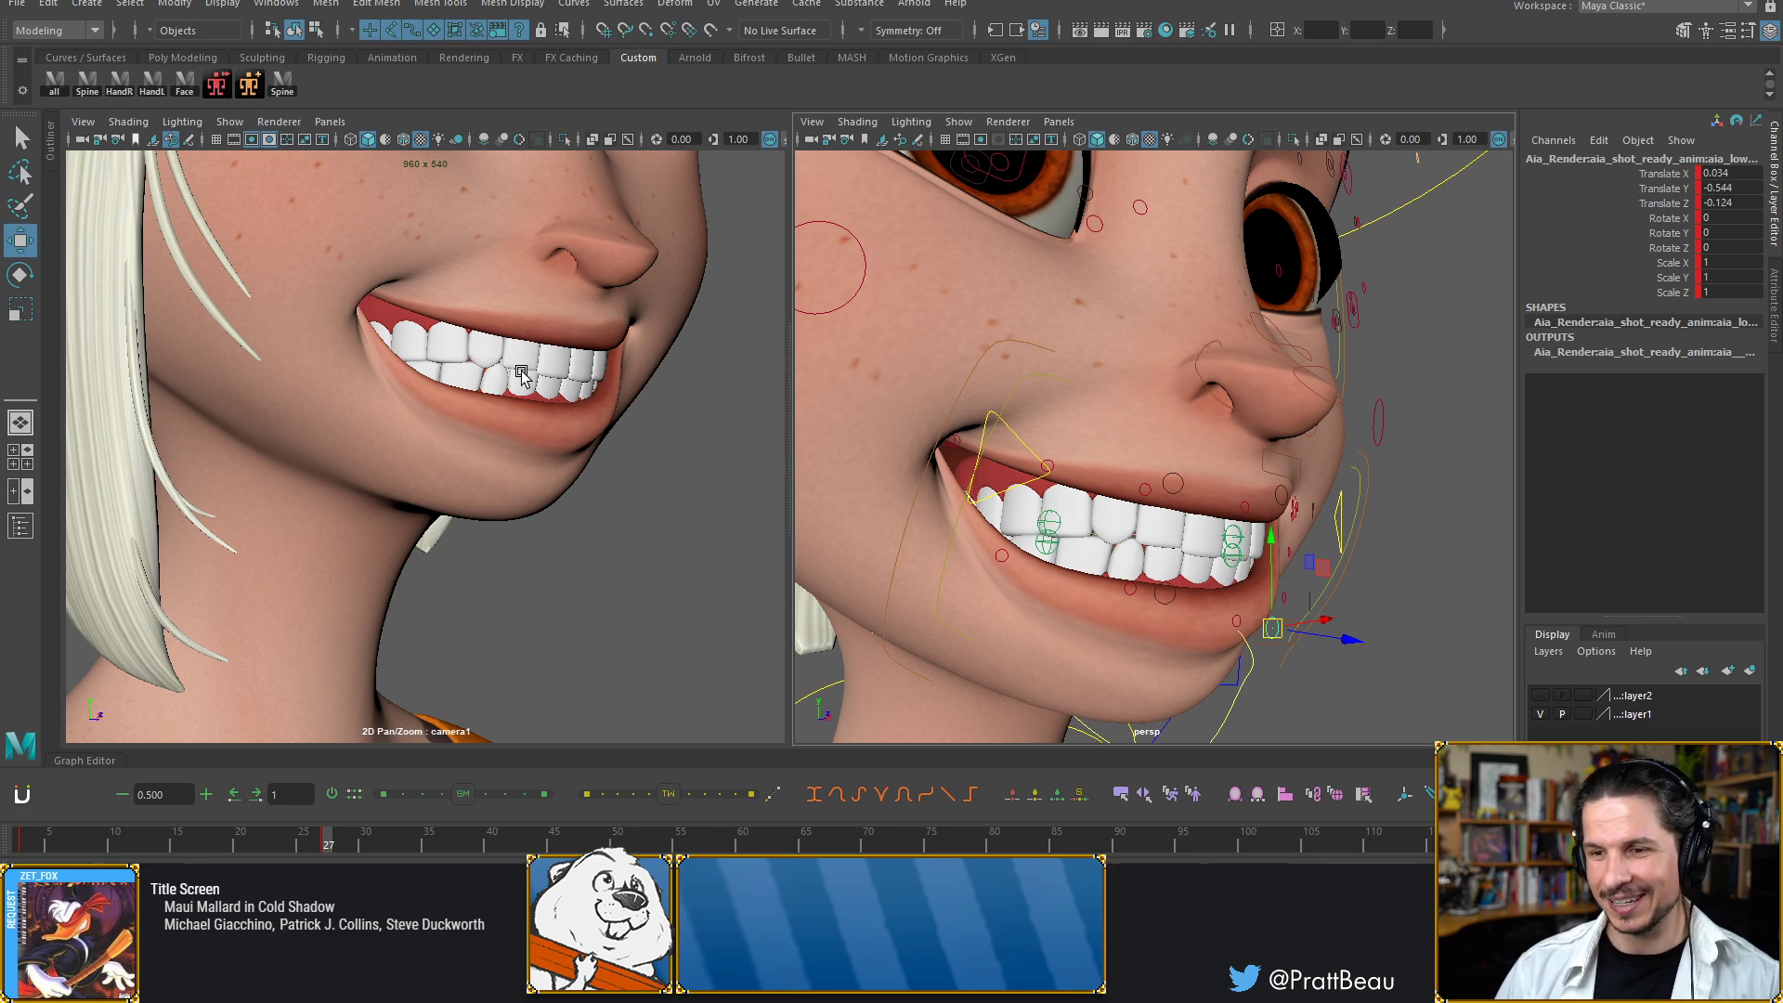
# Undo the lower lip changes back to the narrower smile with only the upper teeth showing
pyautogui.click(522, 372)
pyautogui.hotkey('ctrl', 'z')
pyautogui.hotkey('ctrl', 'z')
pyautogui.hotkey('ctrl', 'z')
pyautogui.hotkey('ctrl', 'z')
pyautogui.hotkey('ctrl', 'z')
pyautogui.hotkey('ctrl', 'z')
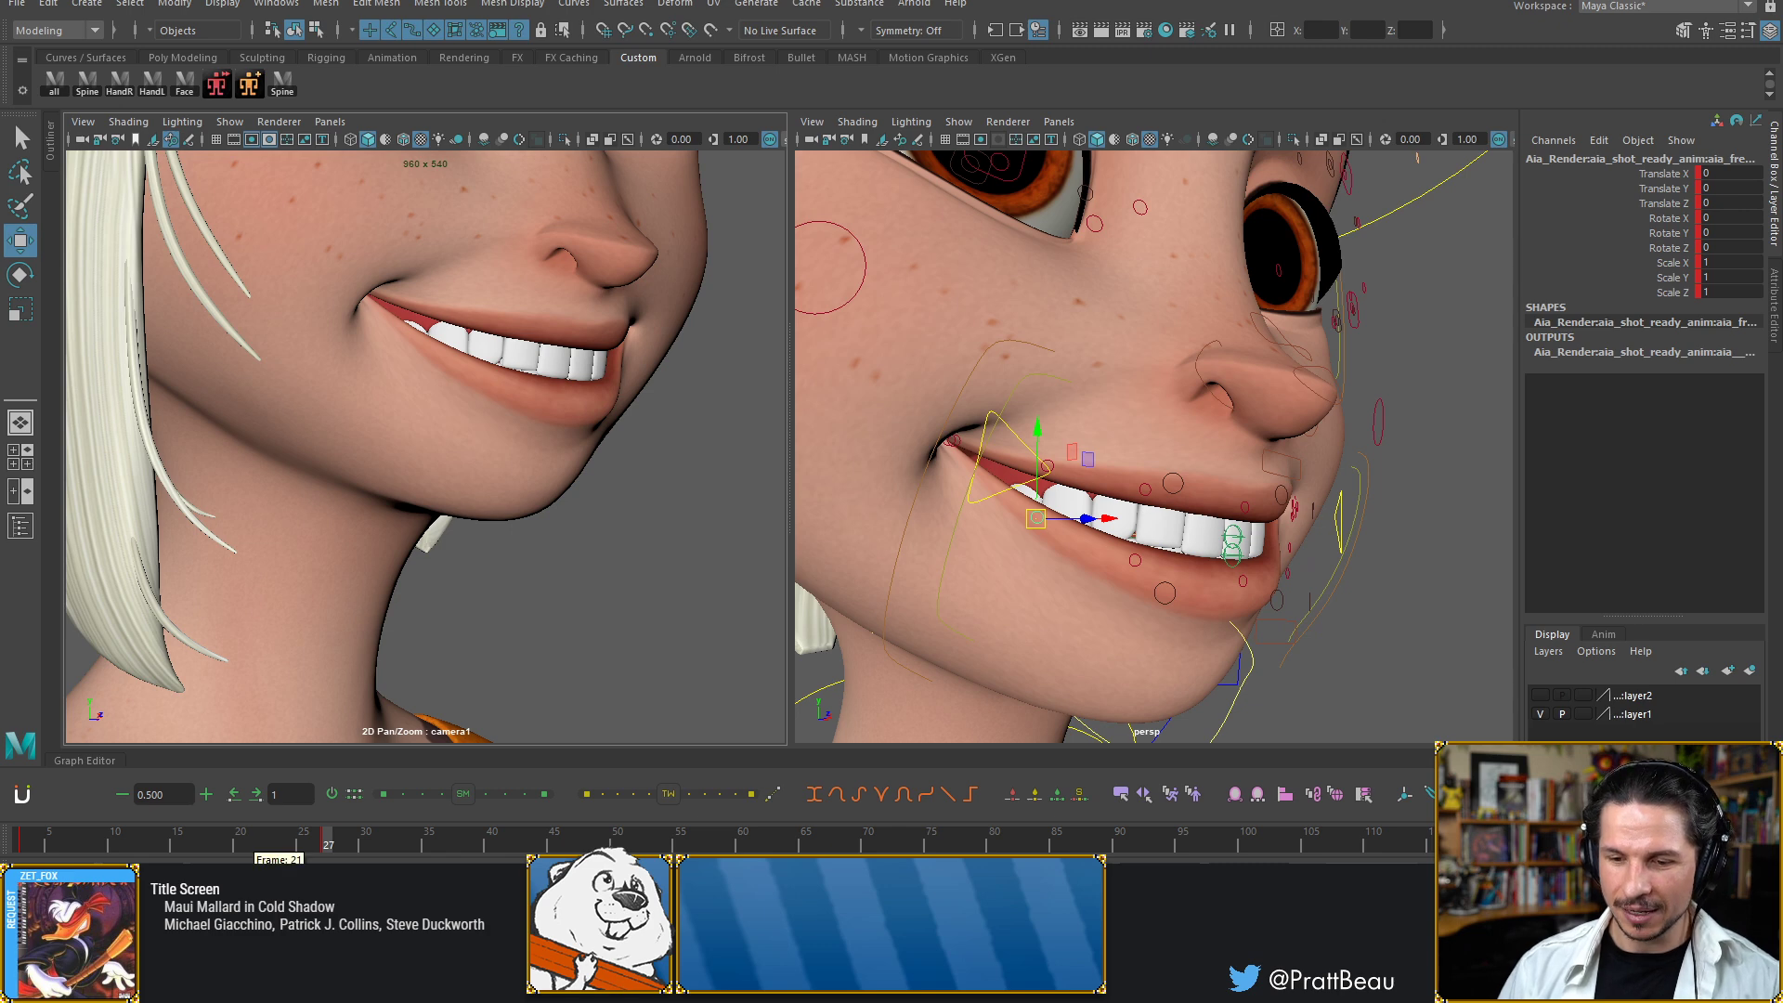
# Switch to the Clip Studio Paint sketch page and sketch an angular open-smile mouth below the round smiling face, redoing unwanted strokes
pyautogui.hotkey('alt', 'Tab')
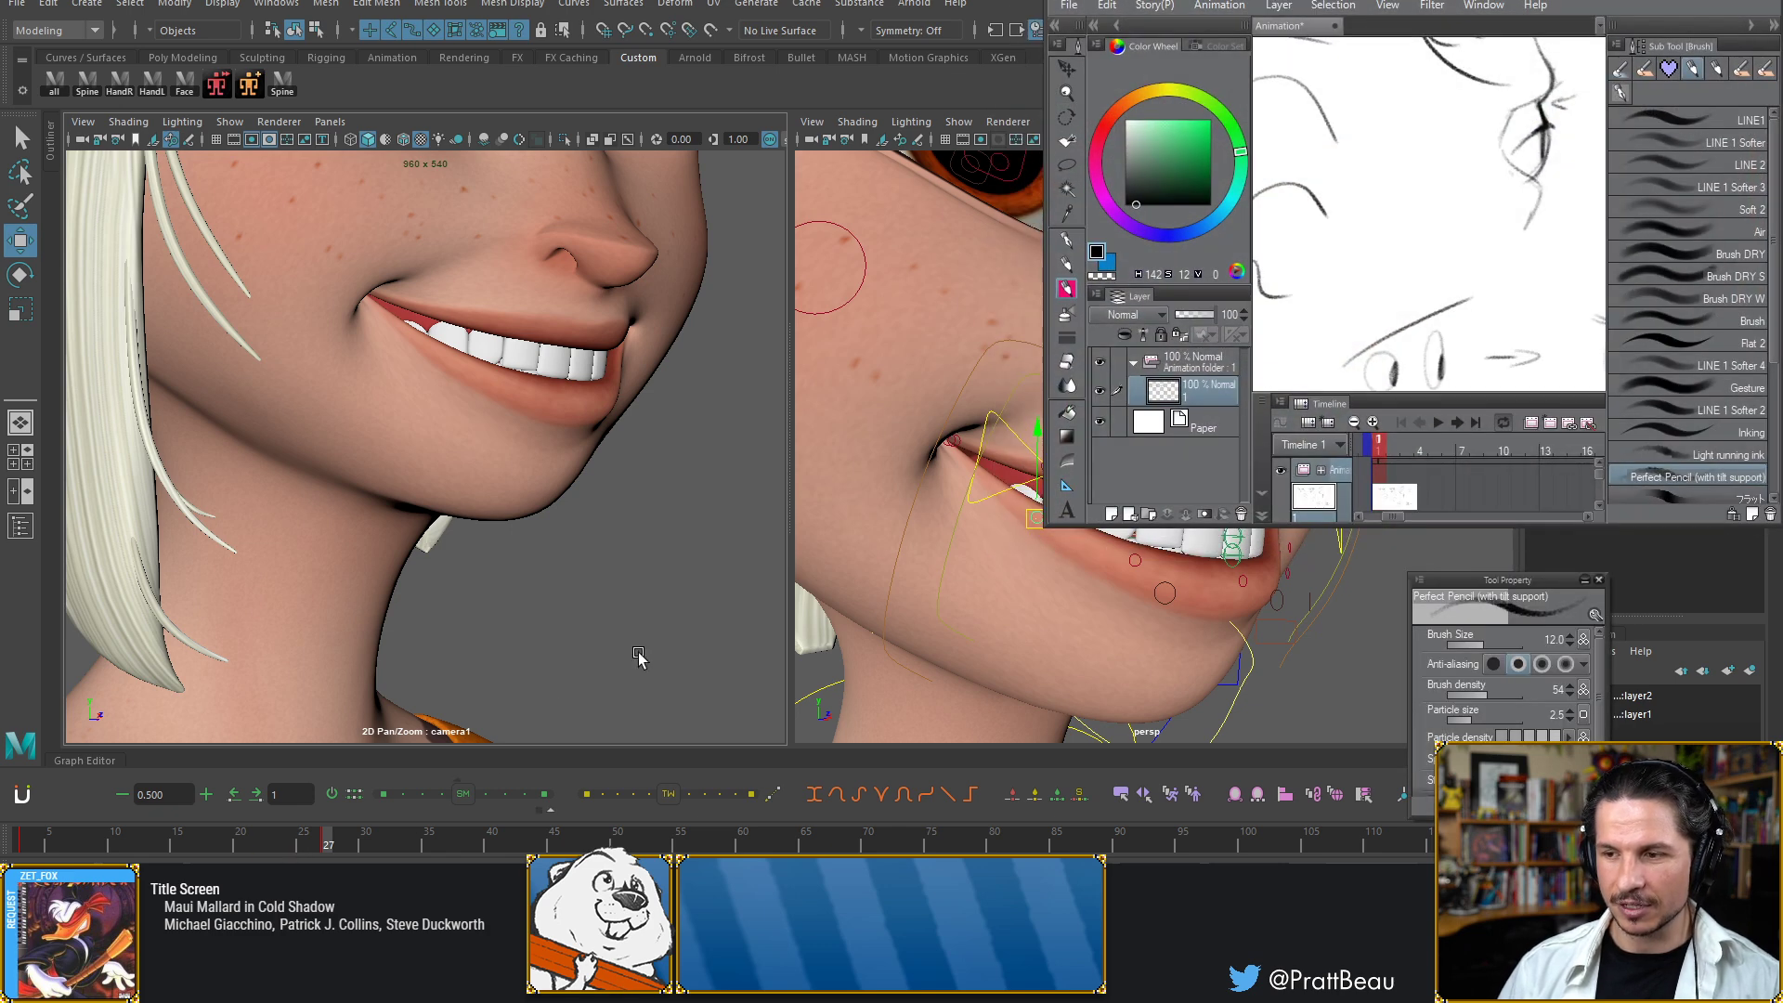
pyautogui.click(1750, 4)
pyautogui.moveTo(1108, 432); pyautogui.dragTo(1213, 351)
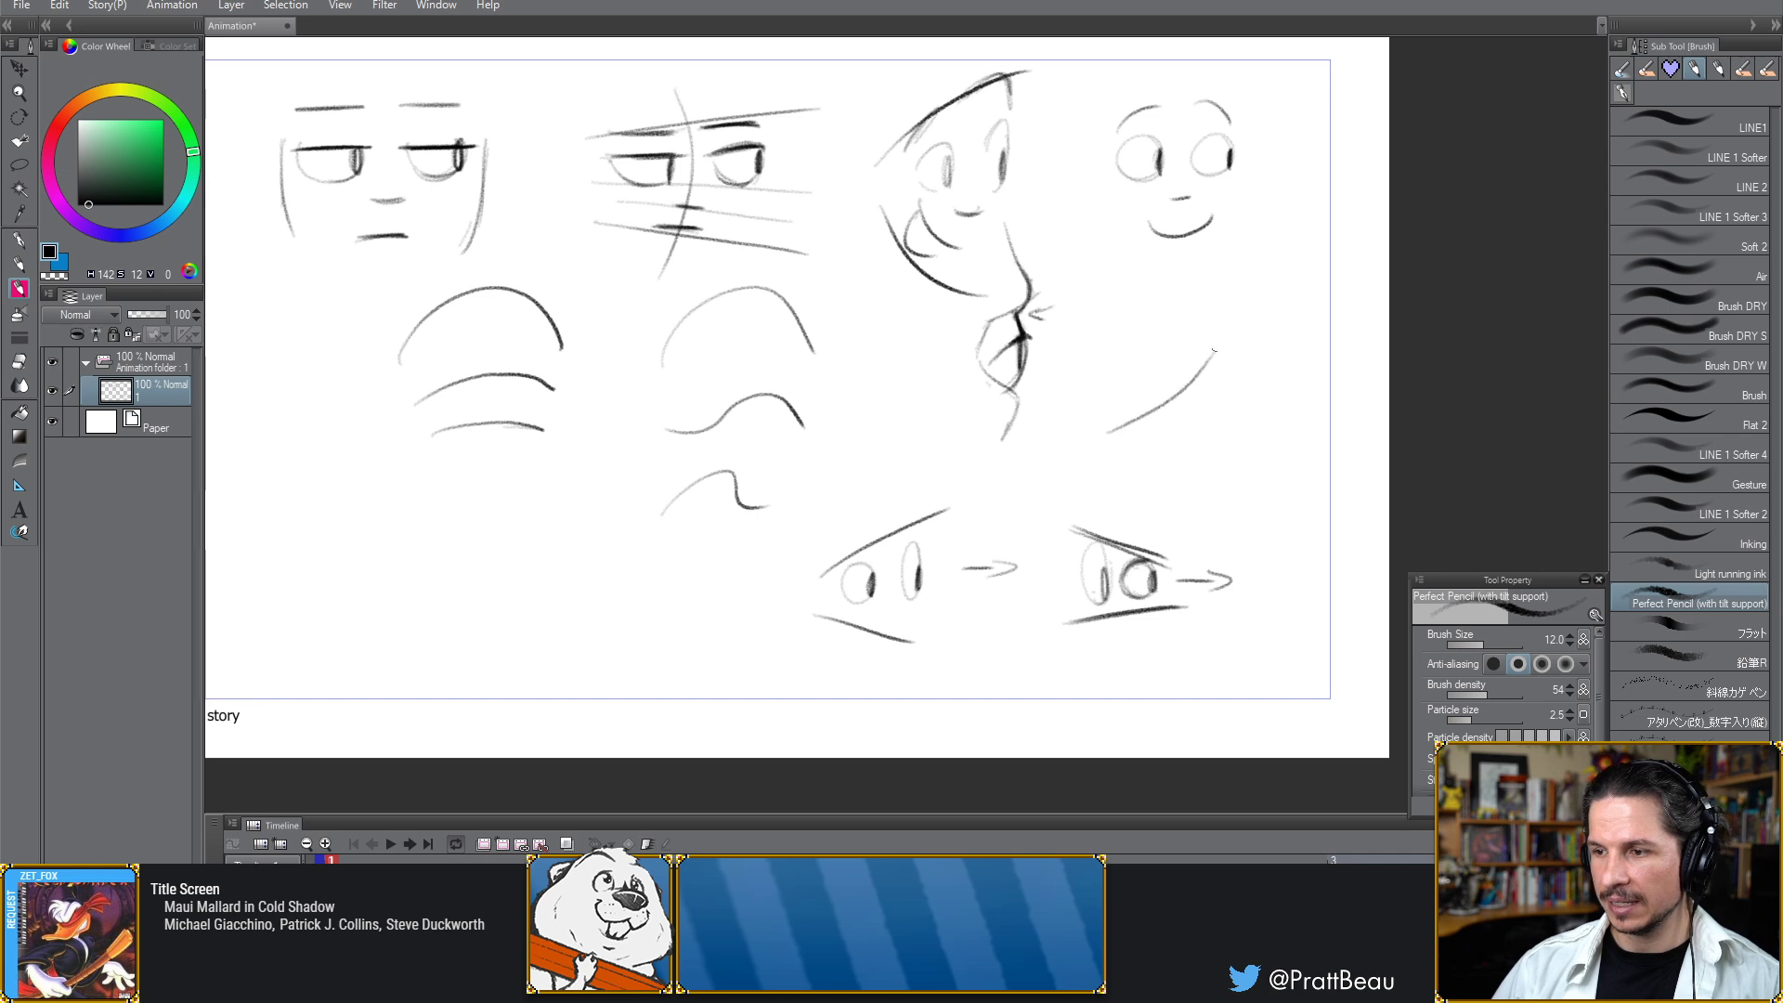
pyautogui.hotkey('ctrl', 'z')
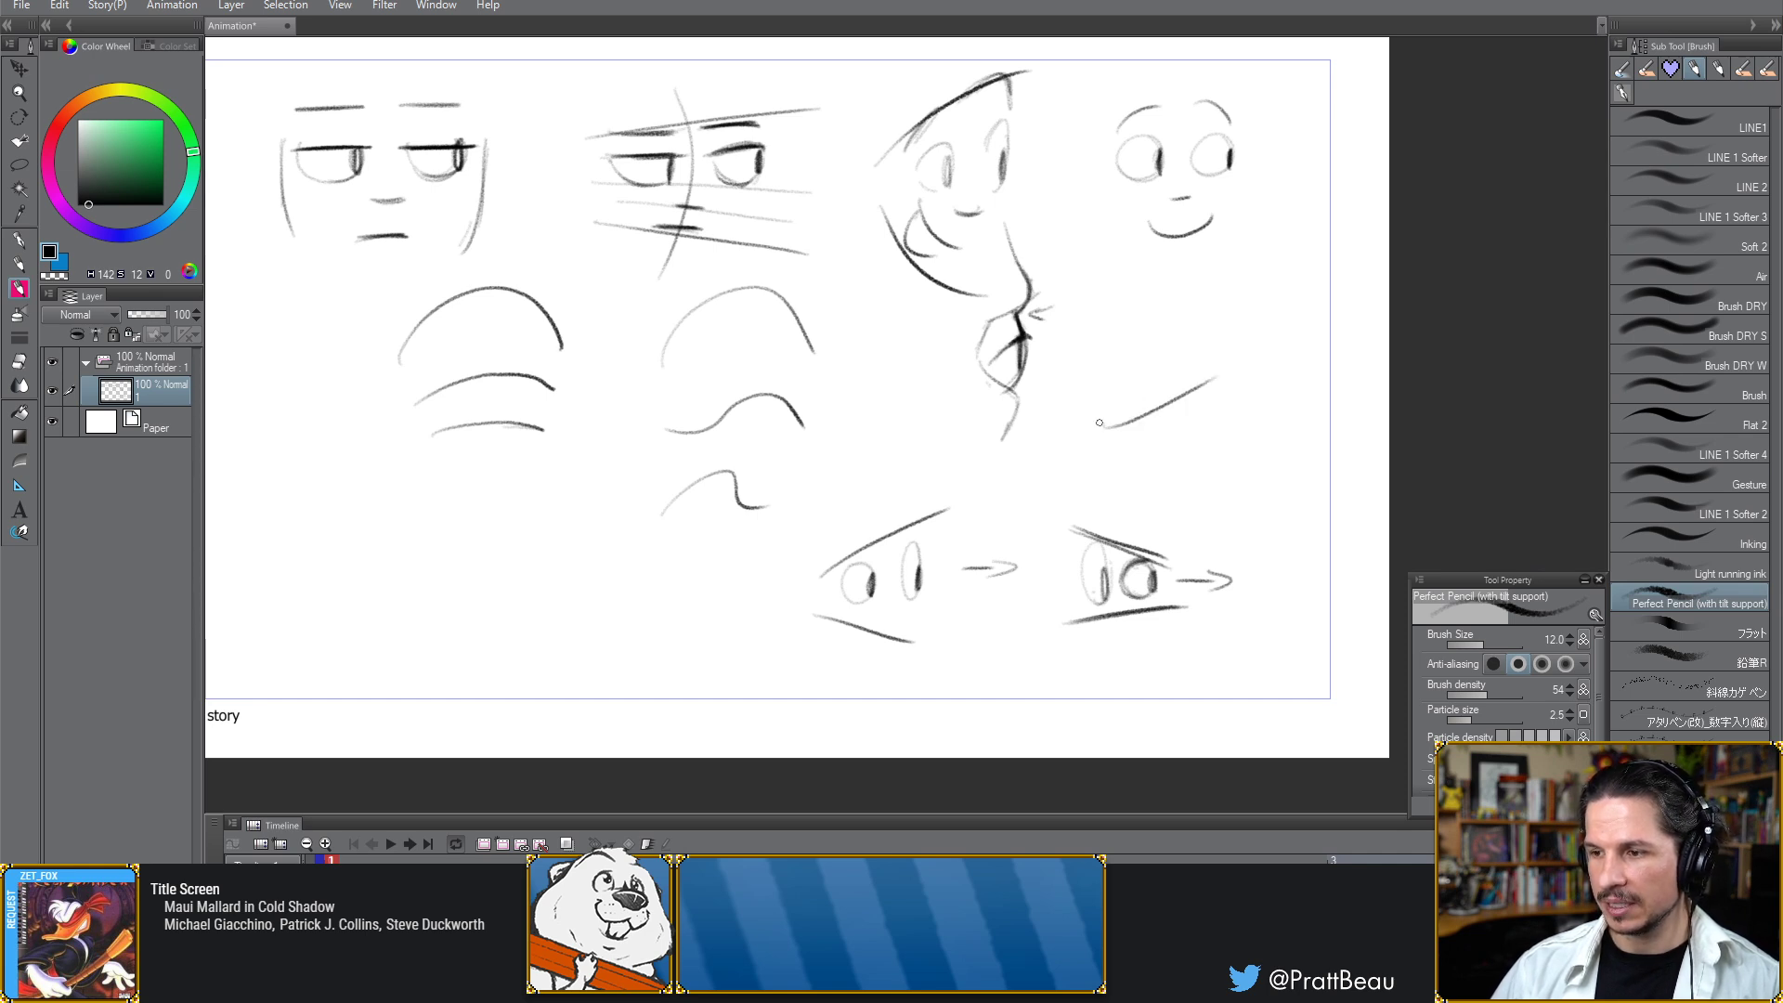
pyautogui.moveTo(1113, 419); pyautogui.dragTo(1184, 390)
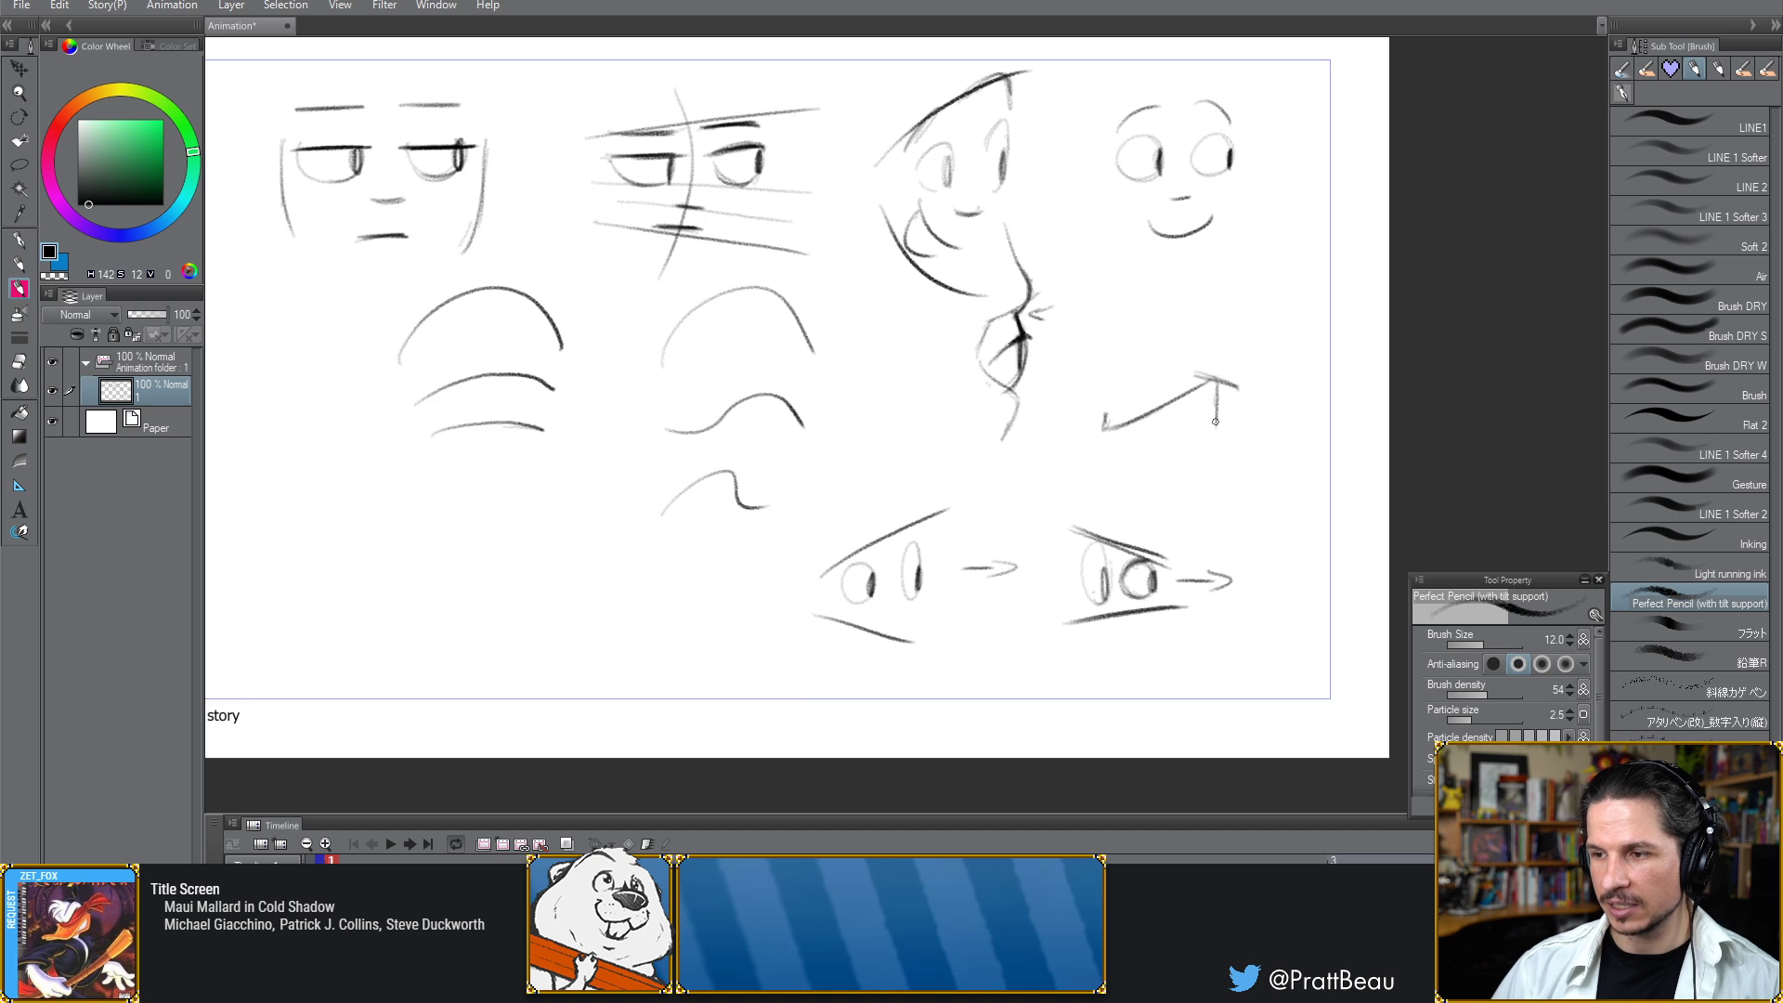
pyautogui.hotkey('ctrl', 'z')
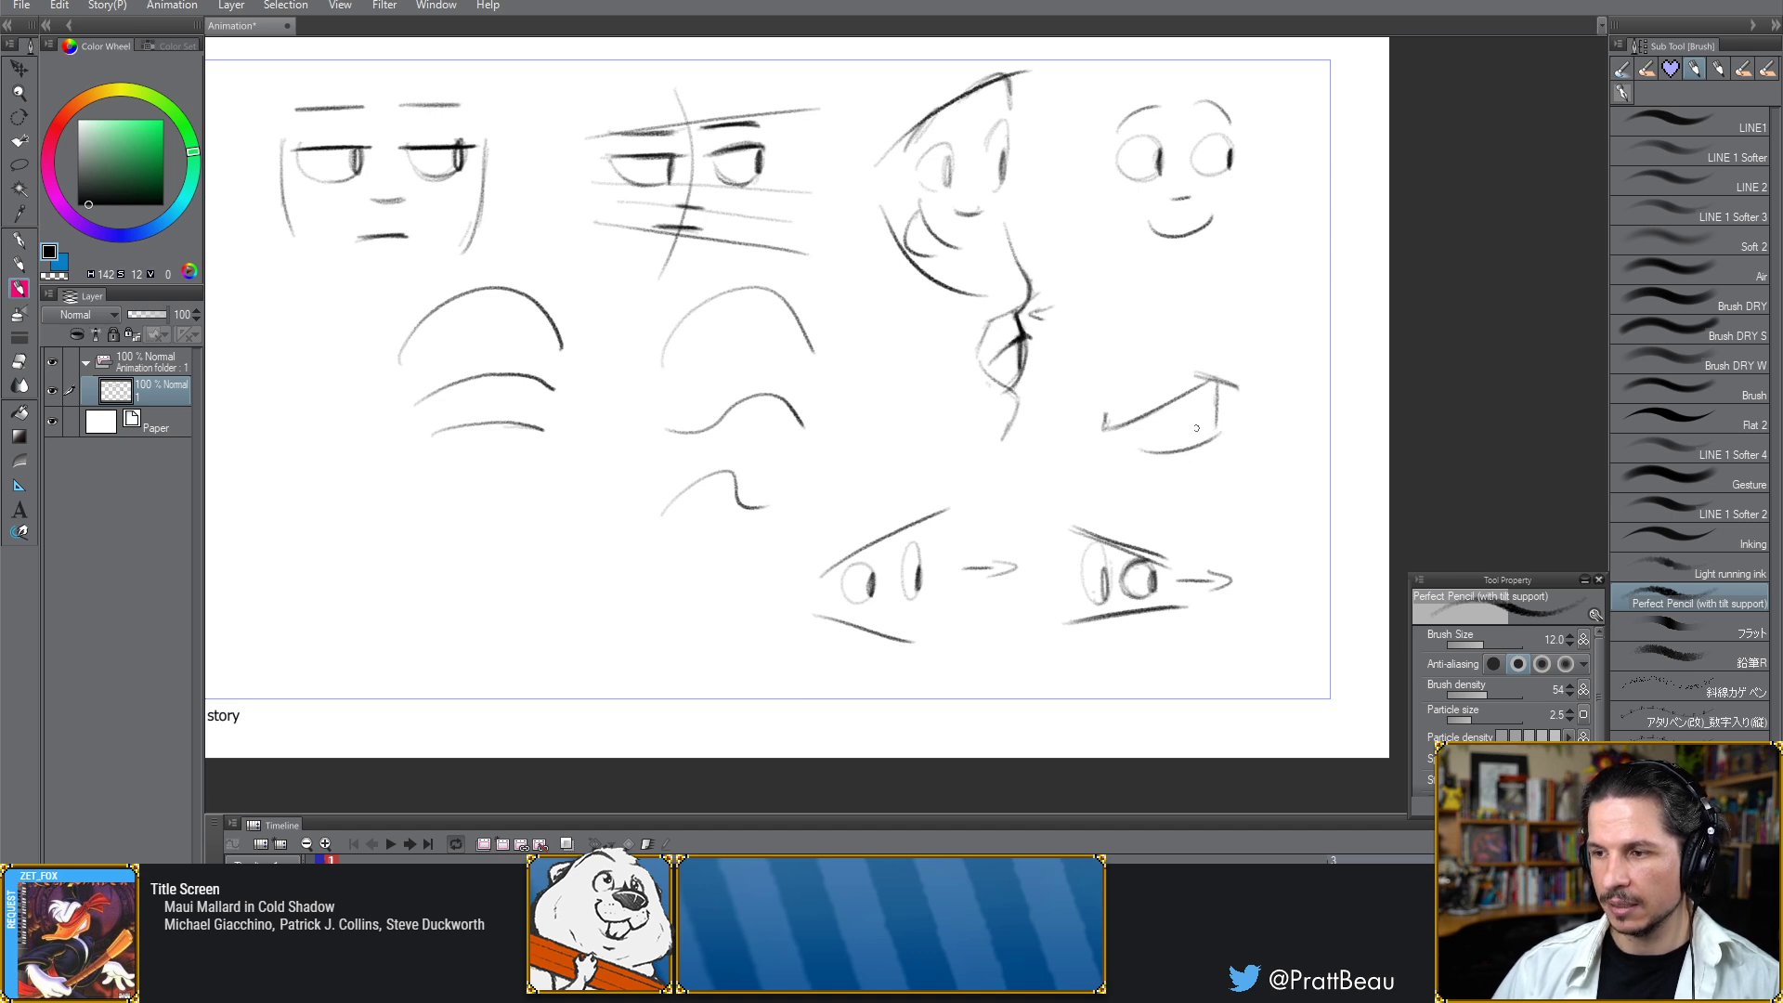
pyautogui.moveTo(1223, 394); pyautogui.dragTo(1162, 435)
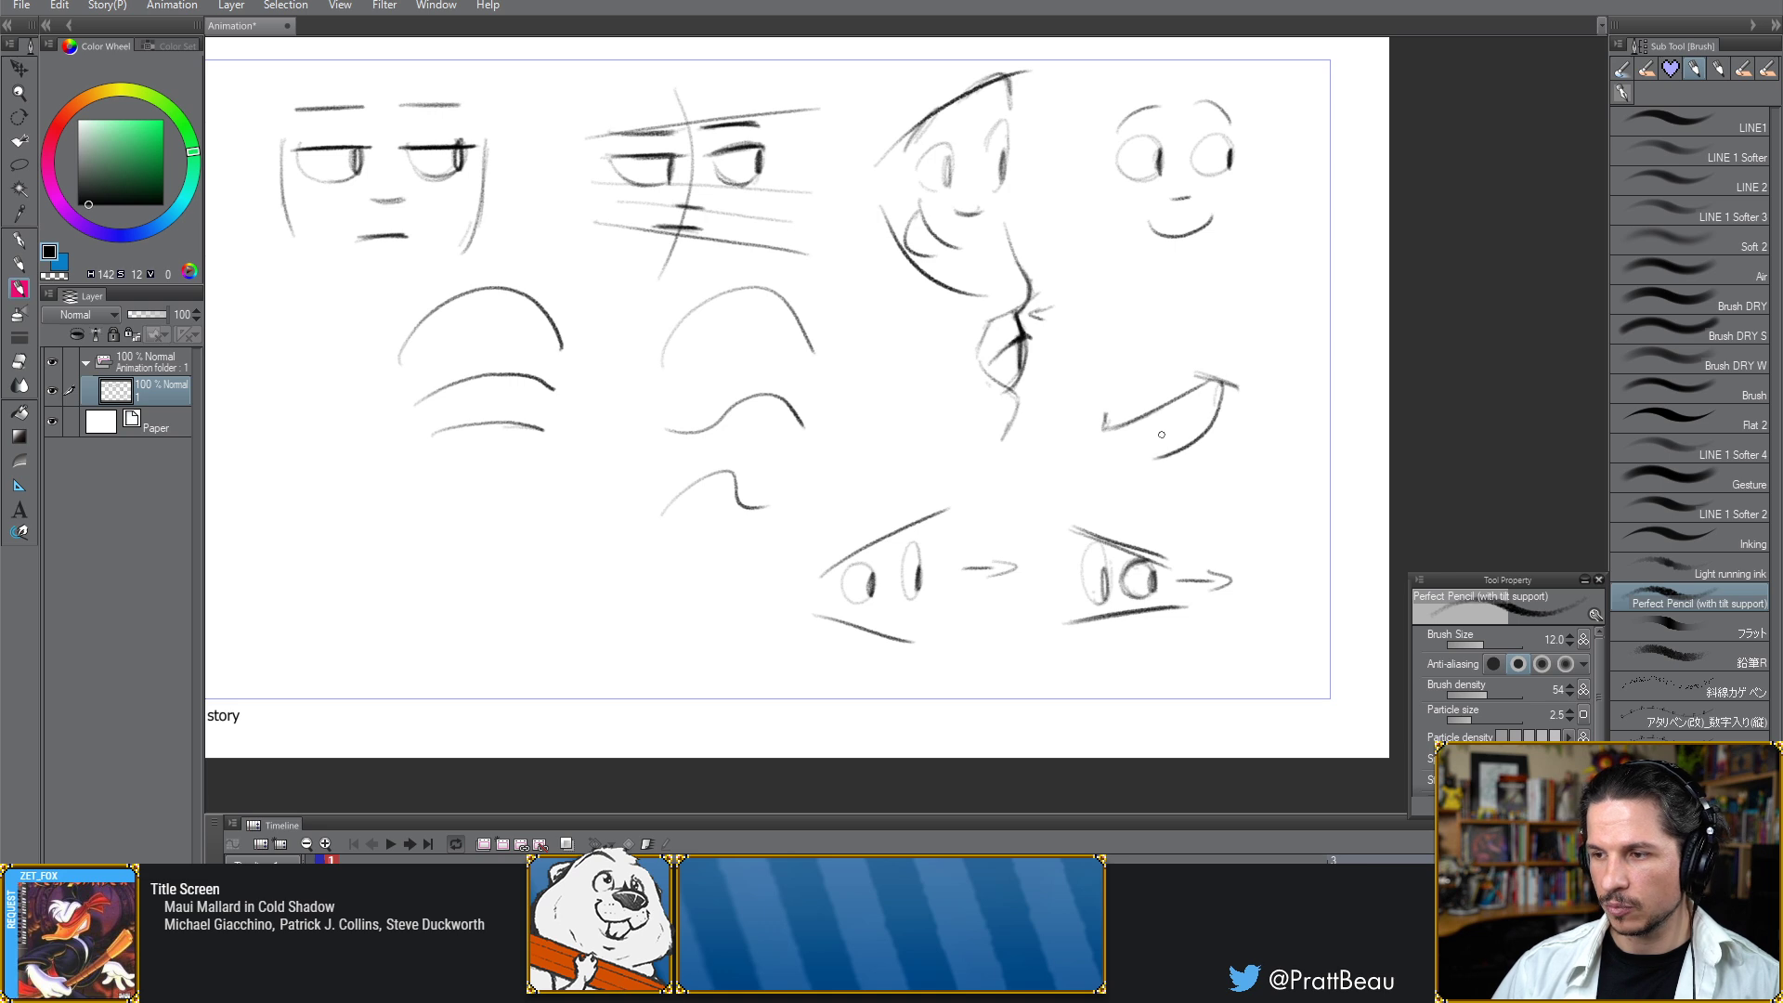
pyautogui.hotkey('ctrl', 'z')
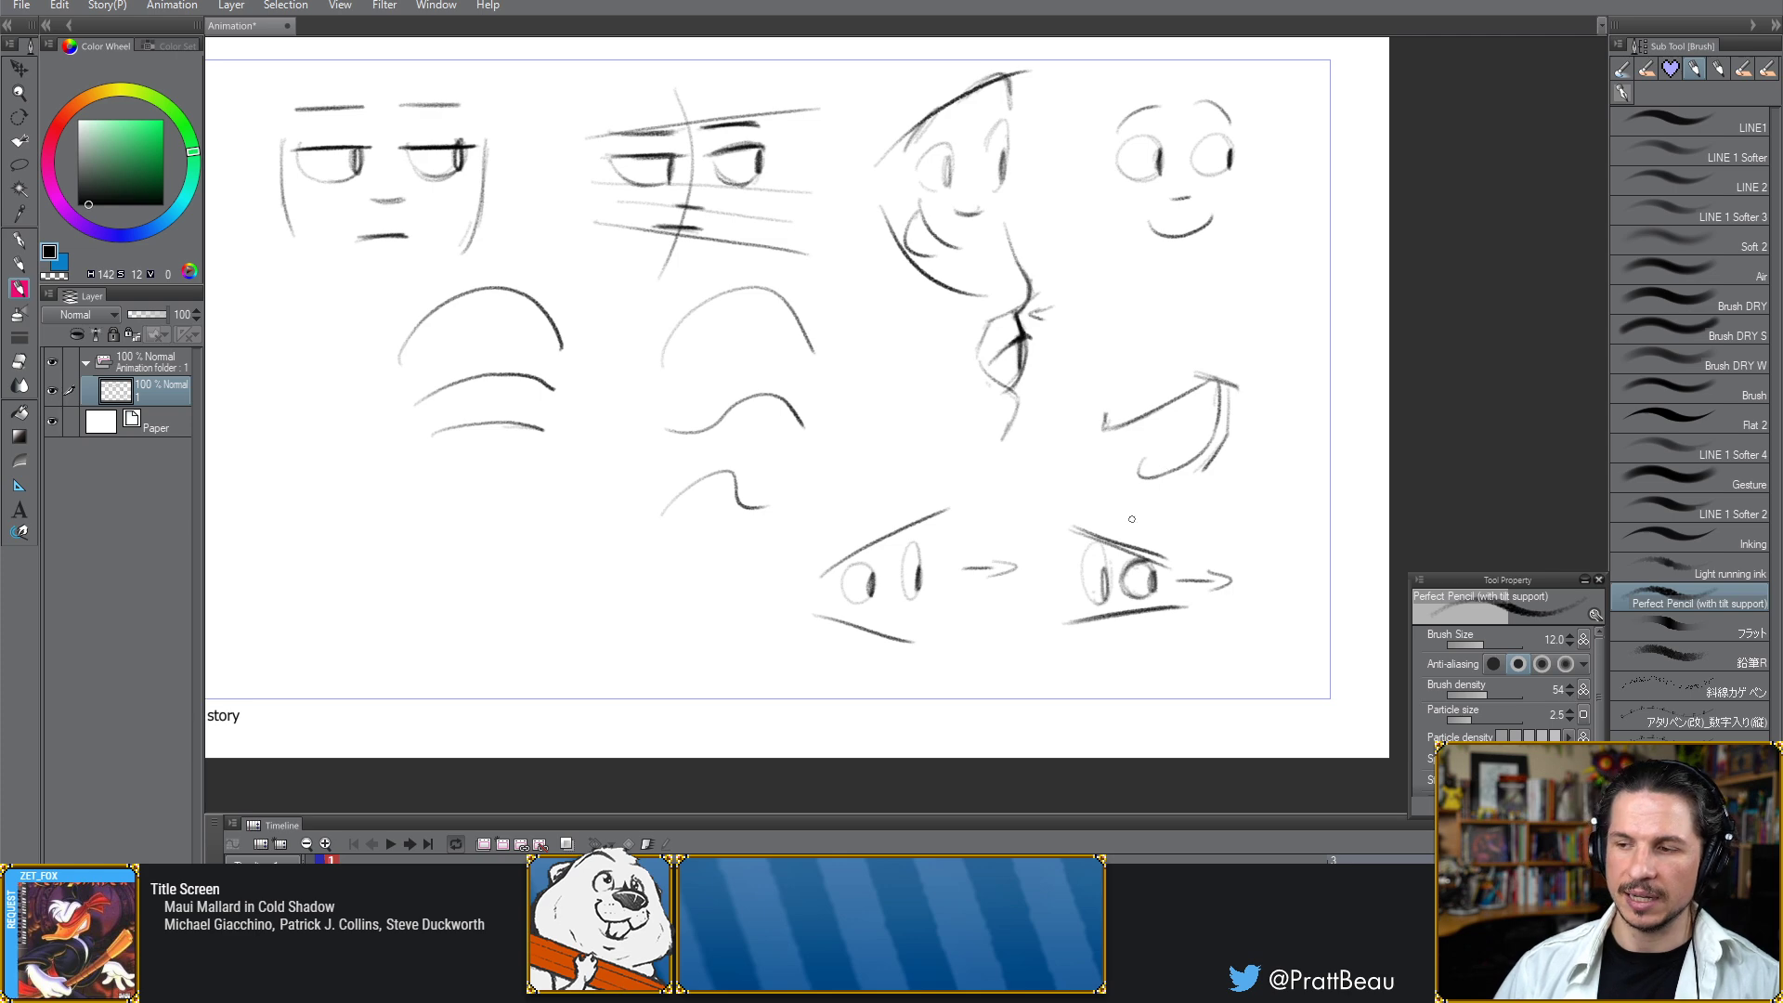
# Switch back to Maya, try lowering the lower lip control near the right corner to Translate X 0.067, Translate Y -0.227, and undo it
pyautogui.hotkey('alt', 'Tab')
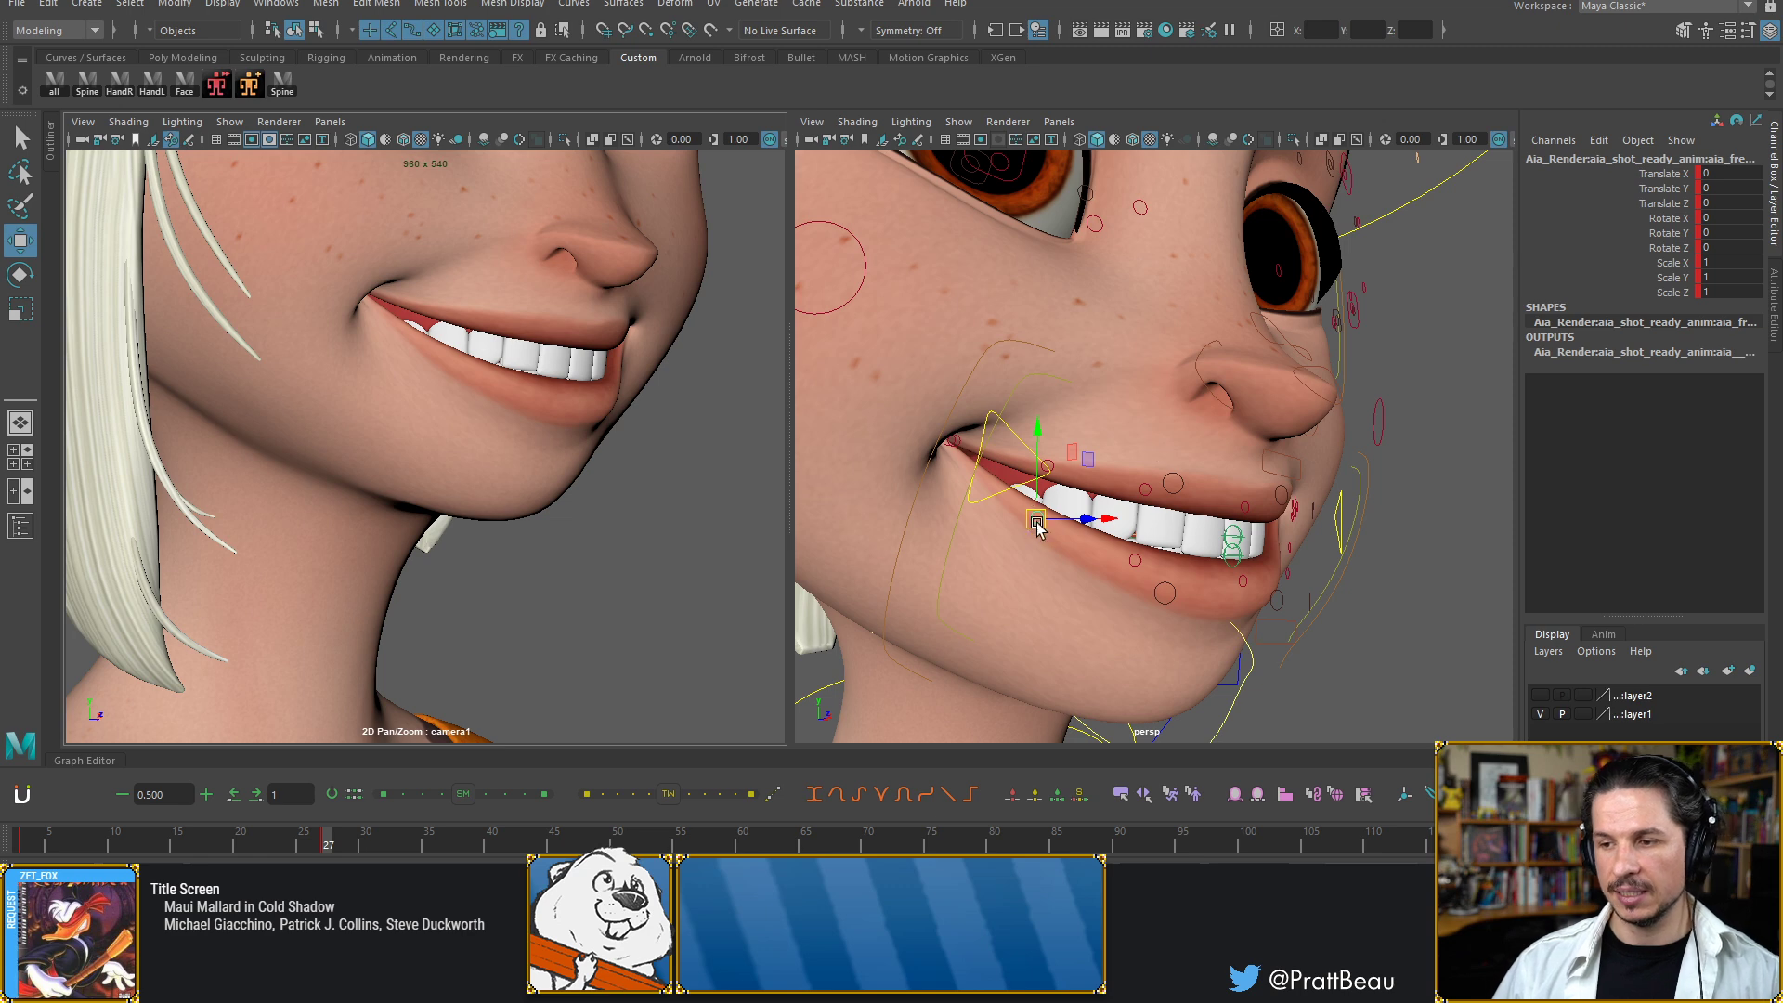
pyautogui.moveTo(1035, 523)
pyautogui.mouseDown()
pyautogui.moveTo(1029, 537)
pyautogui.moveTo(1042, 515)
pyautogui.mouseUp()
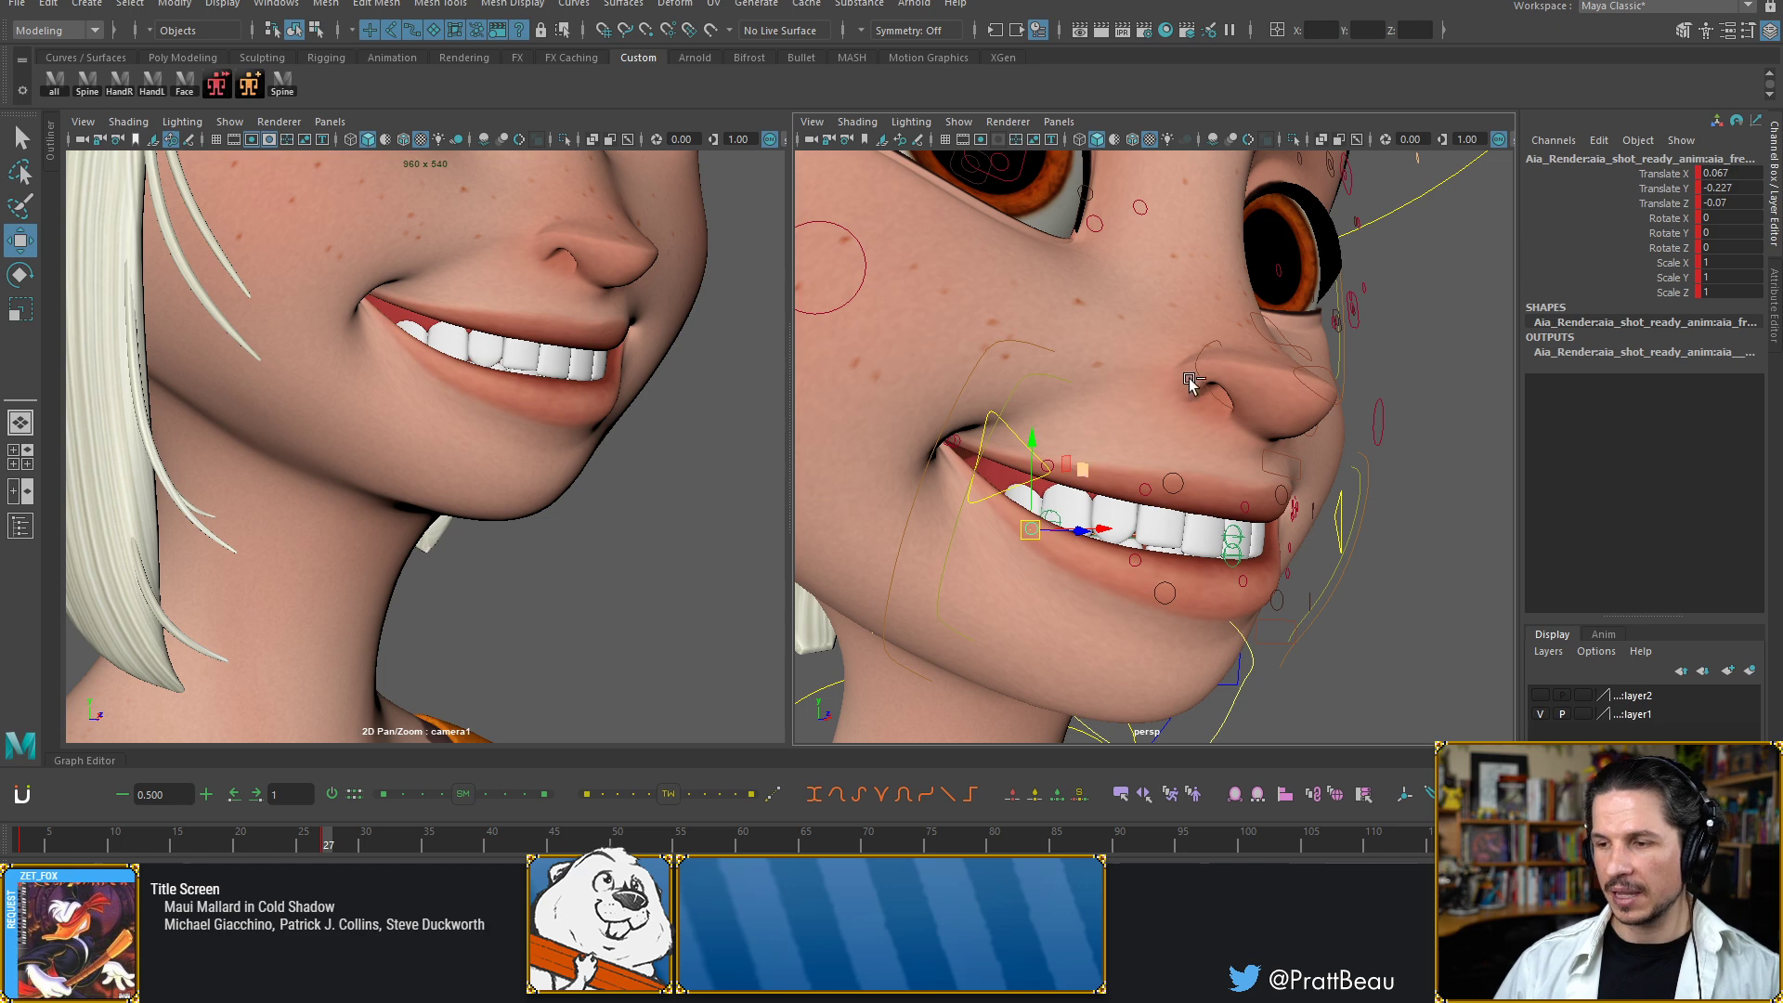
pyautogui.hotkey('ctrl', 'z')
# Adjust the left mouth corner control to Translate X 0.322, Translate Y 0.872, checking the smile from the front
pyautogui.keyDown('alt'); pyautogui.moveTo(1282, 485); pyautogui.dragTo(1087, 488); pyautogui.keyUp('alt')
pyautogui.click(1250, 491)
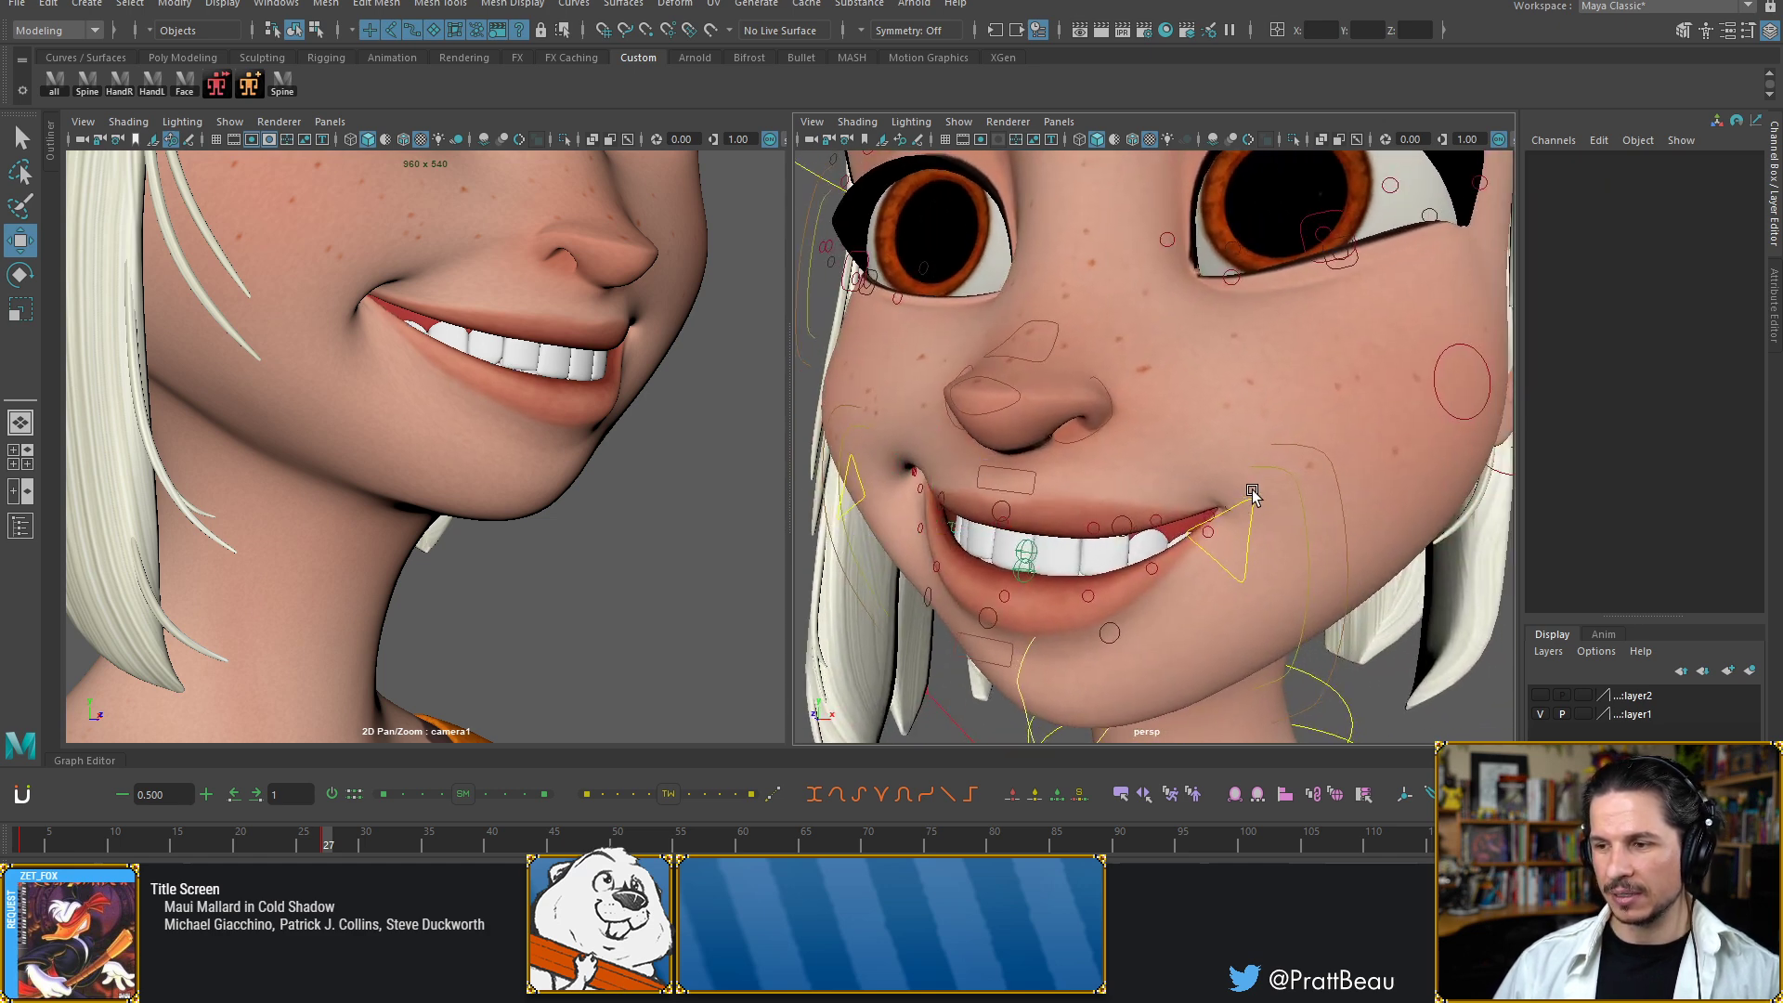
pyautogui.click(1254, 510)
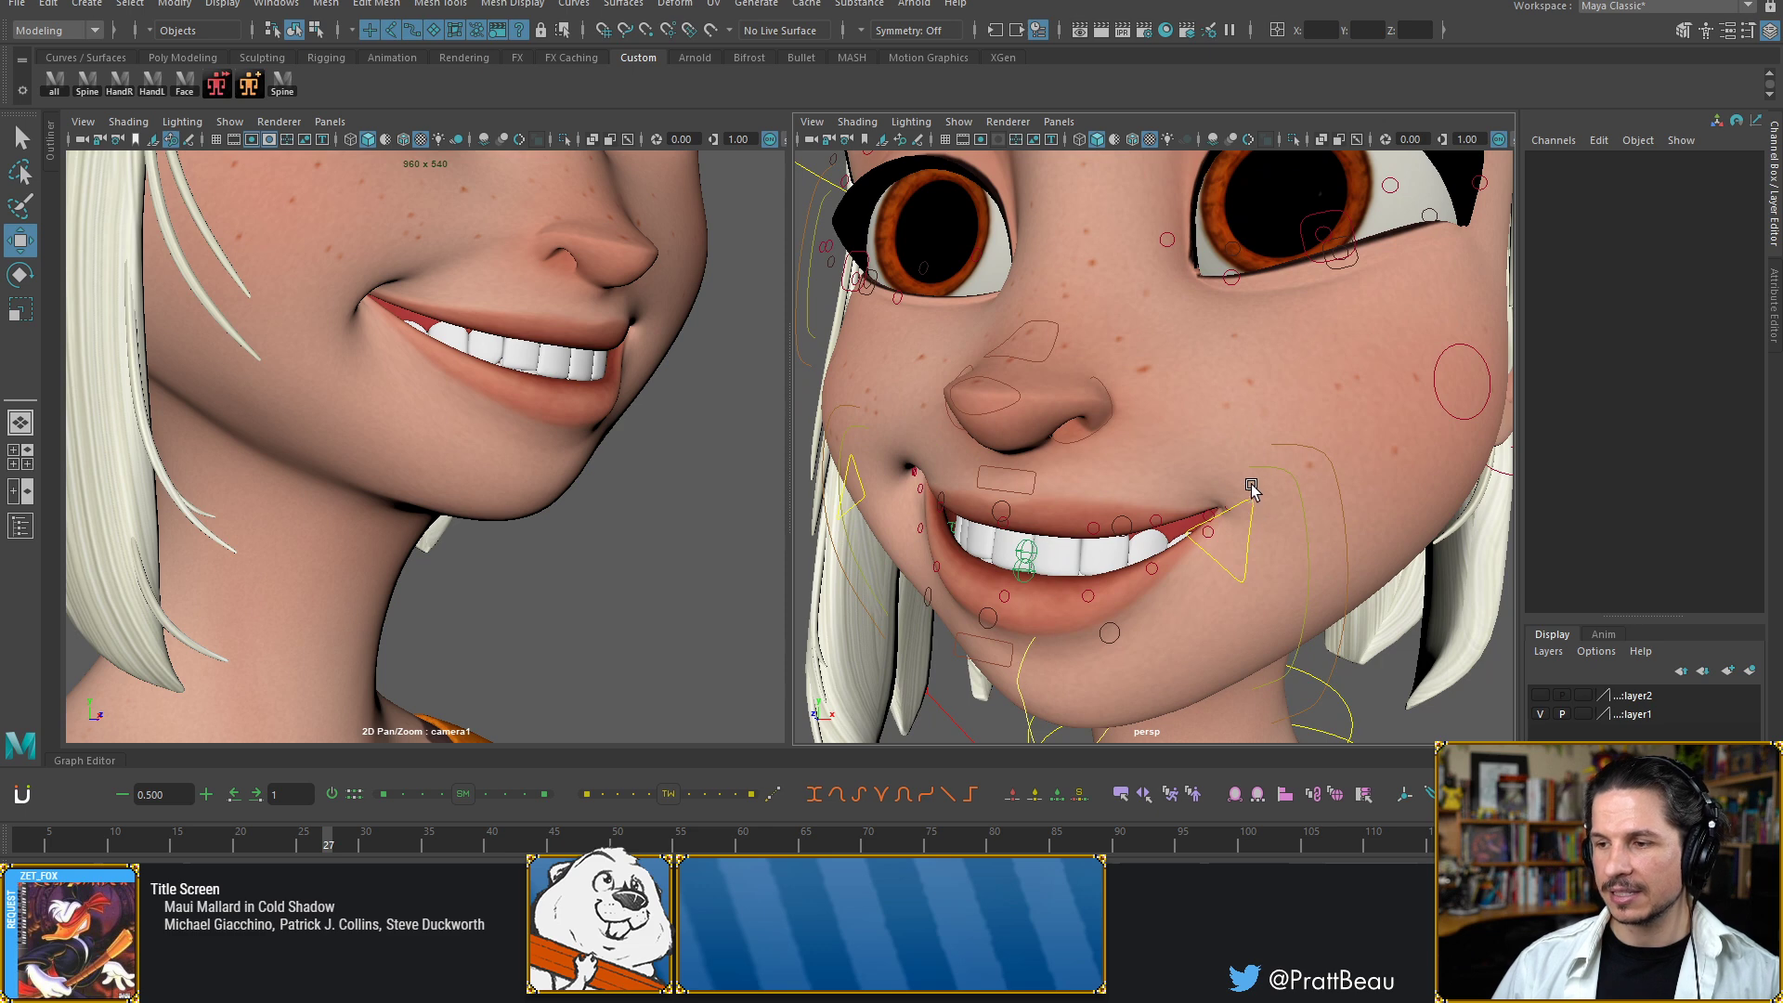
pyautogui.moveTo(1227, 461); pyautogui.dragTo(1227, 452)
pyautogui.keyDown('alt'); pyautogui.moveTo(1245, 524); pyautogui.dragTo(1374, 550); pyautogui.keyUp('alt')
pyautogui.keyDown('alt'); pyautogui.moveTo(1256, 395); pyautogui.dragTo(1242, 434); pyautogui.keyUp('alt')
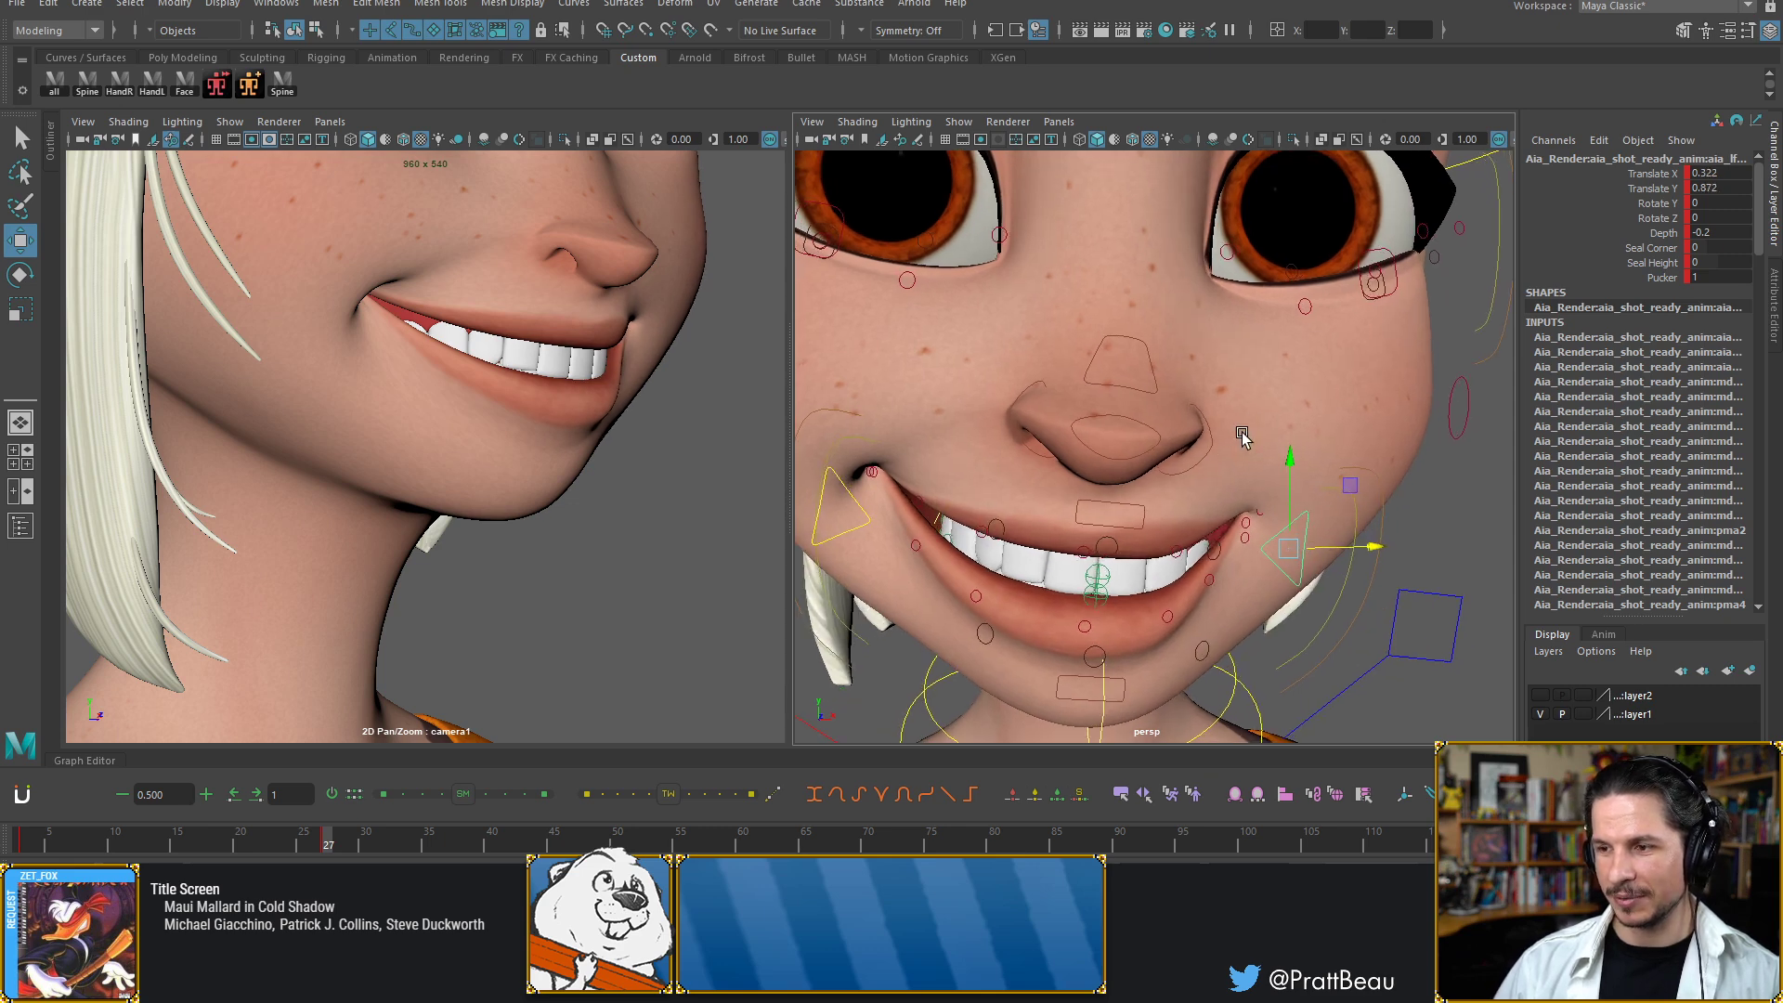
pyautogui.keyDown('alt'); pyautogui.moveTo(1242, 434); pyautogui.dragTo(1294, 343, button='middle'); pyautogui.keyUp('alt')
pyautogui.keyDown('alt'); pyautogui.moveTo(1294, 343); pyautogui.dragTo(1300, 432); pyautogui.keyUp('alt')
pyautogui.moveTo(1452, 436)
pyautogui.mouseDown()
pyautogui.moveTo(1401, 439)
pyautogui.moveTo(1476, 430)
pyautogui.mouseUp()
# Push the upper lip forward with its left side control at Translate Z 0.157 and a small central control at Translate Z 0.07
pyautogui.keyDown('alt'); pyautogui.moveTo(1319, 459); pyautogui.dragTo(1151, 530); pyautogui.keyUp('alt')
pyautogui.click(1231, 540)
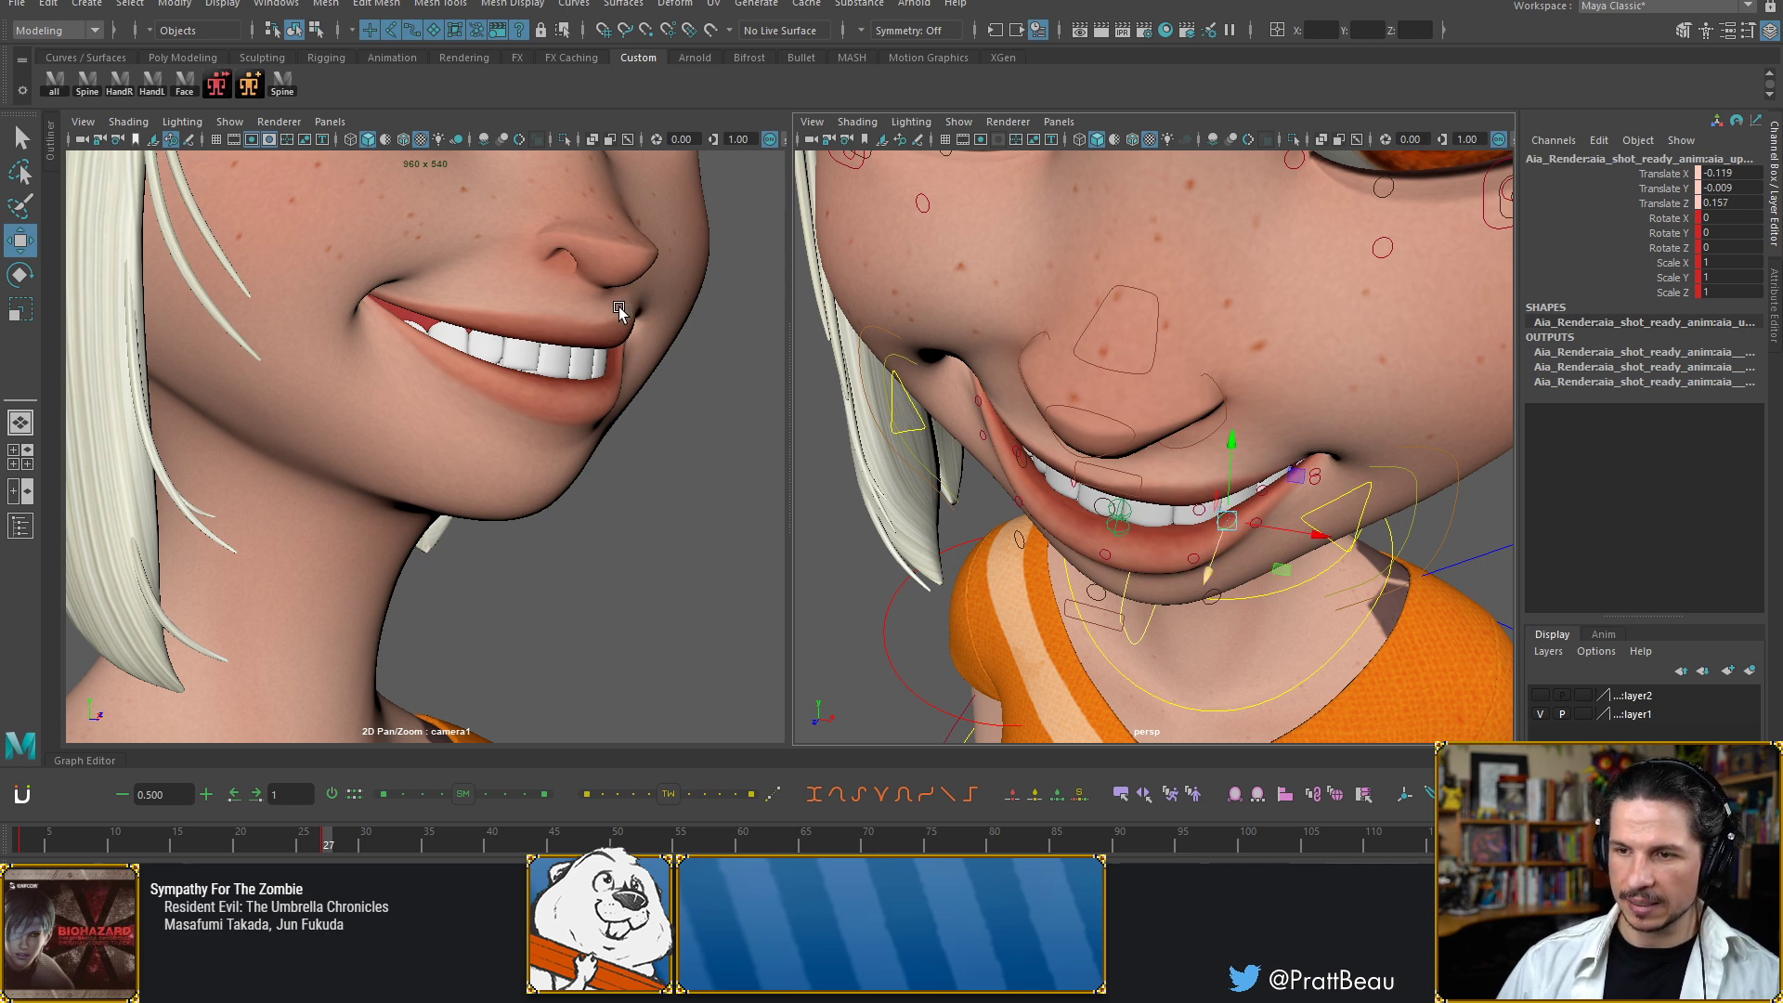
pyautogui.keyDown('alt'); pyautogui.moveTo(1161, 548); pyautogui.dragTo(1222, 554); pyautogui.keyUp('alt')
pyautogui.click(1228, 506)
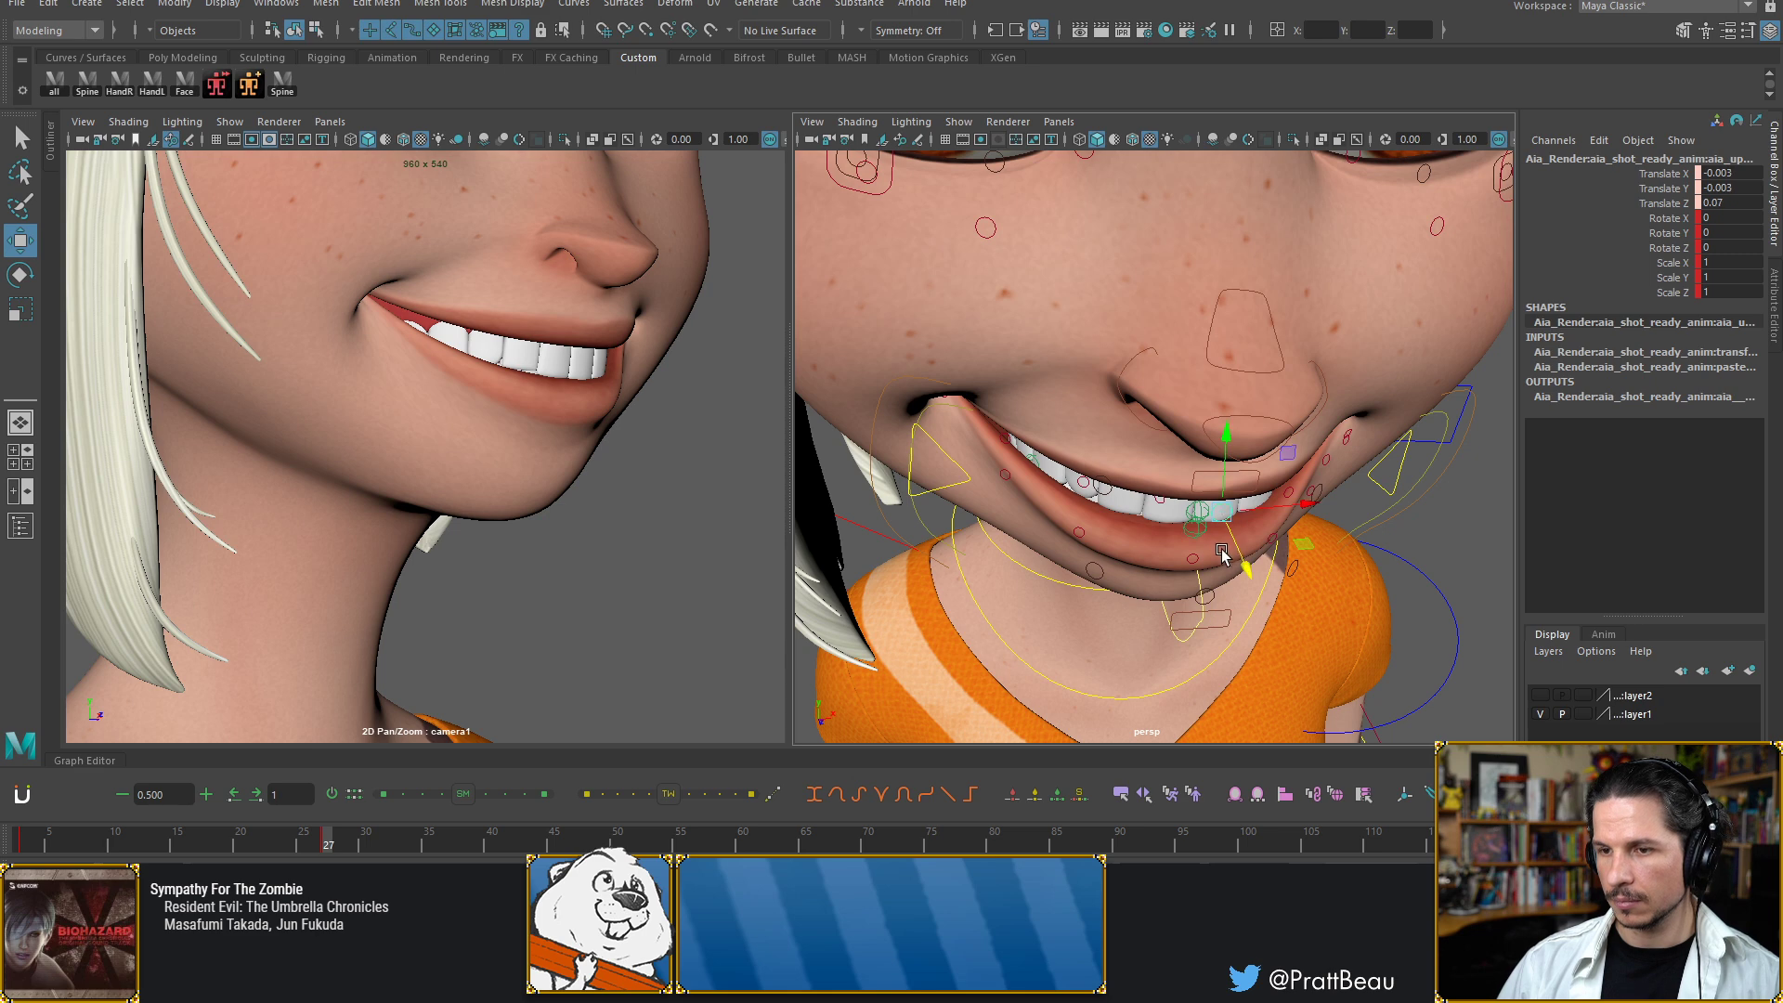
pyautogui.keyDown('alt'); pyautogui.moveTo(1327, 496); pyautogui.dragTo(1287, 497); pyautogui.keyUp('alt')
pyautogui.click(1288, 497)
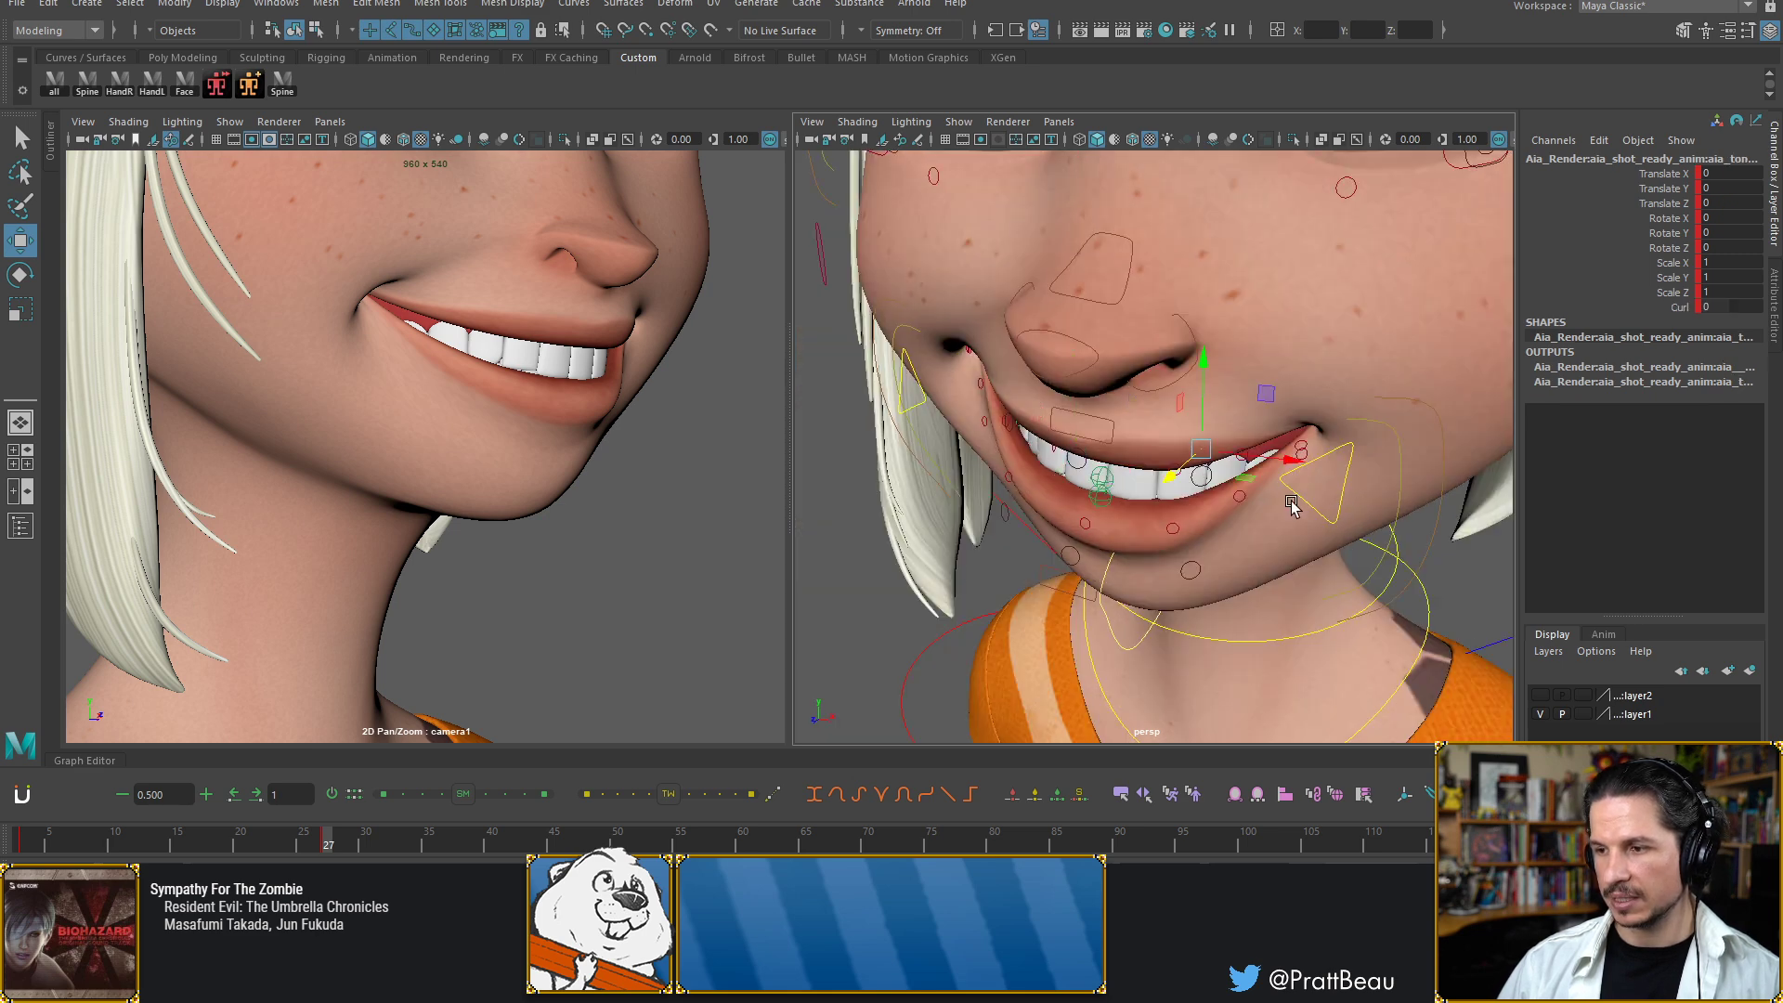
# Move the lower lip's left side control back to Translate Z -0.18 and its central control forward to Translate Z 0.273
pyautogui.keyDown('alt'); pyautogui.moveTo(1269, 558); pyautogui.dragTo(1313, 638); pyautogui.keyUp('alt')
pyautogui.click(1251, 589)
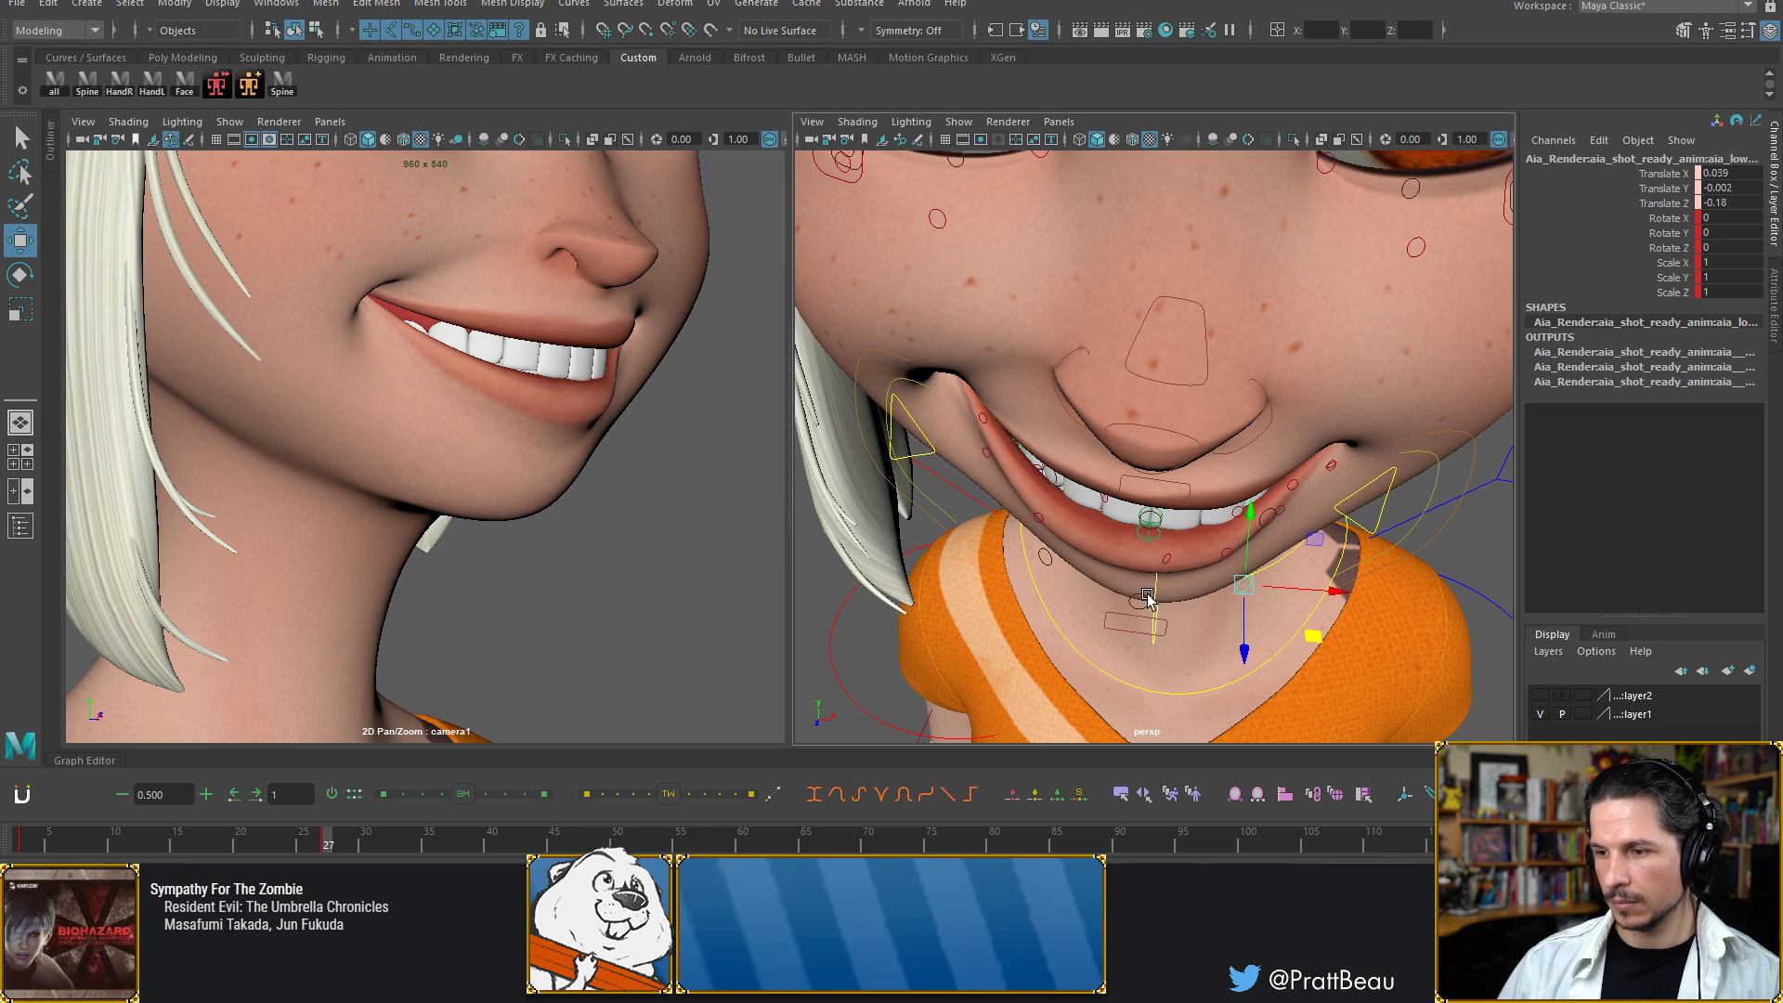
pyautogui.click(1159, 623)
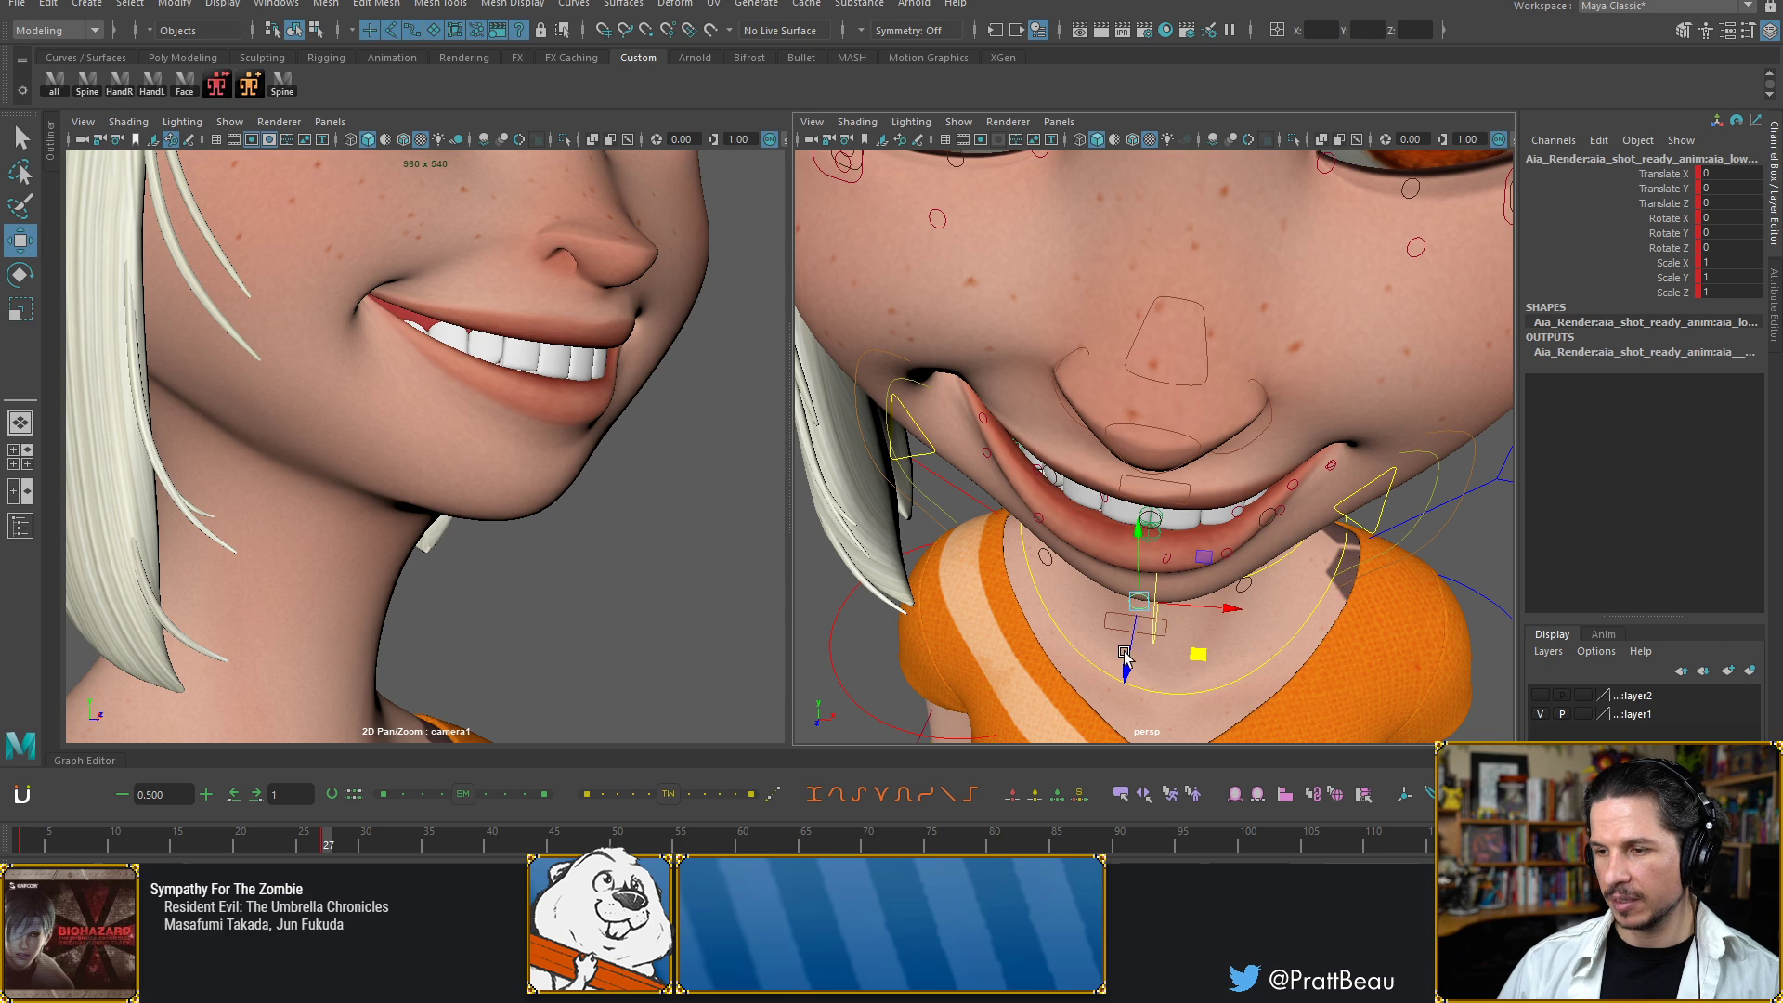
pyautogui.moveTo(1124, 661); pyautogui.dragTo(1125, 671)
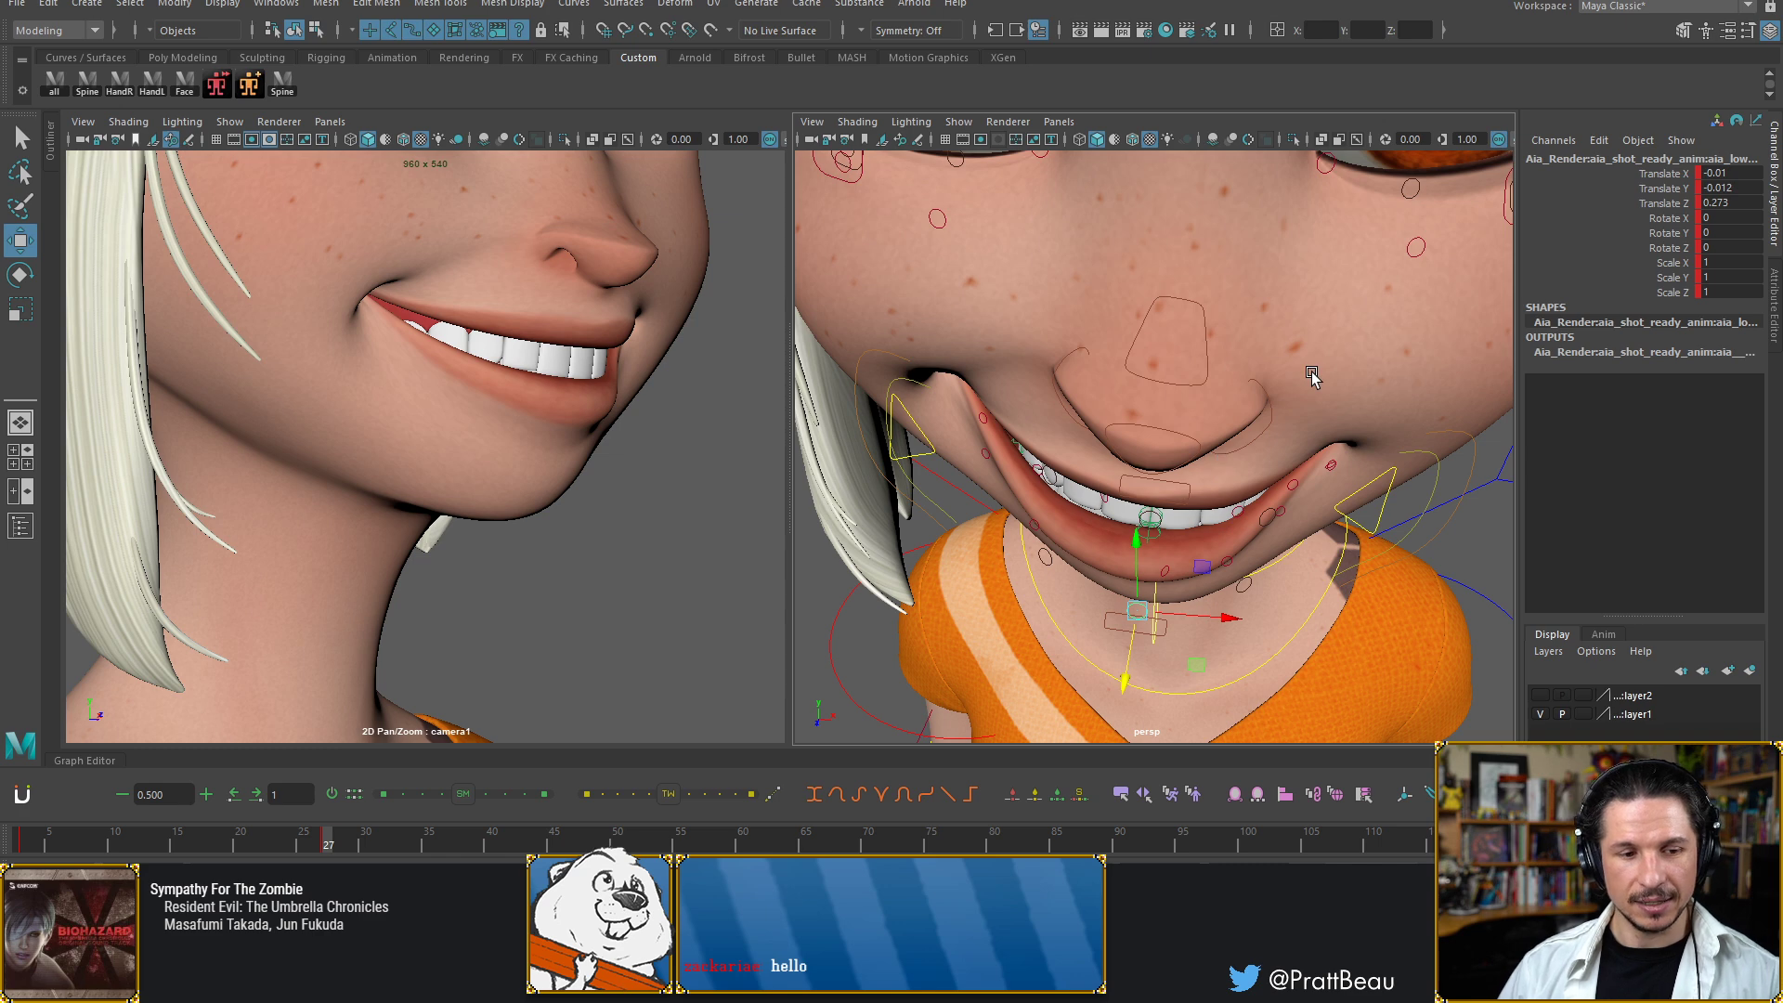
pyautogui.keyDown('alt'); pyautogui.moveTo(1362, 390); pyautogui.dragTo(1268, 490); pyautogui.keyUp('alt')
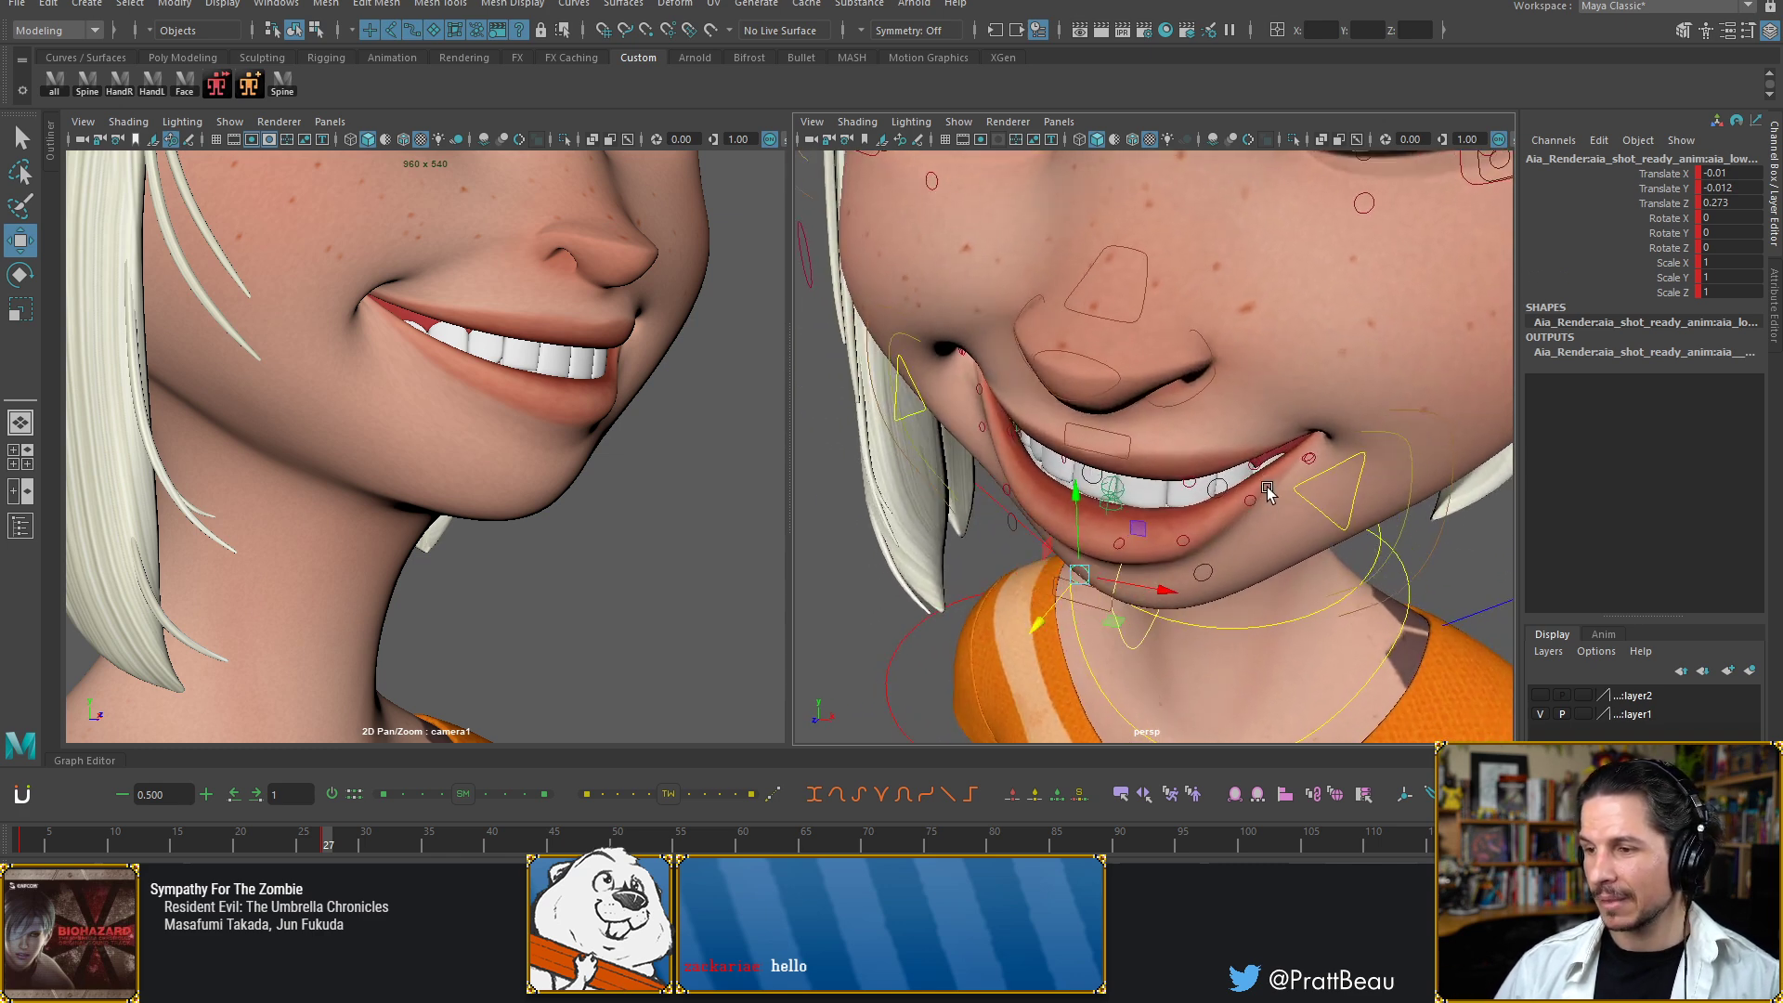
# Adjust two small lower lip controls near the left corner to Translate 0.197, 0.023, -0.256 and 0.104, 0.028, 0.044, keying the first
pyautogui.click(1258, 503)
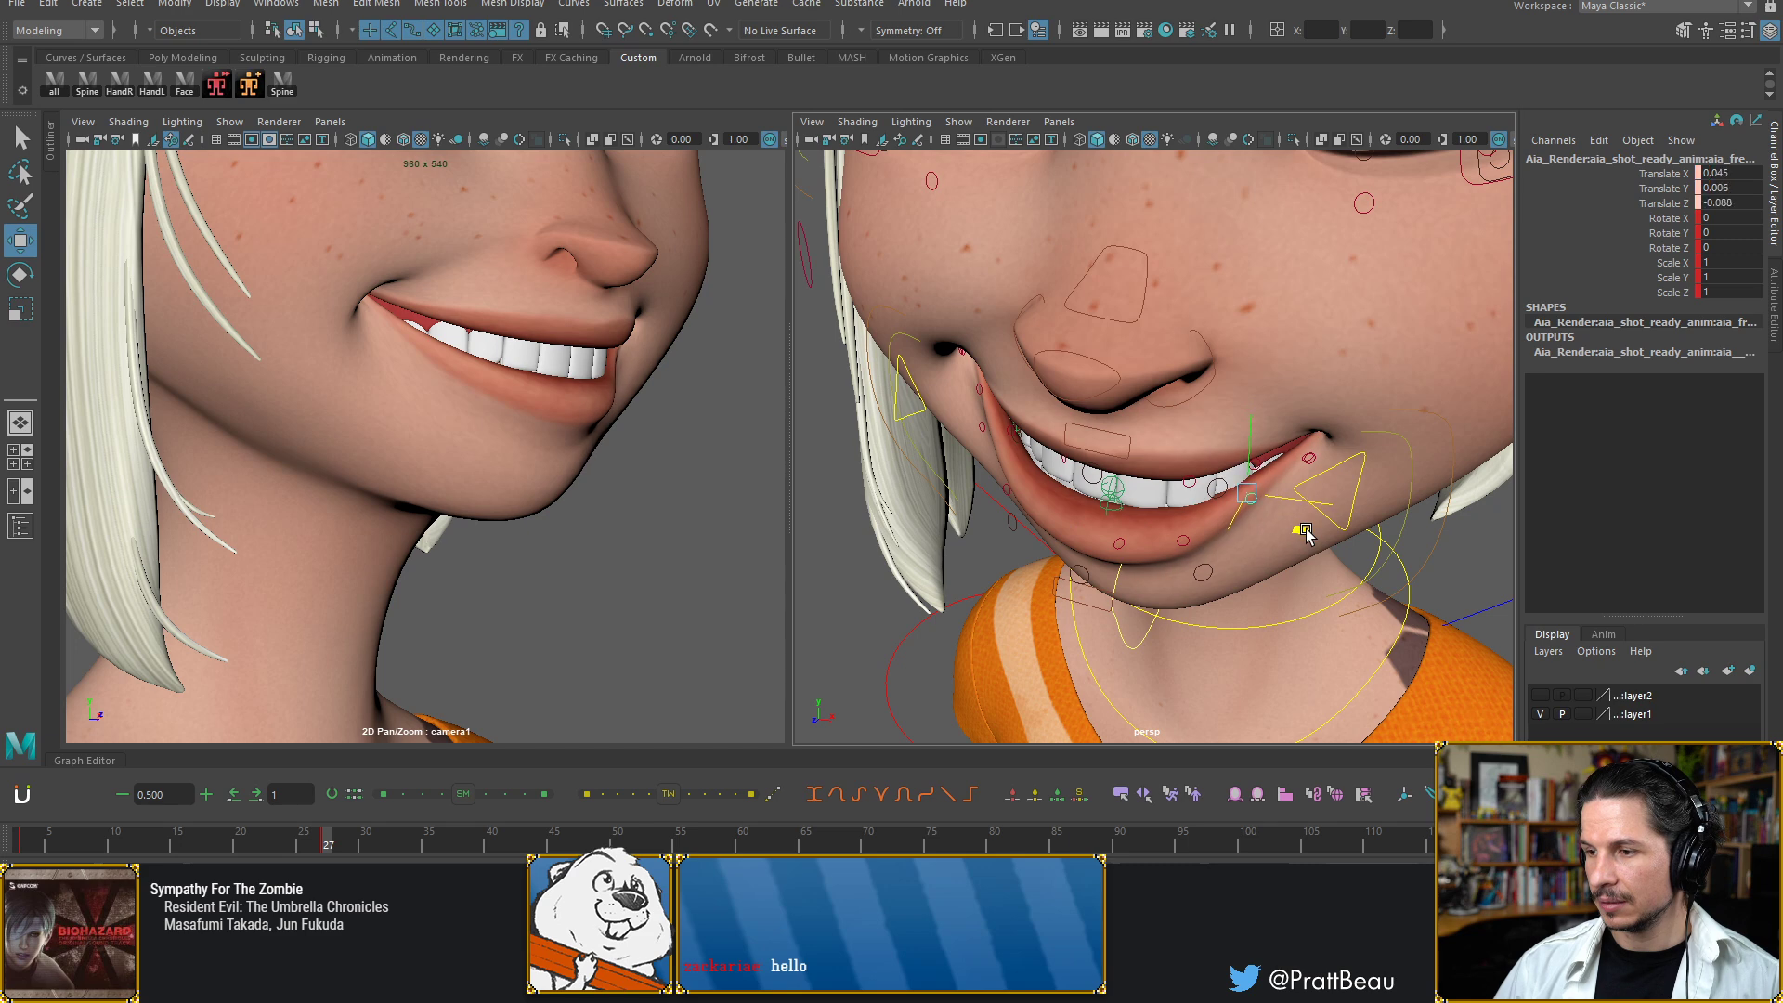
pyautogui.moveTo(1306, 529); pyautogui.dragTo(1309, 528, button='middle')
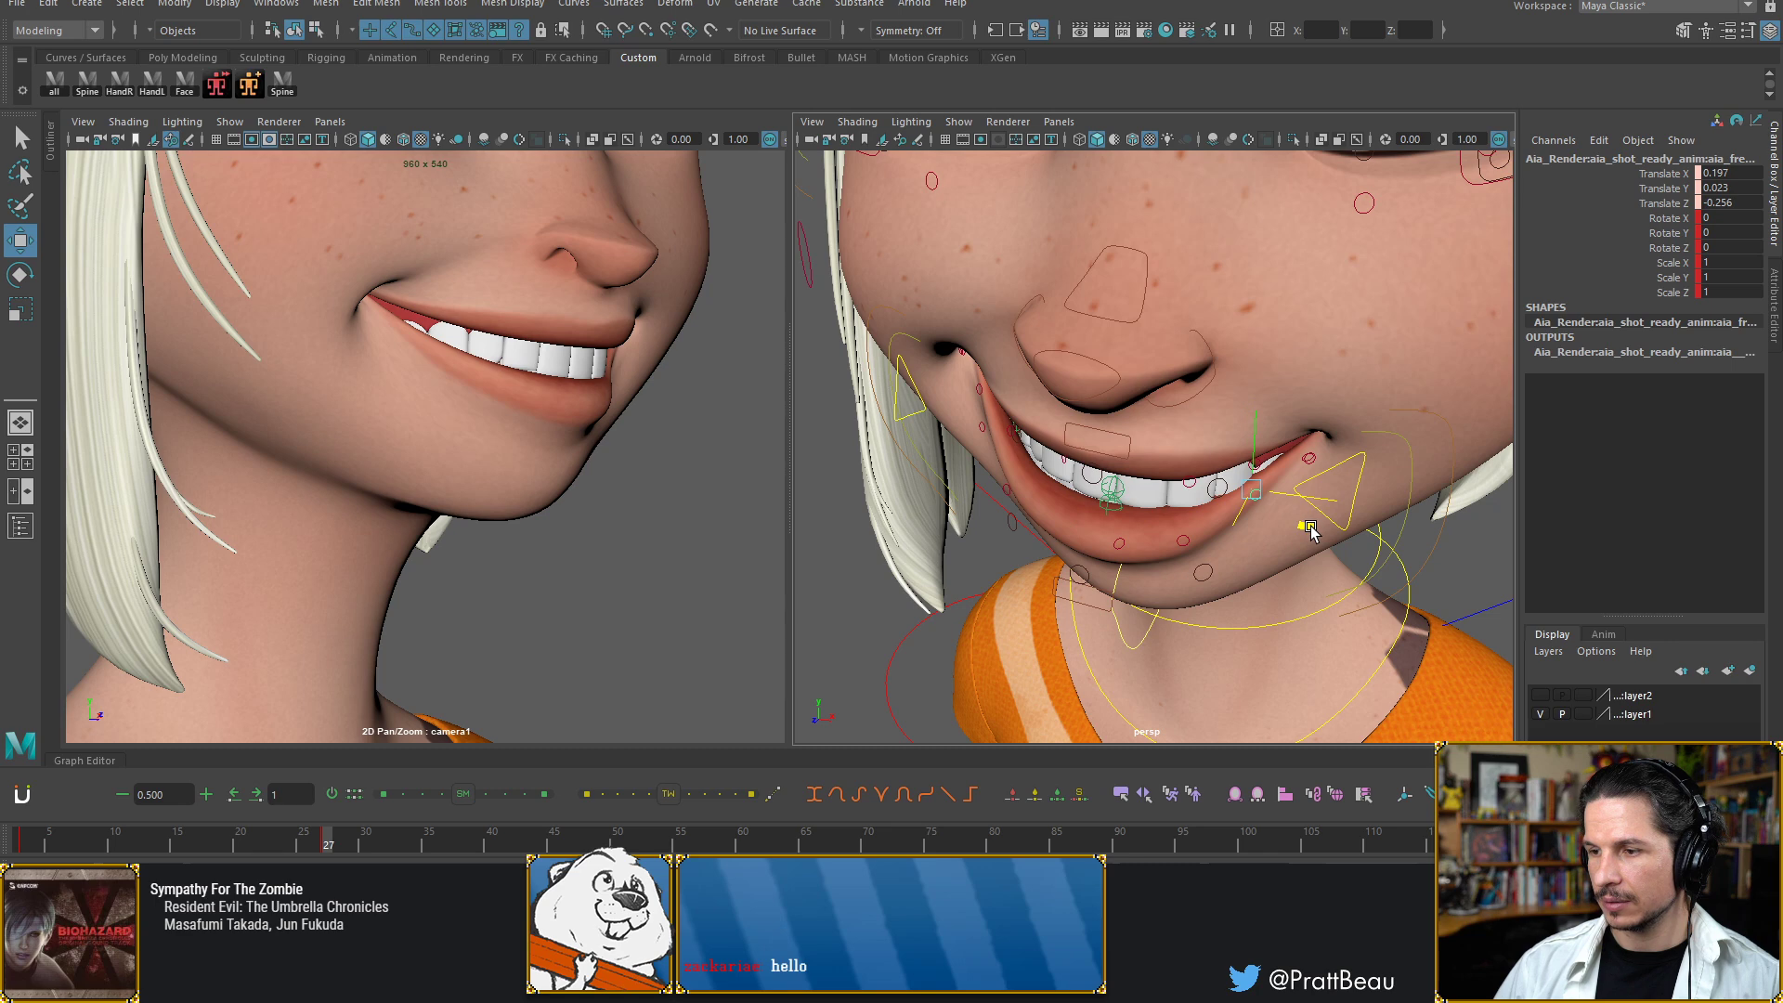
pyautogui.press('s')
pyautogui.click(1184, 541)
pyautogui.moveTo(1252, 549); pyautogui.dragTo(1256, 550, button='middle')
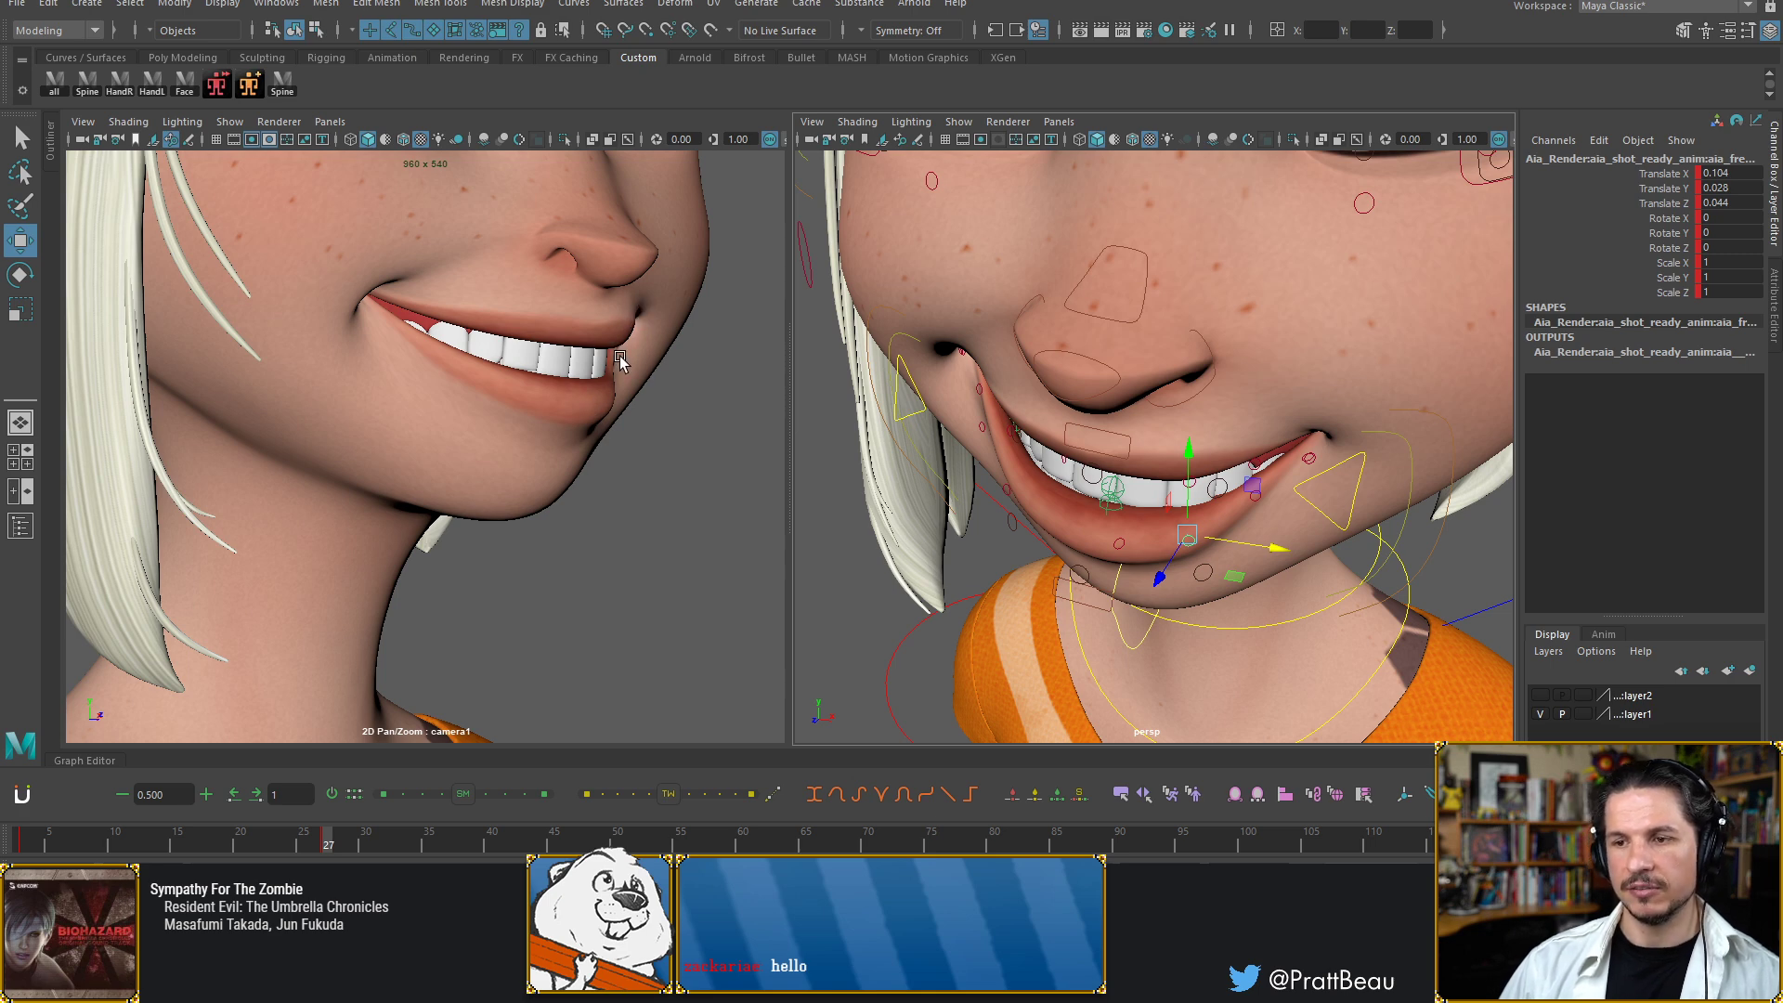
# Push the small lower lip control beside the left mouth corner back to Translate Y 0.005, Translate Z -0.254
pyautogui.click(1336, 452)
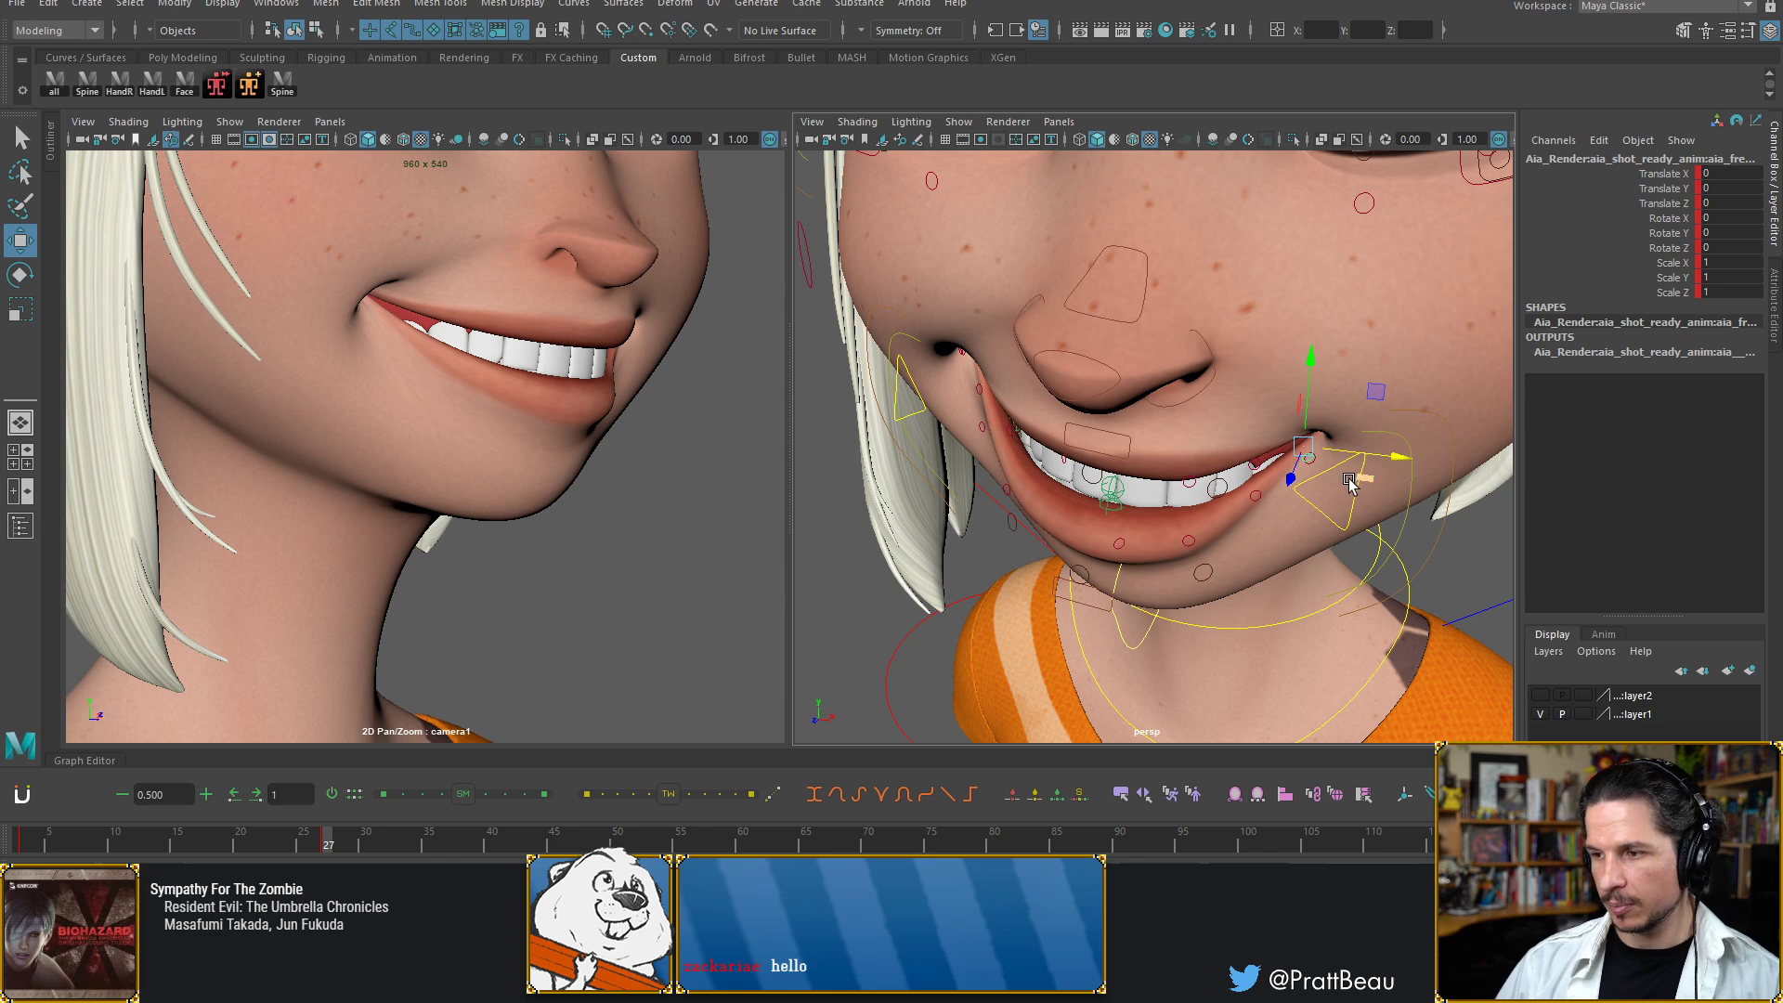
pyautogui.keyDown('alt'); pyautogui.moveTo(1267, 482); pyautogui.dragTo(1234, 485, button='right'); pyautogui.keyUp('alt')
pyautogui.keyDown('alt'); pyautogui.moveTo(1393, 471); pyautogui.dragTo(1019, 475, button='middle'); pyautogui.keyUp('alt')
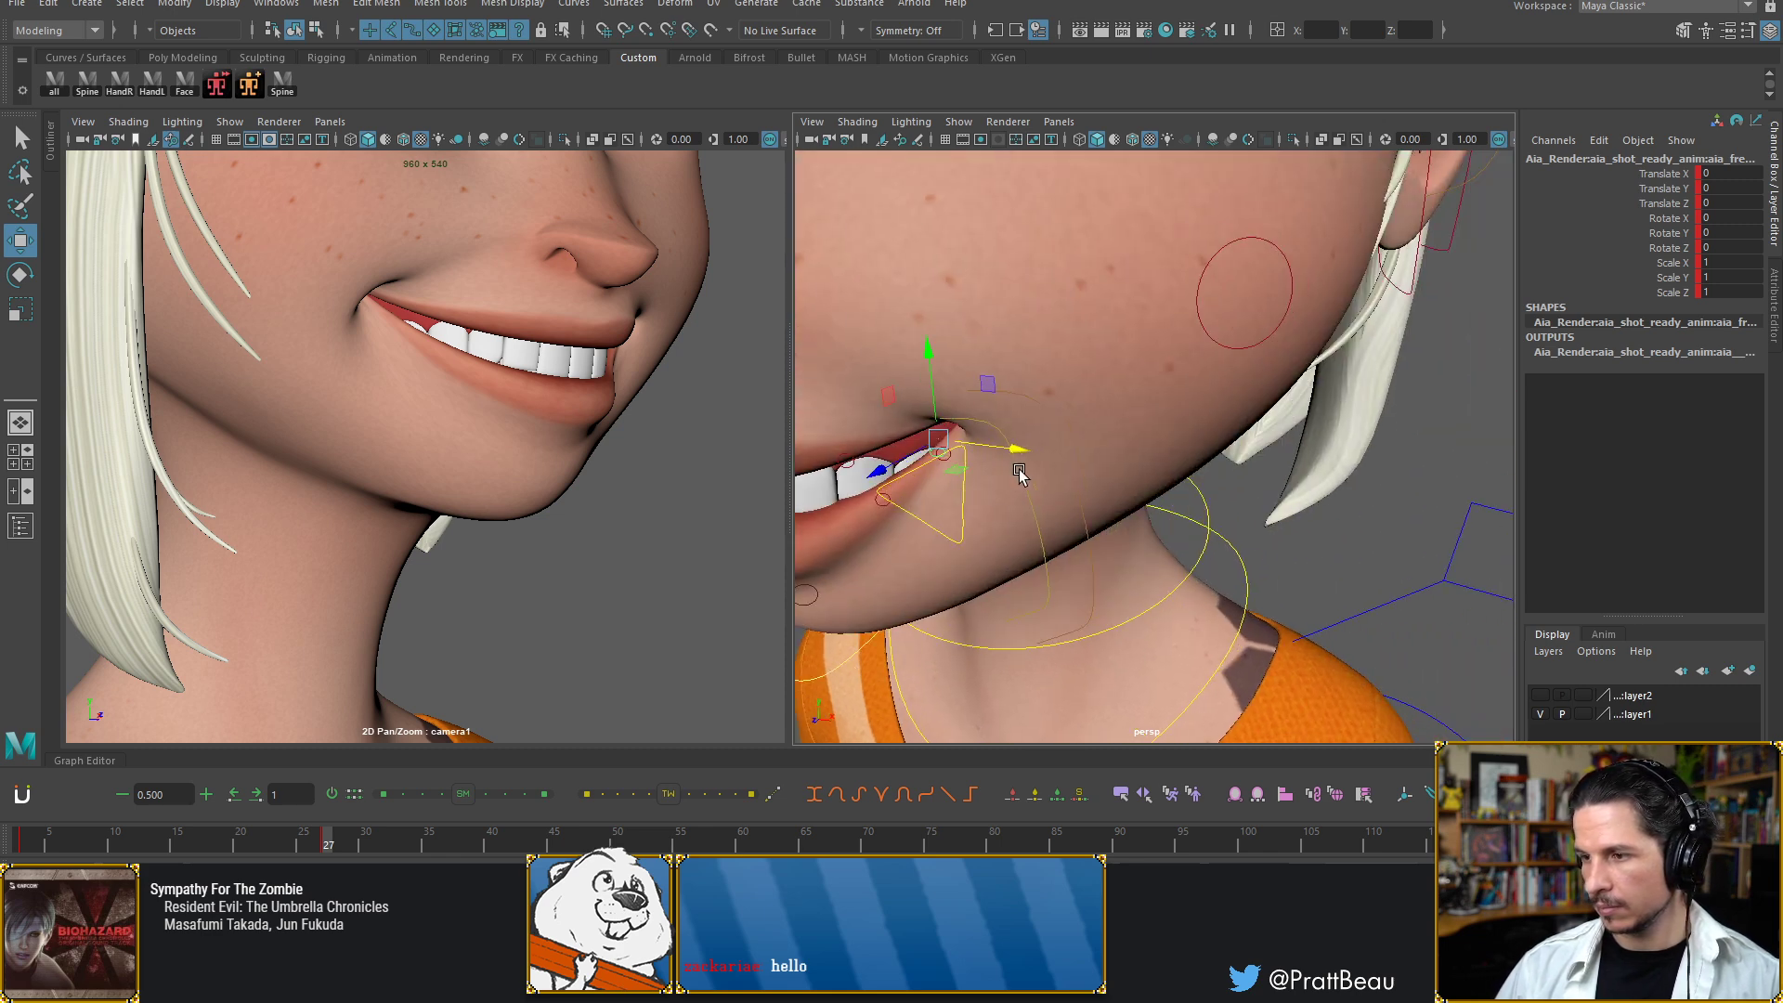
pyautogui.keyDown('alt'); pyautogui.moveTo(1019, 474); pyautogui.dragTo(1093, 481, button='right'); pyautogui.keyUp('alt')
pyautogui.keyDown('alt'); pyautogui.moveTo(1093, 480); pyautogui.dragTo(1210, 487); pyautogui.keyUp('alt')
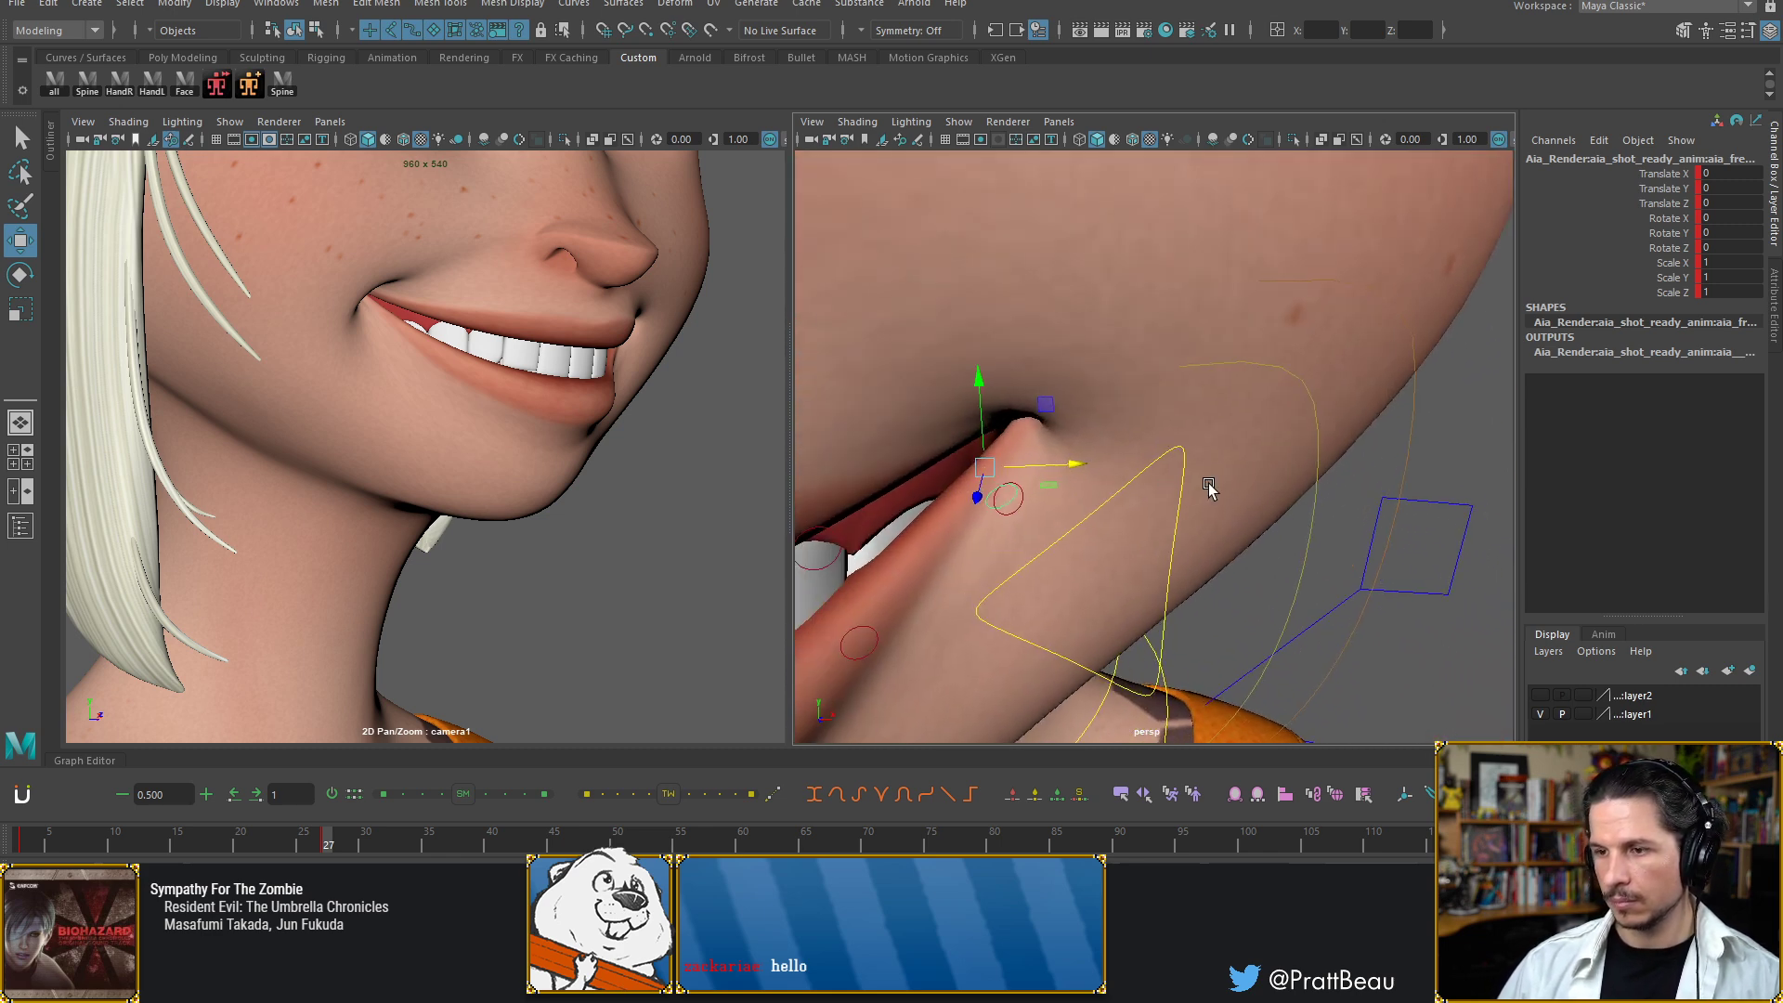
pyautogui.keyDown('shift'); pyautogui.click(1026, 501); pyautogui.keyUp('shift')
pyautogui.moveTo(1056, 510)
pyautogui.mouseDown(button='middle')
pyautogui.moveTo(1025, 501)
pyautogui.moveTo(1046, 505)
pyautogui.mouseUp(button='middle')
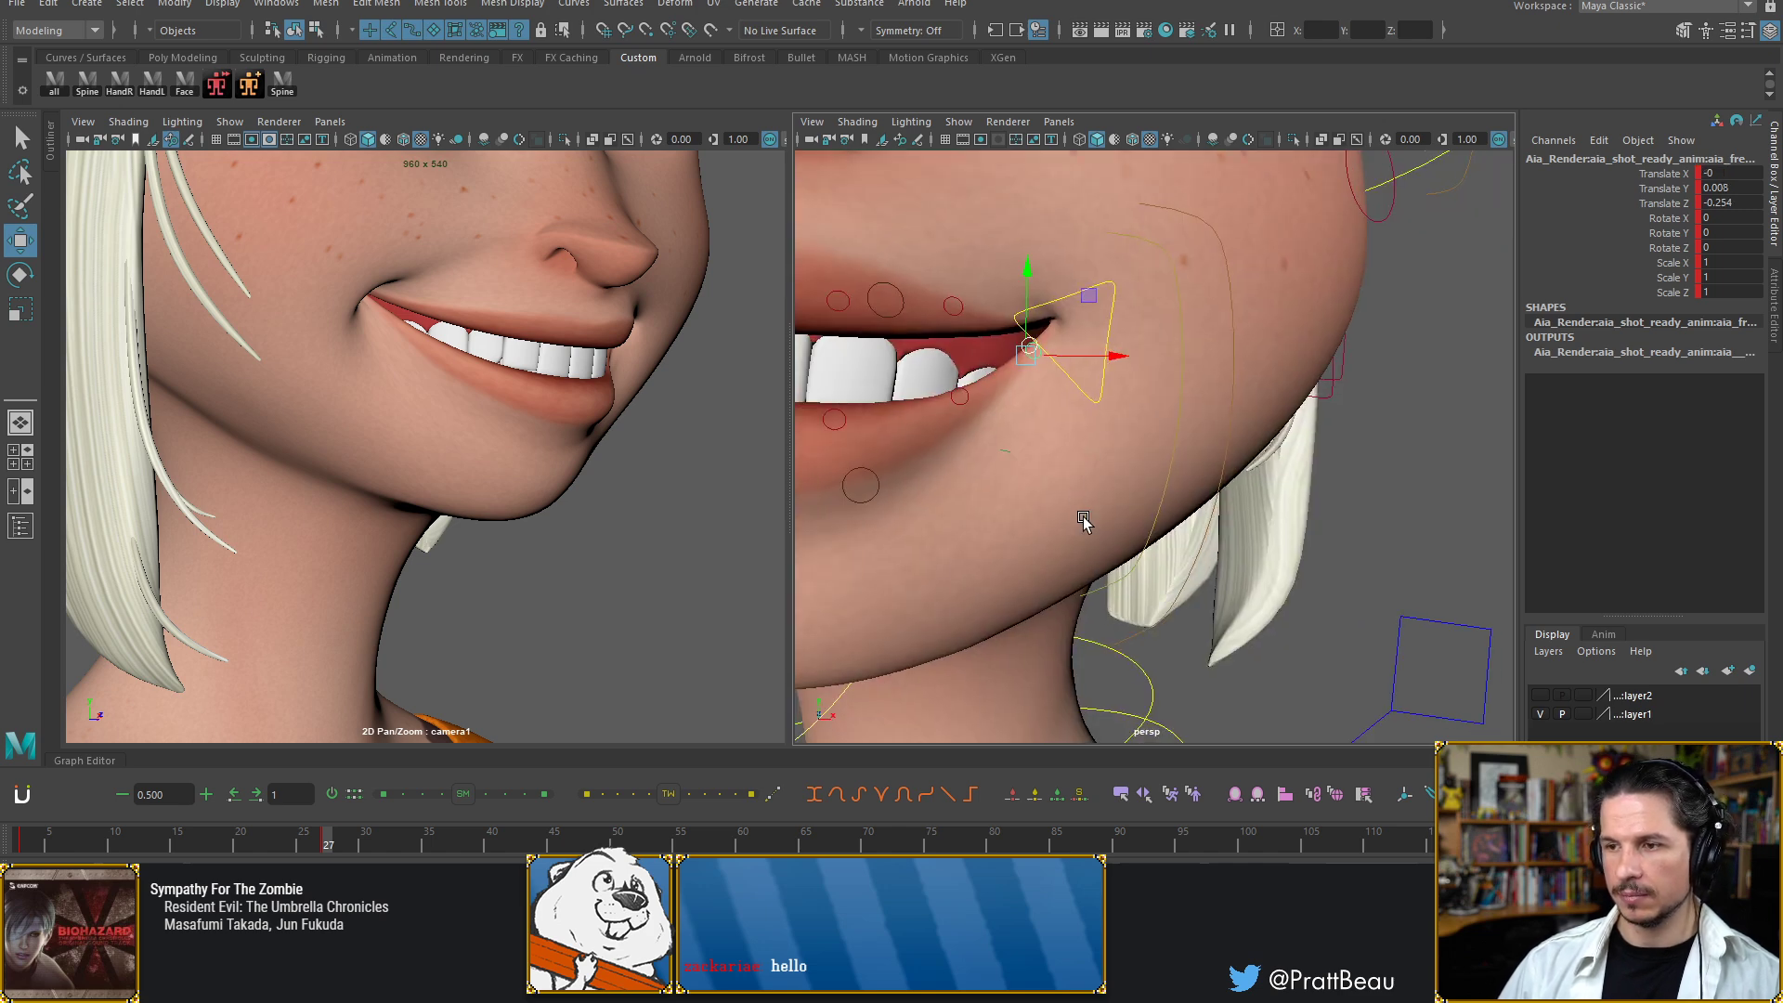
pyautogui.keyDown('alt'); pyautogui.moveTo(1084, 520); pyautogui.dragTo(1094, 546); pyautogui.keyUp('alt')
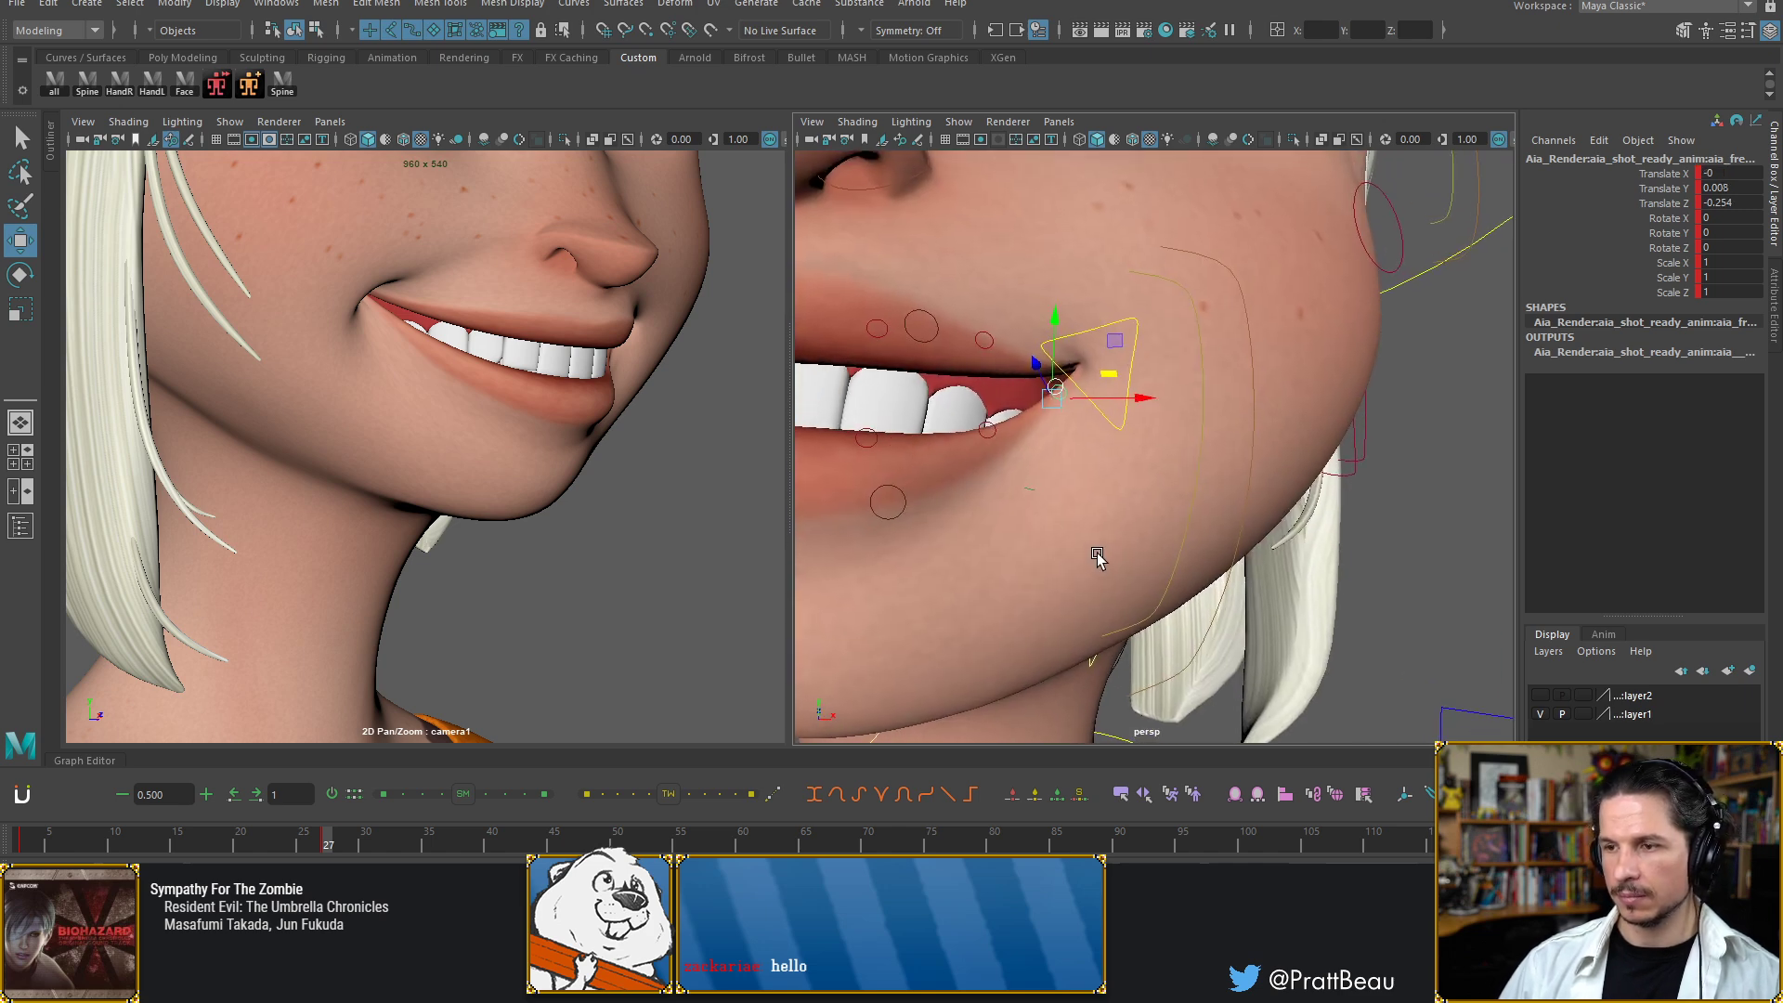
# Rotate the left mouth corner control to Rotate Z 0.886 and check the smile from the front and the opposite side
pyautogui.click(1107, 310)
pyautogui.press('e')
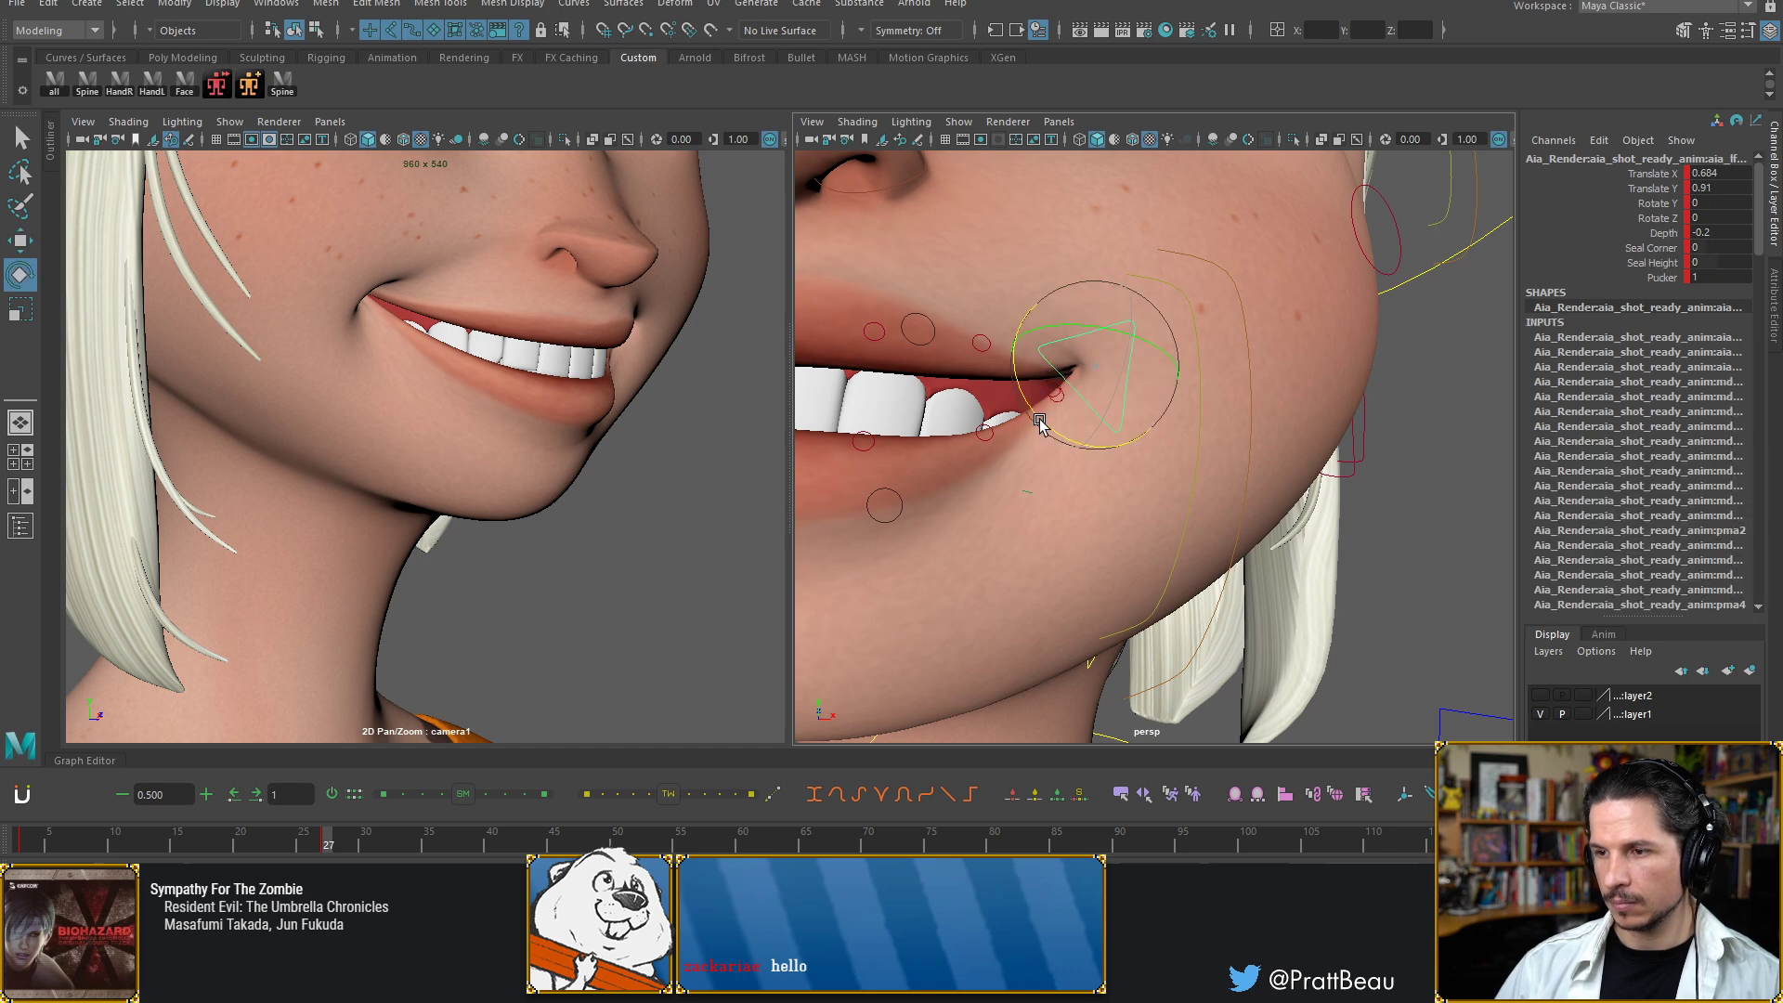
pyautogui.moveTo(1042, 427); pyautogui.dragTo(1042, 426)
pyautogui.keyDown('alt'); pyautogui.moveTo(1126, 394); pyautogui.dragTo(953, 389, button='right'); pyautogui.keyUp('alt')
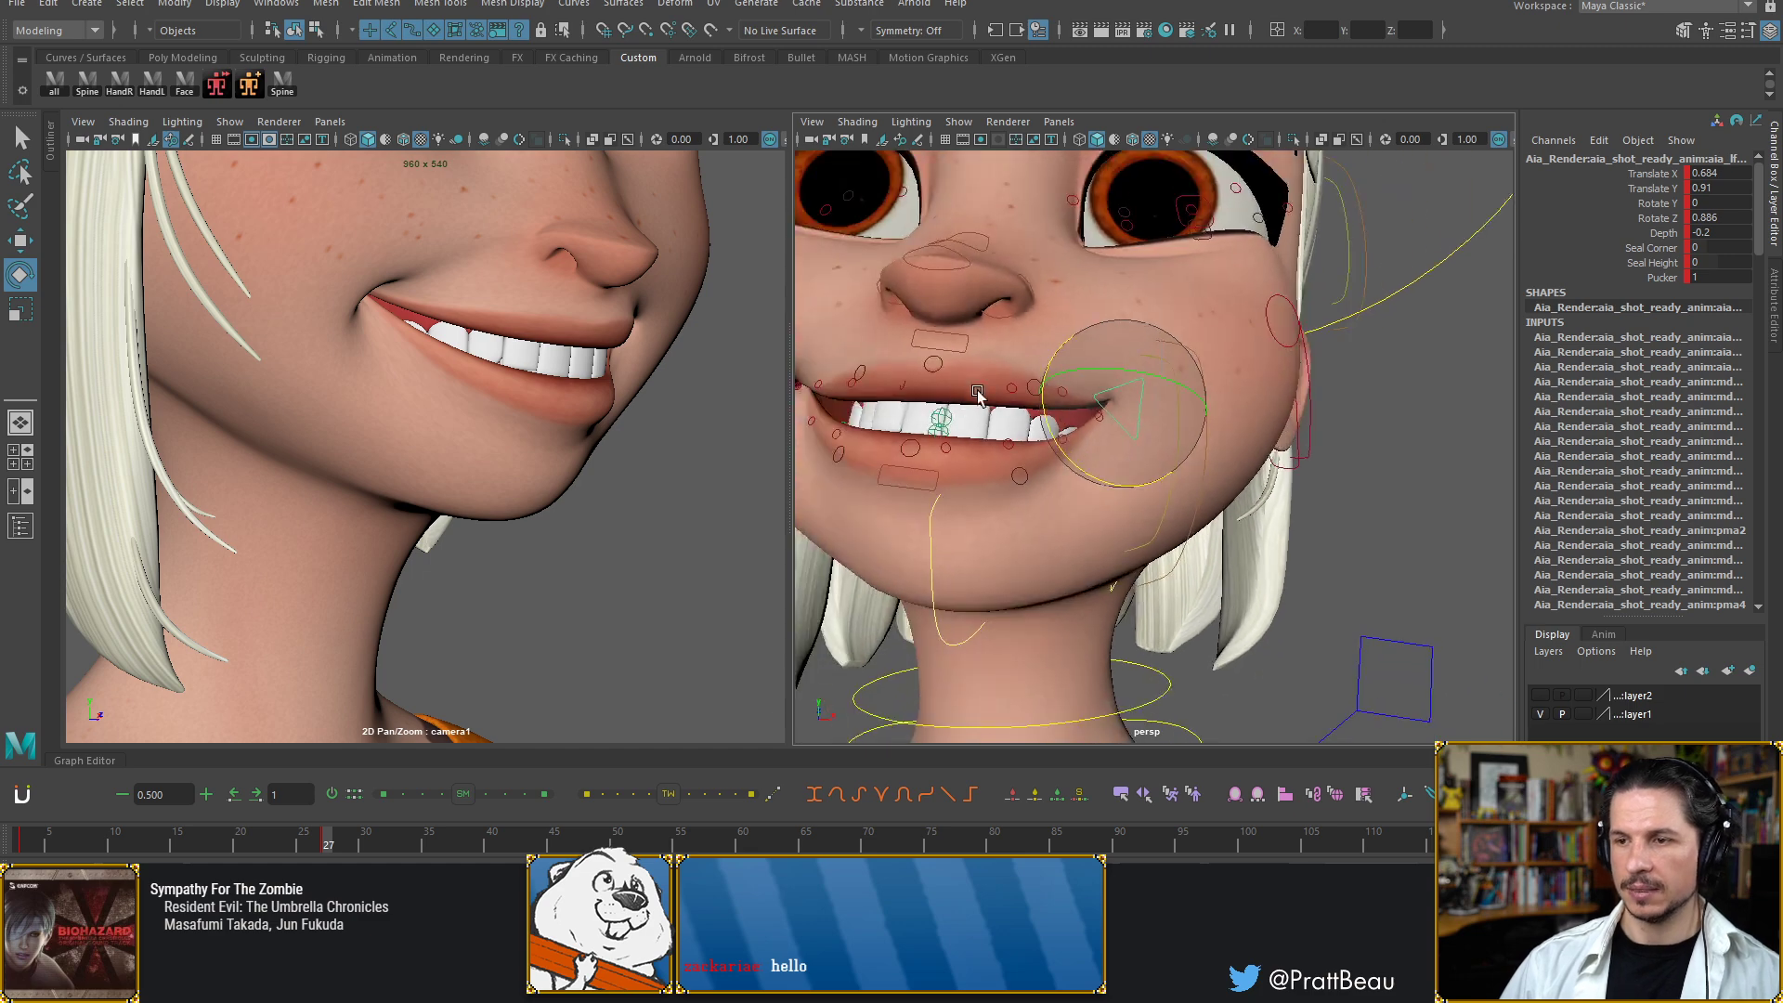
pyautogui.keyDown('alt'); pyautogui.moveTo(1007, 424); pyautogui.dragTo(1043, 493, button='middle'); pyautogui.keyUp('alt')
pyautogui.keyDown('alt'); pyautogui.moveTo(1043, 494); pyautogui.dragTo(982, 474, button='right'); pyautogui.keyUp('alt')
pyautogui.keyDown('alt'); pyautogui.moveTo(983, 474); pyautogui.dragTo(1068, 479); pyautogui.keyUp('alt')
pyautogui.keyDown('alt'); pyautogui.moveTo(1068, 478); pyautogui.dragTo(1138, 485, button='right'); pyautogui.keyUp('alt')
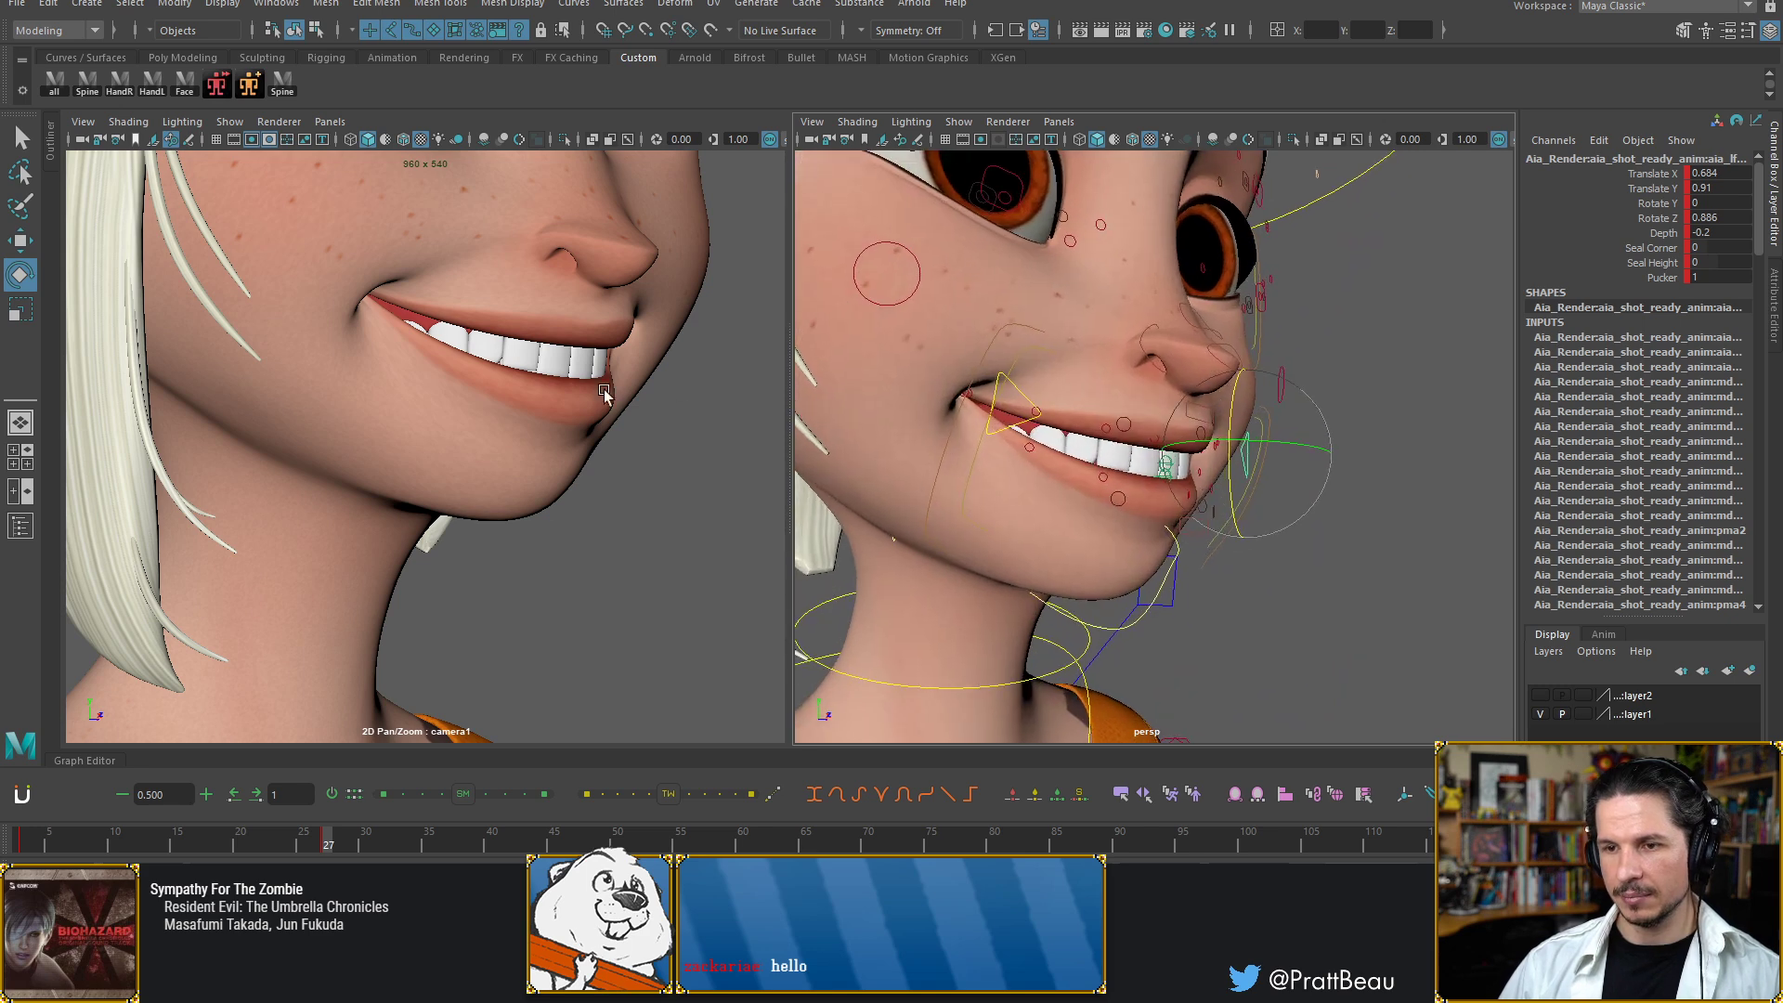
pyautogui.keyDown('alt'); pyautogui.moveTo(1068, 496); pyautogui.dragTo(1142, 513); pyautogui.keyUp('alt')
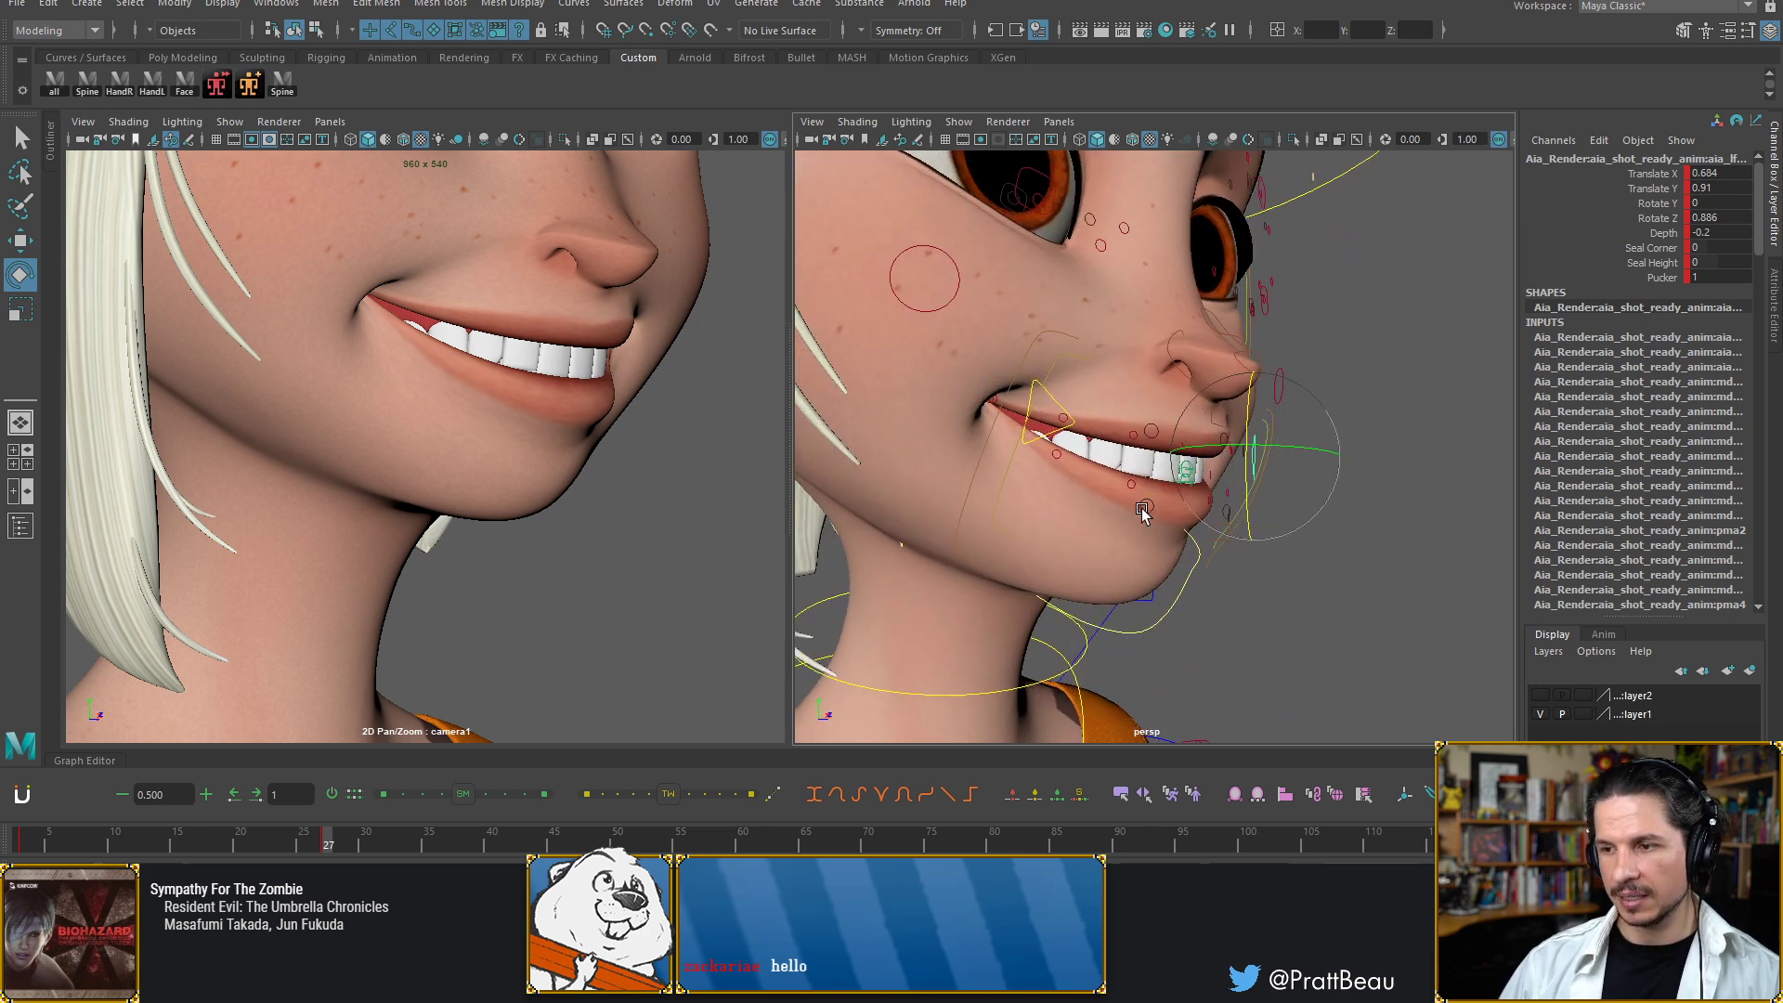
# Lower the main lower lip control to Translate X 0.022, Translate Y -0.781, Translate Z -0.273
pyautogui.click(1248, 577)
pyautogui.click(1218, 531)
pyautogui.press('w')
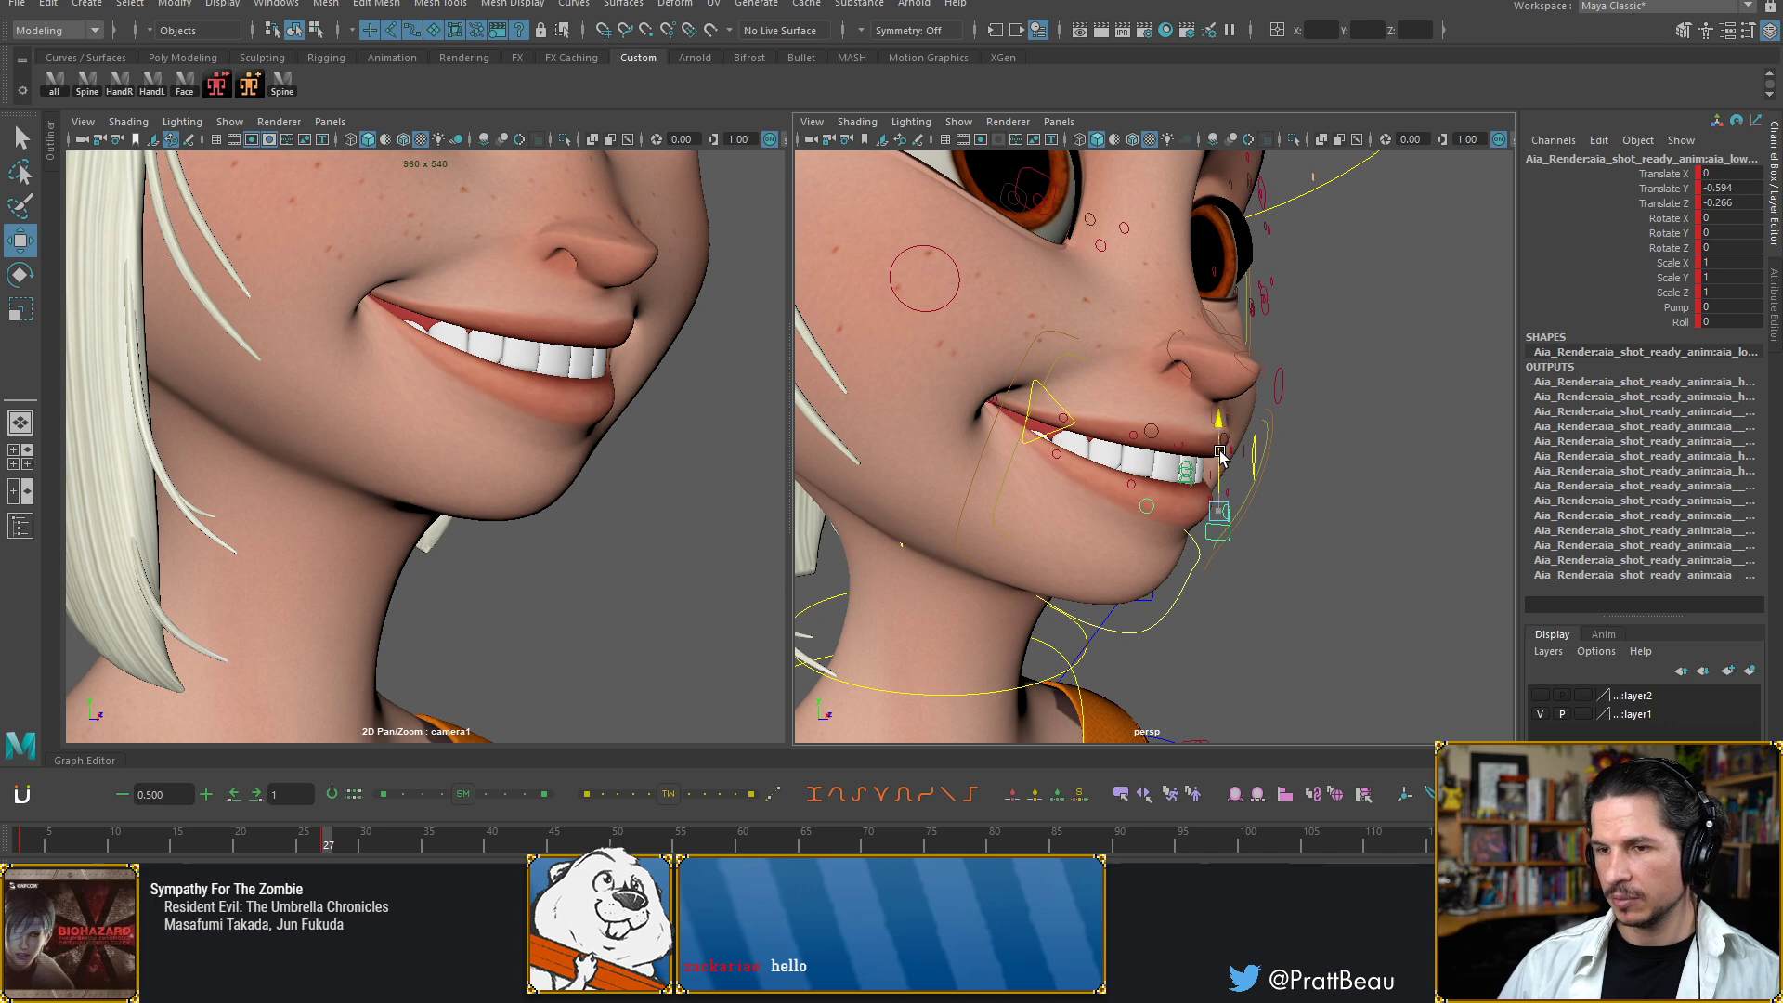
pyautogui.moveTo(1219, 456); pyautogui.dragTo(1216, 435)
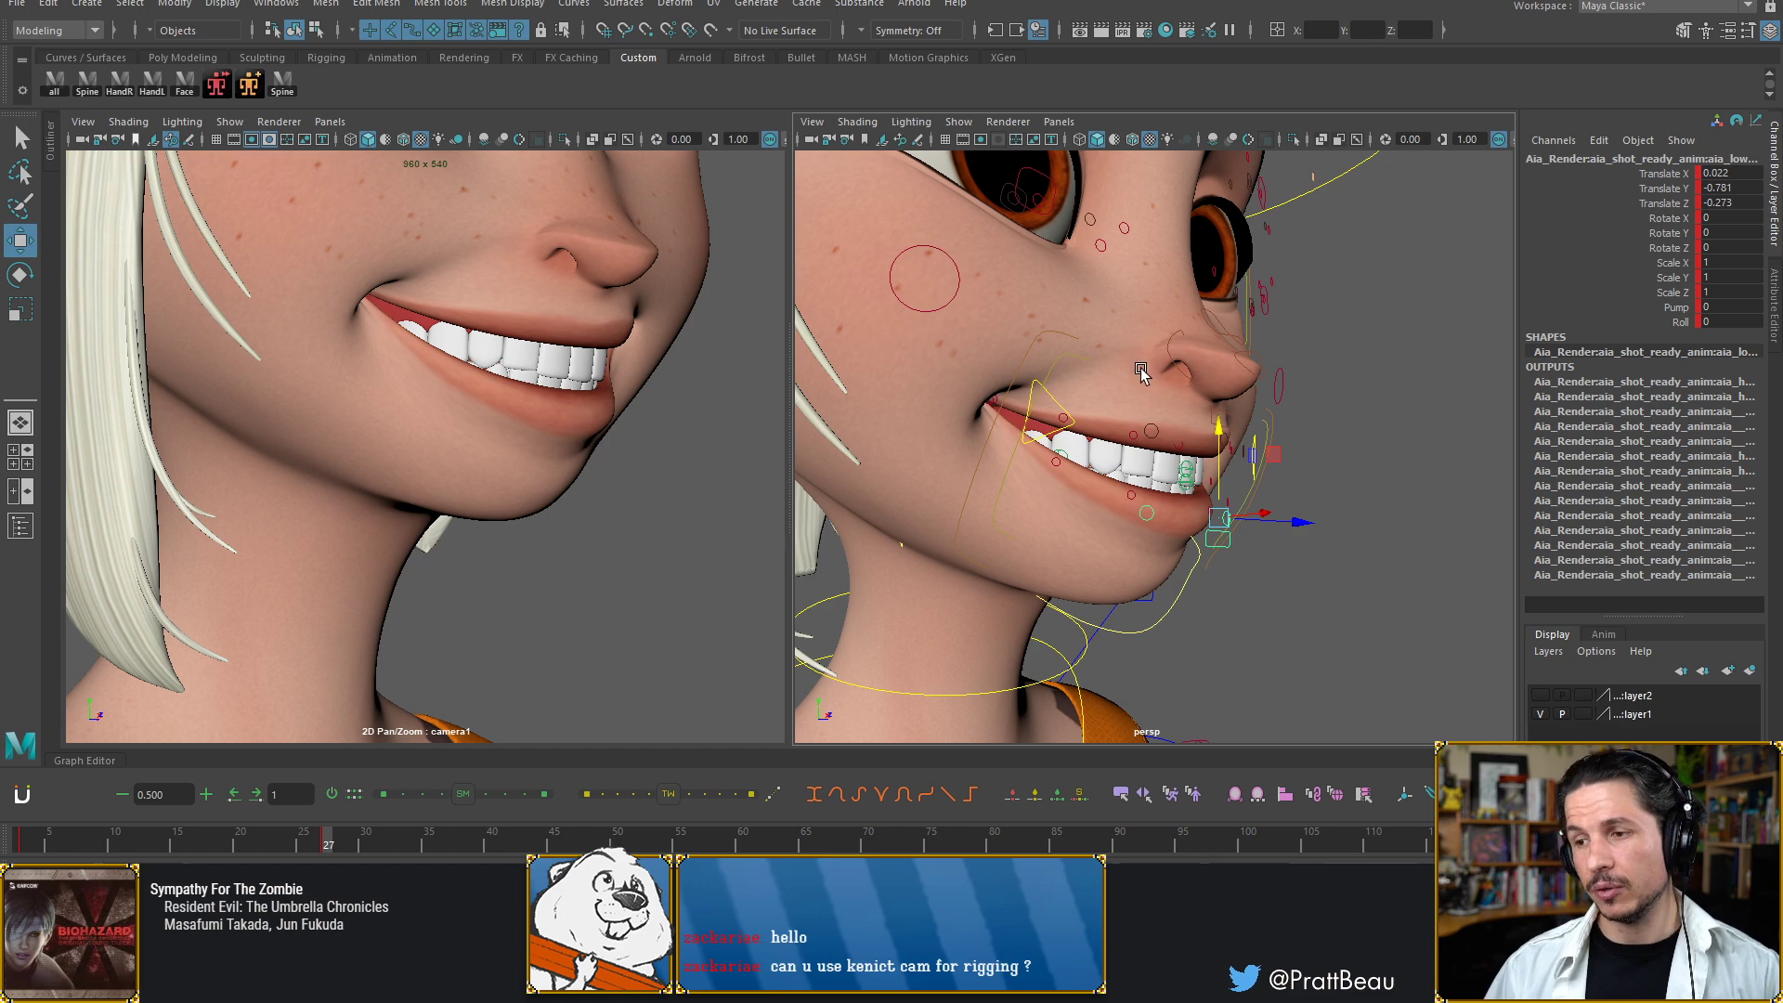
# Select the upper teeth control through the wireframe and pose it at Translate X -0.022, Y 0.165, Z 0.064 and Rotate X 6.814
pyautogui.press('4')
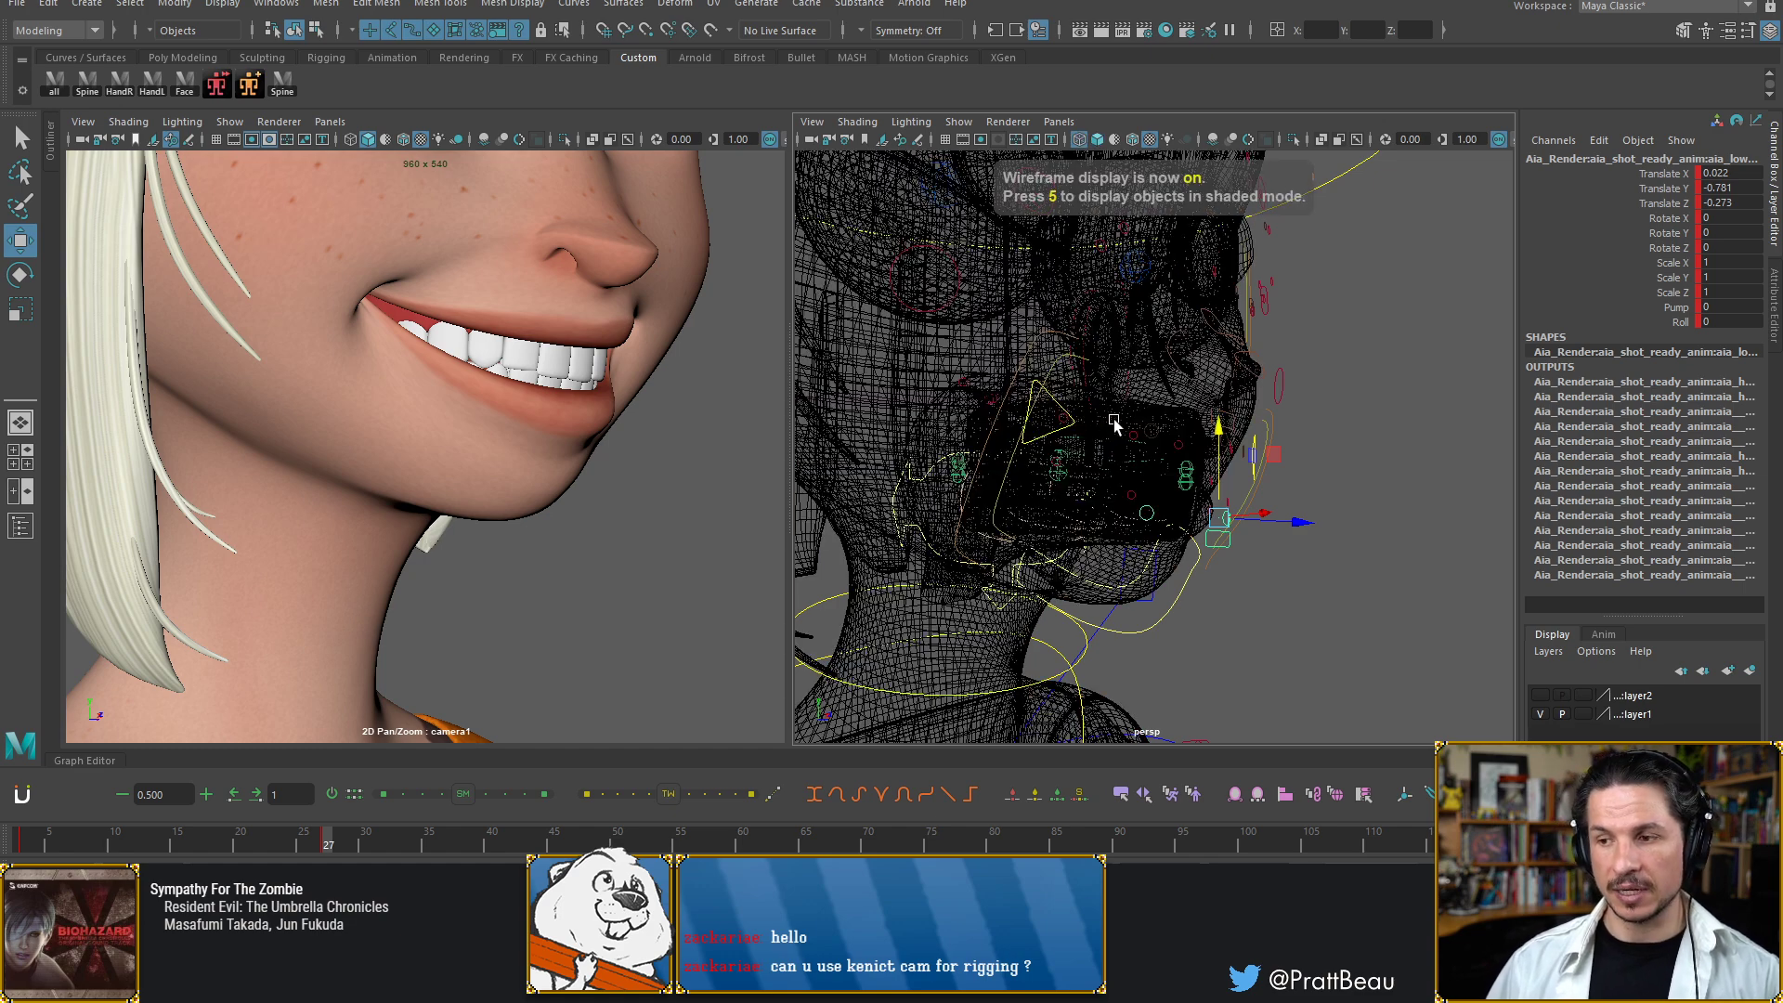
pyautogui.keyDown('alt'); pyautogui.moveTo(1051, 483); pyautogui.dragTo(1189, 503); pyautogui.keyUp('alt')
pyautogui.click(1036, 460)
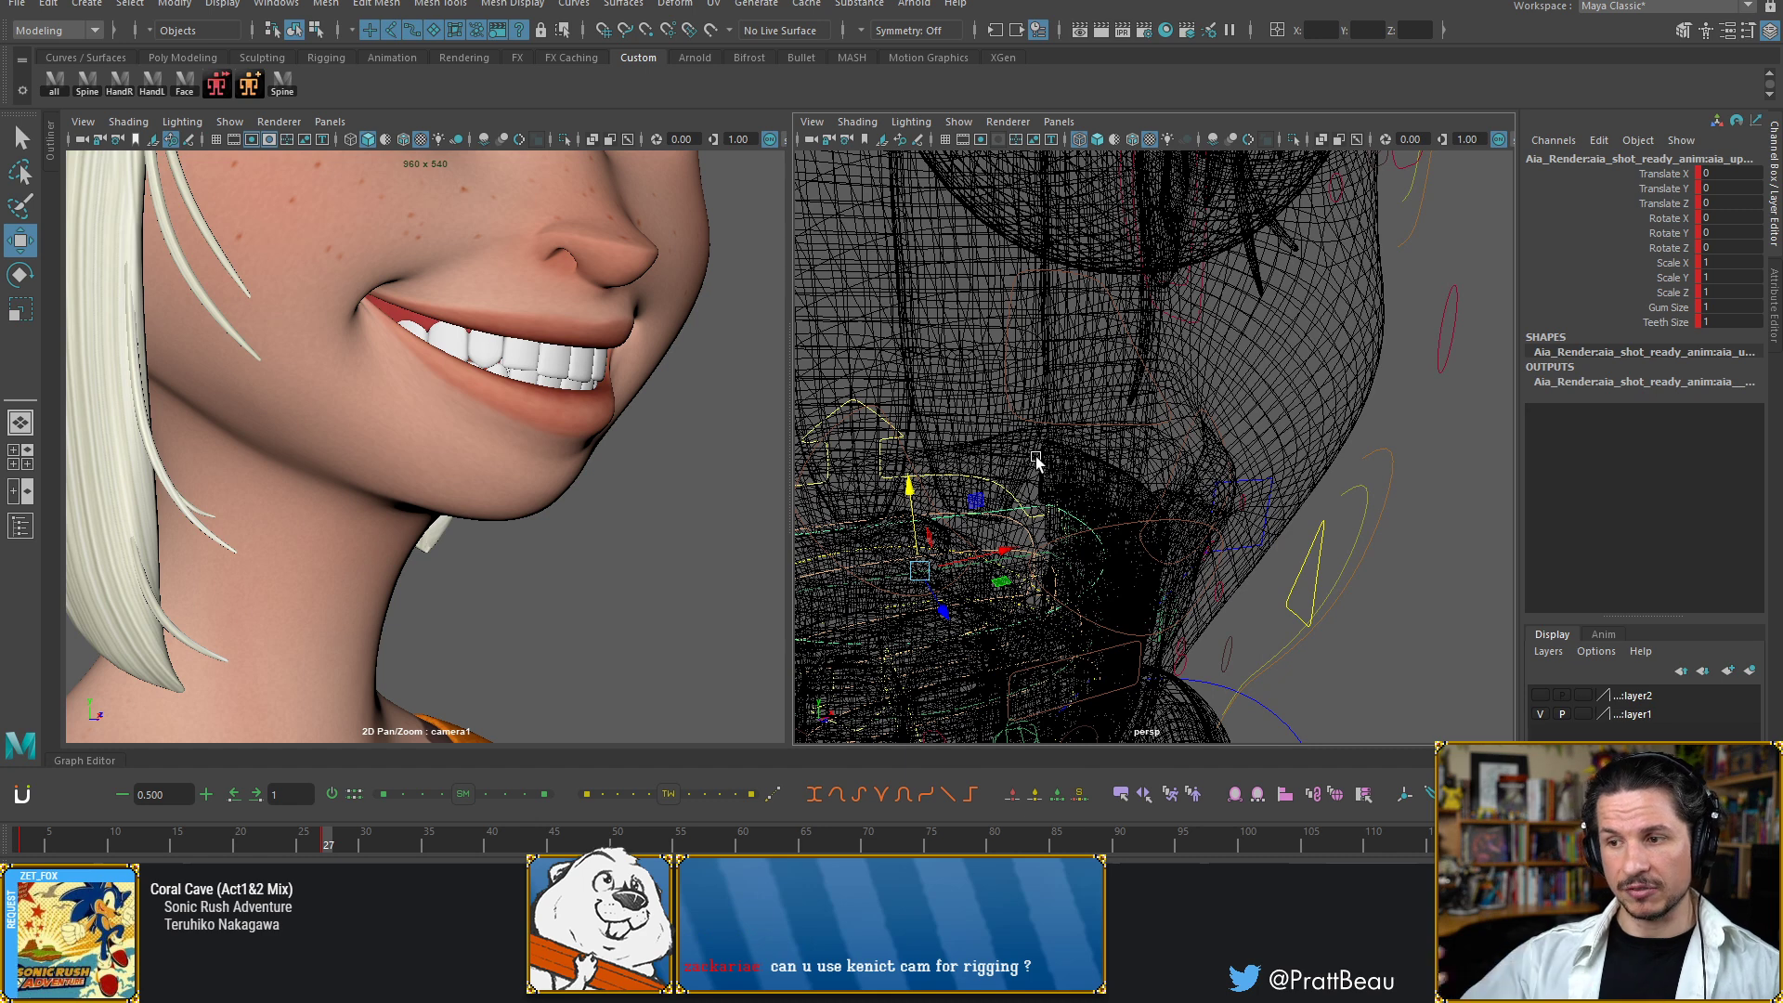
pyautogui.press('5')
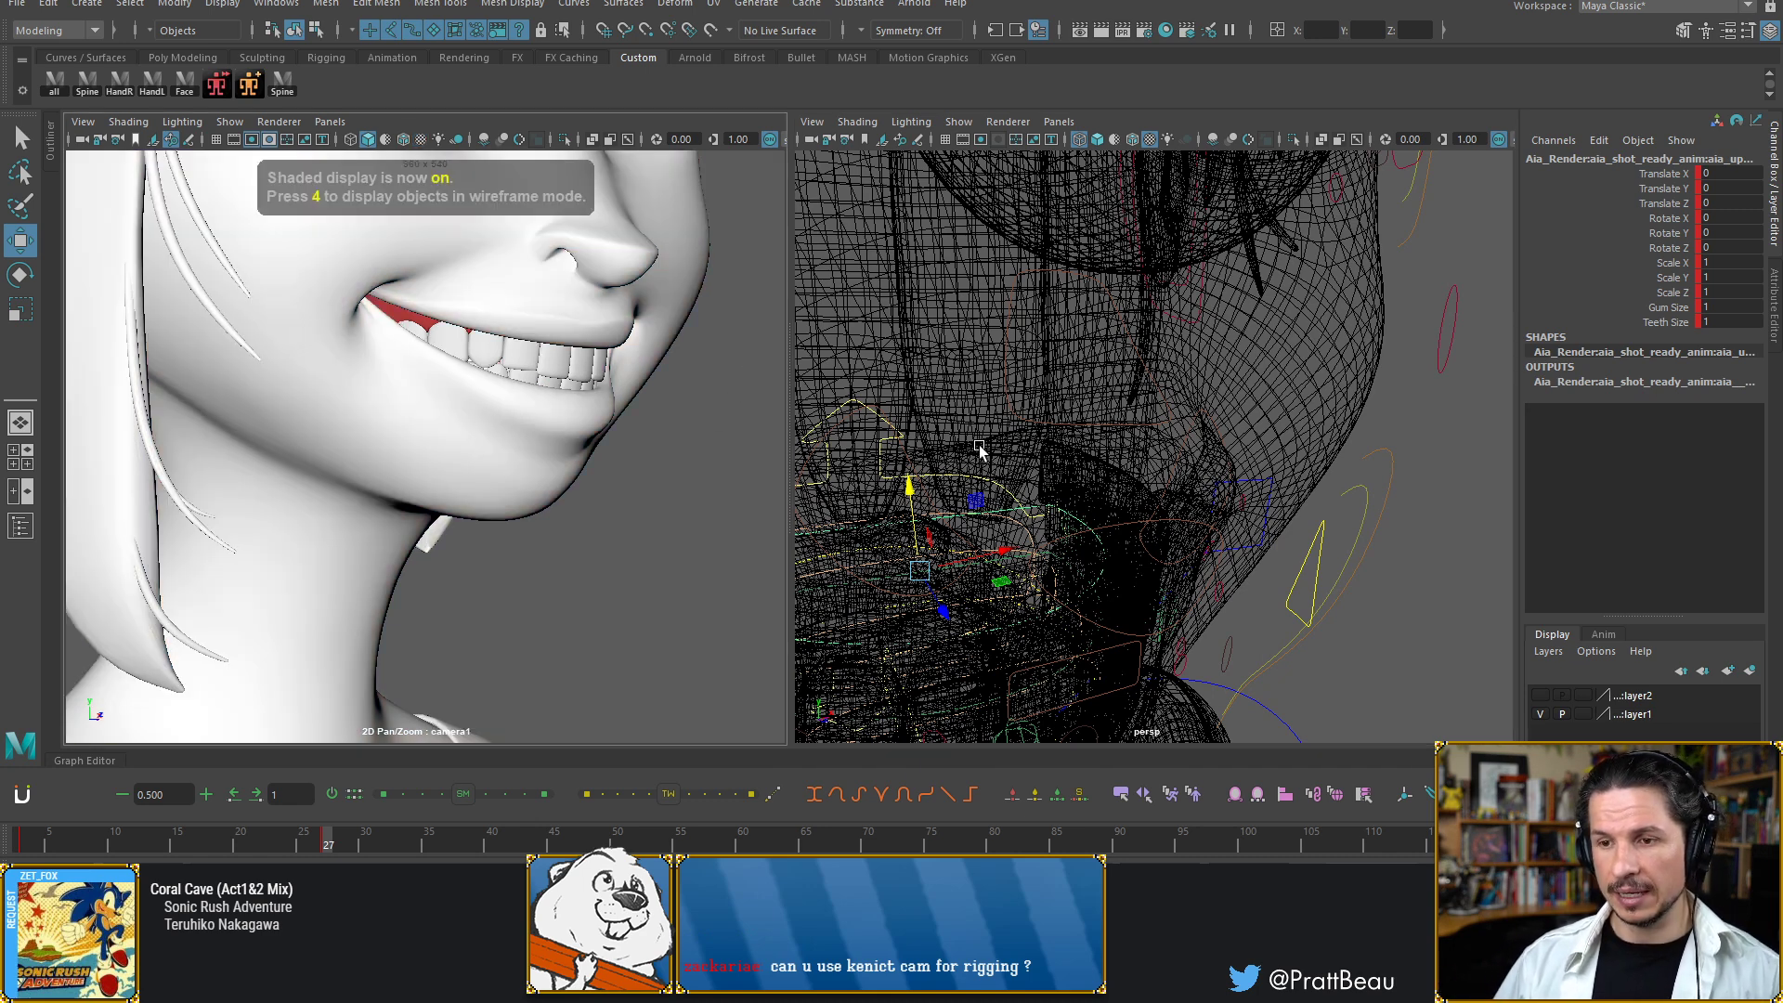
pyautogui.press('6')
pyautogui.moveTo(971, 545)
pyautogui.keyDown('alt'); pyautogui.mouseDown()
pyautogui.moveTo(1042, 497)
pyautogui.moveTo(1031, 543)
pyautogui.moveTo(1044, 465)
pyautogui.moveTo(1010, 391)
pyautogui.moveTo(1049, 396)
pyautogui.moveTo(1055, 366)
pyautogui.moveTo(1053, 388)
pyautogui.moveTo(1106, 429)
pyautogui.moveTo(1045, 381)
pyautogui.mouseUp(); pyautogui.keyUp('alt')
pyautogui.press('e')
pyautogui.press('w')
pyautogui.press('e')
pyautogui.press('w')
pyautogui.keyDown('alt'); pyautogui.moveTo(1110, 471); pyautogui.dragTo(1178, 510); pyautogui.keyUp('alt')
pyautogui.moveTo(1179, 510); pyautogui.dragTo(1119, 493)
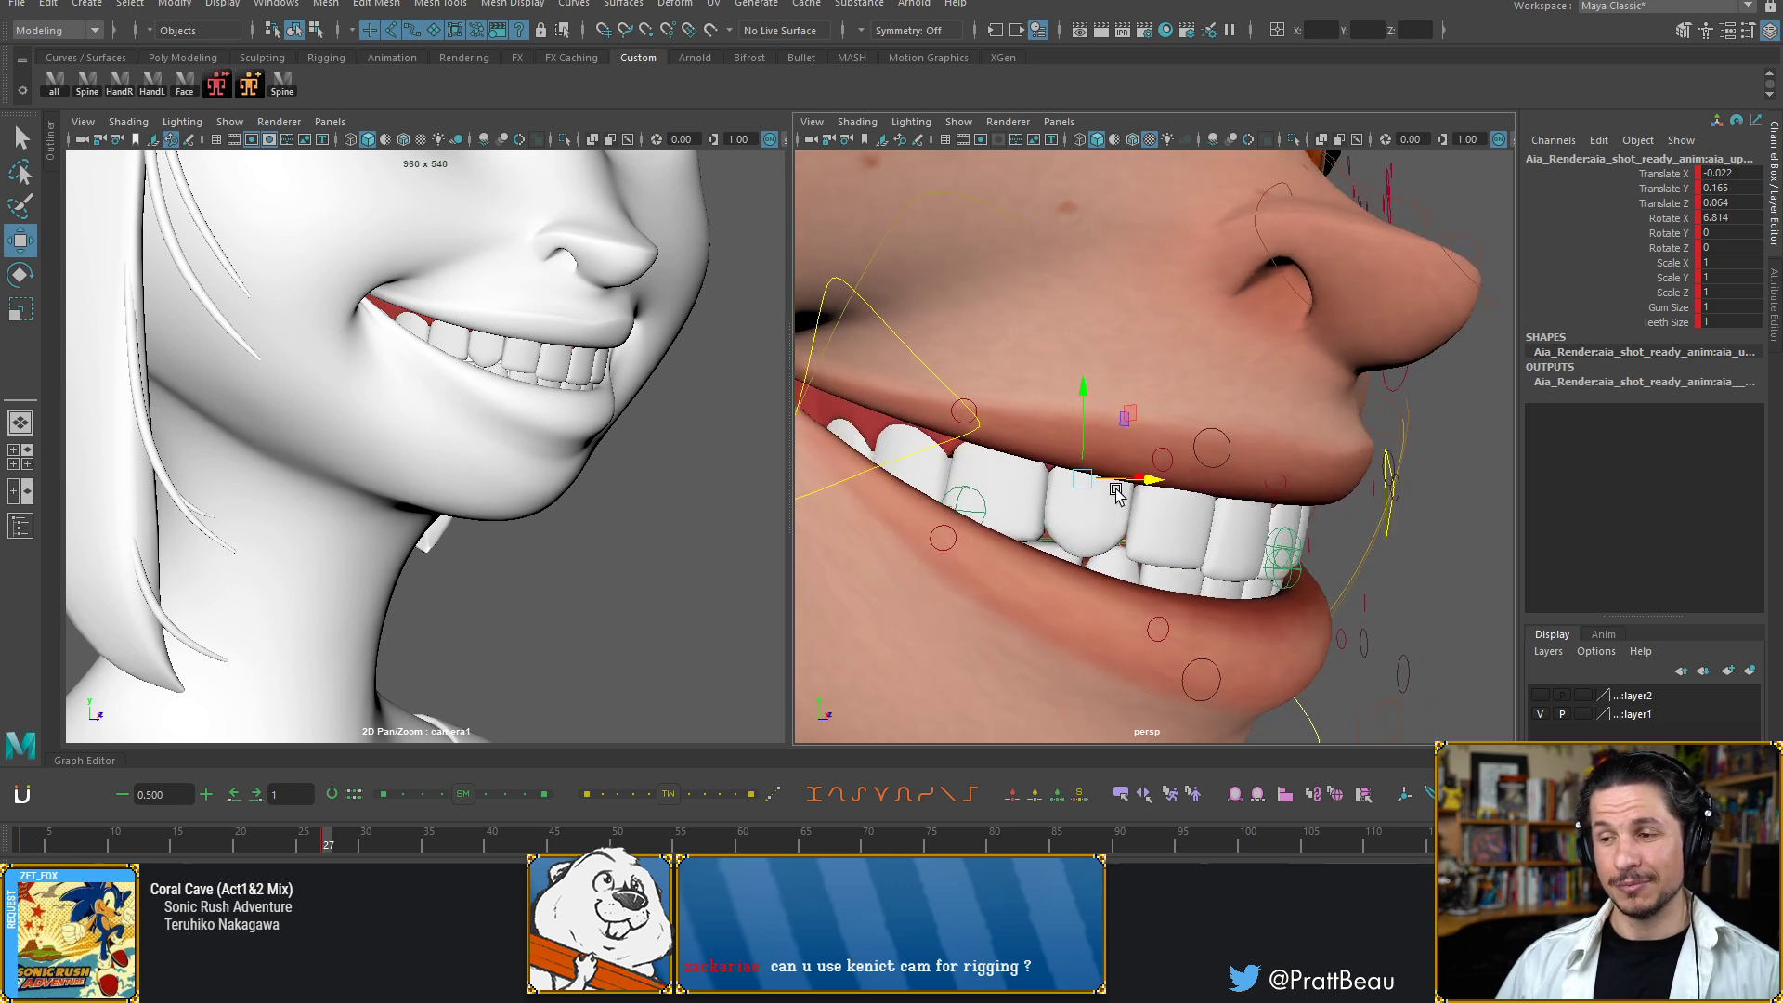
# In wireframe display, raise and key the side upper teeth control at Translate X 0.027, Translate Y 0.2, Translate Z 0.01
pyautogui.keyDown('alt'); pyautogui.moveTo(1033, 500); pyautogui.dragTo(1115, 498, button='middle'); pyautogui.keyUp('alt')
pyautogui.press('4')
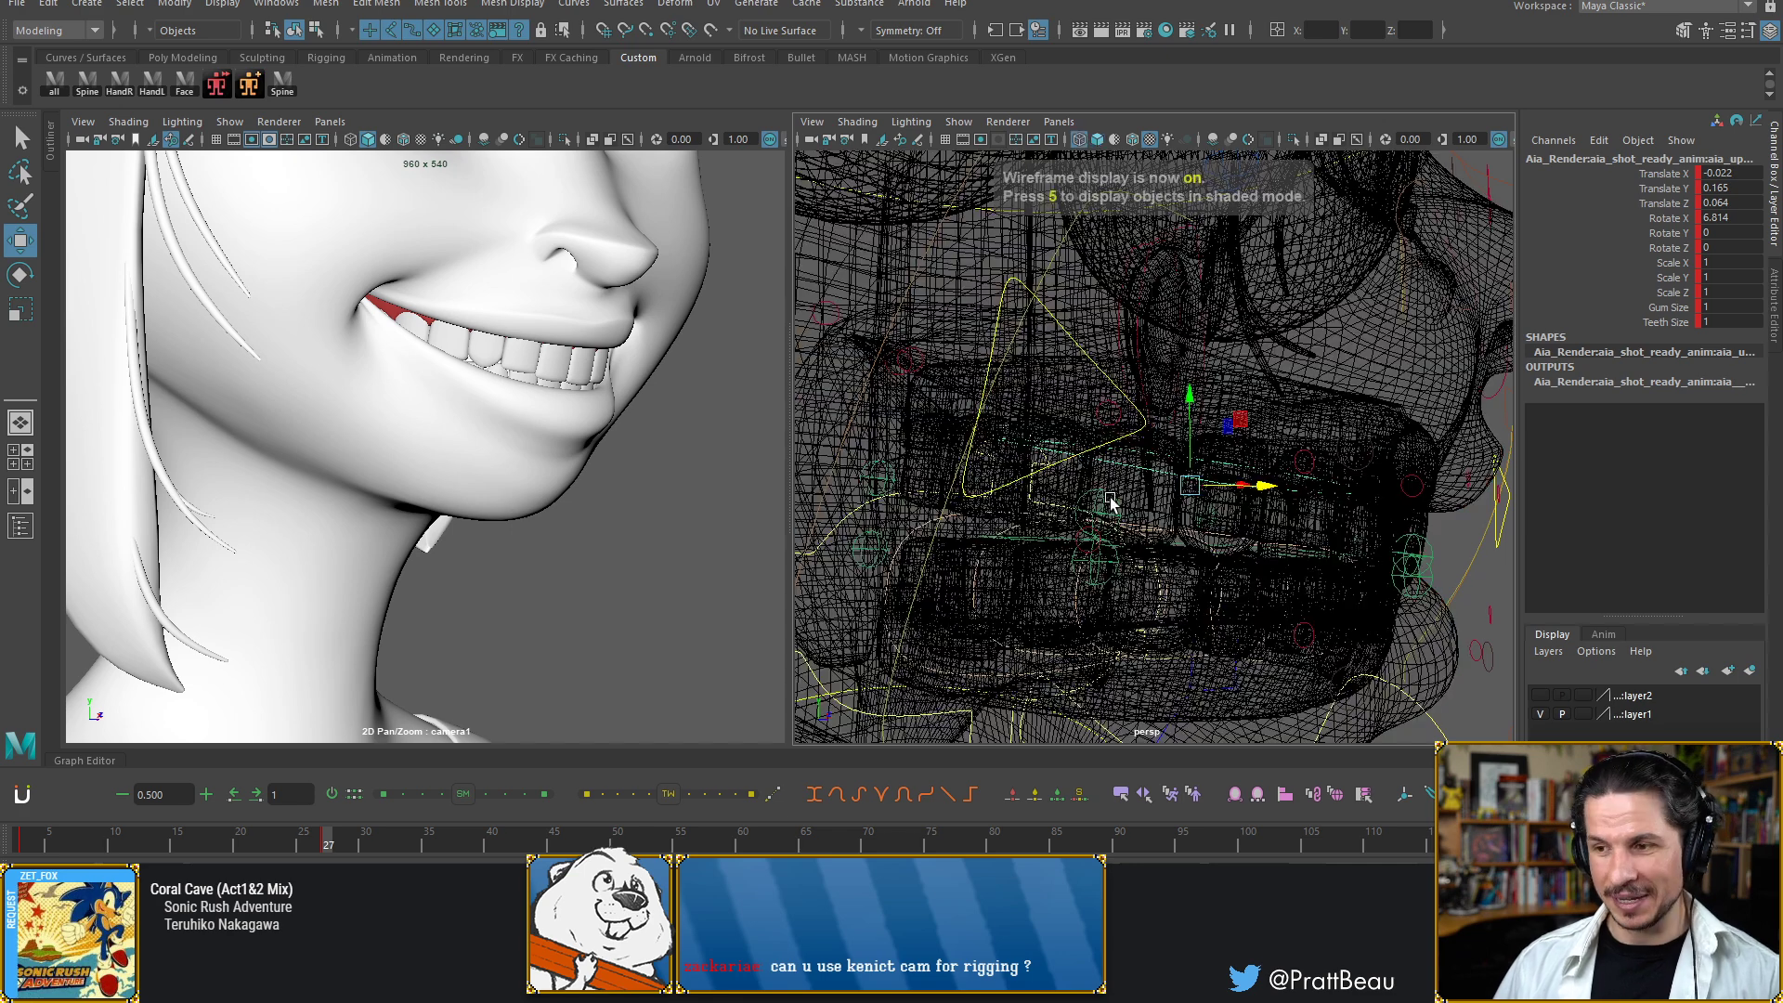
pyautogui.click(1087, 509)
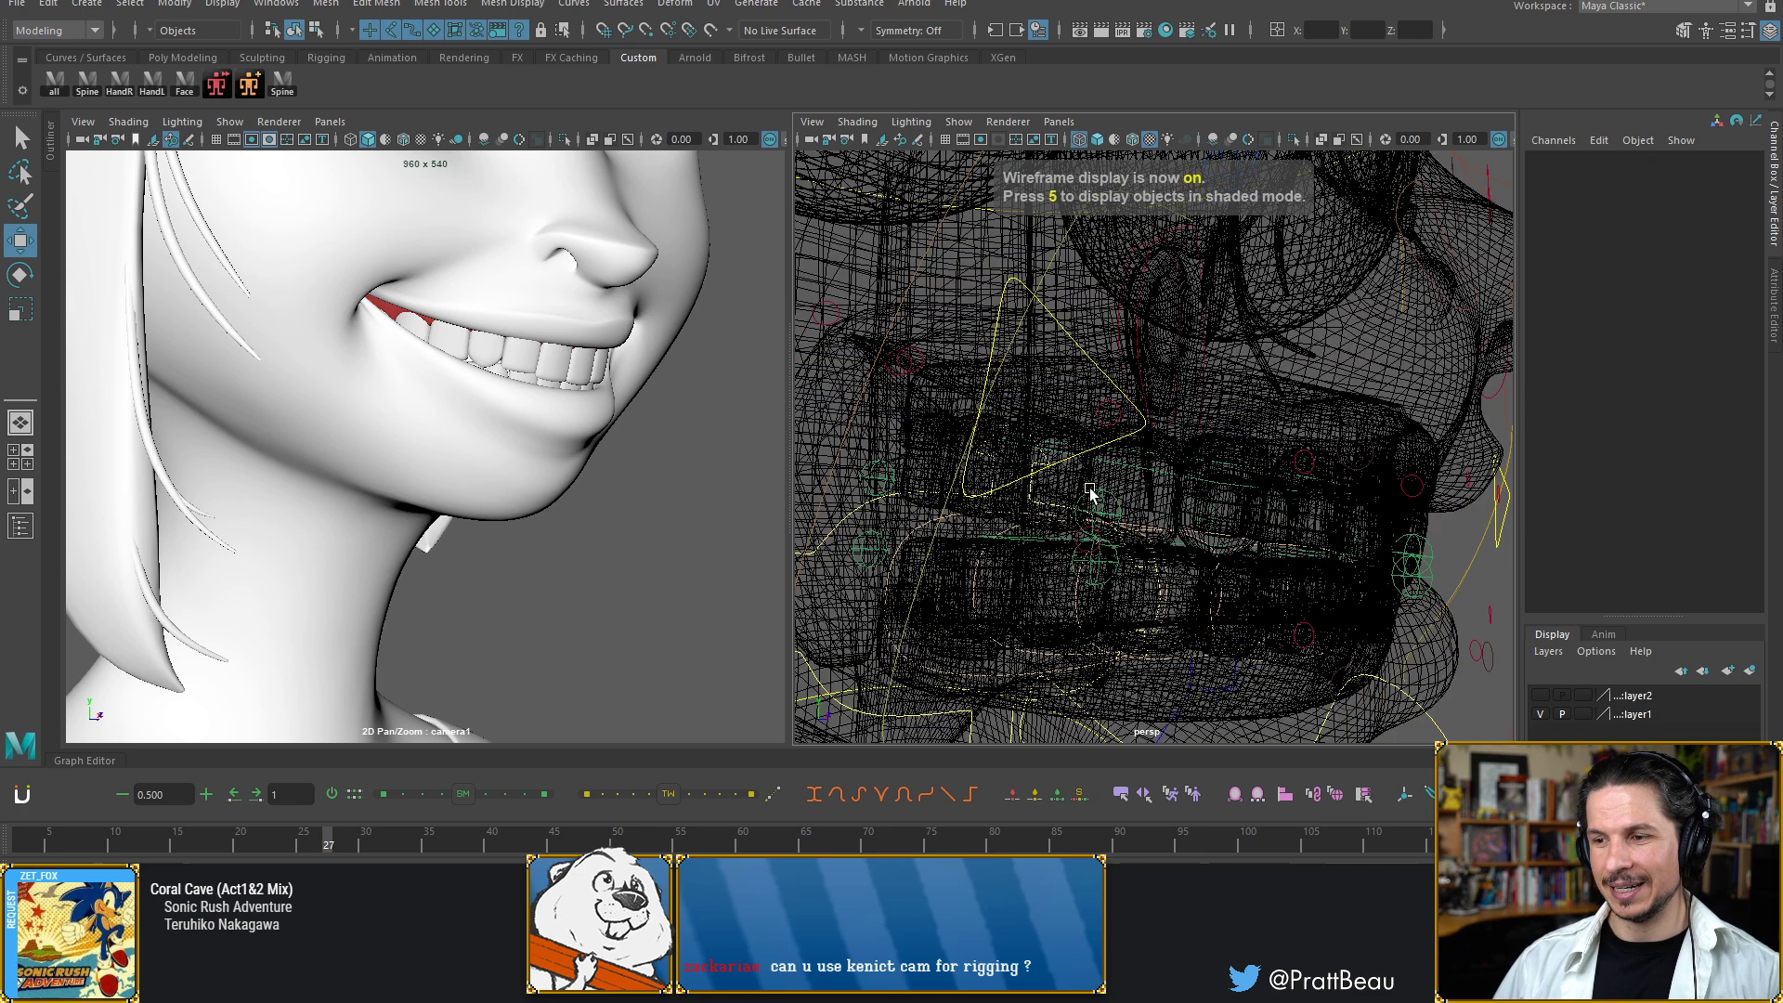
pyautogui.click(1089, 489)
pyautogui.moveTo(1112, 377); pyautogui.dragTo(1136, 371)
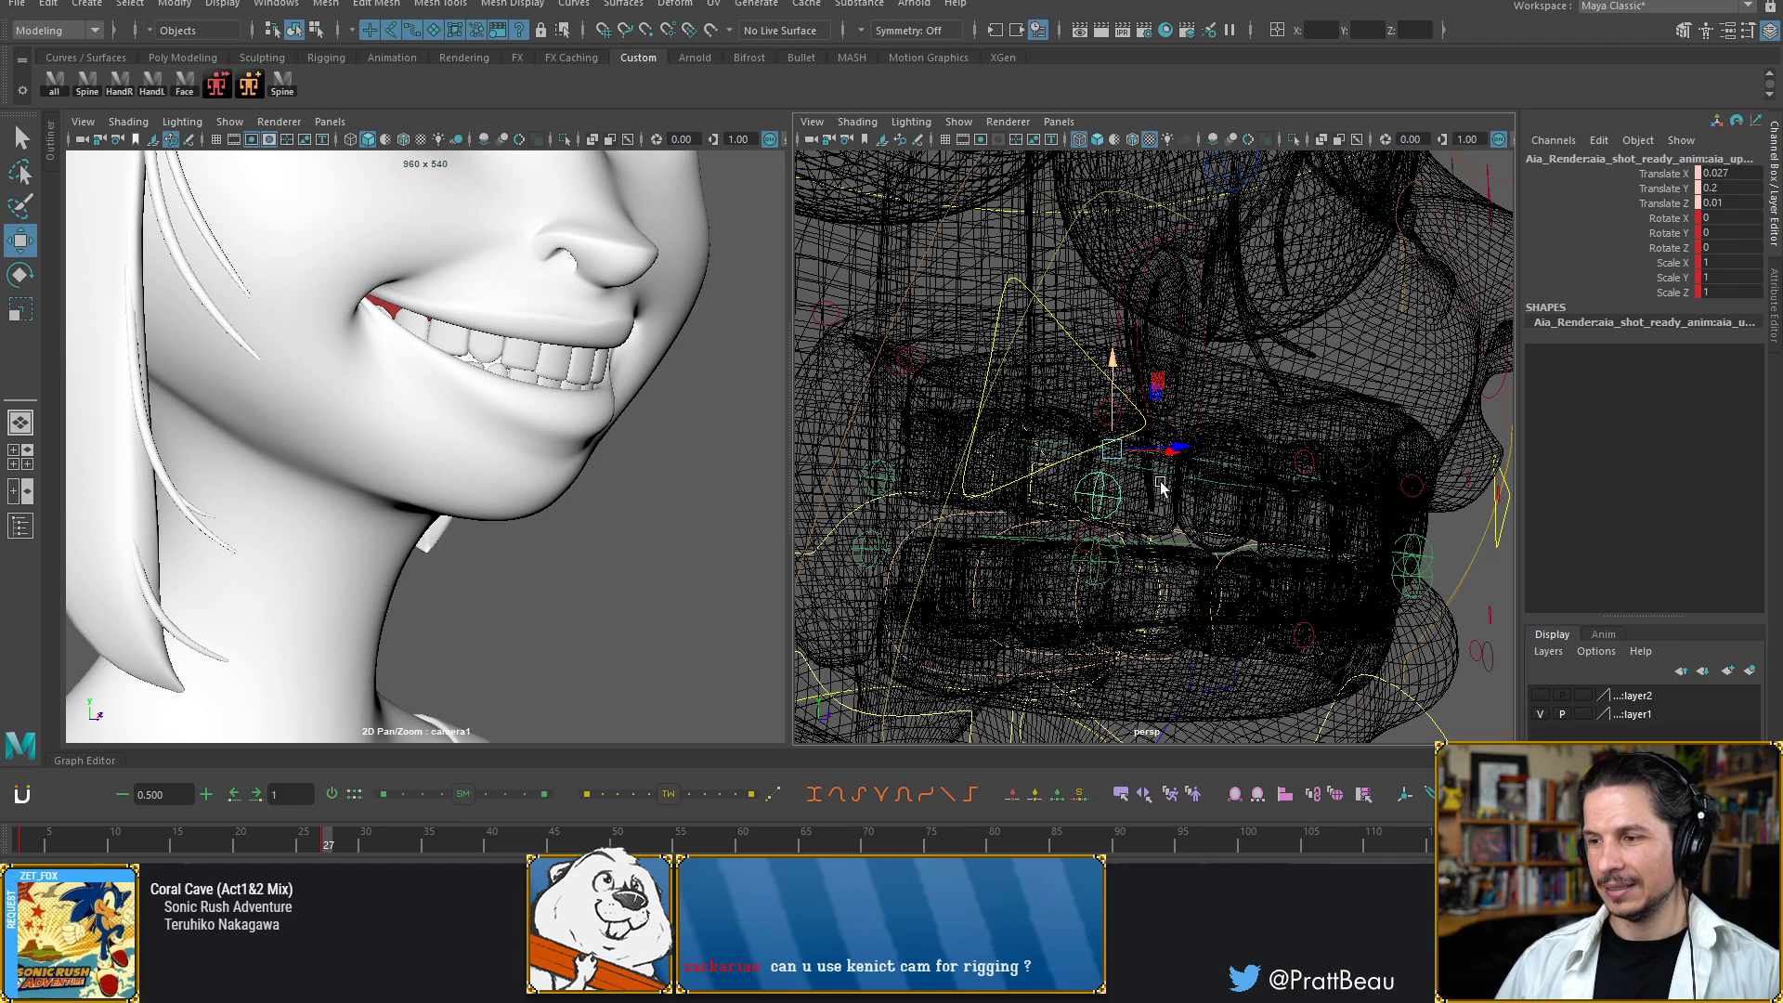
pyautogui.press('s')
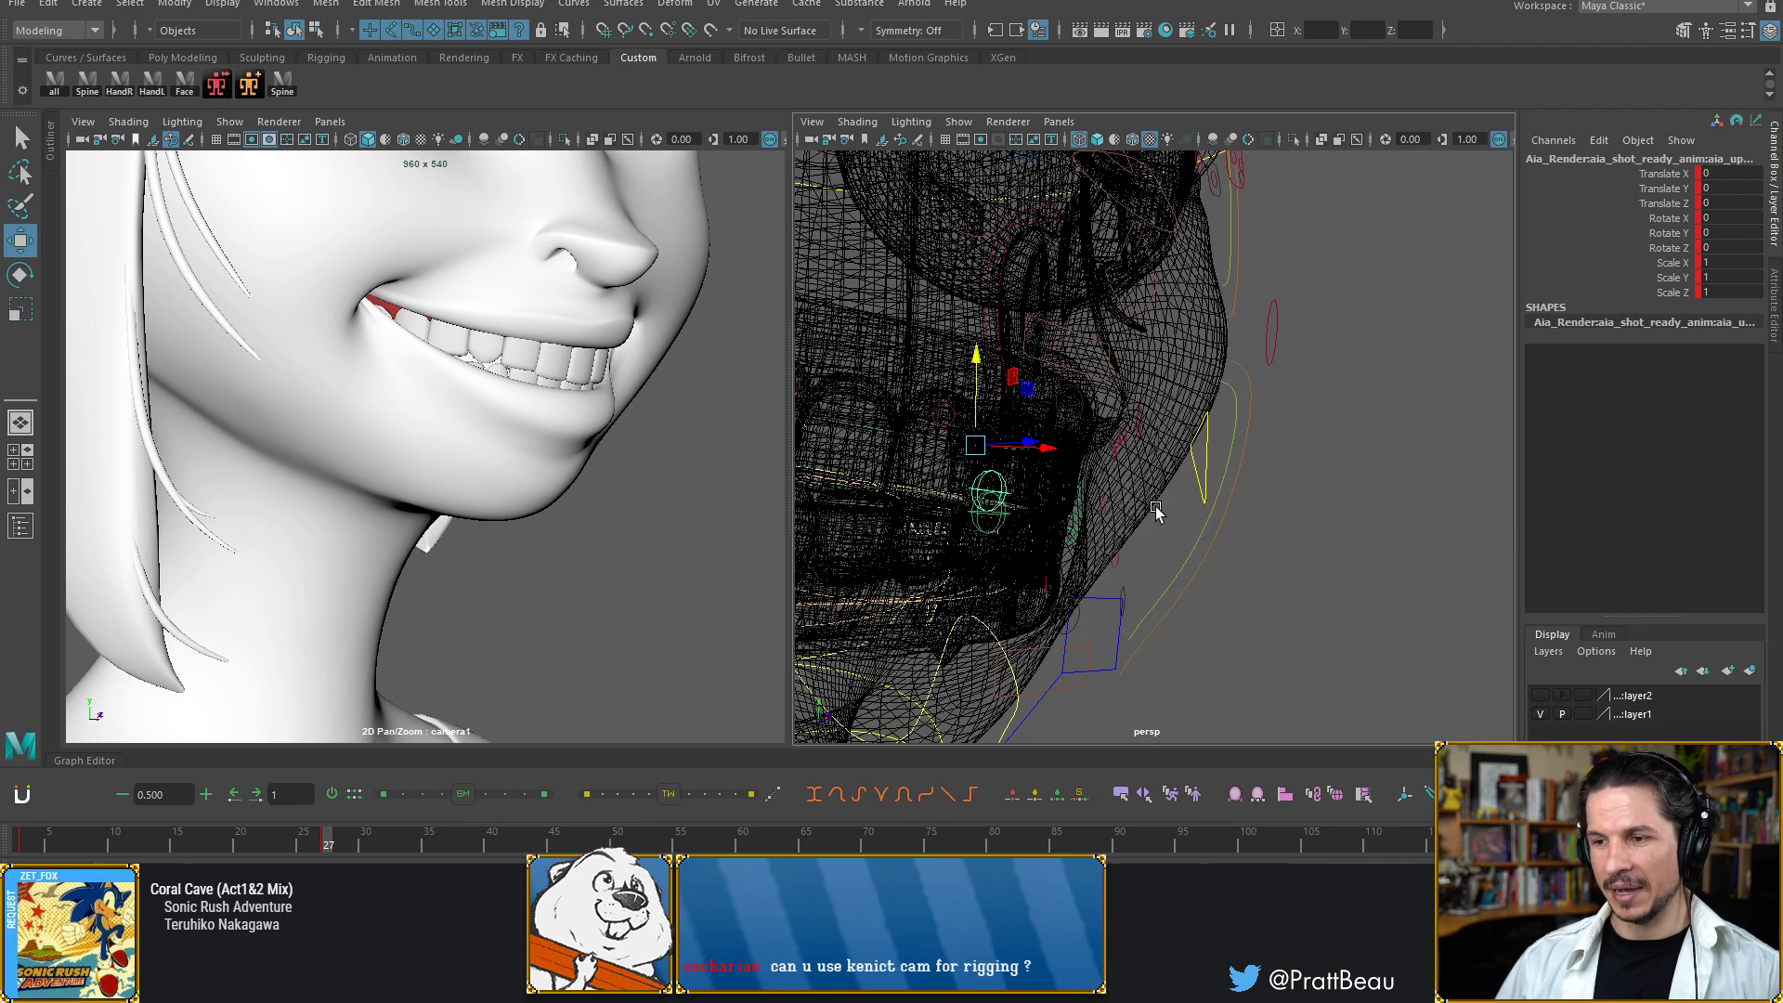
# Lower the front upper teeth control to Translate X 0.009, Translate Y -0.078, Translate Z 0.006
pyautogui.keyDown('alt'); pyautogui.moveTo(1158, 510); pyautogui.dragTo(1174, 517); pyautogui.keyUp('alt')
pyautogui.moveTo(1198, 415); pyautogui.dragTo(1198, 424)
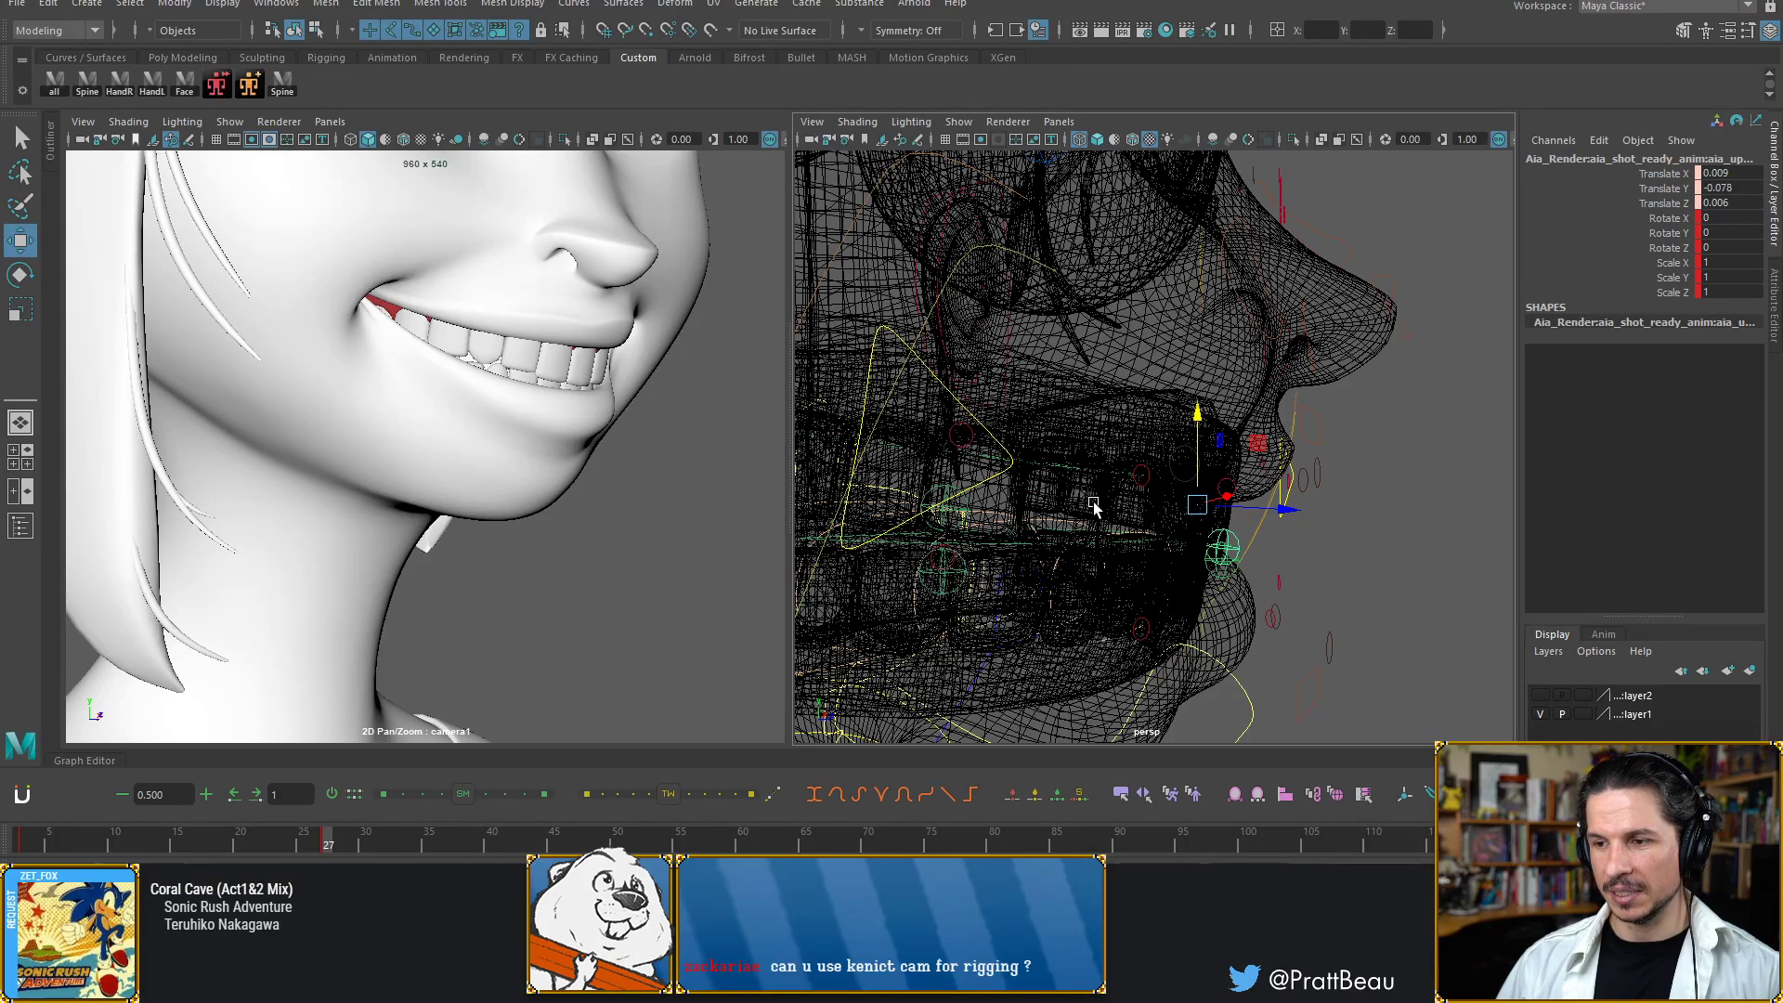
pyautogui.keyDown('alt'); pyautogui.moveTo(1102, 510); pyautogui.dragTo(956, 536); pyautogui.keyUp('alt')
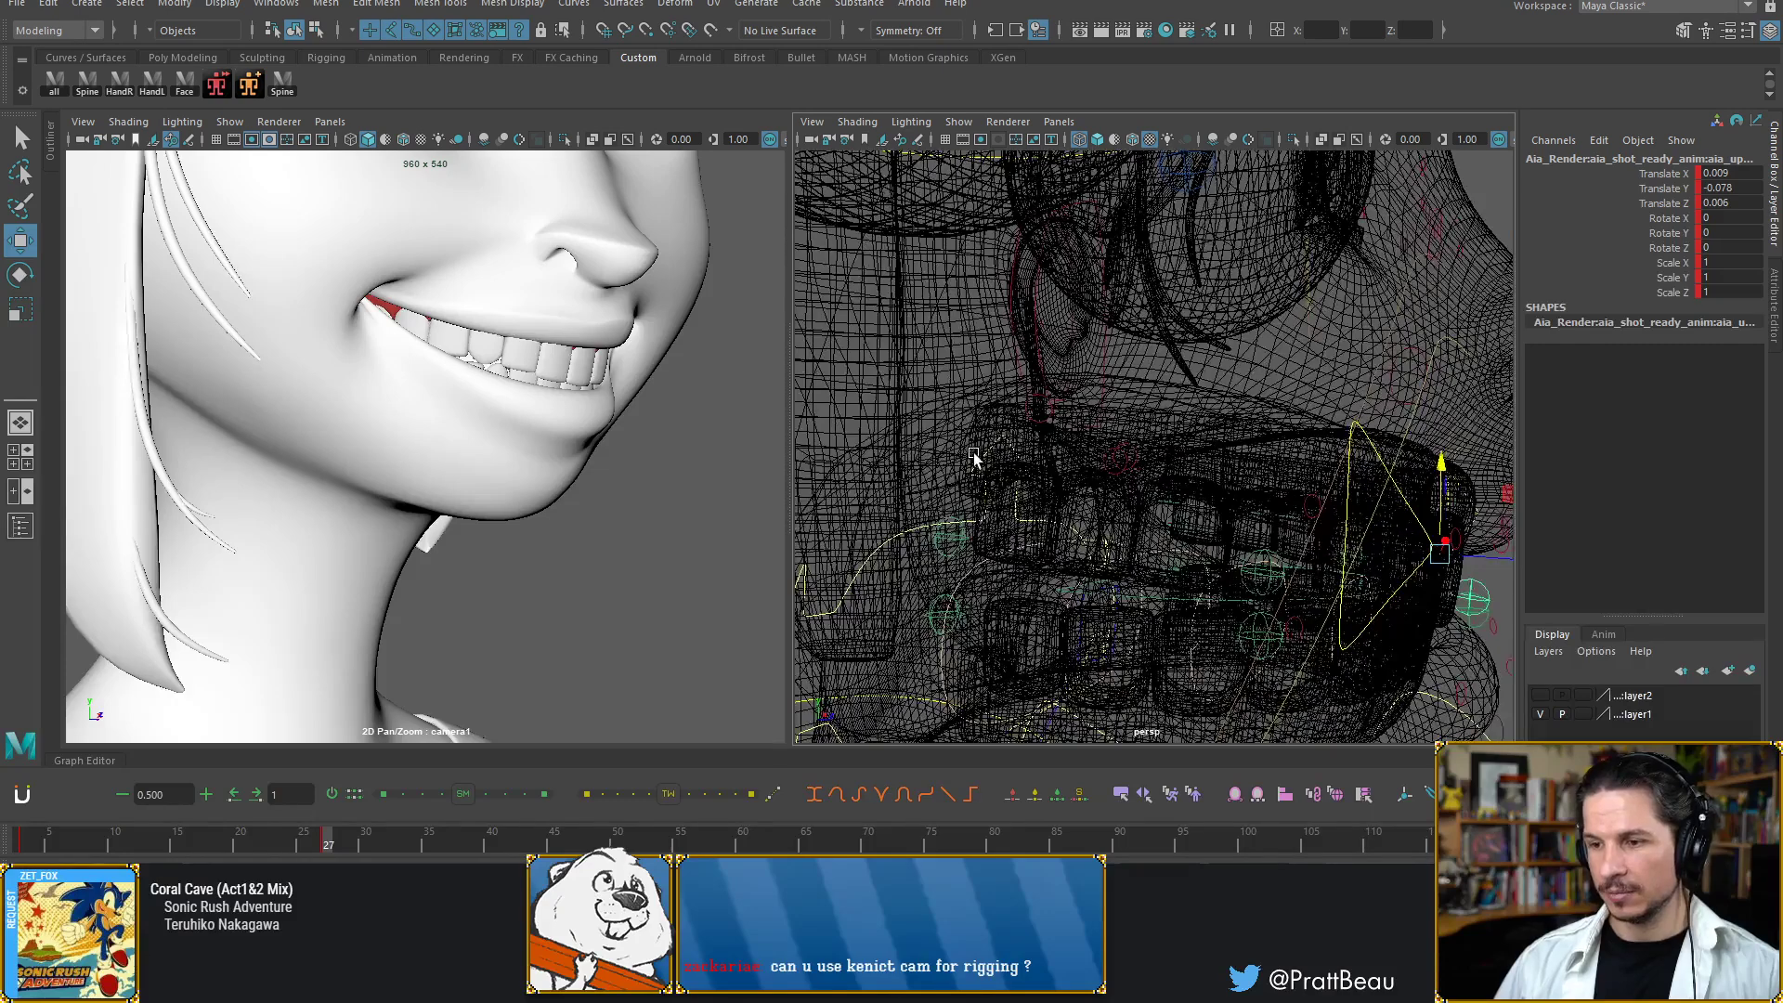
# Raise the rear upper teeth control to Translate 0.032, 0.399, 0.048 and lower the side one to -0.009, -0.065, -0.003
pyautogui.click(973, 452)
pyautogui.click(952, 535)
pyautogui.moveTo(971, 419); pyautogui.dragTo(986, 390)
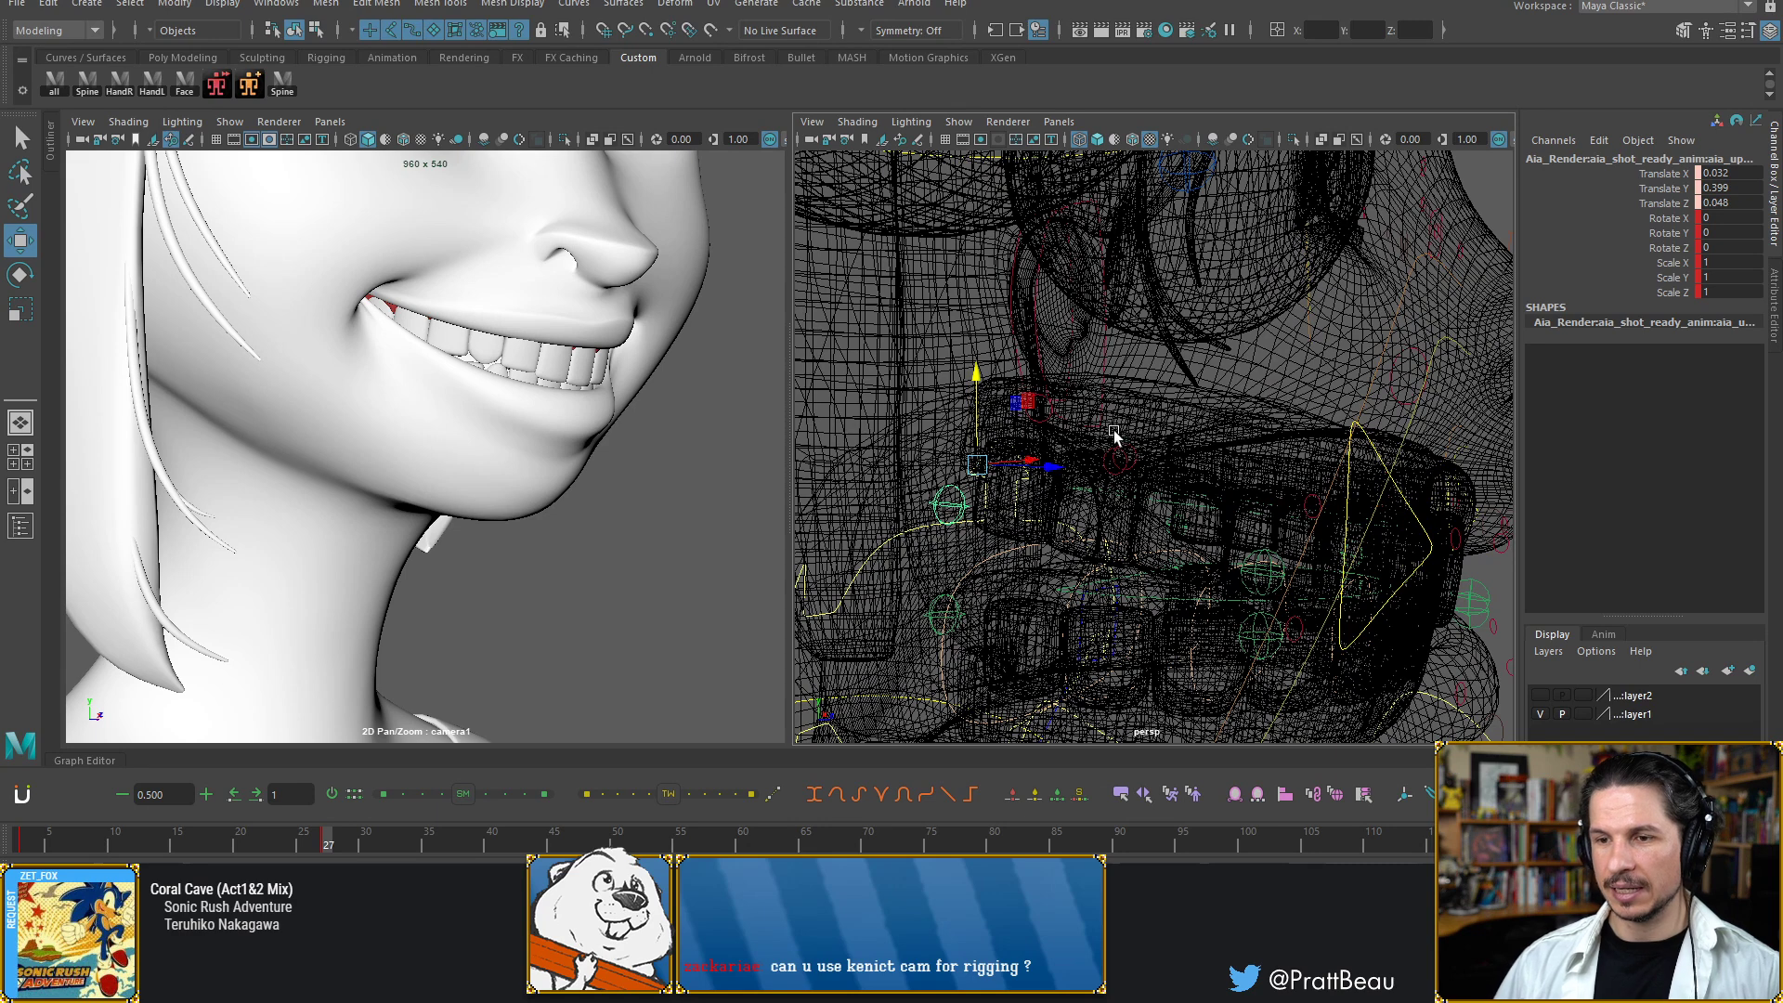
pyautogui.click(1269, 548)
pyautogui.moveTo(1255, 440); pyautogui.dragTo(1254, 464)
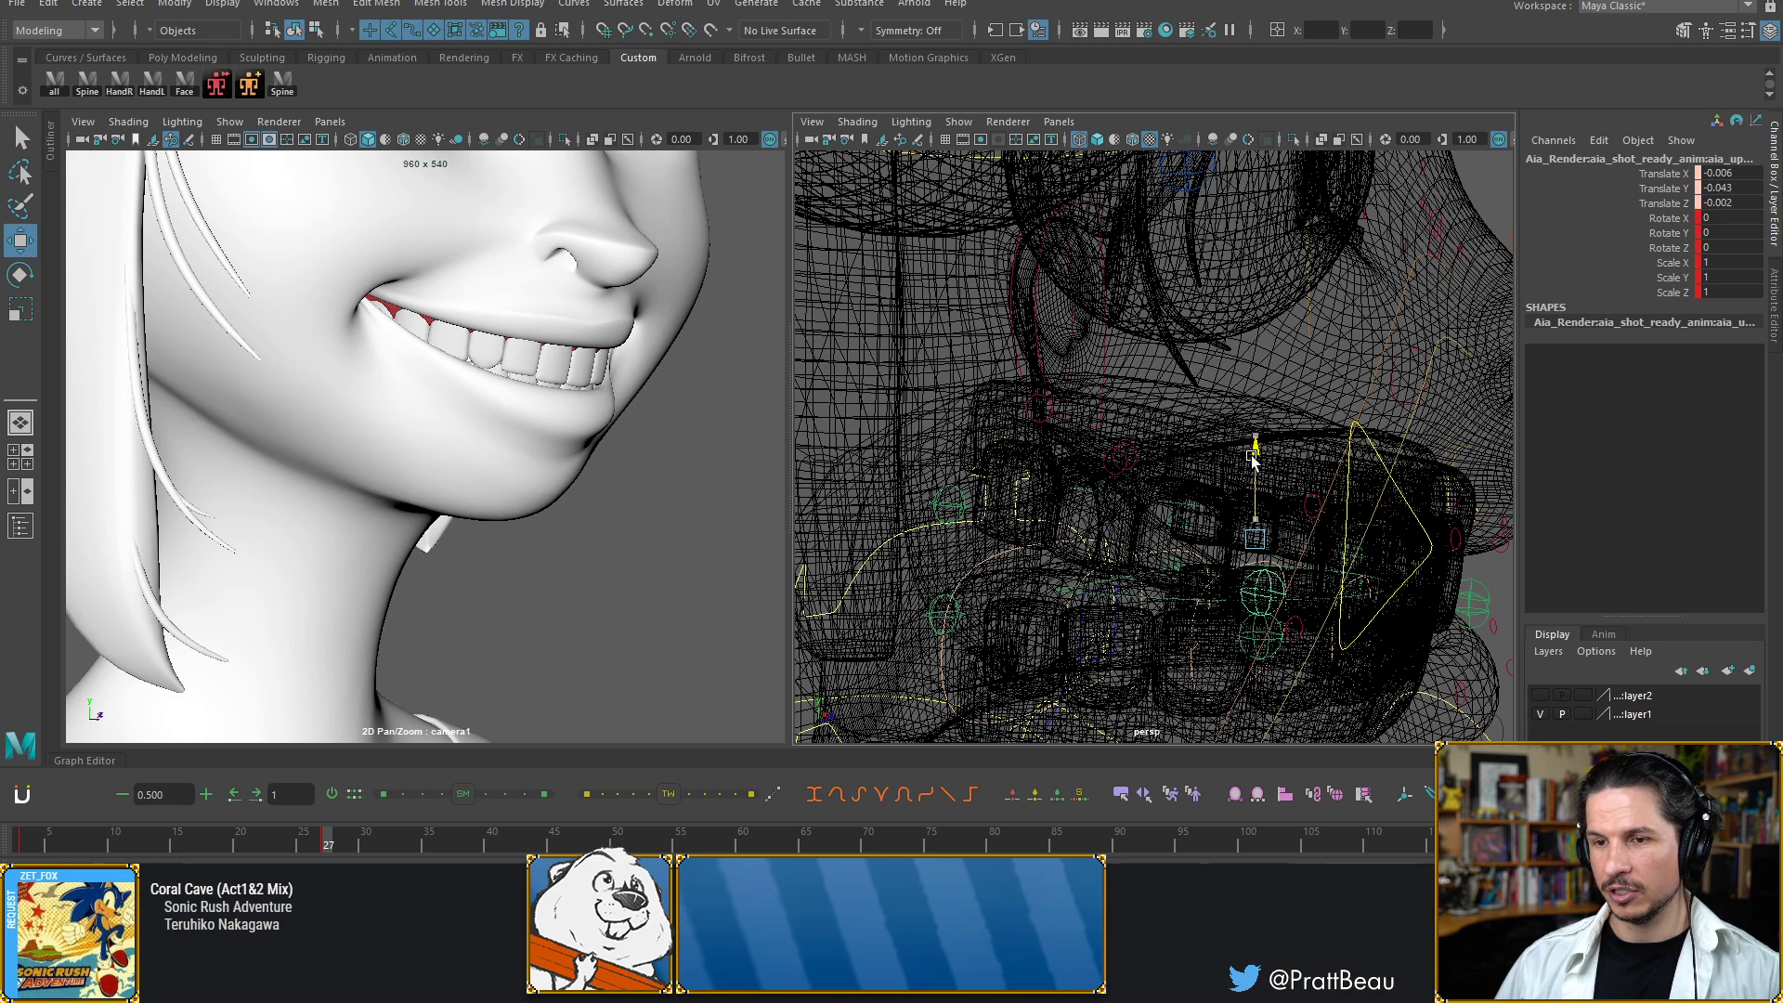
pyautogui.keyDown('alt'); pyautogui.moveTo(1357, 493); pyautogui.dragTo(1138, 511); pyautogui.keyUp('alt')
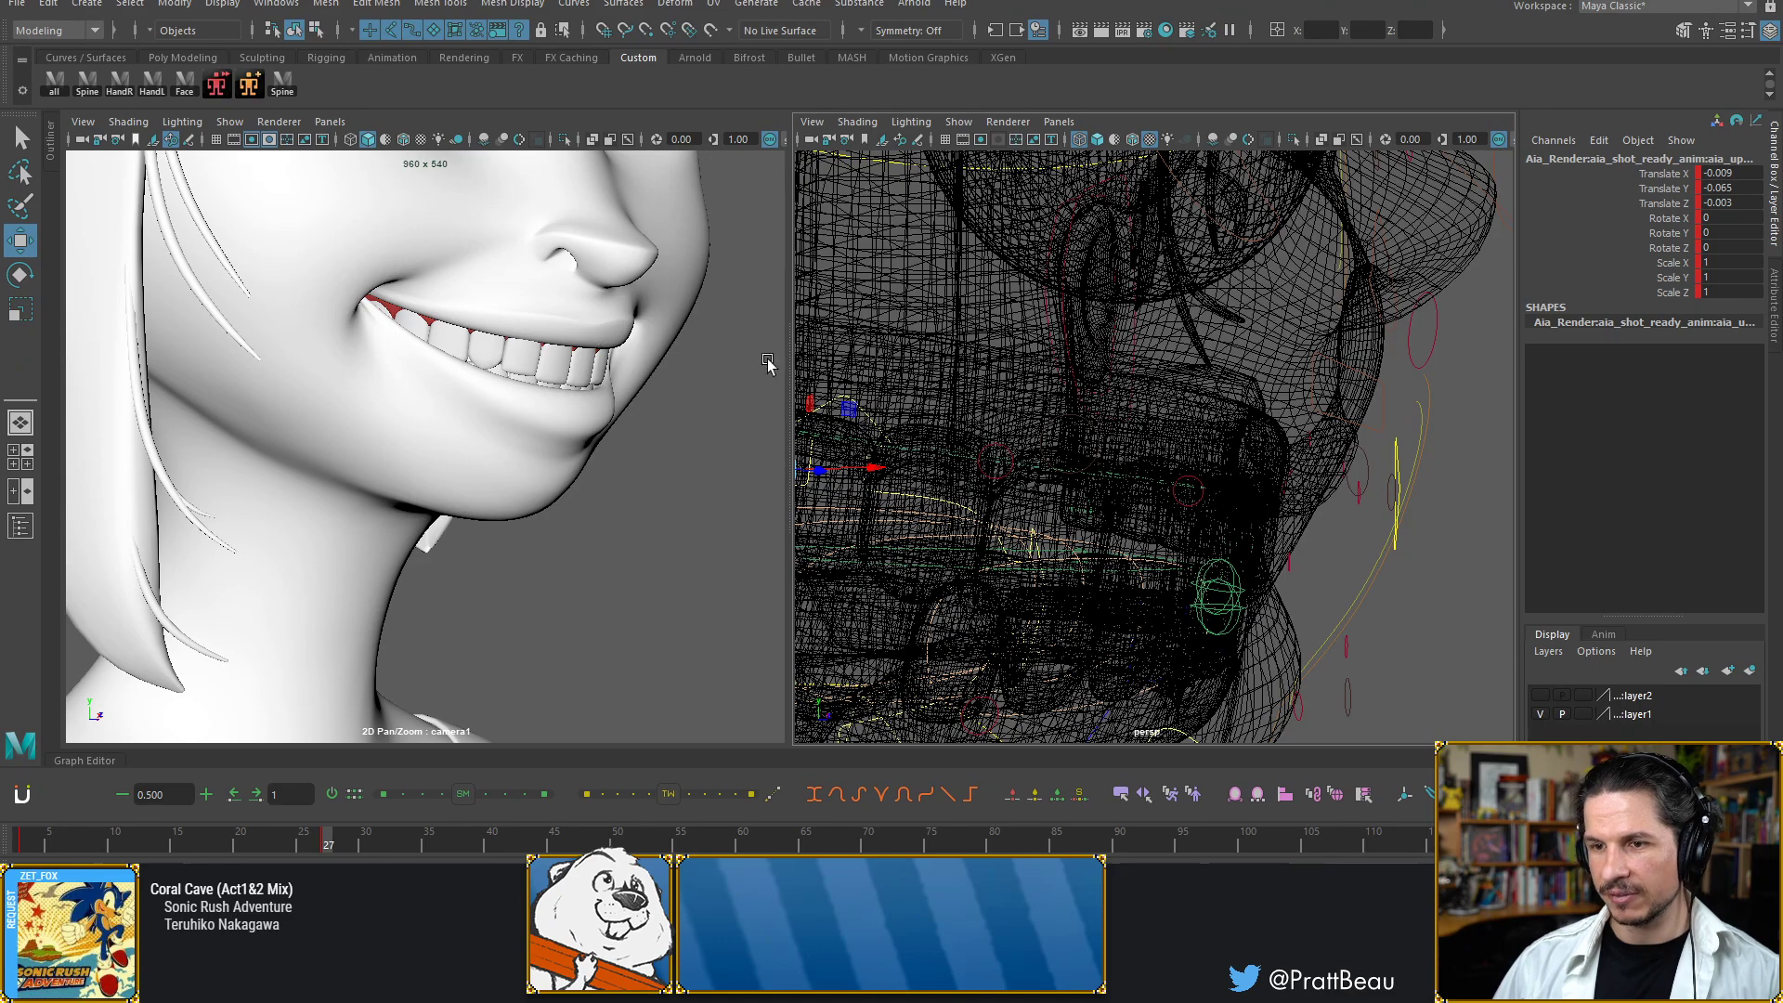
# Adjust the whole upper teeth control to Translate X -0.032, Y 0.251, Z 0.067, Rotate X 6.857 and Rotate Z 1.865
pyautogui.keyDown('alt'); pyautogui.moveTo(1242, 562); pyautogui.dragTo(1258, 510); pyautogui.keyUp('alt')
pyautogui.click(1282, 496)
pyautogui.moveTo(1161, 419); pyautogui.dragTo(1161, 417)
pyautogui.press('e')
pyautogui.moveTo(1108, 480); pyautogui.dragTo(1105, 484)
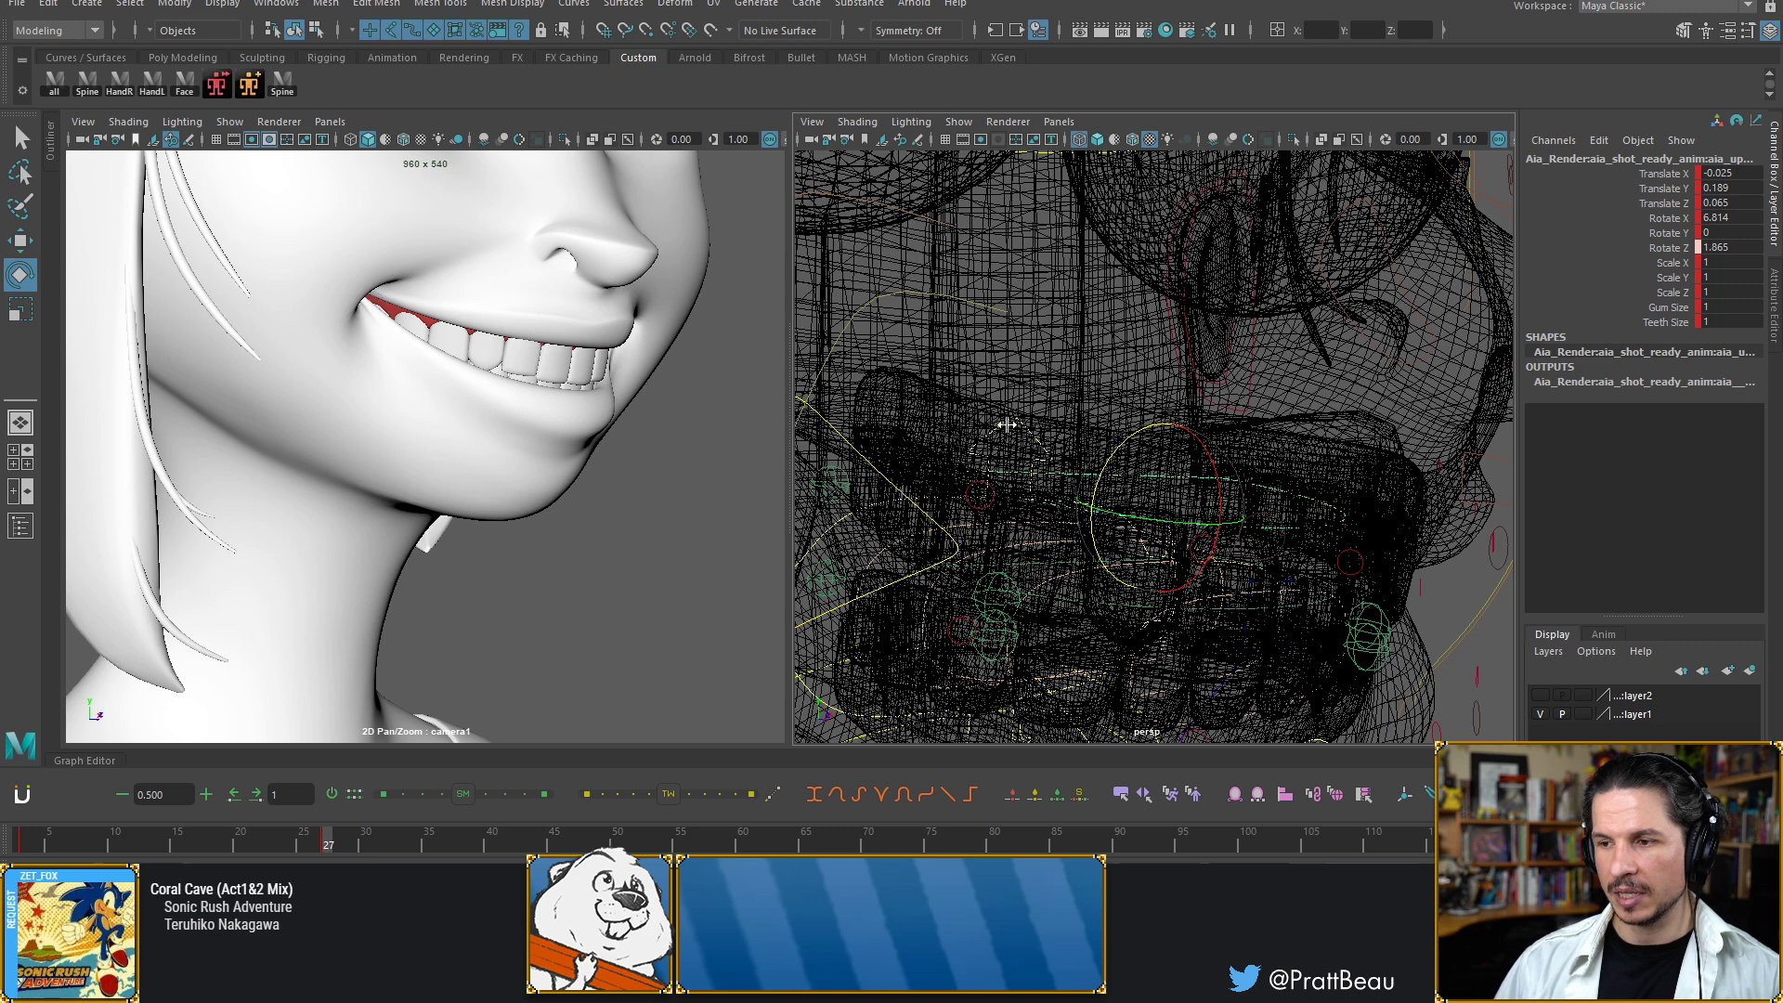
pyautogui.moveTo(1223, 486); pyautogui.dragTo(1222, 500)
pyautogui.press('w')
pyautogui.moveTo(1166, 437); pyautogui.dragTo(1159, 413)
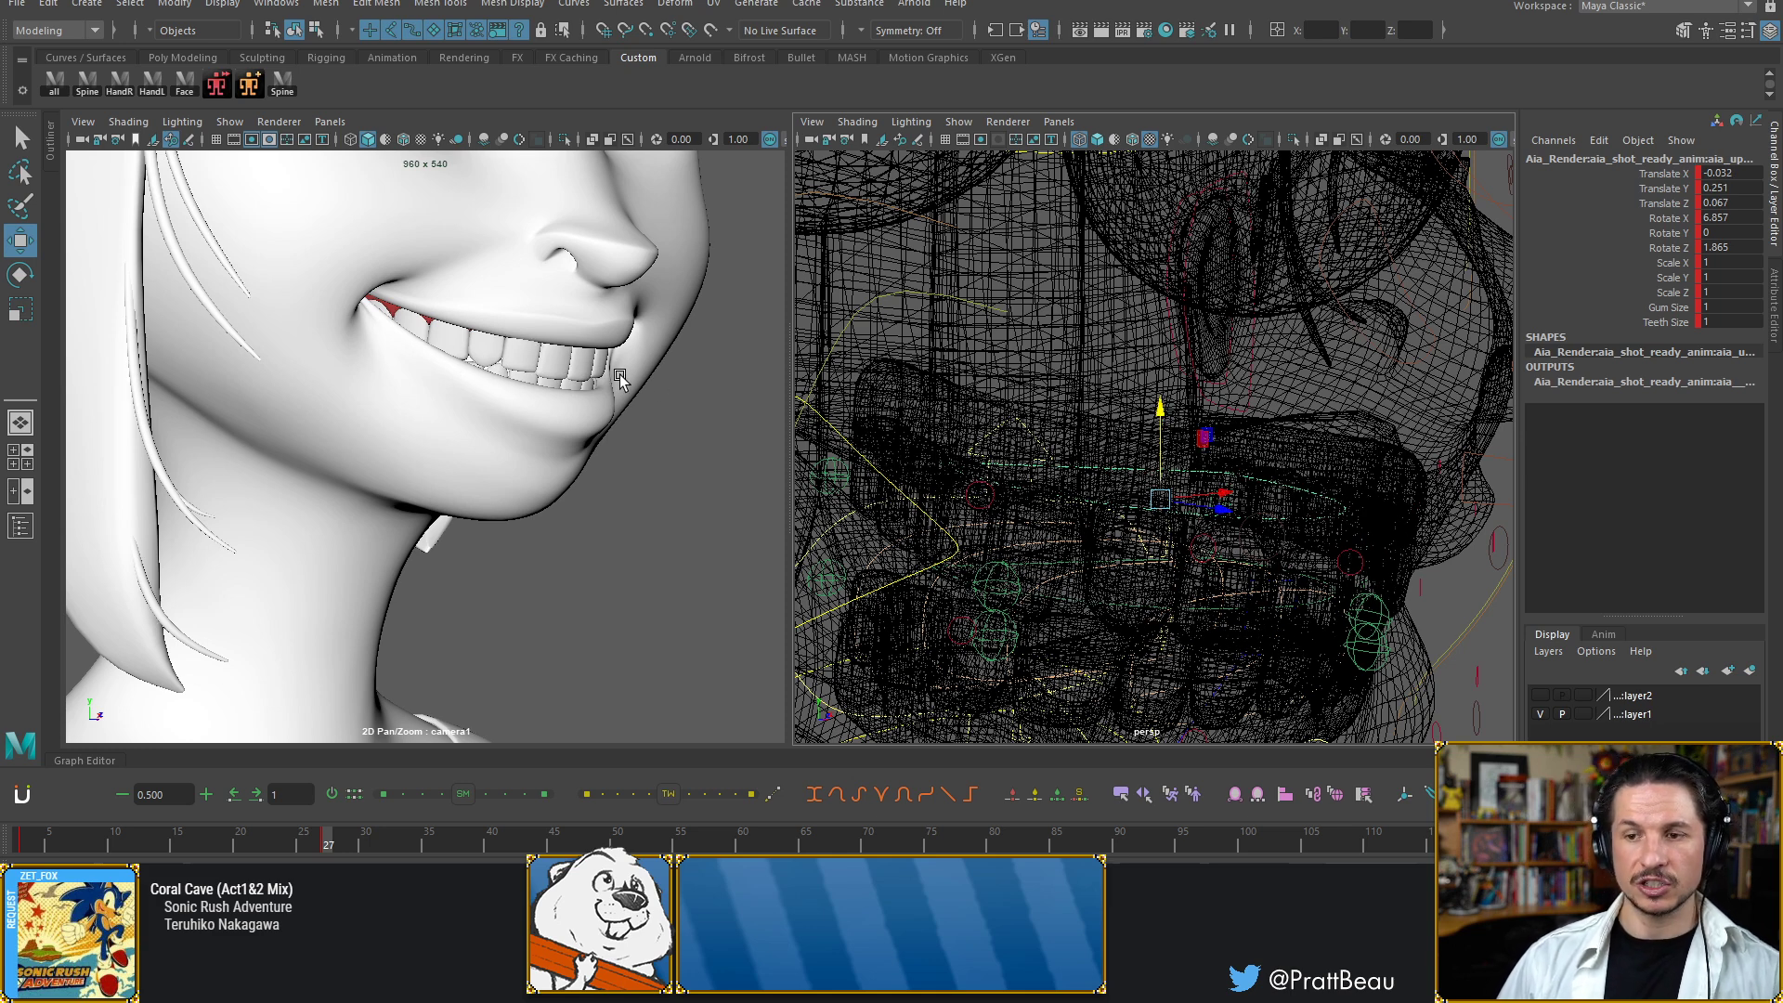
# Try zeroing the upper teeth control's translation and rotation to compare the poses, and undo it
pyautogui.moveTo(1725, 174); pyautogui.dragTo(1725, 247)
pyautogui.write('0')
pyautogui.press('Return')
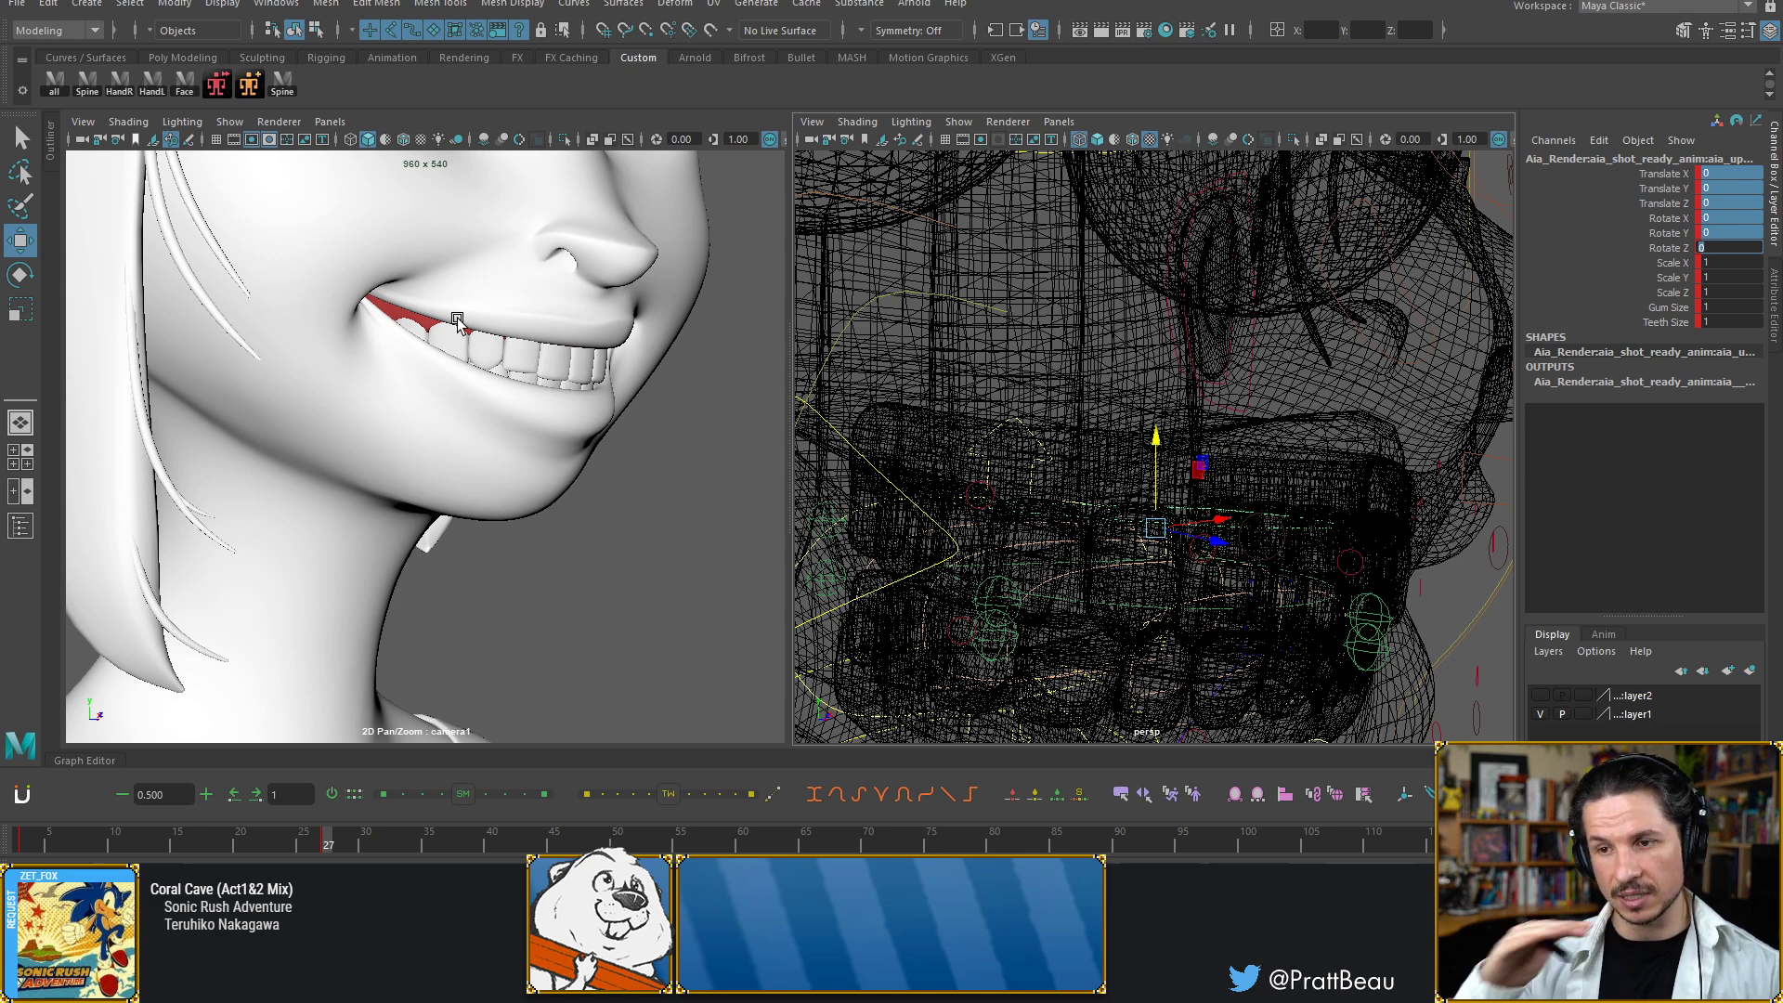
pyautogui.keyDown('alt'); pyautogui.moveTo(686, 478); pyautogui.dragTo(685, 480, button='middle'); pyautogui.keyUp('alt')
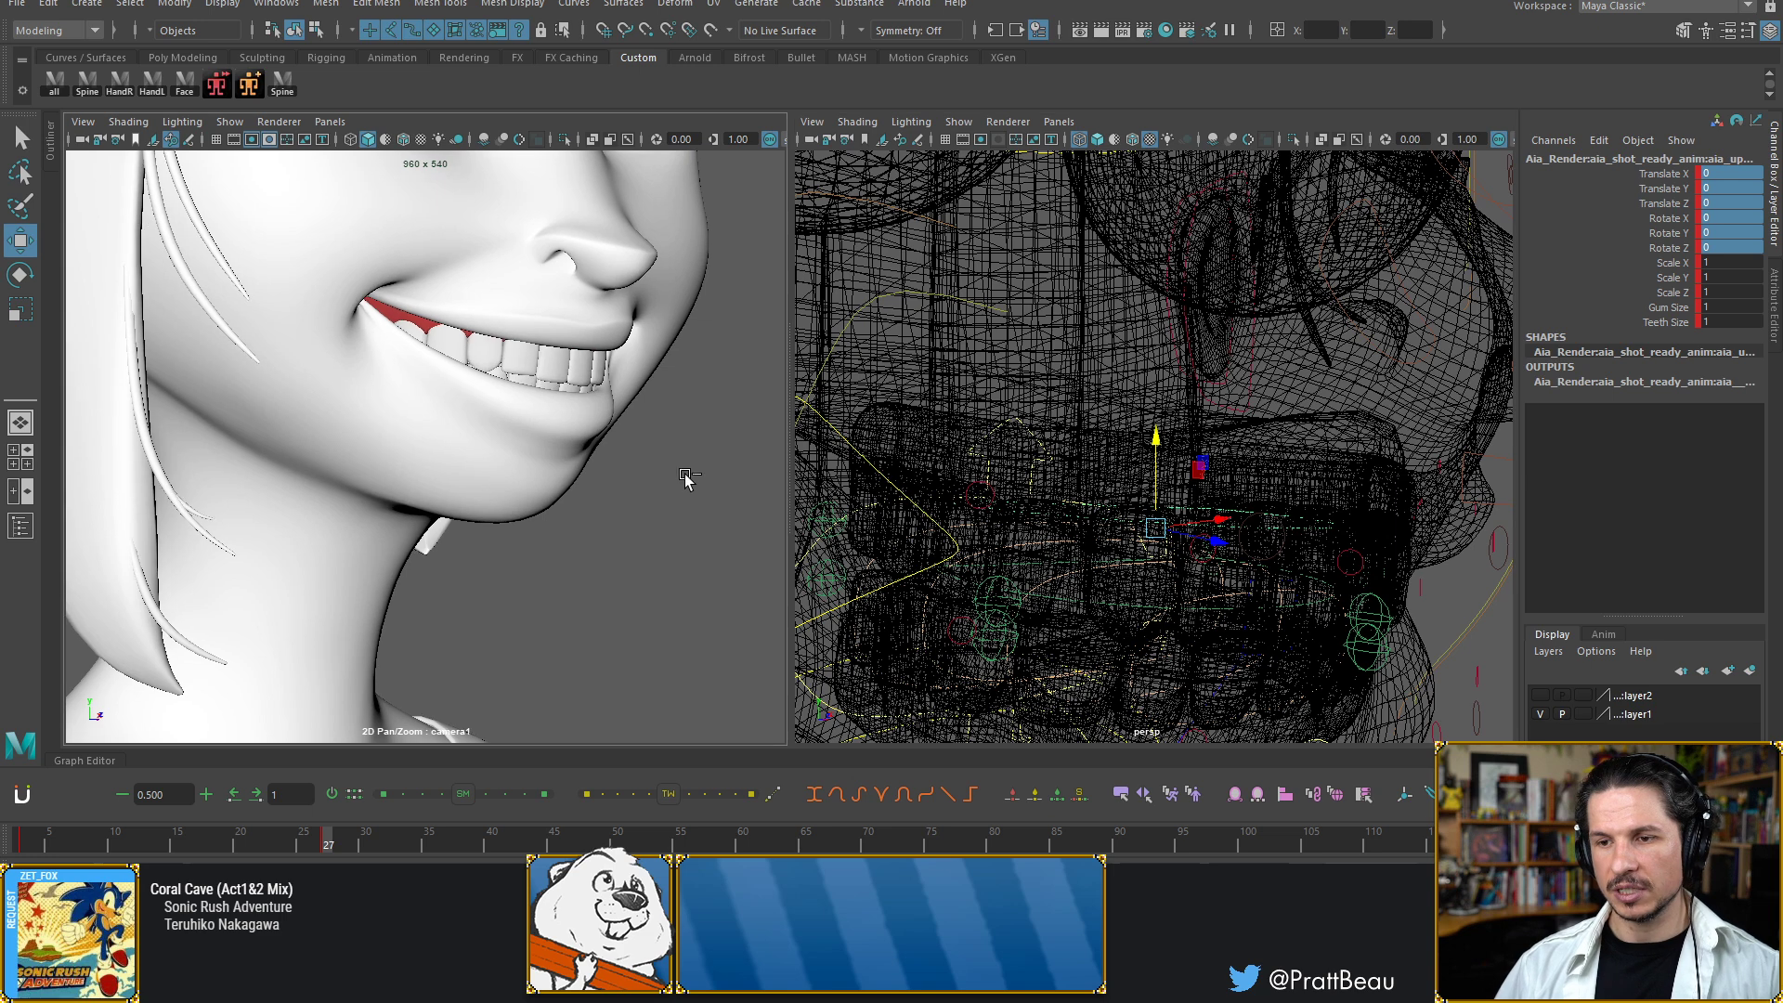
pyautogui.hotkey('ctrl', 'z')
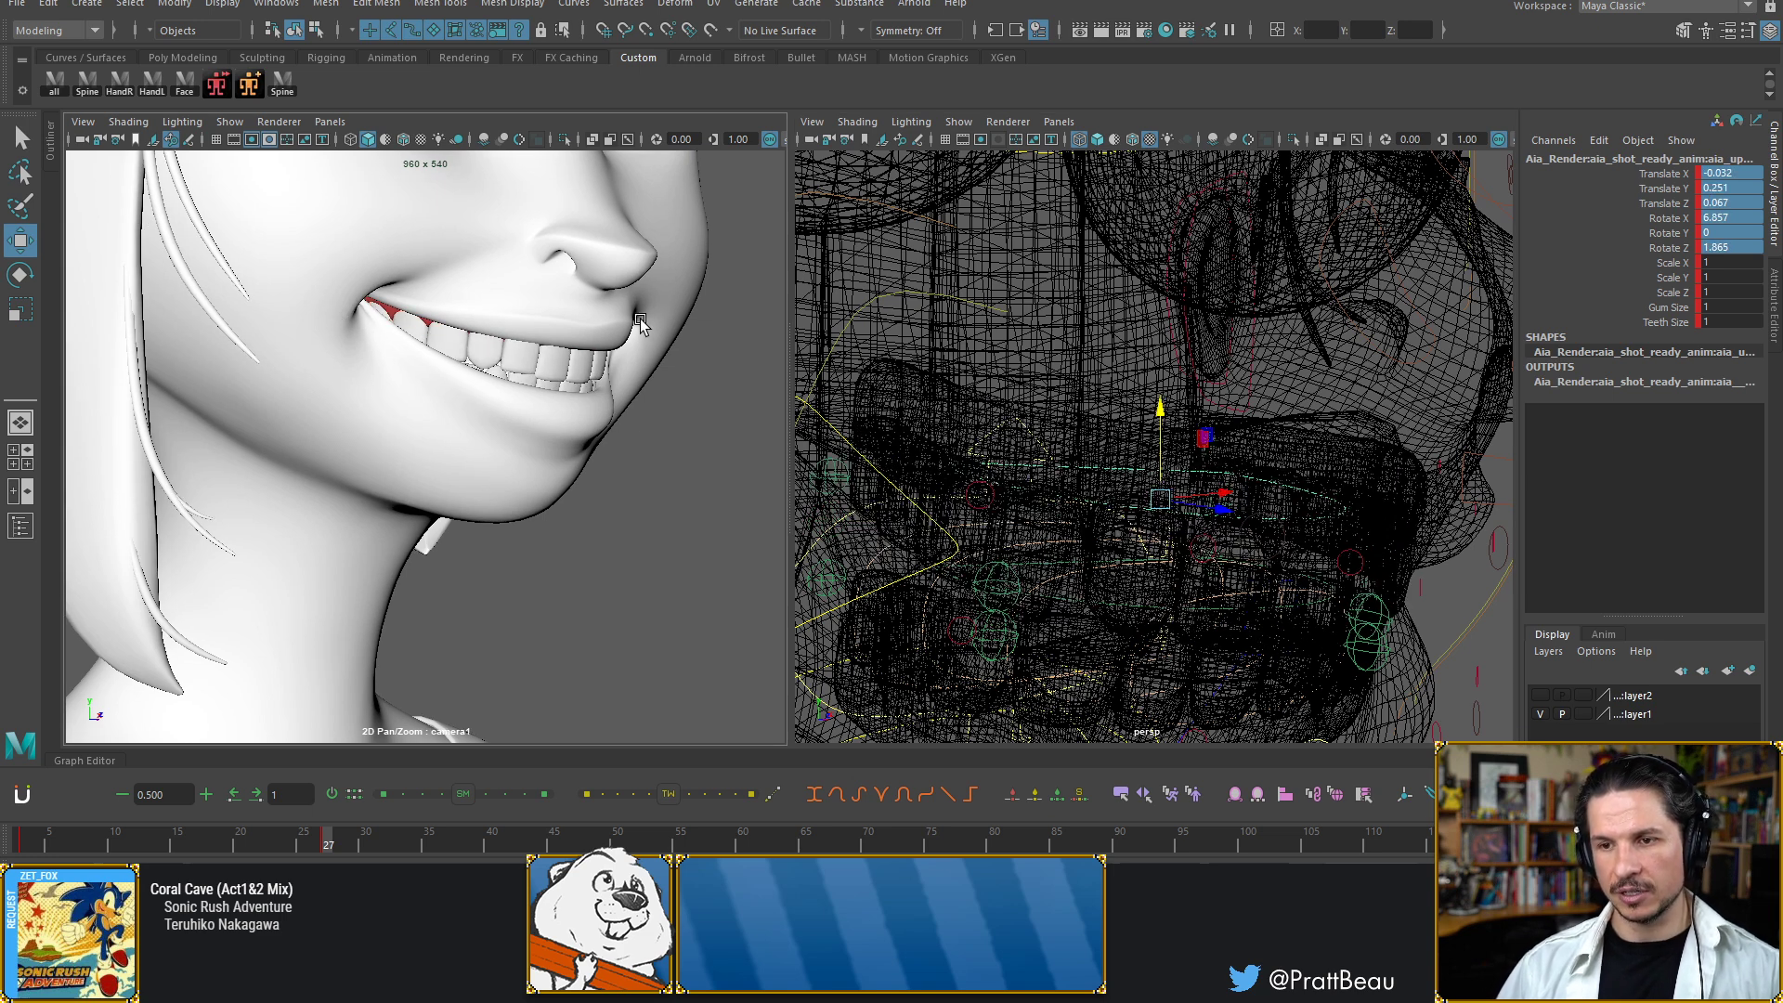
# Rotate the front upper teeth control to Rotate X 10.603
pyautogui.keyDown('alt'); pyautogui.moveTo(1279, 581); pyautogui.dragTo(1263, 529); pyautogui.keyUp('alt')
pyautogui.keyDown('alt'); pyautogui.moveTo(1389, 608); pyautogui.dragTo(1335, 510); pyautogui.keyUp('alt')
pyautogui.keyDown('alt'); pyautogui.moveTo(1252, 549); pyautogui.dragTo(1317, 453); pyautogui.keyUp('alt')
pyautogui.click(1309, 441)
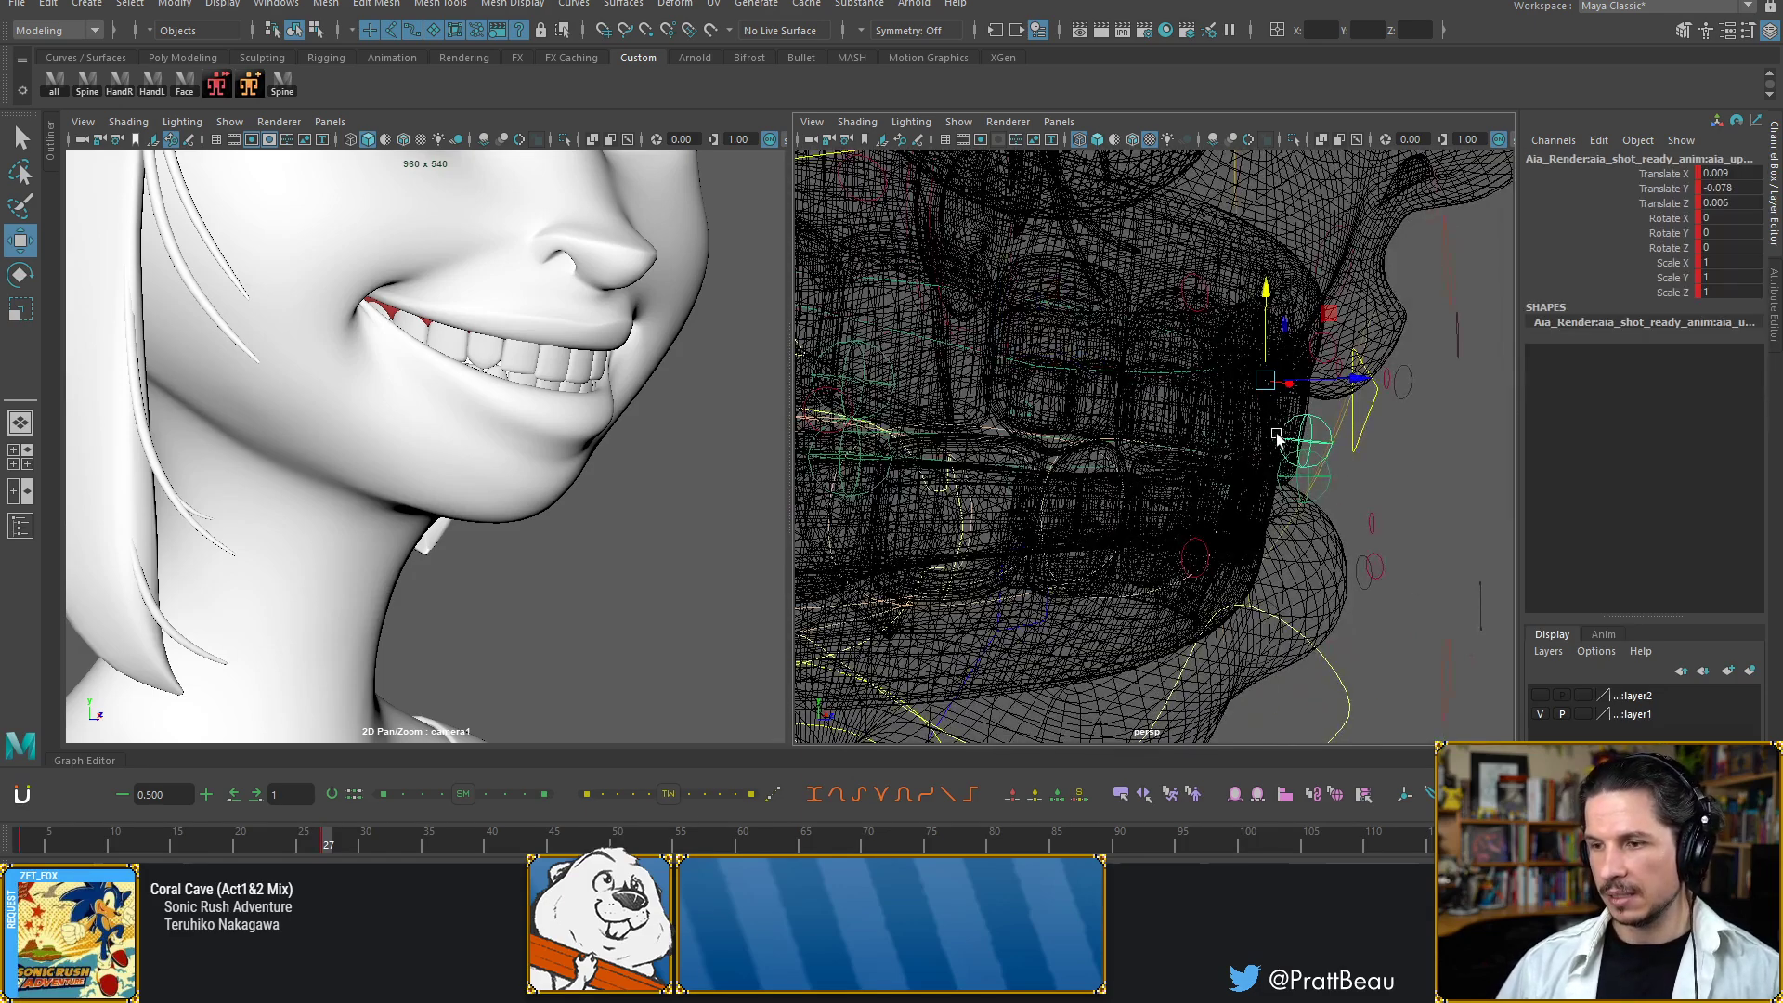
pyautogui.click(1301, 437)
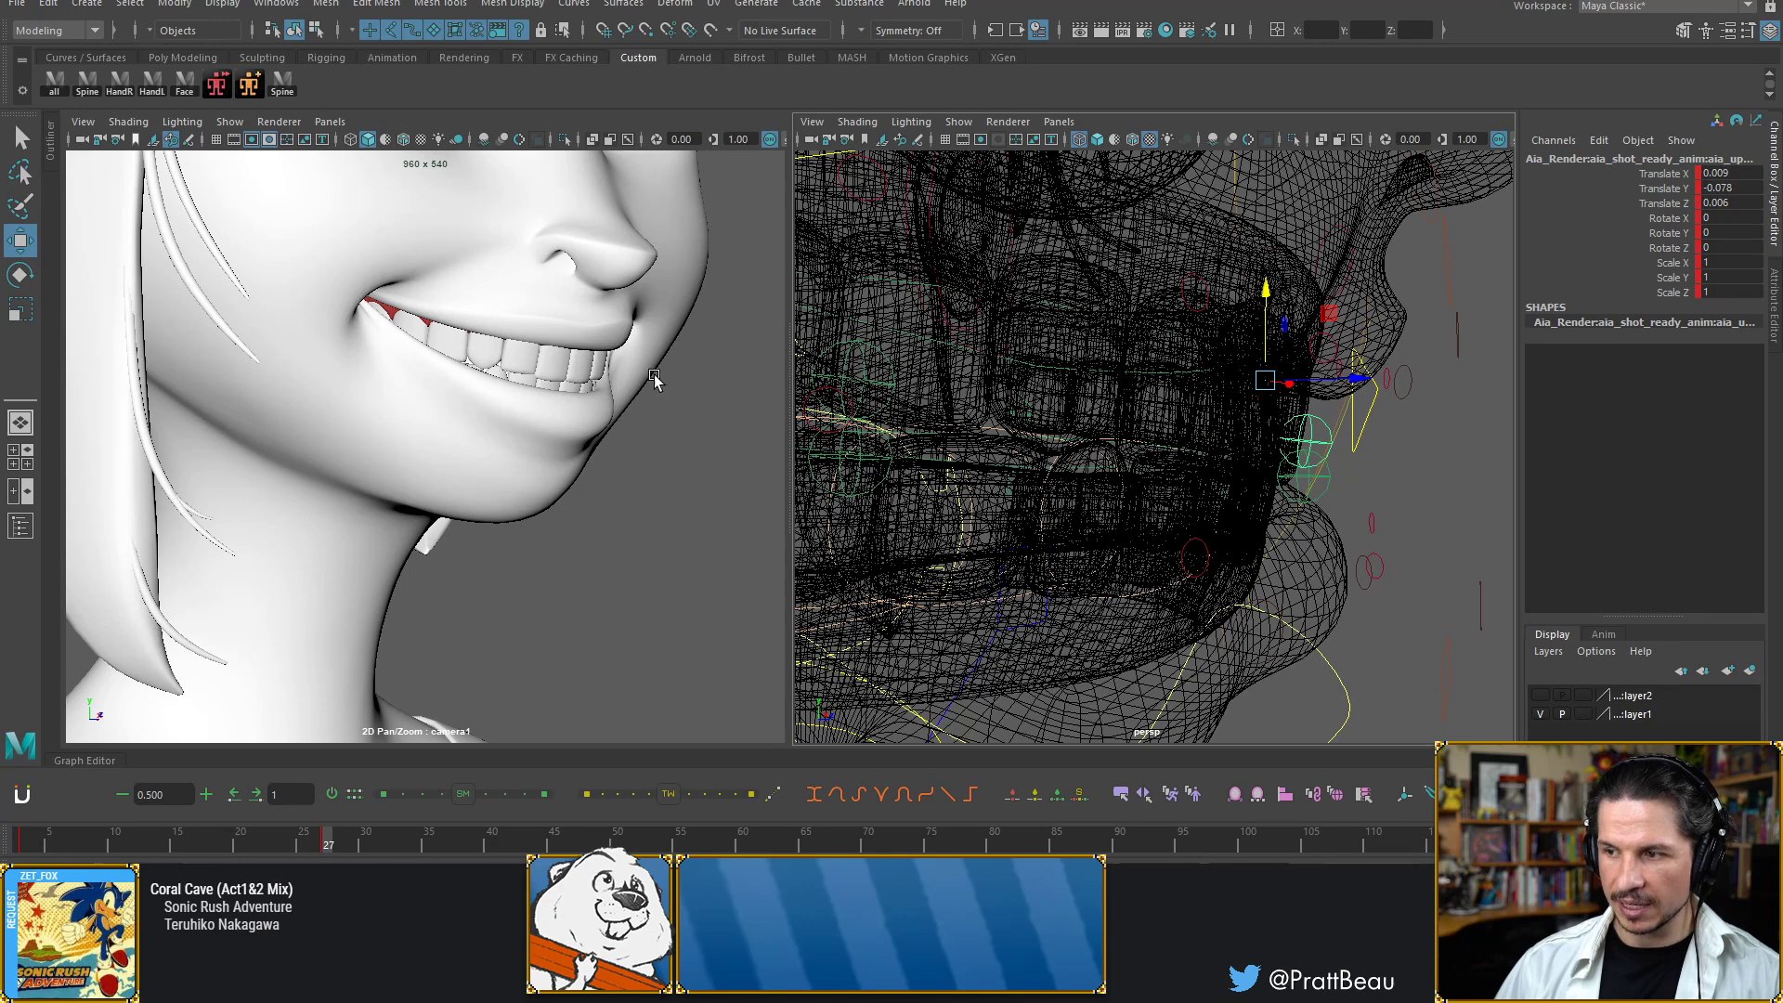
pyautogui.press('e')
pyautogui.moveTo(1296, 443); pyautogui.dragTo(1269, 405)
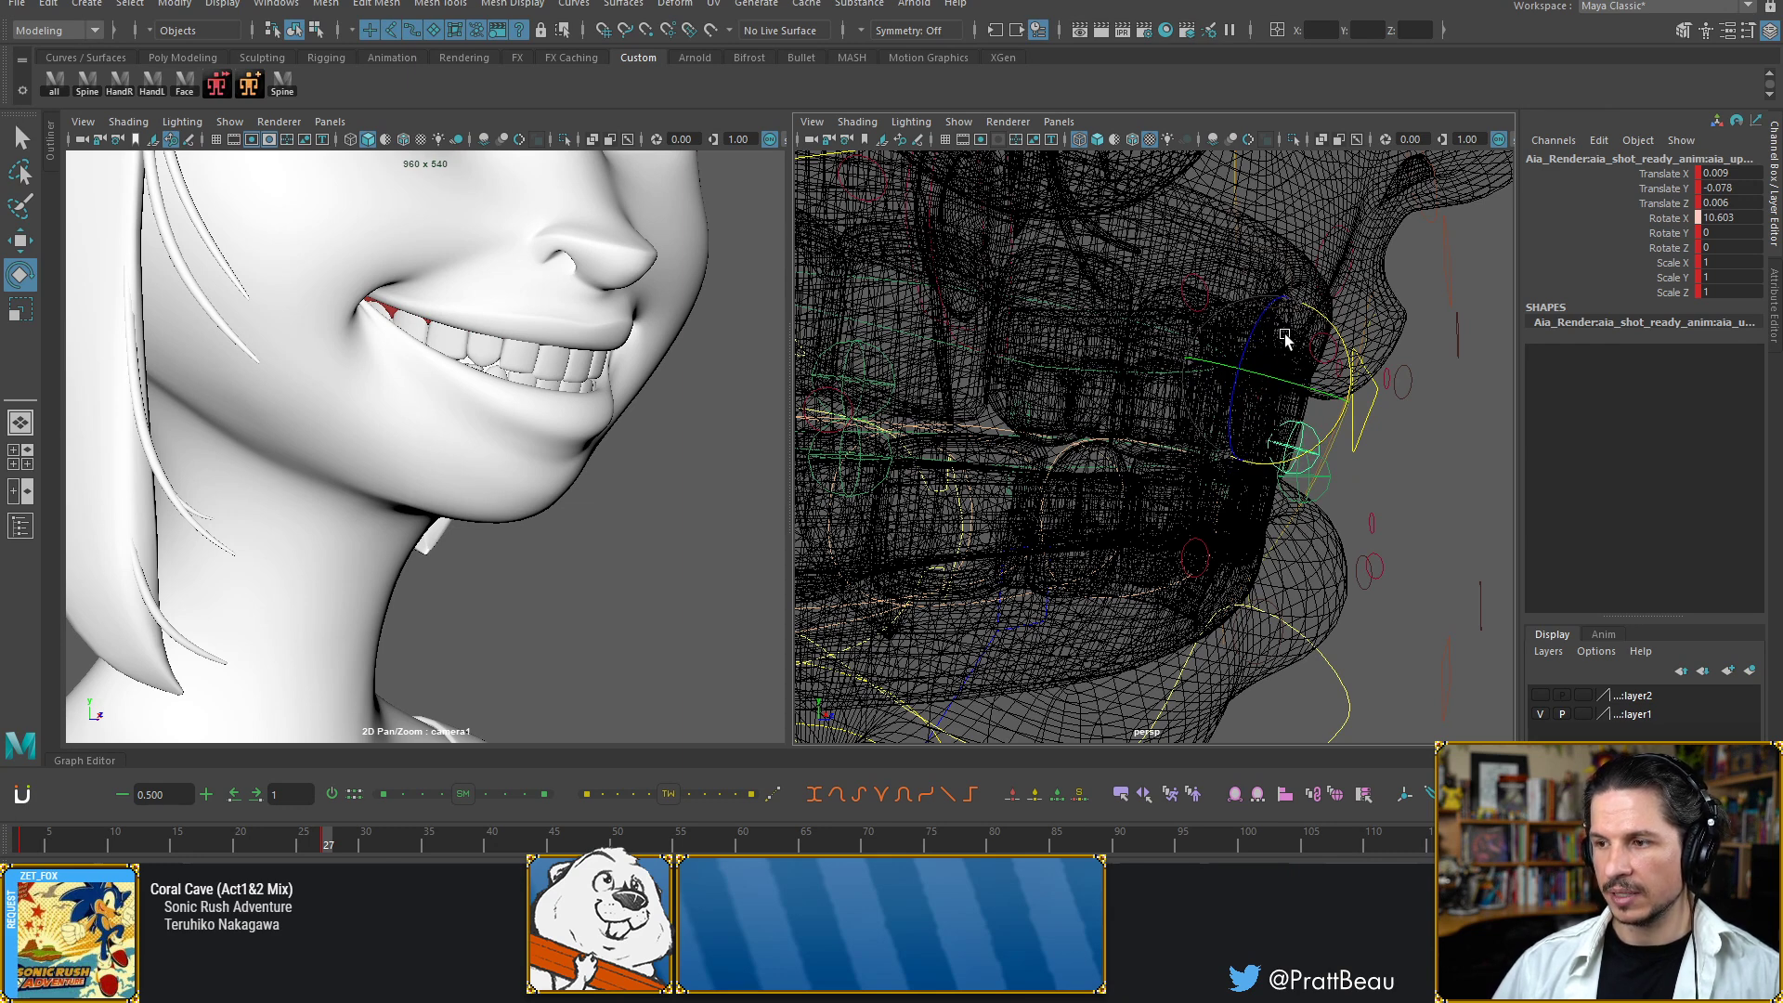
# Scale the front upper teeth control to Scale Y 1.127 and set its Rotate X to 10.208
pyautogui.press('r')
pyautogui.moveTo(1287, 334); pyautogui.dragTo(1290, 299)
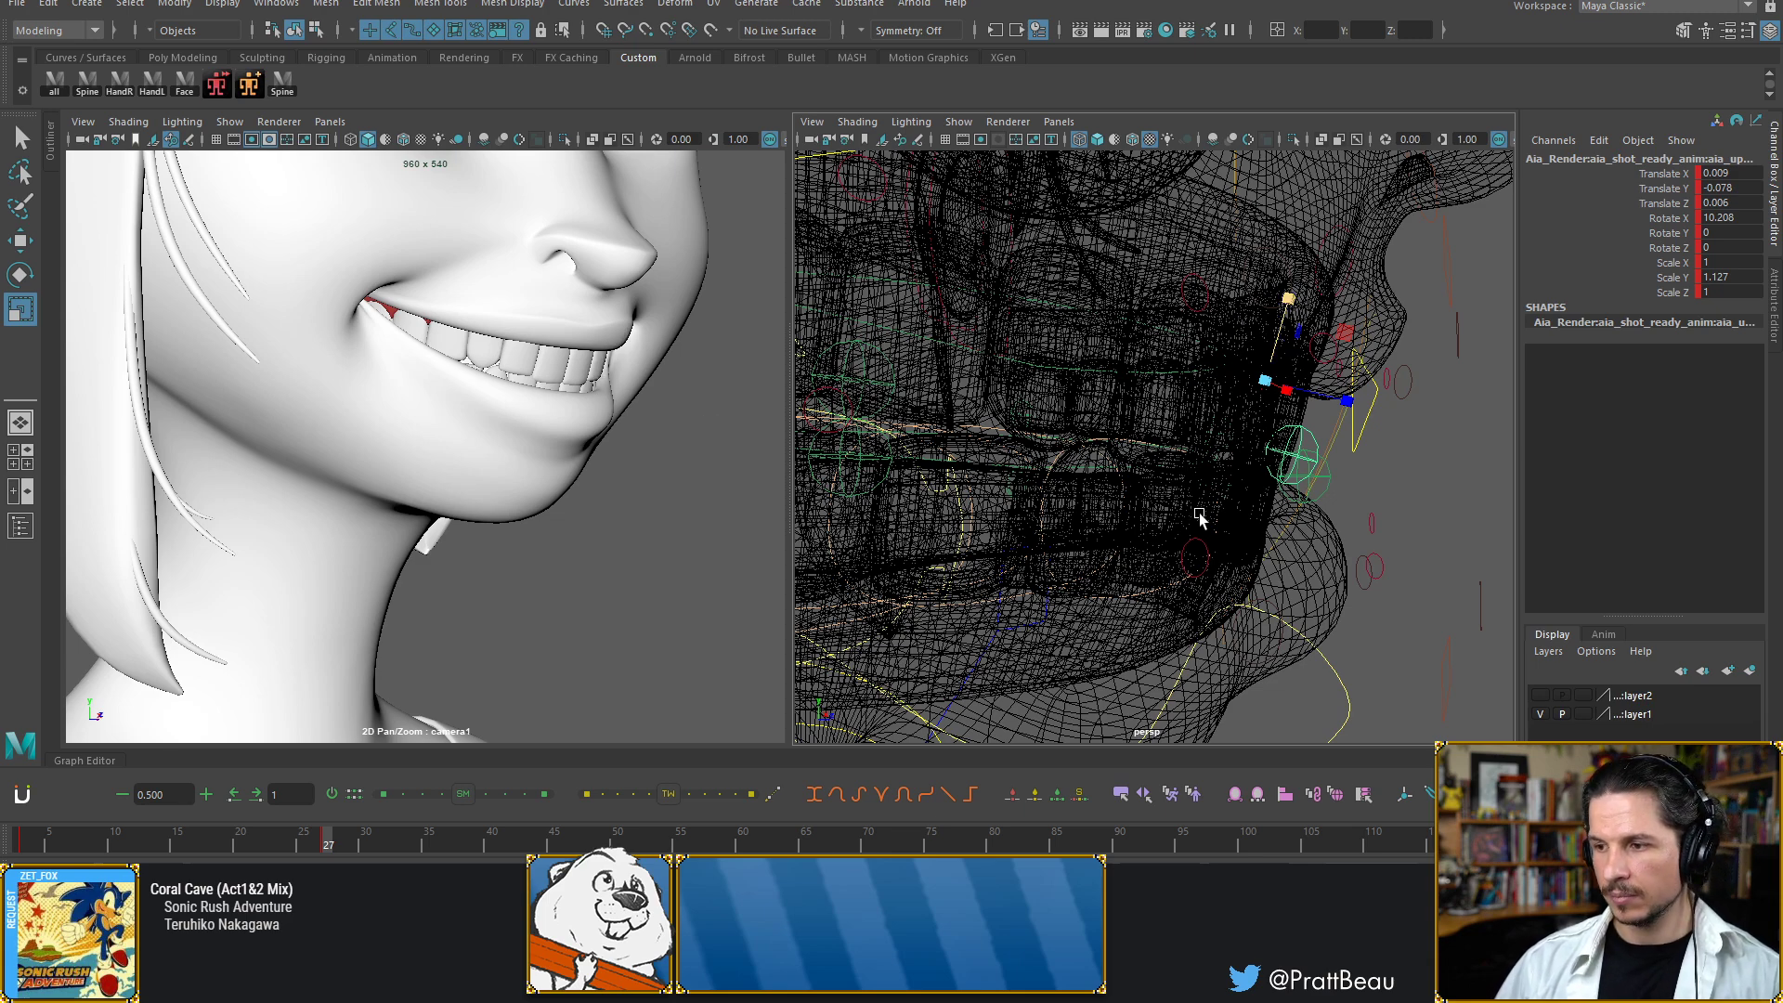
pyautogui.press('w')
# Adjust the front lower teeth control to Rotate X -7.419 and Translate -0.002, -0.002, 0.045
pyautogui.keyDown('alt'); pyautogui.moveTo(1199, 515); pyautogui.dragTo(1169, 493); pyautogui.keyUp('alt')
pyautogui.click(1174, 441)
pyautogui.press('e')
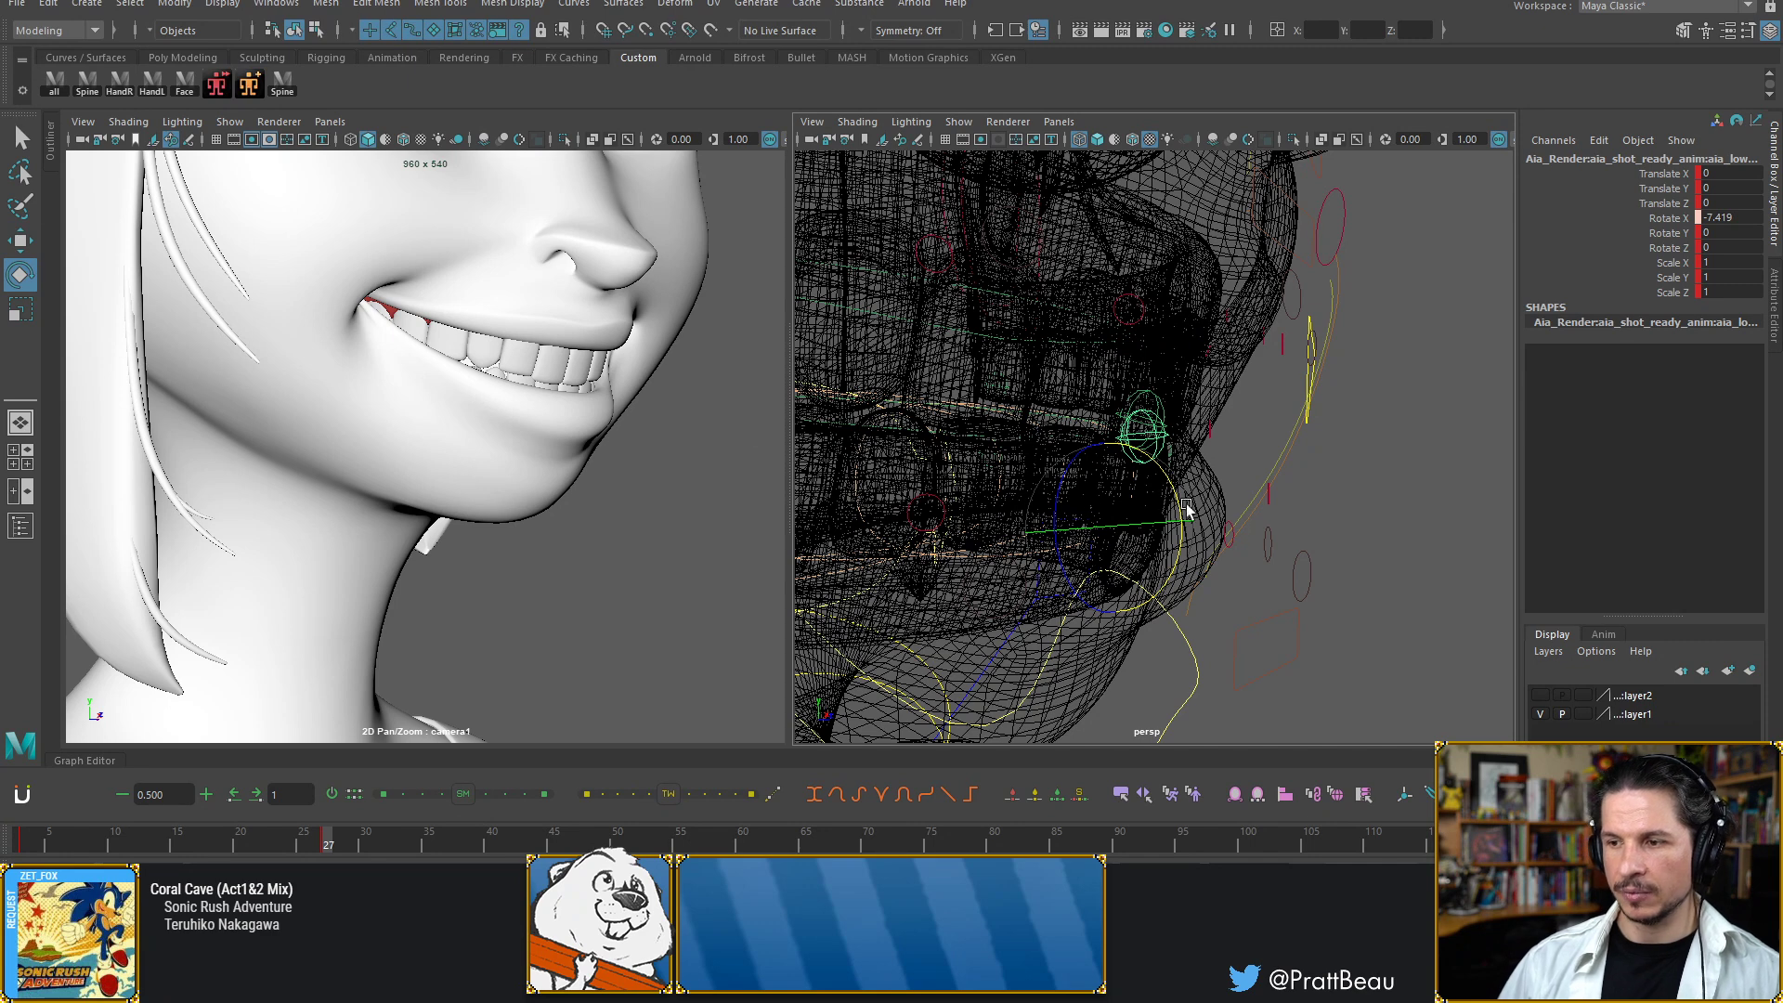
pyautogui.press('w')
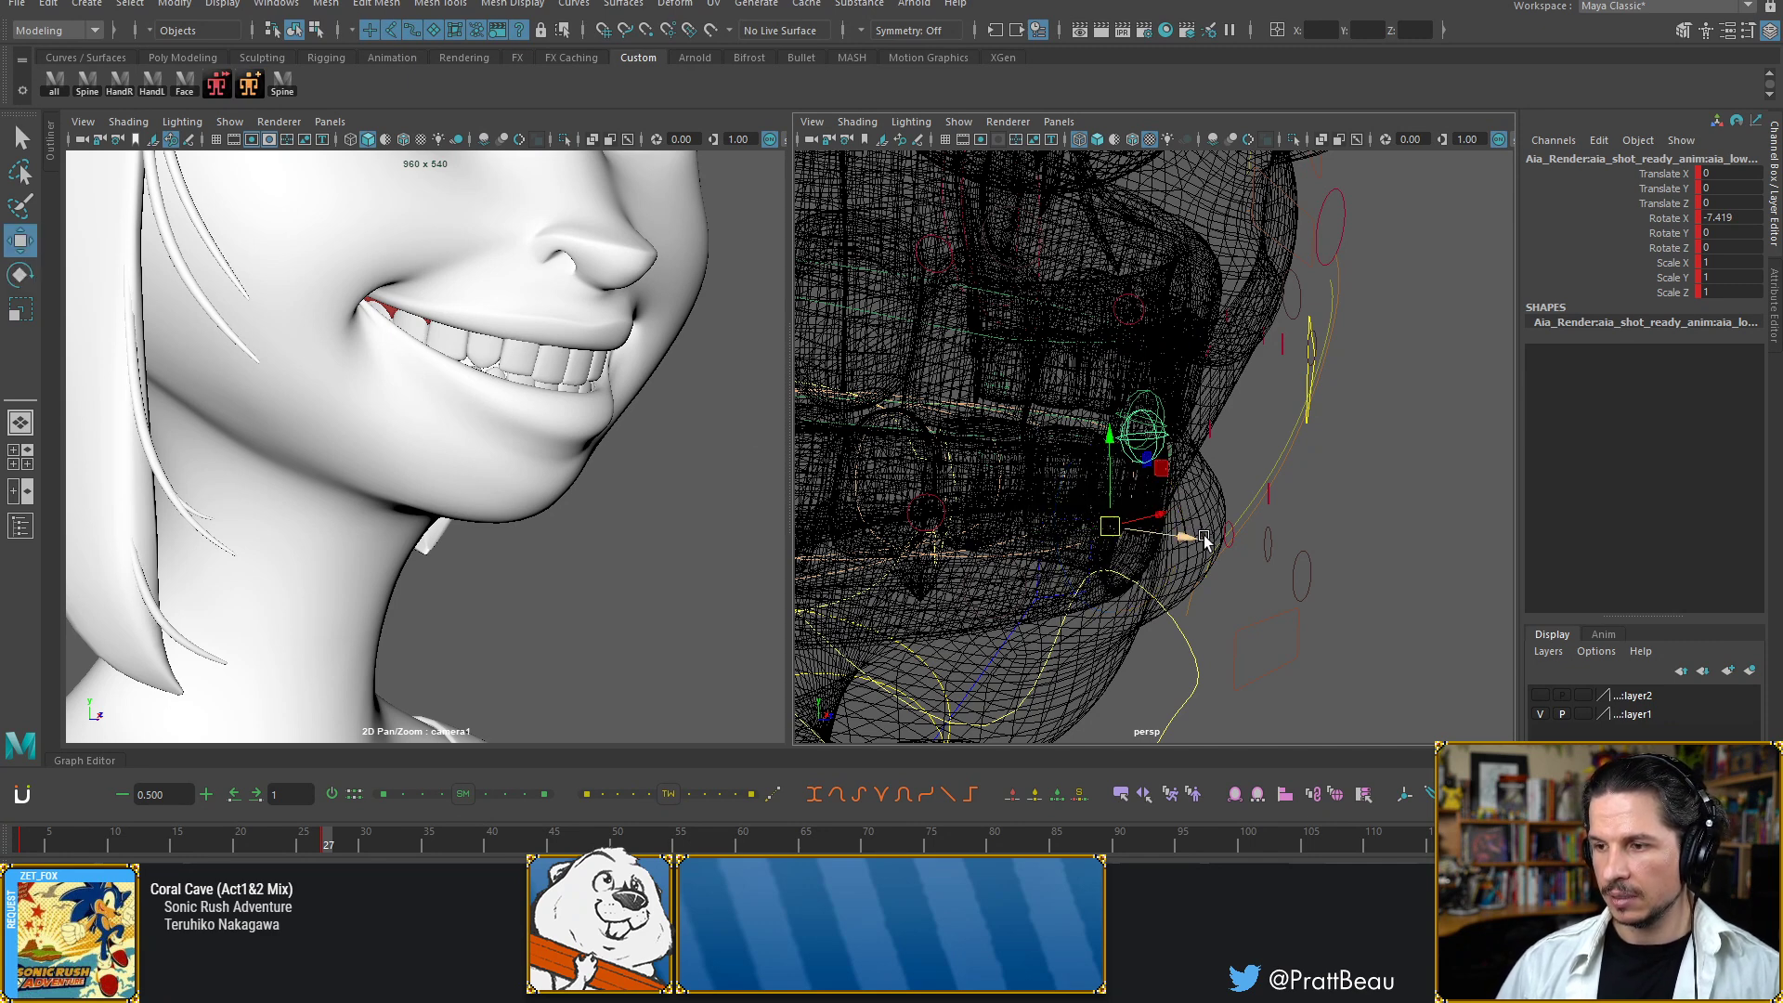
pyautogui.keyDown('alt'); pyautogui.moveTo(1199, 536); pyautogui.dragTo(1203, 537); pyautogui.keyUp('alt')
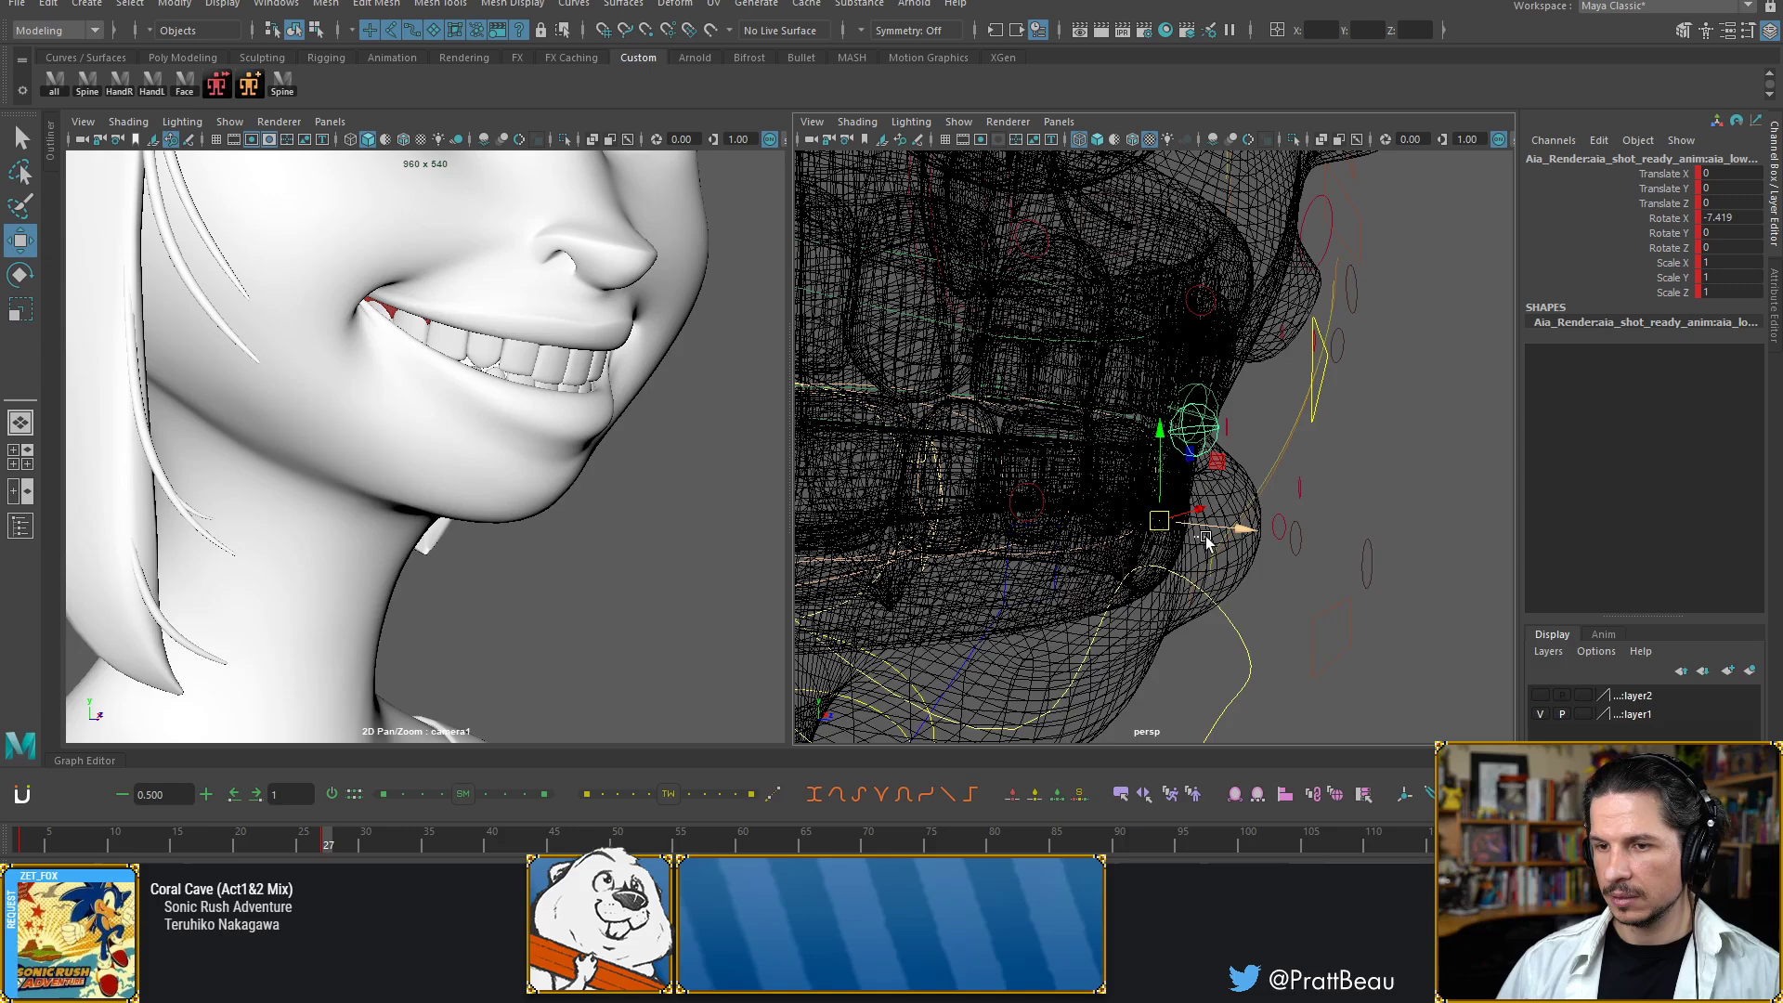
pyautogui.click(1215, 540)
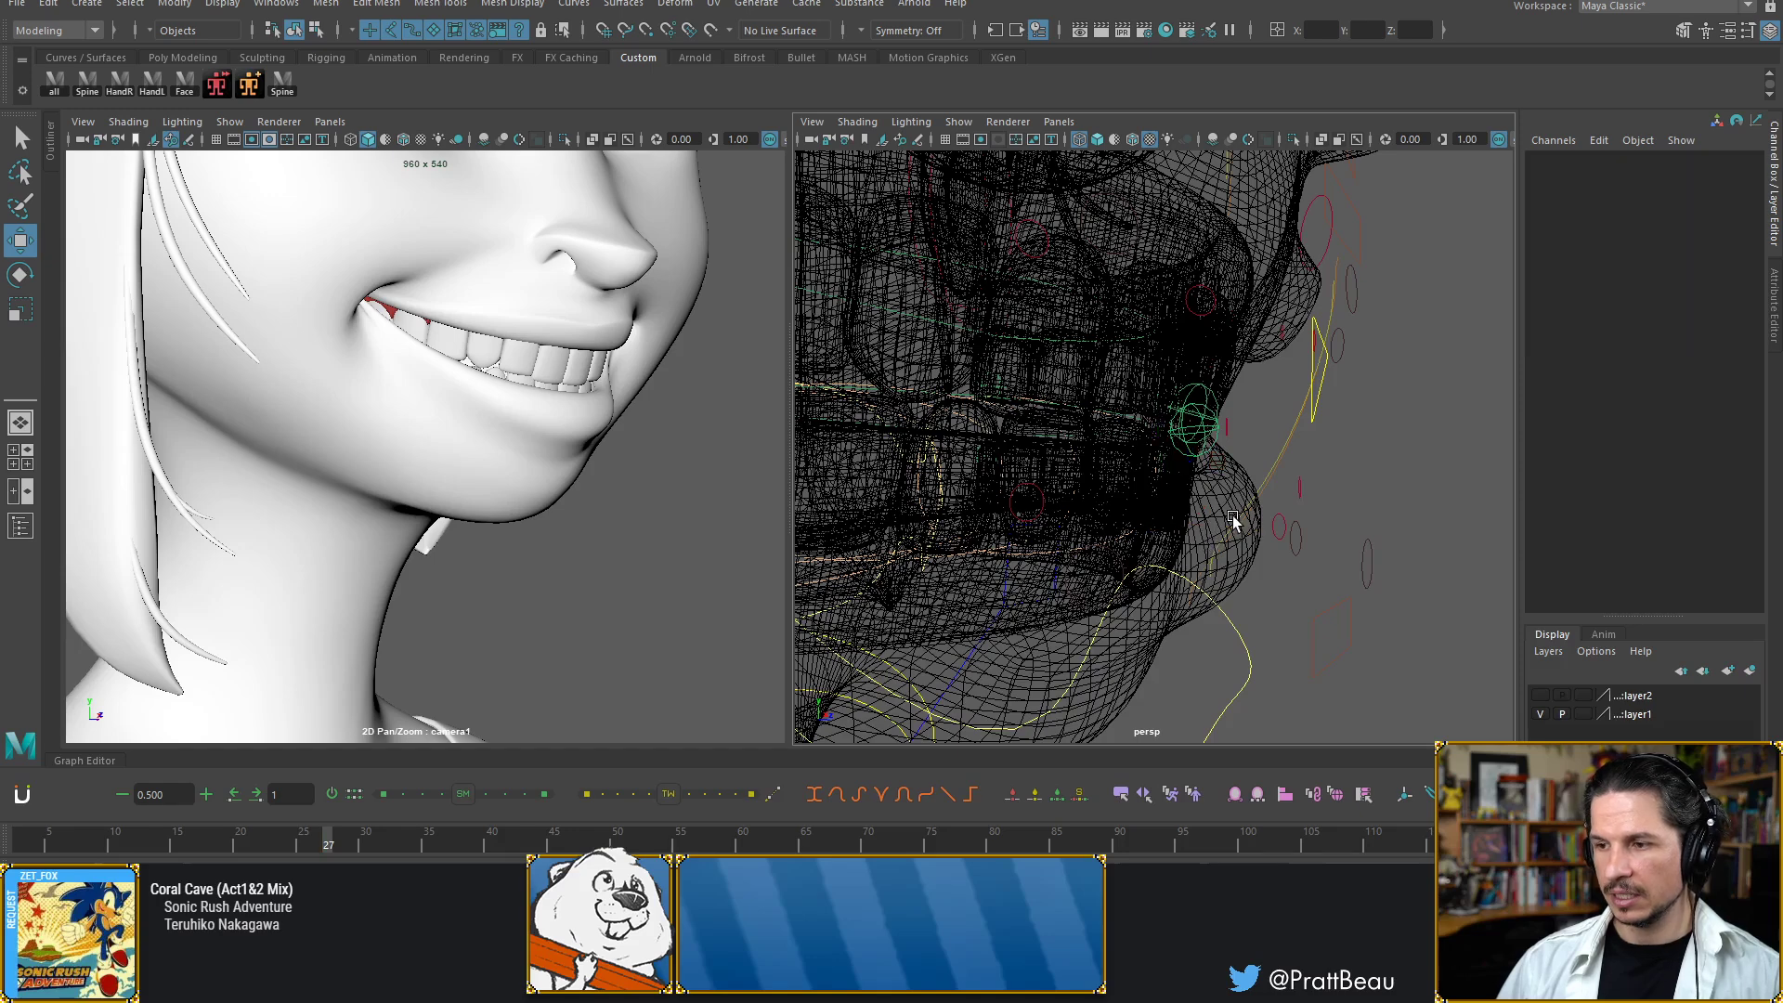
pyautogui.click(1204, 460)
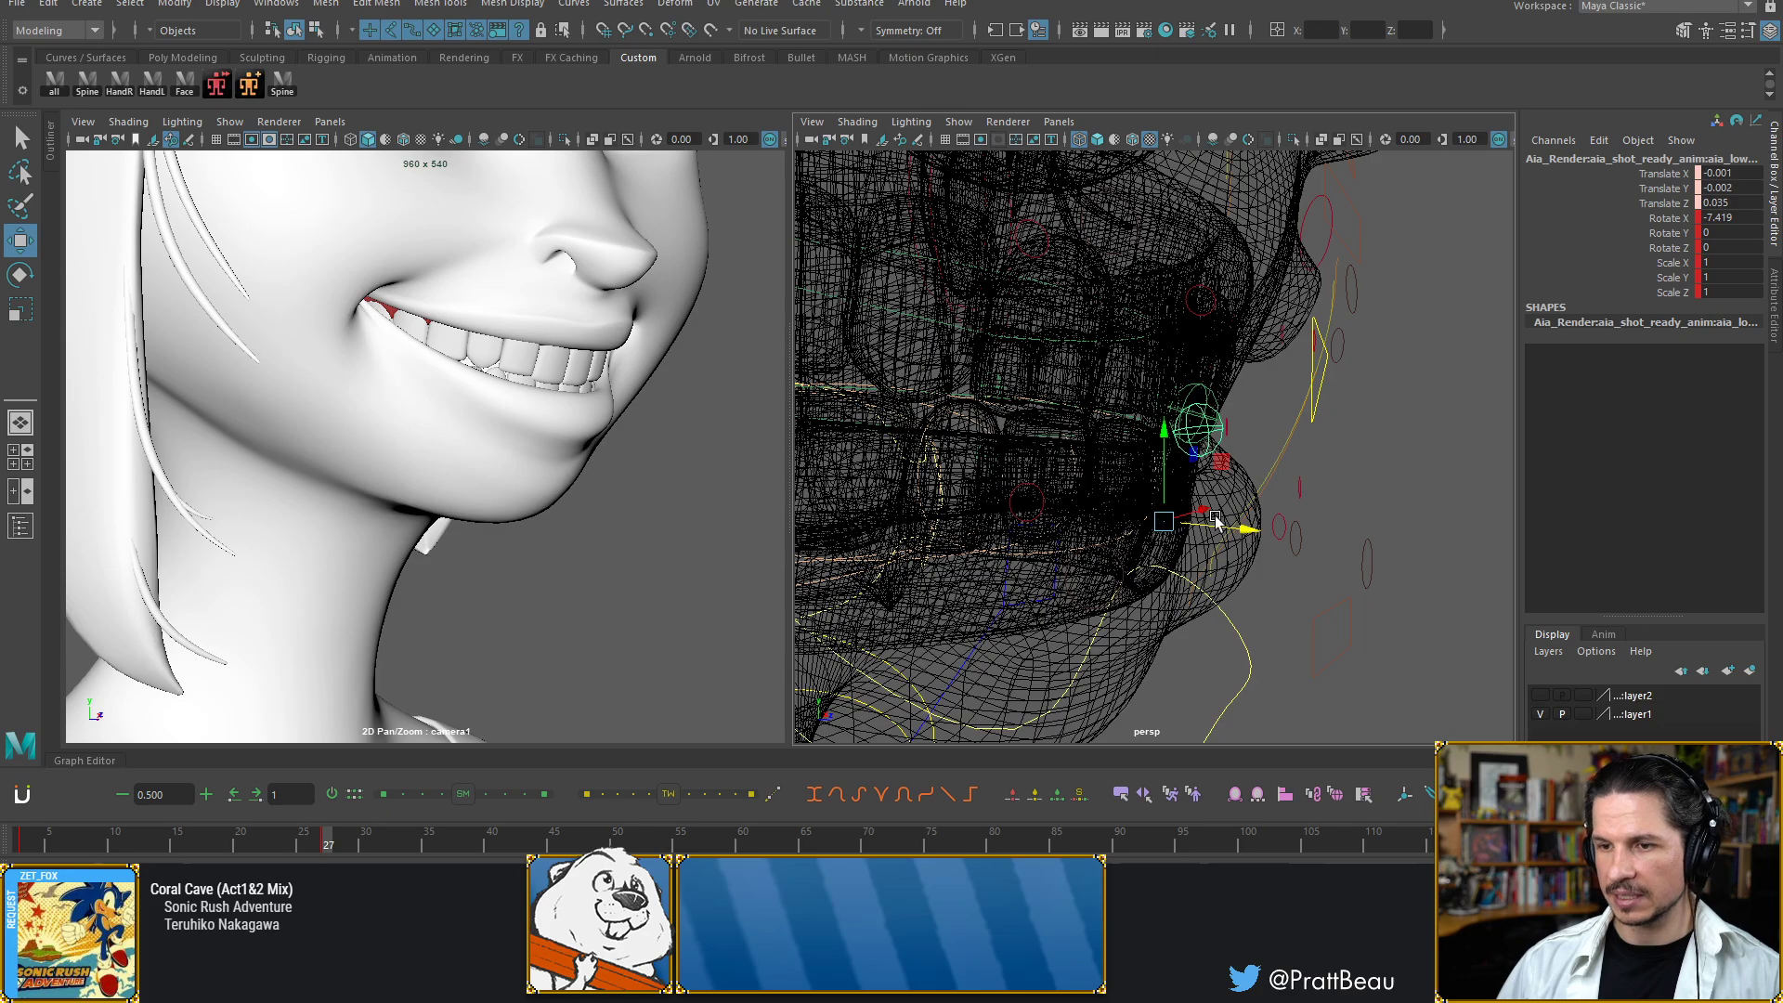
pyautogui.moveTo(1294, 509); pyautogui.dragTo(1296, 509)
# Adjust the whole lower teeth control to Translate -0.015, 0.139, -0.038, Rotate X 3.557 and Rotate Z -0.366
pyautogui.keyDown('alt'); pyautogui.moveTo(1294, 509); pyautogui.dragTo(1103, 469, button='right'); pyautogui.keyUp('alt')
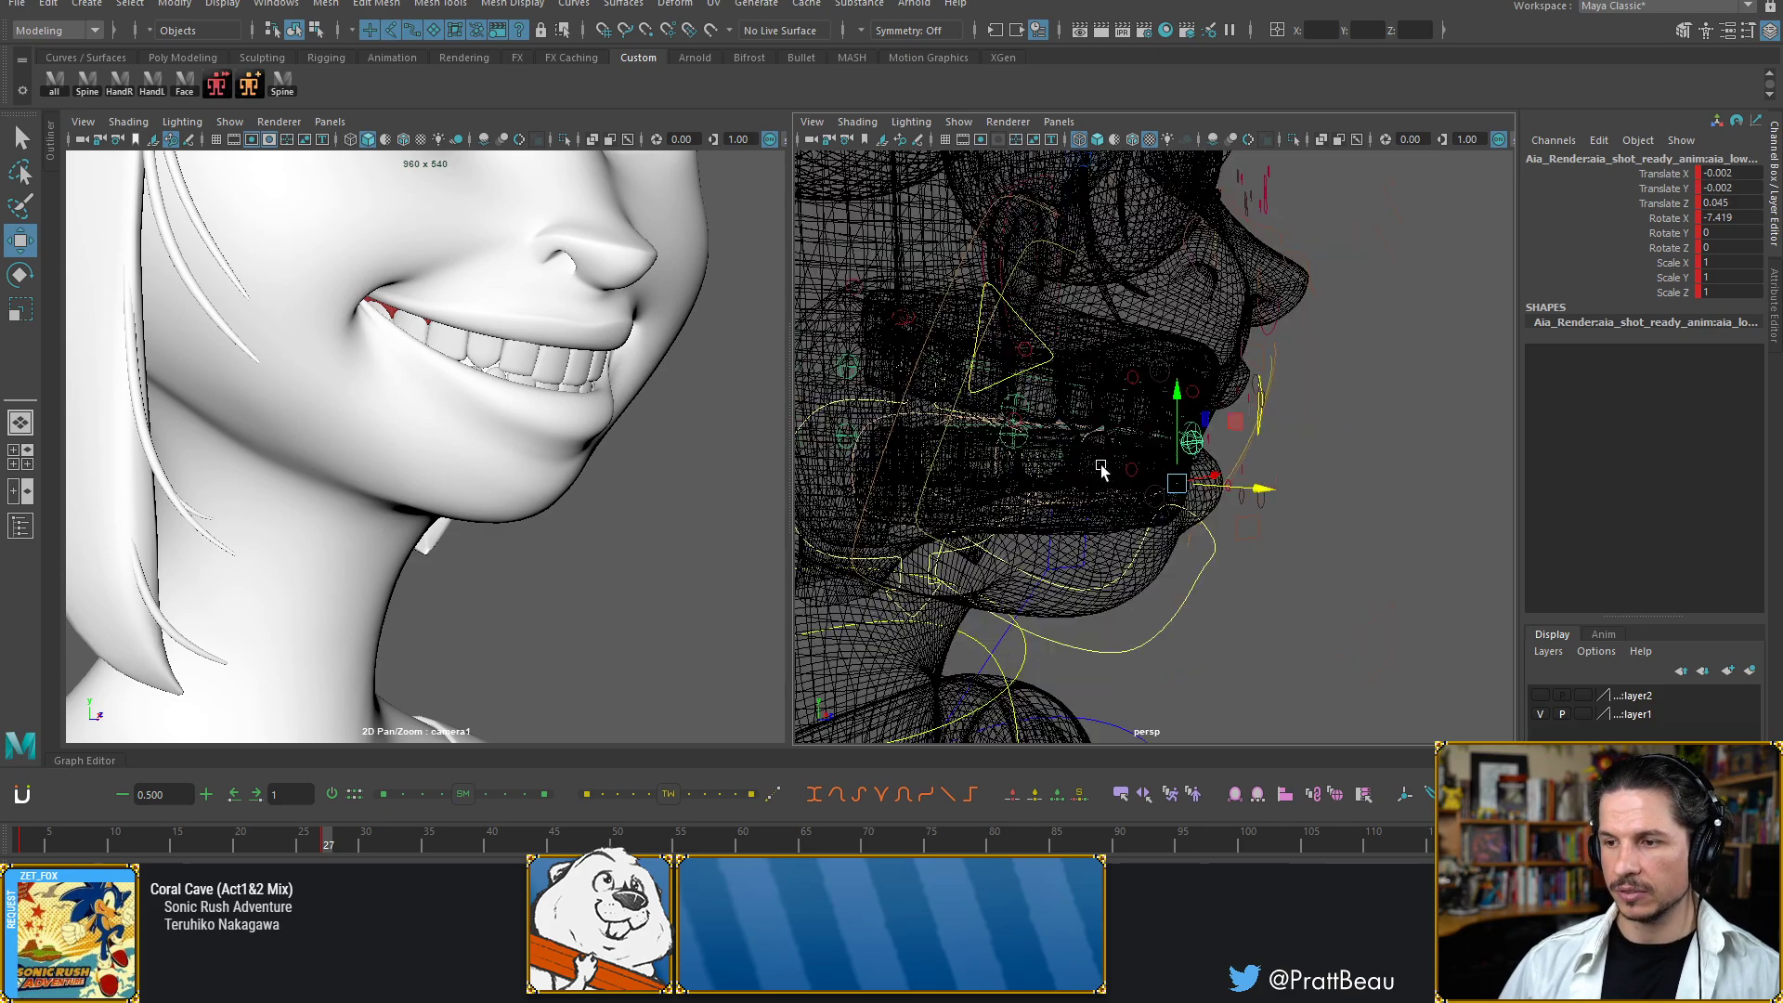
pyautogui.keyDown('alt'); pyautogui.moveTo(1196, 514); pyautogui.dragTo(1107, 538); pyautogui.keyUp('alt')
pyautogui.keyDown('alt'); pyautogui.moveTo(1107, 539); pyautogui.dragTo(1183, 510, button='right'); pyautogui.keyUp('alt')
pyautogui.keyDown('alt'); pyautogui.moveTo(1182, 510); pyautogui.dragTo(1115, 502); pyautogui.keyUp('alt')
pyautogui.click(1206, 435)
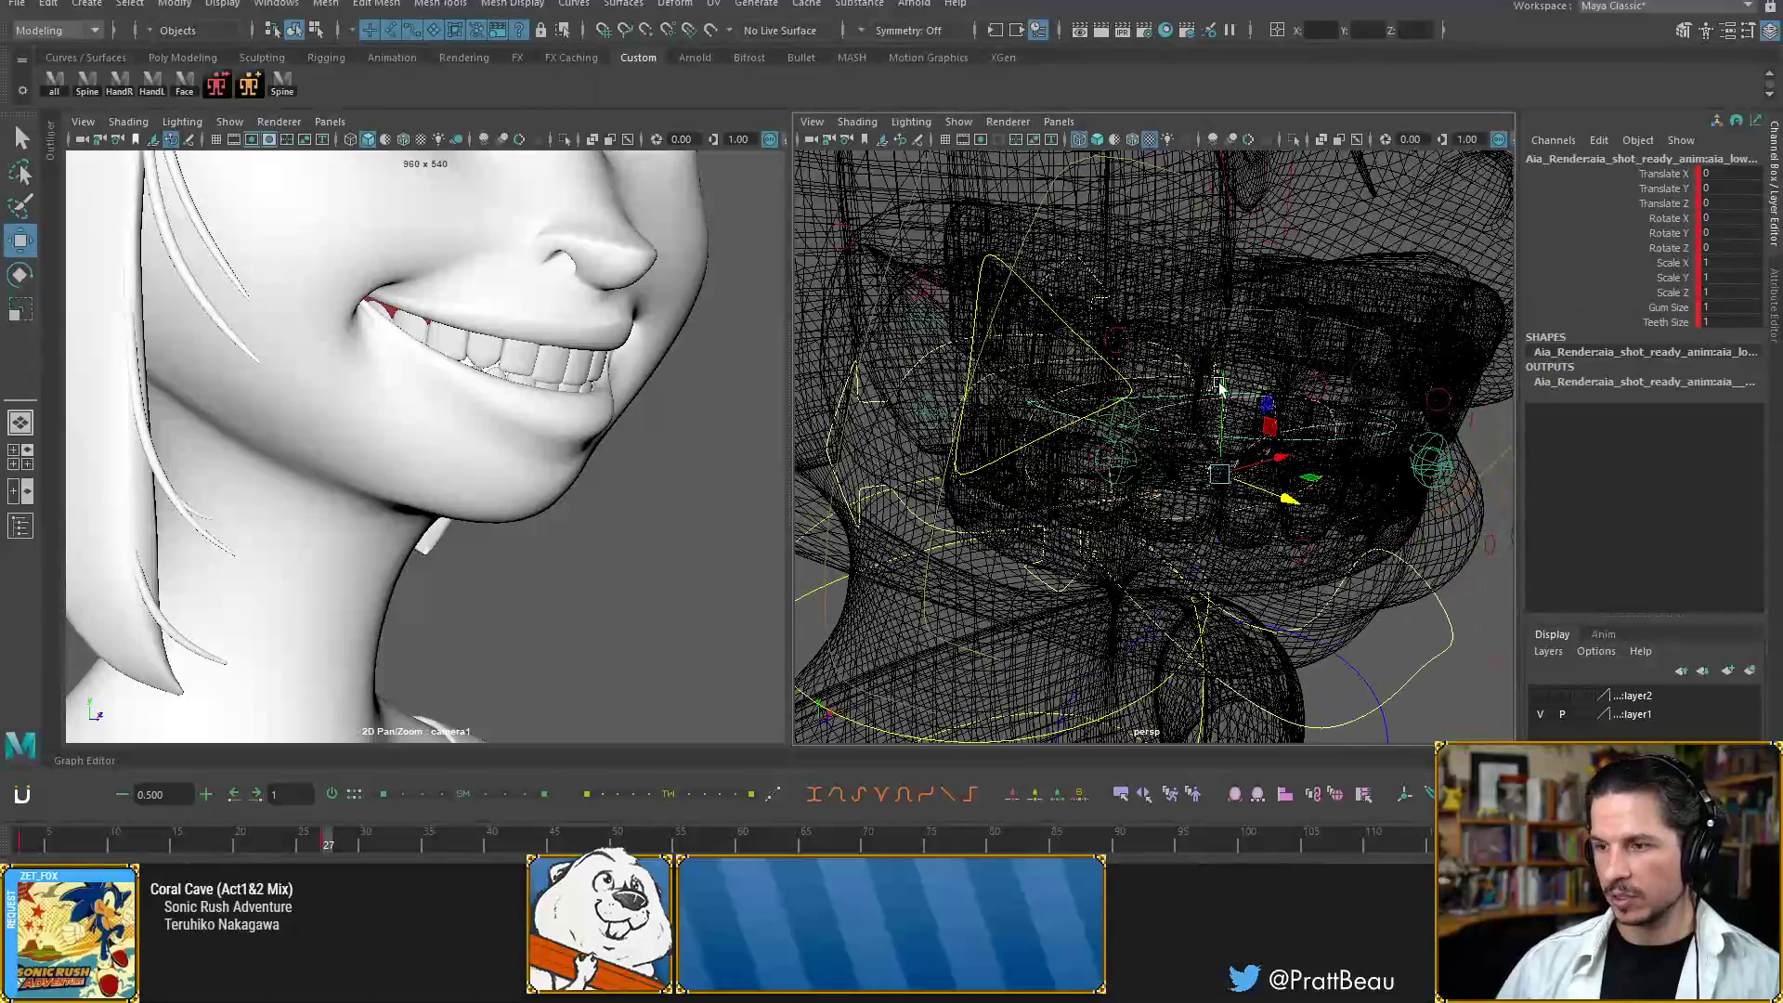
pyautogui.moveTo(1225, 388); pyautogui.dragTo(1225, 374)
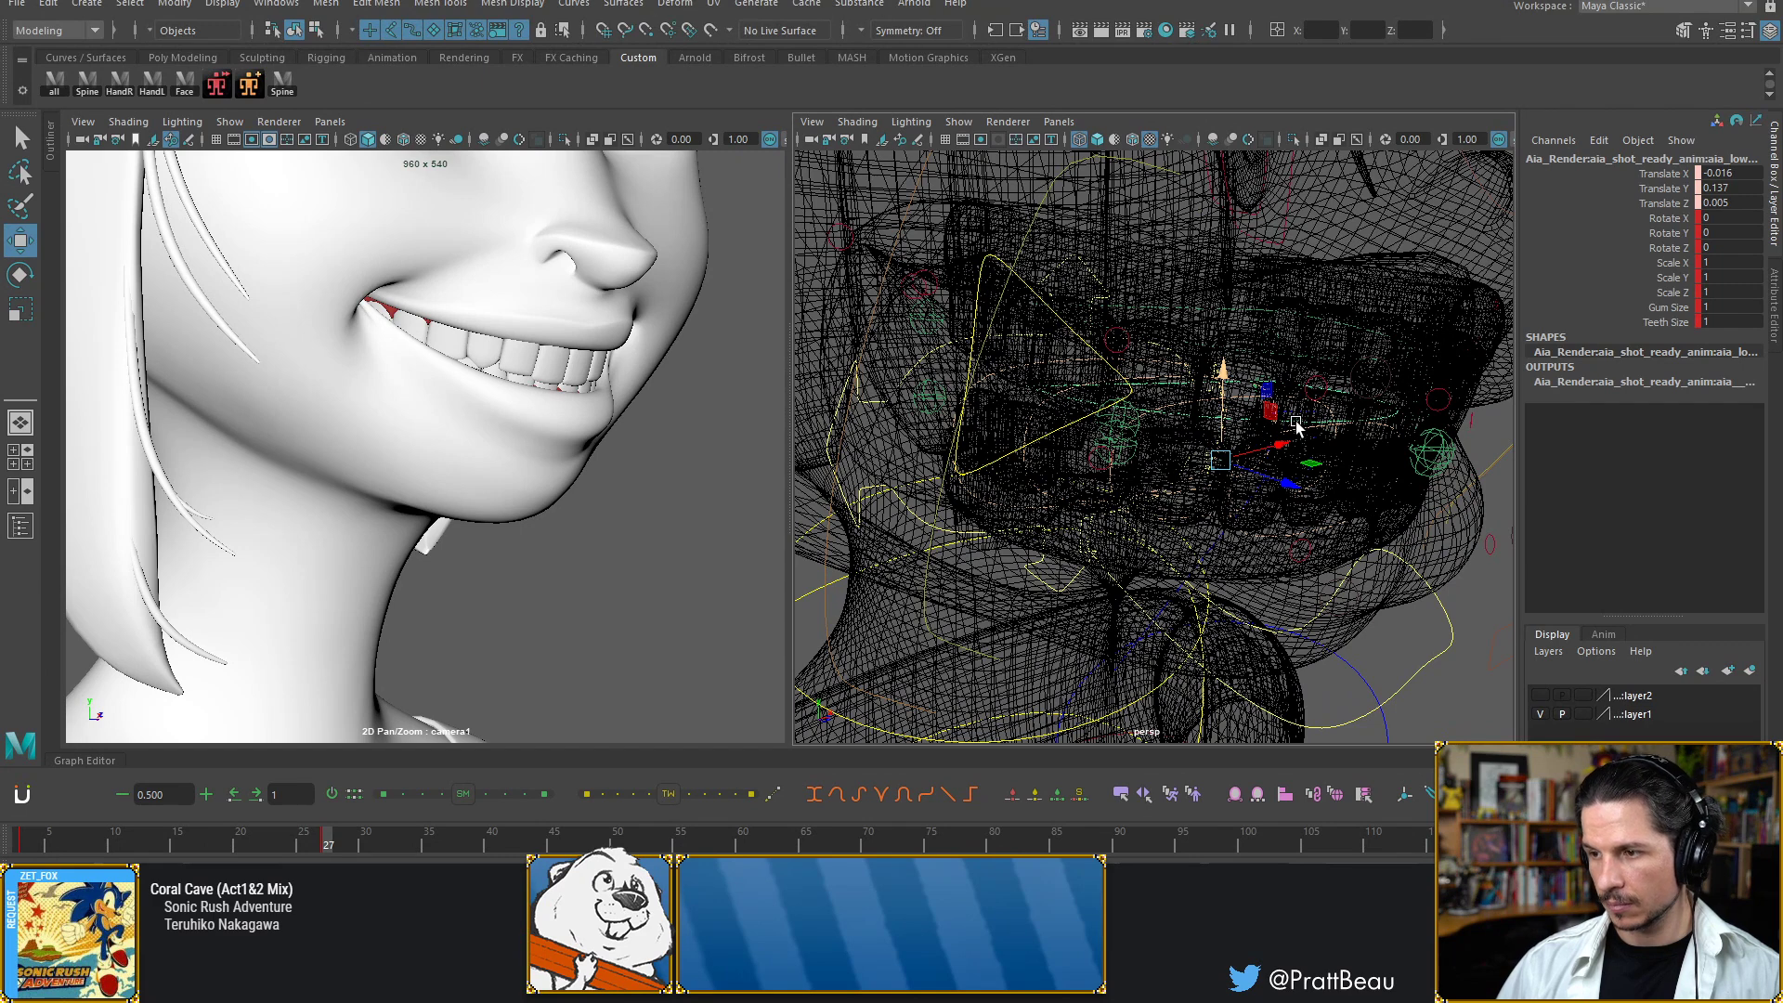
pyautogui.press('e')
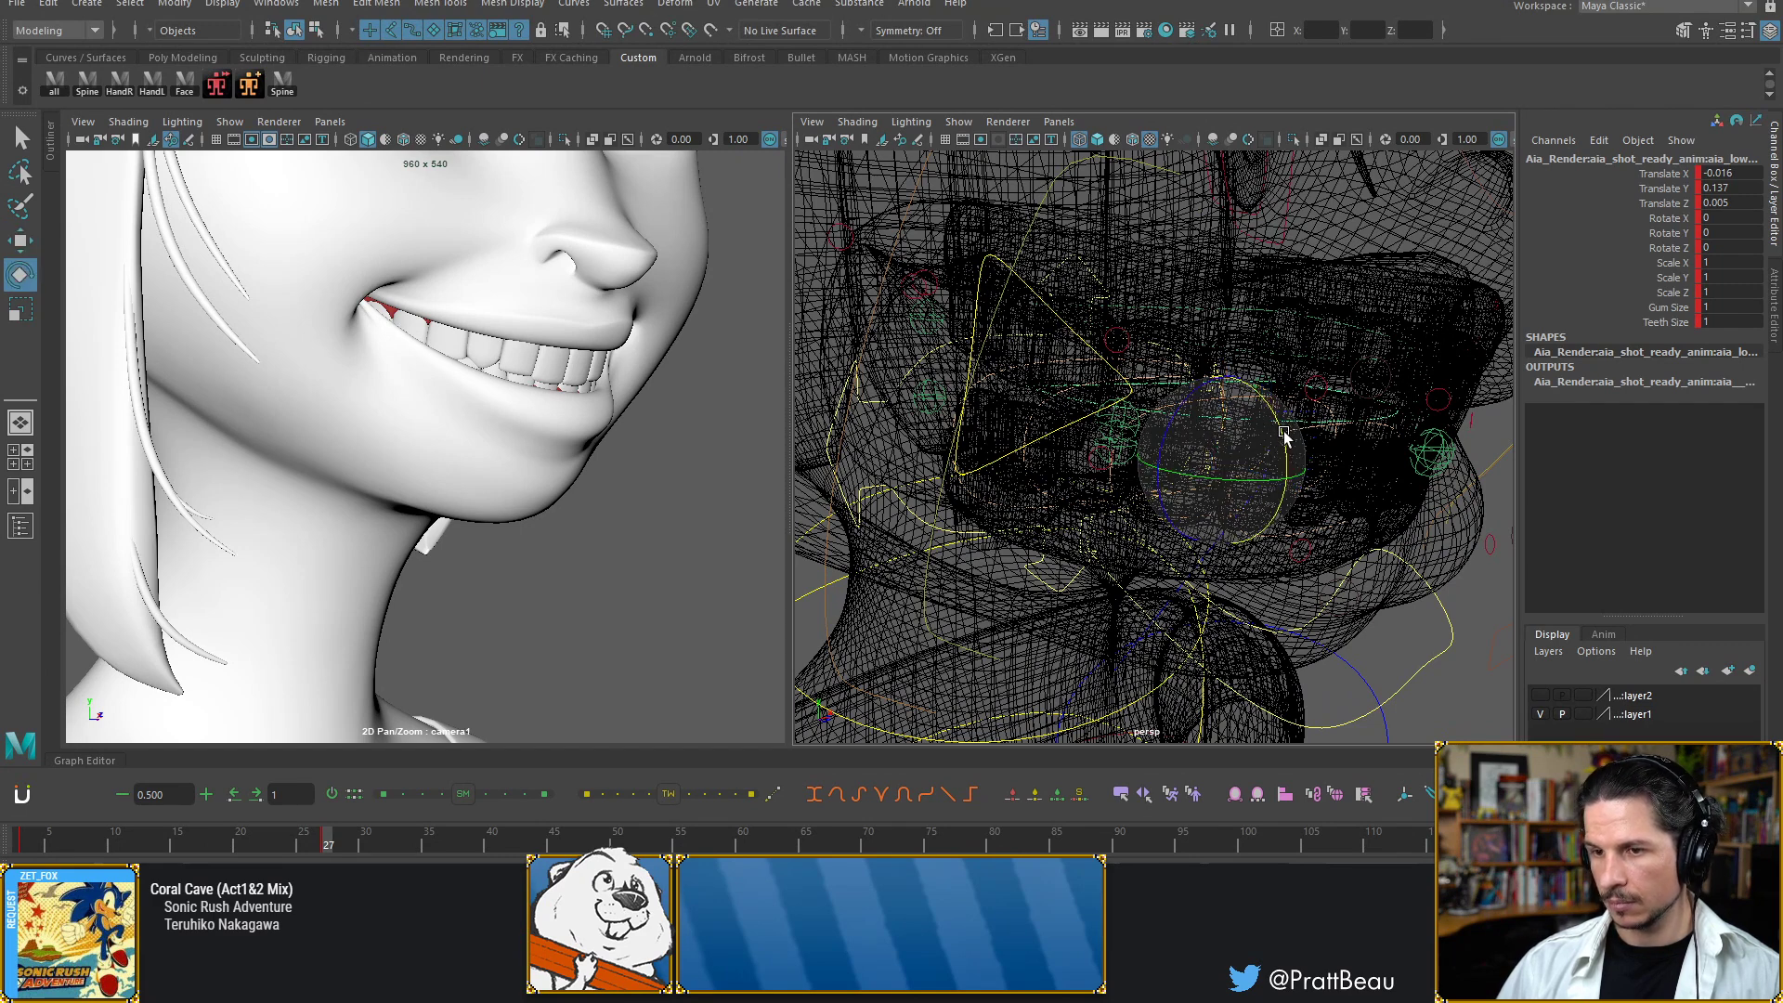
pyautogui.moveTo(1285, 436); pyautogui.dragTo(1285, 446)
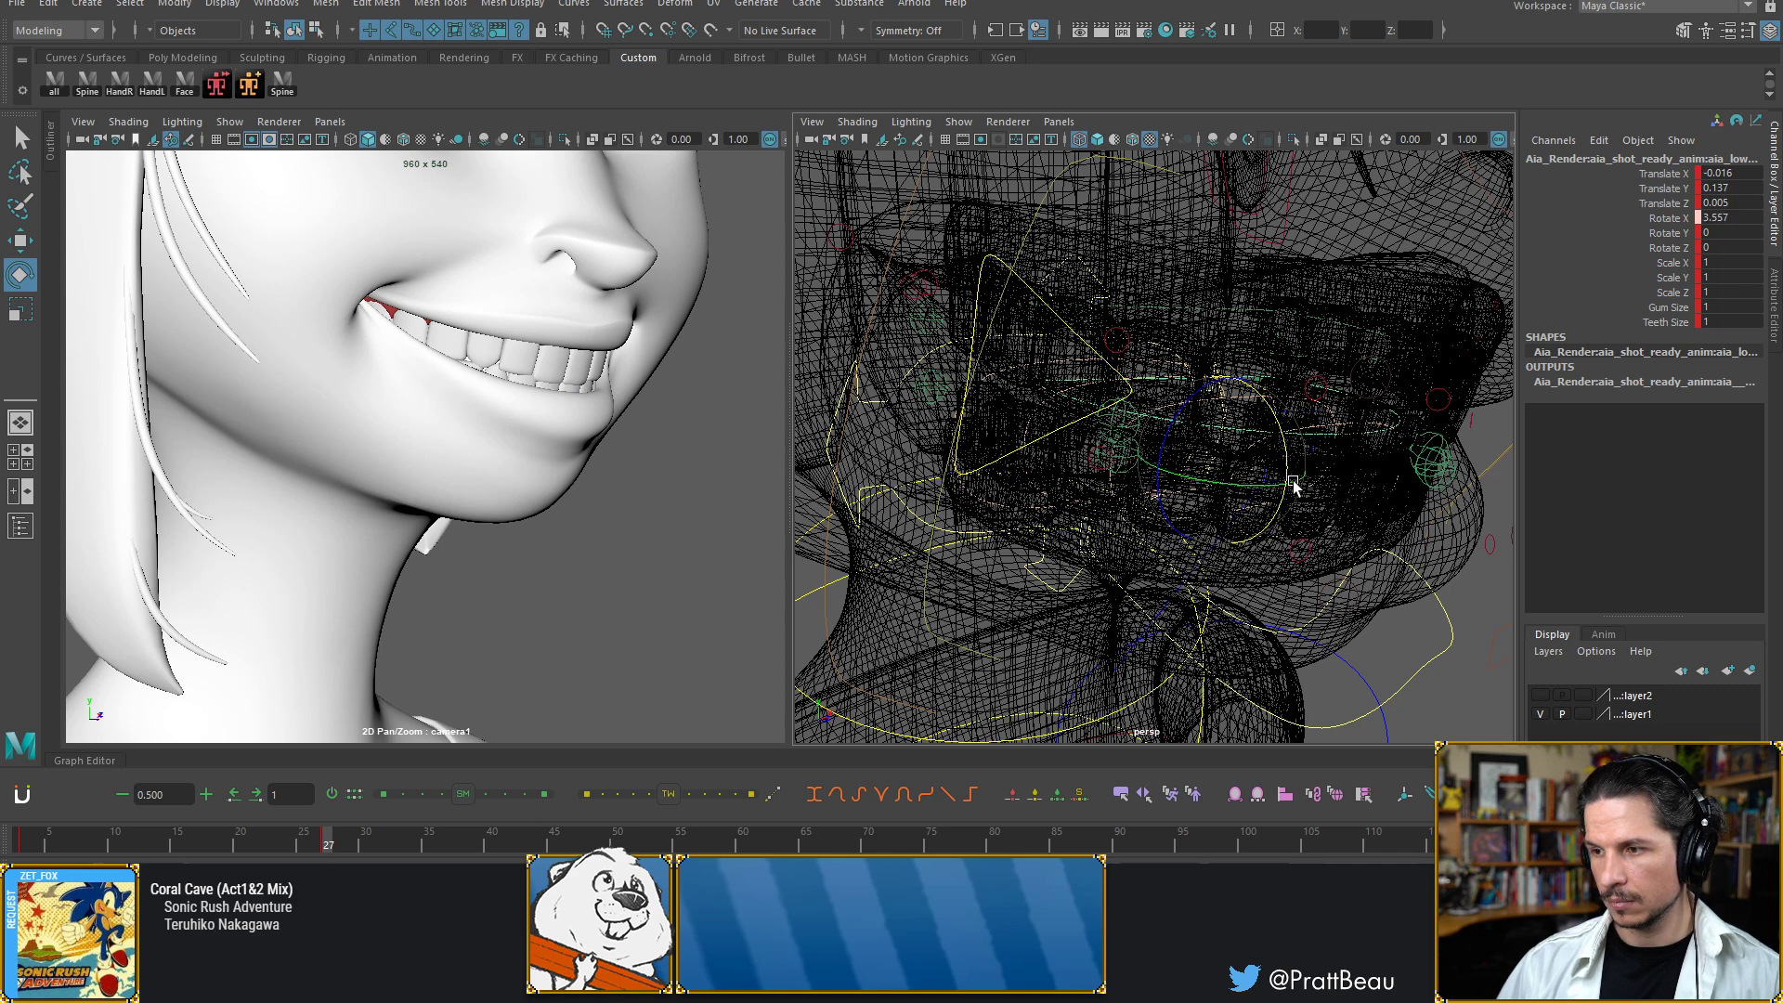
pyautogui.press('w')
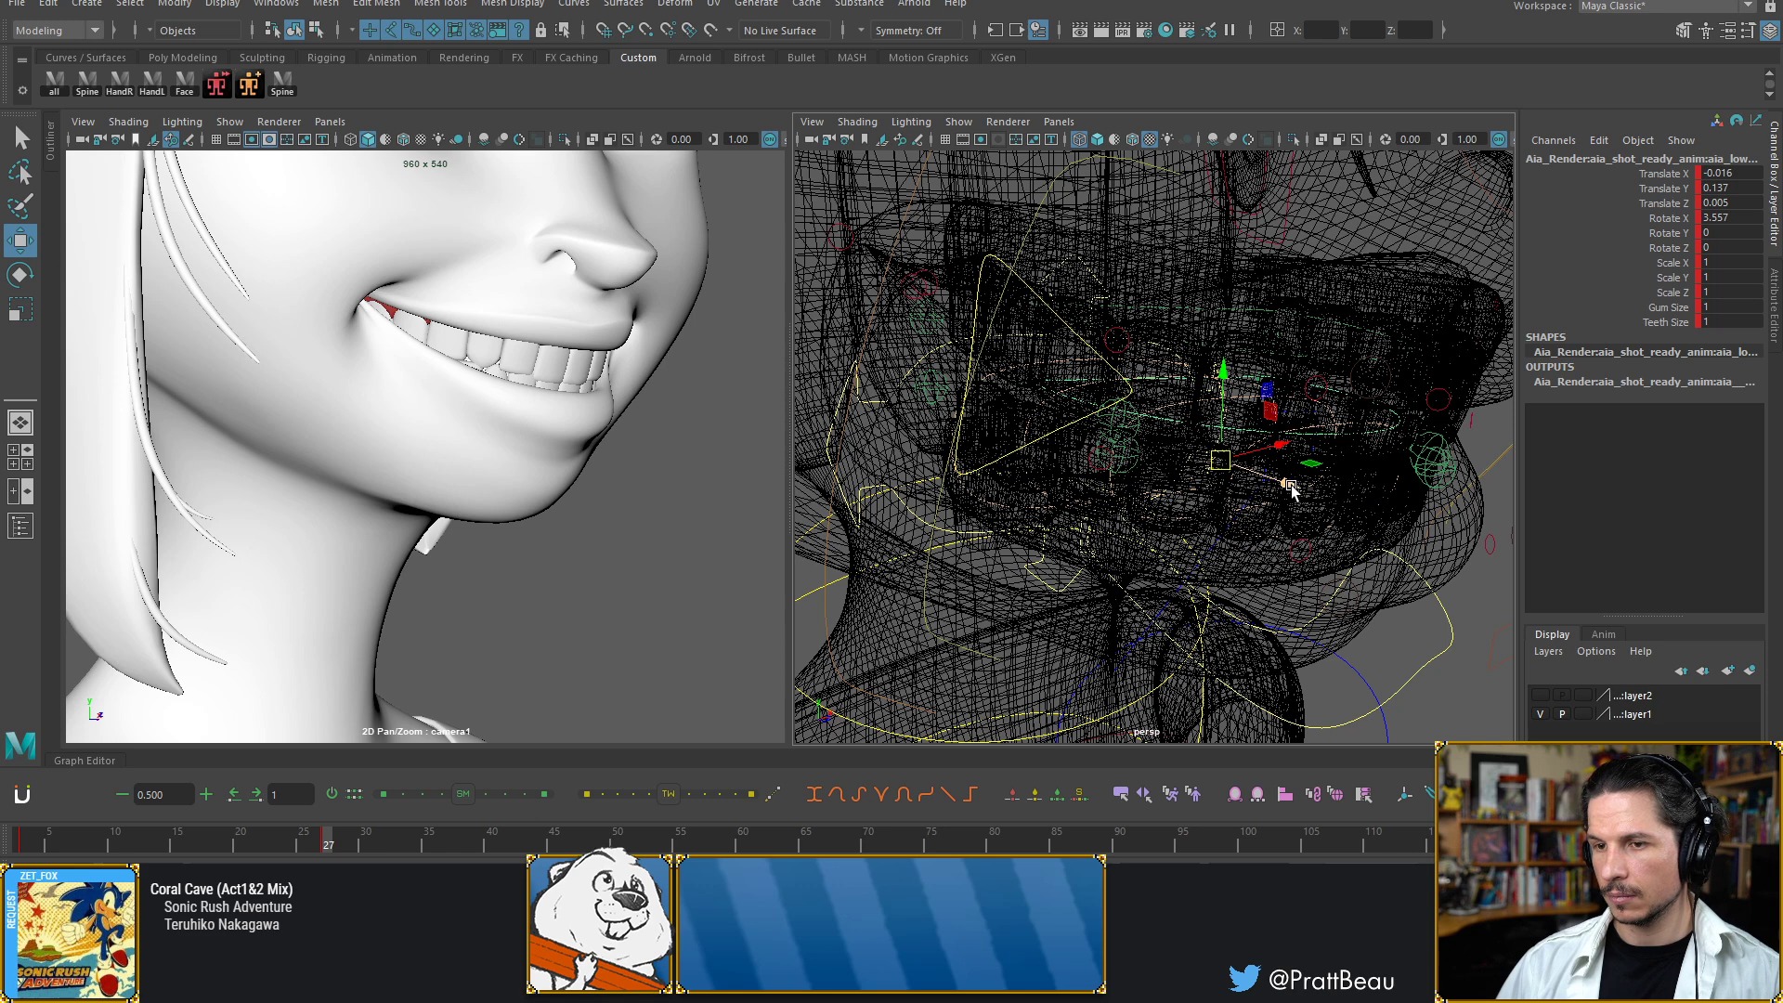
pyautogui.moveTo(1289, 486); pyautogui.dragTo(1282, 484)
pyautogui.press('e')
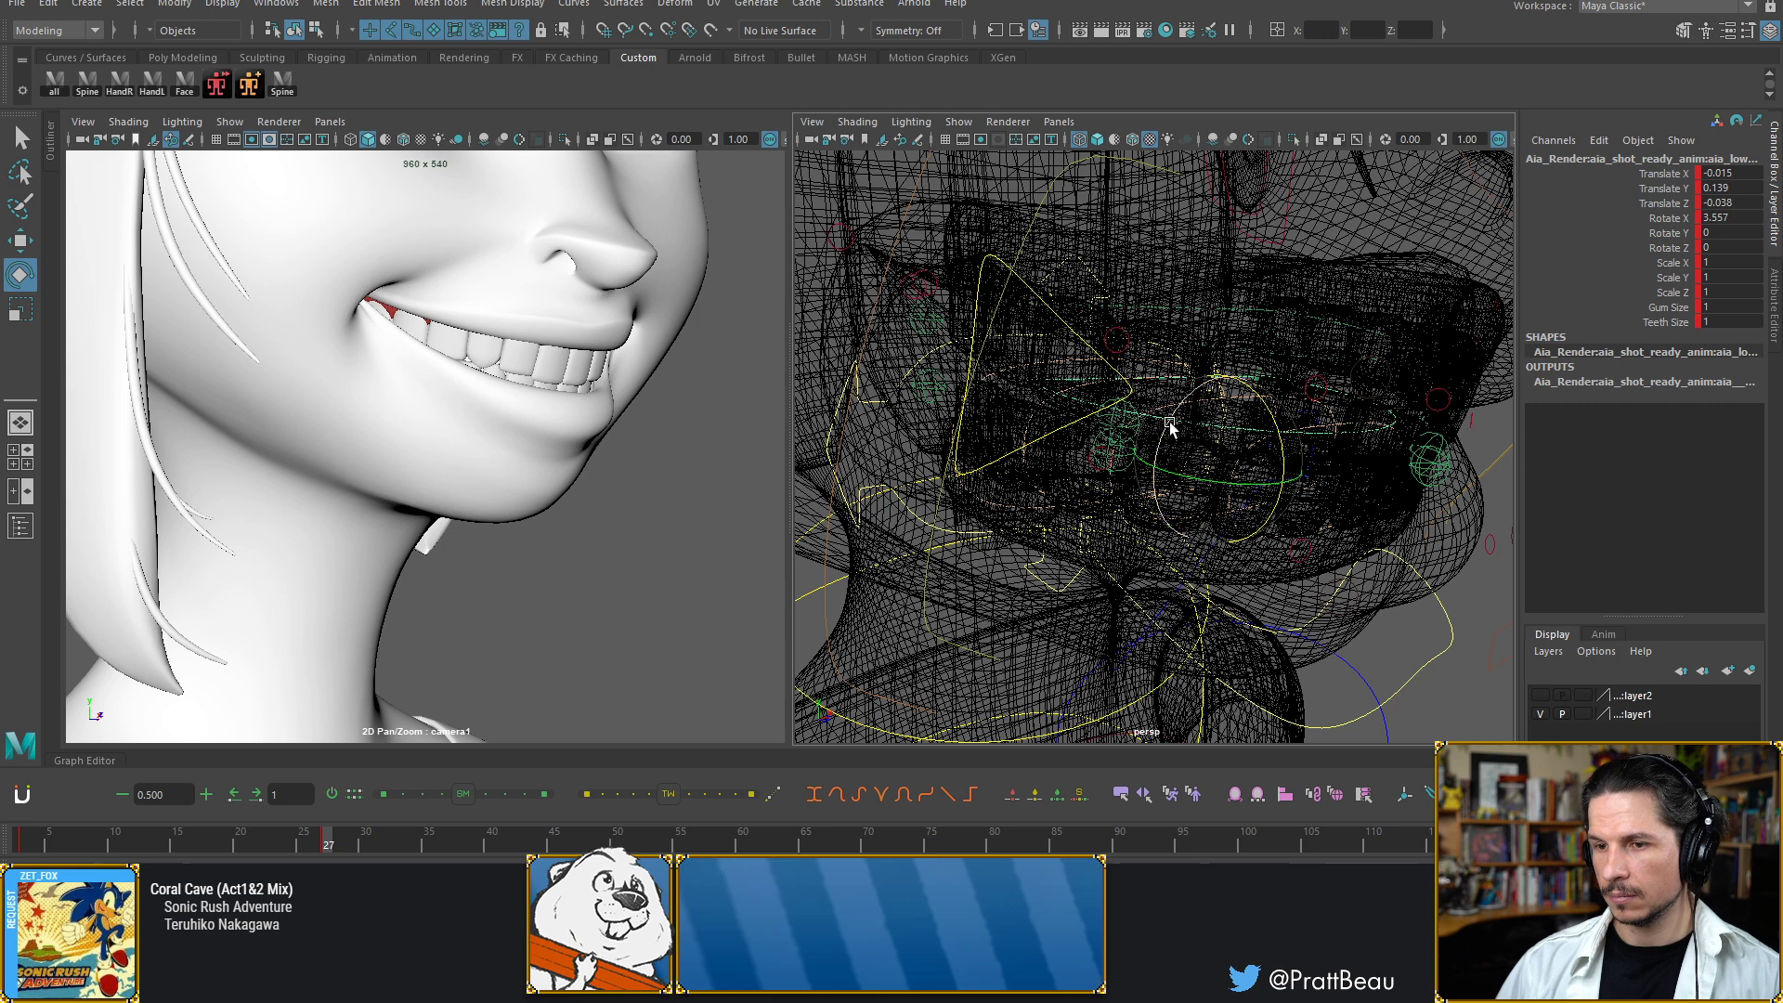
pyautogui.moveTo(1172, 425); pyautogui.dragTo(1171, 413)
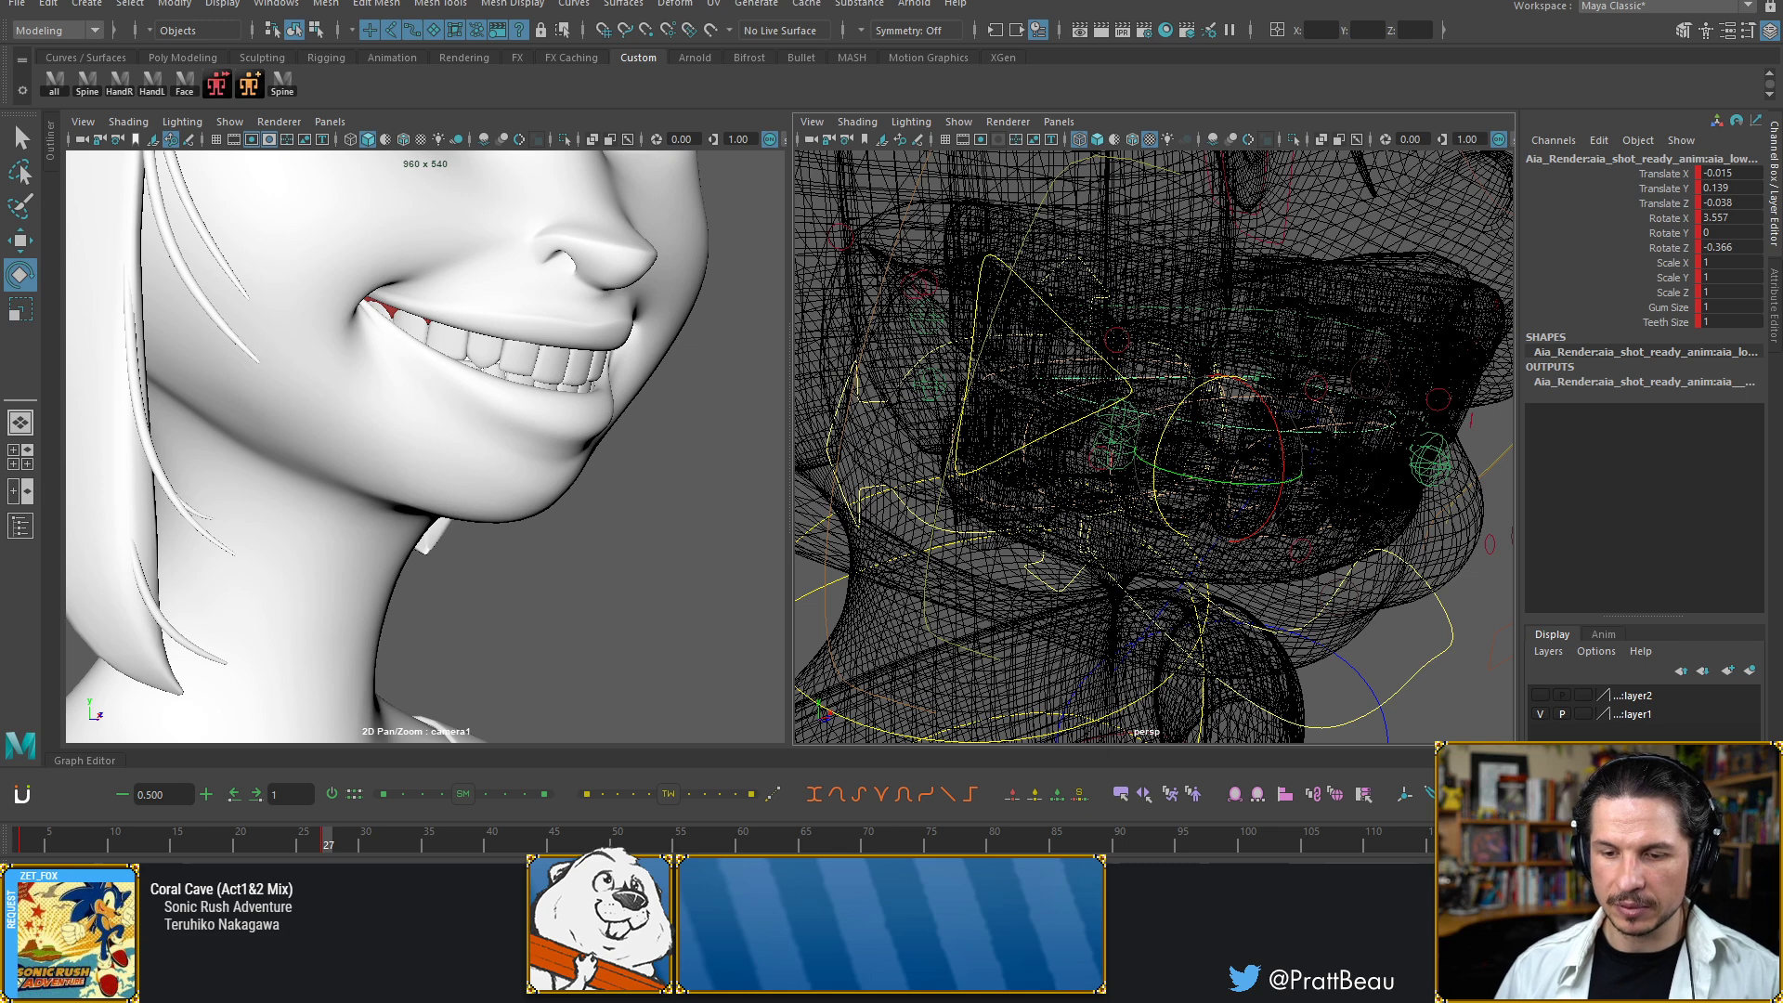
# Switch to the Clip Studio Paint sketch canvas and try a rough mouth drawing below the curves, undoing its strokes
pyautogui.hotkey('alt', 'Tab')
pyautogui.moveTo(627, 529)
pyautogui.mouseDown()
pyautogui.moveTo(925, 445)
pyautogui.moveTo(897, 450)
pyautogui.mouseUp()
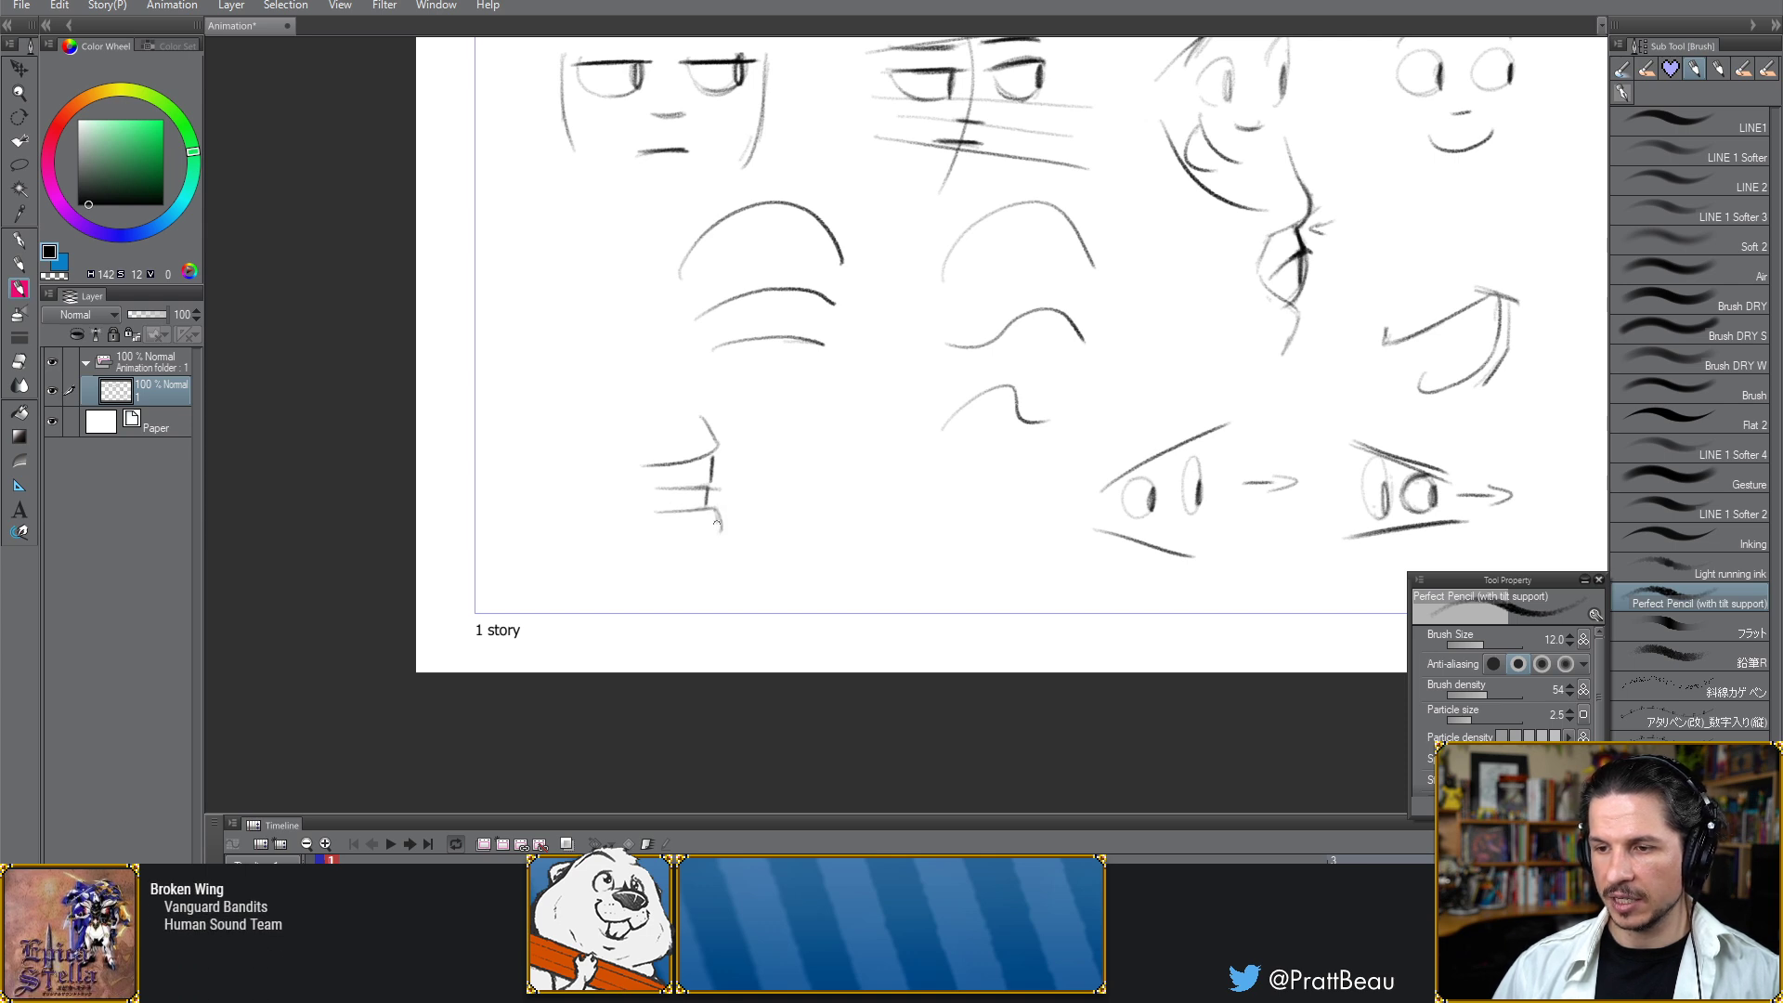
pyautogui.hotkey('ctrl', 'z')
pyautogui.hotkey('ctrl', 'z')
pyautogui.hotkey('ctrl', 'z')
pyautogui.hotkey('ctrl', 'z')
pyautogui.hotkey('ctrl', 'z')
pyautogui.hotkey('ctrl', 'z')
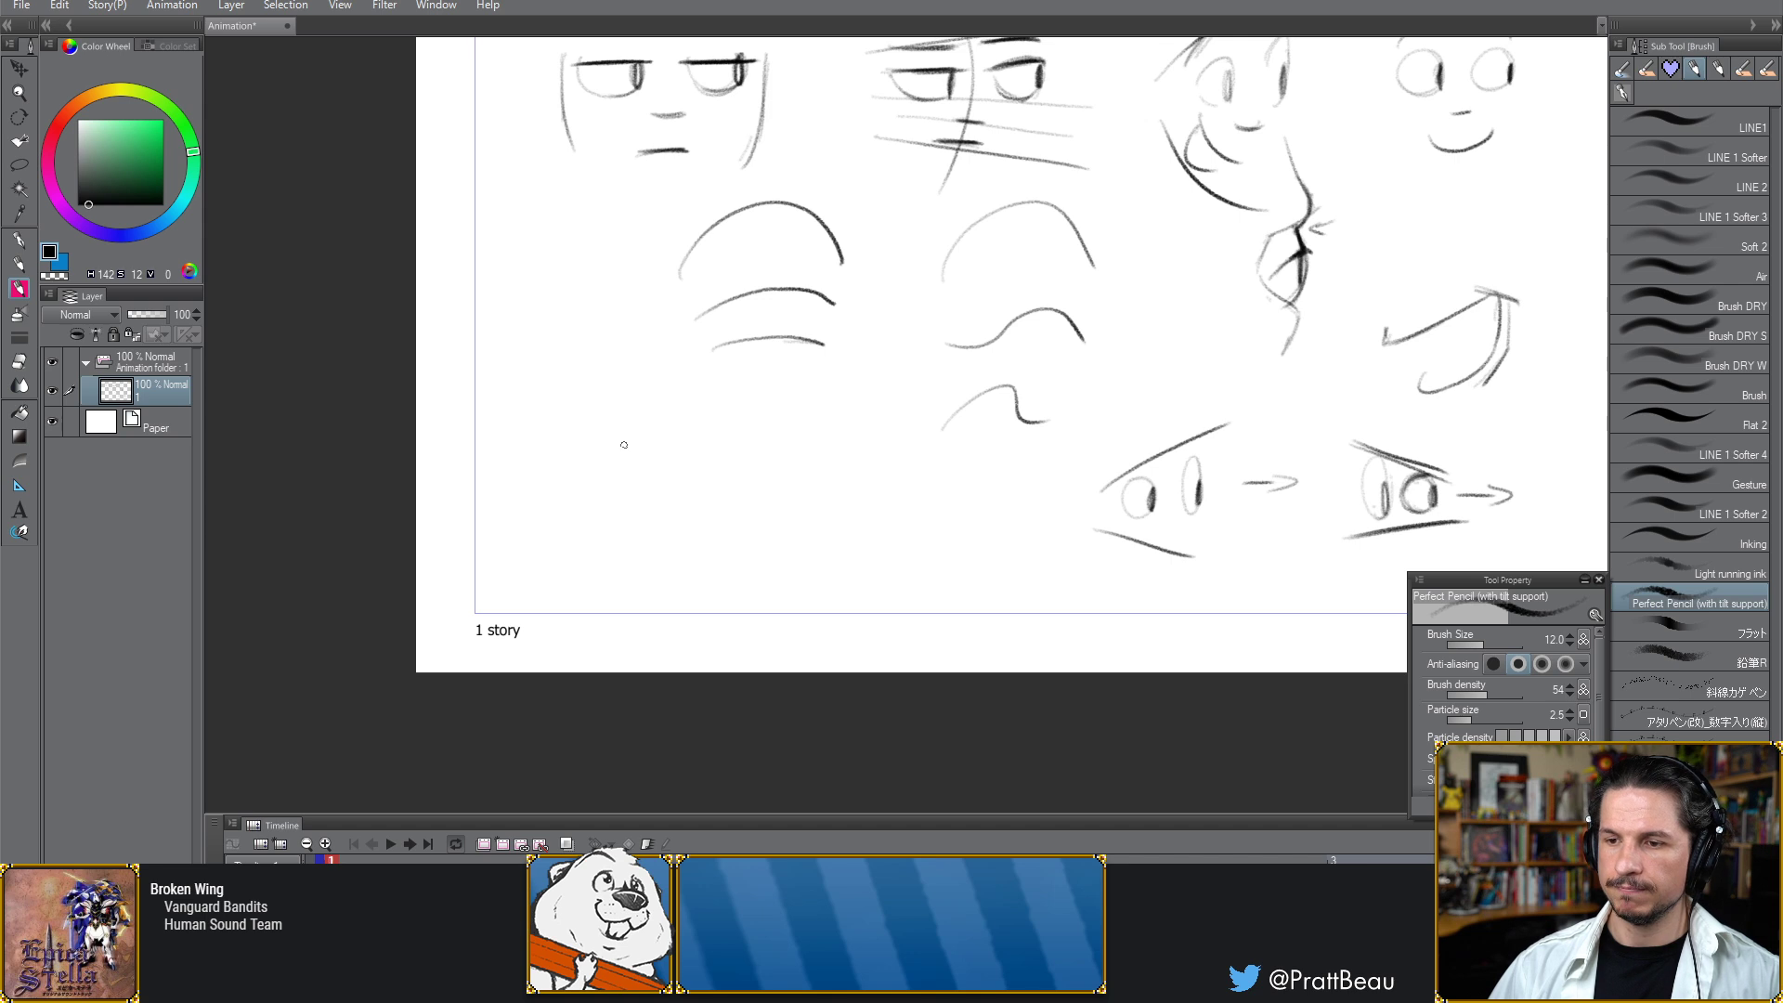
# Sketch a smiling mouth below the curves with an upswept upper lip line, a line between the teeth rows and a shaded corner
pyautogui.moveTo(606, 465); pyautogui.dragTo(743, 425)
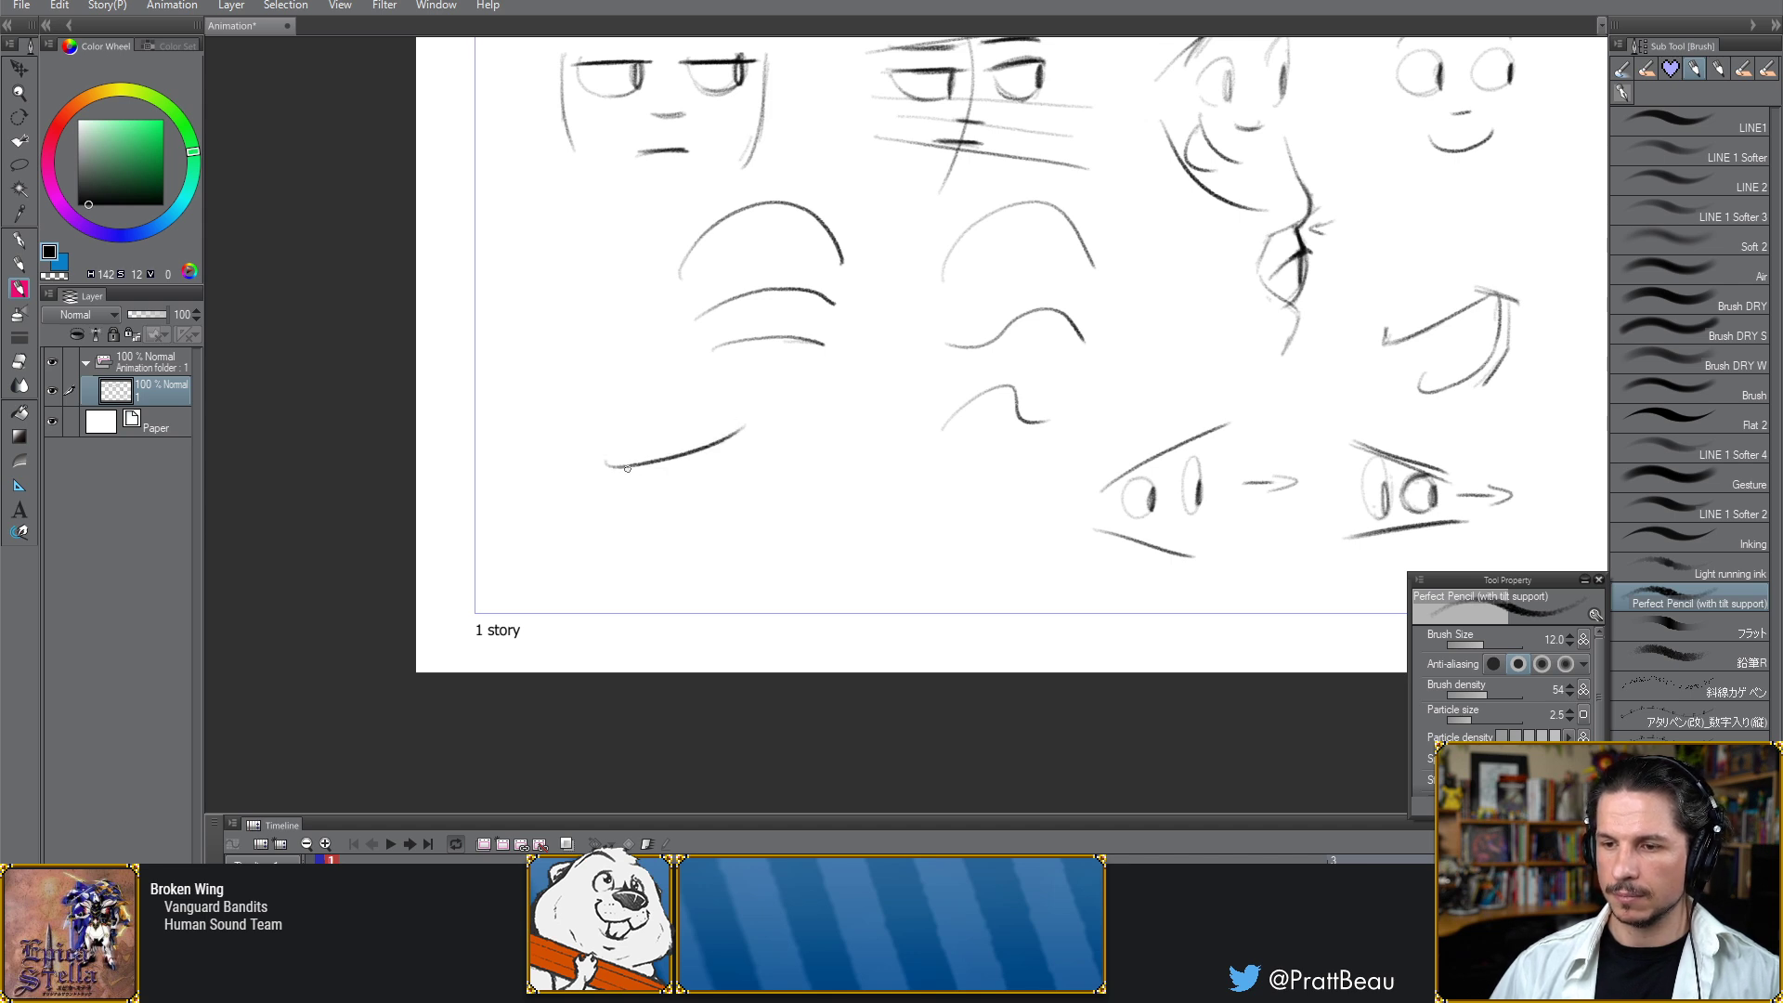
pyautogui.moveTo(623, 502)
pyautogui.mouseDown()
pyautogui.moveTo(715, 496)
pyautogui.moveTo(630, 504)
pyautogui.mouseUp()
pyautogui.hotkey('ctrl', 'z')
pyautogui.hotkey('ctrl', 'z')
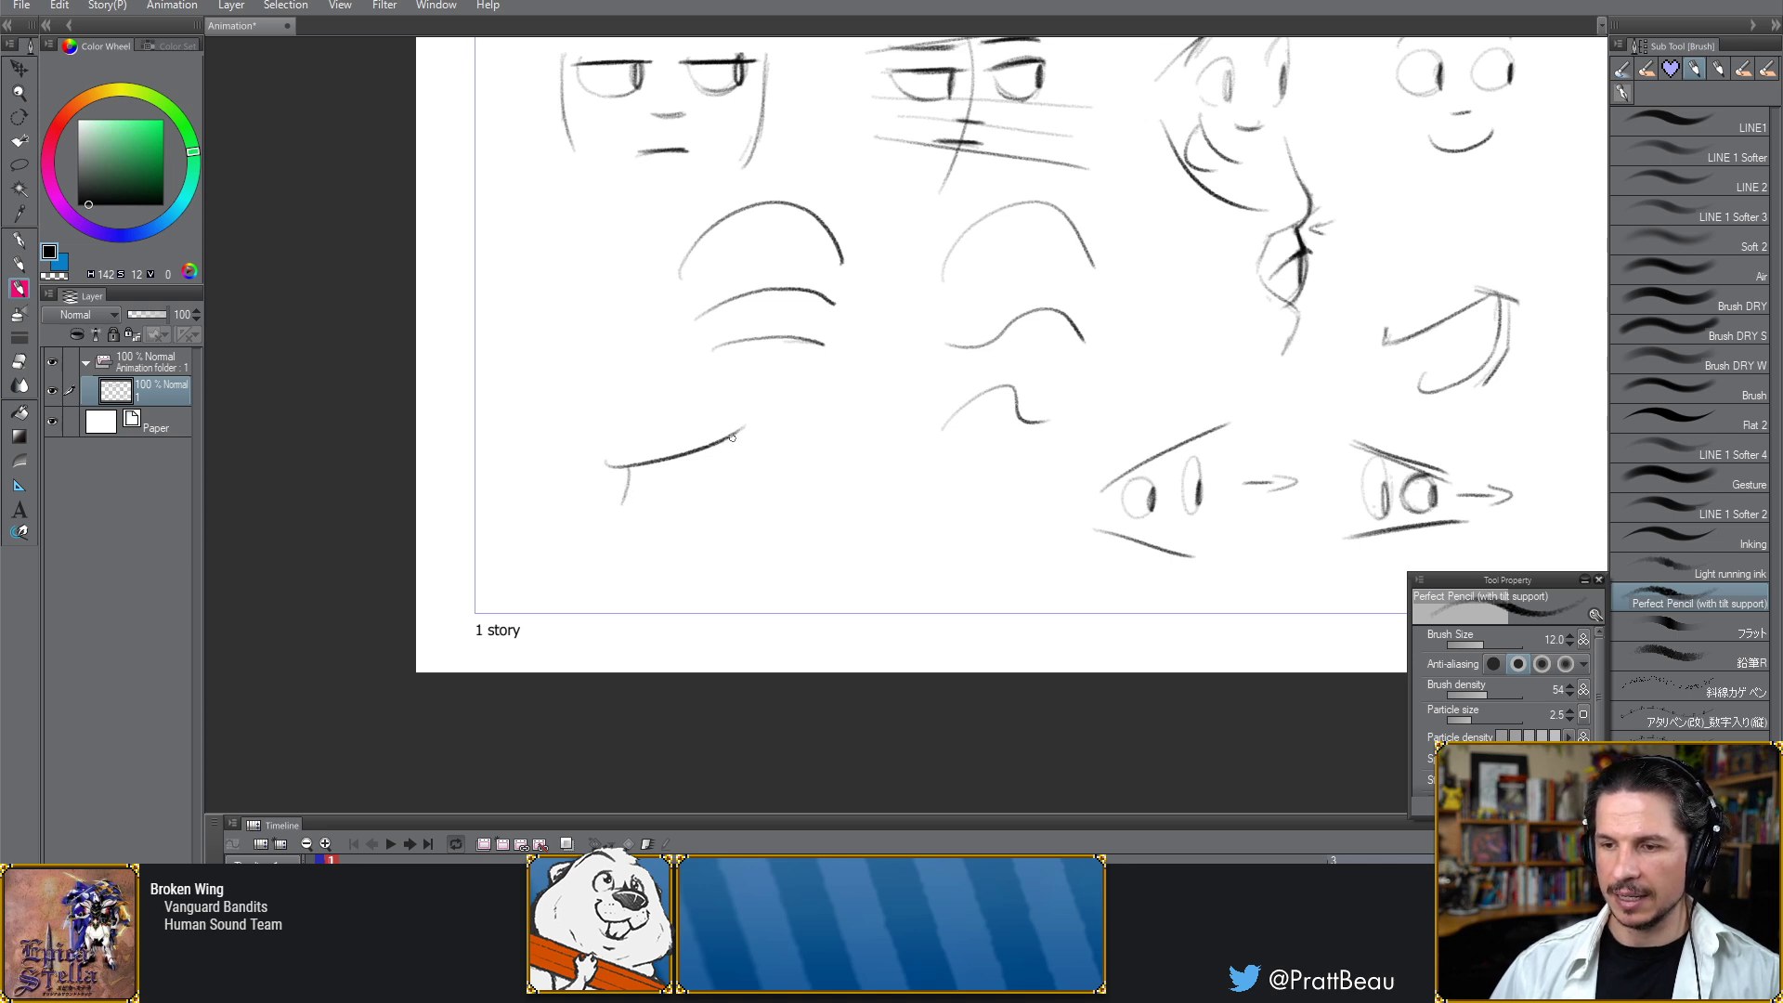
pyautogui.moveTo(733, 440); pyautogui.dragTo(636, 507)
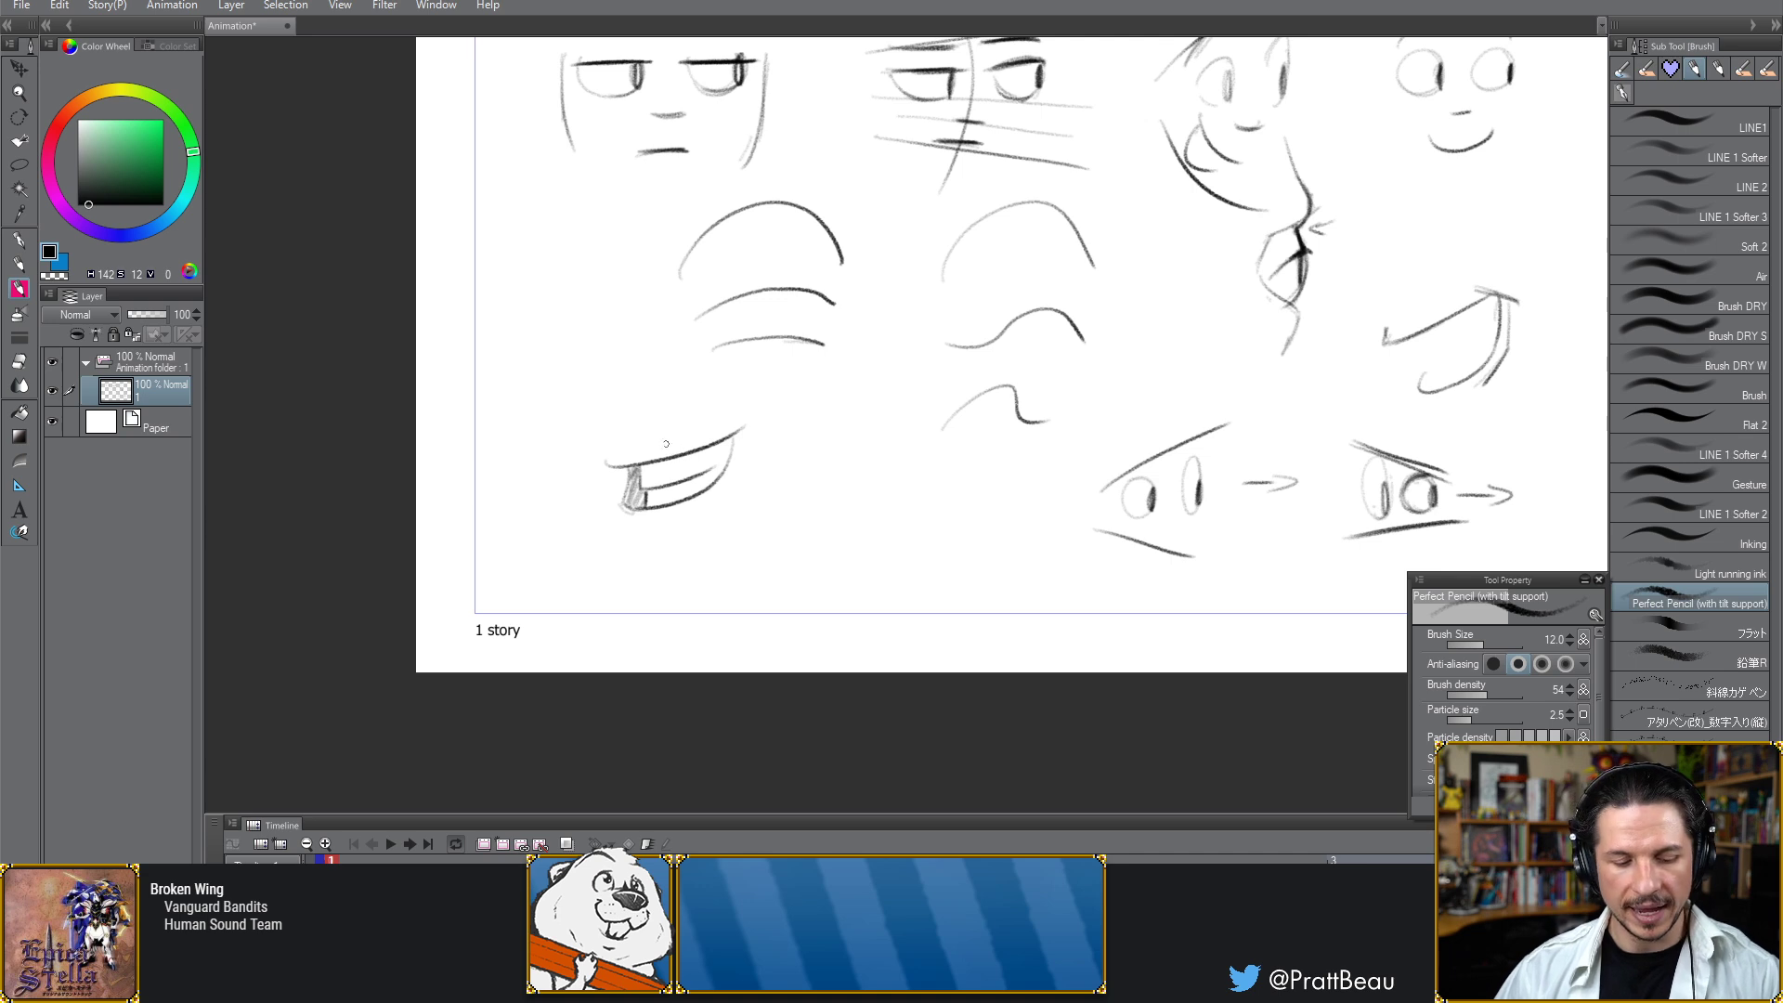
# Lasso the smiling mouth sketch, place a duplicate beside it and clear the selection
pyautogui.press('m')
pyautogui.moveTo(596, 415)
pyautogui.mouseDown()
pyautogui.moveTo(729, 381)
pyautogui.moveTo(639, 402)
pyautogui.mouseUp()
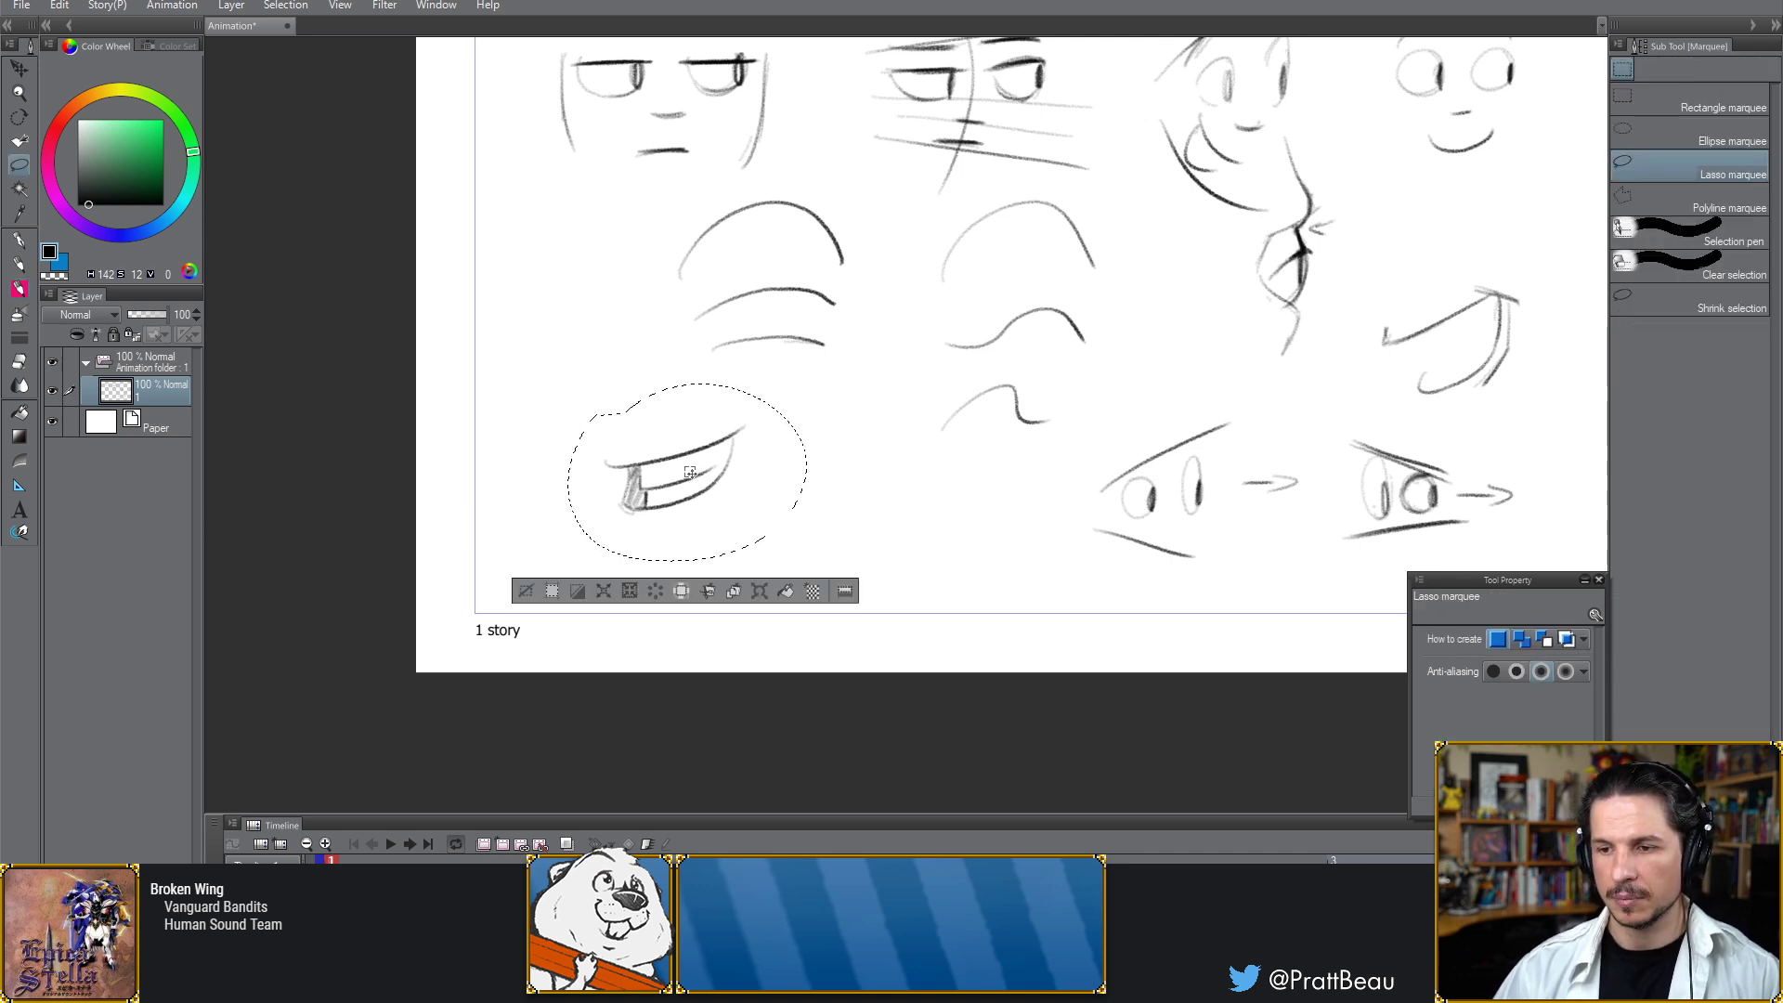
pyautogui.press('h')
pyautogui.press('k')
pyautogui.press('h')
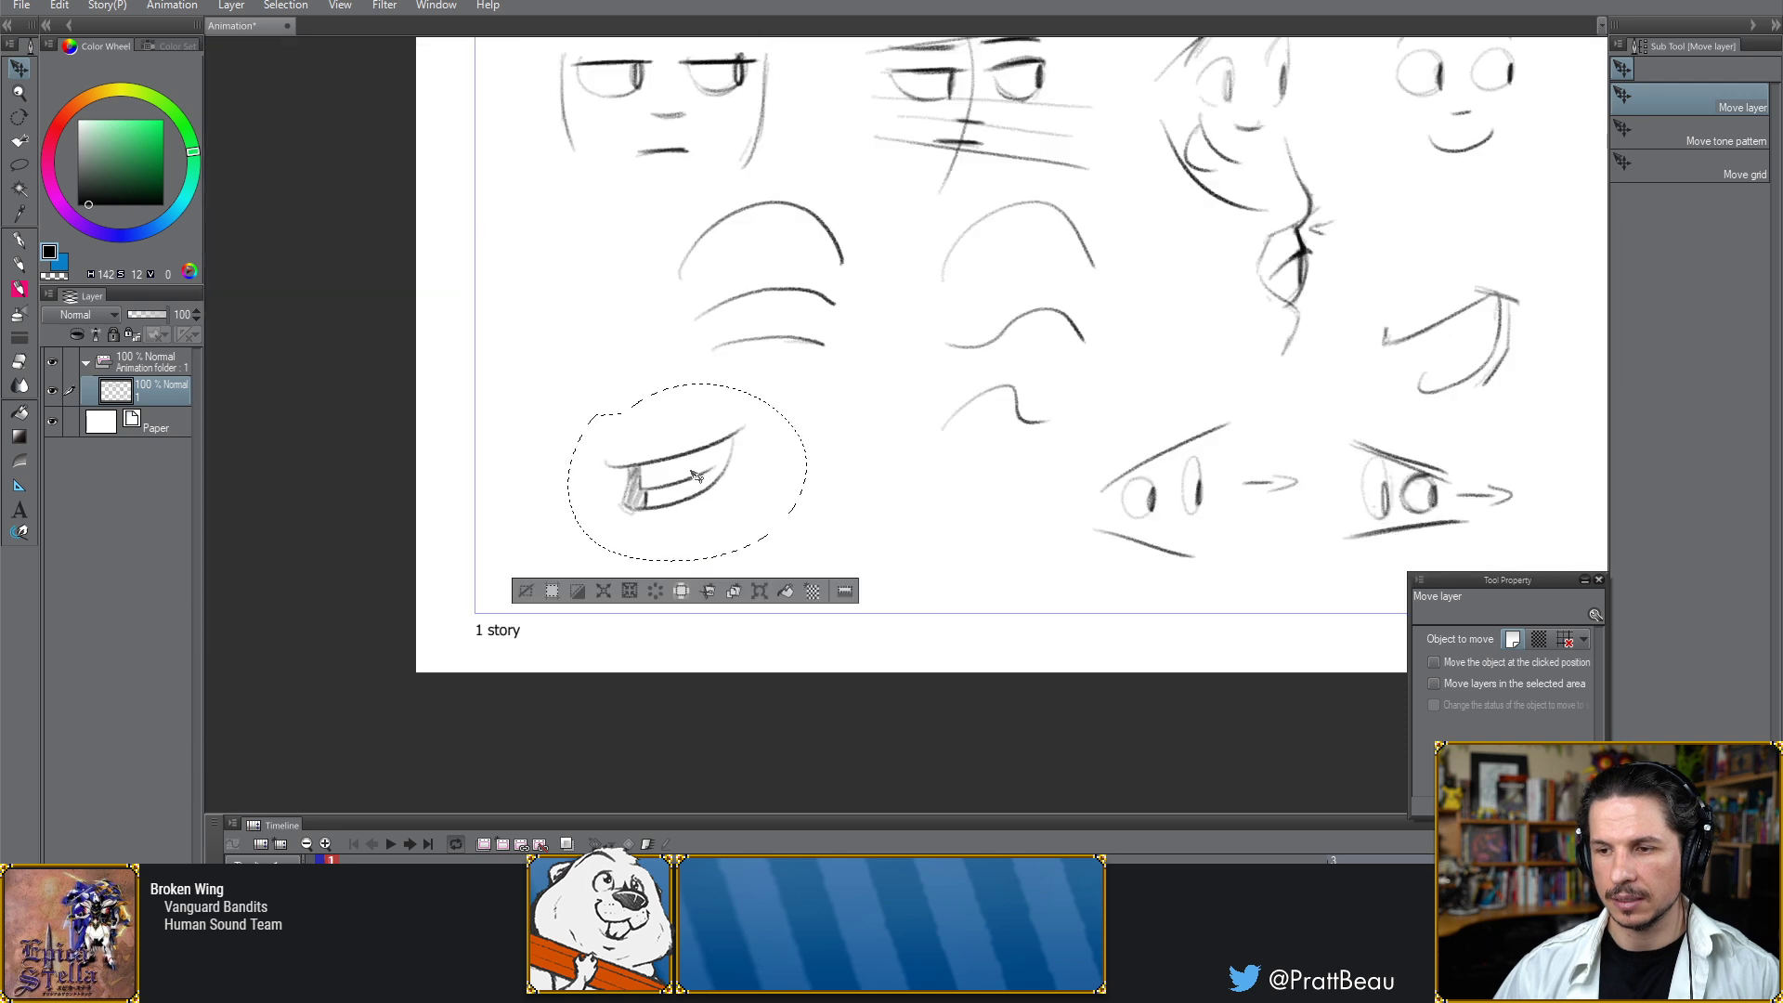
pyautogui.moveTo(687, 478)
pyautogui.keyDown('alt'); pyautogui.mouseDown()
pyautogui.moveTo(814, 516)
pyautogui.moveTo(838, 503)
pyautogui.mouseUp(); pyautogui.keyUp('alt')
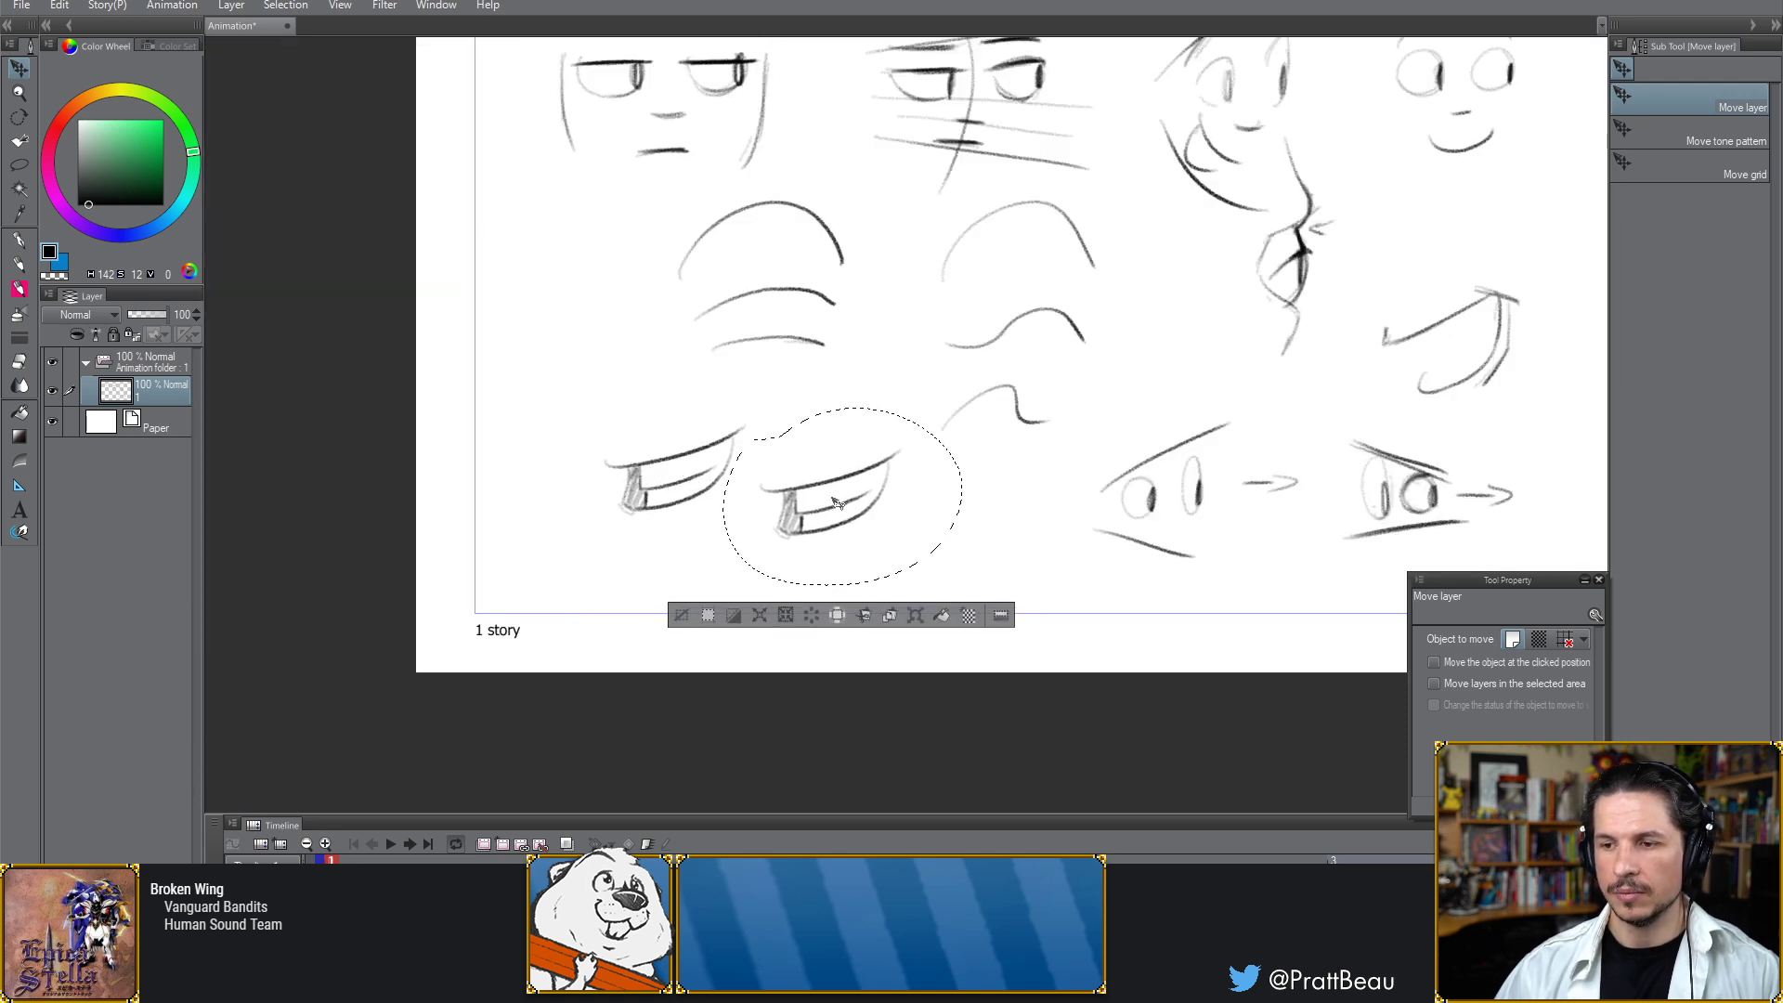
pyautogui.hotkey('ctrl', 'd')
# Draw tooth divisions in the original mouth sketch and replace the copy's inner teeth line with an angled one
pyautogui.press('b')
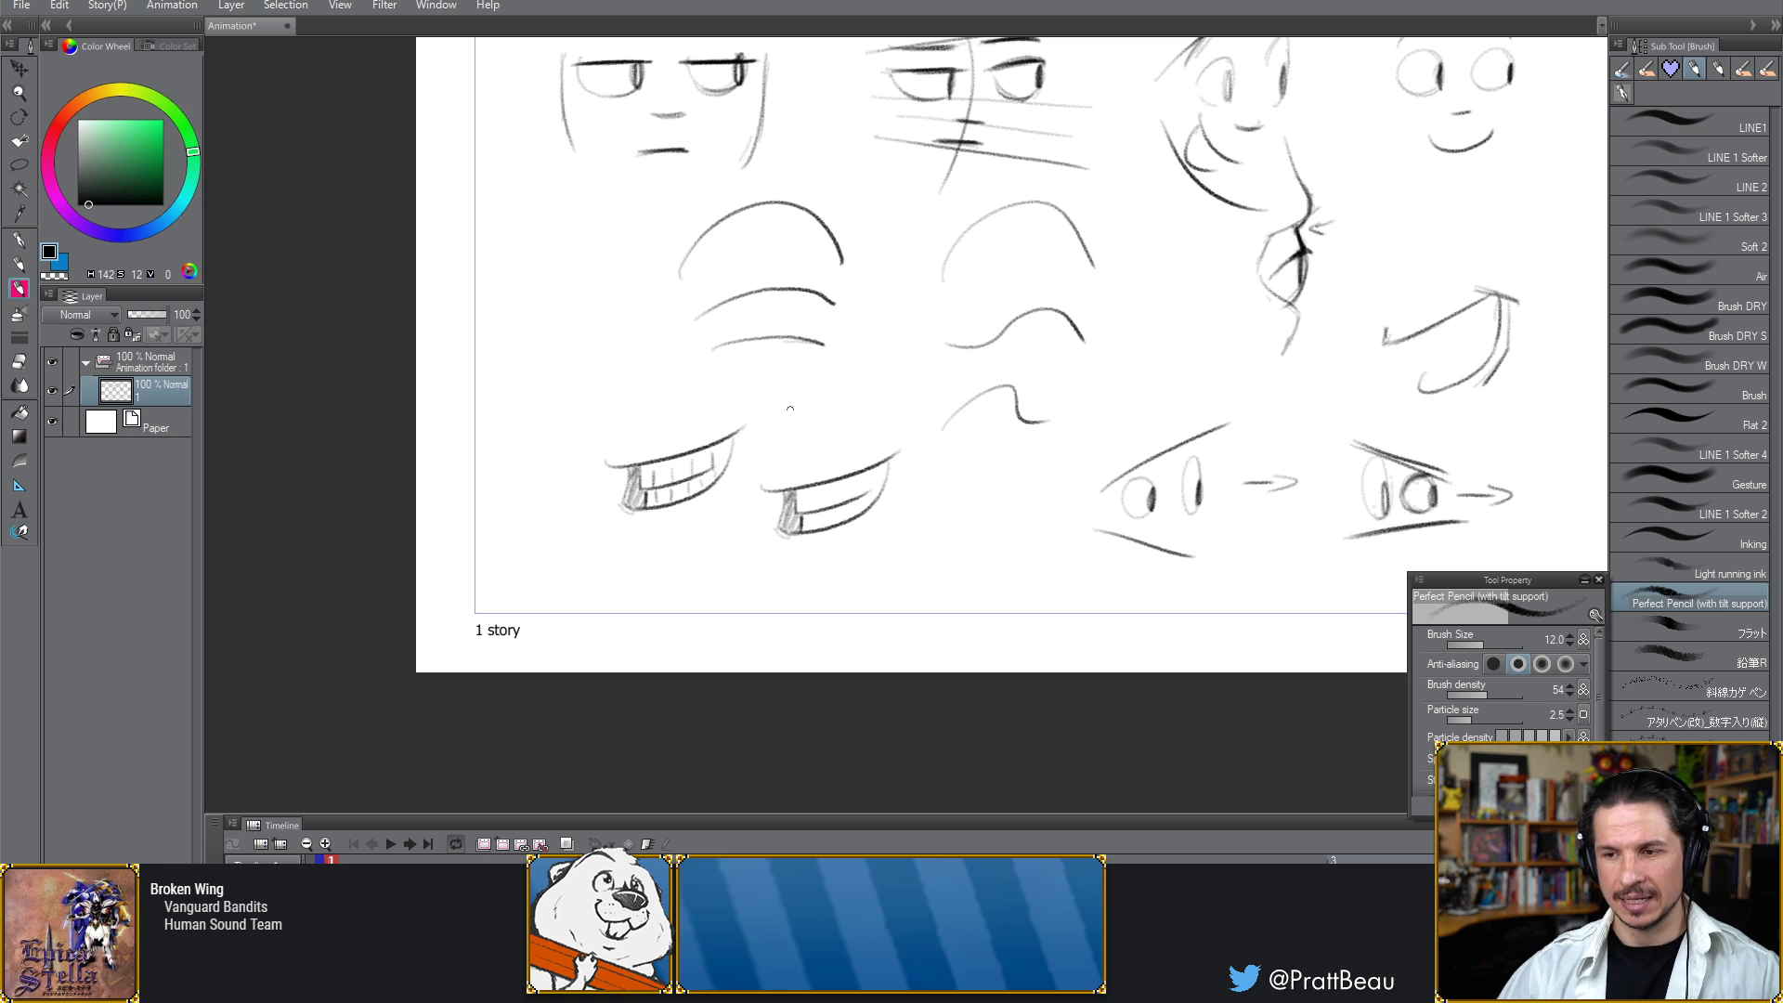
pyautogui.press('e')
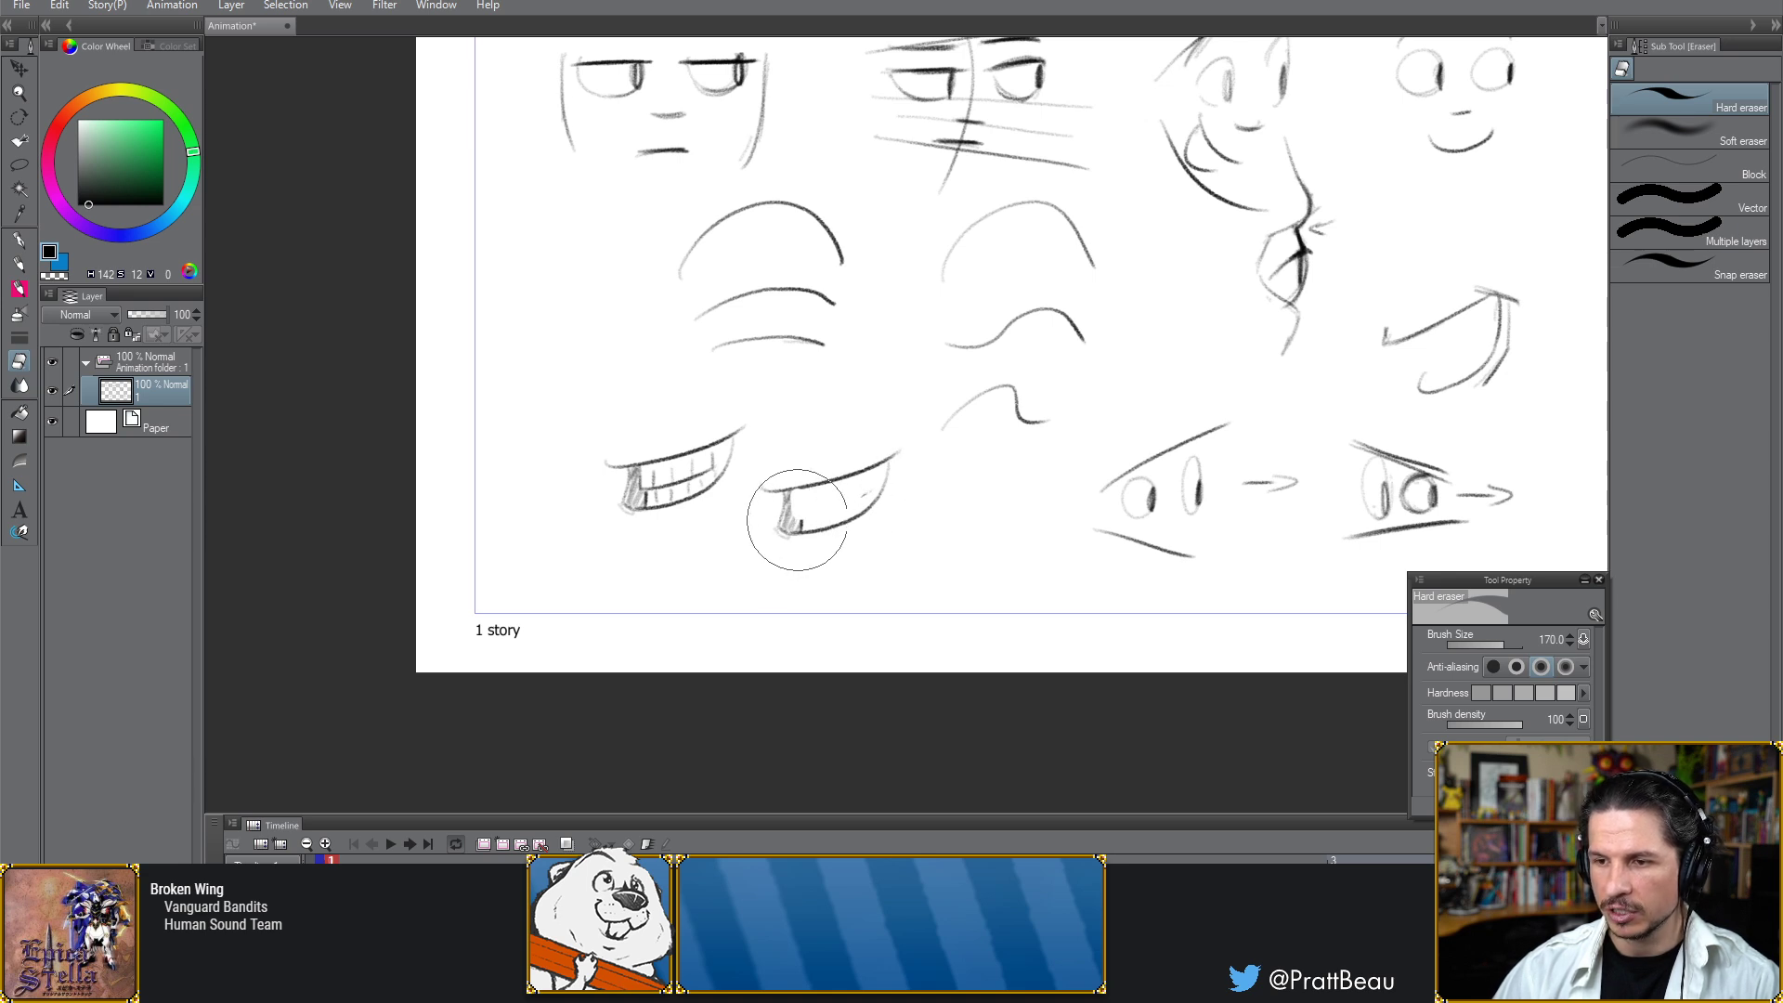
pyautogui.press('b')
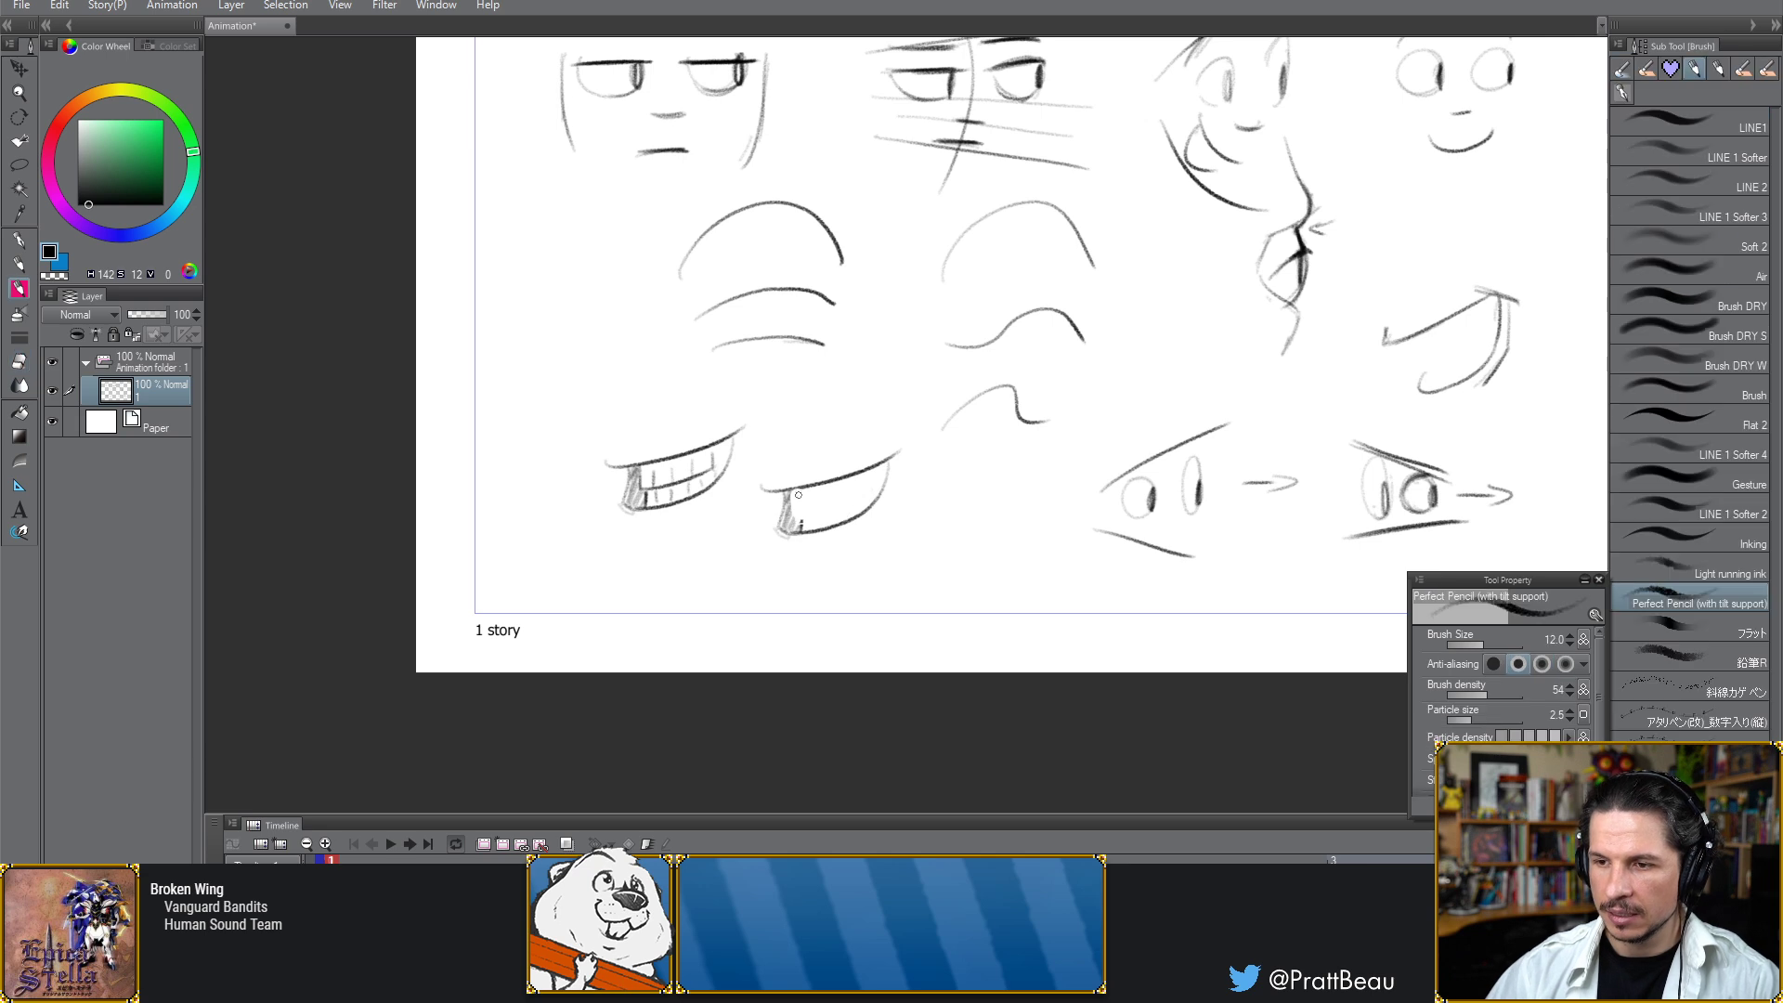
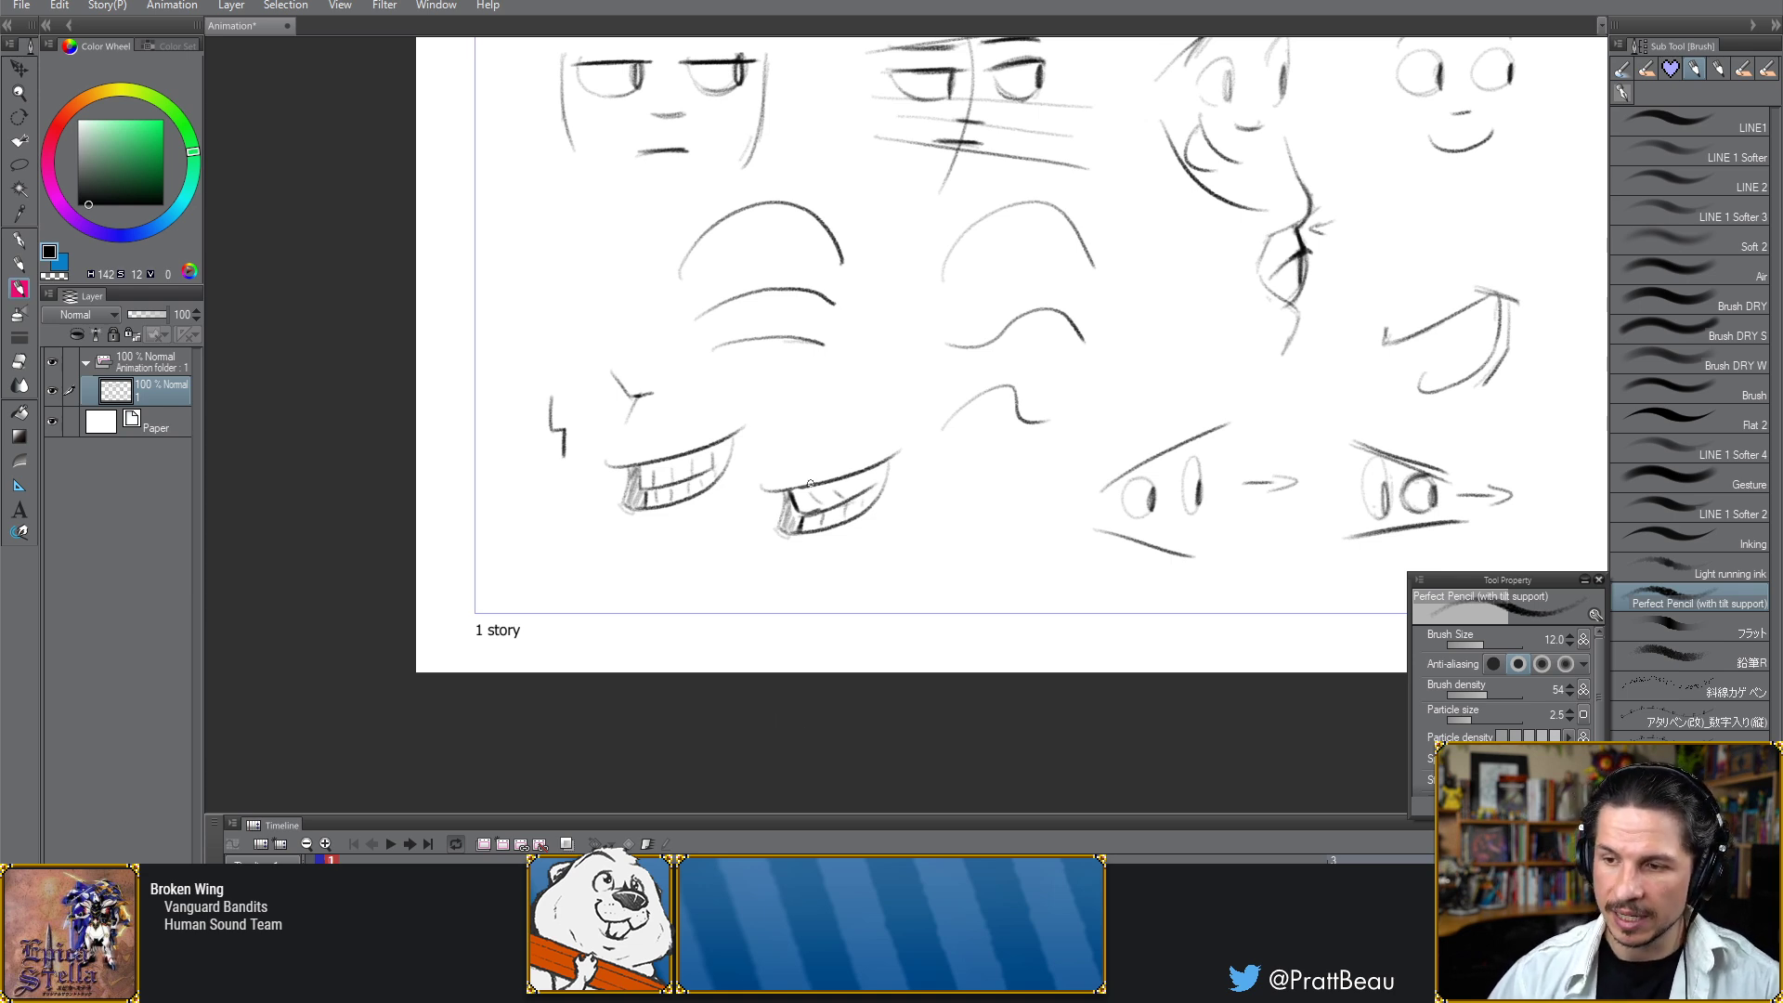
# Erase parts of the copied mouth's teeth lines and redraw the line between the rows and the tooth separations more darkly
pyautogui.press('e')
pyautogui.moveTo(815, 499); pyautogui.dragTo(843, 492)
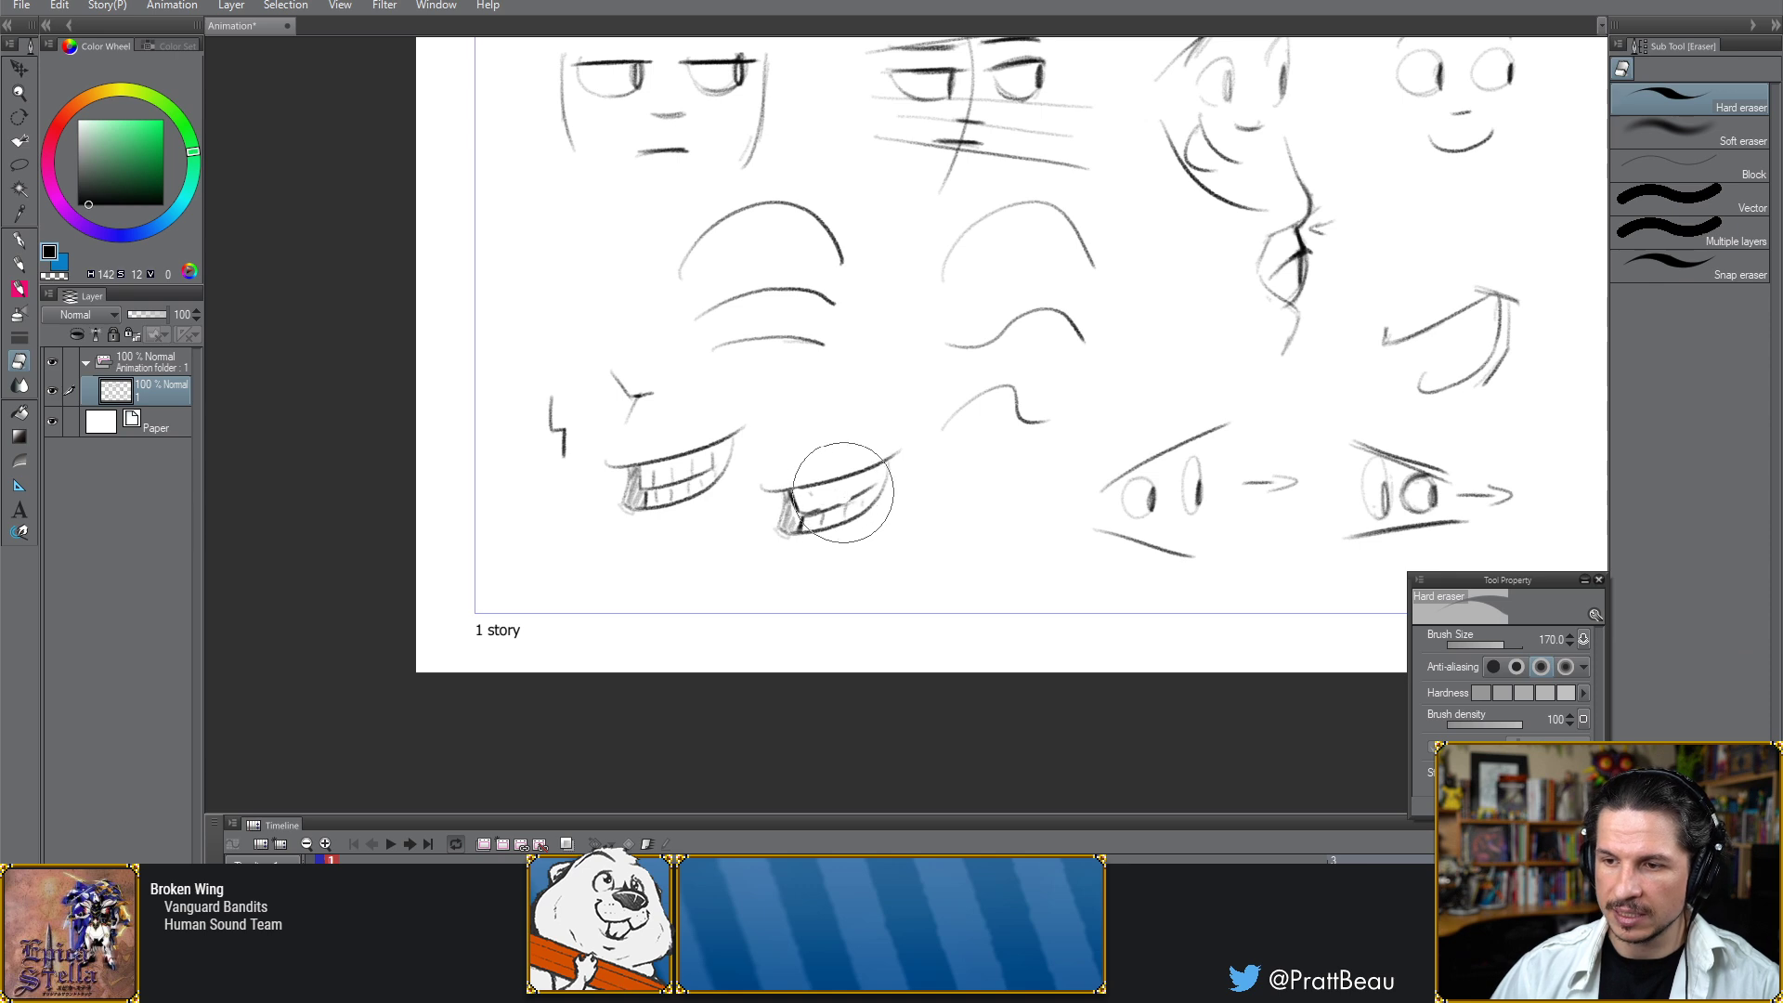
pyautogui.press('b')
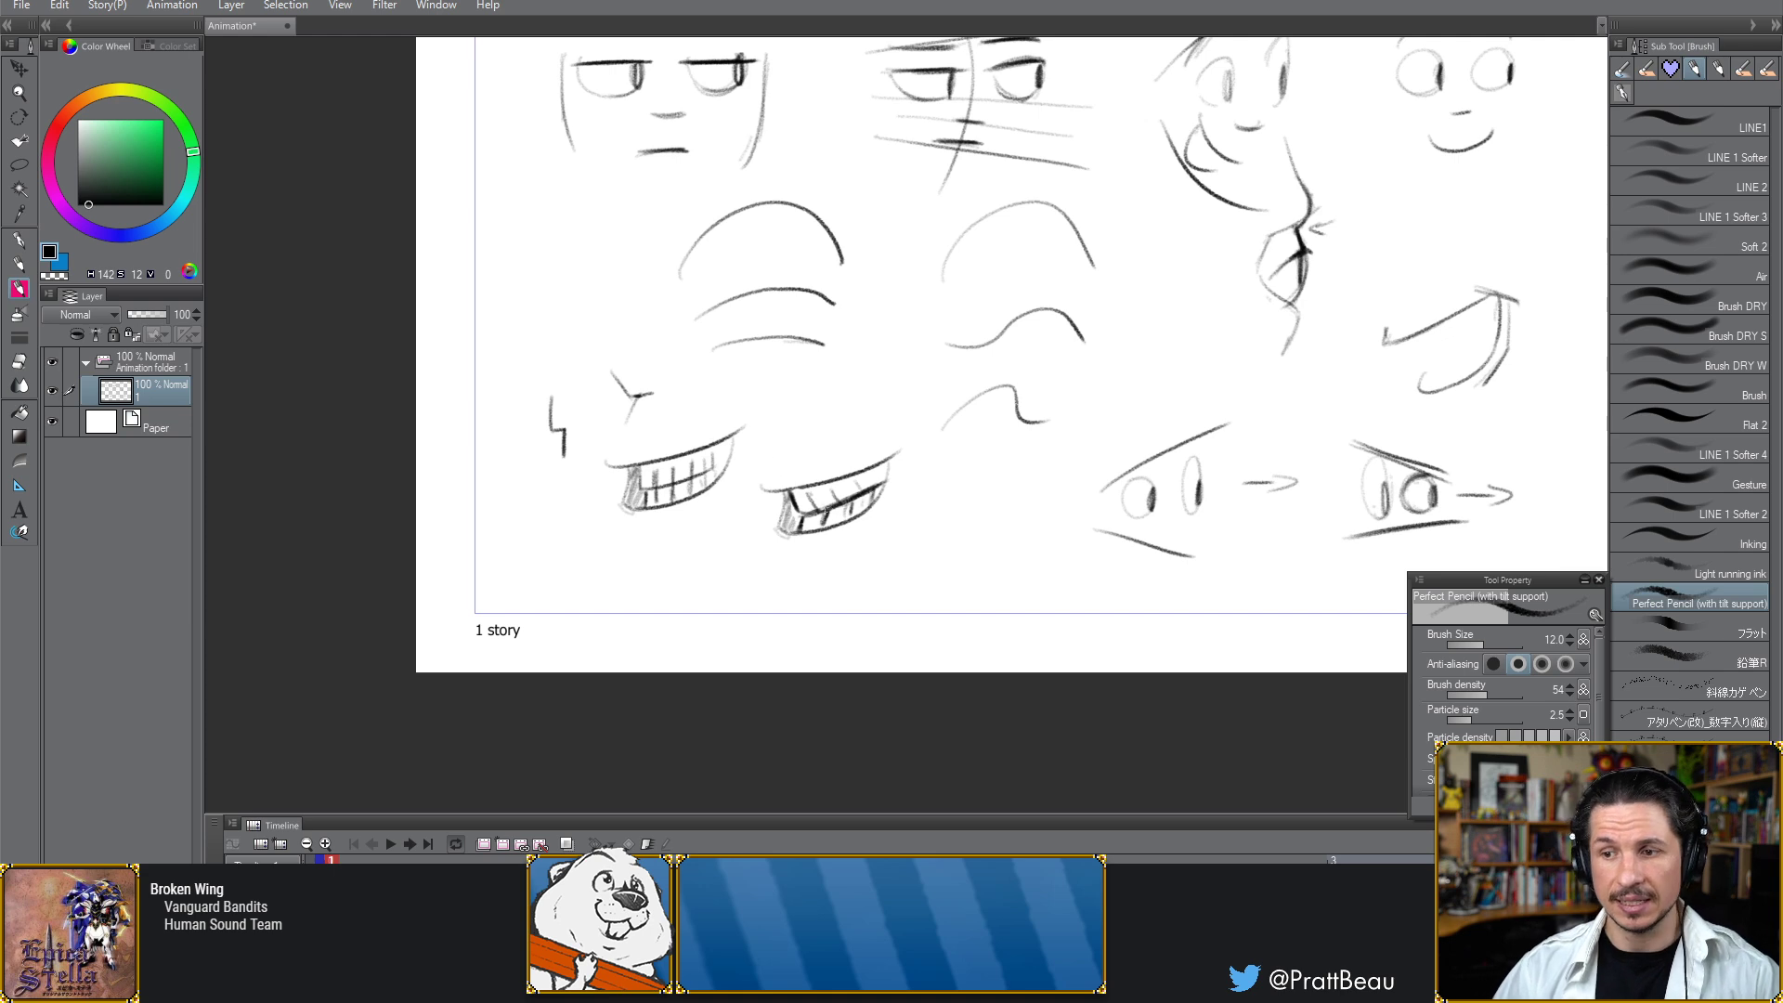
pyautogui.press('e')
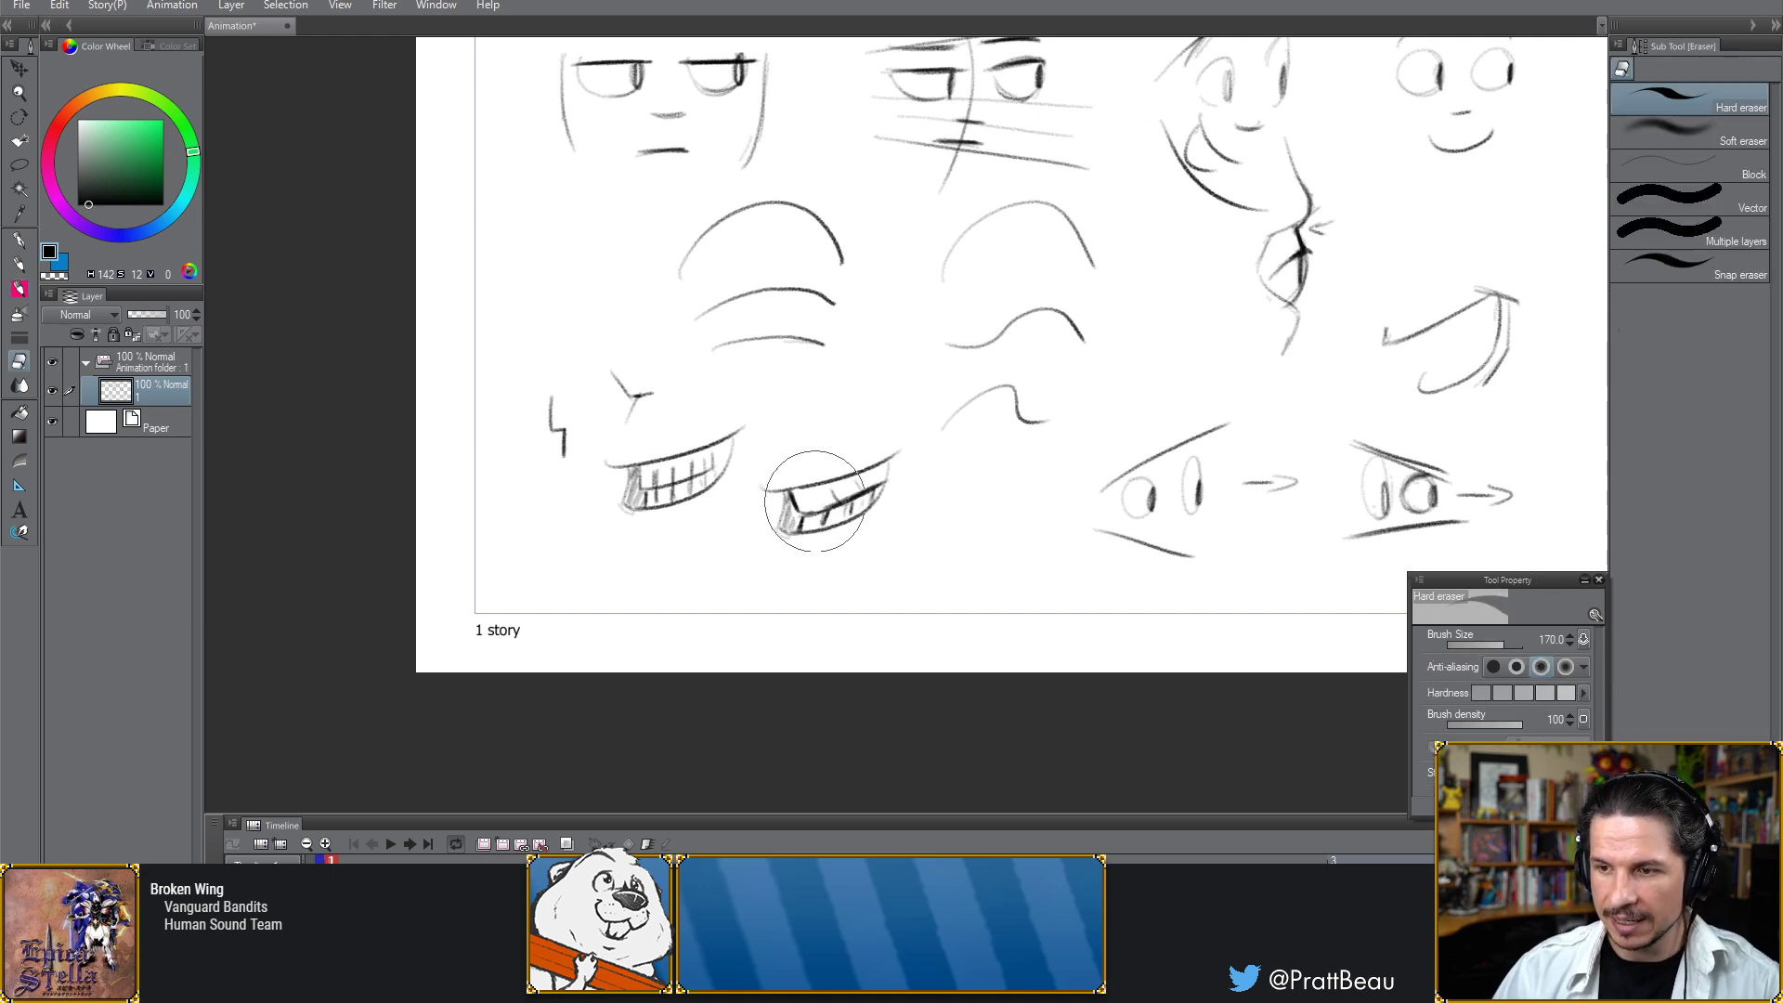
pyautogui.moveTo(828, 508)
pyautogui.mouseDown()
pyautogui.moveTo(854, 492)
pyautogui.moveTo(827, 506)
pyautogui.moveTo(852, 509)
pyautogui.mouseUp()
pyautogui.press('b')
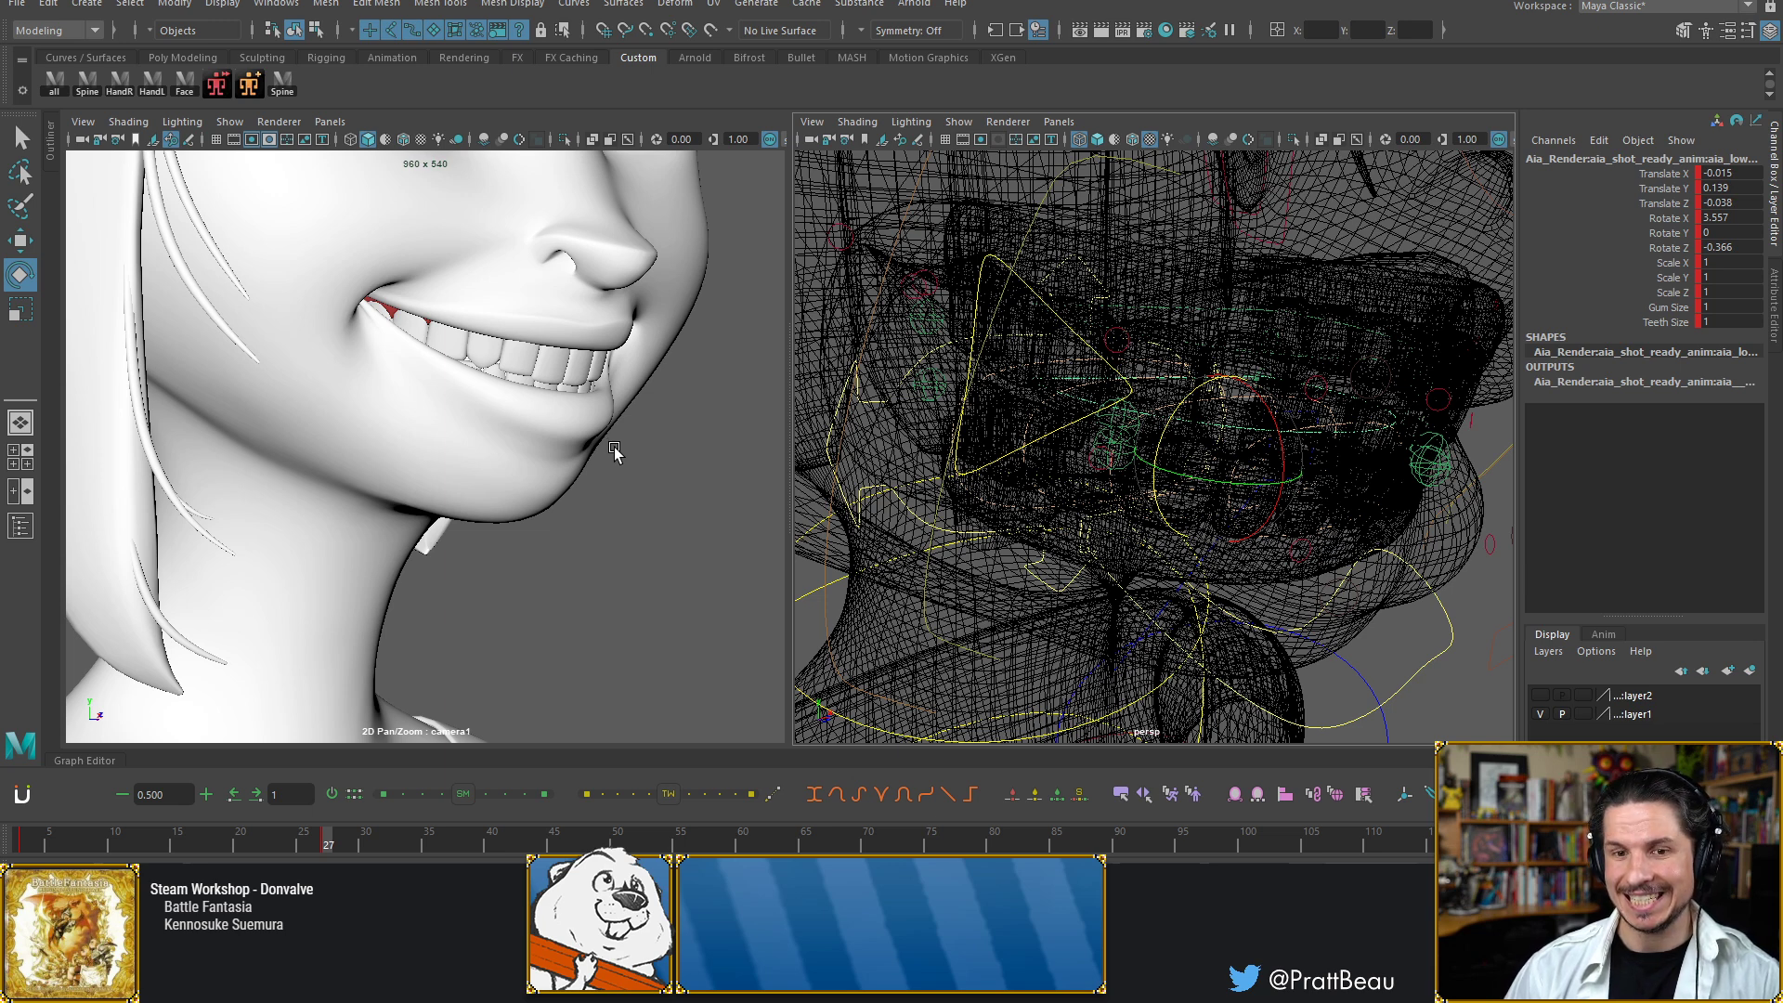
# Return to Maya, deselect the teeth control and restore the full camera framing of the character
pyautogui.click(661, 544)
pyautogui.press('\\')
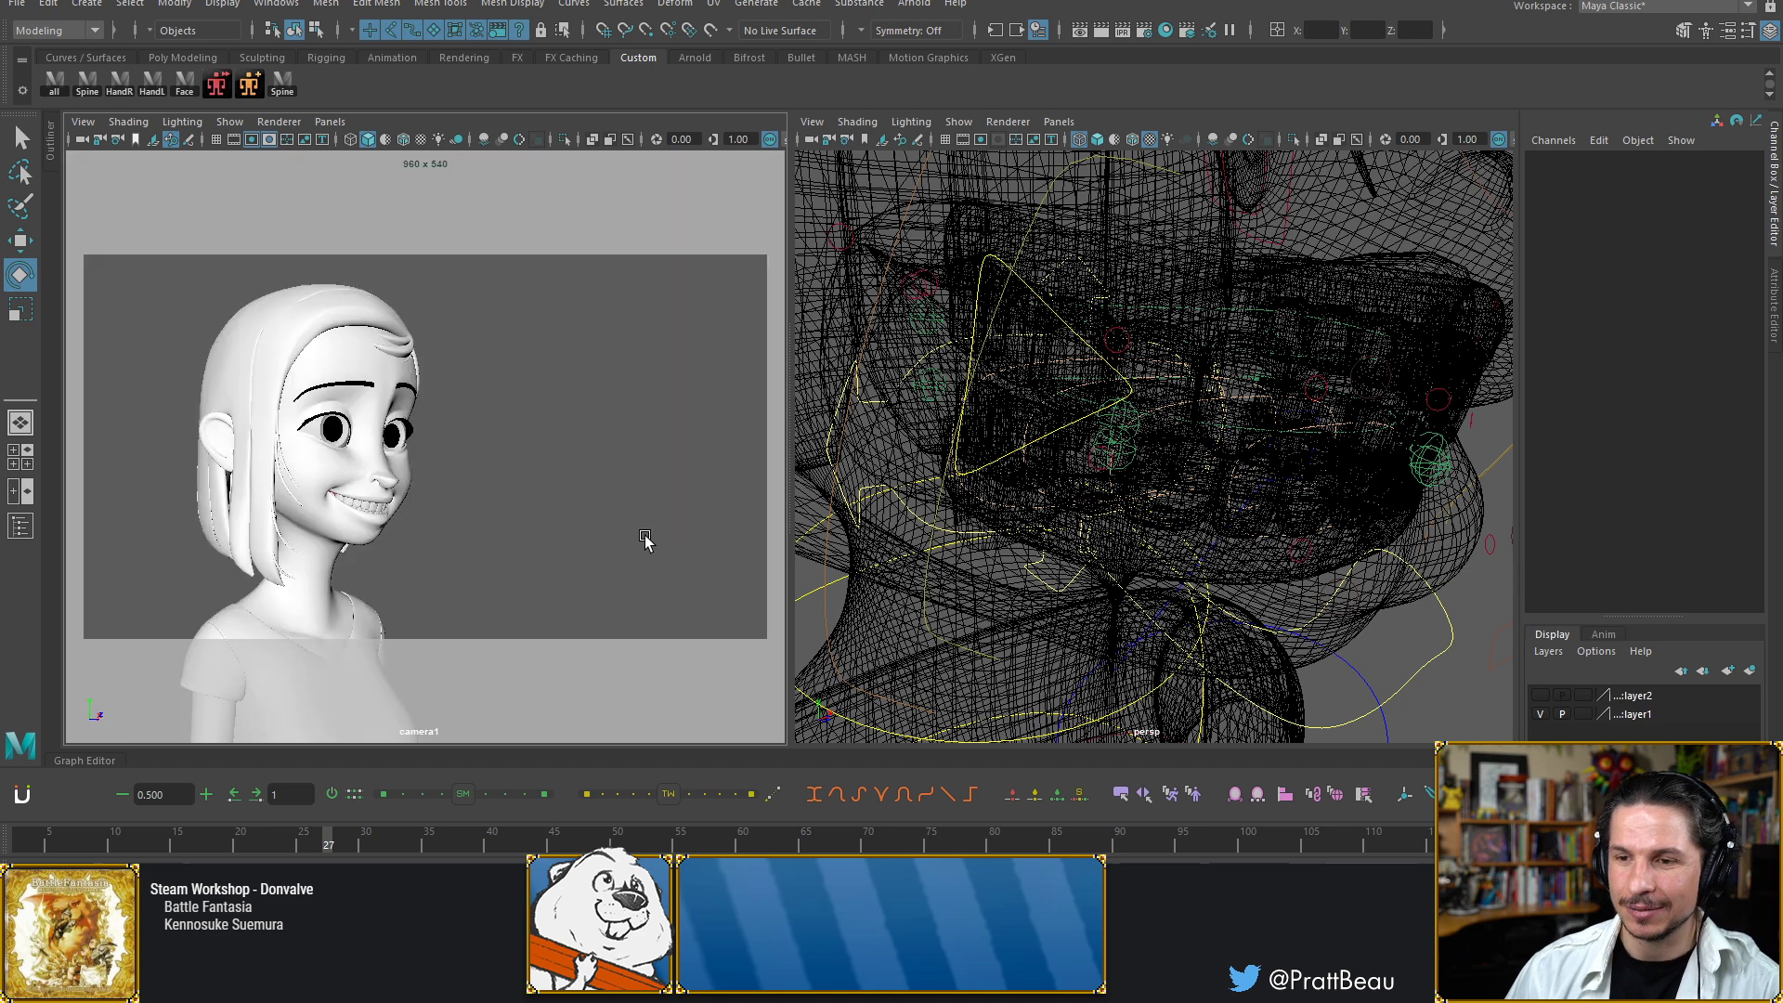
# Switch the perspective view to smooth shading and the camera view to textured display around the character's smile
pyautogui.press('w')
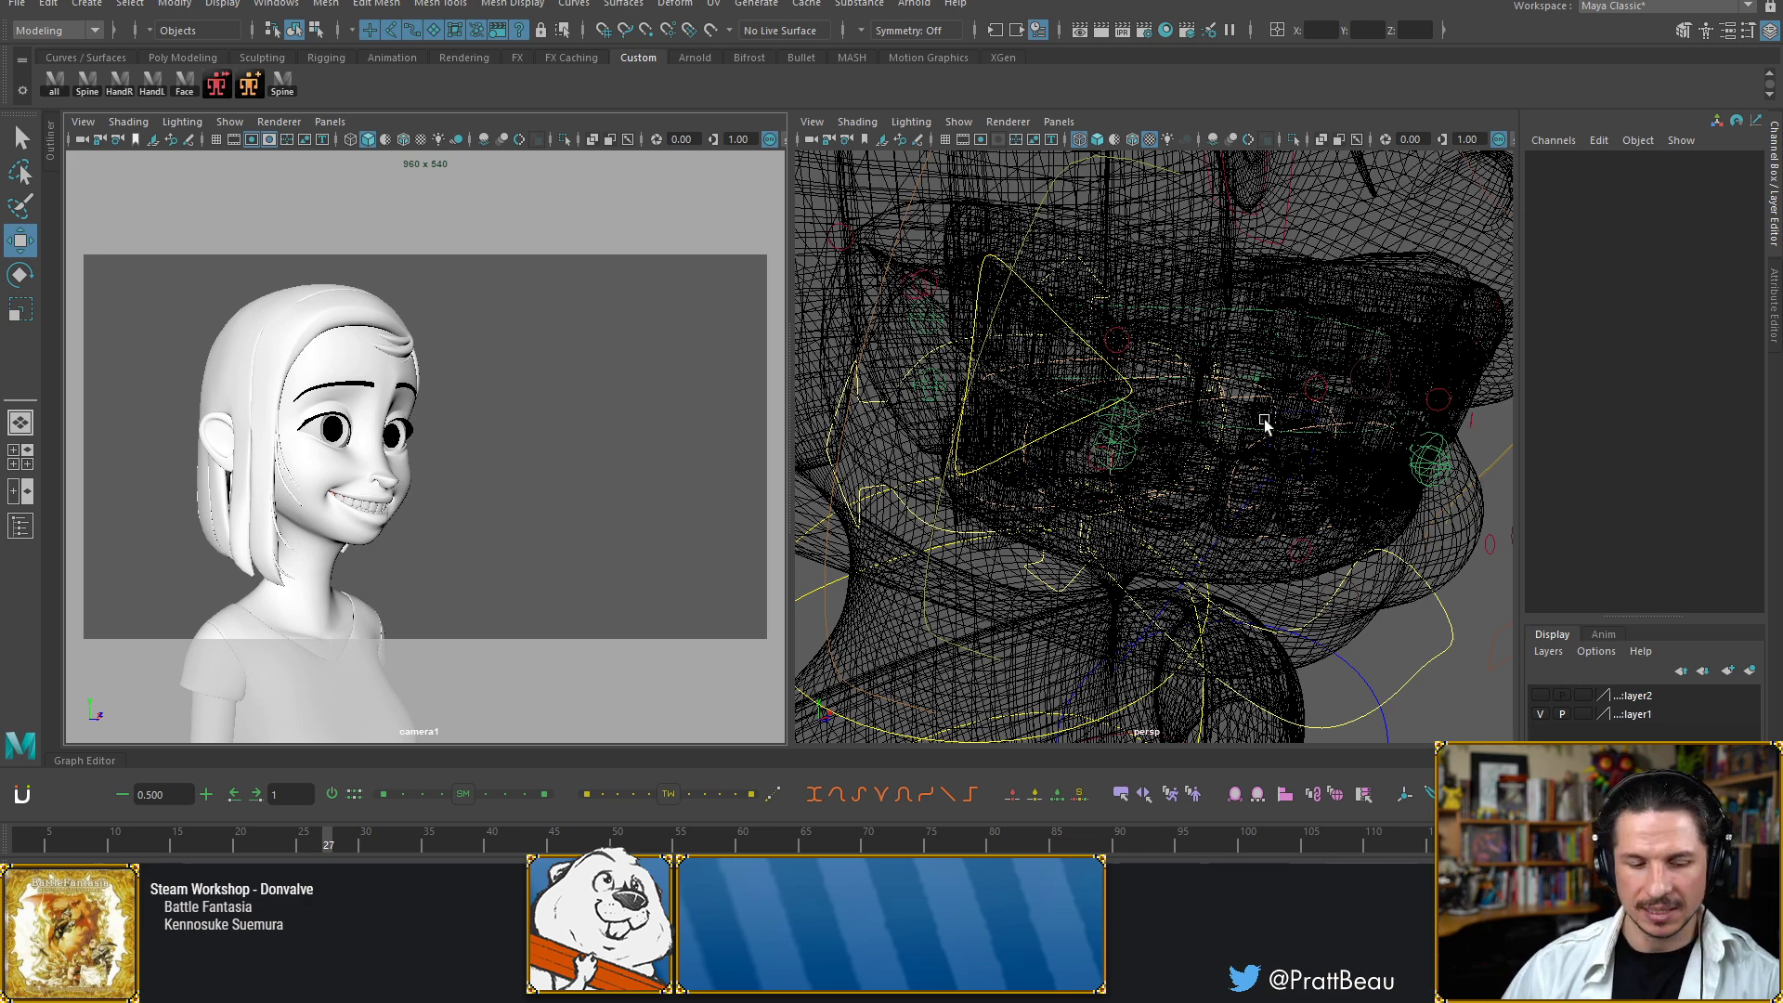
pyautogui.keyDown('alt'); pyautogui.moveTo(1265, 421); pyautogui.dragTo(1182, 433); pyautogui.keyUp('alt')
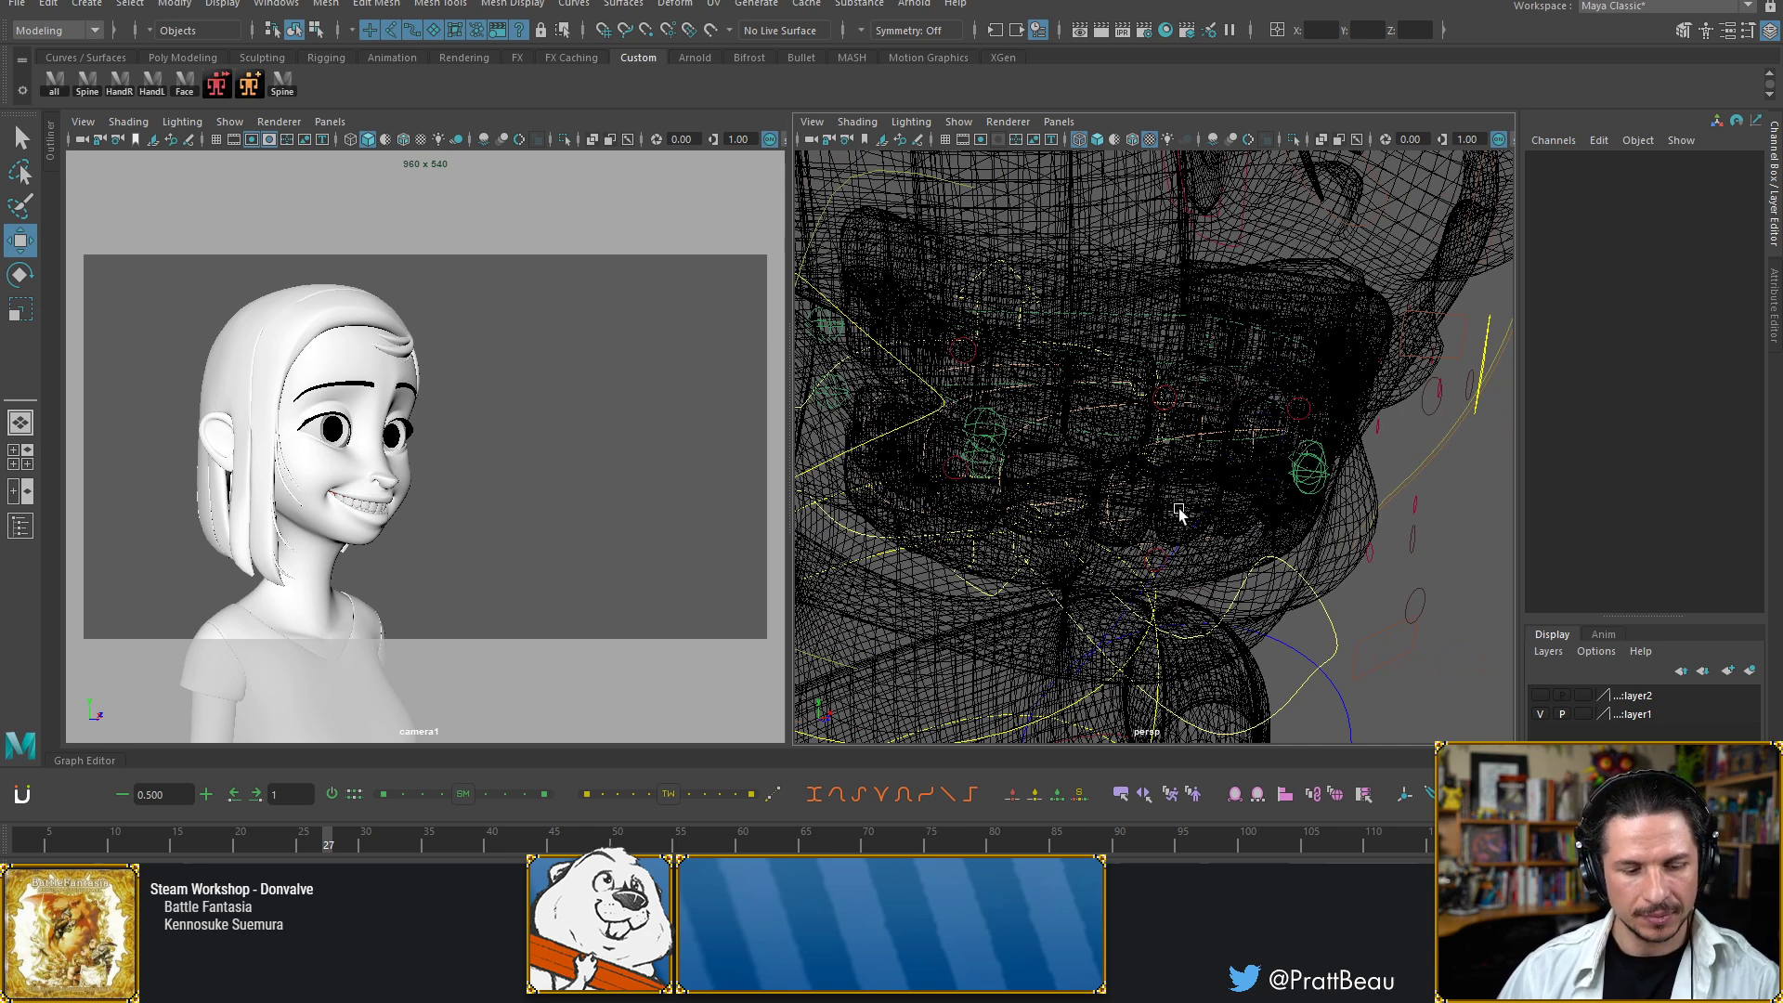
pyautogui.press('5')
pyautogui.click(506, 501)
pyautogui.press('6')
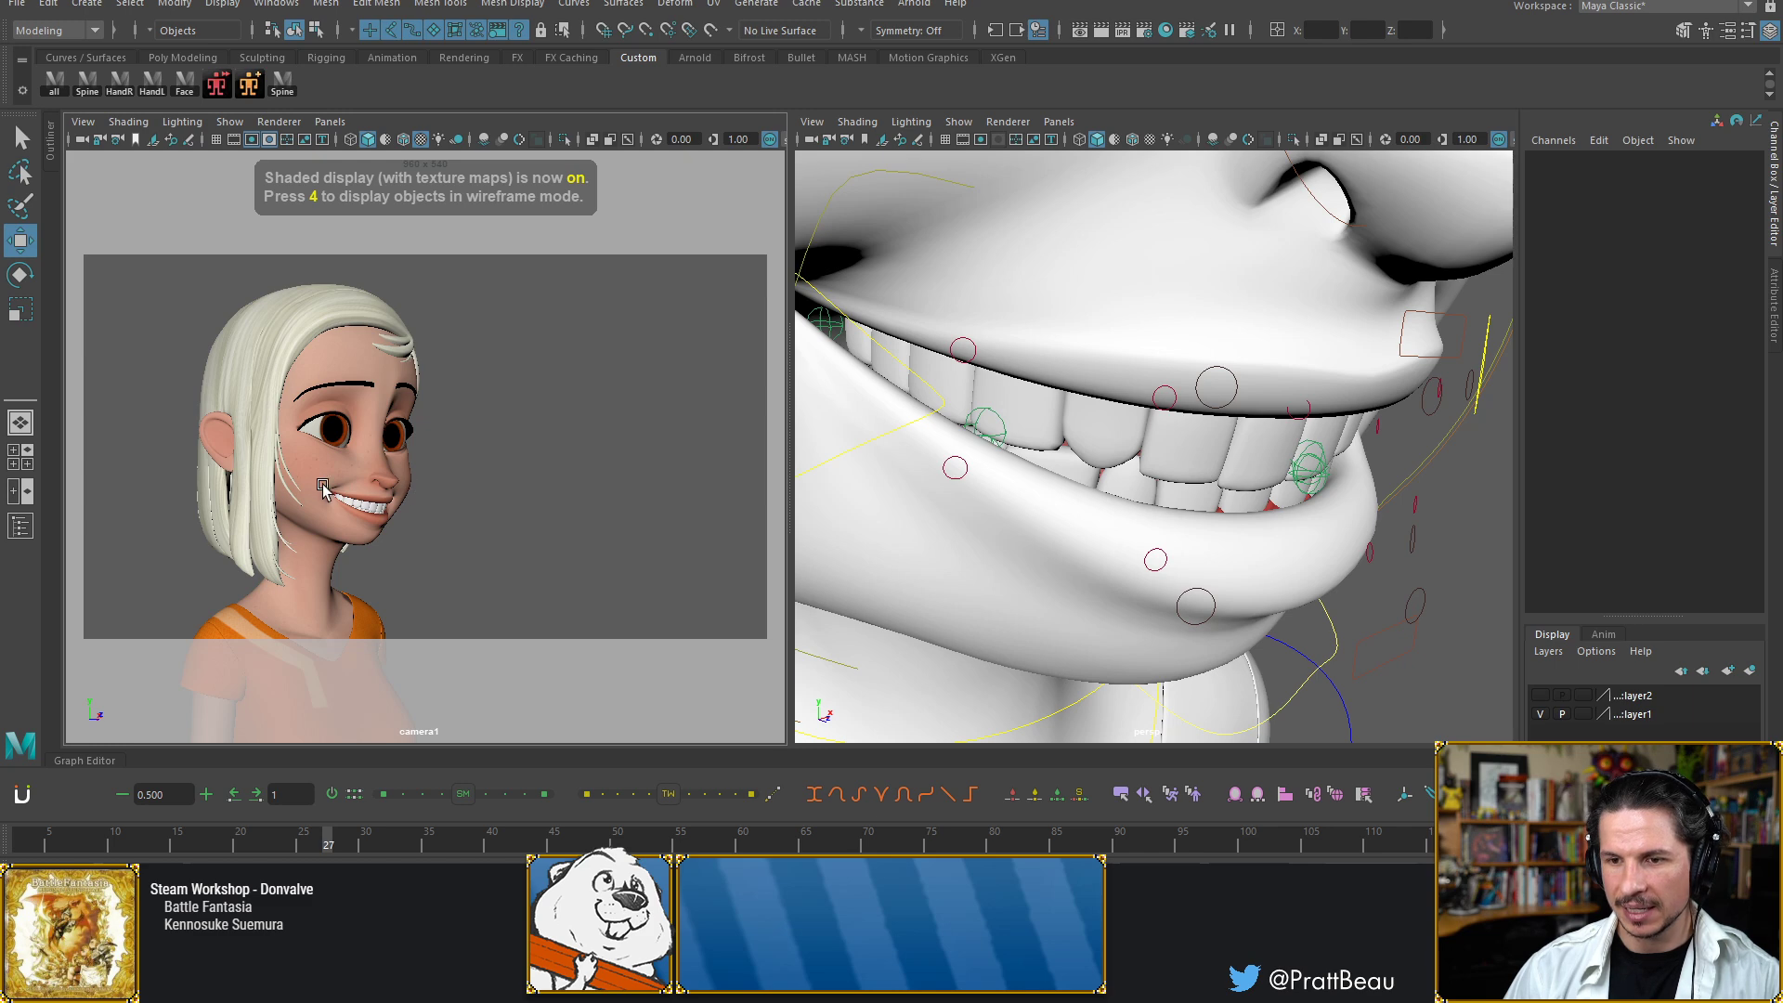
pyautogui.keyDown('alt'); pyautogui.moveTo(1445, 386); pyautogui.dragTo(1394, 374); pyautogui.keyUp('alt')
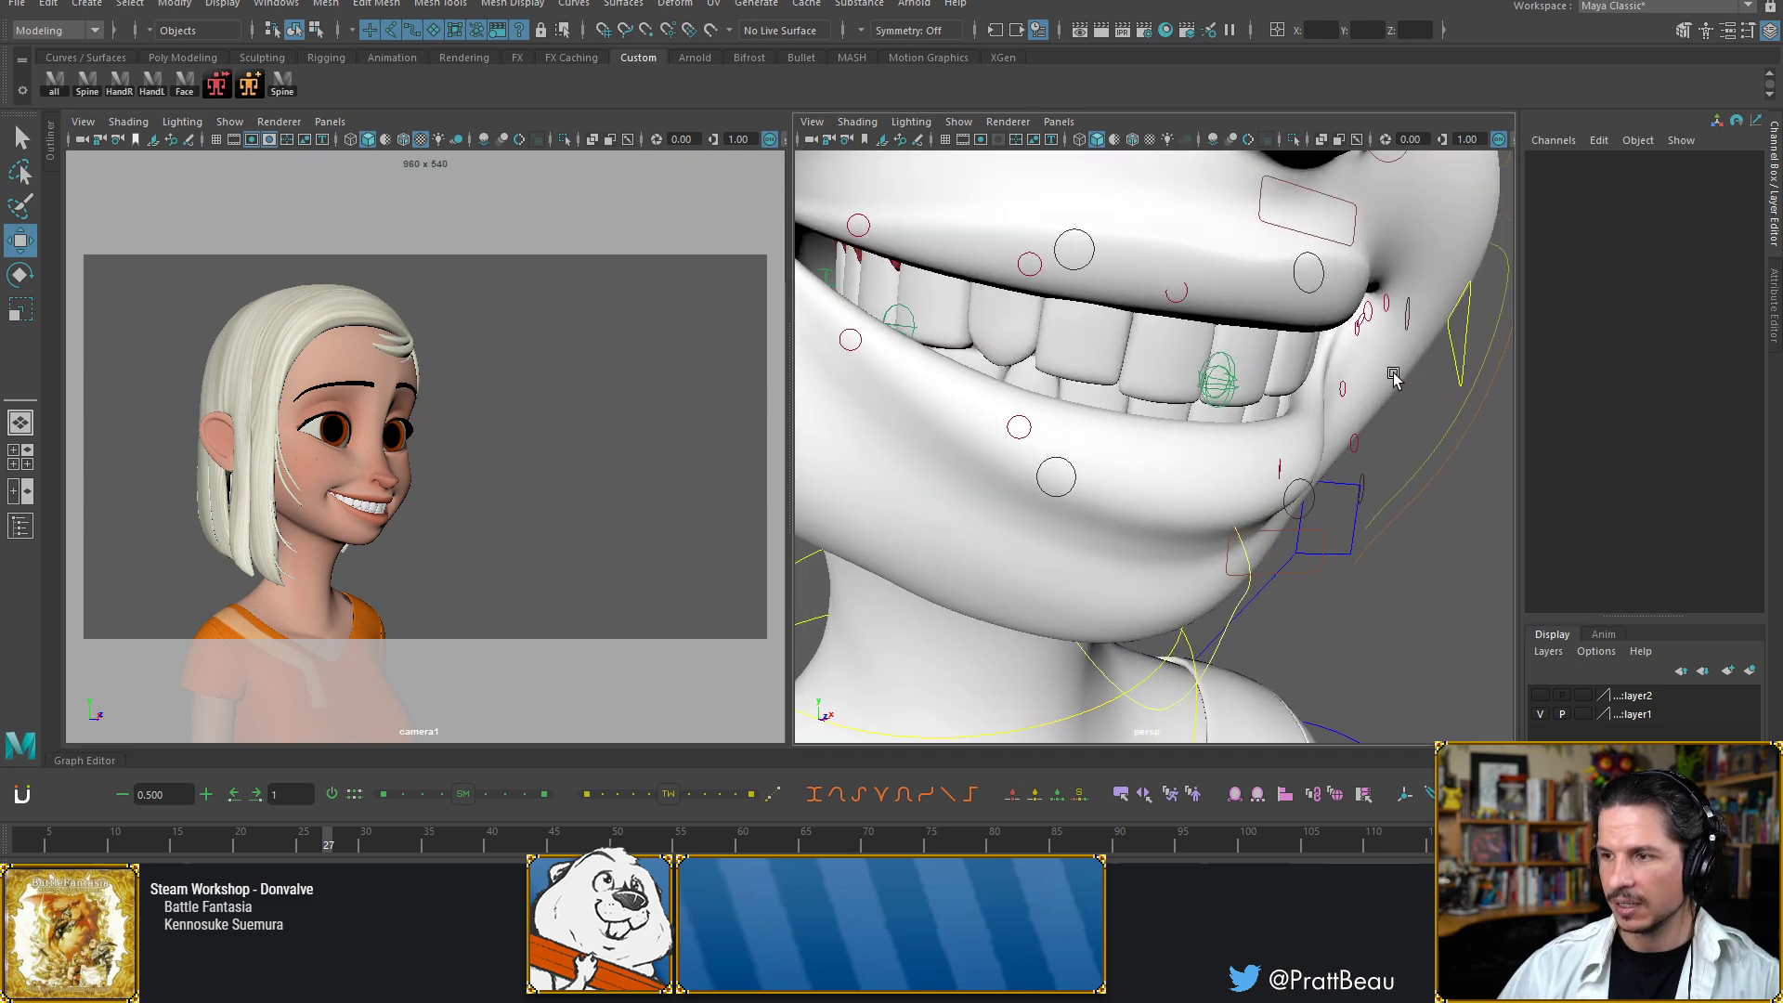
pyautogui.click(1320, 234)
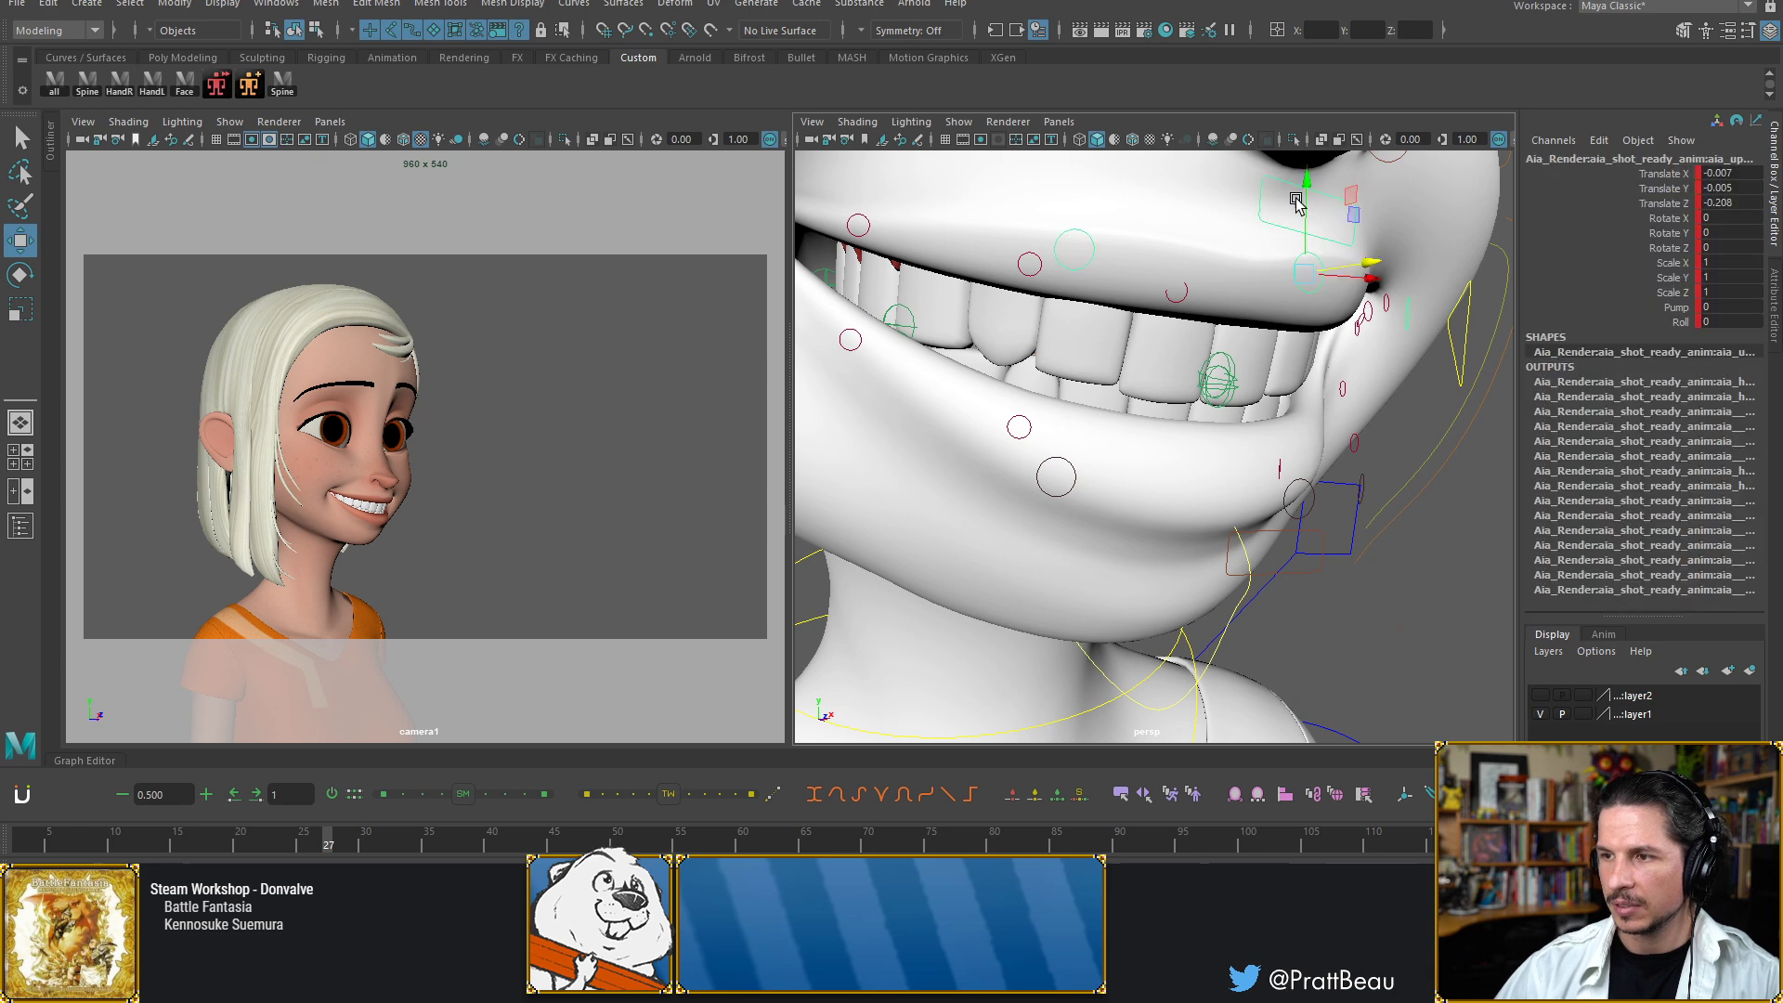
pyautogui.moveTo(1302, 209); pyautogui.dragTo(1303, 213)
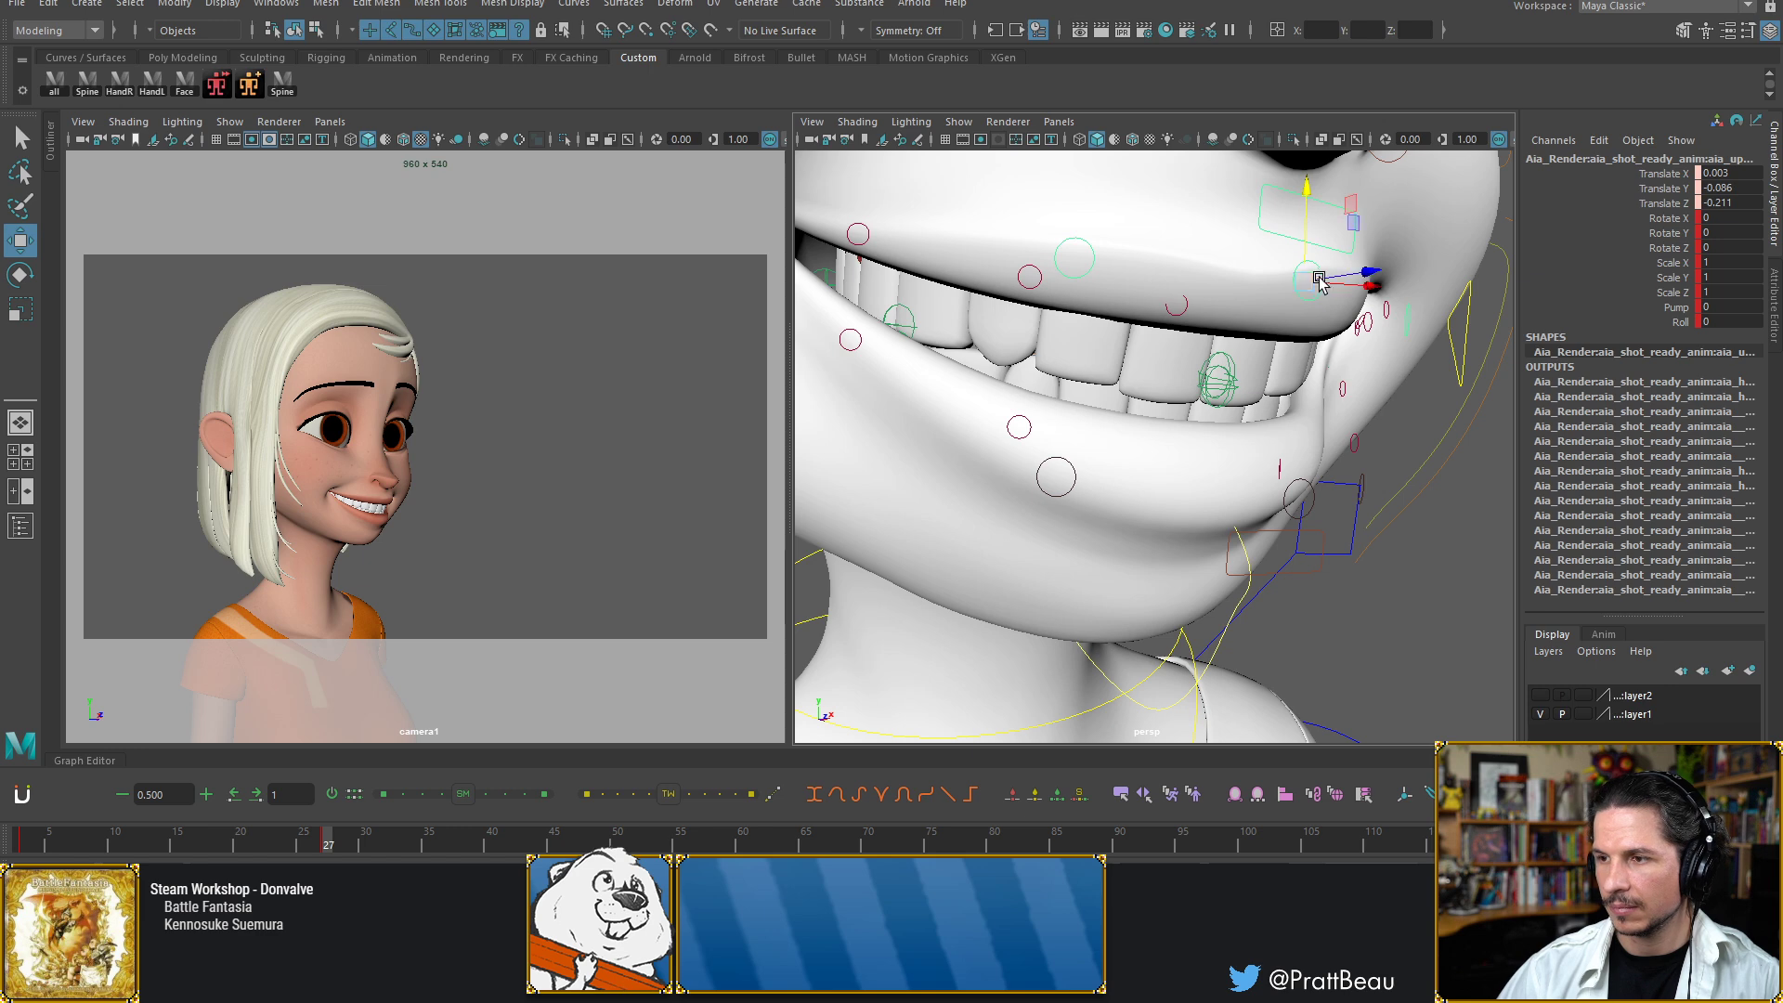
pyautogui.press('s')
pyautogui.hotkey('ctrl', 'z')
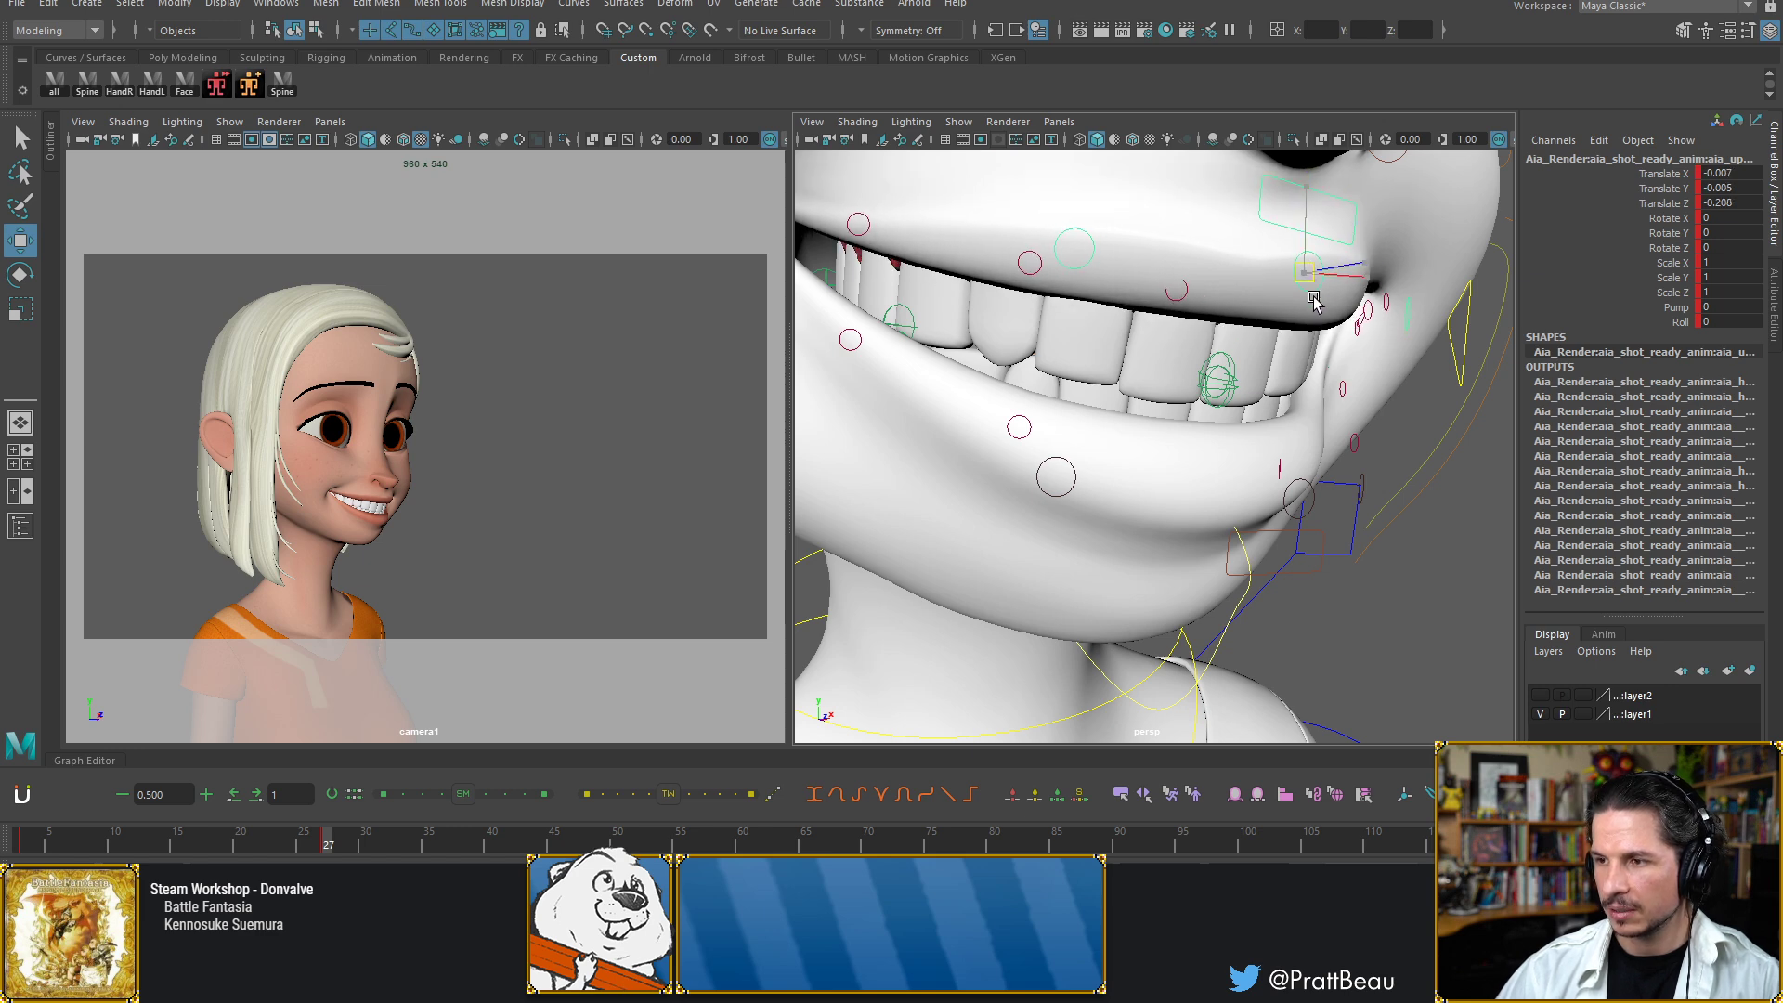
pyautogui.click(1398, 415)
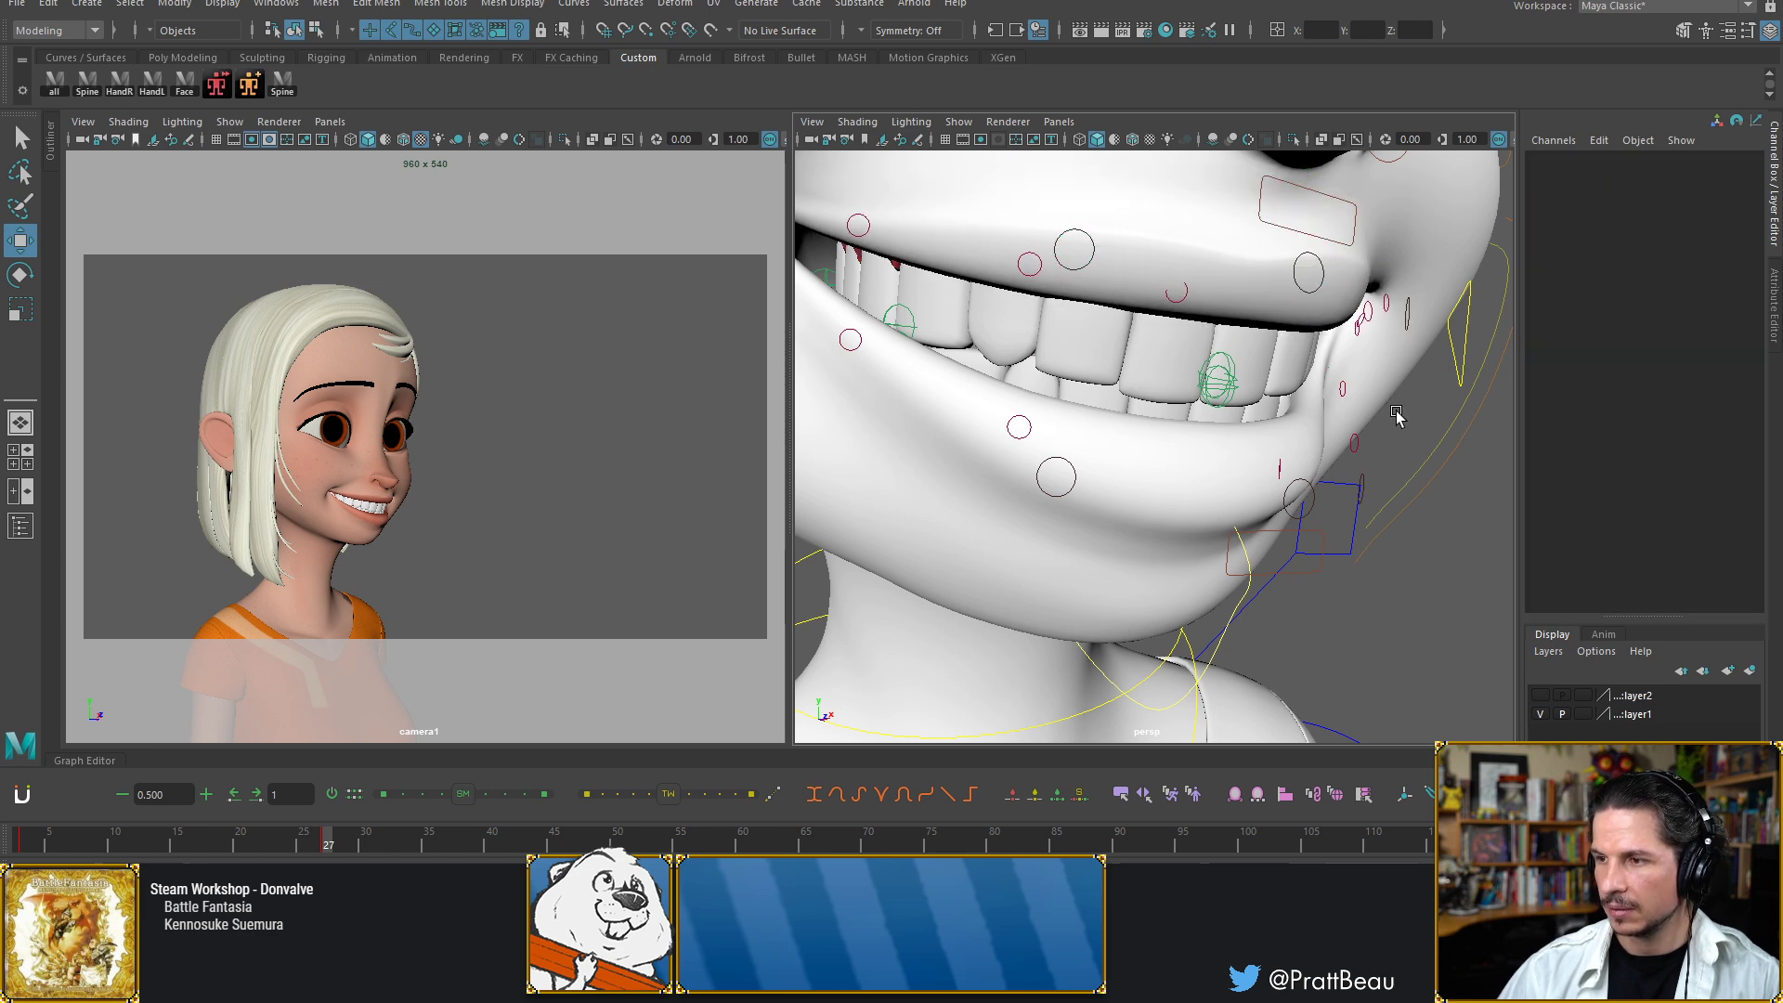
# Move the centre upper-lip control to about Translate Y -0.048 at frame 27
pyautogui.click(1310, 281)
pyautogui.moveTo(1319, 231); pyautogui.dragTo(1313, 225)
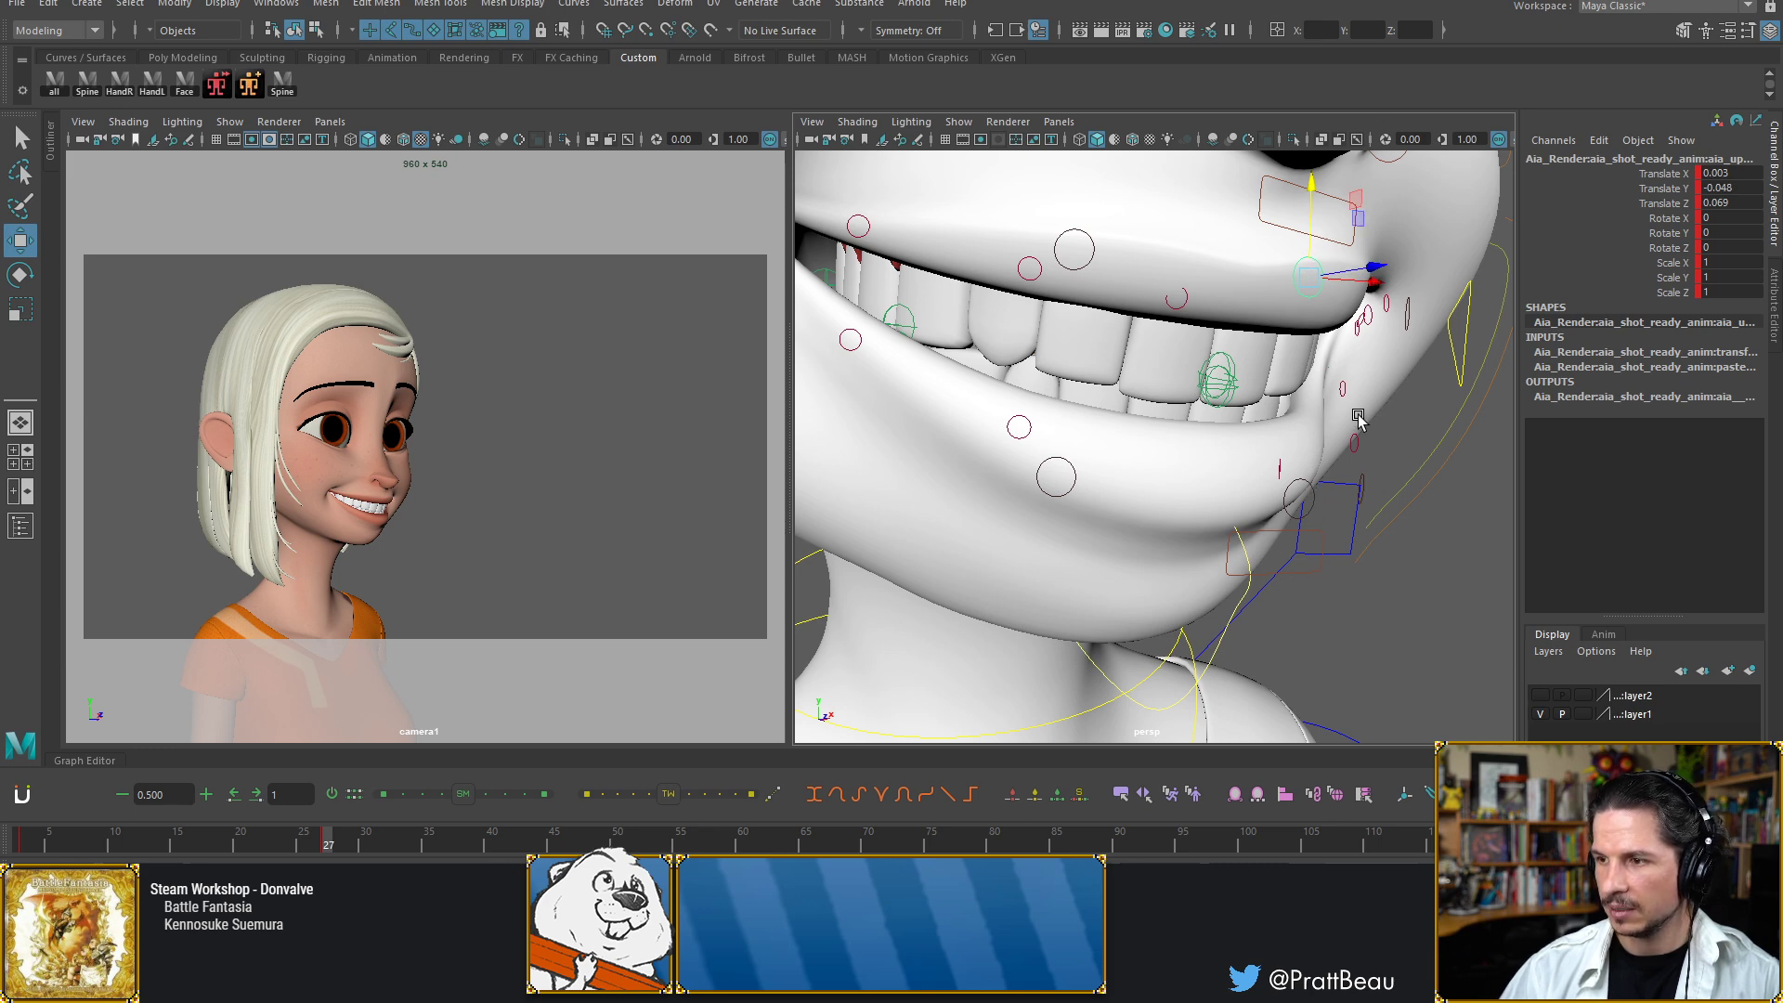
pyautogui.click(1481, 409)
# Rotate the character's right mouth-corner control to about Rotate Z 11.264
pyautogui.moveTo(1064, 270); pyautogui.dragTo(1108, 343)
pyautogui.click(1108, 343)
pyautogui.press('e')
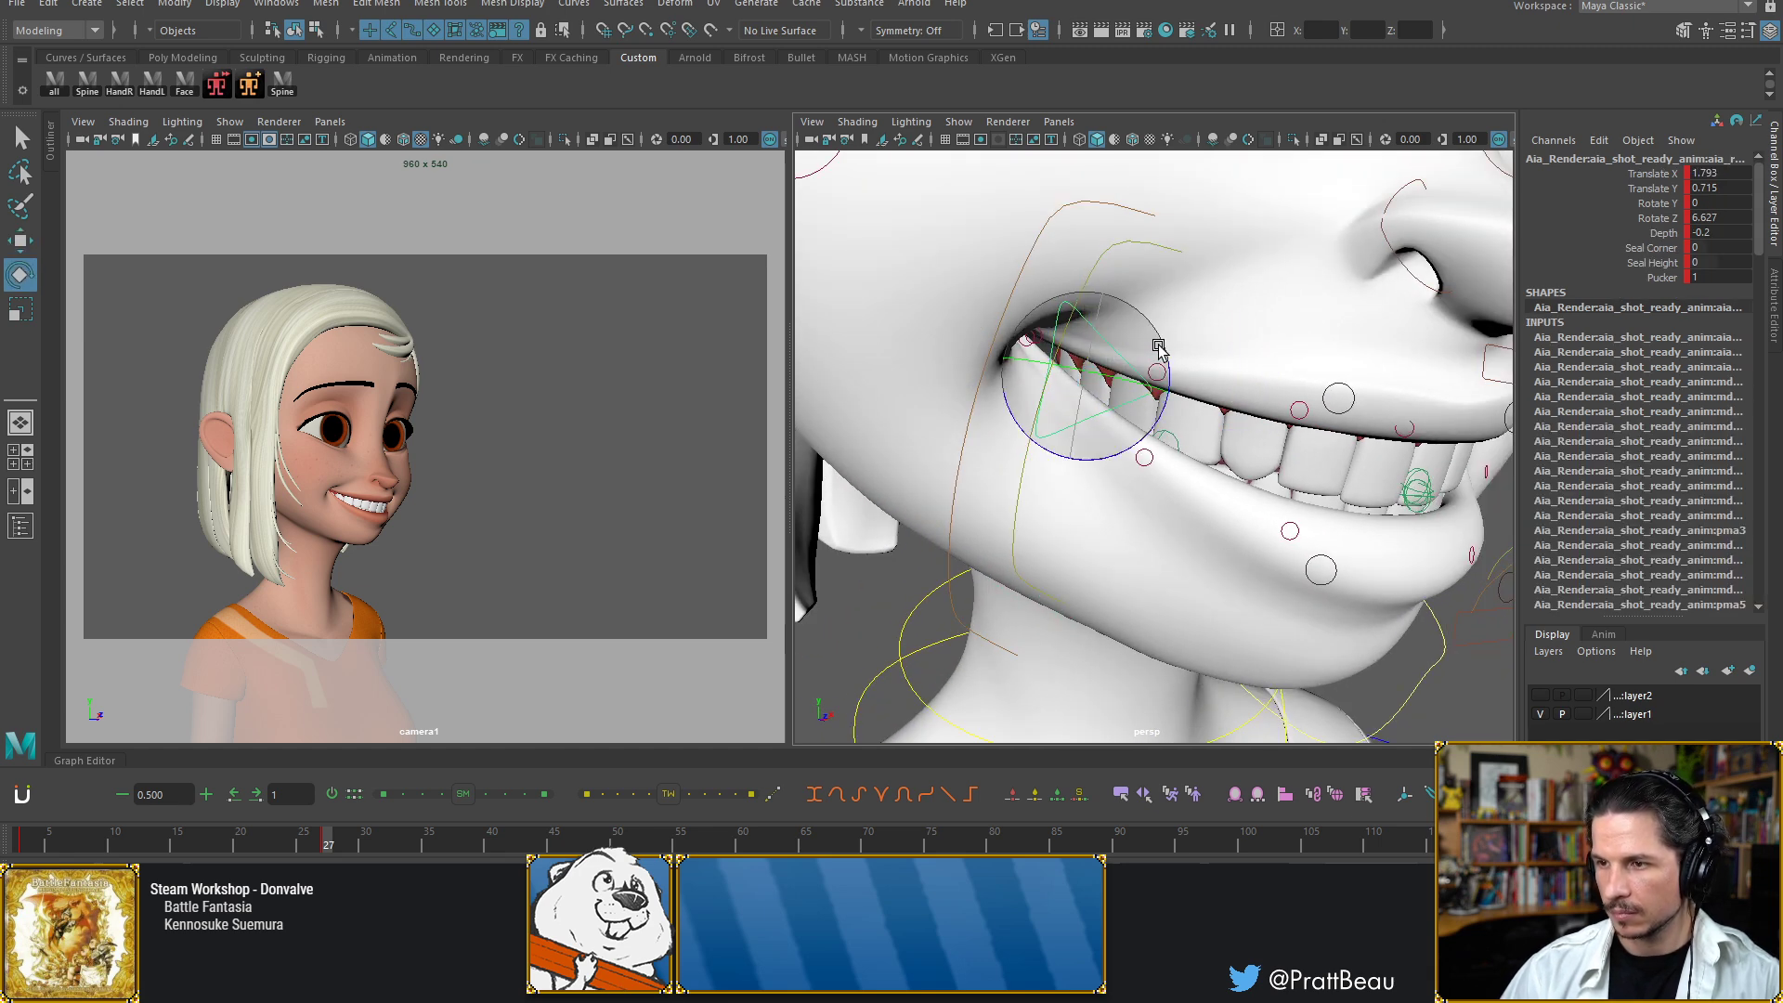
pyautogui.moveTo(1162, 407); pyautogui.dragTo(1161, 410)
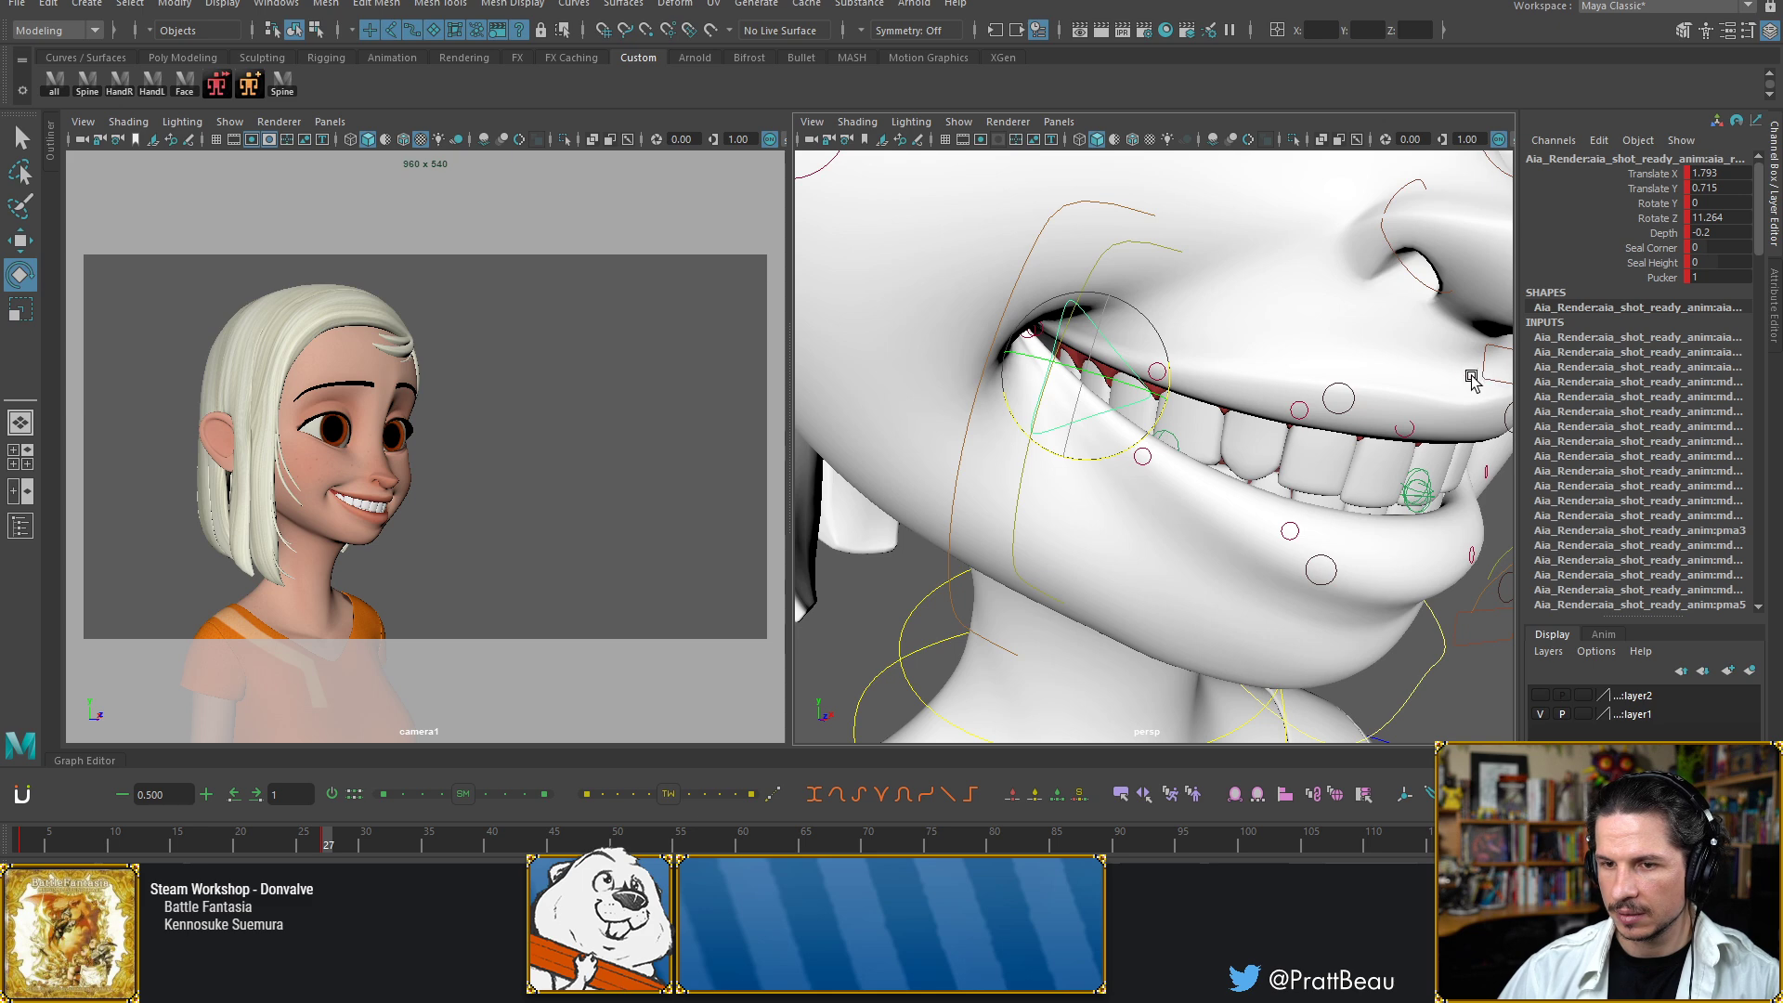
# Move the nose control up to about Translate Y 0.138, and try a sideways shift before undoing it
pyautogui.keyDown('alt'); pyautogui.moveTo(1375, 383); pyautogui.dragTo(1063, 379); pyautogui.keyUp('alt')
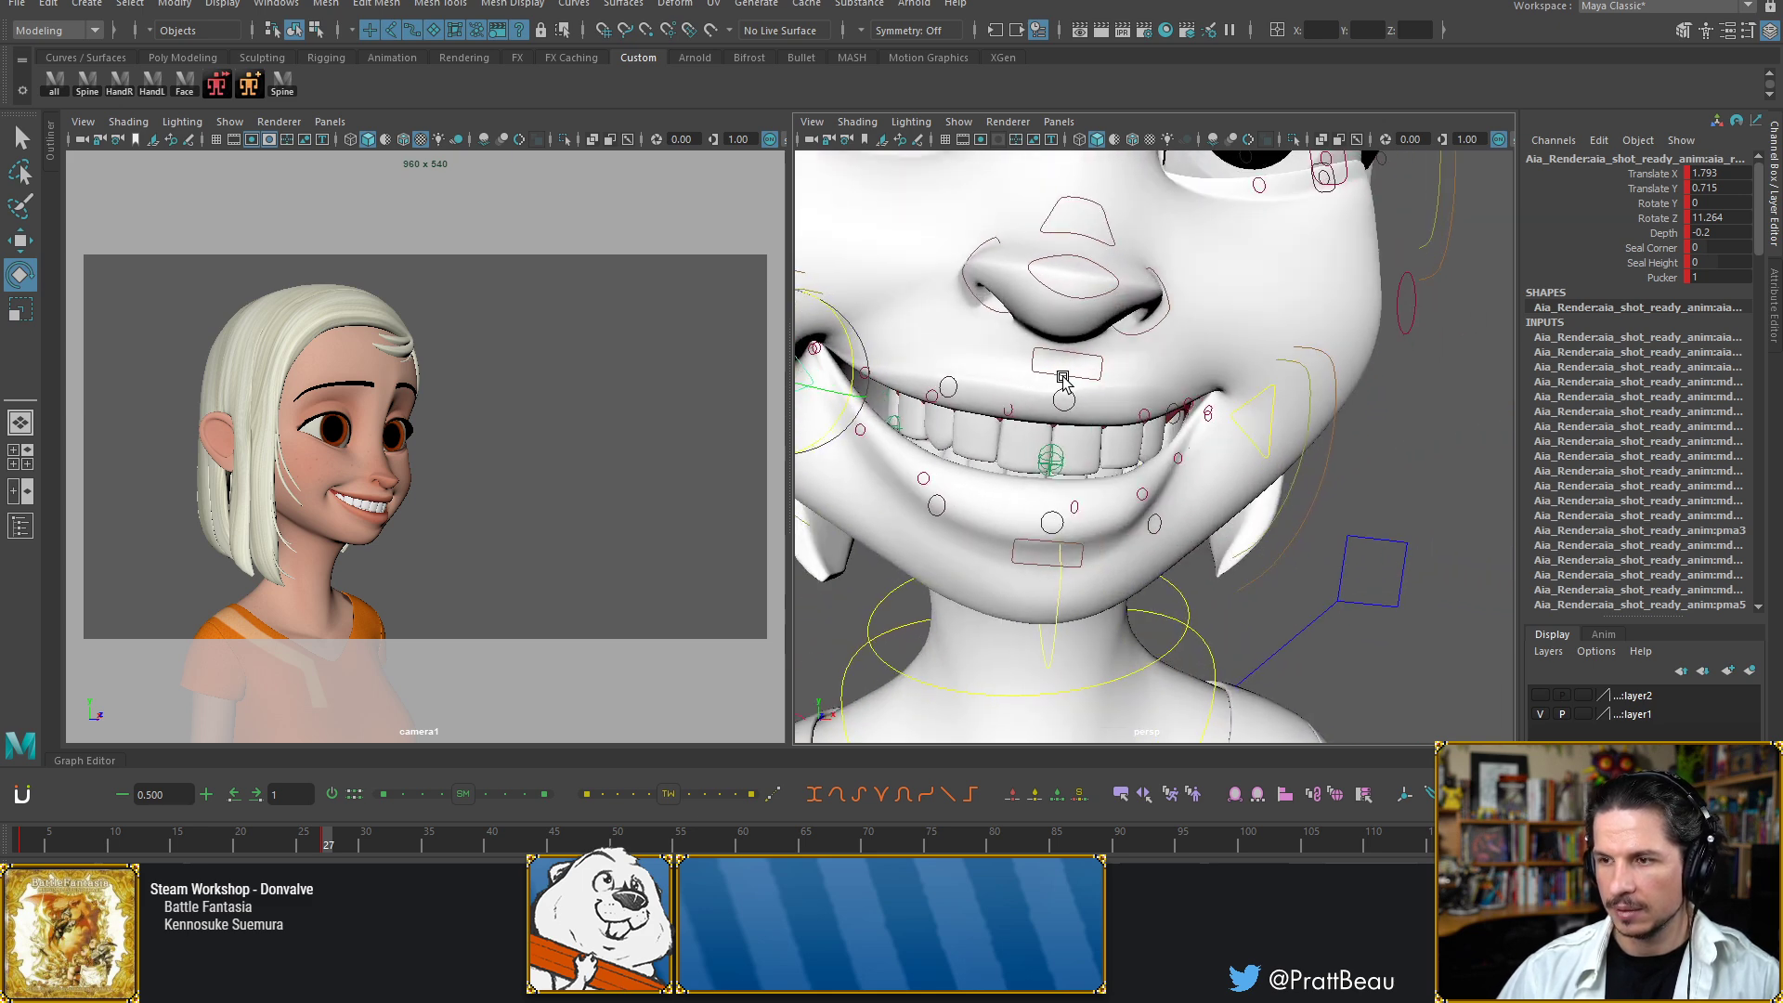
pyautogui.click(1107, 237)
pyautogui.press('w')
pyautogui.moveTo(1068, 228); pyautogui.dragTo(1068, 220)
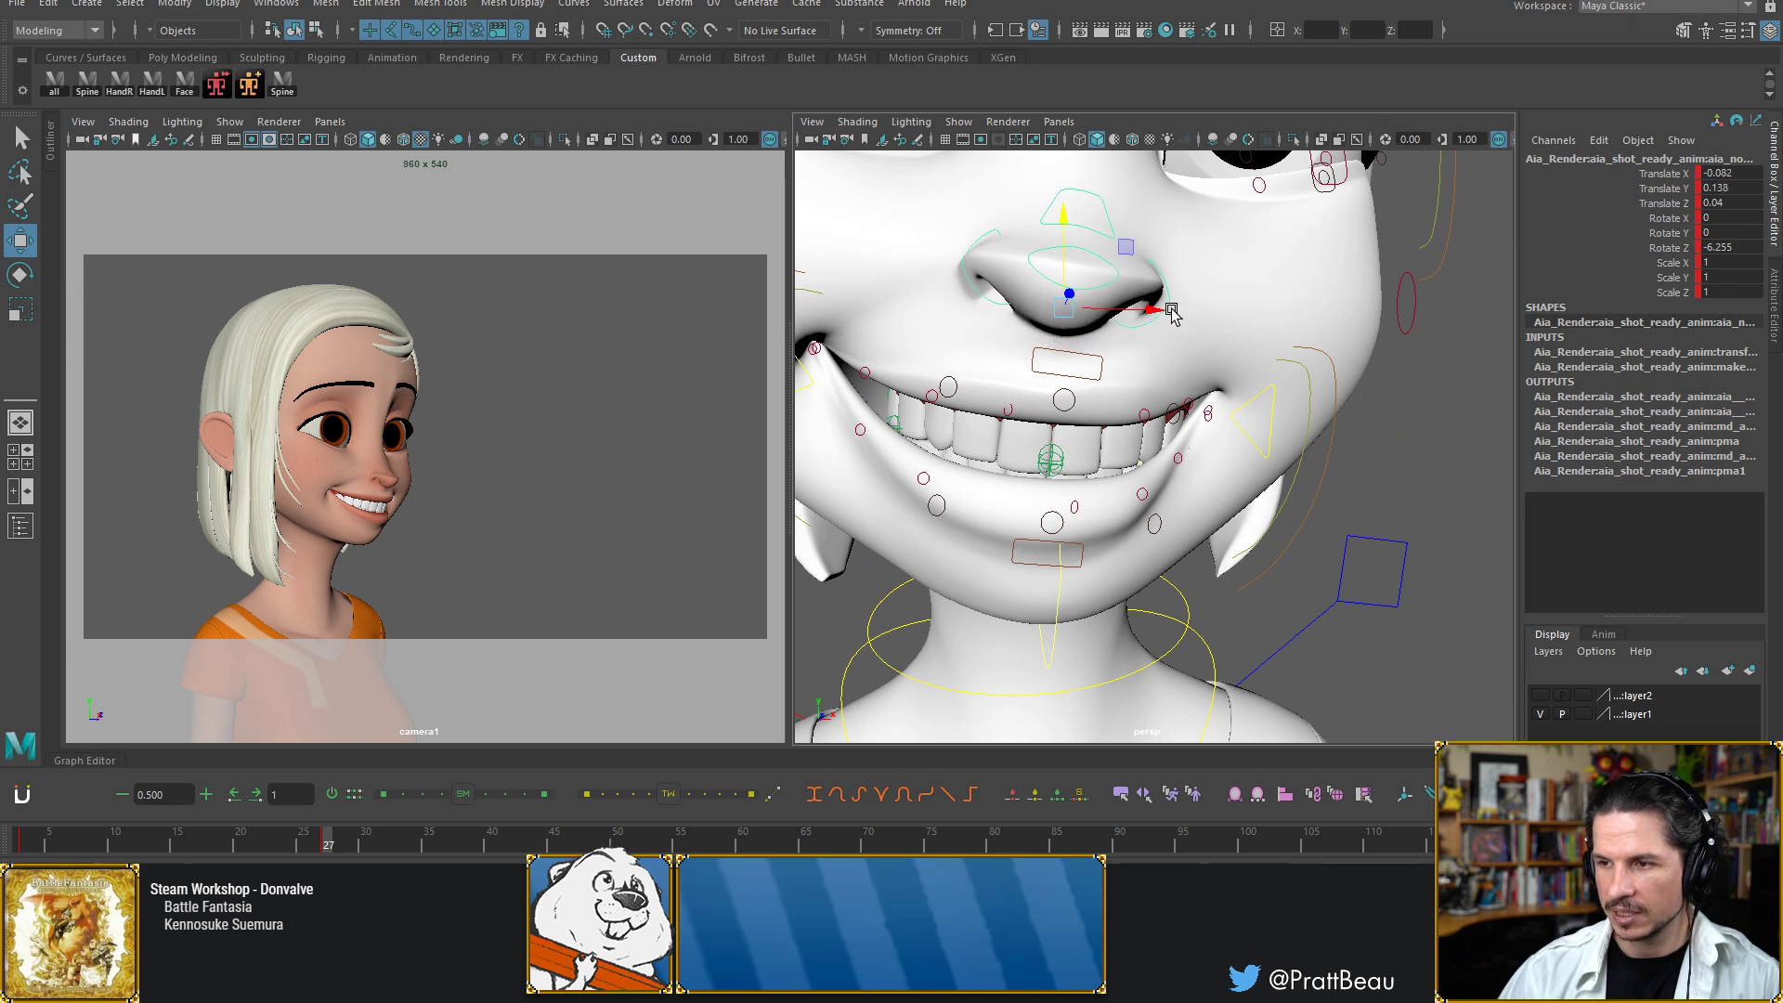
pyautogui.moveTo(1153, 312); pyautogui.dragTo(1119, 320)
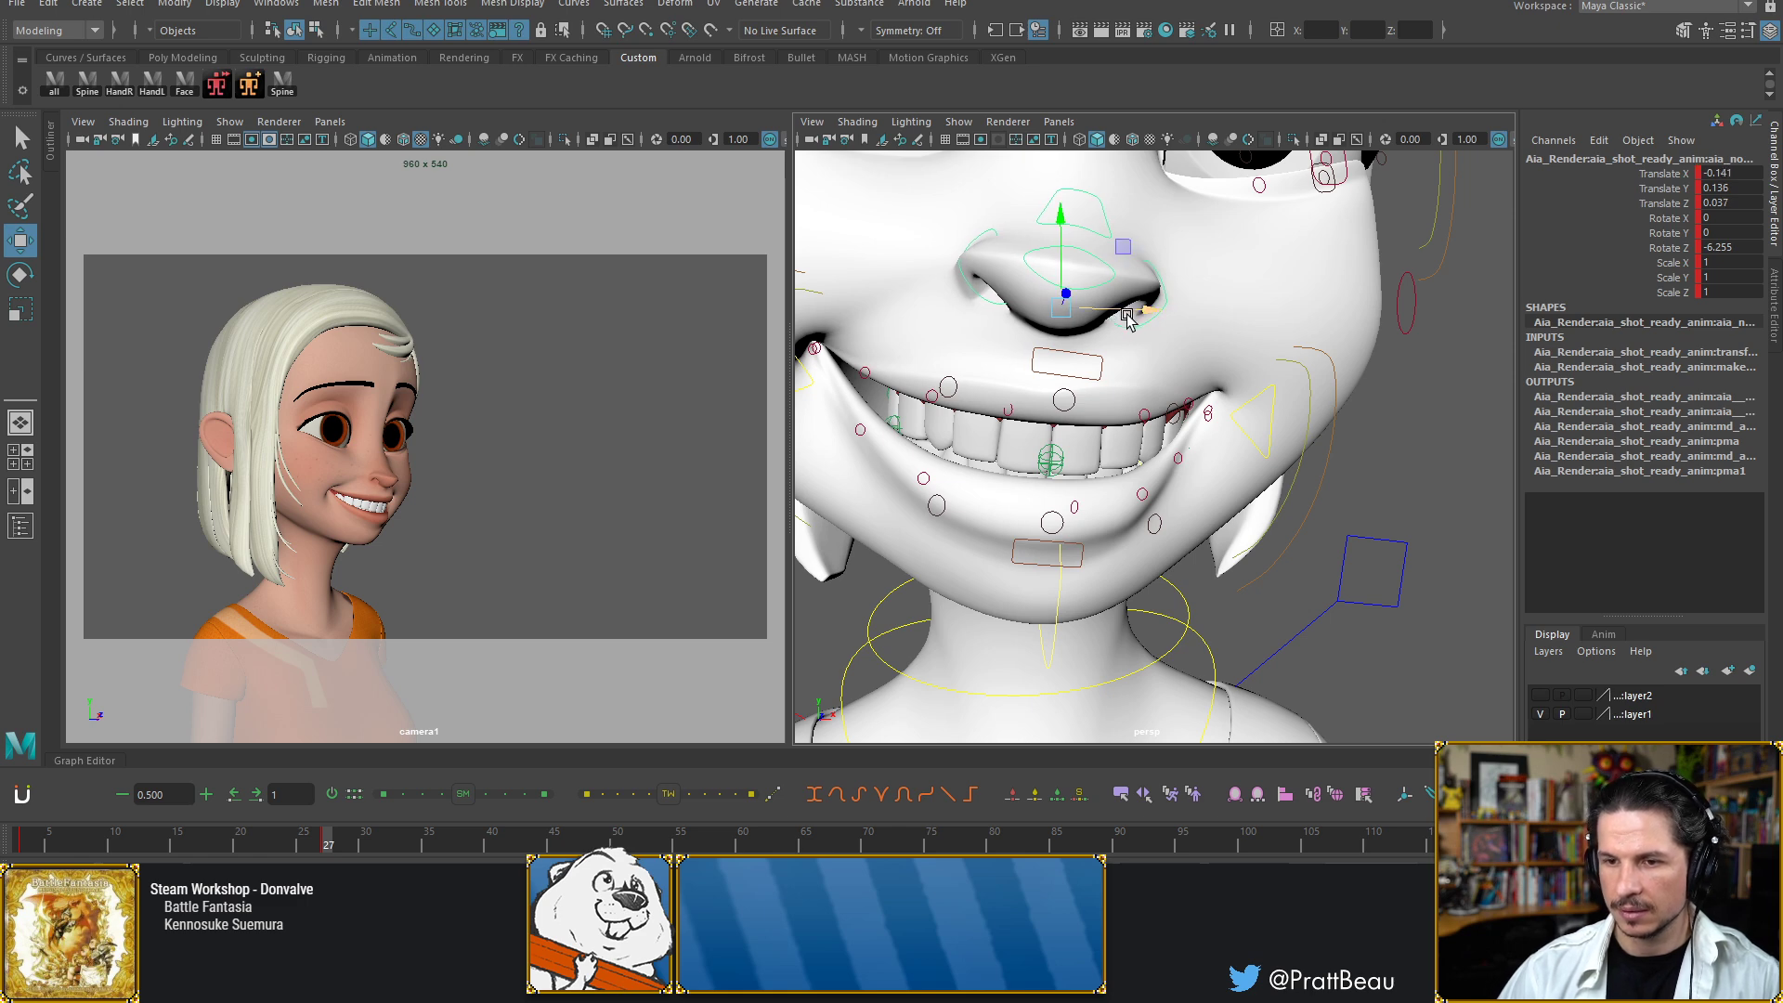
pyautogui.hotkey('ctrl', 'z')
# Move the centre lower-lip control down to about Translate Y -0.112
pyautogui.keyDown('alt'); pyautogui.moveTo(964, 297); pyautogui.dragTo(1052, 363); pyautogui.keyUp('alt')
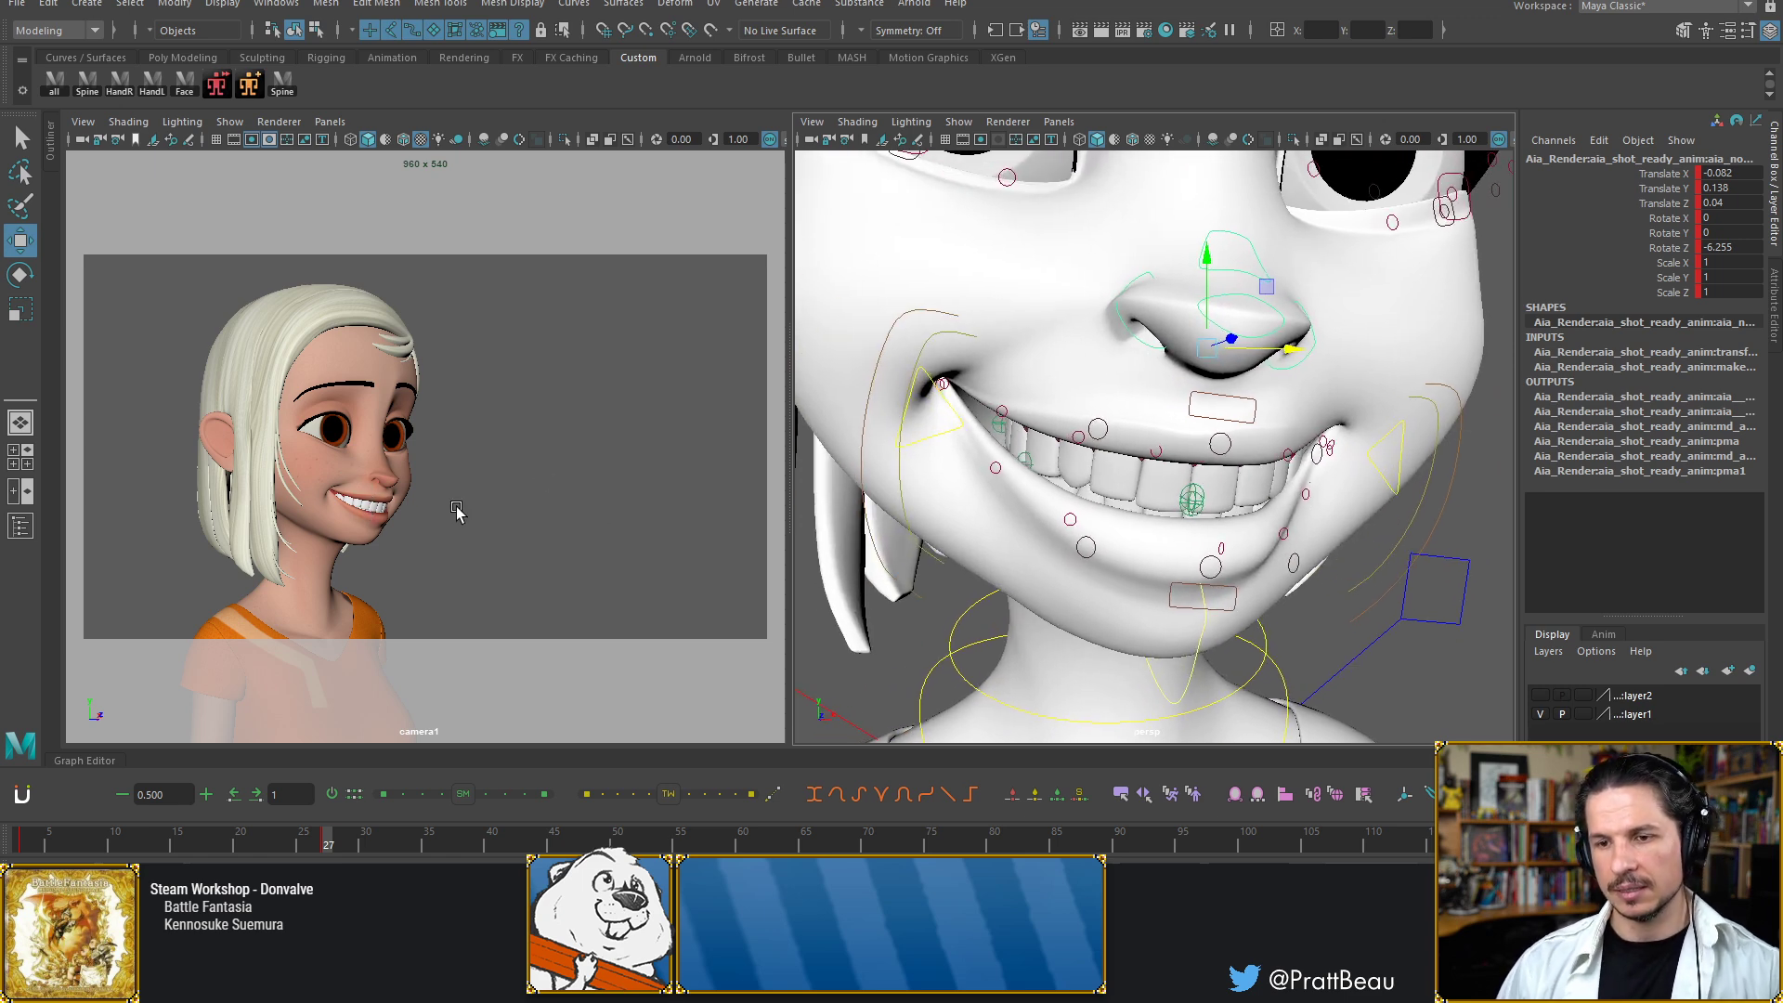
pyautogui.click(1212, 569)
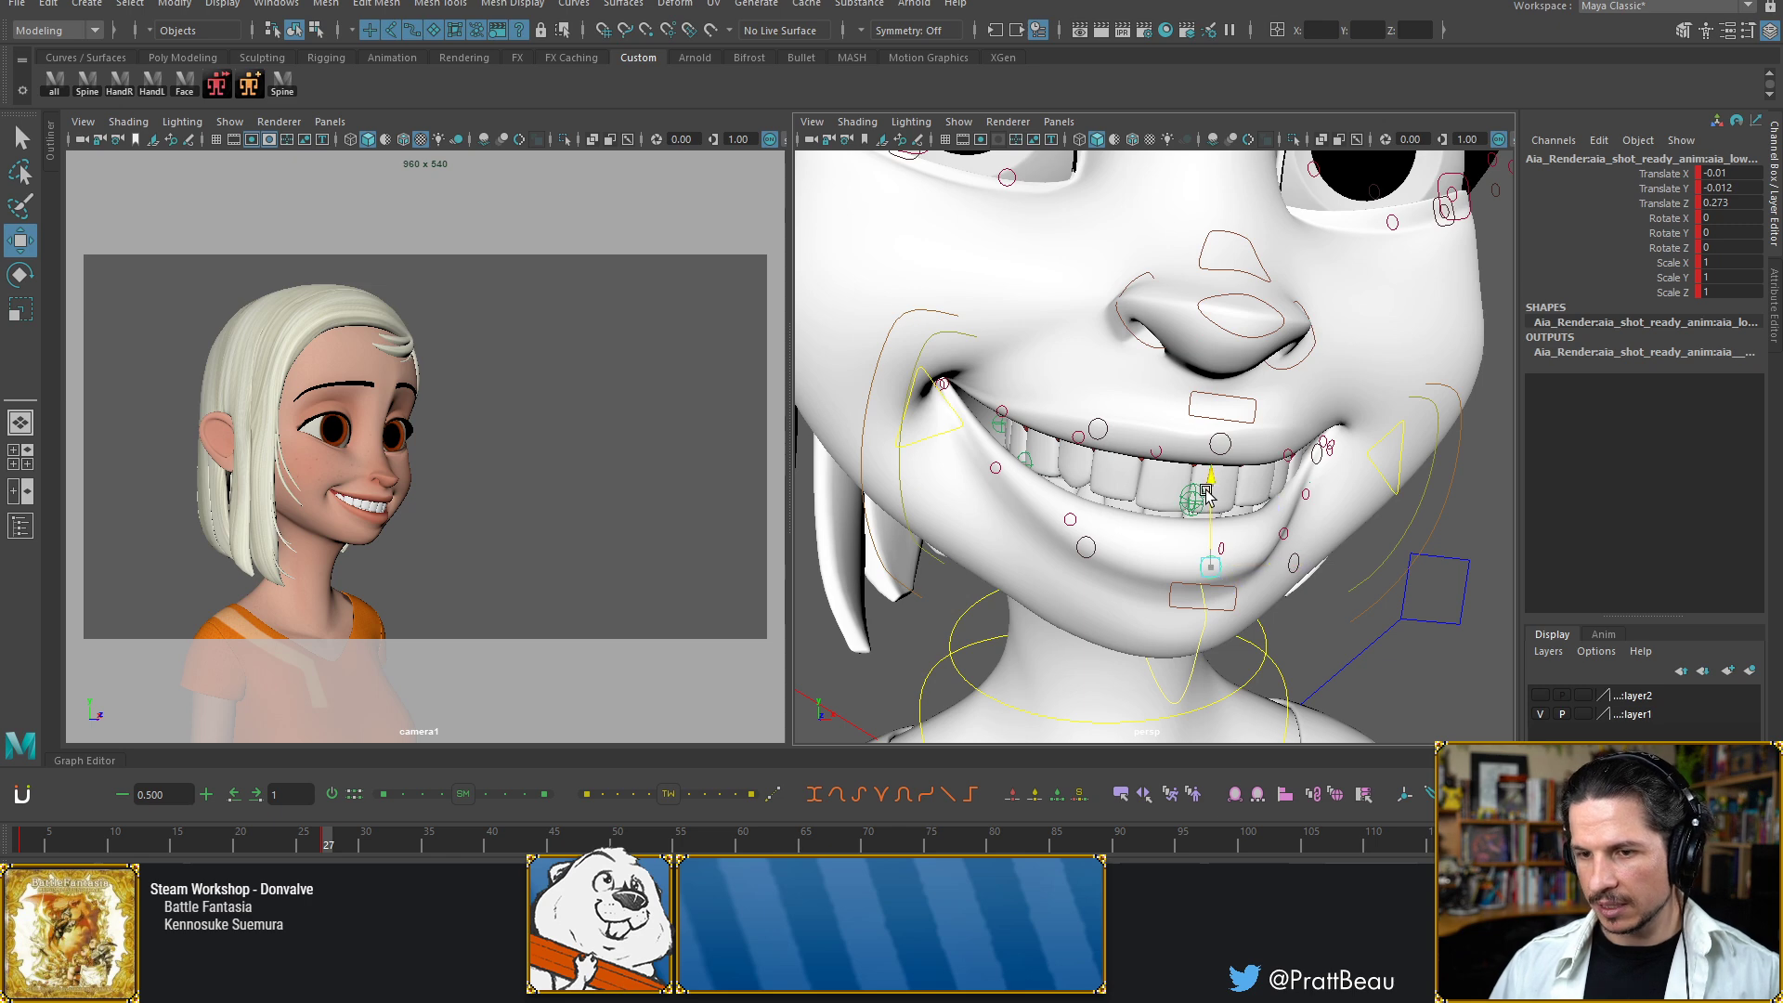
pyautogui.moveTo(1207, 486); pyautogui.dragTo(1211, 488)
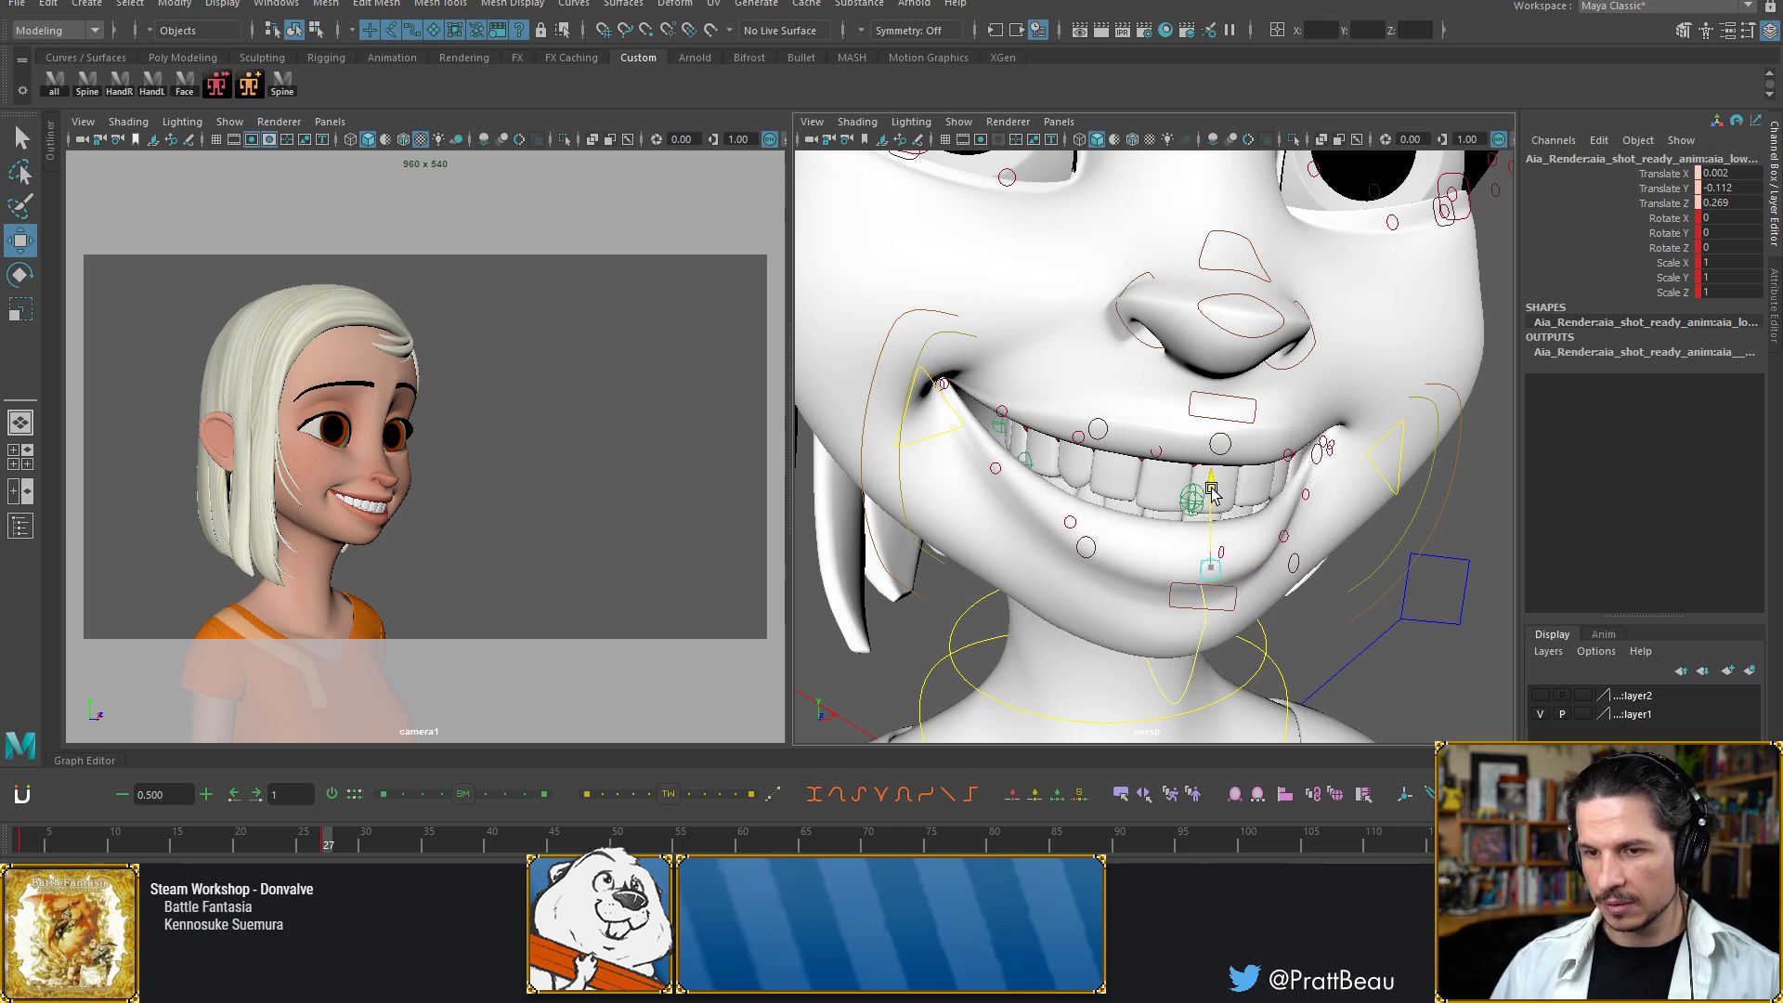
# Reshape the lower lip with the small side controls, moving the one near the character's left mouth corner to about Translate X 0.409
pyautogui.click(1073, 522)
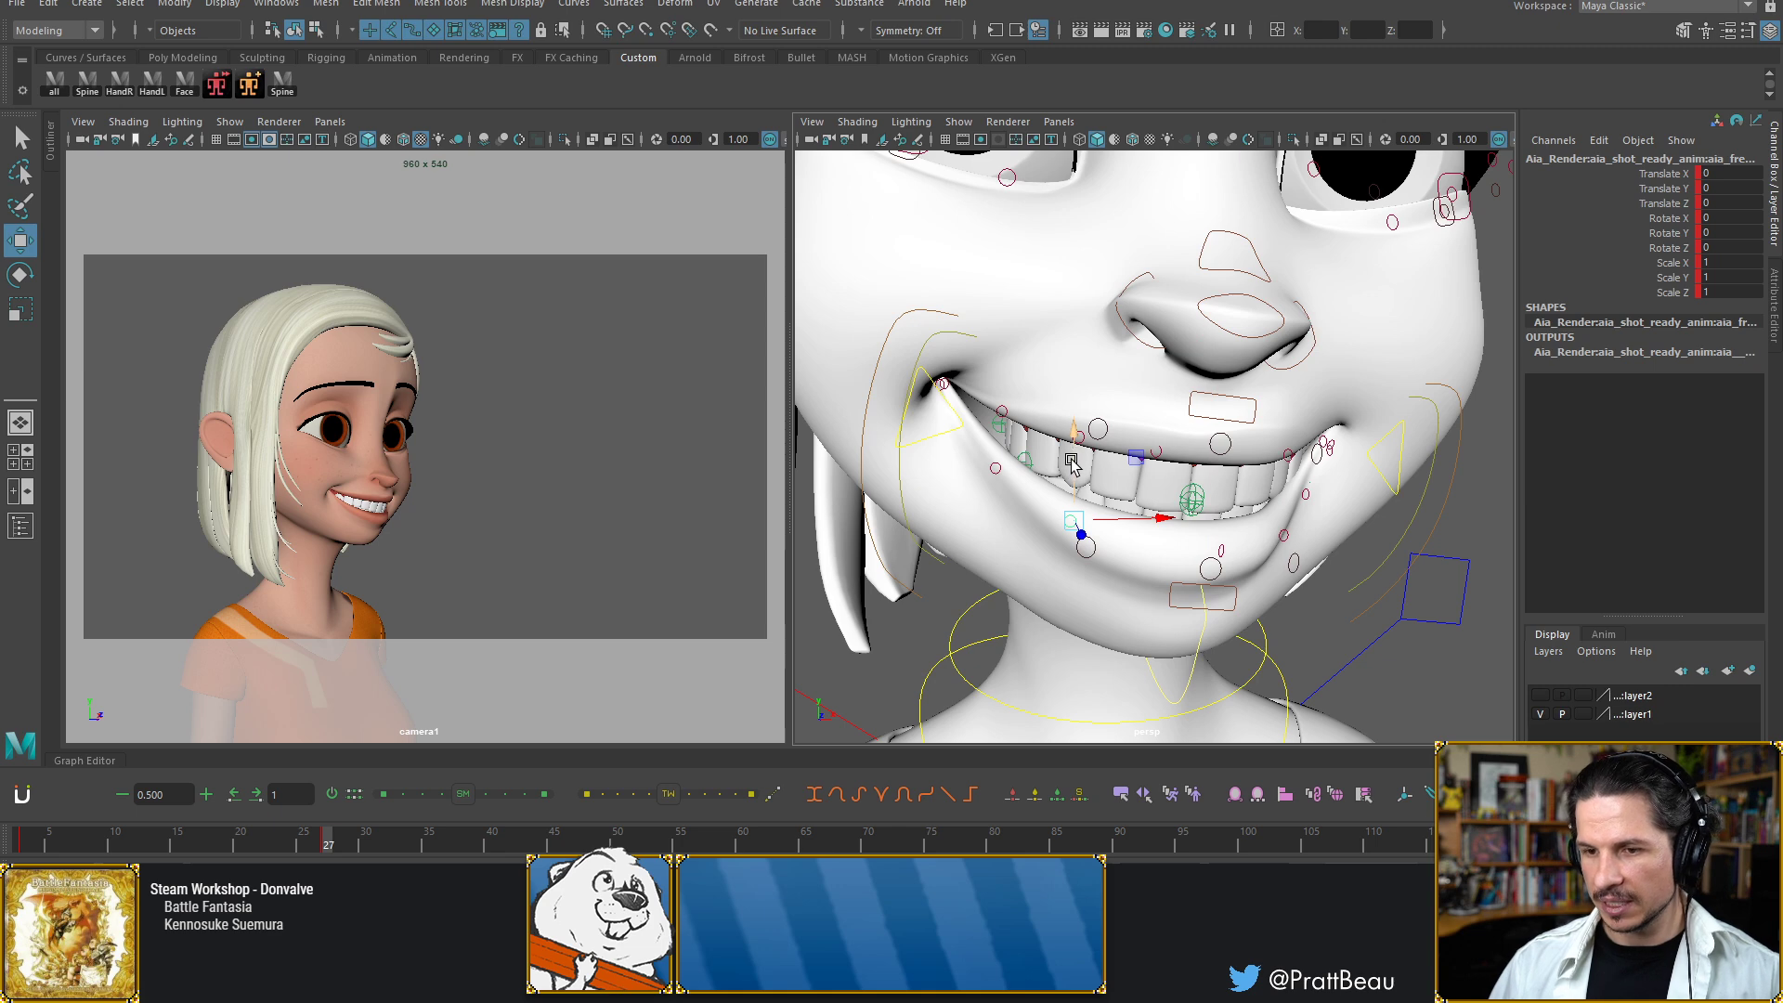
pyautogui.moveTo(1073, 464); pyautogui.dragTo(1002, 430)
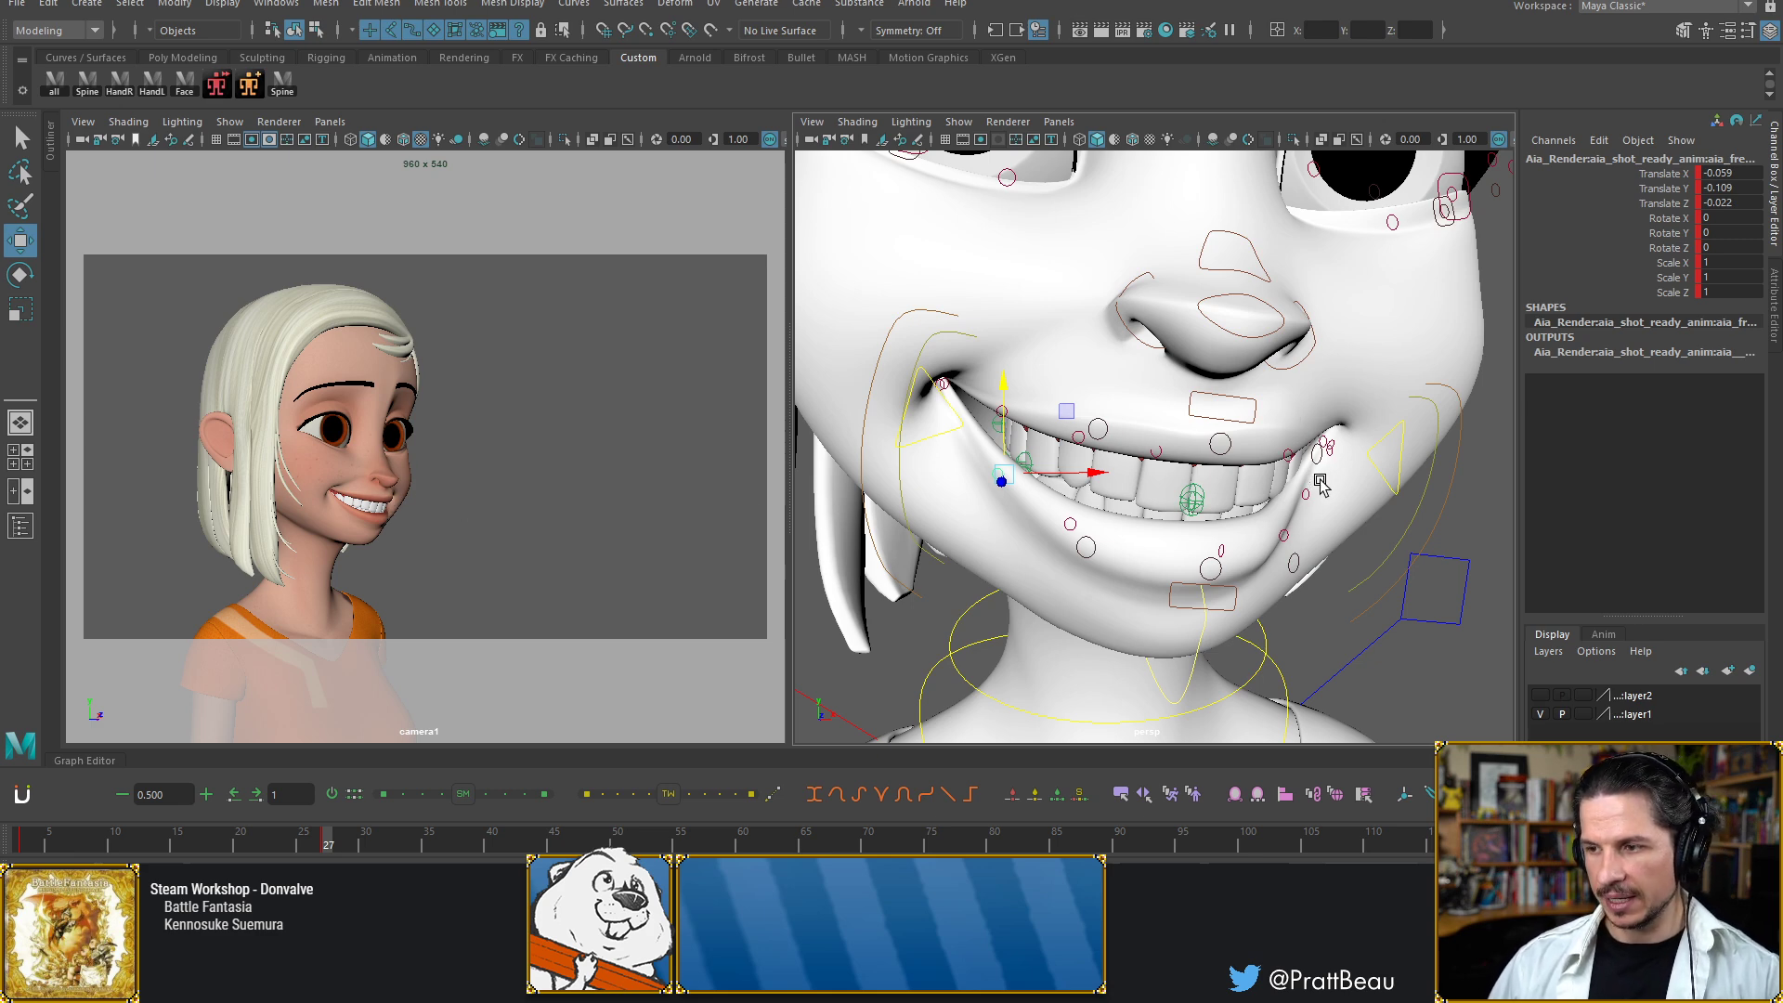
pyautogui.moveTo(1309, 496)
pyautogui.mouseDown()
pyautogui.moveTo(1388, 498)
pyautogui.moveTo(1344, 497)
pyautogui.mouseUp()
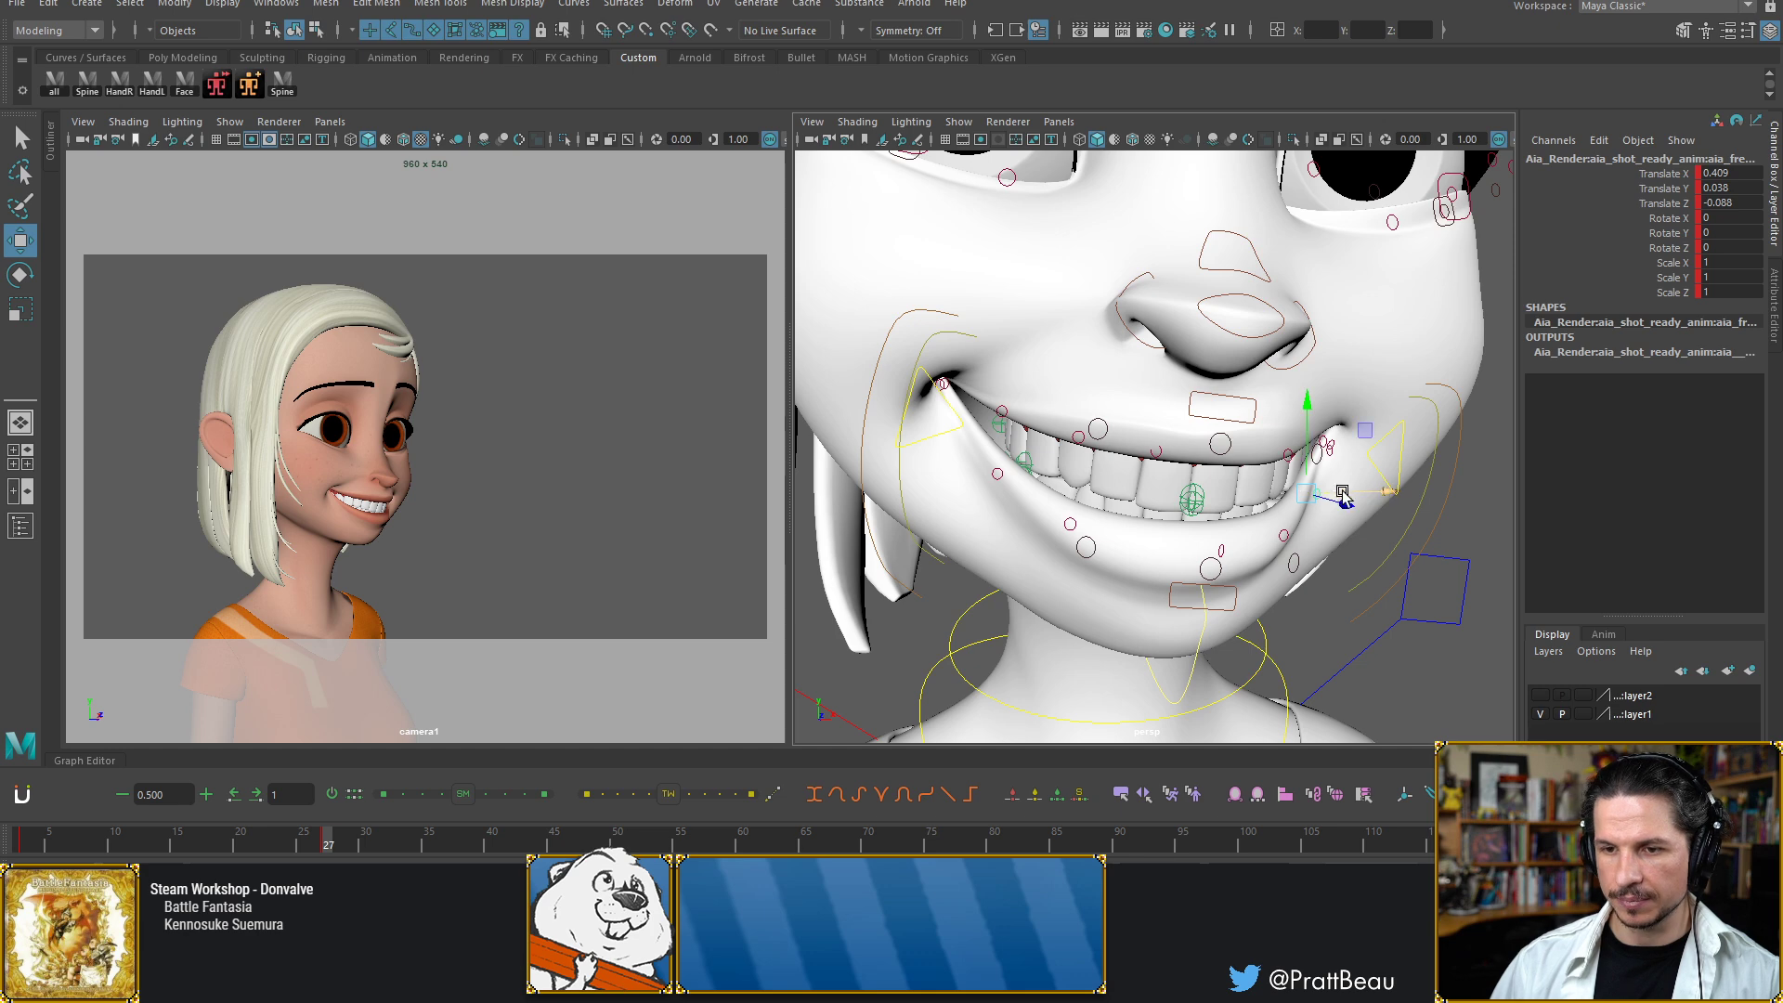
# Move the character's right mouth-corner control inward and down to about Translate X 1.439 and Translate Y 0.588
pyautogui.keyDown('alt'); pyautogui.moveTo(1135, 359); pyautogui.dragTo(1131, 486, button='middle'); pyautogui.keyUp('alt')
pyautogui.keyDown('alt'); pyautogui.moveTo(1131, 486); pyautogui.dragTo(1043, 418, button='right'); pyautogui.keyUp('alt')
pyautogui.keyDown('alt'); pyautogui.moveTo(1043, 418); pyautogui.dragTo(1071, 422); pyautogui.keyUp('alt')
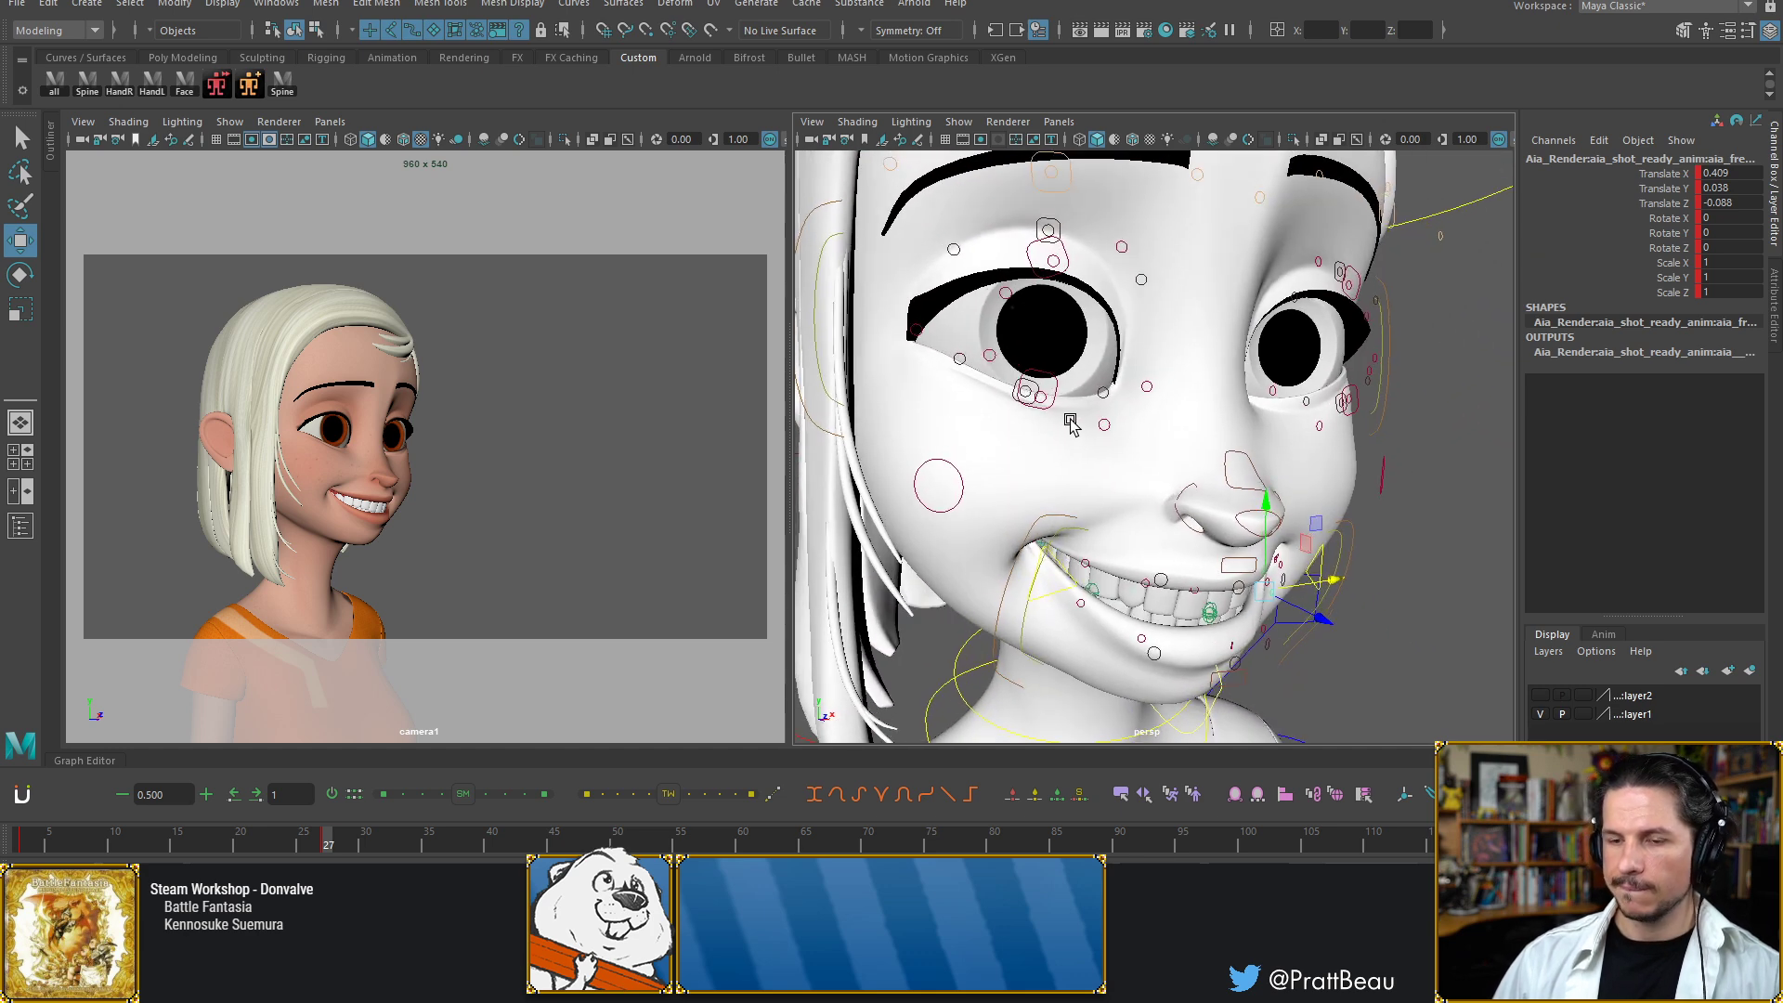
pyautogui.keyDown('alt'); pyautogui.moveTo(1071, 422); pyautogui.dragTo(1049, 467, button='middle'); pyautogui.keyUp('alt')
pyautogui.keyDown('alt'); pyautogui.moveTo(1050, 468); pyautogui.dragTo(1042, 453); pyautogui.keyUp('alt')
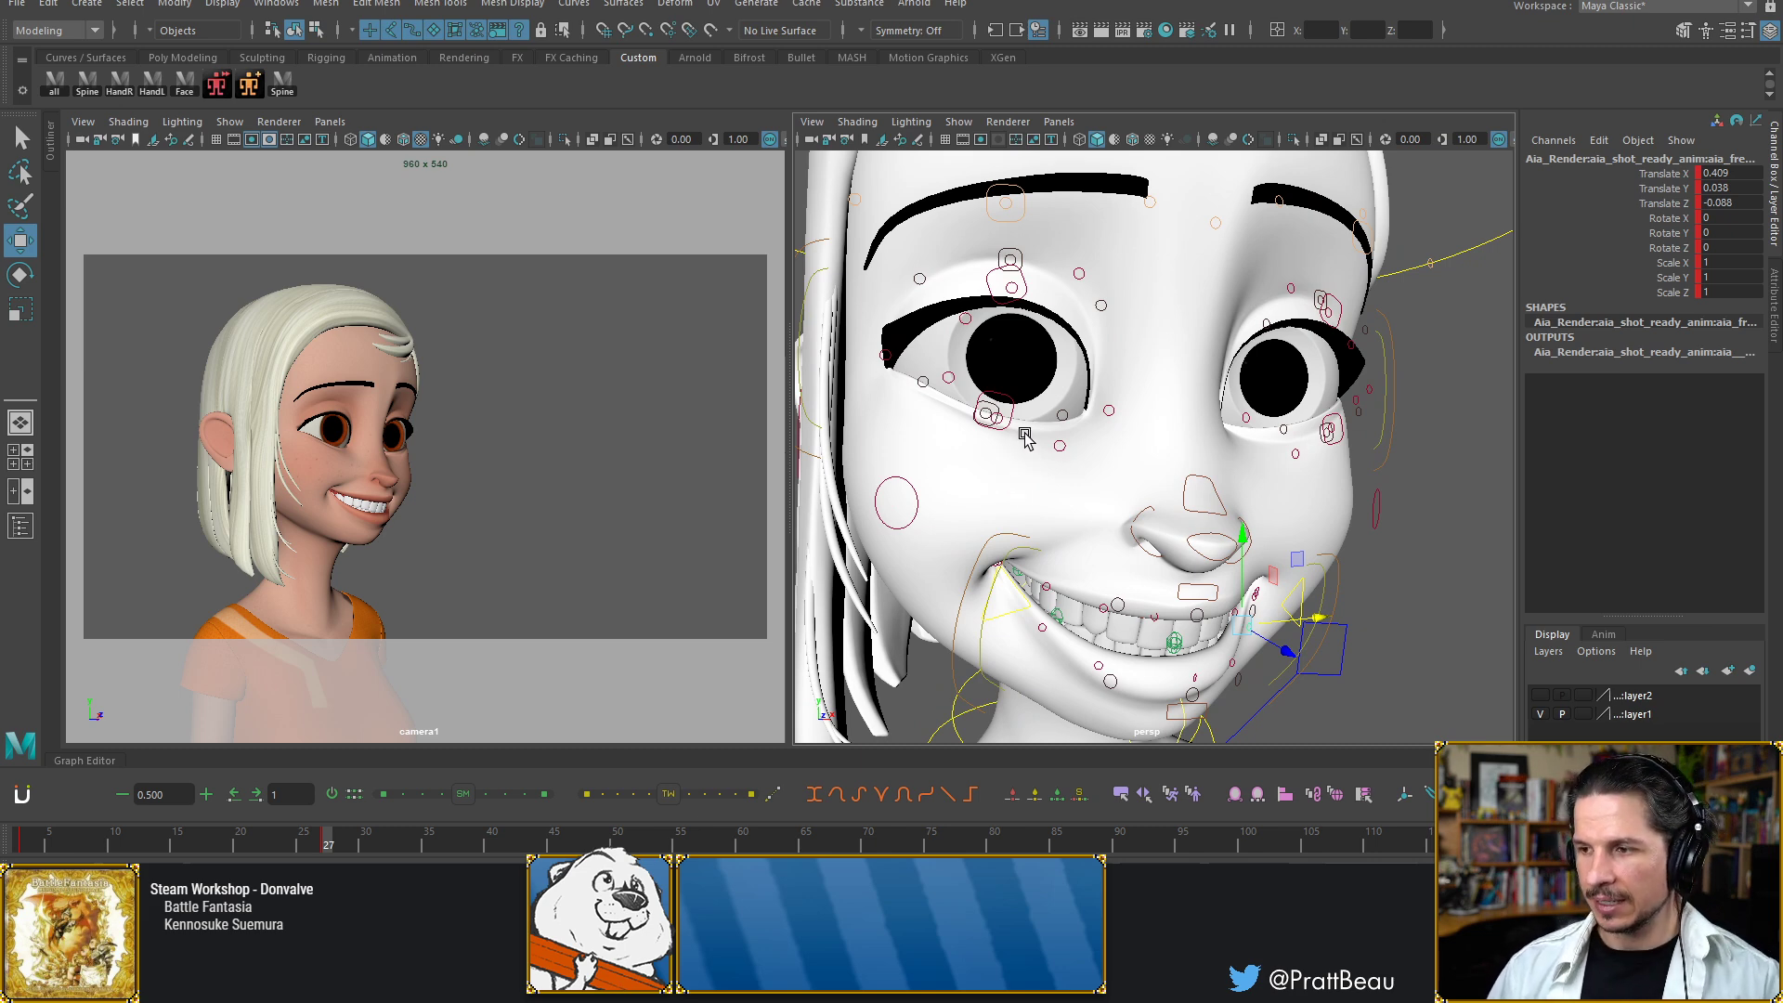
pyautogui.keyDown('alt'); pyautogui.moveTo(1046, 385); pyautogui.dragTo(1045, 444); pyautogui.keyUp('alt')
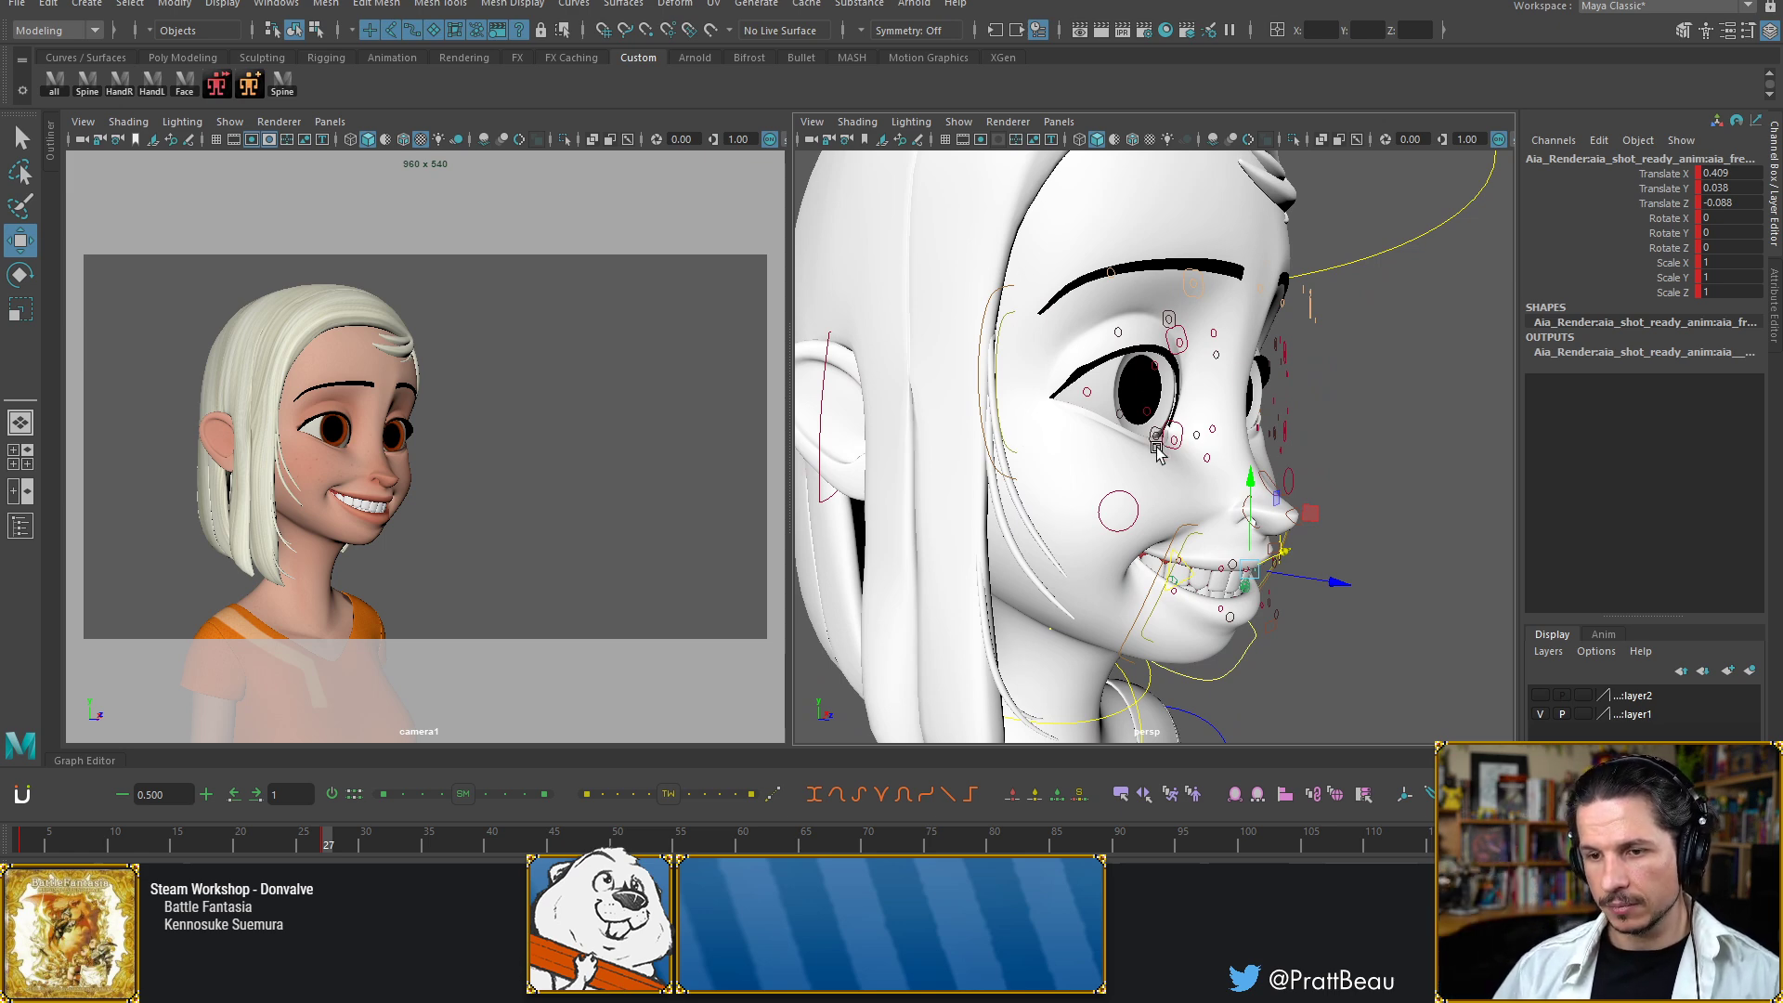
pyautogui.keyDown('alt'); pyautogui.moveTo(1205, 498); pyautogui.dragTo(1148, 509); pyautogui.keyUp('alt')
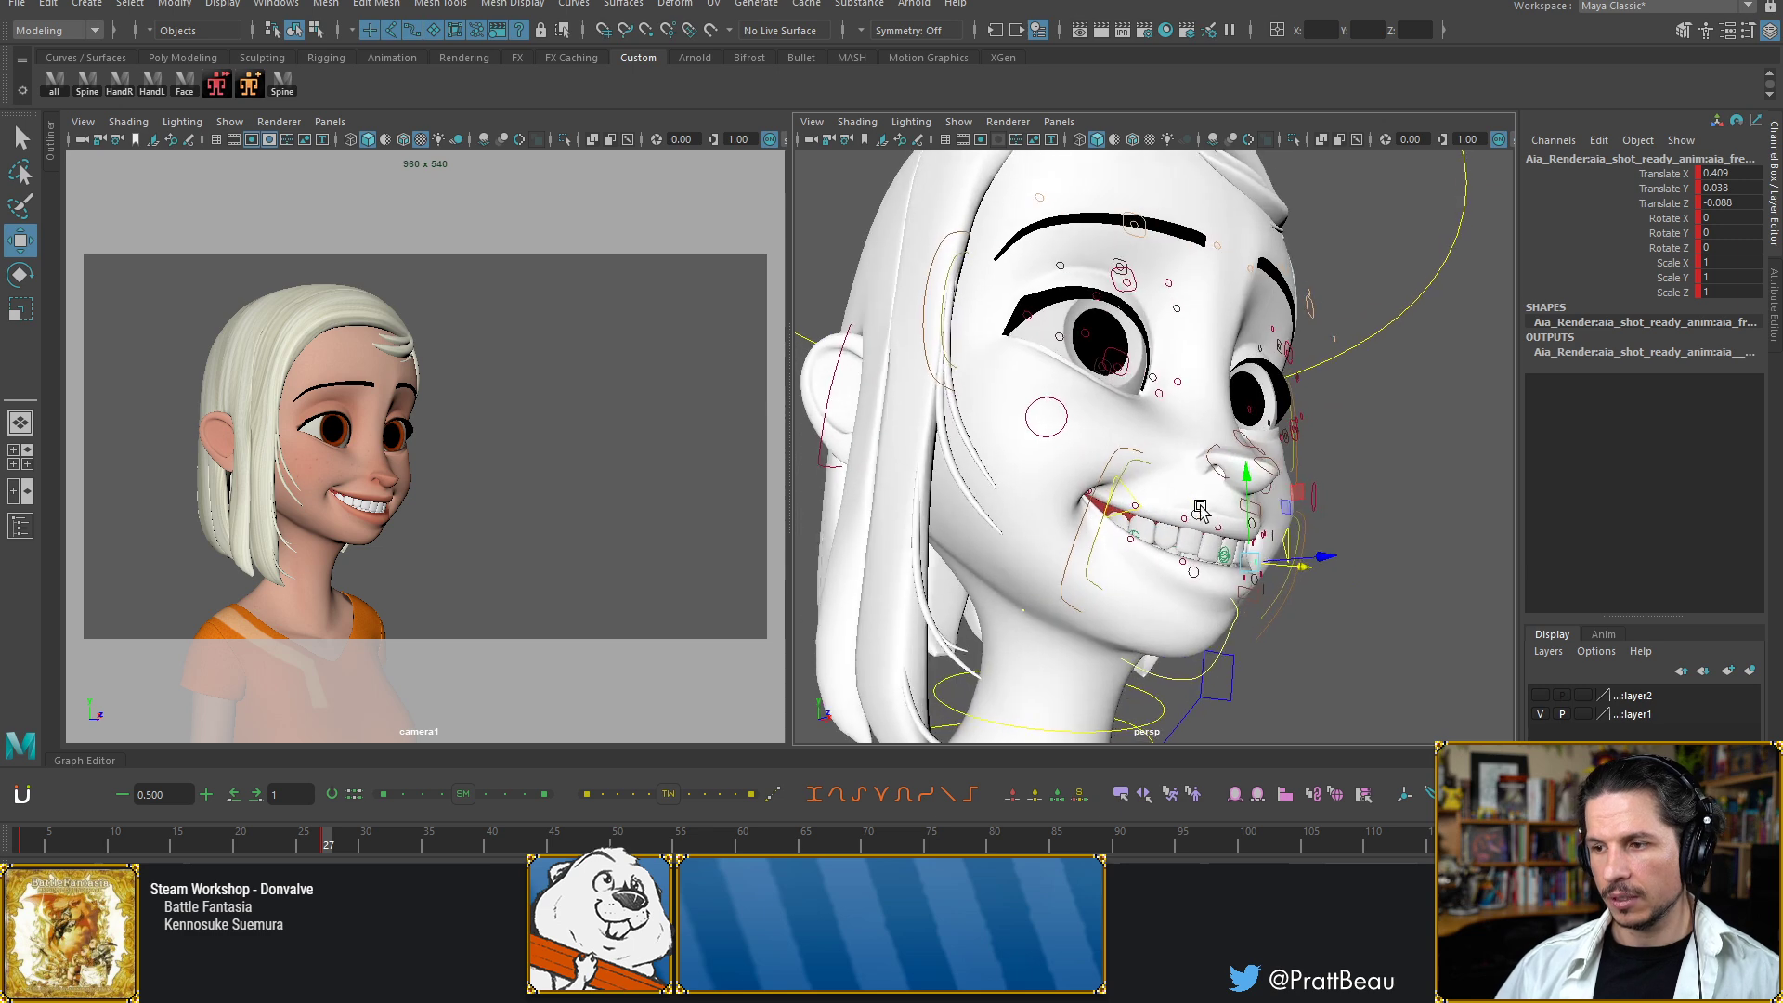
pyautogui.keyDown('alt'); pyautogui.moveTo(1200, 508); pyautogui.dragTo(1258, 503, button='right'); pyautogui.keyUp('alt')
pyautogui.keyDown('alt'); pyautogui.moveTo(1167, 537); pyautogui.dragTo(1142, 492, button='middle'); pyautogui.keyUp('alt')
pyautogui.keyDown('alt'); pyautogui.moveTo(1142, 492); pyautogui.dragTo(1221, 486, button='right'); pyautogui.keyUp('alt')
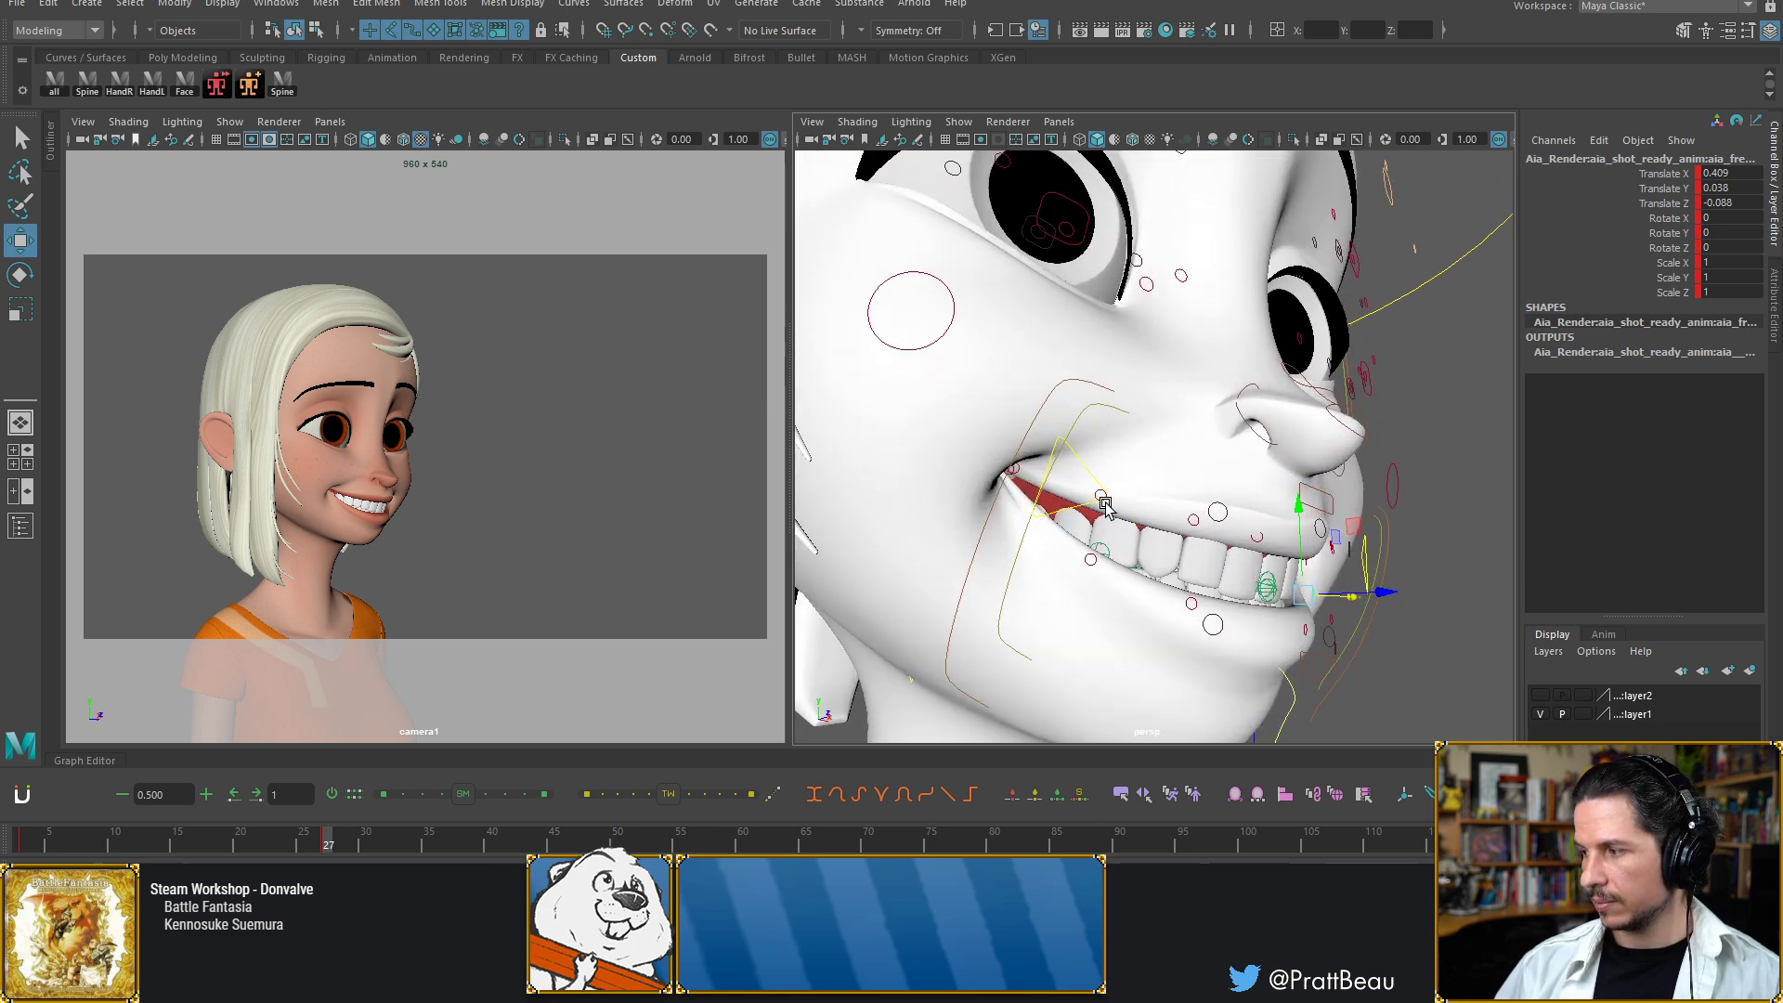
pyautogui.click(1074, 507)
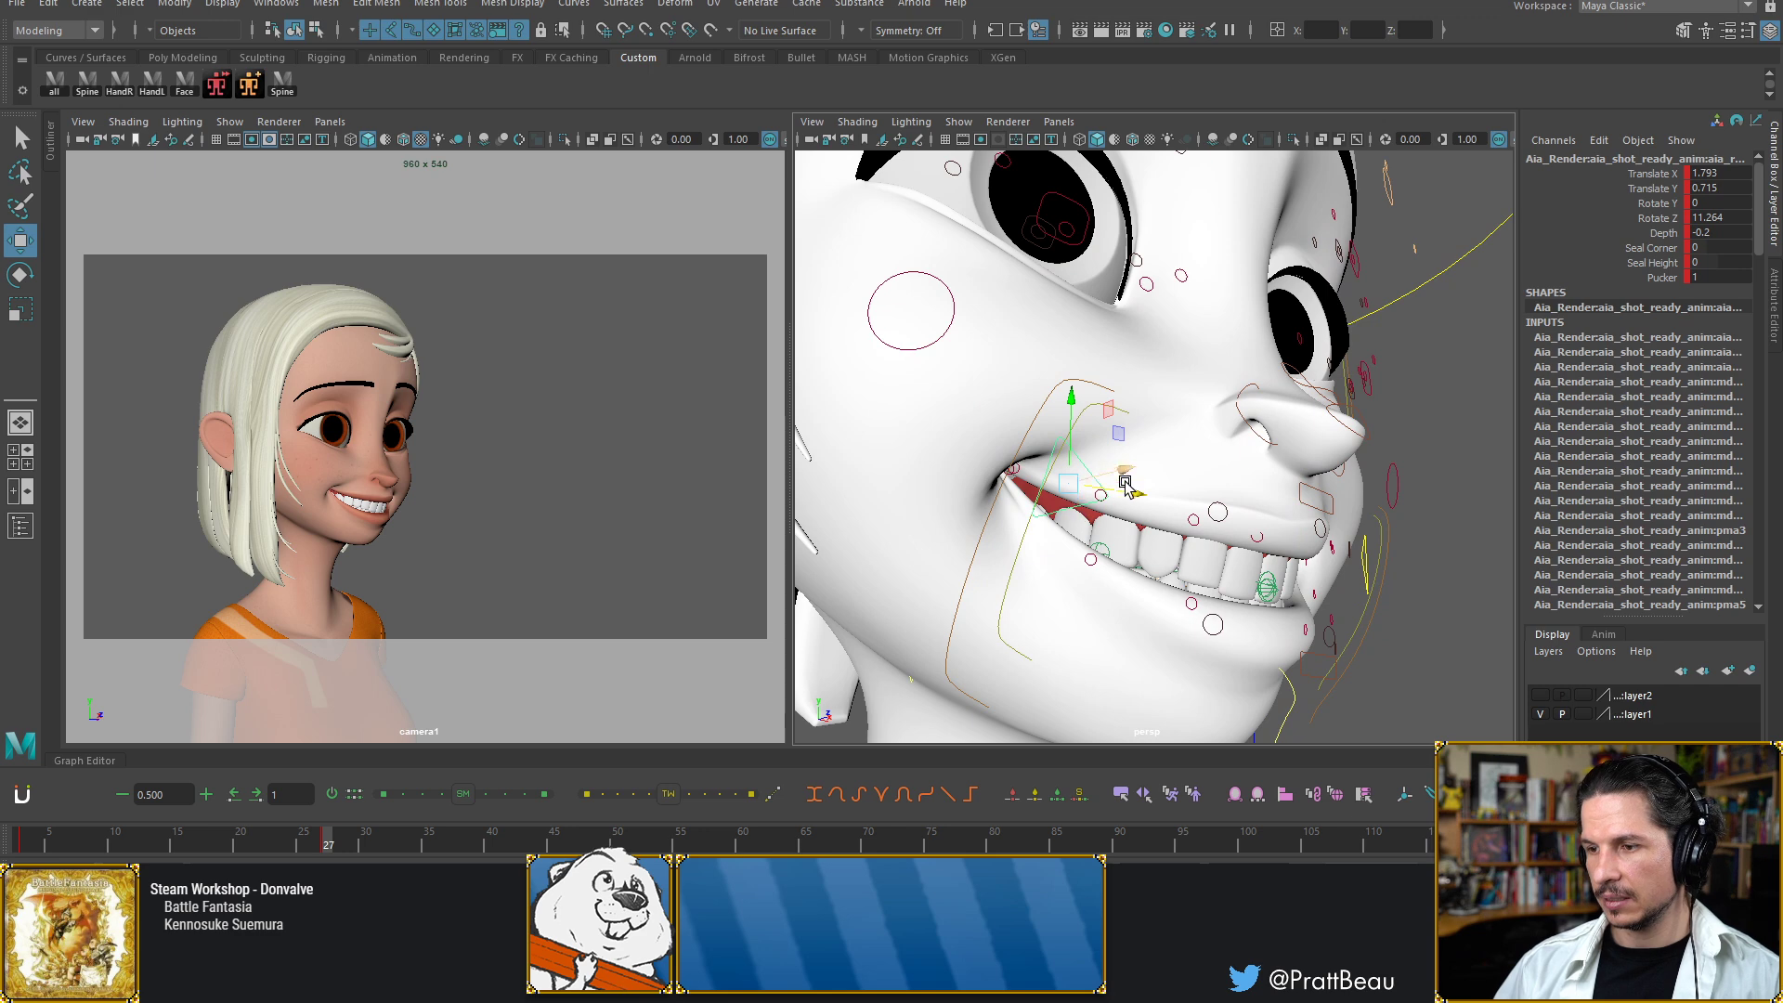
pyautogui.keyDown('alt'); pyautogui.moveTo(1124, 487); pyautogui.dragTo(1084, 507); pyautogui.keyUp('alt')
# Select the eye and brow controls together and copy their pose from the start of the timeline onto frame 27
pyautogui.keyDown('alt'); pyautogui.moveTo(1228, 438); pyautogui.dragTo(1037, 390, button='right'); pyautogui.keyUp('alt')
pyautogui.keyDown('alt'); pyautogui.moveTo(1037, 390); pyautogui.dragTo(1041, 506); pyautogui.keyUp('alt')
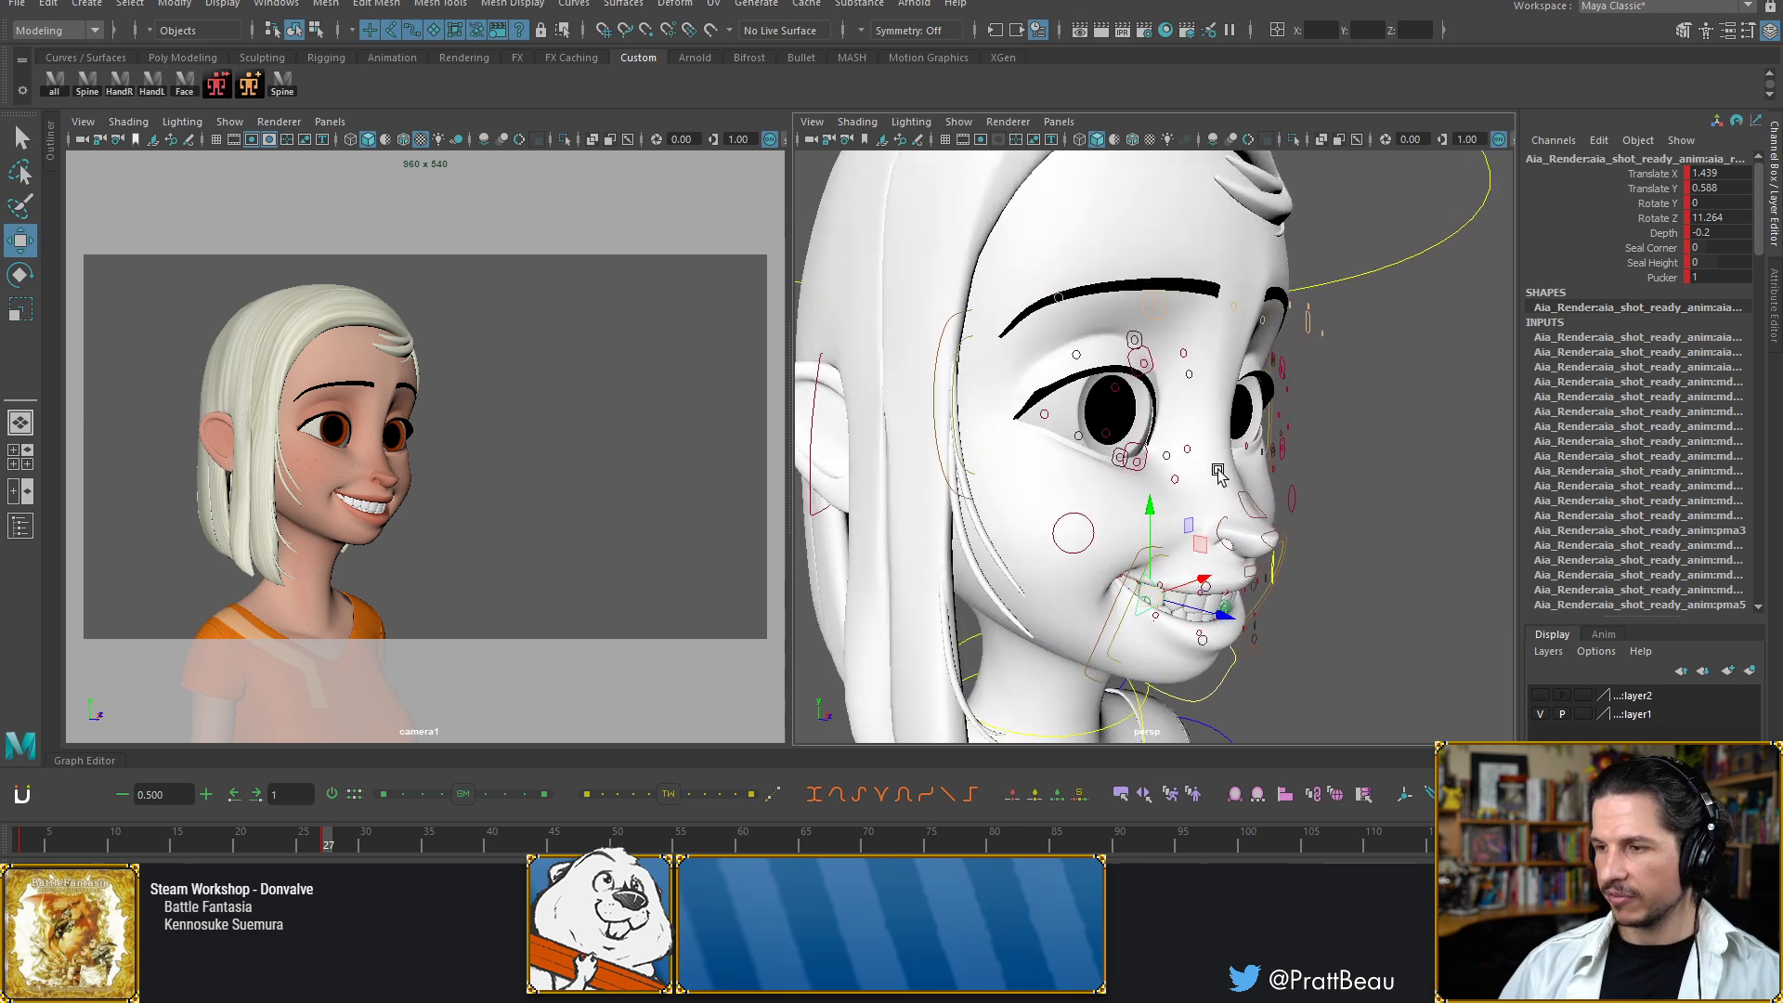
pyautogui.keyDown('alt'); pyautogui.moveTo(1199, 474); pyautogui.dragTo(1119, 430, button='right'); pyautogui.keyUp('alt')
pyautogui.moveTo(1334, 338); pyautogui.dragTo(1032, 493)
pyautogui.keyDown('alt'); pyautogui.moveTo(1290, 609); pyautogui.dragTo(1192, 494); pyautogui.keyUp('alt')
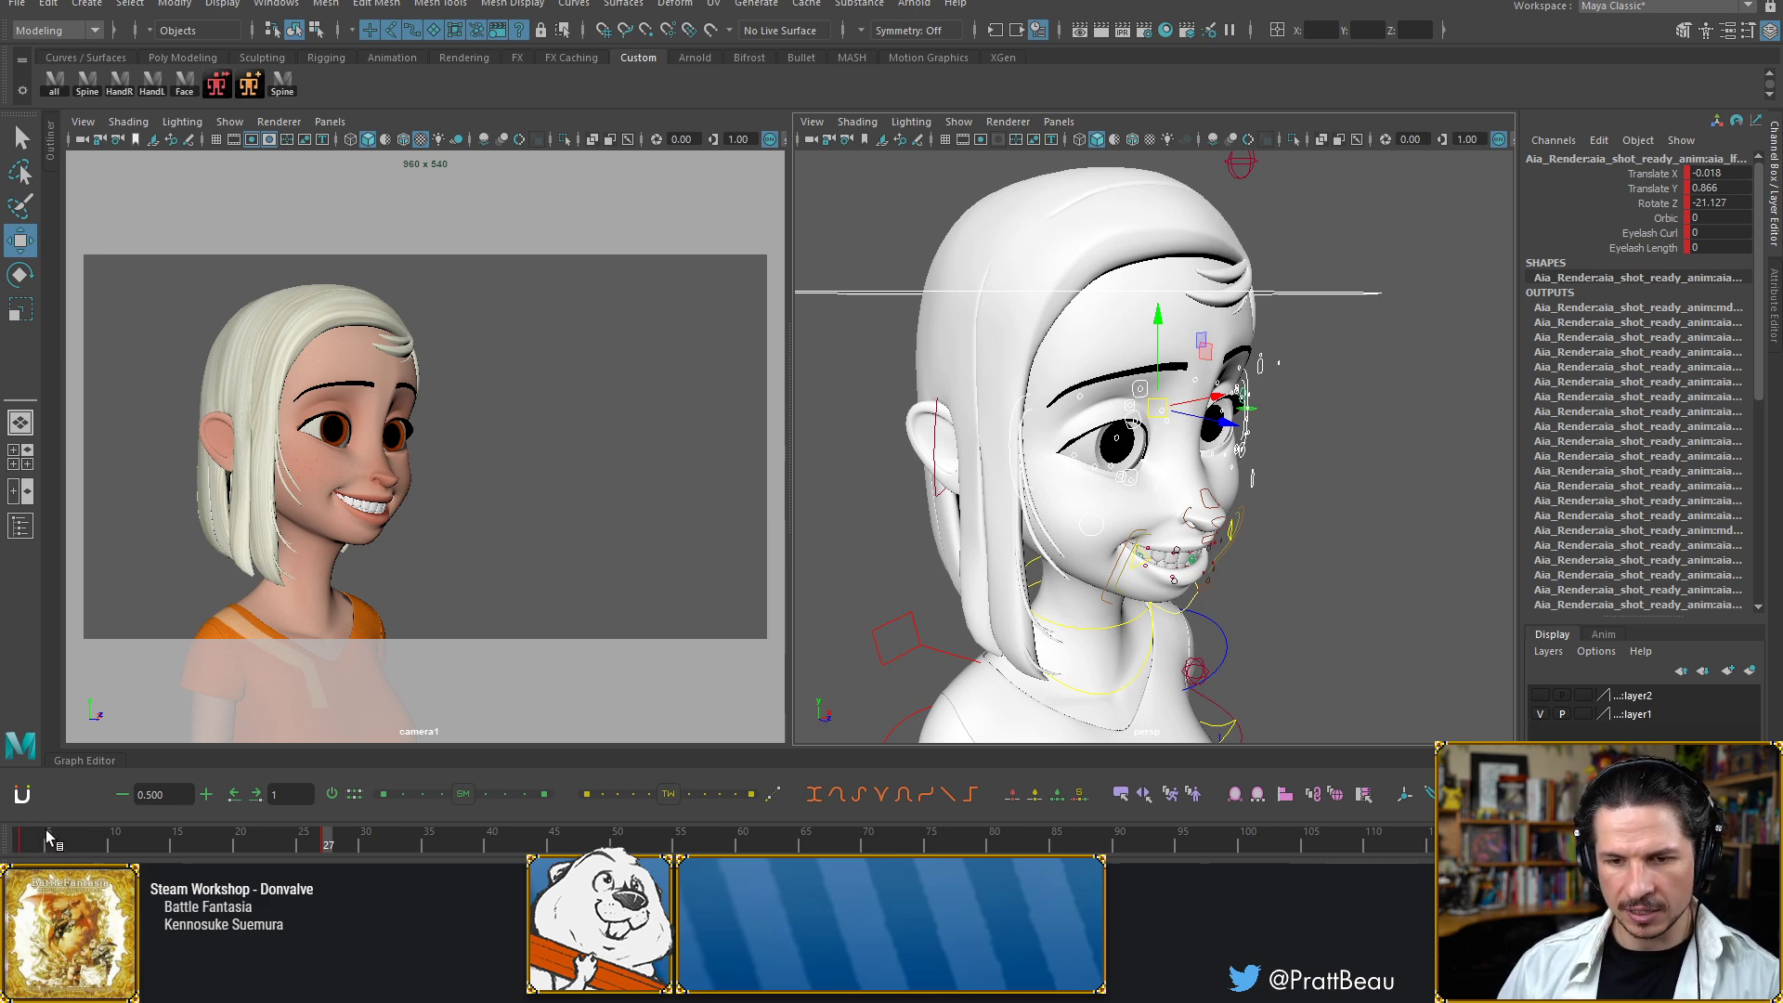
pyautogui.press(',')
pyautogui.press(',')
pyautogui.press(',')
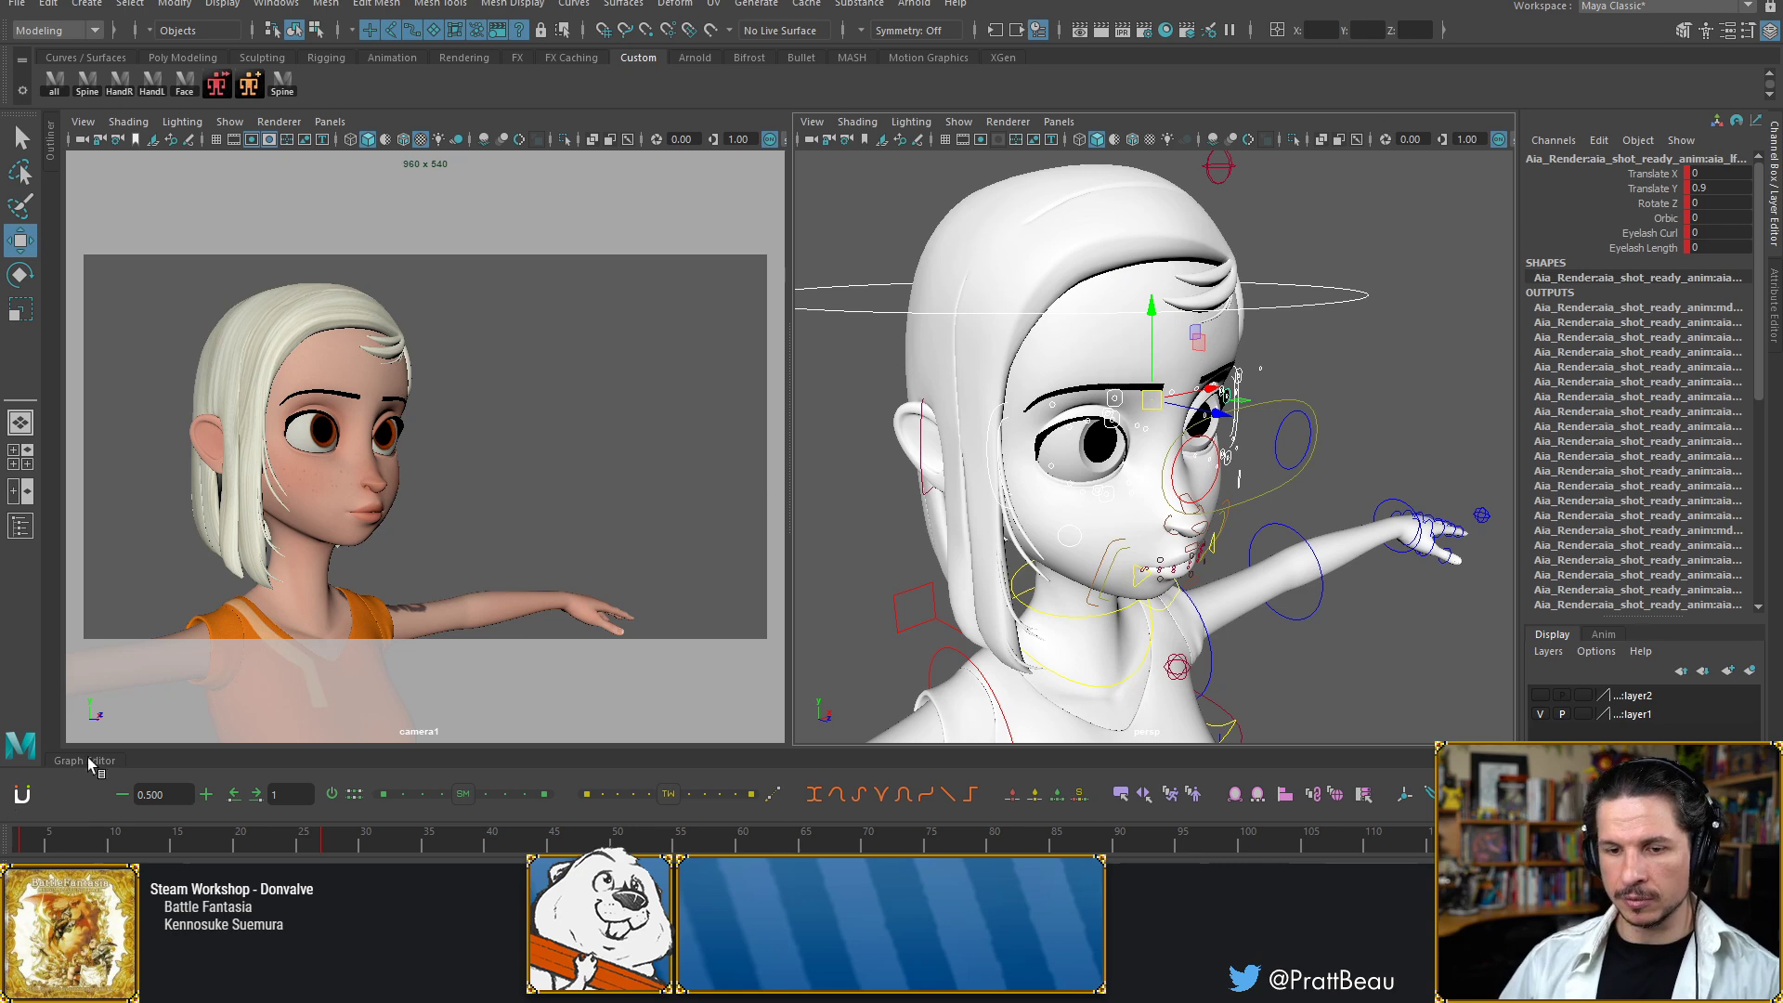
pyautogui.click(330, 836)
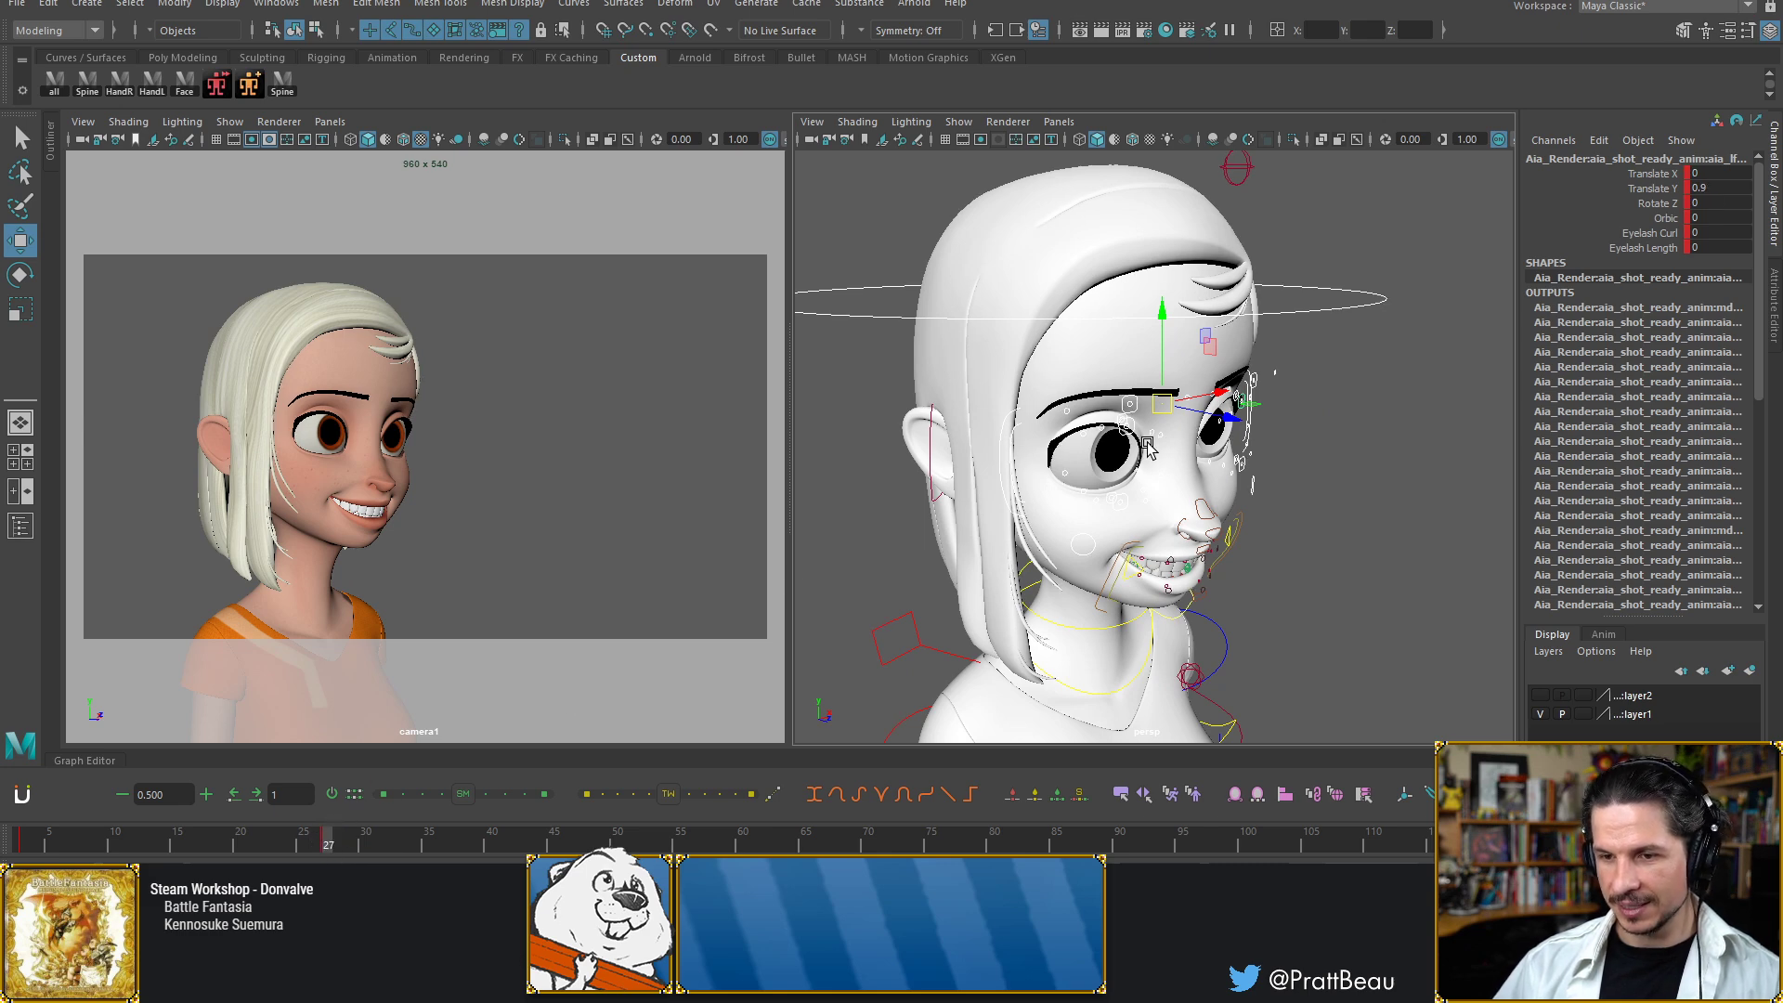
# Rotate both upper-eyelid controls together to about Rotate Z -15.221
pyautogui.keyDown('alt'); pyautogui.moveTo(1150, 446); pyautogui.dragTo(1089, 481); pyautogui.keyUp('alt')
pyautogui.keyDown('alt'); pyautogui.moveTo(1089, 481); pyautogui.dragTo(1269, 416, button='right'); pyautogui.keyUp('alt')
pyautogui.keyDown('alt'); pyautogui.moveTo(1174, 448); pyautogui.dragTo(1182, 469); pyautogui.keyUp('alt')
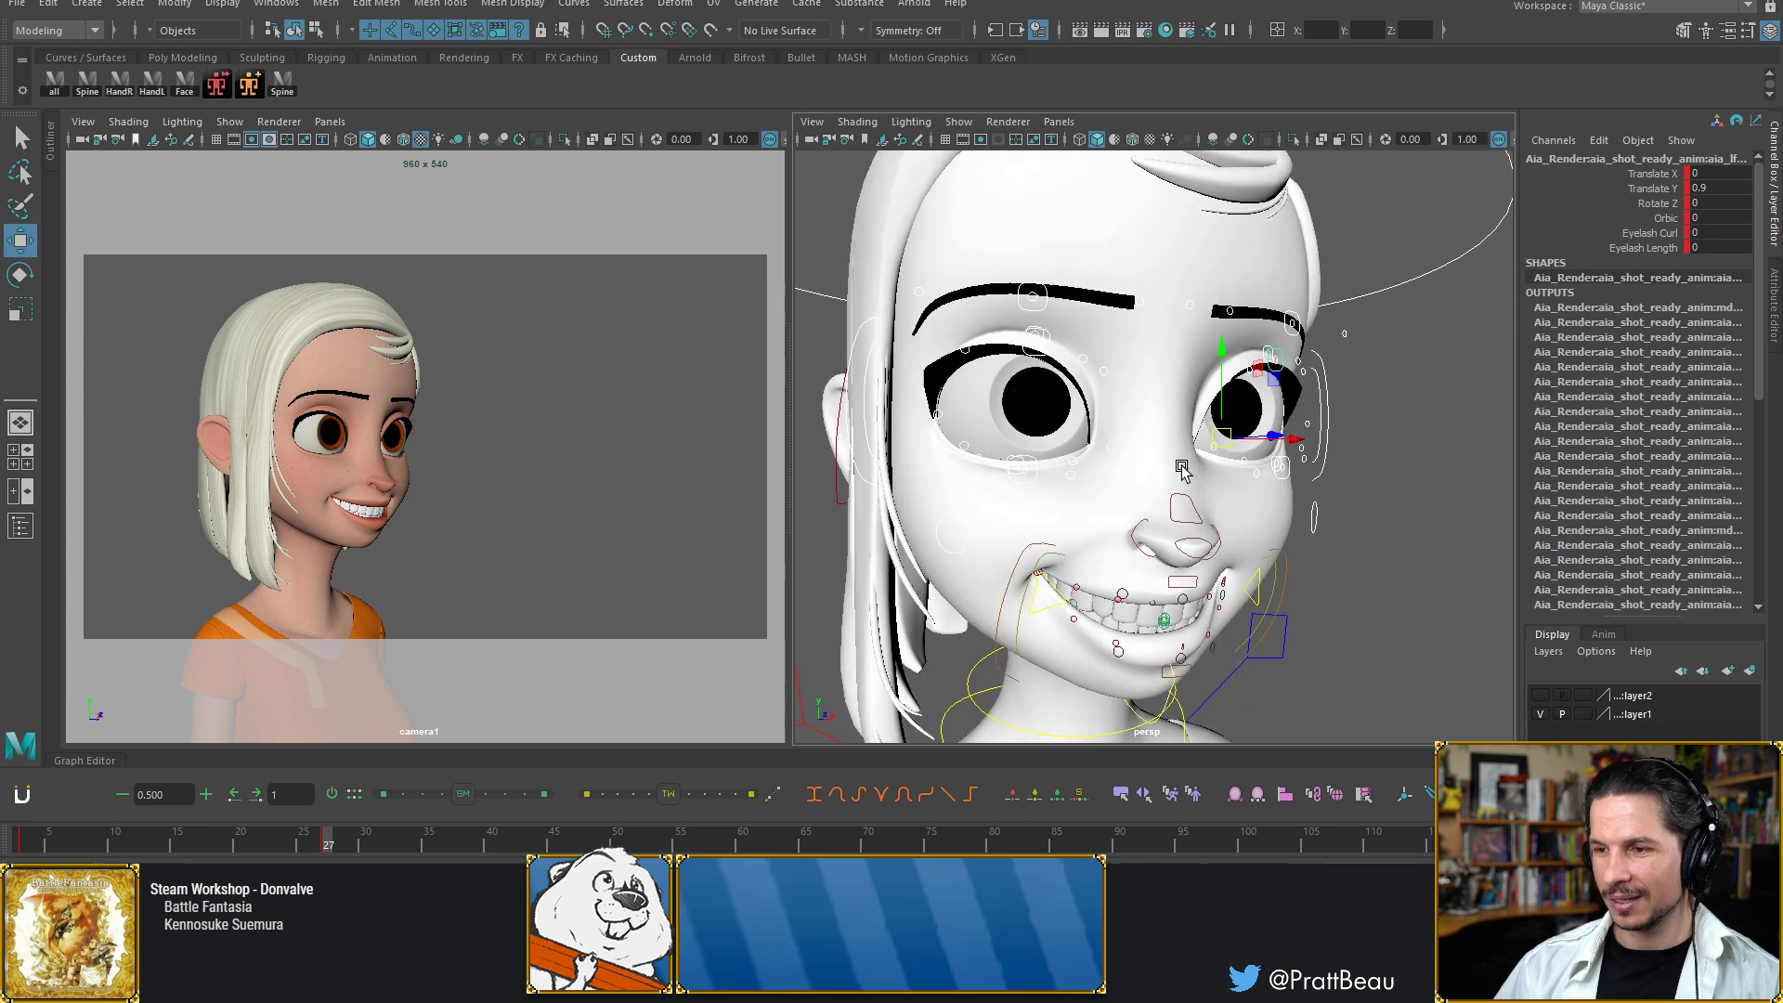
pyautogui.click(1038, 358)
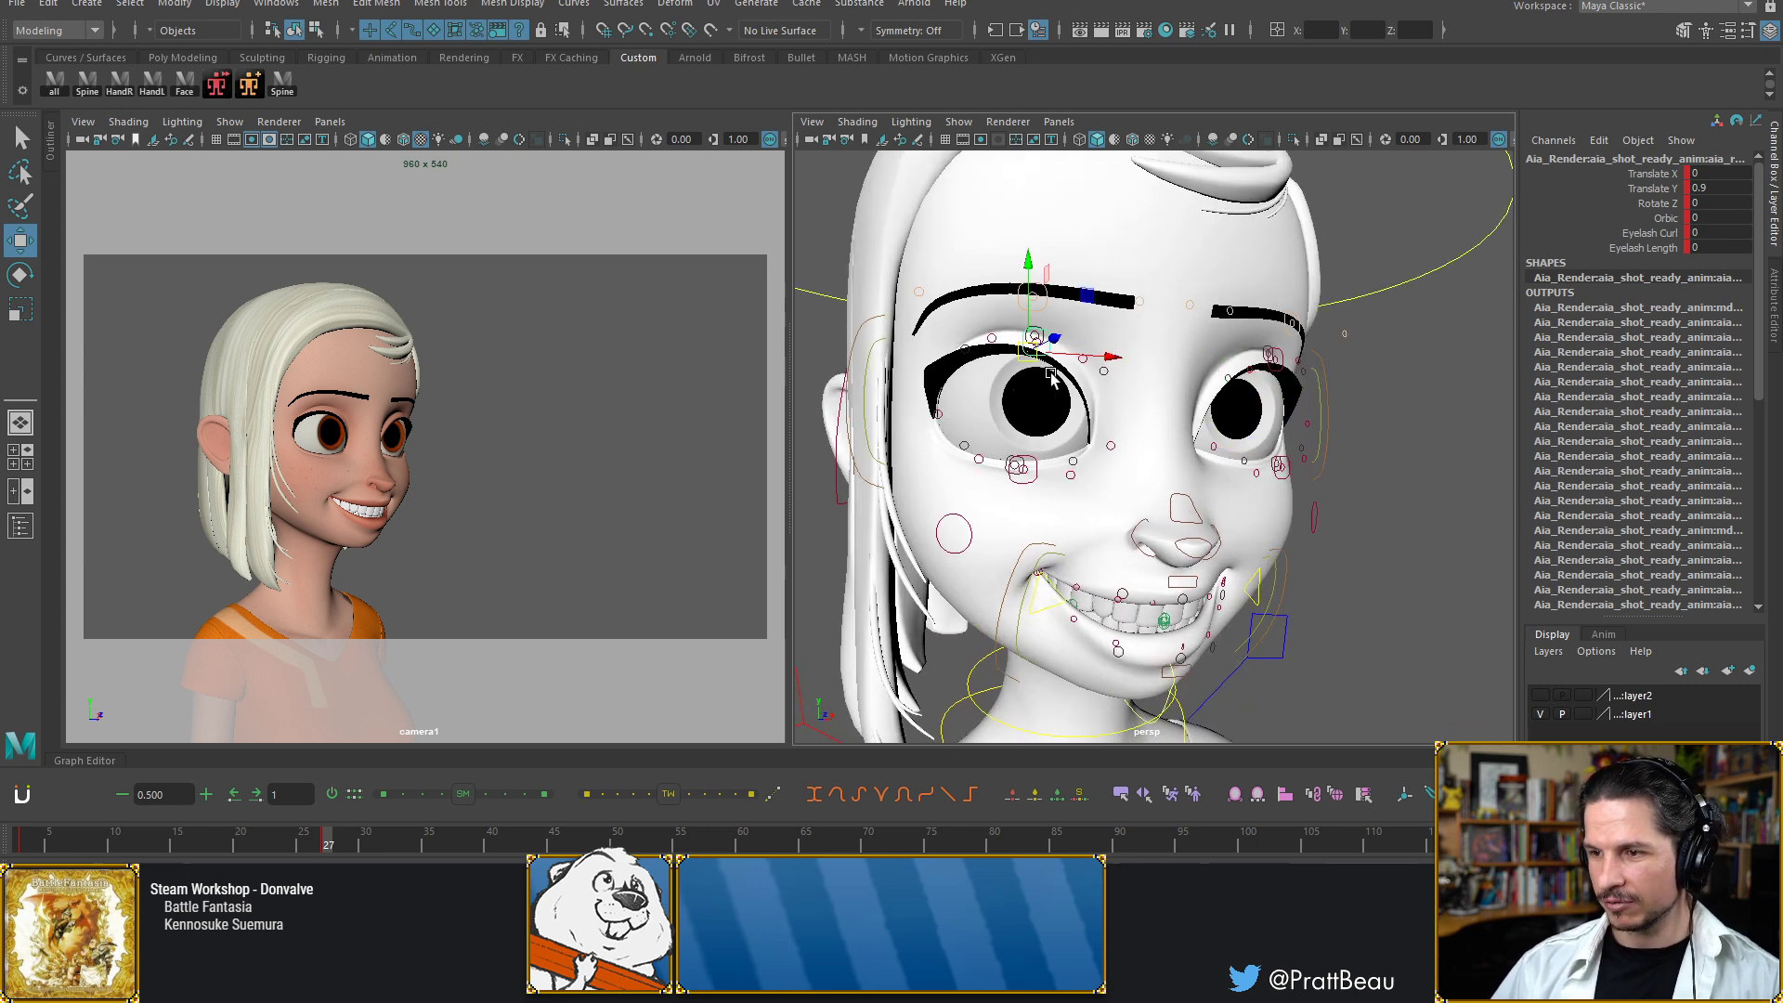
pyautogui.keyDown('shift'); pyautogui.click(1274, 357); pyautogui.keyUp('shift')
pyautogui.press('e')
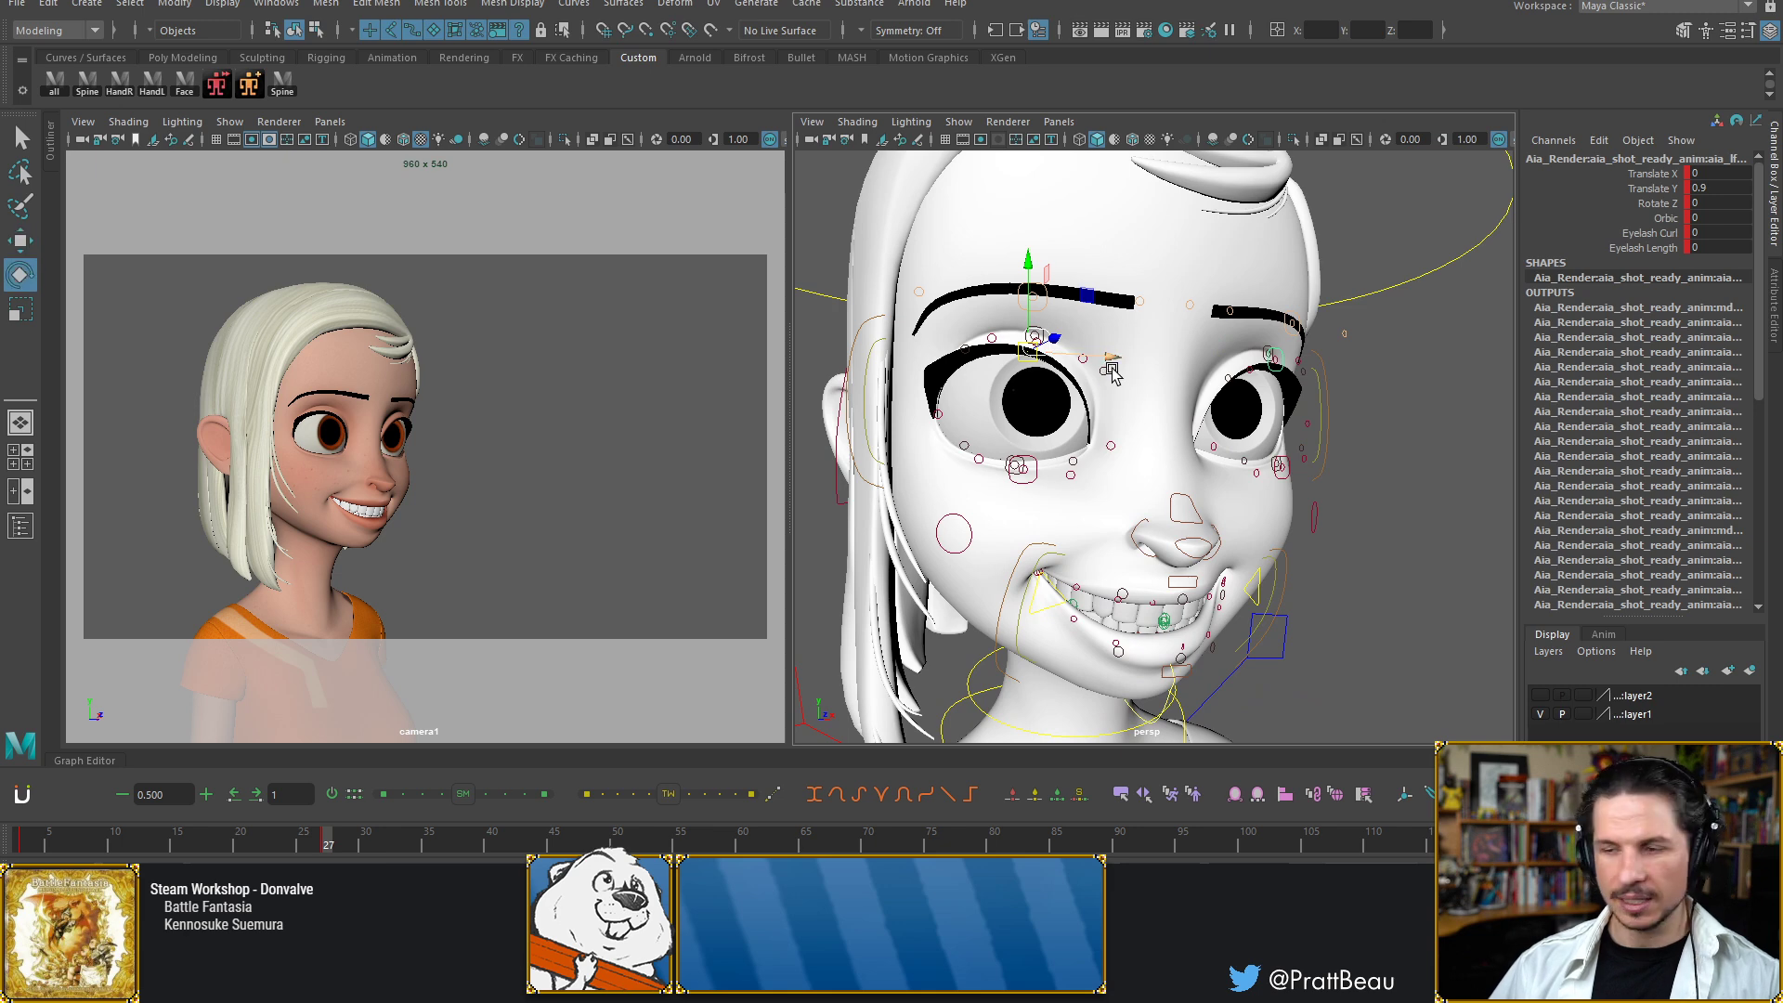
pyautogui.moveTo(1054, 435)
pyautogui.mouseDown()
pyautogui.moveTo(1081, 434)
pyautogui.moveTo(1066, 475)
pyautogui.mouseUp()
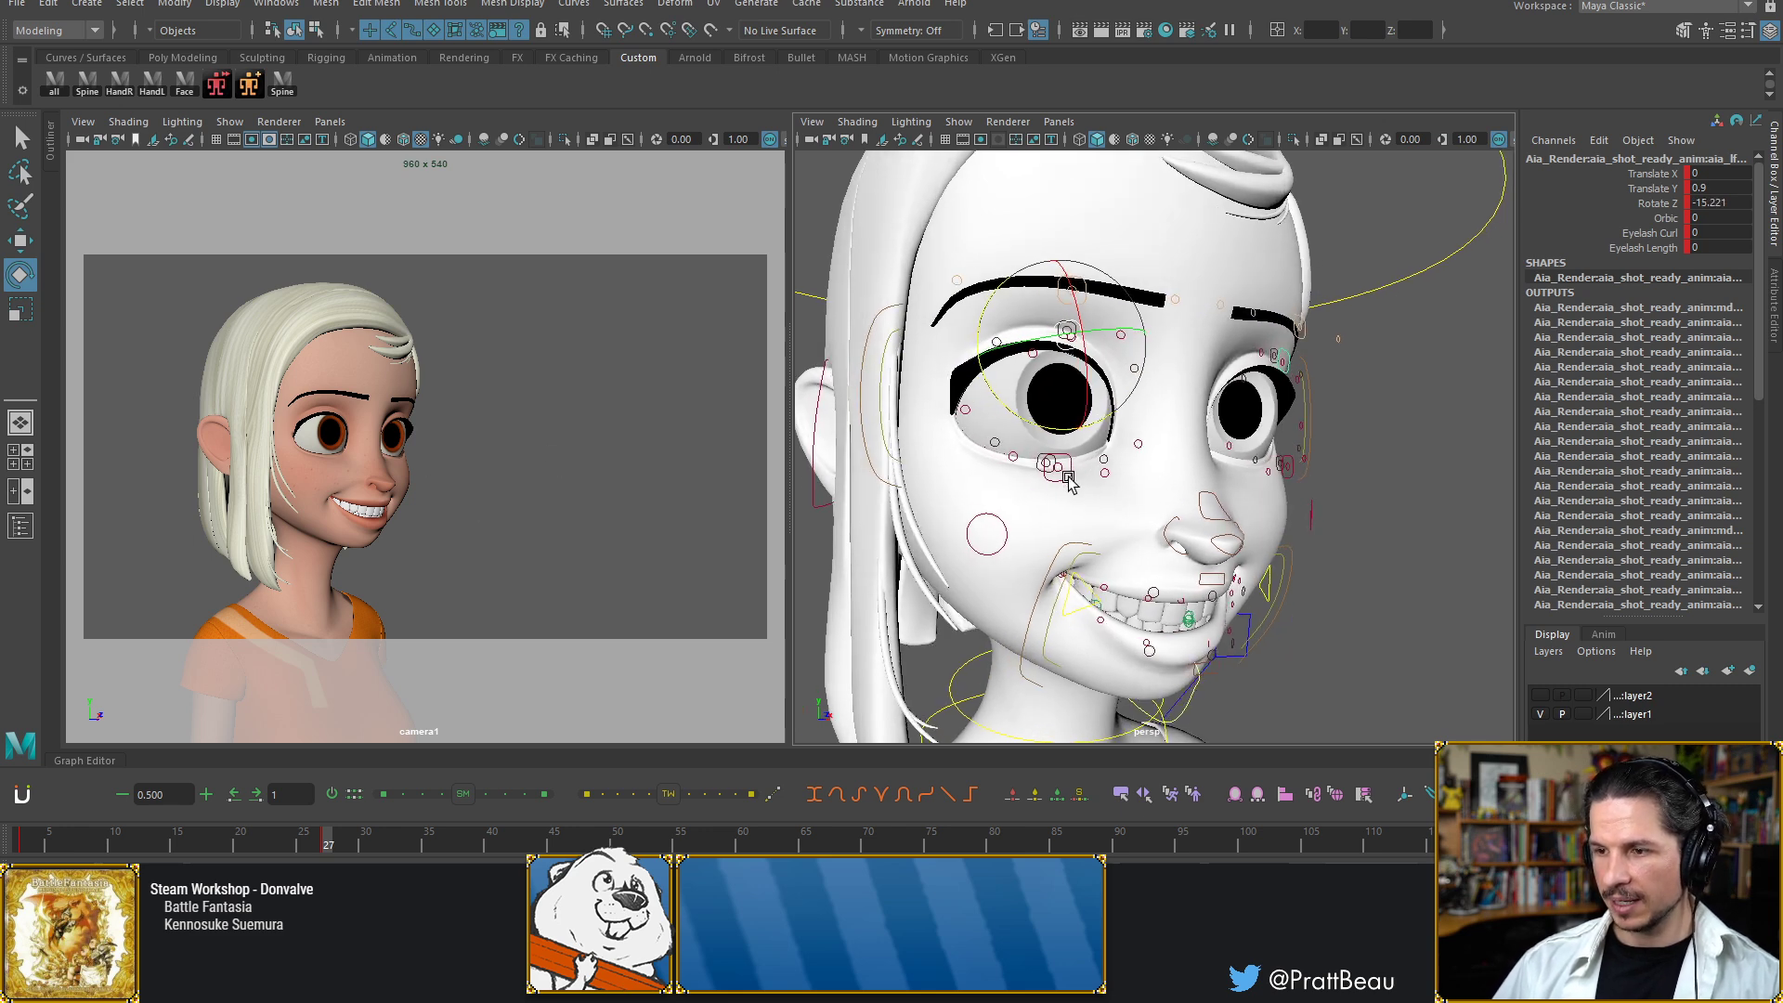
# Raise the character's right lower-eyelid control to about Translate Y -0.373
pyautogui.click(1068, 476)
pyautogui.press('w')
pyautogui.moveTo(1060, 398); pyautogui.dragTo(1062, 365)
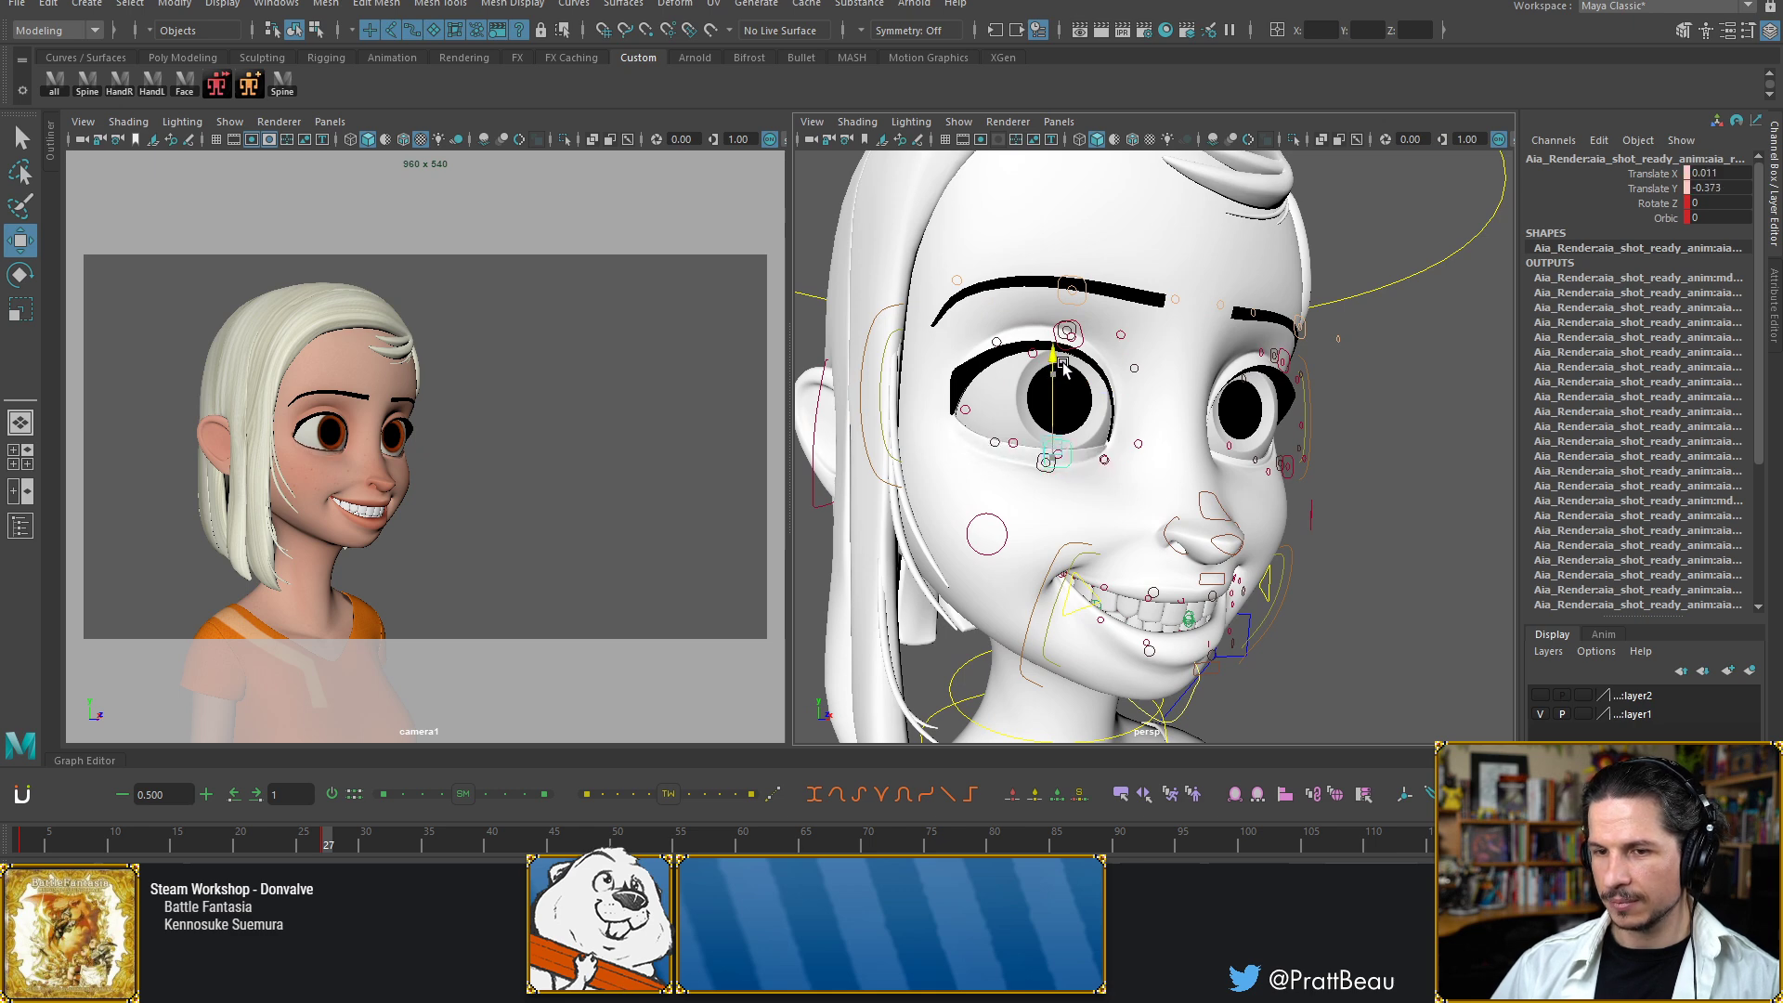
# Select both upper-eyelid controls and fine-tune their height to about Translate Y 0.89
pyautogui.click(1068, 331)
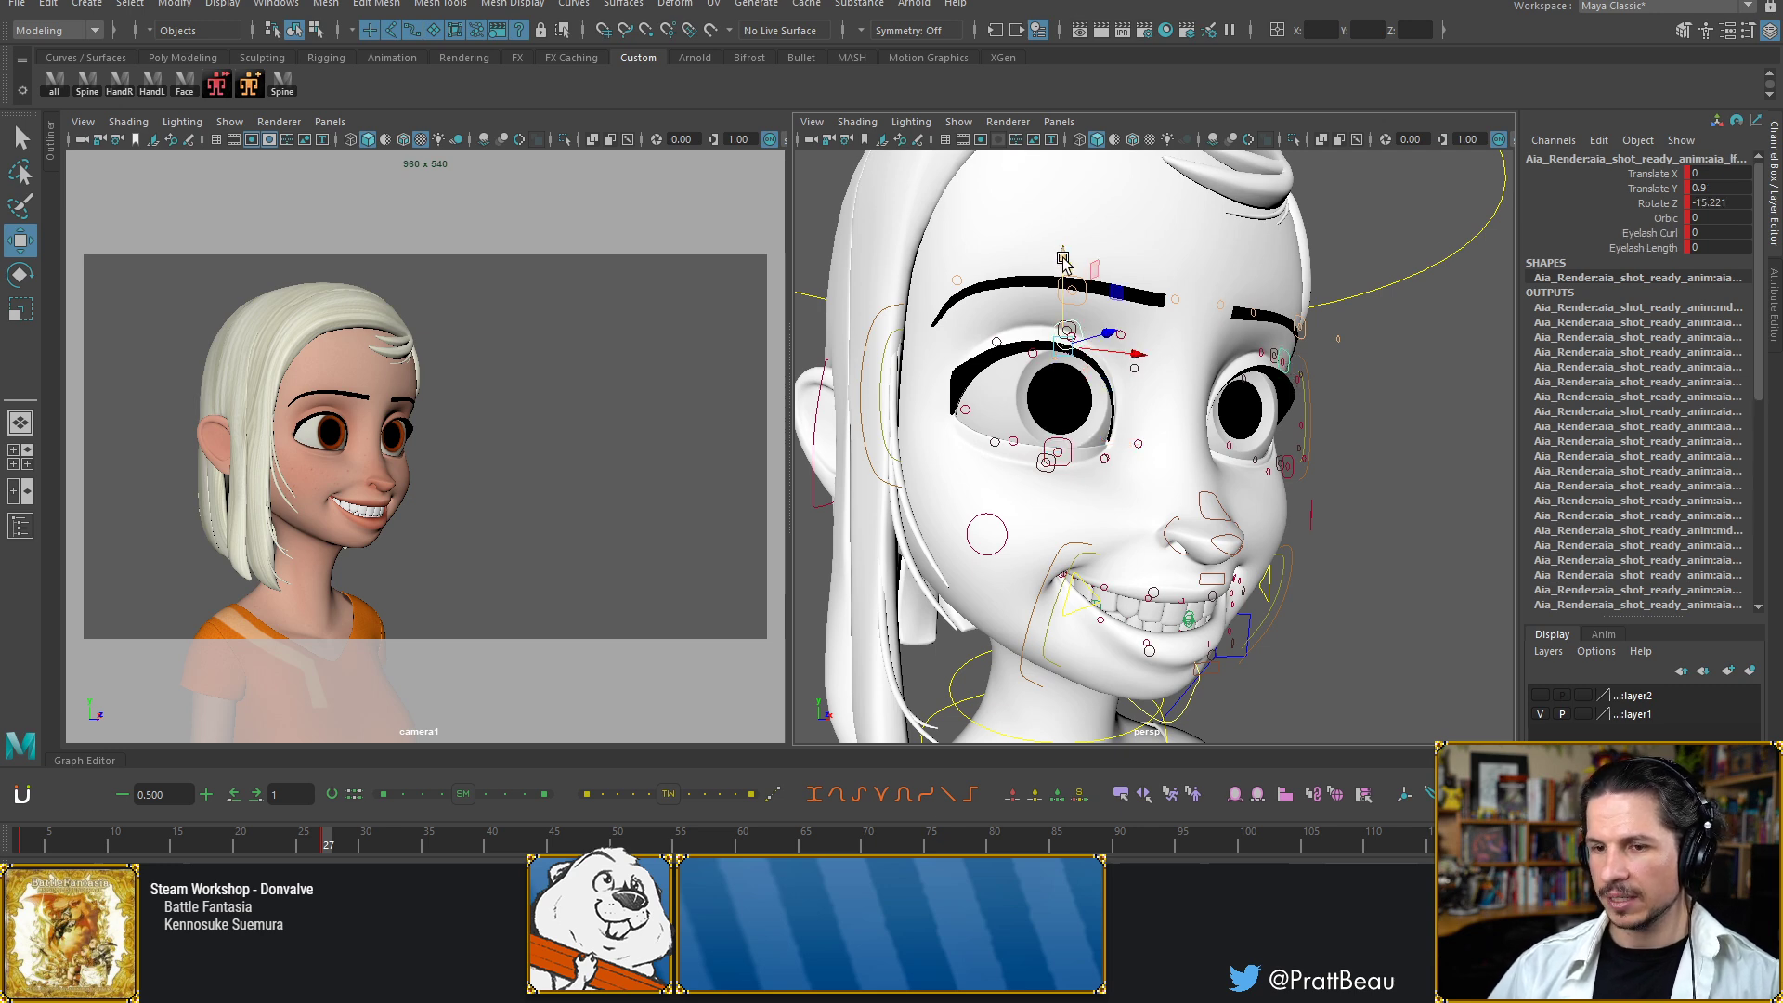
pyautogui.moveTo(1063, 260); pyautogui.dragTo(1067, 252)
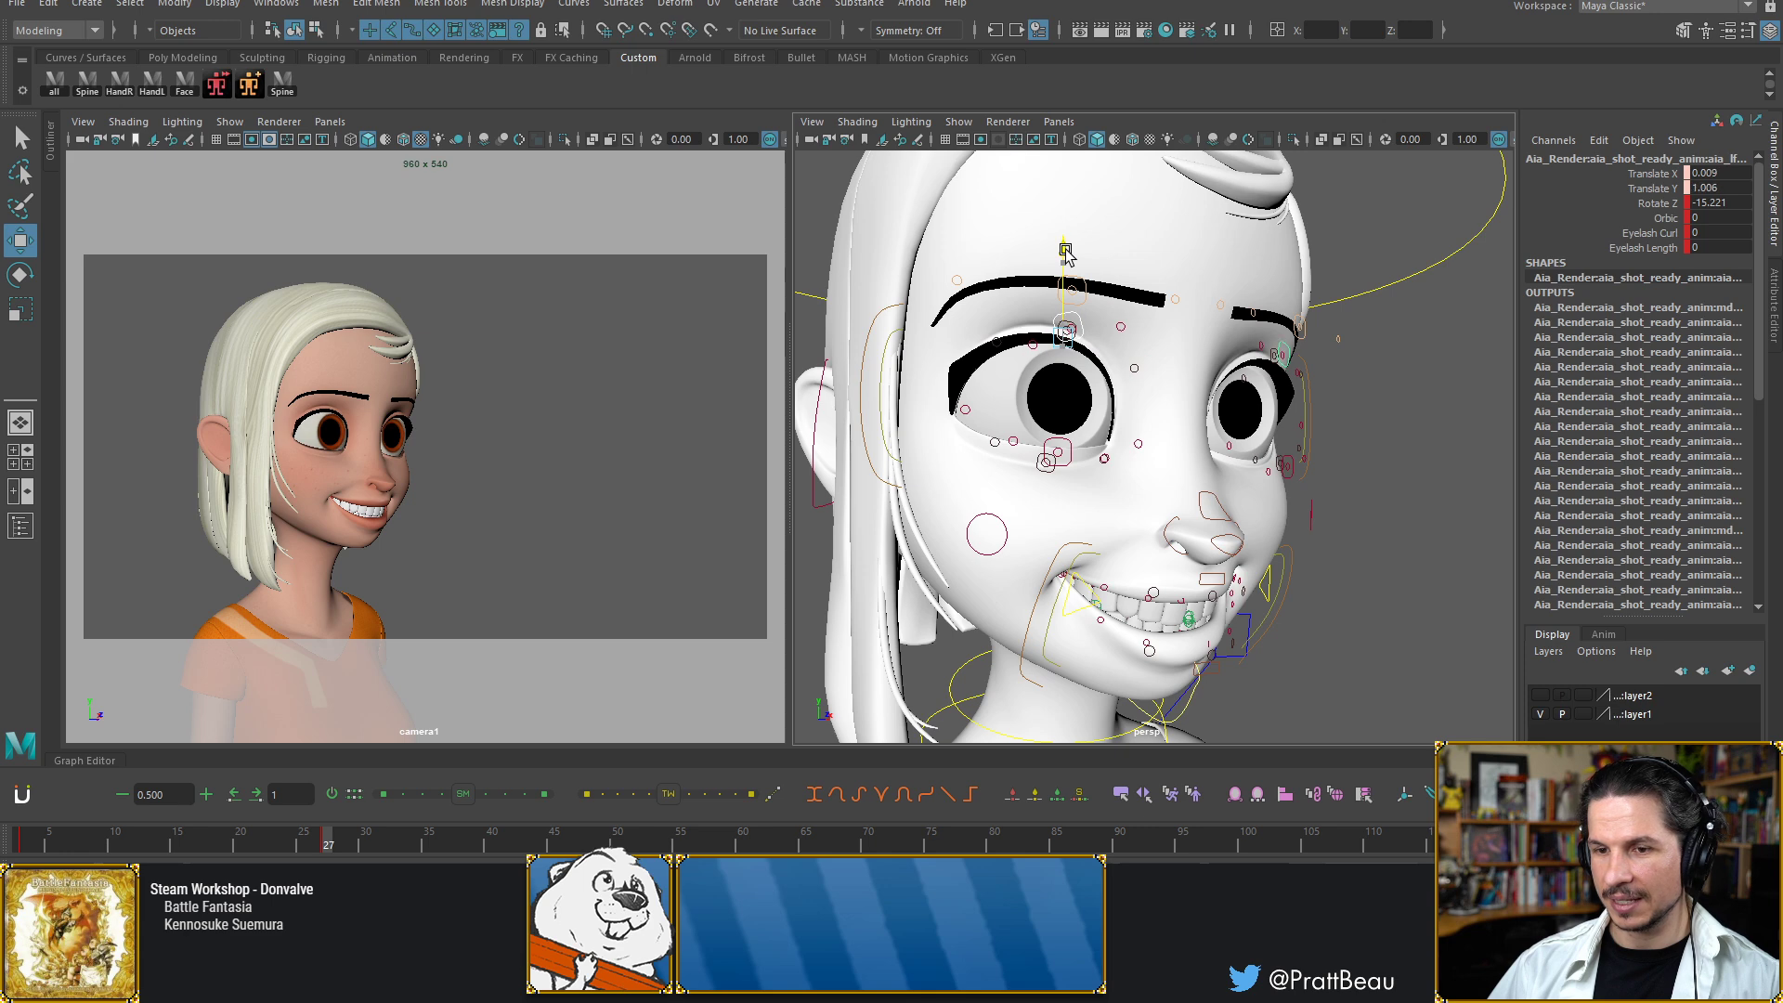
pyautogui.moveTo(1066, 256); pyautogui.dragTo(1067, 261)
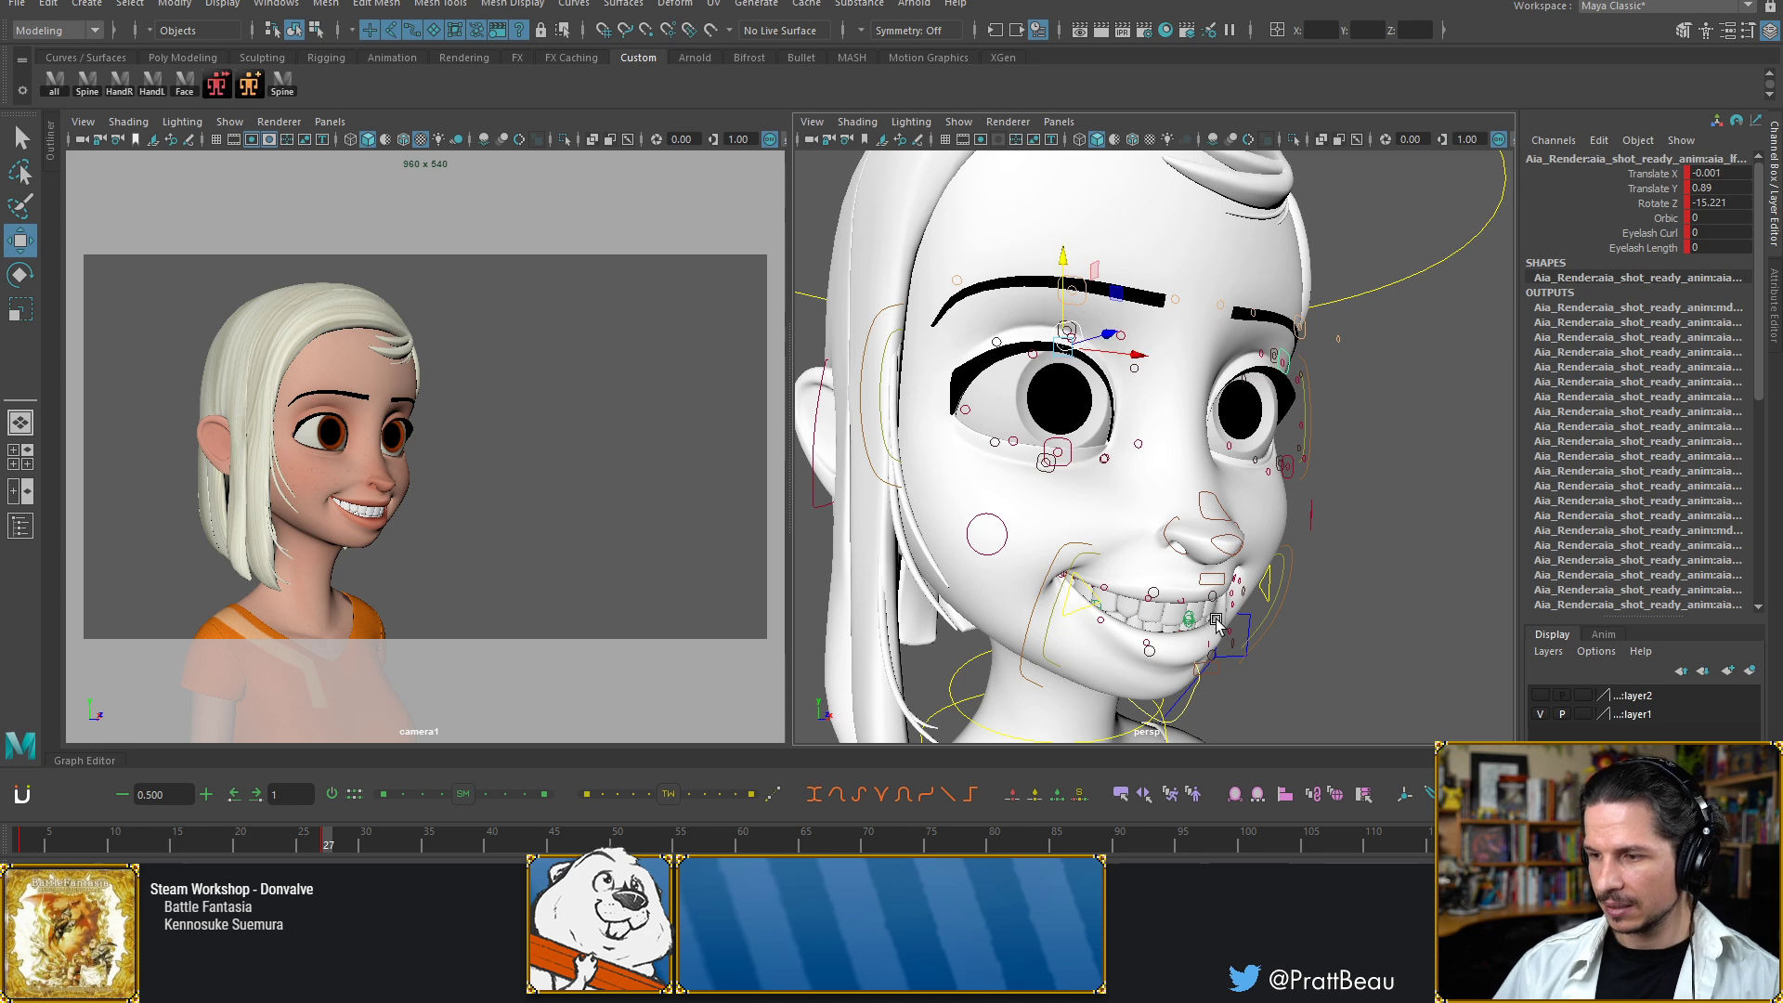
# Select the central lower-lip control and nudge it slightly upward
pyautogui.moveTo(1220, 683); pyautogui.dragTo(1200, 641)
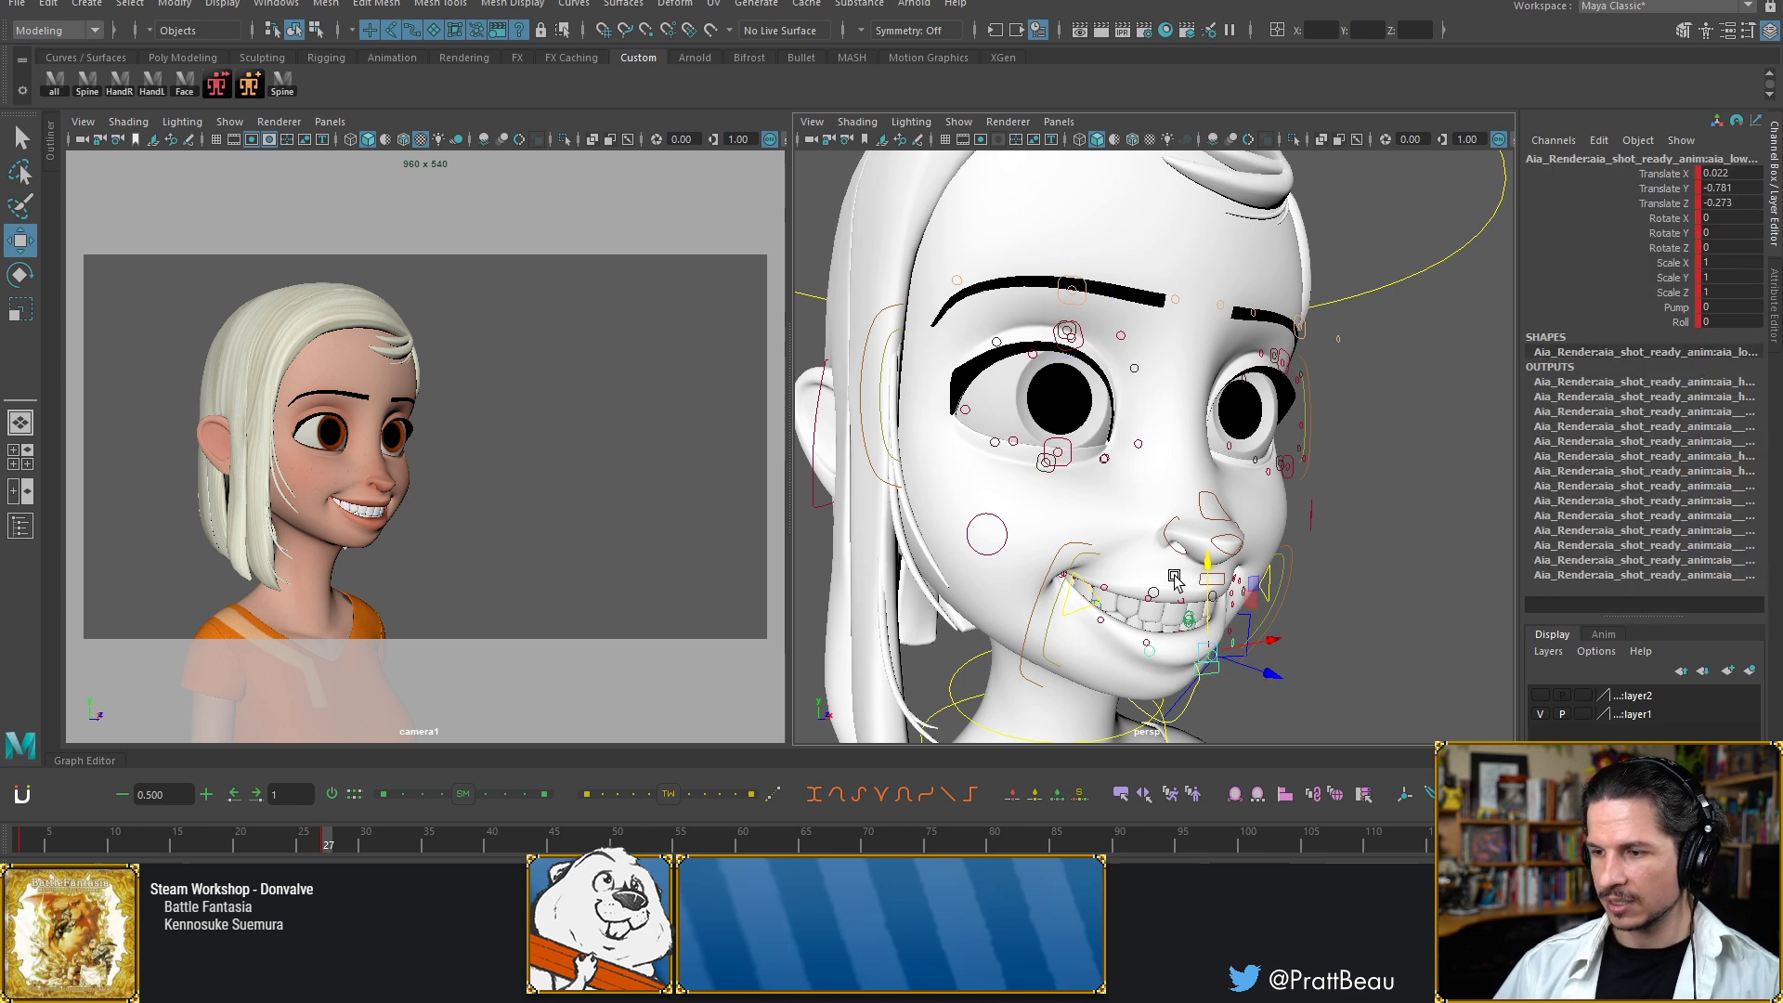
pyautogui.moveTo(1207, 572); pyautogui.dragTo(1207, 567)
pyautogui.keyDown('alt'); pyautogui.moveTo(1198, 627); pyautogui.dragTo(1213, 549, button='middle'); pyautogui.keyUp('alt')
pyautogui.keyDown('alt'); pyautogui.moveTo(1212, 550); pyautogui.dragTo(1025, 472); pyautogui.keyUp('alt')
# Rotate the character's left lower-eyelid control to about Rotate Z 13.357
pyautogui.click(1349, 622)
pyautogui.click(1218, 452)
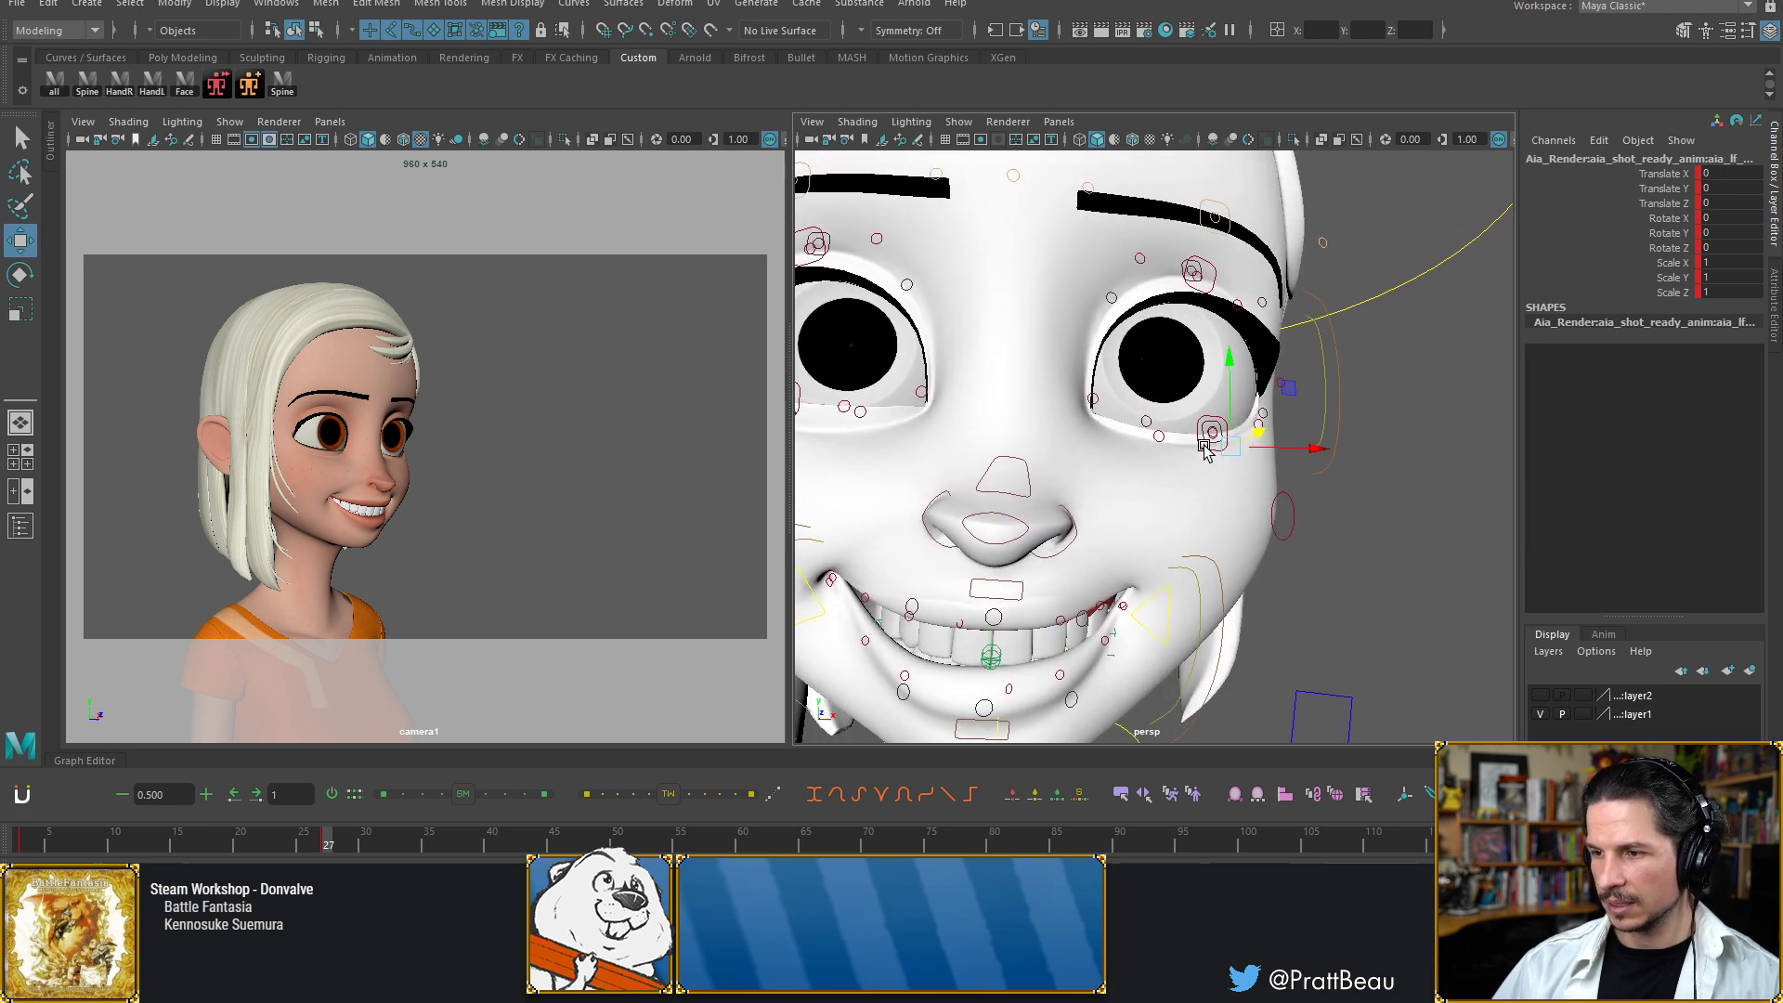
pyautogui.click(1203, 446)
pyautogui.press('e')
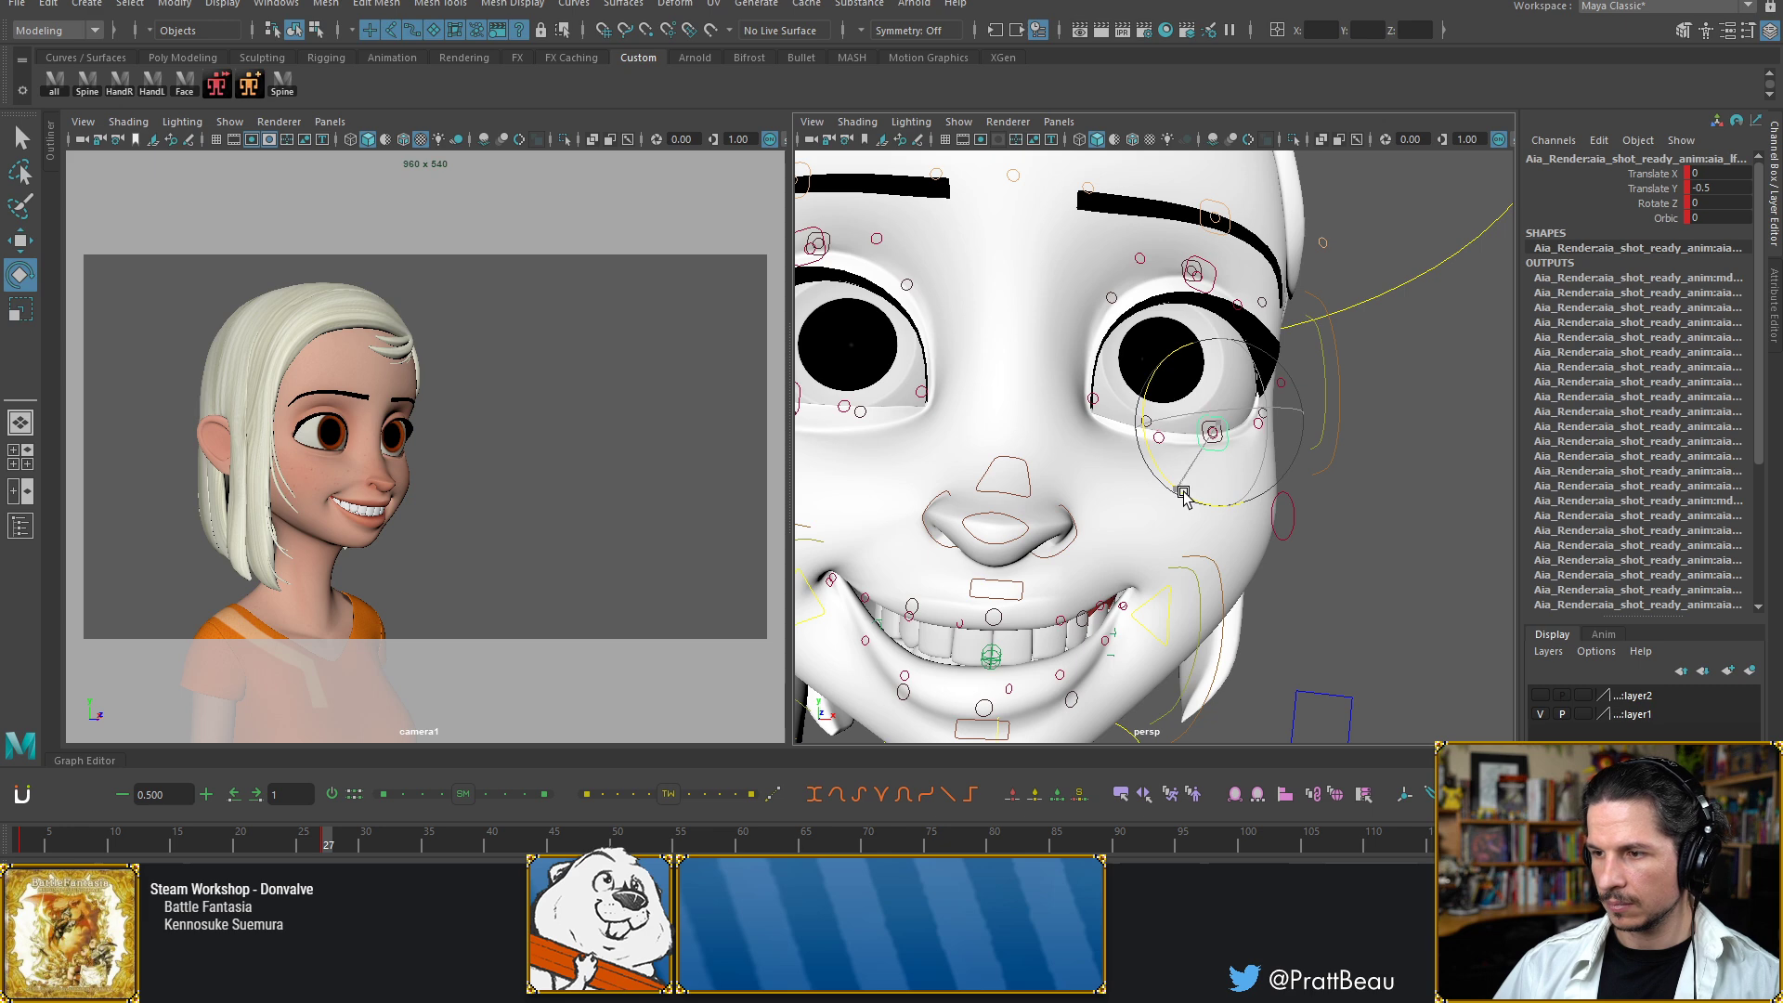
pyautogui.moveTo(1184, 495); pyautogui.dragTo(1192, 497)
# Examine the small controls around the character's right lower eyelid and how both lower lids sit from several angles
pyautogui.keyDown('alt'); pyautogui.moveTo(938, 349); pyautogui.dragTo(1134, 397, button='middle'); pyautogui.keyUp('alt')
pyautogui.keyDown('alt'); pyautogui.moveTo(1134, 397); pyautogui.dragTo(1213, 423); pyautogui.keyUp('alt')
pyautogui.click(1093, 502)
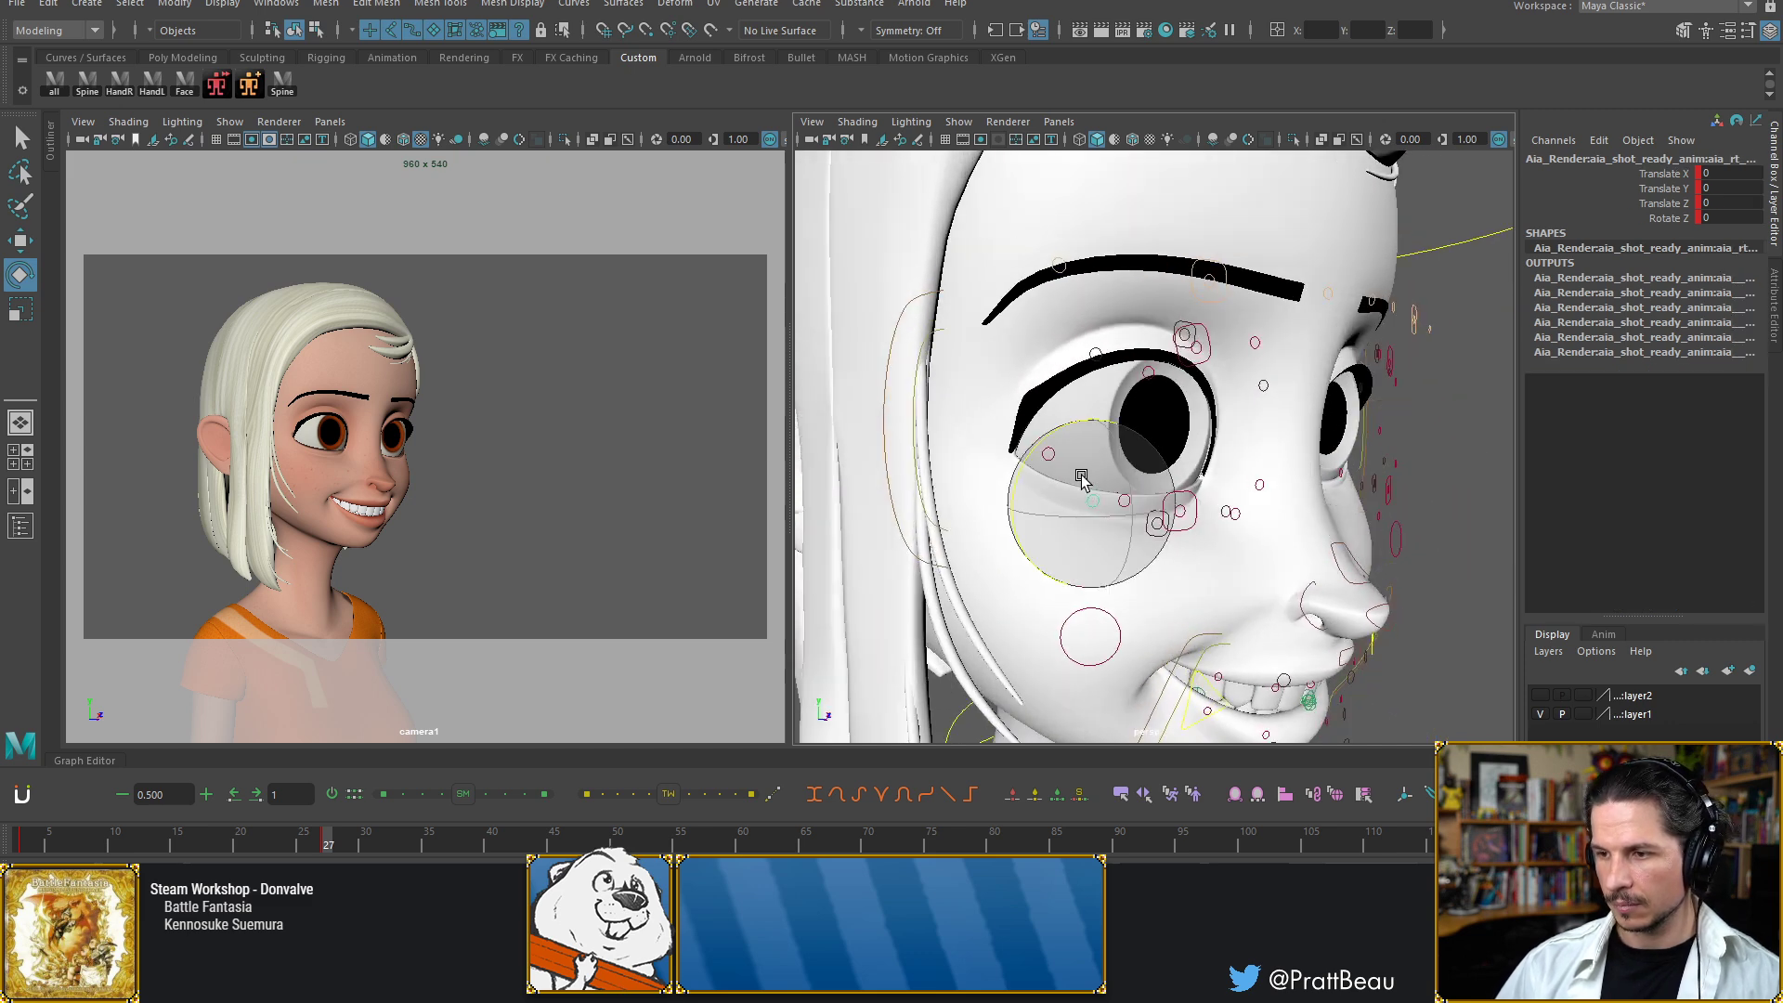
pyautogui.click(1154, 536)
pyautogui.click(1151, 533)
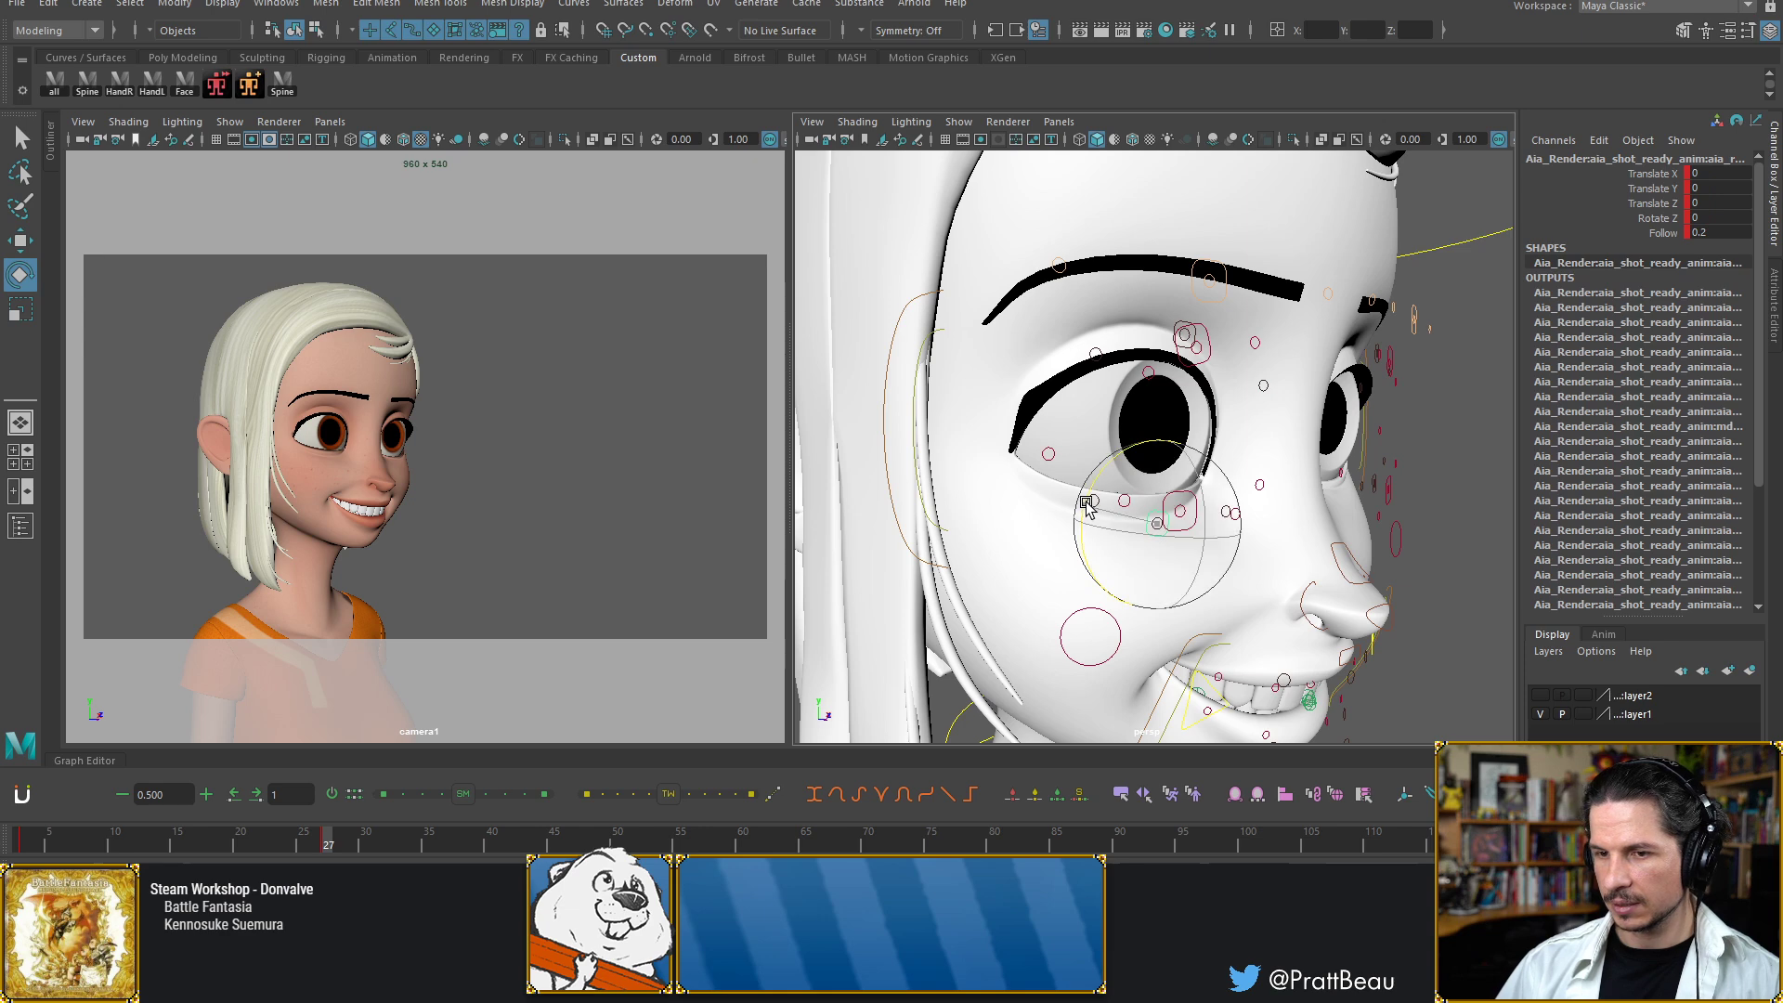
pyautogui.moveTo(1092, 502); pyautogui.dragTo(1287, 531)
pyautogui.click(1325, 486)
pyautogui.keyDown('alt'); pyautogui.moveTo(1177, 548); pyautogui.dragTo(1201, 609); pyautogui.keyUp('alt')
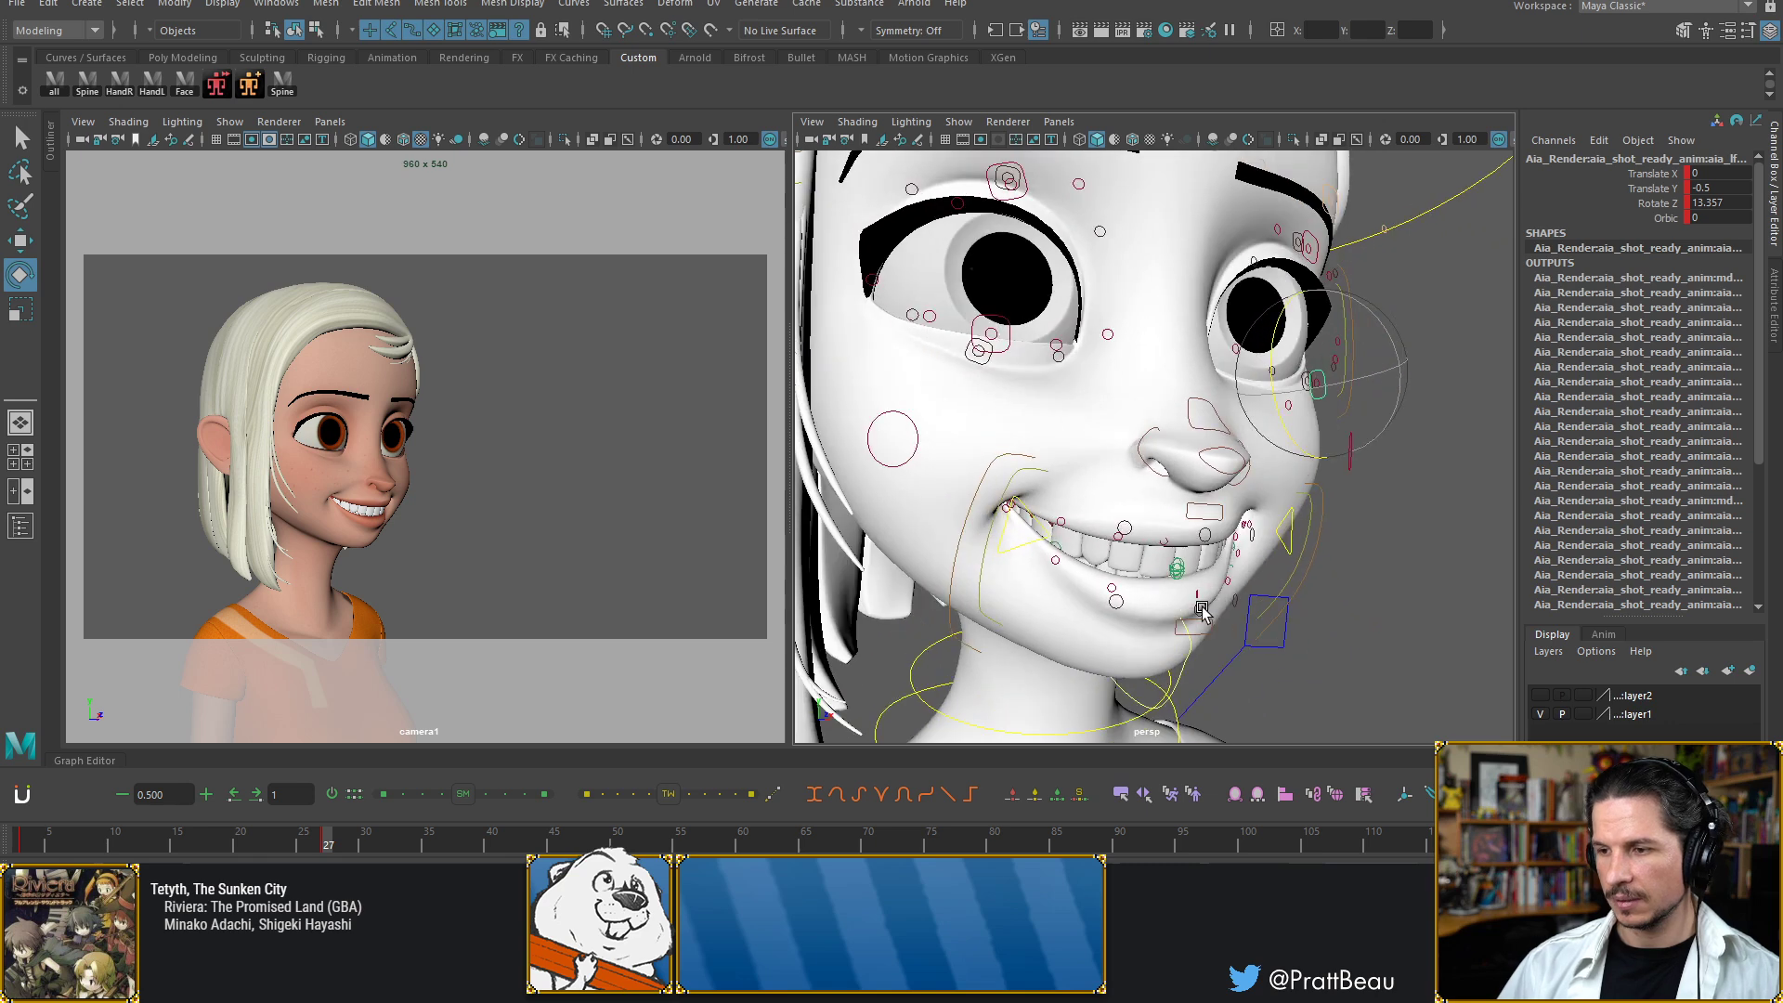
# Move the central lower-lip control up to about Translate Y -0.424
pyautogui.click(1211, 619)
pyautogui.press('w')
pyautogui.moveTo(1197, 532); pyautogui.dragTo(1190, 568)
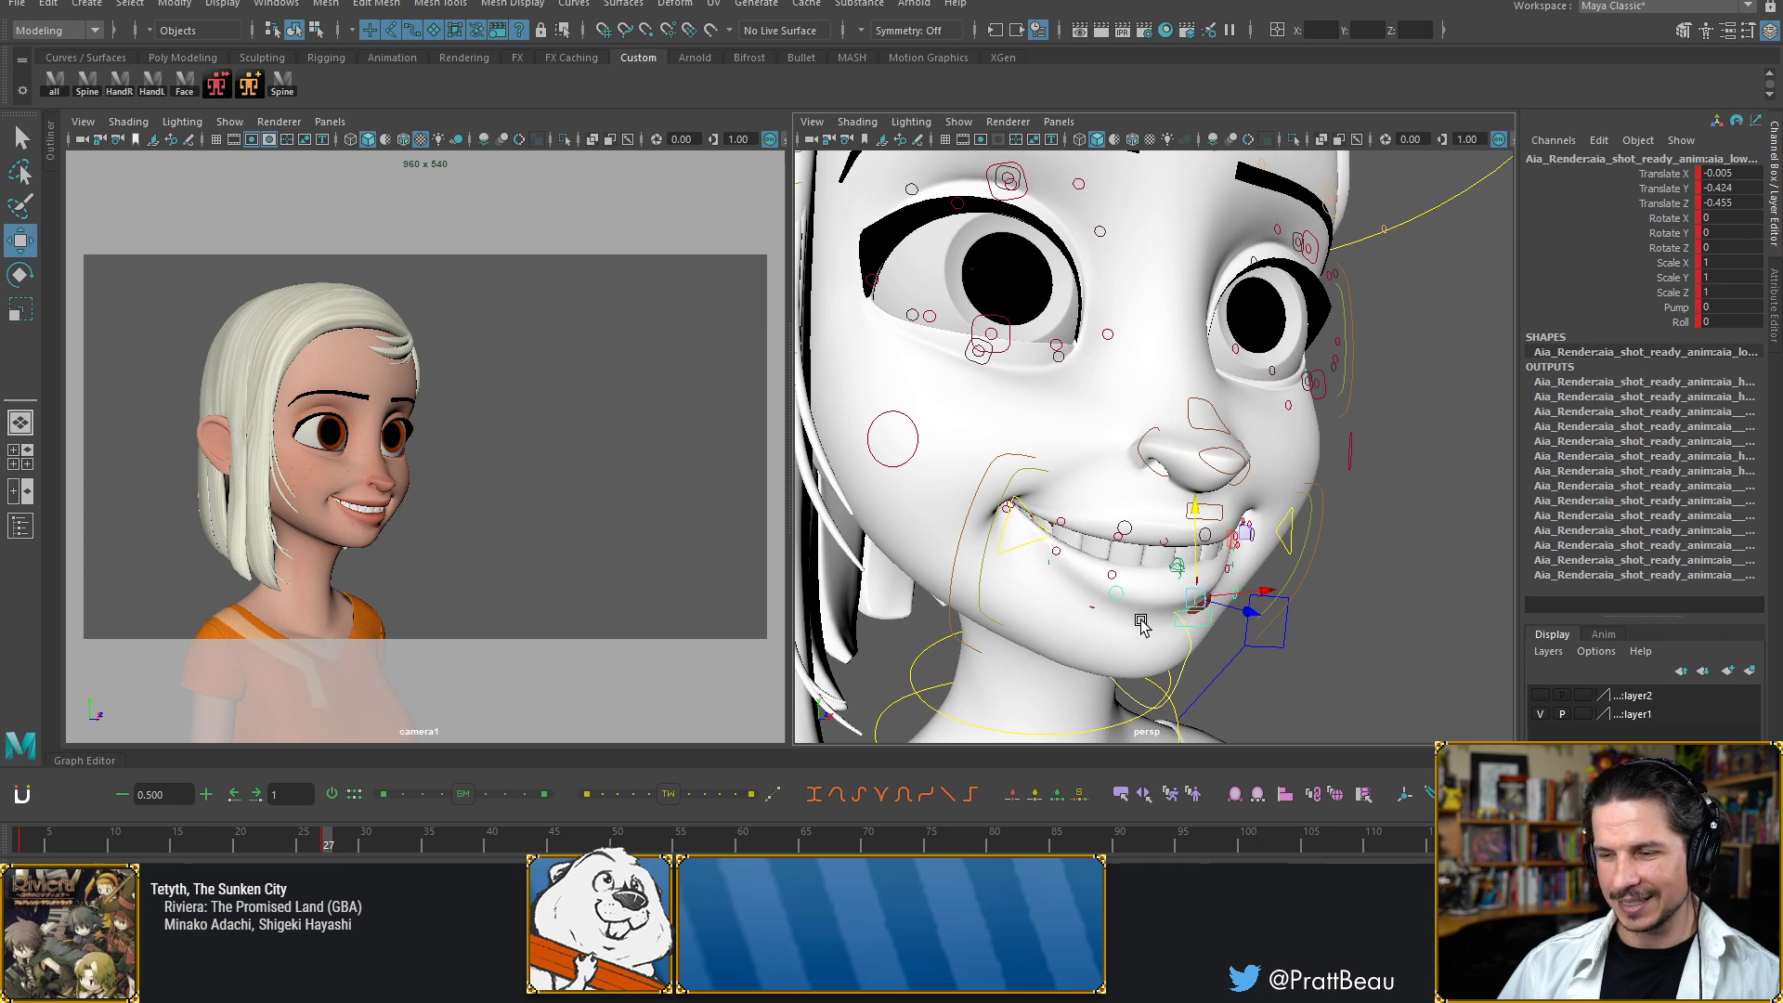
# Find the lower-teeth control in wireframe display, return to shaded display and push the teeth back to about Translate Z -0.206
pyautogui.press('4')
pyautogui.click(1079, 609)
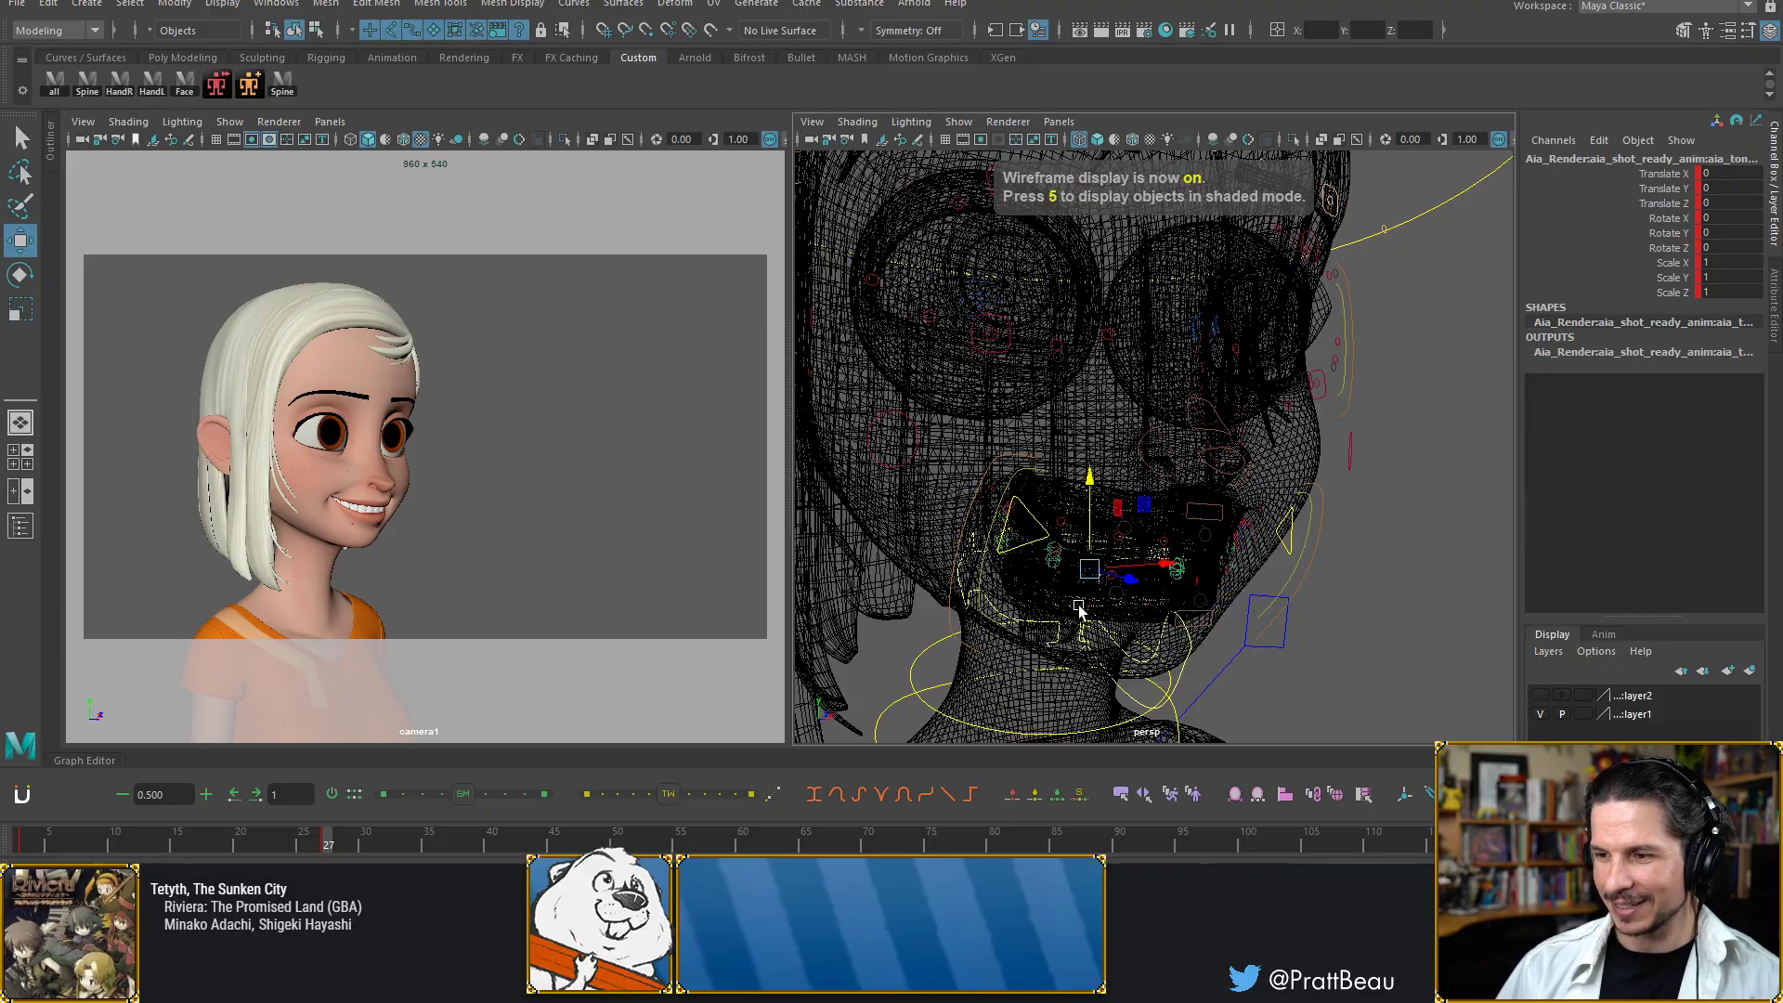
pyautogui.keyDown('alt'); pyautogui.moveTo(1062, 610); pyautogui.dragTo(1099, 613); pyautogui.keyUp('alt')
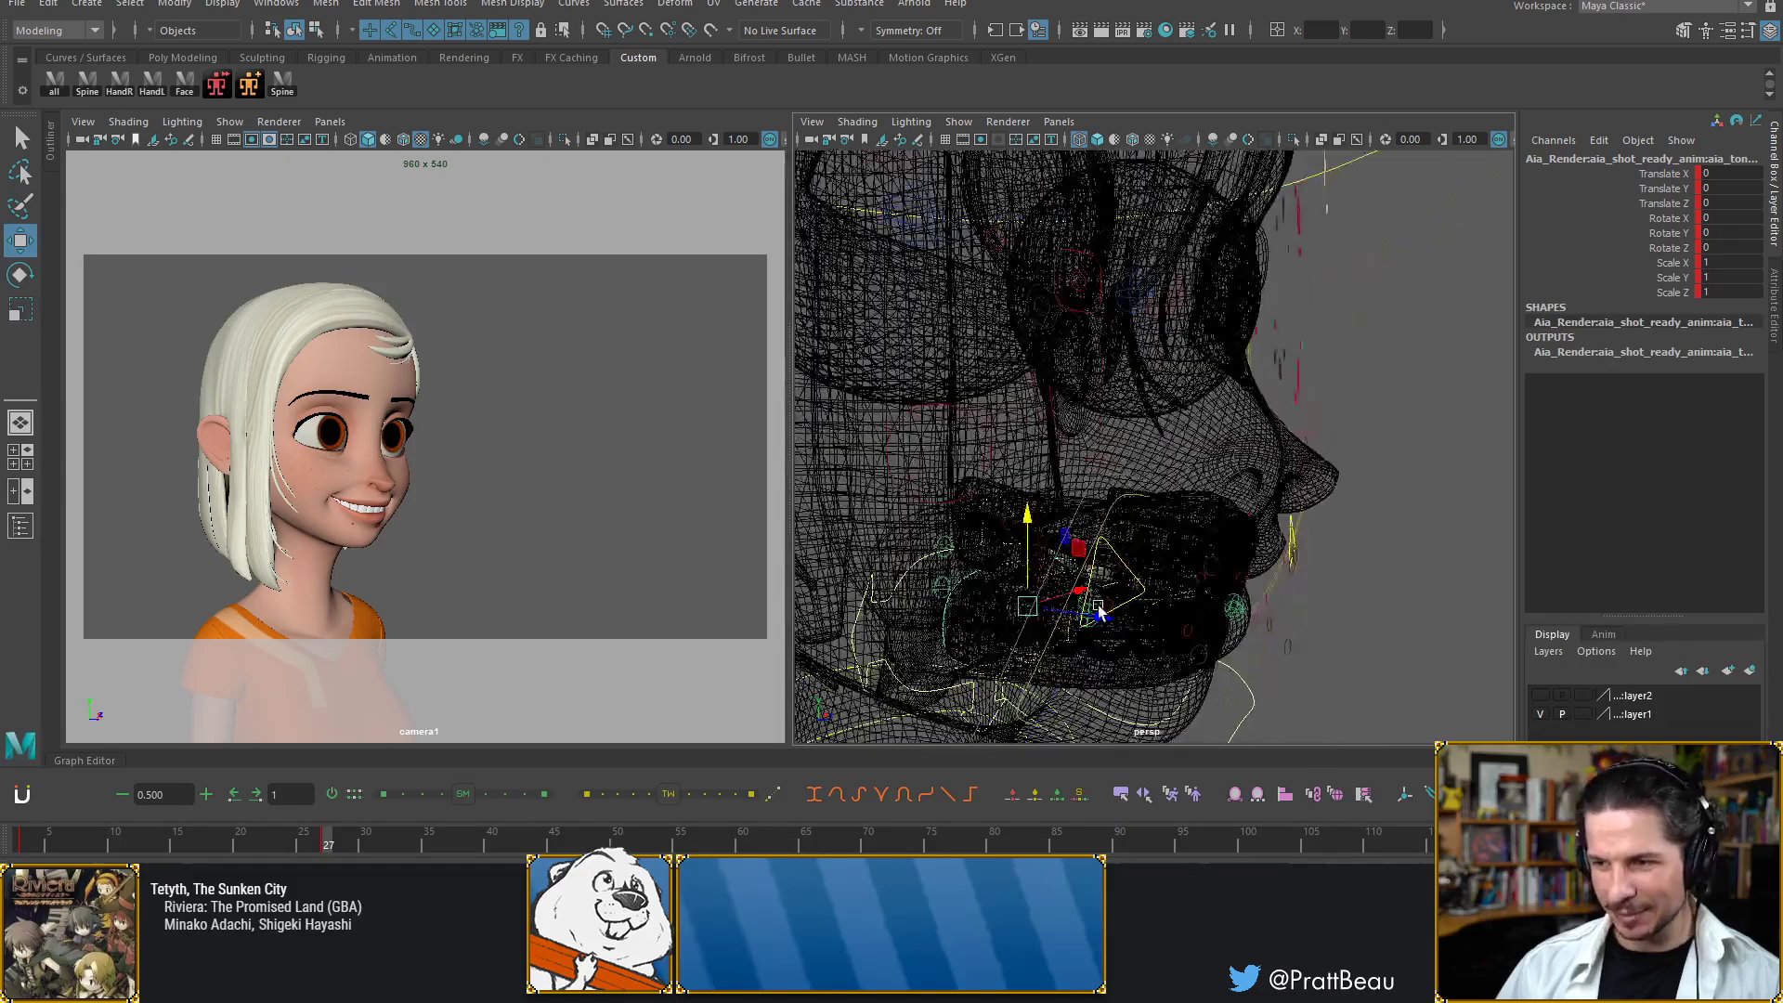
pyautogui.click(989, 595)
pyautogui.click(1120, 603)
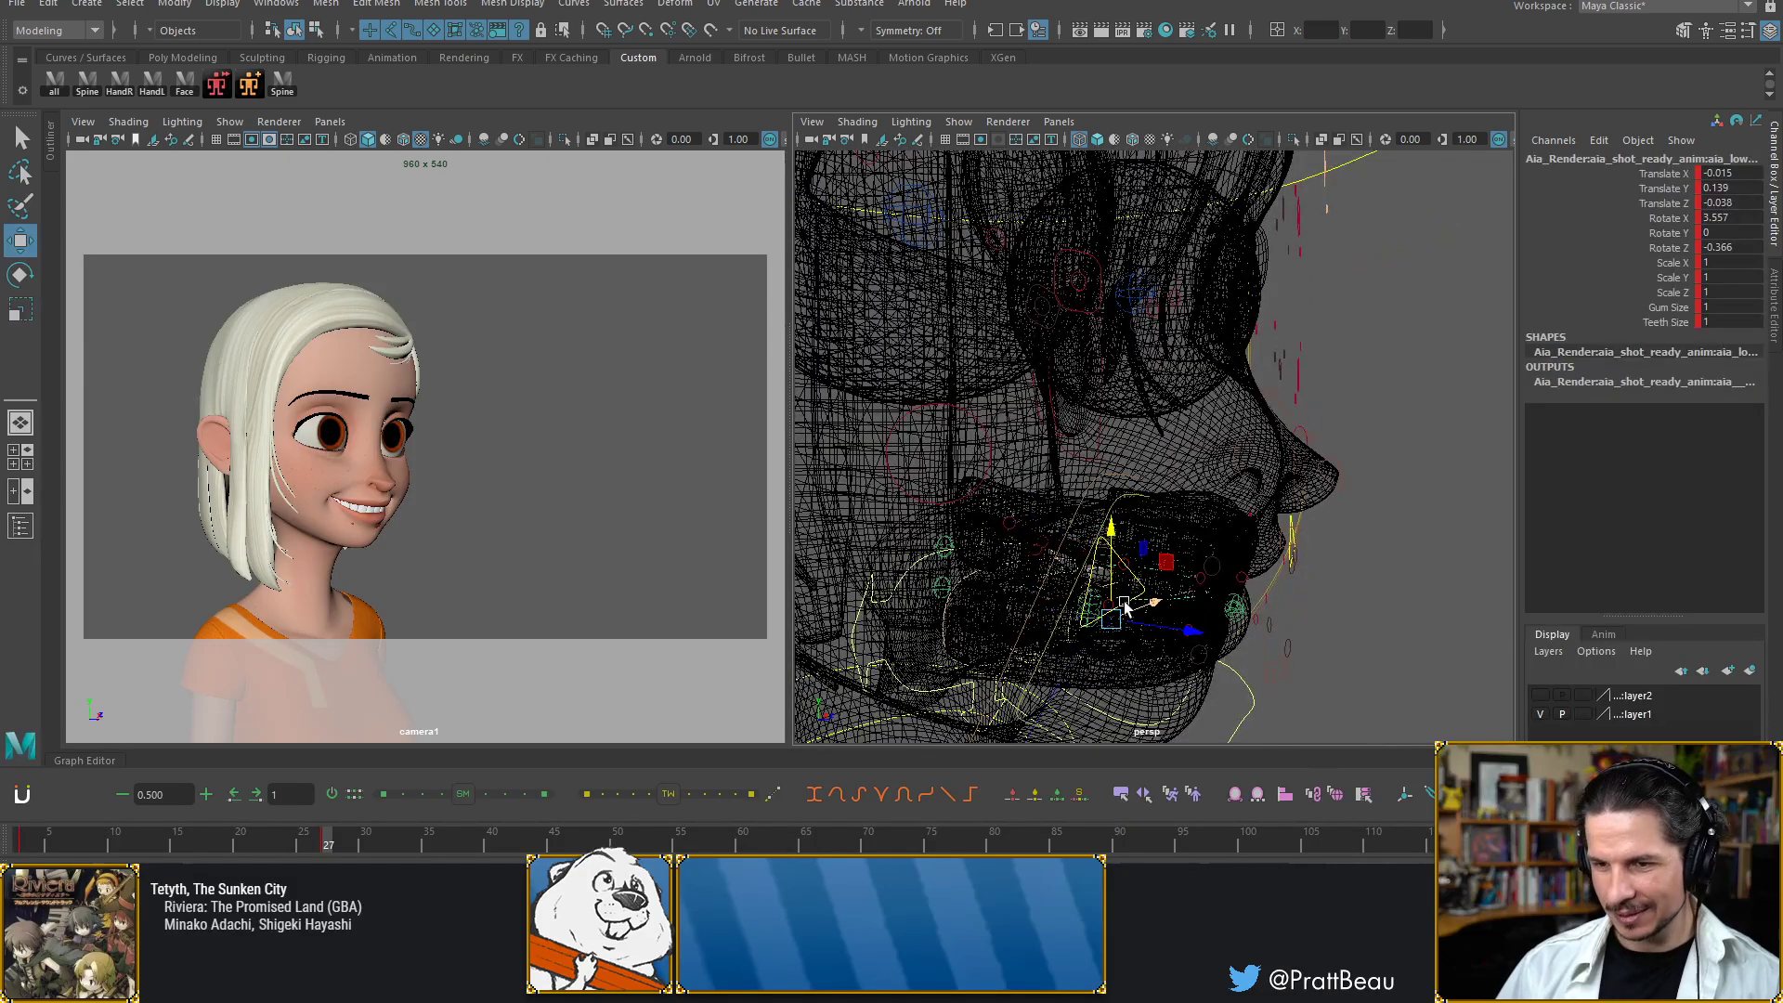
pyautogui.press('5')
pyautogui.moveTo(1187, 627); pyautogui.dragTo(1147, 624)
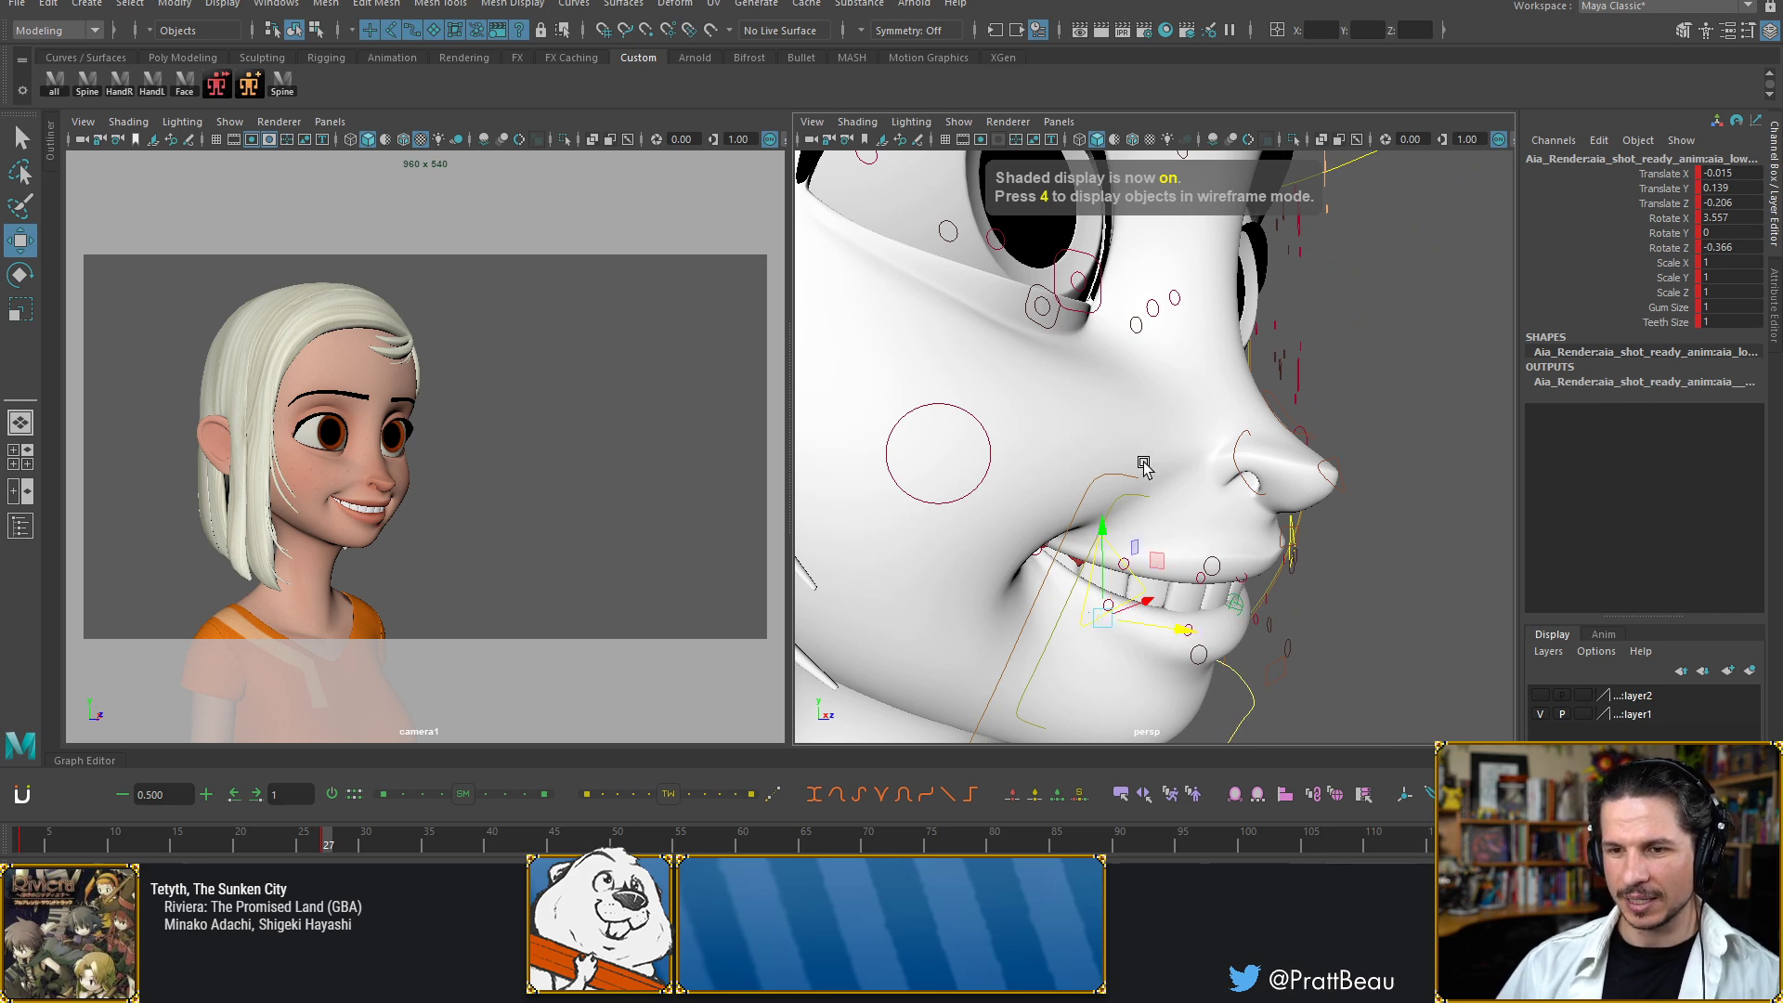
pyautogui.keyDown('alt'); pyautogui.moveTo(1143, 467); pyautogui.dragTo(1075, 525); pyautogui.keyUp('alt')
pyautogui.click(1368, 538)
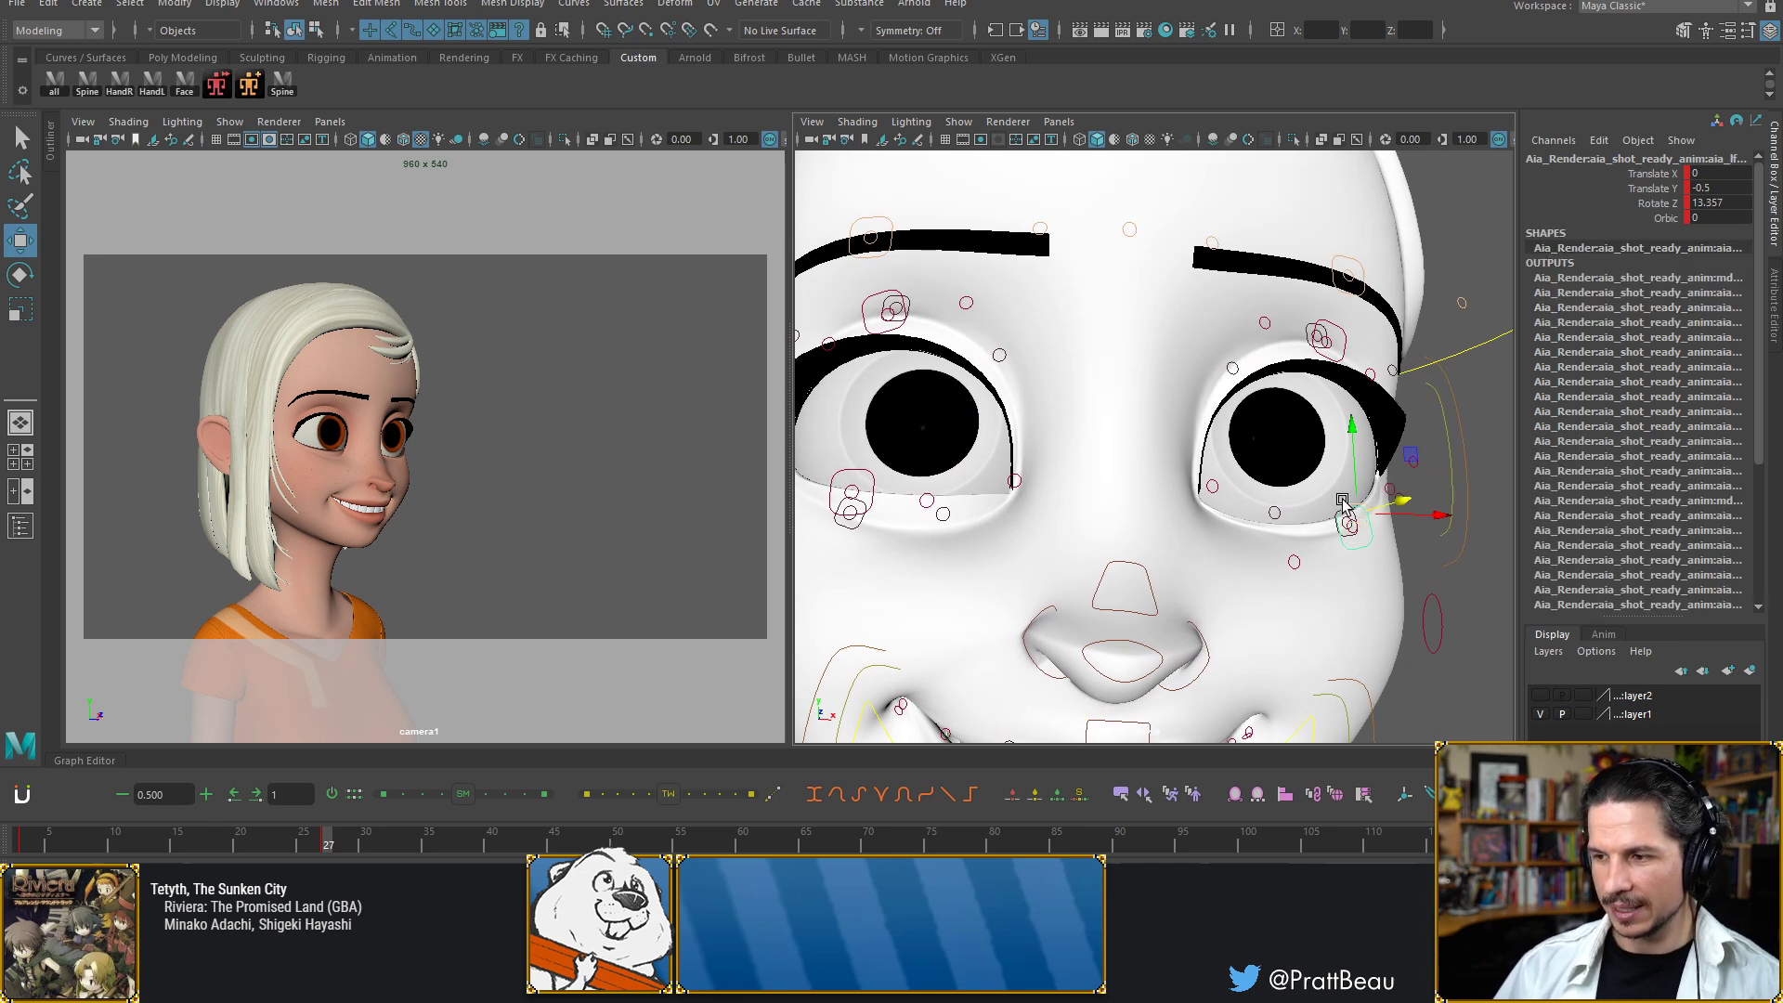
pyautogui.press('e')
# Adjust the upper-eyelid controls' height to about Translate Y 0.851 on the character's right and 0.906 on the left
pyautogui.keyDown('alt'); pyautogui.moveTo(1282, 507); pyautogui.dragTo(1137, 340); pyautogui.keyUp('alt')
pyautogui.keyDown('alt'); pyautogui.moveTo(1085, 412); pyautogui.dragTo(1037, 392); pyautogui.keyUp('alt')
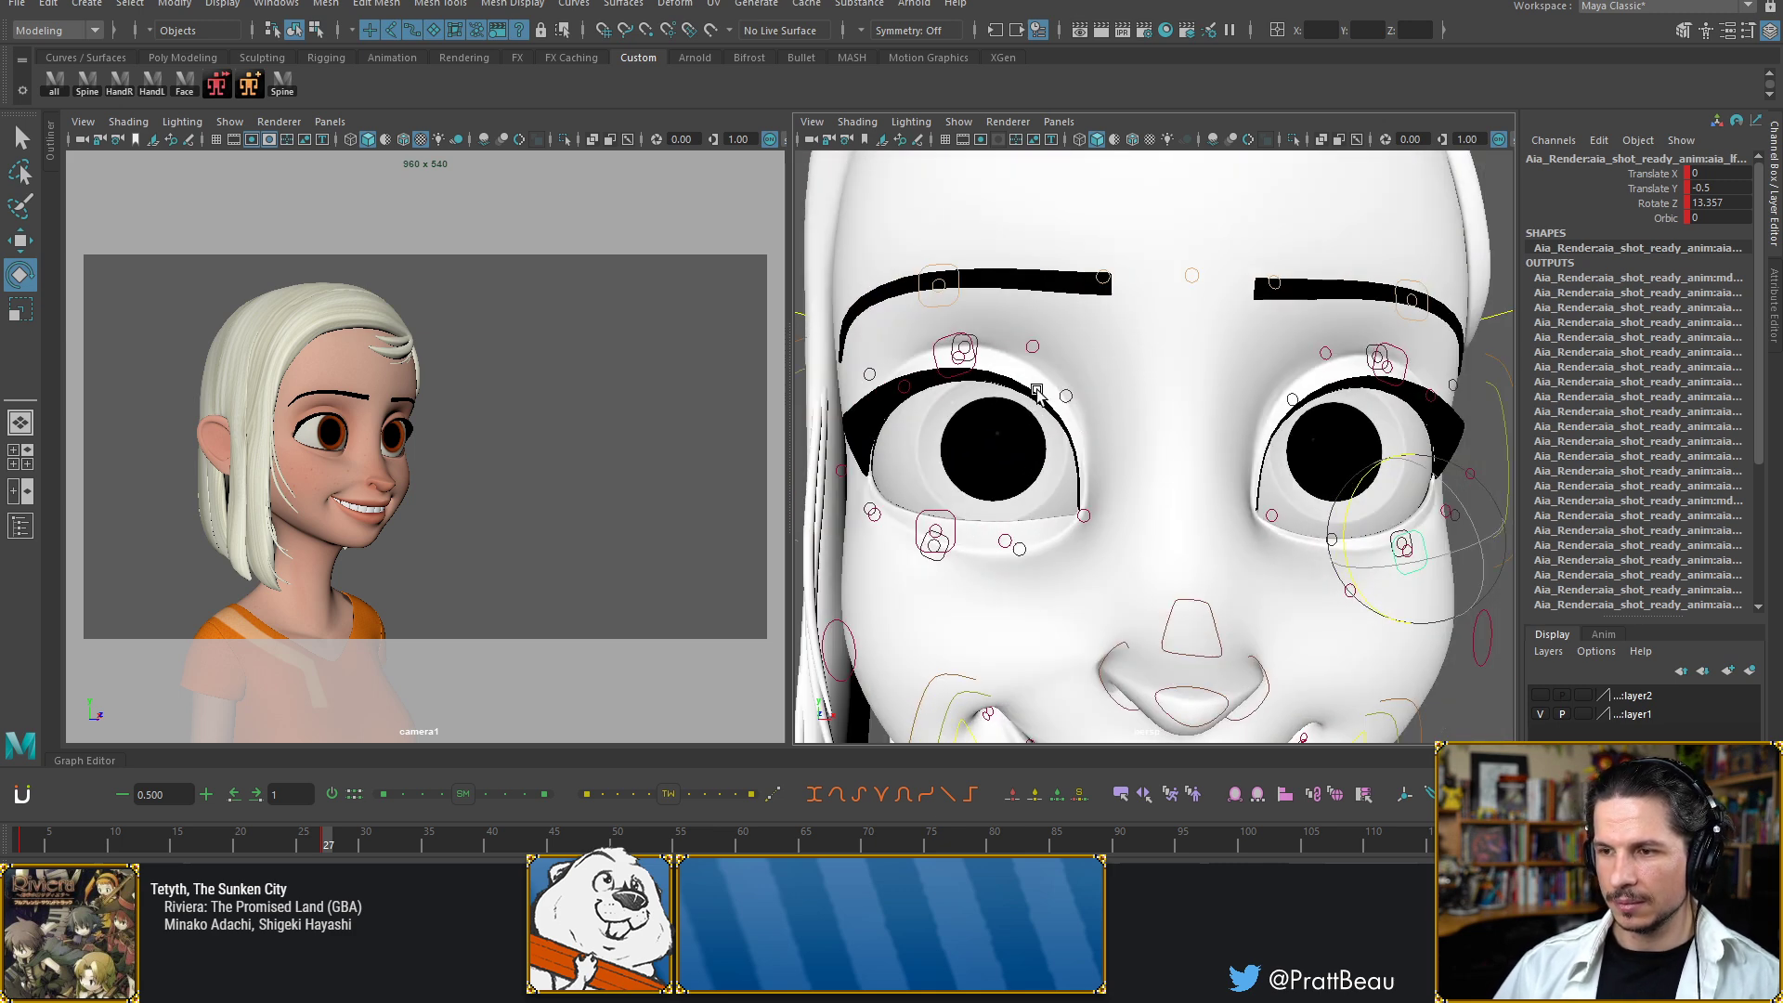
pyautogui.click(967, 362)
pyautogui.press('w')
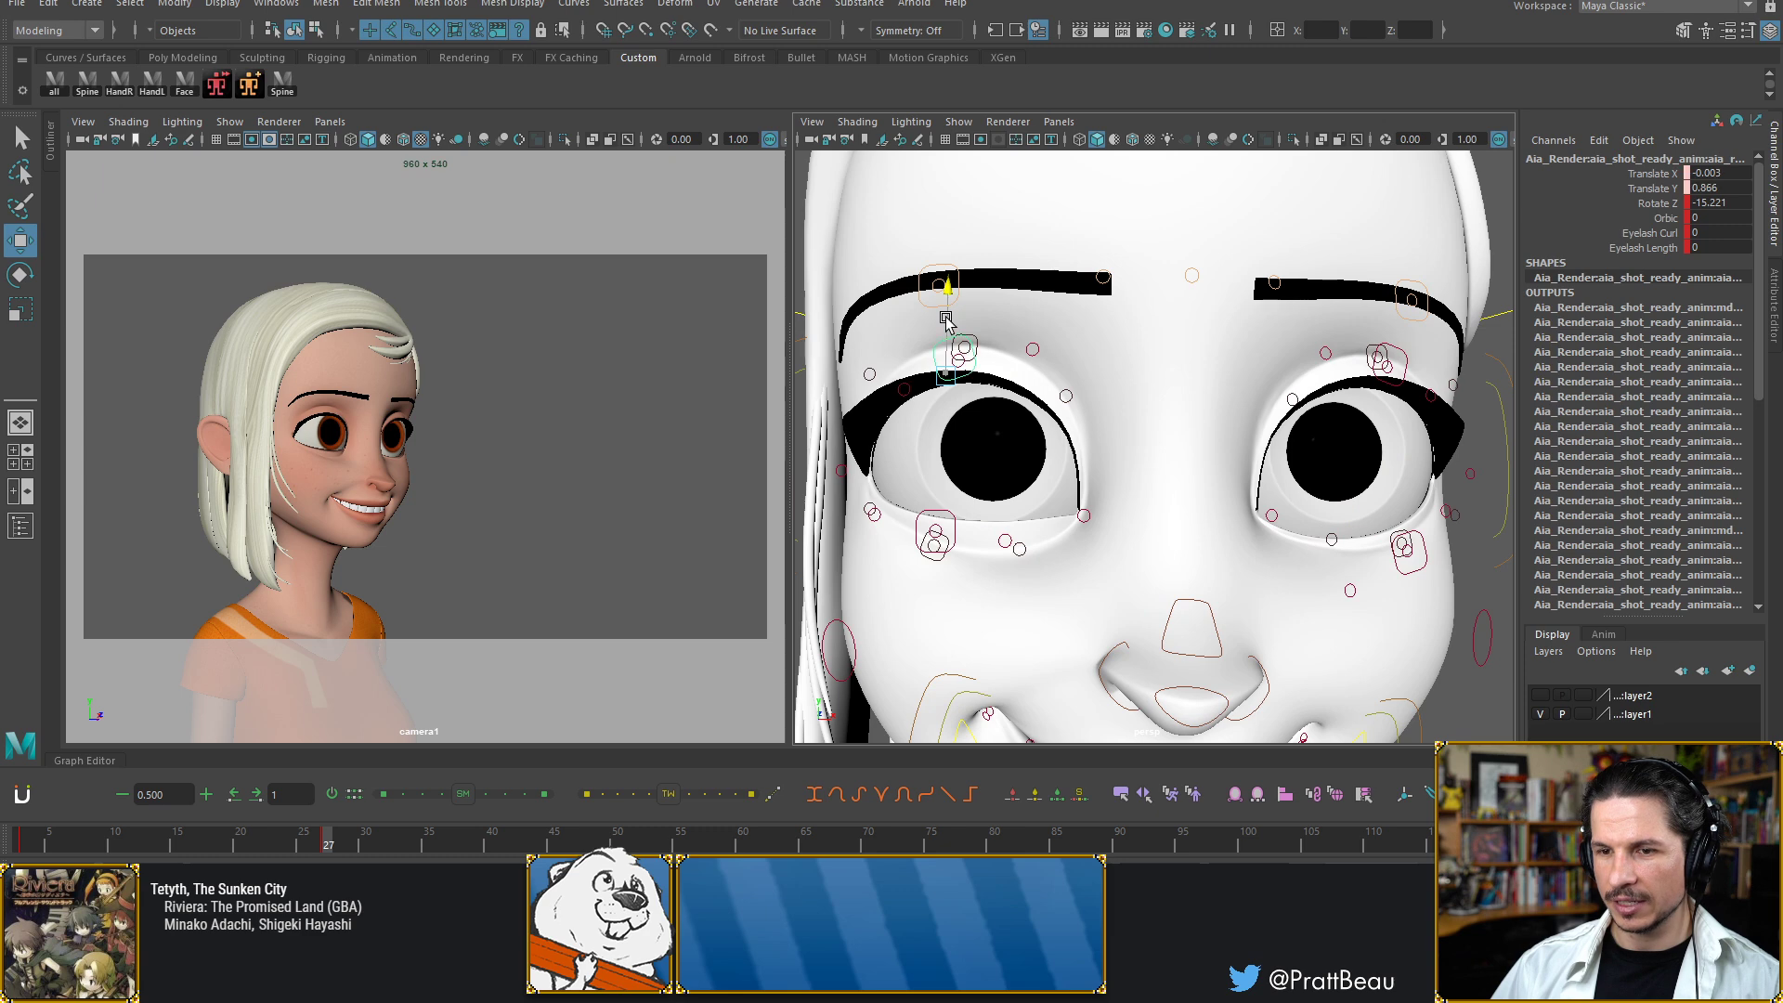
pyautogui.moveTo(945, 321); pyautogui.dragTo(945, 327)
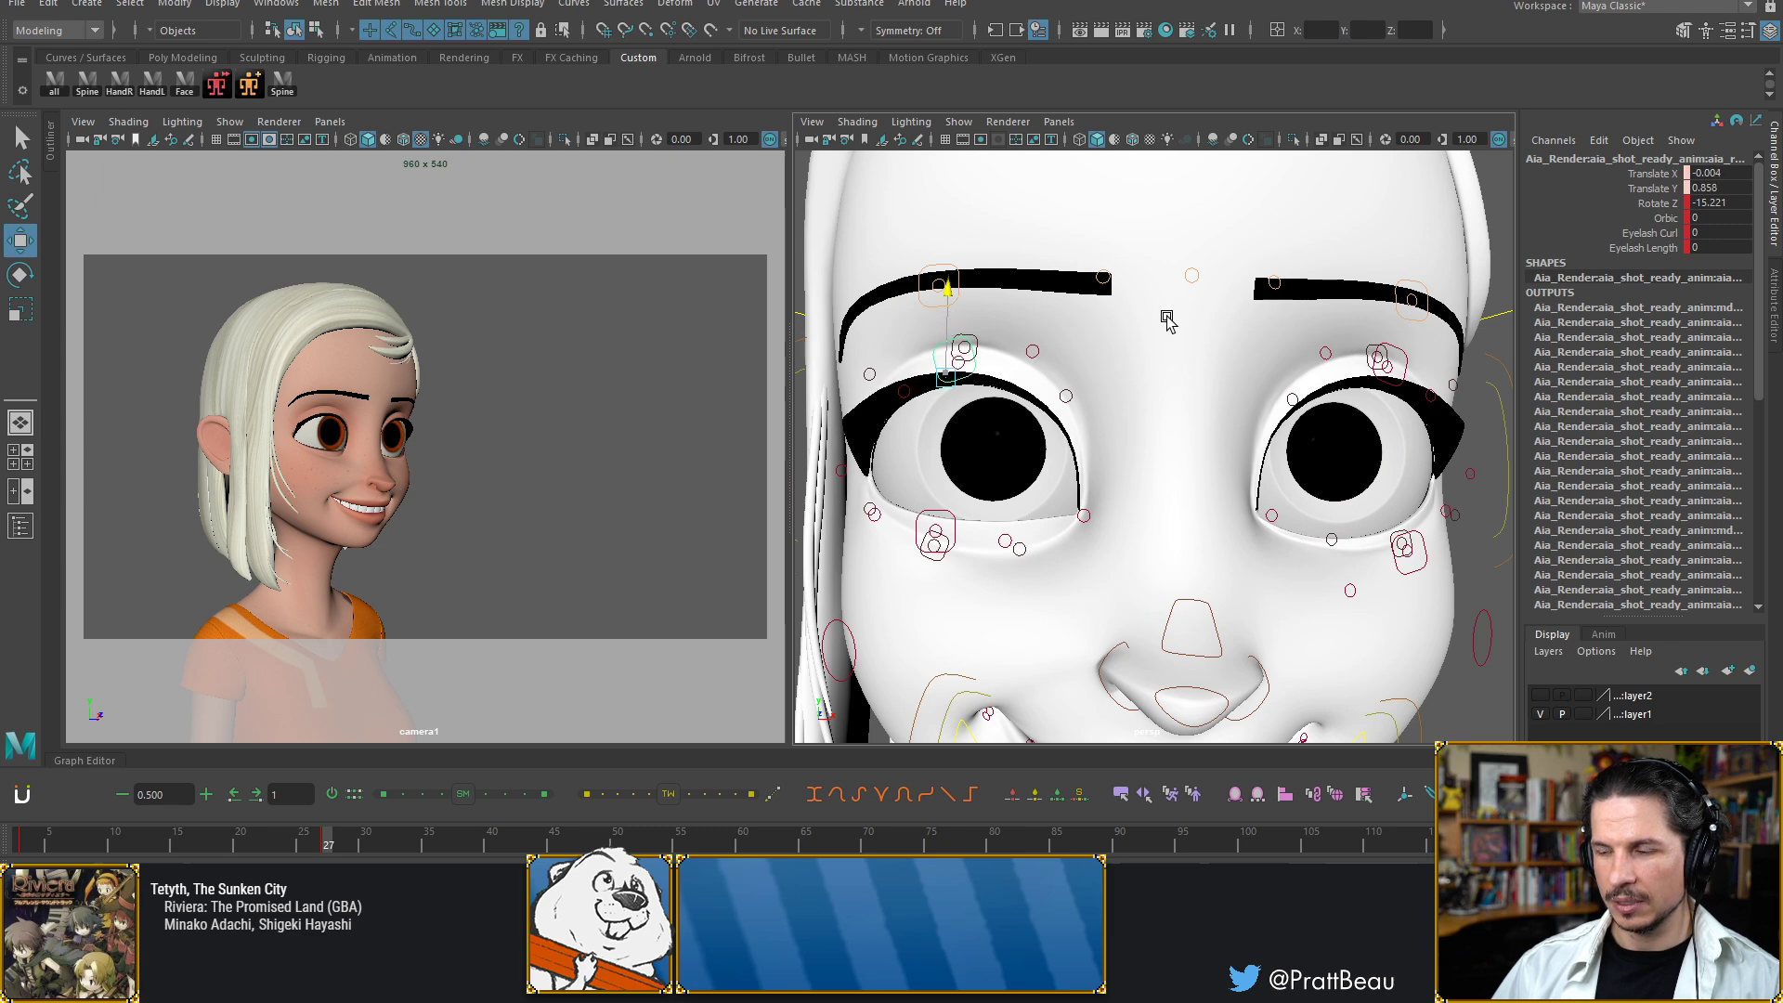
pyautogui.click(1376, 362)
pyautogui.moveTo(1397, 344); pyautogui.dragTo(1398, 340)
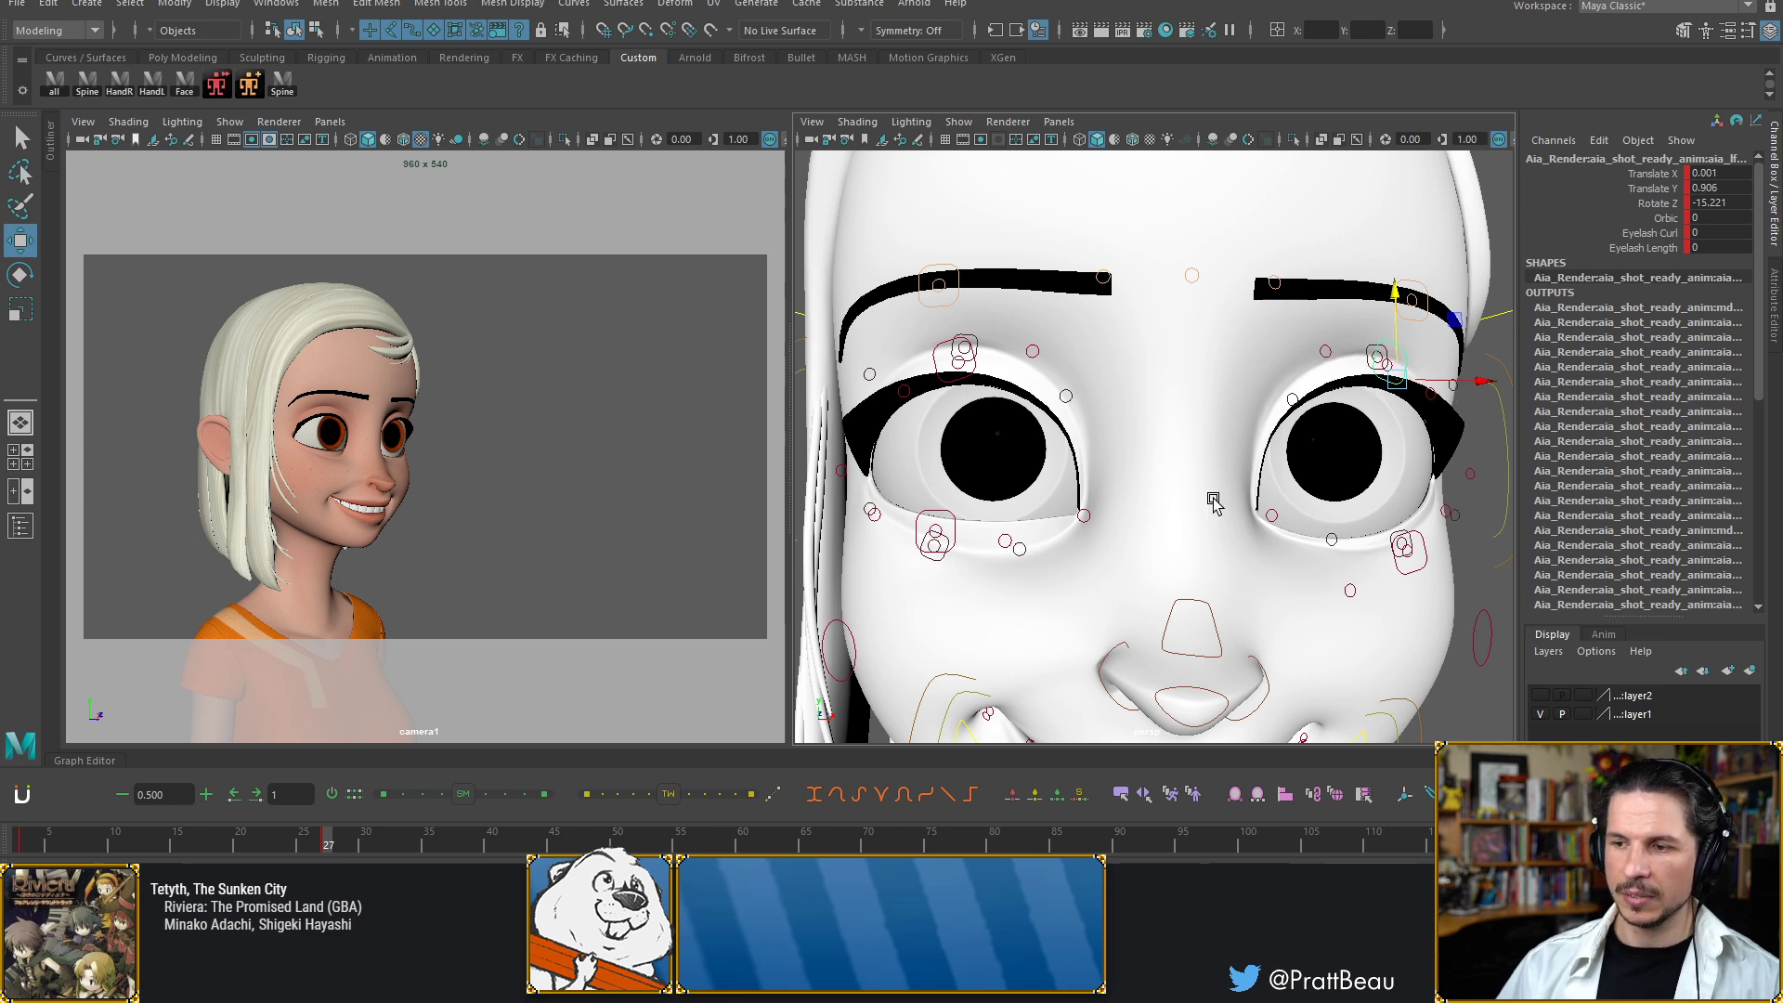
# Select the two individual eye-aim controls and shrink both irises by setting Iris to about -0.76
pyautogui.scroll(-10, 1432, 499)
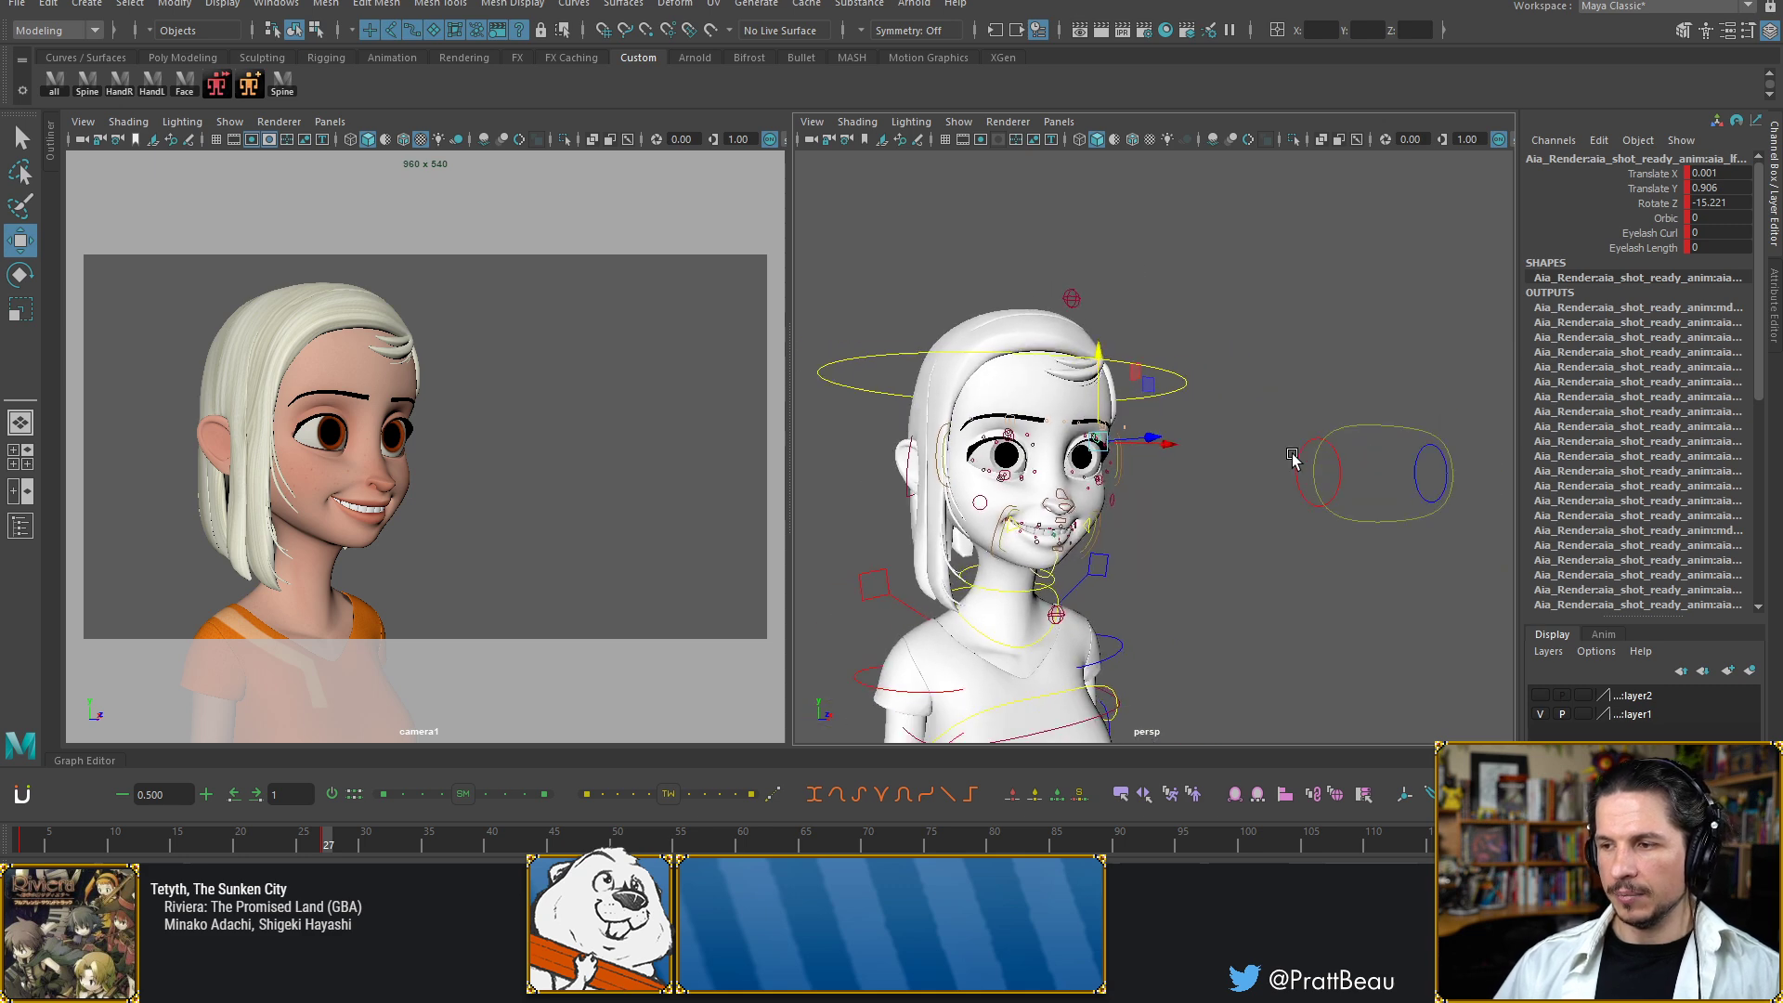
pyautogui.click(1391, 472)
pyautogui.keyDown('shift'); pyautogui.moveTo(1257, 521); pyautogui.dragTo(1295, 486); pyautogui.keyUp('shift')
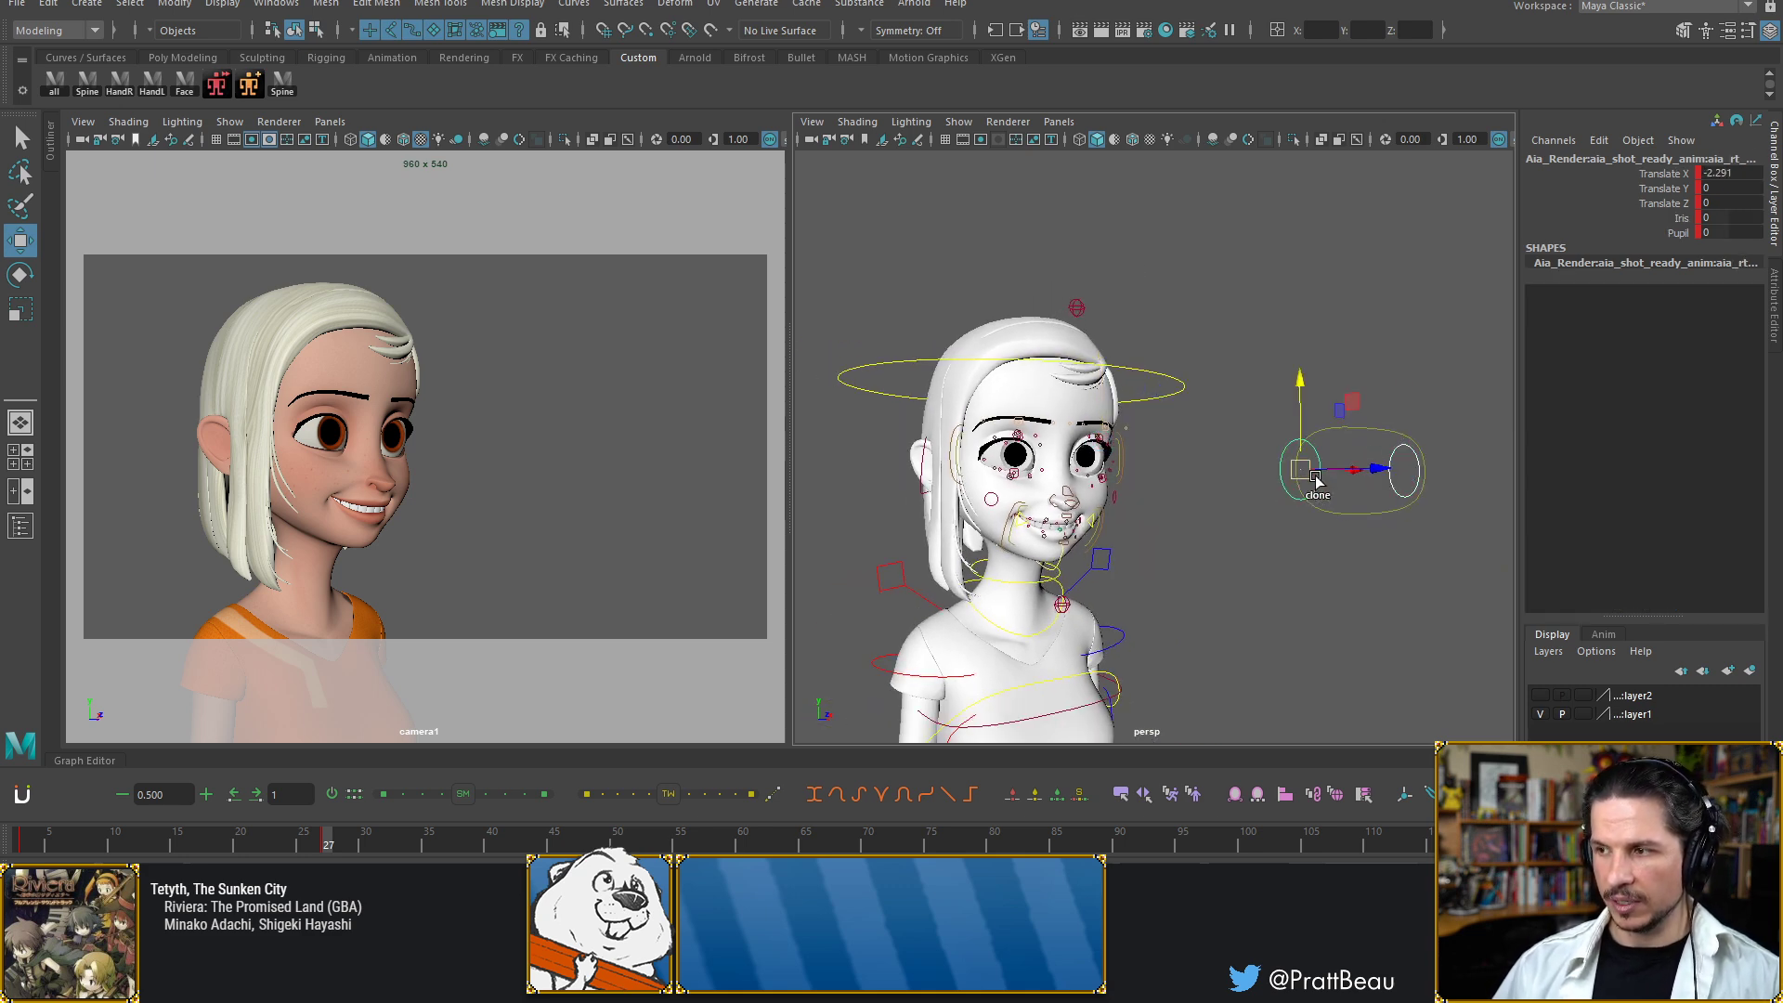
pyautogui.click(1677, 218)
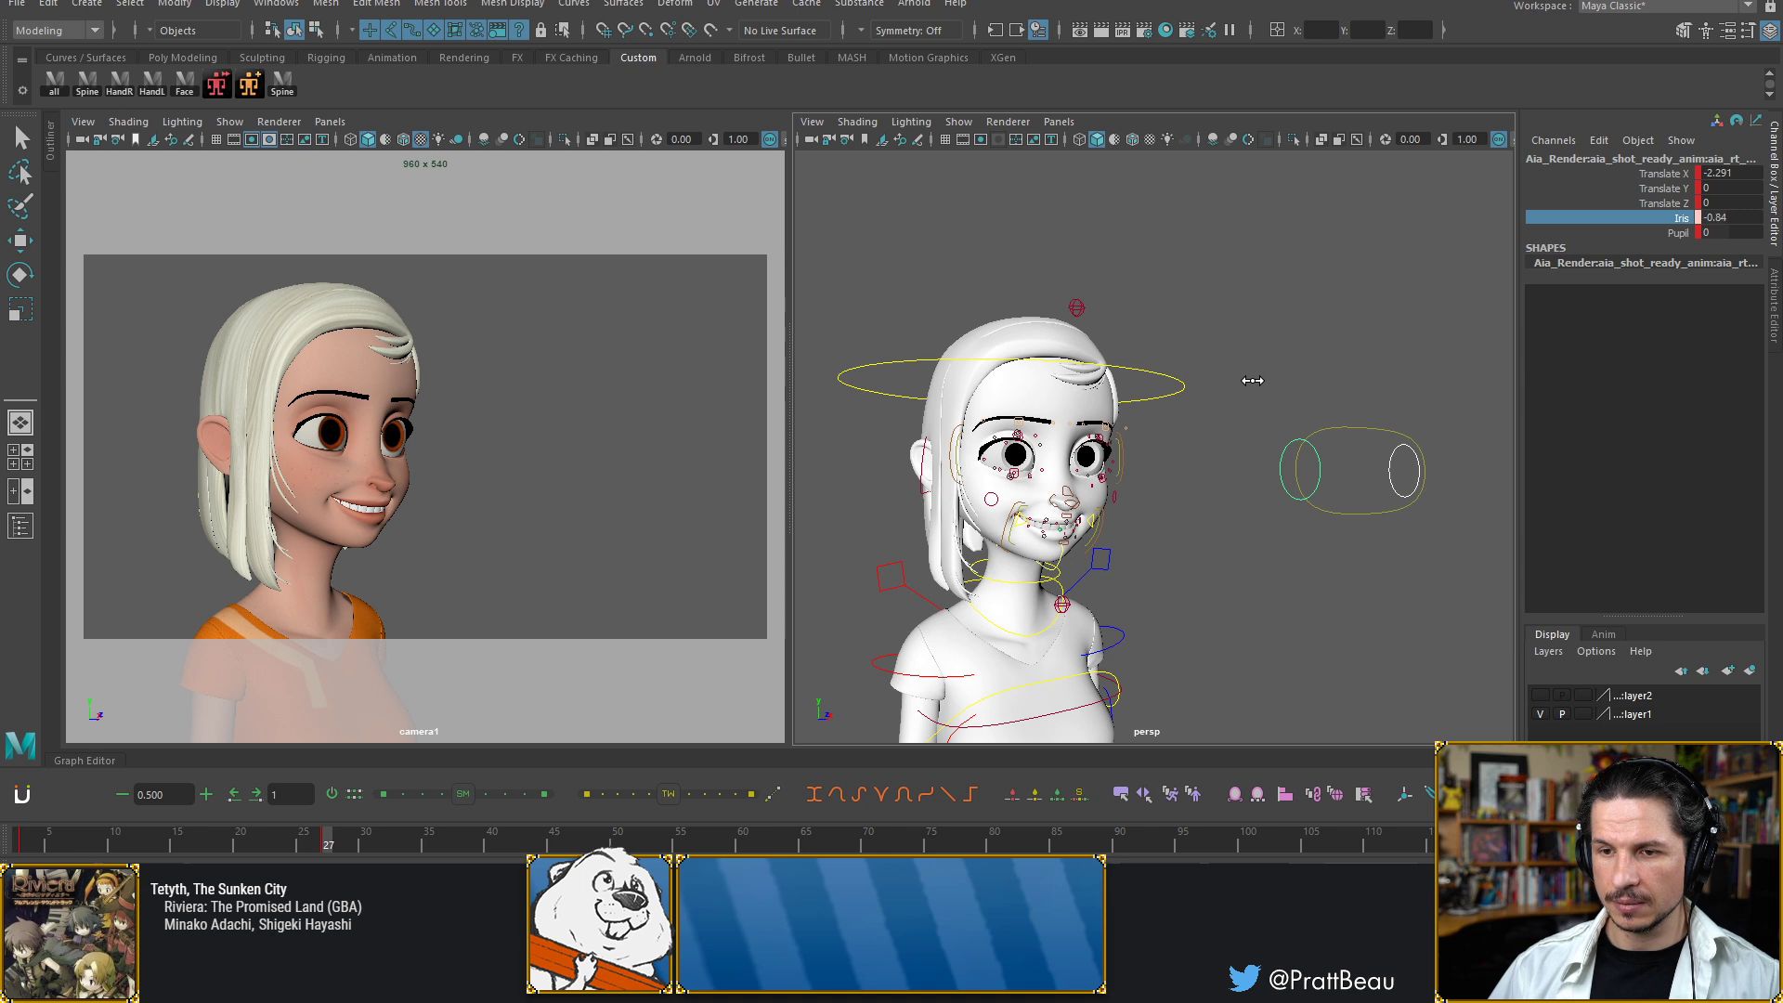
pyautogui.moveTo(1253, 380)
pyautogui.mouseDown(button='middle')
pyautogui.moveTo(686, 404)
pyautogui.moveTo(1282, 382)
pyautogui.moveTo(1228, 388)
pyautogui.mouseUp(button='middle')
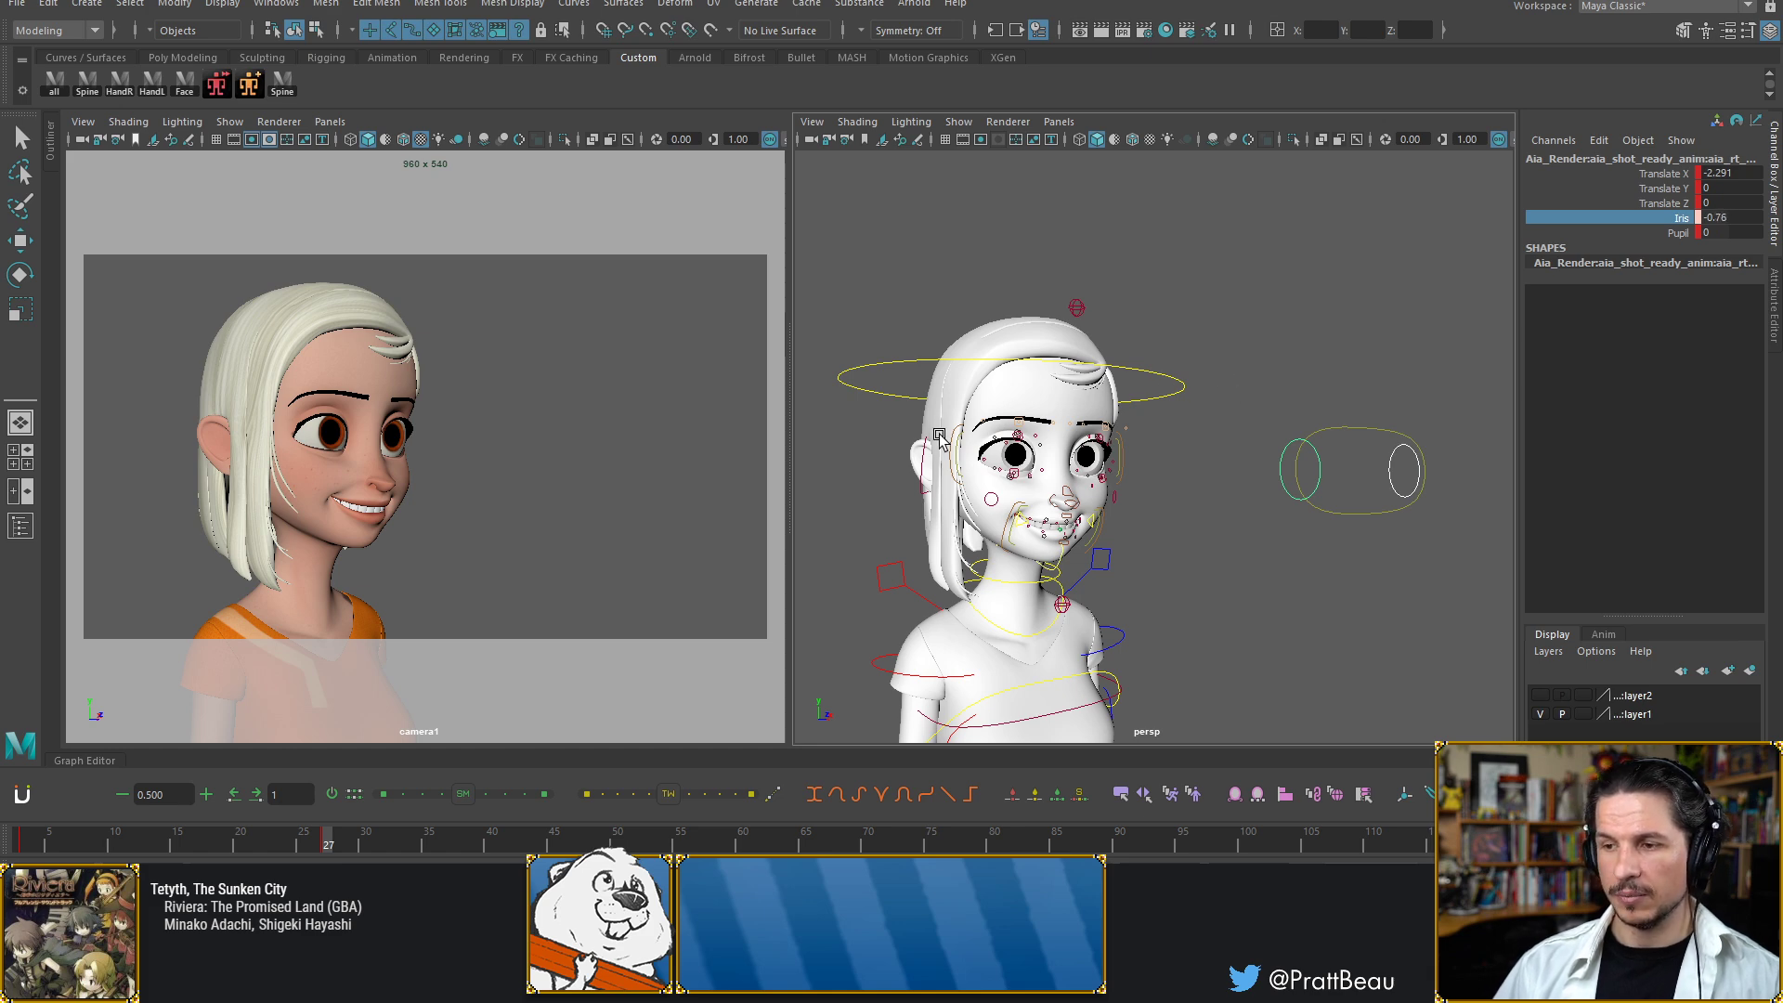
pyautogui.scroll(4, 1142, 472)
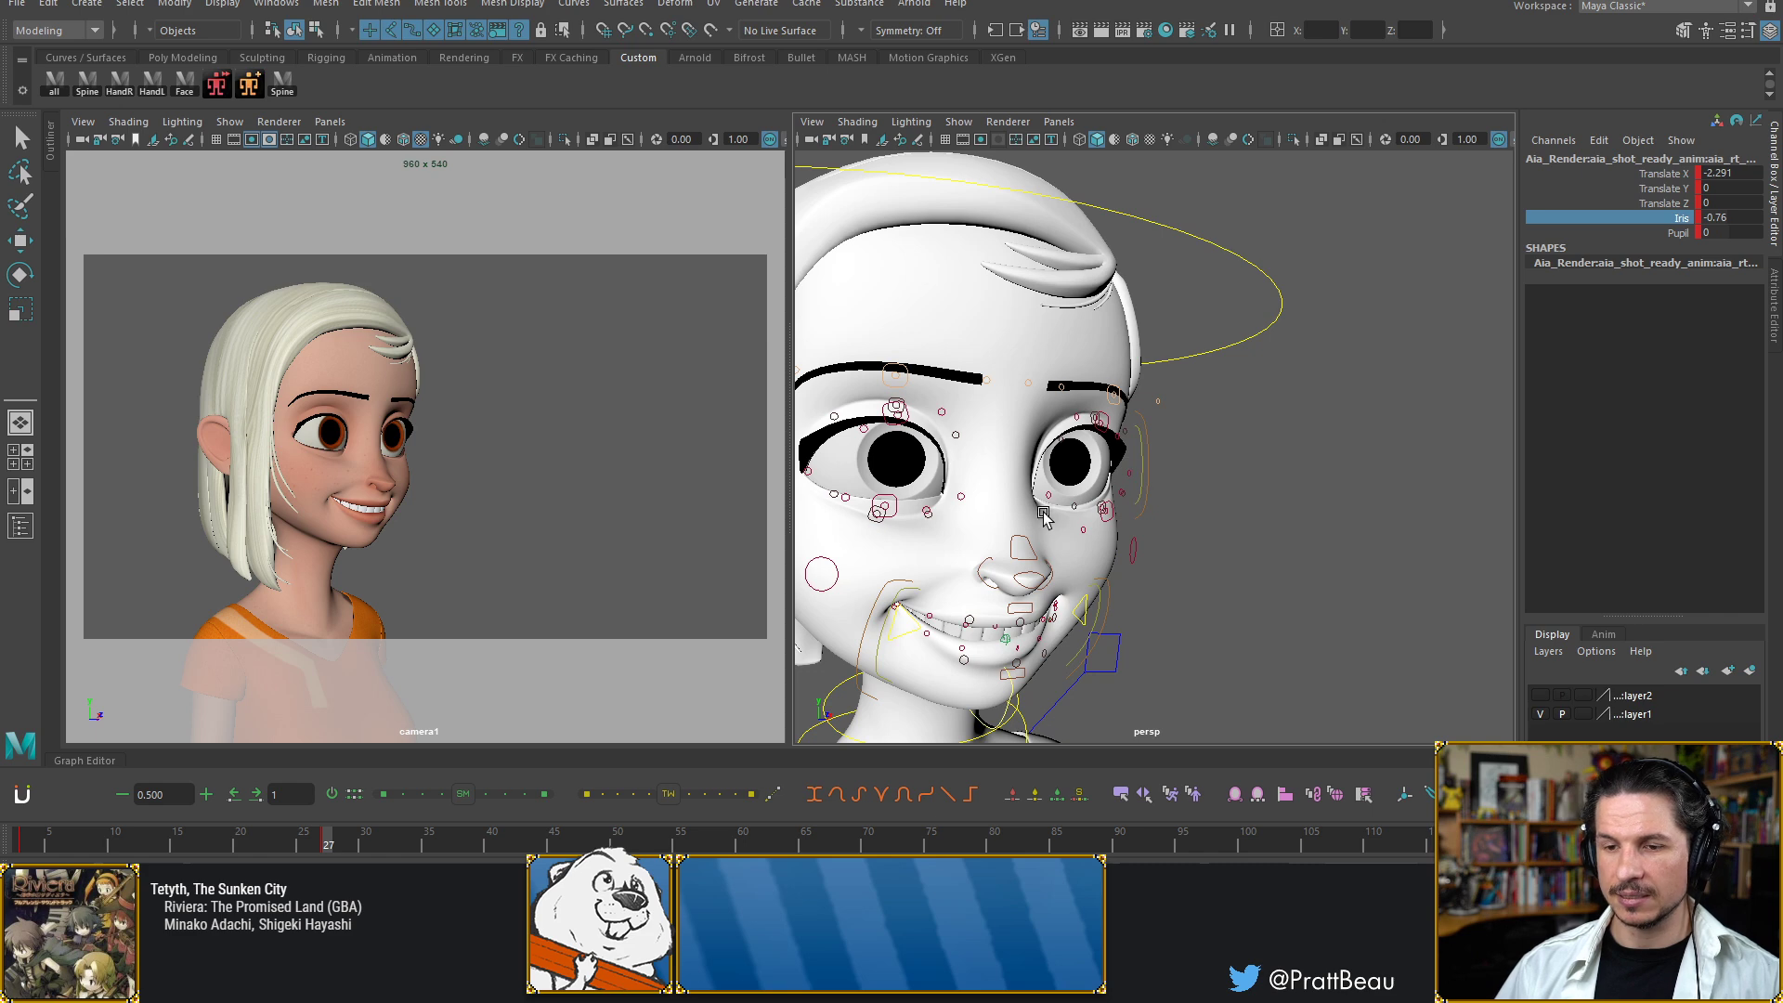
# Shift the main eye-aim control sideways to about Translate X -0.014
pyautogui.scroll(-6, 1020, 516)
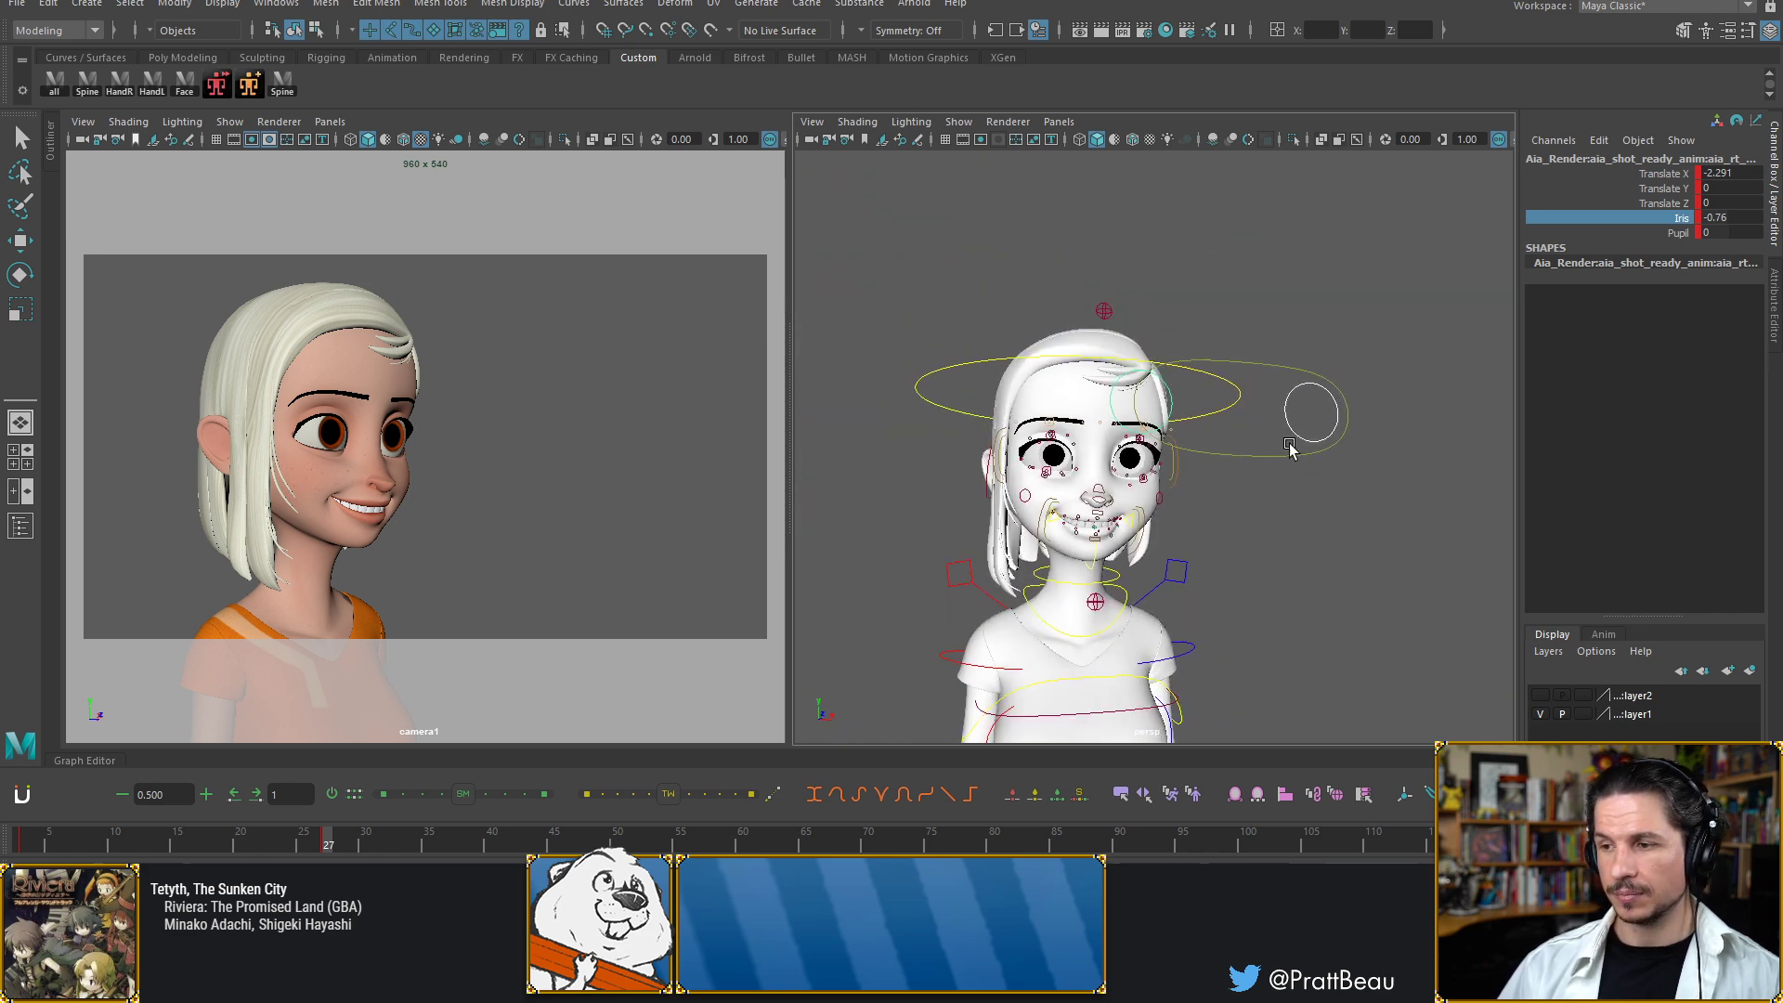
pyautogui.keyDown('alt'); pyautogui.moveTo(1183, 459); pyautogui.dragTo(1324, 493); pyautogui.keyUp('alt')
pyautogui.click(1419, 539)
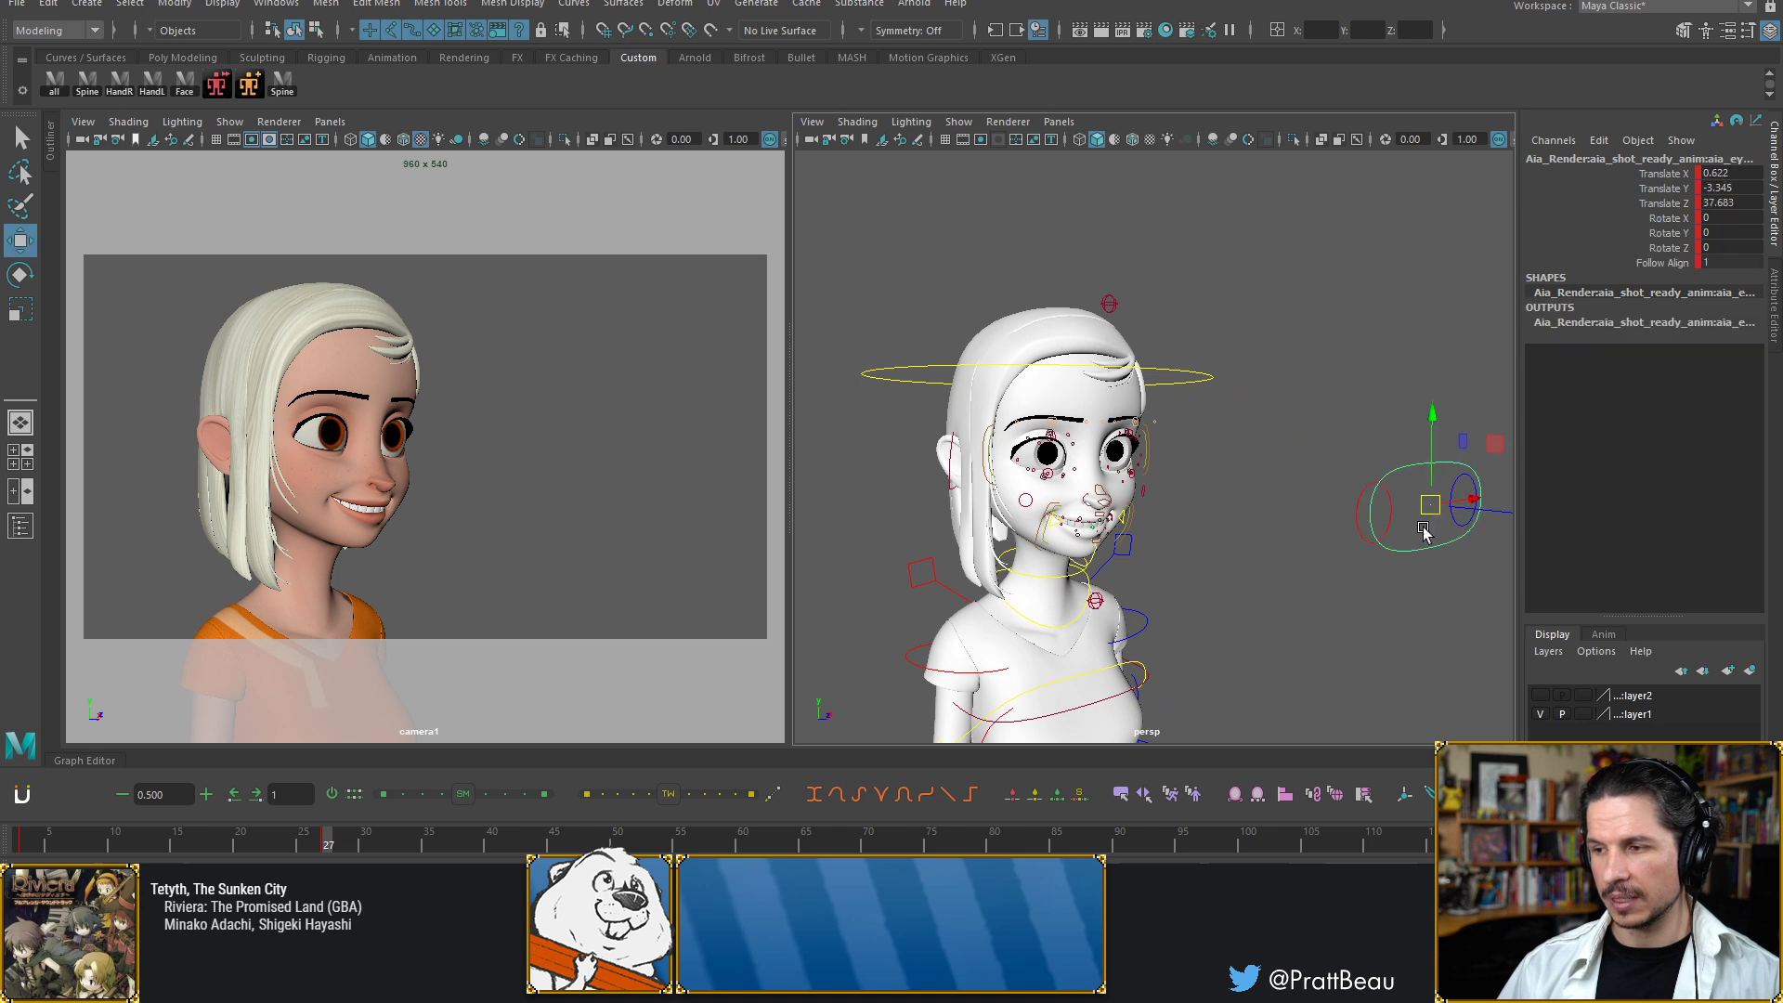
pyautogui.press('w')
pyautogui.moveTo(1463, 509); pyautogui.dragTo(1468, 500)
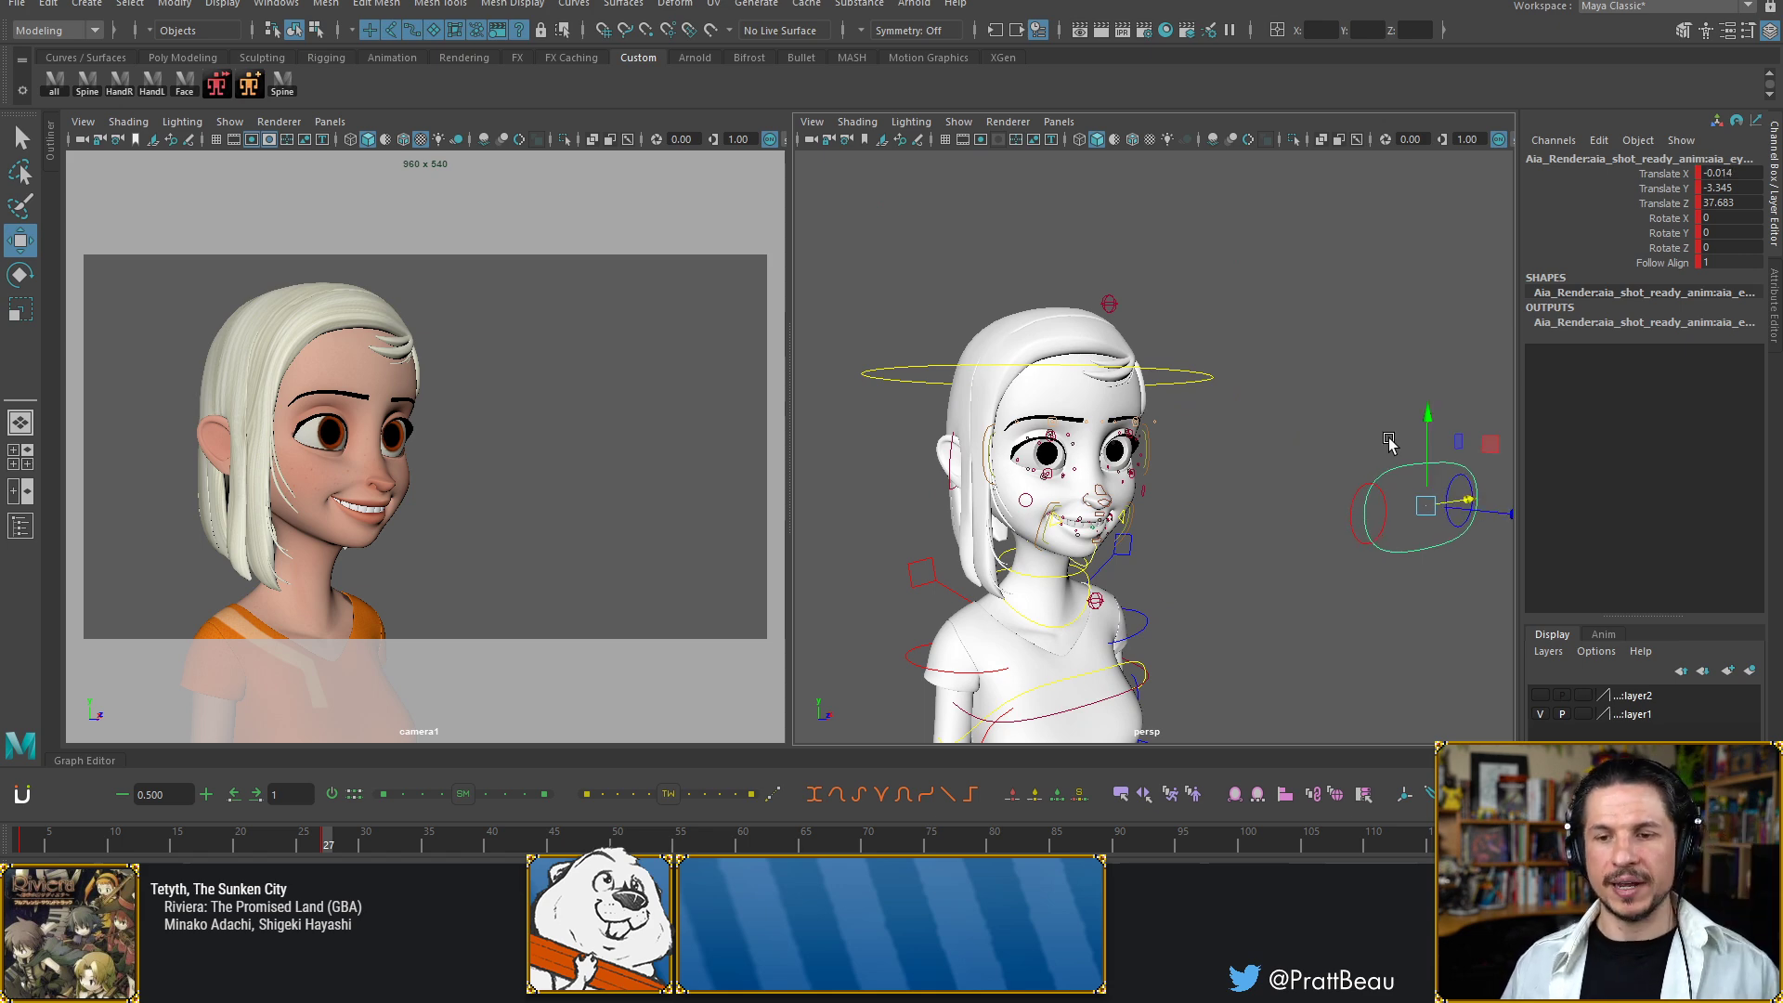
# Nudge the character's right upper-eyelid control and rotate the left upper-eyelid control to about Rotate Z -19.982
pyautogui.scroll(6, 1234, 430)
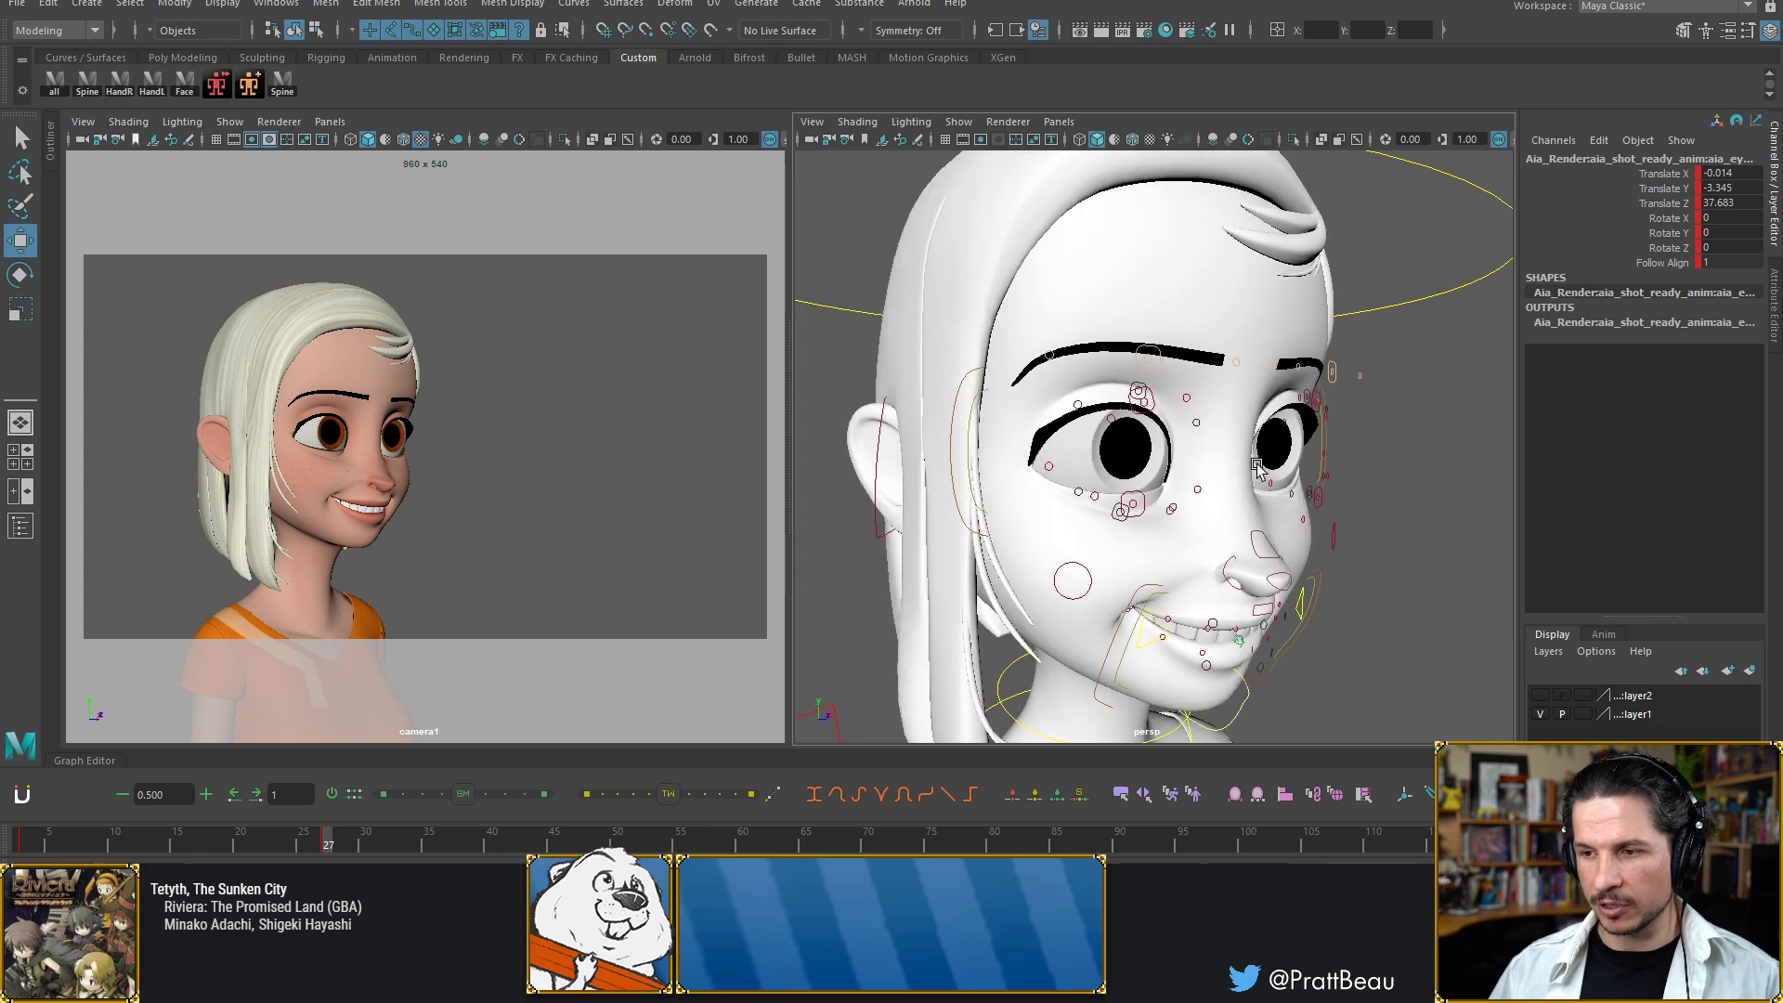
pyautogui.click(1098, 352)
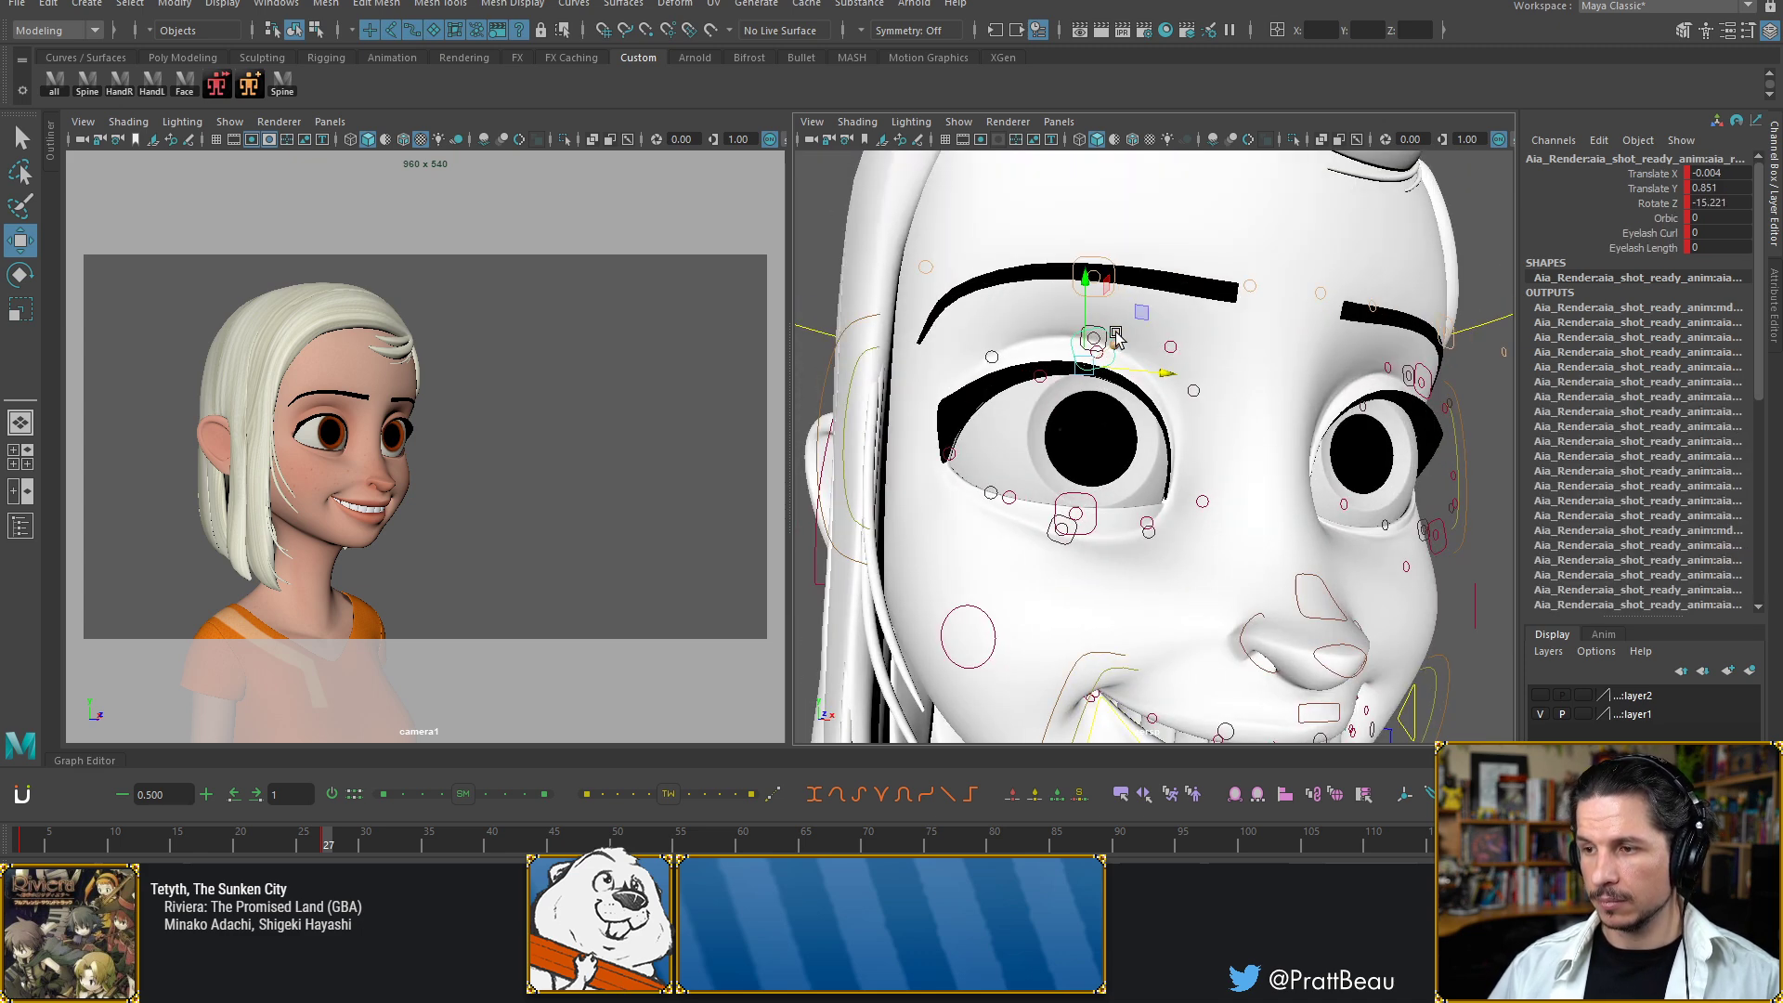
pyautogui.moveTo(1085, 303); pyautogui.dragTo(1094, 304)
pyautogui.click(1427, 395)
pyautogui.moveTo(1428, 395); pyautogui.dragTo(1398, 441)
pyautogui.press('e')
pyautogui.press('w')
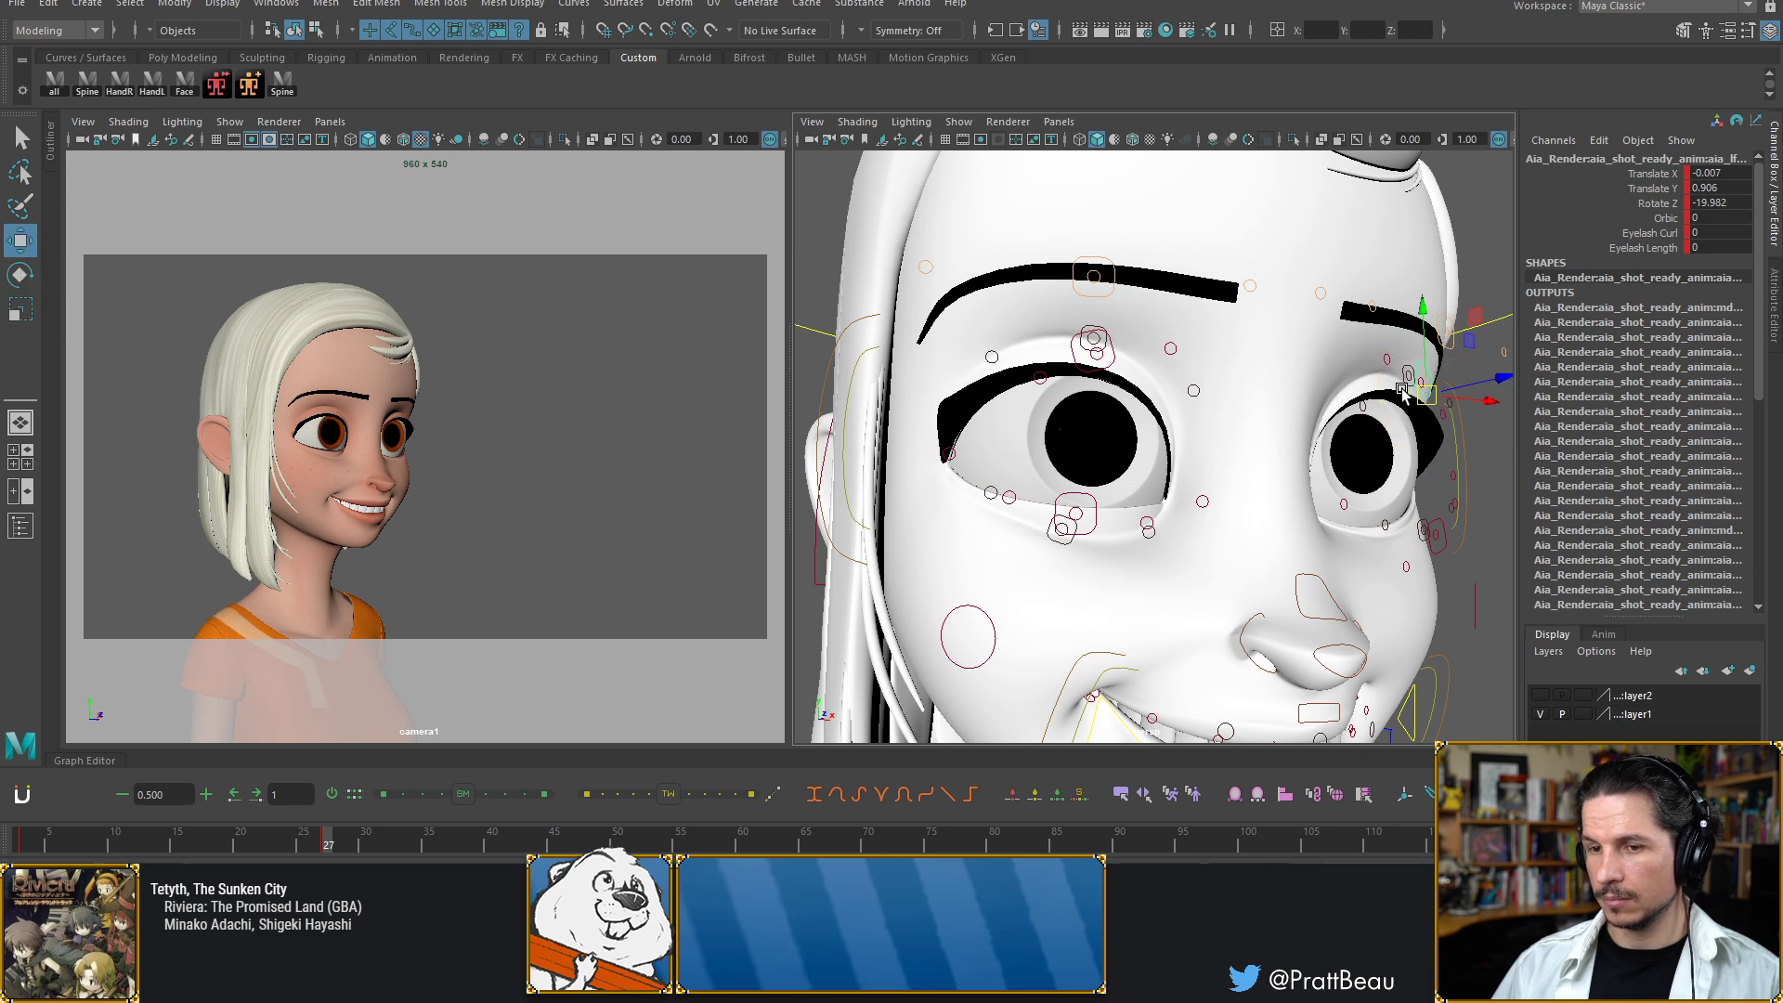
# Raise the character's right cheek control to about Translate Y 0.079
pyautogui.keyDown('alt'); pyautogui.moveTo(1051, 428); pyautogui.dragTo(1119, 414); pyautogui.keyUp('alt')
pyautogui.keyDown('alt'); pyautogui.moveTo(1119, 413); pyautogui.dragTo(1155, 595, button='right'); pyautogui.keyUp('alt')
pyautogui.keyDown('alt'); pyautogui.moveTo(1154, 594); pyautogui.dragTo(1159, 481, button='middle'); pyautogui.keyUp('alt')
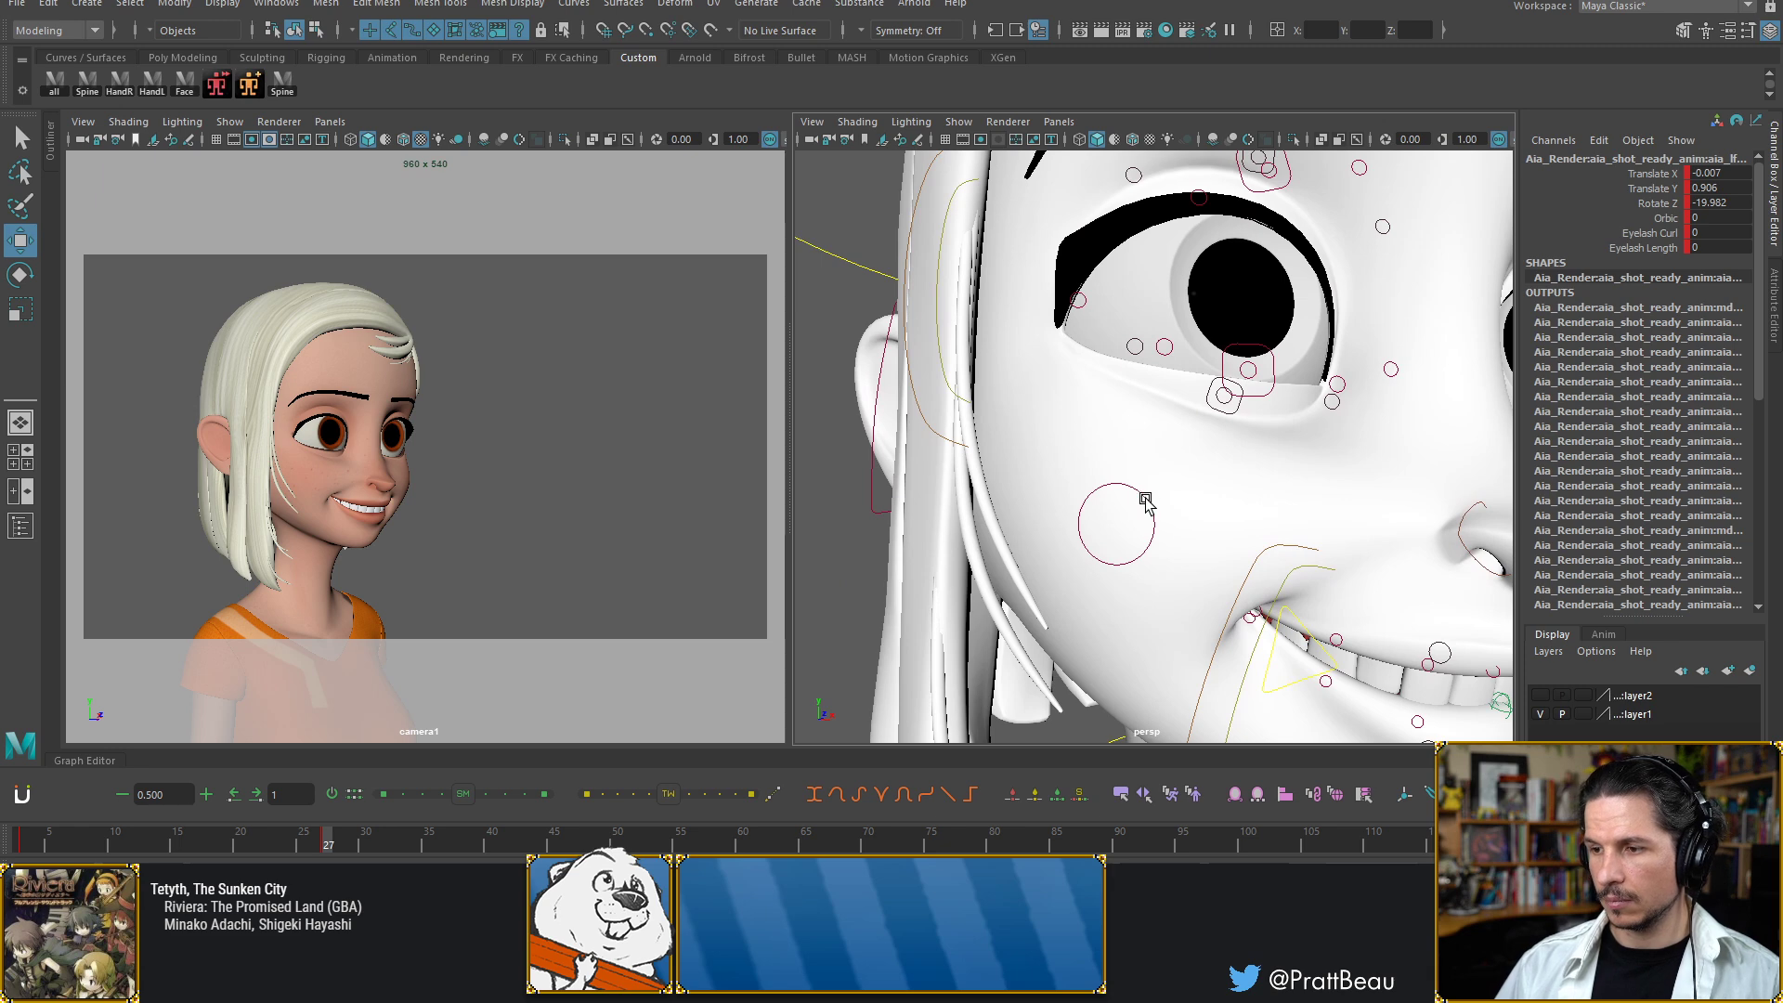
pyautogui.click(1147, 500)
pyautogui.keyDown('alt'); pyautogui.moveTo(1147, 501); pyautogui.dragTo(1056, 526); pyautogui.keyUp('alt')
pyautogui.moveTo(978, 453); pyautogui.dragTo(979, 447)
# Set the right cheek control's Puff Cheek to about 0.16
pyautogui.click(1665, 307)
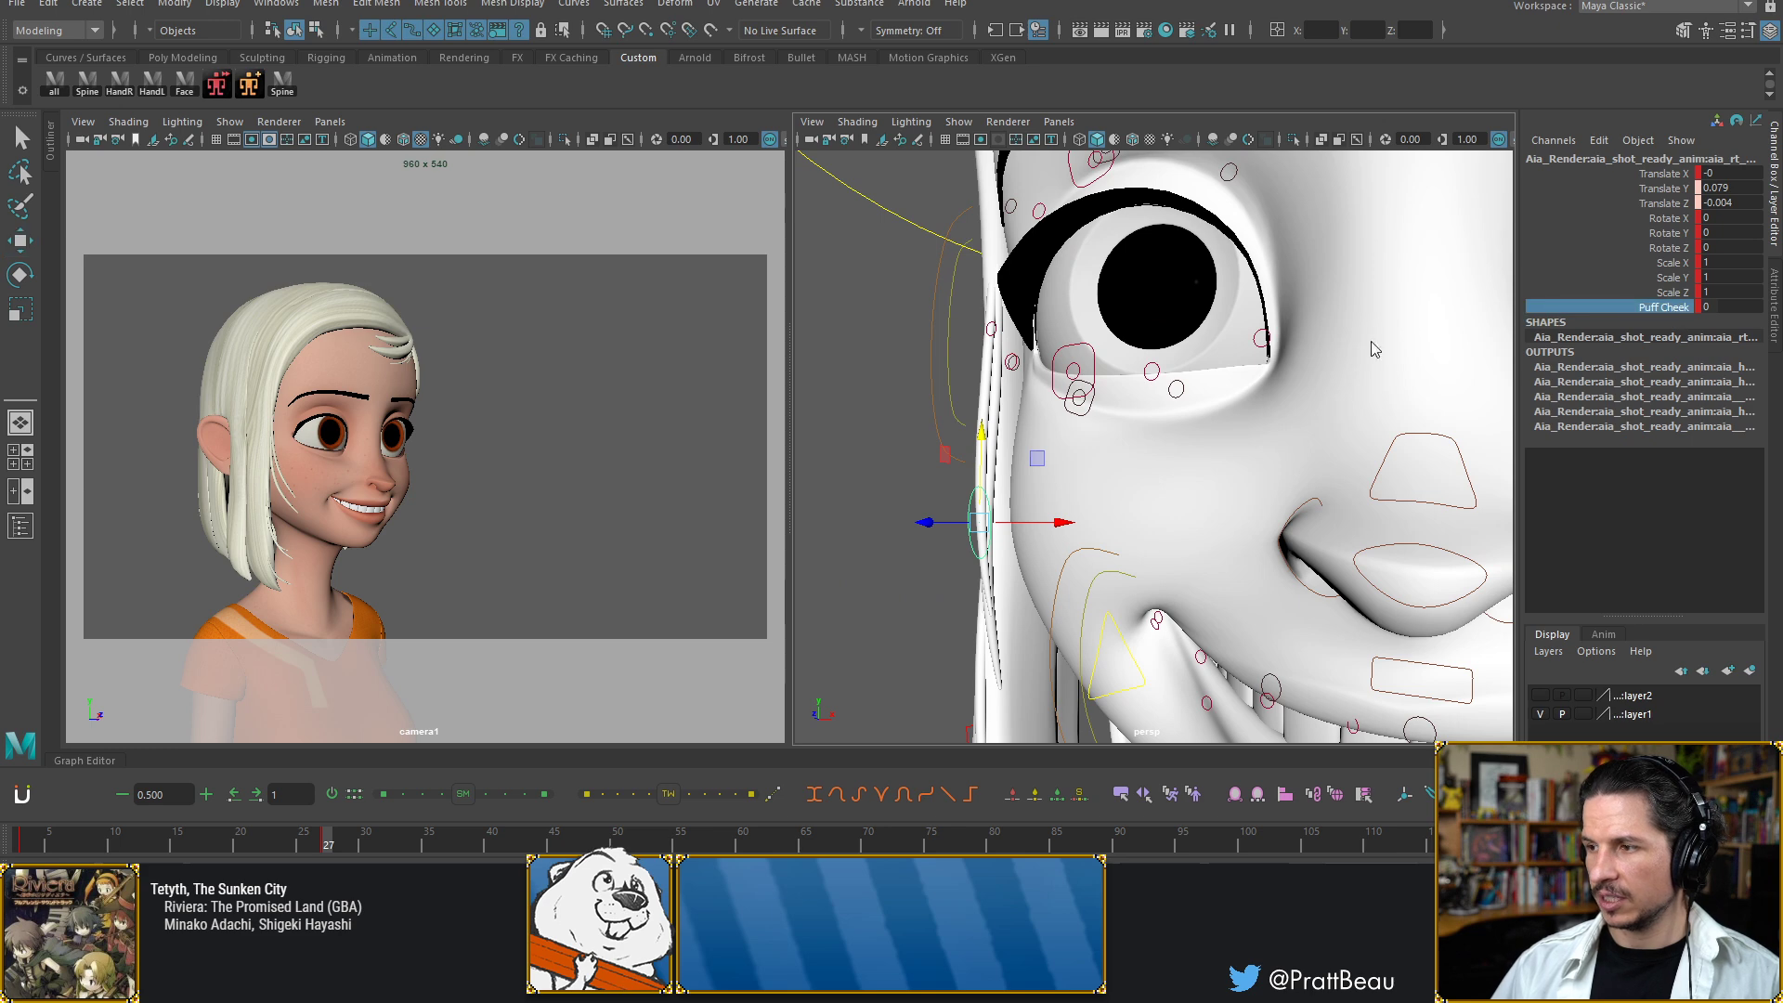
pyautogui.moveTo(1170, 411); pyautogui.dragTo(1178, 412, button='middle')
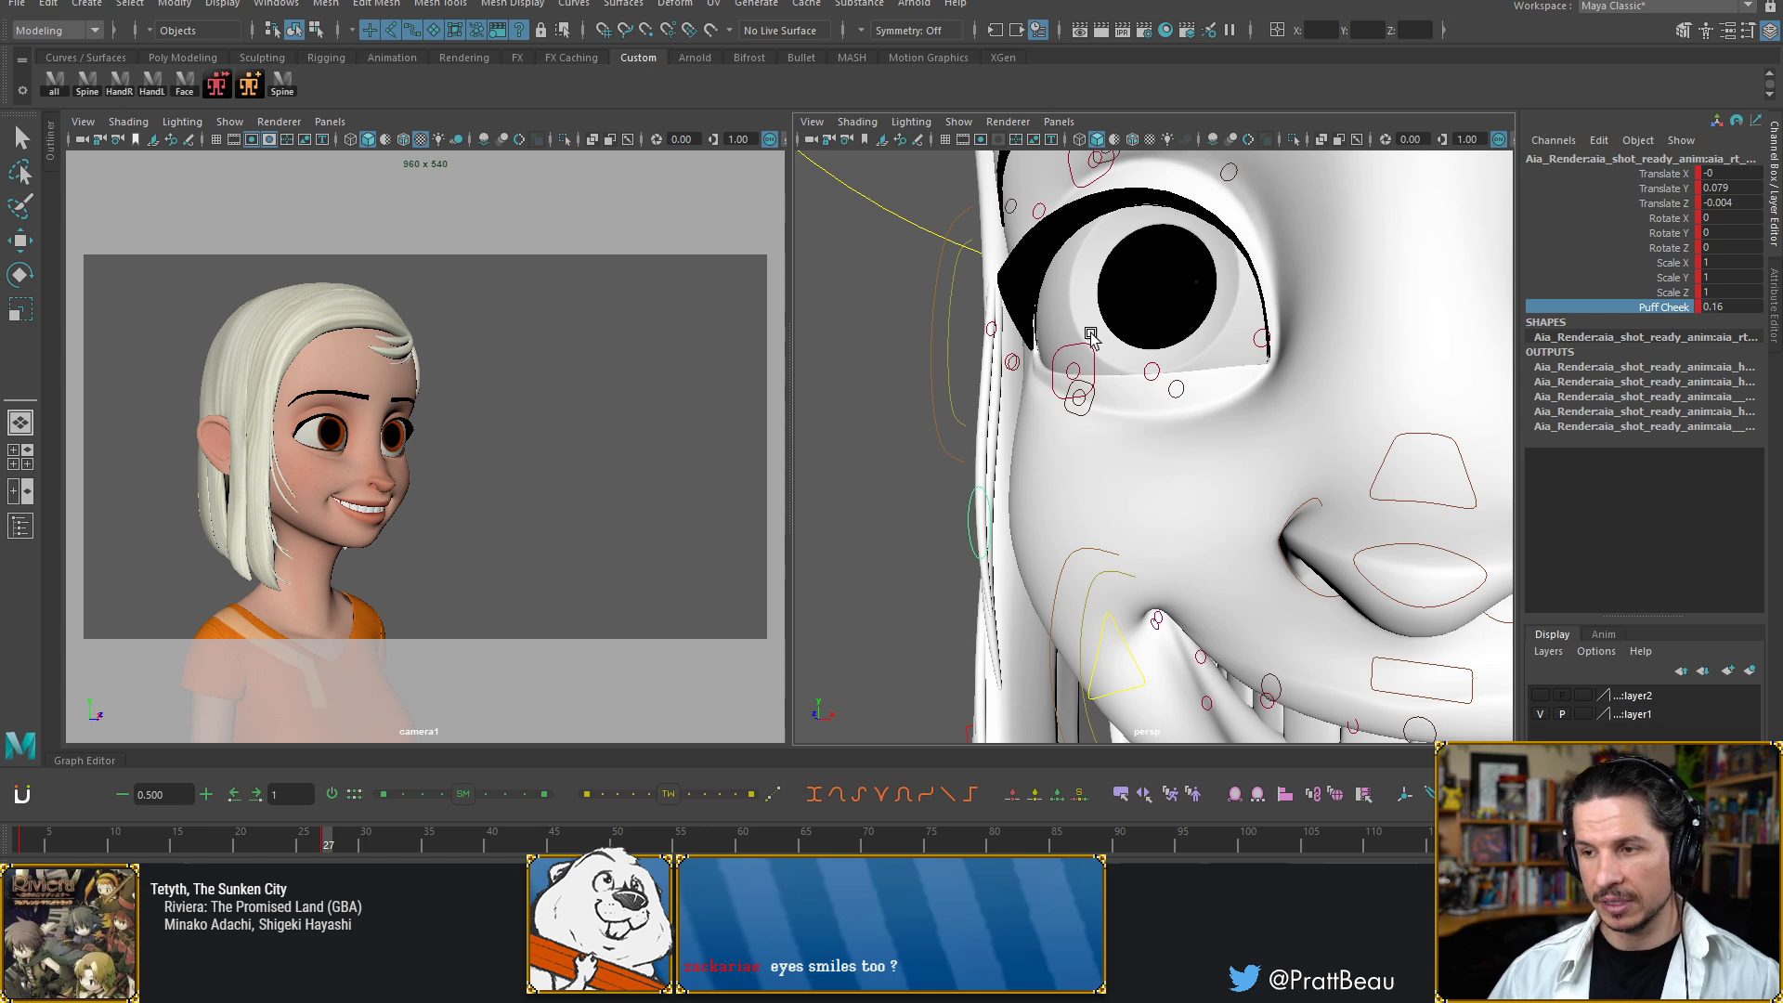
pyautogui.keyDown('alt'); pyautogui.moveTo(1079, 423); pyautogui.dragTo(1162, 428); pyautogui.keyUp('alt')
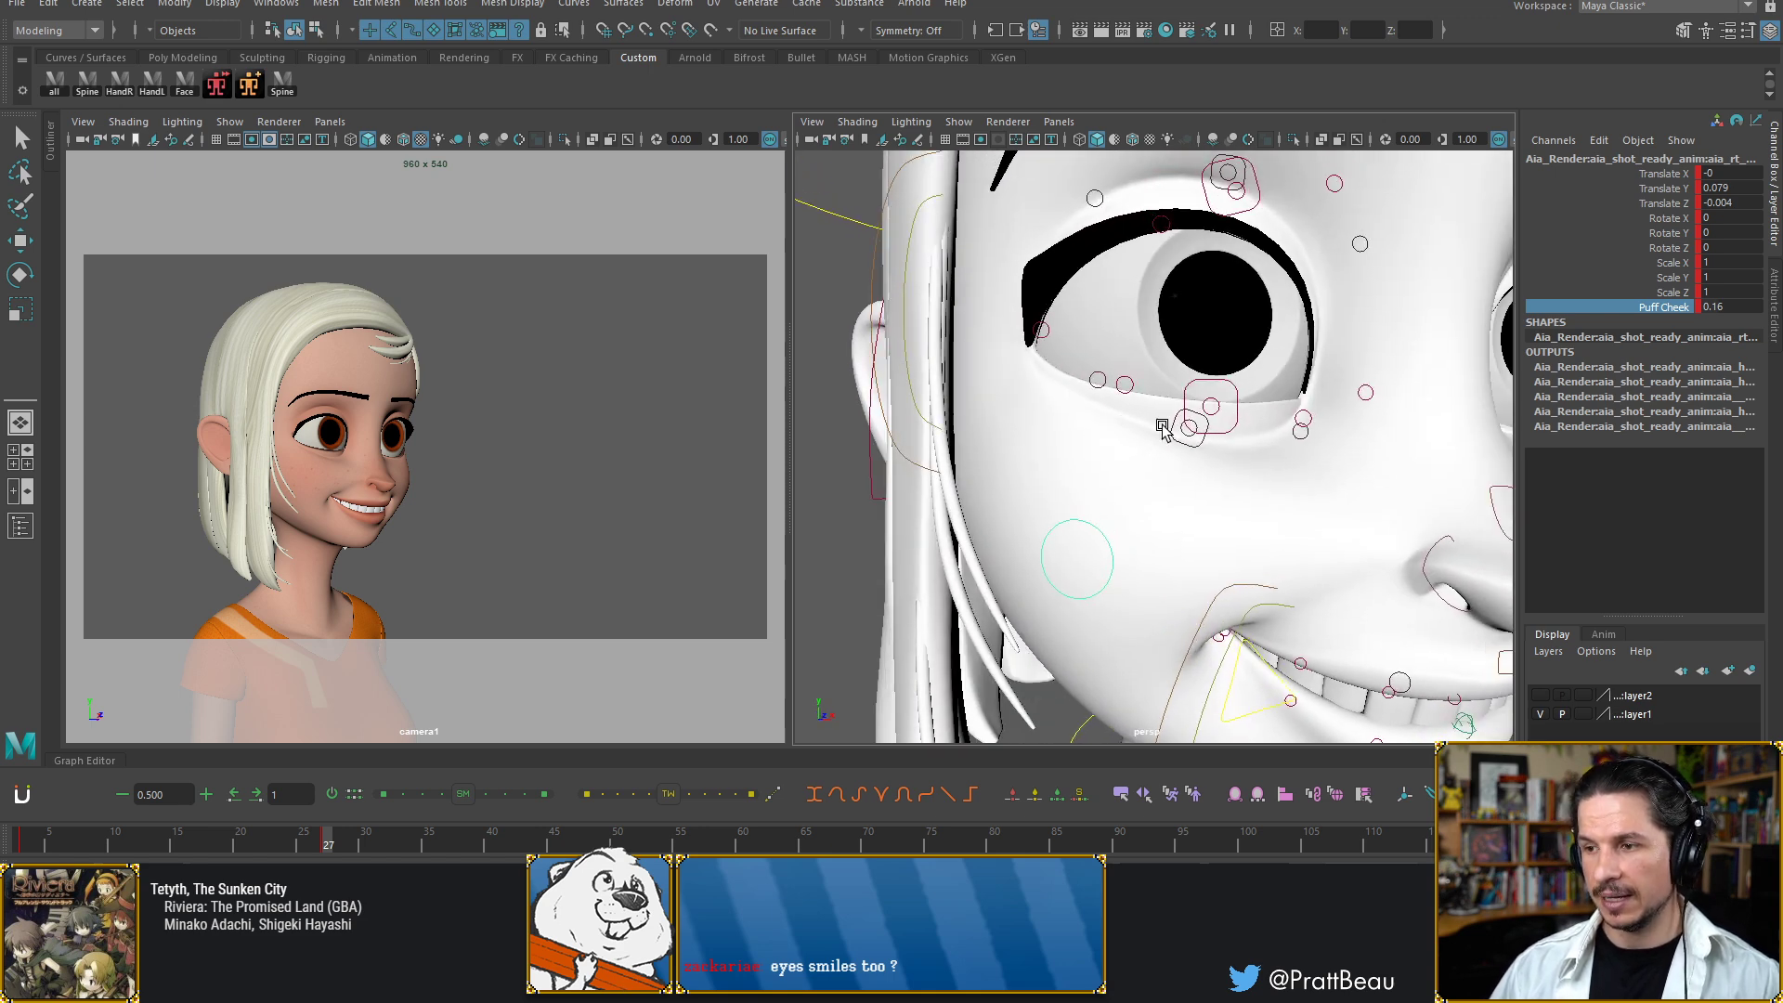
# Rotate the character's right lower-eyelid control to about Rotate Z 11.041
pyautogui.click(1218, 431)
pyautogui.press('e')
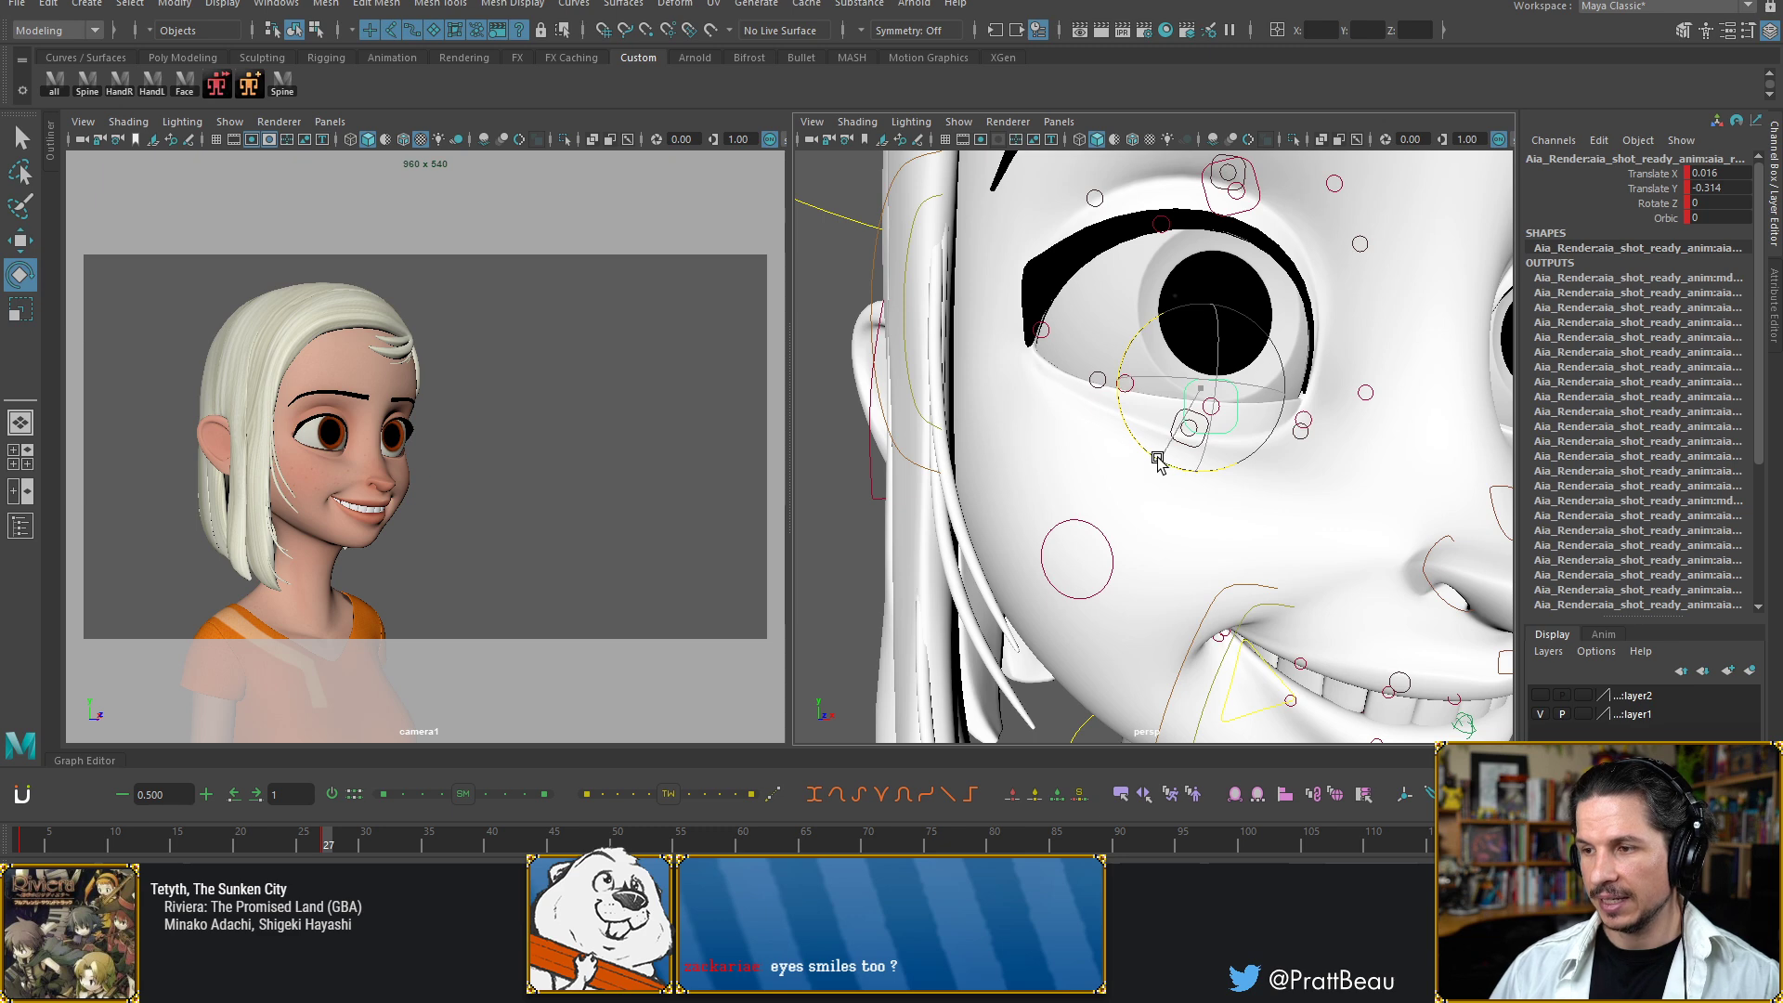
pyautogui.moveTo(1158, 458); pyautogui.dragTo(1135, 451)
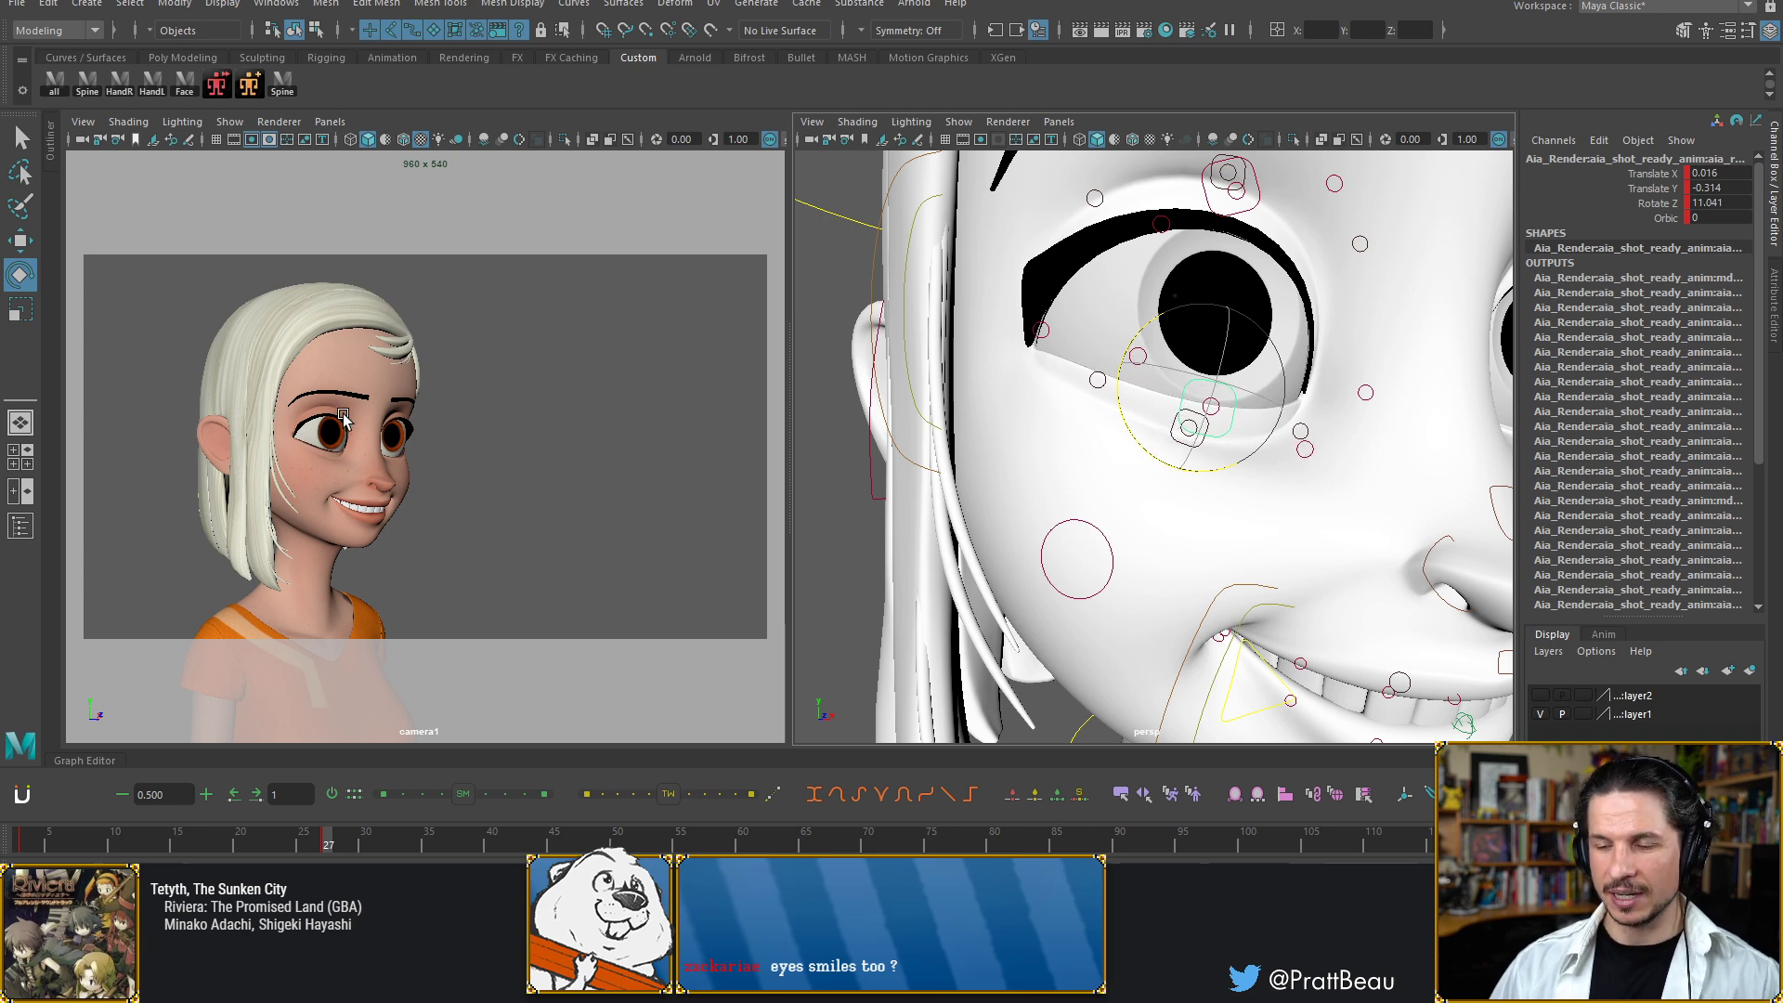
pyautogui.click(1049, 466)
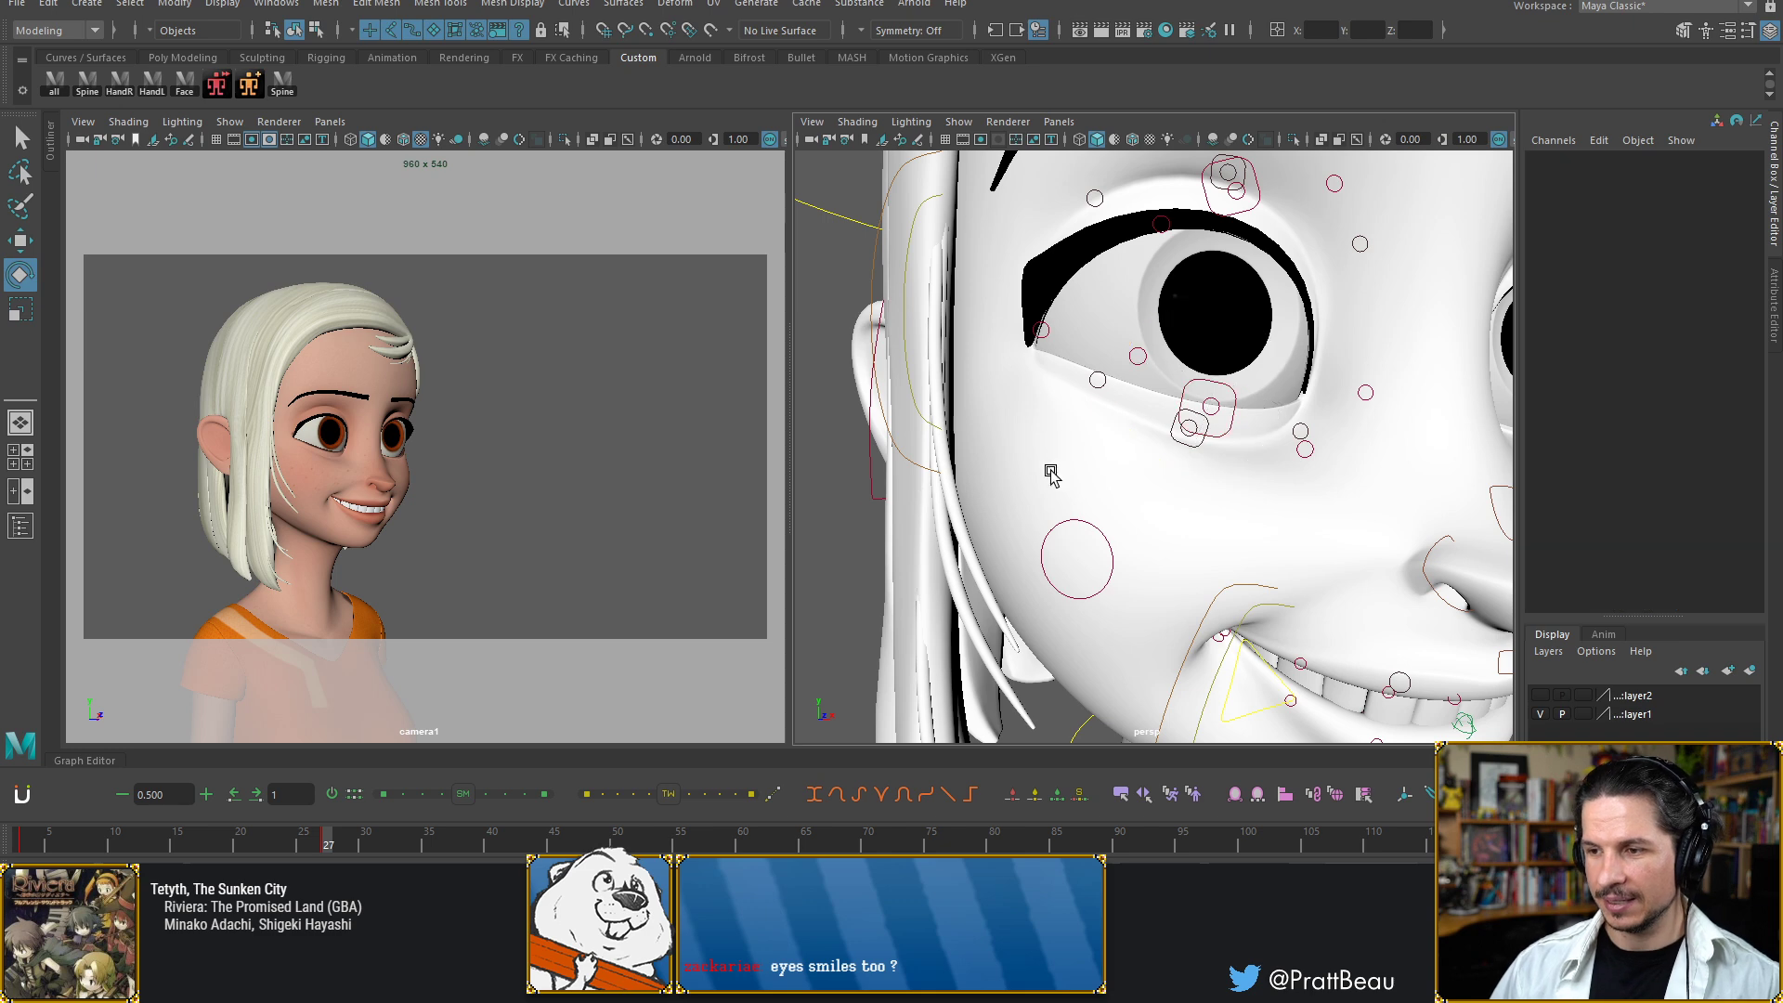
pyautogui.click(1184, 444)
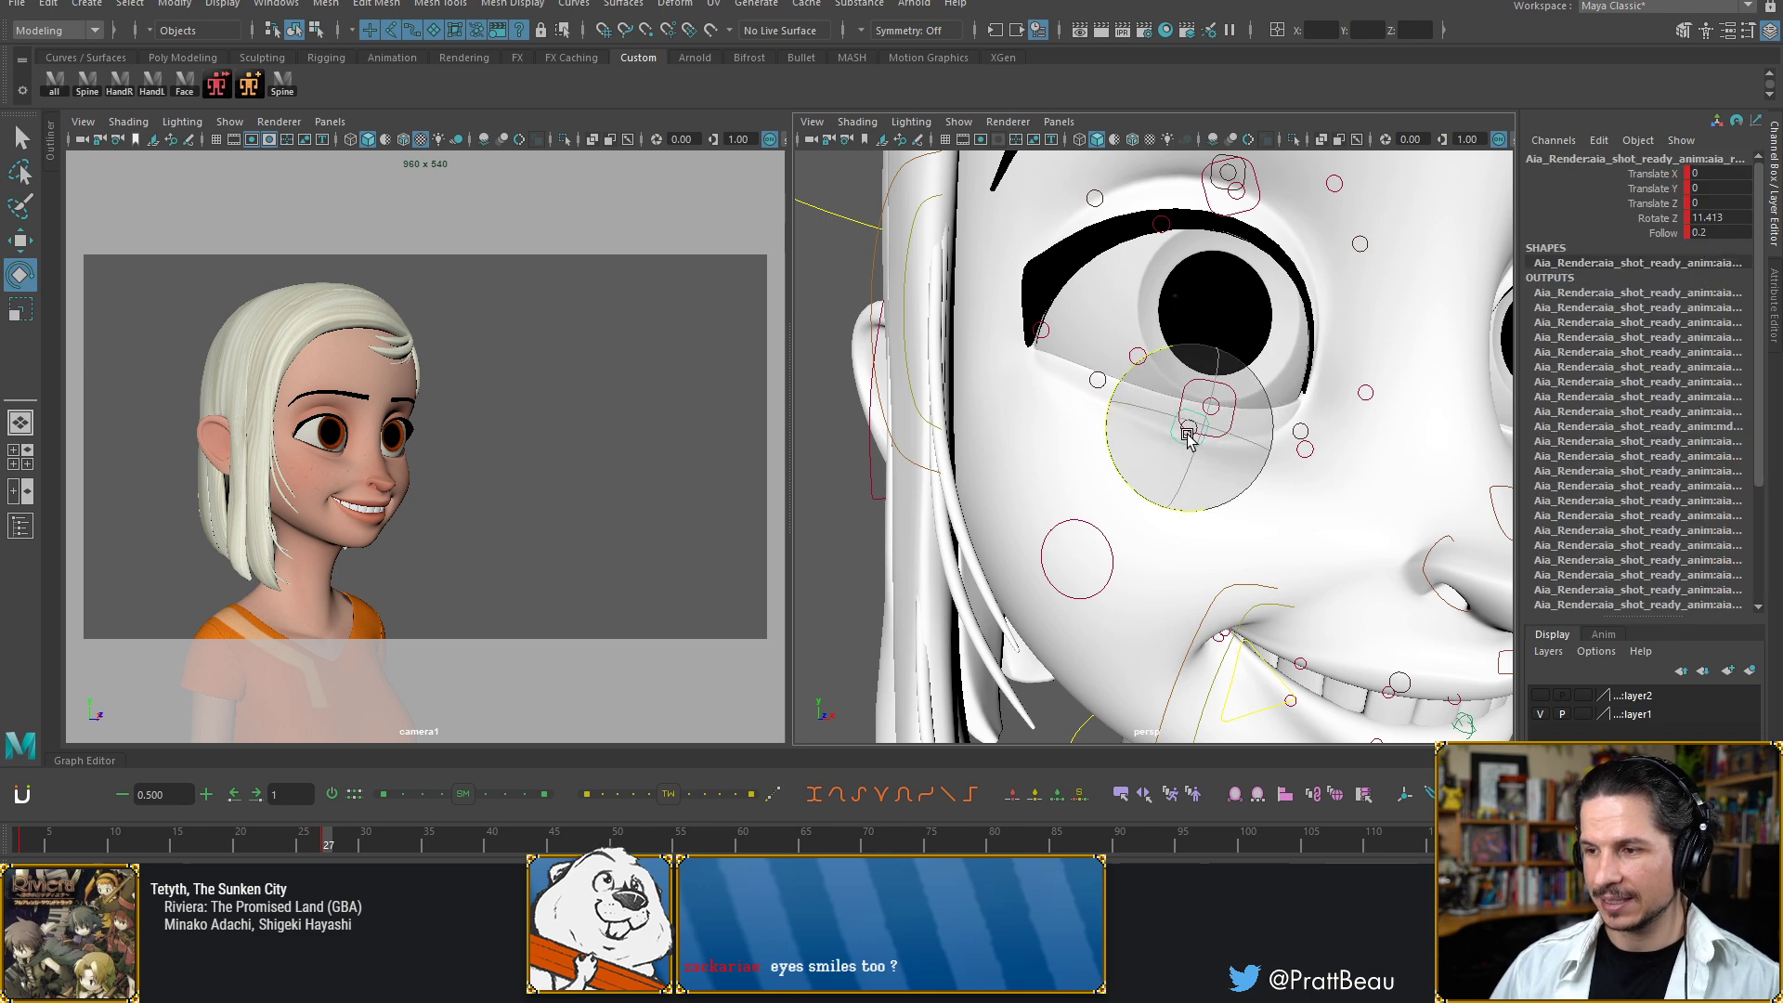
# Raise the small control beneath the outer corner of the right lower eyelid to about Translate Y 0.133
pyautogui.click(1097, 383)
pyautogui.press('w')
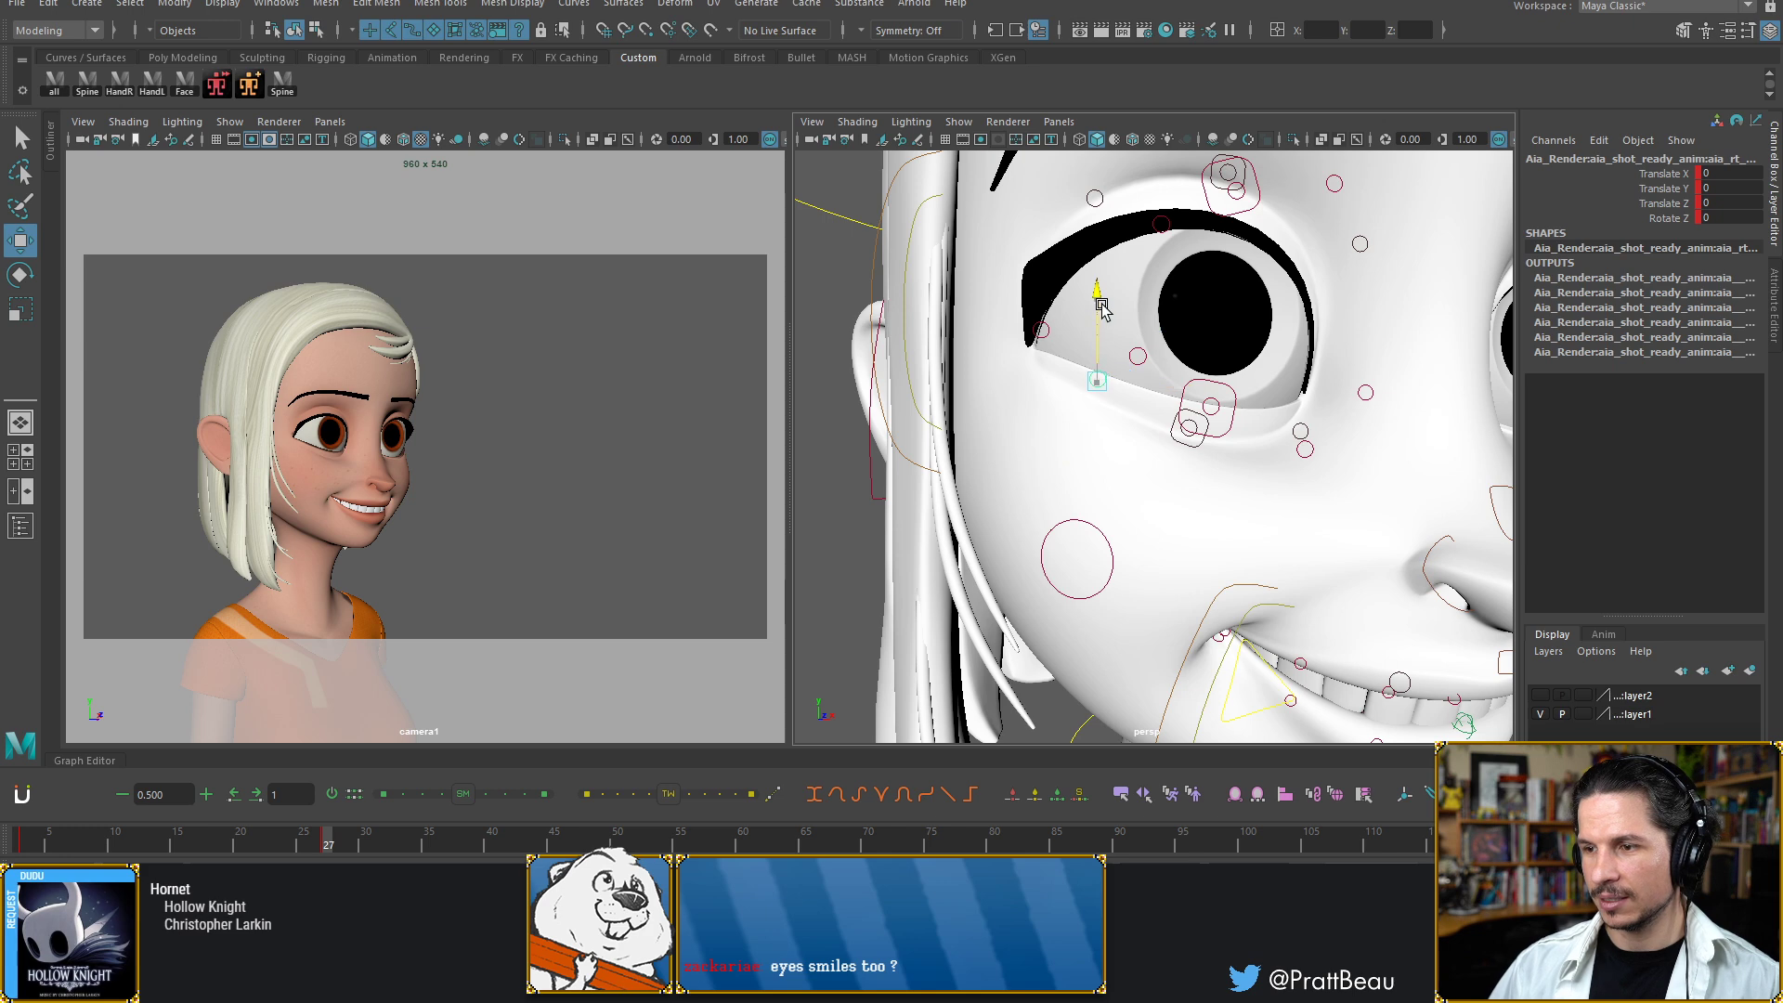
pyautogui.moveTo(1102, 309); pyautogui.dragTo(1103, 305)
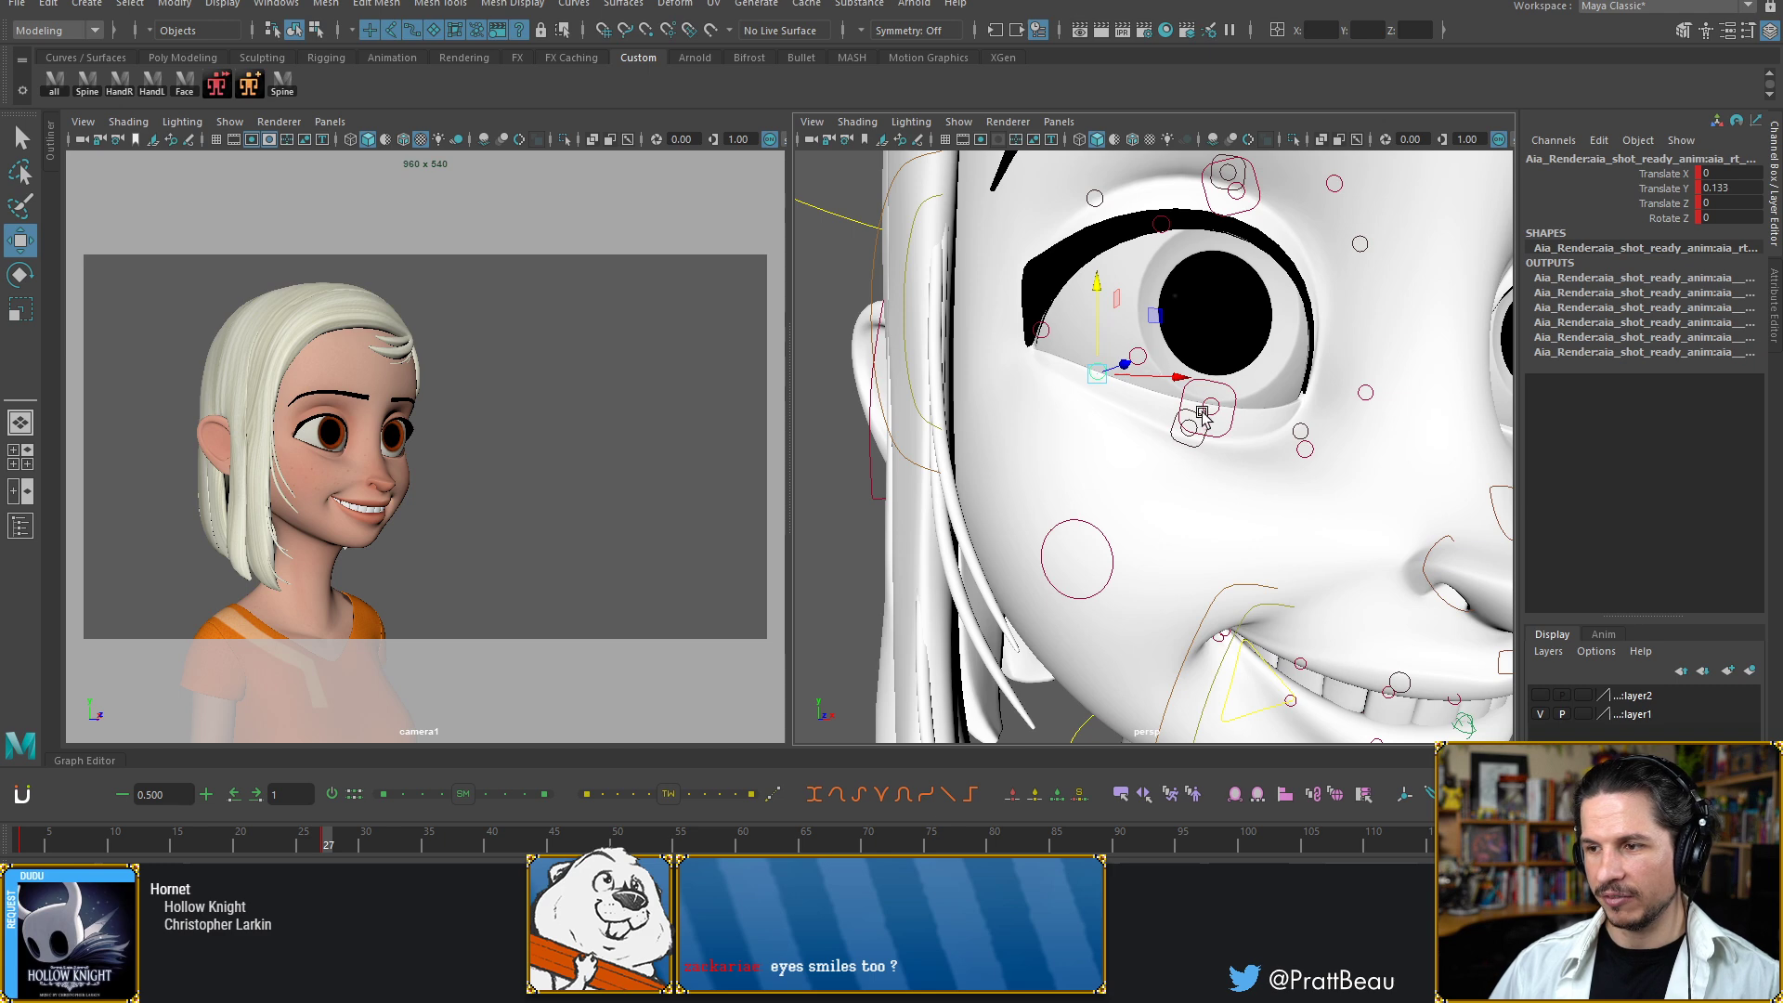
# Refine the right lower-eyelid control to about Translate Y -0.332, Rotate Z 9.732, and raise the crease control beneath it to about Translate Y 0.166
pyautogui.click(1210, 462)
pyautogui.press('e')
pyautogui.moveTo(1205, 473); pyautogui.dragTo(1207, 470)
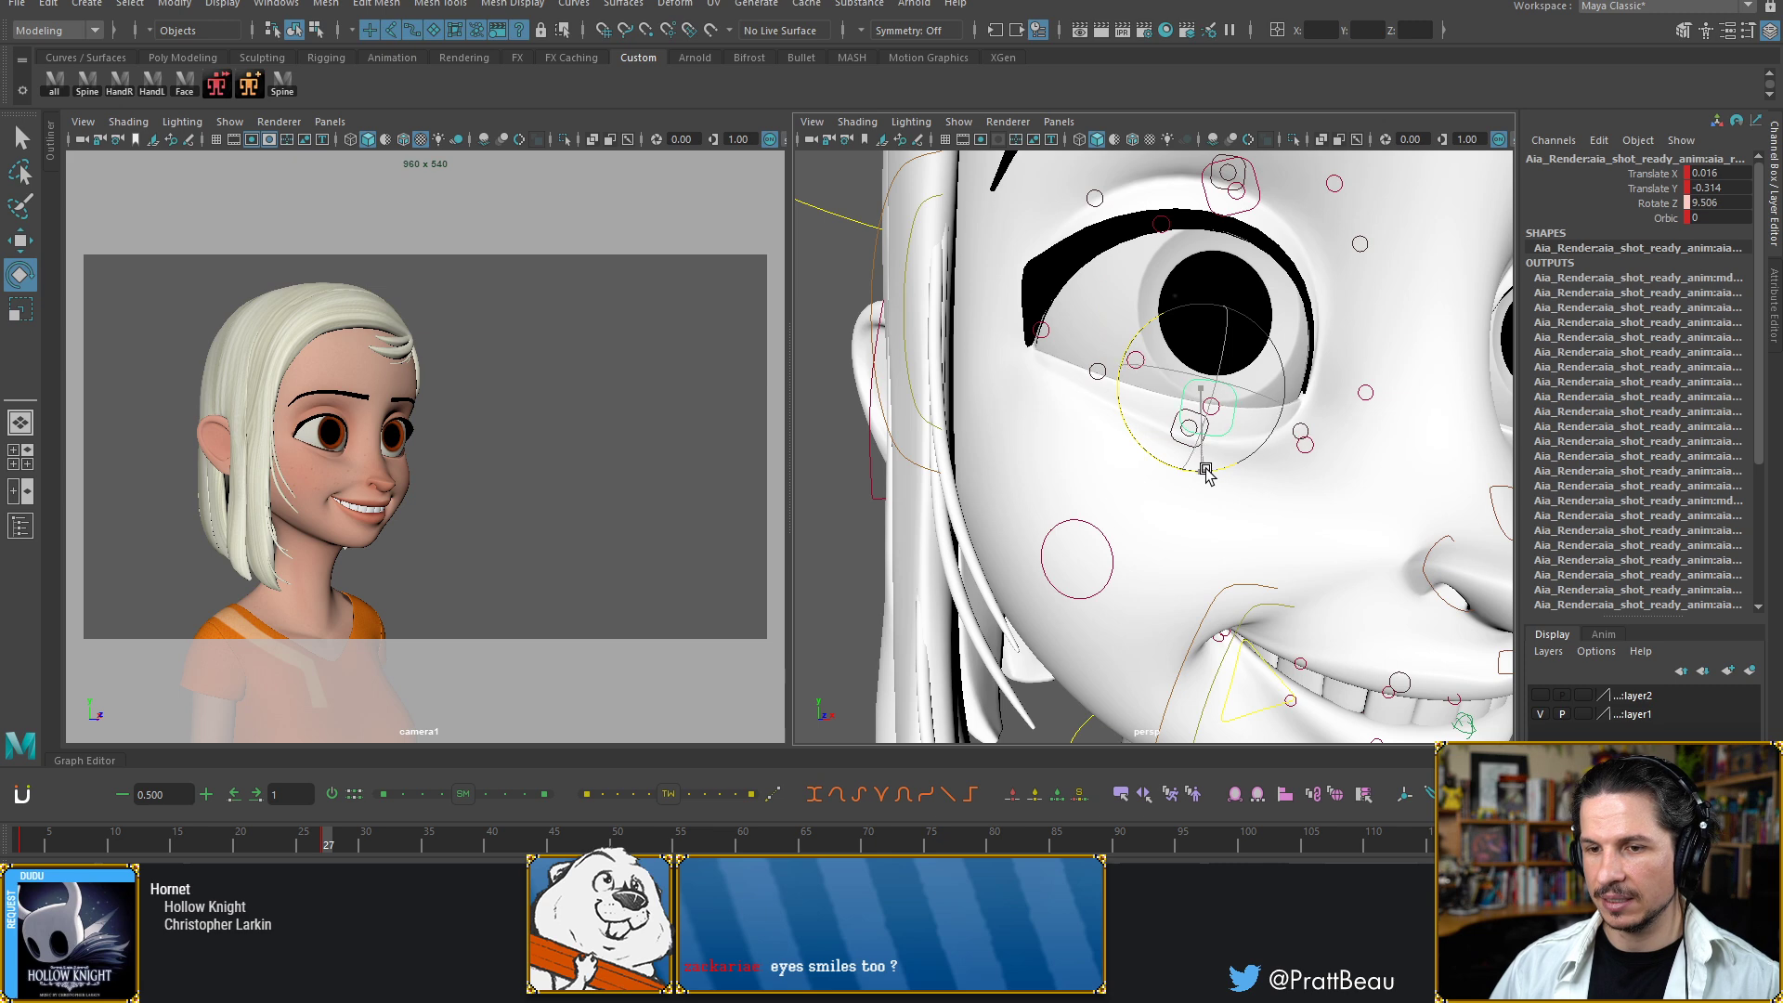
pyautogui.press('w')
pyautogui.moveTo(1203, 306); pyautogui.dragTo(1202, 313)
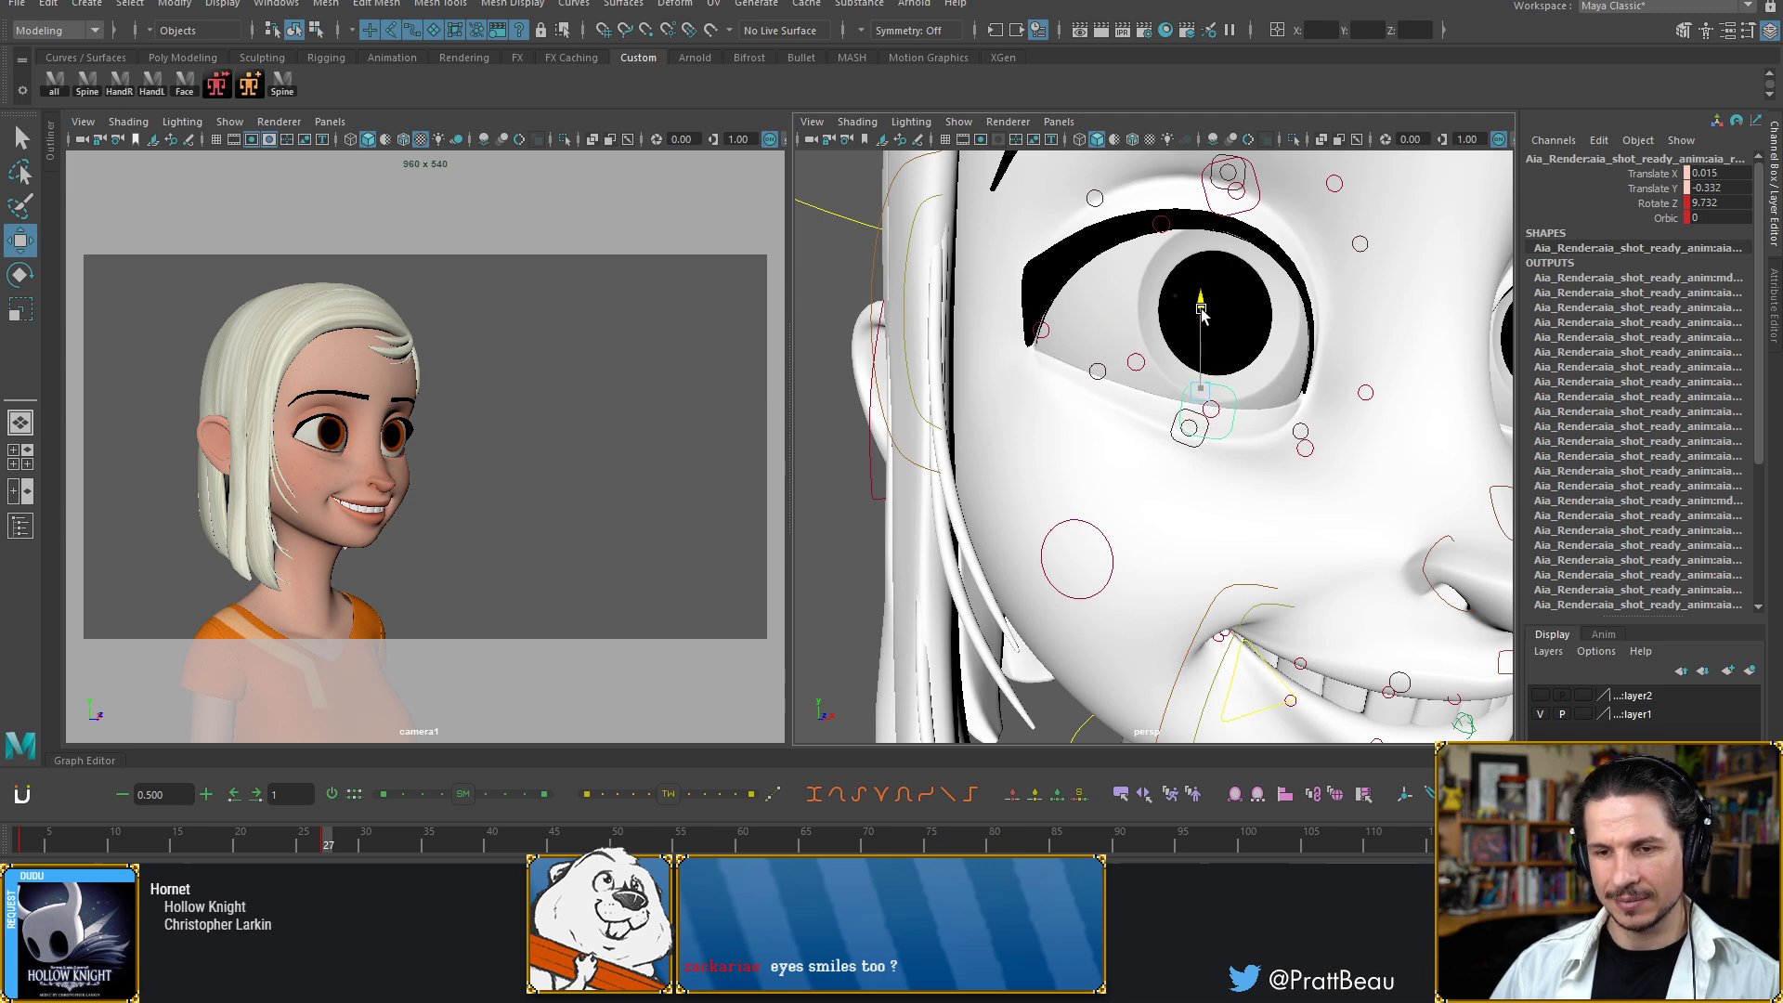
pyautogui.click(1188, 433)
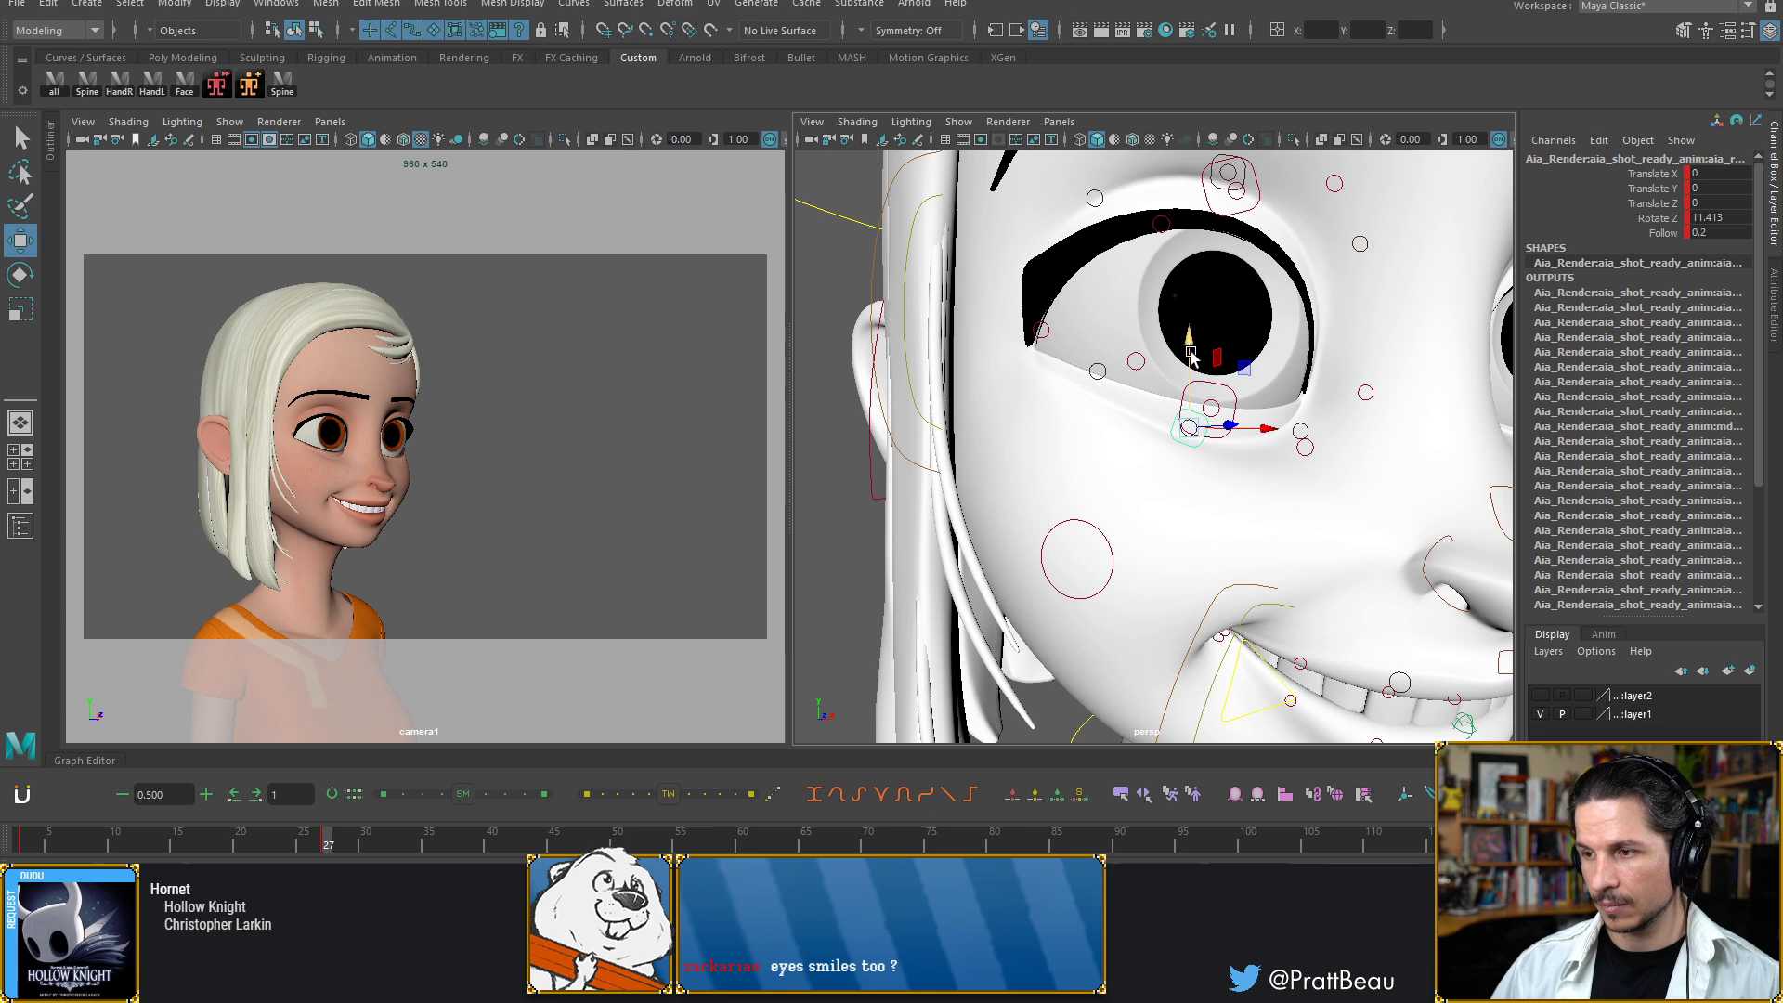
pyautogui.moveTo(1189, 349); pyautogui.dragTo(1189, 341)
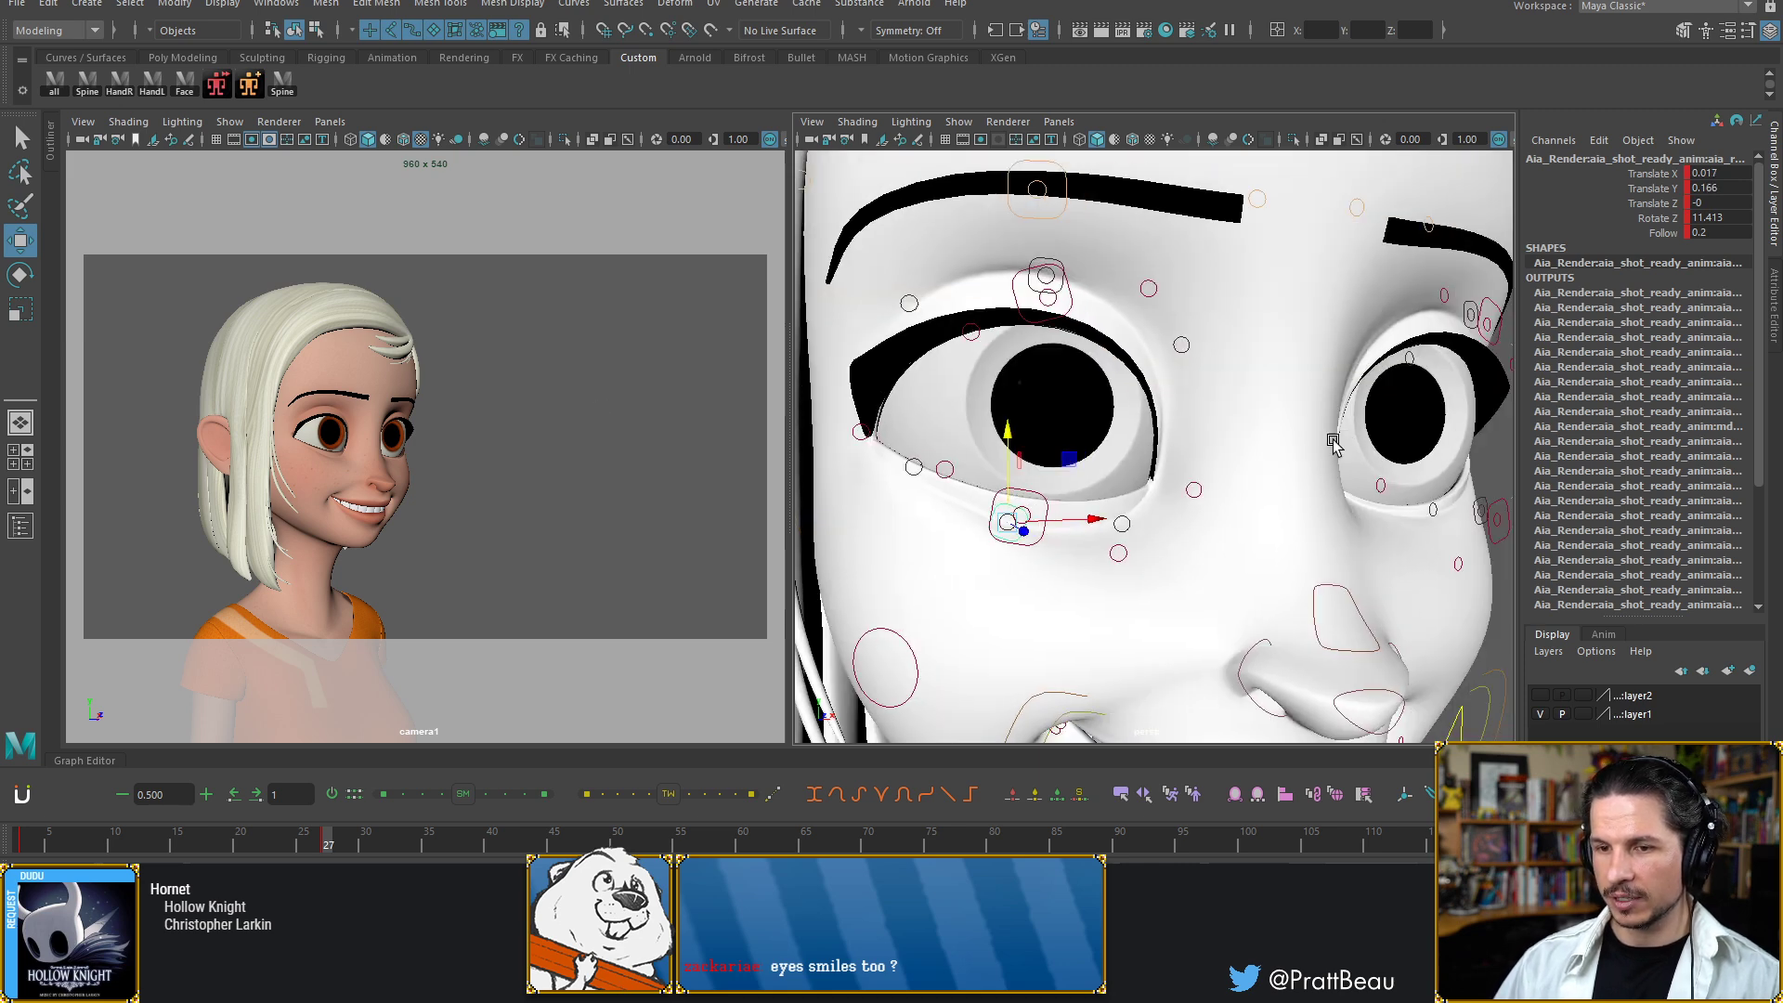
# Rotate the crease control above the character's right upper eyelid to about Rotate Z -9.61
pyautogui.keyDown('alt'); pyautogui.moveTo(1334, 444); pyautogui.dragTo(1163, 438); pyautogui.keyUp('alt')
pyautogui.keyDown('alt'); pyautogui.moveTo(1163, 438); pyautogui.dragTo(1207, 470, button='middle'); pyautogui.keyUp('alt')
pyautogui.keyDown('alt'); pyautogui.moveTo(1206, 470); pyautogui.dragTo(1167, 436); pyautogui.keyUp('alt')
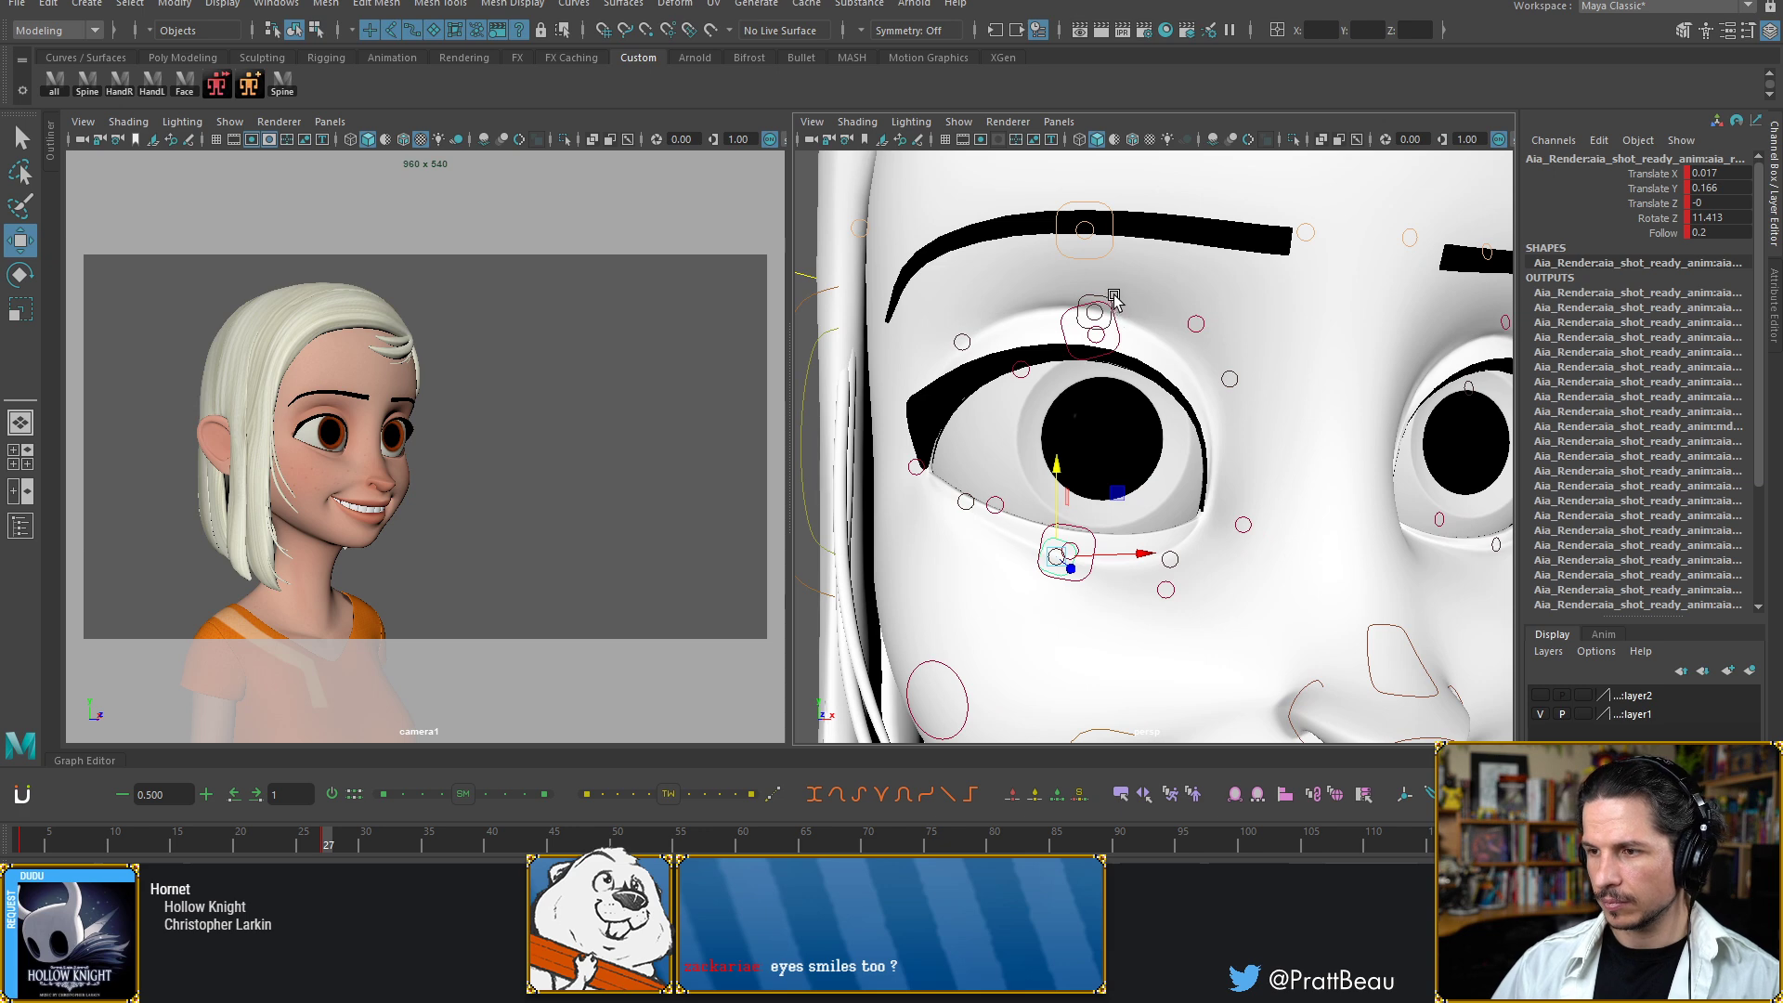
pyautogui.click(1114, 299)
pyautogui.press('e')
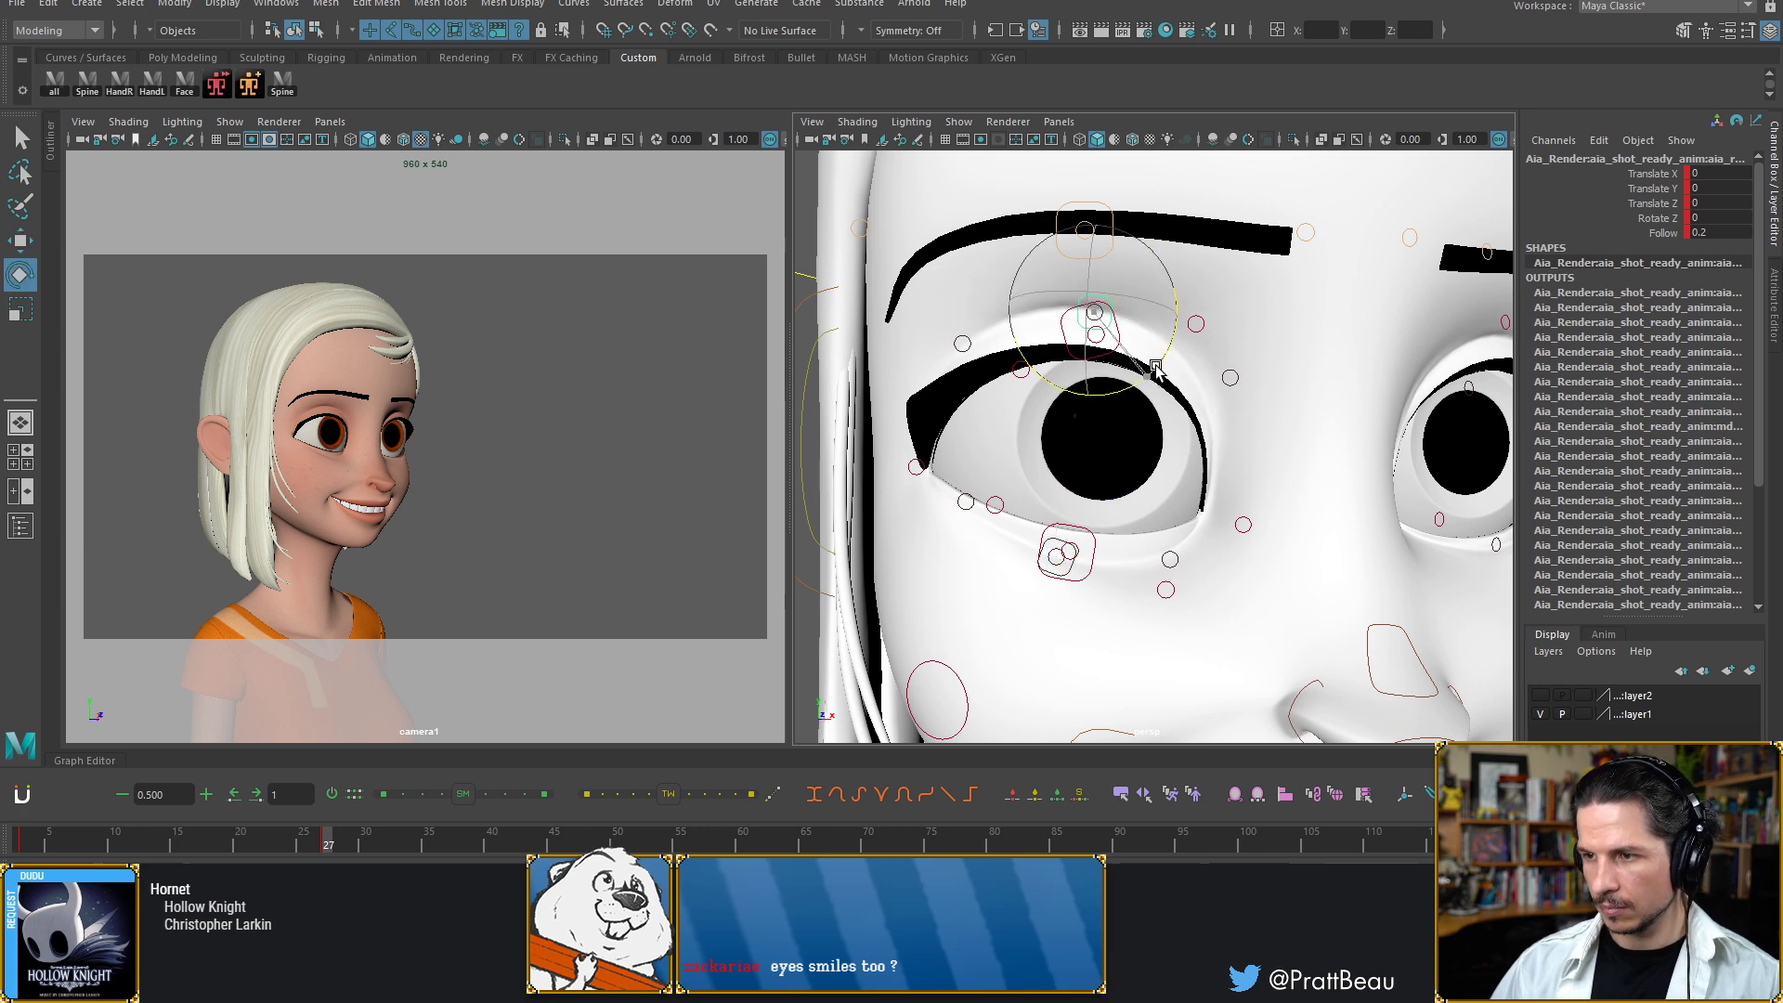
pyautogui.moveTo(1157, 369); pyautogui.dragTo(1156, 368)
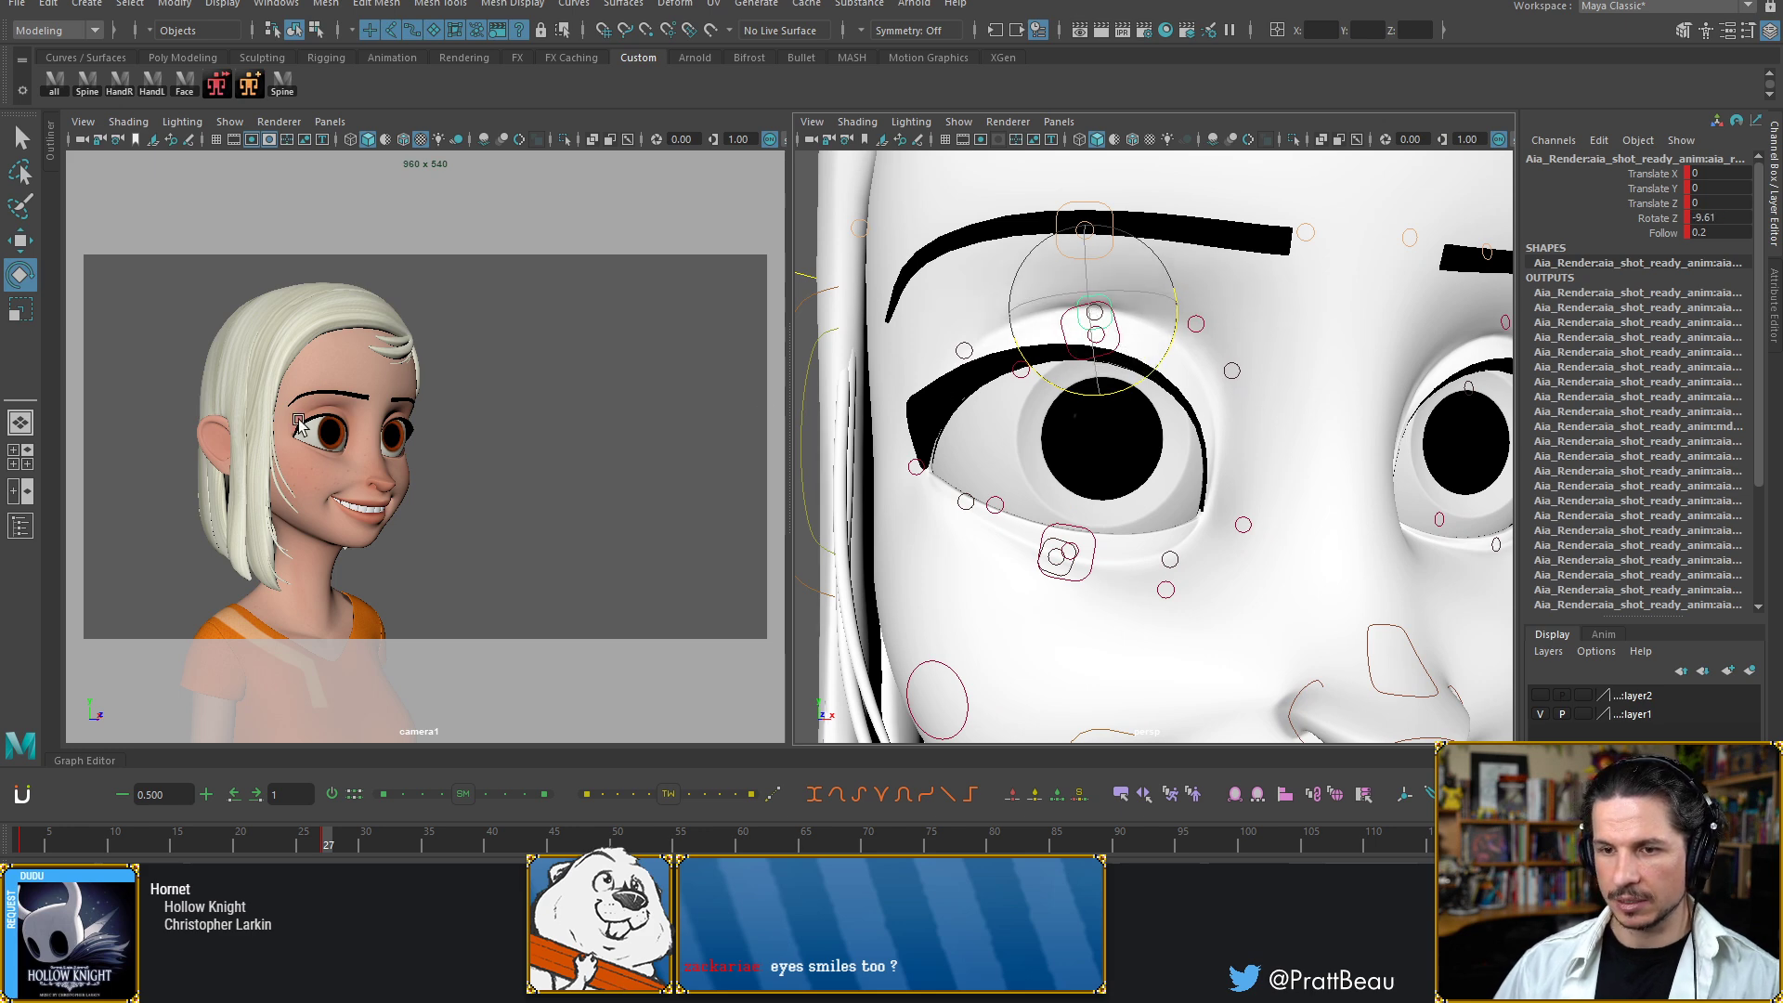
# Lower the small outer control on the right upper eyelid to about Translate Y -0.071
pyautogui.click(967, 353)
pyautogui.click(1045, 418)
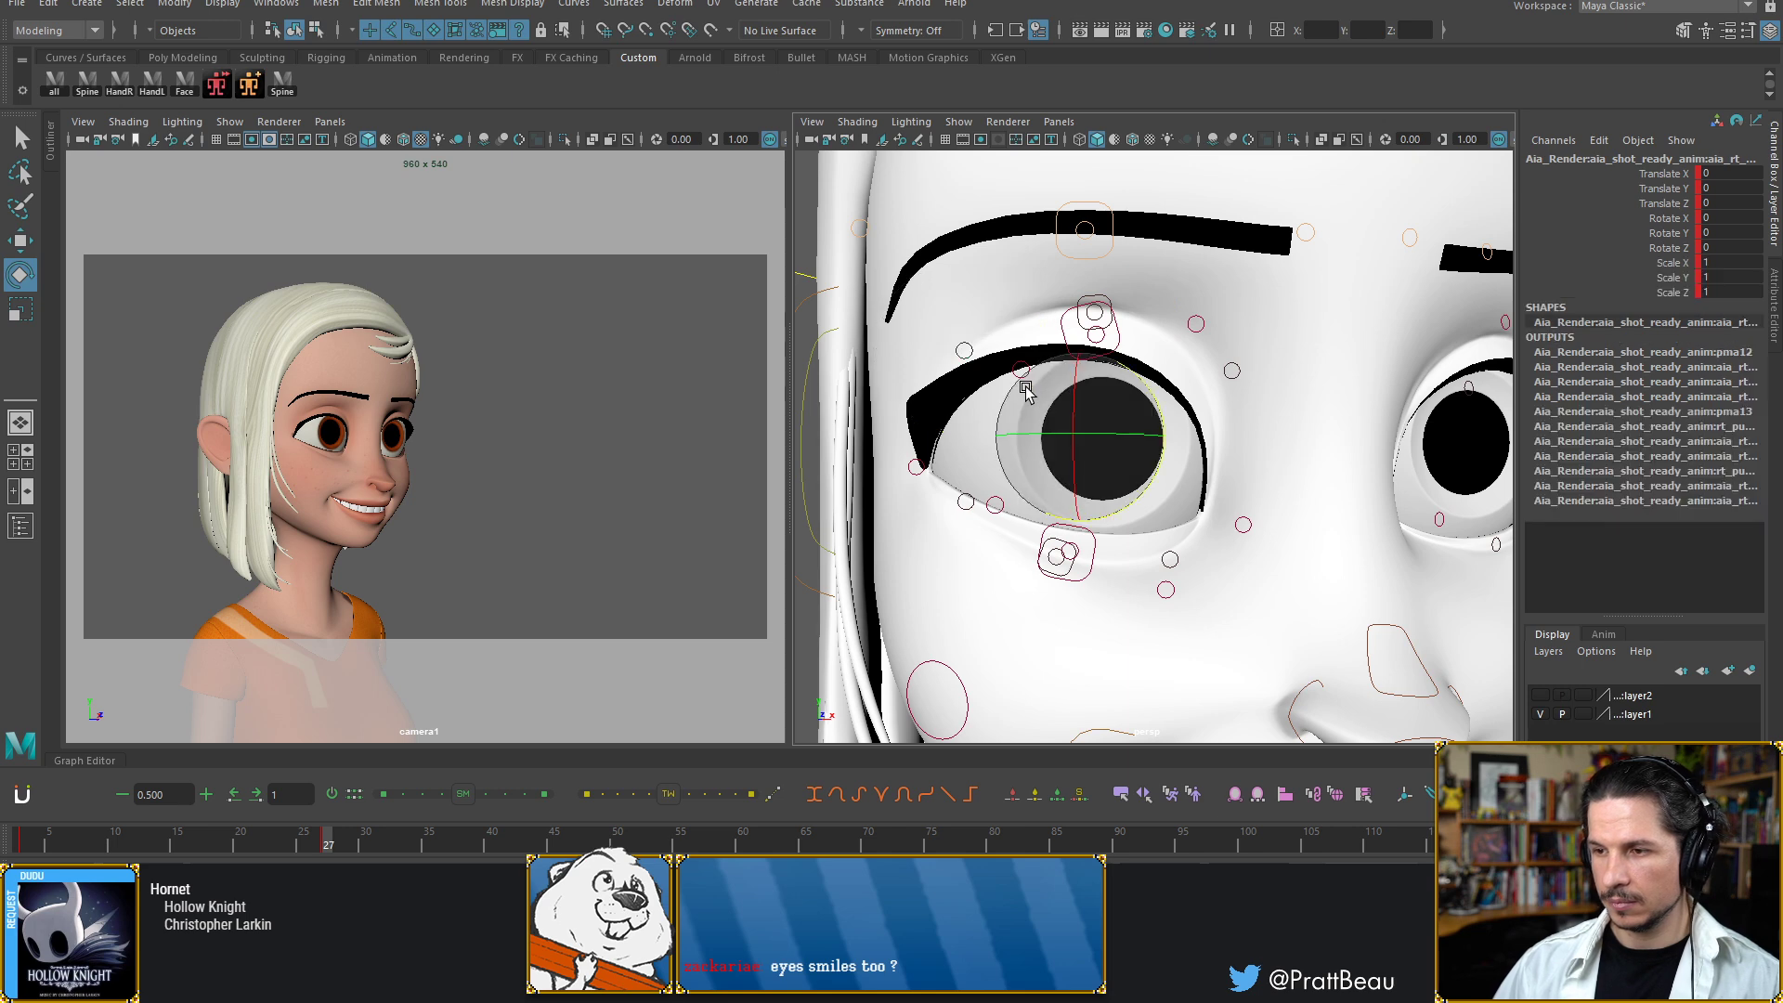
pyautogui.click(1013, 367)
pyautogui.press('w')
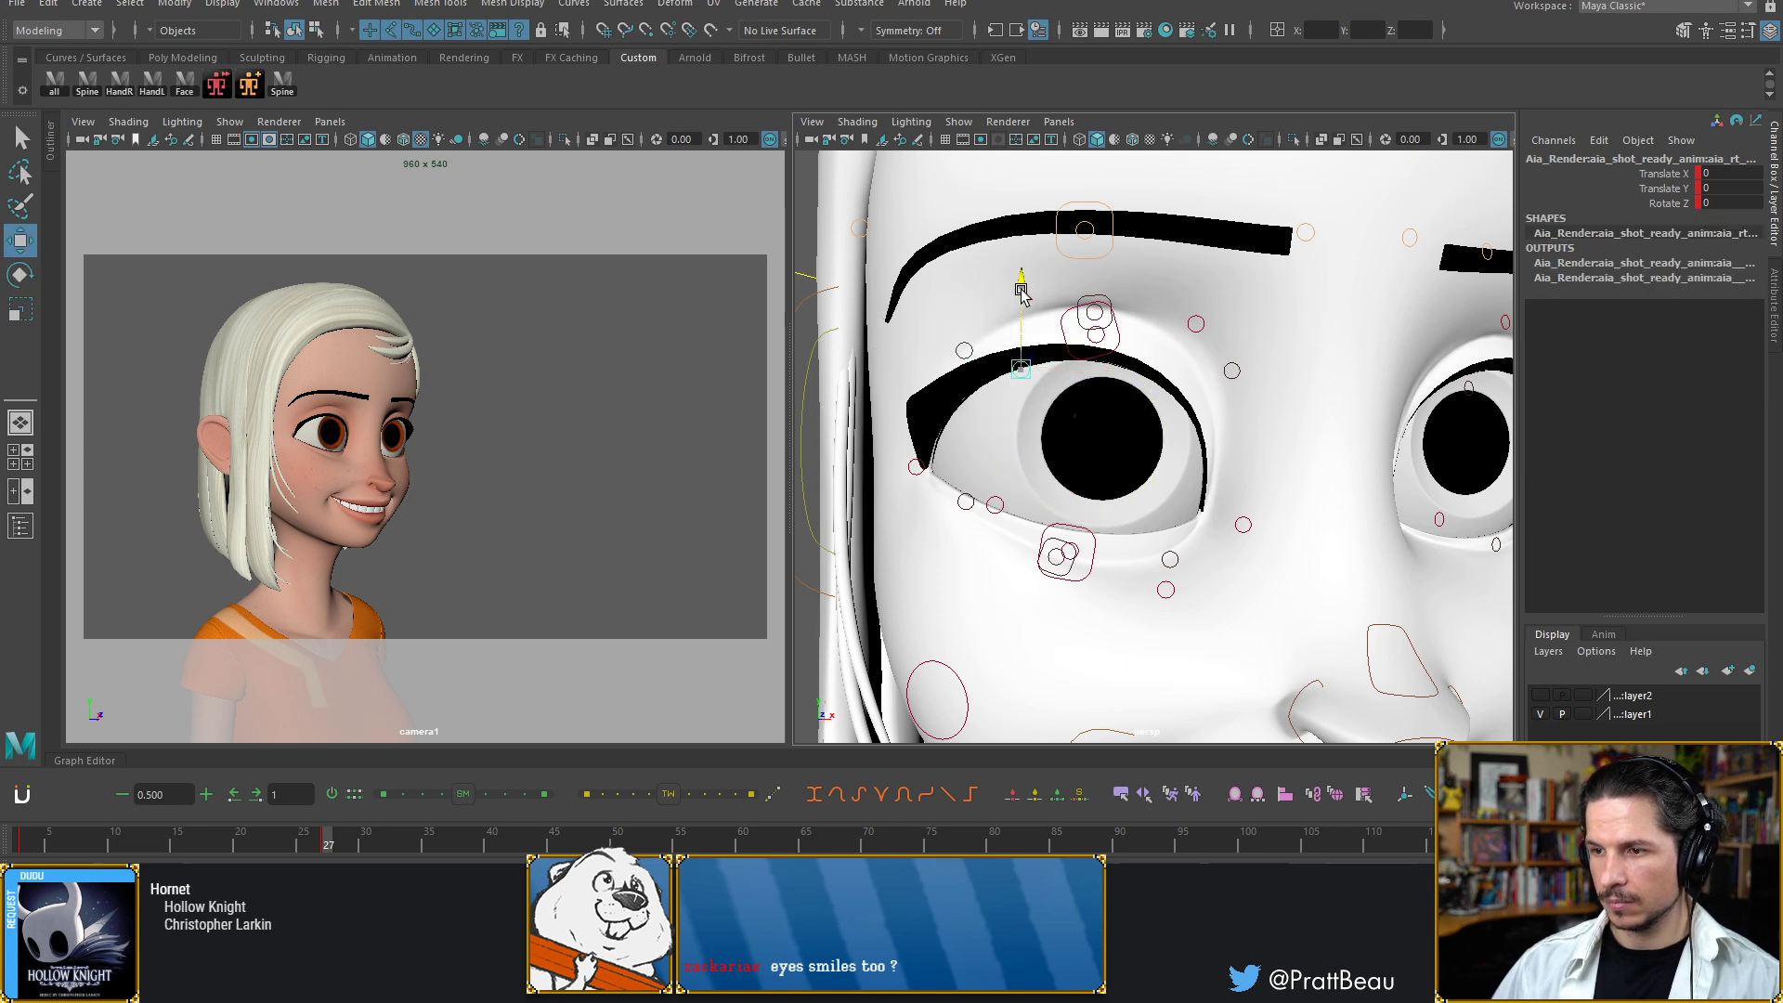
pyautogui.moveTo(1022, 295); pyautogui.dragTo(1099, 529)
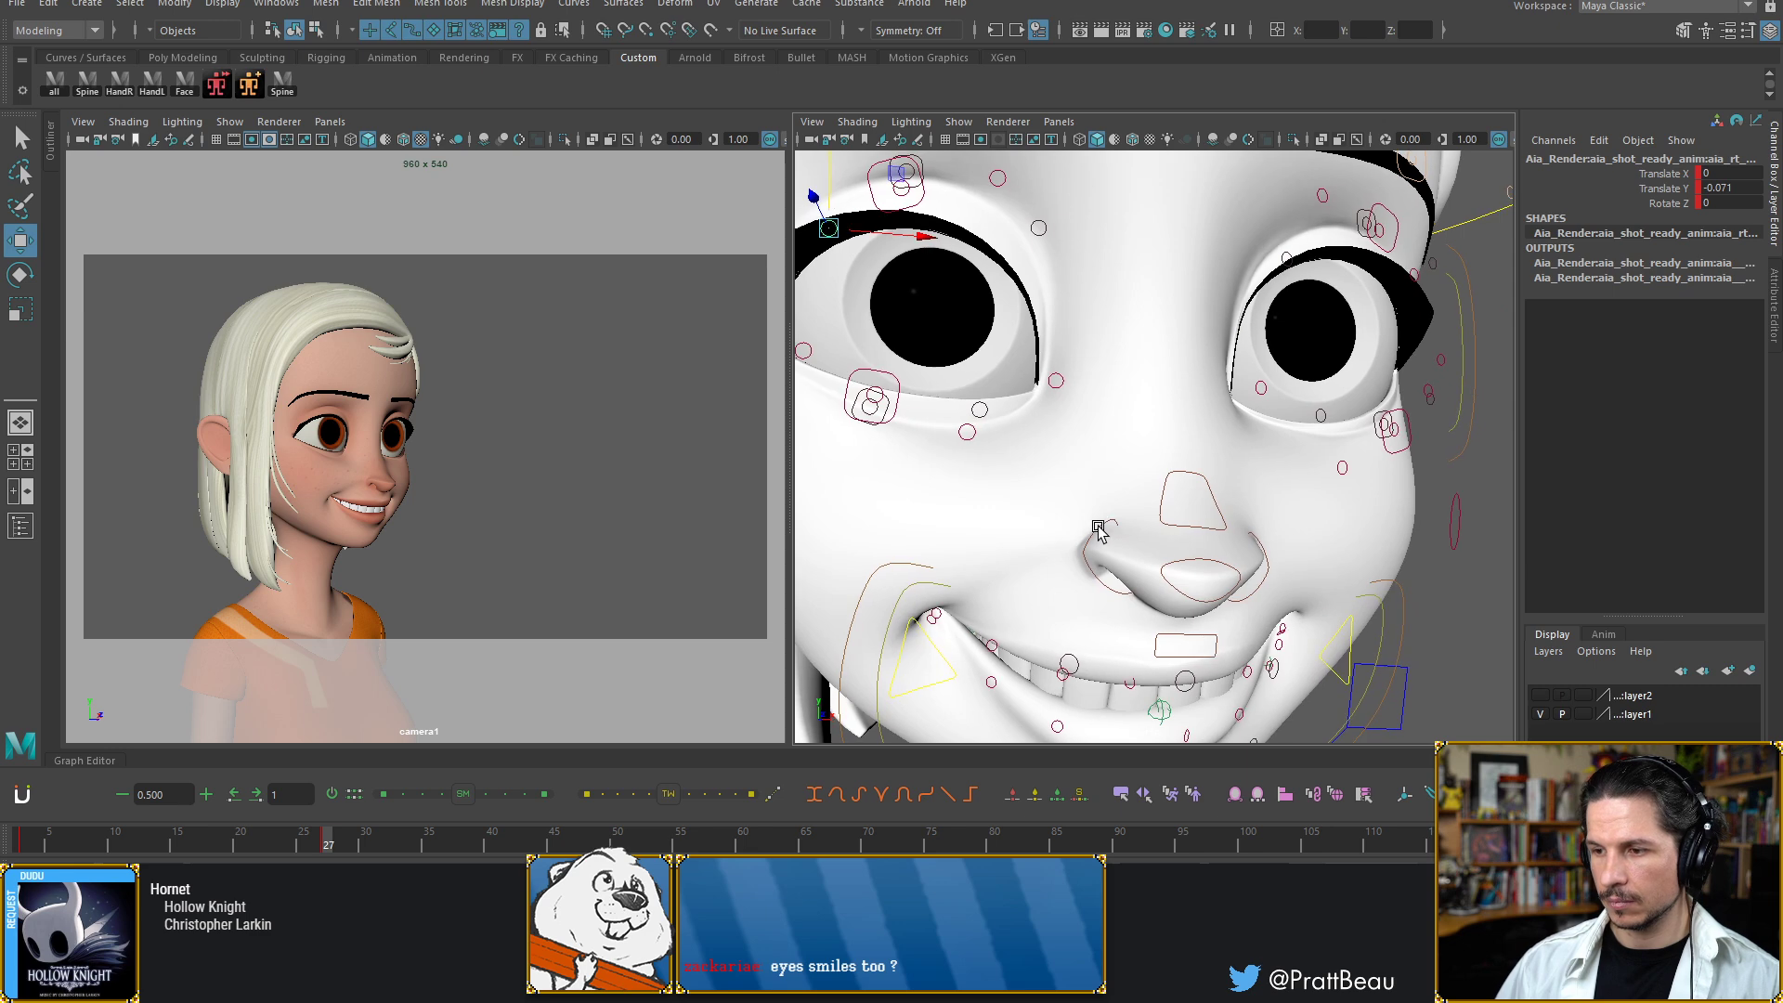
# Set the Naso Fold of the character's right nostril control to about 0.23
pyautogui.click(1099, 530)
pyautogui.click(1668, 307)
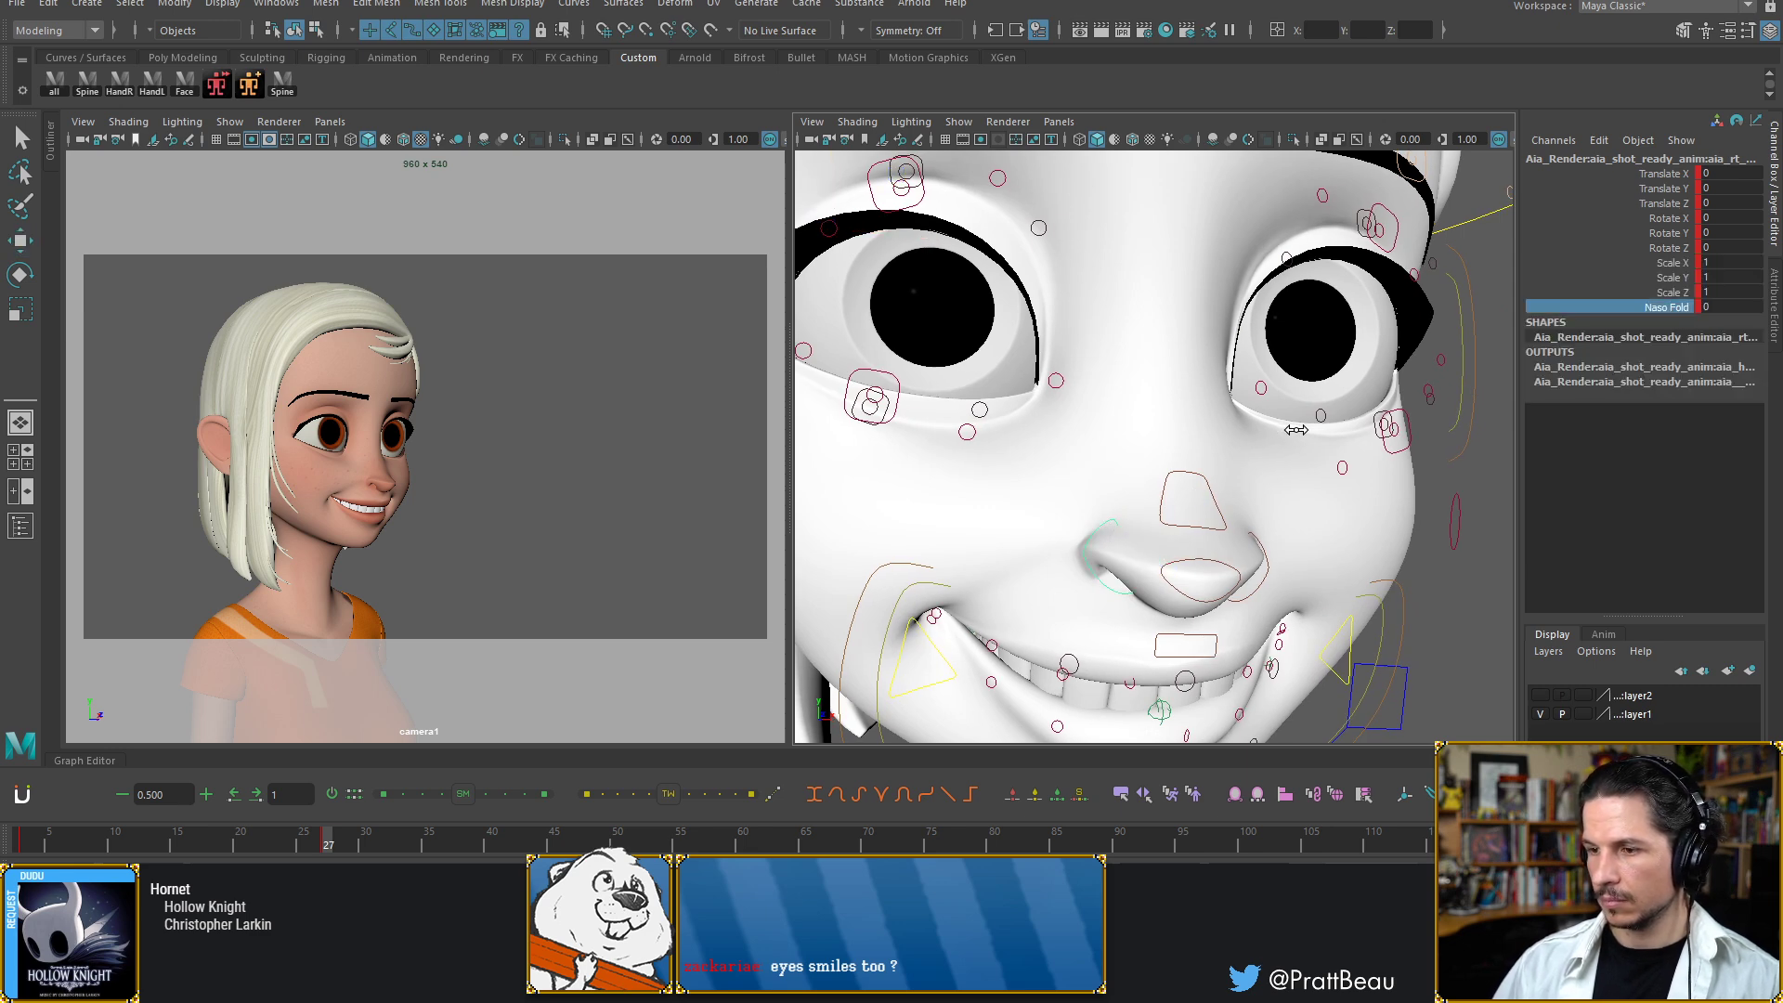
pyautogui.moveTo(1324, 434)
pyautogui.mouseDown(button='middle')
pyautogui.moveTo(1306, 434)
pyautogui.moveTo(1316, 421)
pyautogui.mouseUp(button='middle')
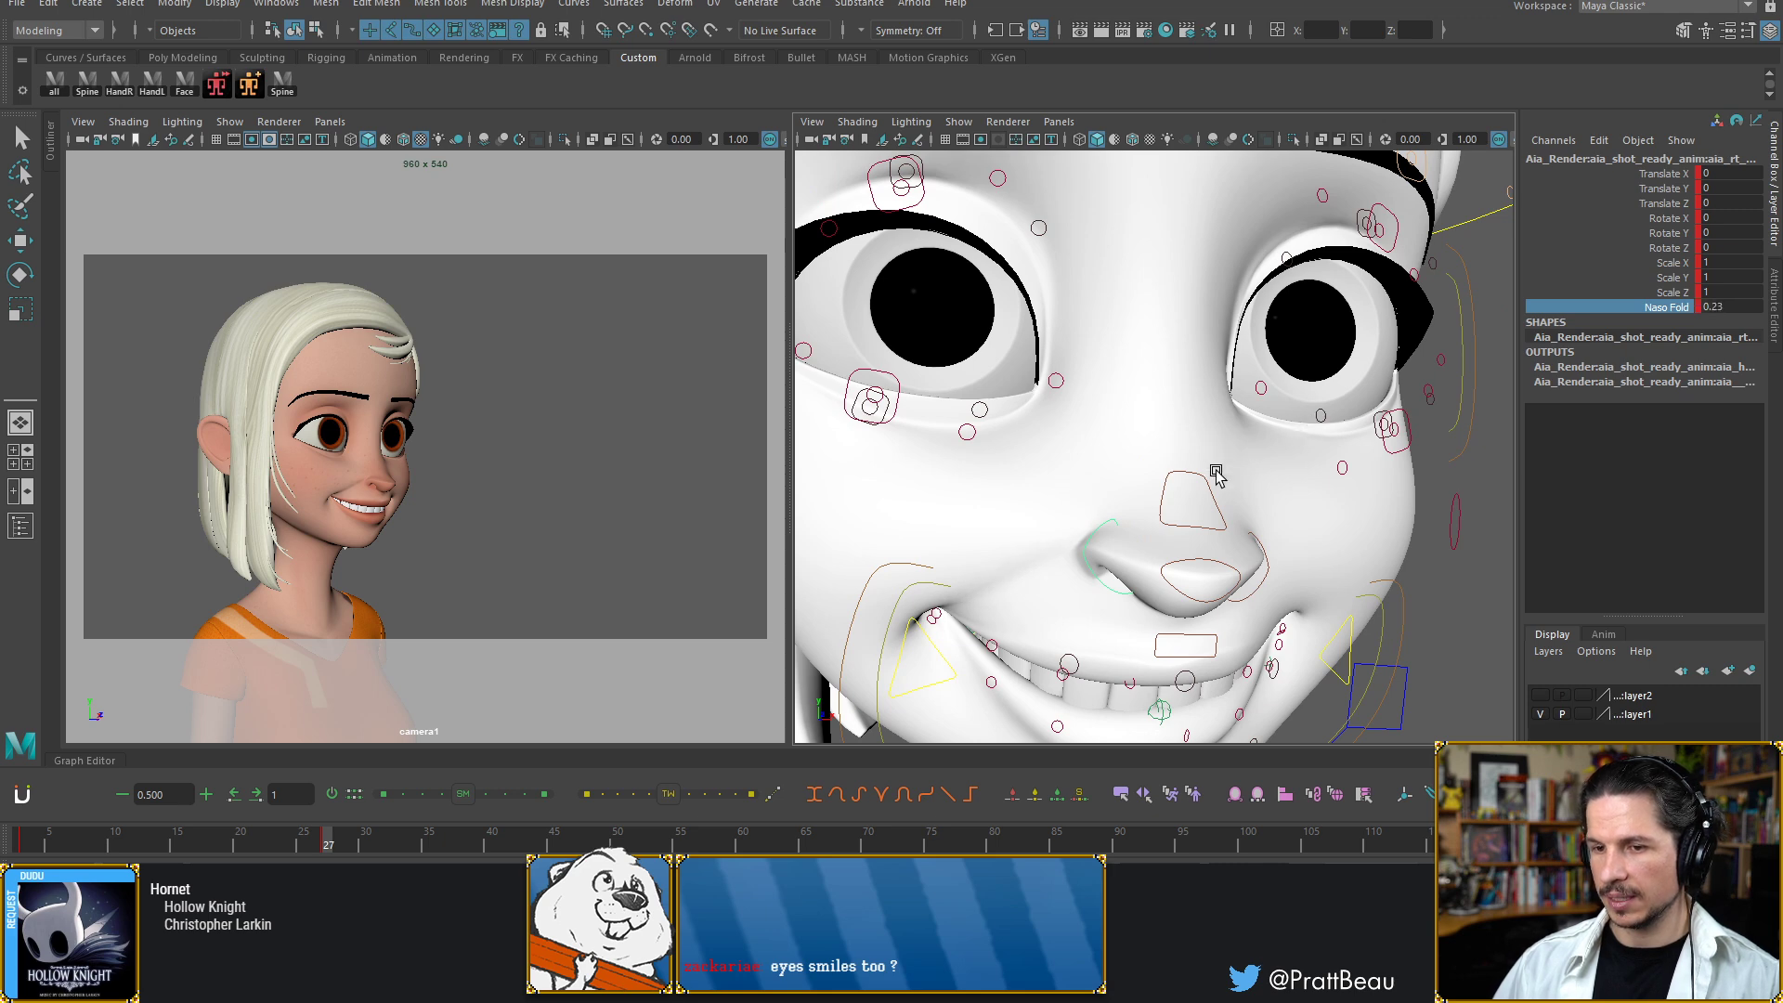
# Rotate the character's left lower-eyelid control to about Rotate Z 20.438 and raise it to about Translate Y -0.309
pyautogui.keyDown('alt'); pyautogui.moveTo(1249, 471); pyautogui.dragTo(1185, 500); pyautogui.keyUp('alt')
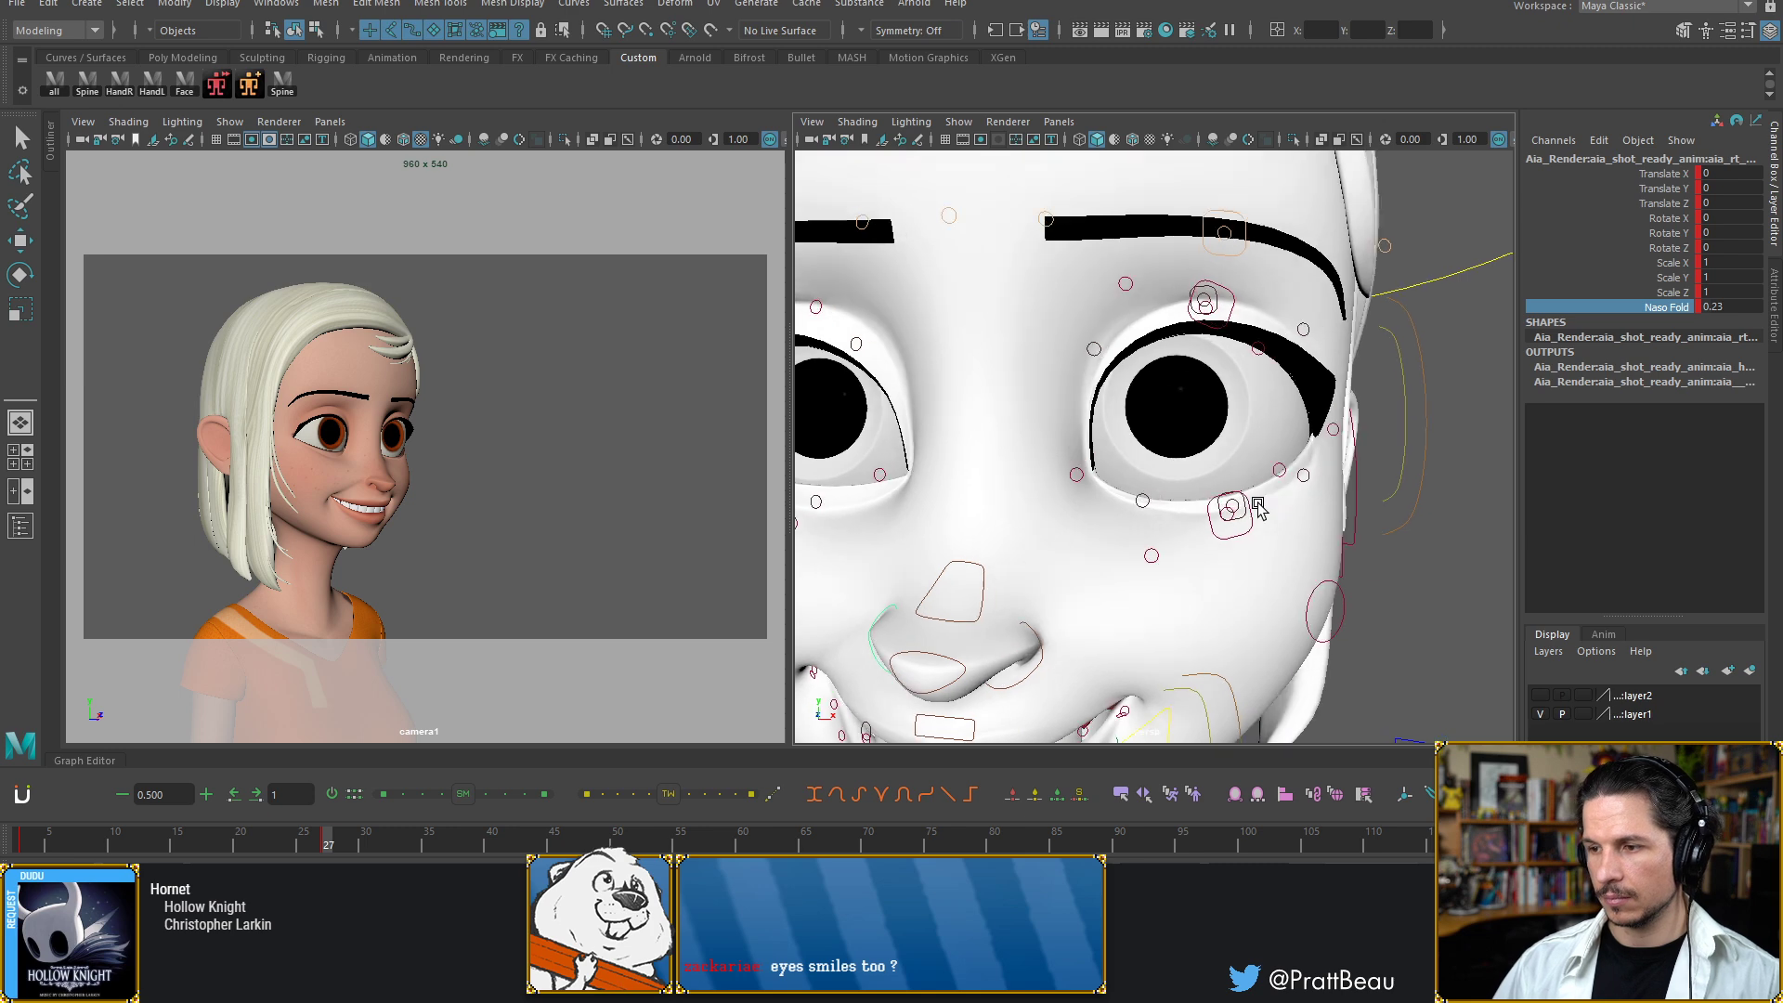
pyautogui.click(1250, 524)
pyautogui.press('e')
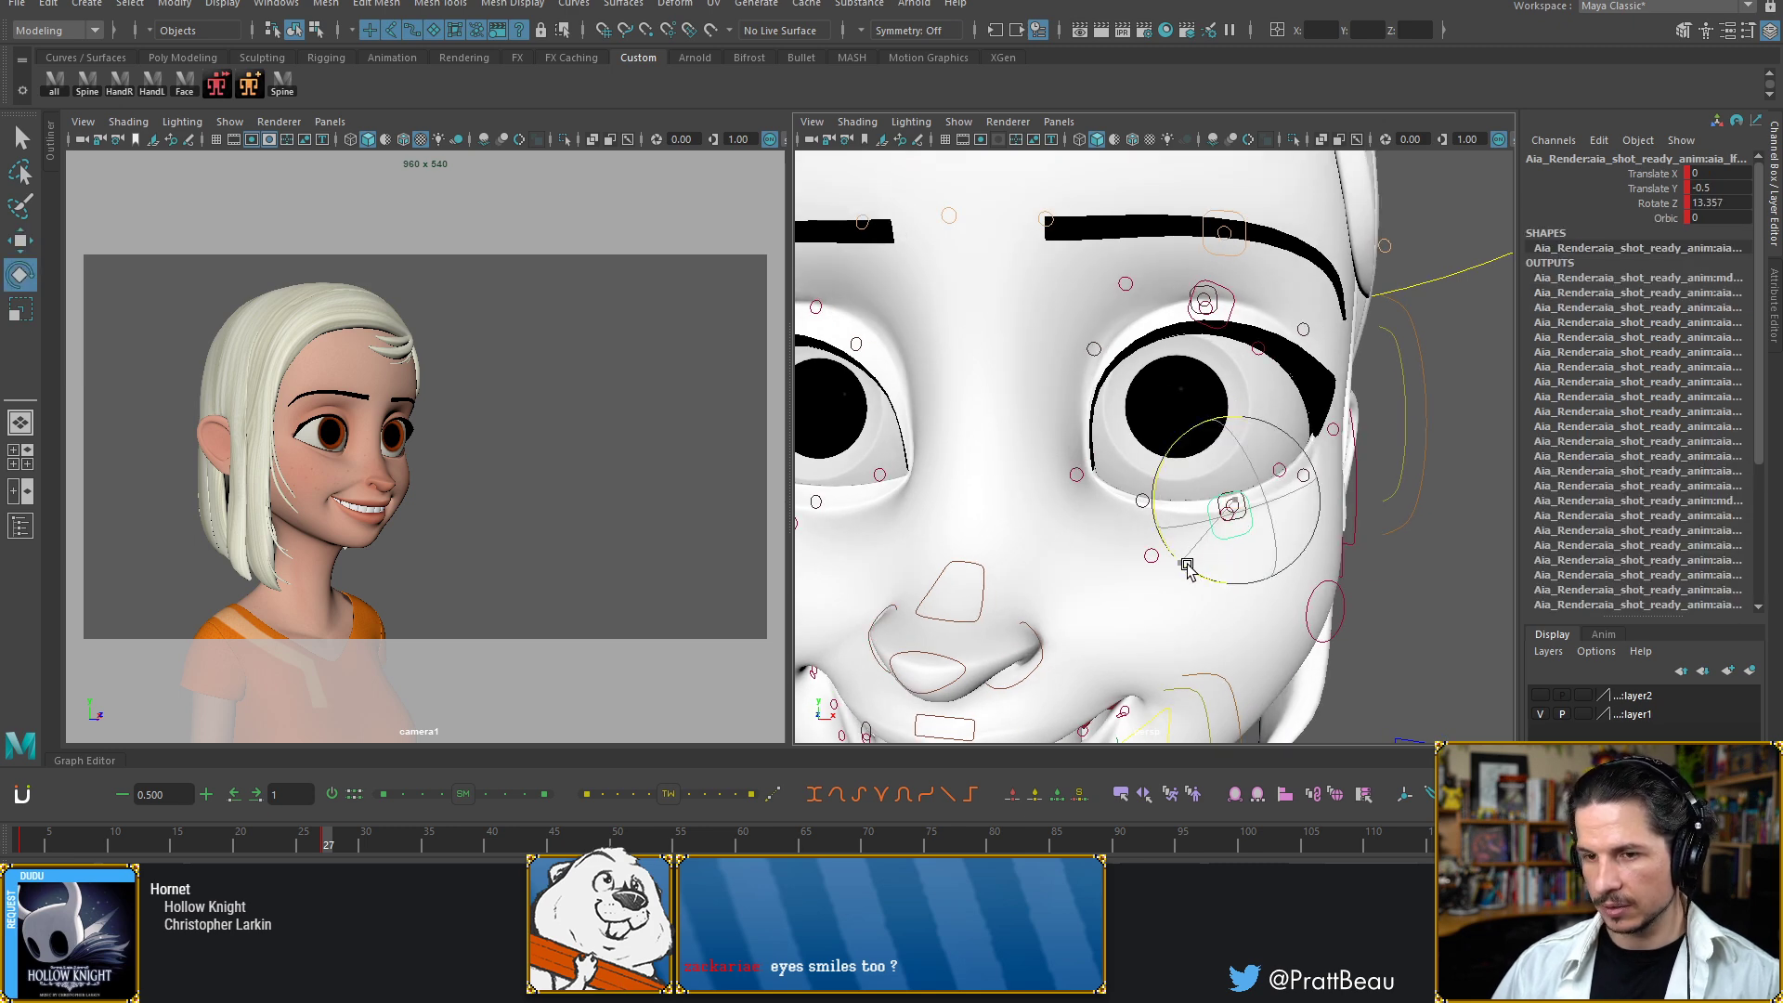
pyautogui.moveTo(1190, 570); pyautogui.dragTo(1199, 575)
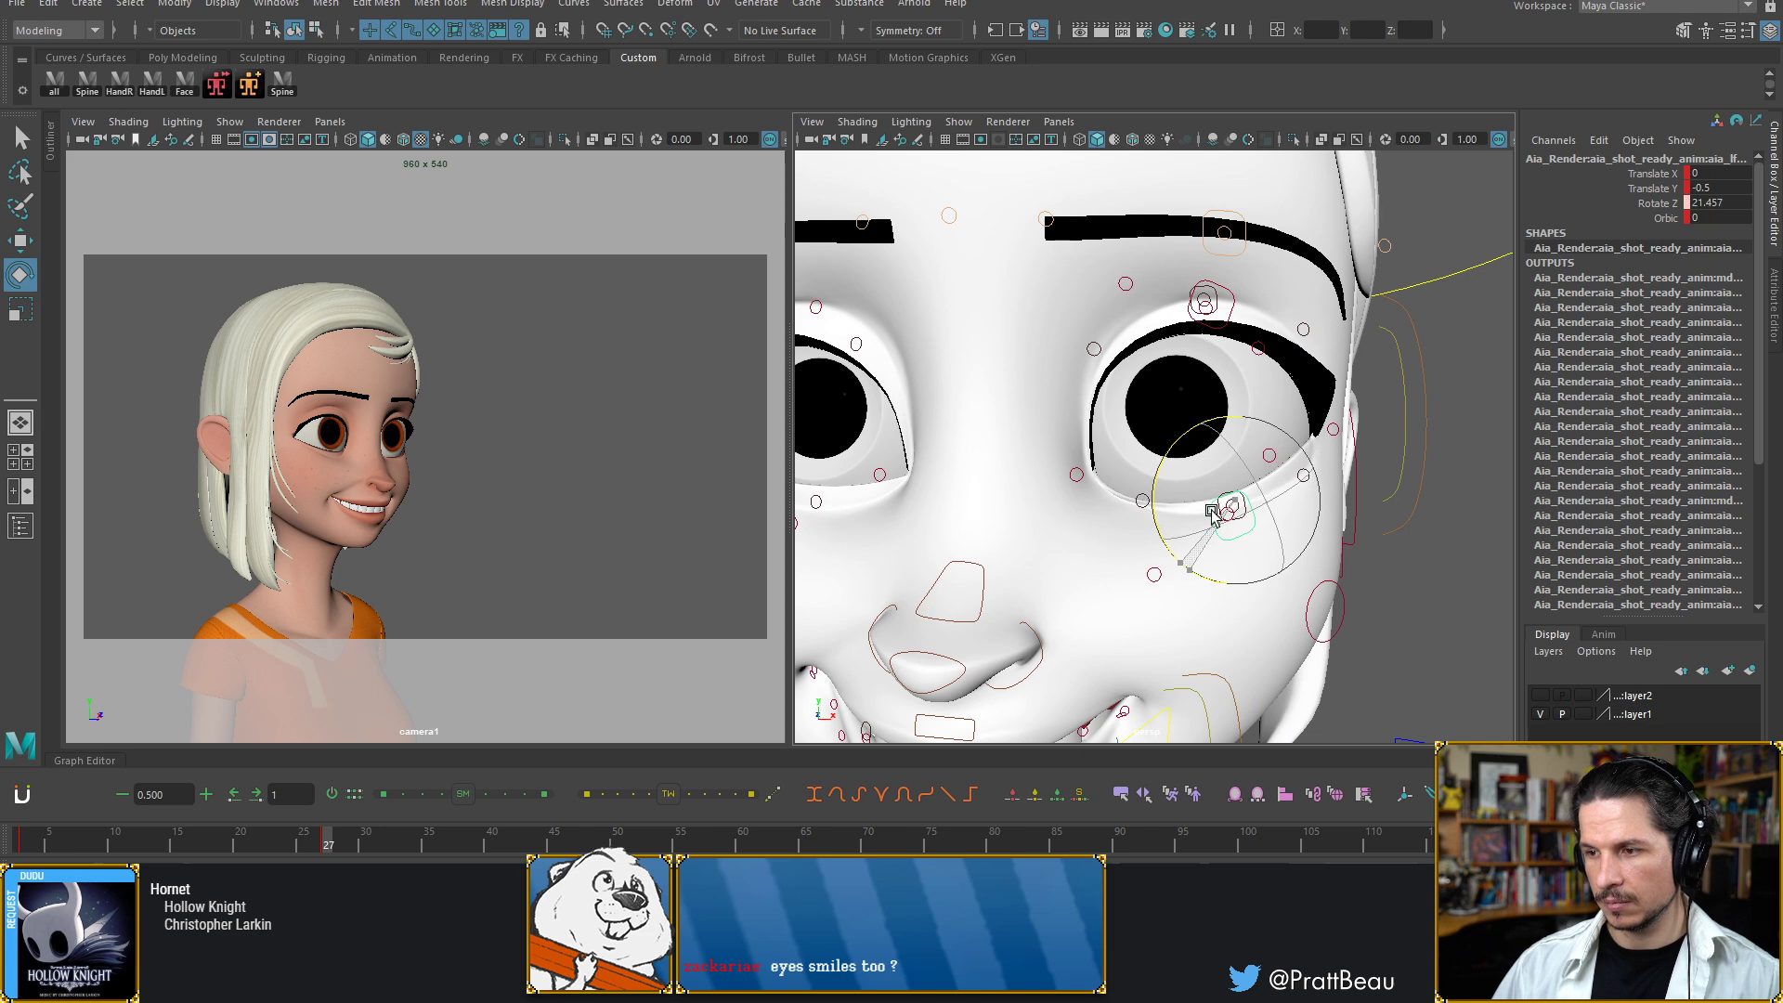
pyautogui.press('w')
pyautogui.moveTo(1229, 447); pyautogui.dragTo(1245, 409)
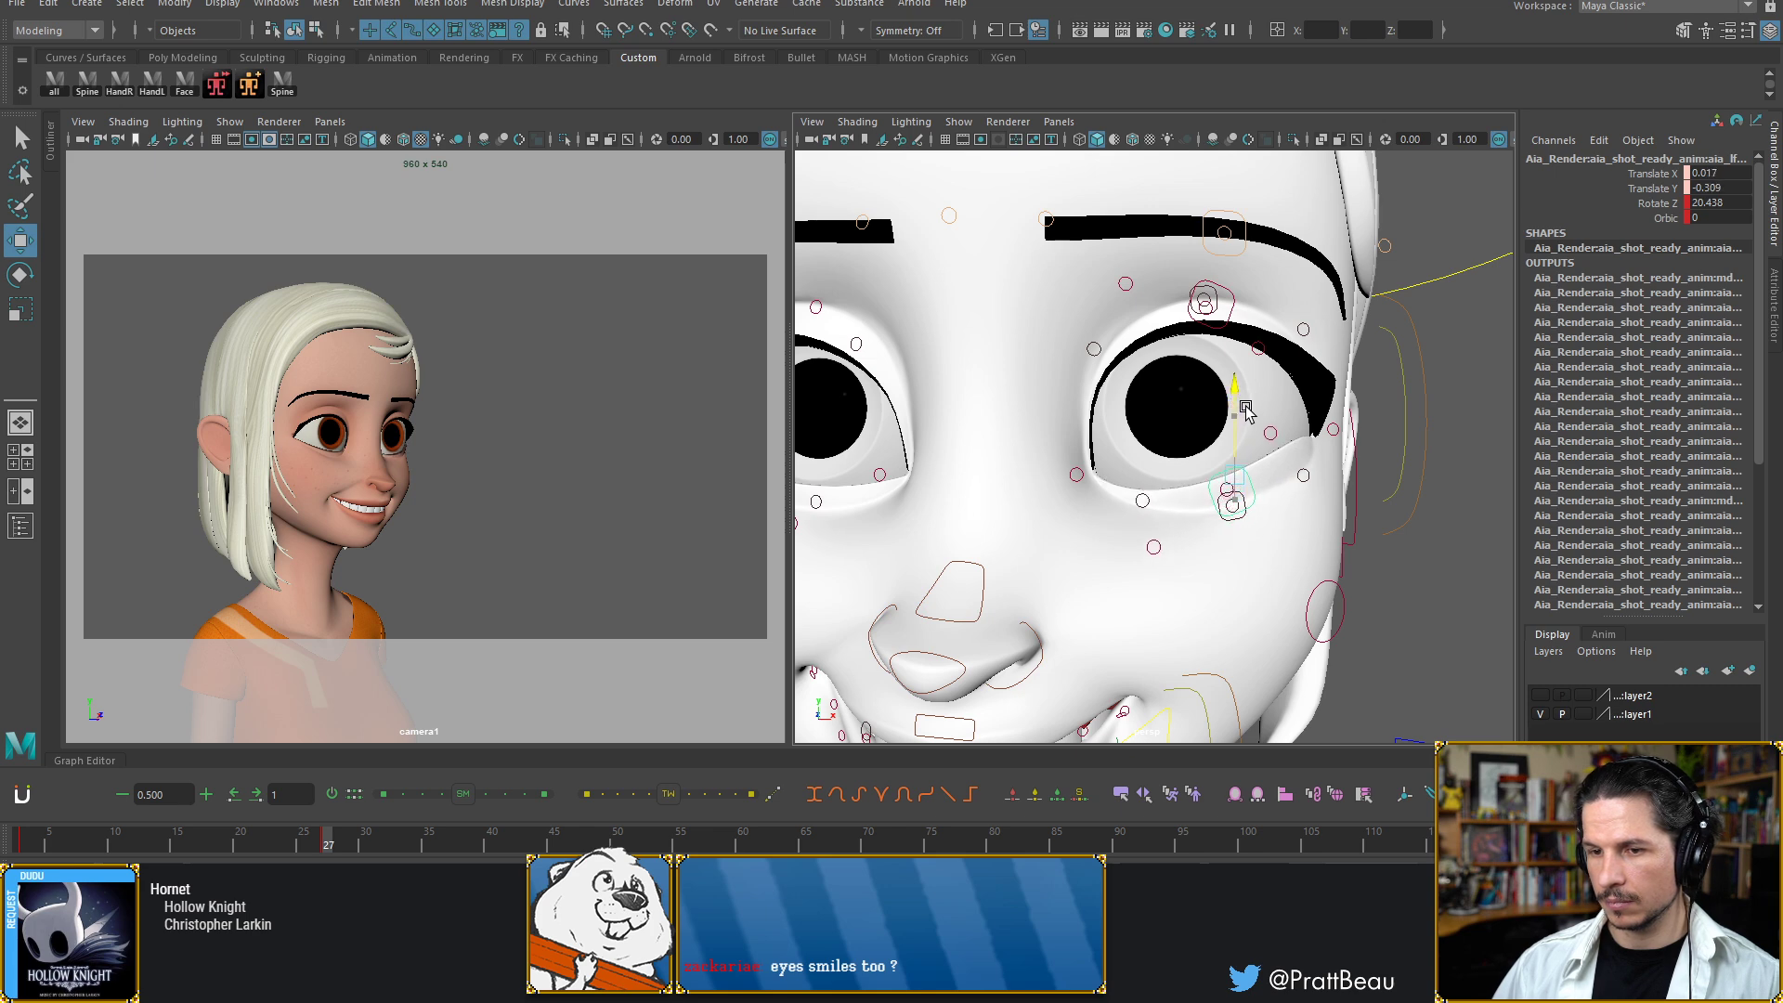
# Raise the left under-eye crease control to about Translate Y 0.39, rotate it to about Rotate Z 4.863, and undo its last depth move
pyautogui.click(1238, 490)
pyautogui.click(1242, 482)
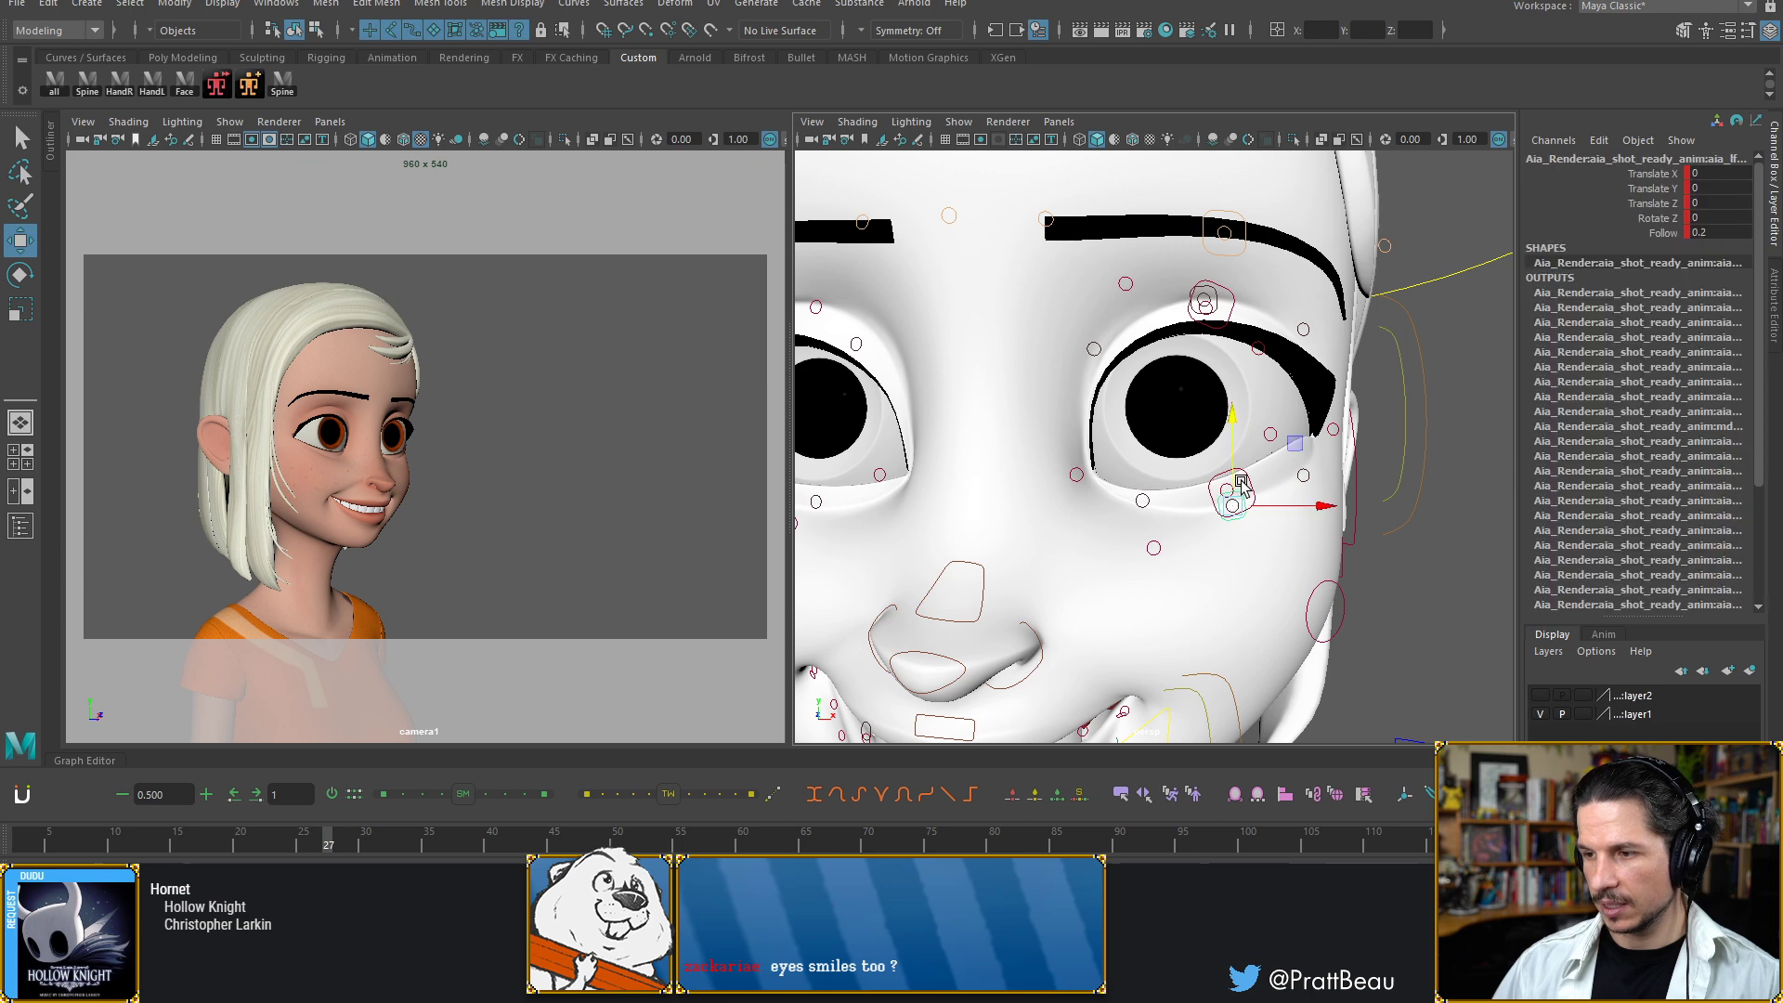
pyautogui.moveTo(1242, 482); pyautogui.dragTo(1233, 420)
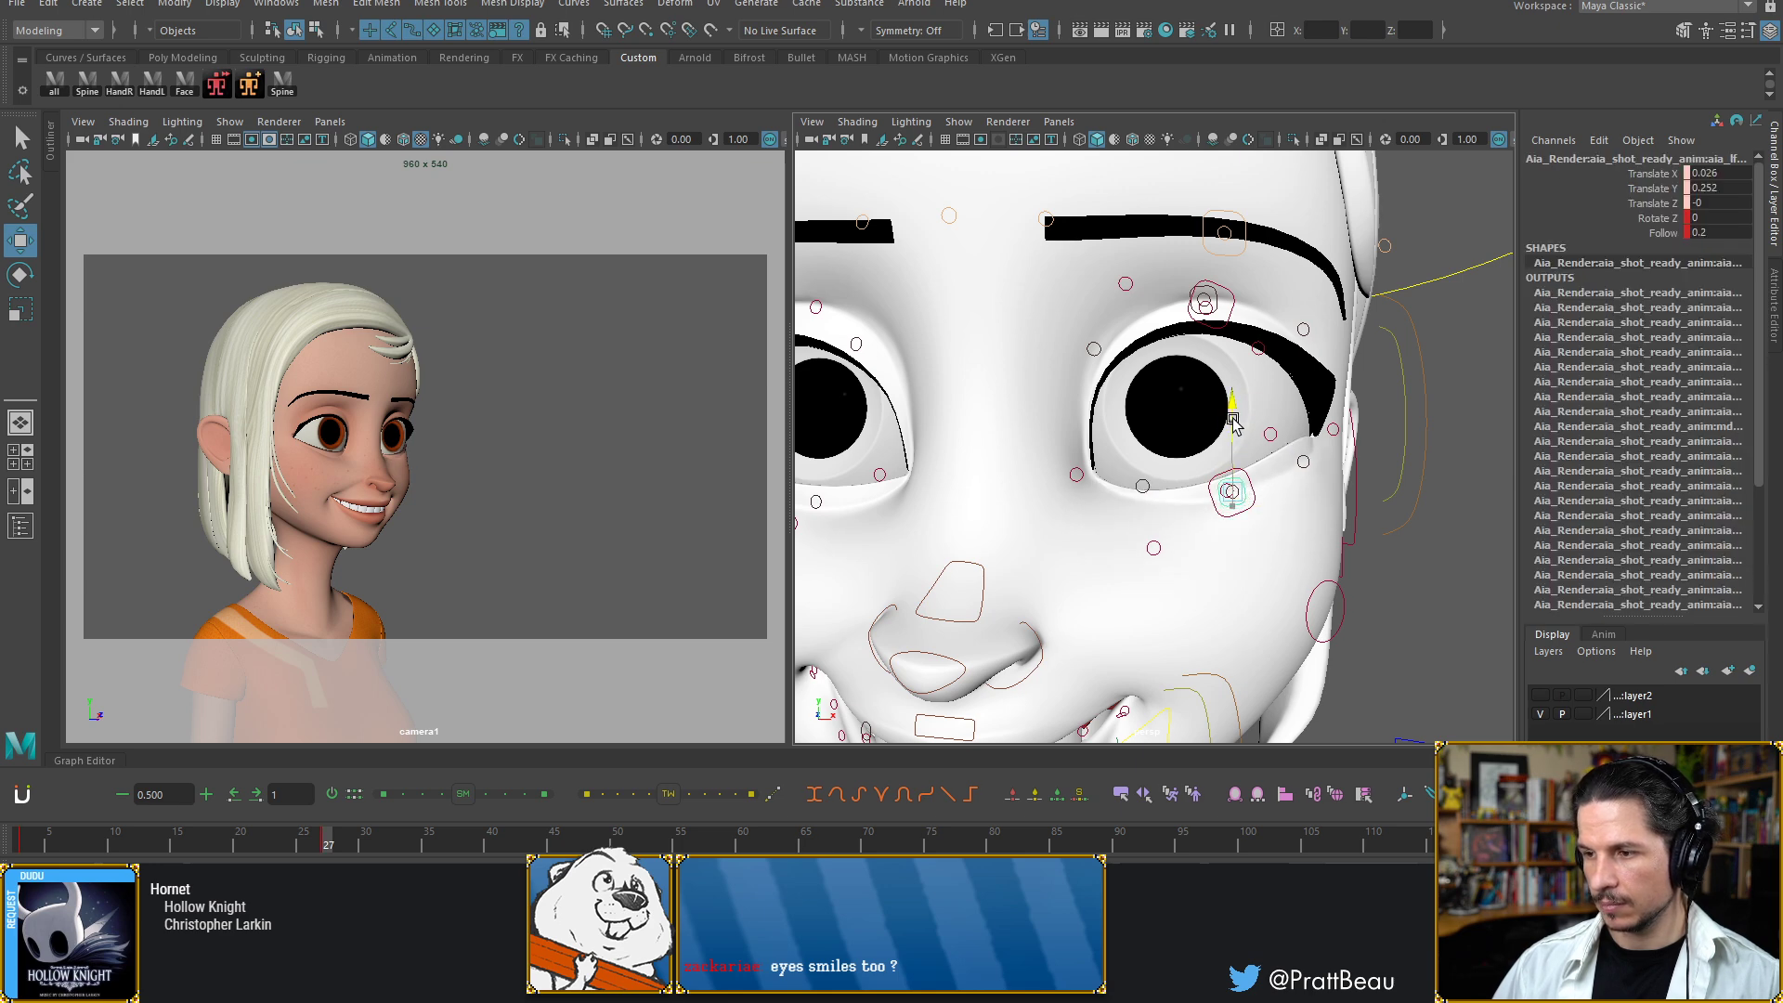
pyautogui.press('e')
pyautogui.keyDown('alt'); pyautogui.moveTo(1169, 527); pyautogui.dragTo(1324, 472); pyautogui.keyUp('alt')
pyautogui.press('w')
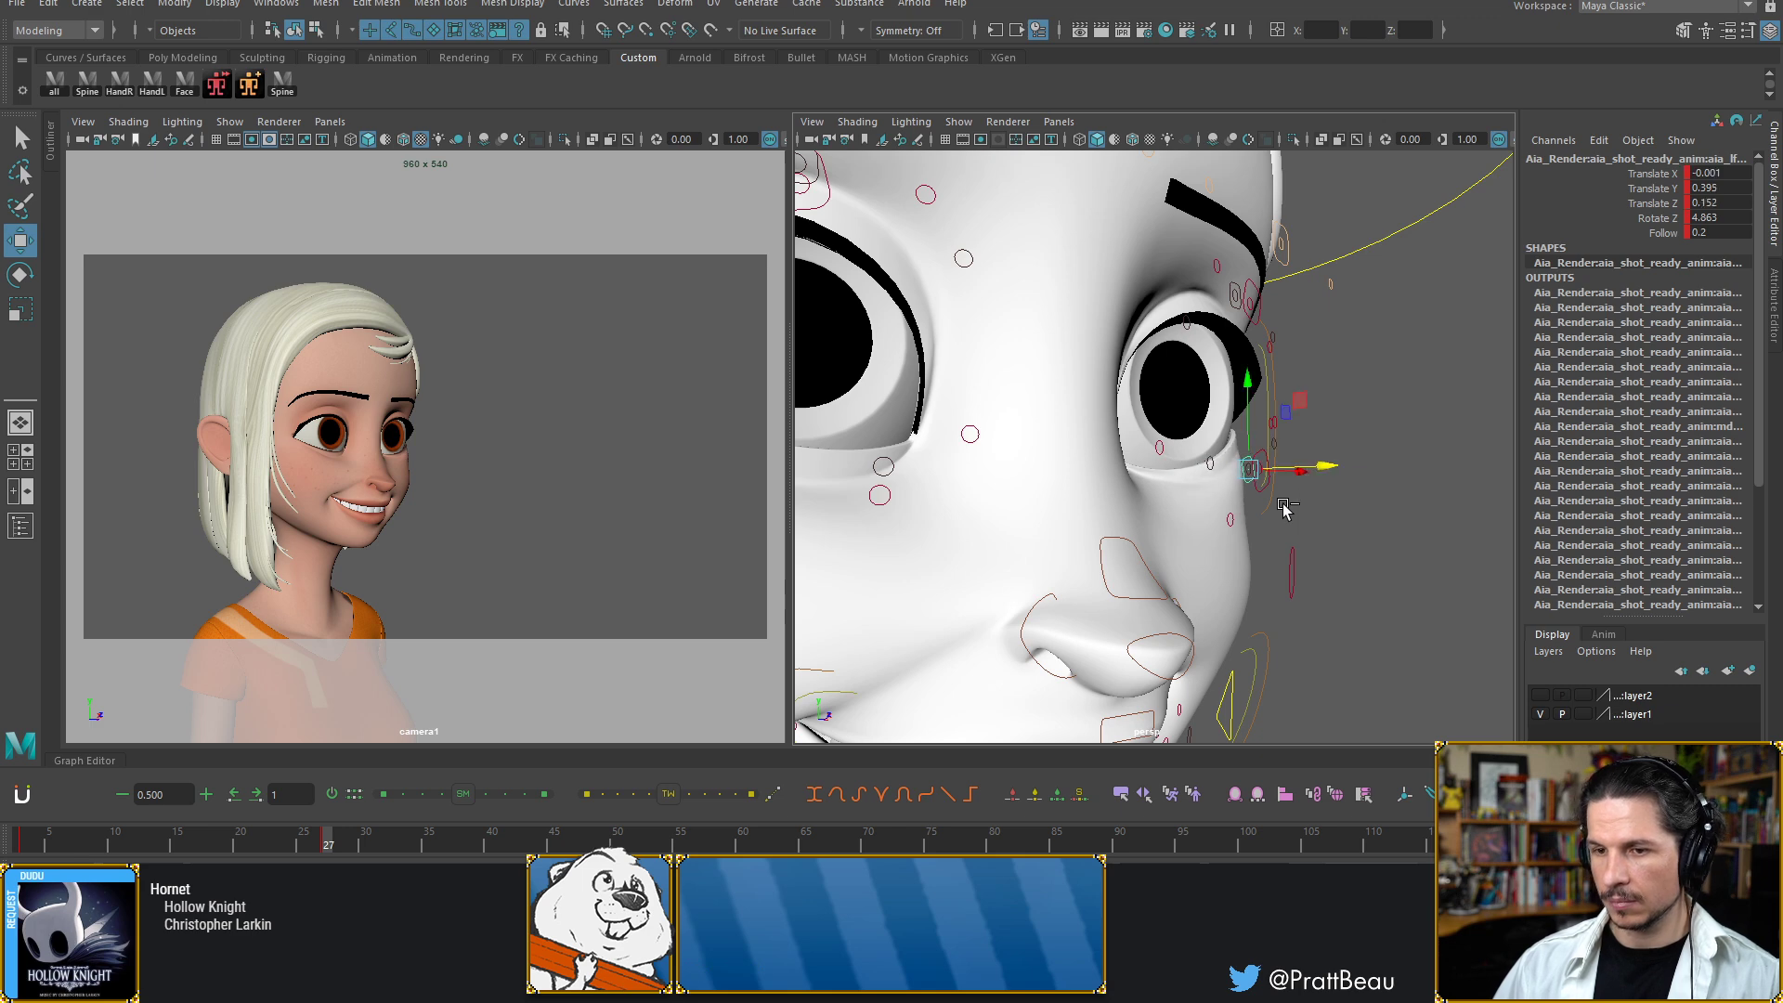
pyautogui.hotkey('ctrl', 'z')
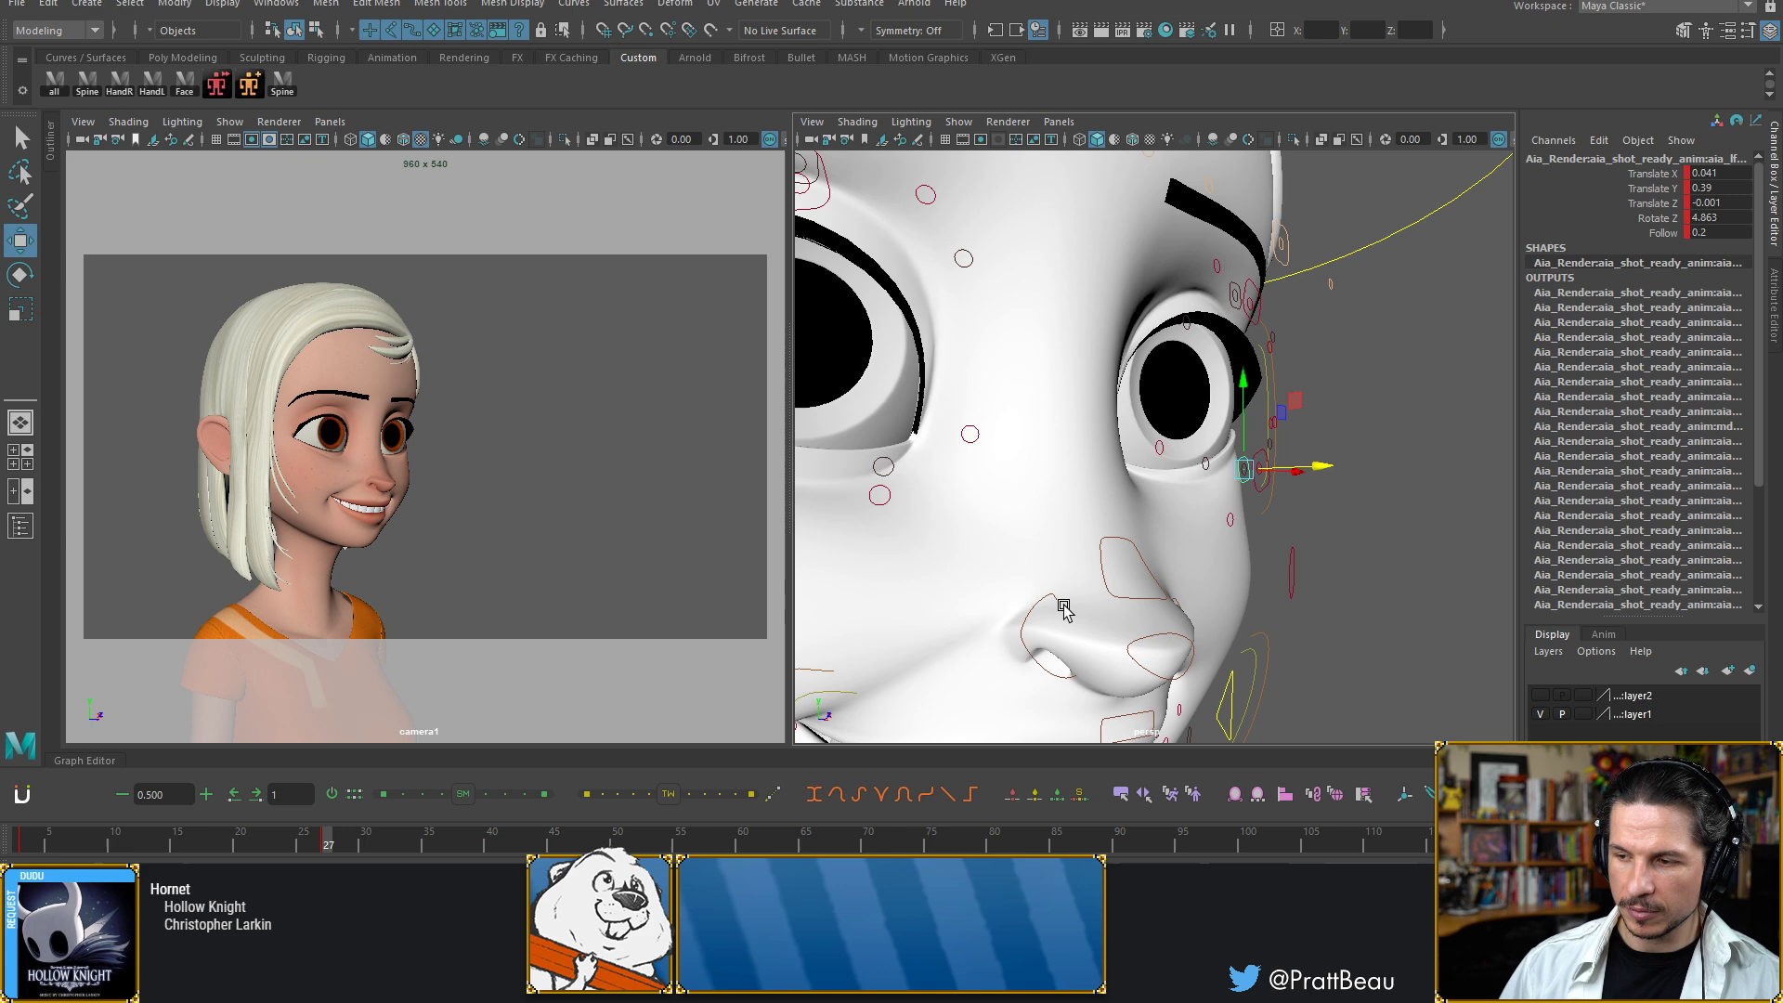
# Set the character's left cheek control's Puff Cheek to 1 and scale it to about Scale Y 1.129
pyautogui.click(1291, 568)
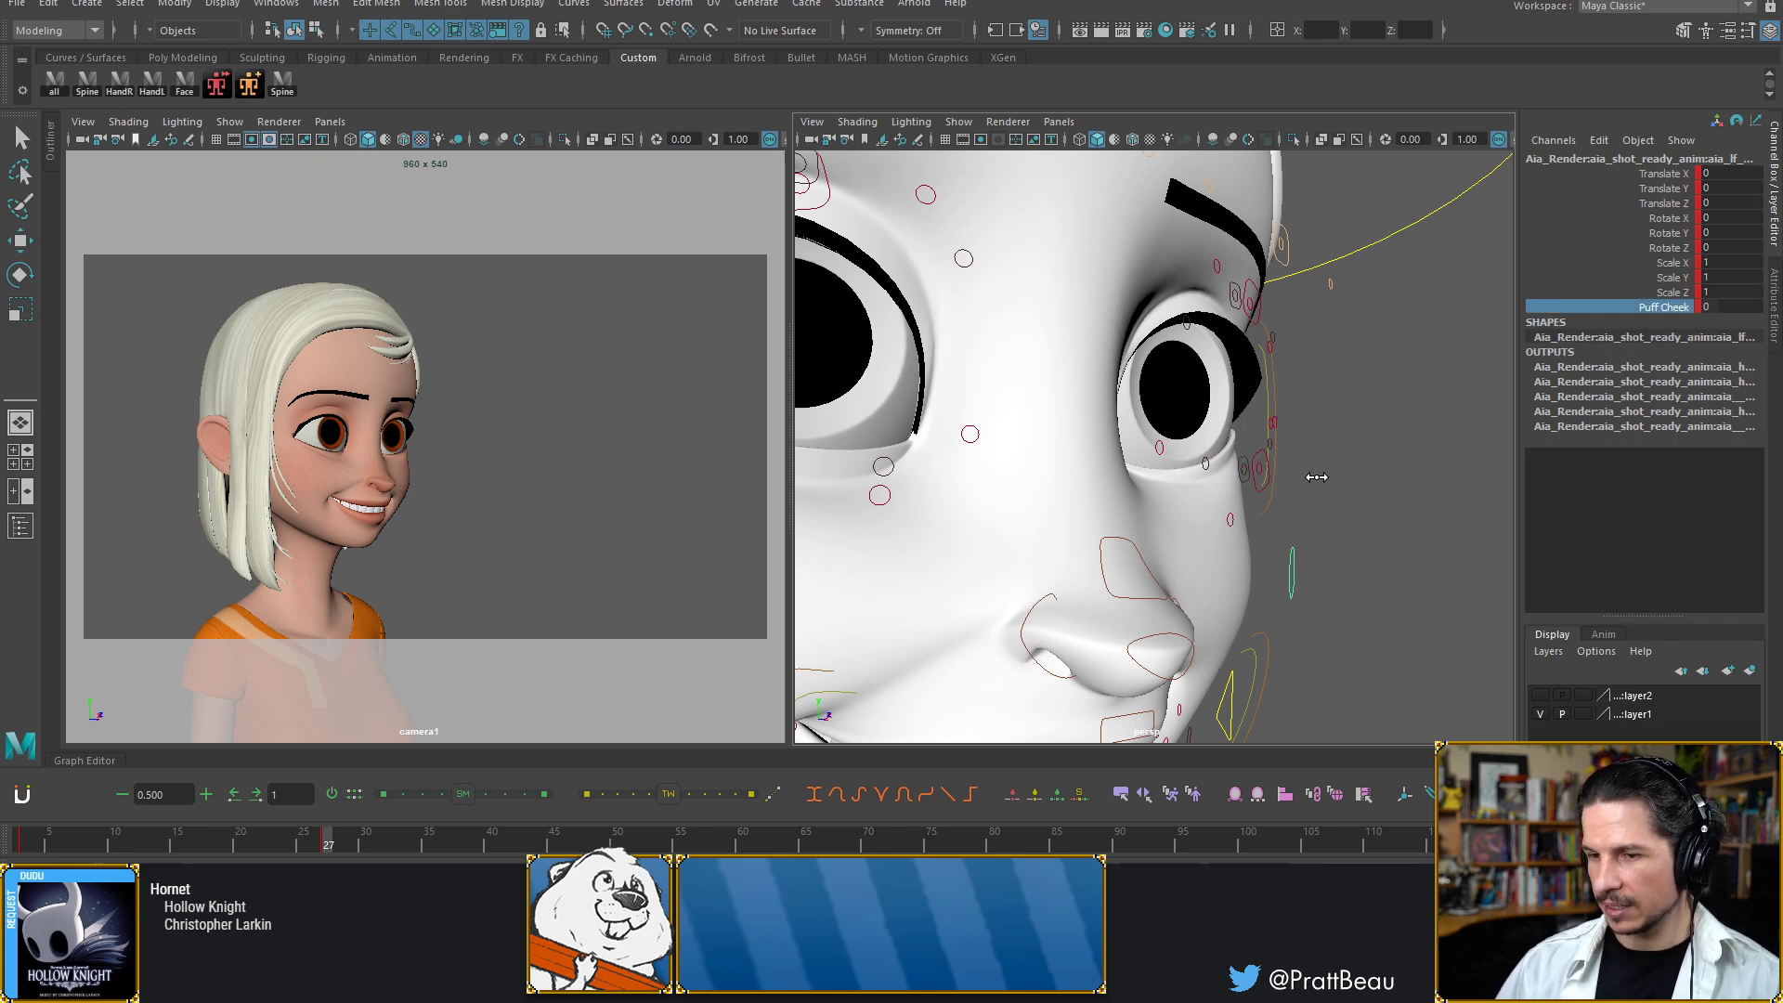
pyautogui.moveTo(1318, 478); pyautogui.dragTo(1310, 481, button='middle')
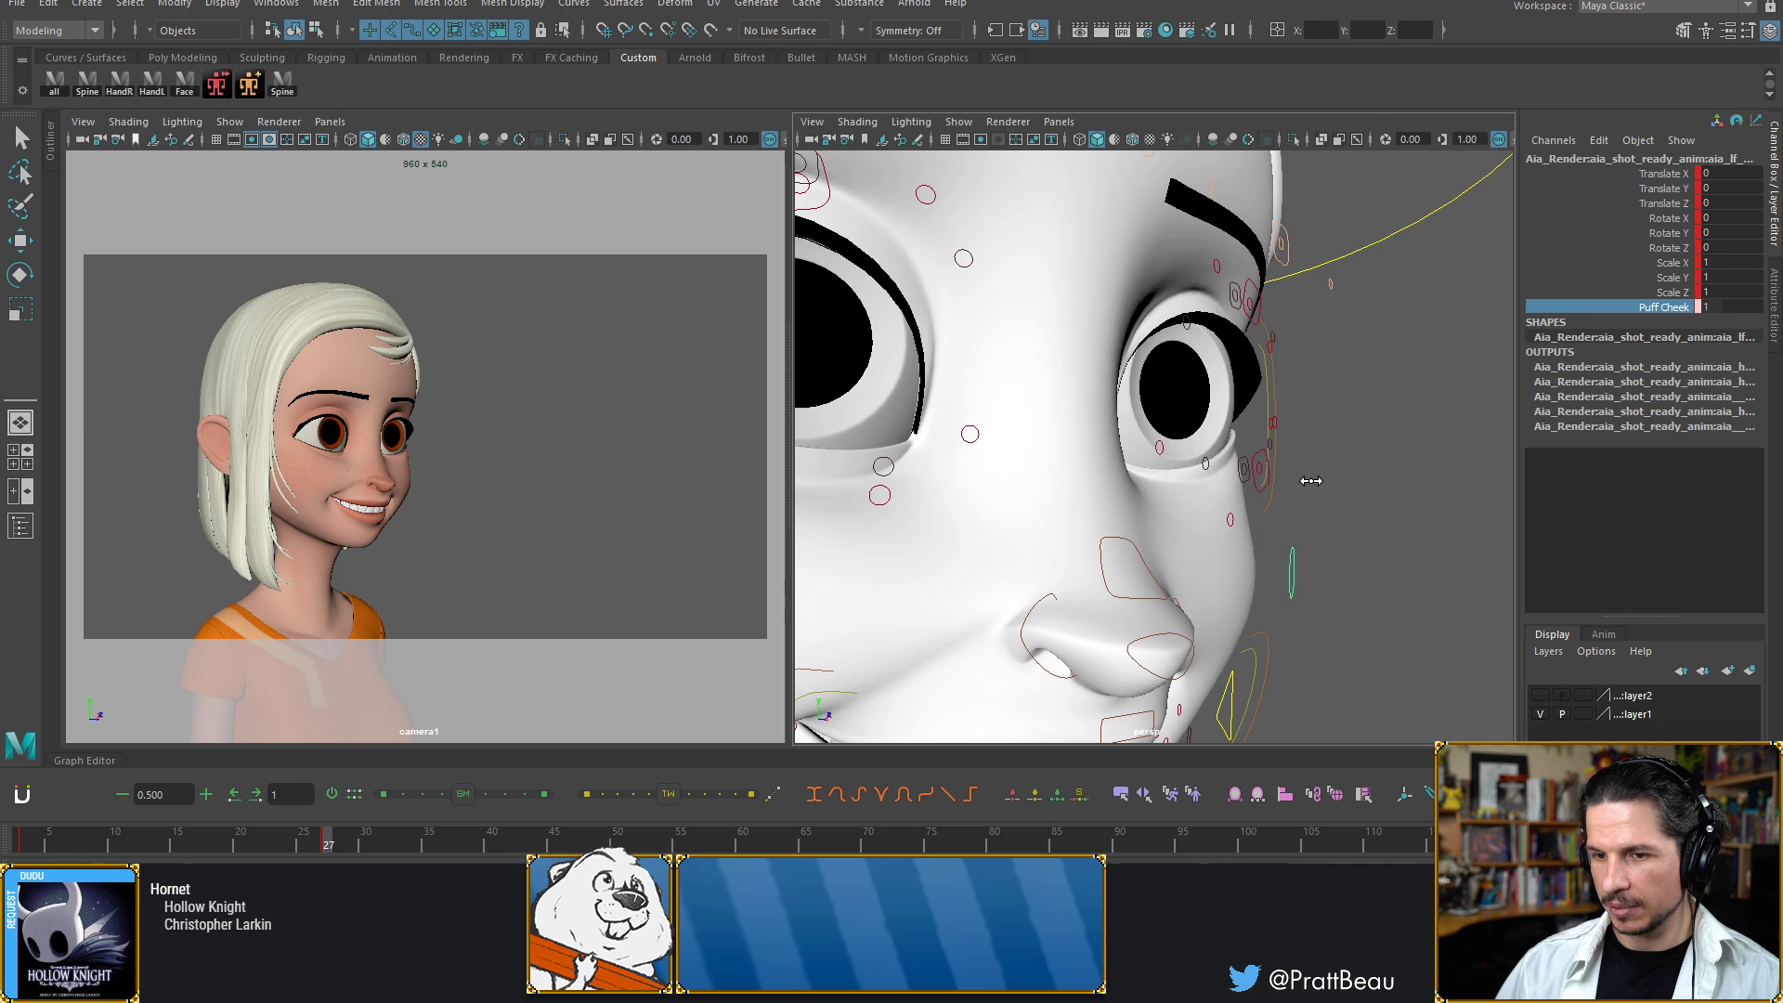
pyautogui.press('e')
pyautogui.press('r')
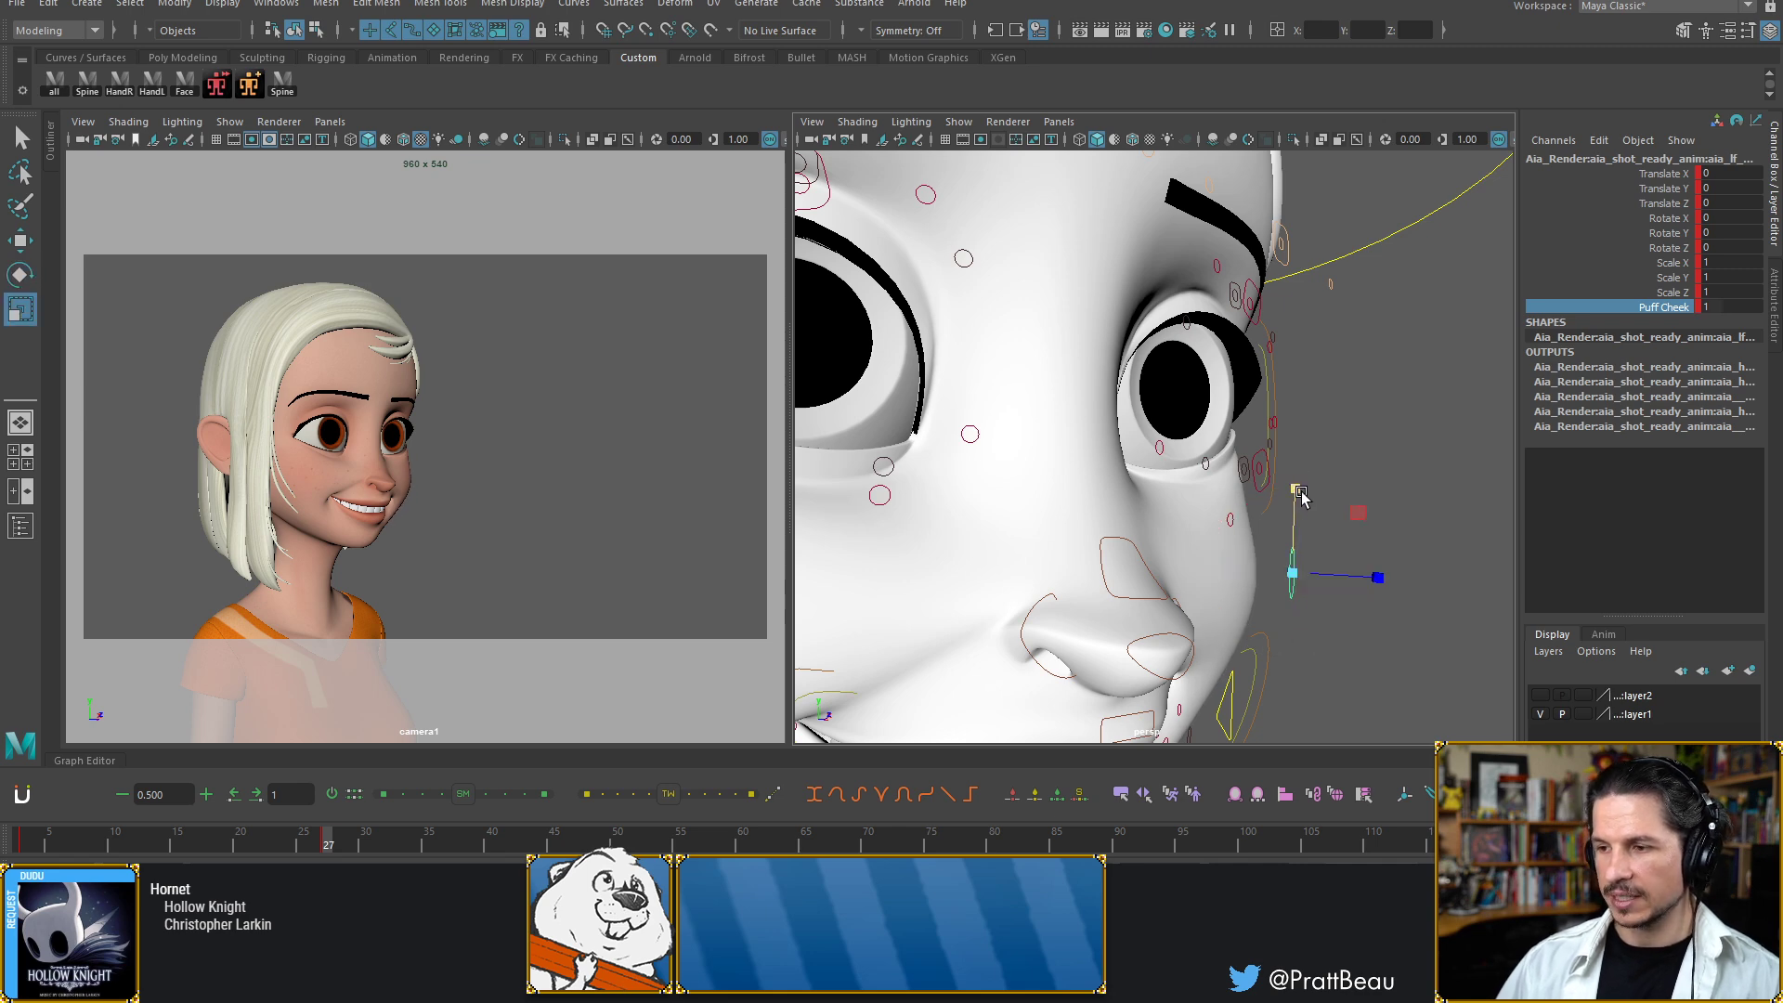
pyautogui.moveTo(1301, 497)
pyautogui.mouseDown()
pyautogui.moveTo(1311, 439)
pyautogui.moveTo(1298, 493)
pyautogui.moveTo(1298, 473)
pyautogui.mouseUp()
# Move the left cheek control up and outward to about Translate X -0.267, Y 1.181, Z 0.242
pyautogui.press('w')
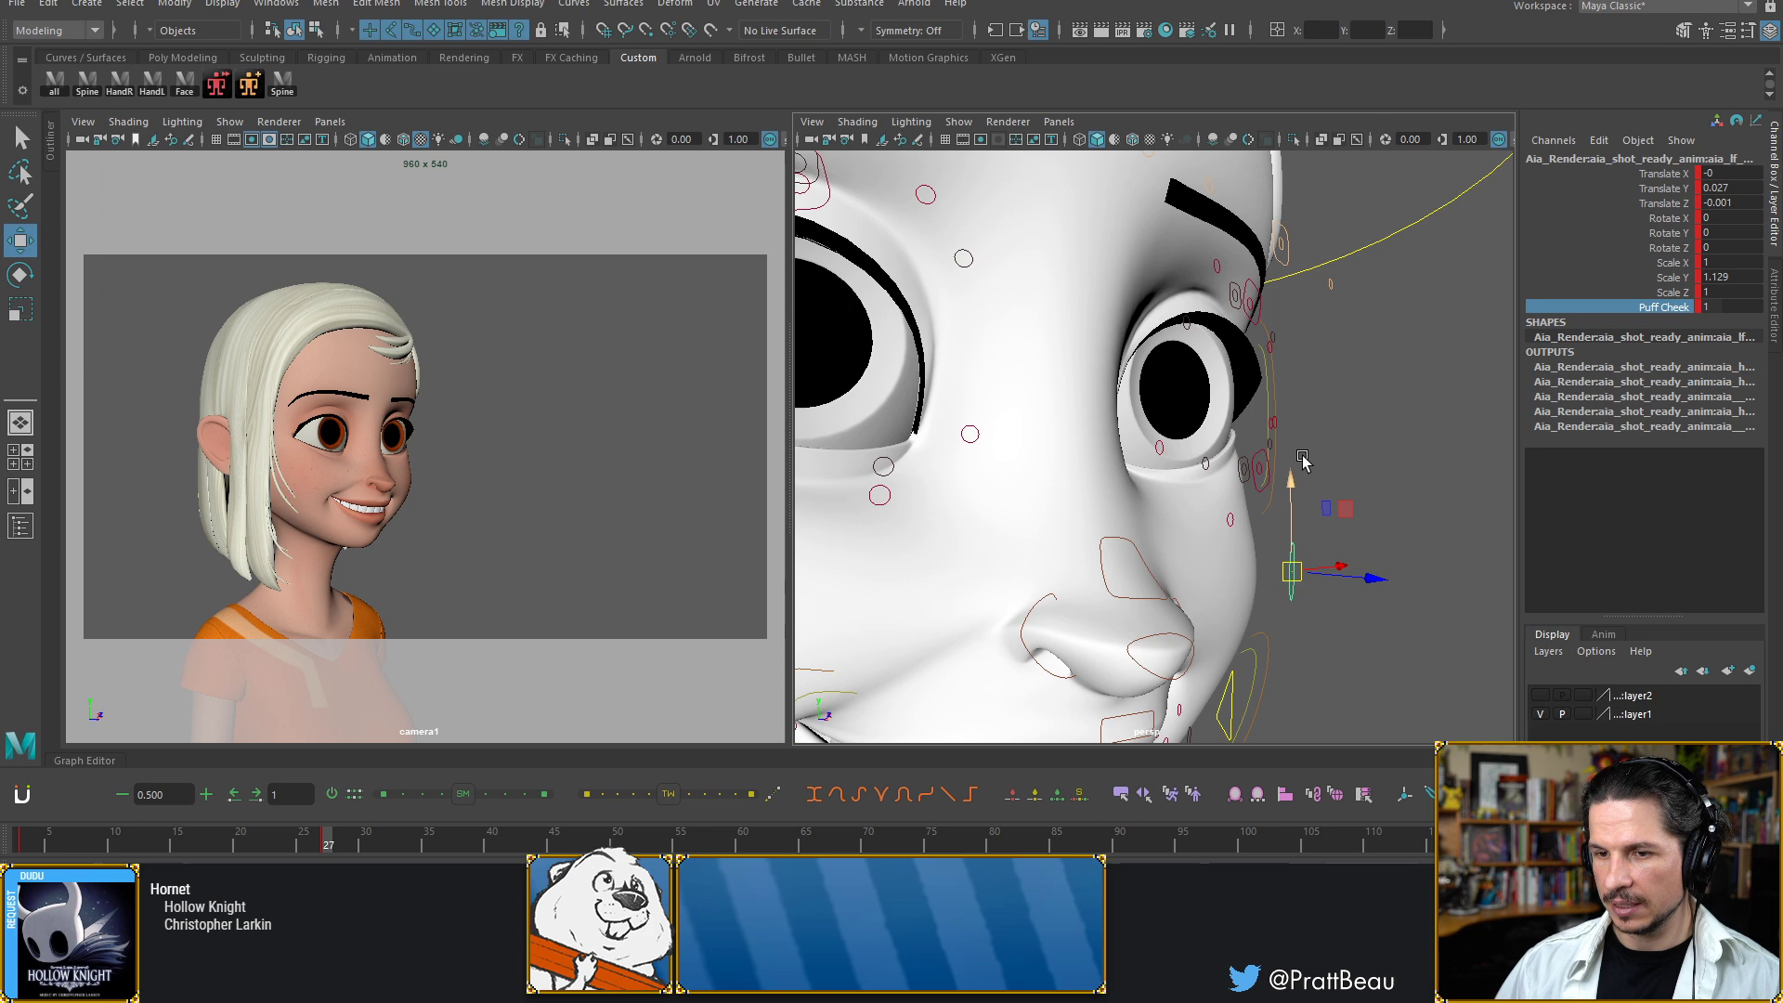
pyautogui.moveTo(1295, 482); pyautogui.dragTo(1295, 450)
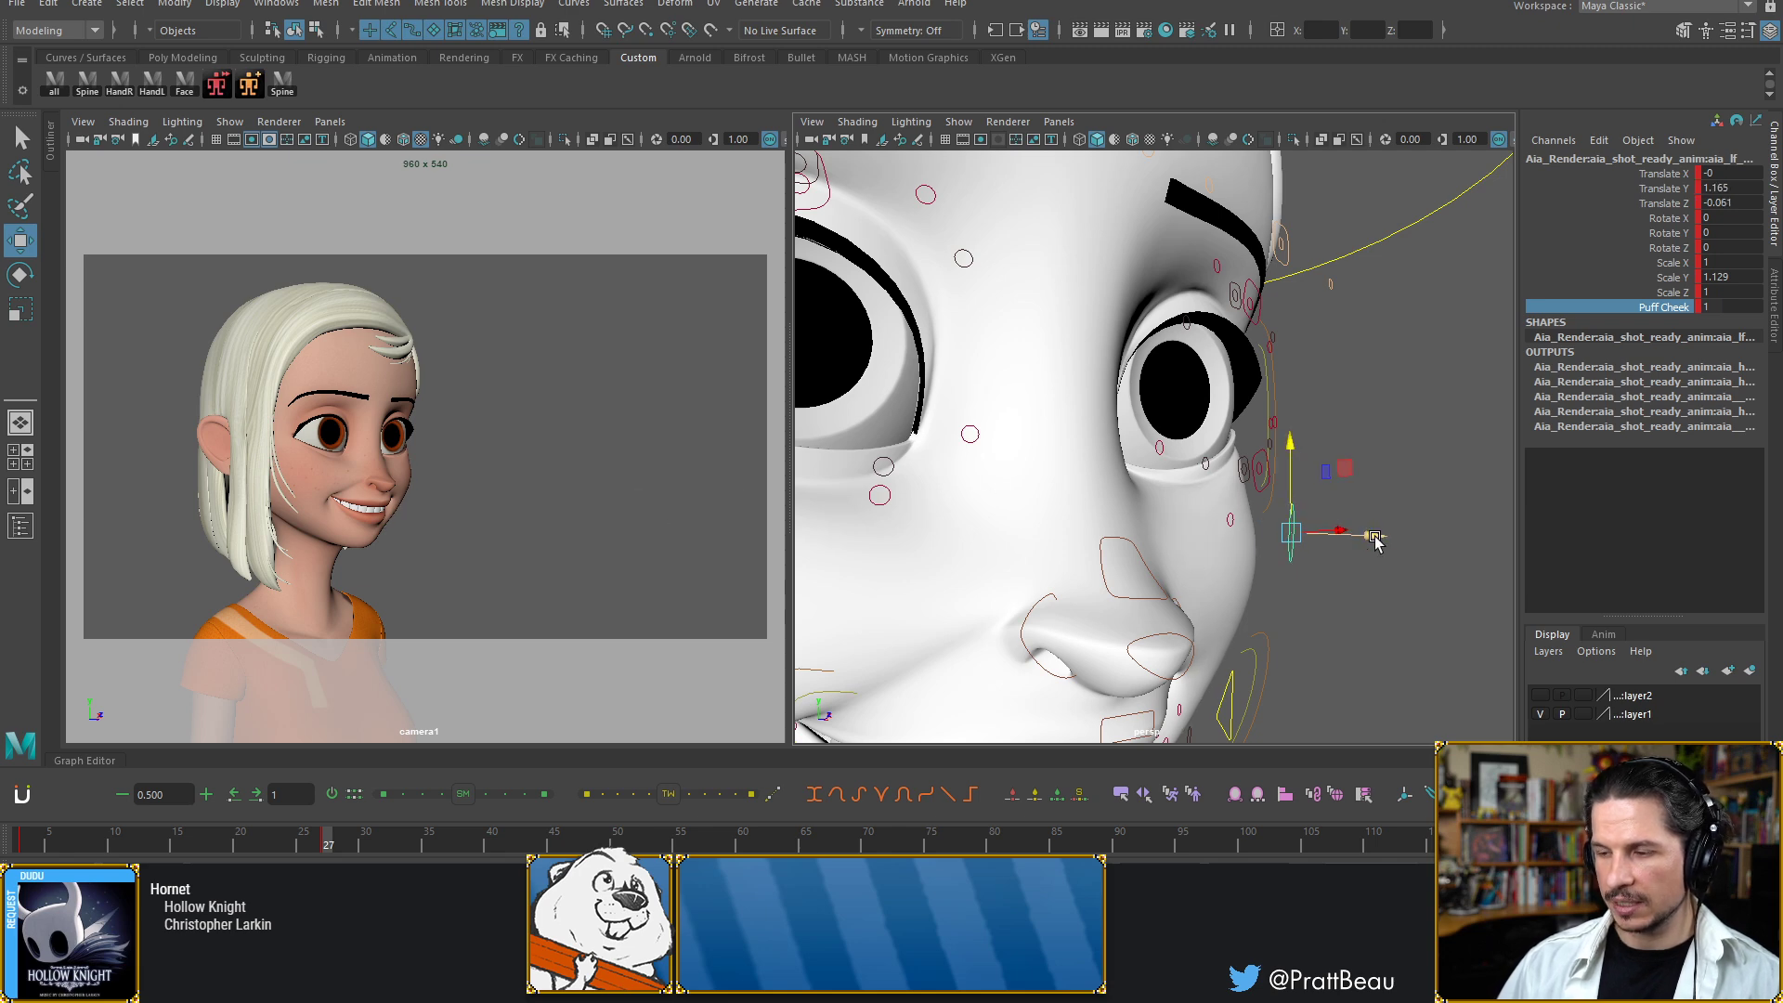
pyautogui.moveTo(1377, 535); pyautogui.dragTo(1393, 536)
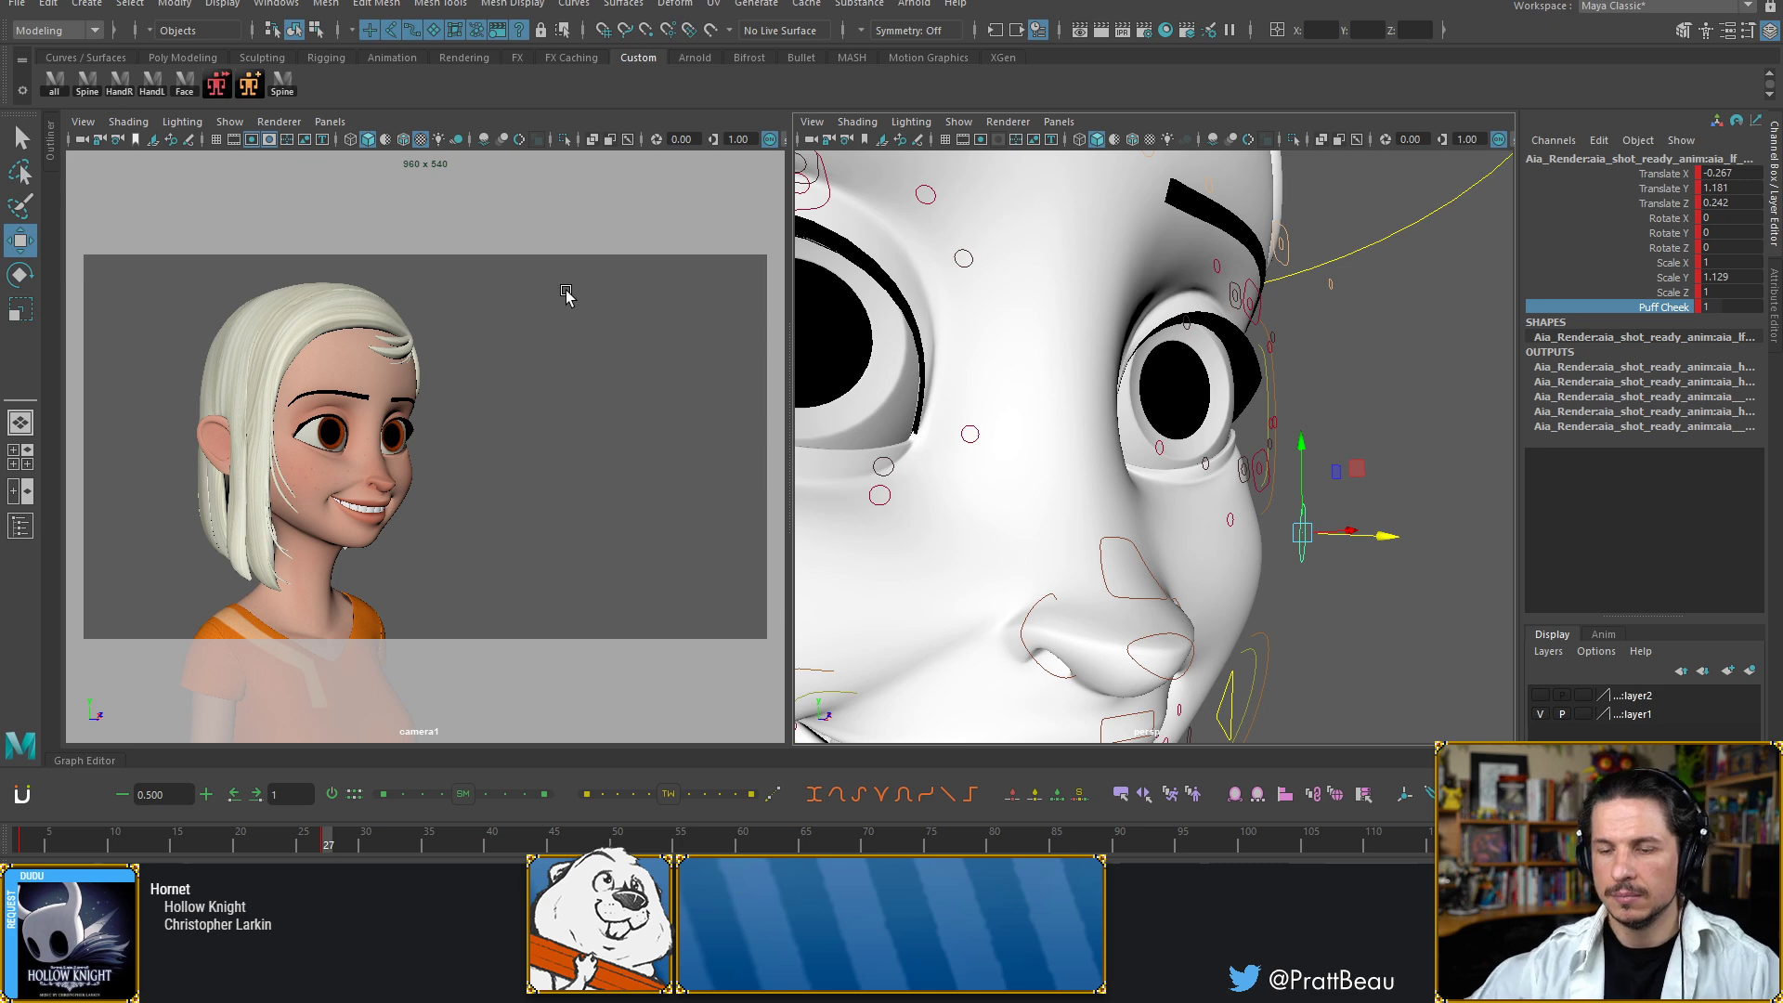
# Examine the shapes of both eyes, the eyelids and the cheeks from several angles
pyautogui.keyDown('alt'); pyautogui.moveTo(1229, 294); pyautogui.dragTo(1101, 317); pyautogui.keyUp('alt')
pyautogui.keyDown('alt'); pyautogui.moveTo(1100, 318); pyautogui.dragTo(1227, 318, button='right'); pyautogui.keyUp('alt')
pyautogui.keyDown('alt'); pyautogui.moveTo(1226, 319); pyautogui.dragTo(1213, 381, button='middle'); pyautogui.keyUp('alt')
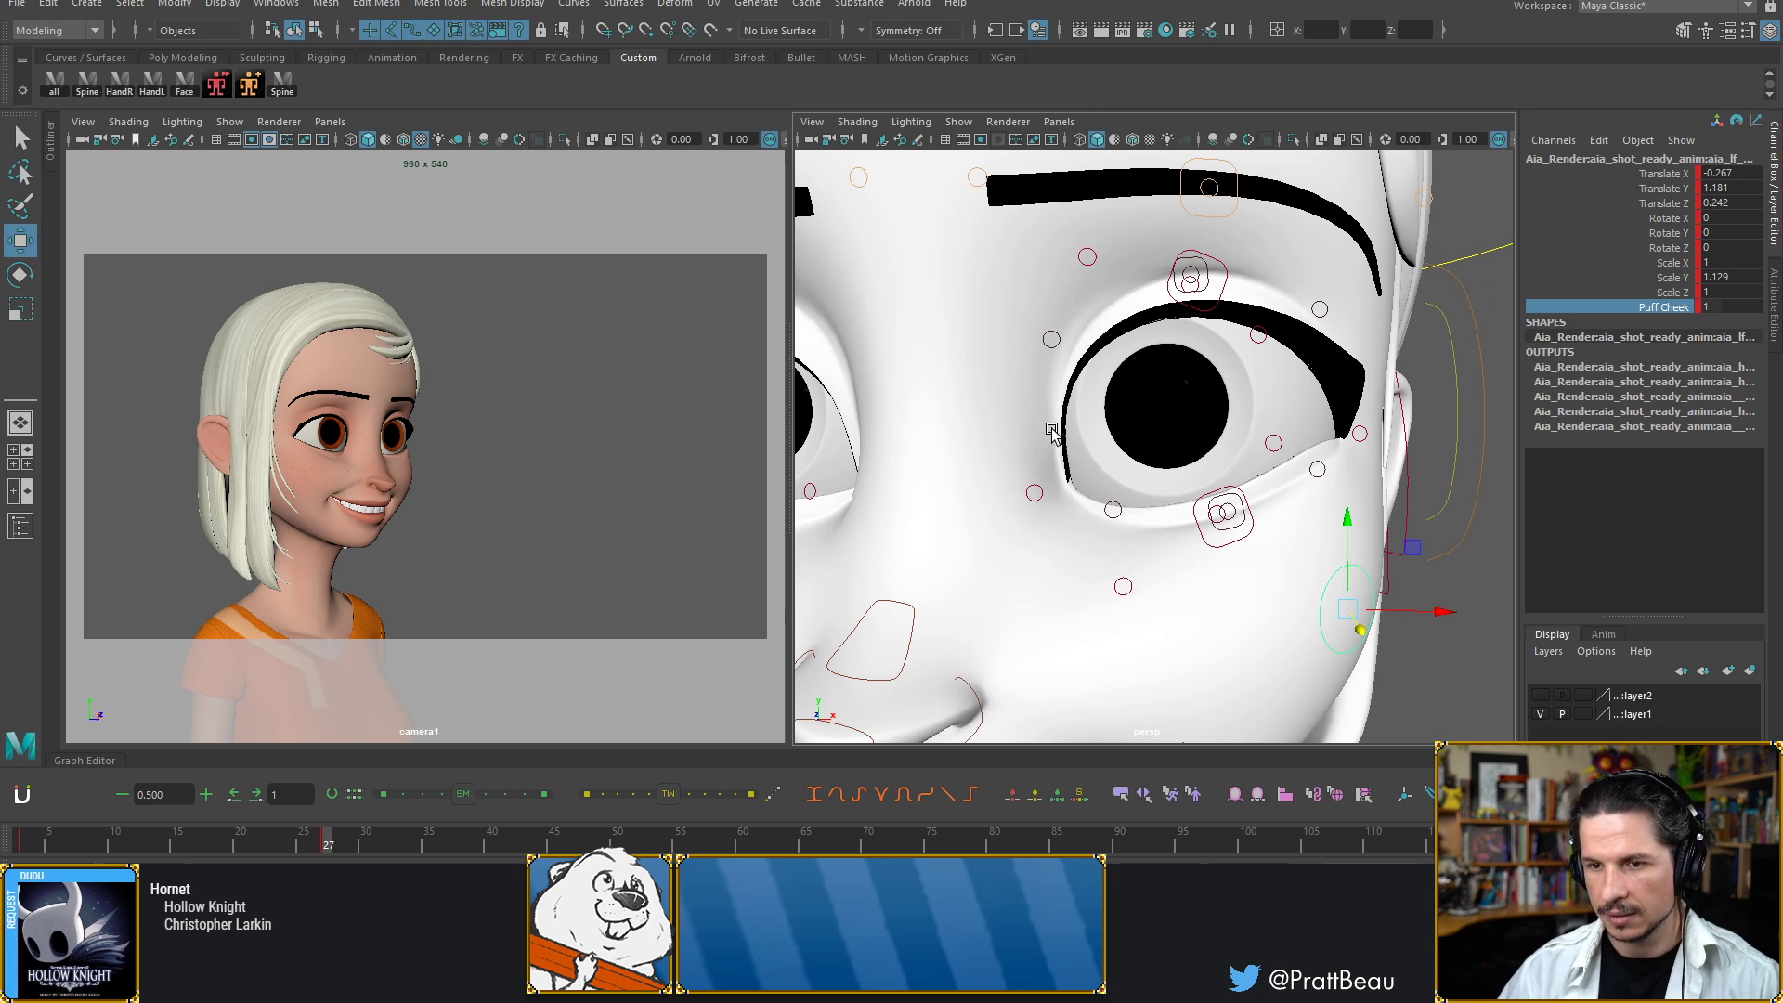
pyautogui.keyDown('alt'); pyautogui.moveTo(1052, 429); pyautogui.dragTo(1210, 446, button='middle'); pyautogui.keyUp('alt')
pyautogui.keyDown('alt'); pyautogui.moveTo(1210, 446); pyautogui.dragTo(1266, 446); pyautogui.keyUp('alt')
pyautogui.keyDown('alt'); pyautogui.moveTo(1266, 446); pyautogui.dragTo(1202, 382, button='right'); pyautogui.keyUp('alt')
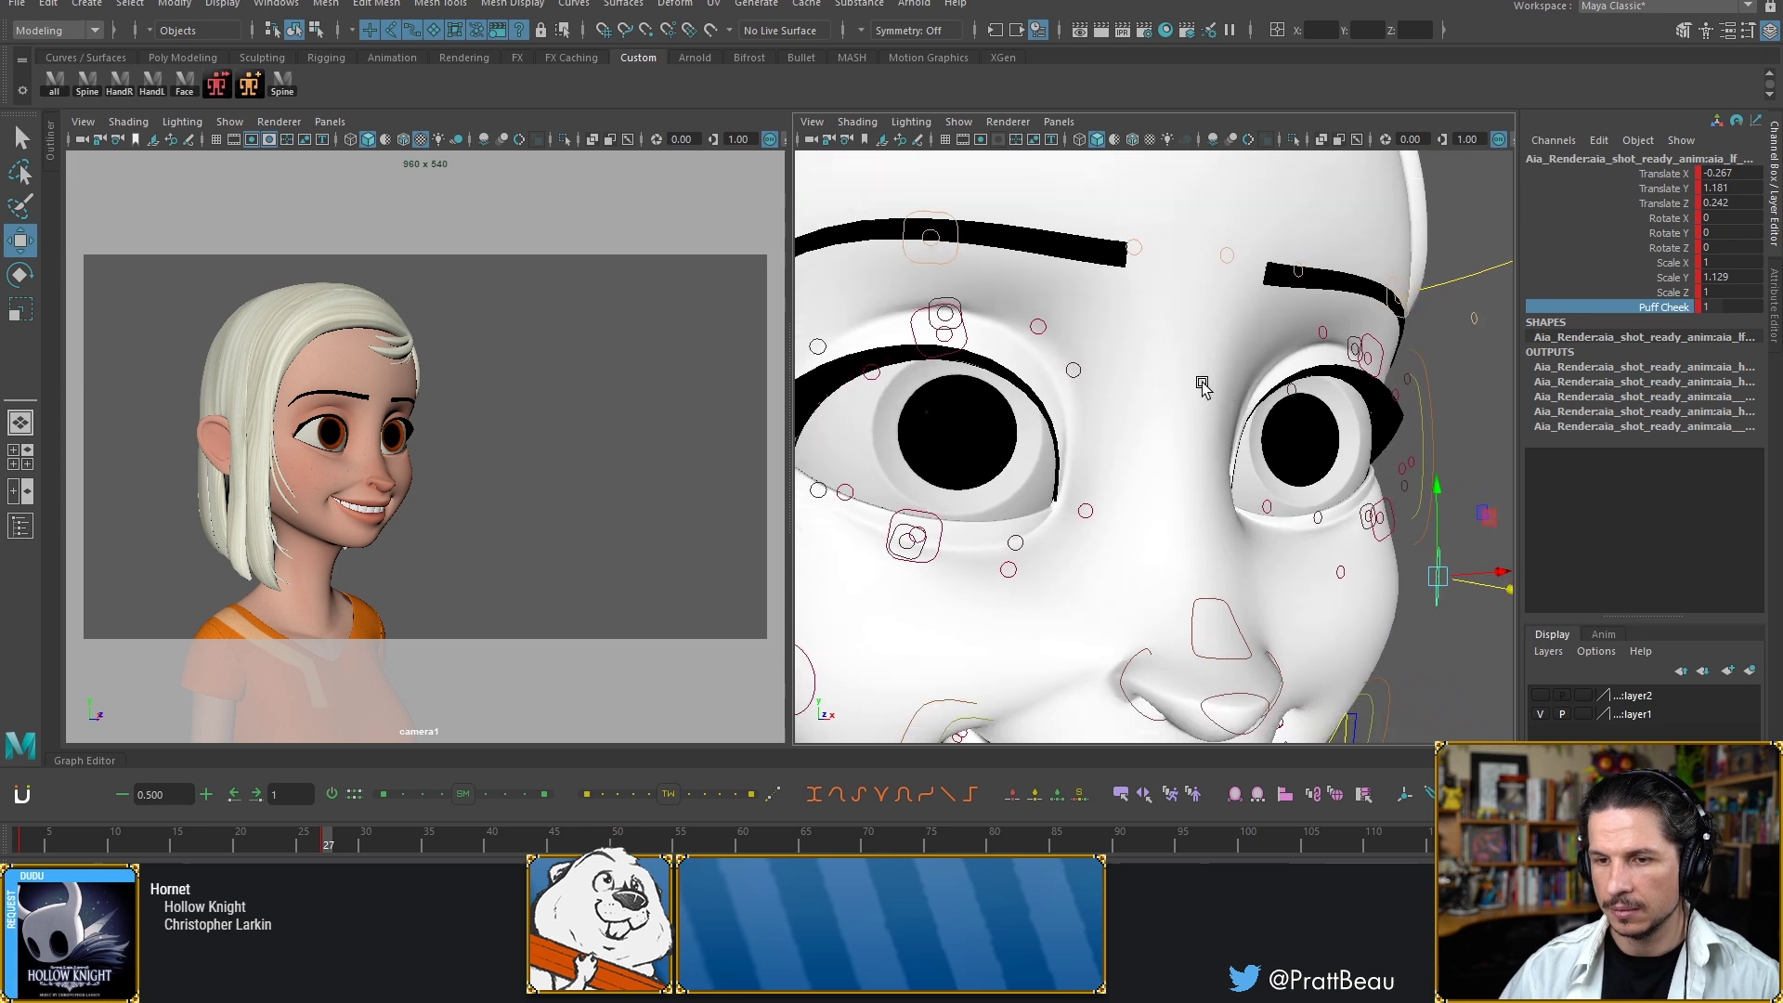
pyautogui.keyDown('alt'); pyautogui.moveTo(1202, 383); pyautogui.dragTo(1194, 446, button='middle'); pyautogui.keyUp('alt')
pyautogui.keyDown('alt'); pyautogui.moveTo(1194, 445); pyautogui.dragTo(1194, 438); pyautogui.keyUp('alt')
pyautogui.keyDown('alt'); pyautogui.moveTo(1195, 438); pyautogui.dragTo(1277, 459, button='middle'); pyautogui.keyUp('alt')
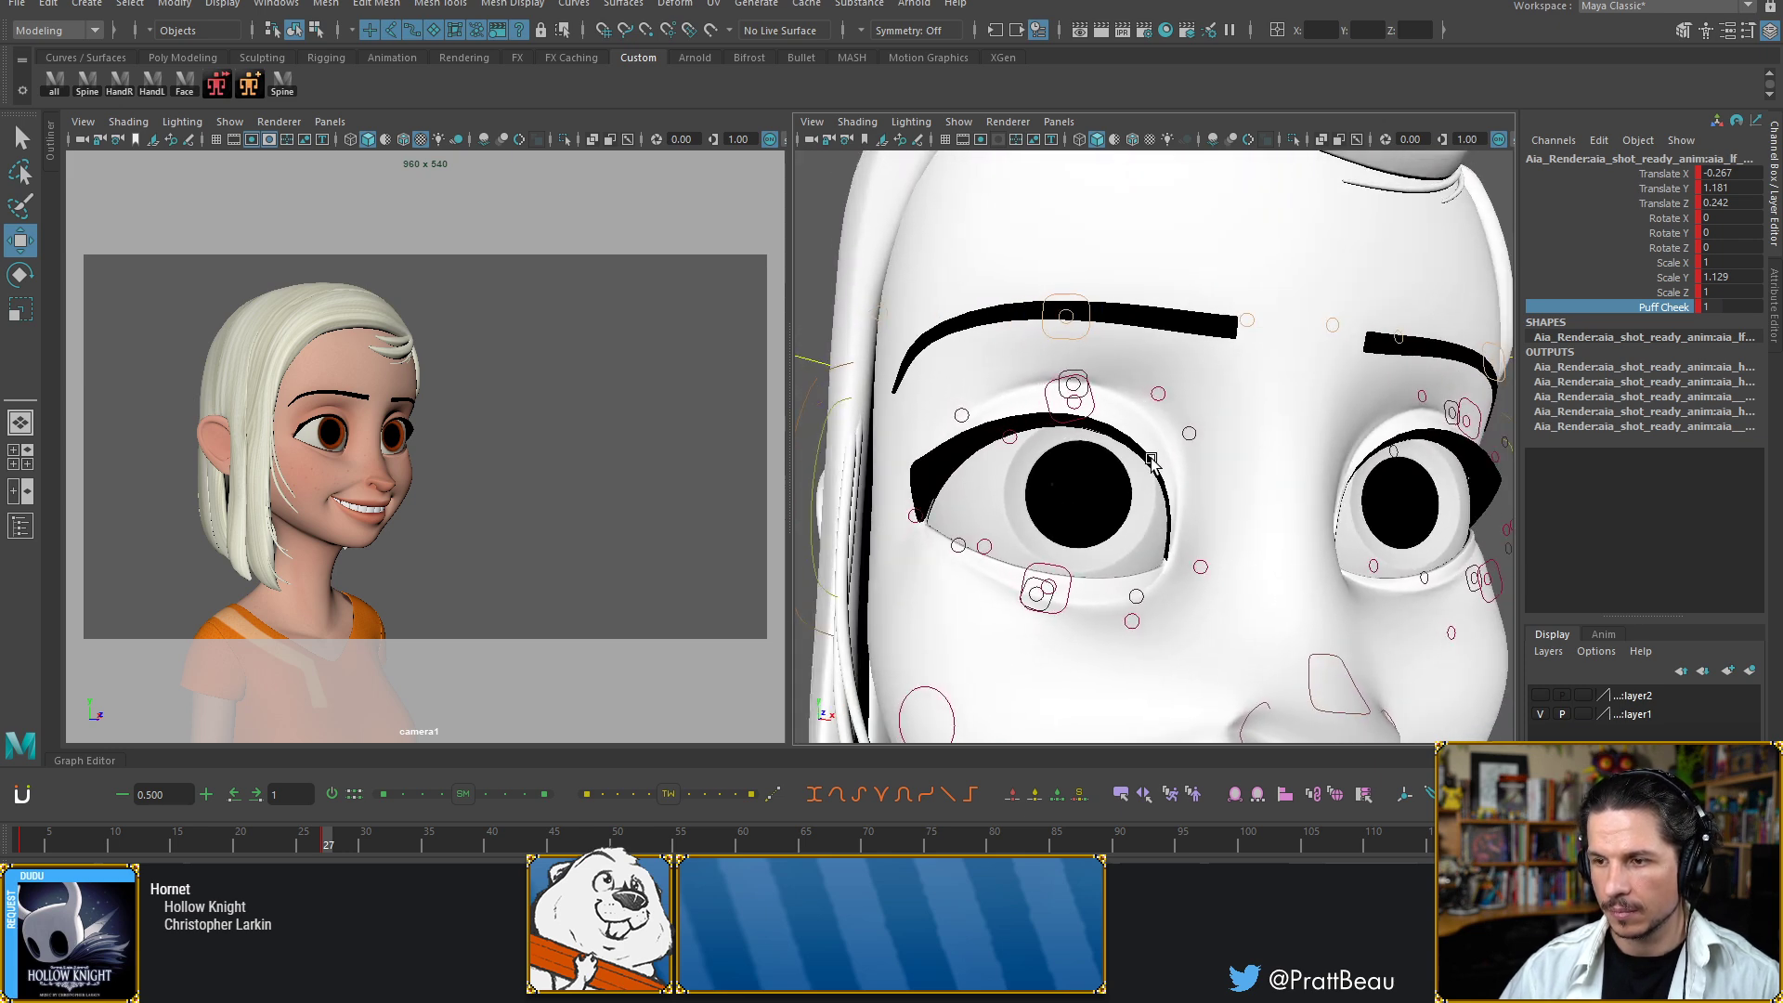
# Lower the right upper eyelid's middle control to about Translate Y -0.09 and raise both right eye corners, the outer one to about 0.095
pyautogui.click(1076, 409)
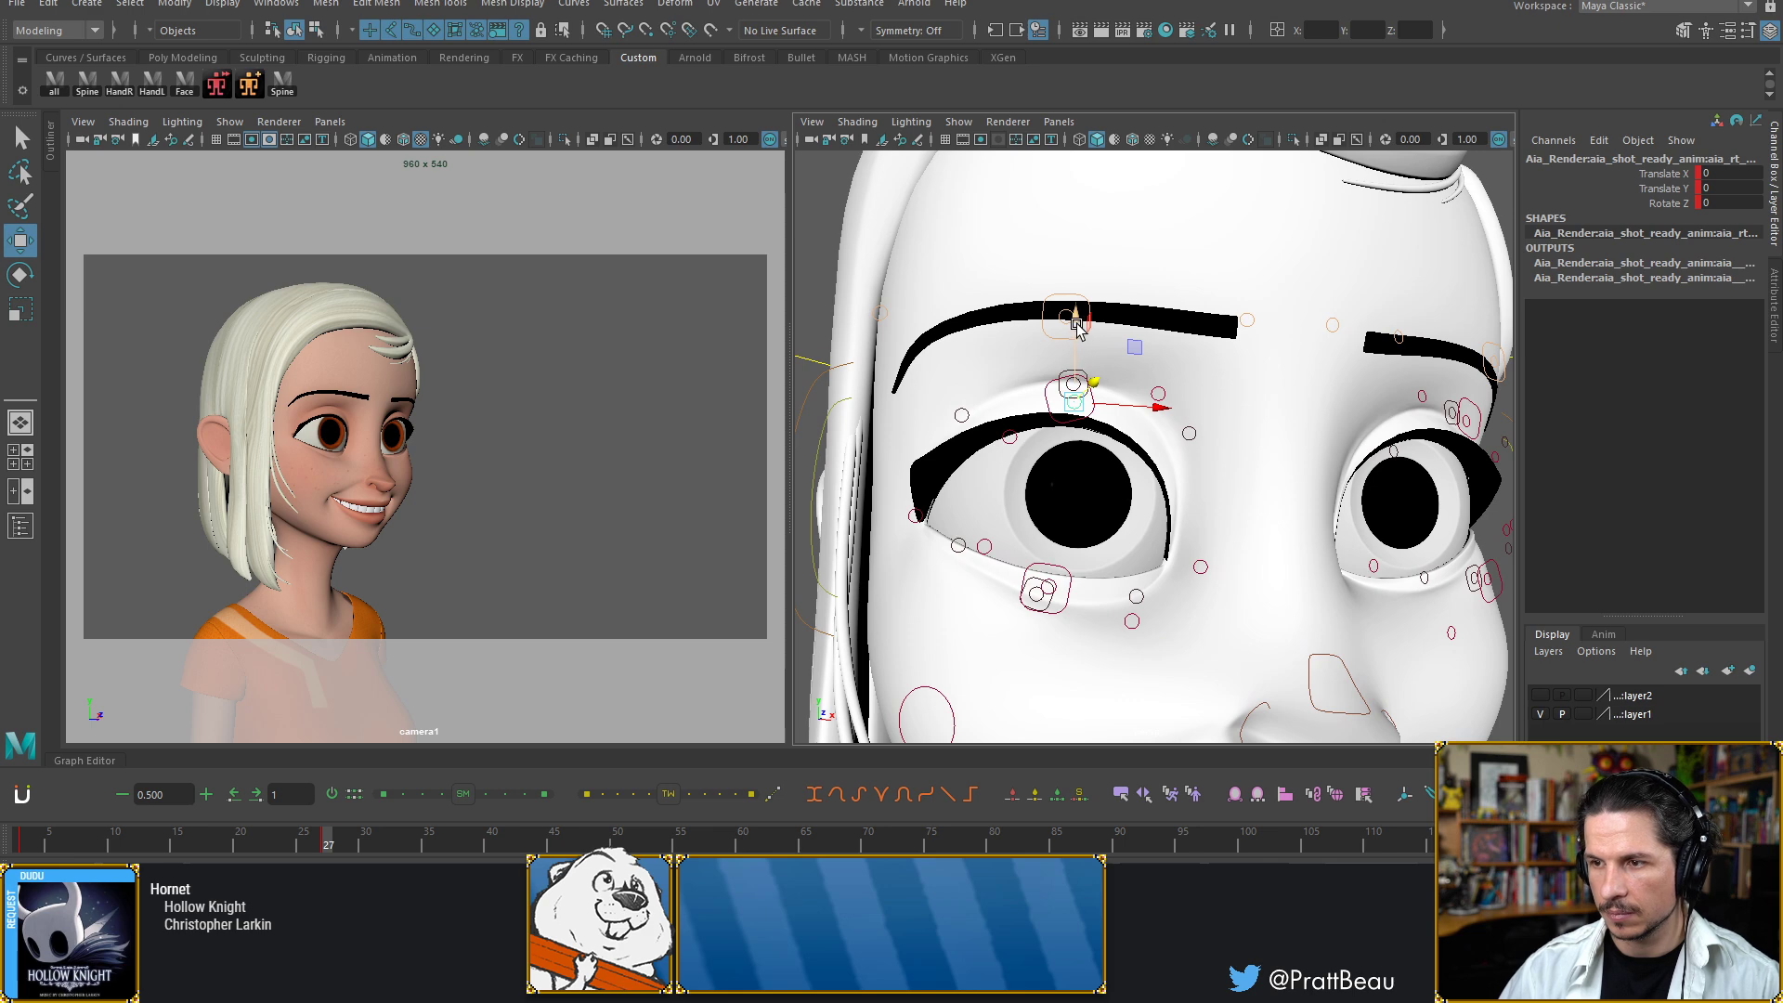
pyautogui.moveTo(1076, 328); pyautogui.dragTo(1072, 331)
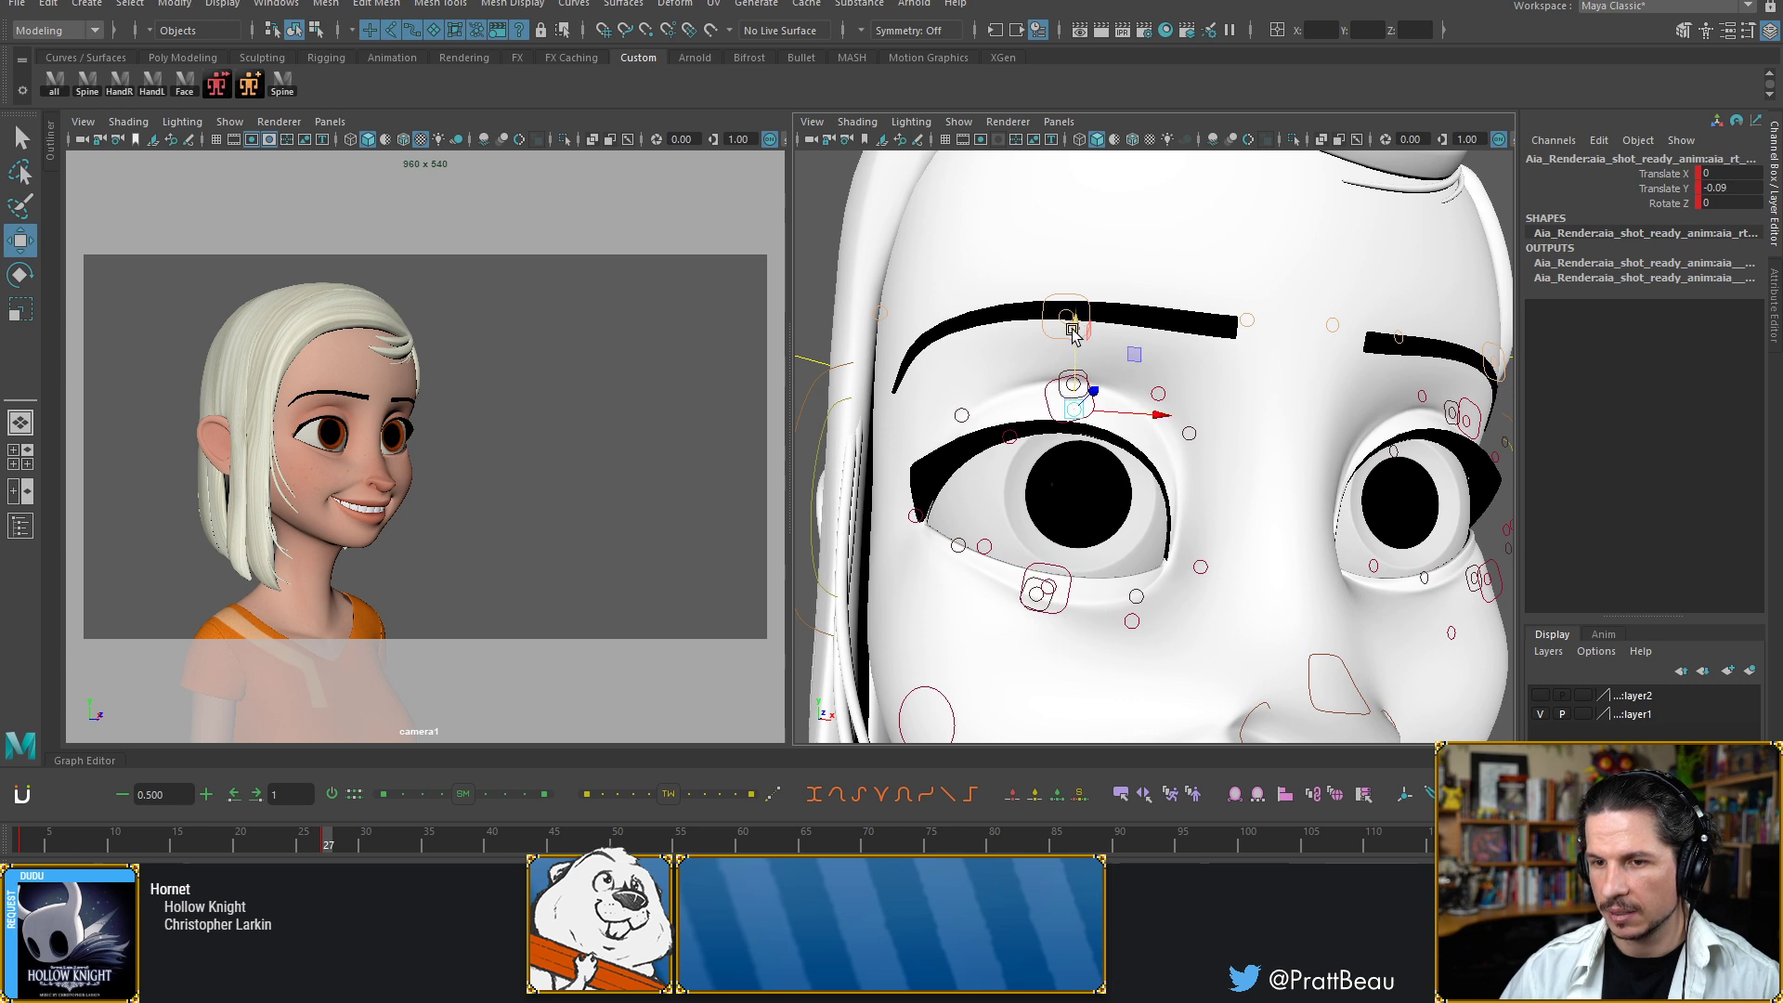
pyautogui.click(1200, 563)
pyautogui.moveTo(1203, 476); pyautogui.dragTo(1212, 454)
pyautogui.click(920, 514)
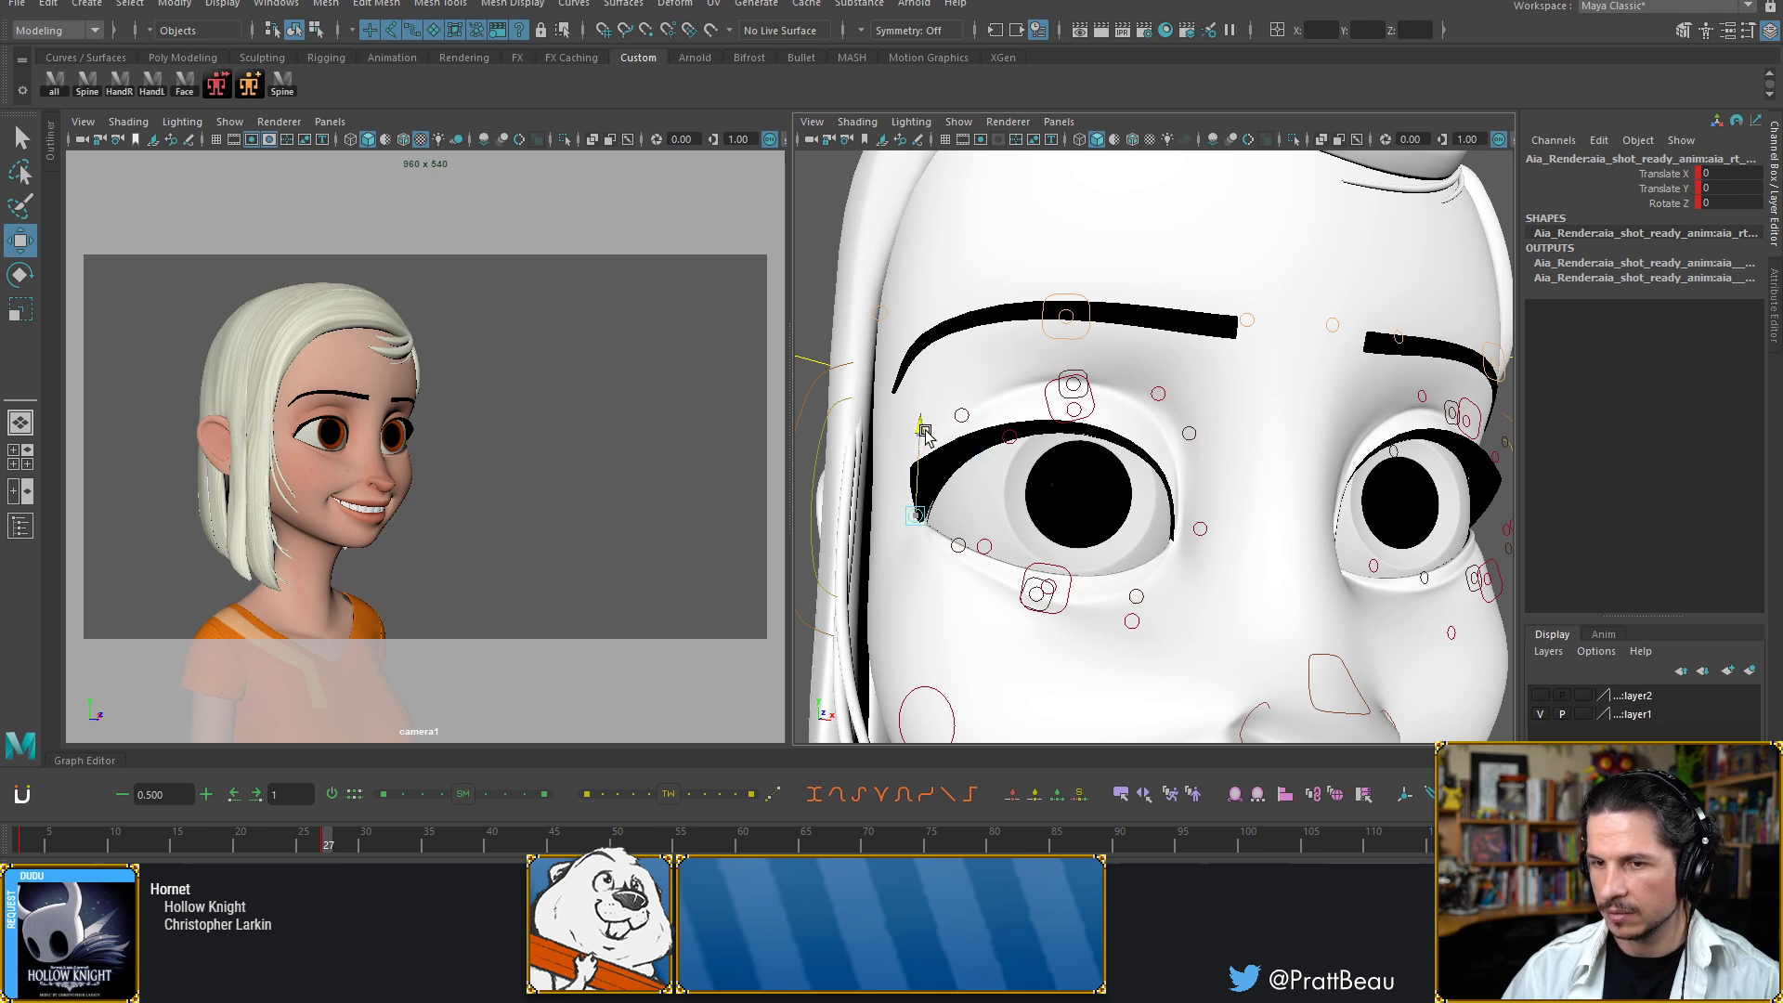
pyautogui.moveTo(930, 429); pyautogui.dragTo(929, 414)
# Raise the left eye's inner corner control to about Translate Y 0.166 and its outer corner control to about 0.084
pyautogui.keyDown('alt'); pyautogui.moveTo(1110, 471); pyautogui.dragTo(1282, 578); pyautogui.keyUp('alt')
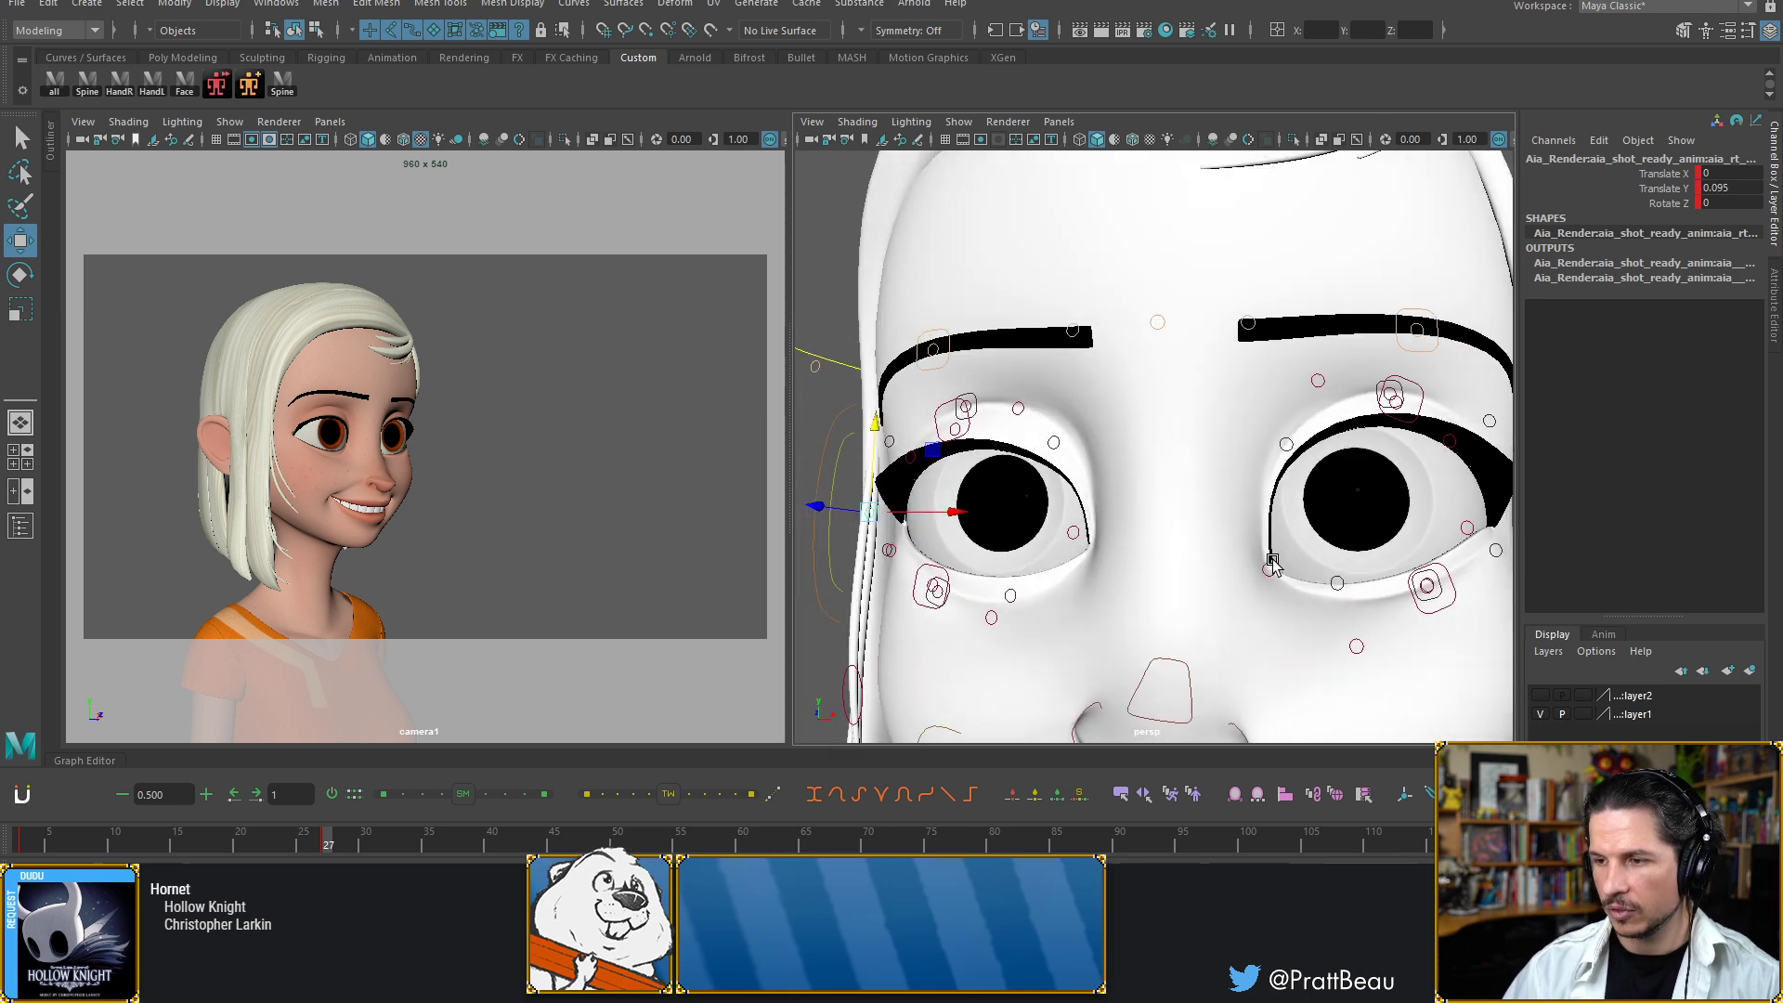
pyautogui.click(1271, 565)
pyautogui.moveTo(1267, 483)
pyautogui.mouseDown()
pyautogui.moveTo(1266, 453)
pyautogui.moveTo(1270, 516)
pyautogui.mouseUp()
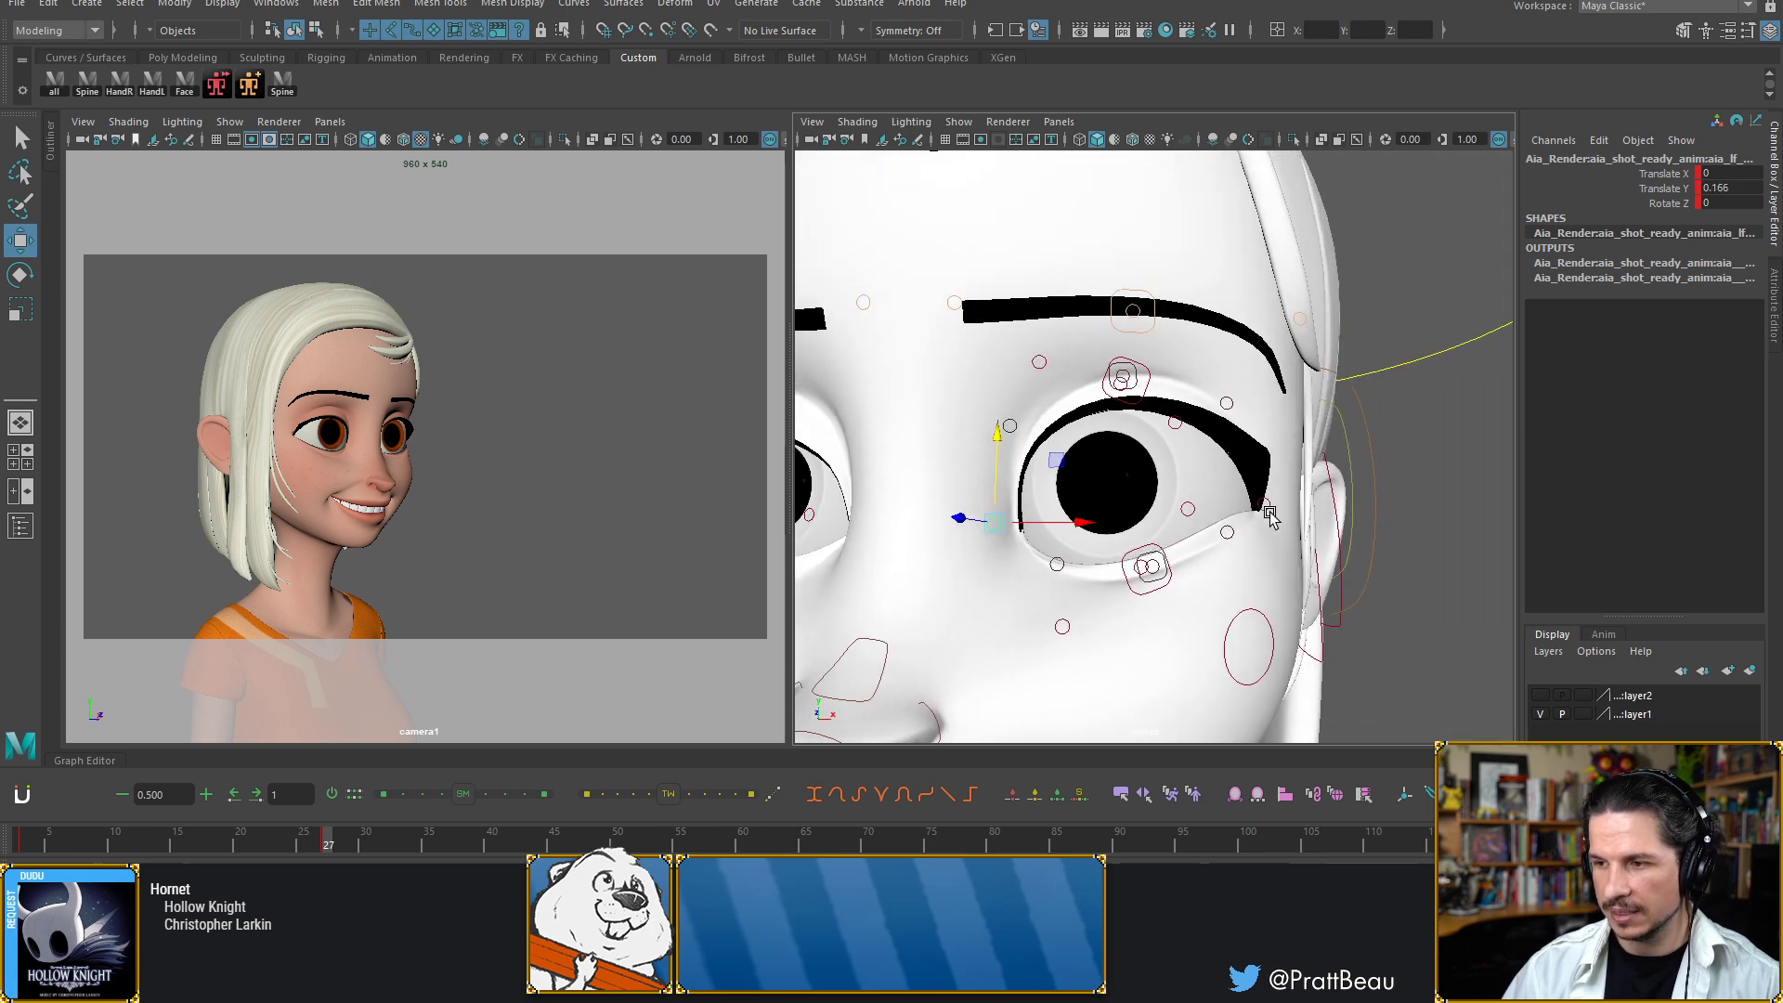
pyautogui.click(1268, 510)
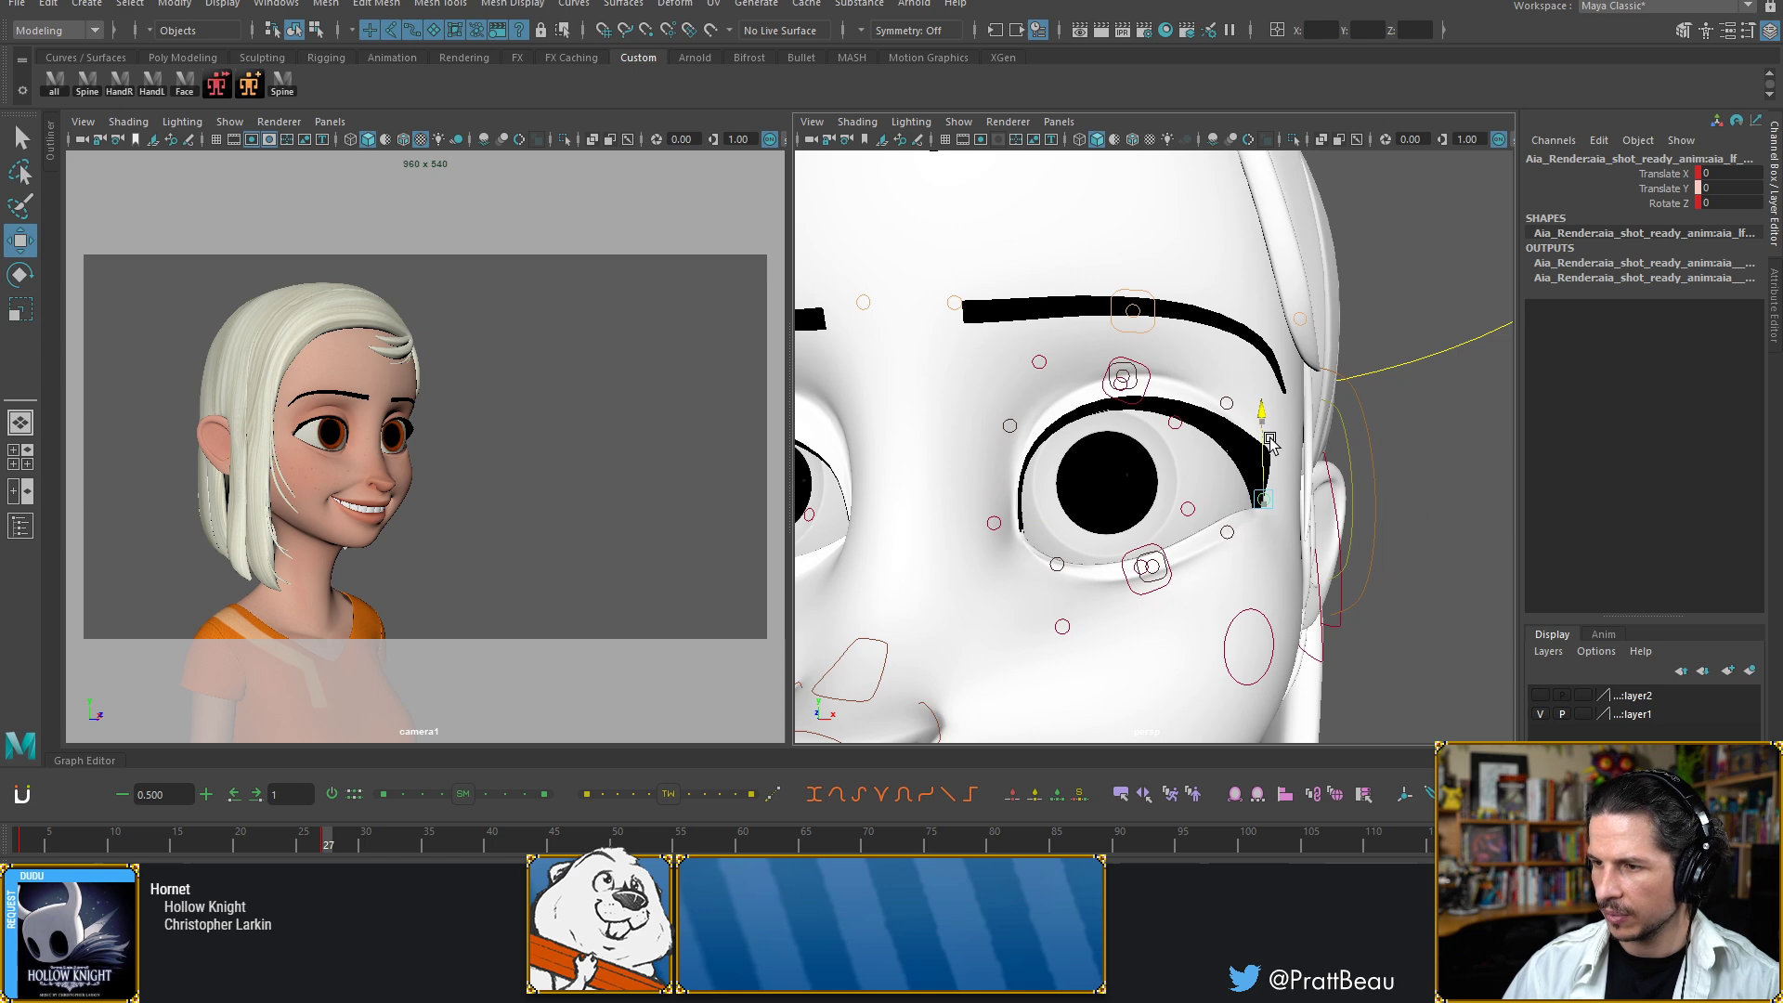
pyautogui.moveTo(1271, 444); pyautogui.dragTo(1271, 429)
pyautogui.keyDown('alt'); pyautogui.moveTo(1161, 449); pyautogui.dragTo(1124, 516); pyautogui.keyUp('alt')
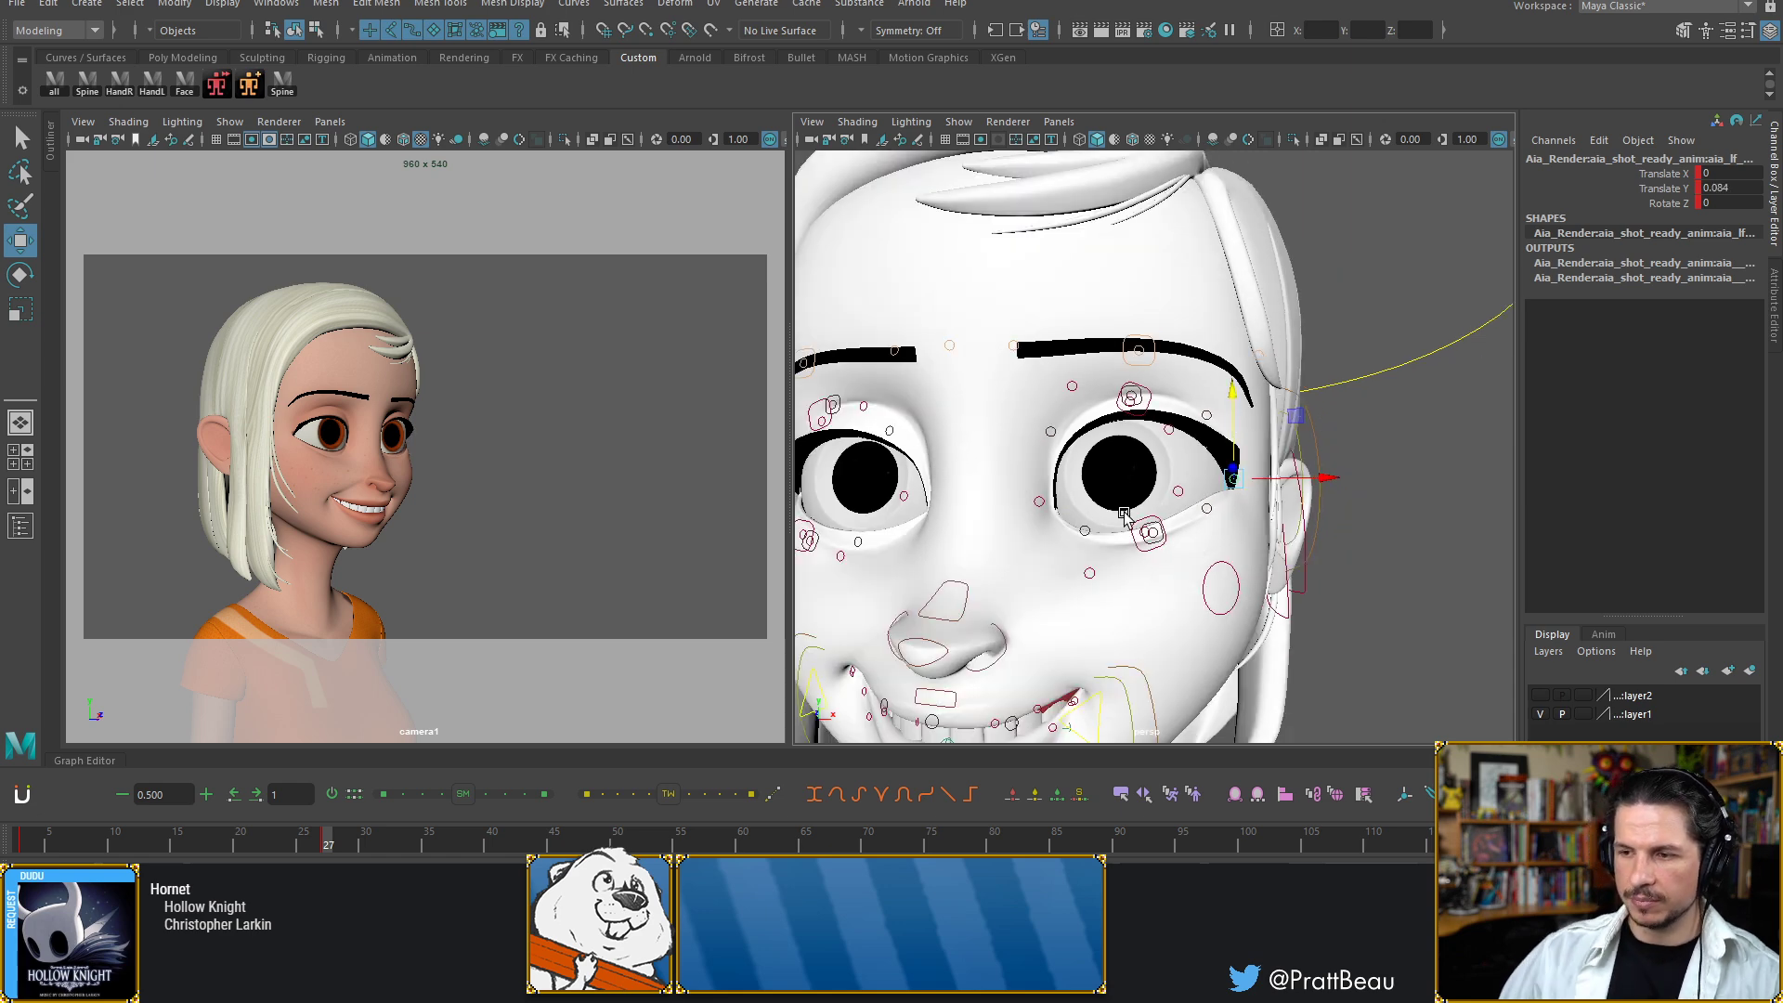
# Lower the outer control on the character's left upper eyelid slightly
pyautogui.keyDown('alt'); pyautogui.moveTo(1051, 437); pyautogui.dragTo(1152, 431); pyautogui.keyUp('alt')
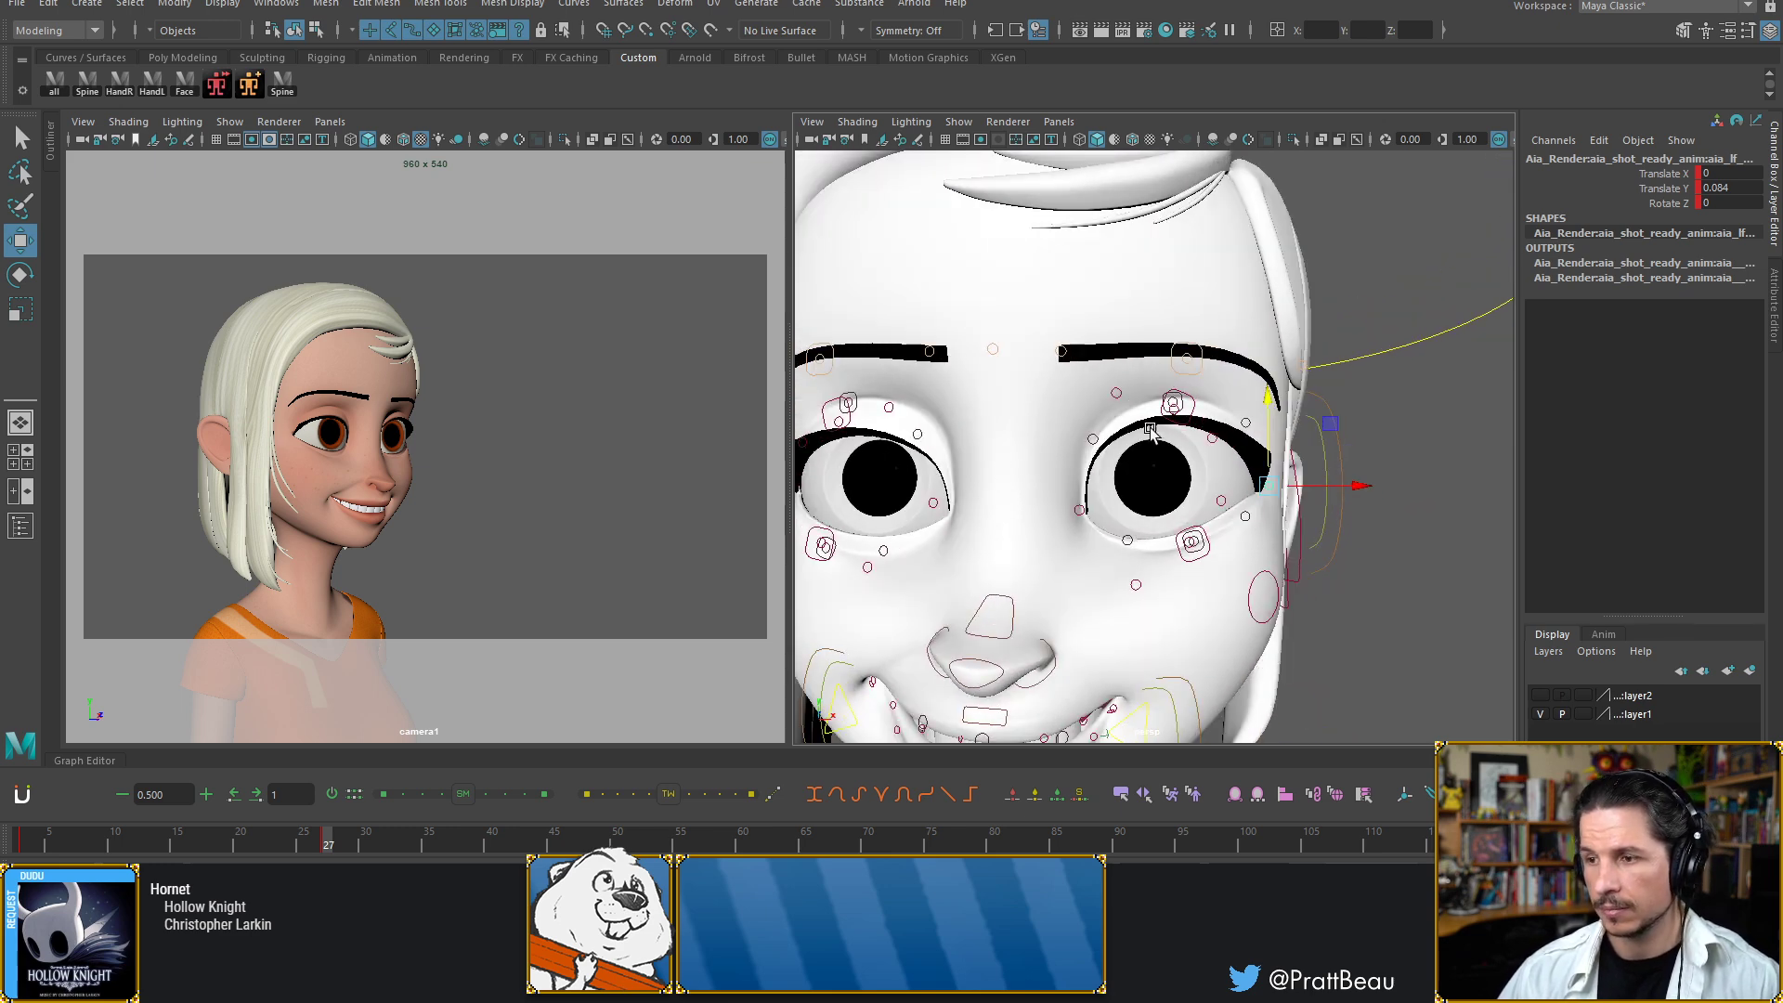
pyautogui.click(1192, 420)
pyautogui.keyDown('alt'); pyautogui.moveTo(1126, 444); pyautogui.dragTo(1179, 462, button='right'); pyautogui.keyUp('alt')
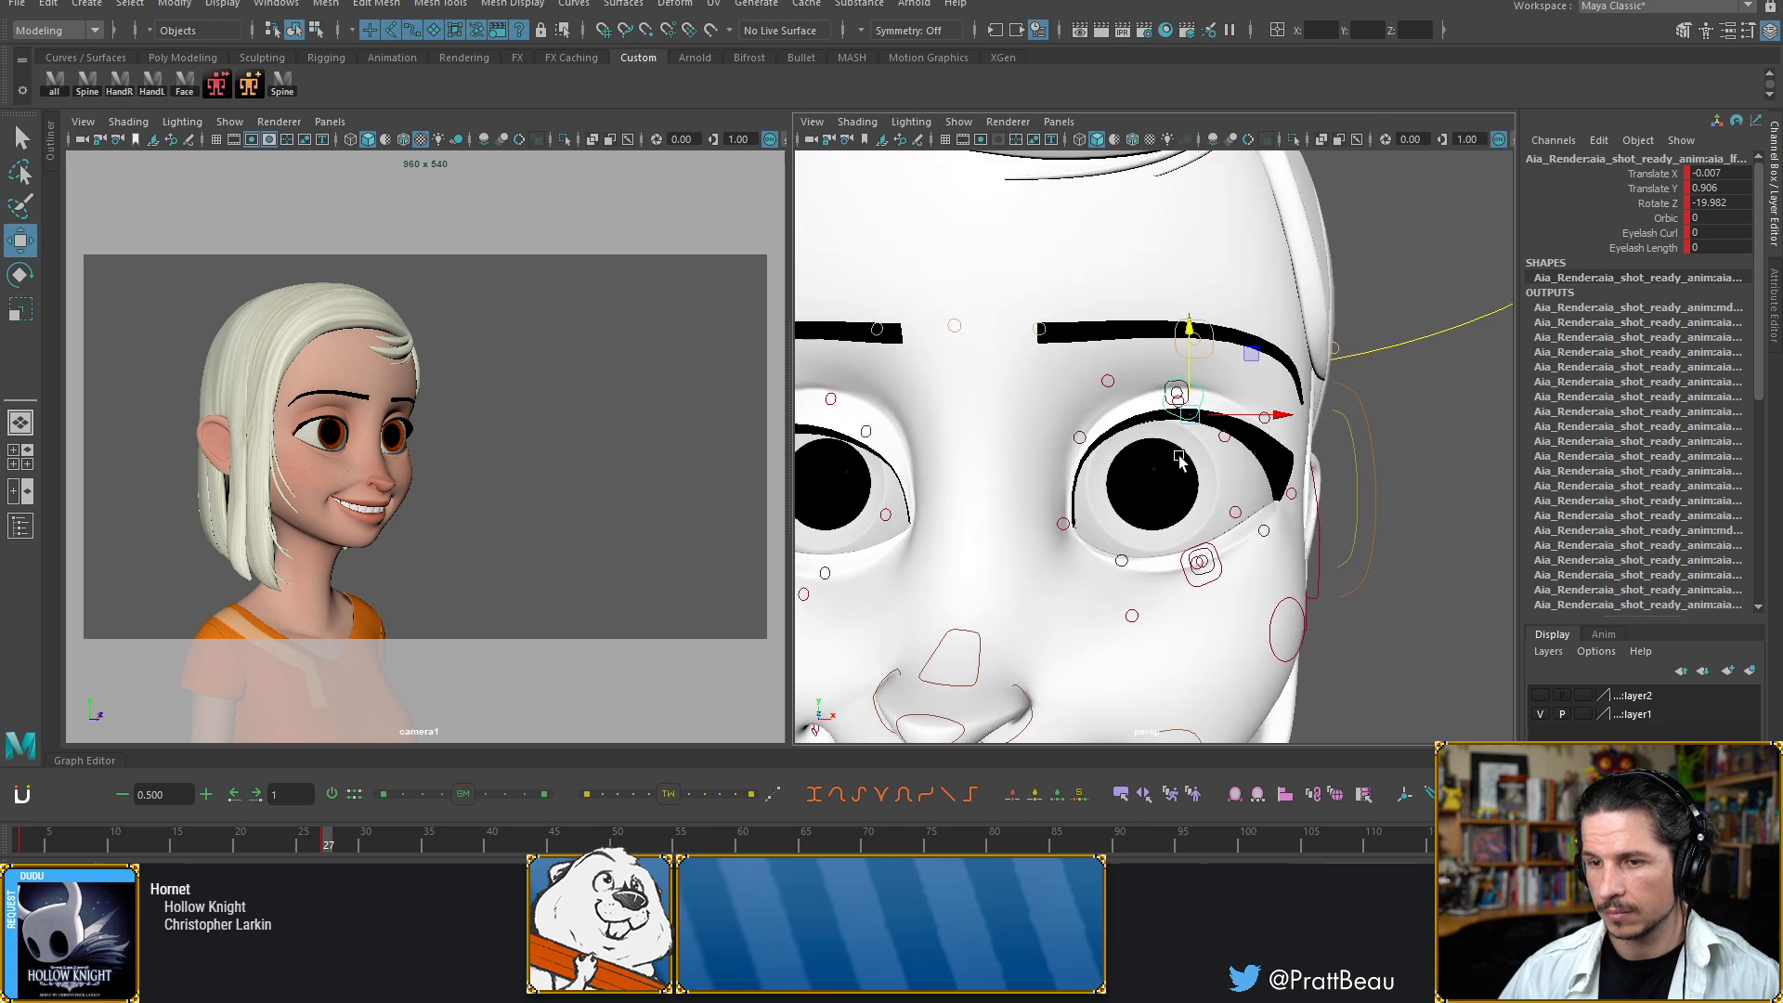
pyautogui.keyDown('alt'); pyautogui.moveTo(1180, 461); pyautogui.dragTo(1177, 473, button='middle'); pyautogui.keyUp('alt')
pyautogui.click(1410, 425)
pyautogui.click(1220, 444)
pyautogui.moveTo(1223, 390); pyautogui.dragTo(1176, 380)
# Move the left upper eyelid's middle control to about Translate Y 0.038 and its inner control to about -0.025
pyautogui.click(1176, 414)
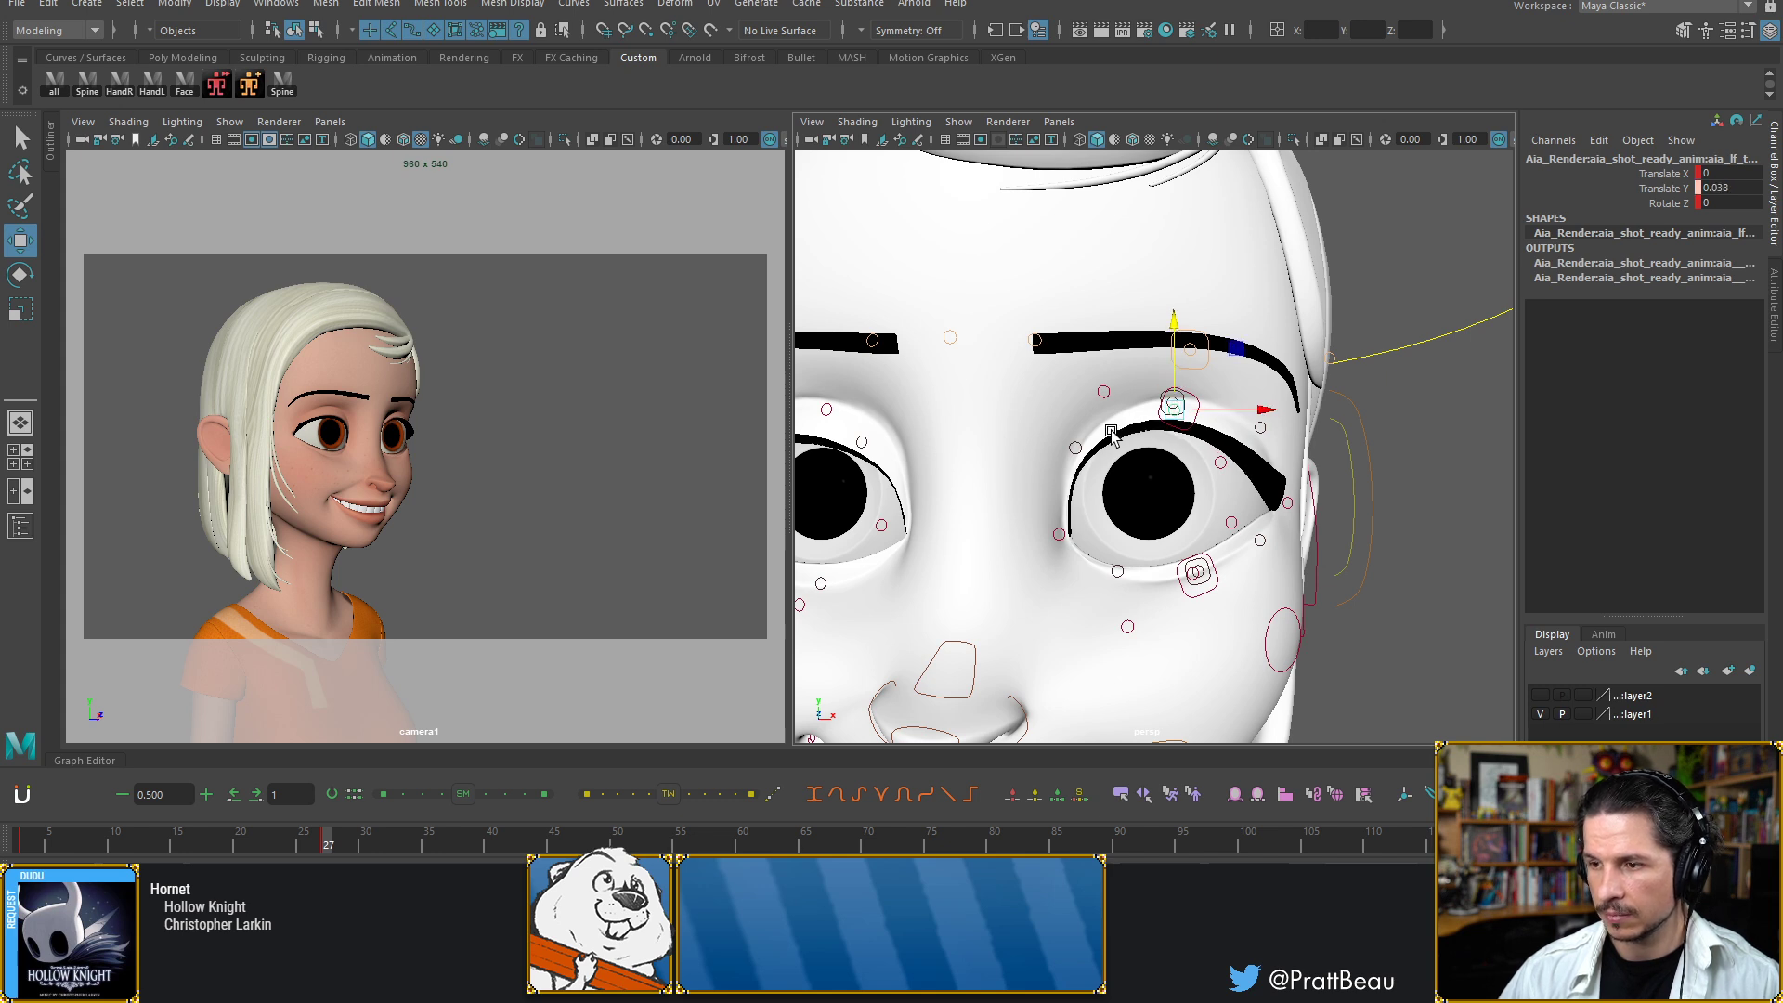
pyautogui.click(1105, 390)
pyautogui.moveTo(1105, 365); pyautogui.dragTo(1104, 367)
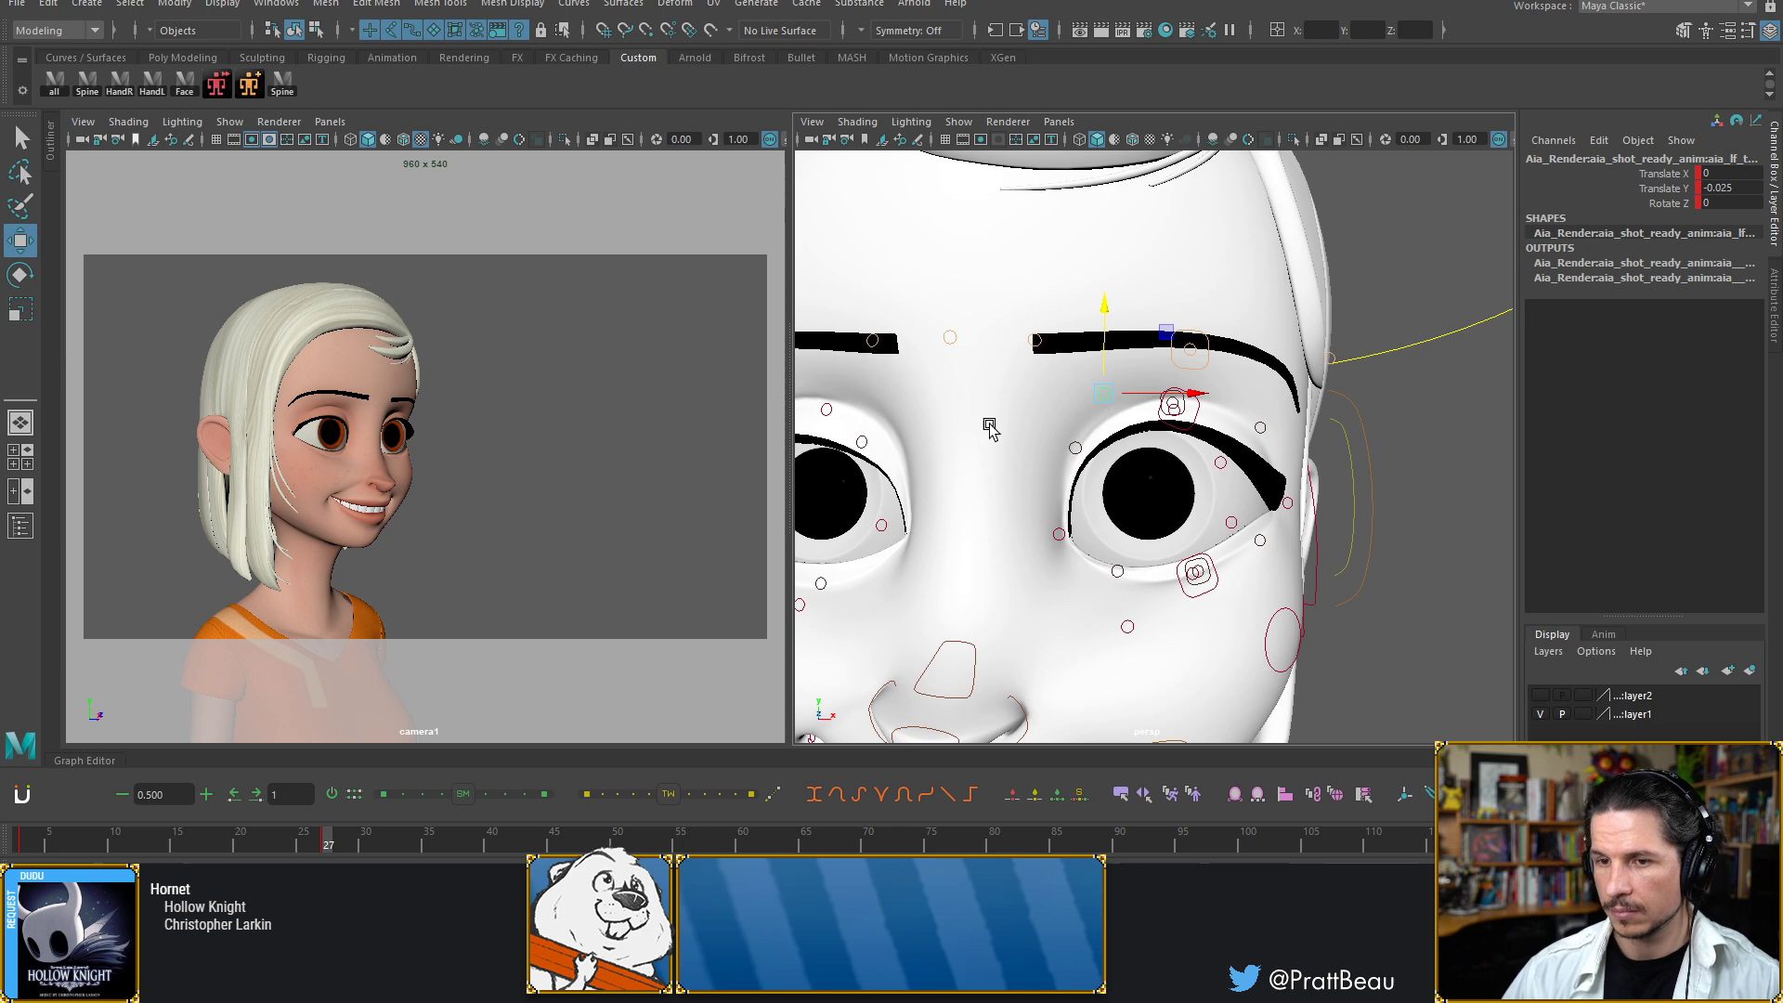
# Move the character's right lower eyelid control to about Translate X 0.018, Y -0.29
pyautogui.keyDown('alt'); pyautogui.moveTo(988, 423); pyautogui.dragTo(1122, 421); pyautogui.keyUp('alt')
pyautogui.keyDown('alt'); pyautogui.moveTo(1122, 421); pyautogui.dragTo(1046, 459, button='right'); pyautogui.keyUp('alt')
pyautogui.keyDown('alt'); pyautogui.moveTo(1046, 460); pyautogui.dragTo(1061, 471); pyautogui.keyUp('alt')
pyautogui.click(989, 558)
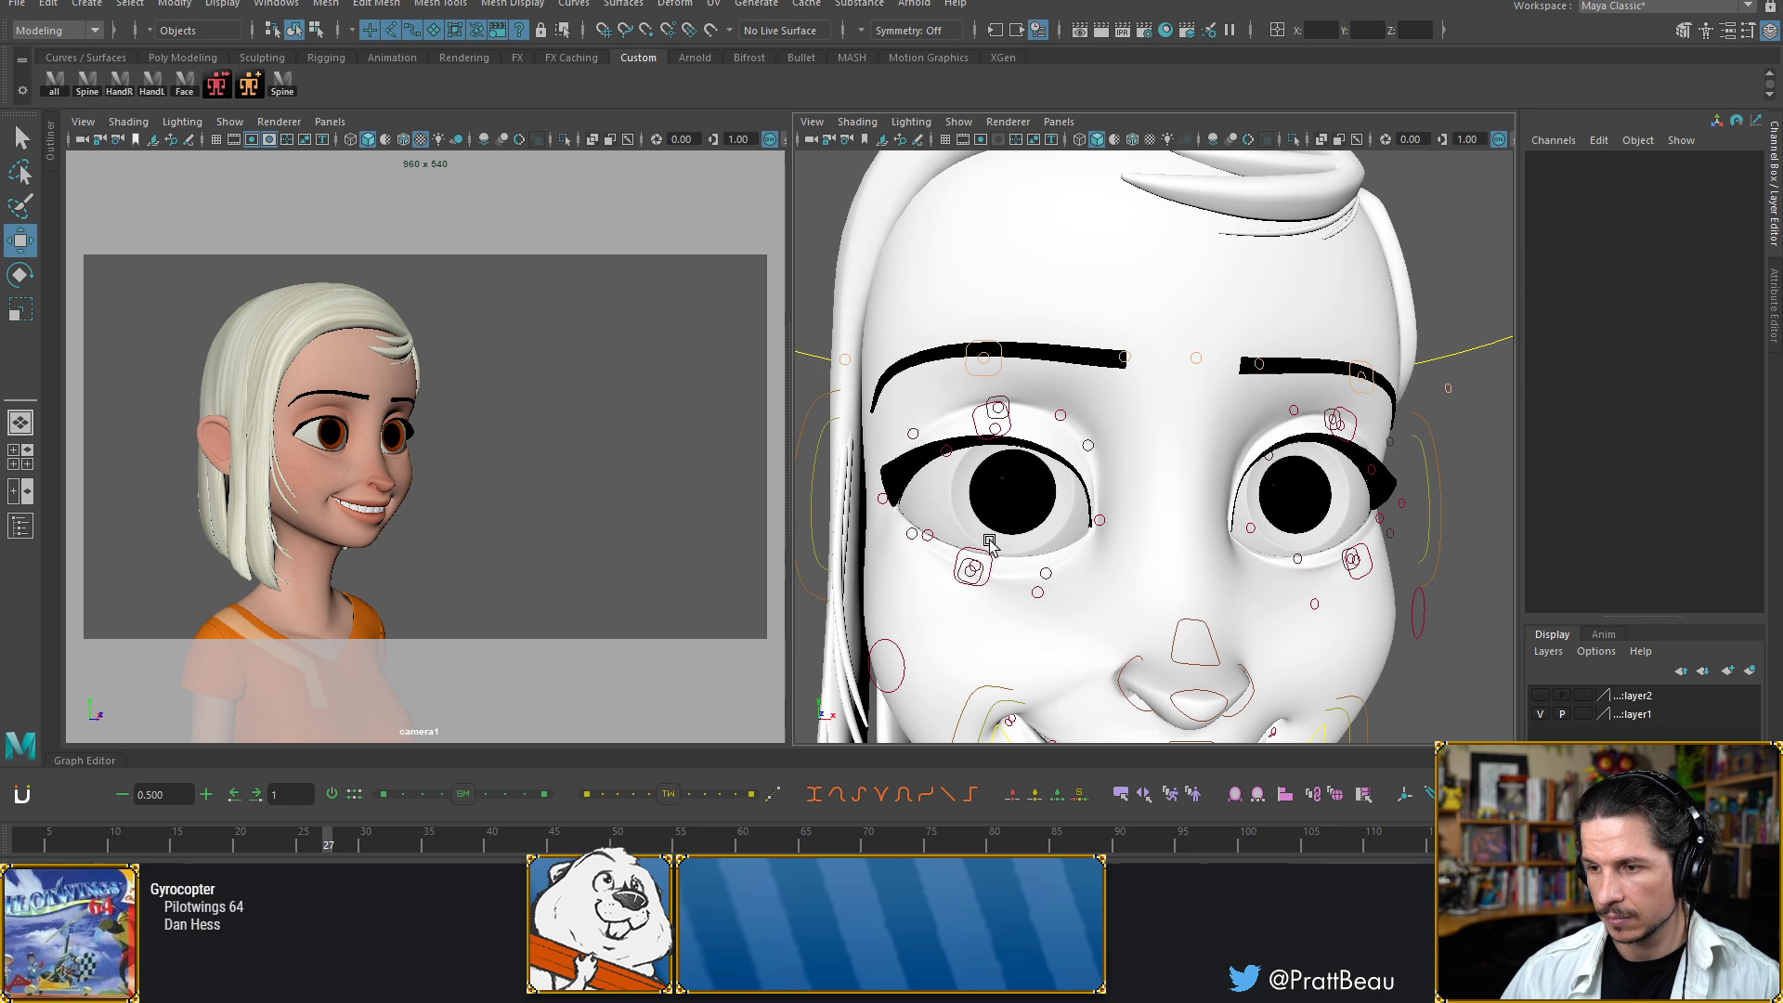
pyautogui.click(971, 565)
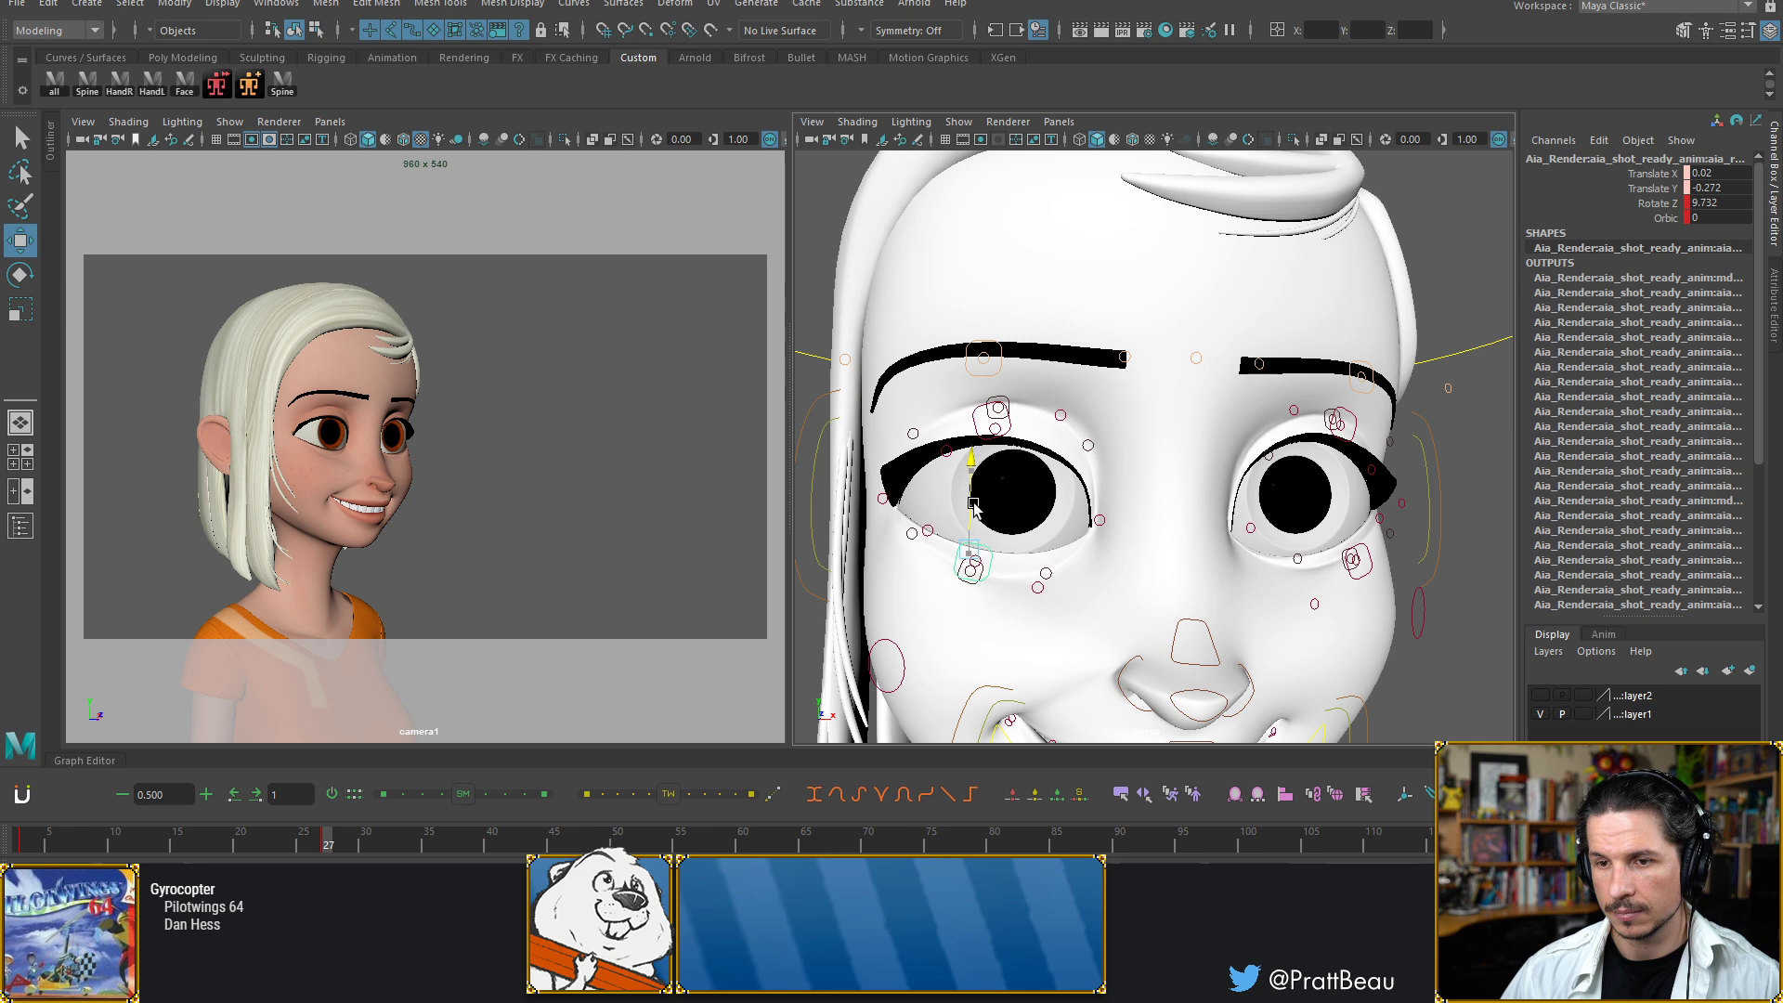
pyautogui.moveTo(973, 507); pyautogui.dragTo(986, 499)
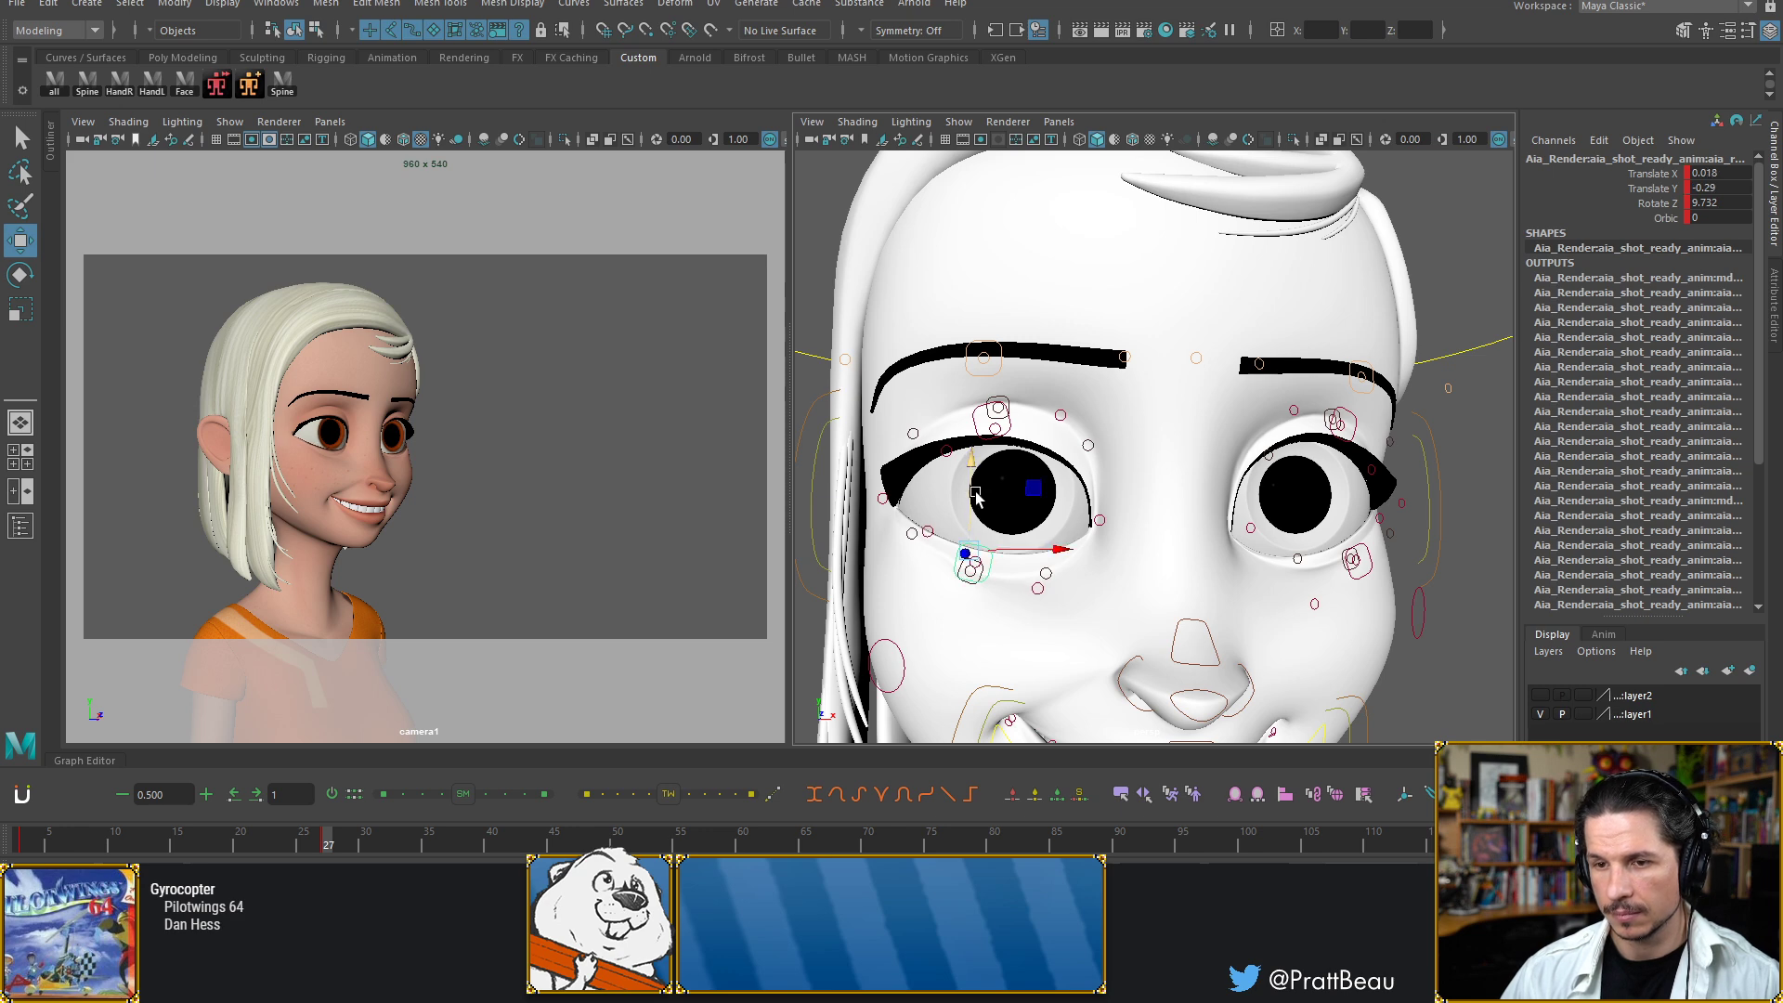
# Lower the upper eyelid crease controls of both eyes together to about Translate Y -0.088
pyautogui.press('\\')
pyautogui.moveTo(421, 491); pyautogui.dragTo(521, 489, button='middle')
pyautogui.moveTo(521, 489); pyautogui.dragTo(514, 500, button='right')
pyautogui.moveTo(515, 499); pyautogui.dragTo(534, 465, button='middle')
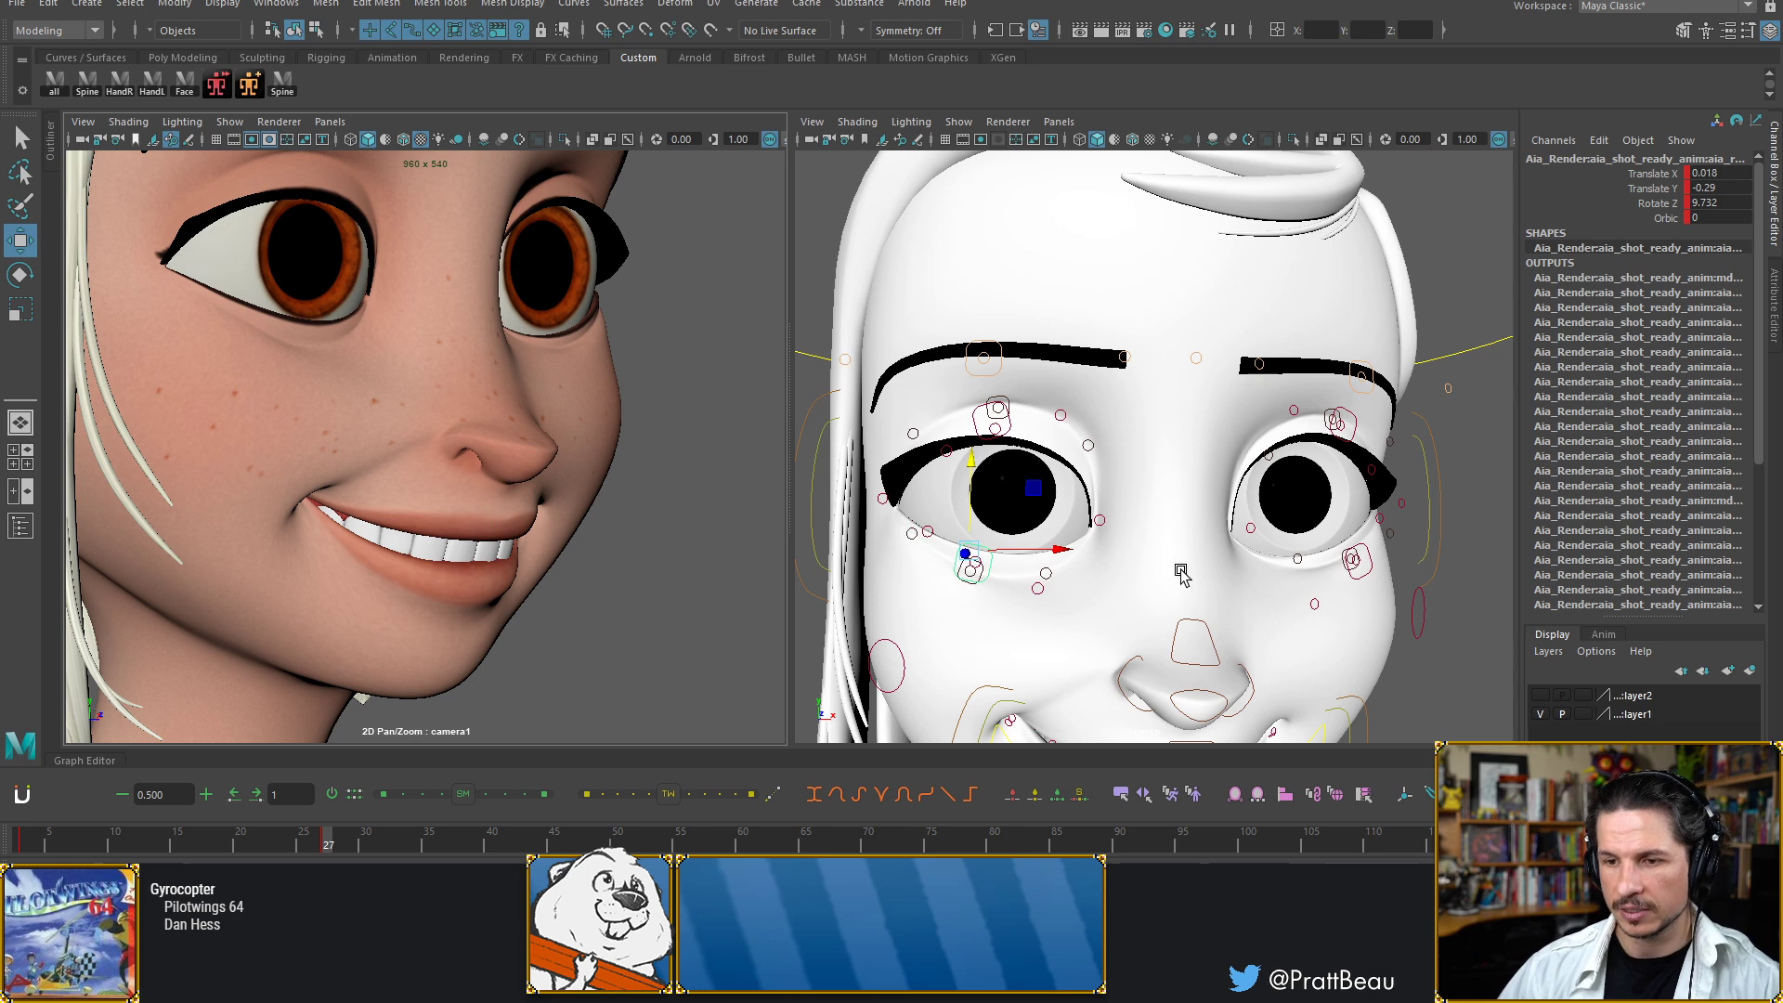
pyautogui.keyDown('alt'); pyautogui.moveTo(1199, 619); pyautogui.dragTo(1260, 638); pyautogui.keyUp('alt')
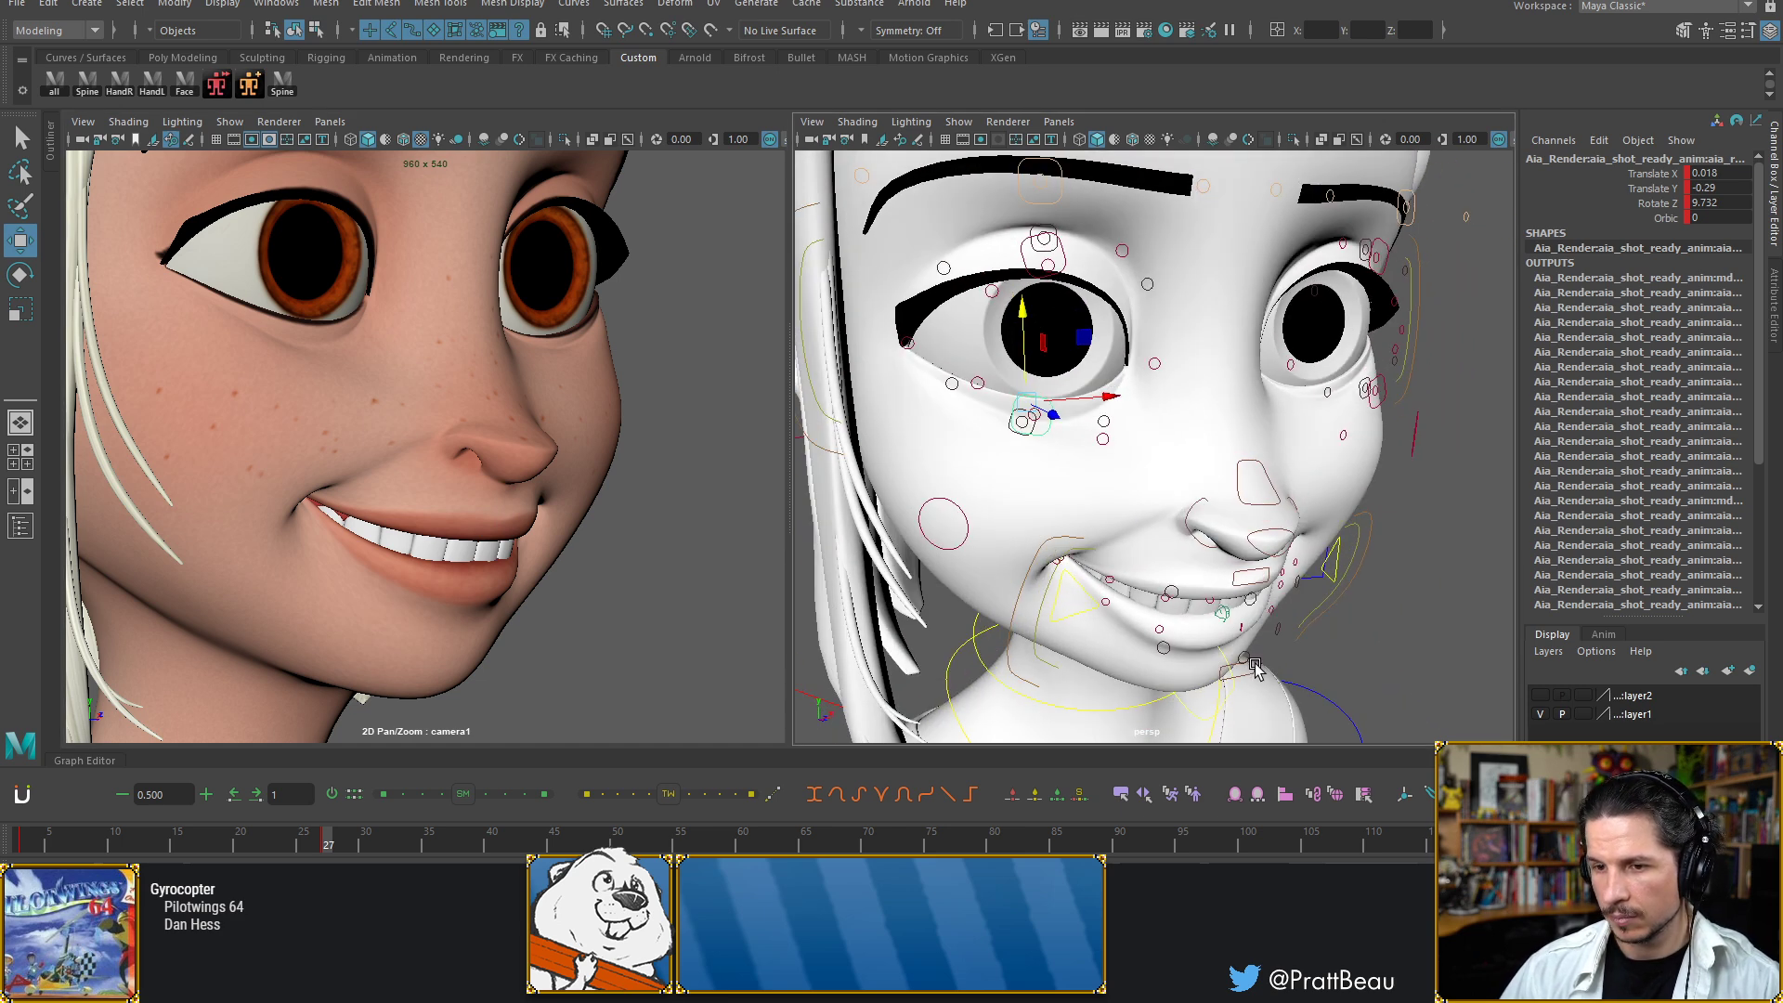
pyautogui.keyDown('alt'); pyautogui.moveTo(1235, 513); pyautogui.dragTo(1208, 571); pyautogui.keyUp('alt')
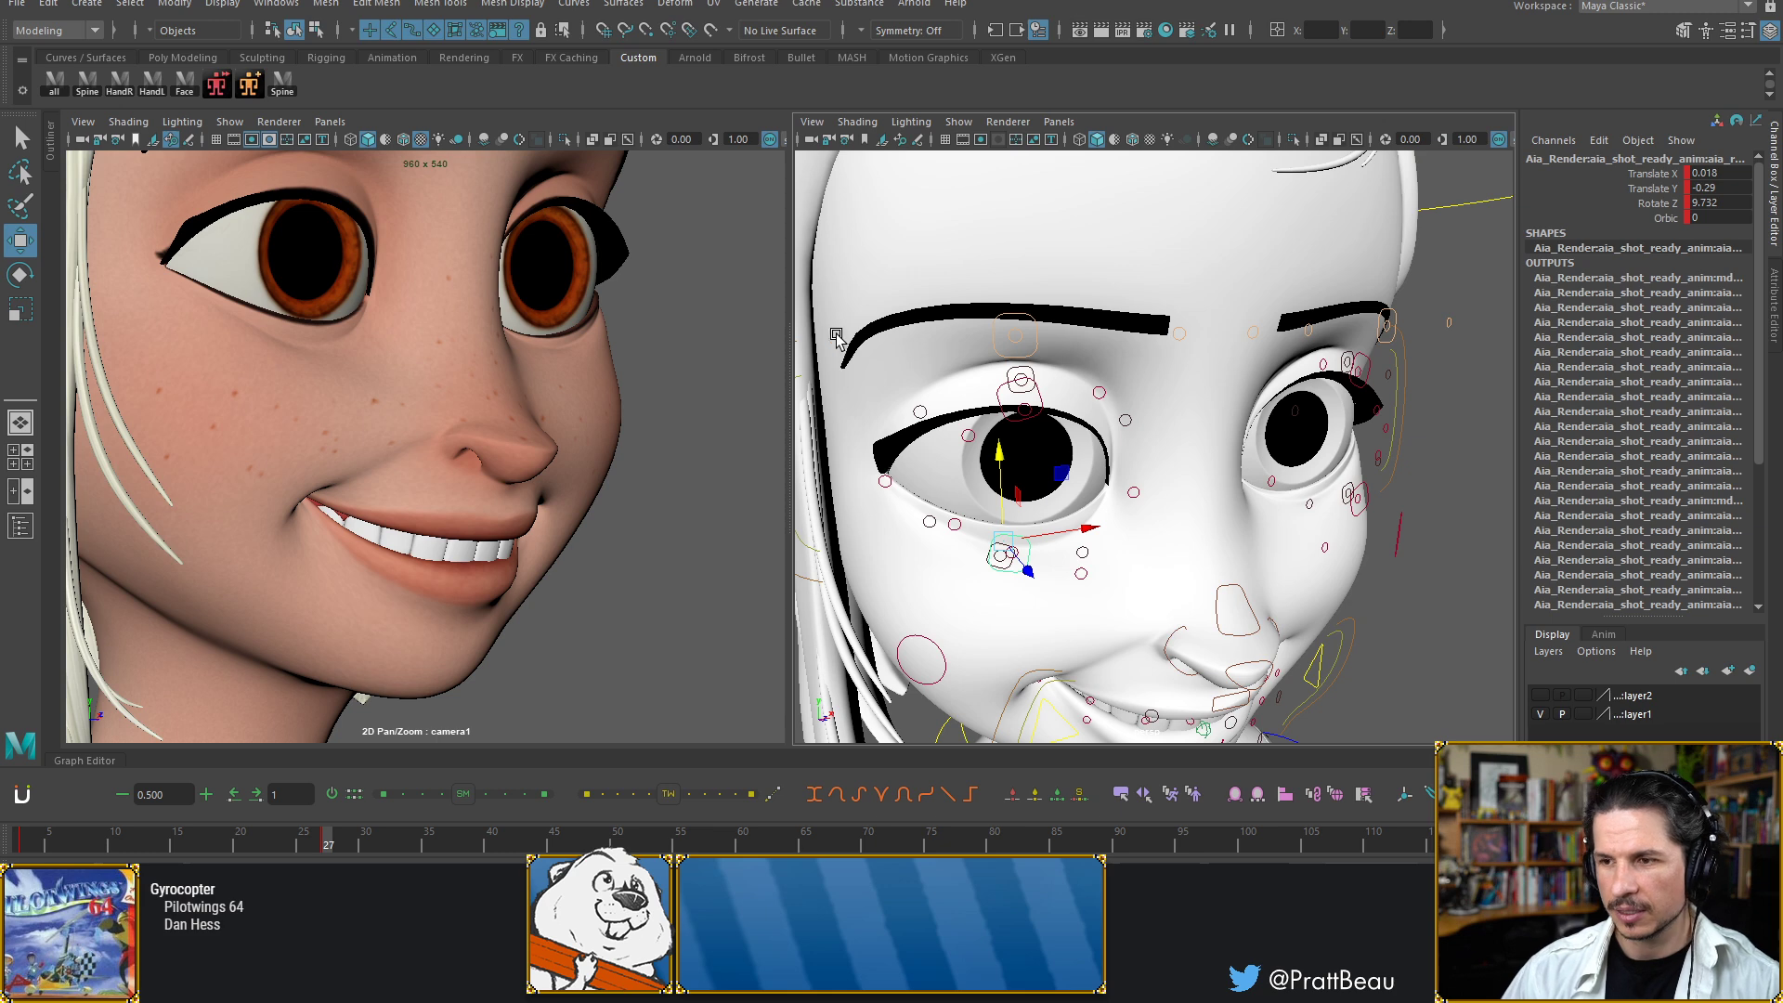
pyautogui.click(1037, 369)
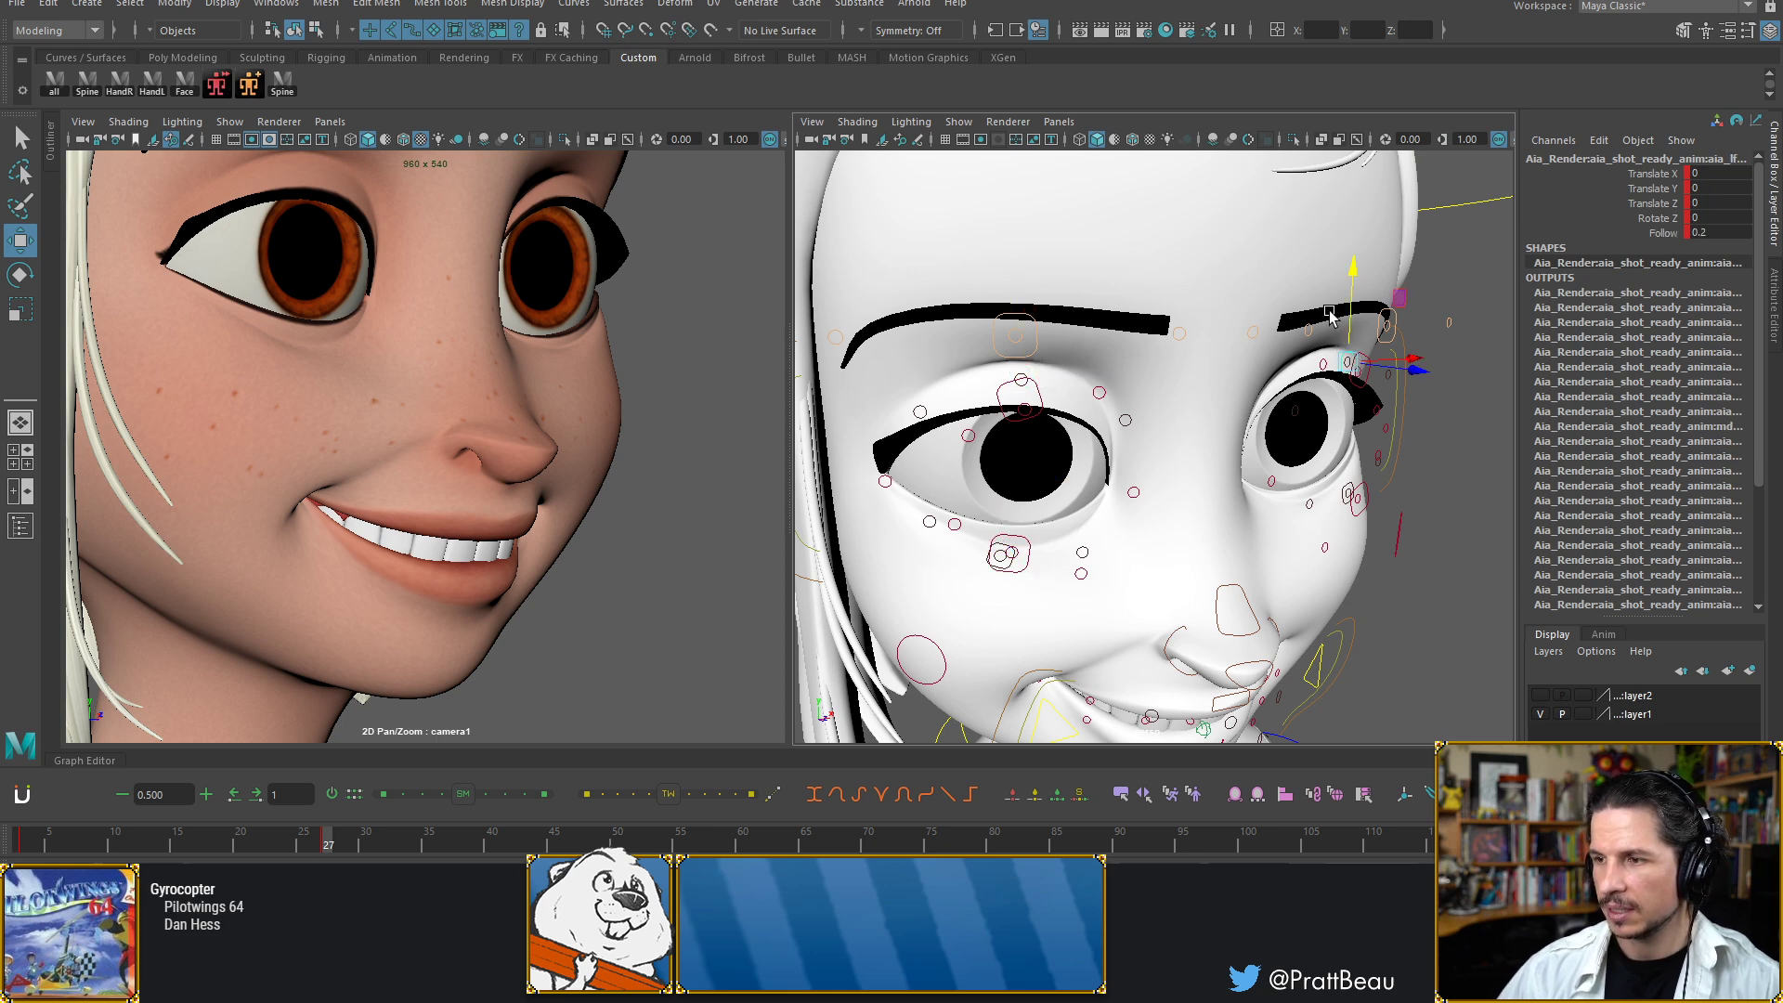
pyautogui.click(1352, 311)
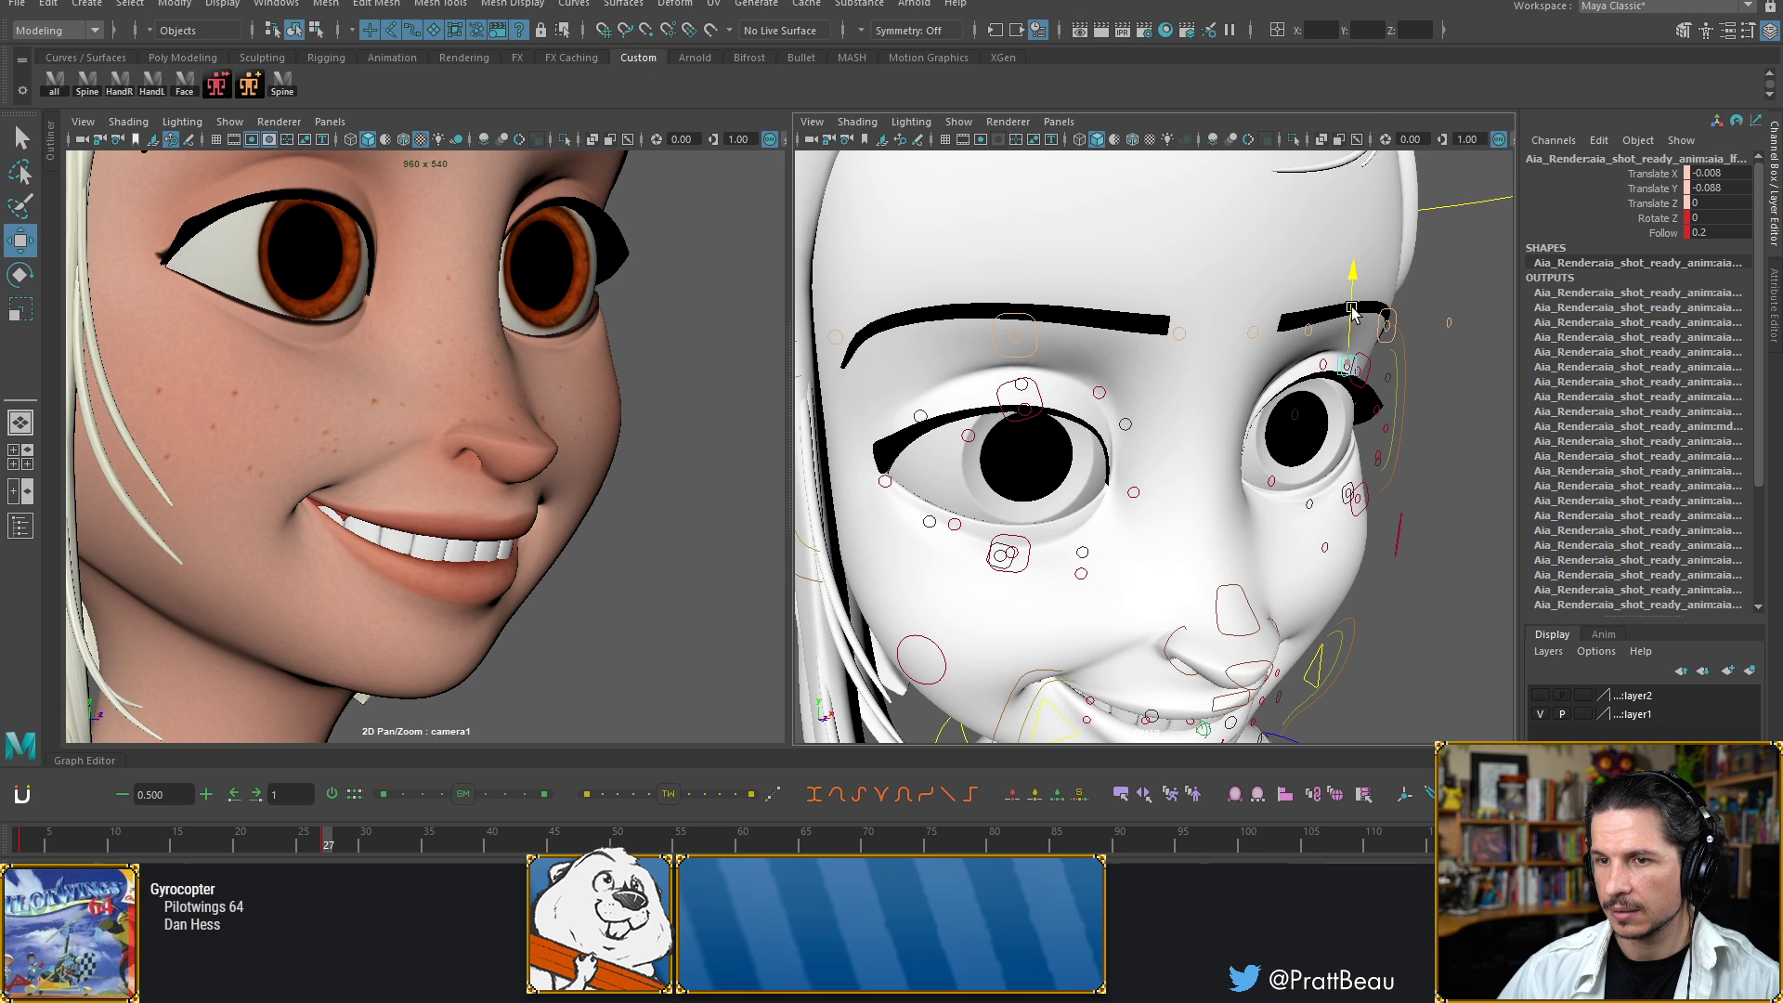
pyautogui.moveTo(1118, 387); pyautogui.dragTo(1119, 388, button='middle')
# Raise the right under-eye crease control to about Translate X 0.048, Y 0.46 and rotate it to about Rotate Z 9.402
pyautogui.keyDown('alt'); pyautogui.moveTo(957, 520); pyautogui.dragTo(997, 486); pyautogui.keyUp('alt')
pyautogui.keyDown('alt'); pyautogui.moveTo(997, 486); pyautogui.dragTo(1185, 509, button='right'); pyautogui.keyUp('alt')
pyautogui.click(1077, 557)
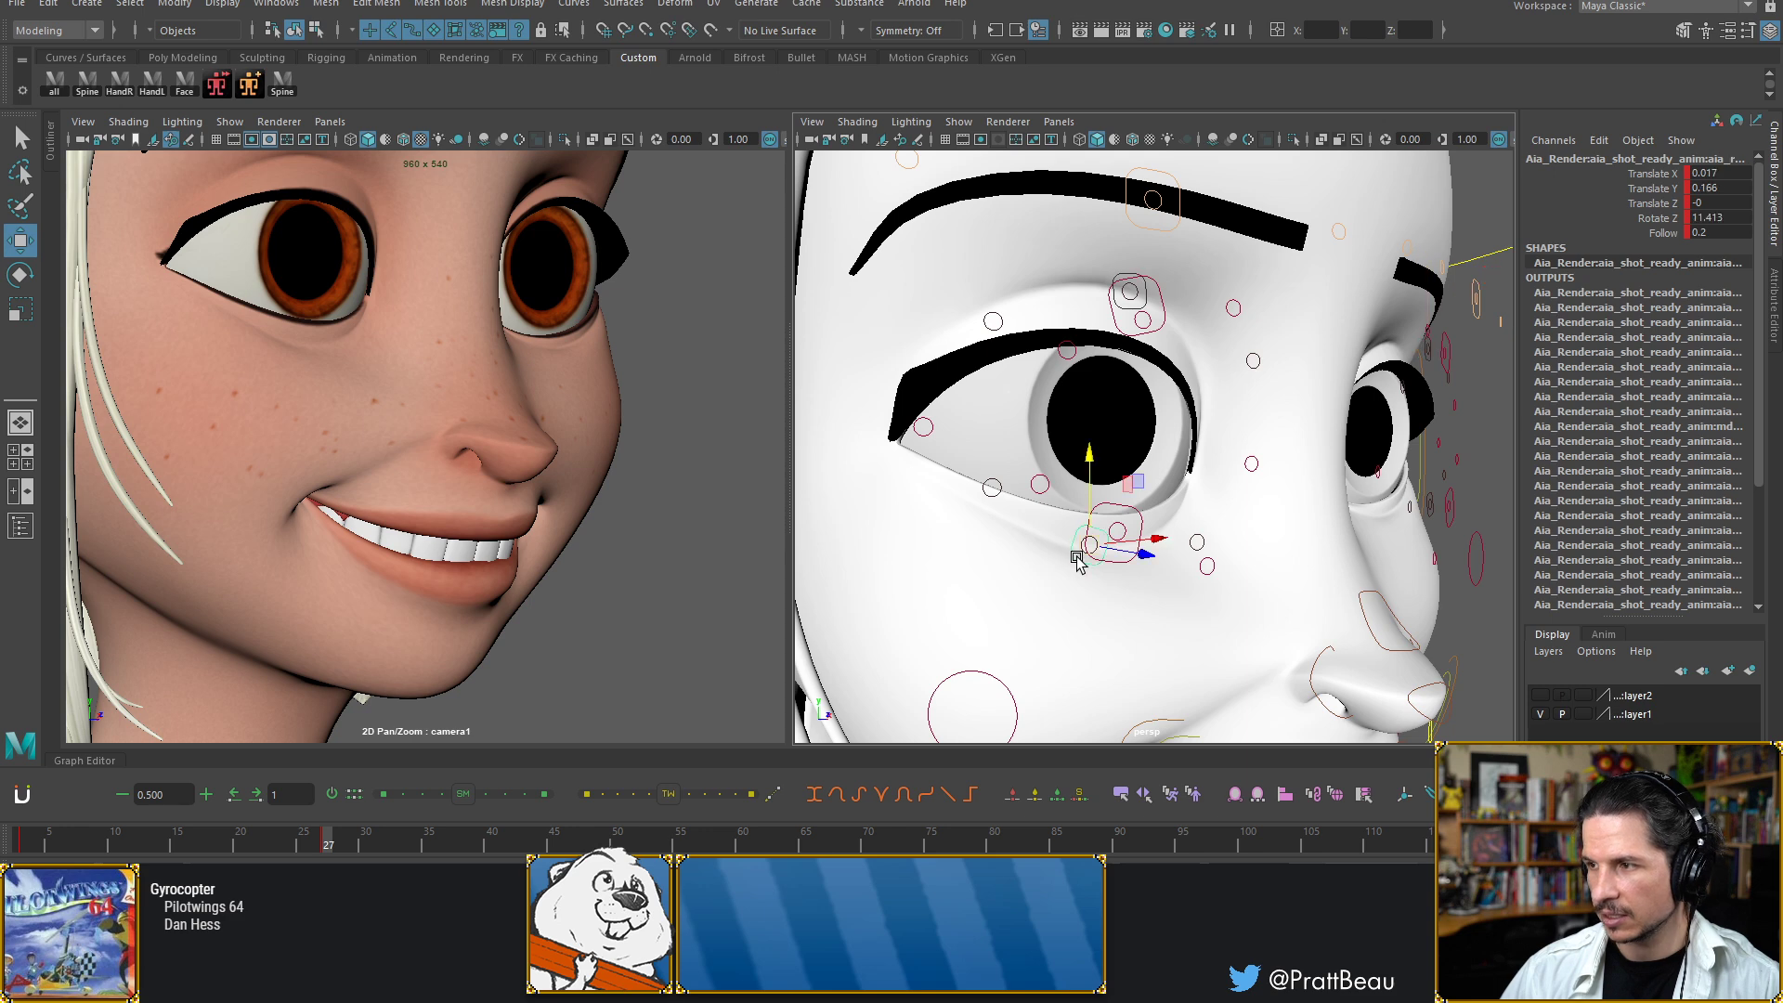
pyautogui.click(1119, 570)
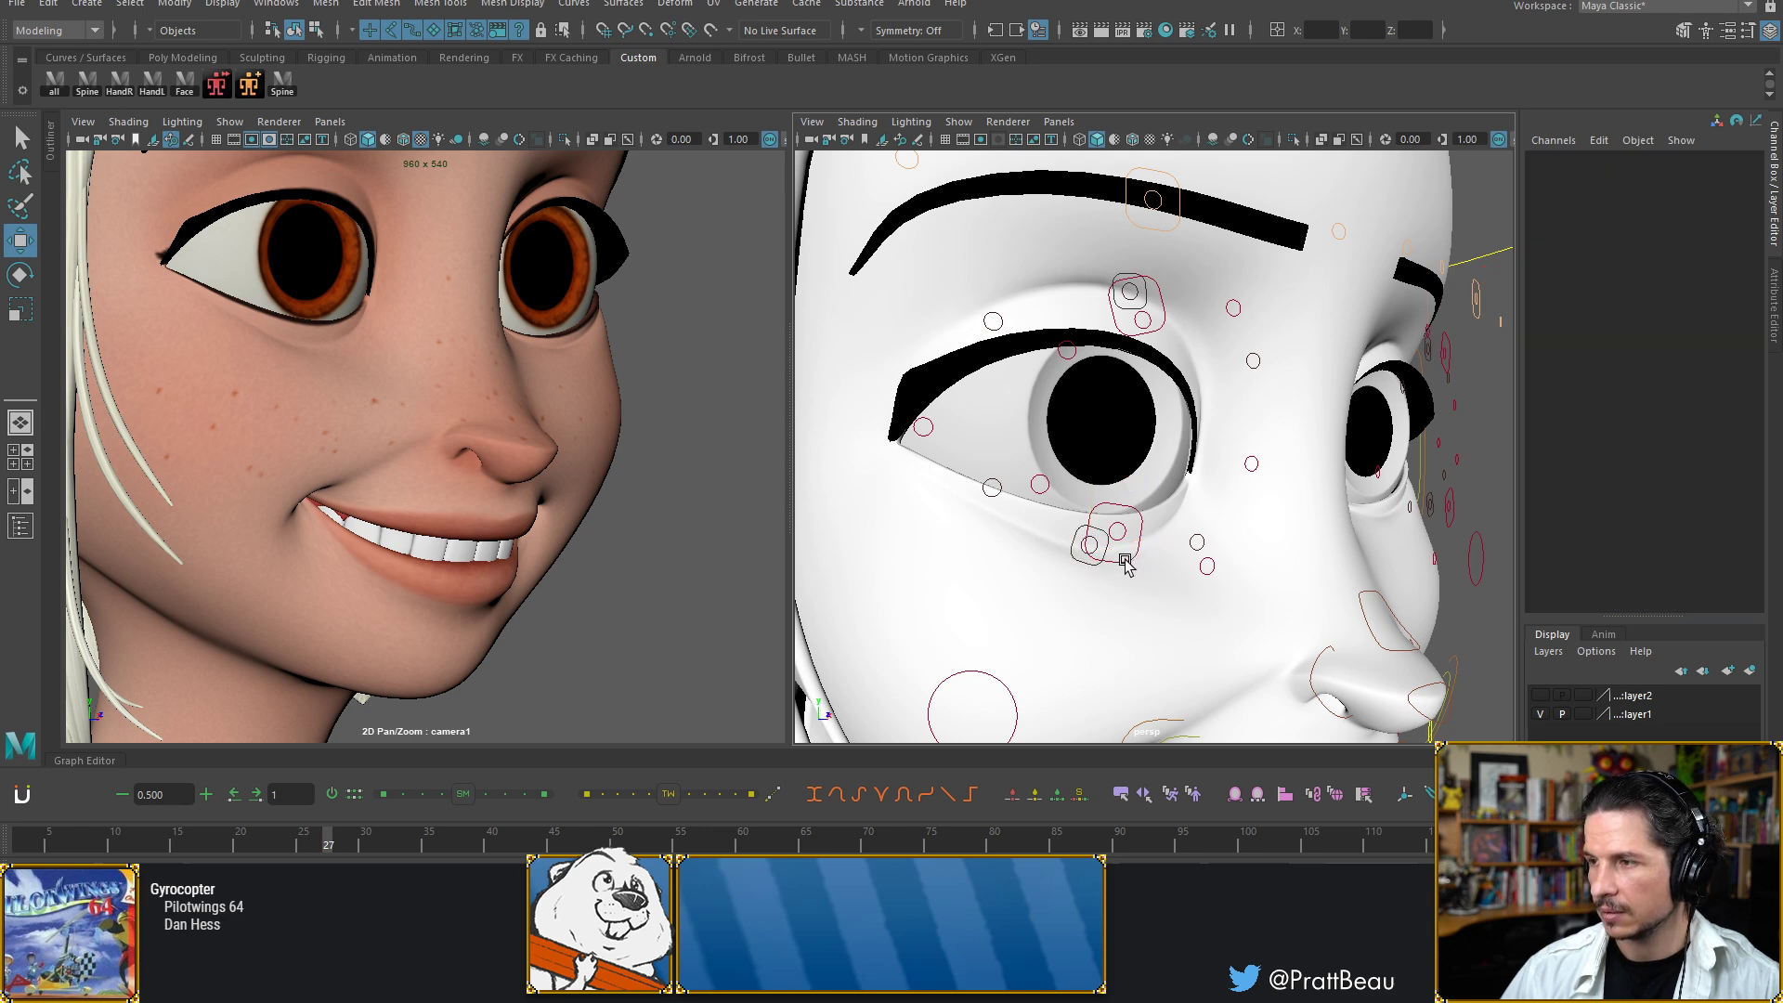
pyautogui.click(1123, 560)
pyautogui.click(1080, 548)
pyautogui.moveTo(1080, 550); pyautogui.dragTo(1020, 477)
pyautogui.press('e')
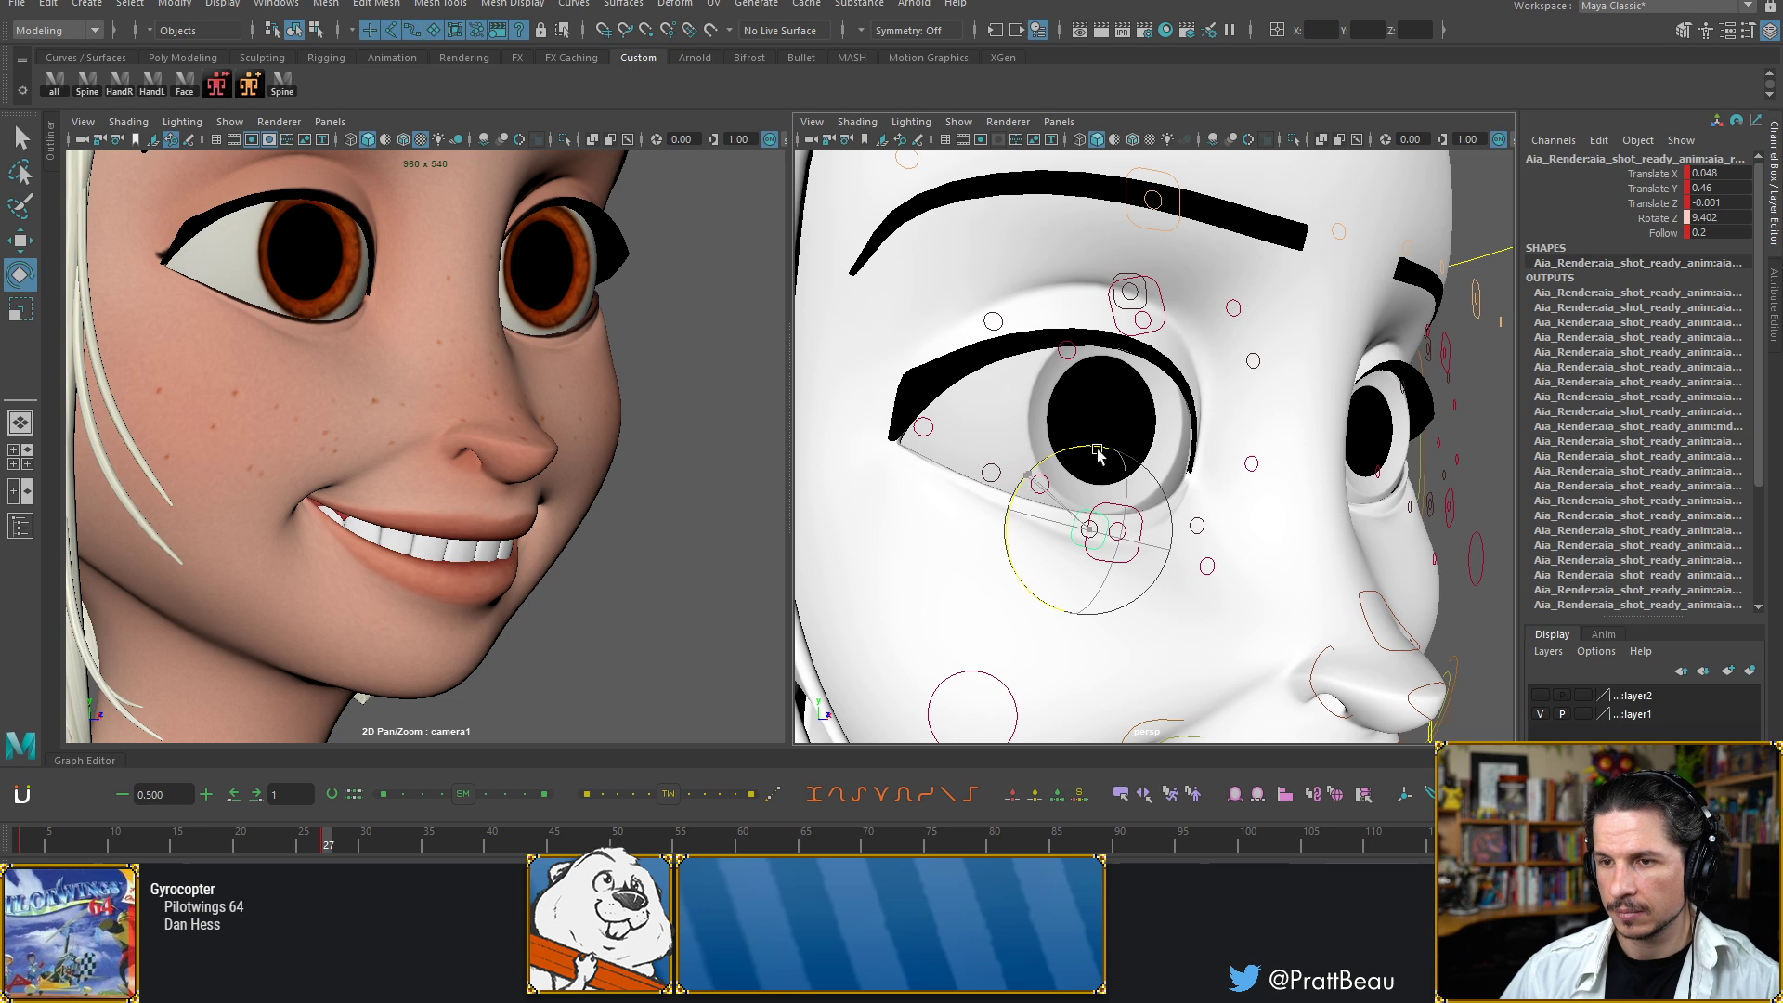
# Raise the left under-eye crease control to about Translate X 0.054, Y 0.512
pyautogui.keyDown('alt'); pyautogui.moveTo(1433, 537); pyautogui.dragTo(1420, 457); pyautogui.keyUp('alt')
pyautogui.click(1420, 512)
pyautogui.press('w')
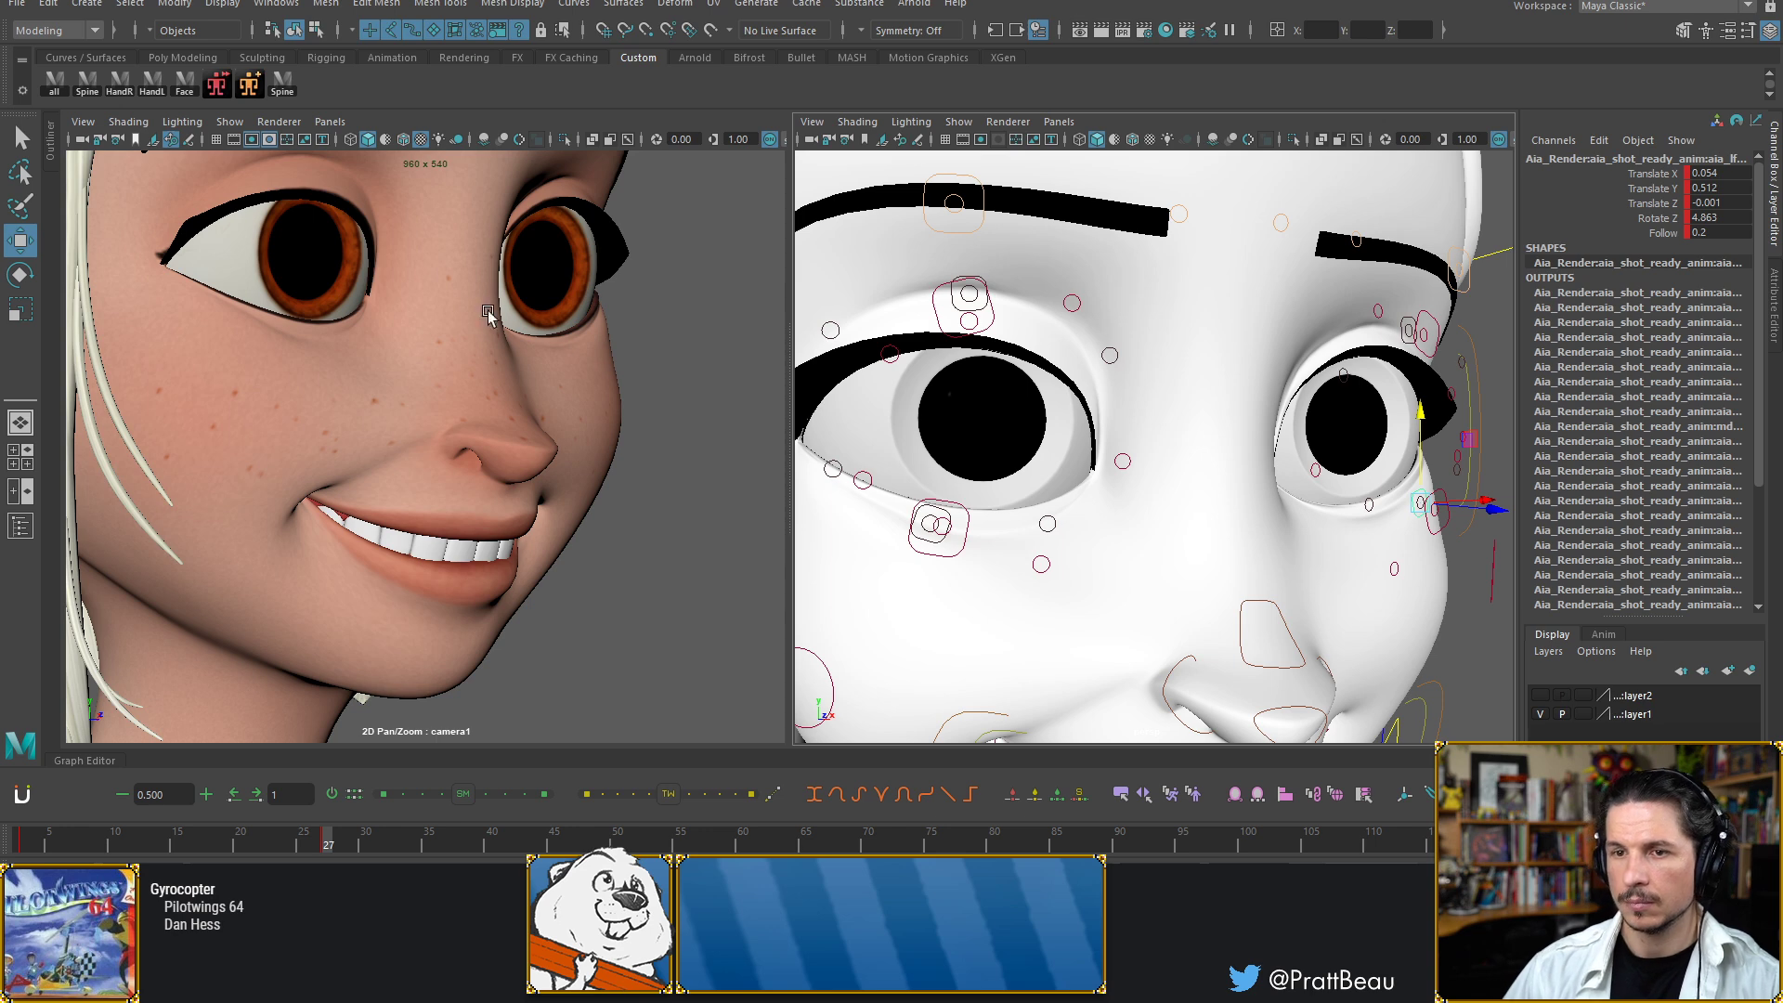
# Raise the right upper eyelid's middle control to about Translate Y -0.025 and rotate the right outer eye corner to about Rotate Z -7.421
pyautogui.click(972, 323)
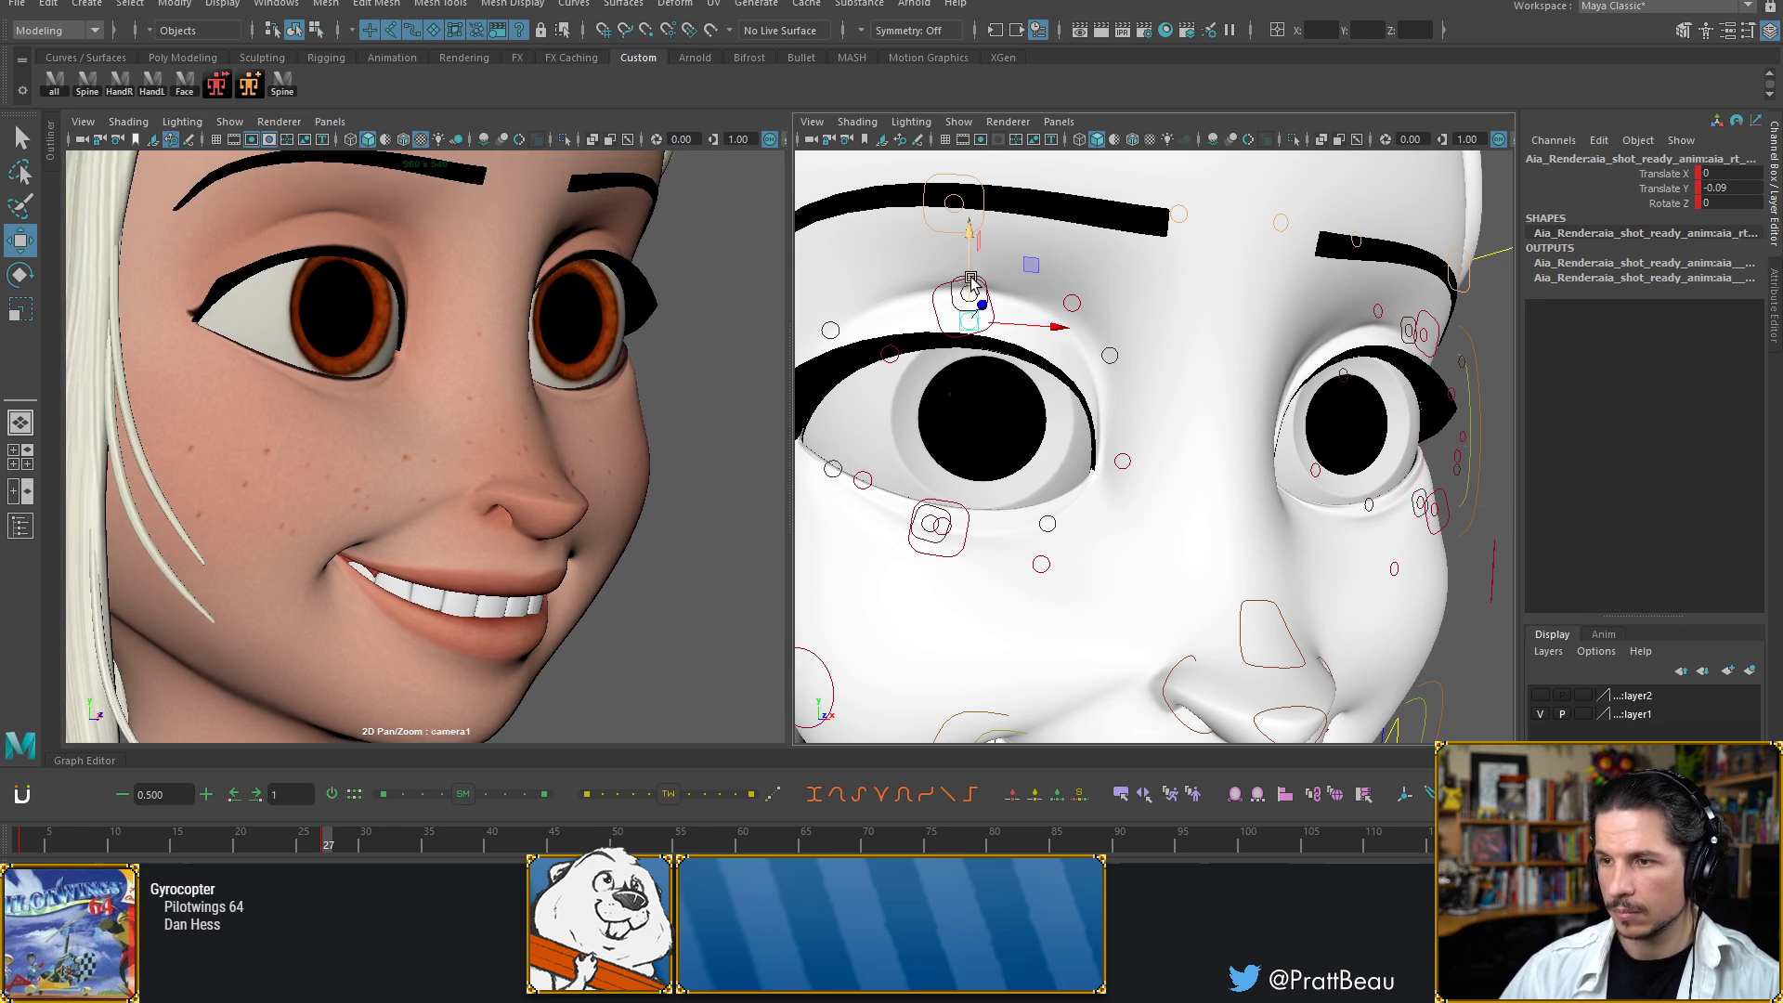
pyautogui.click(971, 277)
pyautogui.moveTo(971, 276); pyautogui.dragTo(944, 285)
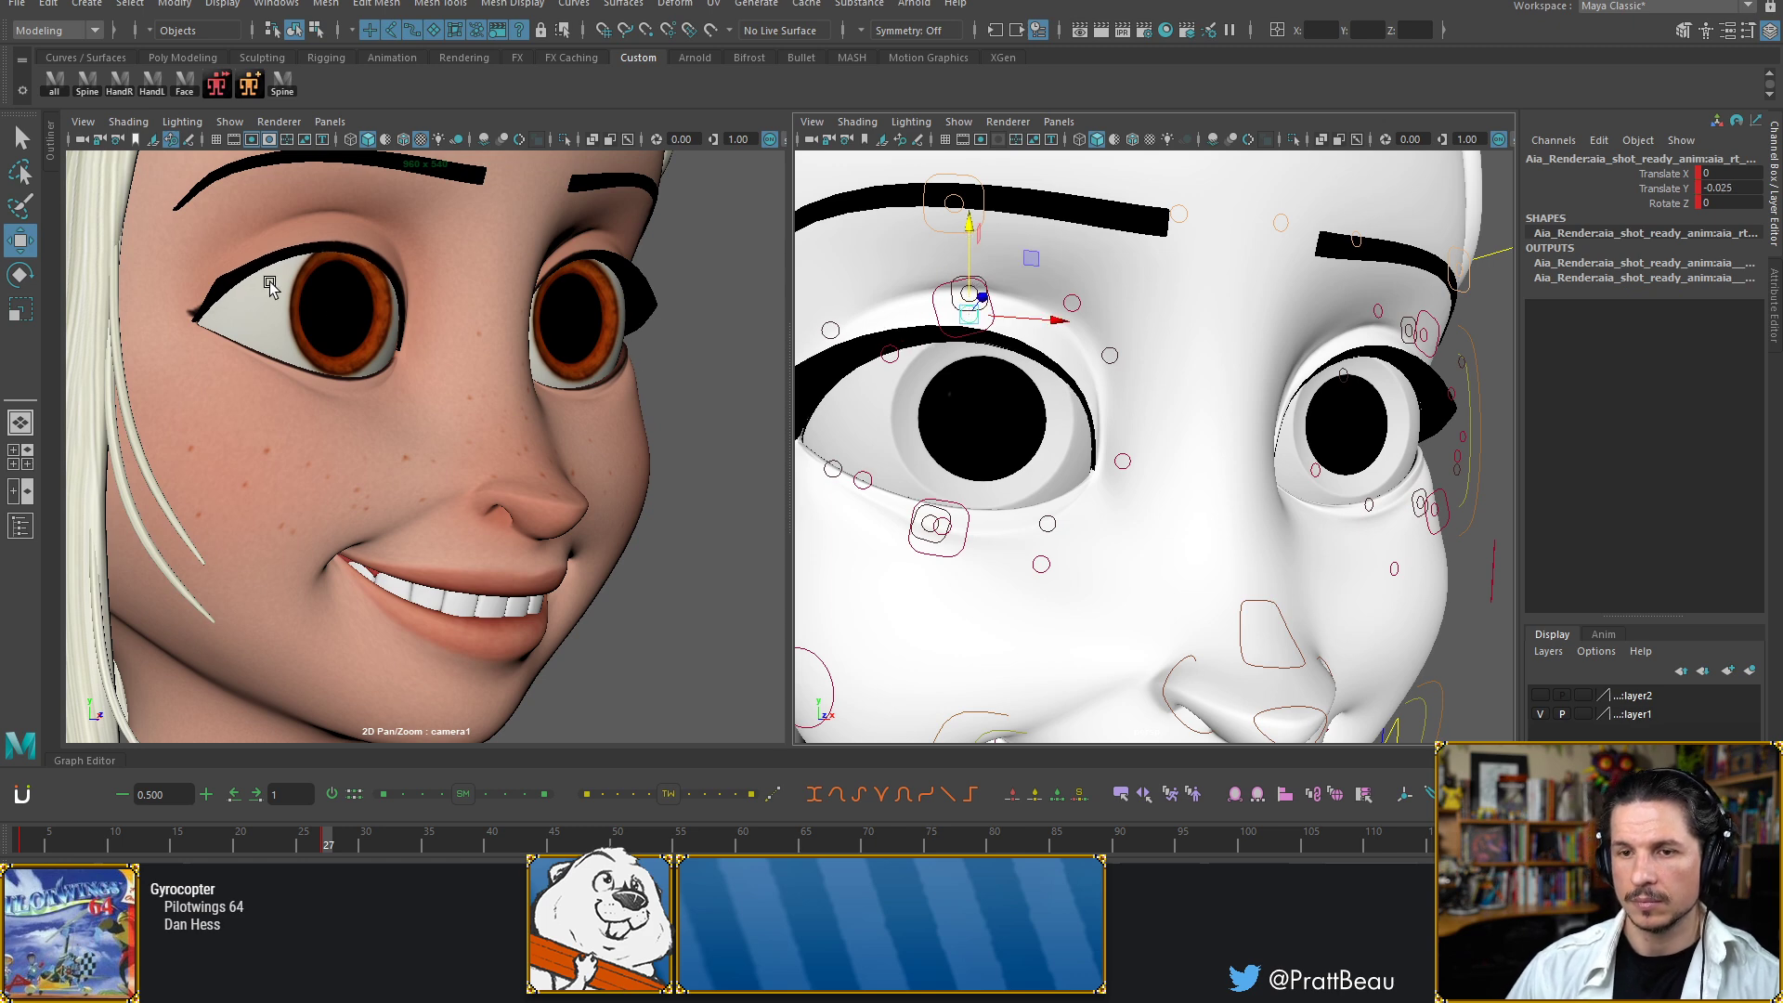
pyautogui.keyDown('alt'); pyautogui.moveTo(1105, 390); pyautogui.dragTo(973, 438); pyautogui.keyUp('alt')
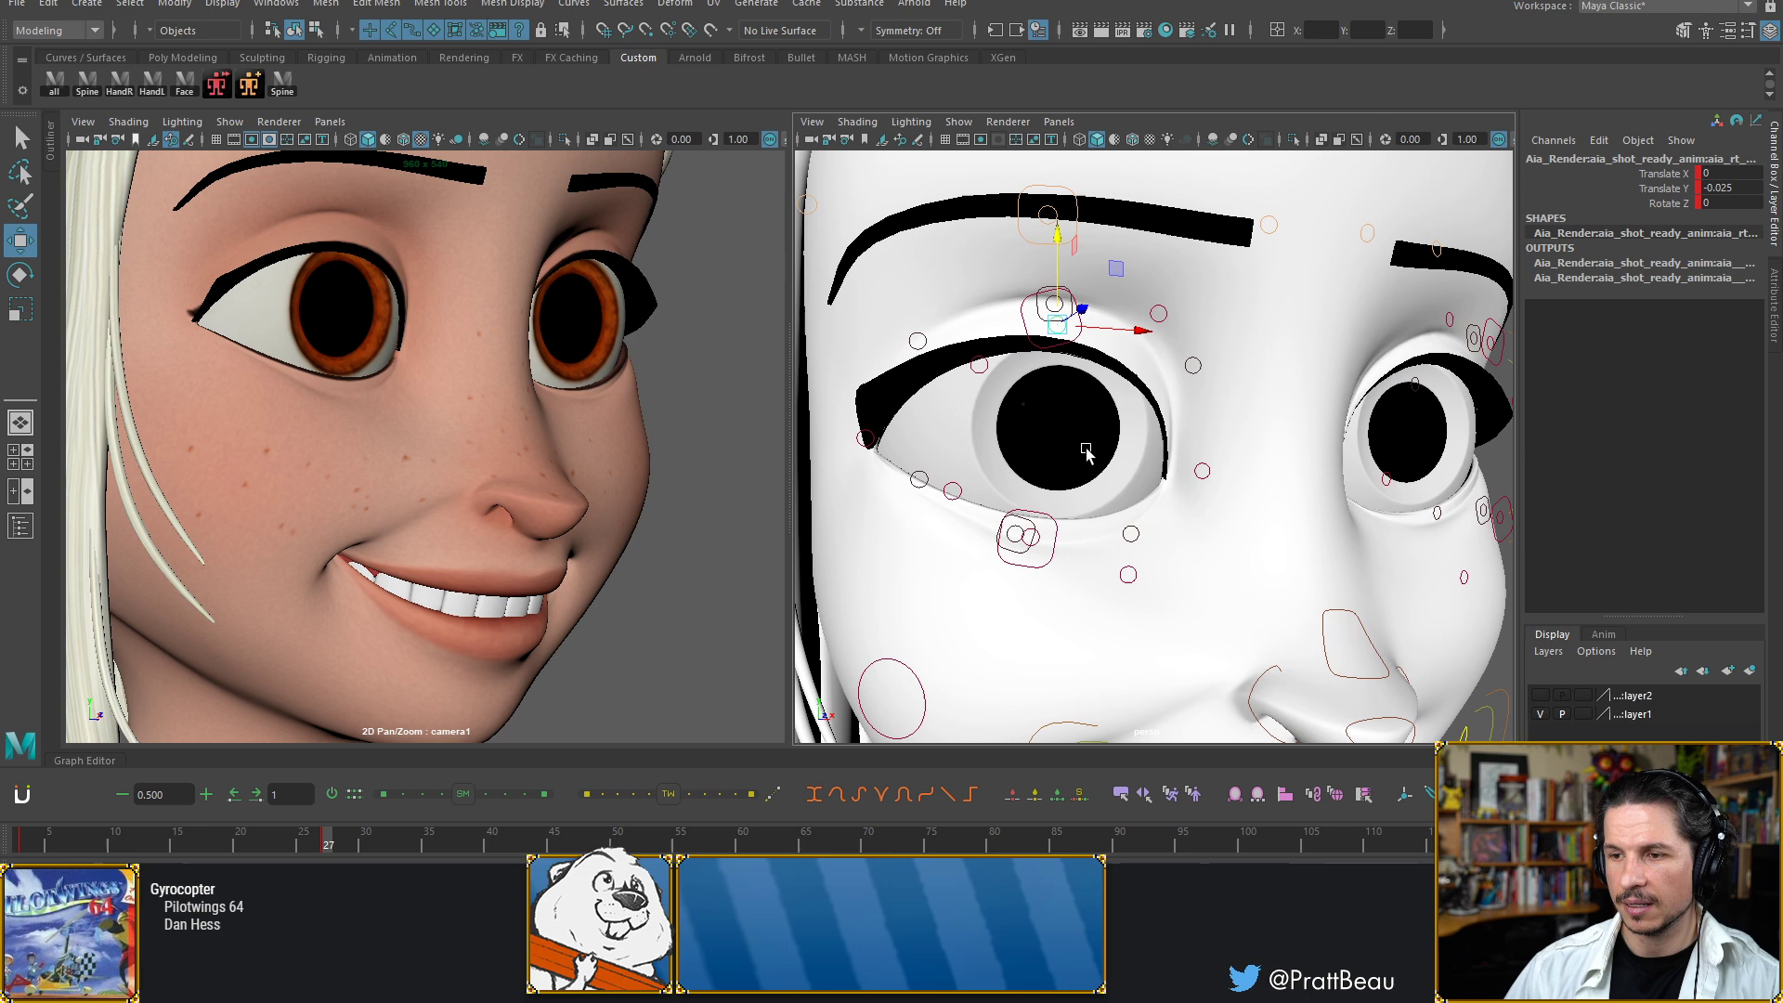
pyautogui.click(867, 444)
pyautogui.press('e')
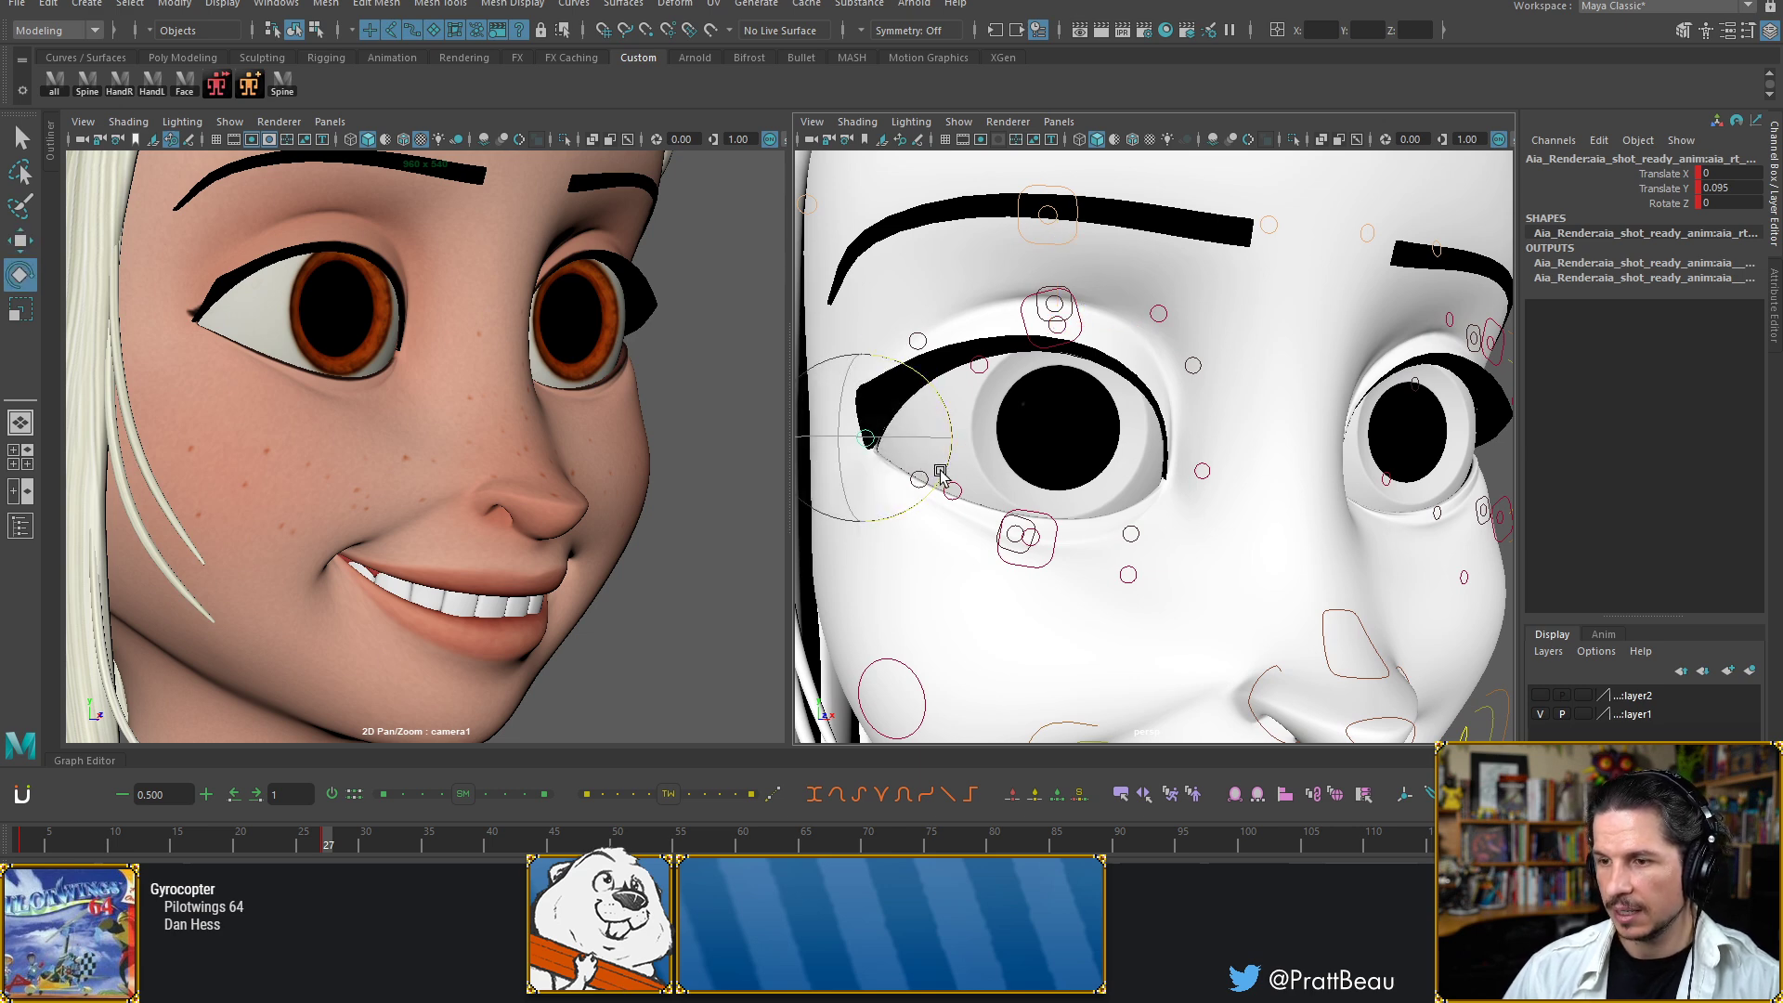
pyautogui.moveTo(933, 470); pyautogui.dragTo(942, 461)
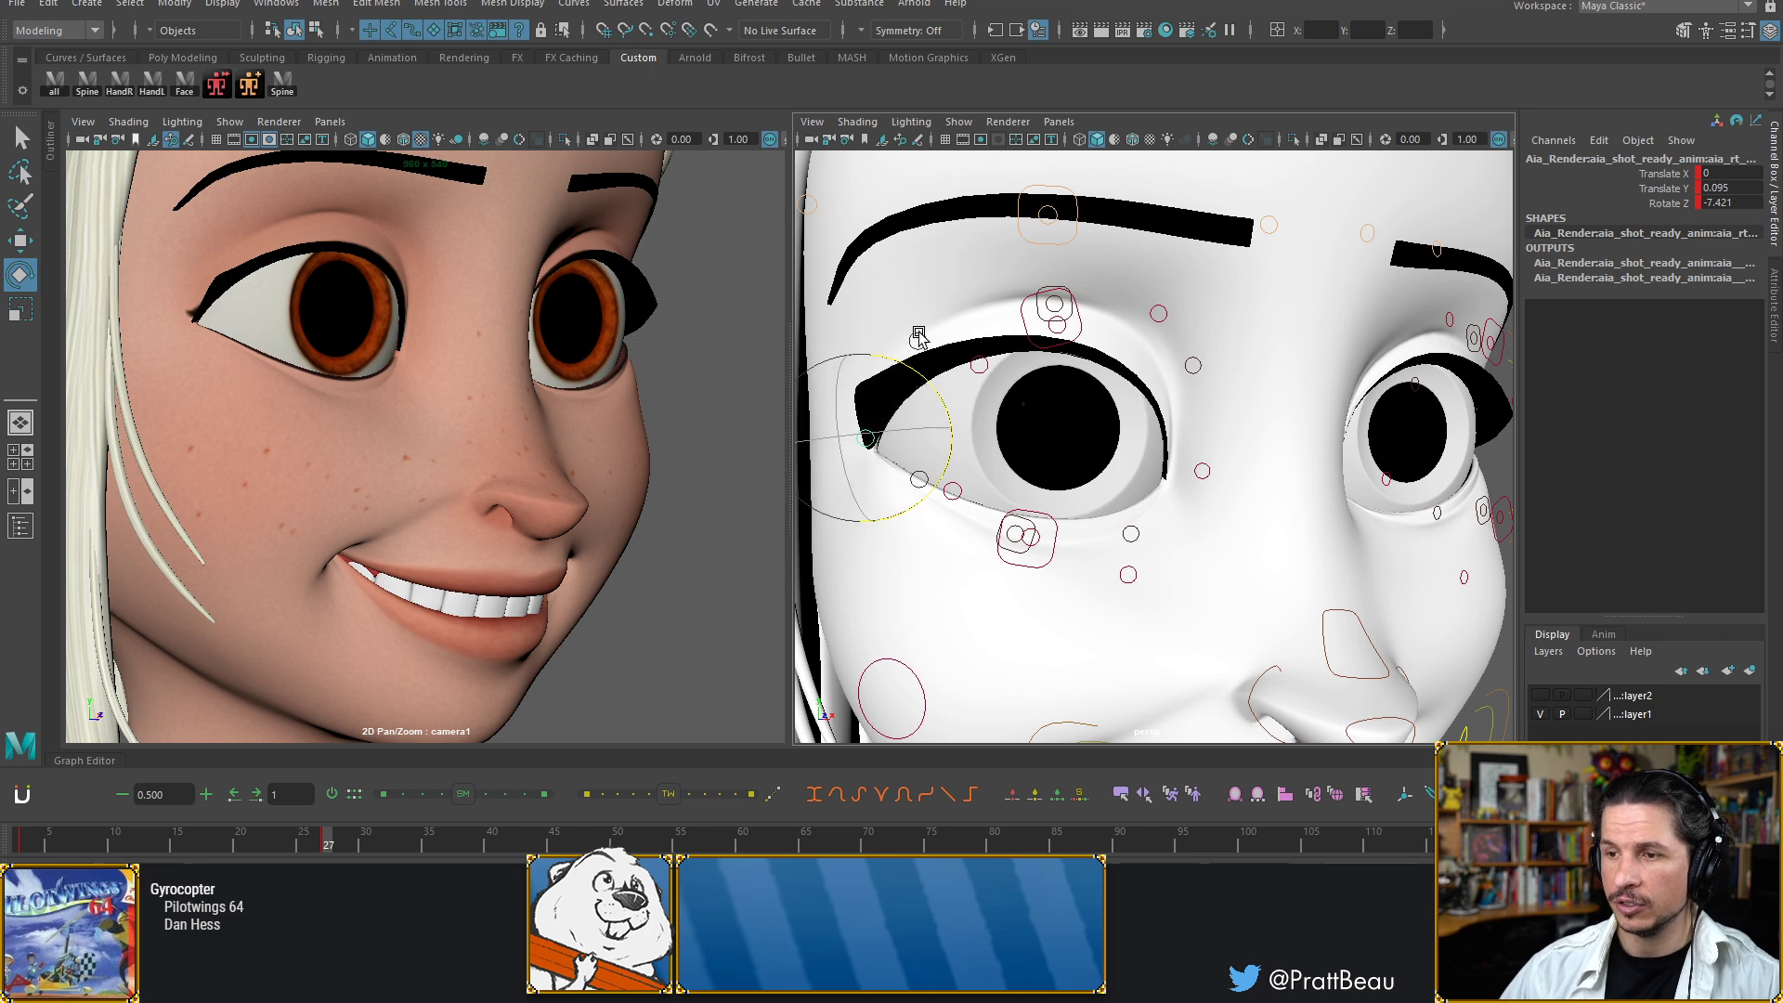
# Lower the outer control on the character's right upper eyelid to about Translate Y -0.123
pyautogui.click(982, 364)
pyautogui.press('w')
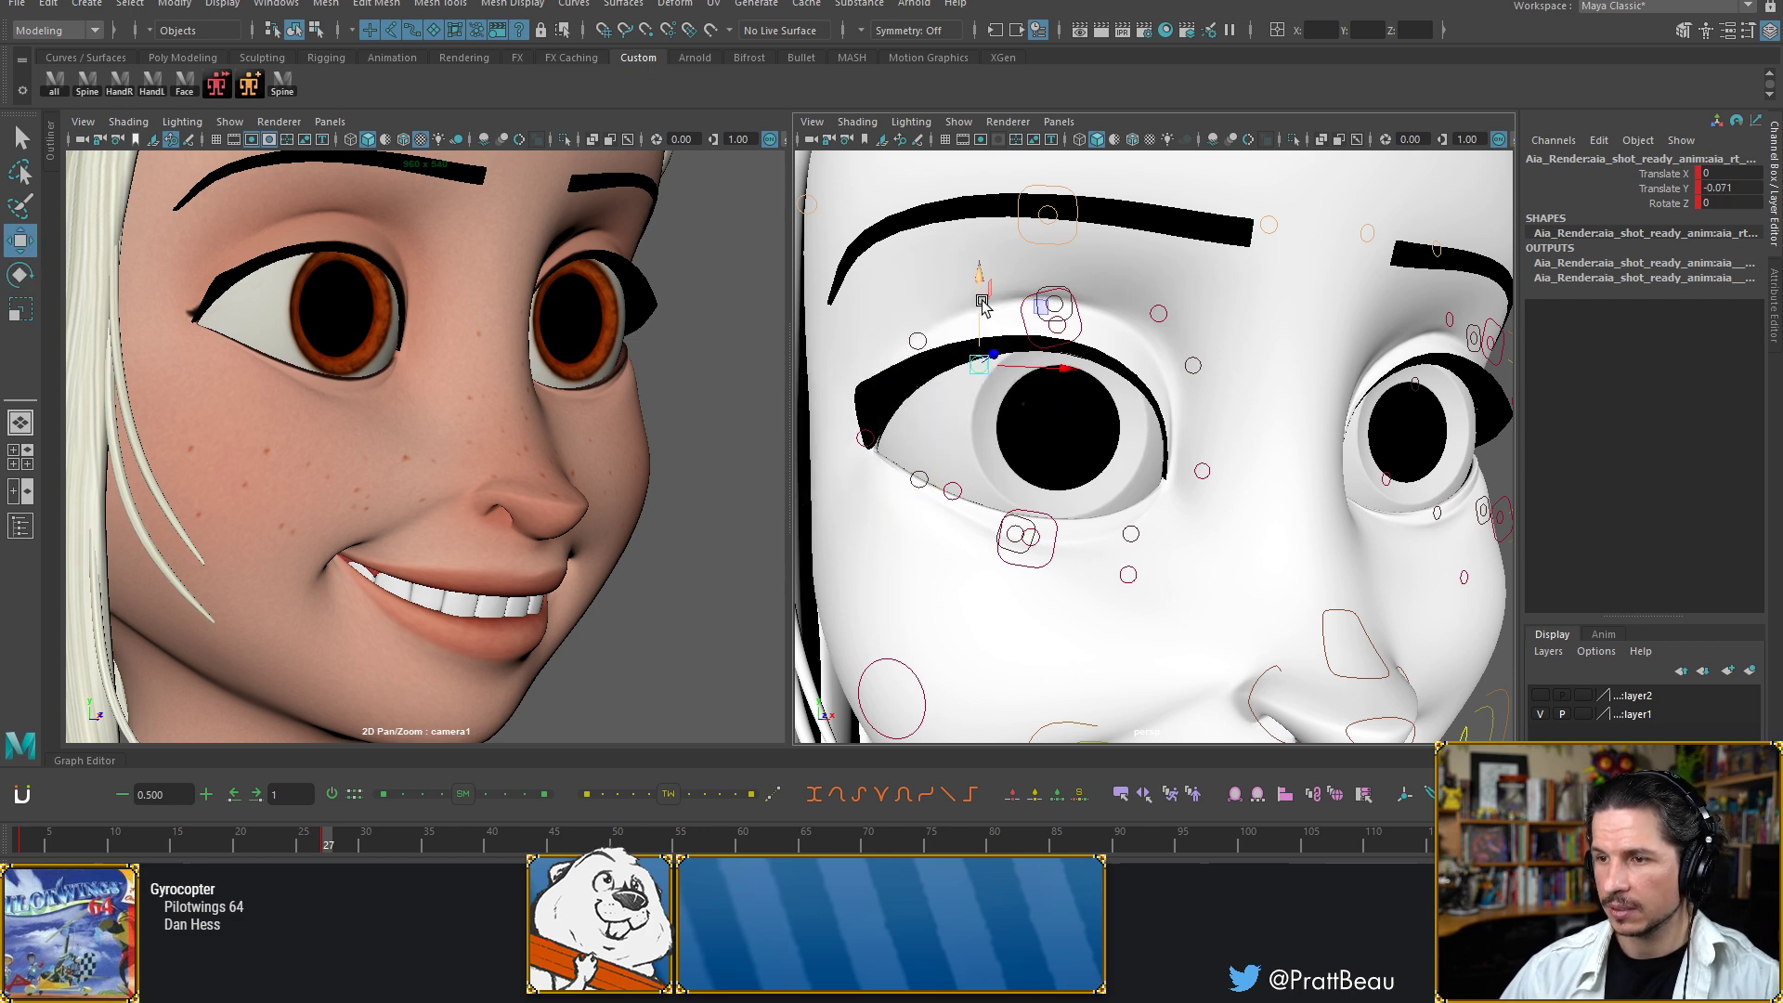
pyautogui.moveTo(979, 302); pyautogui.dragTo(978, 310)
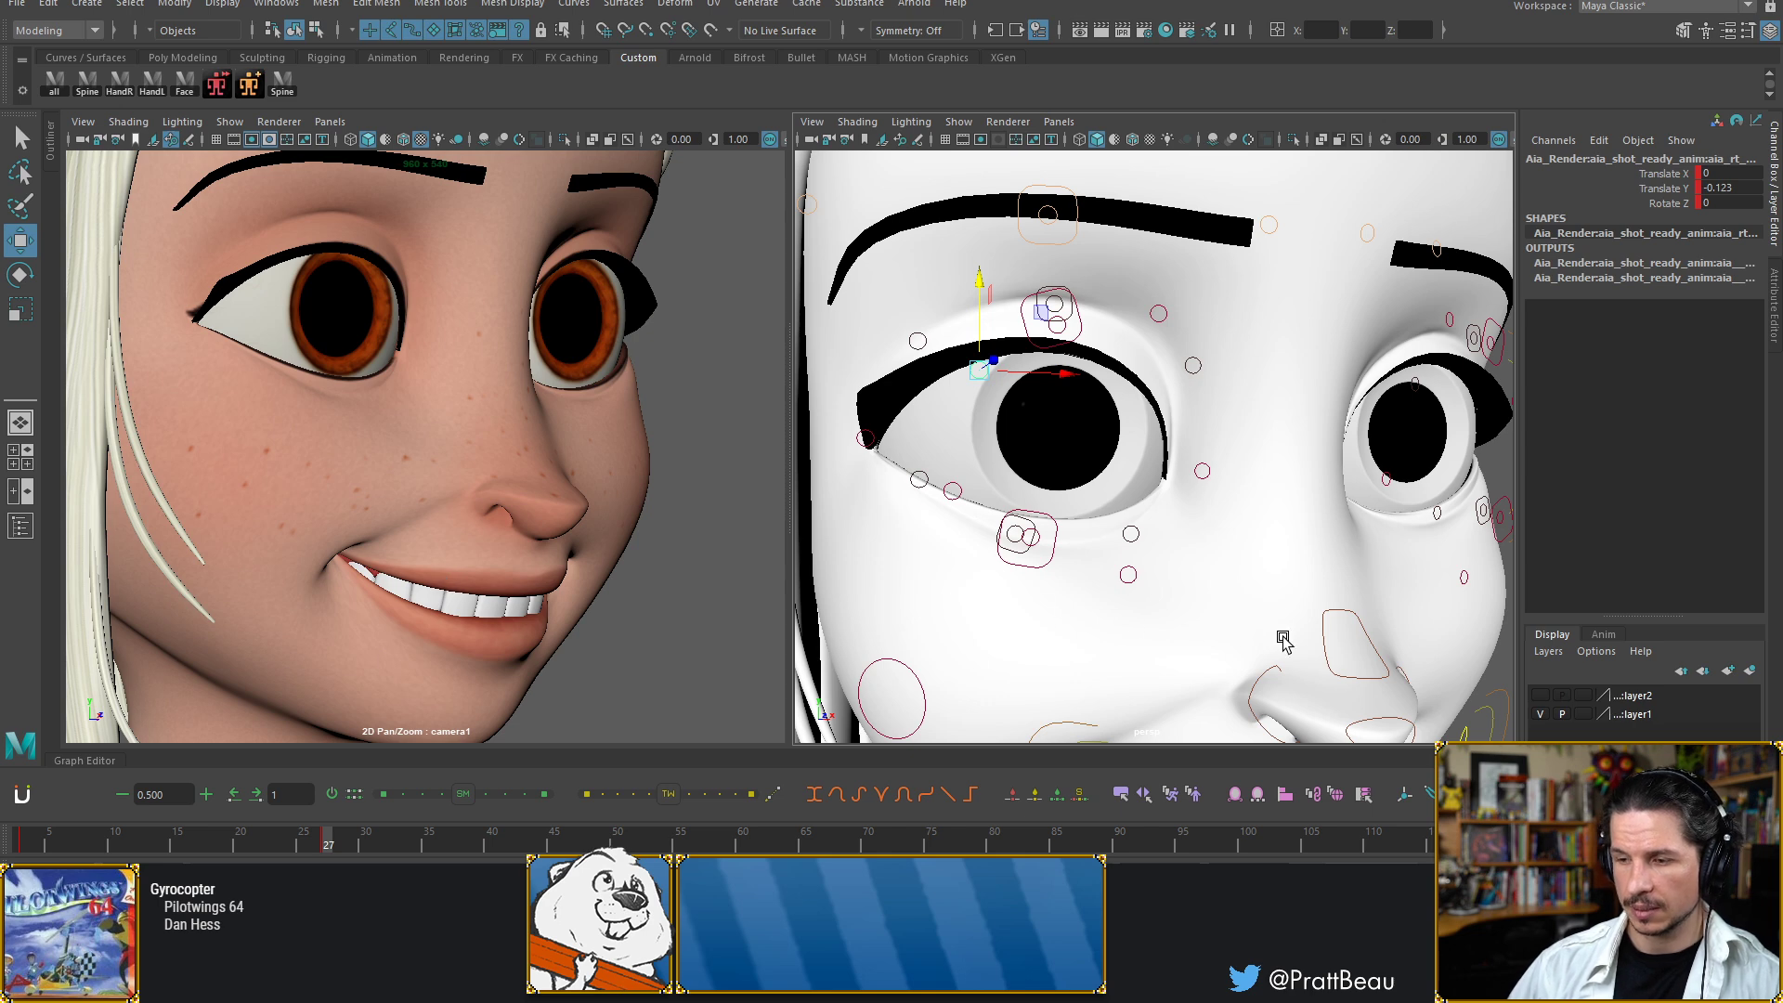
# Lower the middle lower lip control to about Translate X 0.011, Y -0.261
pyautogui.keyDown('alt'); pyautogui.moveTo(1282, 637); pyautogui.dragTo(1178, 406, button='middle'); pyautogui.keyUp('alt')
pyautogui.keyDown('alt'); pyautogui.moveTo(1204, 541); pyautogui.dragTo(1199, 535); pyautogui.keyUp('alt')
pyautogui.click(1193, 501)
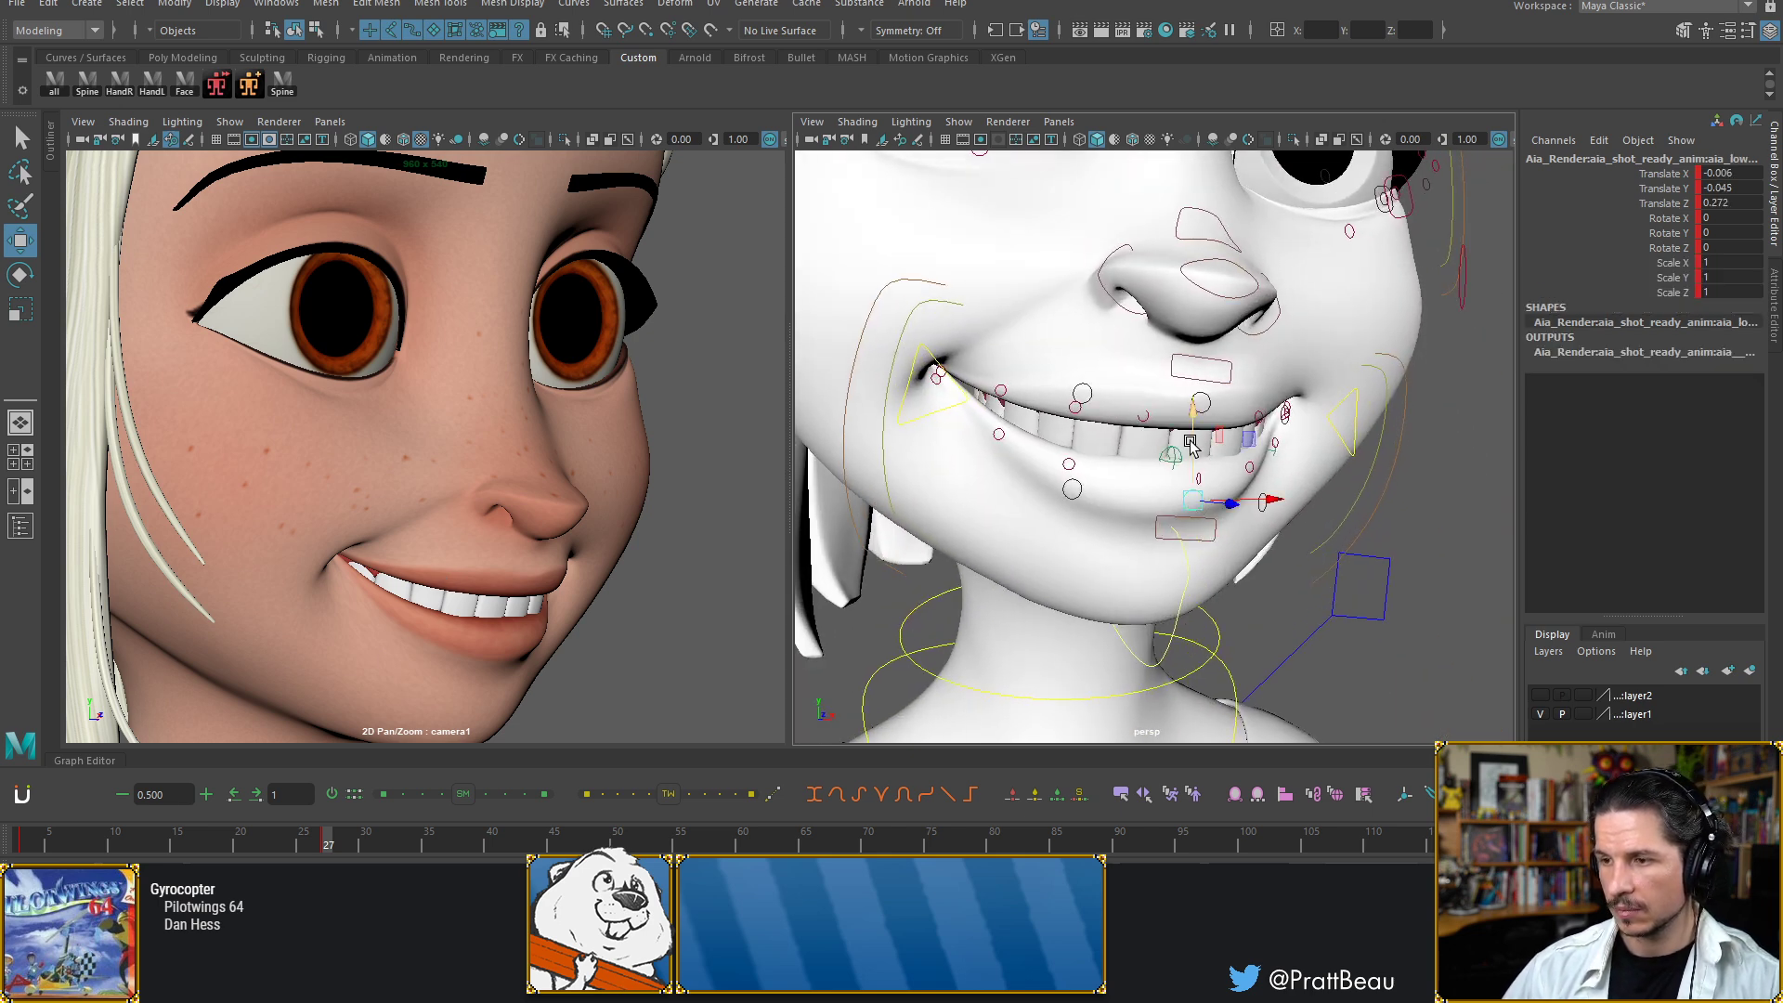
pyautogui.moveTo(1193, 457); pyautogui.dragTo(1193, 460)
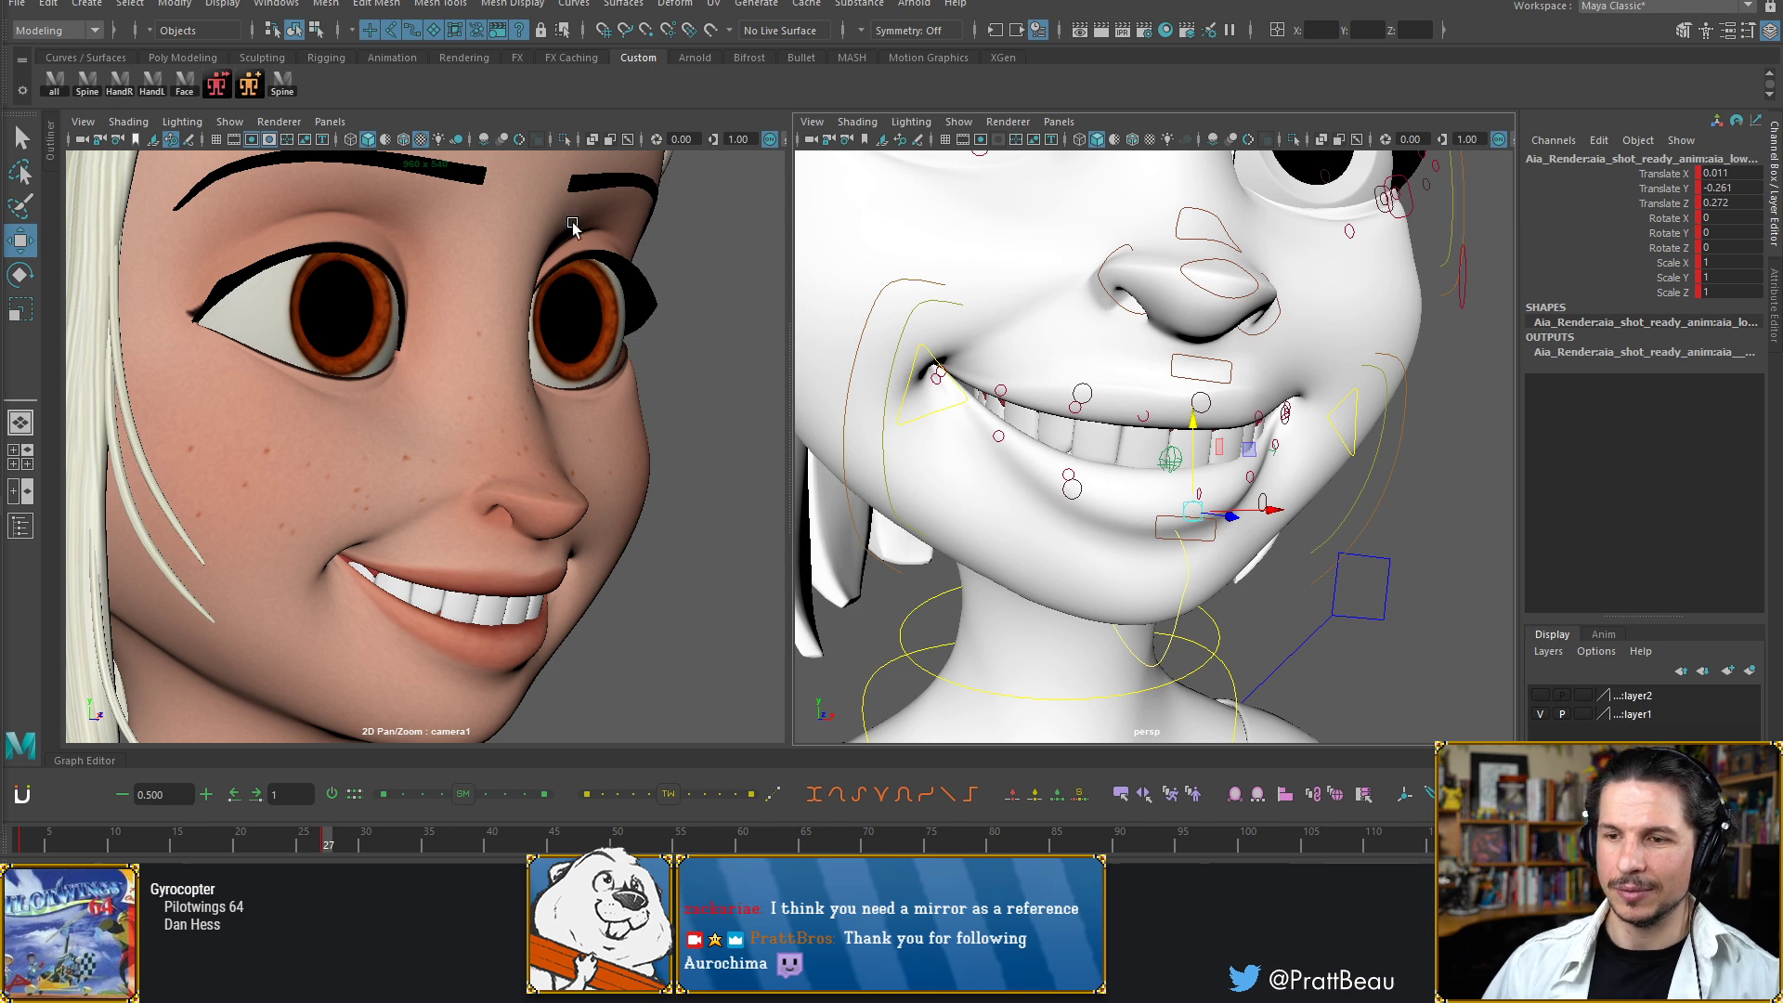
# Lower the character's right eyebrow control to about Translate Y -0.114 and rotate it to about Rotate Z -3.748
pyautogui.click(698, 366)
pyautogui.press('\\')
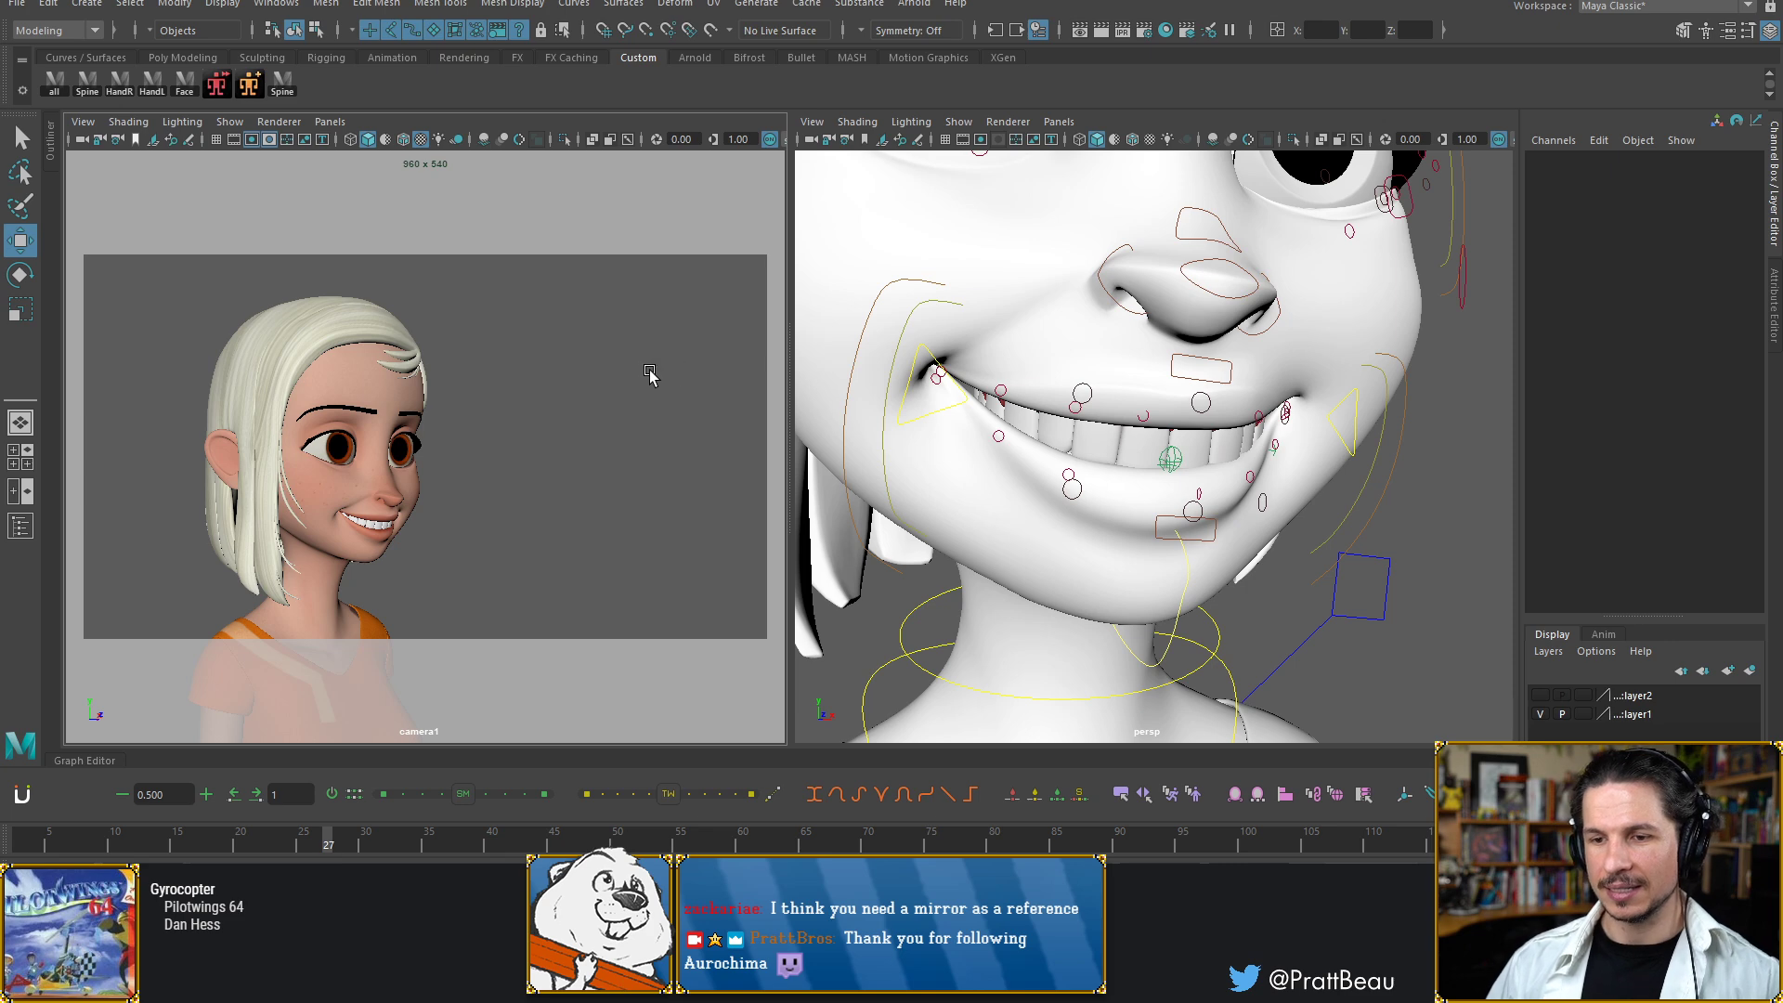
pyautogui.keyDown('alt'); pyautogui.moveTo(1158, 289); pyautogui.dragTo(1146, 382); pyautogui.keyUp('alt')
pyautogui.keyDown('alt'); pyautogui.moveTo(1147, 381); pyautogui.dragTo(1063, 366, button='right'); pyautogui.keyUp('alt')
pyautogui.keyDown('alt'); pyautogui.moveTo(1062, 366); pyautogui.dragTo(1038, 494, button='middle'); pyautogui.keyUp('alt')
pyautogui.click(936, 308)
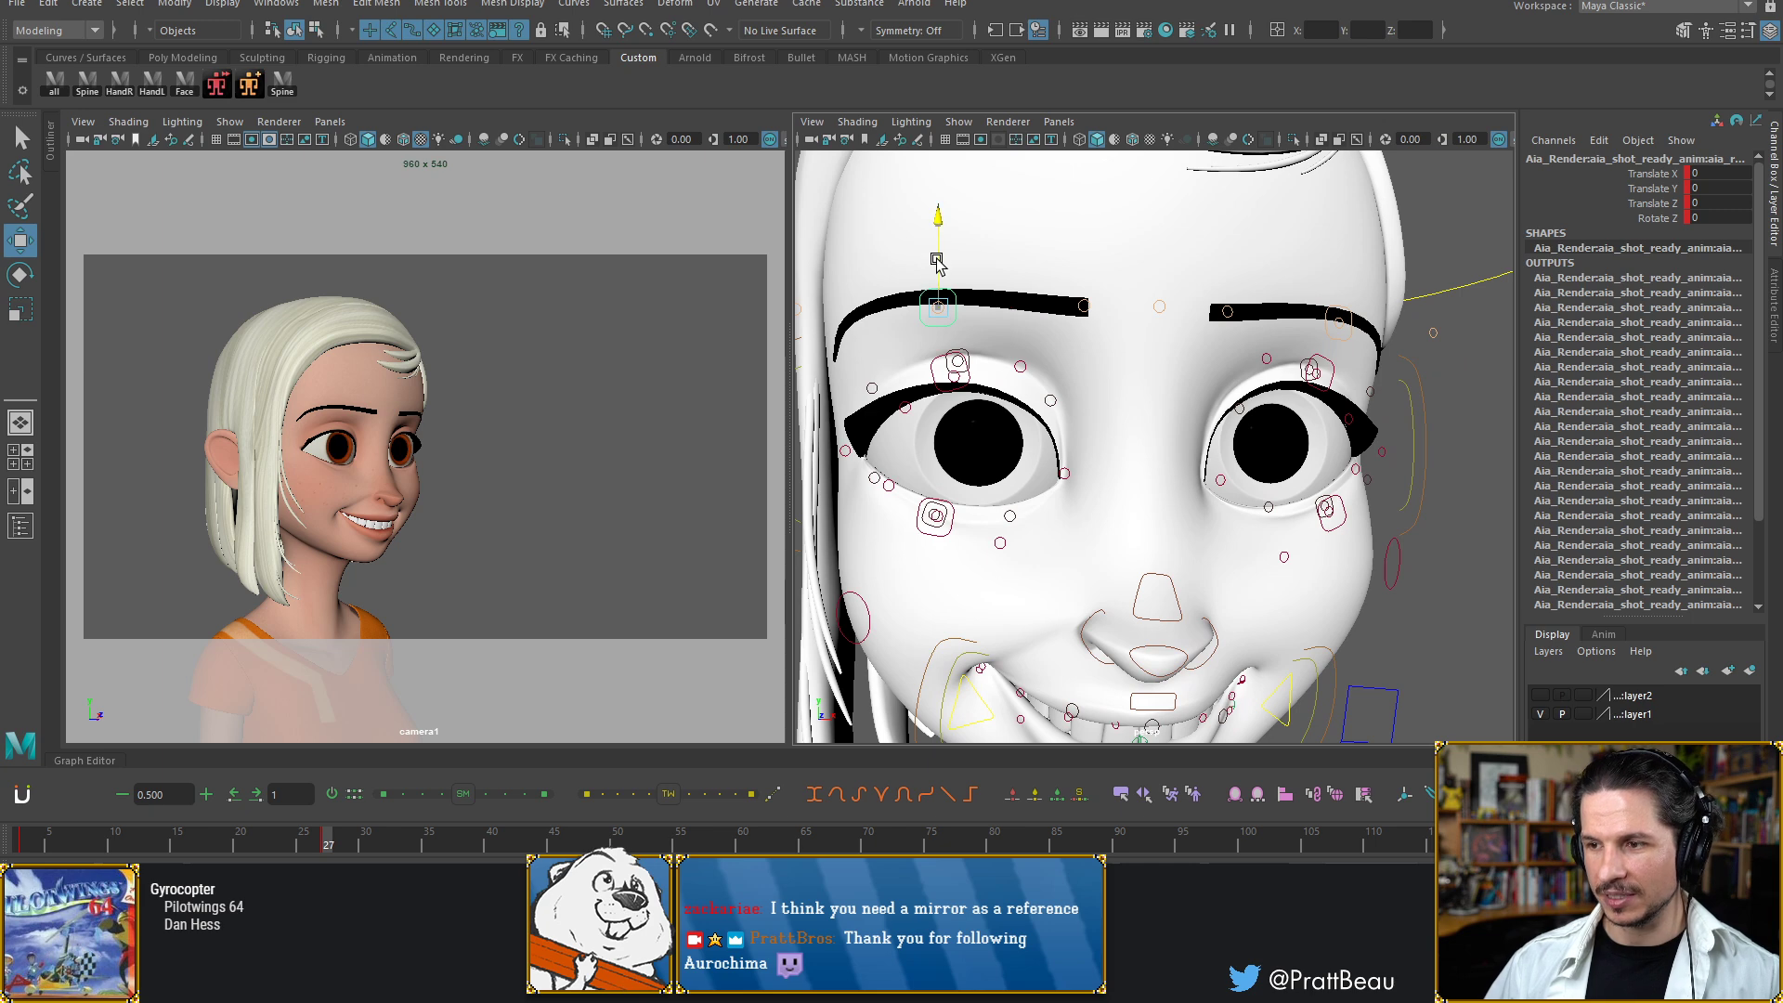
pyautogui.moveTo(938, 263); pyautogui.dragTo(939, 275)
pyautogui.press('e')
pyautogui.moveTo(1007, 332)
pyautogui.mouseDown()
pyautogui.moveTo(1020, 345)
pyautogui.moveTo(1024, 322)
pyautogui.mouseUp()
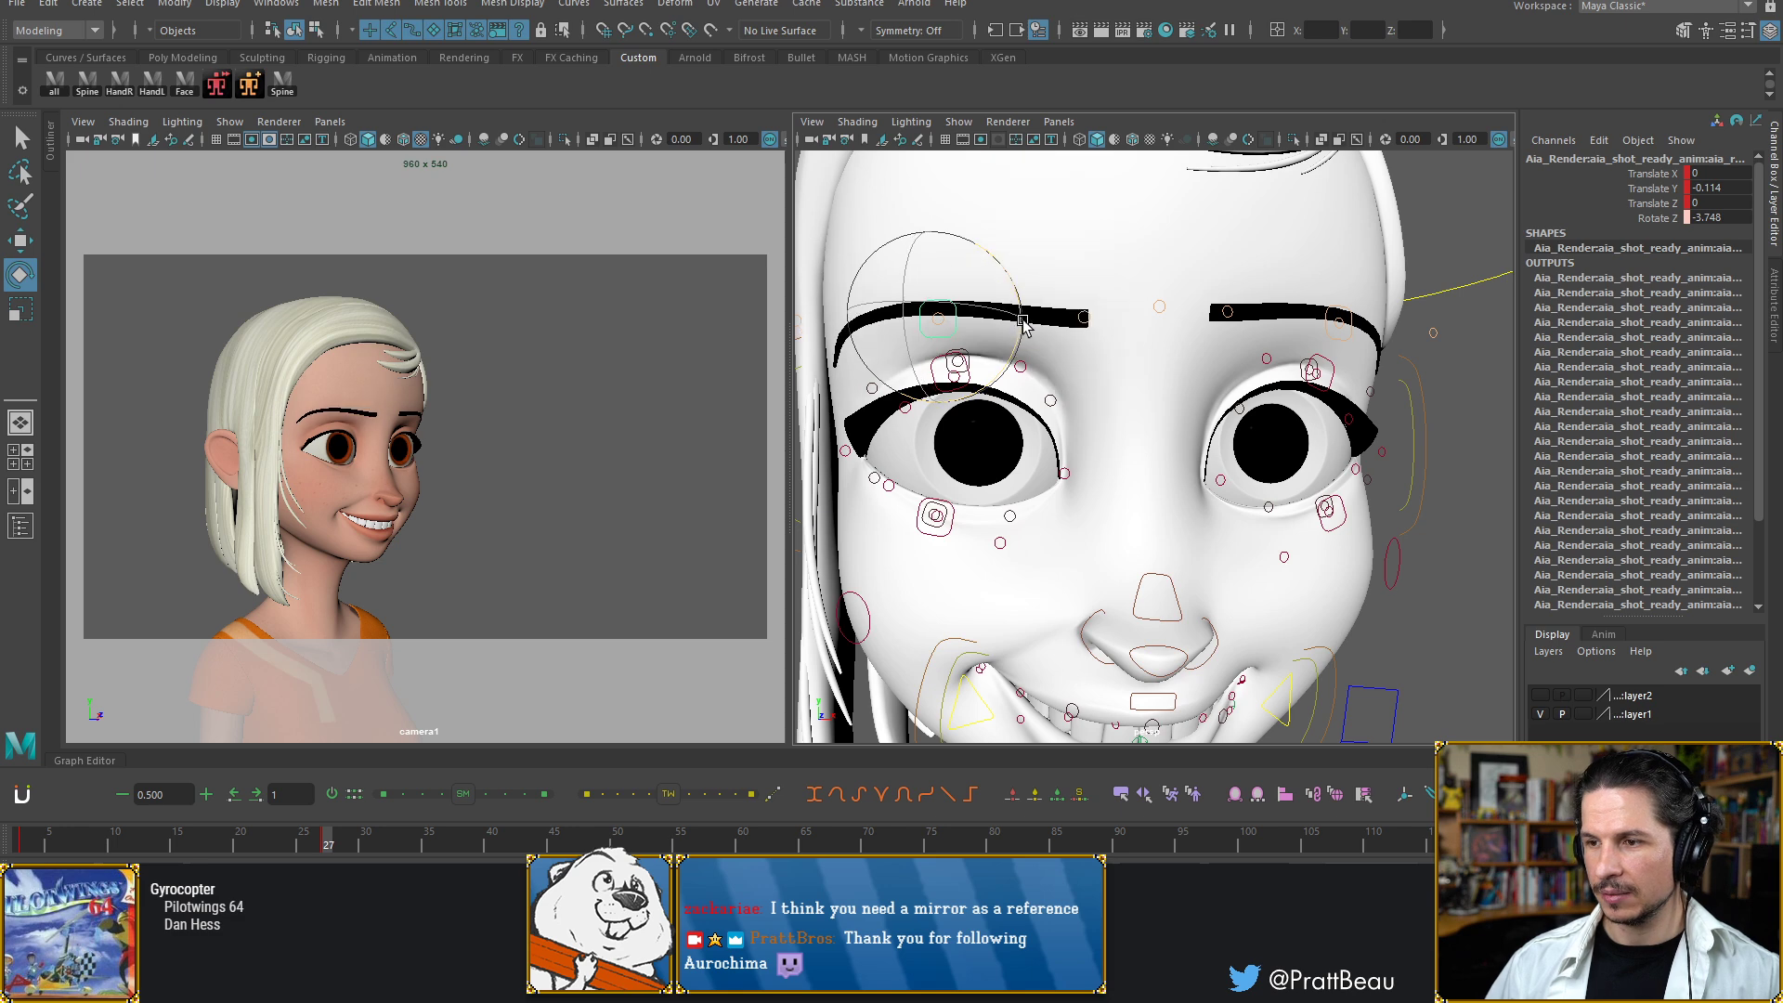
# Undo the rotation and lowering of the character's right eyebrow control
pyautogui.click(1085, 315)
pyautogui.hotkey('ctrl', 'z')
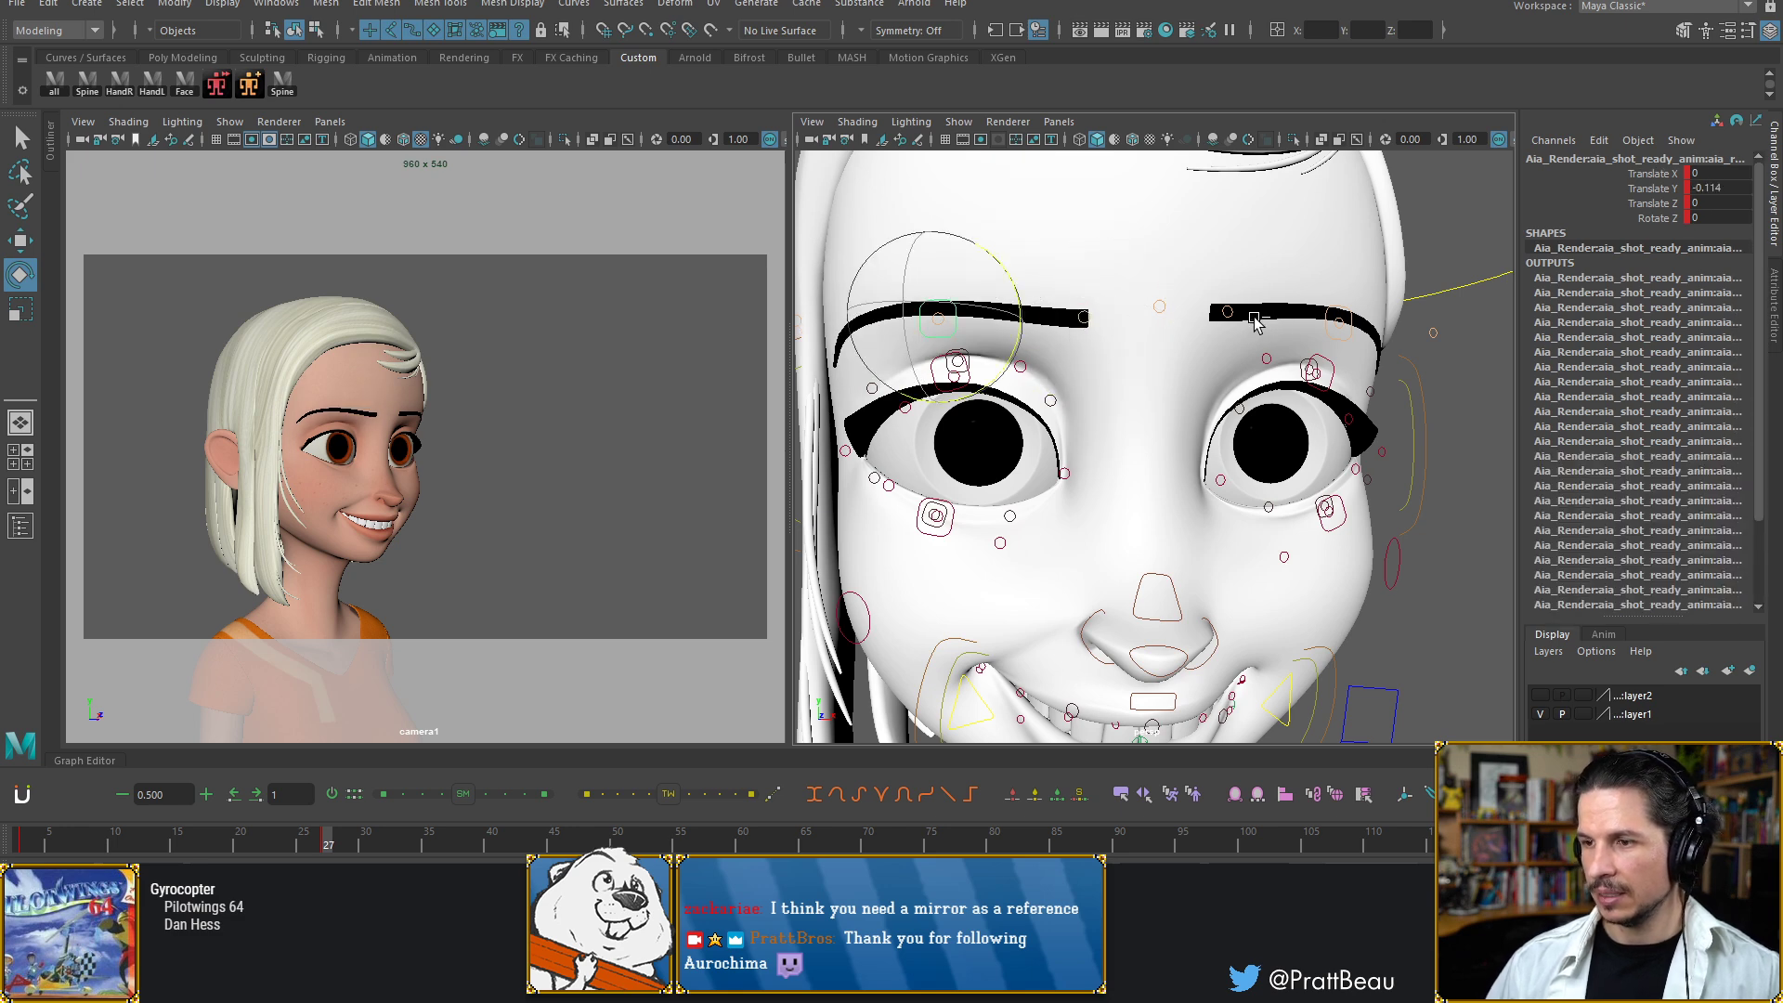
pyautogui.hotkey('ctrl', 'z')
# Raise the inner controls of both eyebrows together to lift the inner brow ends
pyautogui.keyDown('shift'); pyautogui.click(1227, 314); pyautogui.keyUp('shift')
pyautogui.keyDown('shift'); pyautogui.click(1084, 311); pyautogui.keyUp('shift')
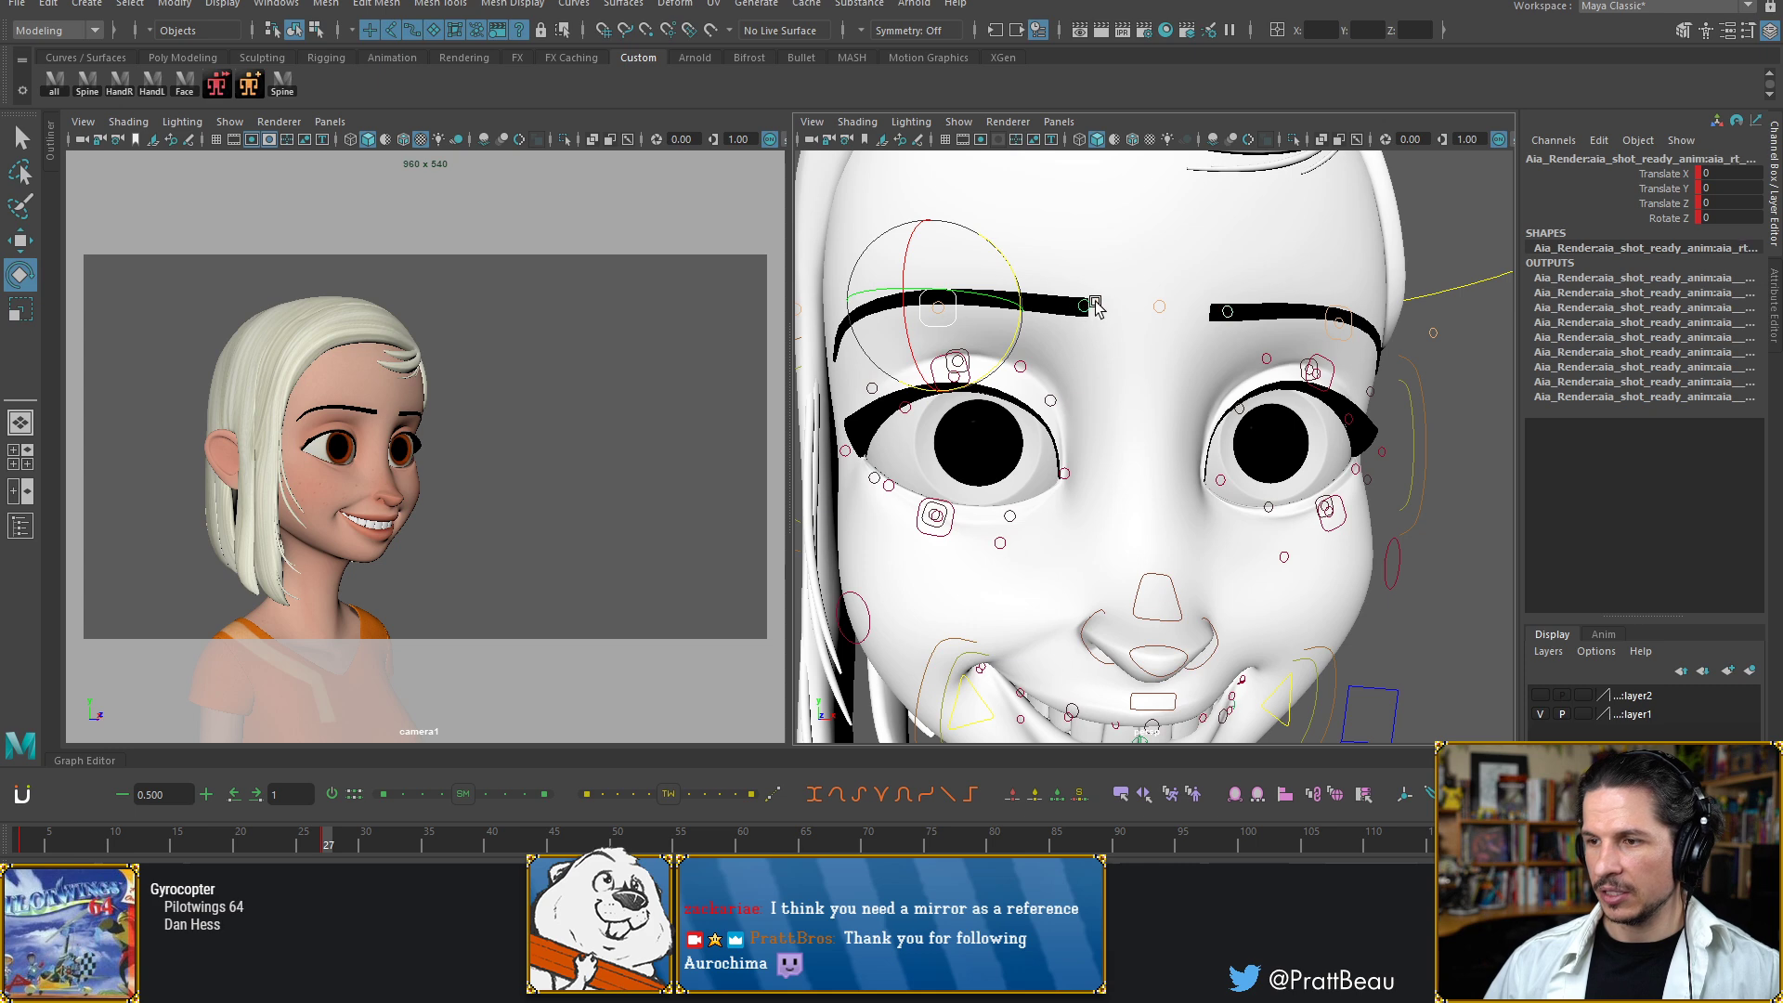
pyautogui.press('w')
pyautogui.moveTo(1082, 243); pyautogui.dragTo(1088, 218)
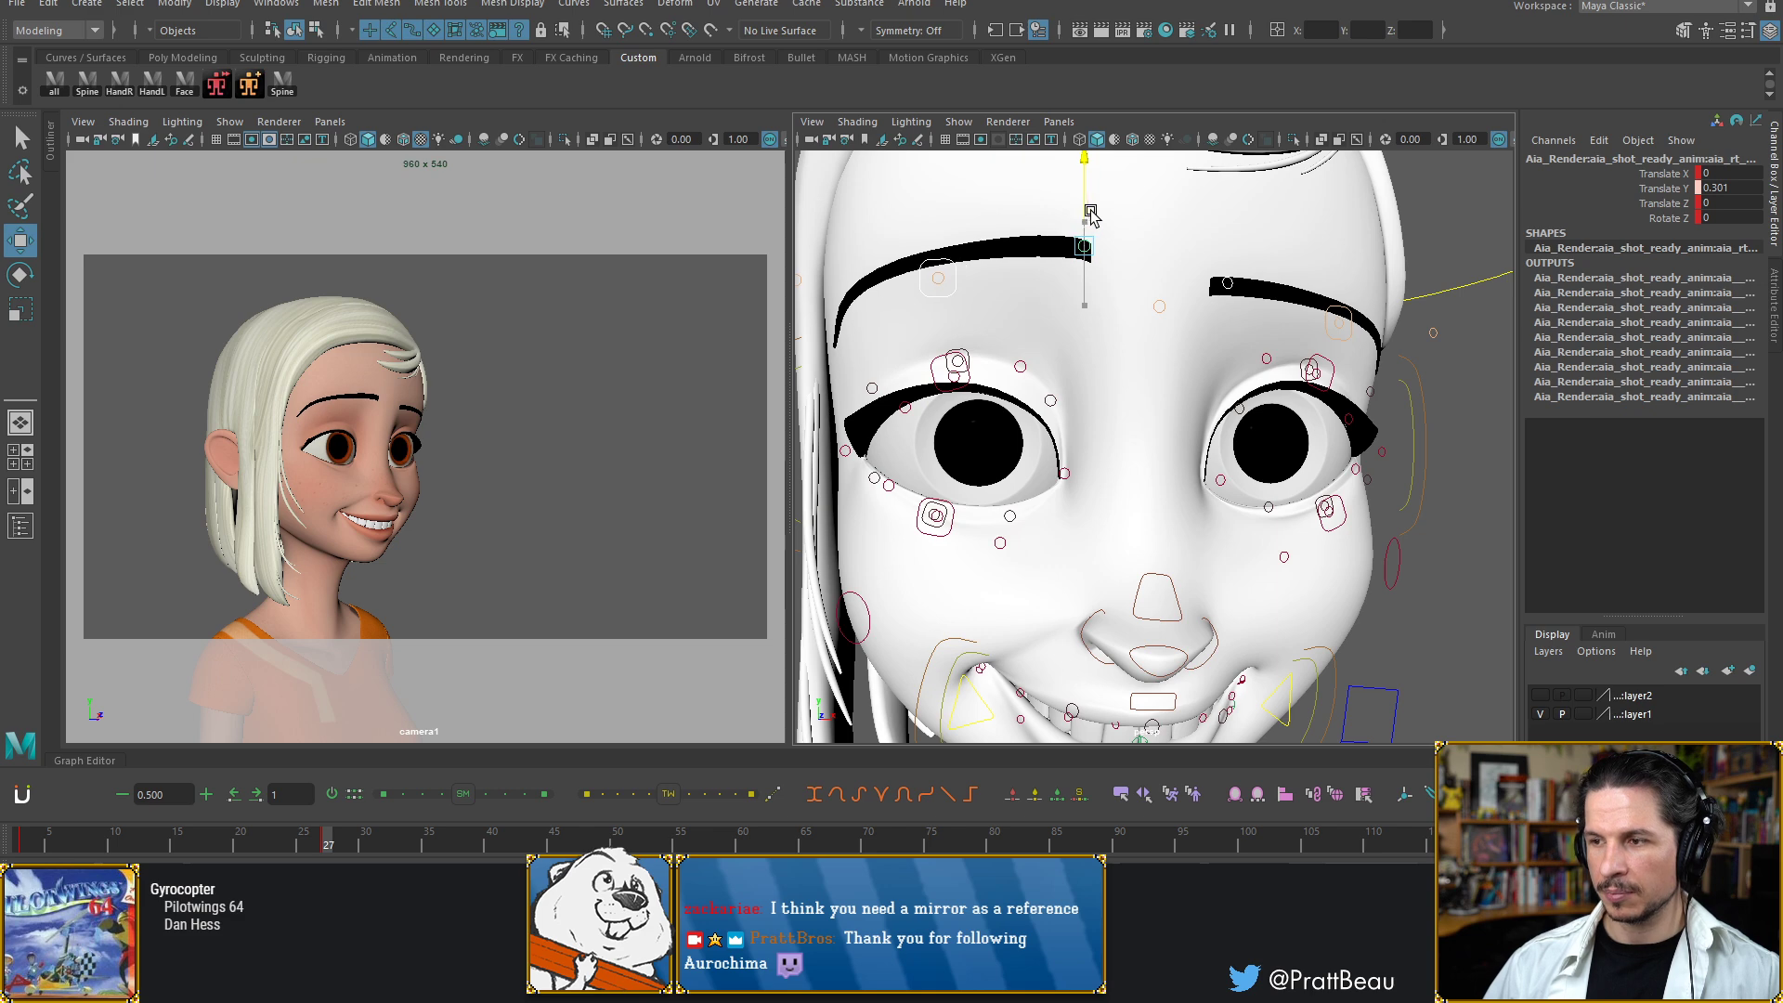
# Raise the main controls of both eyebrows, with the character's right one at about Translate Y 0.159
pyautogui.click(1332, 316)
pyautogui.moveTo(1339, 286); pyautogui.dragTo(1341, 261)
pyautogui.click(947, 289)
pyautogui.moveTo(941, 224); pyautogui.dragTo(941, 264)
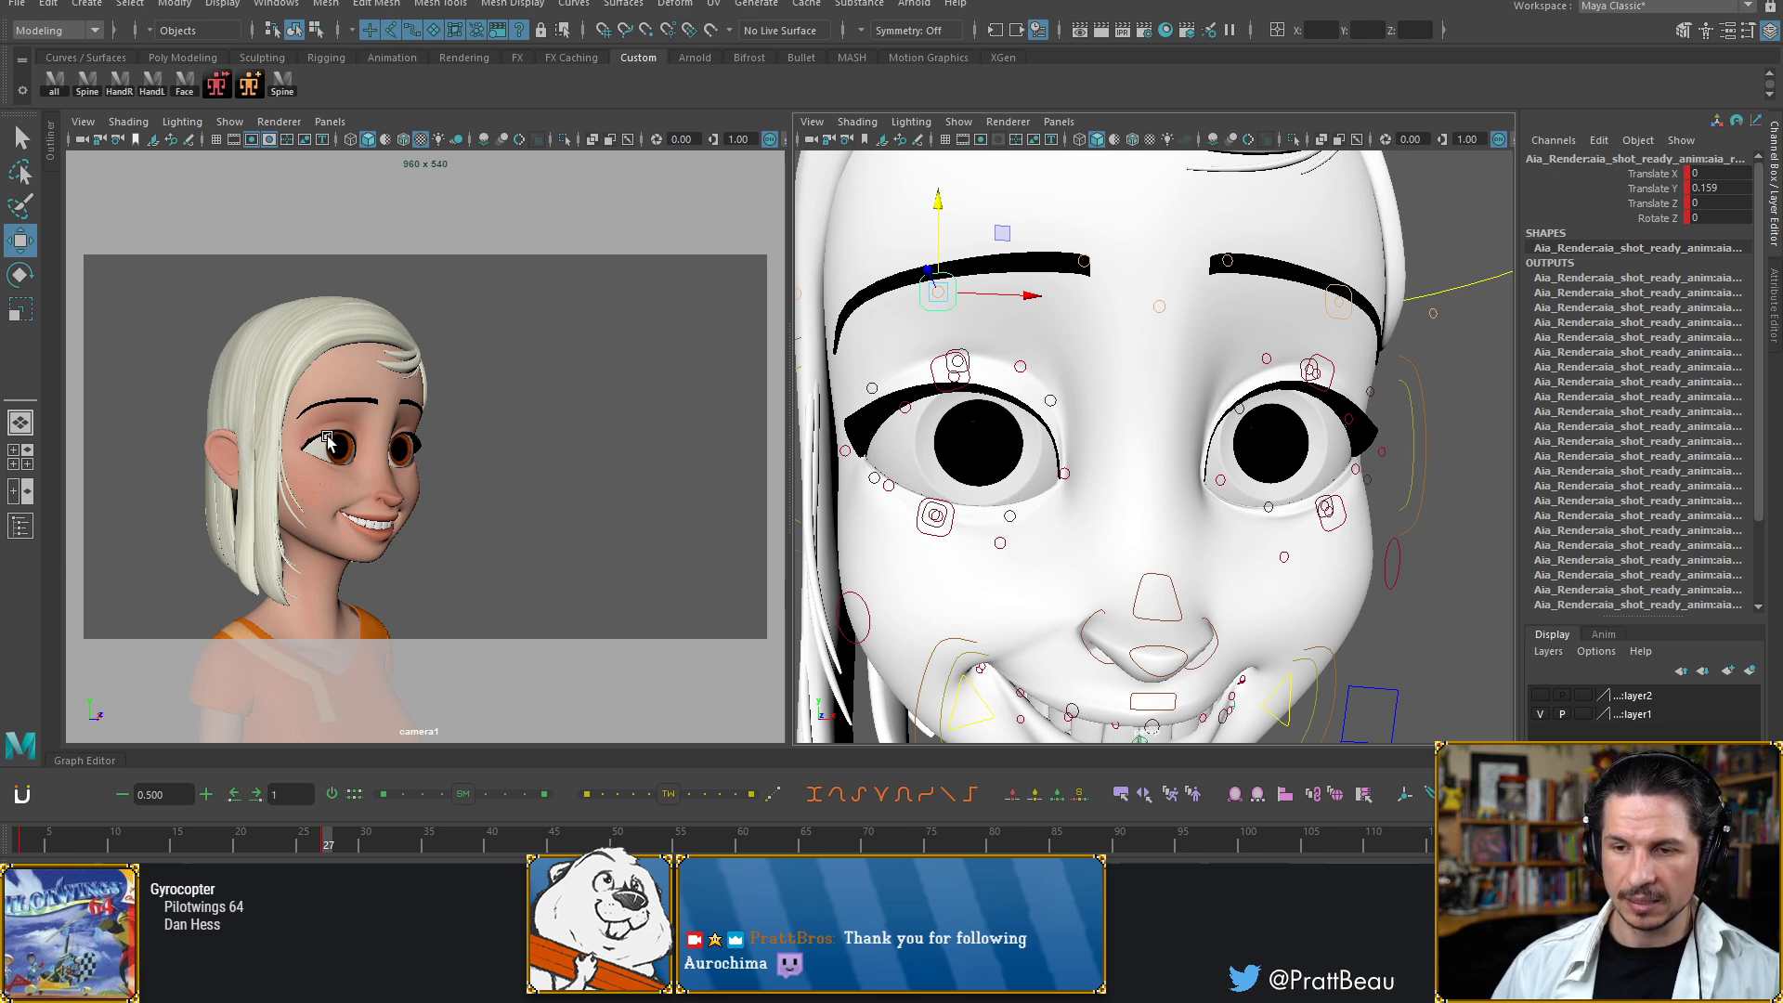
# Examine the smiling face in the camera1 view, close up and at full framing, from several angles
pyautogui.keyDown('alt'); pyautogui.moveTo(478, 486); pyautogui.dragTo(443, 479); pyautogui.keyUp('alt')
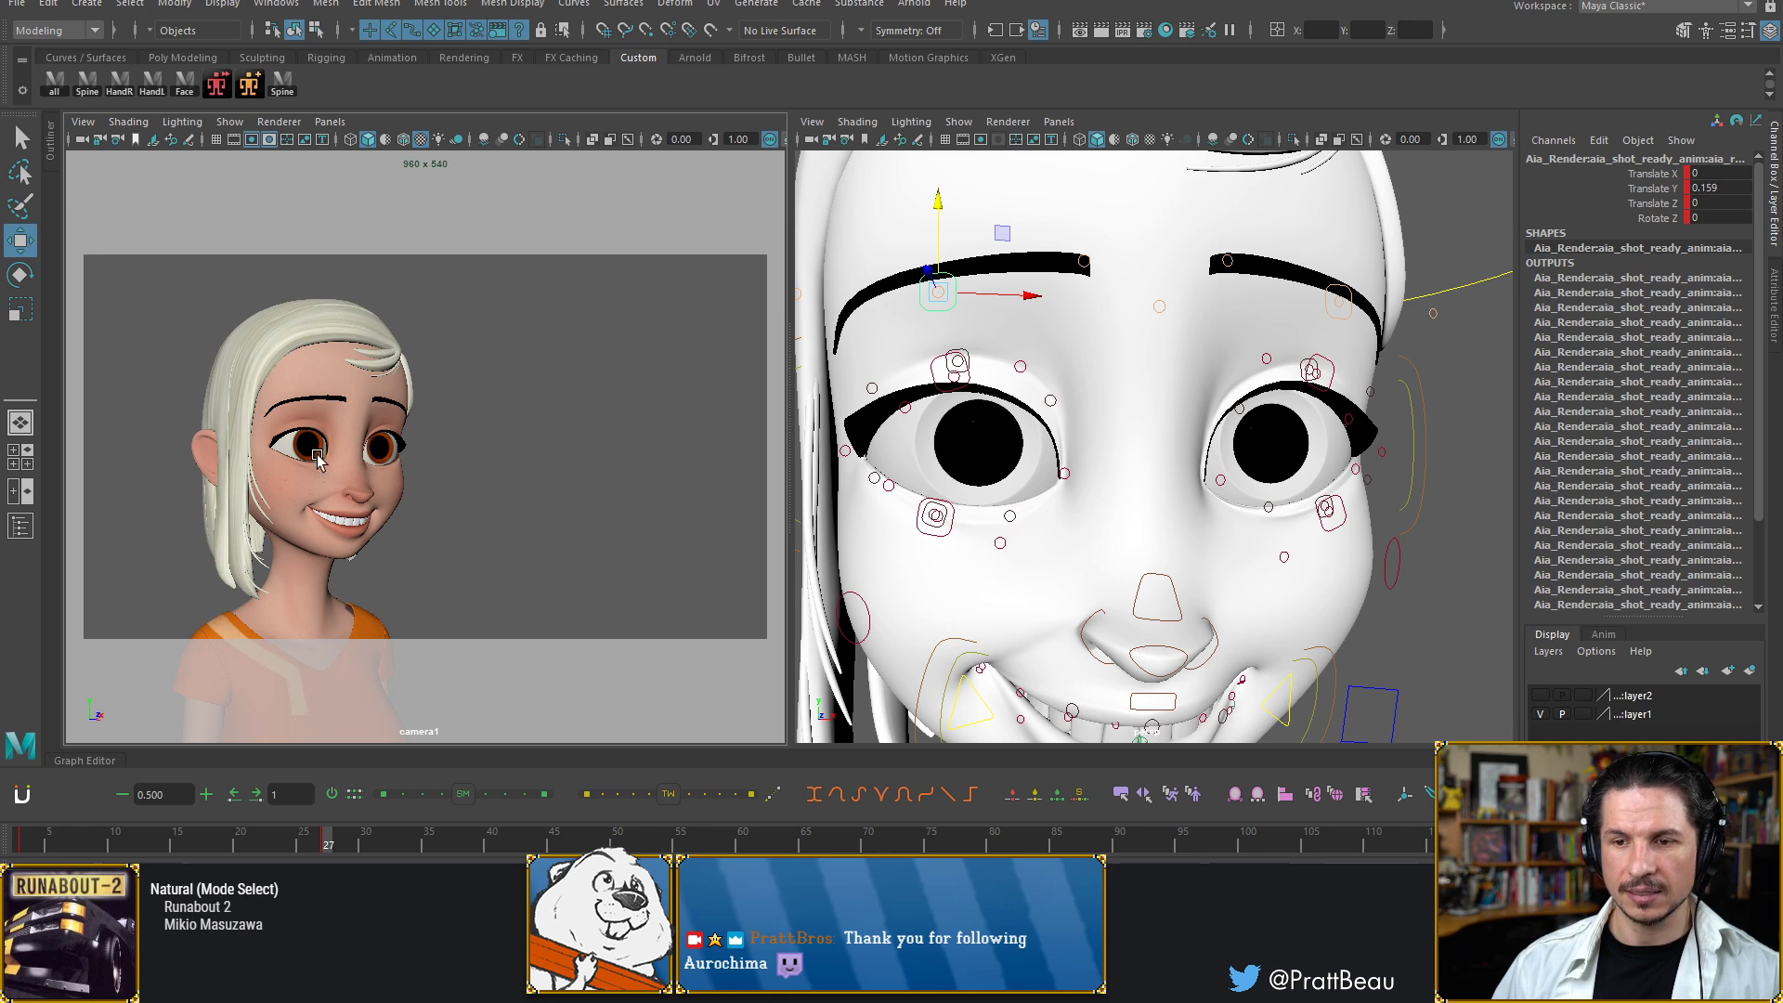
pyautogui.press('\\')
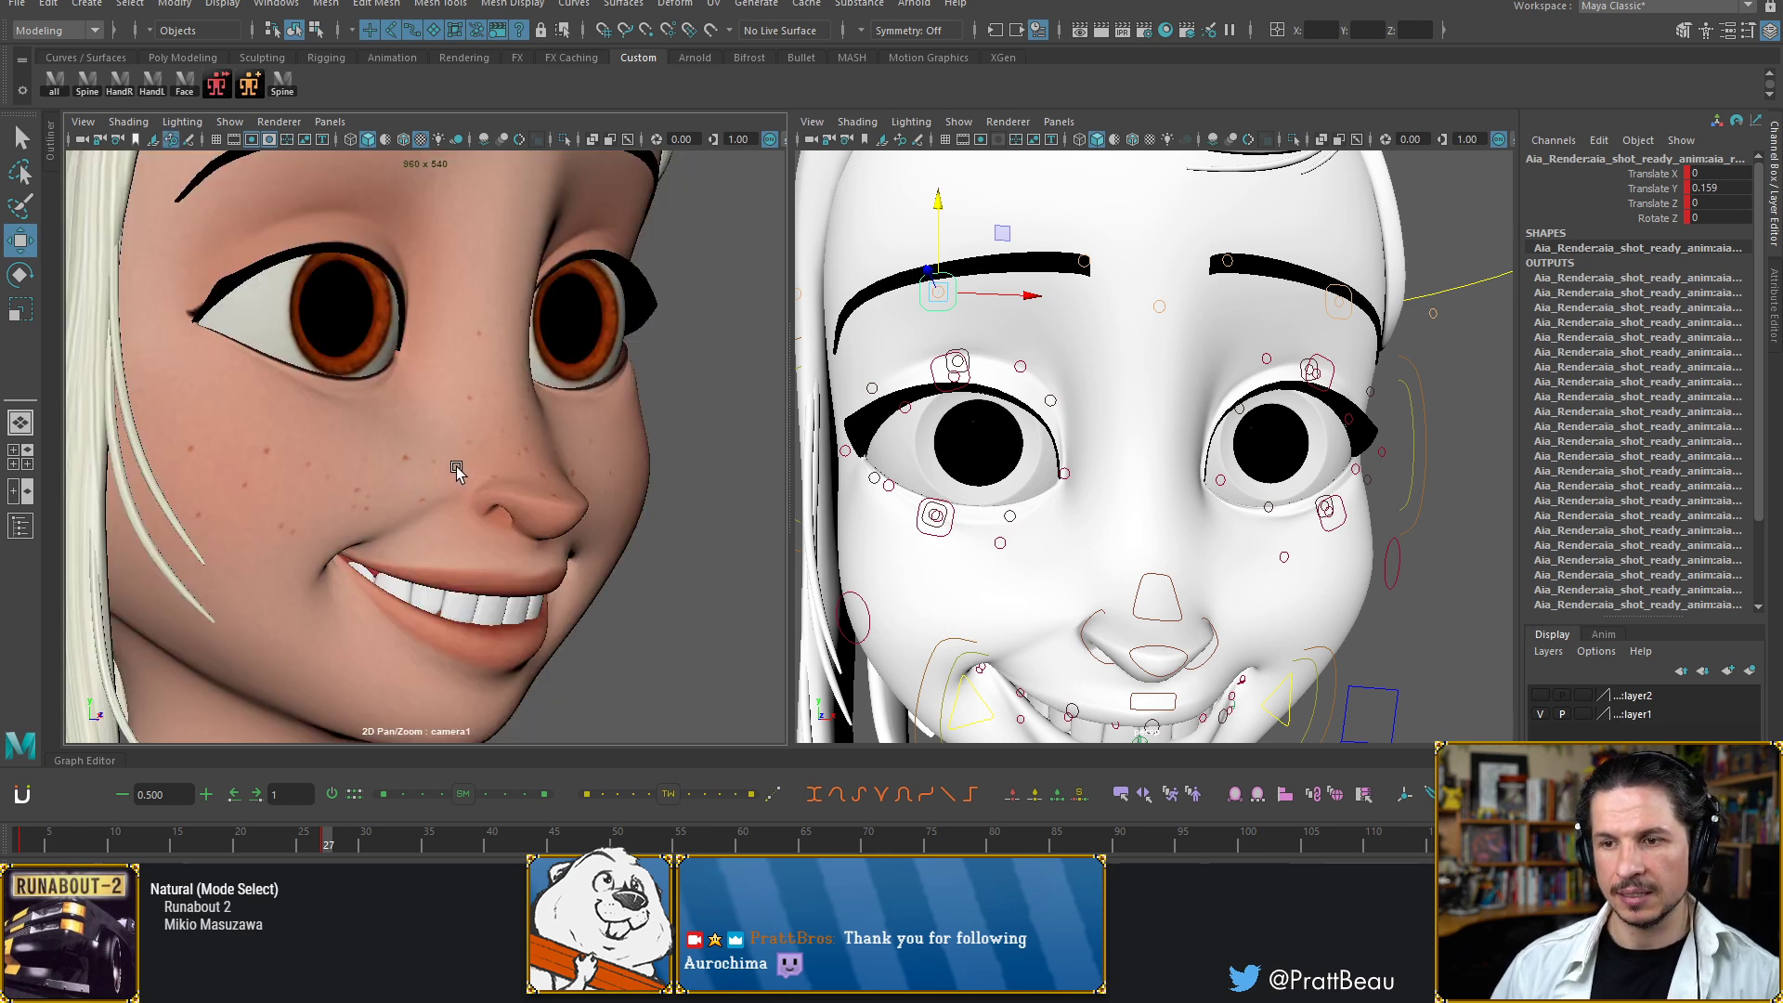
pyautogui.click(711, 413)
pyautogui.moveTo(711, 414); pyautogui.dragTo(672, 426, button='middle')
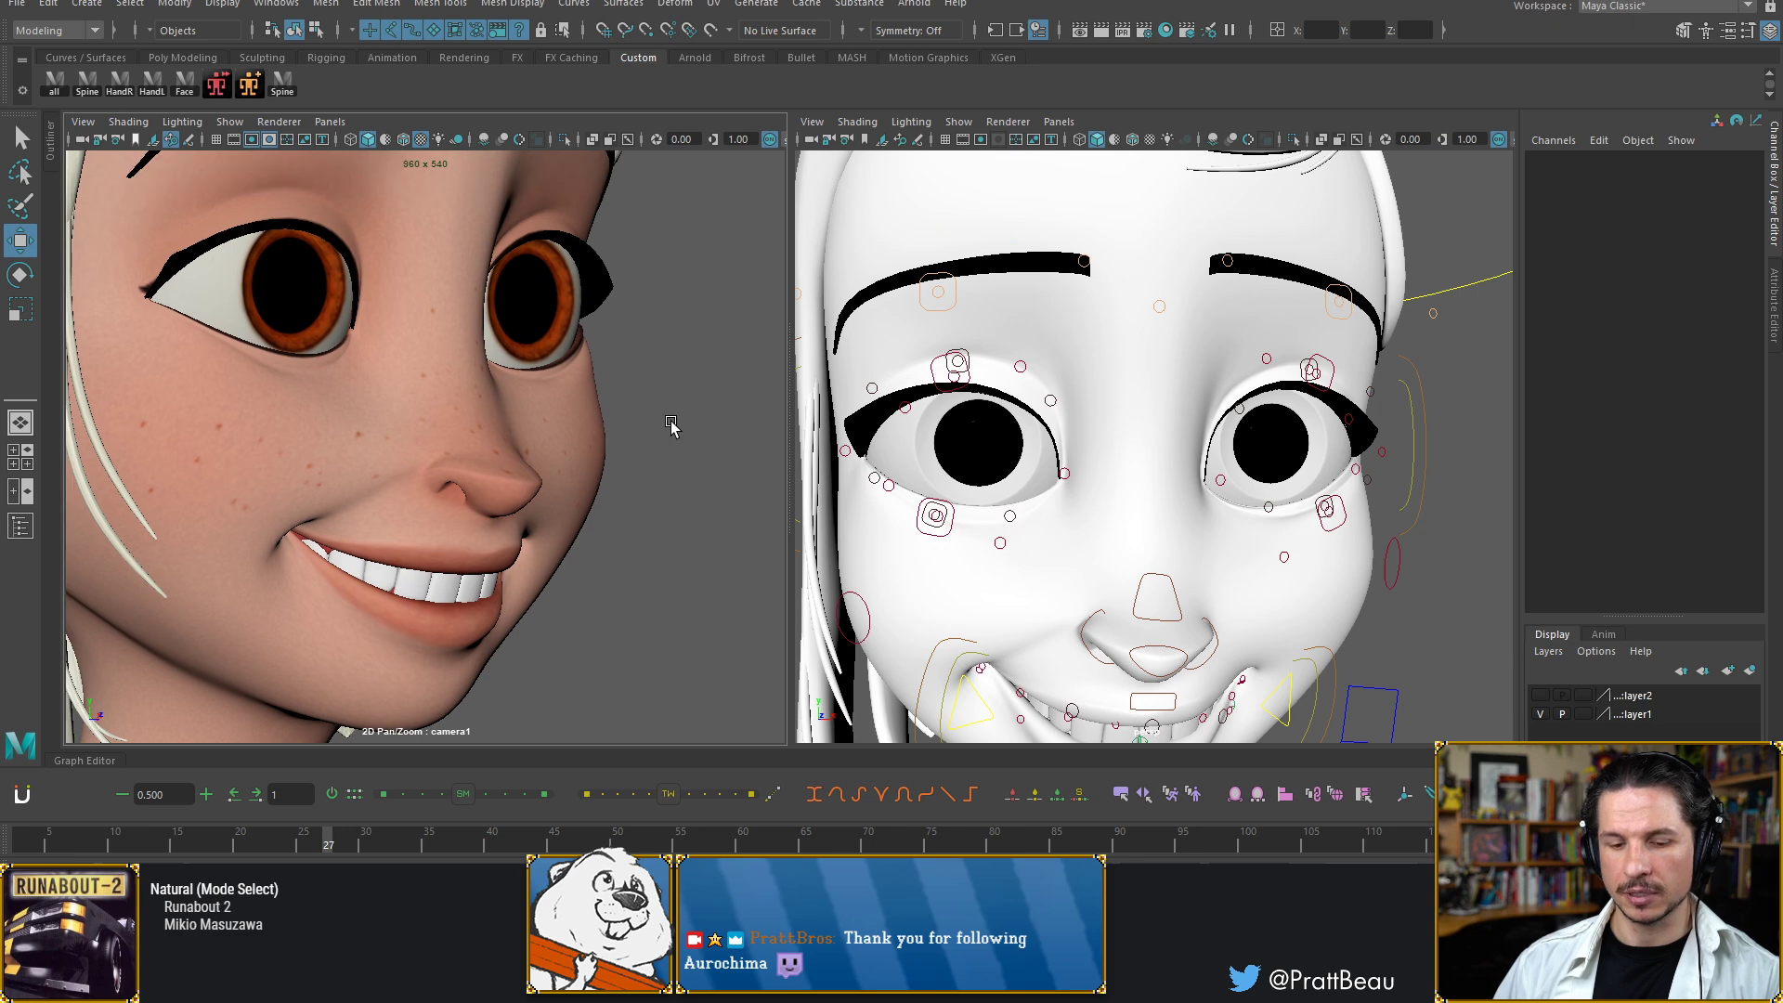
pyautogui.press('\\')
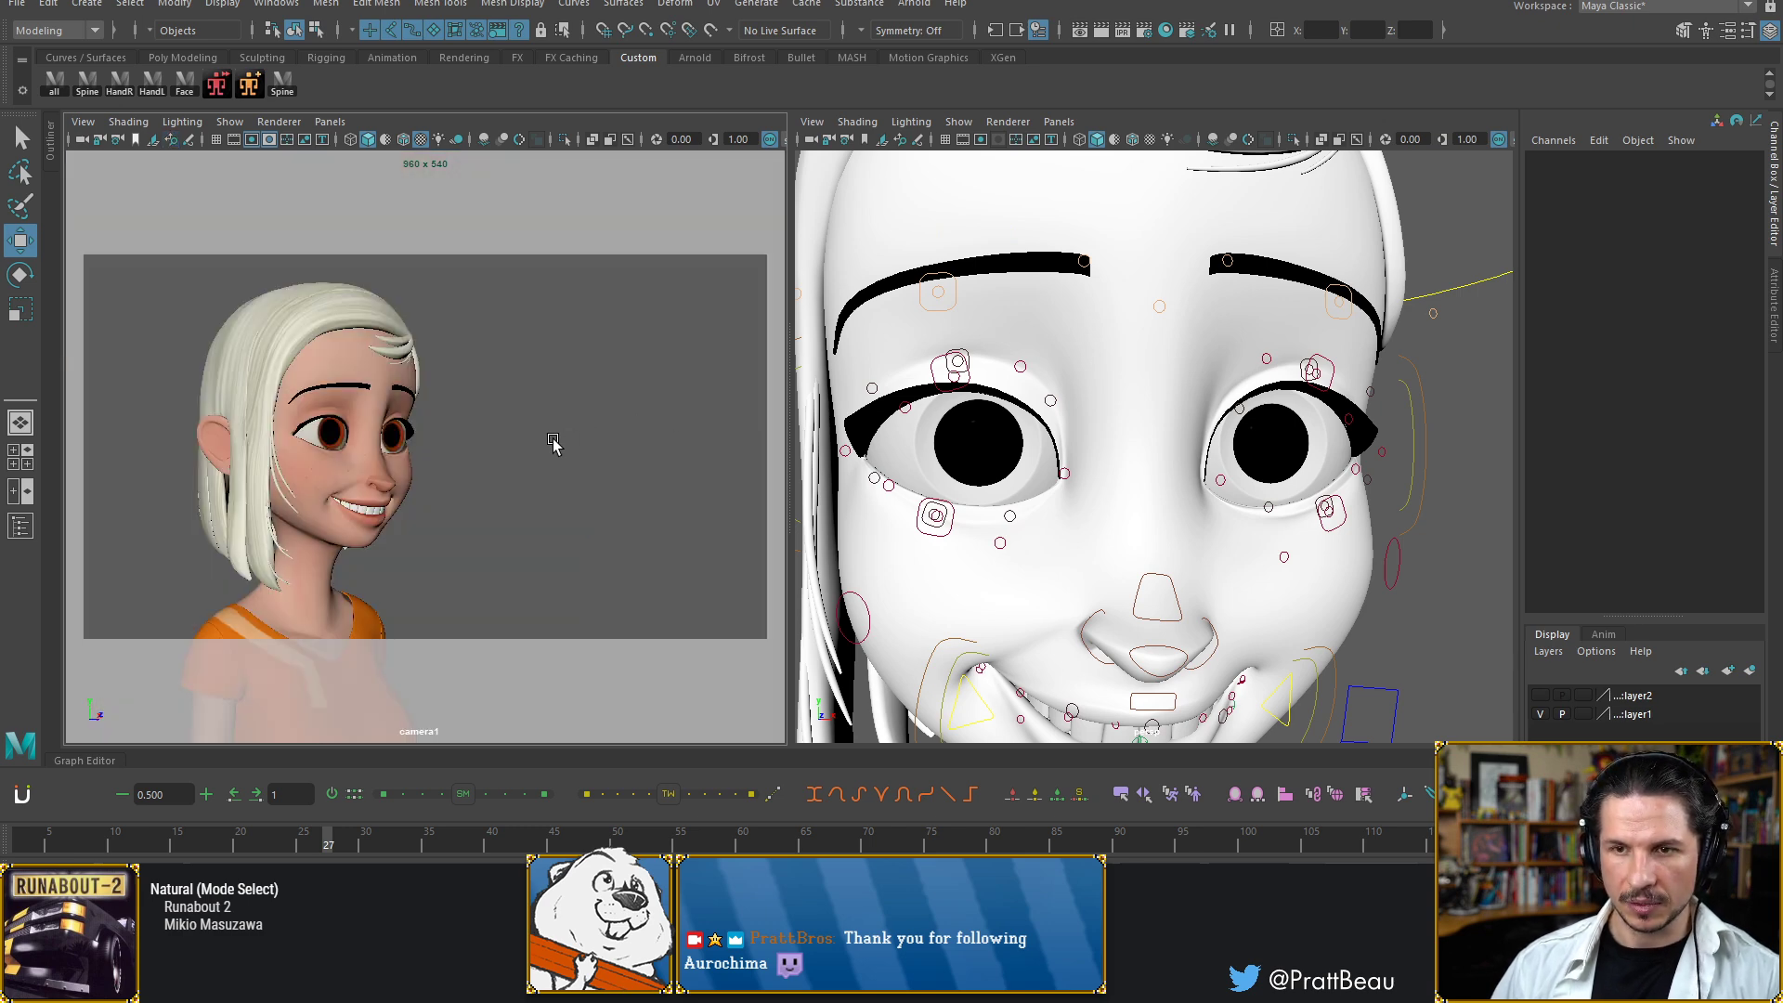
pyautogui.press('\\')
pyautogui.scroll(-3, 558, 447)
pyautogui.press('\\')
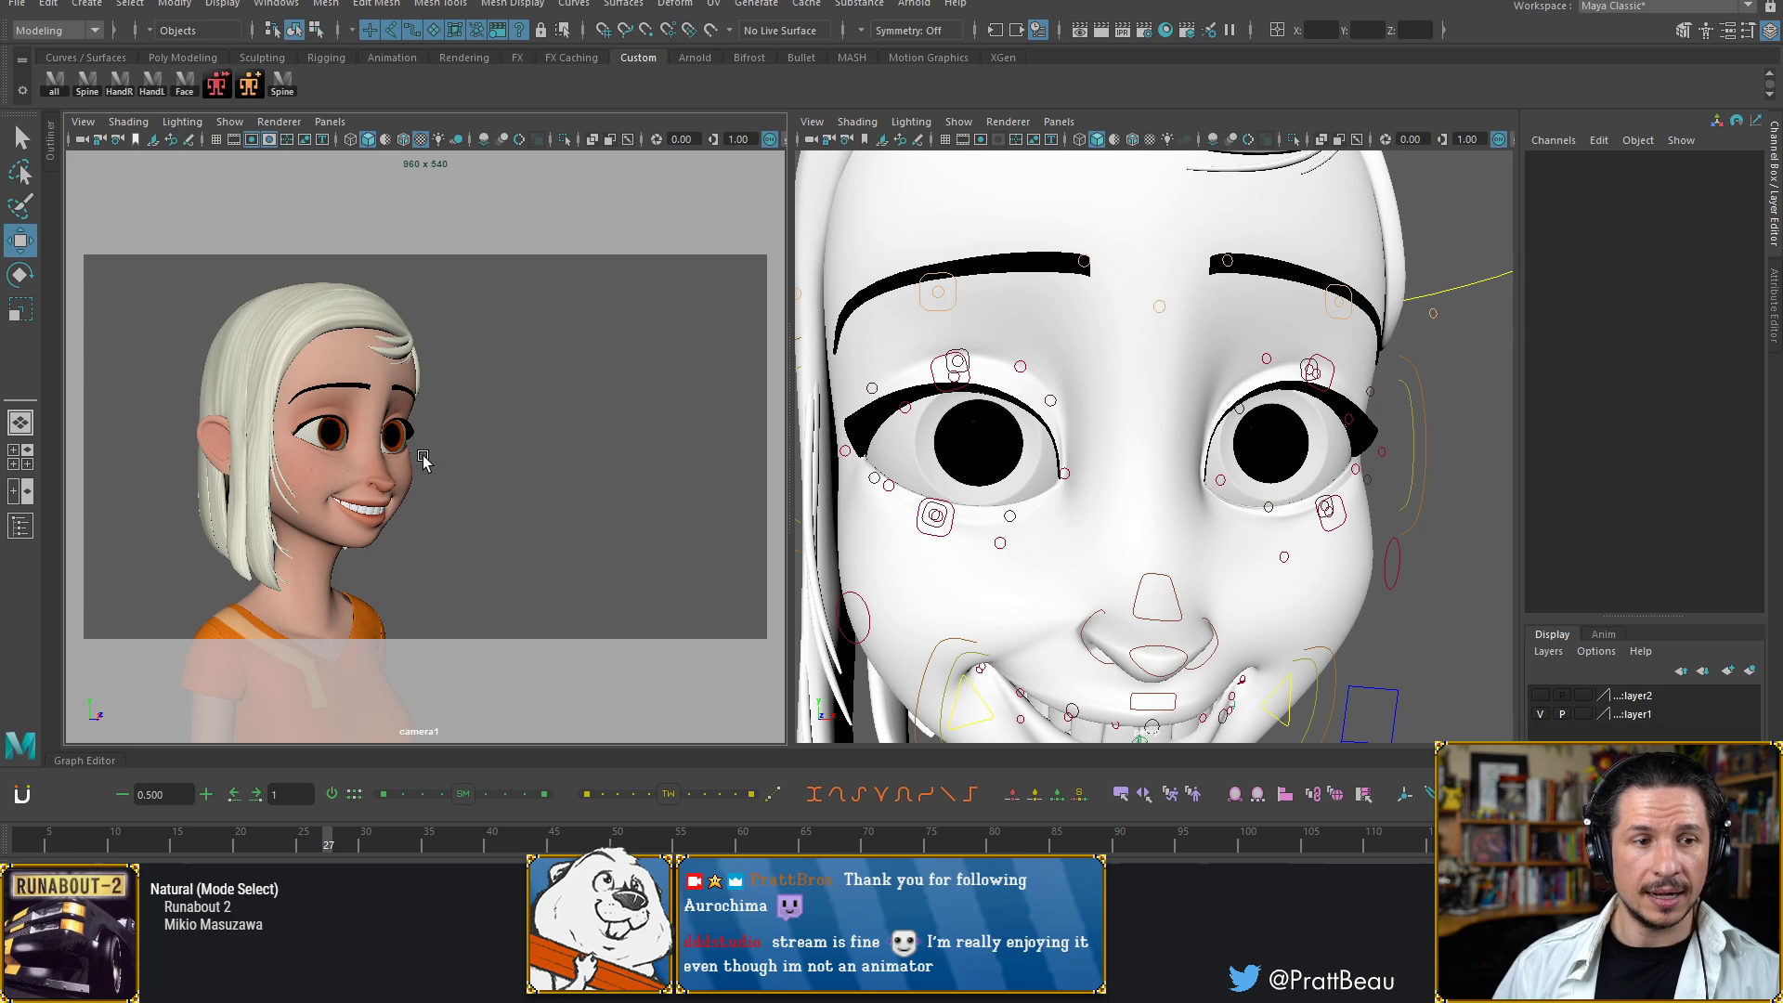
pyautogui.moveTo(434, 471)
pyautogui.mouseDown(button='middle')
pyautogui.moveTo(409, 471)
pyautogui.moveTo(497, 471)
pyautogui.moveTo(440, 449)
pyautogui.mouseUp(button='middle')
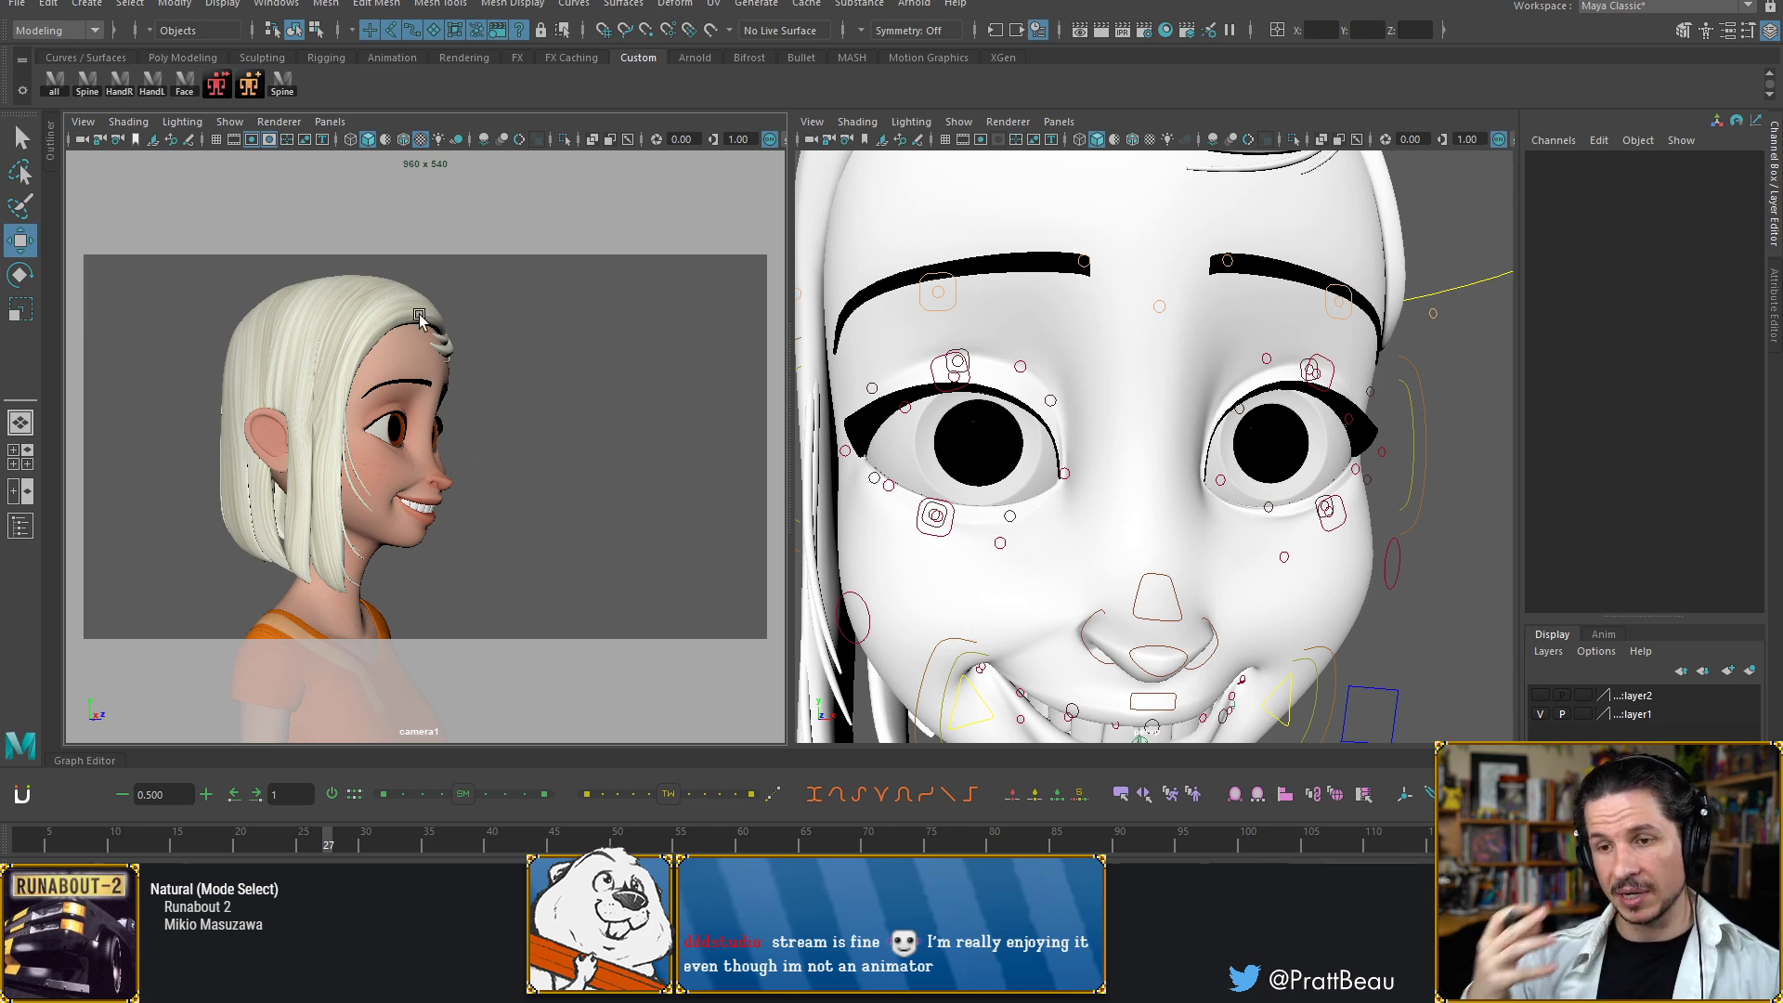
pyautogui.keyDown('alt'); pyautogui.moveTo(533, 486); pyautogui.dragTo(466, 492); pyautogui.keyUp('alt')
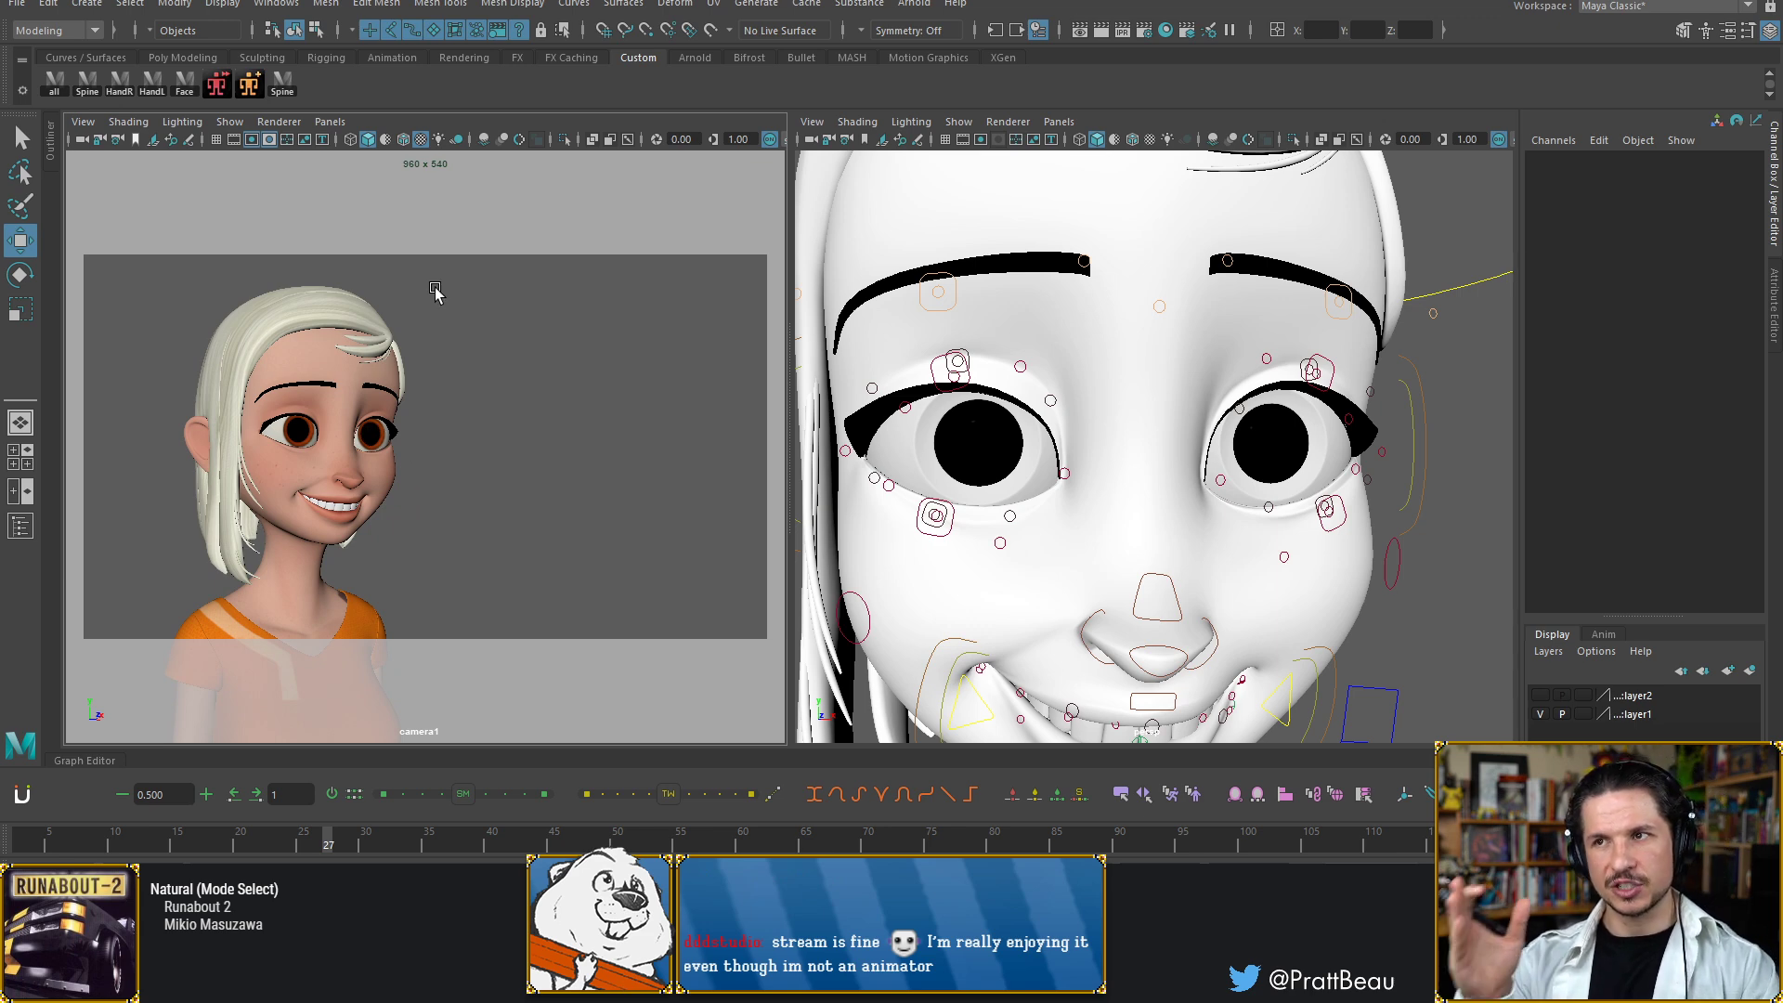
pyautogui.keyDown('alt'); pyautogui.moveTo(422, 376); pyautogui.dragTo(432, 376, button='middle'); pyautogui.keyUp('alt')
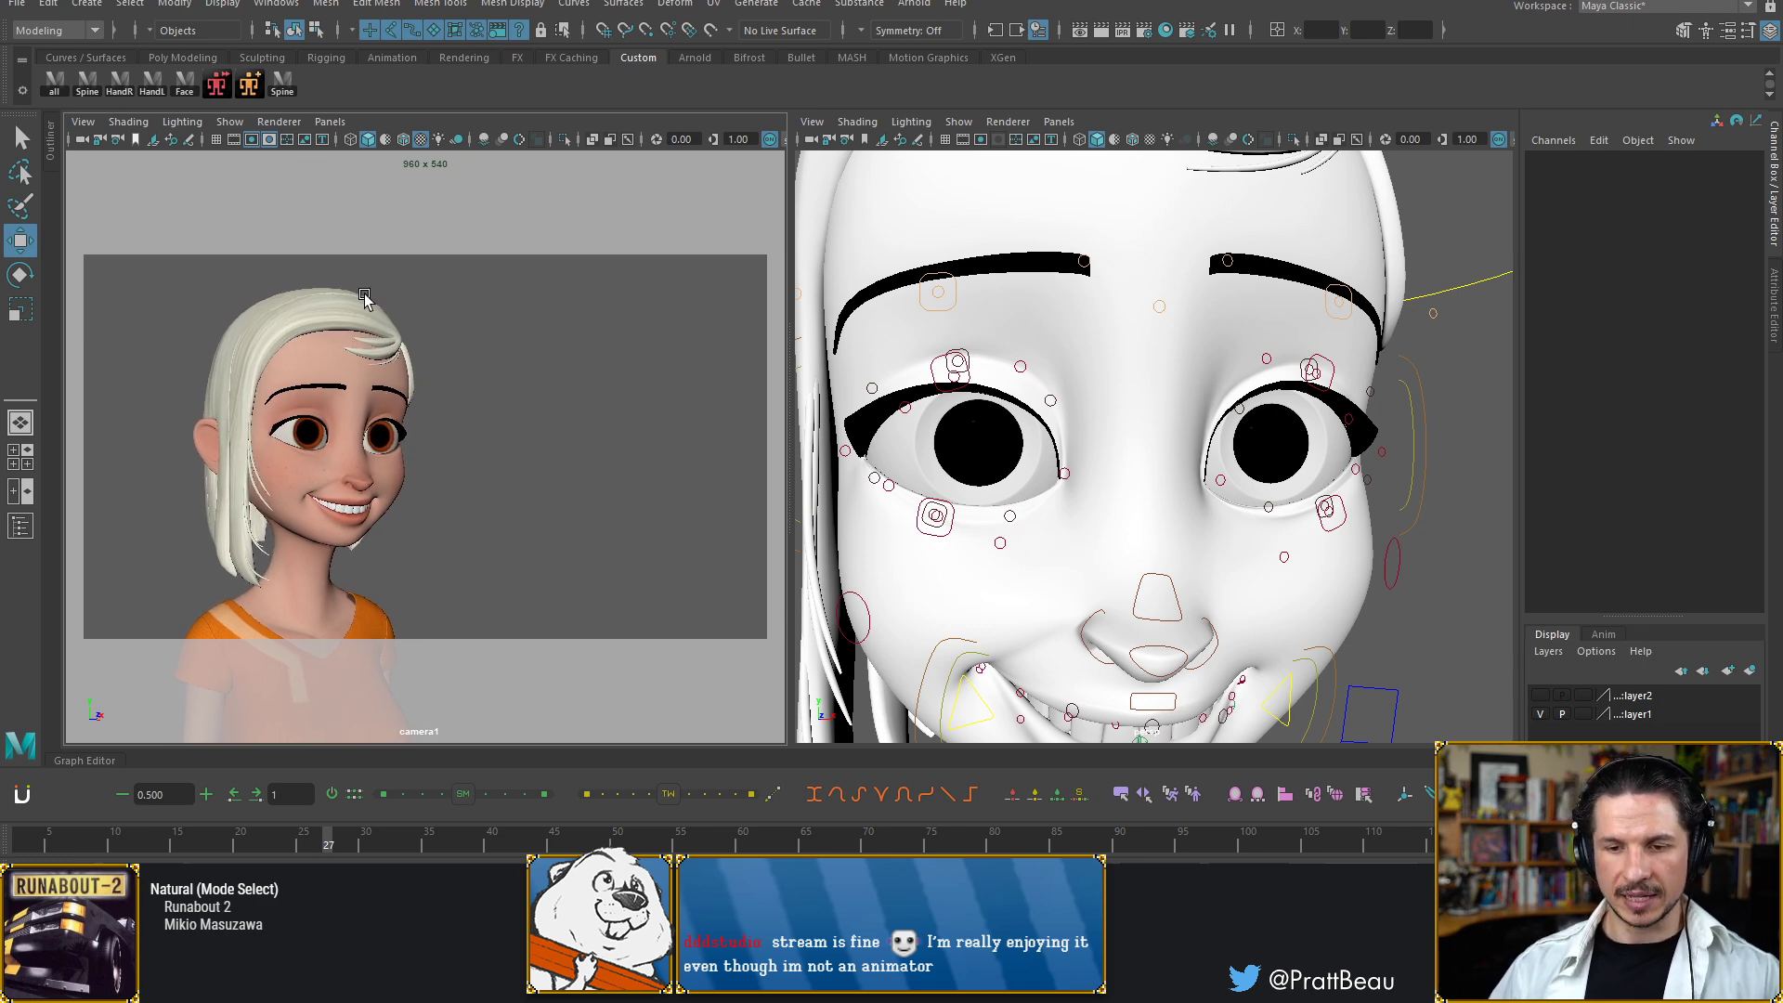
# Try a focal length of 35 on camera1 and reframe the character's head and shoulders
pyautogui.click(83, 139)
pyautogui.click(1726, 381)
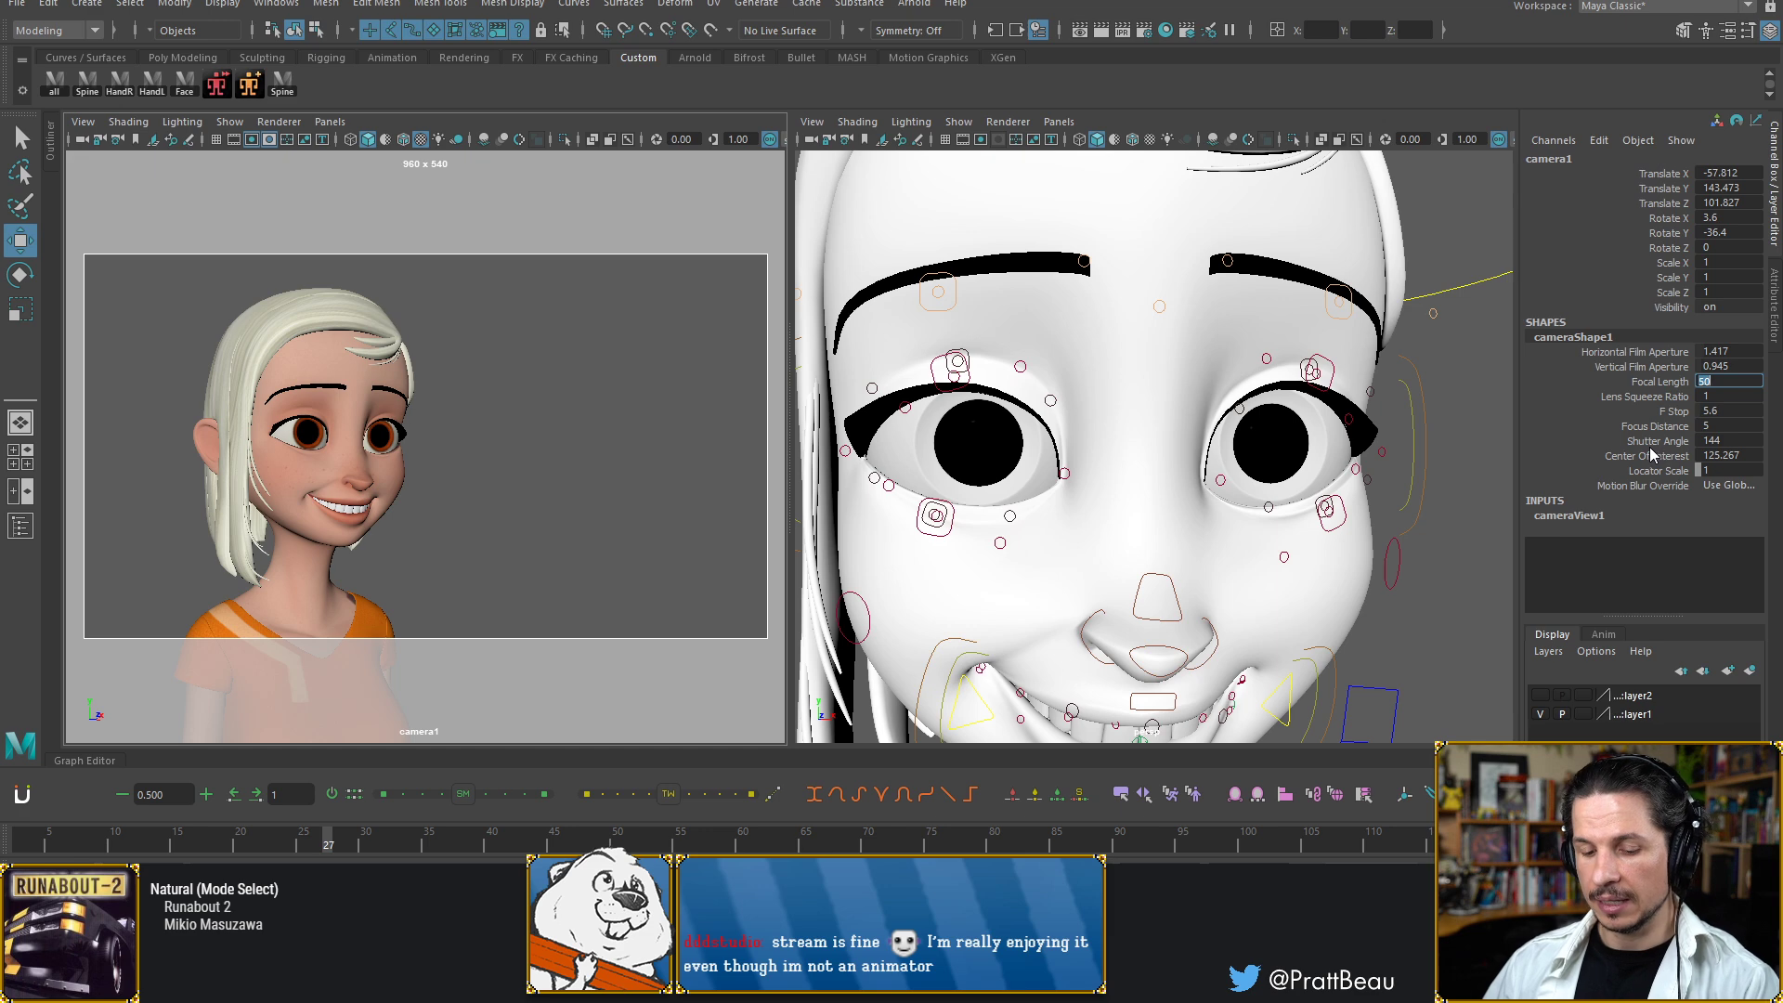
pyautogui.write('35')
pyautogui.press('Return')
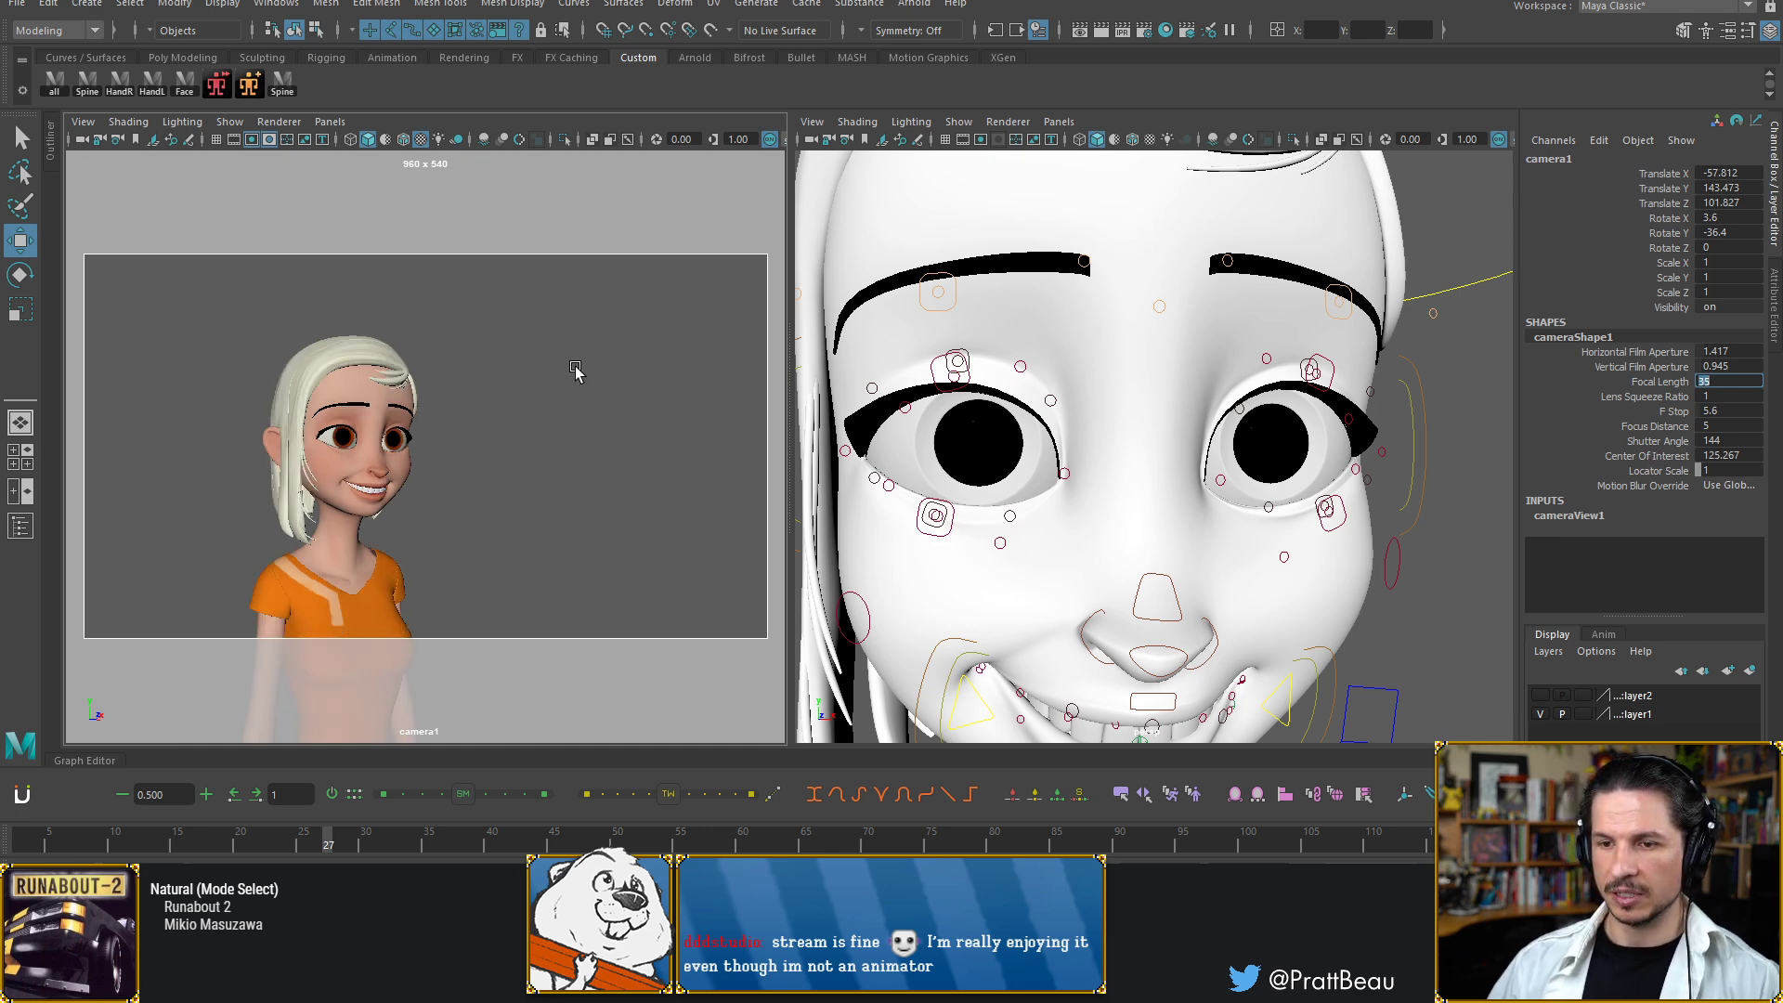
pyautogui.scroll(3, 557, 437)
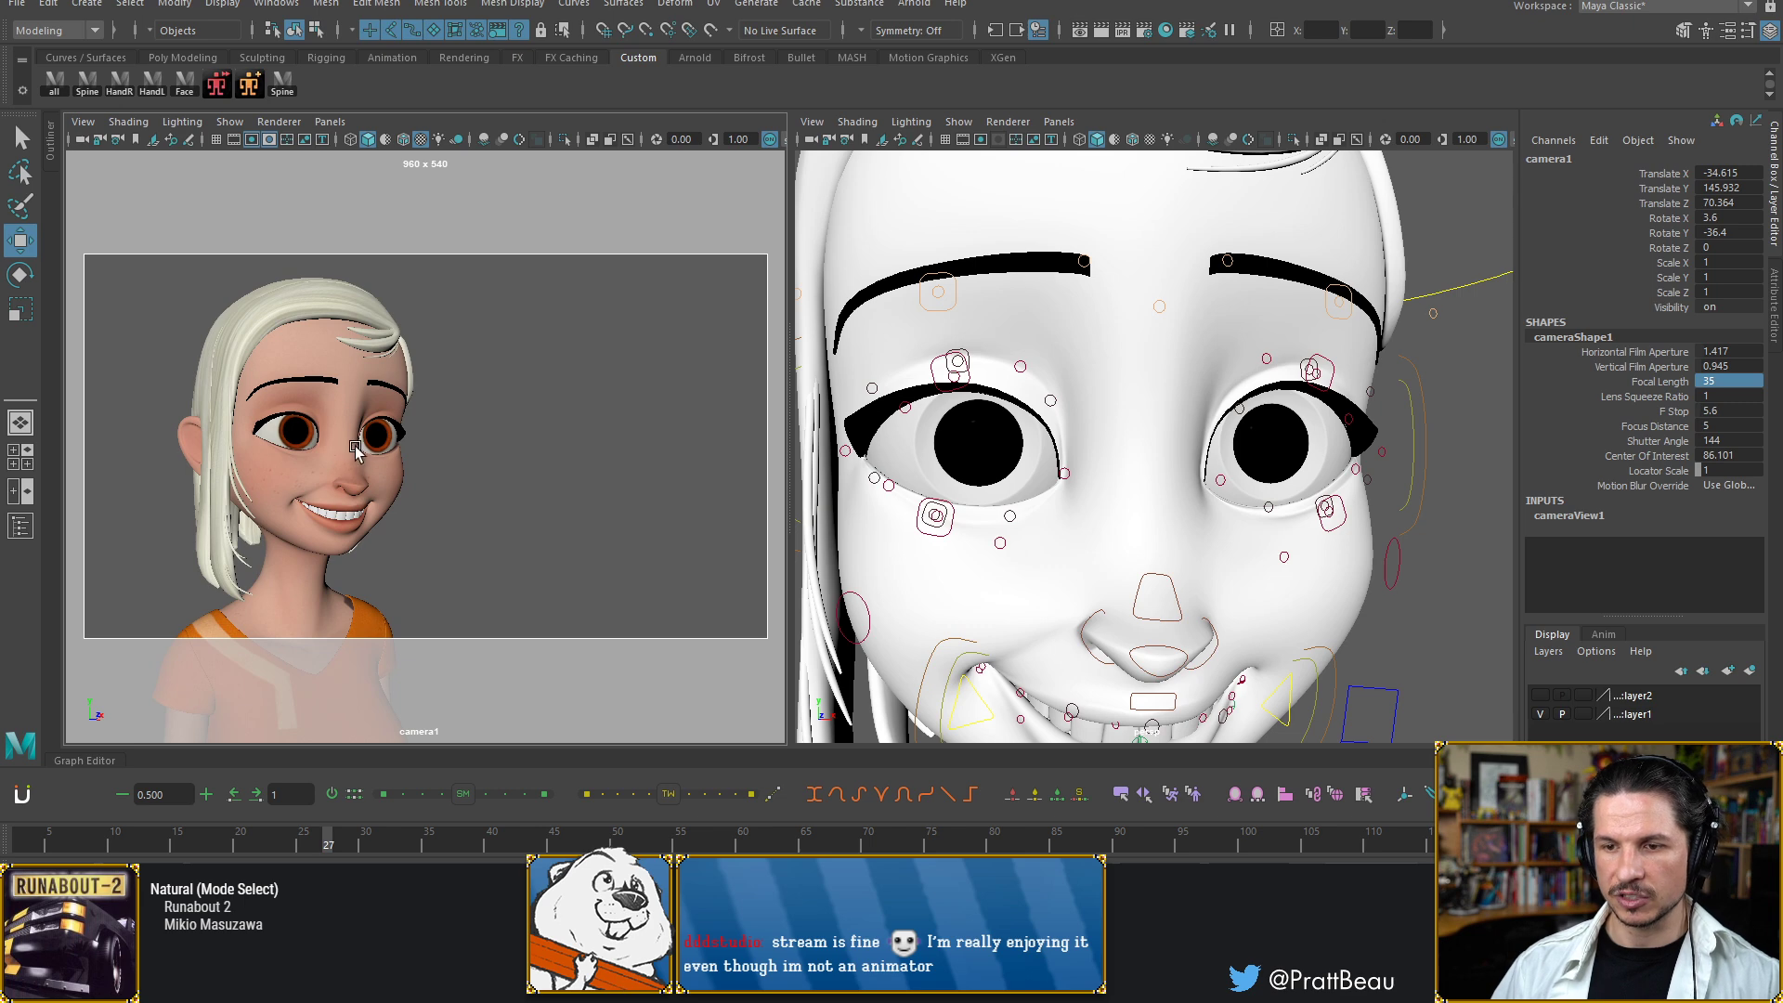
pyautogui.moveTo(350, 457)
pyautogui.keyDown('alt'); pyautogui.mouseDown()
pyautogui.moveTo(469, 447)
pyautogui.moveTo(443, 485)
pyautogui.moveTo(465, 485)
pyautogui.moveTo(350, 464)
pyautogui.mouseUp(); pyautogui.keyUp('alt')
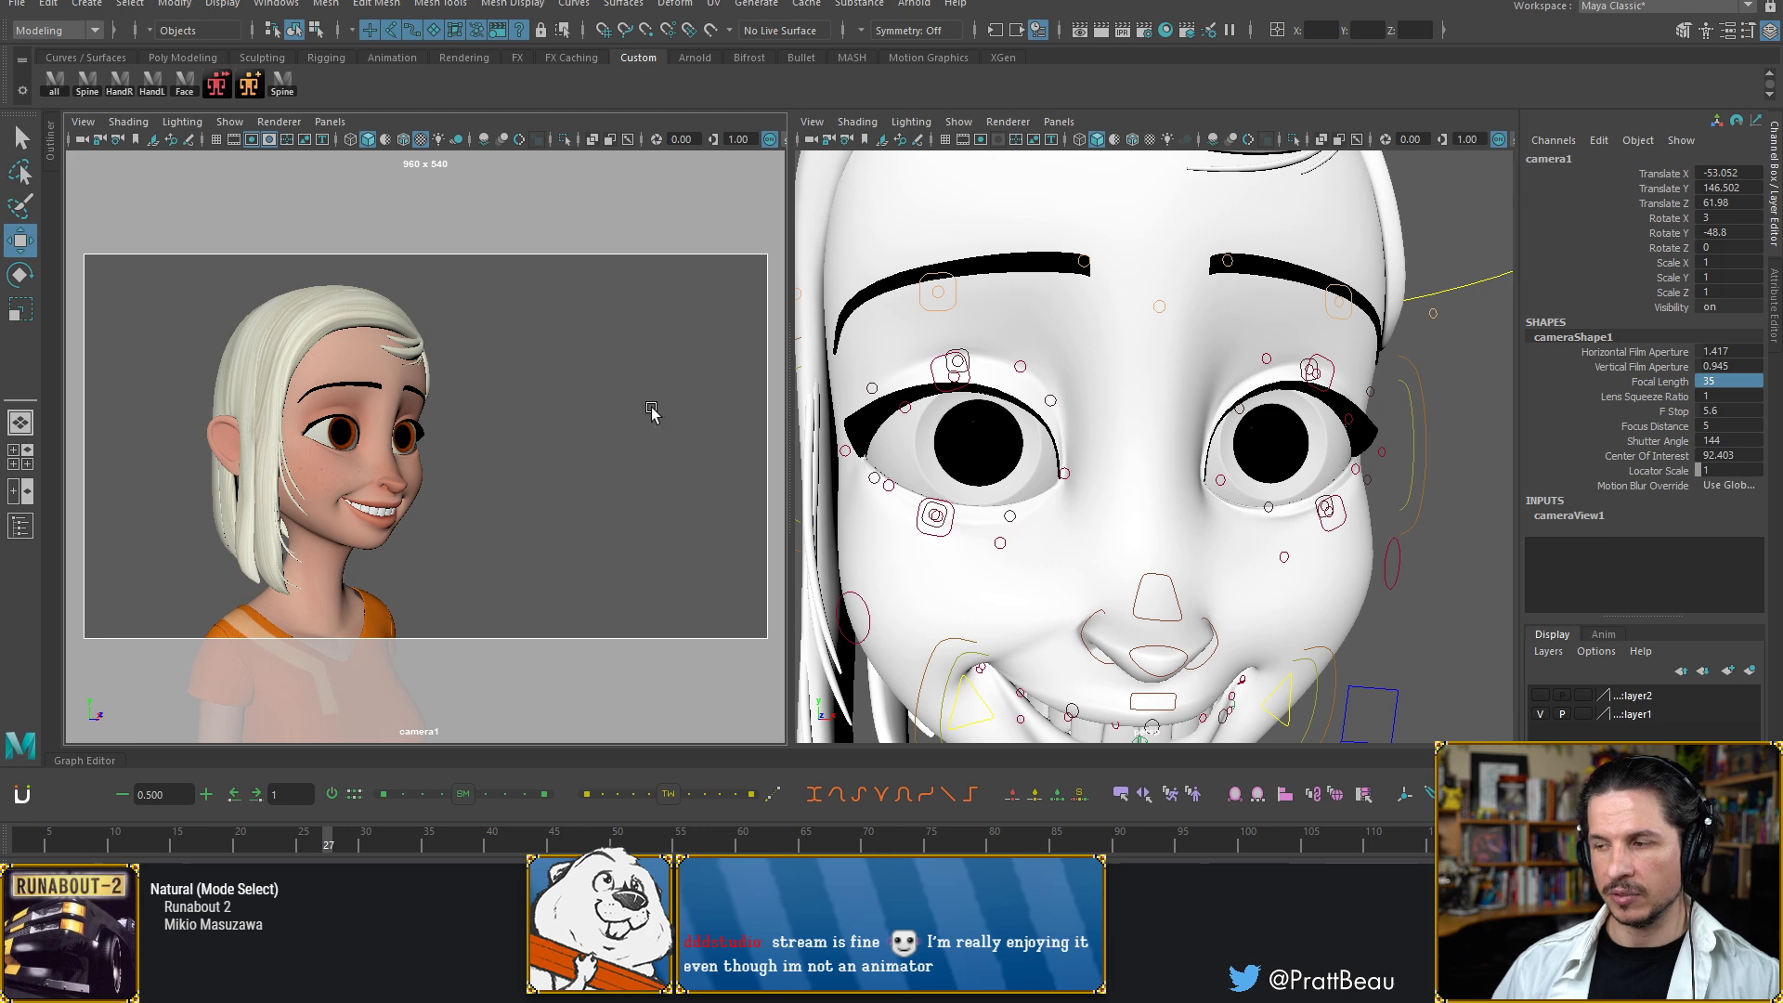
# Try a focal length of 100 on camera1 and reframe the character from farther away
pyautogui.click(1723, 383)
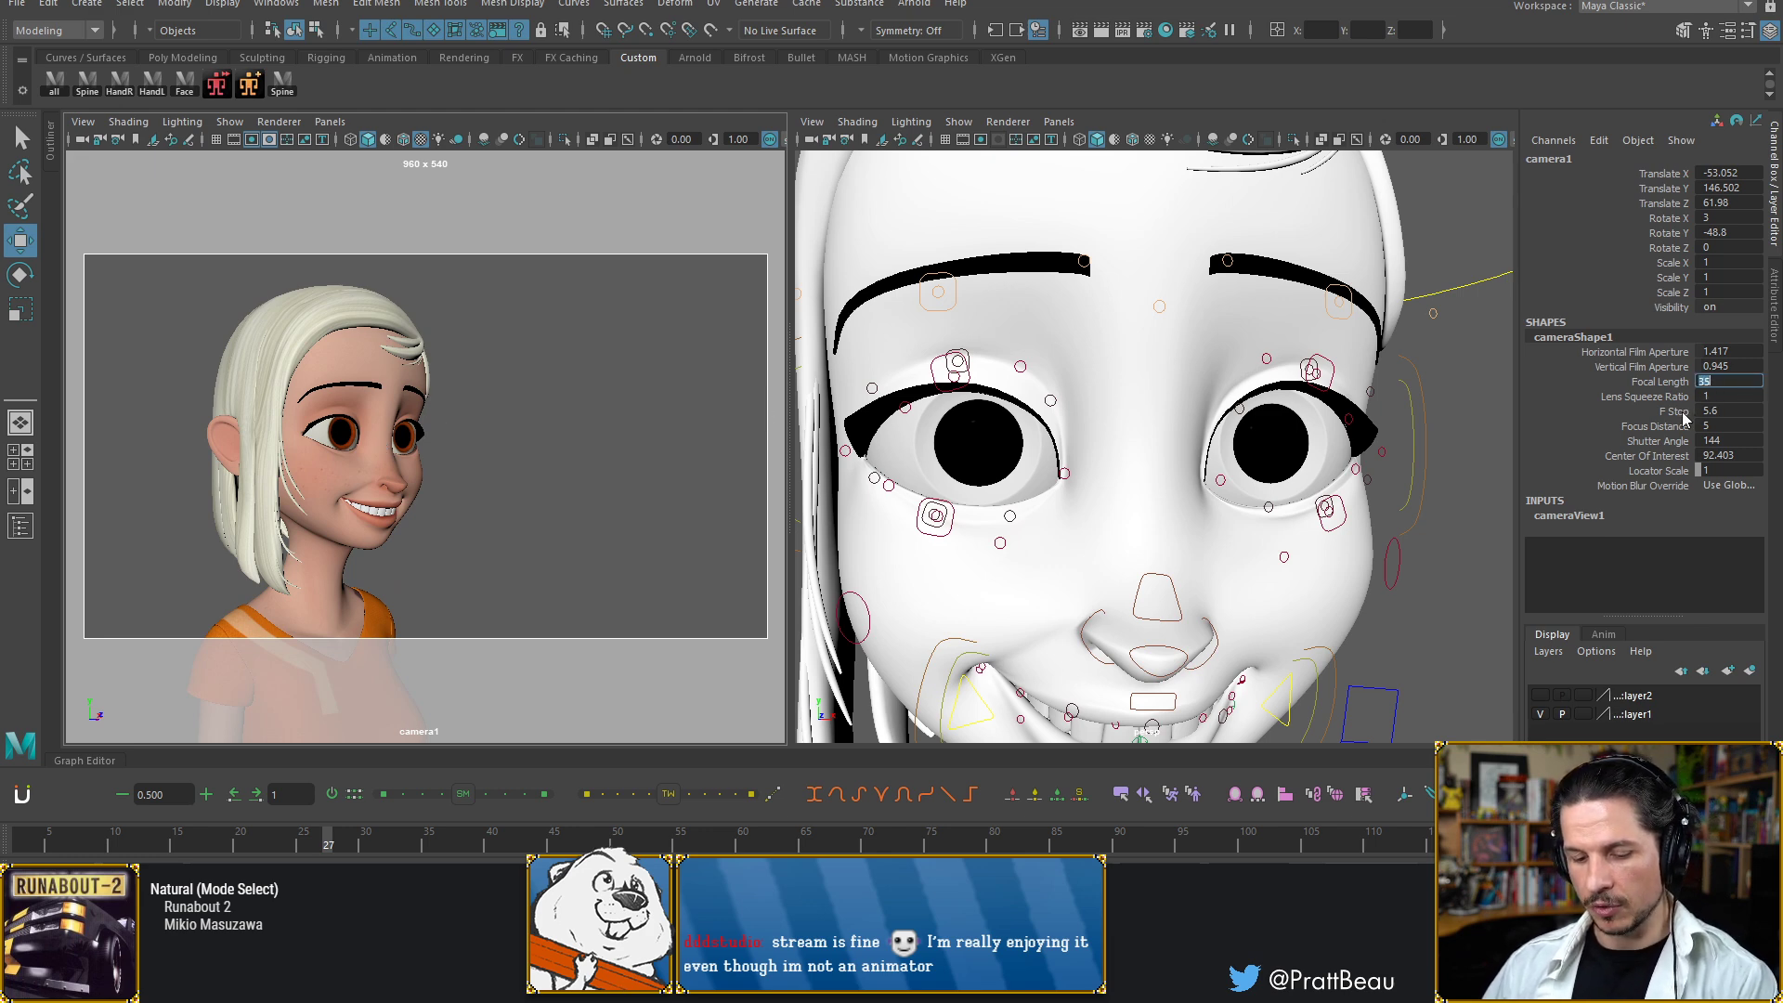
pyautogui.write('100')
pyautogui.press('Return')
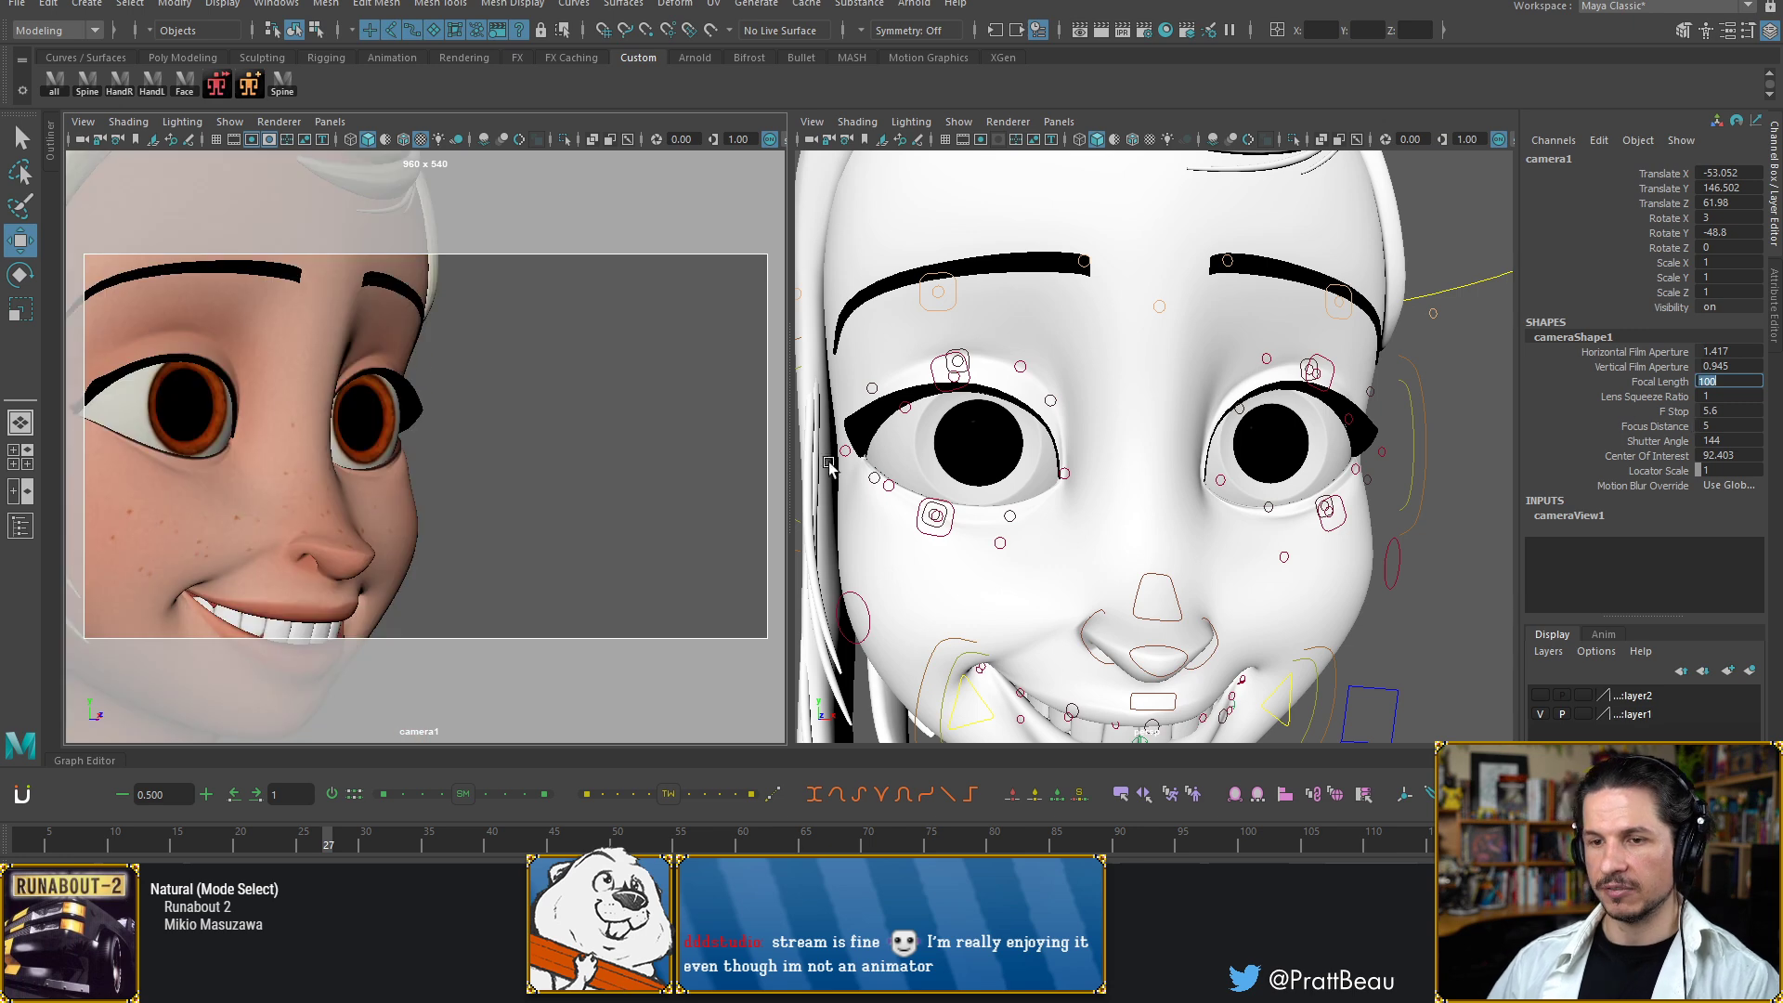
pyautogui.scroll(-3, 421, 444)
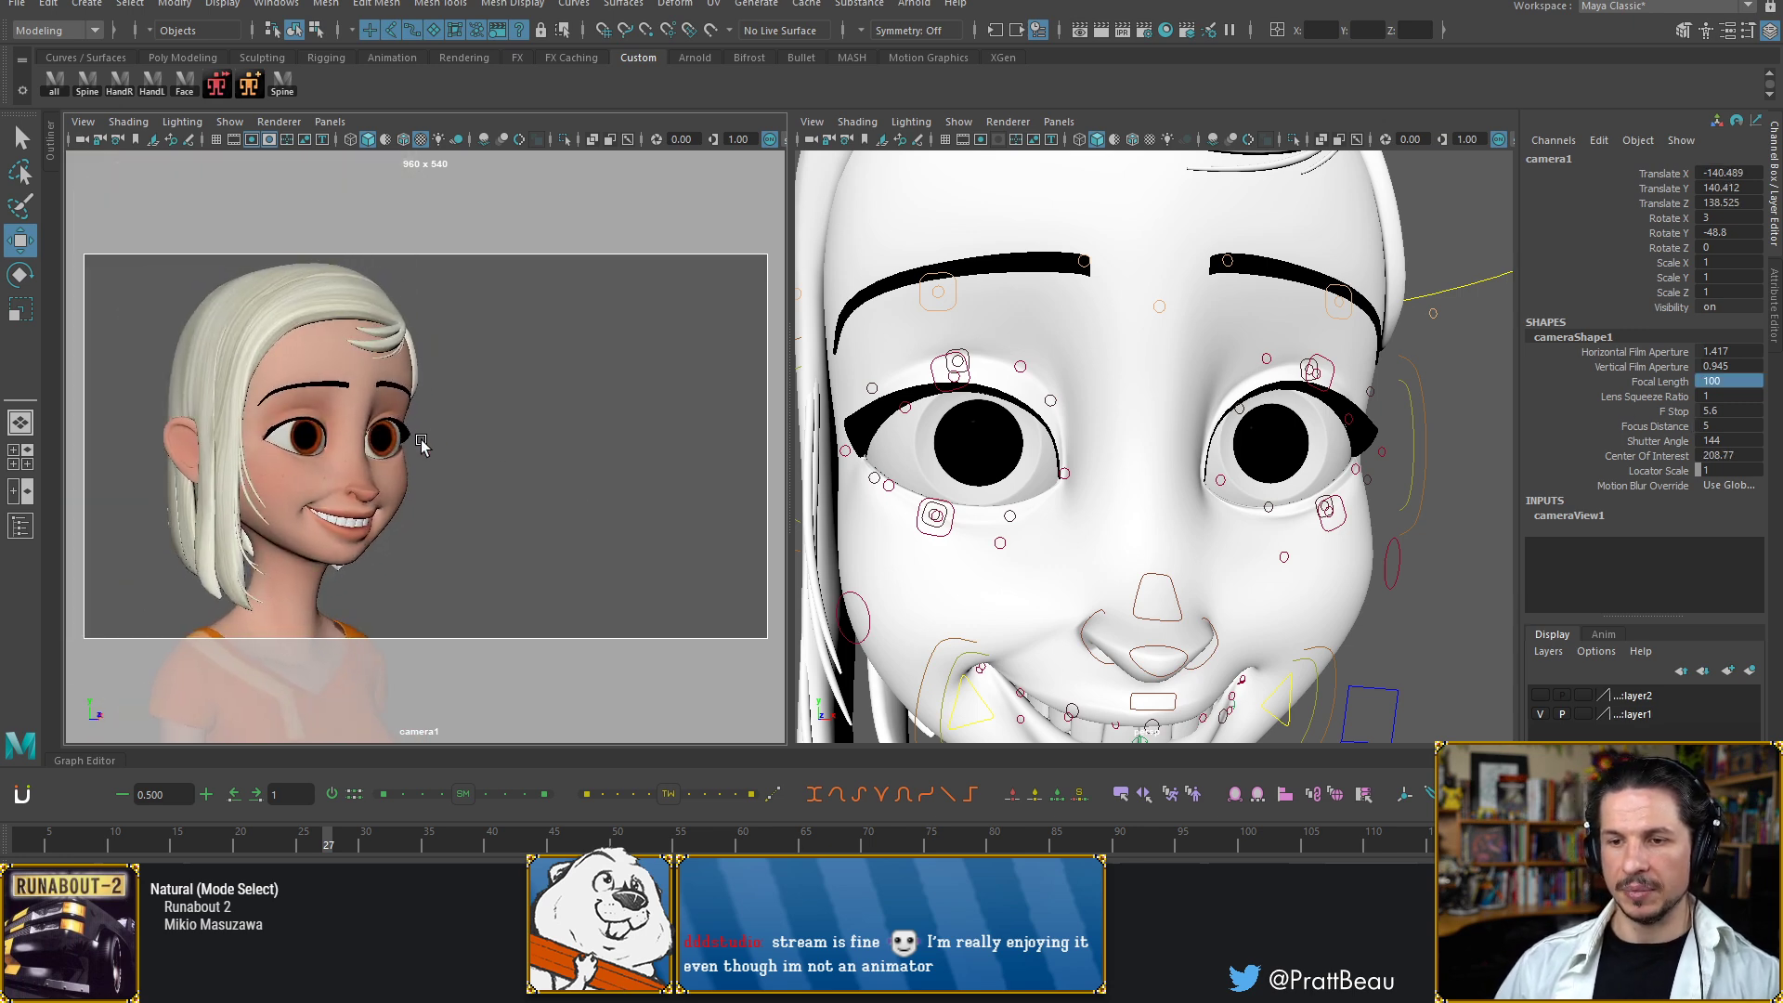
pyautogui.keyDown('alt'); pyautogui.moveTo(421, 444); pyautogui.dragTo(353, 502); pyautogui.keyUp('alt')
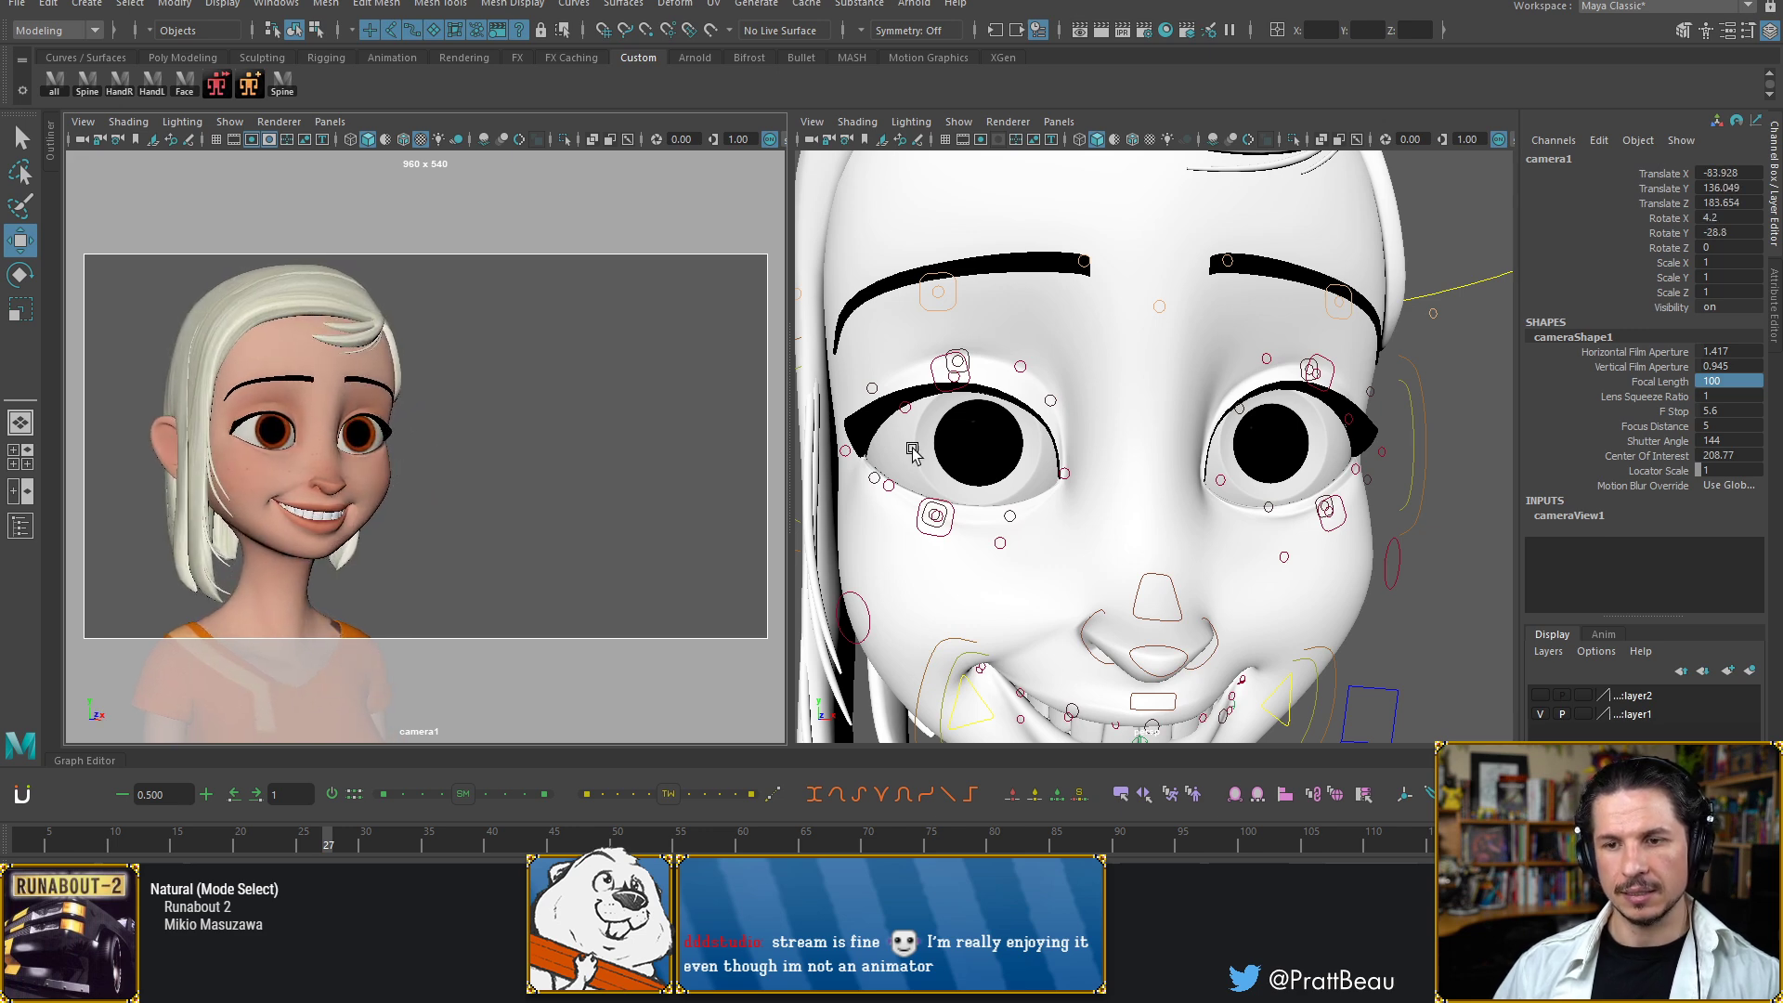
# Set camera1's focal length to 50 and reframe the smiling character in a three-quarter view at about Rotate Y -41.6
pyautogui.click(1730, 381)
pyautogui.write('50')
pyautogui.press('Return')
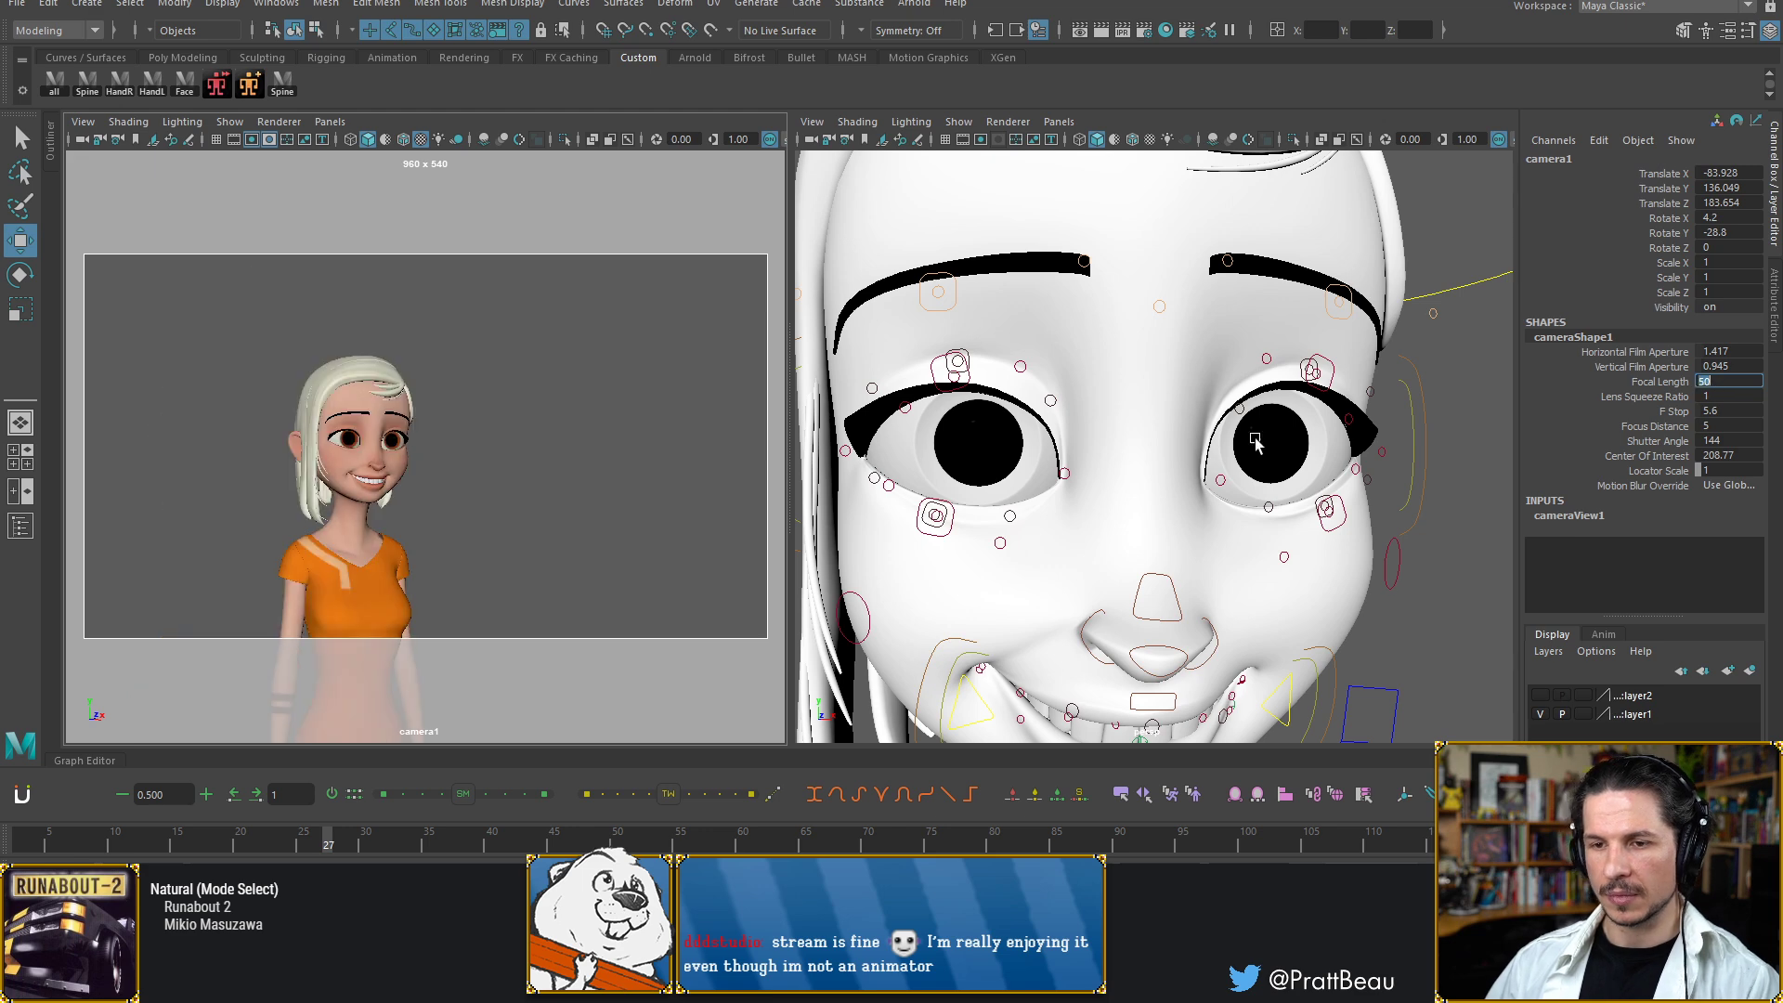
pyautogui.keyDown('alt'); pyautogui.moveTo(492, 452); pyautogui.dragTo(589, 451, button='right'); pyautogui.keyUp('alt')
pyautogui.keyDown('alt'); pyautogui.moveTo(494, 464); pyautogui.dragTo(534, 478, button='middle'); pyautogui.keyUp('alt')
pyautogui.keyDown('alt'); pyautogui.moveTo(539, 483); pyautogui.dragTo(527, 483); pyautogui.keyUp('alt')
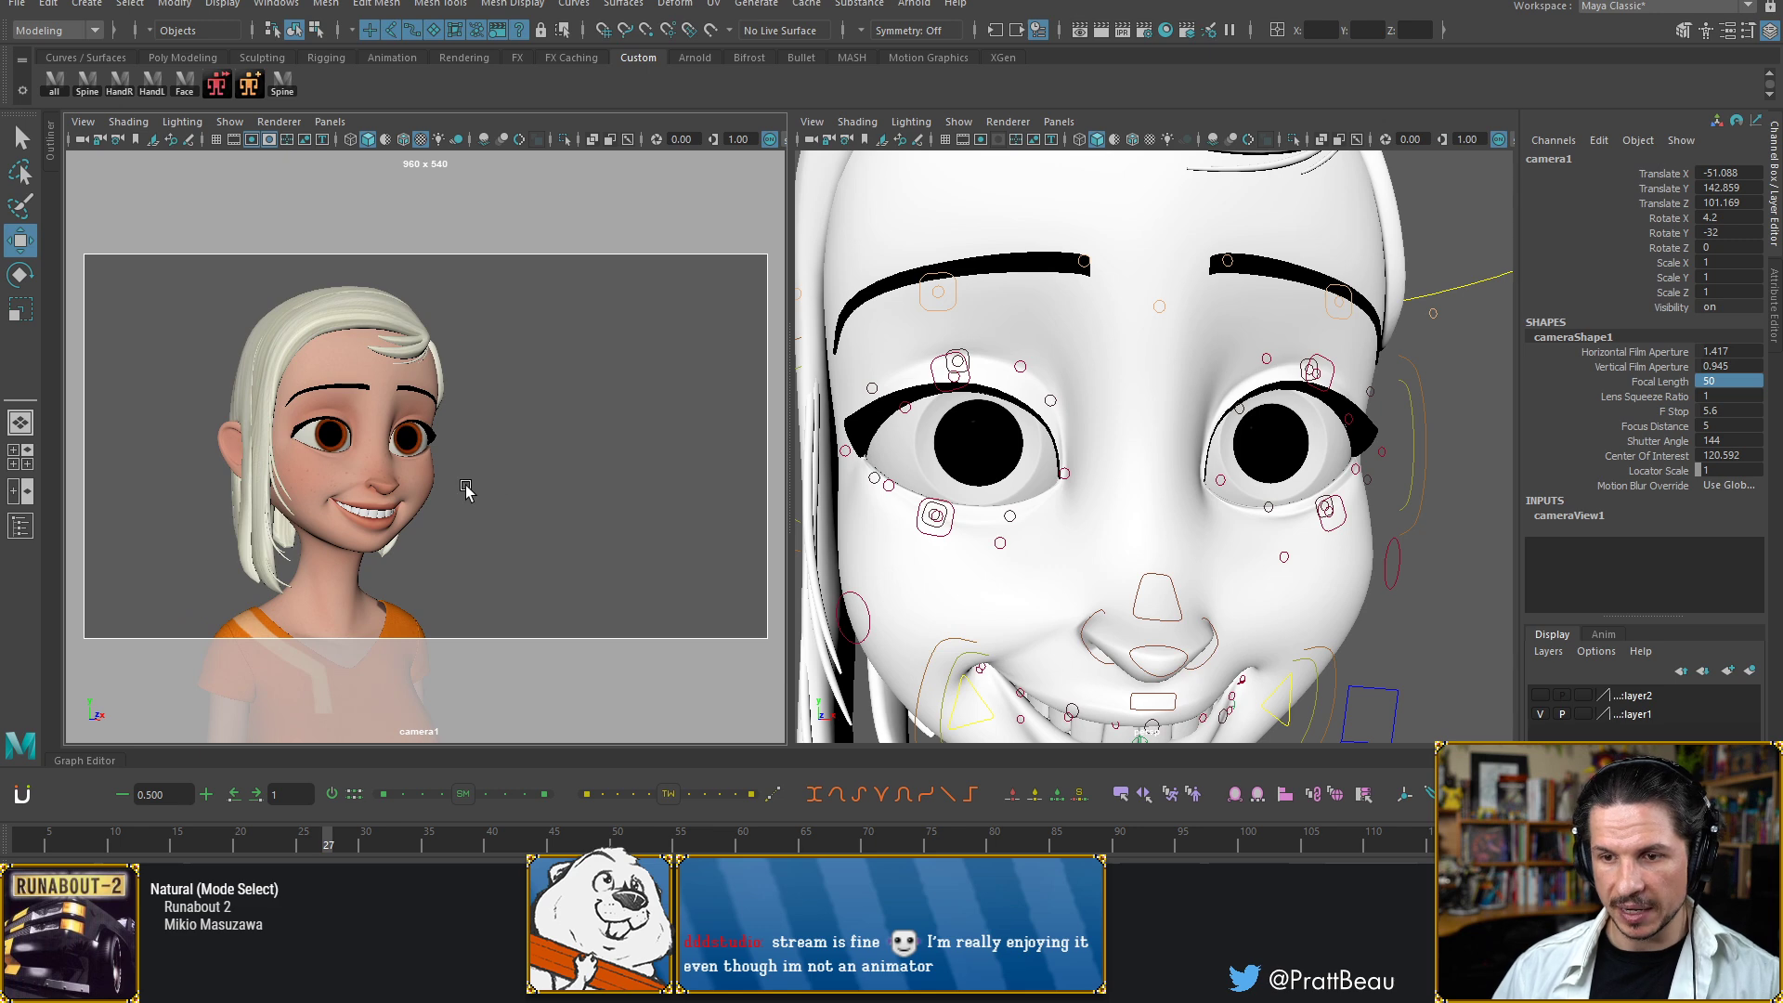
pyautogui.keyDown('alt'); pyautogui.moveTo(467, 509); pyautogui.dragTo(492, 506); pyautogui.keyUp('alt')
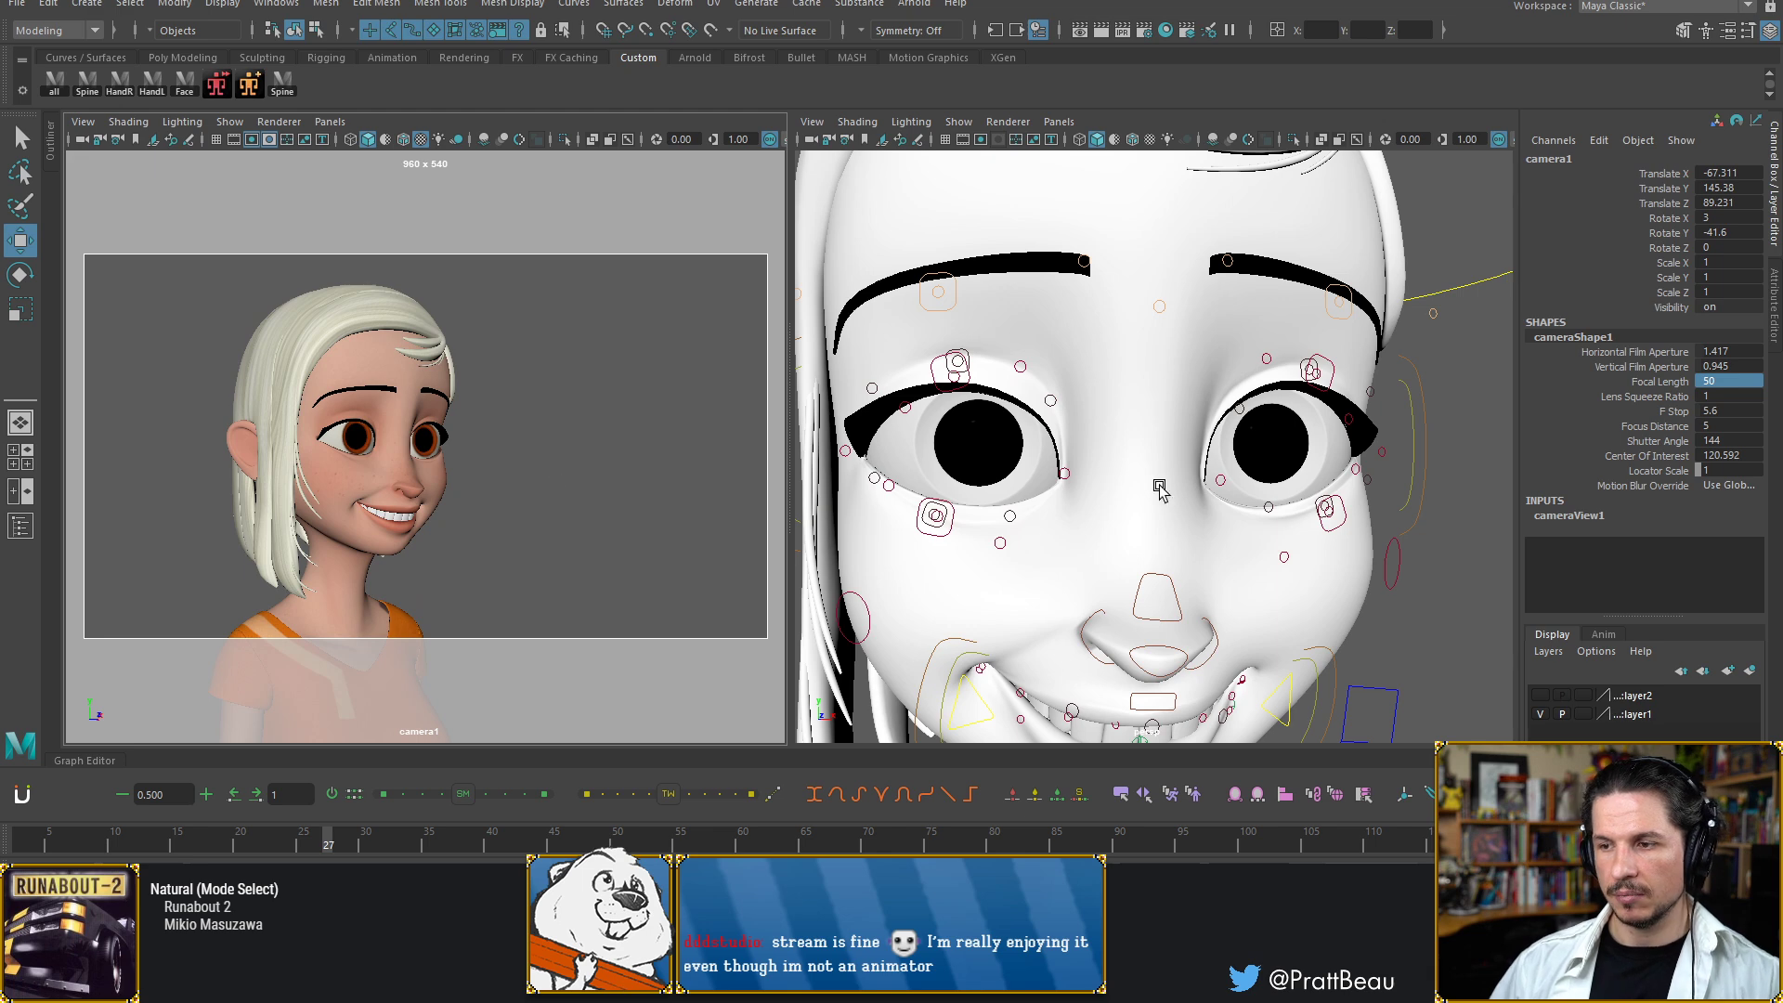
# Rotate the head control at frame 27 to about Rotate X -2.208, Y -2.192, Z -4.004, comparing the pose with frame 3
pyautogui.moveTo(1467, 299); pyautogui.dragTo(1465, 304)
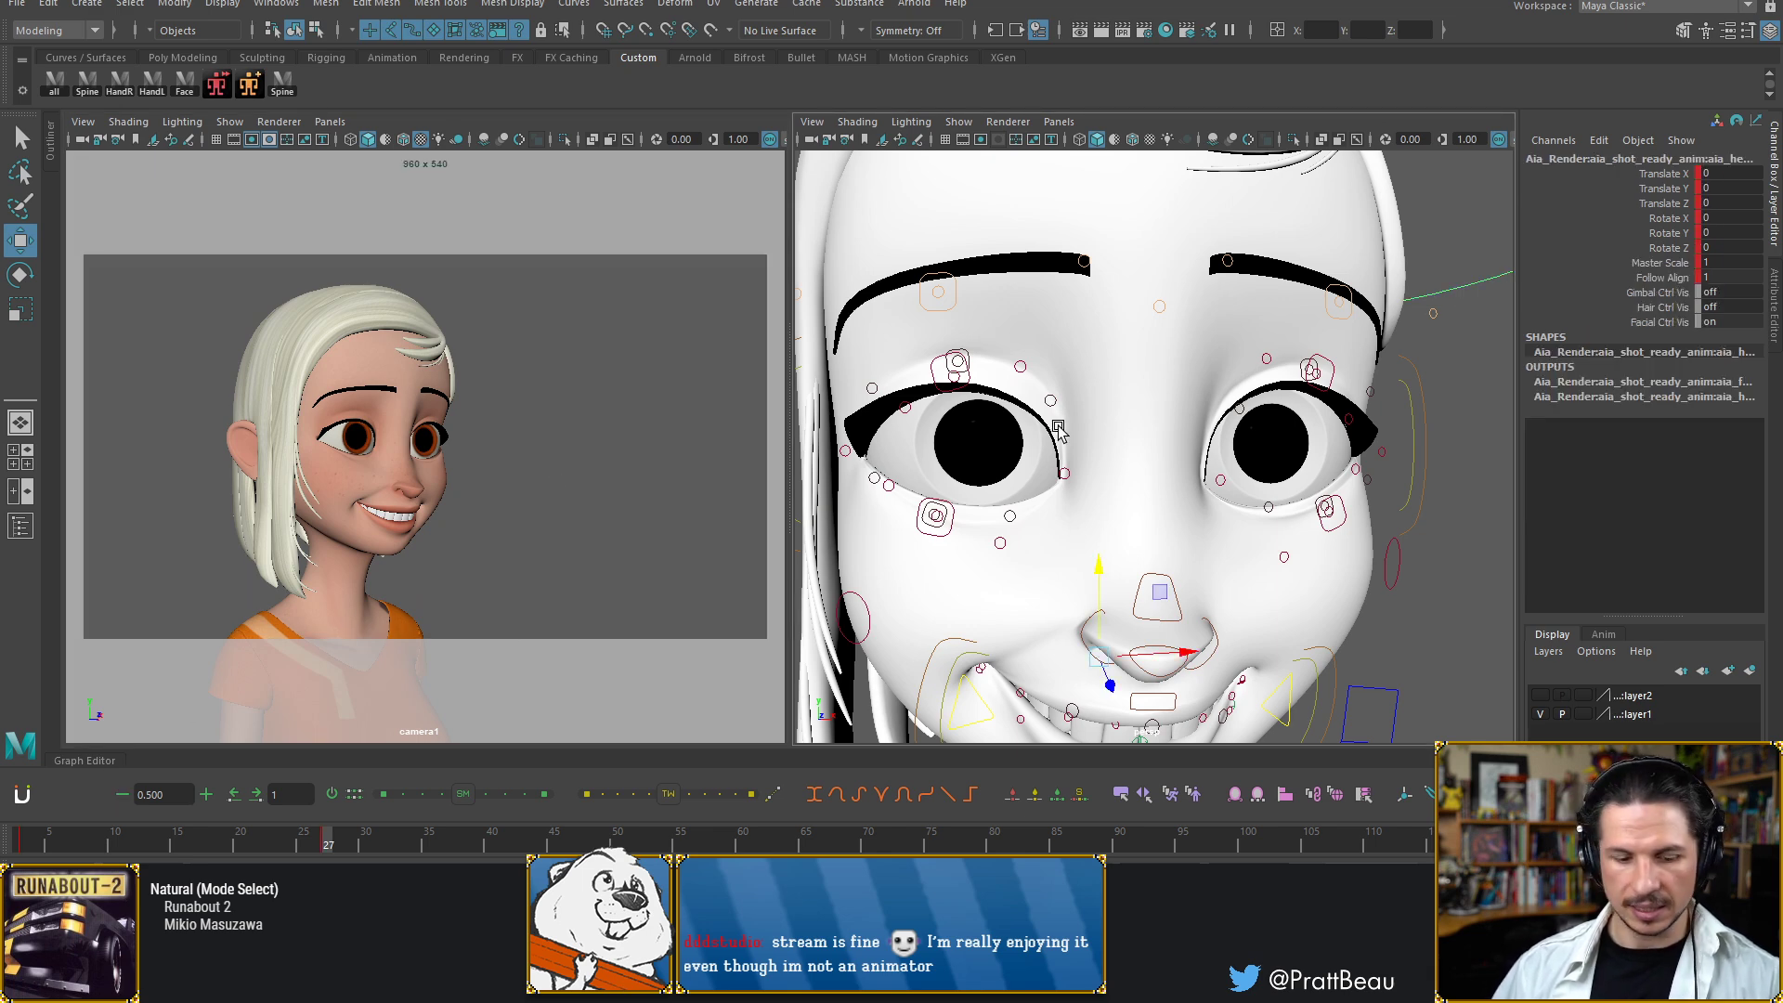
pyautogui.press(',')
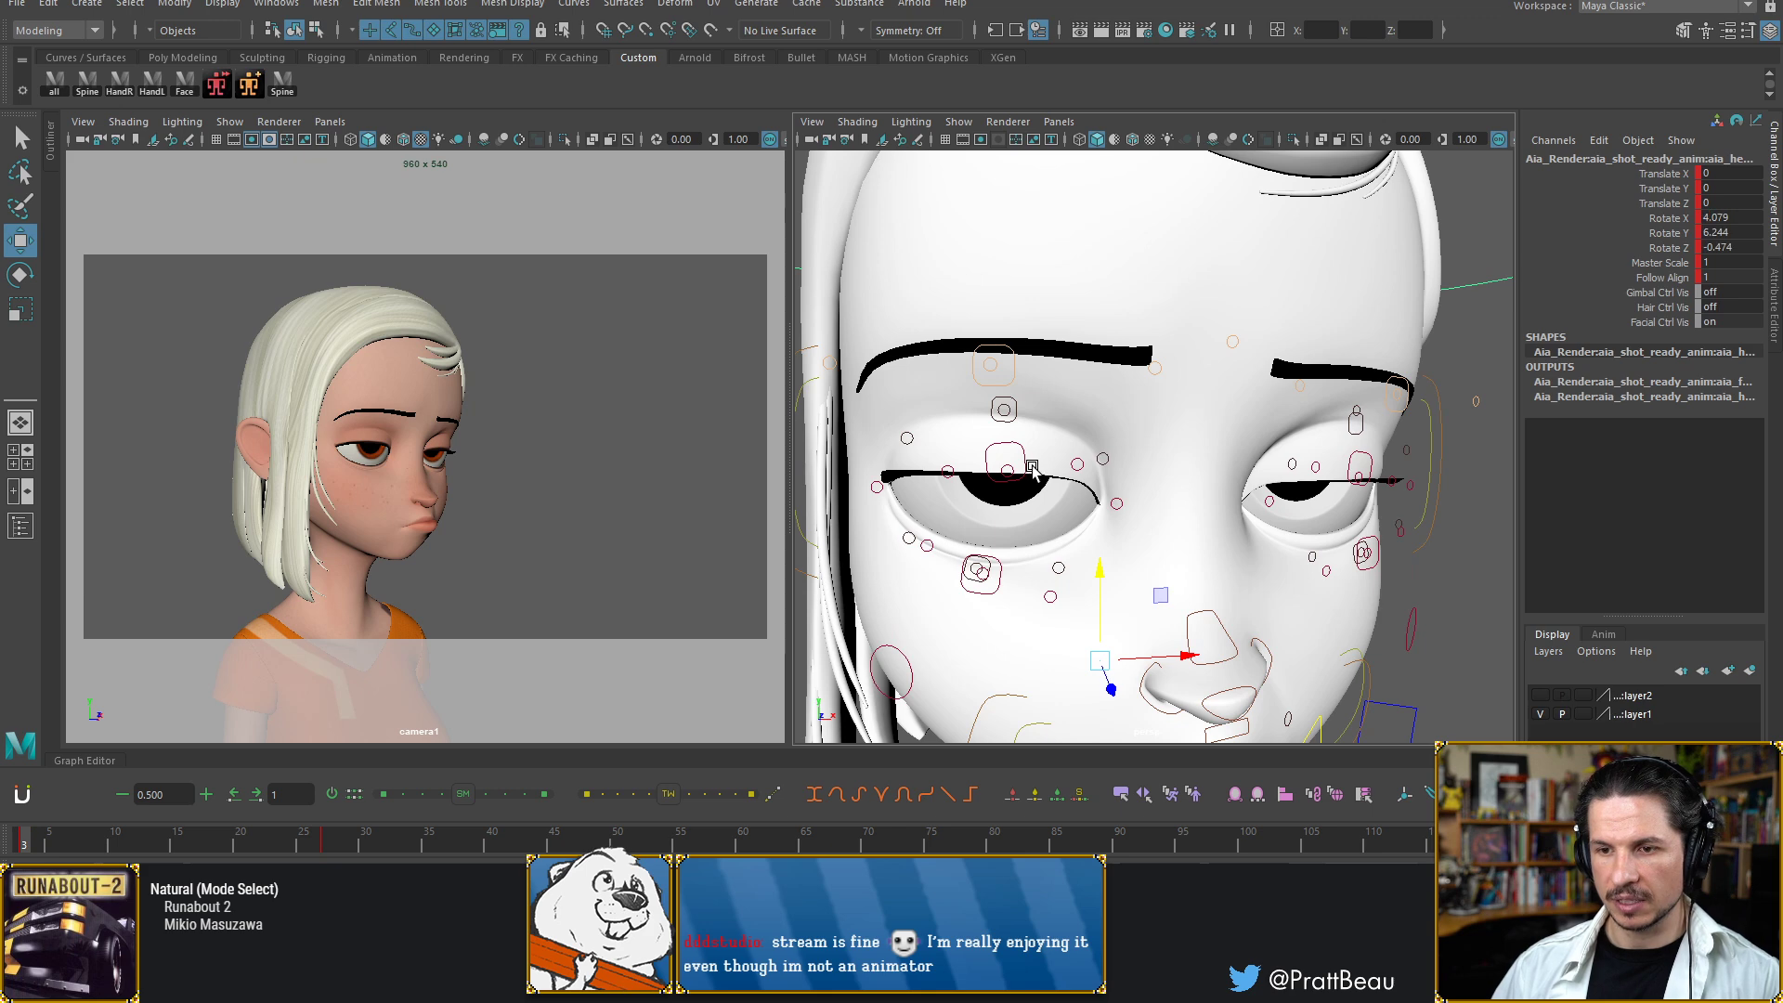
pyautogui.press('.')
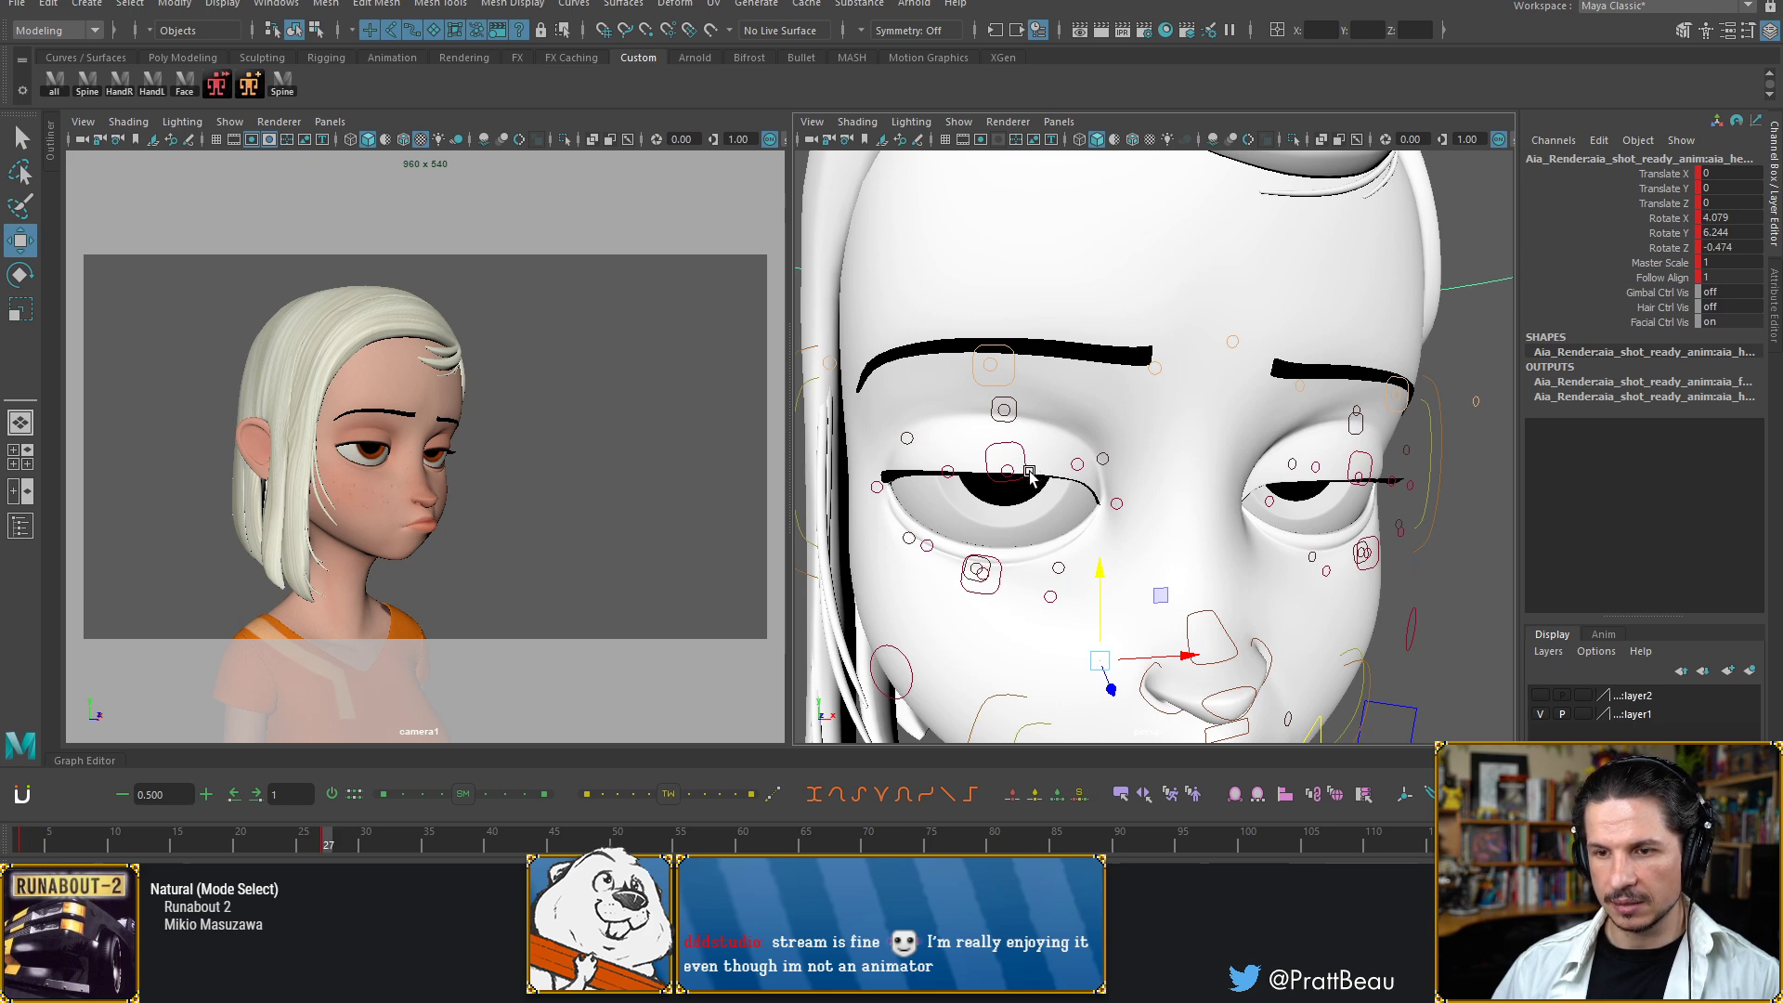
pyautogui.scroll(-5, 1286, 371)
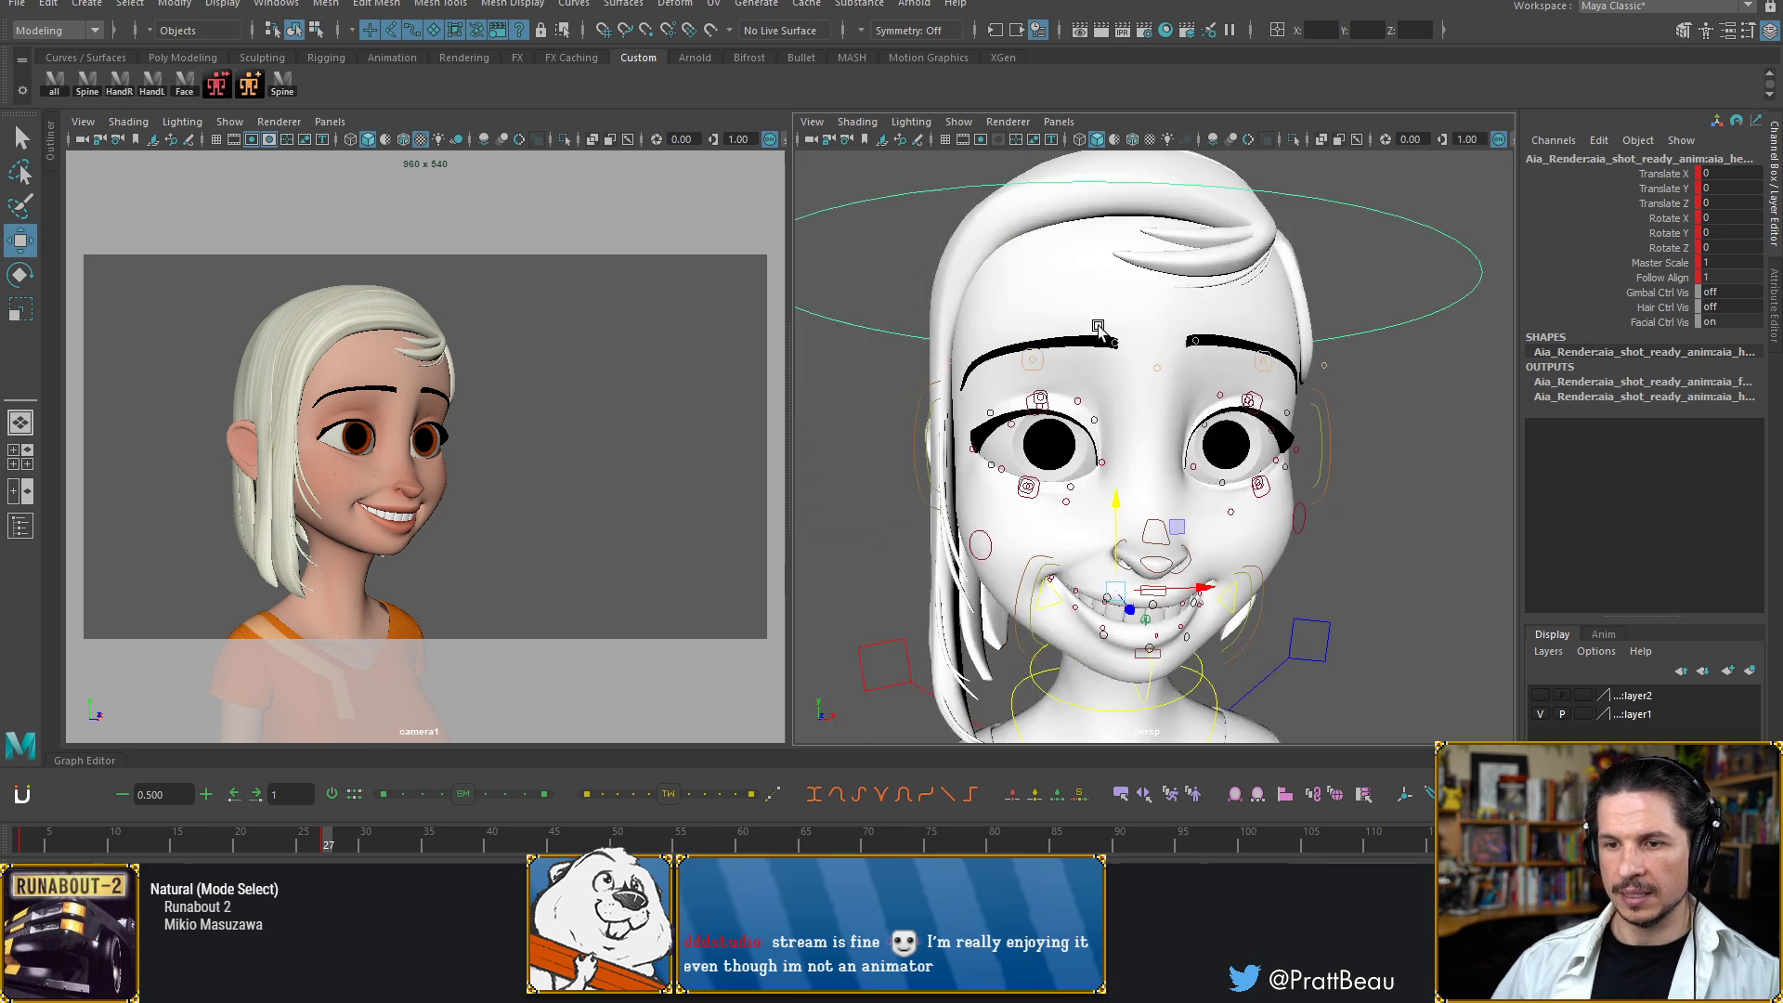
pyautogui.press('e')
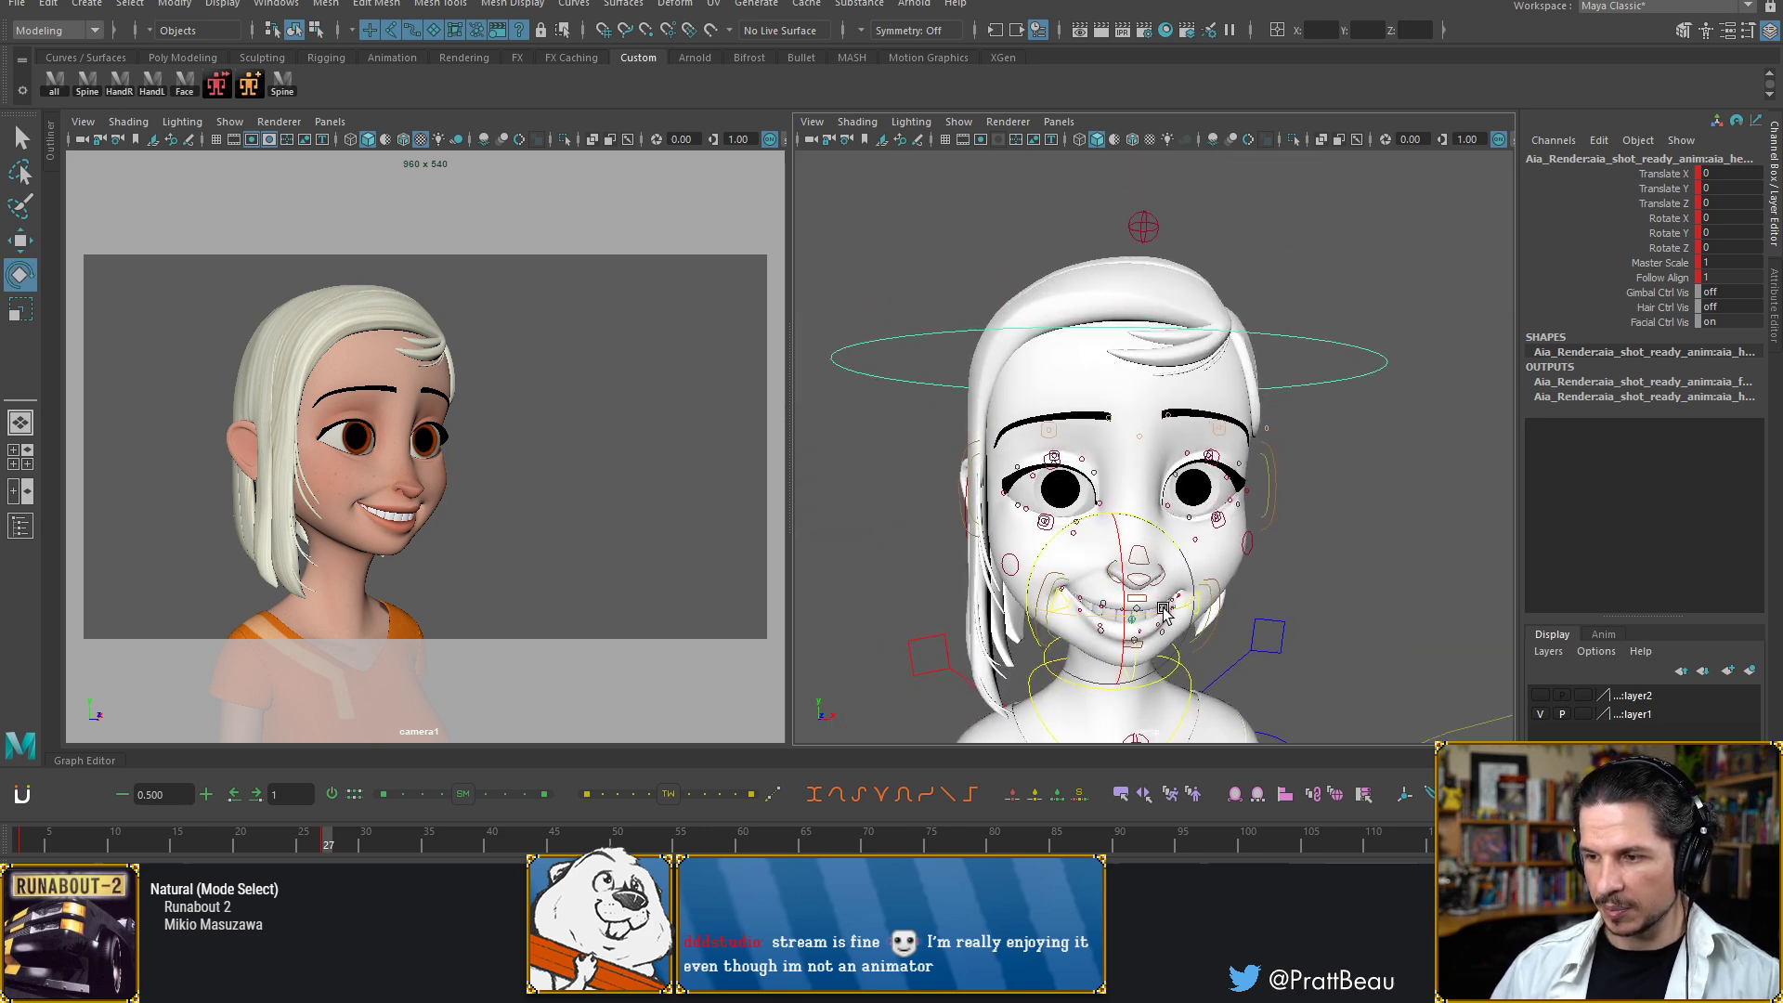
pyautogui.moveTo(1155, 614); pyautogui.dragTo(1121, 587)
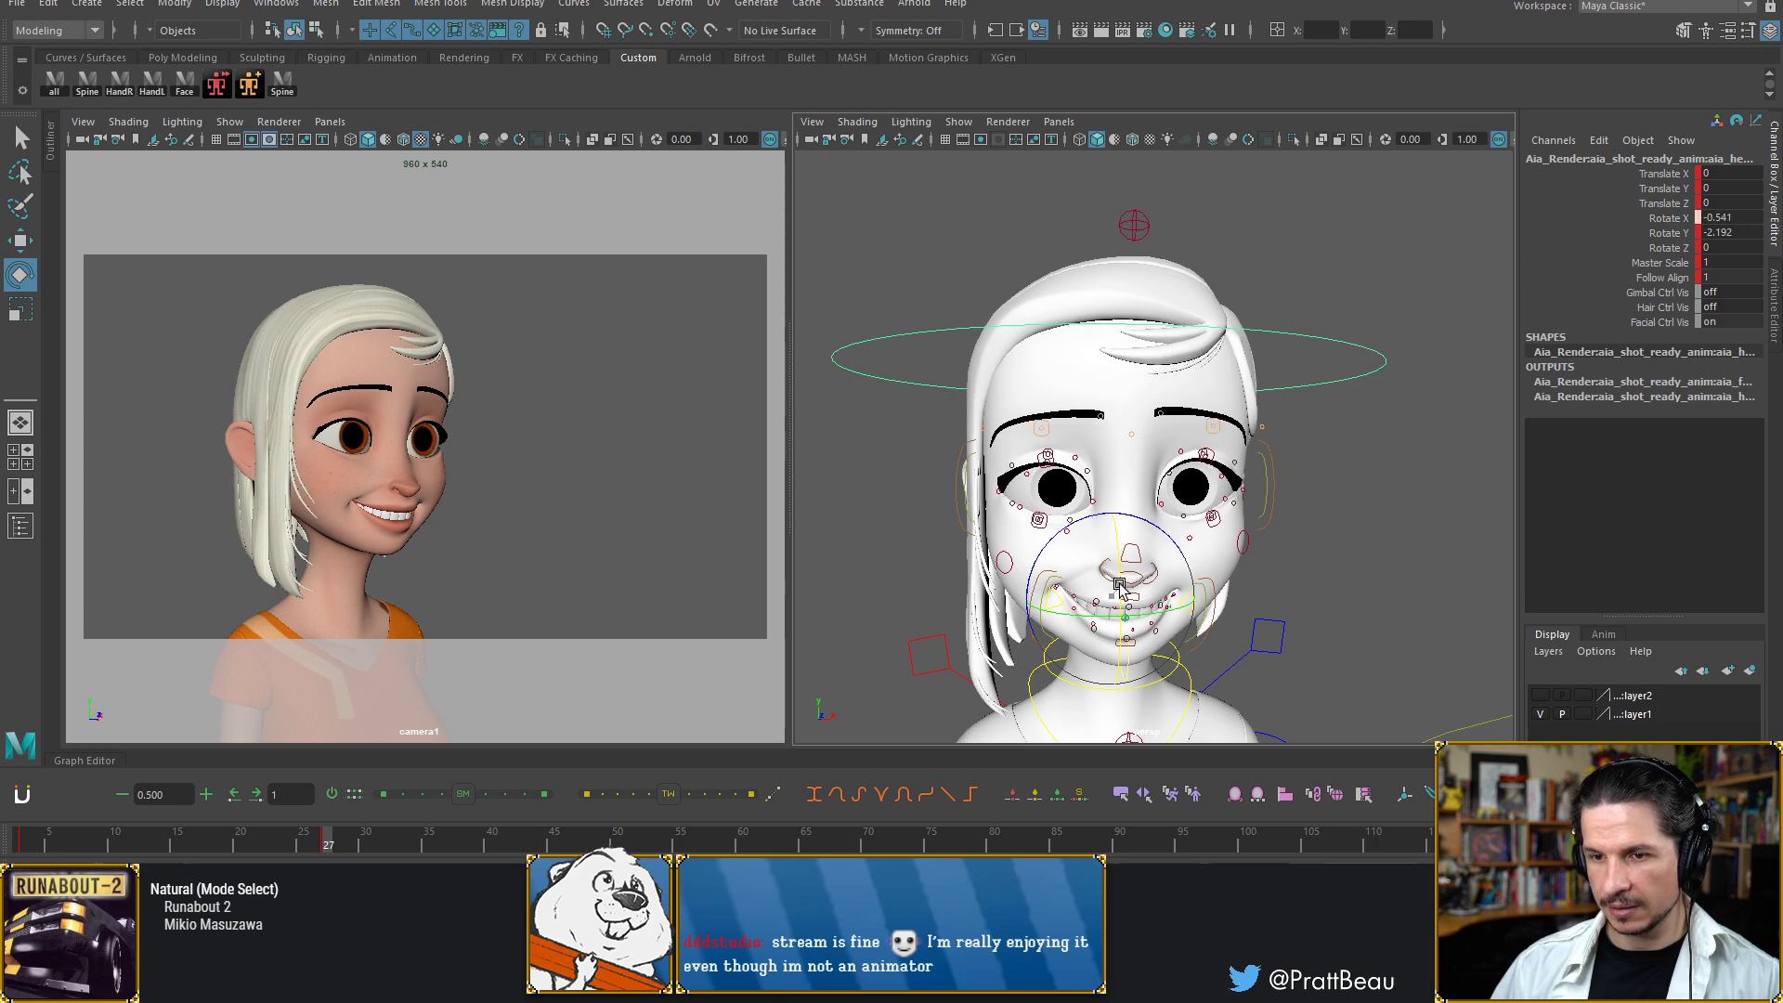
pyautogui.moveTo(1119, 584); pyautogui.dragTo(1119, 580)
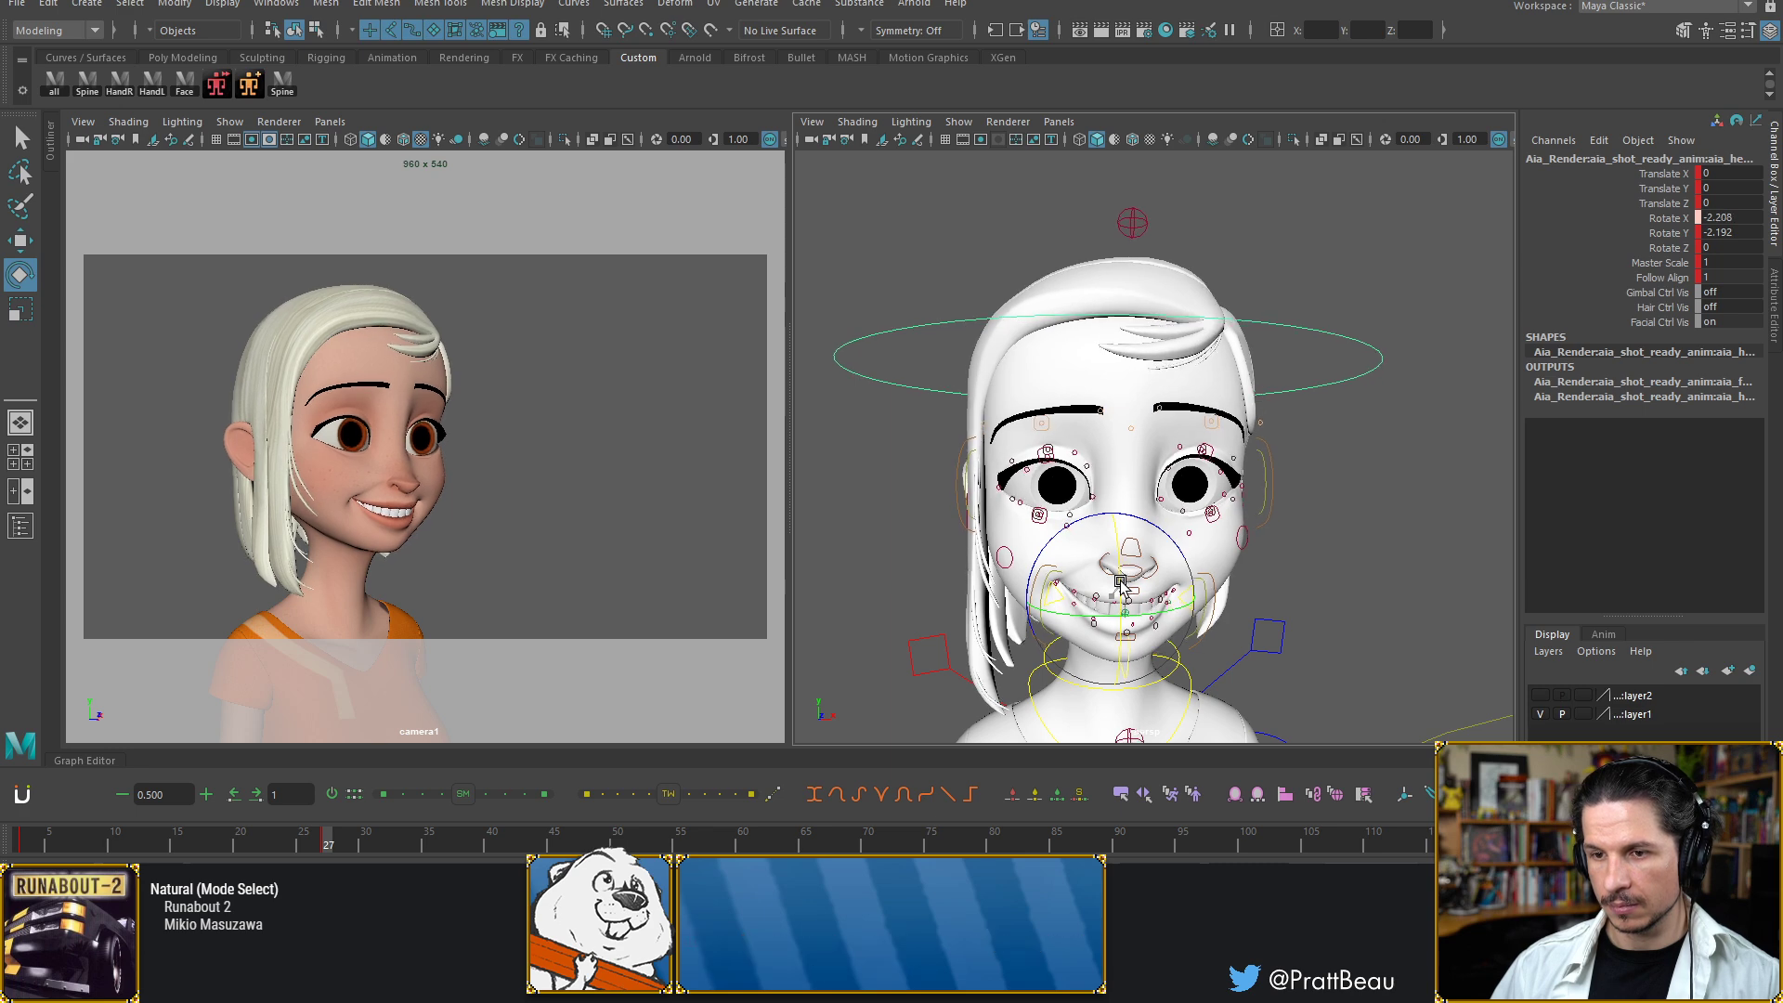
pyautogui.moveTo(1063, 539); pyautogui.dragTo(1070, 537)
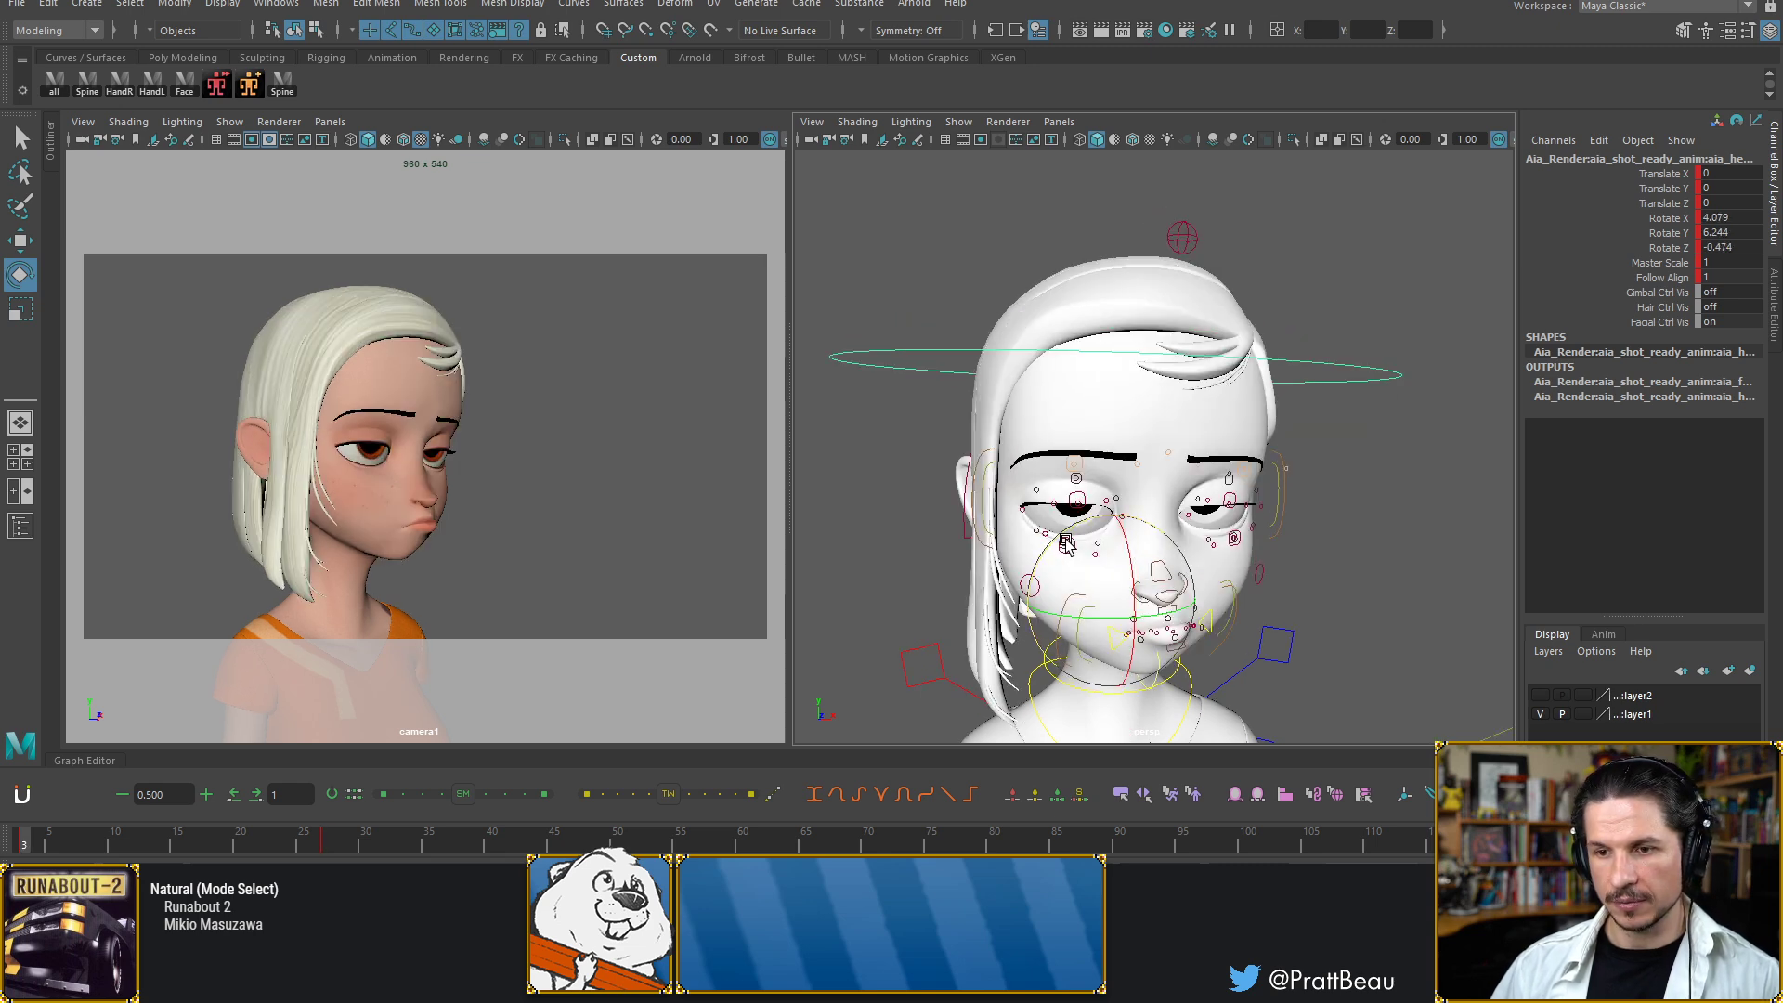
pyautogui.press('.')
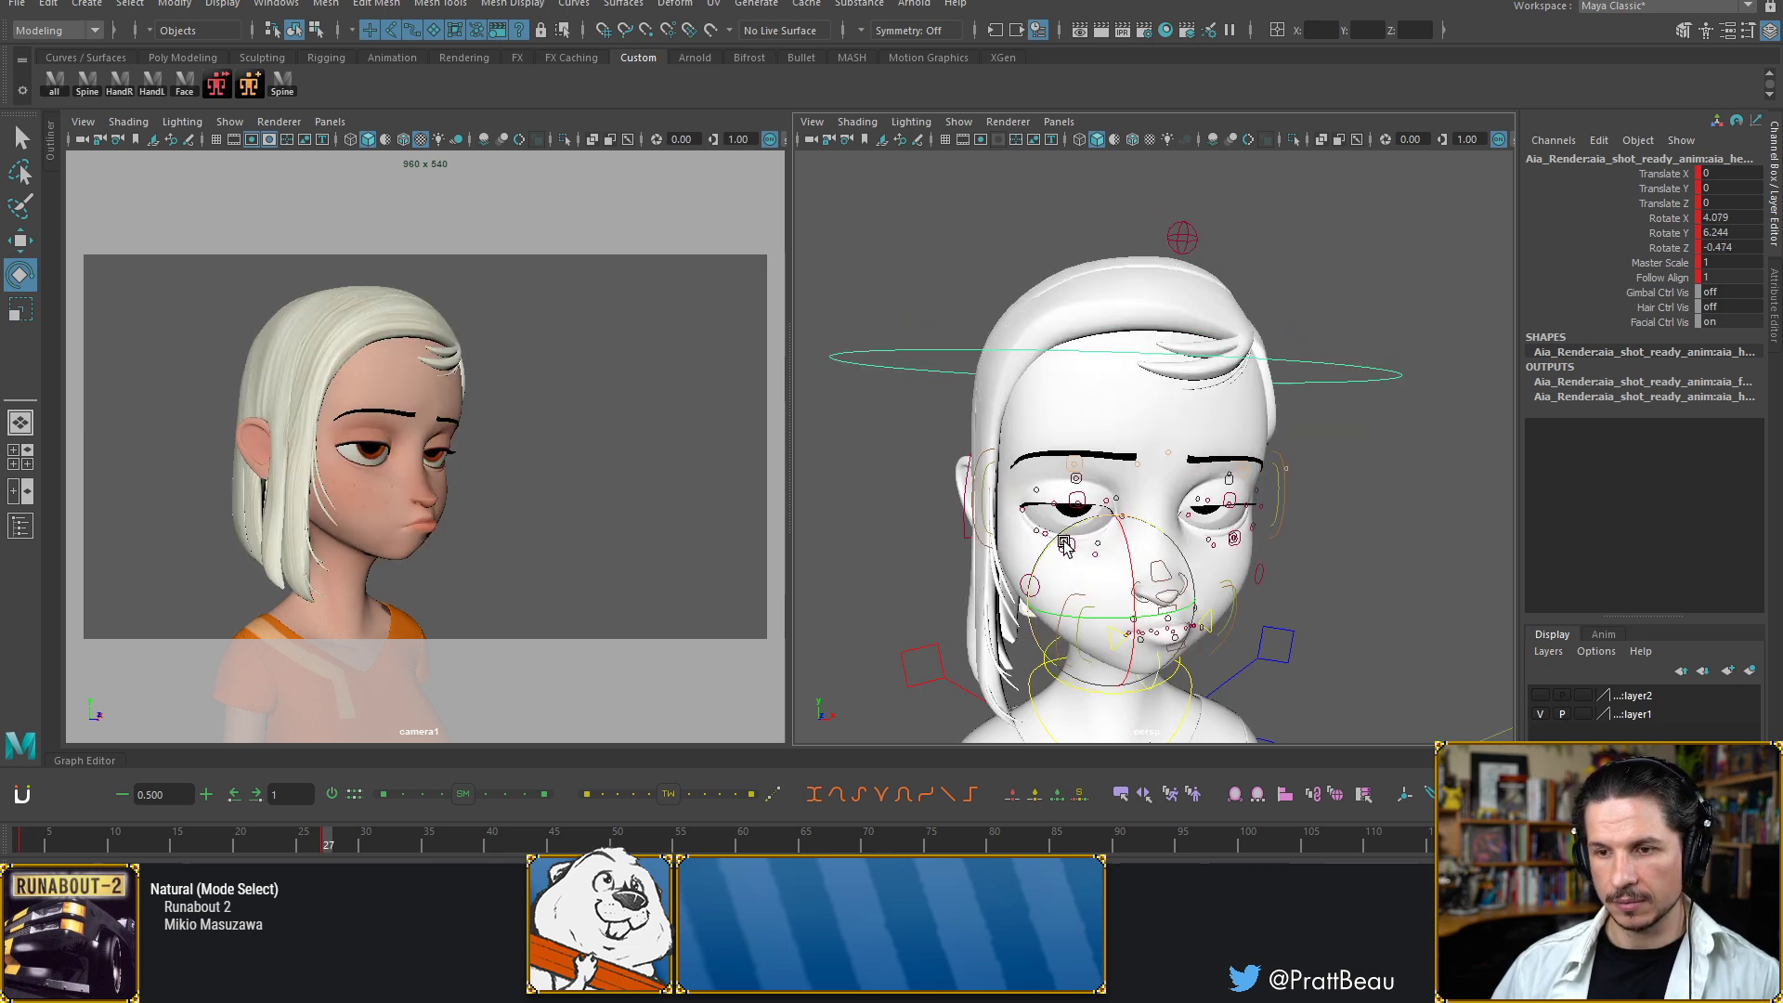
pyautogui.press('.')
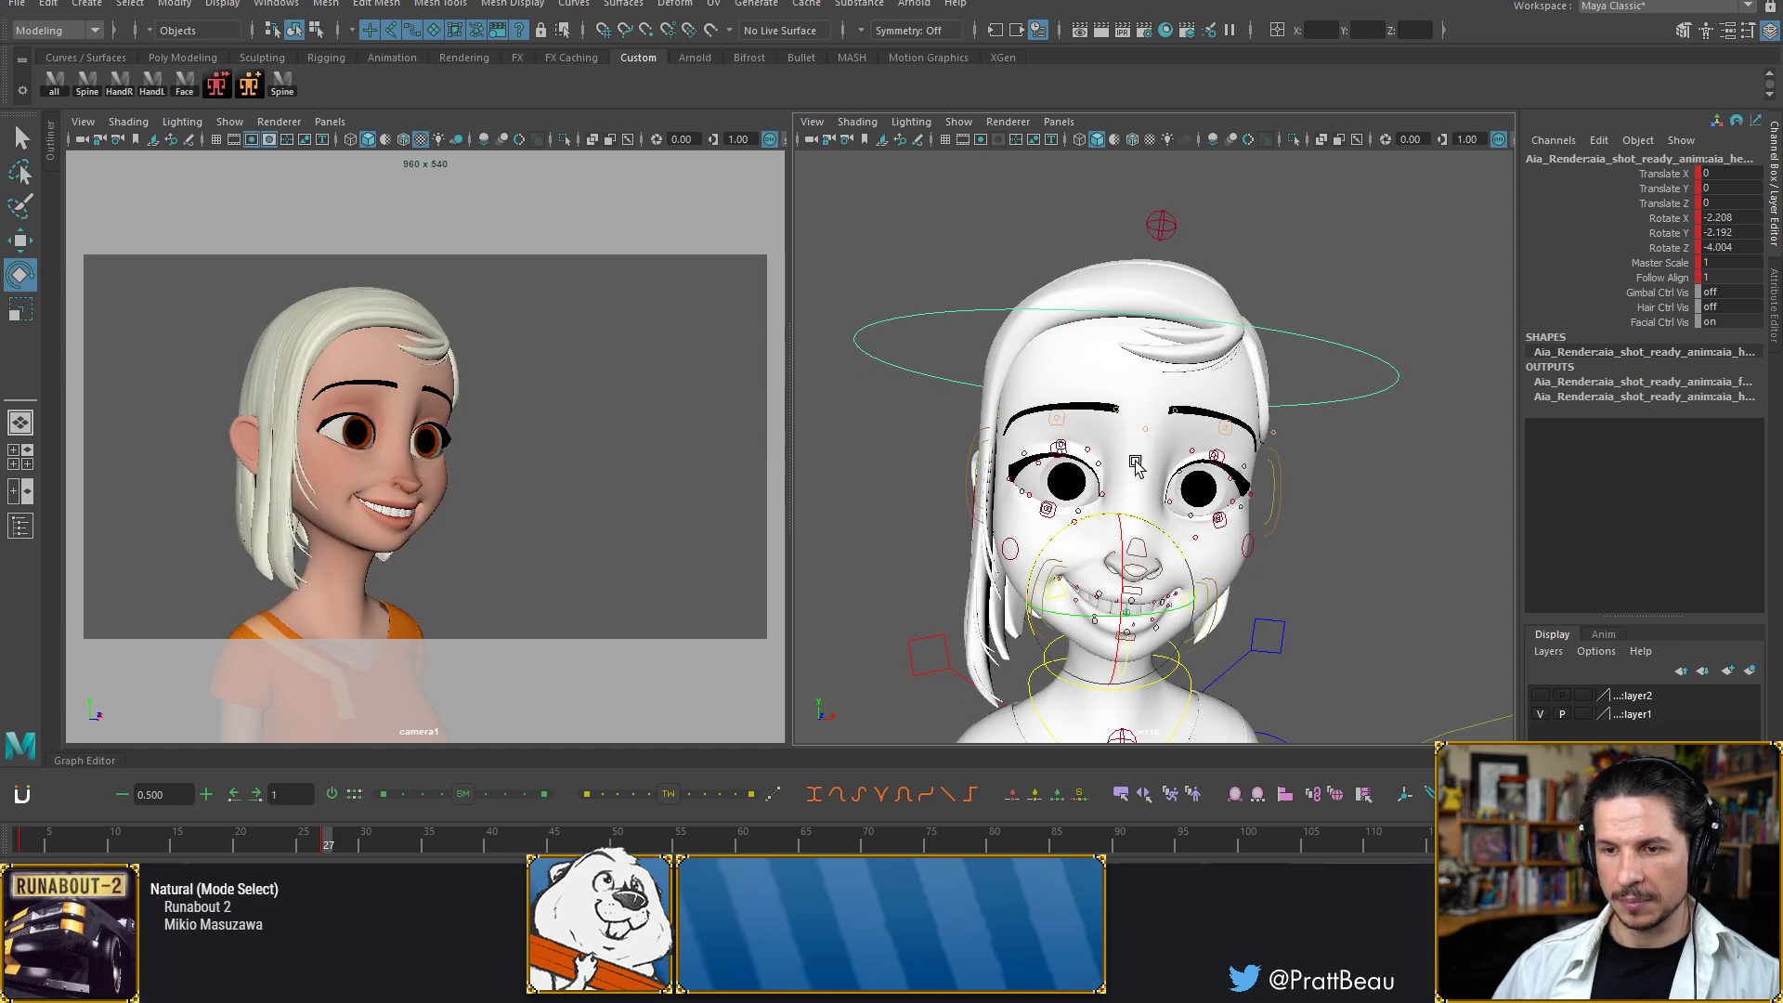
# Lower the character's left upper eyelid to about Translate Y 0.896 and the left lower eyelid to Translate Y -0.357 at frame 27
pyautogui.scroll(5, 1136, 464)
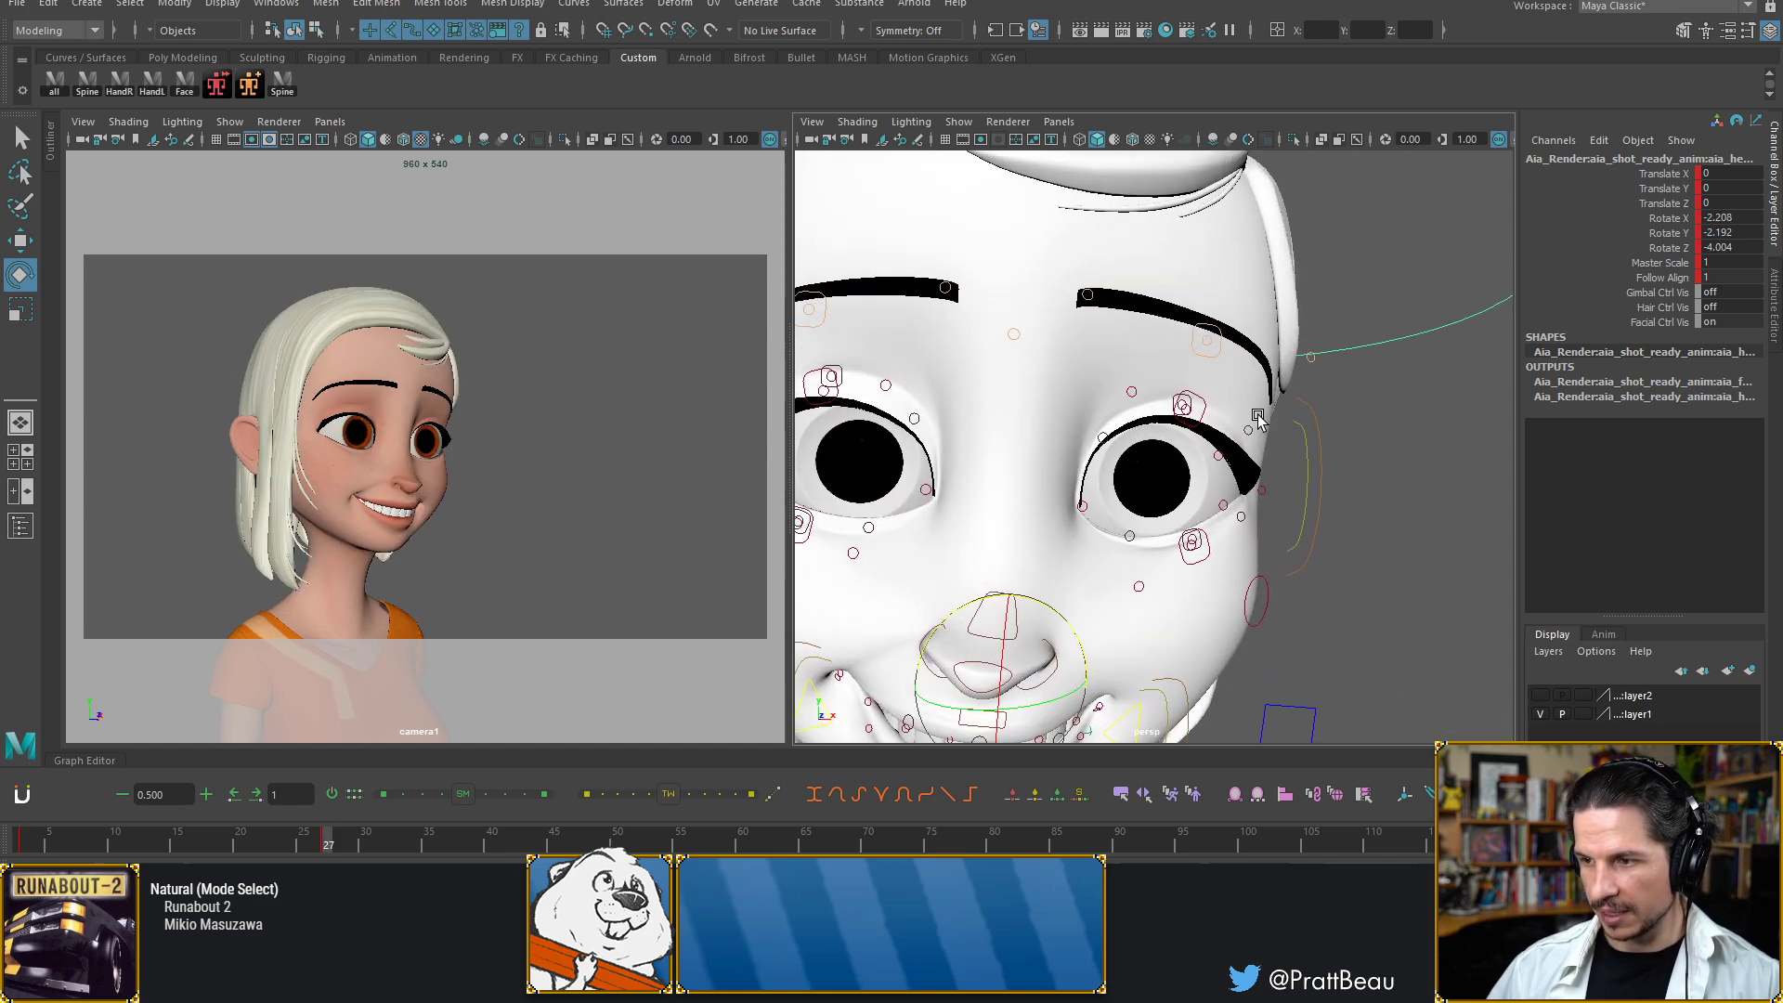
pyautogui.click(1172, 351)
pyautogui.press('w')
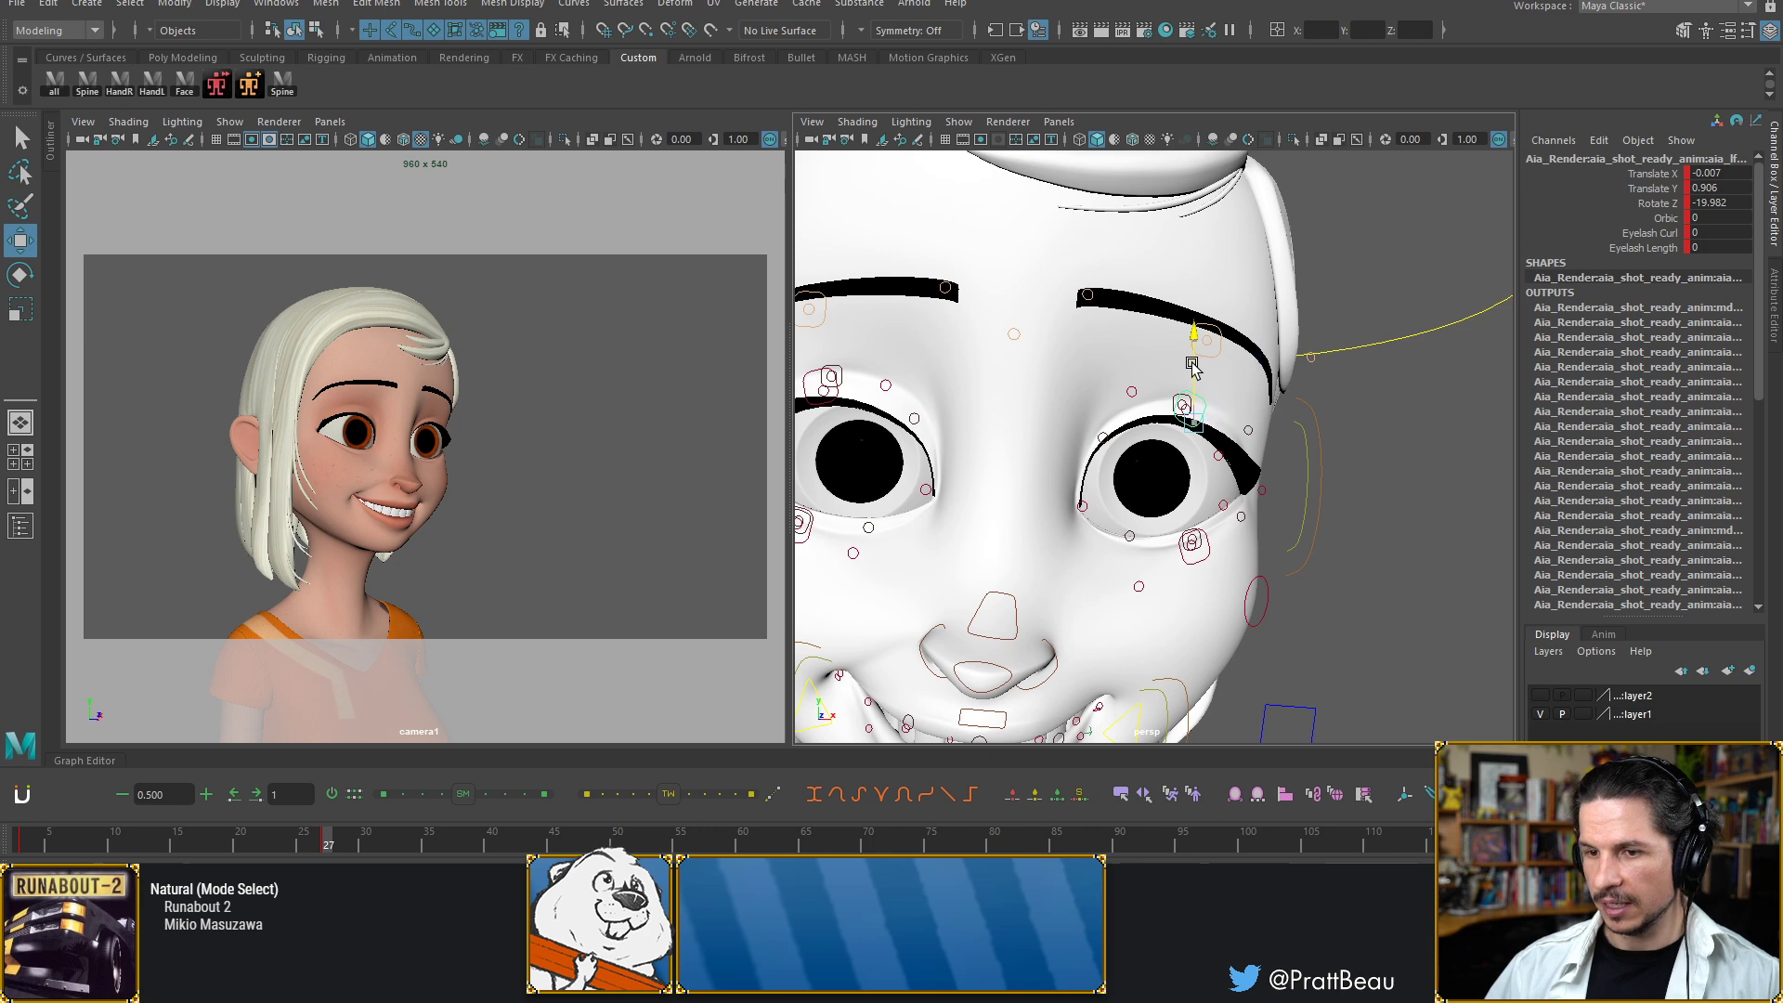
pyautogui.moveTo(1193, 364); pyautogui.dragTo(1196, 369)
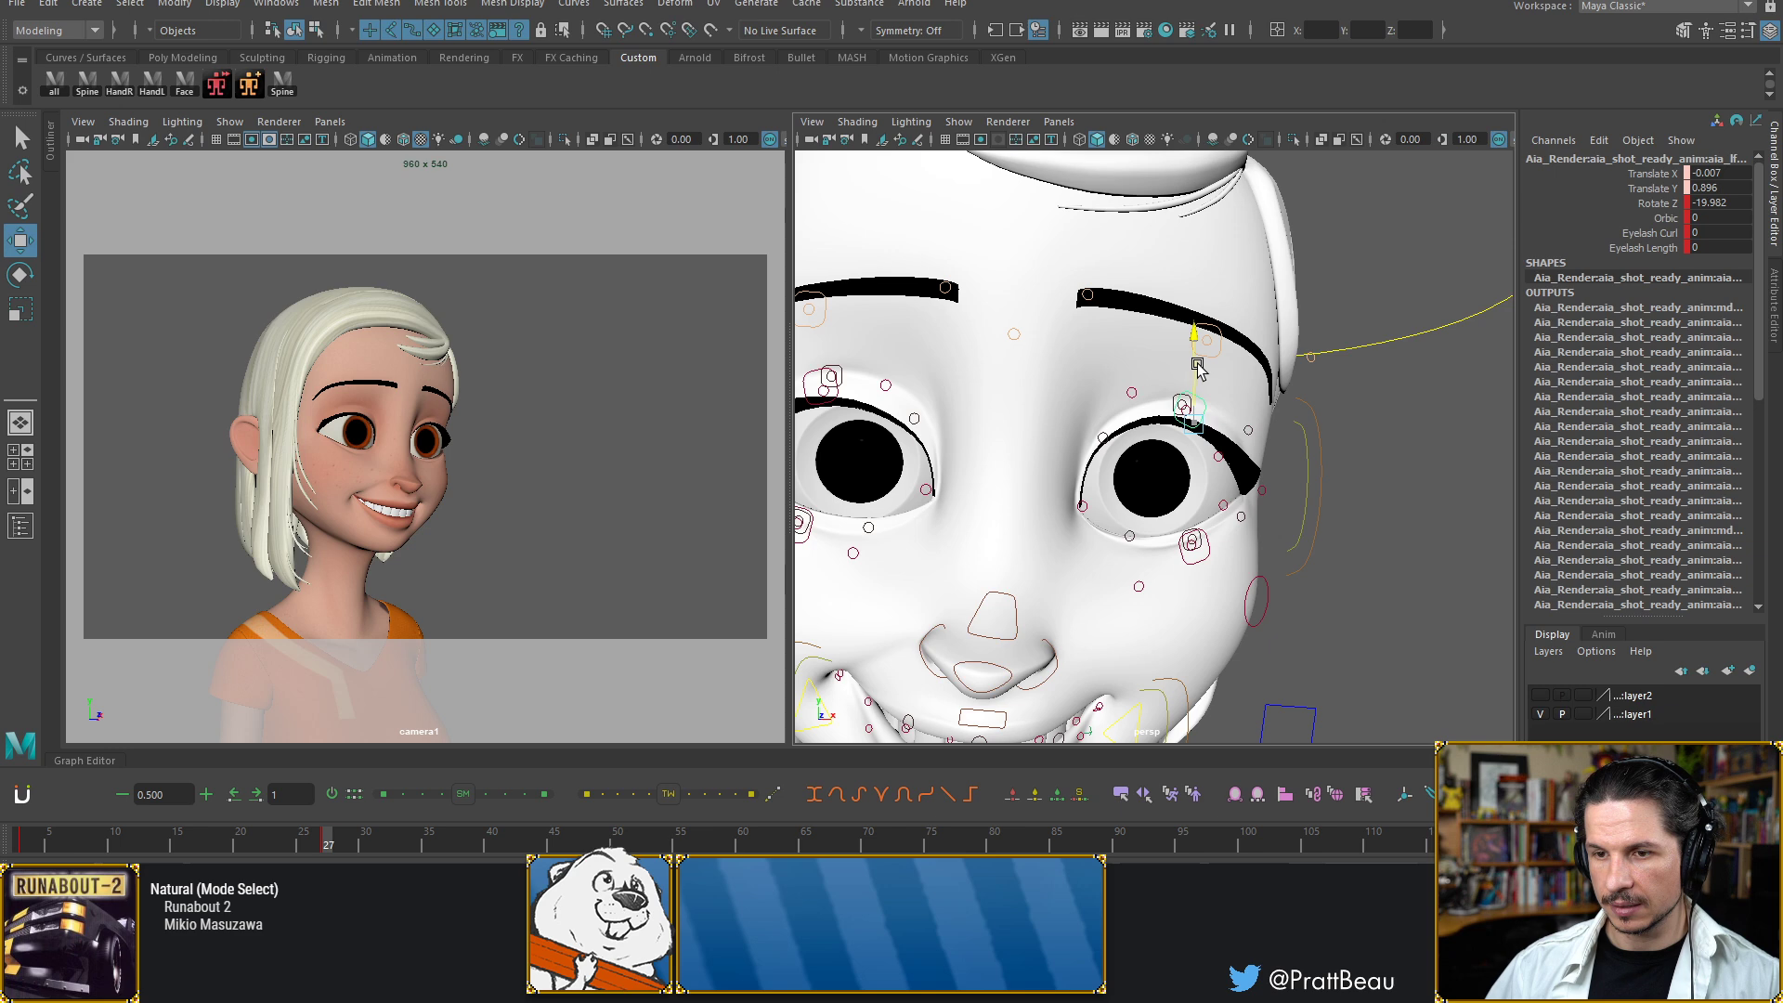
pyautogui.click(1193, 541)
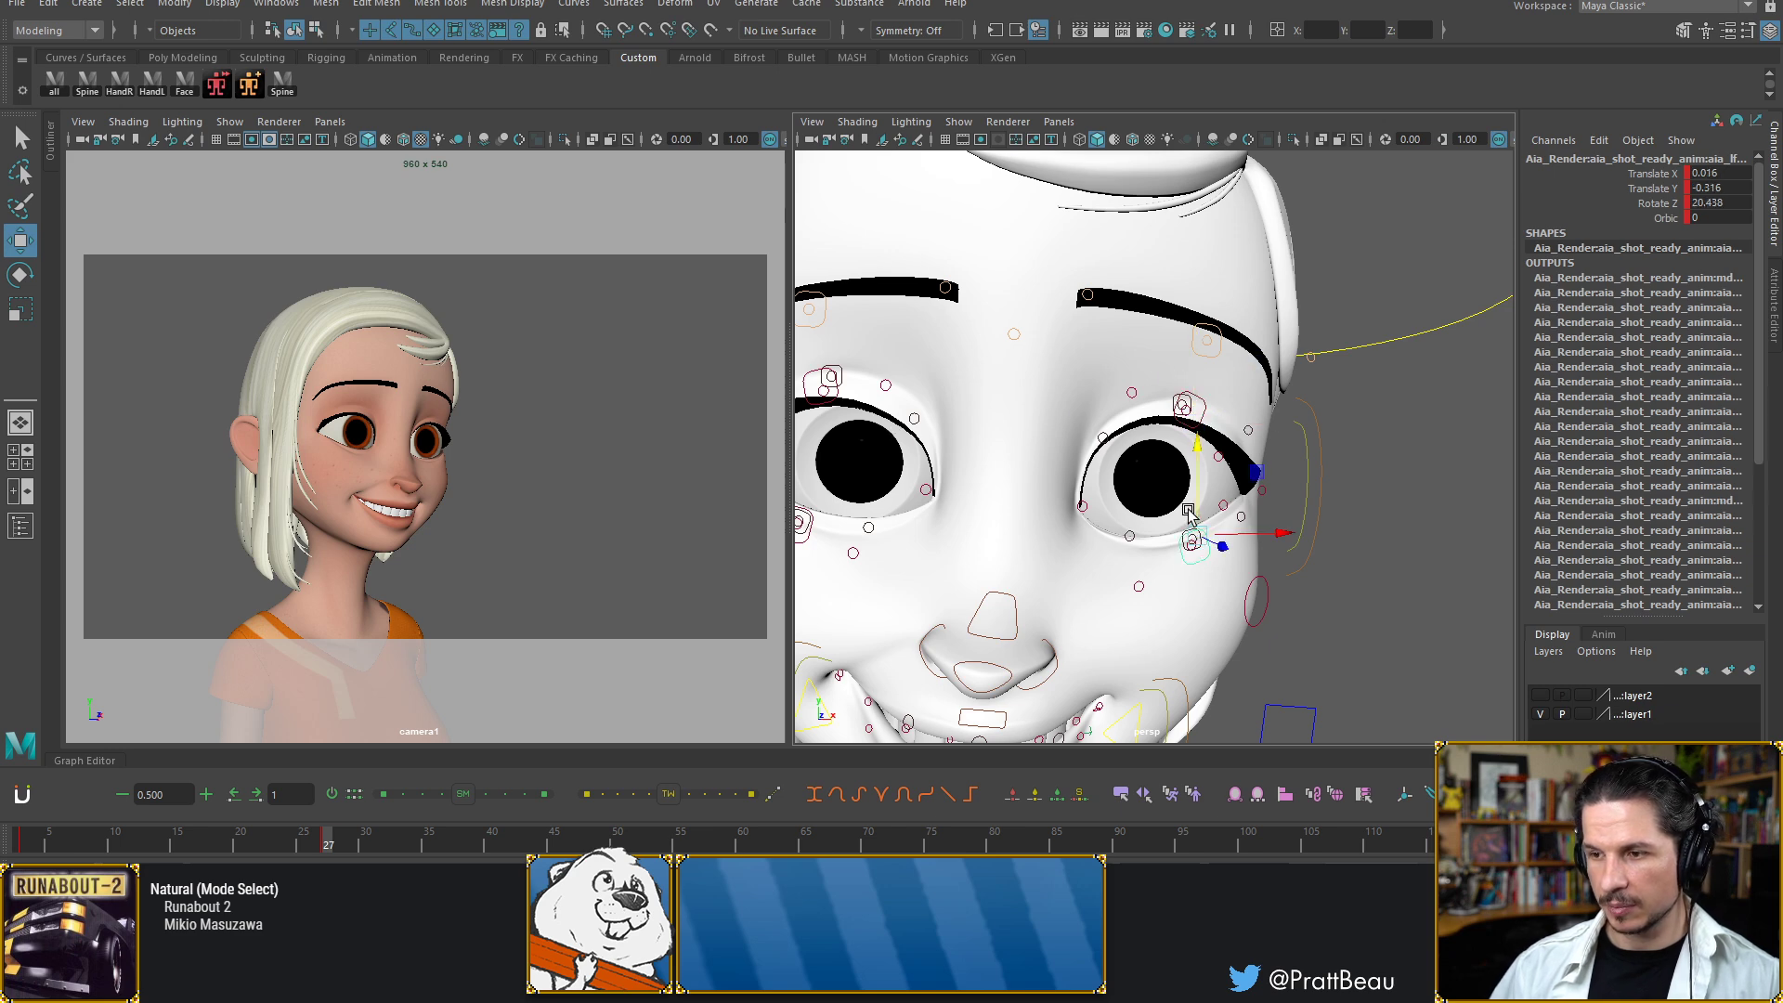
pyautogui.moveTo(1196, 495); pyautogui.dragTo(1194, 496)
# Rotate the small control above the character's left upper eyelid to Rotate Z -12.832
pyautogui.keyDown('alt'); pyautogui.moveTo(1086, 407); pyautogui.dragTo(1174, 444); pyautogui.keyUp('alt')
pyautogui.keyDown('alt'); pyautogui.moveTo(1020, 548); pyautogui.dragTo(1053, 440, button='middle'); pyautogui.keyUp('alt')
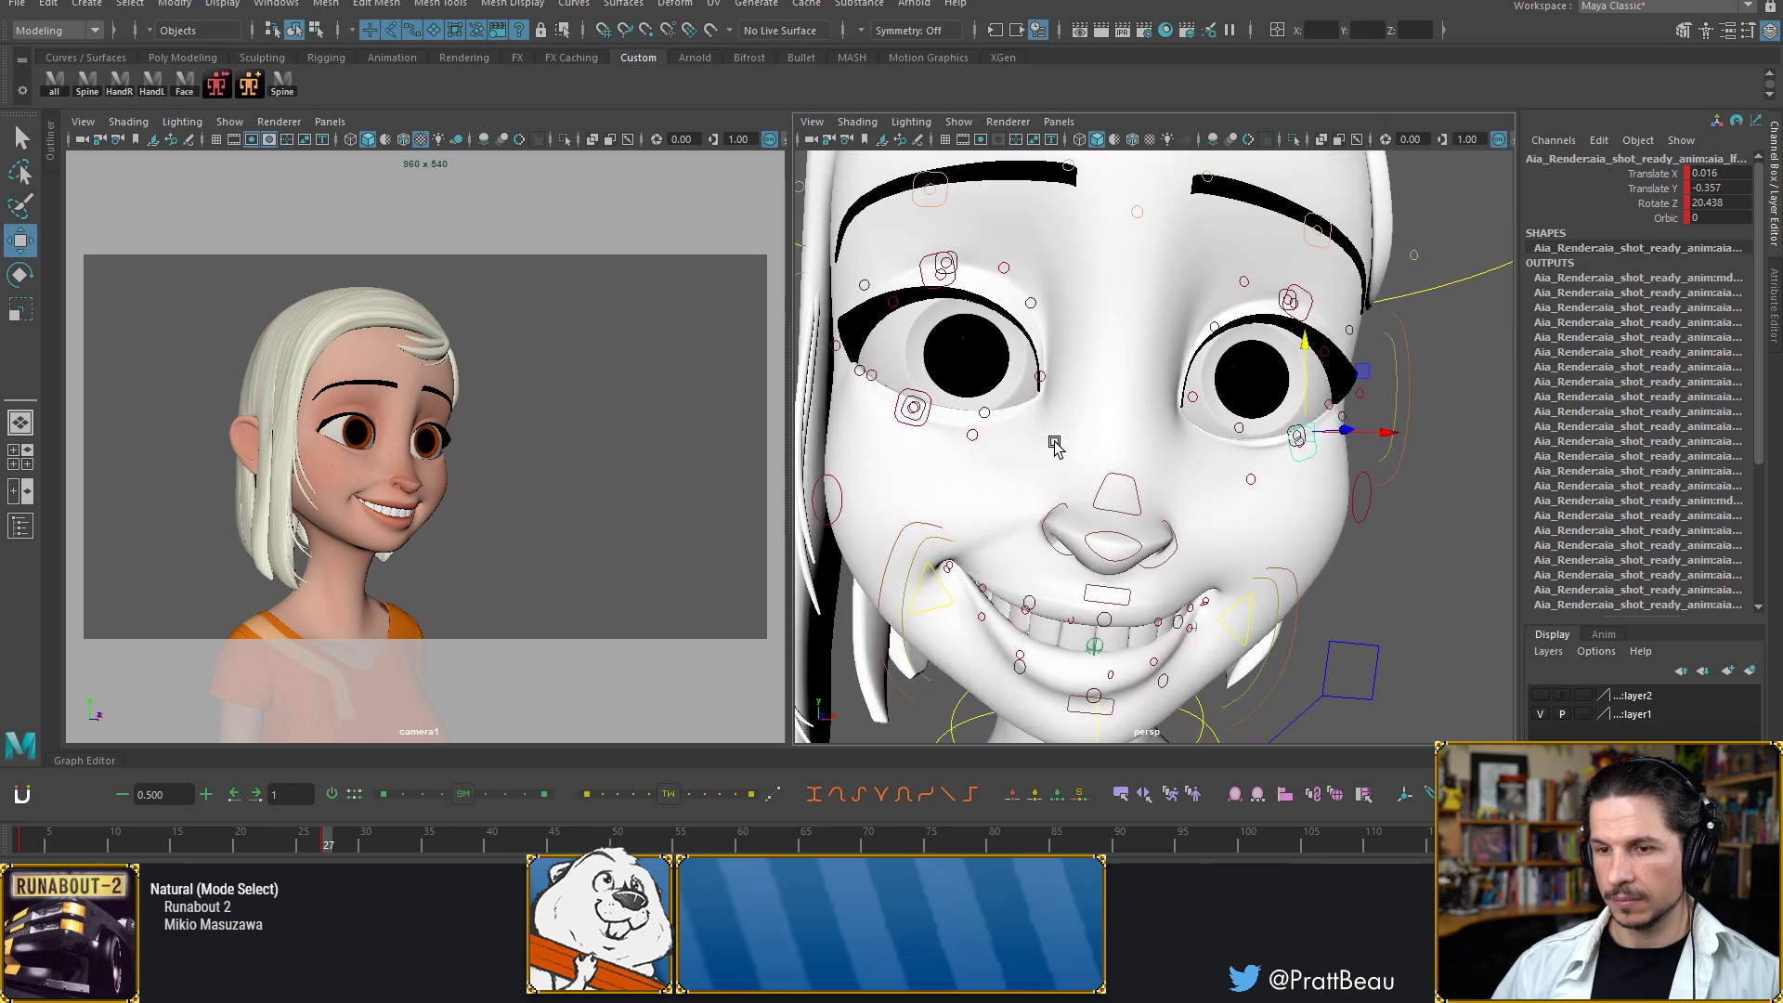
pyautogui.keyDown('alt'); pyautogui.moveTo(1168, 309); pyautogui.dragTo(1102, 481); pyautogui.keyUp('alt')
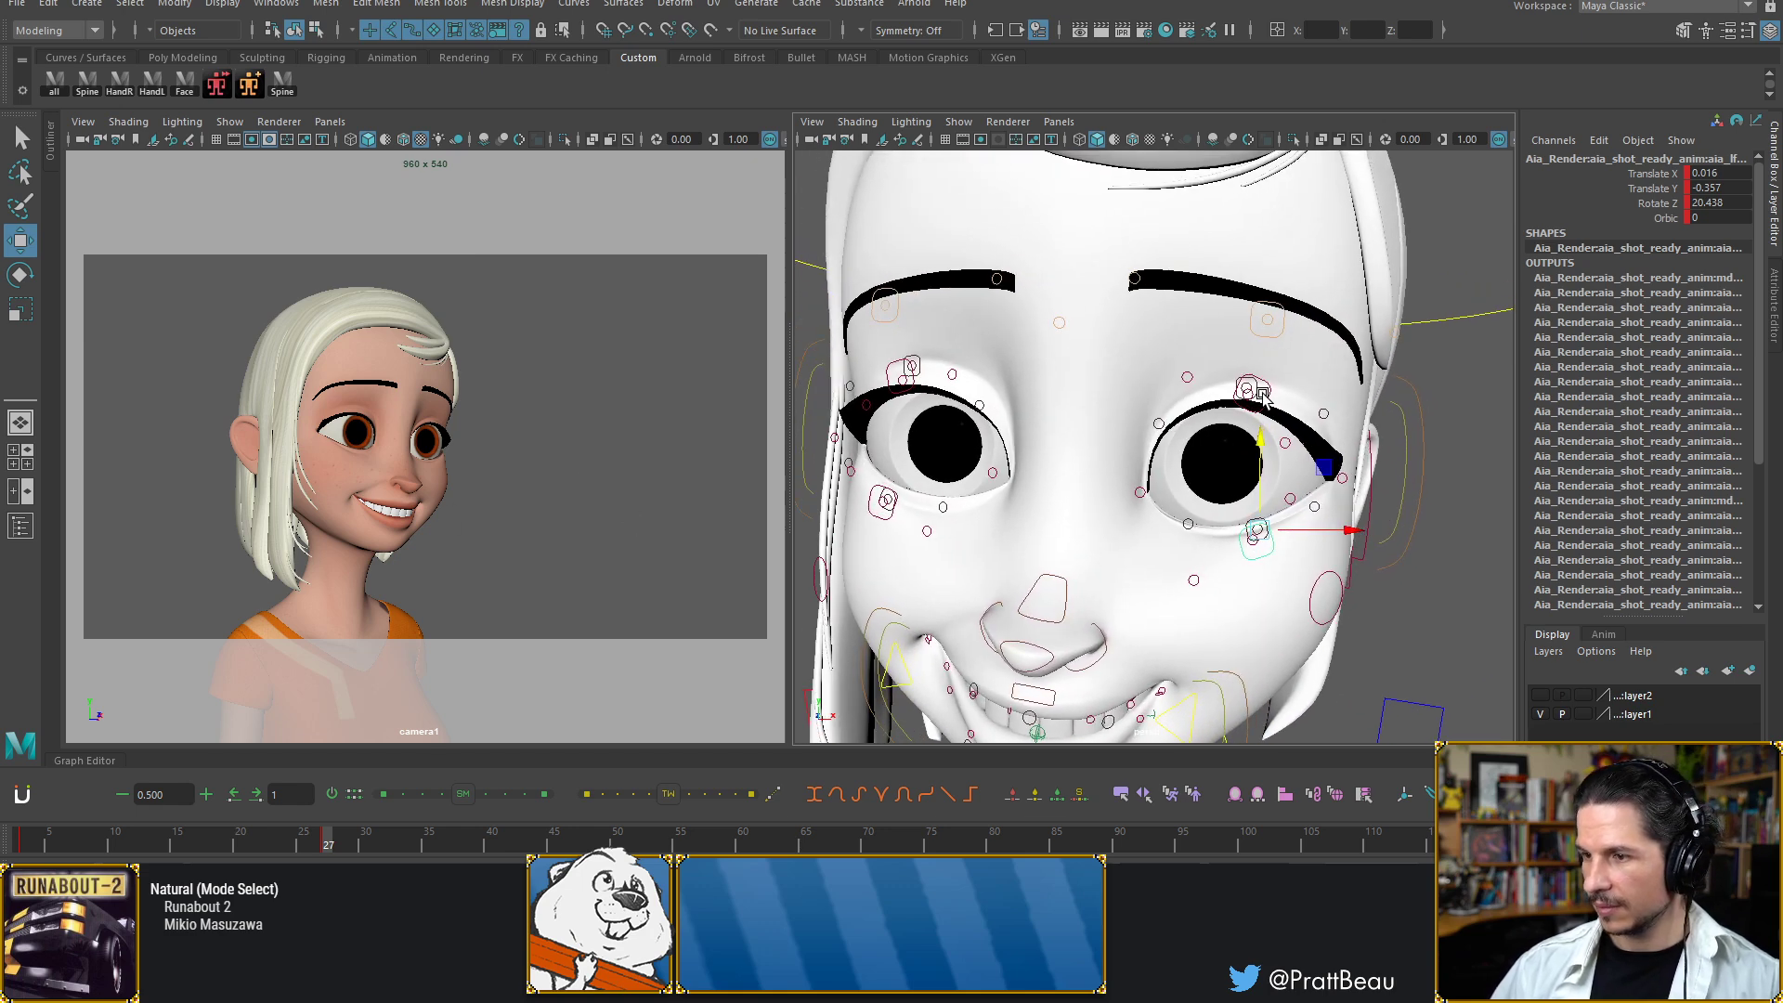
pyautogui.click(1254, 388)
pyautogui.press('e')
pyautogui.moveTo(1235, 443); pyautogui.dragTo(1210, 462)
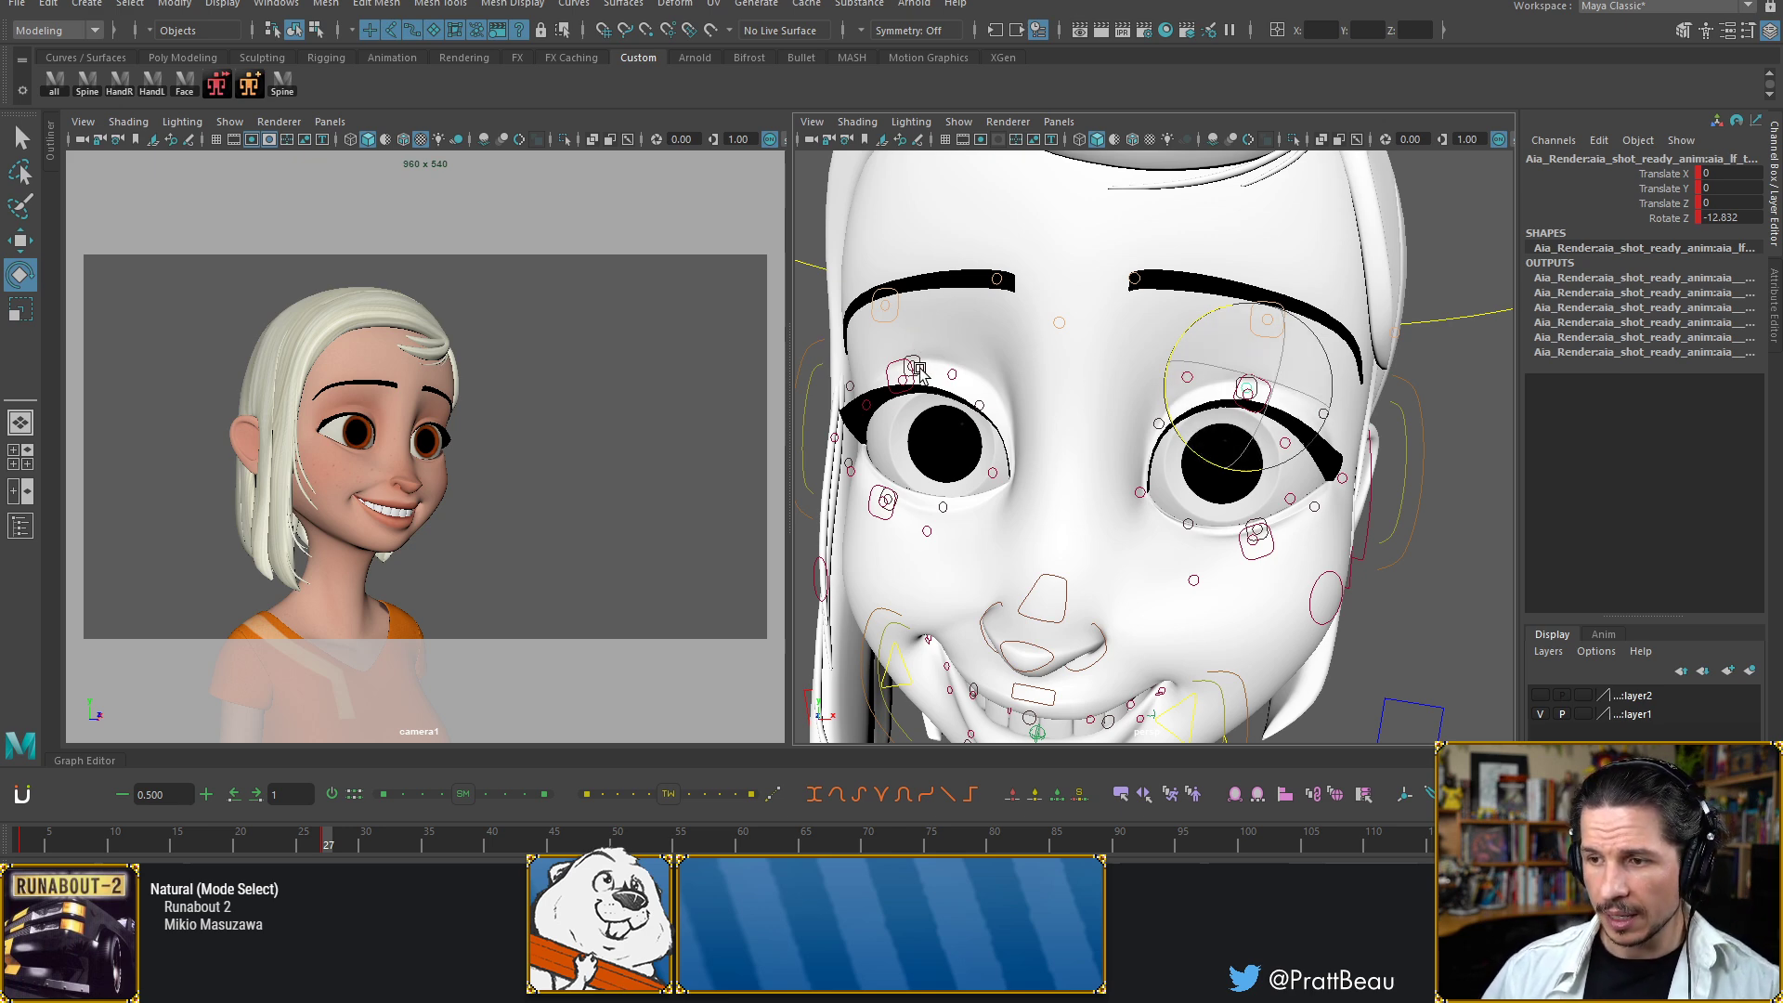
# Raise the crease control above the character's right eye to Translate X 0.024, Y 0.132, Z 0.012
pyautogui.press('Up')
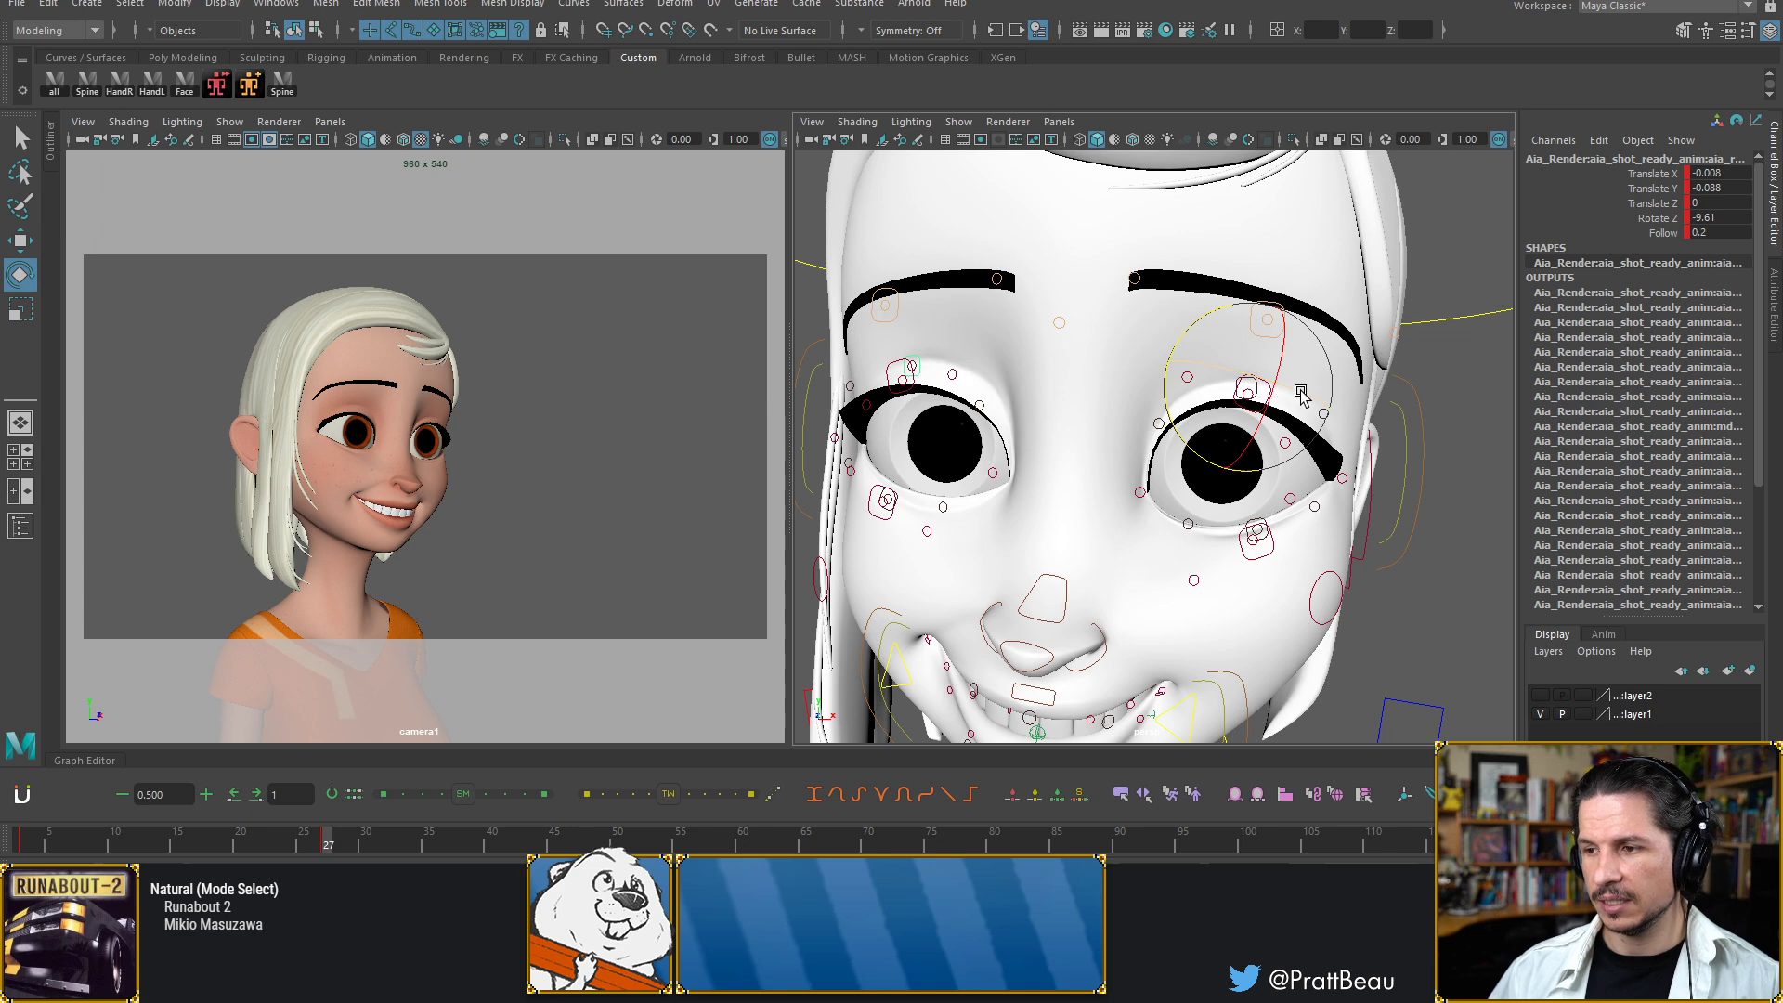
pyautogui.scroll(3, 1300, 393)
pyautogui.keyDown('alt'); pyautogui.moveTo(1292, 416); pyautogui.dragTo(1200, 440, button='middle'); pyautogui.keyUp('alt')
pyautogui.click(1450, 372)
pyautogui.click(1198, 394)
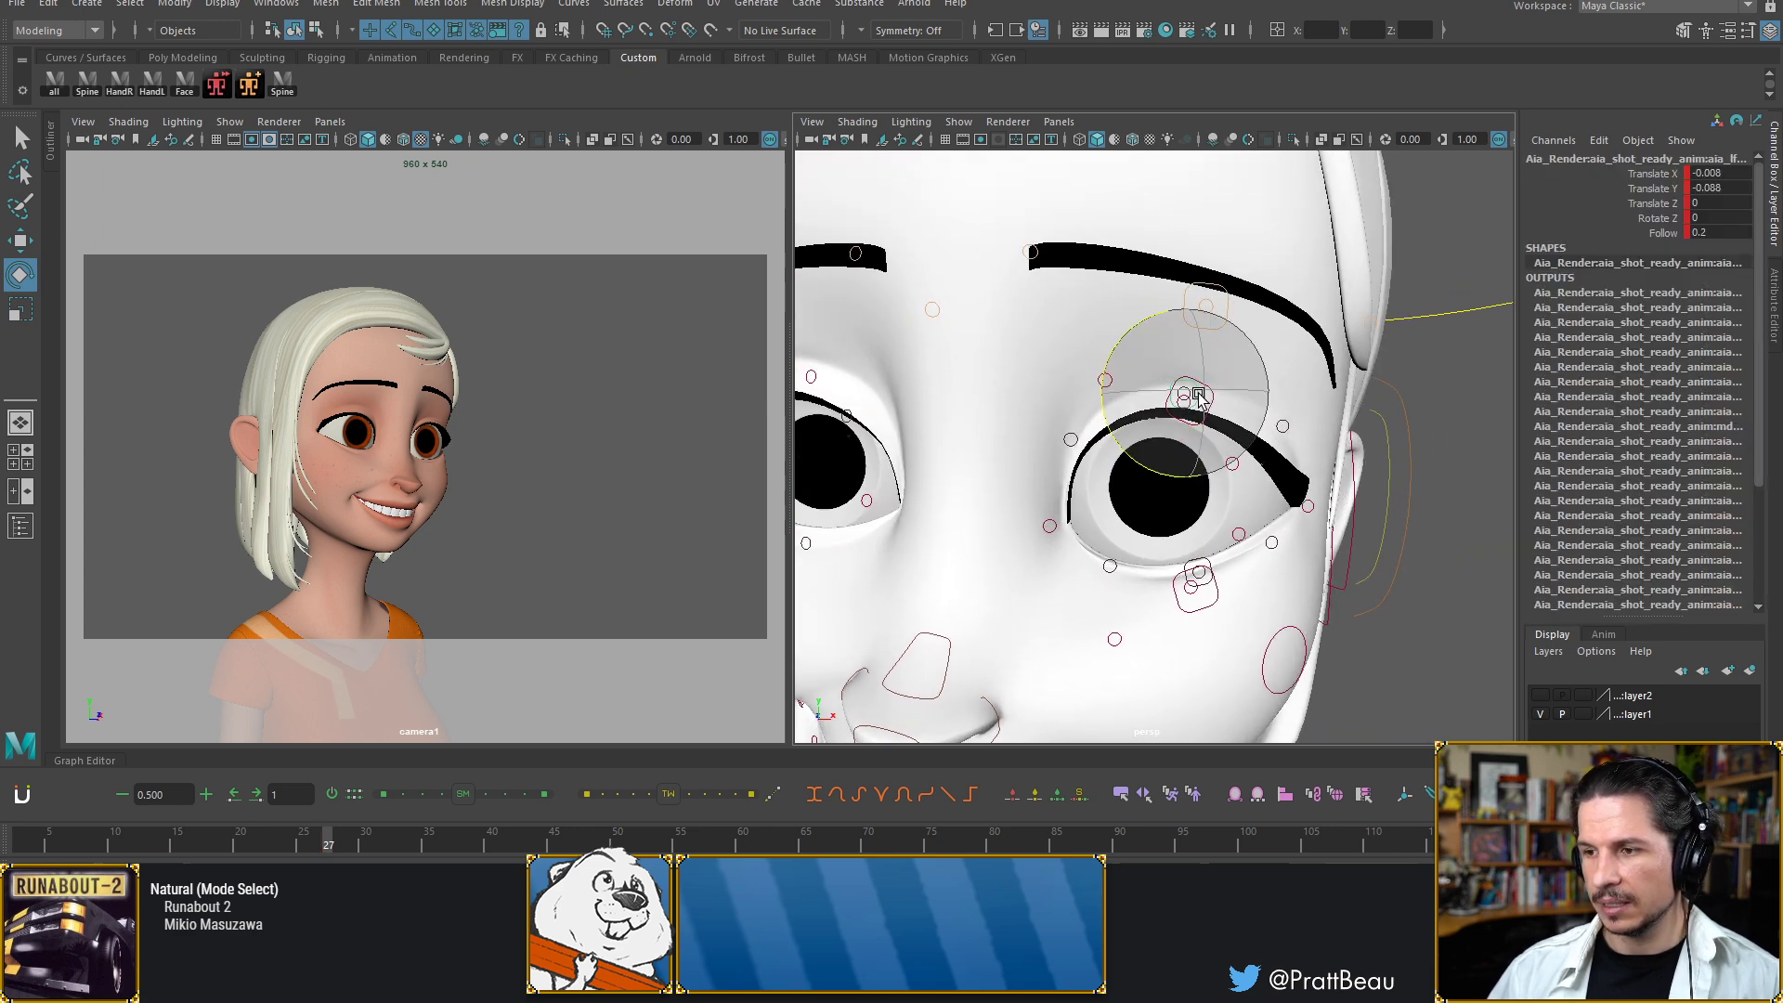
pyautogui.keyDown('alt'); pyautogui.moveTo(1092, 401); pyautogui.dragTo(1204, 416, button='middle'); pyautogui.keyUp('alt')
pyautogui.click(1027, 368)
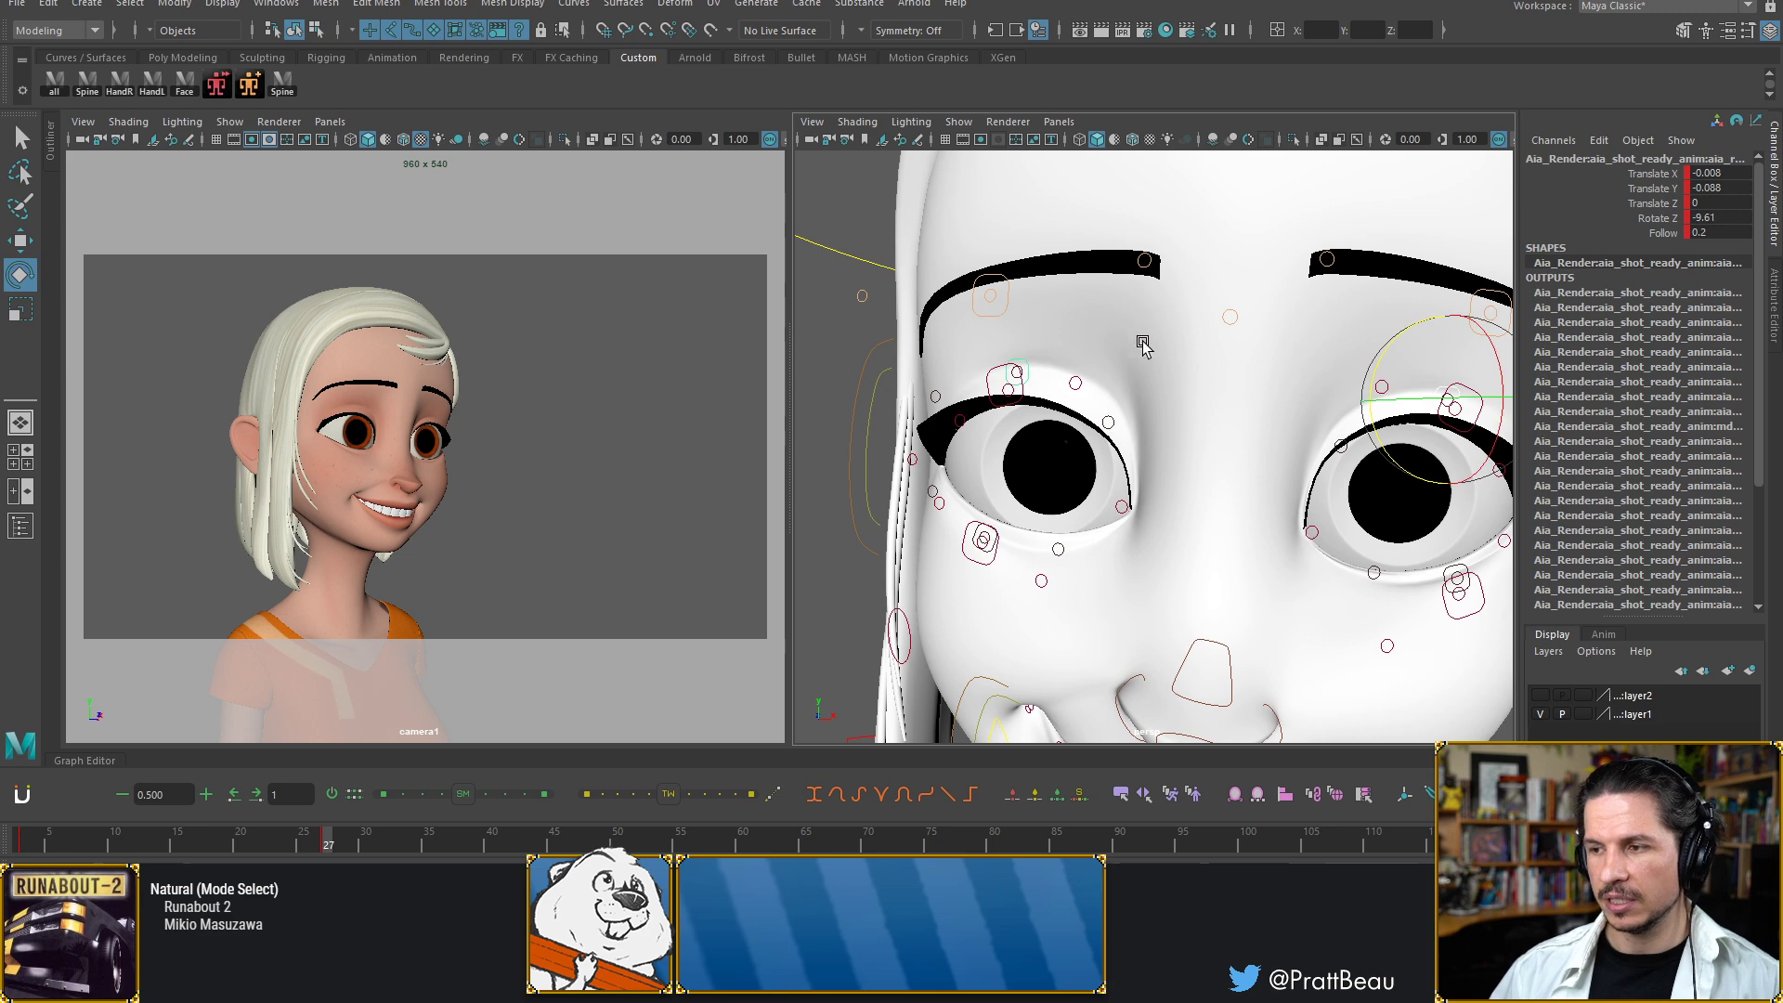
pyautogui.press('w')
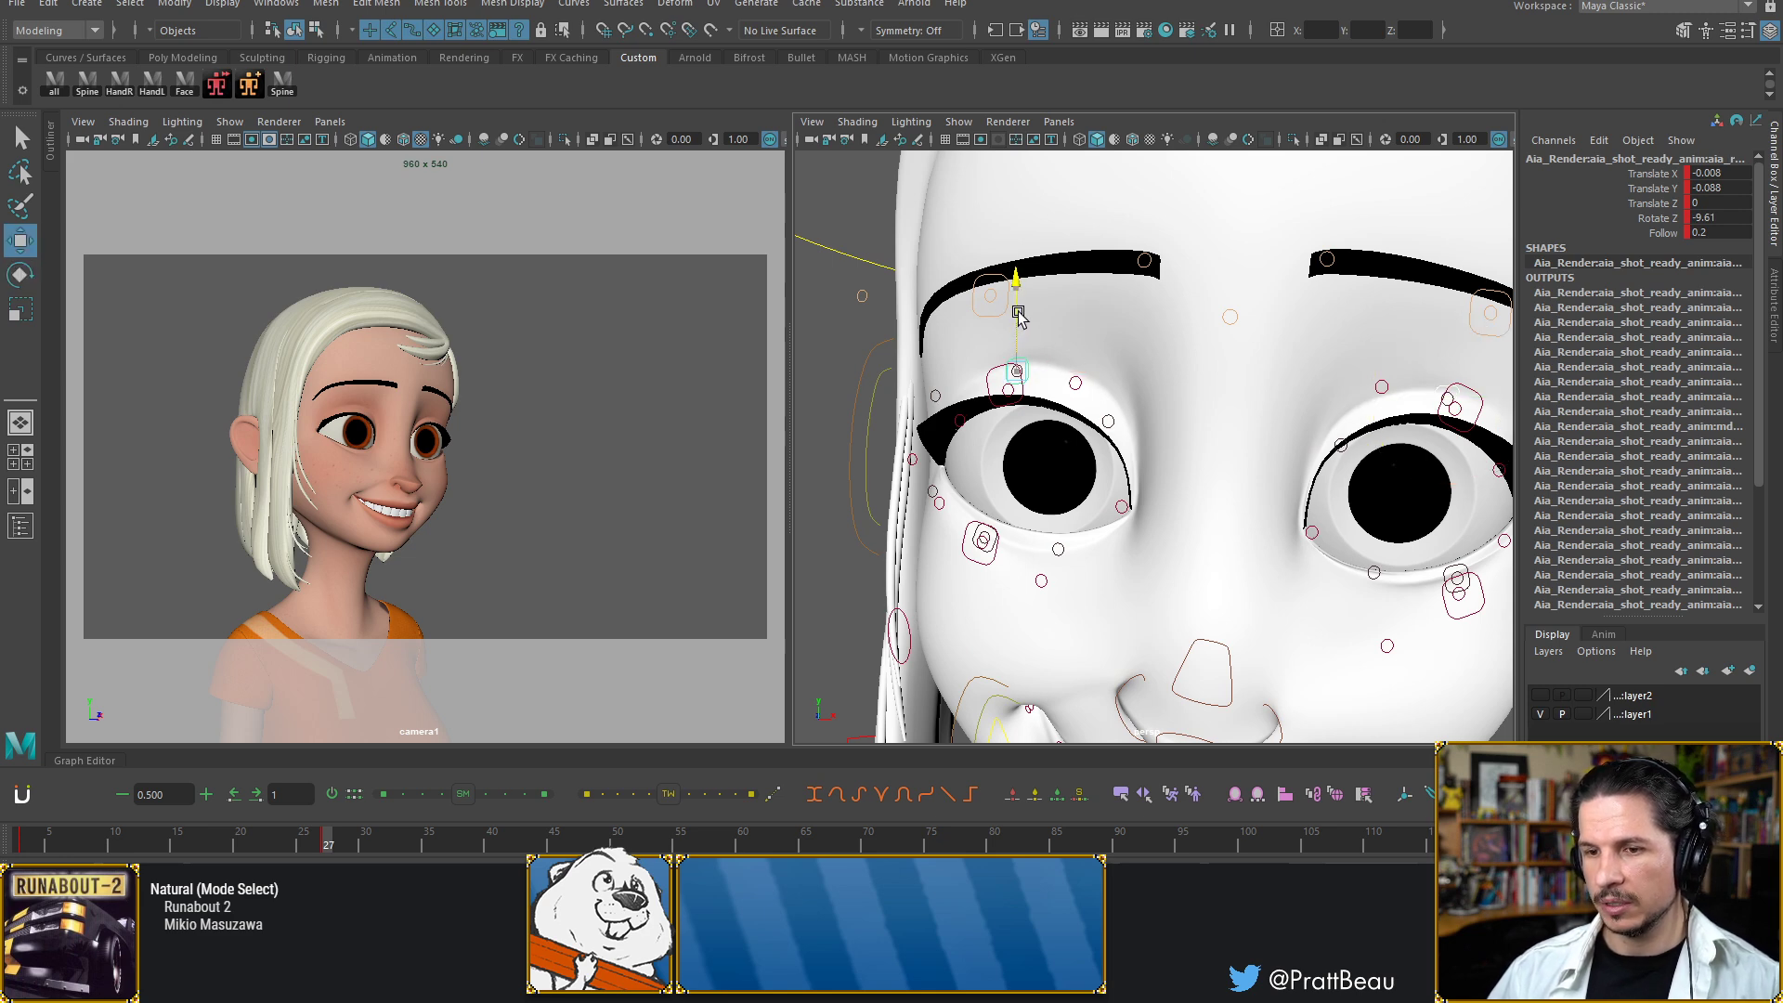
pyautogui.moveTo(1019, 316)
pyautogui.mouseDown()
pyautogui.moveTo(1020, 290)
pyautogui.moveTo(1023, 316)
pyautogui.mouseUp()
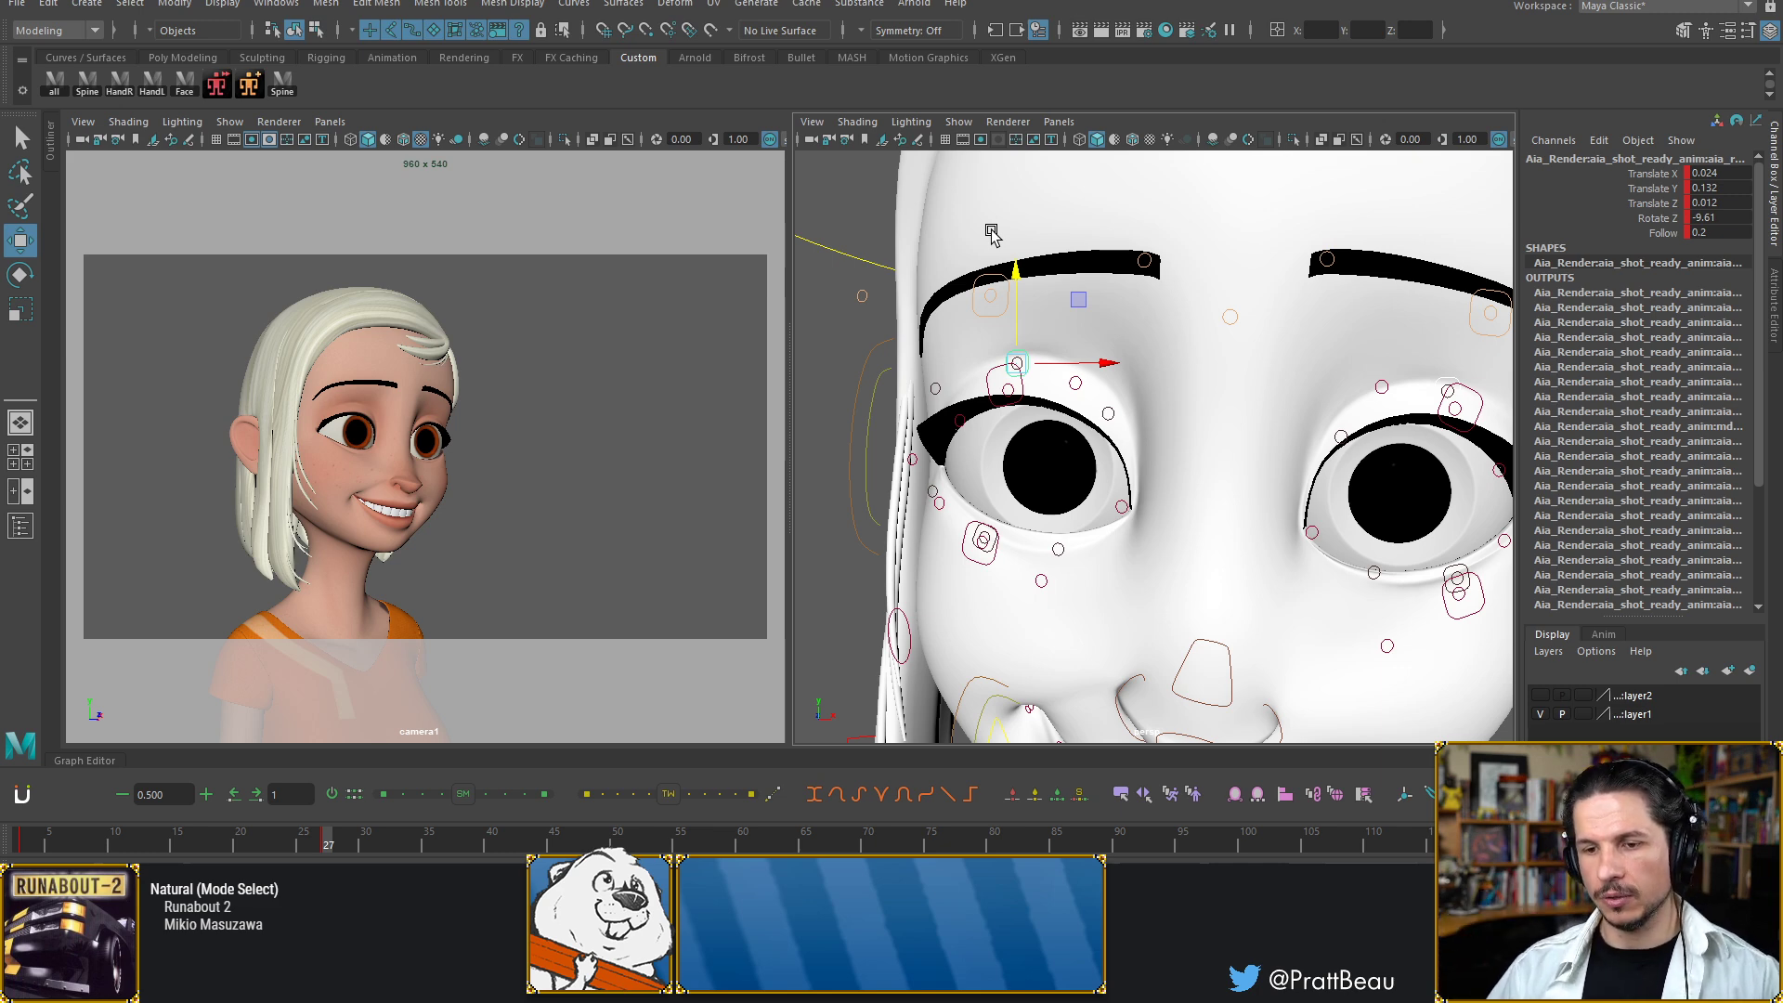
# Raise both main eyebrow controls together, settling the character's right one at Translate Y 0.227
pyautogui.keyDown('alt'); pyautogui.moveTo(1140, 394); pyautogui.dragTo(1163, 370); pyautogui.keyUp('alt')
pyautogui.keyDown('alt'); pyautogui.moveTo(1163, 370); pyautogui.dragTo(1051, 394, button='right'); pyautogui.keyUp('alt')
pyautogui.keyDown('alt'); pyautogui.moveTo(1050, 394); pyautogui.dragTo(1064, 395); pyautogui.keyUp('alt')
pyautogui.click(973, 359)
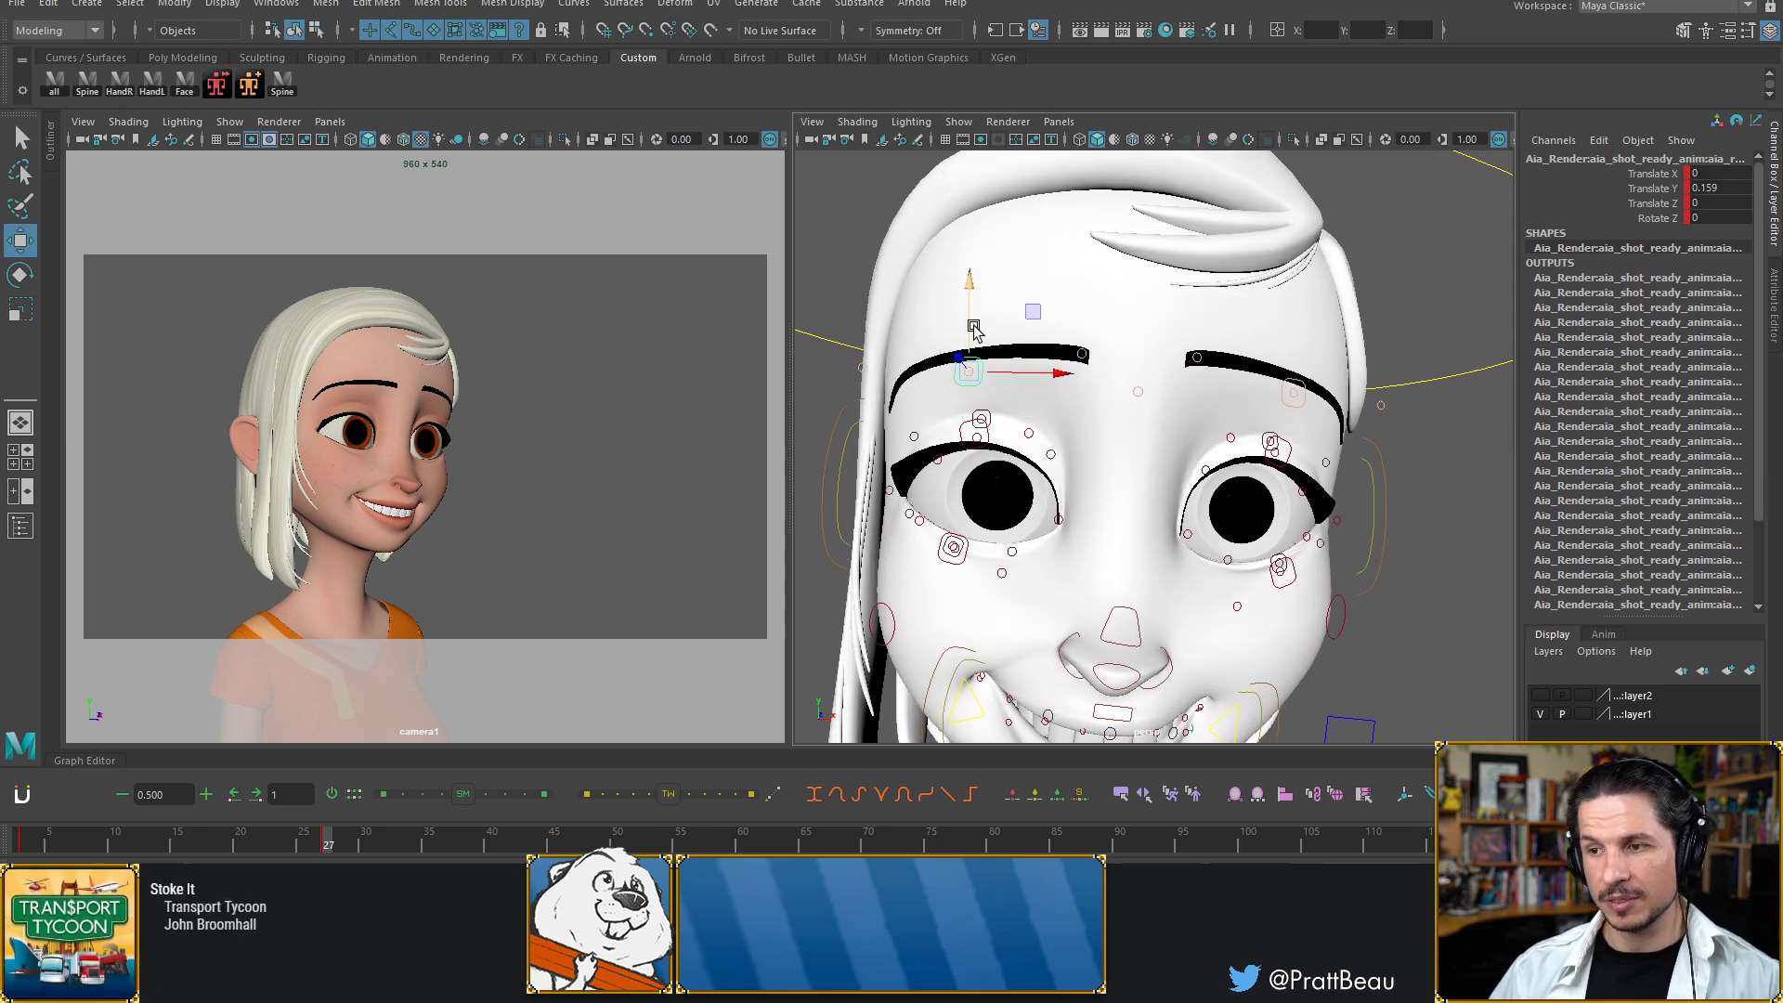
pyautogui.moveTo(968, 332); pyautogui.dragTo(971, 330)
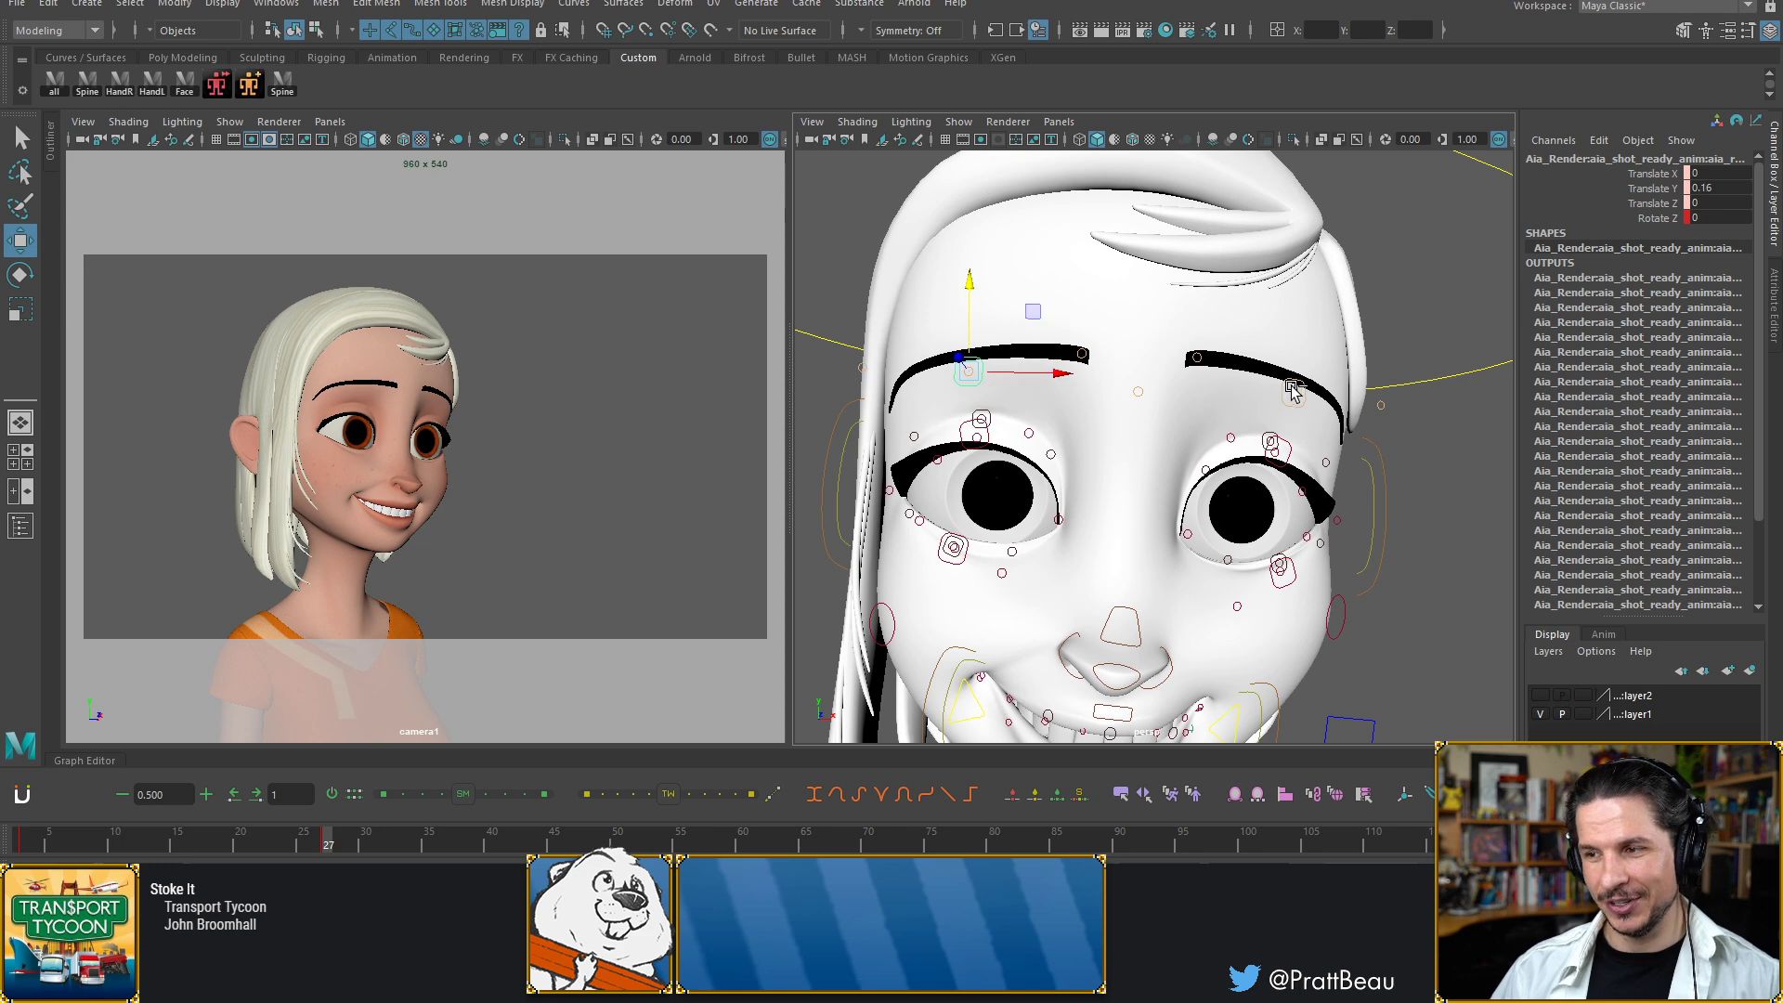
pyautogui.keyDown('shift'); pyautogui.click(1288, 404); pyautogui.keyUp('shift')
pyautogui.moveTo(1297, 314); pyautogui.dragTo(1297, 293)
pyautogui.click(1341, 299)
pyautogui.click(981, 361)
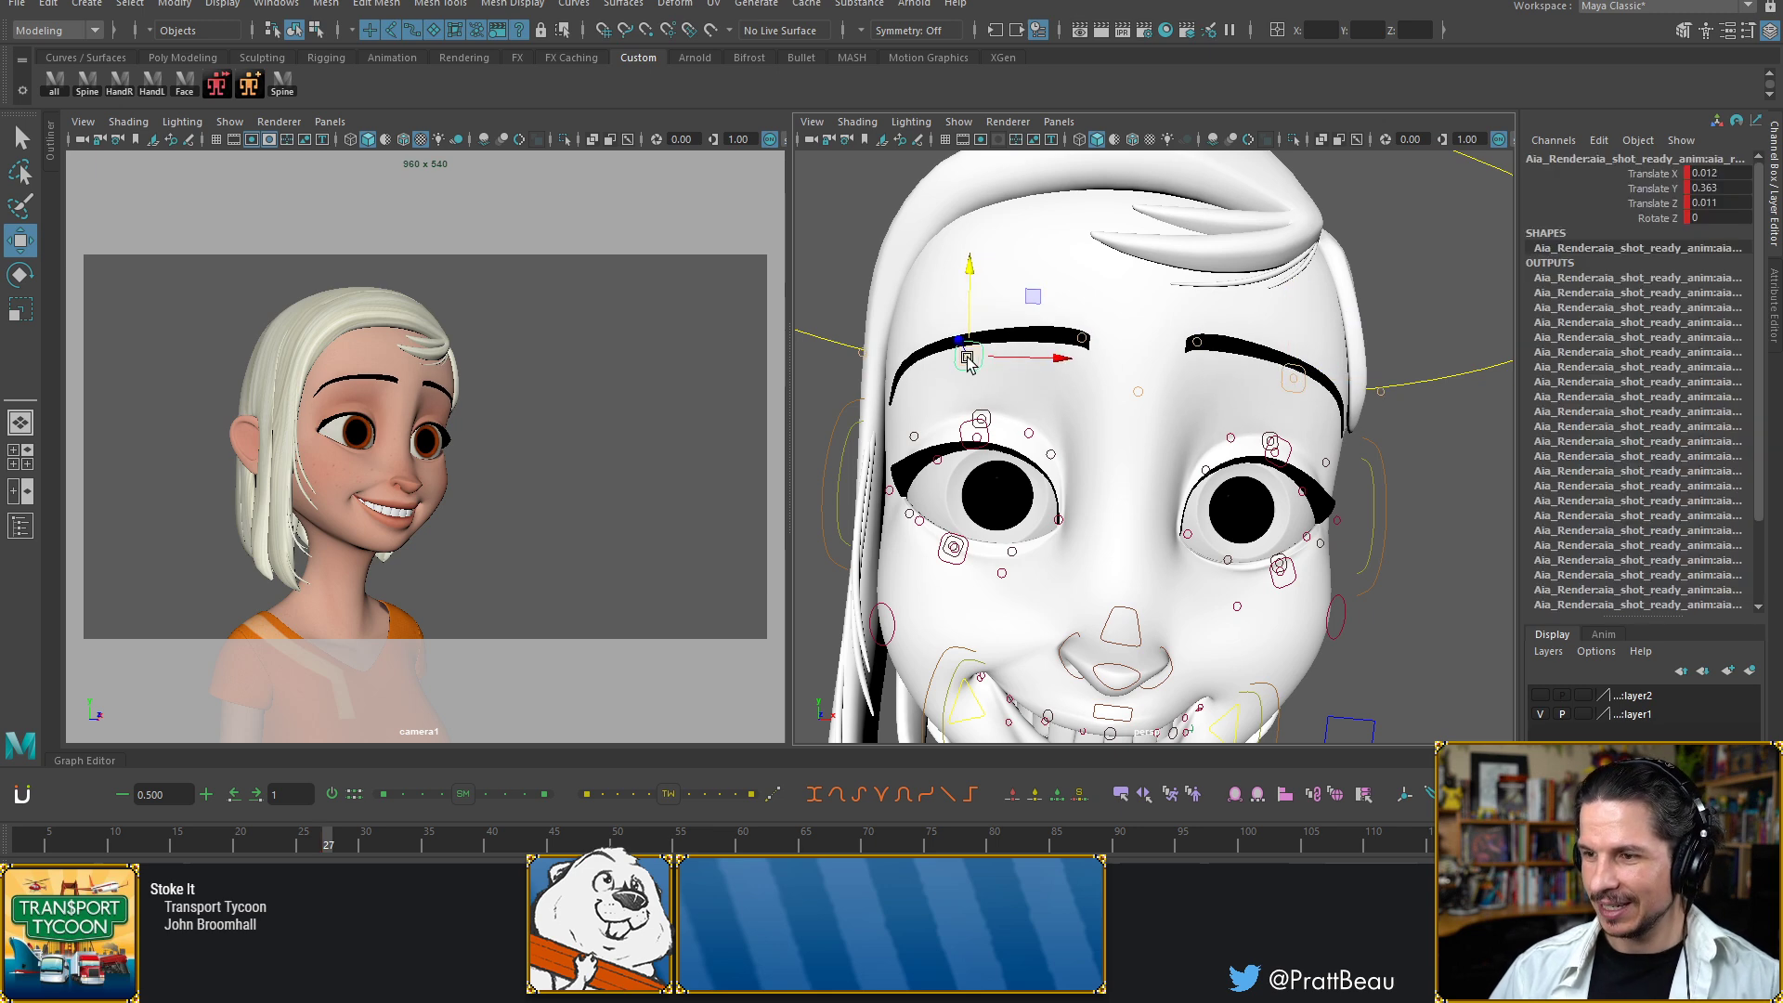
pyautogui.moveTo(972, 281); pyautogui.dragTo(972, 299)
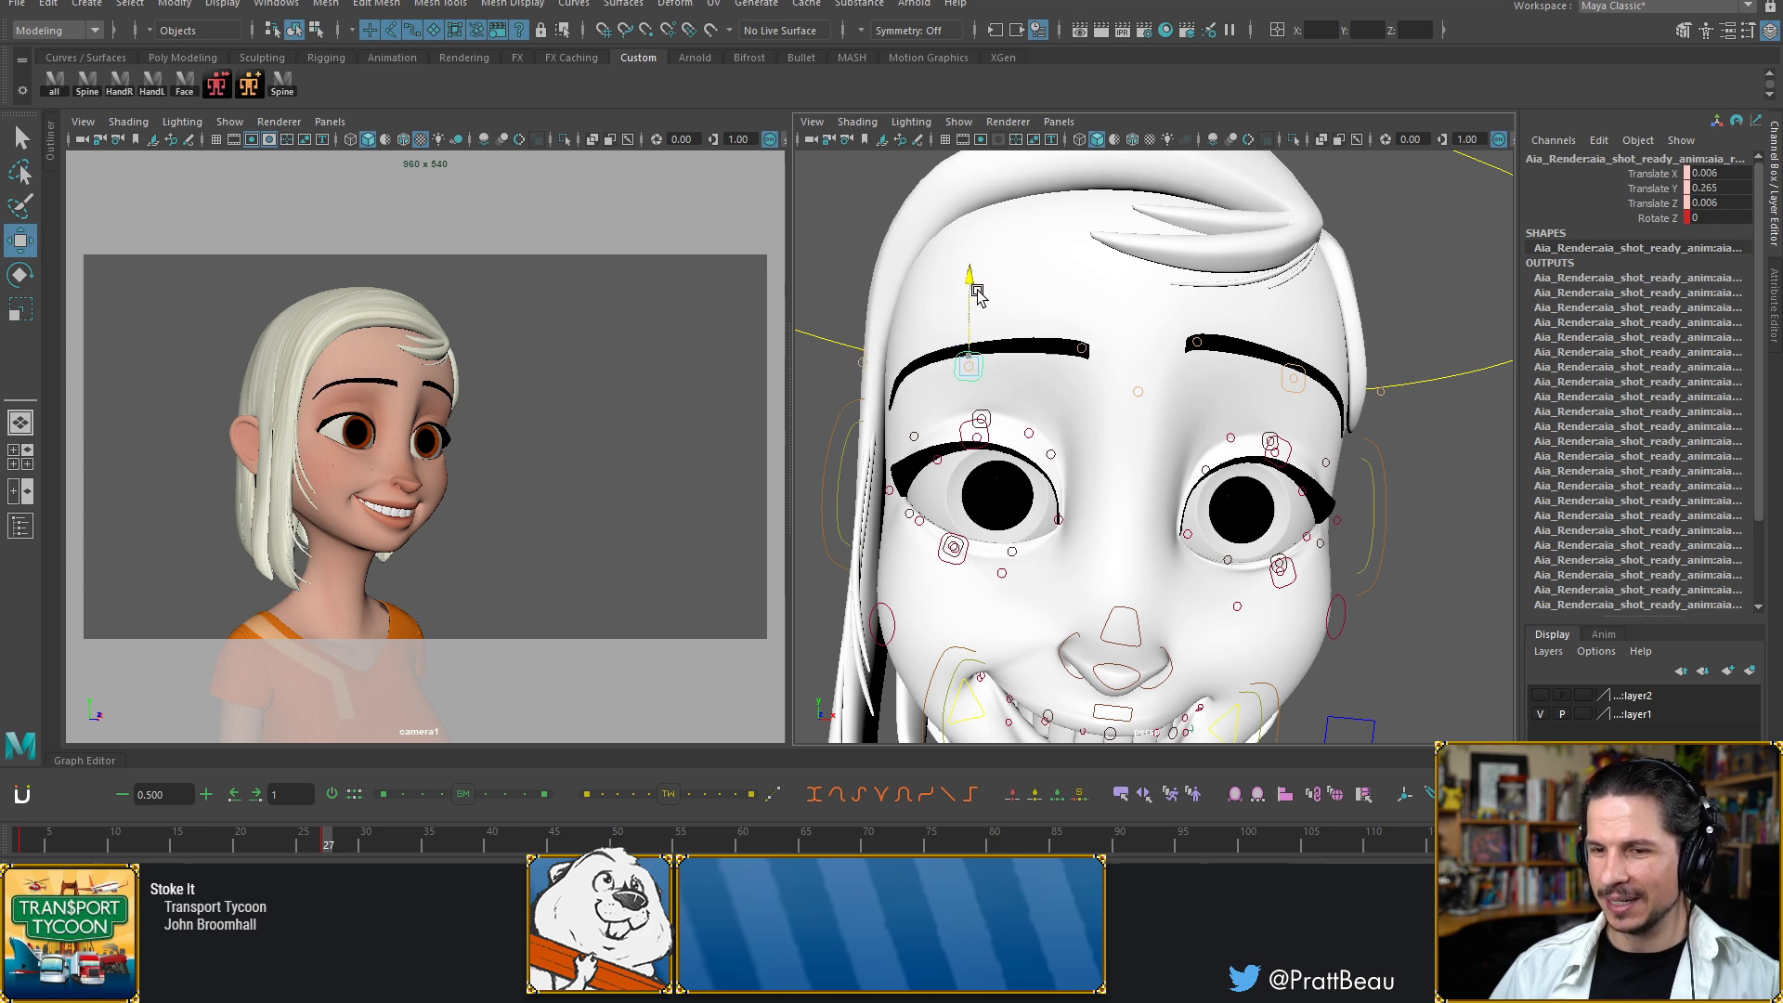
# Try rotating the character's right main eyebrow control and undo the rotation
pyautogui.press('e')
pyautogui.moveTo(1047, 347); pyautogui.dragTo(1052, 346)
pyautogui.click(1409, 316)
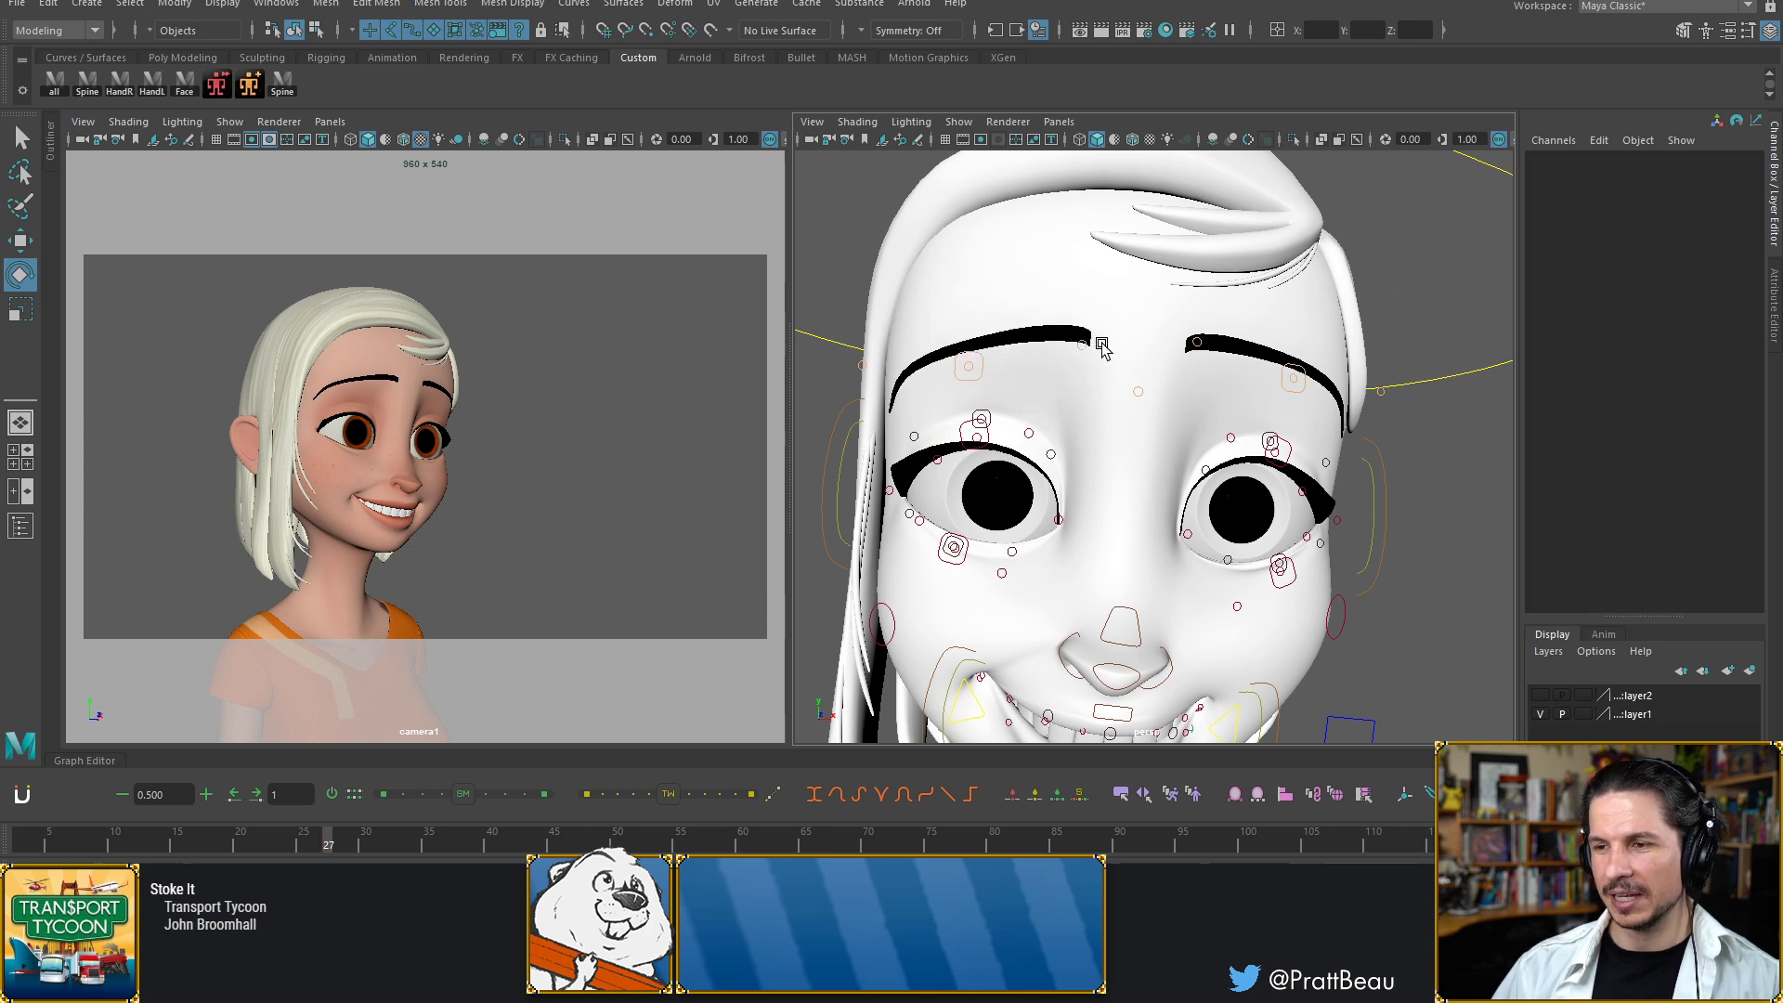
pyautogui.hotkey('ctrl', 'z')
pyautogui.hotkey('ctrl', 'z')
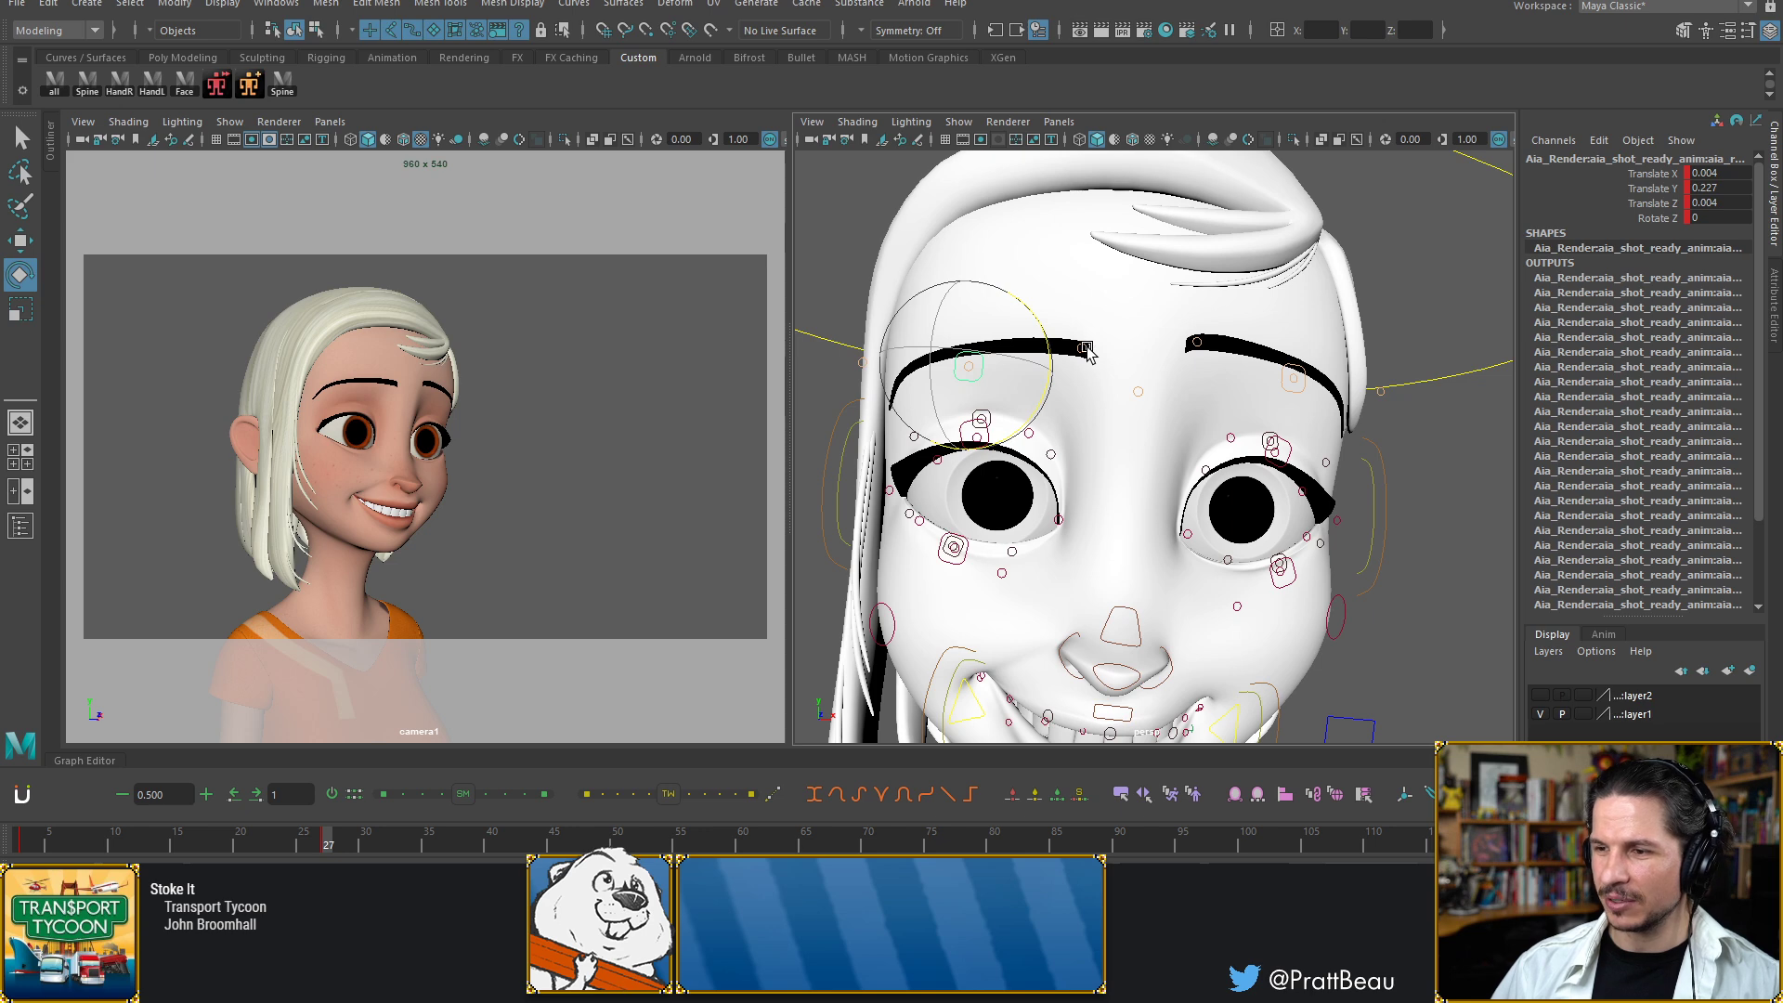
# Raise the character's right inner brow control to about Translate Y 0.44 and the mid-brow control to about Translate Y 0.087
pyautogui.click(1084, 347)
pyautogui.press('w')
pyautogui.moveTo(1086, 294); pyautogui.dragTo(1084, 283)
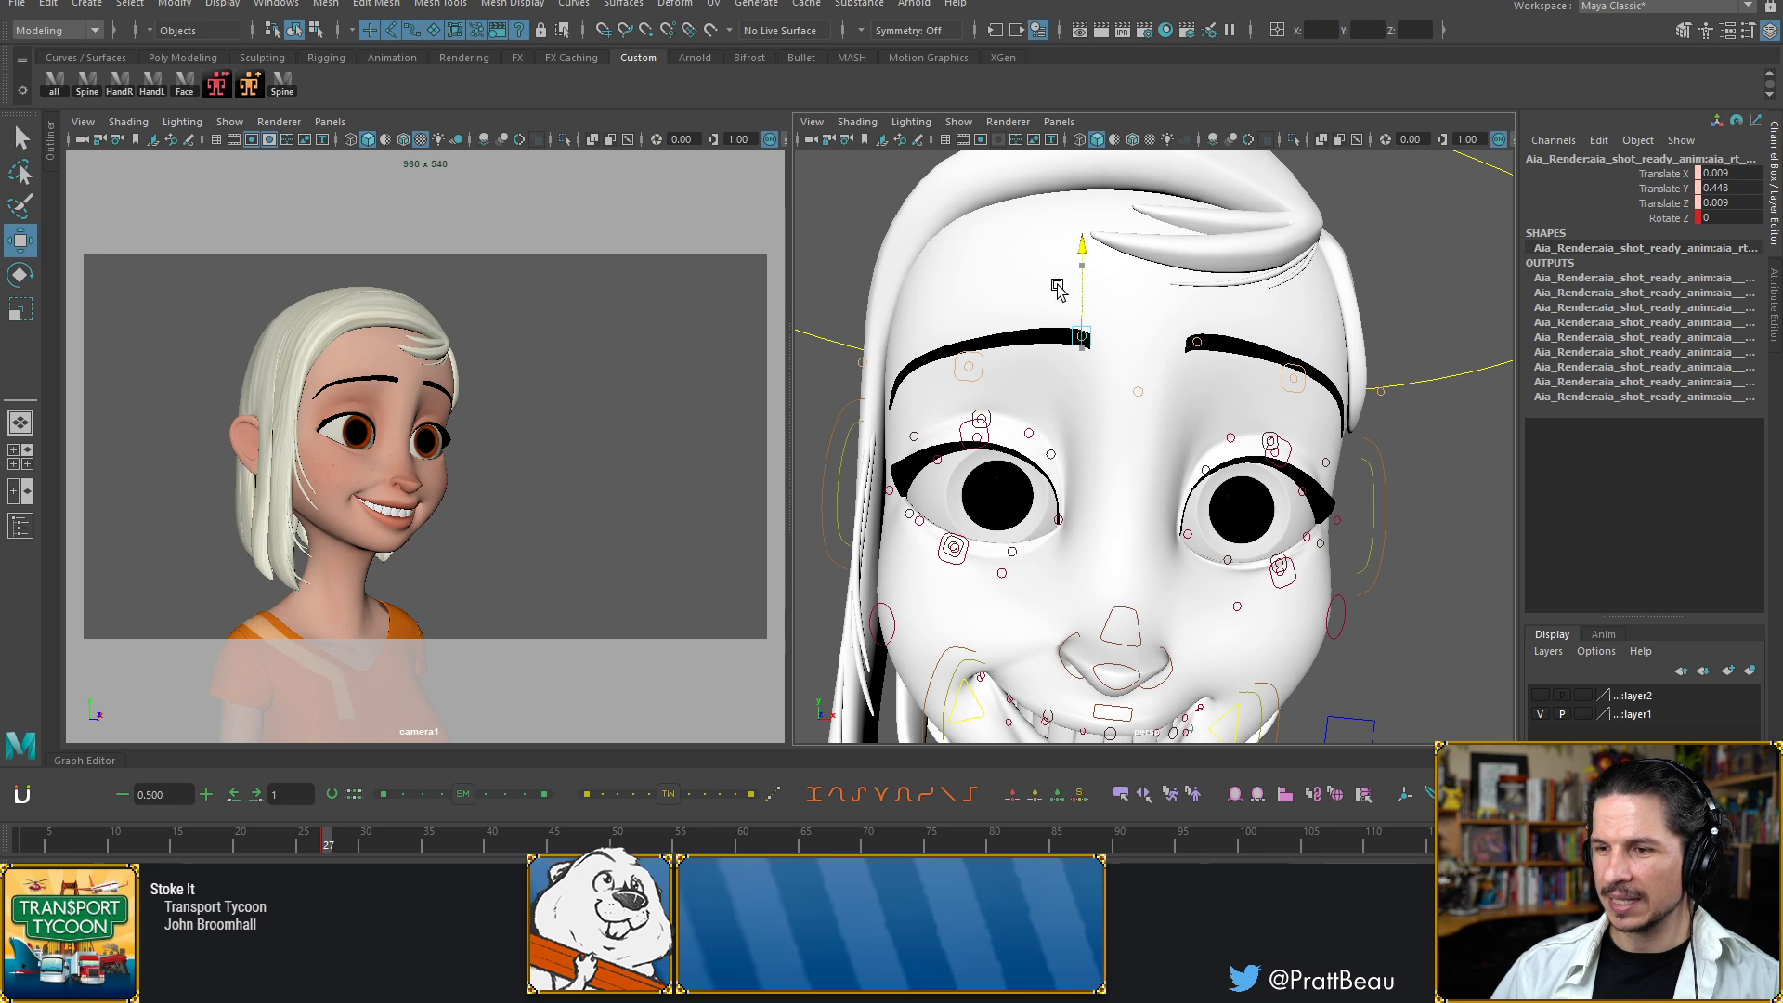
pyautogui.click(966, 332)
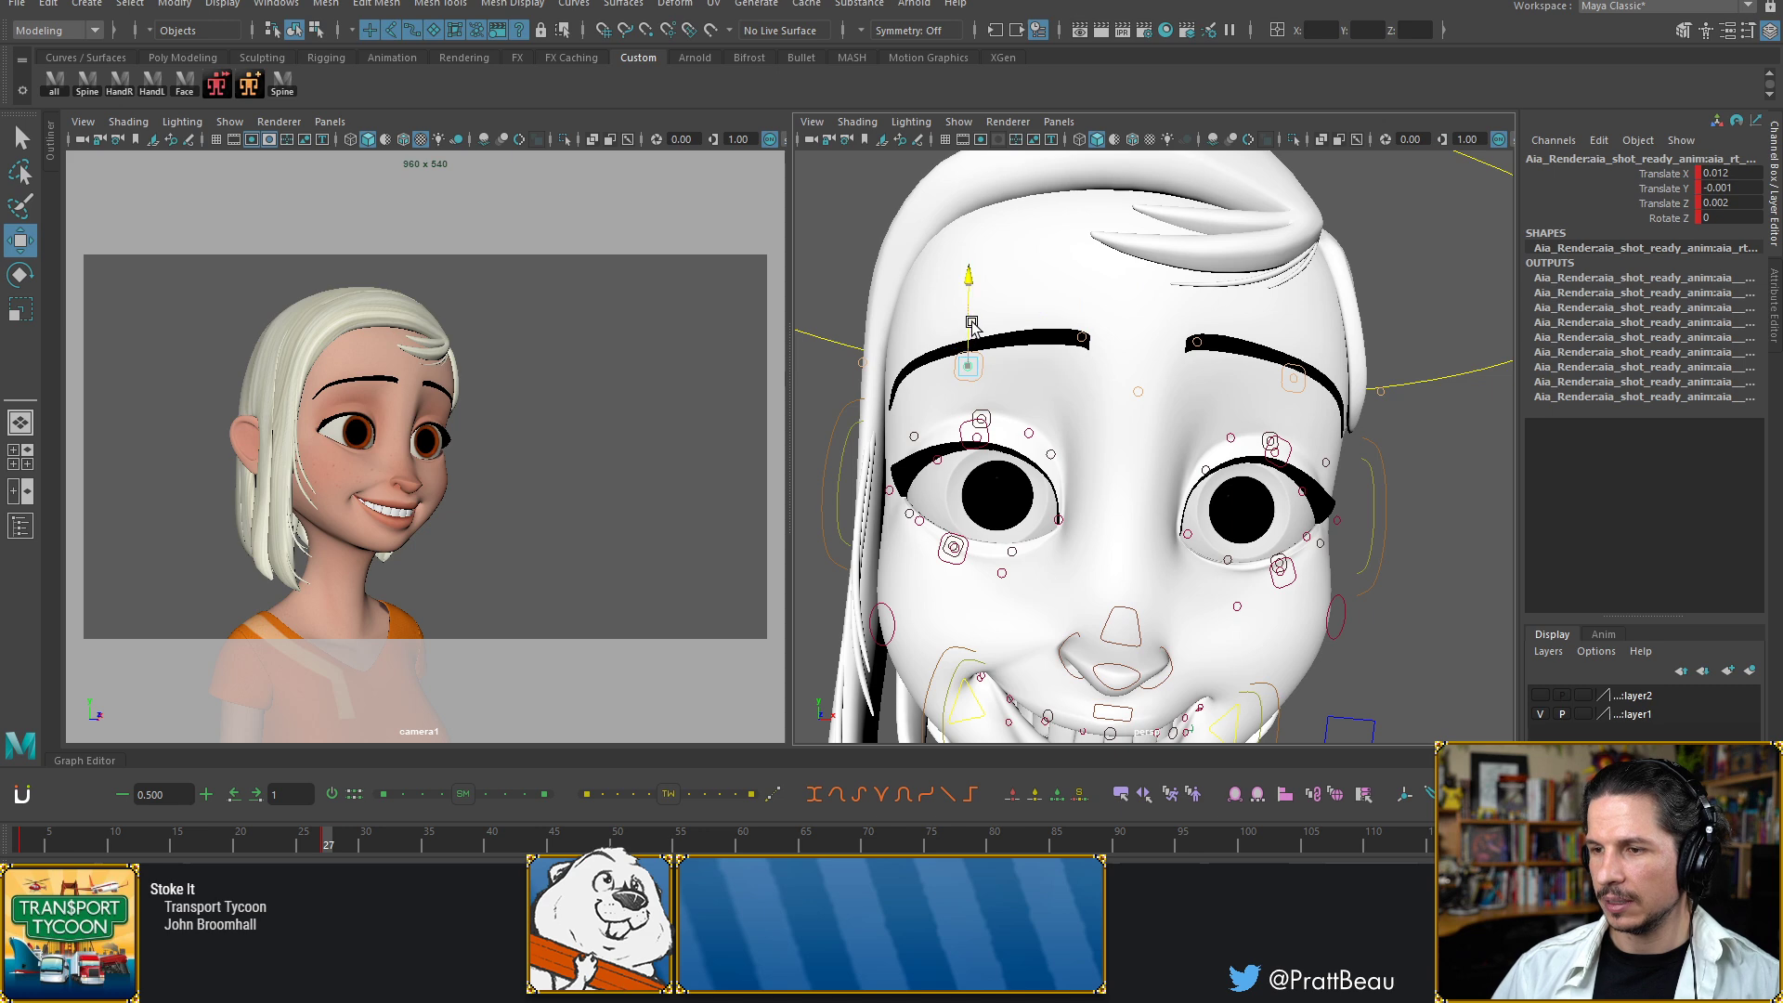
pyautogui.moveTo(972, 321); pyautogui.dragTo(971, 320)
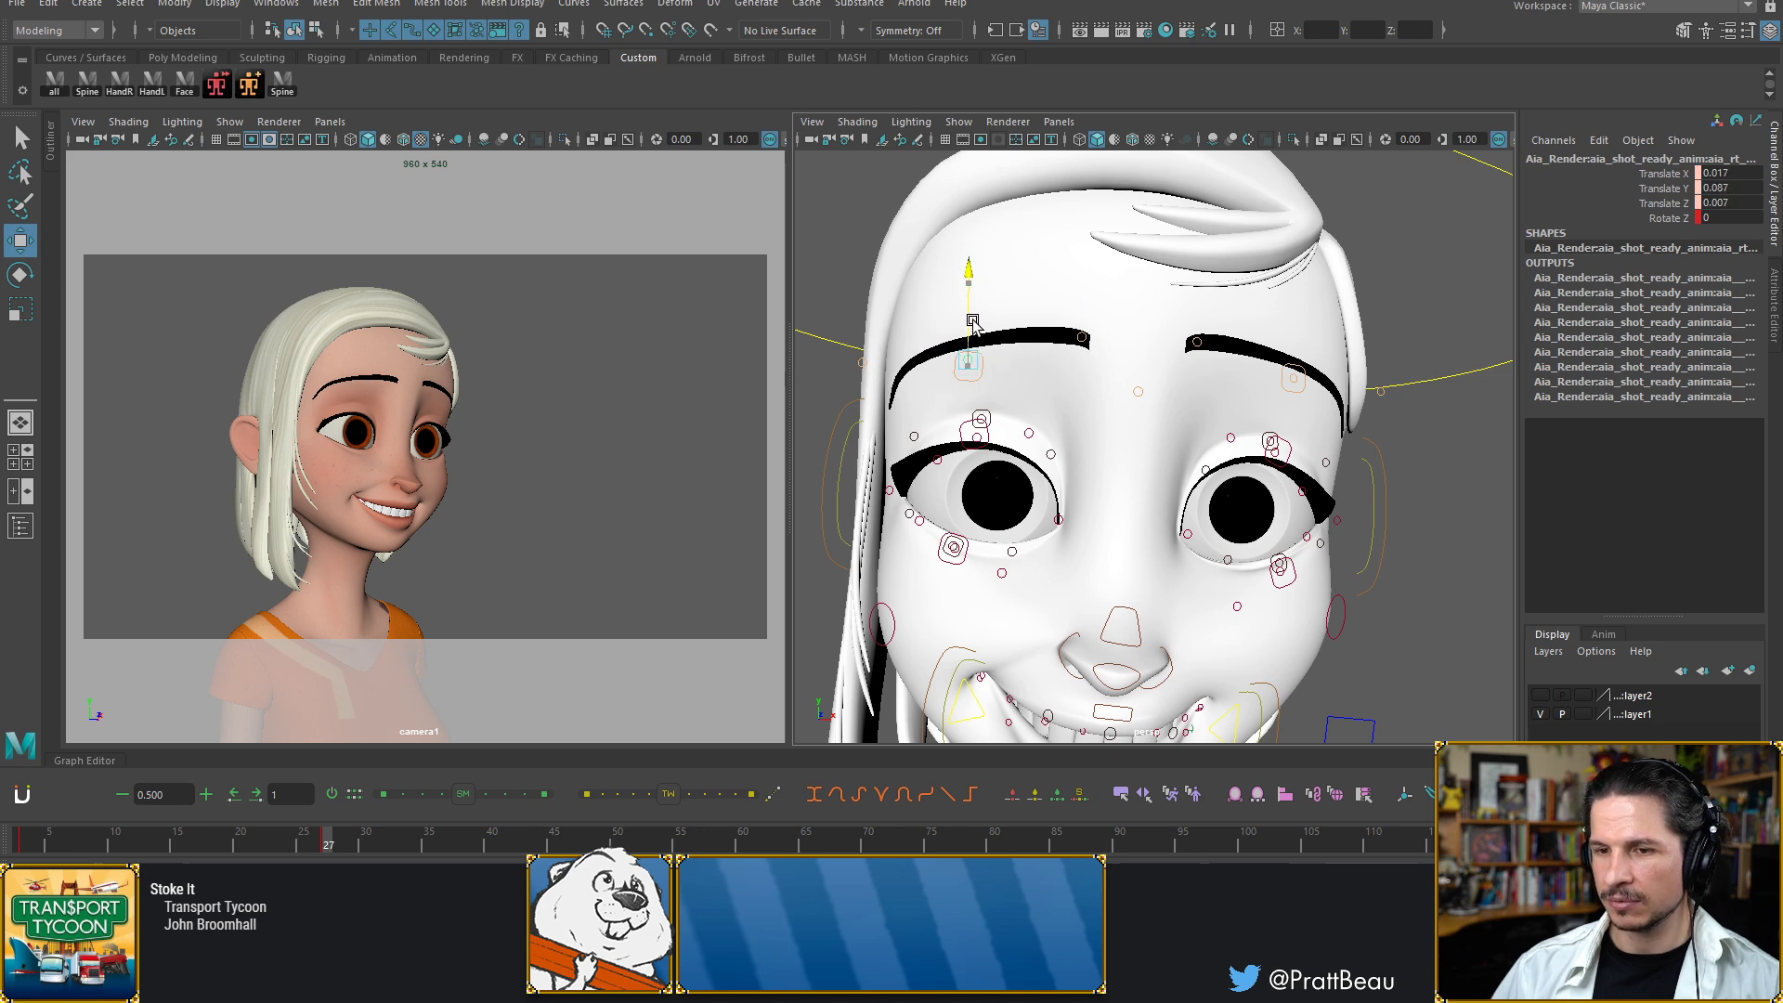
# Raise the character's left mid-brow control to Translate Y 0.392 and lower the right outer brow control to Translate Y -0.524
pyautogui.click(1300, 369)
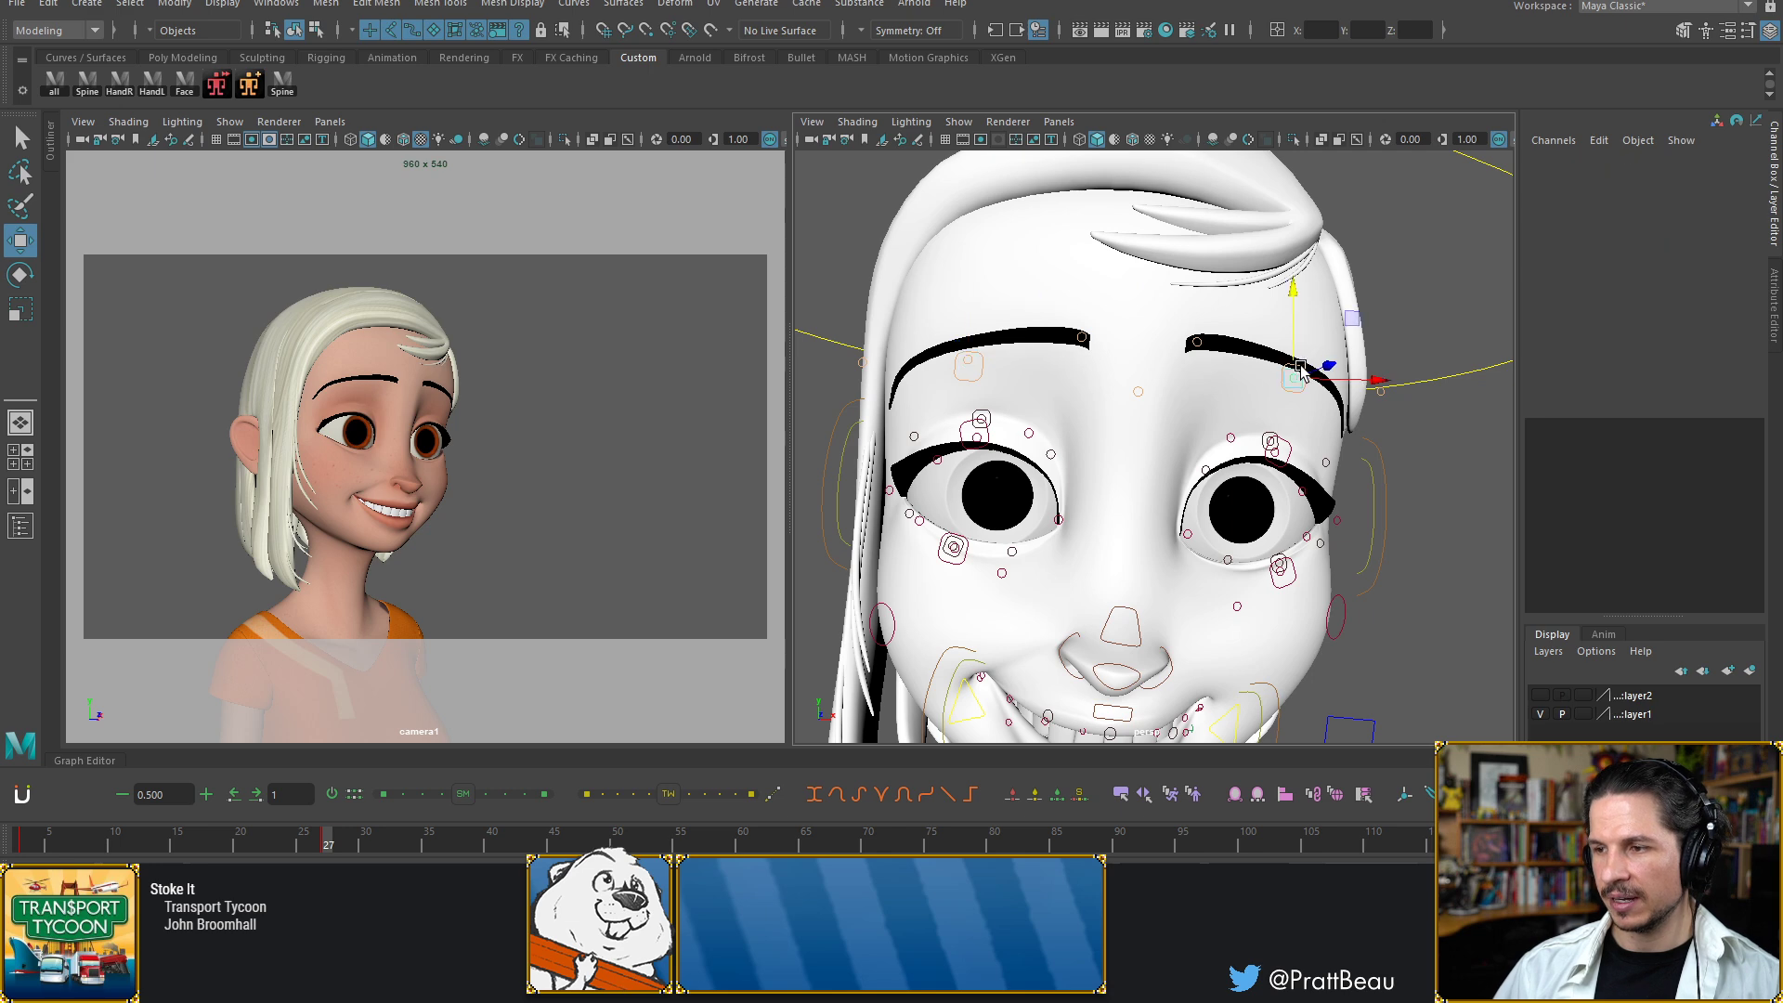
pyautogui.moveTo(1299, 343); pyautogui.dragTo(1302, 327)
pyautogui.moveTo(1301, 326); pyautogui.dragTo(1309, 314)
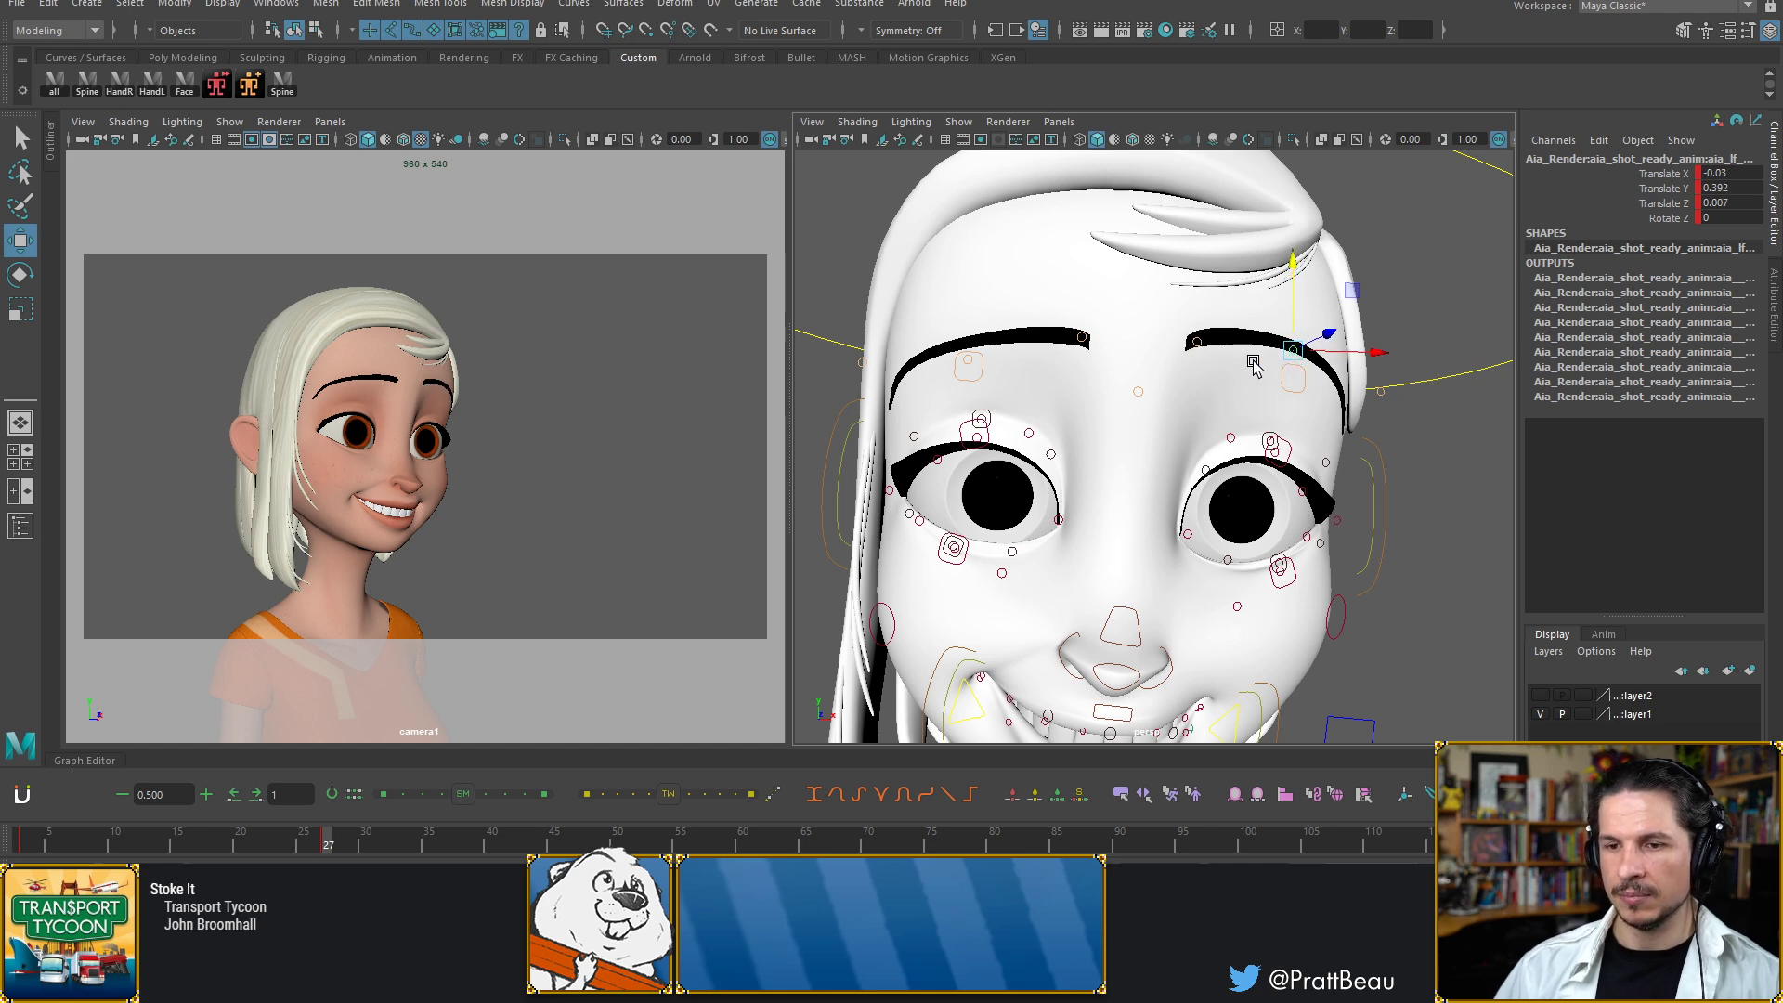
pyautogui.click(862, 362)
pyautogui.moveTo(862, 290); pyautogui.dragTo(863, 326)
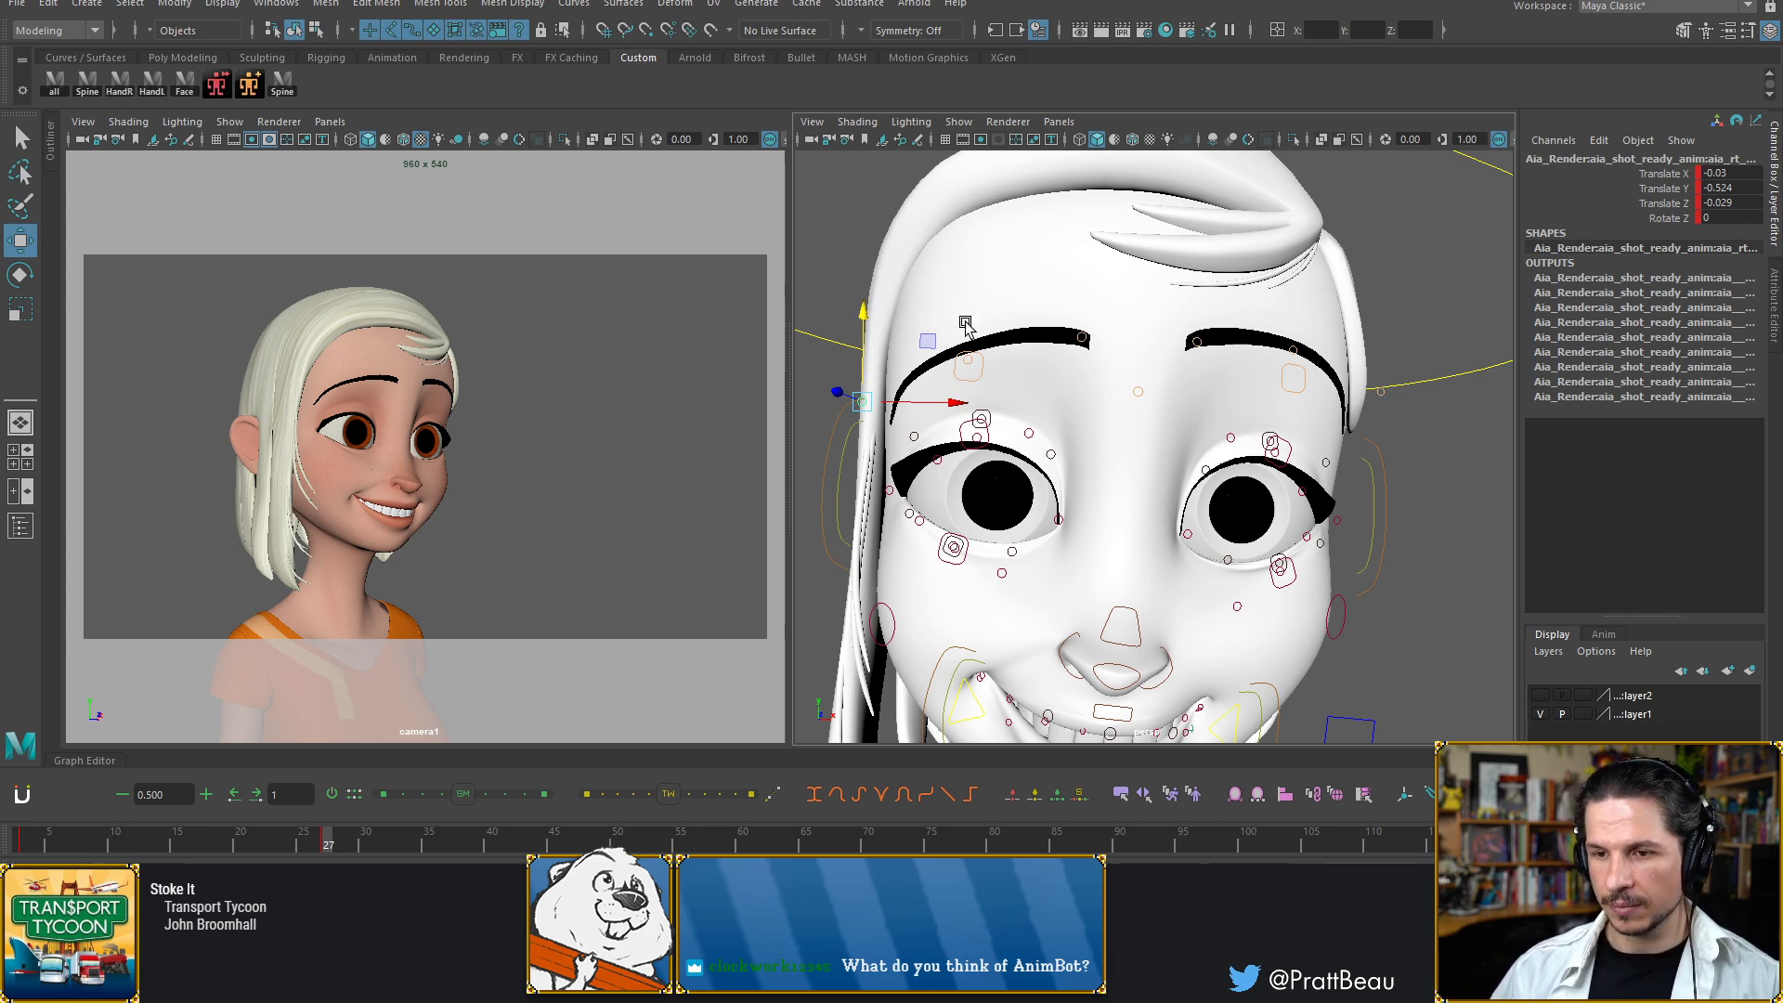
# Spread the inner ends of both eyebrows slightly apart, bringing the character's right inner brow control to Translate X 0.091
pyautogui.moveTo(1148, 435)
pyautogui.keyDown('alt'); pyautogui.mouseDown()
pyautogui.moveTo(1215, 462)
pyautogui.moveTo(1152, 444)
pyautogui.mouseUp(); pyautogui.keyUp('alt')
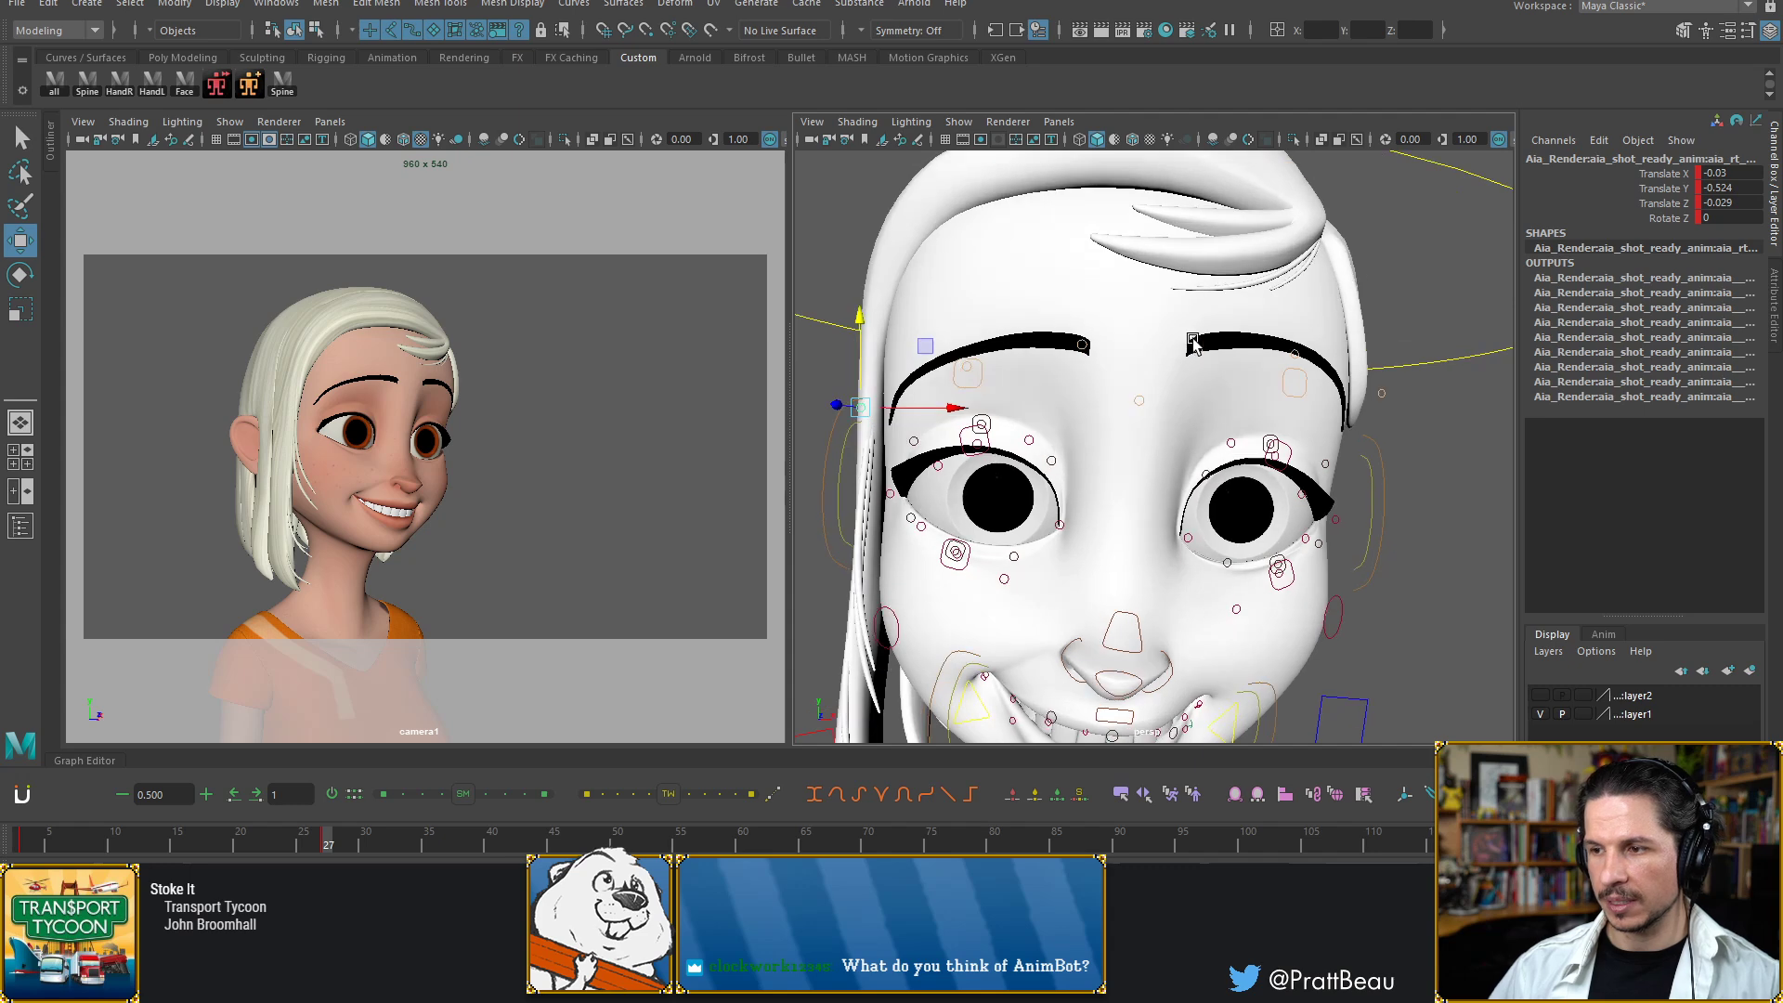
pyautogui.click(1197, 343)
pyautogui.keyDown('alt'); pyautogui.moveTo(1177, 383); pyautogui.dragTo(1155, 374); pyautogui.keyUp('alt')
pyautogui.moveTo(1047, 346); pyautogui.dragTo(1154, 340)
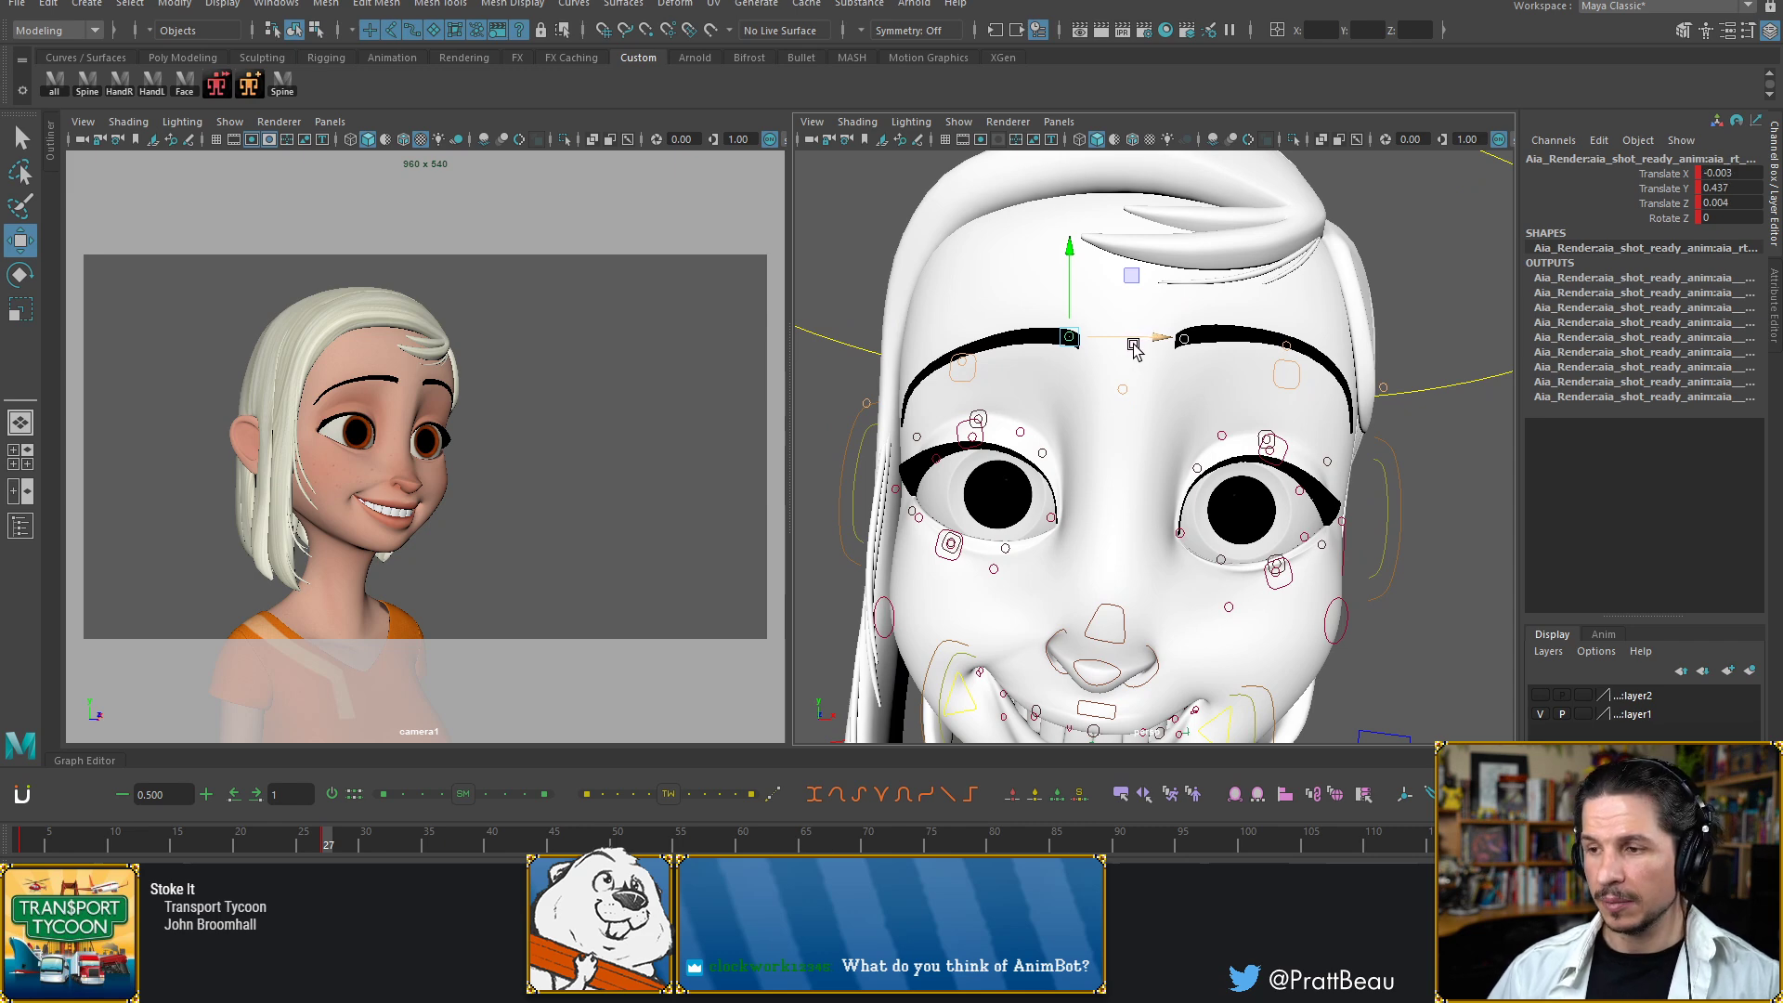
pyautogui.press('w')
pyautogui.moveTo(1134, 343); pyautogui.dragTo(1099, 325)
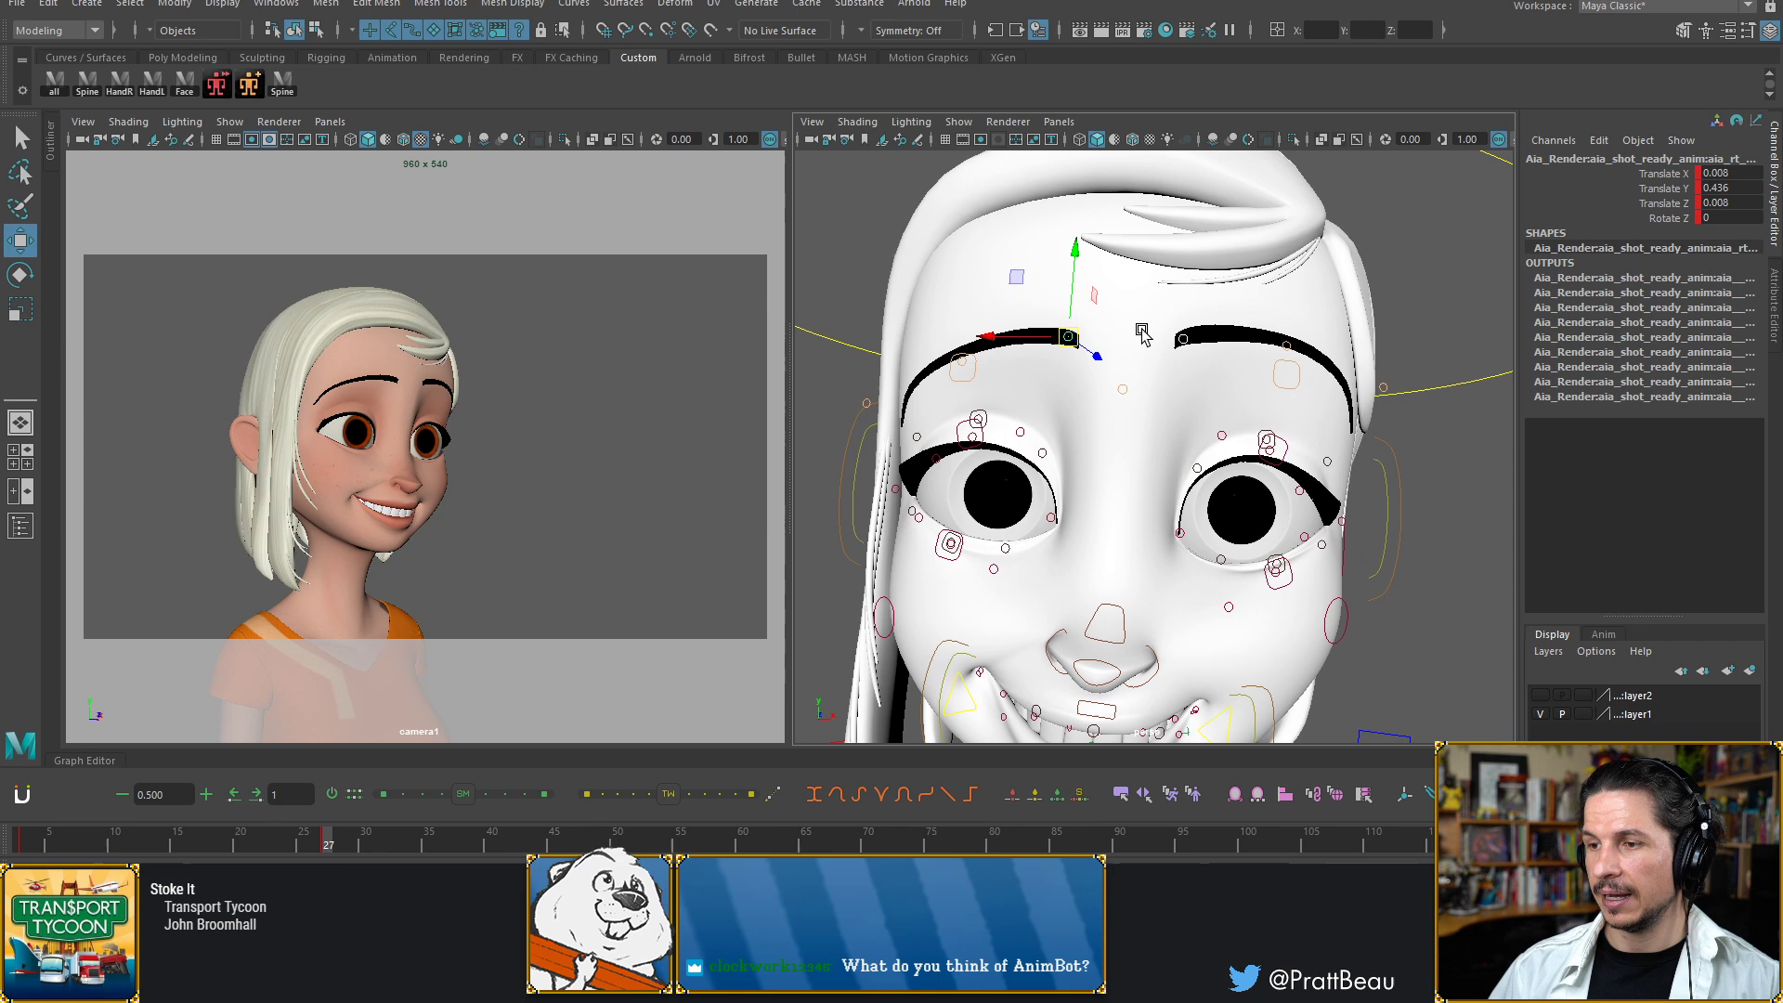
pyautogui.click(989, 338)
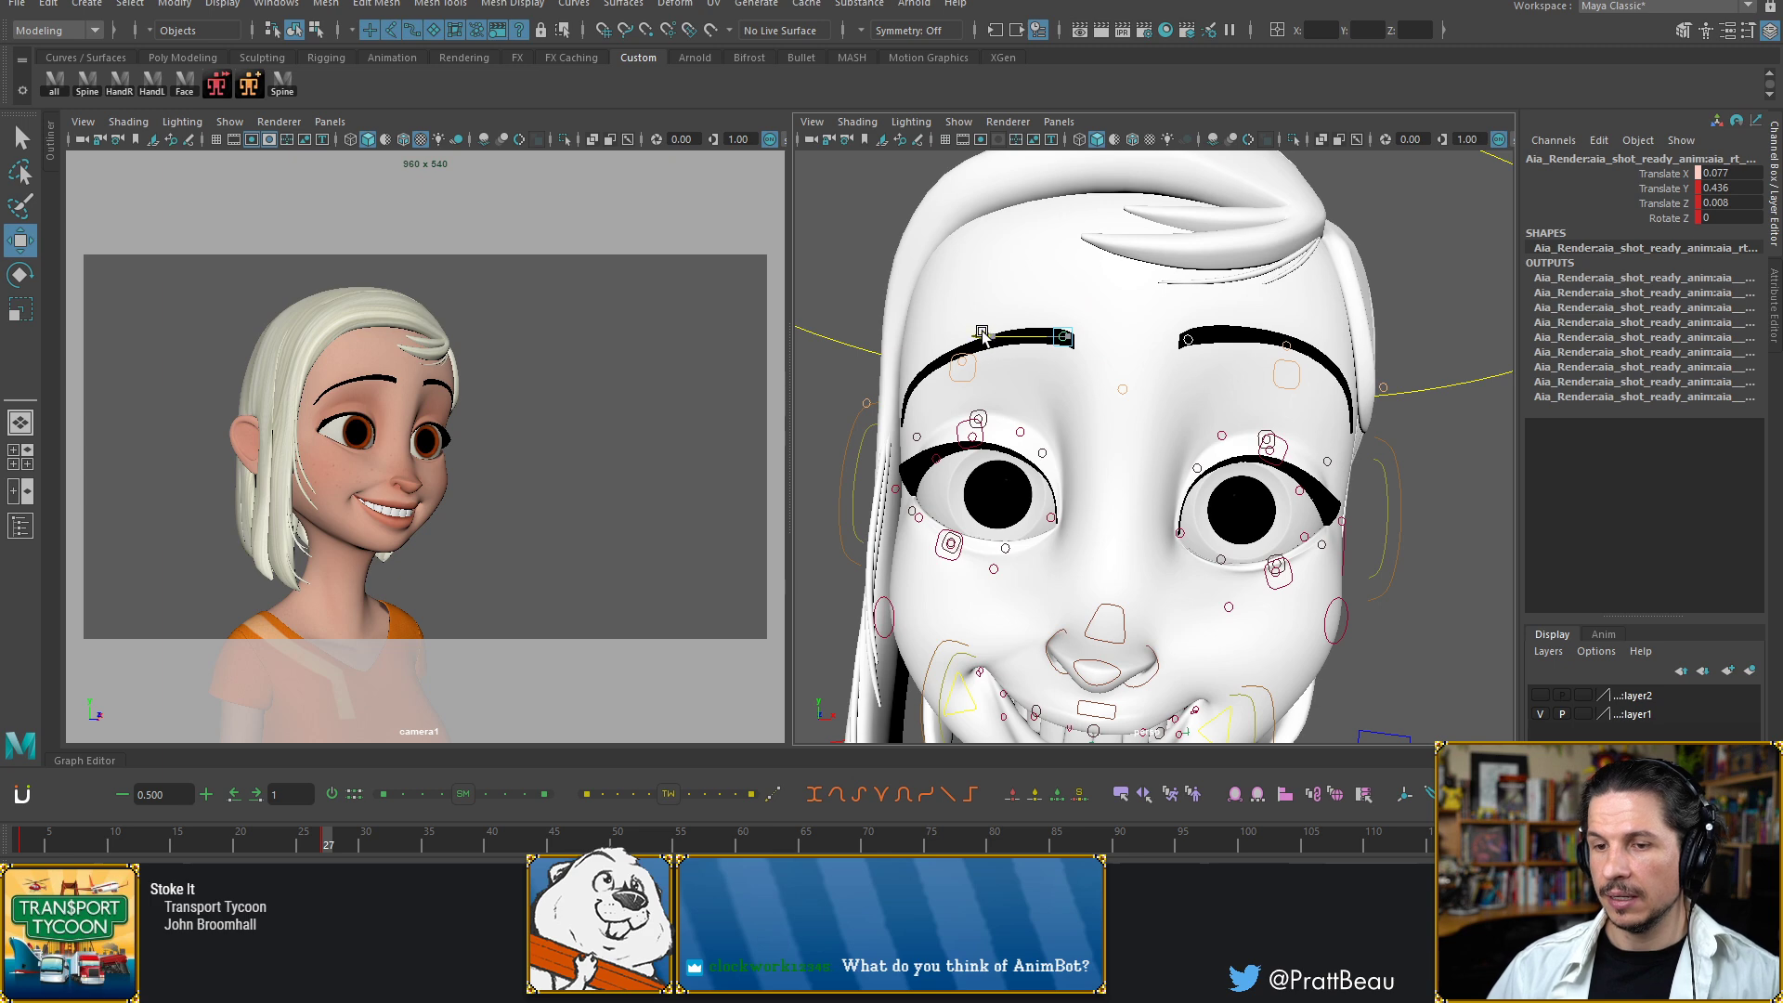
pyautogui.moveTo(984, 337); pyautogui.dragTo(998, 338)
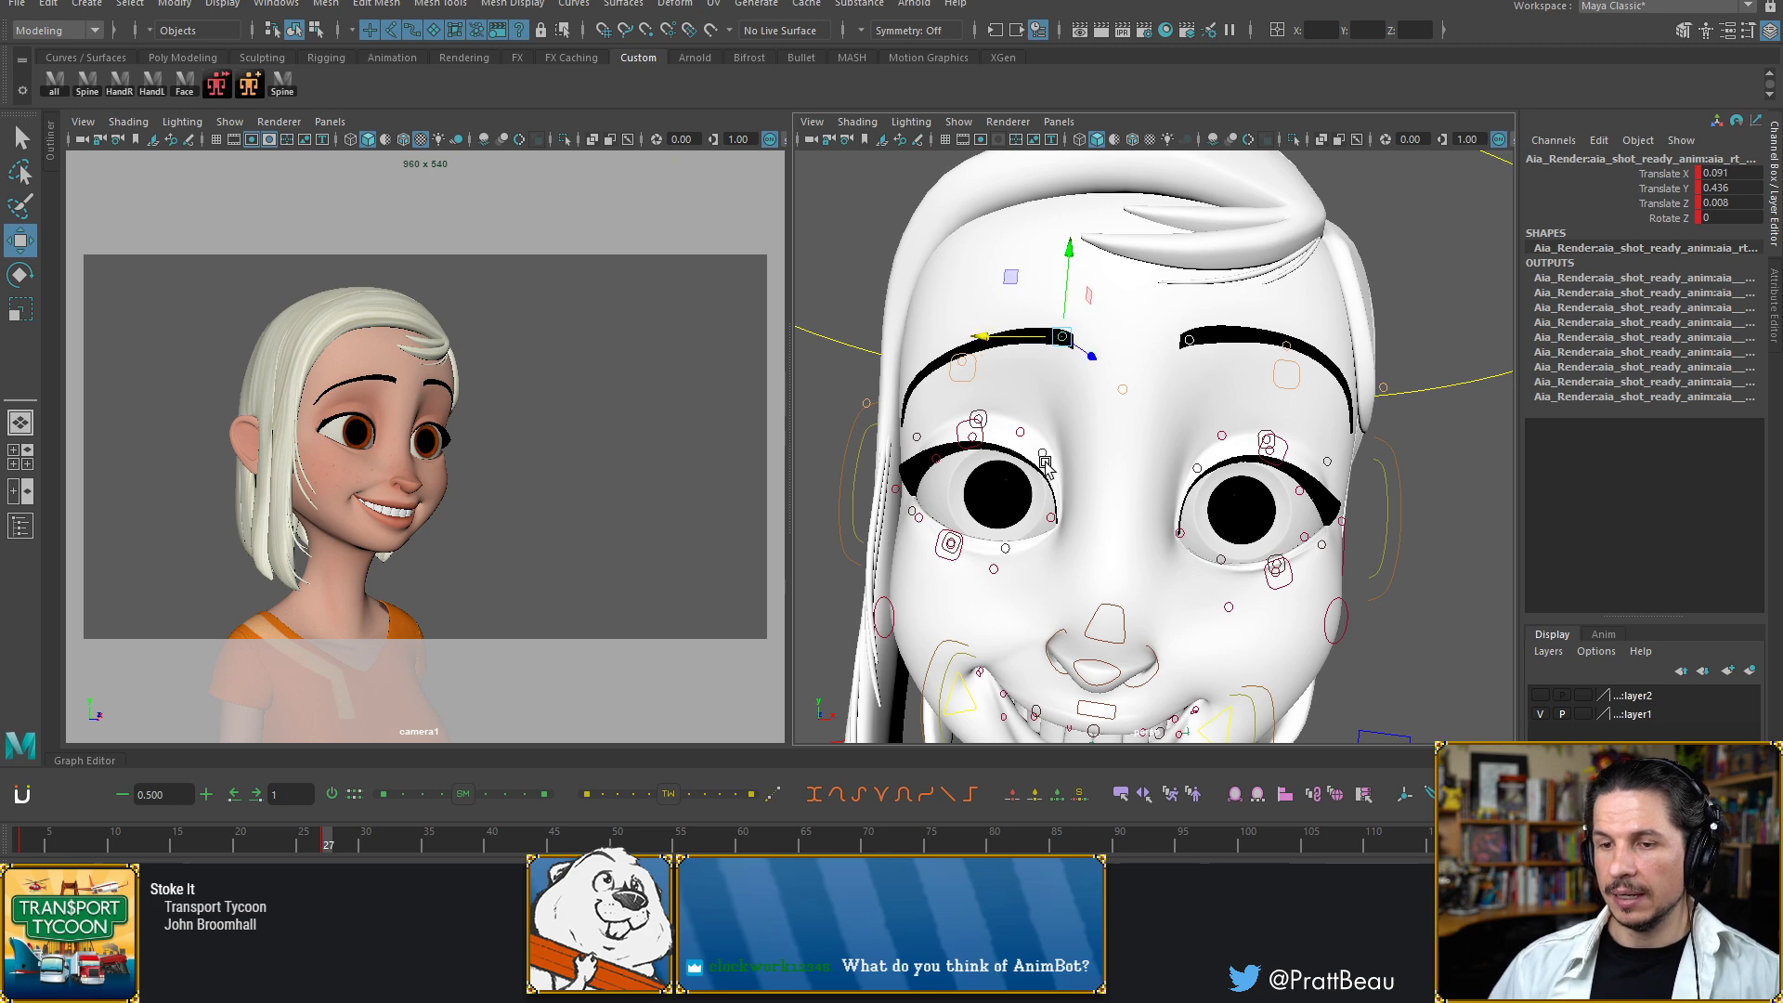
# At frame 3, bring the inner brow ends together to Translate X -0.163 and lower both main eyebrow controls to about Translate Y -0.617
pyautogui.click(22, 847)
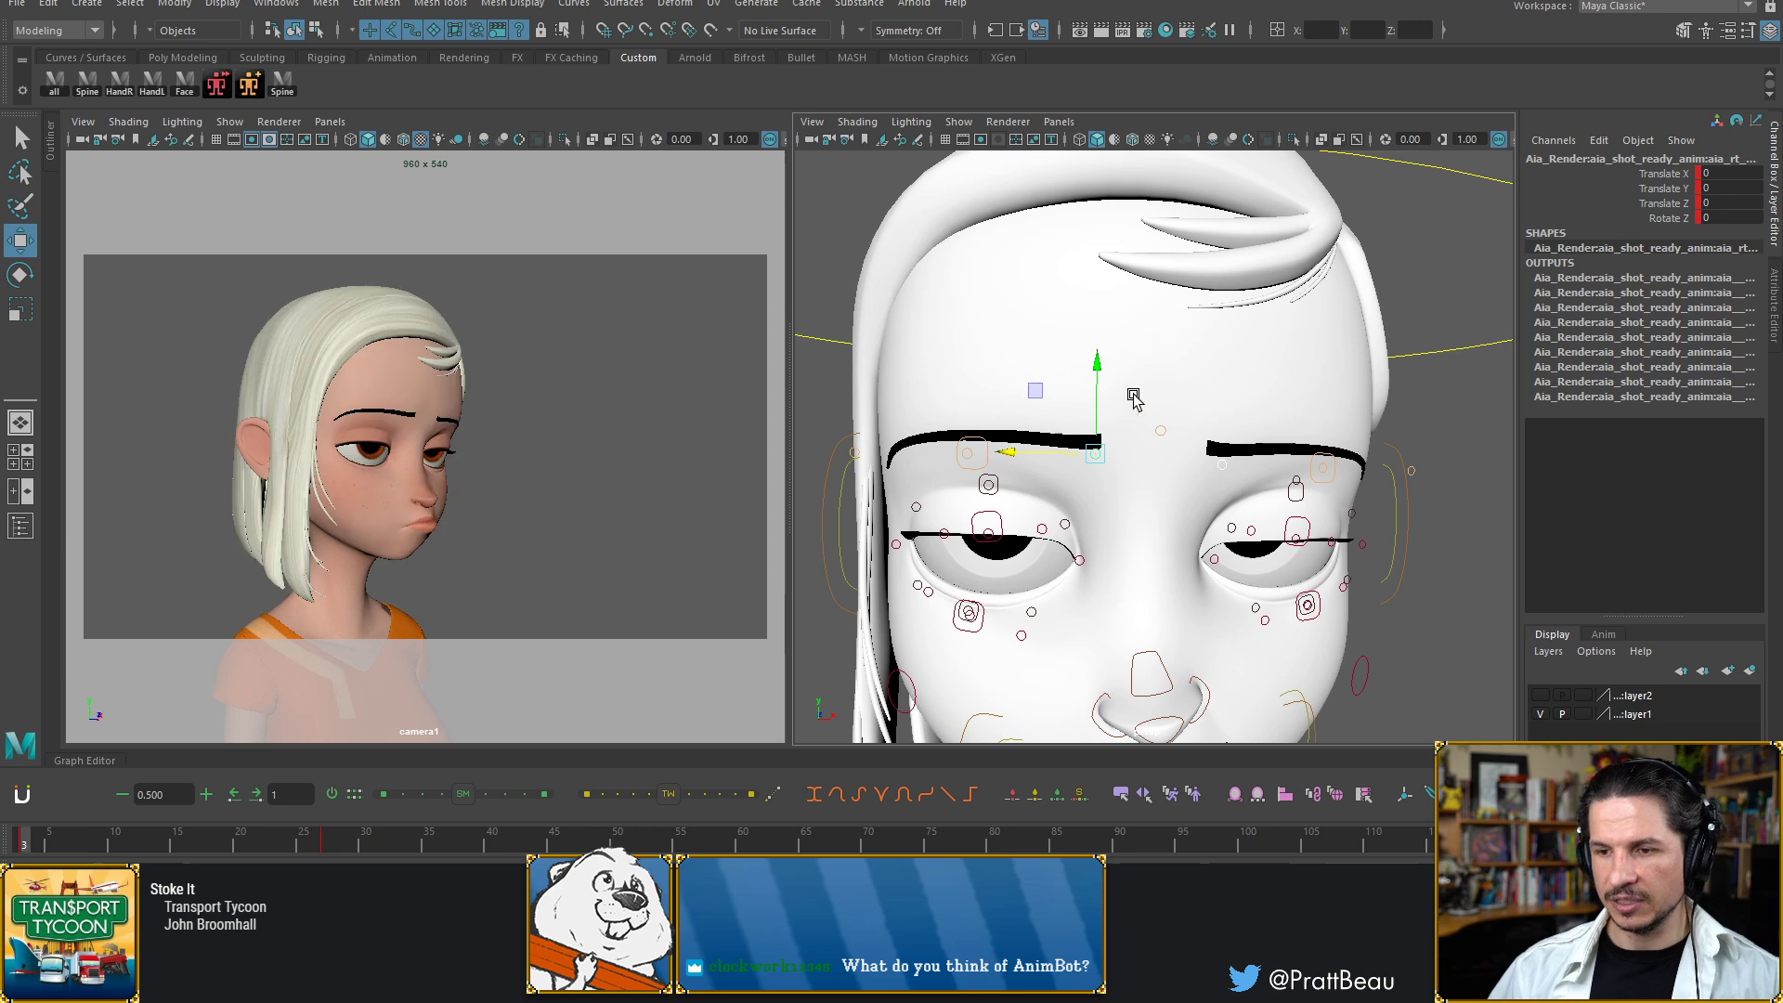
pyautogui.moveTo(1006, 451); pyautogui.dragTo(1037, 440)
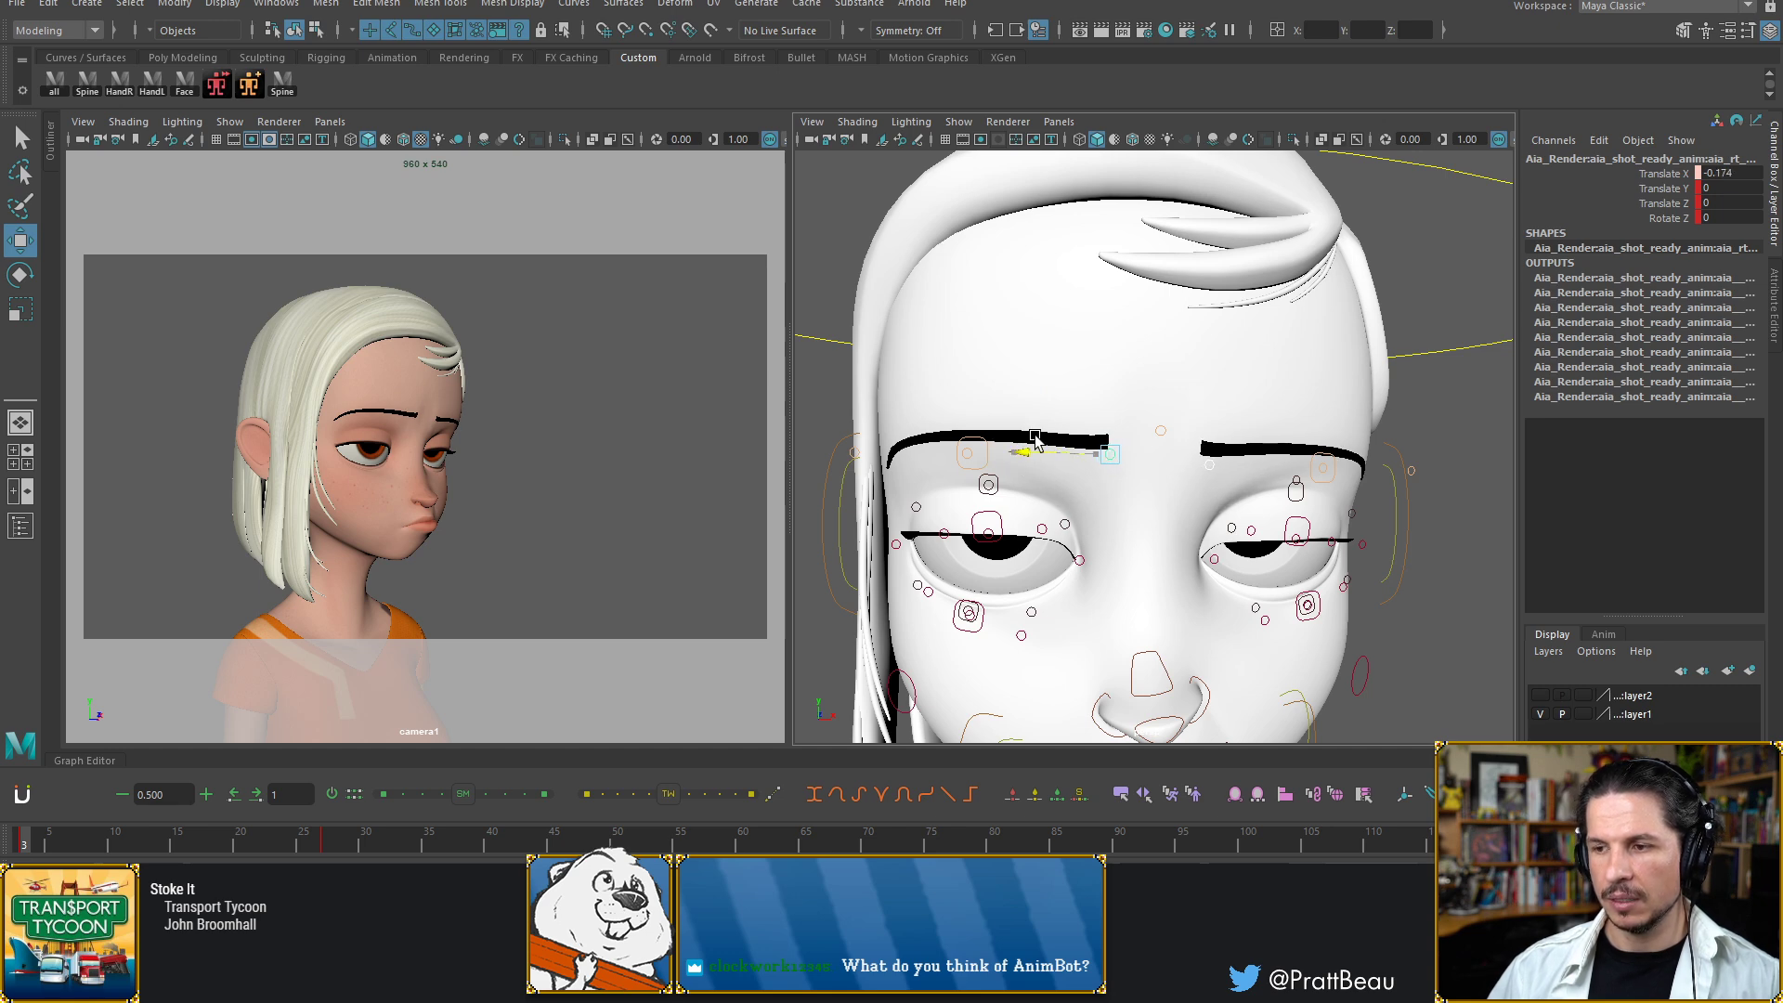
pyautogui.click(978, 440)
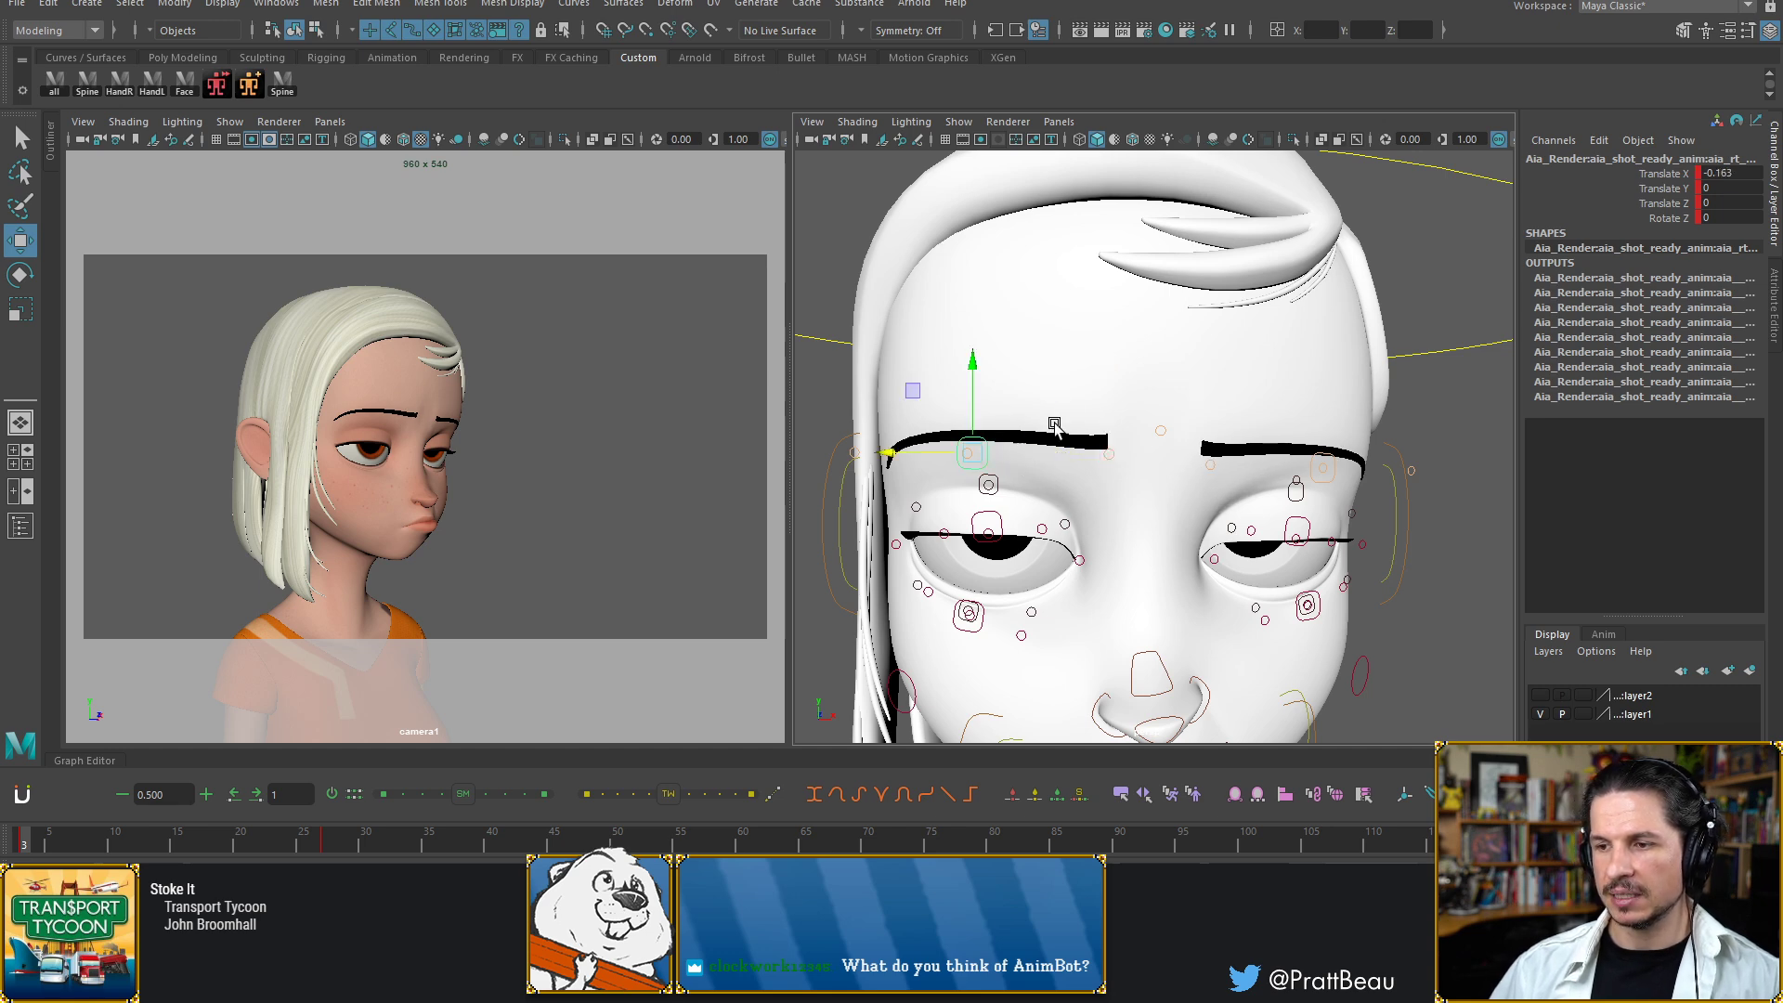
pyautogui.keyDown('shift'); pyautogui.click(1325, 480); pyautogui.keyUp('shift')
pyautogui.moveTo(1326, 380); pyautogui.dragTo(1327, 400)
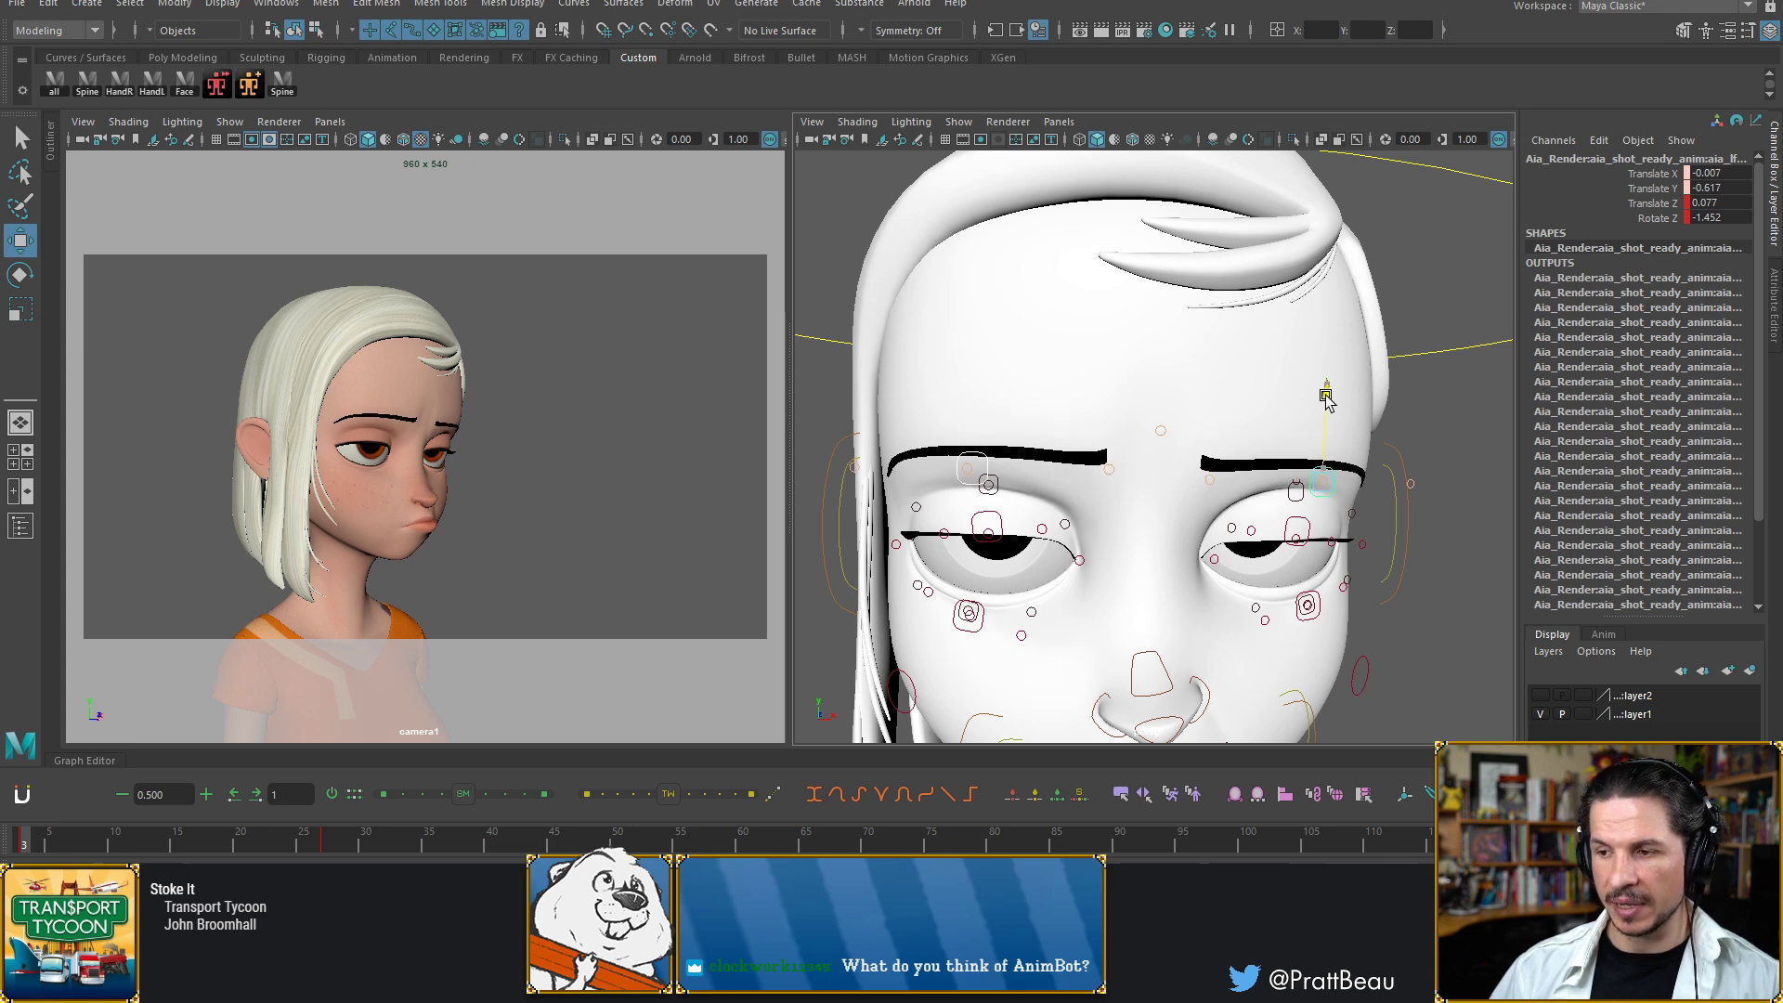
# Lower the crease control above the character's left eye to Translate X -0.015, Y -1.089 at frame 3
pyautogui.click(1296, 485)
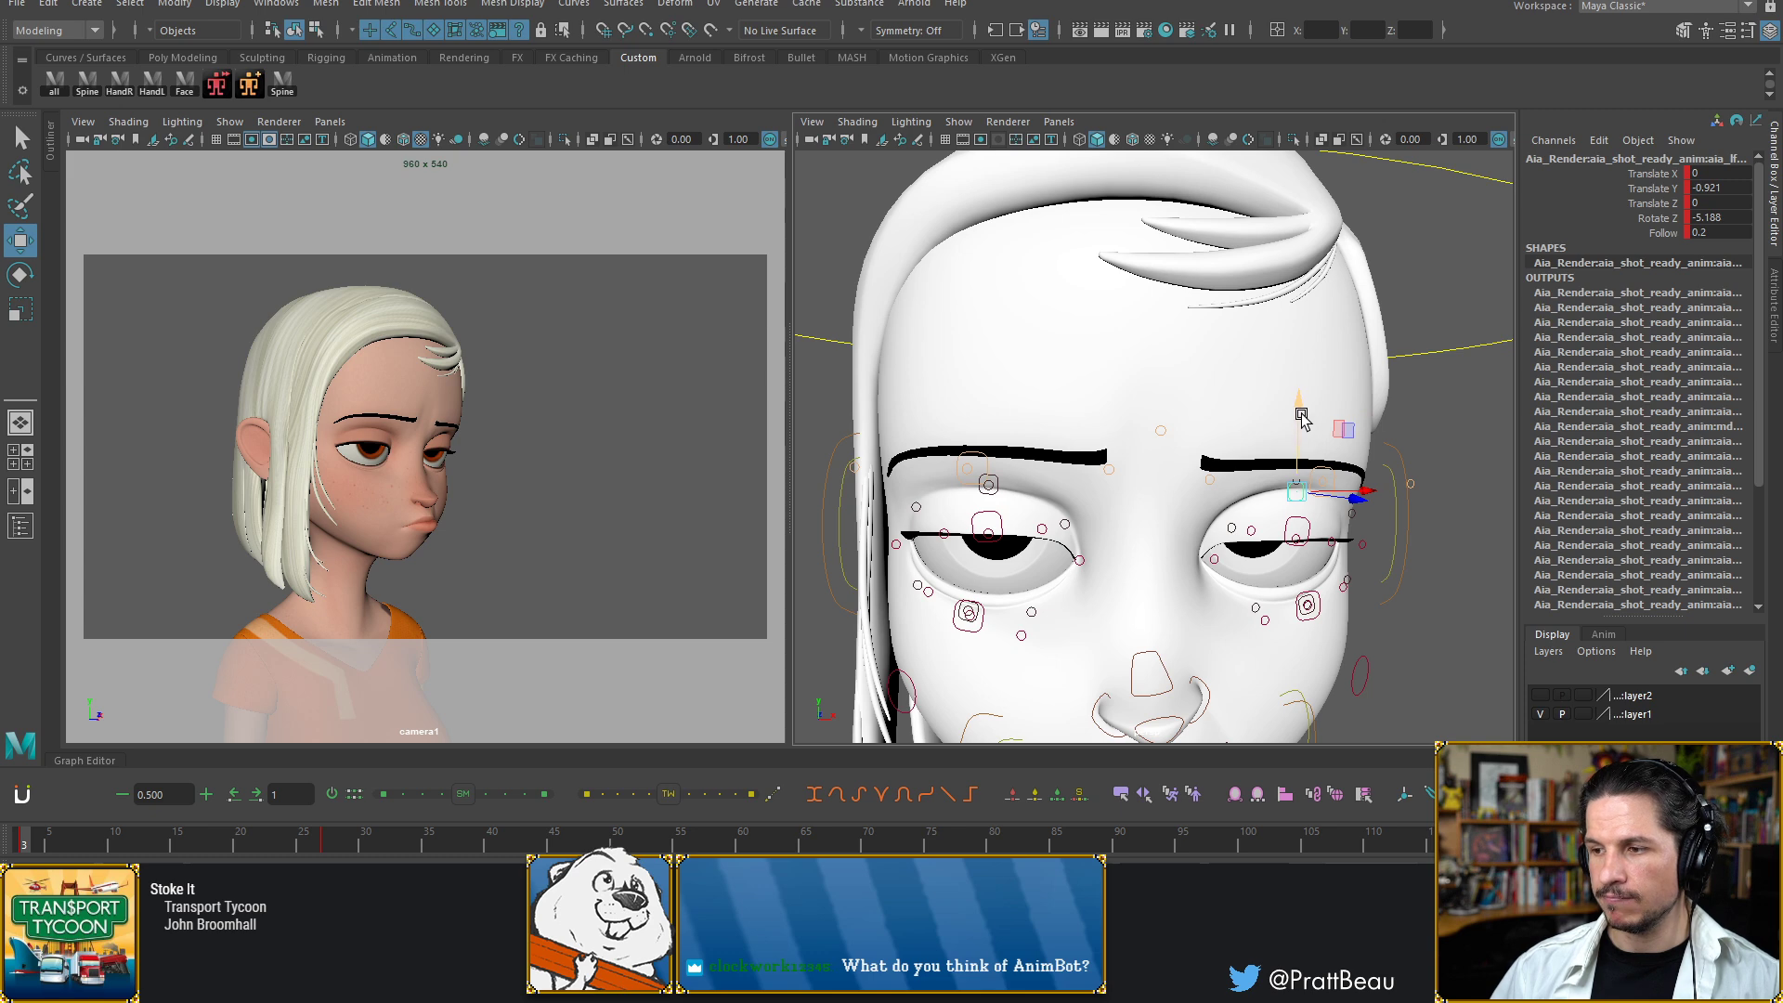
pyautogui.moveTo(1305, 423); pyautogui.dragTo(1308, 420)
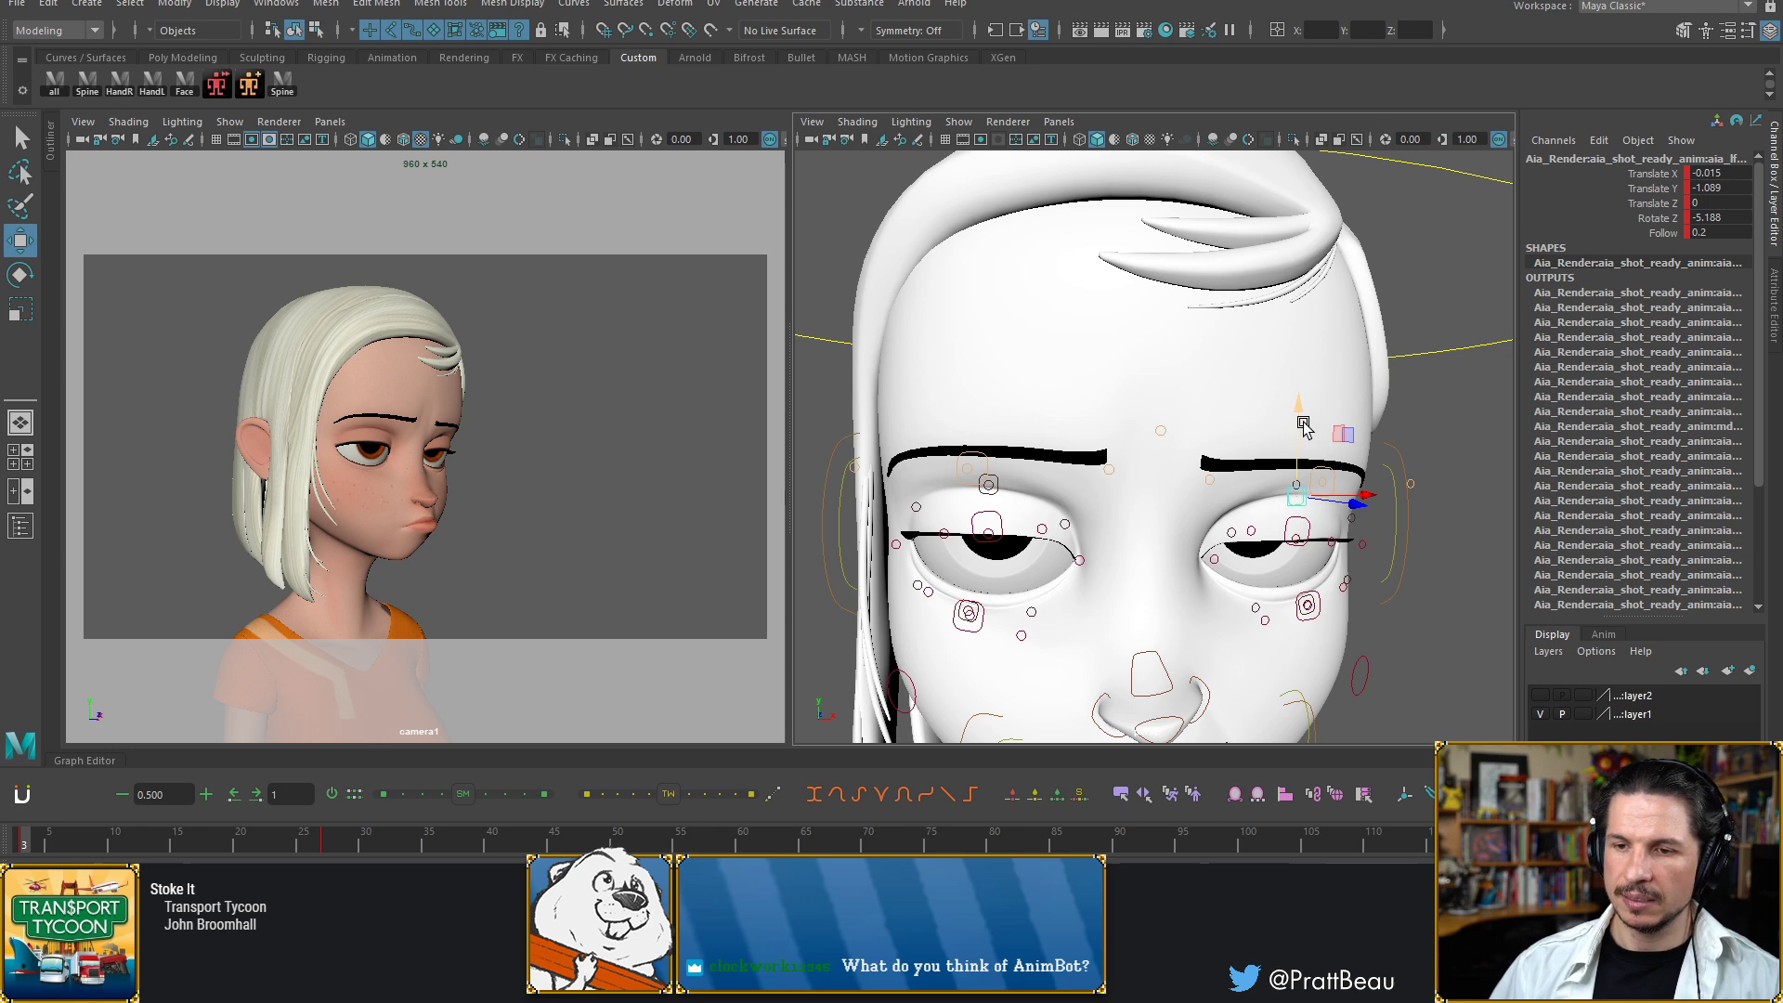
# At frame 27, rotate the main mouth control to Rotate Z -9.59 and nudge it slightly toward the character's right
pyautogui.click(330, 825)
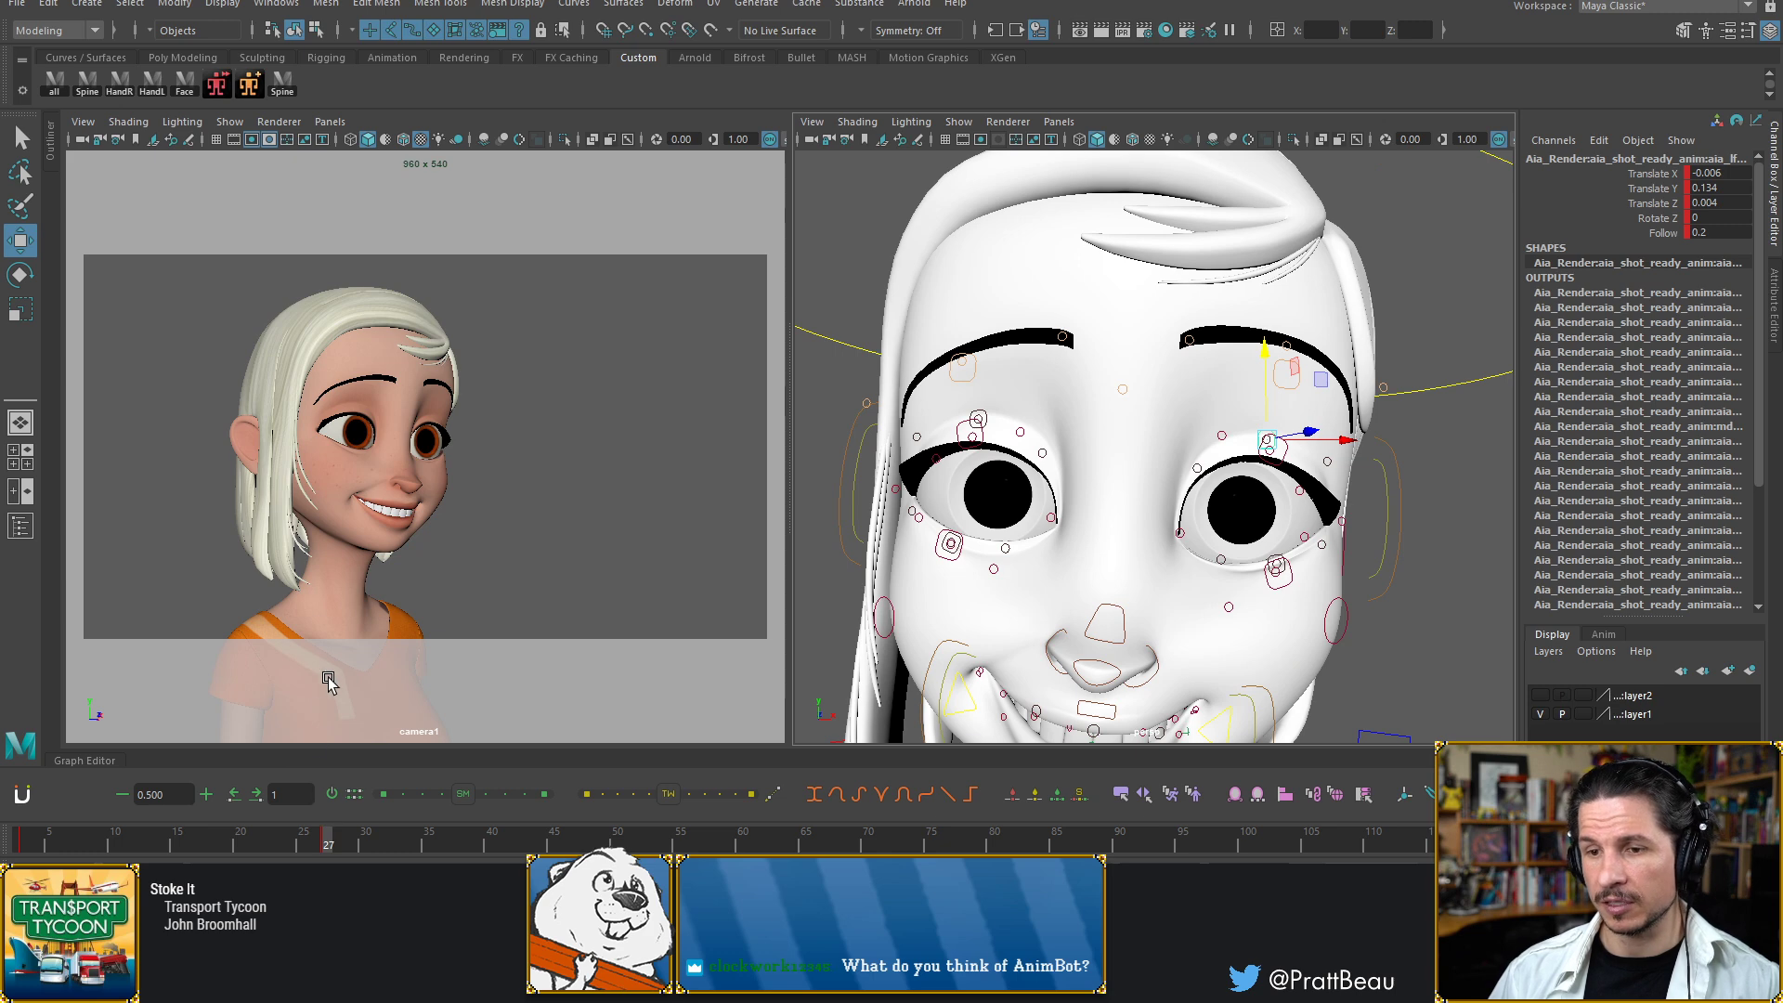
pyautogui.keyDown('alt'); pyautogui.moveTo(1070, 613); pyautogui.dragTo(1120, 478, button='middle'); pyautogui.keyUp('alt')
pyautogui.keyDown('alt'); pyautogui.moveTo(1119, 479); pyautogui.dragTo(1156, 488); pyautogui.keyUp('alt')
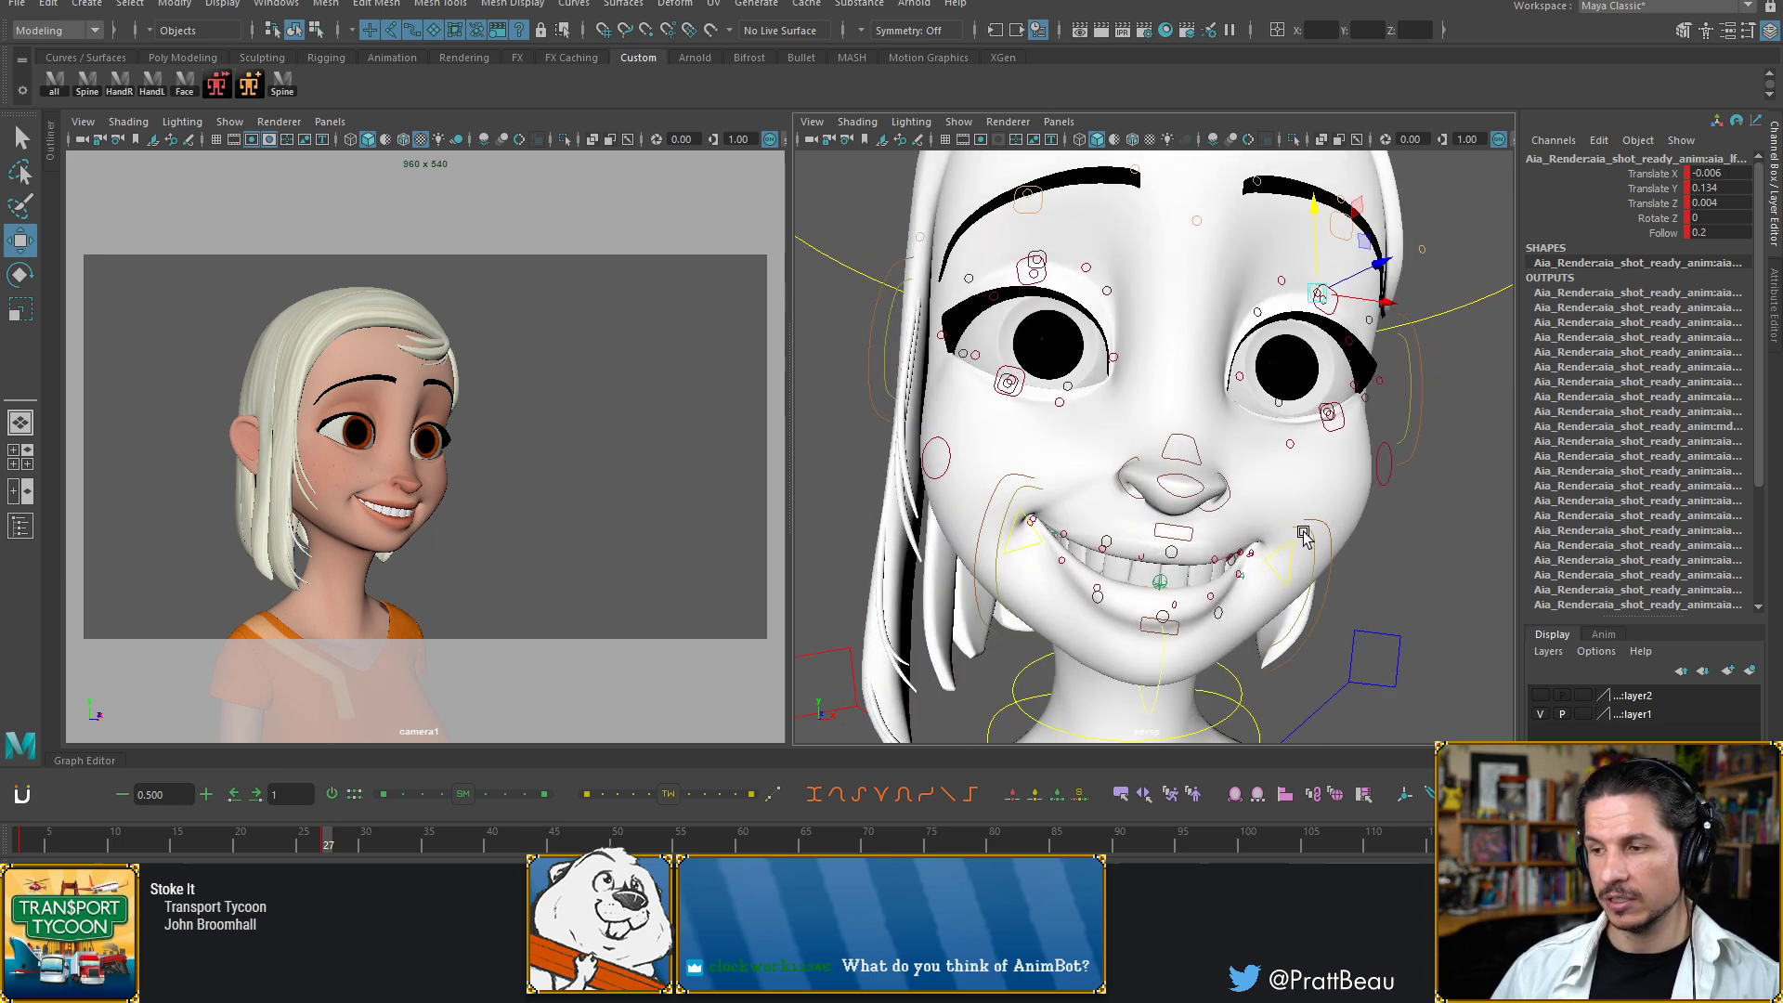
pyautogui.click(1330, 528)
pyautogui.press('e')
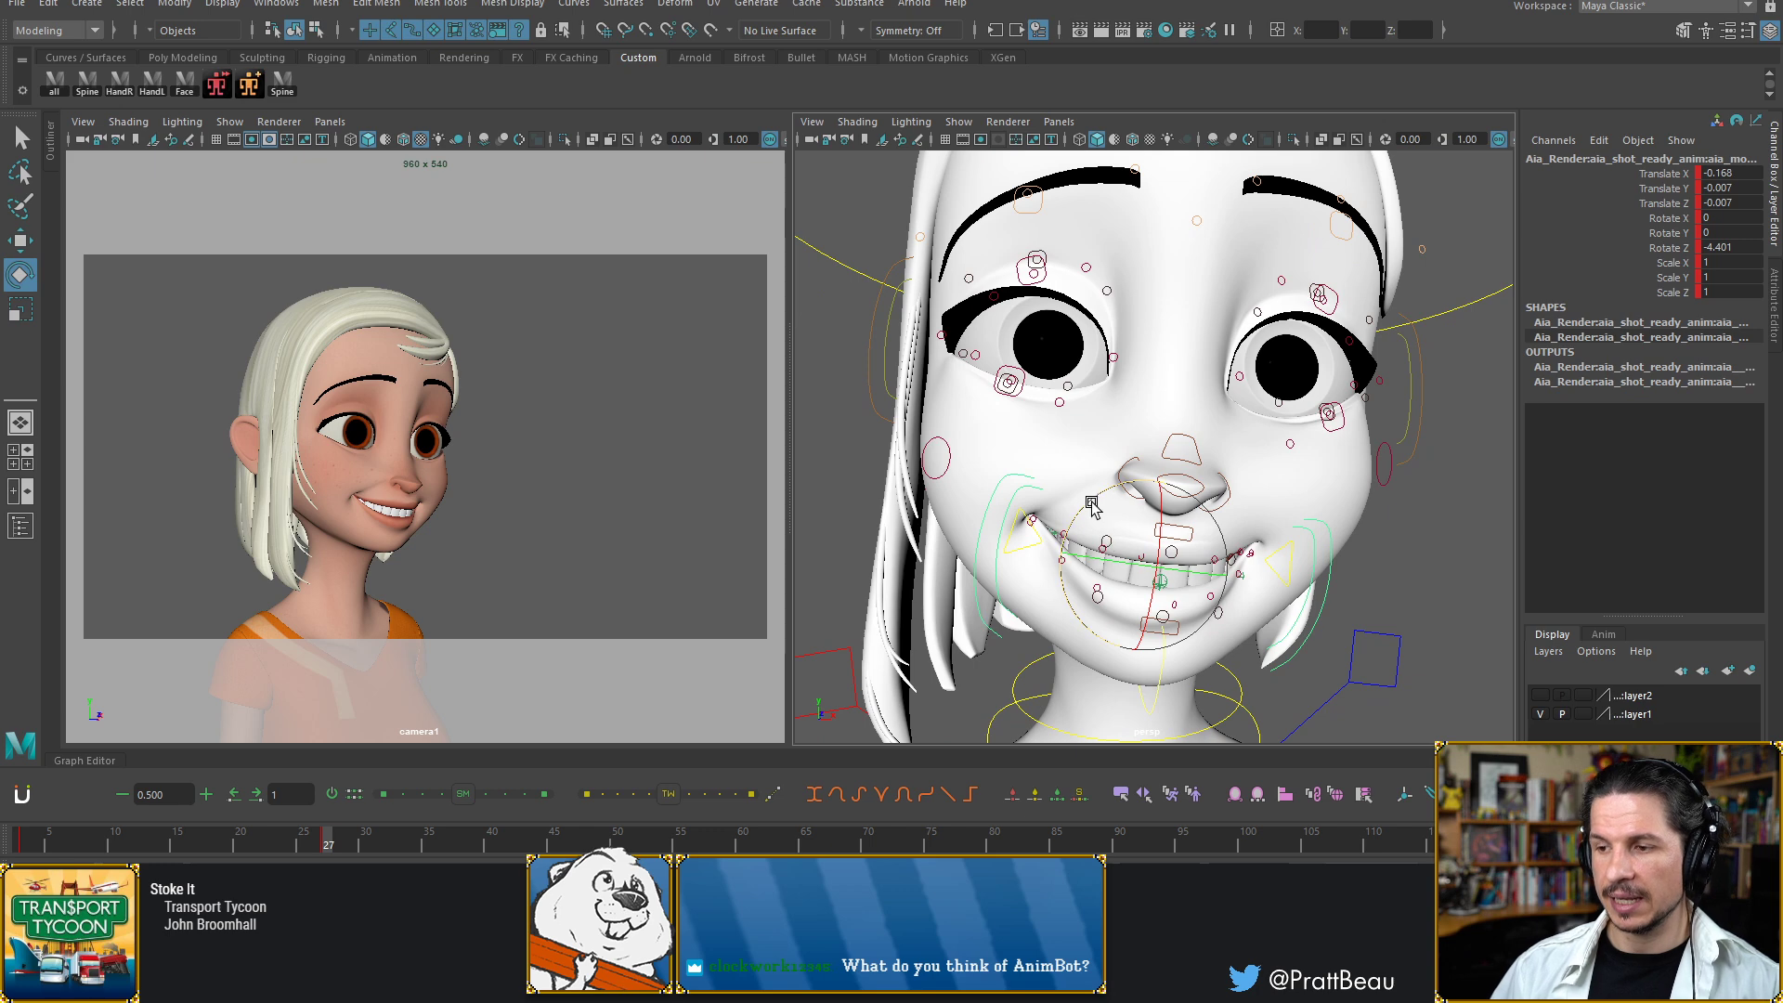
pyautogui.moveTo(1096, 502); pyautogui.dragTo(1102, 504)
pyautogui.press('w')
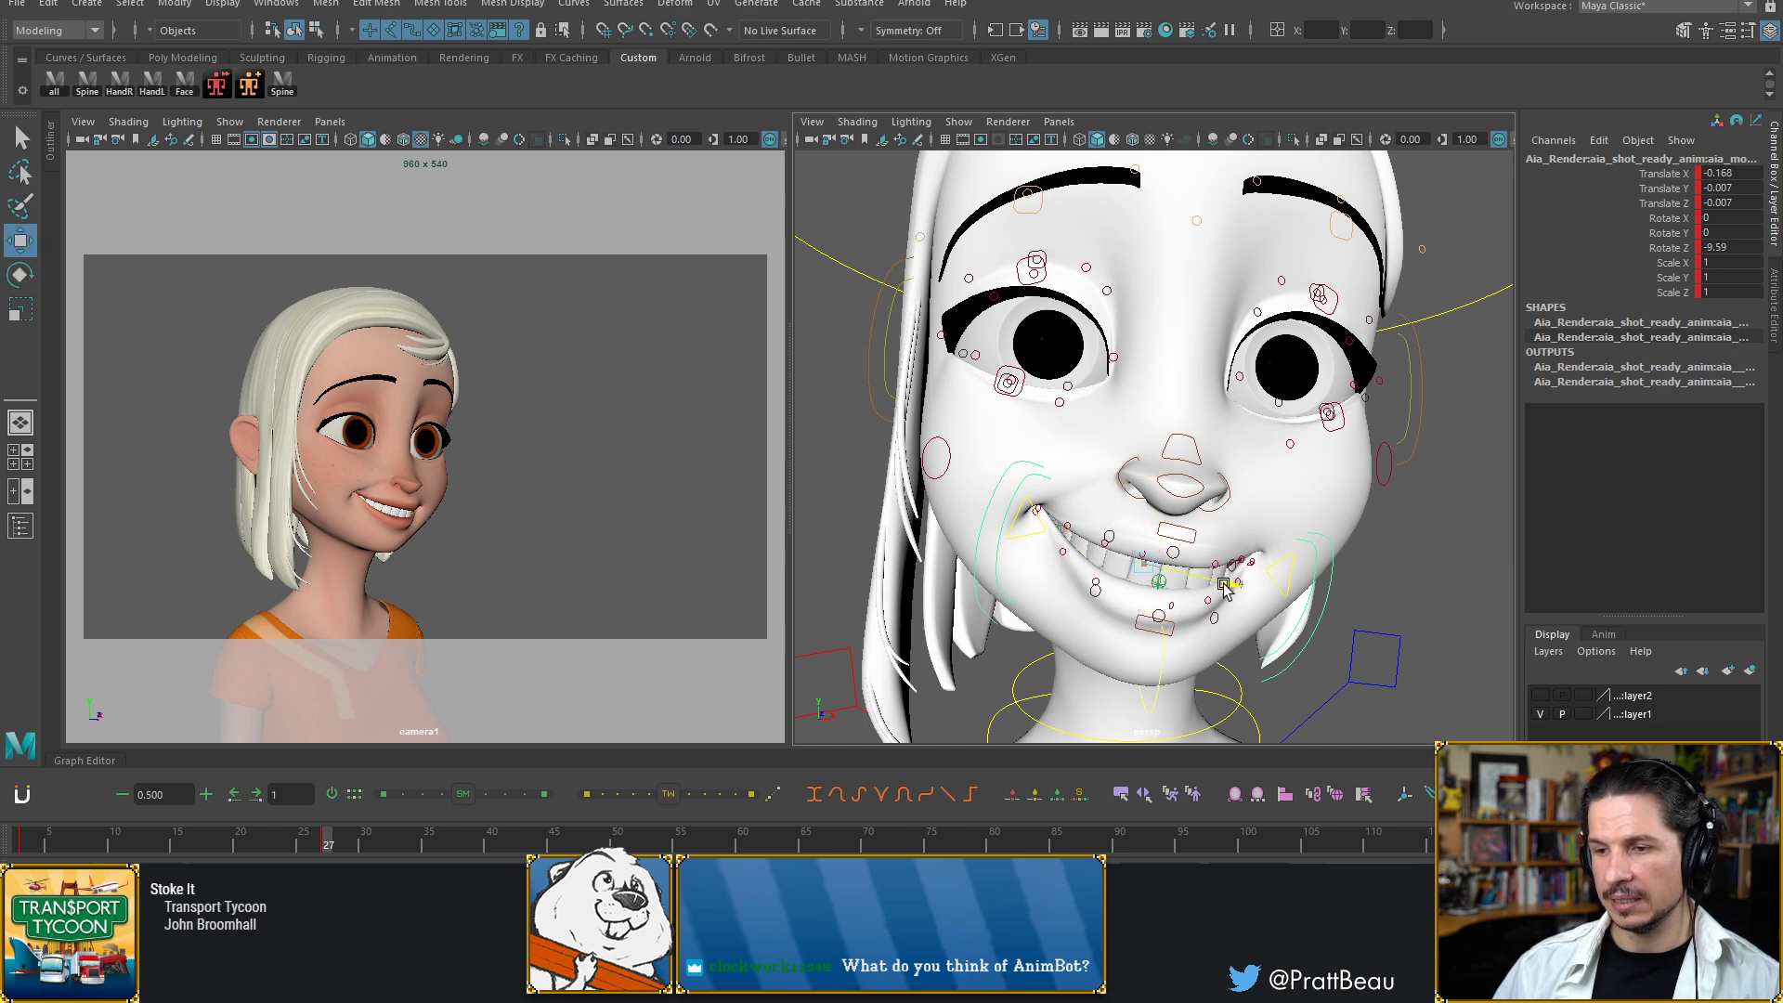
pyautogui.moveTo(1223, 587); pyautogui.dragTo(1223, 590)
pyautogui.moveTo(1158, 487); pyautogui.dragTo(1161, 492)
pyautogui.click(1433, 535)
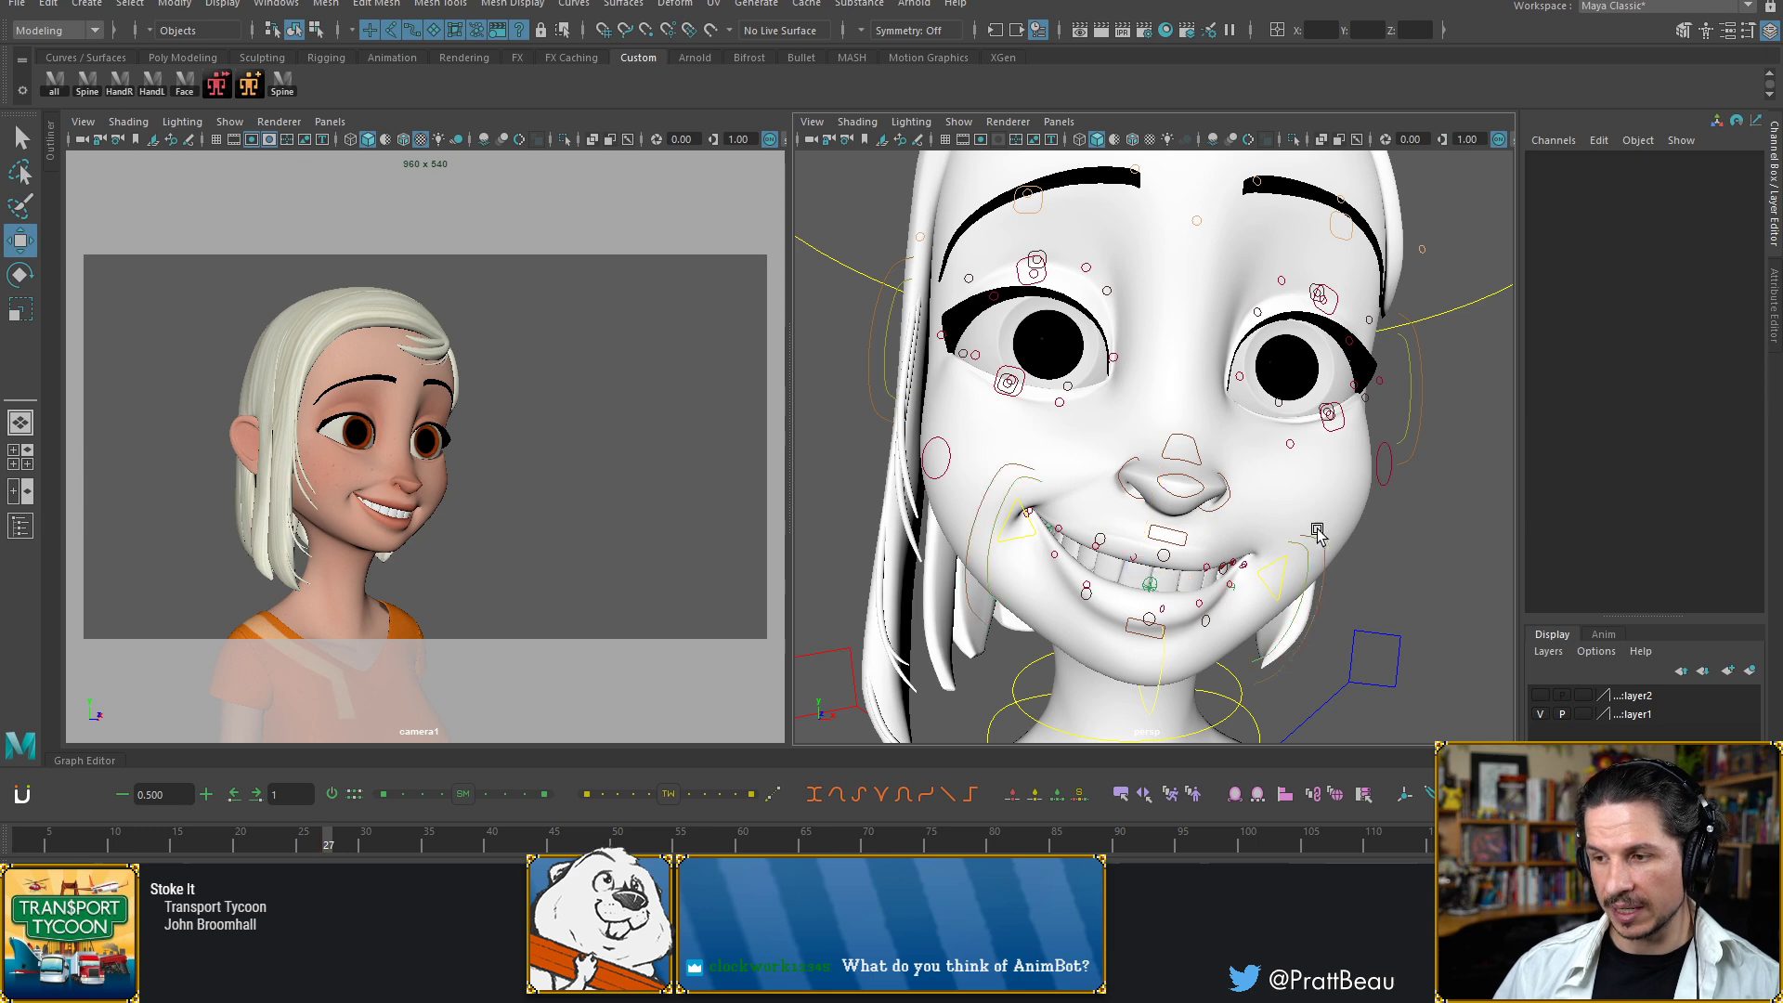
# Lower the upper lip's center control to Translate Y -0.043
pyautogui.keyDown('alt'); pyautogui.moveTo(1433, 535); pyautogui.dragTo(1319, 537); pyautogui.keyUp('alt')
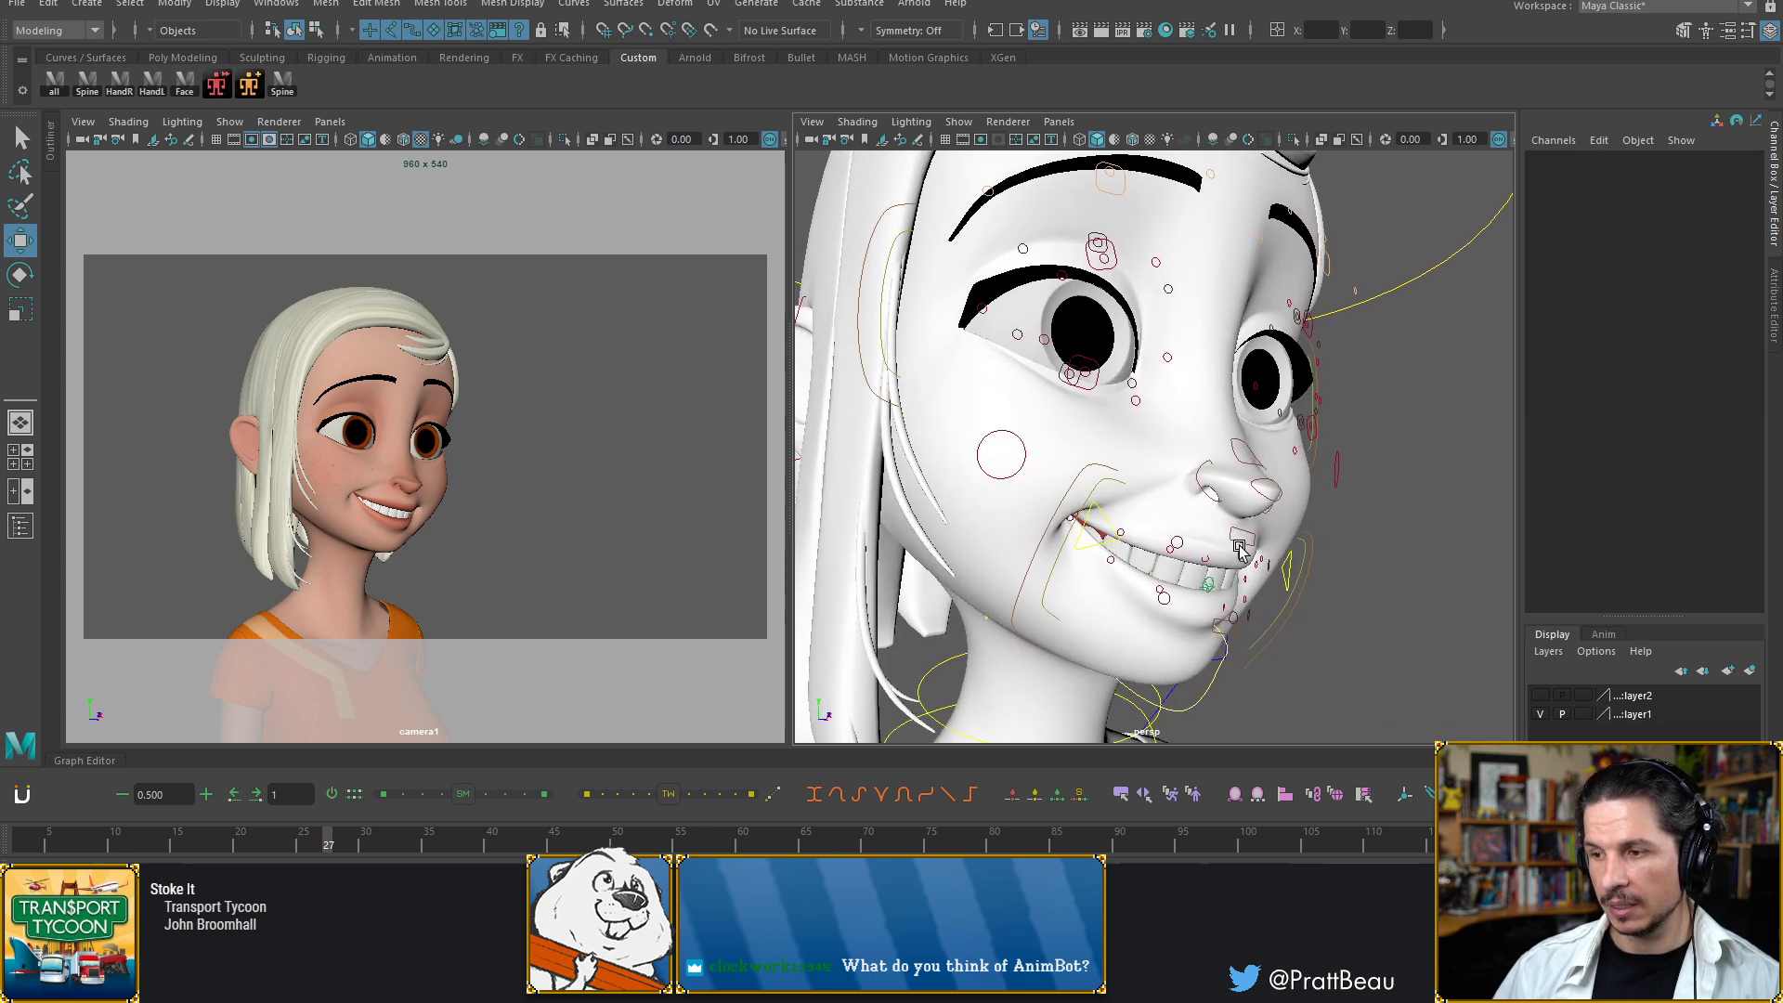
pyautogui.click(1241, 536)
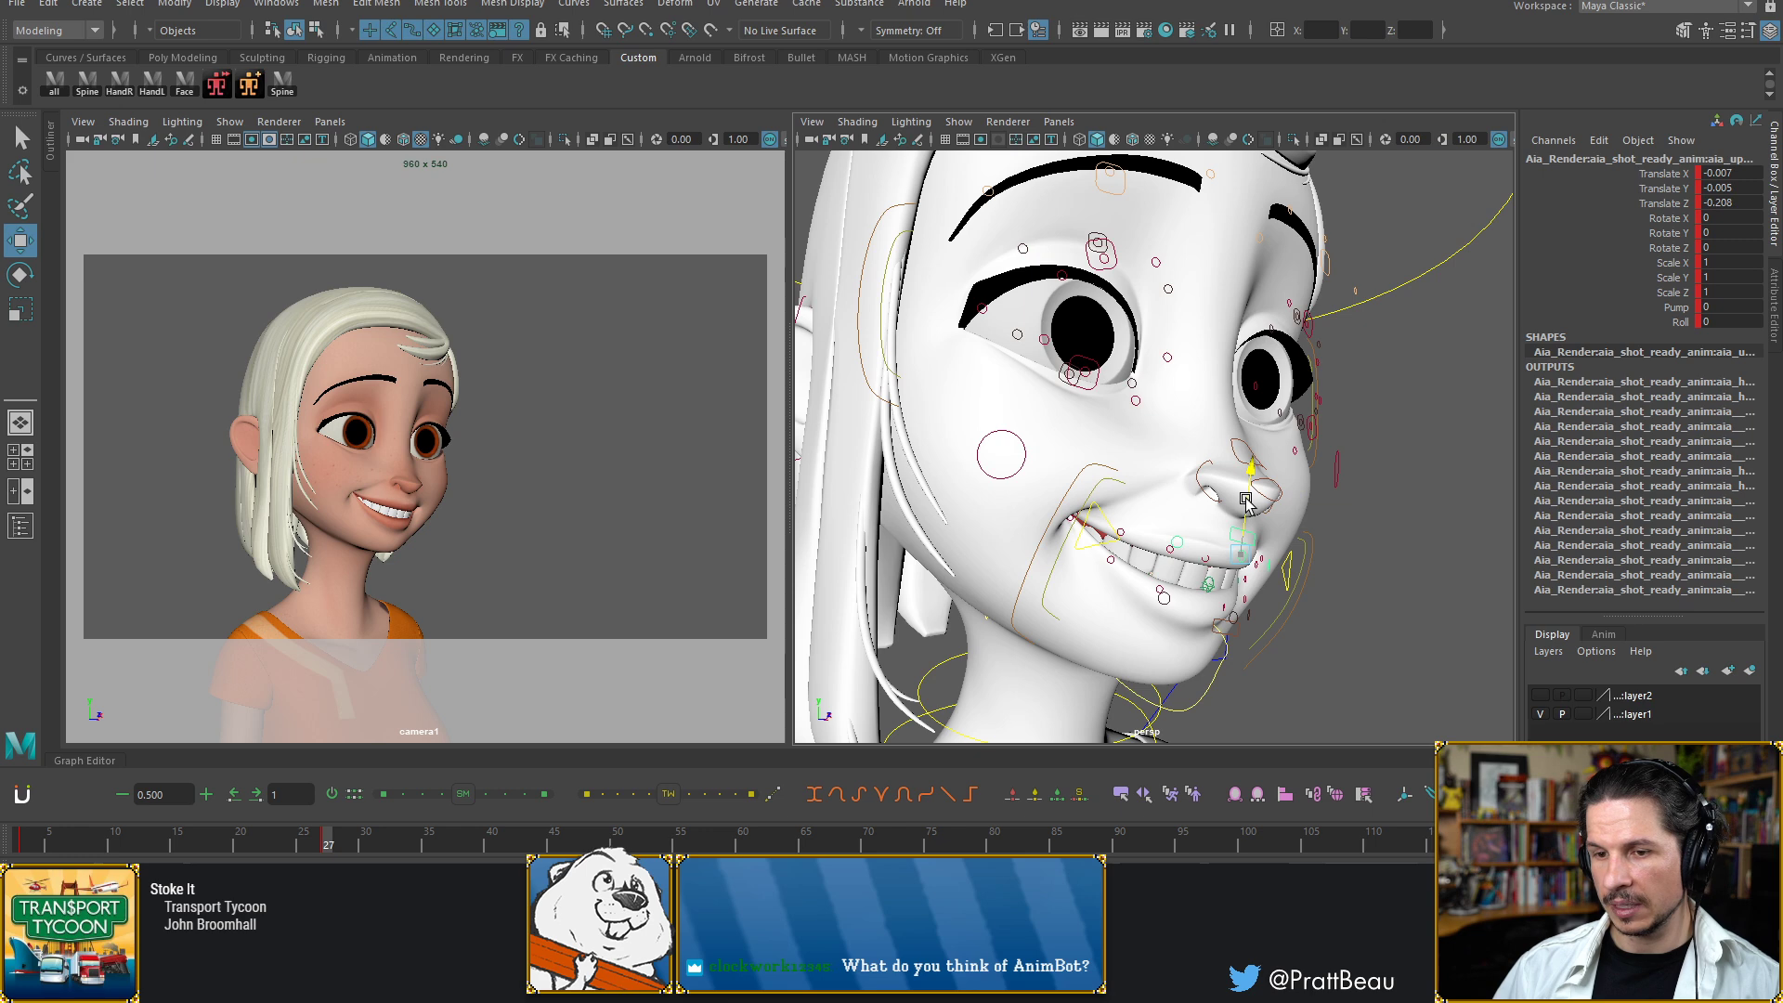
pyautogui.moveTo(1247, 503); pyautogui.dragTo(1244, 504)
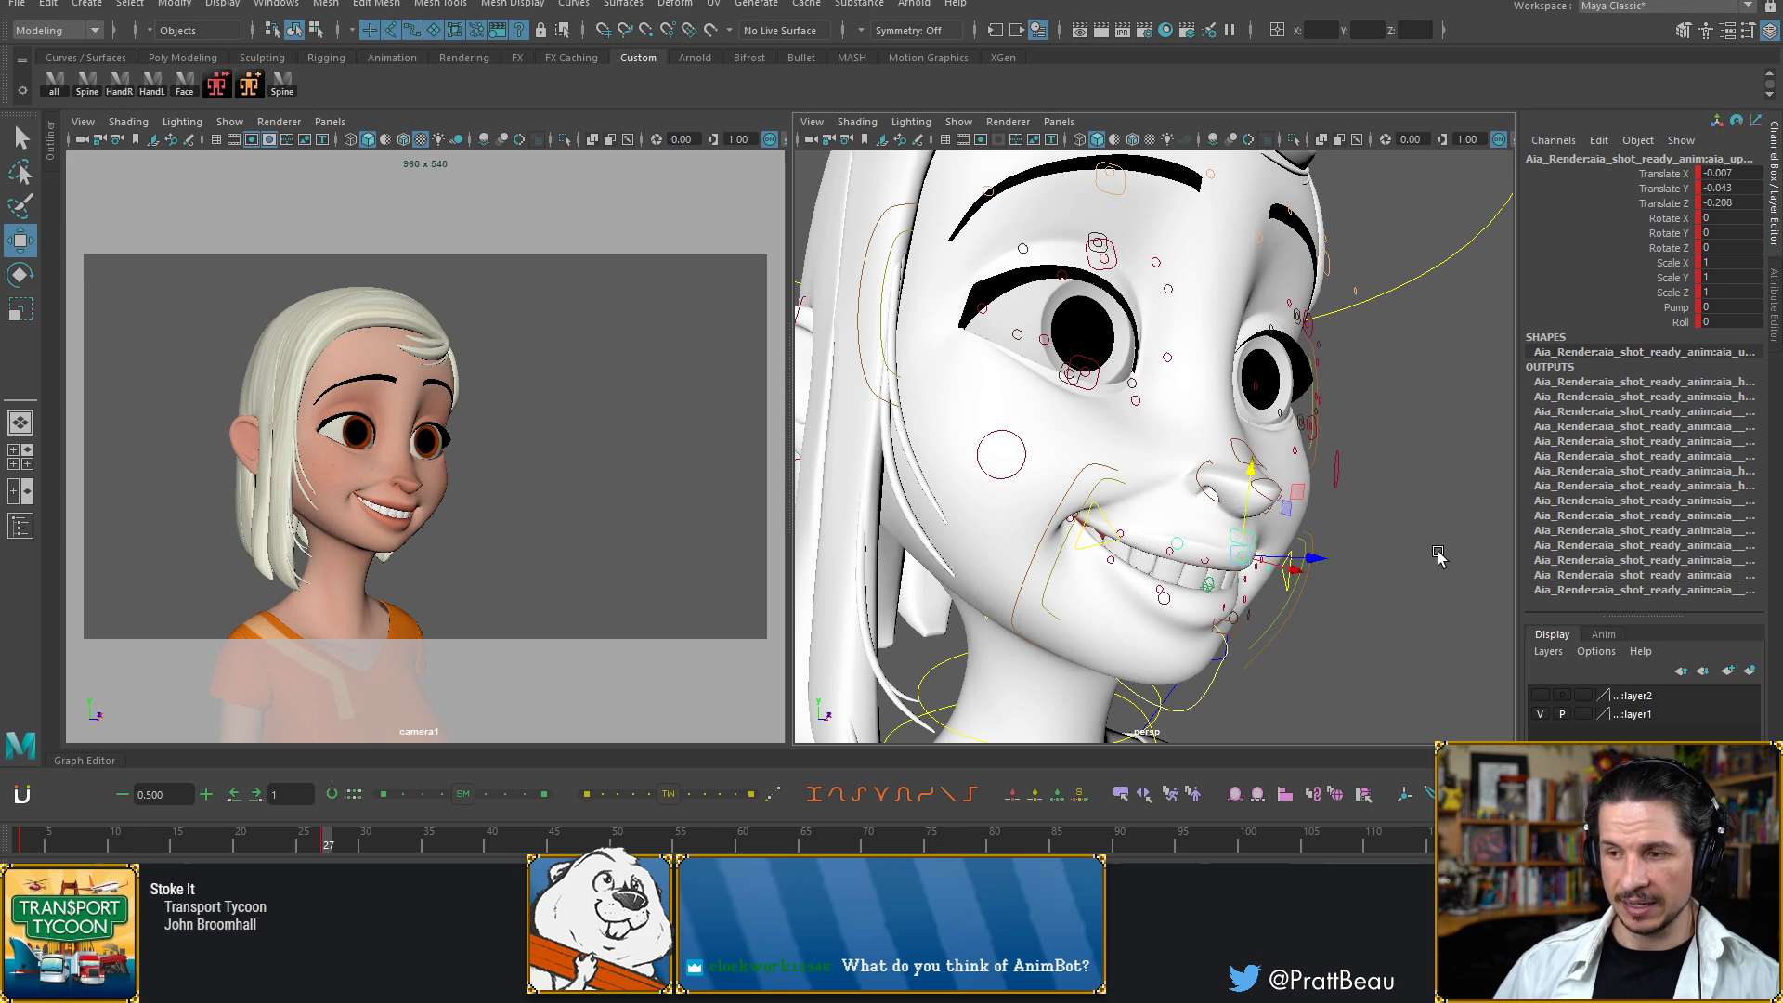
pyautogui.click(1226, 520)
# Set the nose control to Rotate Z -5.391 and shift it to Translate X -0.2, Y 0.149
pyautogui.keyDown('alt'); pyautogui.moveTo(1245, 514); pyautogui.dragTo(1132, 475); pyautogui.keyUp('alt')
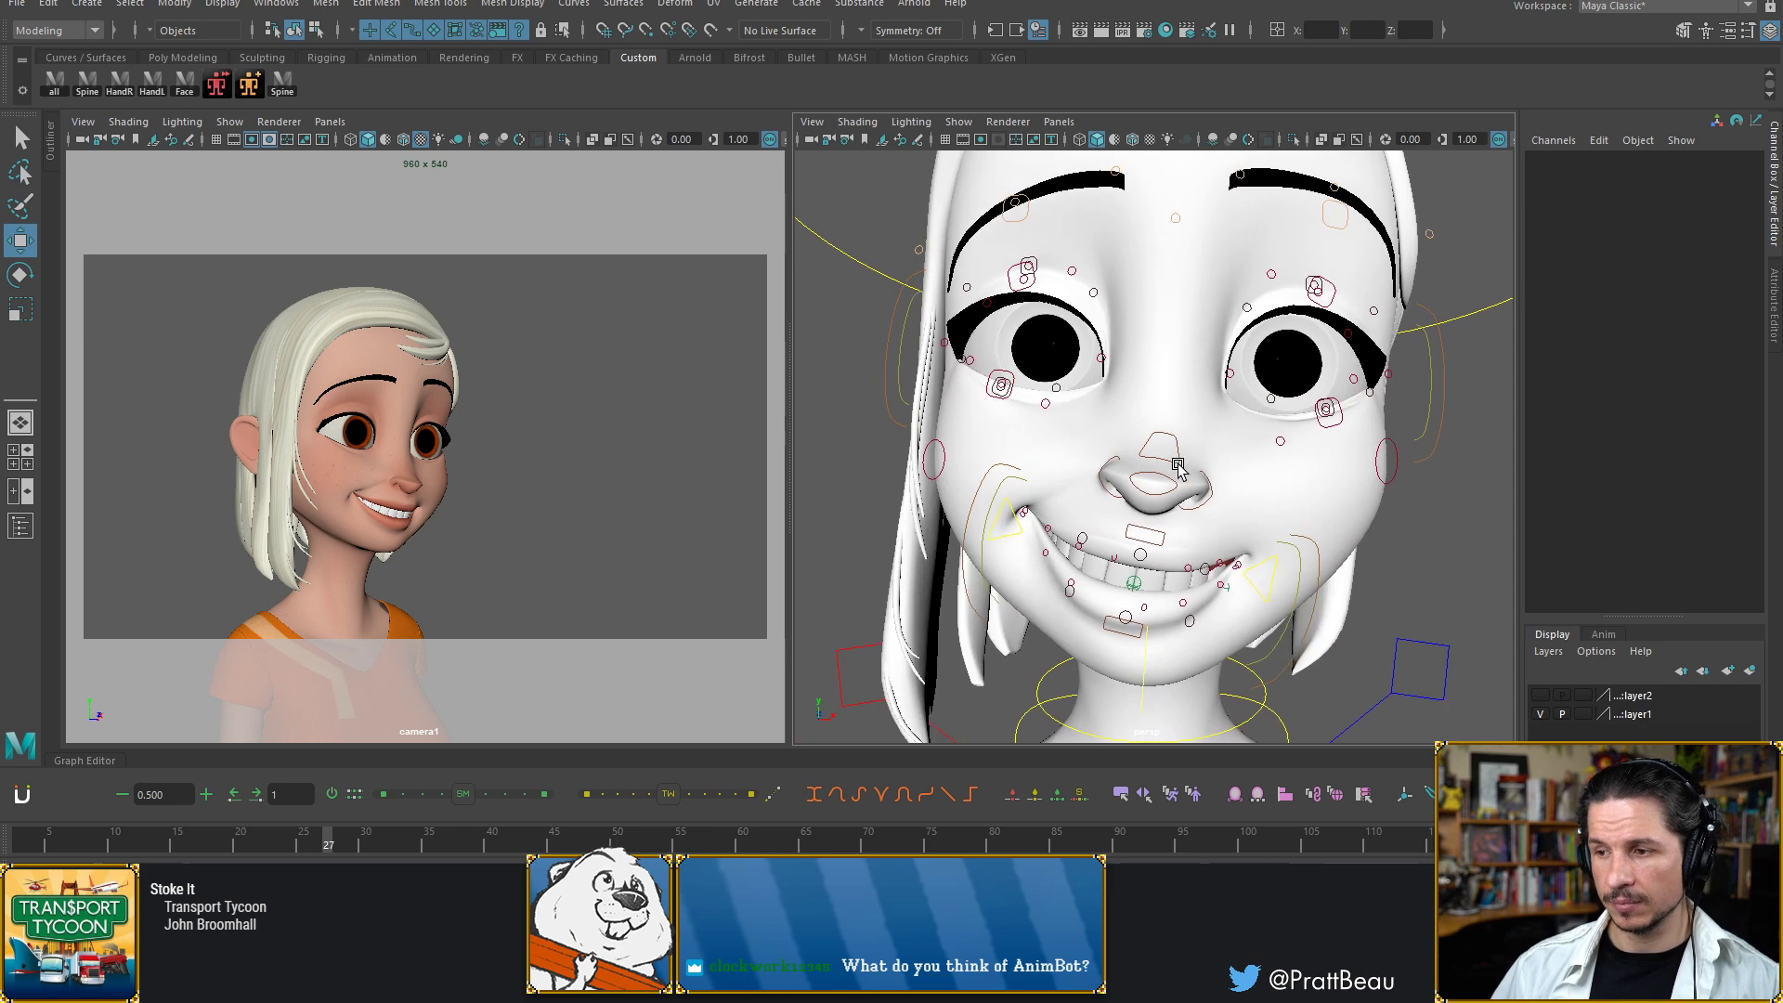
pyautogui.click(1177, 457)
pyautogui.press('e')
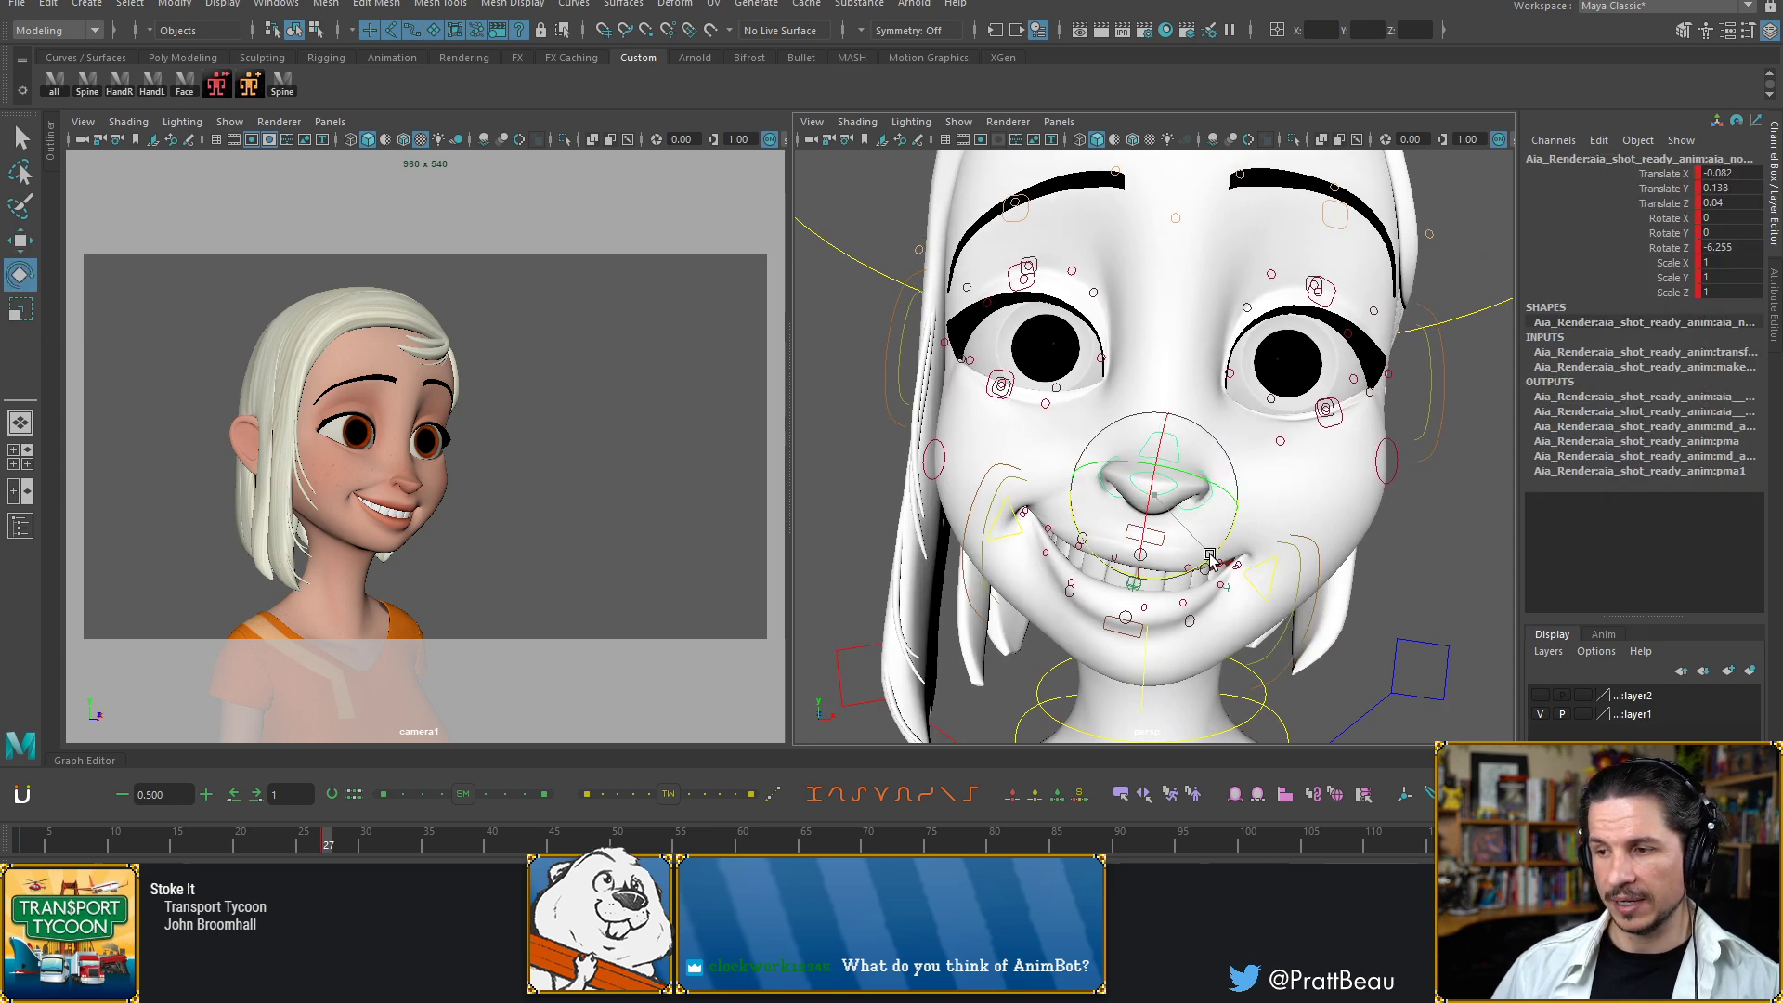
pyautogui.moveTo(1214, 554); pyautogui.dragTo(1224, 513)
pyautogui.press('w')
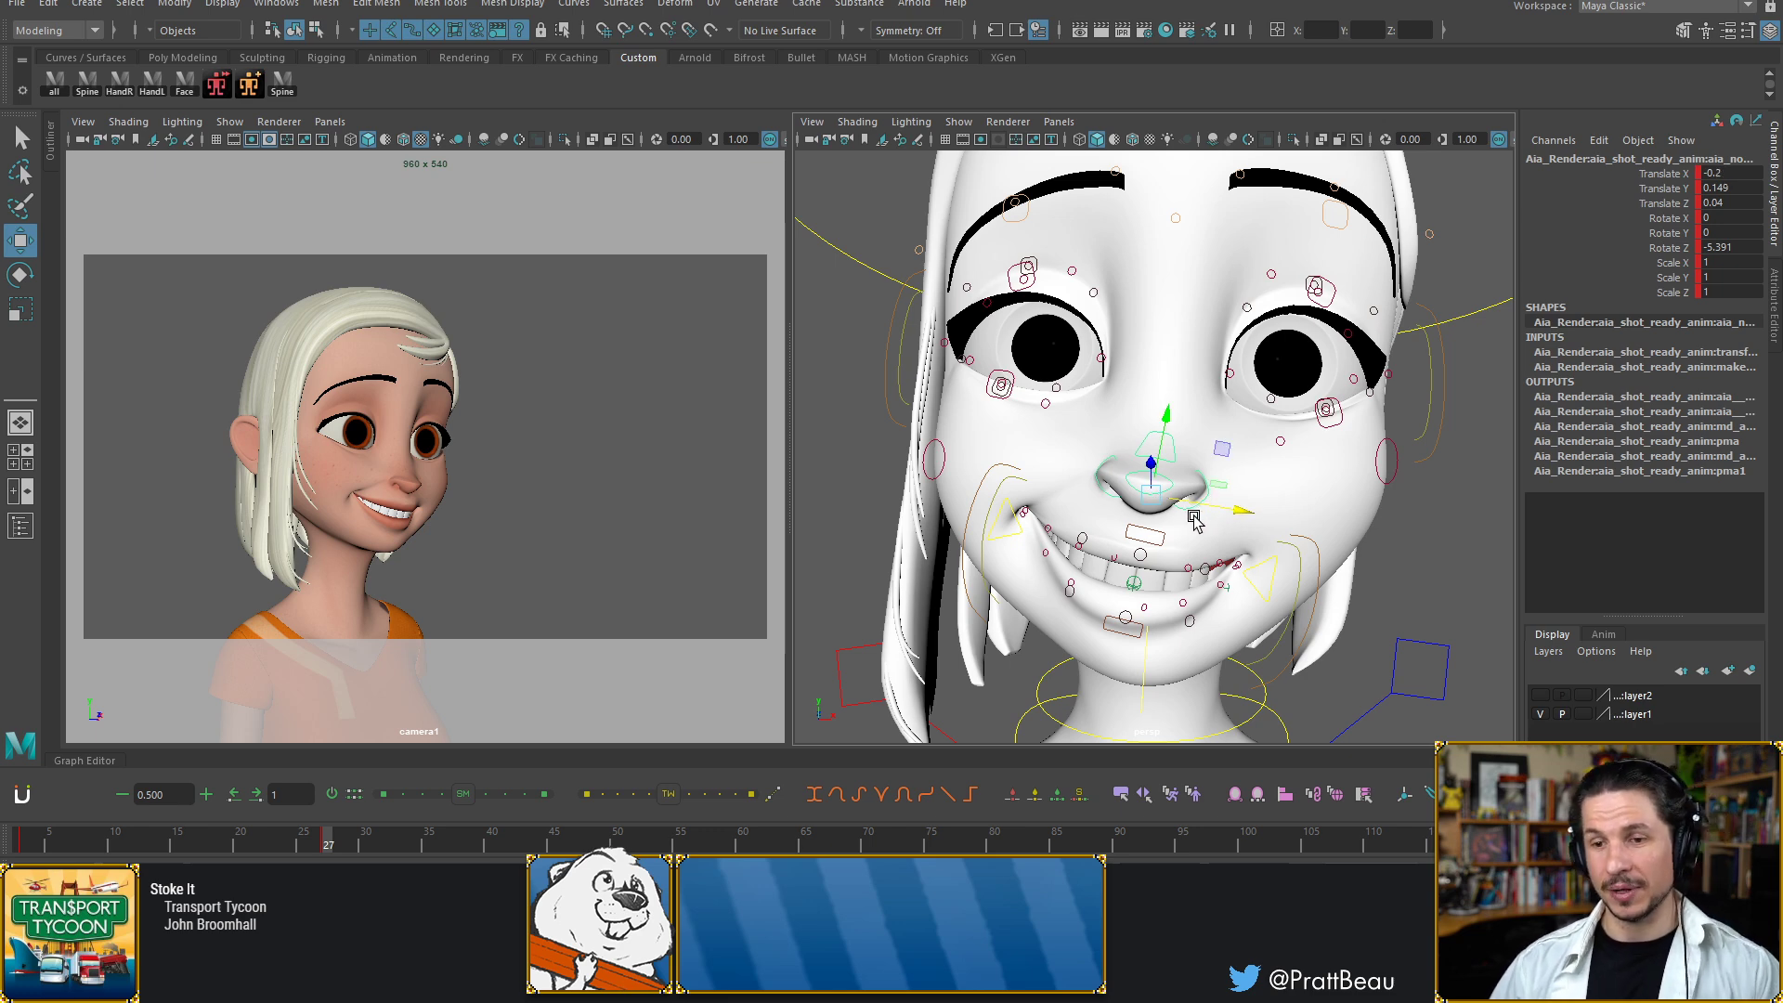
# Flare the character's right nostril control to Translate X 0.153, Y 0.11 and key it at frame 27
pyautogui.click(1110, 497)
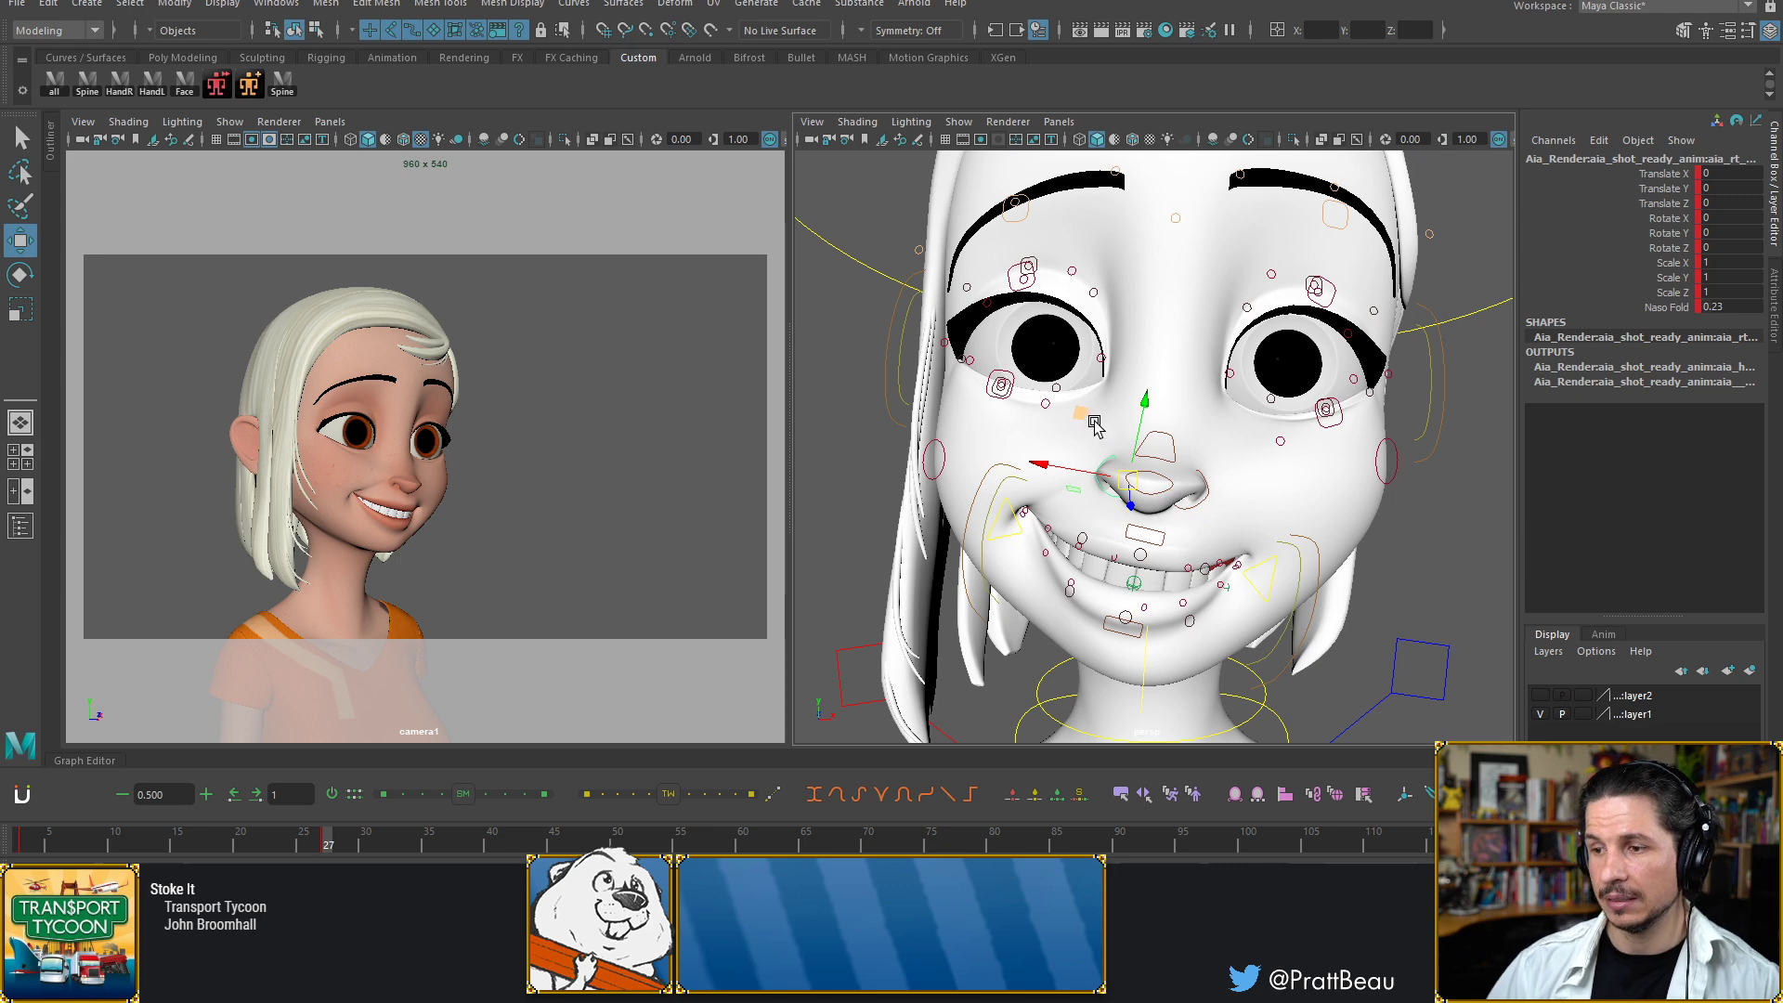
pyautogui.moveTo(1083, 426); pyautogui.dragTo(1074, 414, button='middle')
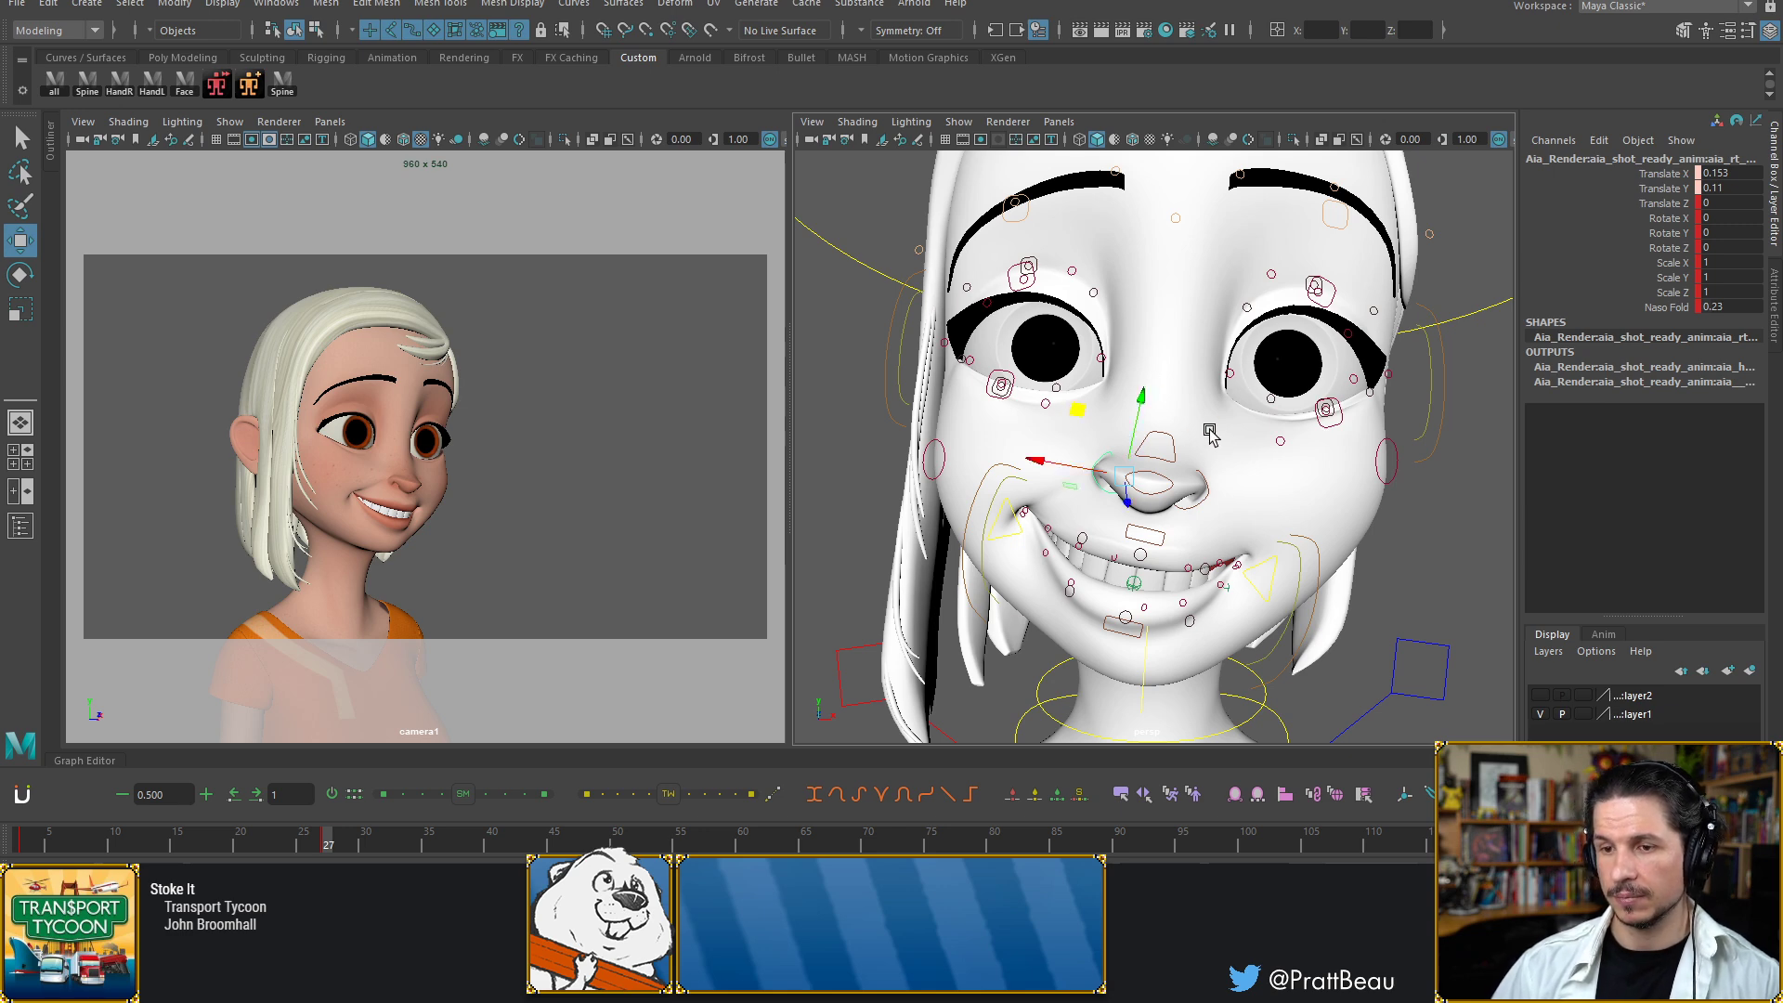
pyautogui.press('s')
# Shift the left eye's aim control inward to about Translate X -2.1 to correct the gaze
pyautogui.keyDown('alt'); pyautogui.moveTo(1371, 303); pyautogui.dragTo(1228, 431, button='middle'); pyautogui.keyUp('alt')
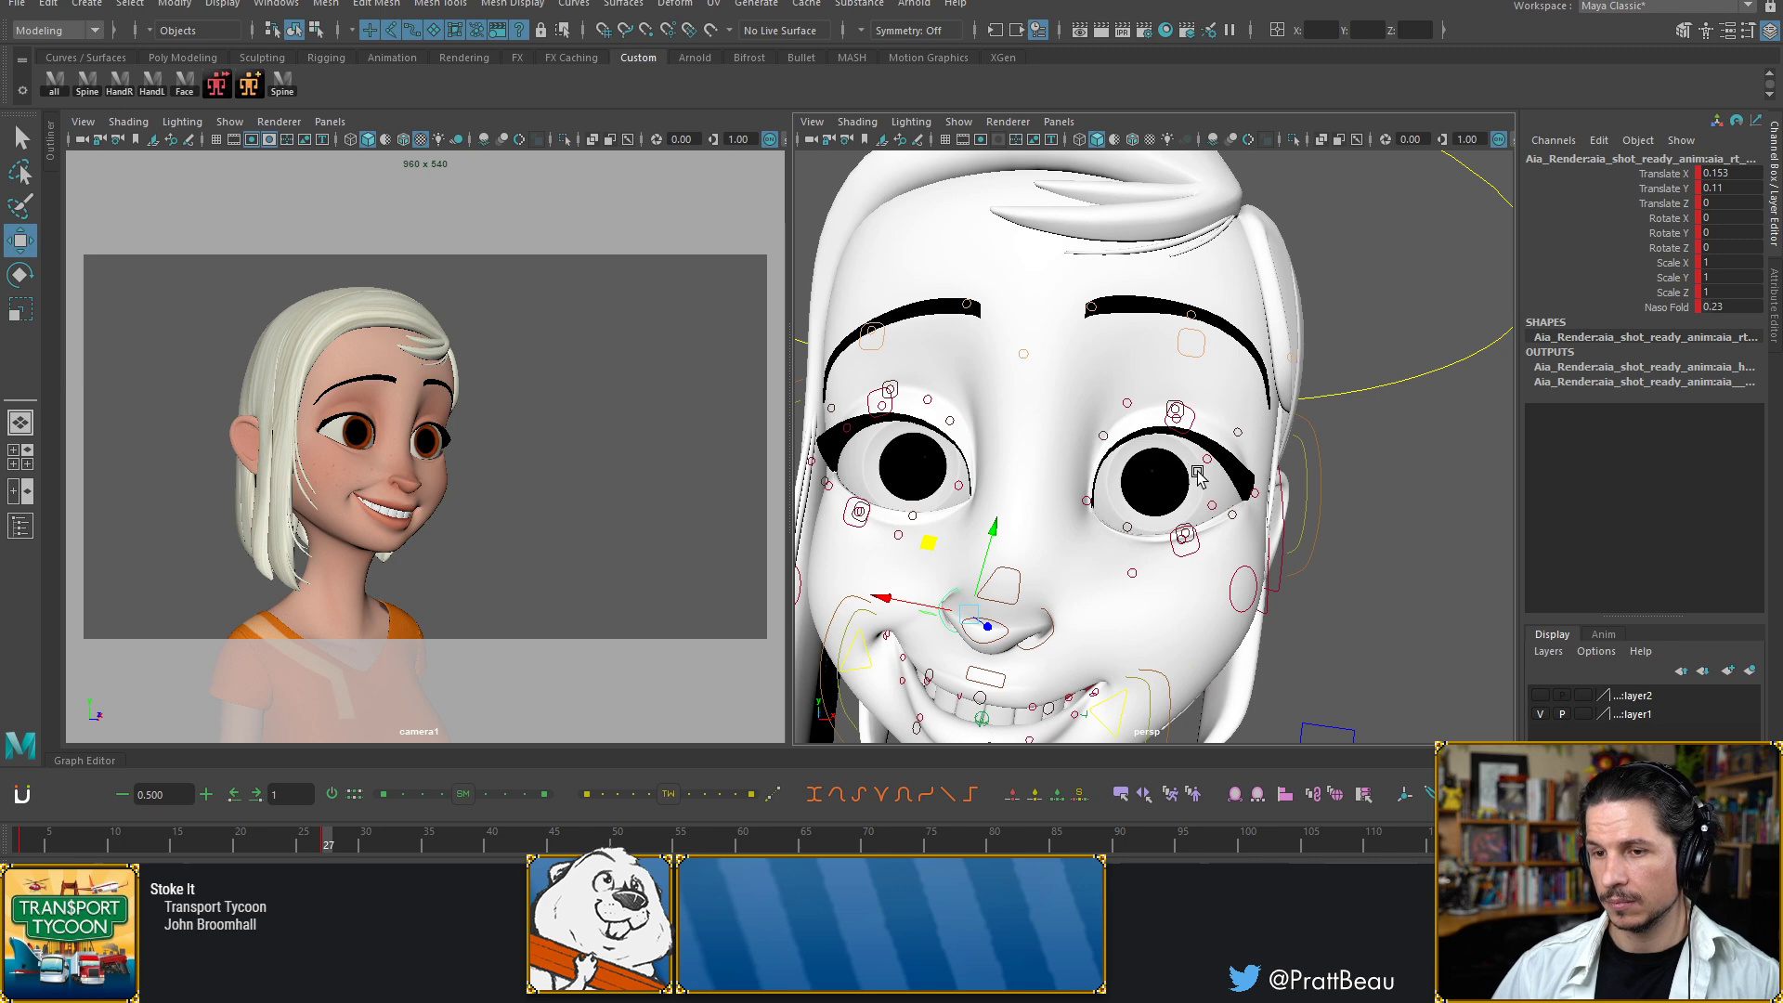
pyautogui.scroll(-8, 1198, 476)
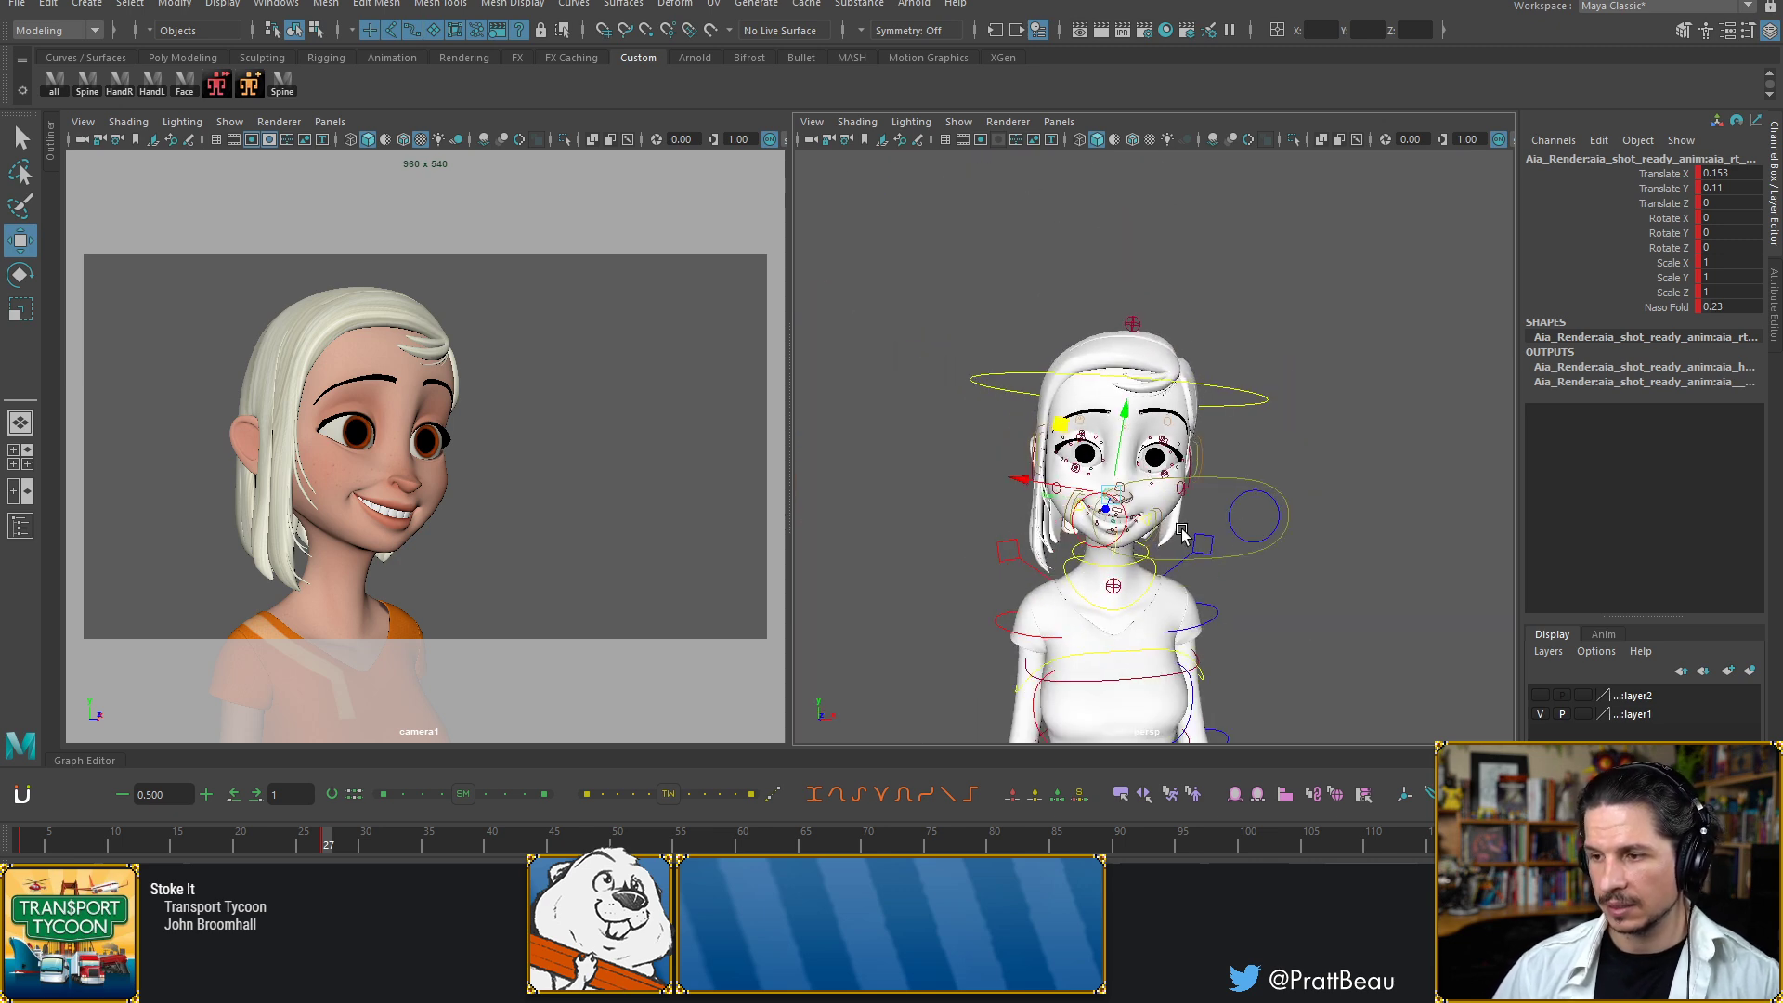
pyautogui.click(1239, 528)
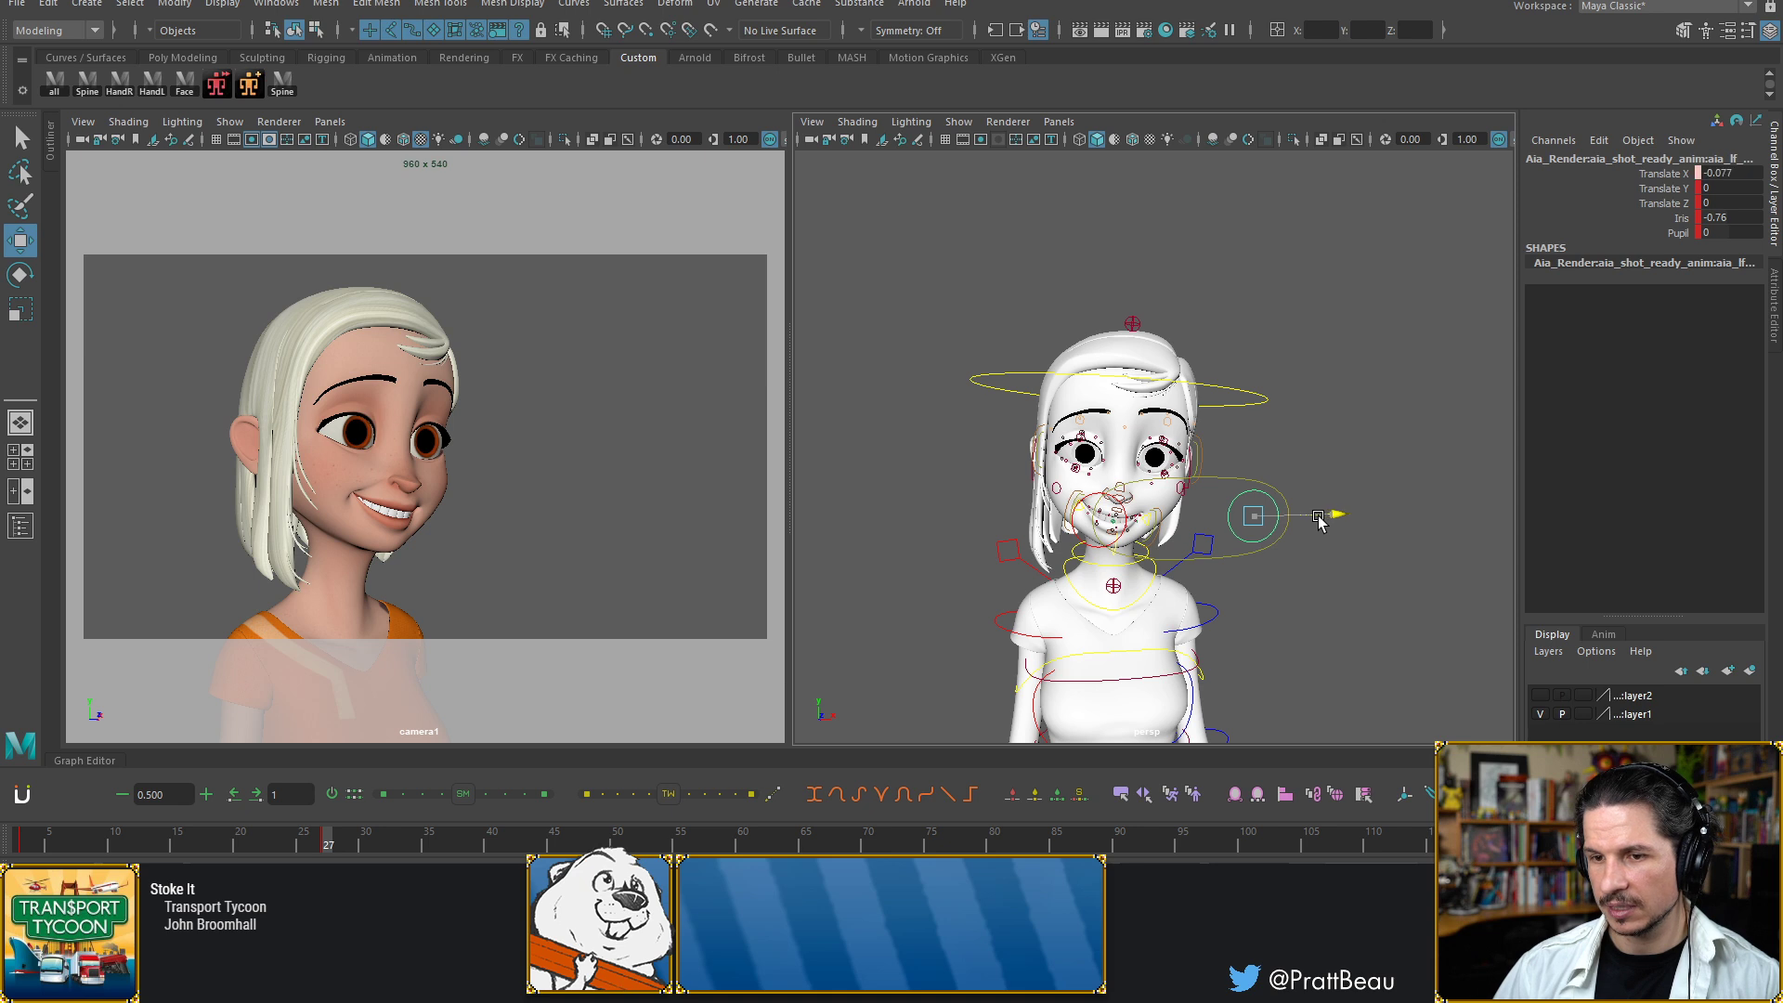
pyautogui.moveTo(1319, 521); pyautogui.dragTo(1309, 523)
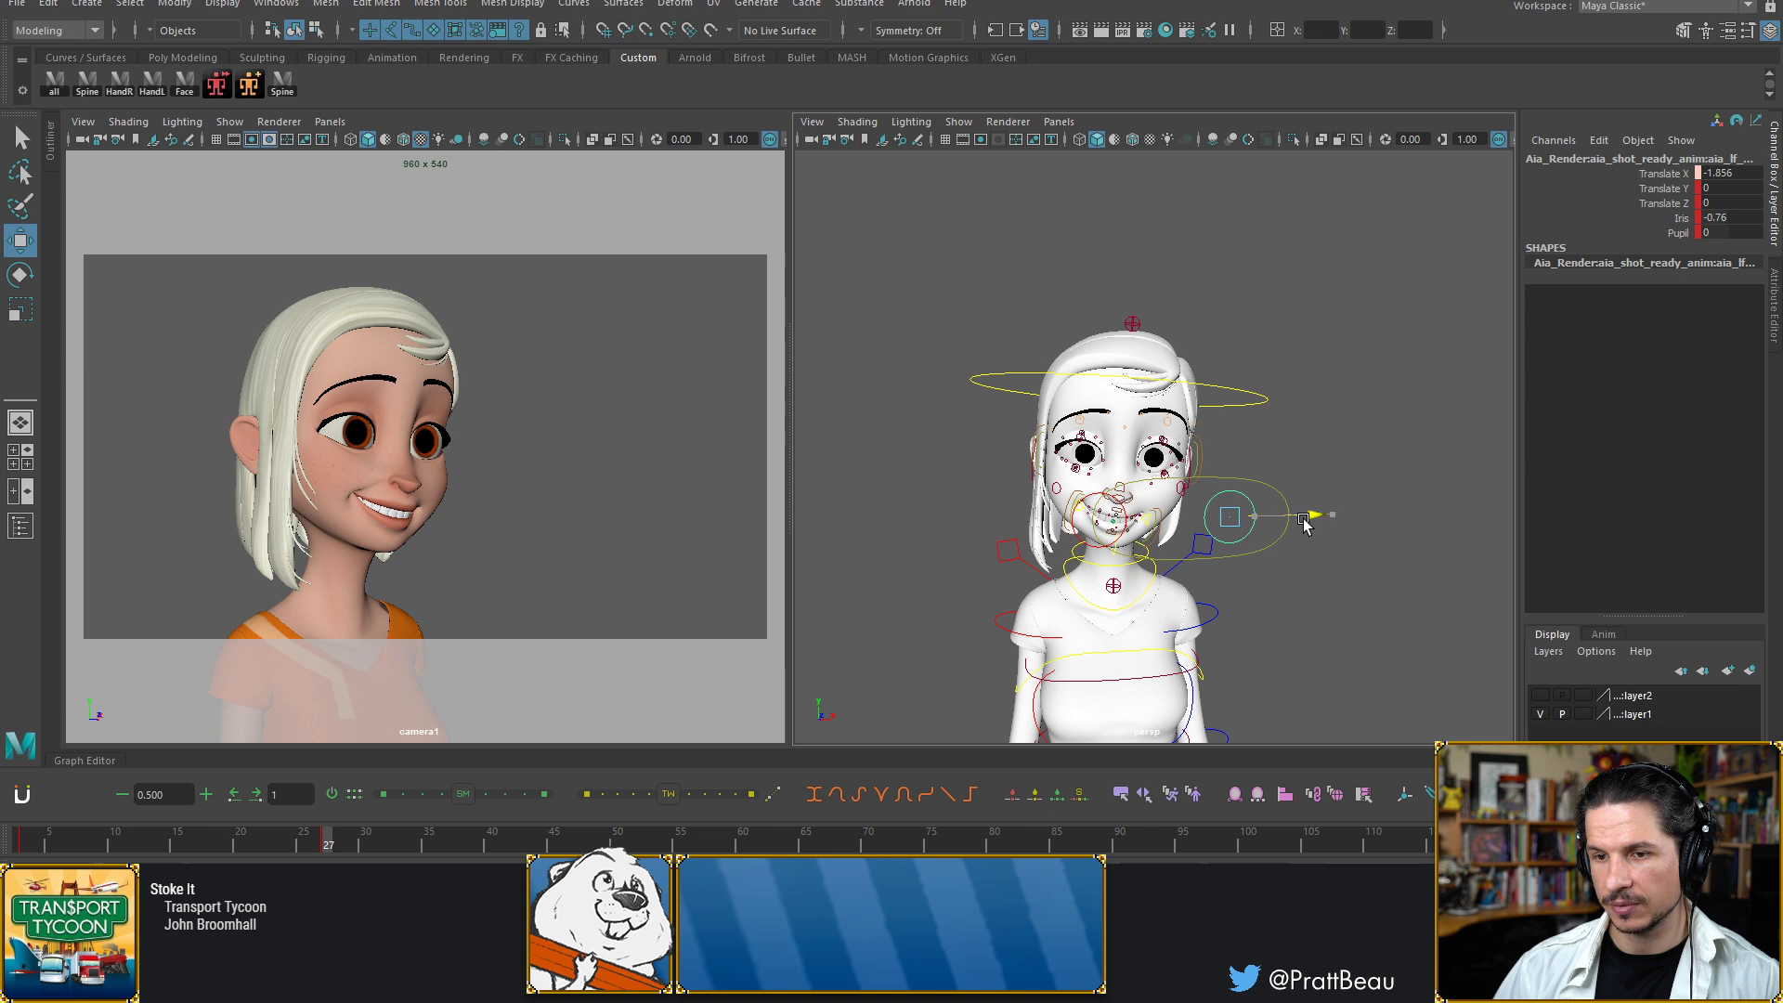
pyautogui.moveTo(1304, 526); pyautogui.dragTo(1305, 526)
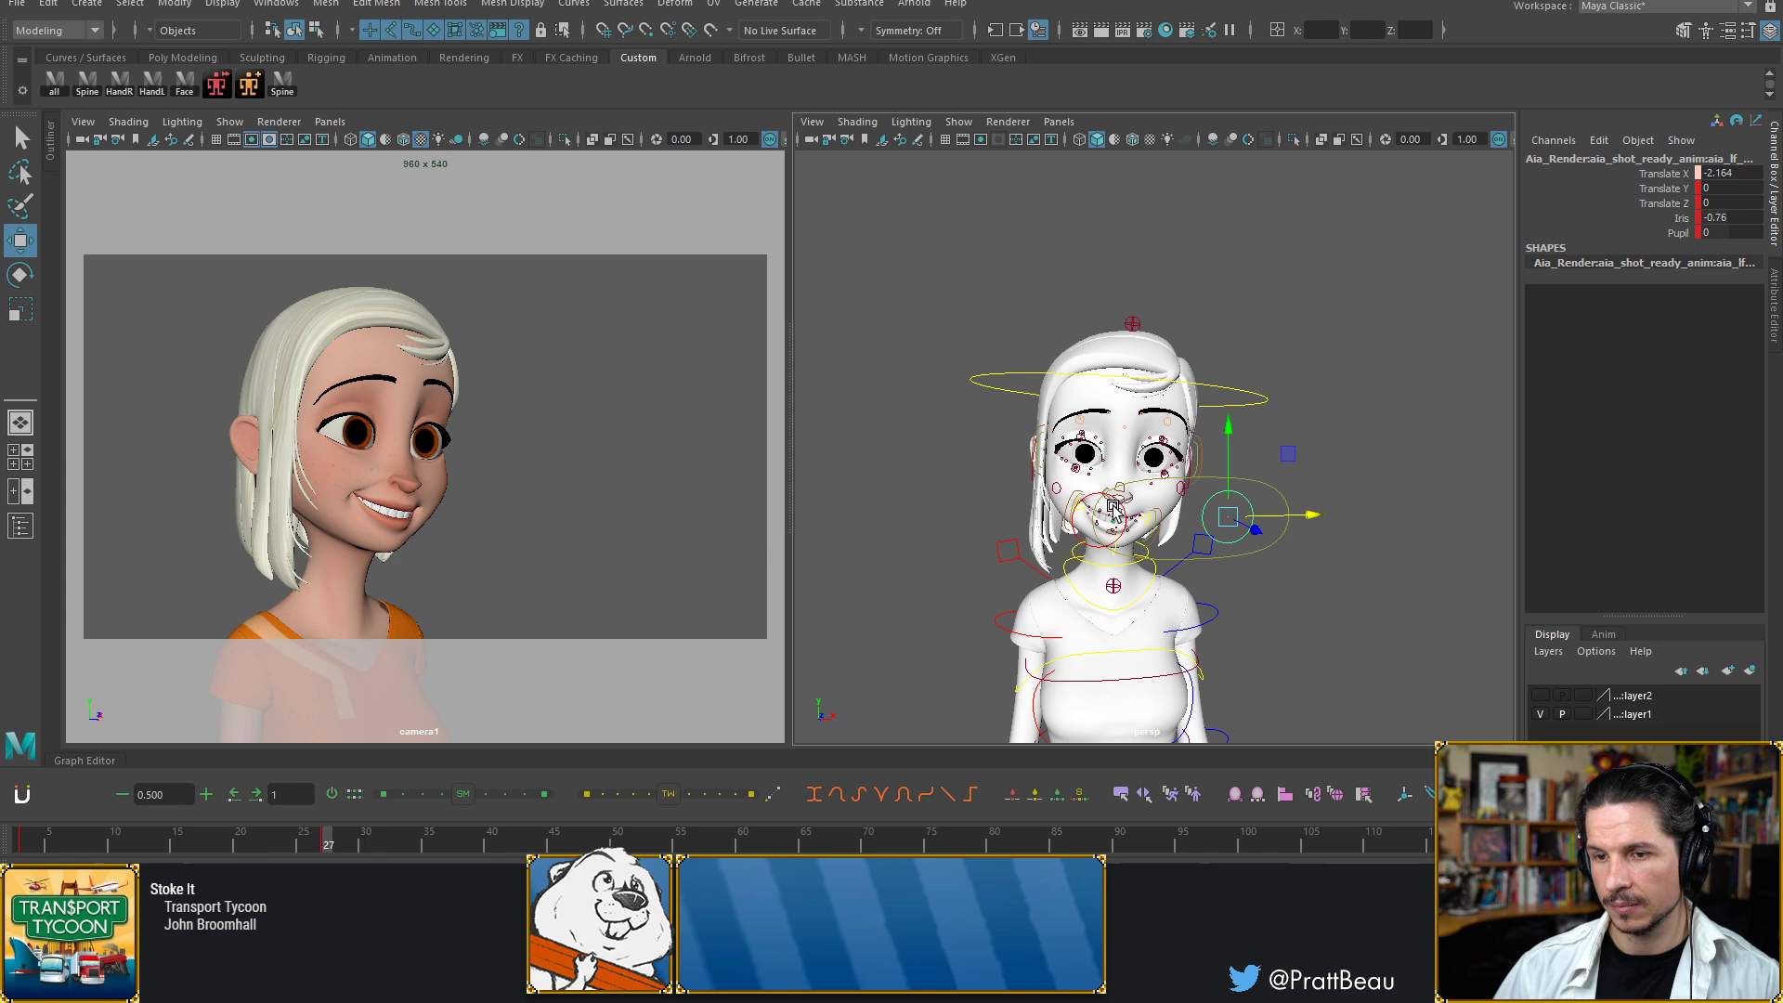
# Adjust the character's left upper eyelid control to Translate X -0.067, Y 0.908
pyautogui.keyDown('alt'); pyautogui.moveTo(1114, 507); pyautogui.dragTo(1180, 492); pyautogui.keyUp('alt')
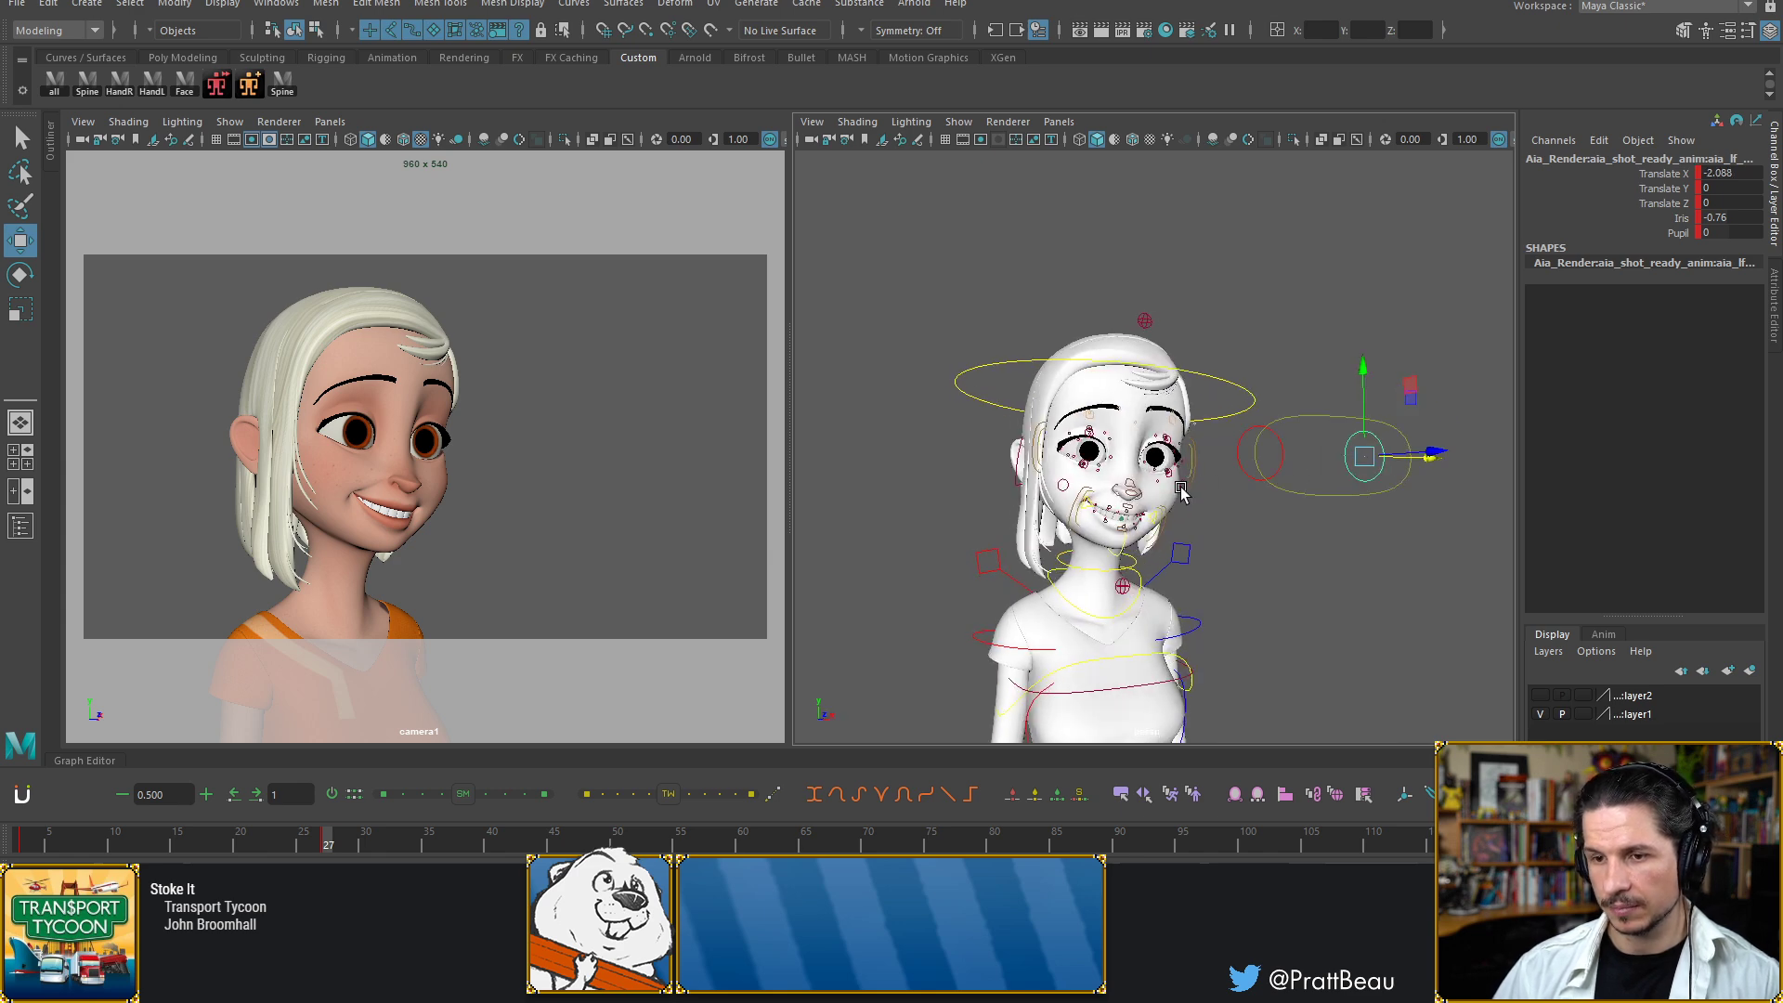
pyautogui.scroll(10, 1181, 492)
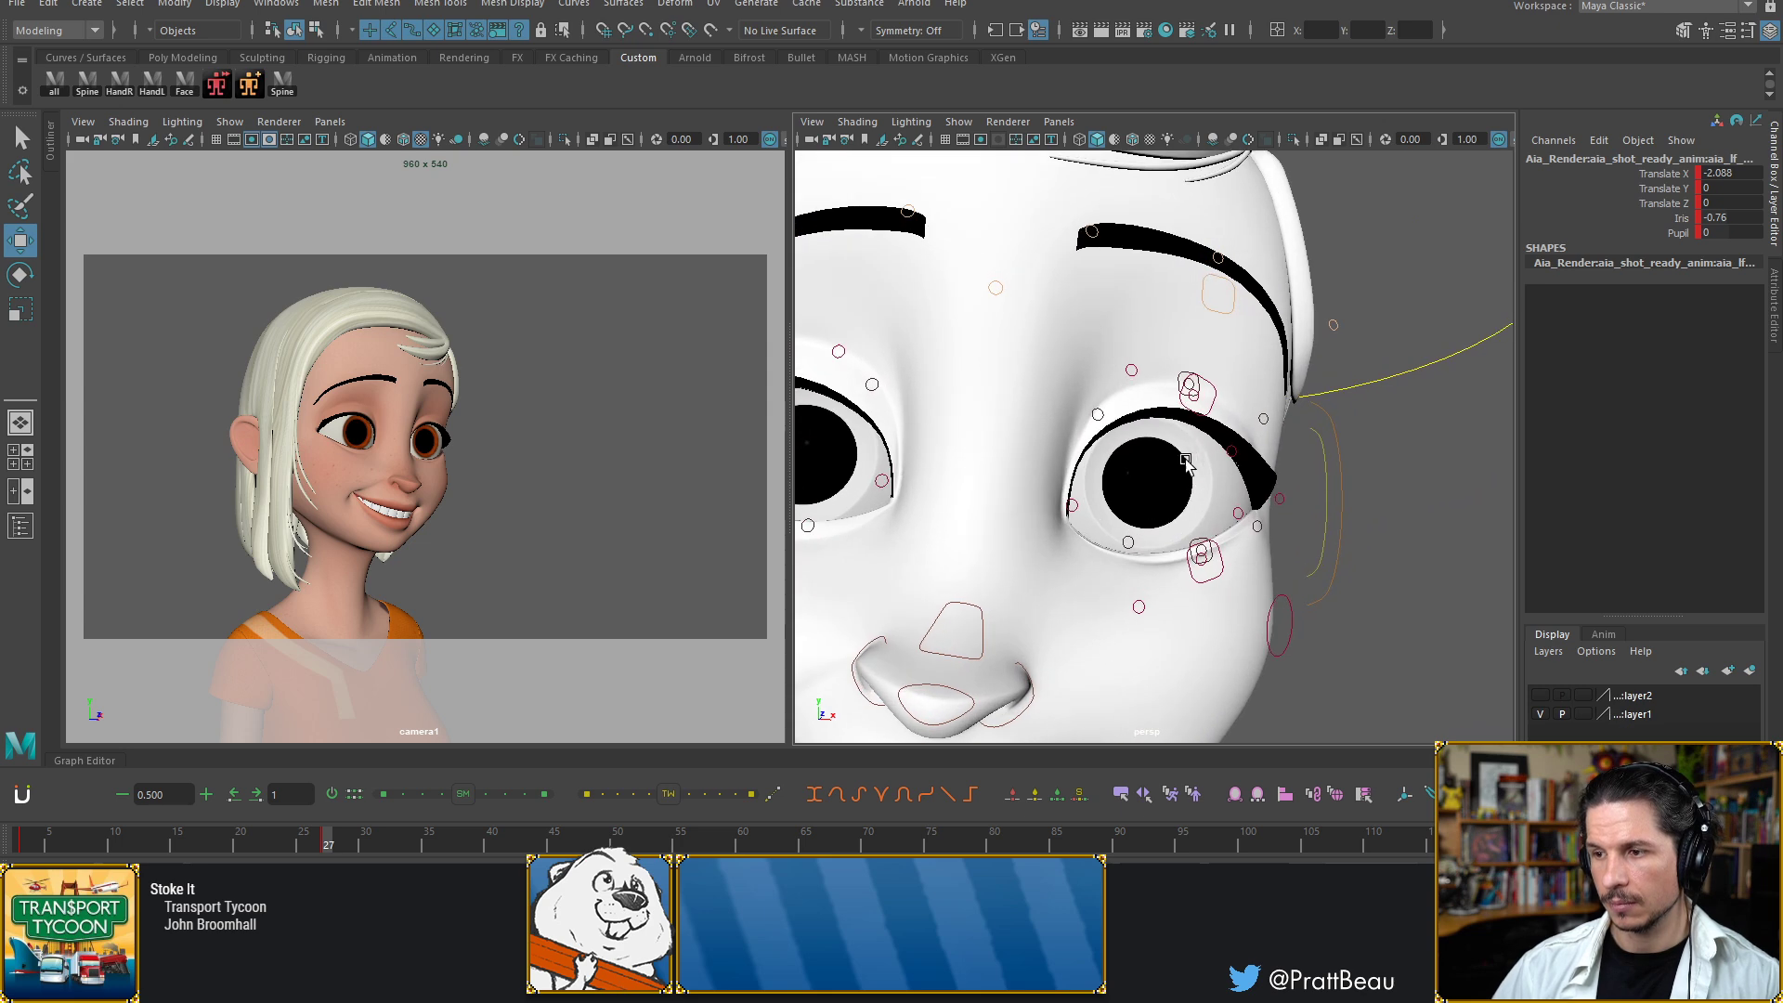
pyautogui.keyDown('alt'); pyautogui.moveTo(1186, 460); pyautogui.dragTo(1168, 462); pyautogui.keyUp('alt')
pyautogui.click(1194, 422)
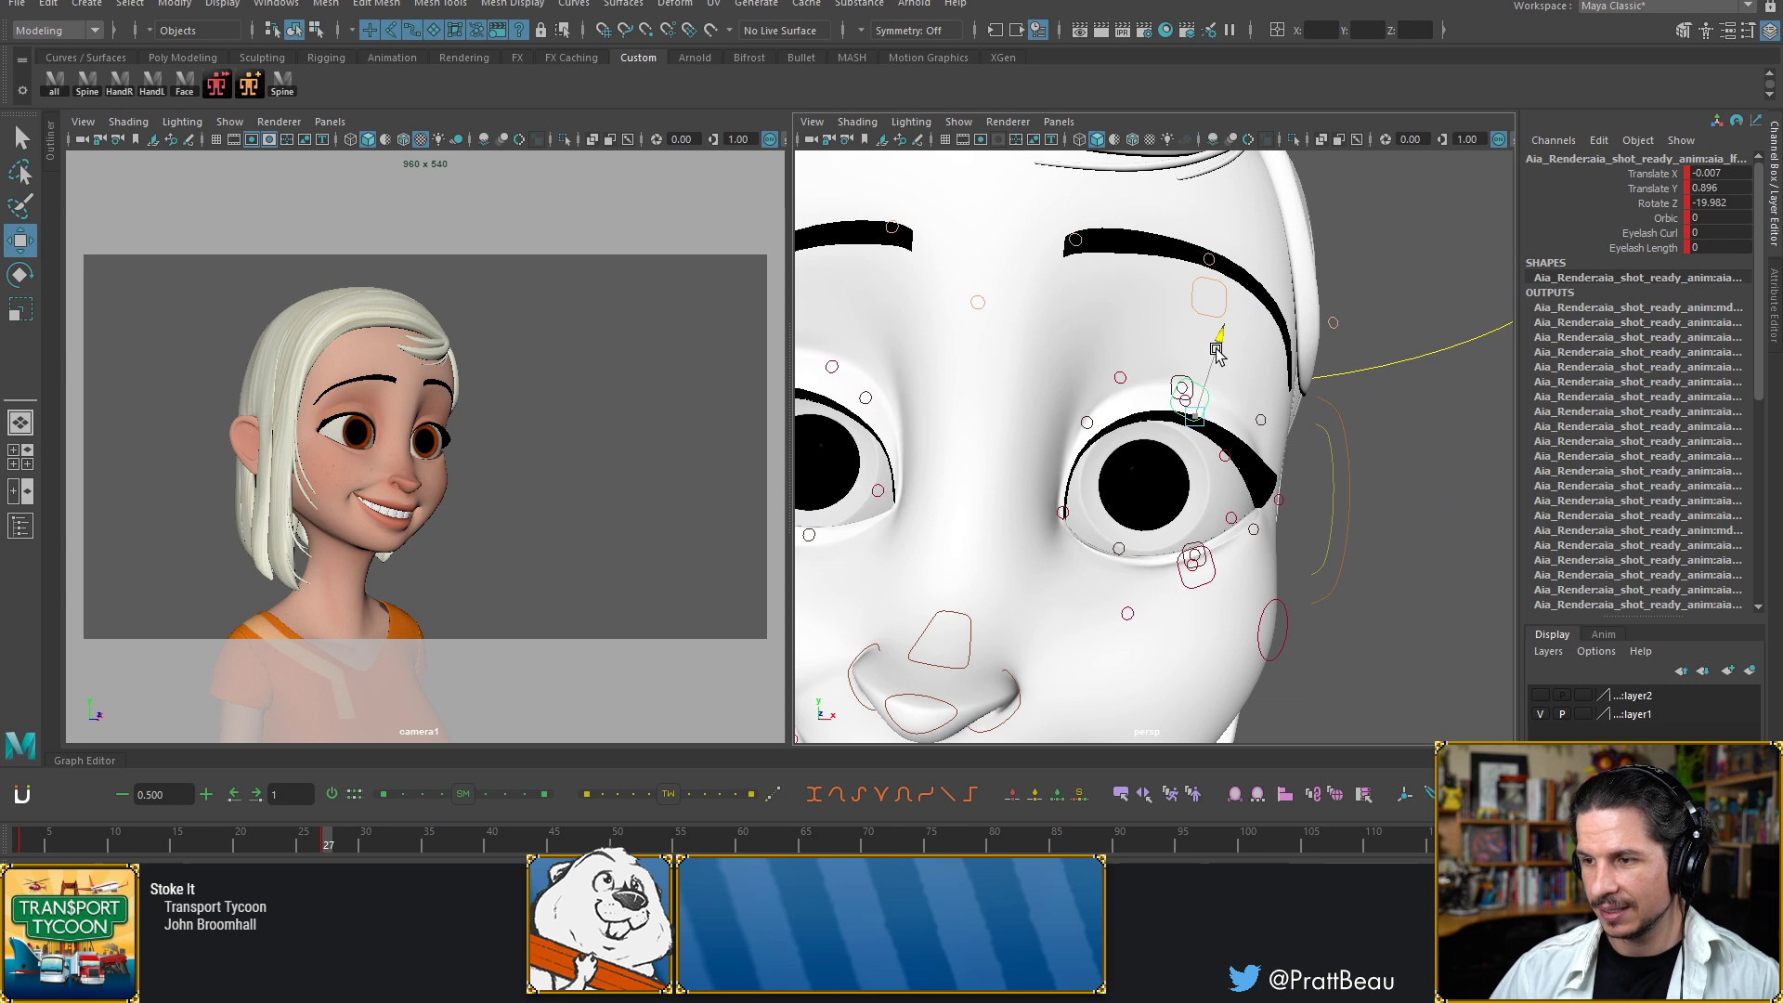
pyautogui.moveTo(1216, 351); pyautogui.dragTo(1218, 353)
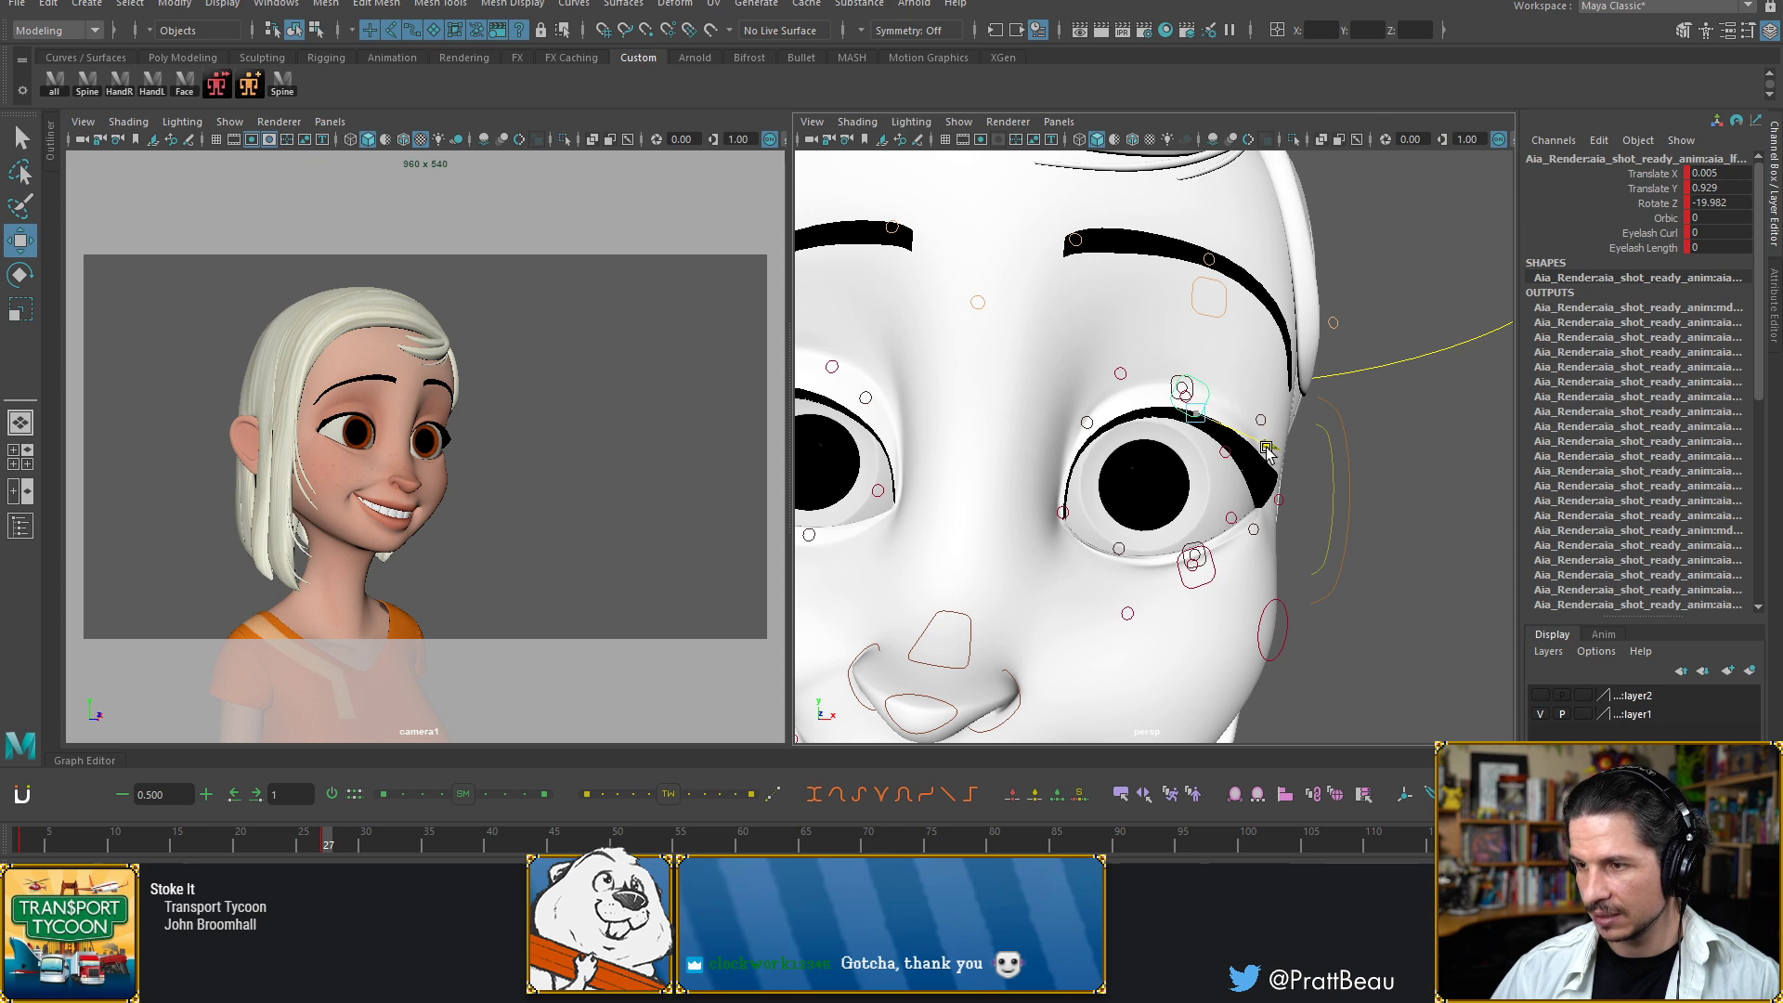
pyautogui.moveTo(1267, 450); pyautogui.dragTo(1265, 451)
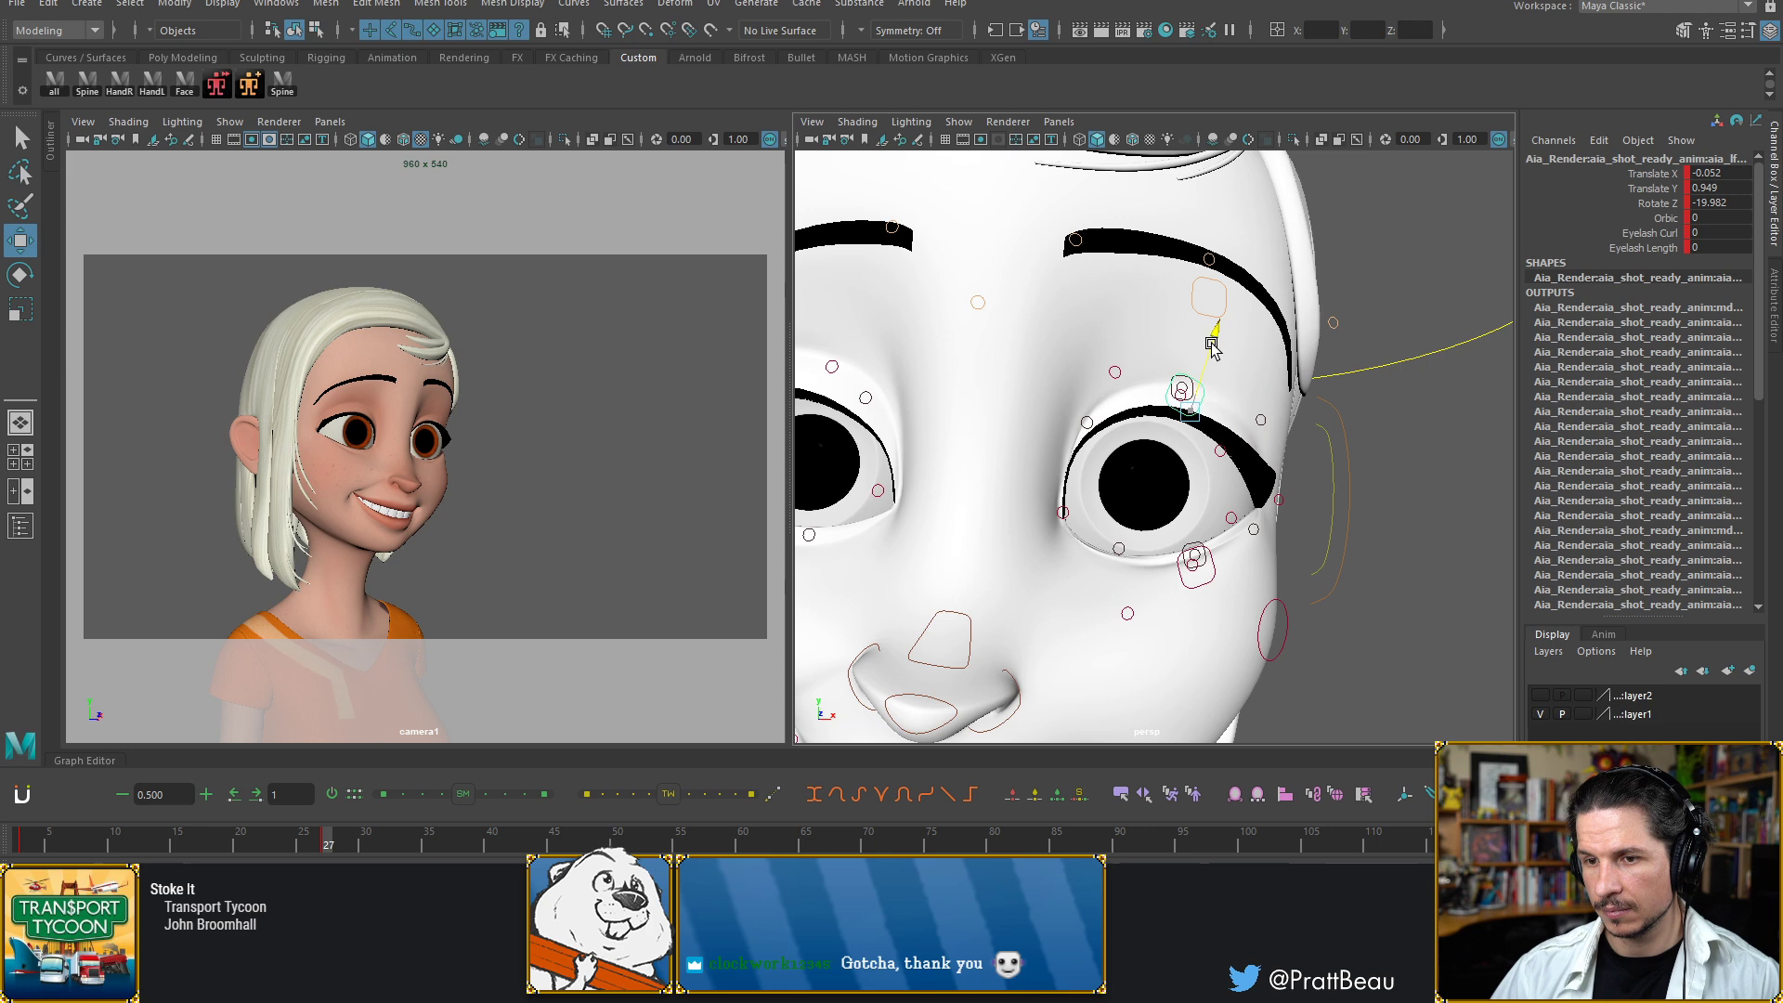
pyautogui.moveTo(1212, 346); pyautogui.dragTo(1210, 354)
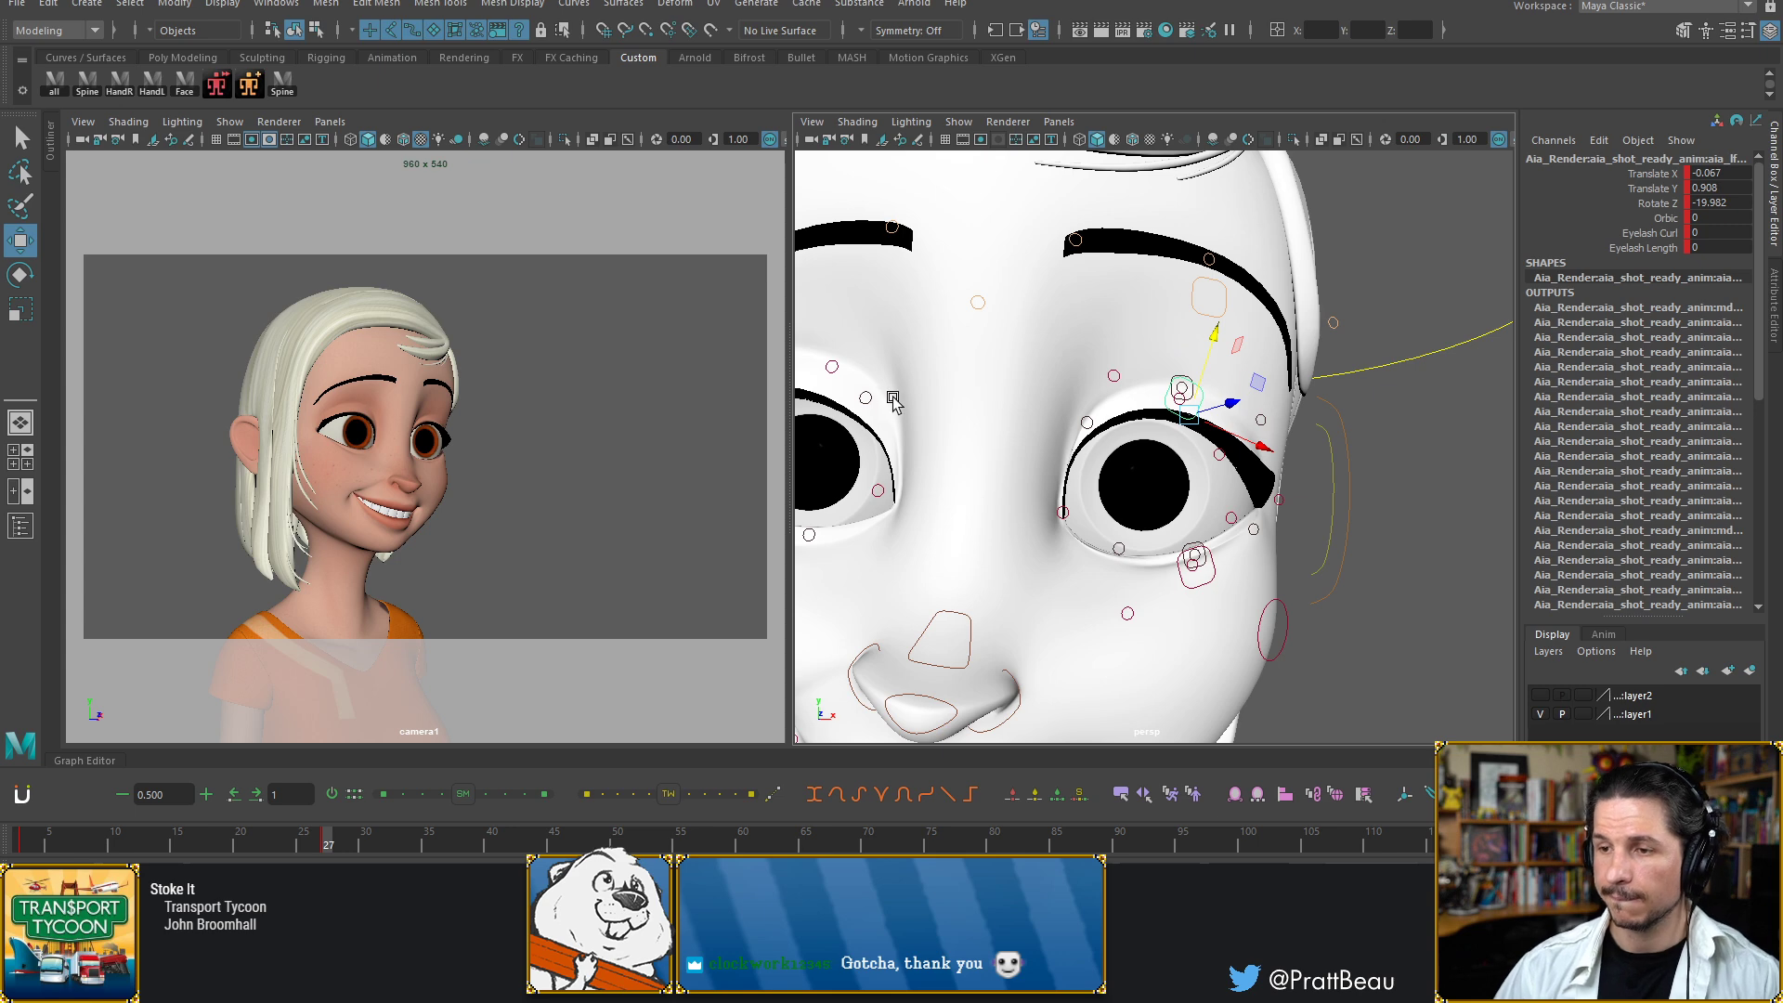
# Rotate the character's right upper eyelid control to Rotate Z -17.761 and move it to Translate X -0.097, Y 0.821
pyautogui.keyDown('alt'); pyautogui.moveTo(895, 402); pyautogui.dragTo(1046, 414); pyautogui.keyUp('alt')
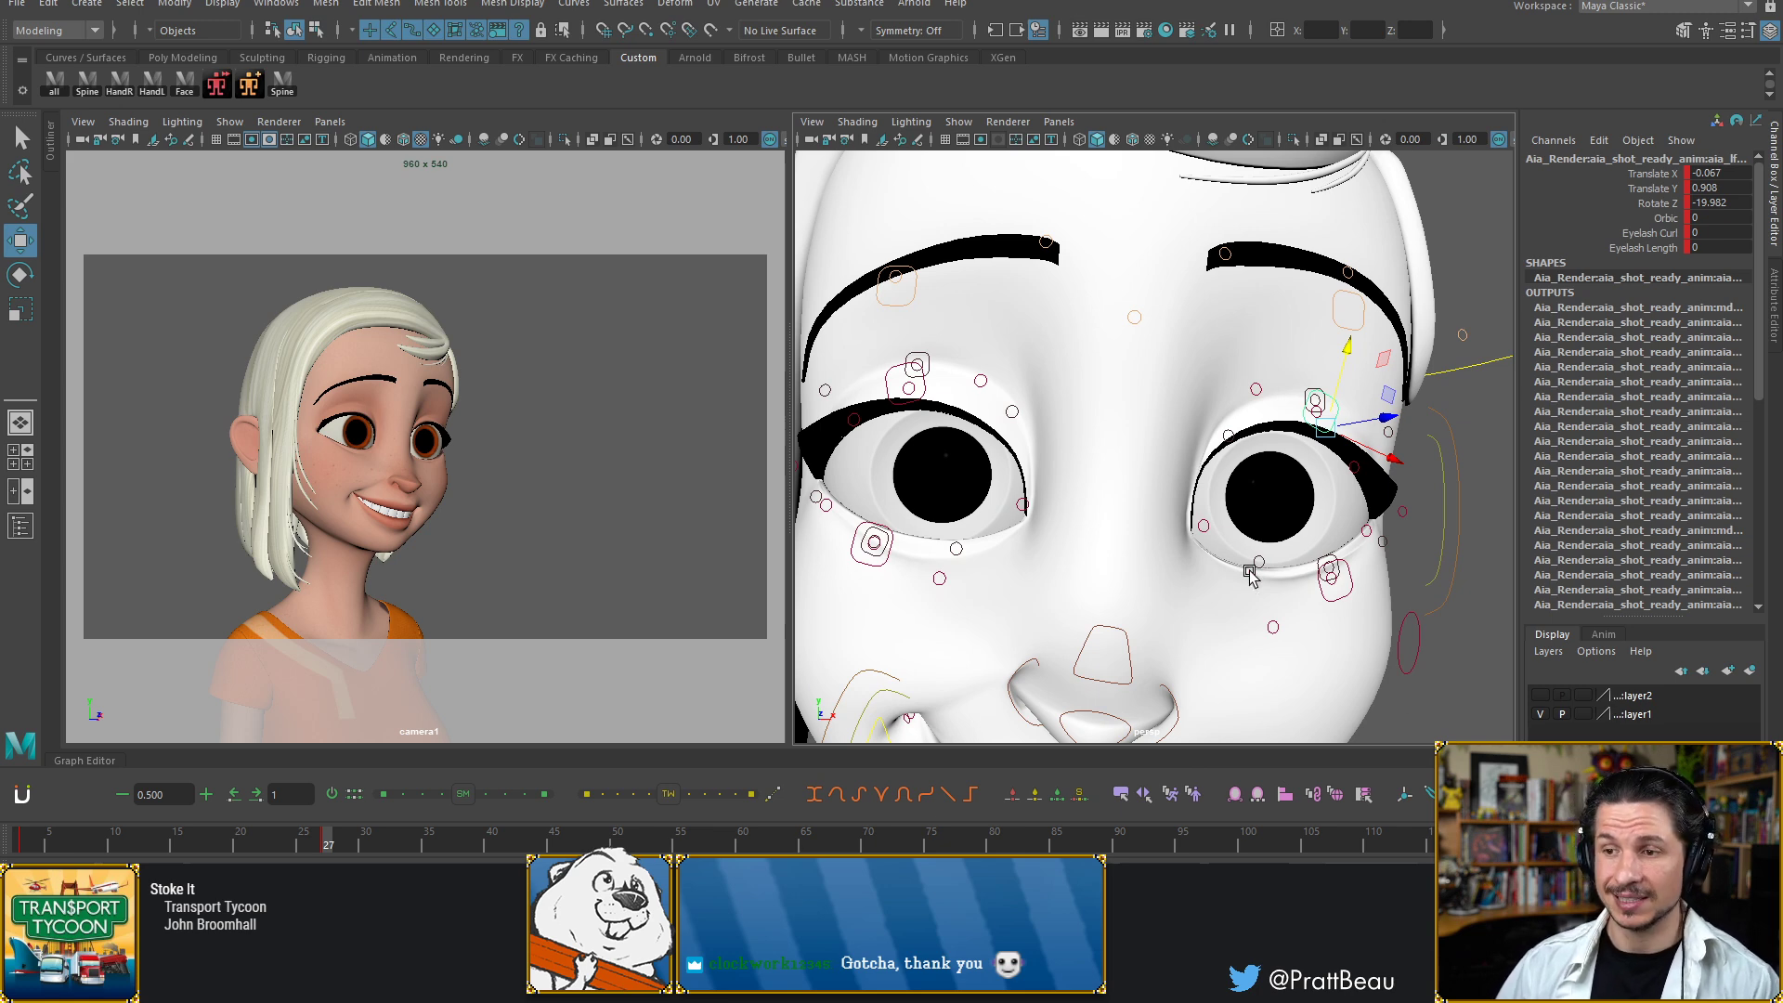
pyautogui.click(928, 379)
pyautogui.press('e')
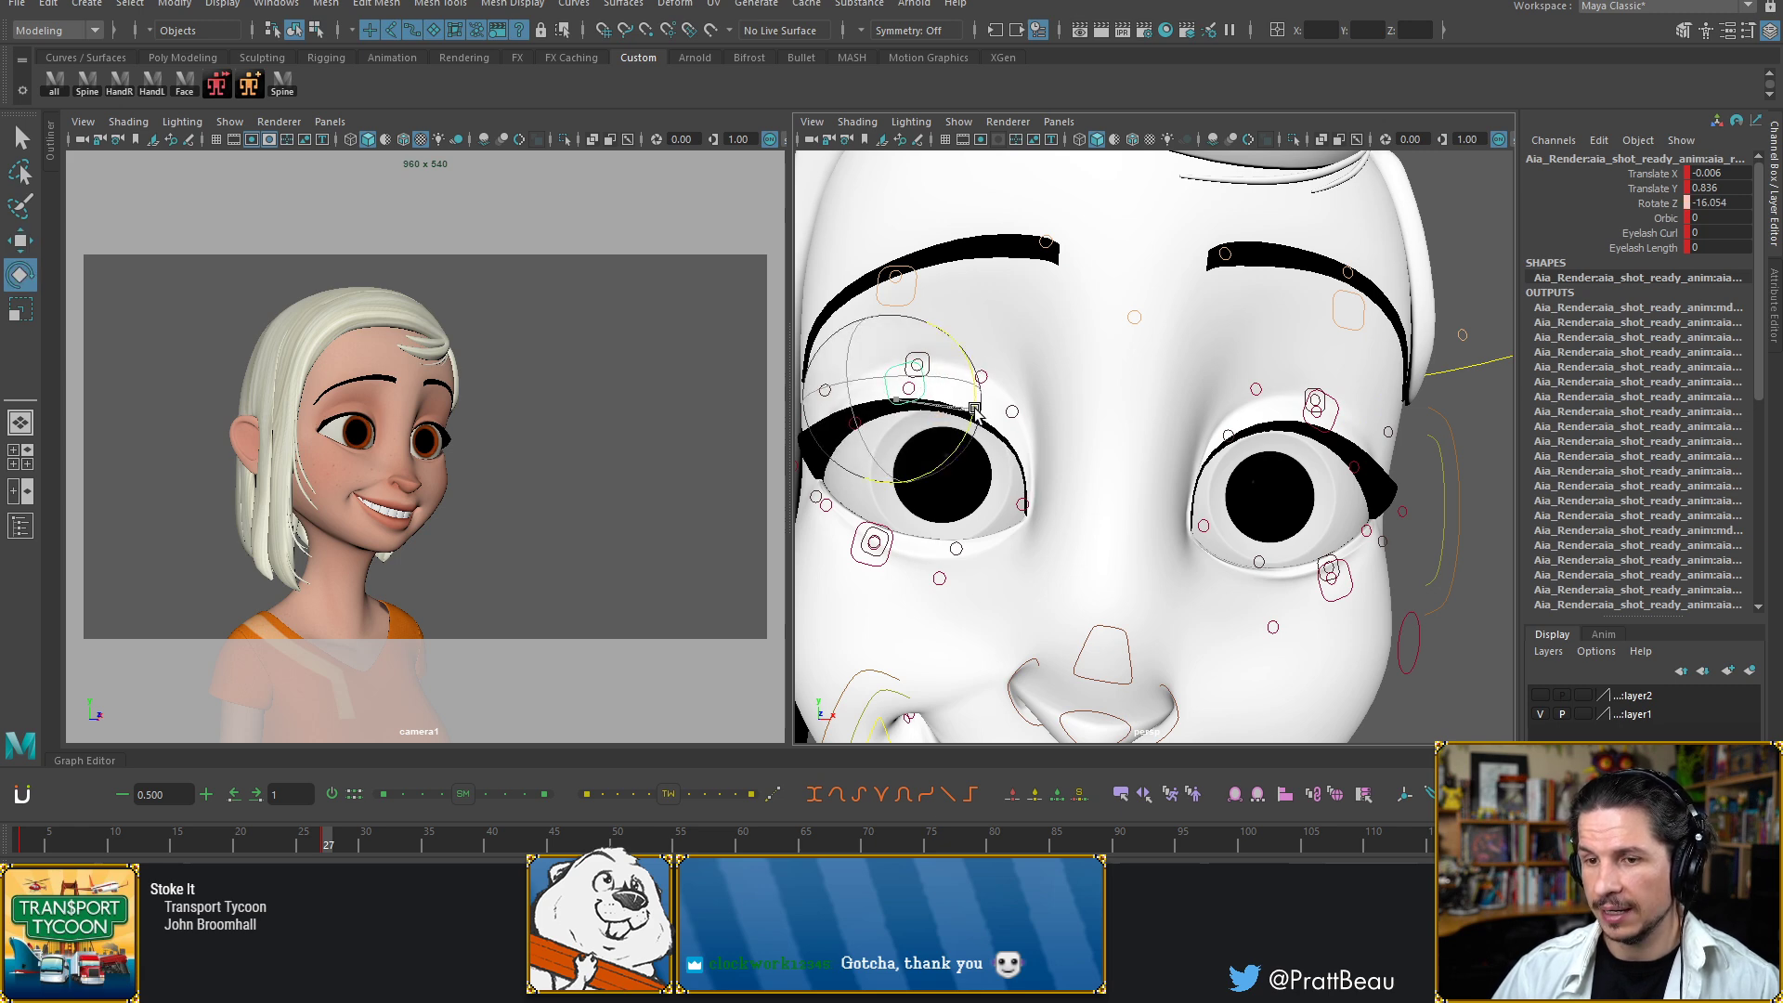
pyautogui.moveTo(974, 408); pyautogui.dragTo(975, 407)
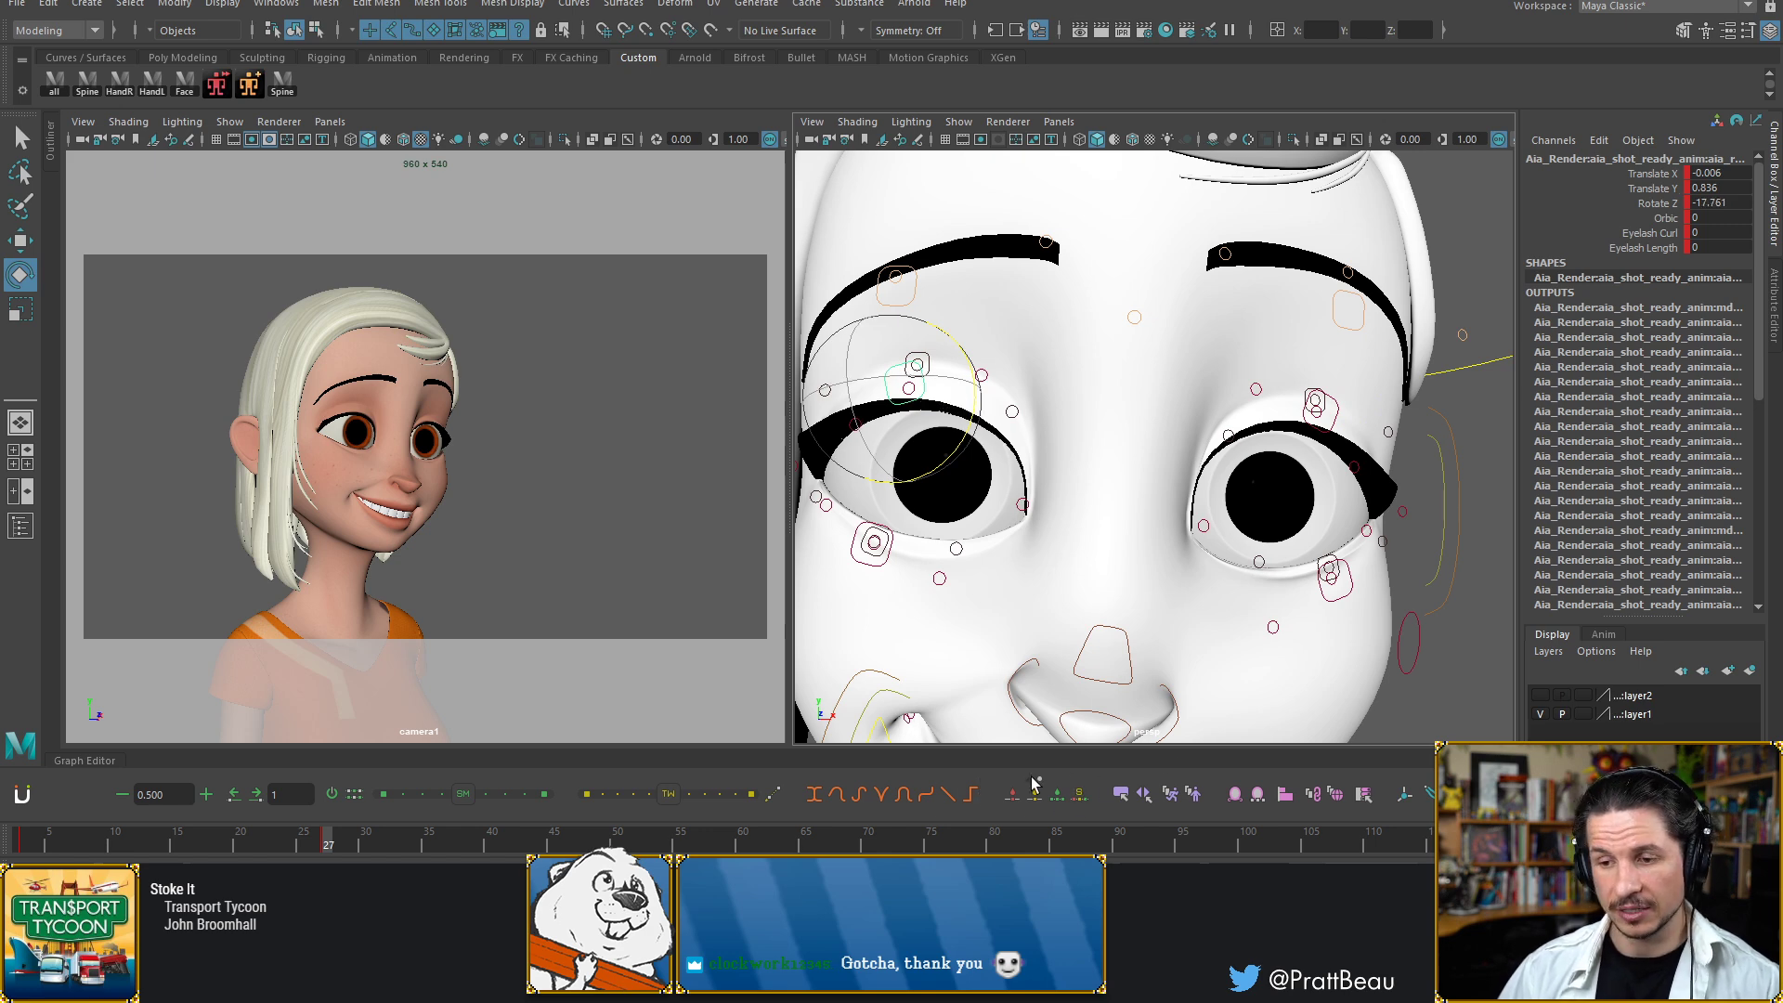
pyautogui.press('w')
pyautogui.moveTo(822, 416); pyautogui.dragTo(835, 423)
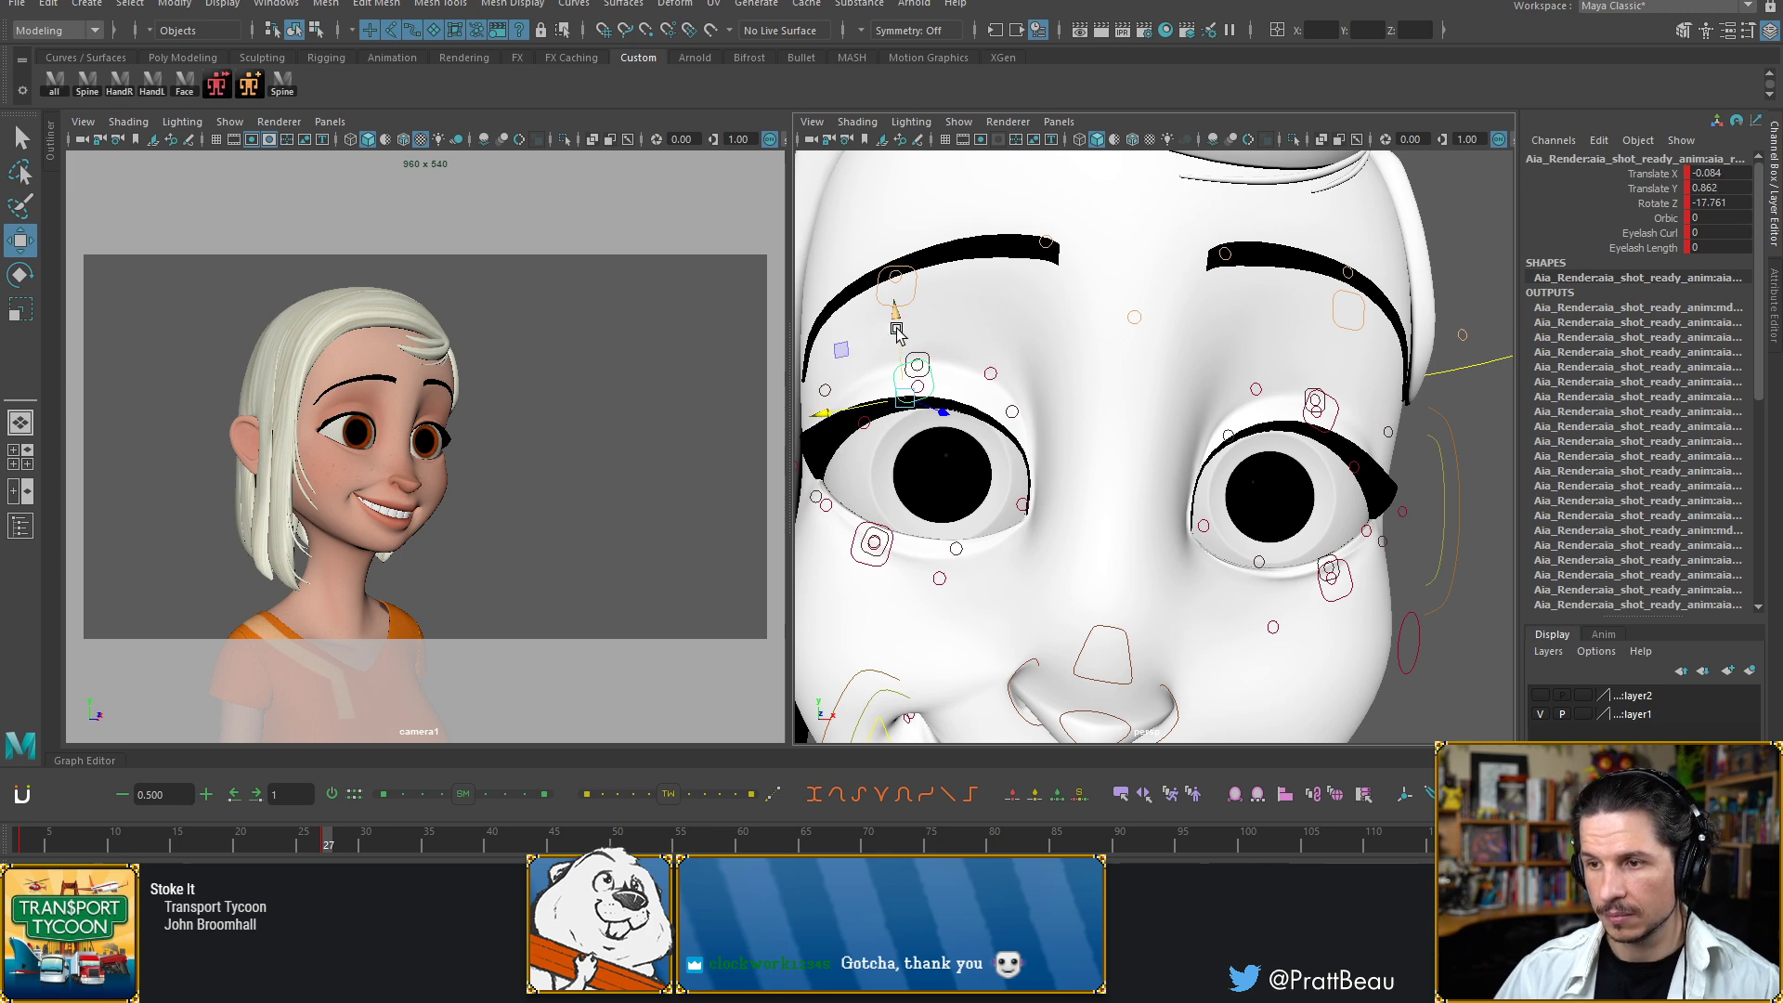
pyautogui.moveTo(897, 329); pyautogui.dragTo(897, 339)
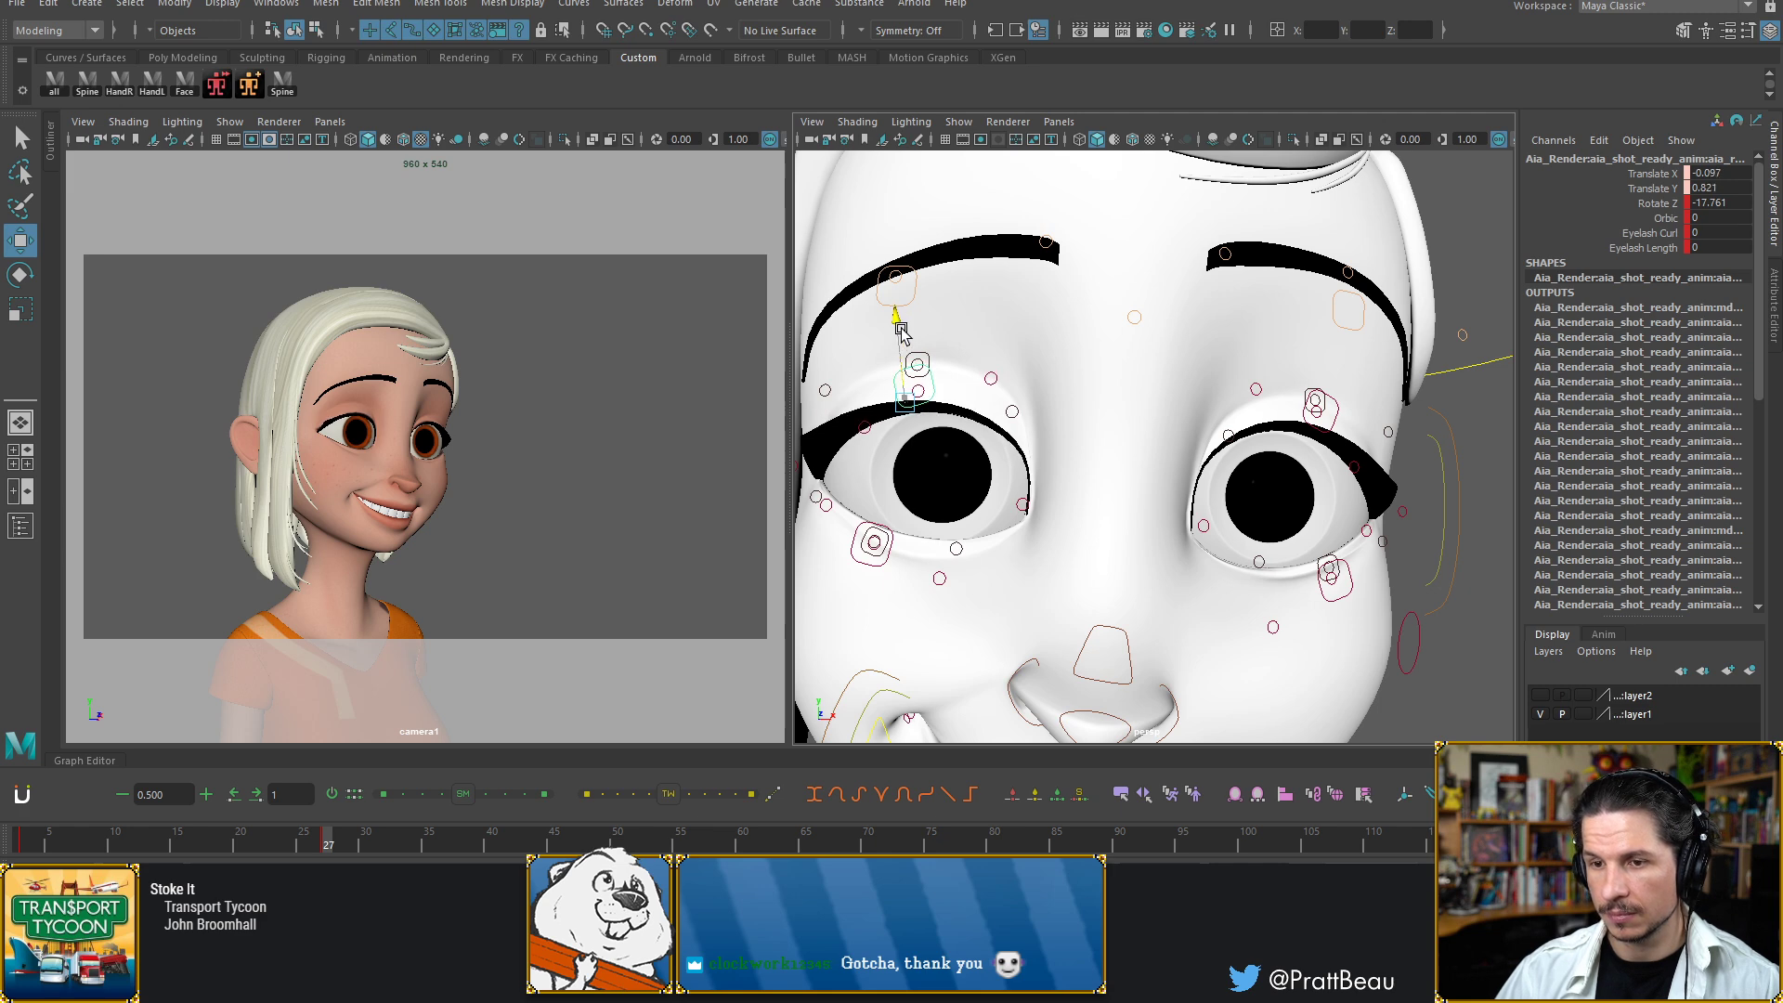
# Lower the character's left lower eyelid control to Translate X 0.007, Y -0.395
pyautogui.click(1345, 580)
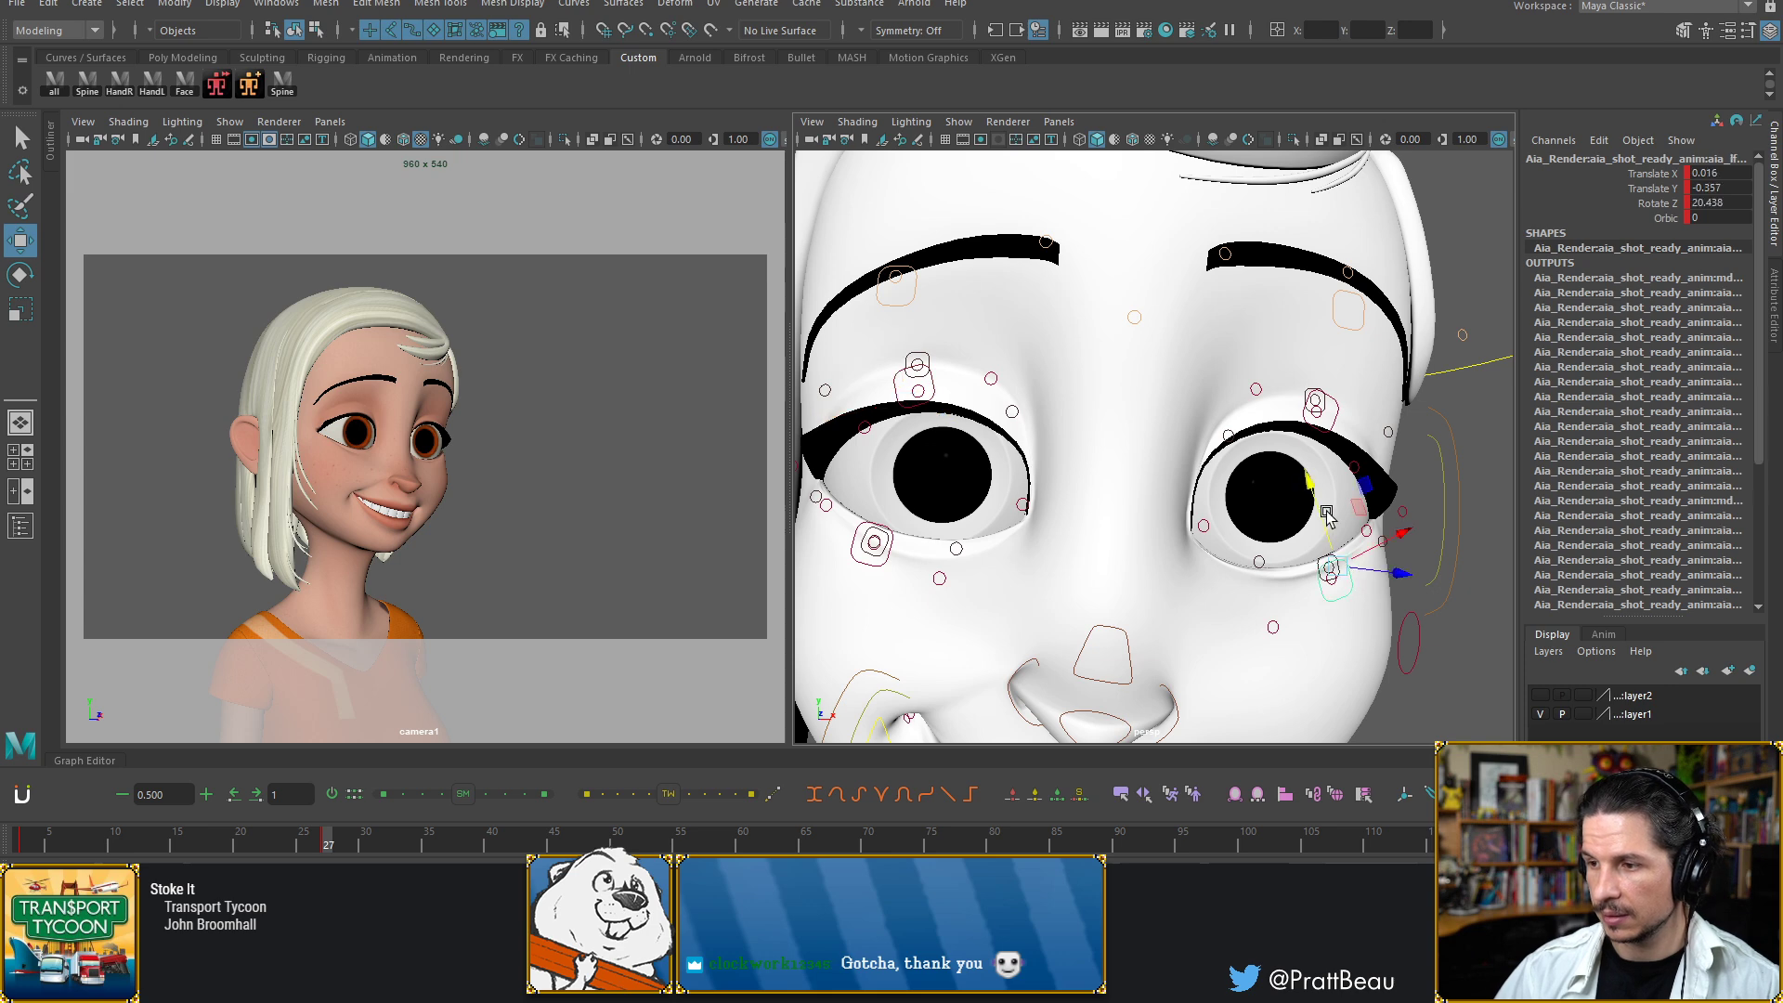
pyautogui.moveTo(1316, 502); pyautogui.dragTo(1318, 506)
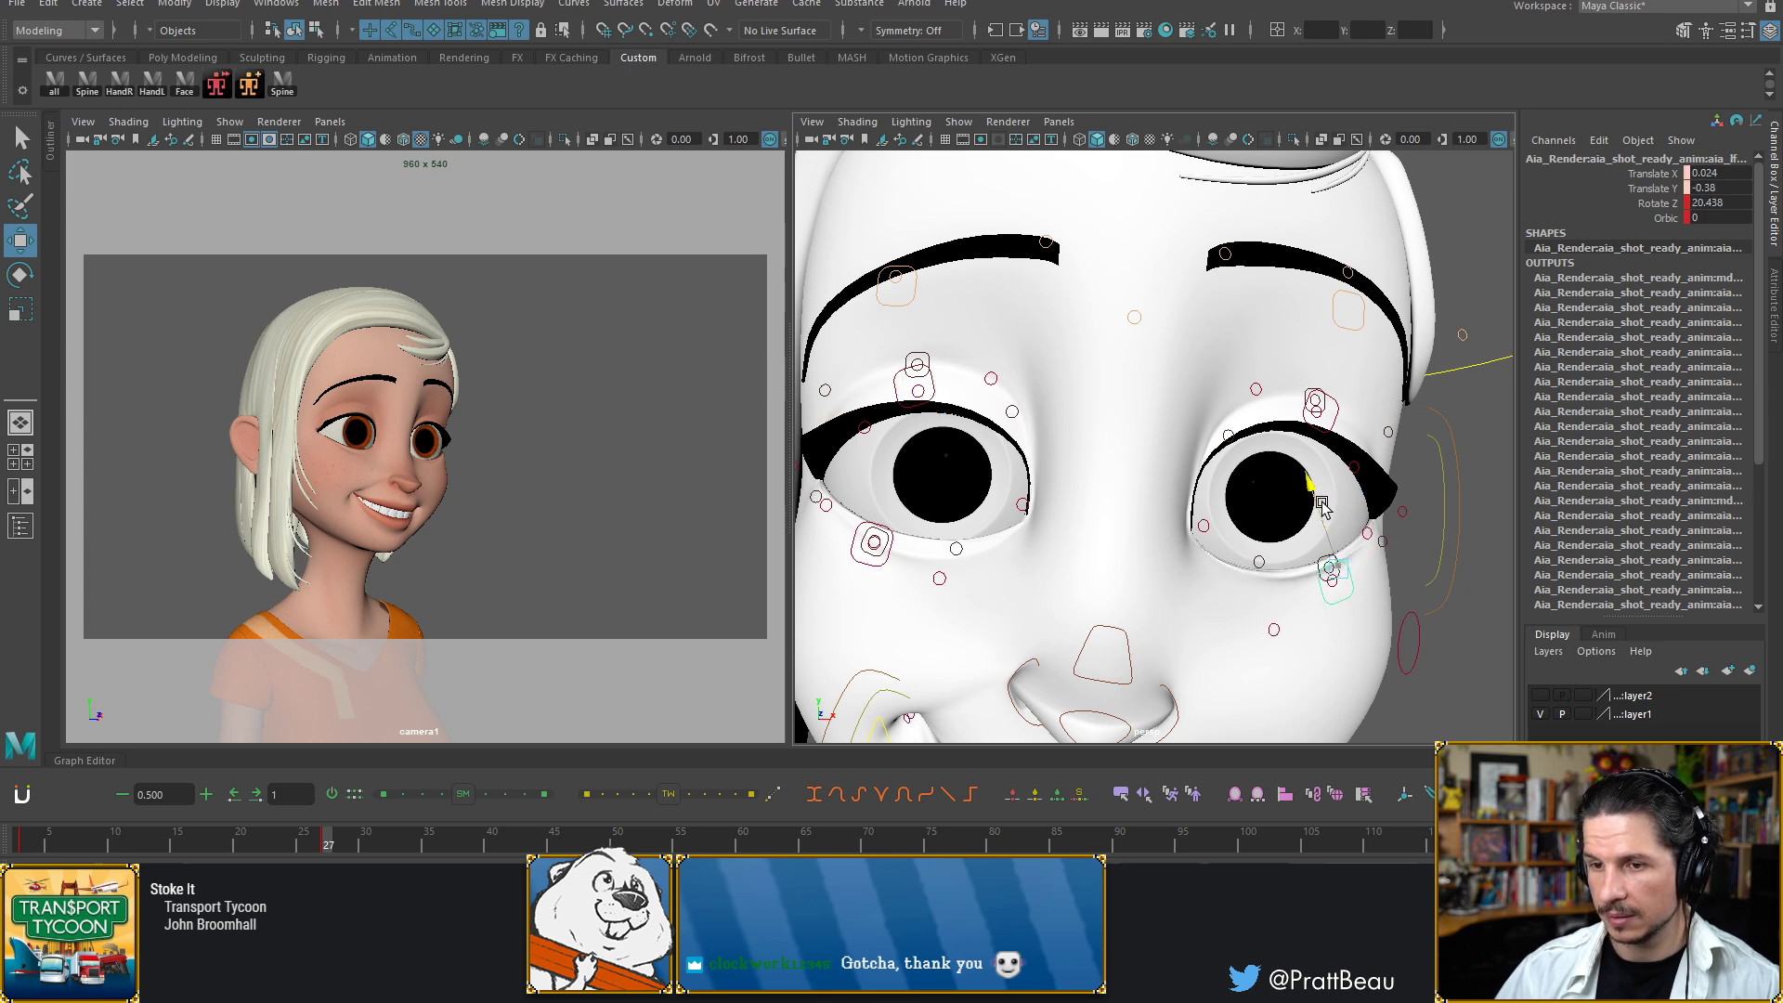
pyautogui.moveTo(1383, 556); pyautogui.dragTo(1370, 557)
# Raise the small control on the character's right upper lash line to Translate X -0.06, Y -0.001
pyautogui.keyDown('alt'); pyautogui.moveTo(968, 521); pyautogui.dragTo(1049, 479); pyautogui.keyUp('alt')
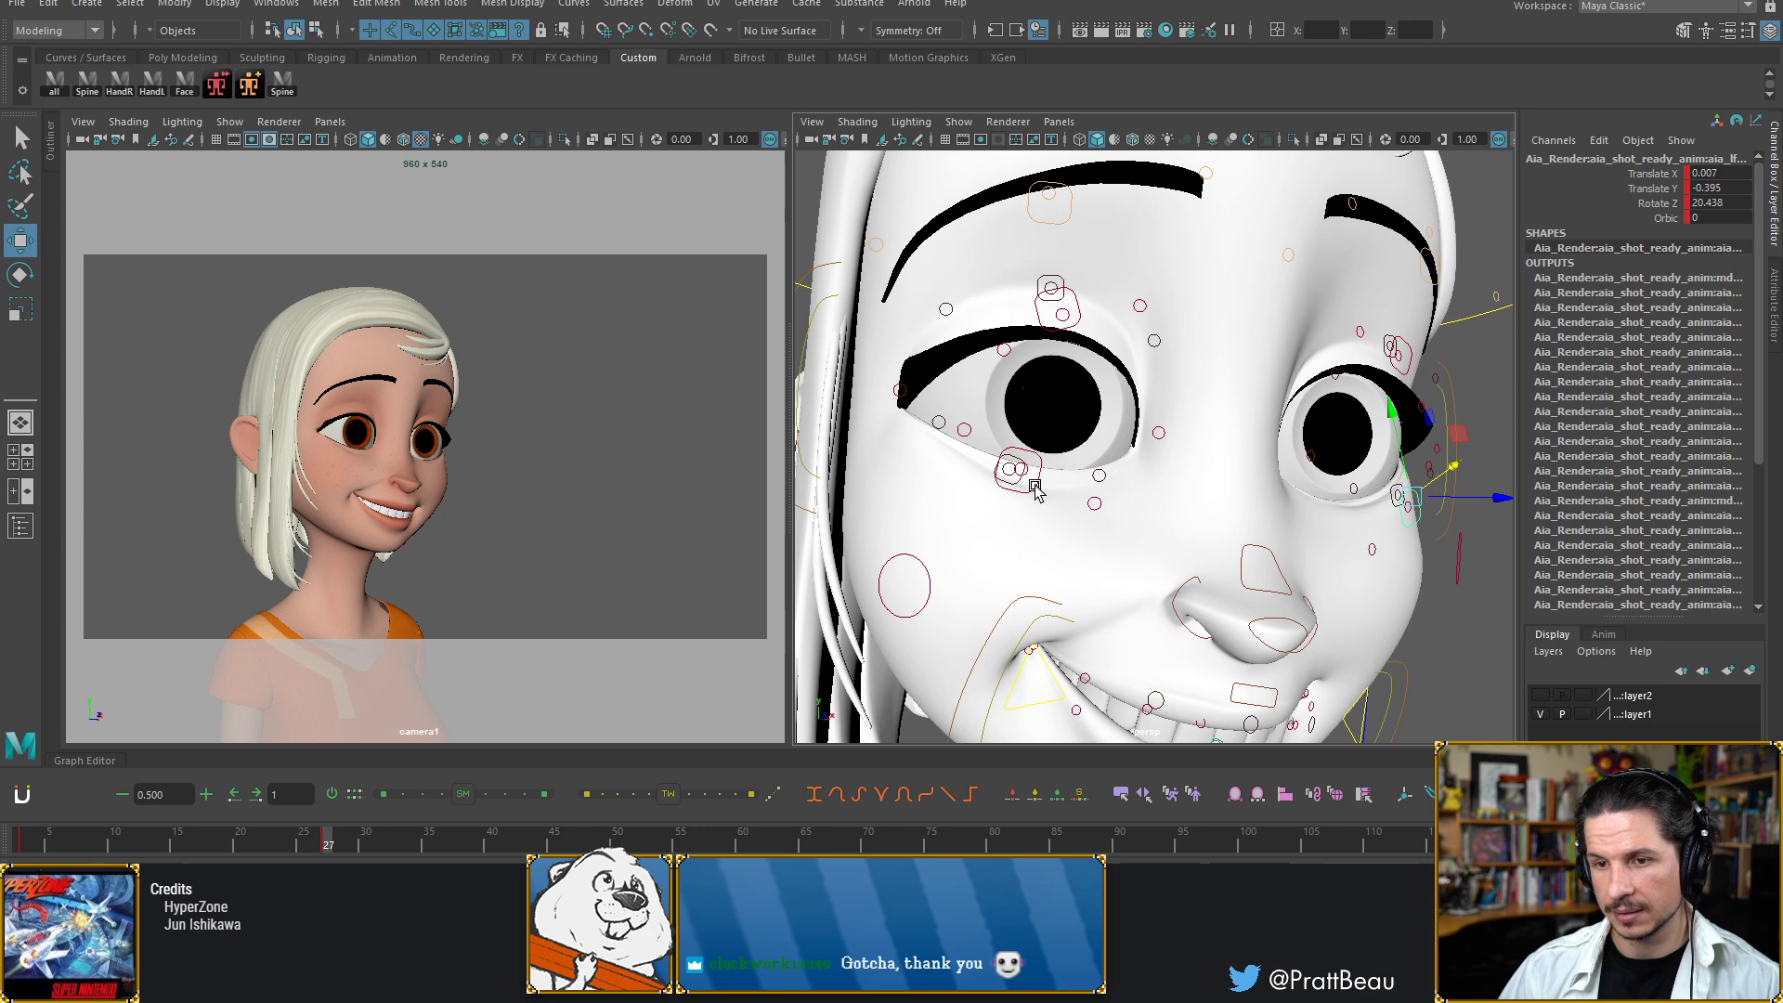
pyautogui.keyDown('alt'); pyautogui.moveTo(1040, 483); pyautogui.dragTo(1063, 510, button='middle'); pyautogui.keyUp('alt')
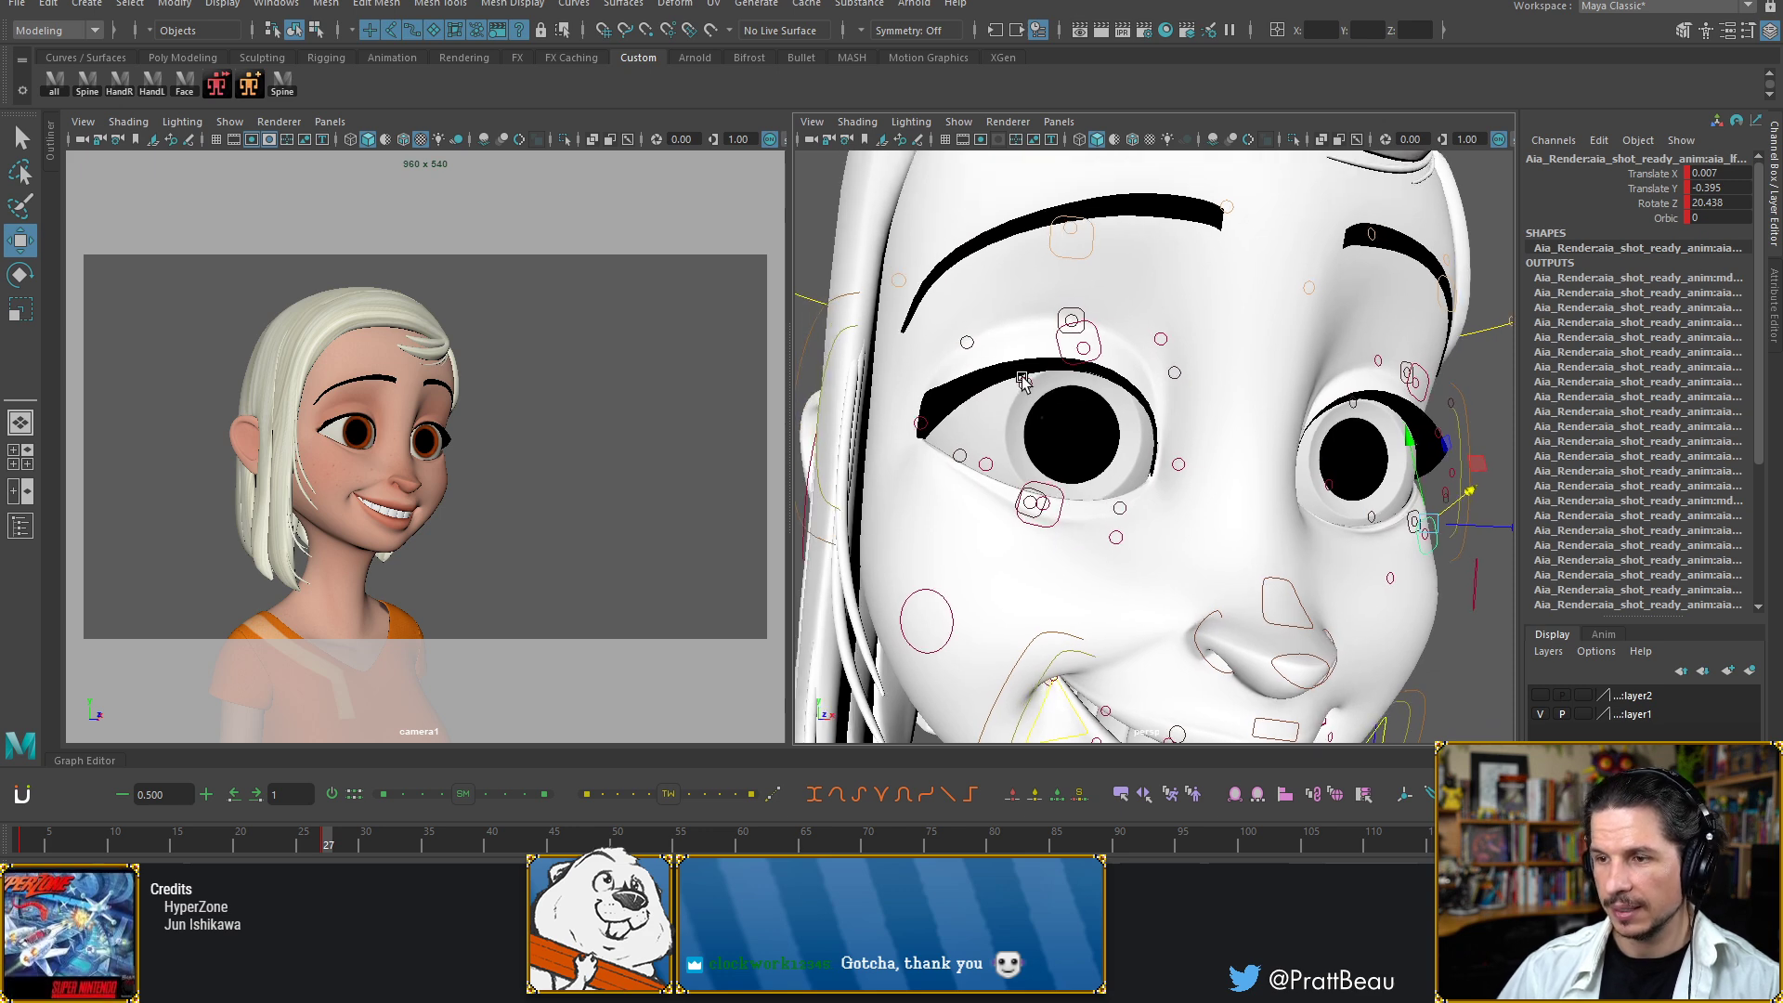
pyautogui.click(1021, 380)
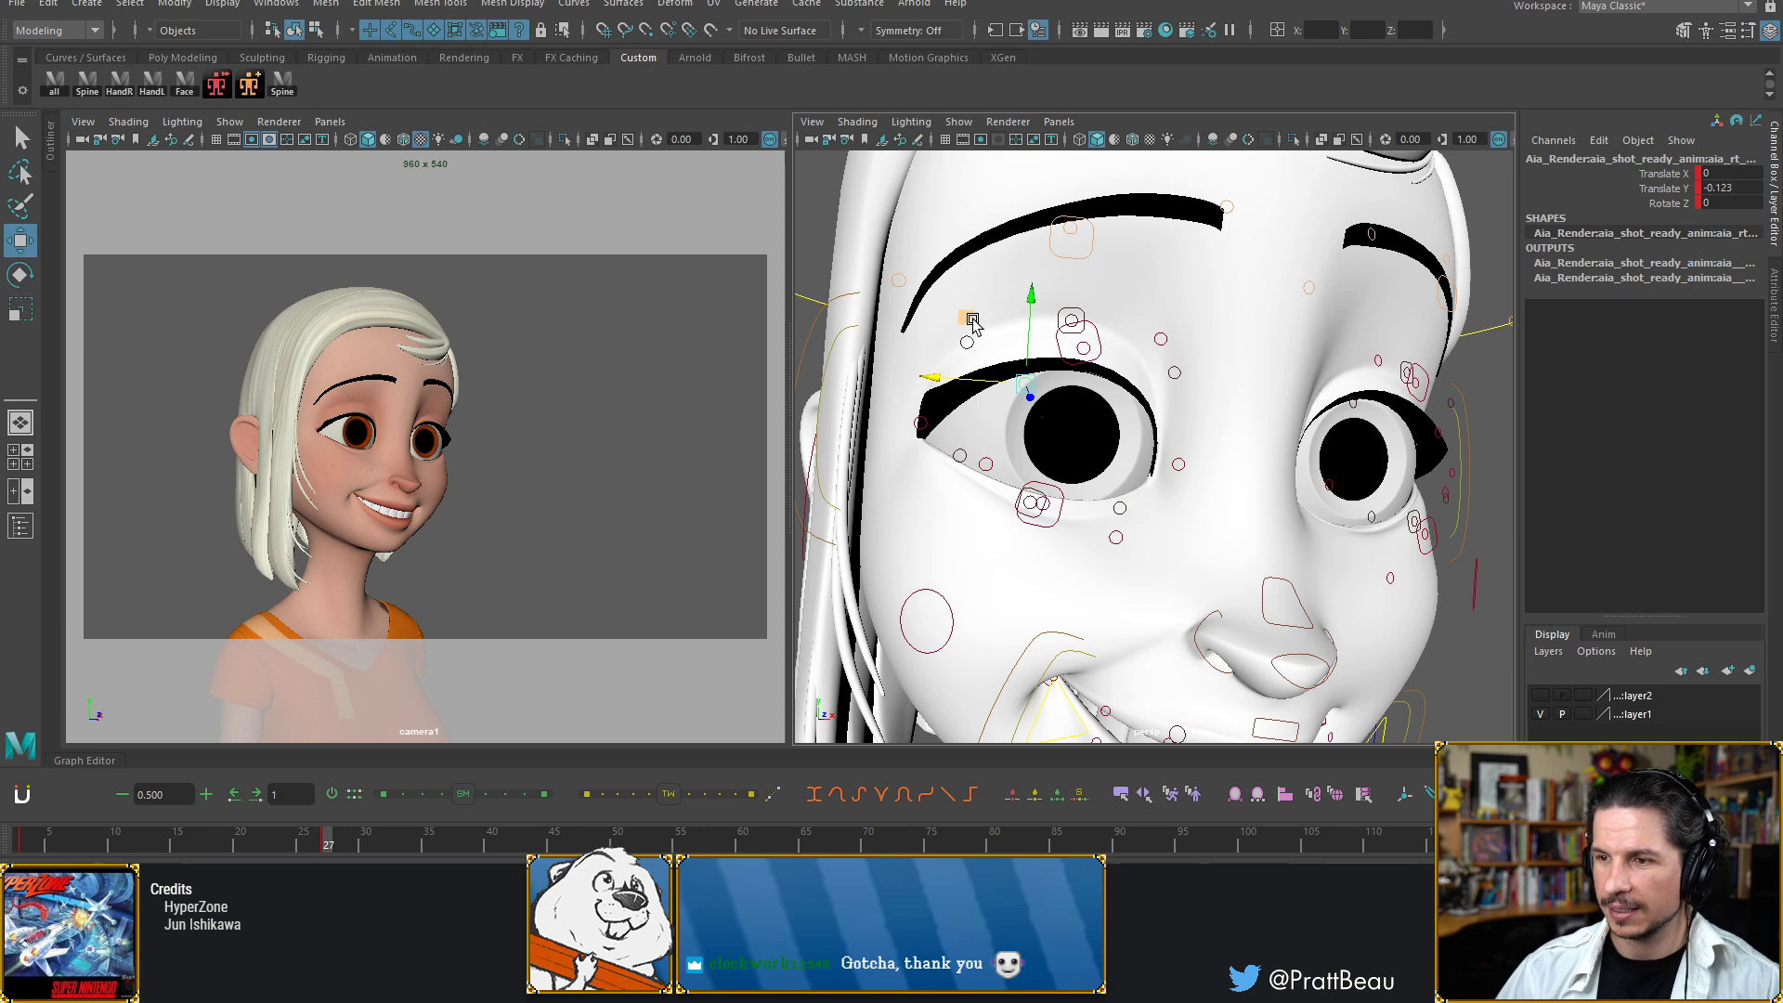
pyautogui.moveTo(964, 319); pyautogui.dragTo(968, 318)
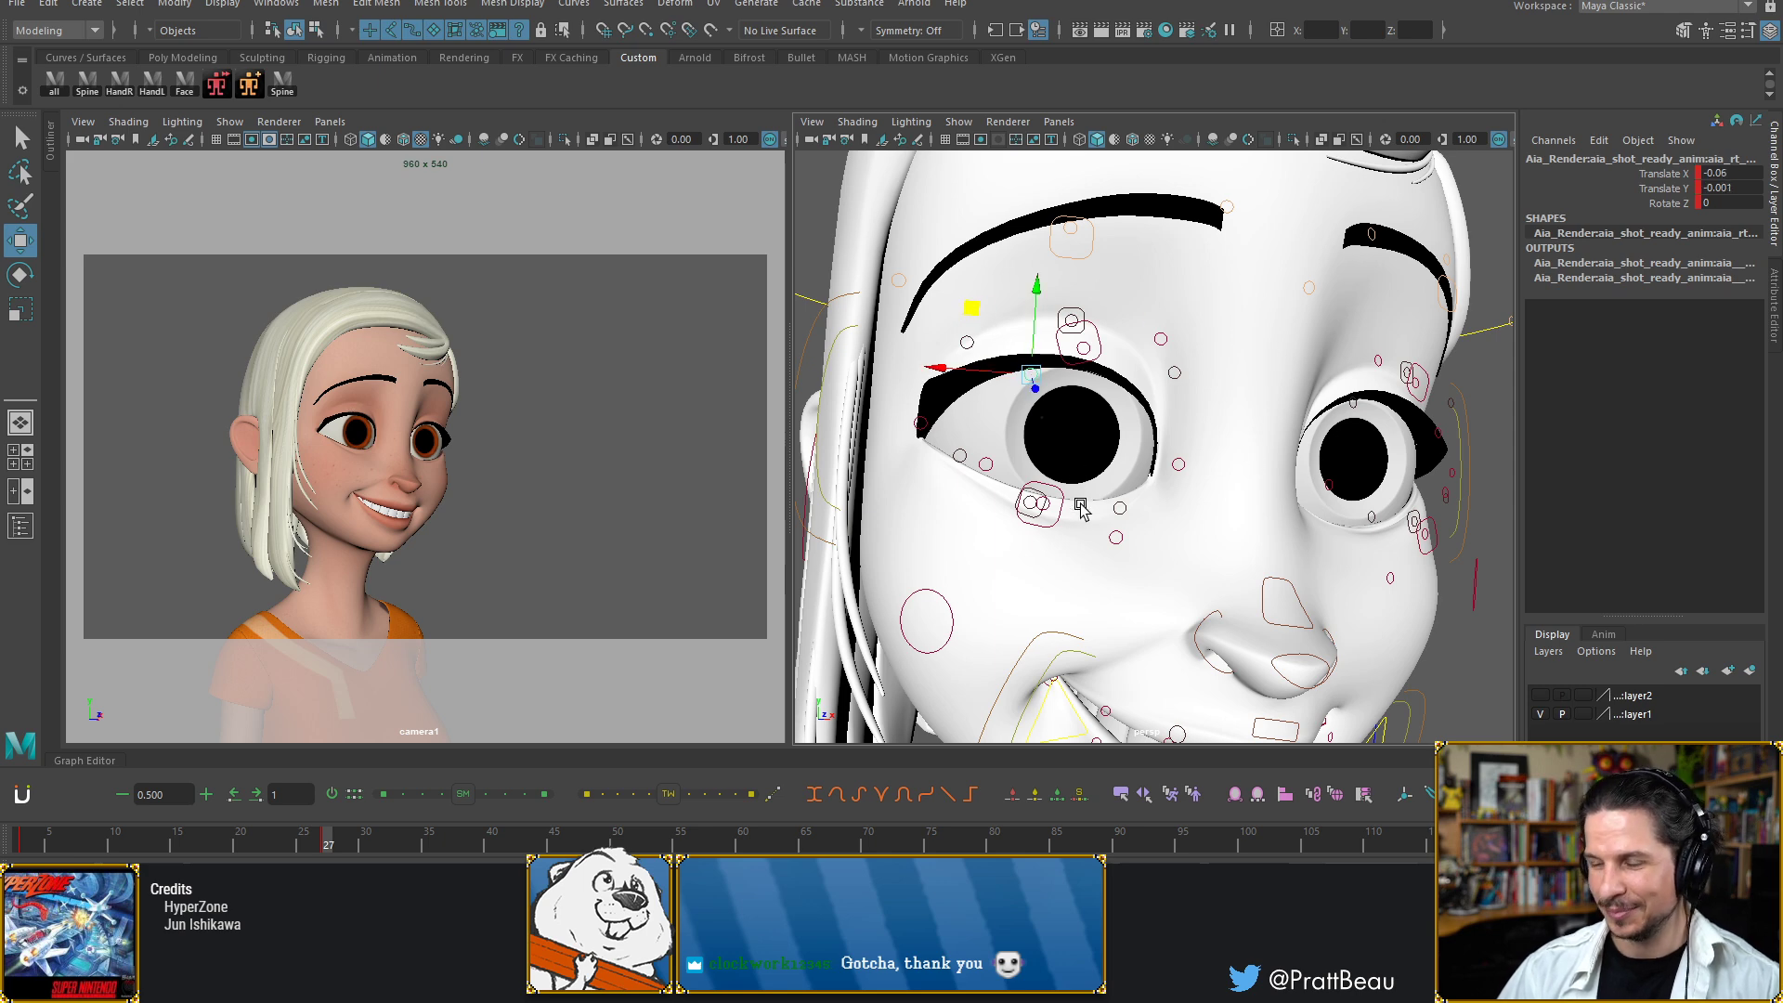
# Lower the small inner control on the character's right lower eyelid to Translate Y -0.023
pyautogui.click(1041, 504)
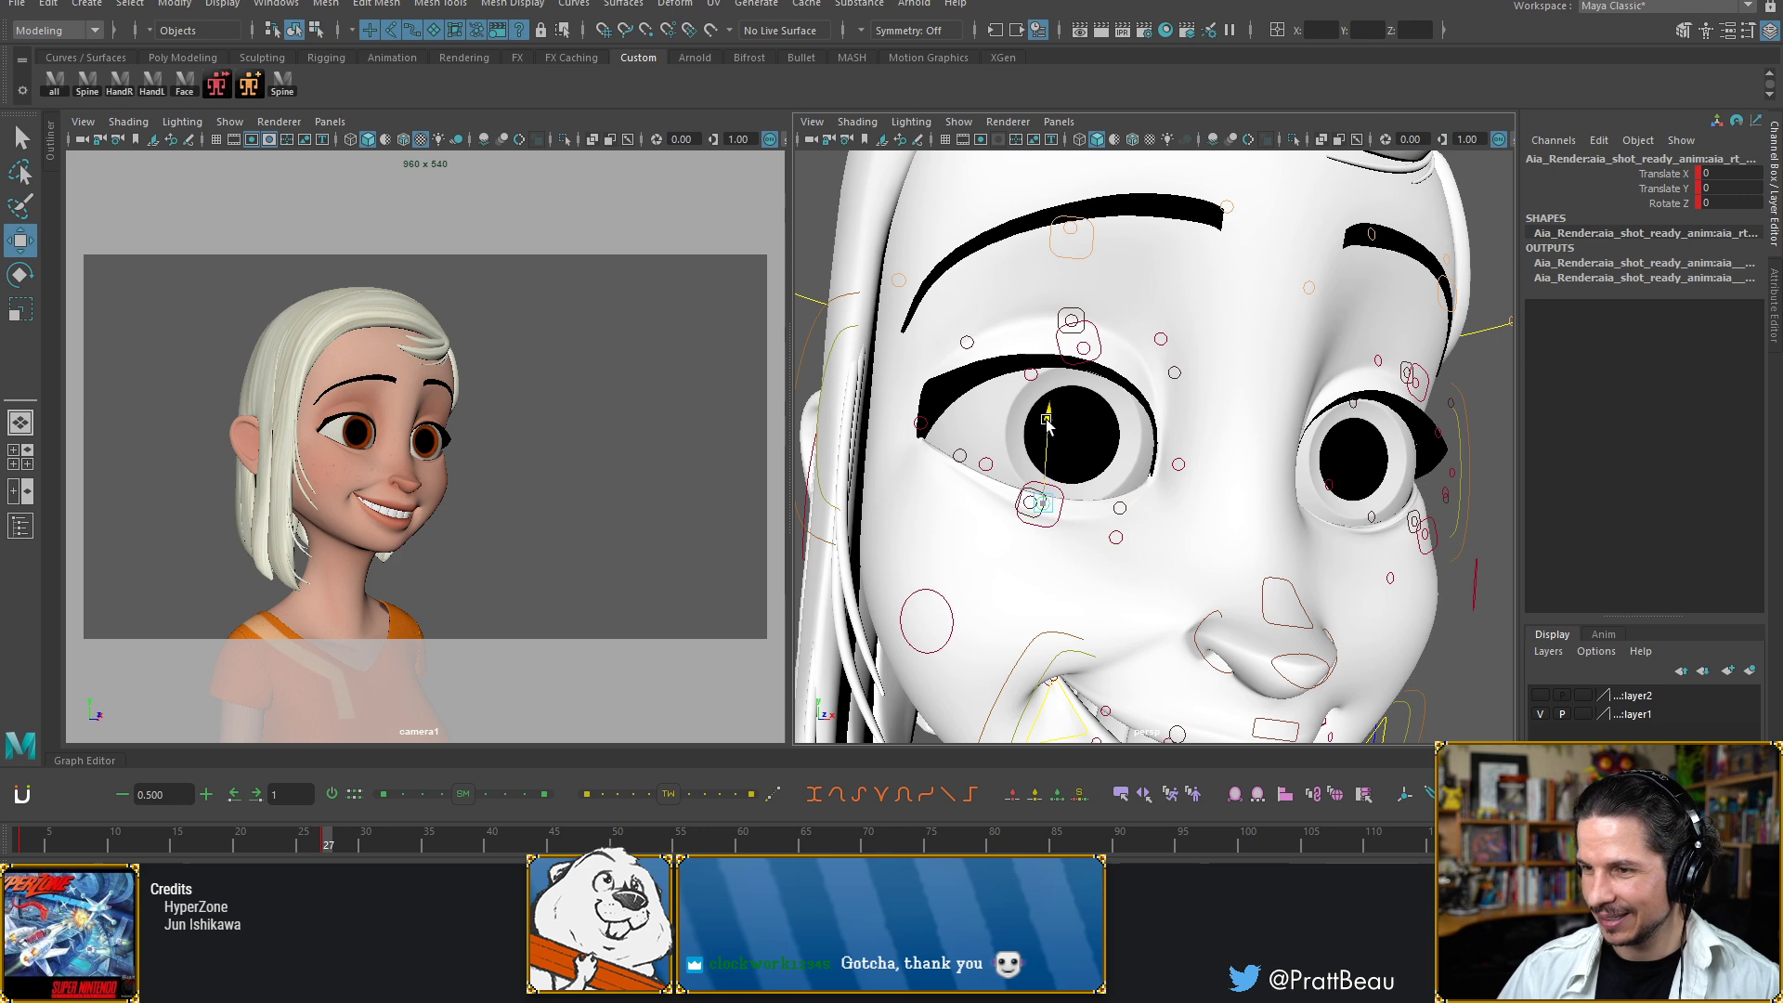
pyautogui.moveTo(1047, 424); pyautogui.dragTo(1047, 427)
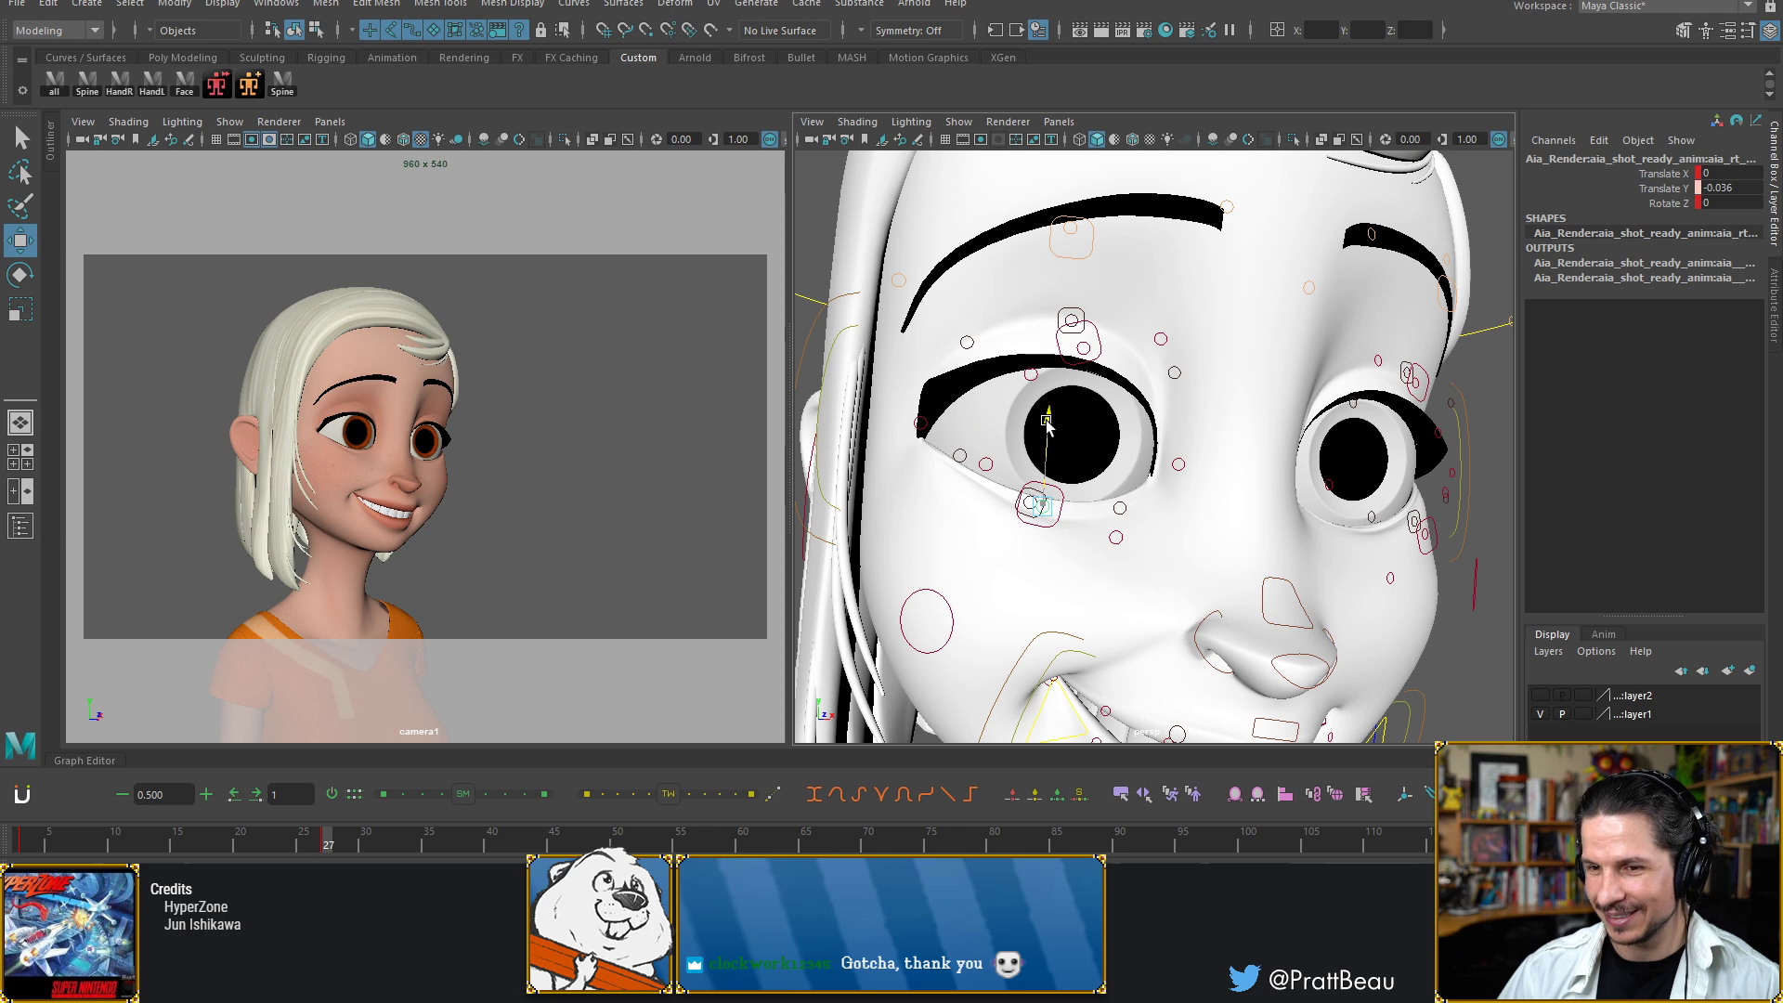
pyautogui.keyDown('alt'); pyautogui.moveTo(1337, 532); pyautogui.dragTo(1269, 526); pyautogui.keyUp('alt')
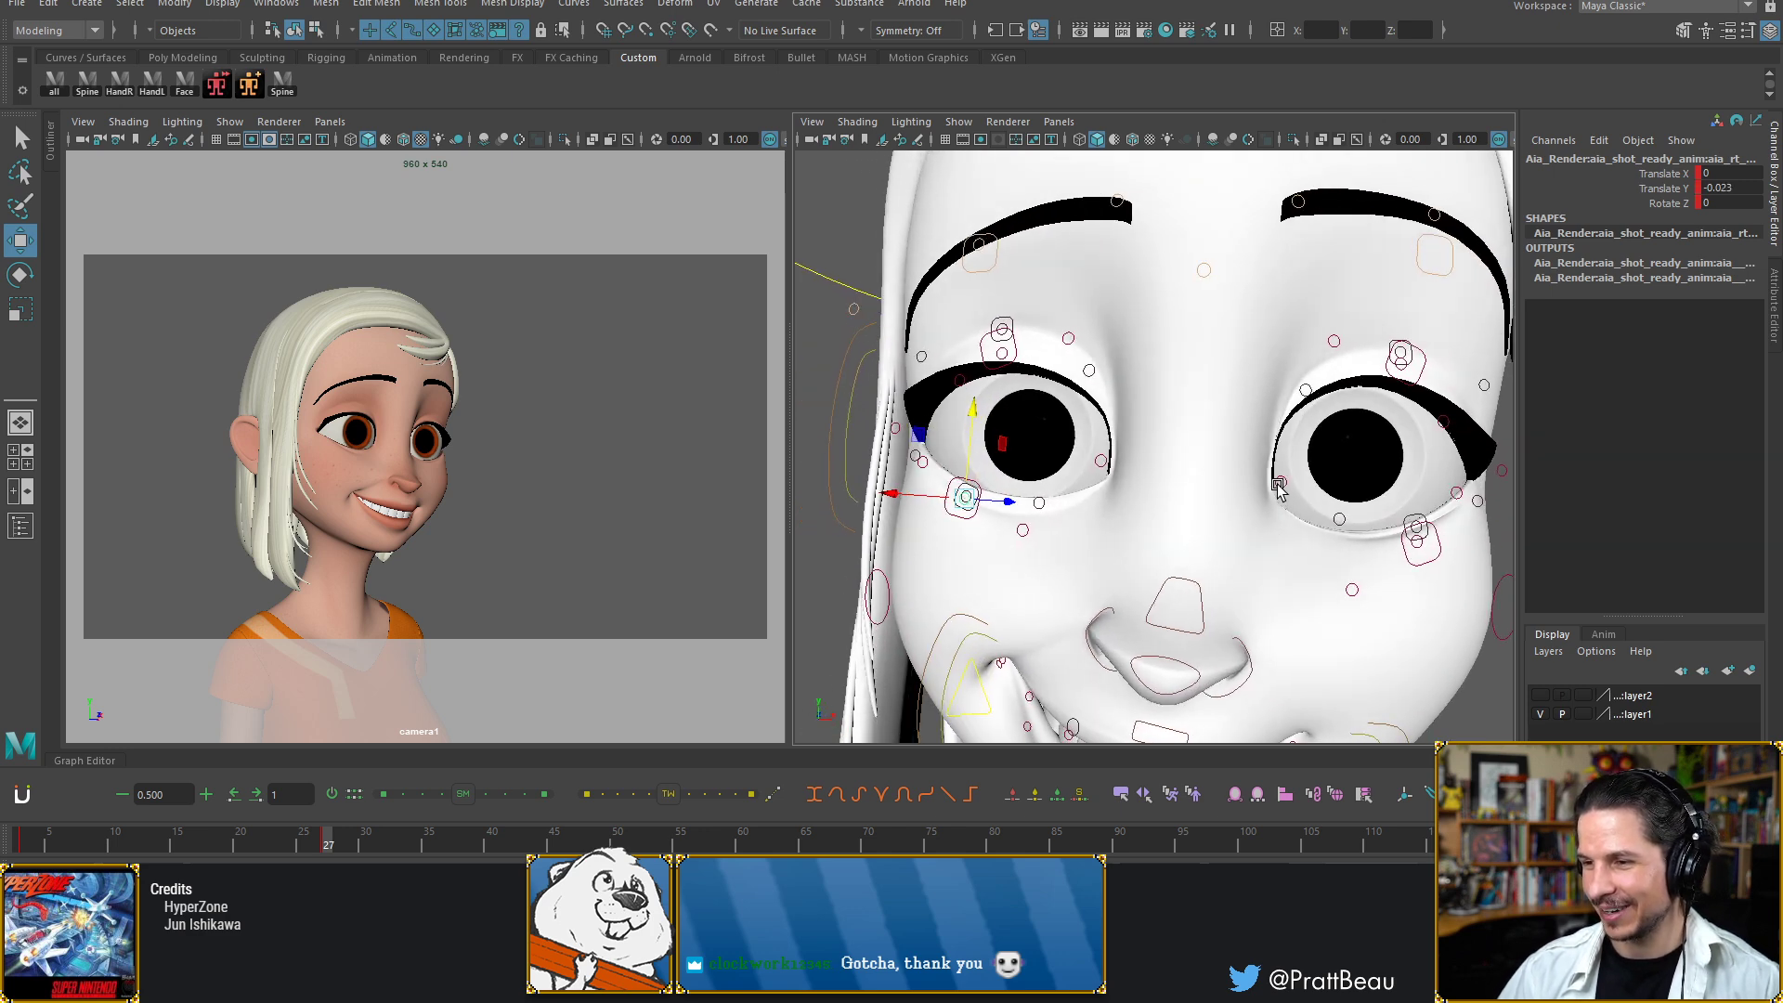
# Raise the character's left eye inner-corner control to about Translate Y 0.173 and the small control beneath that eye to Translate Y 0.106
pyautogui.click(1279, 483)
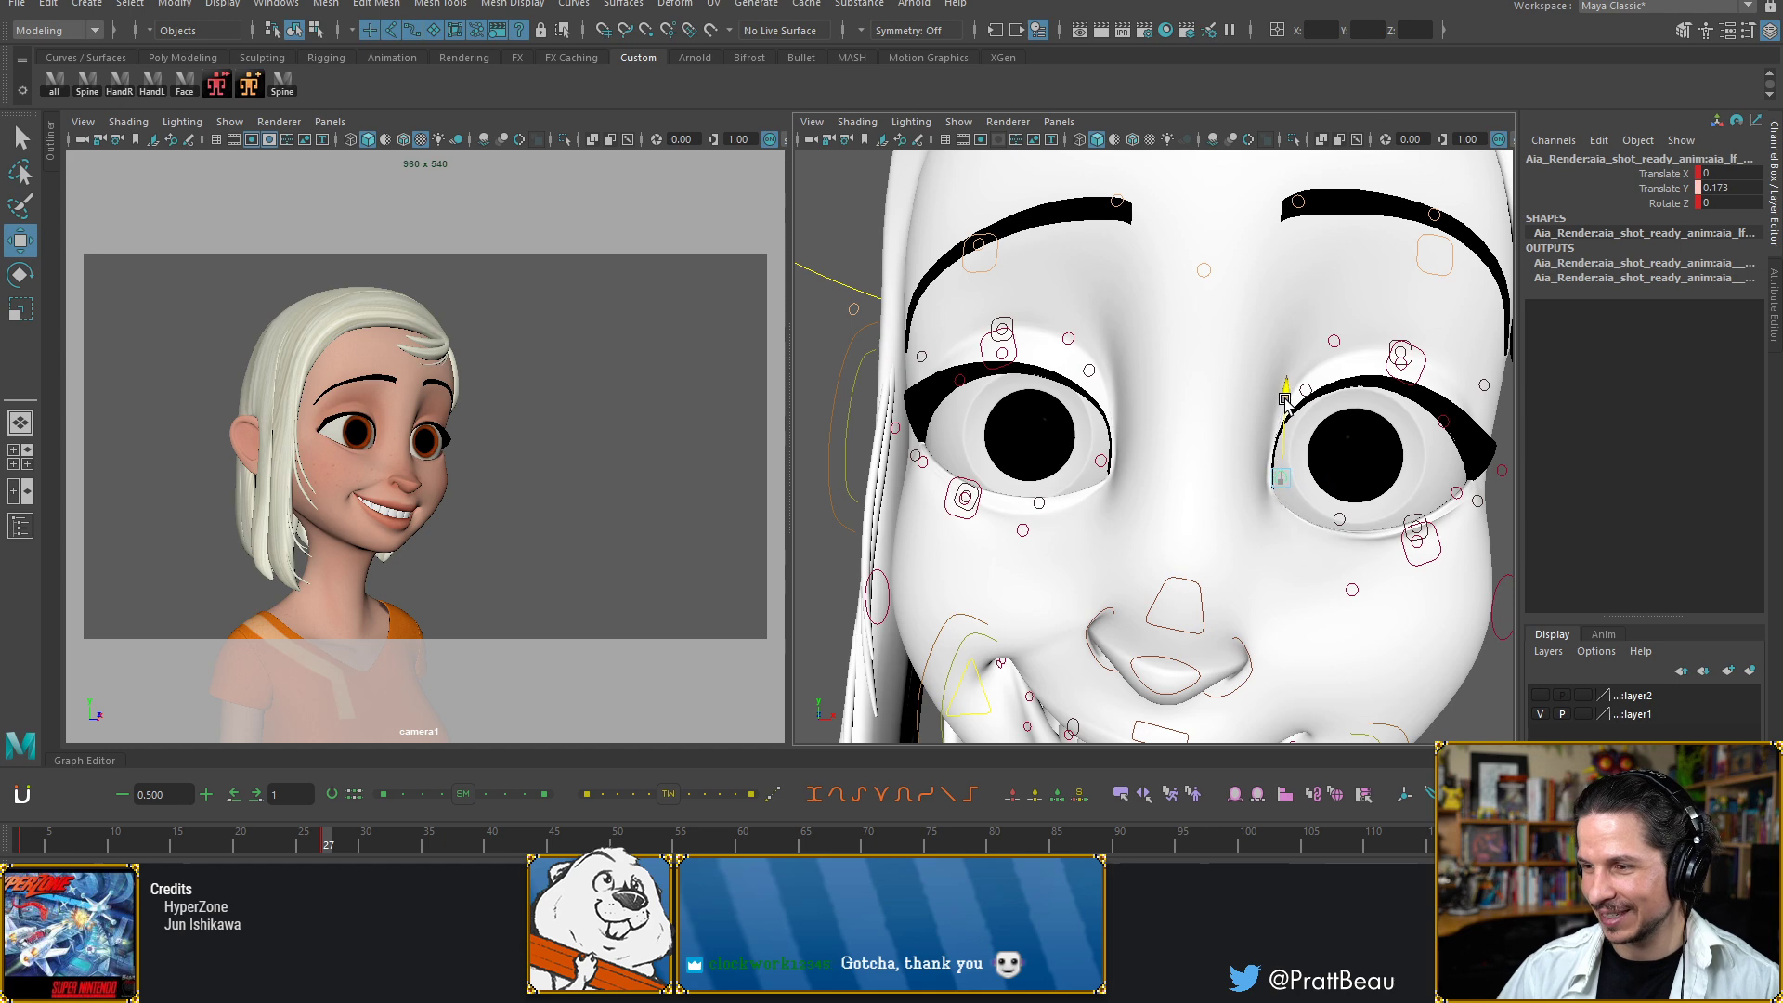
pyautogui.click(1351, 591)
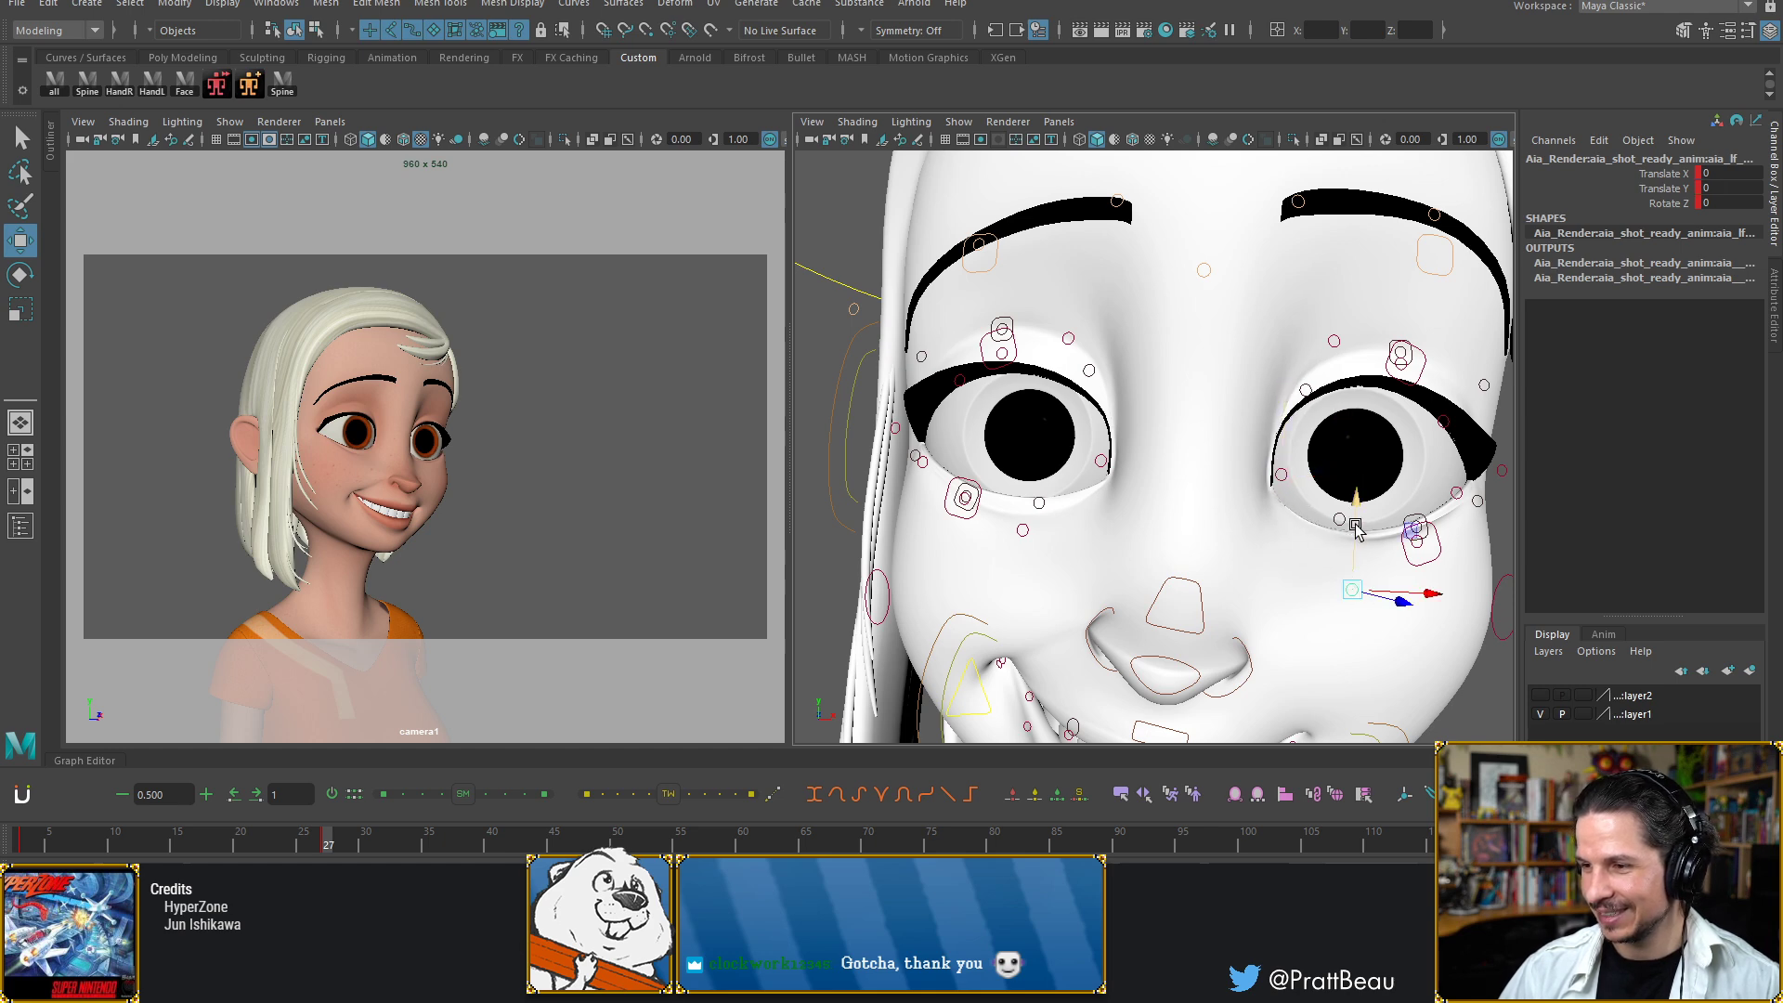
pyautogui.moveTo(1354, 519); pyautogui.dragTo(1353, 518)
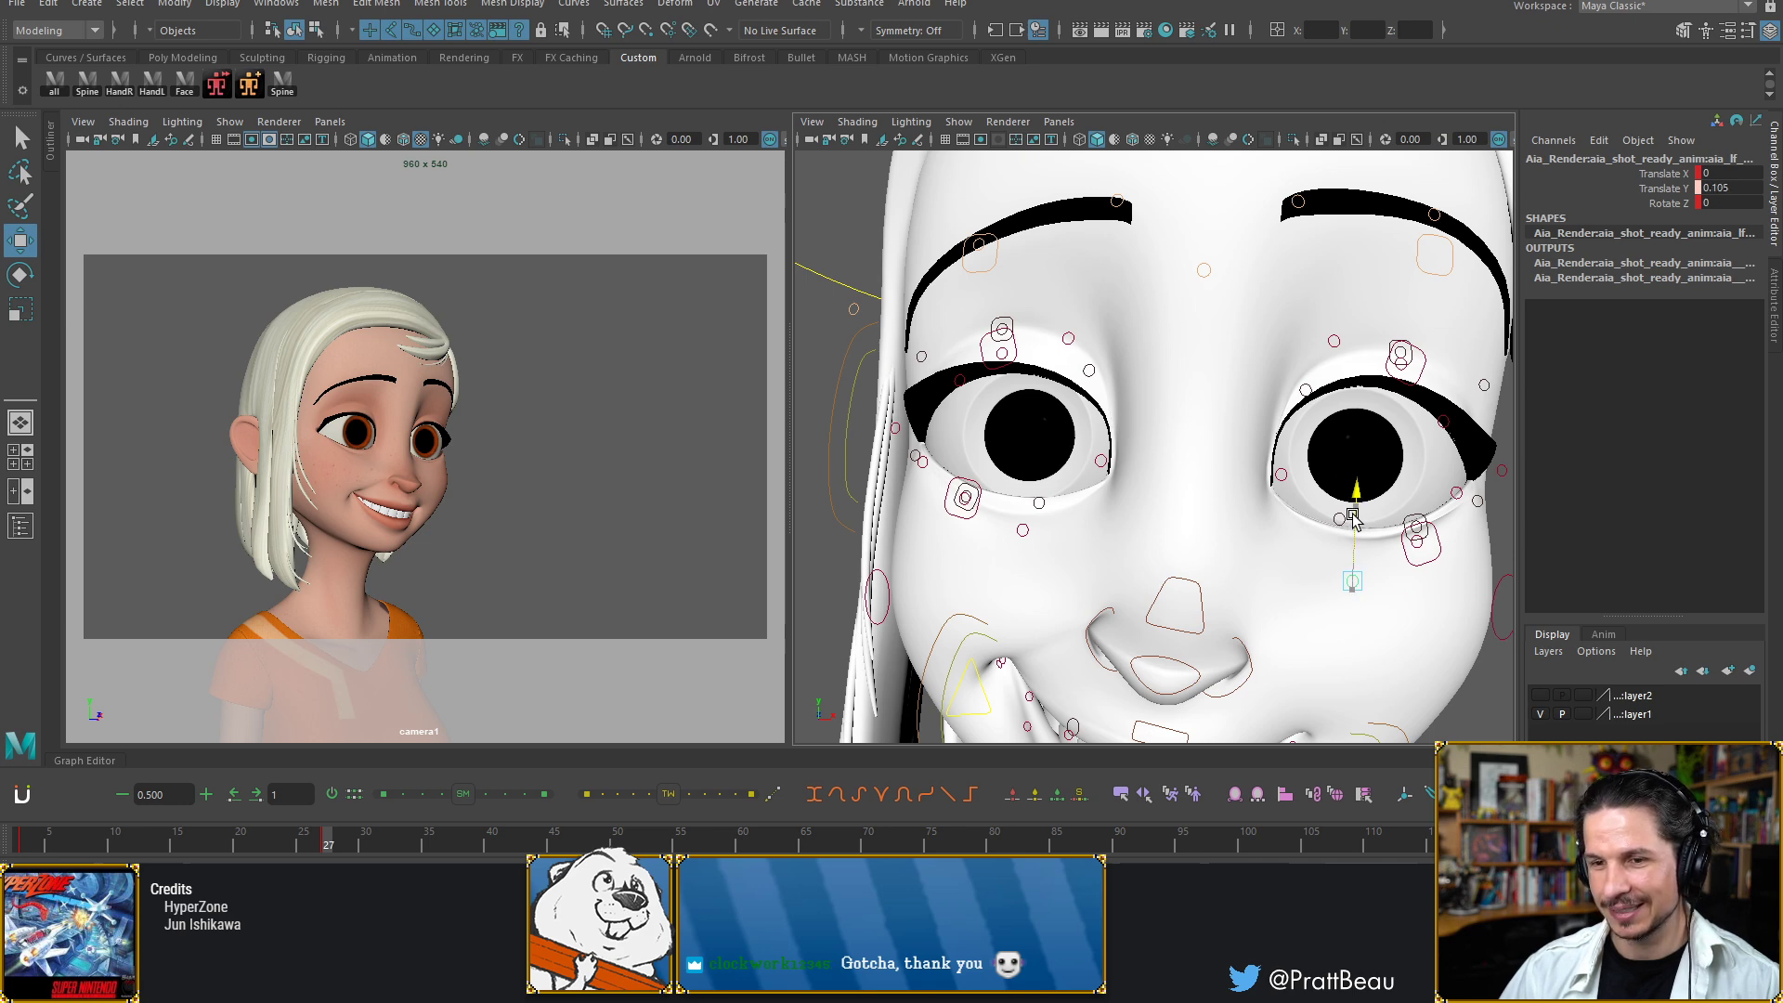
pyautogui.moveTo(1354, 516); pyautogui.dragTo(1353, 515)
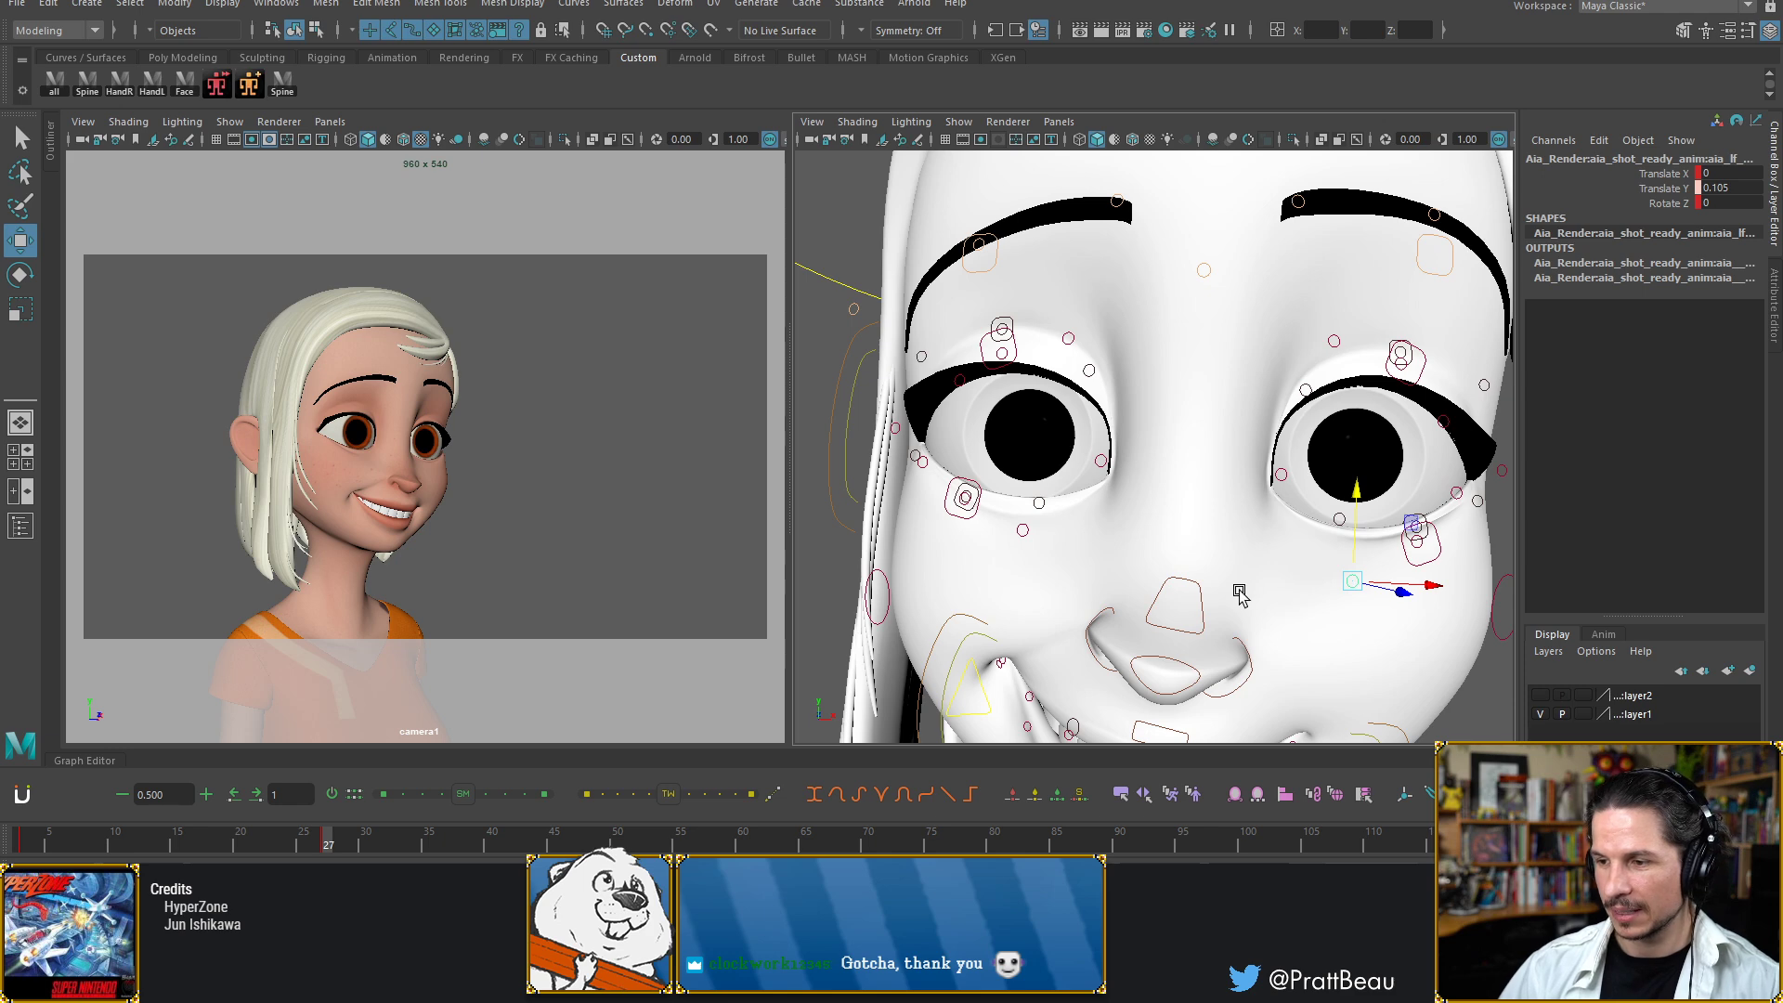
# Pull the character's left mouth-corner control up and outward to Translate X 0.816, Translate Y 1.184
pyautogui.keyDown('alt'); pyautogui.moveTo(1208, 539); pyautogui.dragTo(1207, 548); pyautogui.keyUp('alt')
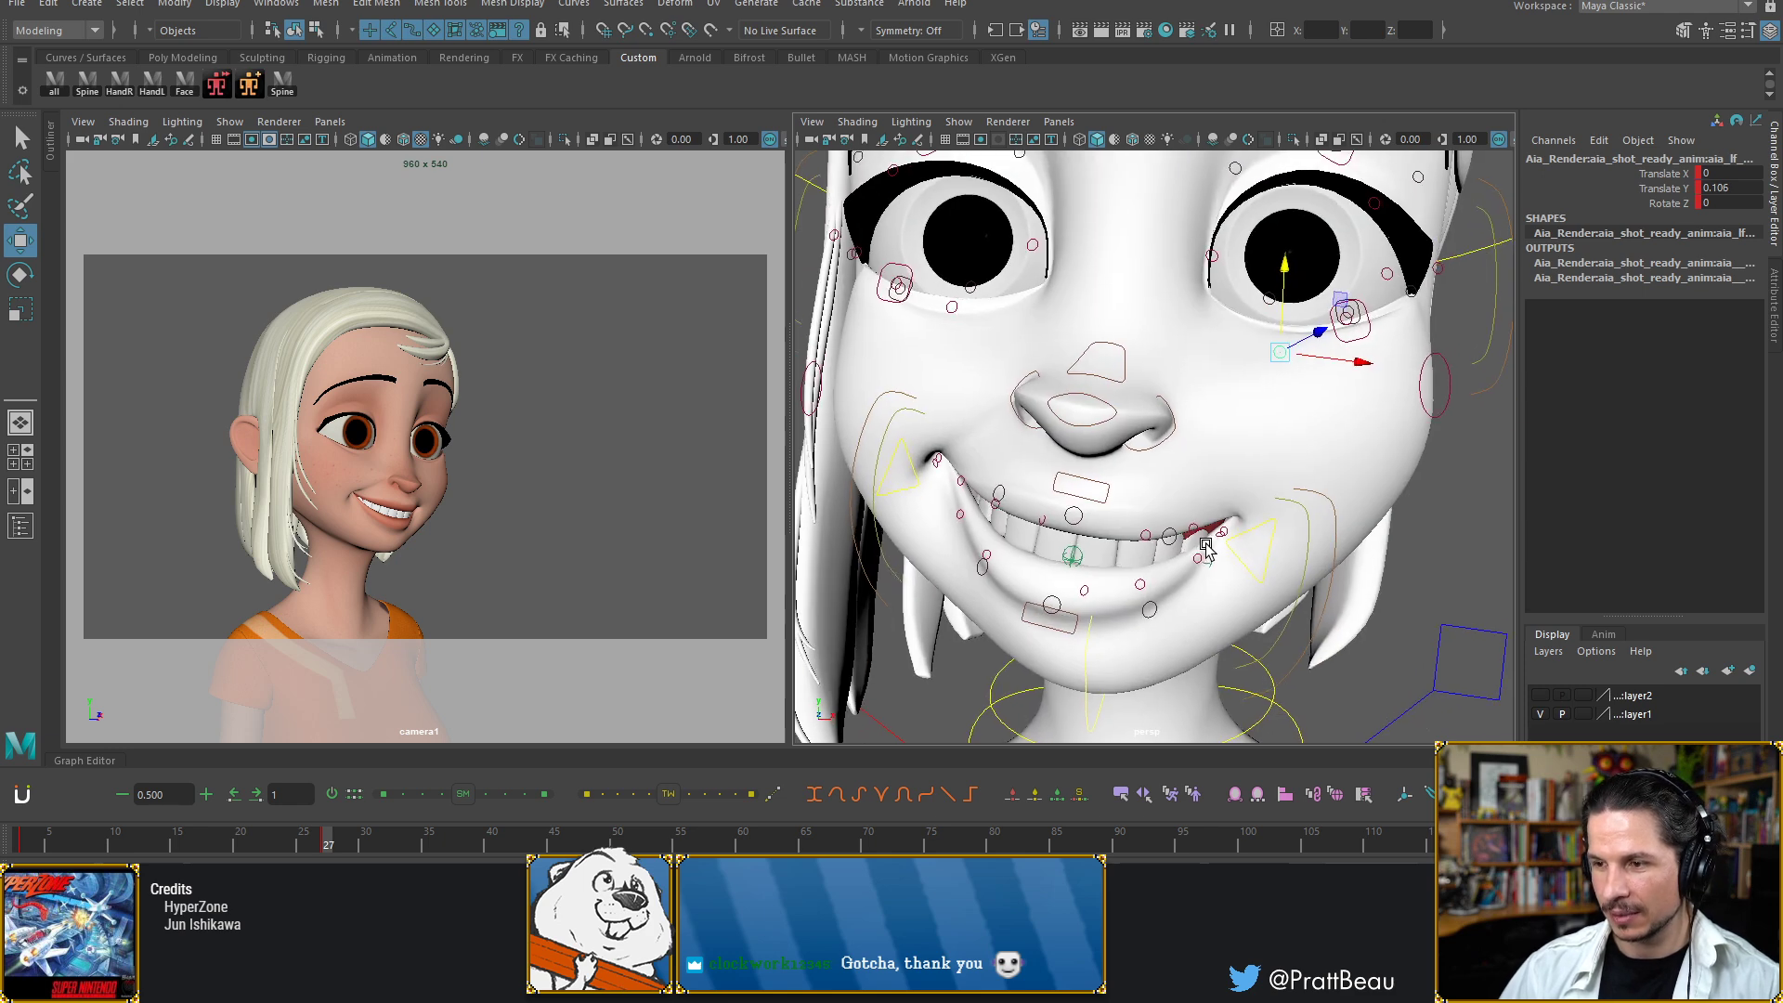
pyautogui.click(1265, 533)
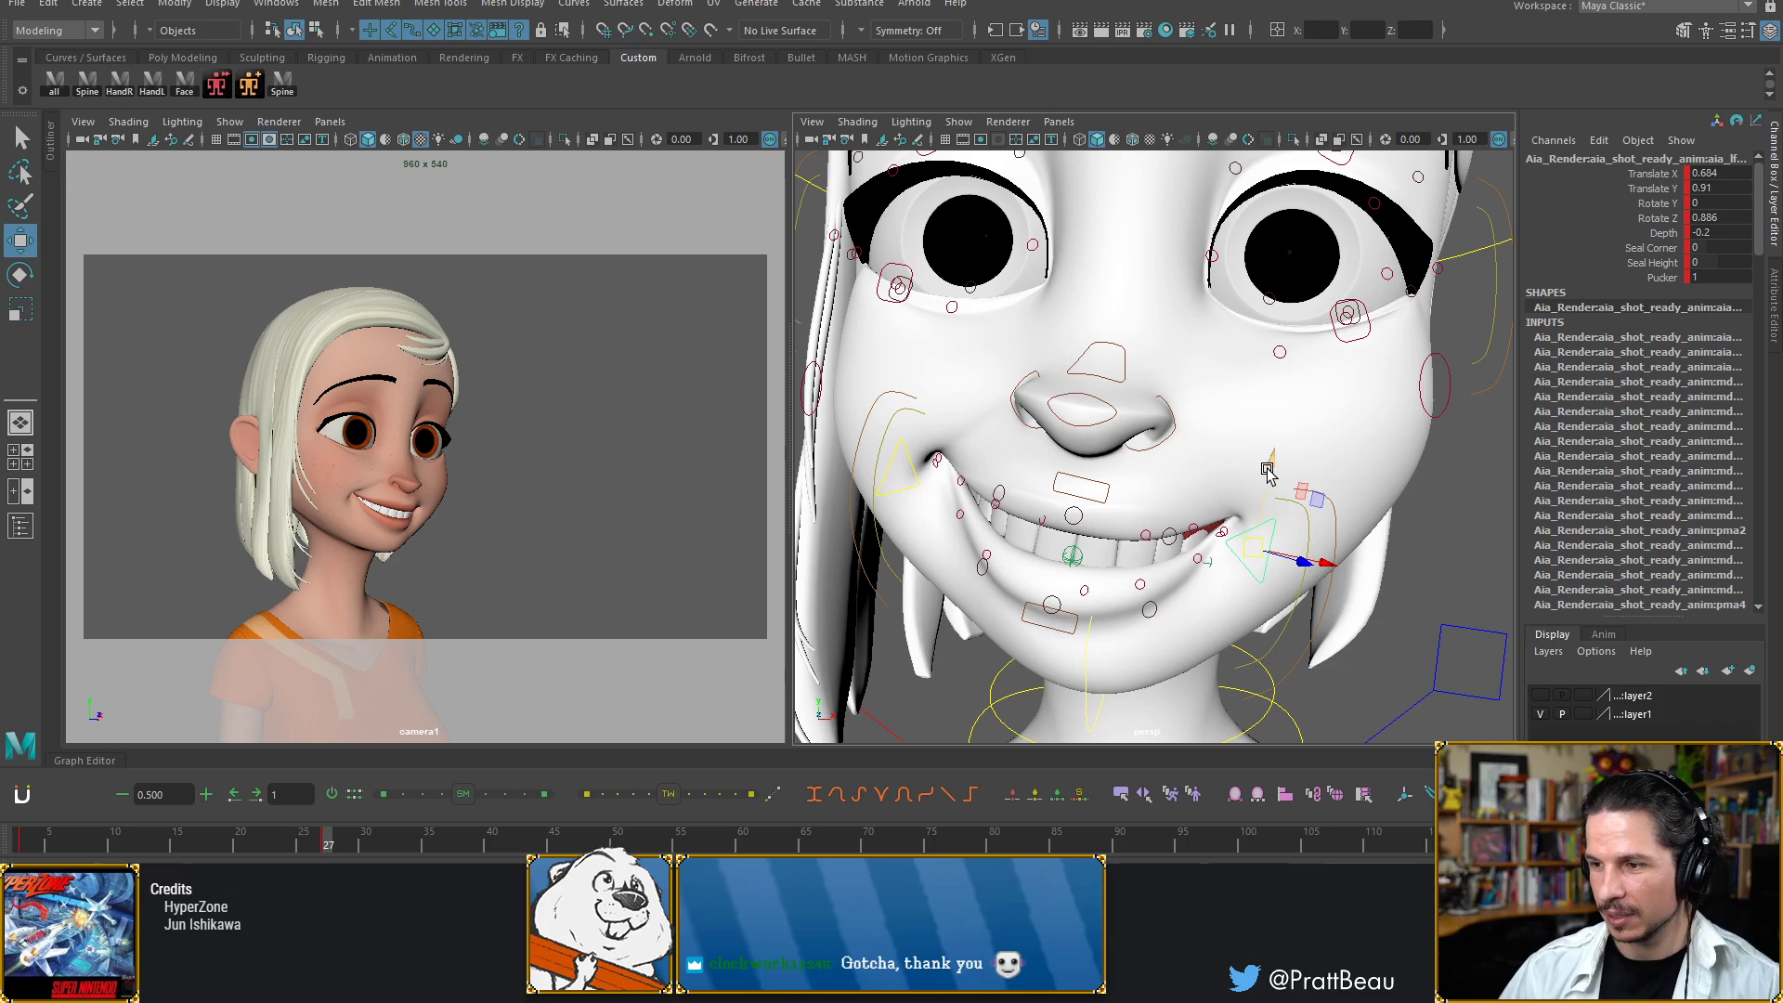
pyautogui.moveTo(1268, 471); pyautogui.dragTo(1338, 560, button='middle')
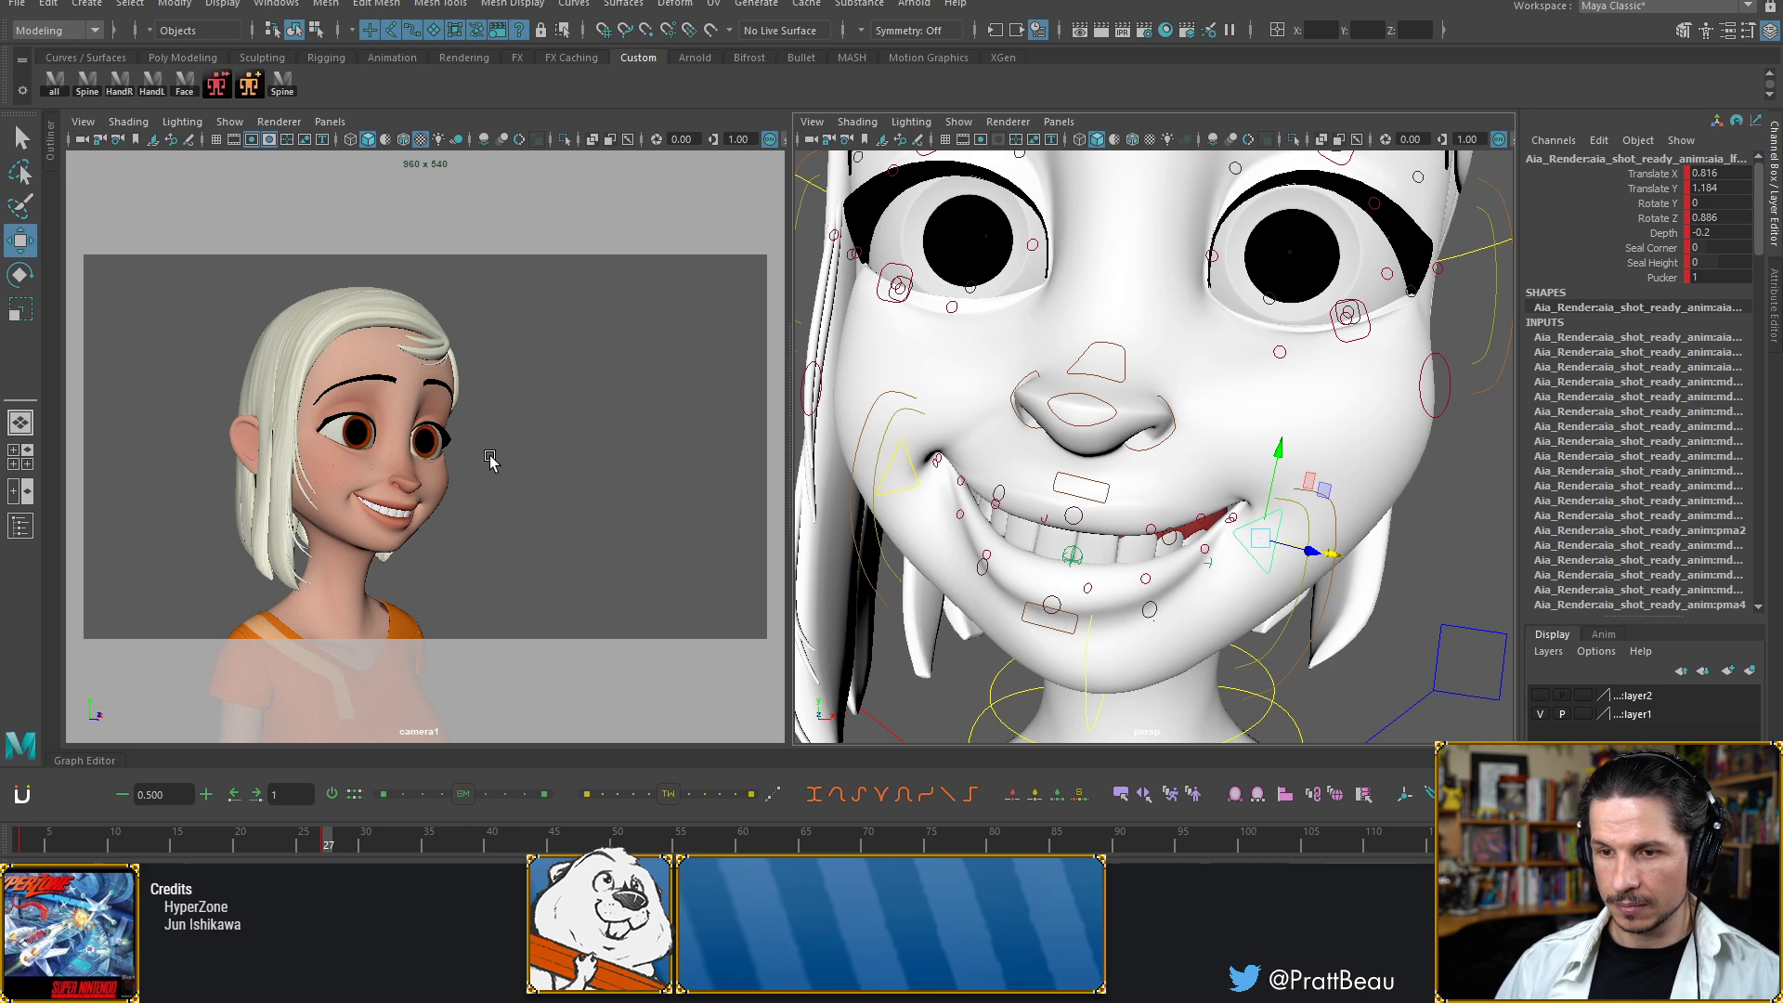
# Select the head control and compare the sad pose at frame 3 with the smiling pose at frame 27
pyautogui.scroll(-3, 1258, 418)
pyautogui.scroll(-2, 1118, 421)
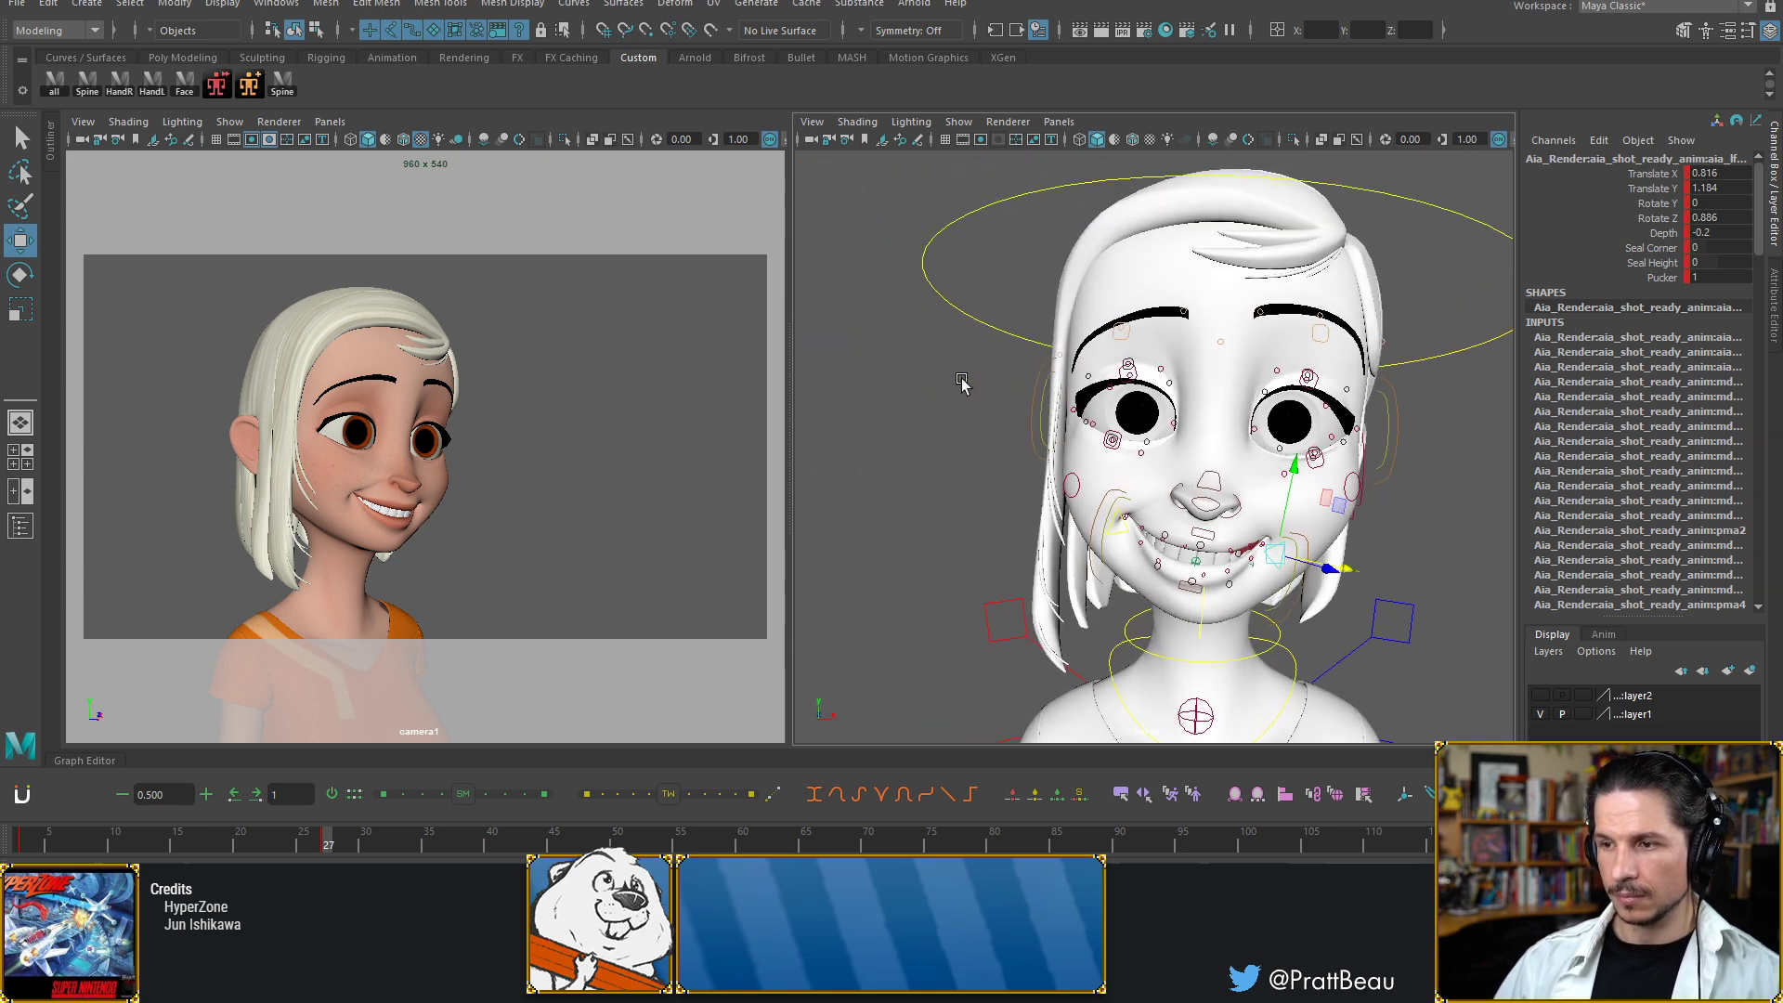
pyautogui.moveTo(995, 305); pyautogui.dragTo(962, 382)
pyautogui.press(',')
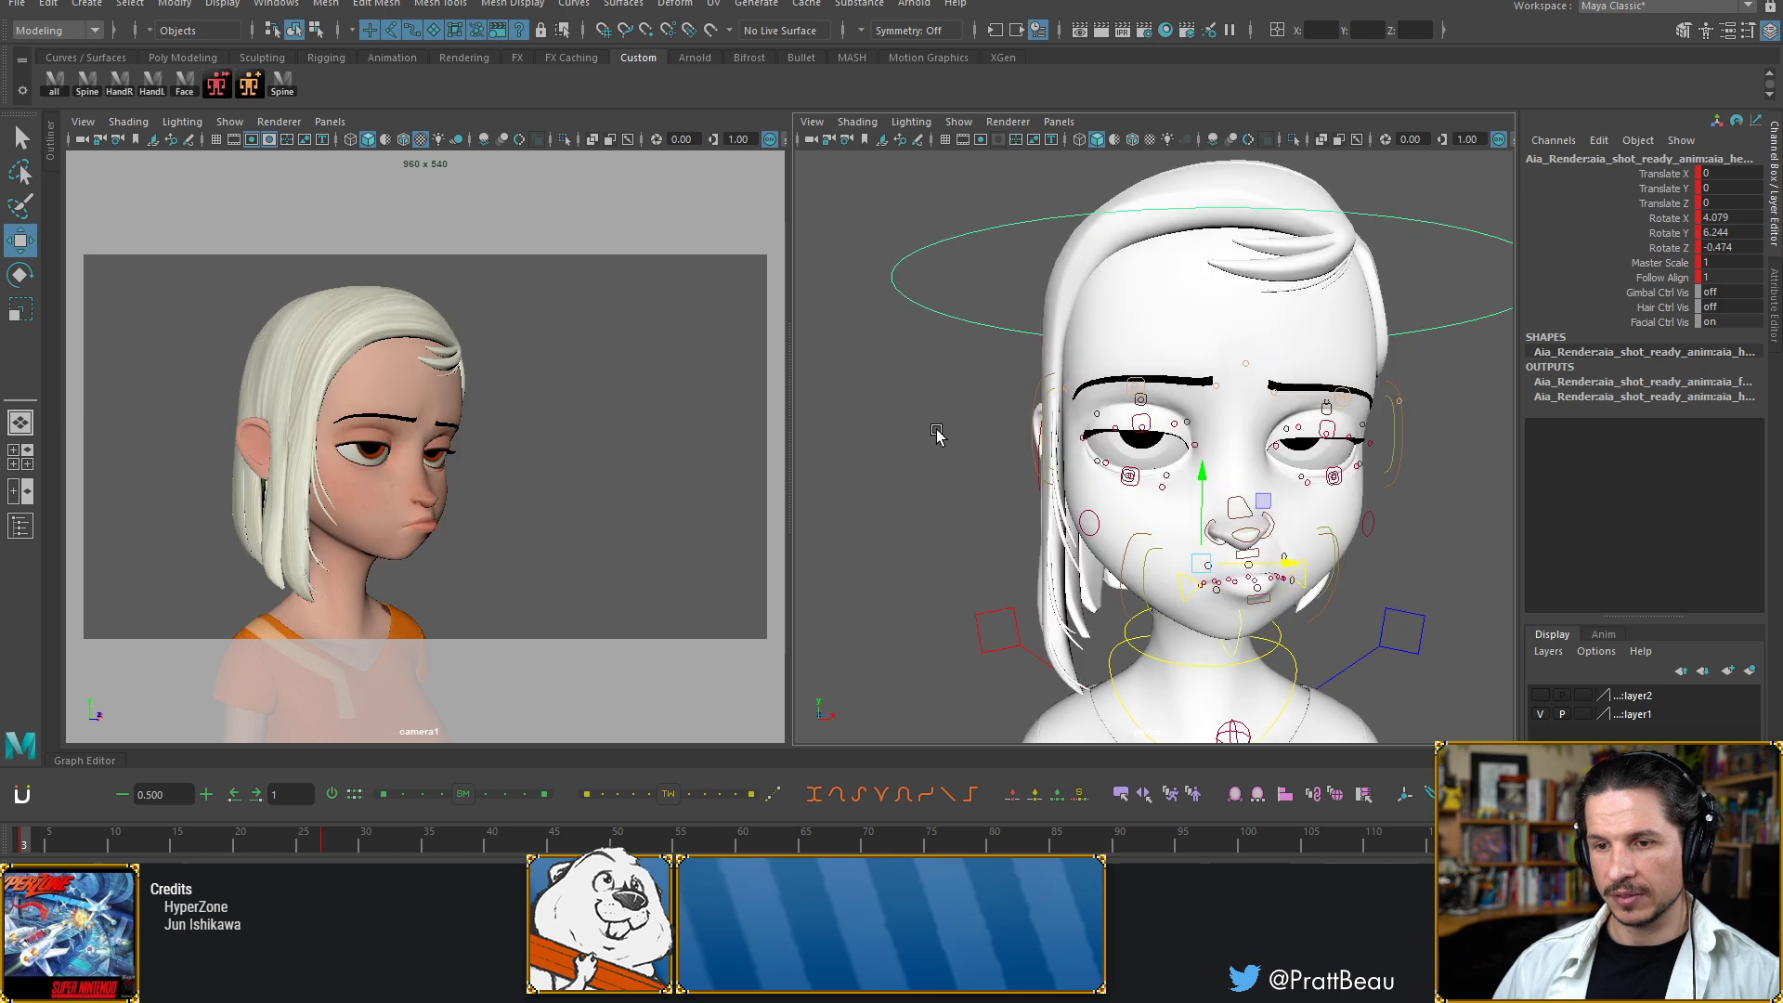
pyautogui.press('.')
pyautogui.press(',')
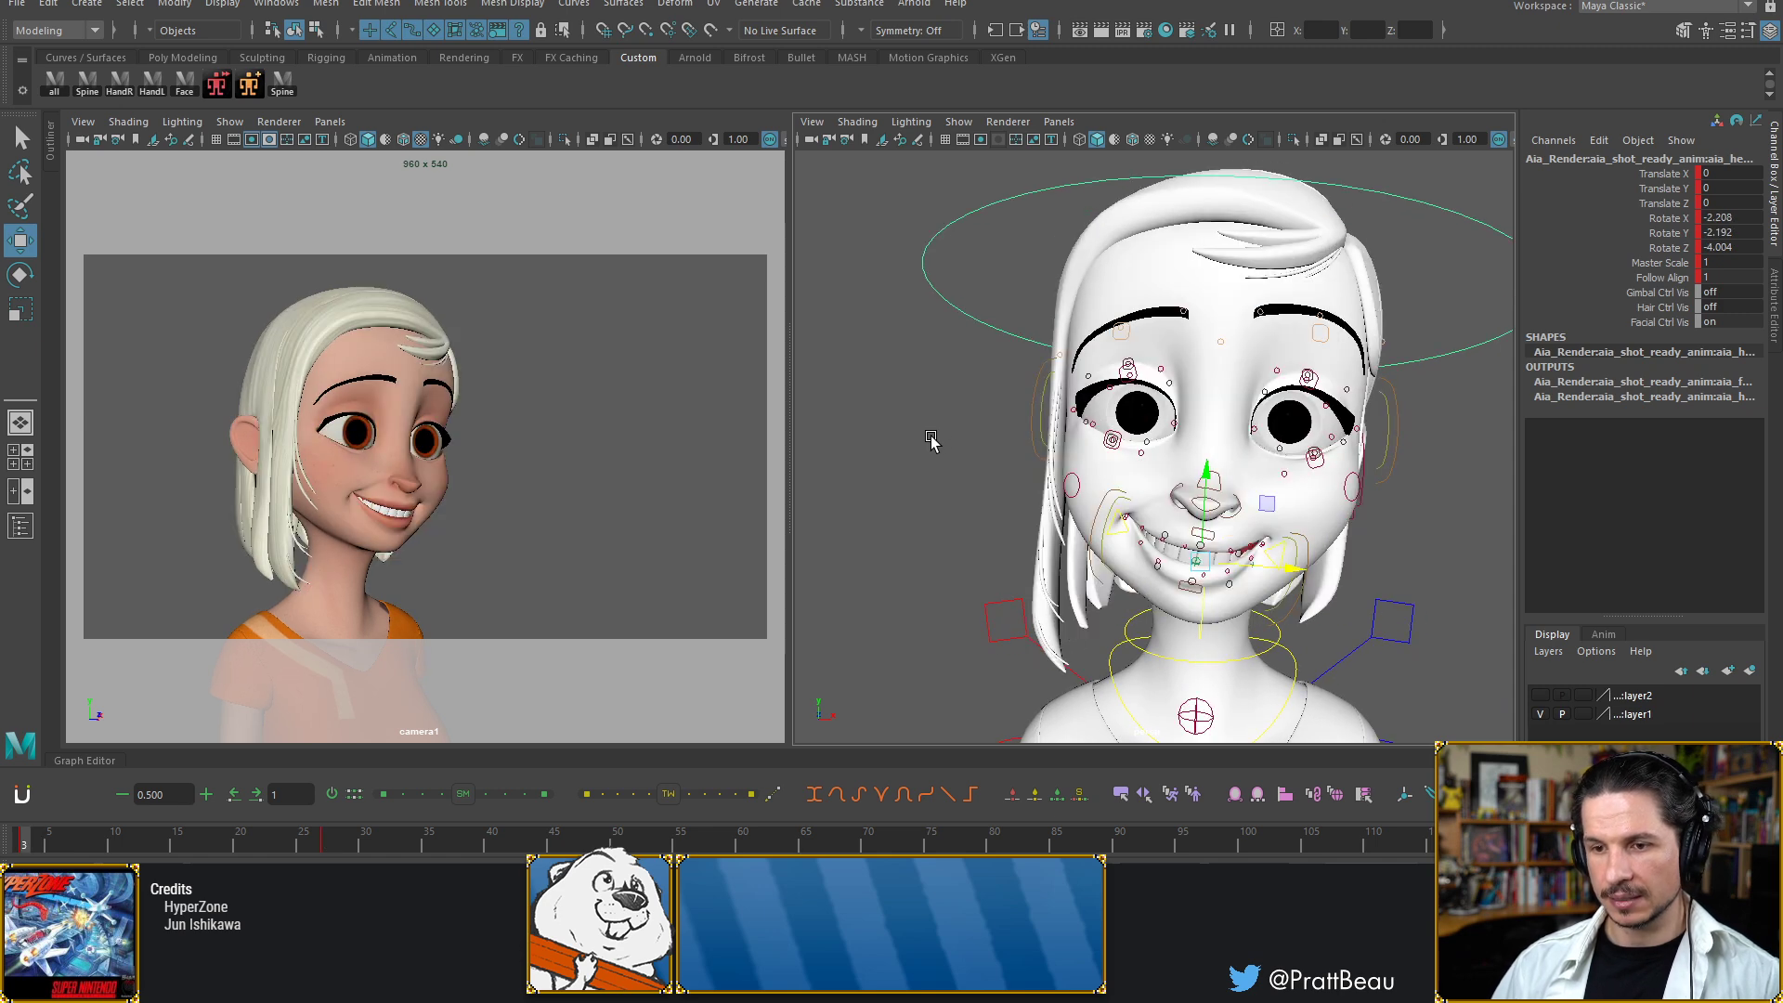
pyautogui.press('.')
pyautogui.press(',')
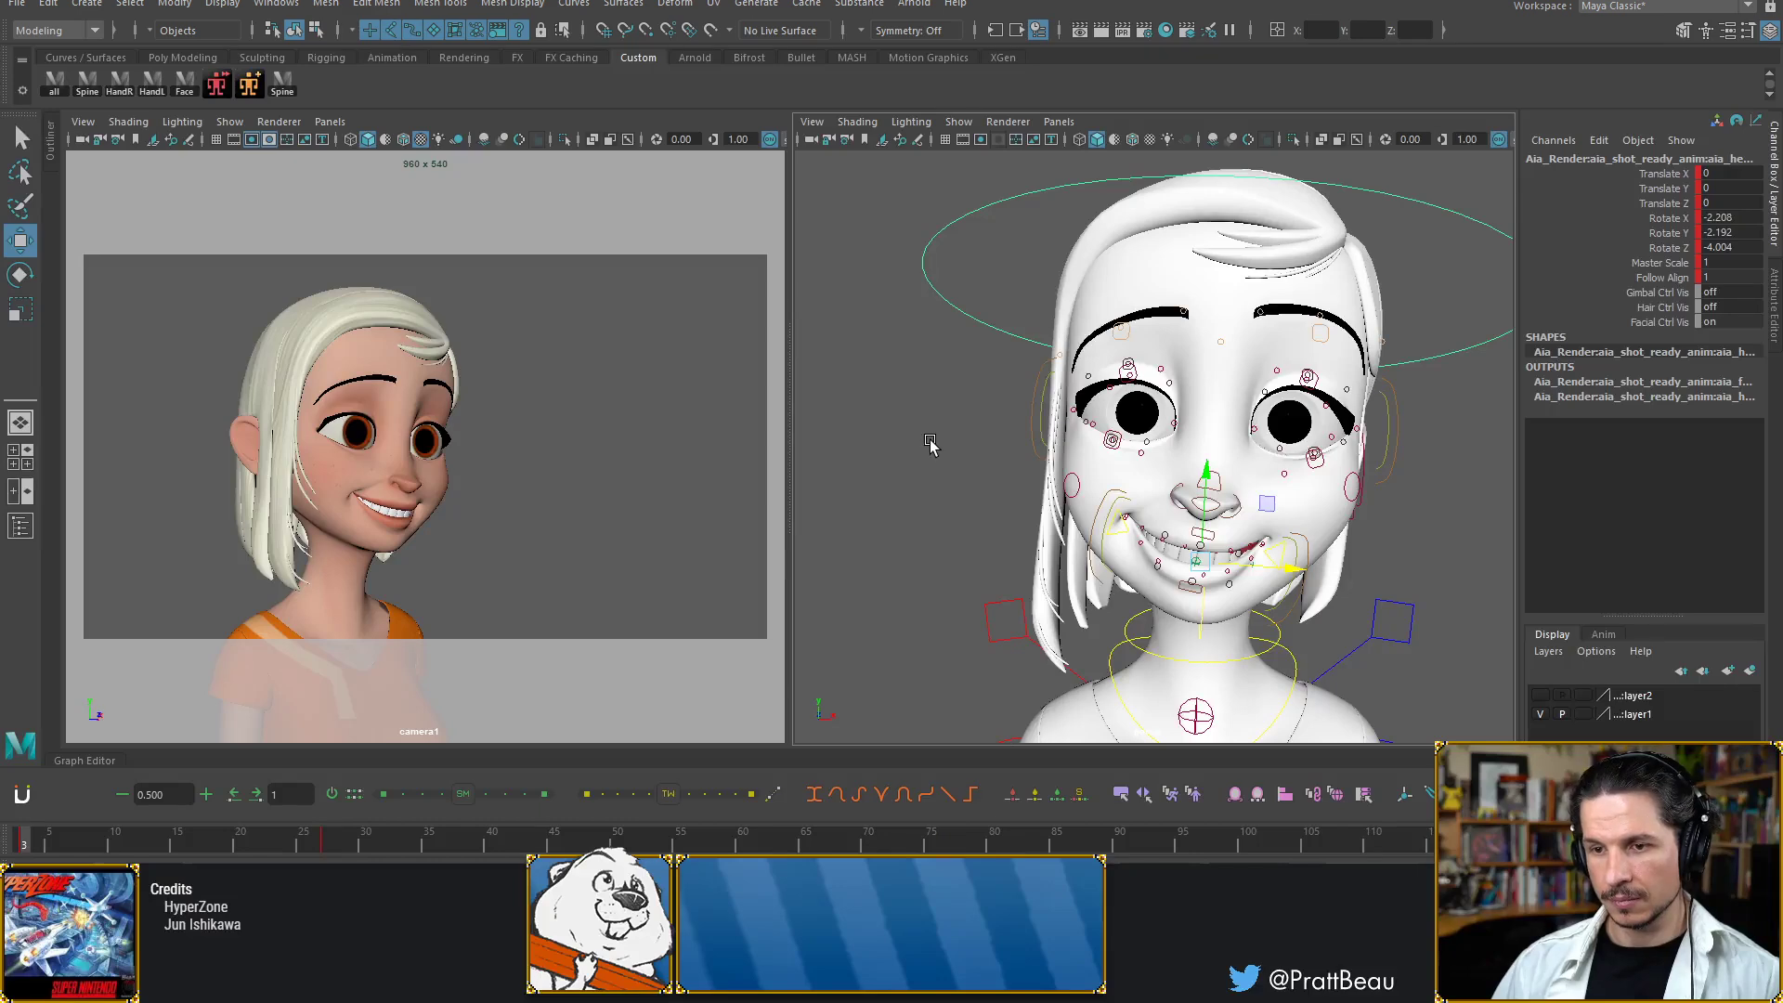
pyautogui.press('.')
pyautogui.press(',')
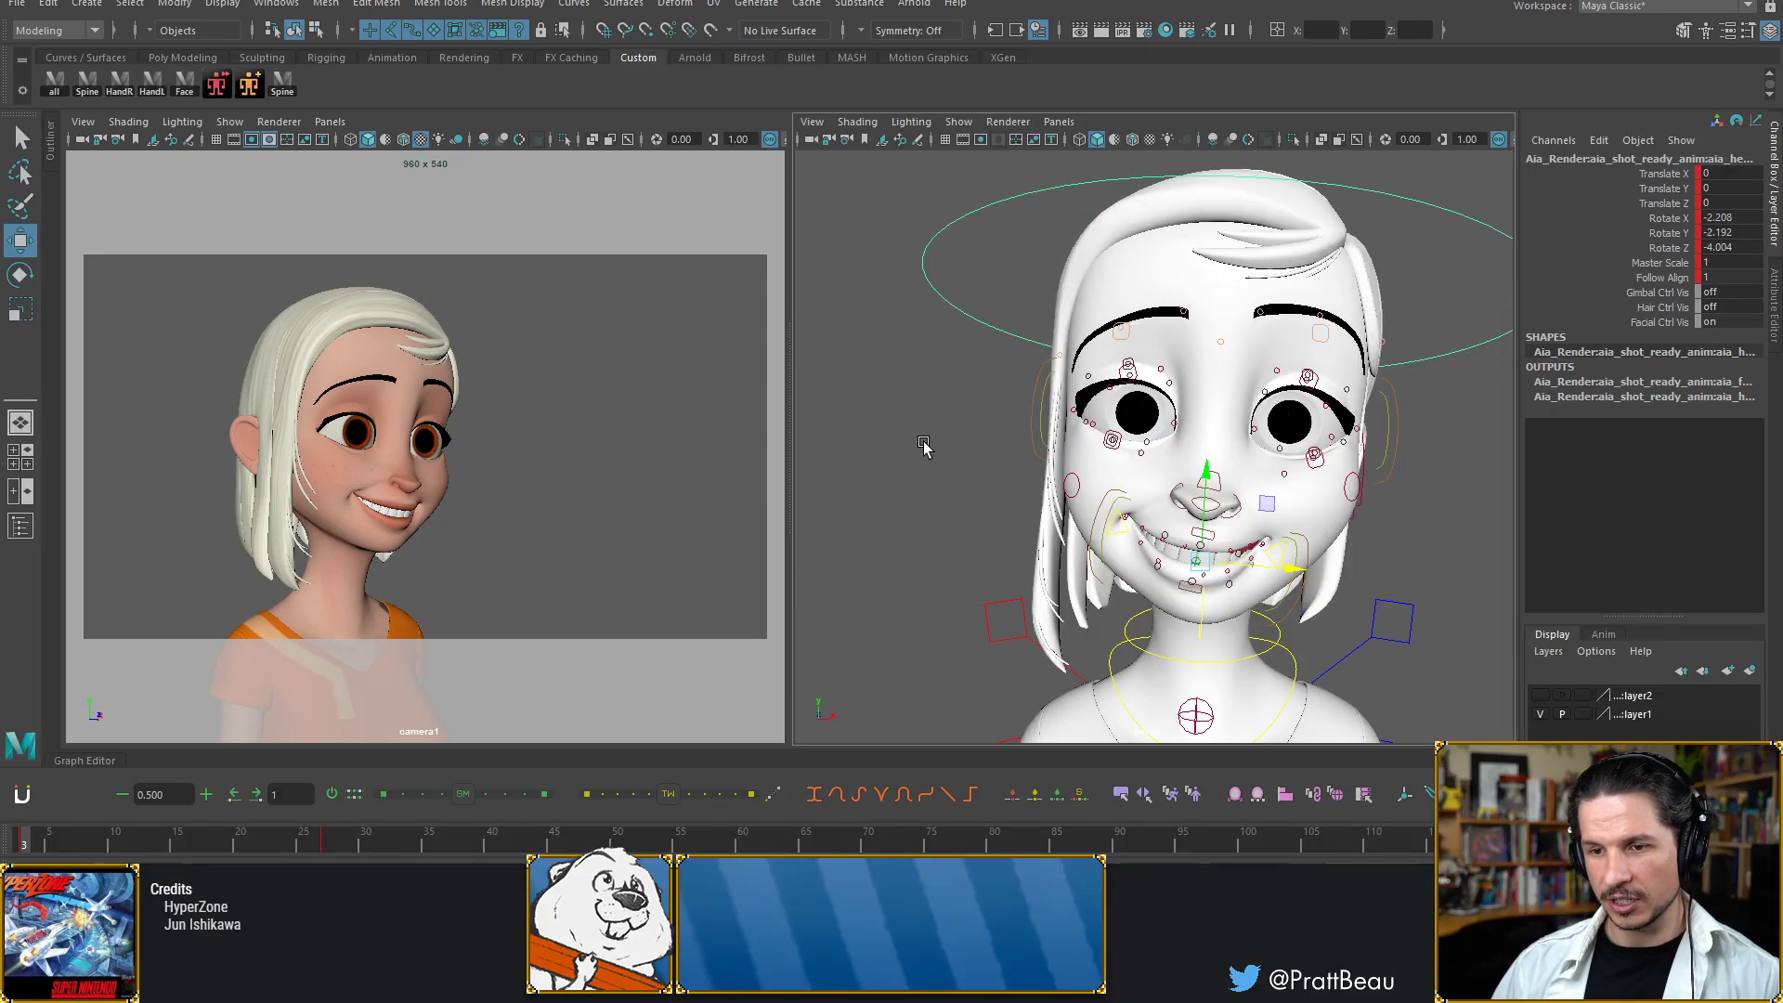
pyautogui.press('.')
pyautogui.press(',')
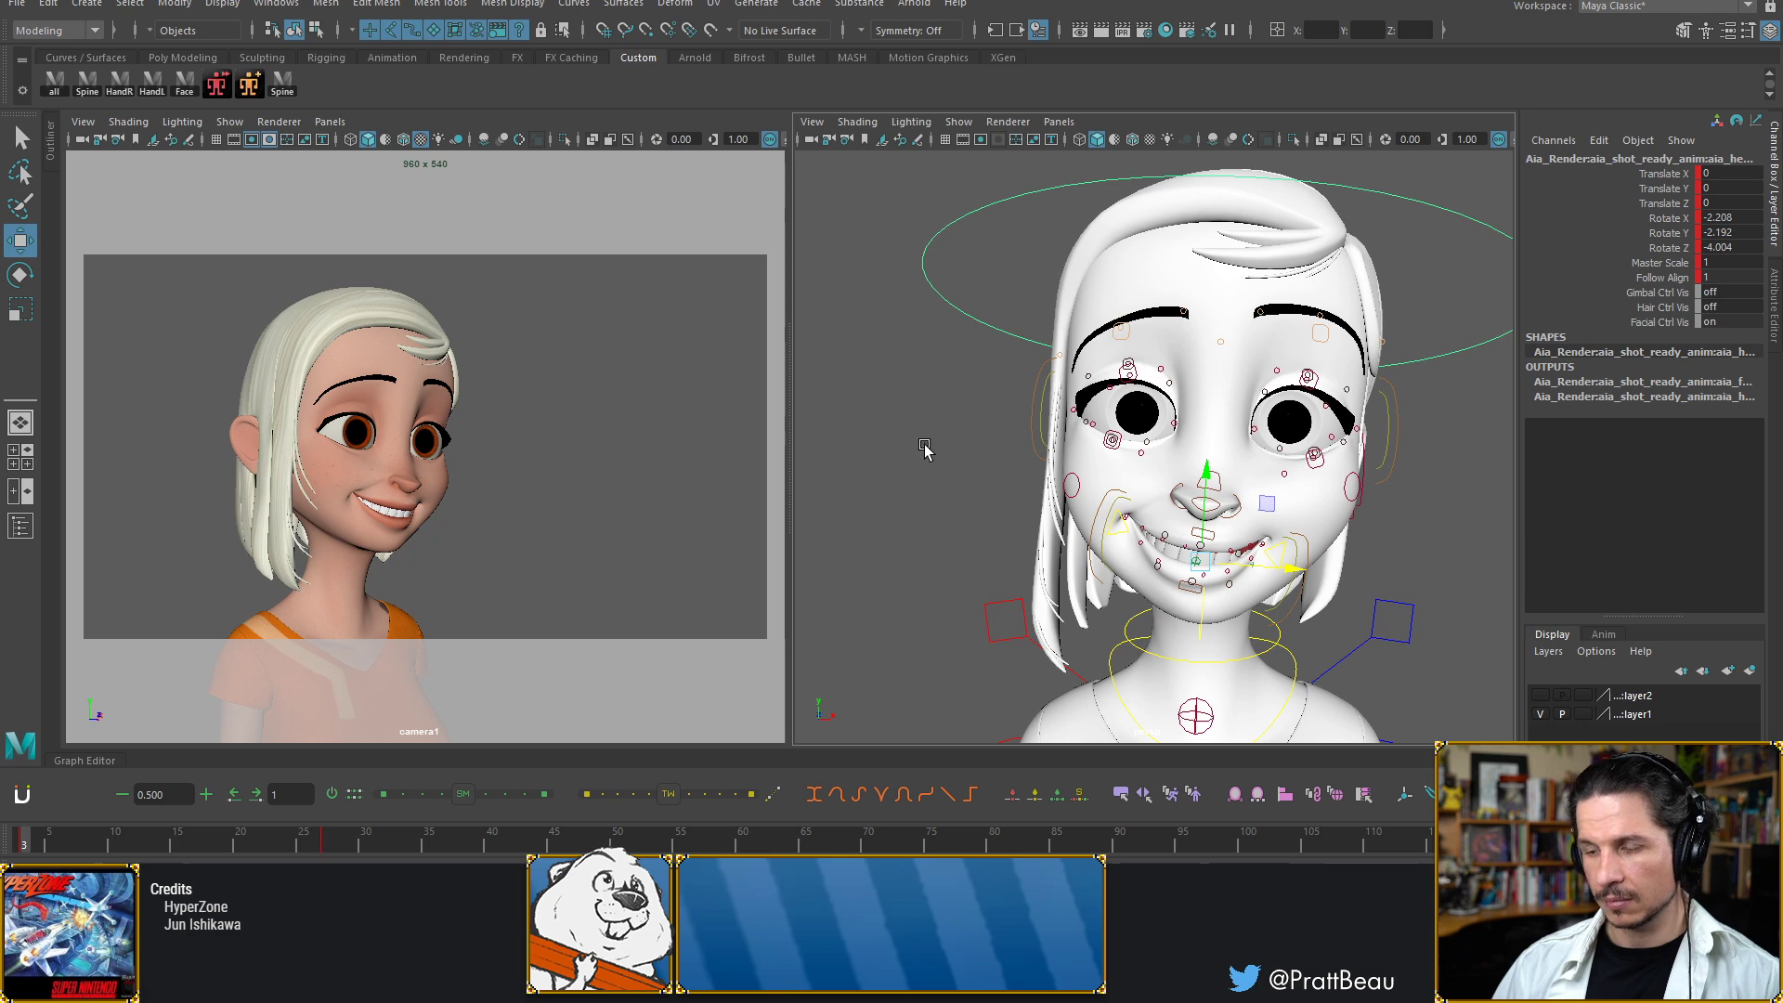
pyautogui.press('.')
pyautogui.press(',')
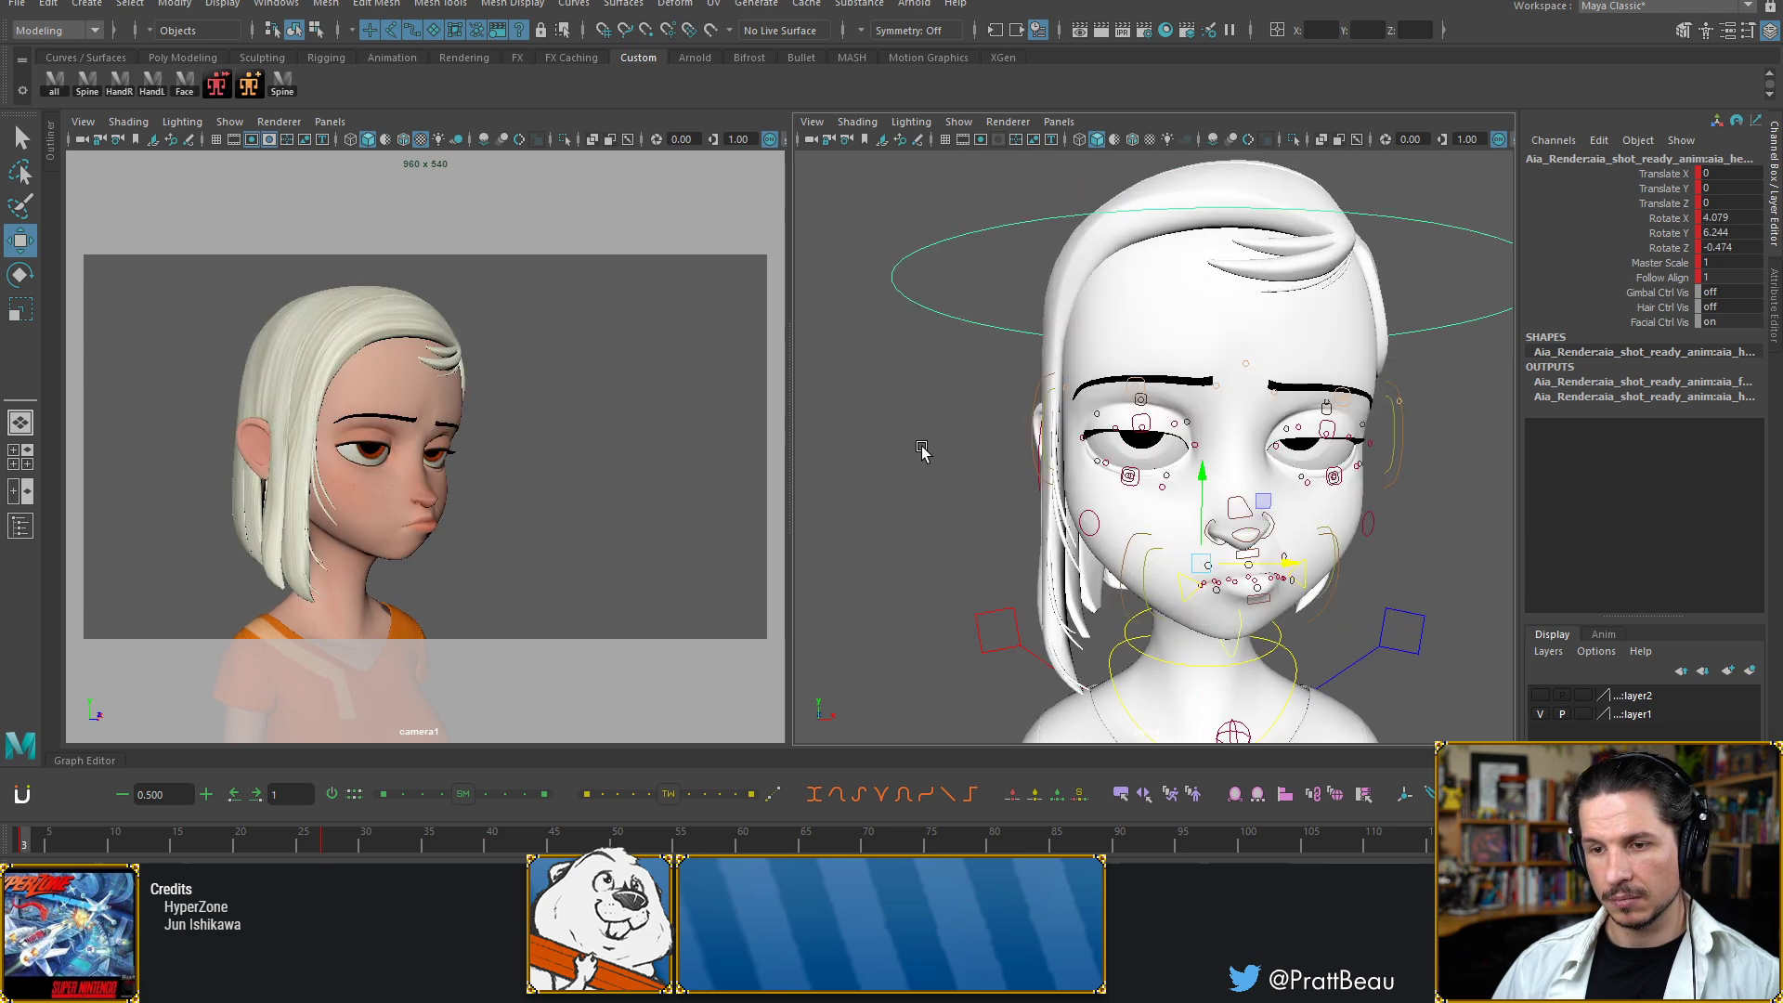
pyautogui.press('.')
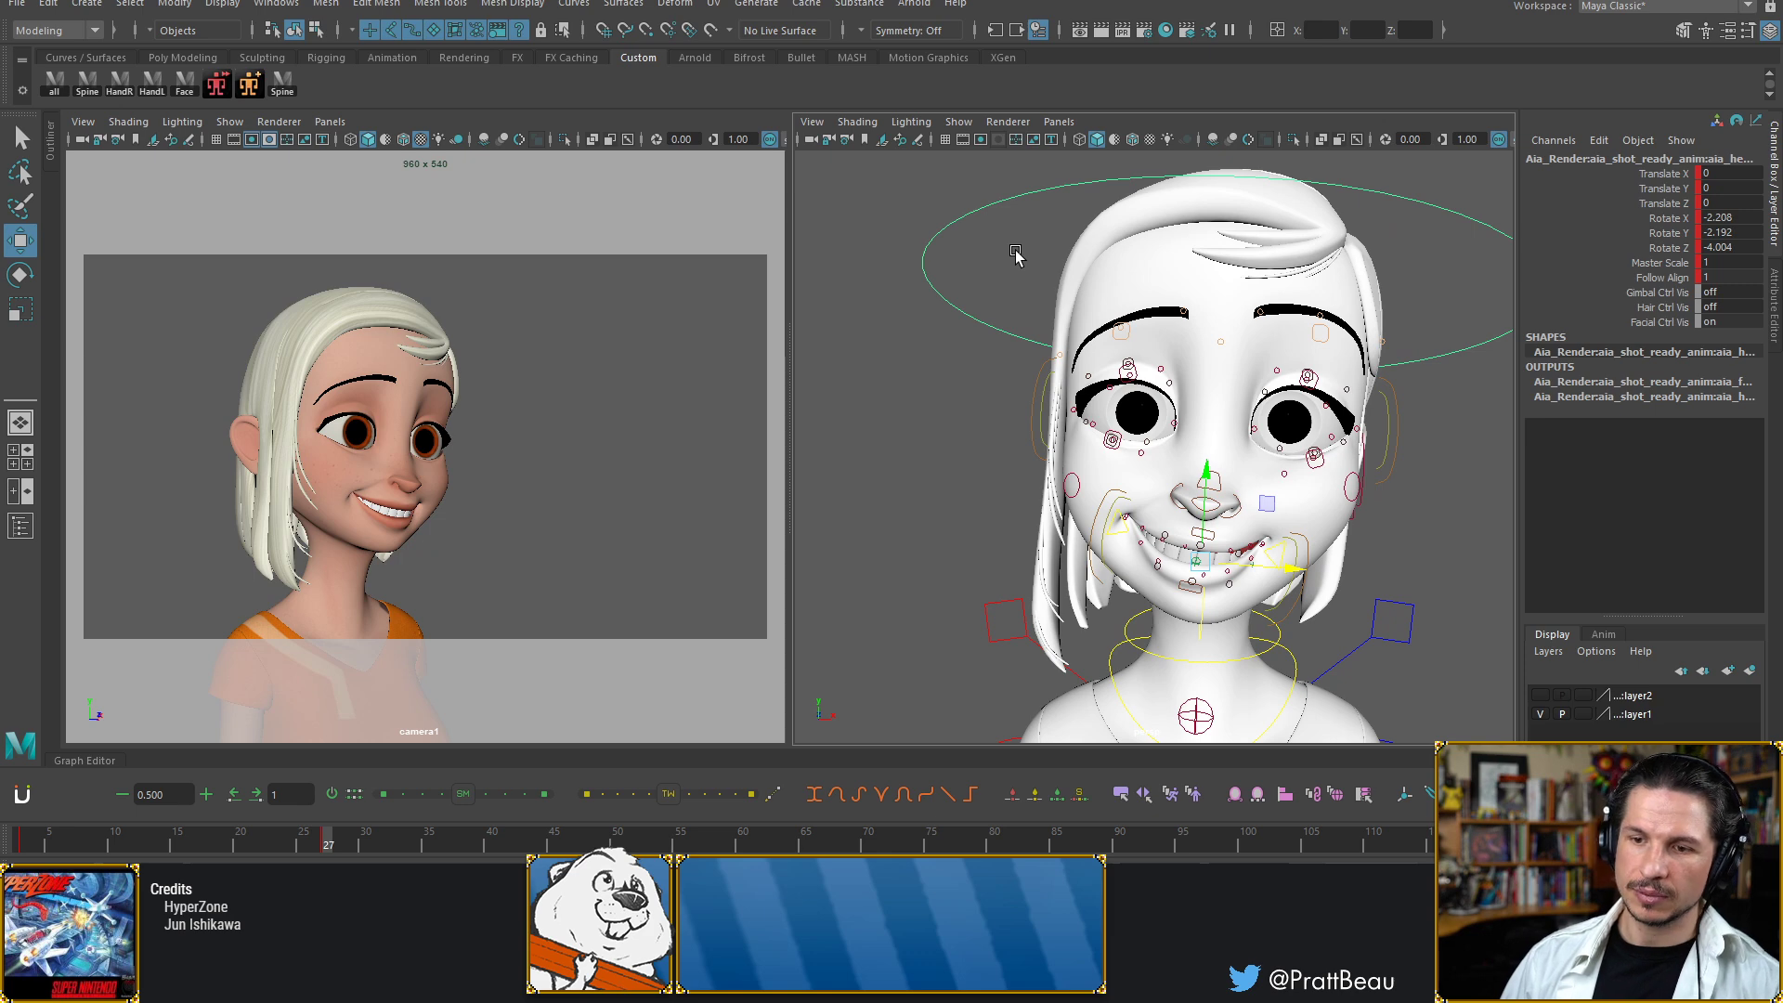
pyautogui.press(',')
pyautogui.press('.')
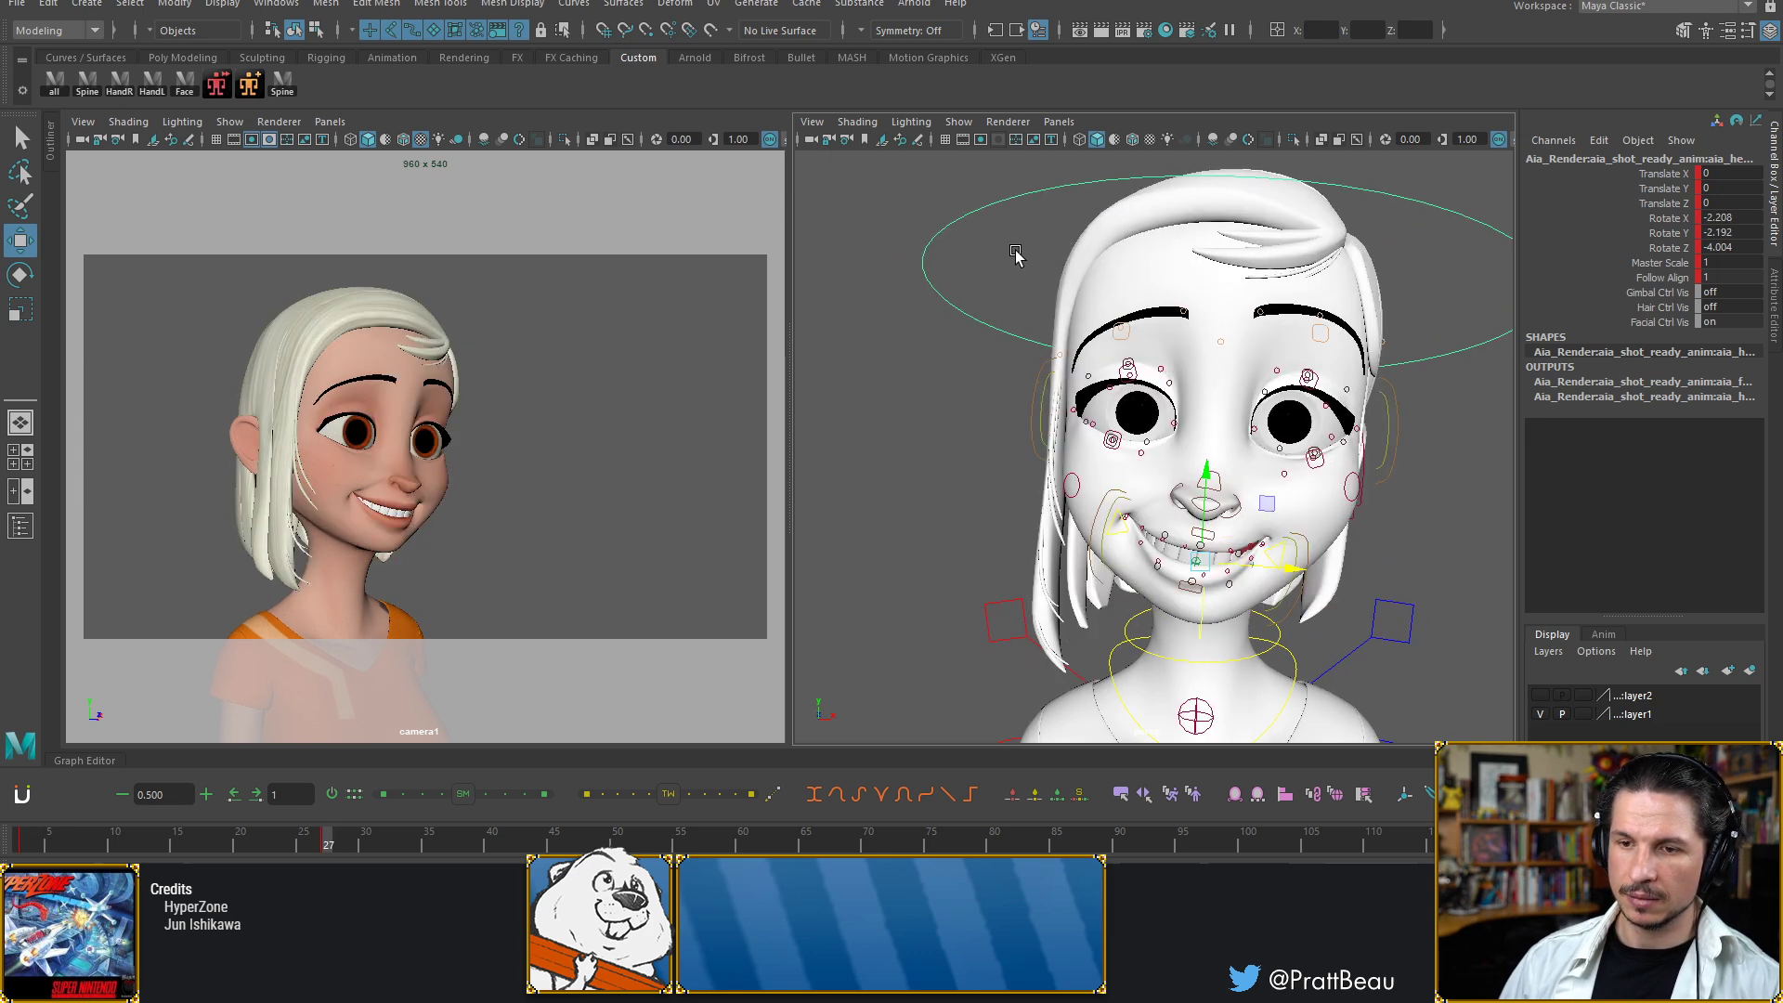
pyautogui.press(',')
pyautogui.press('.')
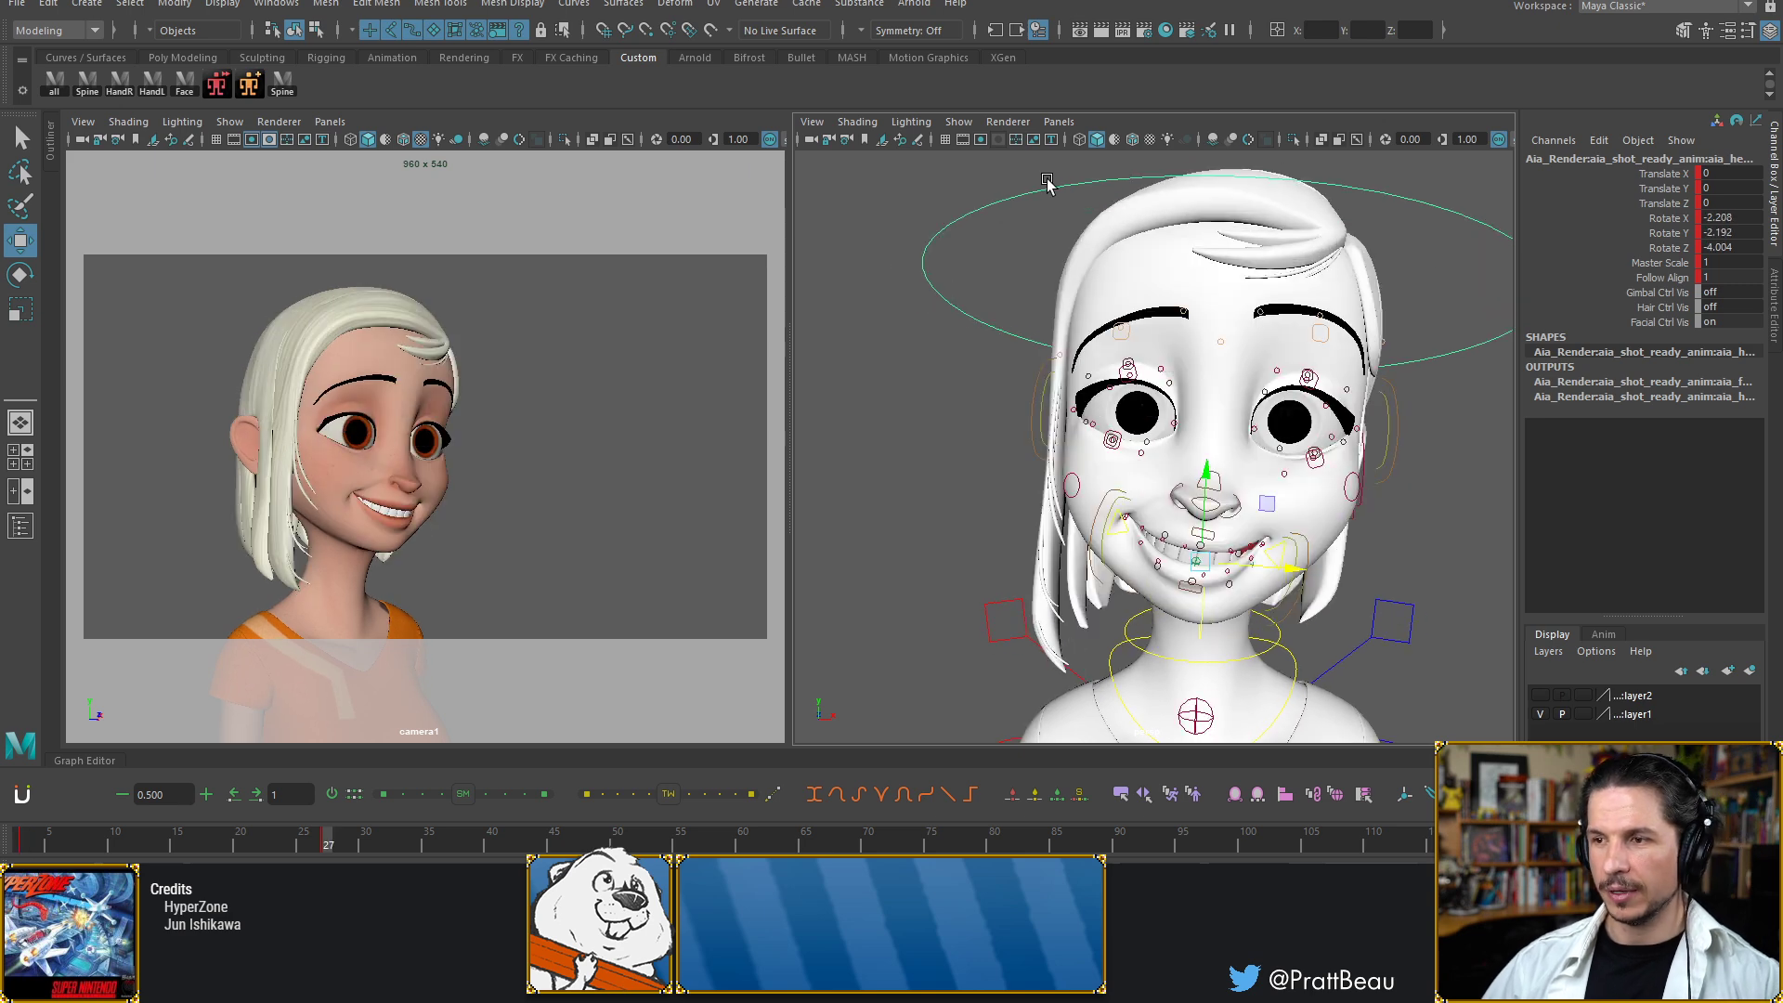
# Try tilting the head down to Rotate X 1.364 at frame 27 and compare it with the frame 3 pose
pyautogui.press('e')
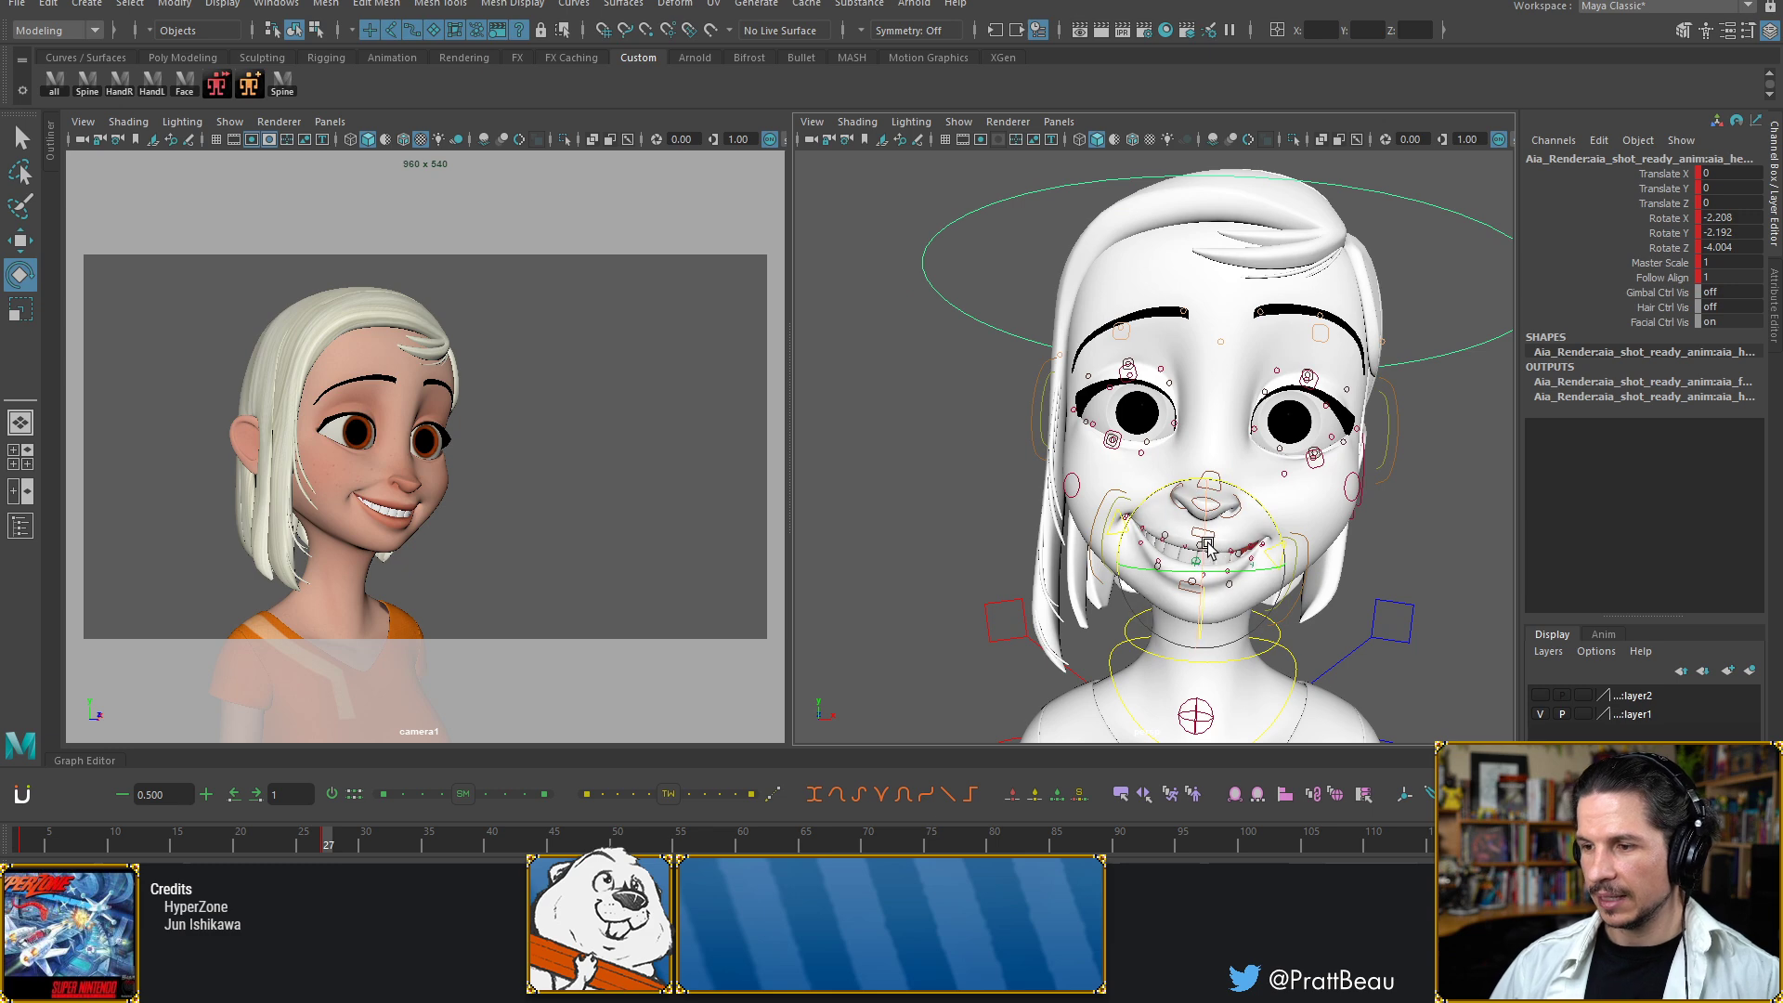
pyautogui.moveTo(1203, 550); pyautogui.dragTo(1202, 553)
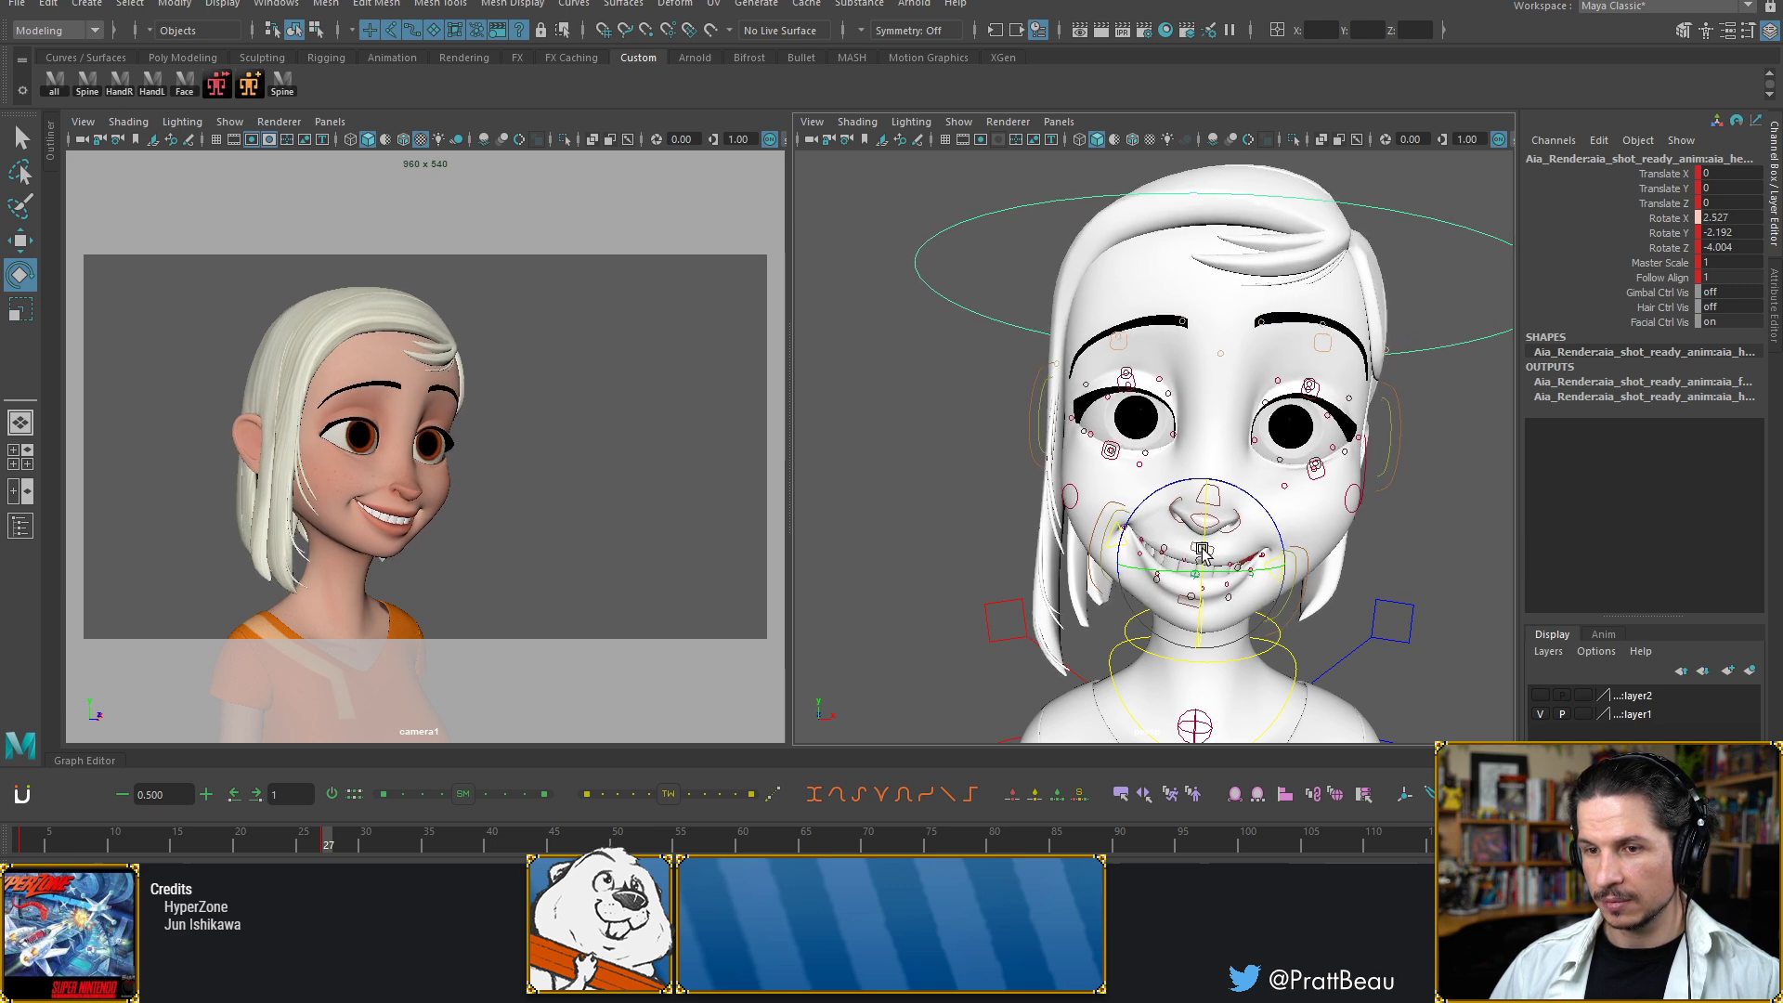
pyautogui.press(',')
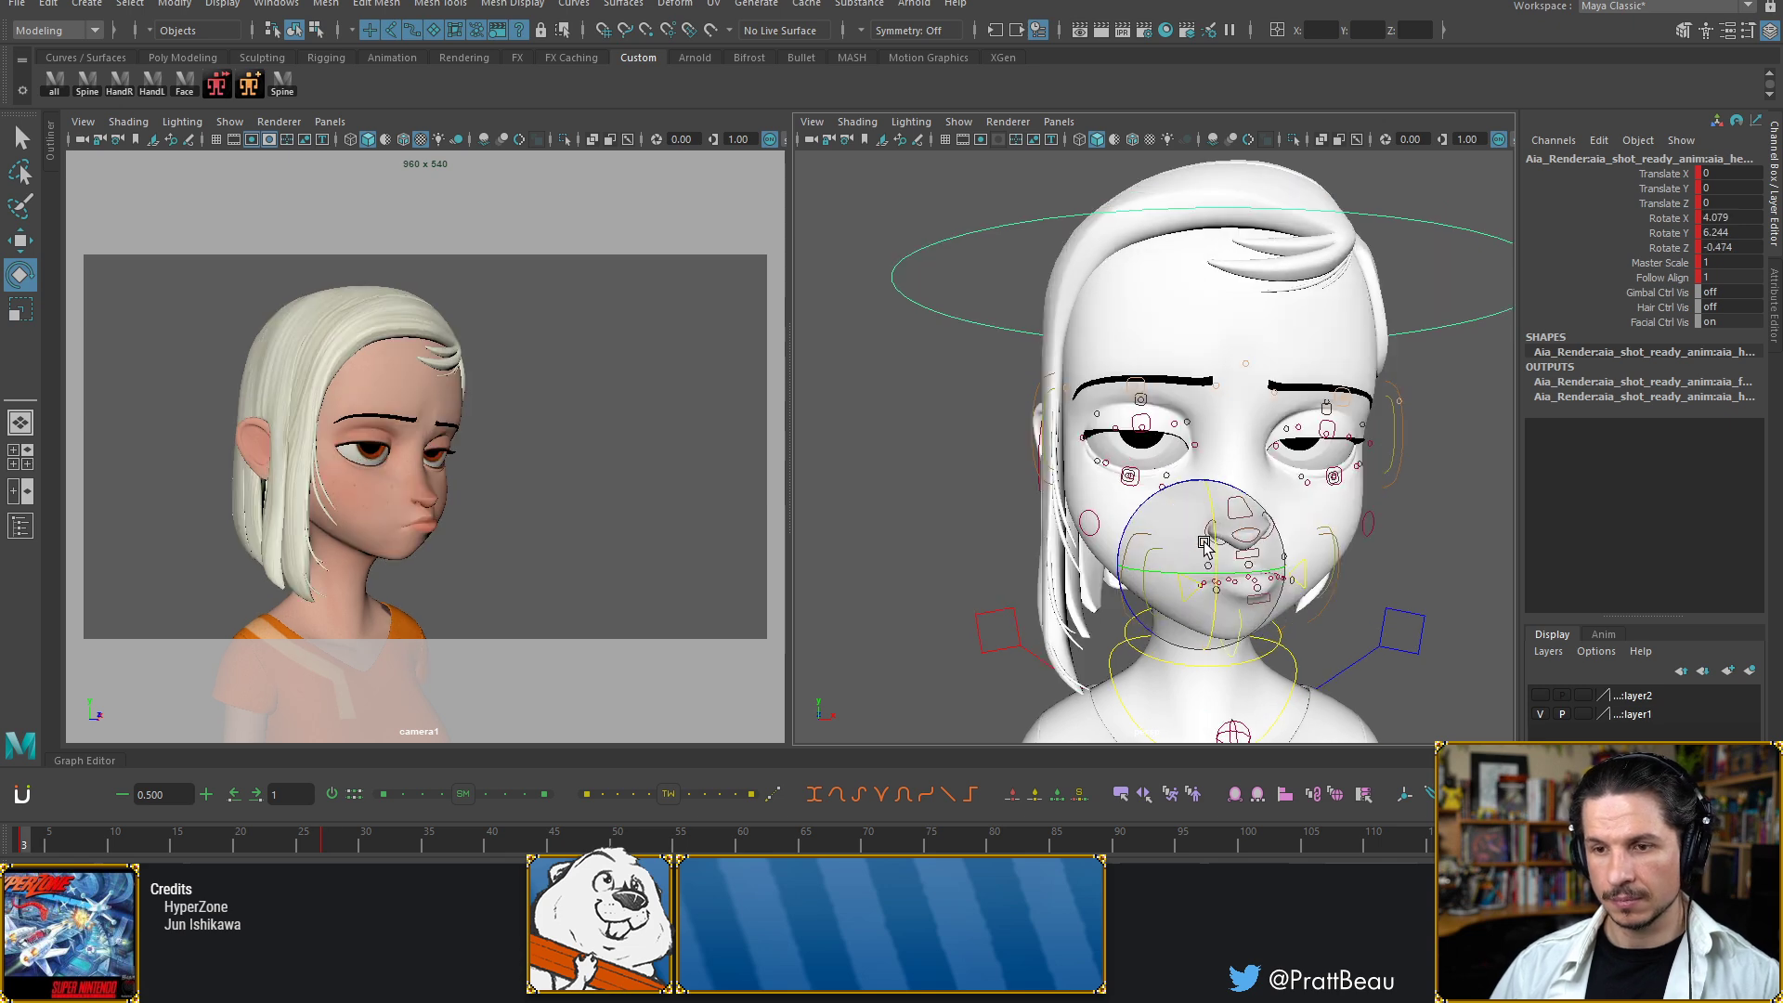
pyautogui.press('.')
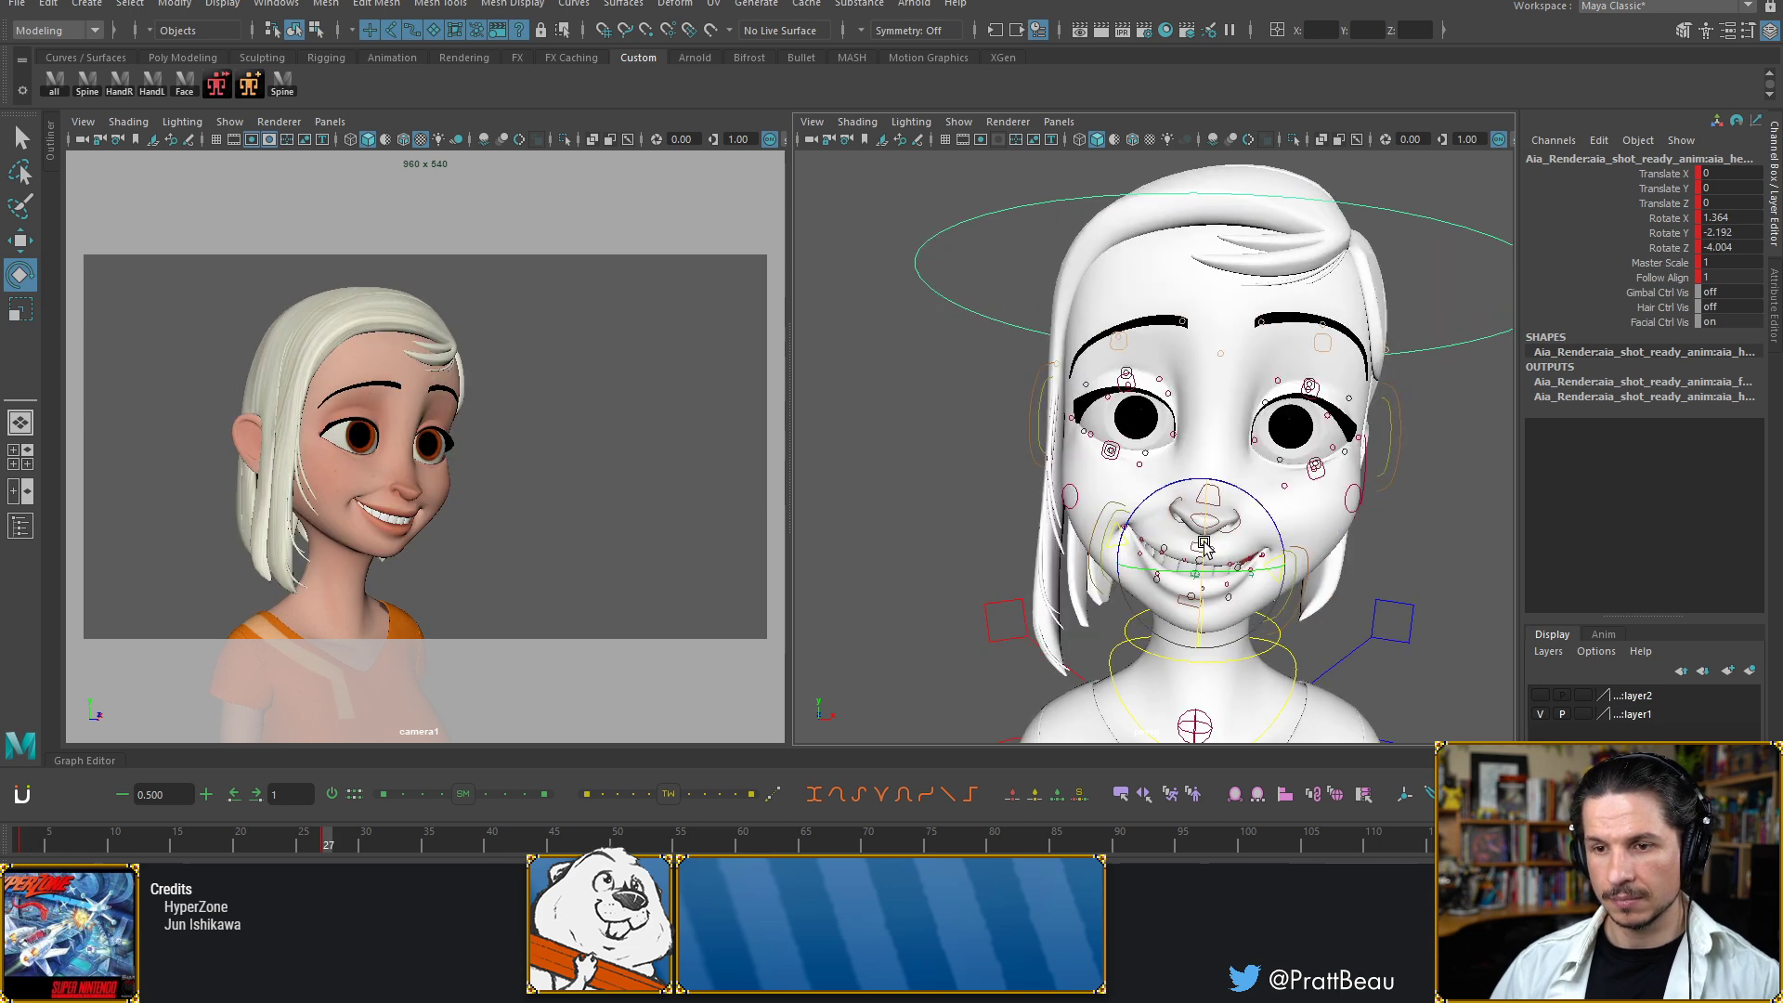
pyautogui.press(',')
pyautogui.press('.')
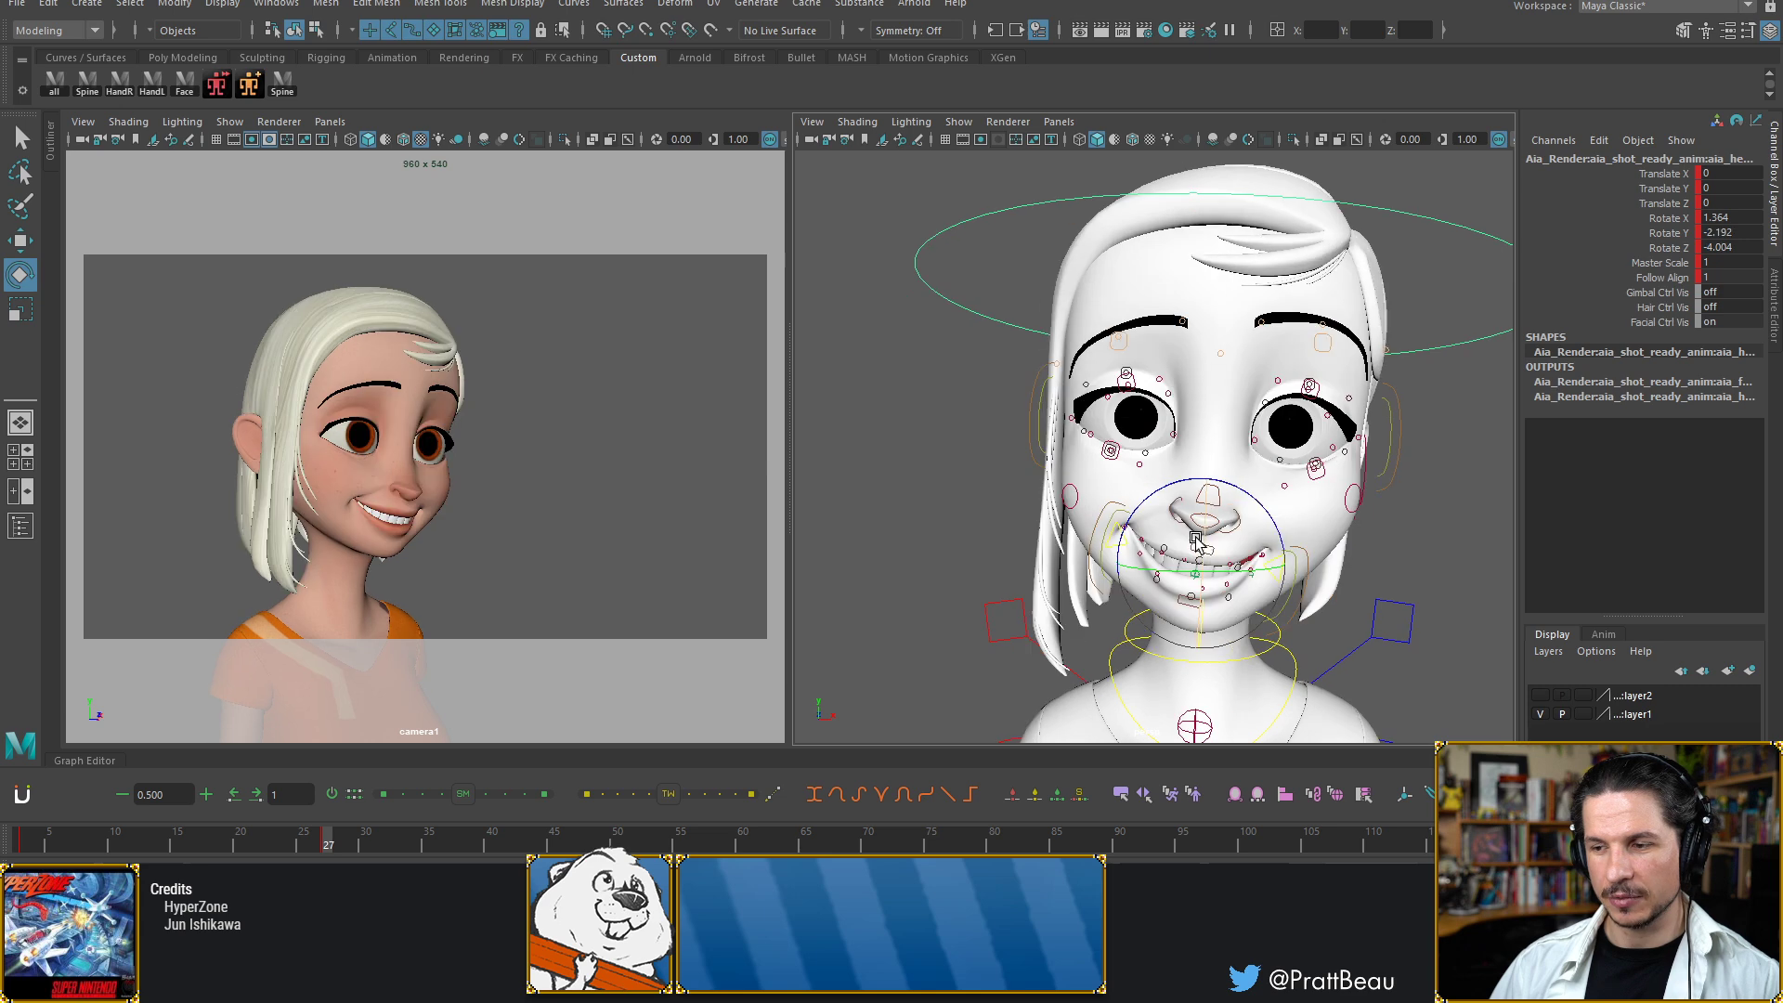
# Try several head tilts at frame 27, settle on Rotate X -0.353, and check it against the frame 3 pose
pyautogui.moveTo(1203, 542); pyautogui.dragTo(1192, 523)
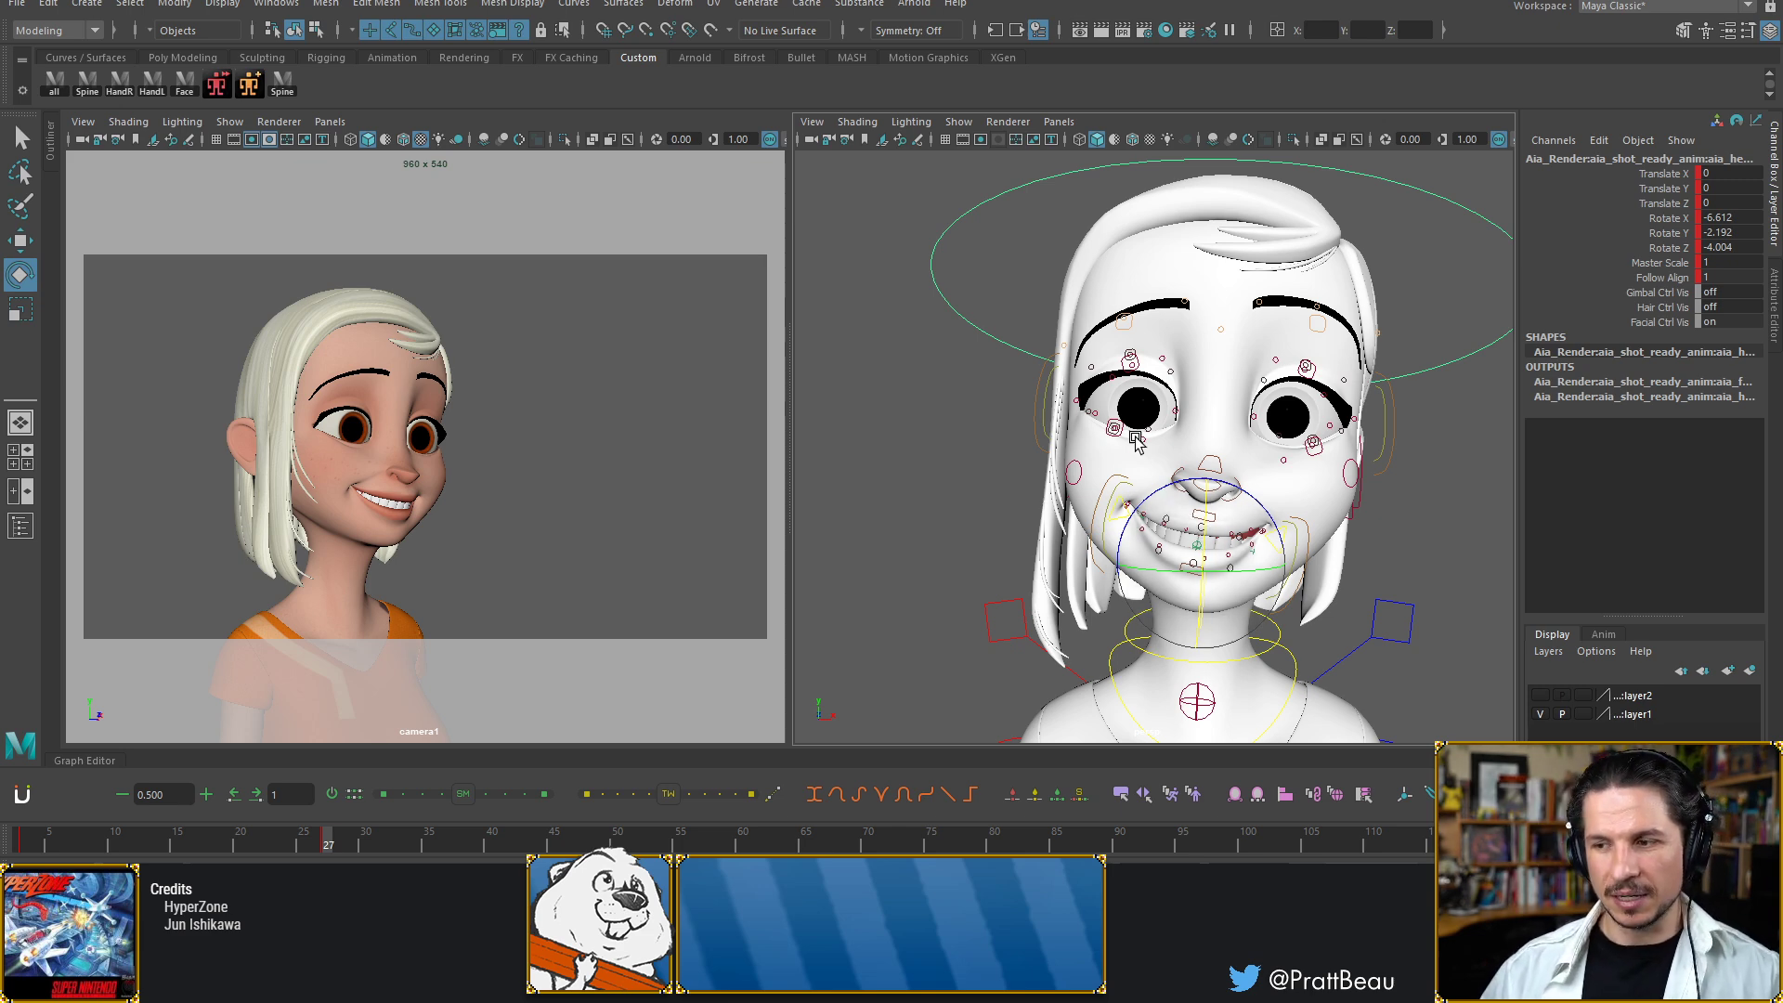
pyautogui.moveTo(1189, 523); pyautogui.dragTo(1178, 530)
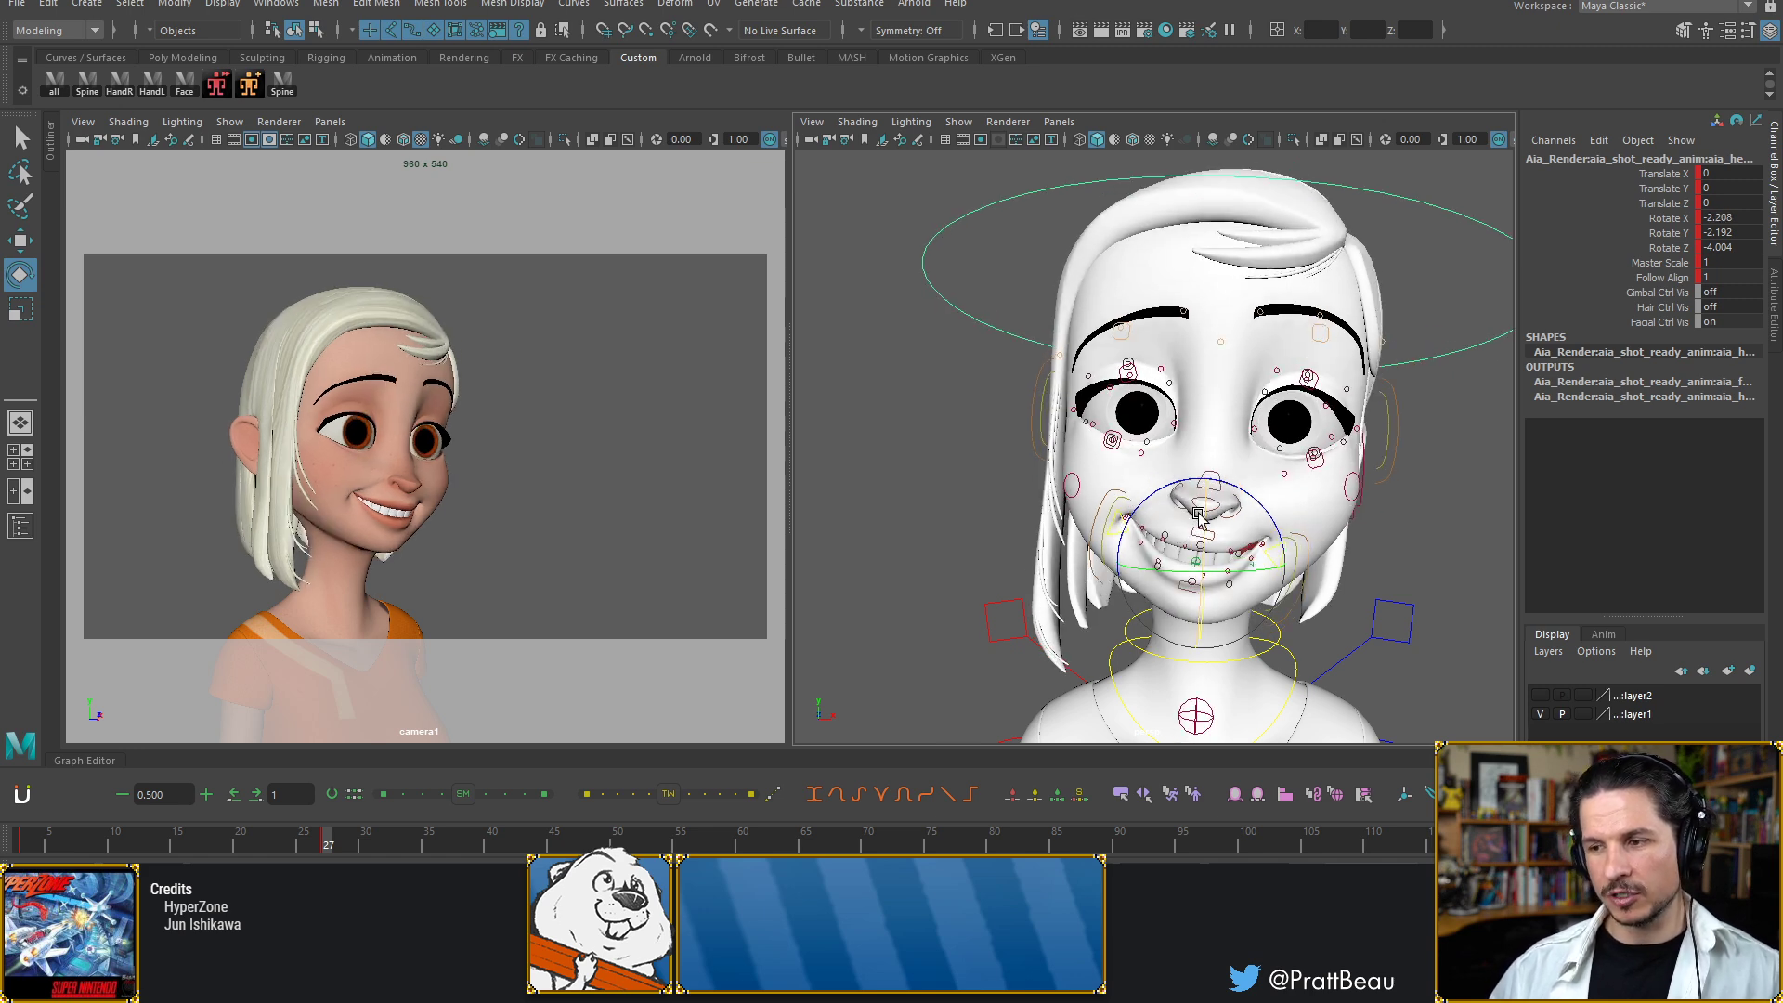
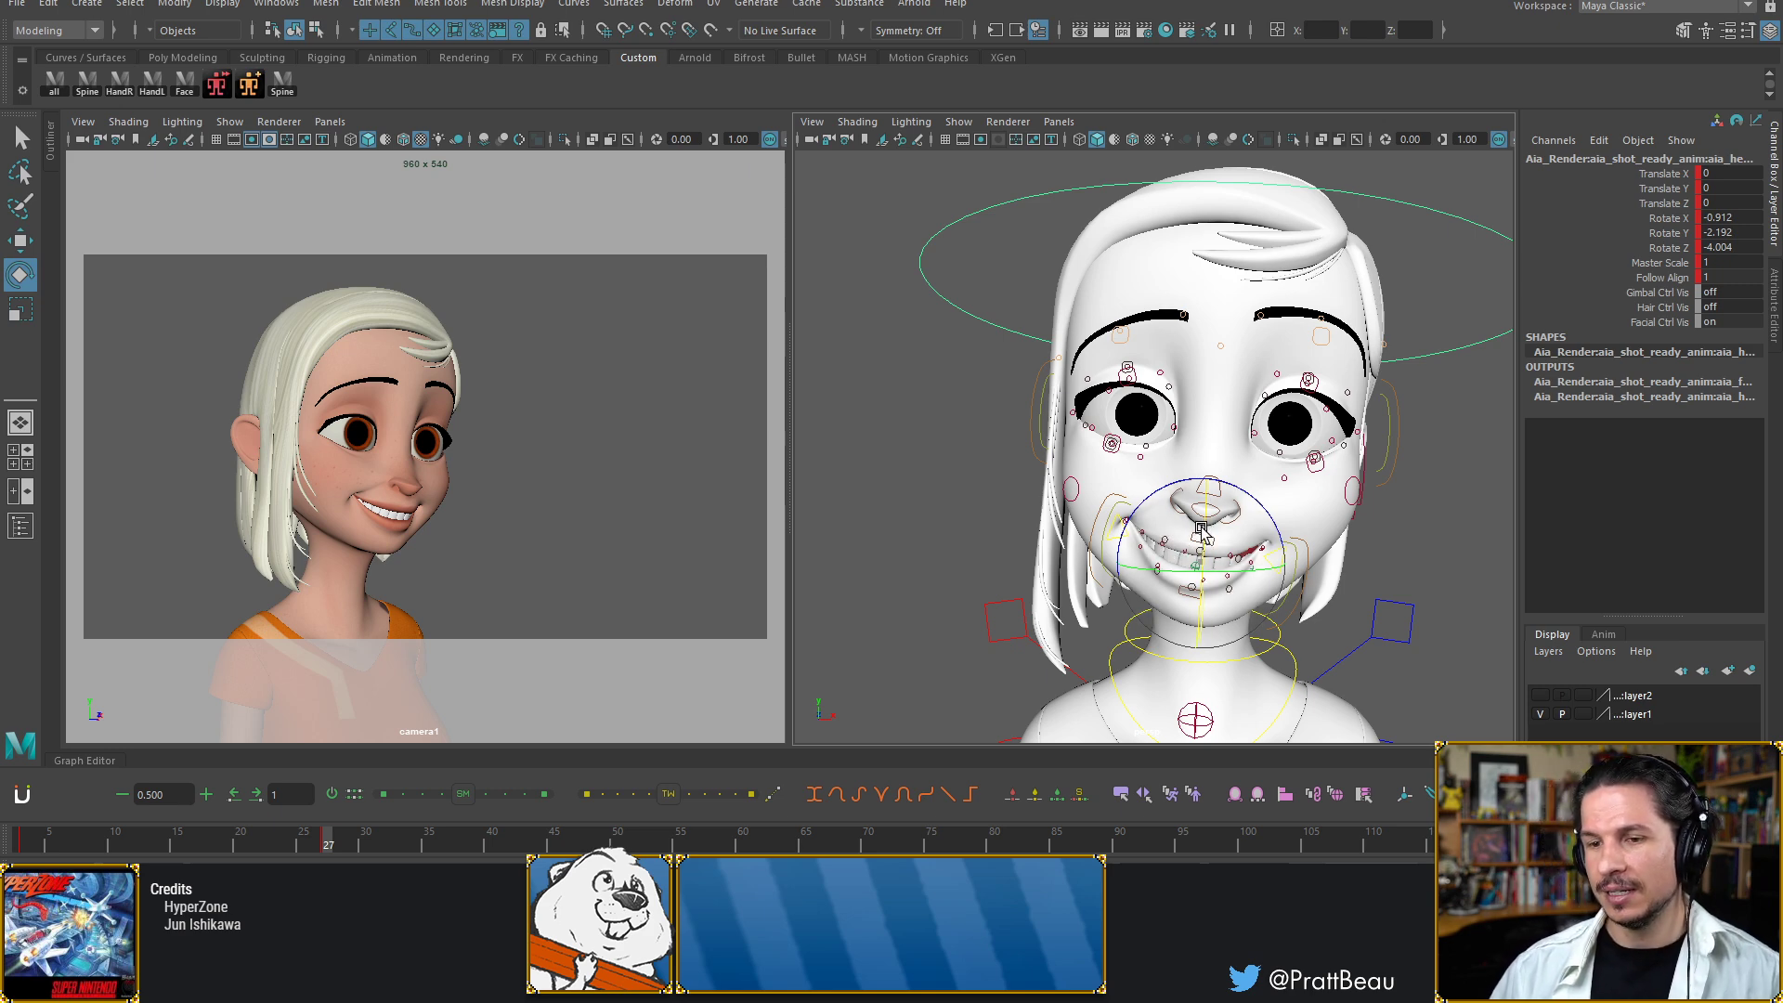
pyautogui.moveTo(1204, 527); pyautogui.dragTo(1194, 525, button='middle')
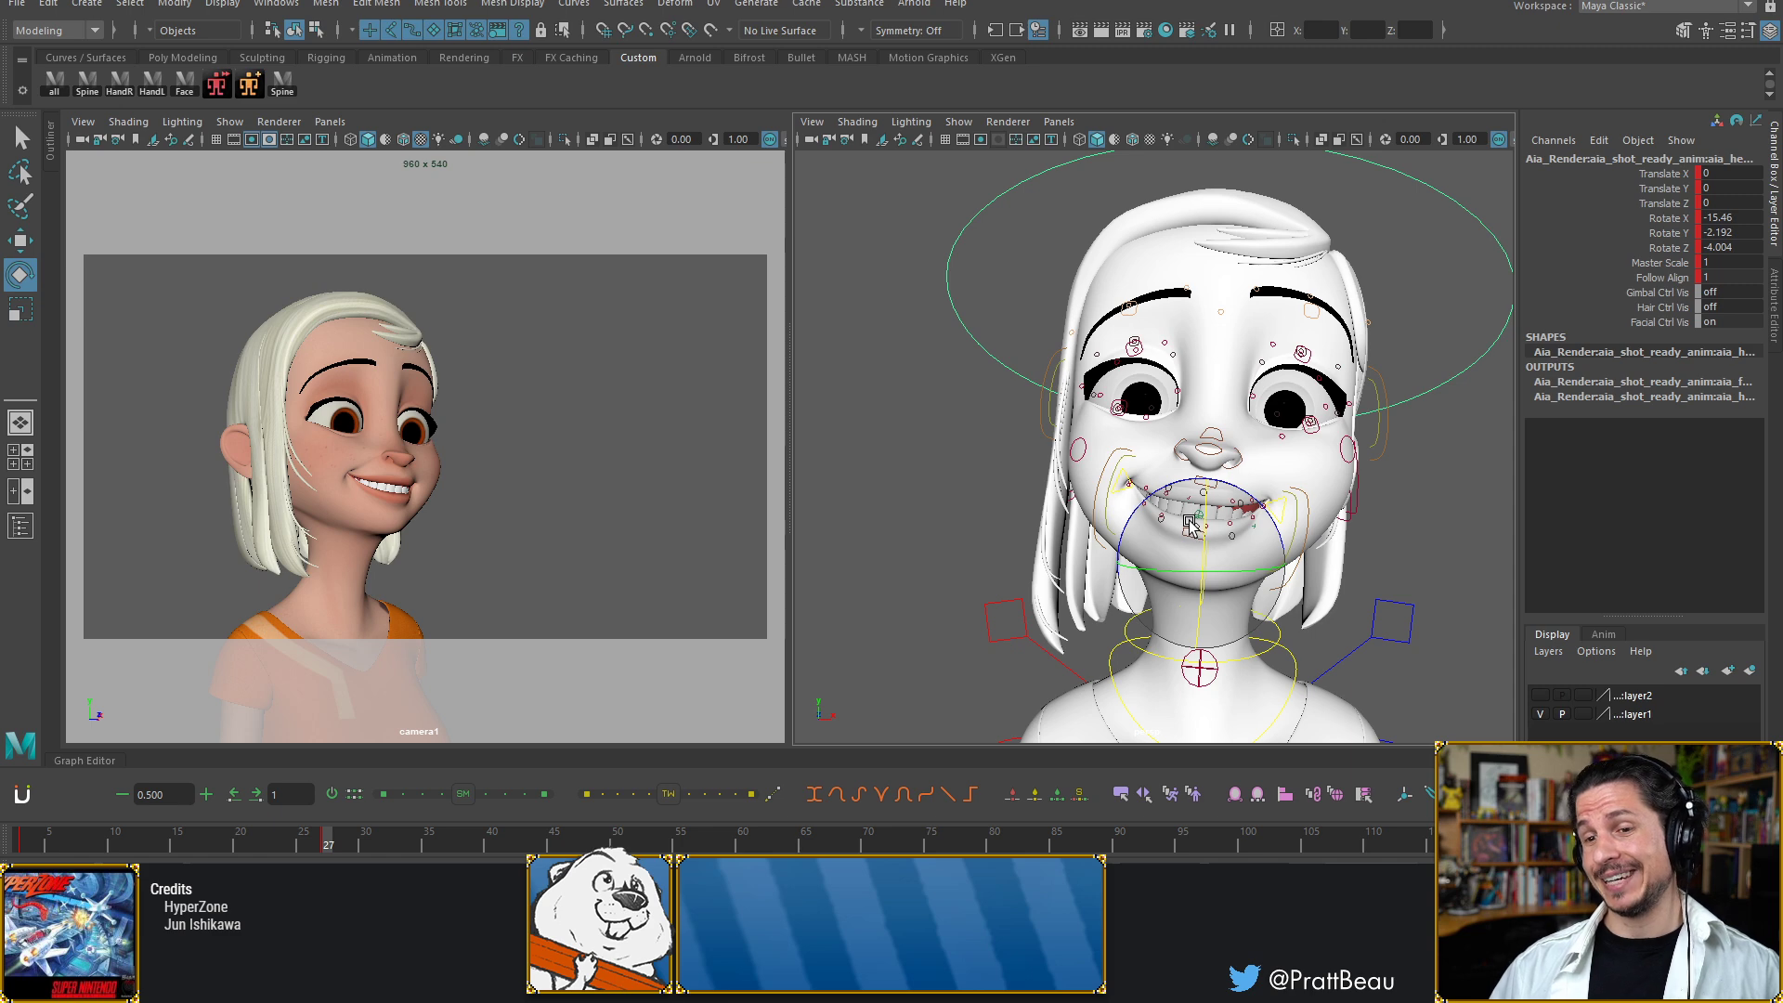
pyautogui.hotkey('ctrl', 'z')
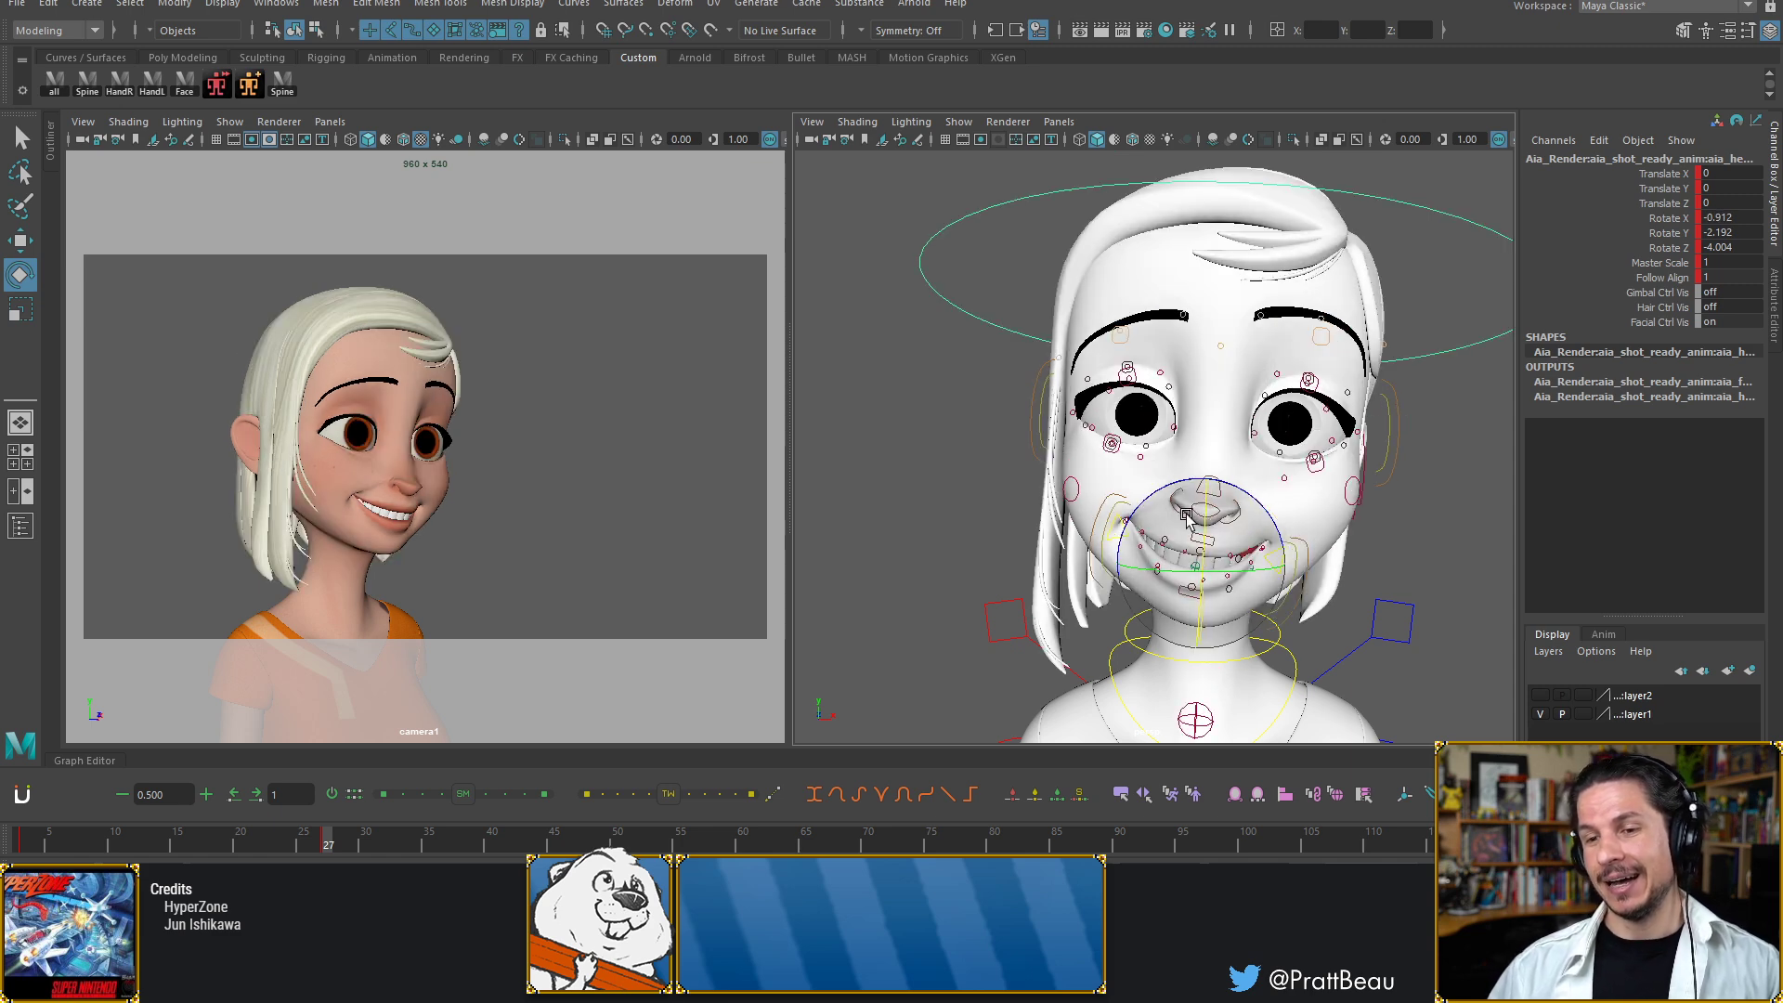
pyautogui.moveTo(1200, 537); pyautogui.dragTo(1199, 531, button='middle')
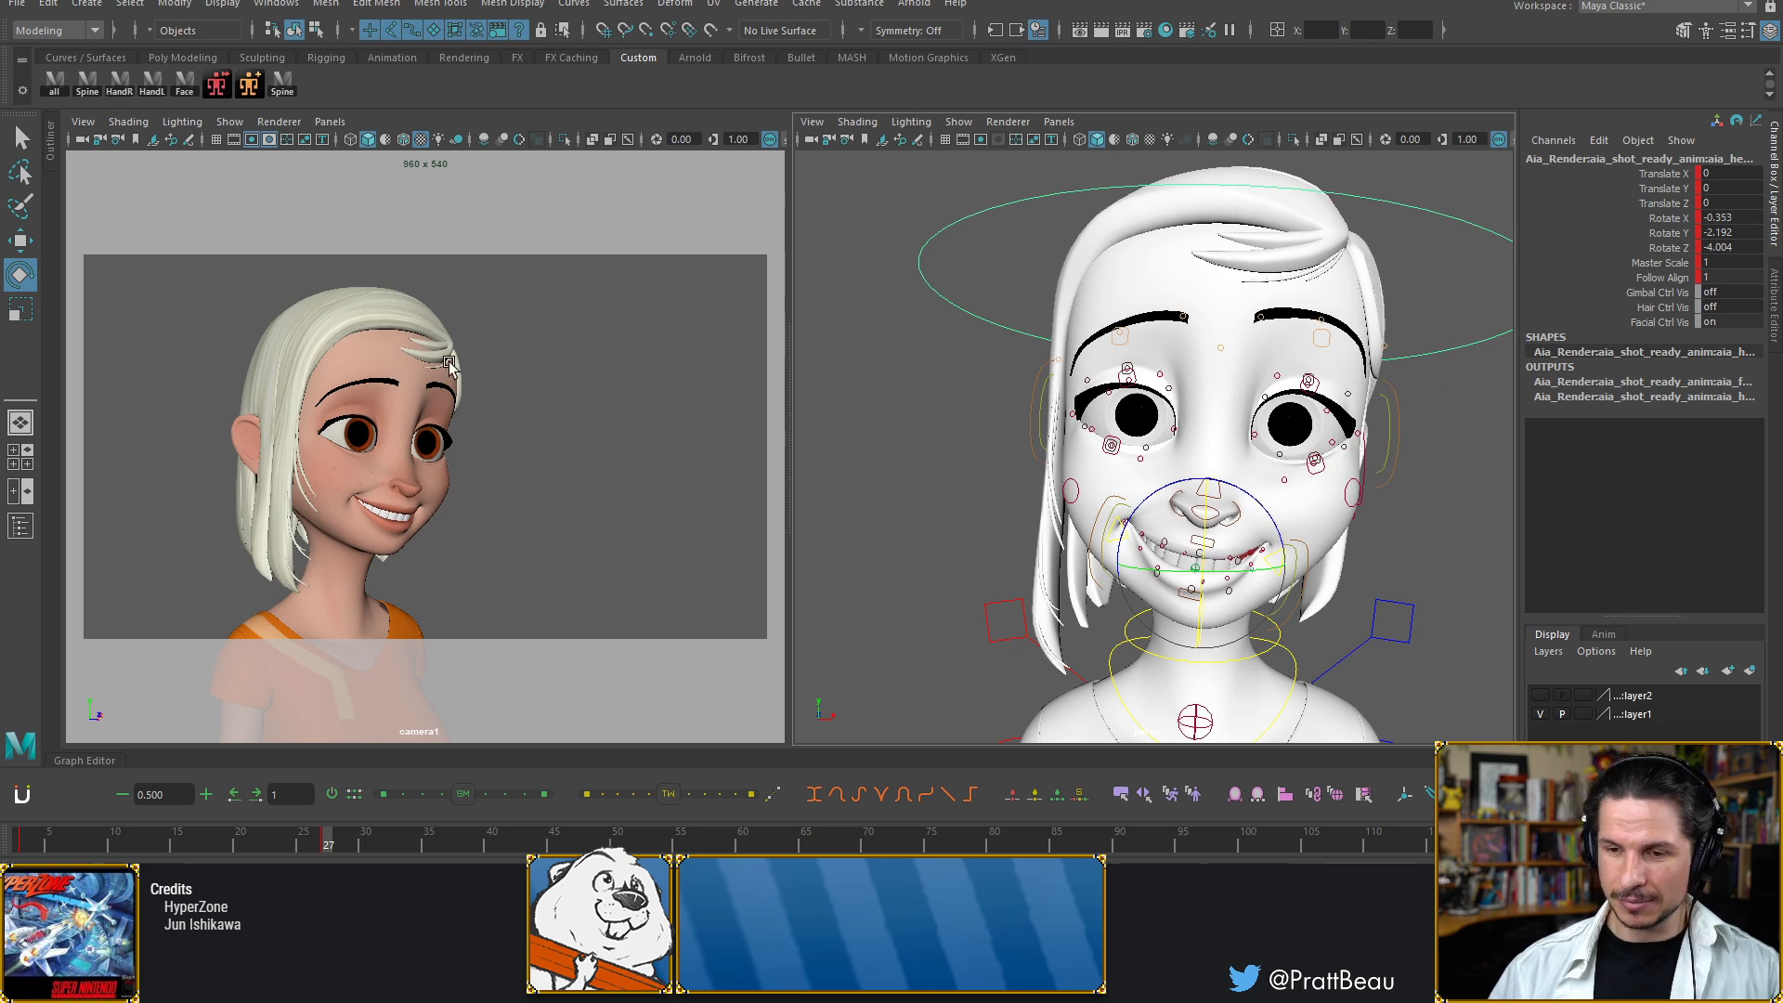
pyautogui.middleClick(499, 484)
pyautogui.press(',')
pyautogui.press('.')
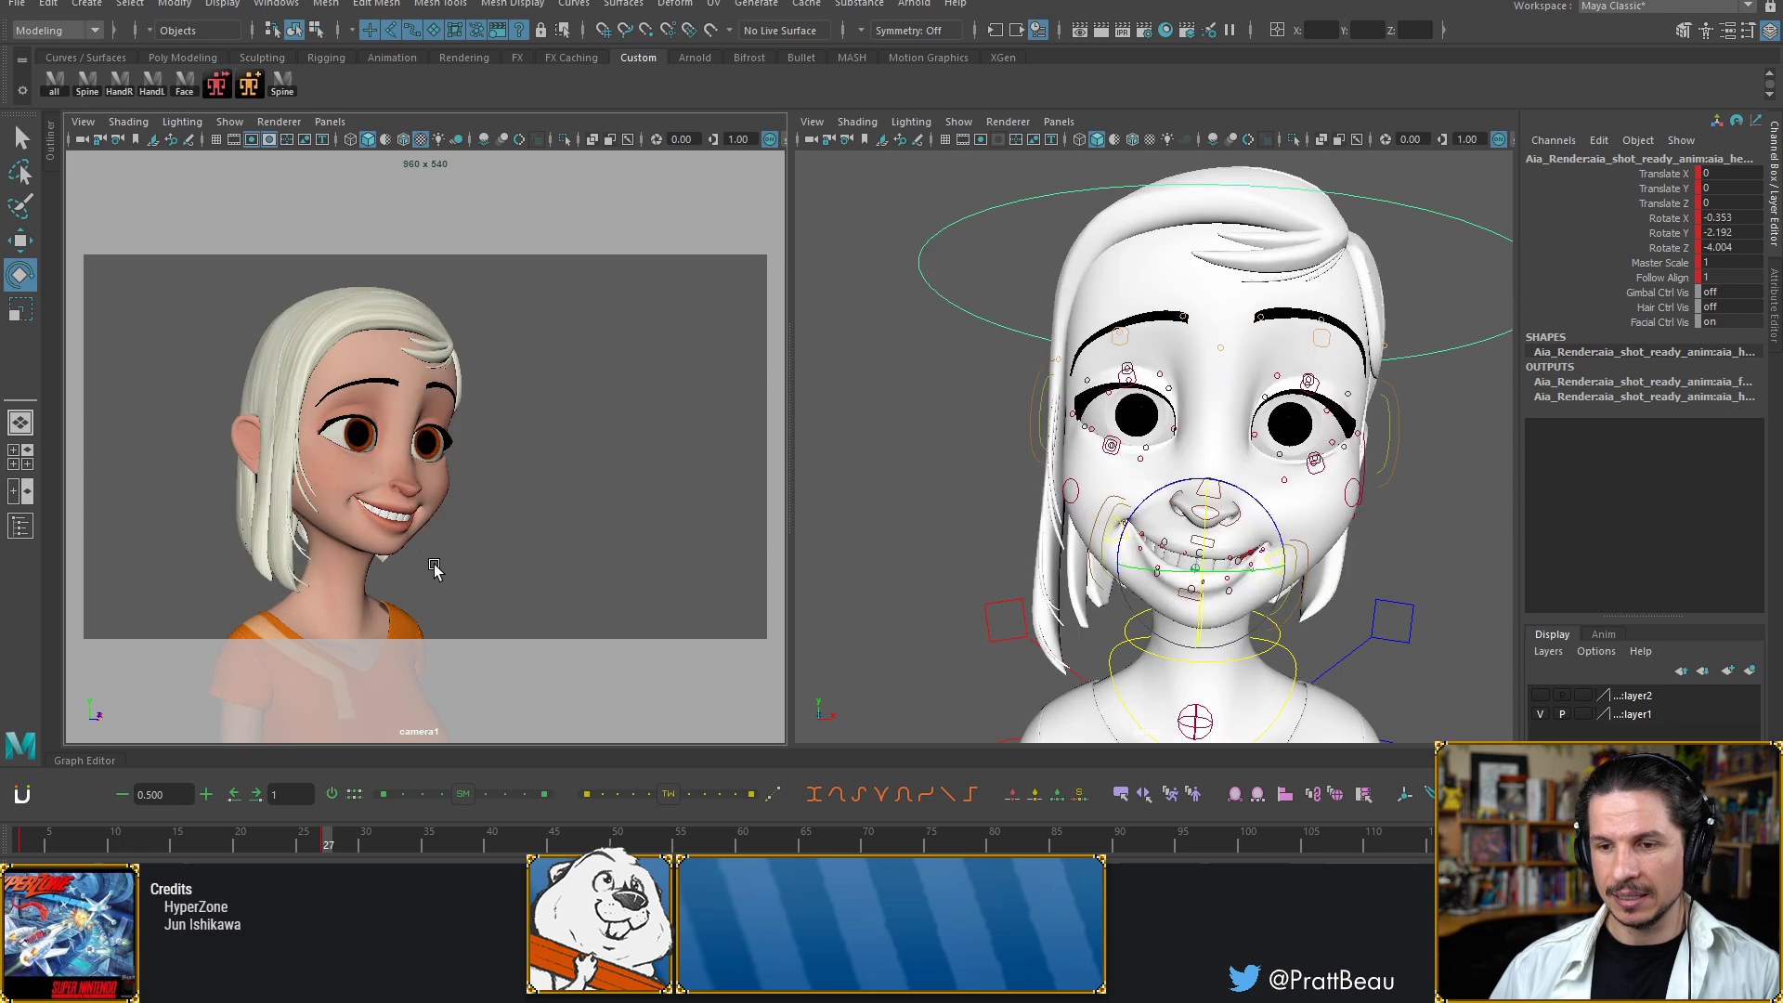
# Tilt the head up at frame 3 to Rotate X -2.826 and compare it with the smiling pose at frame 27
pyautogui.press(',')
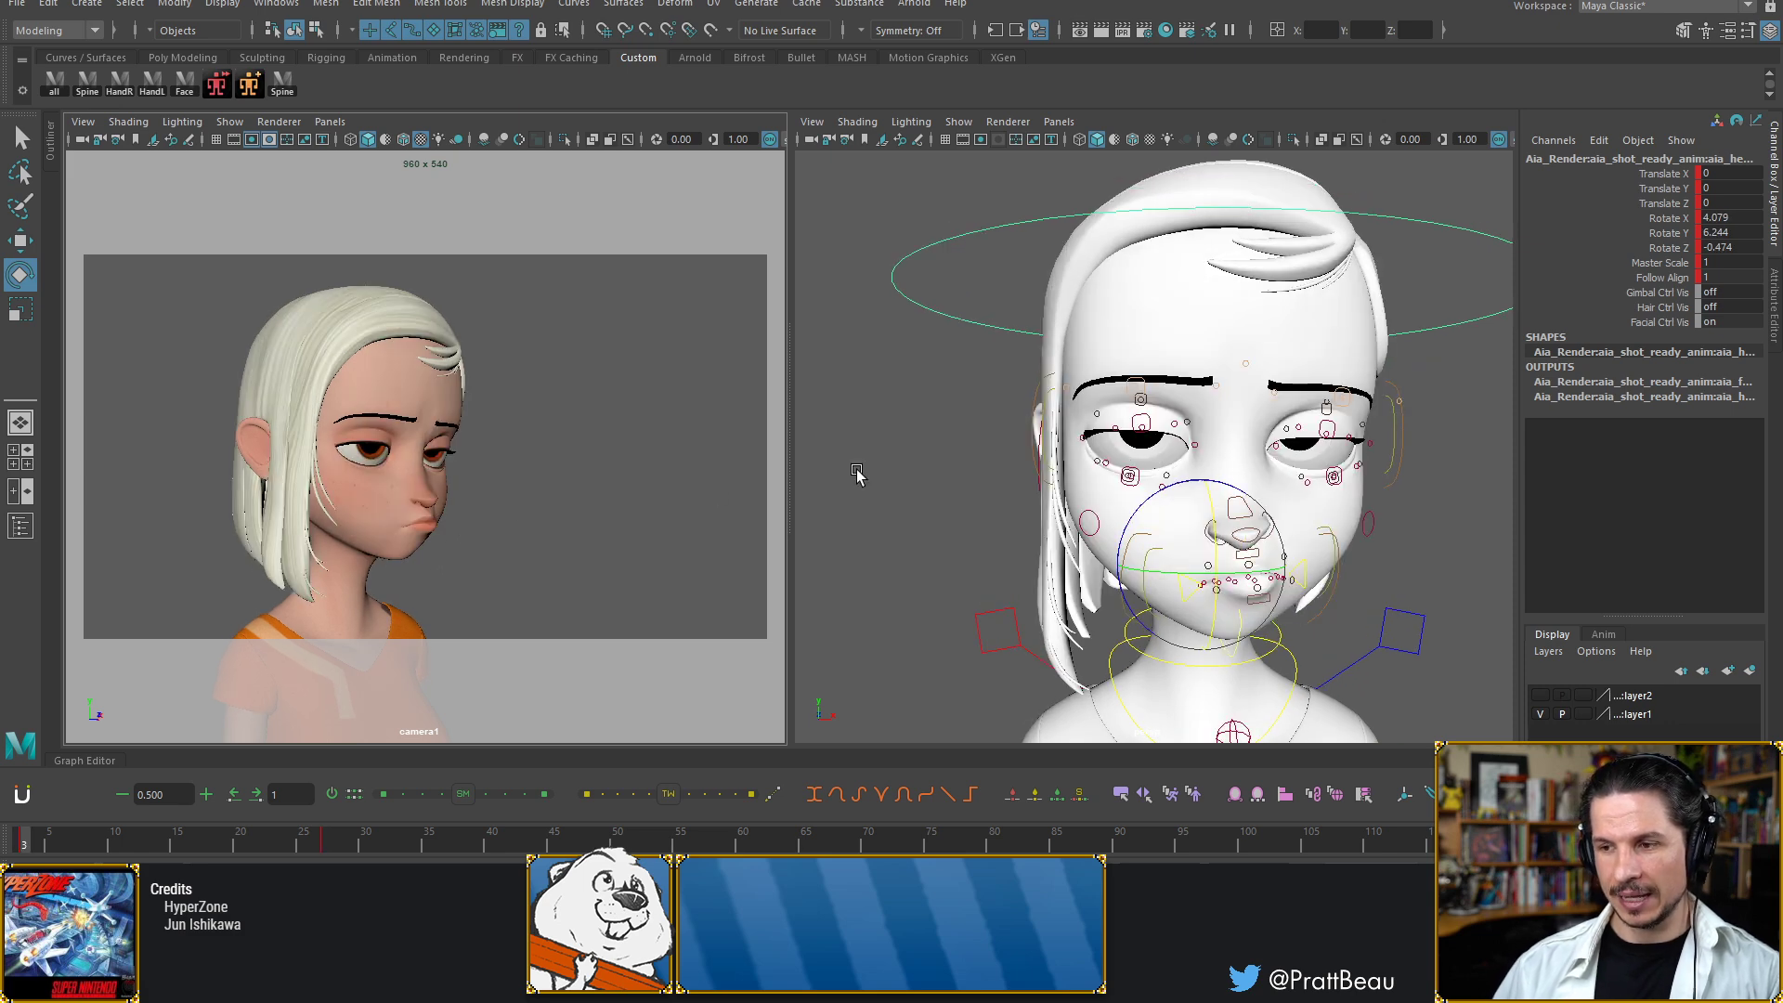
pyautogui.moveTo(1214, 531); pyautogui.dragTo(1199, 552)
pyautogui.press(',')
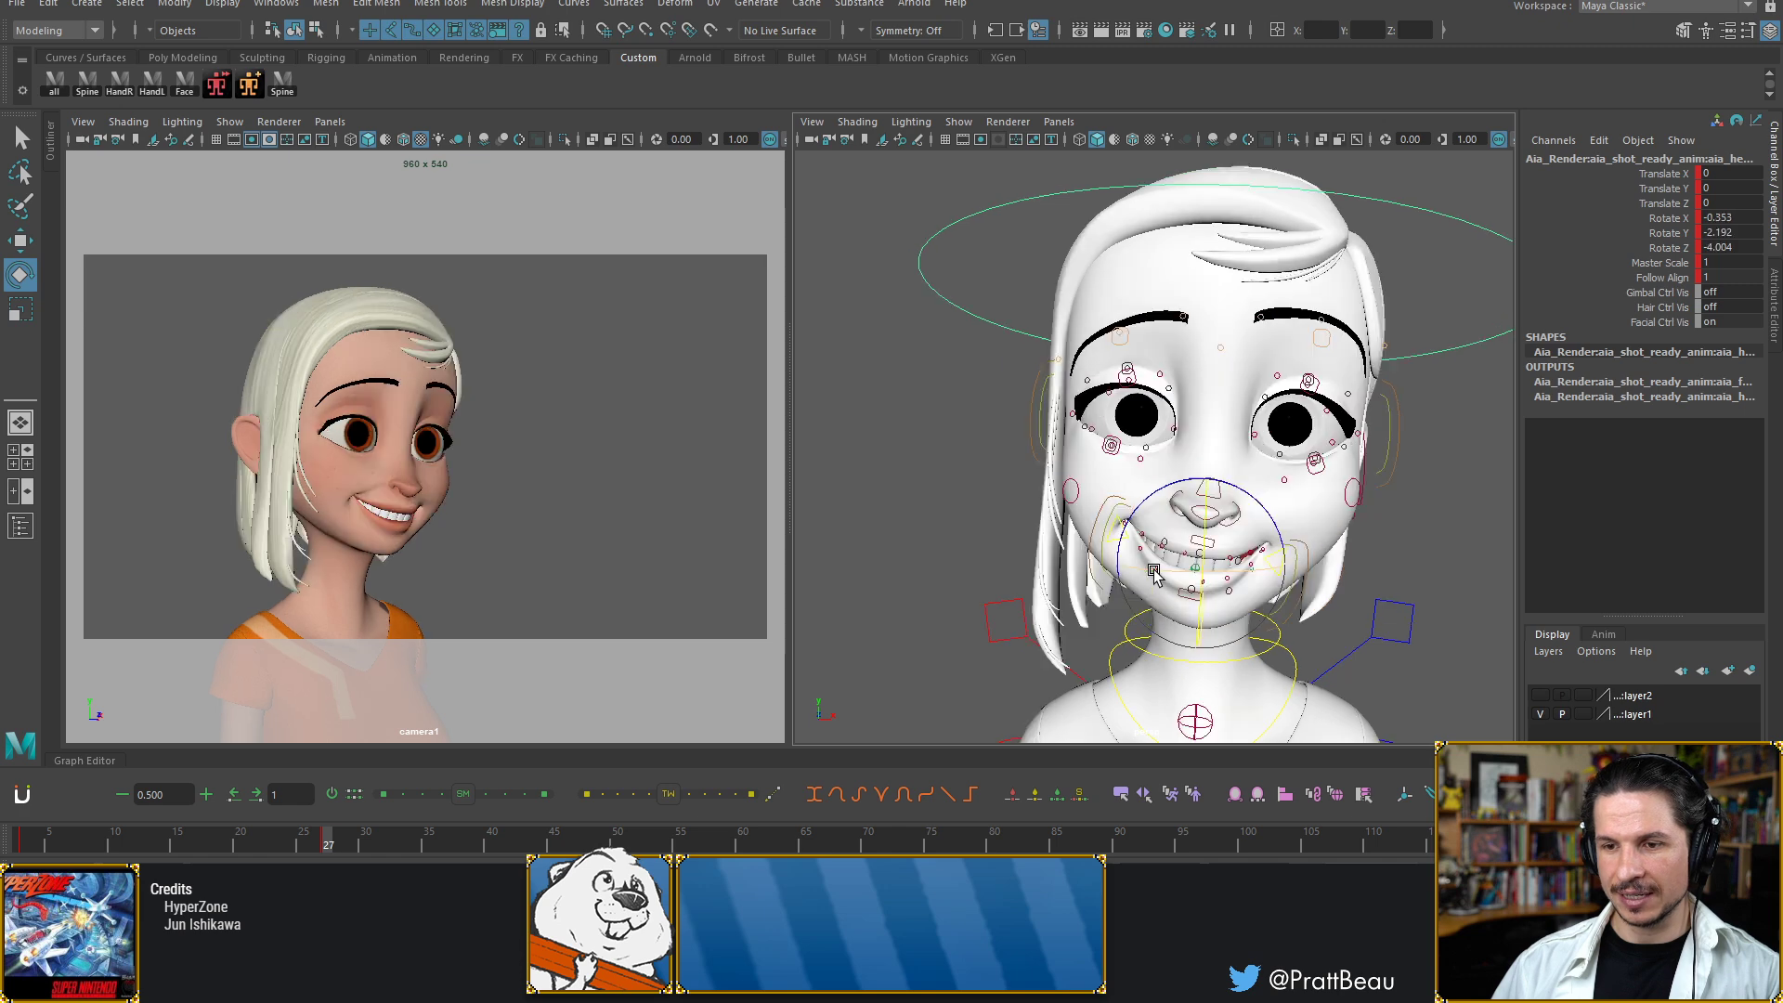
pyautogui.press('.')
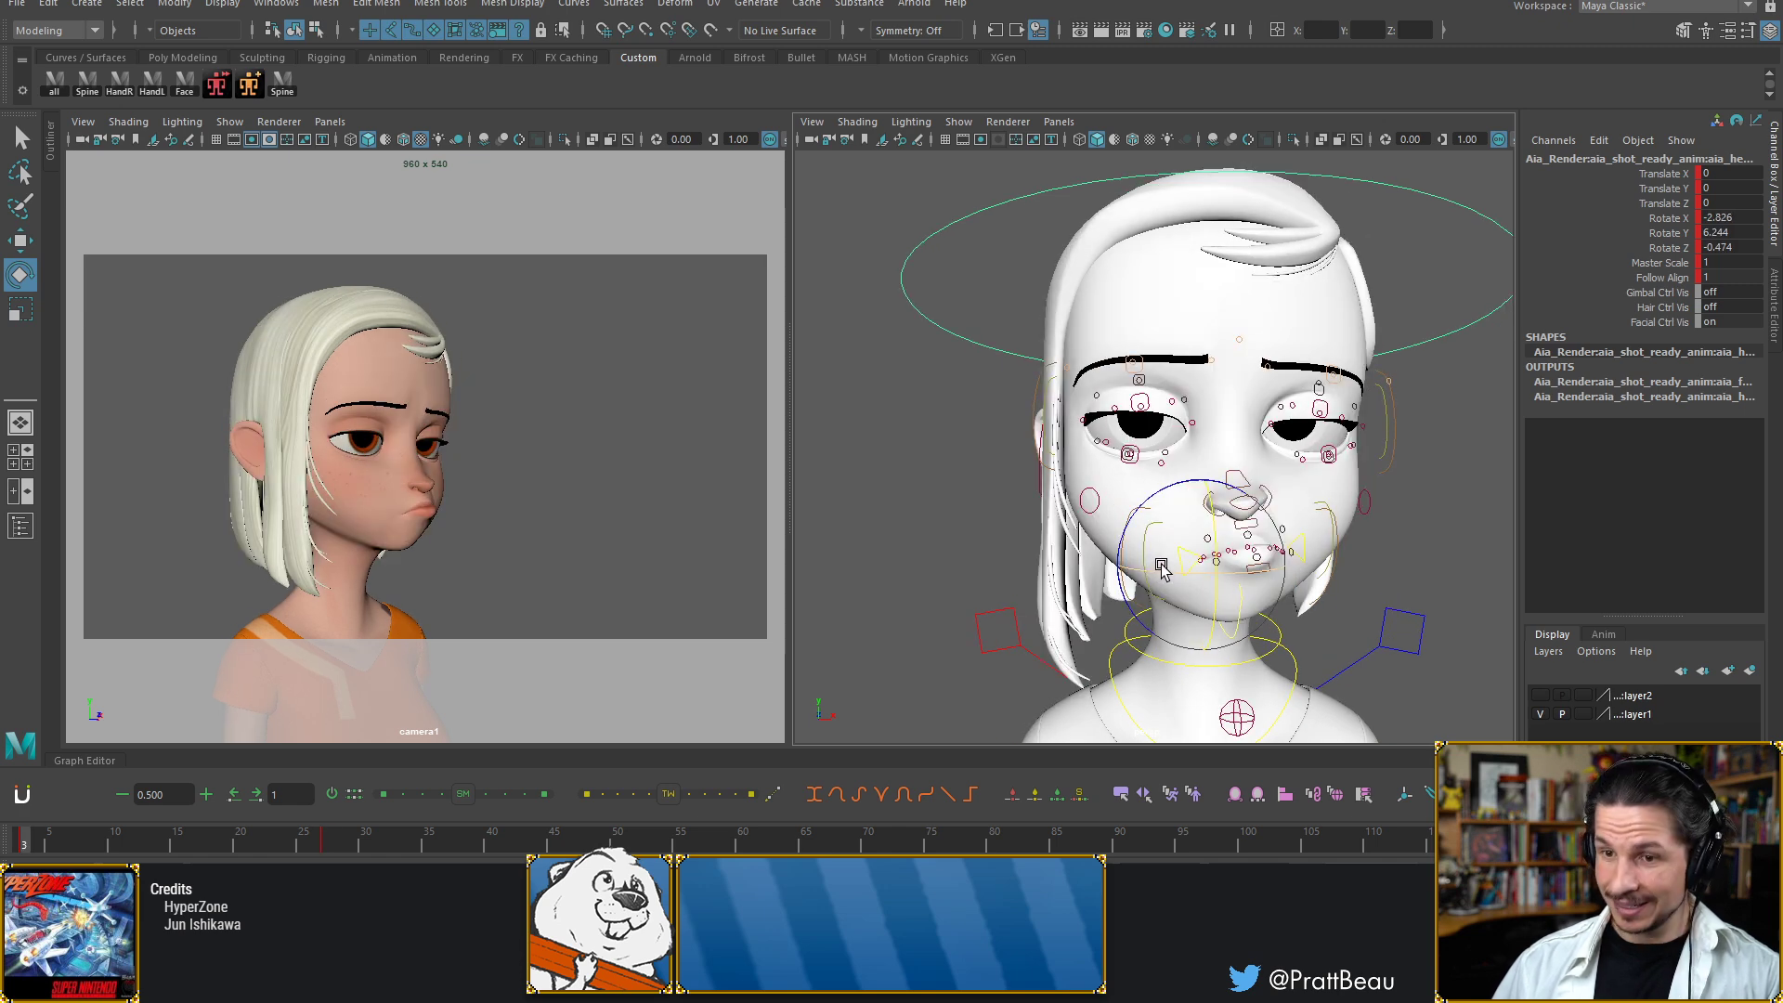
# Compare the poses at frames 3 and 27, and tilt the head down to Rotate X 0.989 at frame 27
pyautogui.press(',')
pyautogui.press('.')
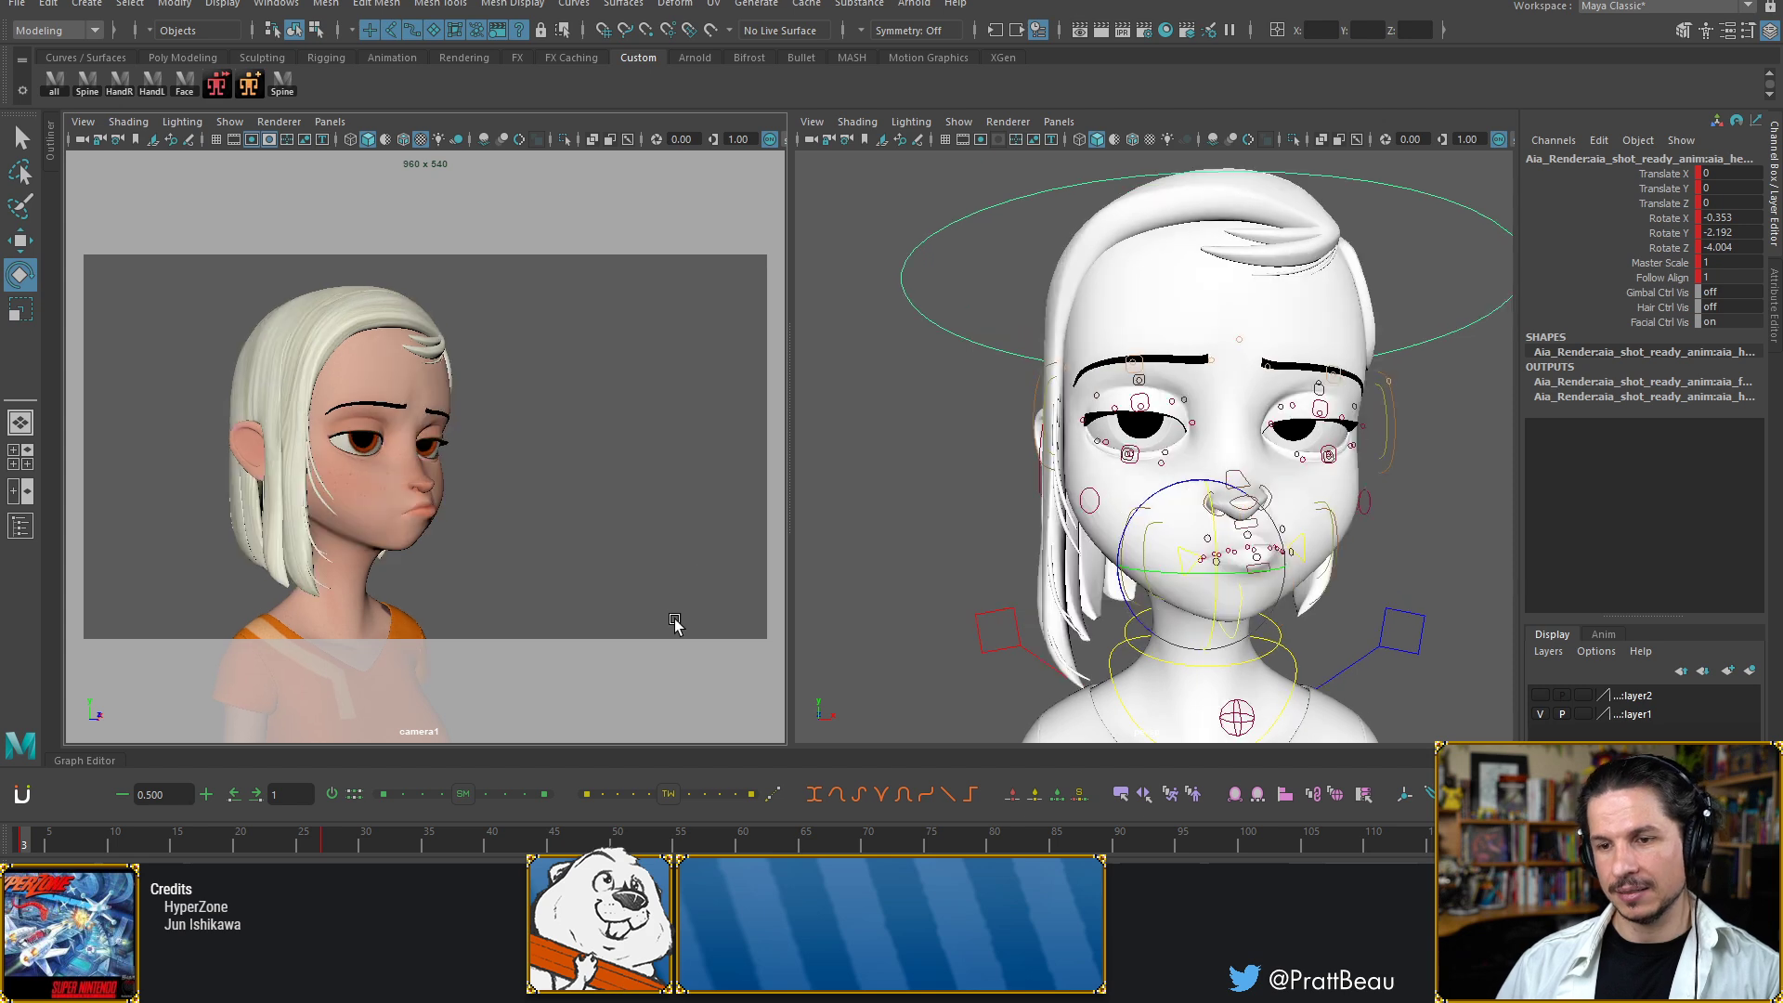
pyautogui.press(',')
pyautogui.press('.')
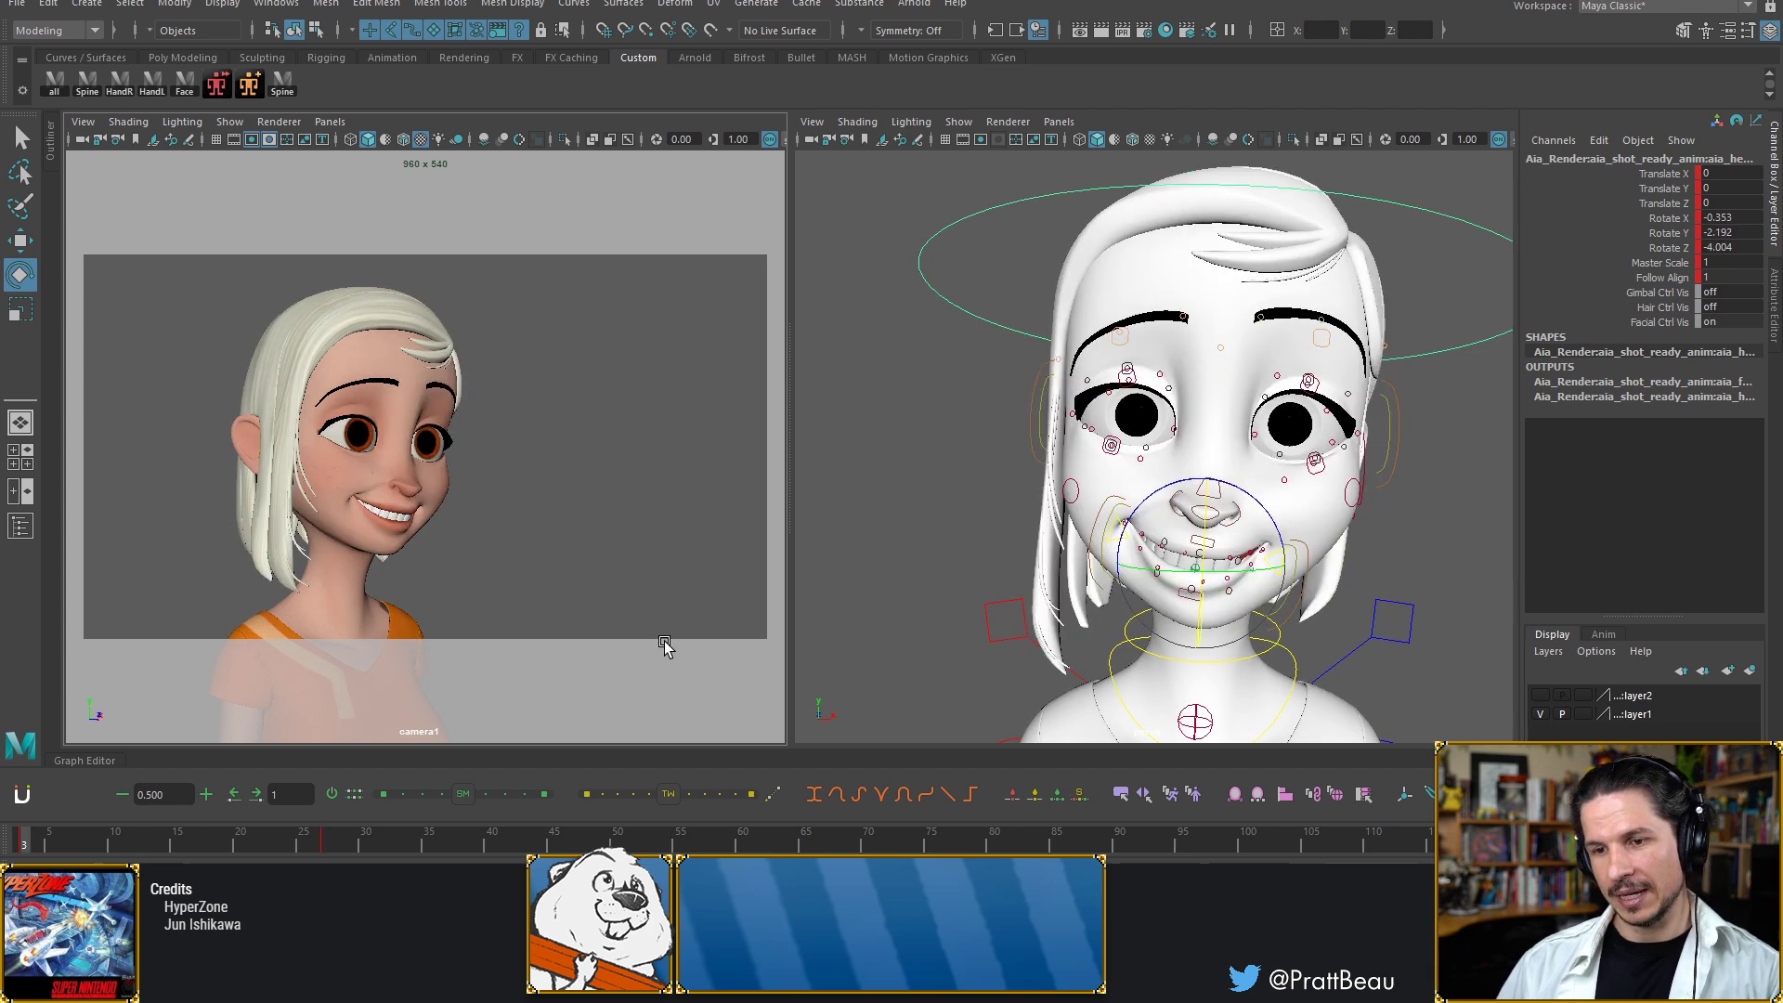
pyautogui.press(',')
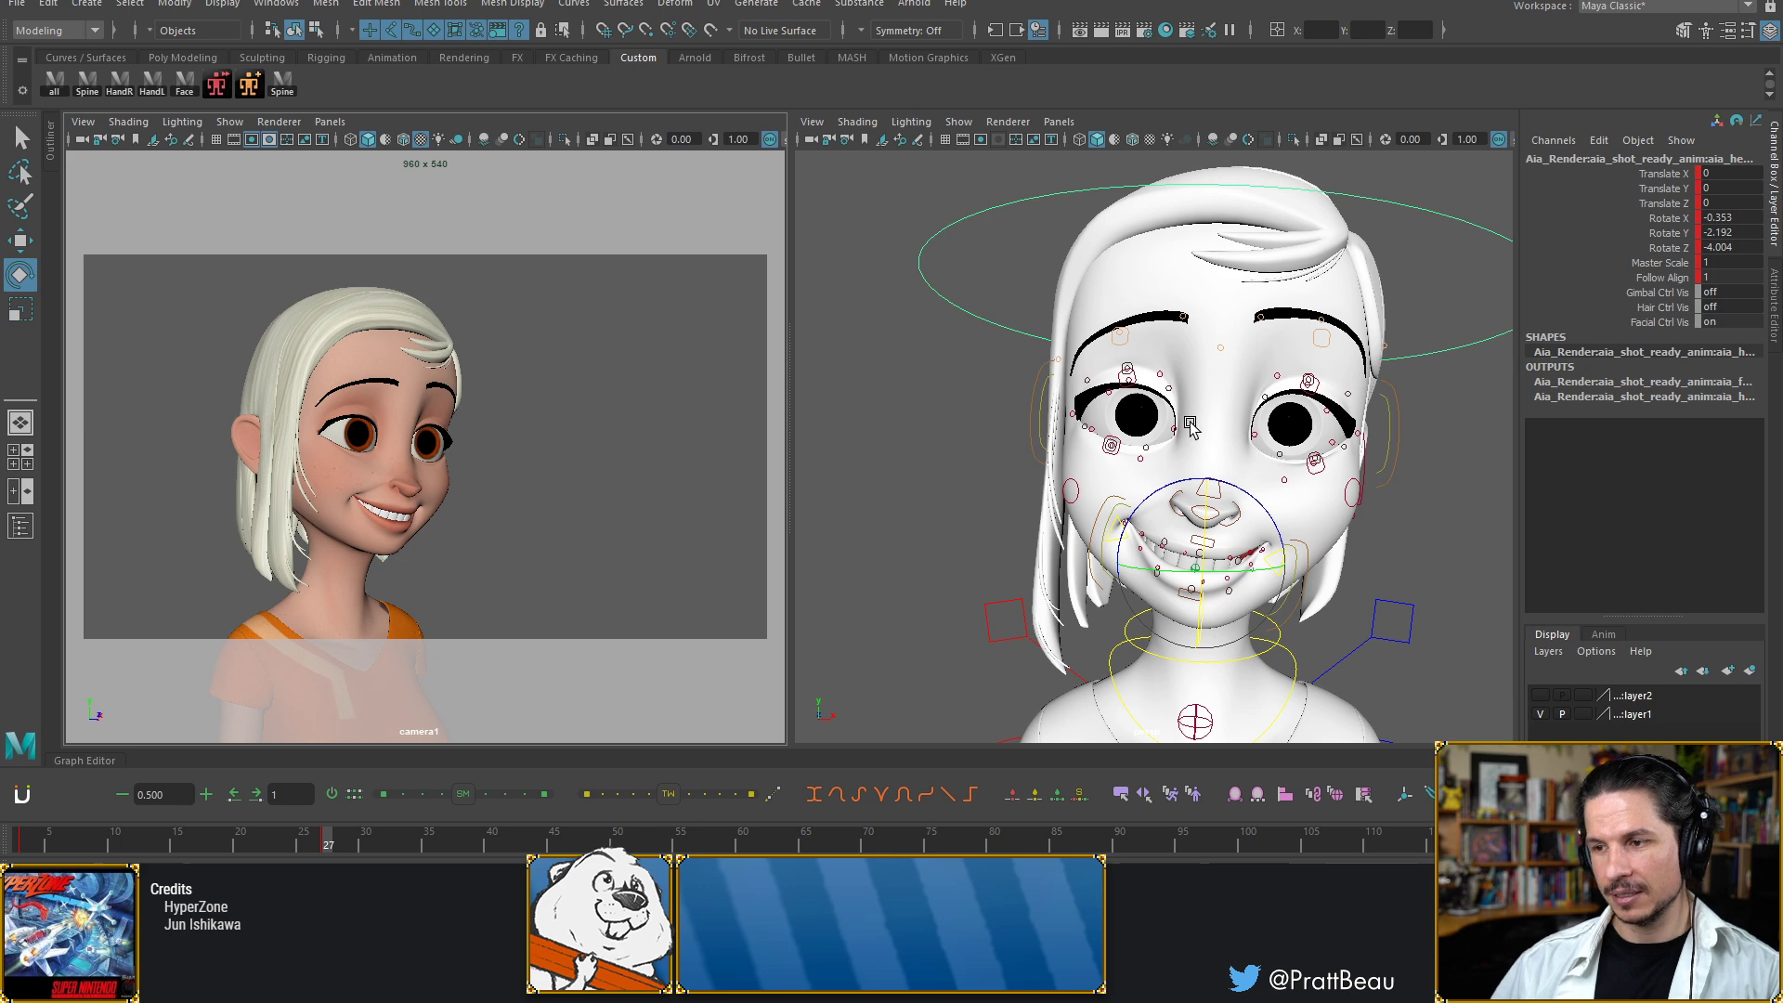
pyautogui.click(1206, 516)
pyautogui.moveTo(1206, 517); pyautogui.dragTo(1206, 519)
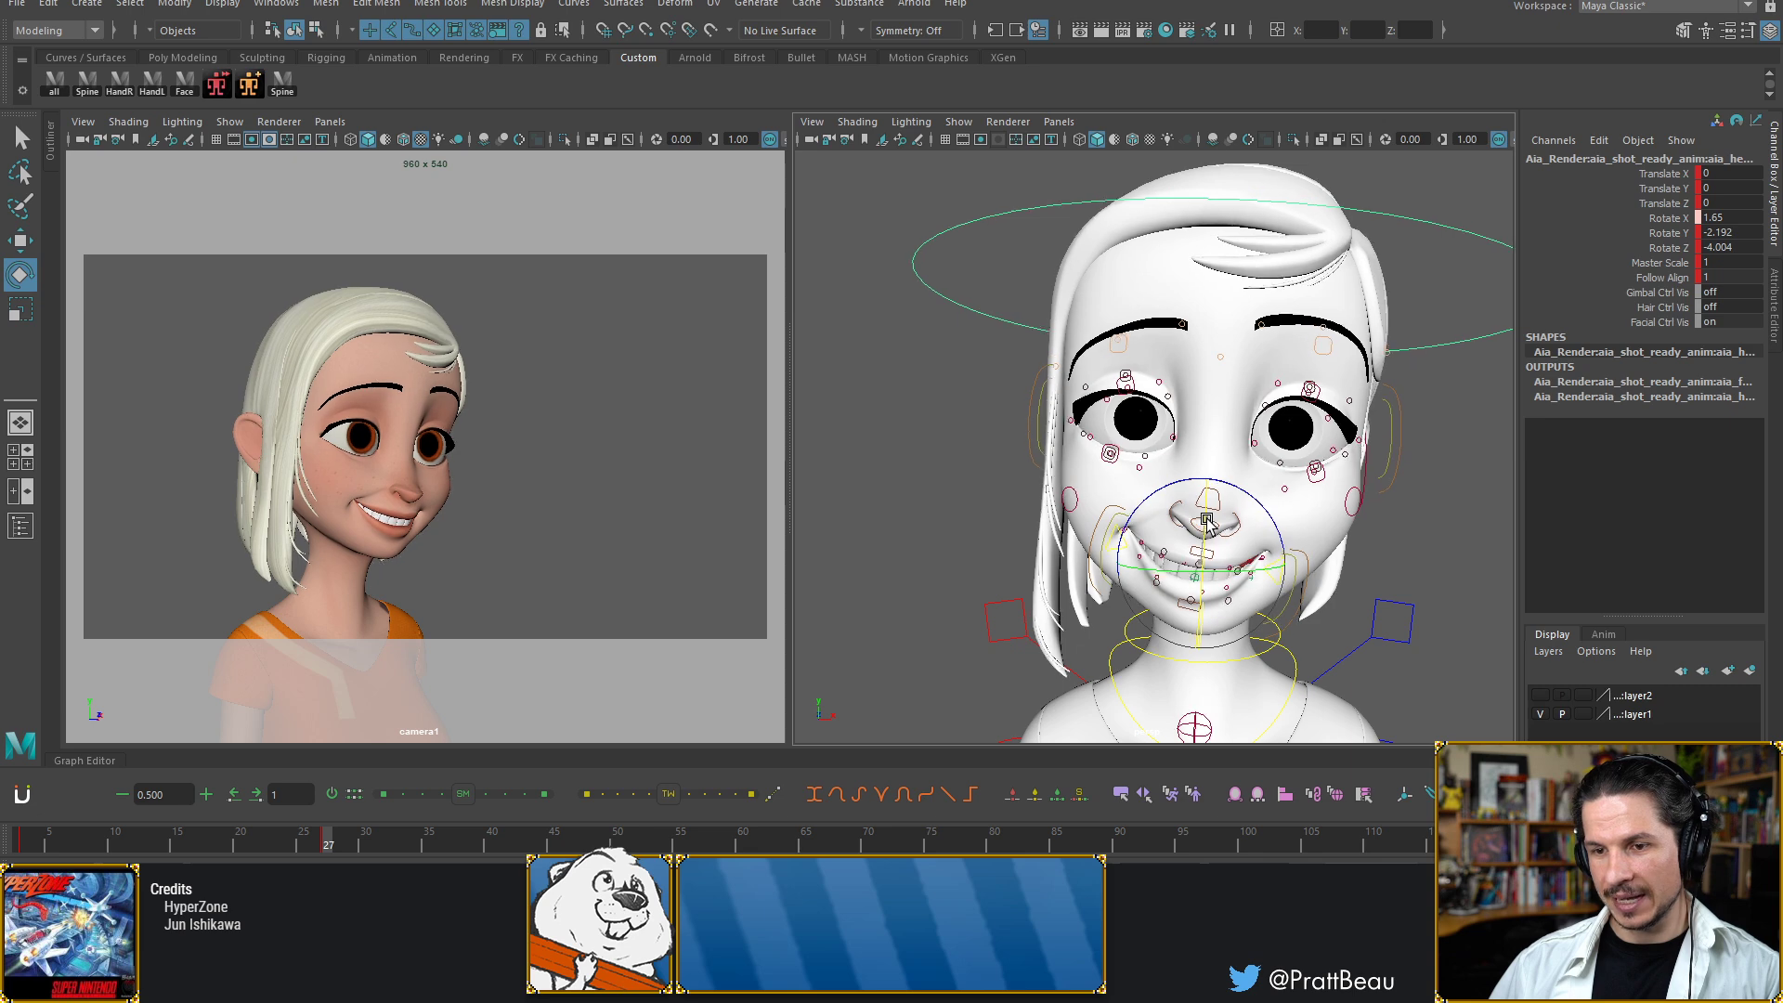
# Flip between the sad pose at frame 3 and the smiling pose at frame 27 to examine the head tilt
pyautogui.press(',')
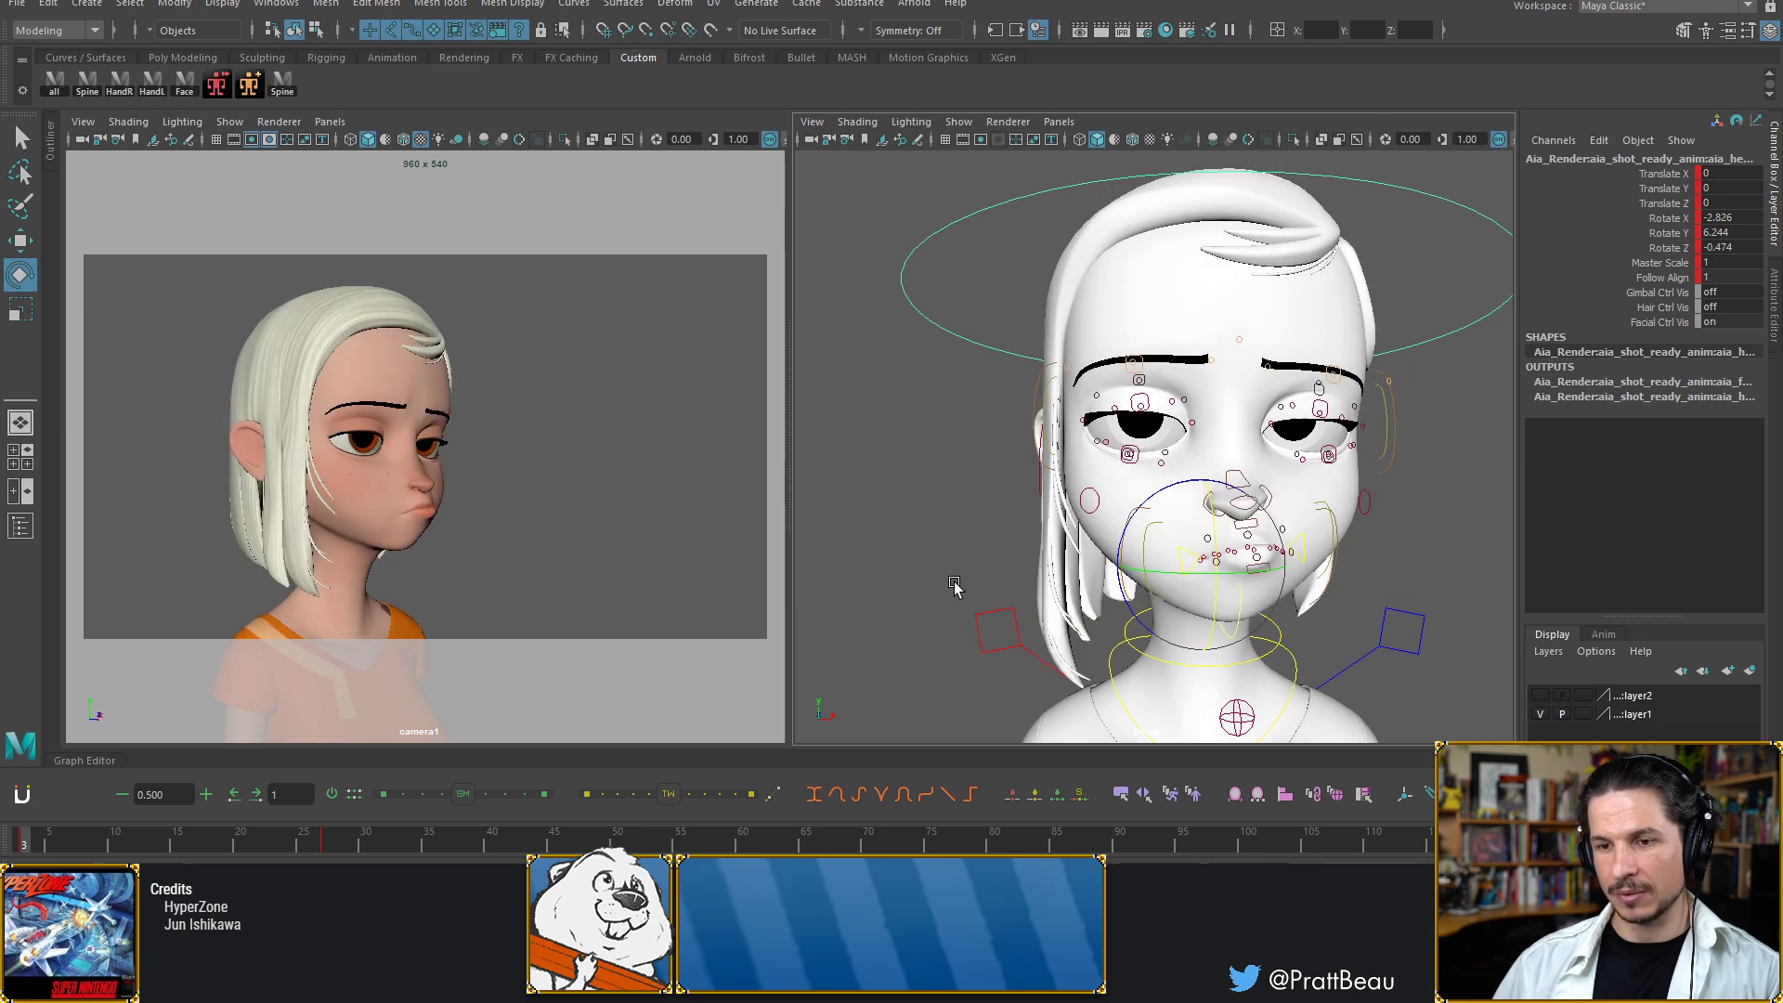
pyautogui.press('.')
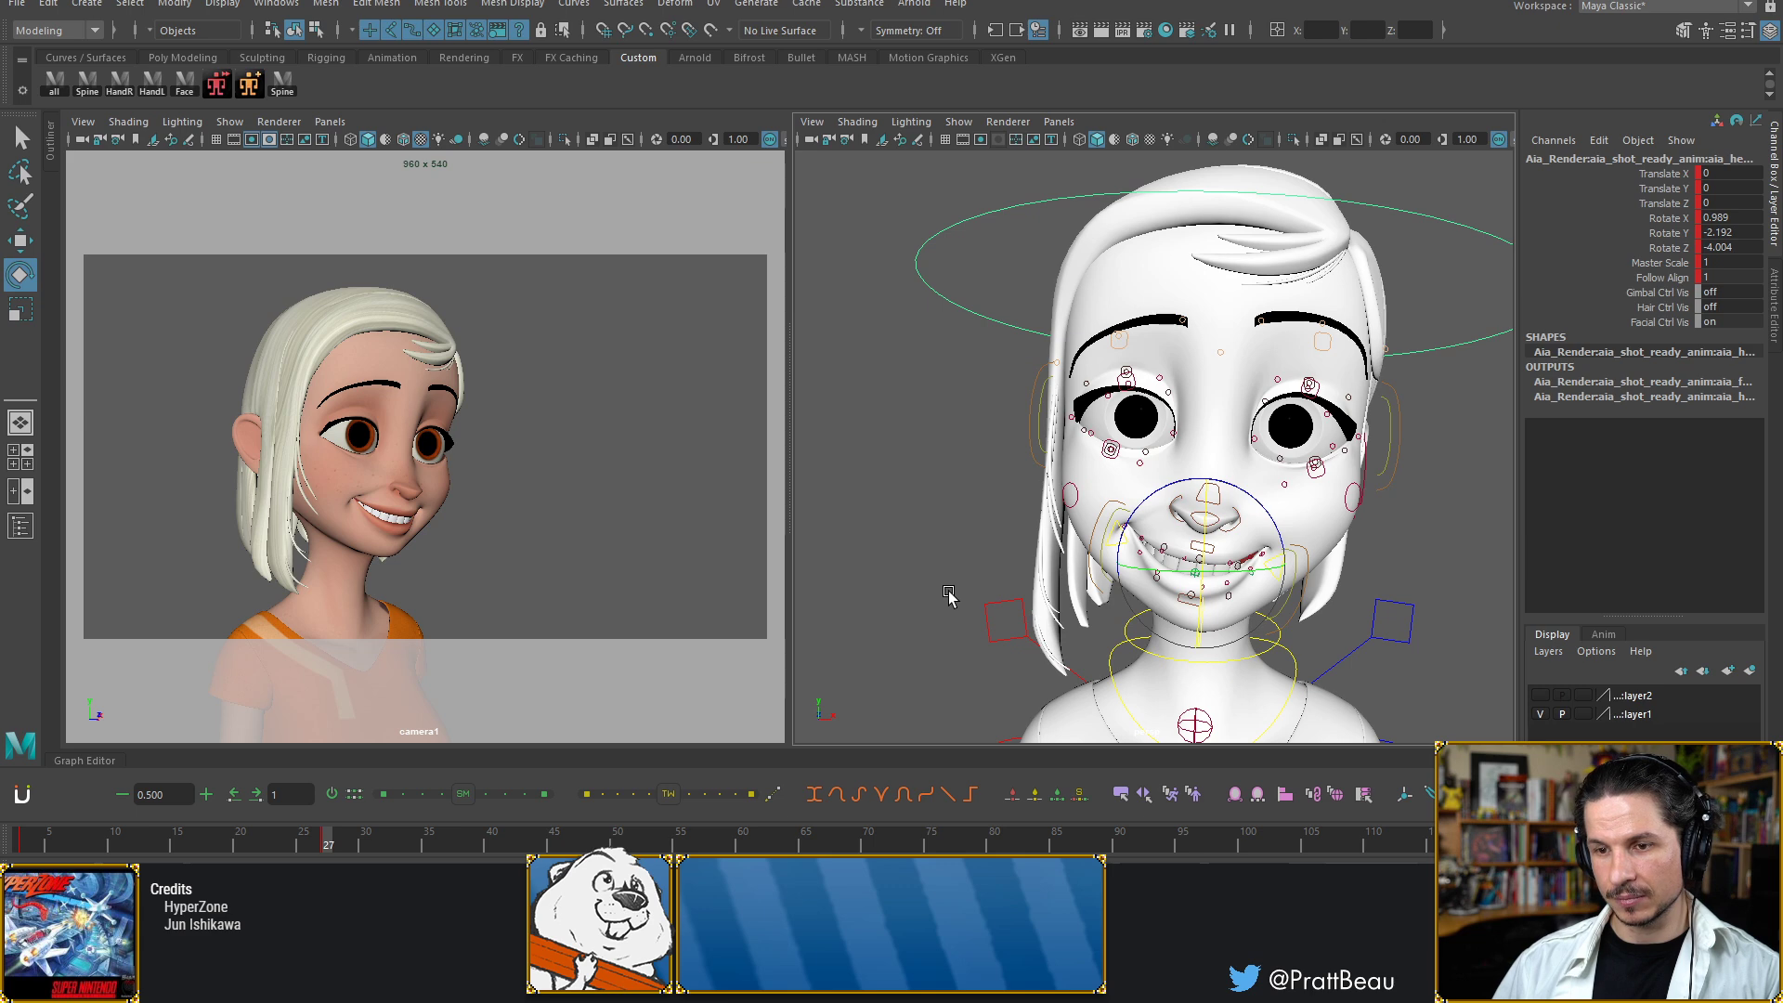
pyautogui.press(',')
pyautogui.press('.')
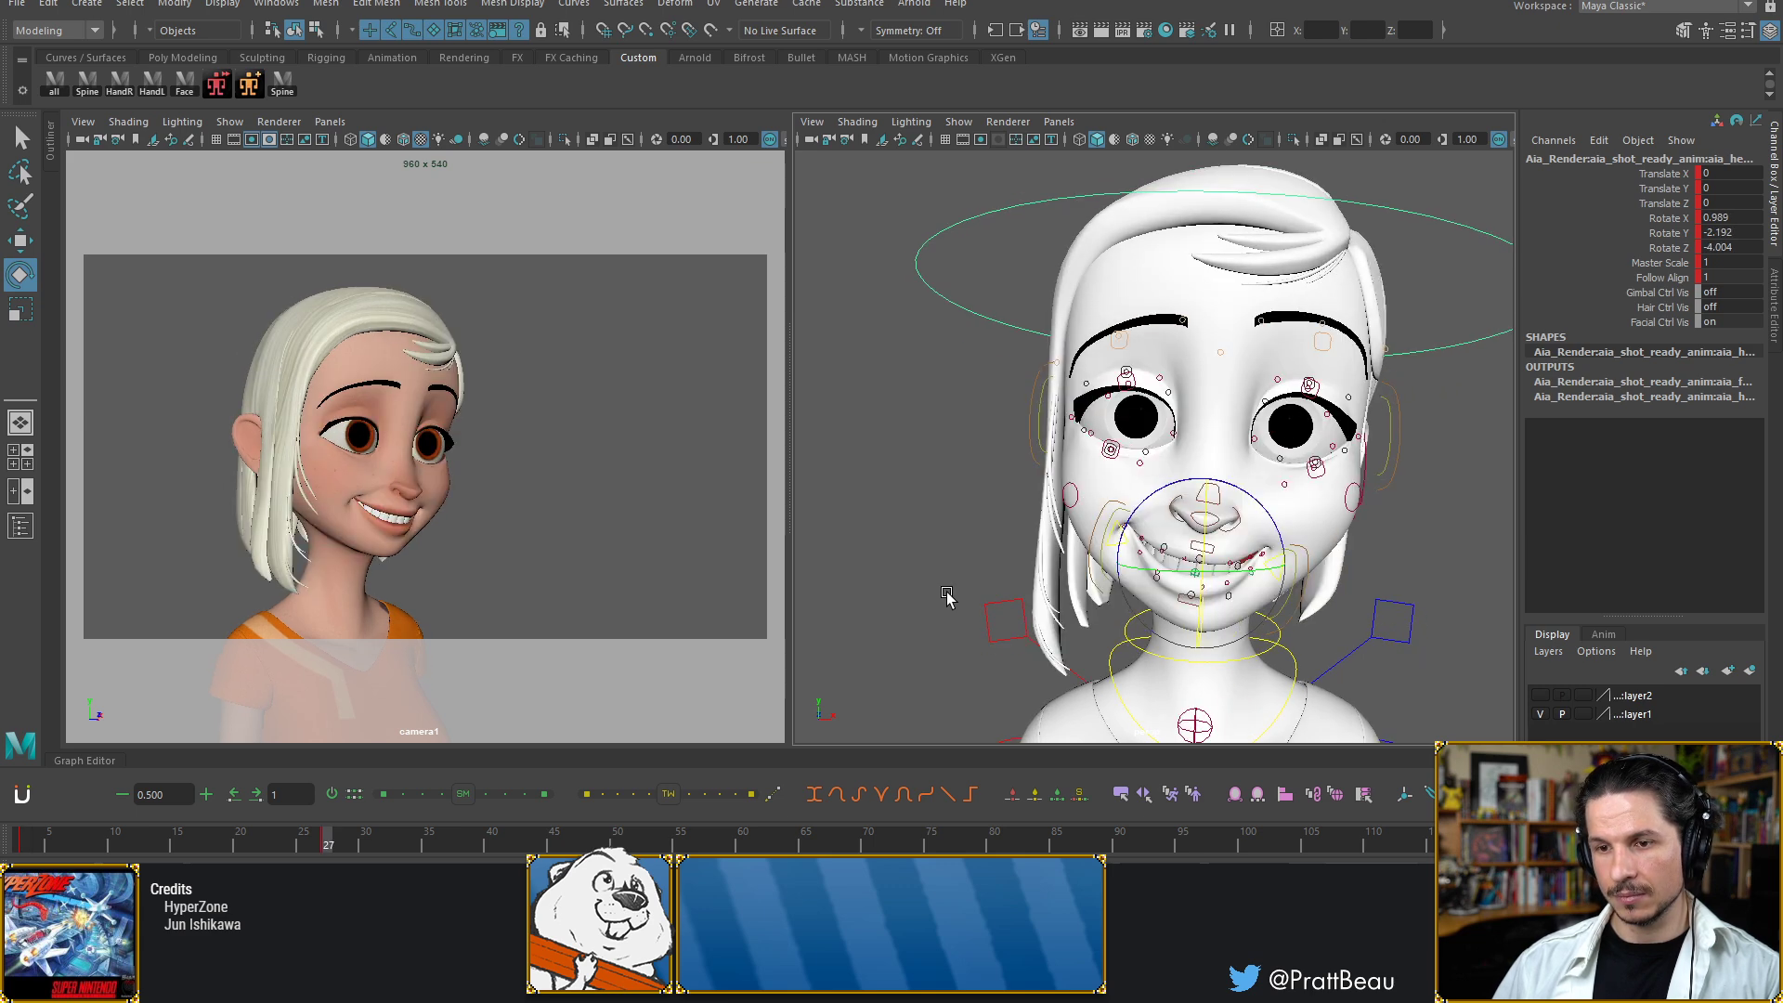
pyautogui.press(',')
pyautogui.press('.')
pyautogui.press(',')
pyautogui.press('.')
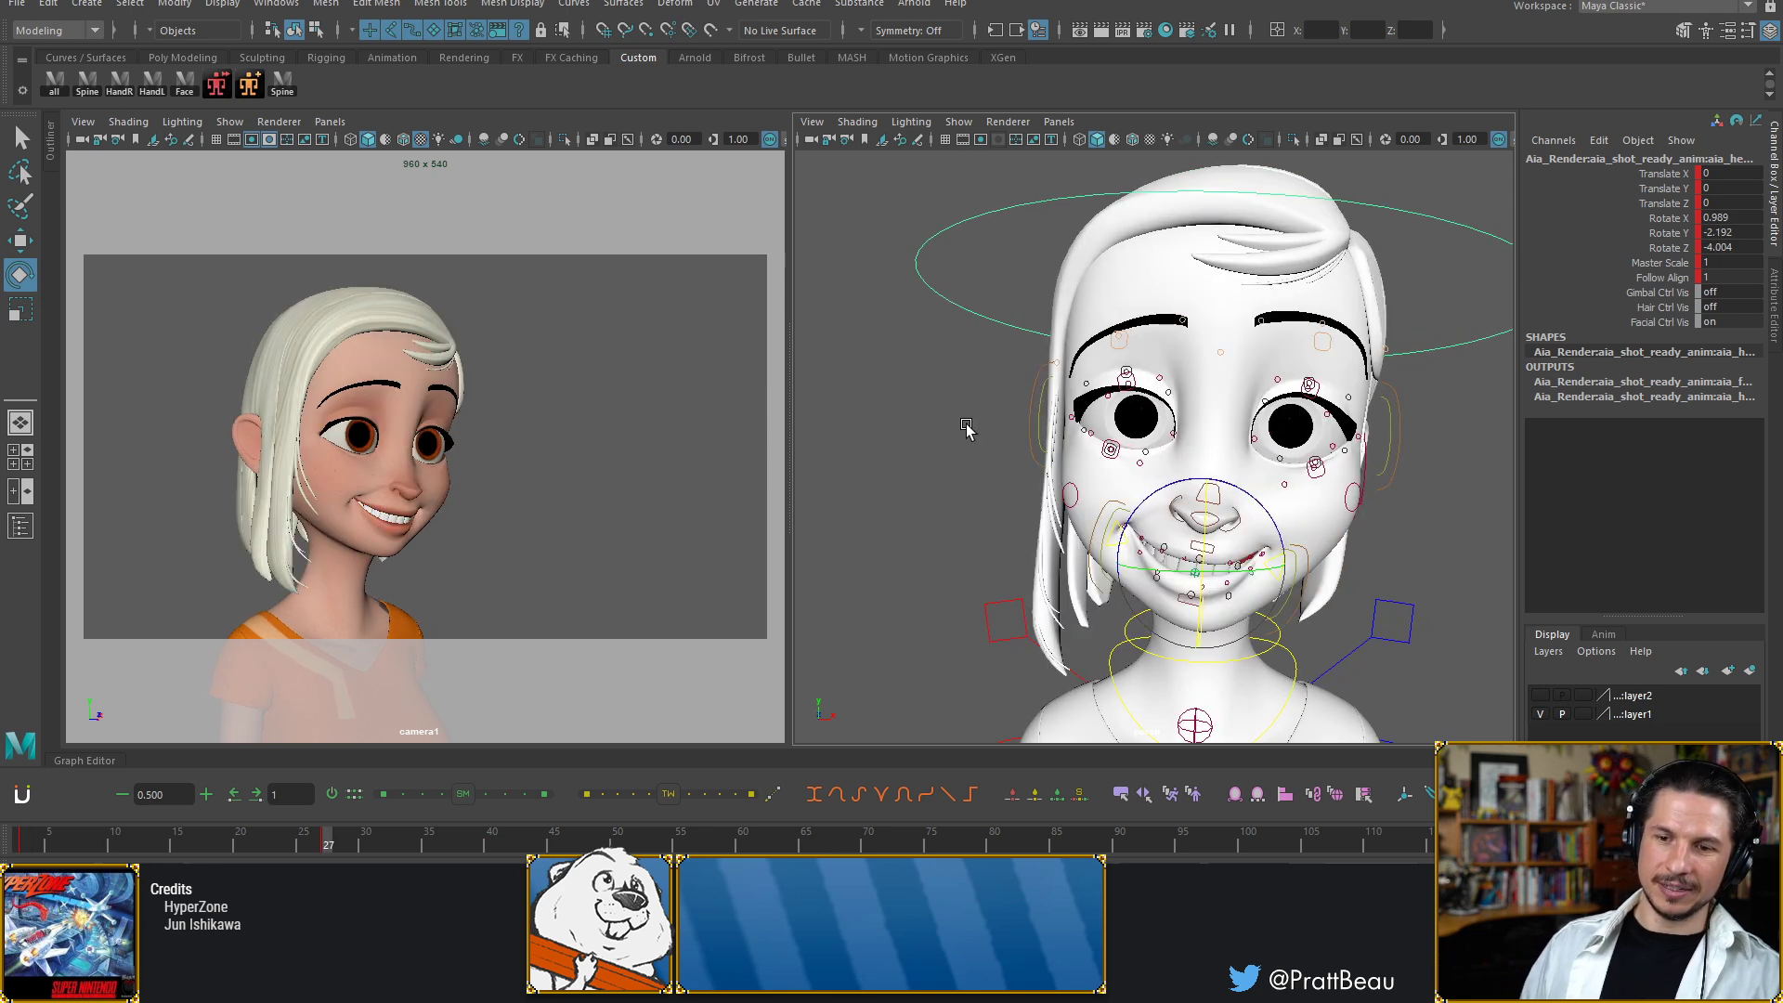
pyautogui.press(',')
pyautogui.press('.')
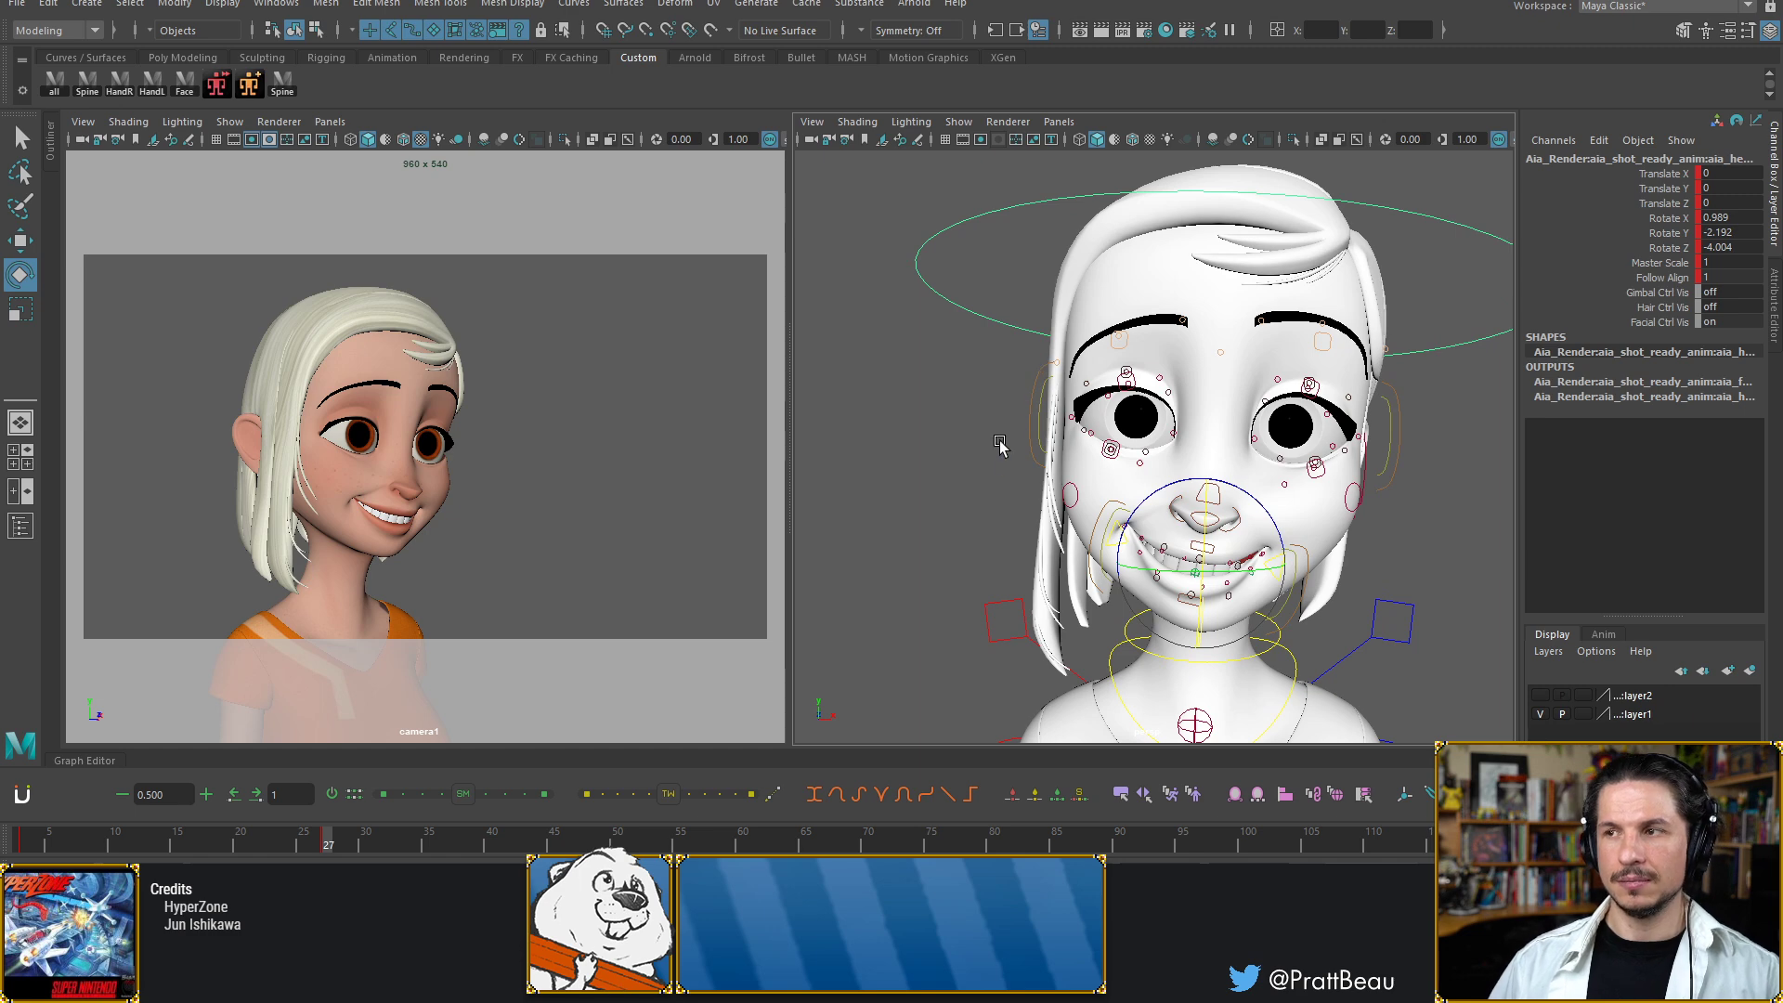
# Bend the neck control forward to Rotate X 11.043 at frame 27, checking against frame 3
pyautogui.keyDown('alt'); pyautogui.moveTo(1152, 485); pyautogui.dragTo(1137, 583); pyautogui.keyUp('alt')
pyautogui.click(1186, 603)
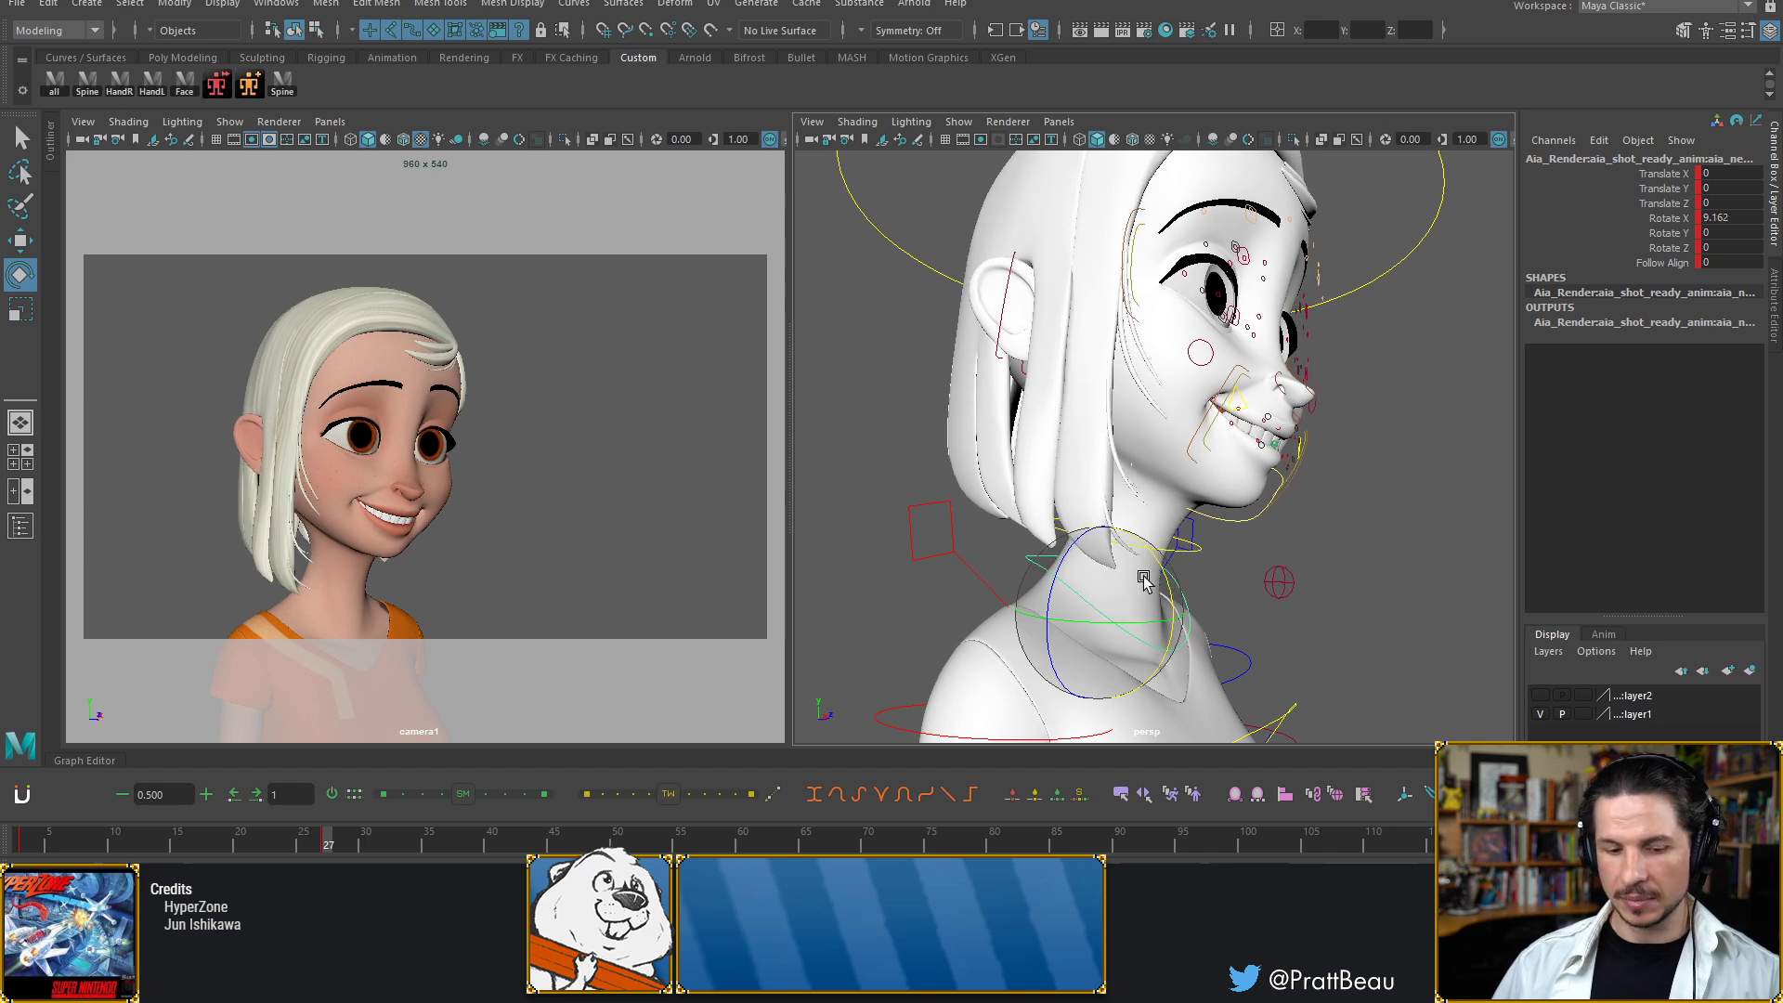
pyautogui.press('.')
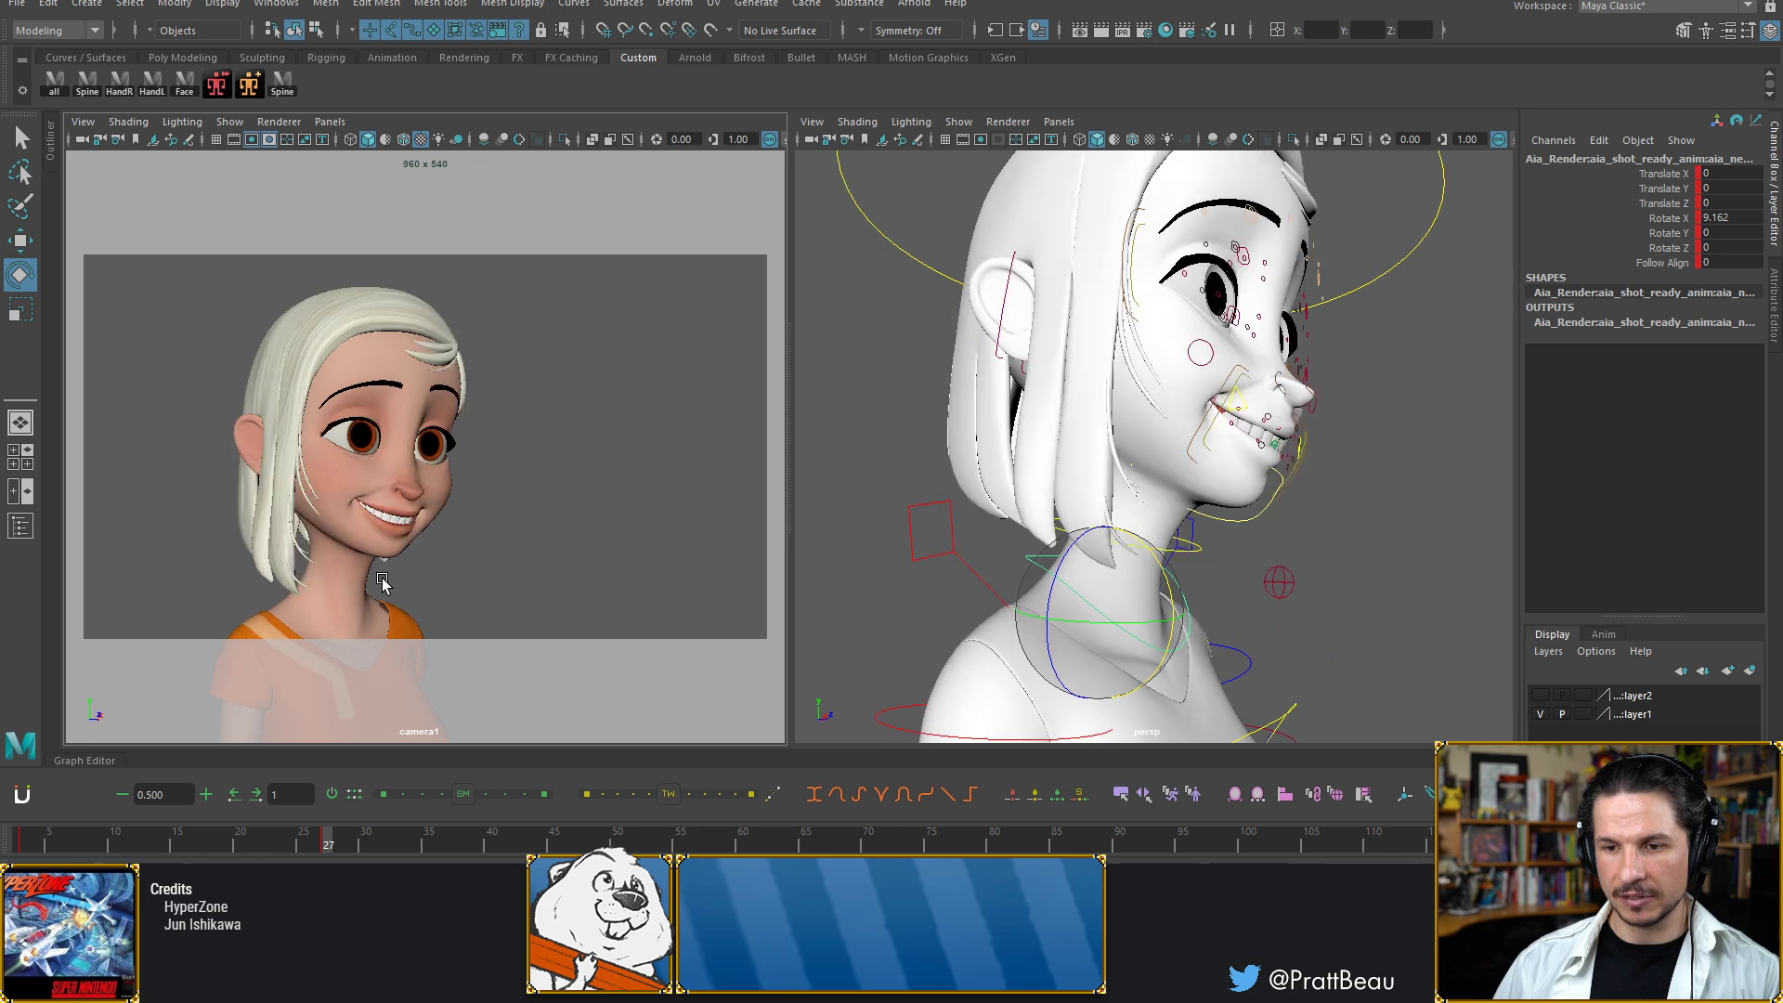
pyautogui.moveTo(1165, 592); pyautogui.dragTo(1169, 589)
pyautogui.press(',')
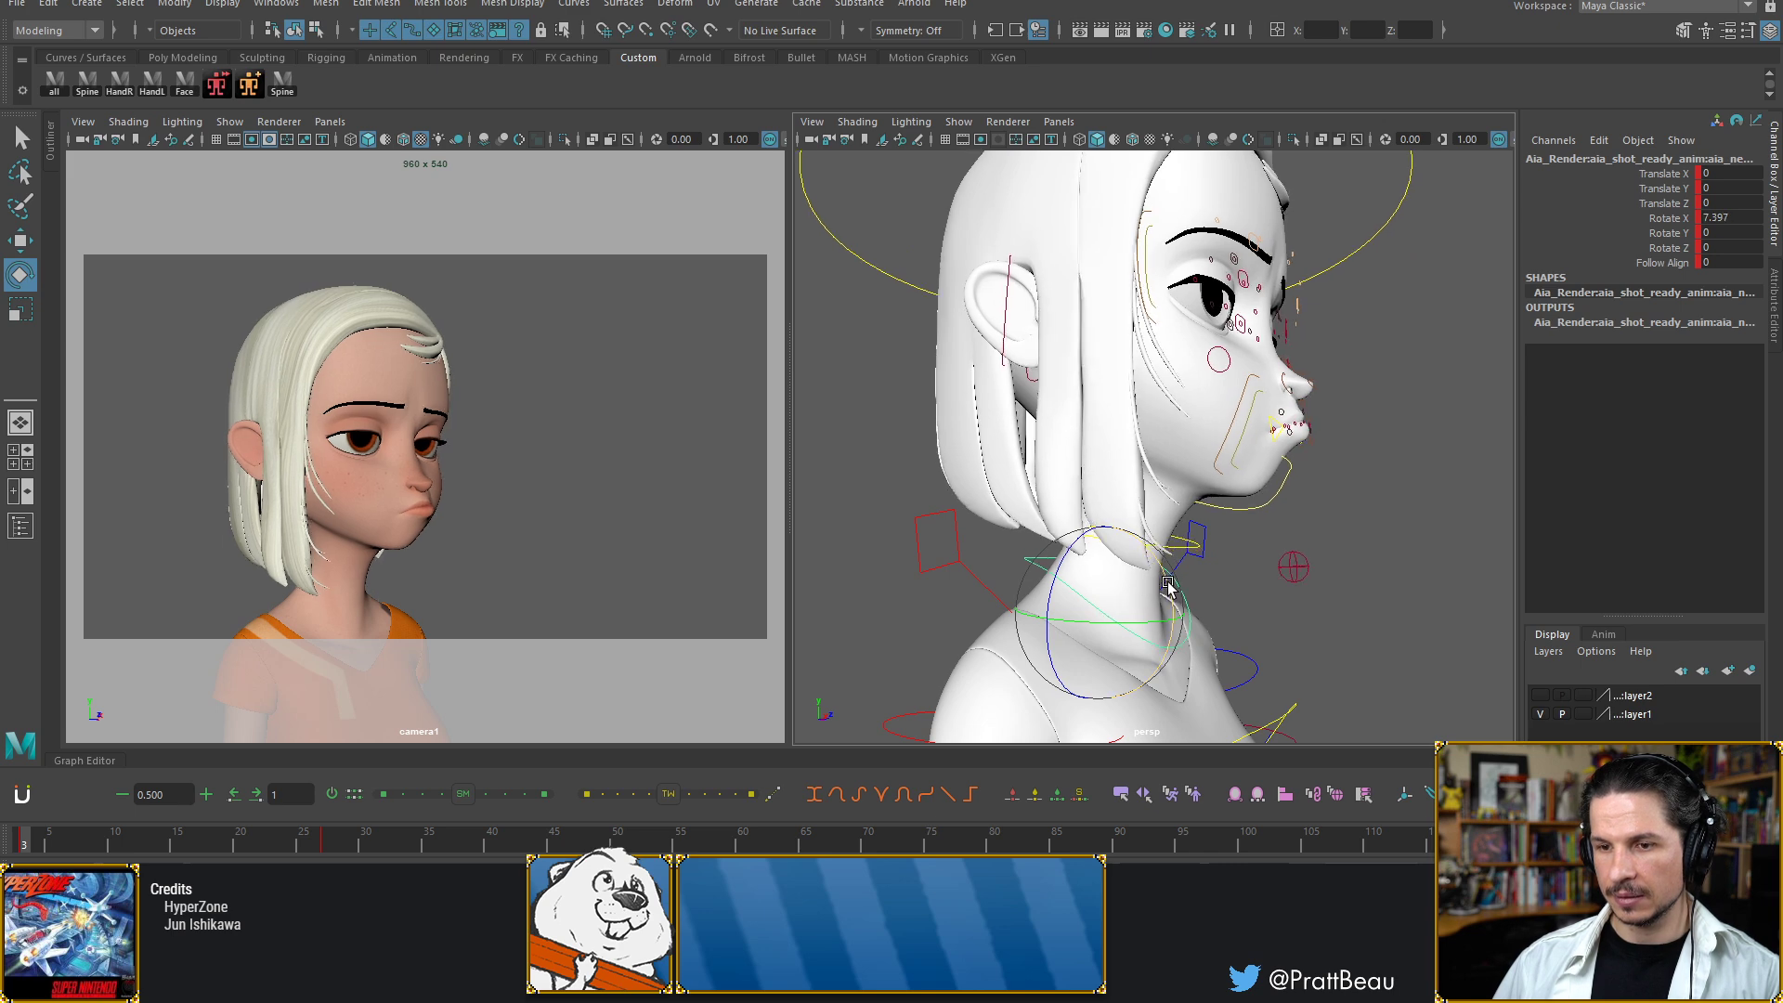
pyautogui.press('.')
pyautogui.moveTo(1170, 592); pyautogui.dragTo(1172, 589)
# Flip repeatedly between frames 3 and 27 to examine how the neck bend reads in the shot camera
pyautogui.press(',')
pyautogui.press('.')
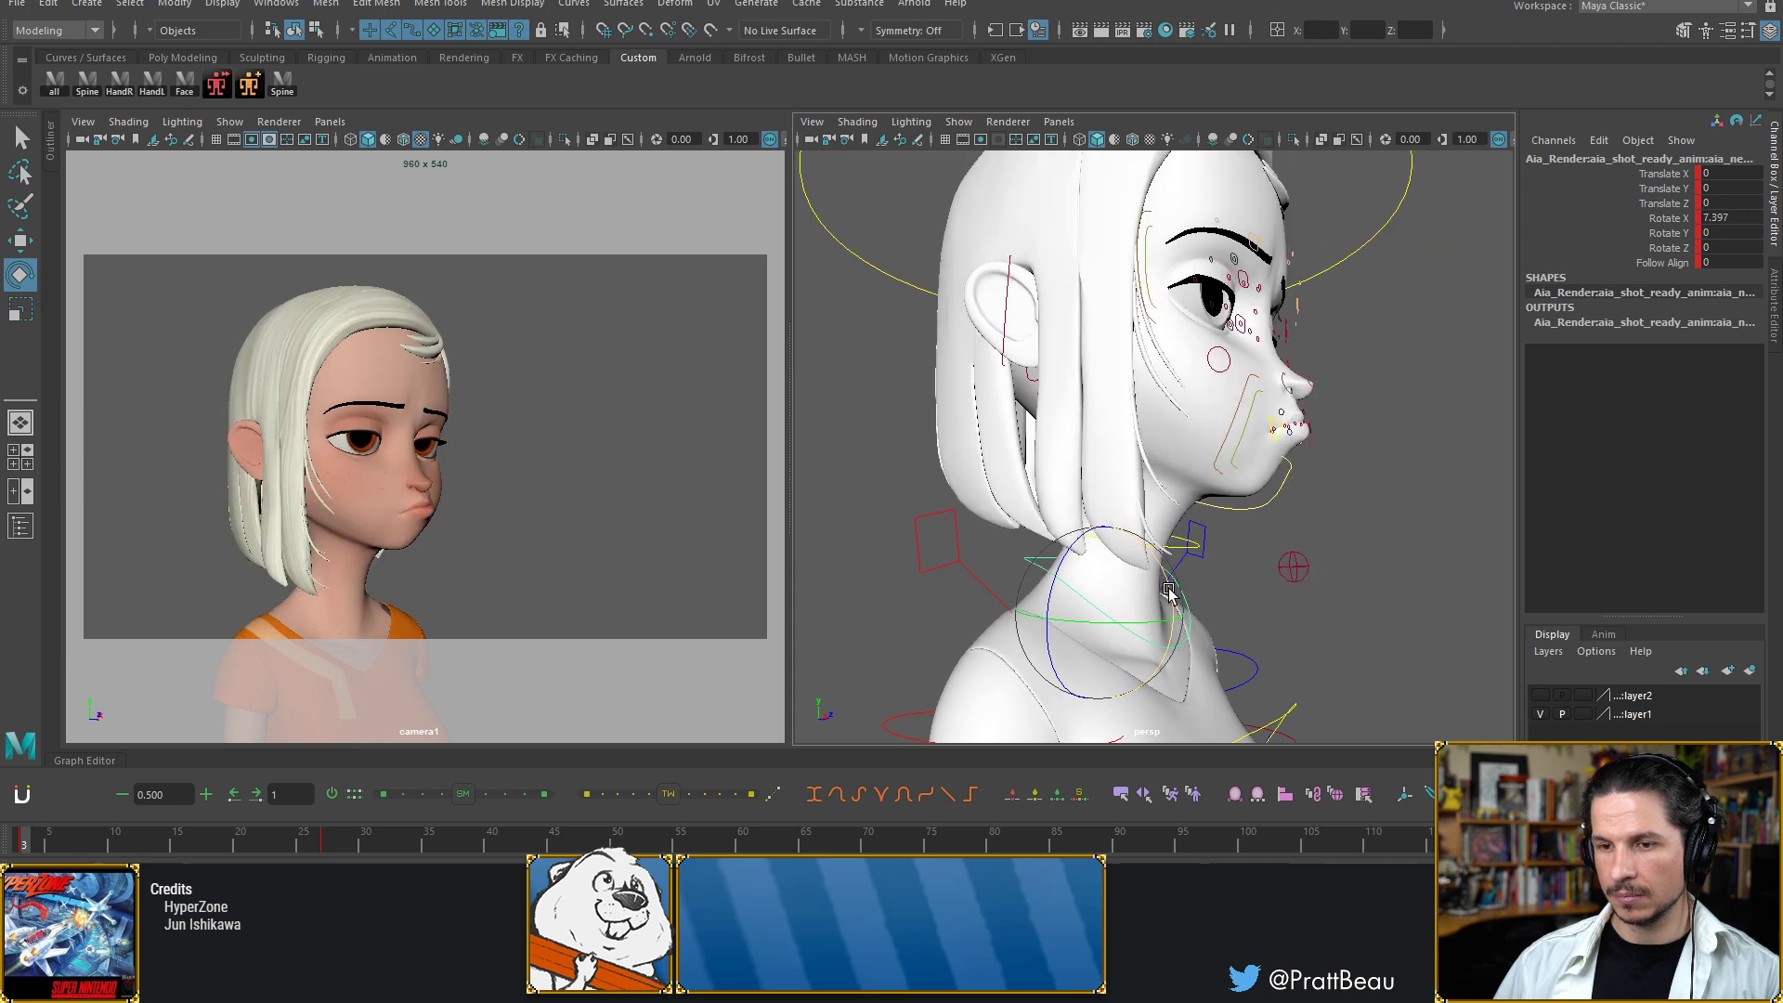
pyautogui.press(',')
pyautogui.press('.')
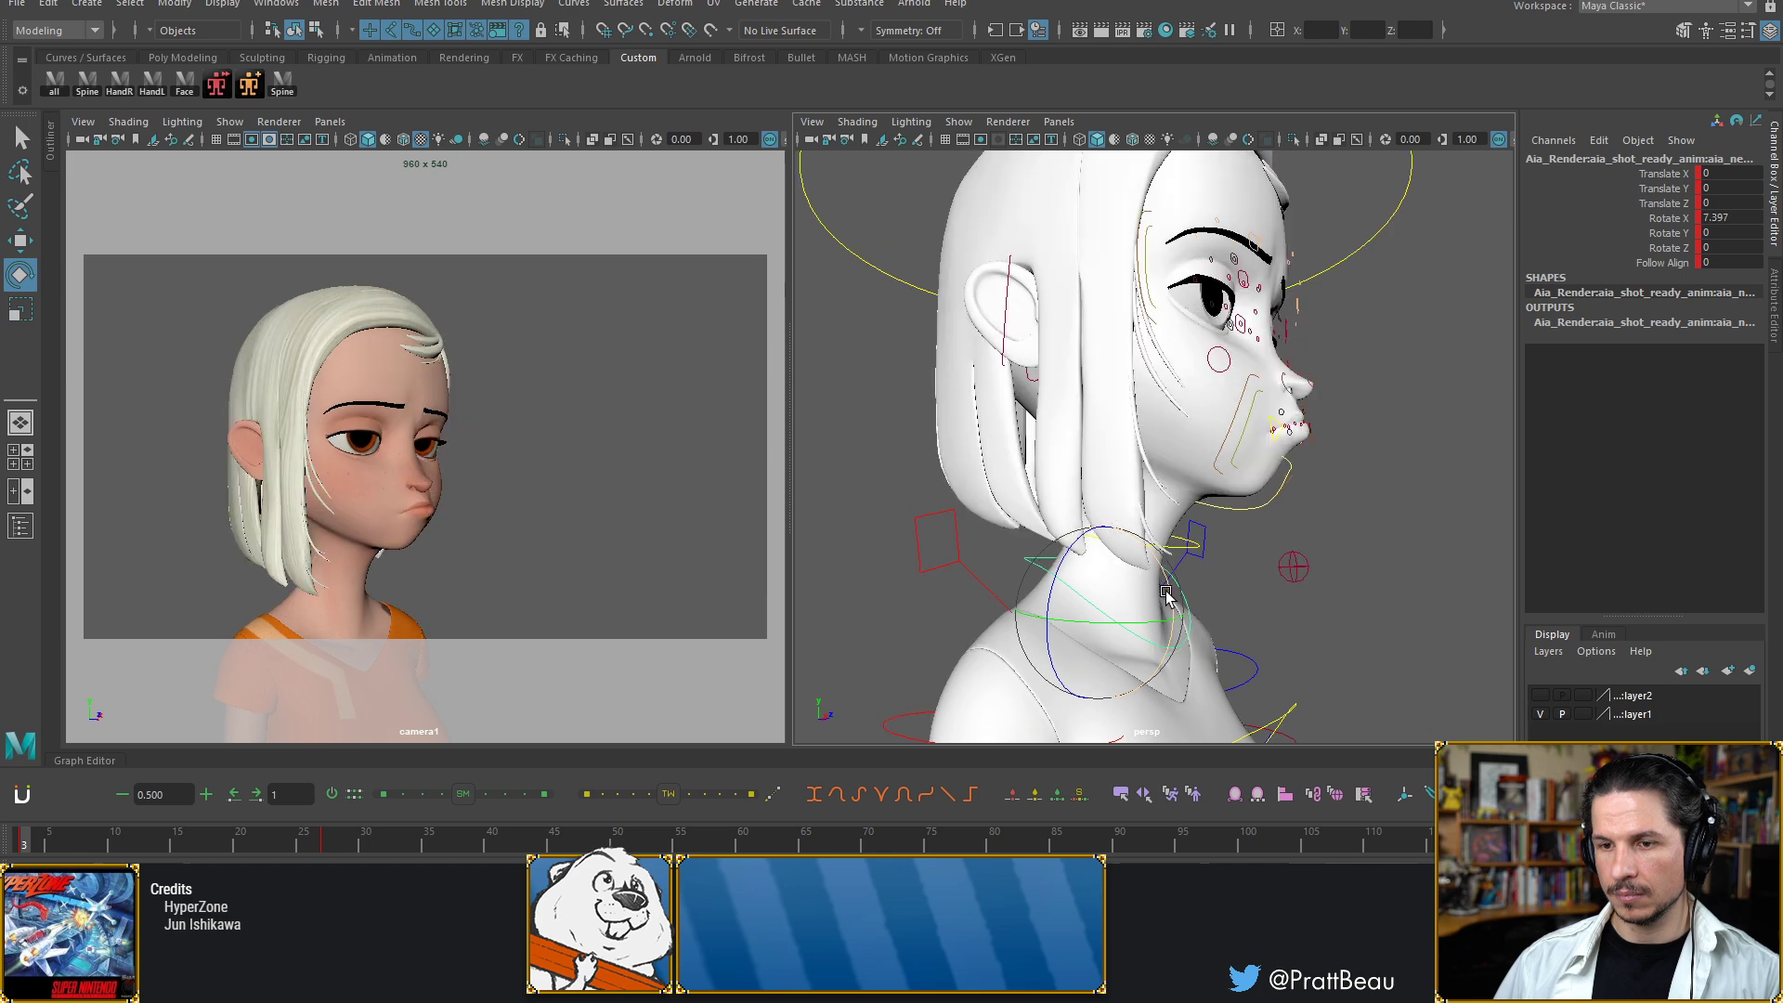
pyautogui.press(',')
pyautogui.press('.')
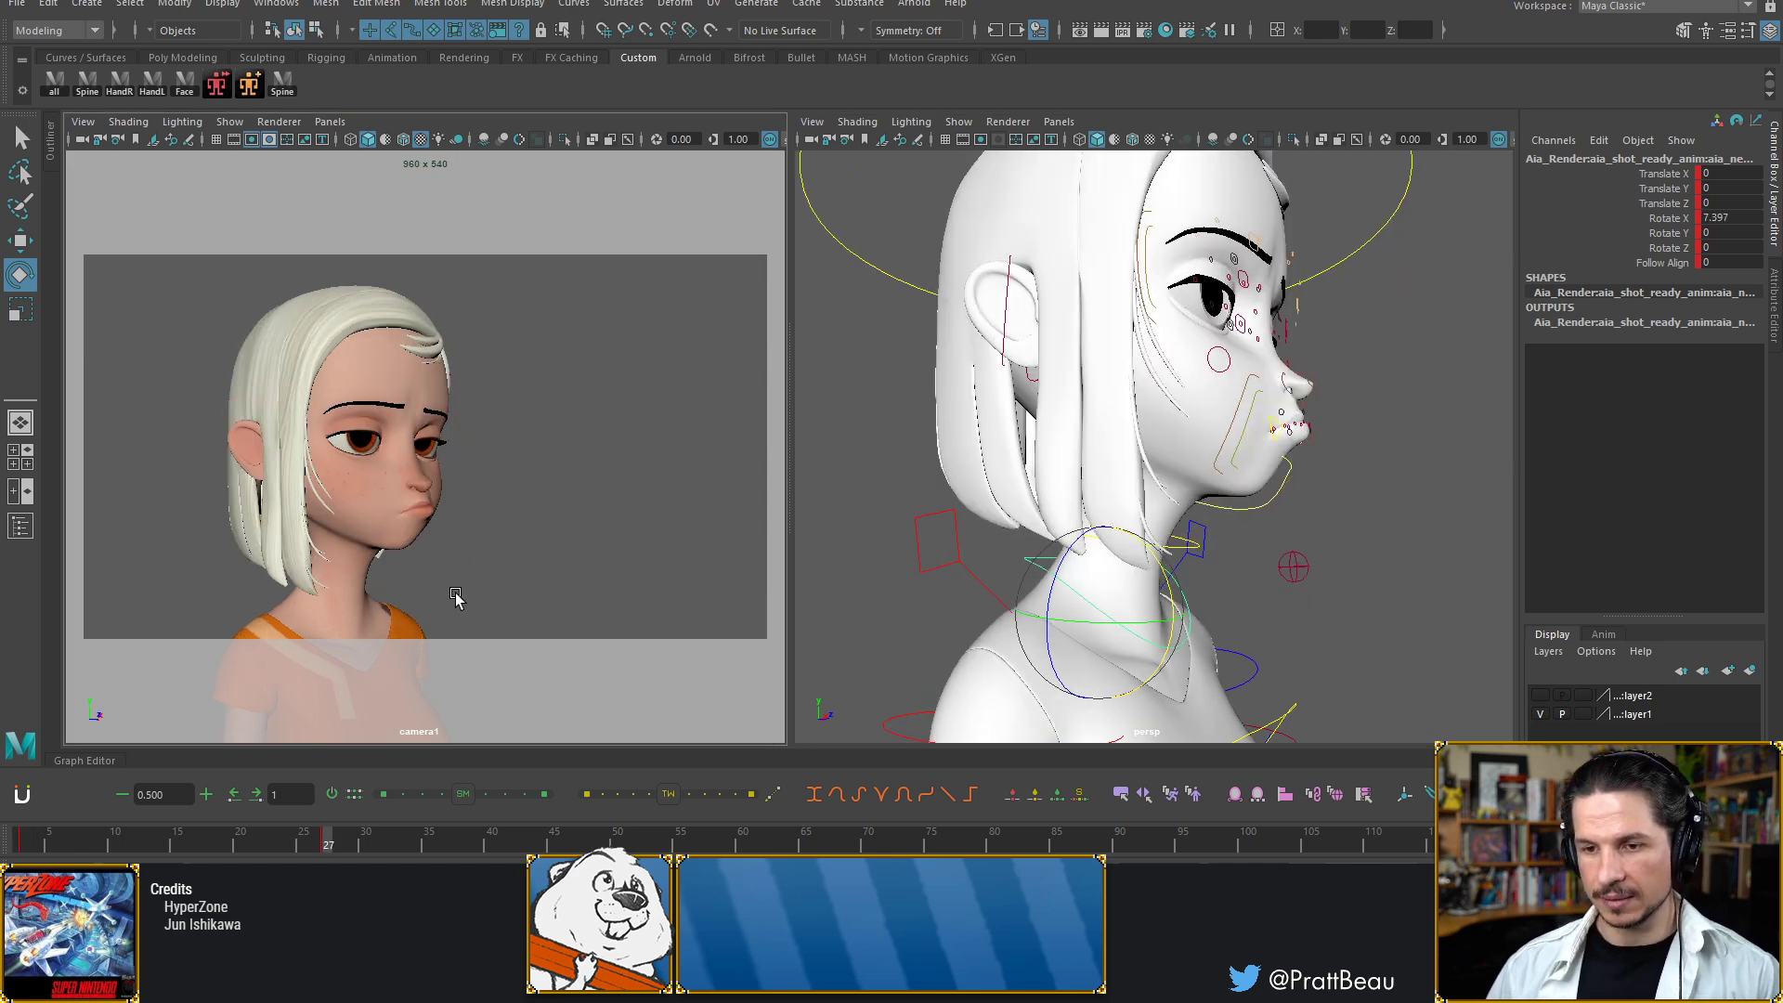
pyautogui.press(',')
pyautogui.press('.')
pyautogui.press(',')
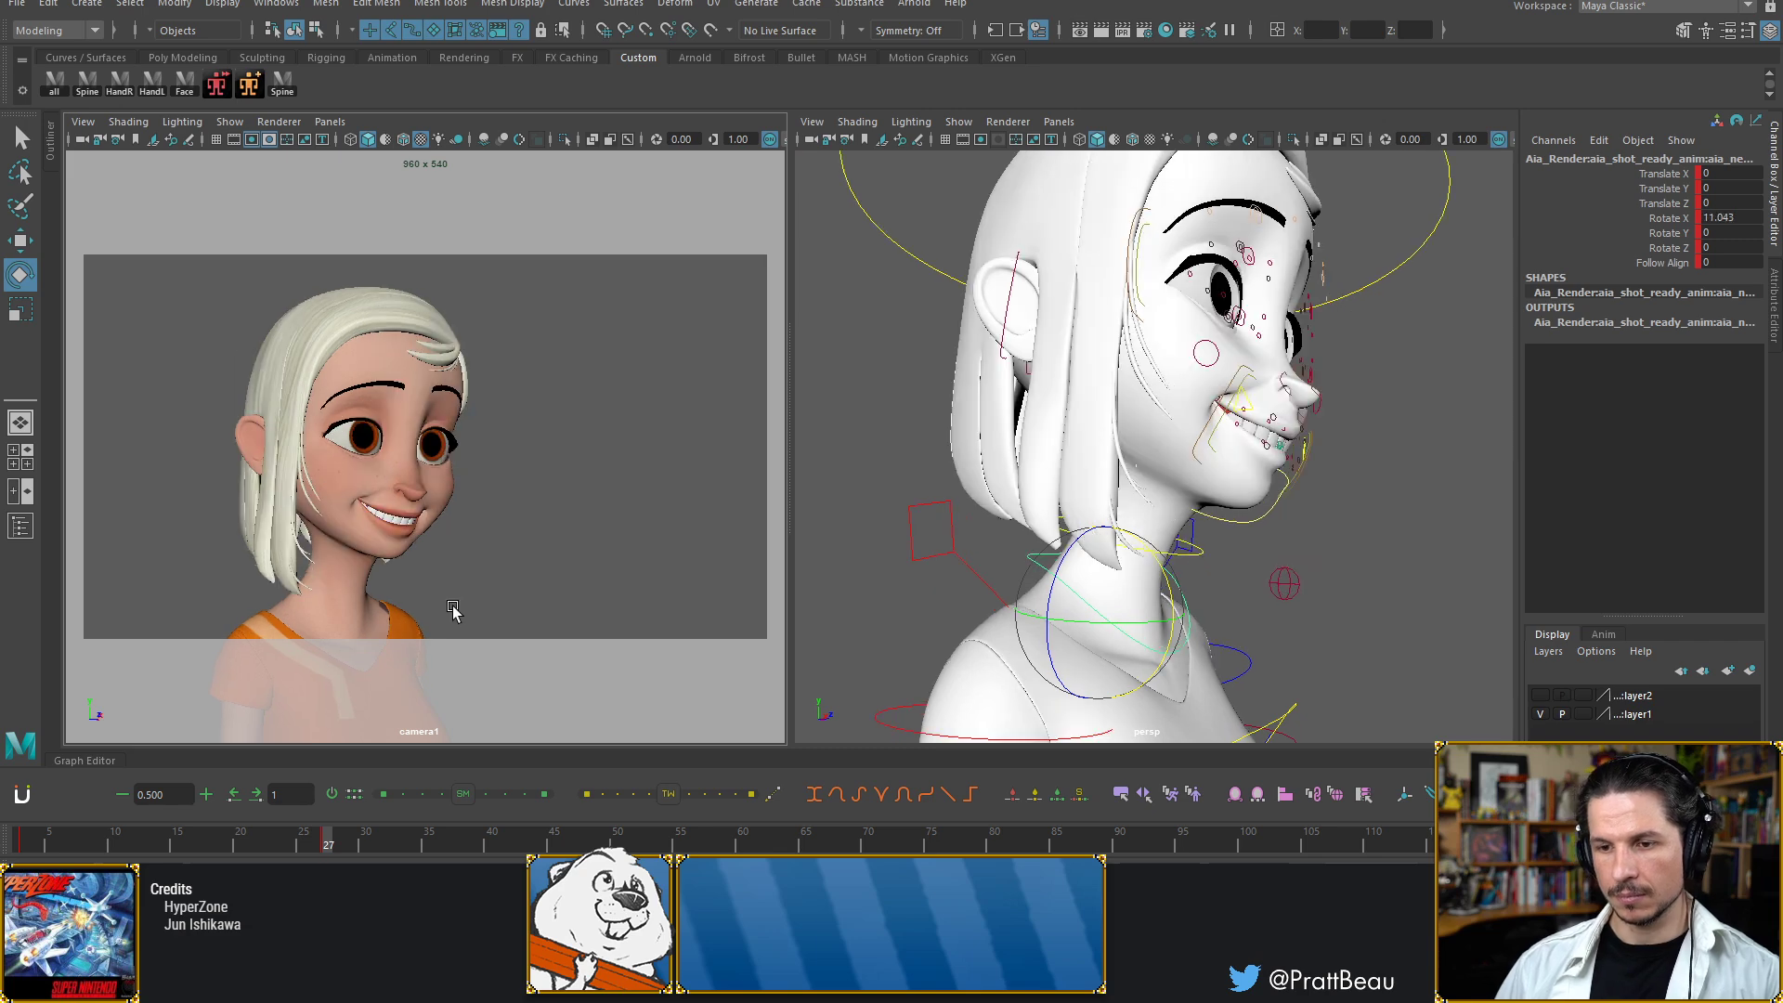
pyautogui.press('.')
pyautogui.press(',')
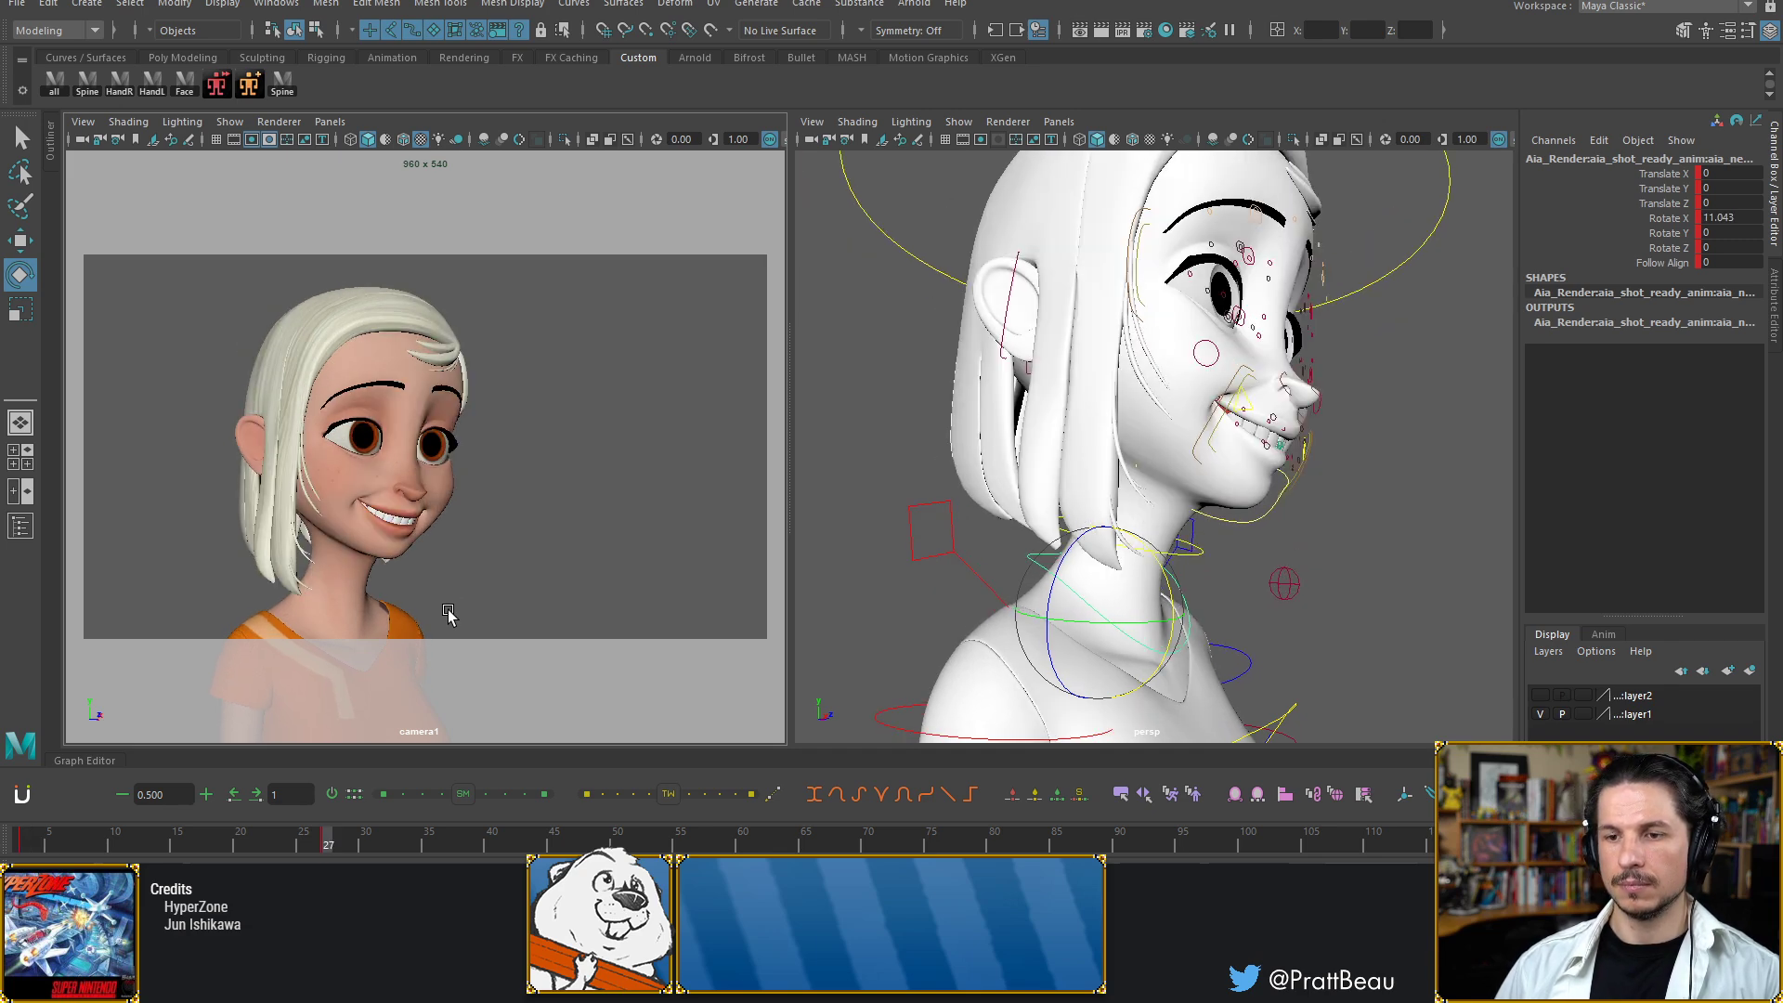
pyautogui.press('.')
pyautogui.press(',')
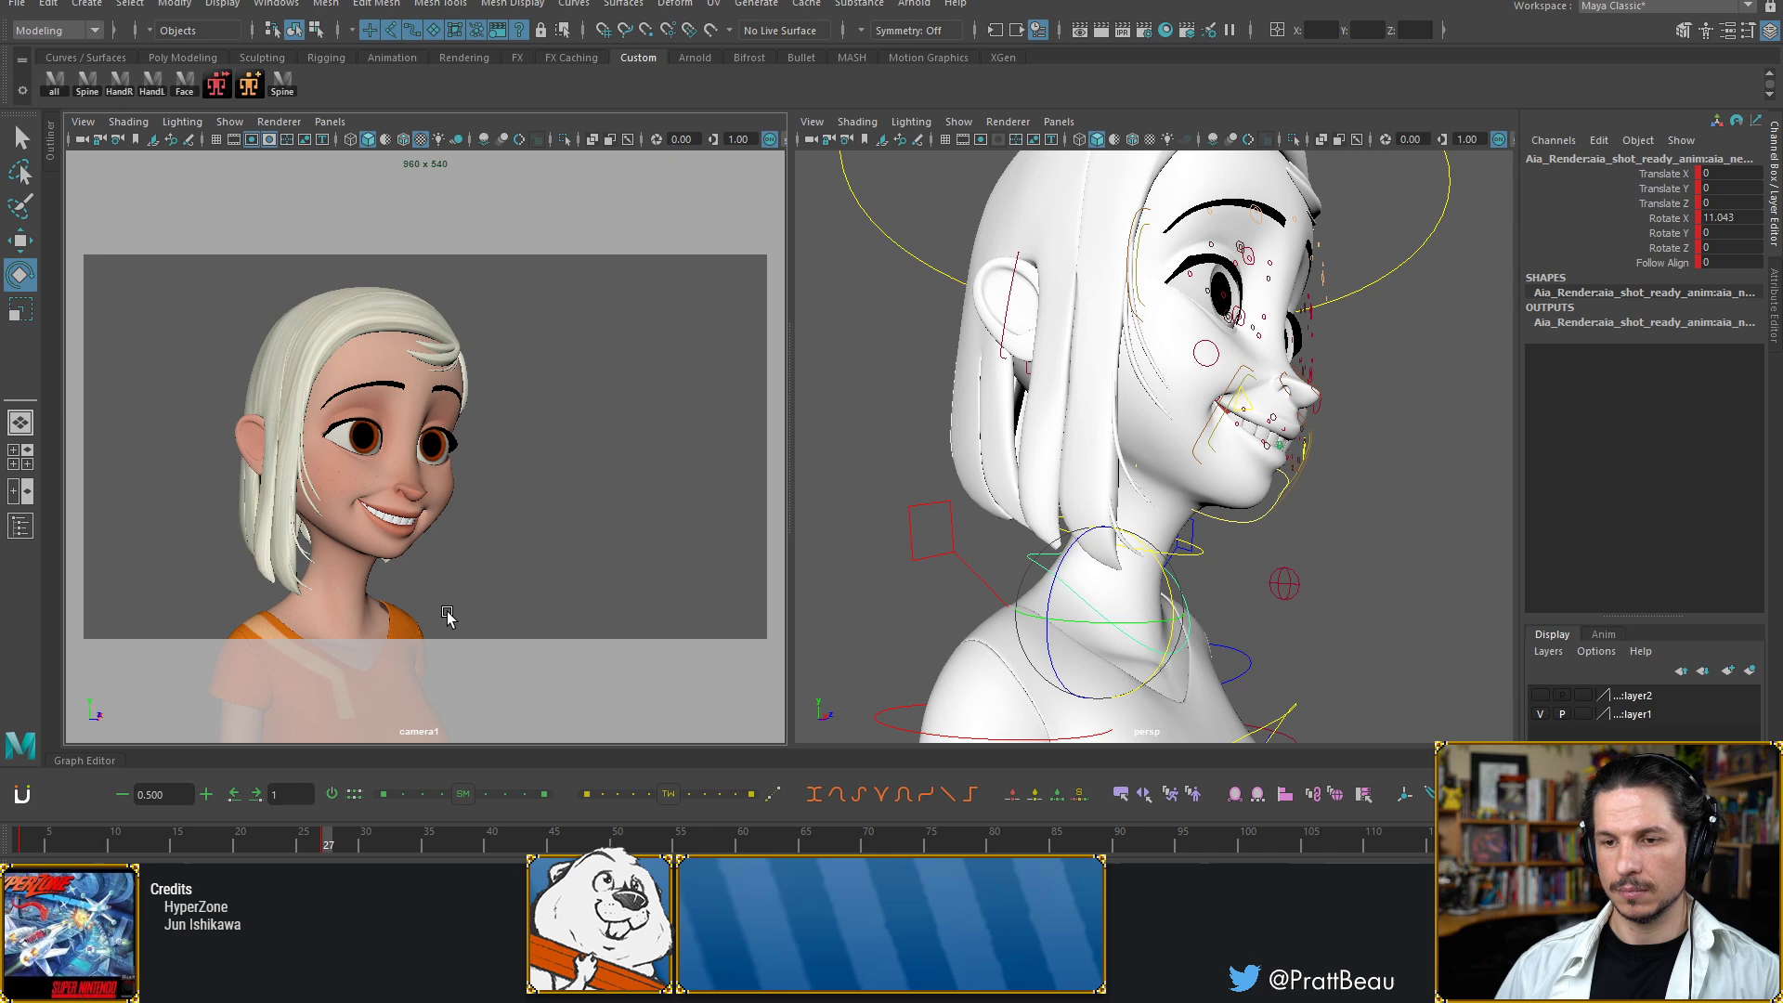
# Raise the lower lip control beside the character's right mouth corner to Translate Y 0.064 at frame 27
pyautogui.keyDown('alt'); pyautogui.moveTo(1288, 462); pyautogui.dragTo(1222, 480); pyautogui.keyUp('alt')
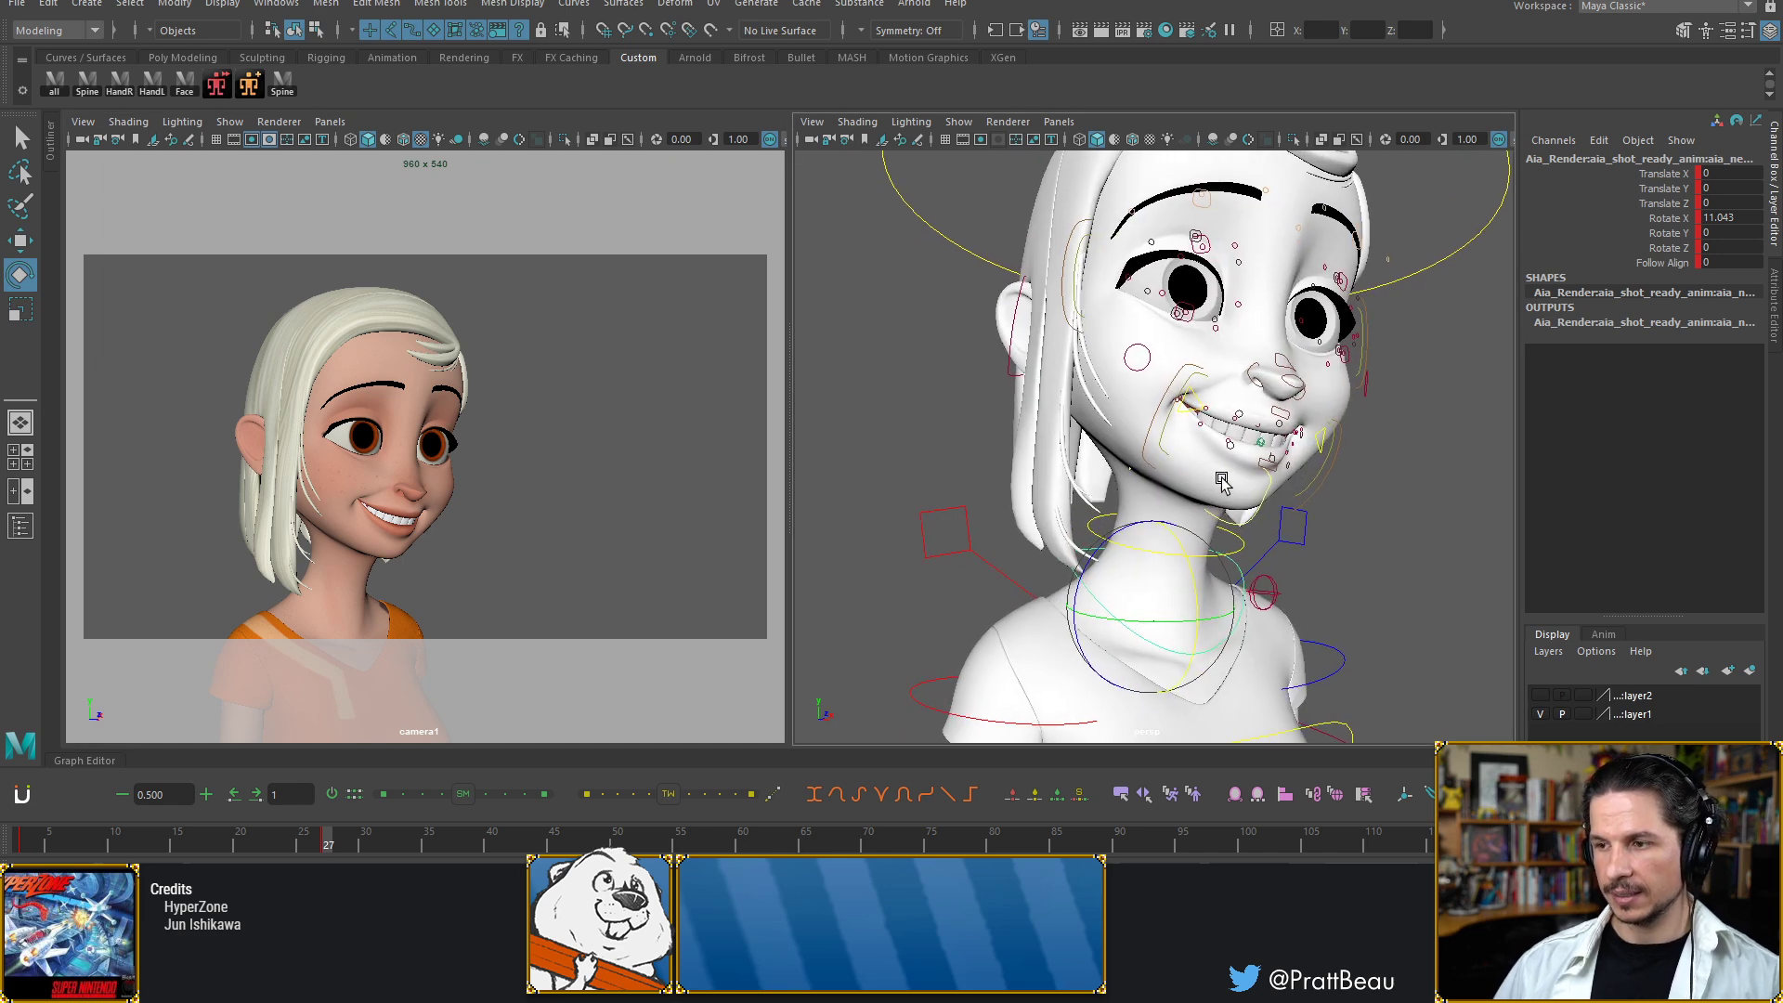
pyautogui.scroll(6, 1059, 479)
pyautogui.click(1059, 478)
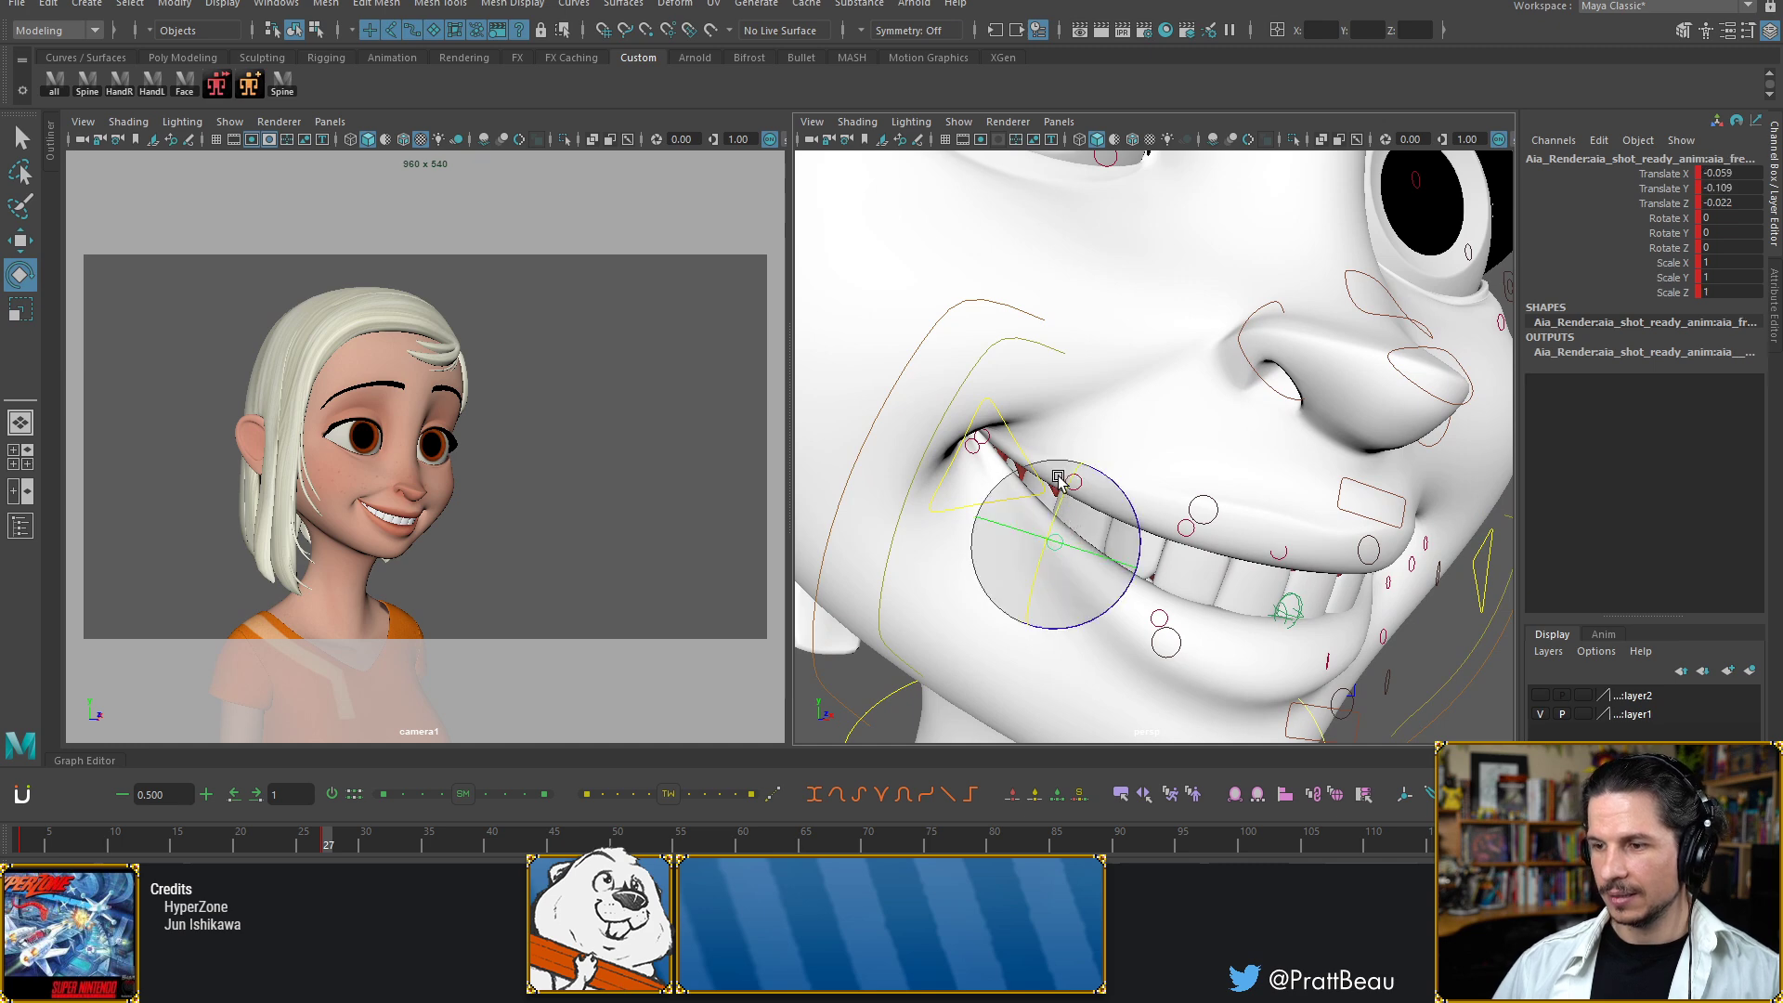
pyautogui.press('w')
pyautogui.moveTo(1076, 466)
pyautogui.mouseDown()
pyautogui.moveTo(1087, 452)
pyautogui.moveTo(1082, 497)
pyautogui.mouseUp()
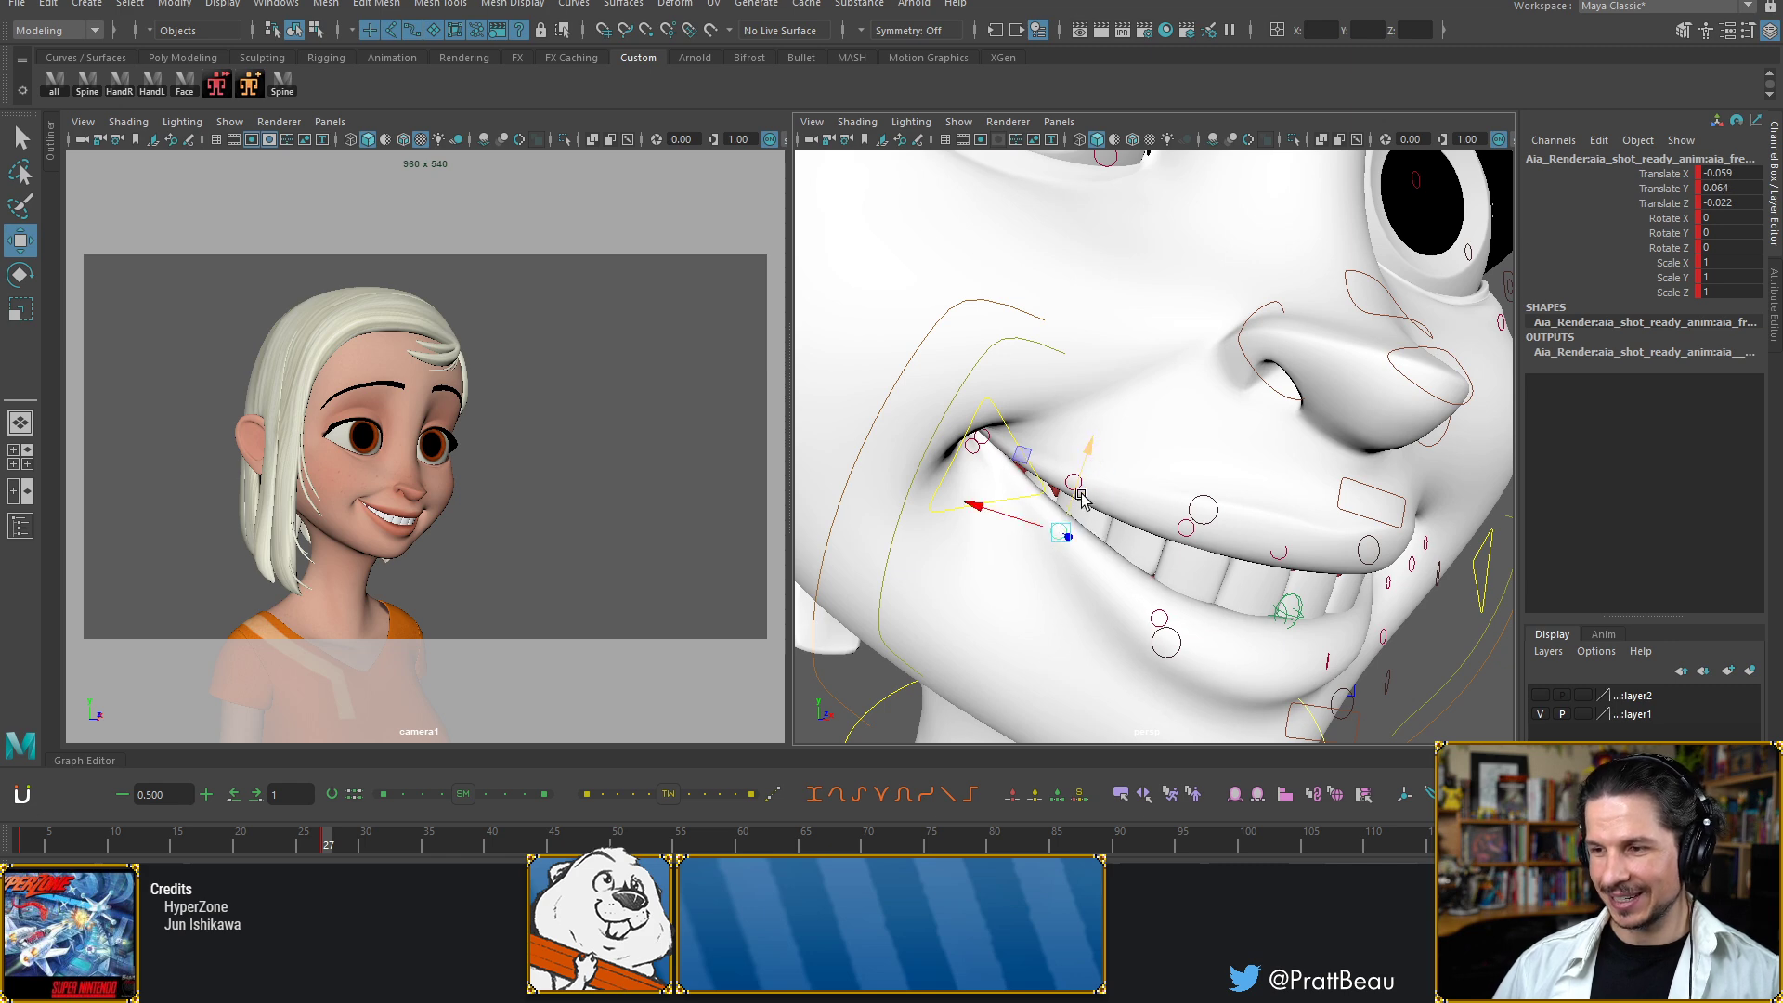
# Lower the upper lip control beside the character's right mouth corner to Translate Y -0.069 and check both key poses
pyautogui.click(1075, 483)
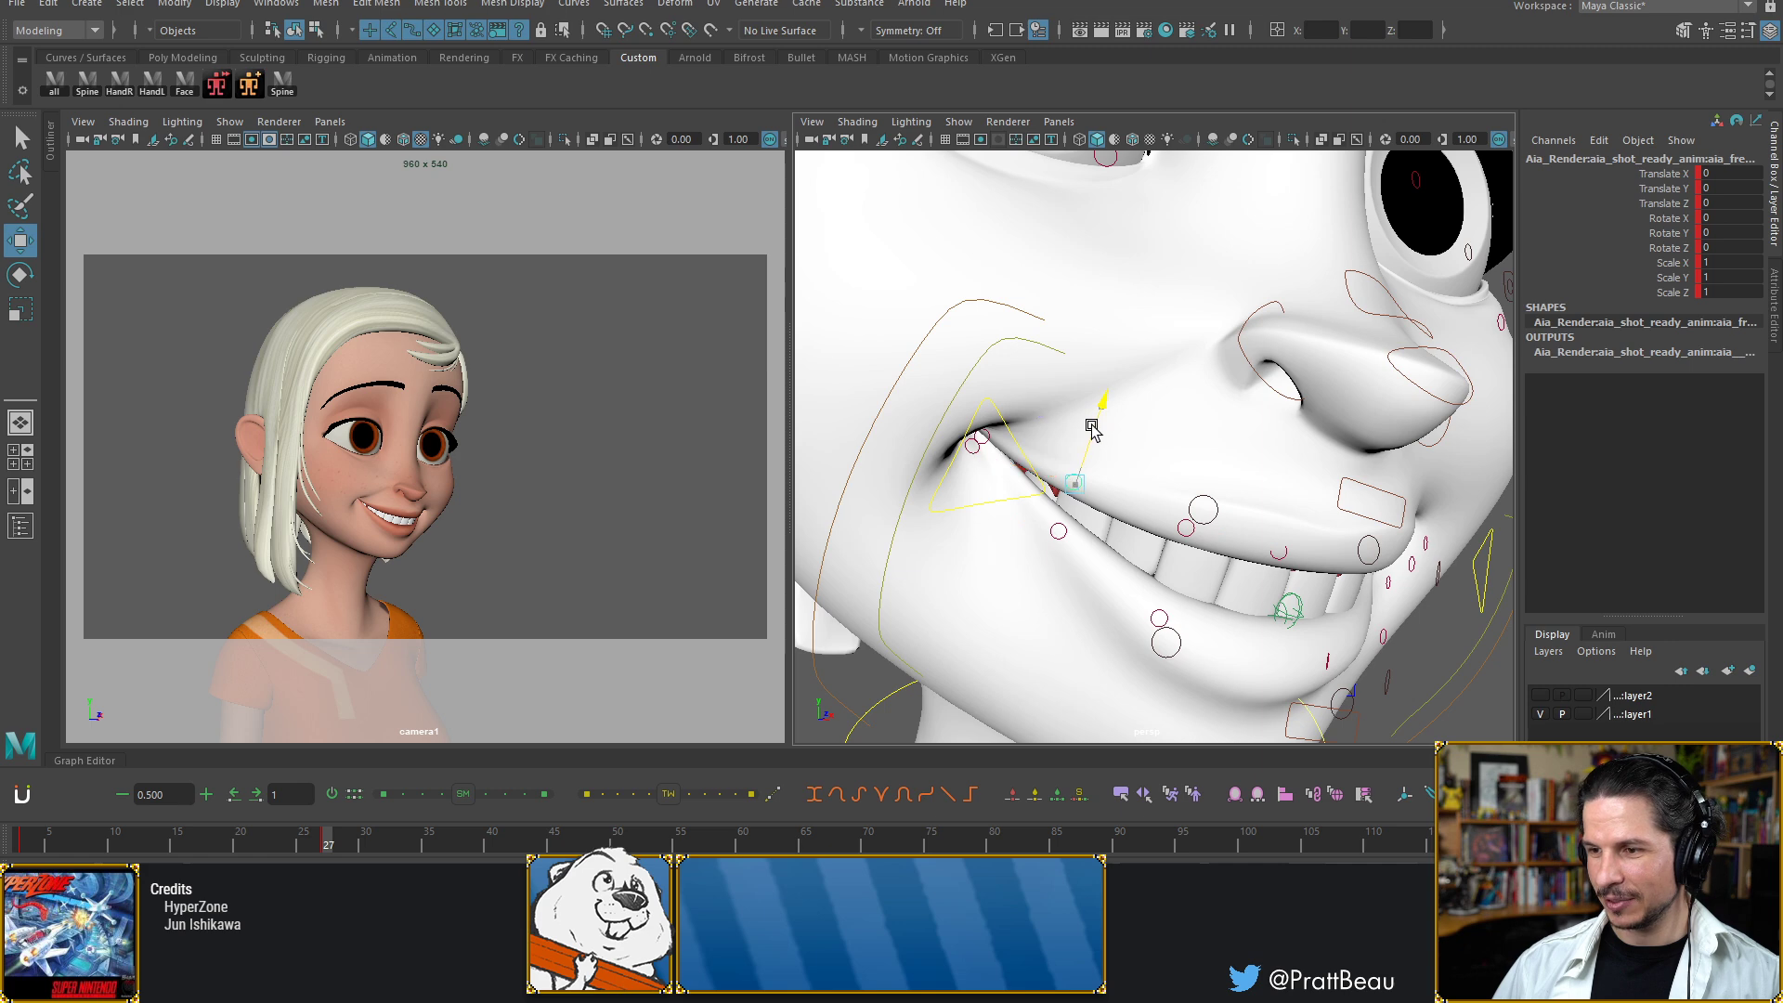
pyautogui.moveTo(1093, 424); pyautogui.dragTo(1093, 441)
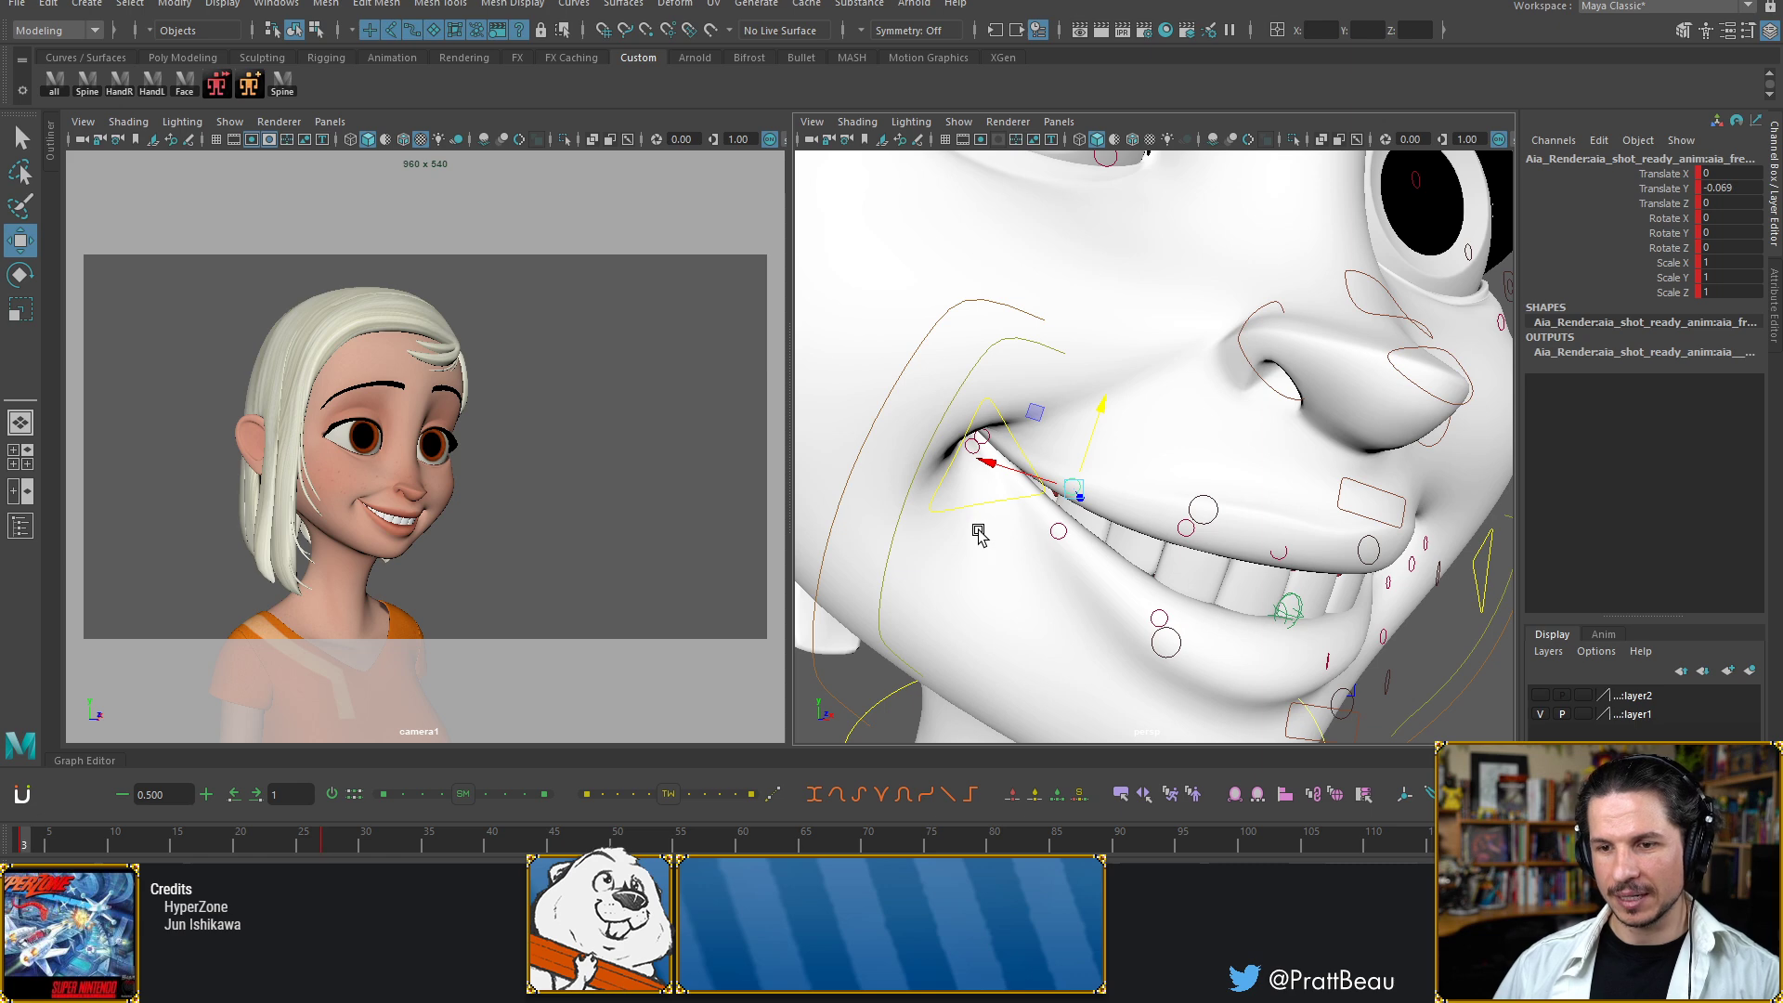
pyautogui.press('.')
pyautogui.press('.')
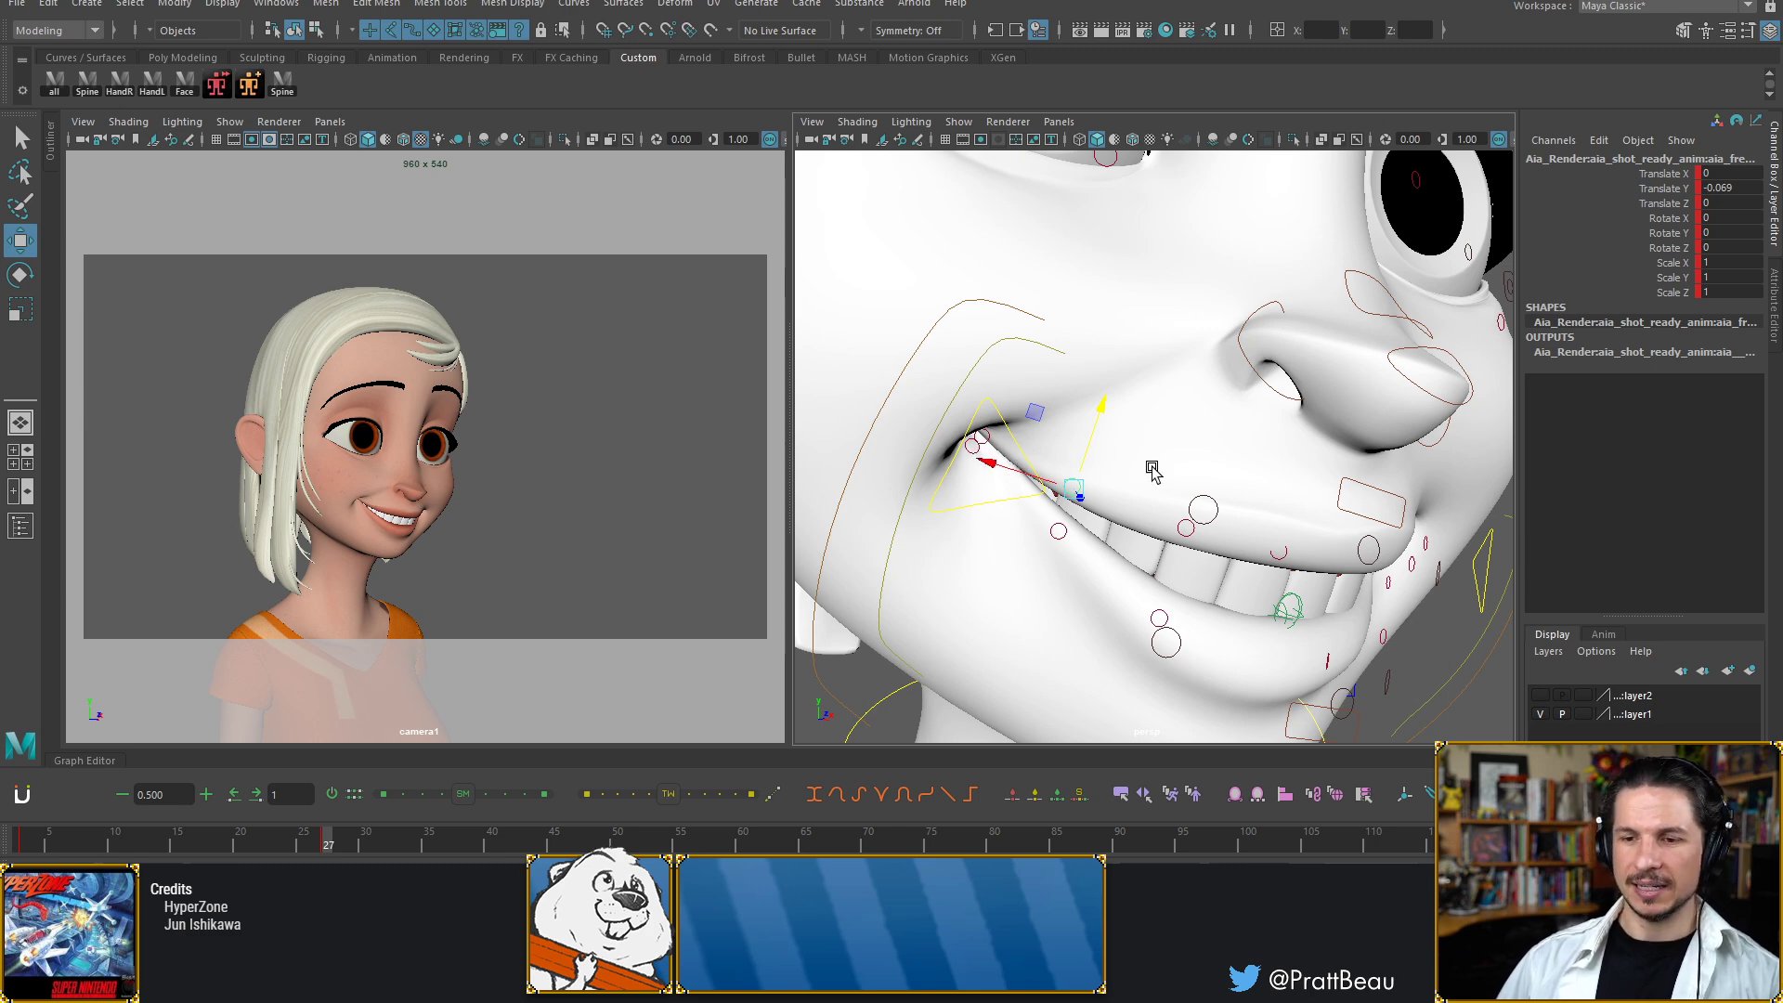
# Raise the upper lip control at the character's left mouth corner to Translate Y 0.342 and nudge it along X
pyautogui.keyDown('alt'); pyautogui.moveTo(1259, 474); pyautogui.dragTo(1193, 507); pyautogui.keyUp('alt')
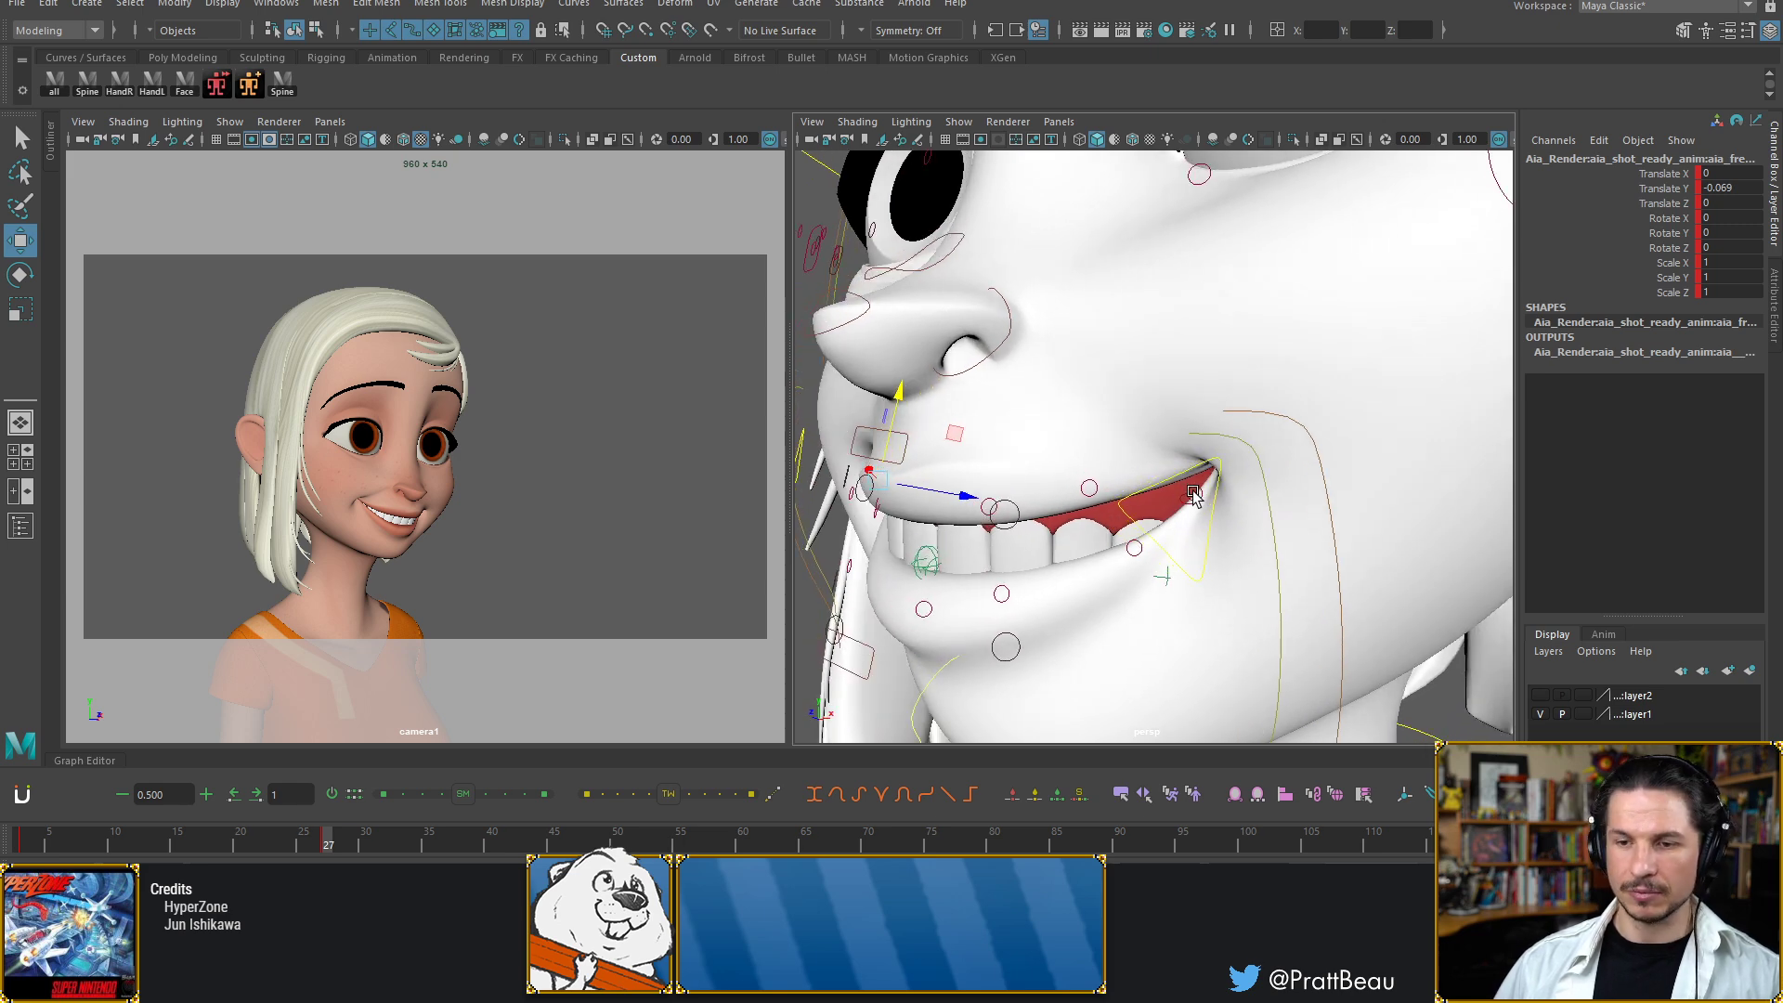
pyautogui.click(1195, 494)
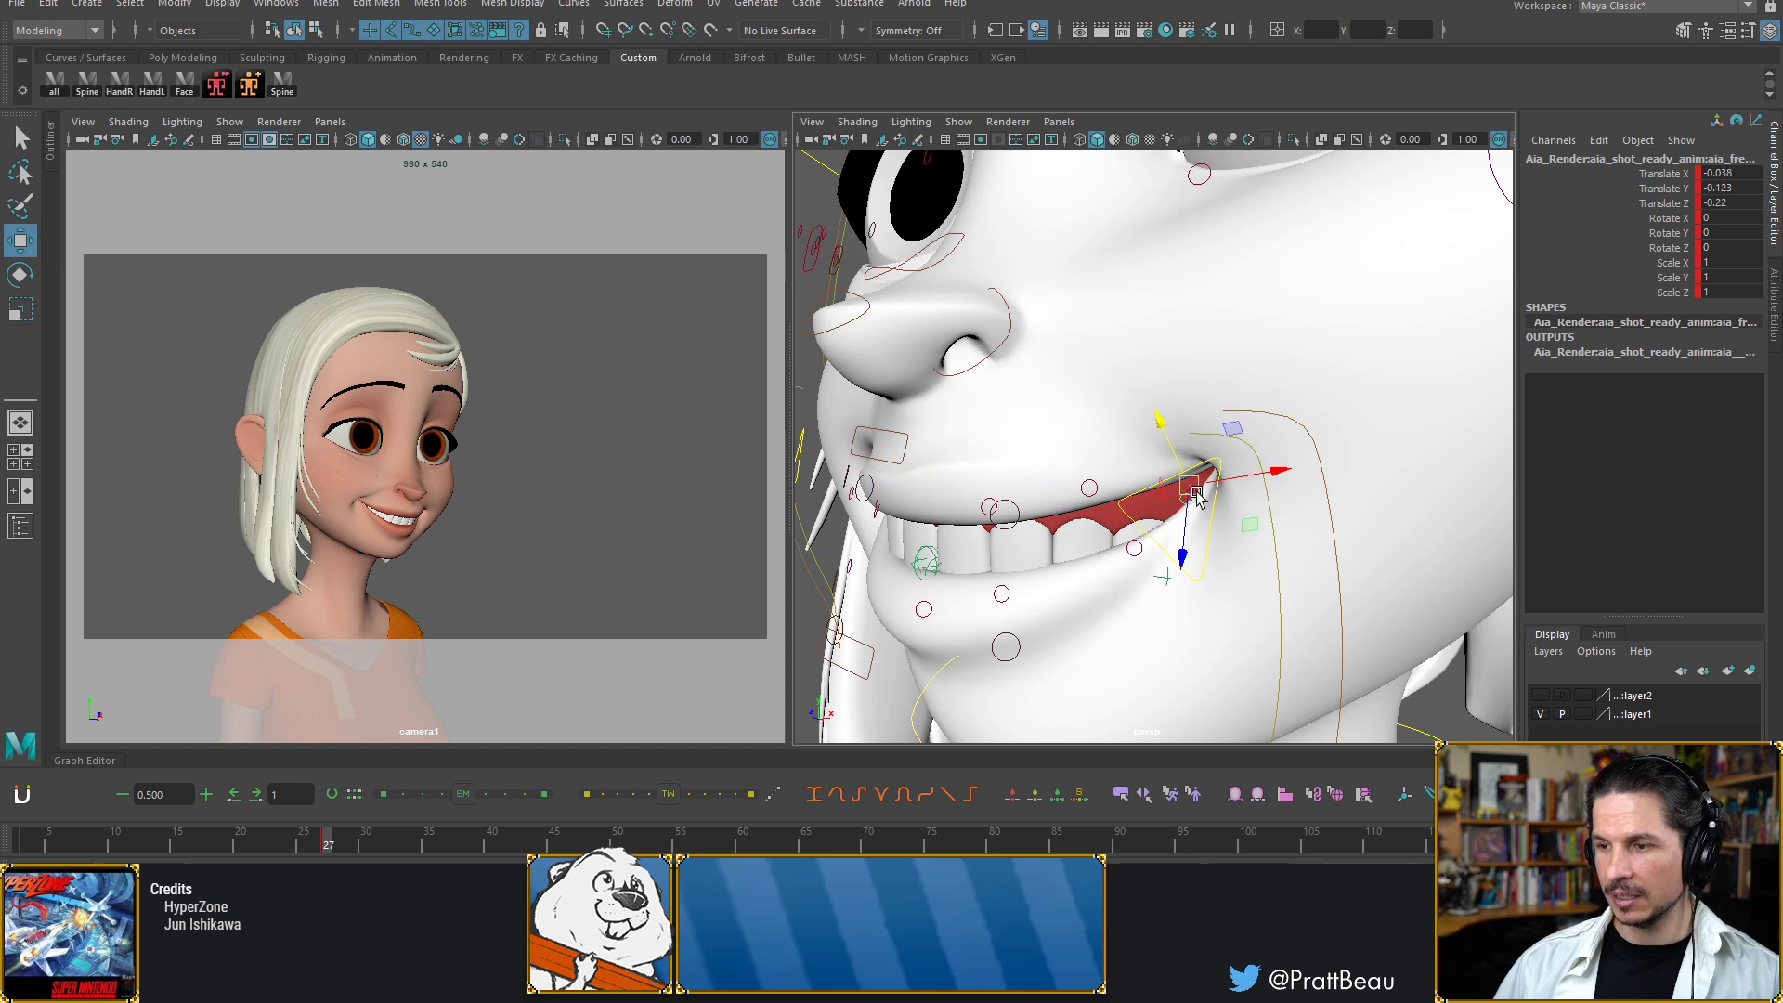
pyautogui.moveTo(1171, 441); pyautogui.dragTo(1168, 420)
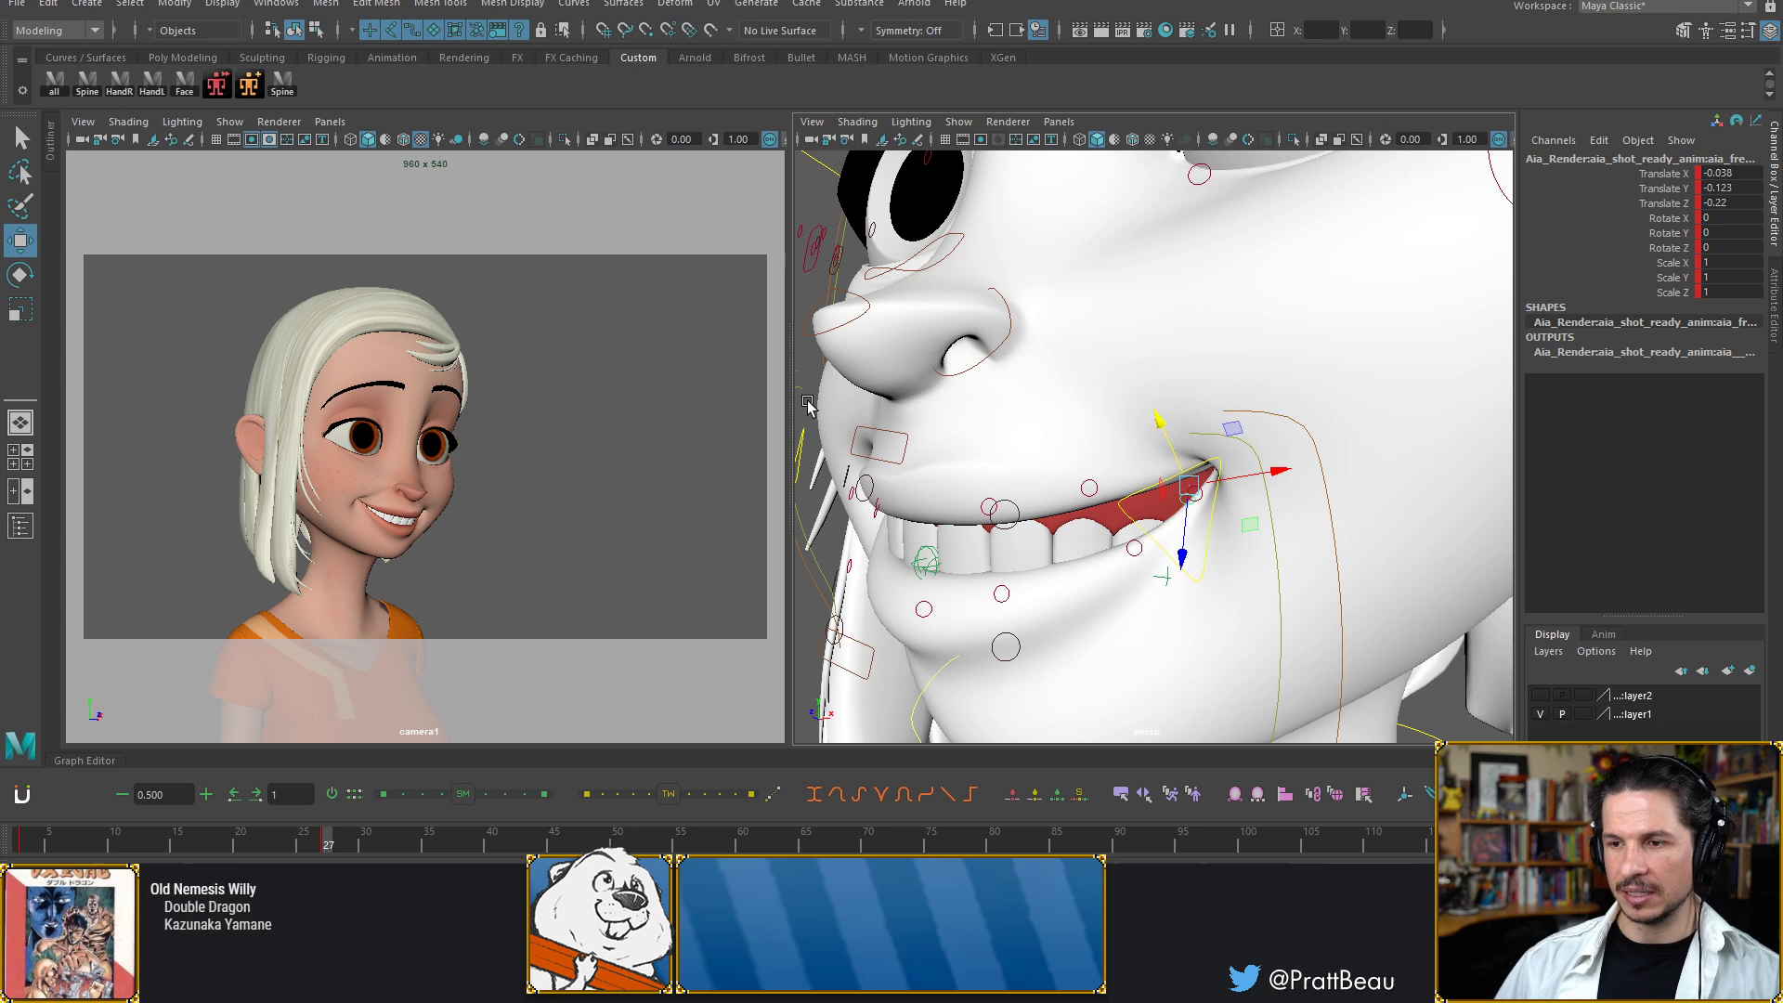
pyautogui.click(977, 446)
pyautogui.click(1202, 490)
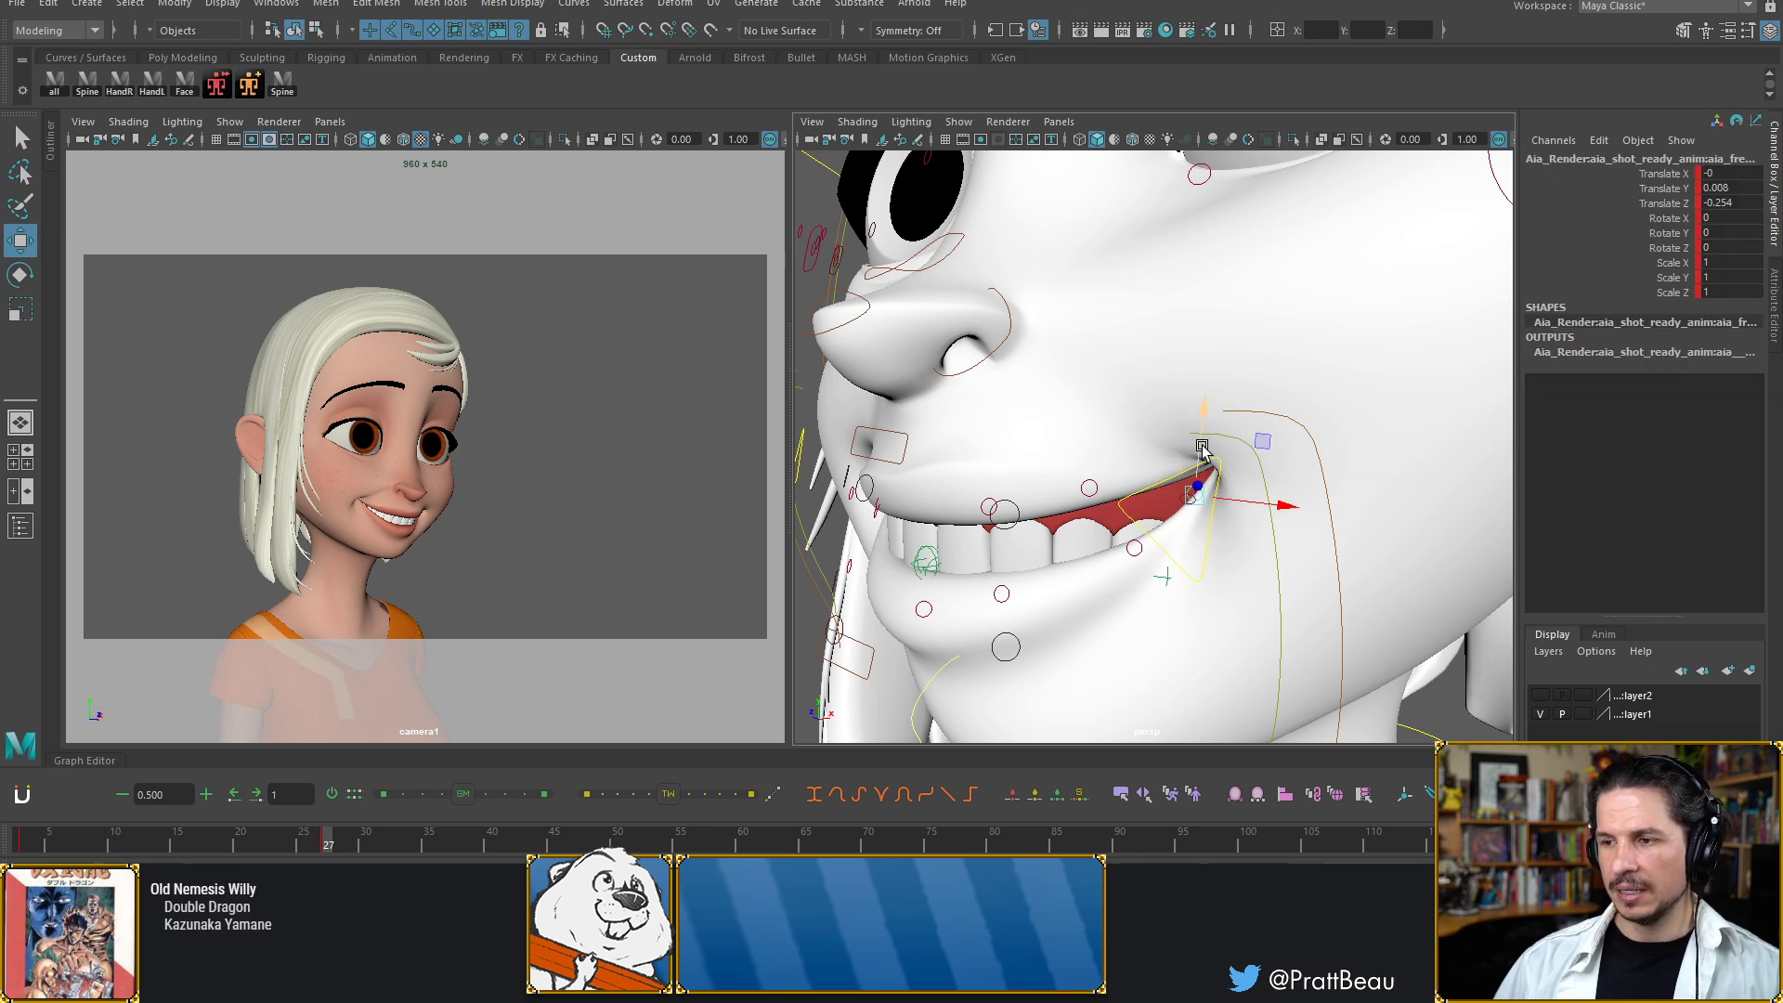
pyautogui.moveTo(1198, 448); pyautogui.dragTo(1258, 478)
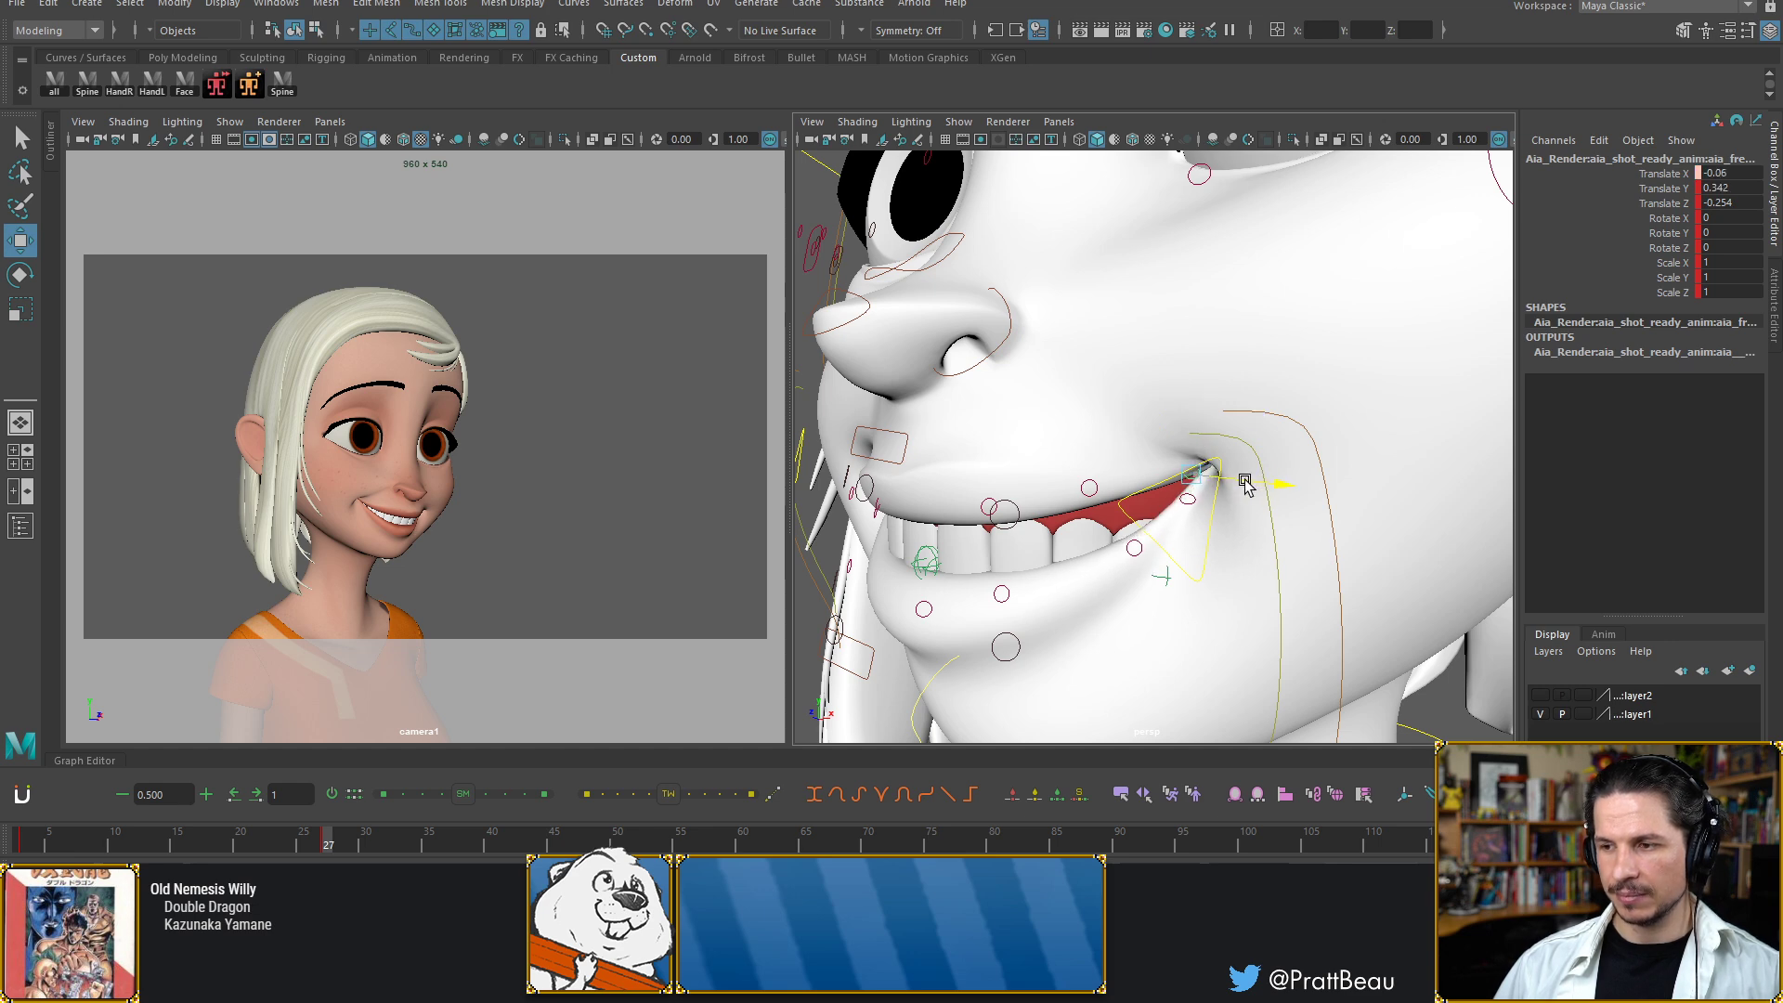
# Near the character's left mouth corner, raise the lower lip control to Translate Y 0.422 and lower the upper lip control to -0.189
pyautogui.click(1134, 548)
pyautogui.moveTo(1144, 490); pyautogui.dragTo(1155, 465)
pyautogui.keyDown('alt'); pyautogui.moveTo(1227, 458); pyautogui.dragTo(1152, 469, button='right'); pyautogui.keyUp('alt')
pyautogui.keyDown('alt'); pyautogui.moveTo(1152, 469); pyautogui.dragTo(1200, 491); pyautogui.keyUp('alt')
pyautogui.scroll(3, 1141, 489)
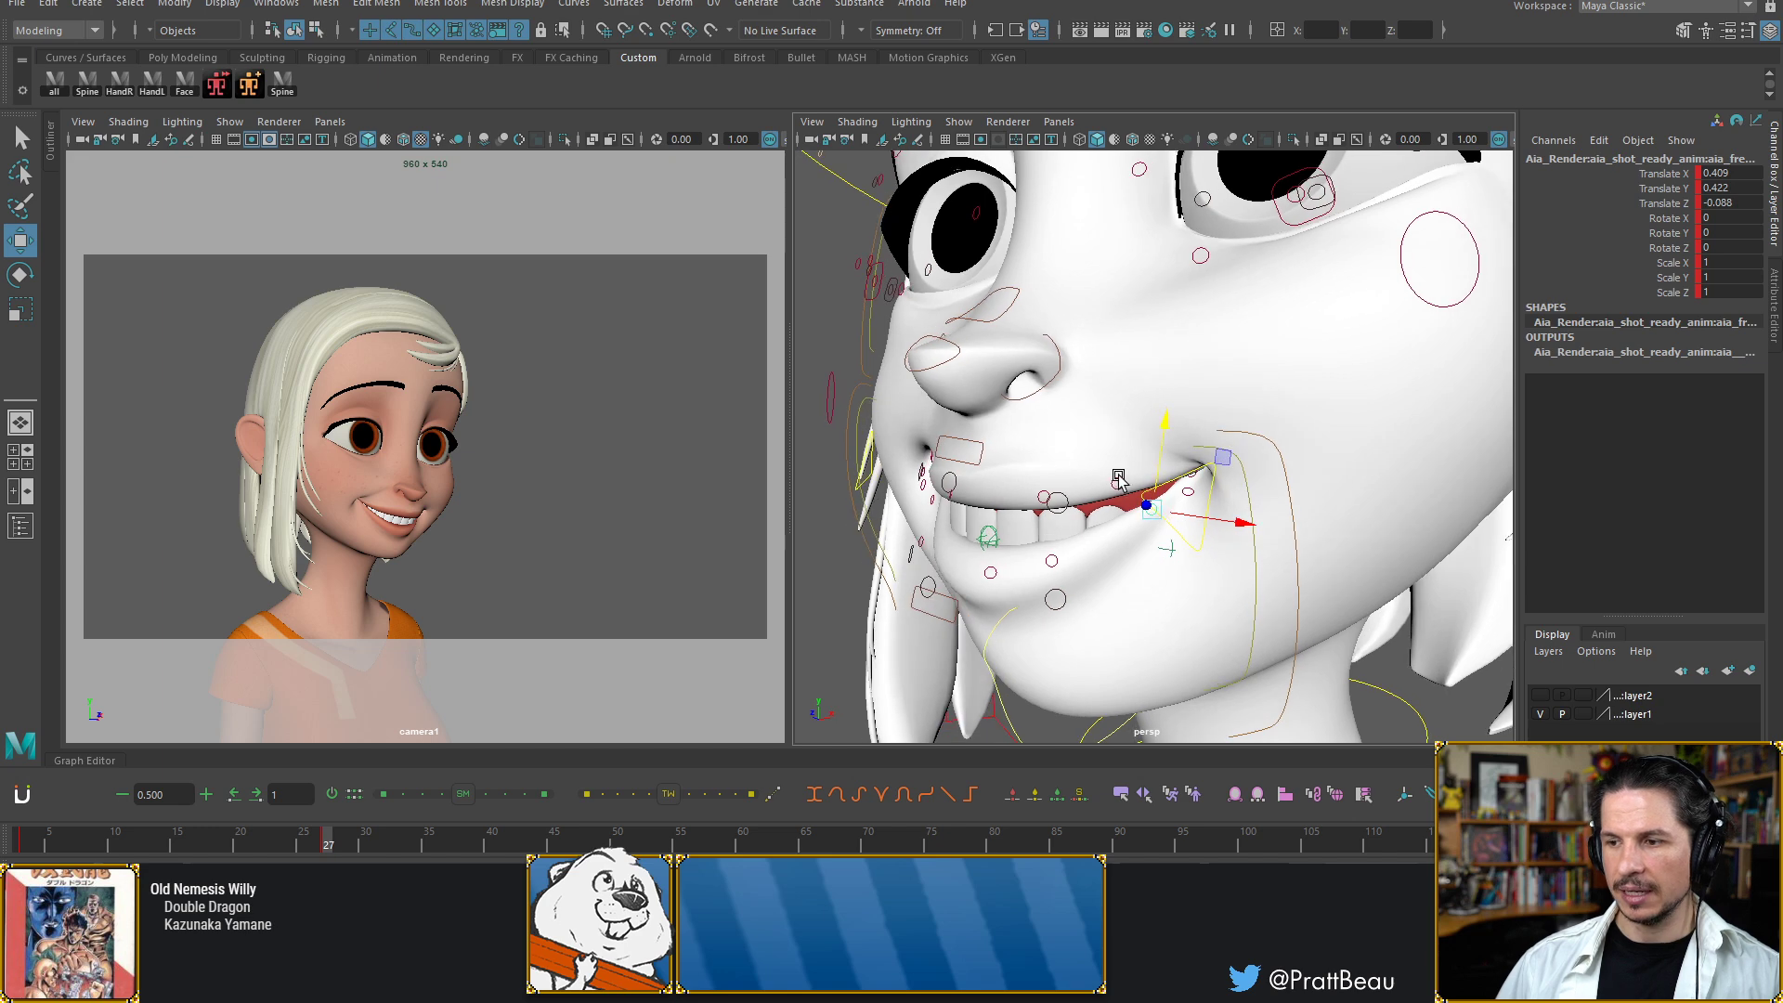
pyautogui.click(1118, 481)
pyautogui.moveTo(1132, 415); pyautogui.dragTo(1127, 429)
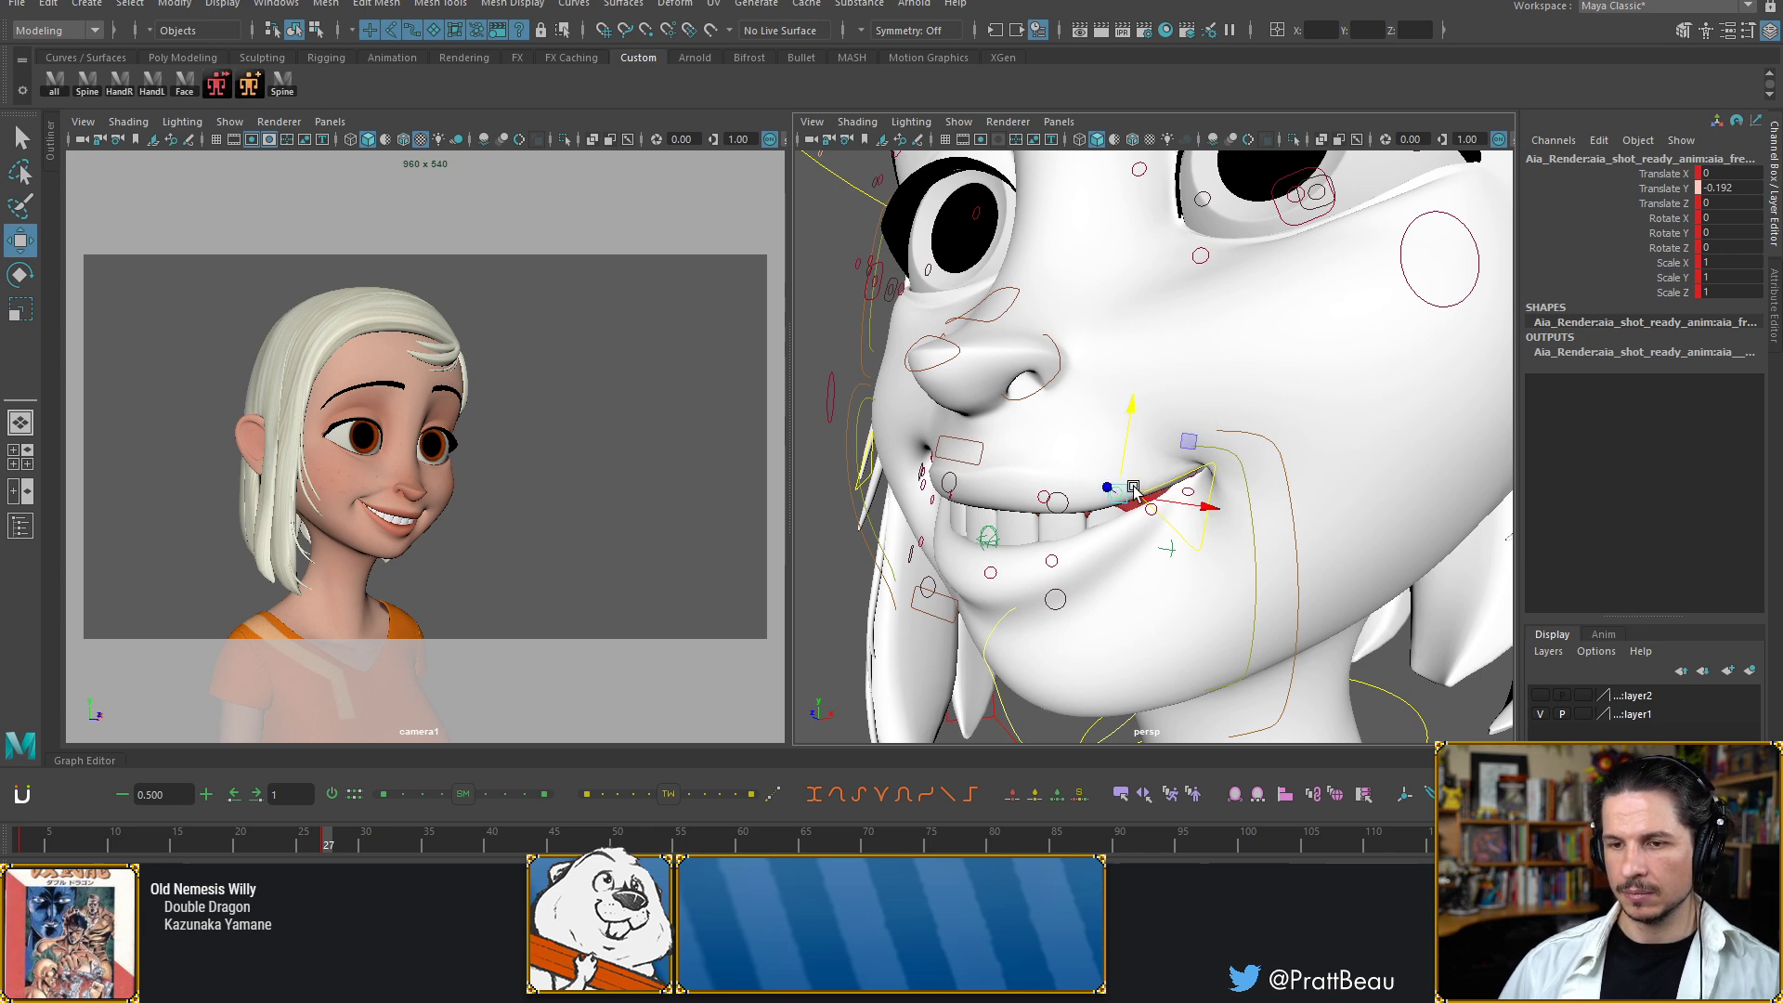
# Reshape the lower lip at frame 27 with Translate Y about -0.09 at the centre, -0.051 on the character's left and -0.157 on the right
pyautogui.moveTo(1160, 490)
pyautogui.keyDown('alt'); pyautogui.mouseDown()
pyautogui.moveTo(1110, 511)
pyautogui.moveTo(1146, 495)
pyautogui.mouseUp(); pyautogui.keyUp('alt')
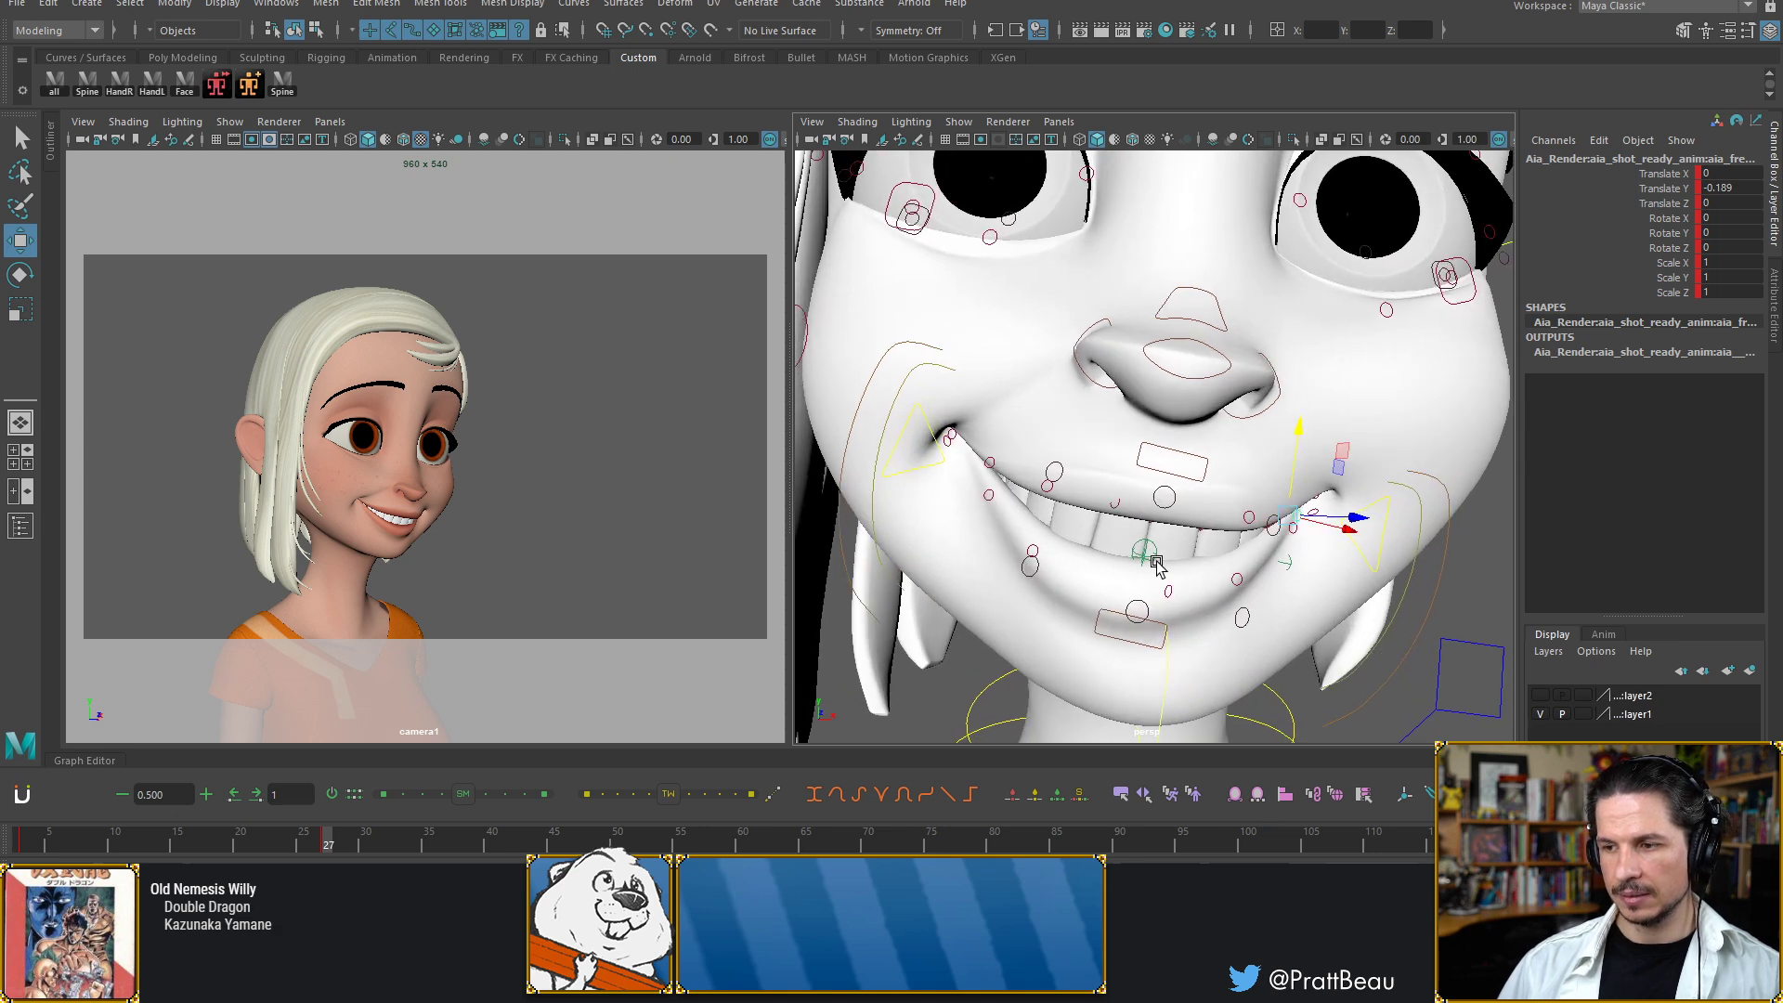
pyautogui.click(1163, 592)
pyautogui.moveTo(1163, 562); pyautogui.dragTo(1178, 526)
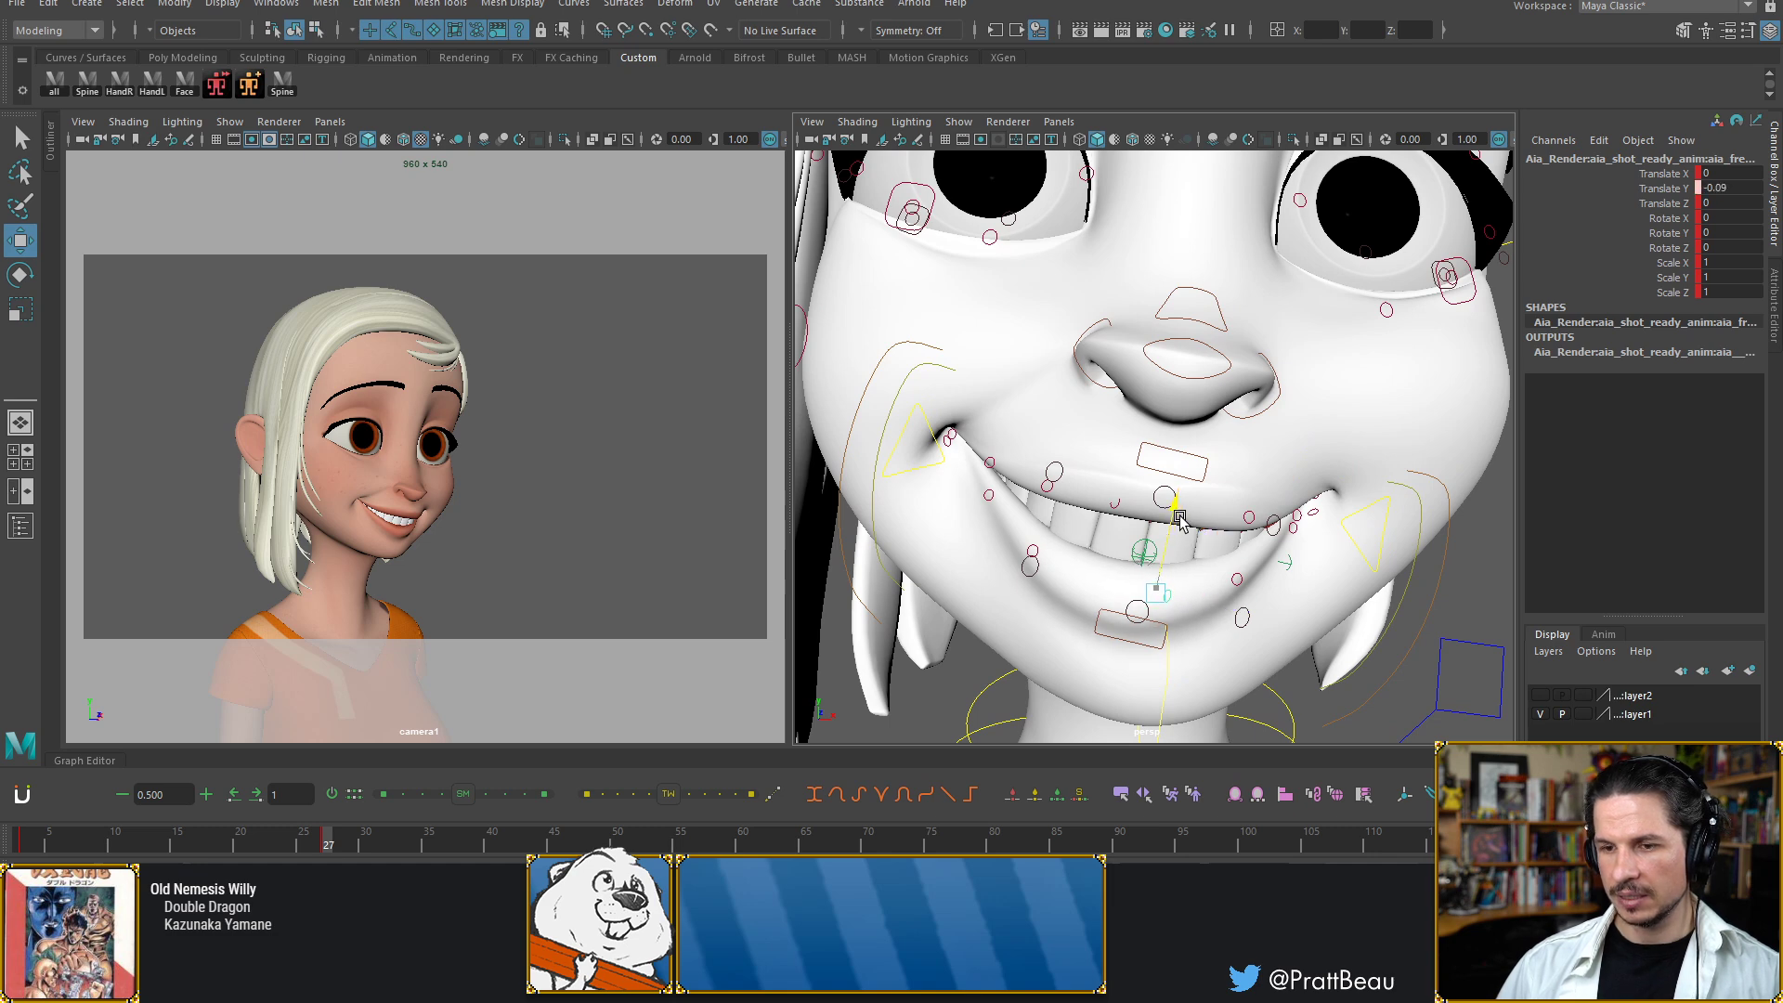
pyautogui.click(1237, 578)
pyautogui.moveTo(1245, 512)
pyautogui.mouseDown()
pyautogui.moveTo(1245, 529)
pyautogui.moveTo(1244, 514)
pyautogui.mouseUp()
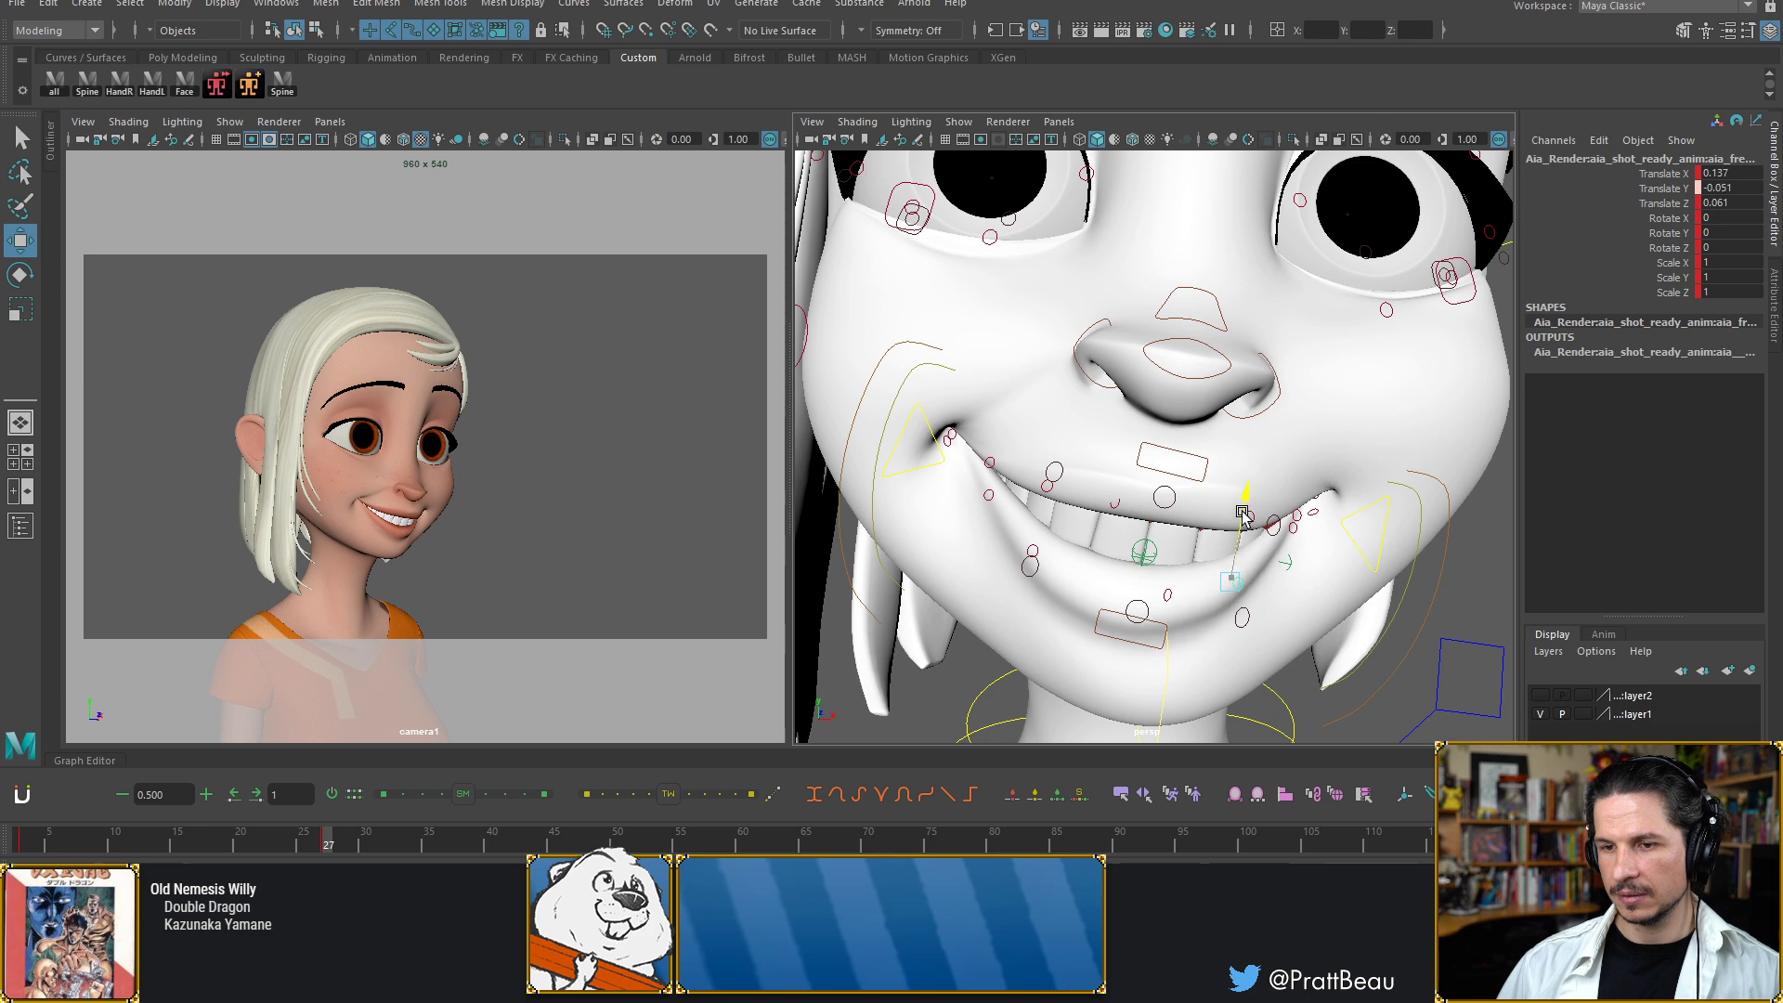
pyautogui.click(1033, 551)
pyautogui.moveTo(1038, 492); pyautogui.dragTo(1240, 576)
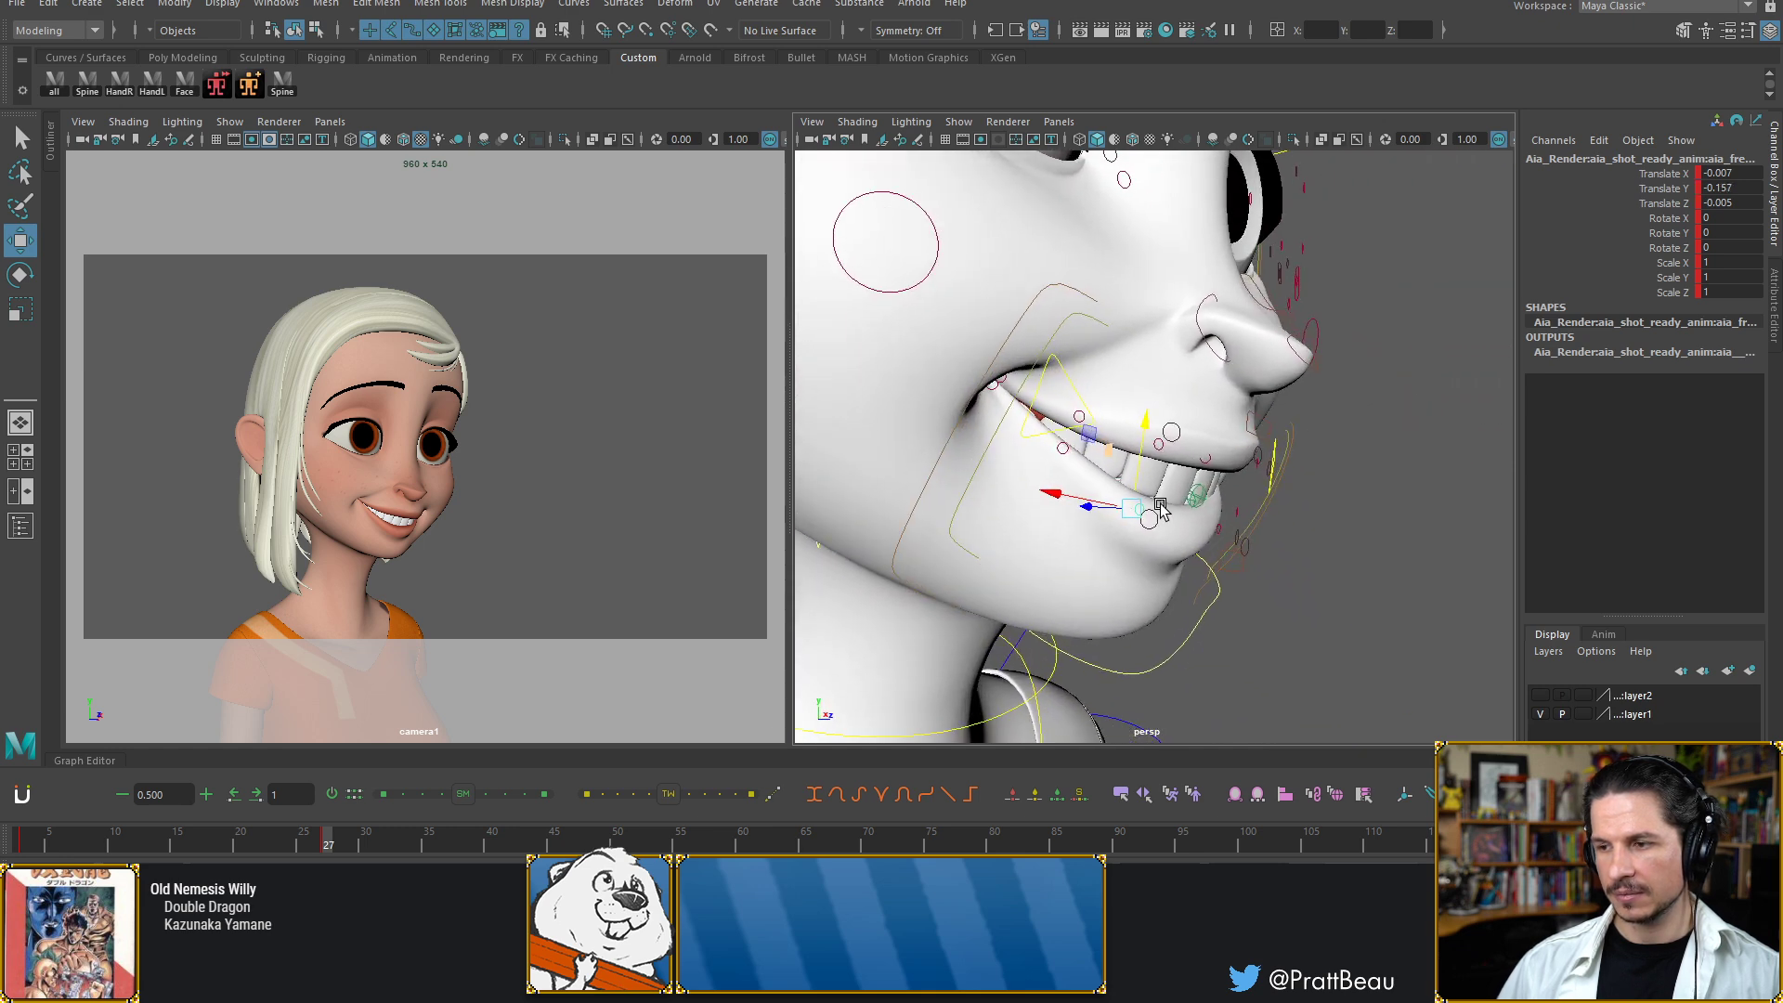
# Rotate the main lower lip control to about Rotate X -0.532 and adjust the main upper lip control's rotation
pyautogui.click(1243, 578)
pyautogui.click(1238, 547)
pyautogui.press('e')
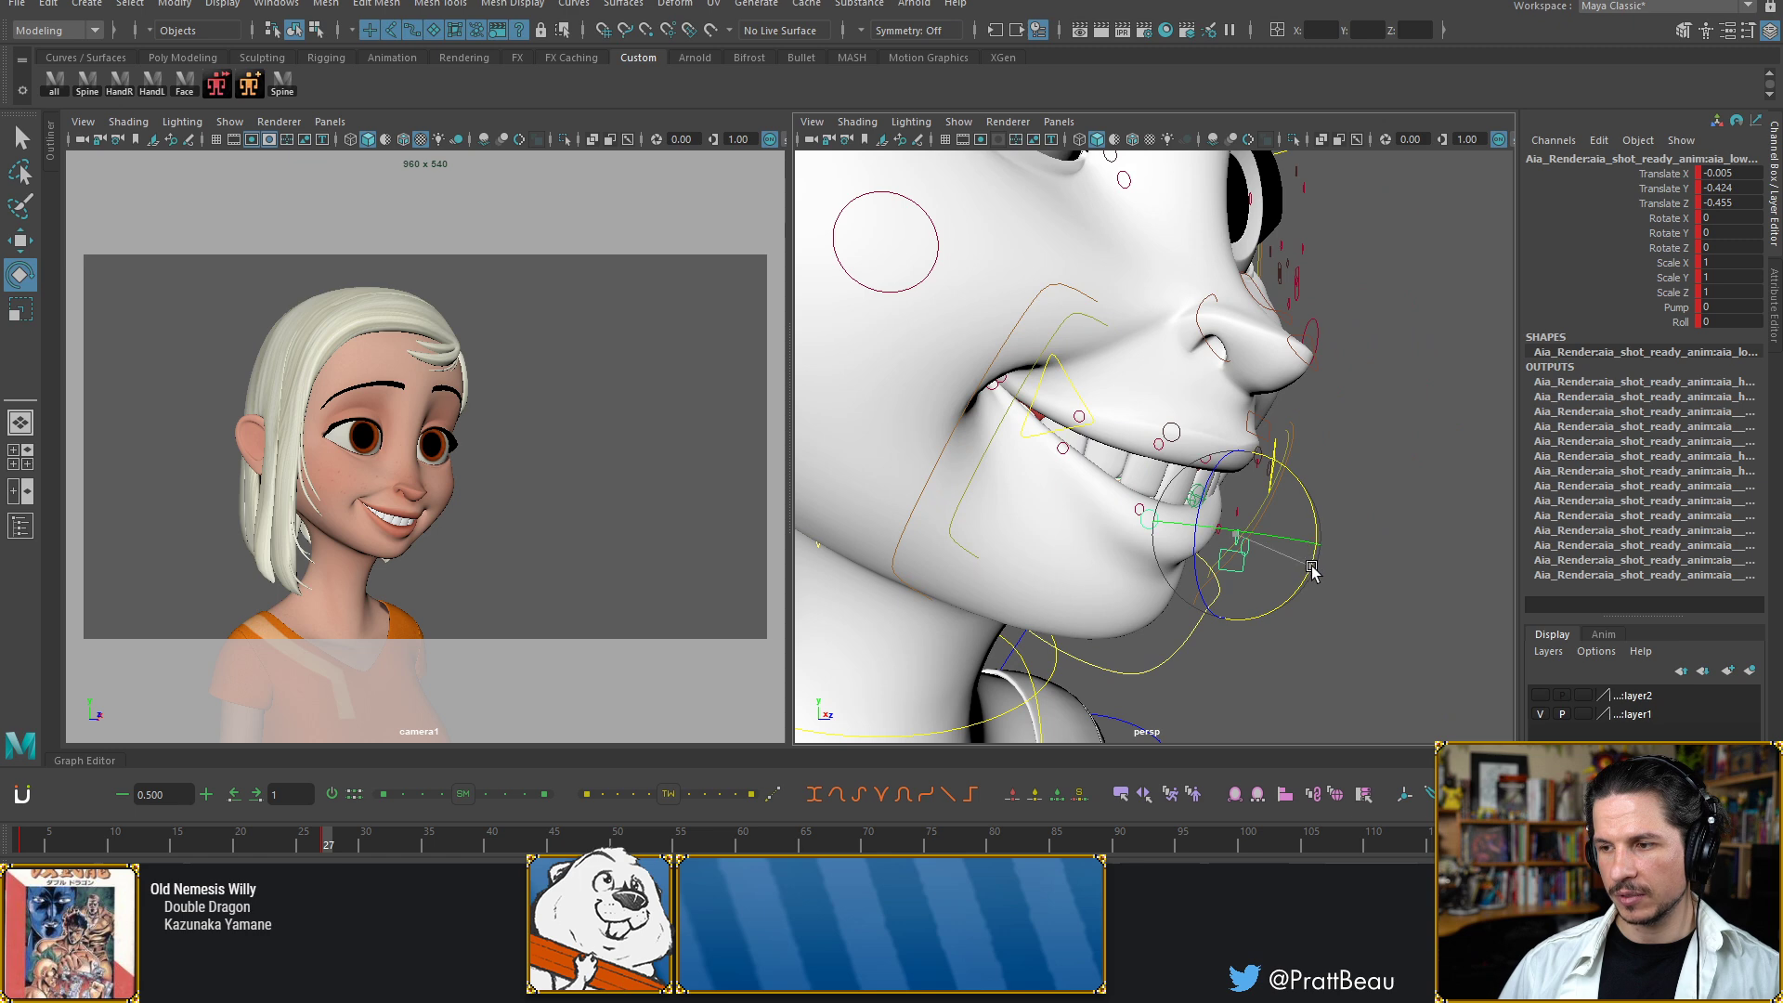
pyautogui.moveTo(1311, 572)
pyautogui.mouseDown()
pyautogui.moveTo(1307, 554)
pyautogui.moveTo(1308, 570)
pyautogui.mouseUp()
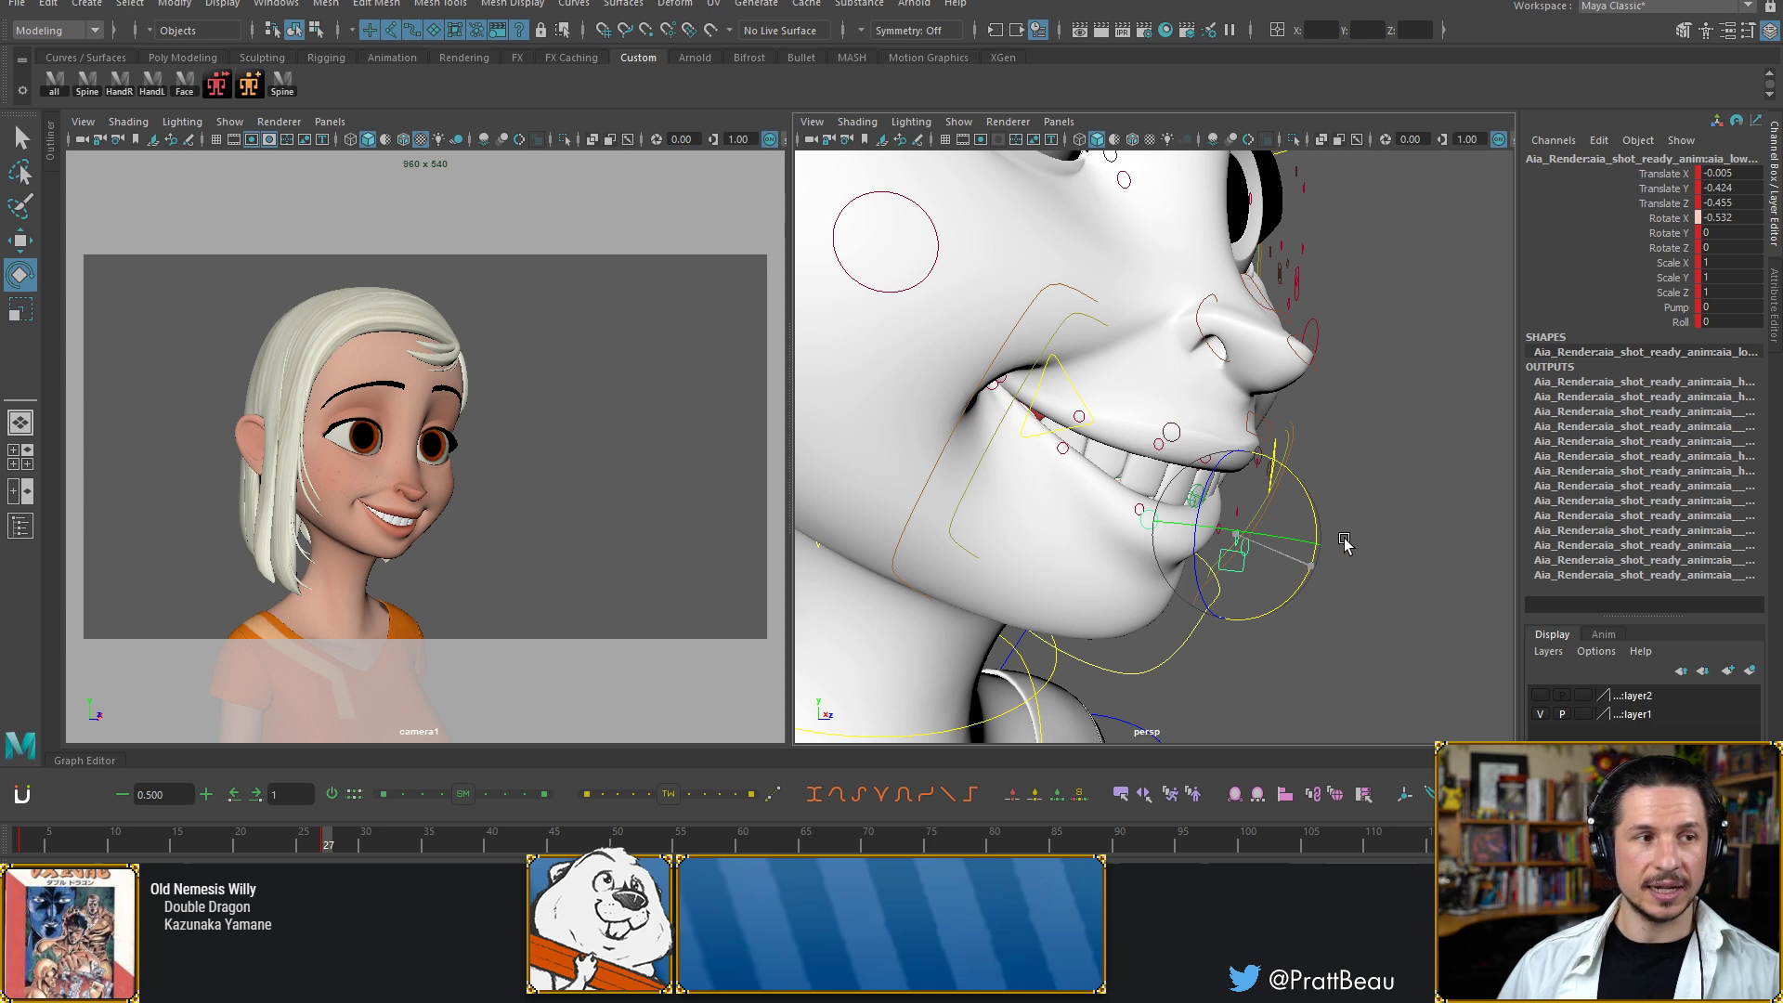
pyautogui.click(1254, 389)
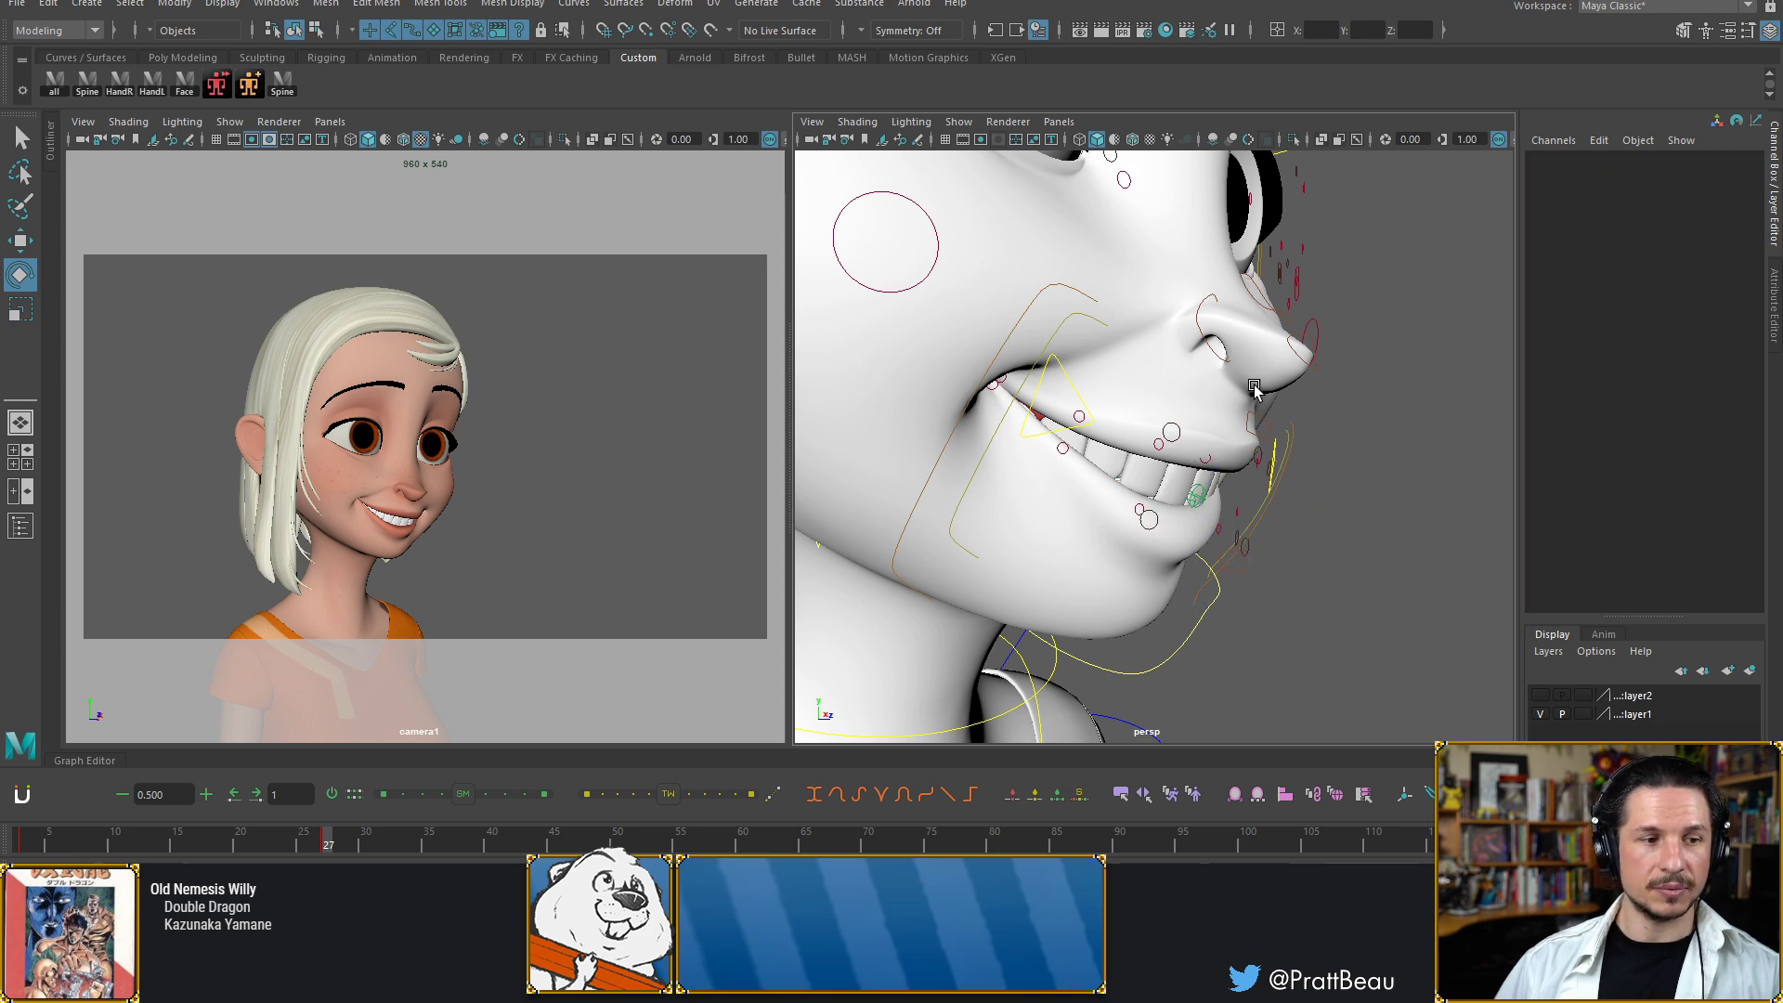
pyautogui.click(1259, 435)
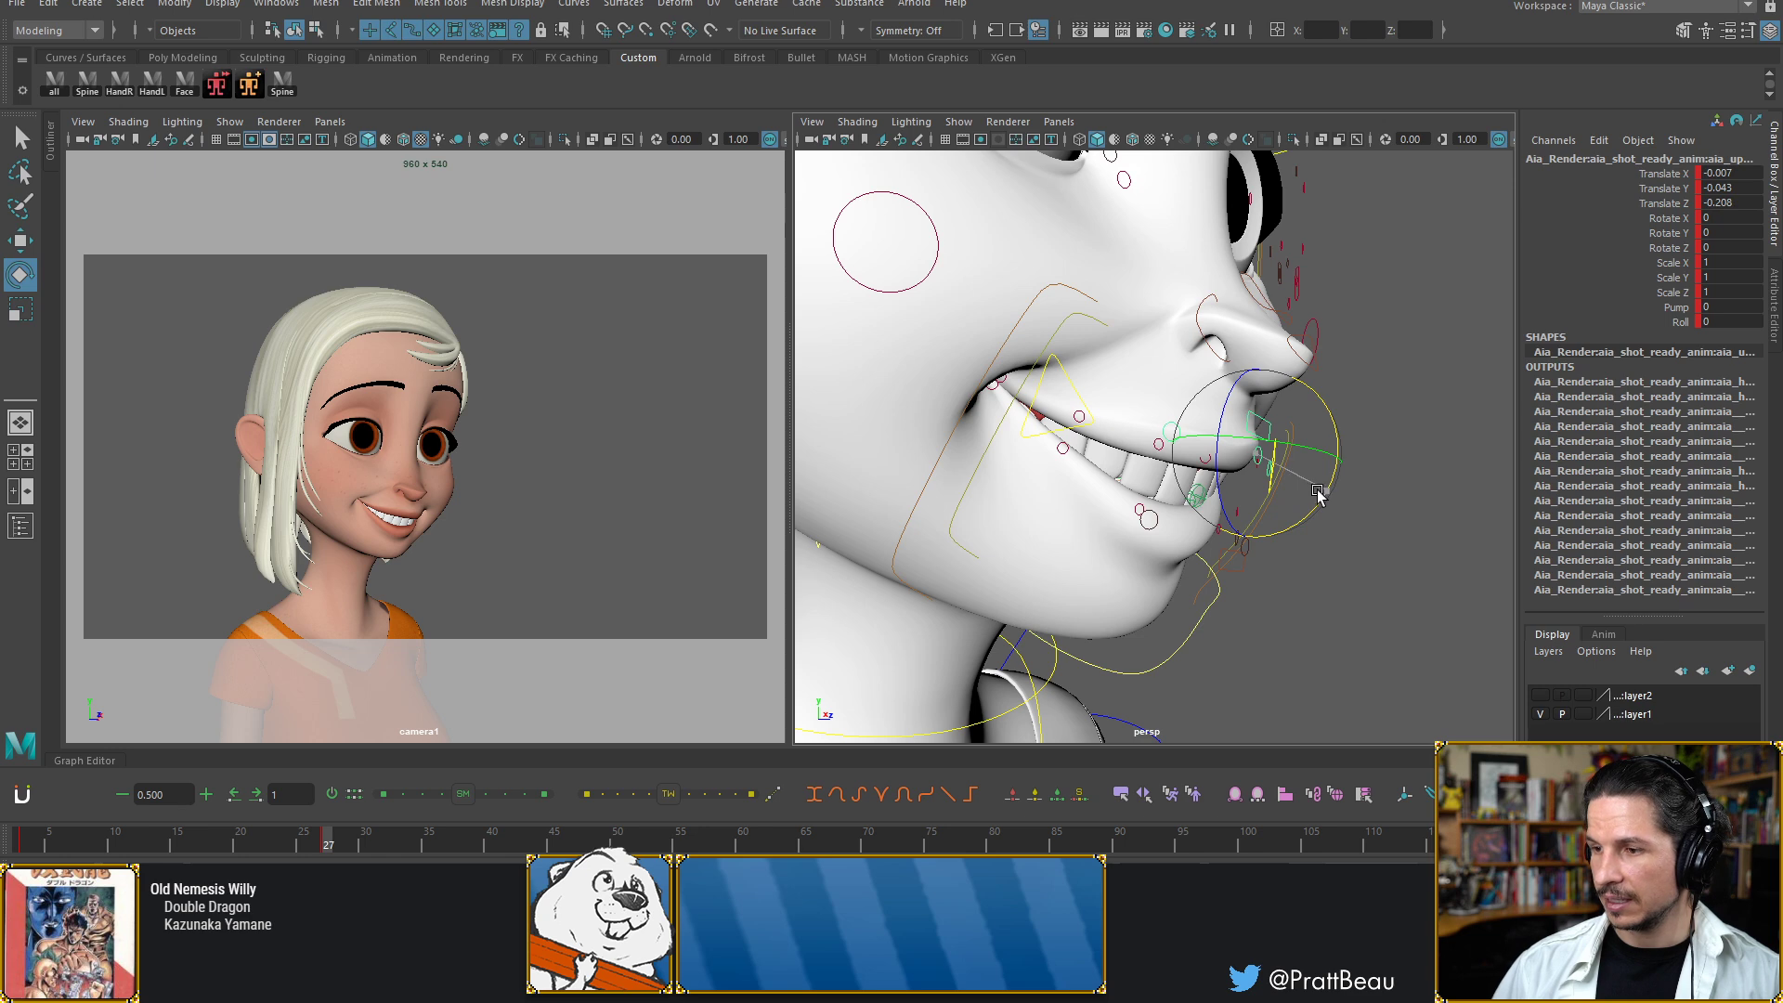
pyautogui.moveTo(1319, 492); pyautogui.dragTo(1194, 466)
pyautogui.click(1353, 498)
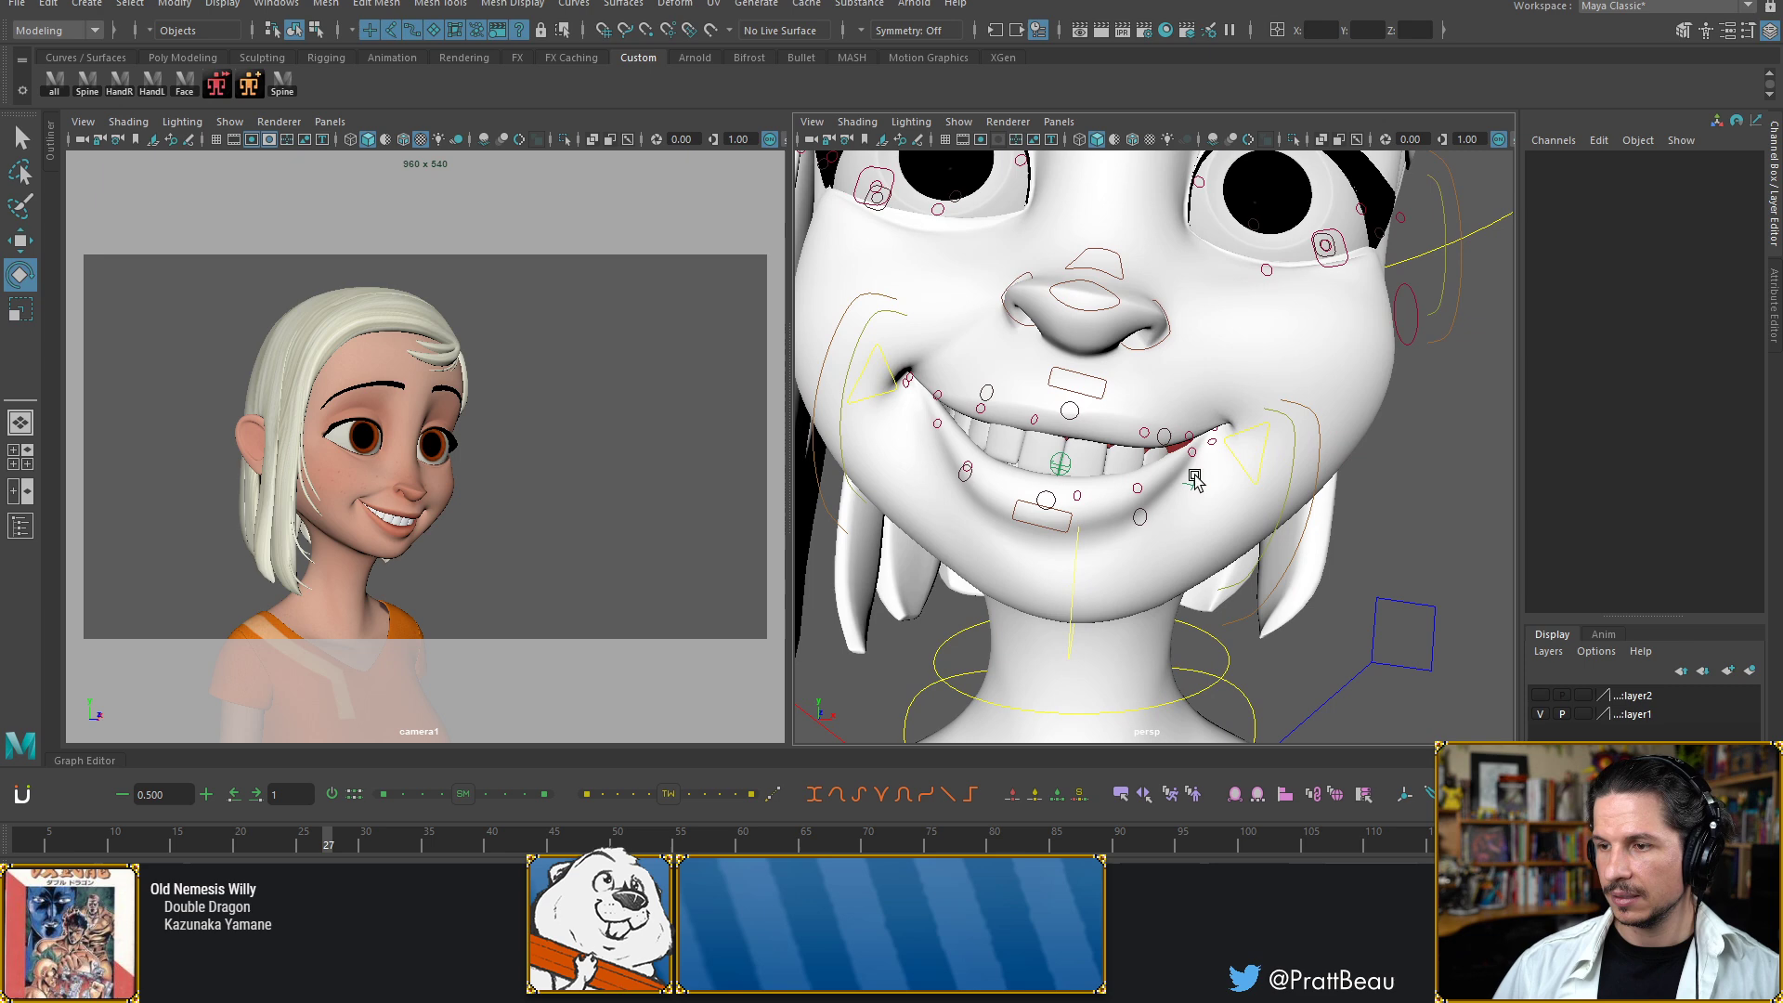
# Shift the nose control sideways to Translate X -0.243 and Translate Y 0.153
pyautogui.click(1059, 420)
pyautogui.keyDown('alt'); pyautogui.moveTo(1059, 420); pyautogui.dragTo(1111, 359); pyautogui.keyUp('alt')
pyautogui.press('w')
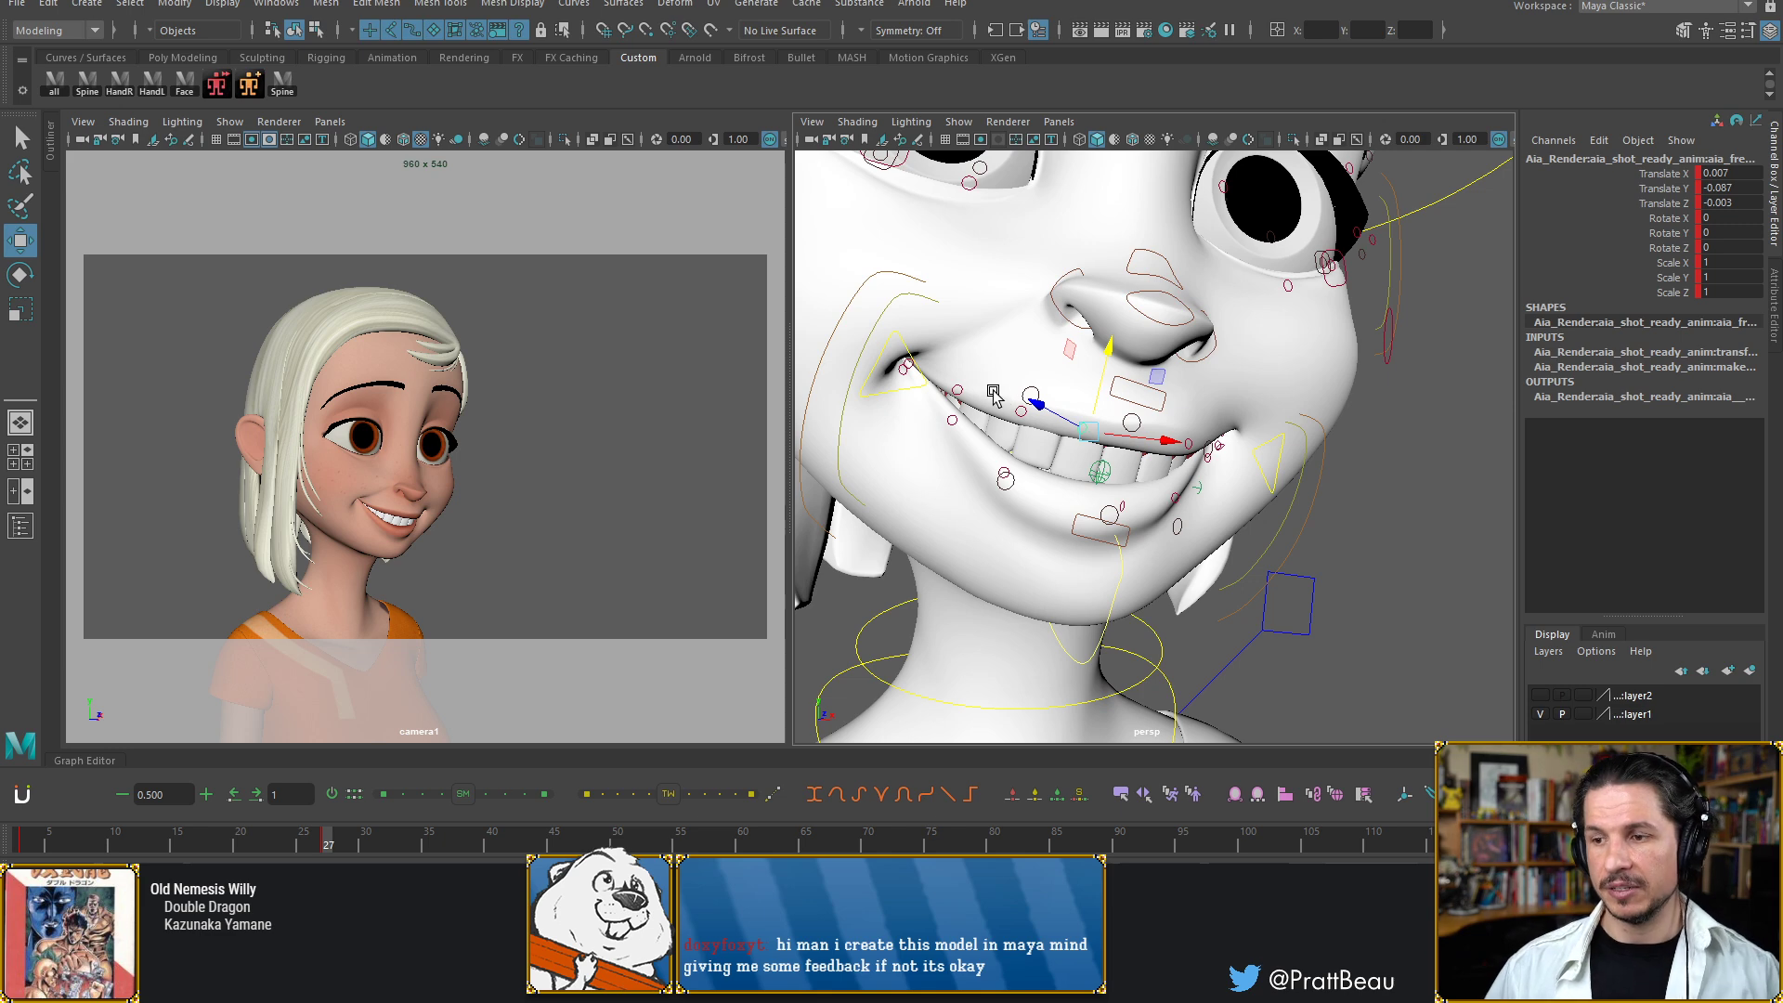
pyautogui.keyDown('alt'); pyautogui.moveTo(1144, 486); pyautogui.dragTo(1100, 543); pyautogui.keyUp('alt')
pyautogui.keyDown('alt'); pyautogui.moveTo(1044, 618); pyautogui.dragTo(1122, 600); pyautogui.keyUp('alt')
pyautogui.click(1061, 574)
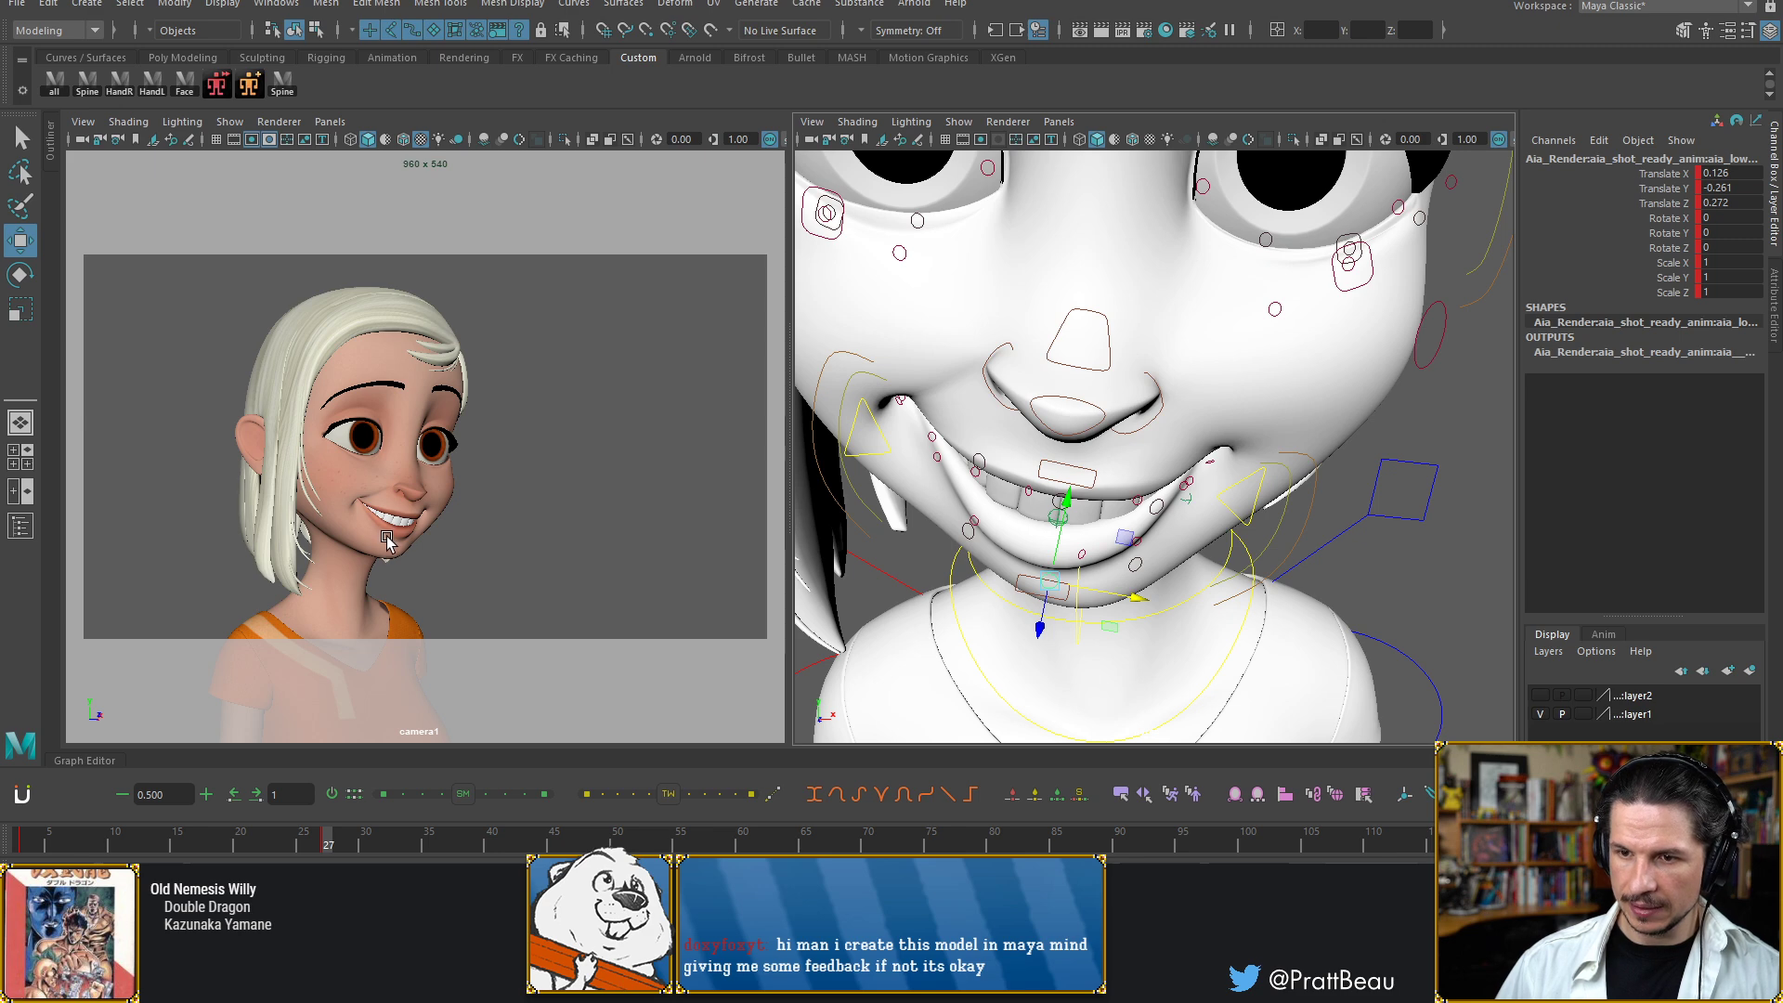
pyautogui.keyDown('alt'); pyautogui.moveTo(949, 406); pyautogui.dragTo(955, 409); pyautogui.keyUp('alt')
pyautogui.keyDown('alt'); pyautogui.moveTo(955, 409); pyautogui.dragTo(1027, 462, button='middle'); pyautogui.keyUp('alt')
pyautogui.click(1187, 425)
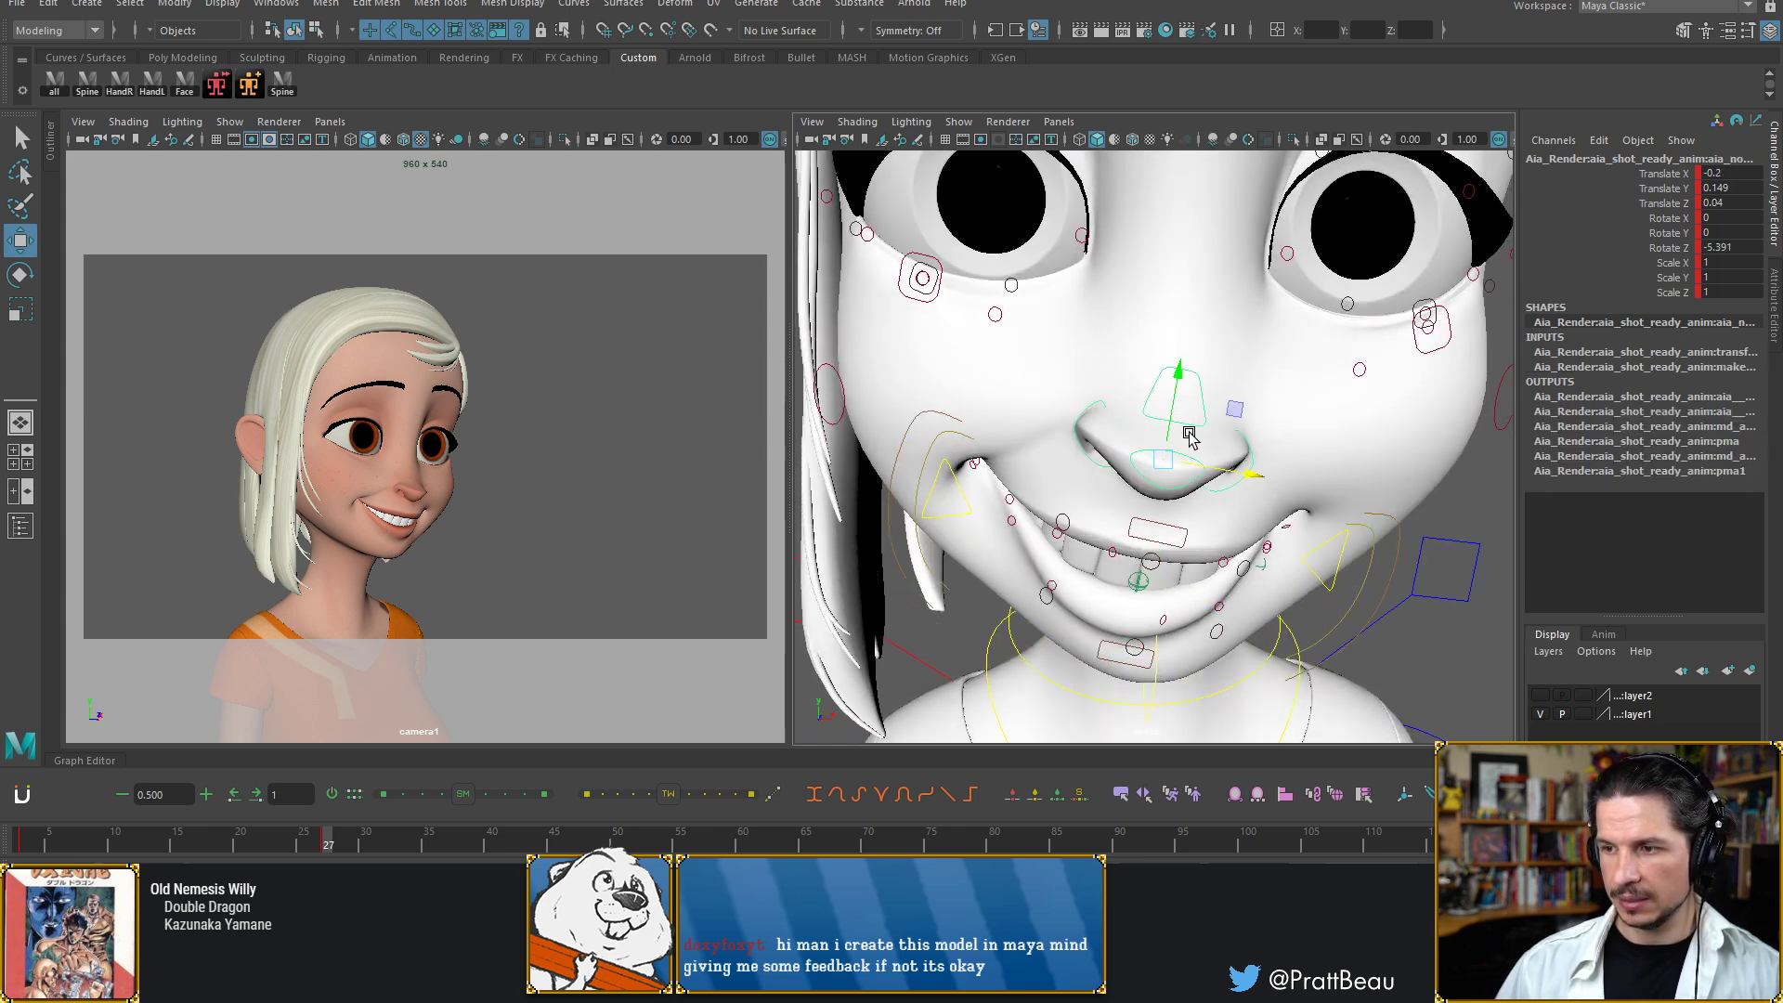
pyautogui.moveTo(1247, 471); pyautogui.dragTo(1243, 469)
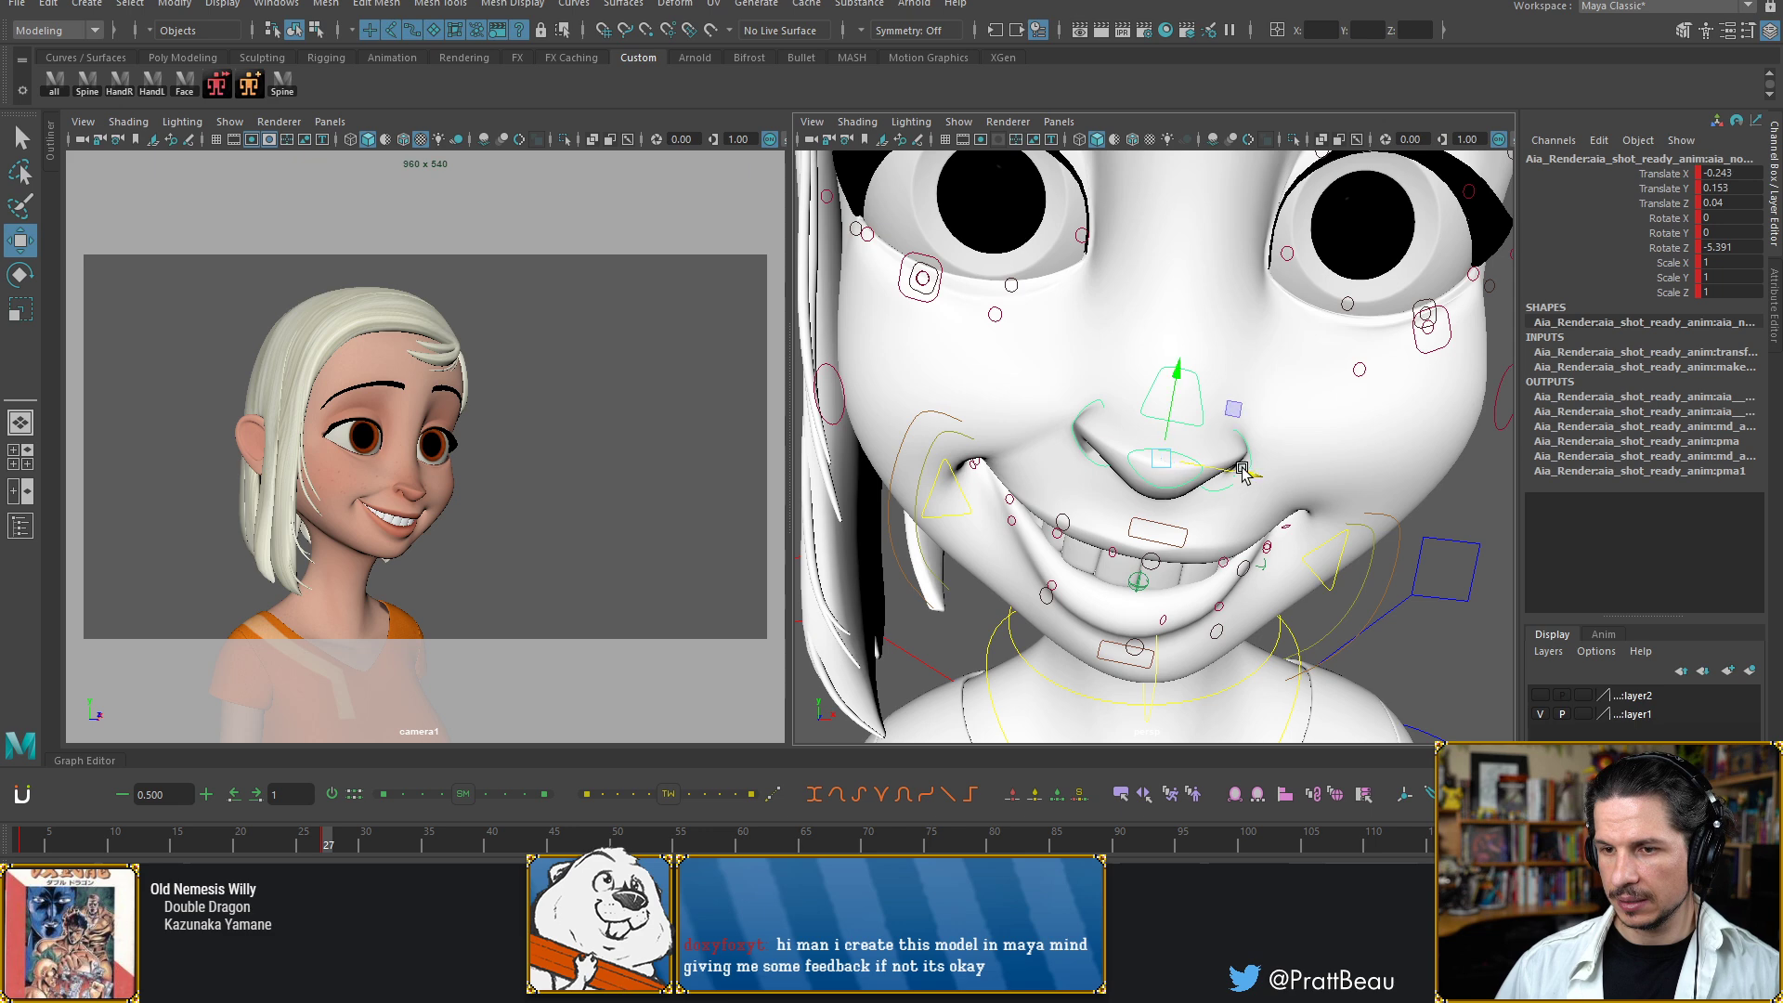
# Raise the eyebrow control on the character's left side to Translate Y 0.532
pyautogui.keyDown('alt'); pyautogui.moveTo(1270, 431); pyautogui.dragTo(1024, 380, button='right'); pyautogui.keyUp('alt')
pyautogui.keyDown('alt'); pyautogui.moveTo(997, 441); pyautogui.dragTo(1136, 409); pyautogui.keyUp('alt')
pyautogui.keyDown('alt'); pyautogui.moveTo(1137, 409); pyautogui.dragTo(1032, 413, button='right'); pyautogui.keyUp('alt')
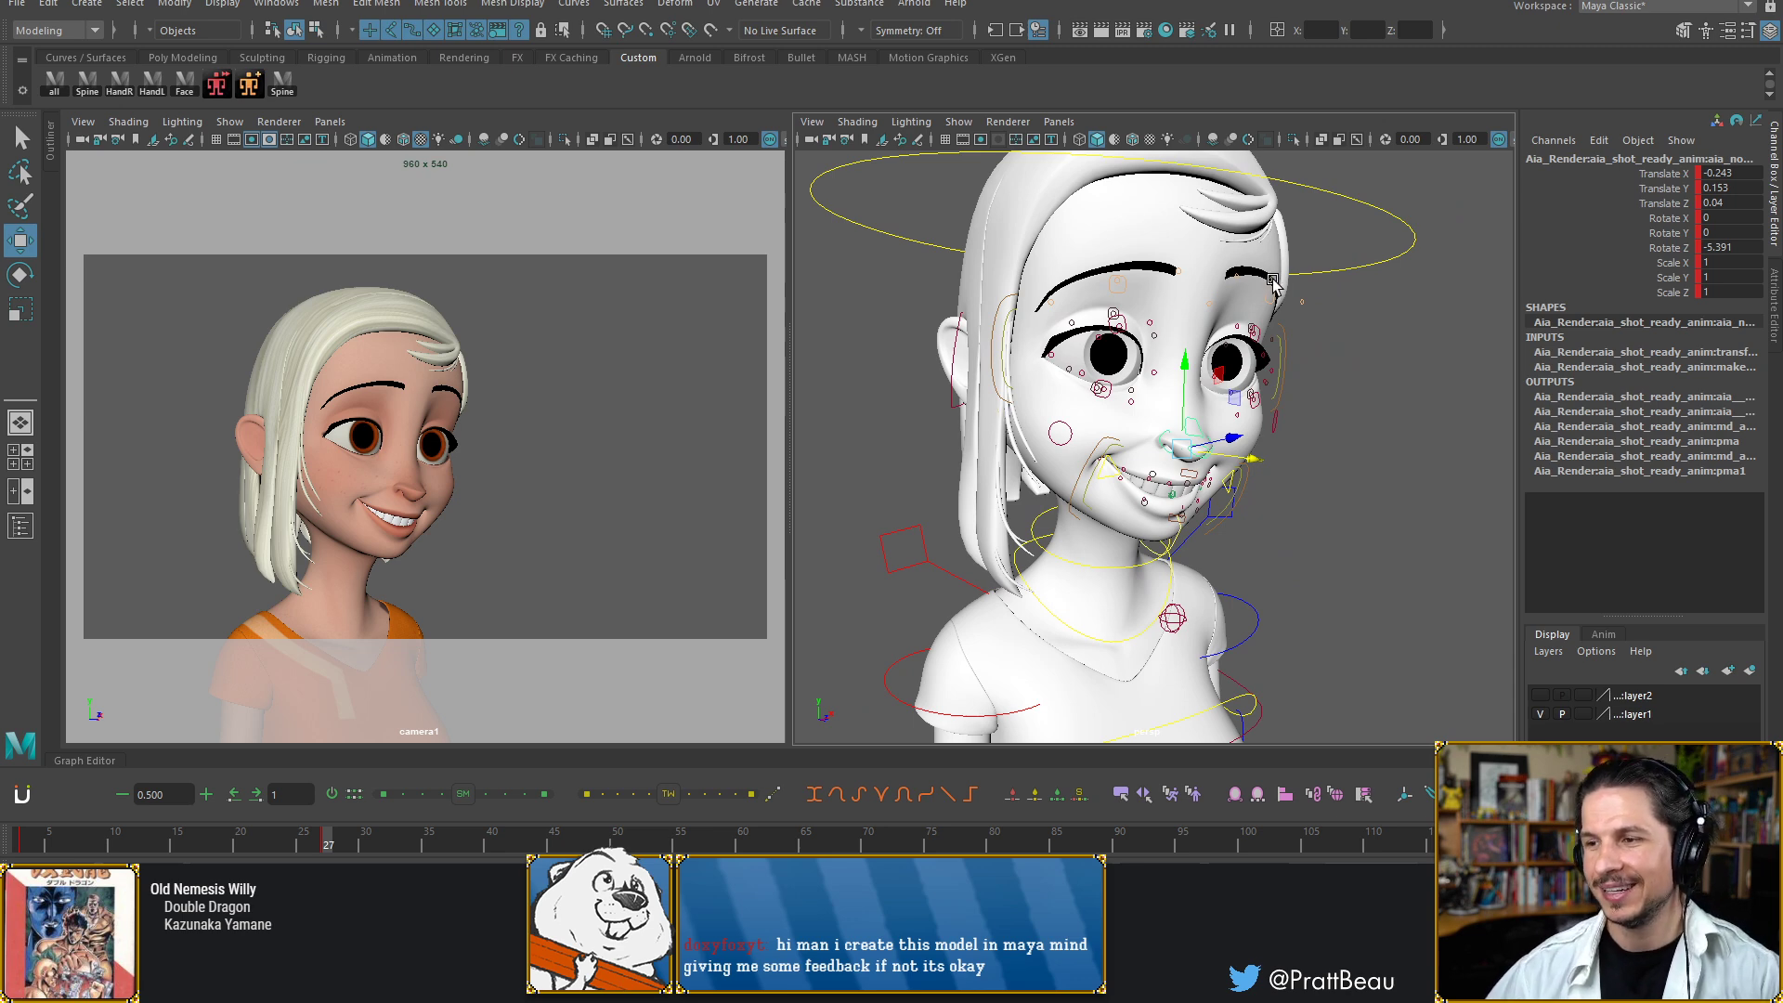
pyautogui.click(1298, 229)
pyautogui.moveTo(1281, 231); pyautogui.dragTo(1288, 205)
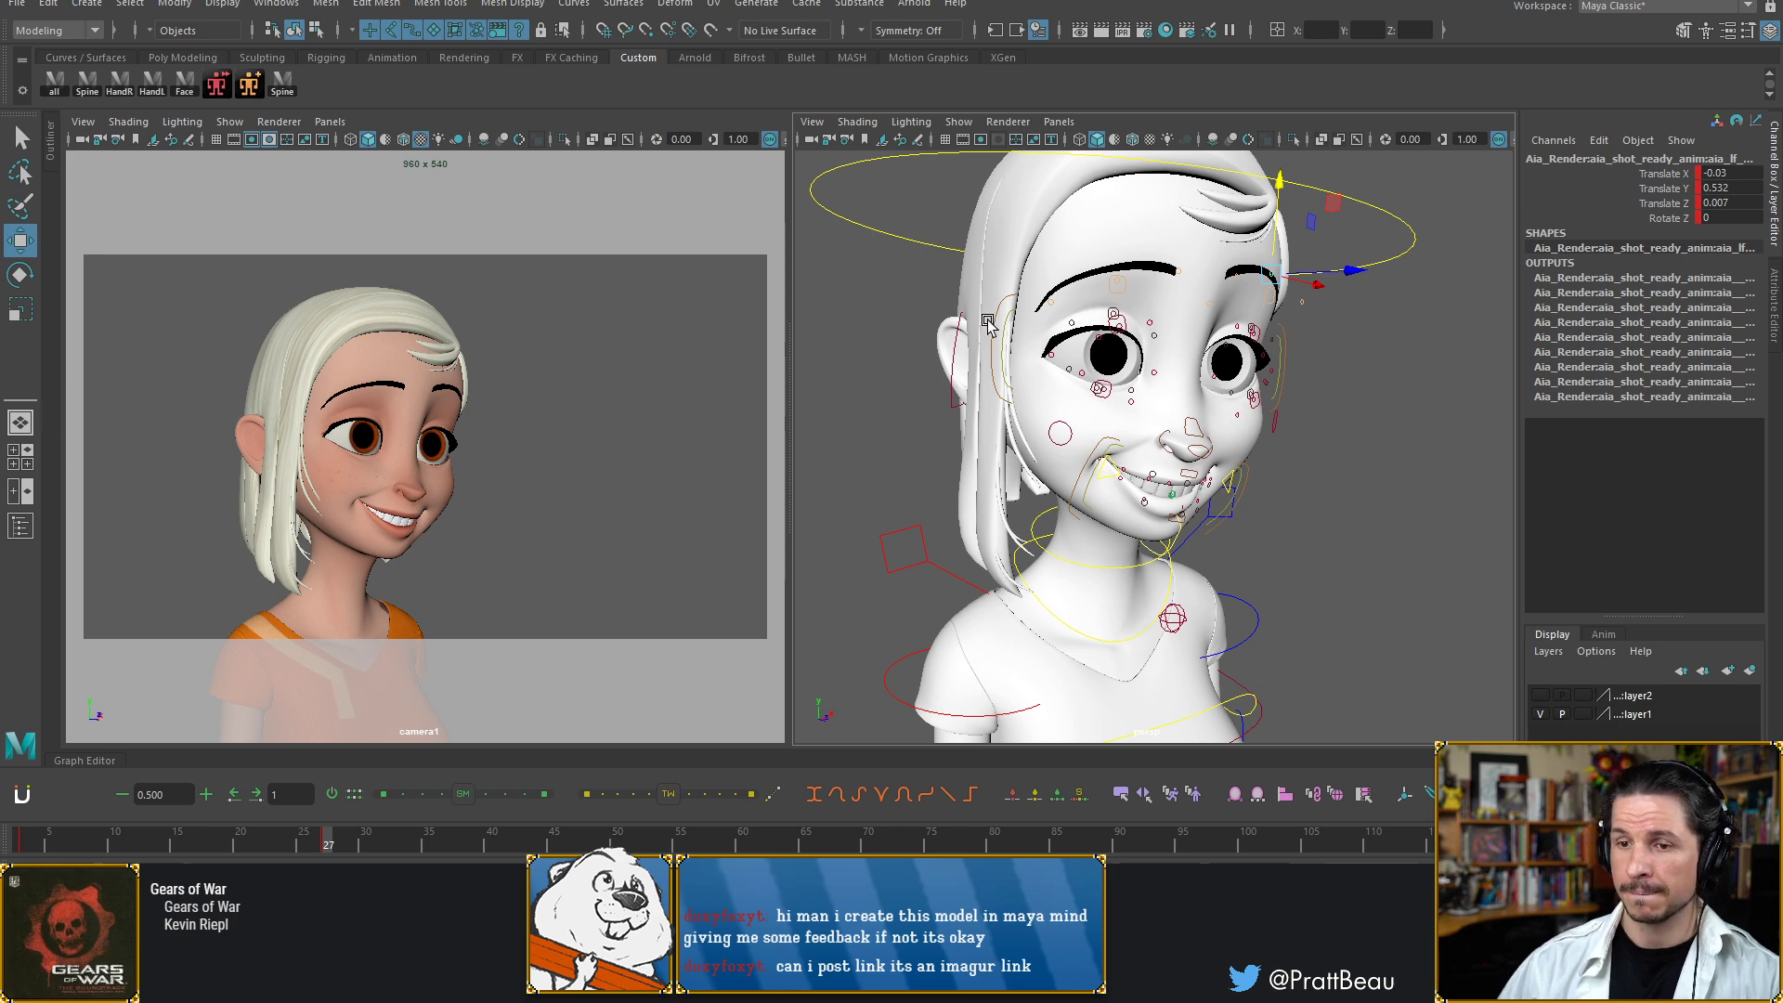
# Raise the character's right upper eyelid control to Translate Y 0.84 with Translate X -0.094, using an upright move axis
pyautogui.click(1129, 321)
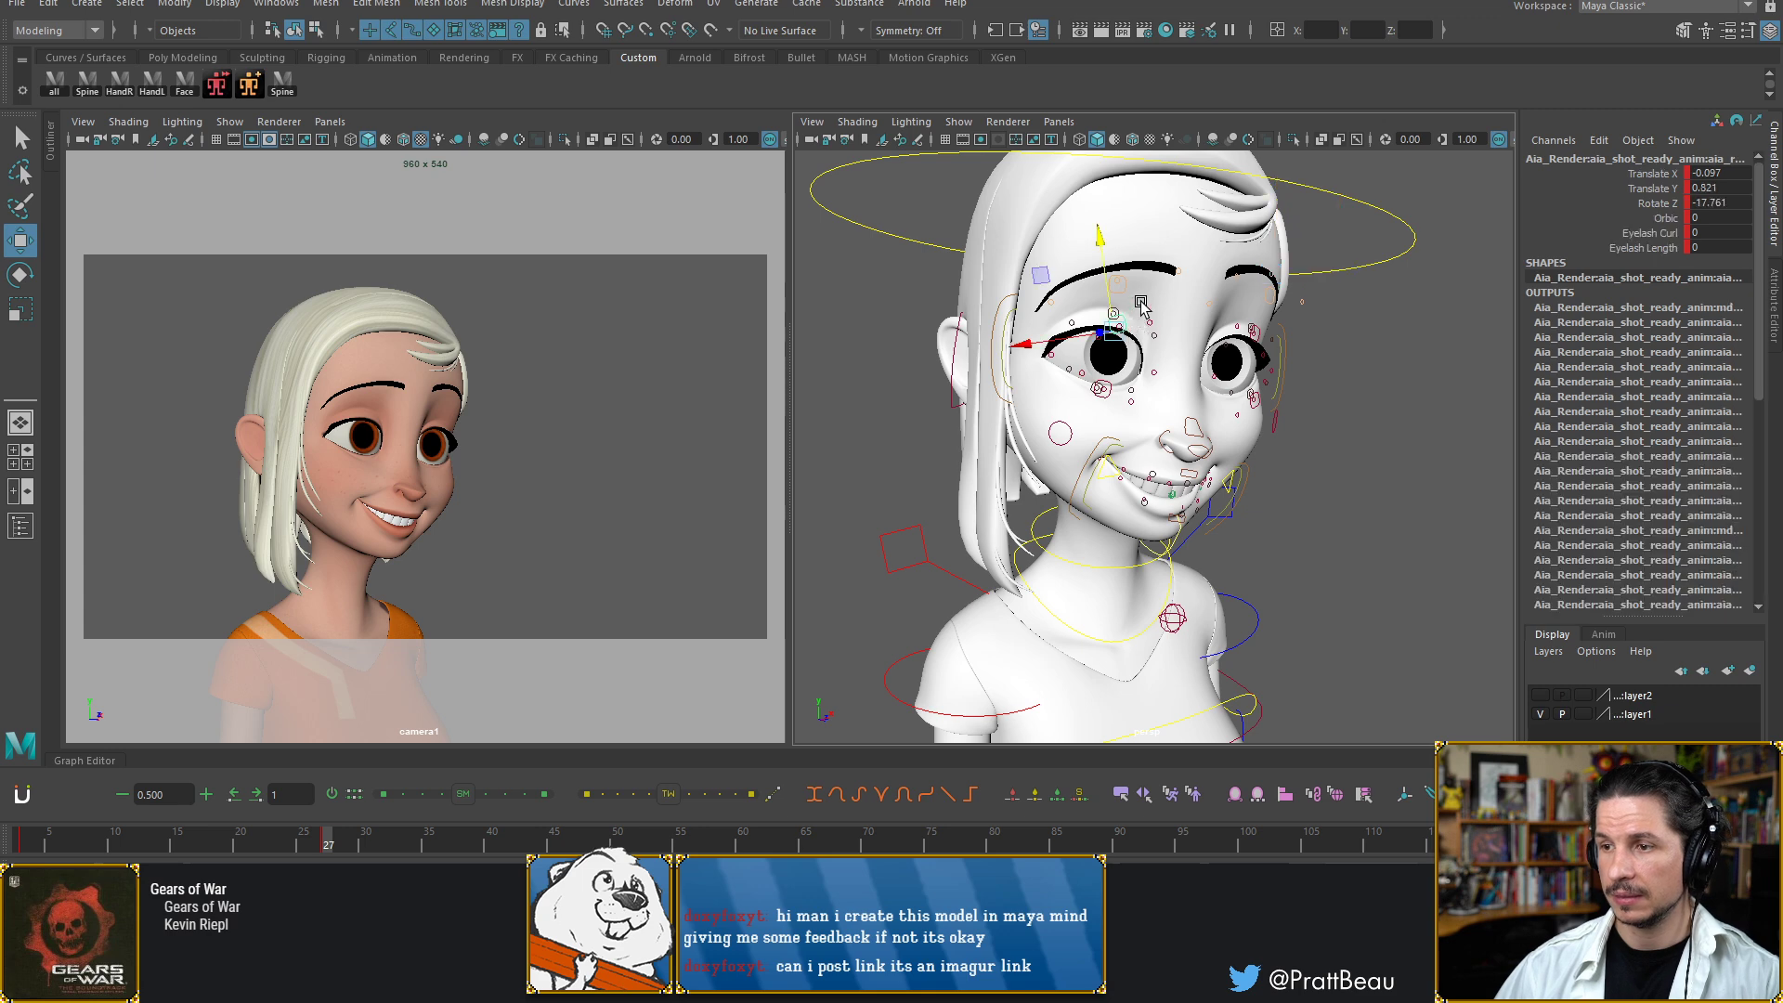
pyautogui.keyDown('ctrl'); pyautogui.keyDown('shift'); pyautogui.moveTo(1096, 304); pyautogui.dragTo(1061, 299, button='right'); pyautogui.keyUp('shift'); pyautogui.keyUp('ctrl')
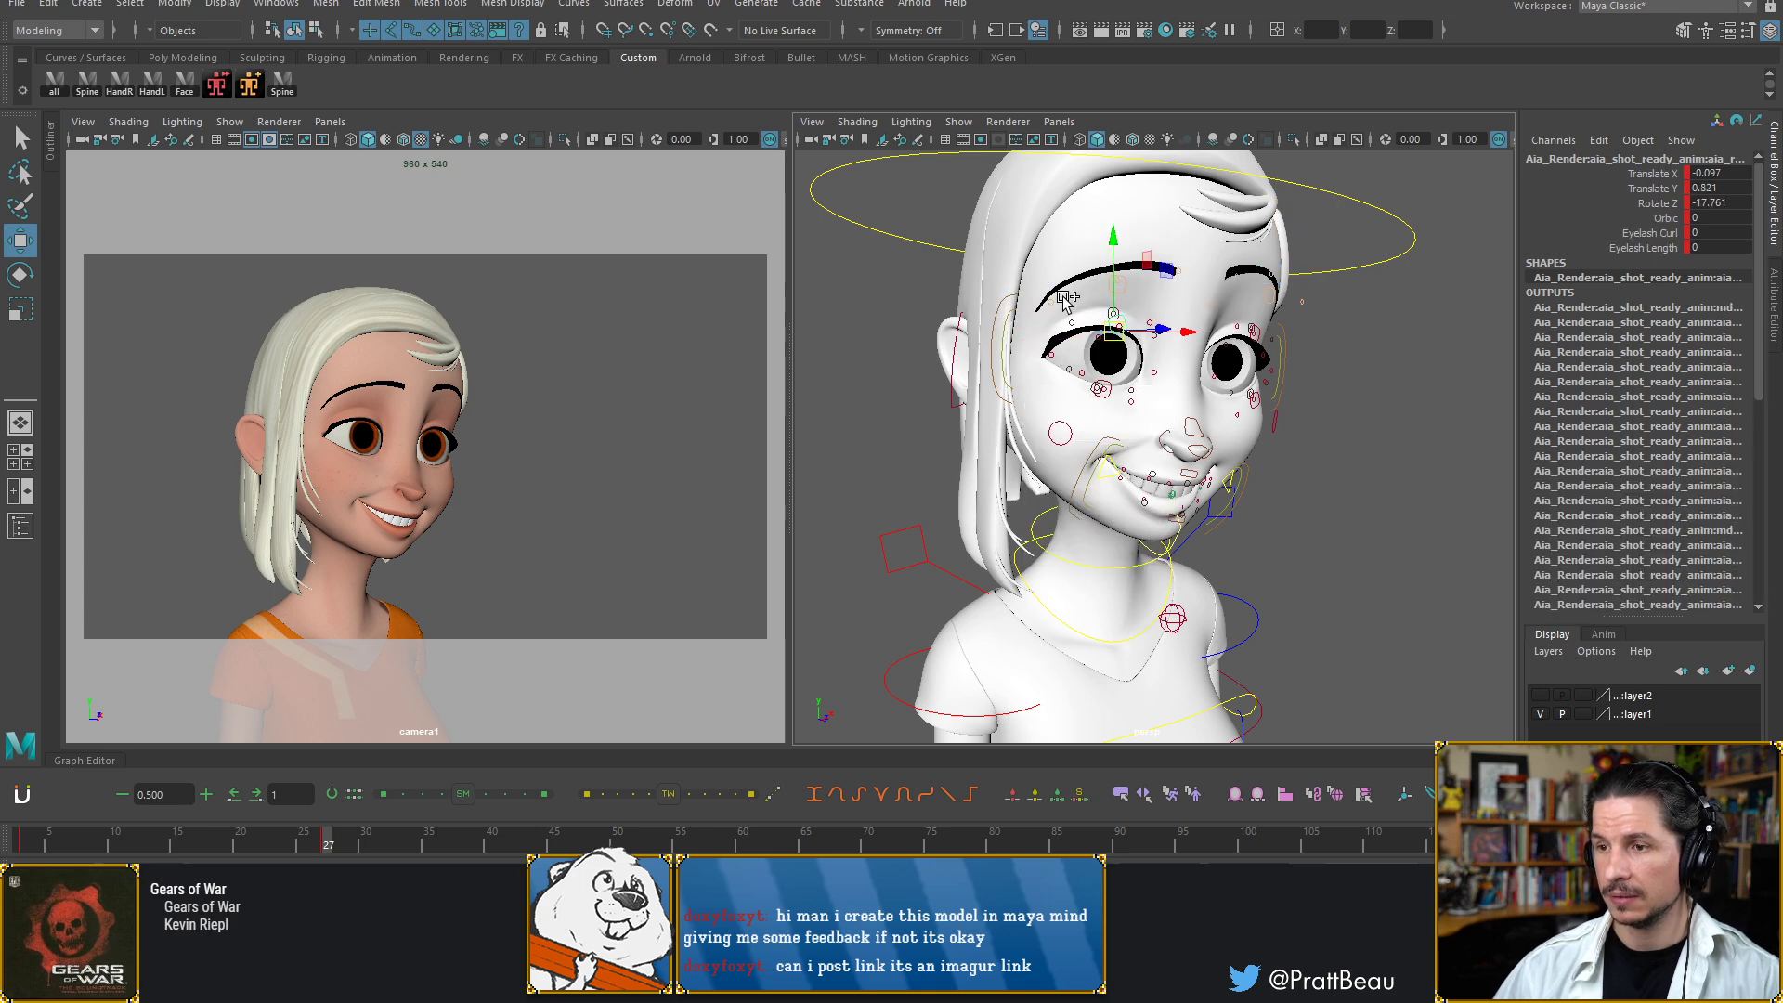
pyautogui.moveTo(1112, 293); pyautogui.dragTo(1112, 290)
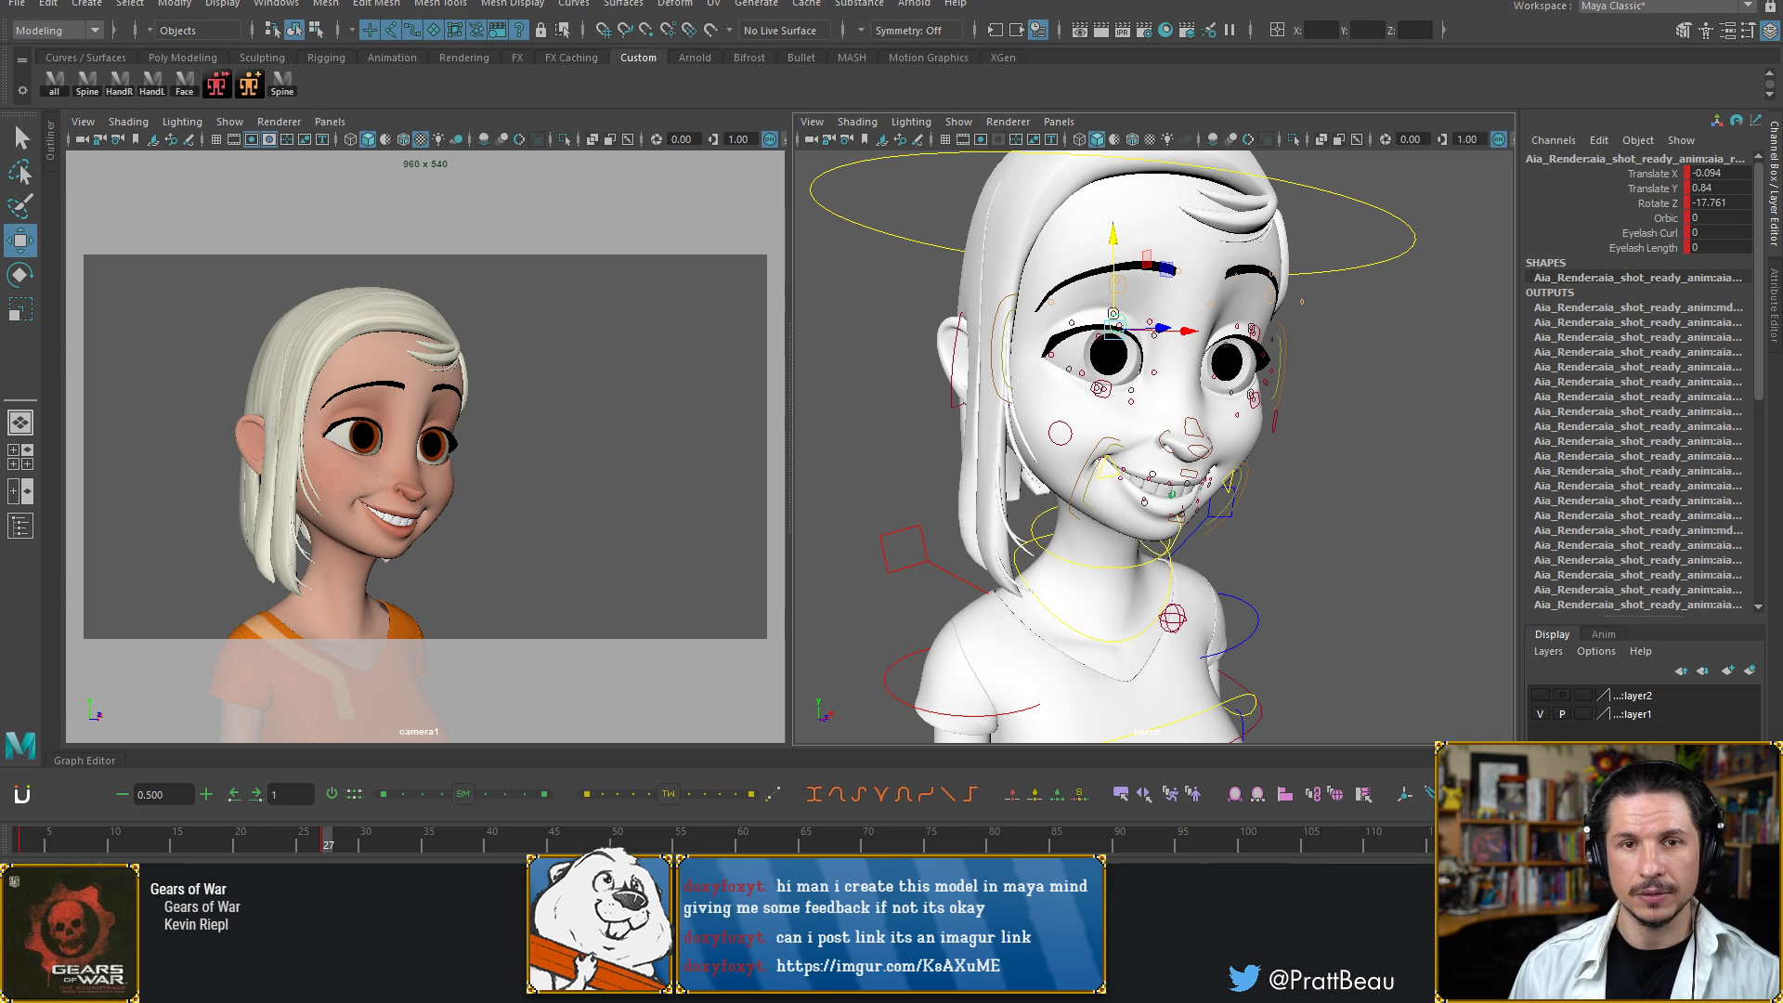
# Switch to the browser and examine the legged tank render on the Imgur page at enlarged size
pyautogui.moveTo(0, 56); pyautogui.dragTo(653, 94)
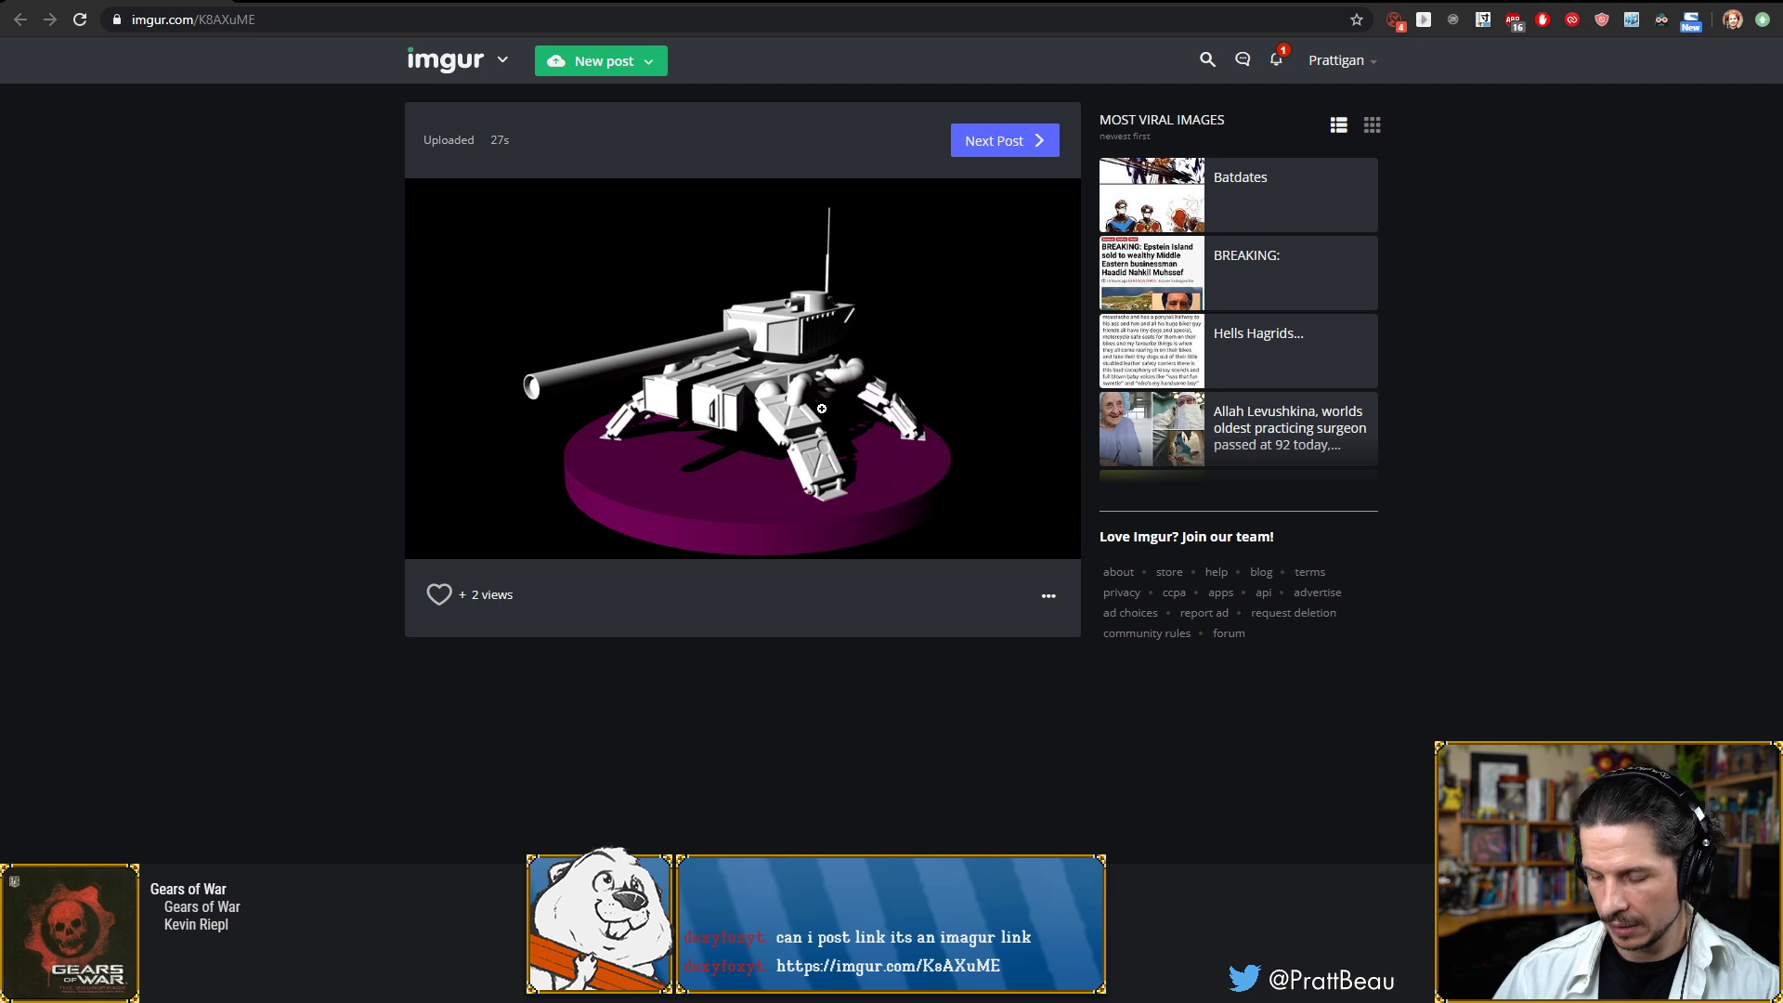
pyautogui.moveTo(816, 409)
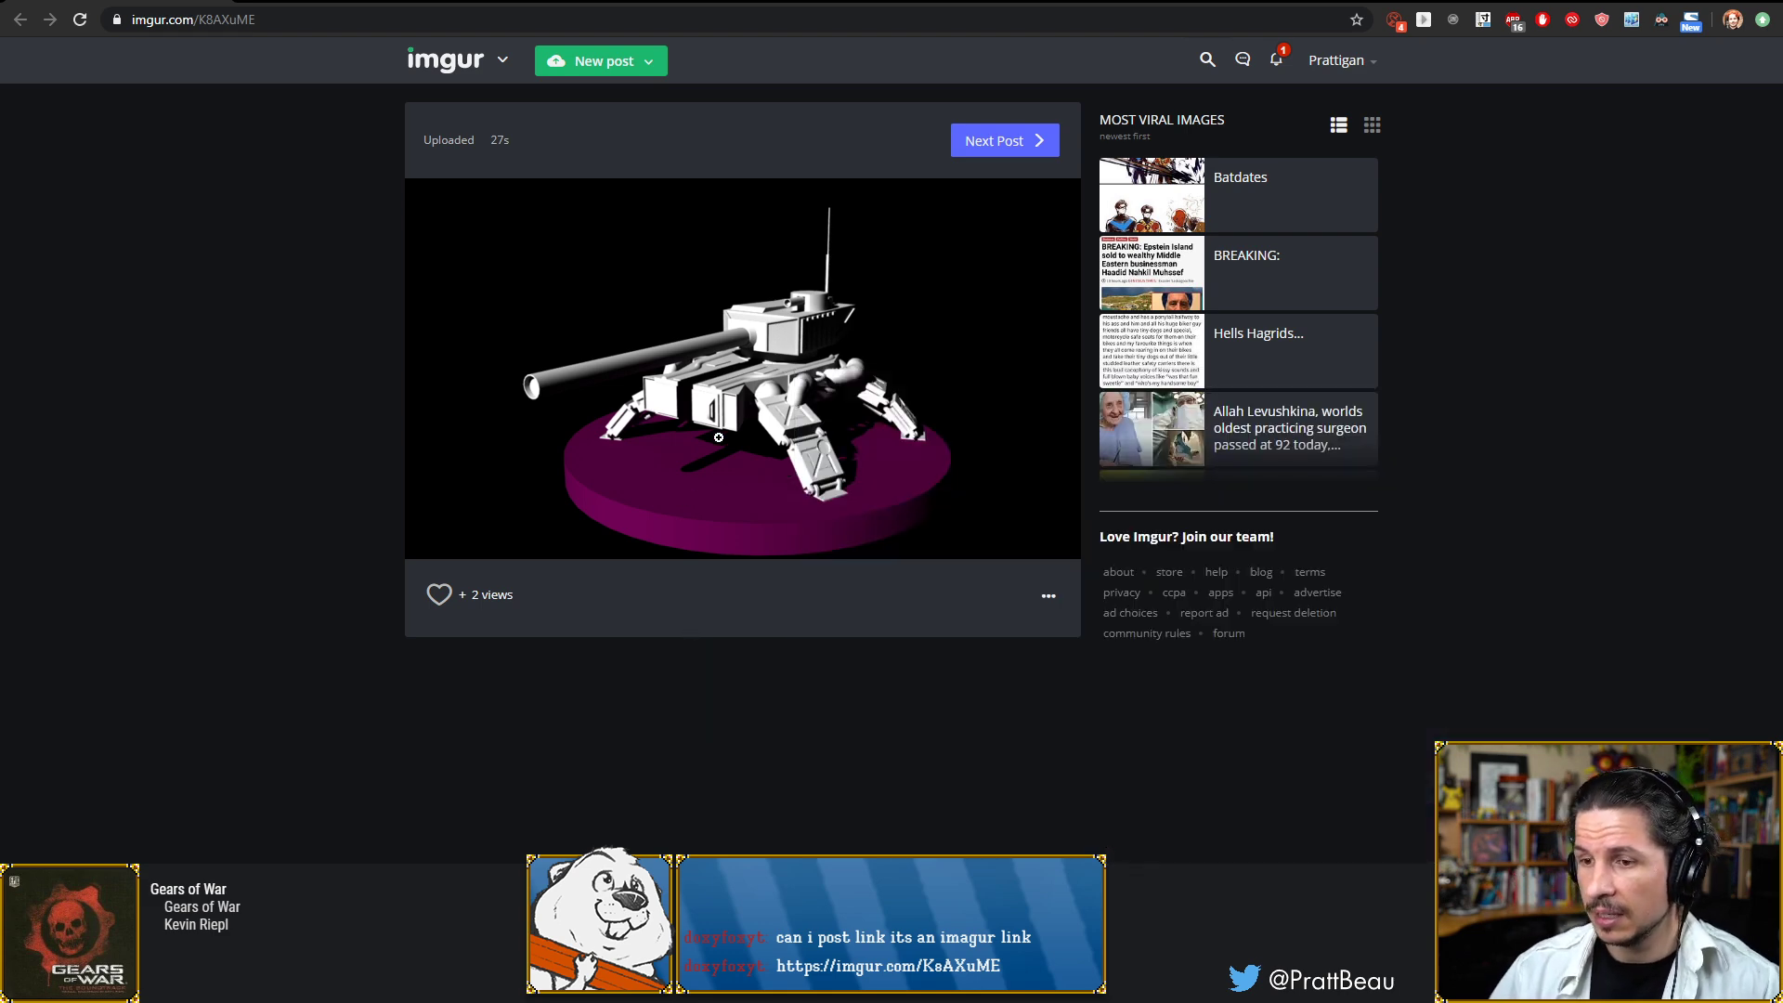
pyautogui.moveTo(721, 446)
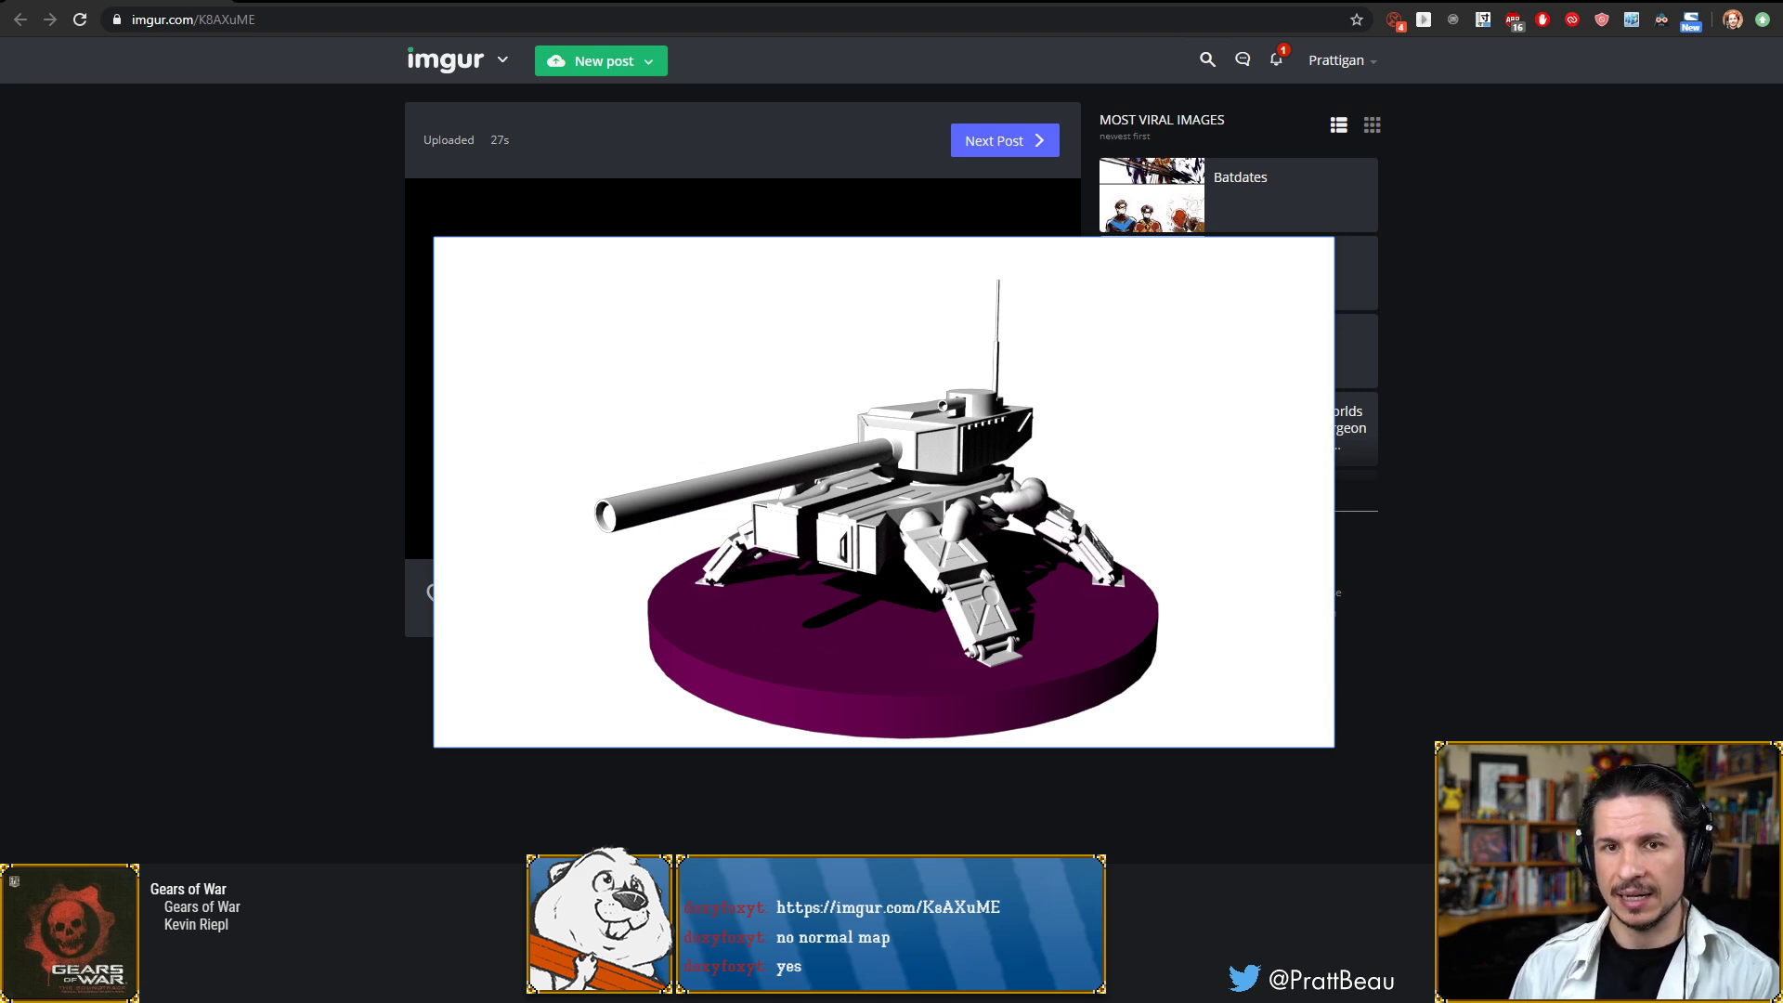
pyautogui.press('Escape')
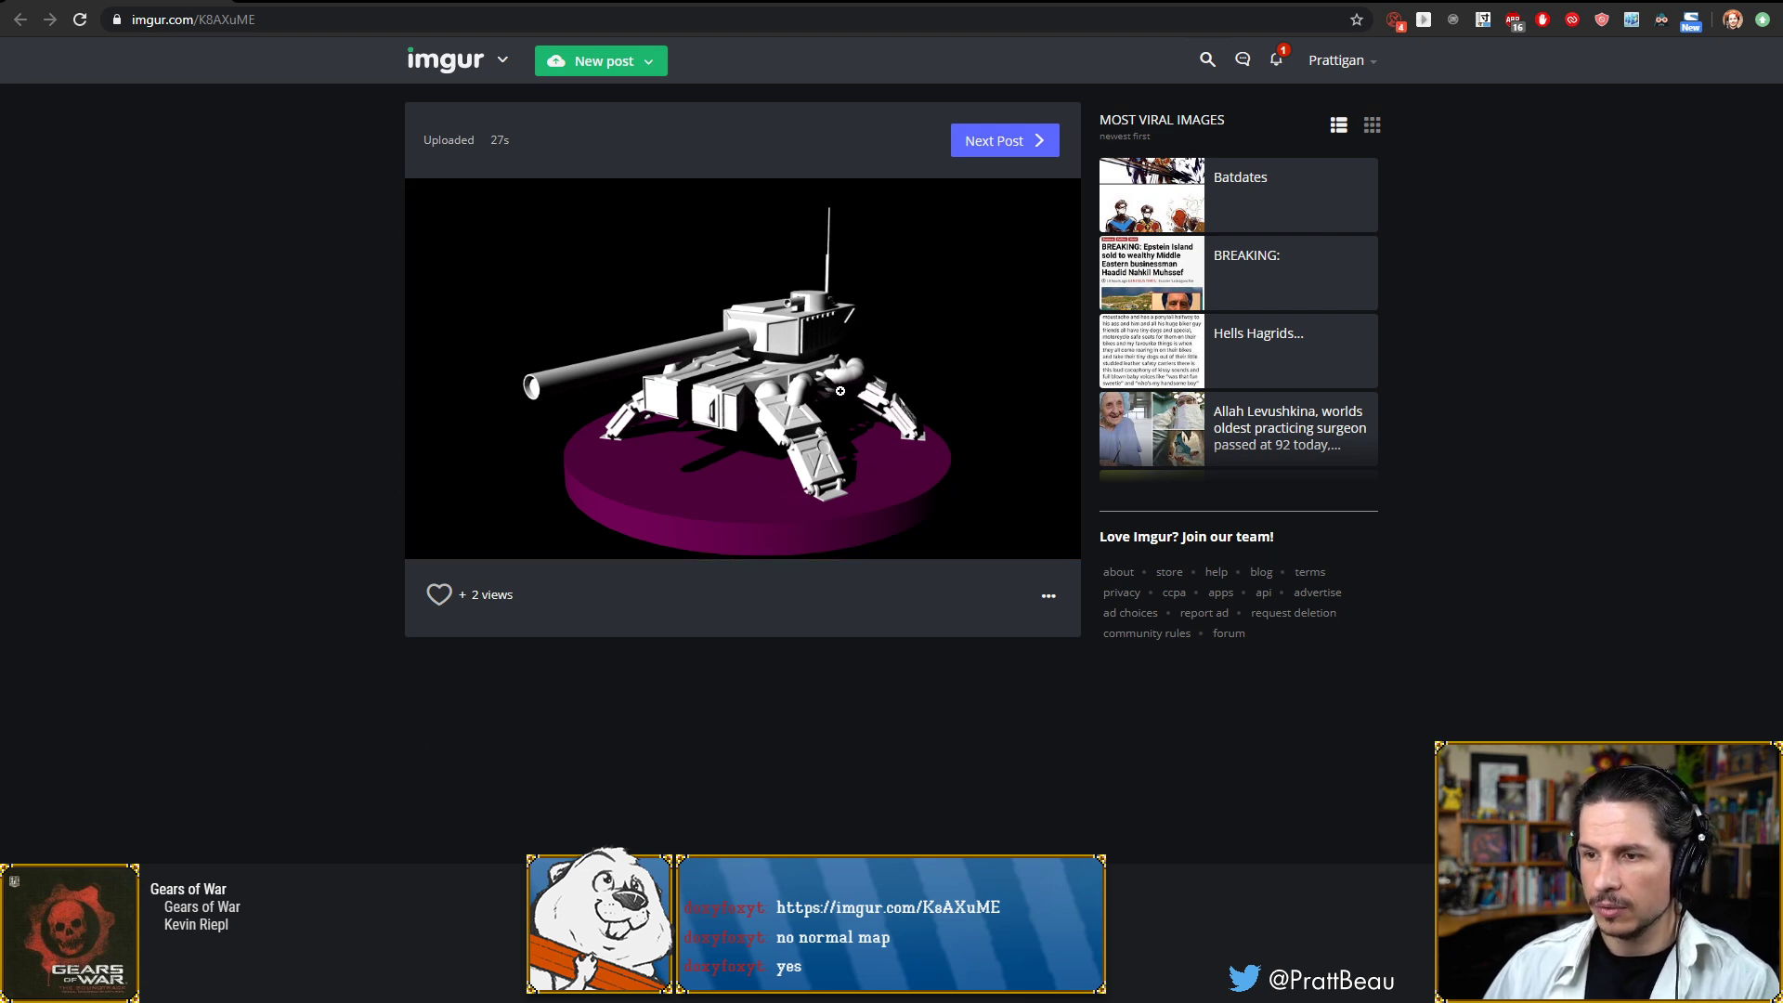
pyautogui.click(798, 392)
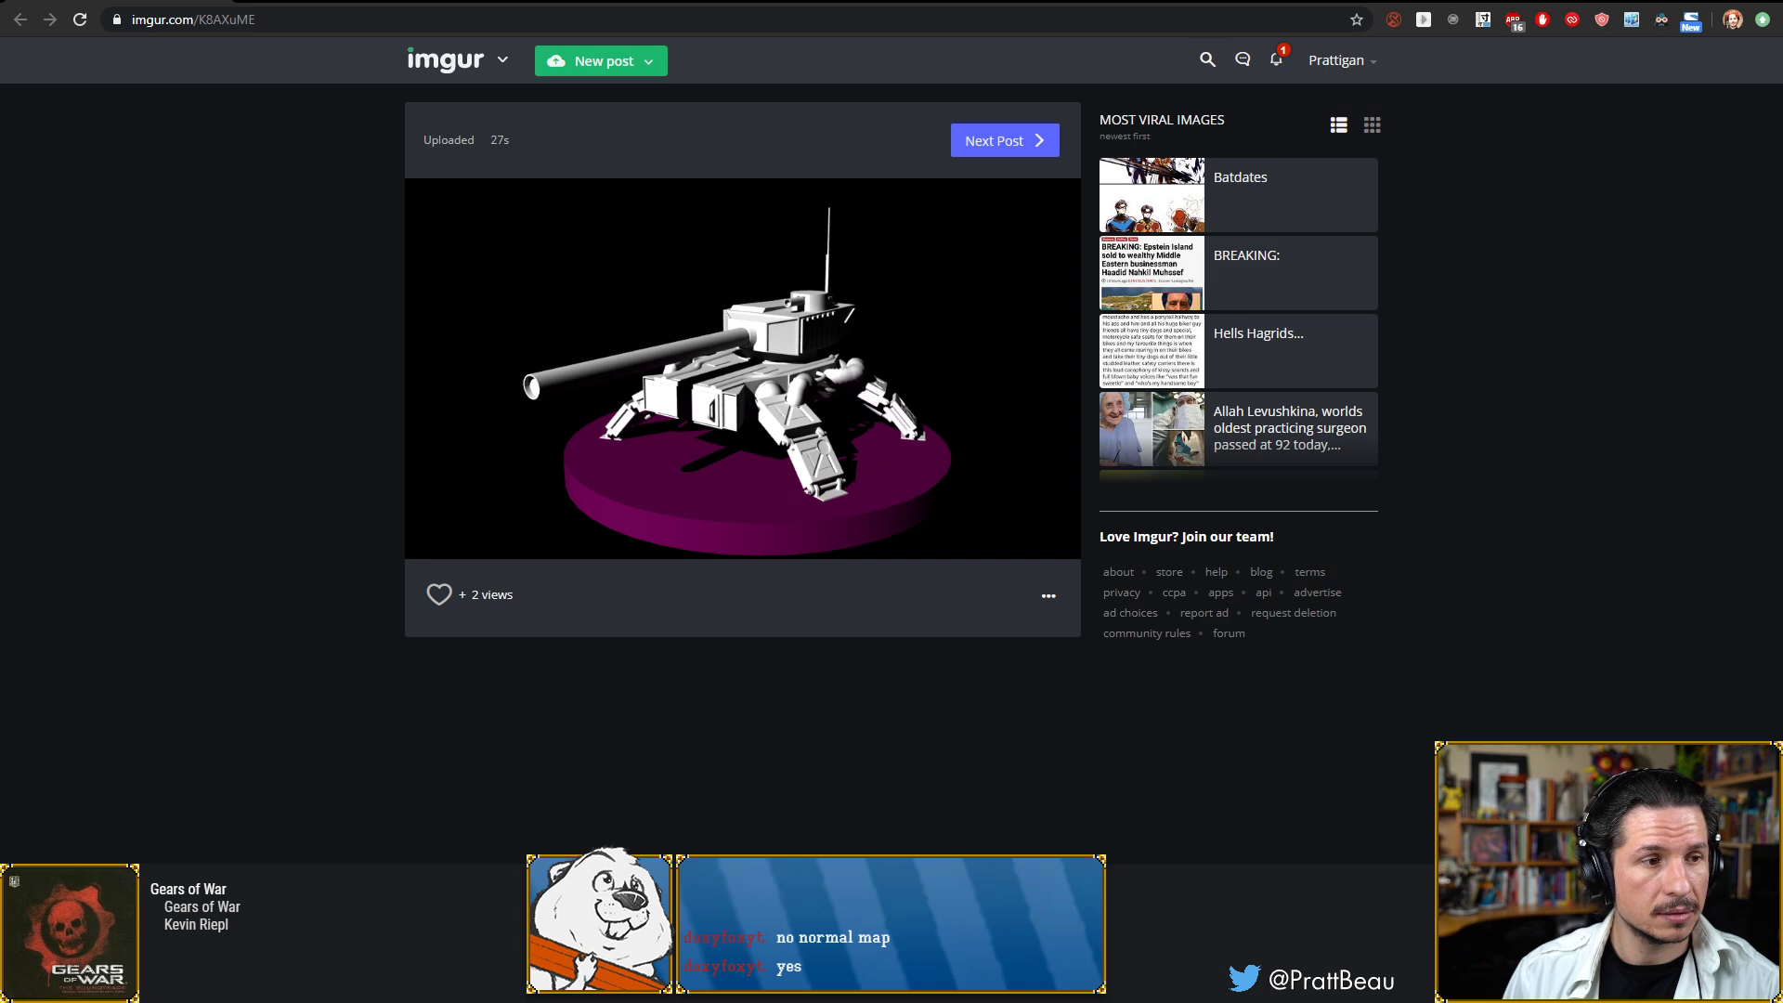
# Bring up the Google image results for tanks in a maximized window and open the M-1A2C Abrams photo
pyautogui.moveTo(0, 190); pyautogui.dragTo(760, 166)
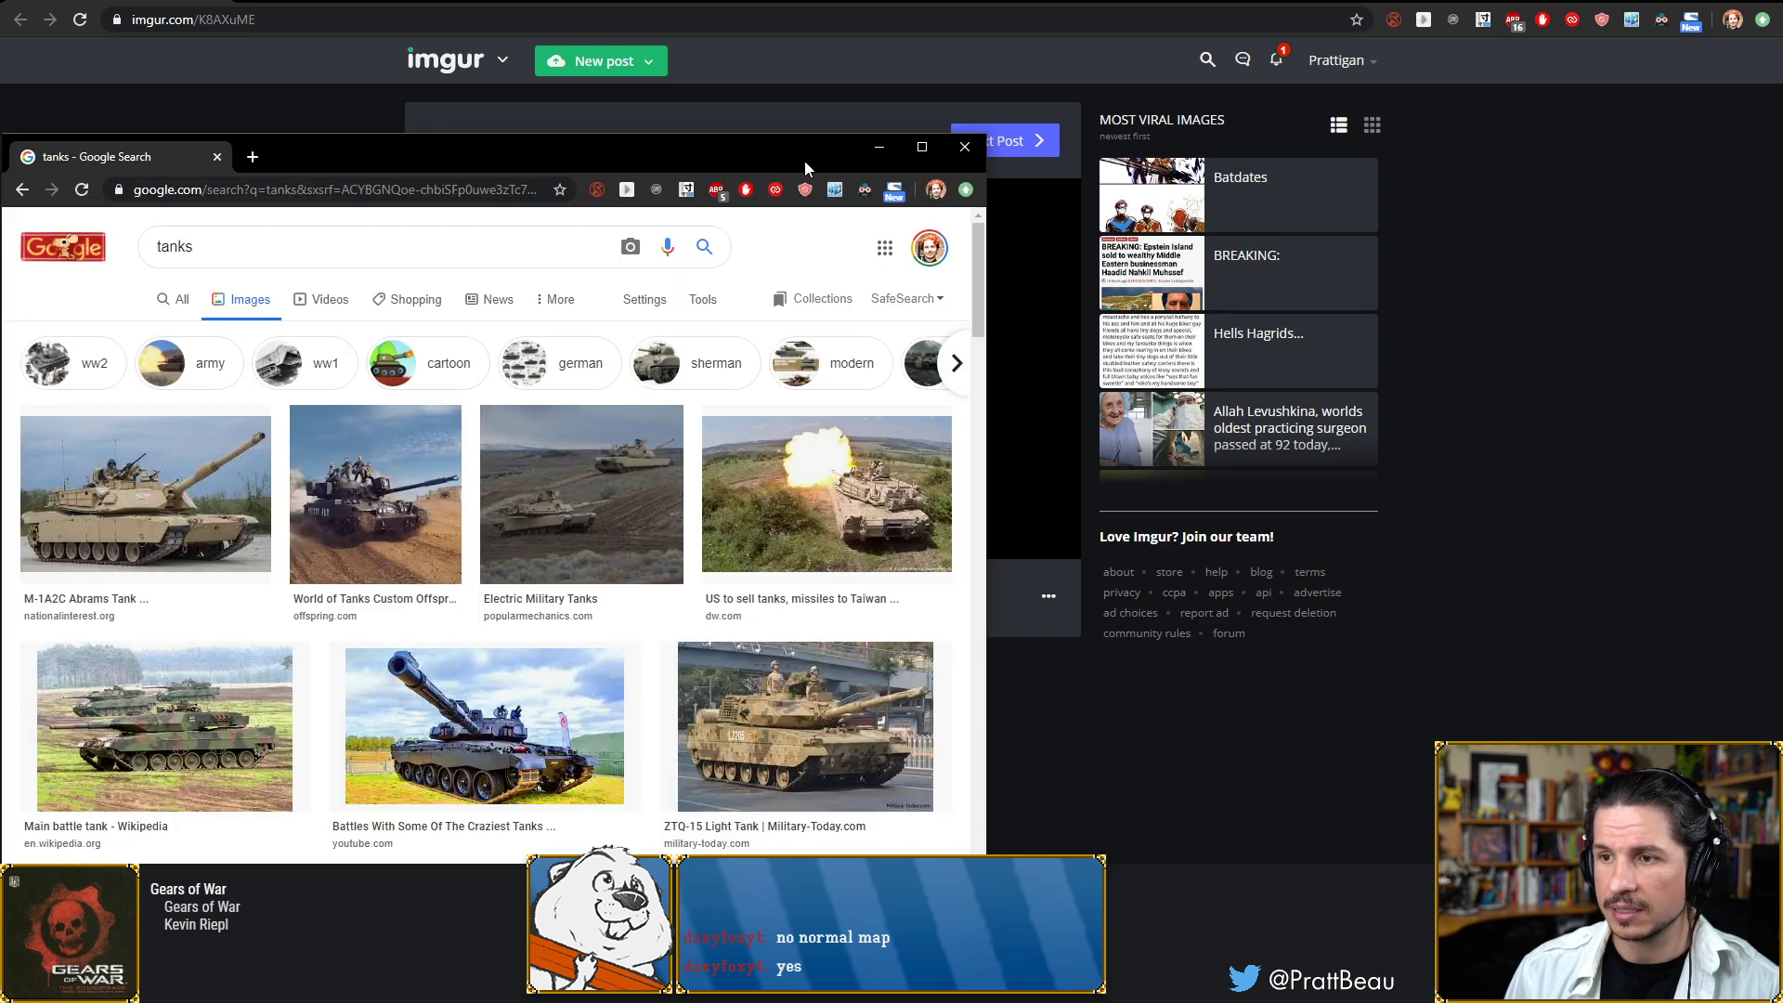
pyautogui.doubleClick(805, 160)
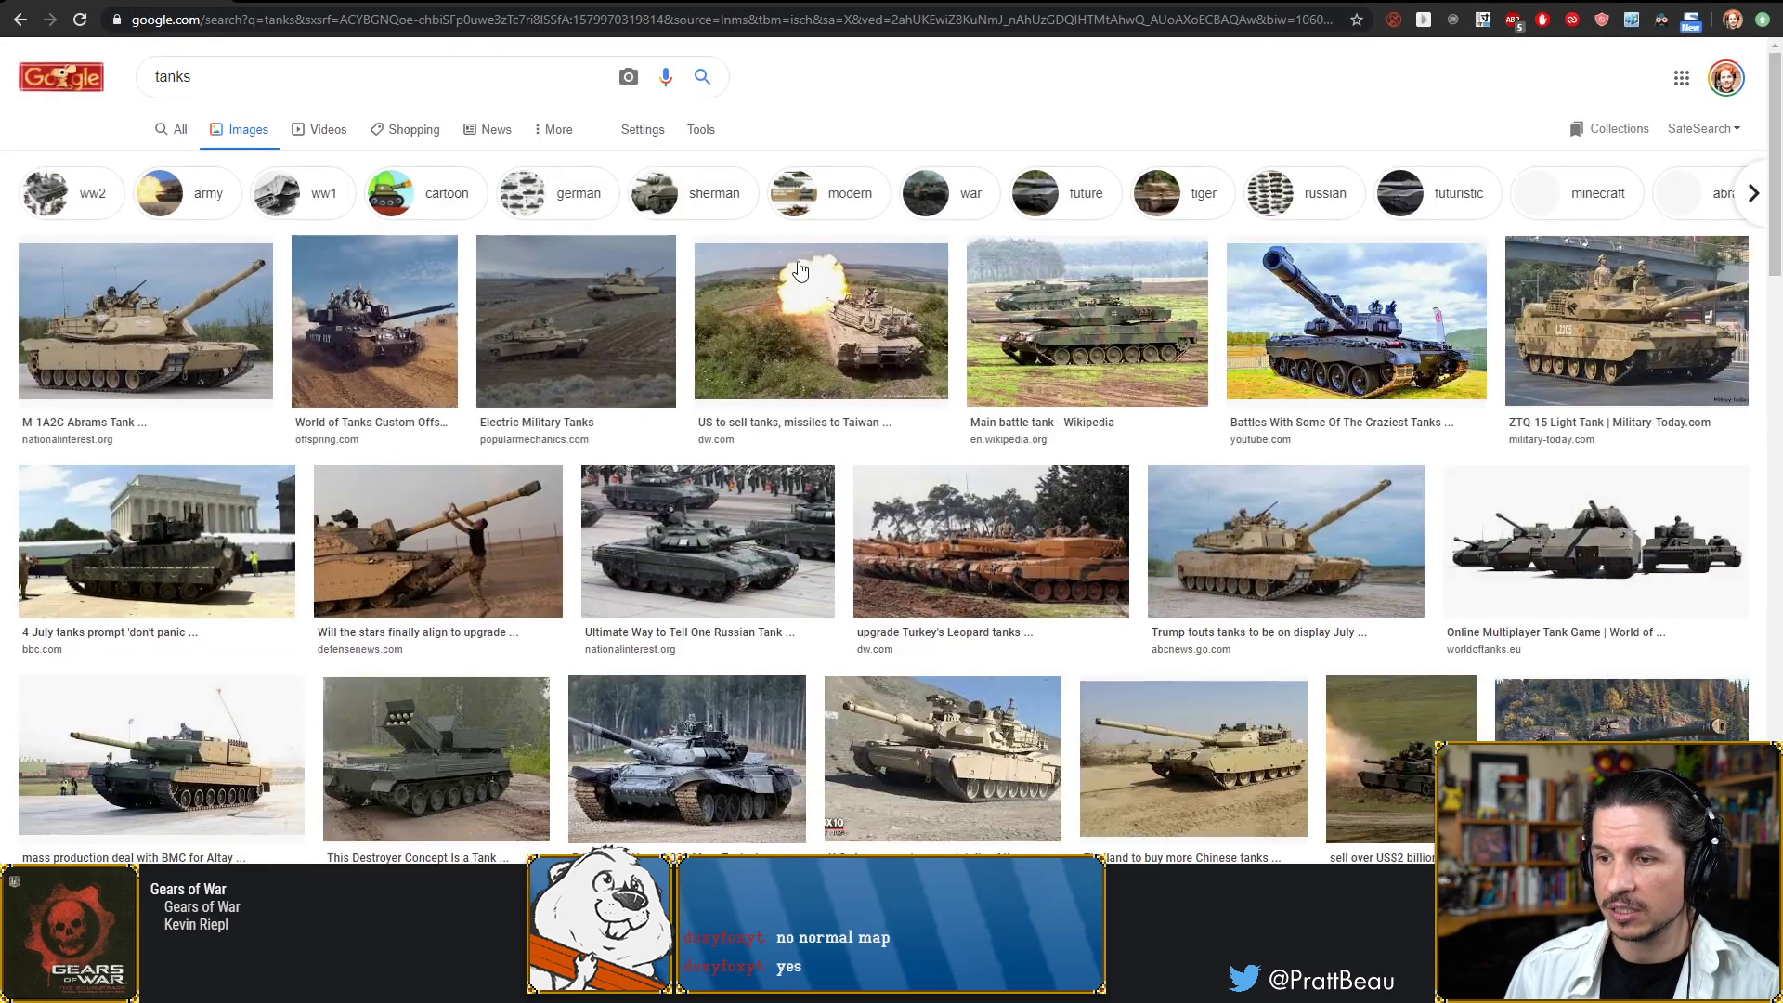
pyautogui.click(211, 312)
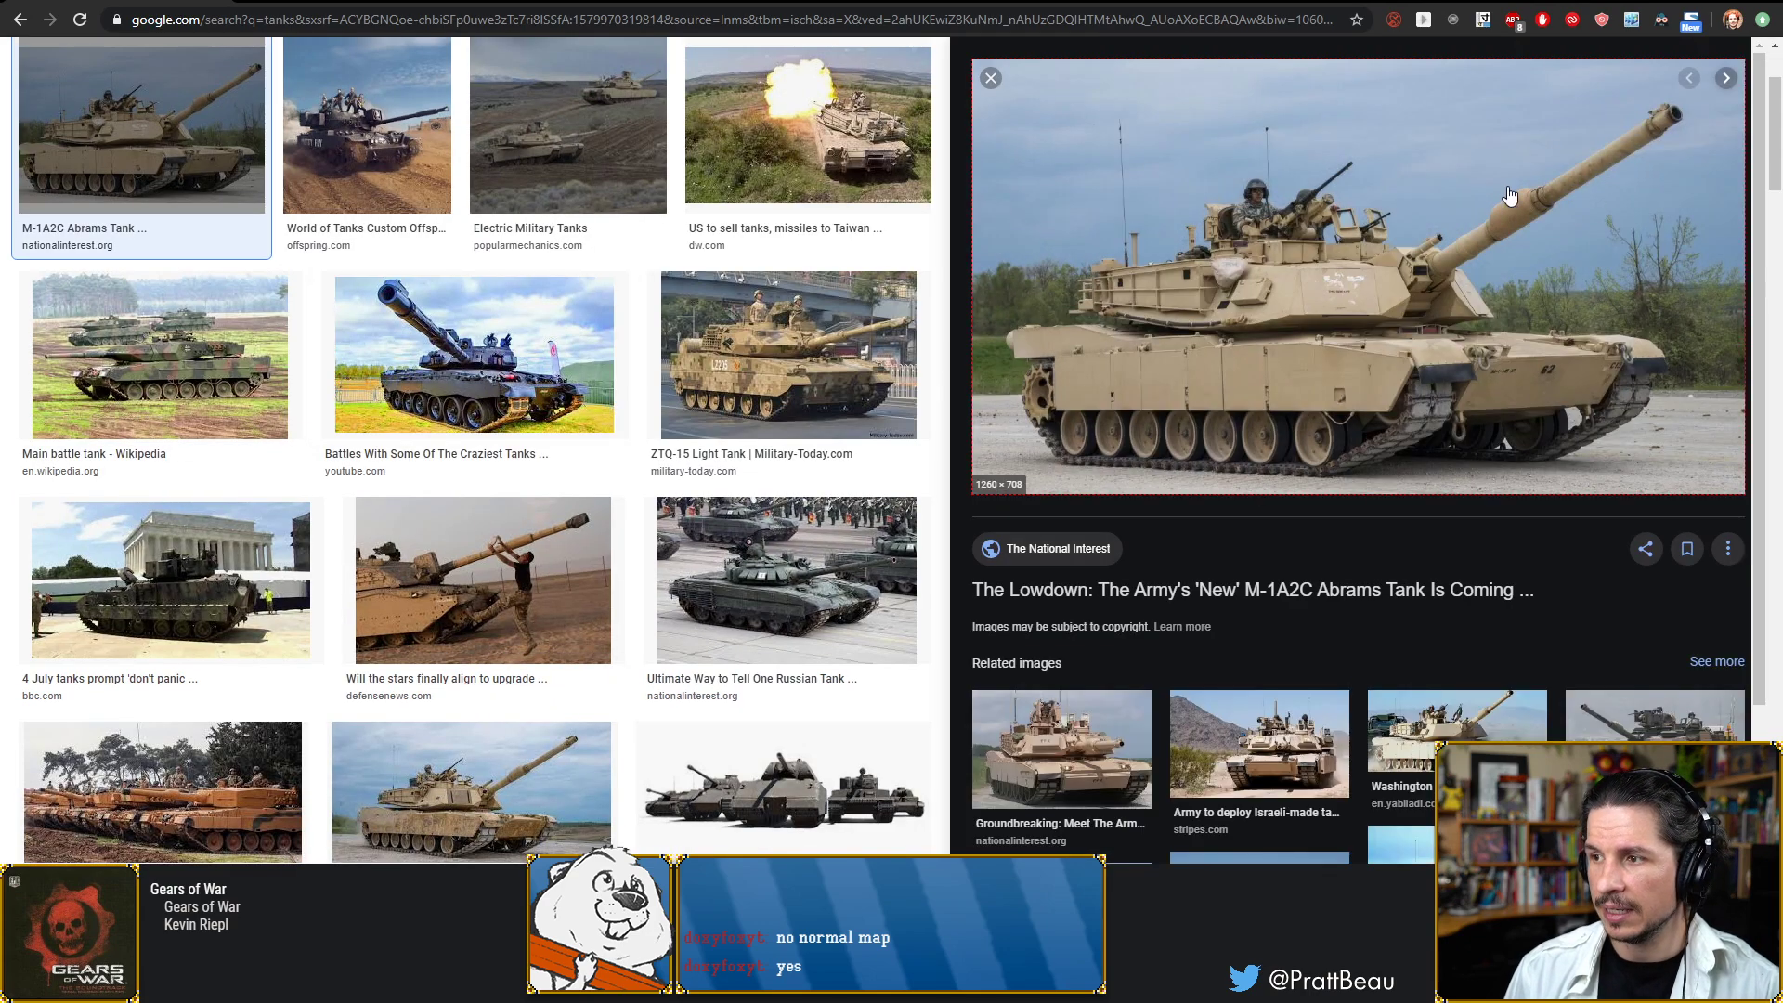
pyautogui.moveTo(1625, 148)
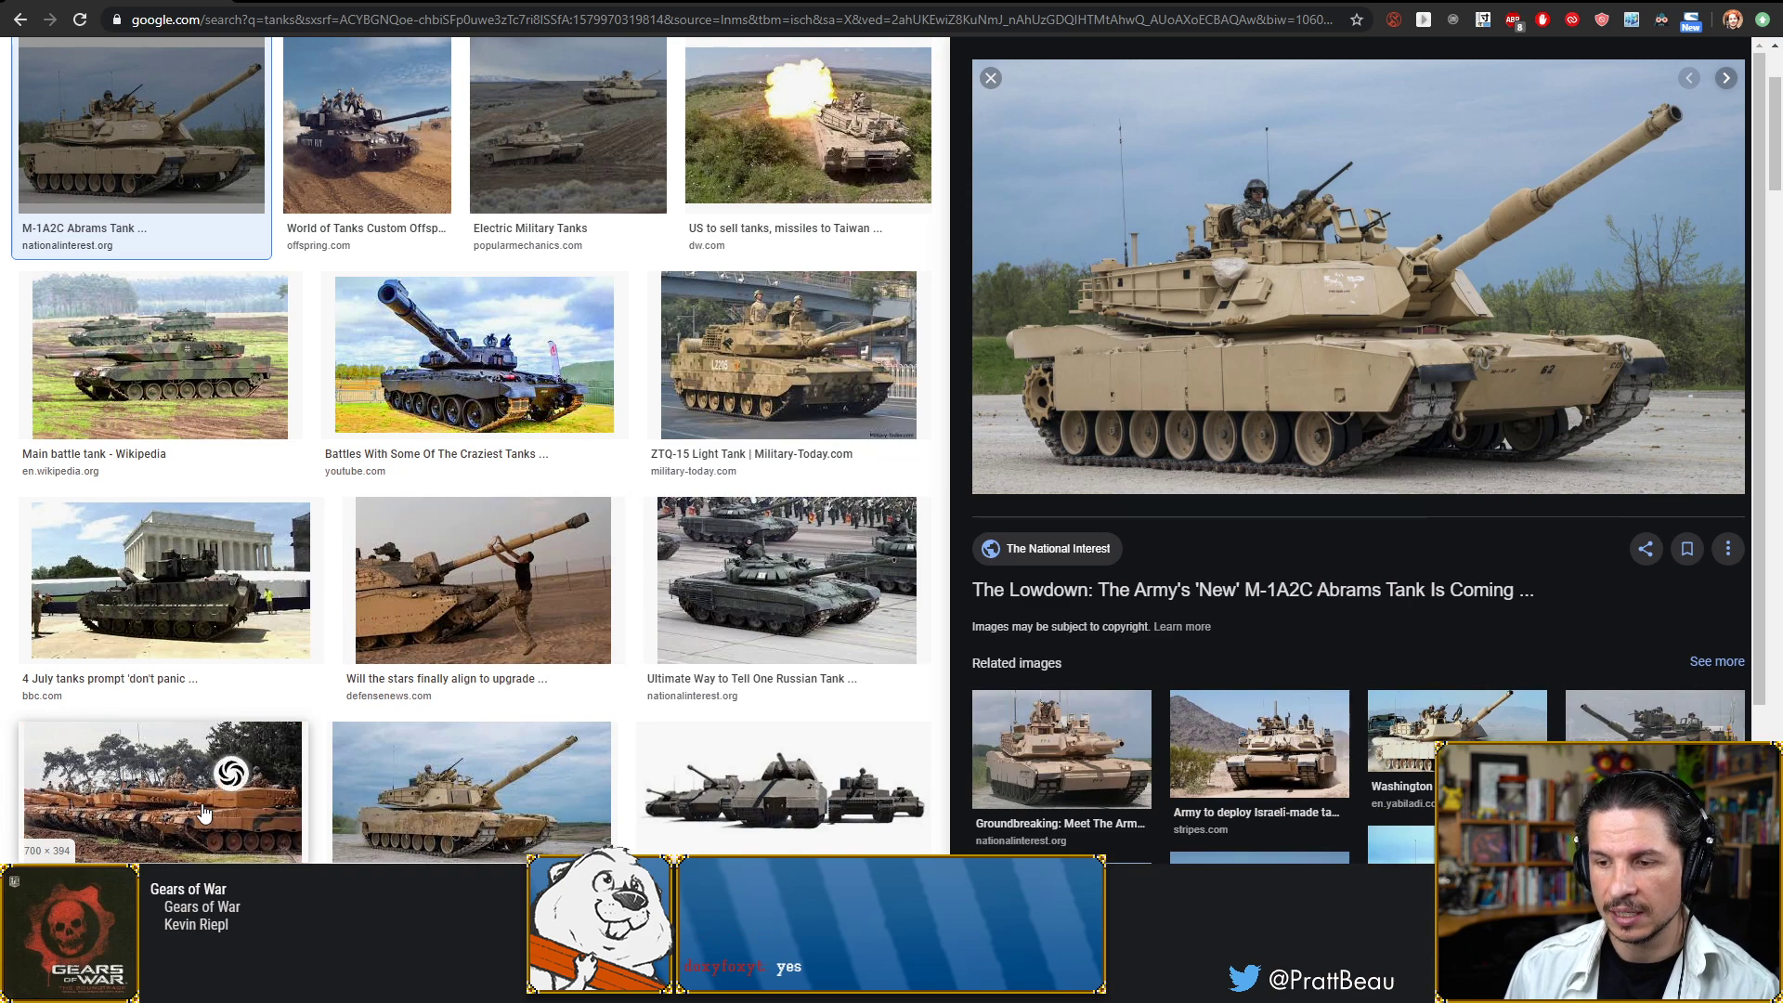
# Browse enlarged previews of the tank photos as references and open the Tanks Military alemdad.ly chart
pyautogui.moveTo(204, 812)
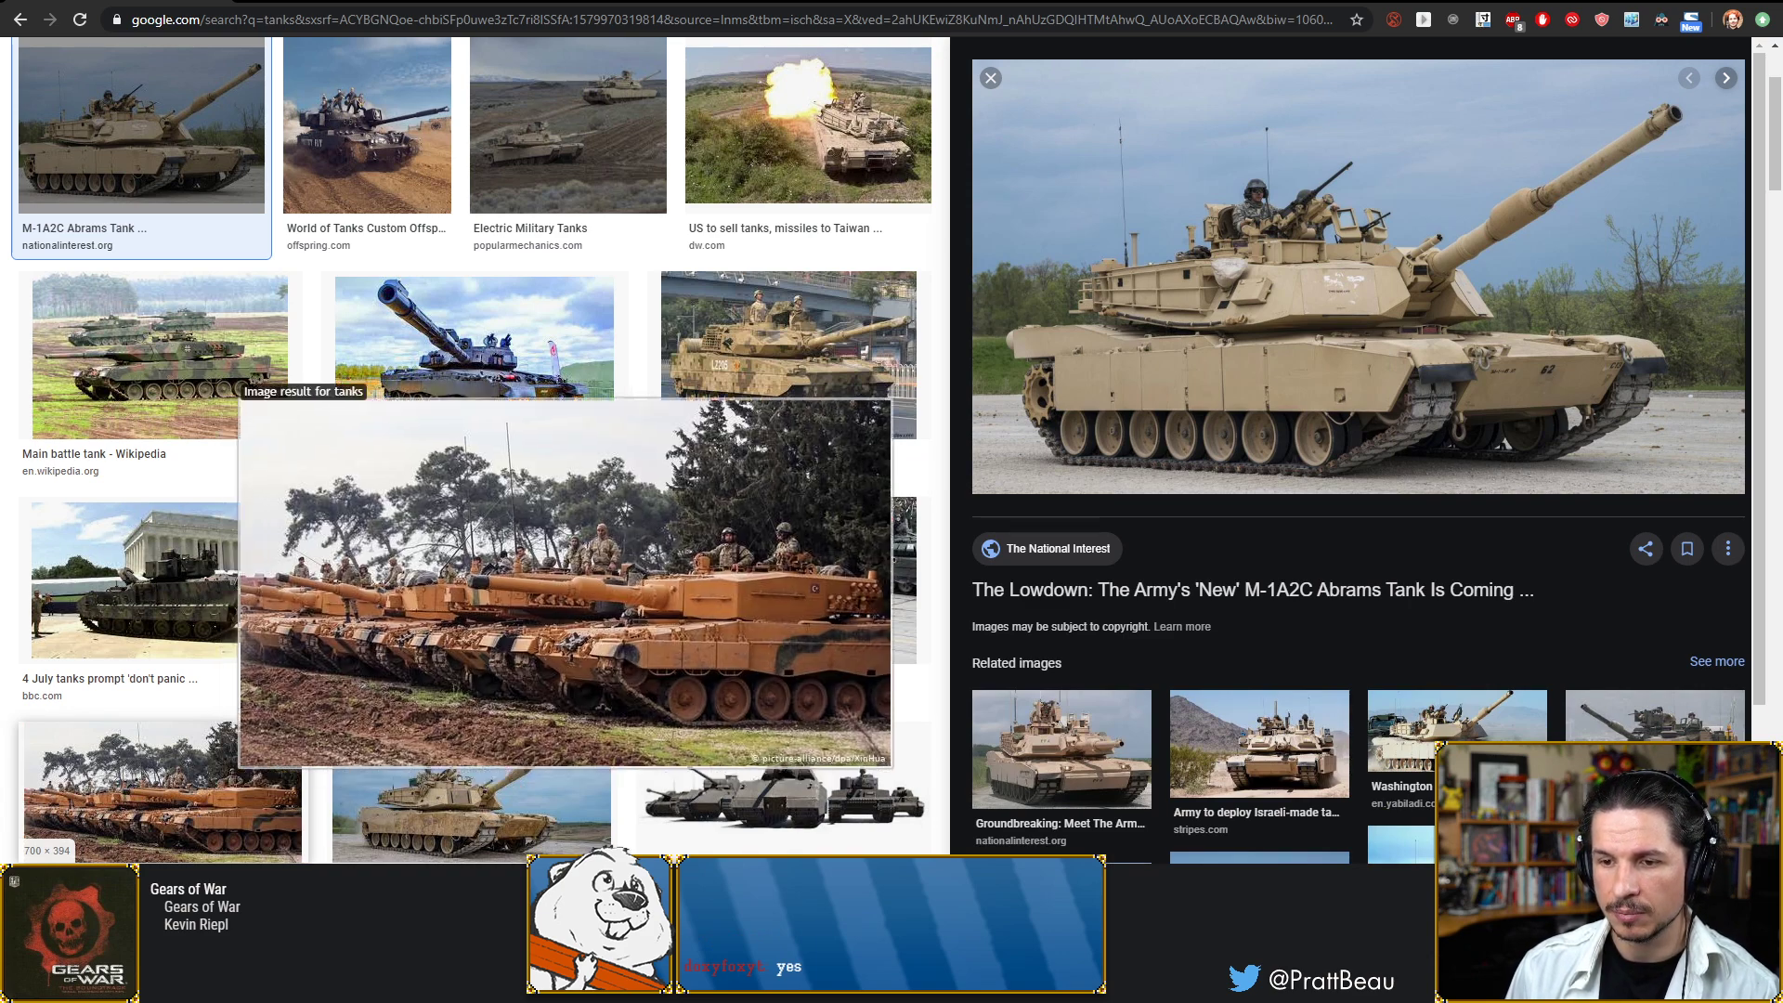
pyautogui.moveTo(430, 599)
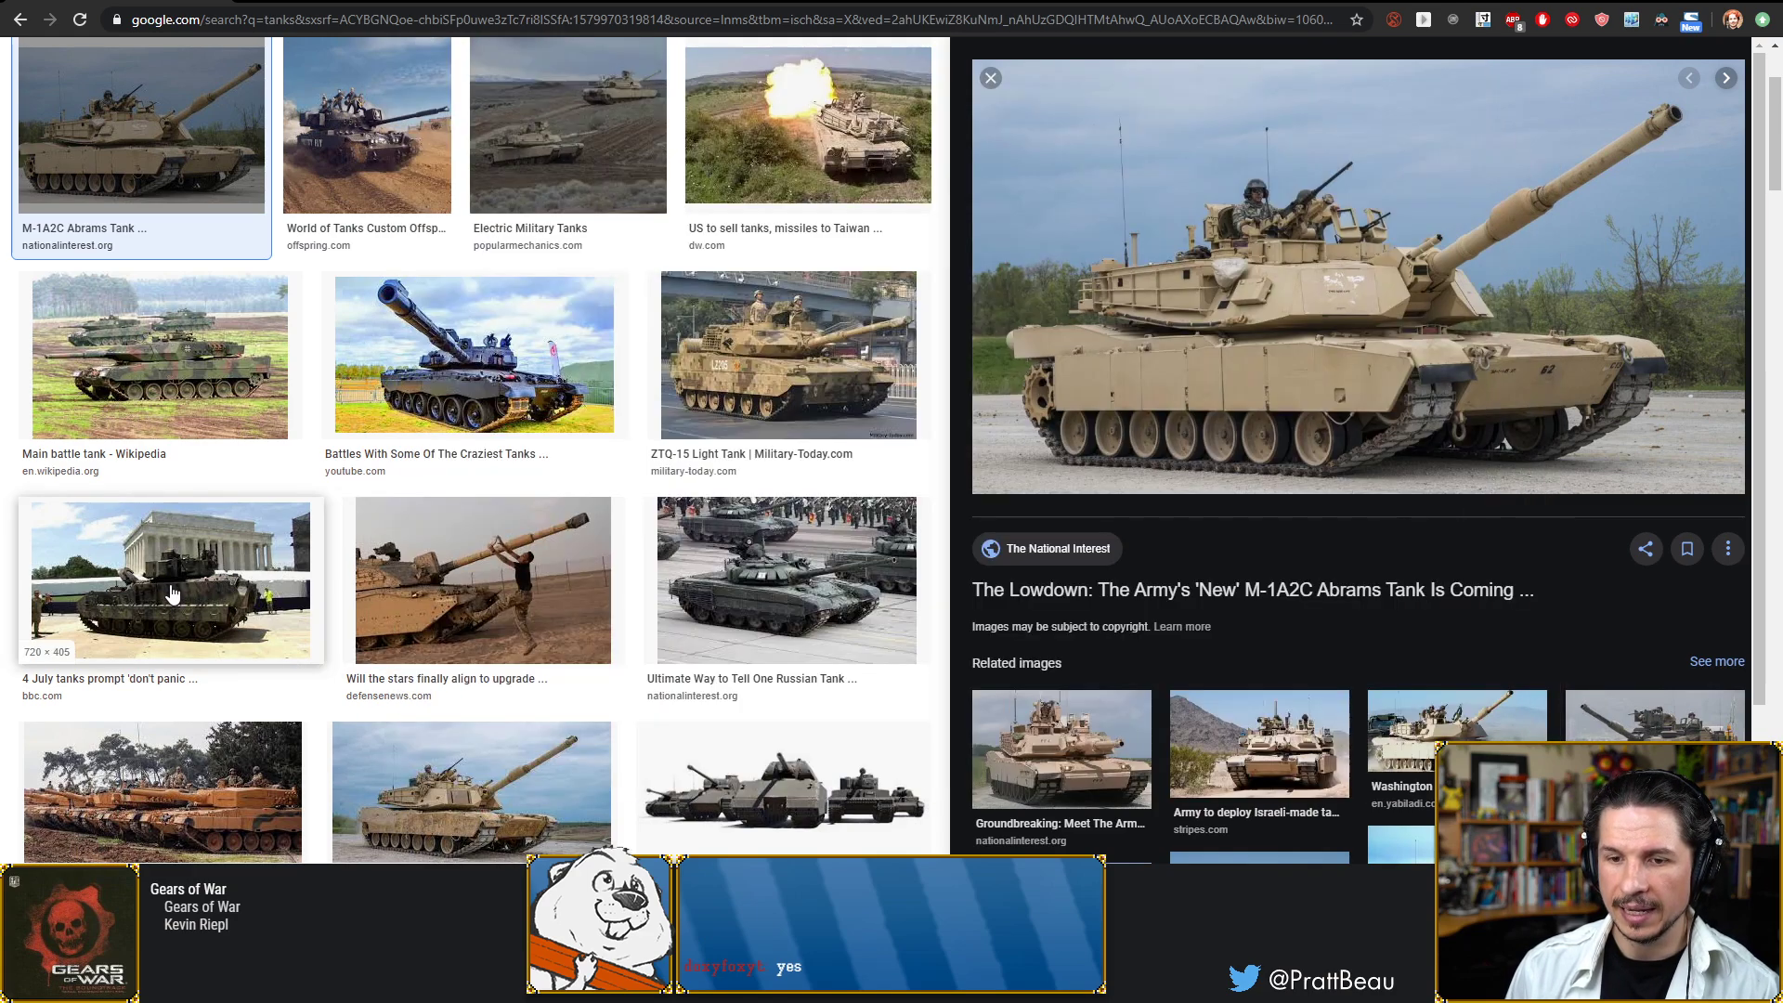
pyautogui.moveTo(171, 594)
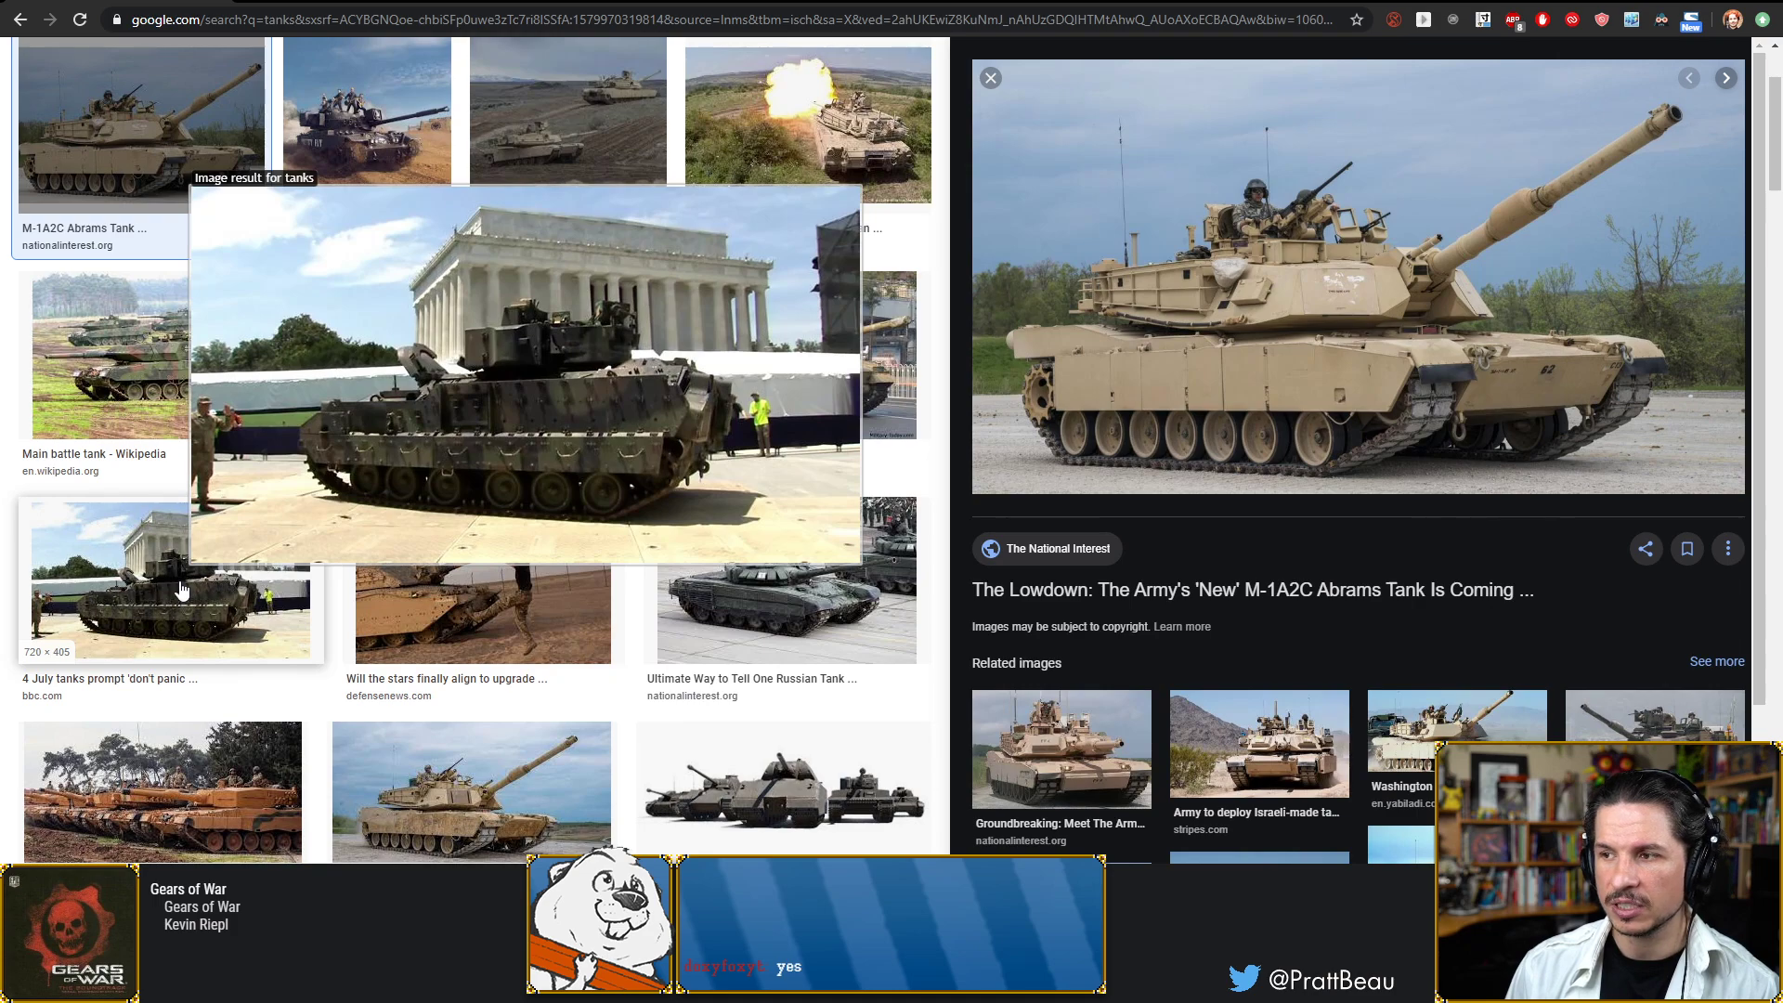
pyautogui.scroll(-6, 569, 617)
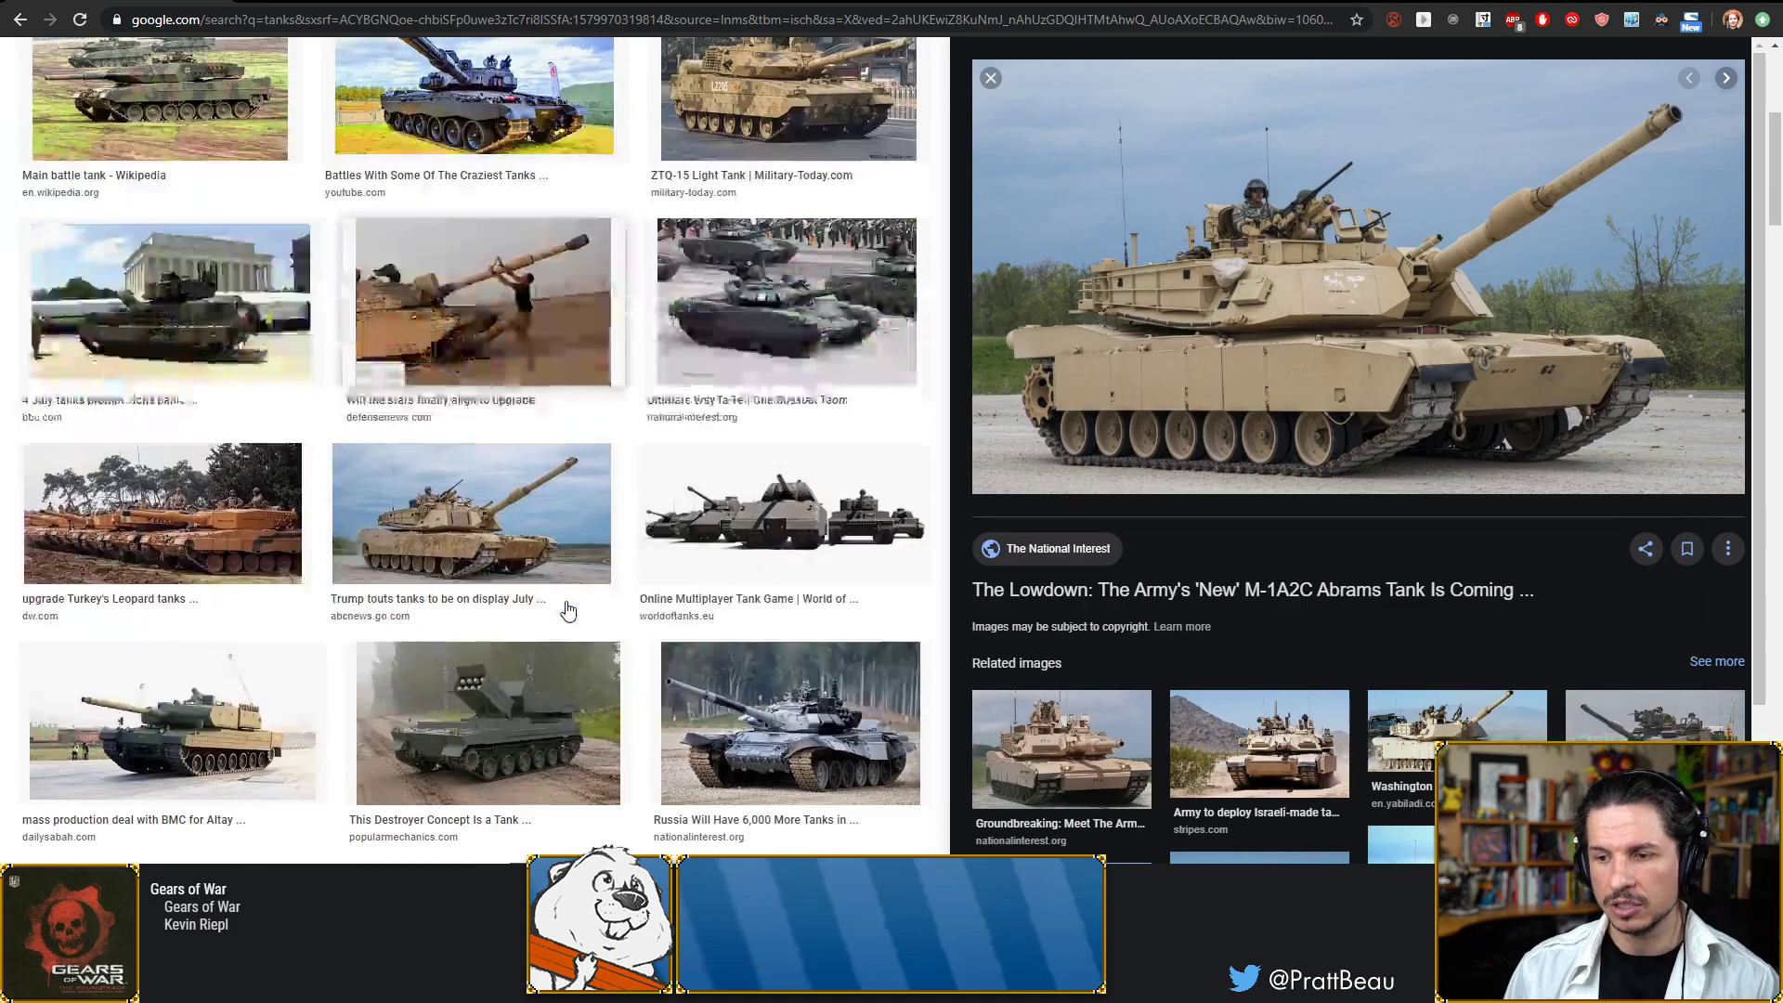
pyautogui.scroll(-5, 296, 630)
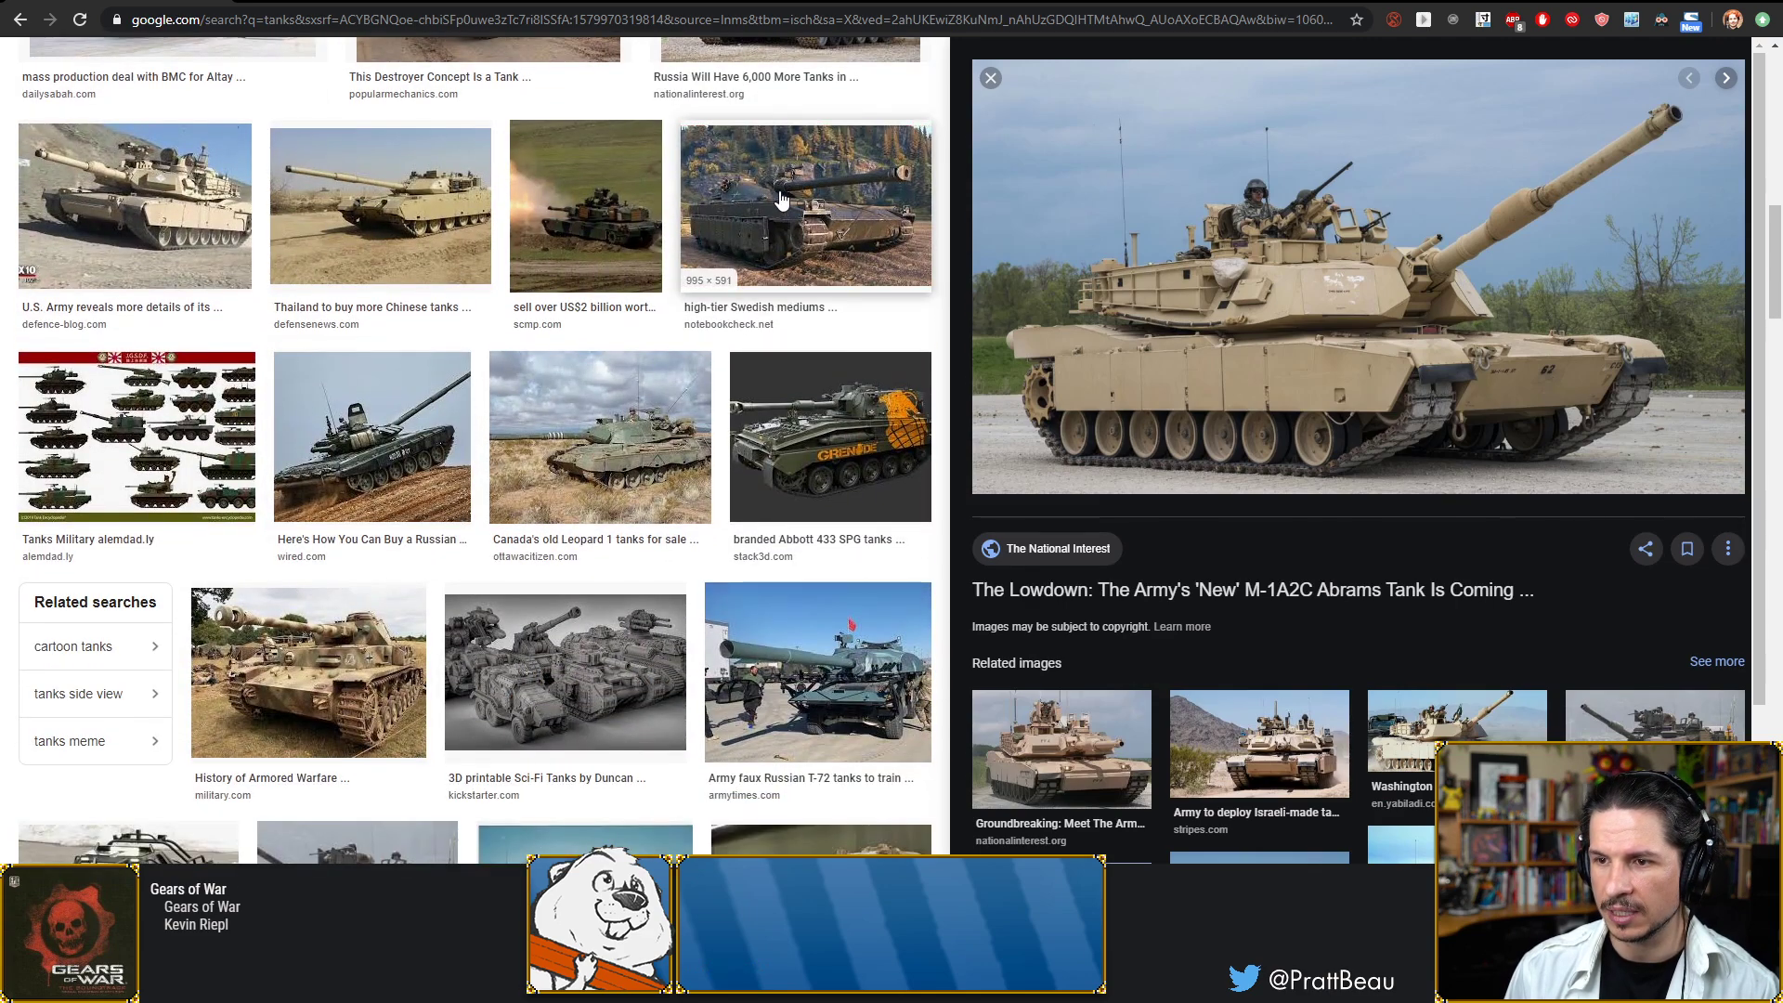
pyautogui.moveTo(780, 199)
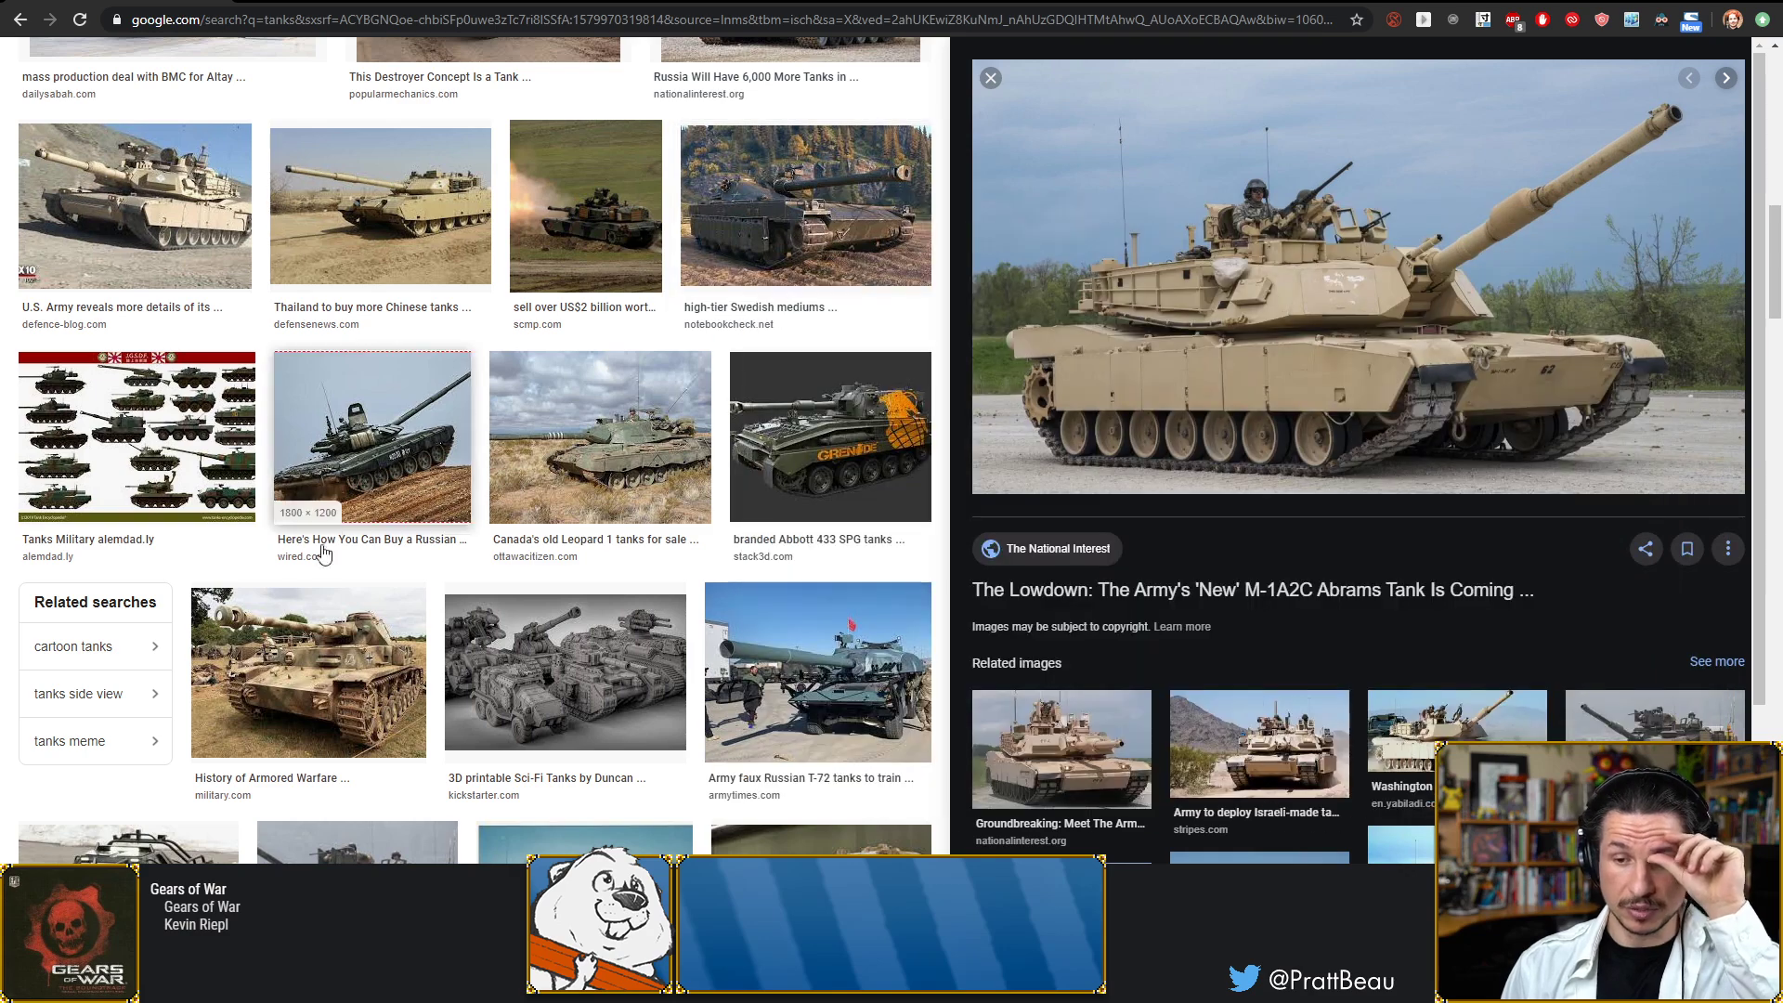
pyautogui.moveTo(321, 637)
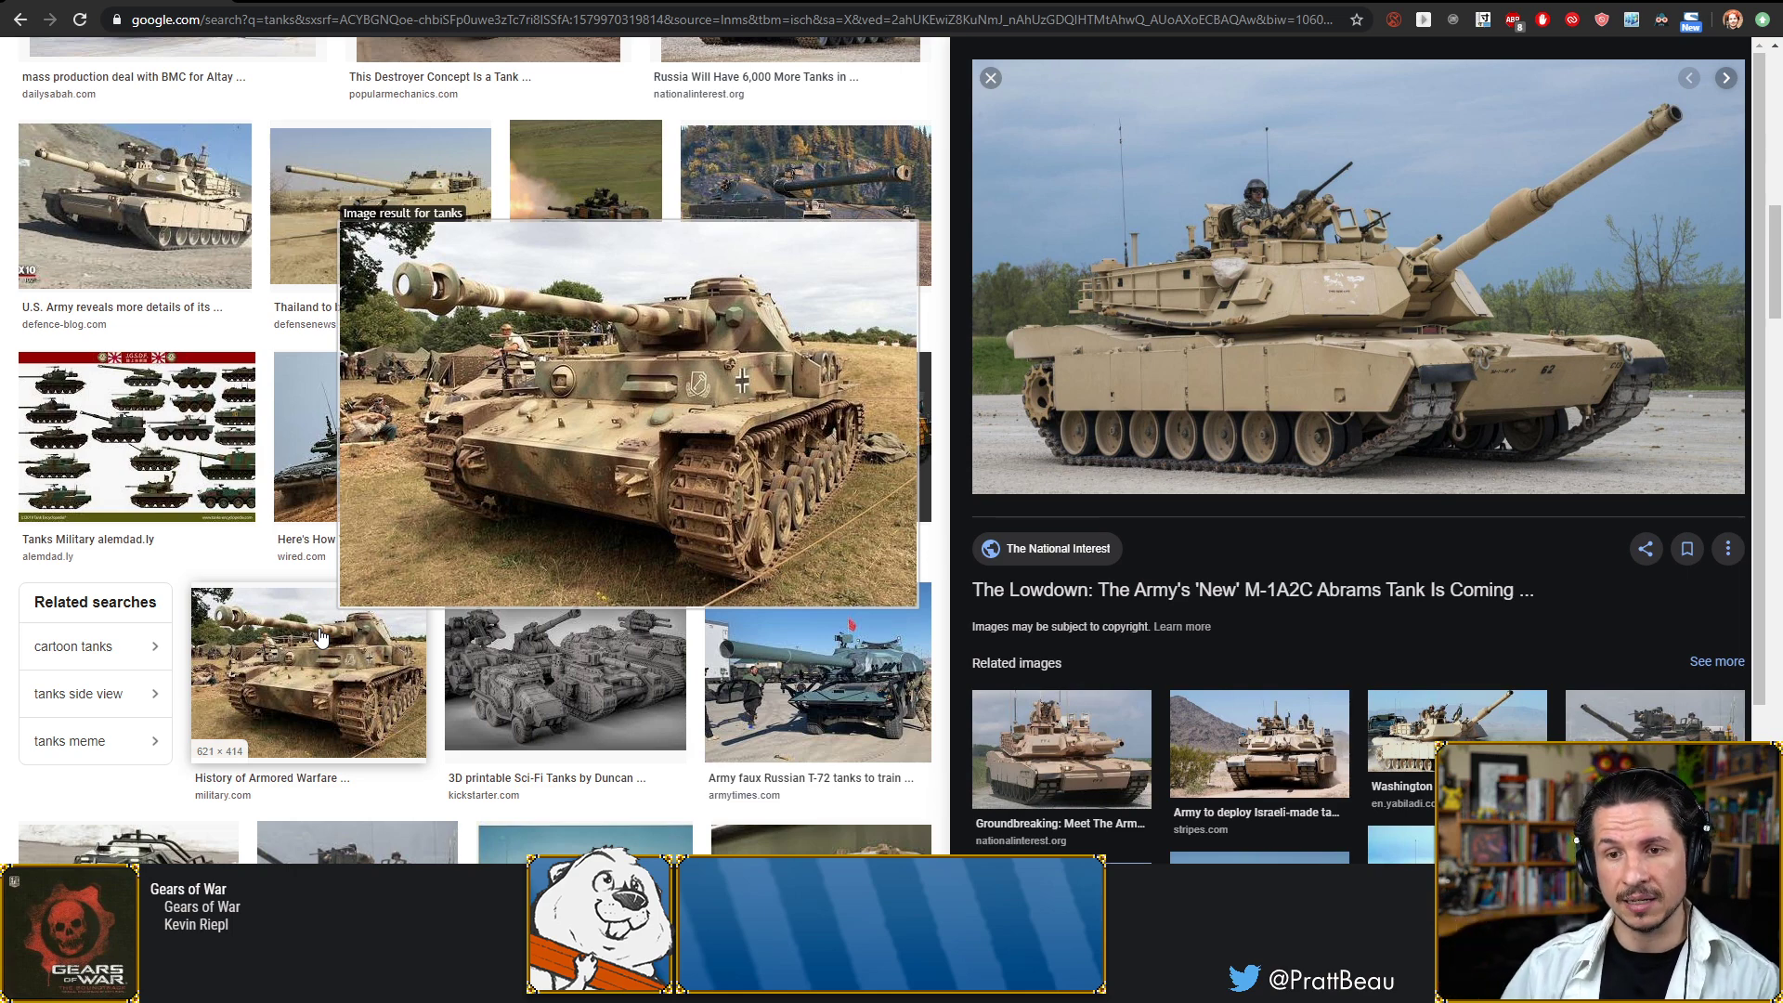
pyautogui.moveTo(195, 490)
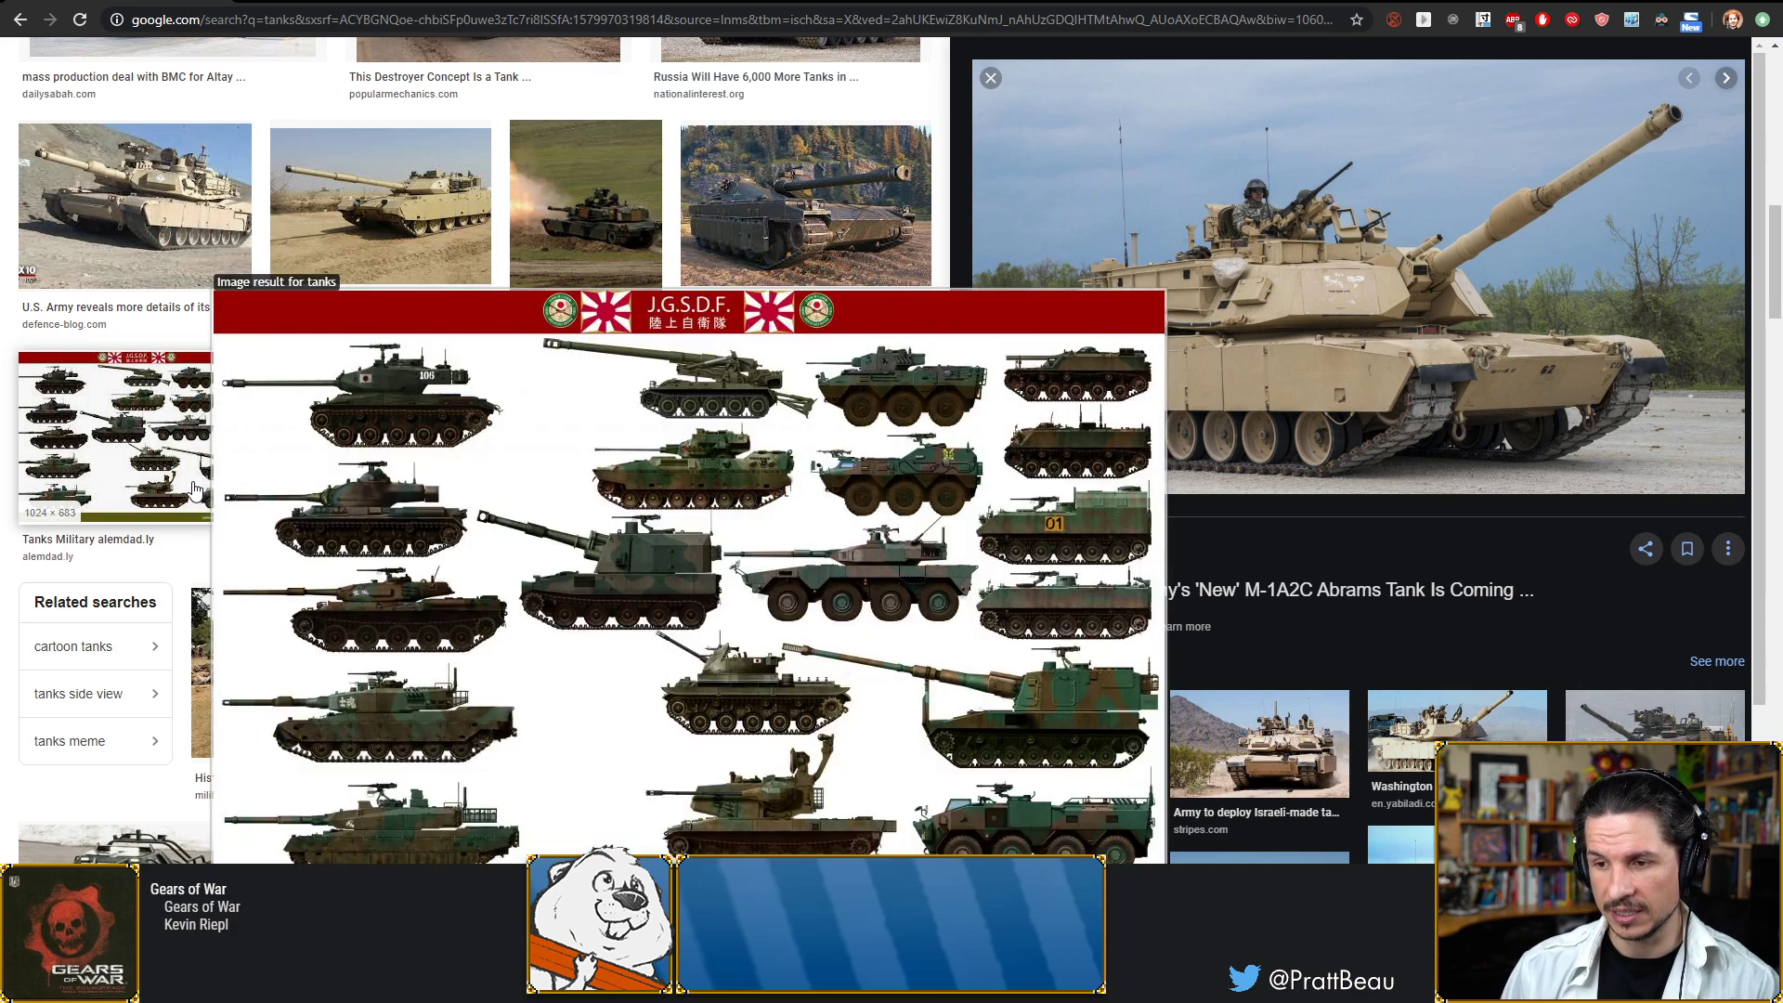
pyautogui.click(196, 489)
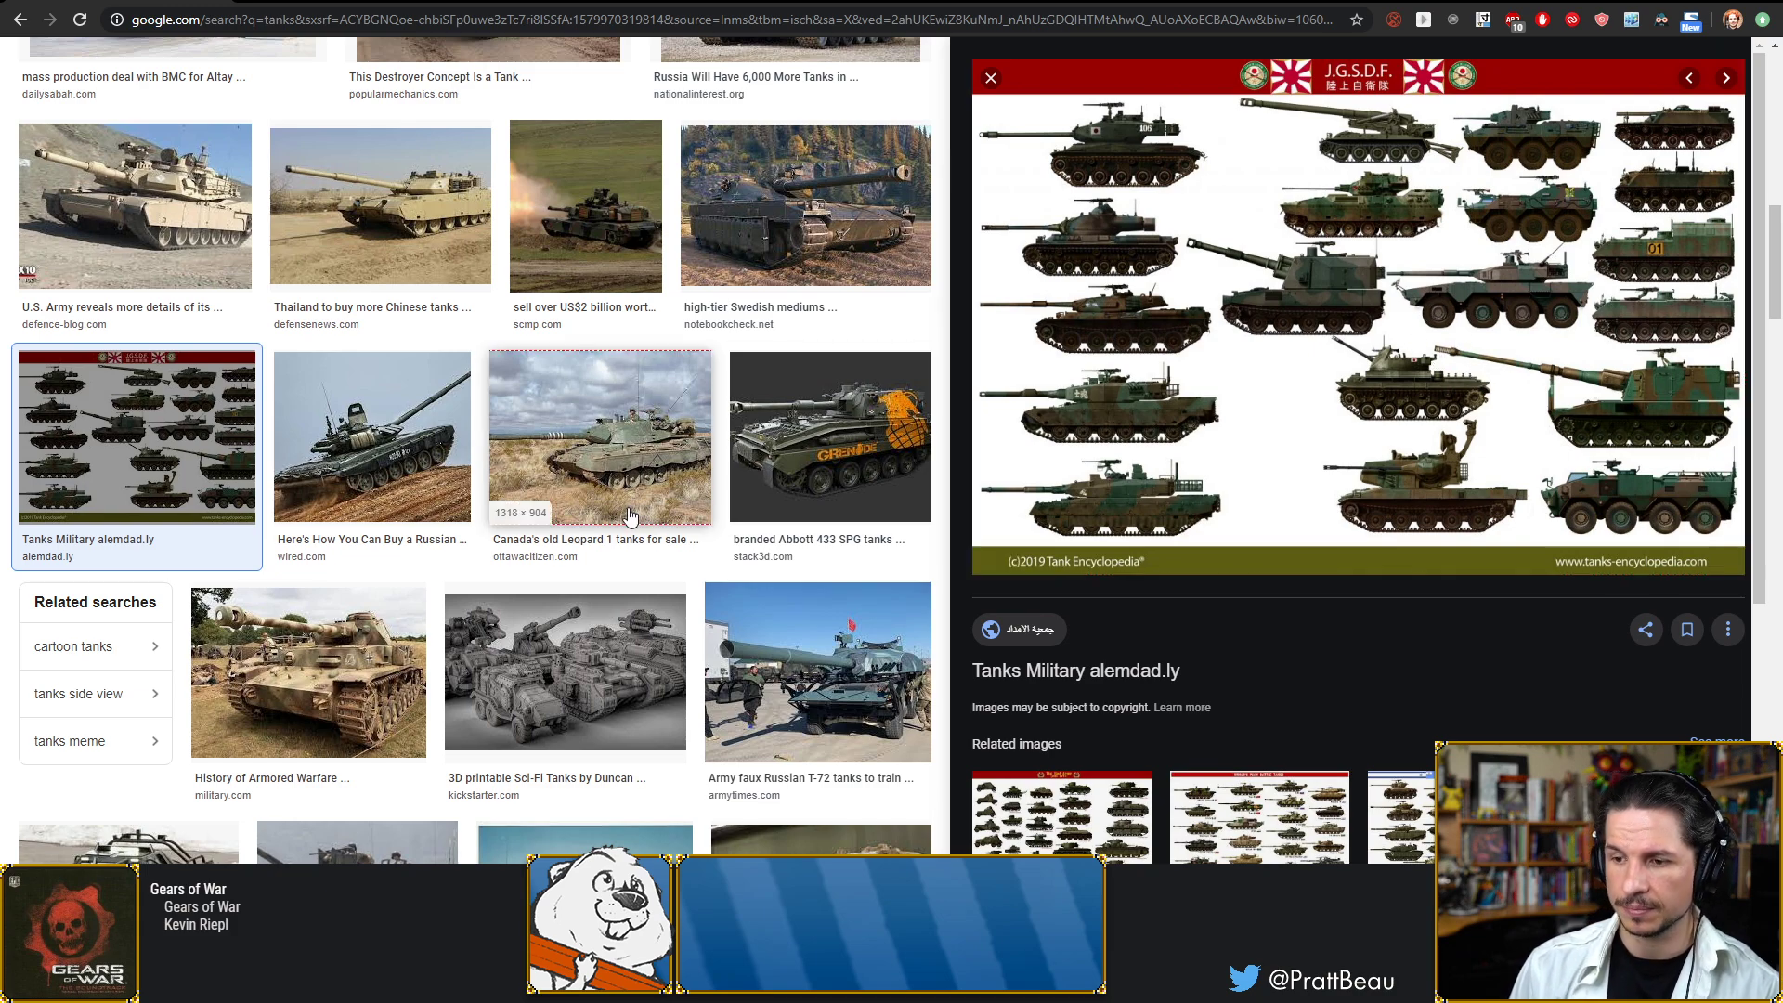
# Look through more tank results, uncover the Imgur page behind them, and enlarge the render for comparison with the references
pyautogui.scroll(-5, 630, 516)
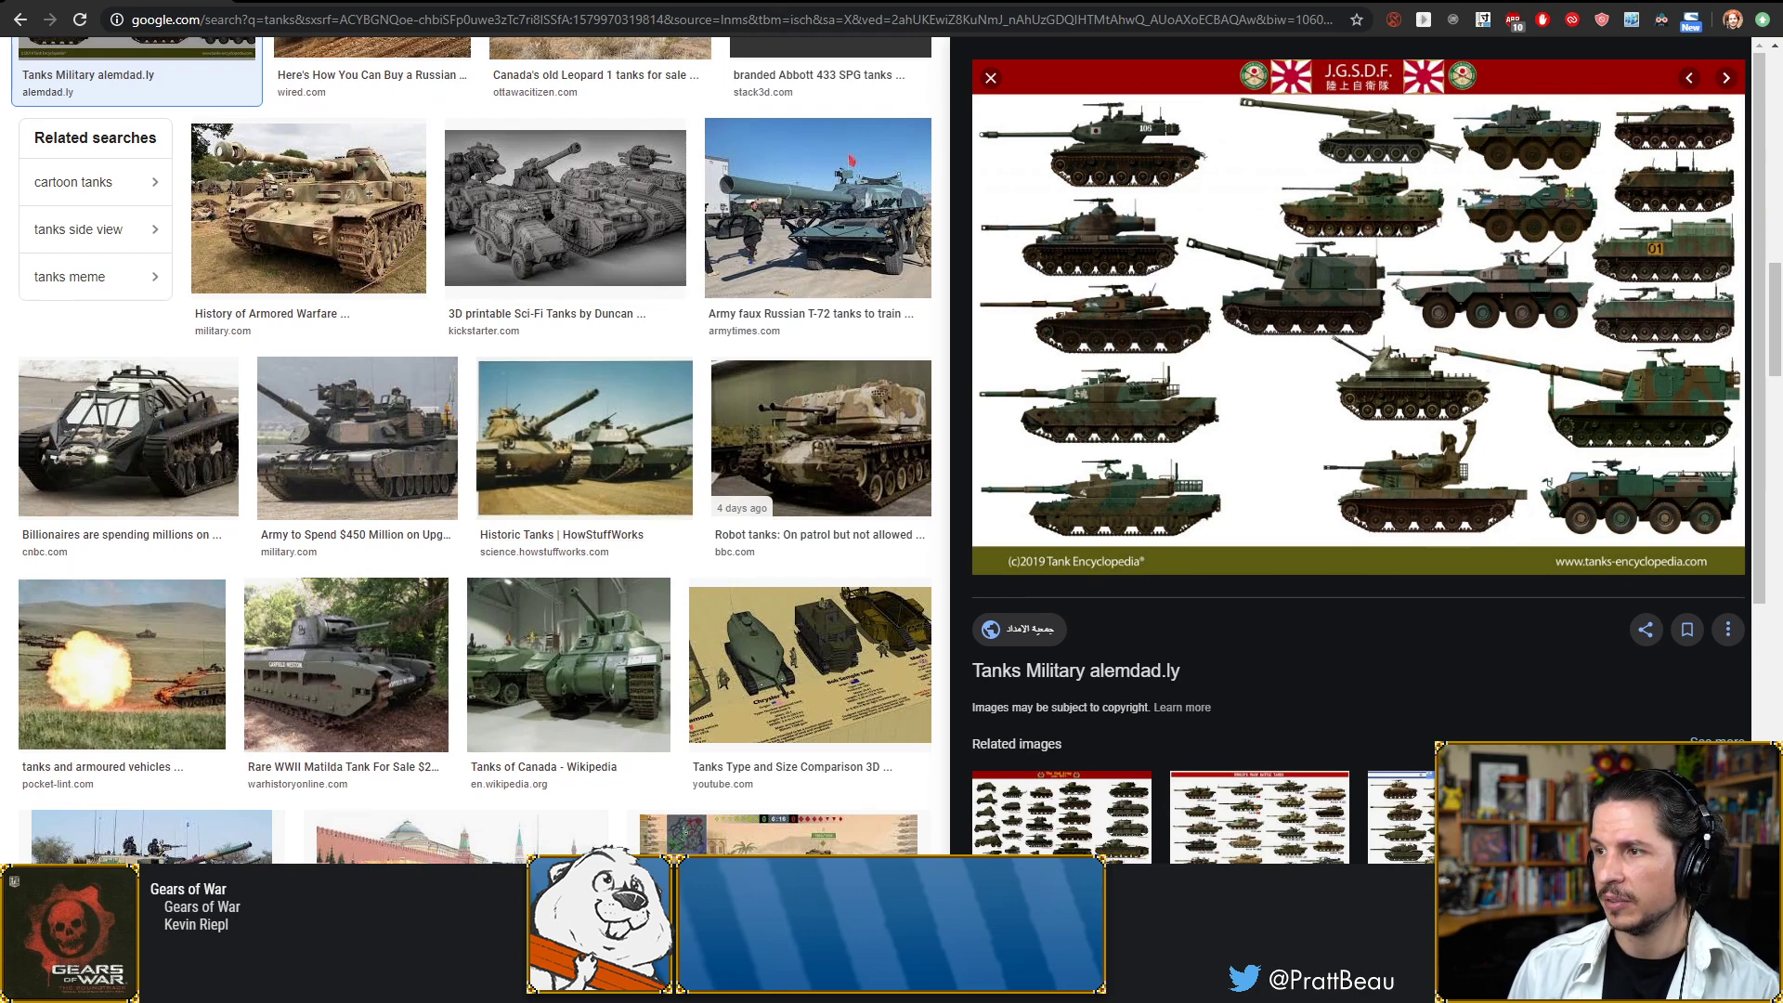
pyautogui.moveTo(1319, 5); pyautogui.dragTo(1201, 657)
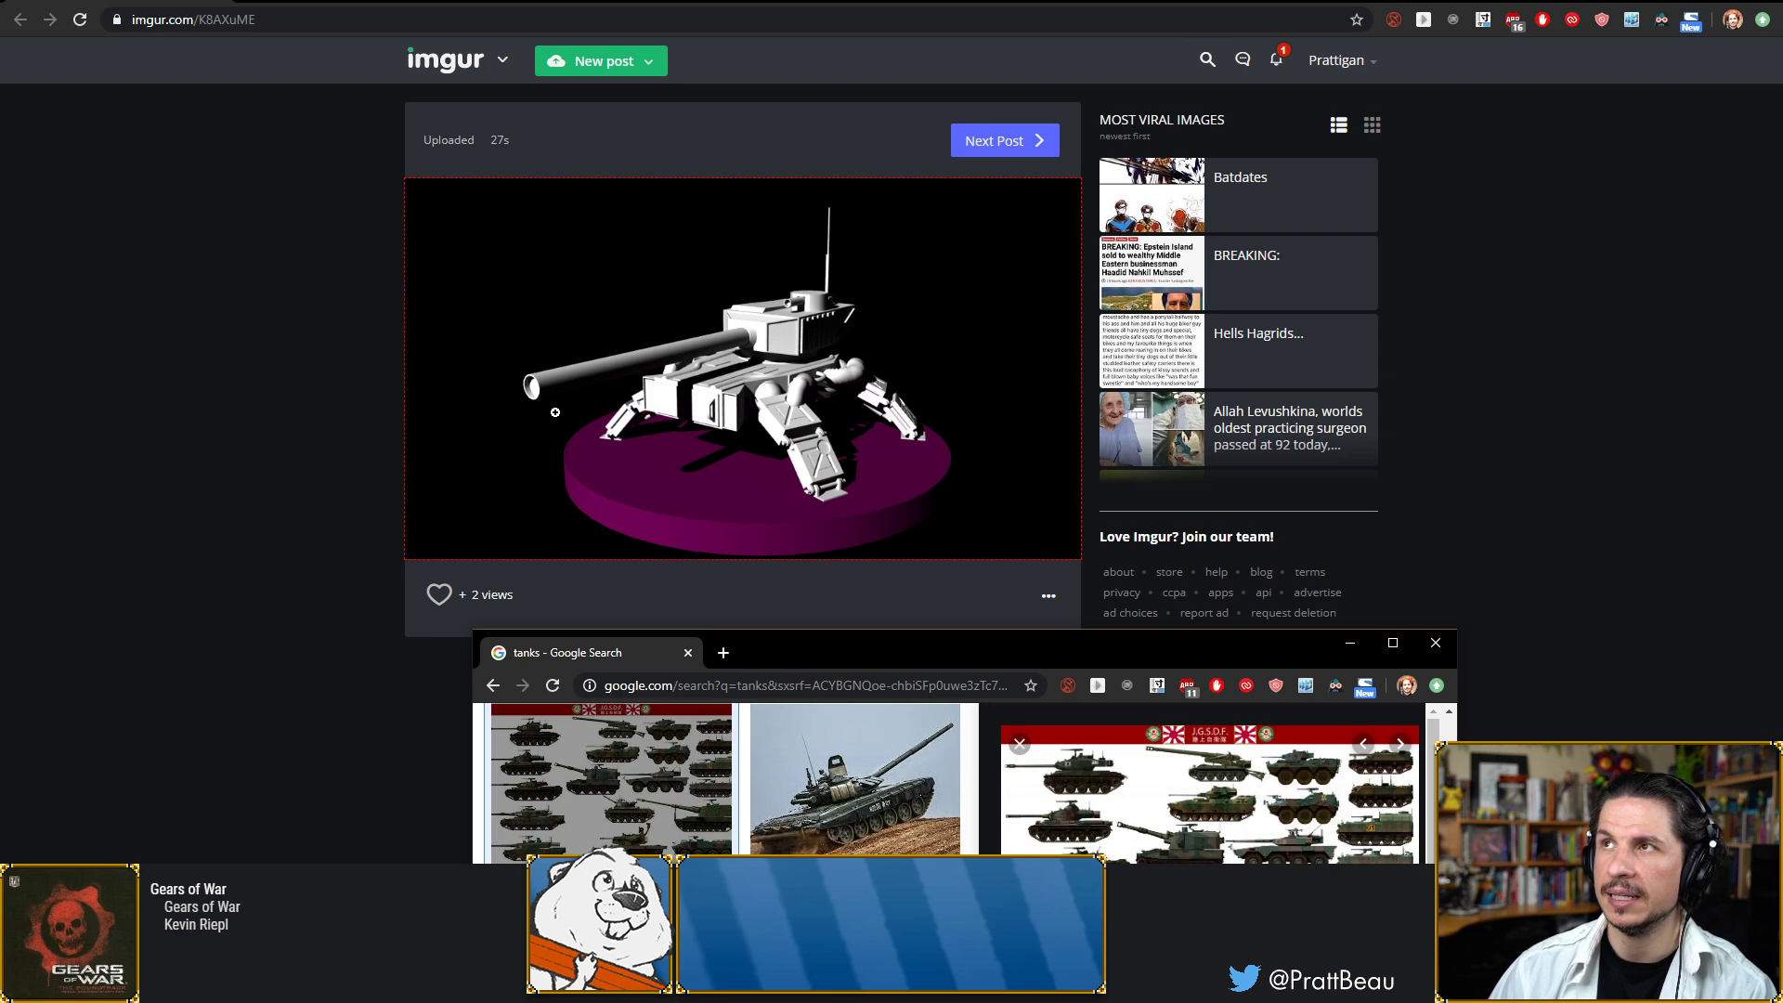
pyautogui.moveTo(538, 345)
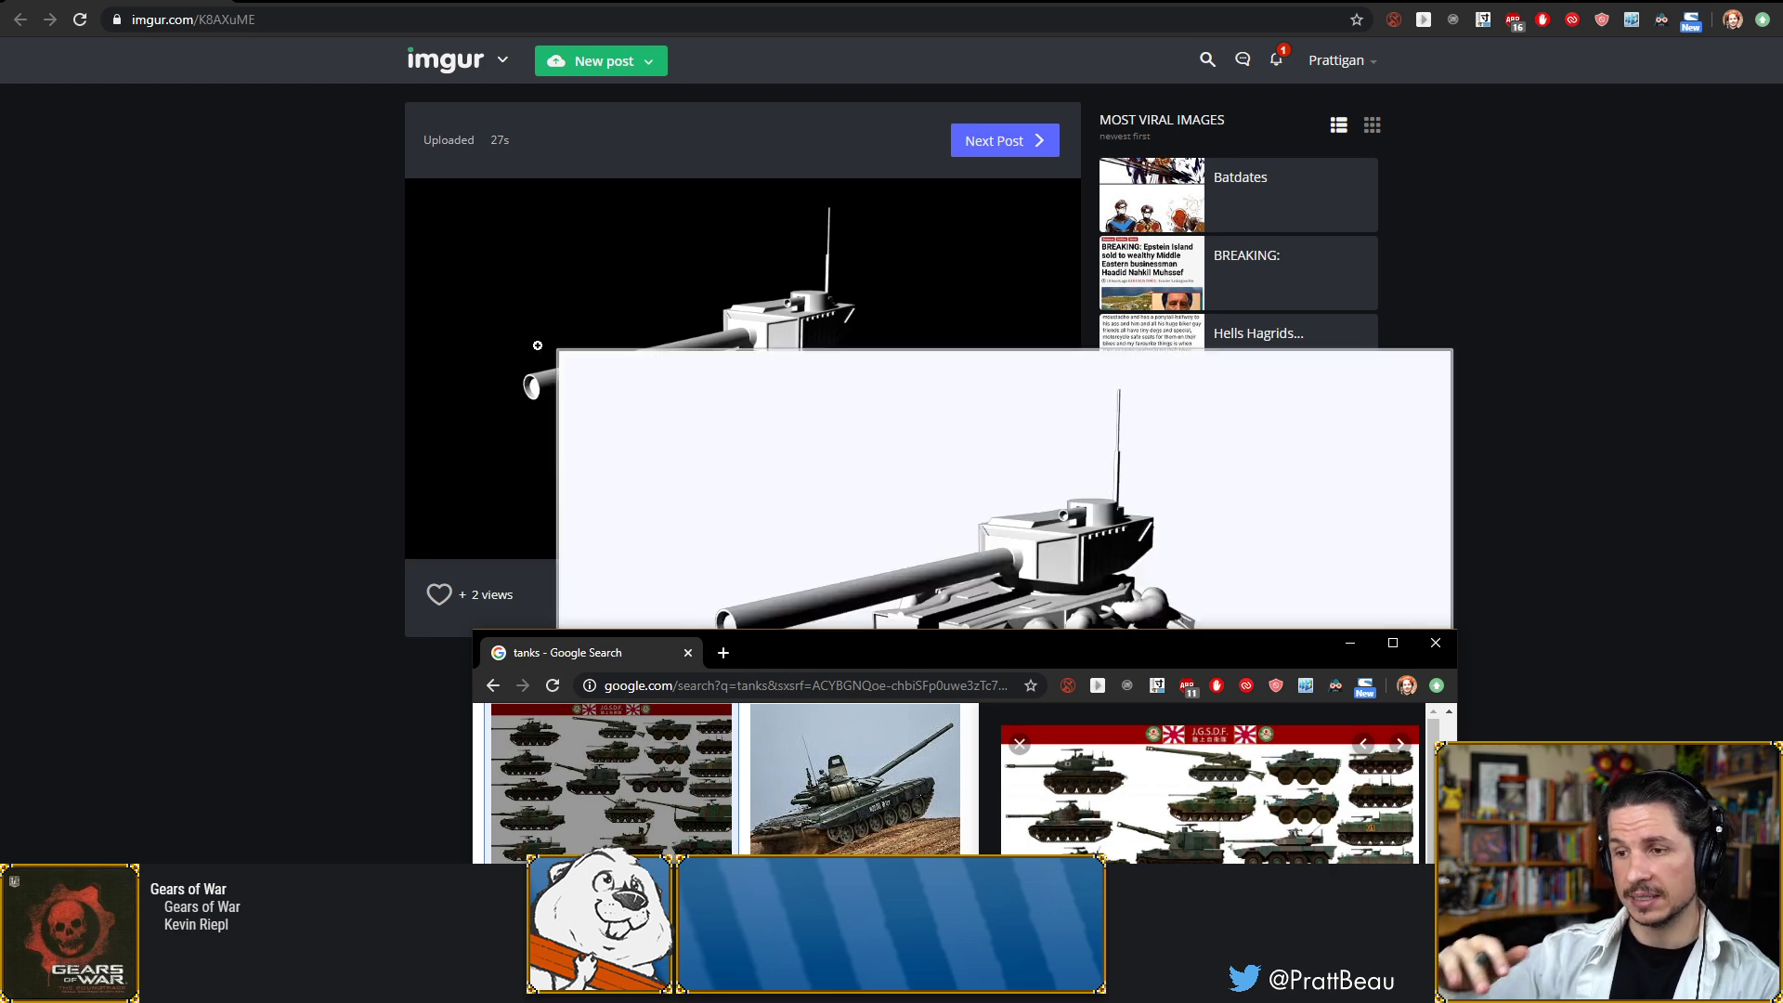
# Move the tank image results window out of the way and examine the legged tank render at enlarged size
pyautogui.moveTo(772, 662); pyautogui.dragTo(657, 752)
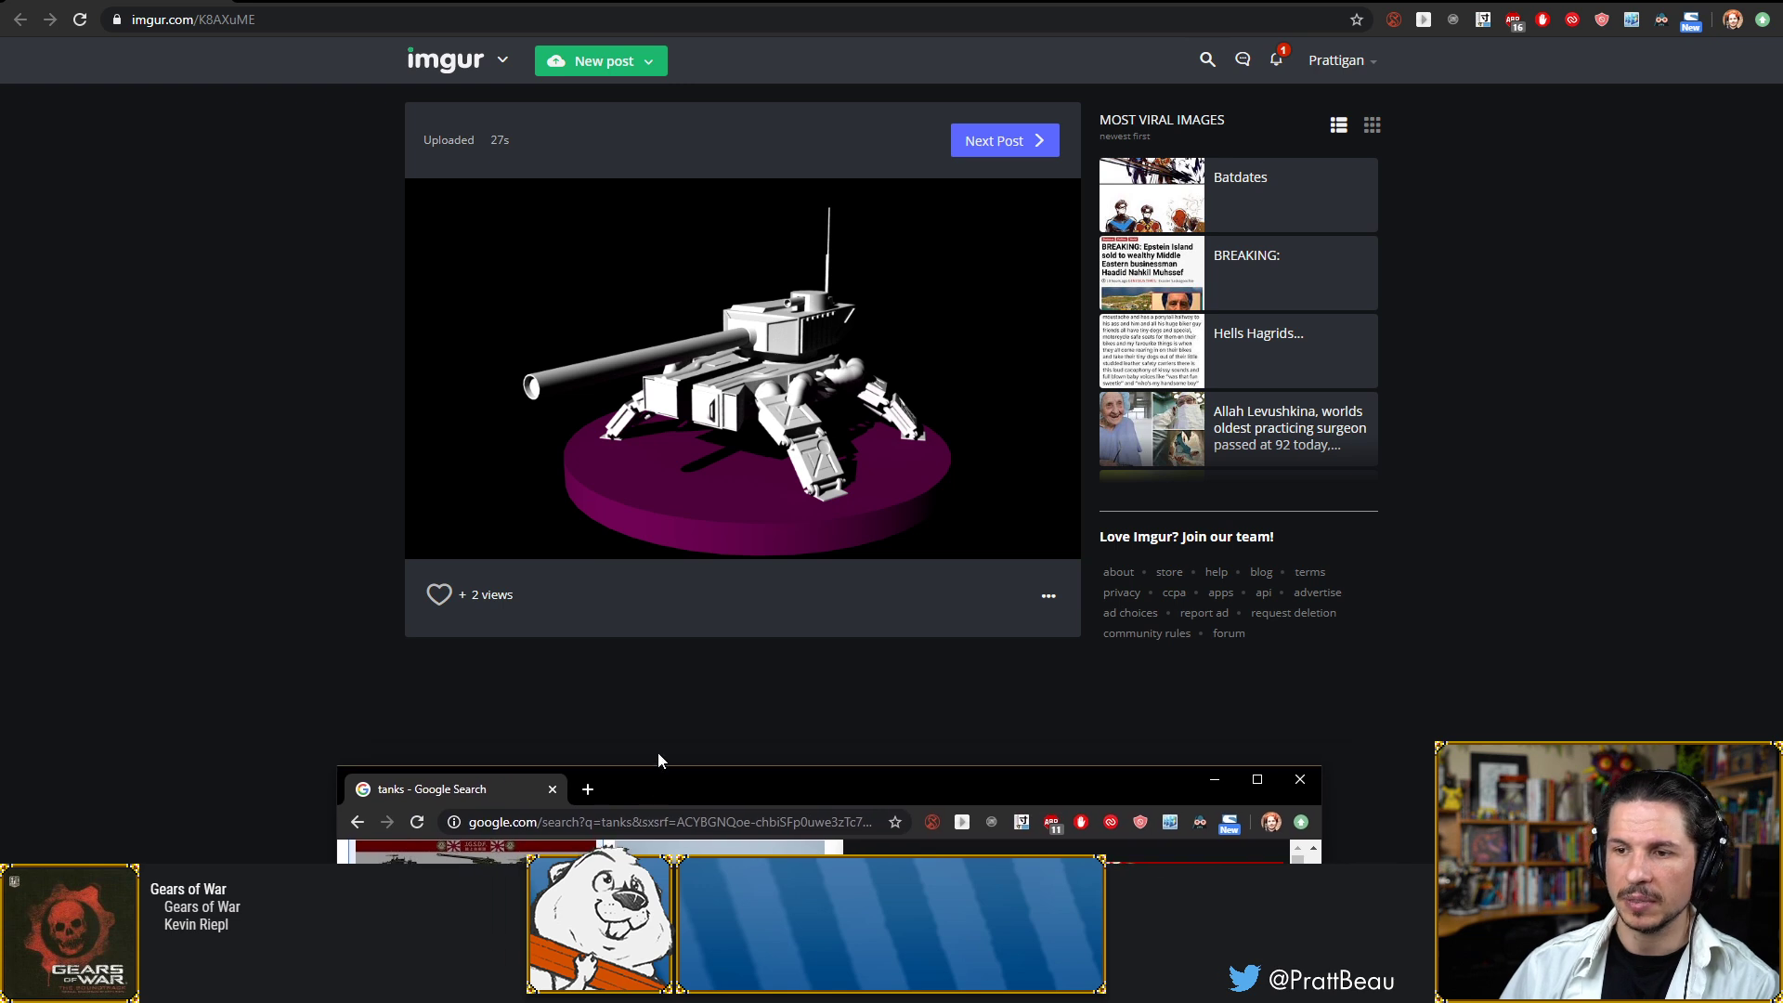
pyautogui.moveTo(771, 507)
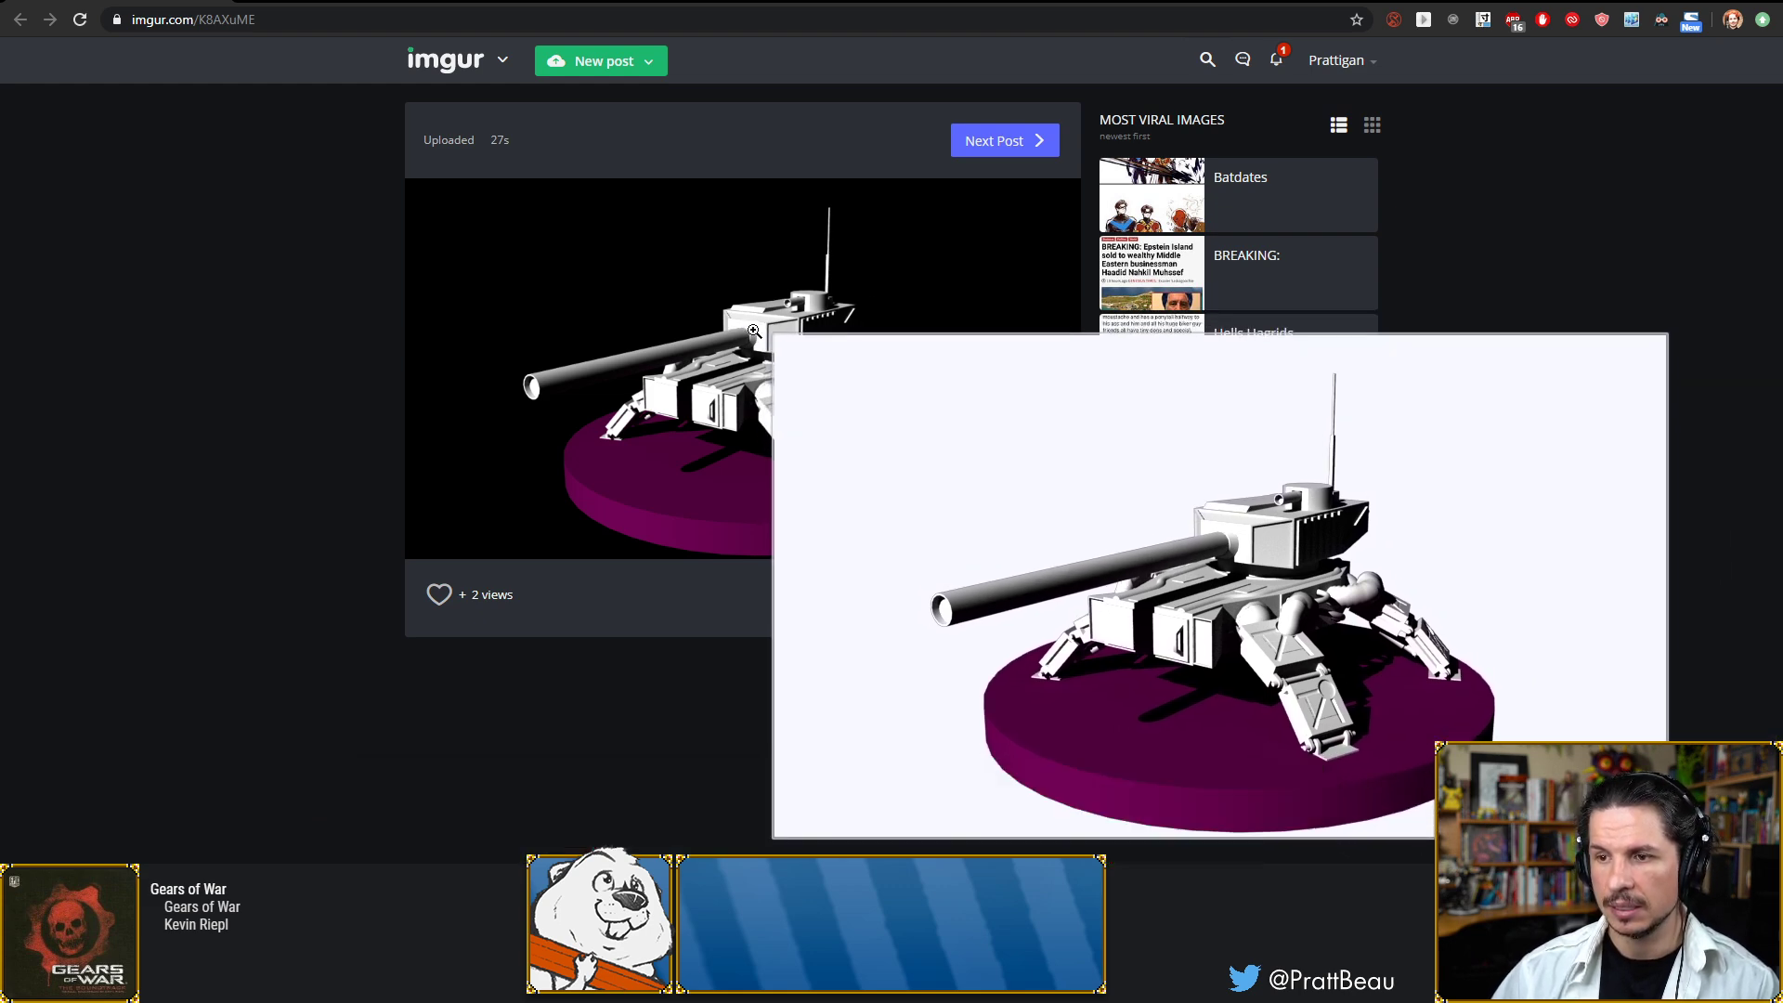
pyautogui.click(753, 331)
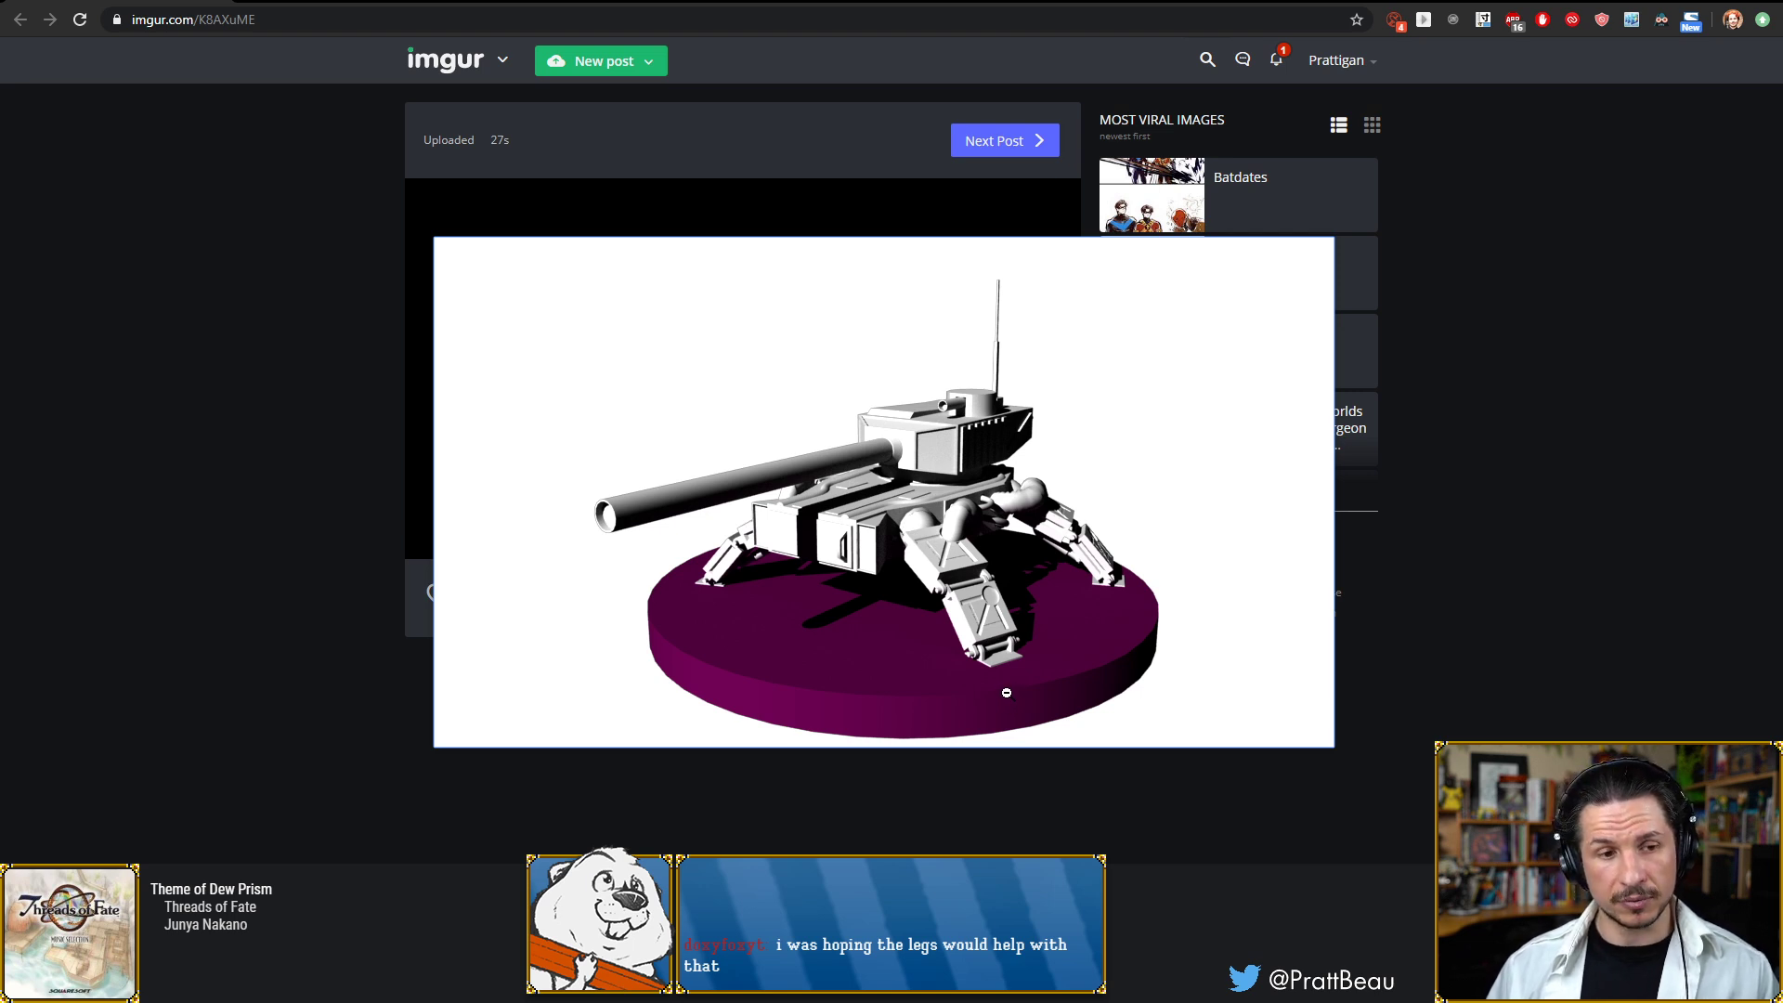
pyautogui.click(218, 307)
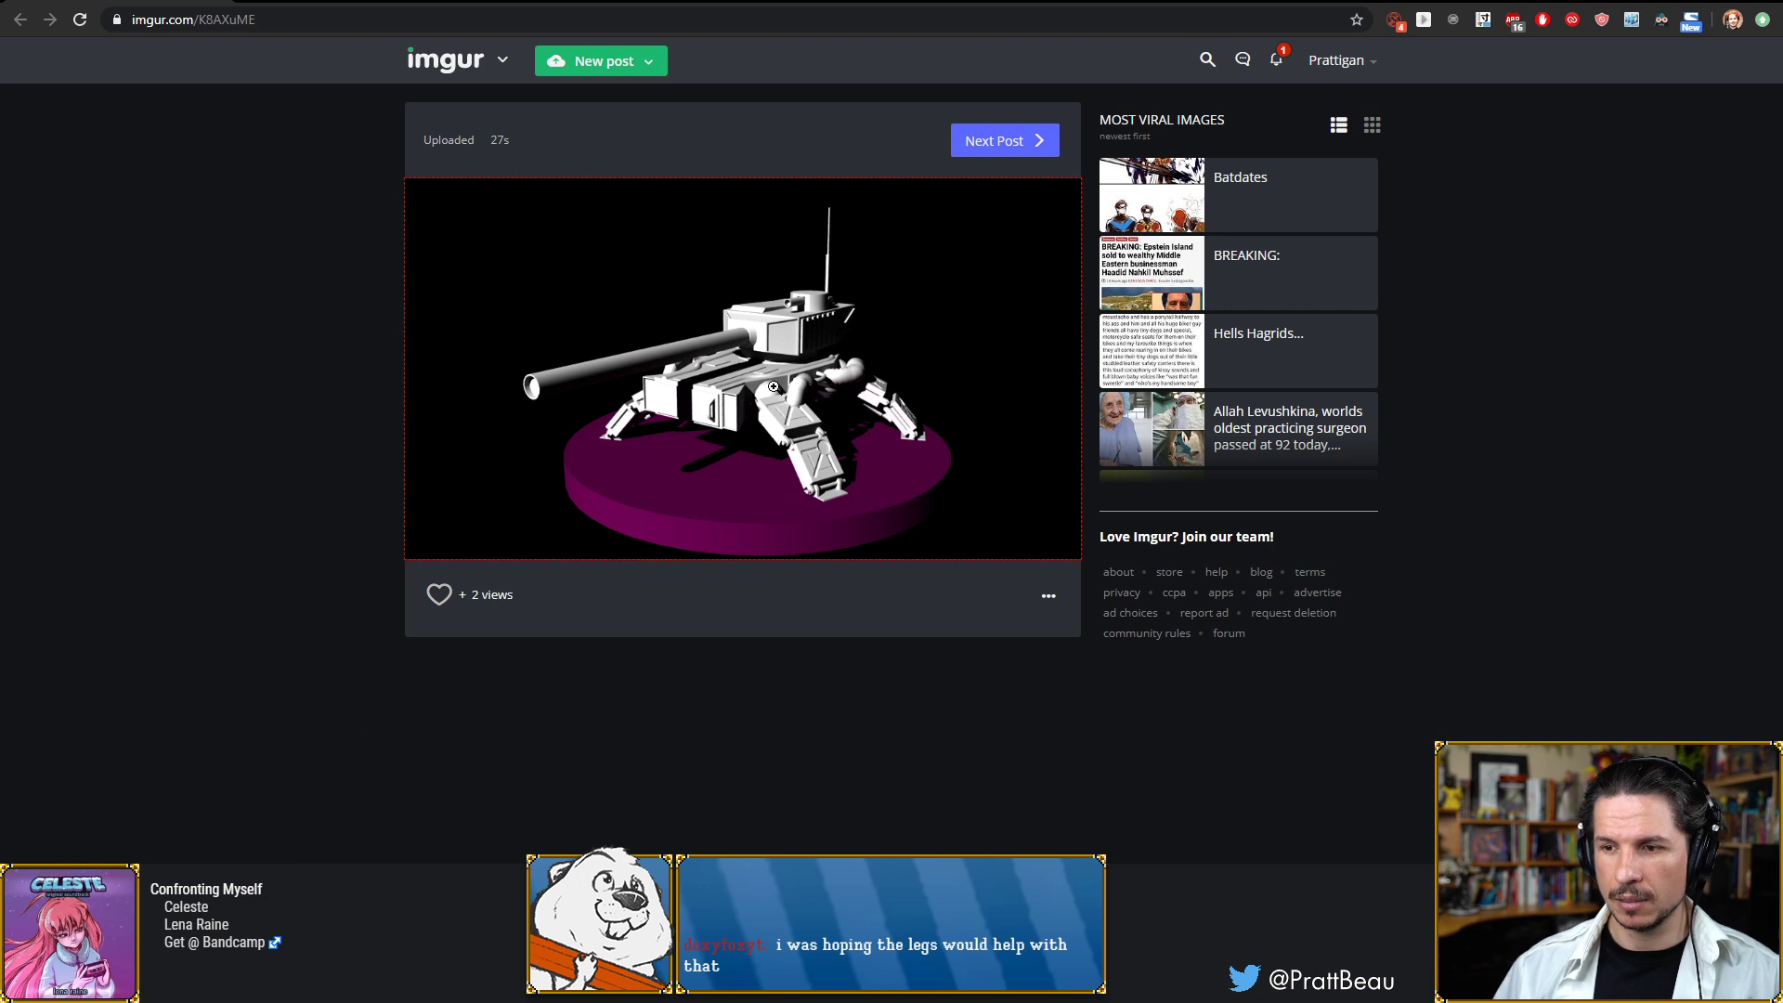
pyautogui.click(806, 435)
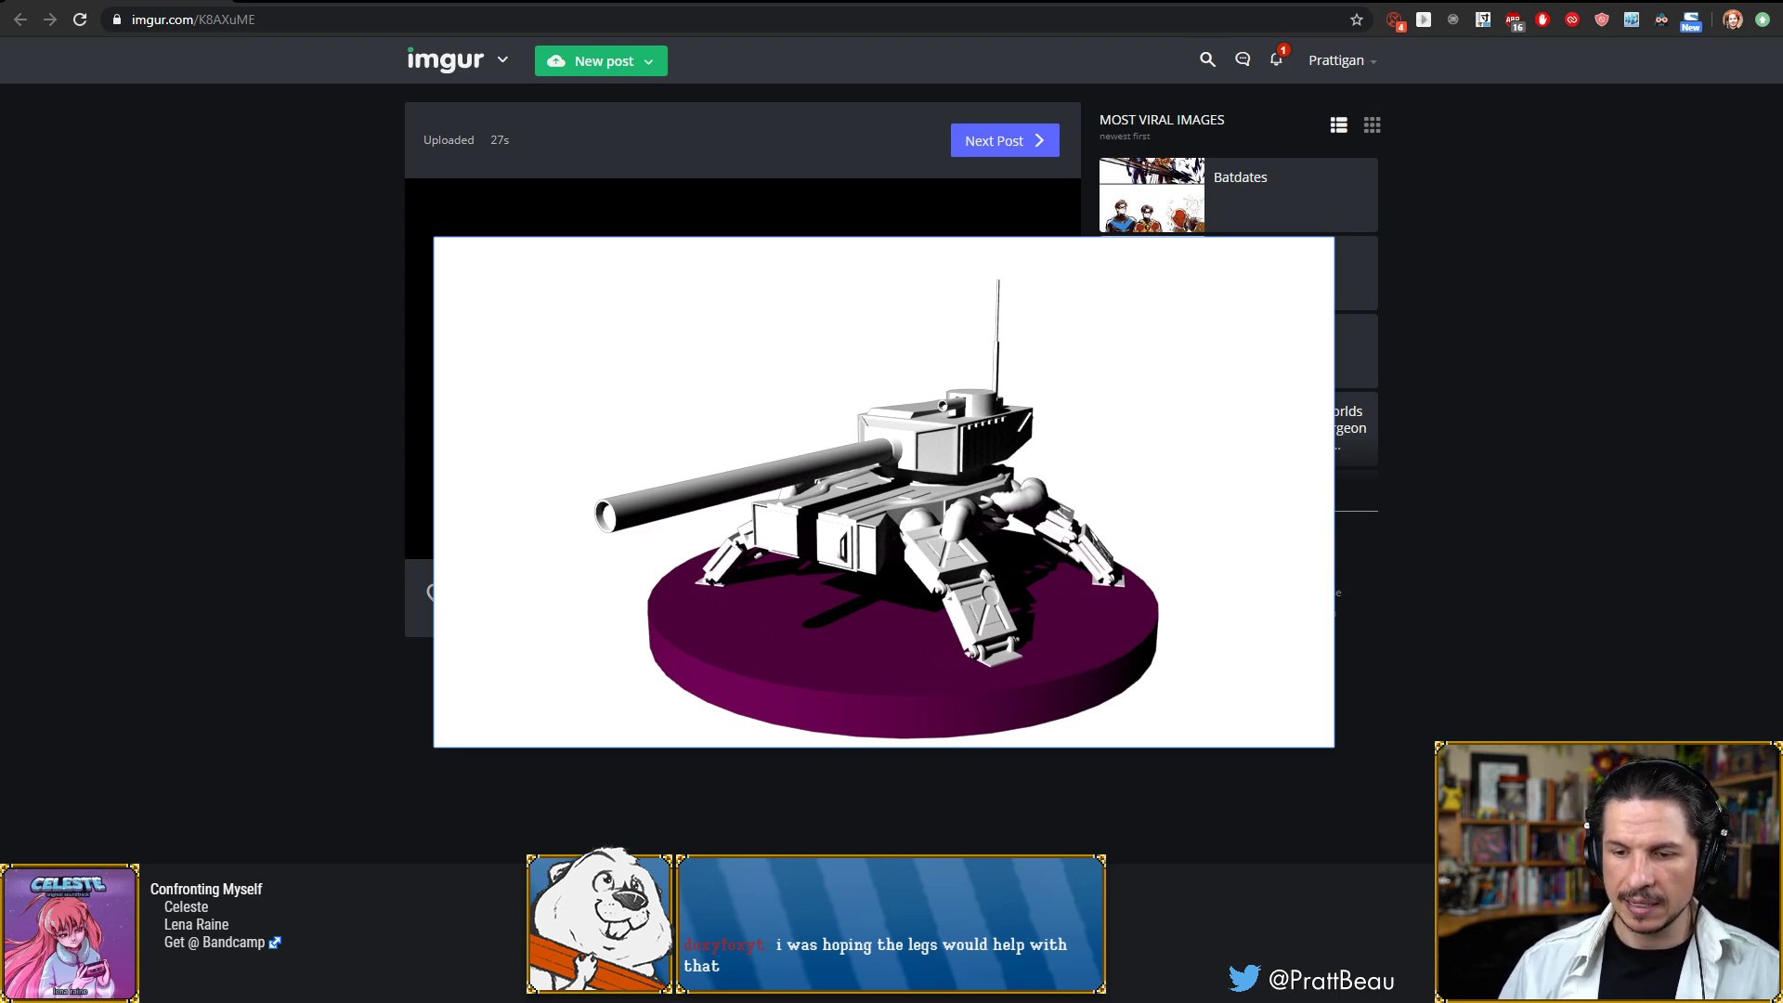
# Switch to Maya and create a polygon cube raised to about 164 in Y and scaled uniformly to about 103.9
pyautogui.hotkey('alt', 'Tab')
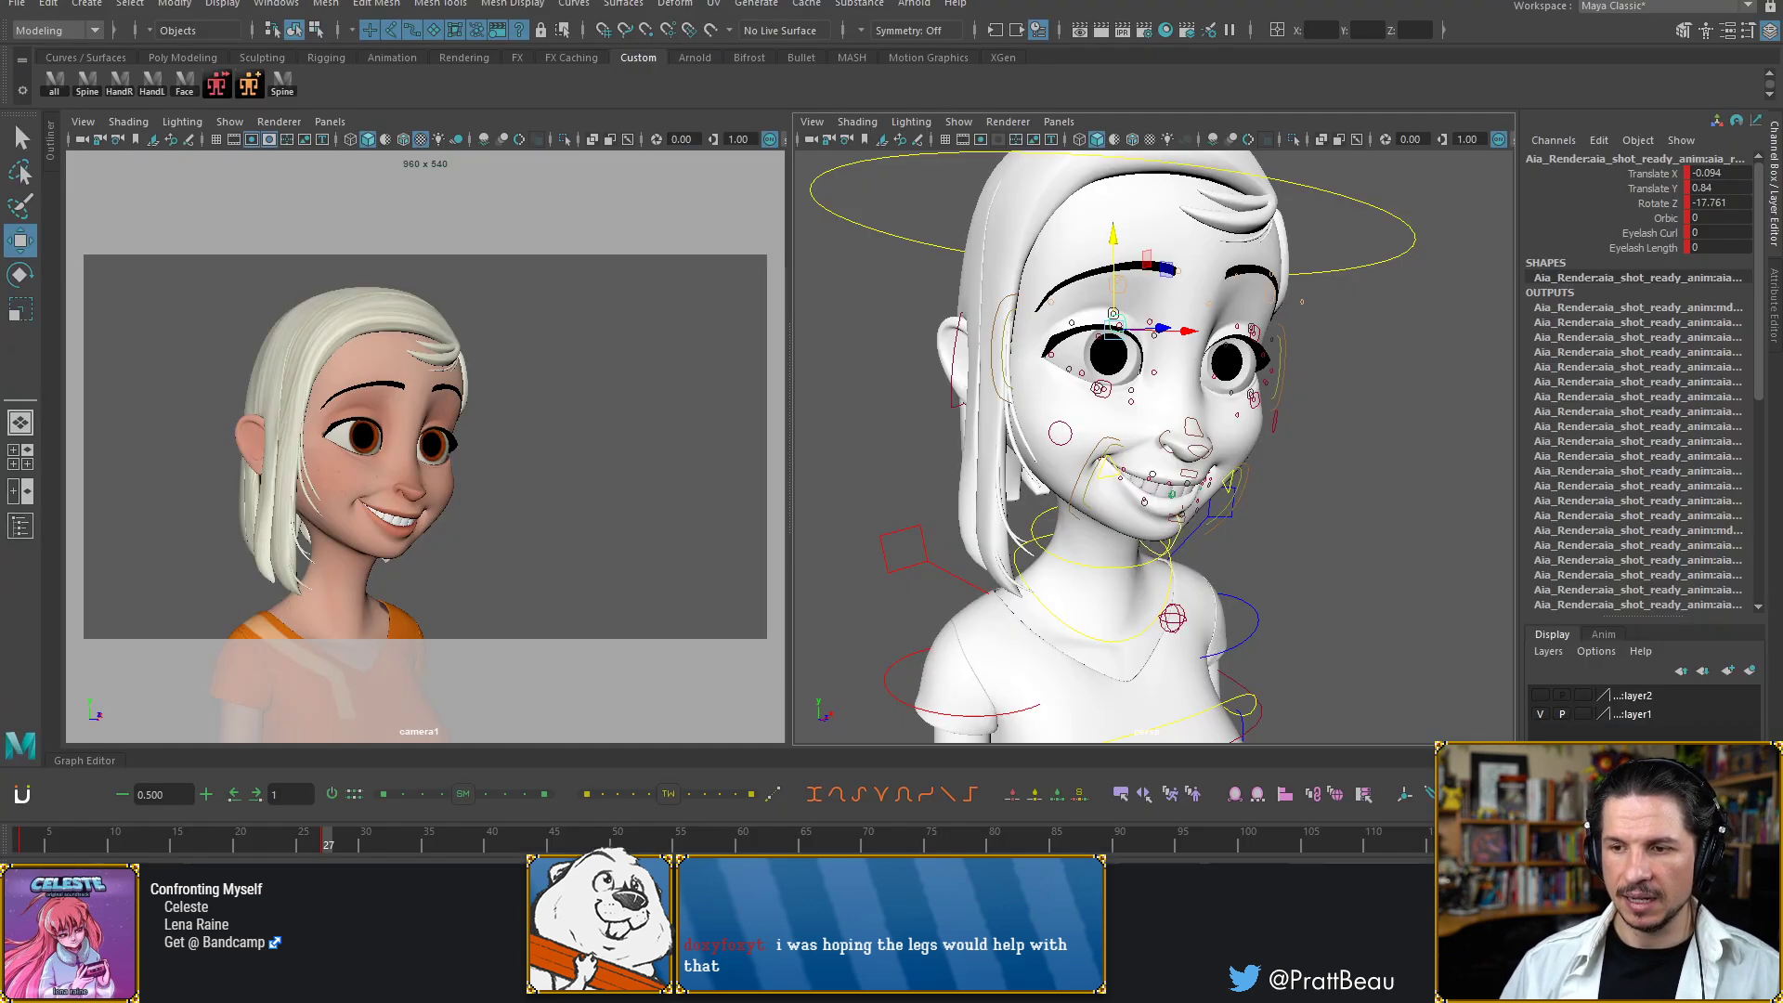
pyautogui.click(87, 4)
pyautogui.moveTo(149, 68)
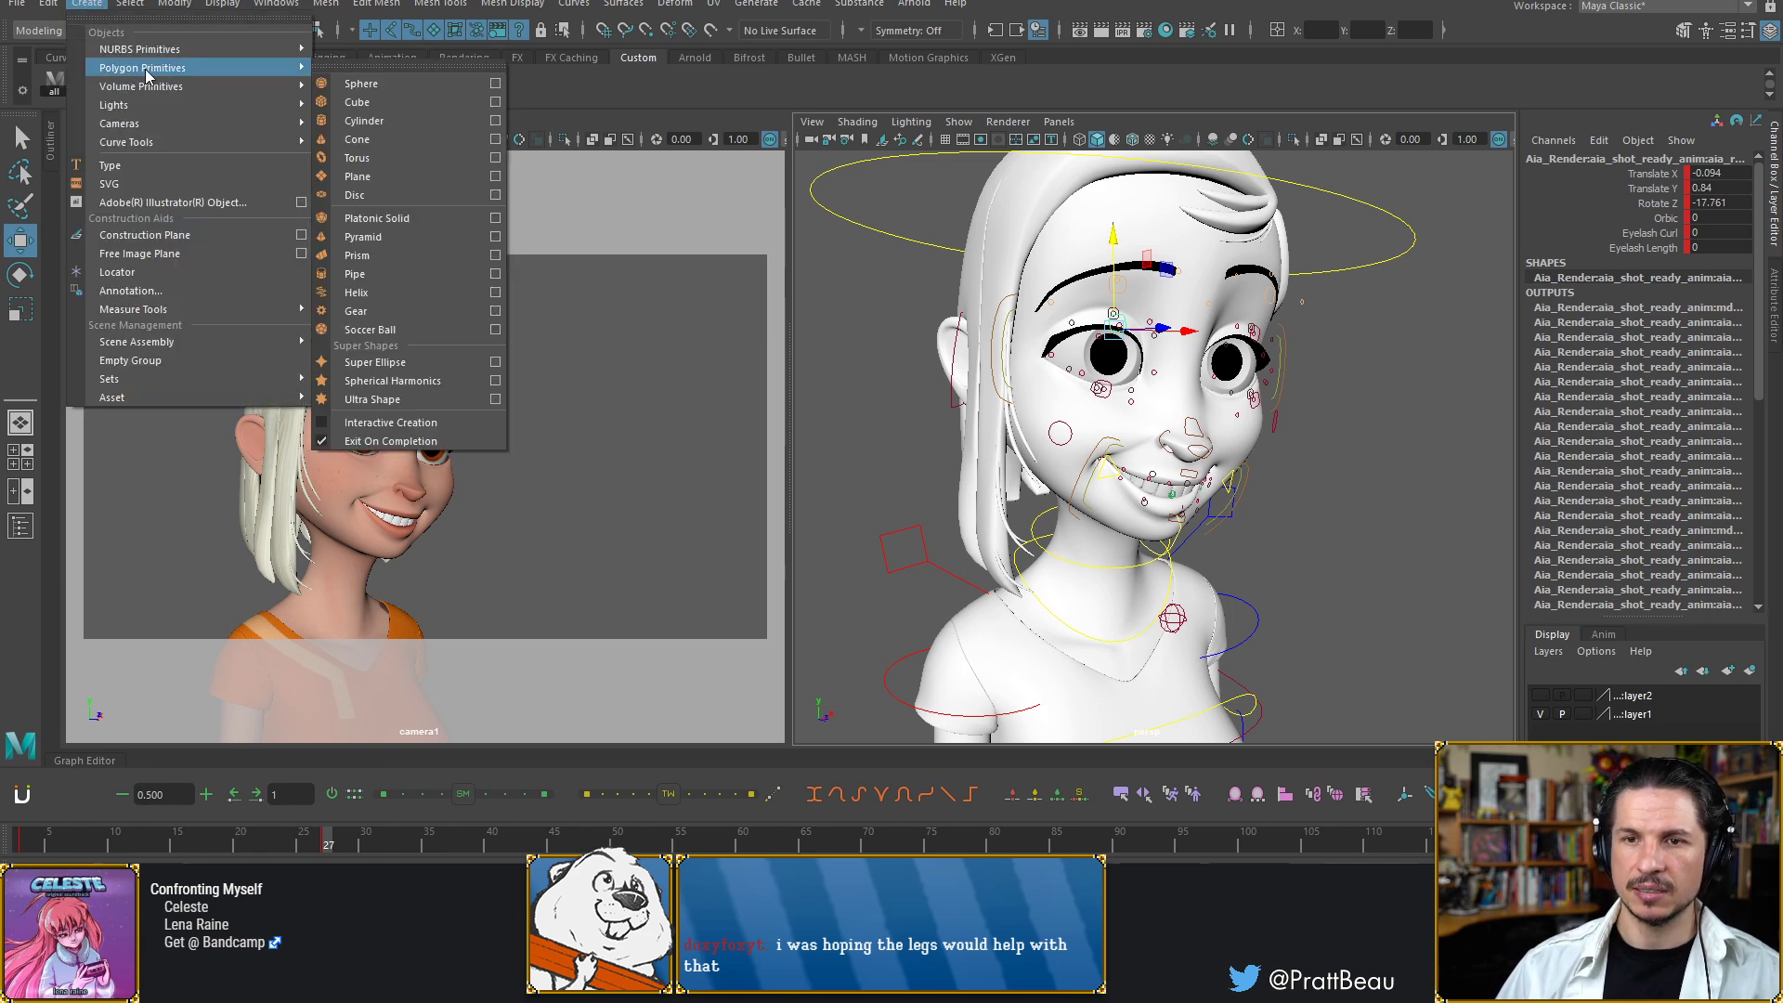
pyautogui.click(383, 110)
pyautogui.scroll(-5, 1145, 703)
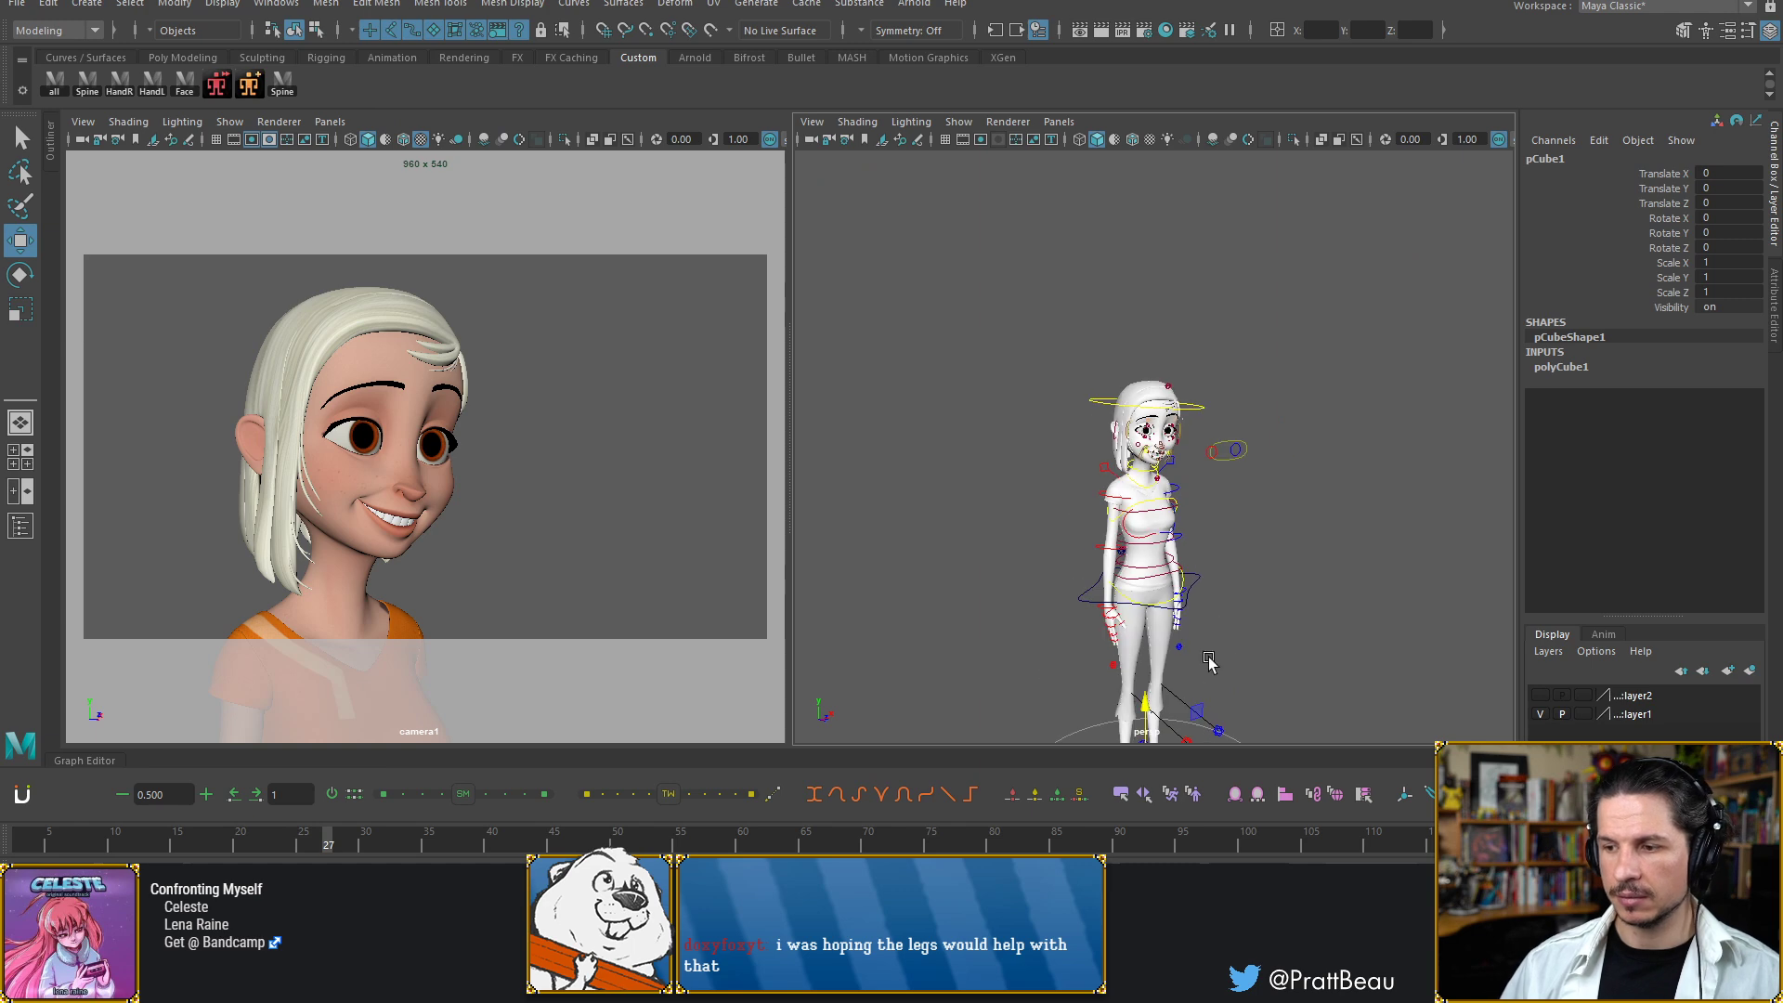
pyautogui.moveTo(1146, 703); pyautogui.dragTo(1132, 451)
pyautogui.press('r')
pyautogui.press('w')
# Maximize the perspective view, preview the cube smoothed at a higher subdivision level, and return it to unsmoothed display
pyautogui.press('space')
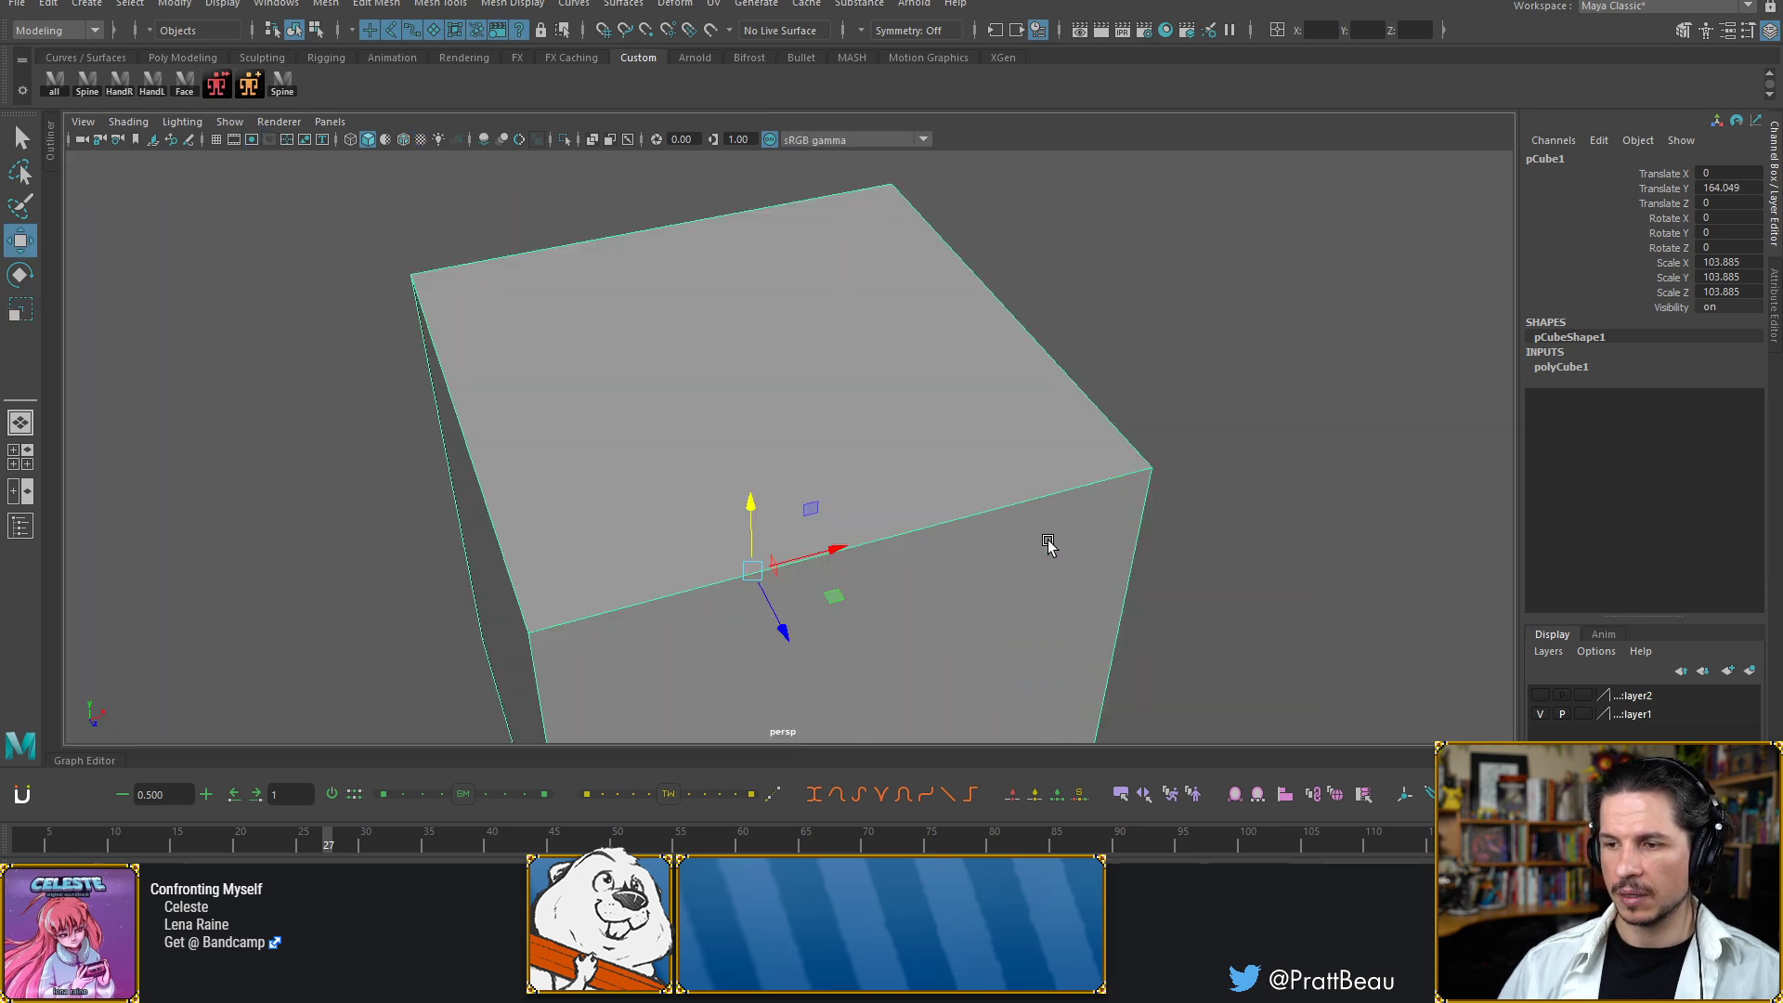
pyautogui.keyDown('alt'); pyautogui.moveTo(1048, 540); pyautogui.dragTo(1095, 455); pyautogui.keyUp('alt')
pyautogui.keyDown('alt'); pyautogui.moveTo(1096, 456); pyautogui.dragTo(873, 511, button='right'); pyautogui.keyUp('alt')
pyautogui.keyDown('alt'); pyautogui.moveTo(864, 516); pyautogui.dragTo(971, 418, button='middle'); pyautogui.keyUp('alt')
pyautogui.keyDown('alt'); pyautogui.moveTo(971, 418); pyautogui.dragTo(836, 450, button='right'); pyautogui.keyUp('alt')
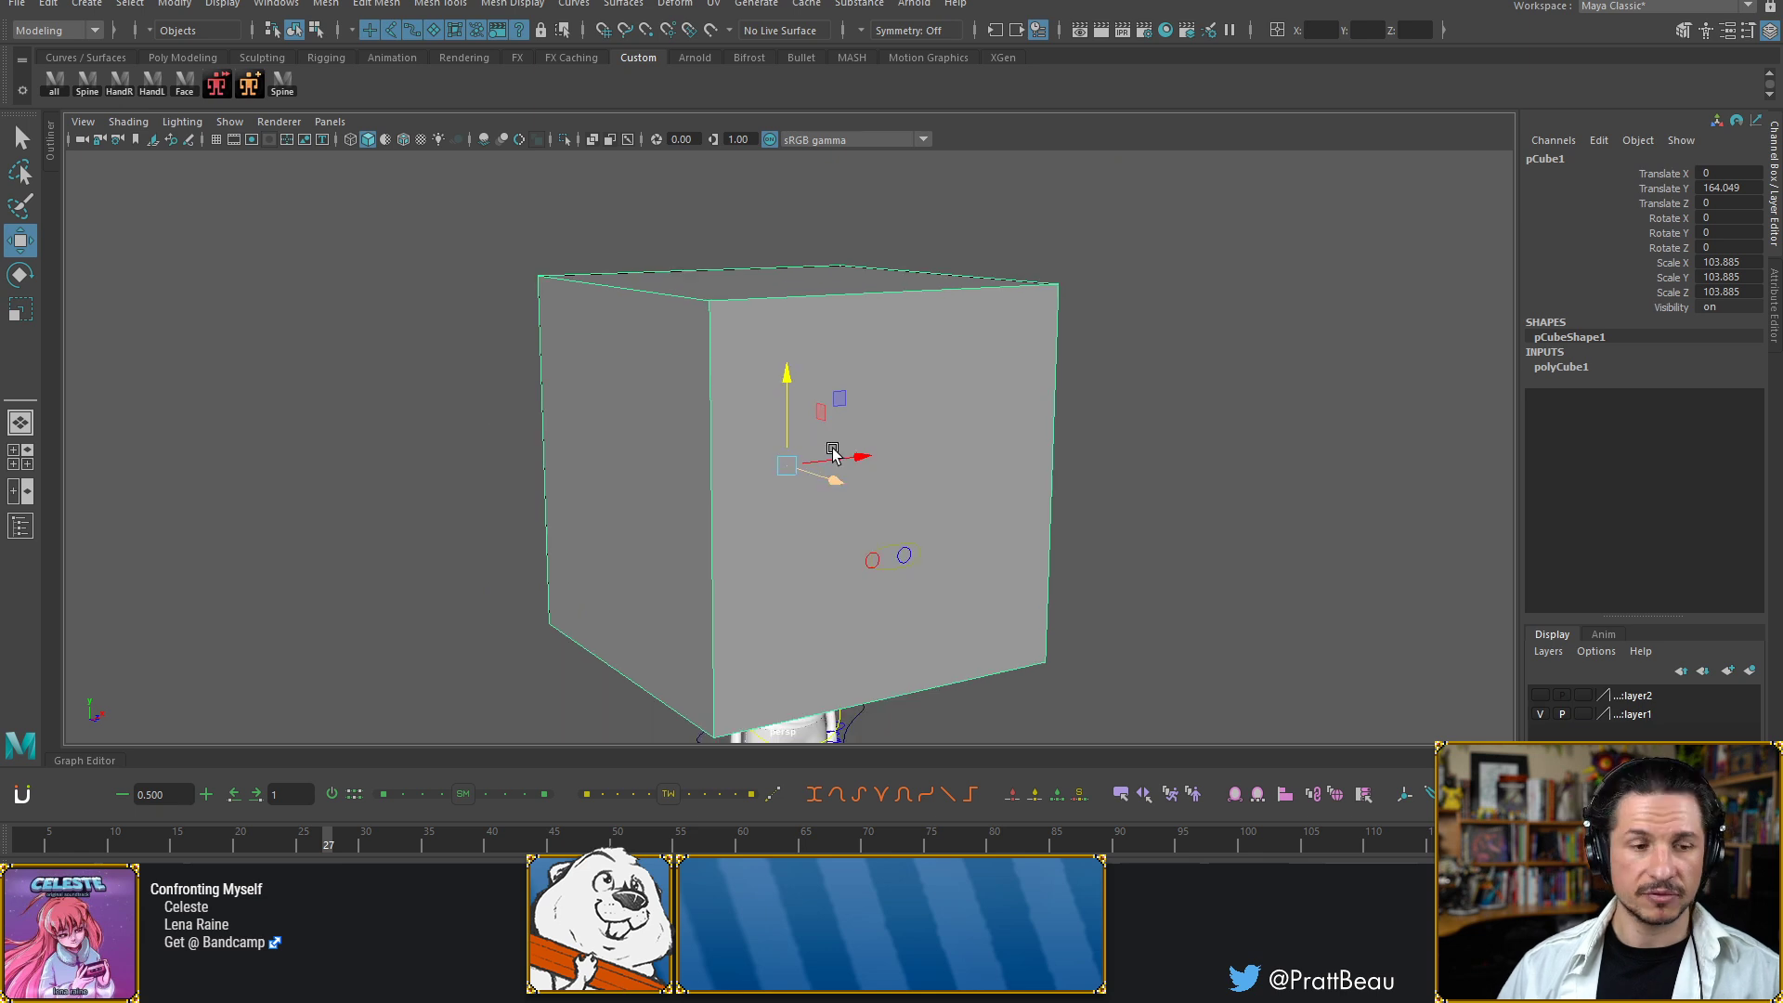
pyautogui.press('3')
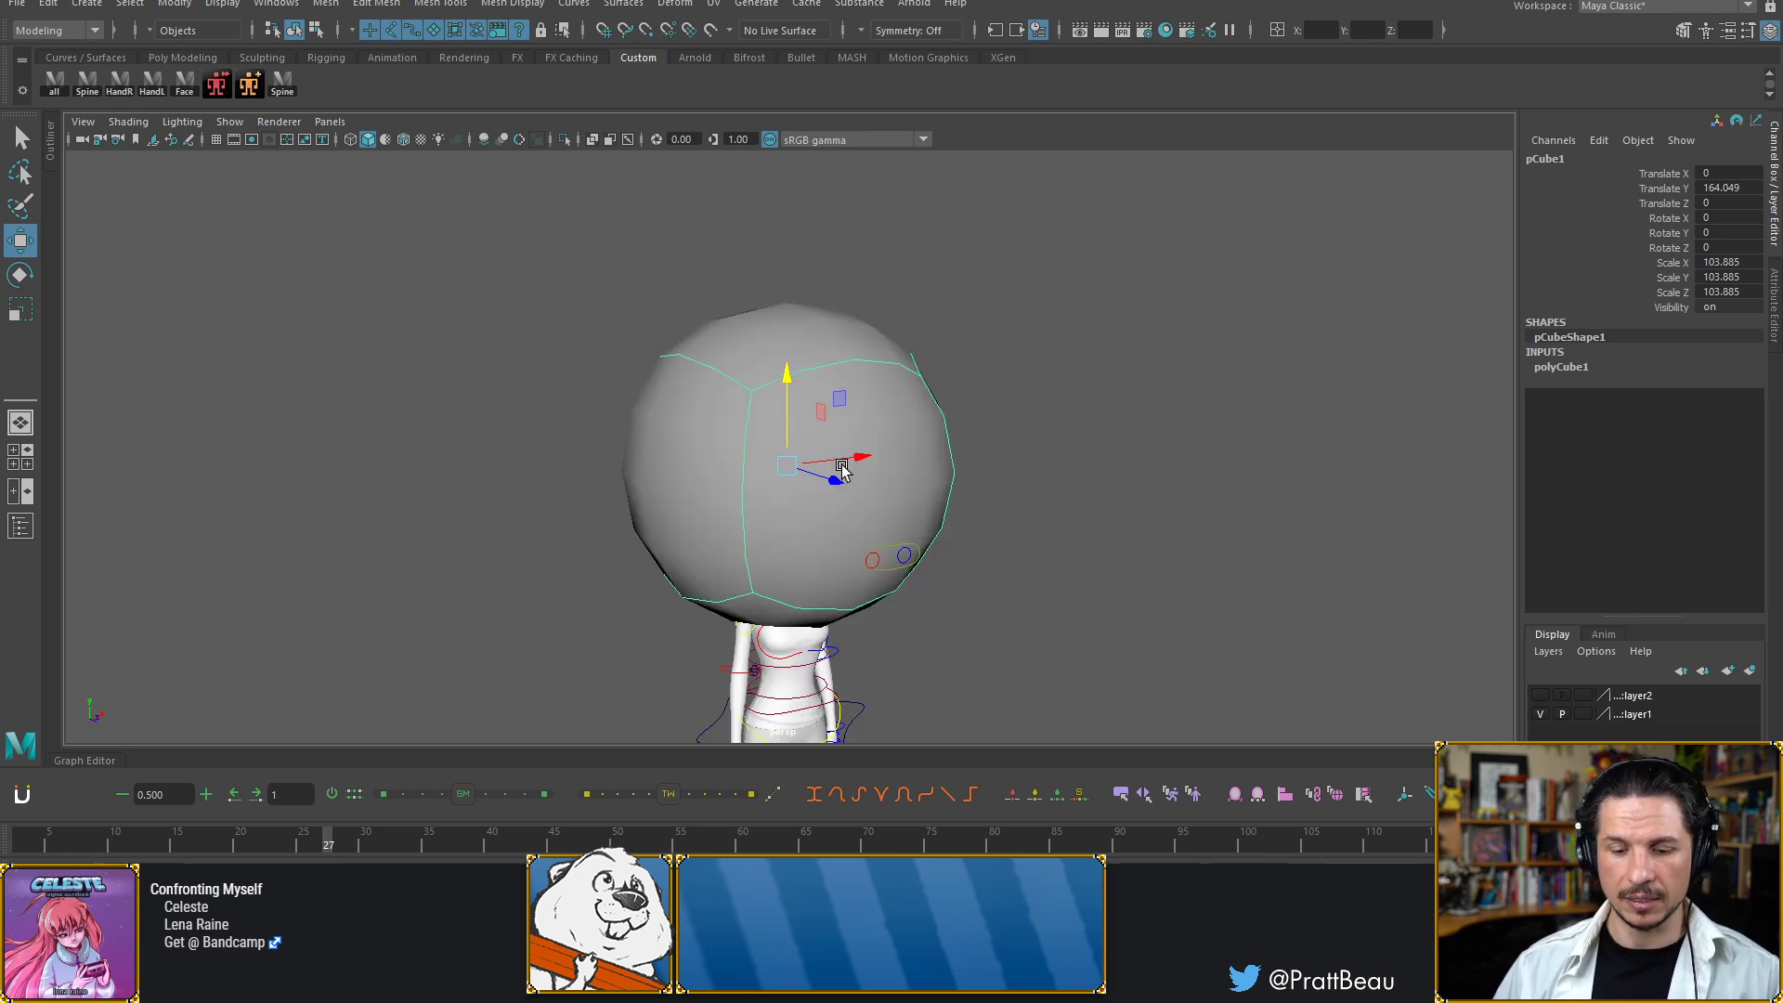
pyautogui.press('pageup')
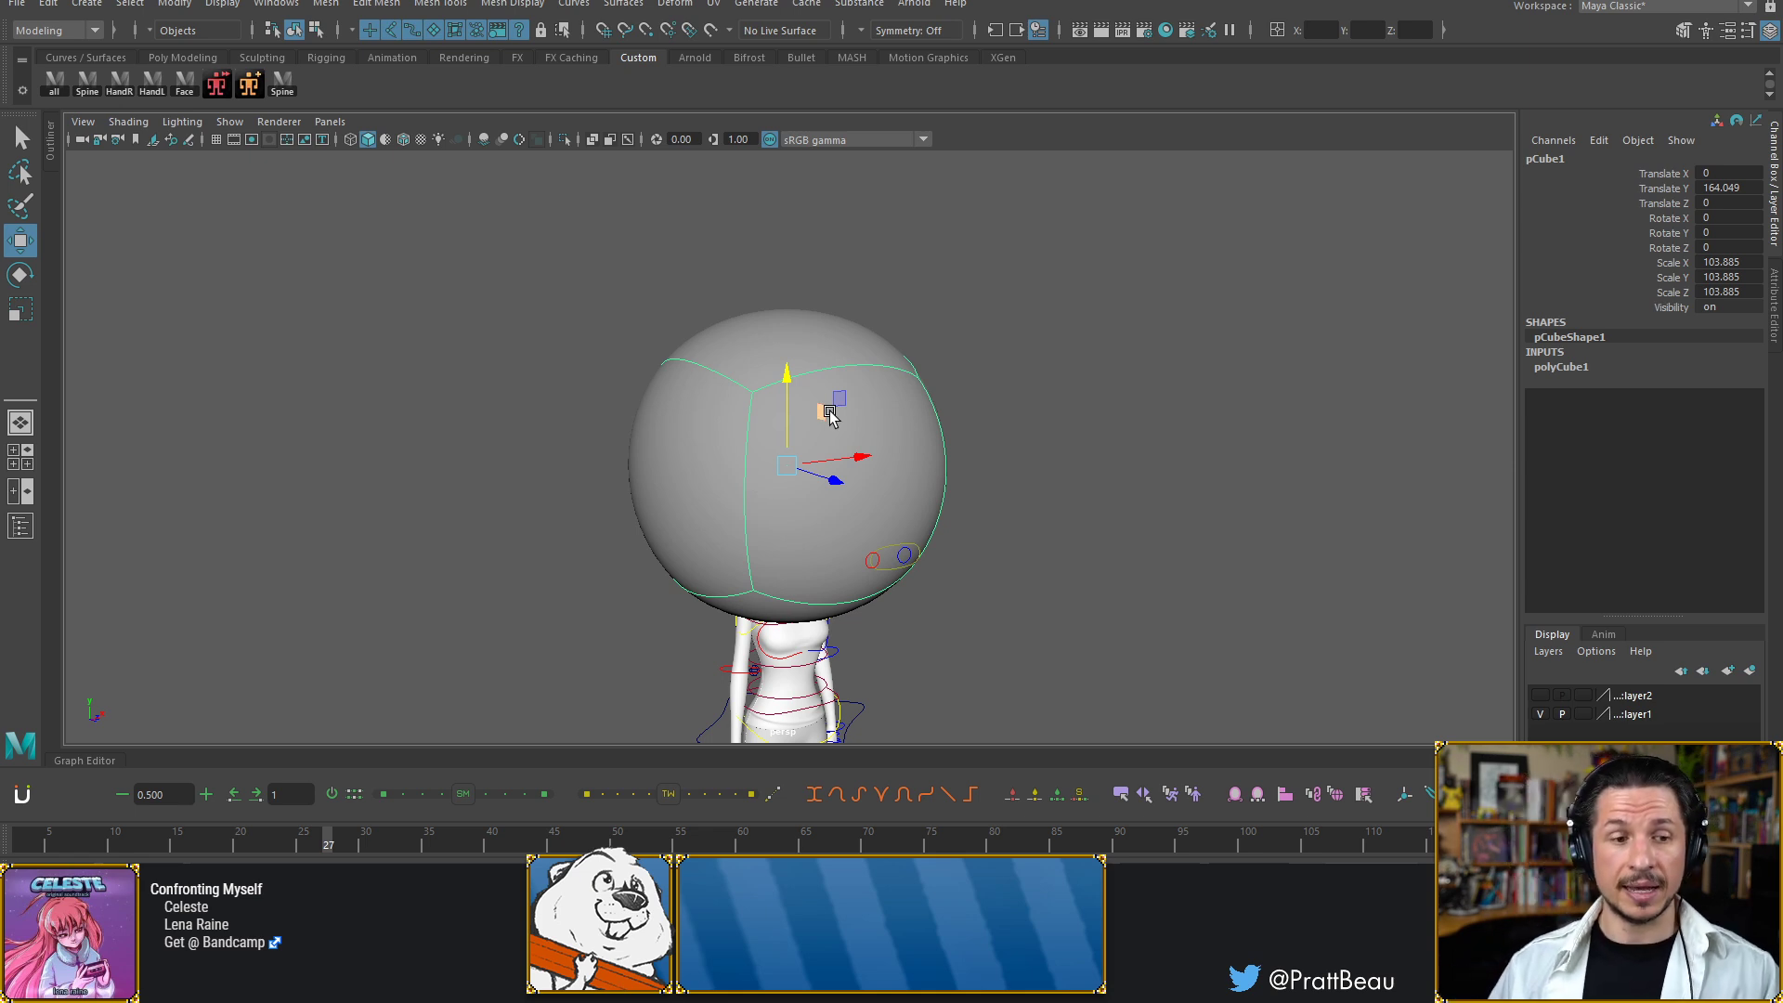
pyautogui.press('1')
pyautogui.click(1157, 353)
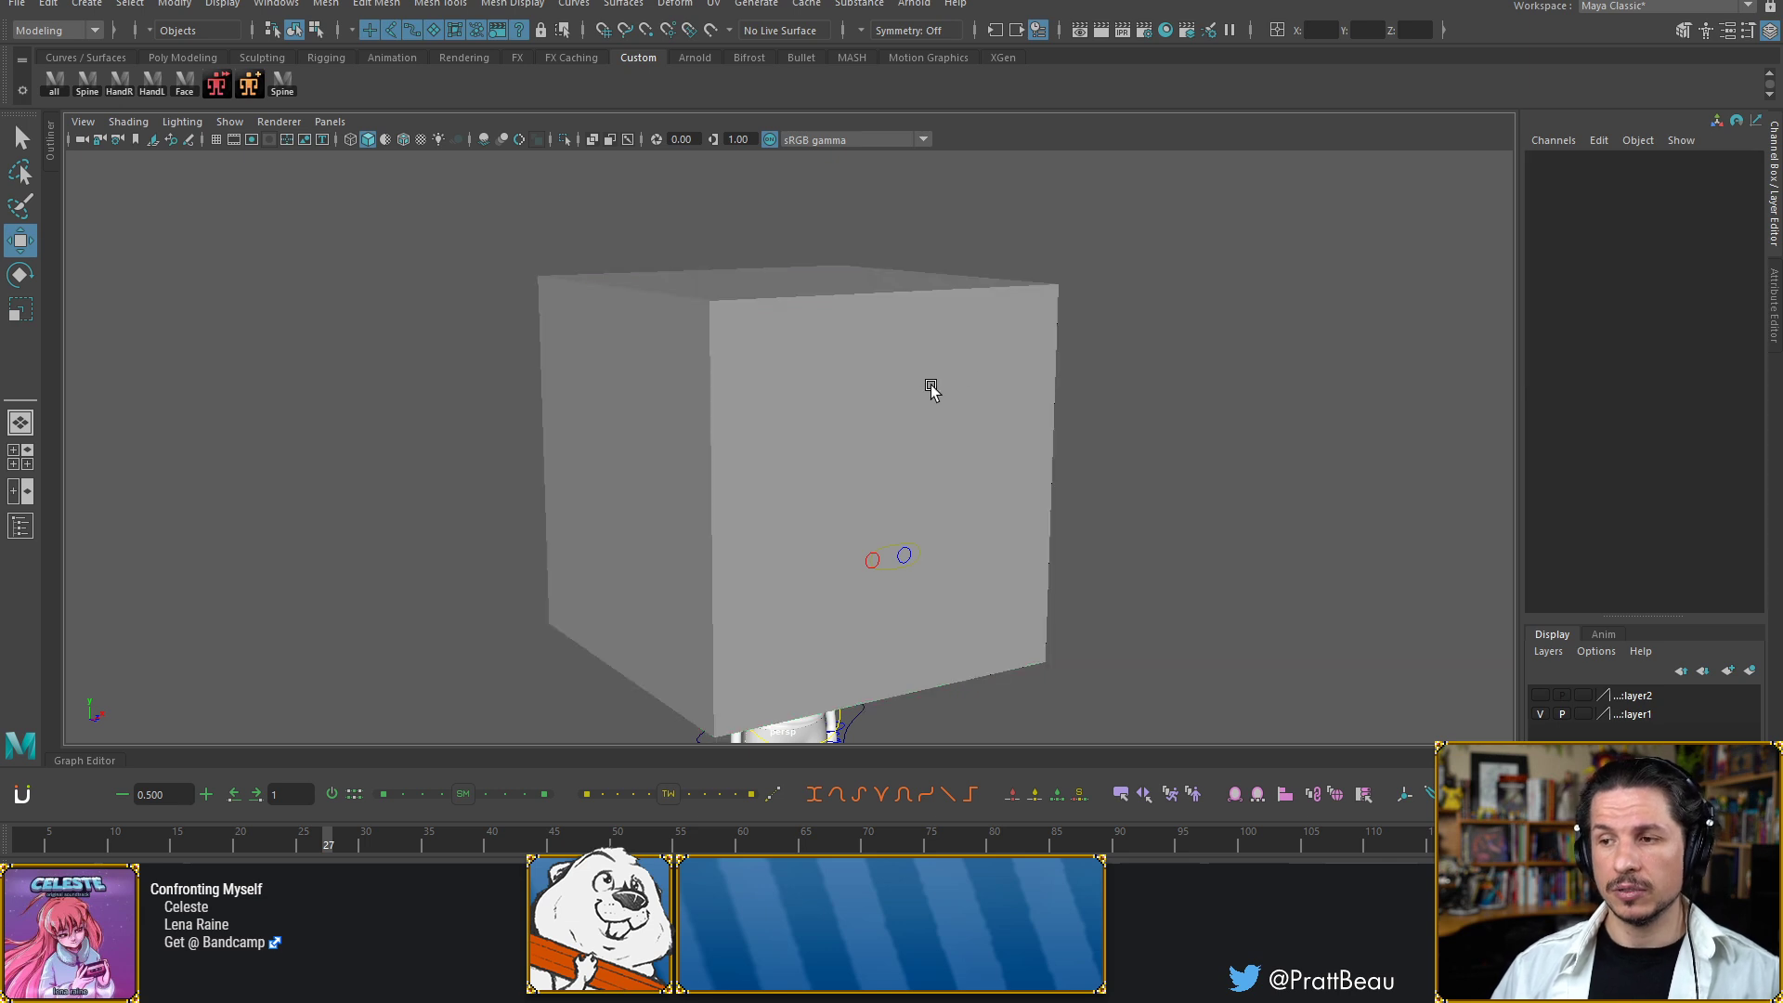
# Bevel the cube's edges with a fraction of 0.03 and inspect the edges in object mode
pyautogui.keyDown('alt'); pyautogui.moveTo(932, 388); pyautogui.dragTo(648, 341); pyautogui.keyUp('alt')
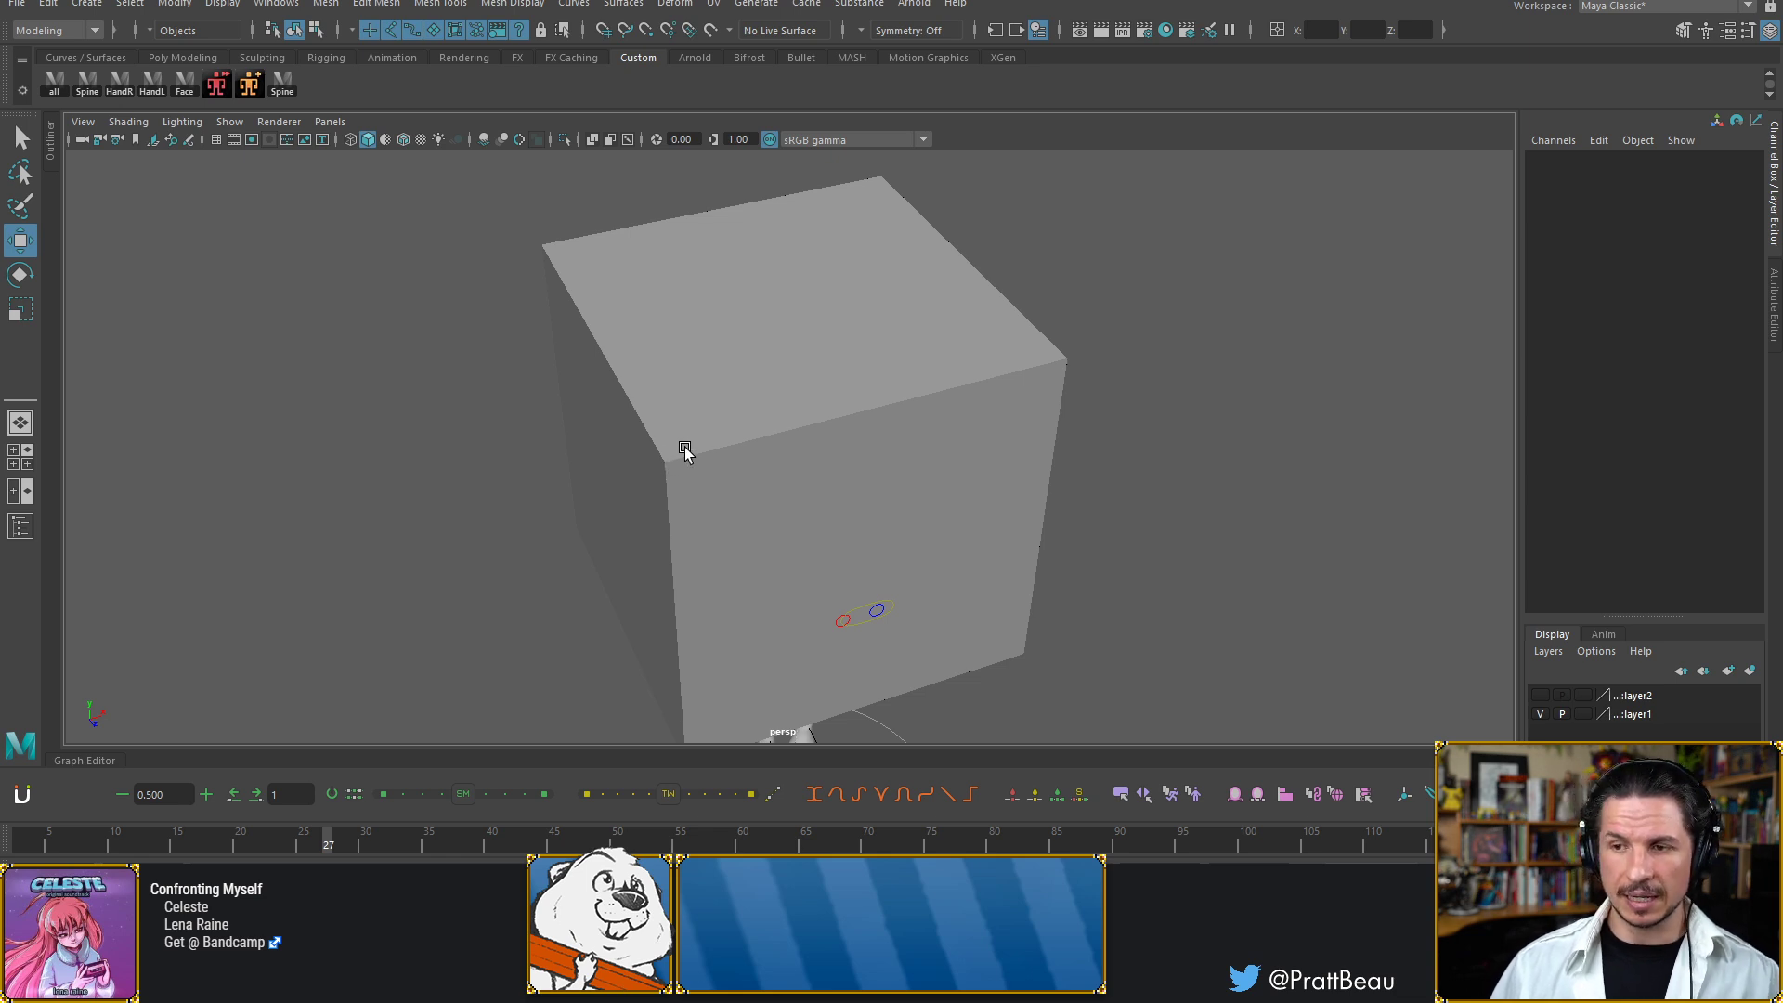
pyautogui.click(734, 432)
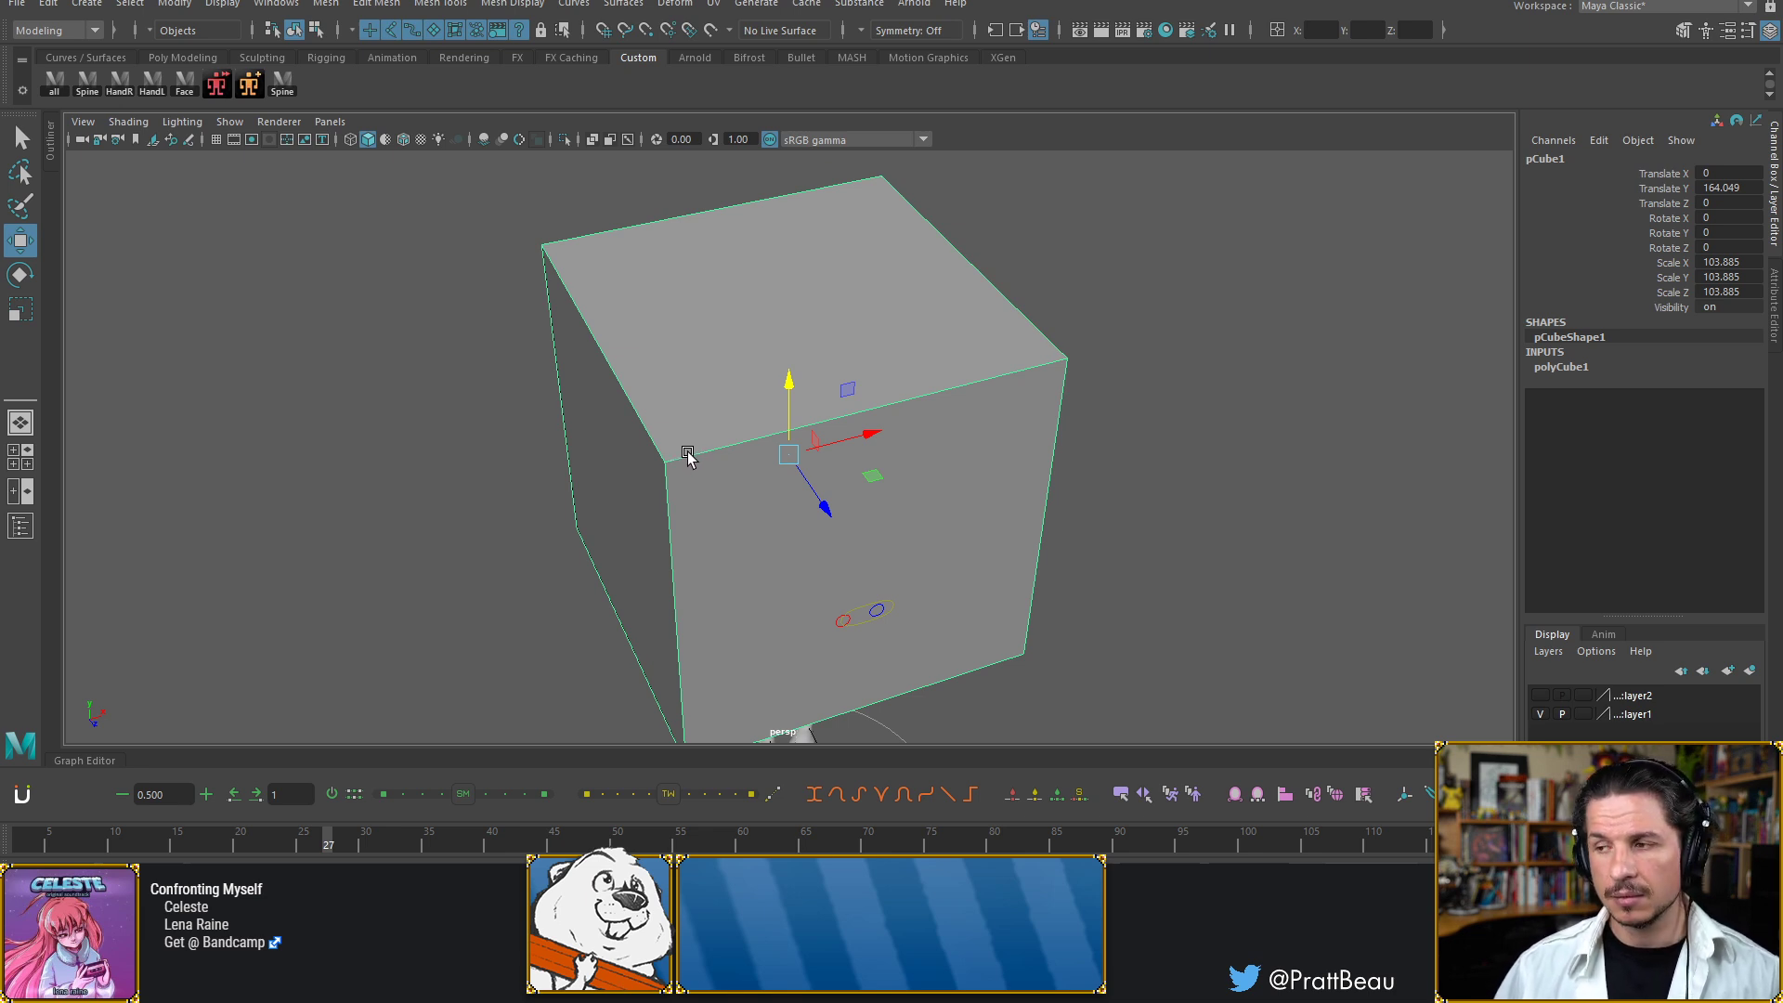
pyautogui.rightClick(687, 448)
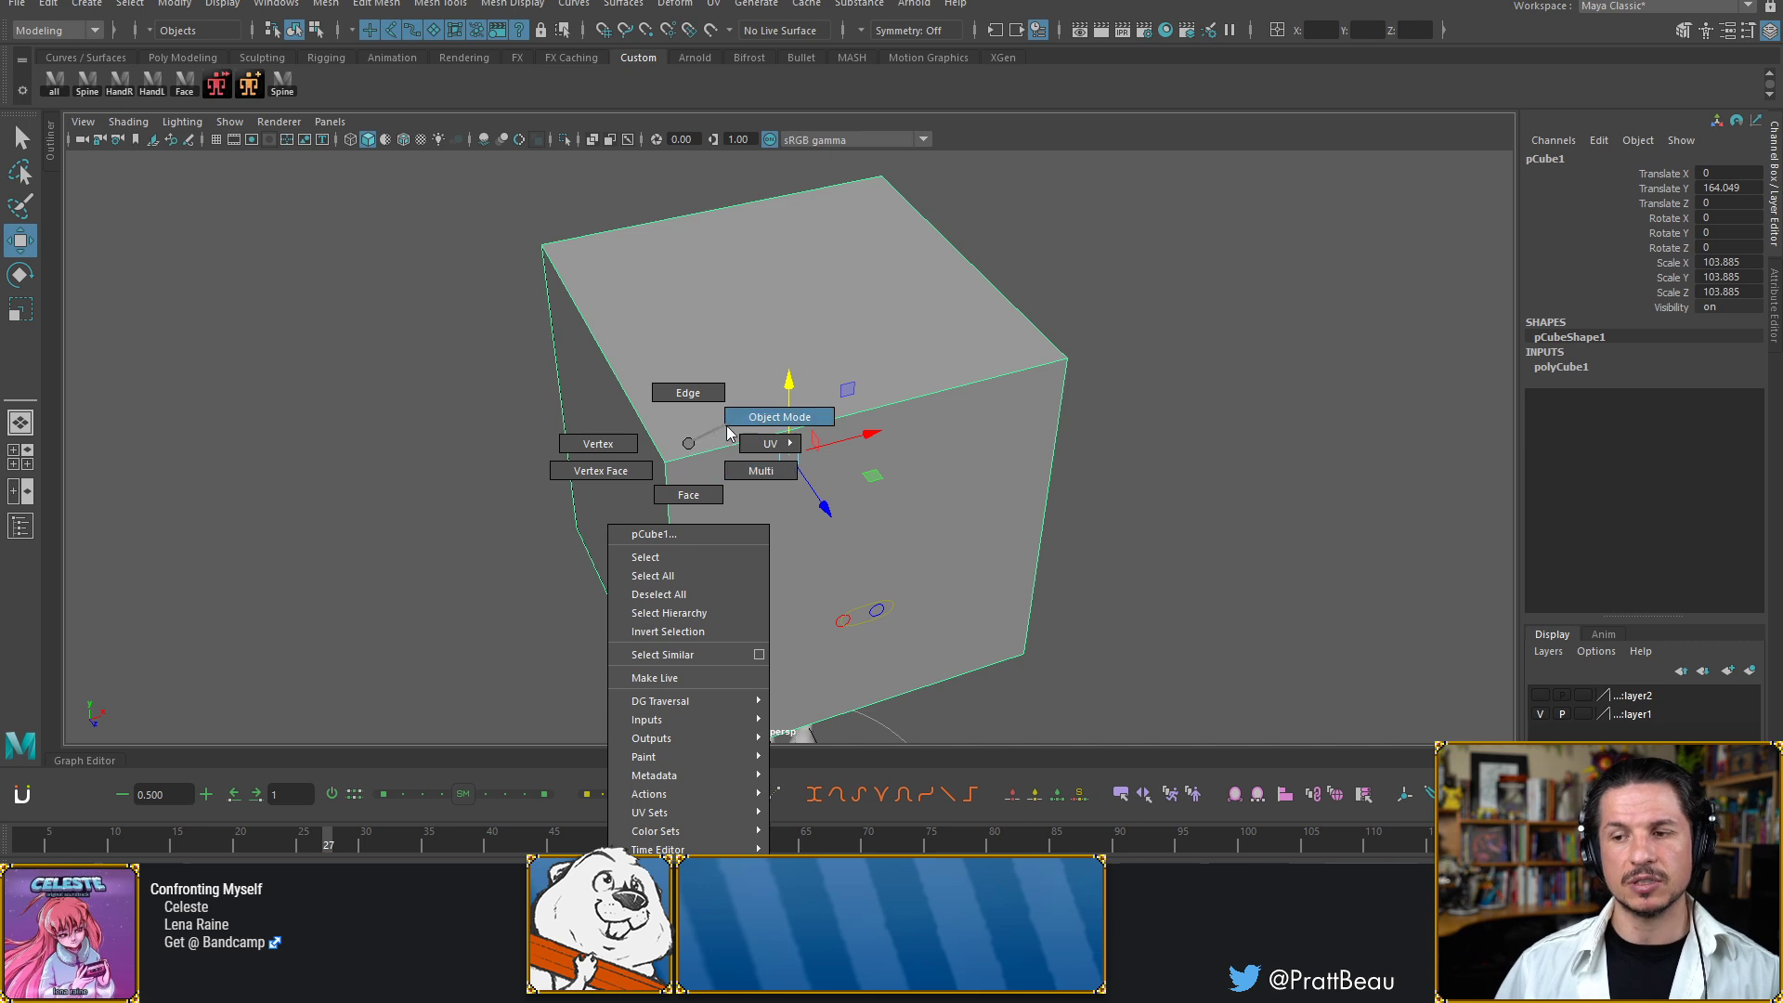
pyautogui.click(689, 393)
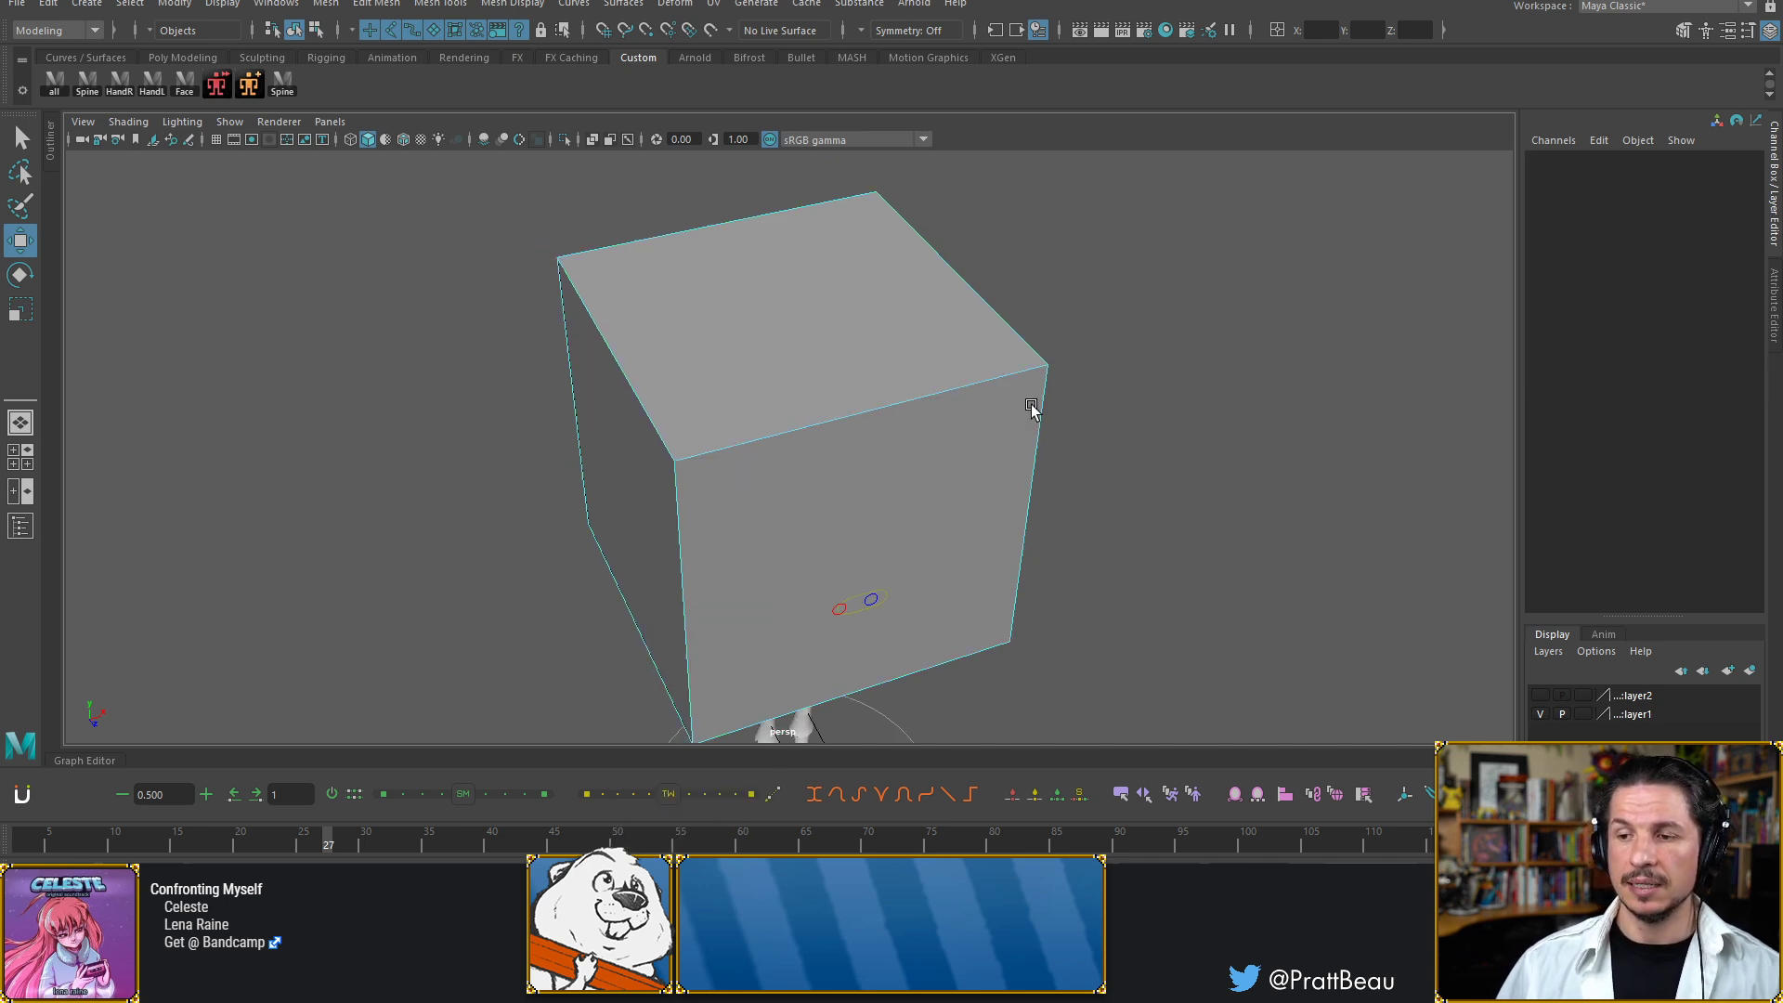
pyautogui.scroll(-3, 1034, 399)
pyautogui.click(710, 456)
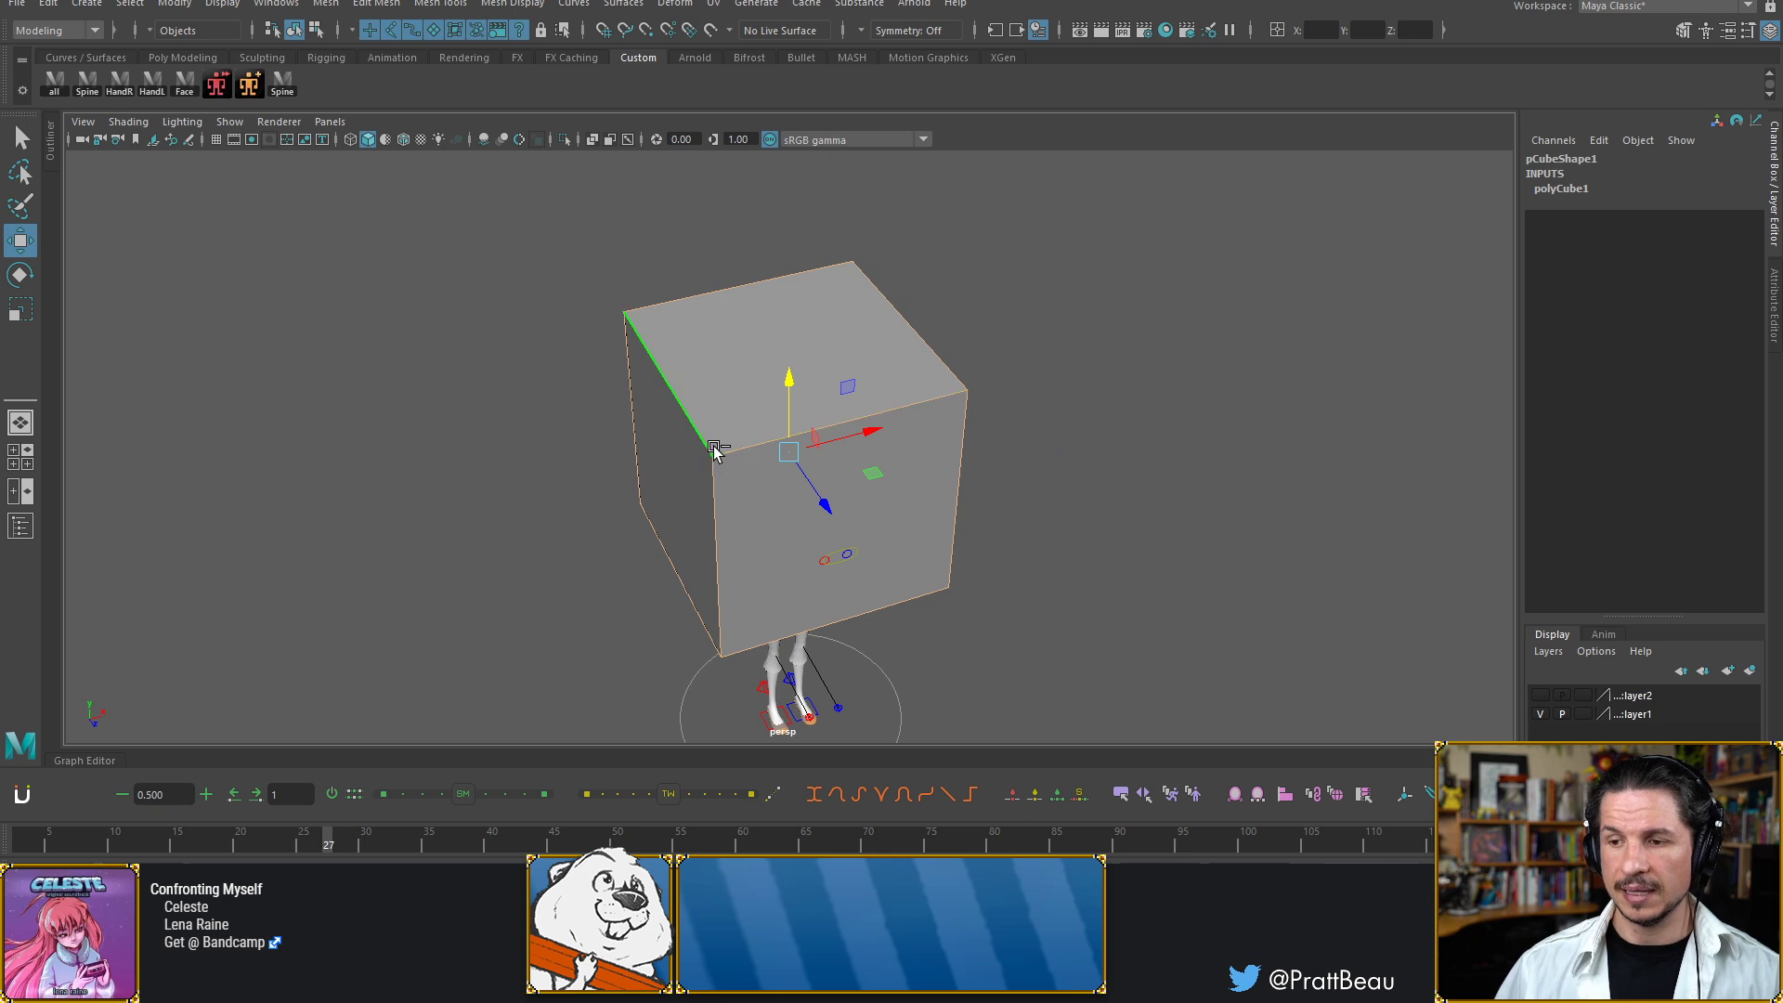
pyautogui.keyDown('shift'); pyautogui.moveTo(724, 448); pyautogui.dragTo(822, 447, button='right'); pyautogui.keyUp('shift')
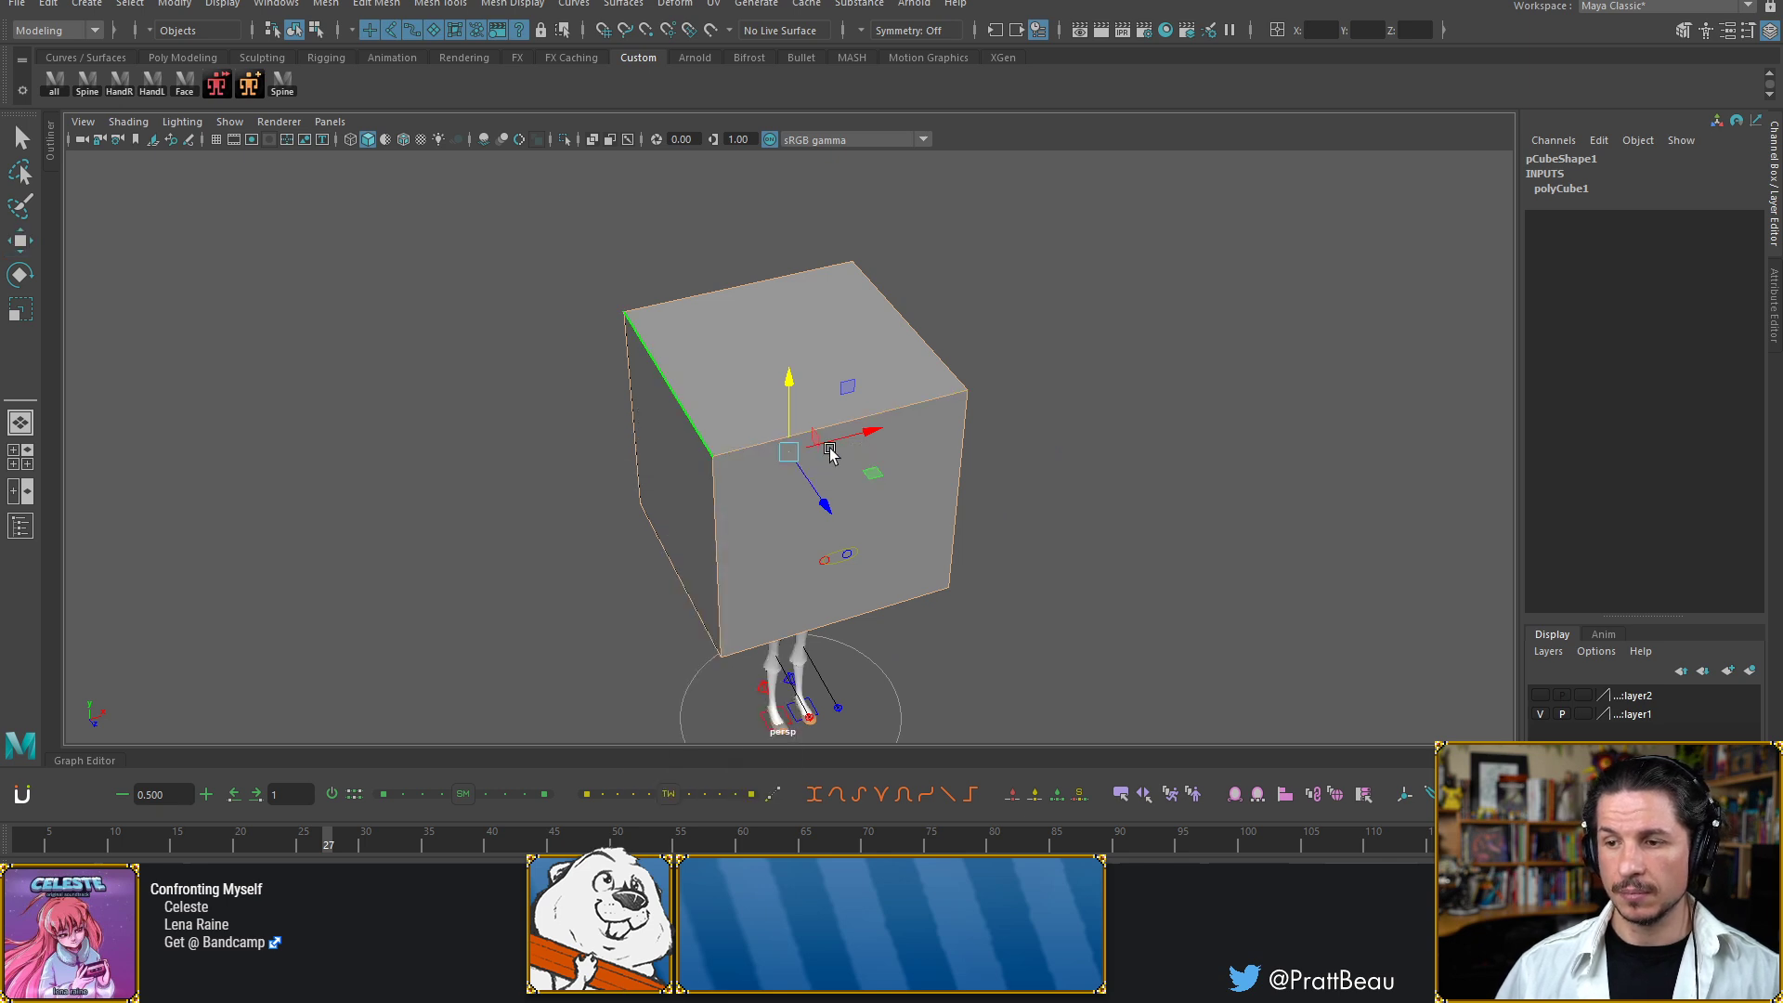
pyautogui.moveTo(1173, 470); pyautogui.dragTo(1171, 471)
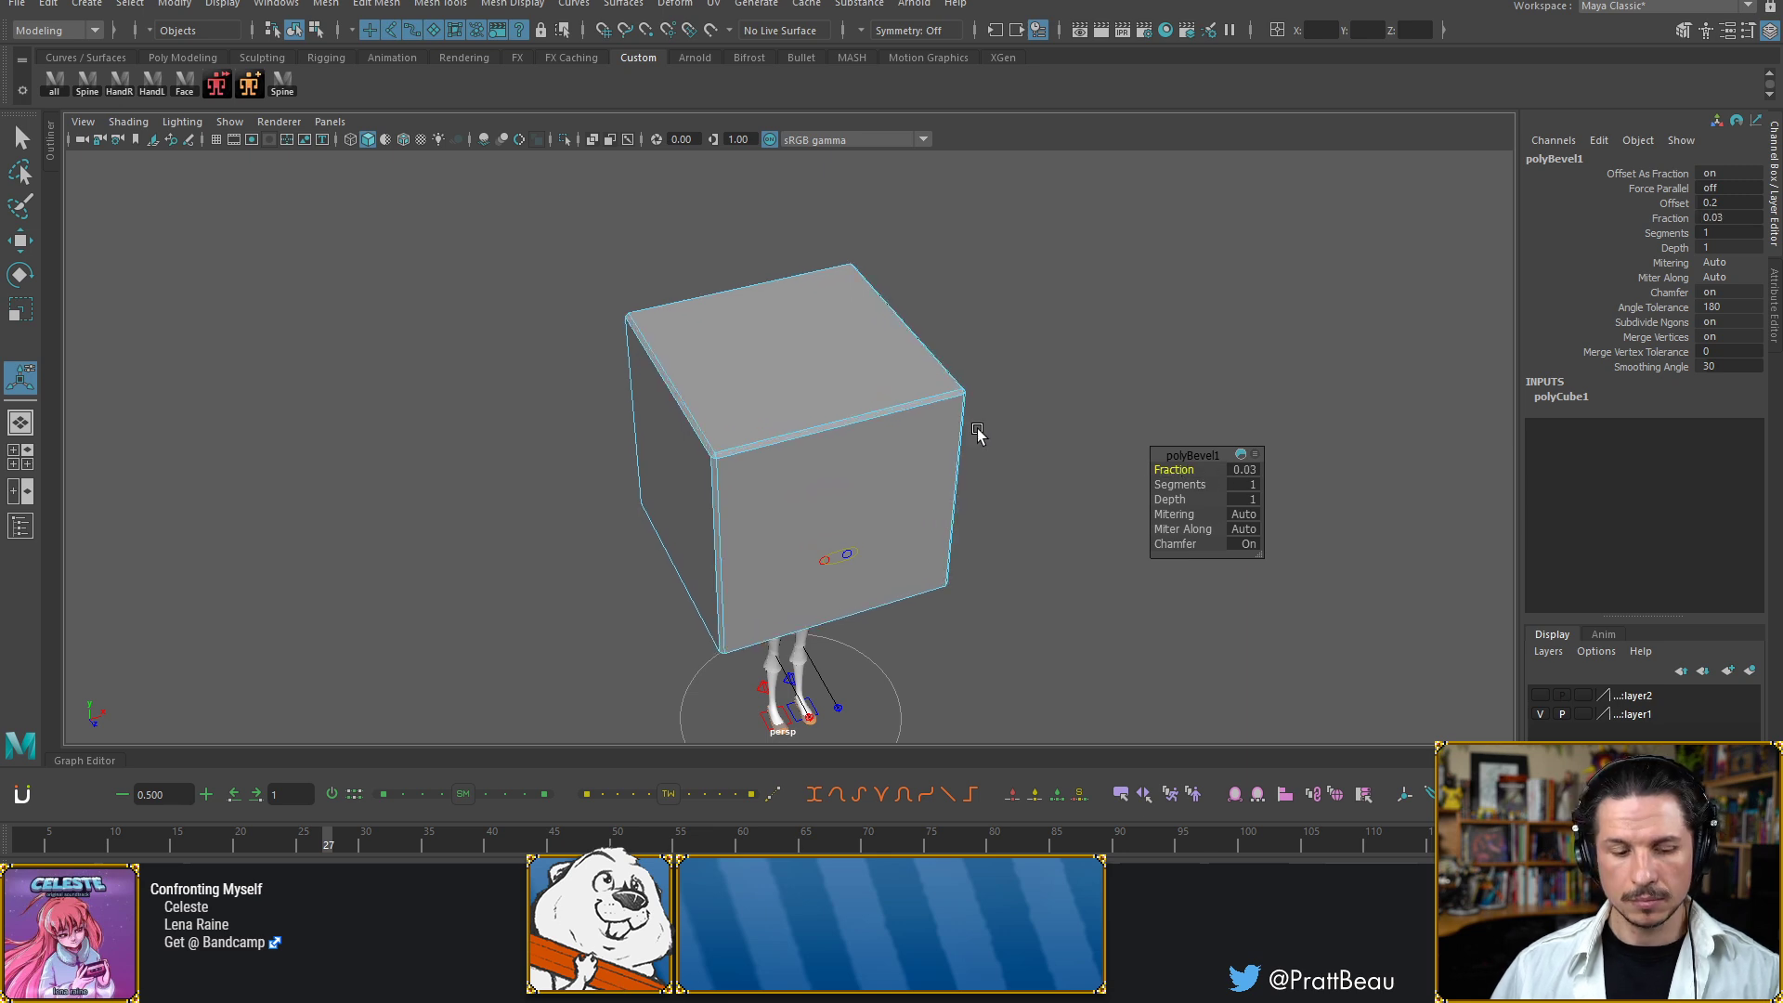
pyautogui.press('F8')
pyautogui.click(1018, 403)
pyautogui.keyDown('alt'); pyautogui.moveTo(879, 444); pyautogui.dragTo(822, 437); pyautogui.keyUp('alt')
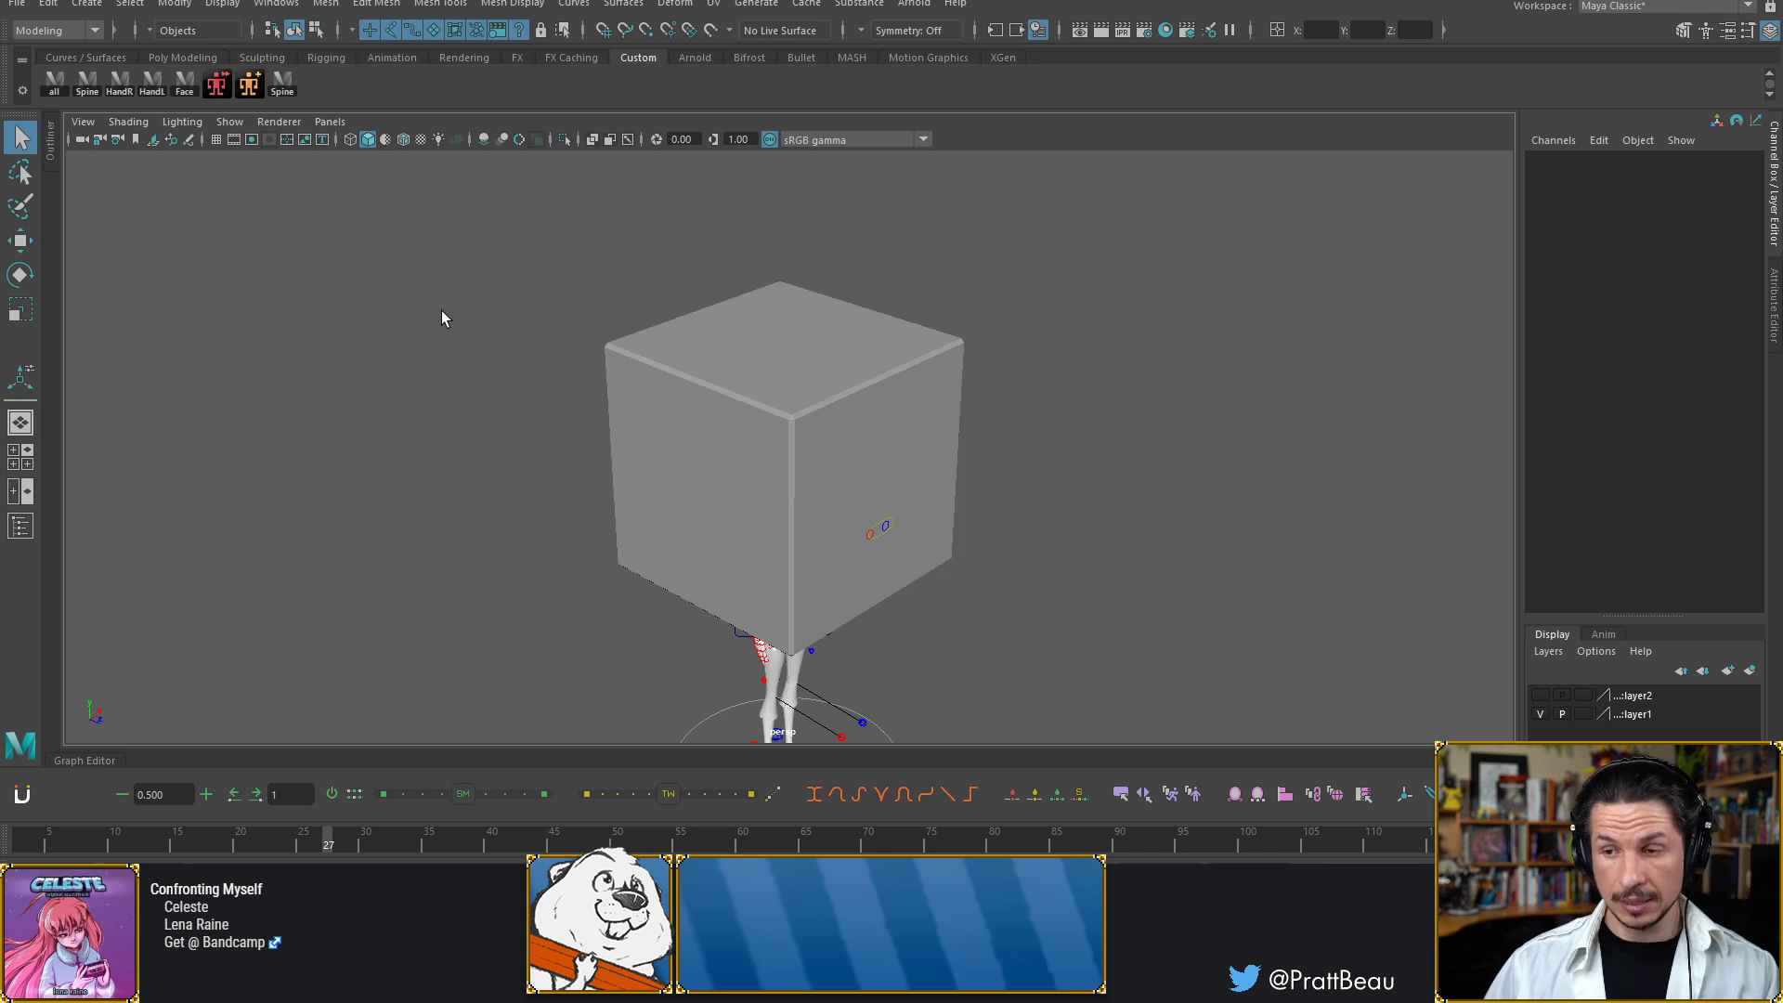
# Undo the bevel on the cube and return to object selection
pyautogui.click(711, 446)
pyautogui.hotkey('ctrl', 'b')
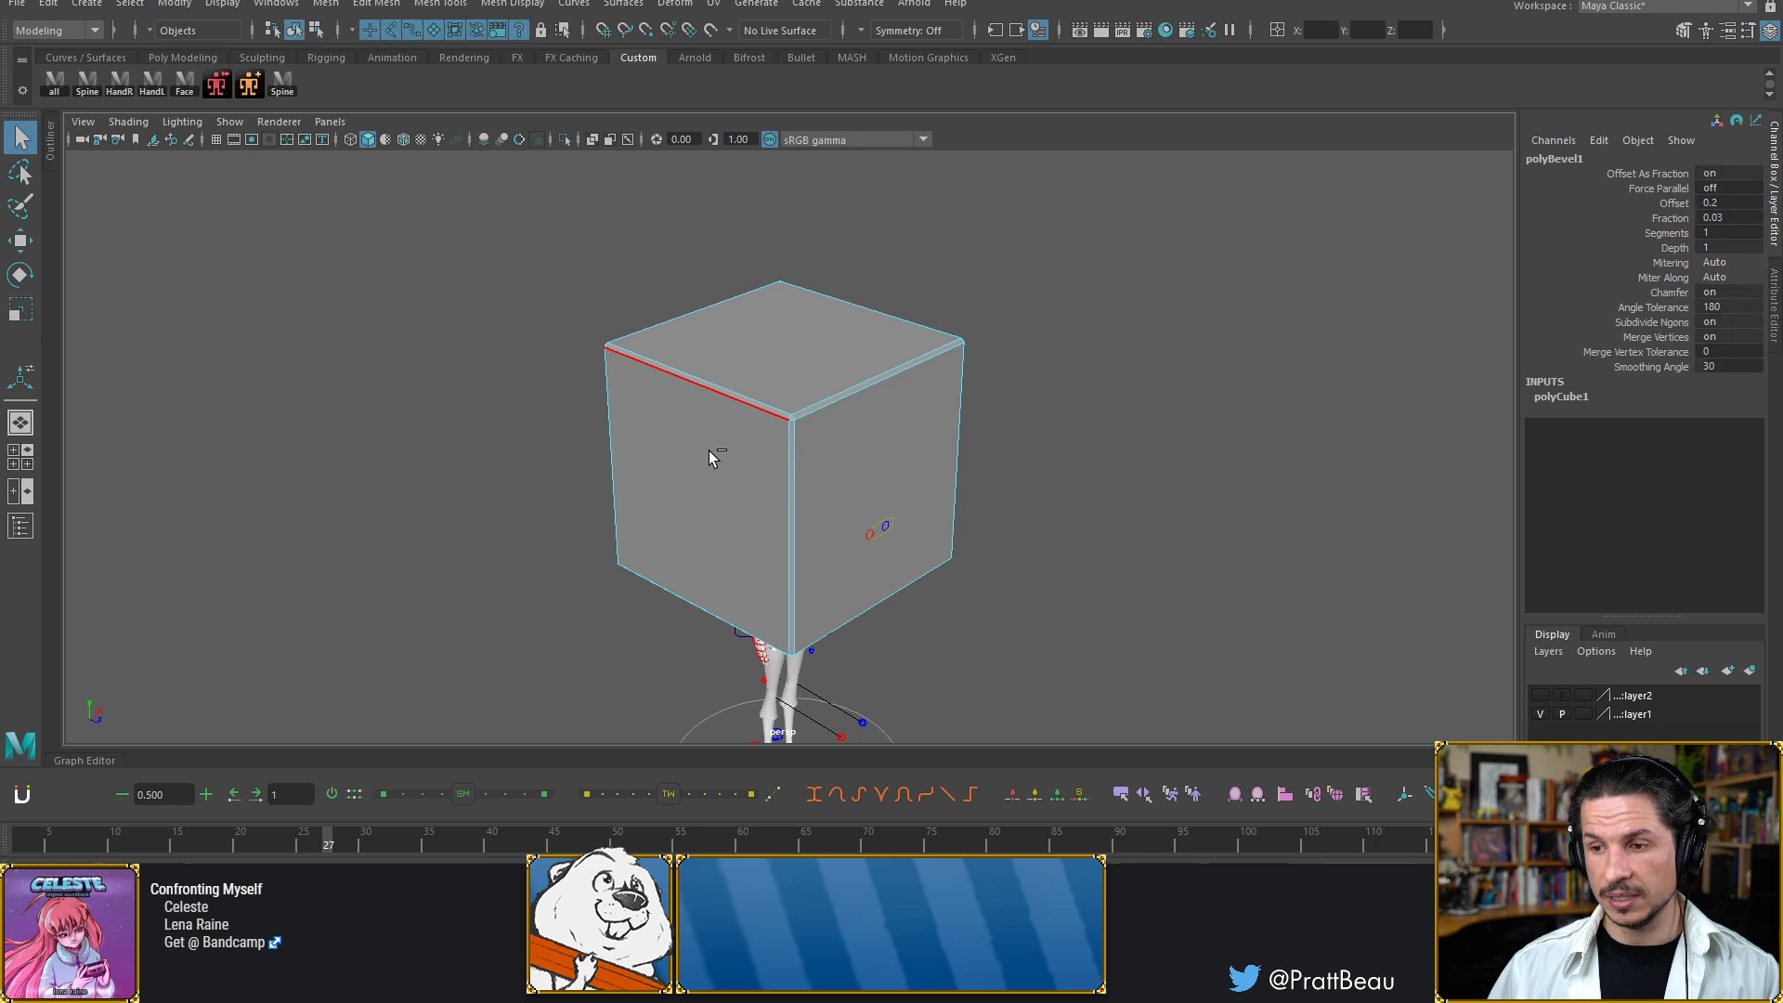
pyautogui.hotkey('ctrl', 'z')
pyautogui.press('w')
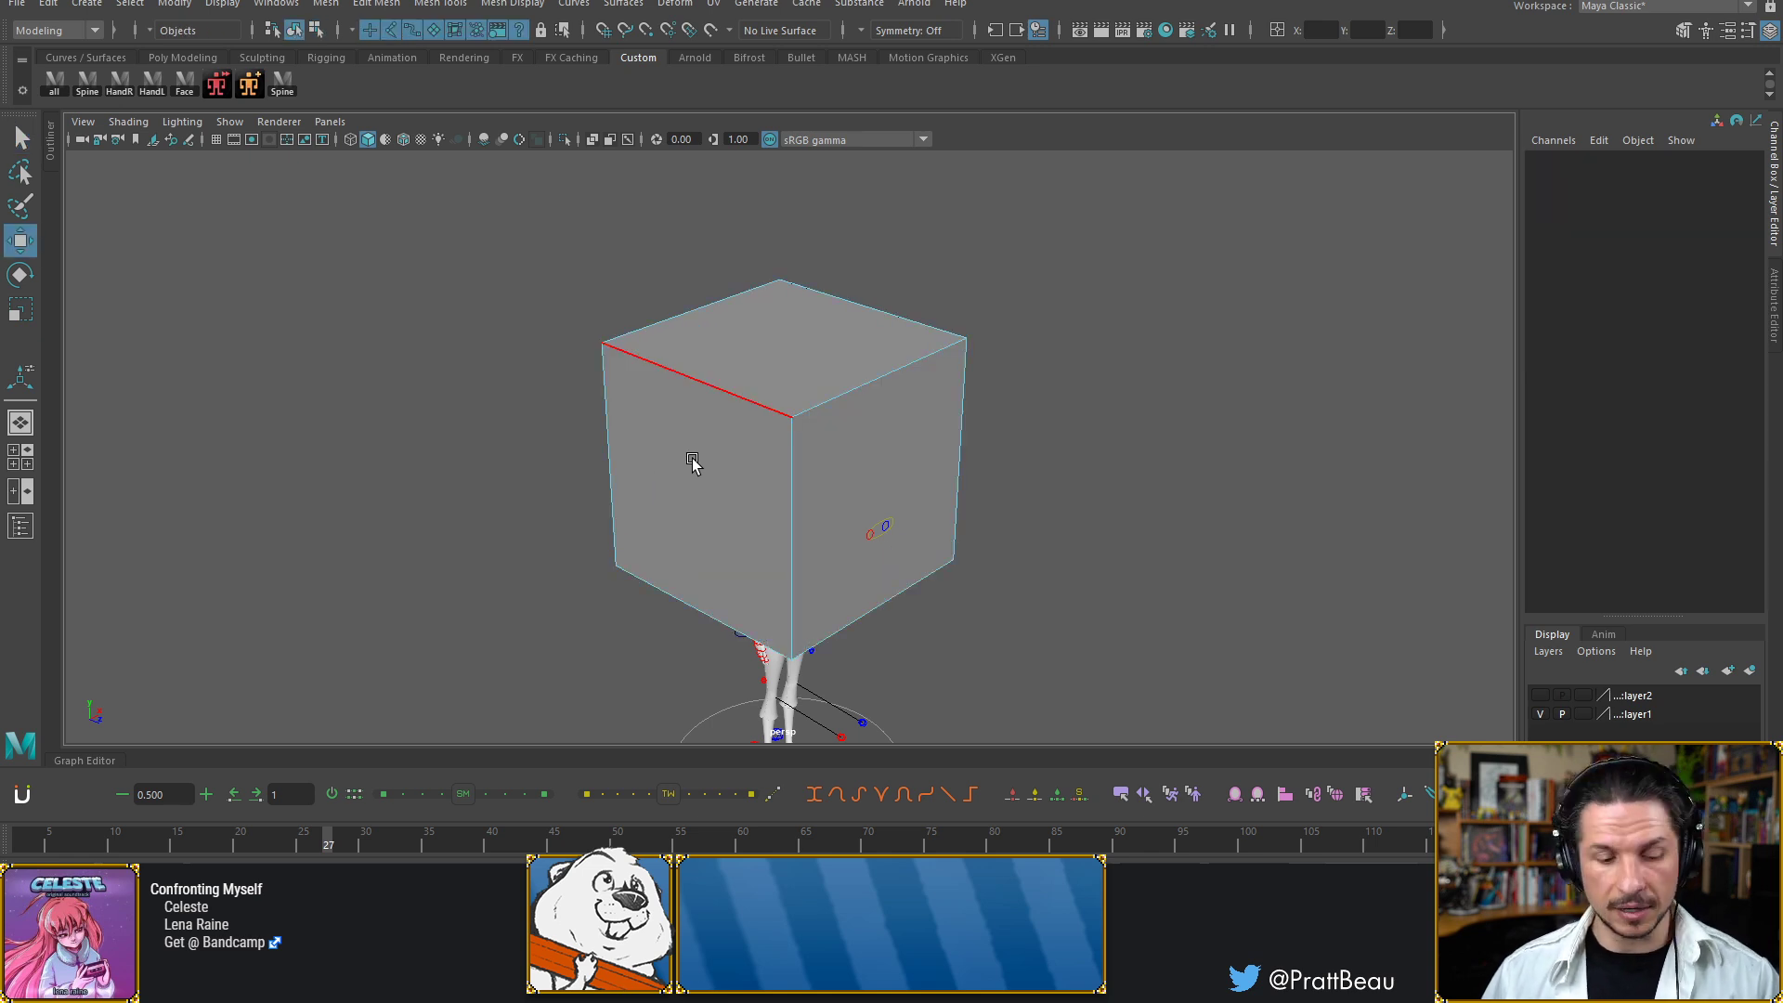
pyautogui.press('F10')
pyautogui.press('F8')
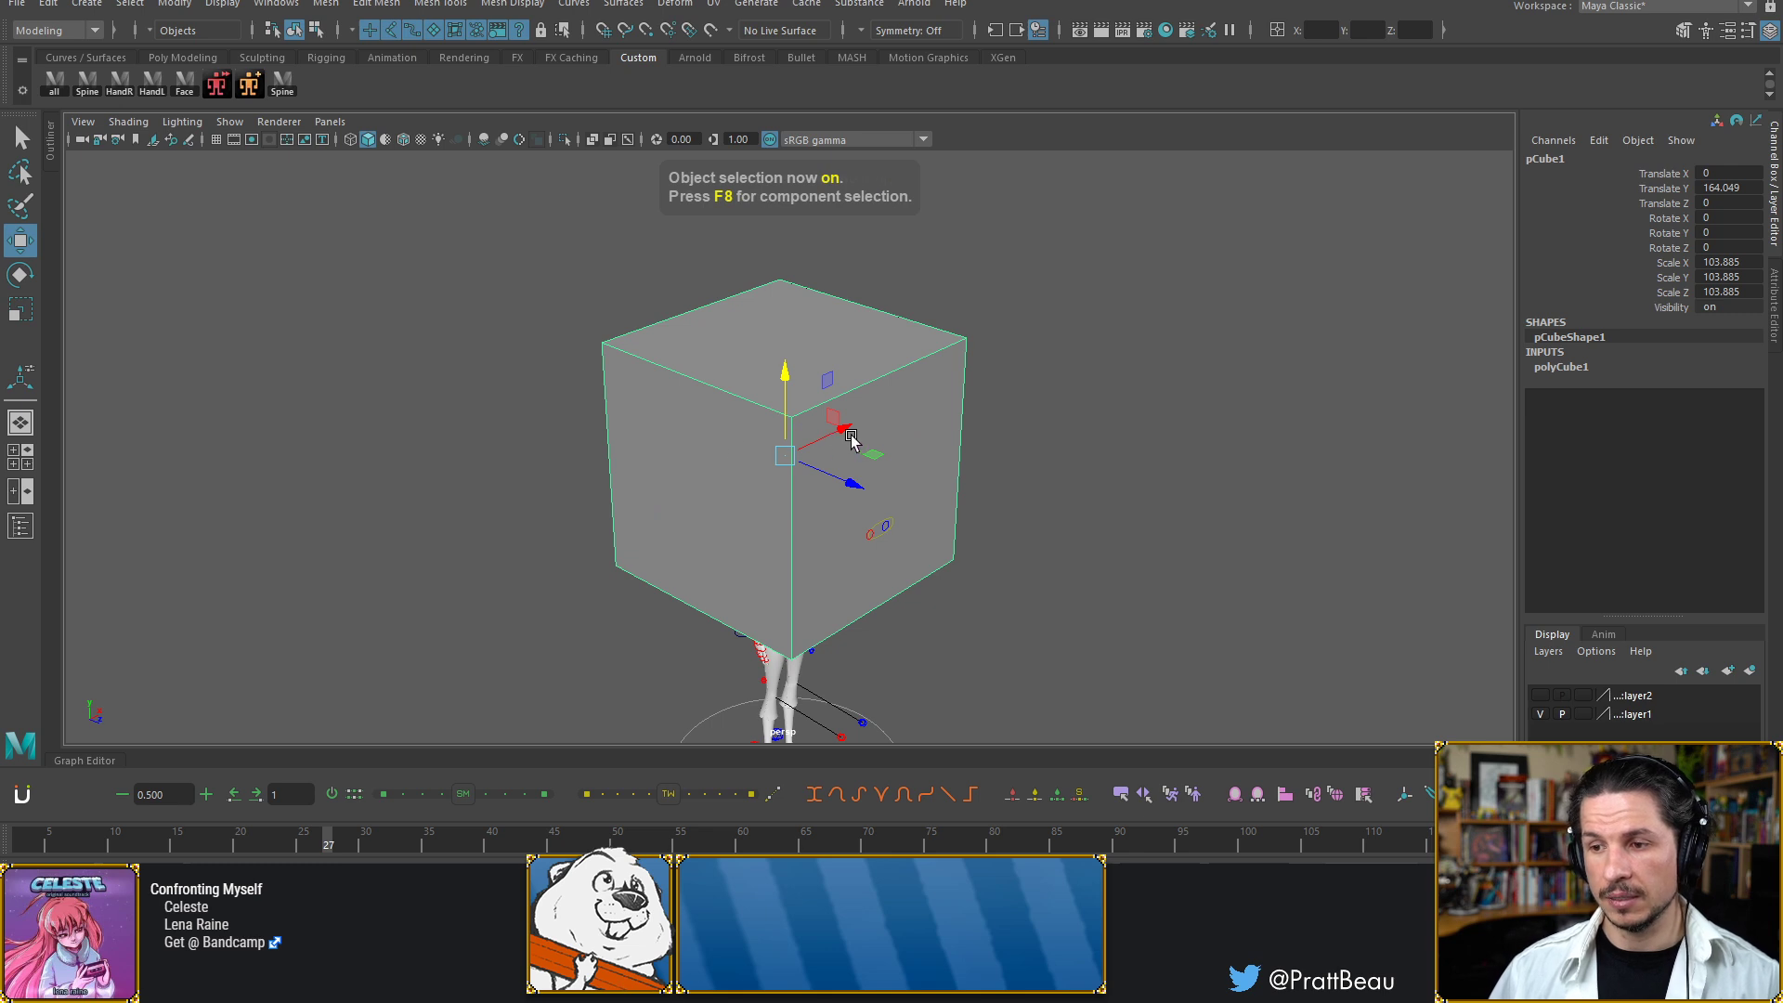
# Duplicate the cube and place the copy beside the original at about 142.7 in Z
pyautogui.moveTo(851, 439); pyautogui.dragTo(1169, 576)
pyautogui.keyDown('alt'); pyautogui.moveTo(1122, 510); pyautogui.dragTo(1059, 431, button='middle'); pyautogui.keyUp('alt')
pyautogui.keyDown('alt'); pyautogui.moveTo(1059, 431); pyautogui.dragTo(1067, 370); pyautogui.keyUp('alt')
# Bevel all edges of the duplicate cube with a fraction of 0.03, compare it with the sharp original, and select it
pyautogui.moveTo(1066, 370); pyautogui.dragTo(987, 362, button='right')
pyautogui.moveTo(1332, 220); pyautogui.dragTo(707, 733)
pyautogui.hotkey('ctrl', 'b')
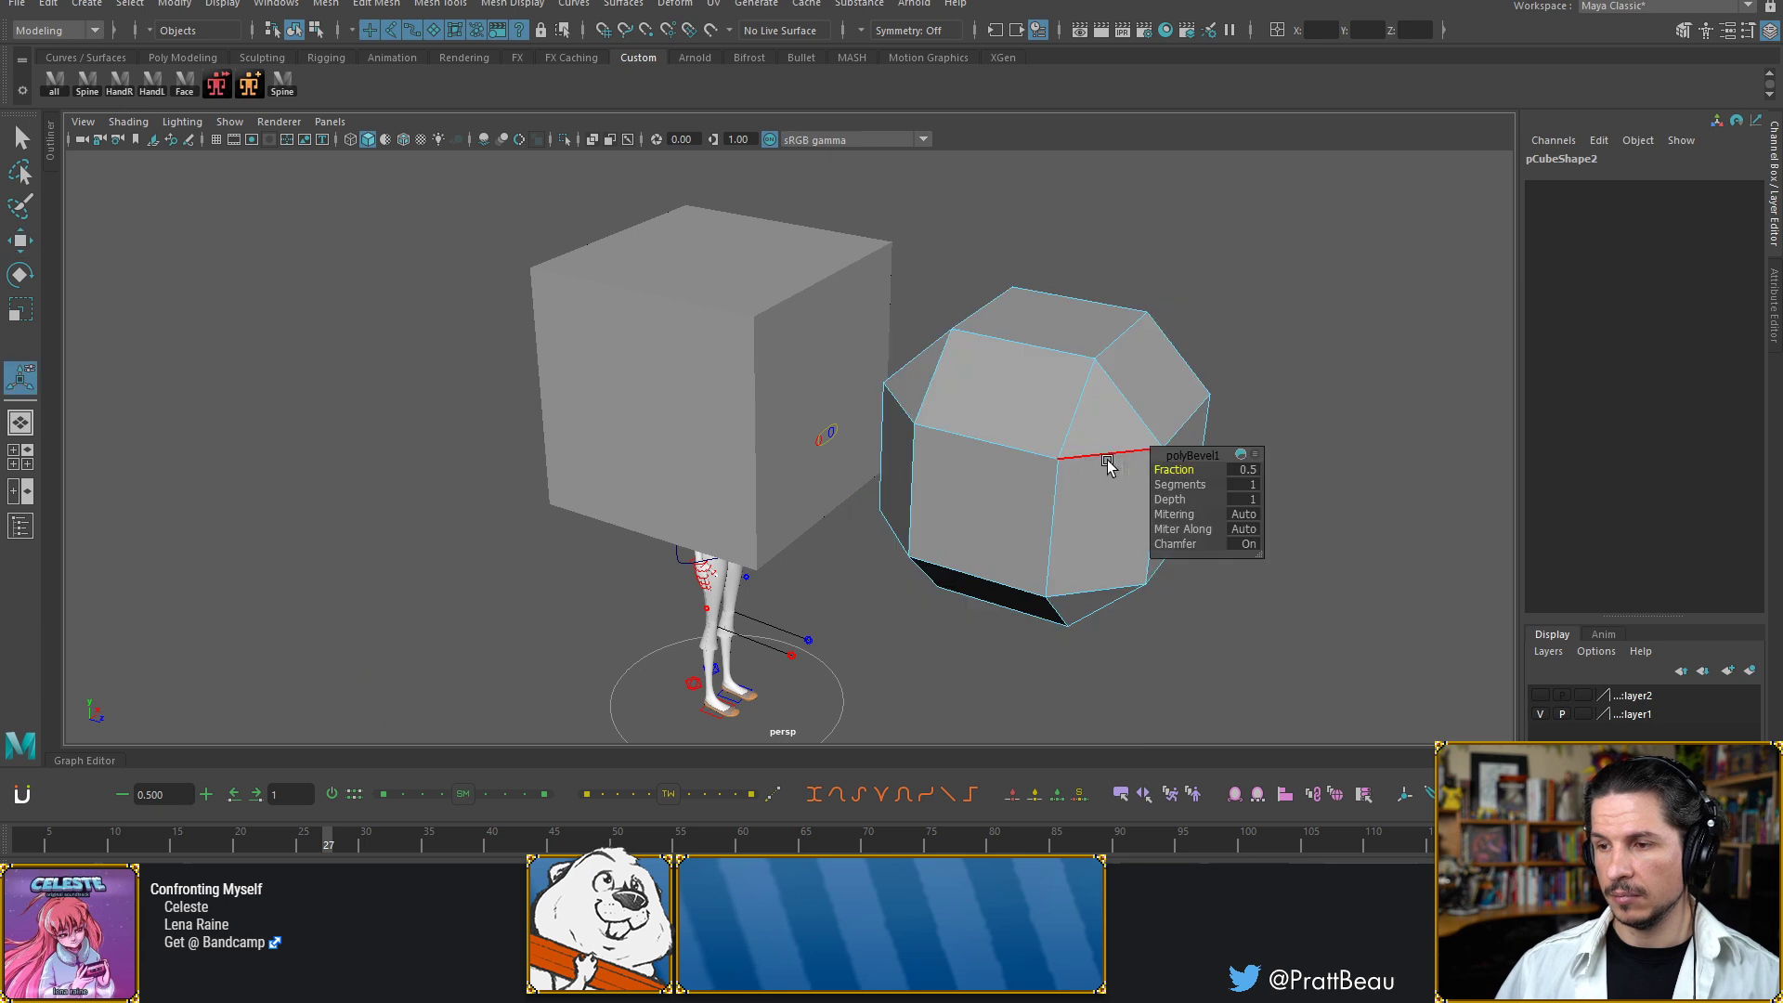
pyautogui.moveTo(1191, 473); pyautogui.dragTo(1135, 474)
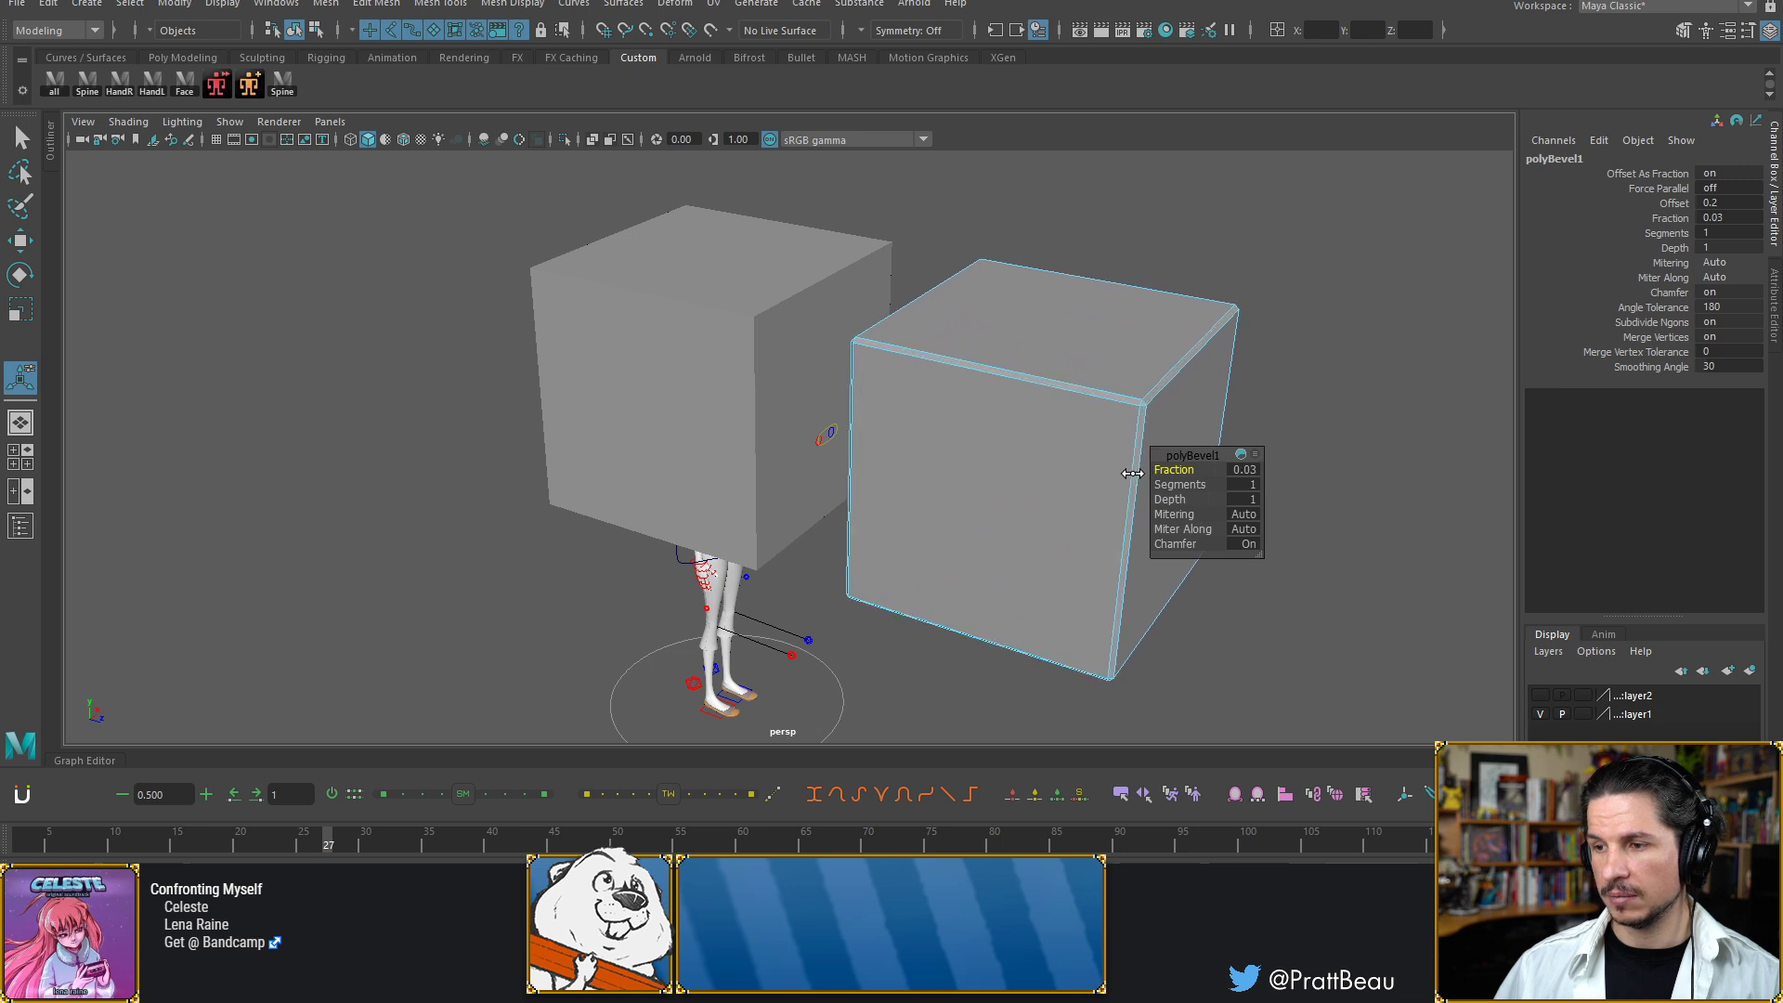
pyautogui.press('F8')
pyautogui.press('F8')
pyautogui.click(1285, 390)
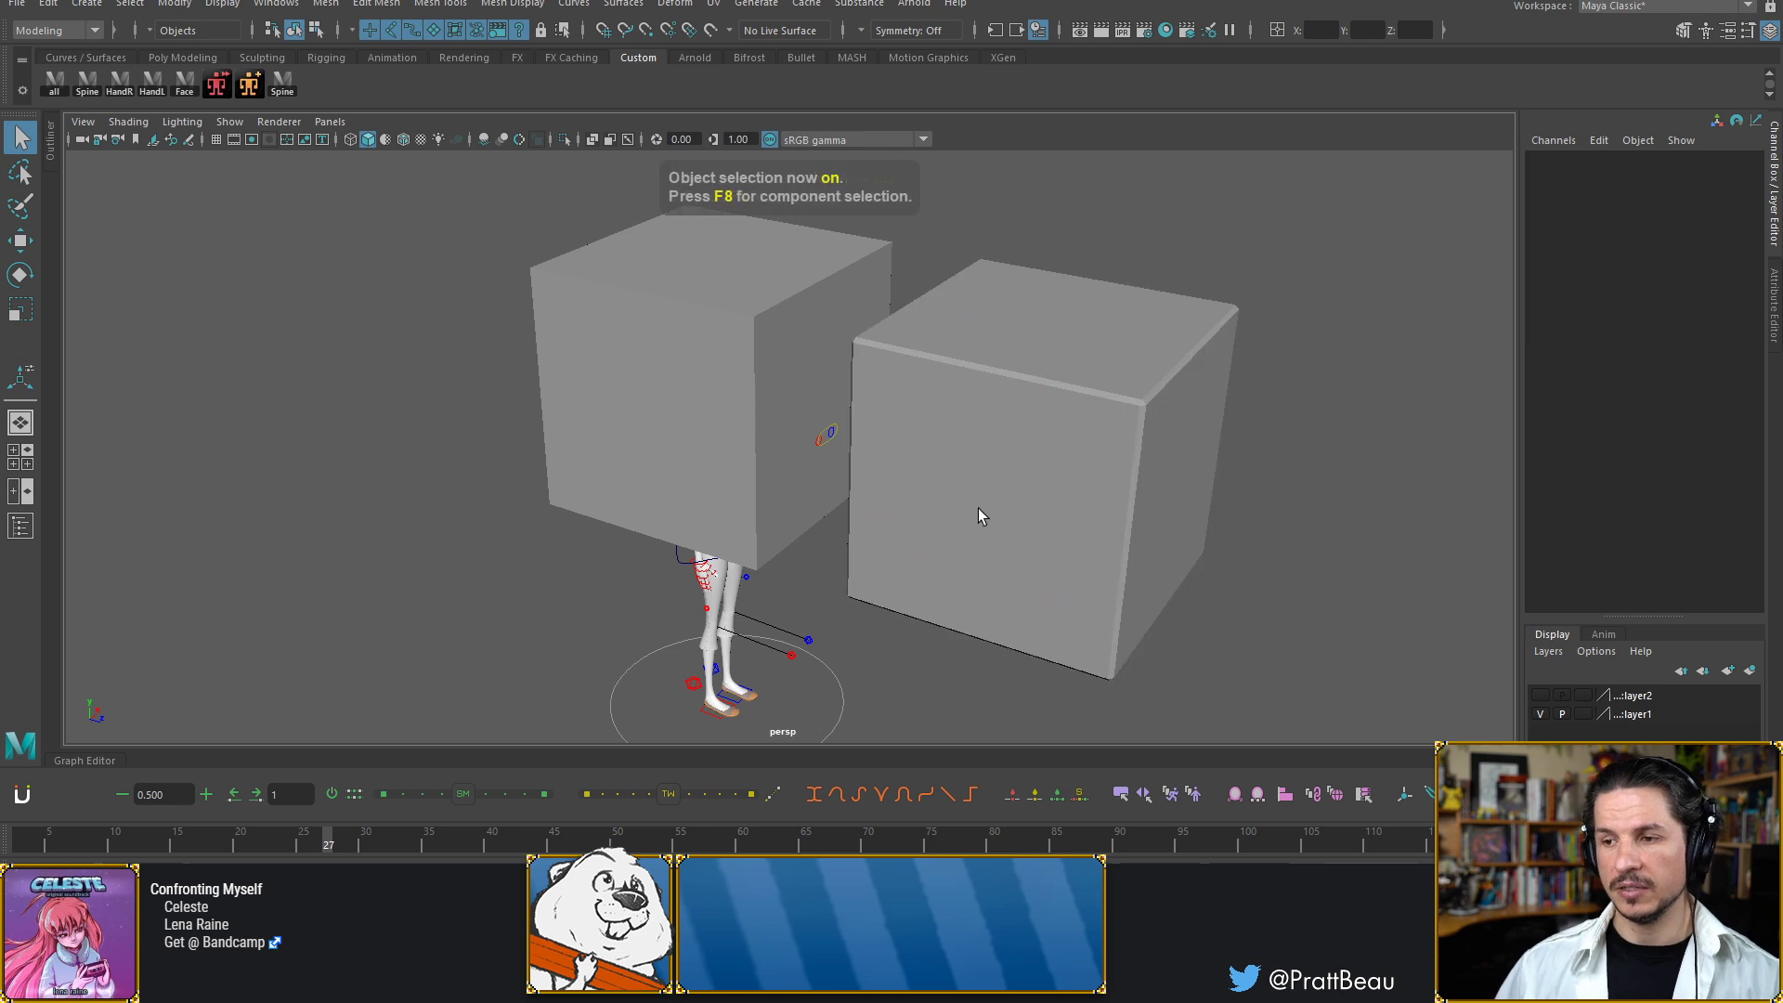
pyautogui.keyDown('alt'); pyautogui.moveTo(909, 390); pyautogui.dragTo(848, 454); pyautogui.keyUp('alt')
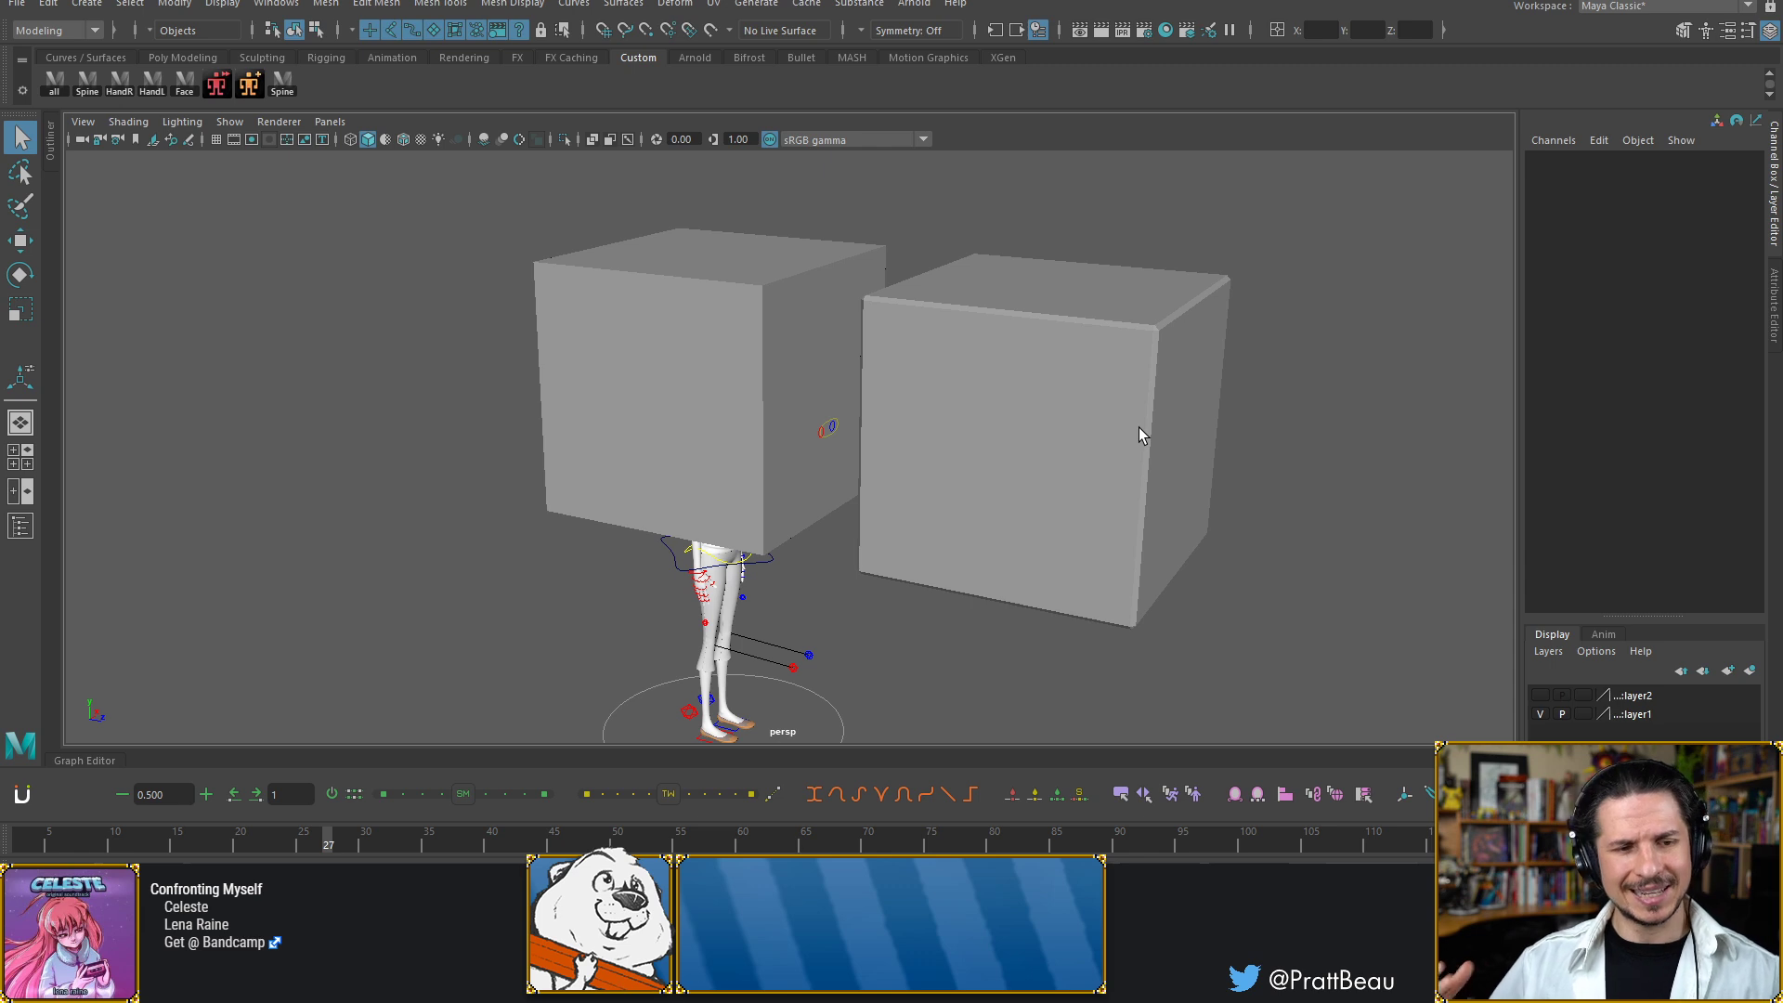
pyautogui.click(978, 438)
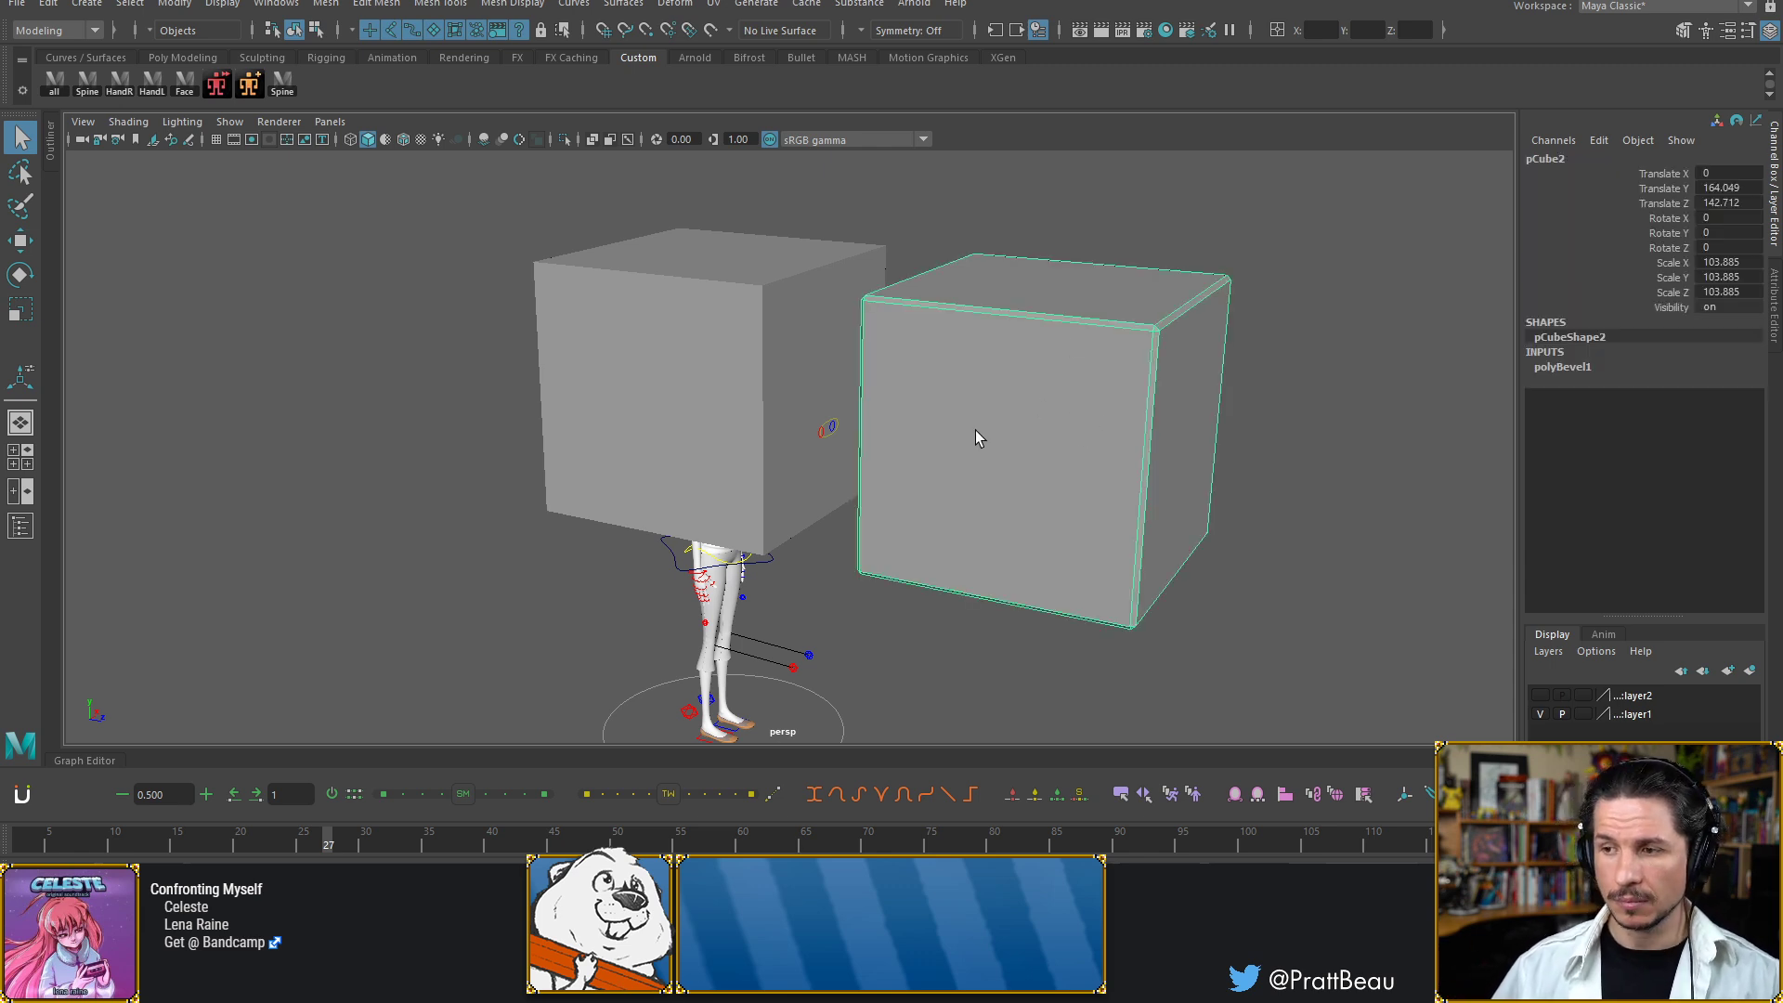
# Move the plain cube duplicate to about -153.8 on X, away from the character, and return it to unsmoothed display
pyautogui.keyDown('alt'); pyautogui.moveTo(1111, 377); pyautogui.dragTo(1087, 406); pyautogui.keyUp('alt')
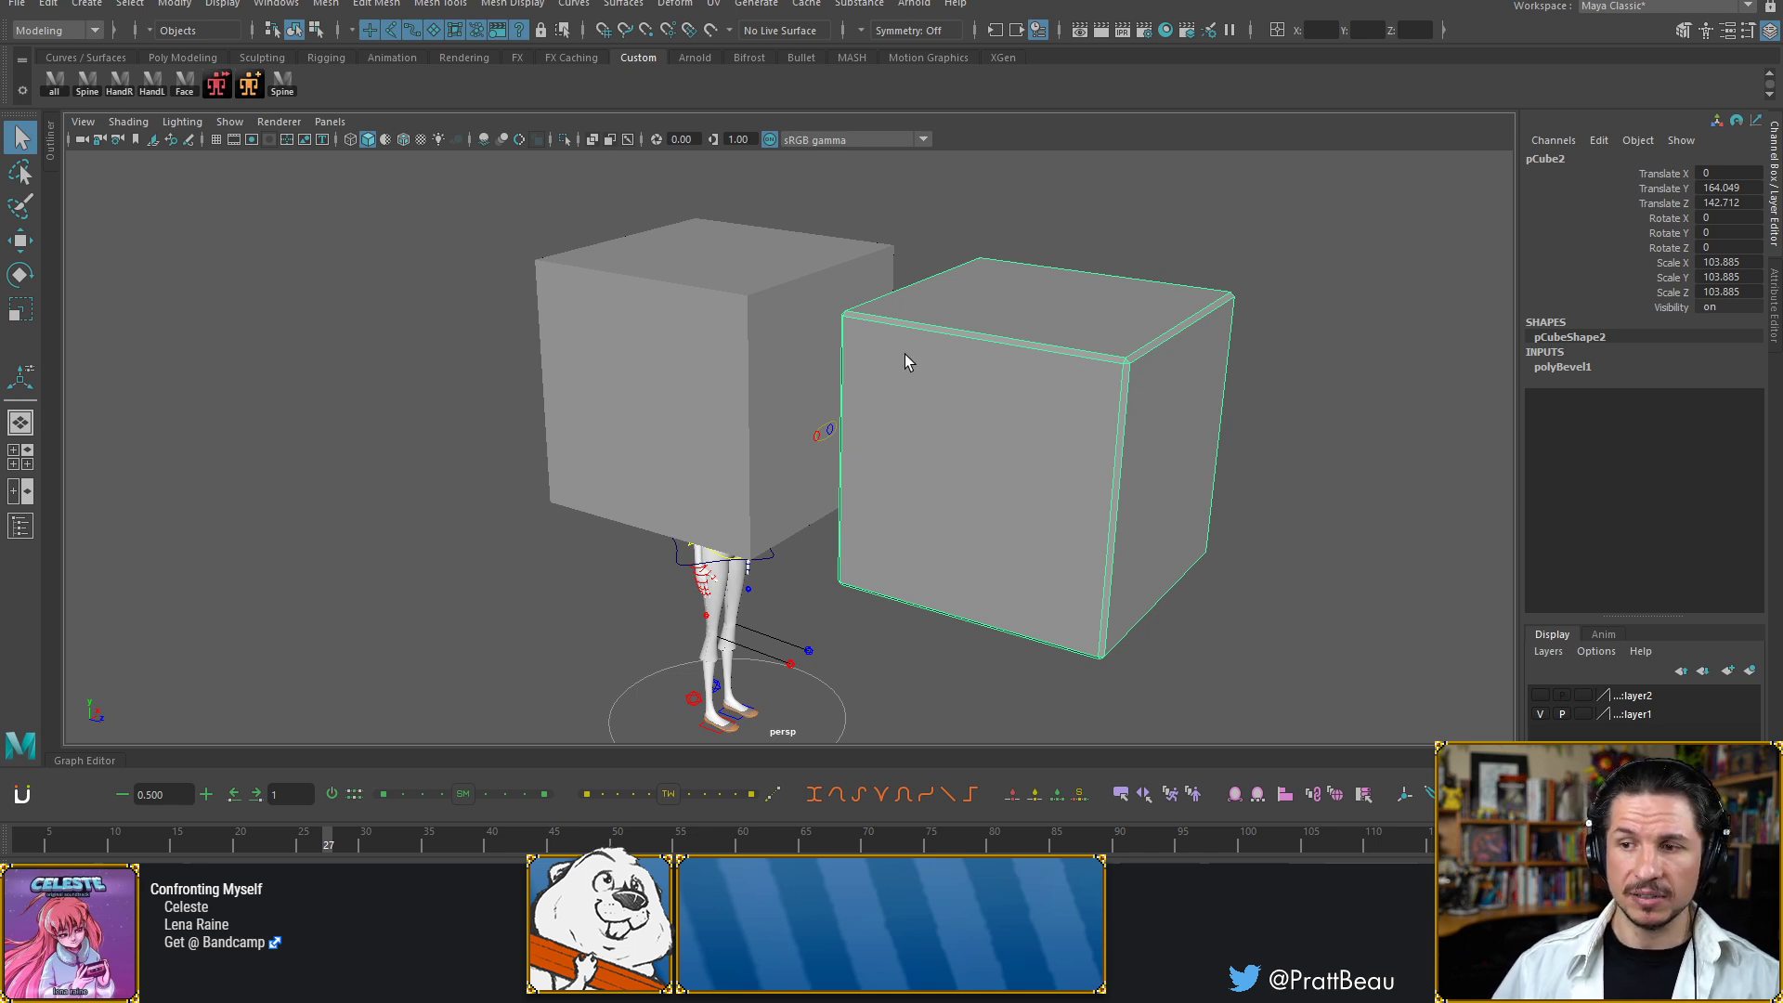
pyautogui.click(697, 353)
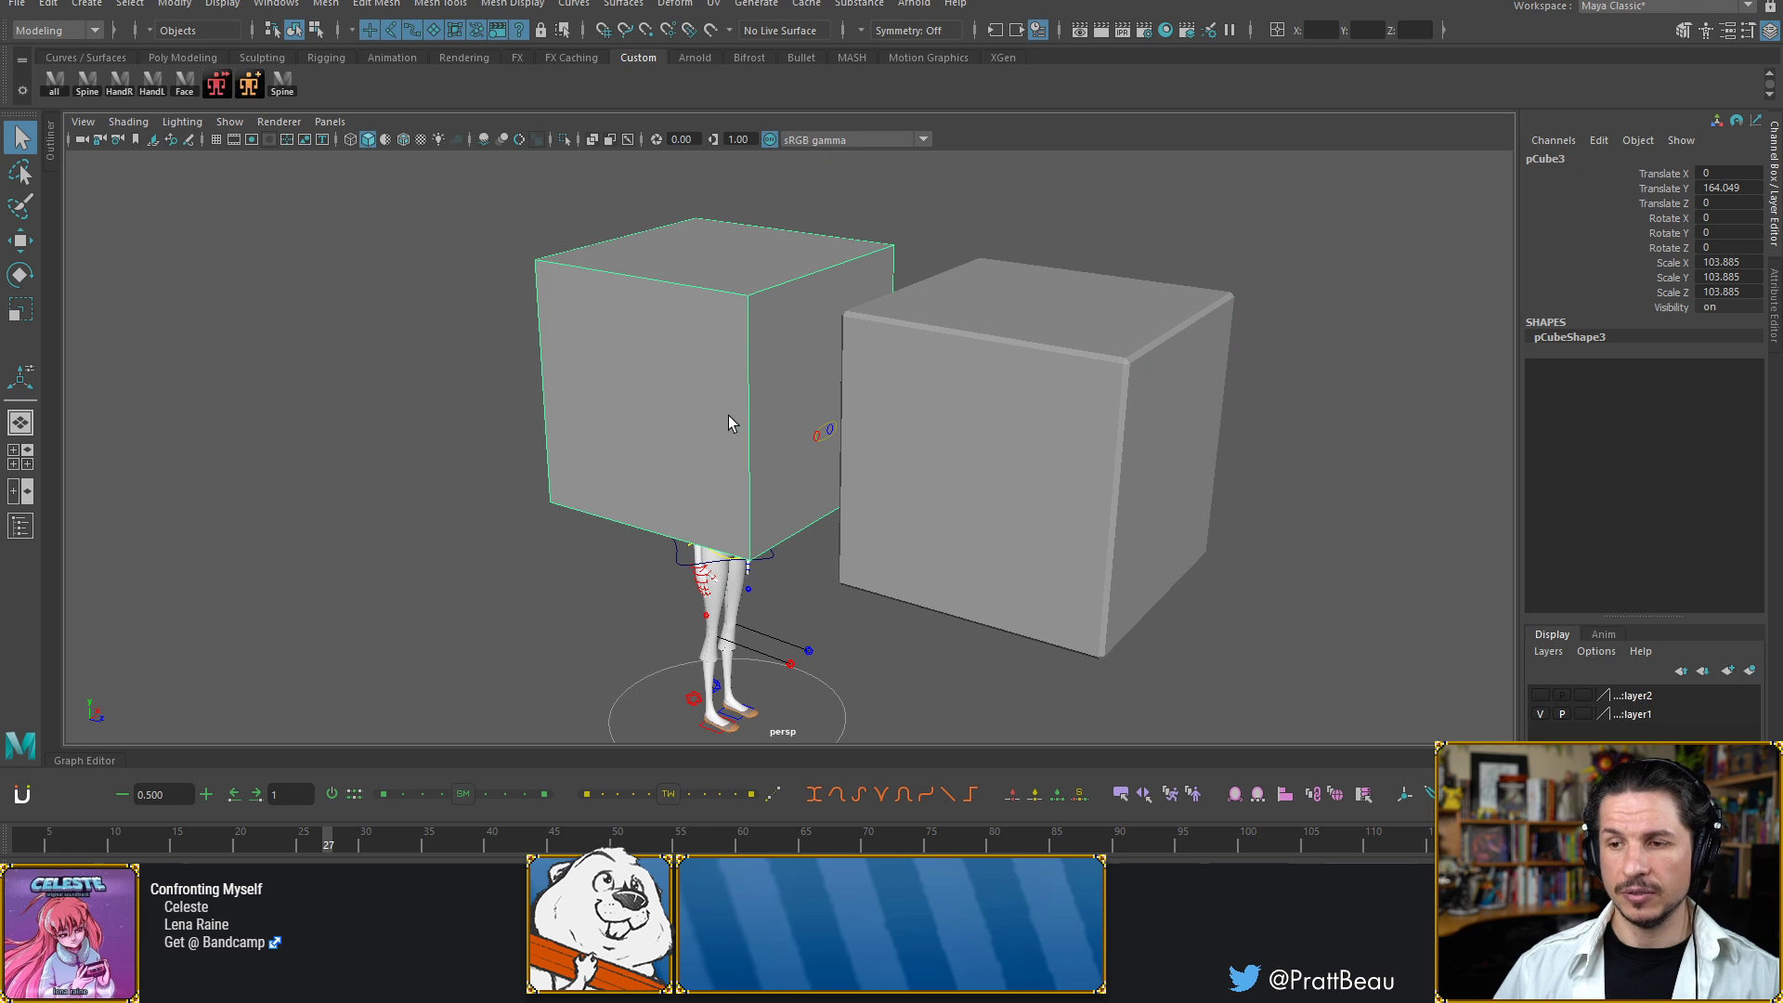
pyautogui.press('w')
pyautogui.moveTo(763, 364); pyautogui.dragTo(563, 420)
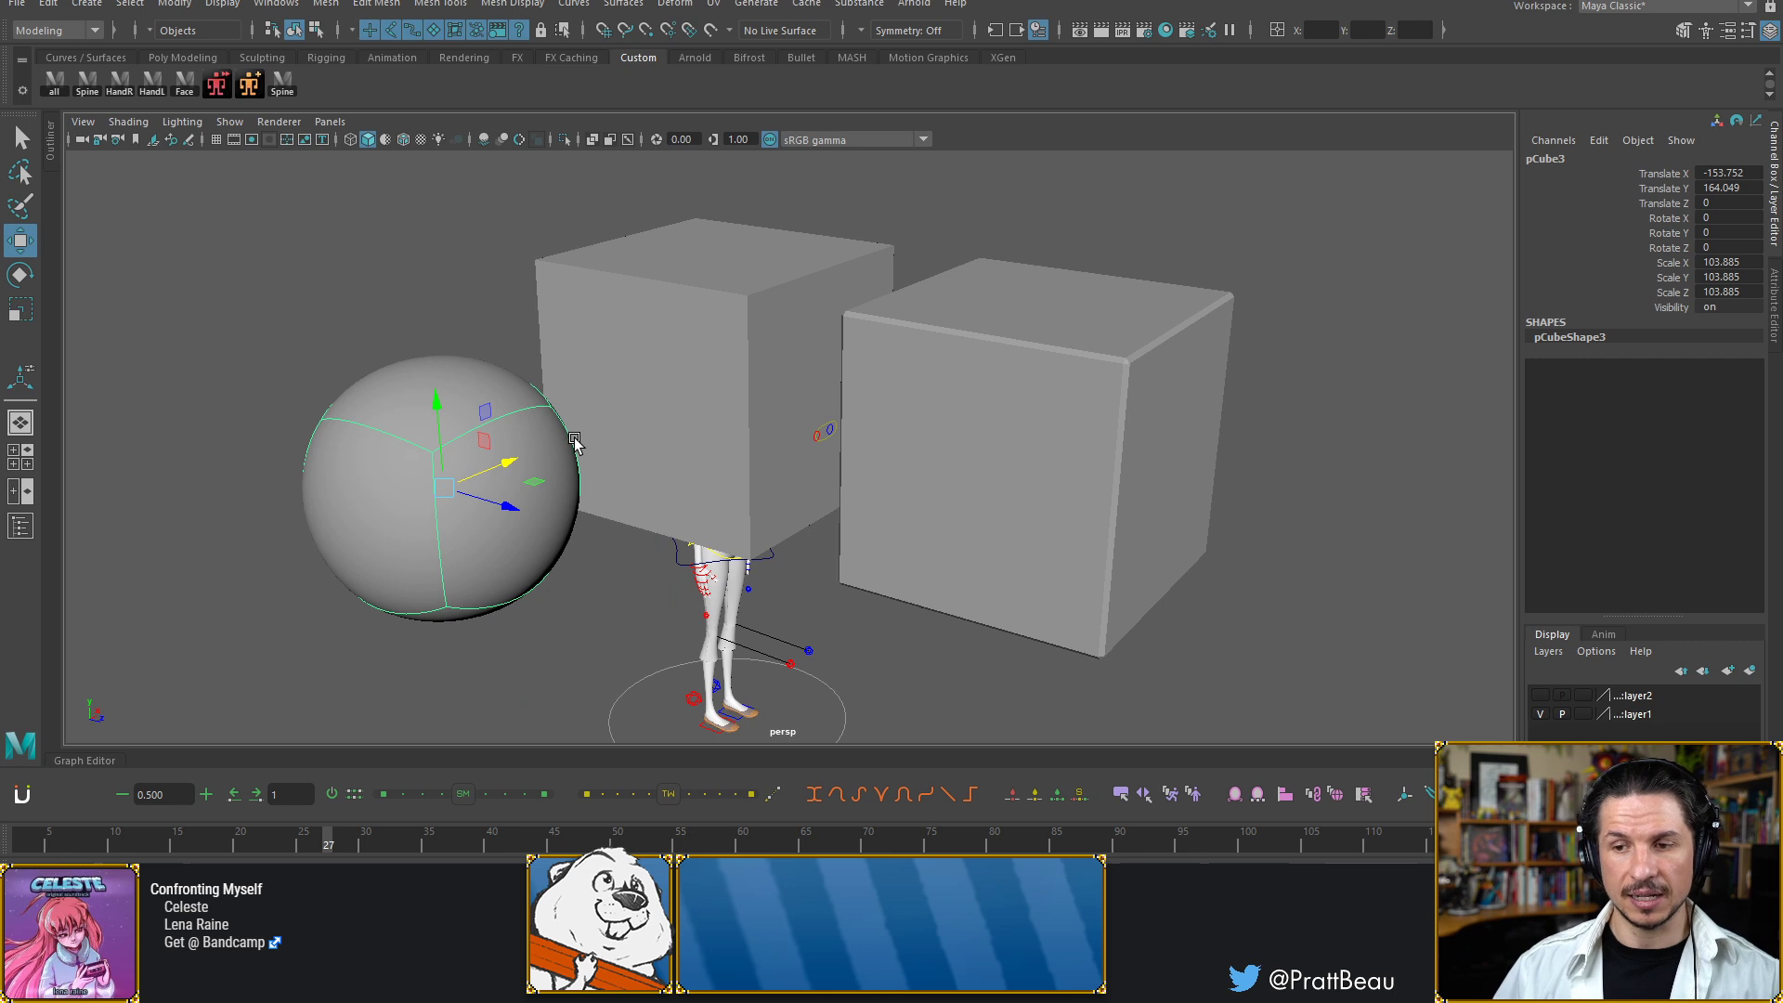
pyautogui.press('1')
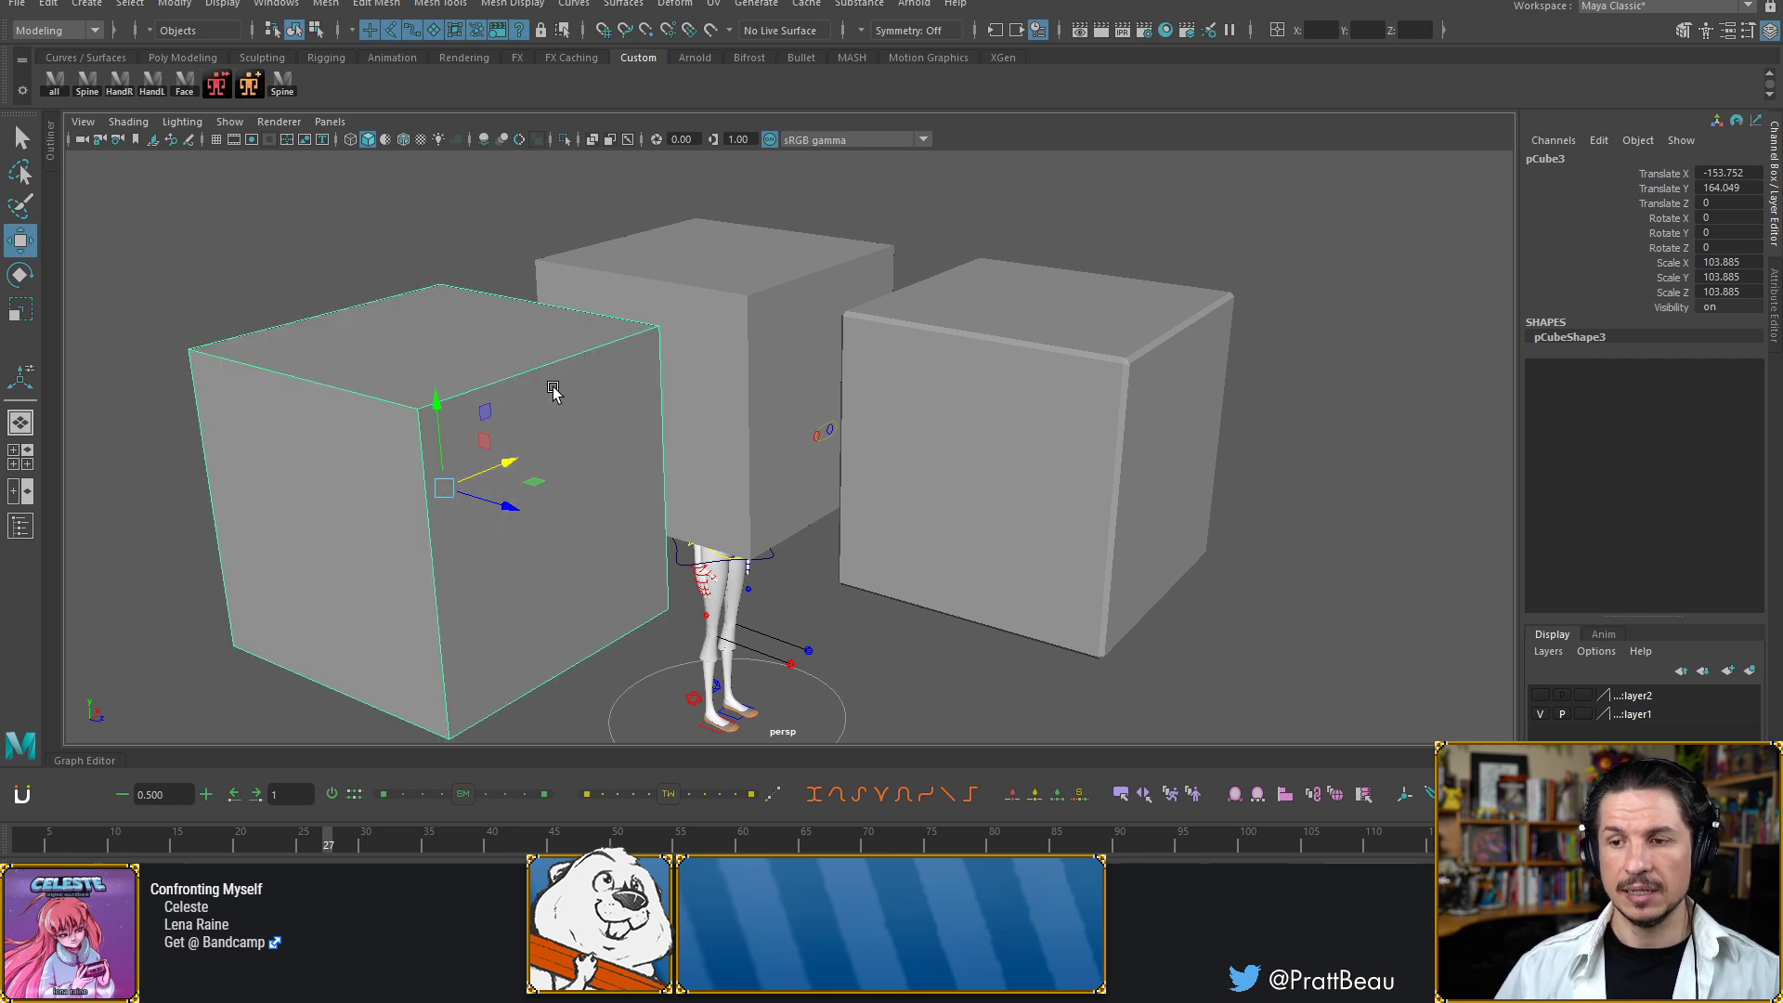
# Preview the beveled cube with smoothing, inspect its rounded corners, and restore its unsmoothed display
pyautogui.click(1066, 400)
pyautogui.press('3')
pyautogui.click(1235, 425)
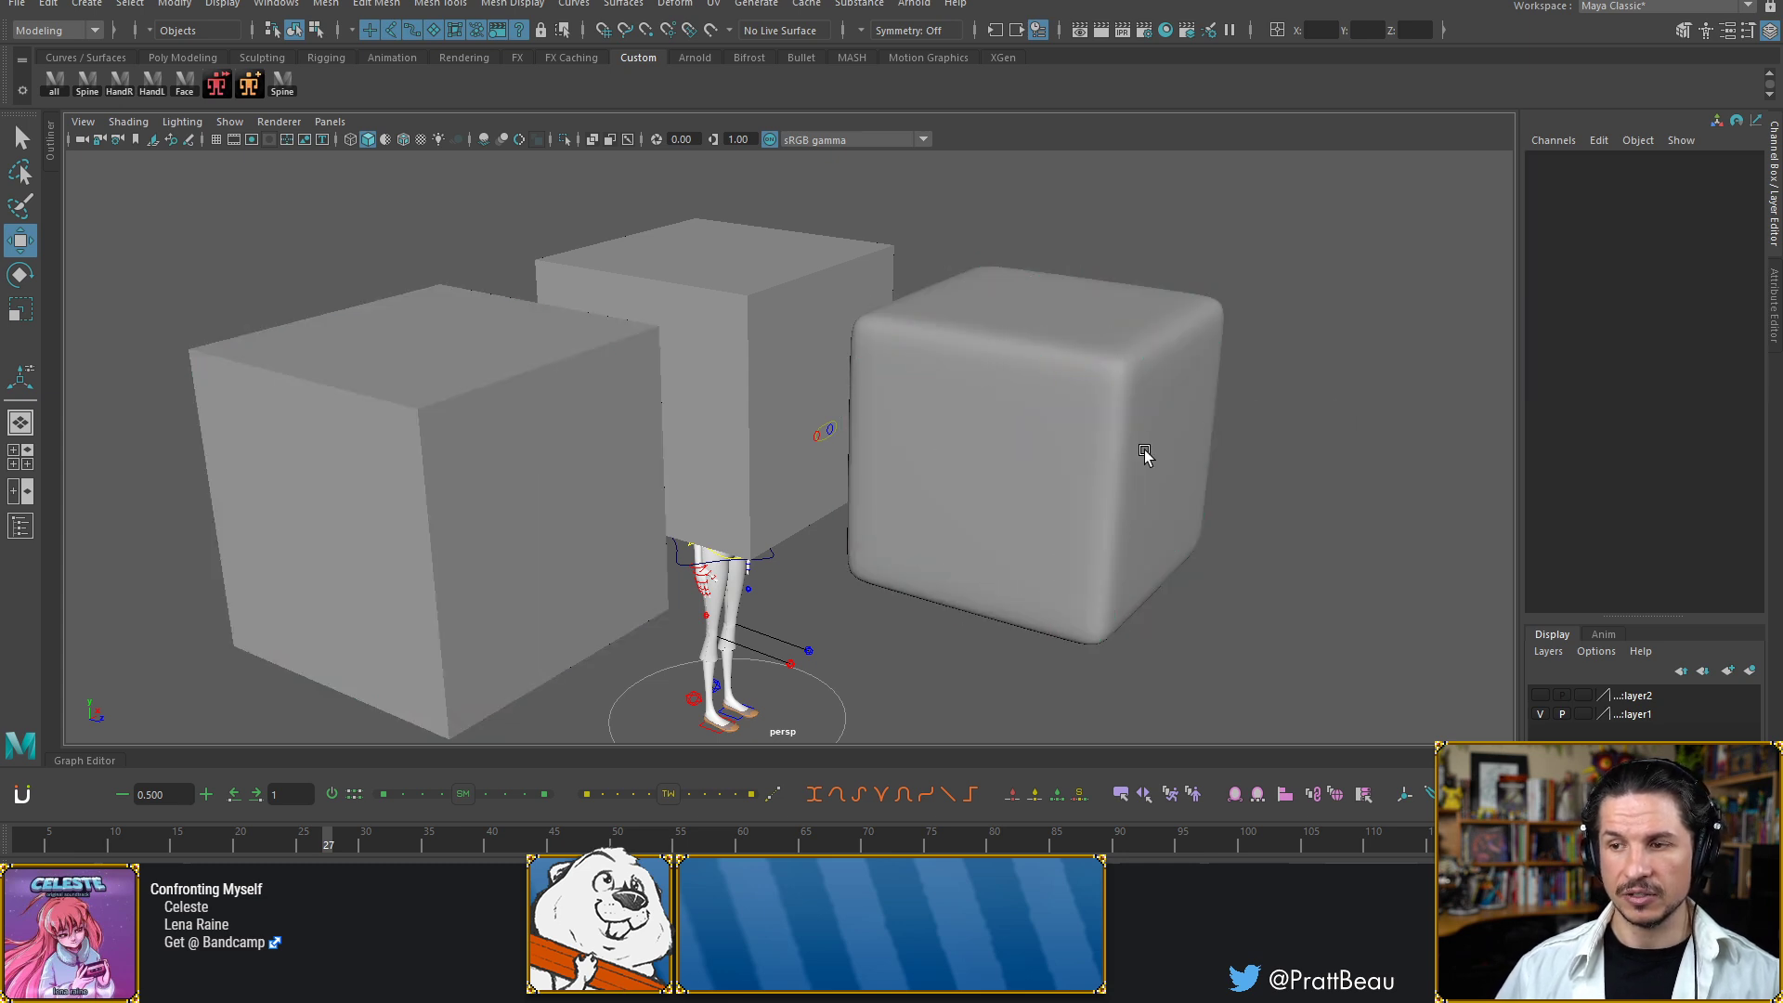
pyautogui.click(1101, 473)
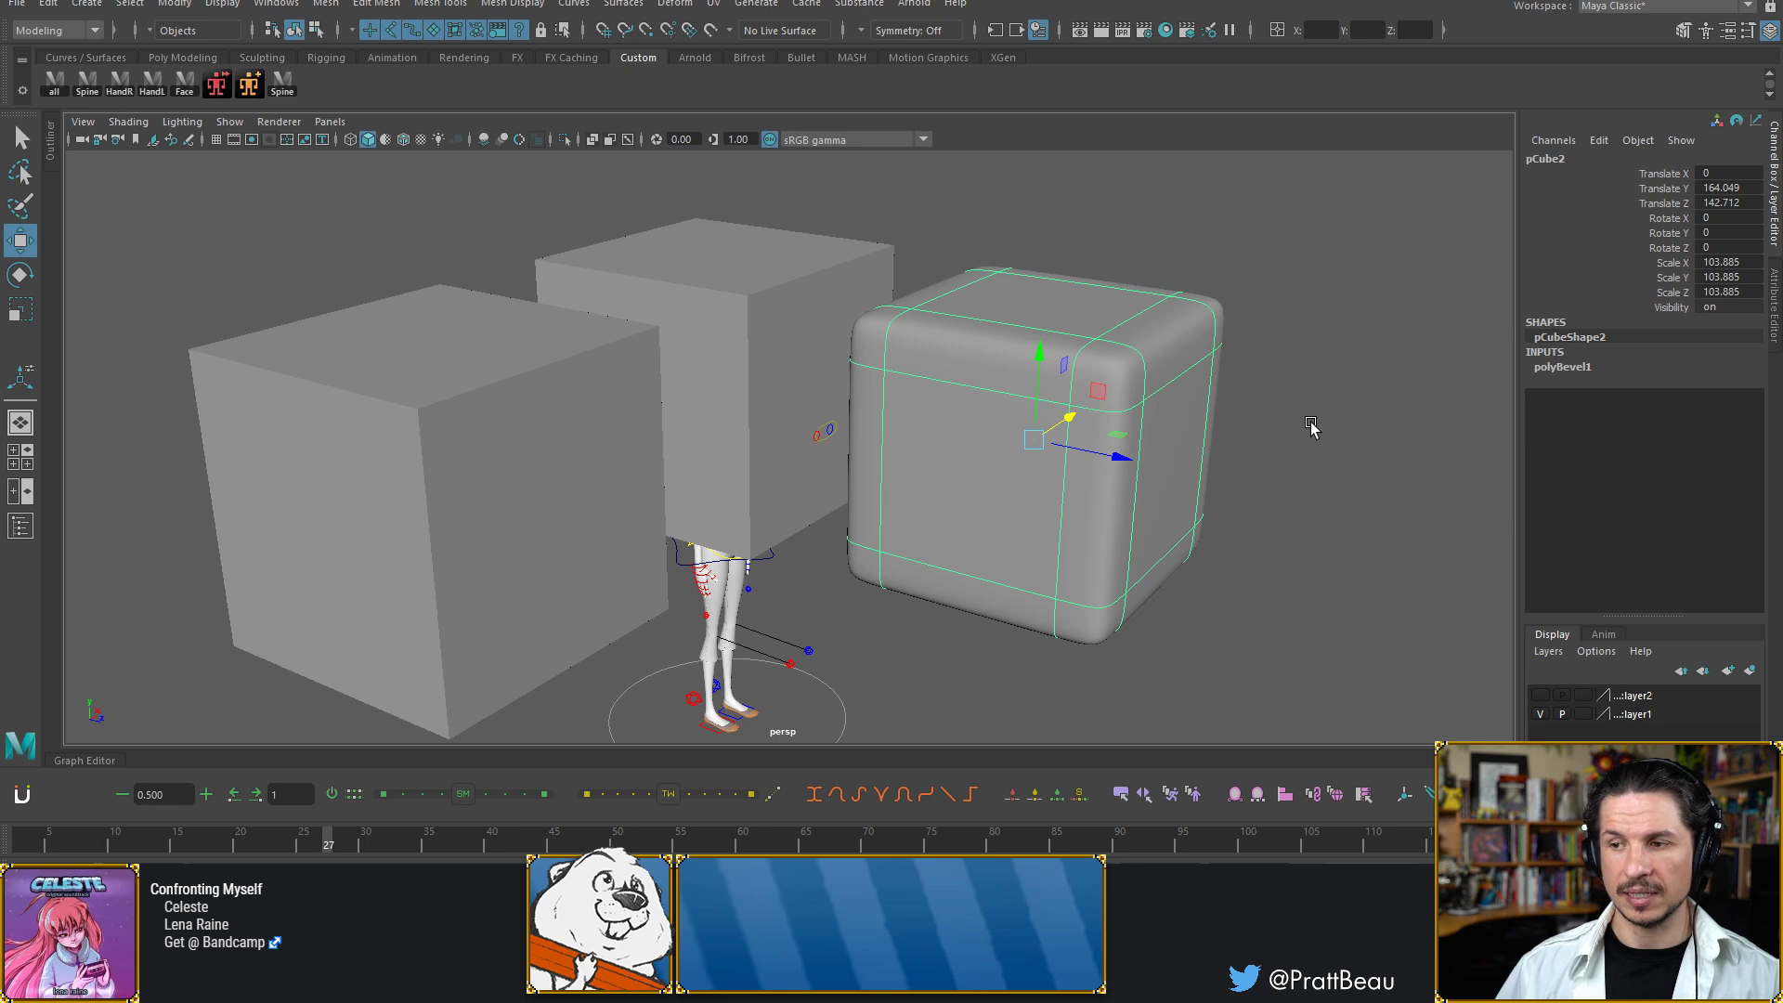
pyautogui.click(1311, 425)
pyautogui.click(1092, 488)
pyautogui.press('1')
# Extrude all faces of the moved plain cube with Keep Faces Together off and a slight inward Offset
pyautogui.click(467, 466)
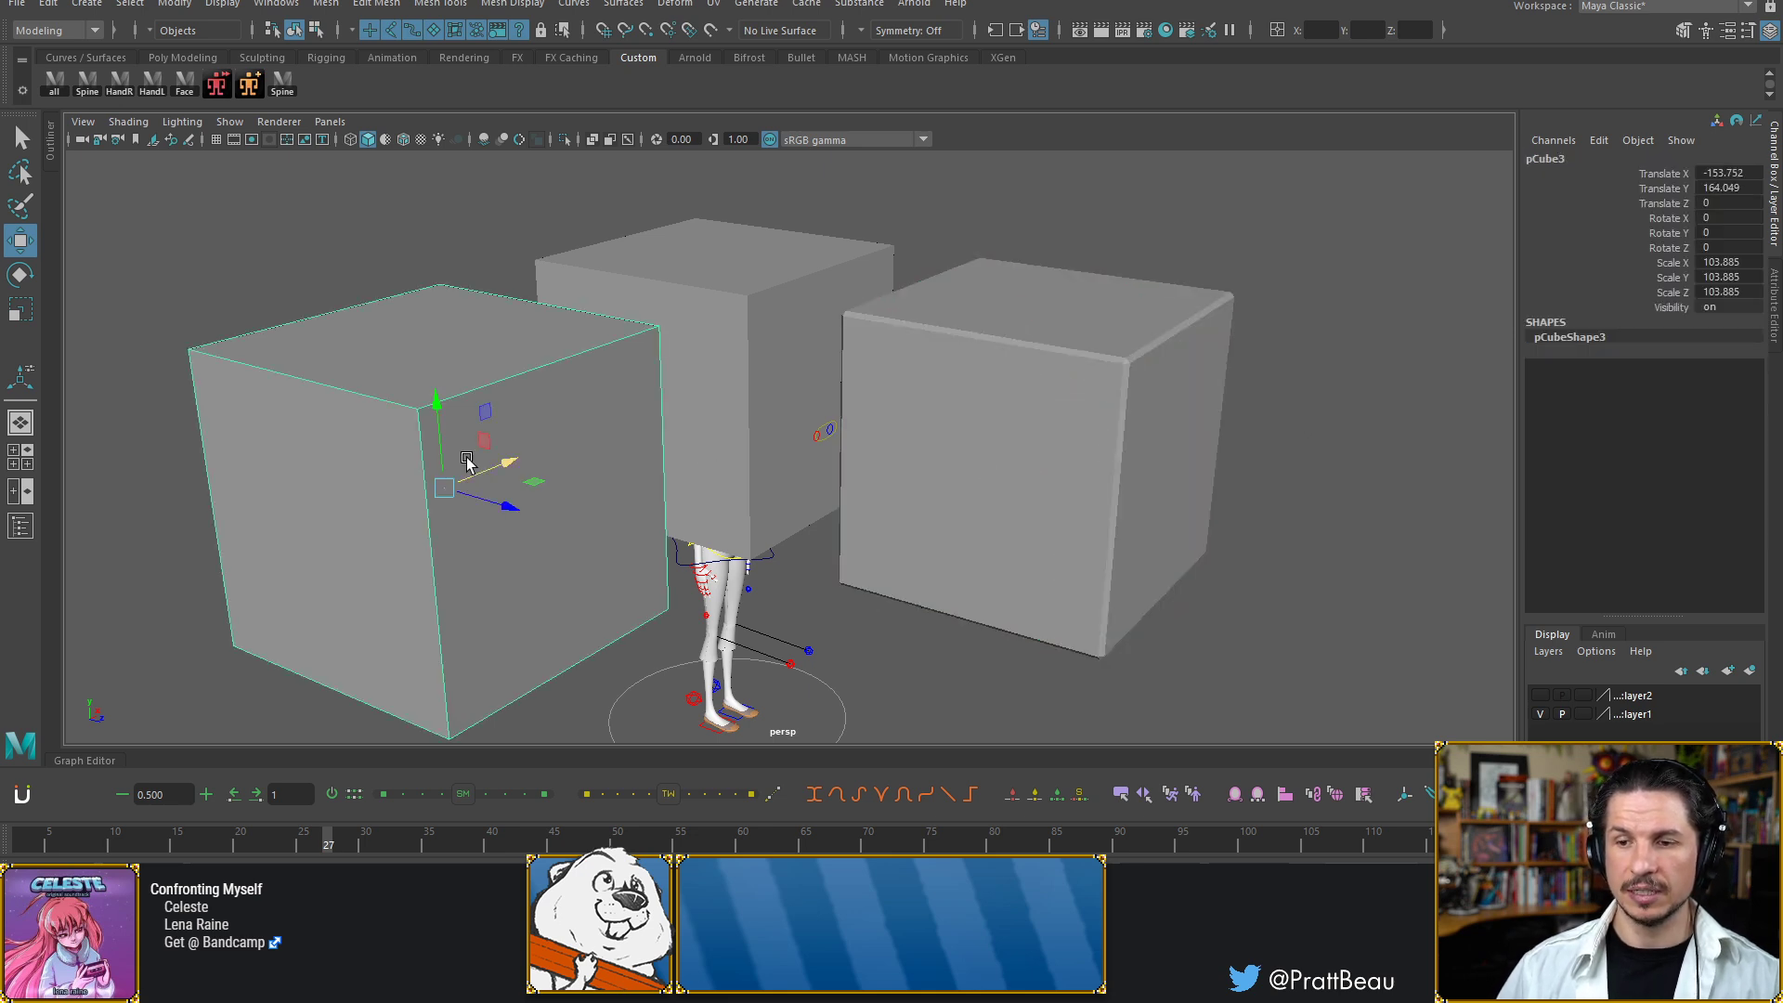
pyautogui.keyDown('shift'); pyautogui.moveTo(539, 397); pyautogui.dragTo(576, 449, button='right'); pyautogui.keyUp('shift')
pyautogui.hotkey('ctrl', 'z')
pyautogui.moveTo(766, 197); pyautogui.dragTo(195, 734)
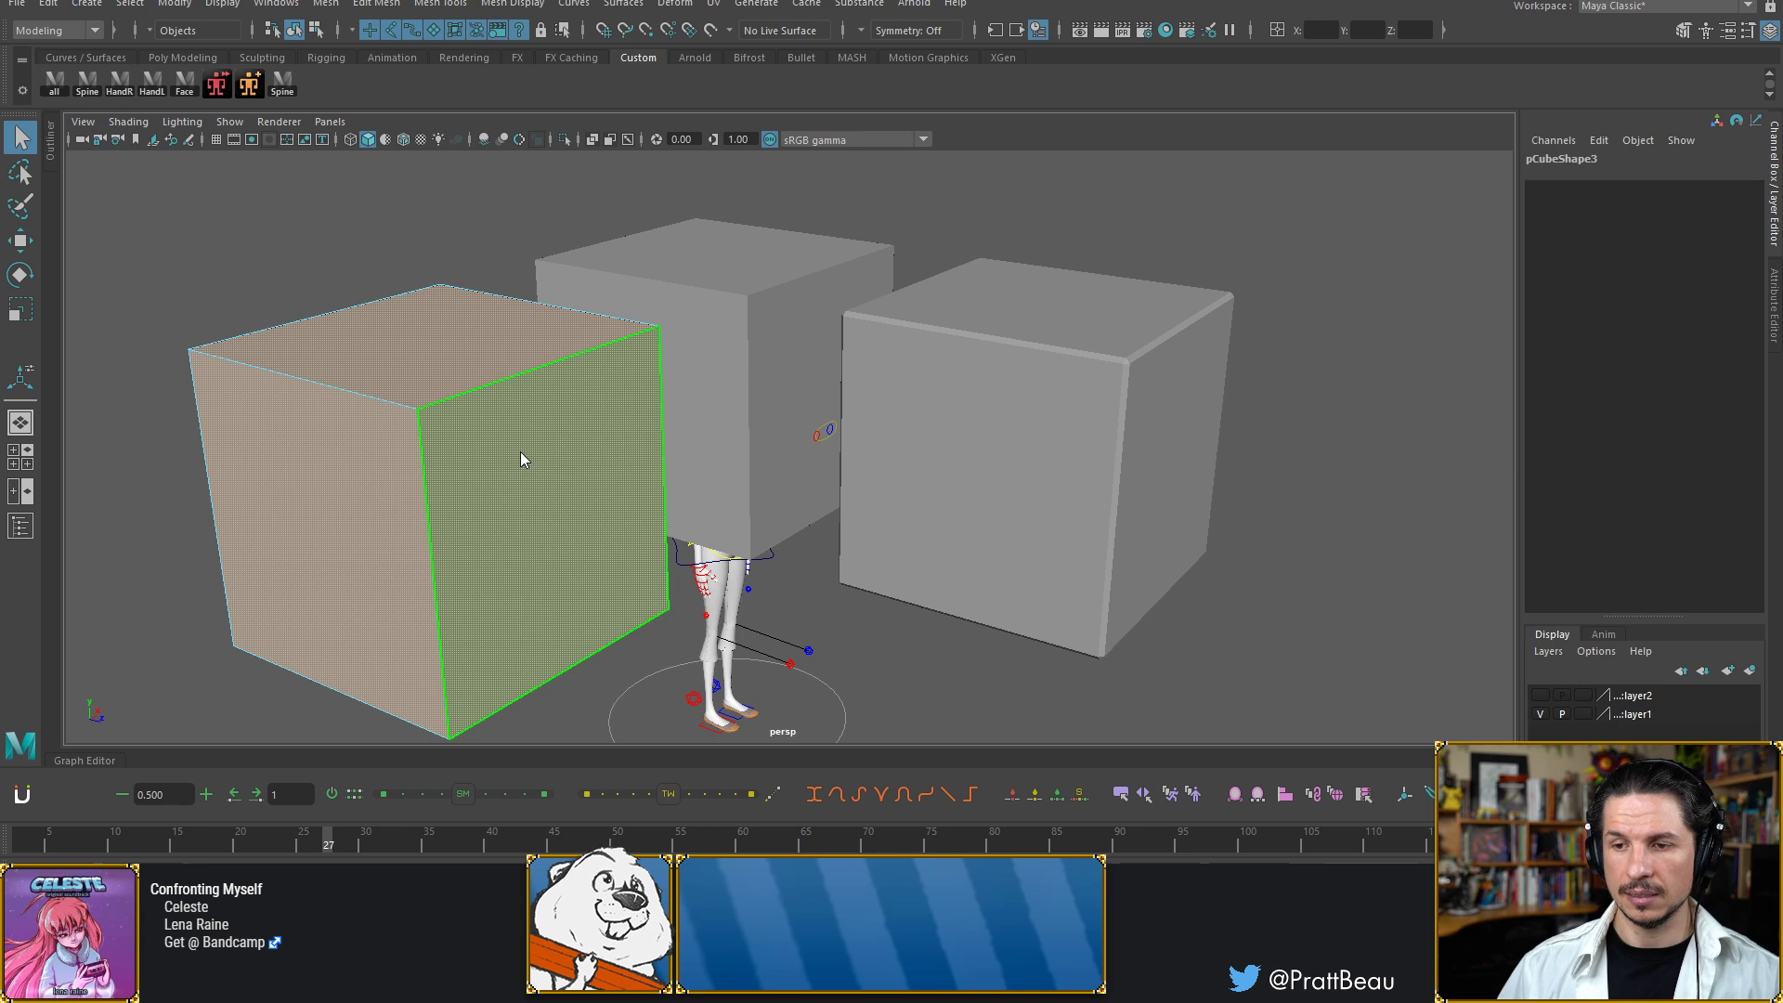
pyautogui.keyDown('shift'); pyautogui.moveTo(520, 451); pyautogui.dragTo(521, 493, button='right'); pyautogui.keyUp('shift')
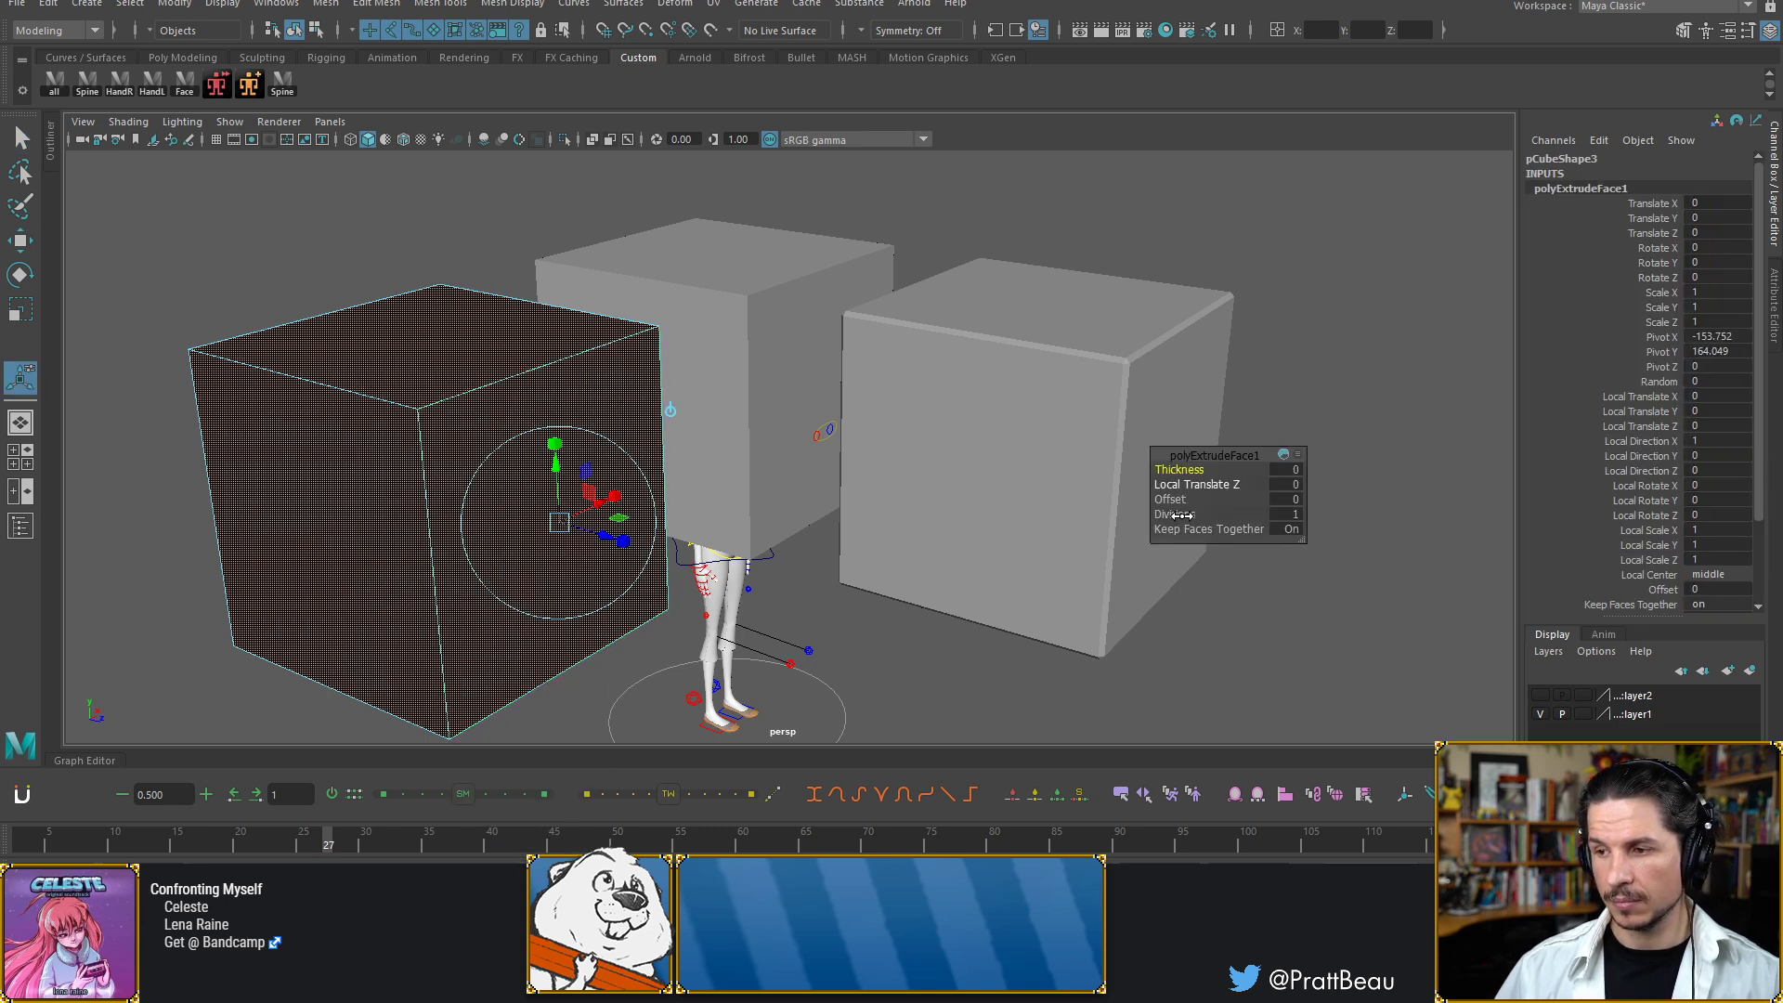
pyautogui.click(1287, 529)
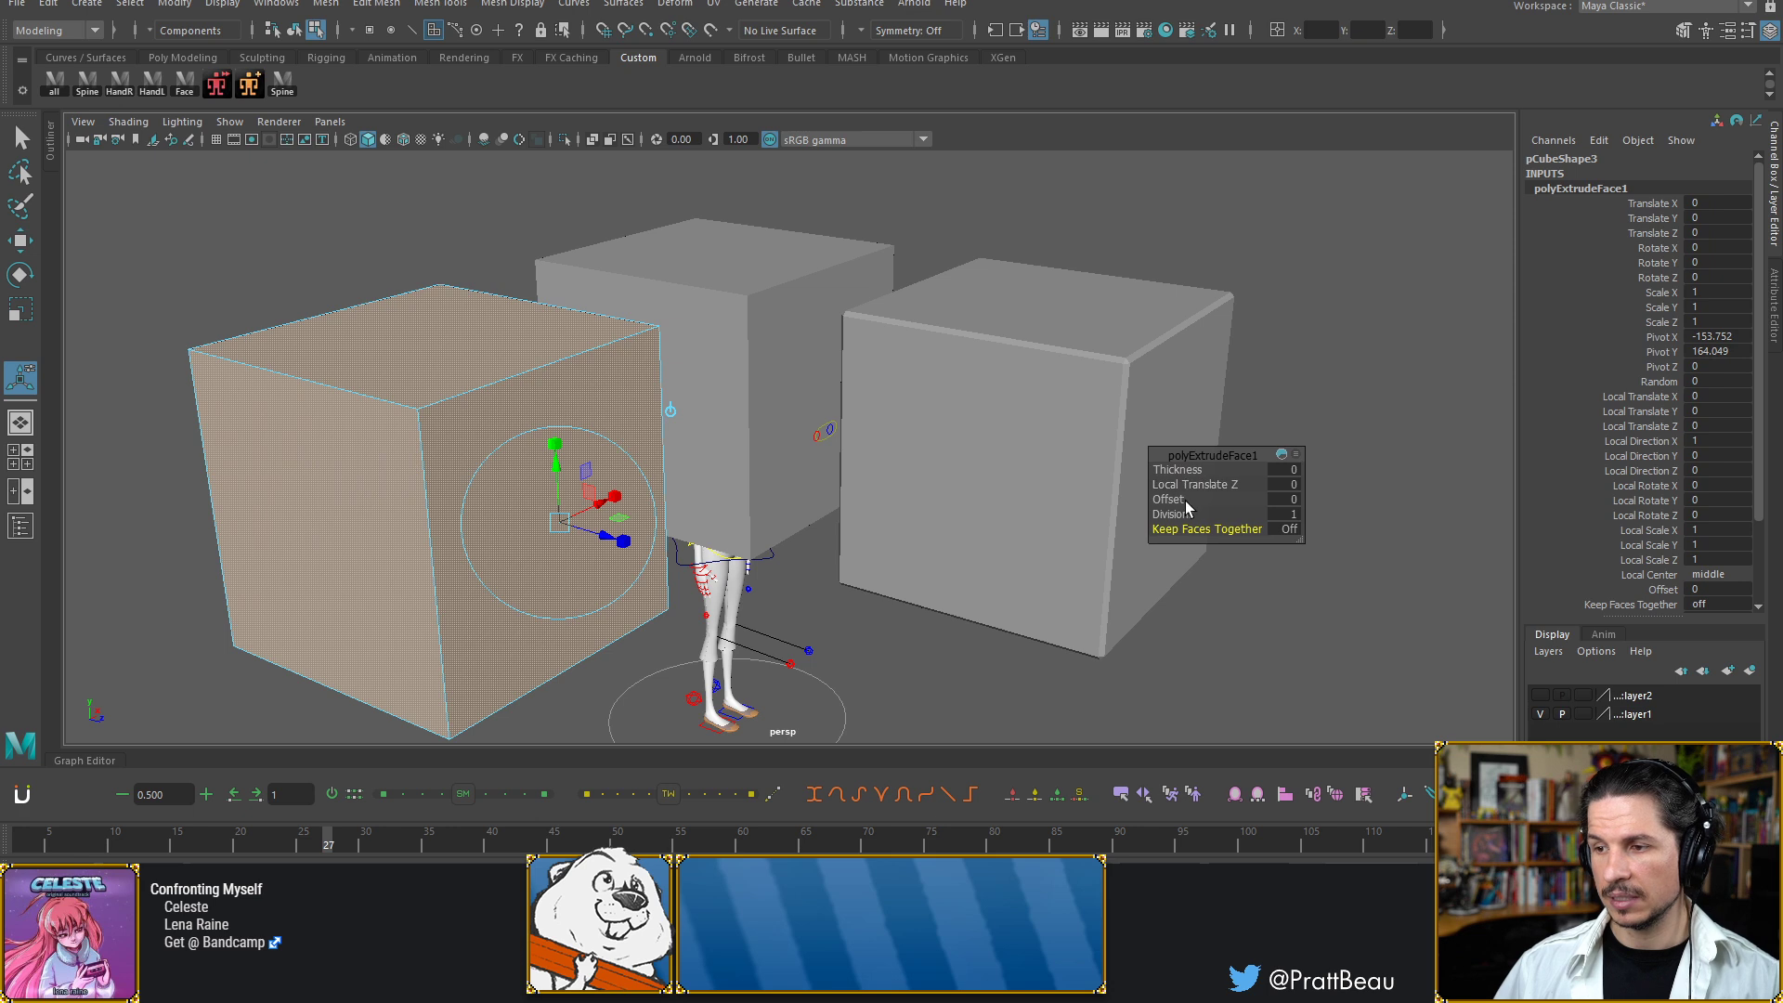
pyautogui.moveTo(1172, 500); pyautogui.dragTo(1266, 499)
pyautogui.press('q')
pyautogui.press('F8')
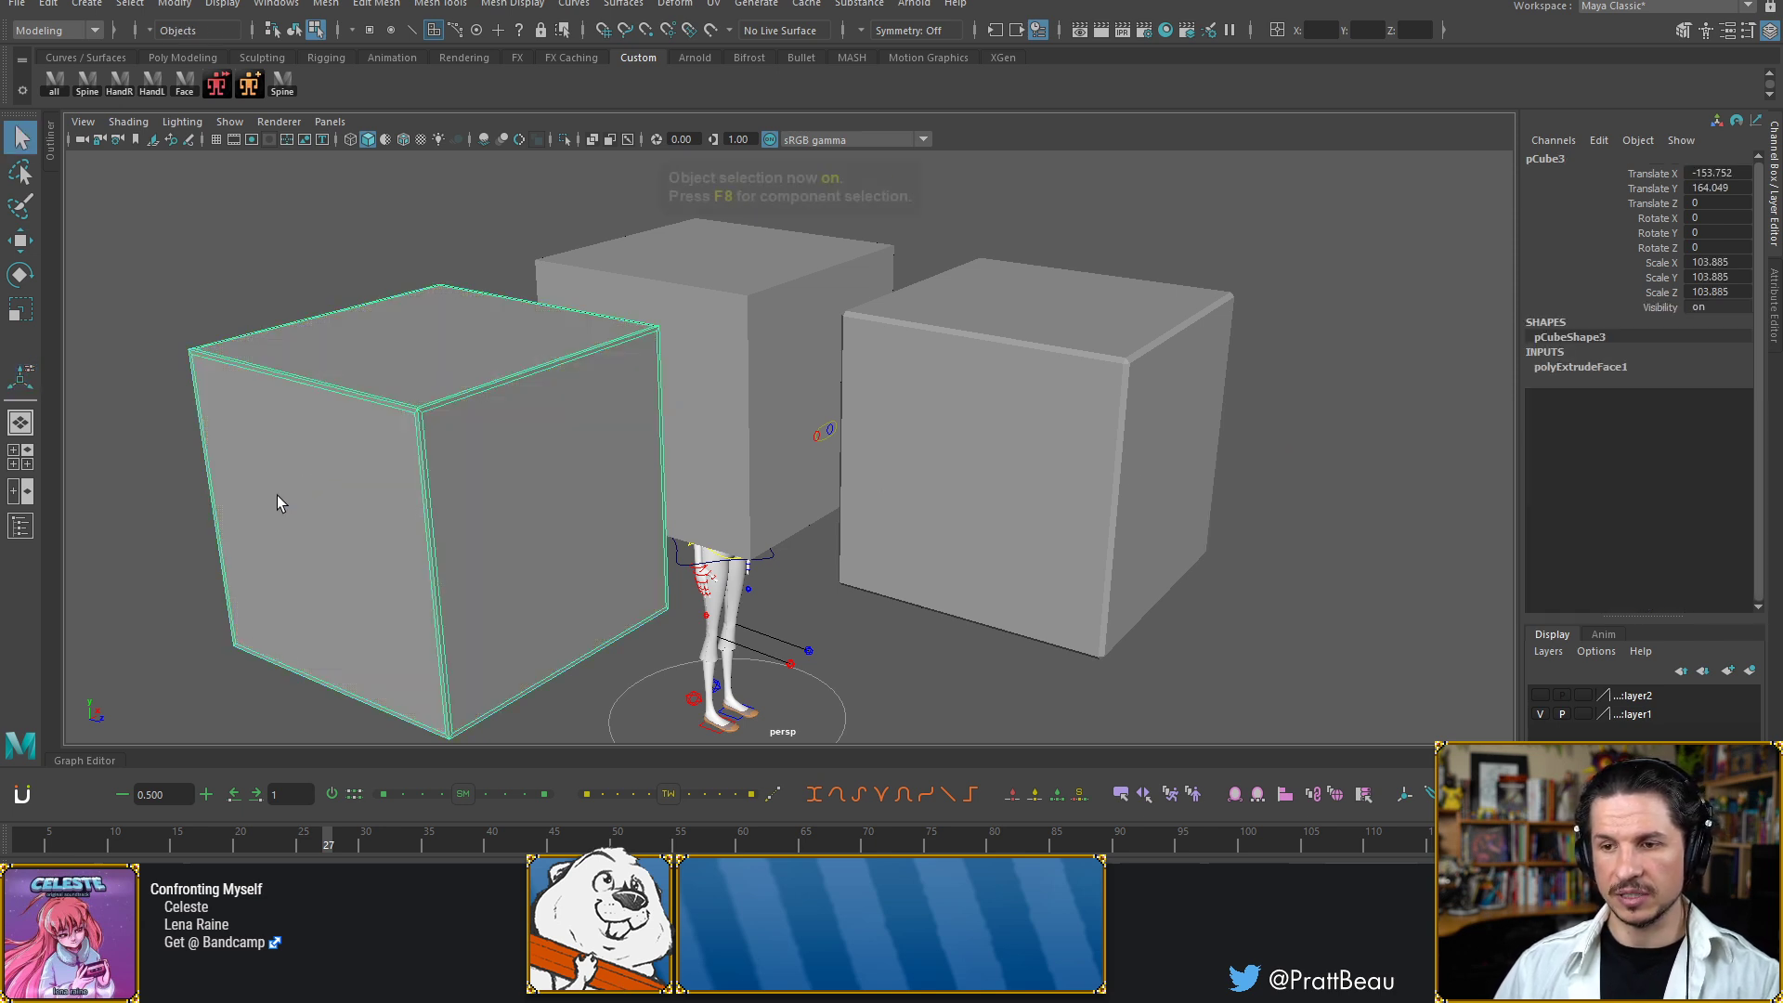
# Show the cube with extruded faces in smooth mesh preview and view its rounded shape from another angle
pyautogui.press('F8')
pyautogui.click(174, 623)
pyautogui.press('F8')
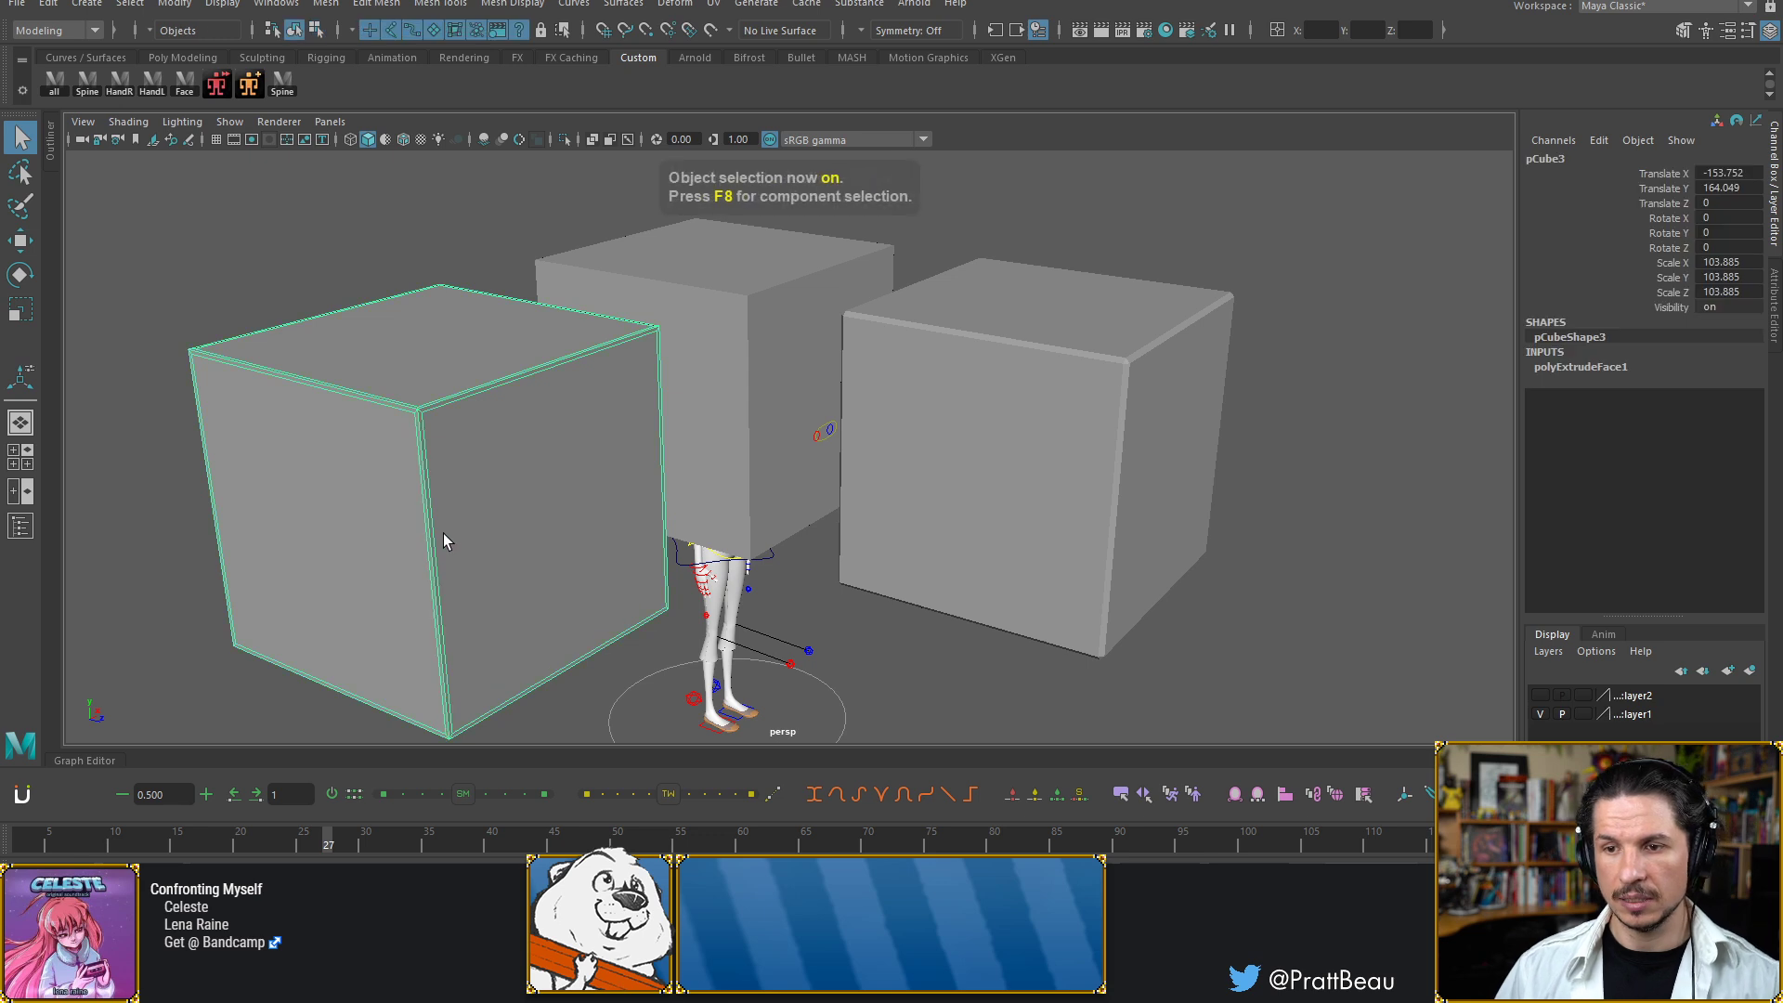
pyautogui.press('3')
pyautogui.click(208, 667)
pyautogui.keyDown('alt'); pyautogui.moveTo(649, 493); pyautogui.dragTo(844, 520); pyautogui.keyUp('alt')
# Duplicate the beveled cube, move the copy to about -148.4 on X, and show it in smooth mesh preview
pyautogui.click(881, 525)
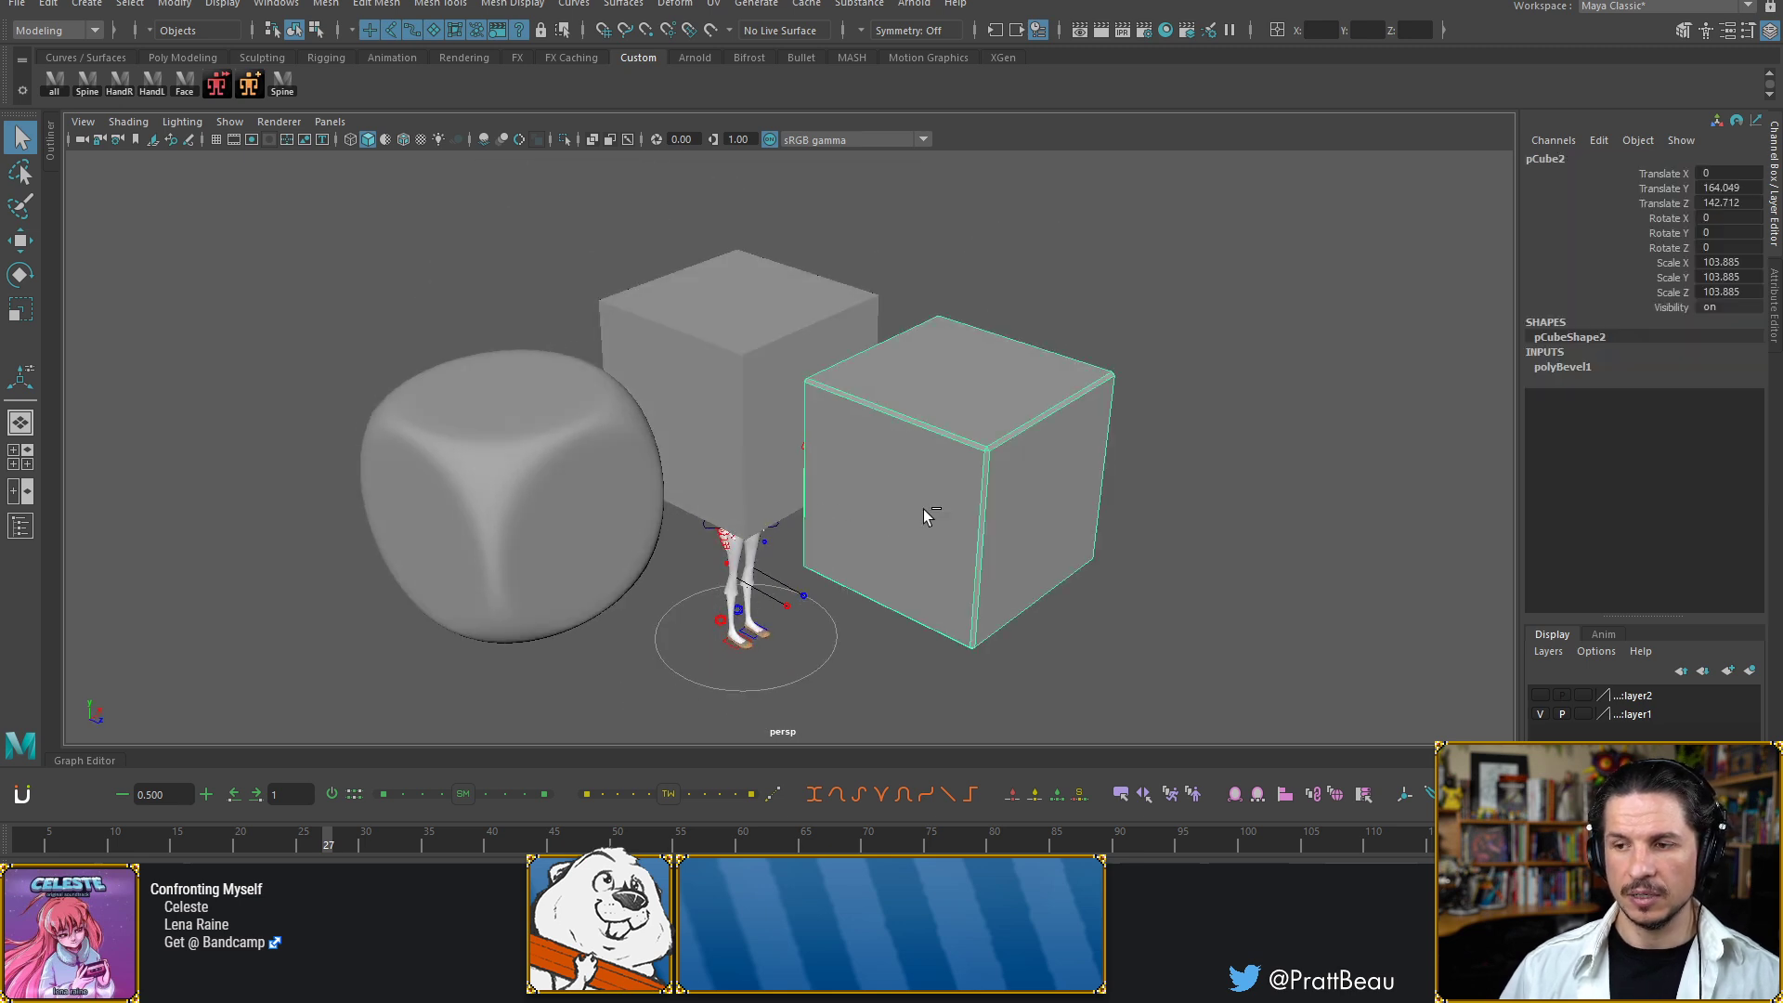
pyautogui.hotkey('ctrl', 'd')
pyautogui.press('w')
pyautogui.keyDown('alt'); pyautogui.moveTo(962, 502); pyautogui.dragTo(756, 589); pyautogui.keyUp('alt')
pyautogui.press('3')
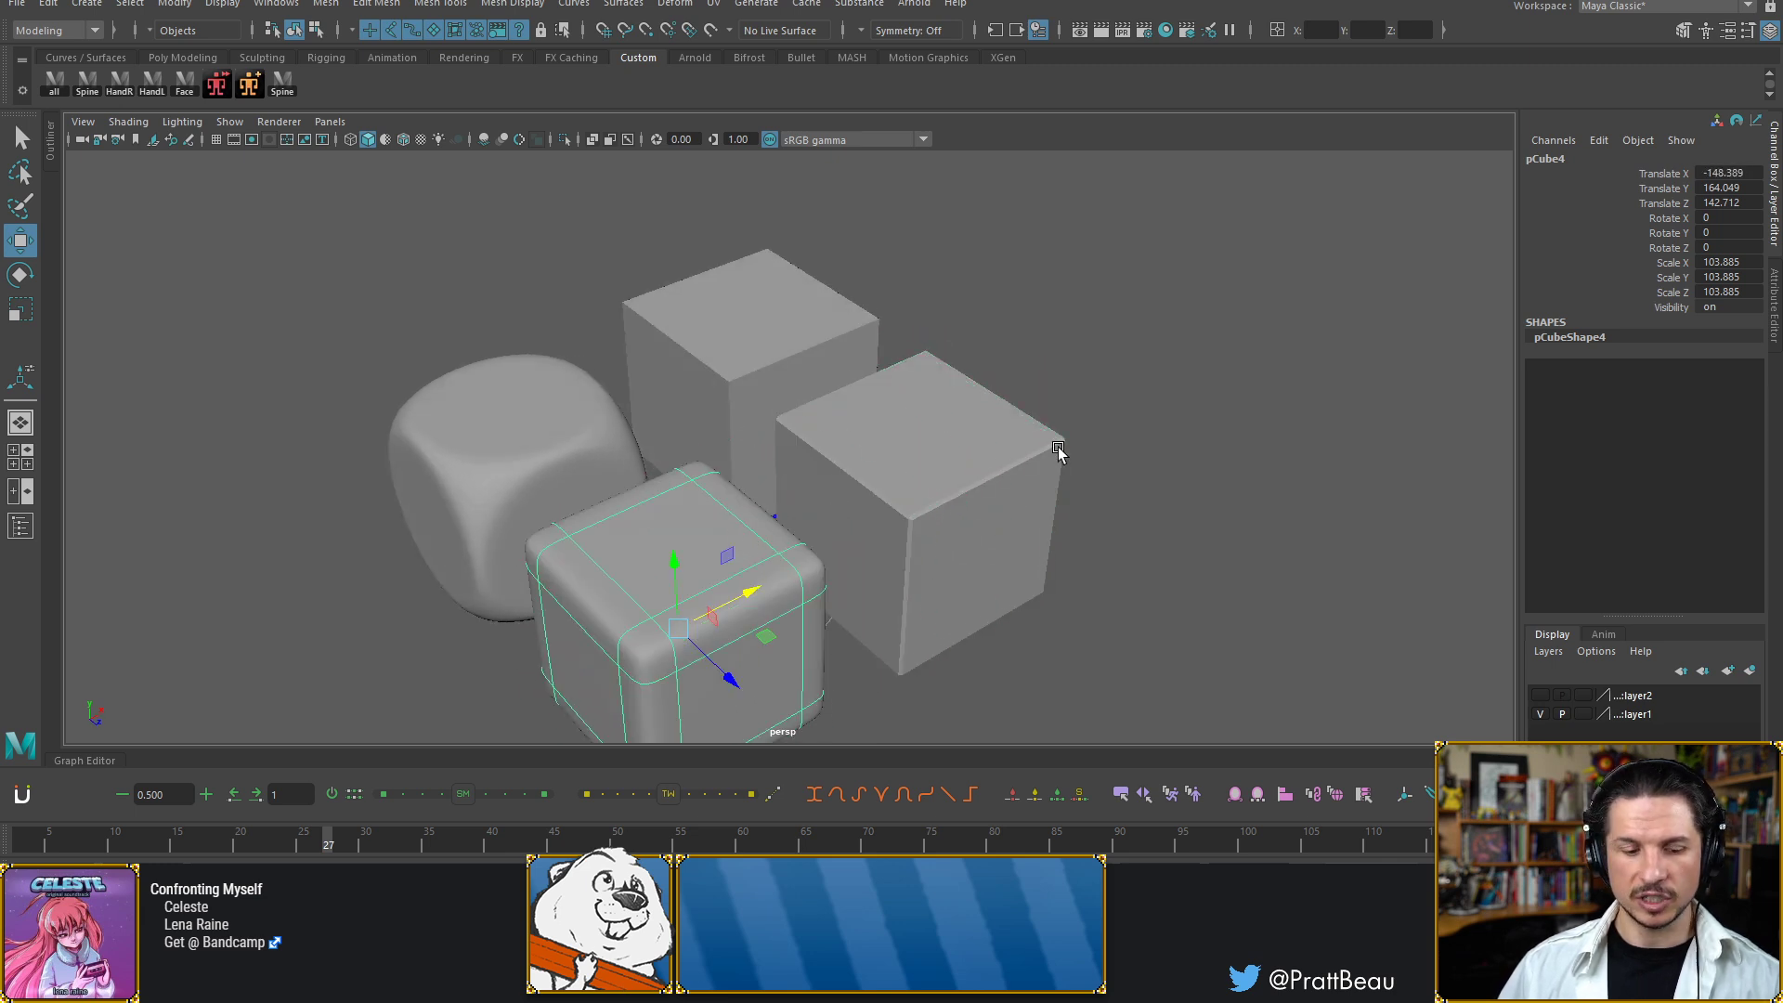
pyautogui.press('F8')
pyautogui.press('F8')
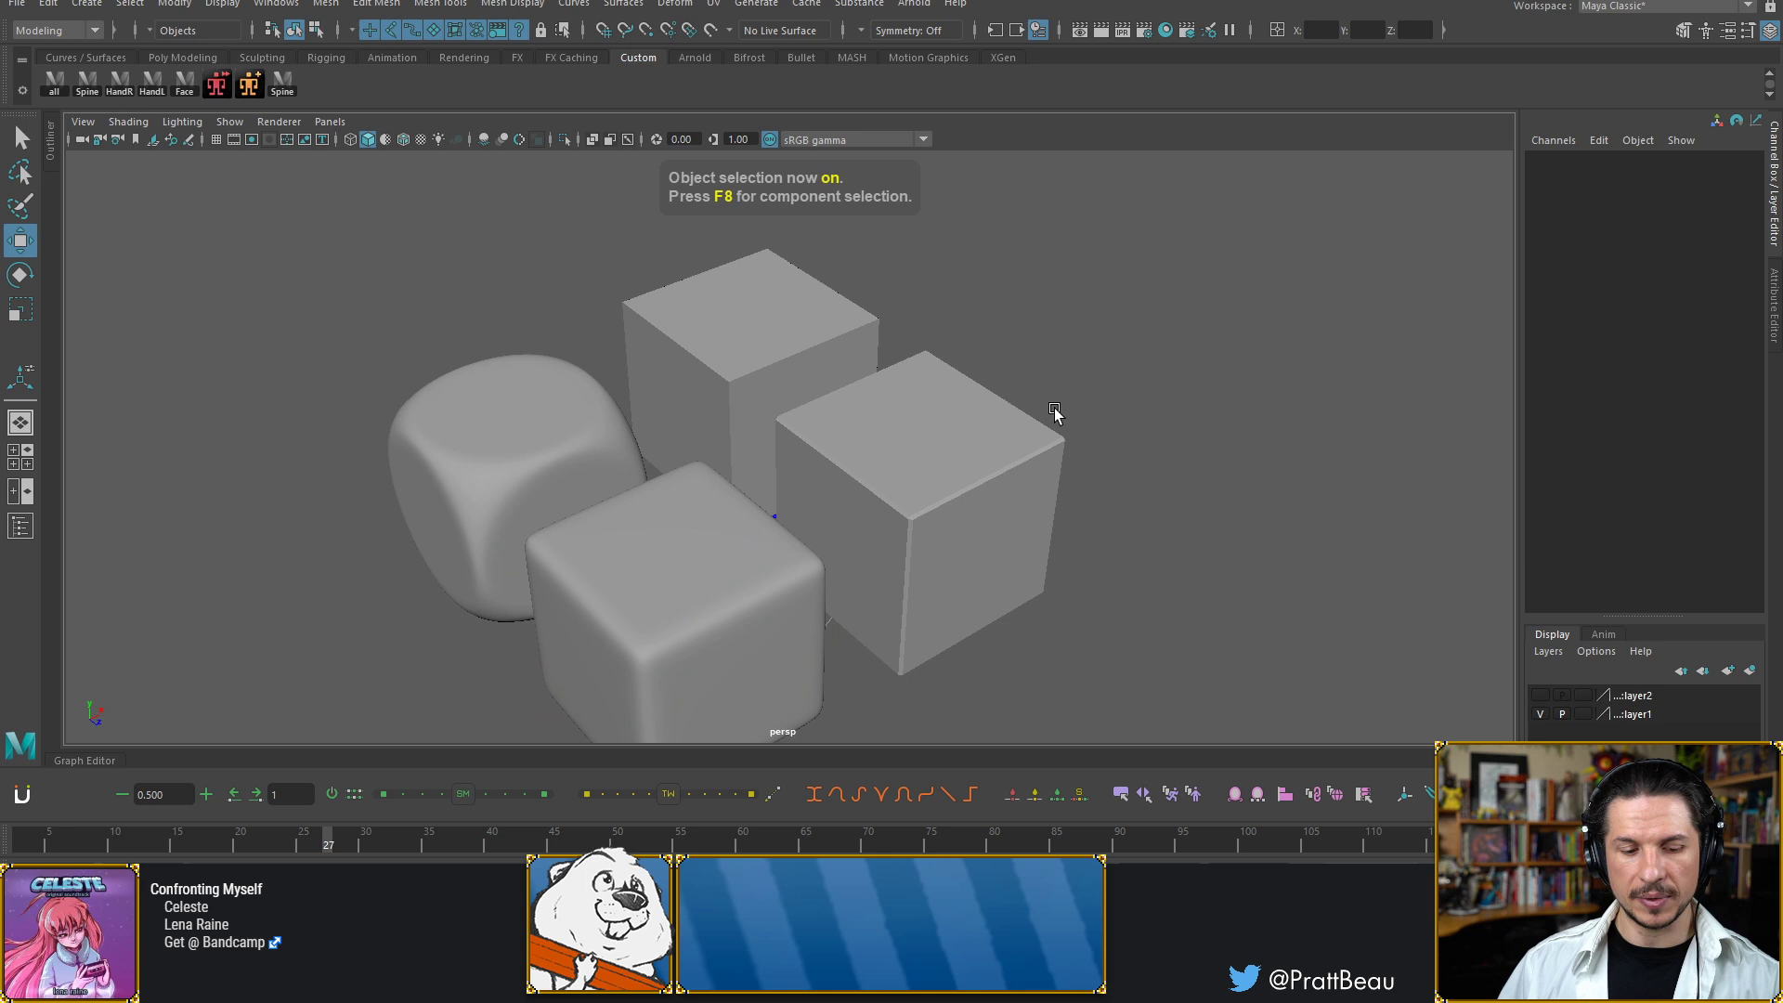
# Duplicate the plain cube around the character and move the copy to about -131.9 on X and -137.6 on Z
pyautogui.keyDown('alt'); pyautogui.moveTo(797, 474); pyautogui.dragTo(762, 500); pyautogui.keyUp('alt')
pyautogui.click(791, 460)
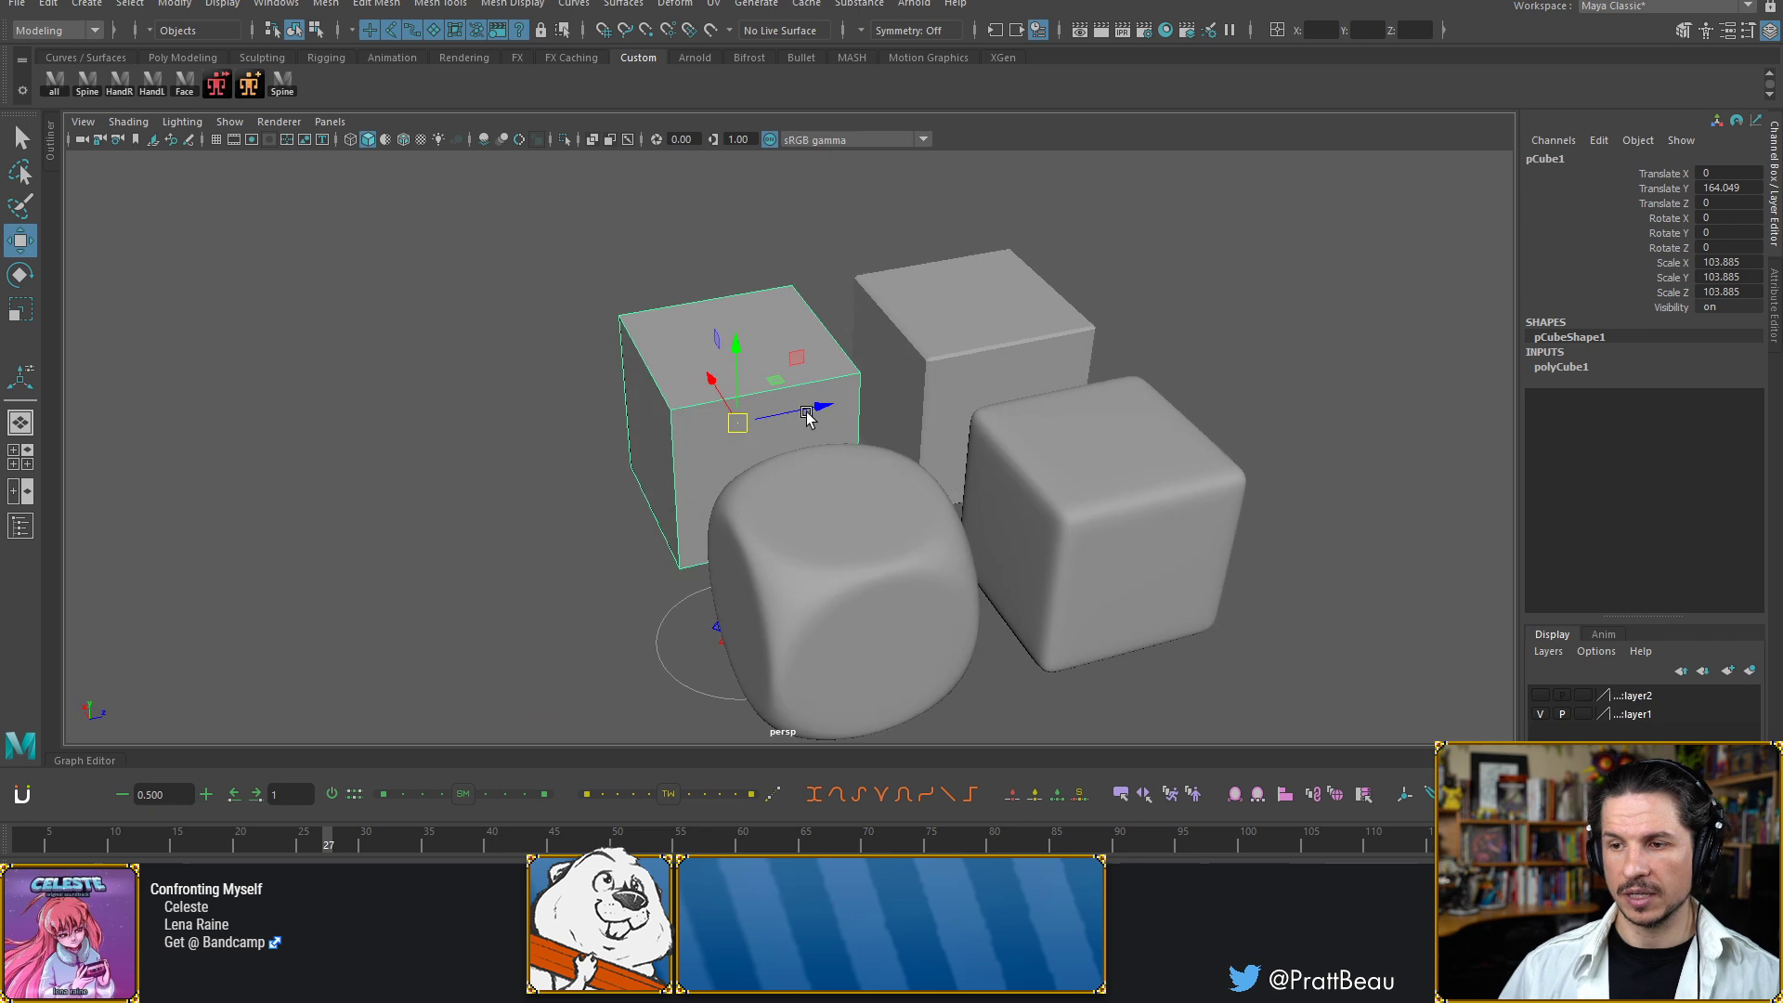
pyautogui.hotkey('ctrl', 'd')
pyautogui.moveTo(807, 415); pyautogui.dragTo(601, 514)
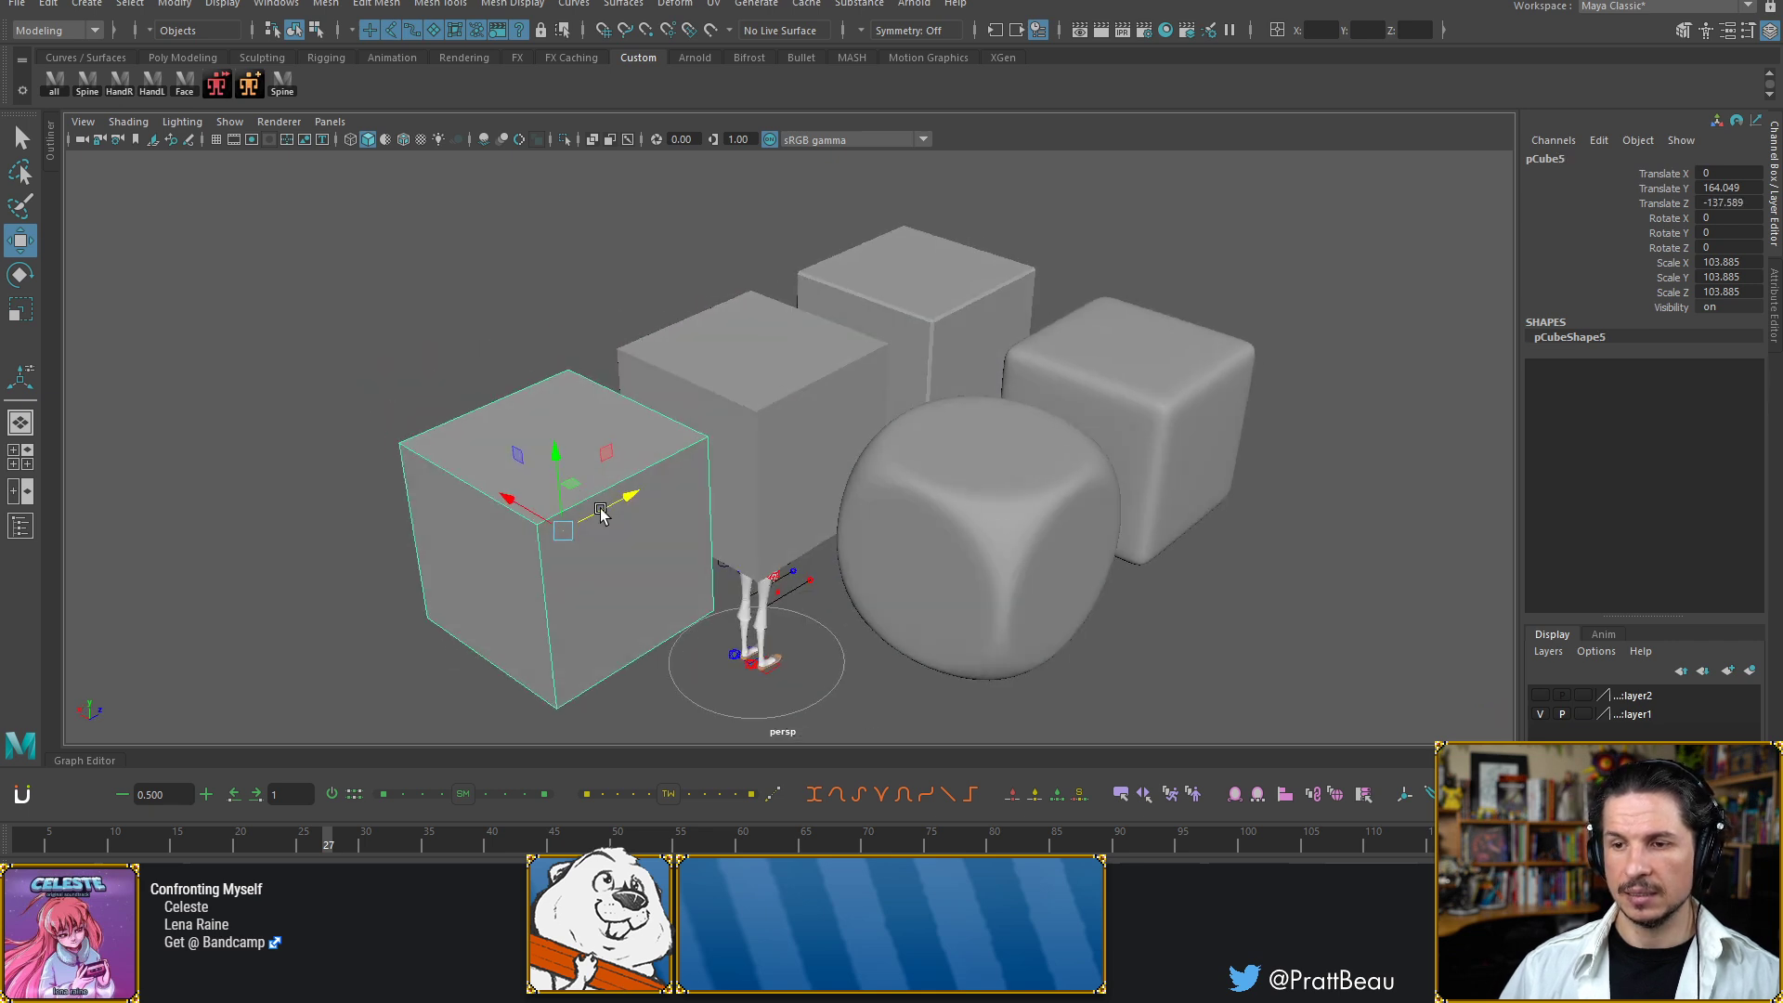
pyautogui.moveTo(494, 501); pyautogui.dragTo(716, 510)
# Activate the Insert Edge Loop Tool for the new cube and set Maintain position to Relative distance from edge
pyautogui.keyDown('shift'); pyautogui.moveTo(783, 466); pyautogui.dragTo(695, 492, button='right'); pyautogui.keyUp('shift')
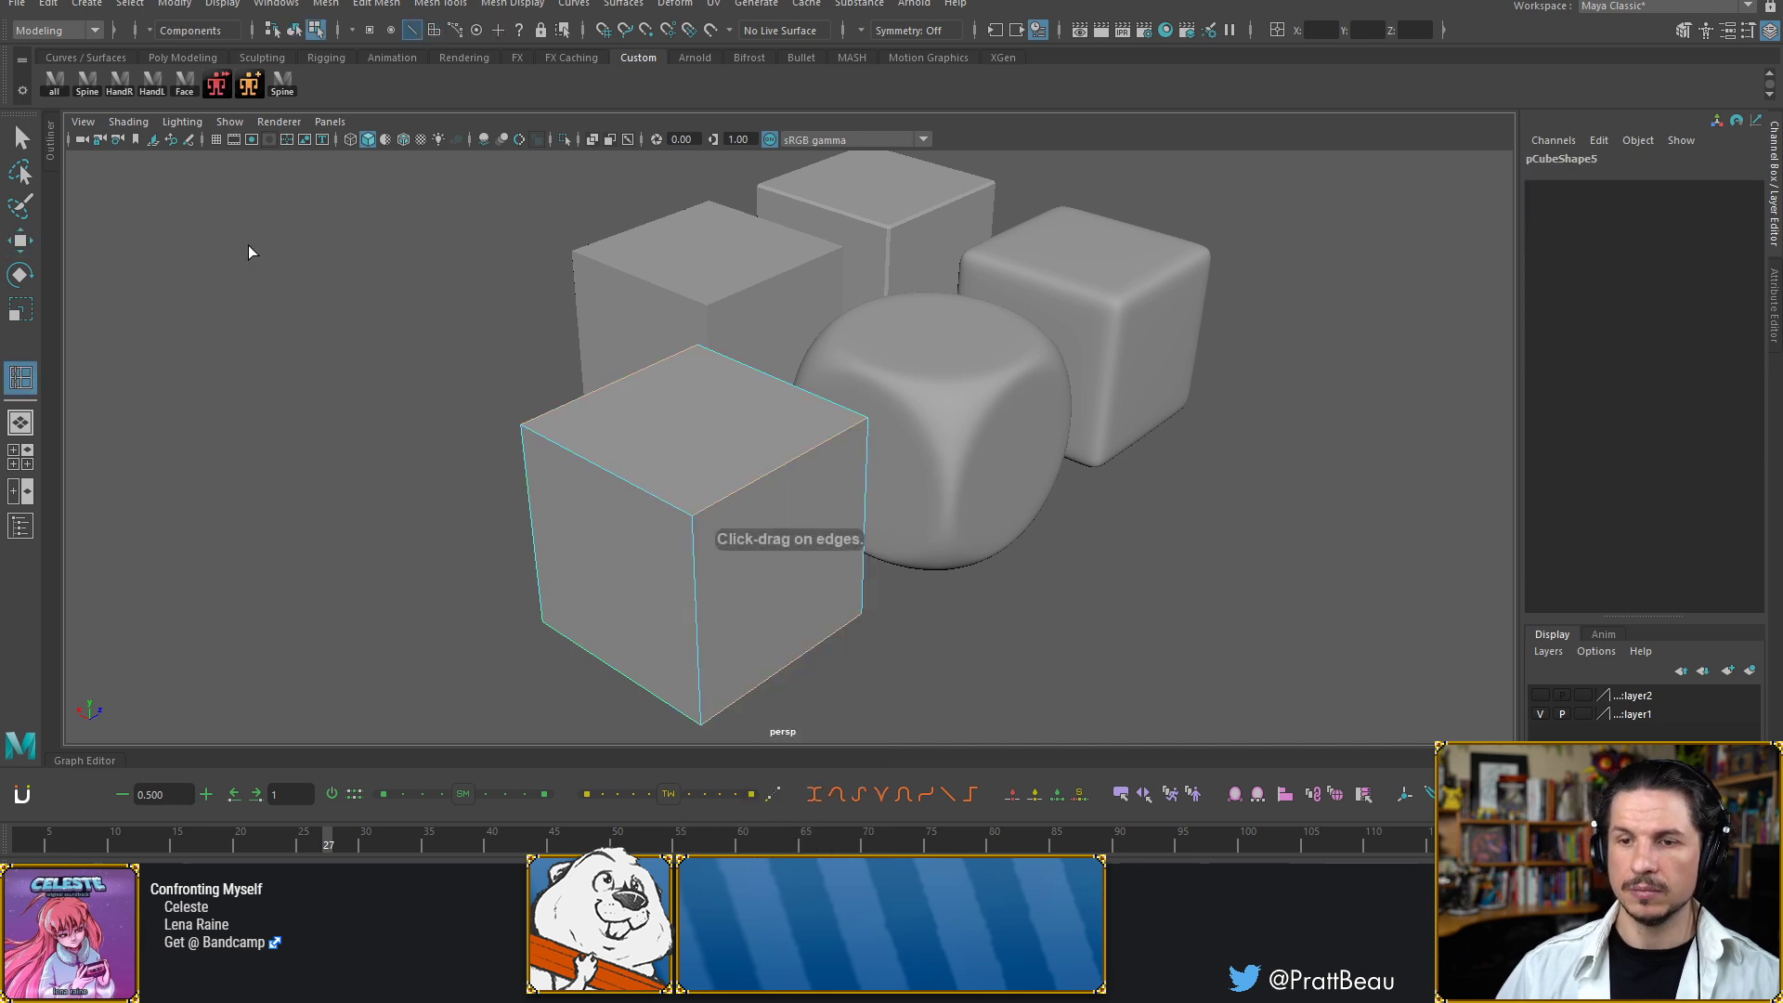
pyautogui.click(52, 148)
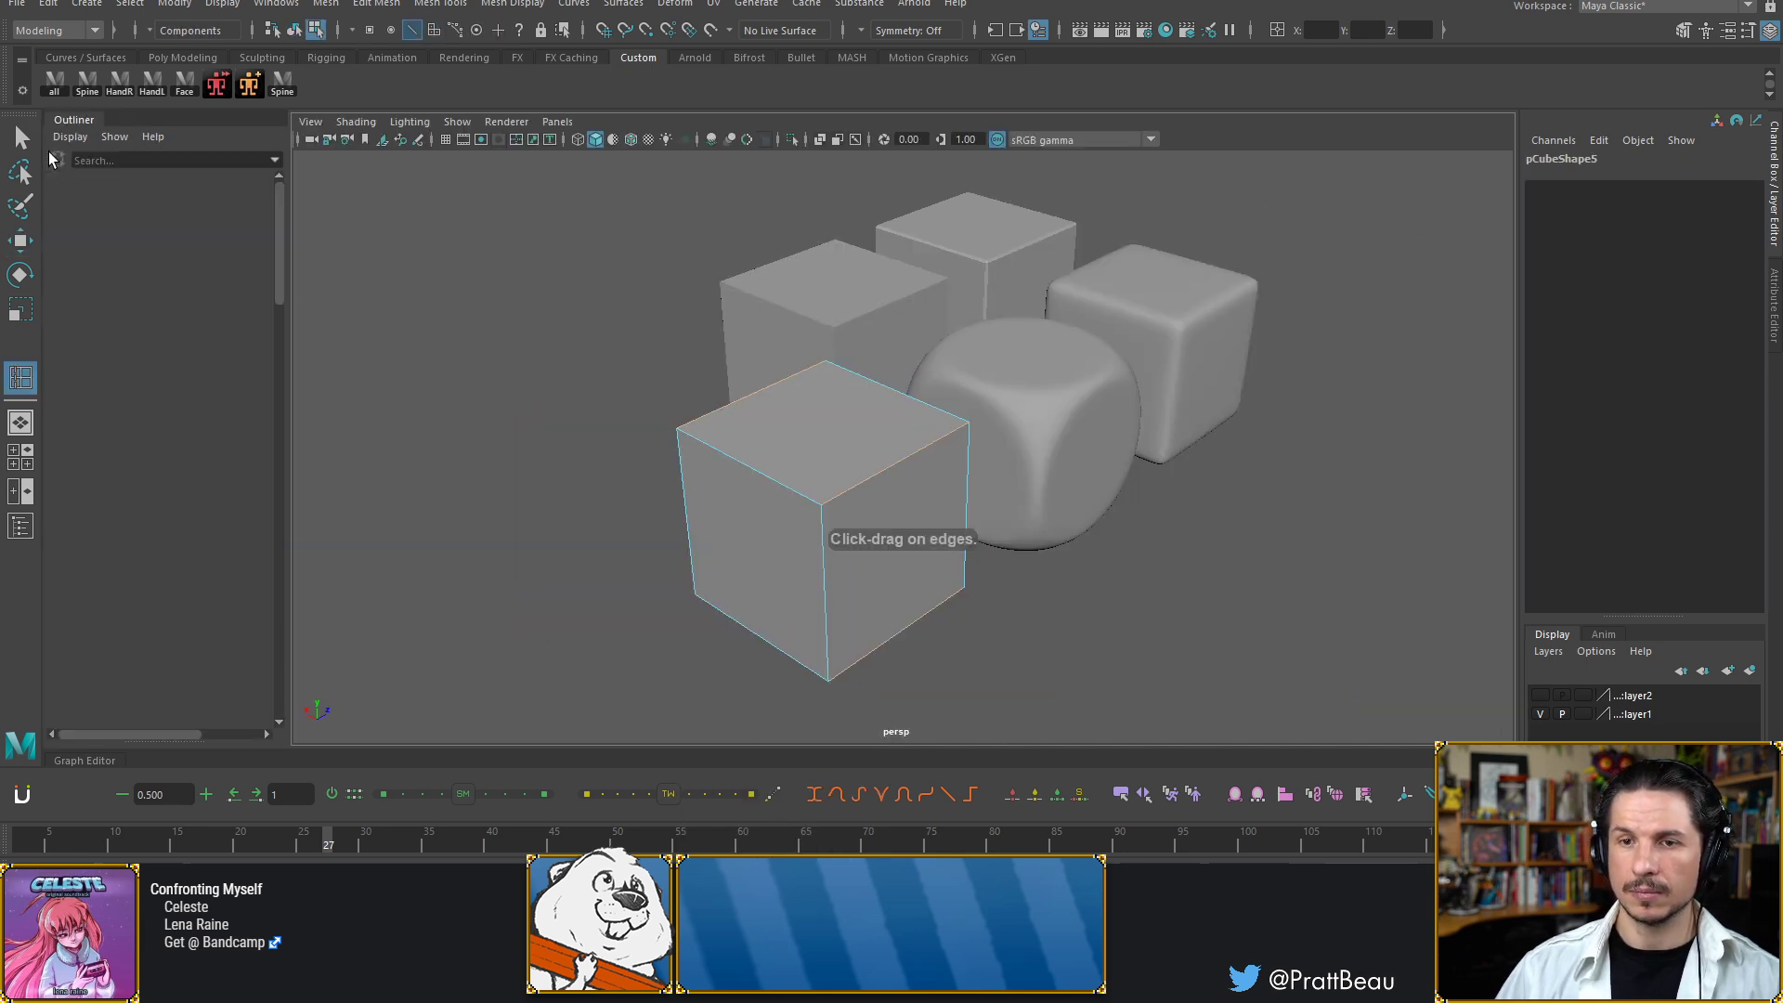
pyautogui.click(90, 121)
pyautogui.click(1748, 30)
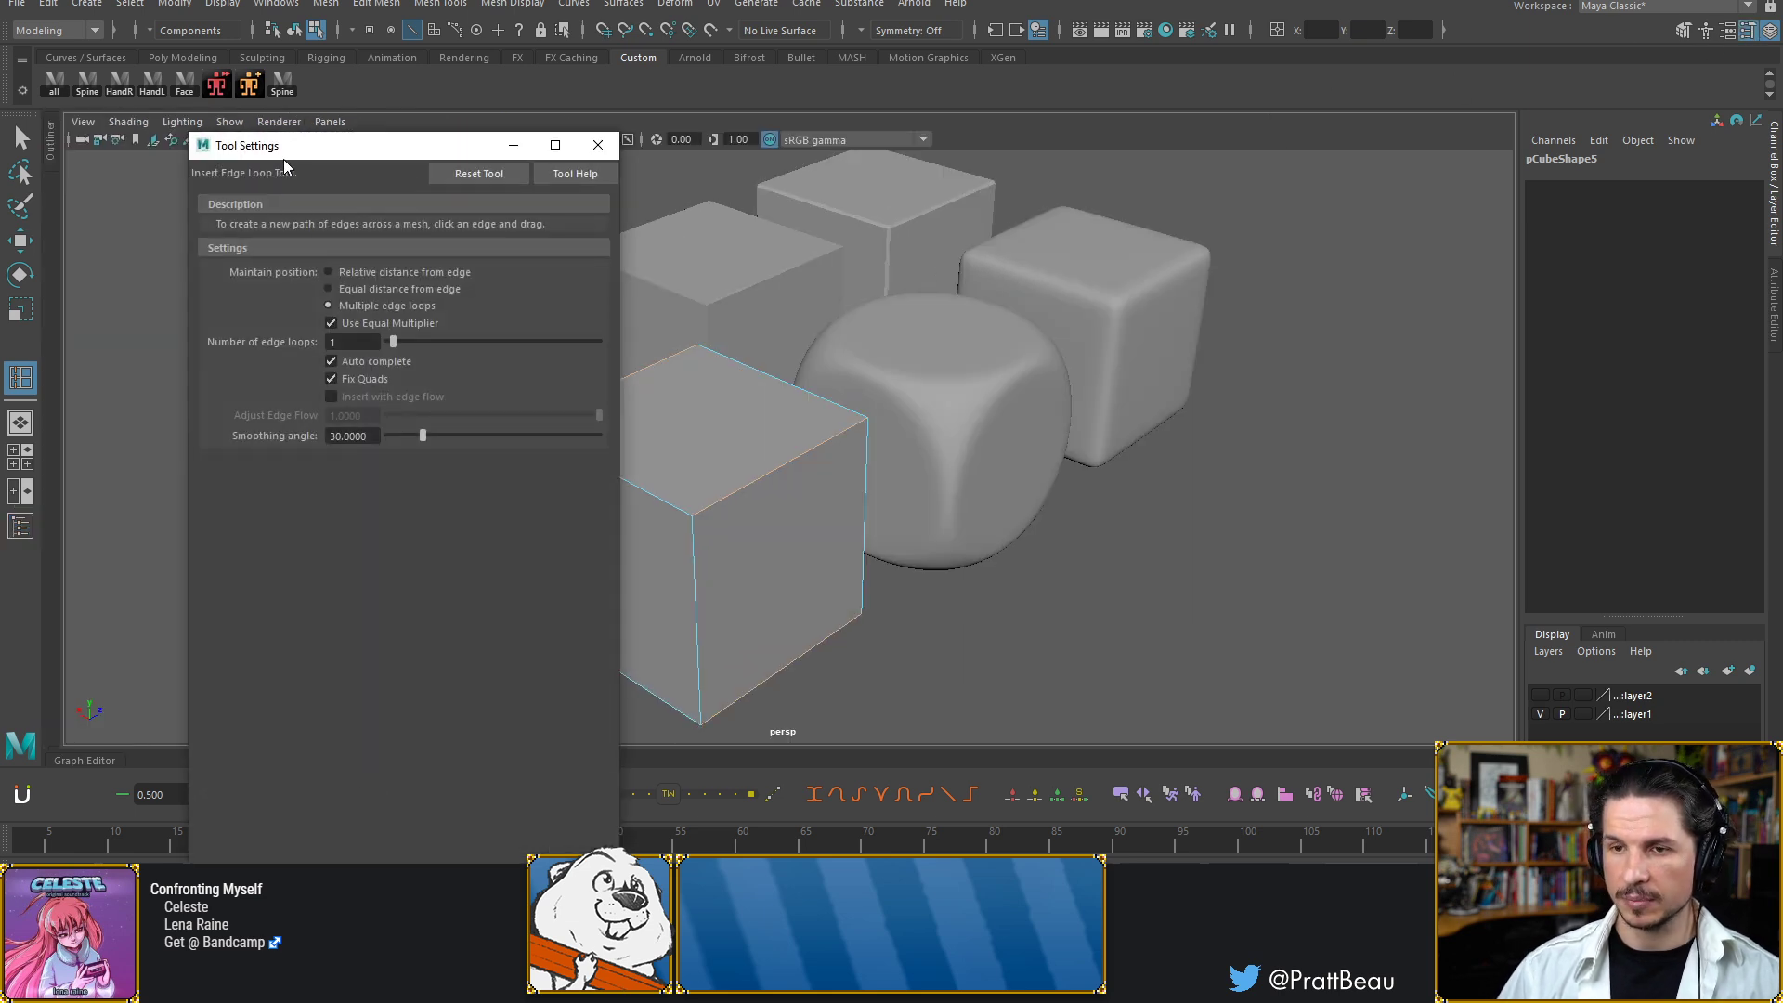
pyautogui.moveTo(302, 153); pyautogui.dragTo(167, 104)
pyautogui.click(247, 223)
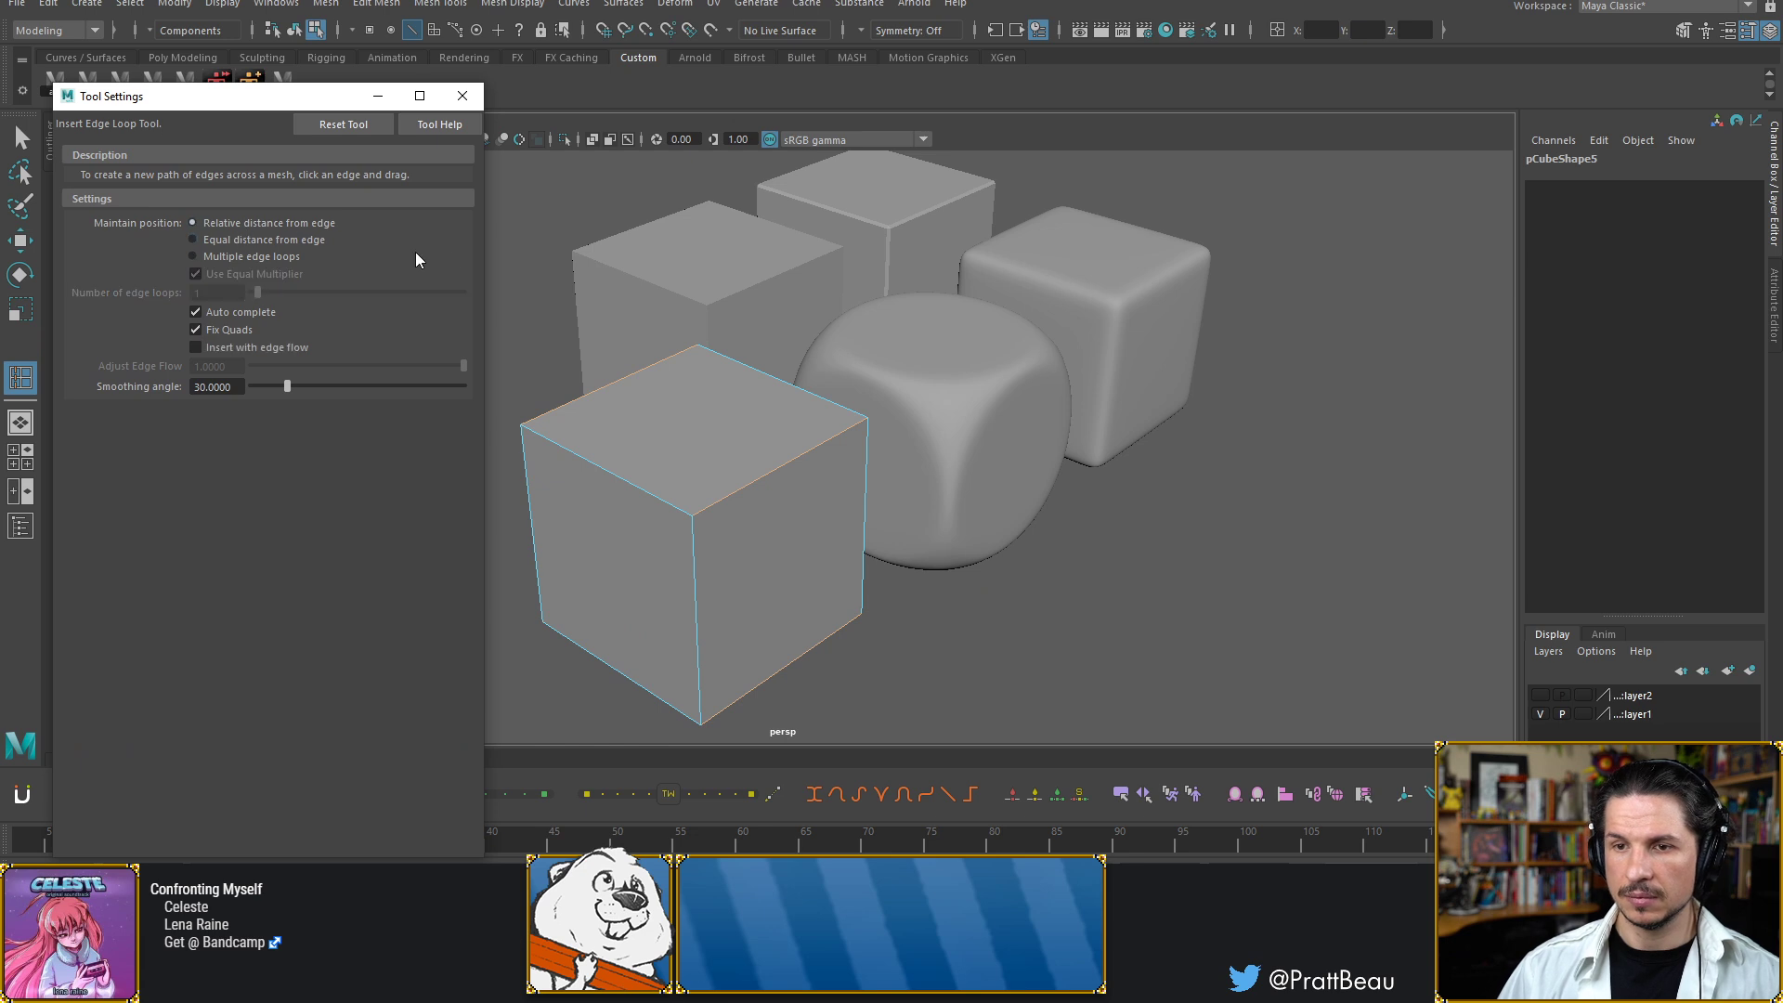
pyautogui.click(463, 95)
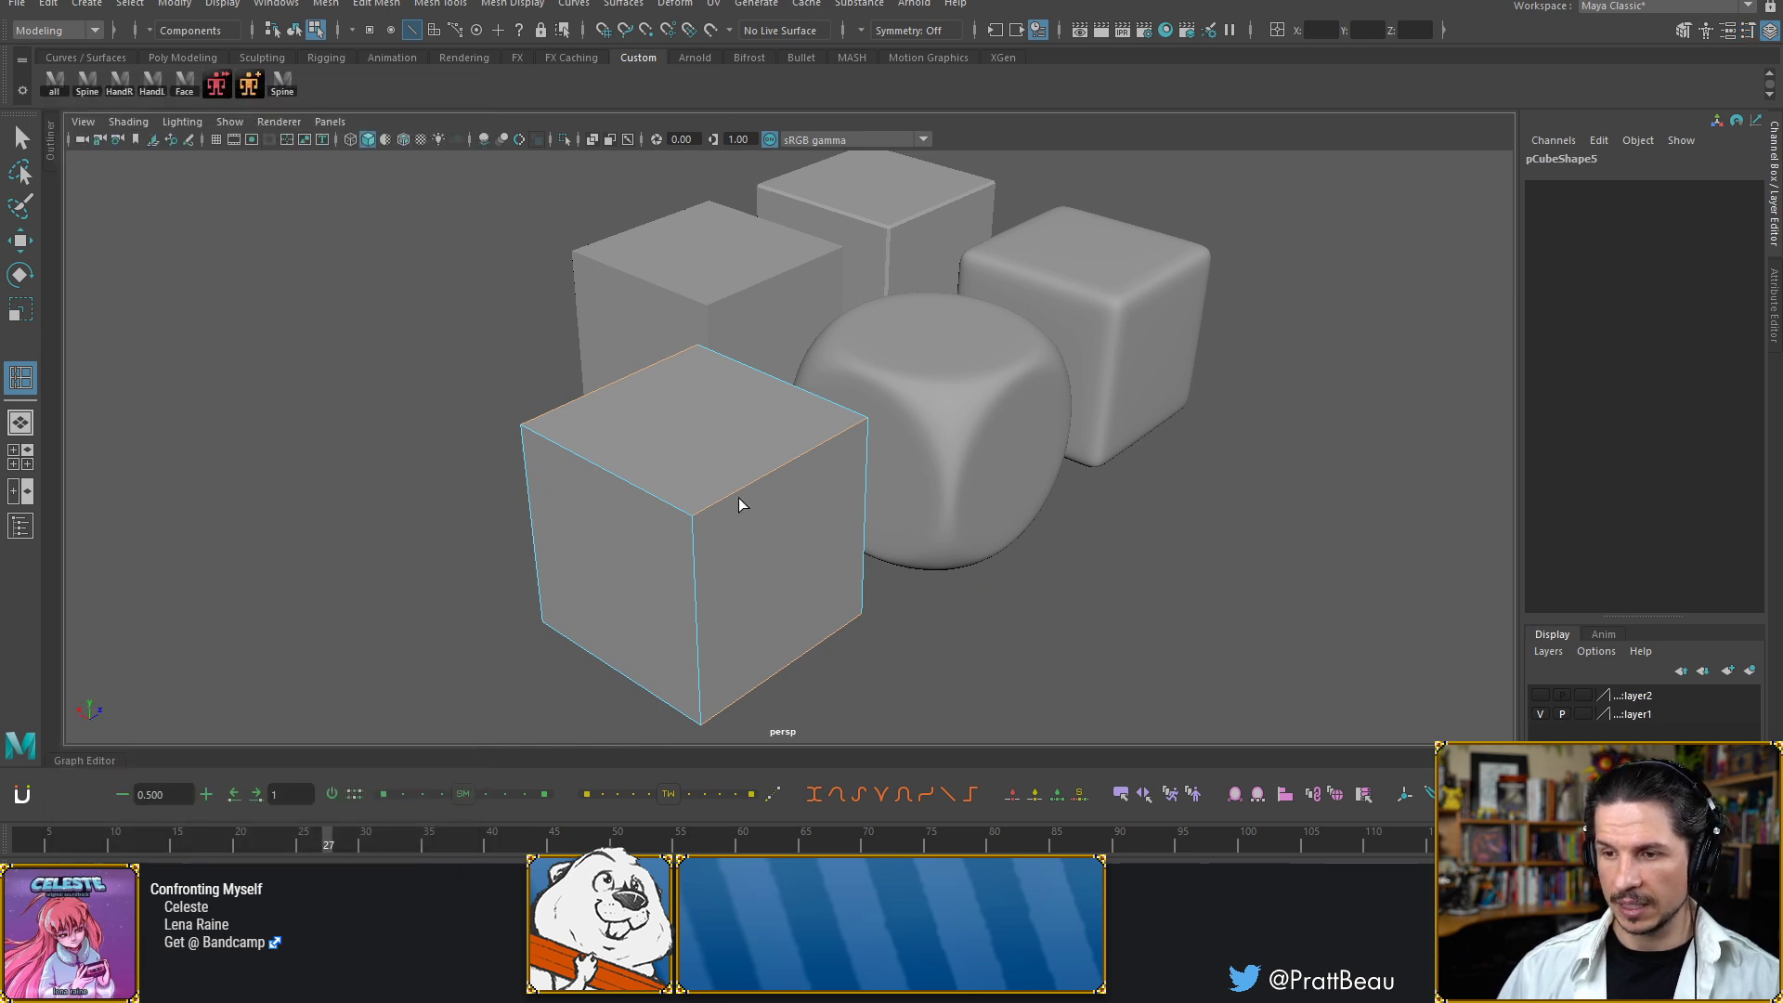
# Insert edge loops near one end and around the middle of the new cube, and show it in smooth mesh preview
pyautogui.click(709, 507)
pyautogui.press('3')
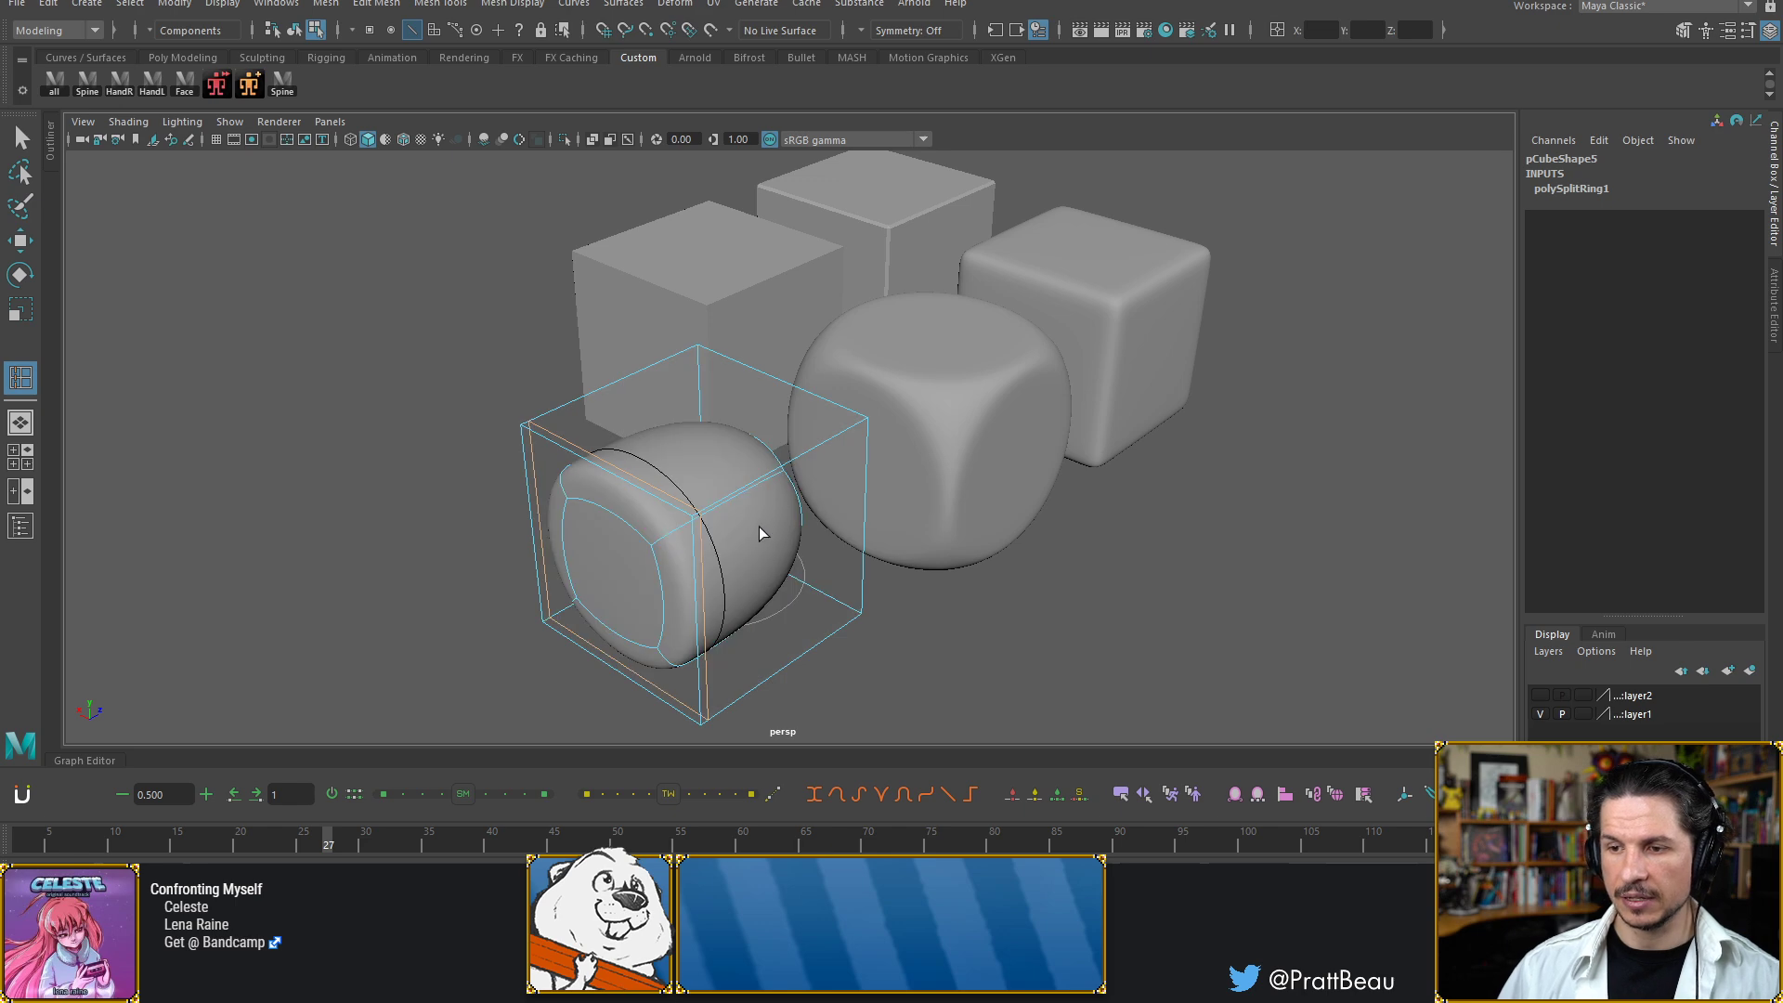
pyautogui.keyDown('alt'); pyautogui.moveTo(760, 533); pyautogui.dragTo(748, 484); pyautogui.keyUp('alt')
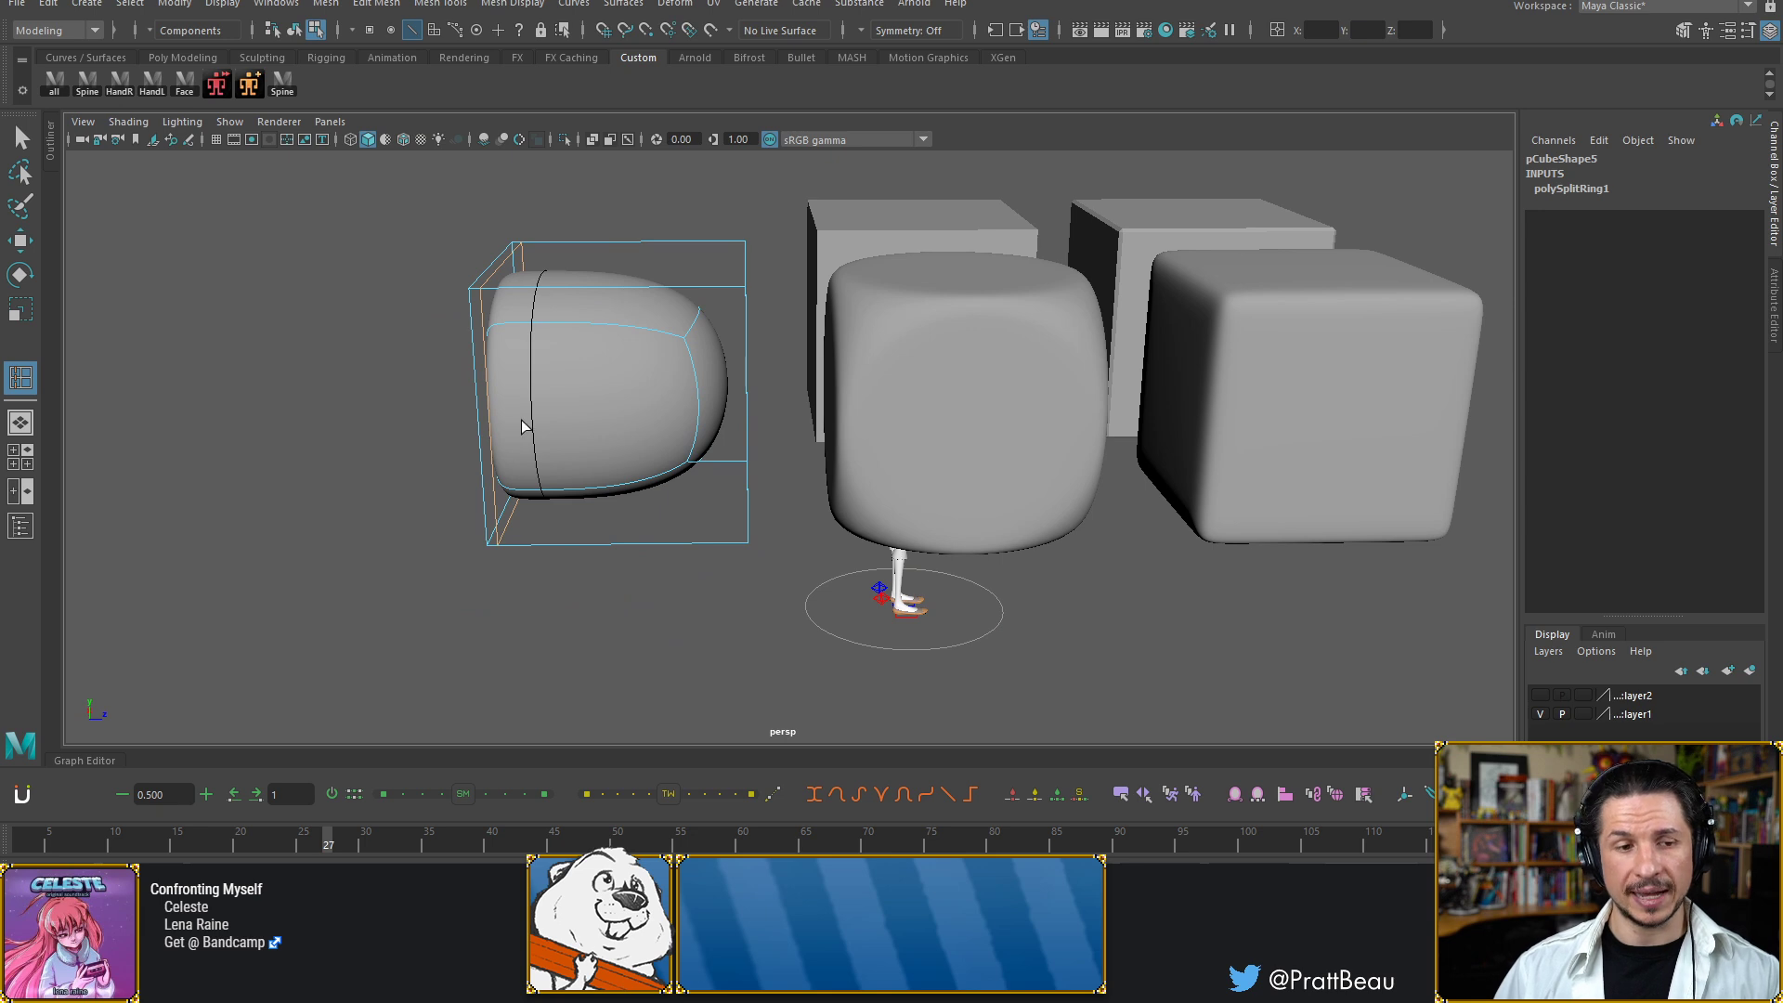
pyautogui.press('F8')
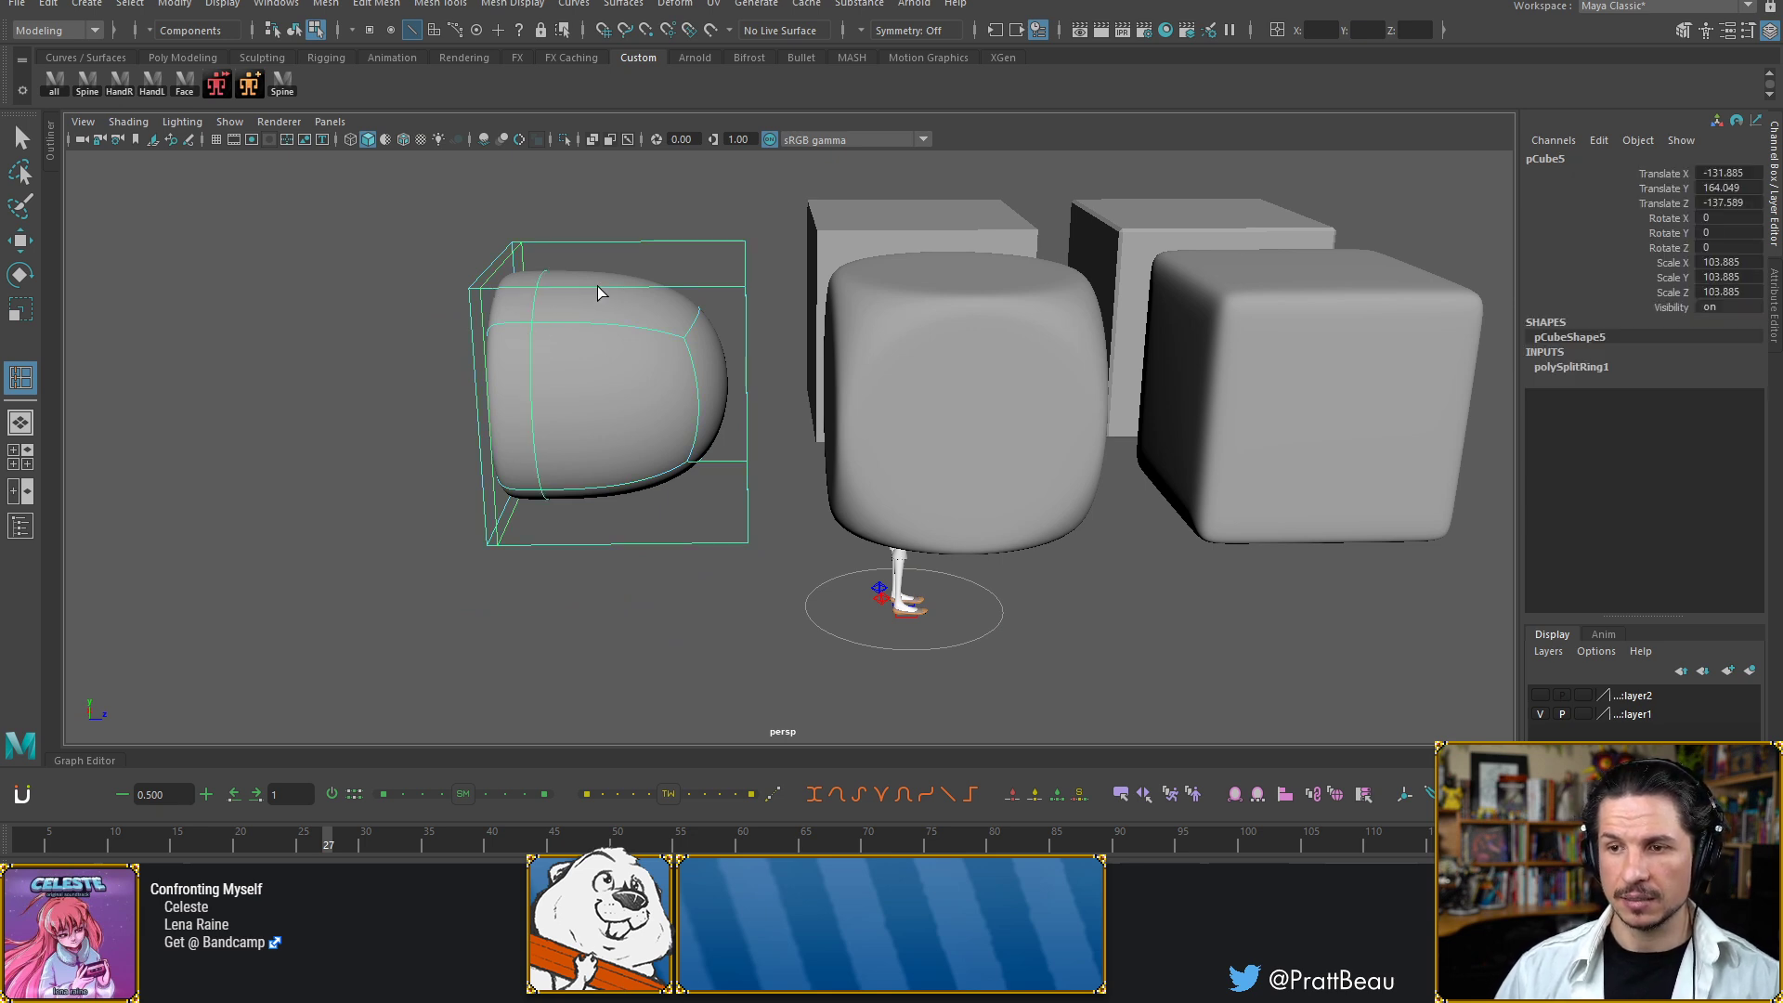
pyautogui.moveTo(598, 286); pyautogui.dragTo(590, 287)
pyautogui.keyDown('alt'); pyautogui.moveTo(553, 362); pyautogui.dragTo(569, 395); pyautogui.keyUp('alt')
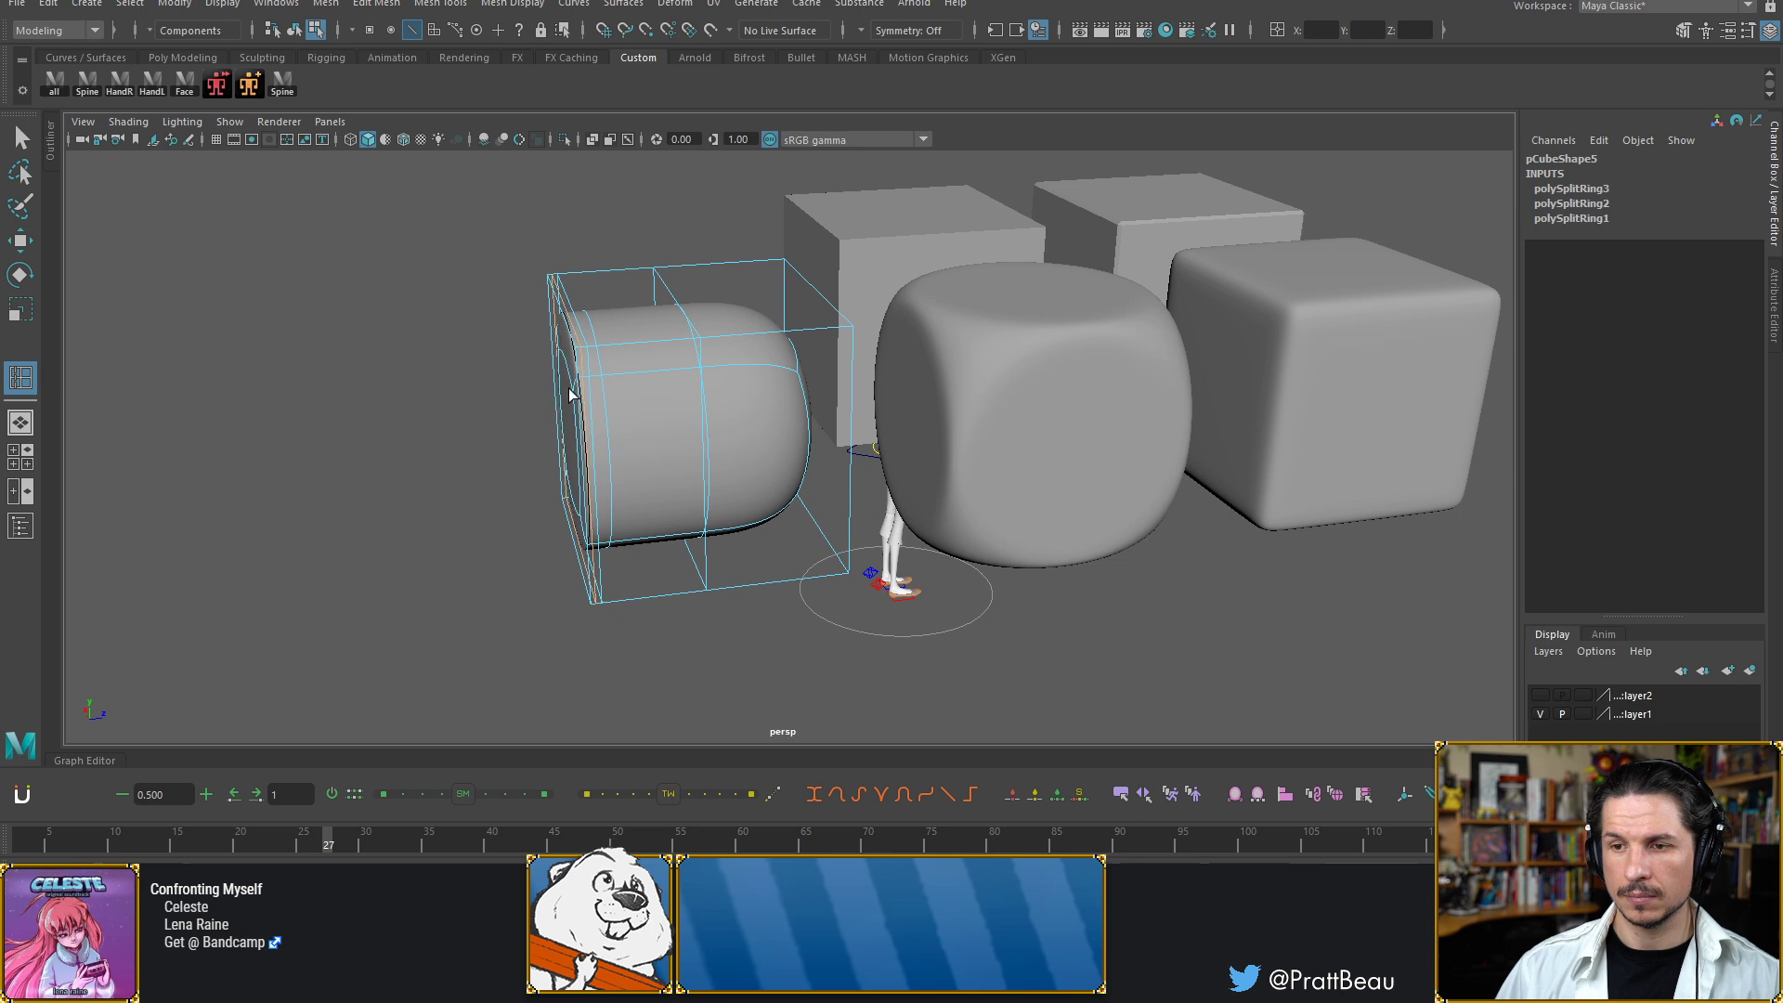
# Return to object selection, deselect the edge-looped cube, and inspect its sharpened end and rounded opposite side up close
pyautogui.press('F8')
pyautogui.click(541, 455)
pyautogui.moveTo(618, 460)
pyautogui.keyDown('alt'); pyautogui.mouseDown()
pyautogui.moveTo(732, 440)
pyautogui.moveTo(657, 462)
pyautogui.moveTo(617, 450)
pyautogui.mouseUp(); pyautogui.keyUp('alt')
pyautogui.keyDown('alt'); pyautogui.moveTo(617, 450); pyautogui.dragTo(784, 290, button='right'); pyautogui.keyUp('alt')
pyautogui.press('w')
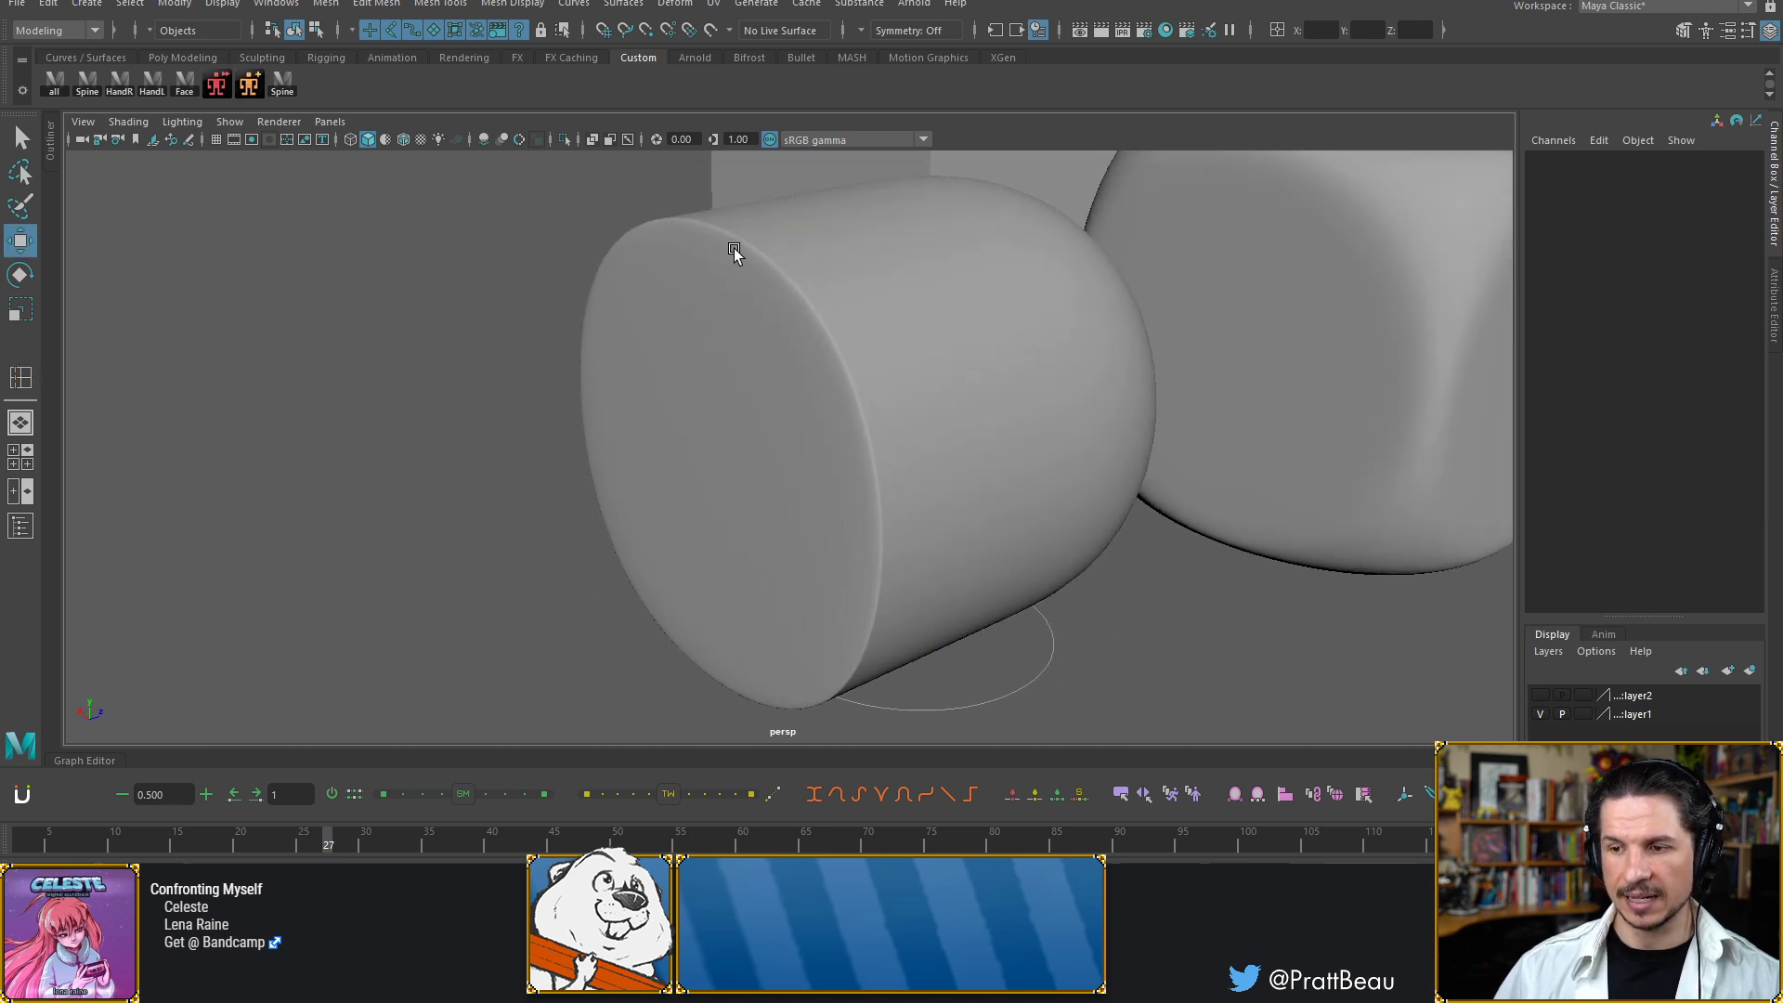
pyautogui.keyDown('alt'); pyautogui.moveTo(856, 443); pyautogui.dragTo(687, 447); pyautogui.keyUp('alt')
pyautogui.keyDown('alt'); pyautogui.moveTo(688, 448); pyautogui.dragTo(597, 390, button='right'); pyautogui.keyUp('alt')
pyautogui.keyDown('alt'); pyautogui.moveTo(598, 390); pyautogui.dragTo(685, 430); pyautogui.keyUp('alt')
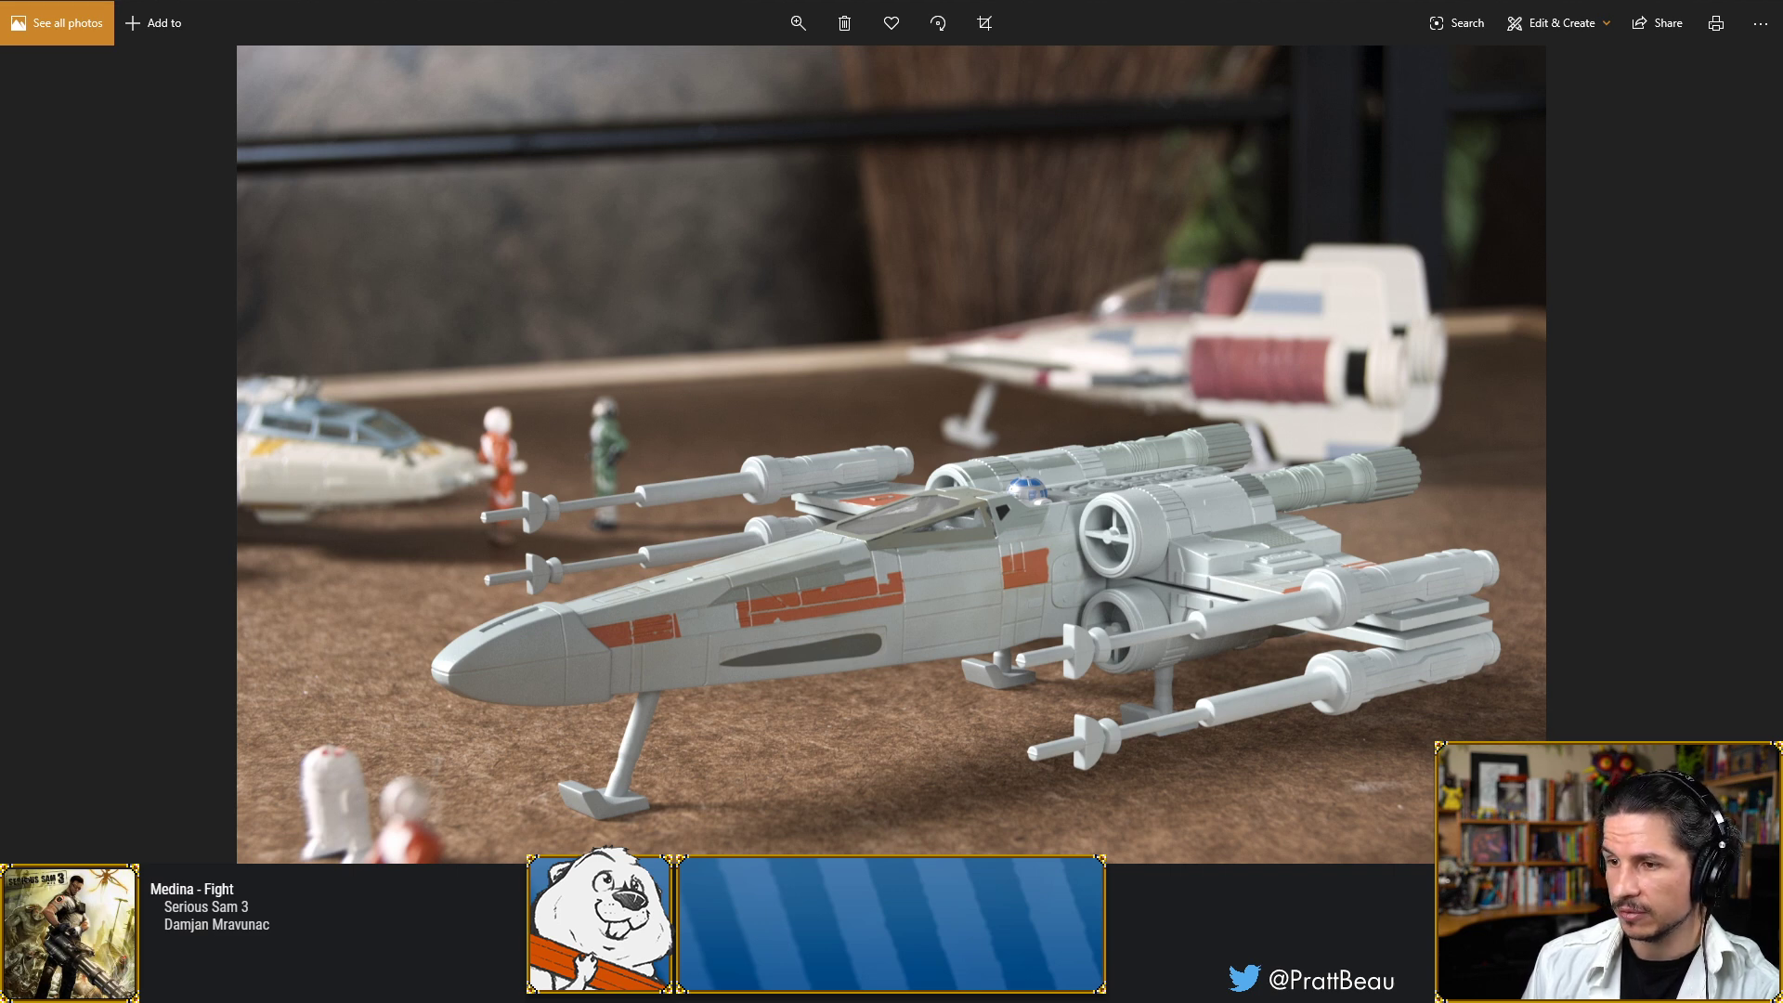
# Browse the X-wing pictures in Photos, examining the toy reference, the clay render, and the UV grid and checker renders
pyautogui.press('Right')
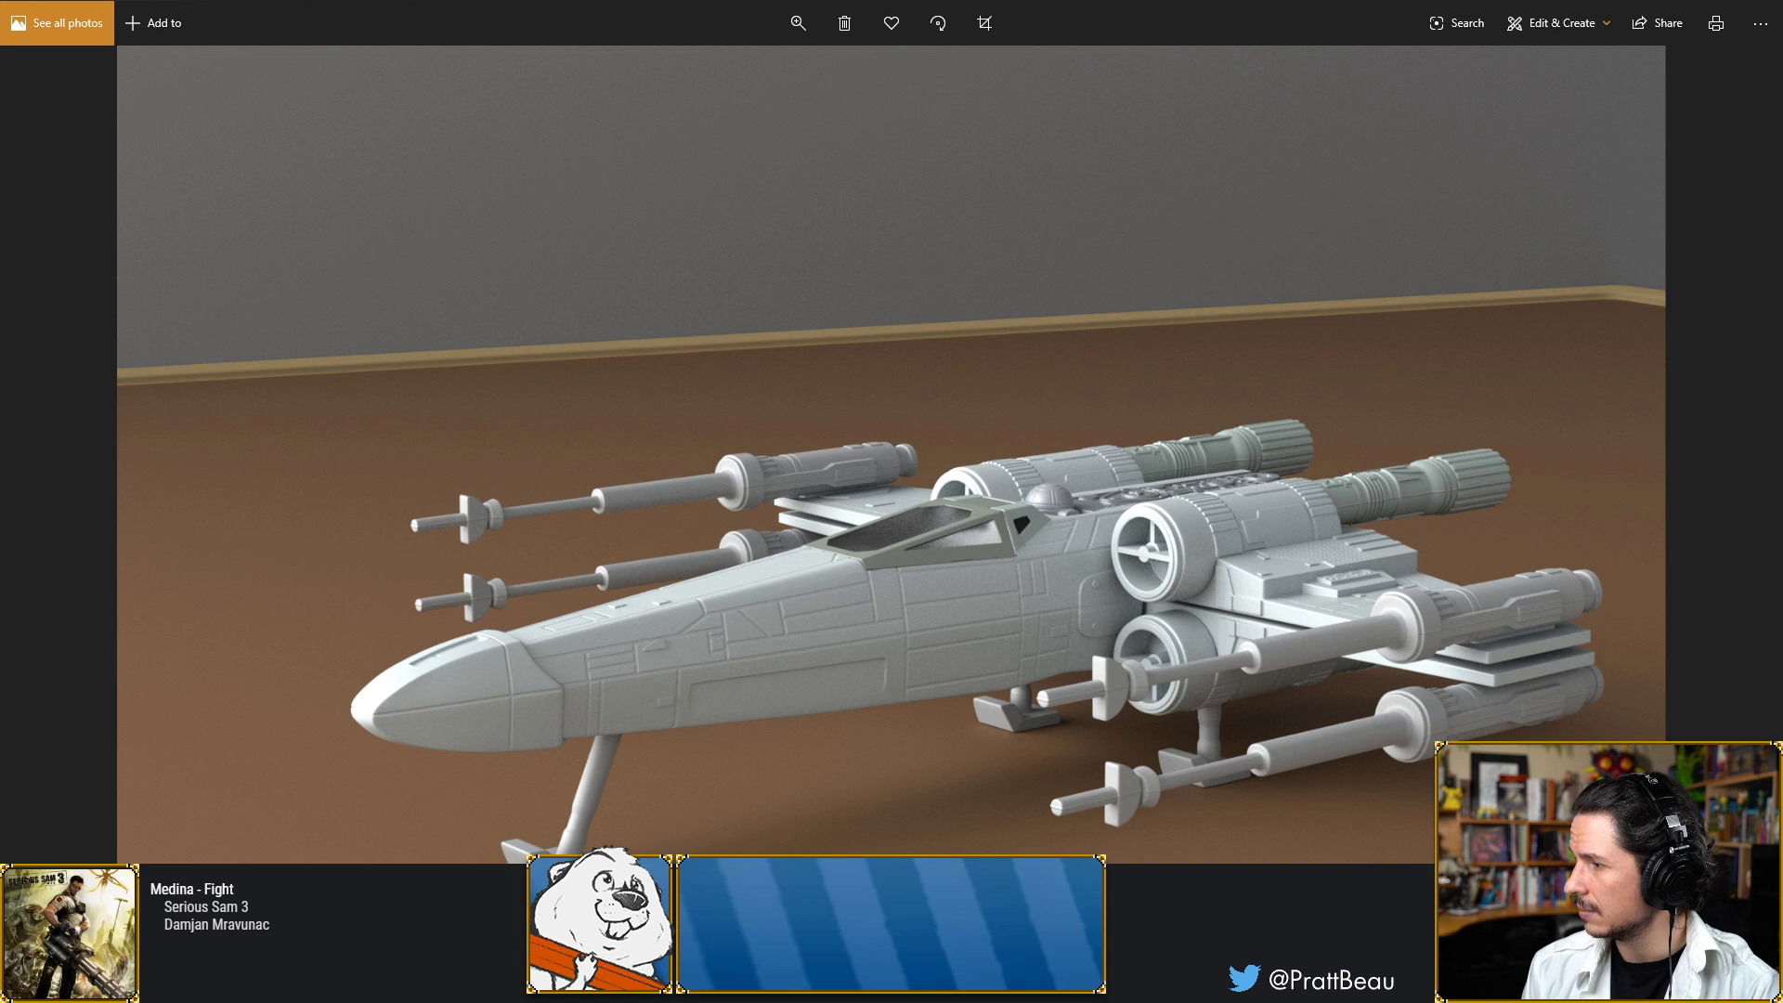
pyautogui.press('Right')
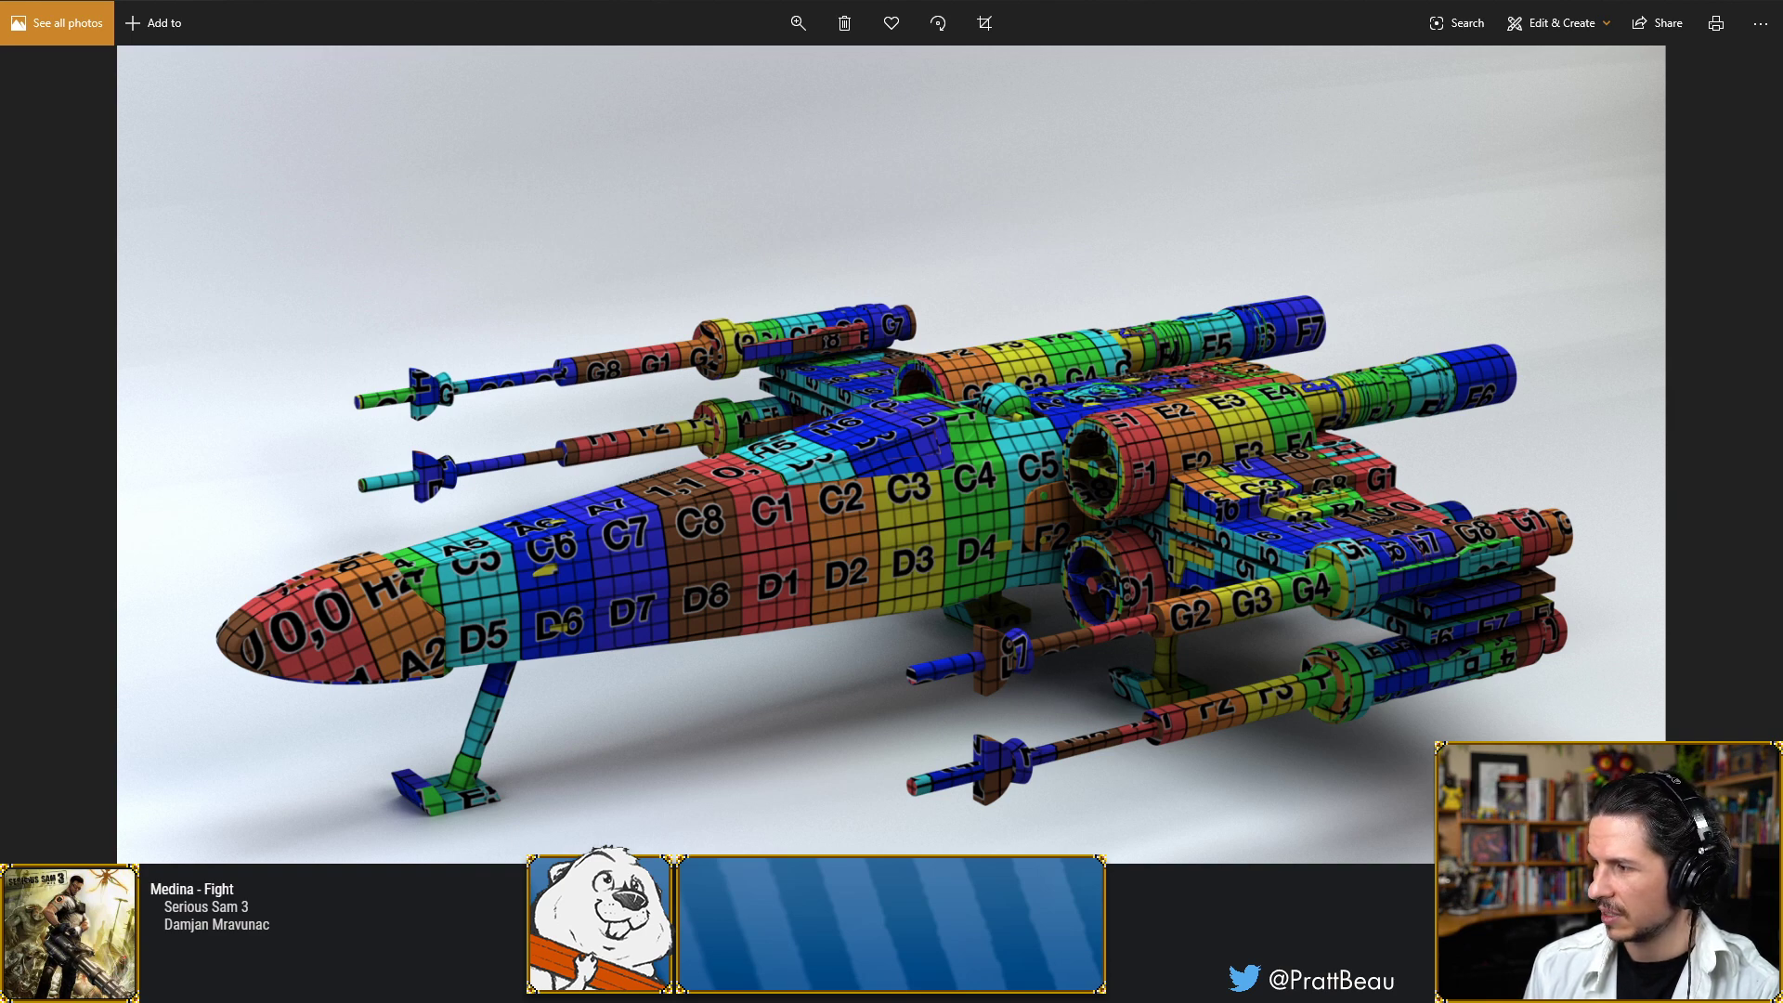
pyautogui.press('Right')
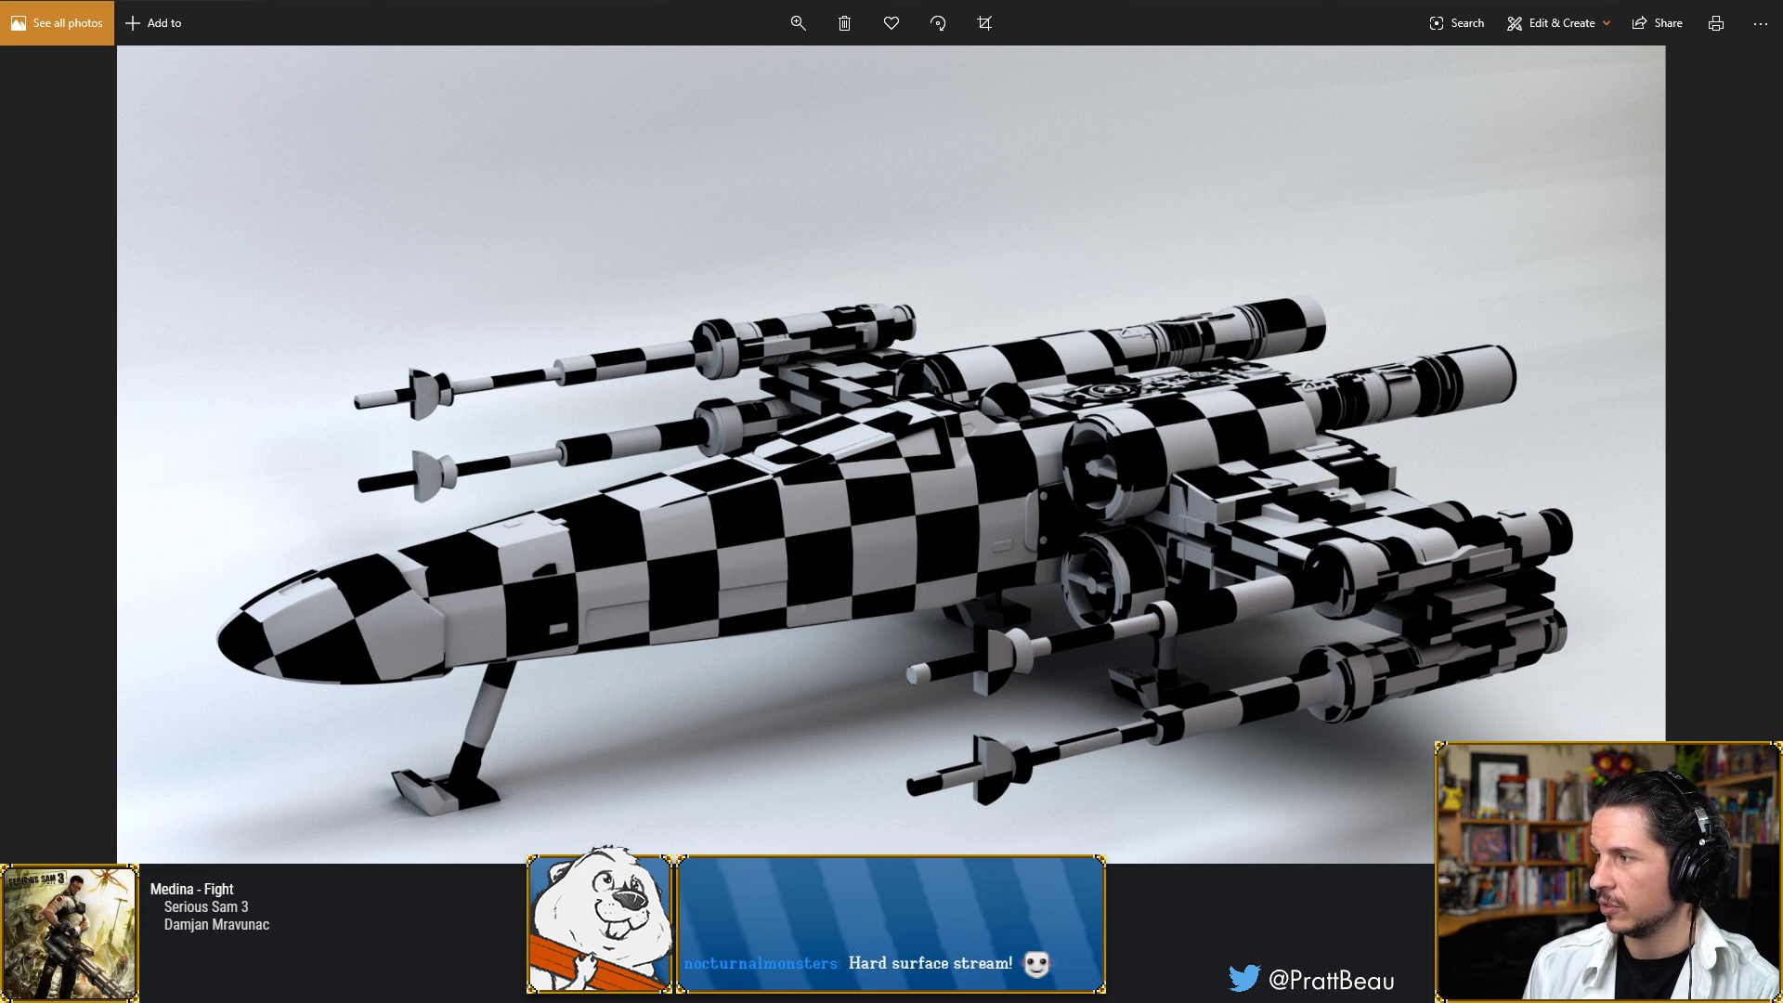
pyautogui.click(1733, 458)
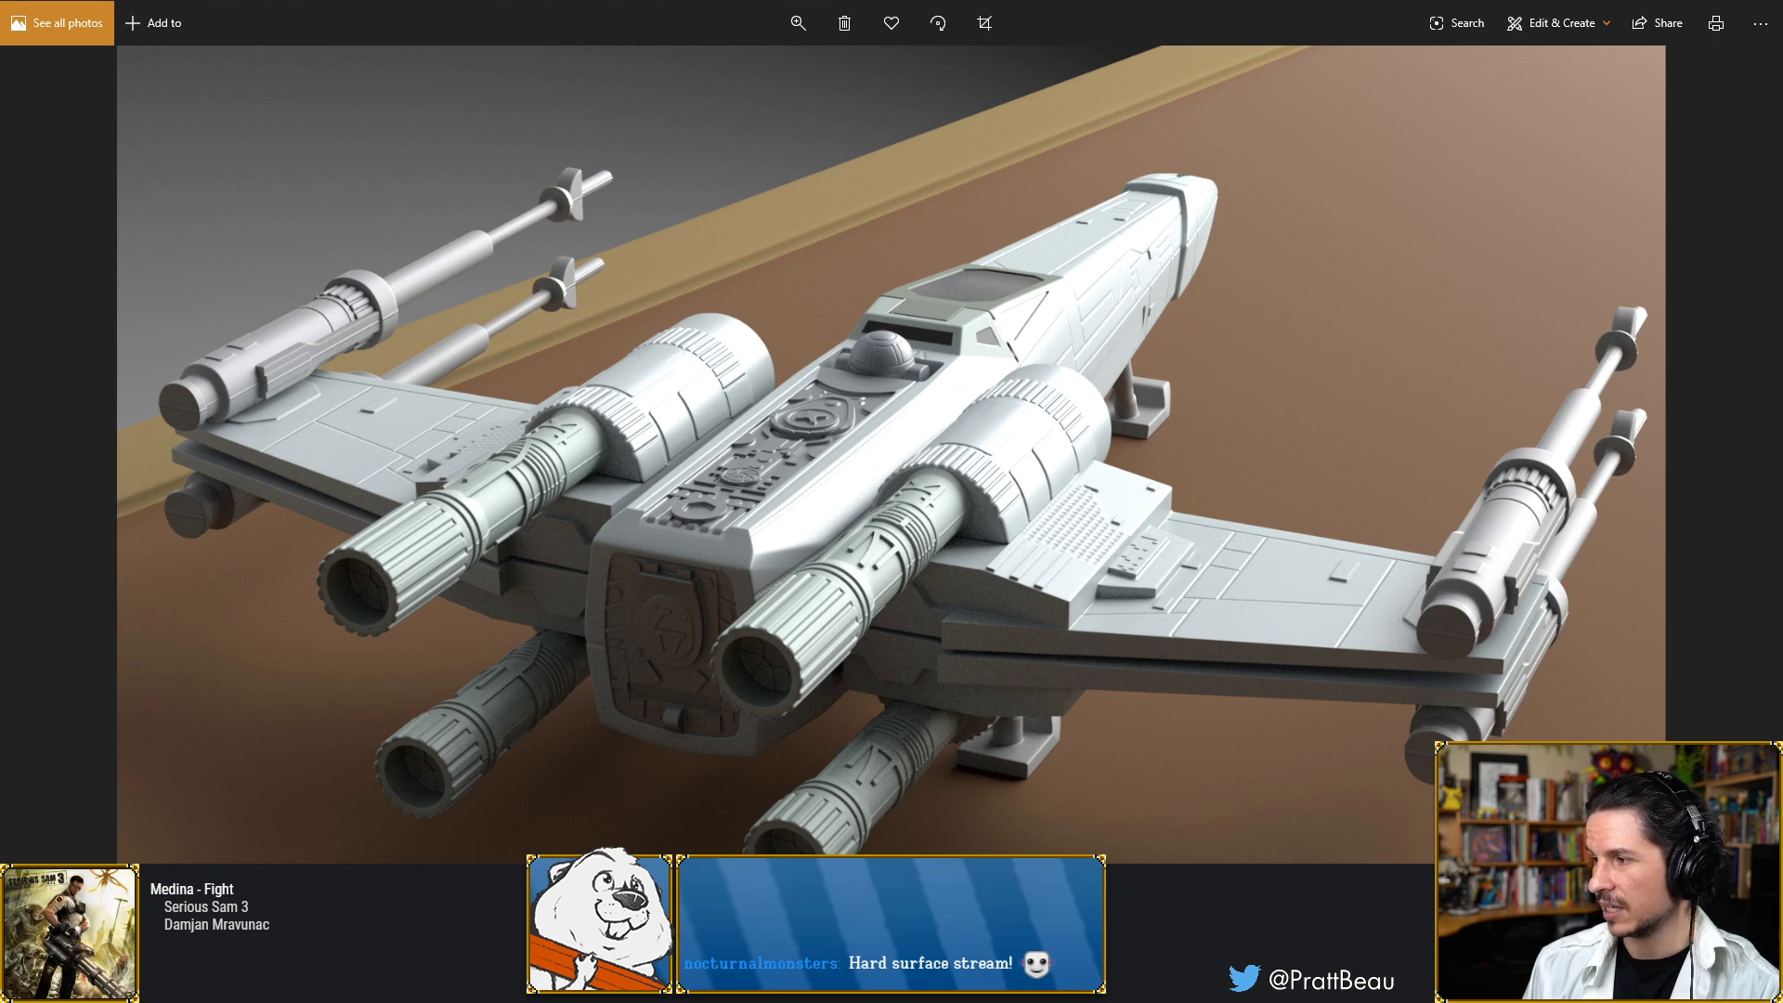
# View the X-wing UV layout, close it, and reposition the xwing_displacement.tif window to examine the displacement map
pyautogui.hotkey('alt', 'Tab')
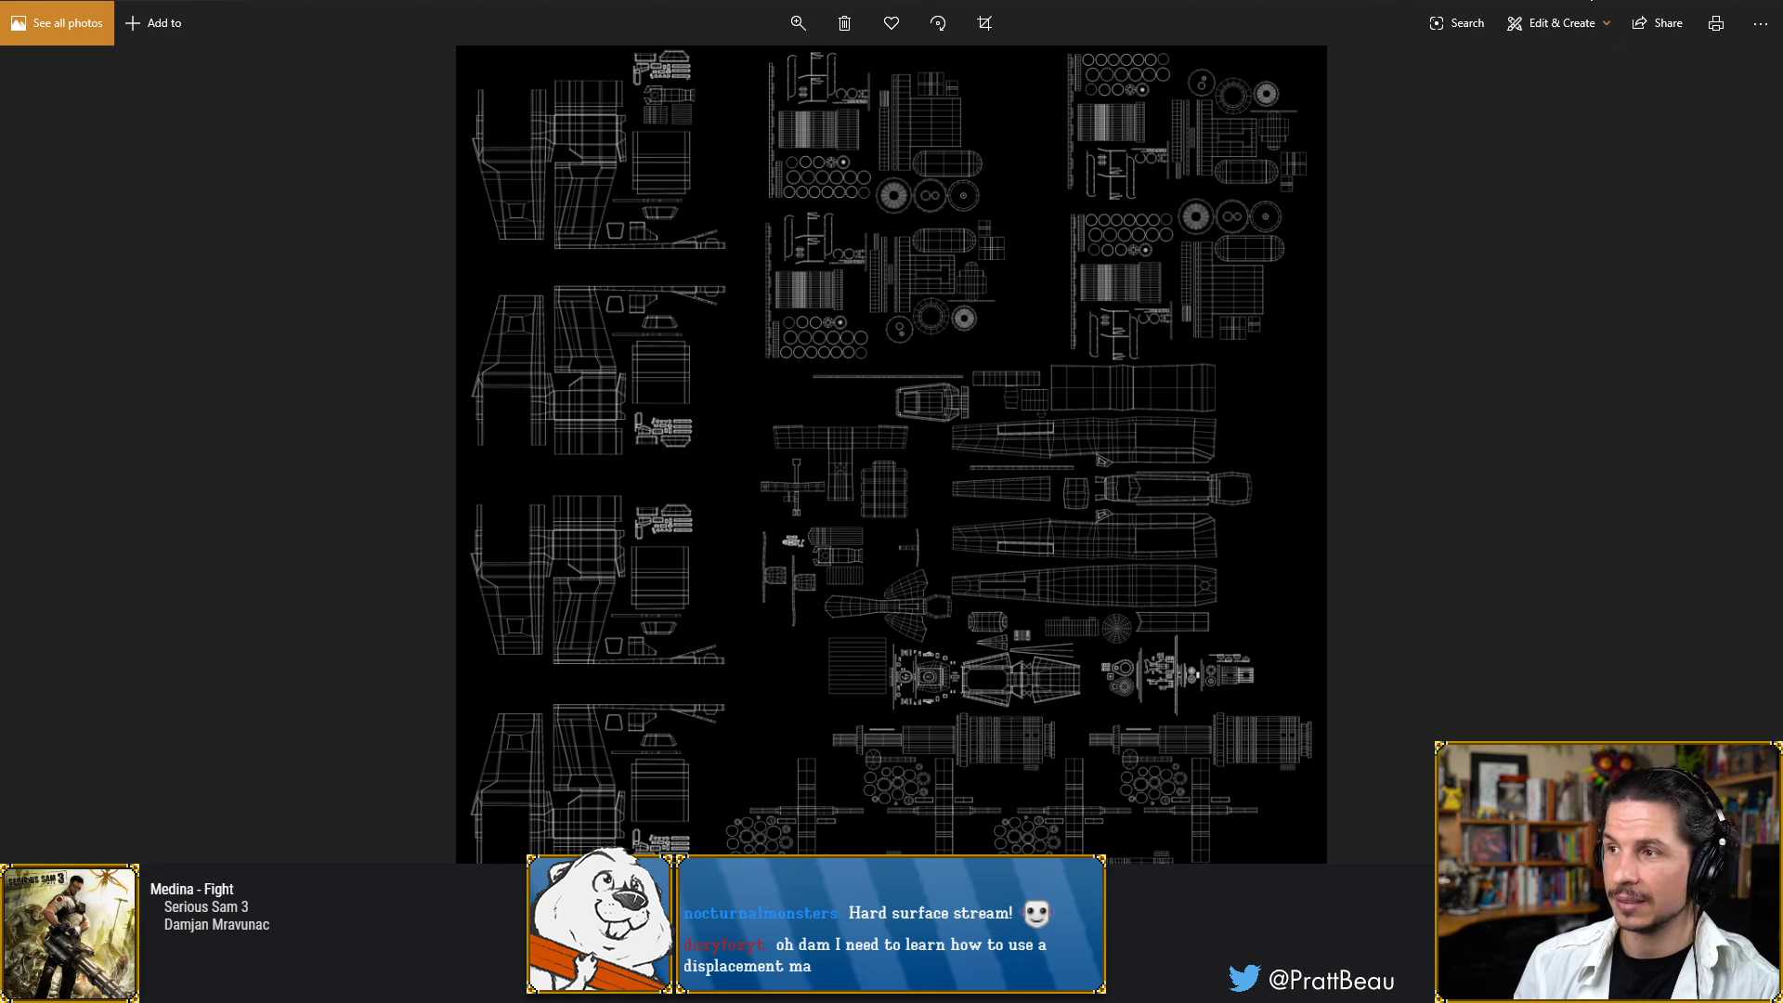
pyautogui.click(1754, 4)
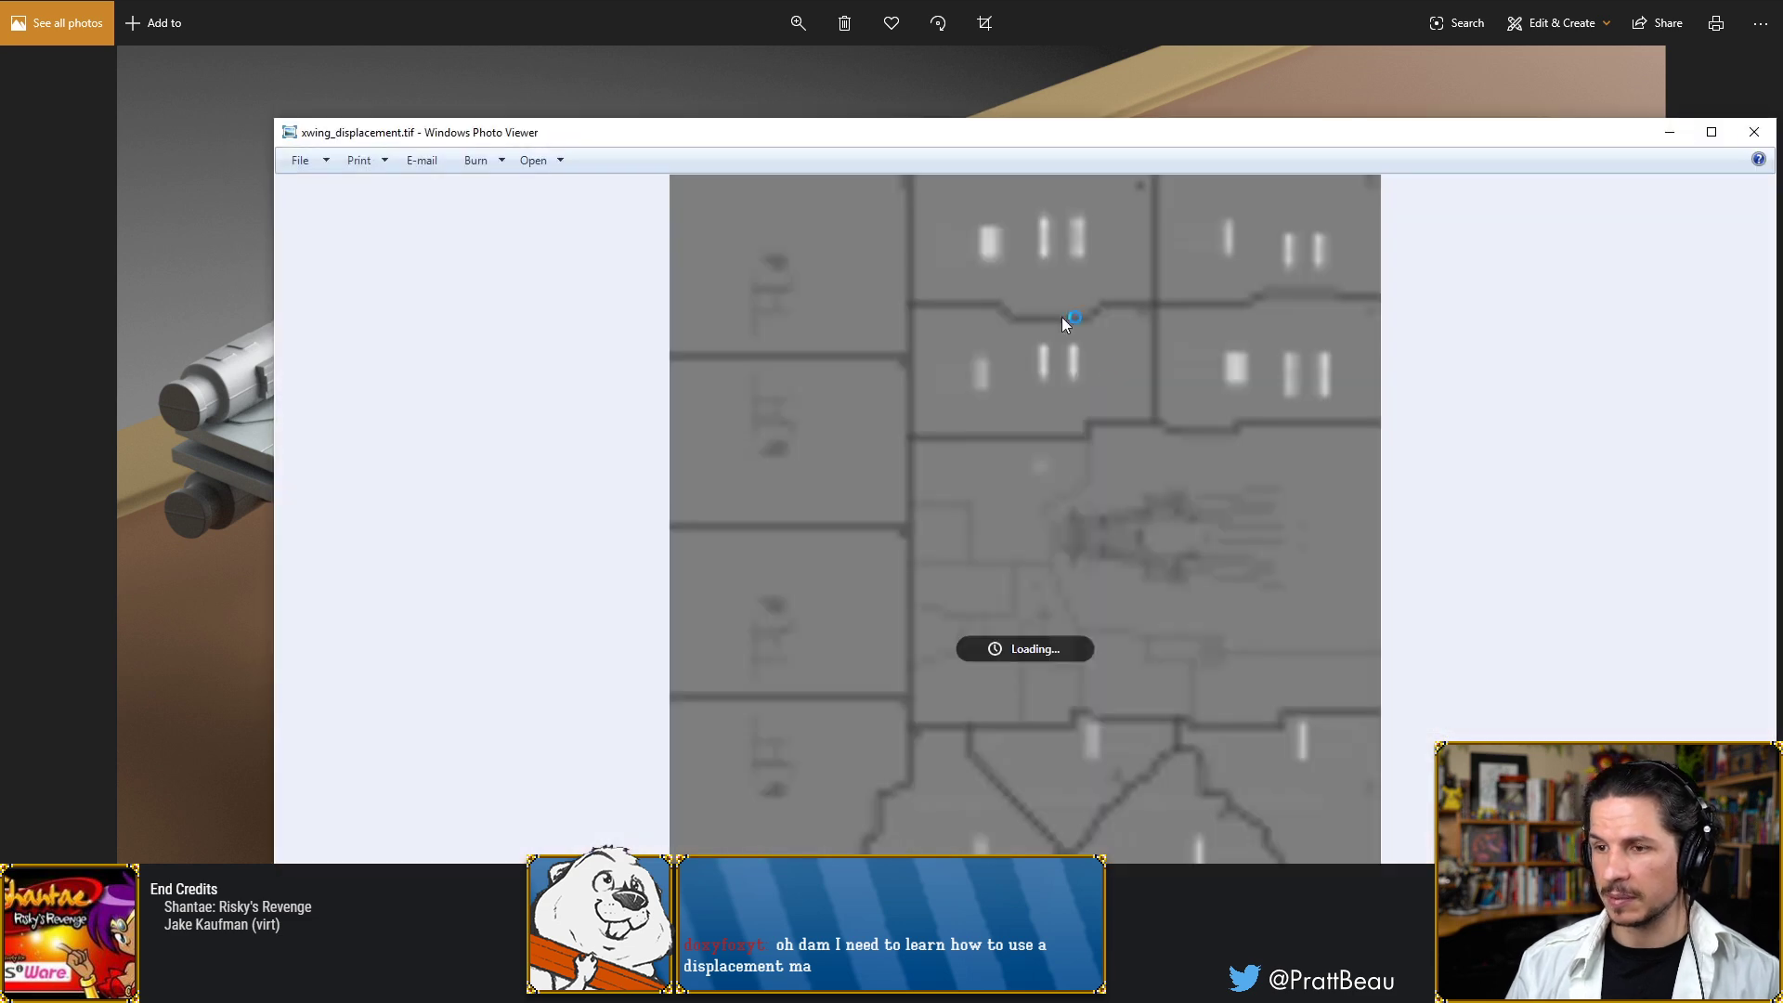
pyautogui.moveTo(1178, 123); pyautogui.dragTo(1102, 52)
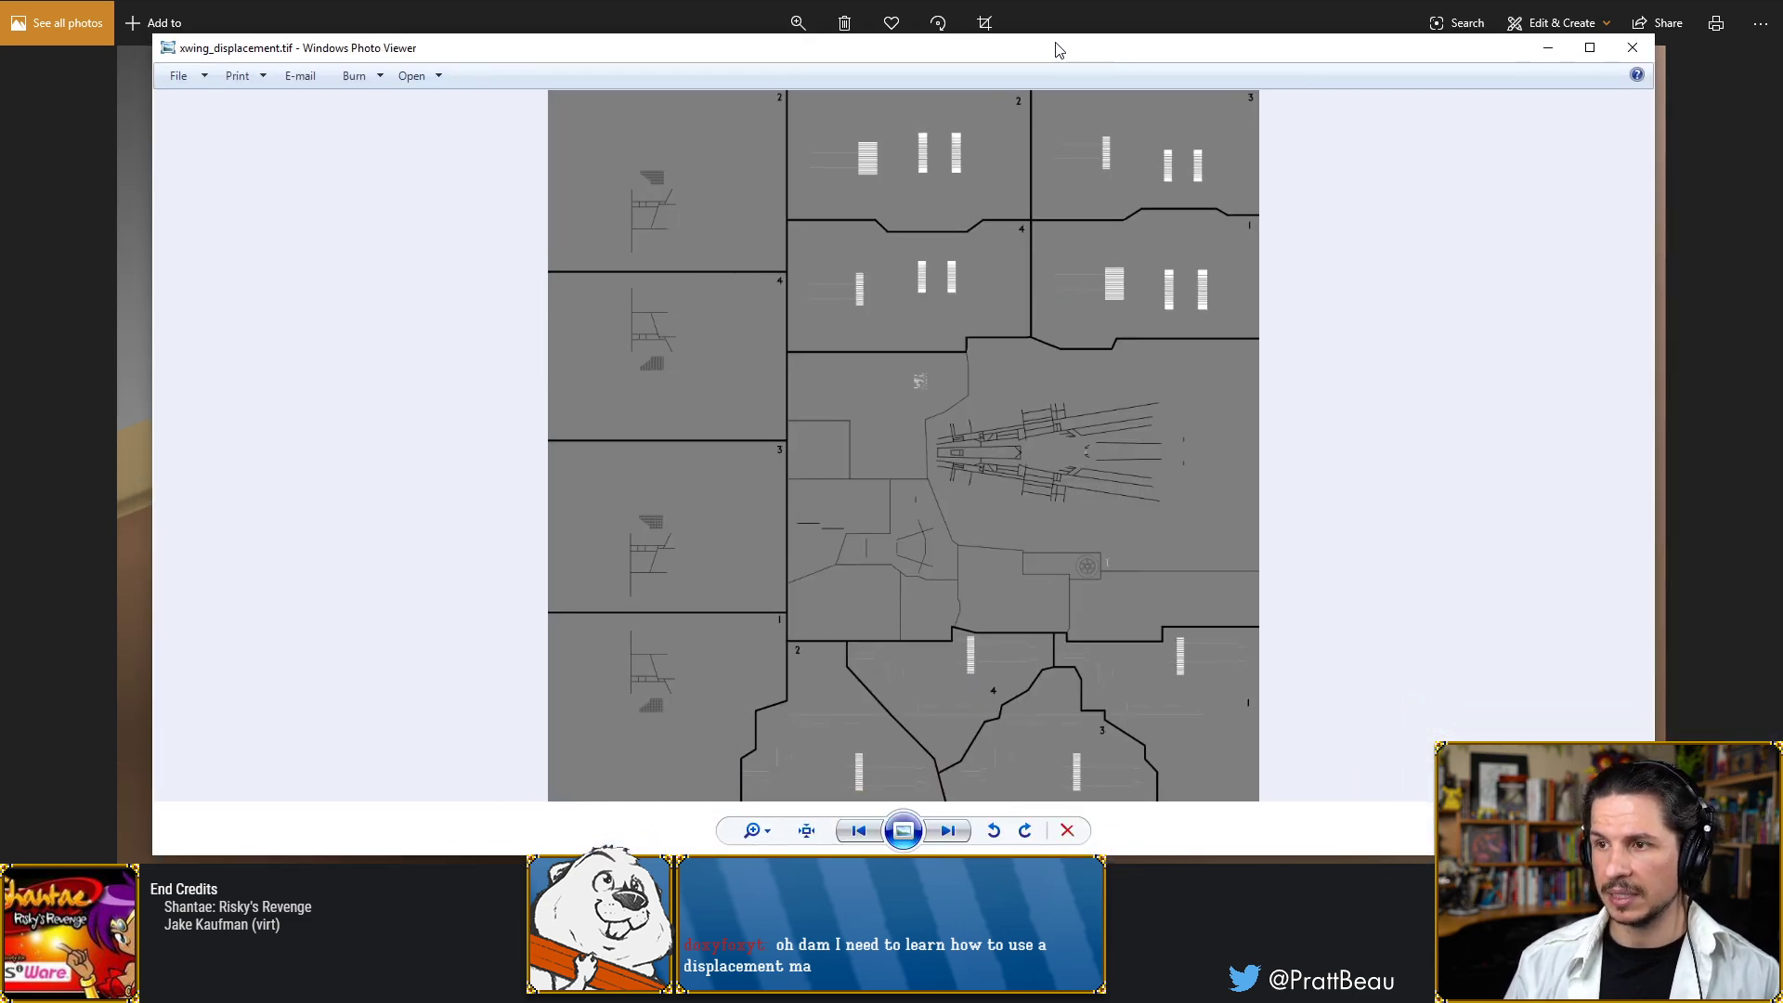
# Maximize the xwing_displacement.tif window and examine the fuselage panel lines up close
pyautogui.doubleClick(1066, 54)
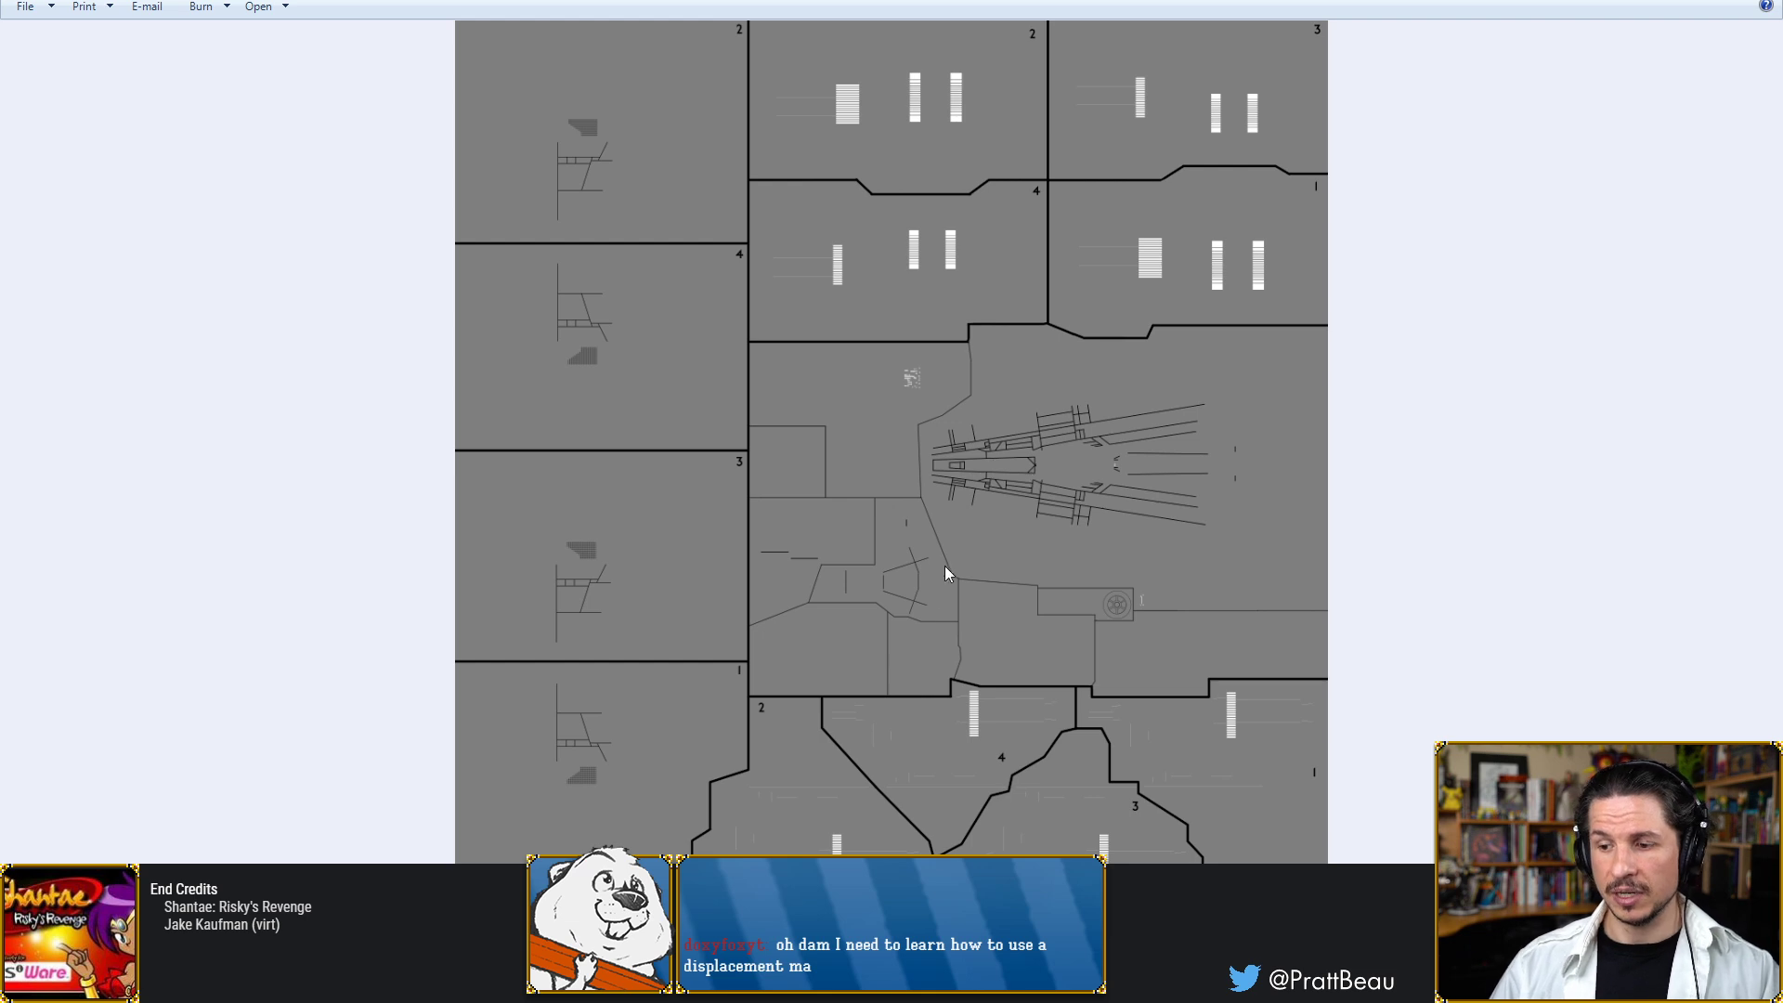
pyautogui.moveTo(740, 907)
pyautogui.mouseDown()
pyautogui.moveTo(741, 855)
pyautogui.moveTo(741, 873)
pyautogui.mouseUp()
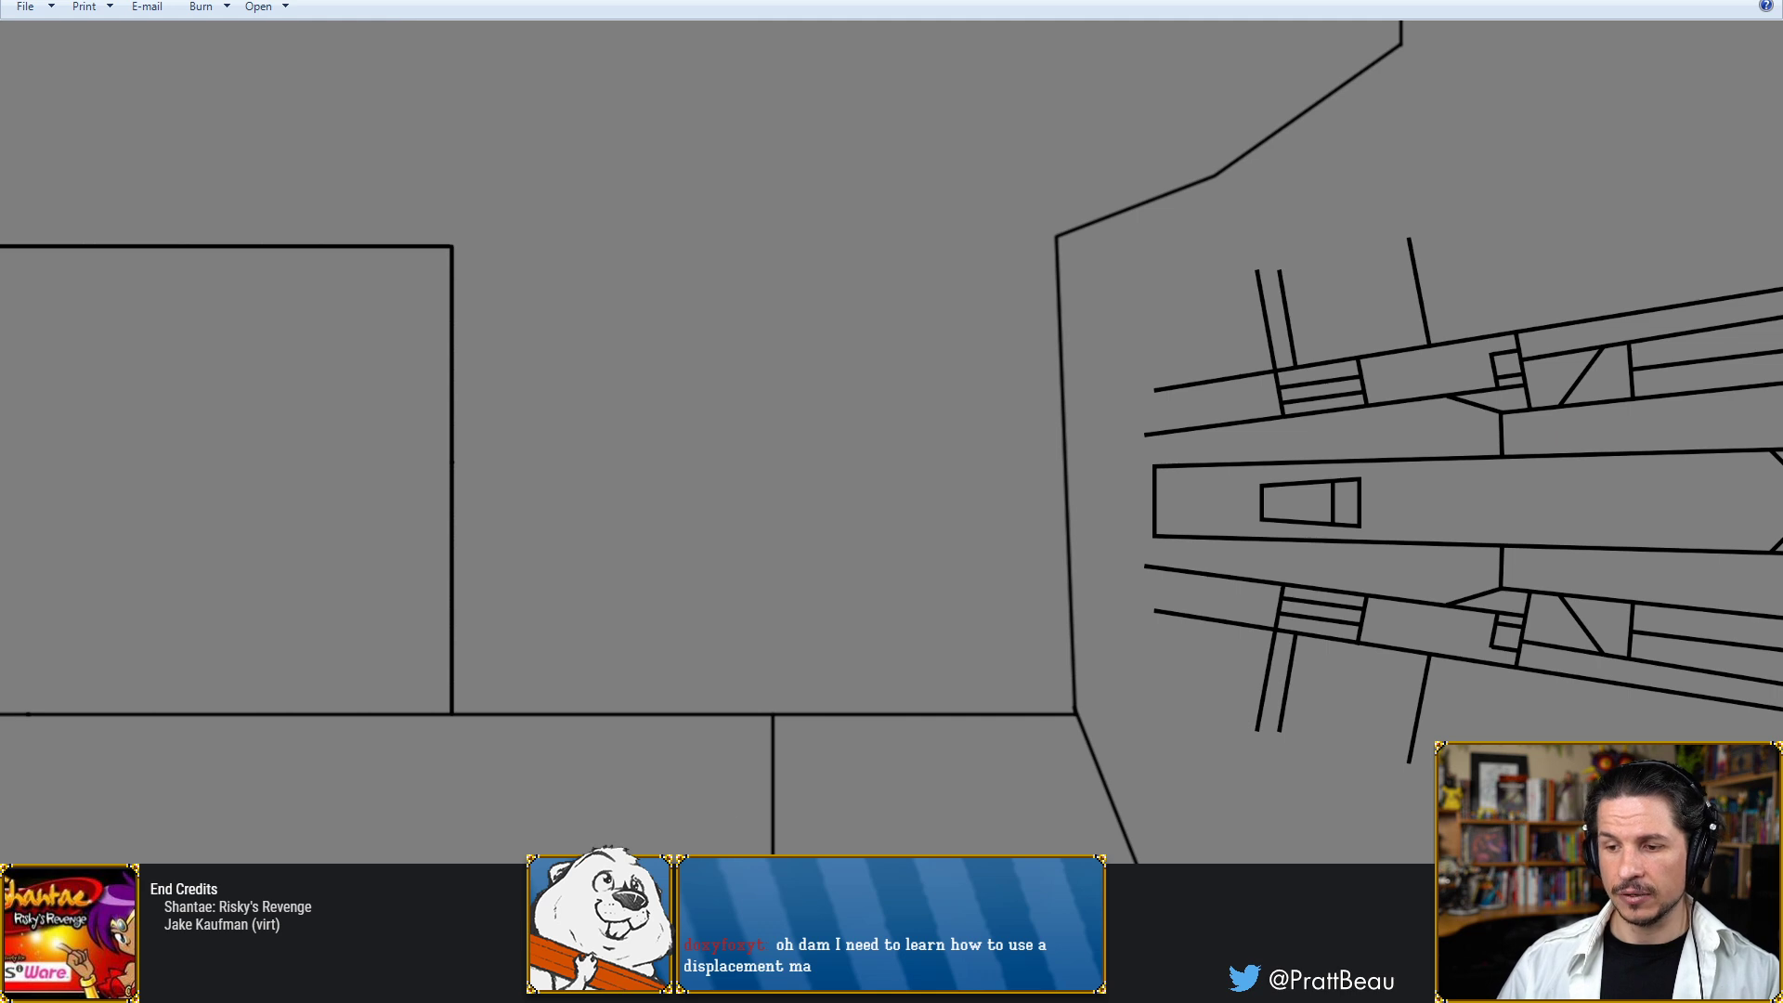
pyautogui.moveTo(1060, 609); pyautogui.dragTo(425, 584)
pyautogui.moveTo(1056, 553)
pyautogui.mouseDown()
pyautogui.moveTo(390, 478)
pyautogui.moveTo(1026, 449)
pyautogui.mouseUp()
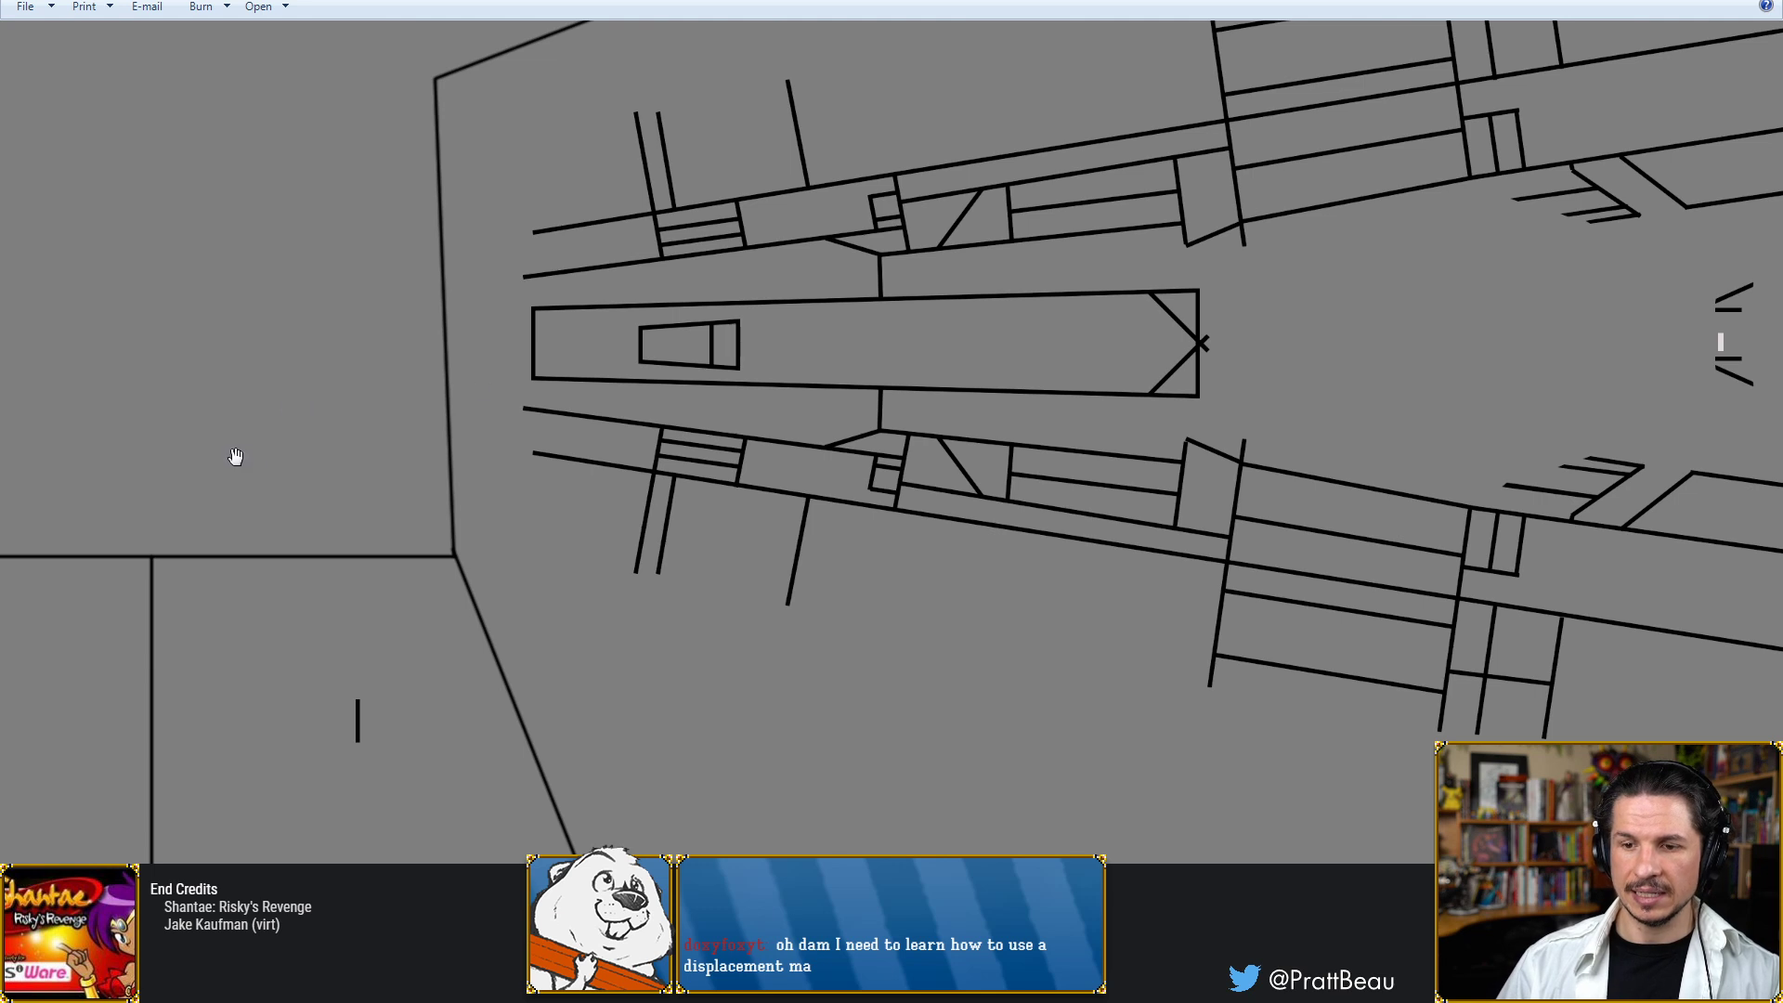
# Examine the dotted patch and panel lines in the outer section of the displacement map, moving back toward the central details
pyautogui.scroll(6, 426, 371)
pyautogui.moveTo(548, 499); pyautogui.dragTo(800, 270)
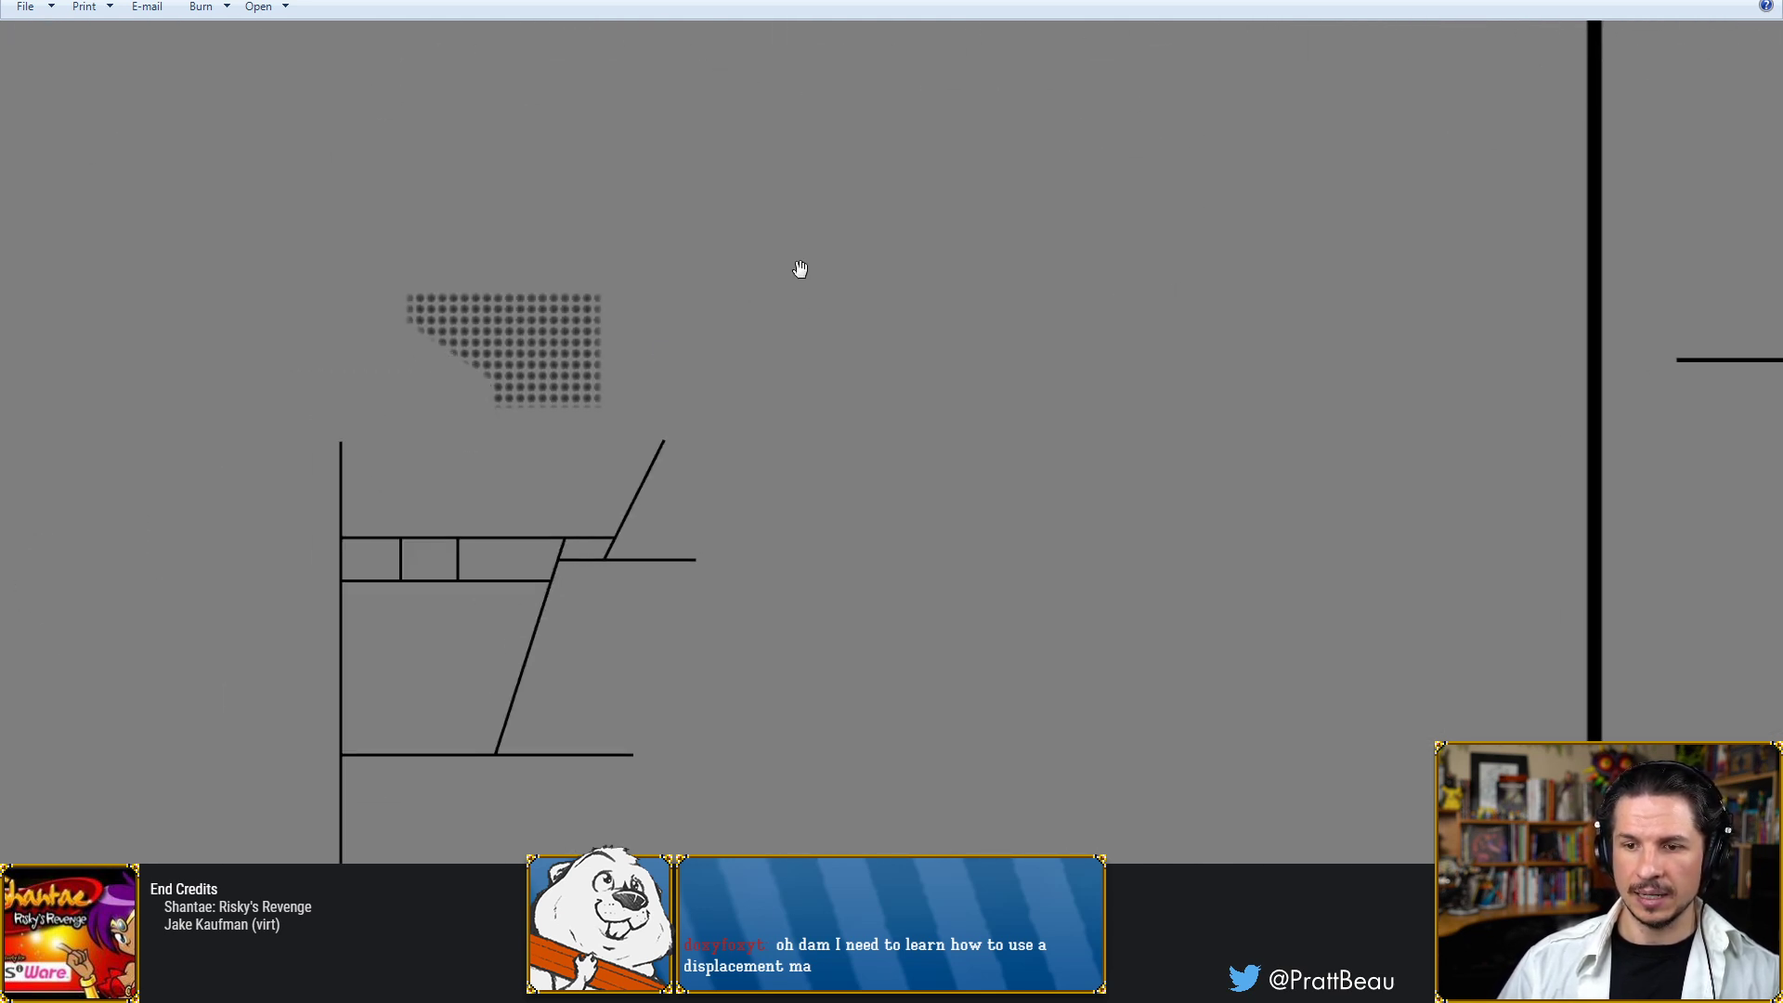
pyautogui.moveTo(1029, 263); pyautogui.dragTo(282, 760)
pyautogui.moveTo(1143, 263); pyautogui.dragTo(422, 744)
pyautogui.moveTo(840, 390); pyautogui.dragTo(392, 591)
pyautogui.moveTo(685, 513); pyautogui.dragTo(693, 529)
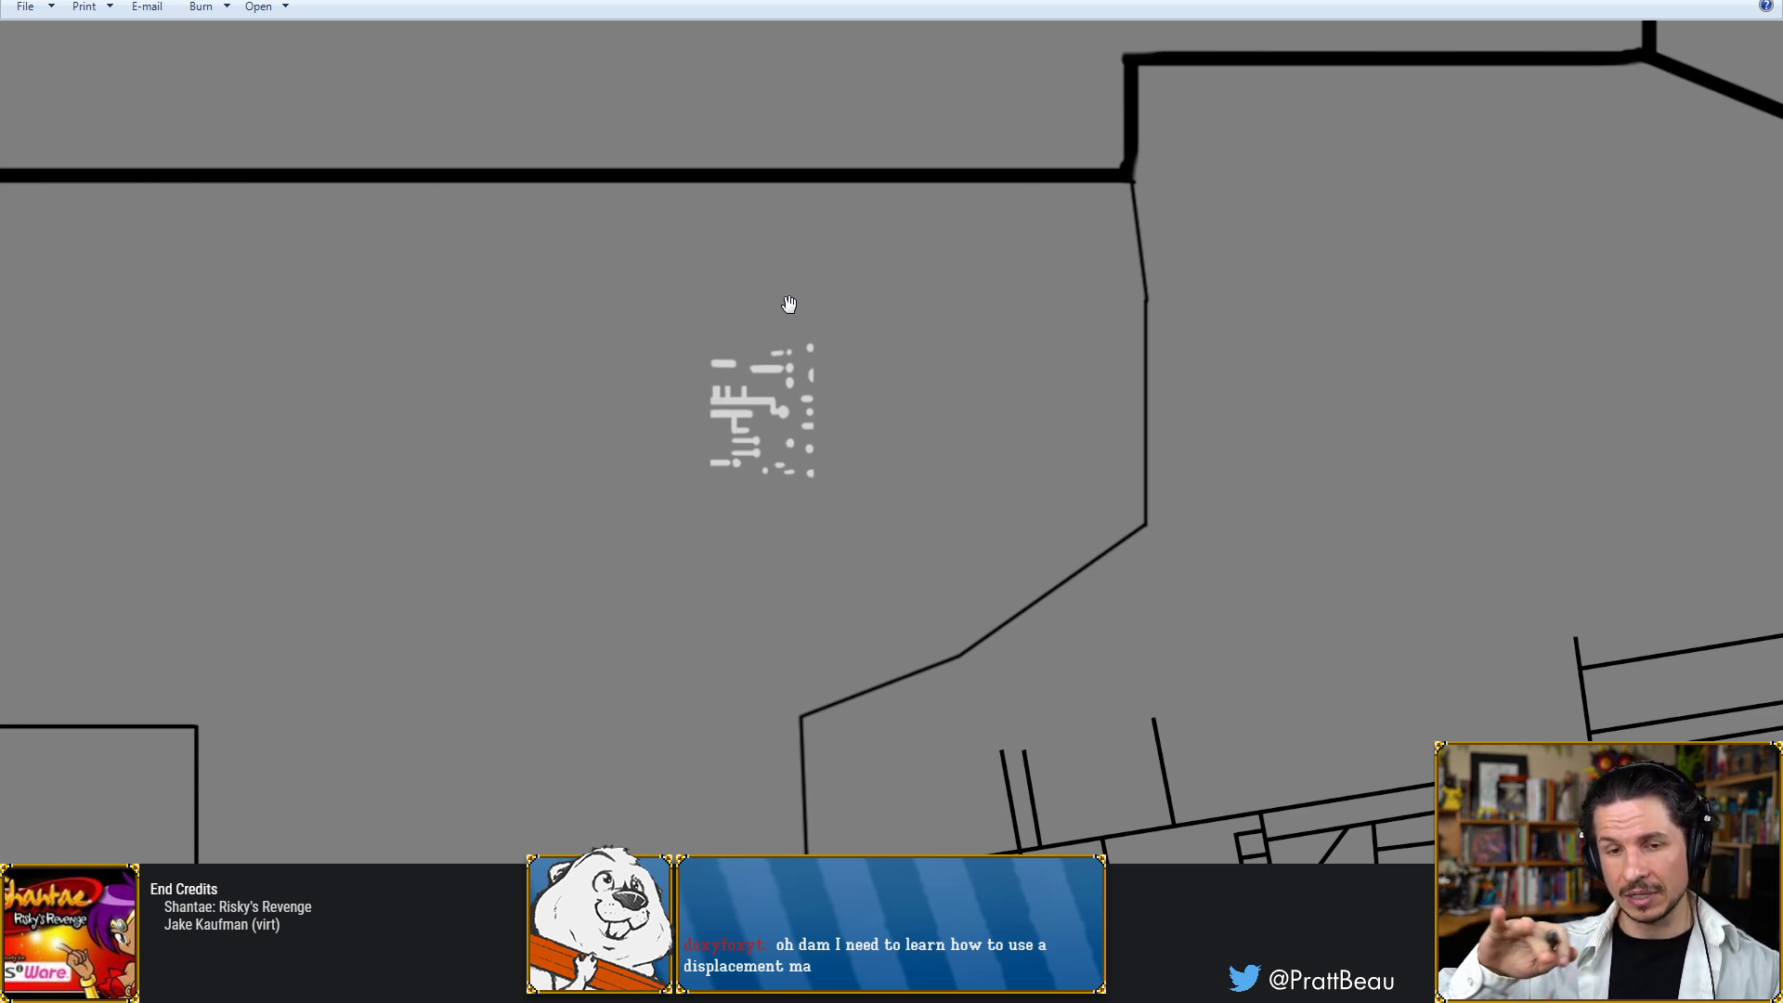
# Examine the white striped vents and thin raised lines in the numbered sections of the displacement map
pyautogui.moveTo(1071, 72); pyautogui.dragTo(836, 342)
pyautogui.moveTo(1035, 263); pyautogui.dragTo(1183, 573)
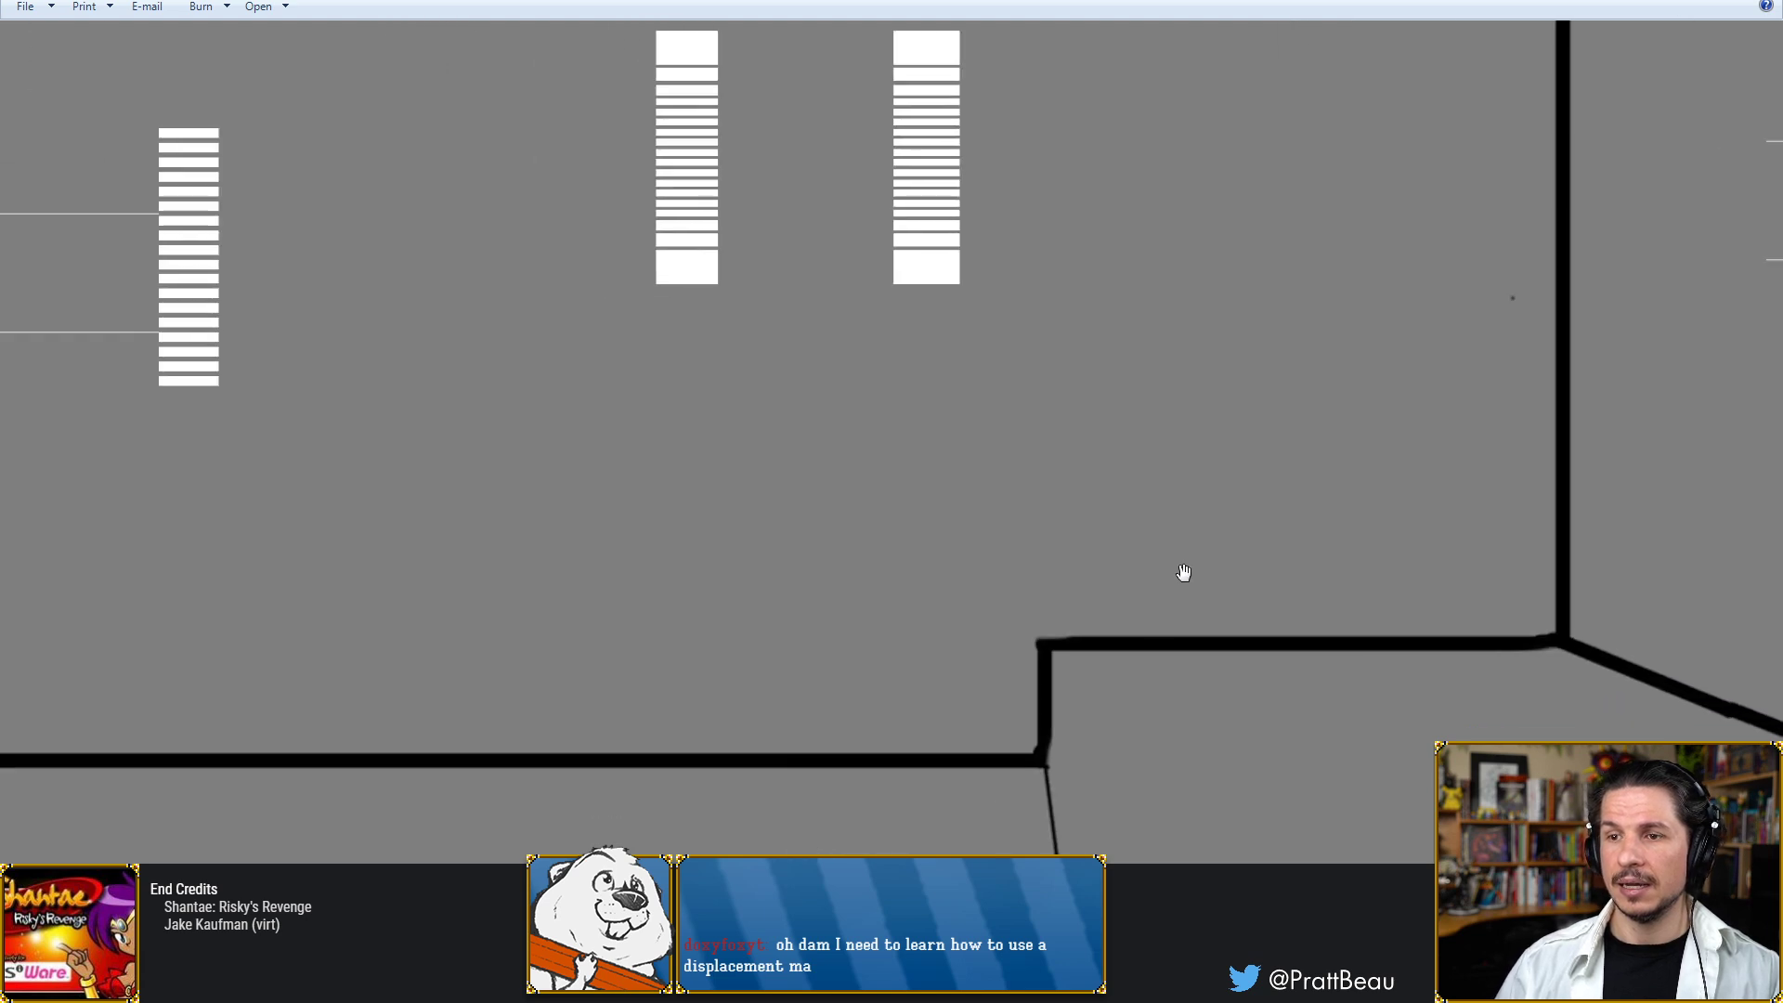
pyautogui.moveTo(761, 477); pyautogui.dragTo(1012, 714)
pyautogui.moveTo(867, 426); pyautogui.dragTo(1087, 554)
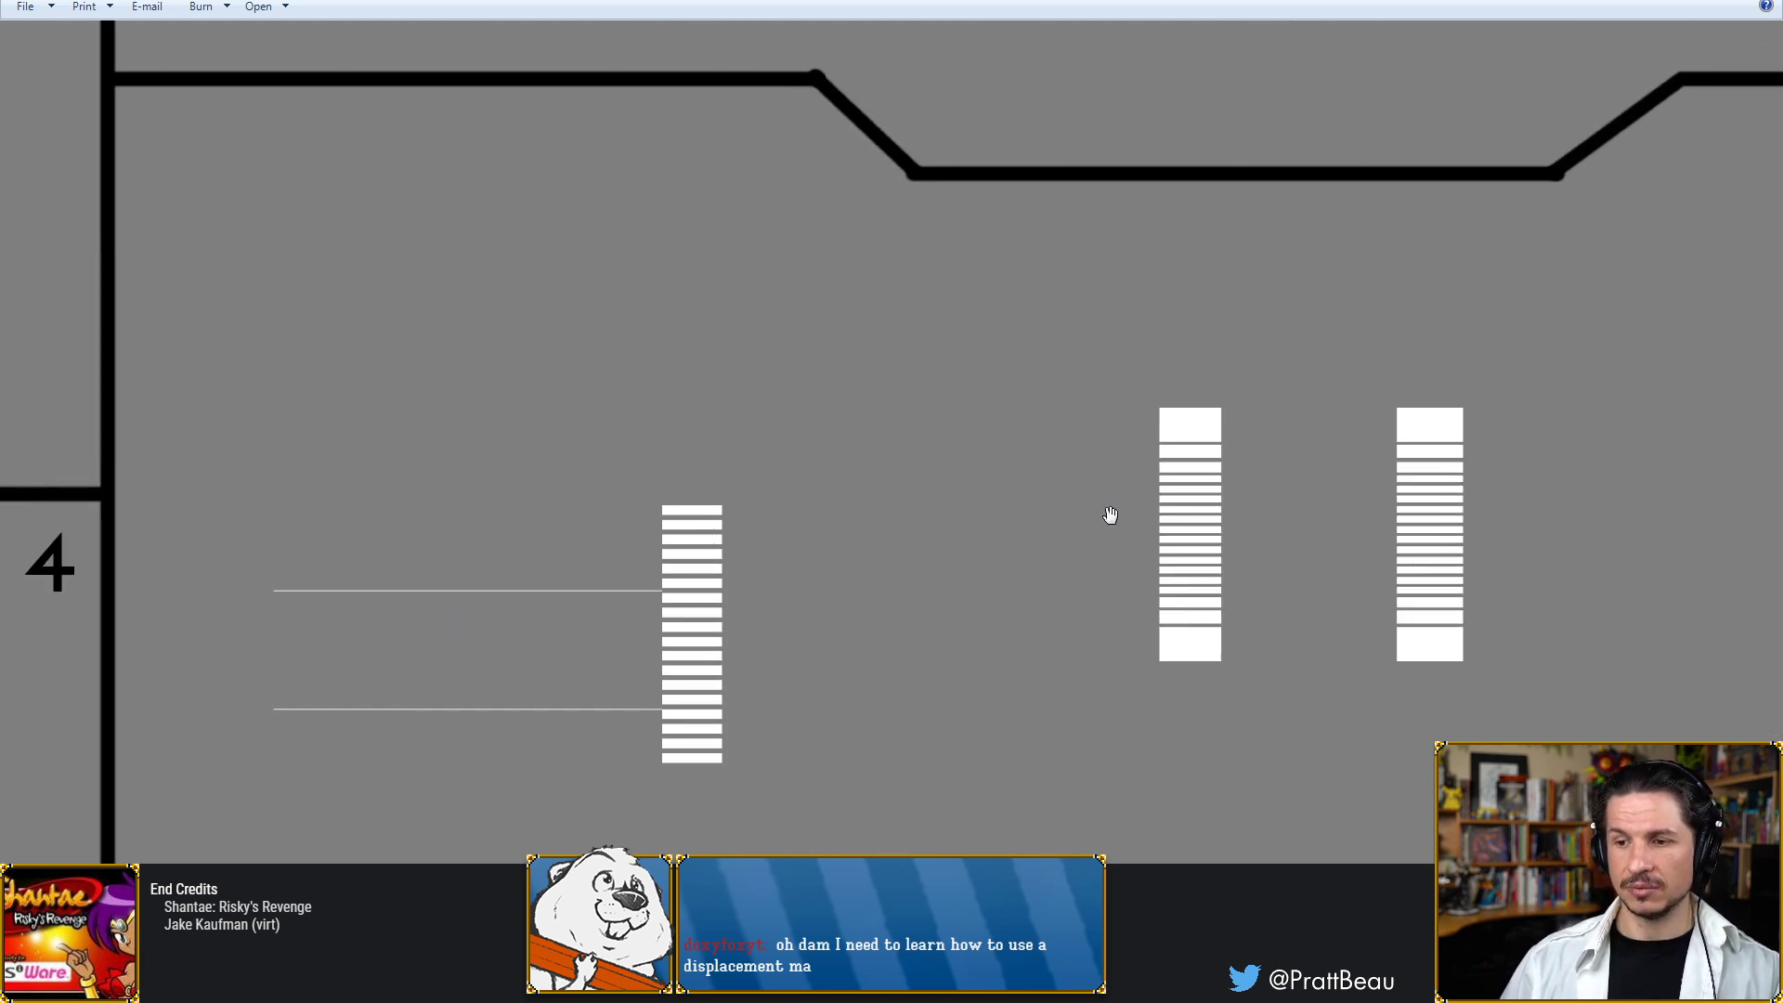
pyautogui.moveTo(1416, 539); pyautogui.dragTo(195, 562)
pyautogui.moveTo(1023, 502); pyautogui.dragTo(427, 470)
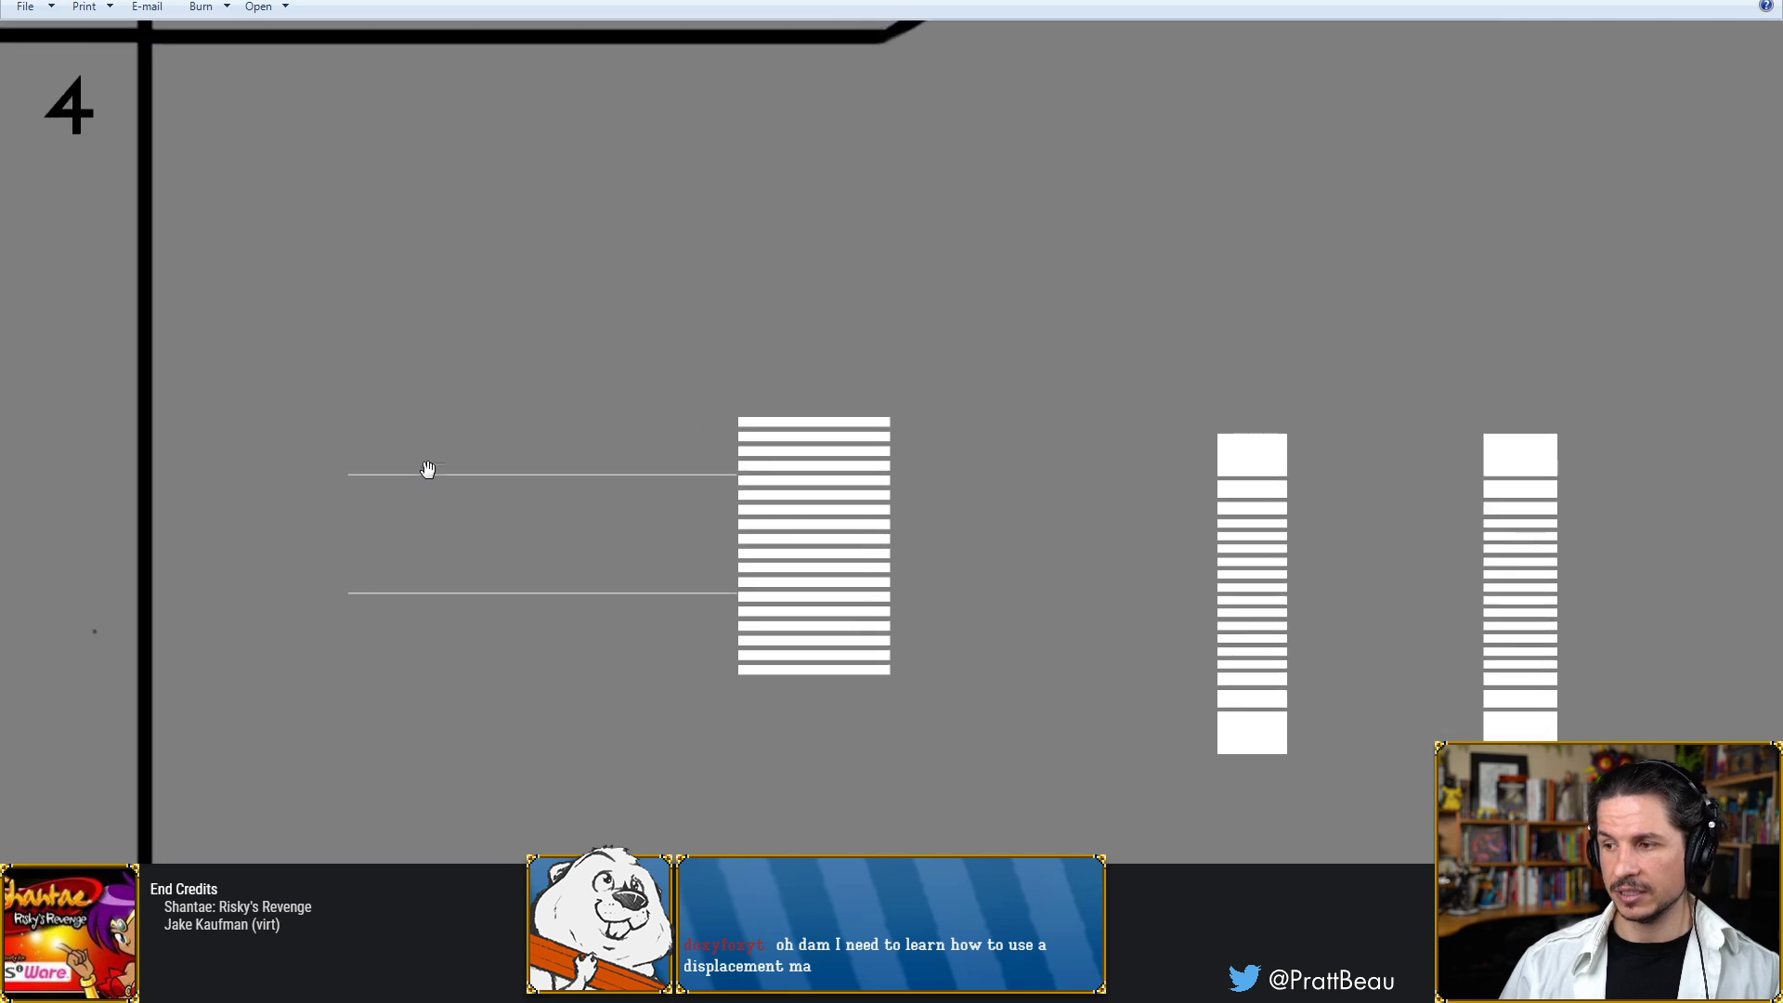
# Switch to the Imgur page in the browser and examine the legged tank render at enlarged size
pyautogui.hotkey('alt', 'Tab')
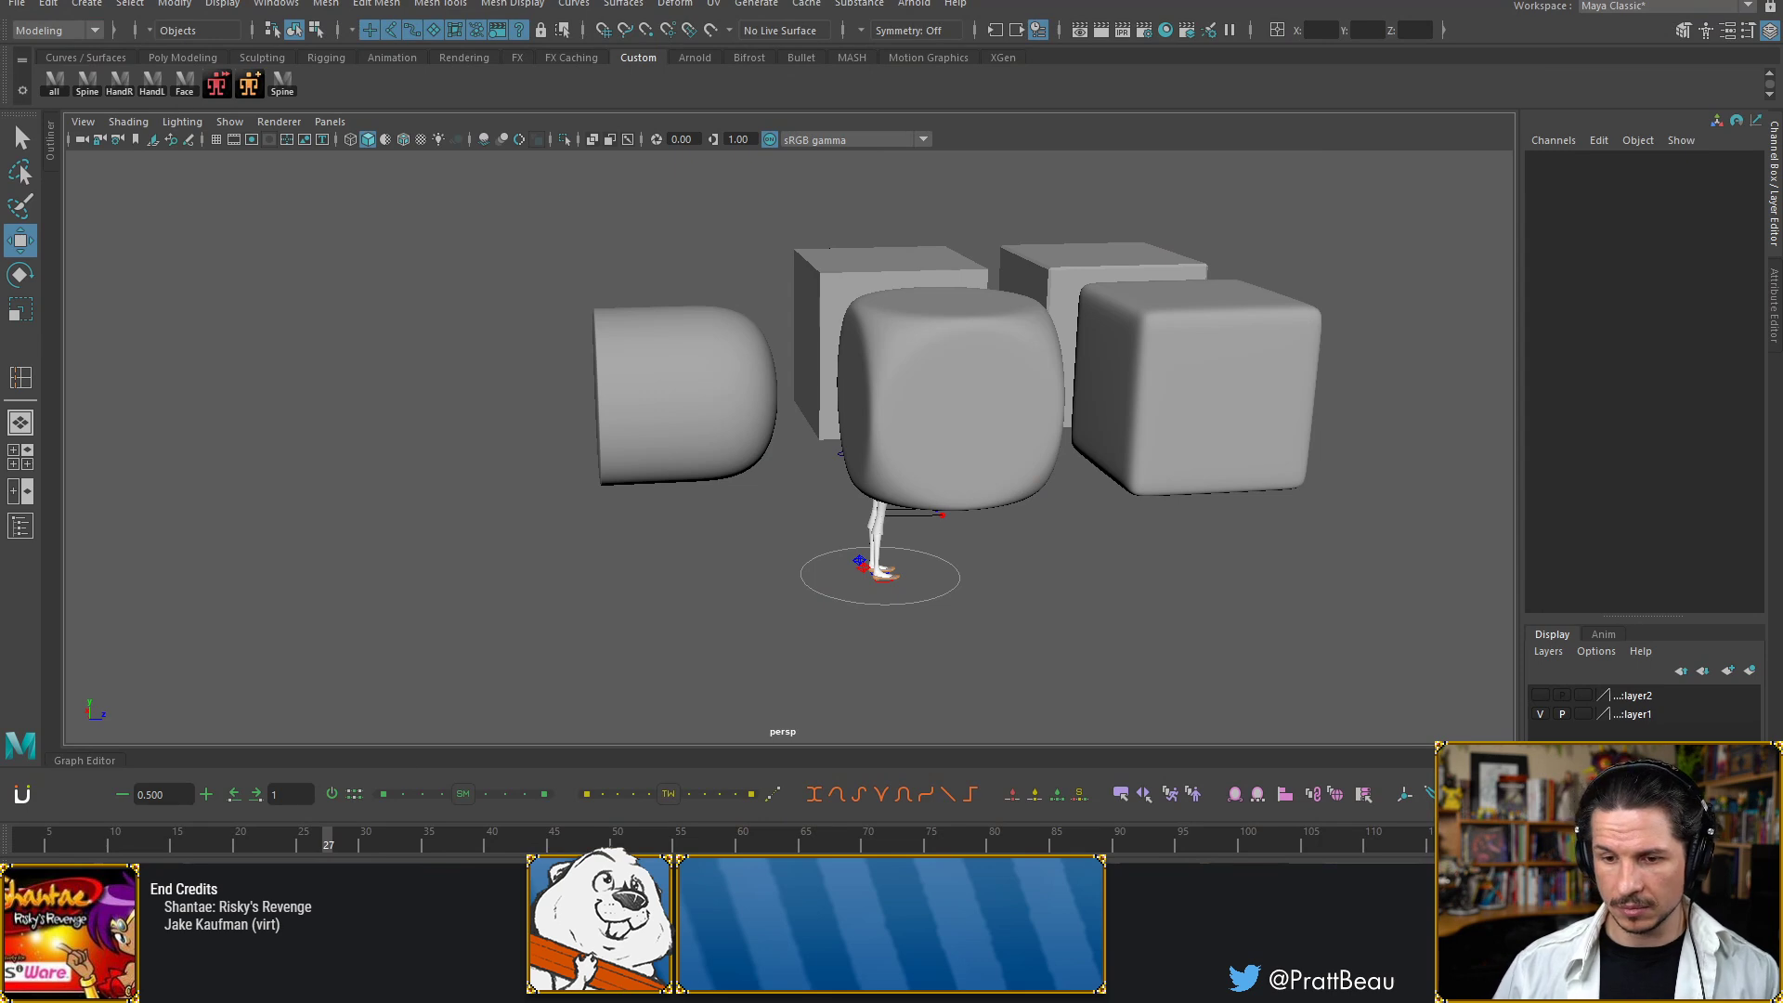
pyautogui.click(604, 831)
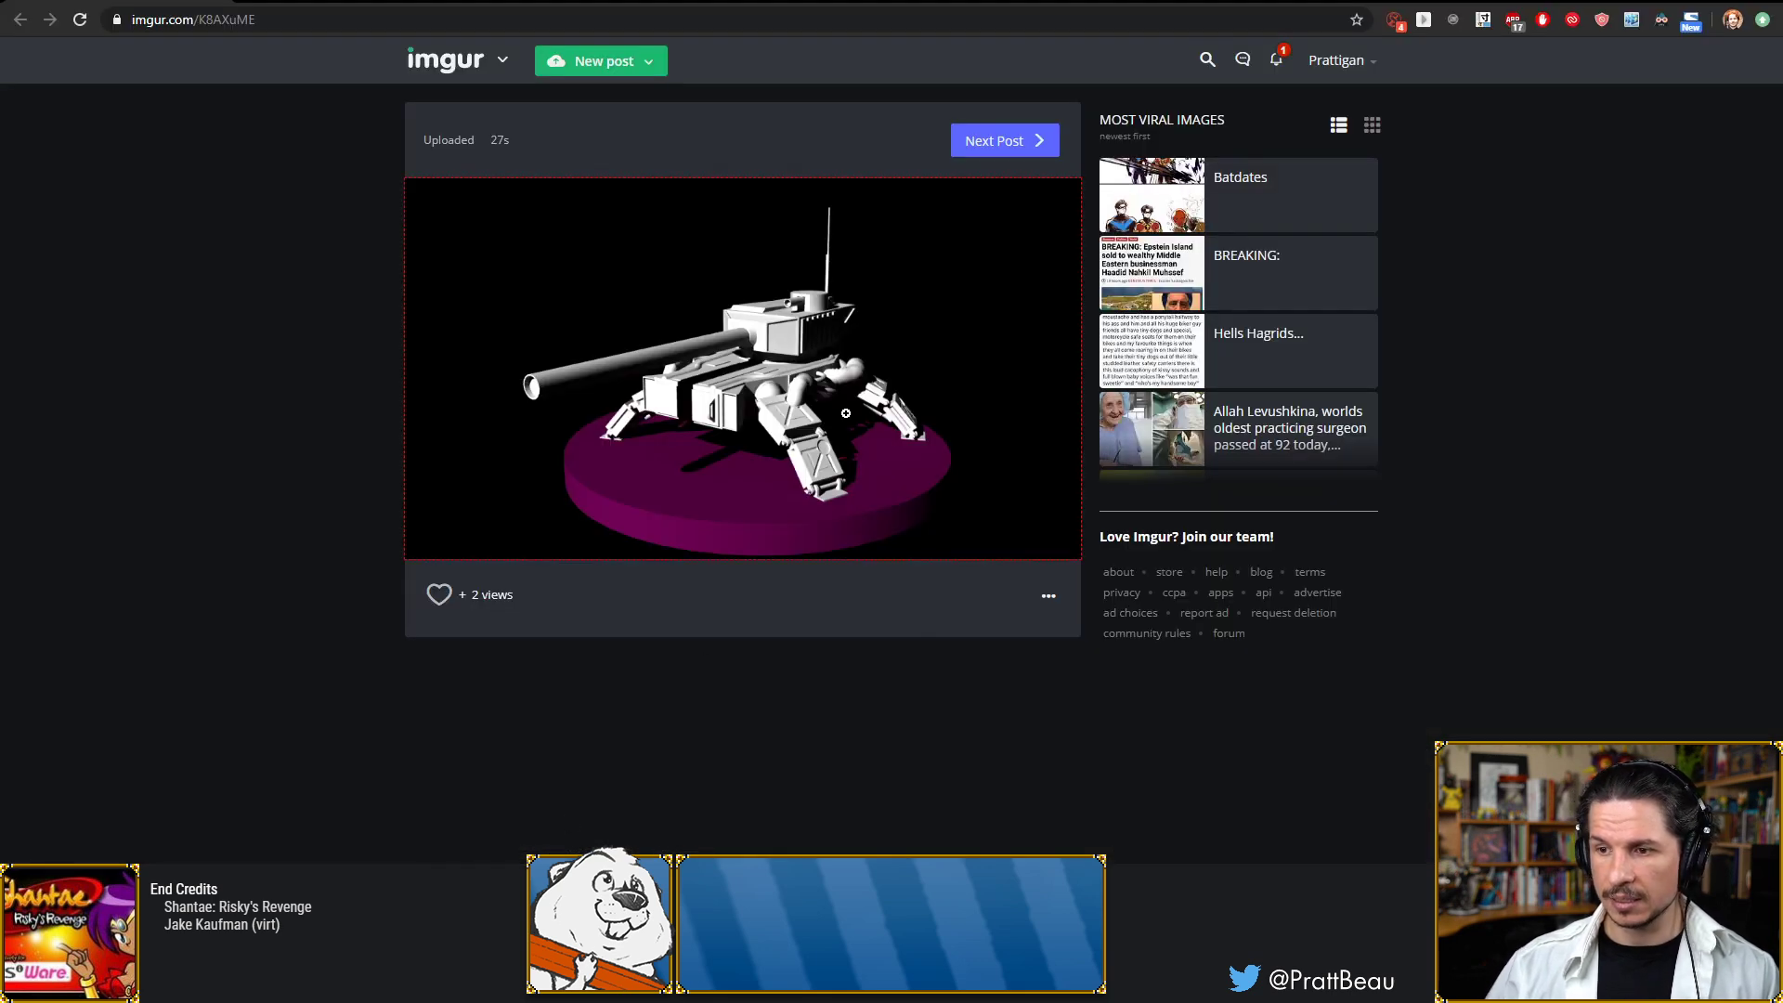
pyautogui.click(813, 457)
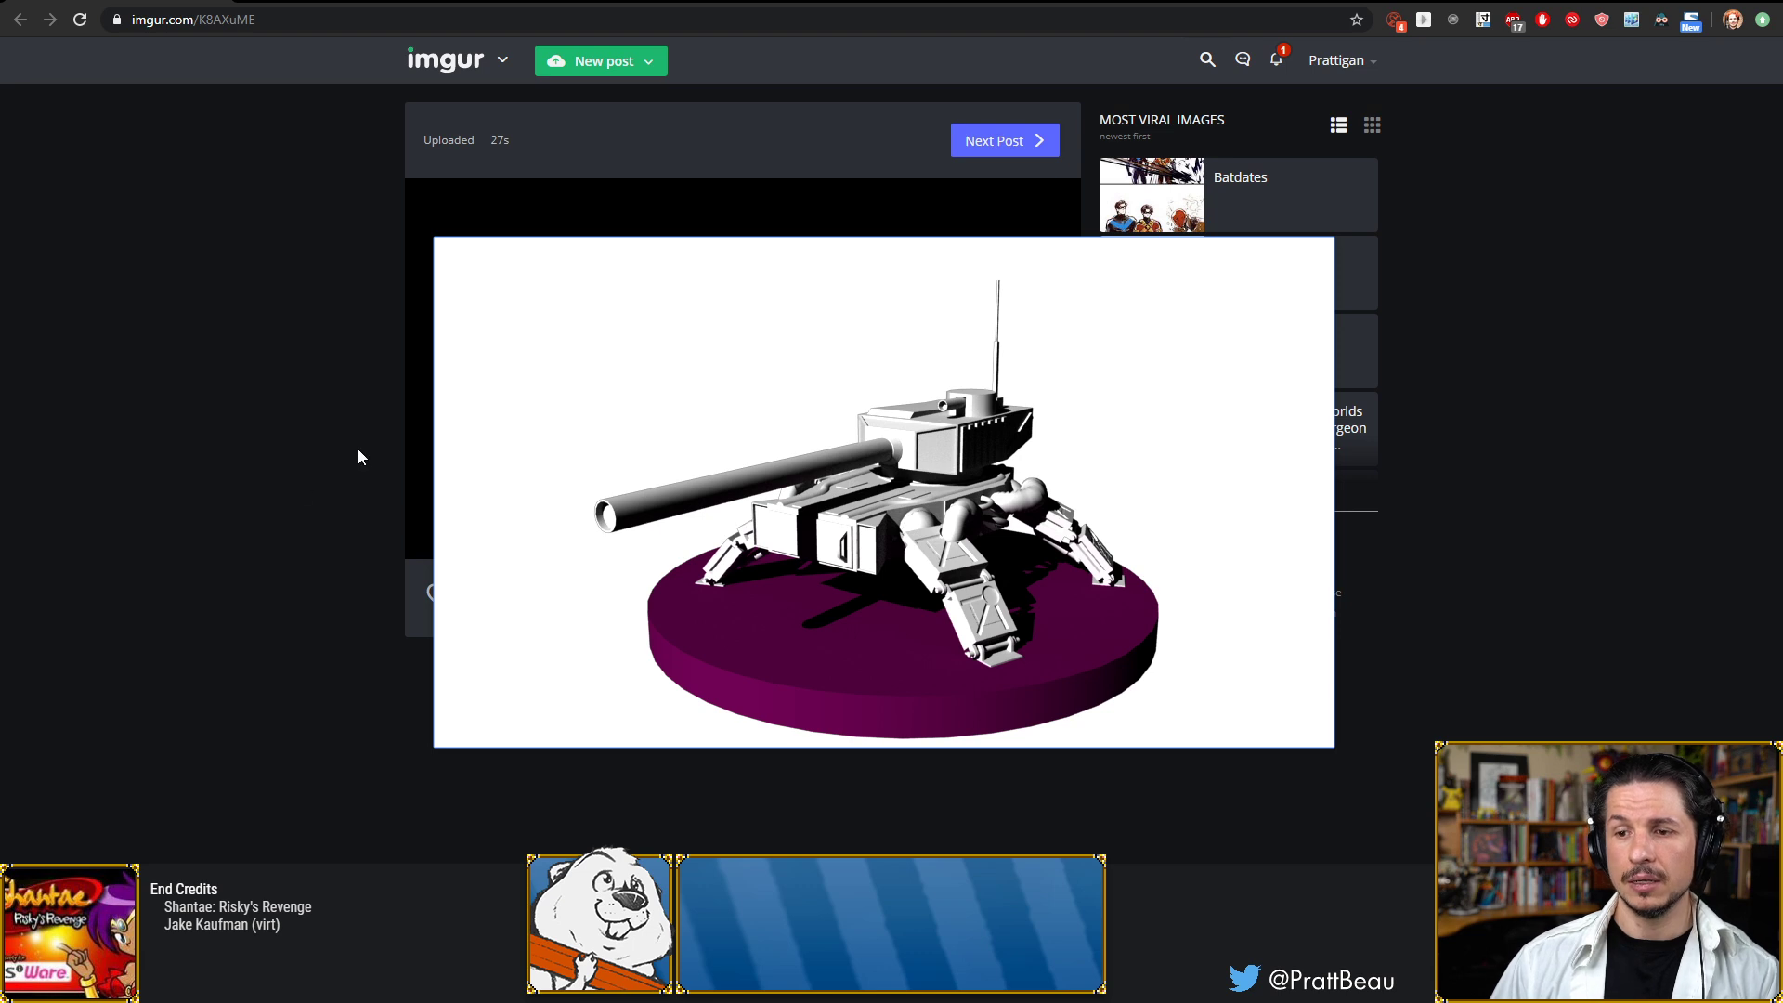
pyautogui.click(352, 485)
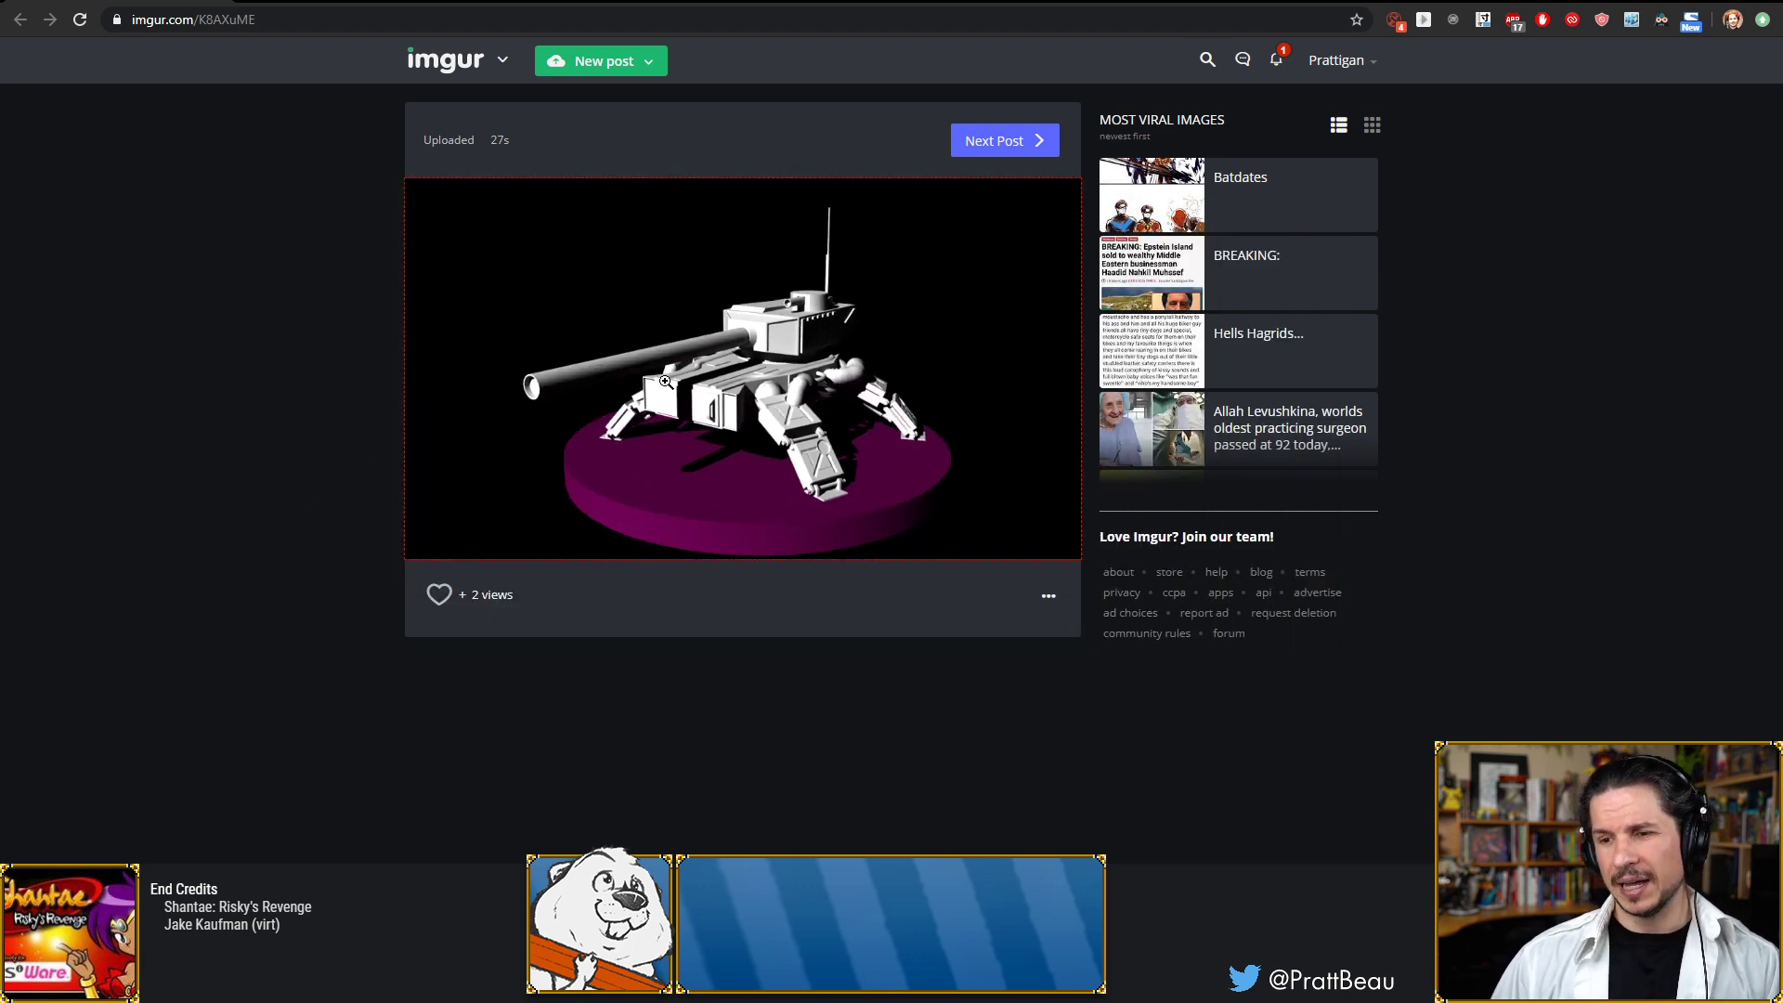
pyautogui.click(513, 512)
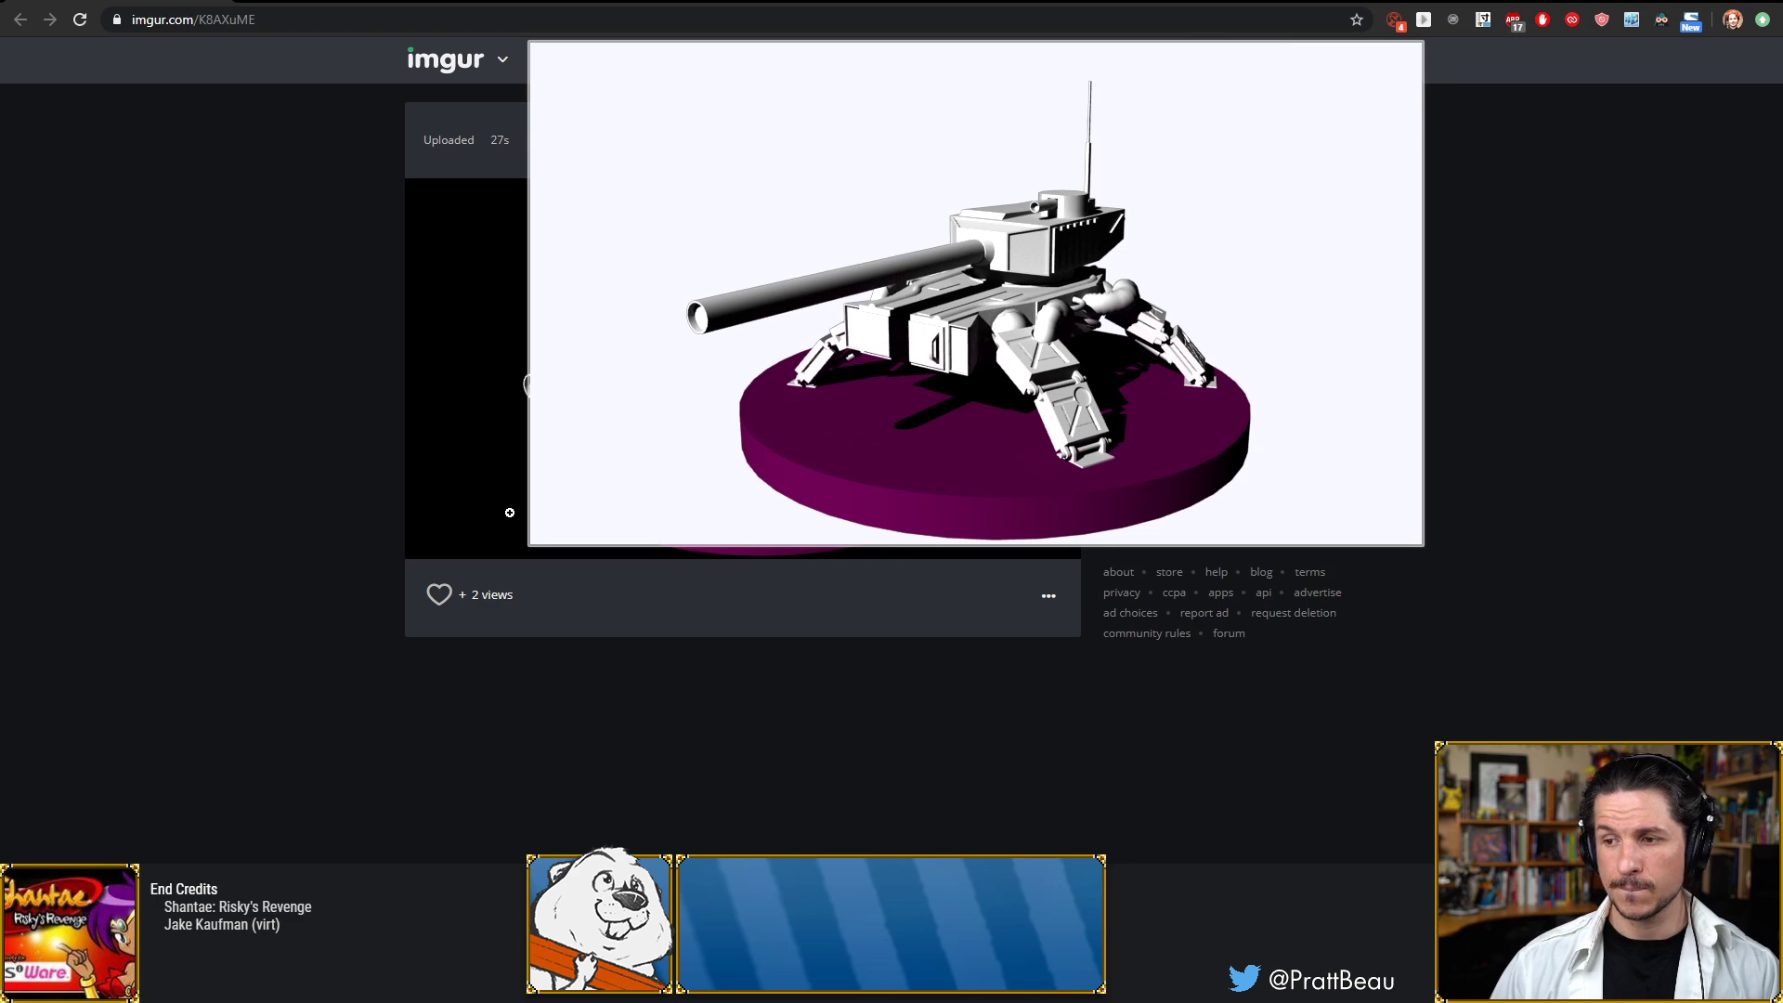
pyautogui.click(517, 512)
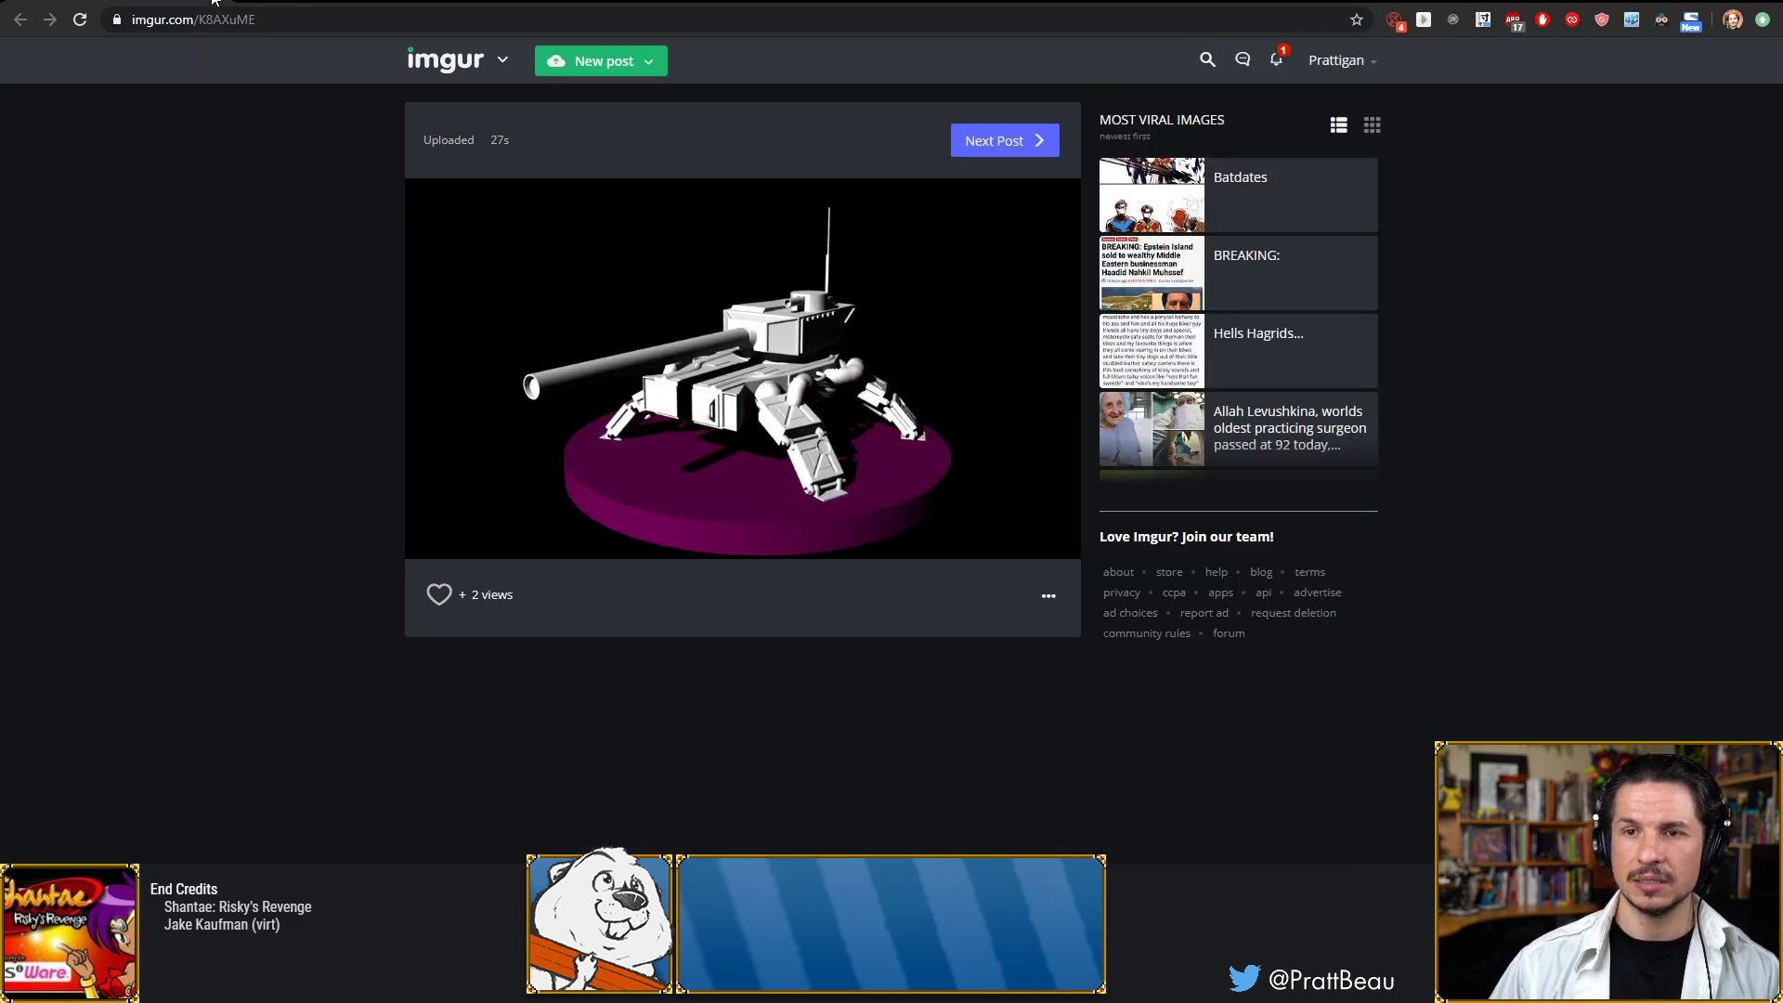
# Switch back to Maya and delete all five demonstration cubes around the character
pyautogui.hotkey('alt', 'Tab')
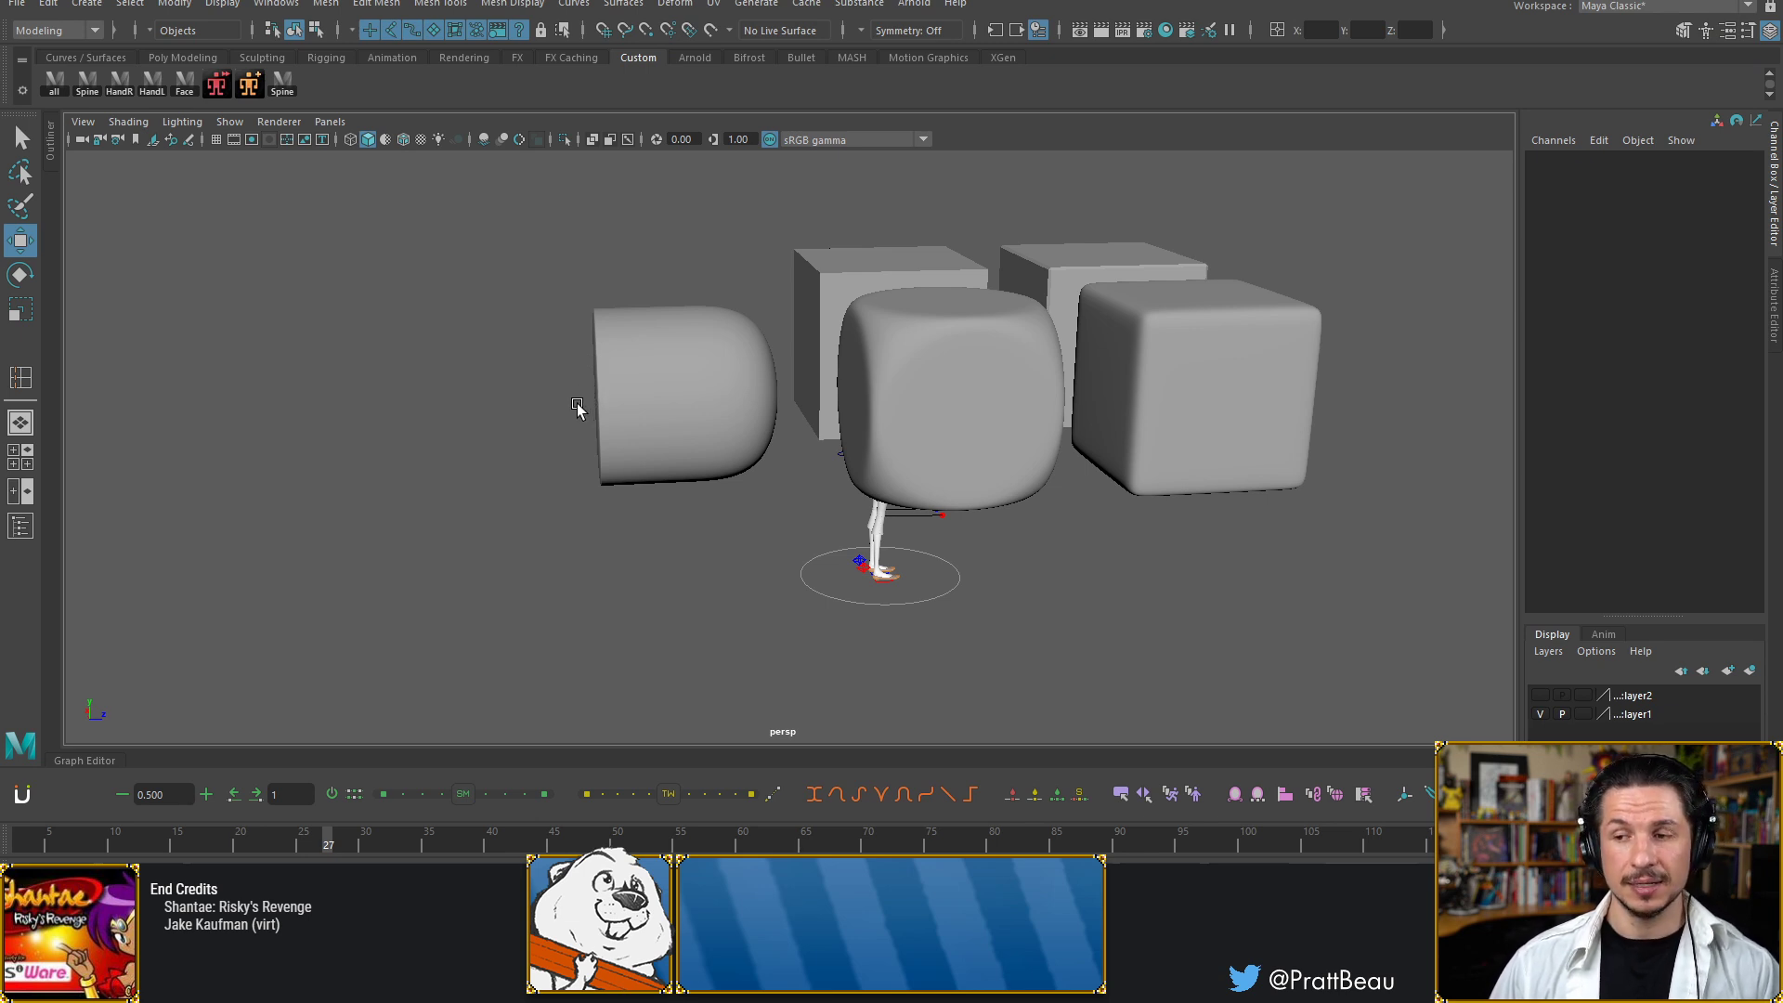
pyautogui.click(641, 395)
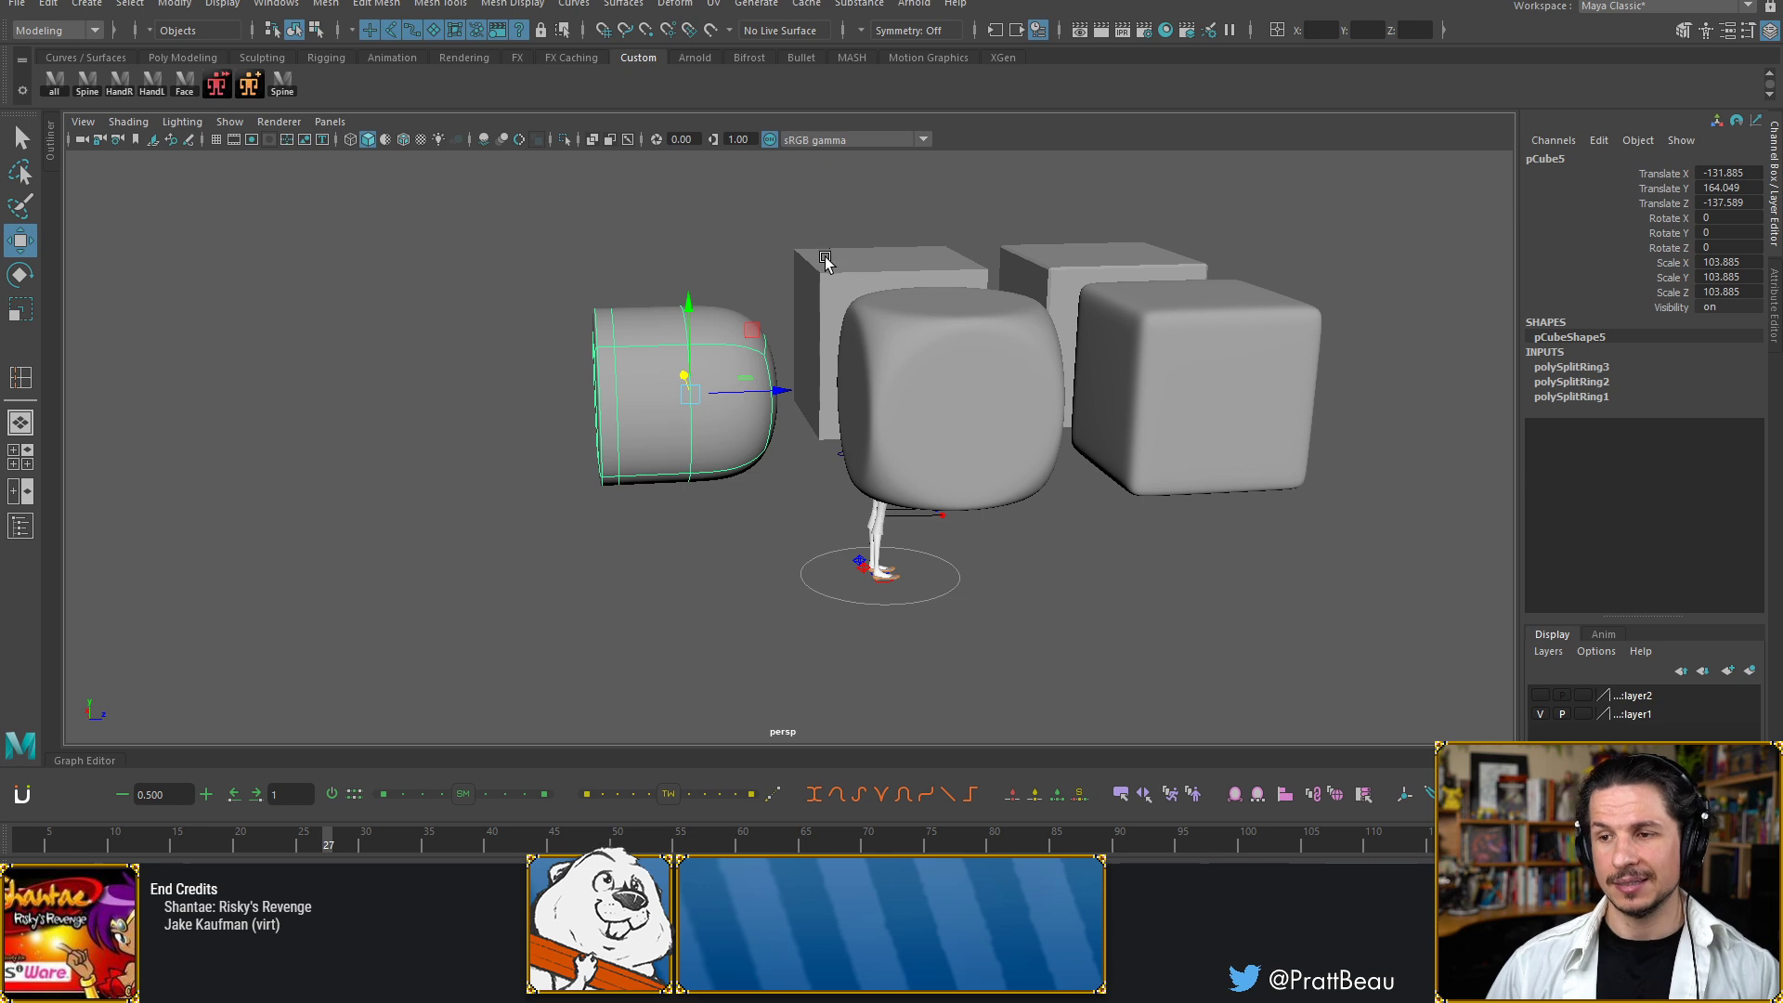
pyautogui.keyDown('shift'); pyautogui.click(825, 260); pyautogui.keyUp('shift')
pyautogui.keyDown('shift'); pyautogui.click(987, 393); pyautogui.keyUp('shift')
pyautogui.keyDown('shift'); pyautogui.click(1226, 371); pyautogui.keyUp('shift')
pyautogui.keyDown('shift'); pyautogui.click(1092, 385); pyautogui.keyUp('shift')
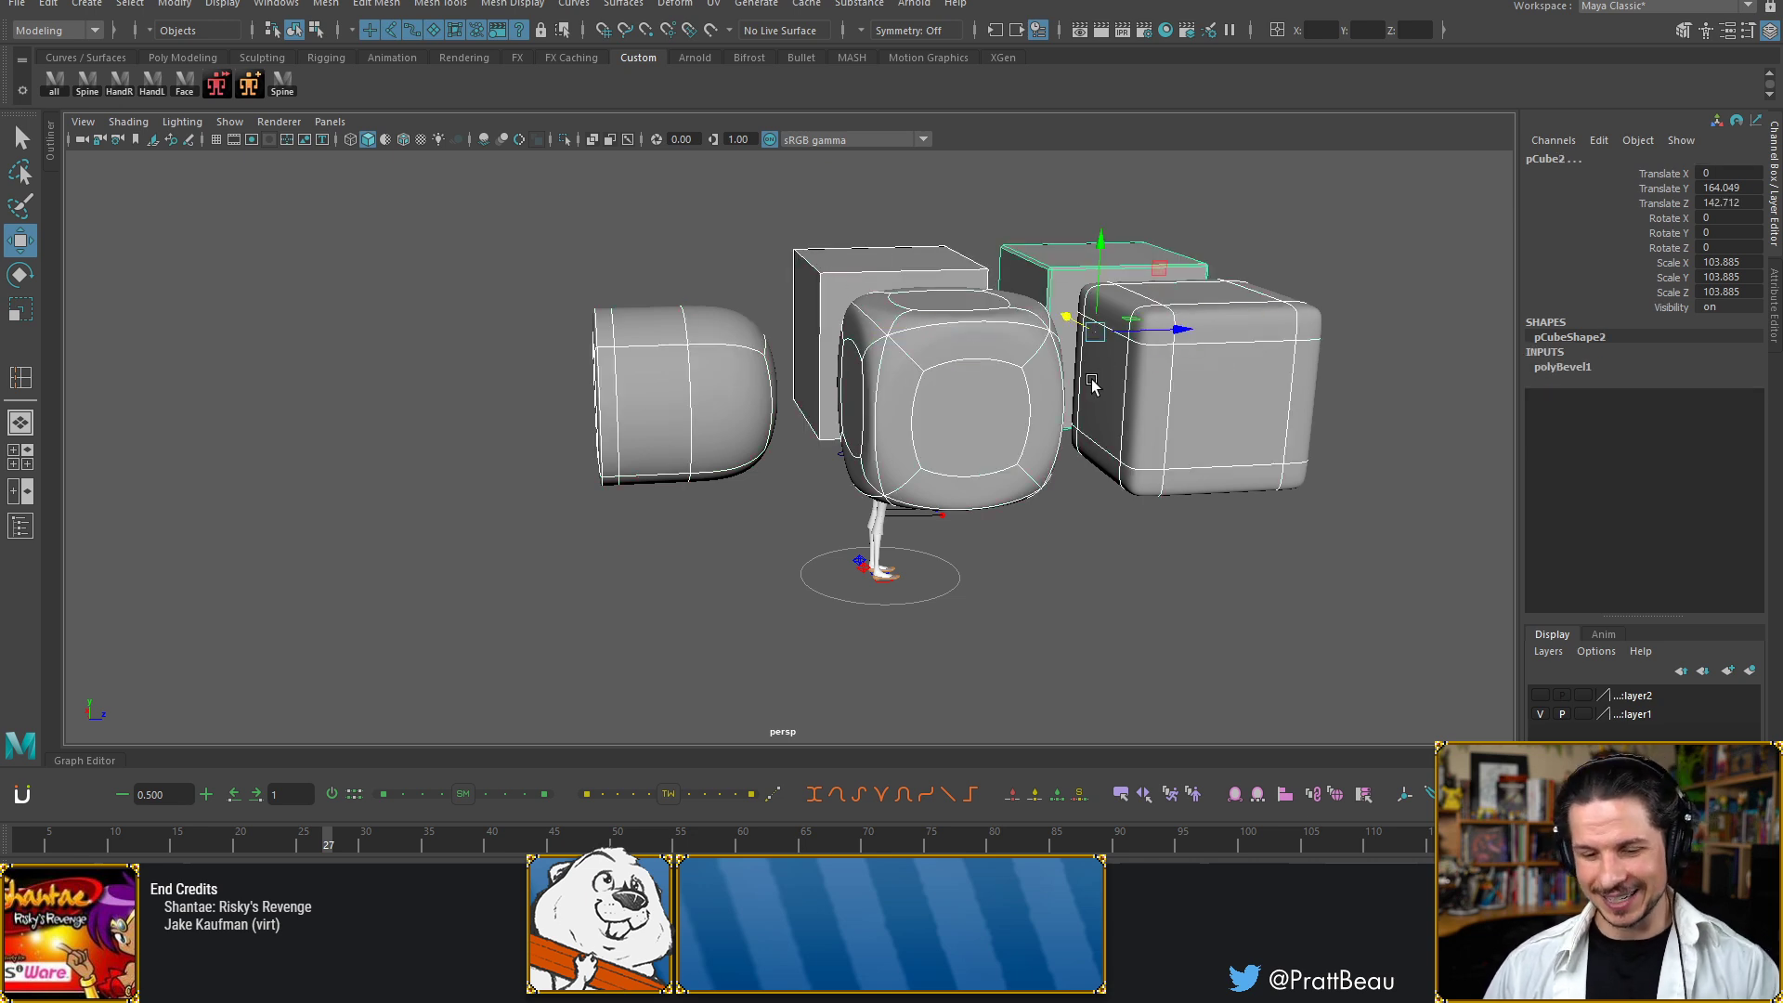
pyautogui.press('Delete')
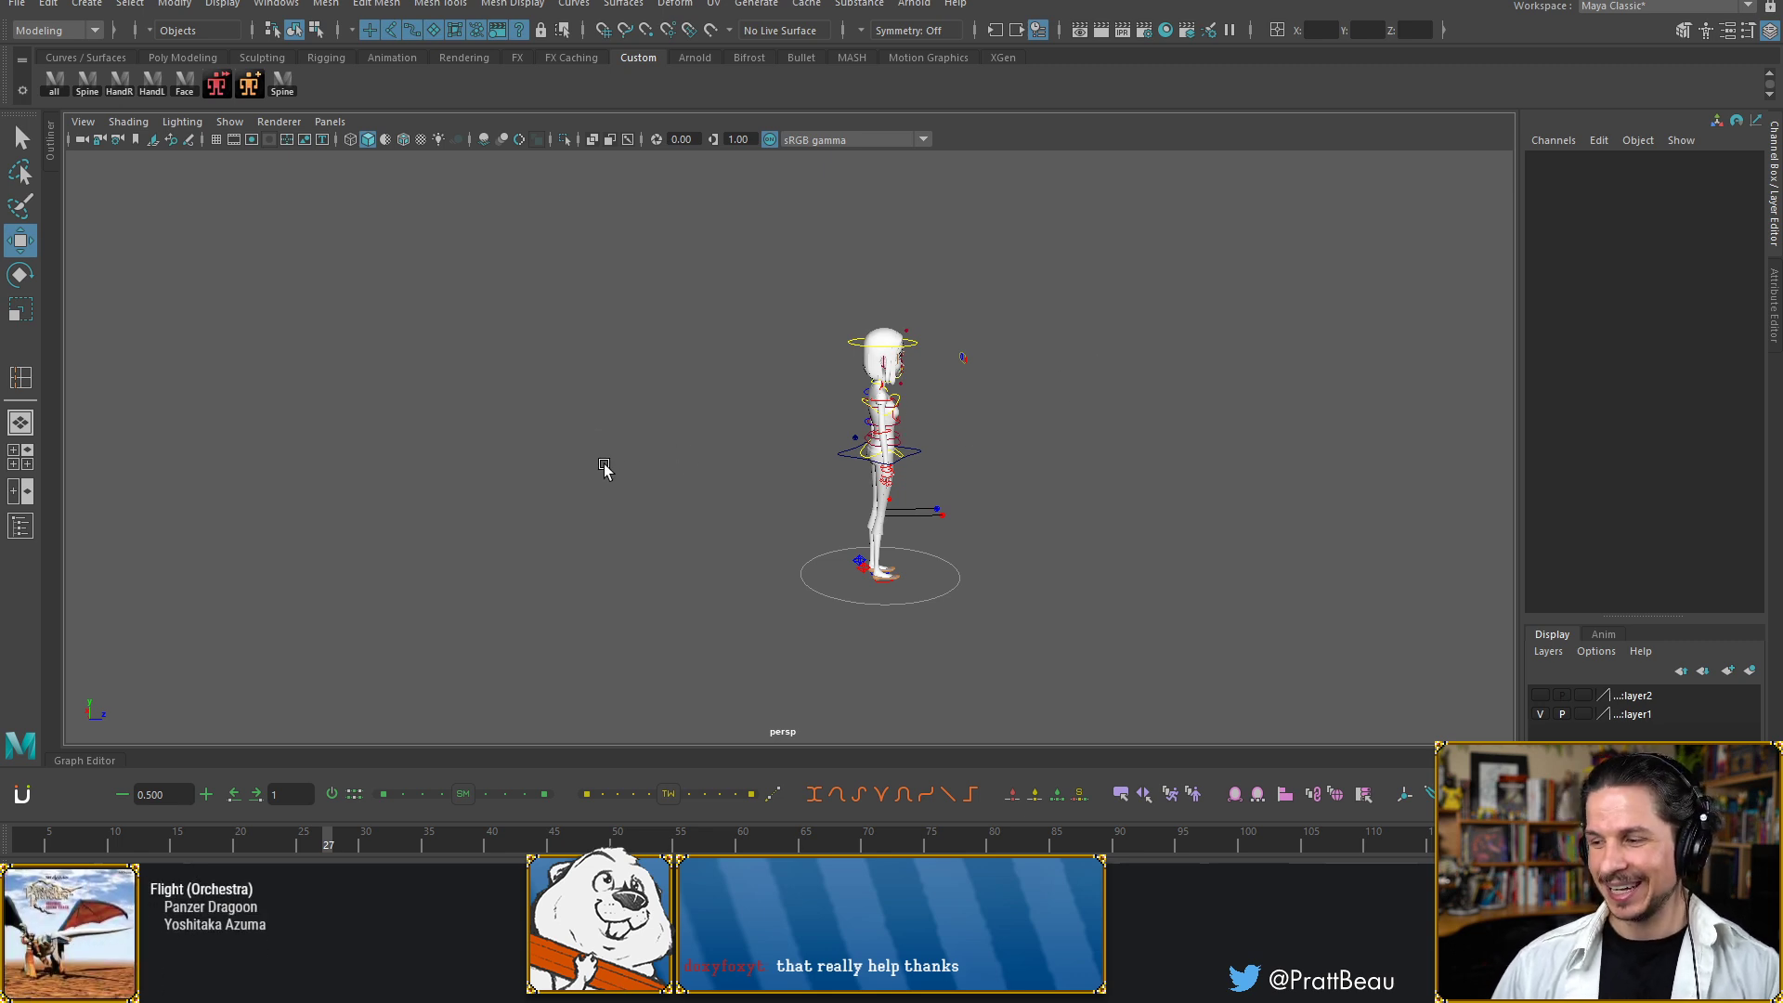
# Select the character's head control, show the camera1 and persp views side by side, and frame the face in persp
pyautogui.keyDown('alt'); pyautogui.moveTo(831, 494); pyautogui.dragTo(697, 476); pyautogui.keyUp('alt')
pyautogui.keyDown('alt'); pyautogui.moveTo(697, 476); pyautogui.dragTo(1008, 355, button='right'); pyautogui.keyUp('alt')
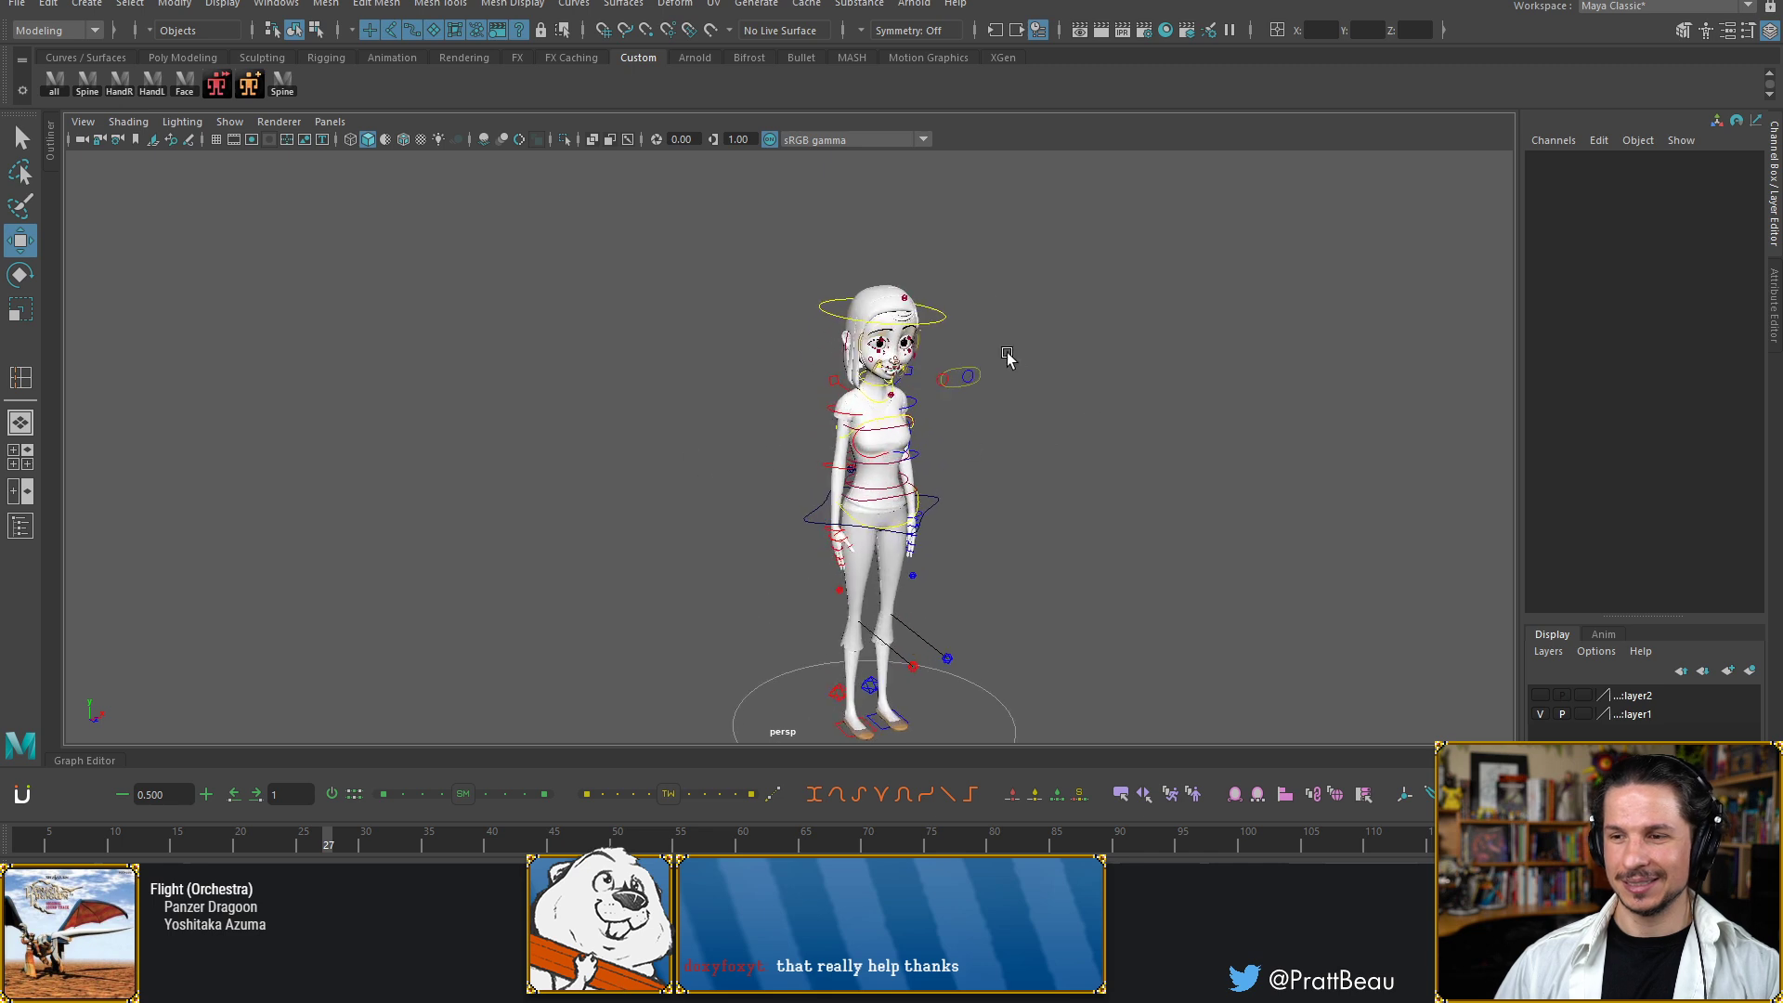
pyautogui.click(940, 314)
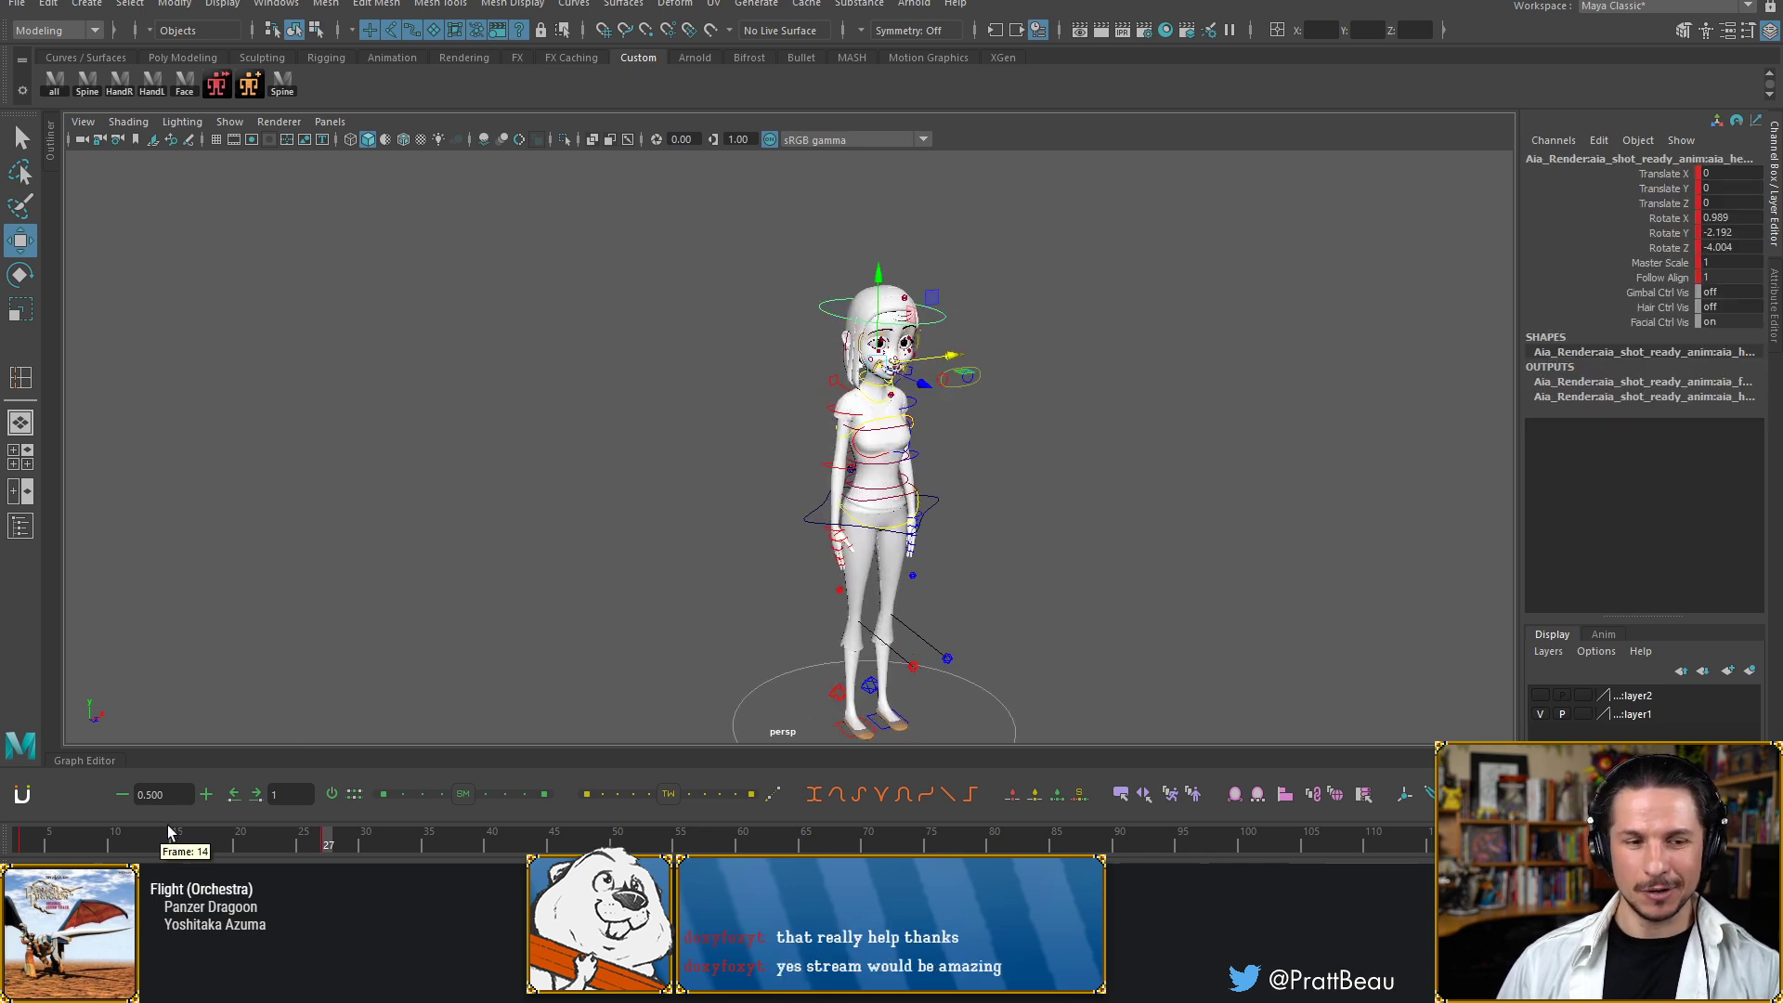
pyautogui.press('space')
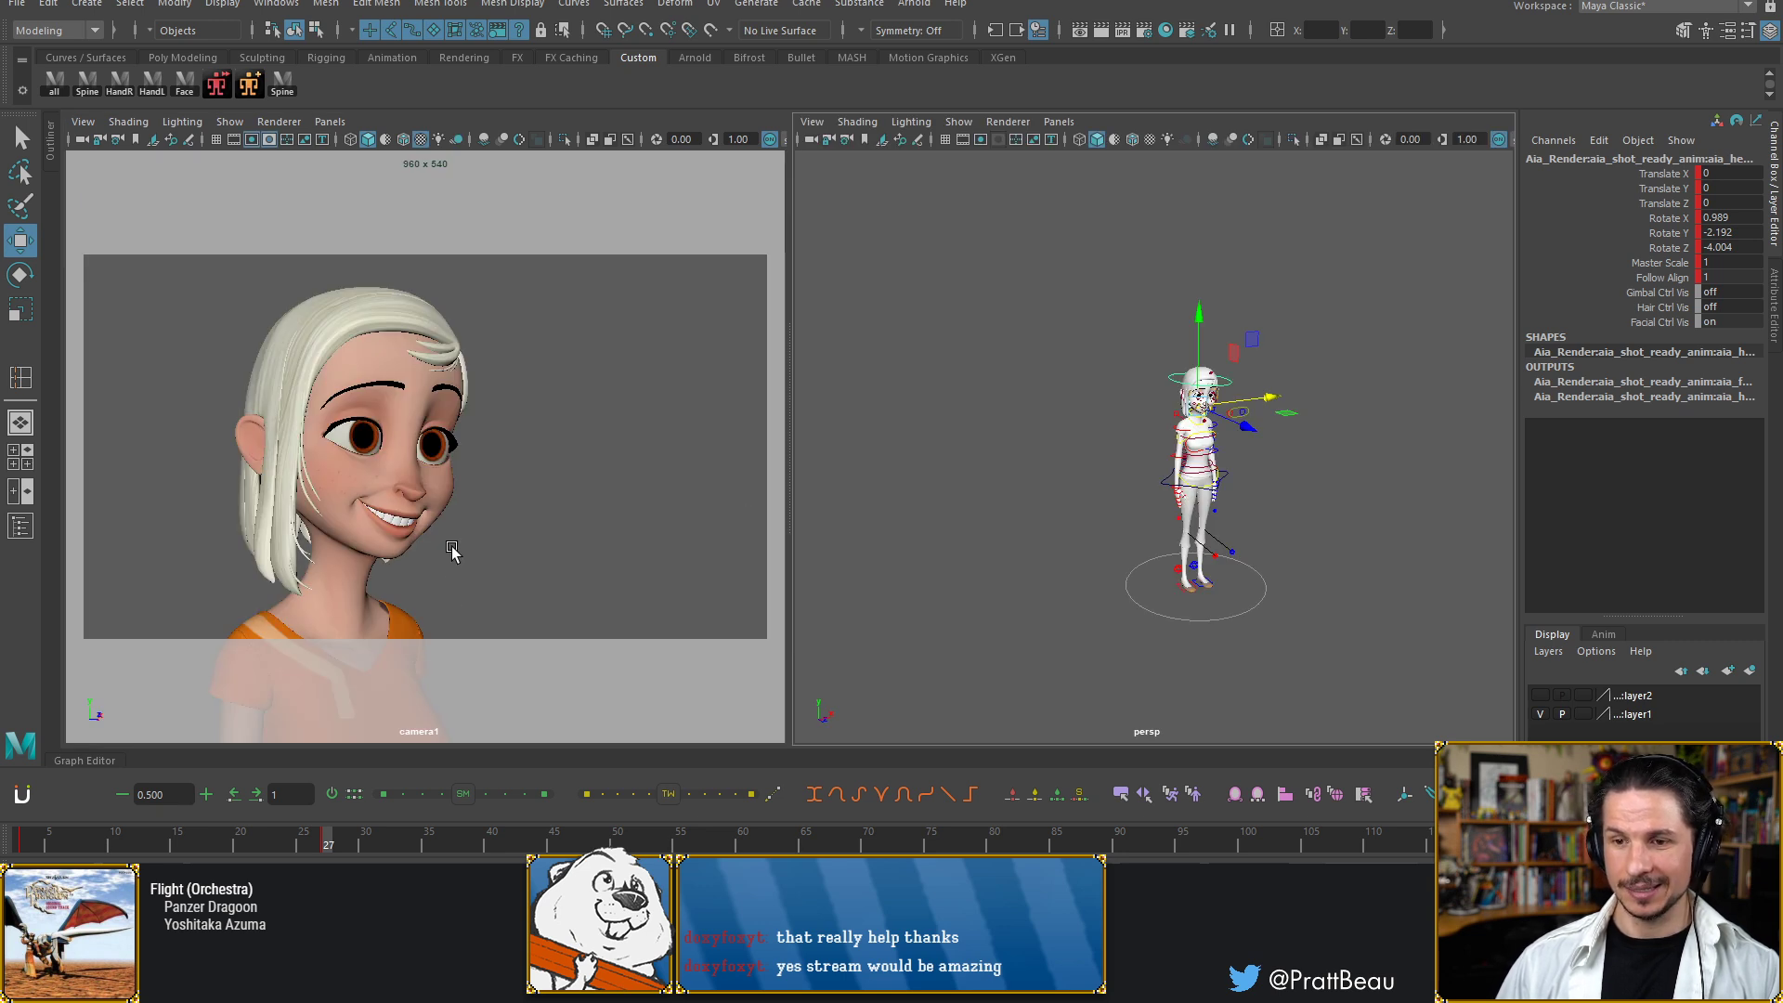
pyautogui.scroll(2, 1244, 499)
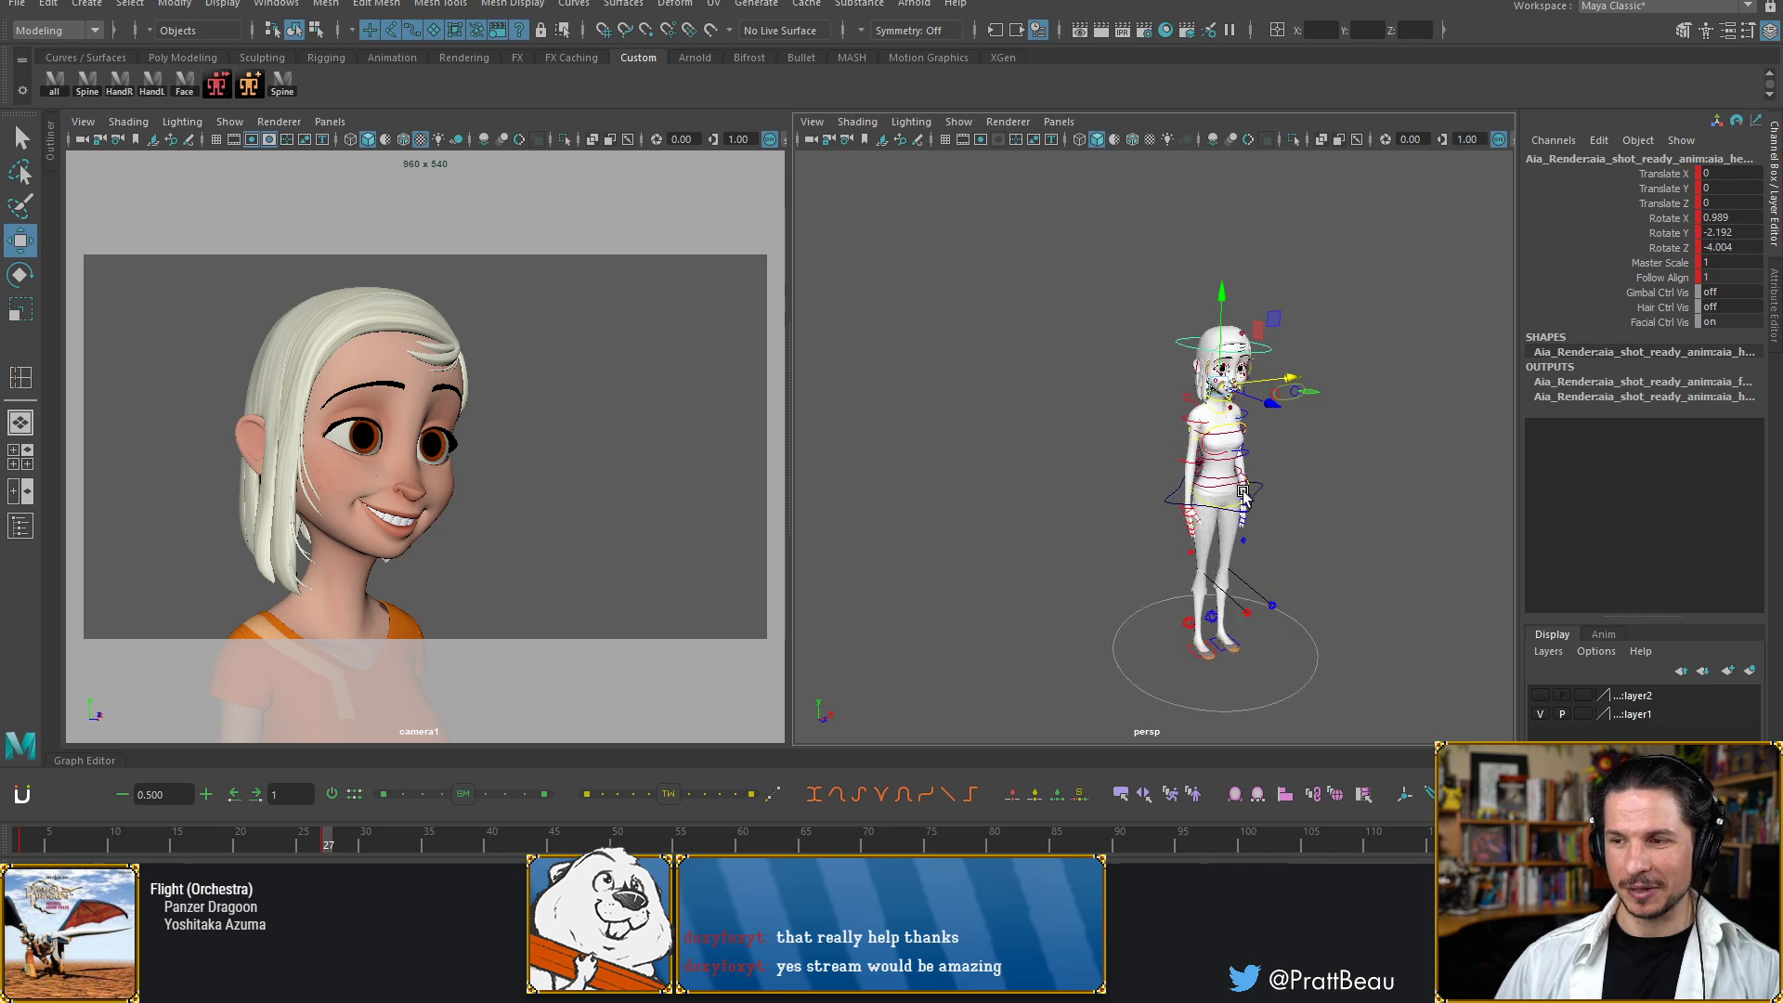
pyautogui.scroll(8, 1244, 499)
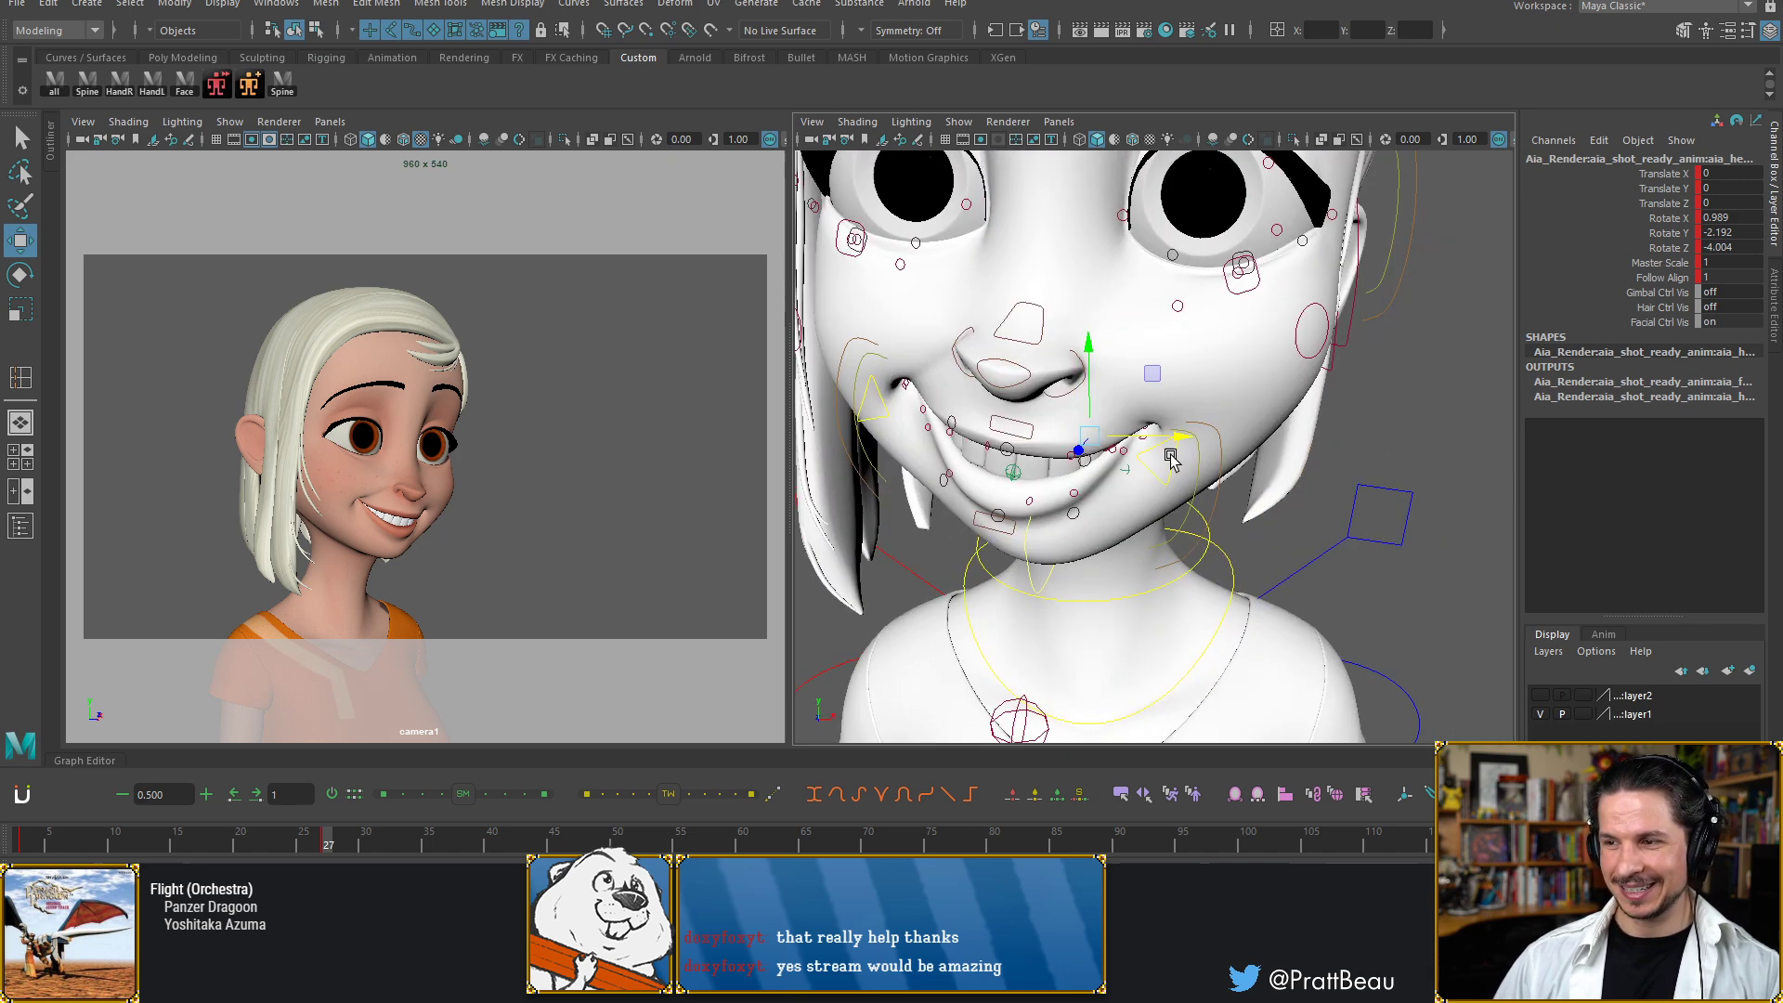
# Raise the character's left mouth-corner control to about 1.267 in Translate Y, with Translate X about 0.799
pyautogui.click(1169, 459)
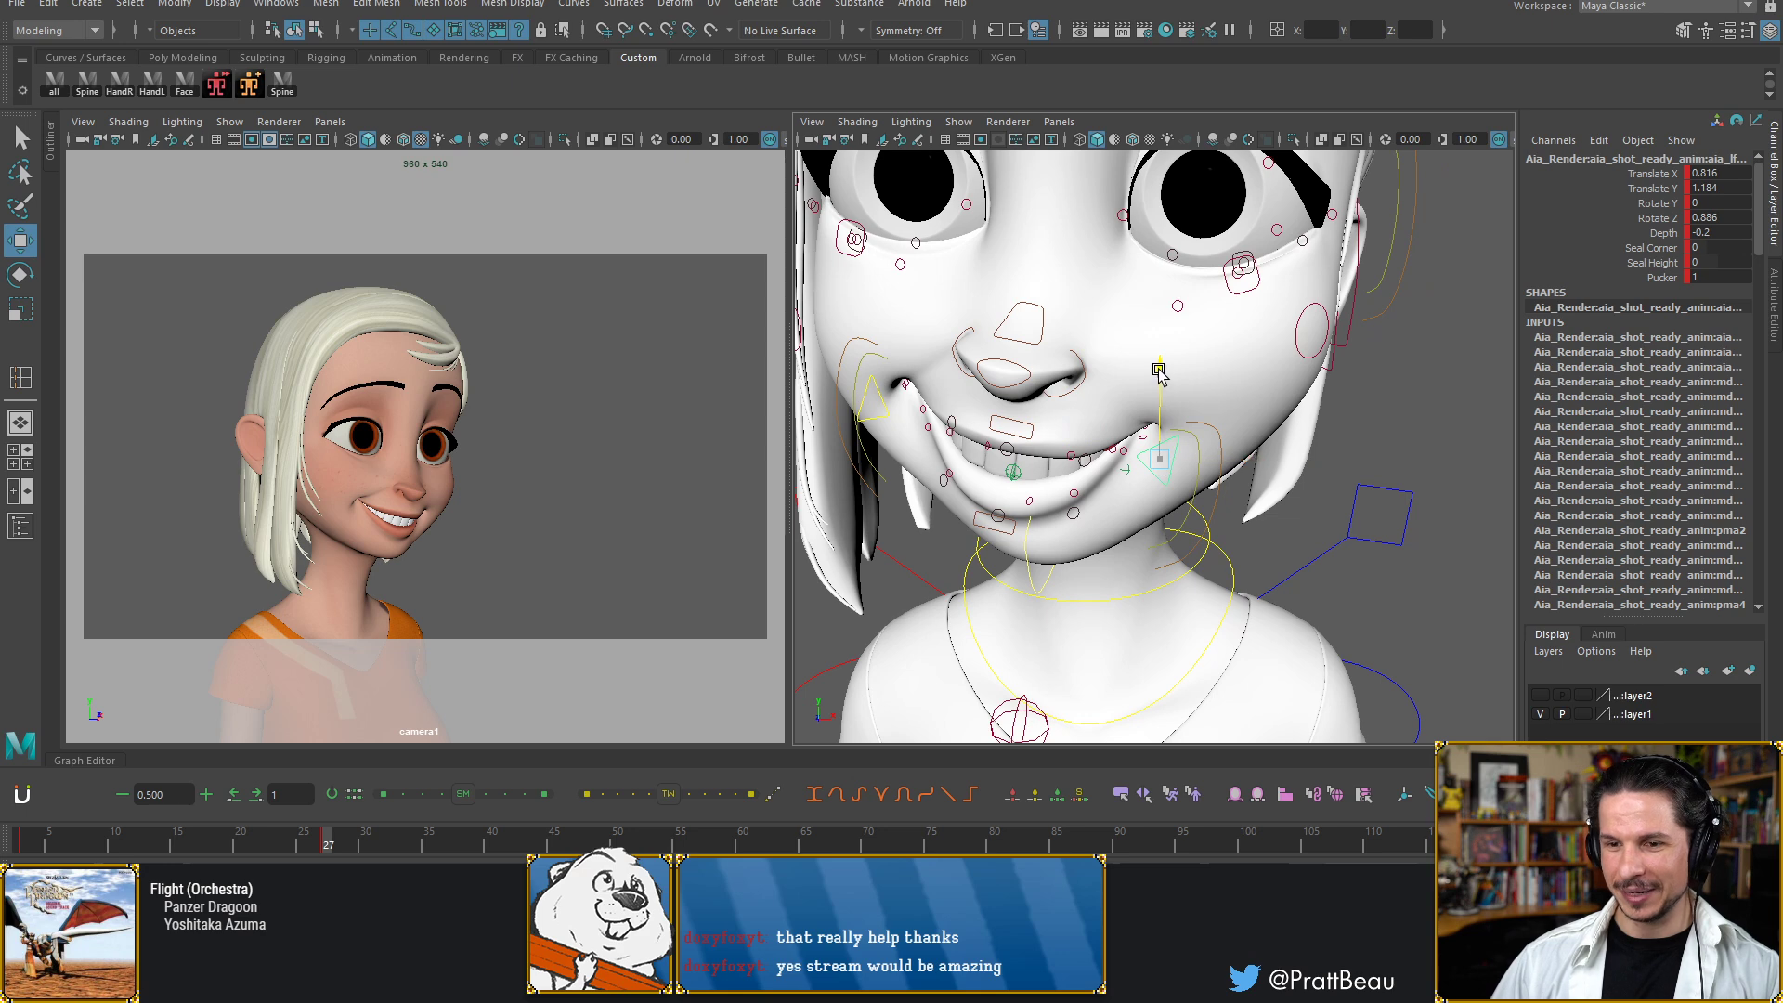
pyautogui.moveTo(1160, 372); pyautogui.dragTo(1161, 368)
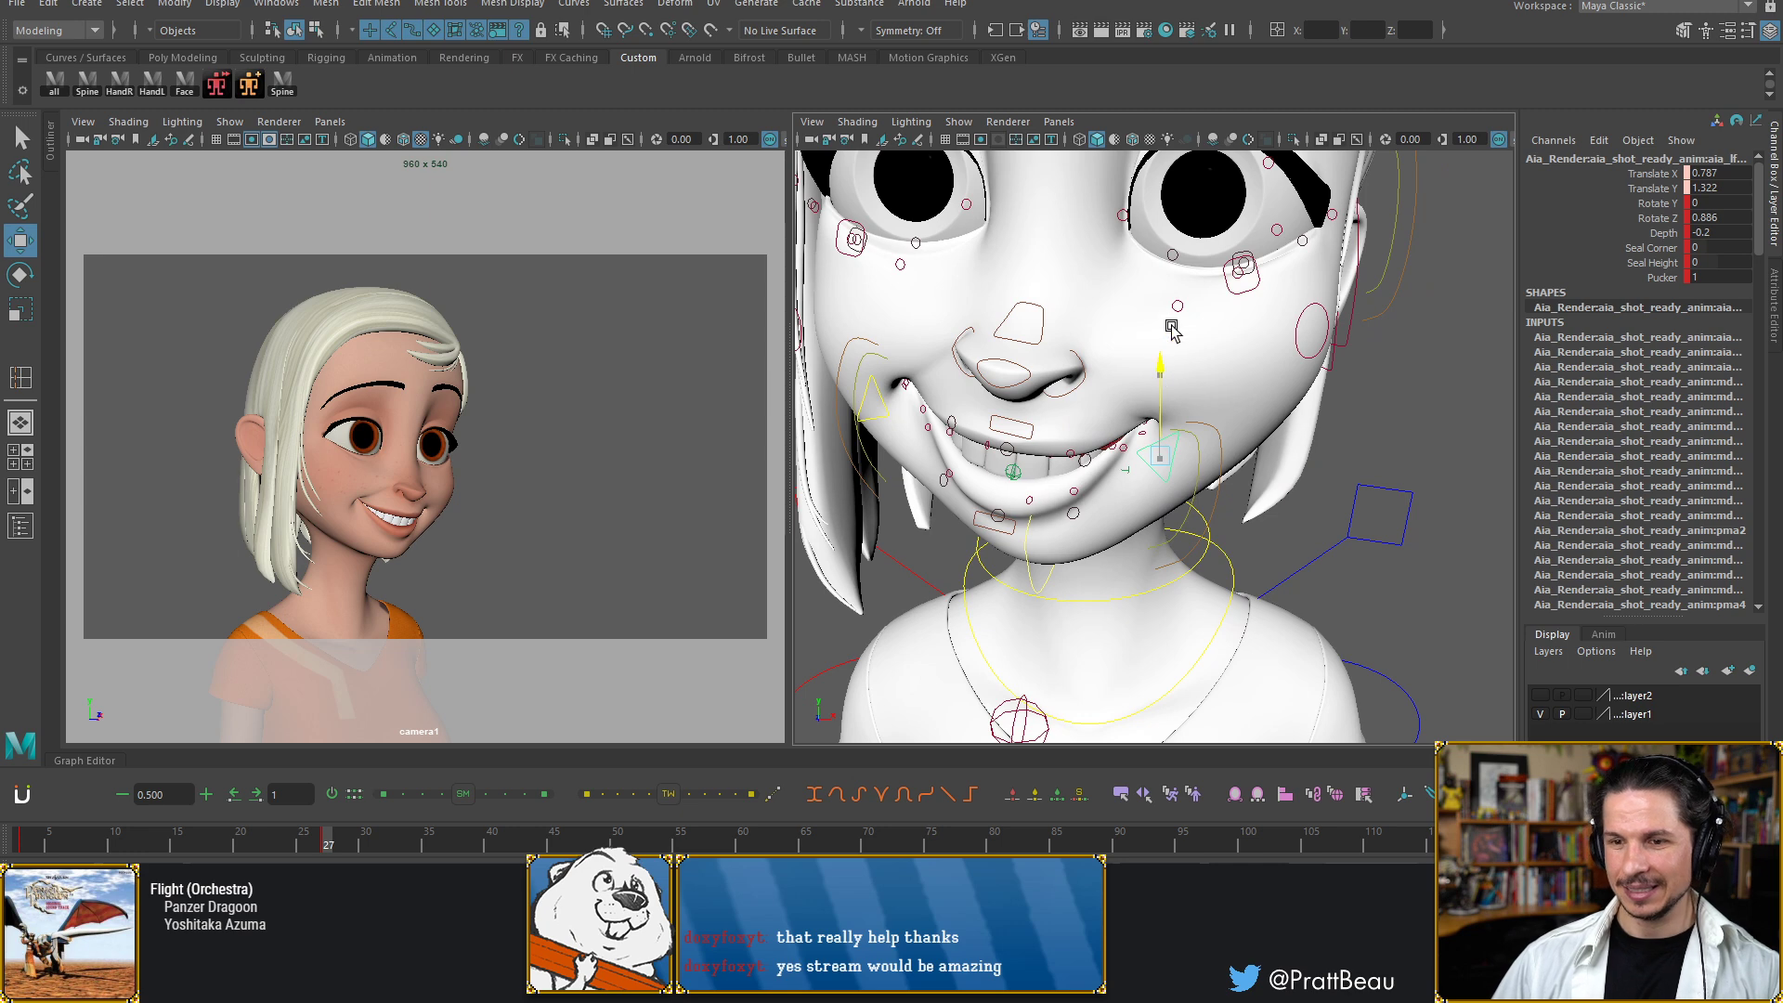
pyautogui.keyDown('alt'); pyautogui.moveTo(1172, 327); pyautogui.dragTo(1207, 422, button='middle'); pyautogui.keyUp('alt')
pyautogui.keyDown('alt'); pyautogui.moveTo(1207, 421); pyautogui.dragTo(1196, 486, button='right'); pyautogui.keyUp('alt')
pyautogui.keyDown('alt'); pyautogui.moveTo(1195, 489); pyautogui.dragTo(1068, 465, button='middle'); pyautogui.keyUp('alt')
pyautogui.keyDown('alt'); pyautogui.moveTo(1068, 465); pyautogui.dragTo(1211, 406, button='right'); pyautogui.keyUp('alt')
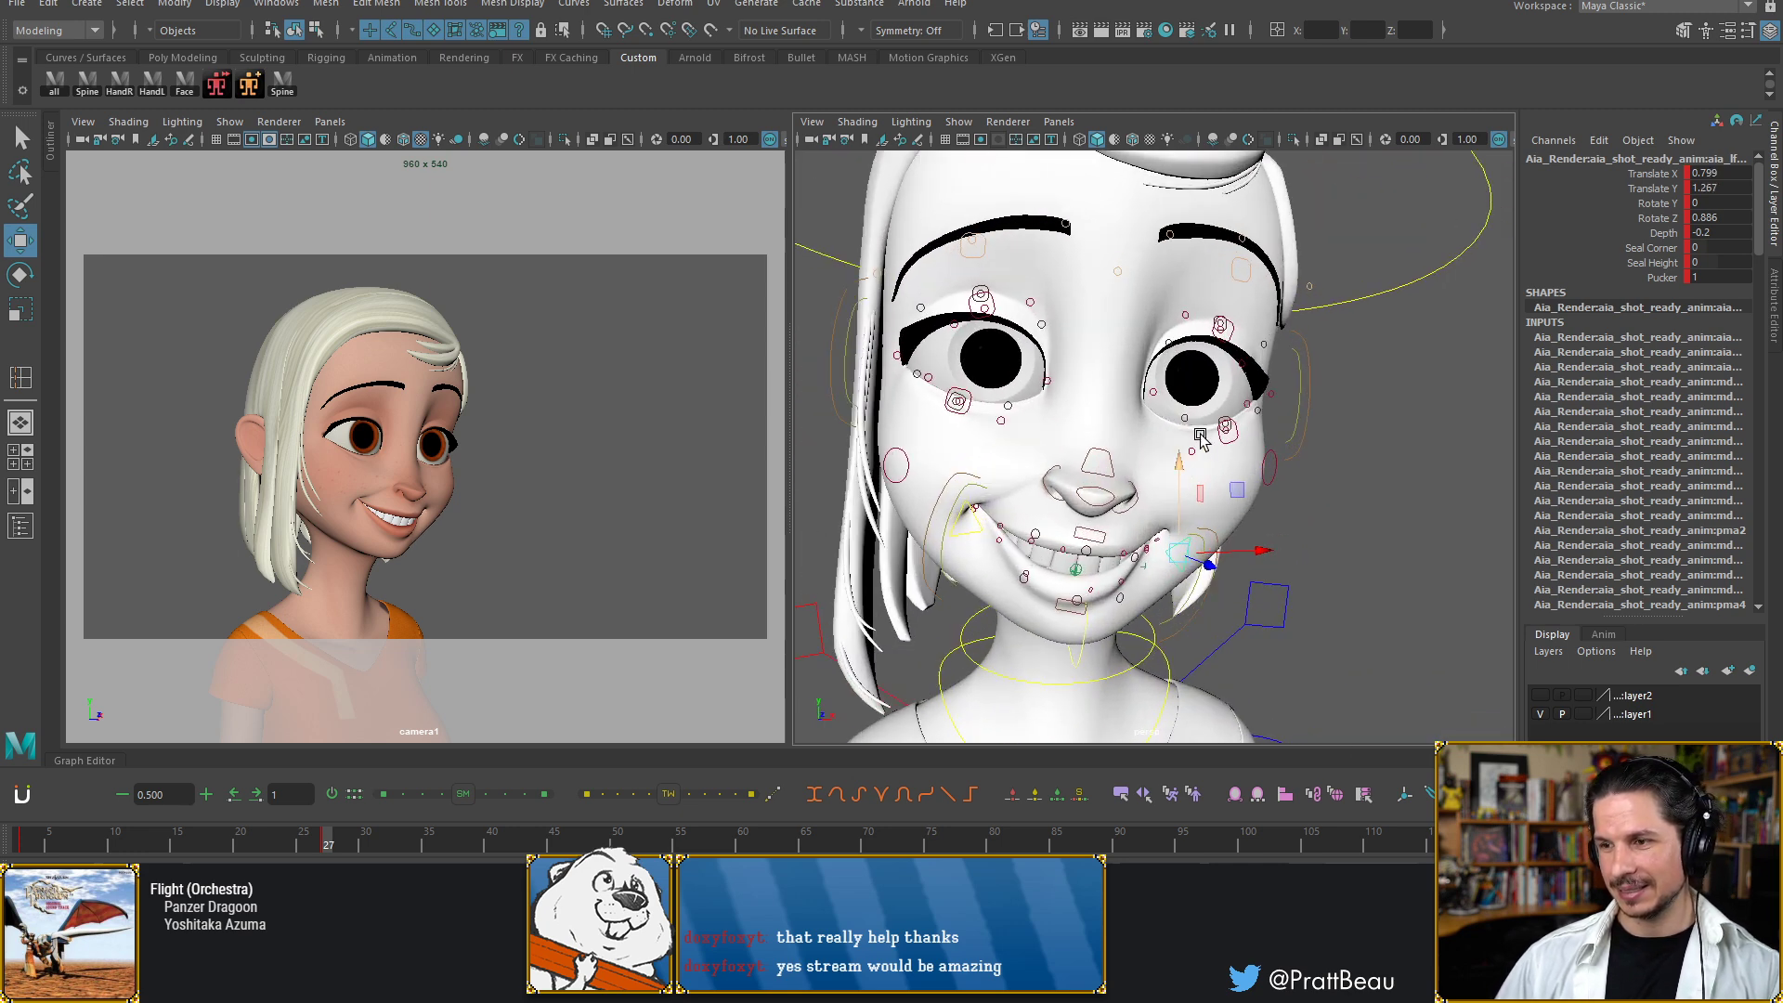
# Adjust both upper eyelid controls, moving the left to about 0.951 and the right to about 0.827 in Translate Y
pyautogui.click(1222, 327)
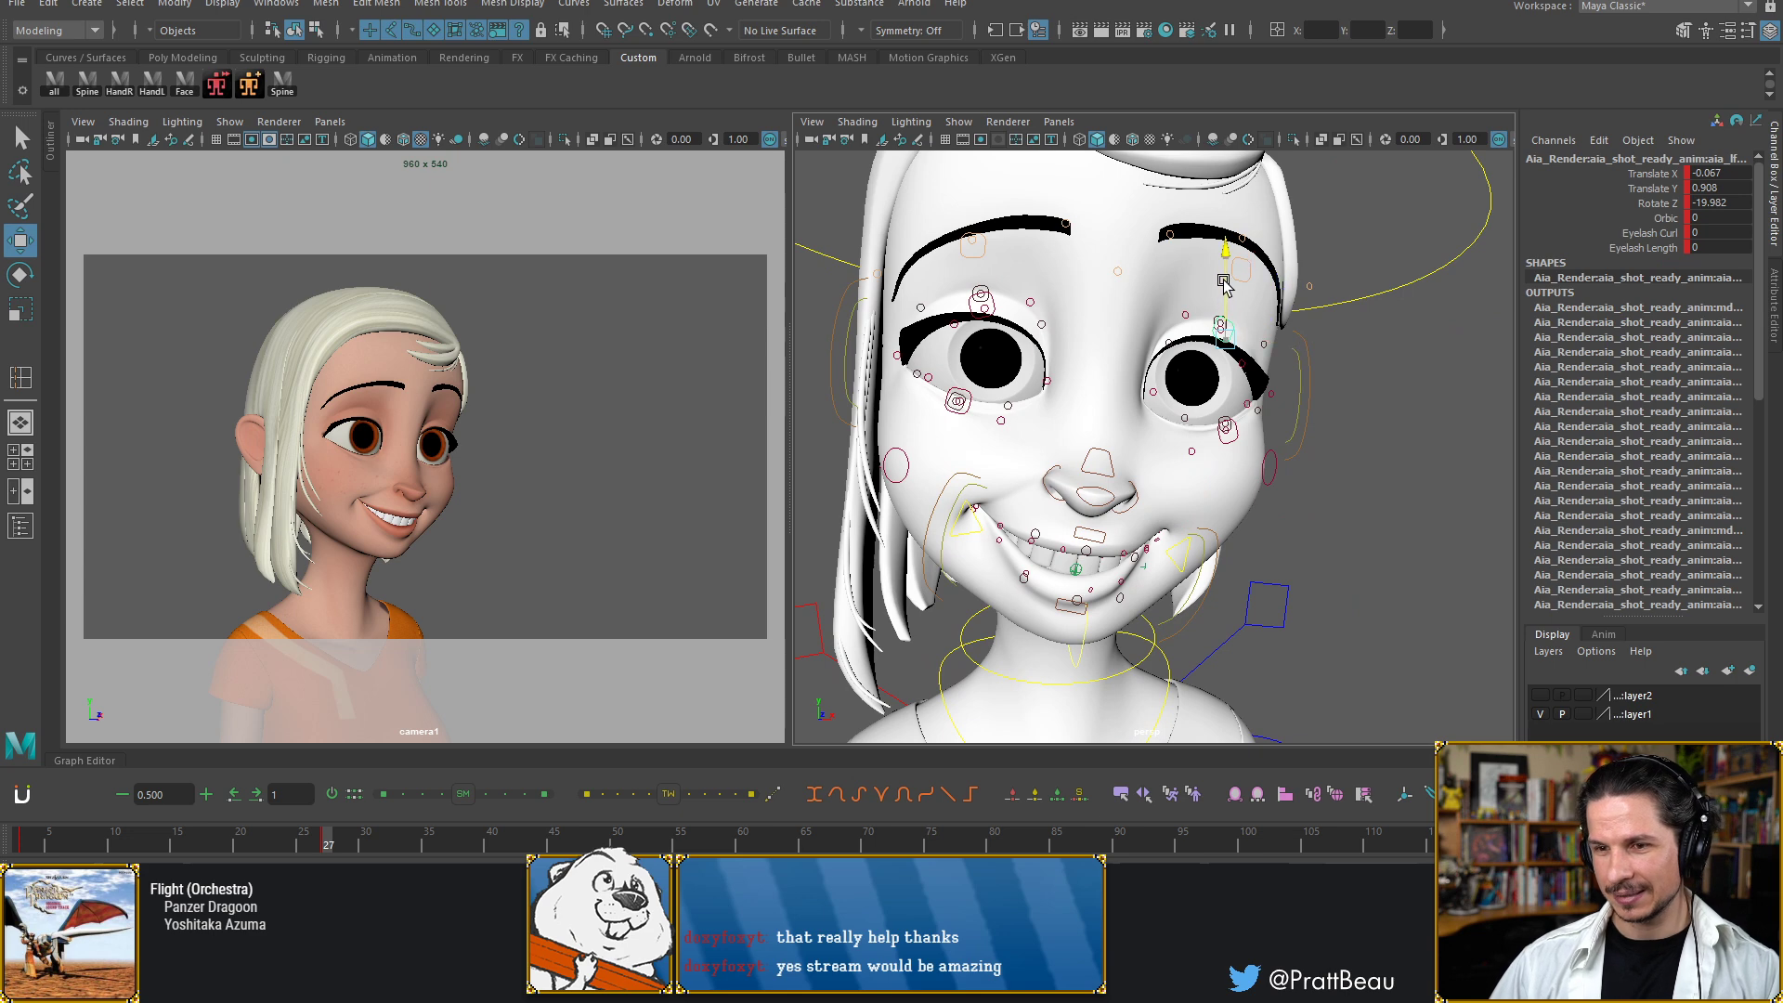
pyautogui.moveTo(1225, 284); pyautogui.dragTo(1224, 280)
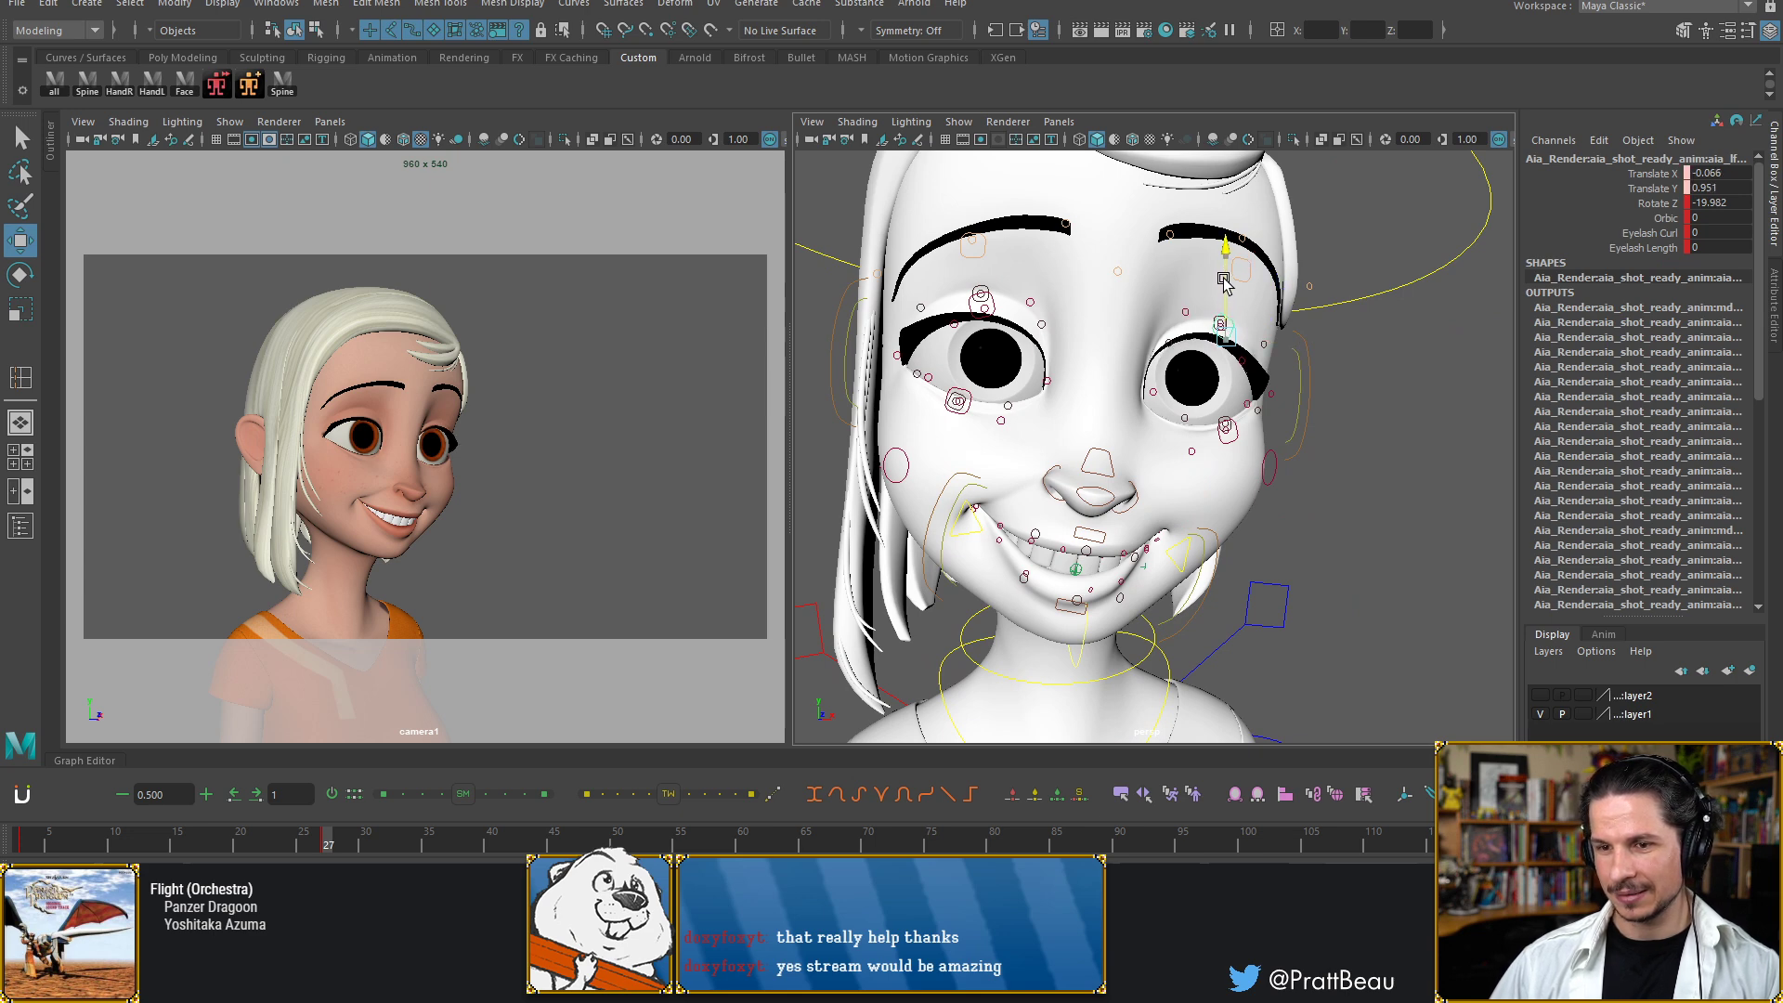
pyautogui.click(982, 305)
pyautogui.moveTo(980, 267); pyautogui.dragTo(980, 271)
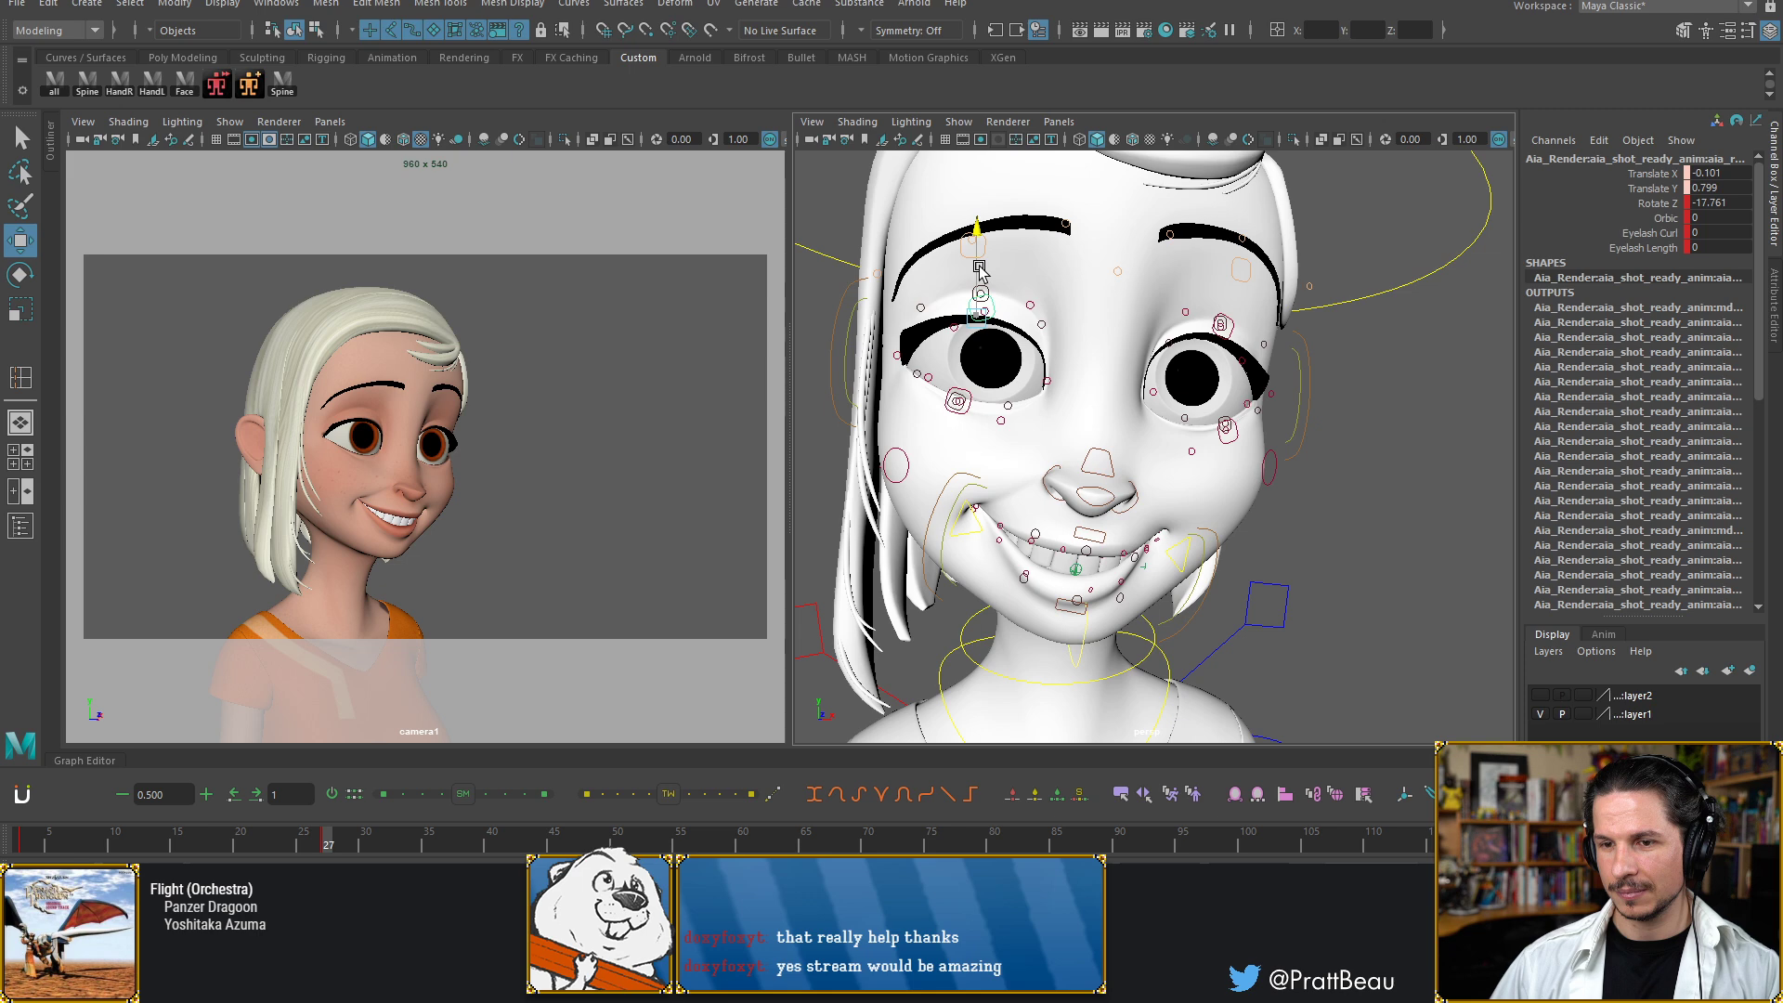
pyautogui.hotkey('ctrl', 'z')
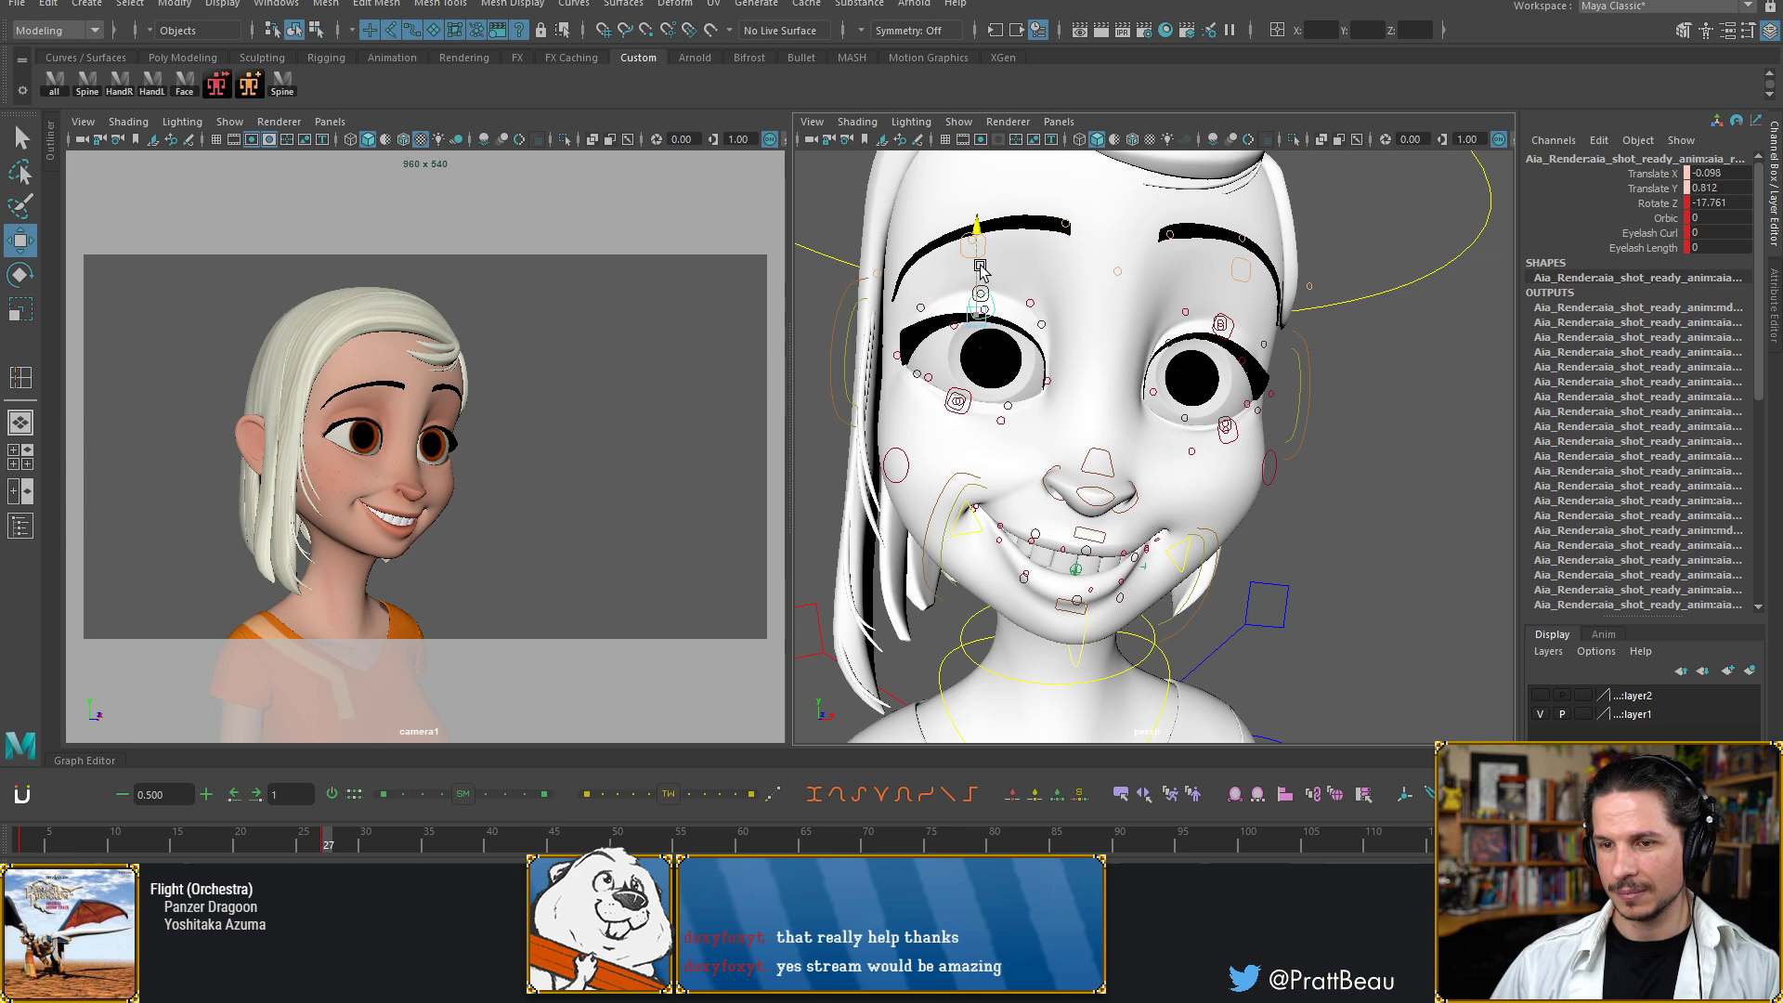
pyautogui.keyDown('alt'); pyautogui.moveTo(984, 283); pyautogui.dragTo(1115, 459); pyautogui.keyUp('alt')
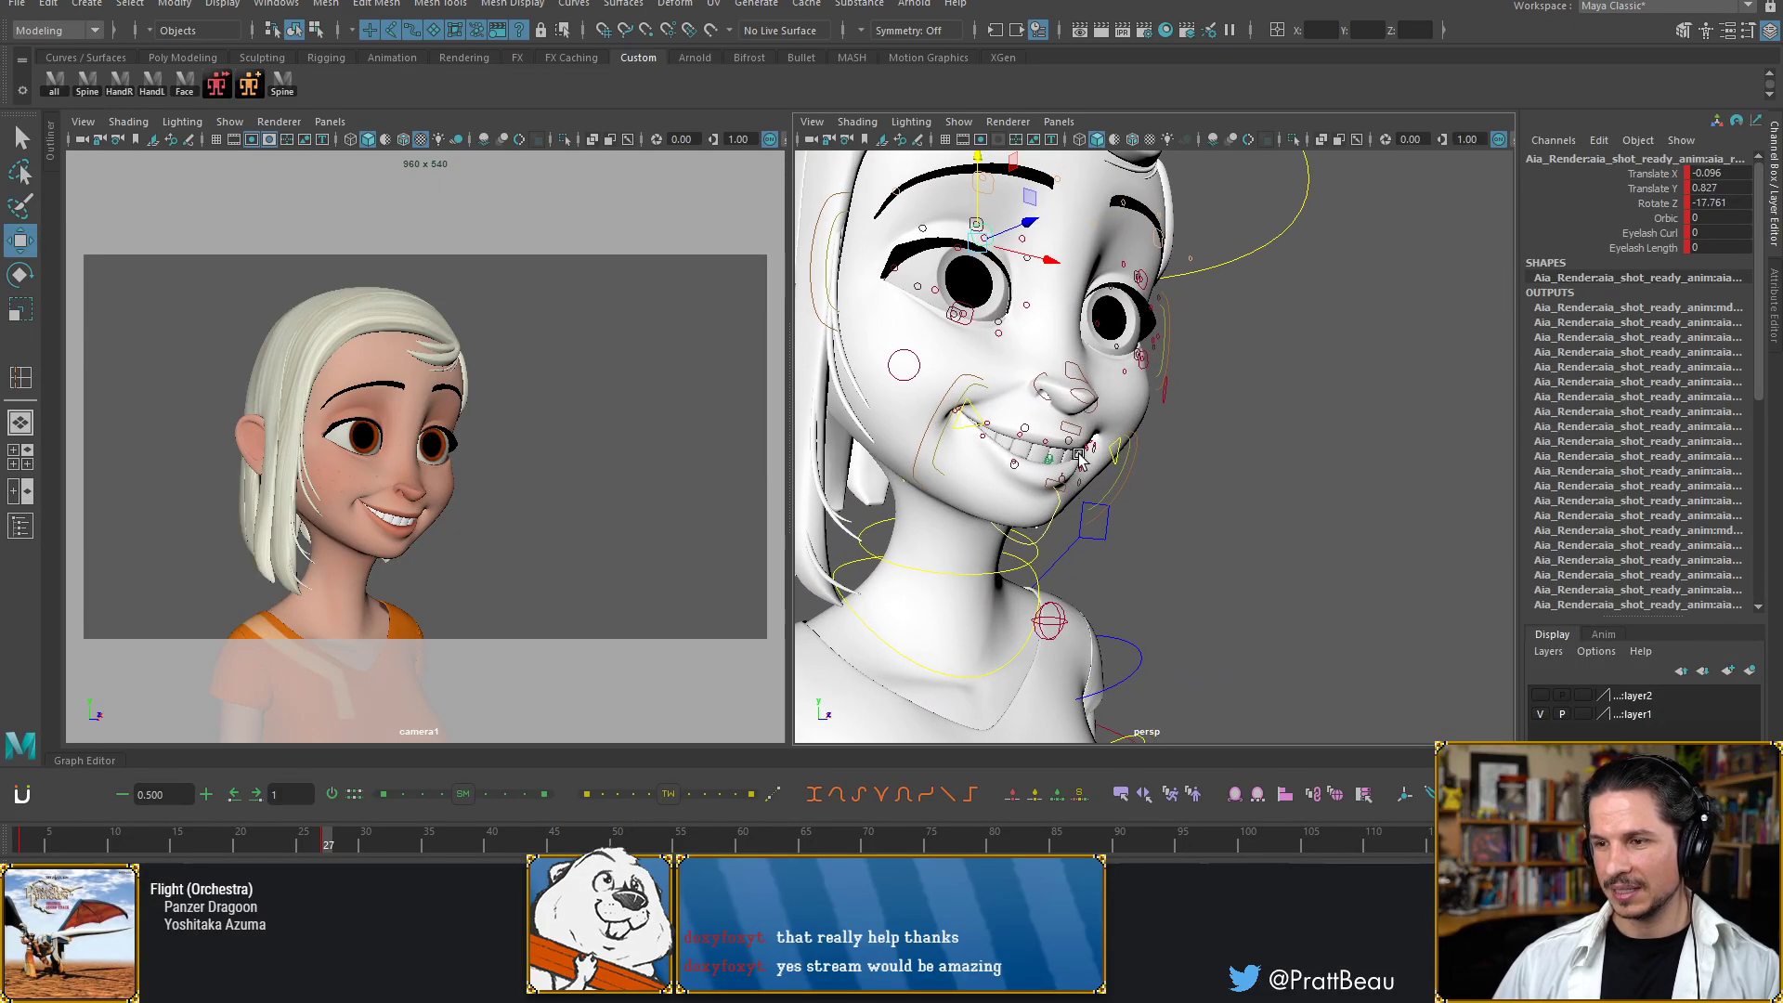
# Select the curved controls beside both mouth corners and move them together, reaching about 0.201 in Translate Y on the last-selected control
pyautogui.click(1119, 464)
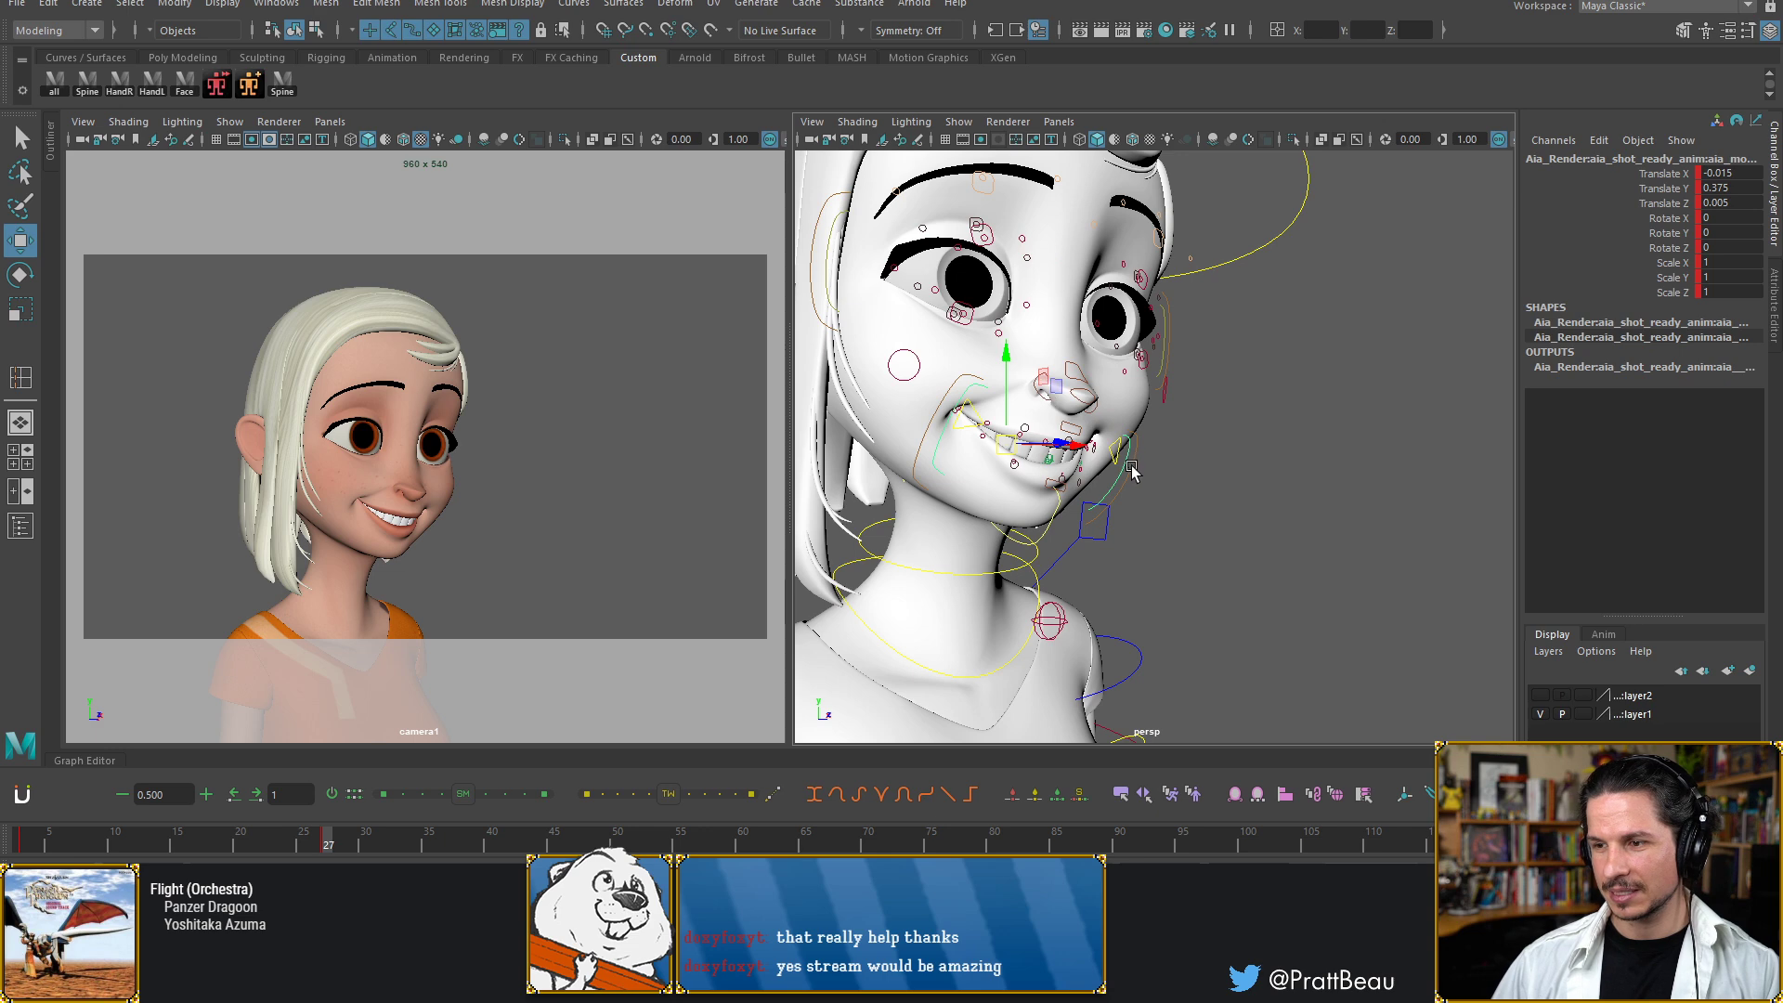
pyautogui.moveTo(1005, 381); pyautogui.dragTo(1000, 366)
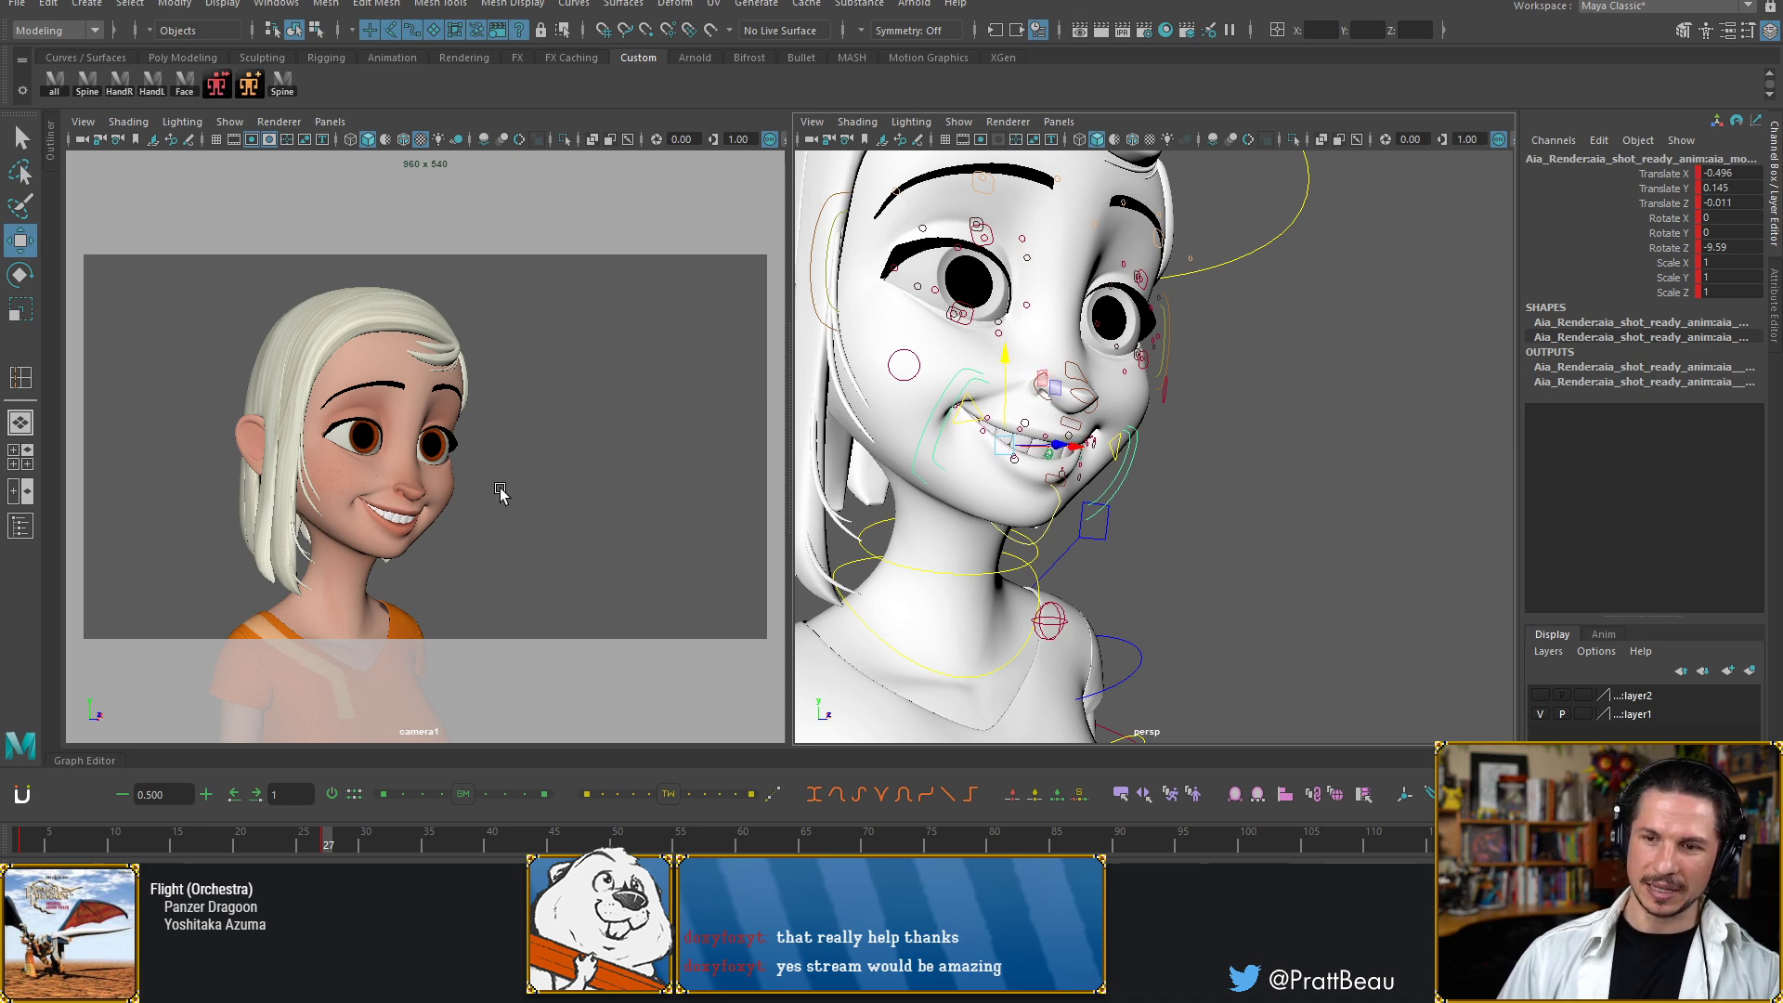
pyautogui.keyDown('alt'); pyautogui.moveTo(923, 307); pyautogui.dragTo(928, 326, button='middle'); pyautogui.keyUp('alt')
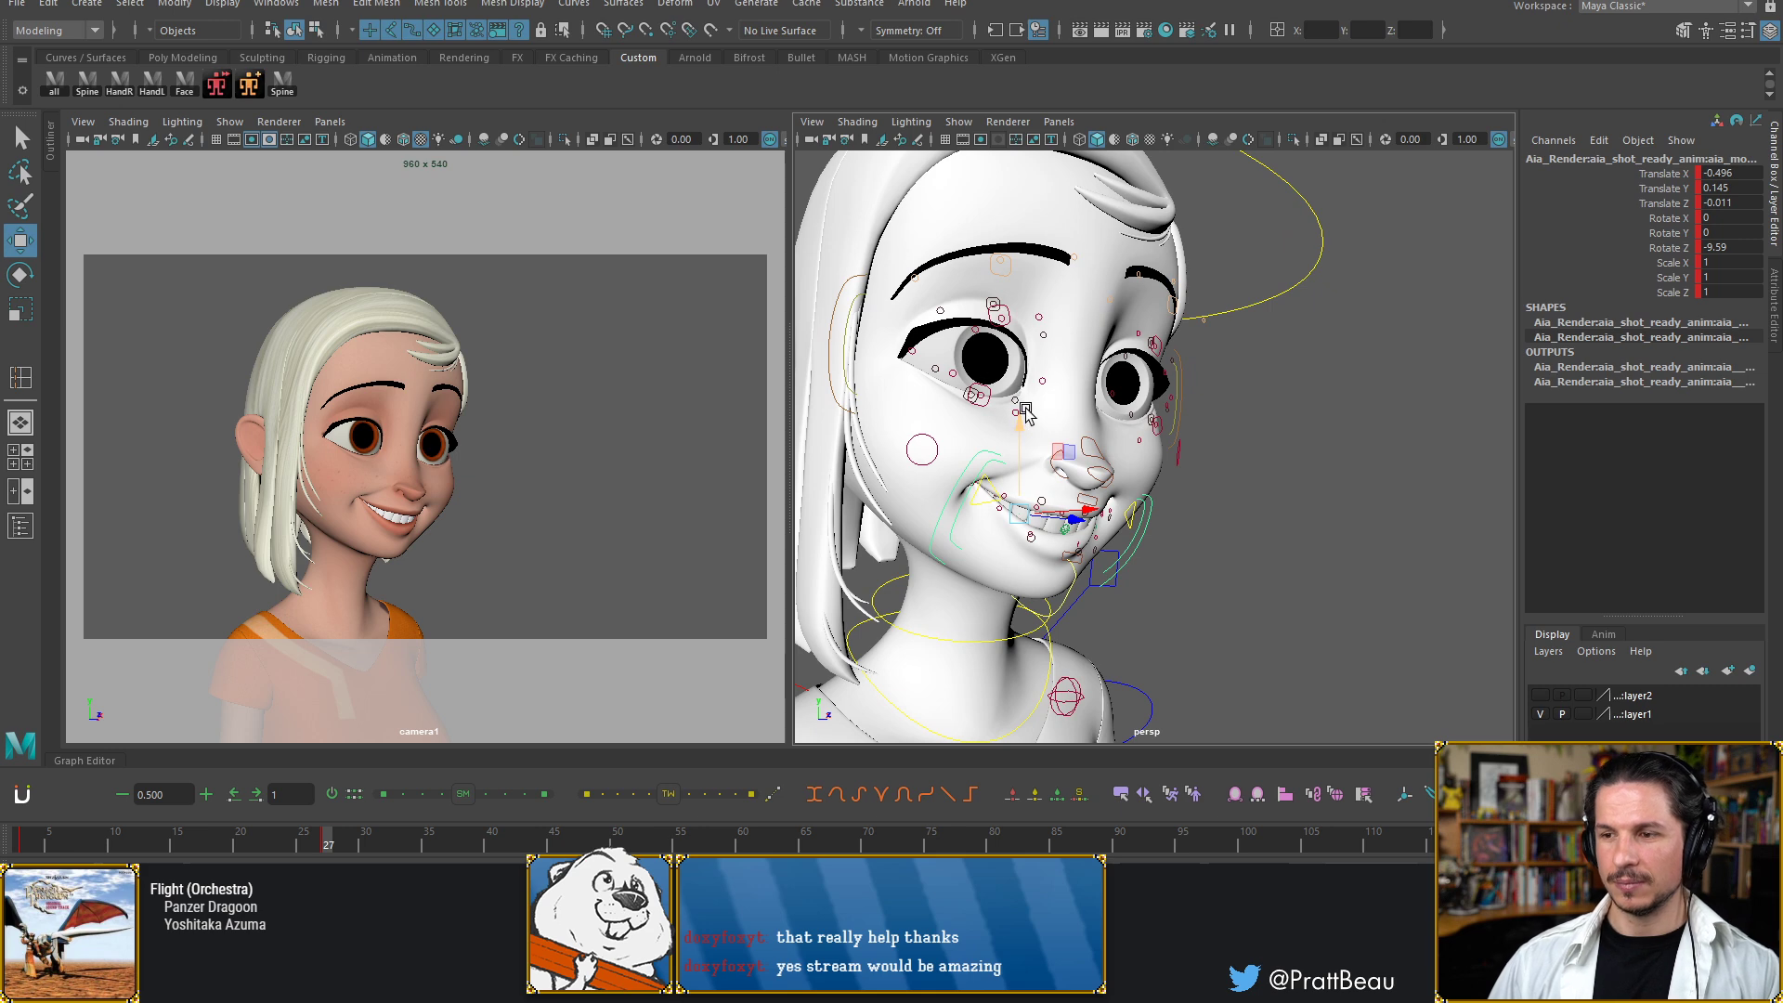
pyautogui.moveTo(1018, 424); pyautogui.dragTo(1019, 425)
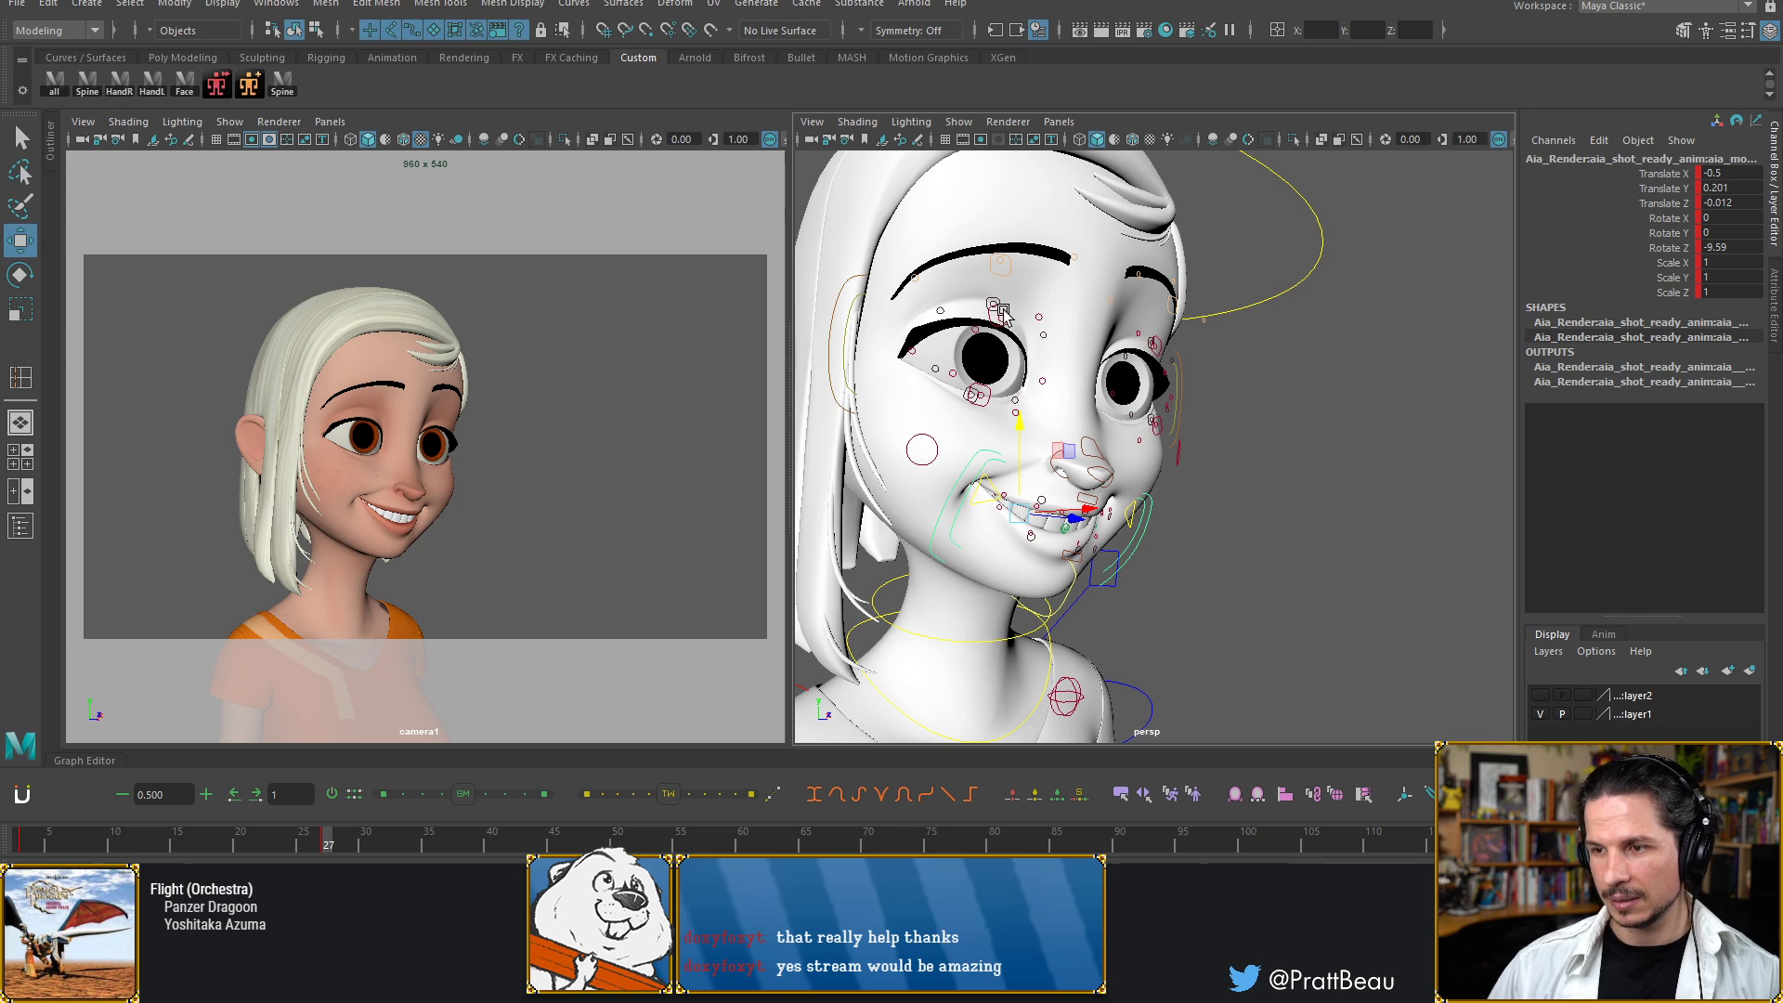
# Lower both eyebrow controls slightly, bringing the left one to about 0.215 in Translate Y
pyautogui.click(1003, 267)
pyautogui.moveTo(1003, 267); pyautogui.dragTo(1005, 266)
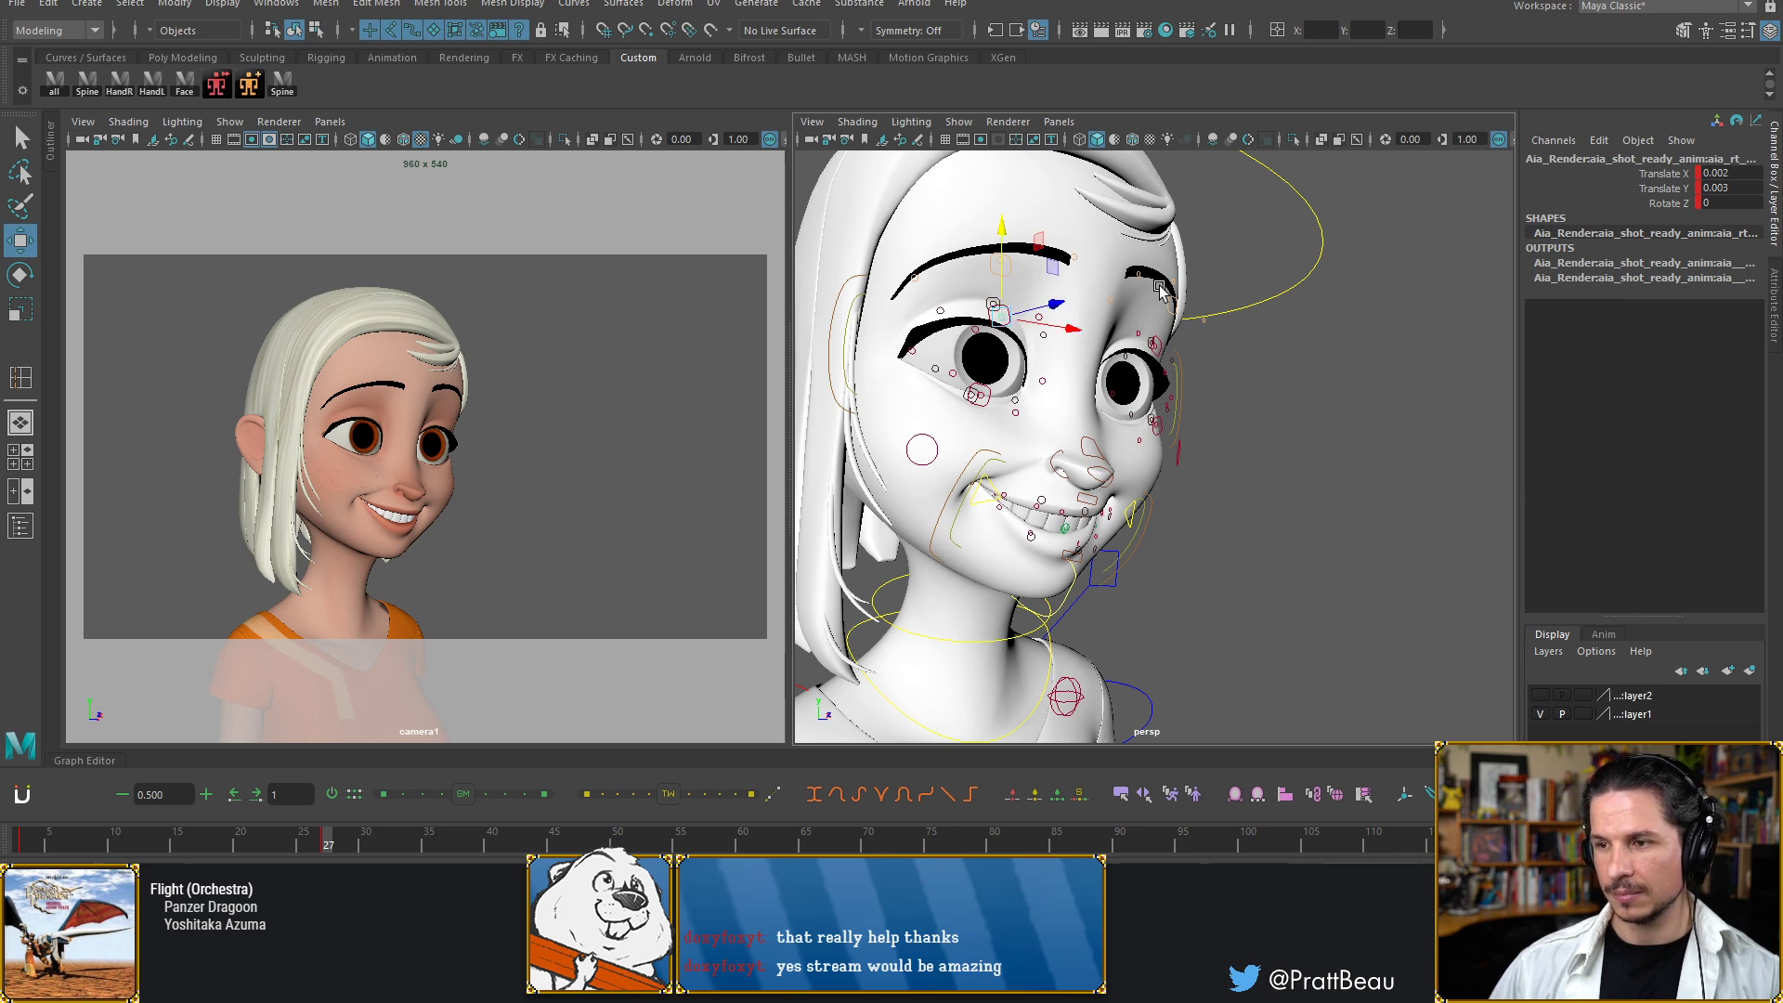
pyautogui.click(1019, 271)
pyautogui.click(1173, 307)
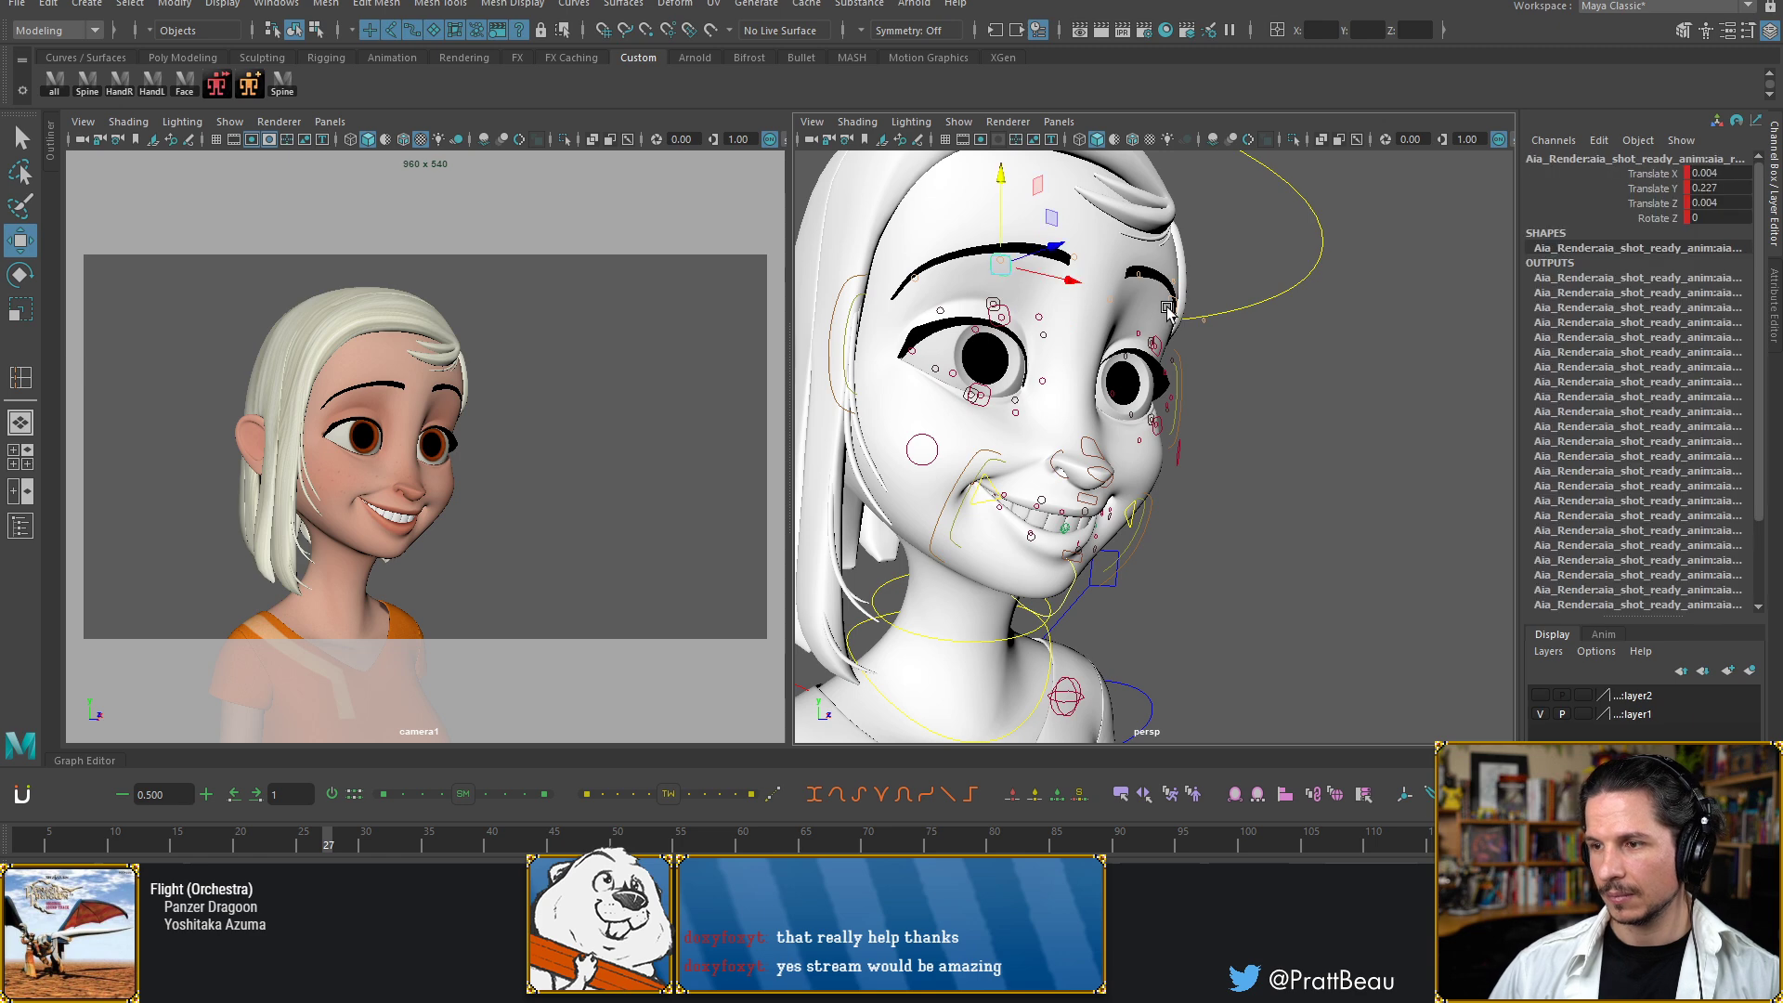
pyautogui.moveTo(1169, 267); pyautogui.dragTo(1166, 279)
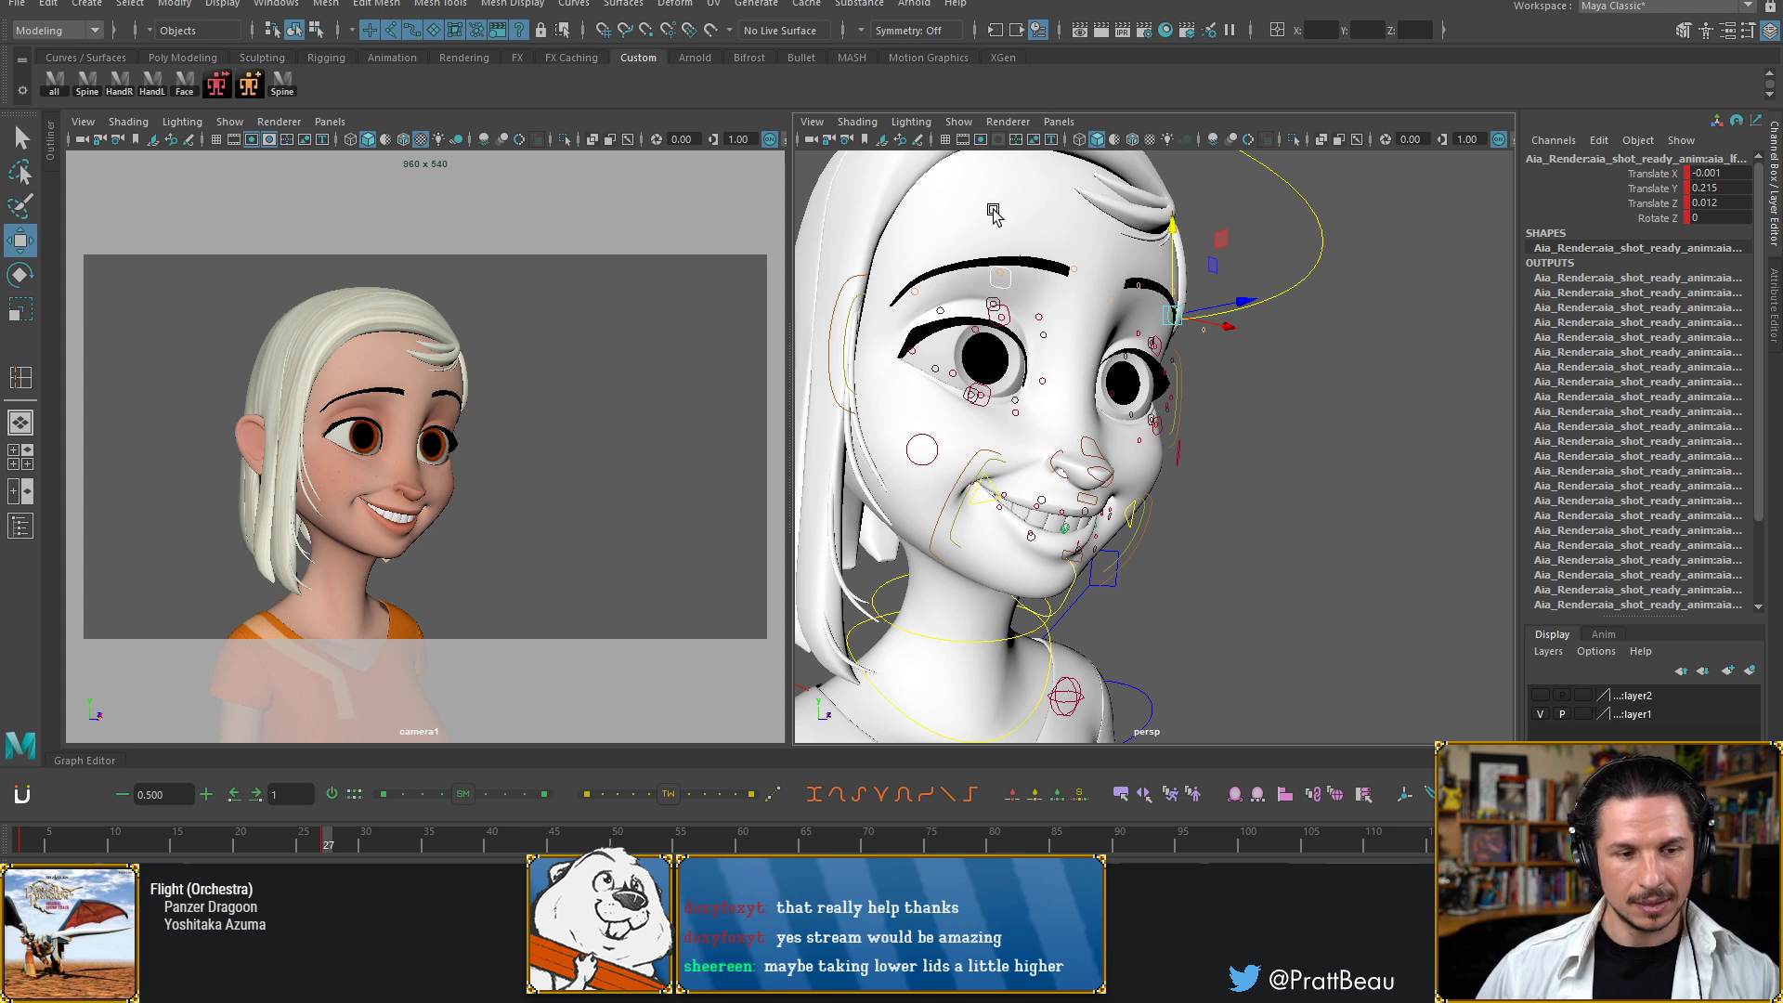
# Raise both lower eyelid controls together to about -0.159 in Translate Y, with Translate X about 0.039
pyautogui.keyDown('alt'); pyautogui.moveTo(990, 308); pyautogui.dragTo(1198, 380, button='right'); pyautogui.keyUp('alt')
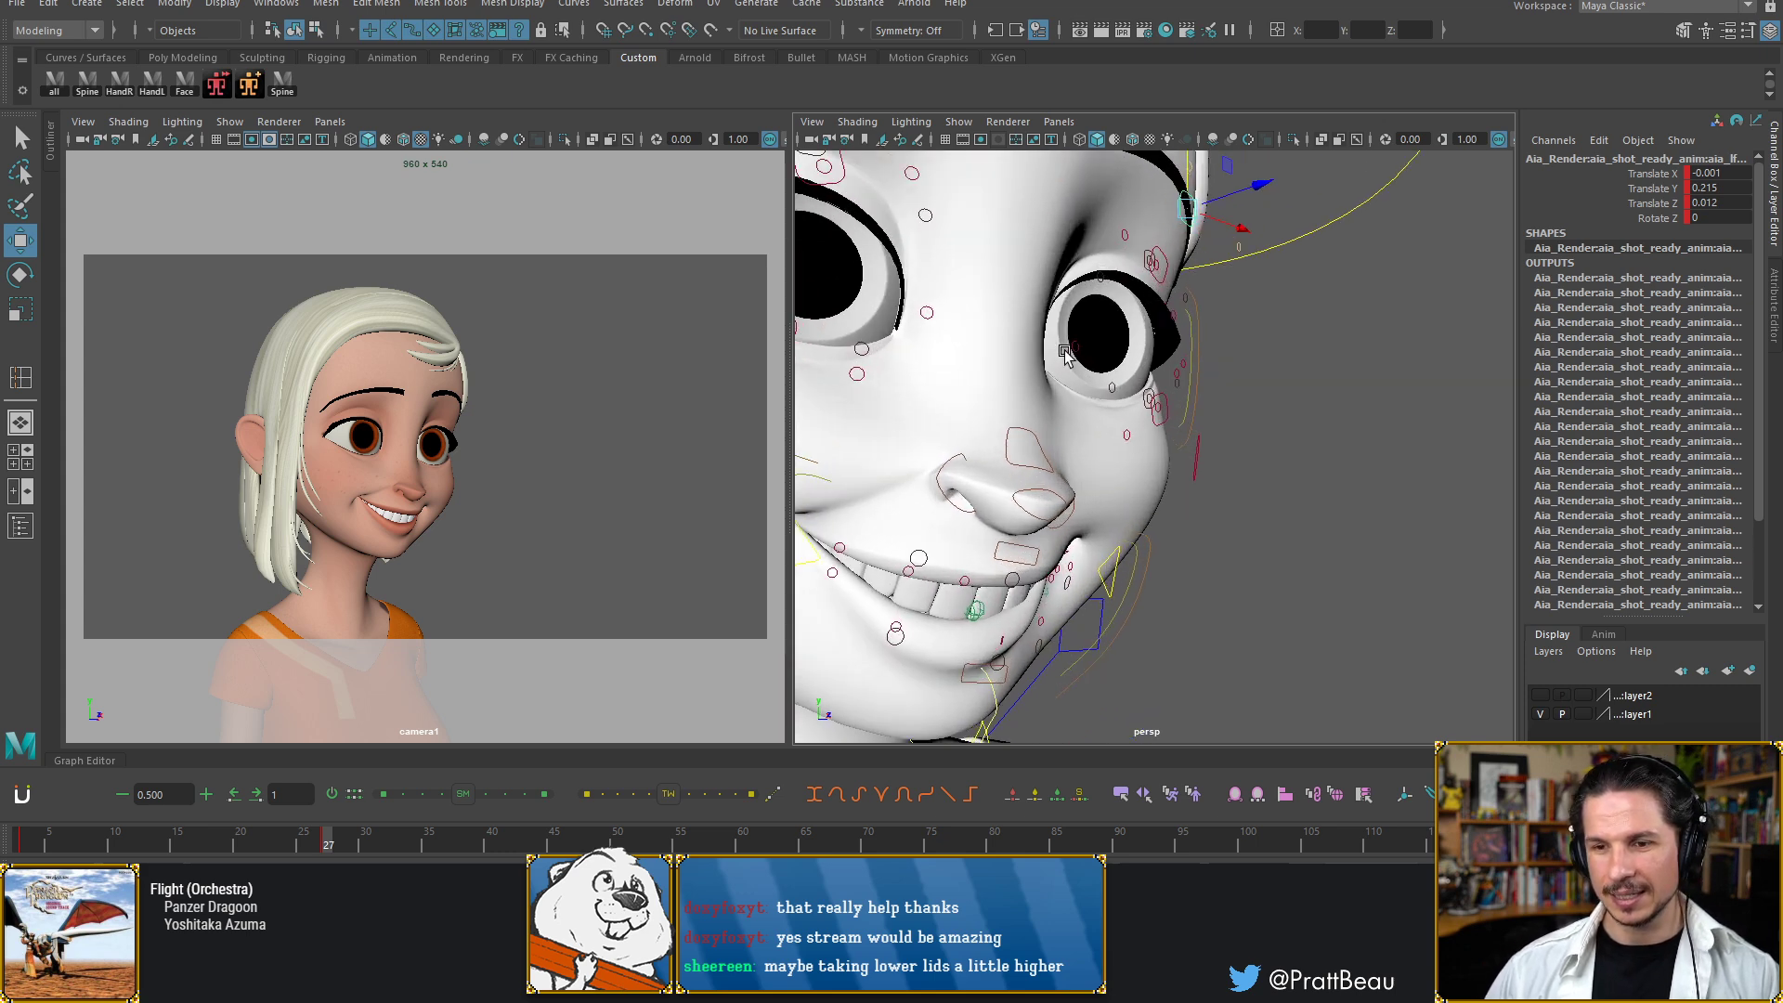
pyautogui.keyDown('alt'); pyautogui.moveTo(1198, 381); pyautogui.dragTo(1122, 386); pyautogui.keyUp('alt')
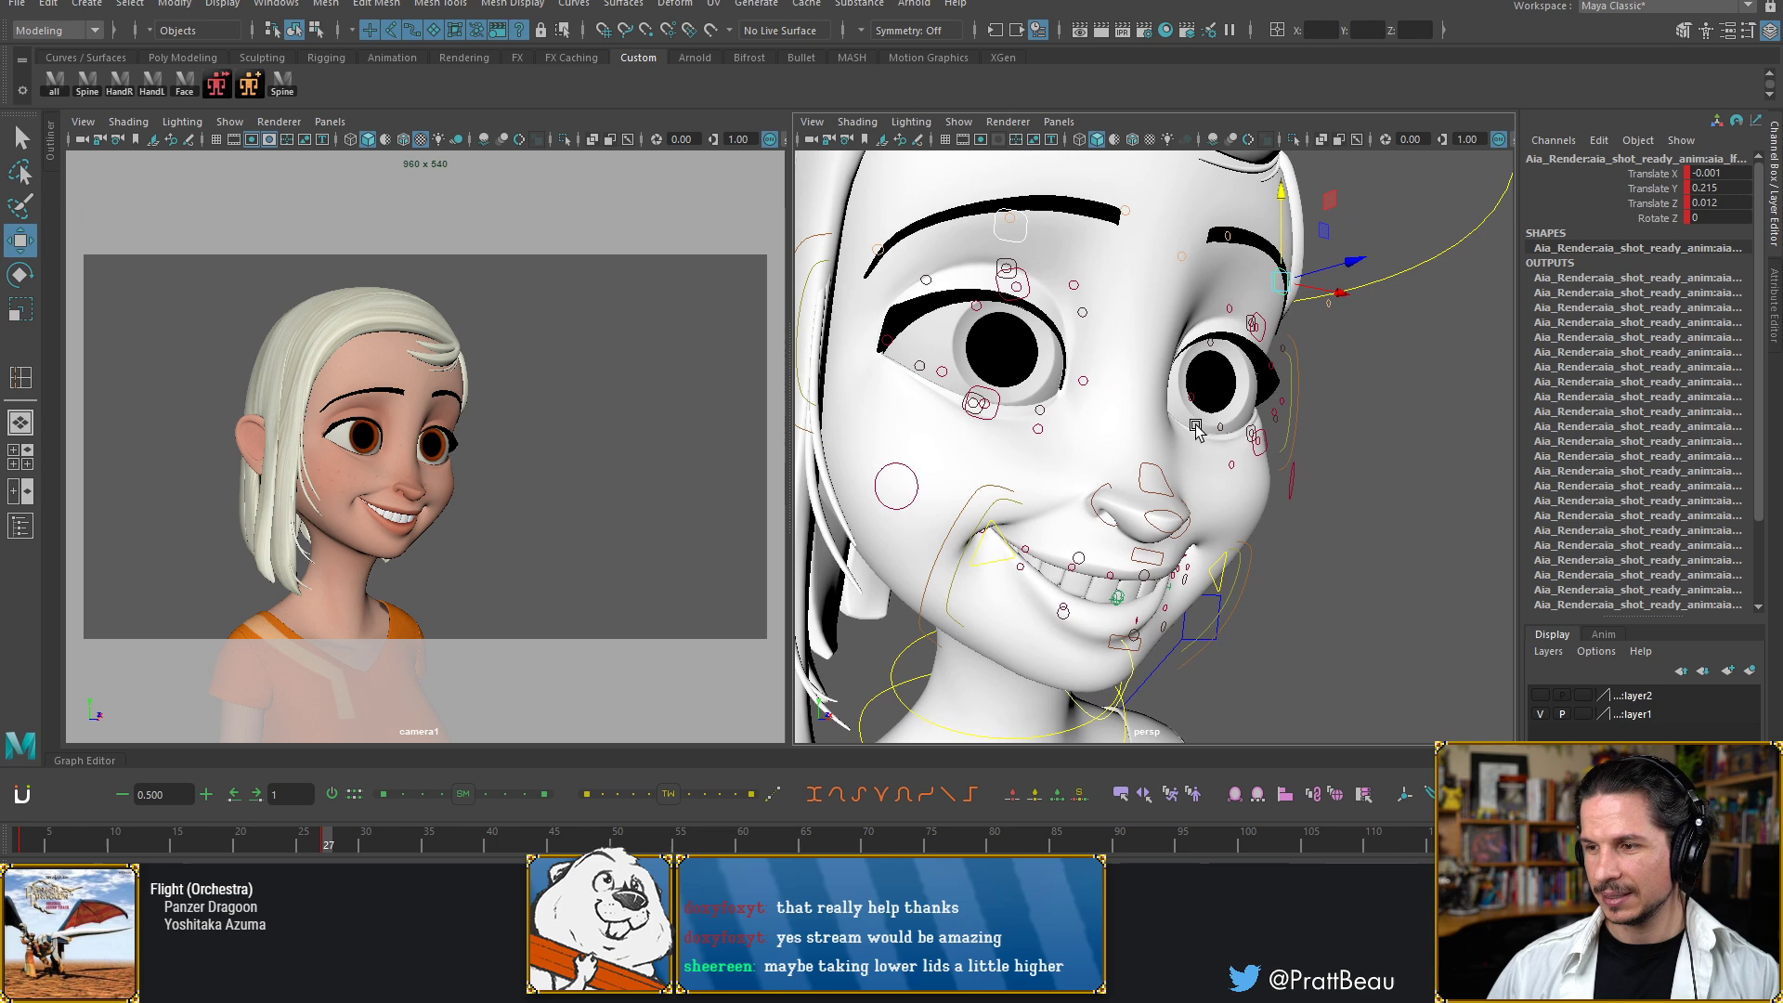
pyautogui.click(1255, 437)
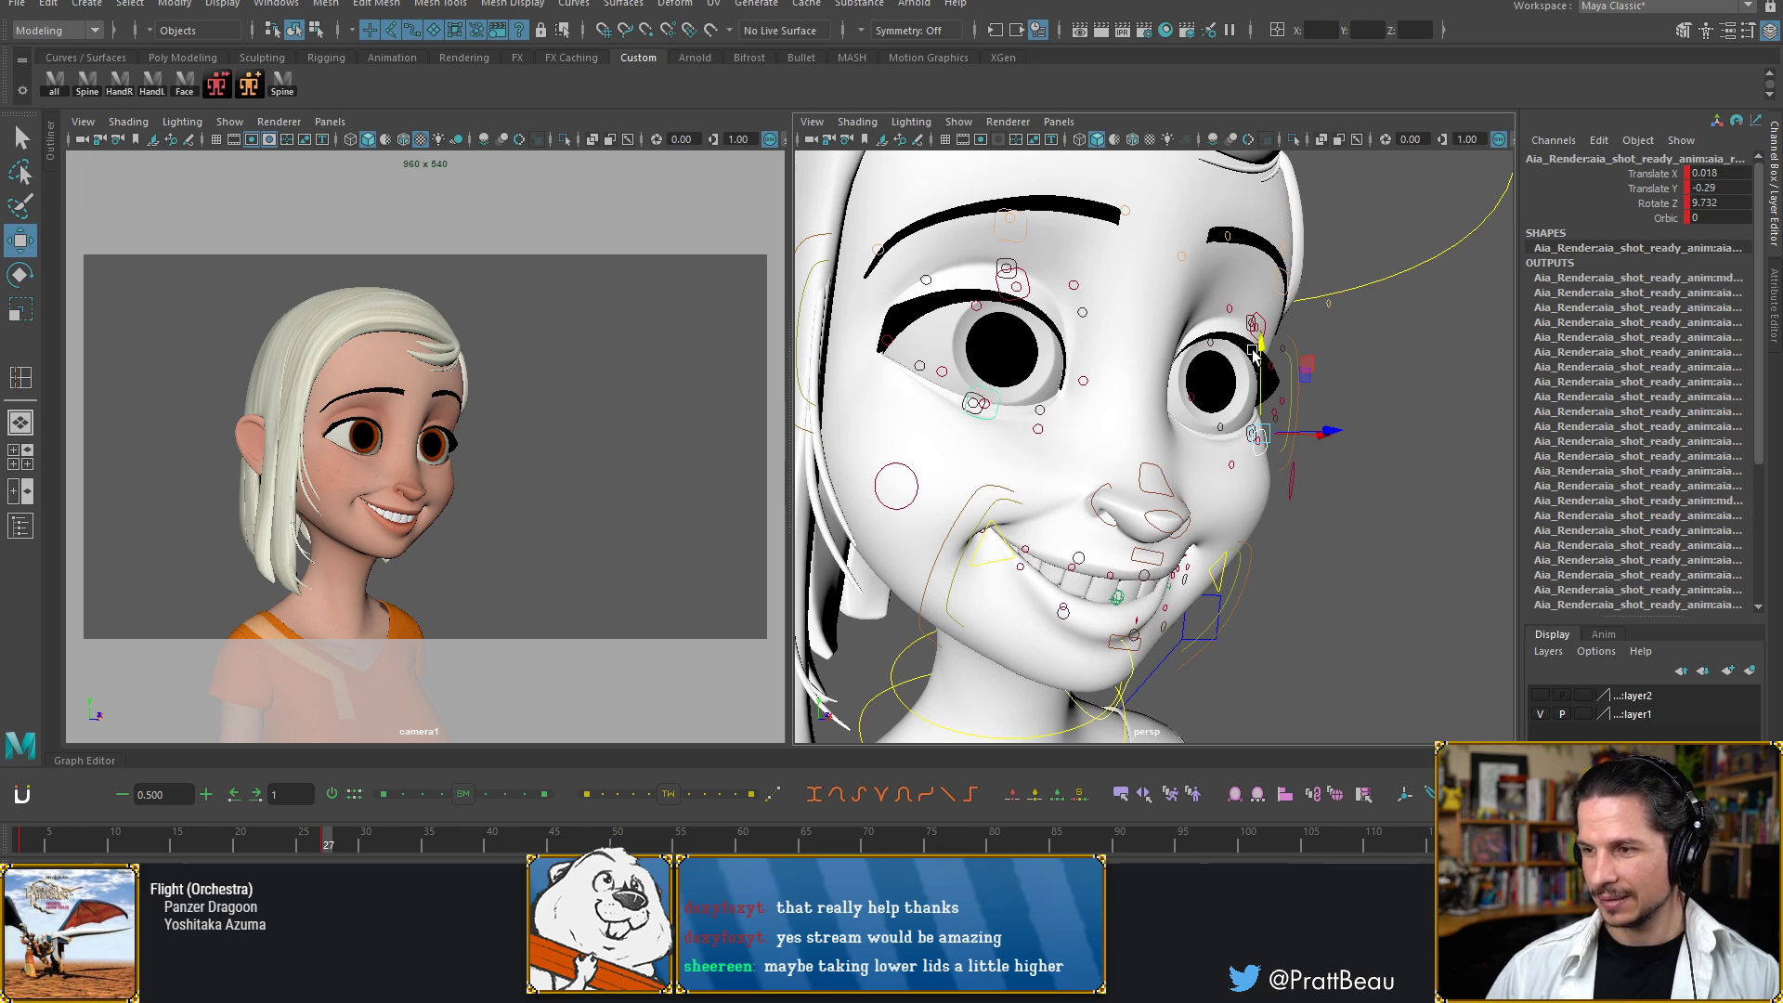
pyautogui.moveTo(1260, 346); pyautogui.dragTo(1260, 338)
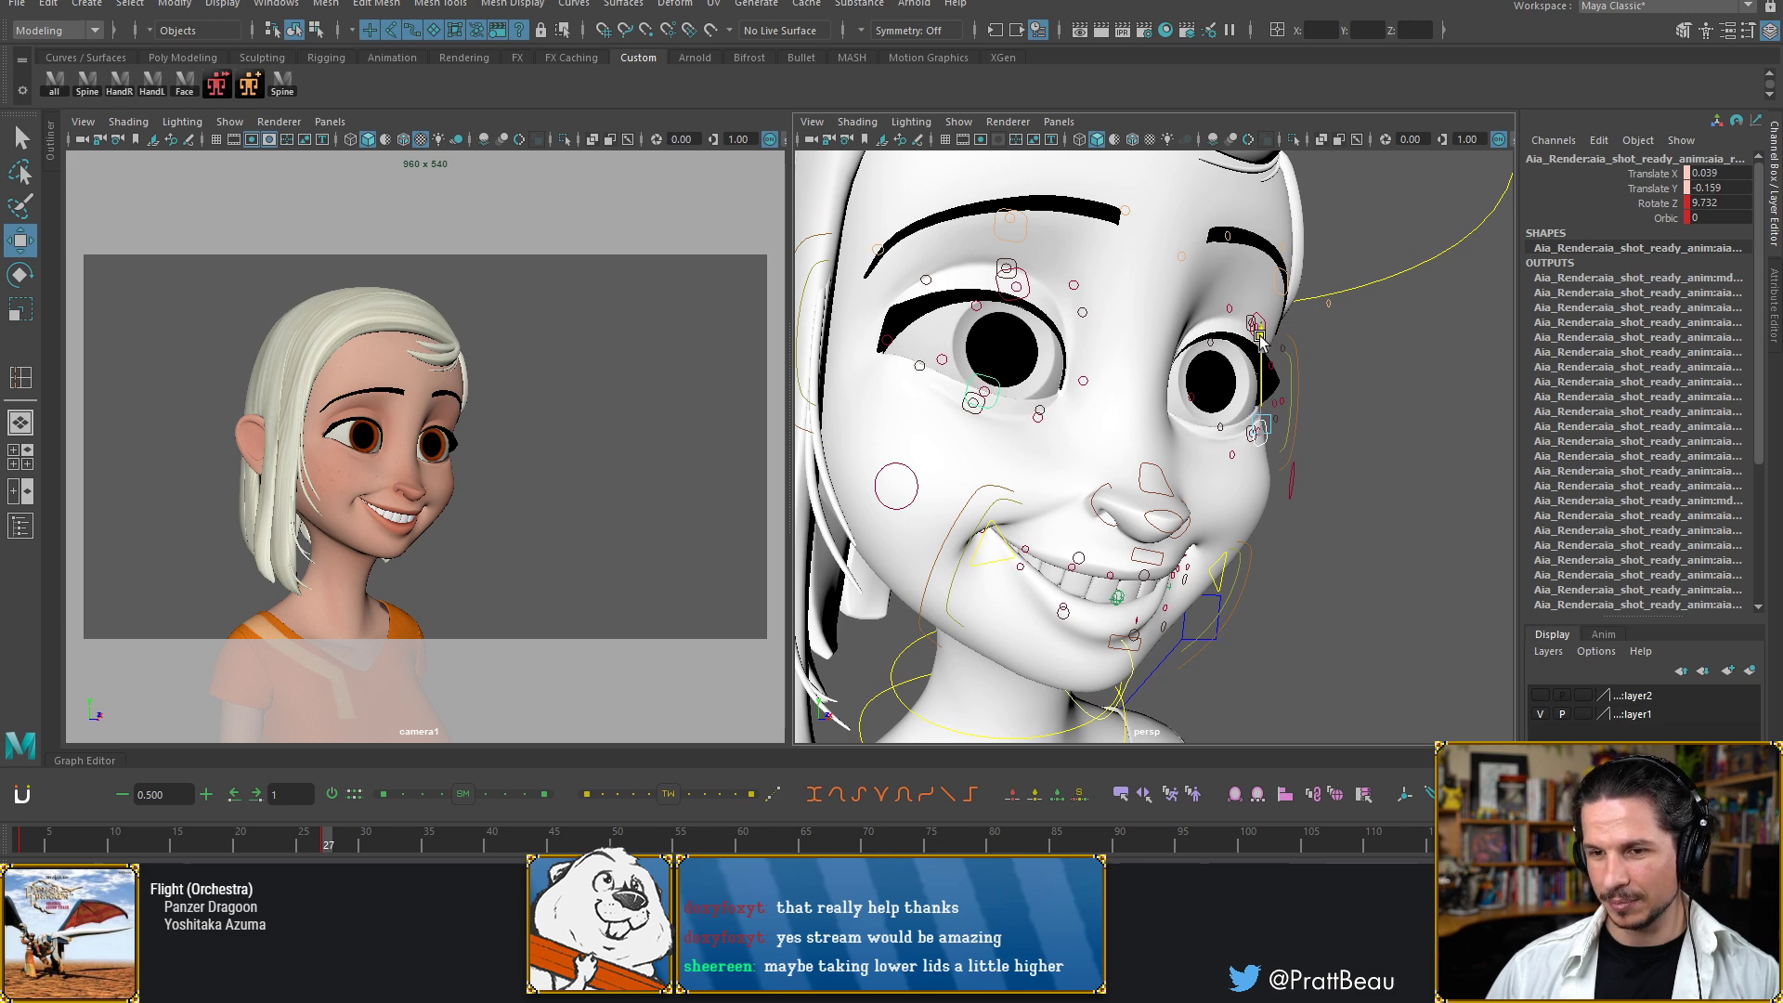
pyautogui.moveTo(1261, 340); pyautogui.dragTo(1261, 339)
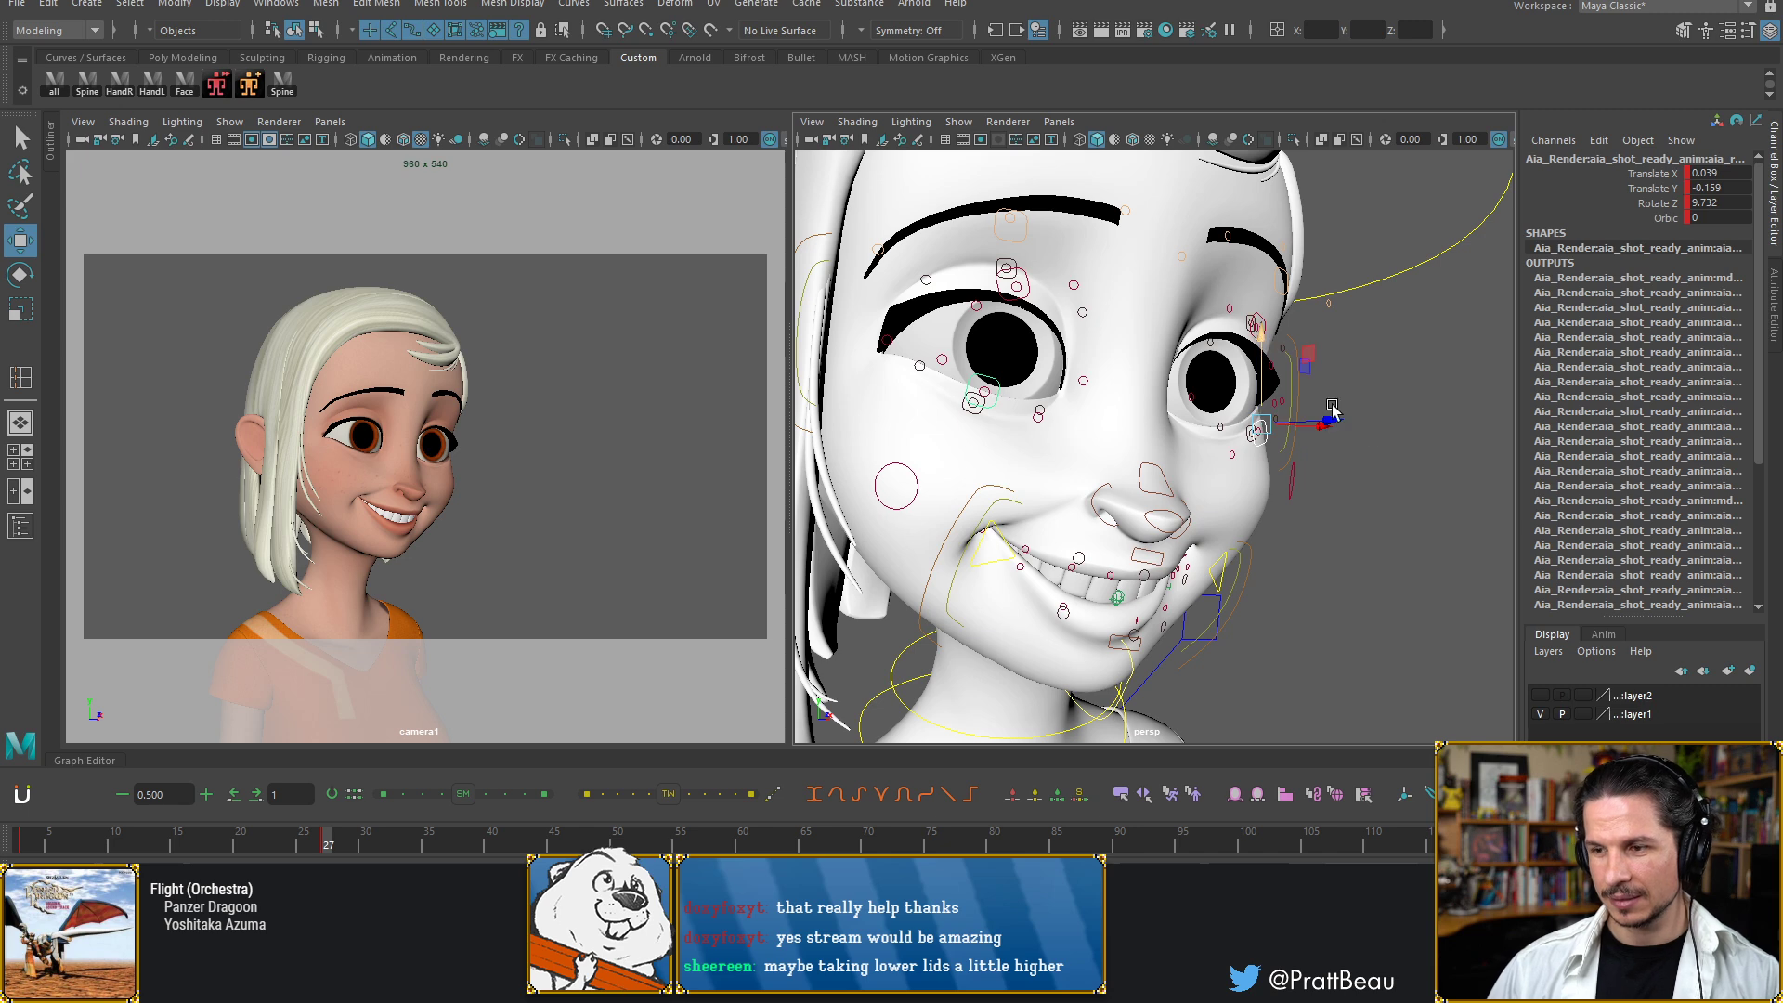
pyautogui.click(1309, 427)
# Lower the small outer lower-lid control on the right eye to about -0.035 in Translate Y, and reselect the main lower-lid control
pyautogui.click(943, 363)
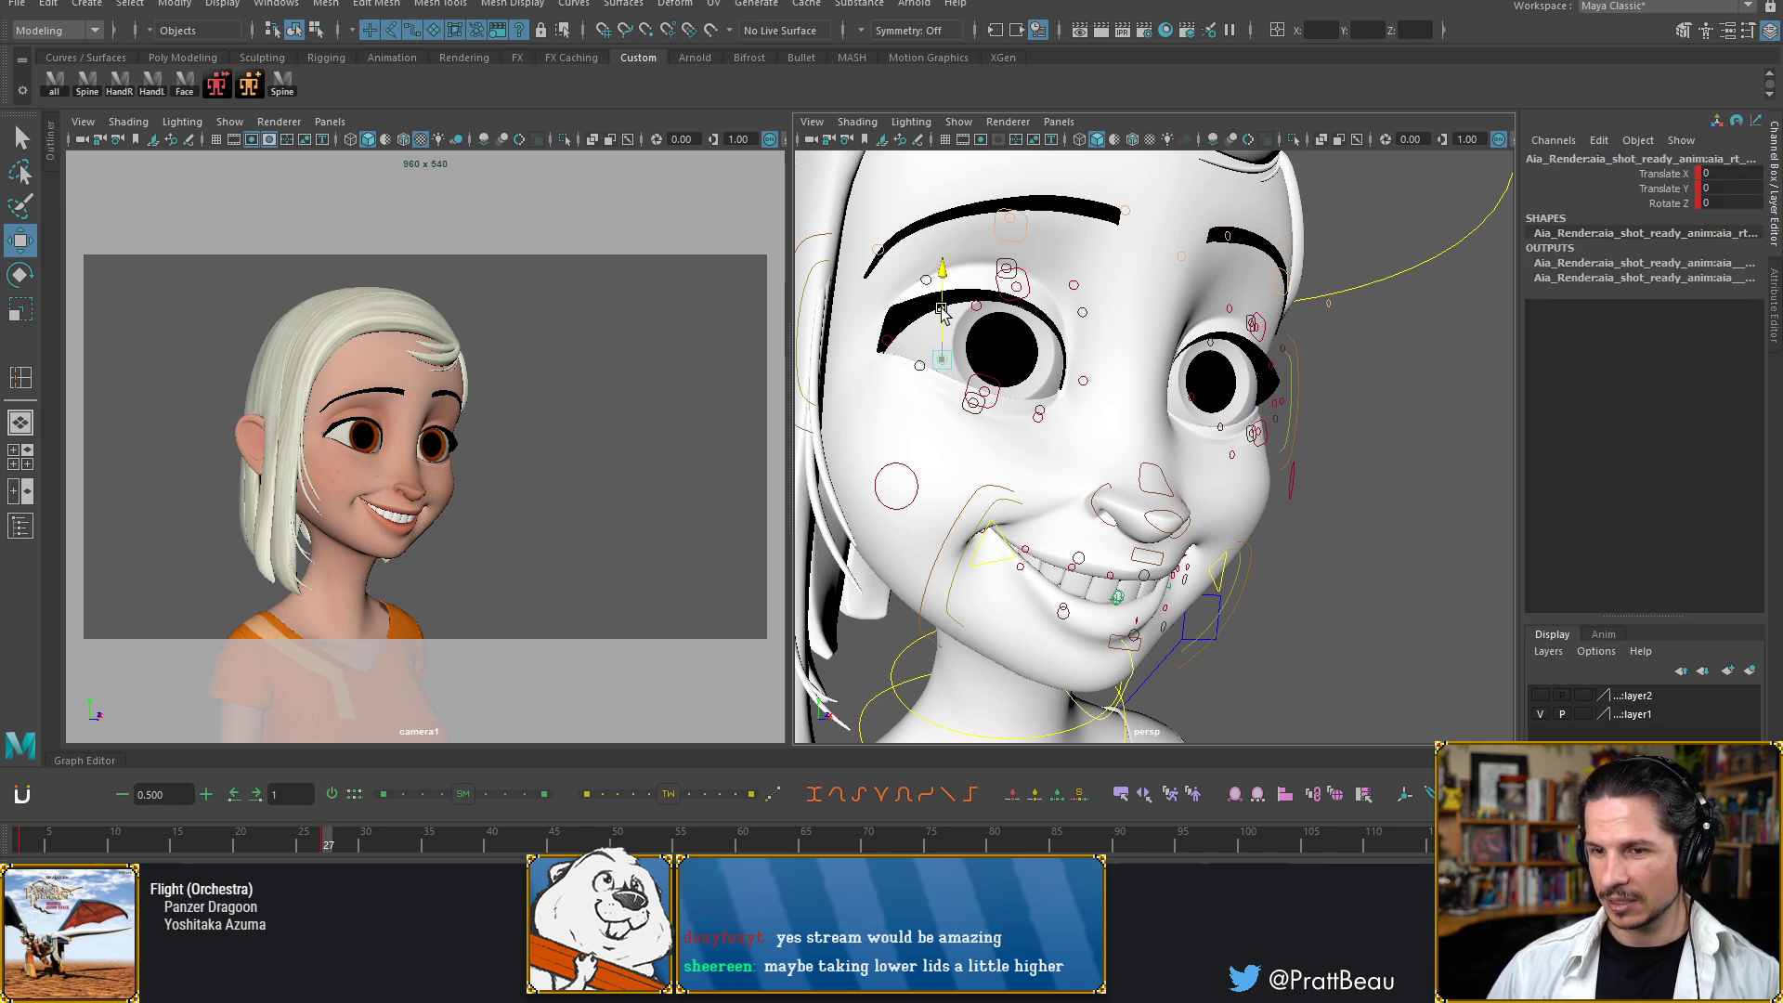
pyautogui.moveTo(941, 313); pyautogui.dragTo(939, 317)
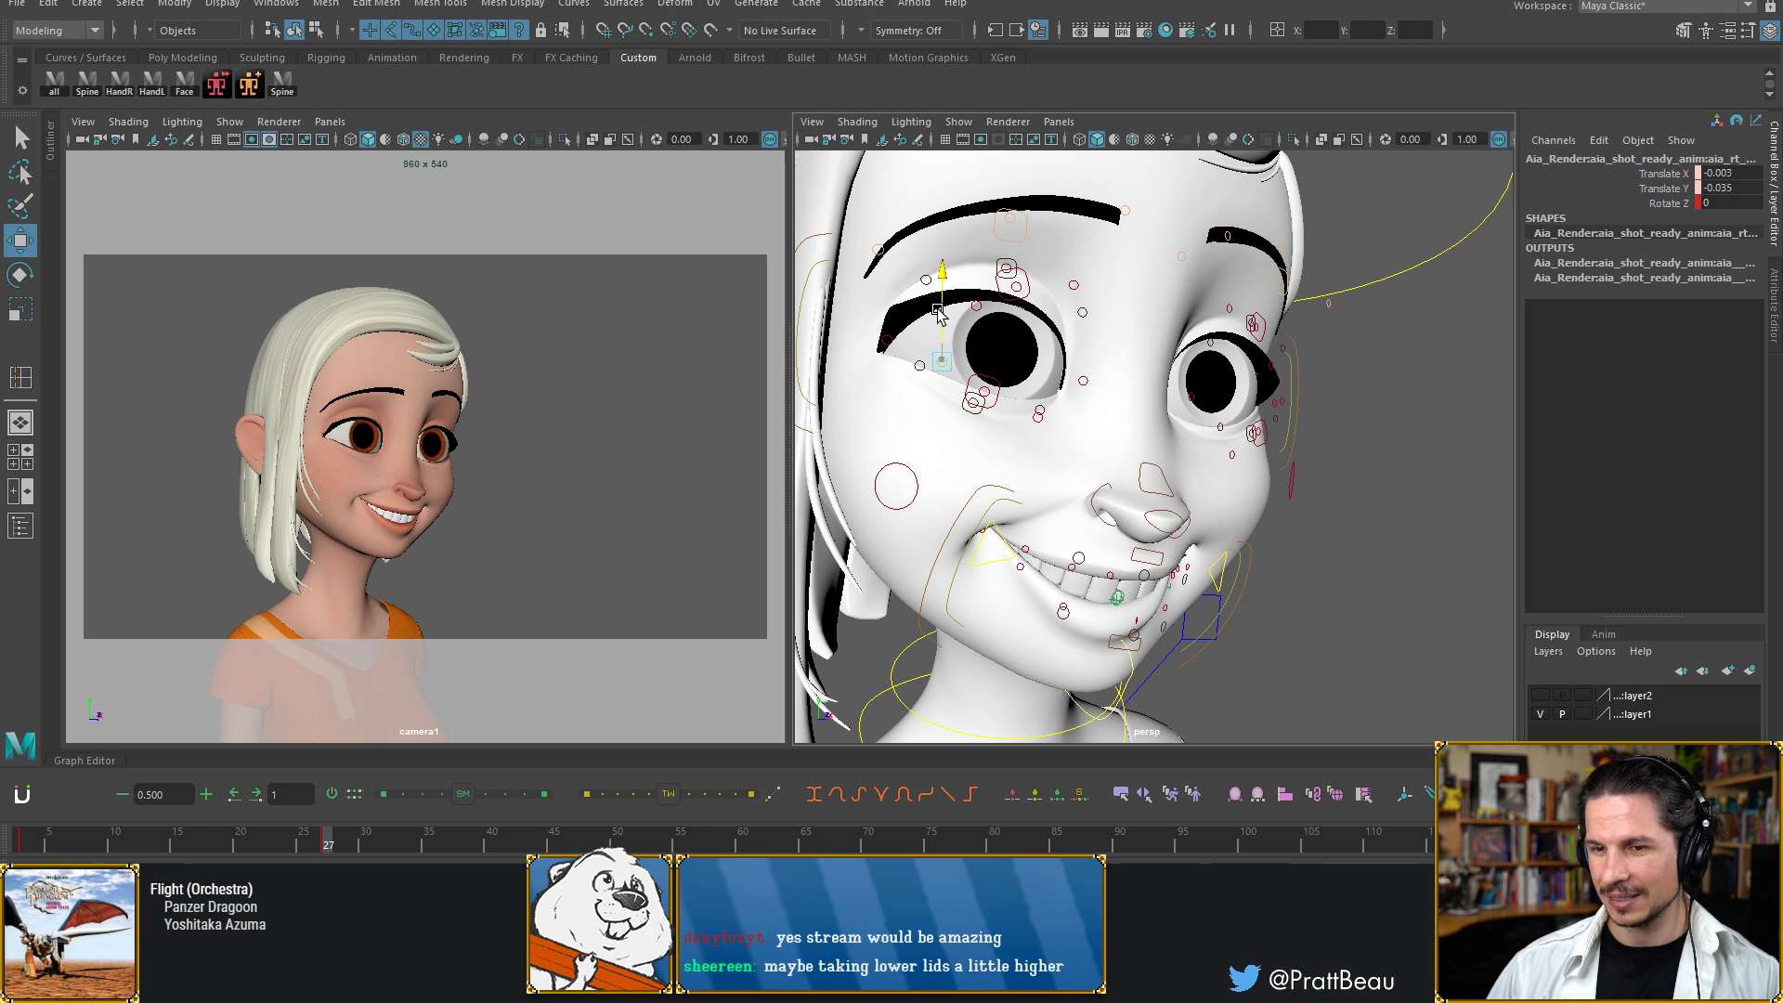
pyautogui.click(990, 396)
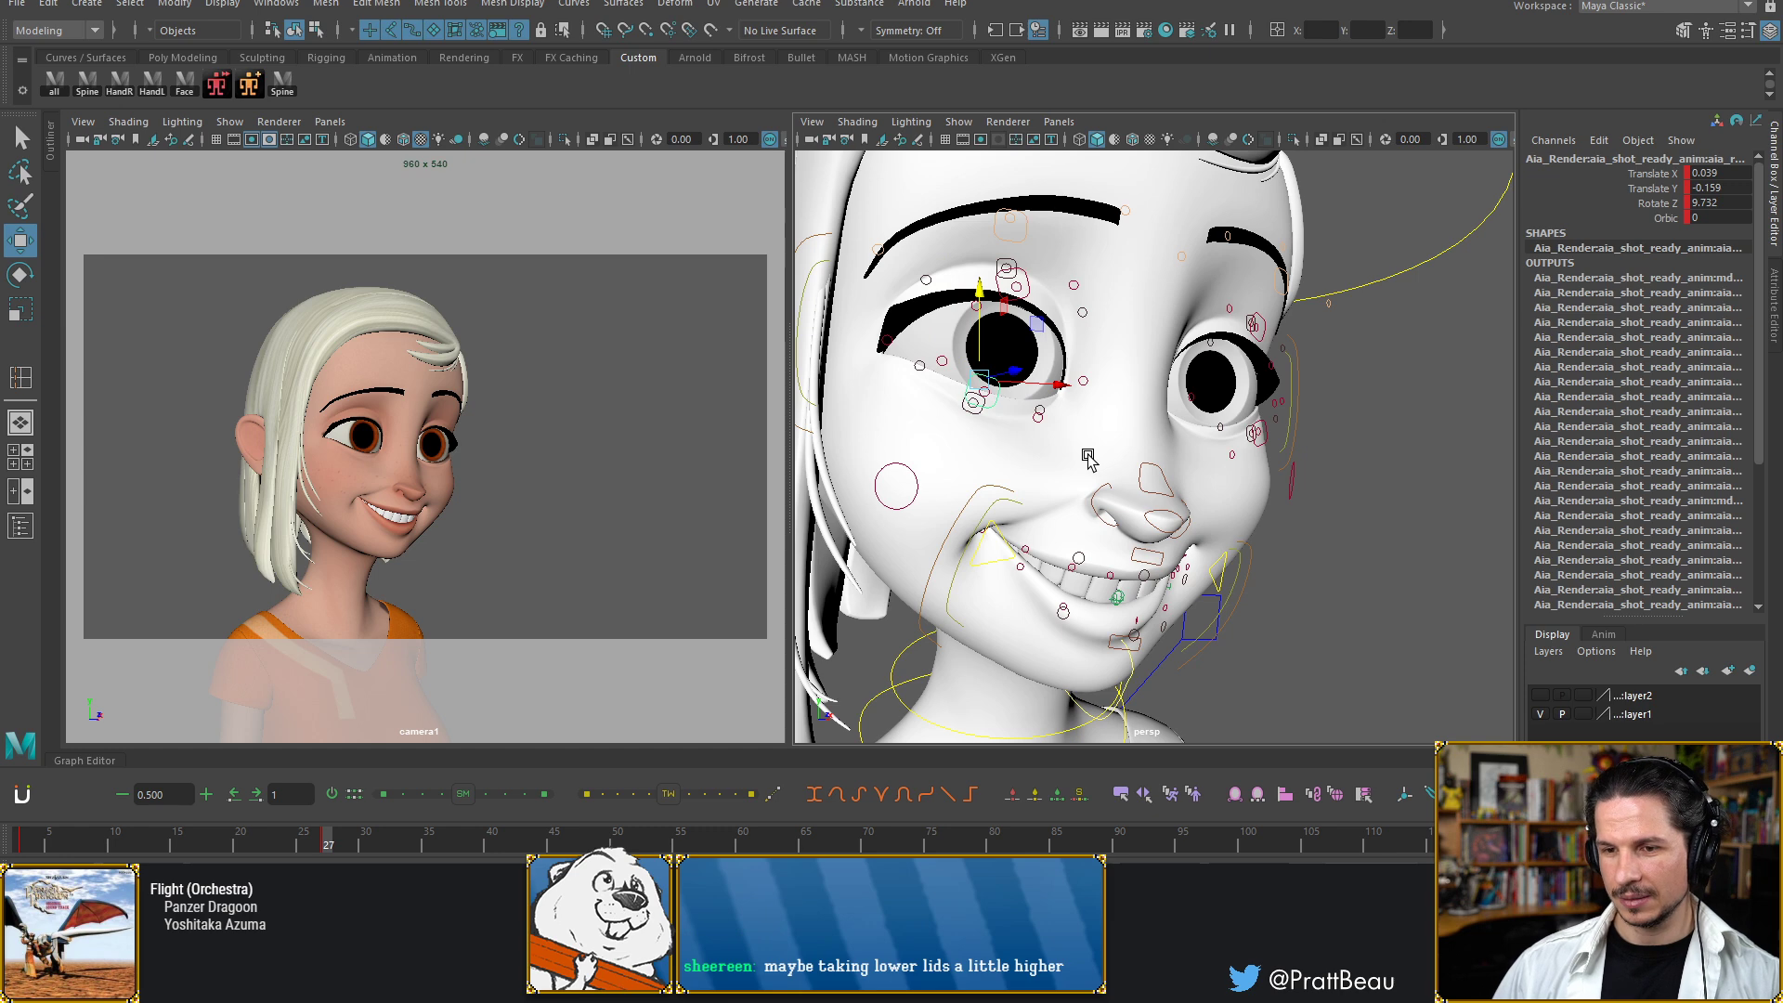
# Select the jaw control and rotate it slightly, to about 0.482 in Rotate X
pyautogui.keyDown('alt'); pyautogui.moveTo(1064, 455); pyautogui.dragTo(1102, 465); pyautogui.keyUp('alt')
pyautogui.click(1141, 488)
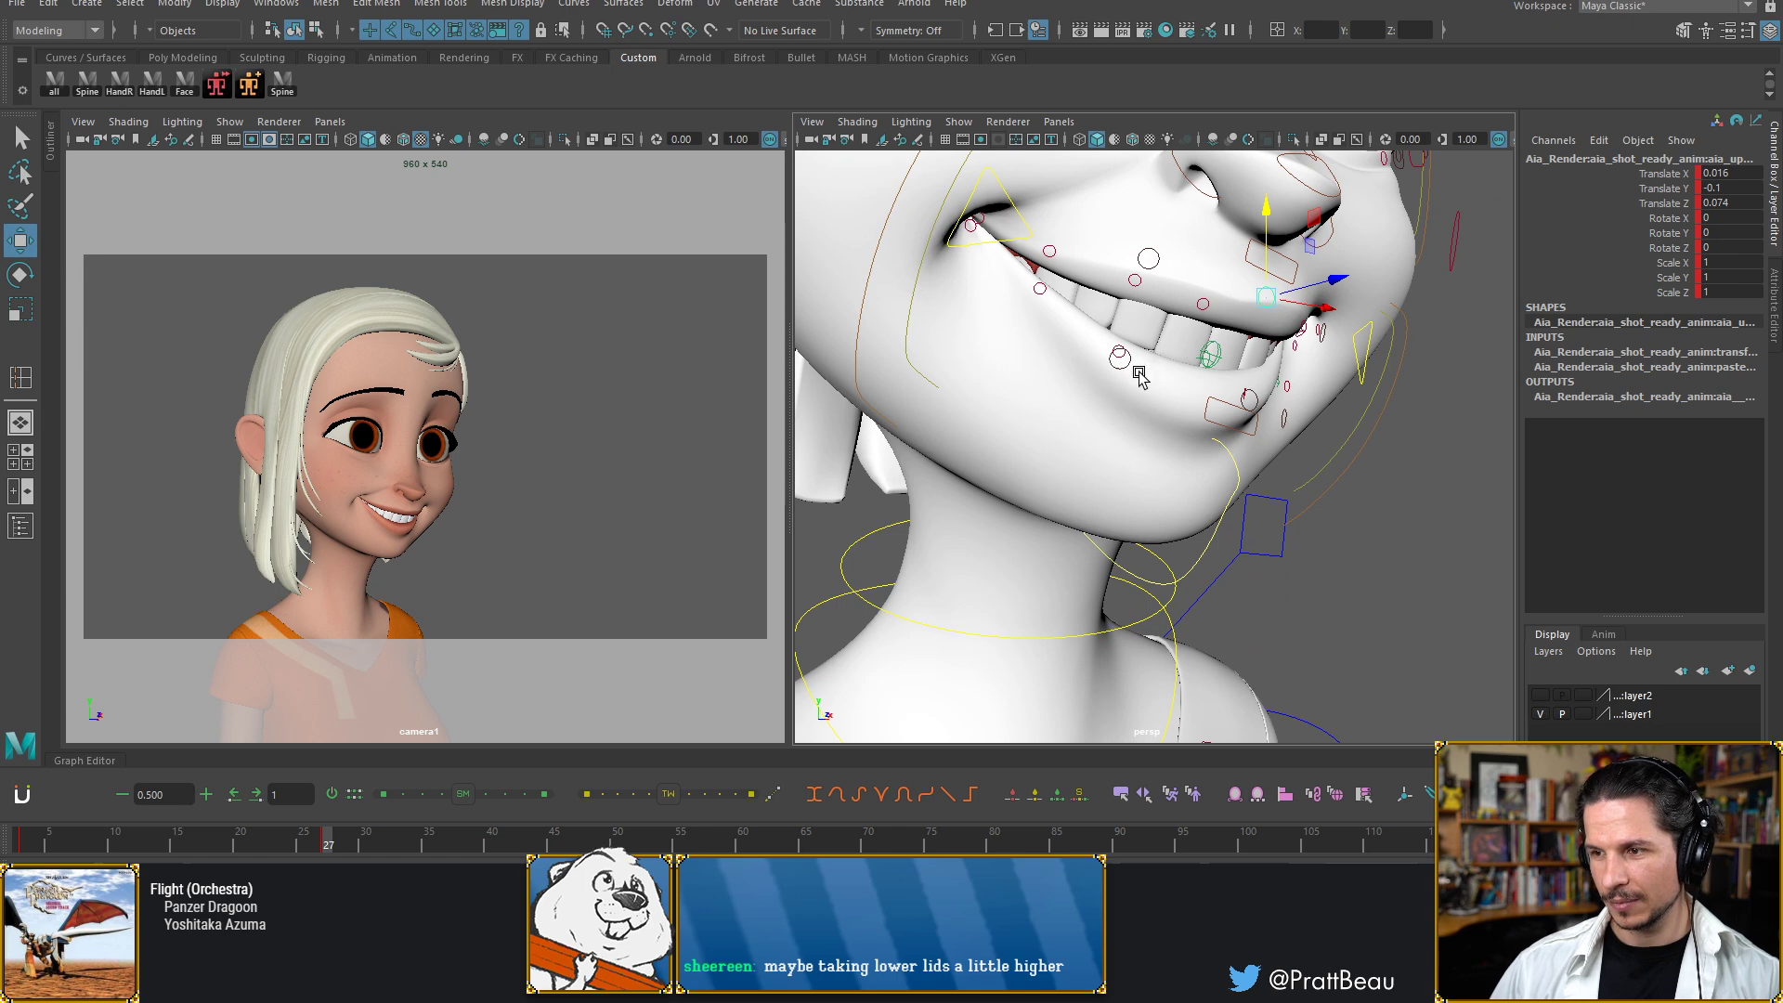
pyautogui.click(1223, 517)
pyautogui.press('e')
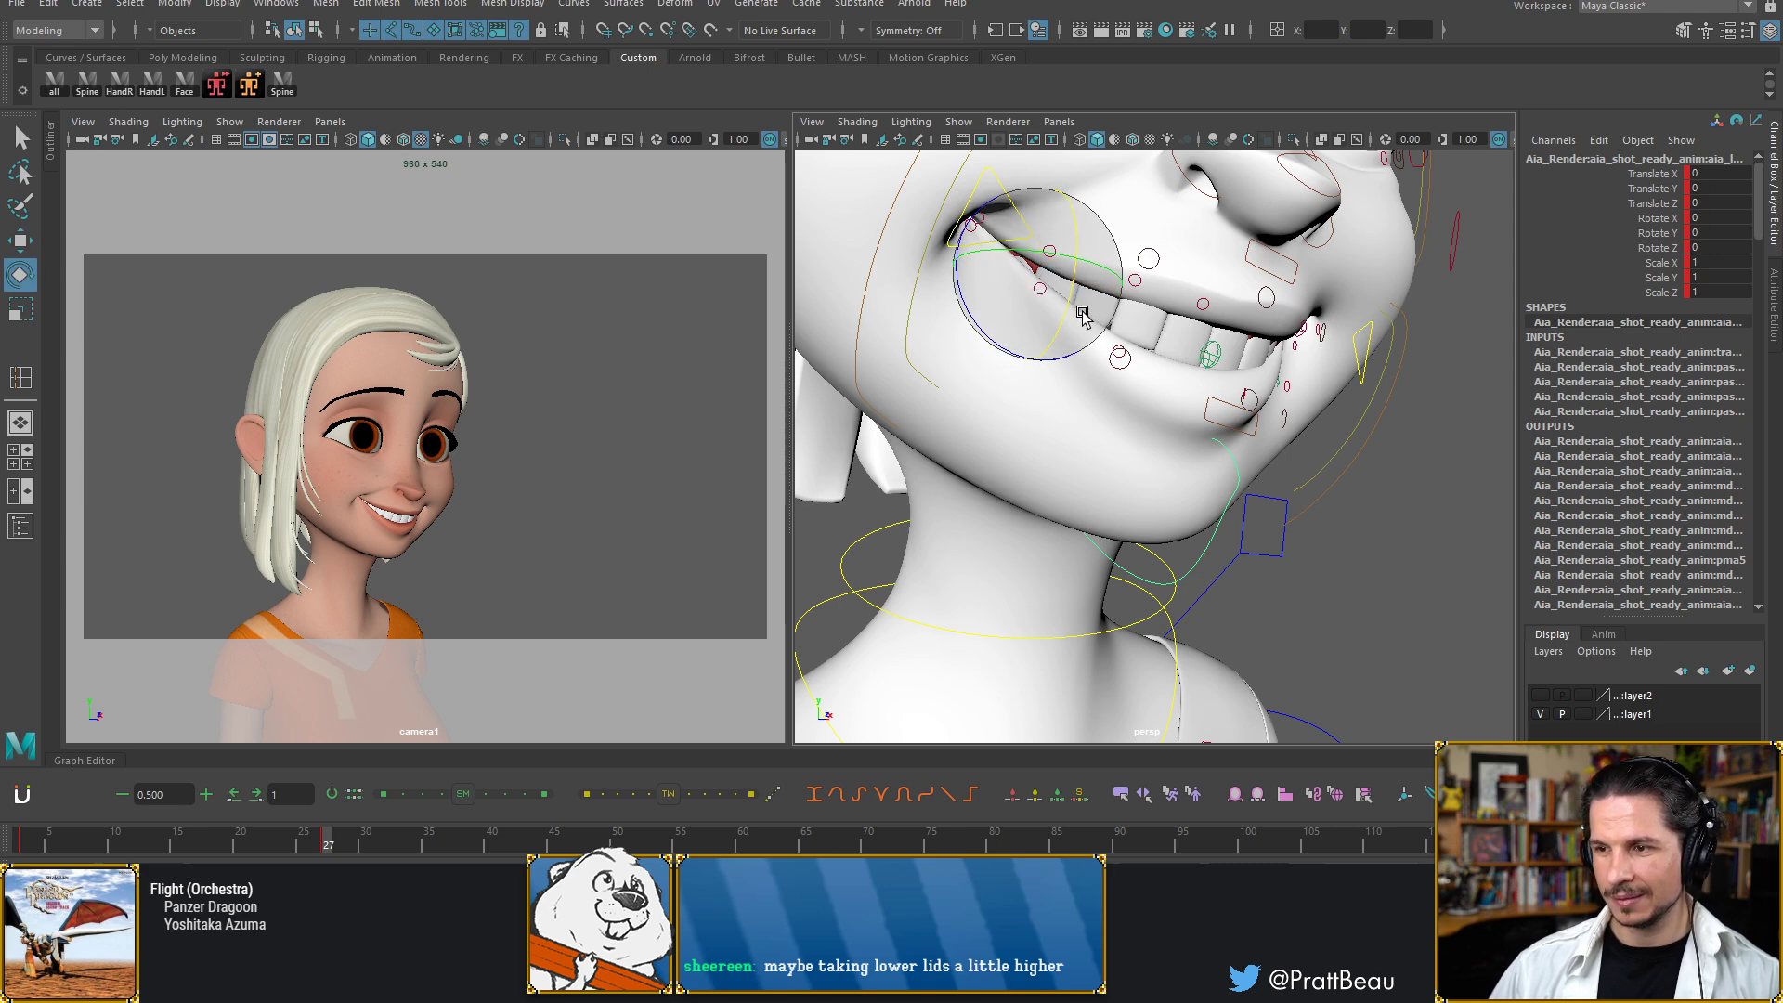
pyautogui.moveTo(1065, 320); pyautogui.dragTo(1021, 370)
# Select the eye-aim control in front of the face and shift it to about 0.413 in Translate X
pyautogui.keyDown('alt'); pyautogui.moveTo(1022, 370); pyautogui.dragTo(954, 399, button='right'); pyautogui.keyUp('alt')
pyautogui.keyDown('alt'); pyautogui.moveTo(954, 399); pyautogui.dragTo(1034, 393); pyautogui.keyUp('alt')
pyautogui.keyDown('alt'); pyautogui.moveTo(1195, 430); pyautogui.dragTo(1154, 413); pyautogui.keyUp('alt')
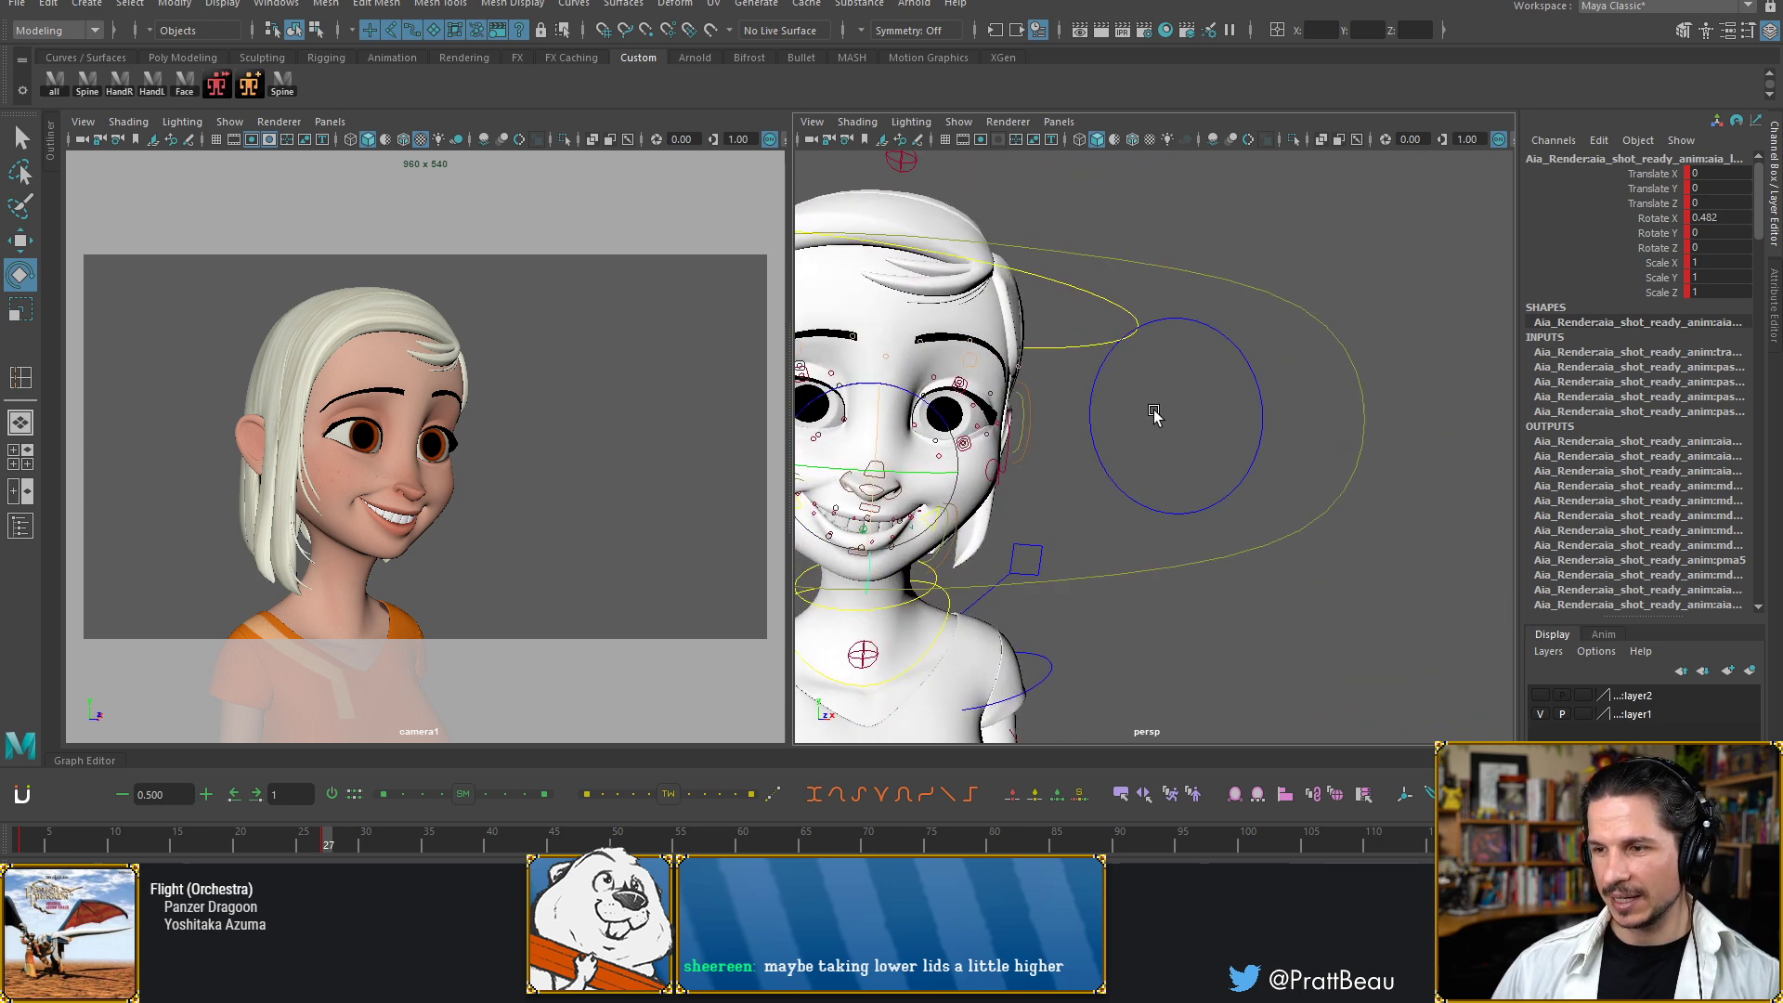
pyautogui.click(1113, 468)
pyautogui.keyDown('alt'); pyautogui.moveTo(1112, 468); pyautogui.dragTo(1235, 413); pyautogui.keyUp('alt')
pyautogui.keyDown('alt'); pyautogui.moveTo(1234, 413); pyautogui.dragTo(1148, 410, button='right'); pyautogui.keyUp('alt')
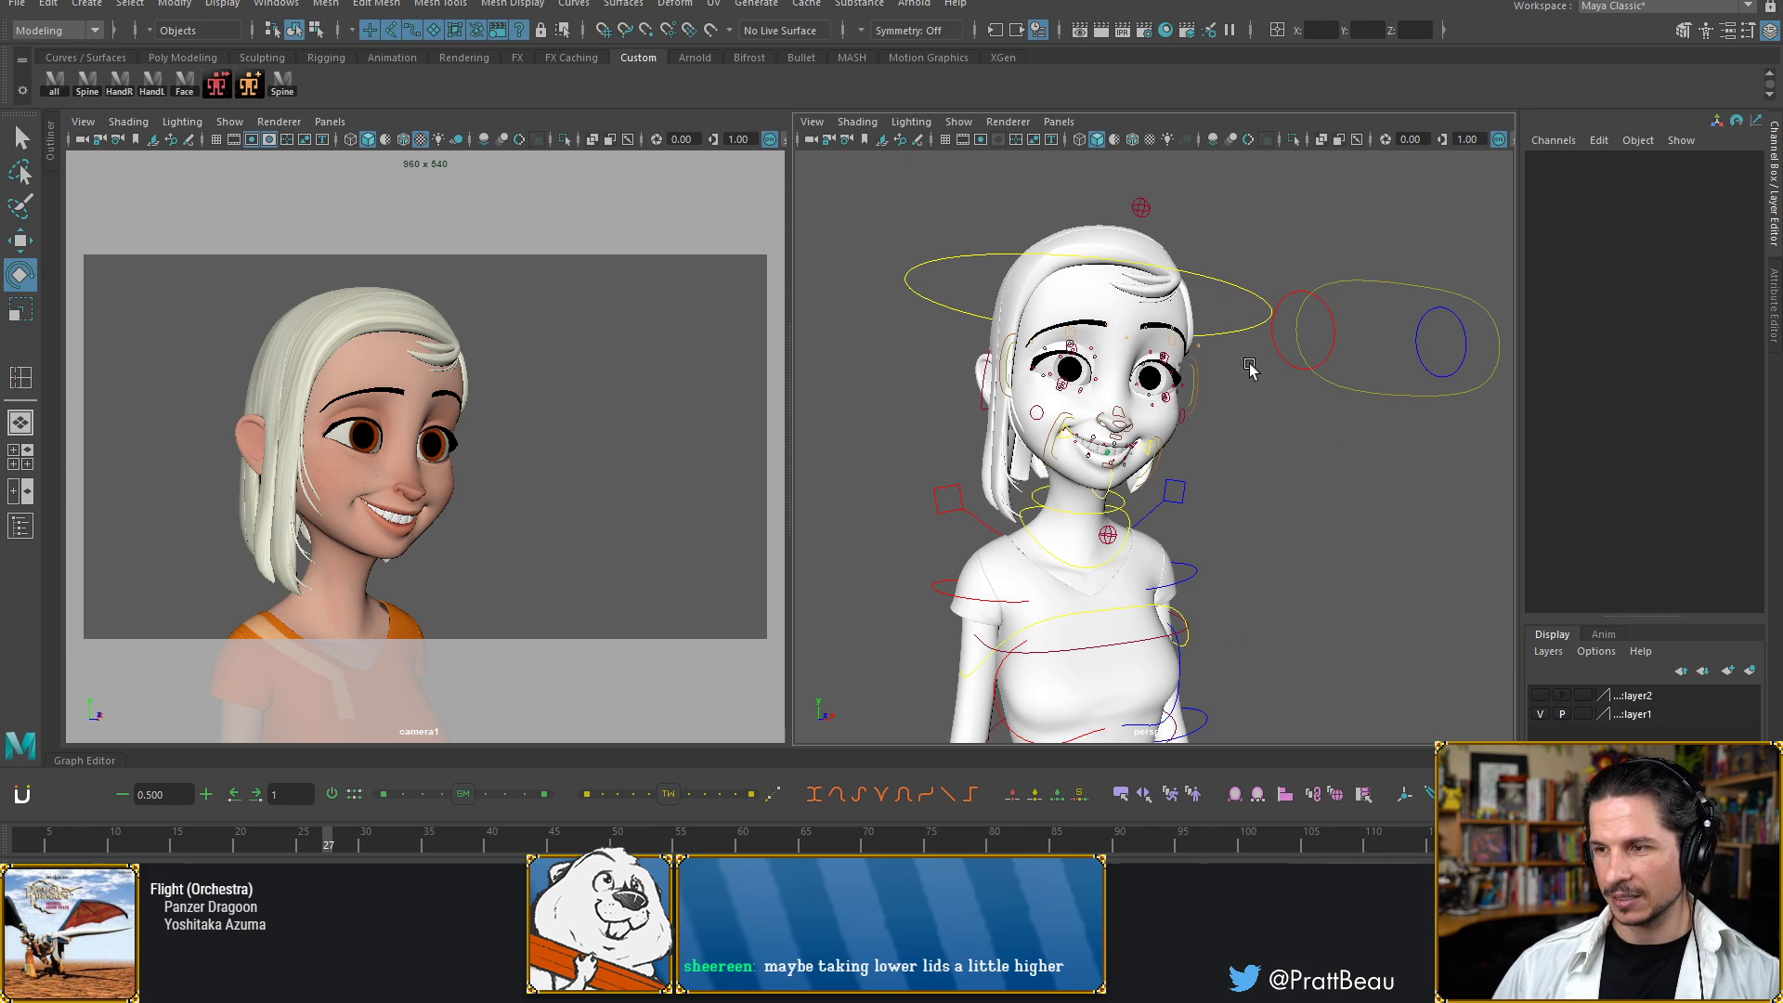
pyautogui.click(1386, 406)
pyautogui.press('w')
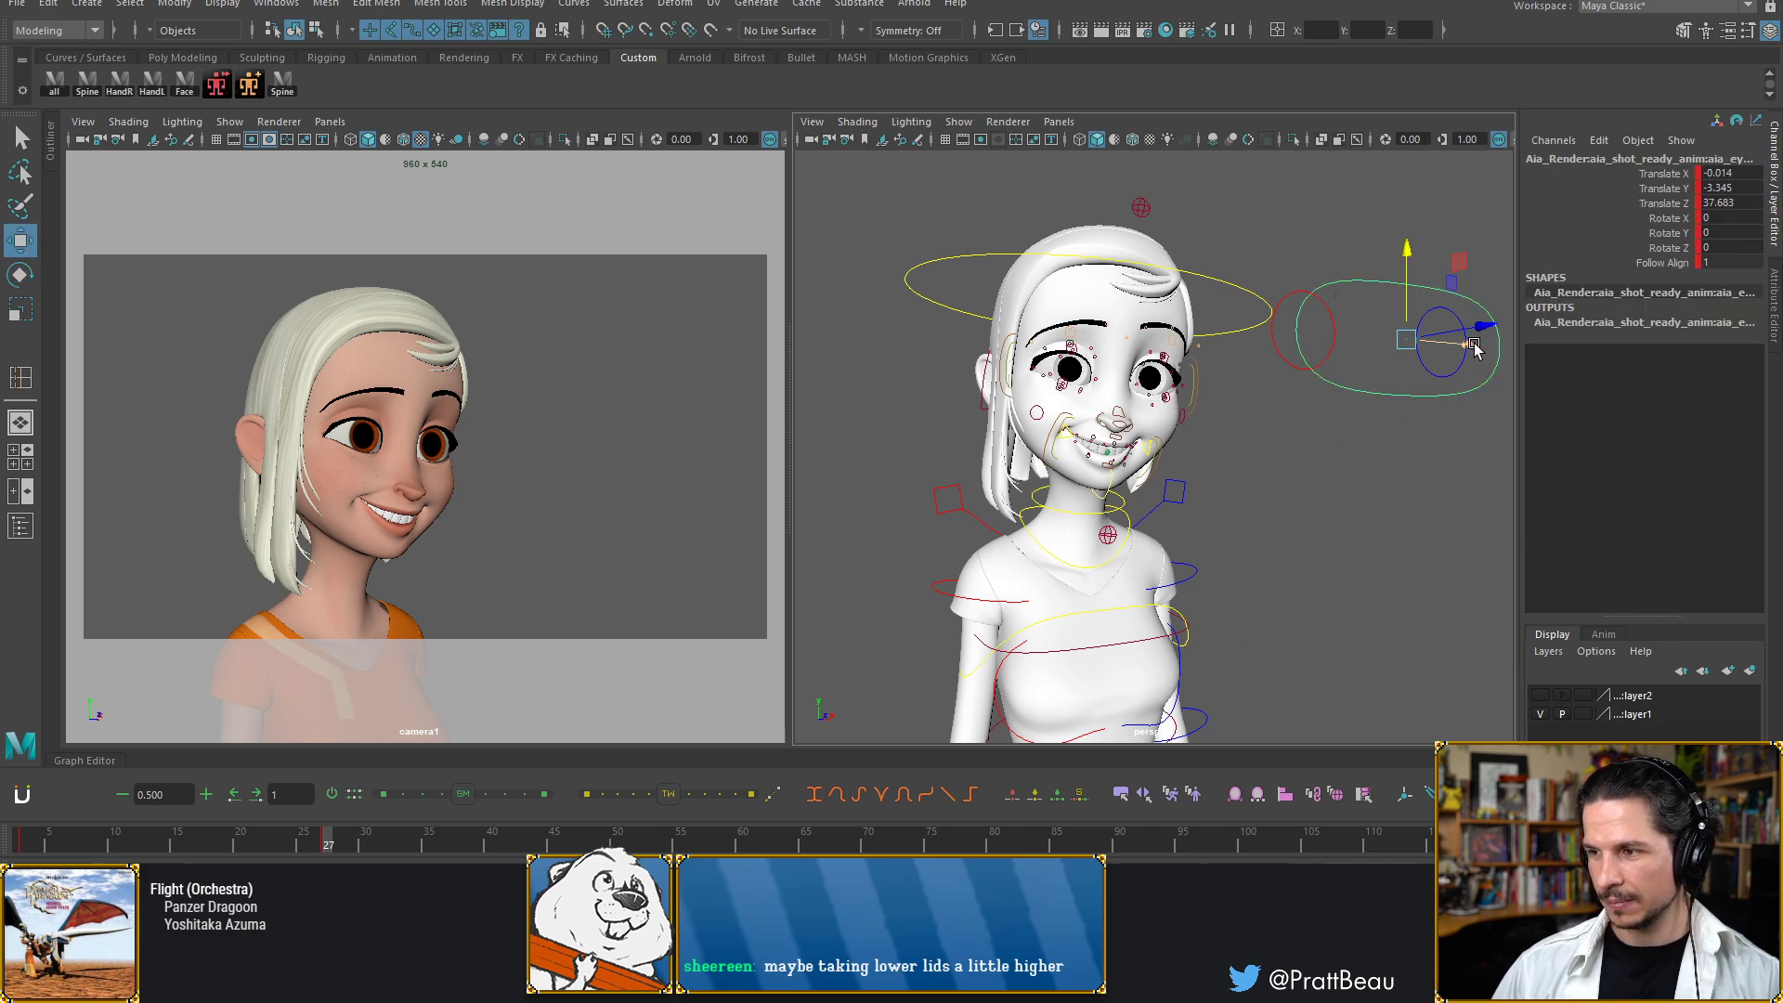
pyautogui.moveTo(1465, 343); pyautogui.dragTo(1479, 346)
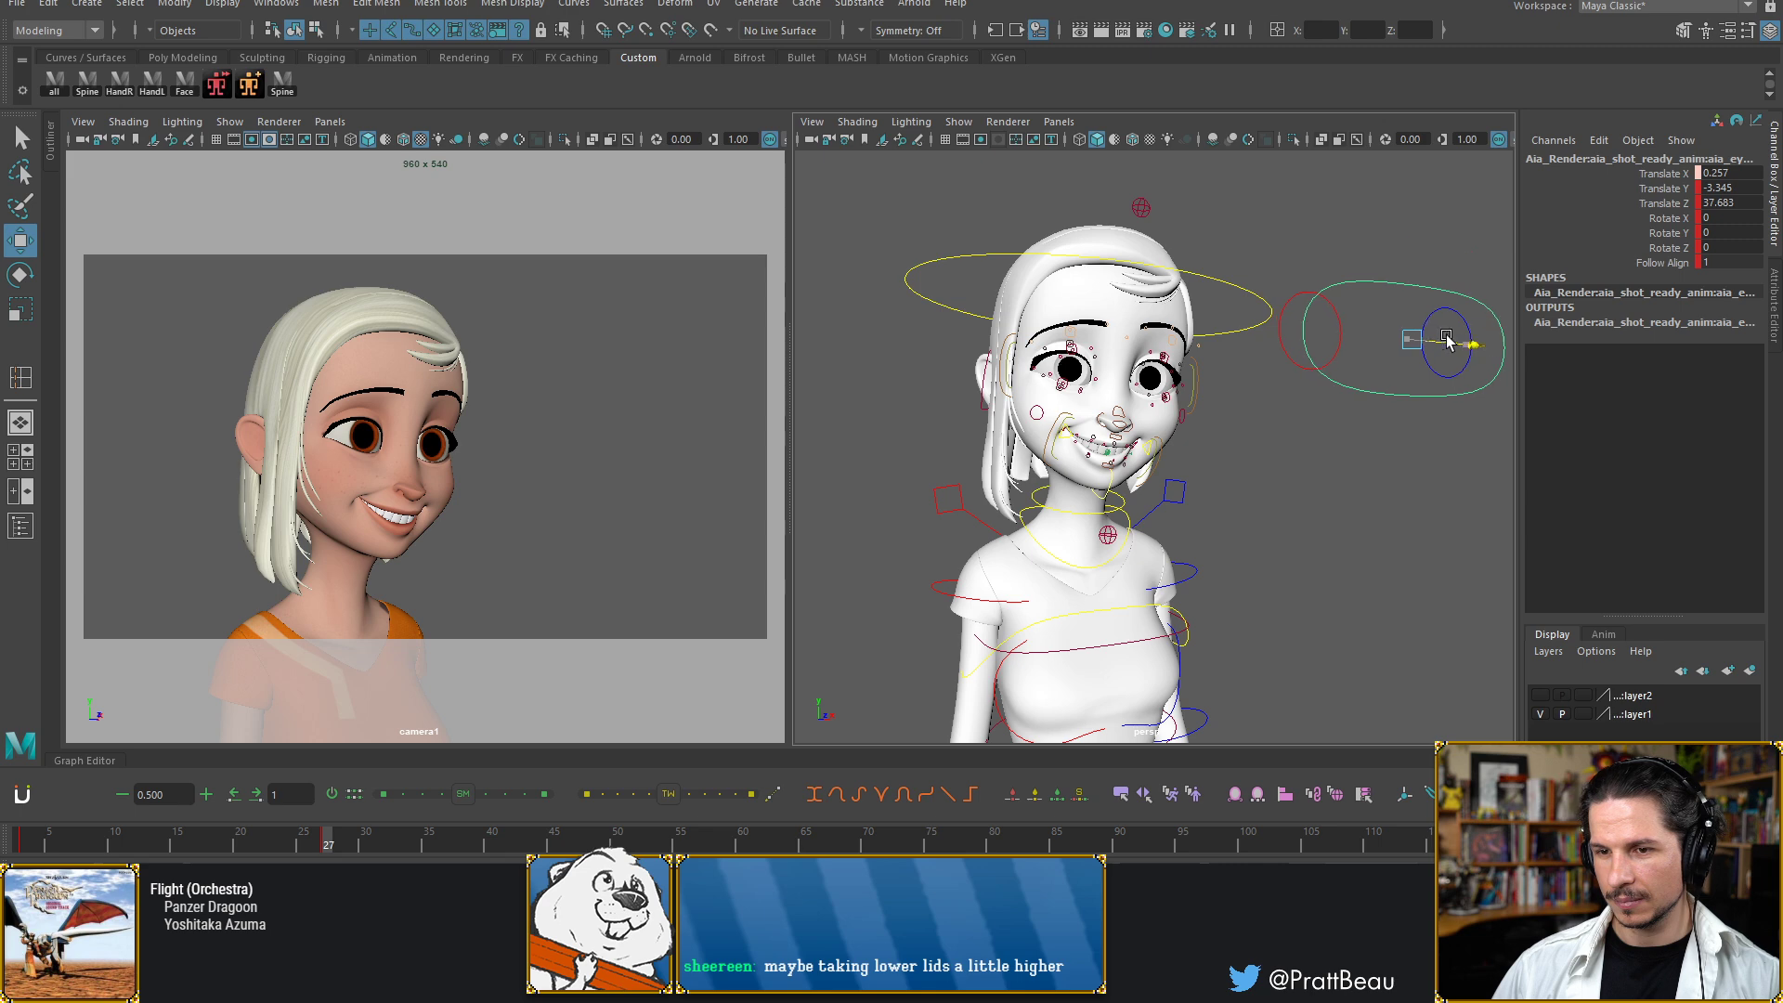
# Examine the smile and mouth controls up close in persp, and select the character's head control
pyautogui.keyDown('alt'); pyautogui.moveTo(1120, 324); pyautogui.dragTo(1073, 398, button='right'); pyautogui.keyUp('alt')
pyautogui.keyDown('alt'); pyautogui.moveTo(1073, 398); pyautogui.dragTo(1177, 366, button='middle'); pyautogui.keyUp('alt')
pyautogui.keyDown('alt'); pyautogui.moveTo(1177, 366); pyautogui.dragTo(1147, 446, button='right'); pyautogui.keyUp('alt')
pyautogui.keyDown('alt'); pyautogui.moveTo(1049, 453); pyautogui.dragTo(1118, 434, button='middle'); pyautogui.keyUp('alt')
pyautogui.keyDown('alt'); pyautogui.moveTo(1118, 433); pyautogui.dragTo(1230, 439); pyautogui.keyUp('alt')
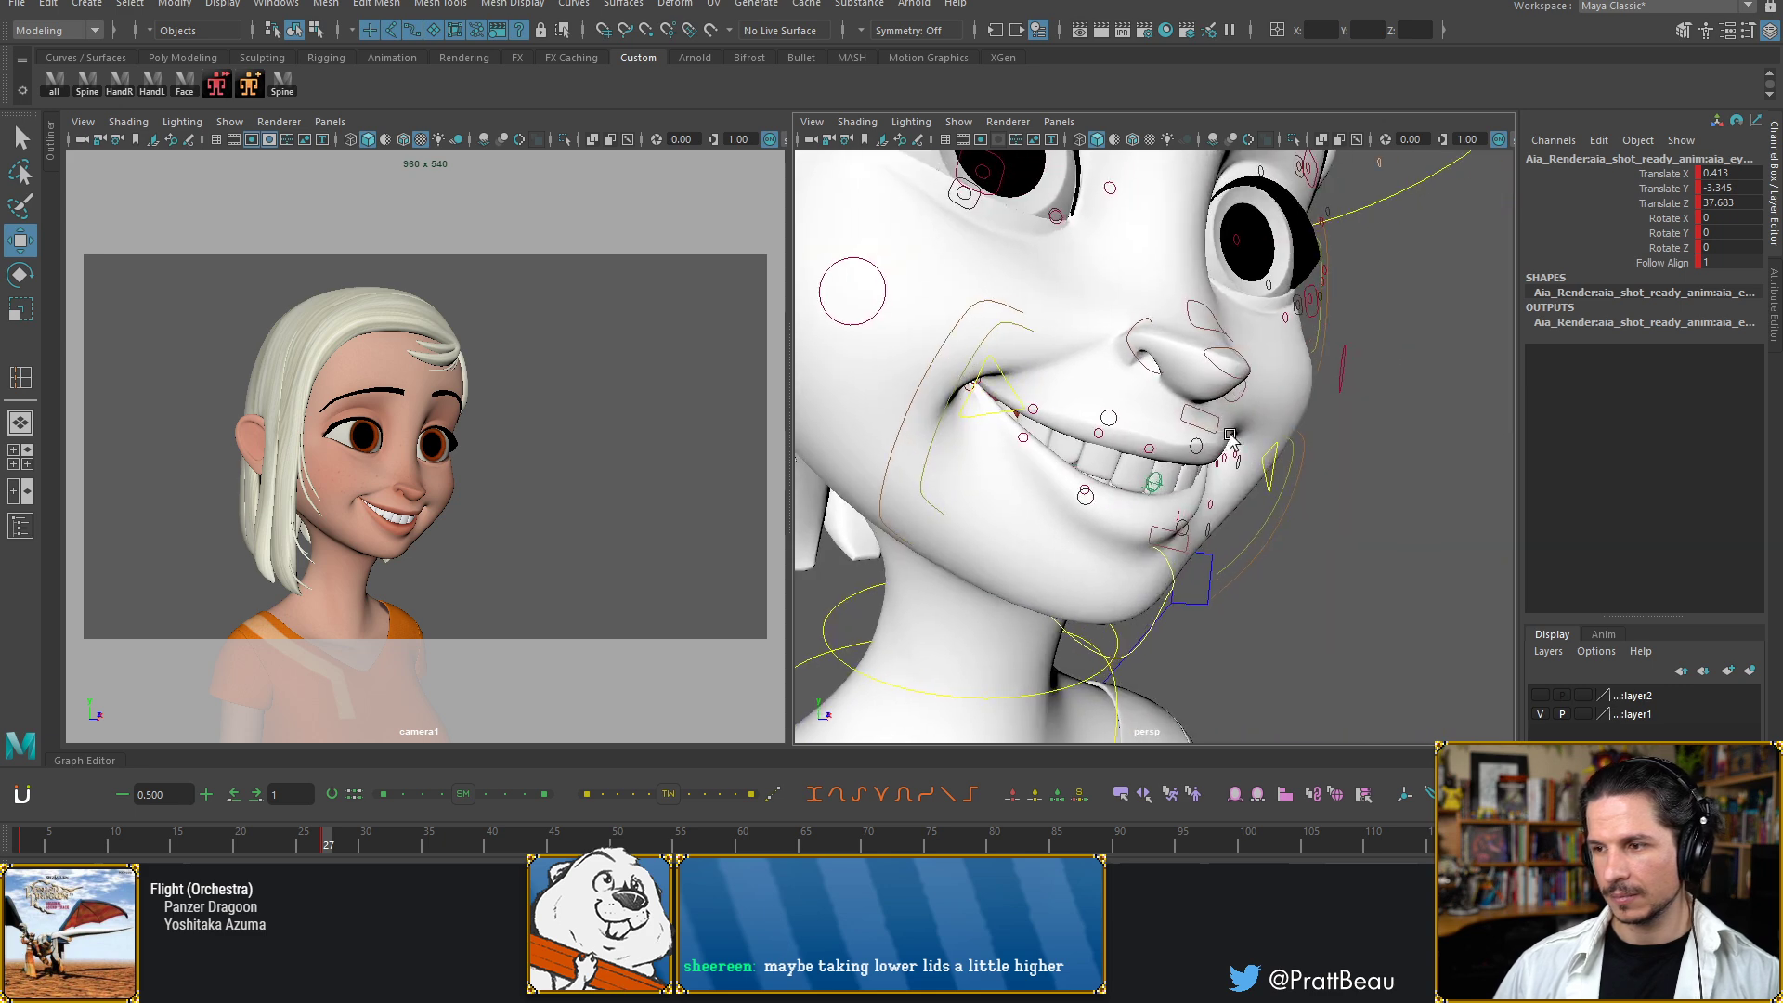
pyautogui.click(1022, 436)
pyautogui.moveTo(1023, 364); pyautogui.dragTo(1246, 366)
pyautogui.scroll(-5, 1245, 366)
pyautogui.click(1237, 397)
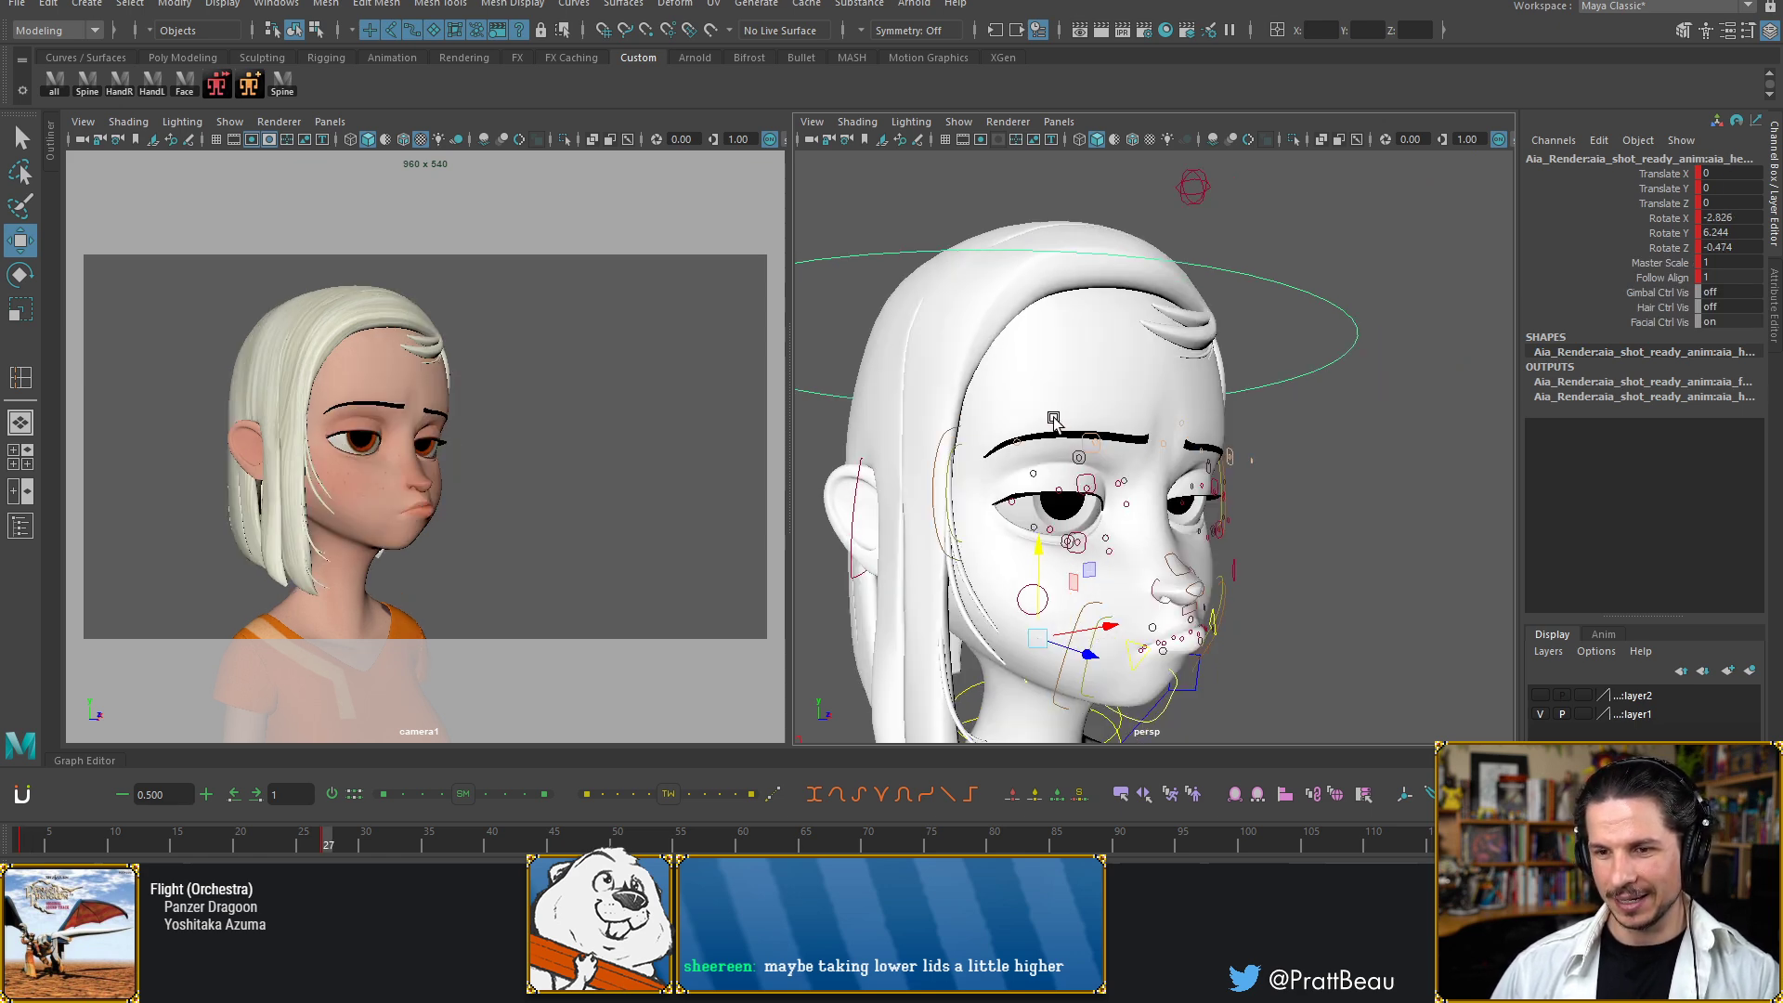
# Flip repeatedly between the keyed poses at frames 3 and 27 to compare the facial expressions
pyautogui.press(',')
pyautogui.press('.')
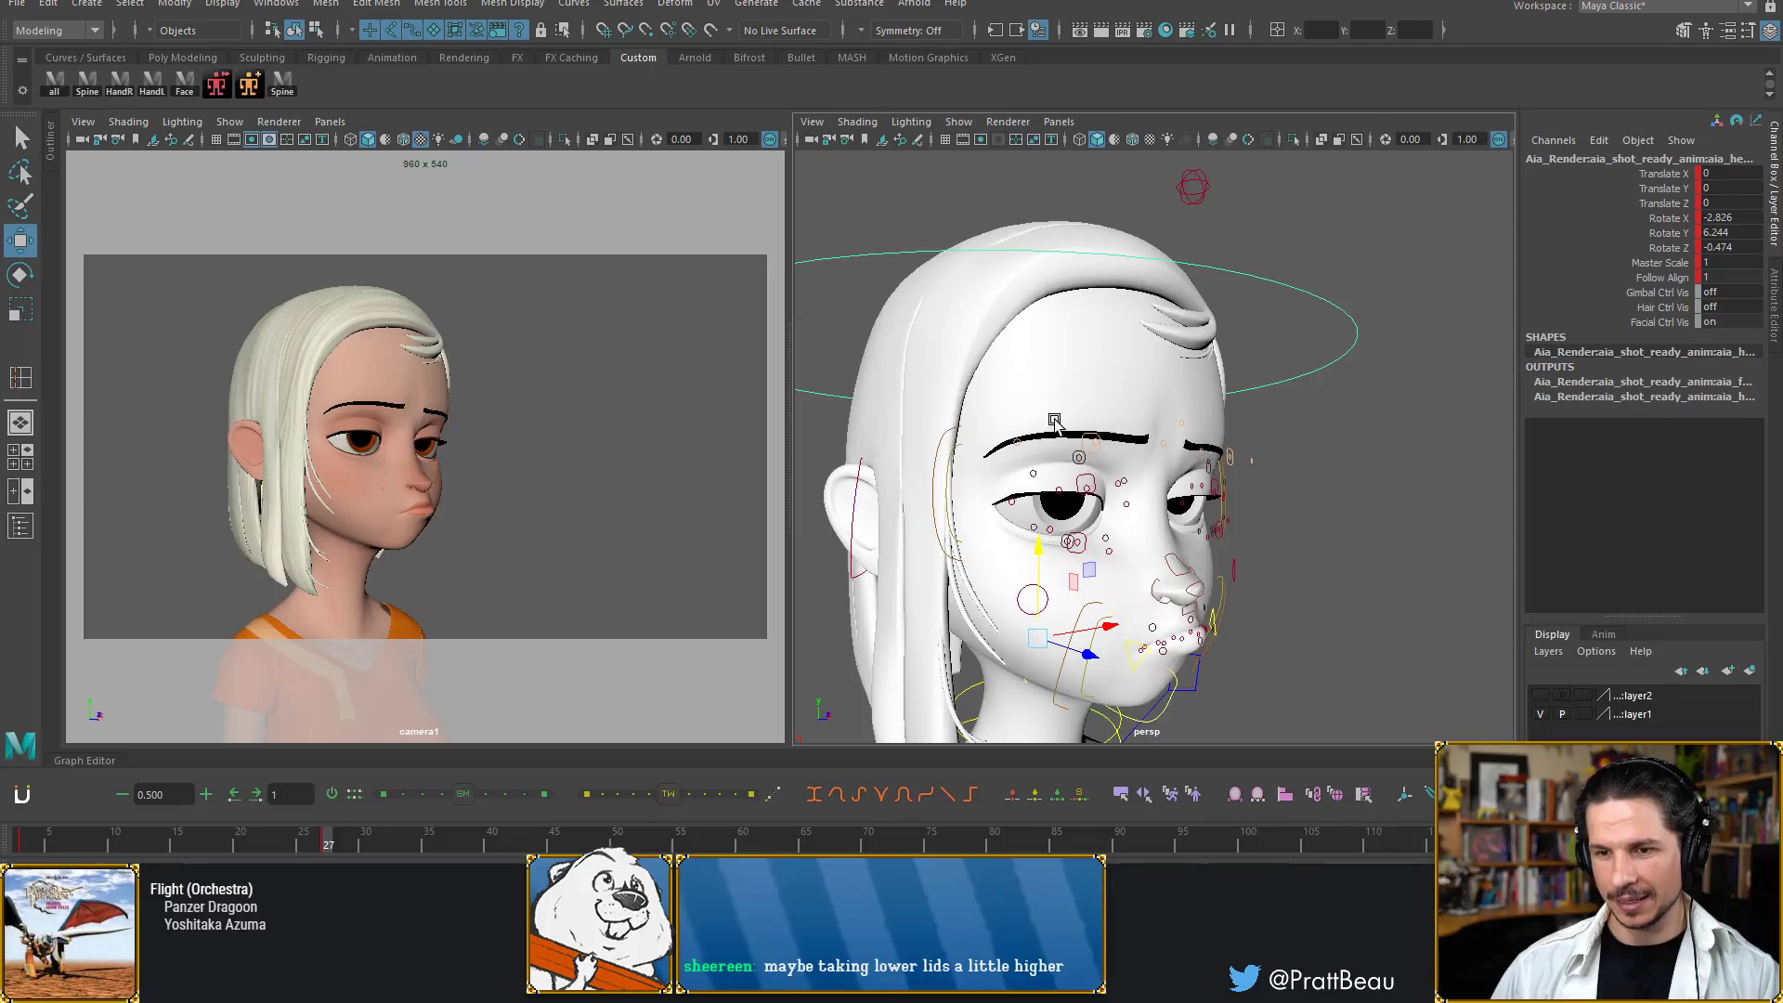
pyautogui.press(',')
pyautogui.press('.')
pyautogui.press(',')
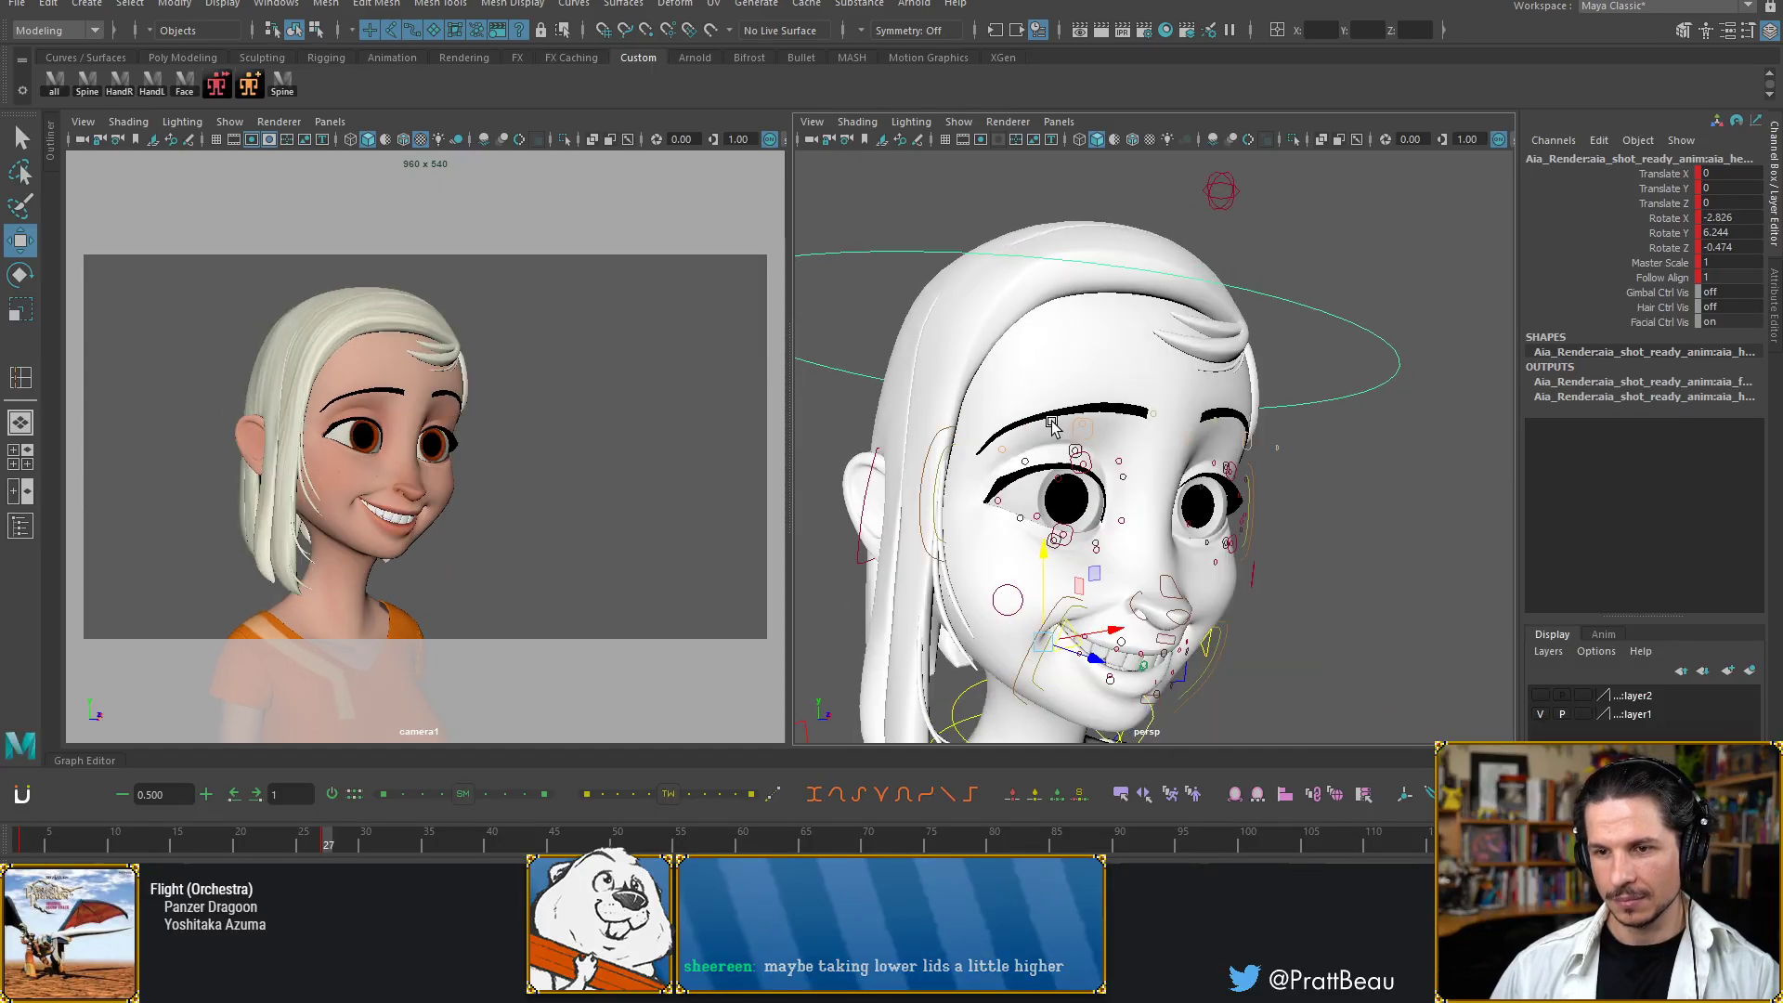
pyautogui.press('.')
pyautogui.press(',')
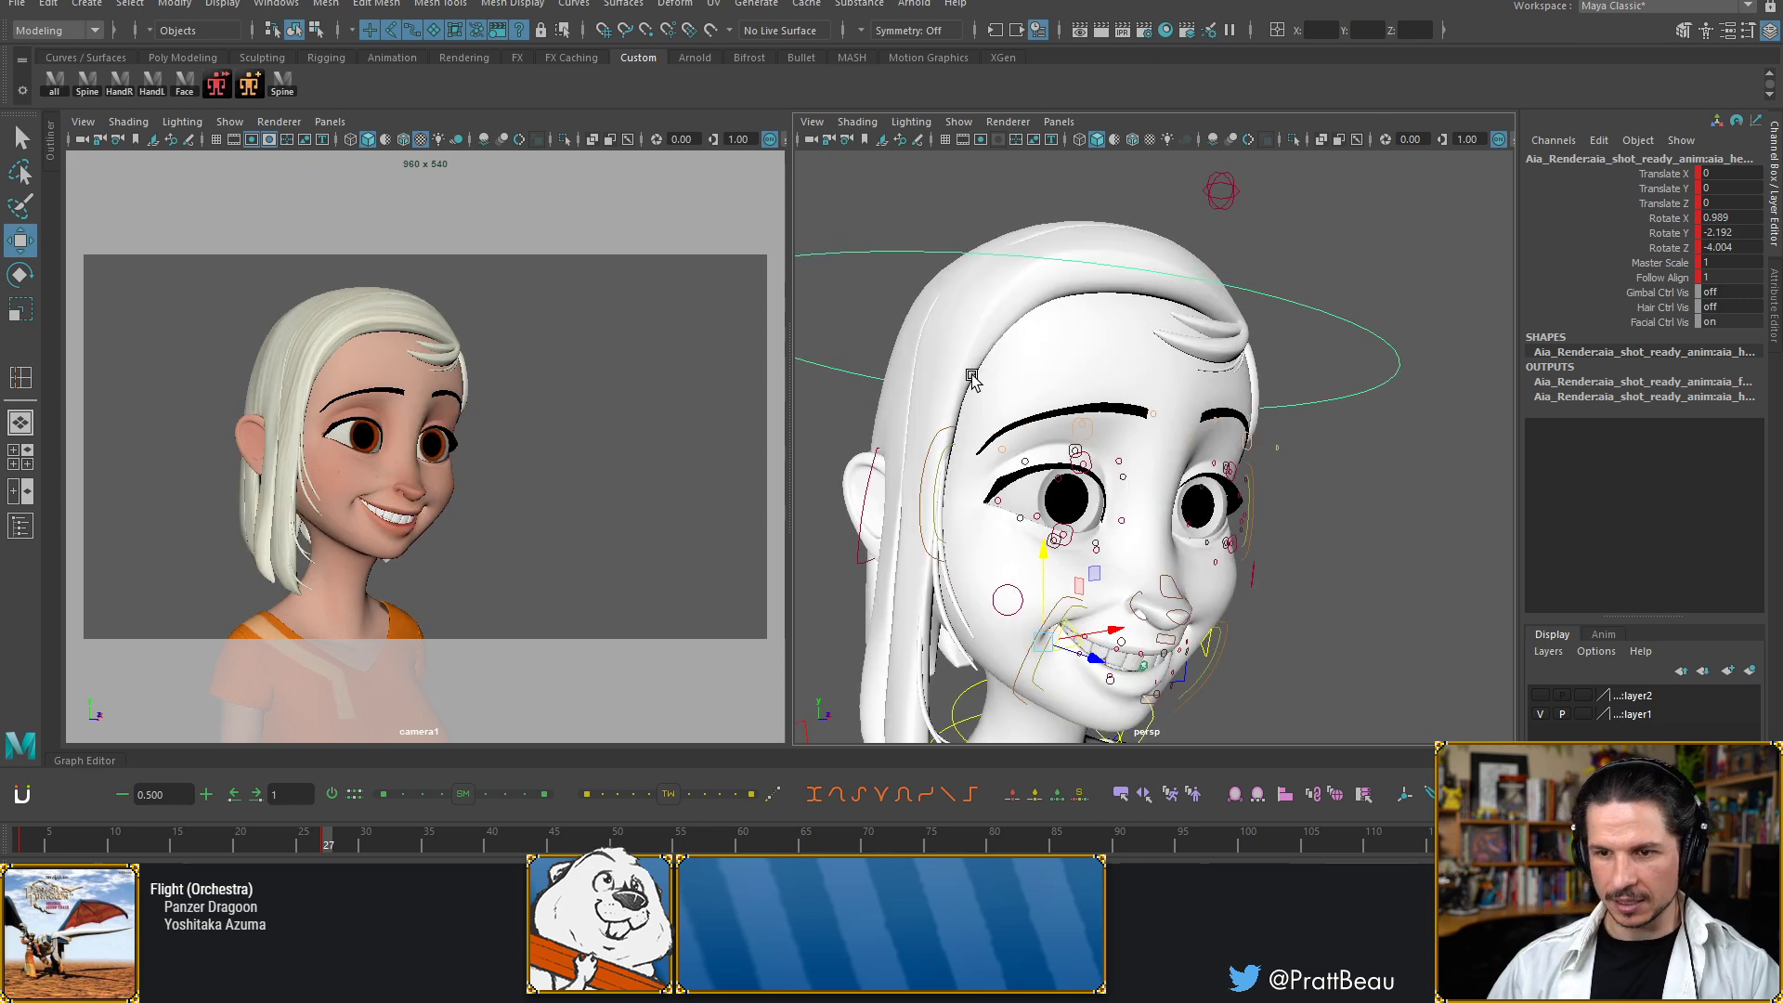
pyautogui.press('.')
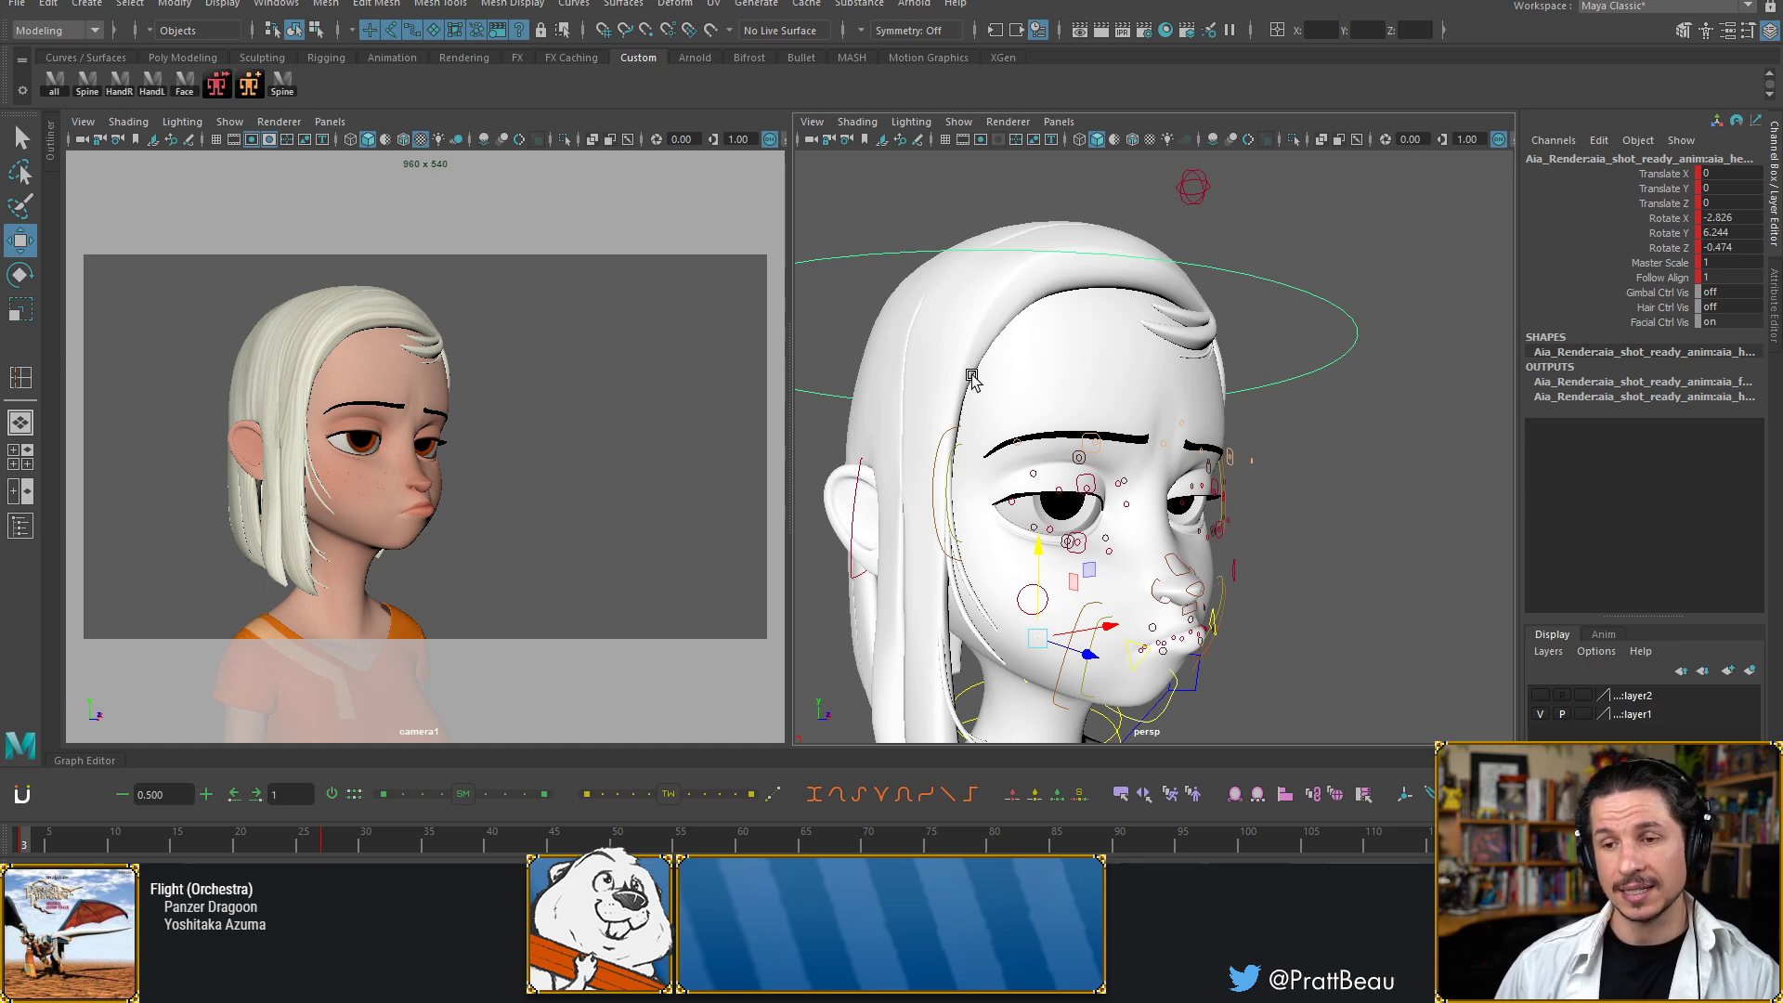
pyautogui.press(',')
pyautogui.press('.')
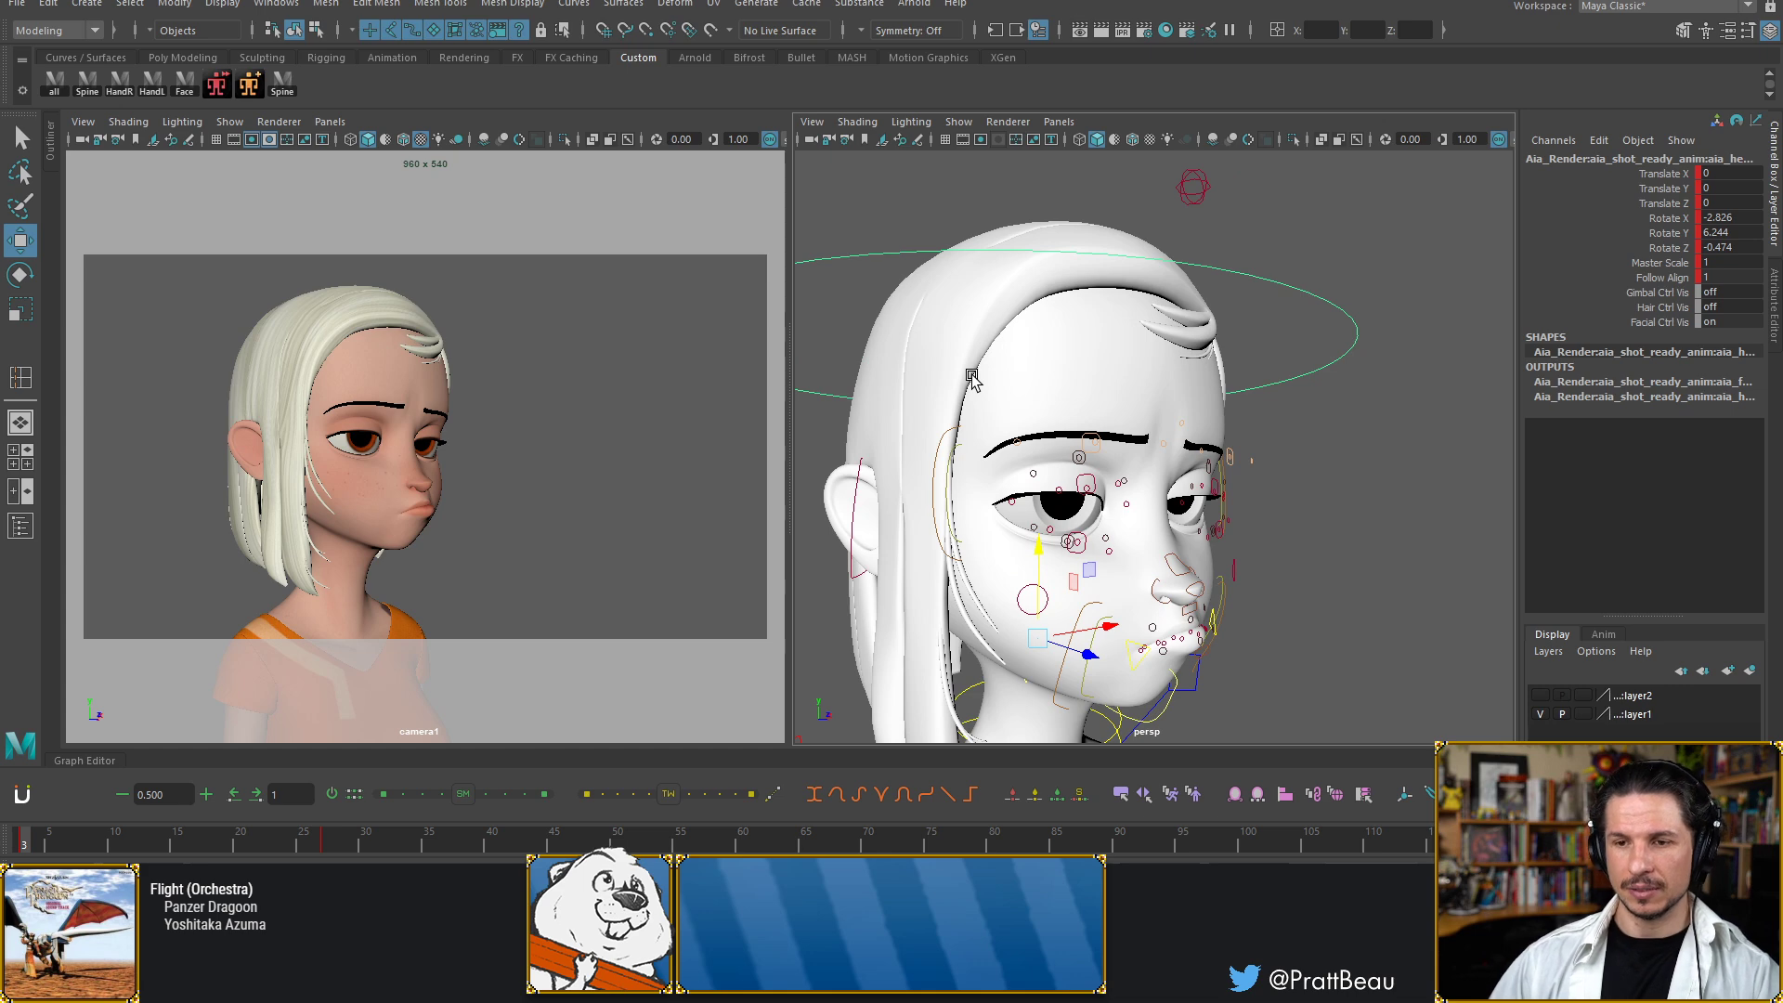
# At frame 3, lower both eyebrow controls together to about -0.576 in Translate Y on the right one, and compare with the smiling pose
pyautogui.keyDown('alt'); pyautogui.moveTo(1118, 366); pyautogui.dragTo(1026, 362); pyautogui.keyUp('alt')
pyautogui.keyDown('alt'); pyautogui.moveTo(1027, 362); pyautogui.dragTo(1127, 431, button='right'); pyautogui.keyUp('alt')
pyautogui.keyDown('alt'); pyautogui.moveTo(1127, 430); pyautogui.dragTo(1205, 447, button='middle'); pyautogui.keyUp('alt')
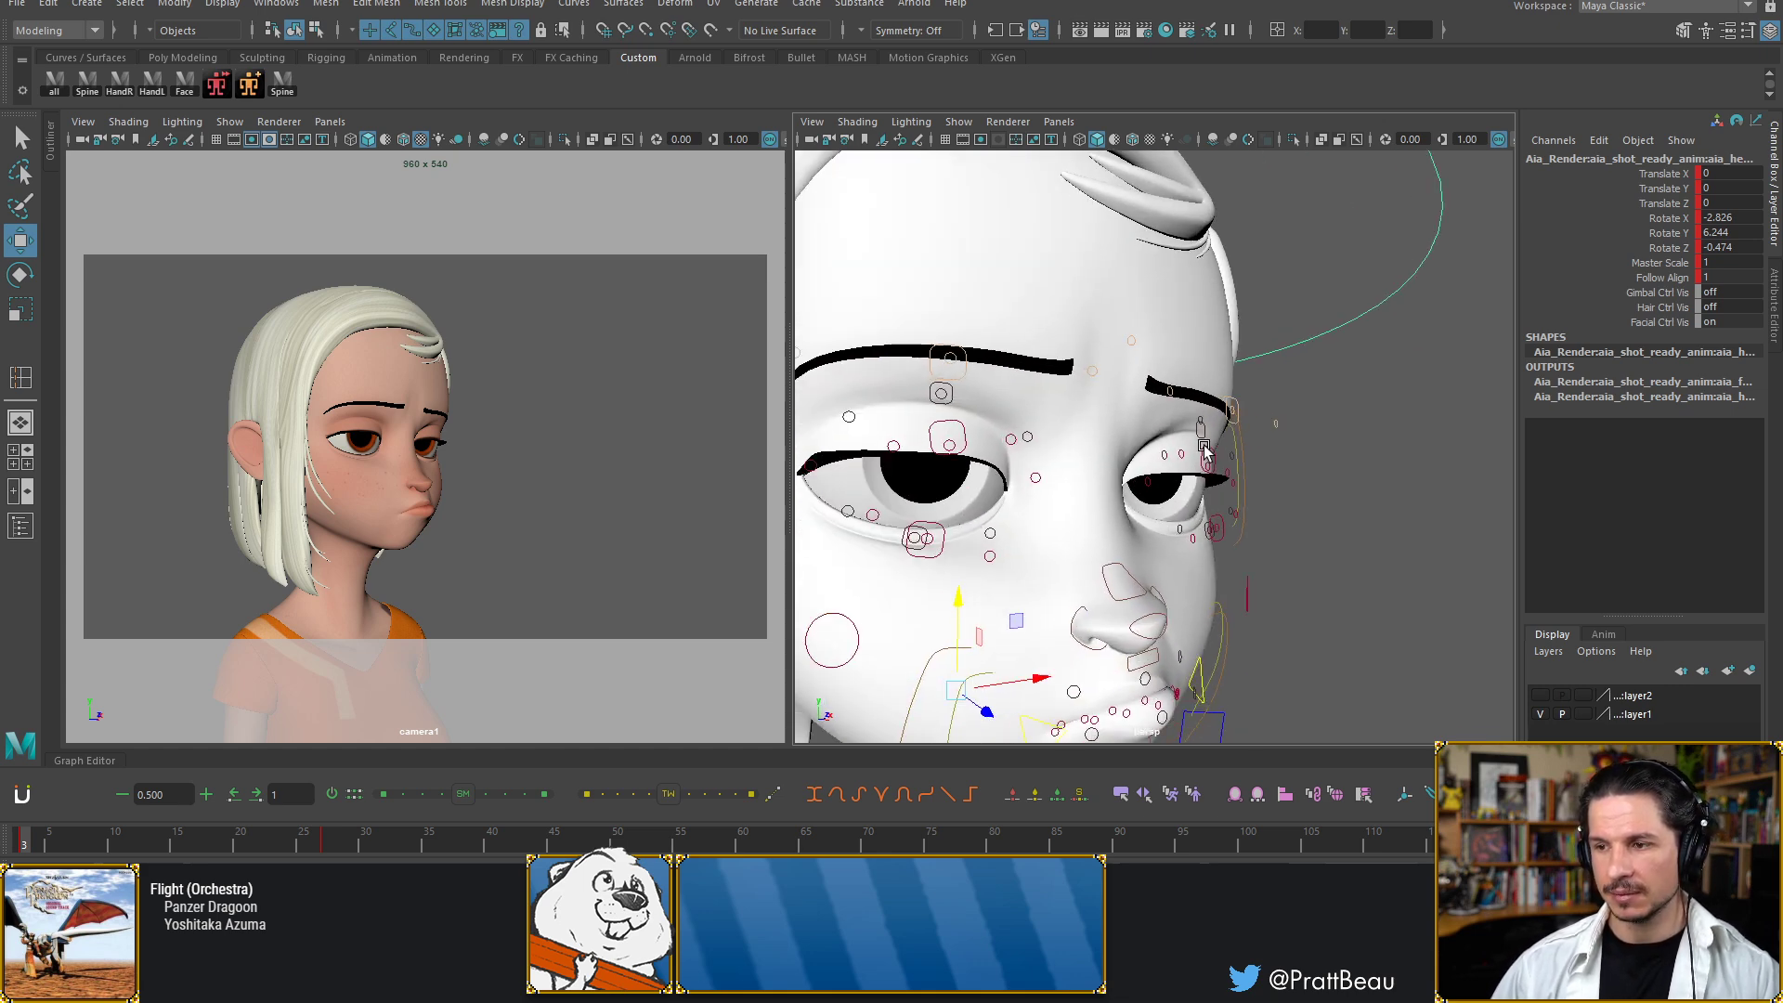
pyautogui.click(1232, 411)
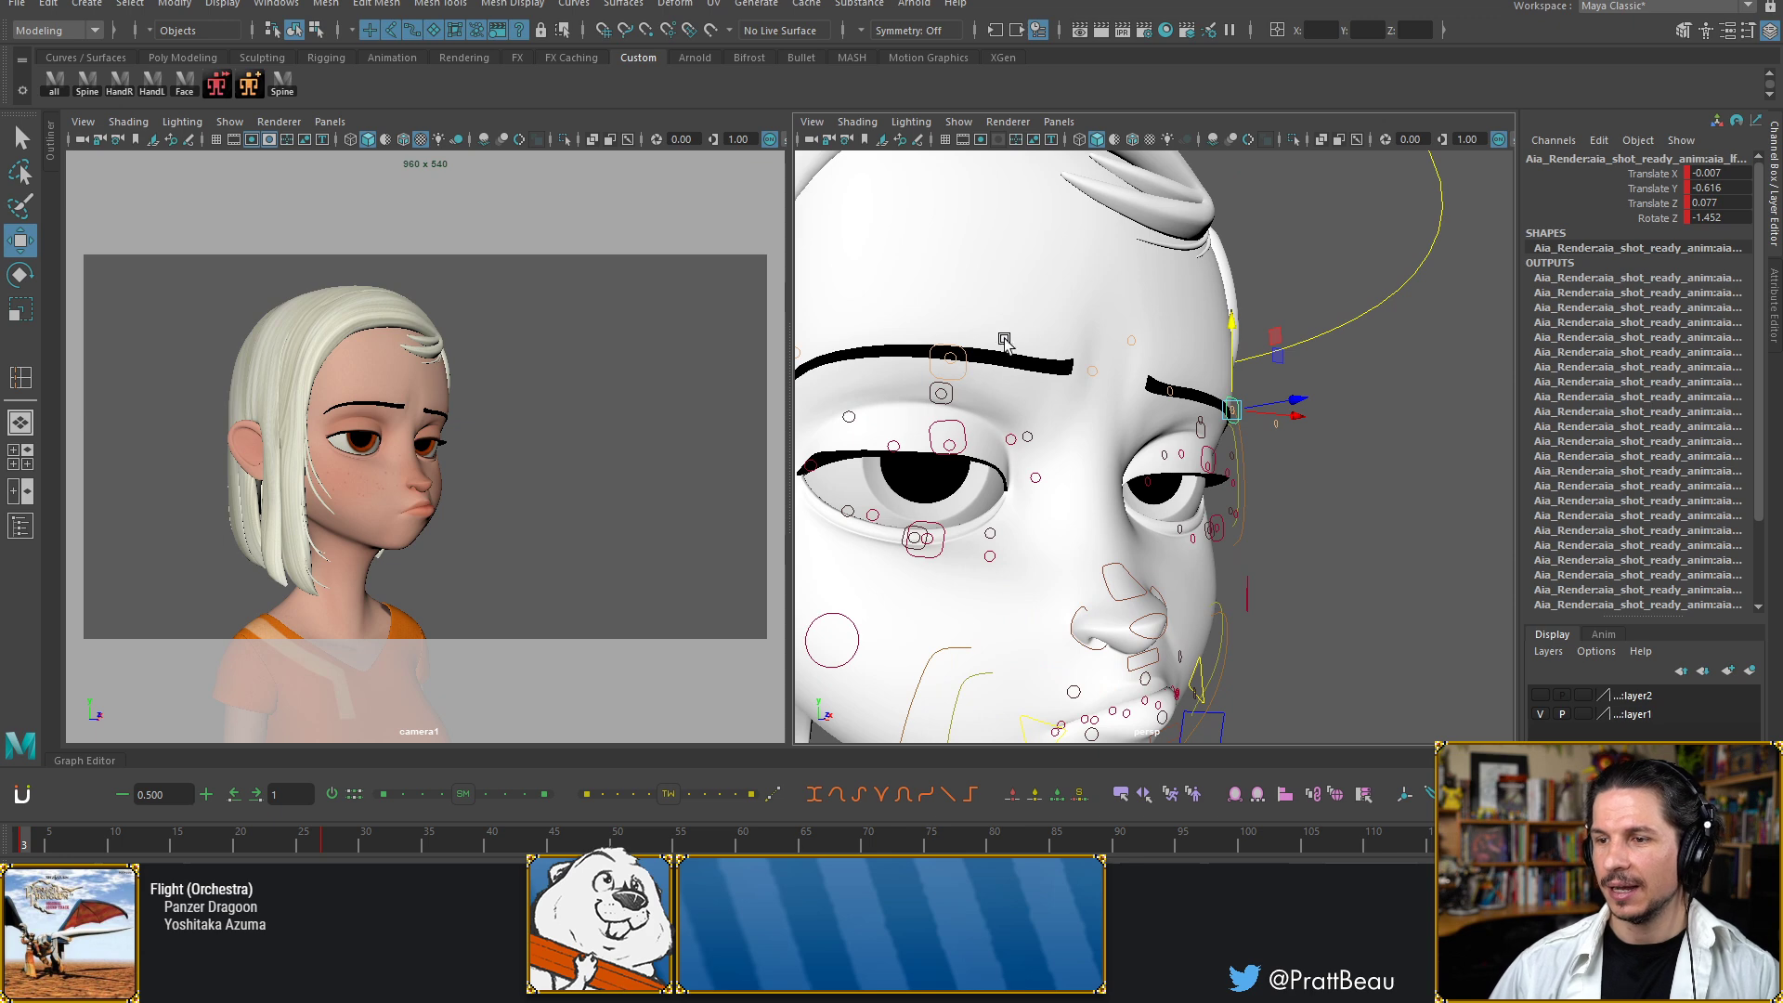
pyautogui.keyDown('shift'); pyautogui.click(964, 358); pyautogui.keyUp('shift')
pyautogui.moveTo(950, 277); pyautogui.dragTo(950, 288)
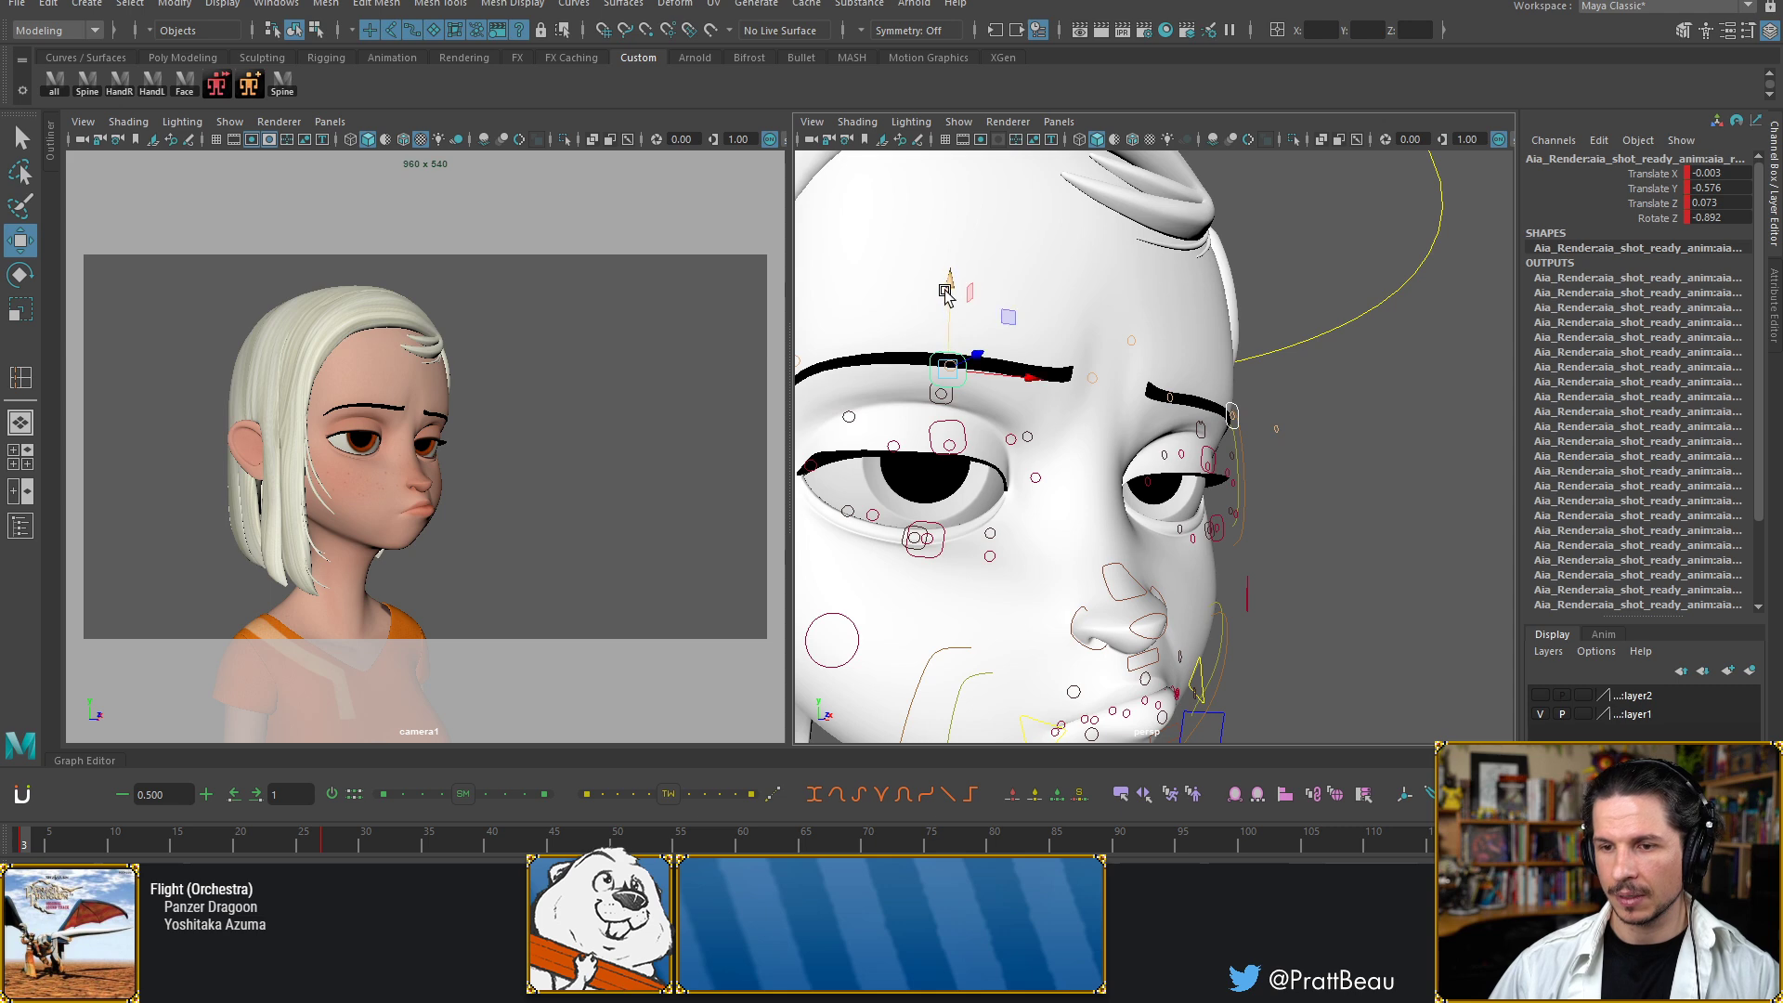
pyautogui.press('.')
pyautogui.press(',')
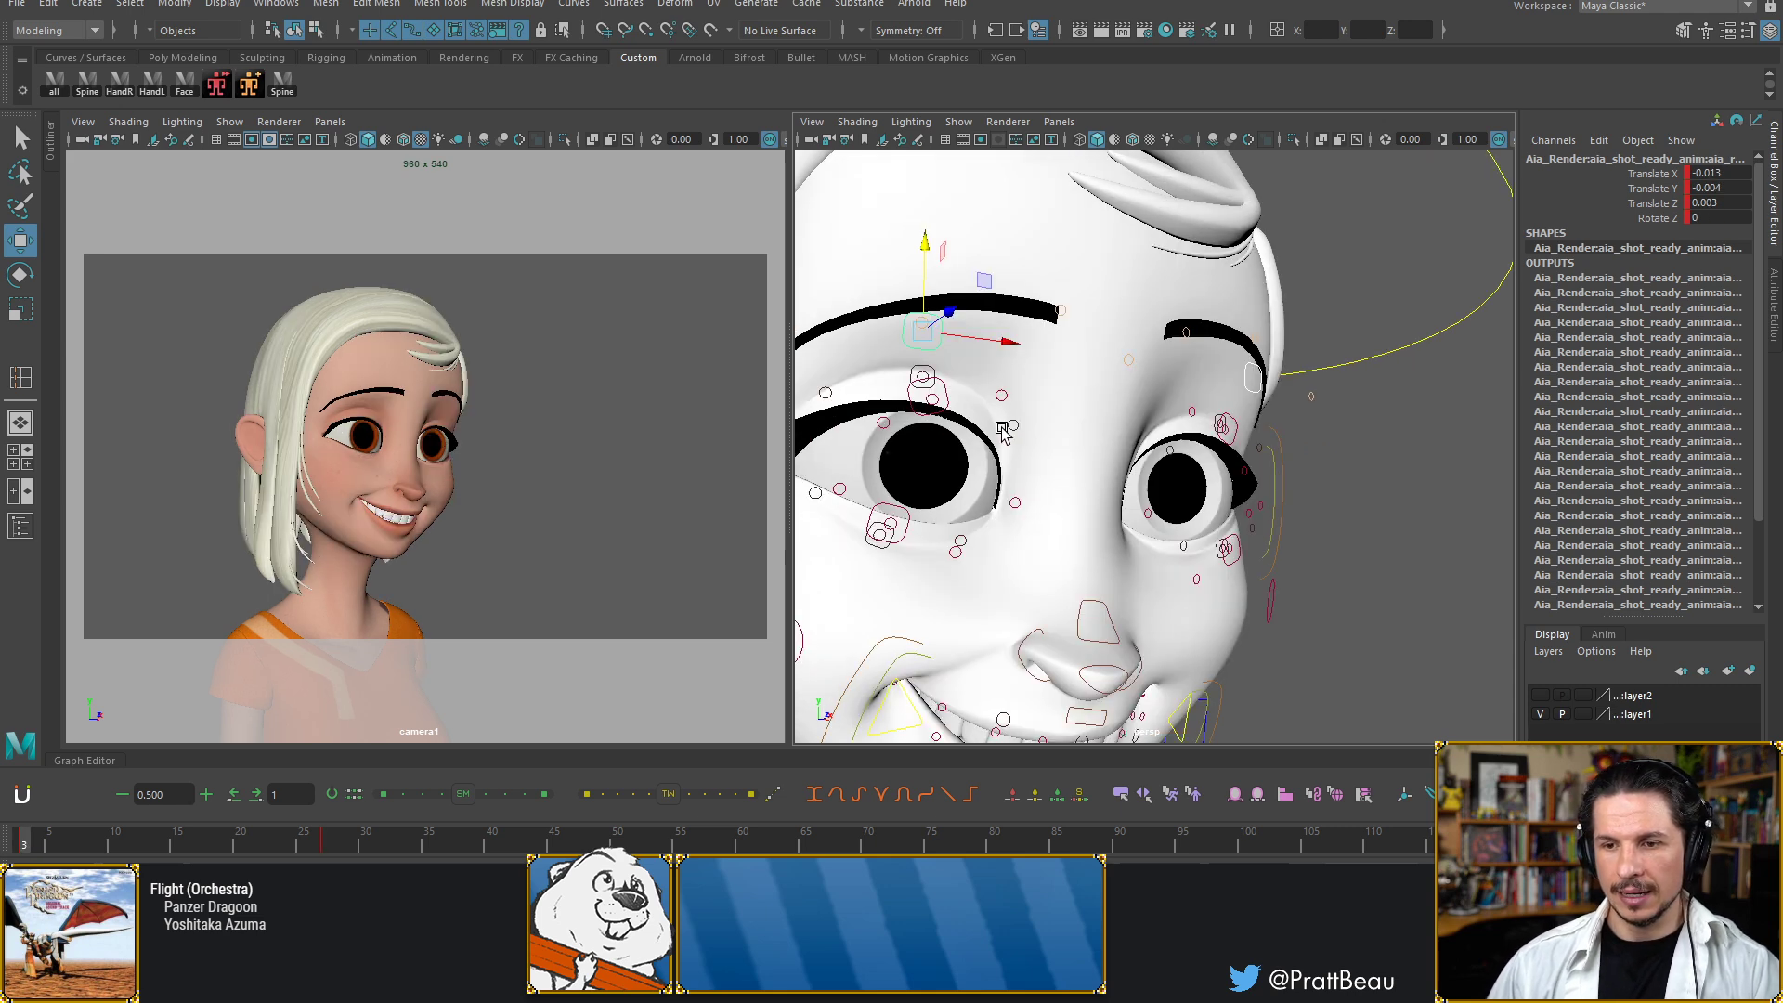
pyautogui.press('.')
pyautogui.press(',')
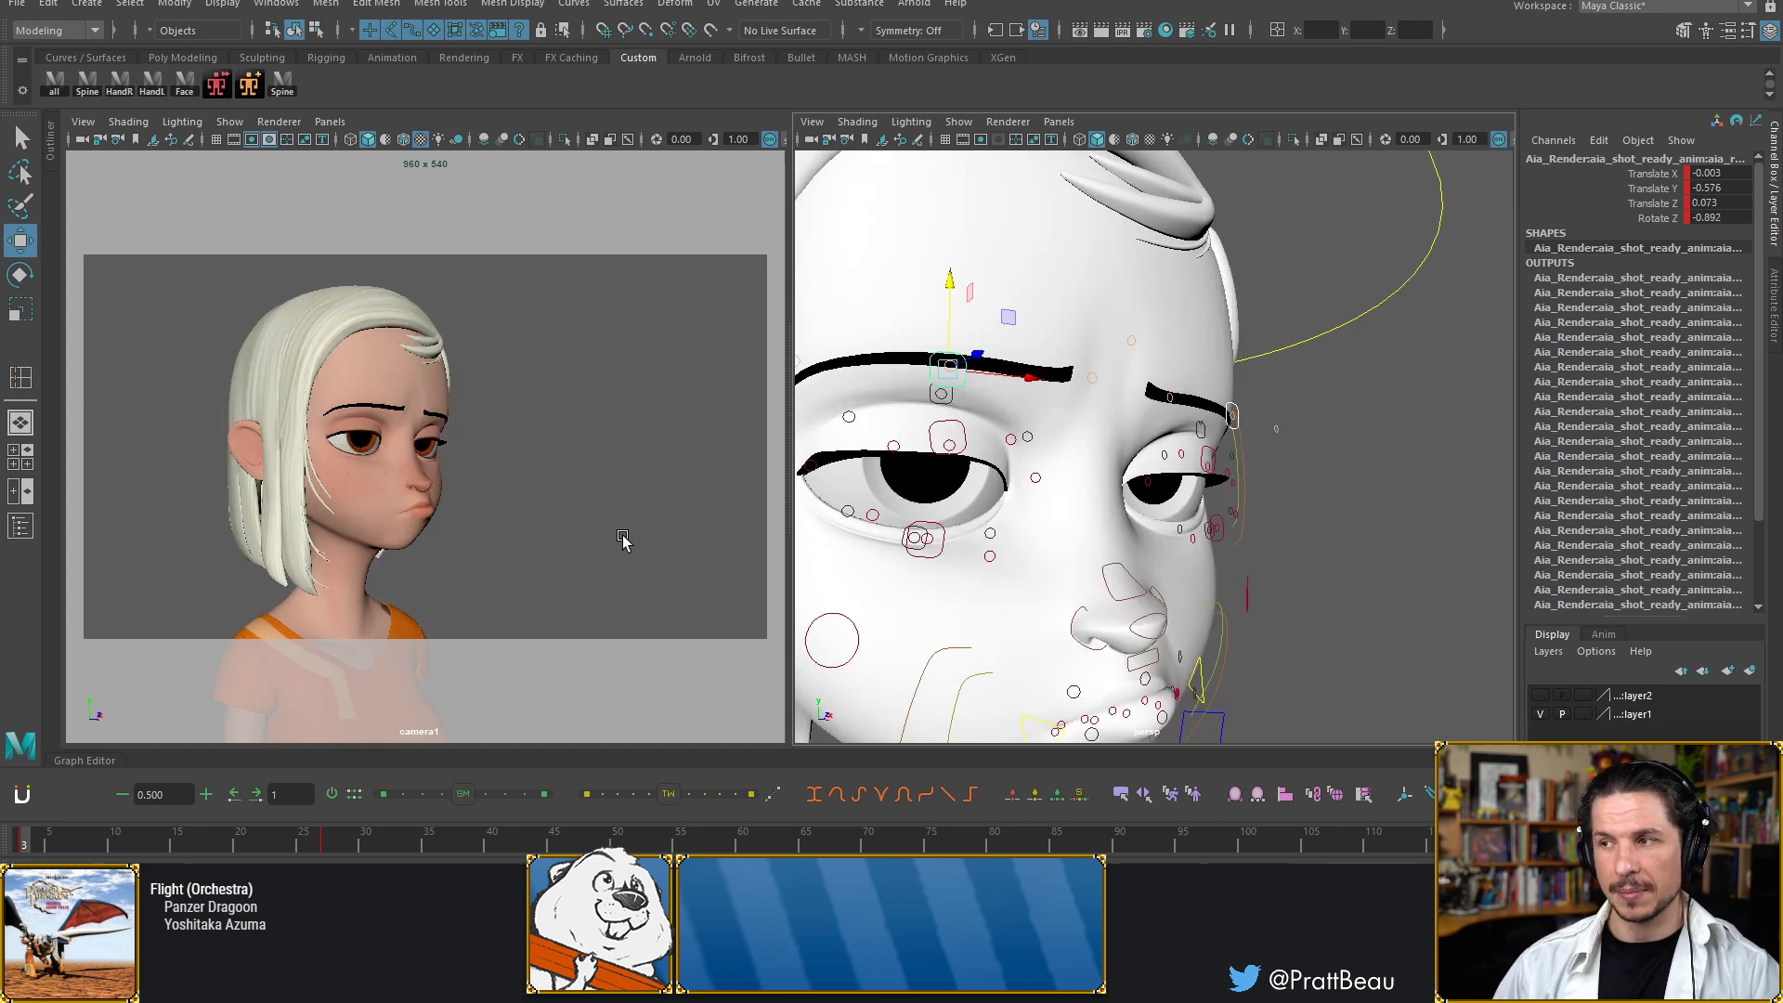
# Select all of the character's rig controls in persp
pyautogui.moveTo(1304, 282); pyautogui.dragTo(1346, 403)
pyautogui.keyDown('alt'); pyautogui.moveTo(1356, 421); pyautogui.dragTo(1165, 403, button='right'); pyautogui.keyUp('alt')
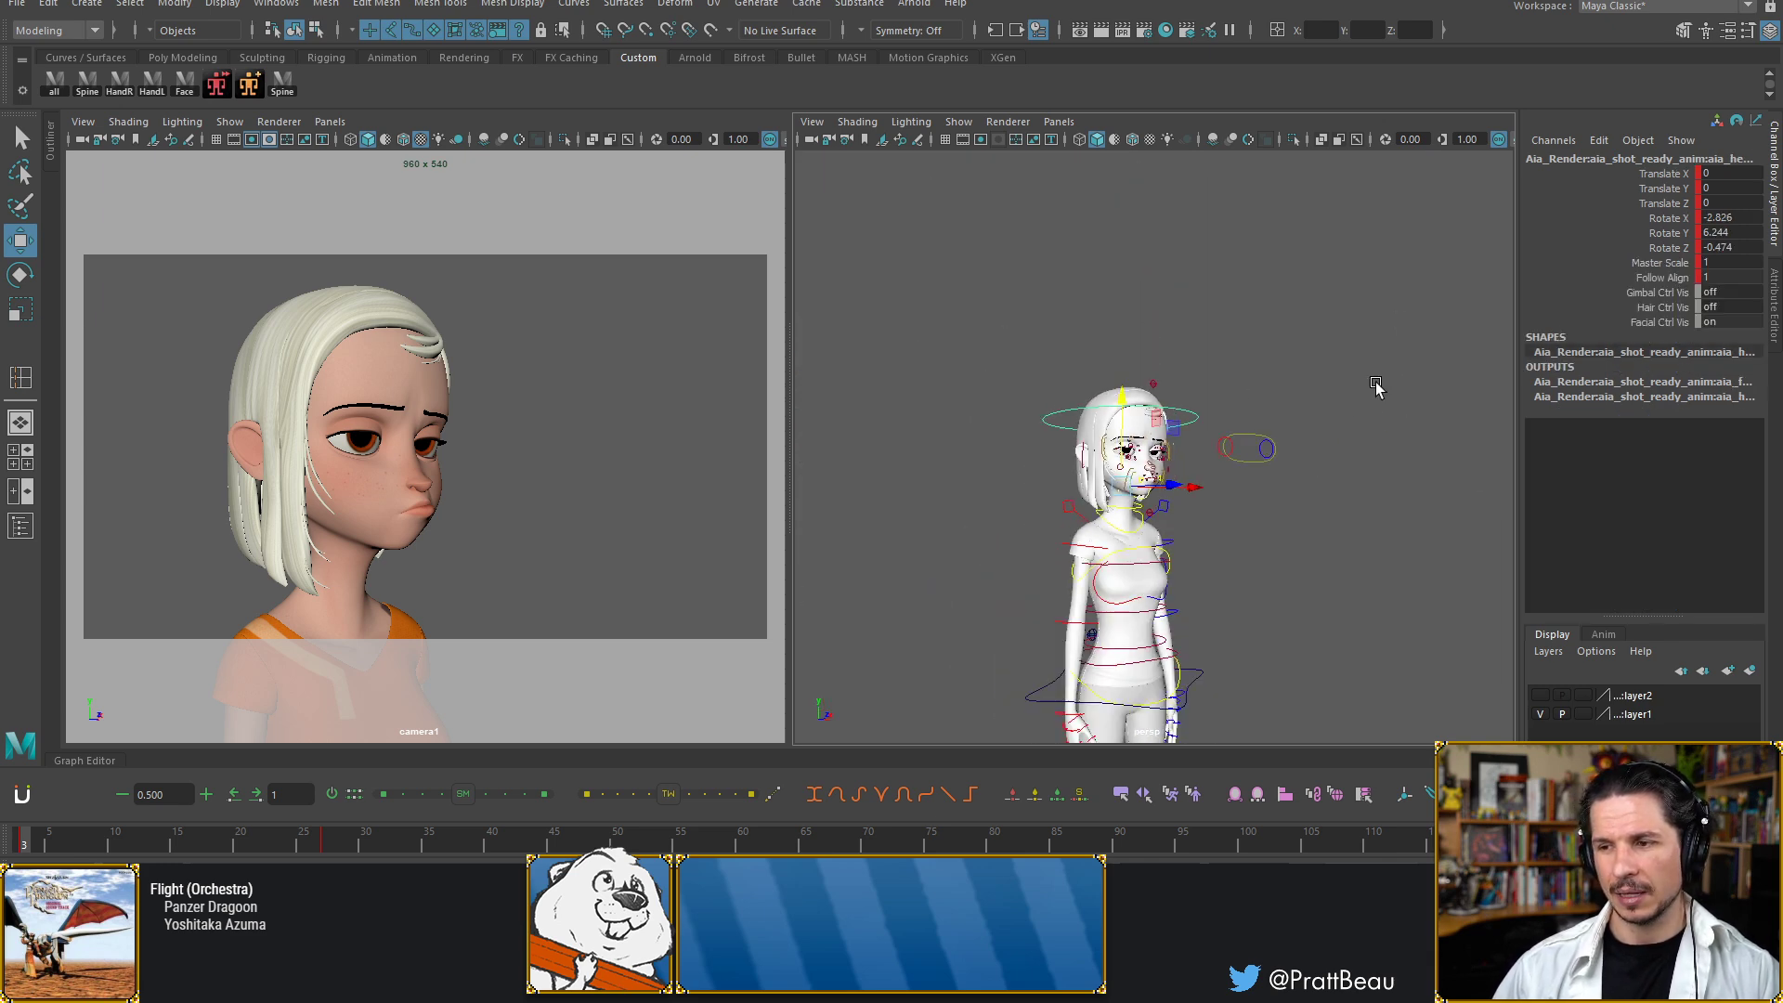
pyautogui.keyDown('alt'); pyautogui.moveTo(1375, 384); pyautogui.dragTo(1258, 406, button='right'); pyautogui.keyUp('alt')
pyautogui.keyDown('alt'); pyautogui.moveTo(1258, 407); pyautogui.dragTo(1236, 342, button='middle'); pyautogui.keyUp('alt')
pyautogui.moveTo(1350, 281); pyautogui.dragTo(983, 760)
pyautogui.keyDown('alt'); pyautogui.moveTo(1014, 576); pyautogui.dragTo(1006, 526, button='middle'); pyautogui.keyUp('alt')
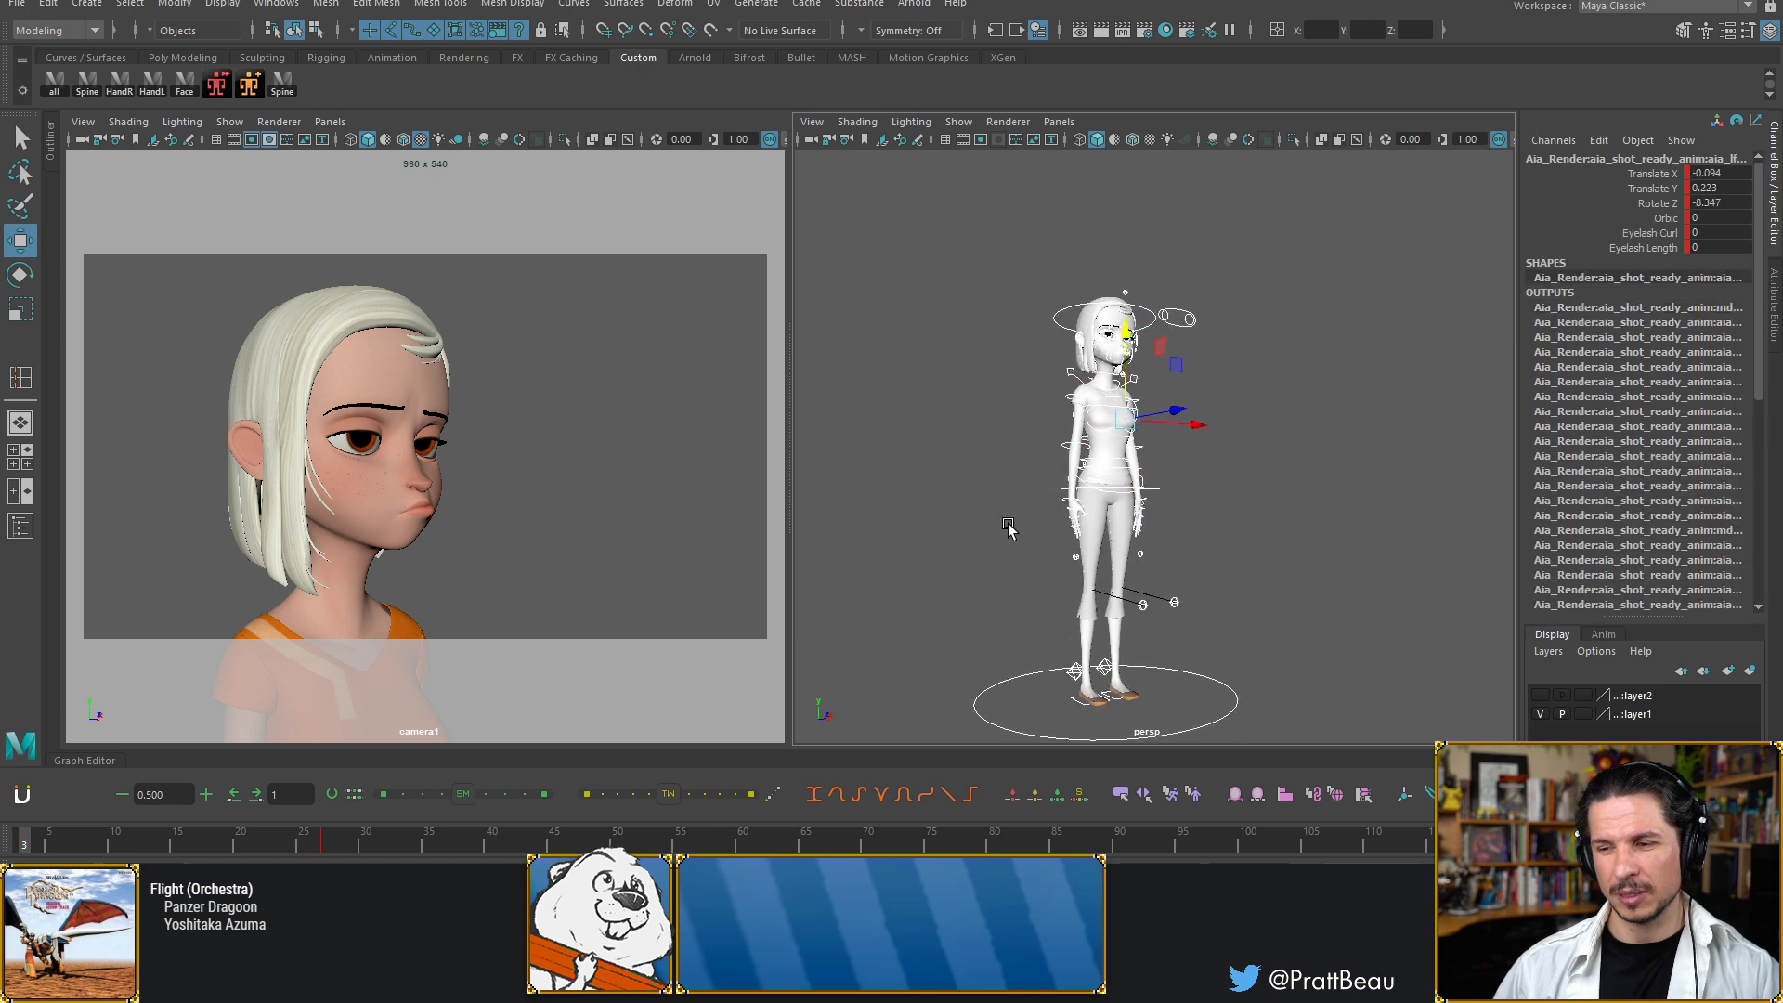
pyautogui.keyDown('alt'); pyautogui.moveTo(1007, 526); pyautogui.dragTo(1161, 492, button='right'); pyautogui.keyUp('alt')
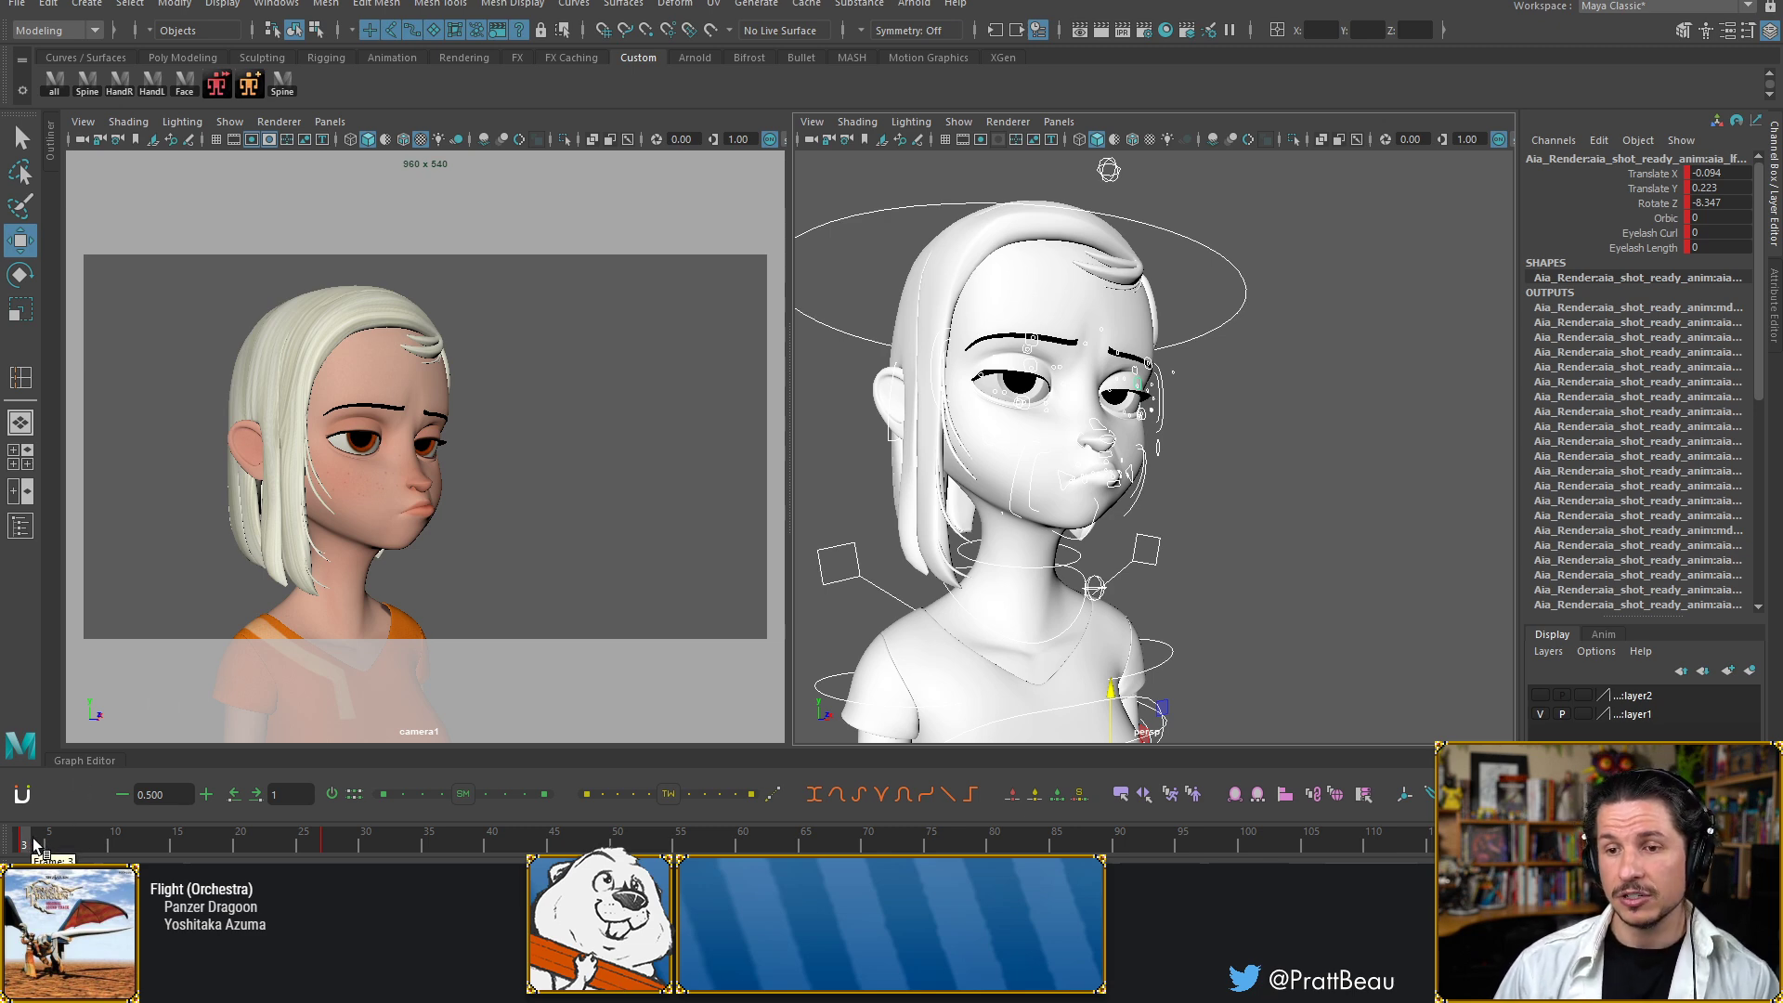
# Scrub through the transition to frame 27 and shorten the timeline's playback range to end a few frames after it
pyautogui.click(63, 841)
pyautogui.moveTo(96, 843); pyautogui.dragTo(323, 798)
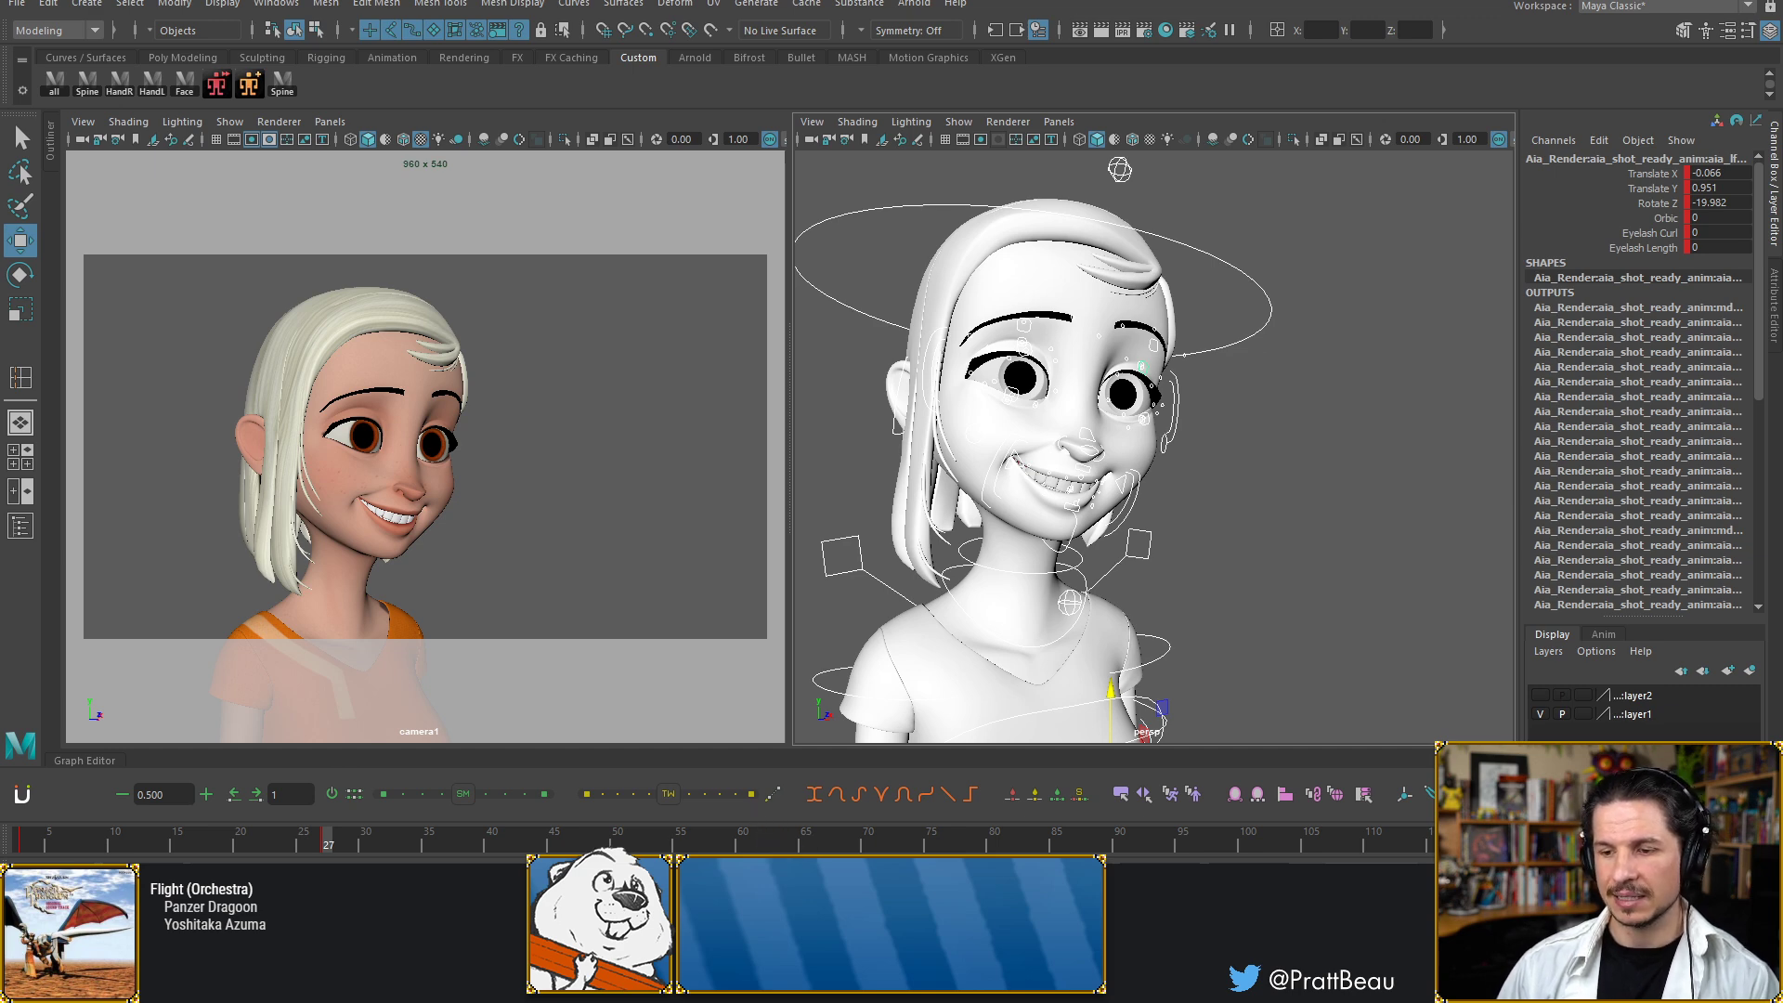
pyautogui.moveTo(688, 871); pyautogui.dragTo(335, 850)
pyautogui.hotkey('alt', '.')
pyautogui.hotkey('alt', '.')
pyautogui.hotkey('alt', '.')
pyautogui.hotkey('alt', ',')
pyautogui.hotkey('alt', ',')
pyautogui.hotkey('alt', ',')
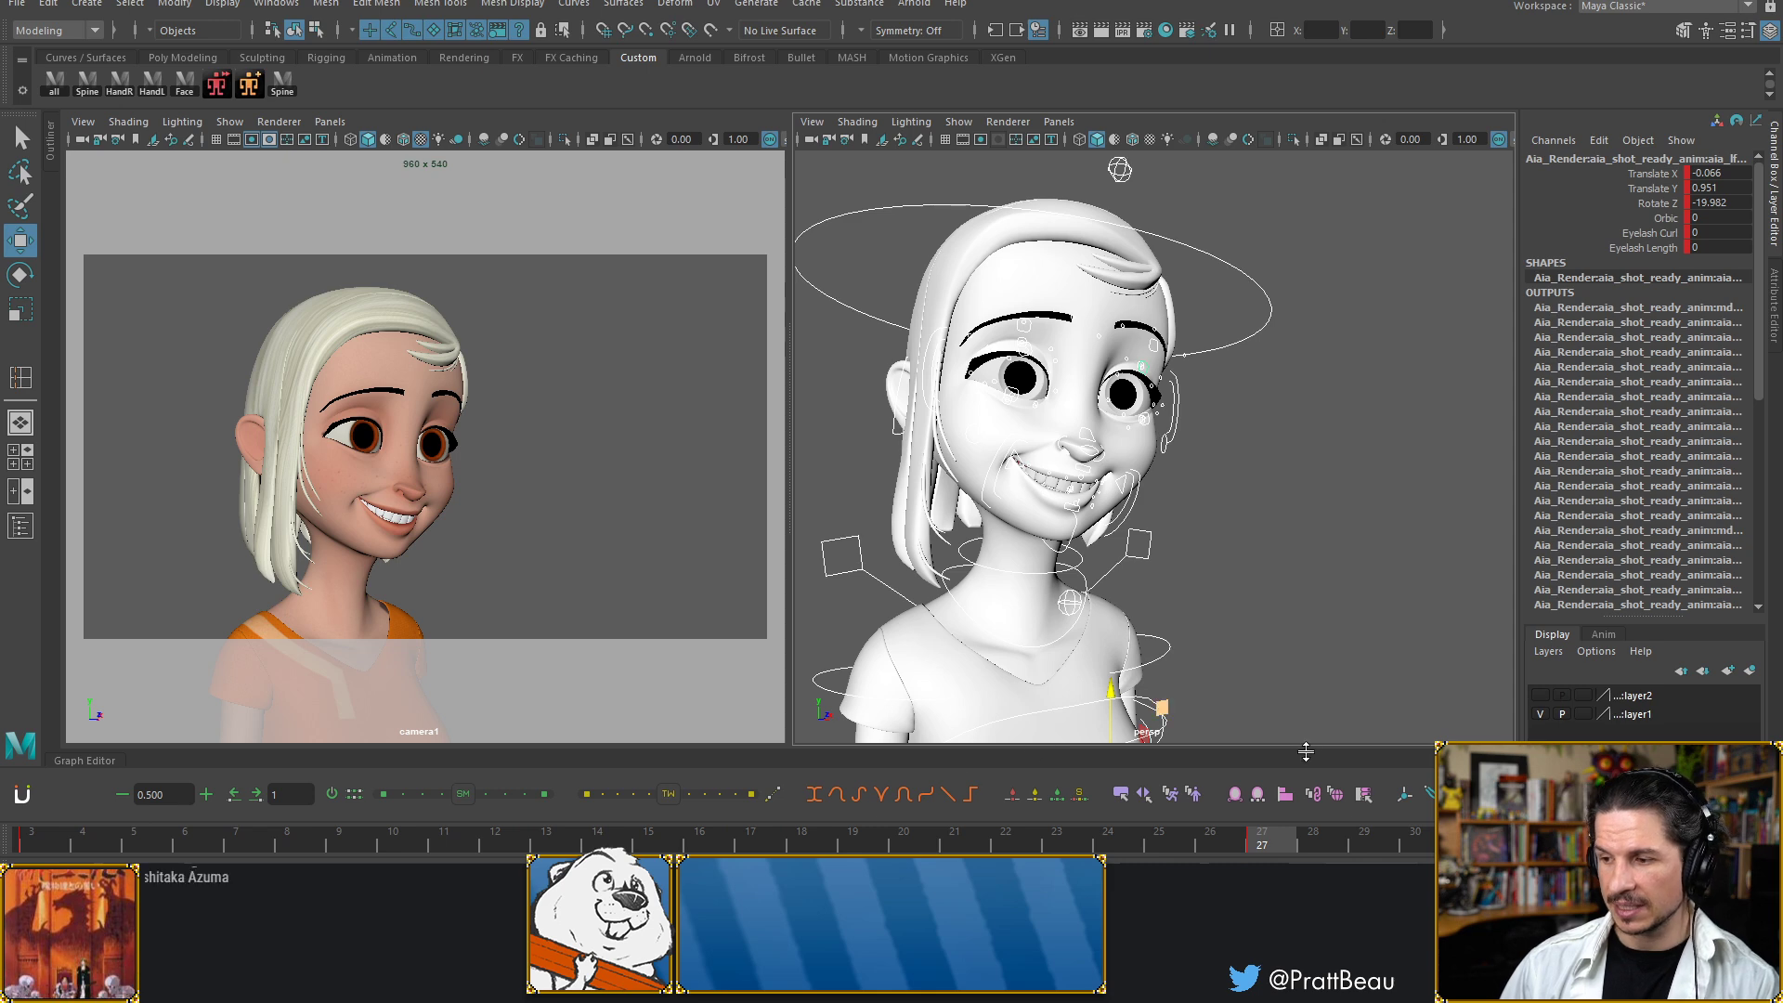
pyautogui.moveTo(331, 870); pyautogui.dragTo(341, 870)
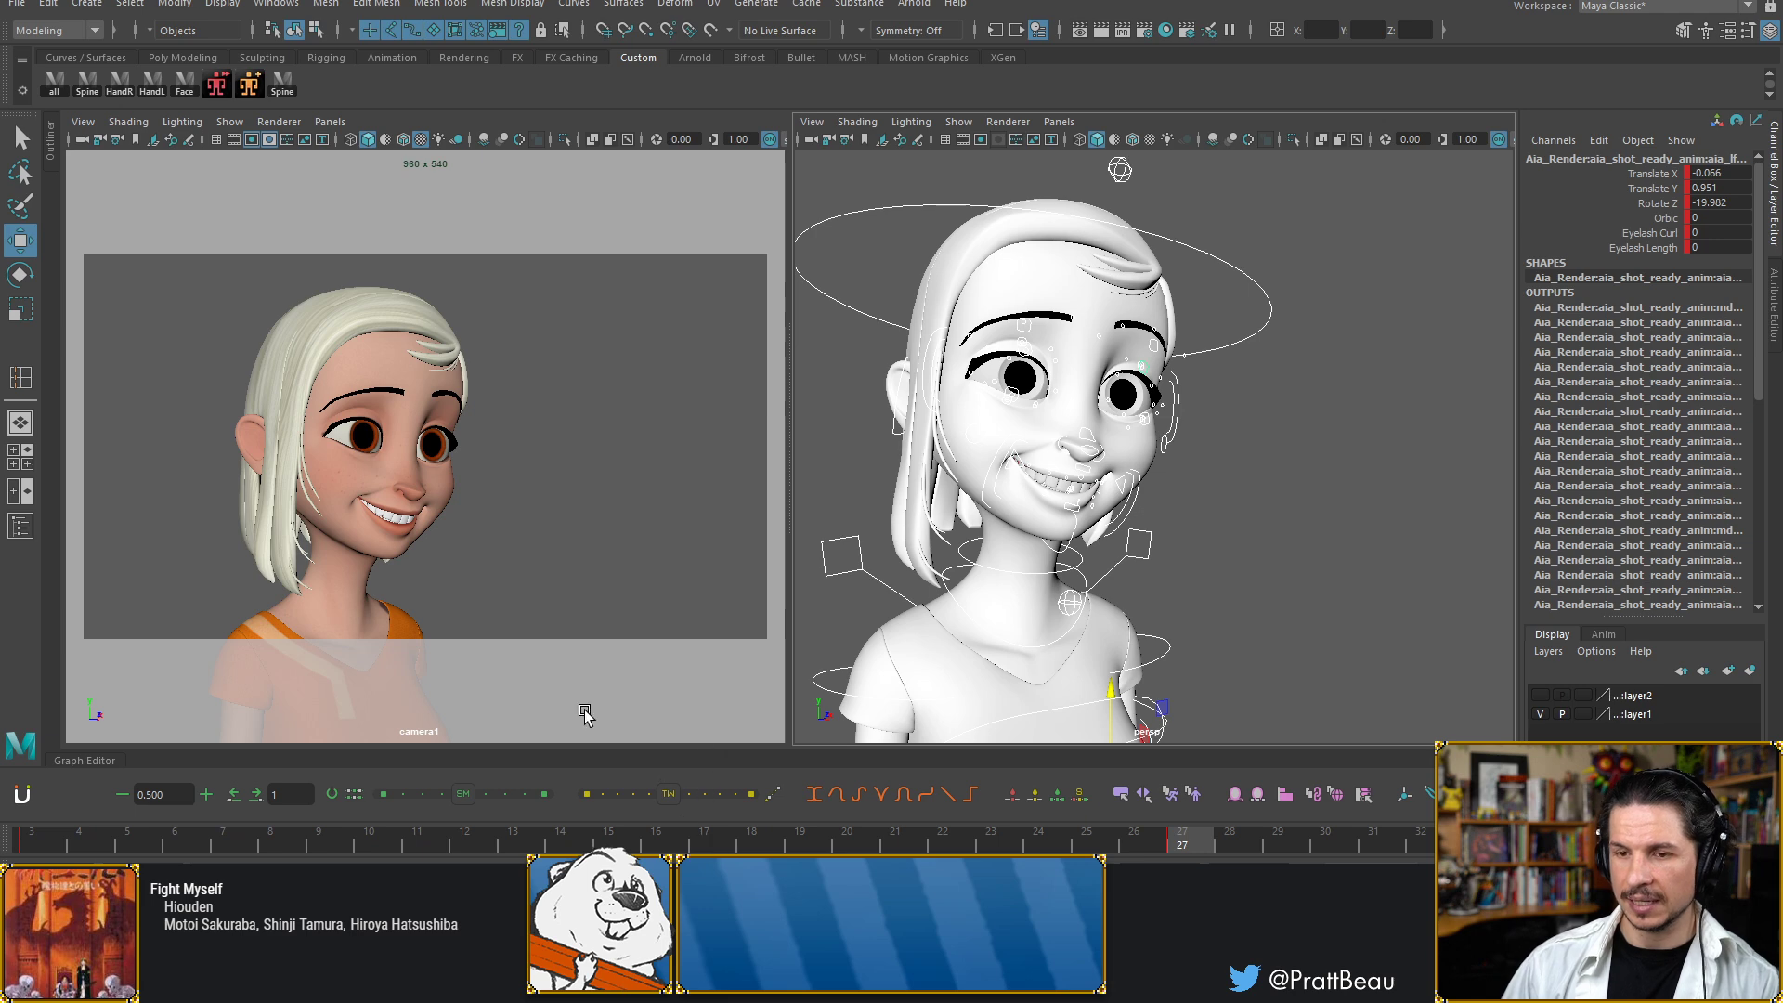
# Deselect the rig controls and set the camera1 playblast options to scale 1.00 and a custom display size of 720 x 405
pyautogui.click(541, 558)
pyautogui.rightClick(506, 847)
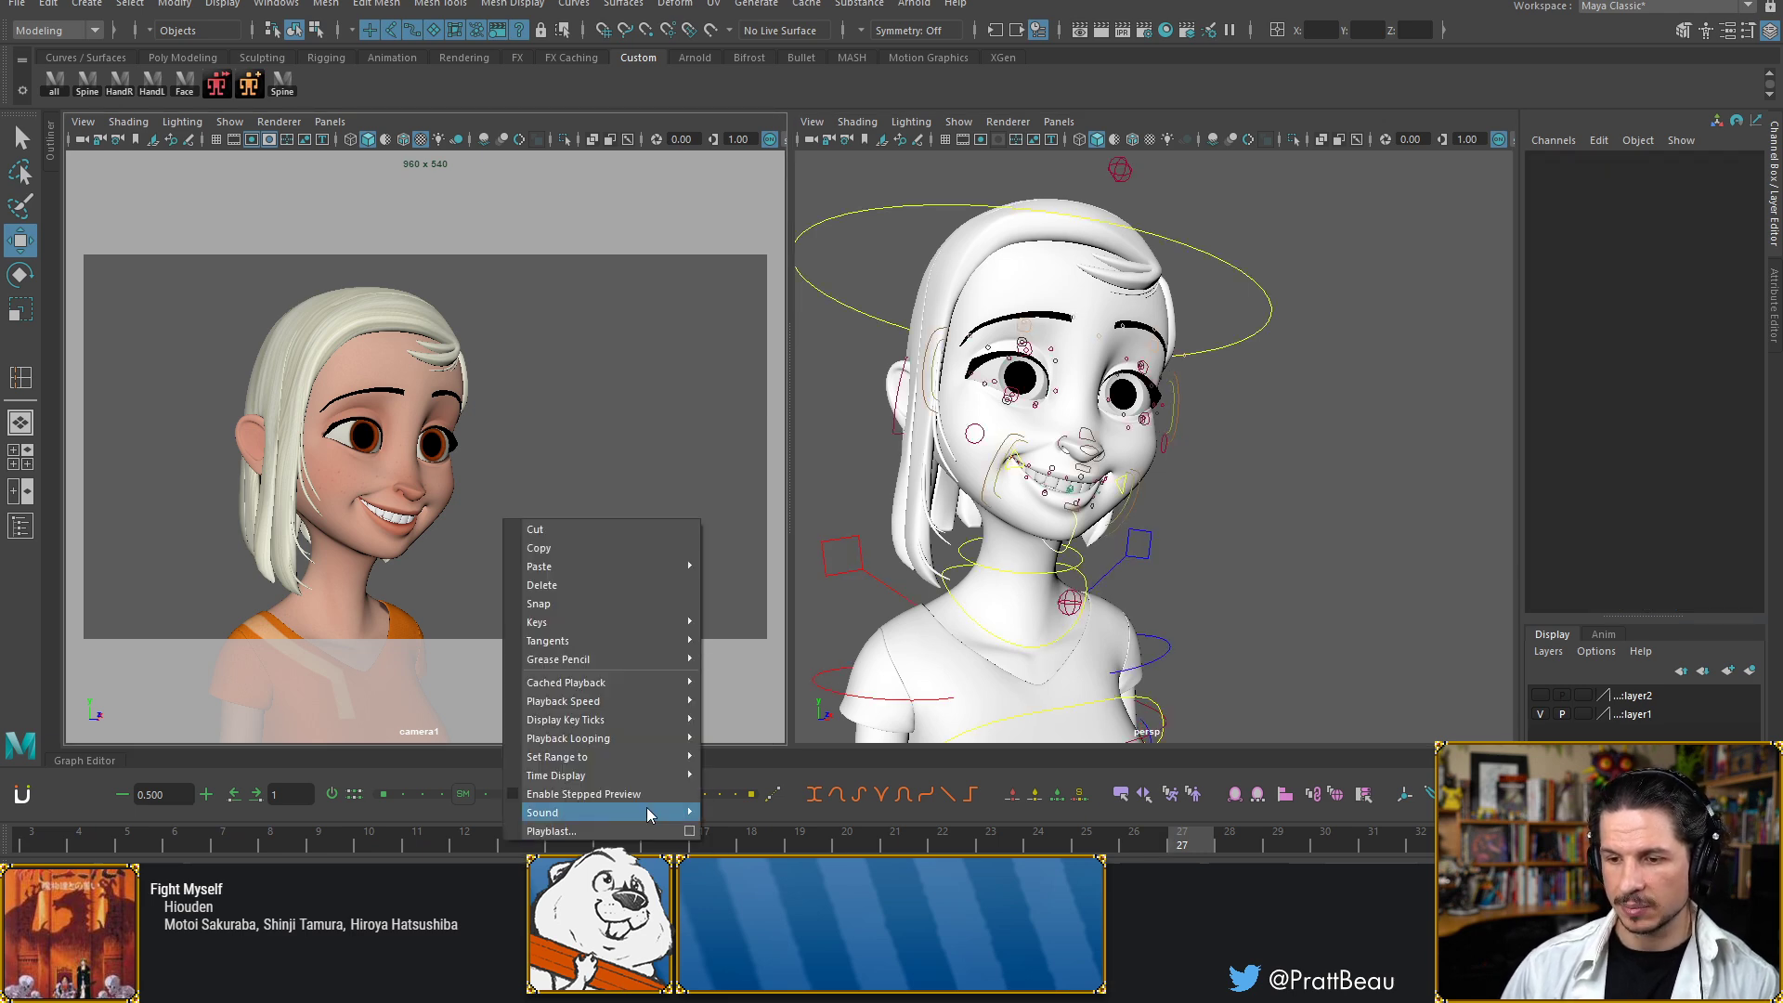
pyautogui.click(698, 823)
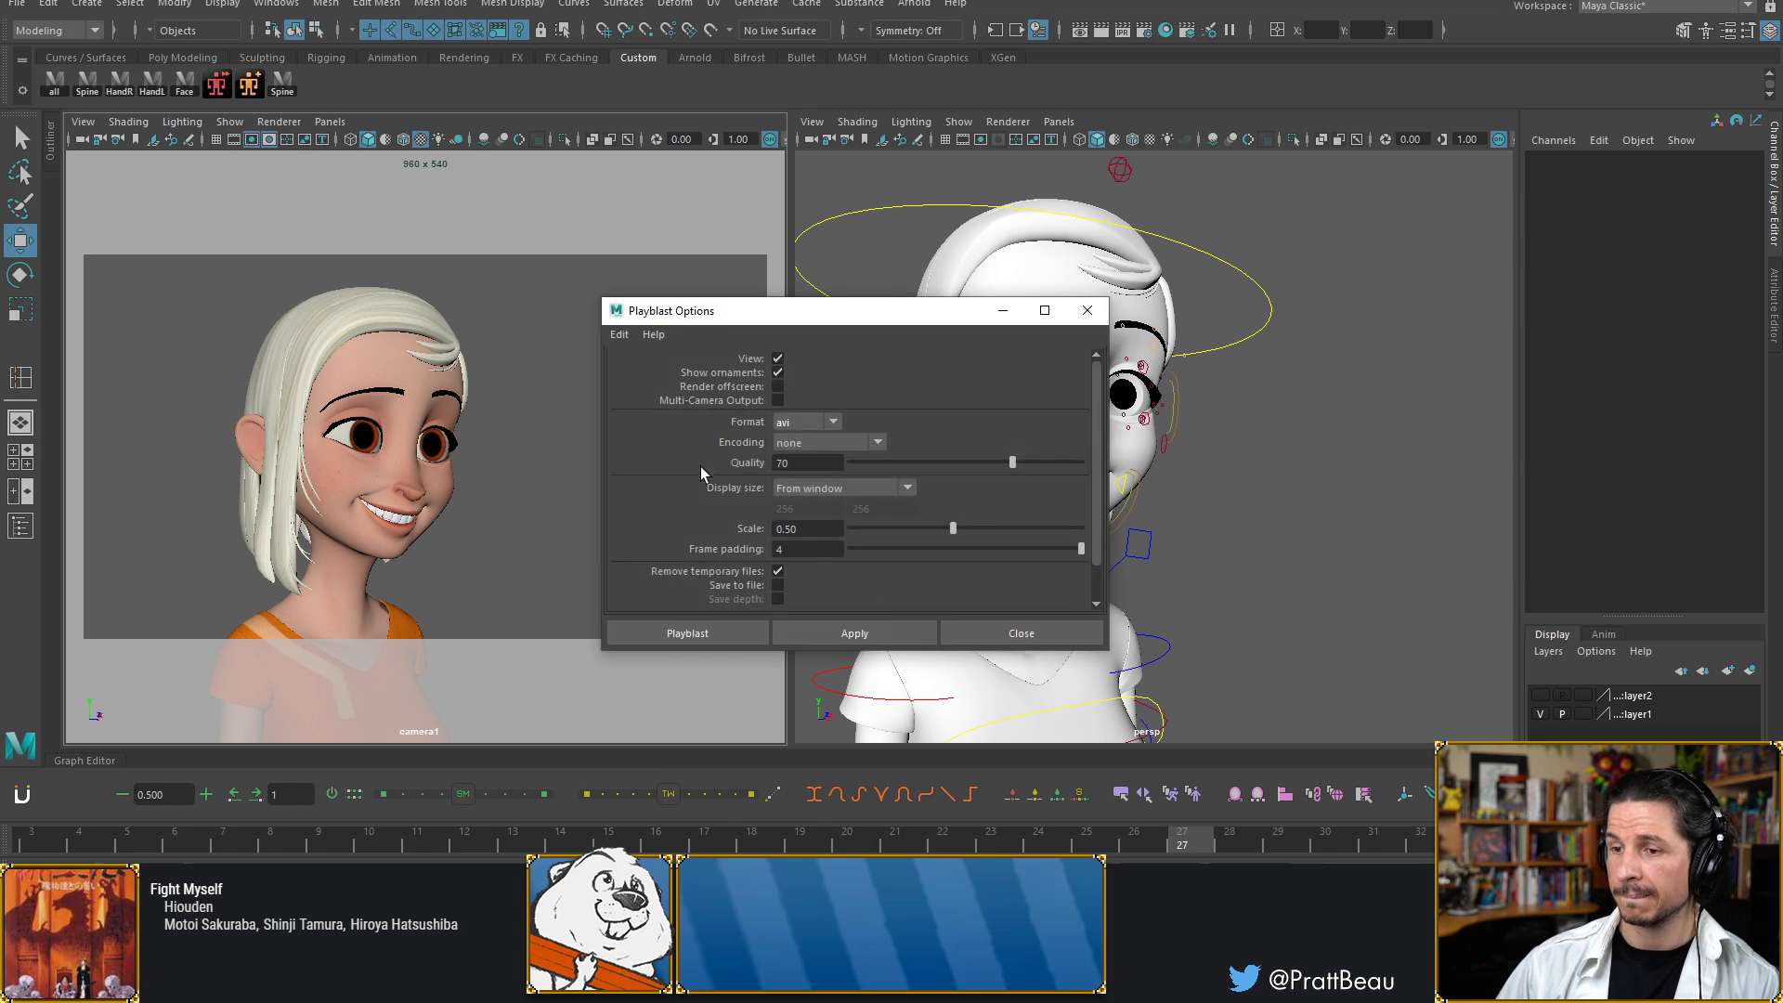
pyautogui.moveTo(1098, 564); pyautogui.dragTo(1097, 596)
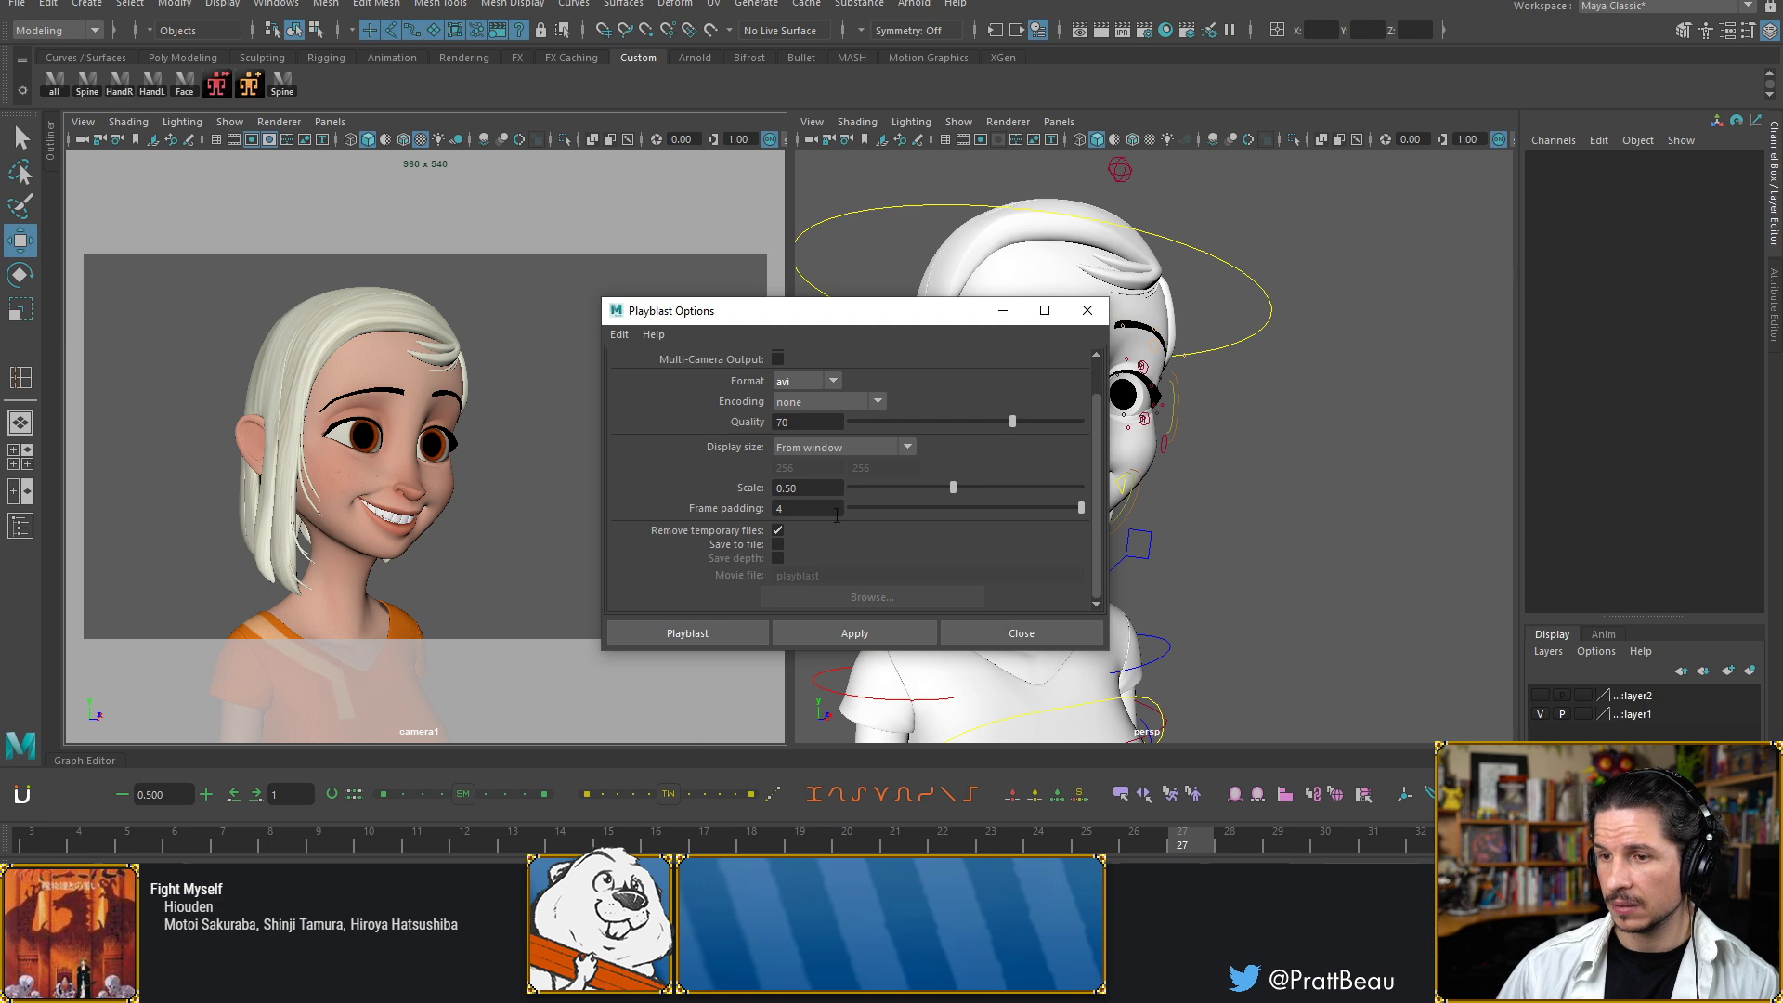
pyautogui.moveTo(927, 489); pyautogui.dragTo(1086, 487)
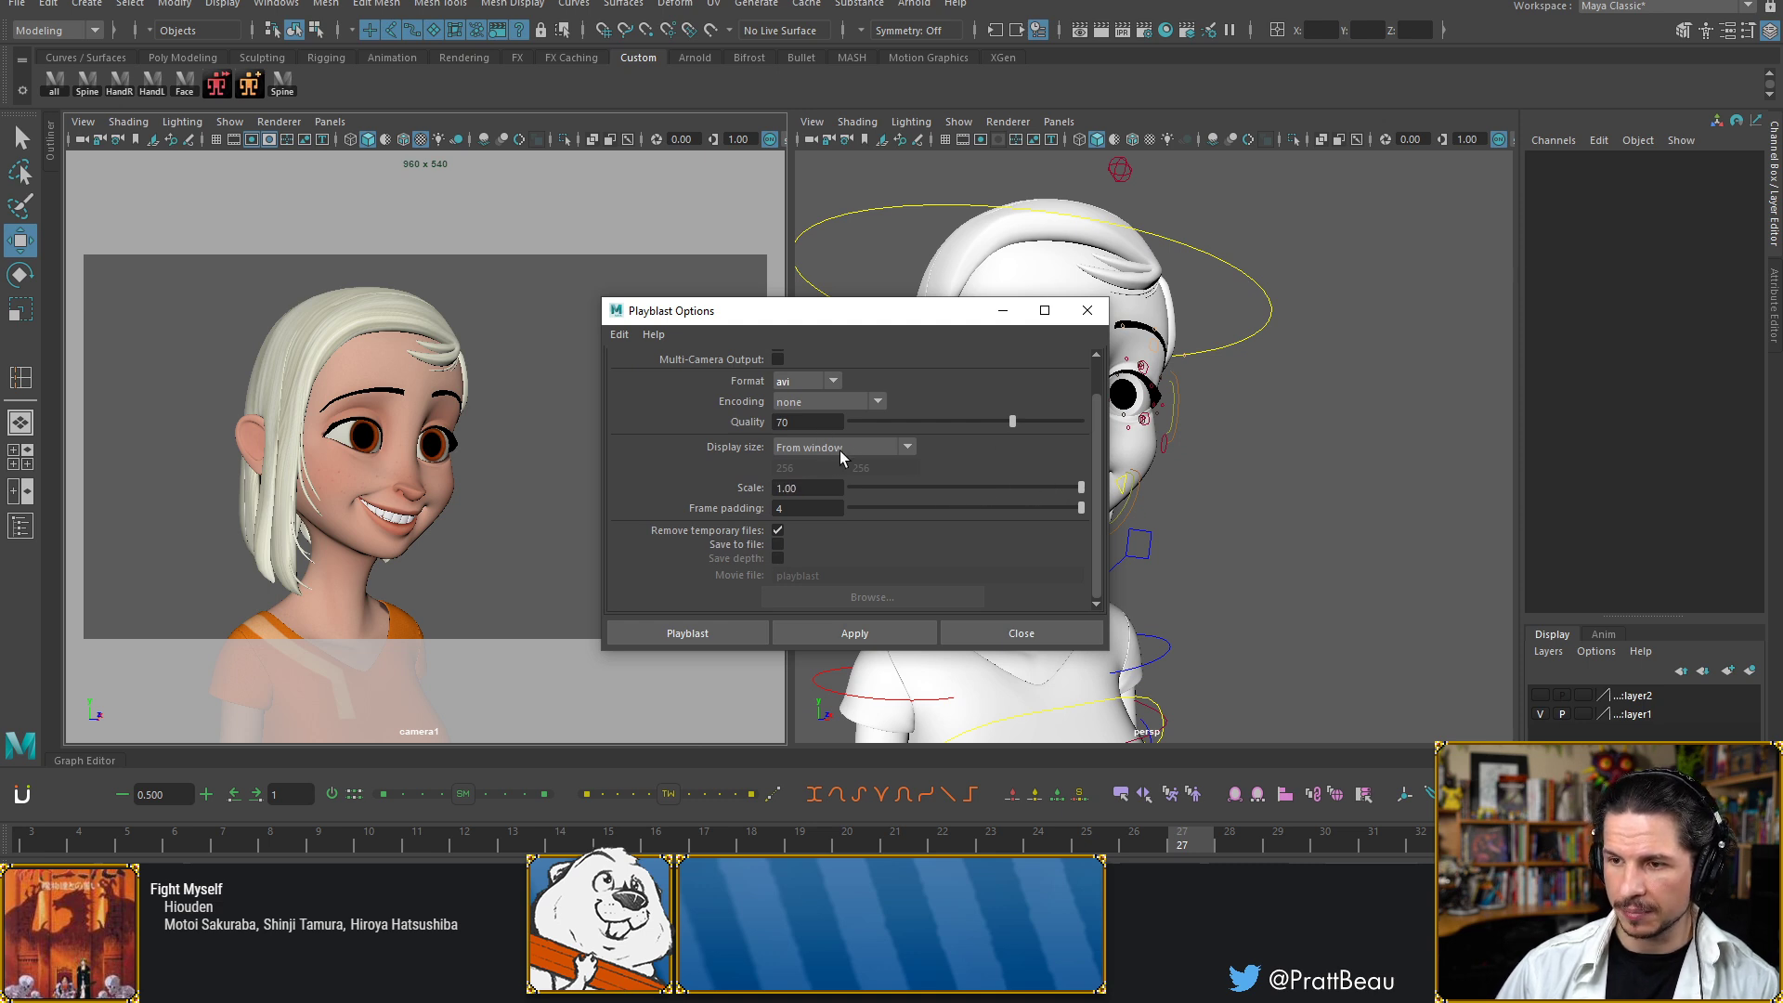
pyautogui.click(840, 450)
pyautogui.click(836, 506)
pyautogui.moveTo(806, 468); pyautogui.dragTo(741, 474)
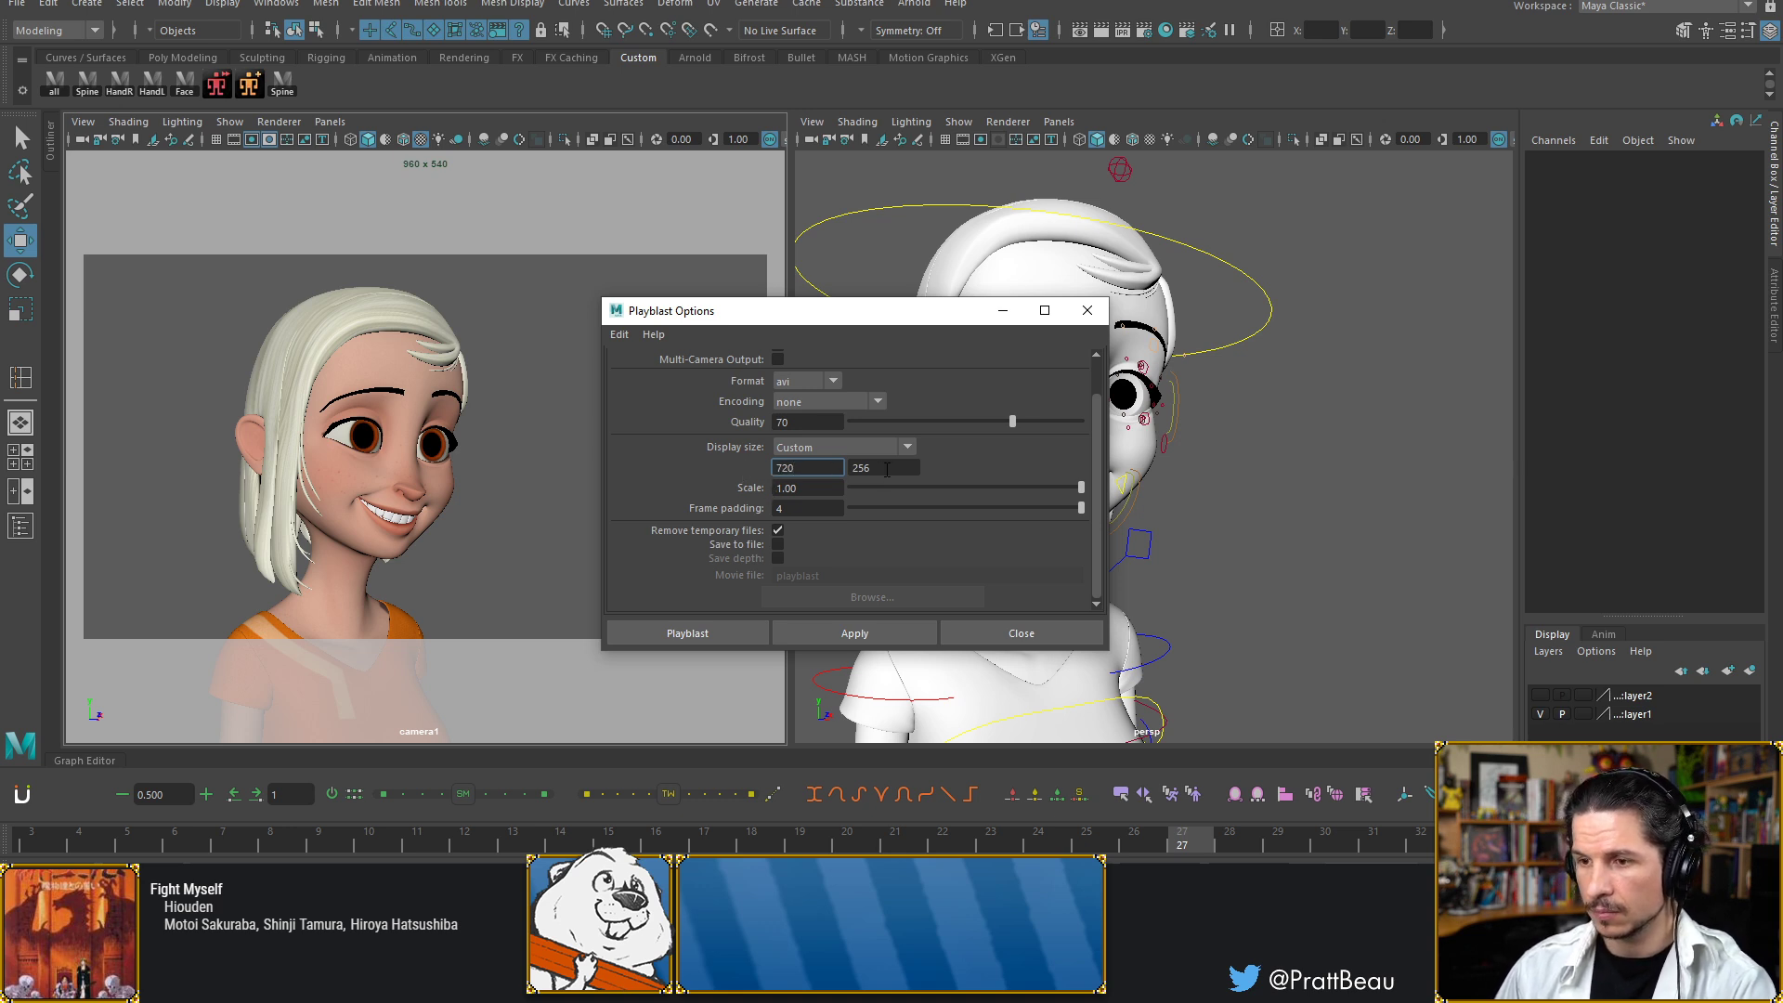
pyautogui.press('Tab')
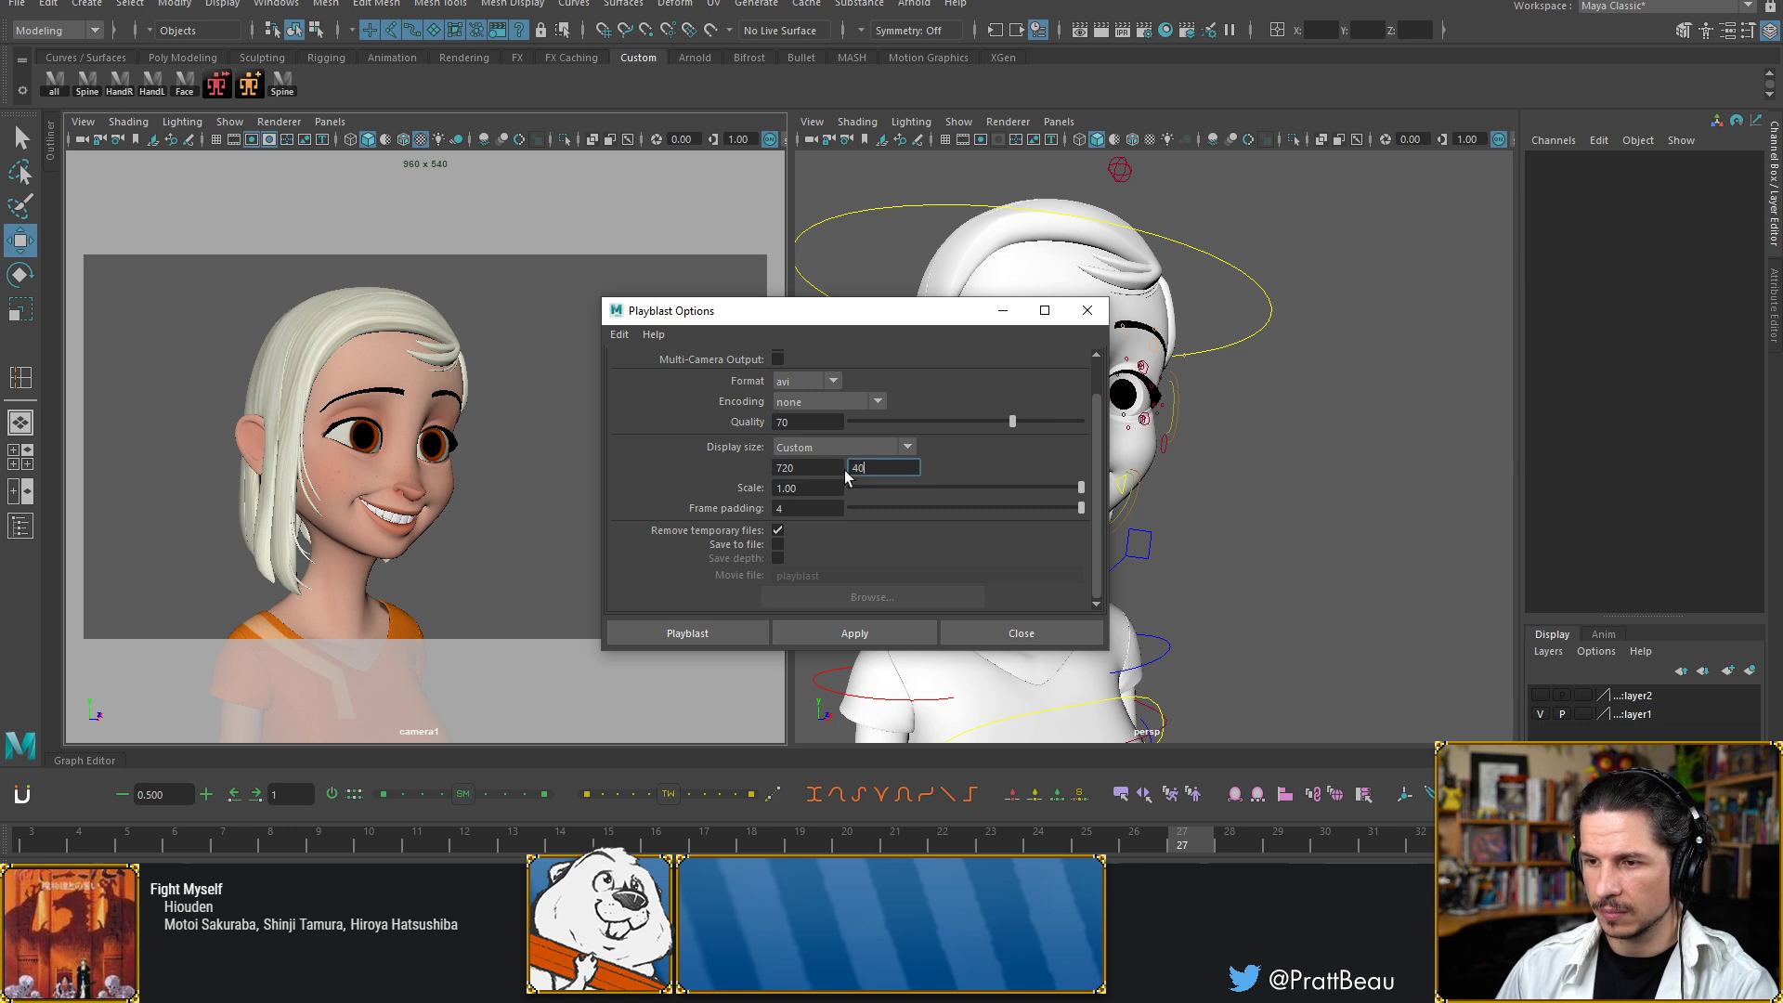
# Set the playblast format to qt with the encoding None
pyautogui.click(830, 386)
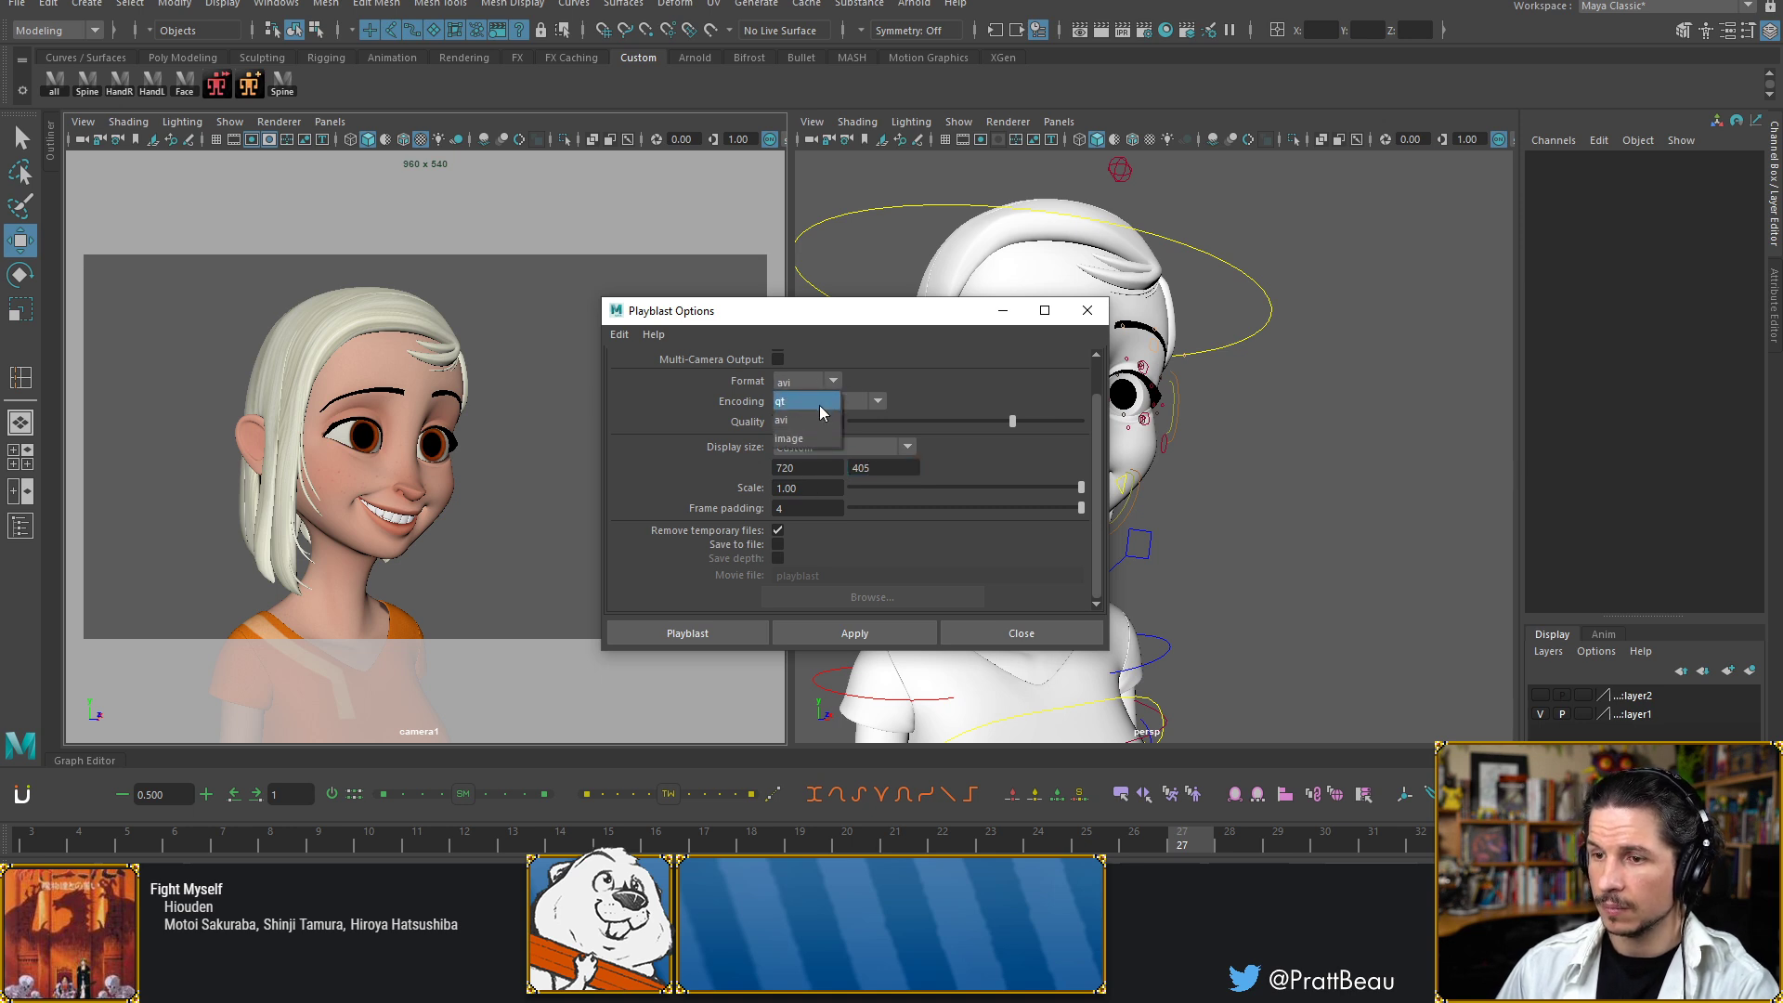
pyautogui.click(819, 405)
pyautogui.click(833, 407)
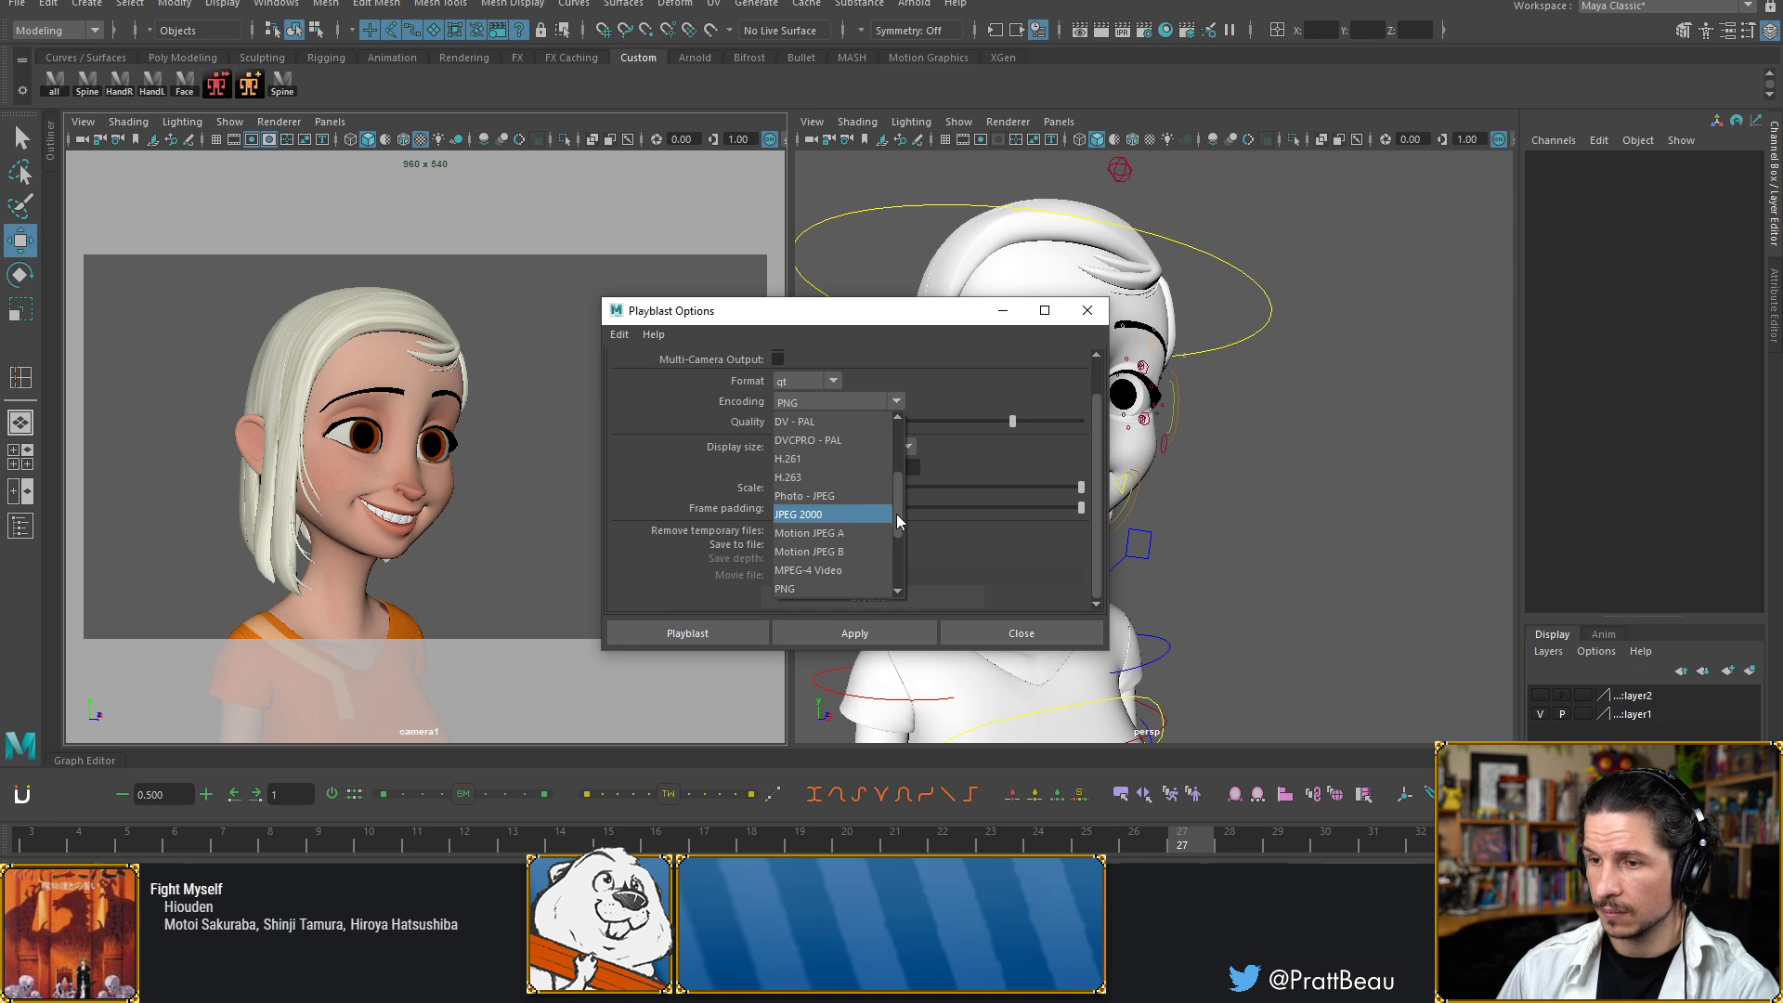
pyautogui.moveTo(895, 514); pyautogui.dragTo(896, 550)
pyautogui.click(828, 478)
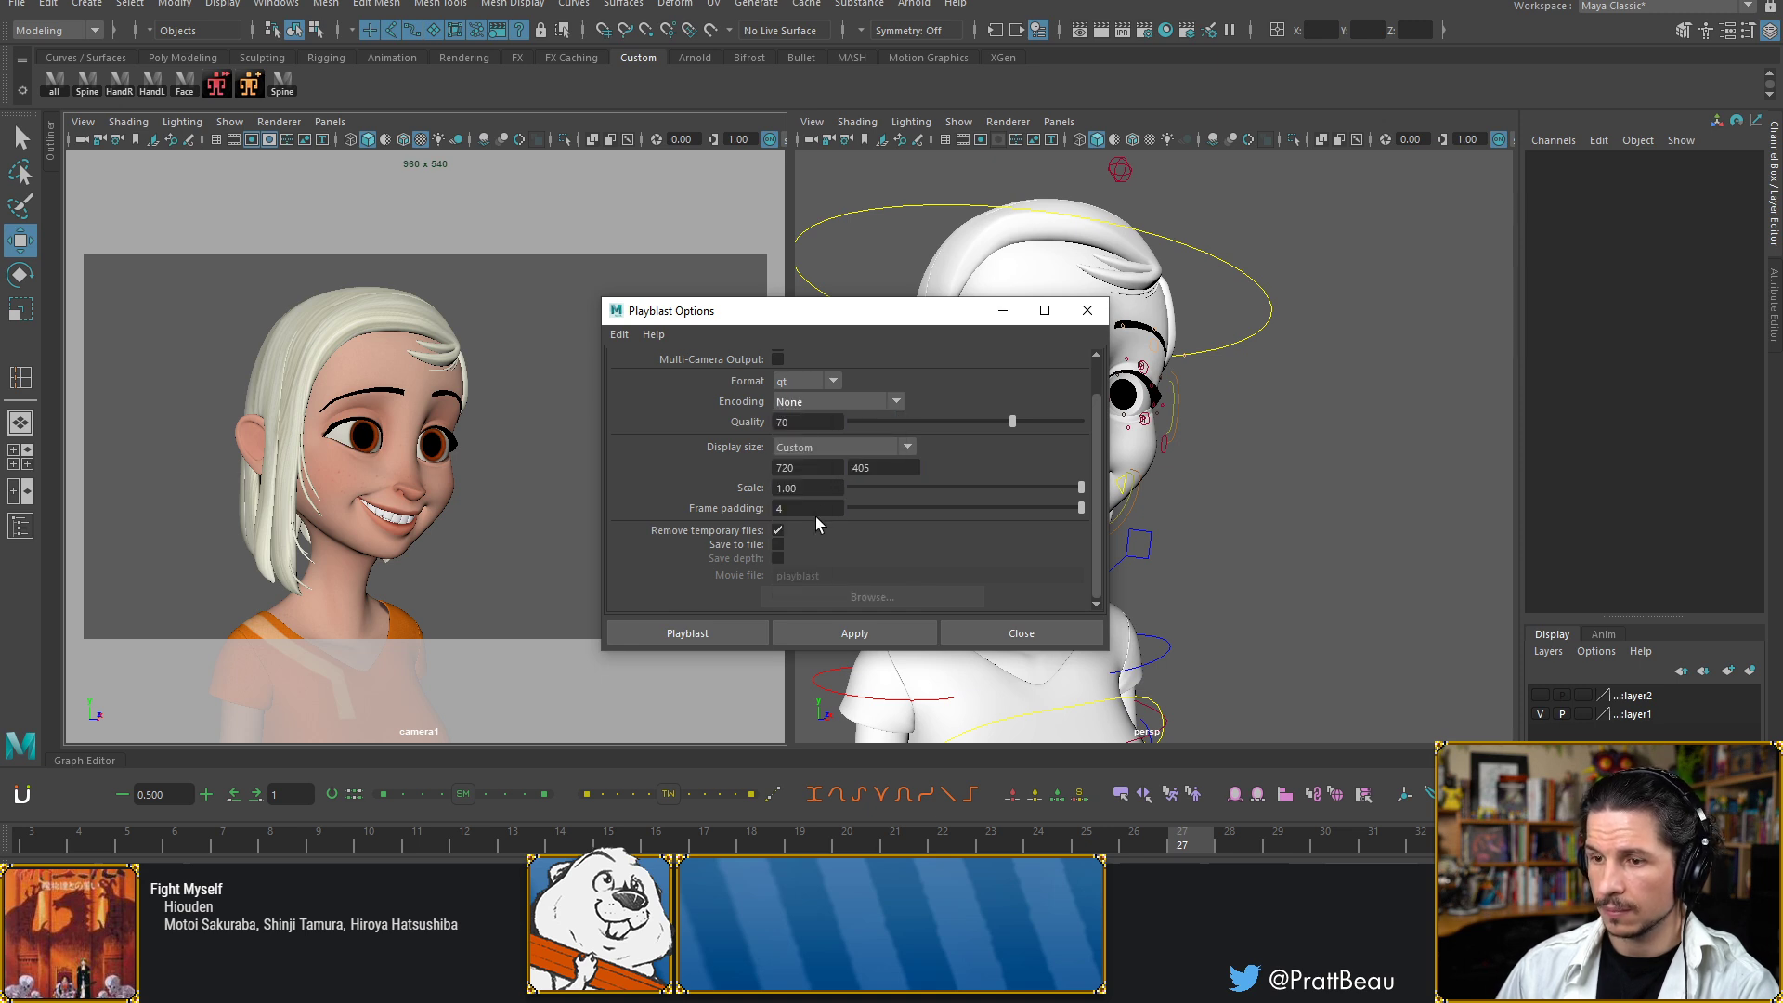
# Enable saving the playblast to a file named face in the Desktop folder and run the playblast
pyautogui.click(779, 545)
pyautogui.click(811, 598)
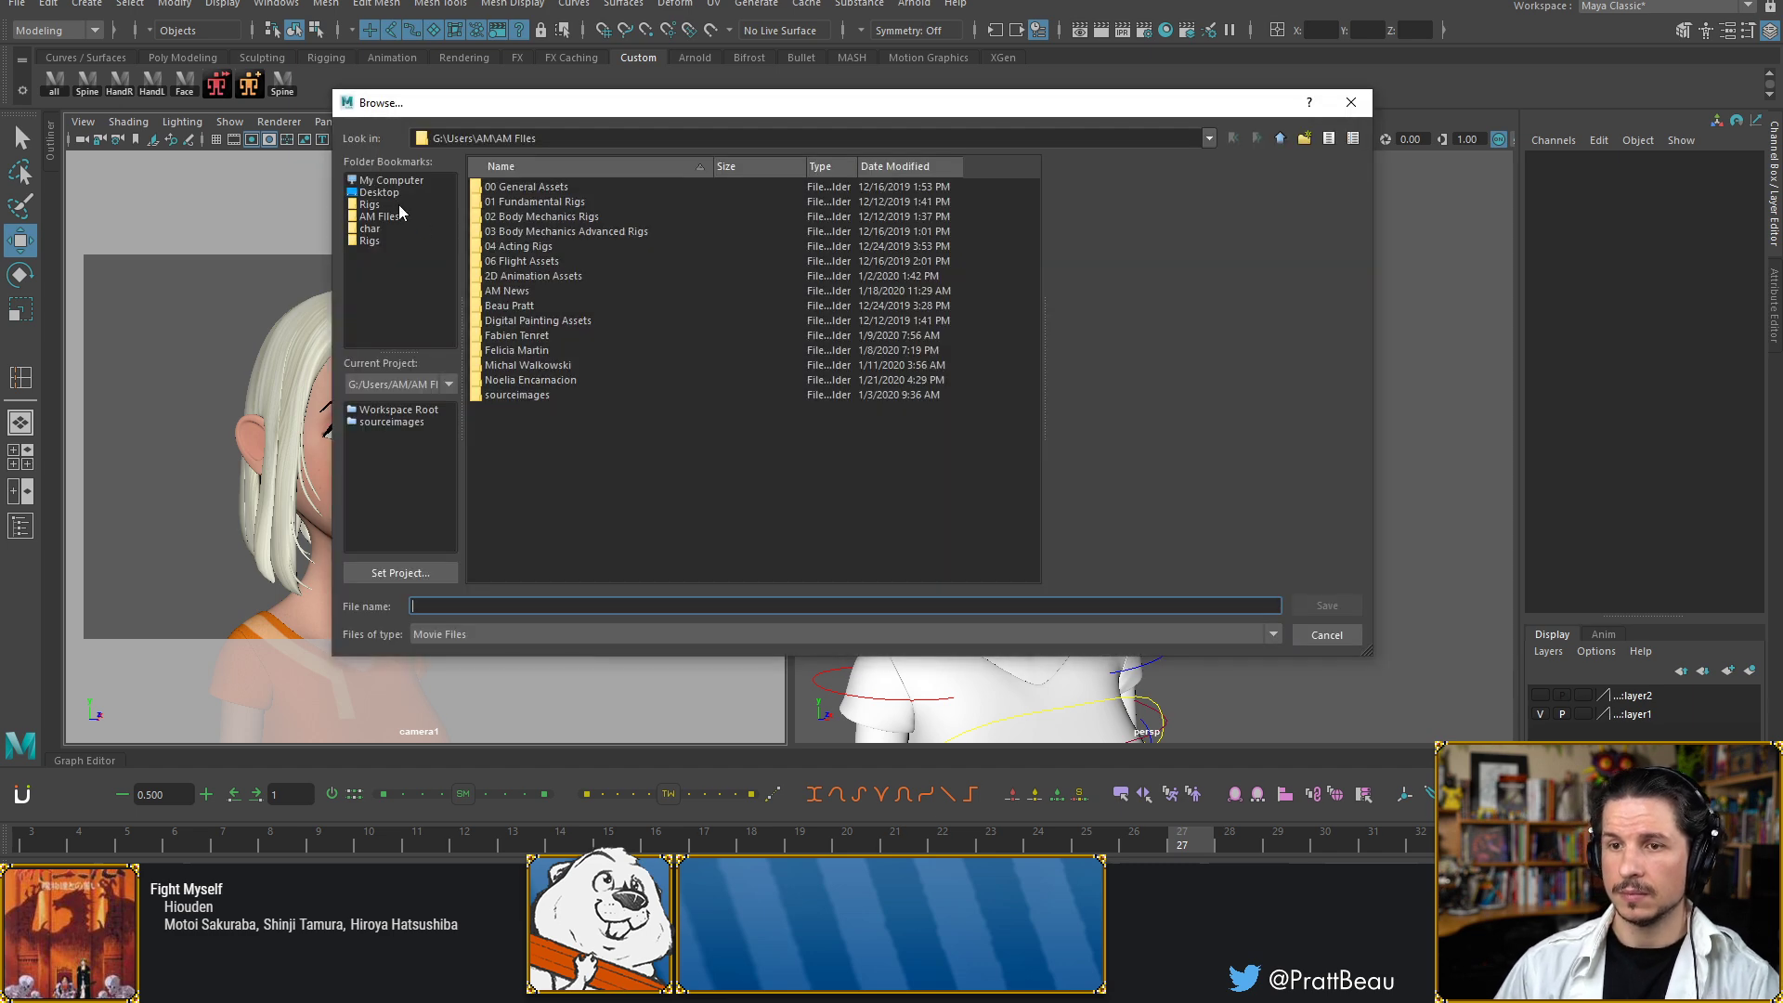
pyautogui.click(392, 192)
pyautogui.click(866, 607)
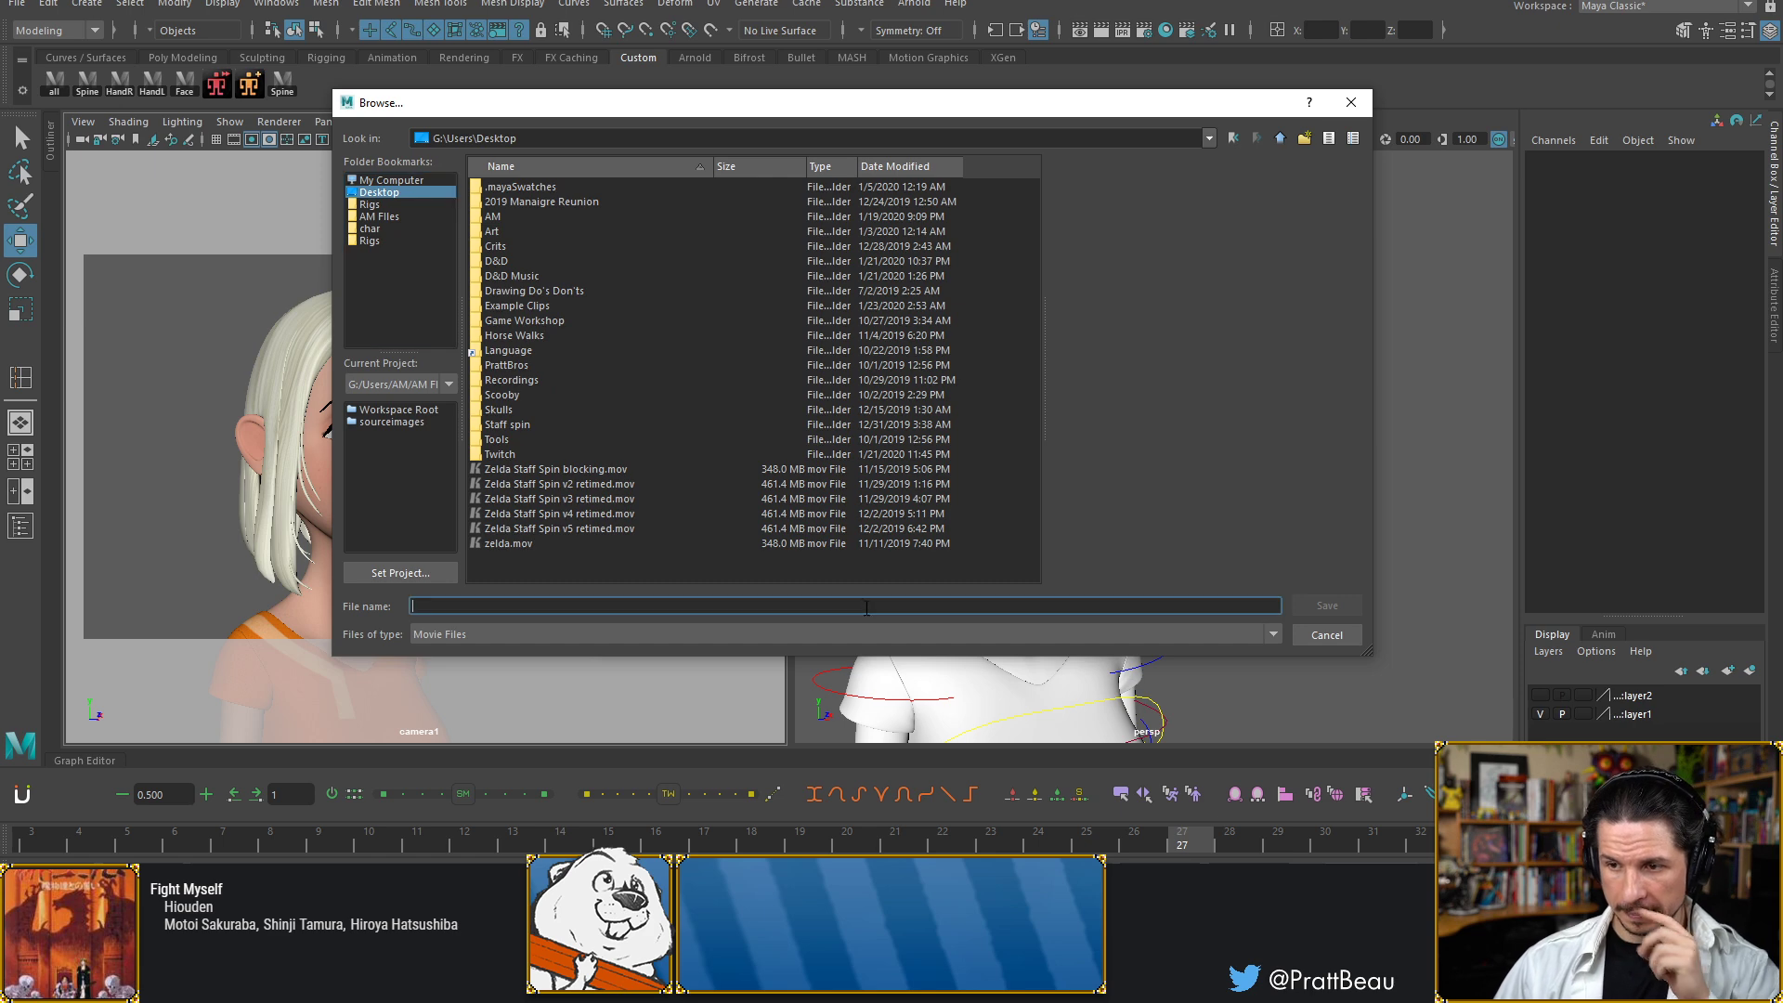
pyautogui.write('face')
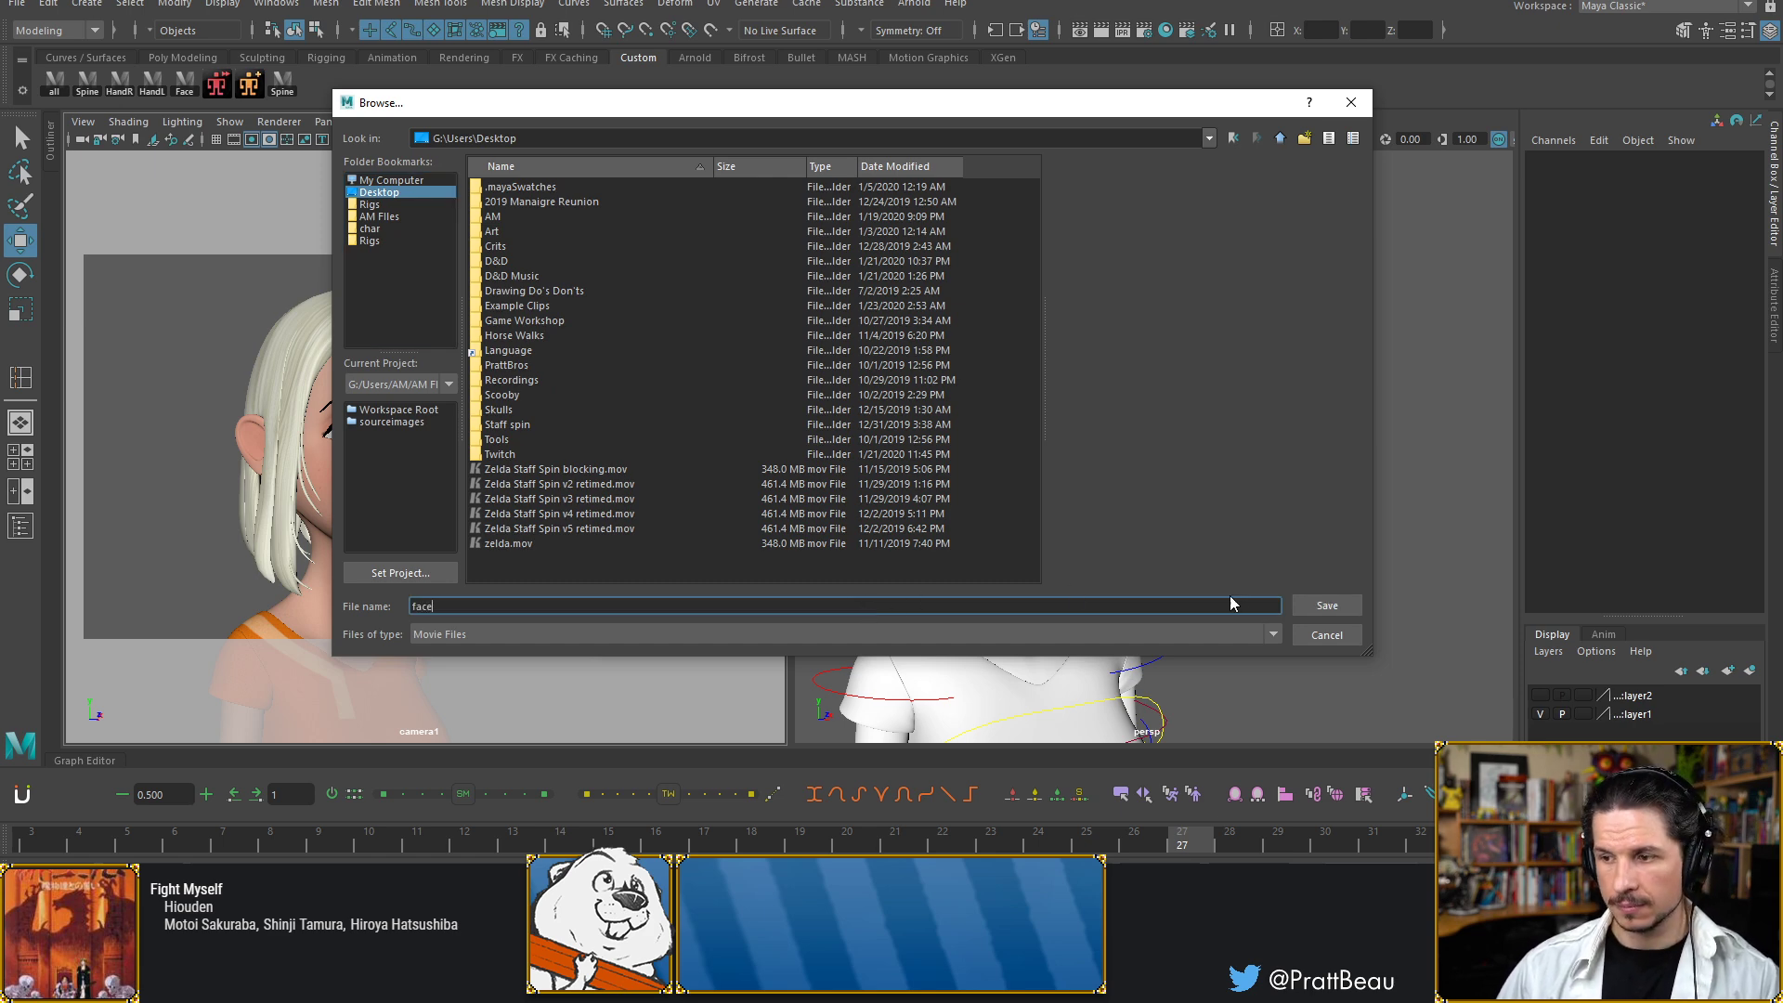
pyautogui.click(1327, 606)
pyautogui.click(640, 632)
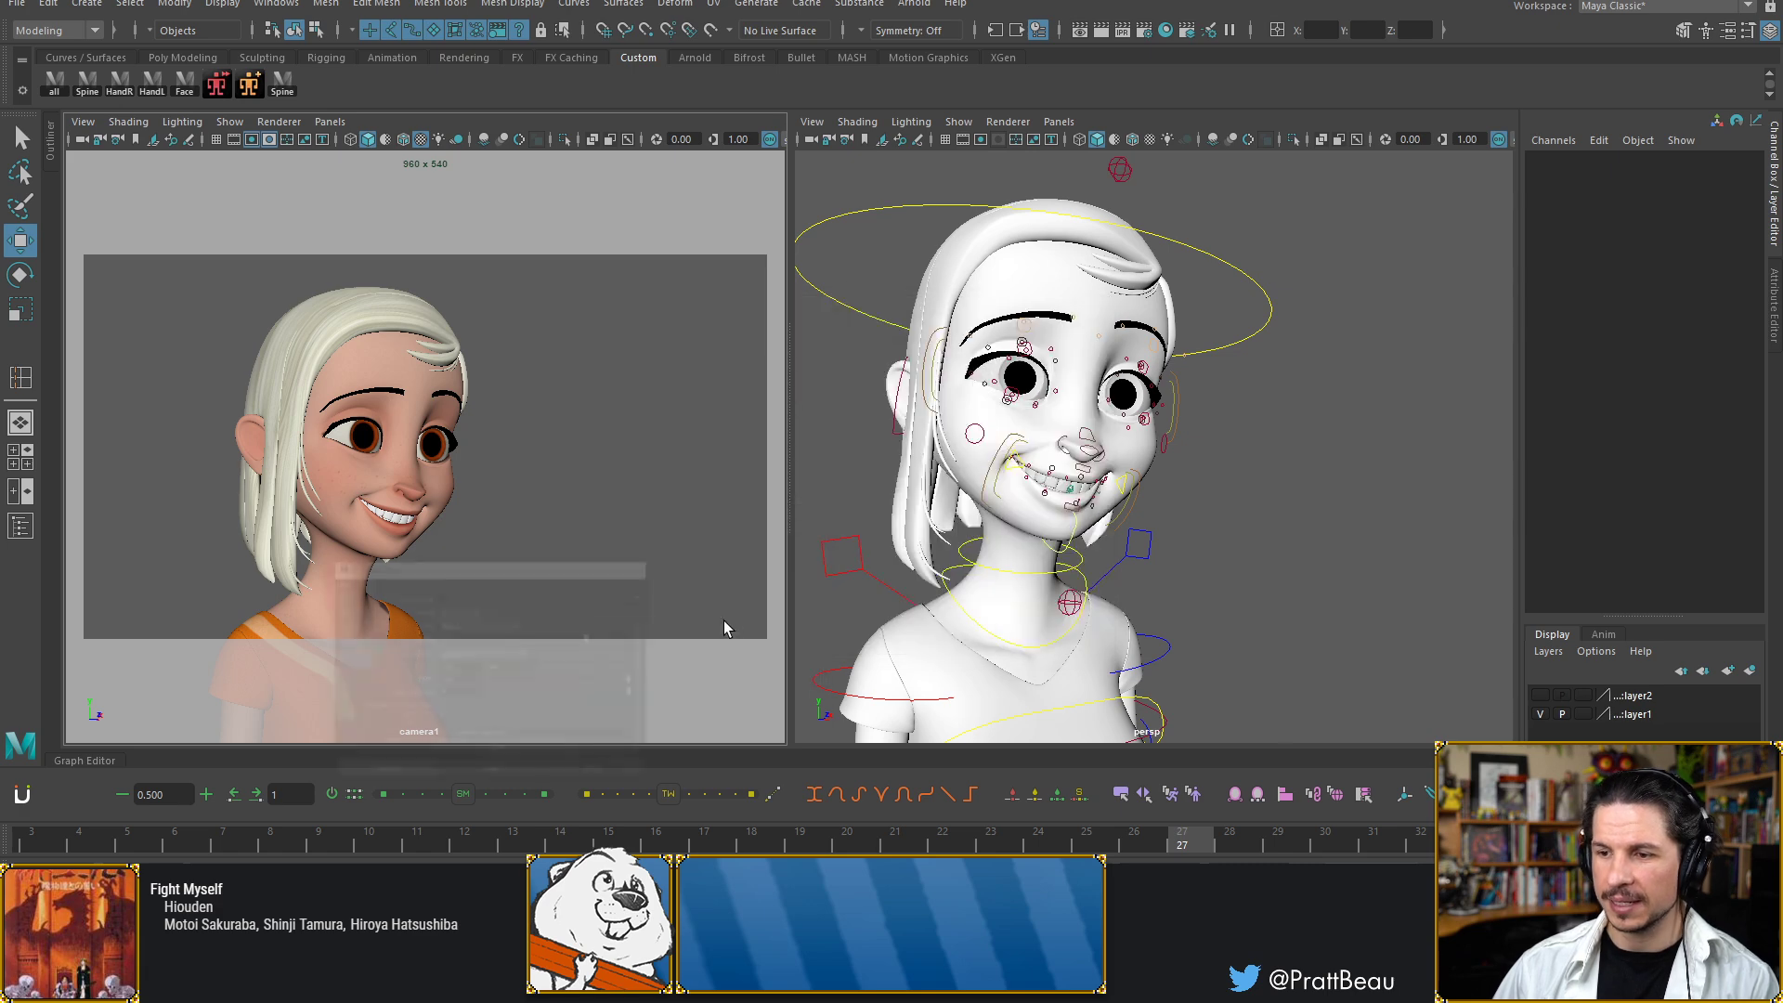
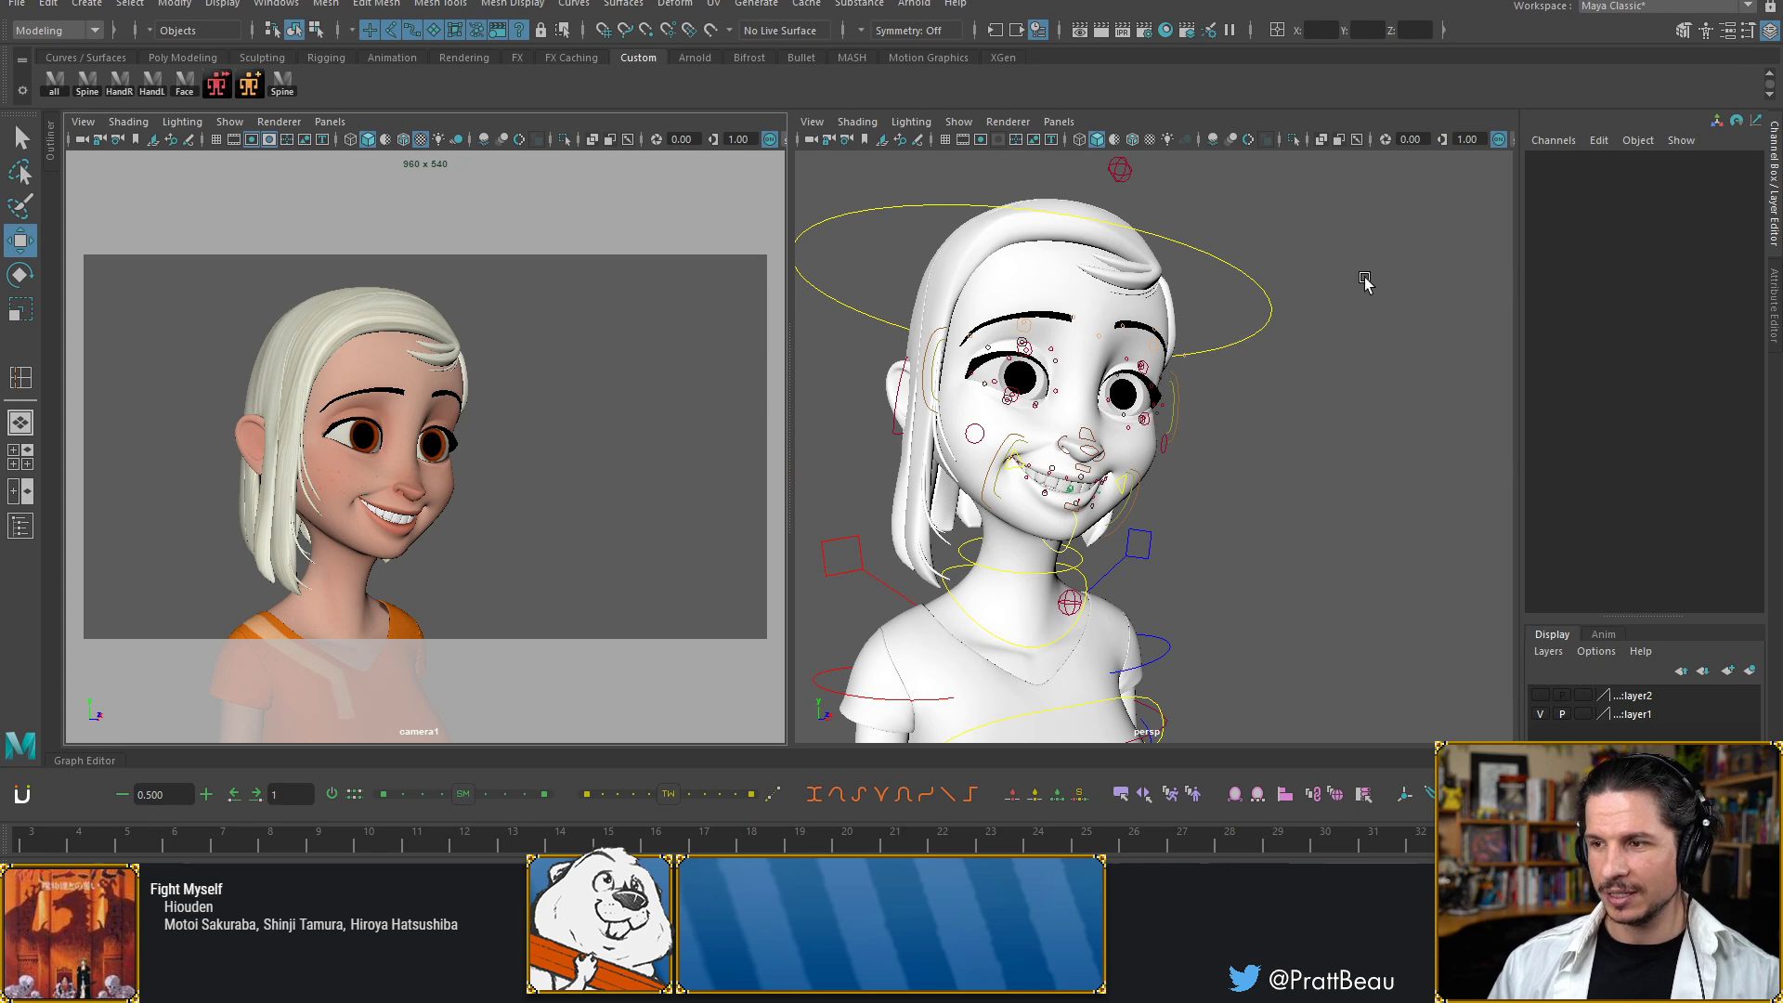
# Select the head control and compare the poses at frames 3, 13 and 27, returning to frame 3
pyautogui.click(1263, 316)
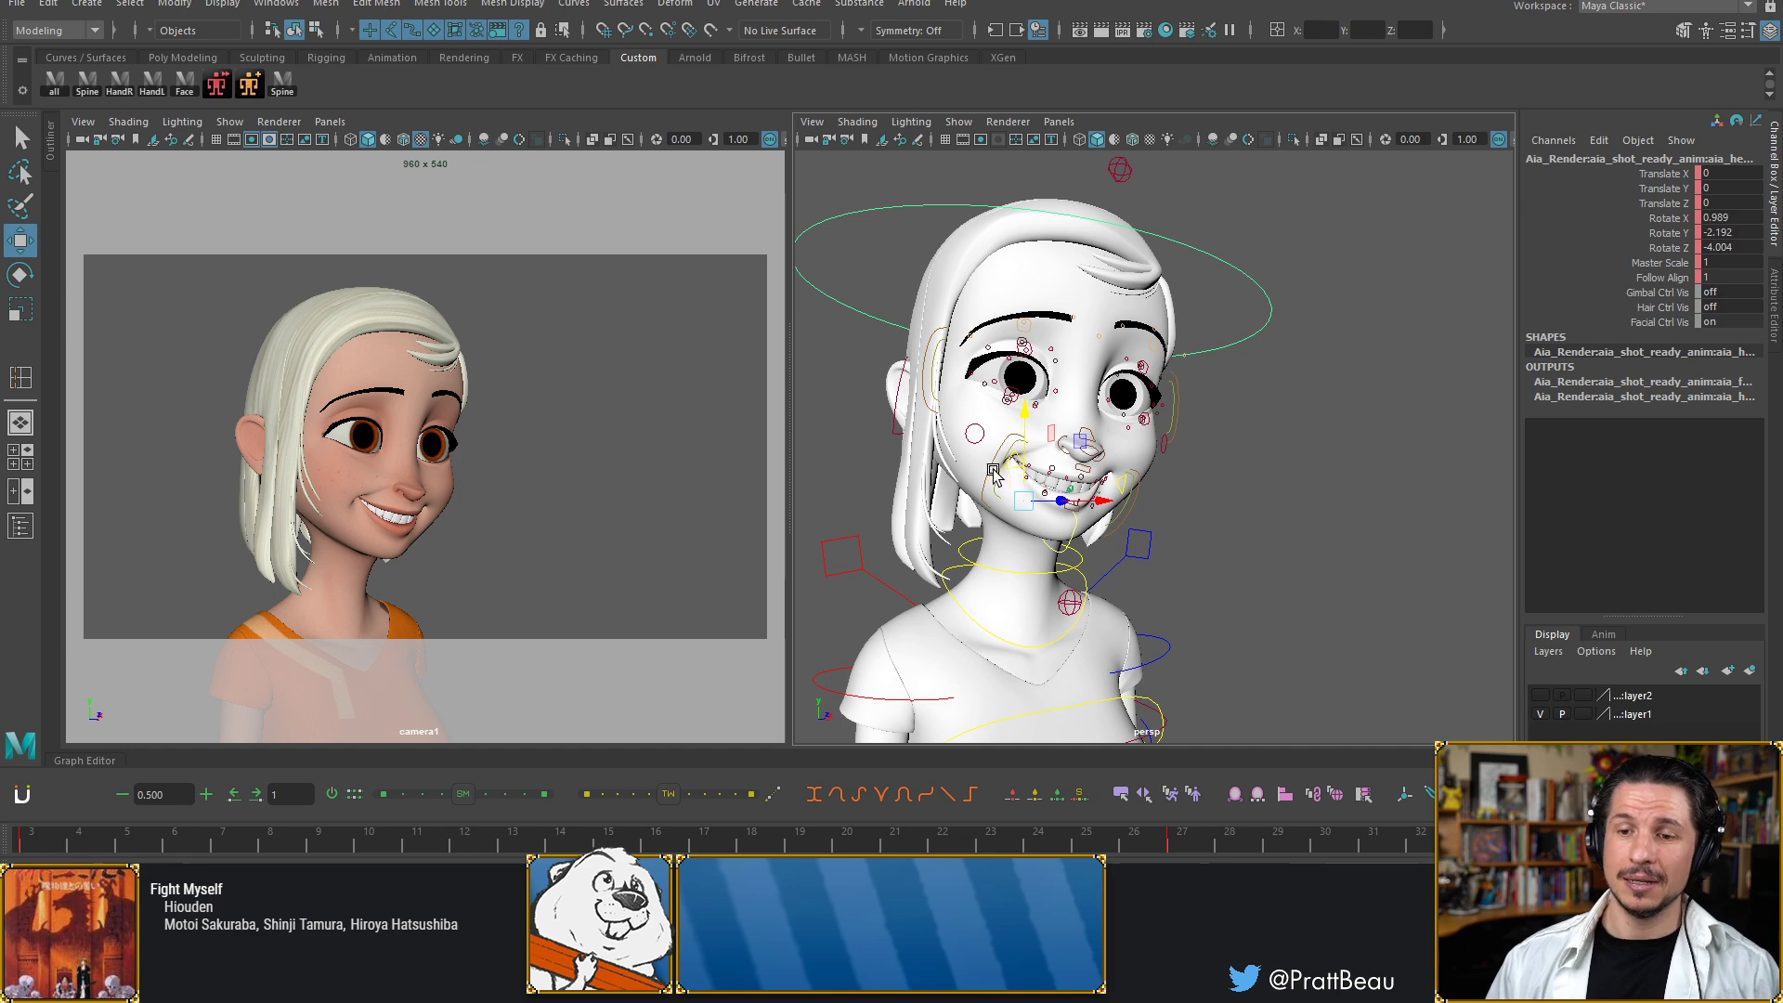
pyautogui.click(41, 826)
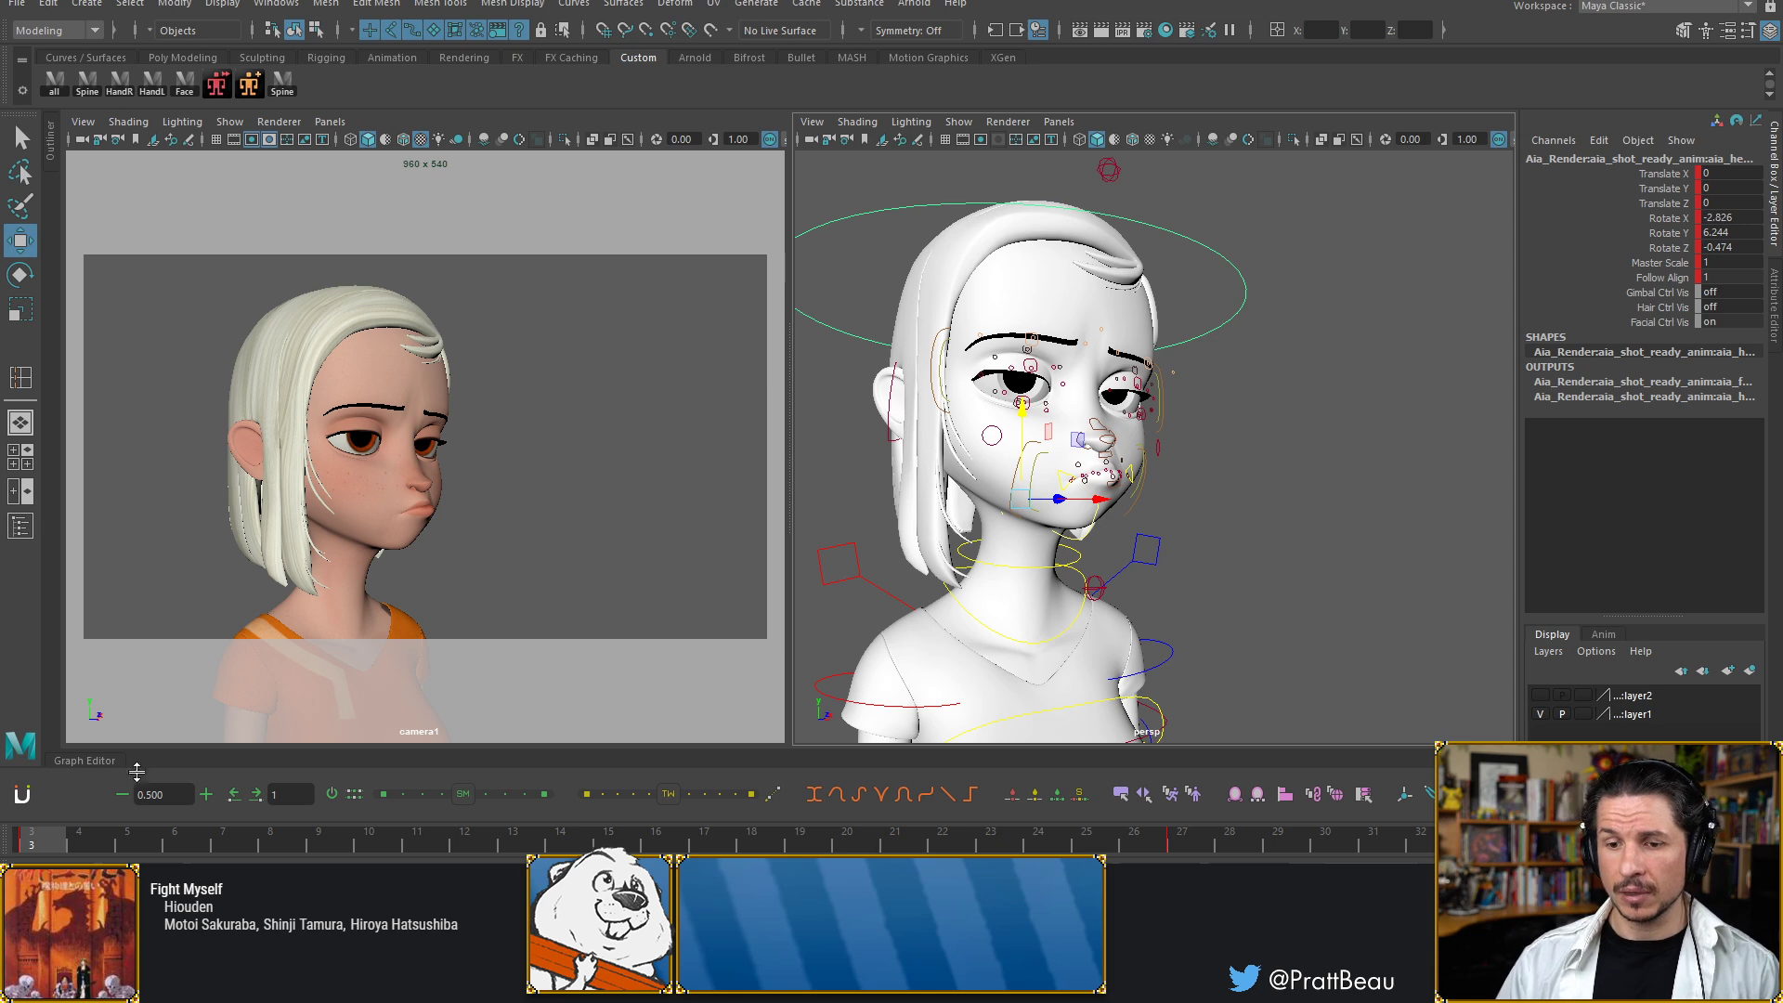
pyautogui.moveTo(79, 841); pyautogui.dragTo(513, 816)
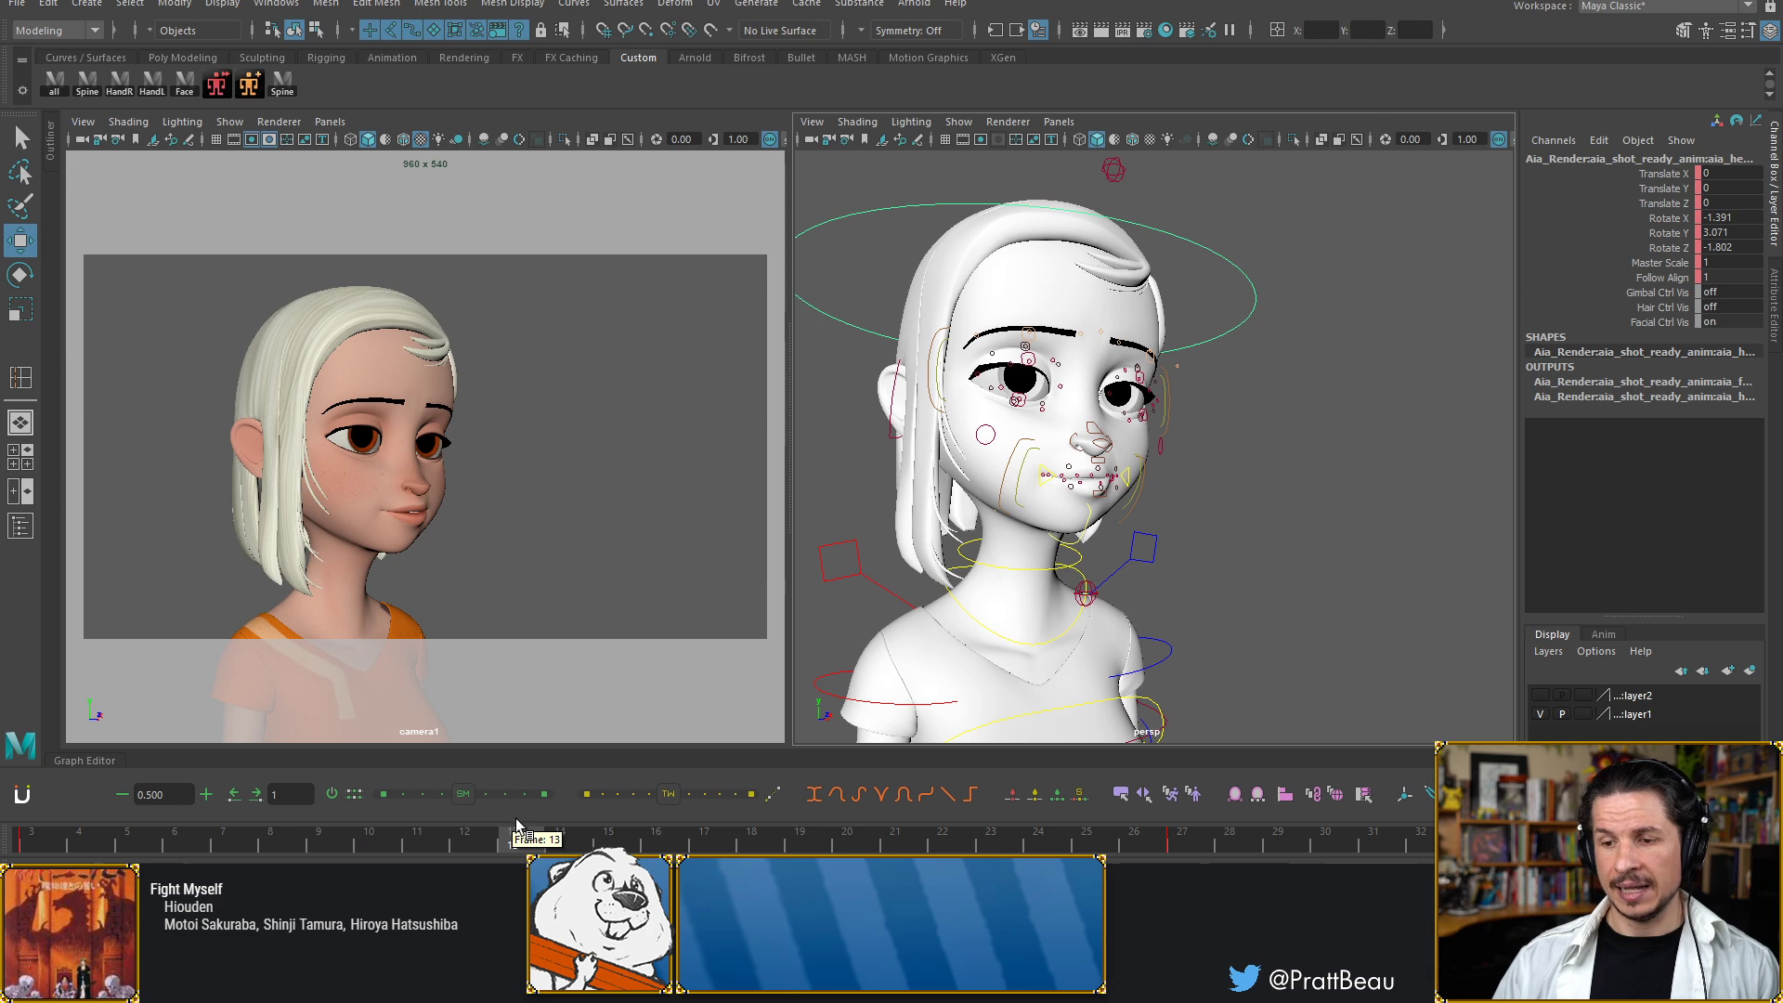
pyautogui.click(39, 842)
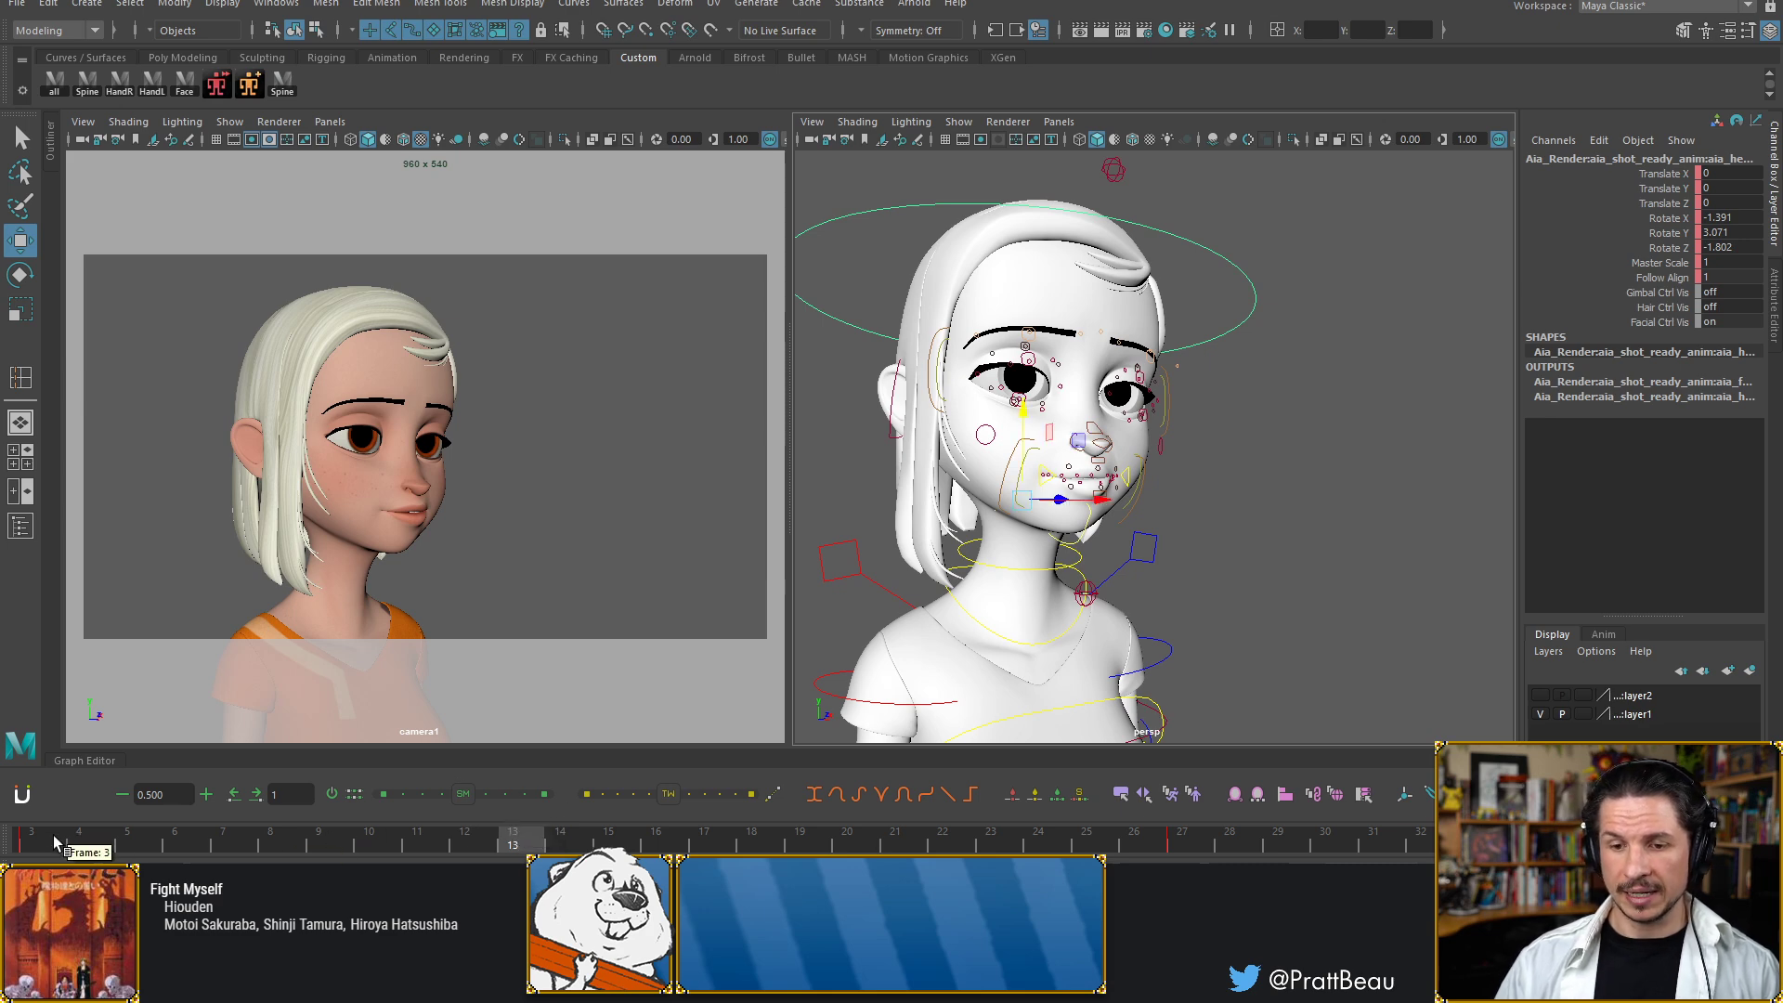
pyautogui.click(1201, 847)
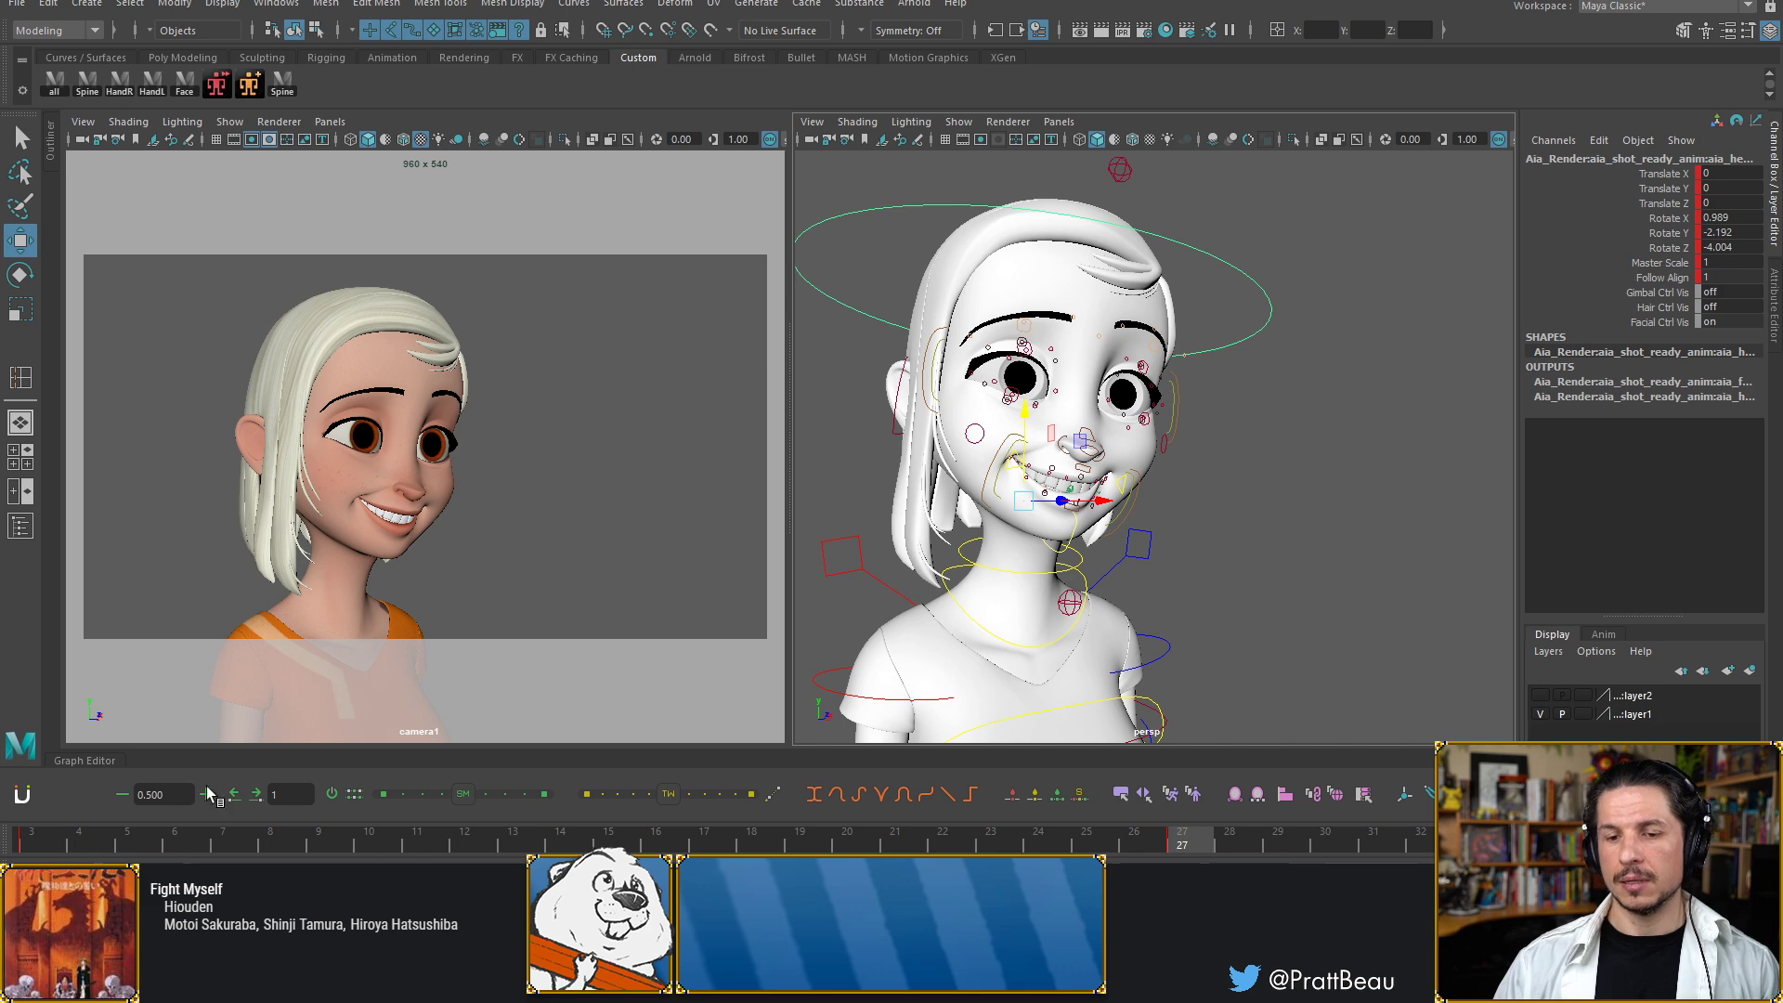
pyautogui.press(',')
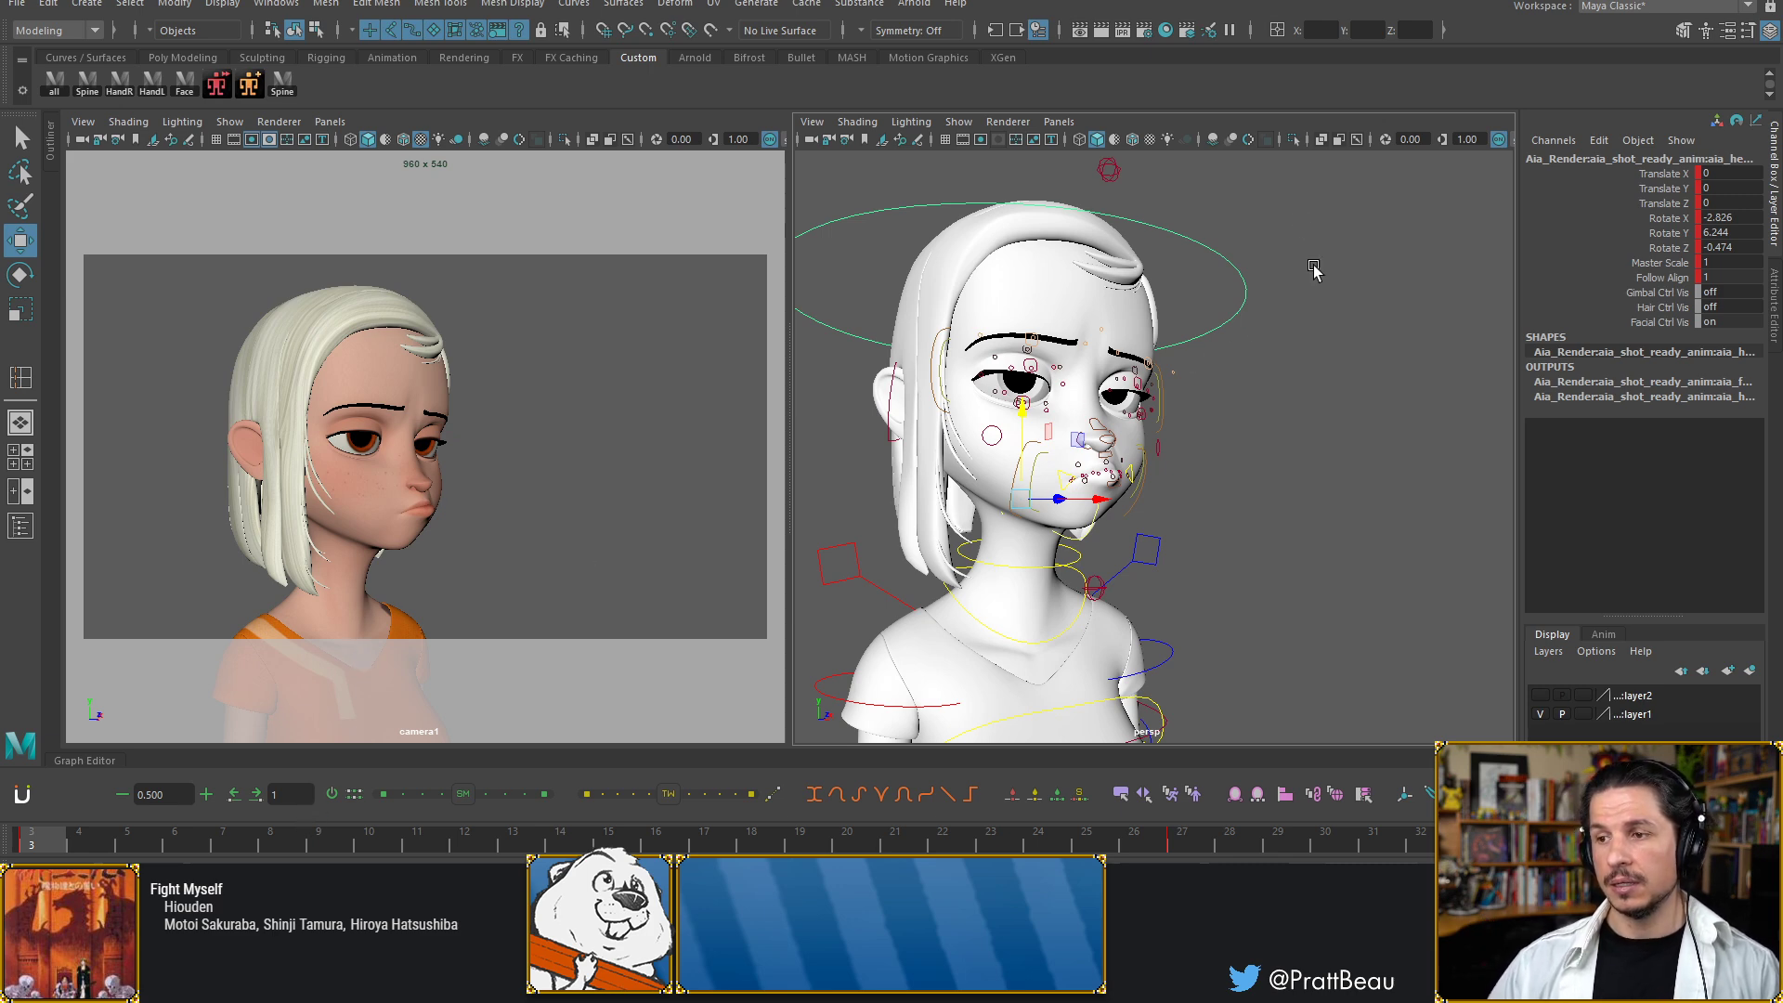
# Select all of the character's rig controls in persp and key the sad pose from frame 3 at frame 13
pyautogui.click(1305, 221)
pyautogui.keyDown('alt'); pyautogui.moveTo(1352, 257); pyautogui.dragTo(1305, 248, button='right'); pyautogui.keyUp('alt')
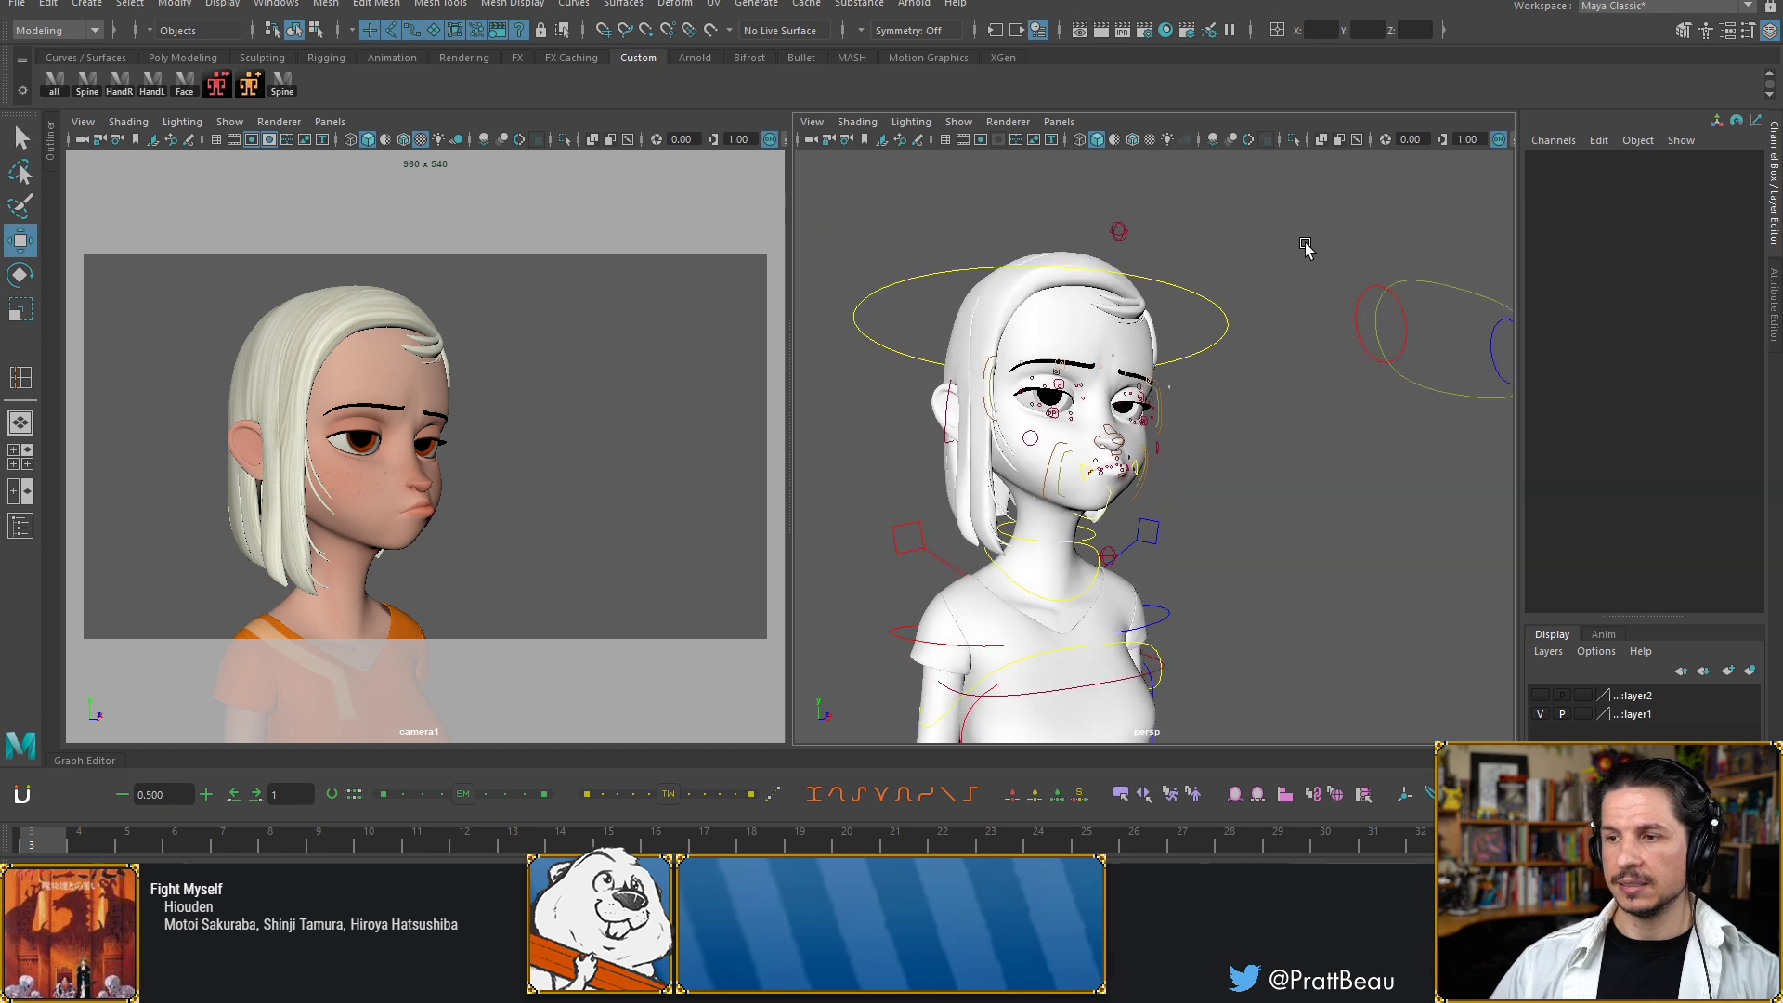
pyautogui.moveTo(1314, 211); pyautogui.dragTo(889, 559)
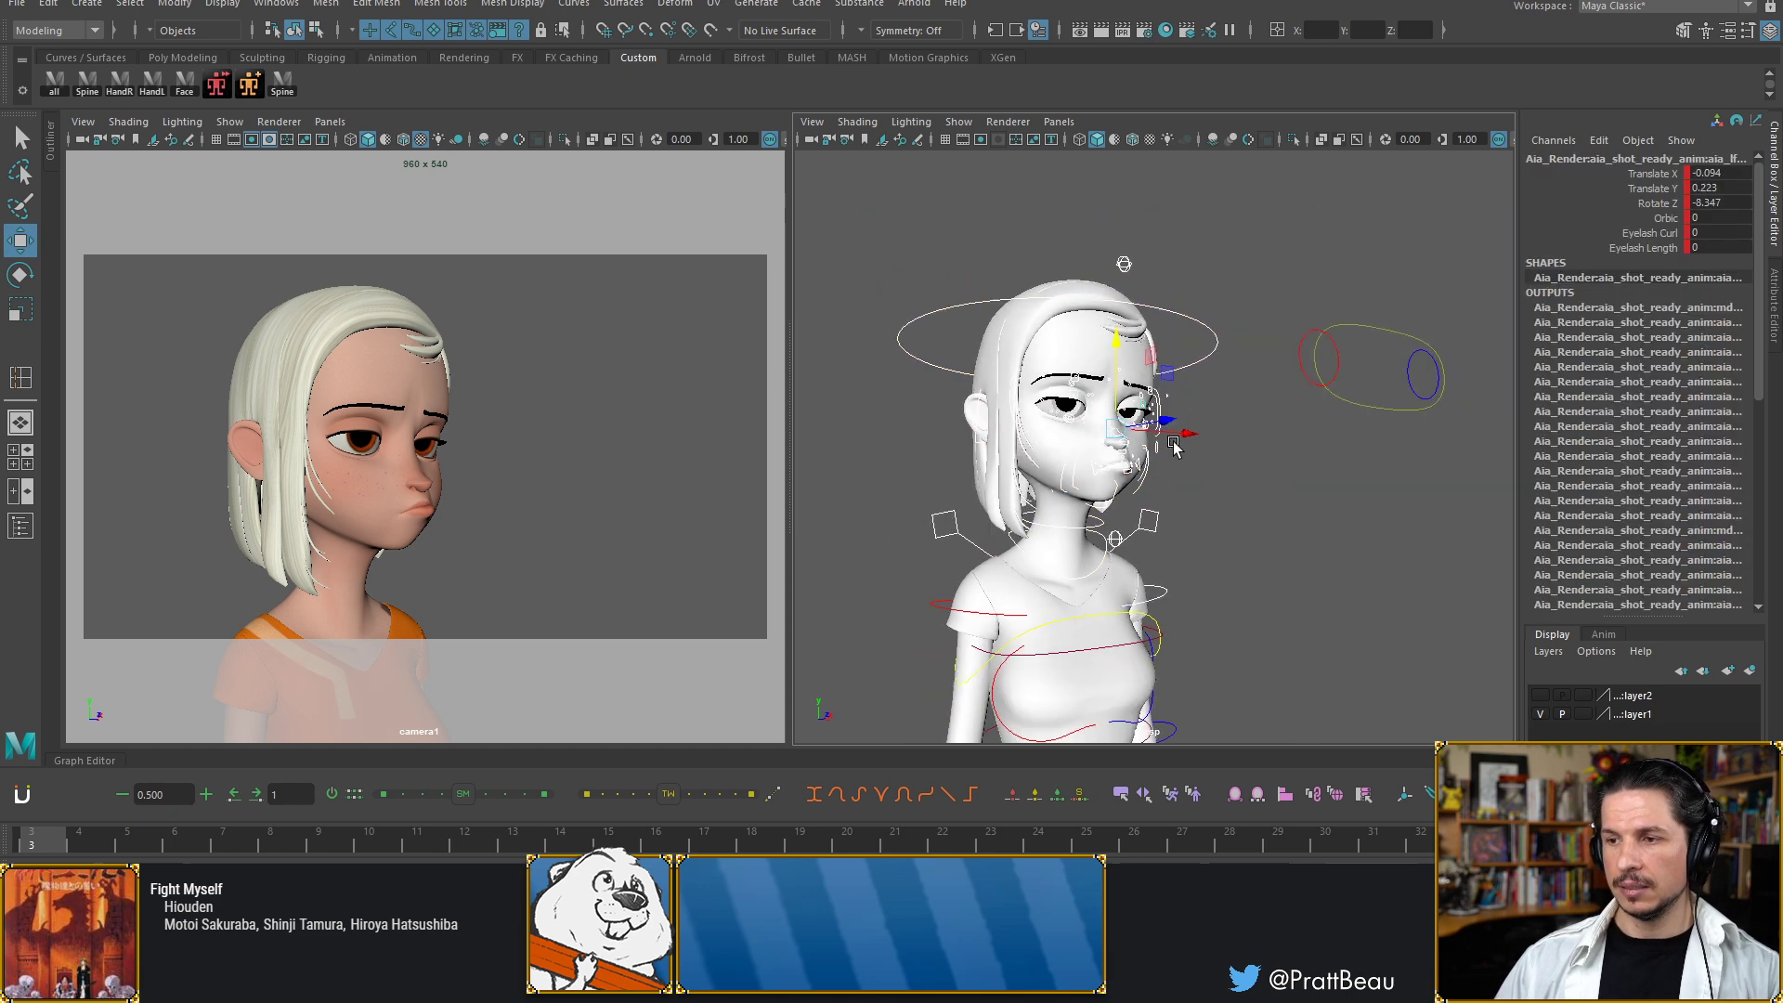
pyautogui.keyDown('alt'); pyautogui.moveTo(1173, 444); pyautogui.dragTo(850, 426, button='right'); pyautogui.keyUp('alt')
pyautogui.keyDown('alt'); pyautogui.moveTo(963, 476); pyautogui.dragTo(1059, 481); pyautogui.keyUp('alt')
pyautogui.moveTo(1353, 386); pyautogui.dragTo(958, 711)
pyautogui.keyDown('alt'); pyautogui.moveTo(993, 555); pyautogui.dragTo(1292, 569, button='right'); pyautogui.keyUp('alt')
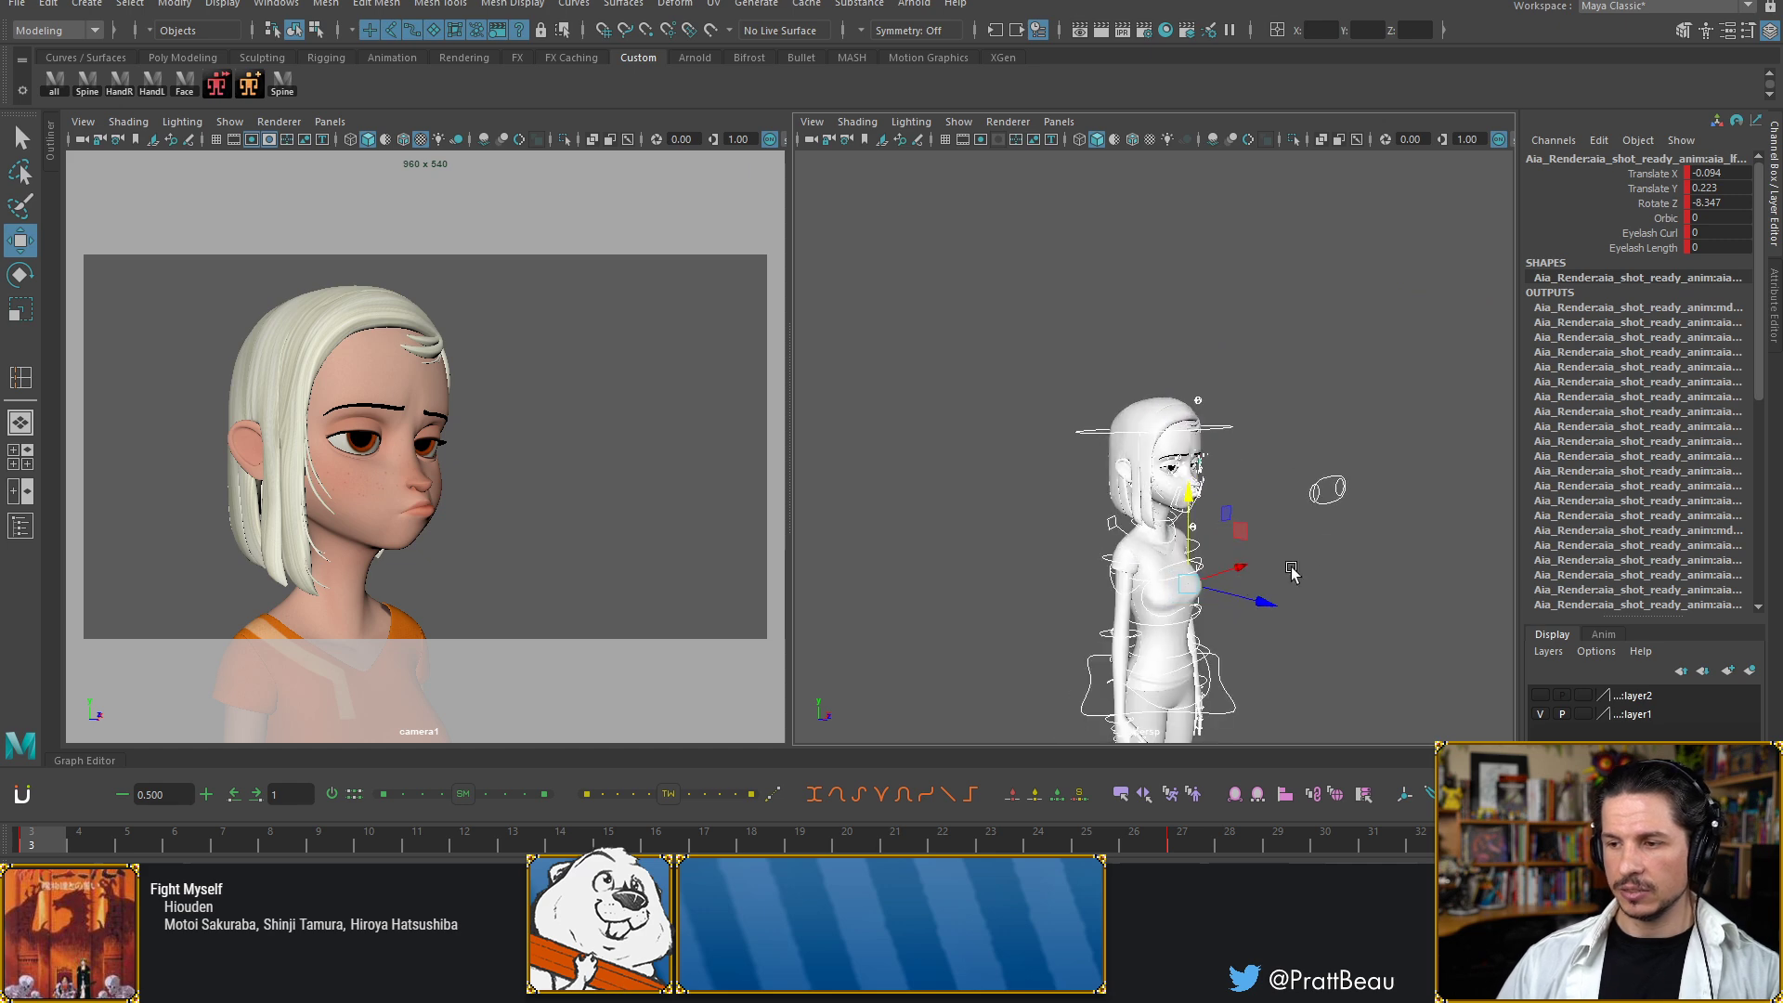
pyautogui.keyDown('alt'); pyautogui.moveTo(1292, 569); pyautogui.dragTo(1139, 546); pyautogui.keyUp('alt')
pyautogui.keyDown('alt'); pyautogui.moveTo(1122, 542); pyautogui.dragTo(1147, 523, button='right'); pyautogui.keyUp('alt')
pyautogui.keyDown('alt'); pyautogui.moveTo(1147, 523); pyautogui.dragTo(1088, 553); pyautogui.keyUp('alt')
pyautogui.keyDown('alt'); pyautogui.moveTo(1085, 530); pyautogui.dragTo(1100, 556, button='right'); pyautogui.keyUp('alt')
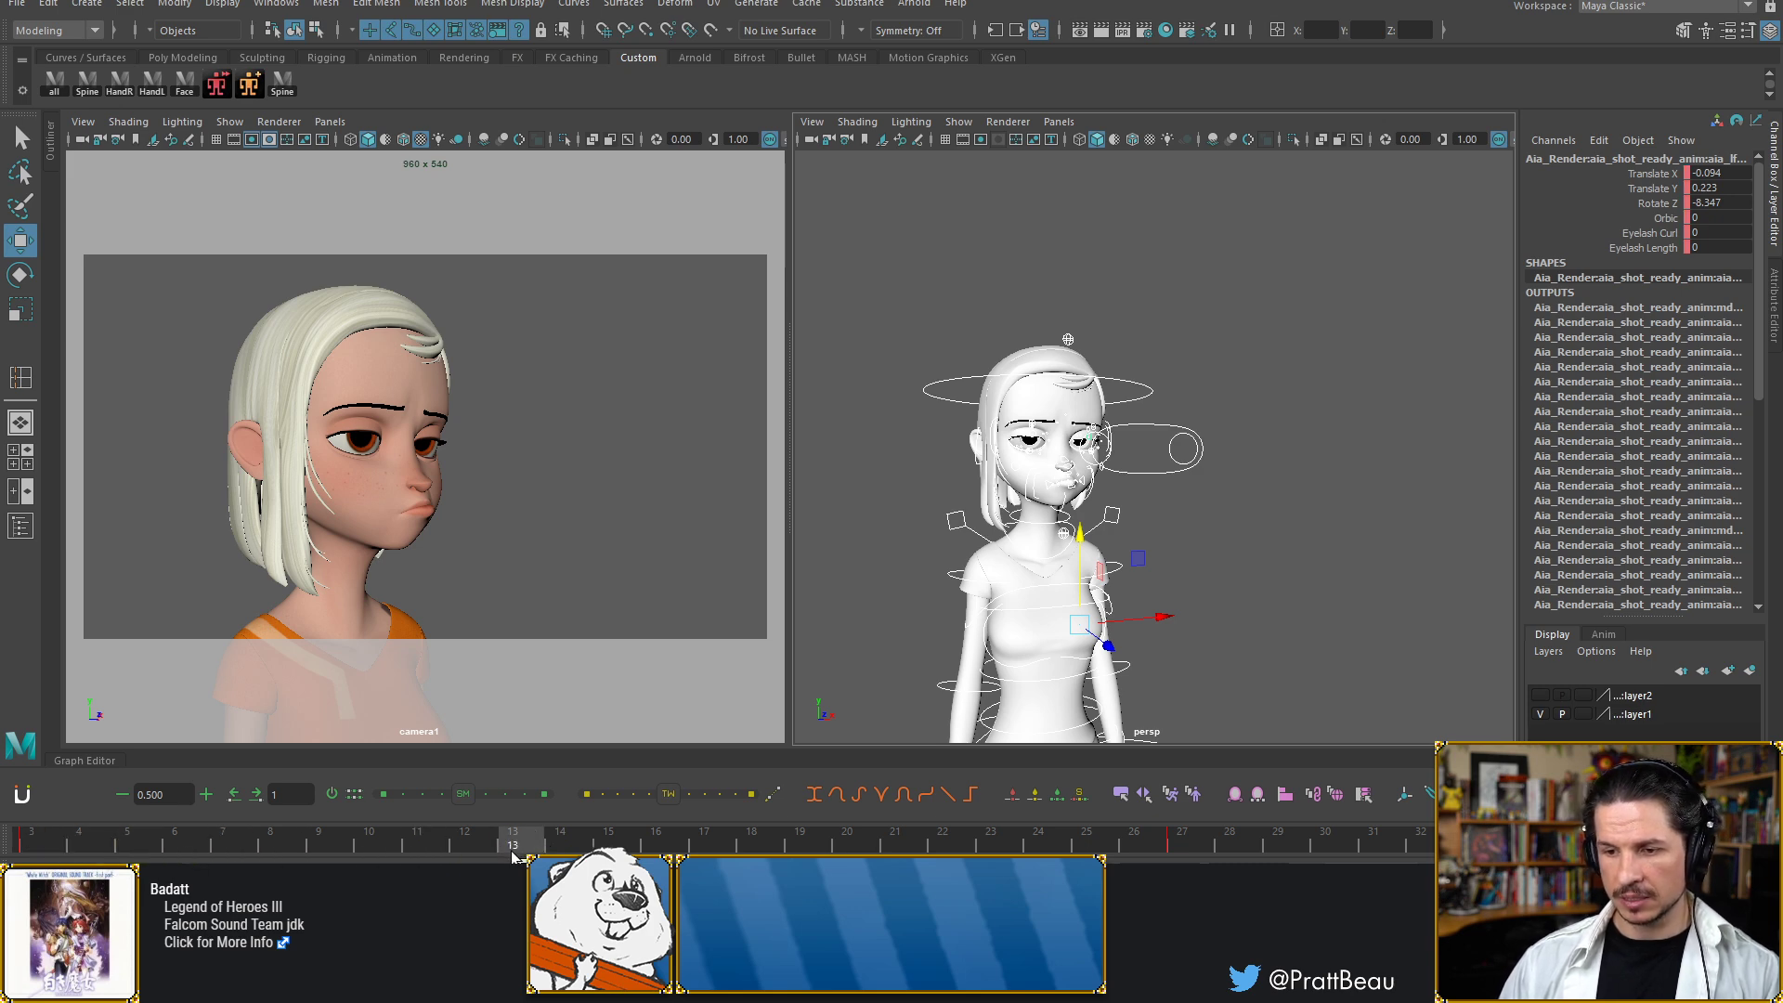
pyautogui.press('s')
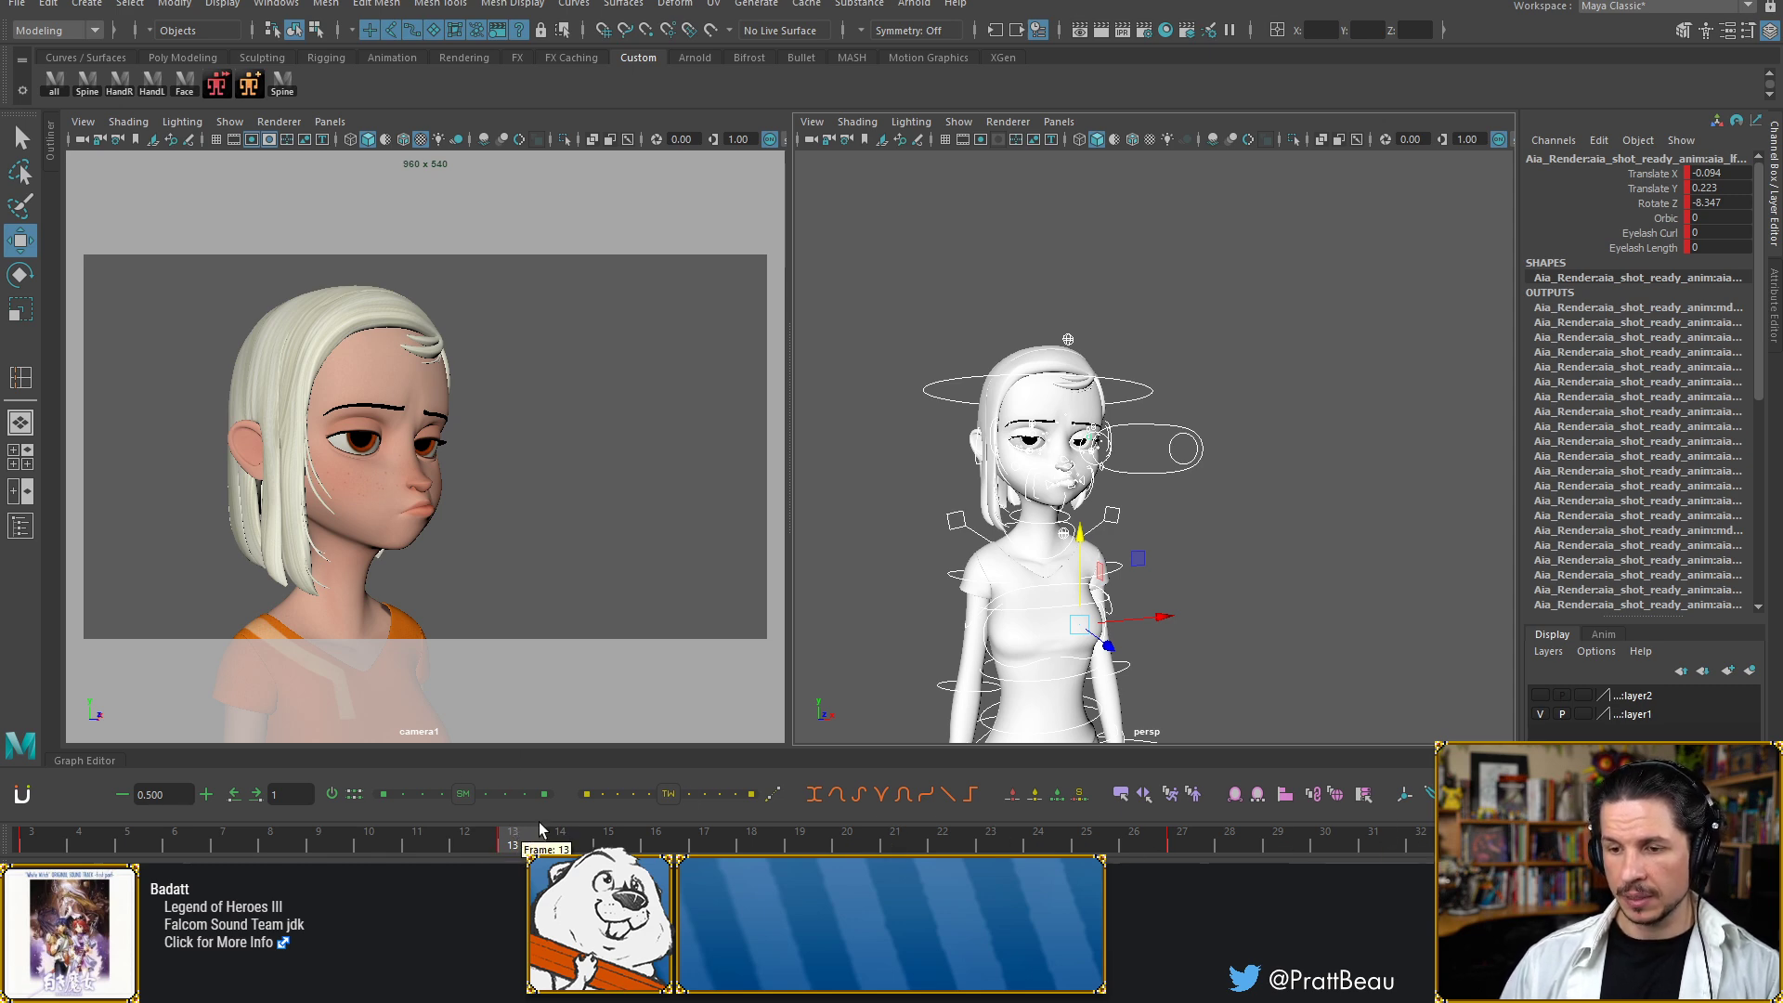
# Scrub back through the transition and move the smiling pose's key to frame 21
pyautogui.click(1185, 836)
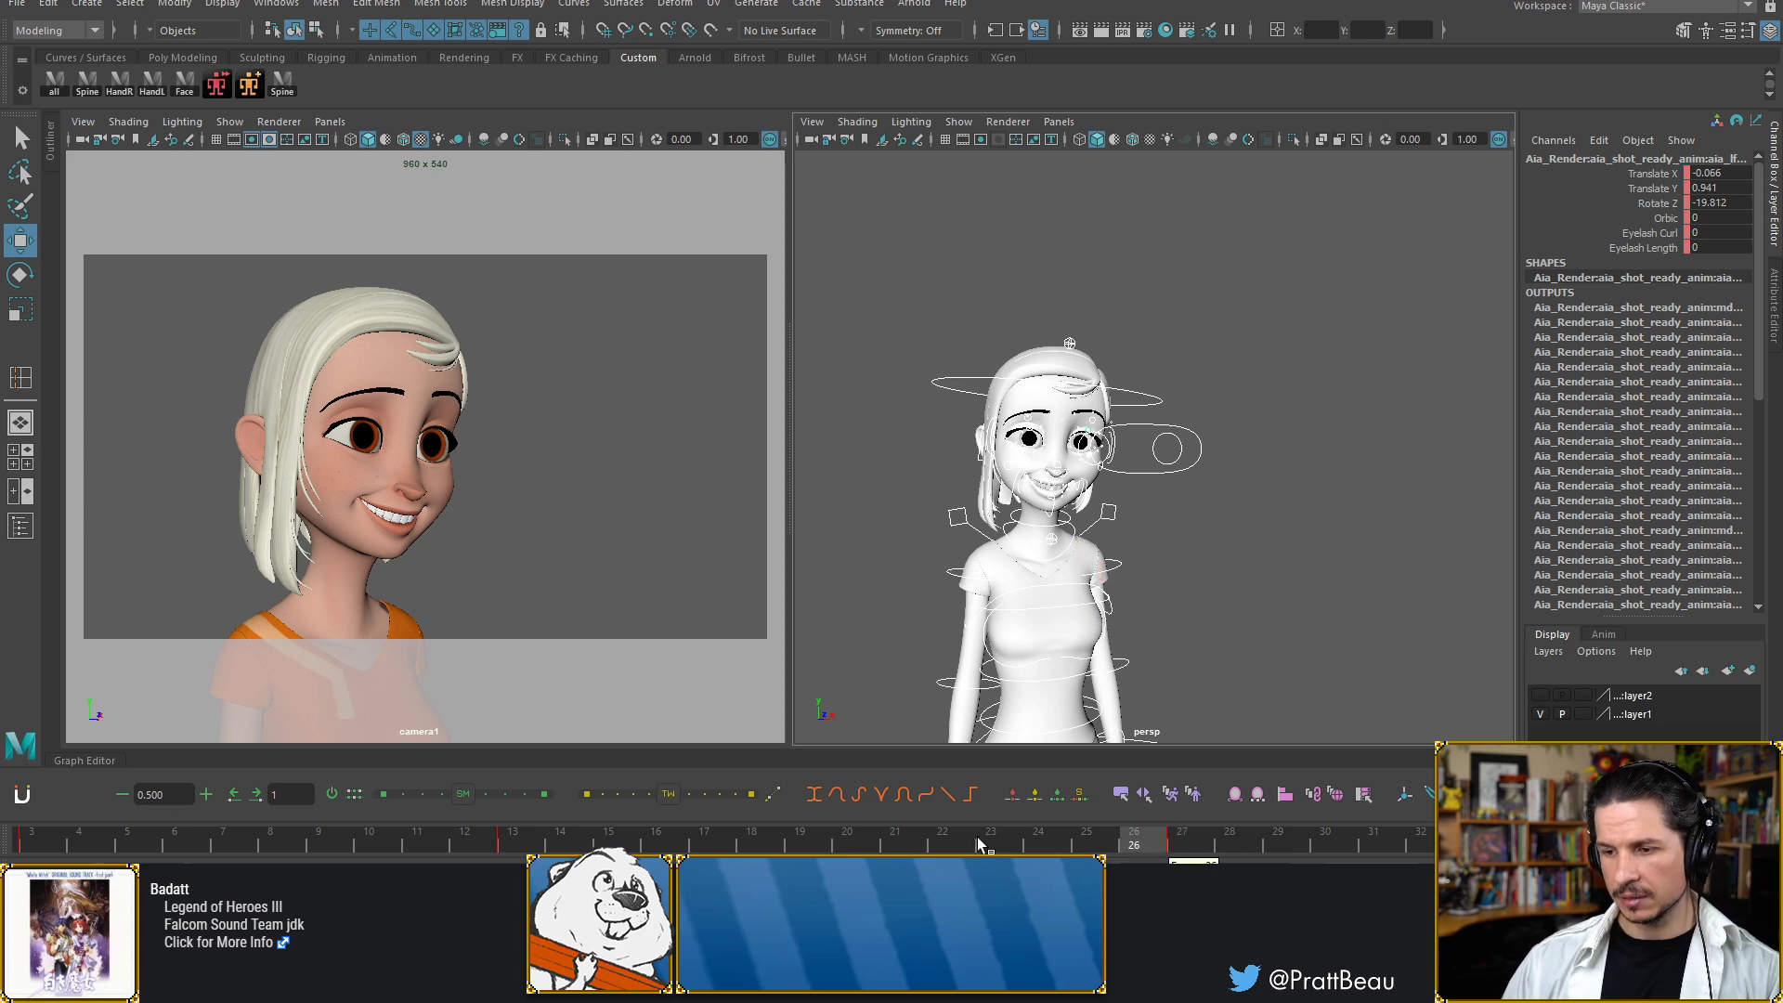
pyautogui.moveTo(976, 841); pyautogui.dragTo(906, 842)
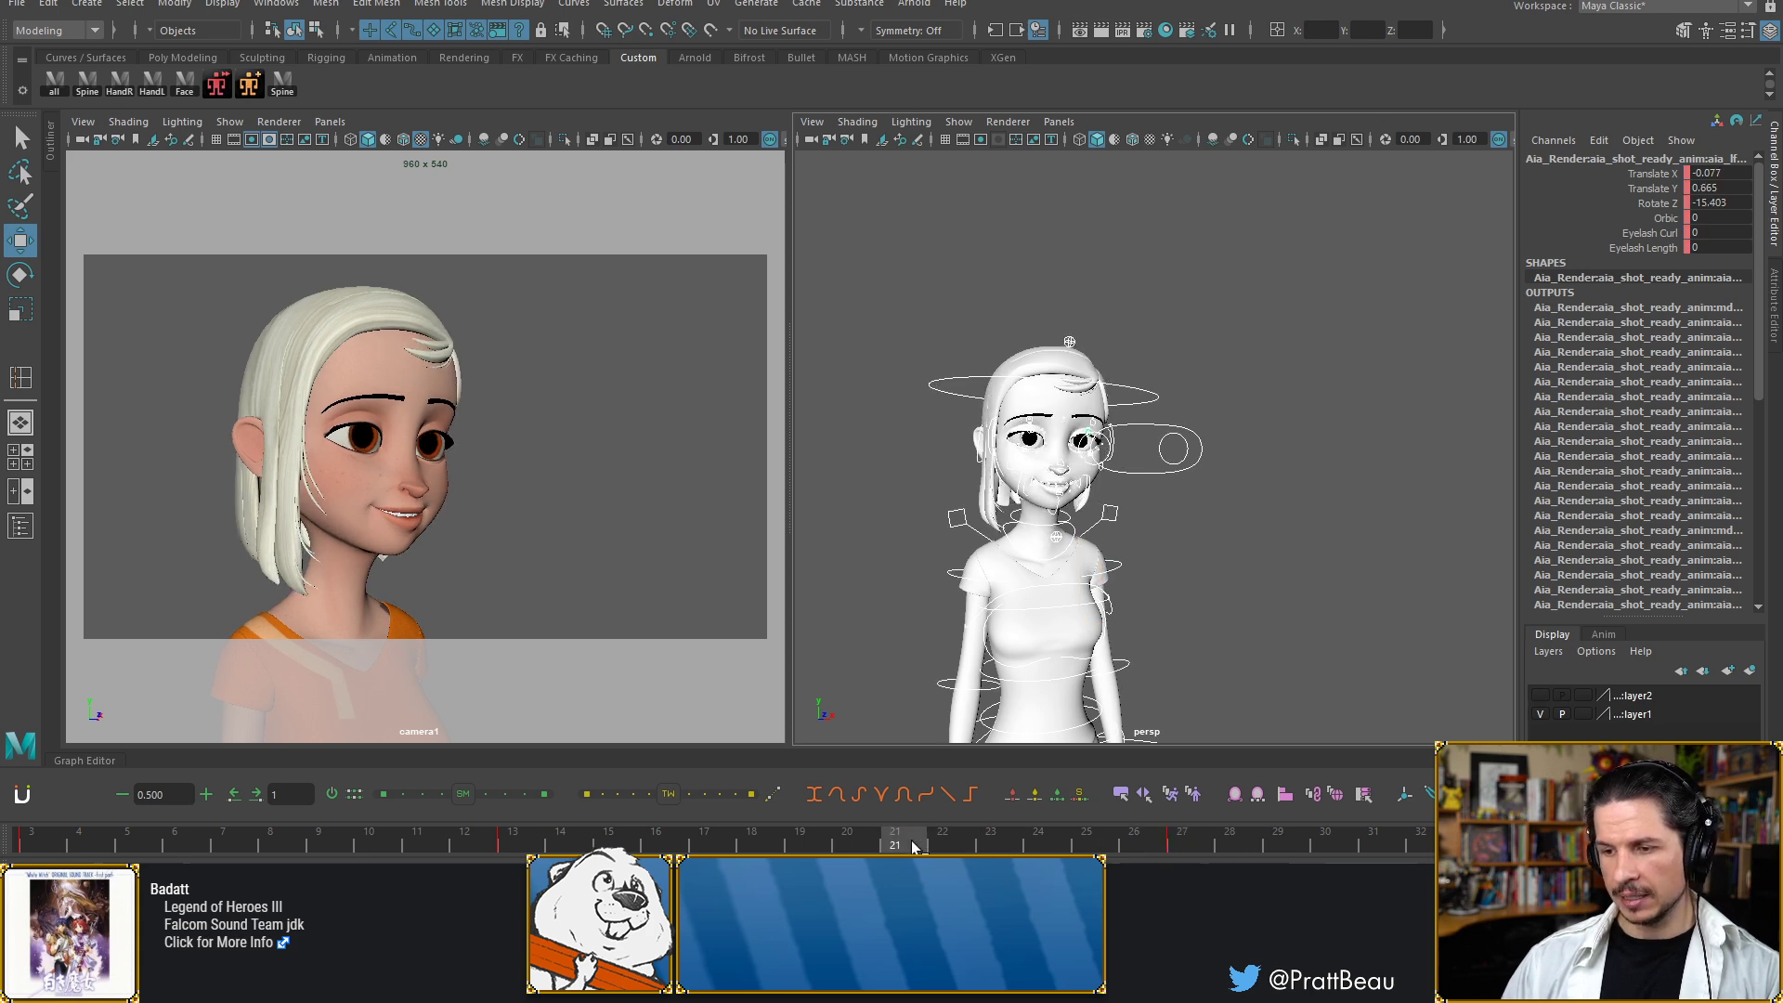
pyautogui.click(1183, 844)
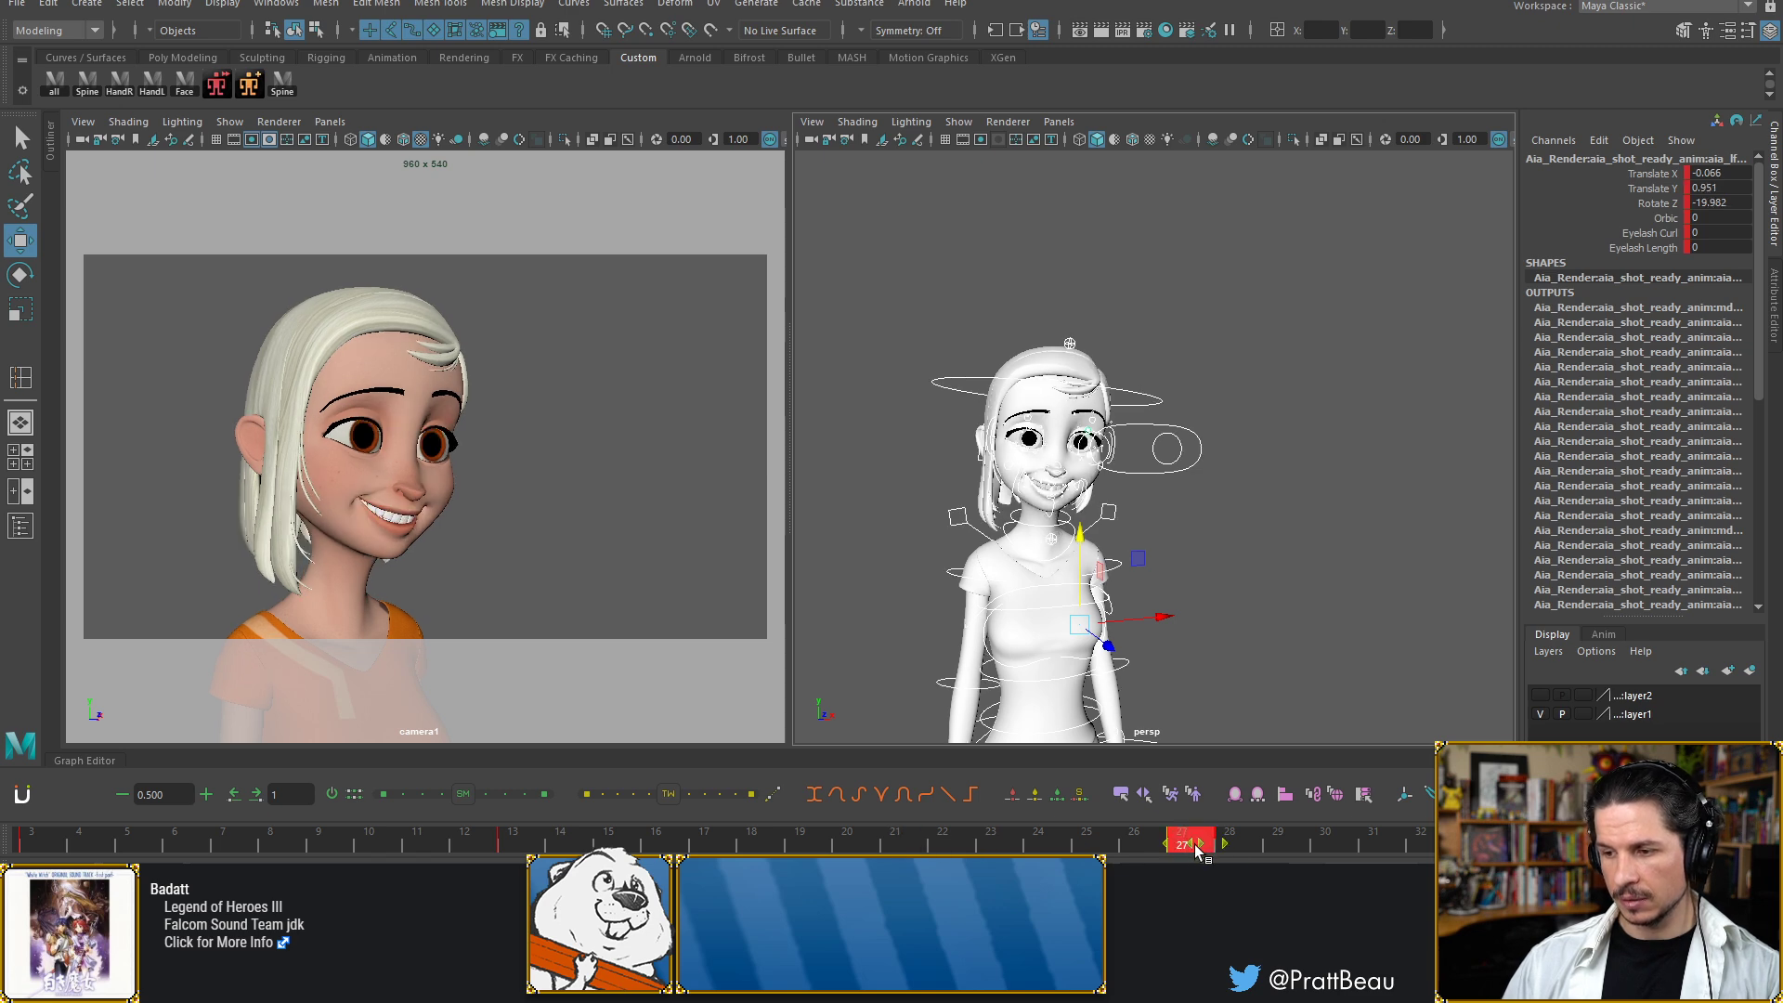
pyautogui.click(908, 843)
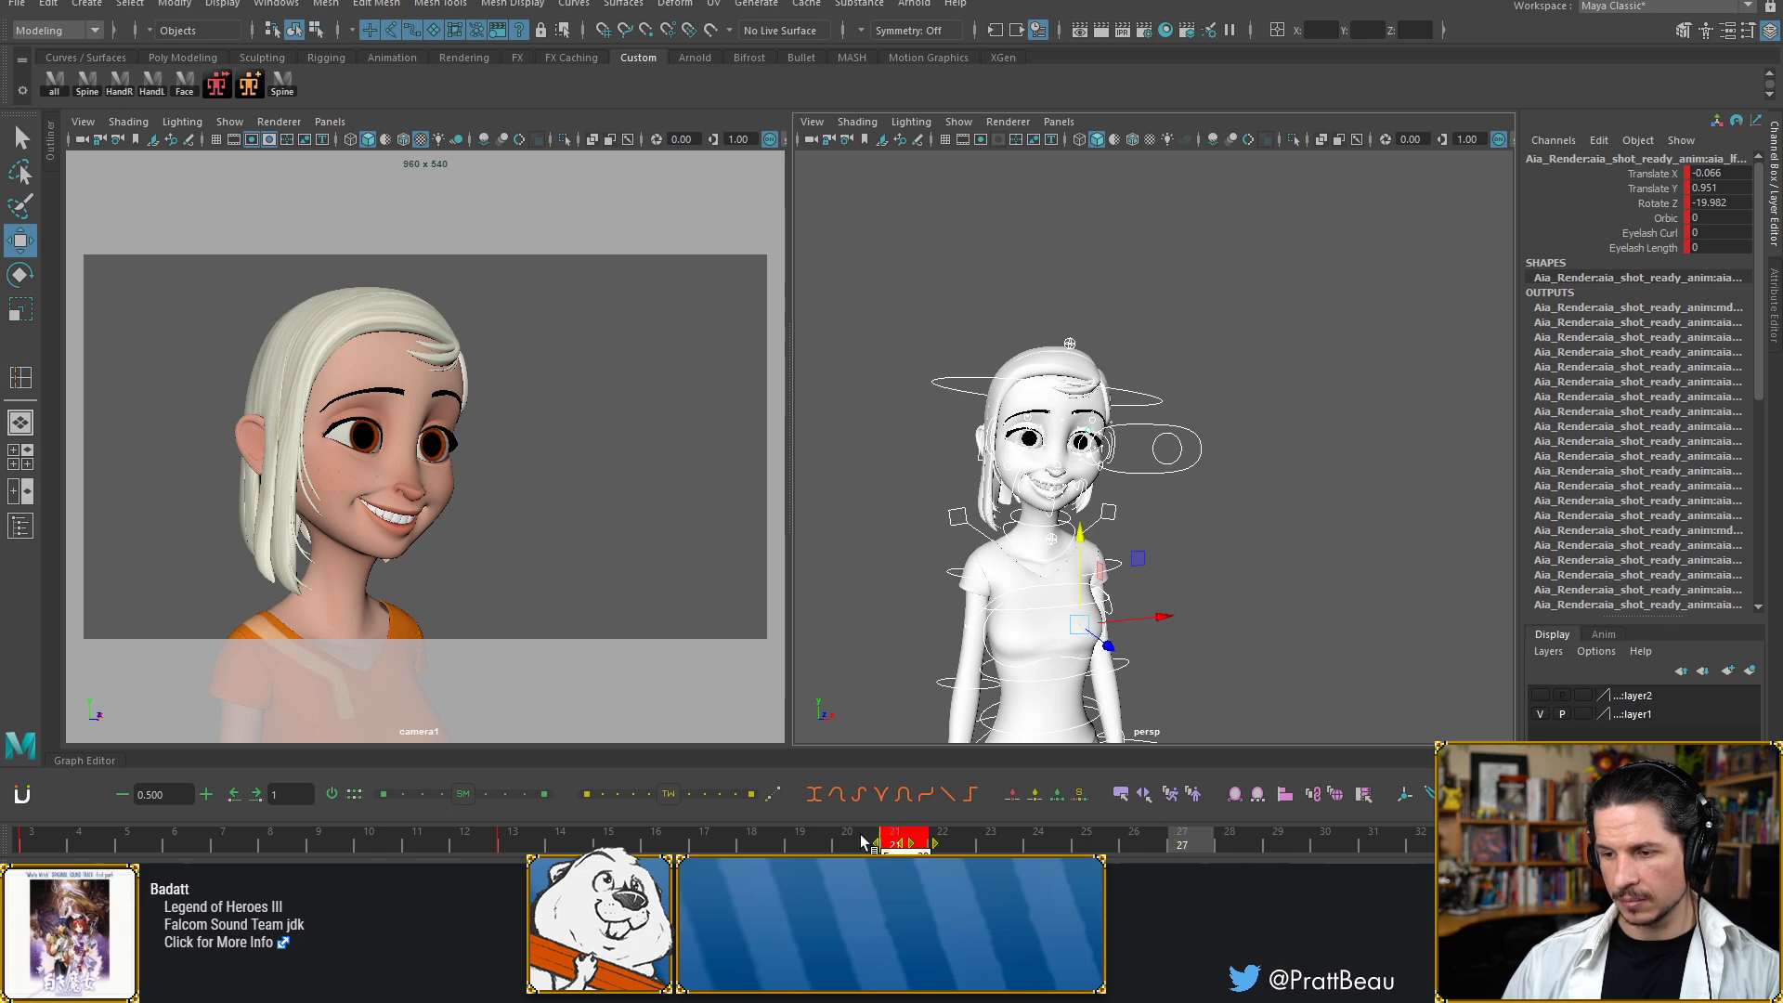
pyautogui.click(752, 841)
pyautogui.click(907, 845)
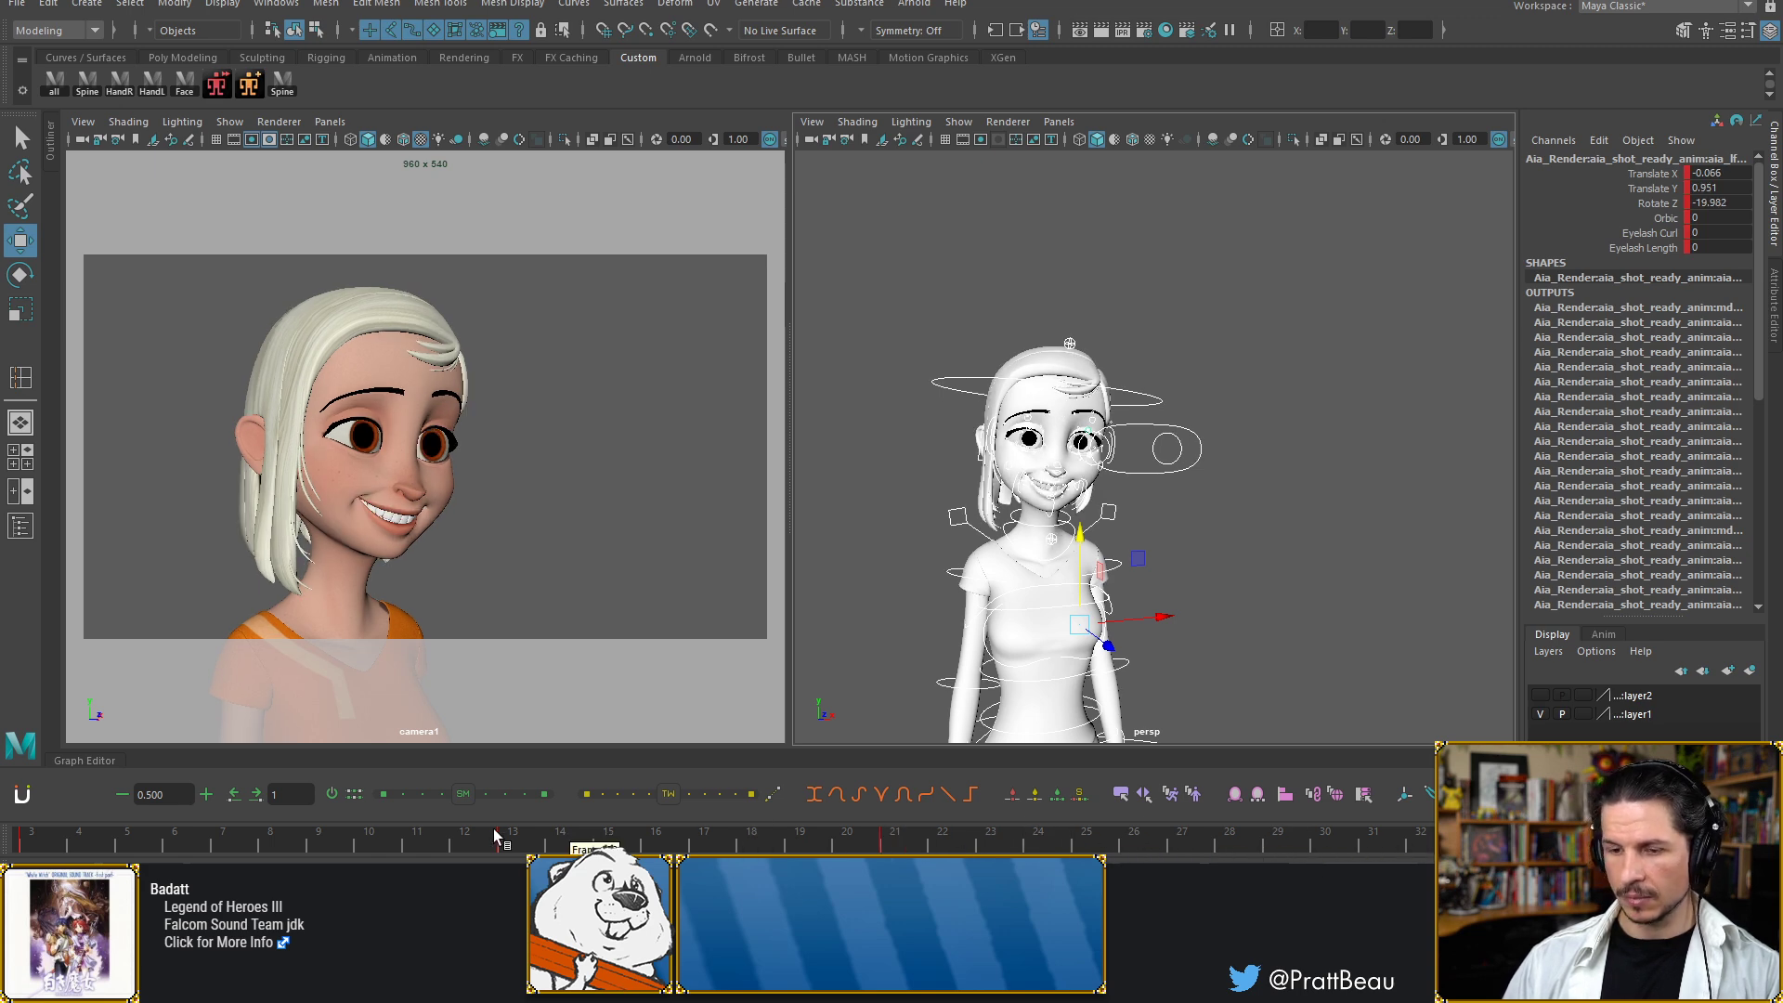
# Scrub from frame 3 to frame 26 to review the retimed transition from sad to smiling
pyautogui.click(36, 841)
pyautogui.moveTo(127, 831); pyautogui.dragTo(295, 816)
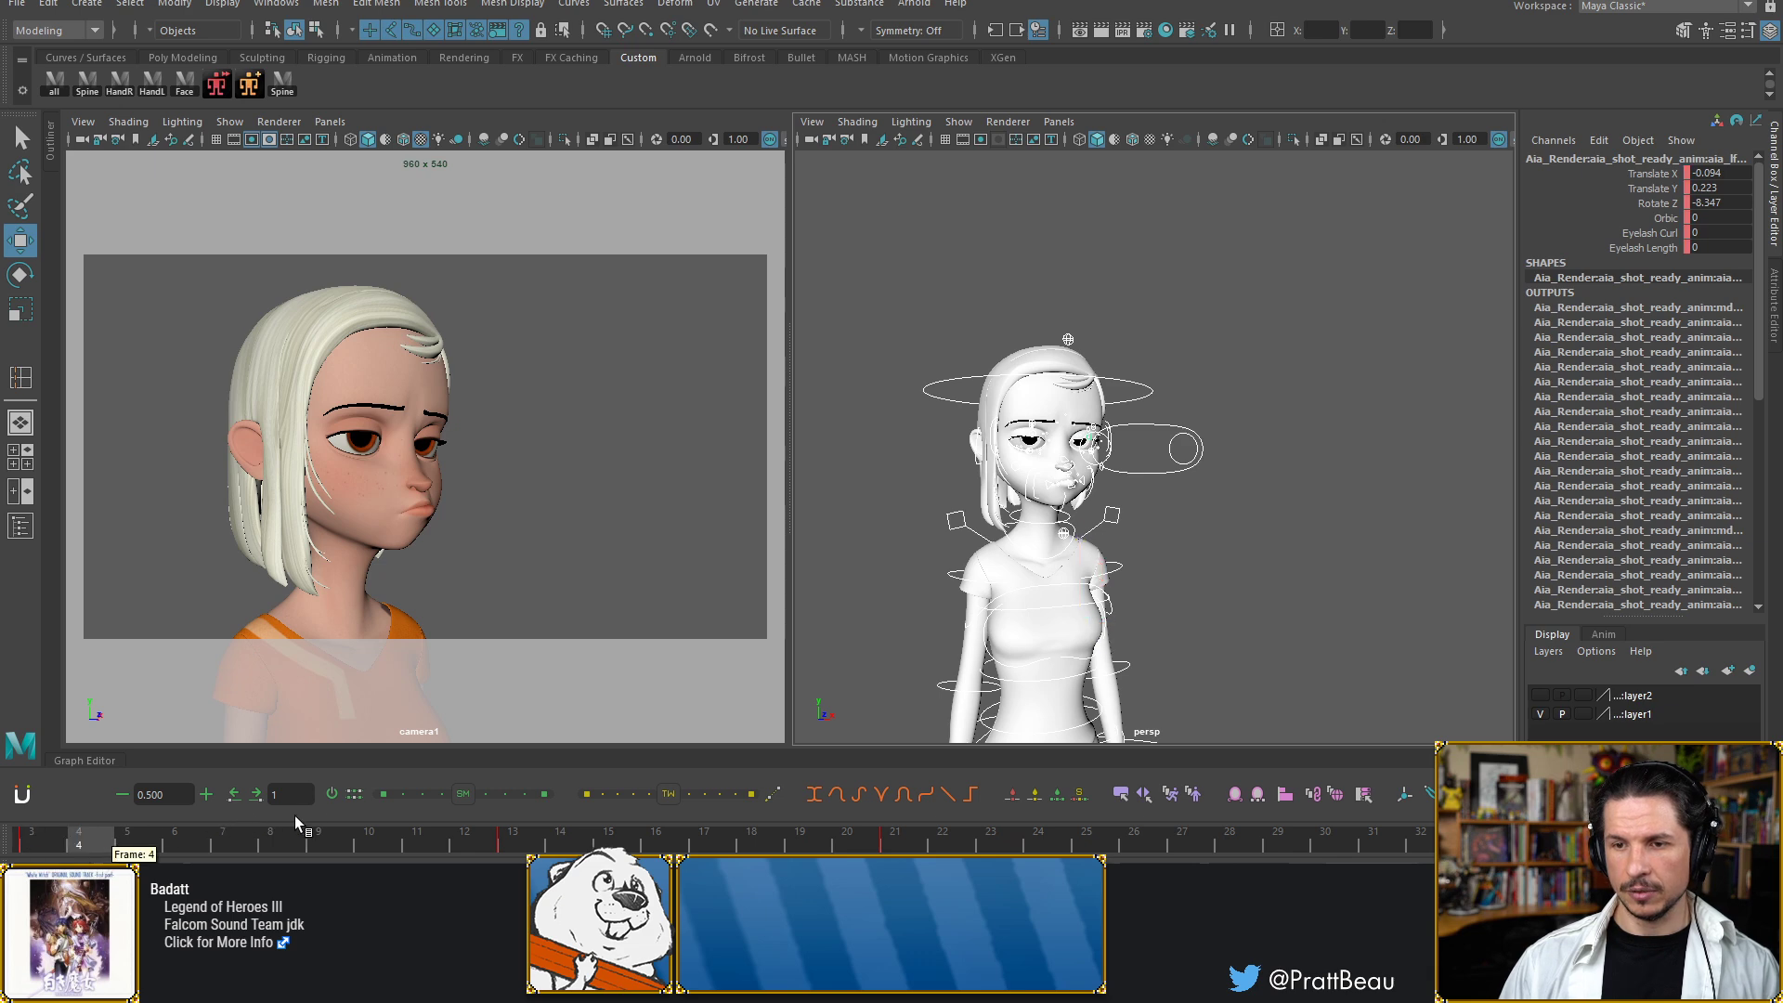
pyautogui.moveTo(412, 821); pyautogui.dragTo(1089, 800)
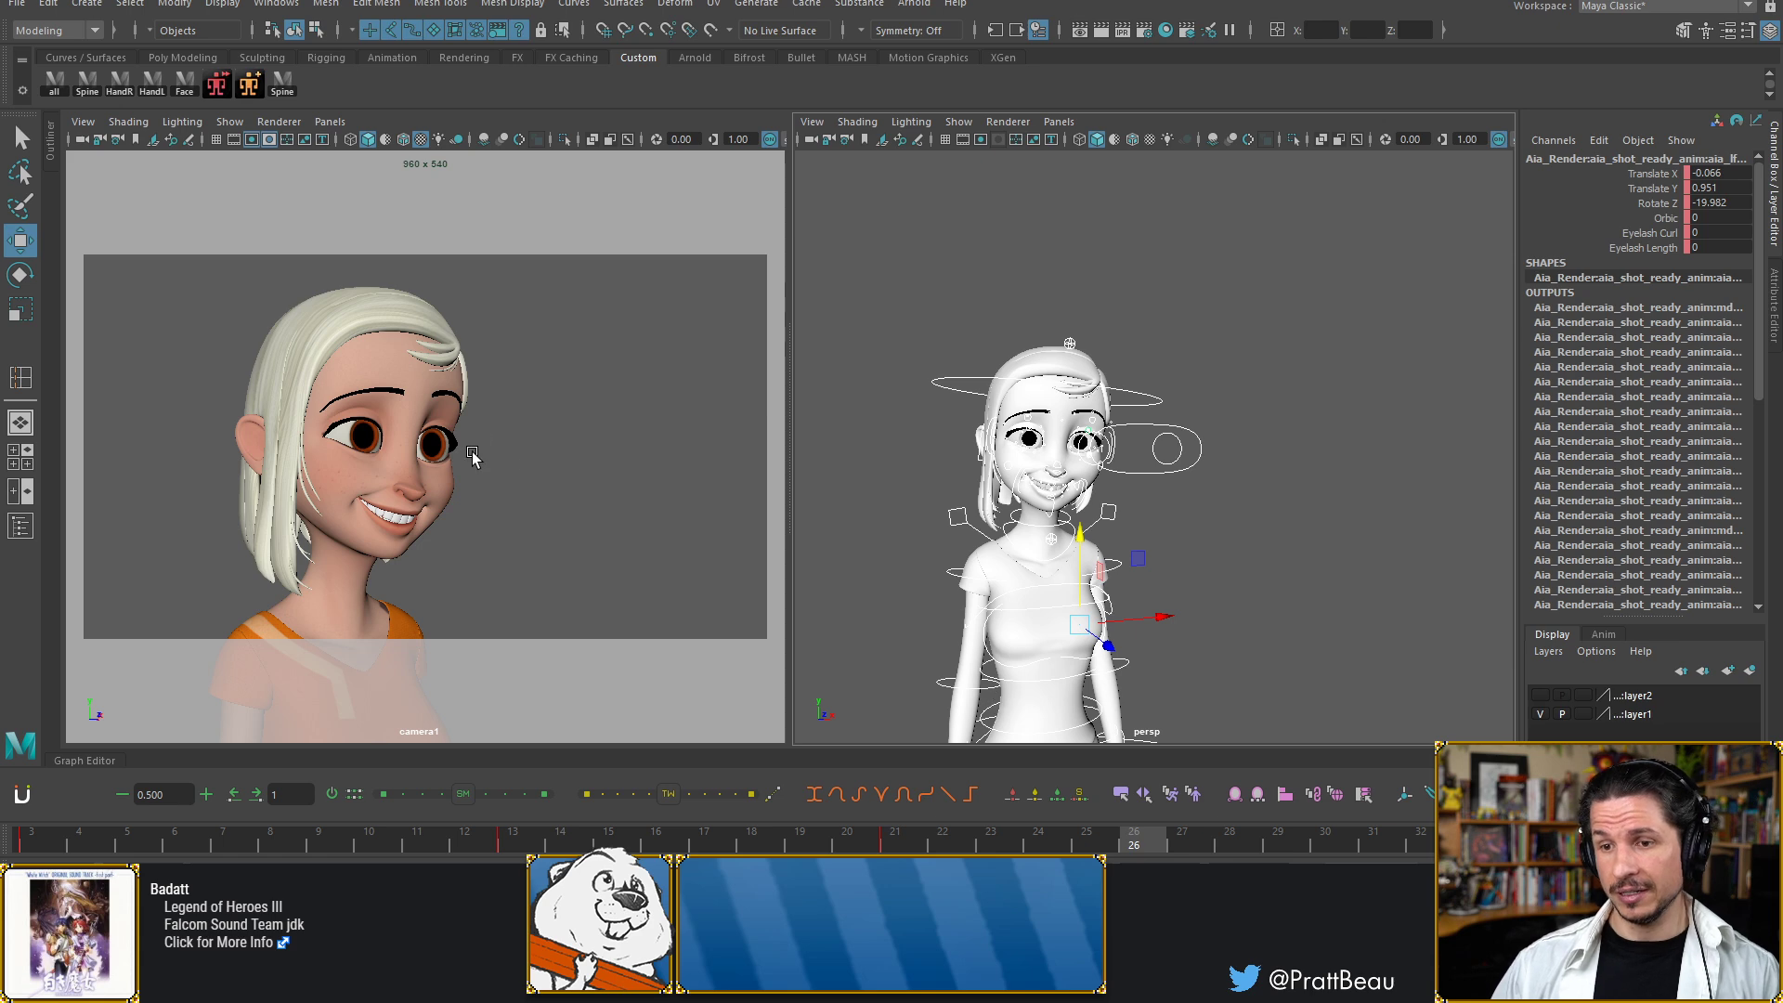
pyautogui.click(528, 506)
pyautogui.rightClick(791, 846)
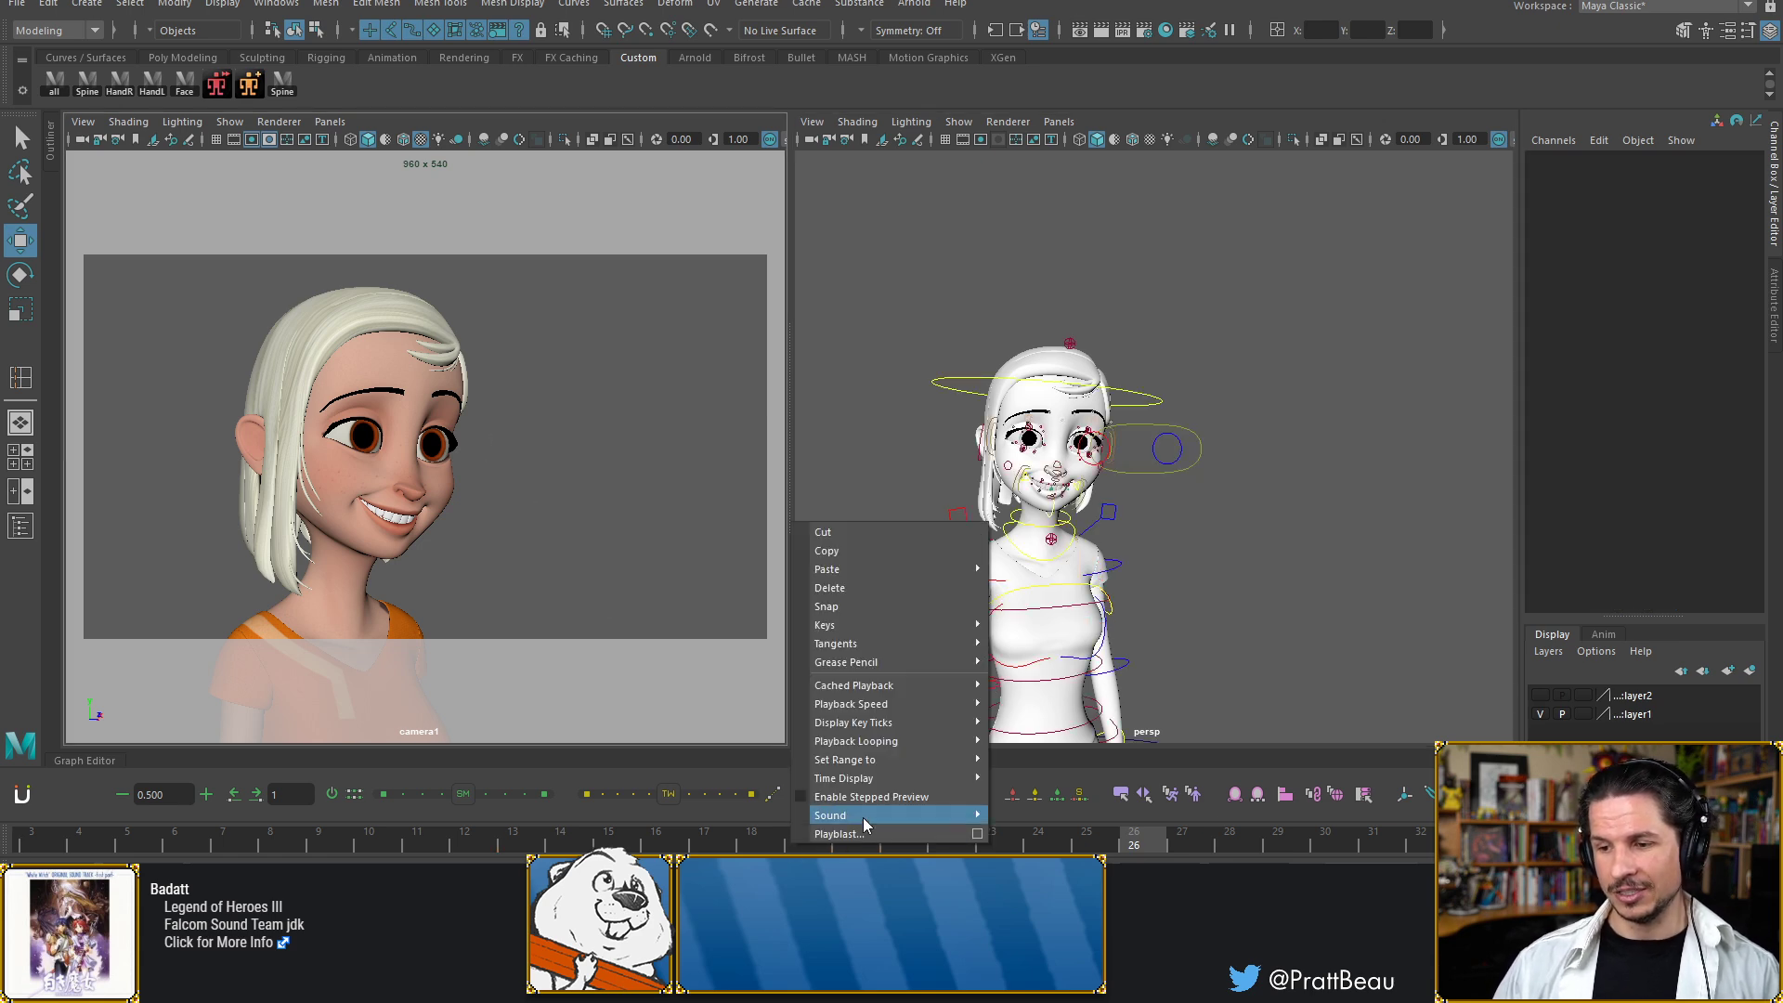
pyautogui.click(869, 817)
pyautogui.click(930, 473)
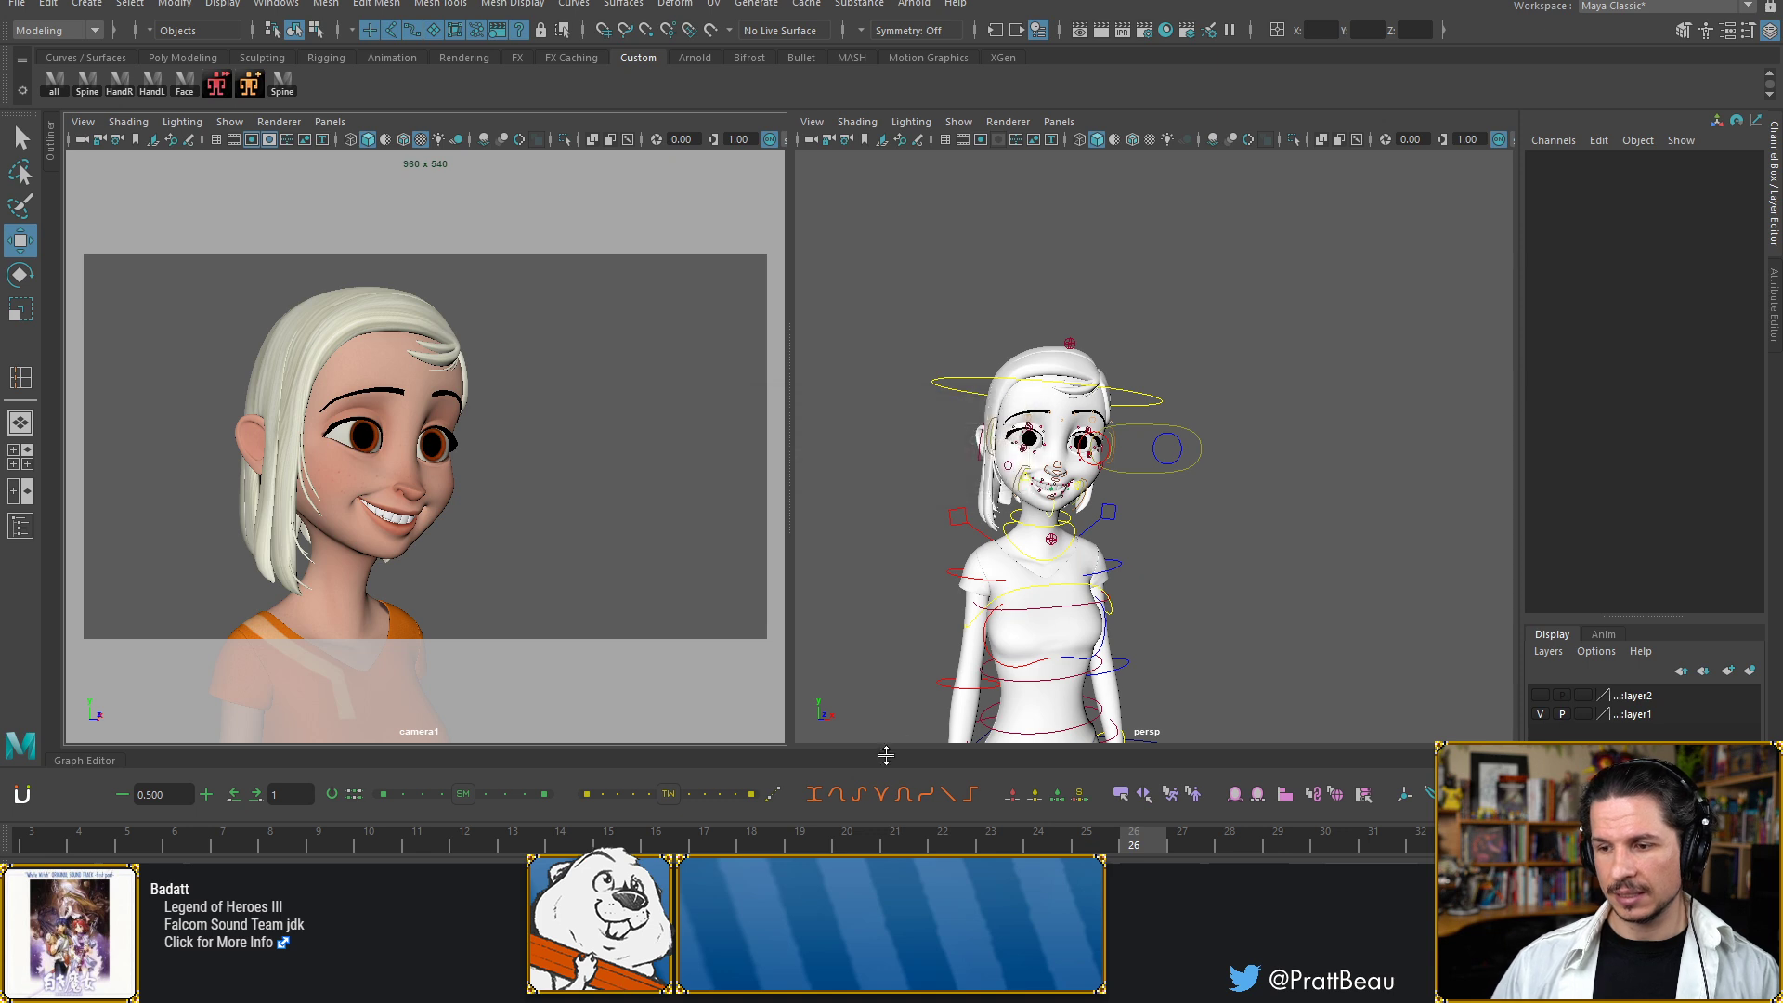
pyautogui.rightClick(857, 842)
pyautogui.click(1037, 836)
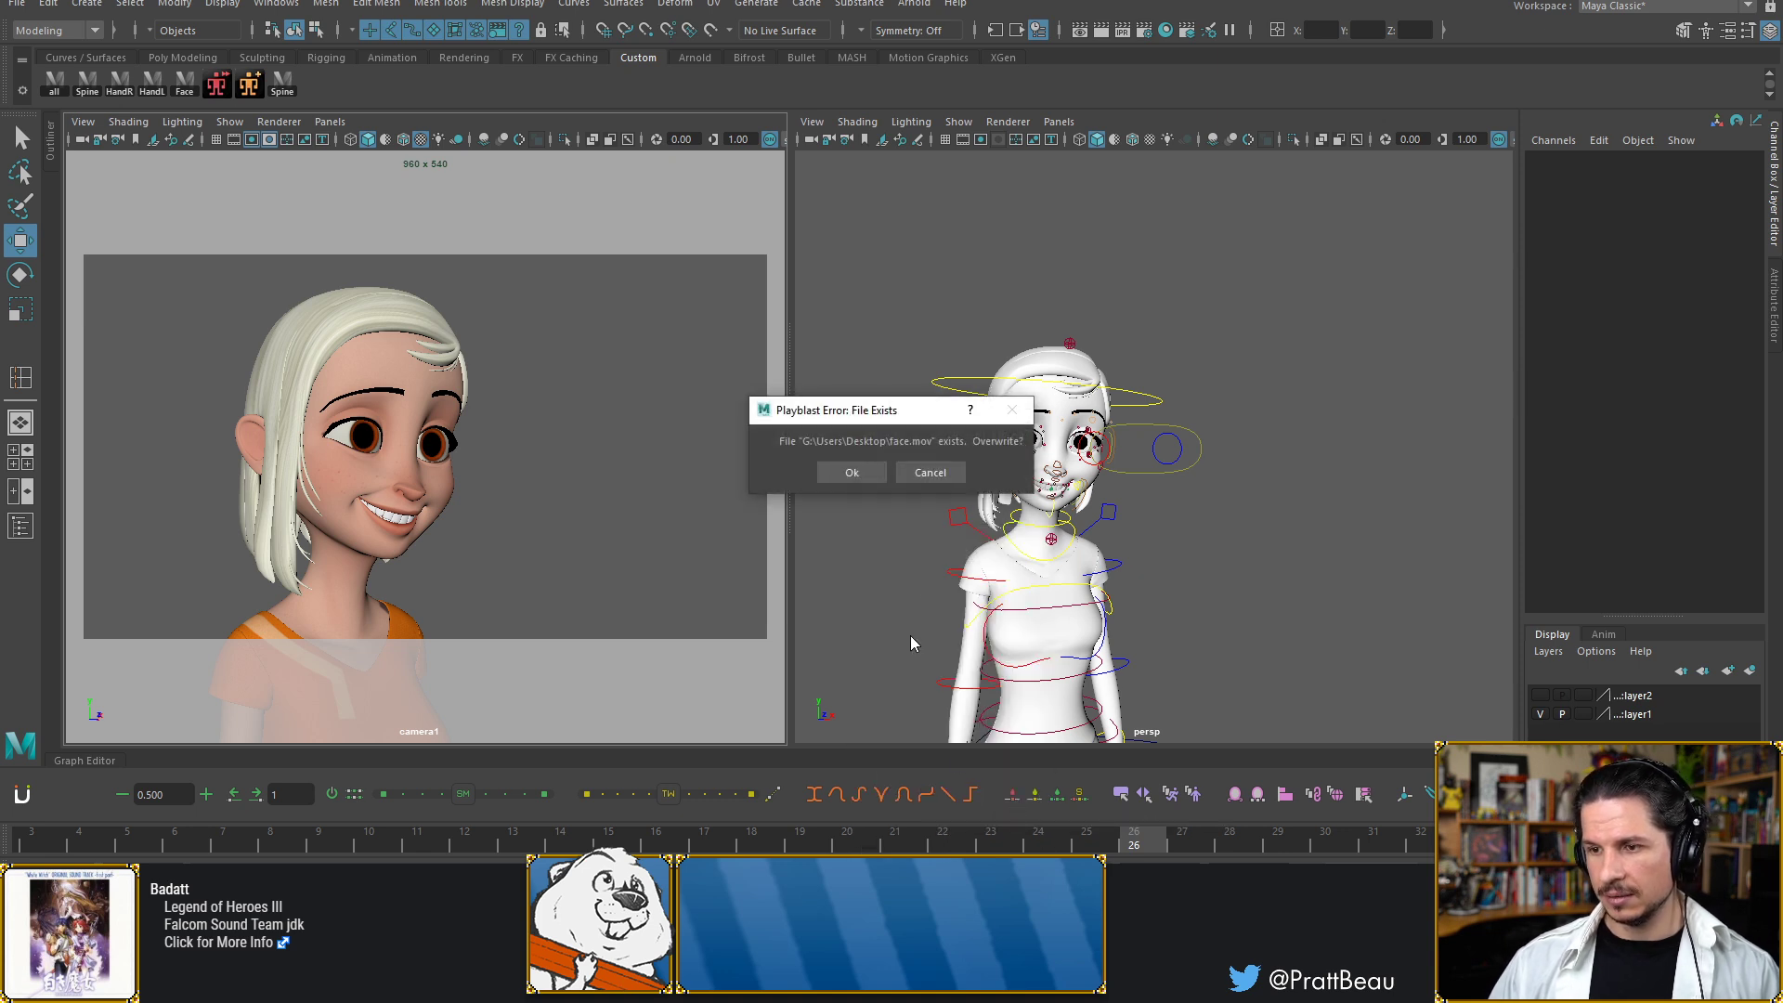
pyautogui.click(930, 473)
# Playblast the animation to a new movie file by adding 2 to the name face, review it and close the player
pyautogui.rightClick(871, 830)
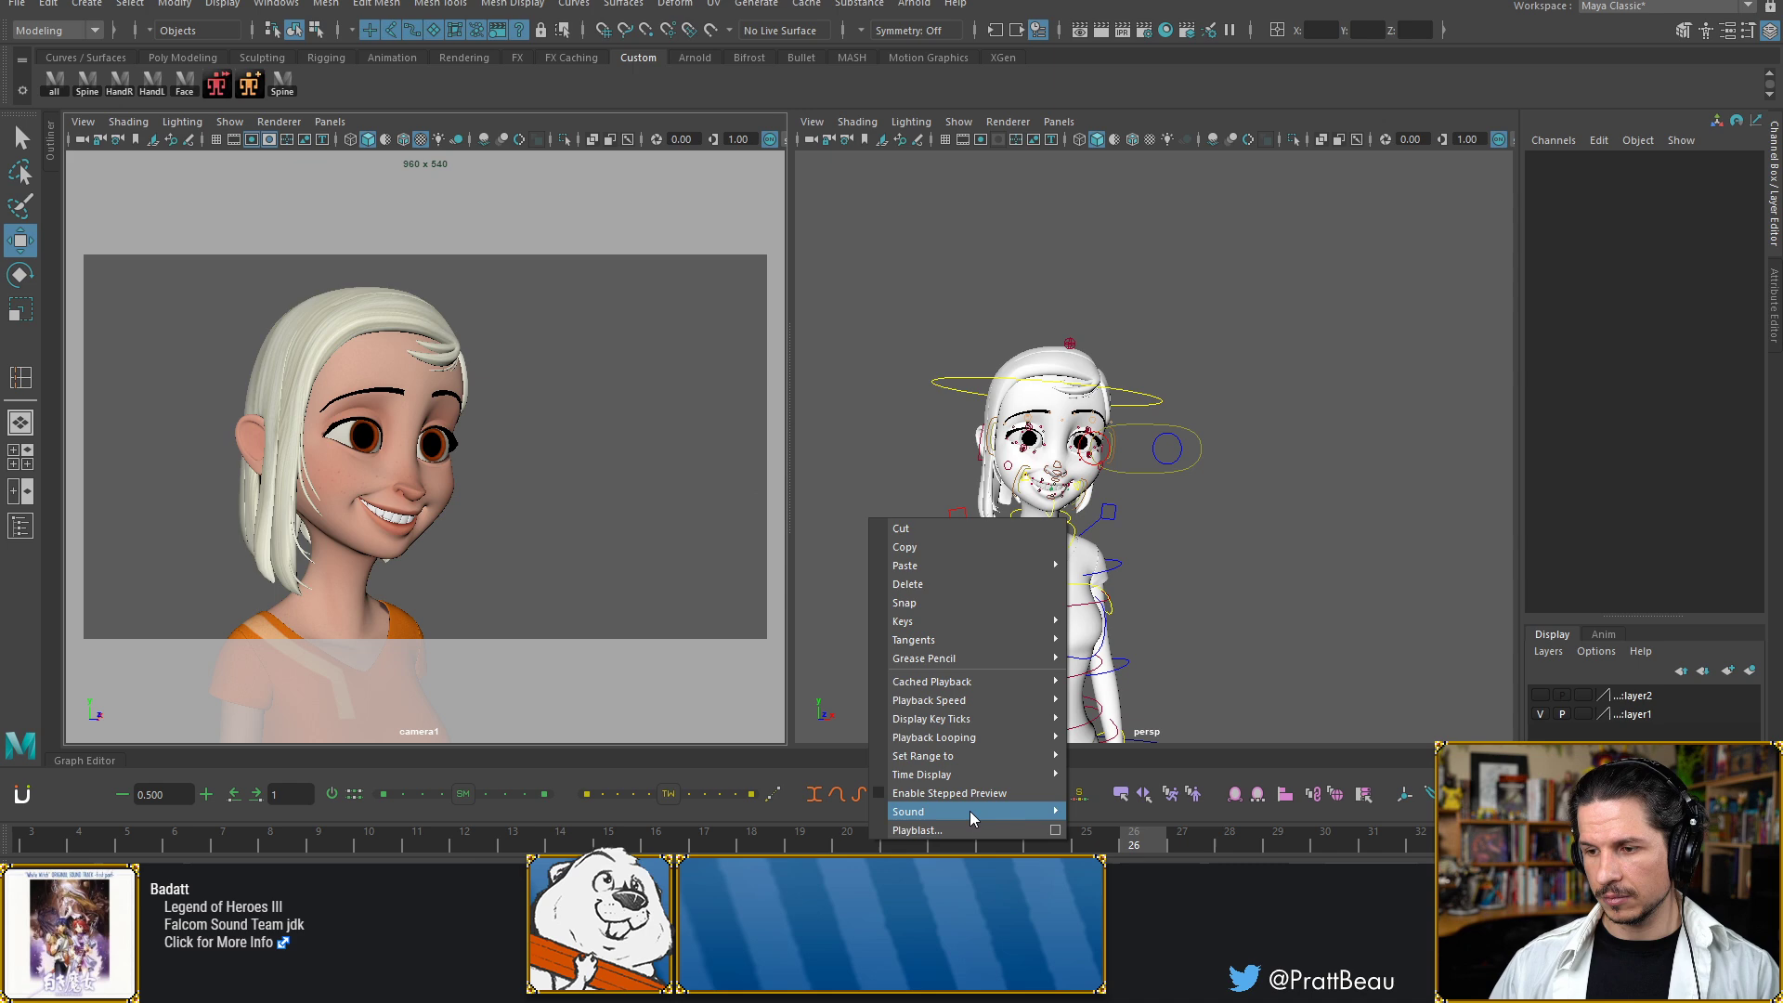
pyautogui.click(1060, 836)
pyautogui.scroll(-1, 1095, 579)
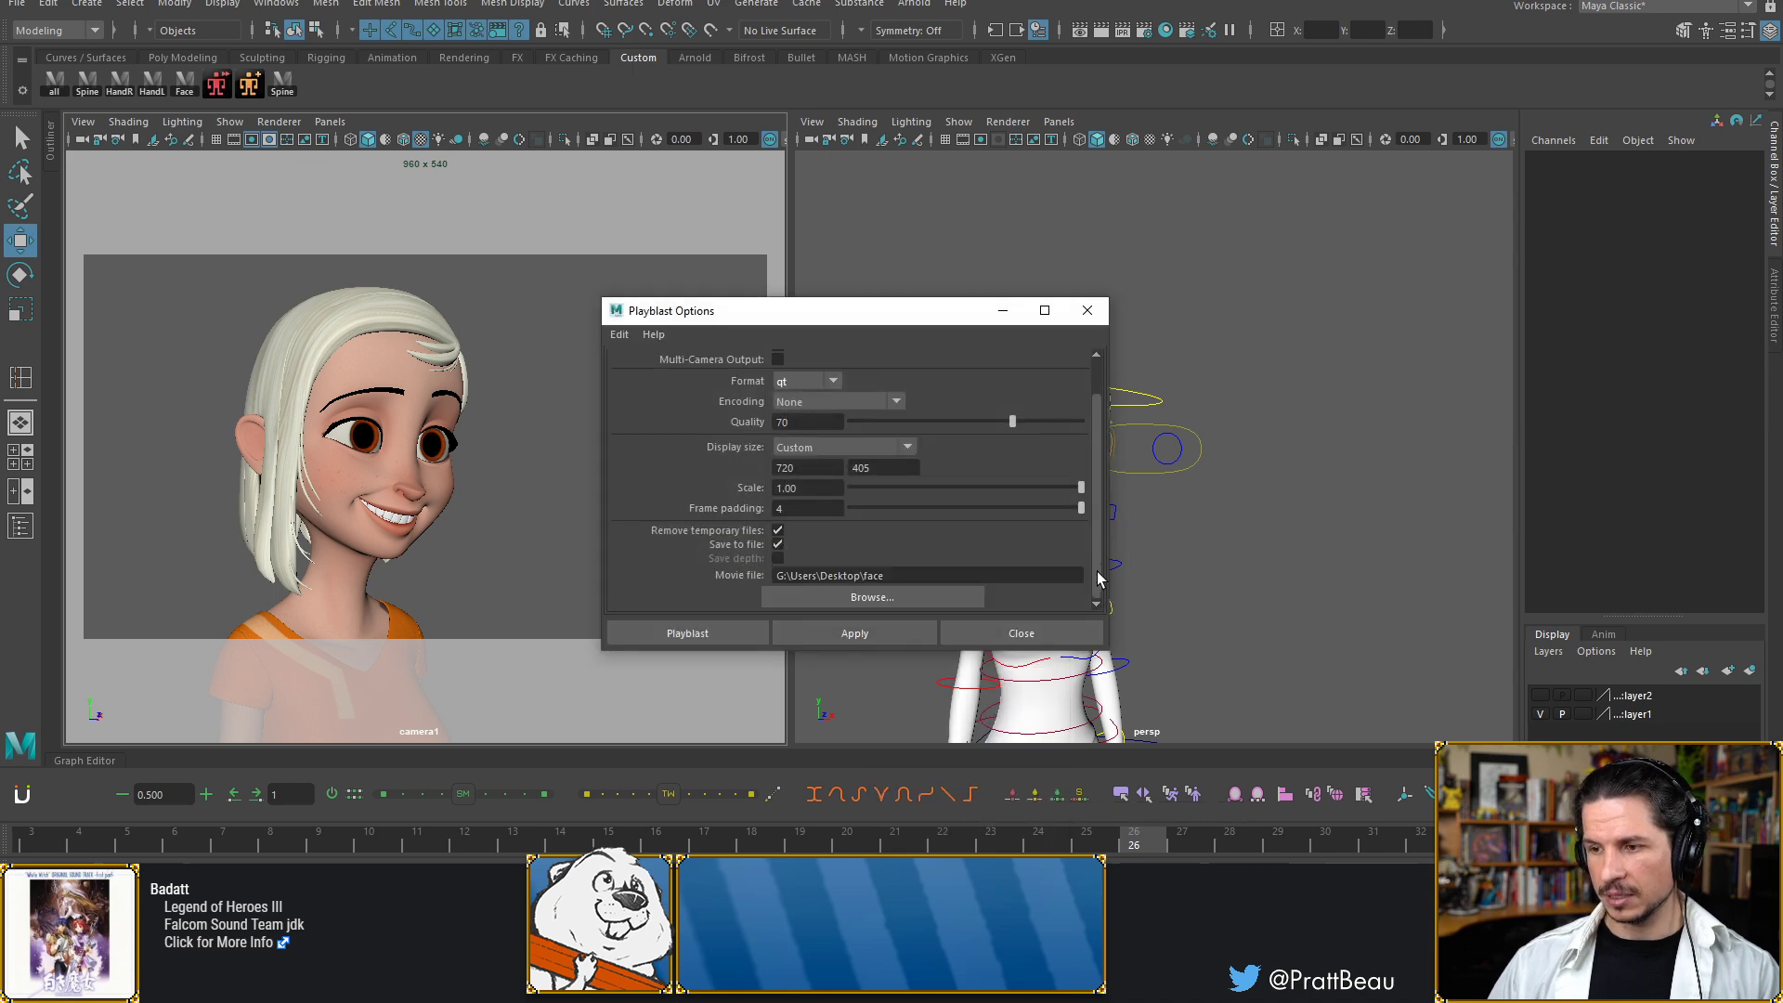
pyautogui.click(973, 577)
pyautogui.write('2')
pyautogui.click(709, 631)
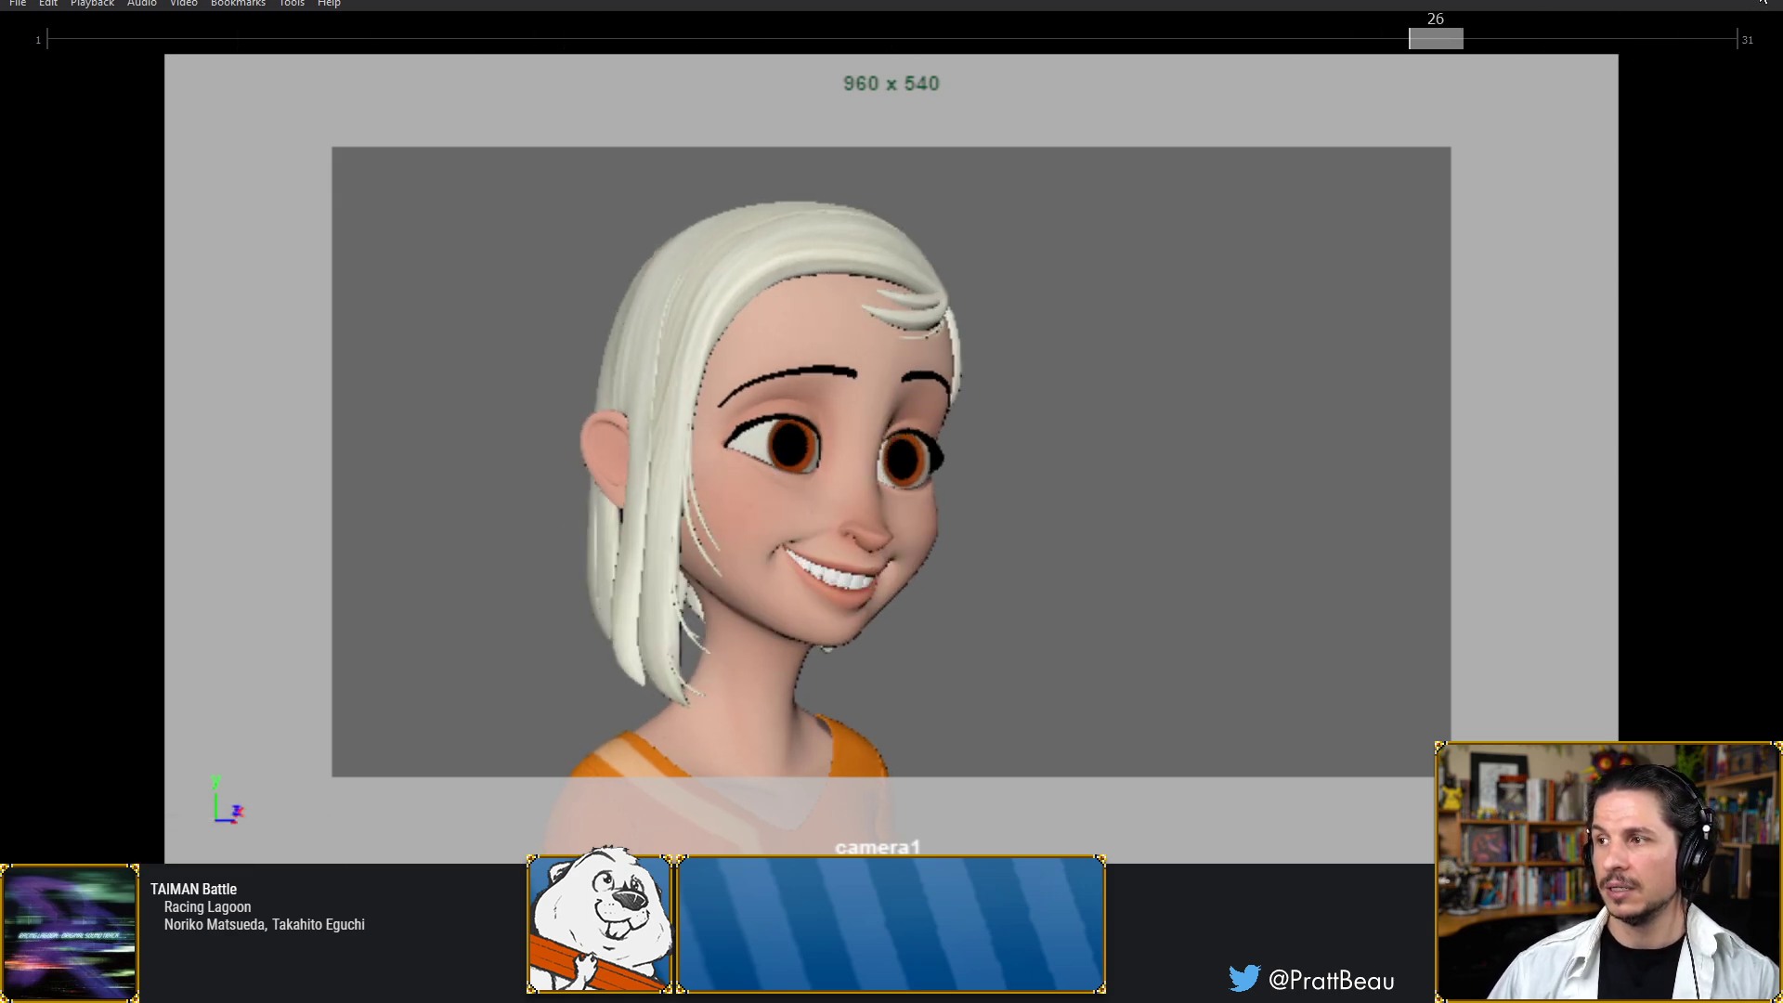
pyautogui.click(1764, 1)
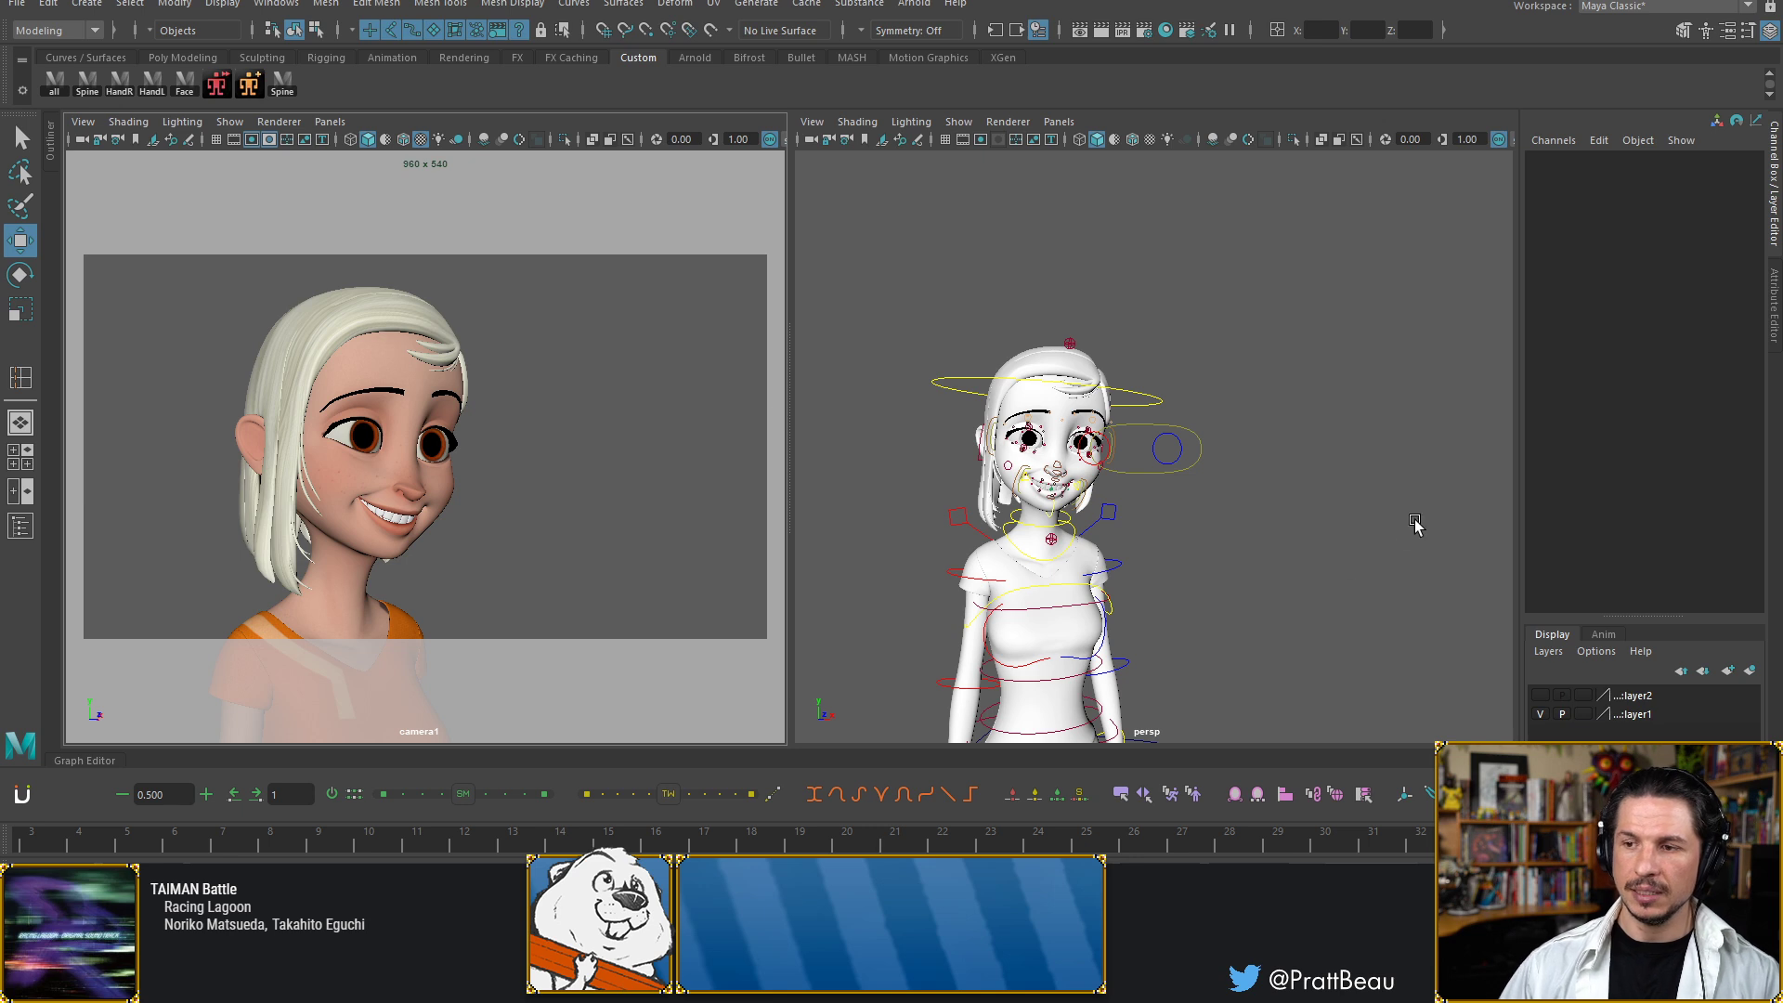
# Go to frame 13 and select the upper eyelid control of the character's right eye in persp
pyautogui.moveTo(899, 330); pyautogui.dragTo(951, 430)
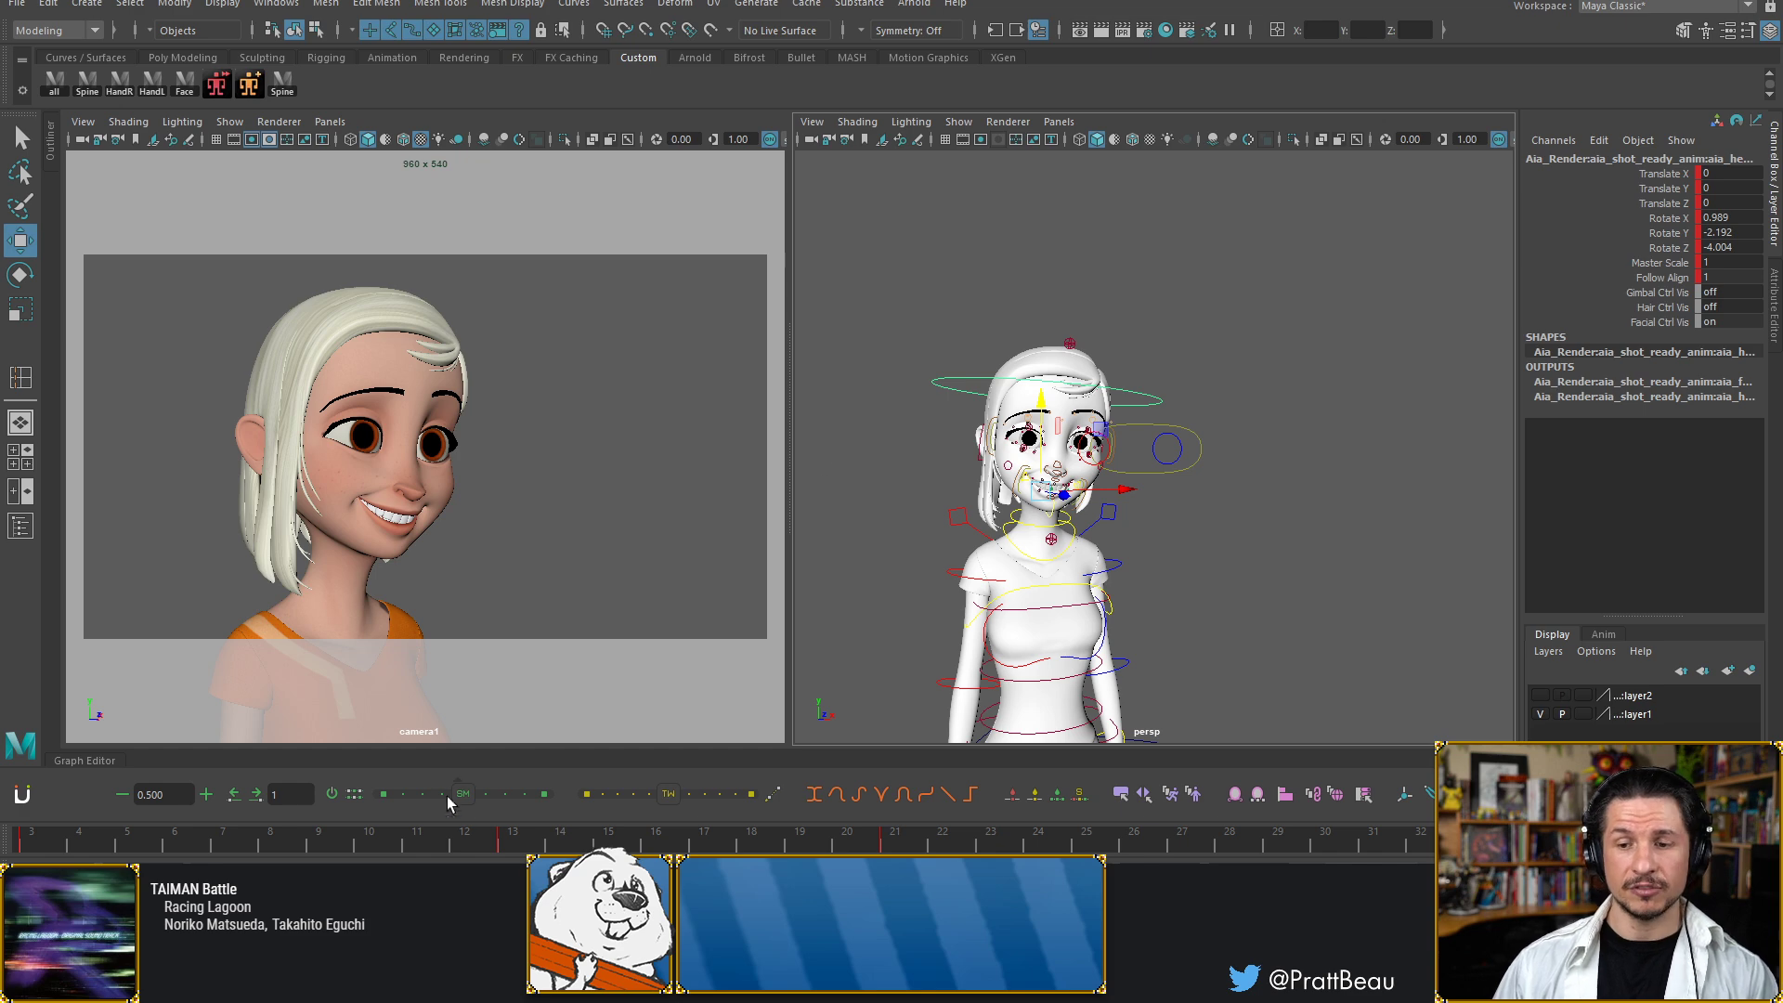
pyautogui.click(510, 833)
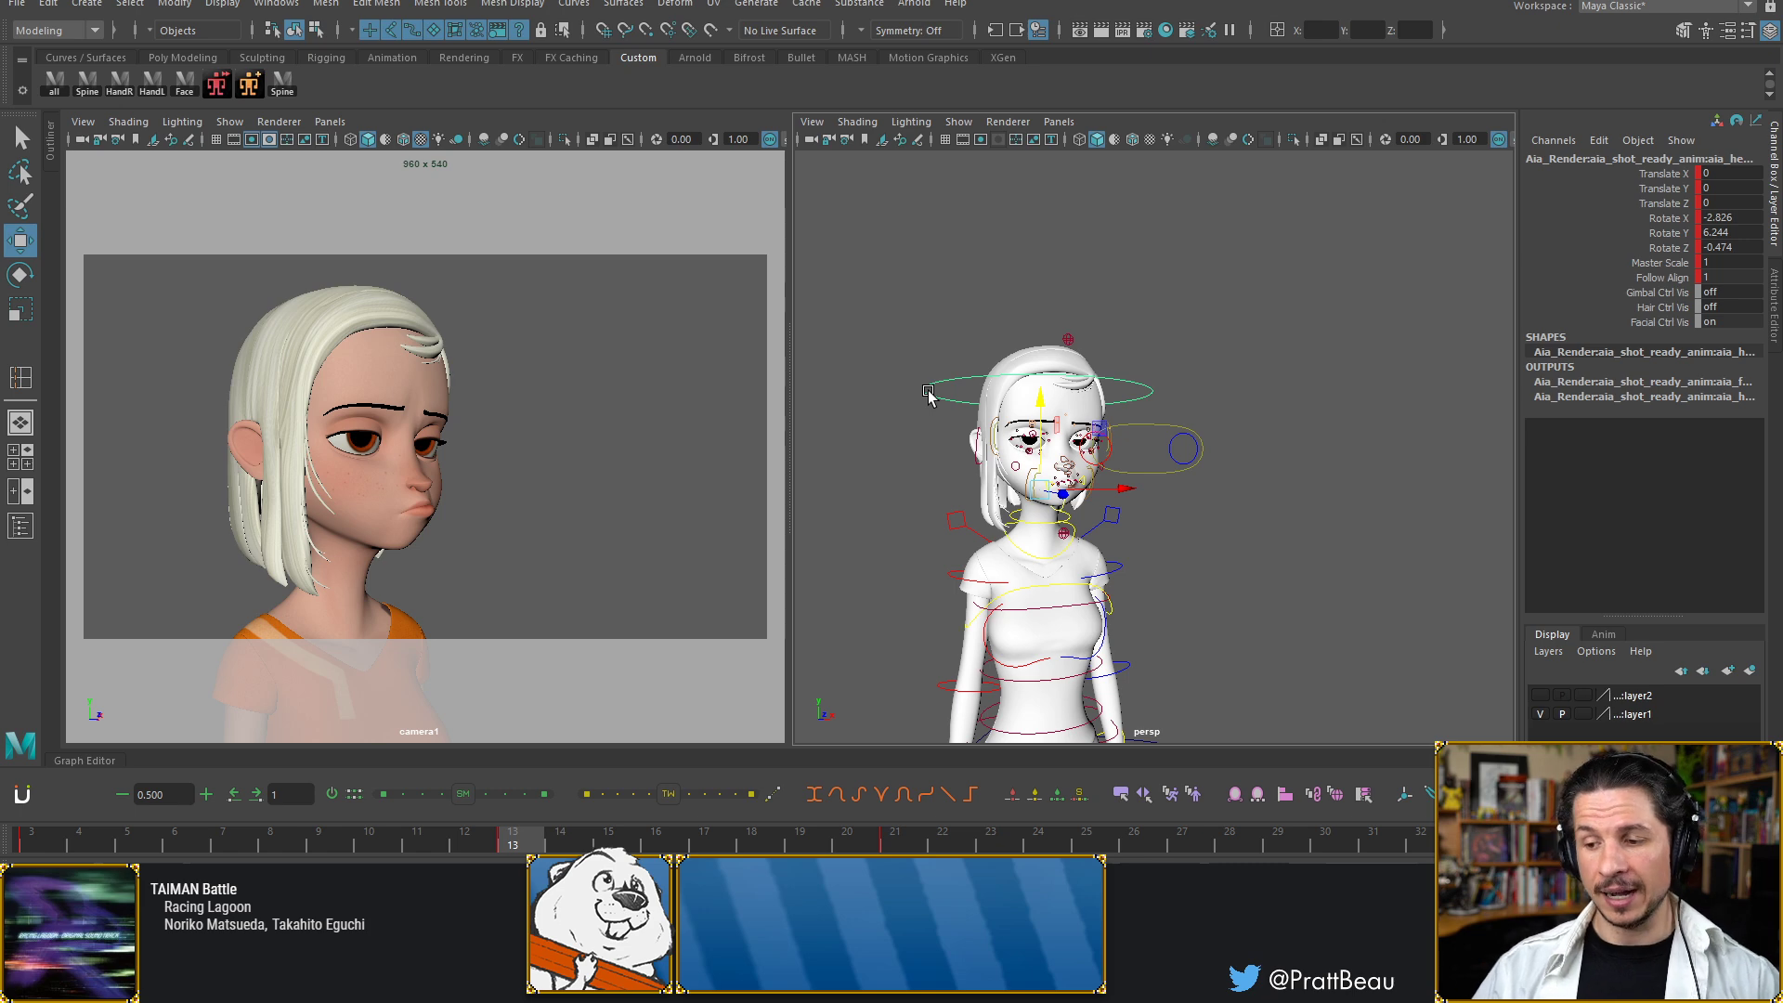
pyautogui.scroll(5, 1069, 432)
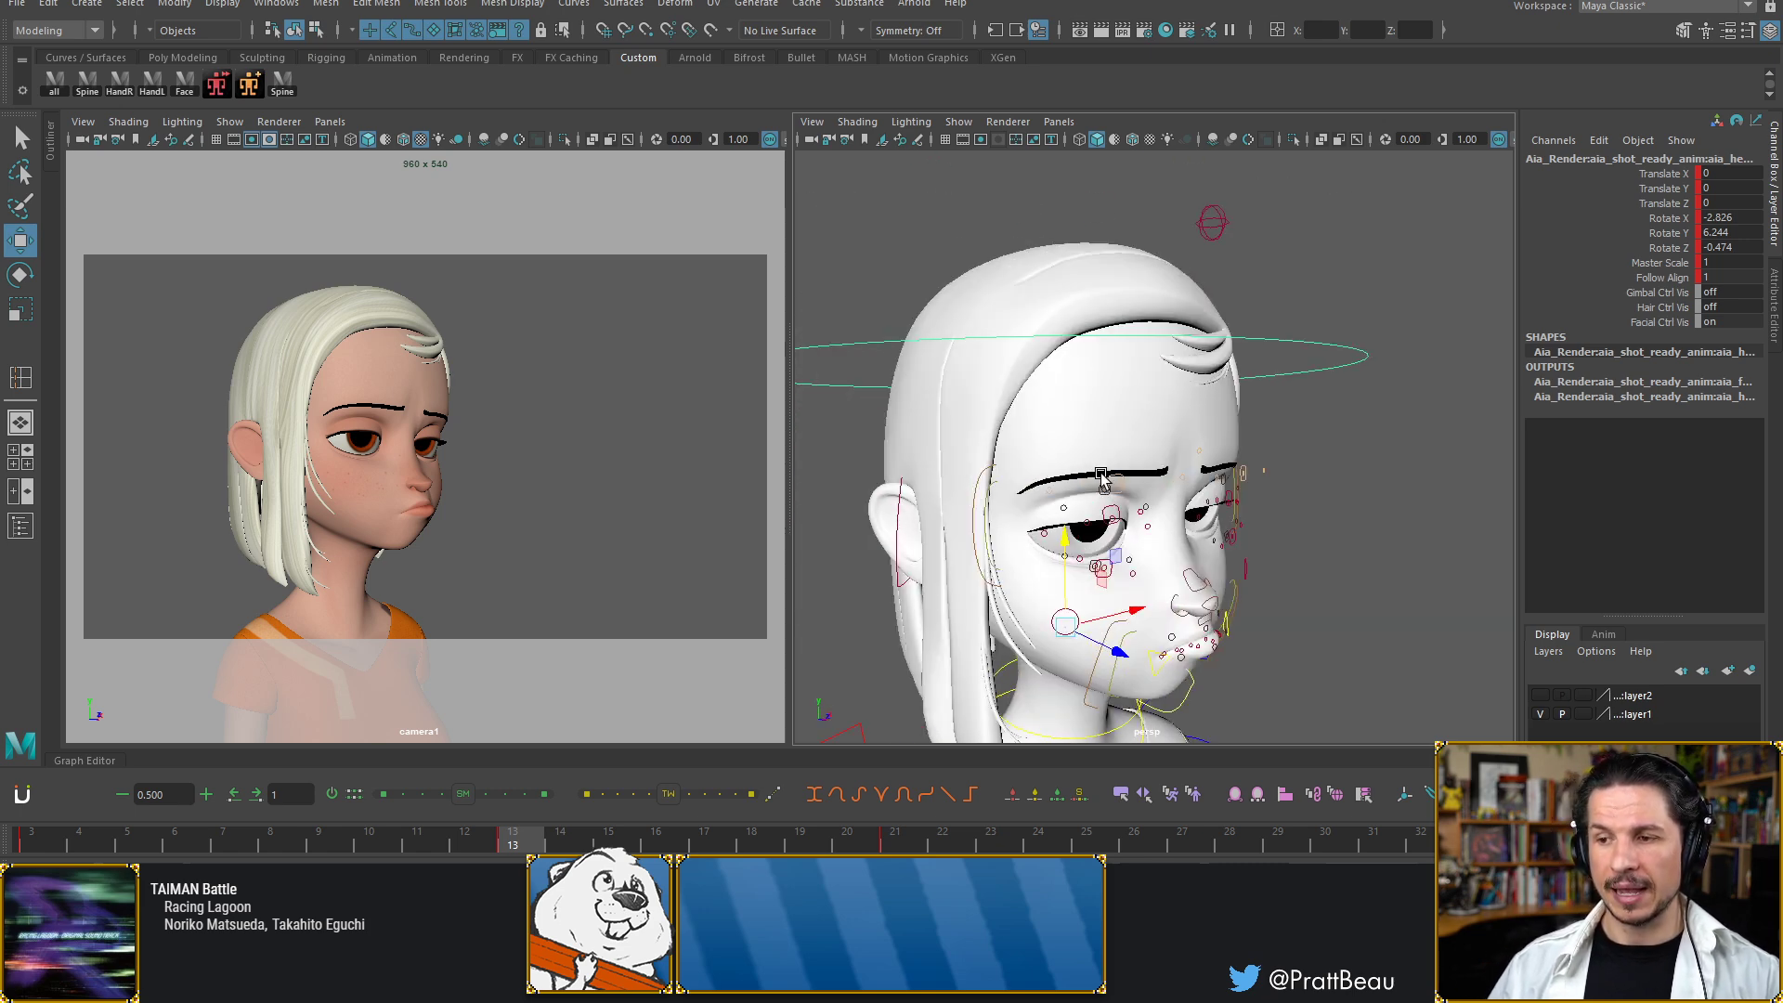
pyautogui.scroll(4, 1103, 430)
pyautogui.click(1286, 424)
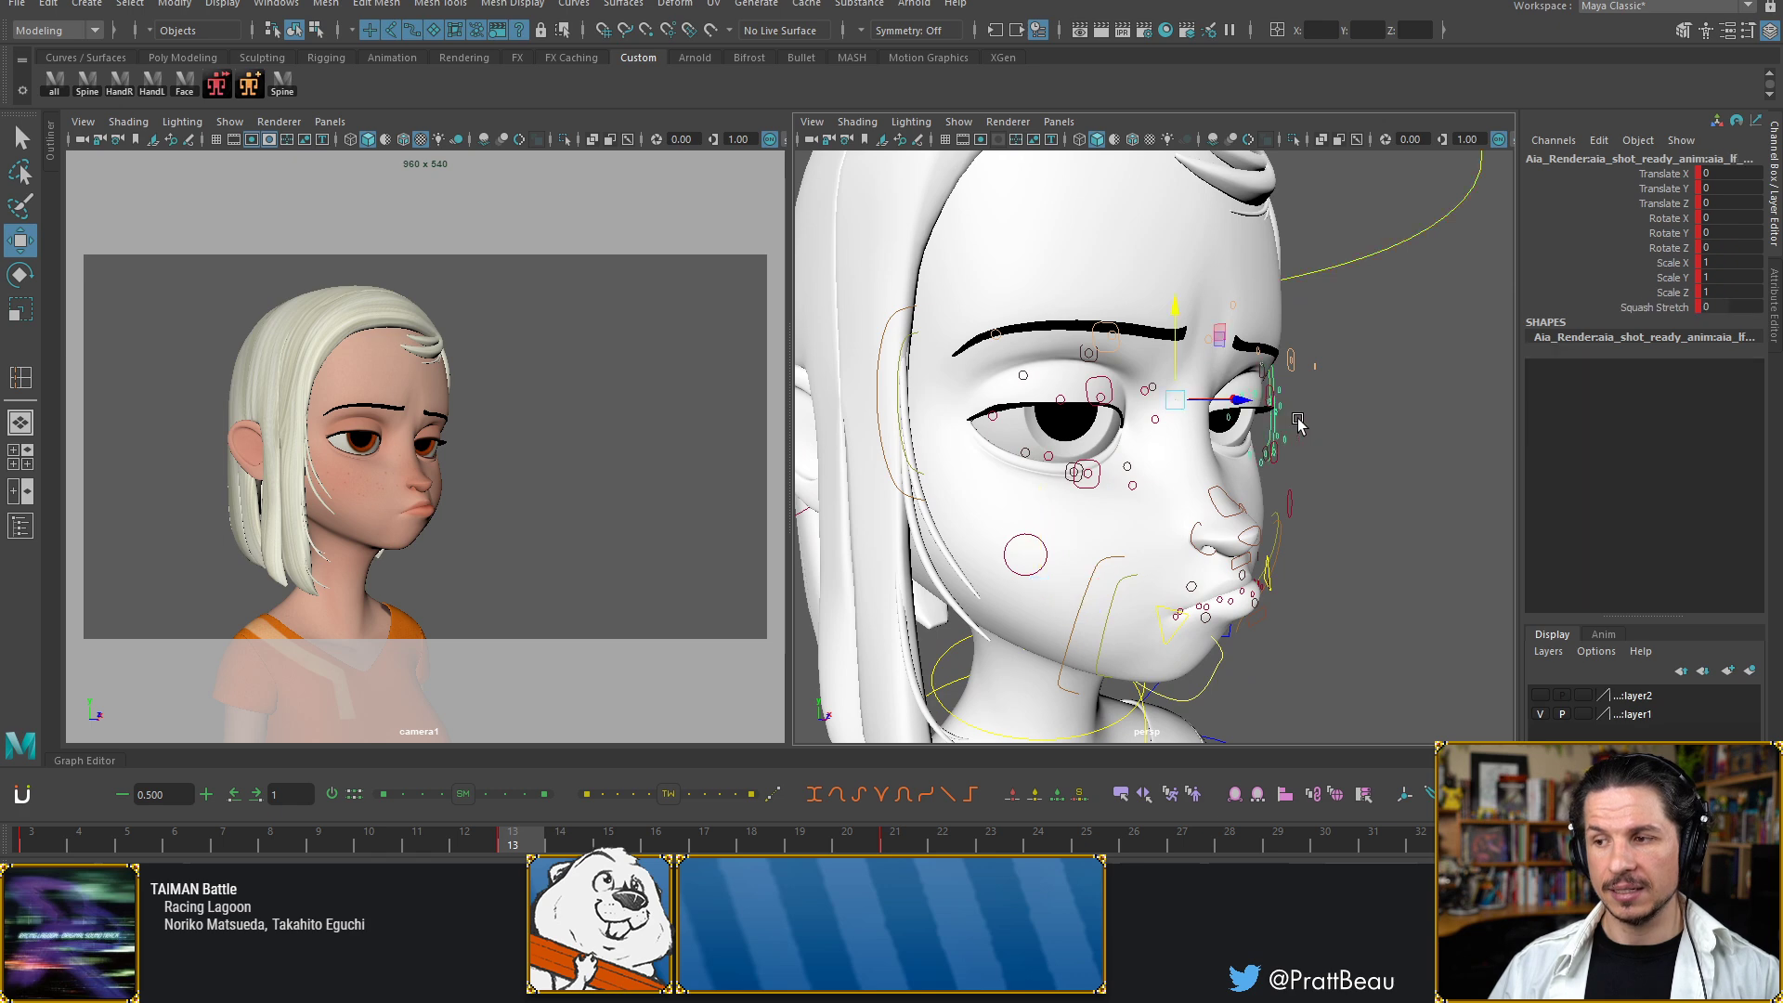
pyautogui.press('f')
pyautogui.scroll(-3, 1106, 381)
pyautogui.scroll(-8, 994, 409)
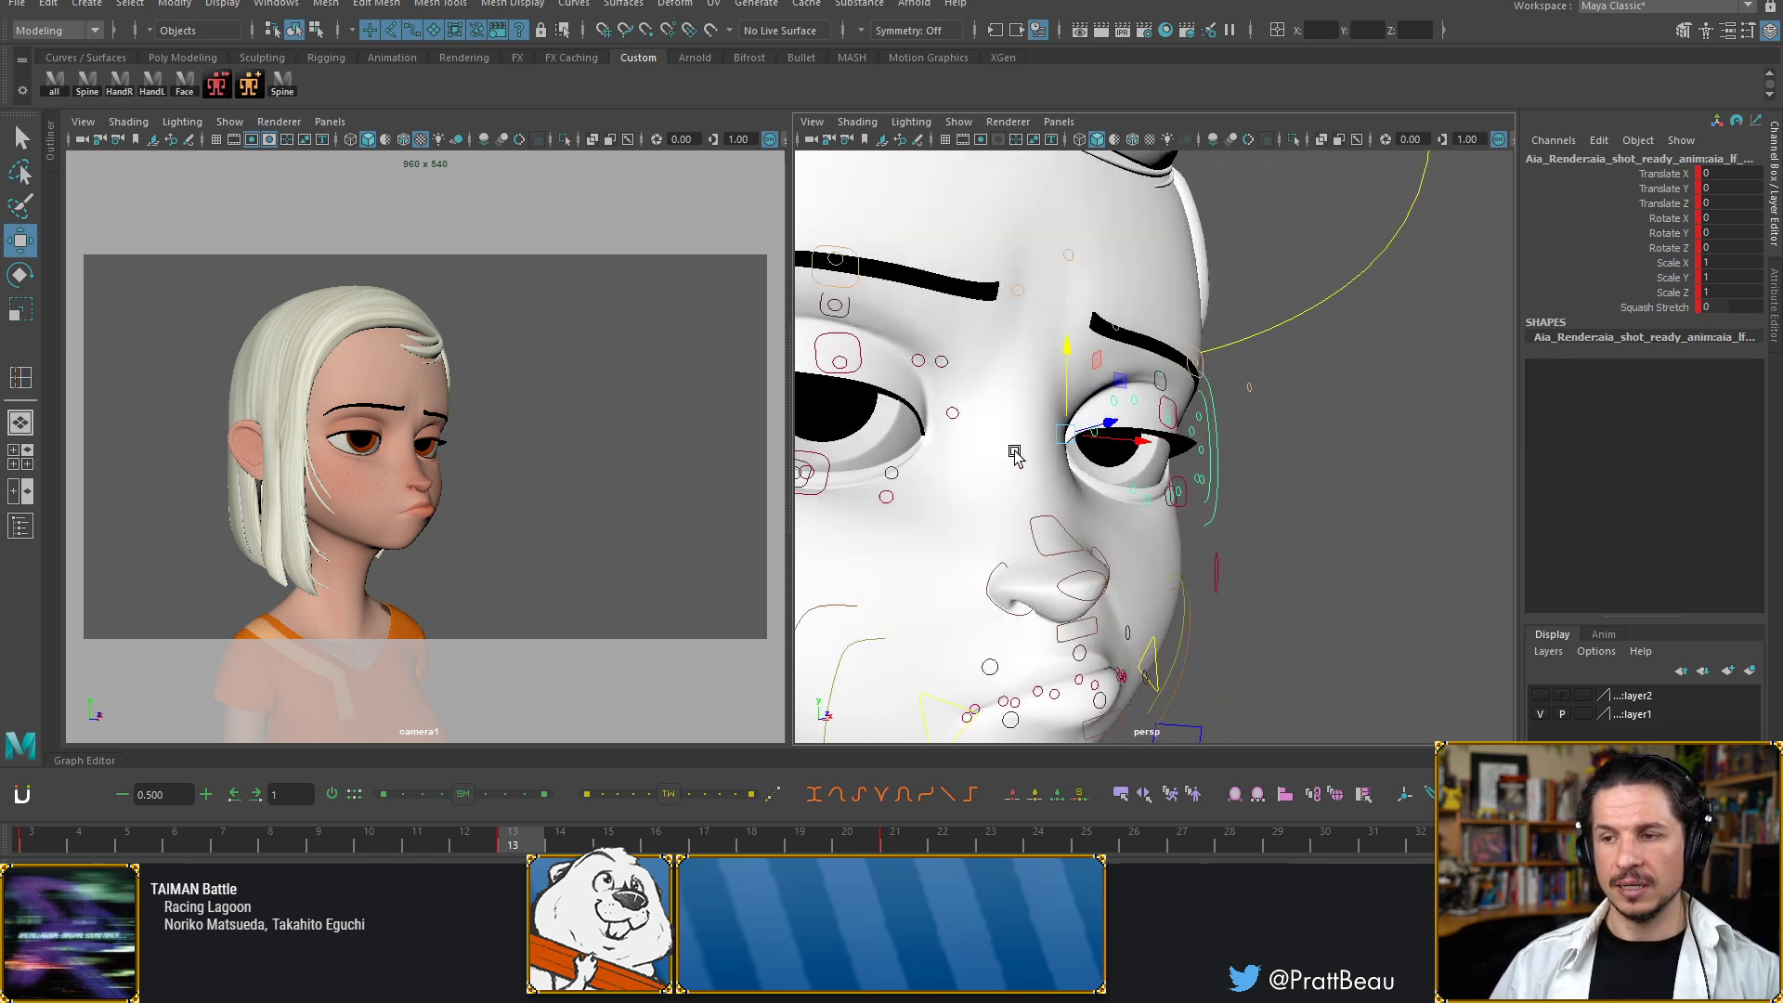
pyautogui.keyDown('alt'); pyautogui.moveTo(973, 444); pyautogui.dragTo(940, 410); pyautogui.keyUp('alt')
pyautogui.click(932, 398)
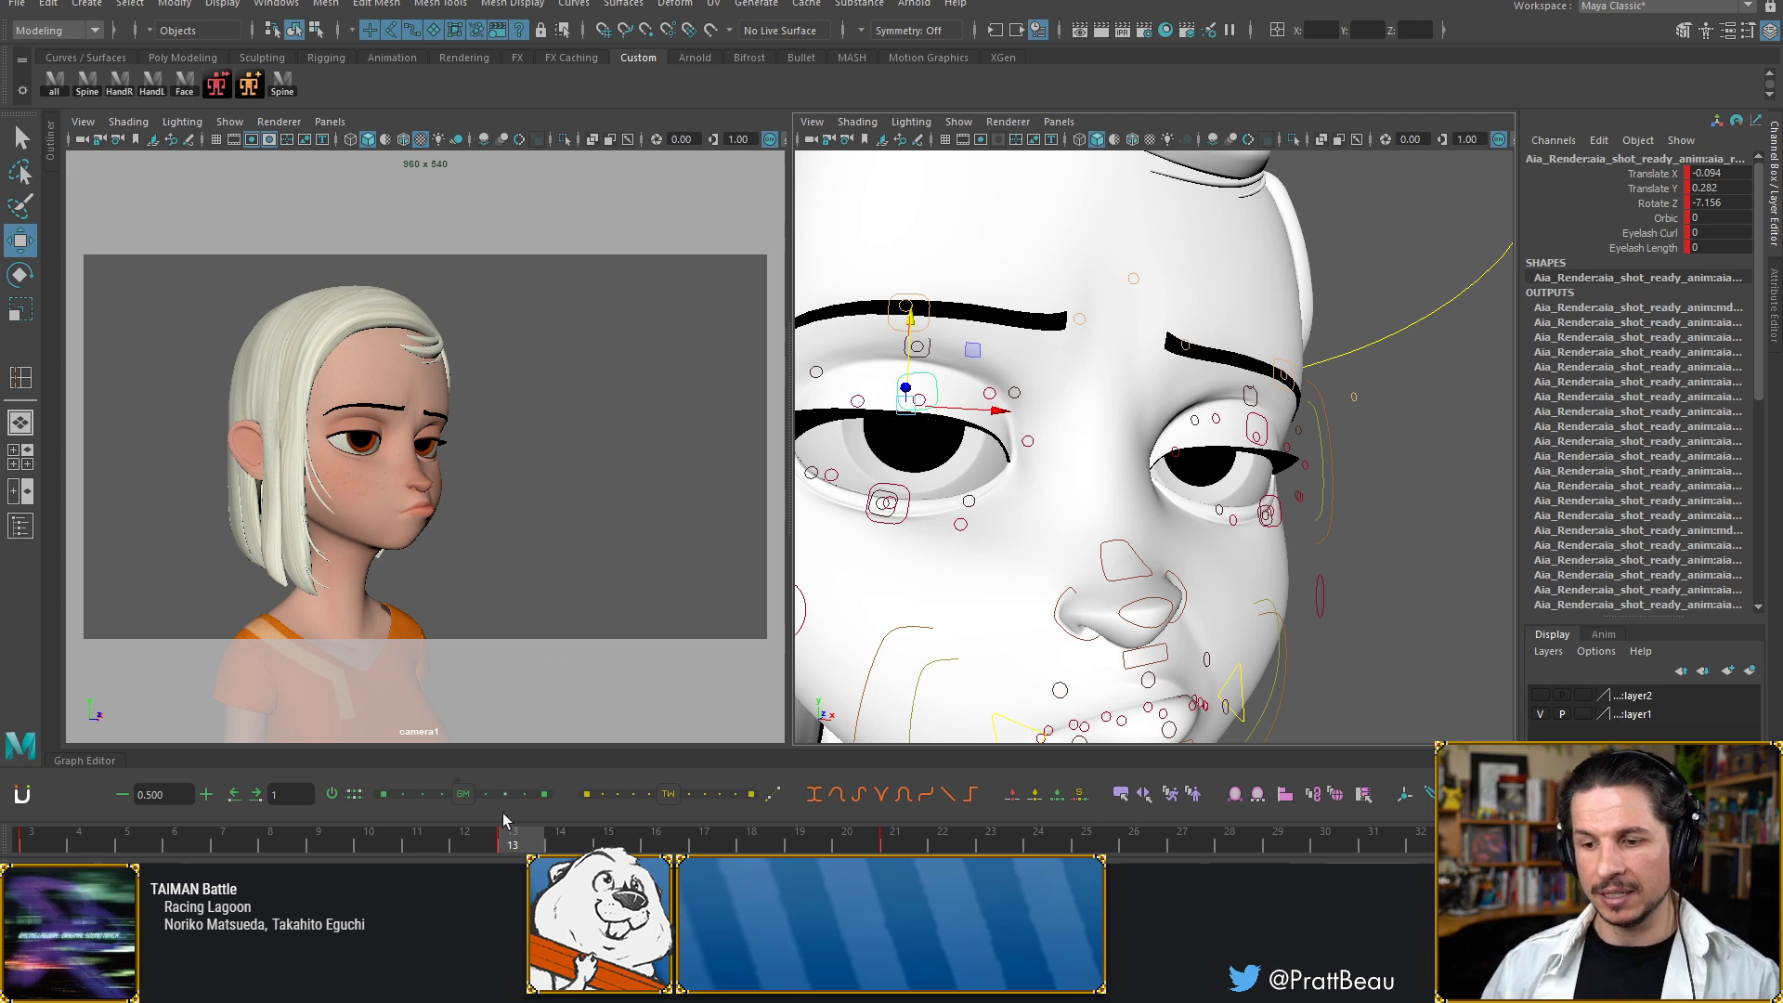
# Scrub between frames 12 and 15 to examine how the eyelids start opening out of the sad pose
pyautogui.moveTo(571, 843)
pyautogui.mouseDown()
pyautogui.moveTo(608, 839)
pyautogui.moveTo(540, 841)
pyautogui.mouseUp()
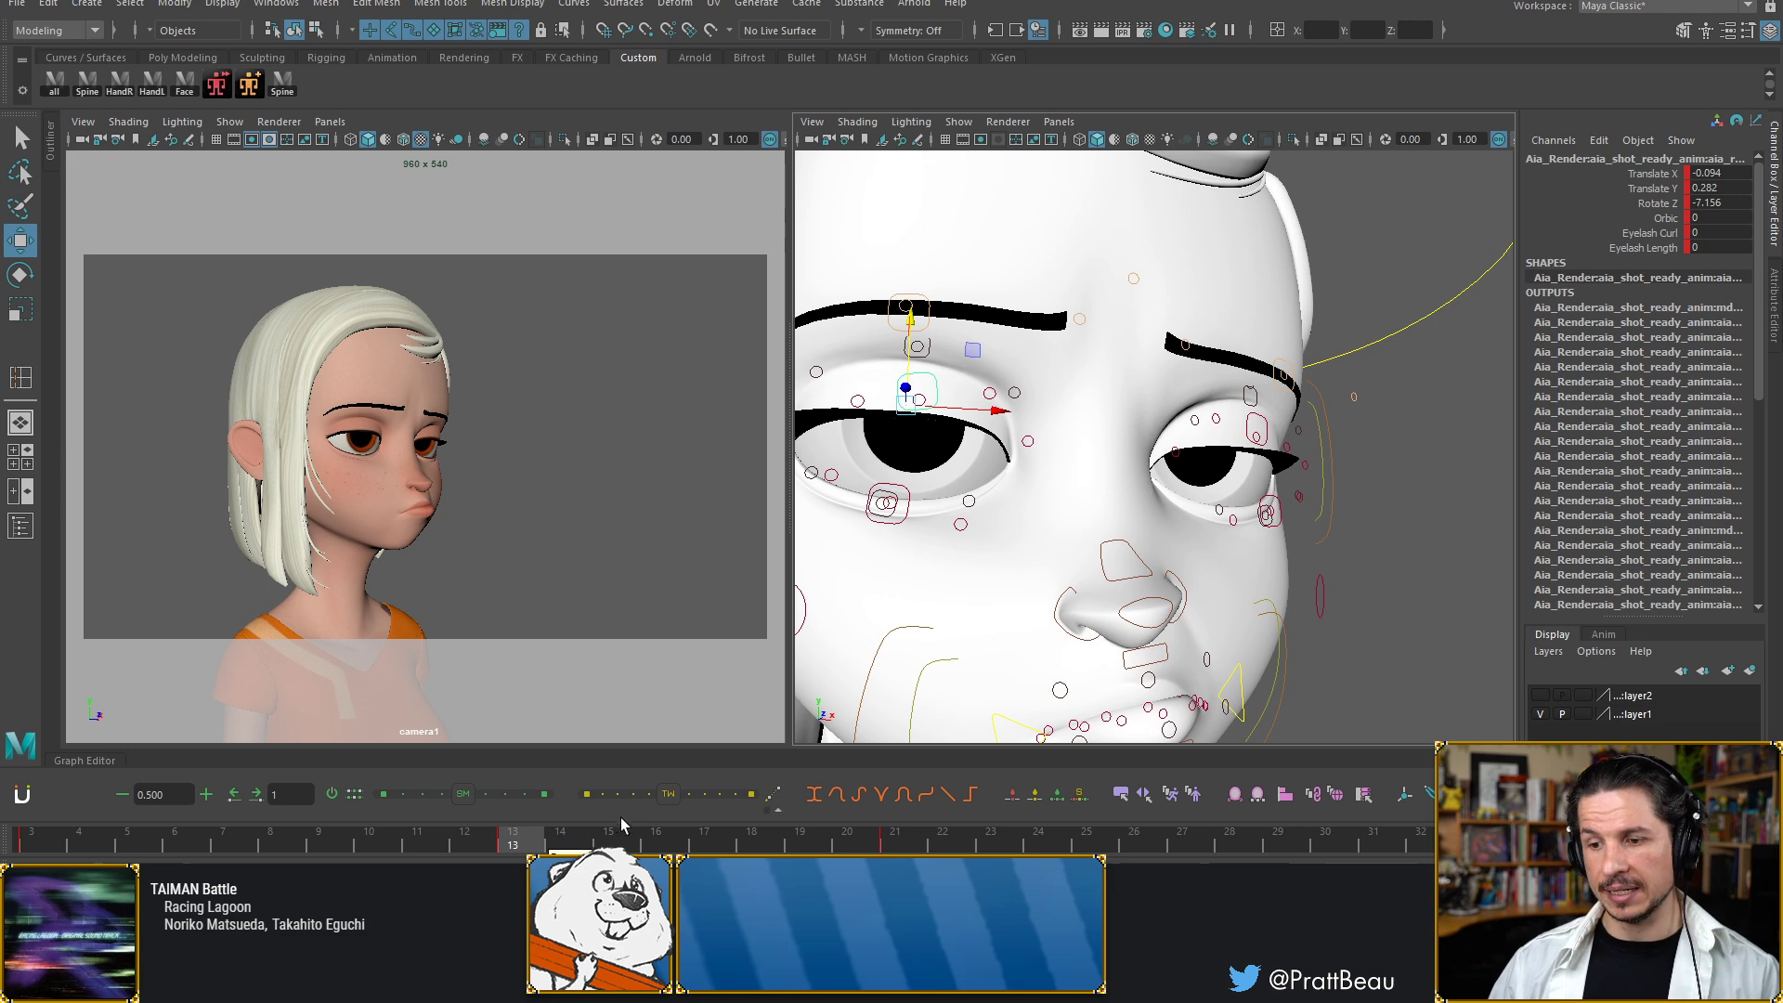
pyautogui.click(638, 840)
pyautogui.click(649, 845)
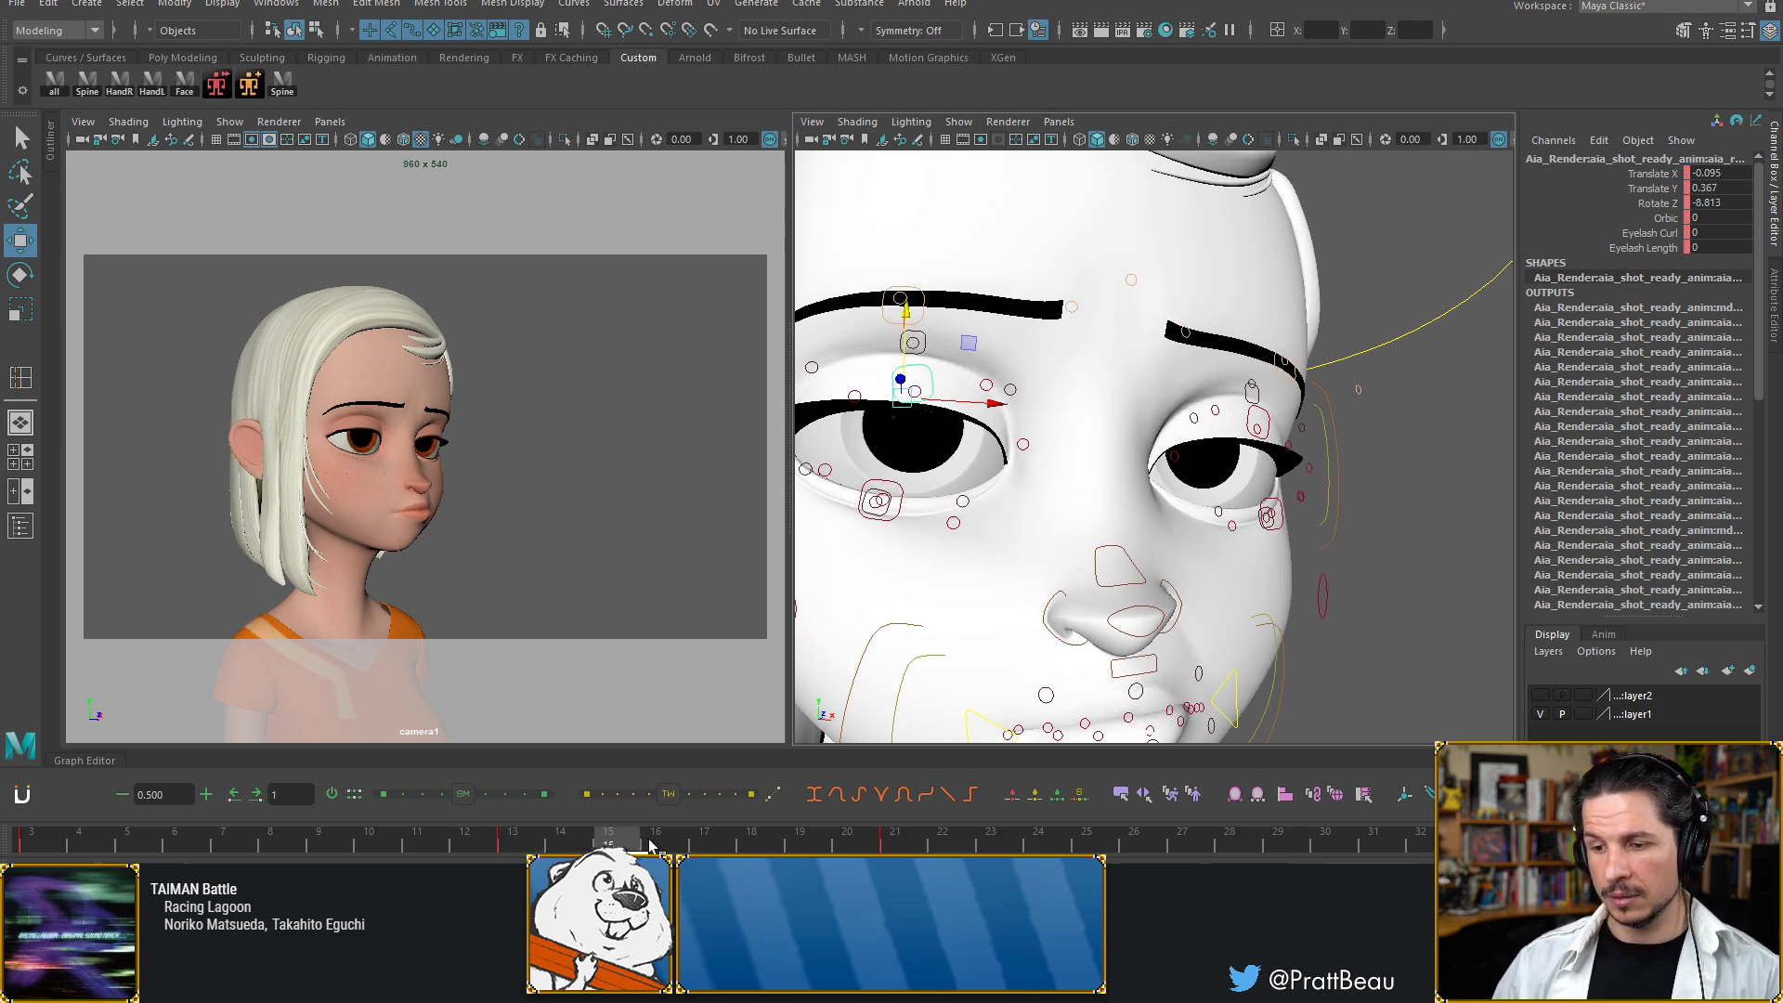
pyautogui.click(599, 843)
pyautogui.click(593, 841)
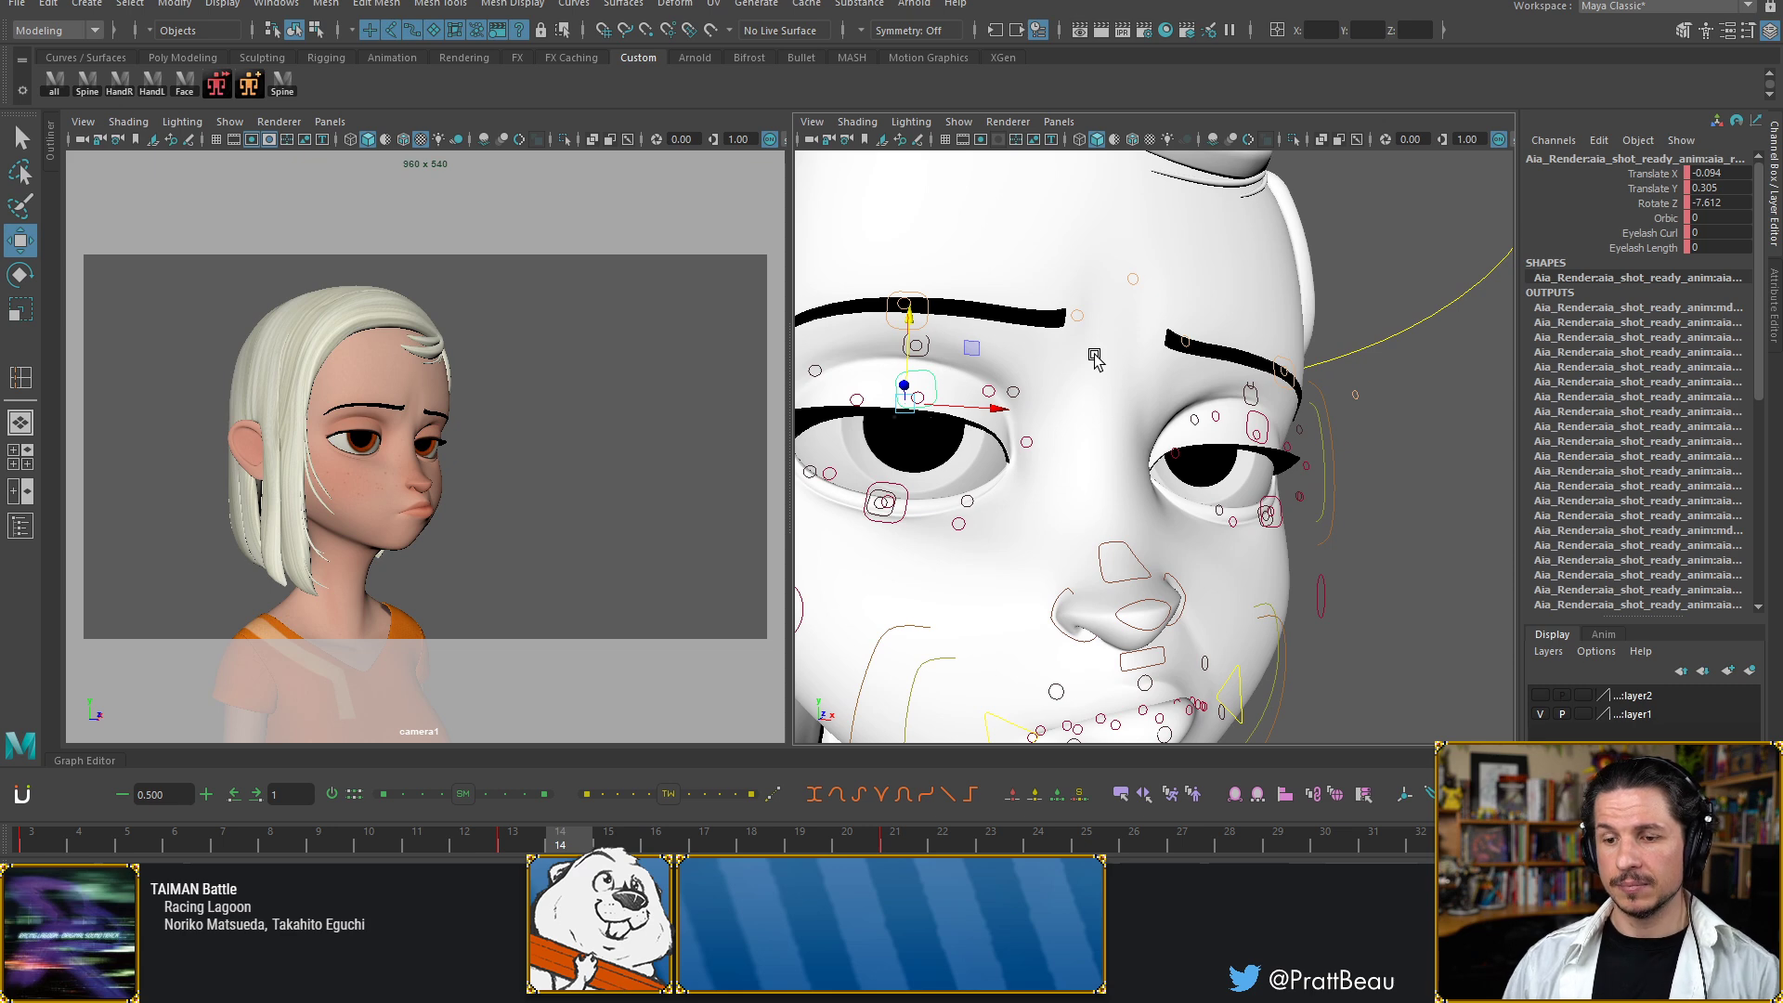
pyautogui.click(526, 844)
pyautogui.moveTo(548, 843); pyautogui.dragTo(470, 846)
pyautogui.click(510, 846)
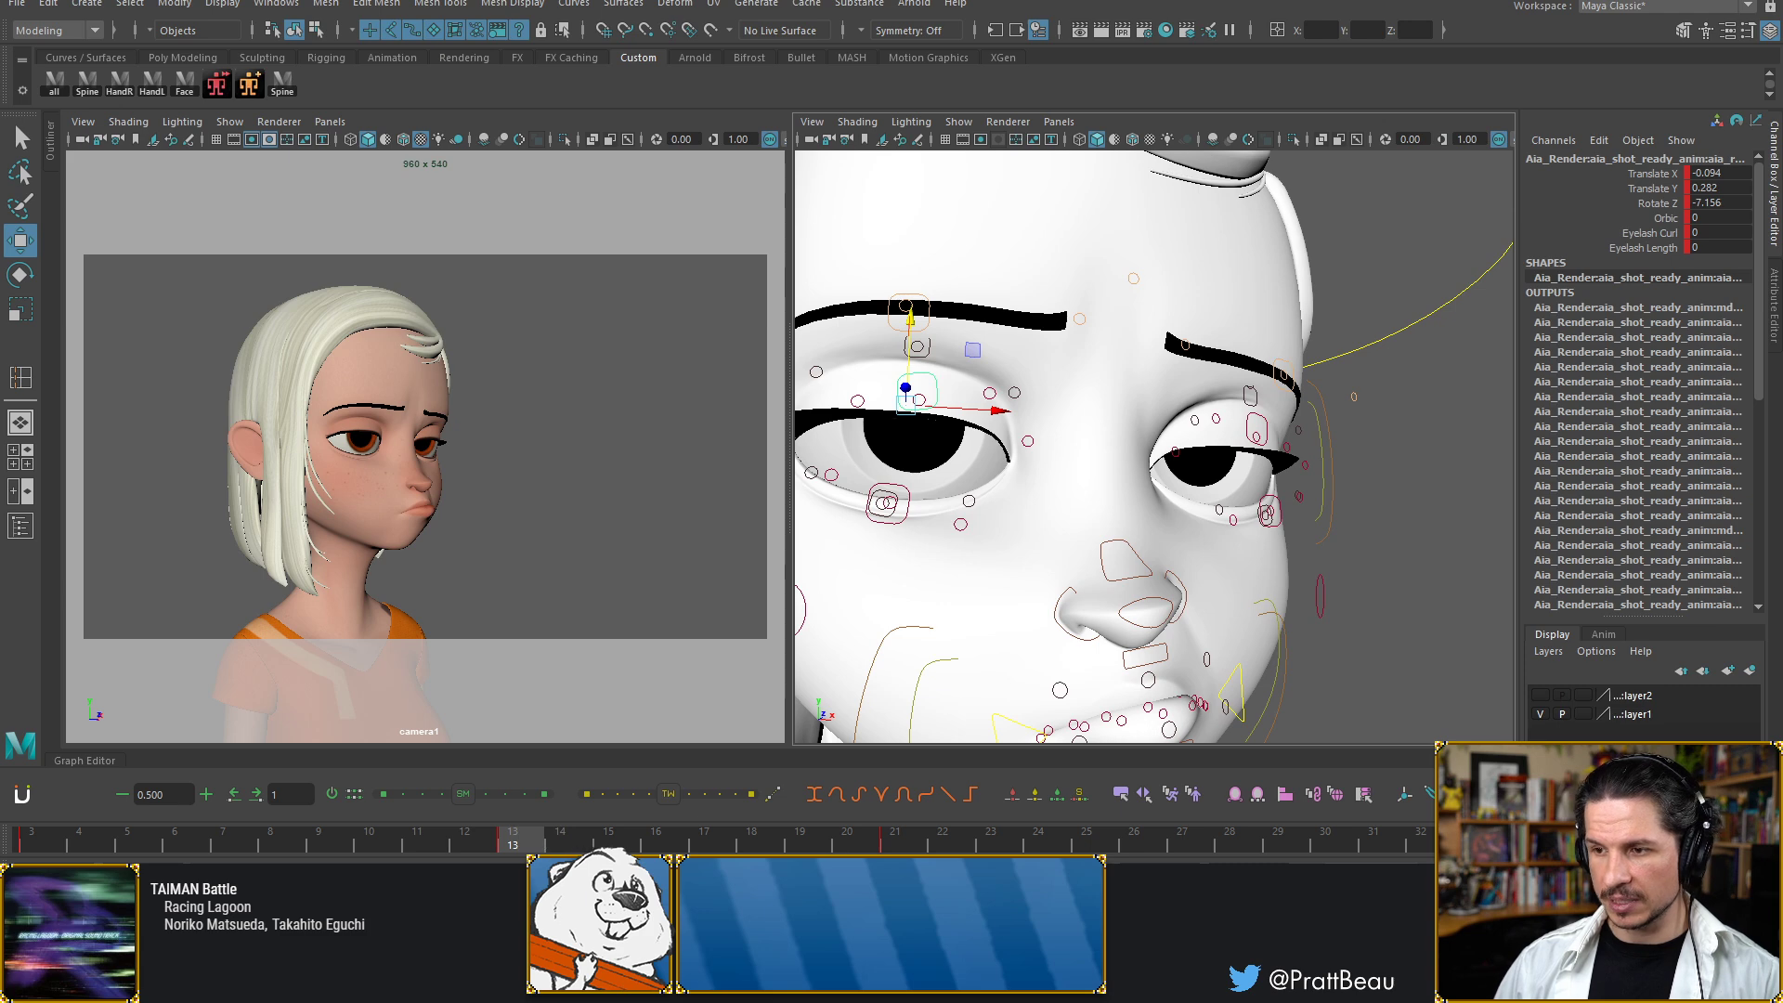
pyautogui.click(609, 845)
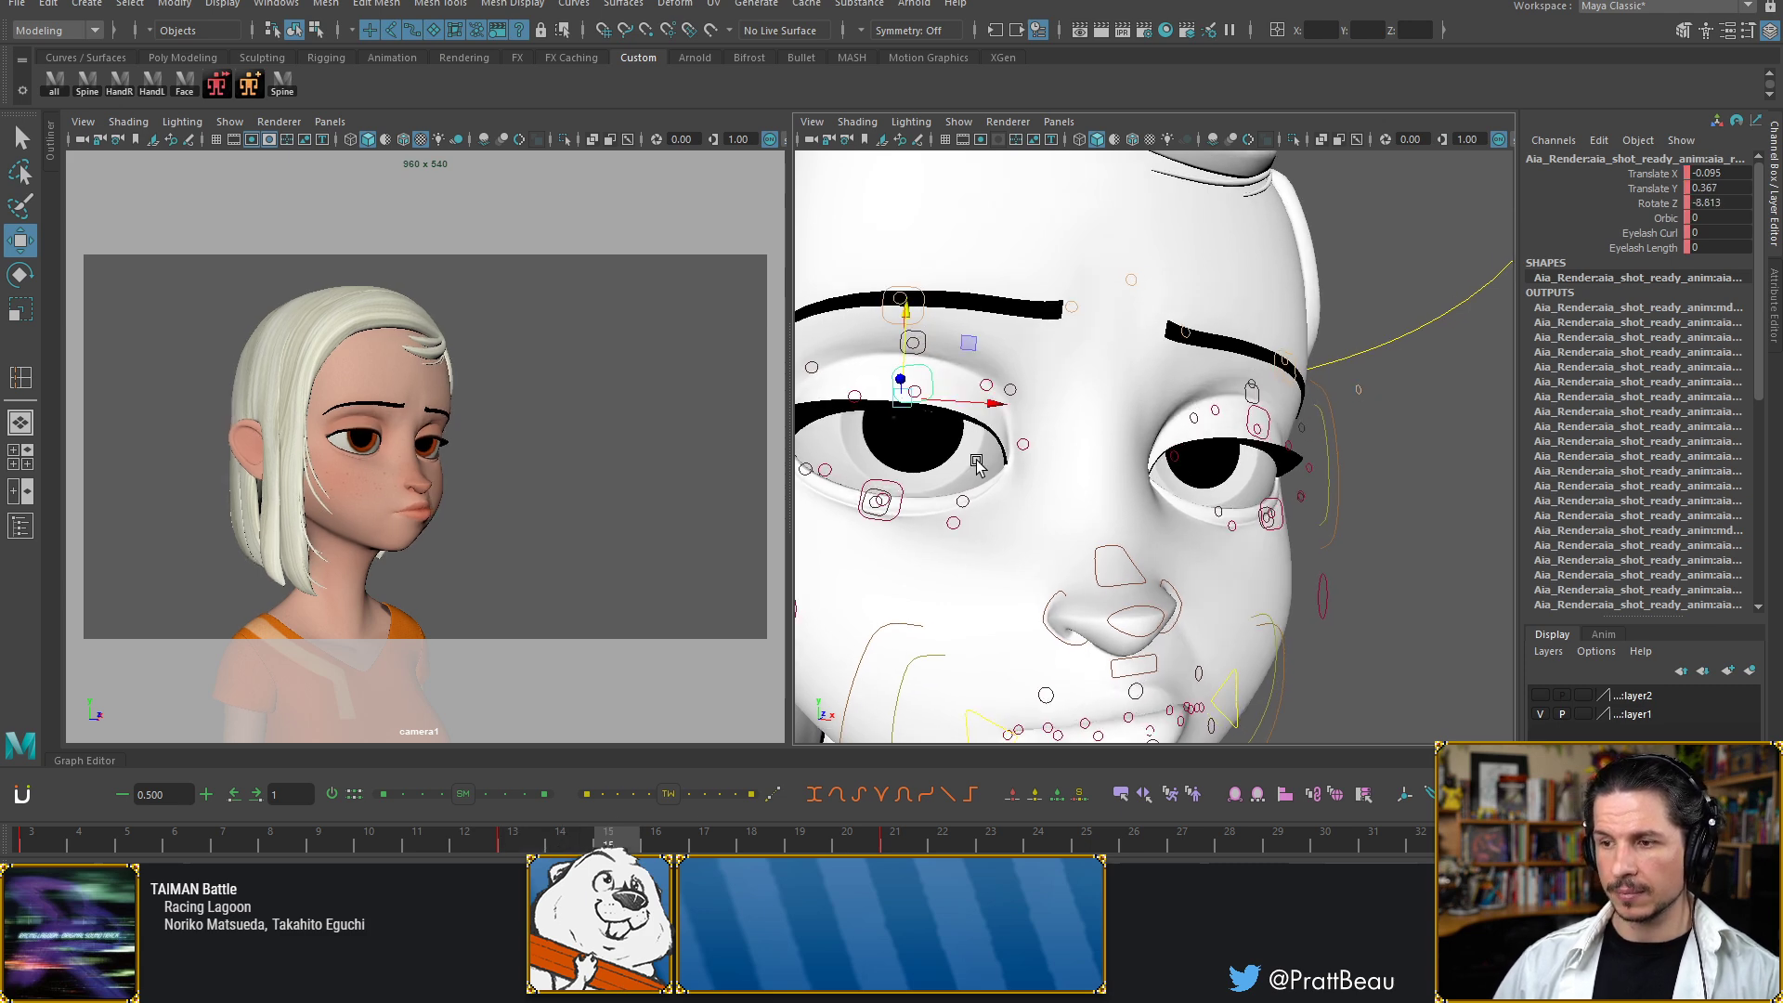
# Examine the eyes and face at frame 15 in persp from close up and from several angles
pyautogui.keyDown('alt'); pyautogui.moveTo(977, 464); pyautogui.dragTo(1115, 467); pyautogui.keyUp('alt')
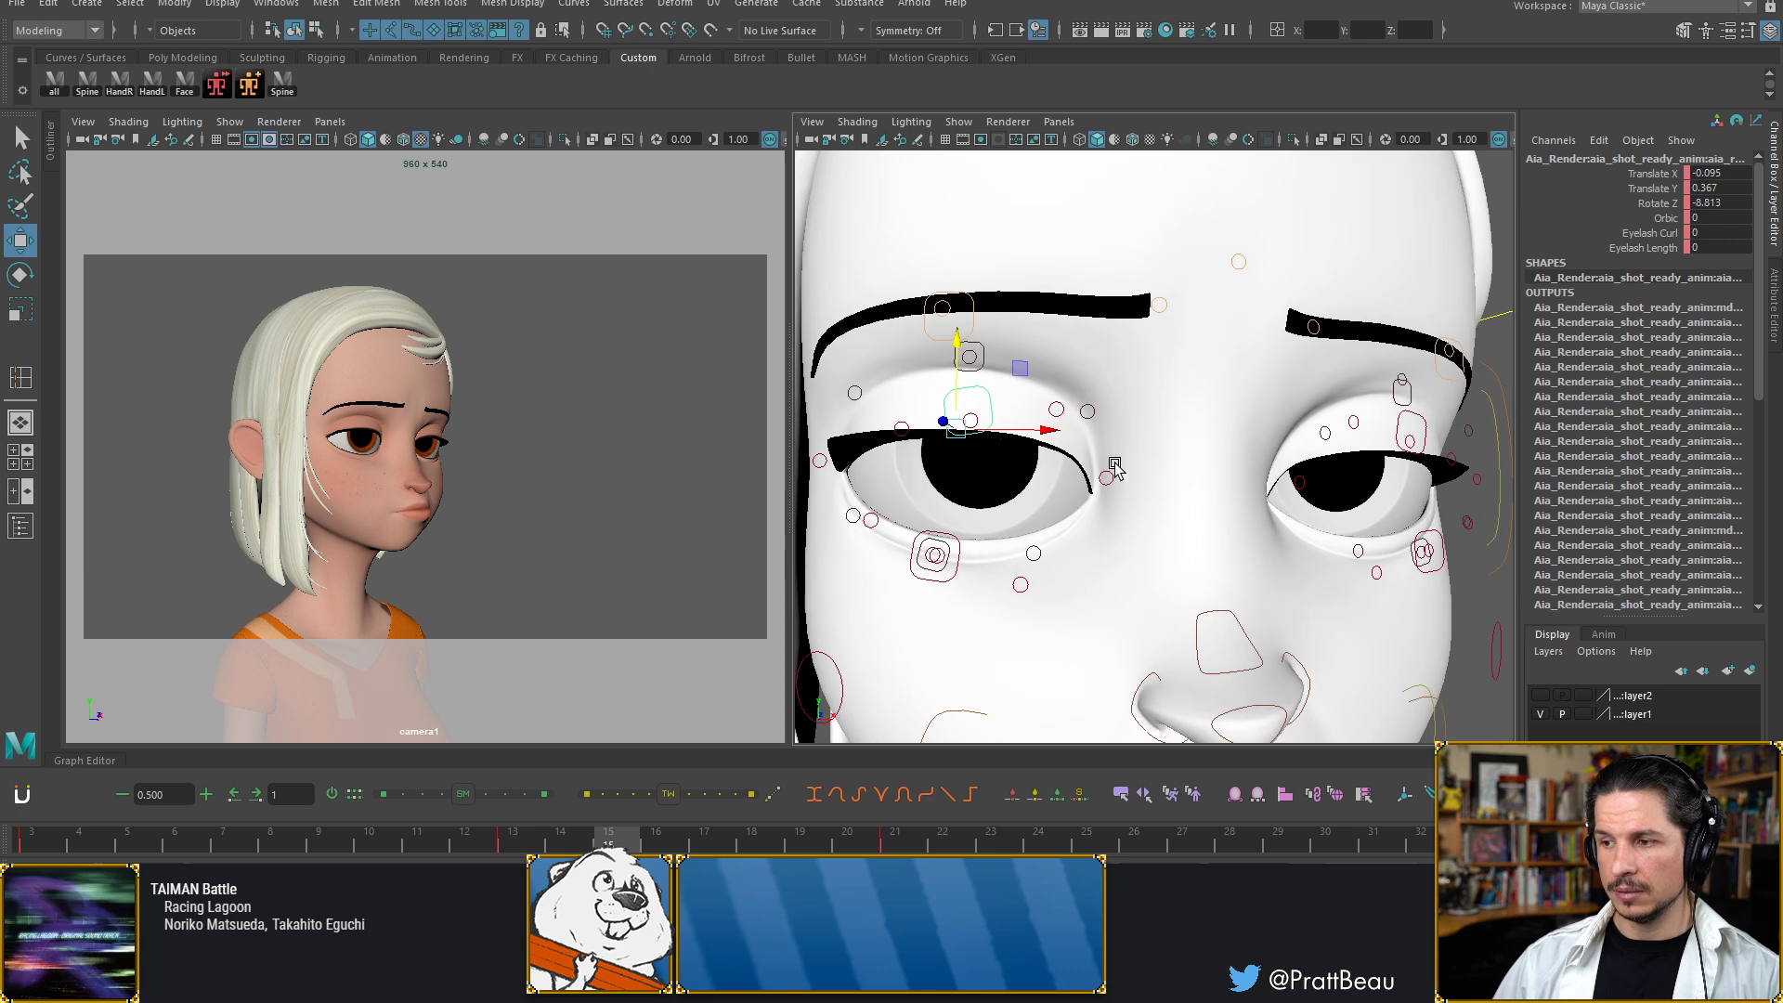
pyautogui.scroll(3, 1119, 465)
pyautogui.keyDown('alt'); pyautogui.moveTo(1126, 461); pyautogui.dragTo(1214, 438, button='middle'); pyautogui.keyUp('alt')
pyautogui.keyDown('alt'); pyautogui.moveTo(1115, 464); pyautogui.dragTo(1204, 430); pyautogui.keyUp('alt')
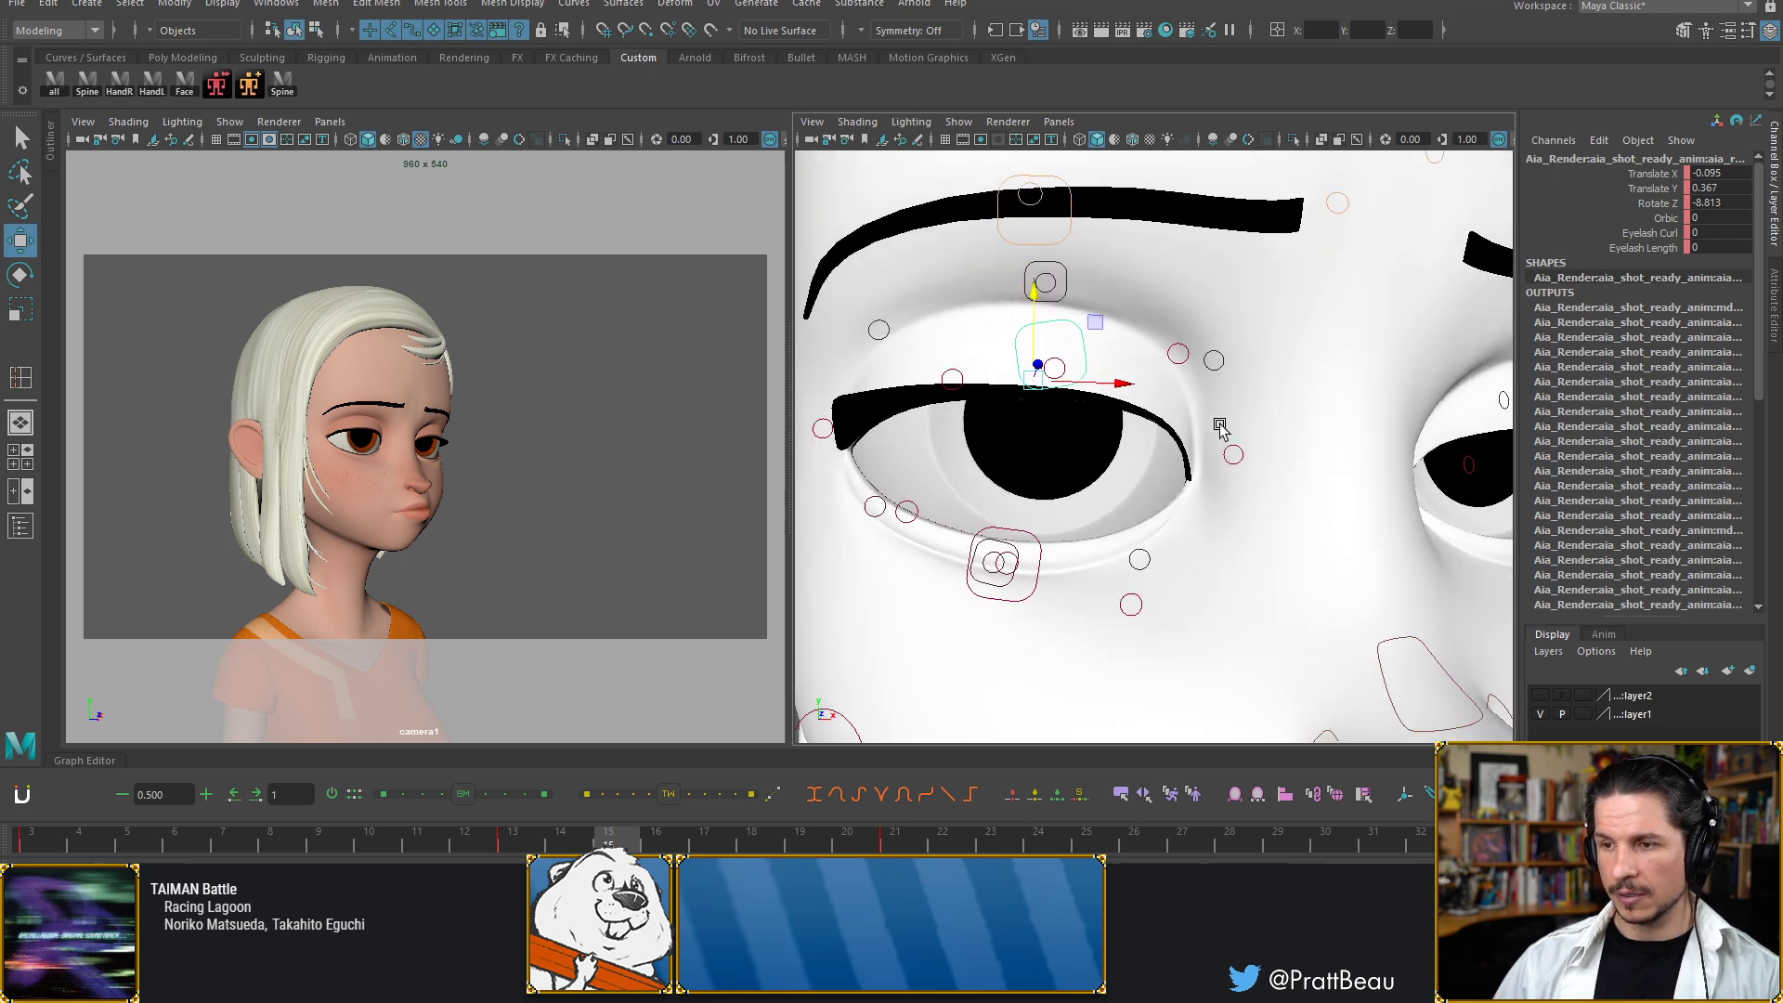
pyautogui.keyDown('alt'); pyautogui.moveTo(1204, 430); pyautogui.dragTo(1069, 448, button='right'); pyautogui.keyUp('alt')
pyautogui.keyDown('alt'); pyautogui.moveTo(1068, 448); pyautogui.dragTo(1174, 438); pyautogui.keyUp('alt')
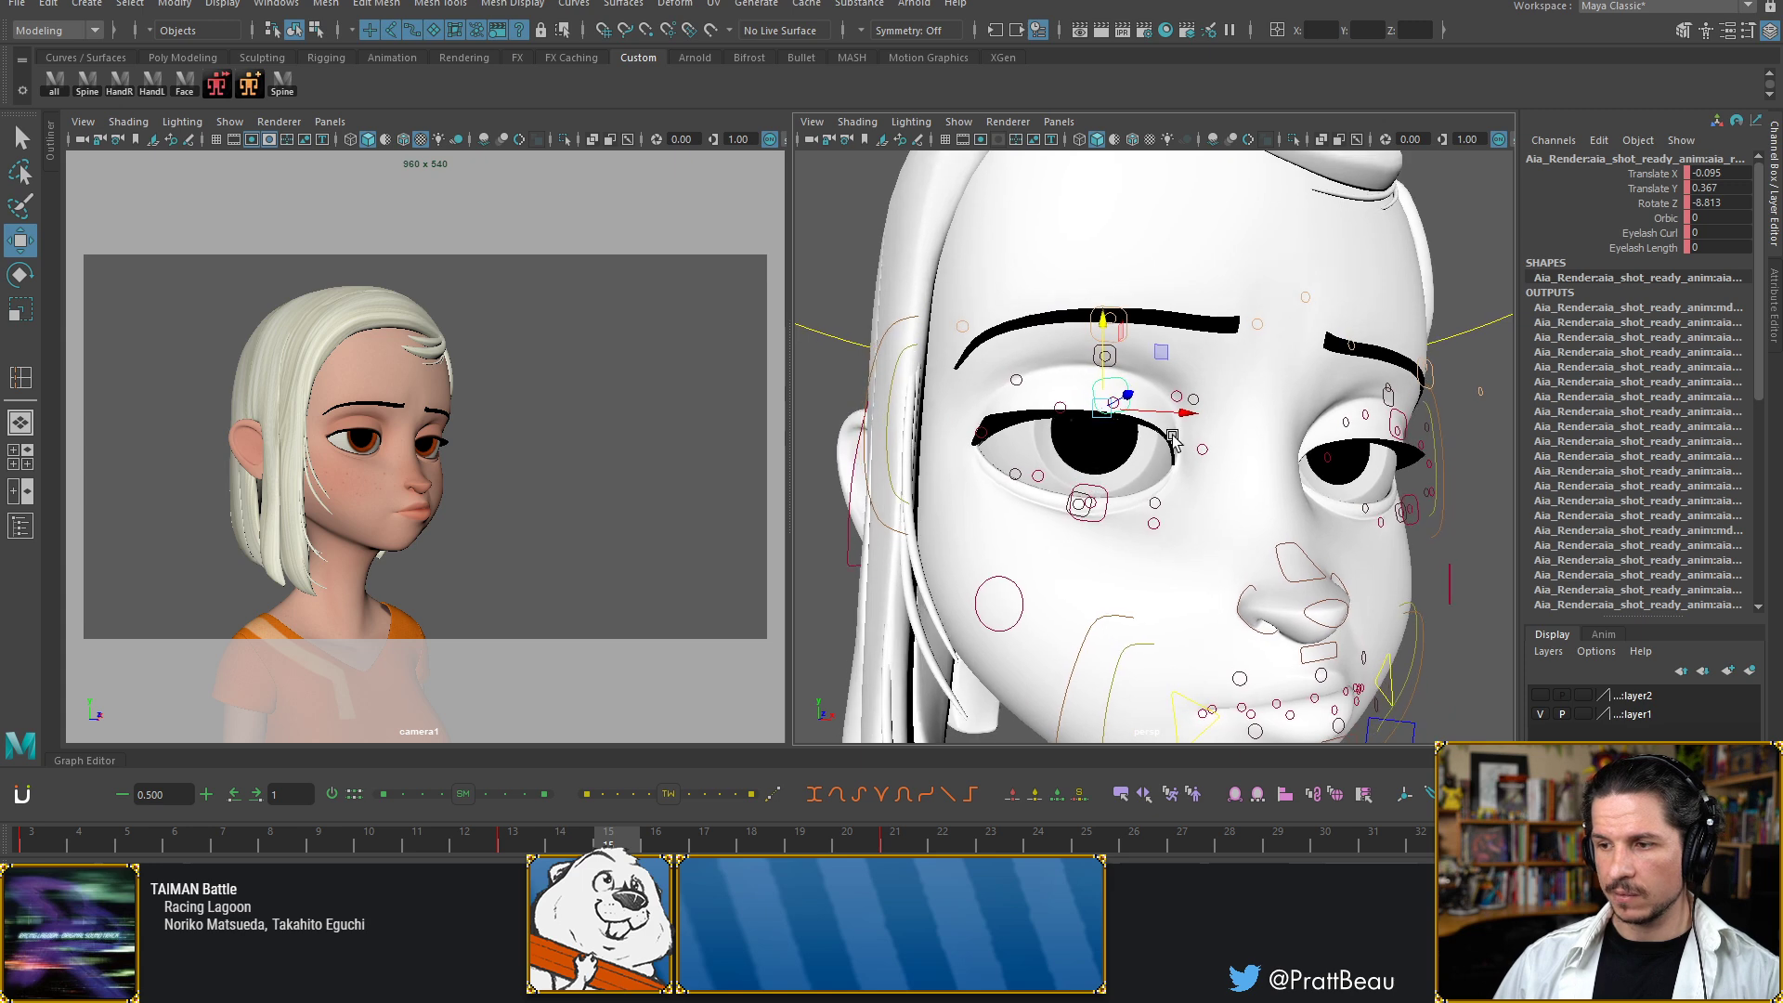
pyautogui.keyDown('alt'); pyautogui.moveTo(1173, 437); pyautogui.dragTo(1021, 489, button='right'); pyautogui.keyUp('alt')
pyautogui.keyDown('alt'); pyautogui.moveTo(1021, 489); pyautogui.dragTo(1027, 486); pyautogui.keyUp('alt')
pyautogui.keyDown('alt'); pyautogui.moveTo(1028, 486); pyautogui.dragTo(975, 487, button='middle'); pyautogui.keyUp('alt')
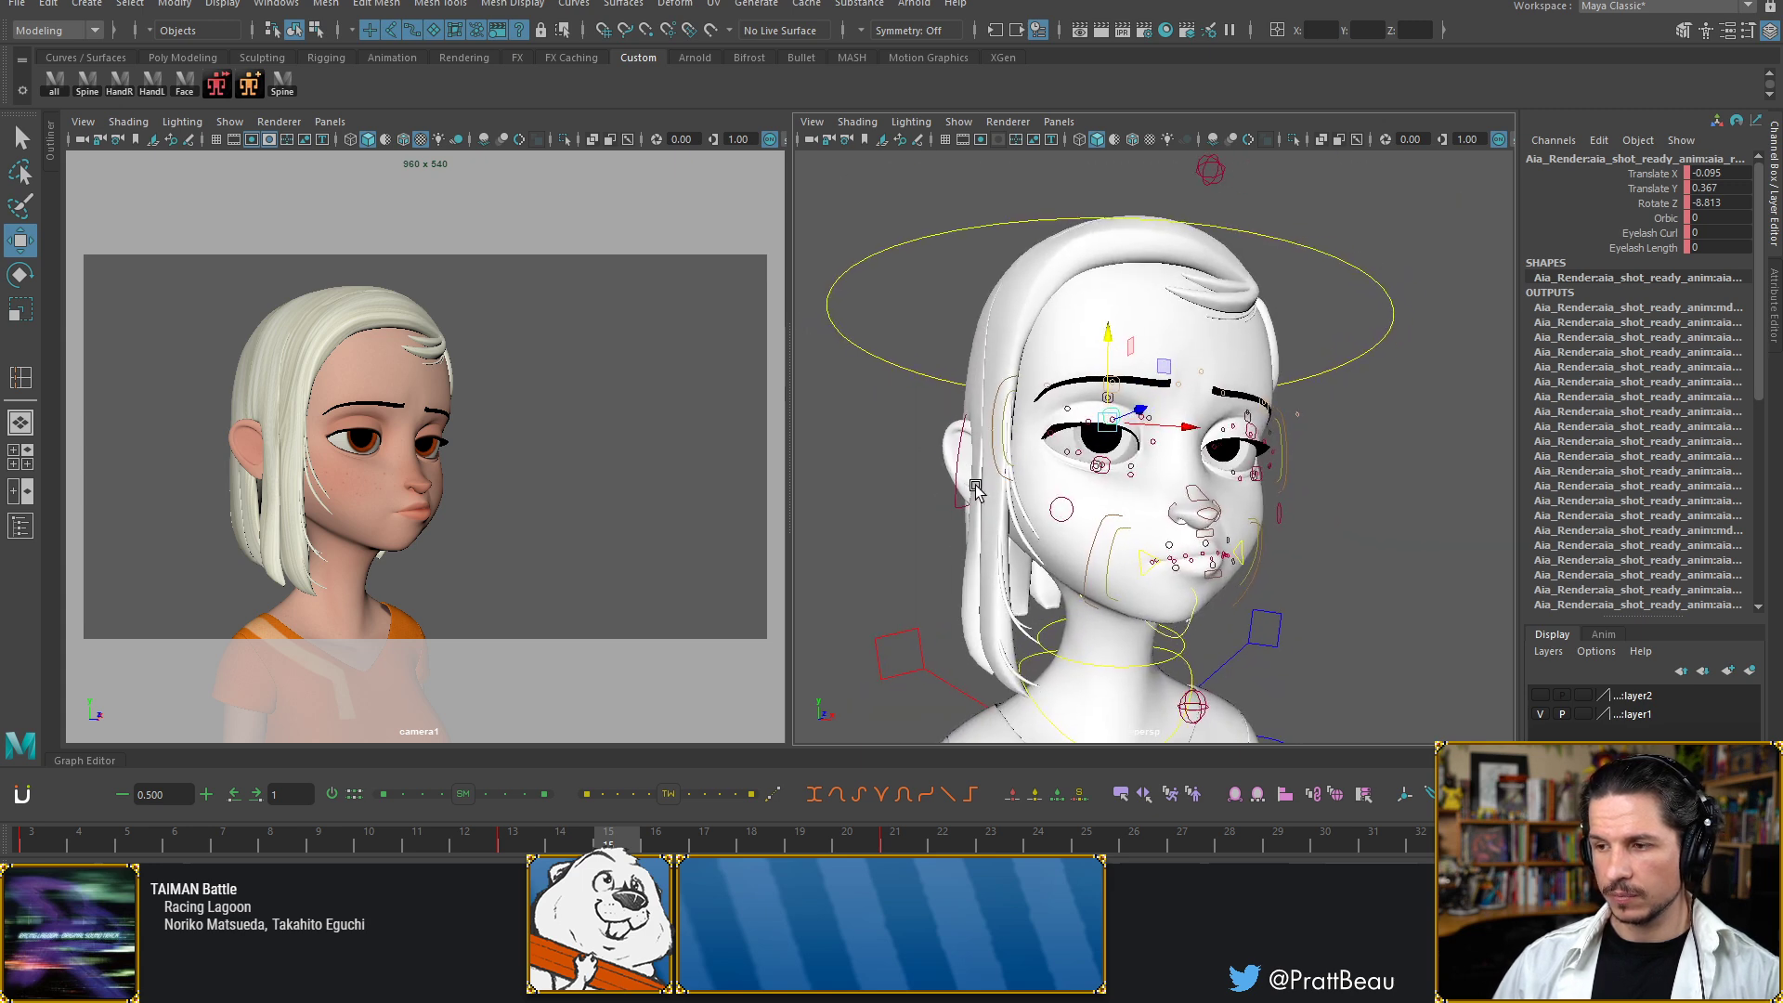
pyautogui.keyDown('alt'); pyautogui.moveTo(976, 487); pyautogui.dragTo(1034, 482, button='right'); pyautogui.keyUp('alt')
pyautogui.keyDown('alt'); pyautogui.moveTo(1035, 482); pyautogui.dragTo(996, 494); pyautogui.keyUp('alt')
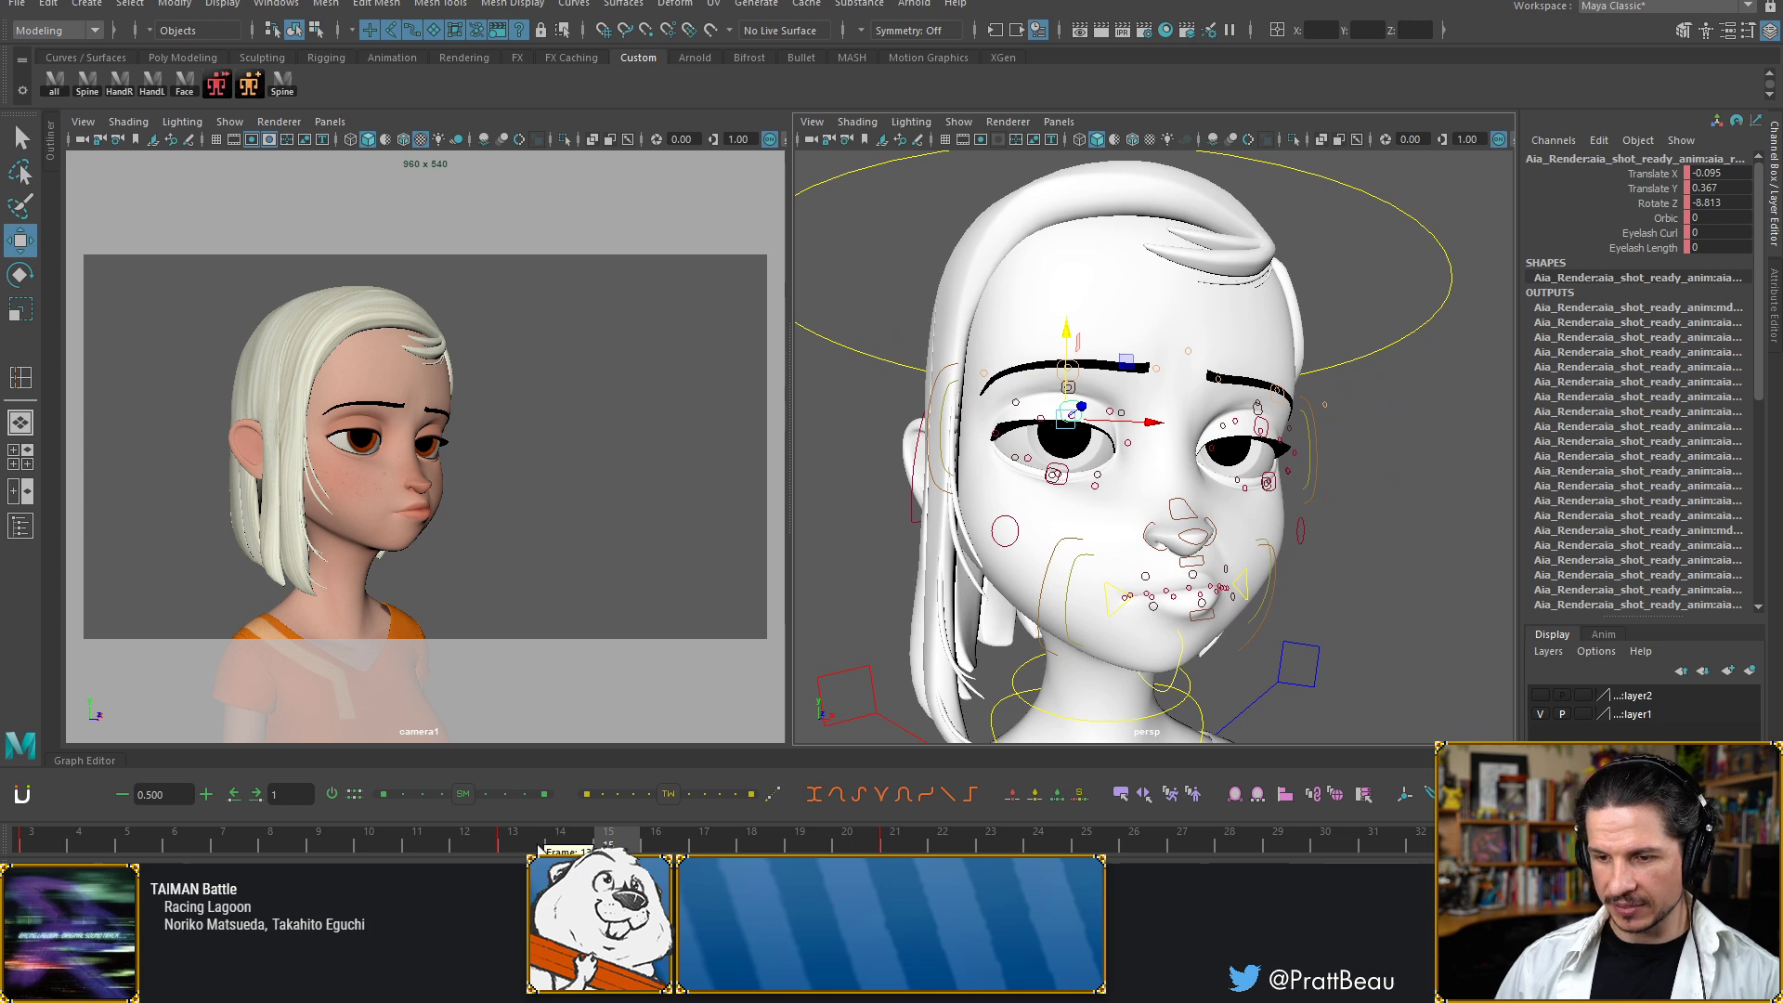
# Compare the face across frames 11 to 16 and stop at frame 16
pyautogui.click(537, 847)
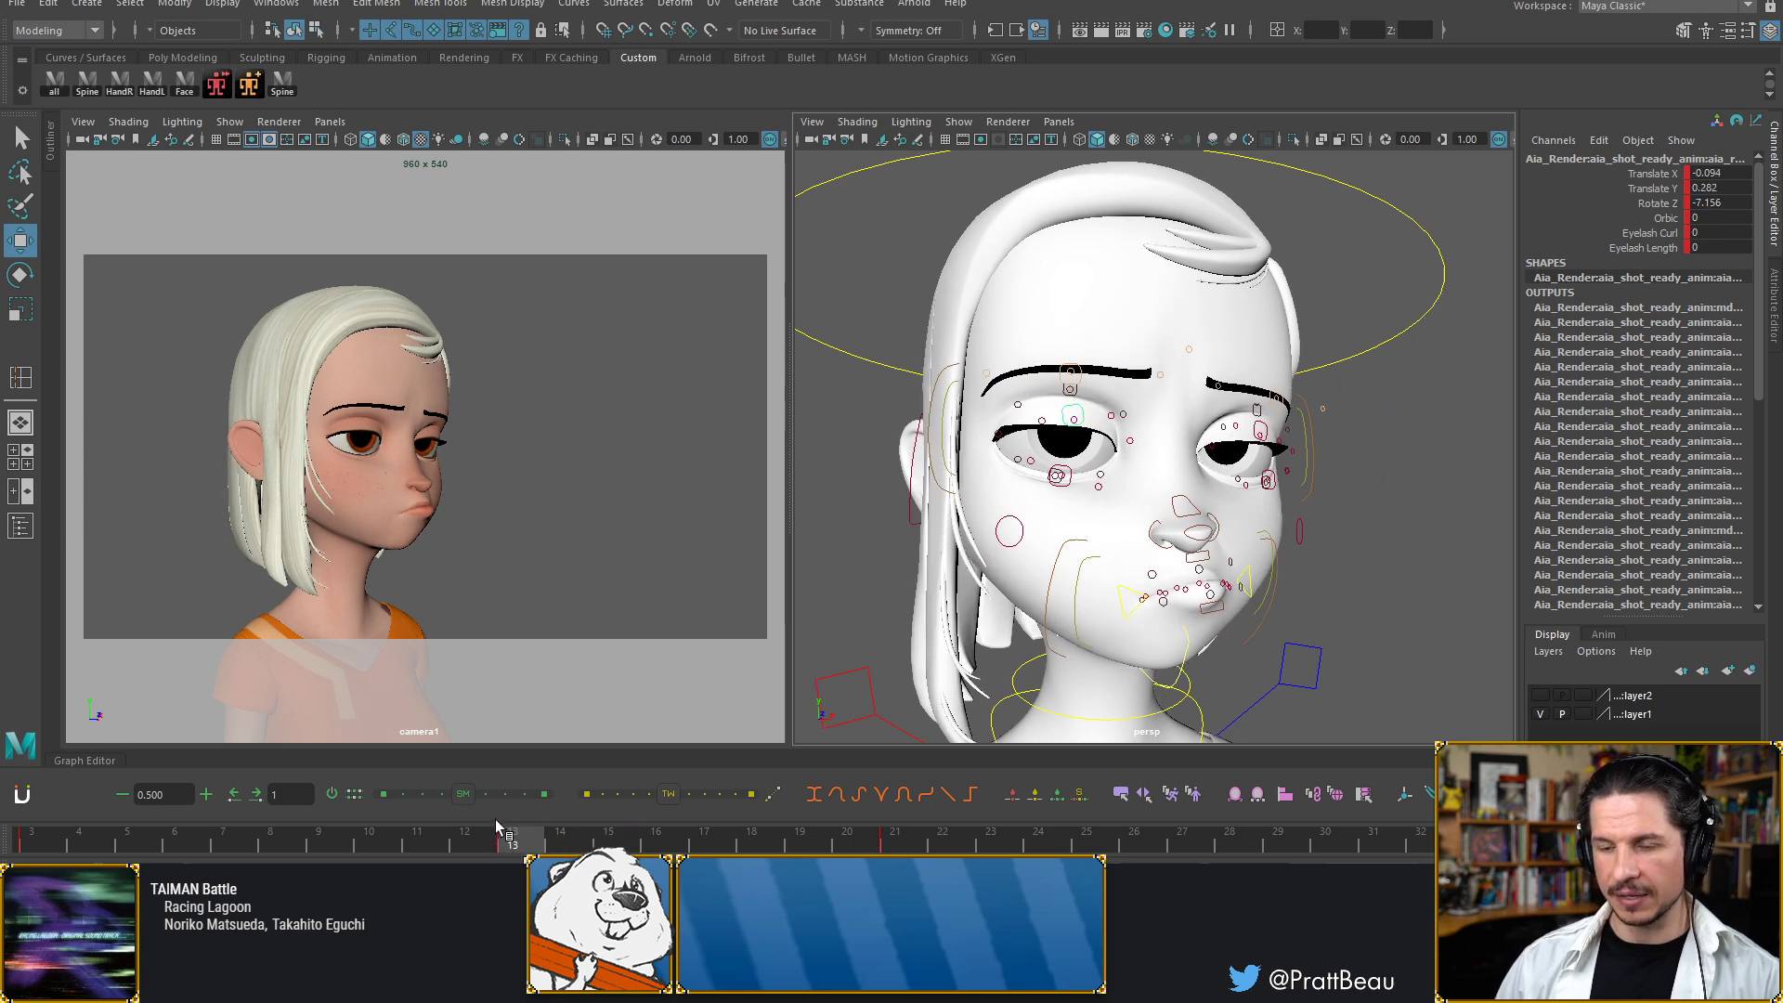
pyautogui.moveTo(498, 827); pyautogui.dragTo(465, 840)
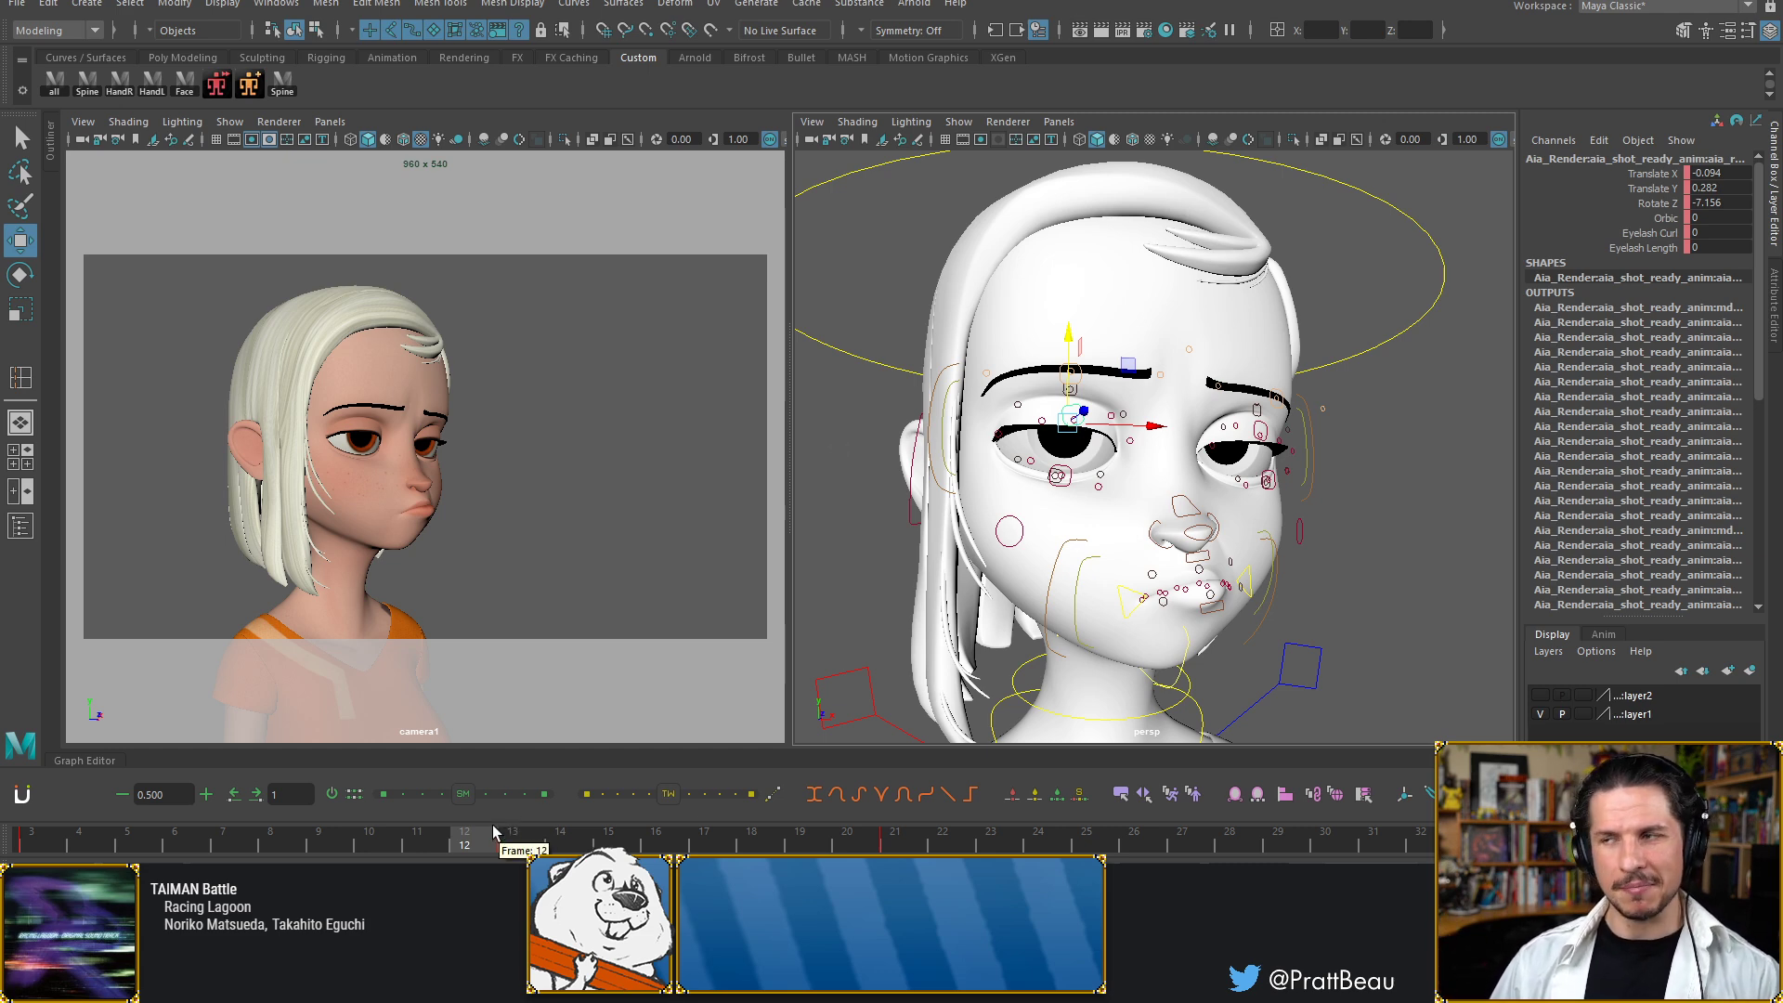
pyautogui.moveTo(424, 834)
pyautogui.mouseDown()
pyautogui.moveTo(353, 832)
pyautogui.moveTo(457, 849)
pyautogui.moveTo(413, 850)
pyautogui.mouseUp()
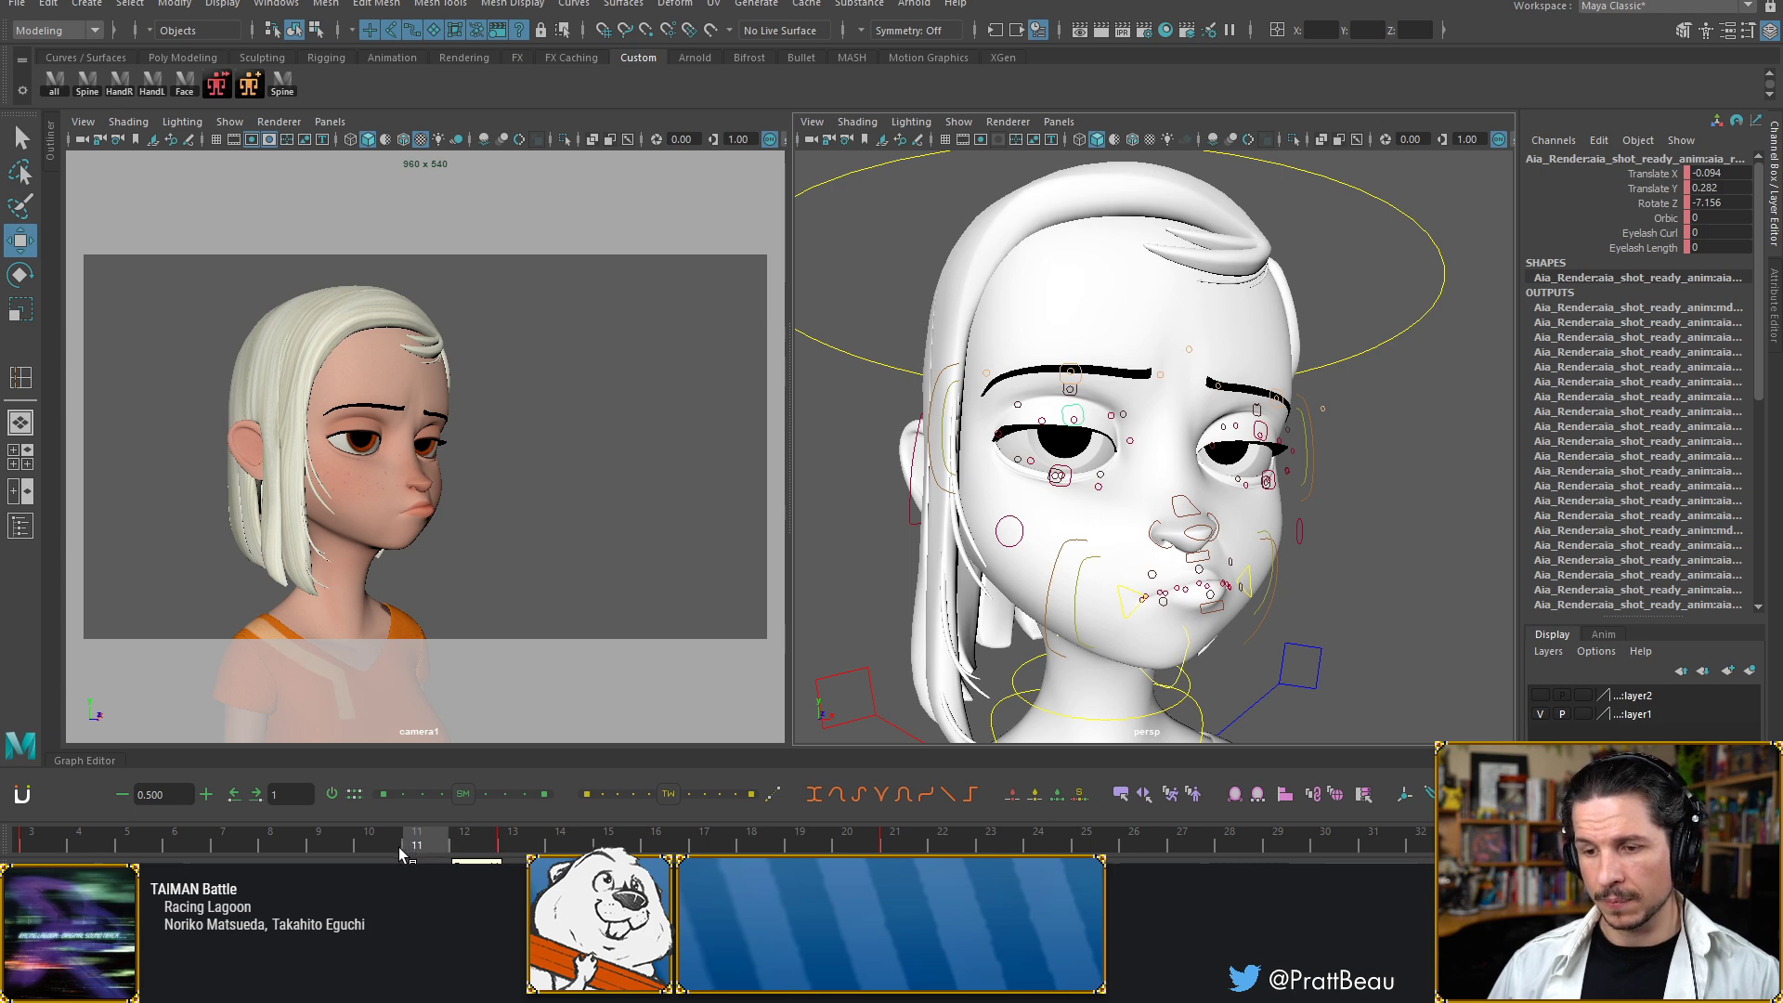
pyautogui.click(509, 848)
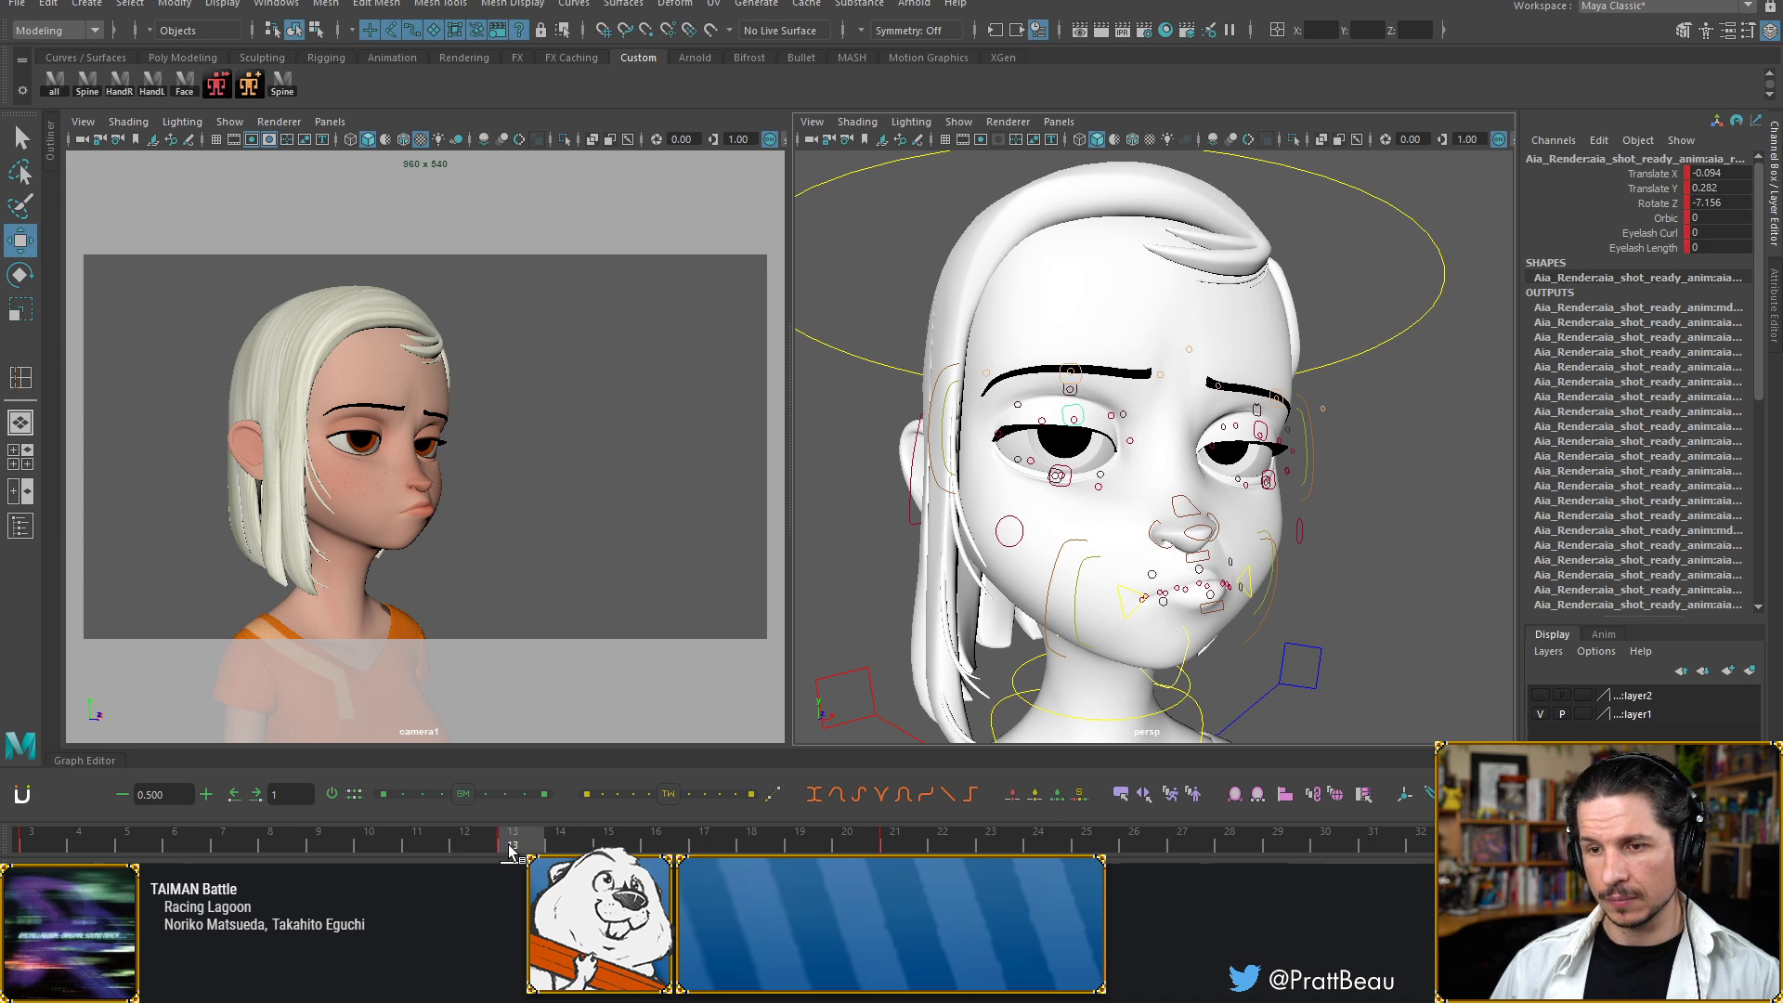
pyautogui.click(563, 836)
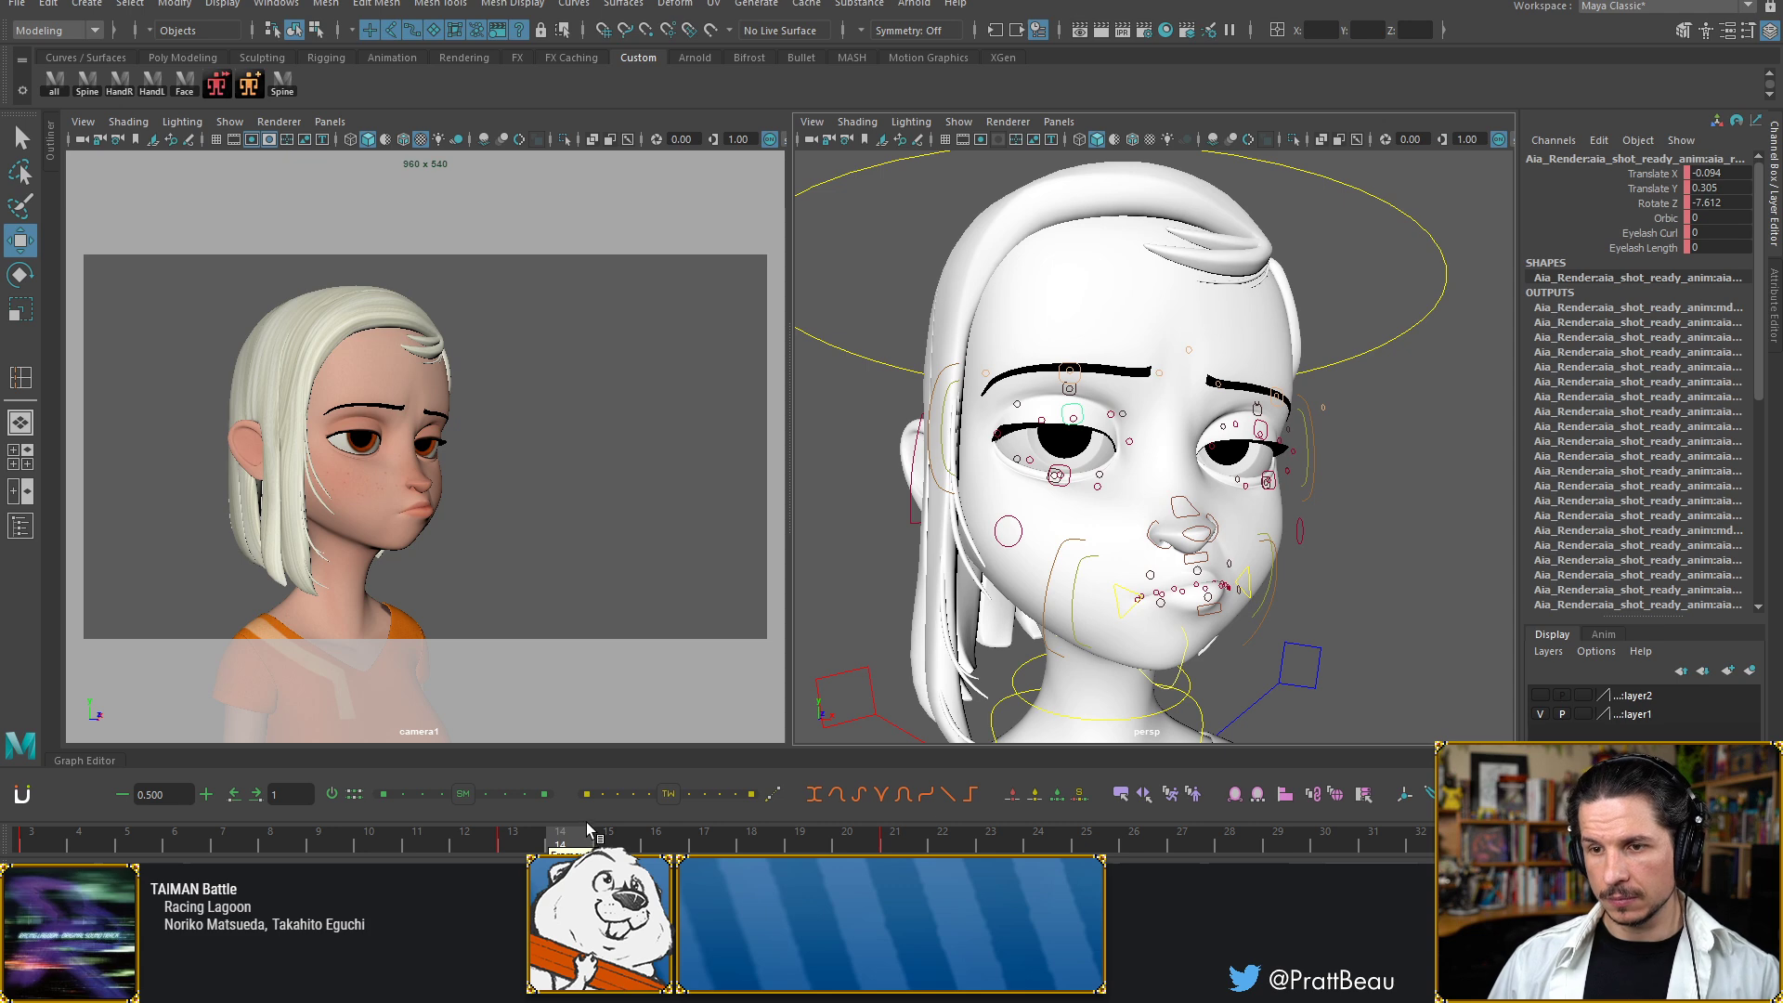
pyautogui.click(613, 823)
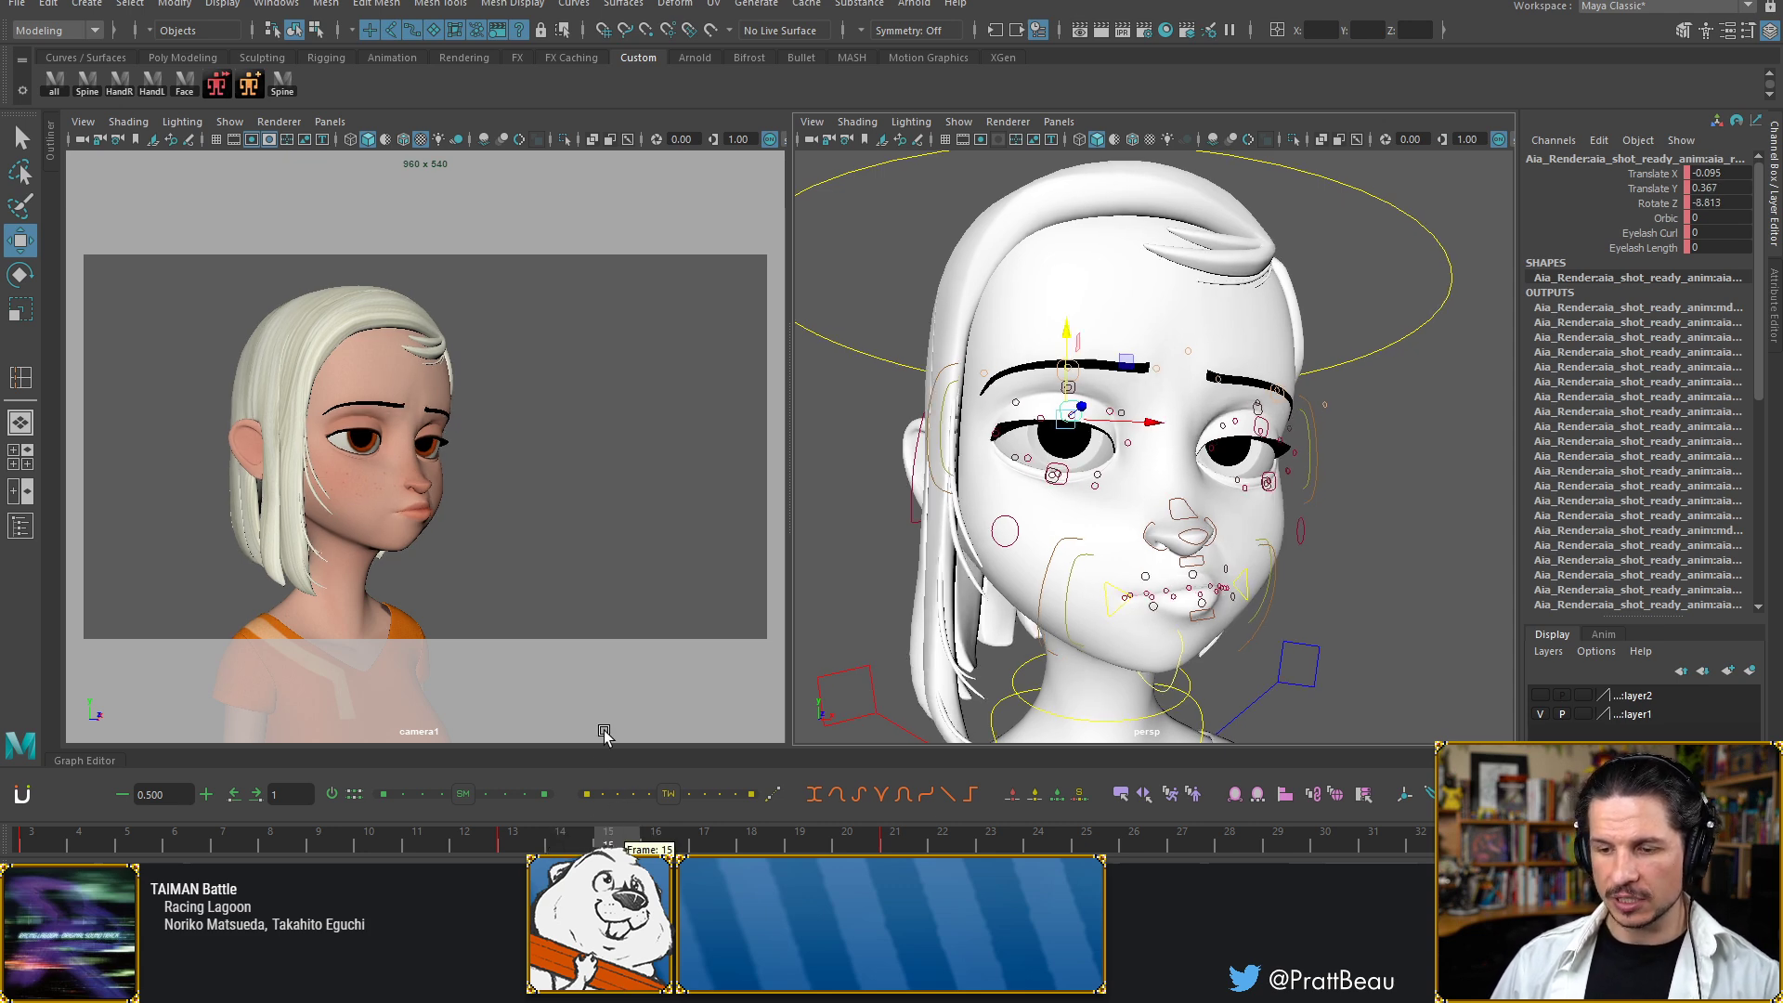
pyautogui.click(649, 844)
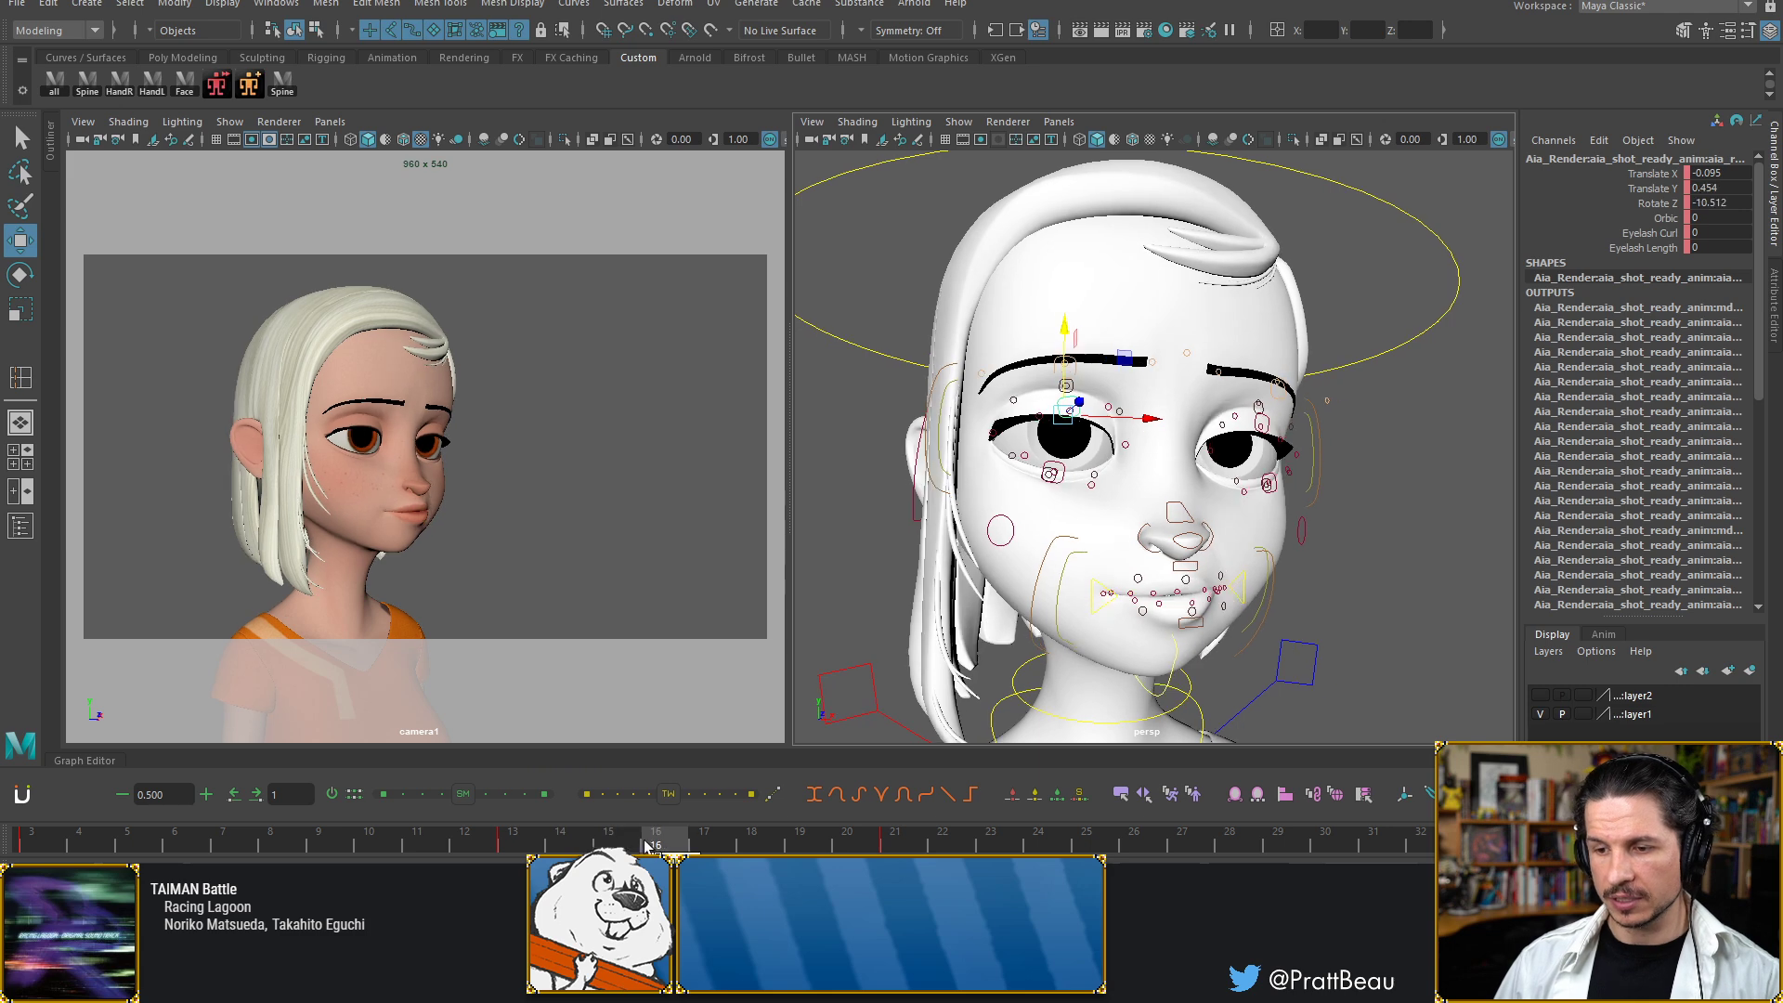
# Select all of the character's rig controls in persp, key the in-between pose at frame 16 and clear the selection
pyautogui.scroll(4, 1007, 466)
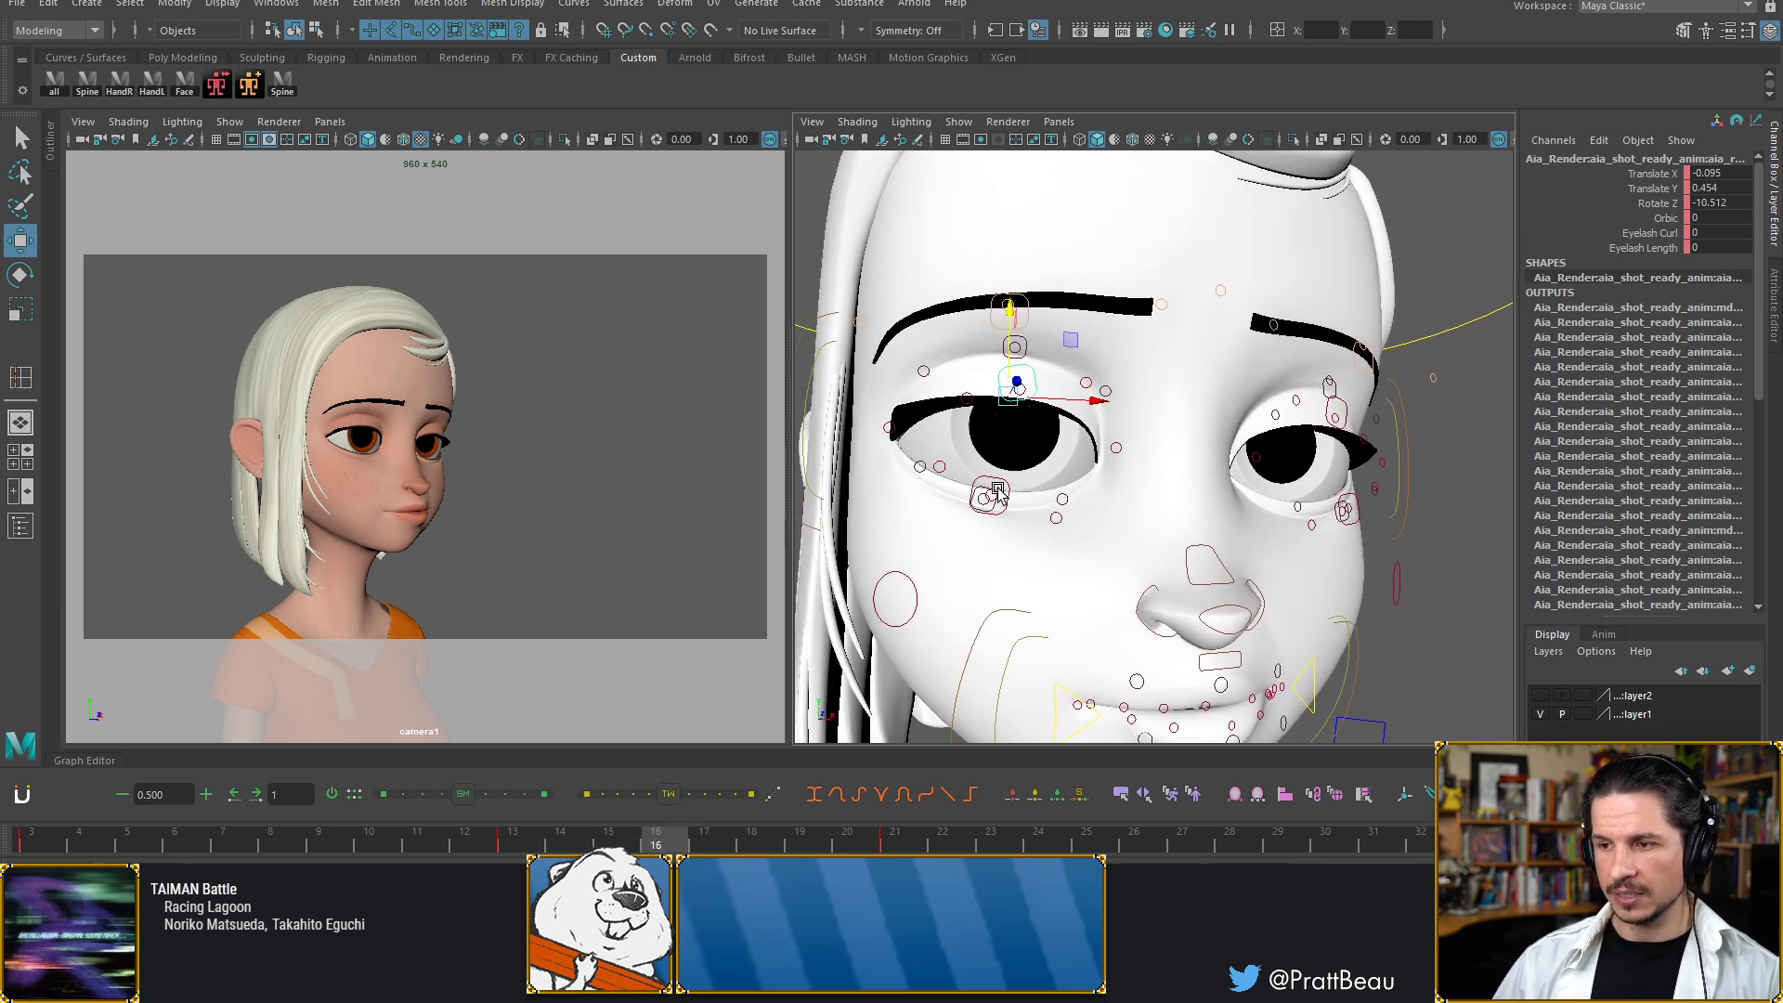
pyautogui.click(1347, 416)
pyautogui.scroll(-8, 1420, 331)
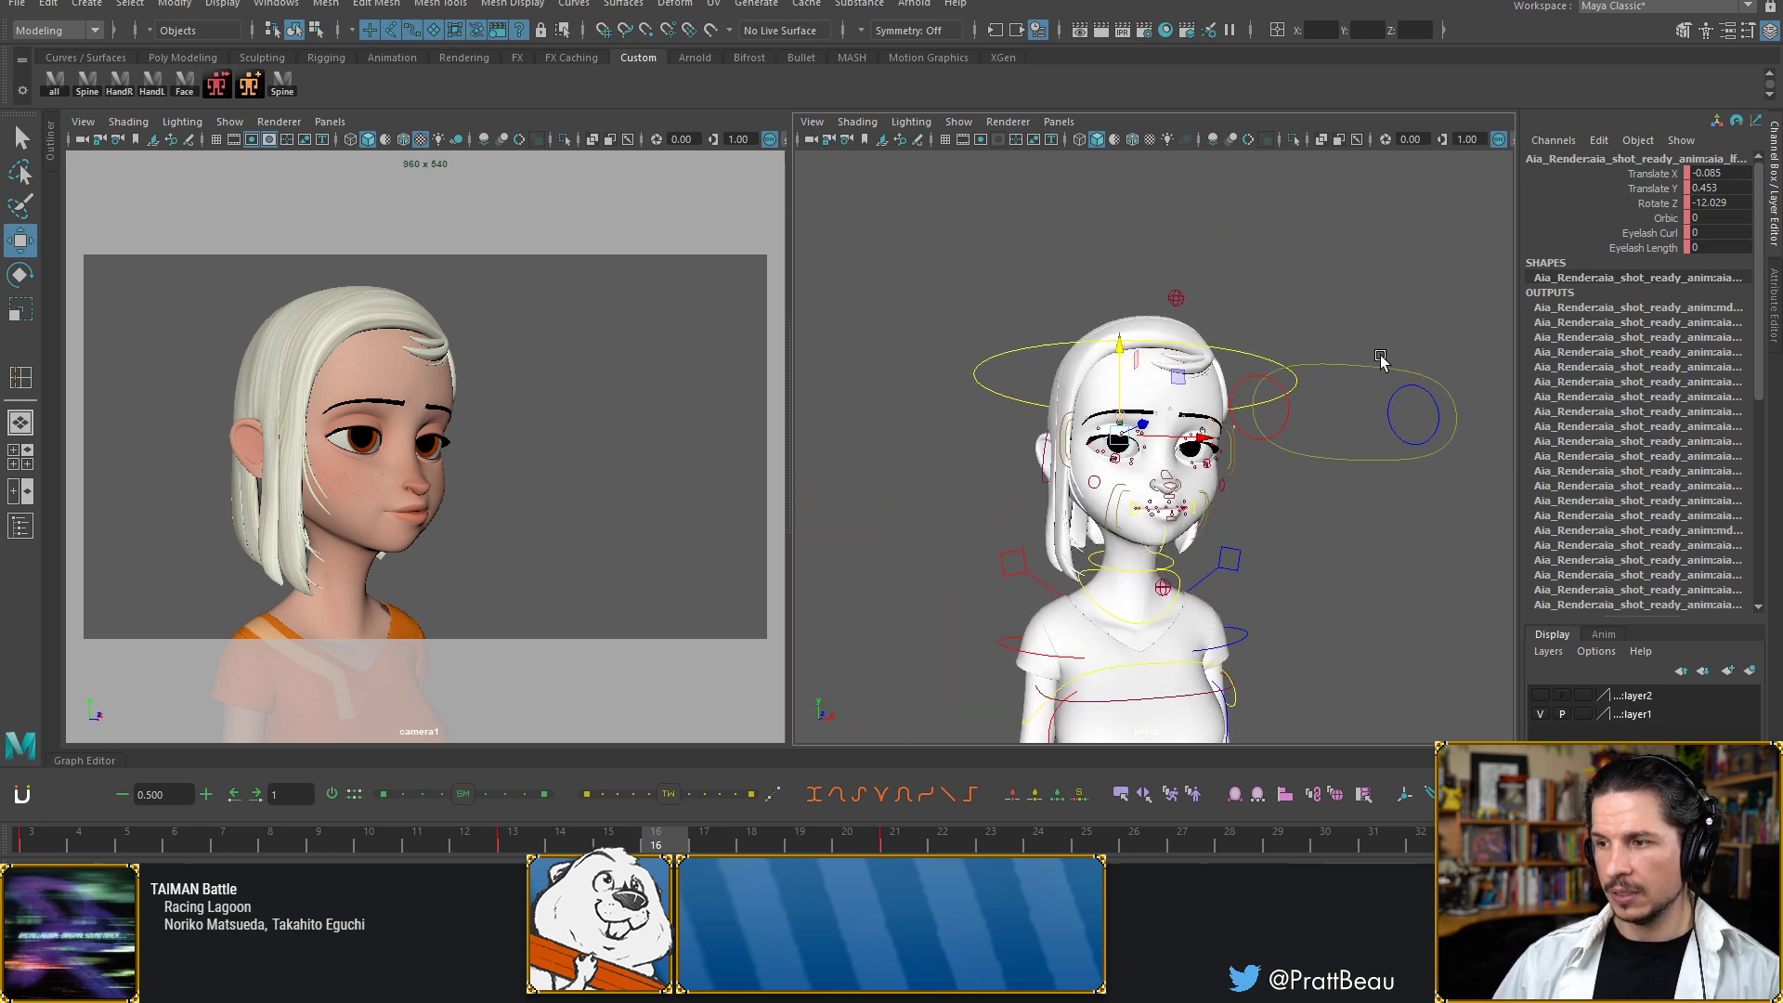
pyautogui.moveTo(1373, 347); pyautogui.dragTo(966, 736)
pyautogui.scroll(8, 1009, 556)
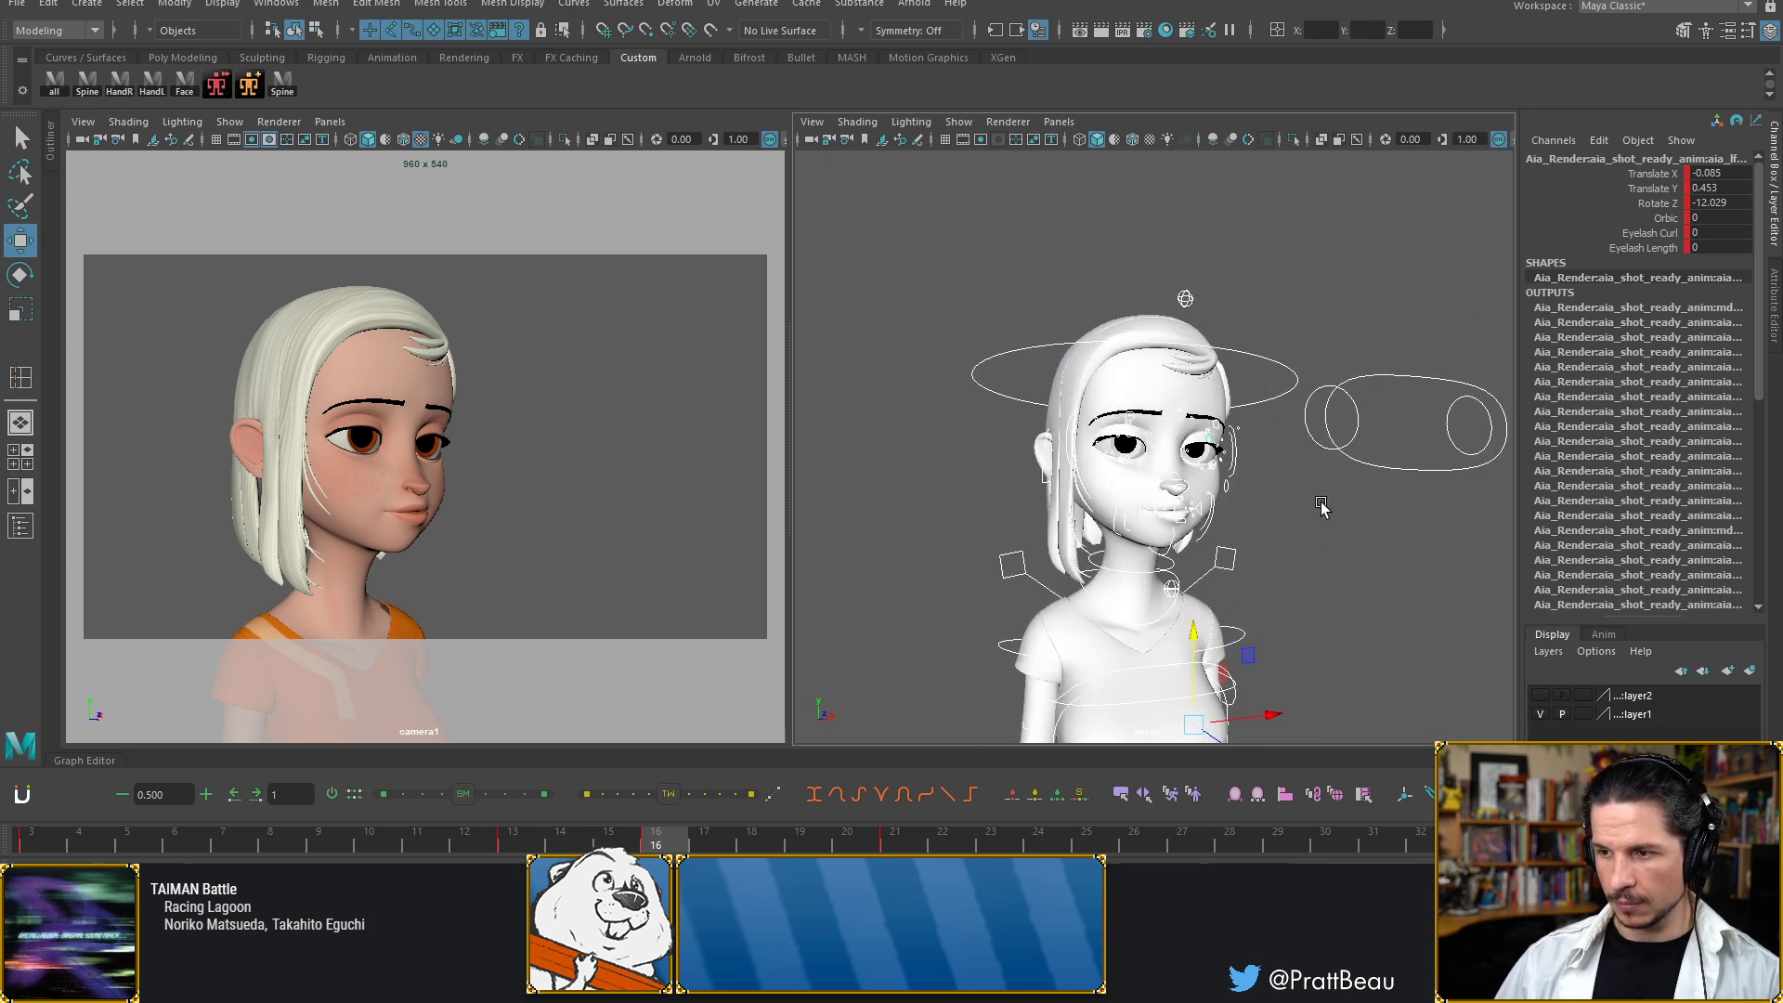
pyautogui.scroll(8, 1055, 543)
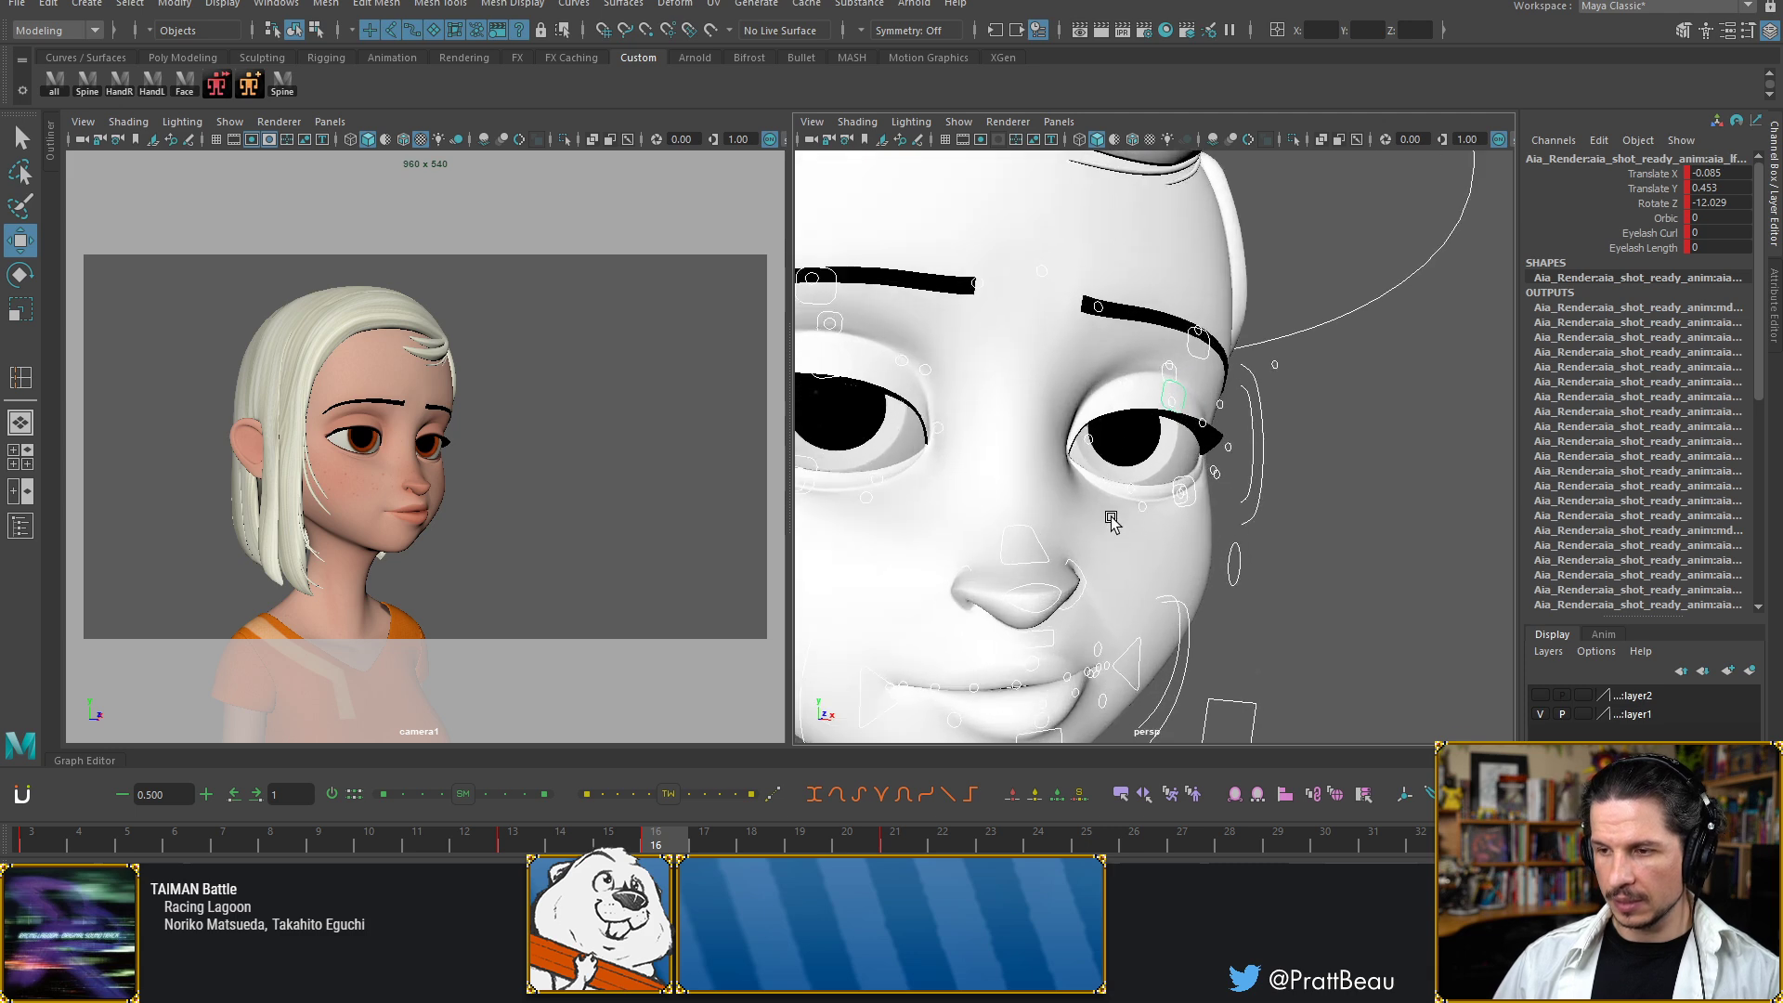
pyautogui.click(1333, 439)
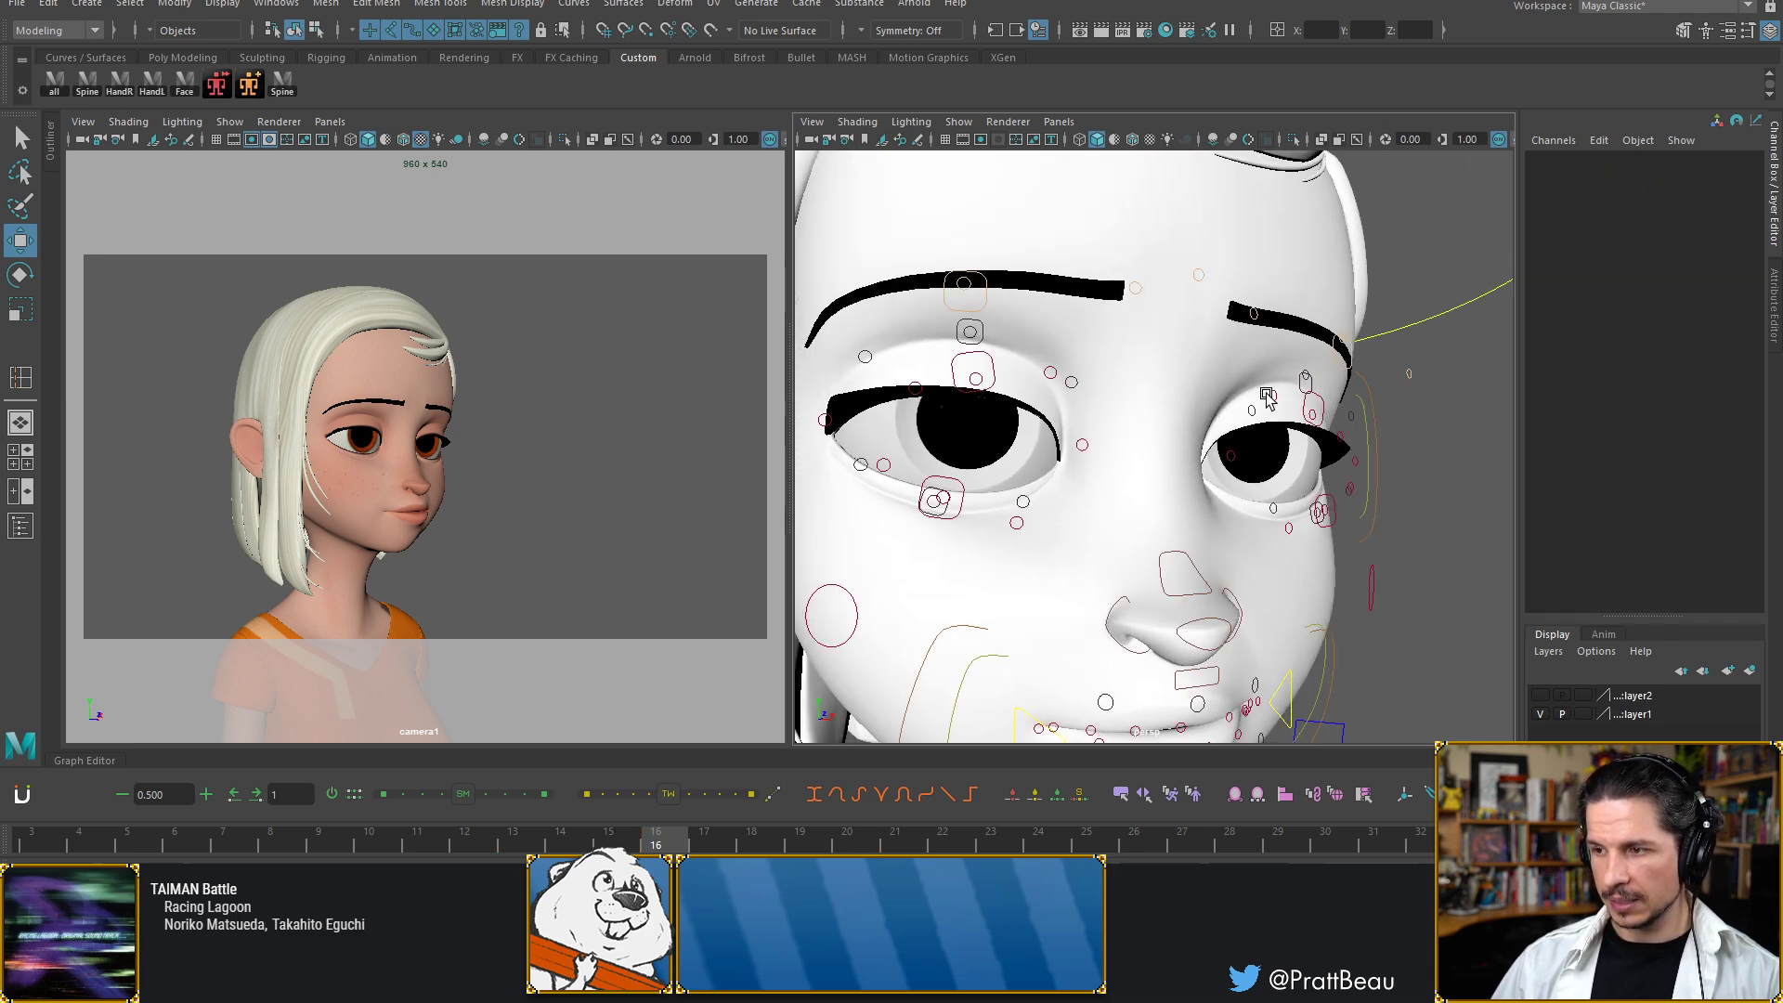
# Select both main upper eyelid controls at frame 16 and lower them to about -0.03 in Translate Y
pyautogui.click(990, 367)
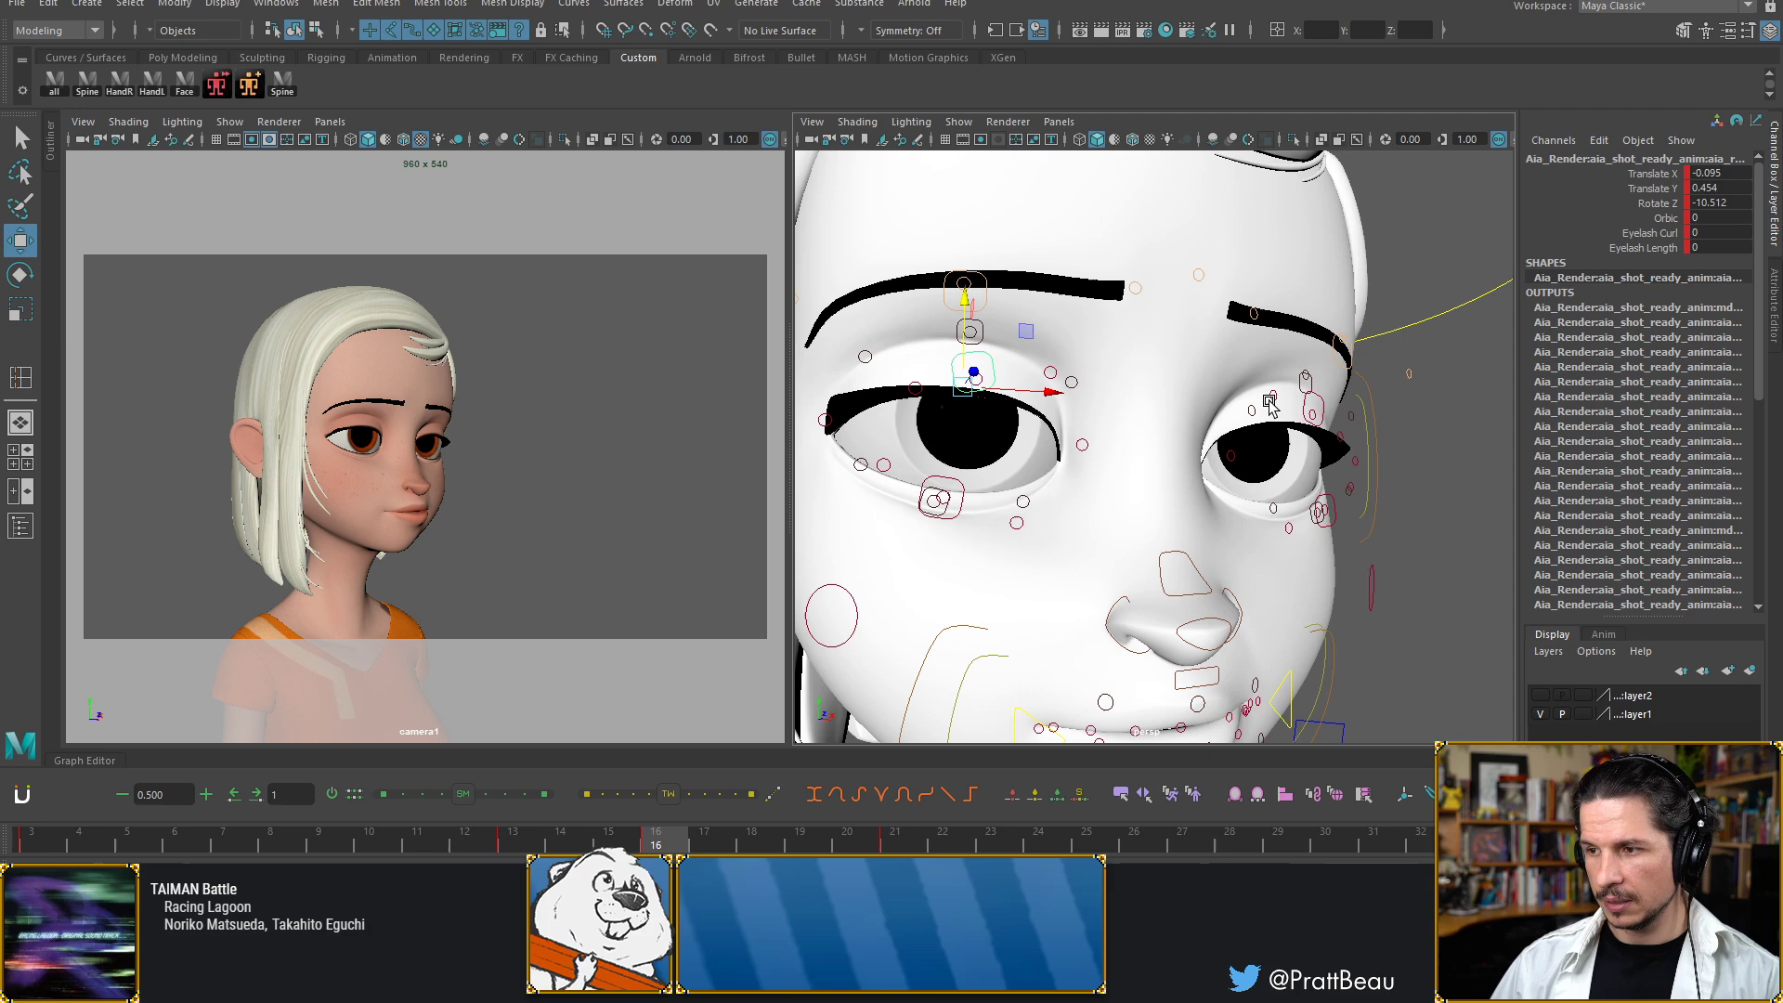
pyautogui.keyDown('shift'); pyautogui.click(1326, 397); pyautogui.keyUp('shift')
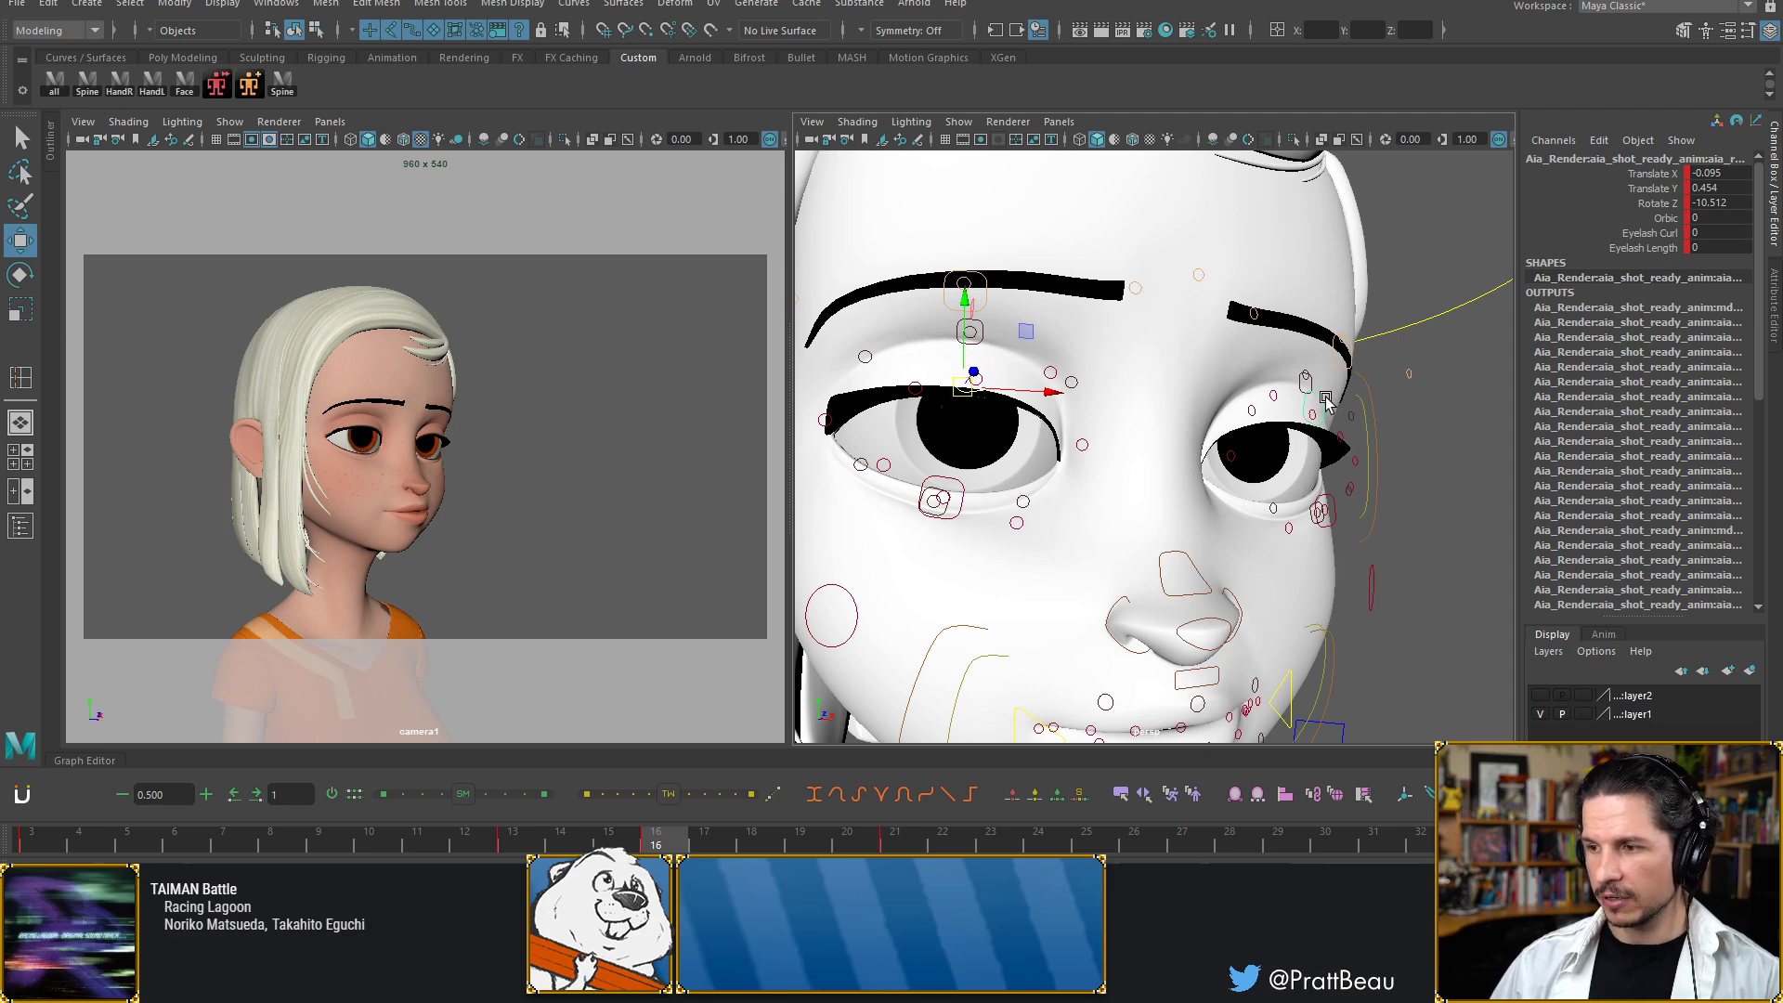
pyautogui.moveTo(963, 313); pyautogui.dragTo(956, 366)
# Try to lower the small inner and middle controls on the character's left upper eyelid, and undo both moves
pyautogui.keyDown('alt'); pyautogui.moveTo(1185, 440); pyautogui.dragTo(1181, 464, button='right'); pyautogui.keyUp('alt')
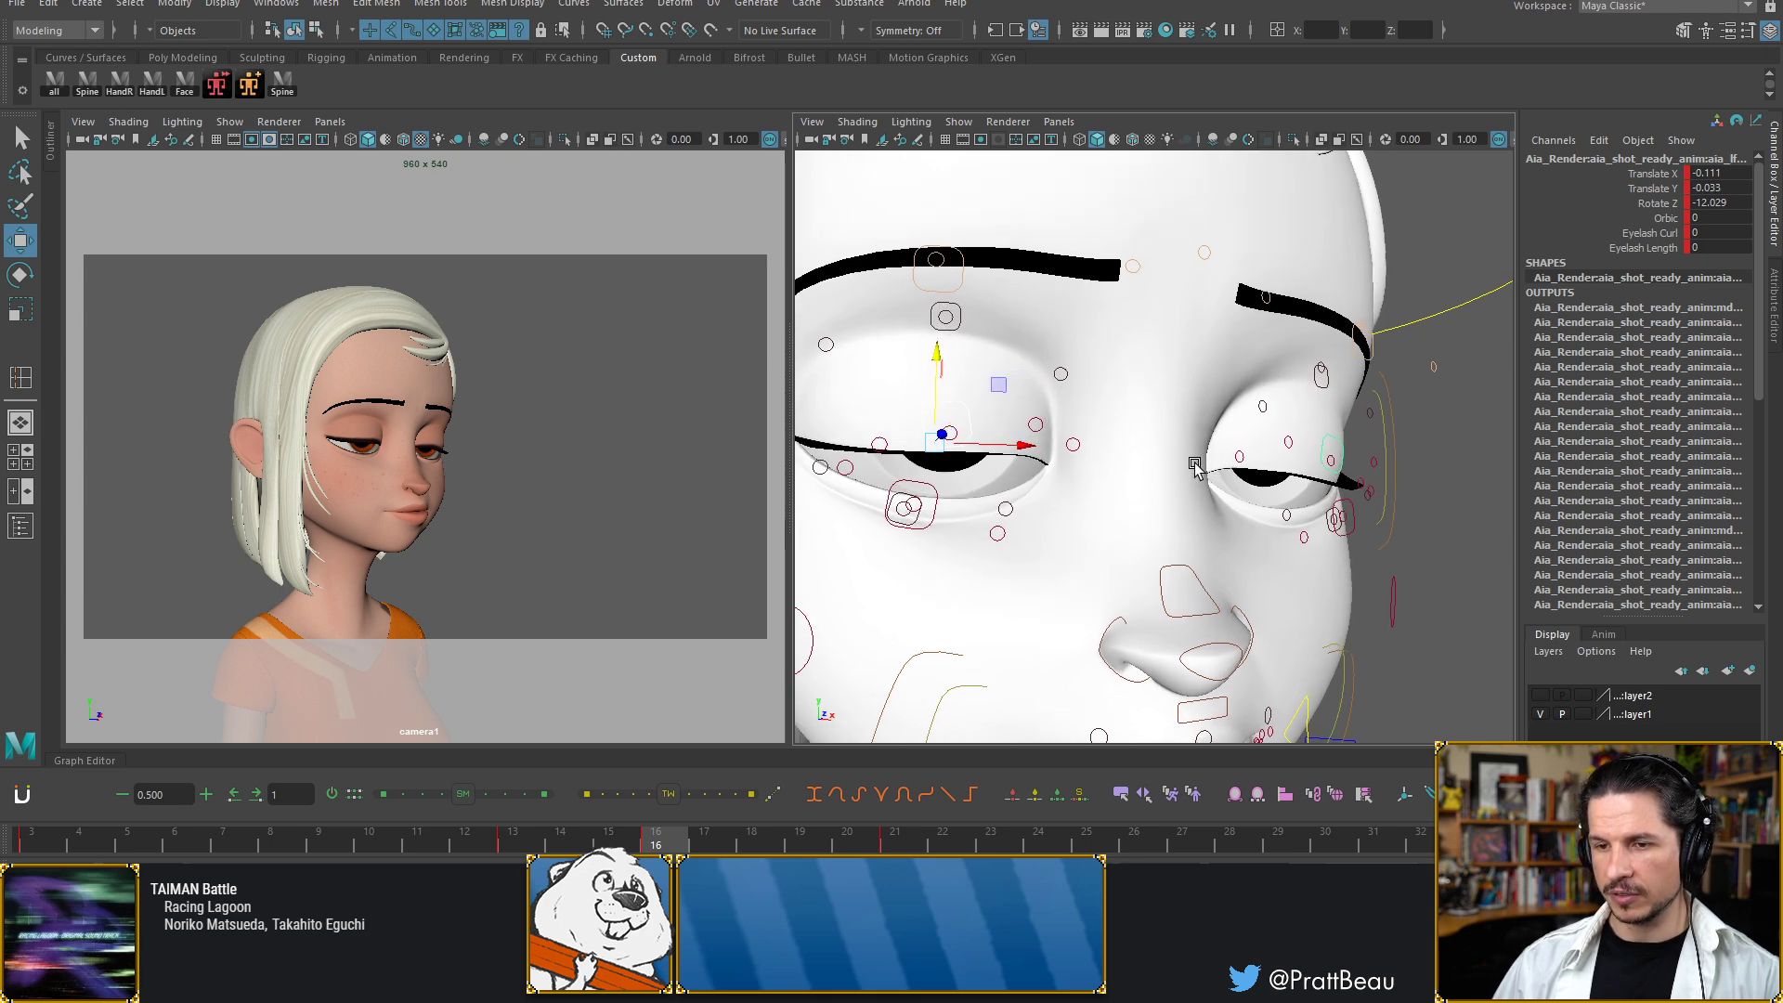
pyautogui.keyDown('alt'); pyautogui.moveTo(1182, 464); pyautogui.dragTo(1207, 497, button='middle'); pyautogui.keyUp('alt')
pyautogui.keyDown('alt'); pyautogui.moveTo(1207, 499); pyautogui.dragTo(1204, 468); pyautogui.keyUp('alt')
pyautogui.click(1178, 451)
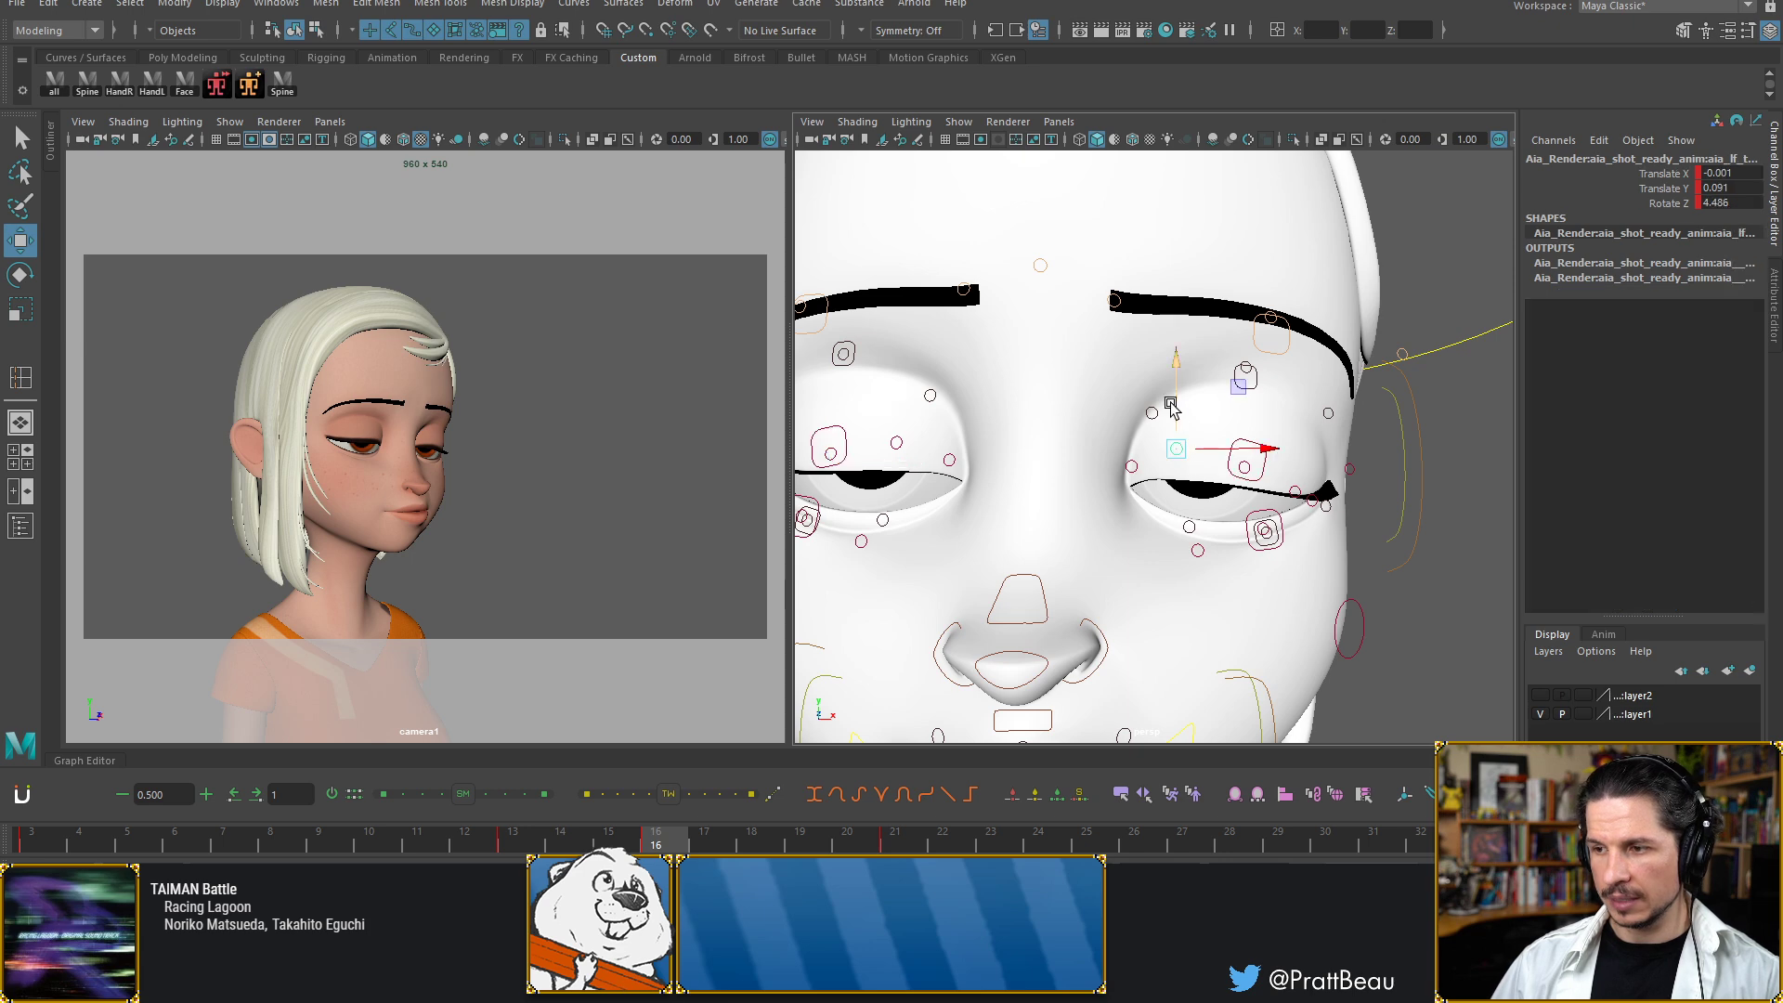
pyautogui.moveTo(1177, 387); pyautogui.dragTo(1177, 409)
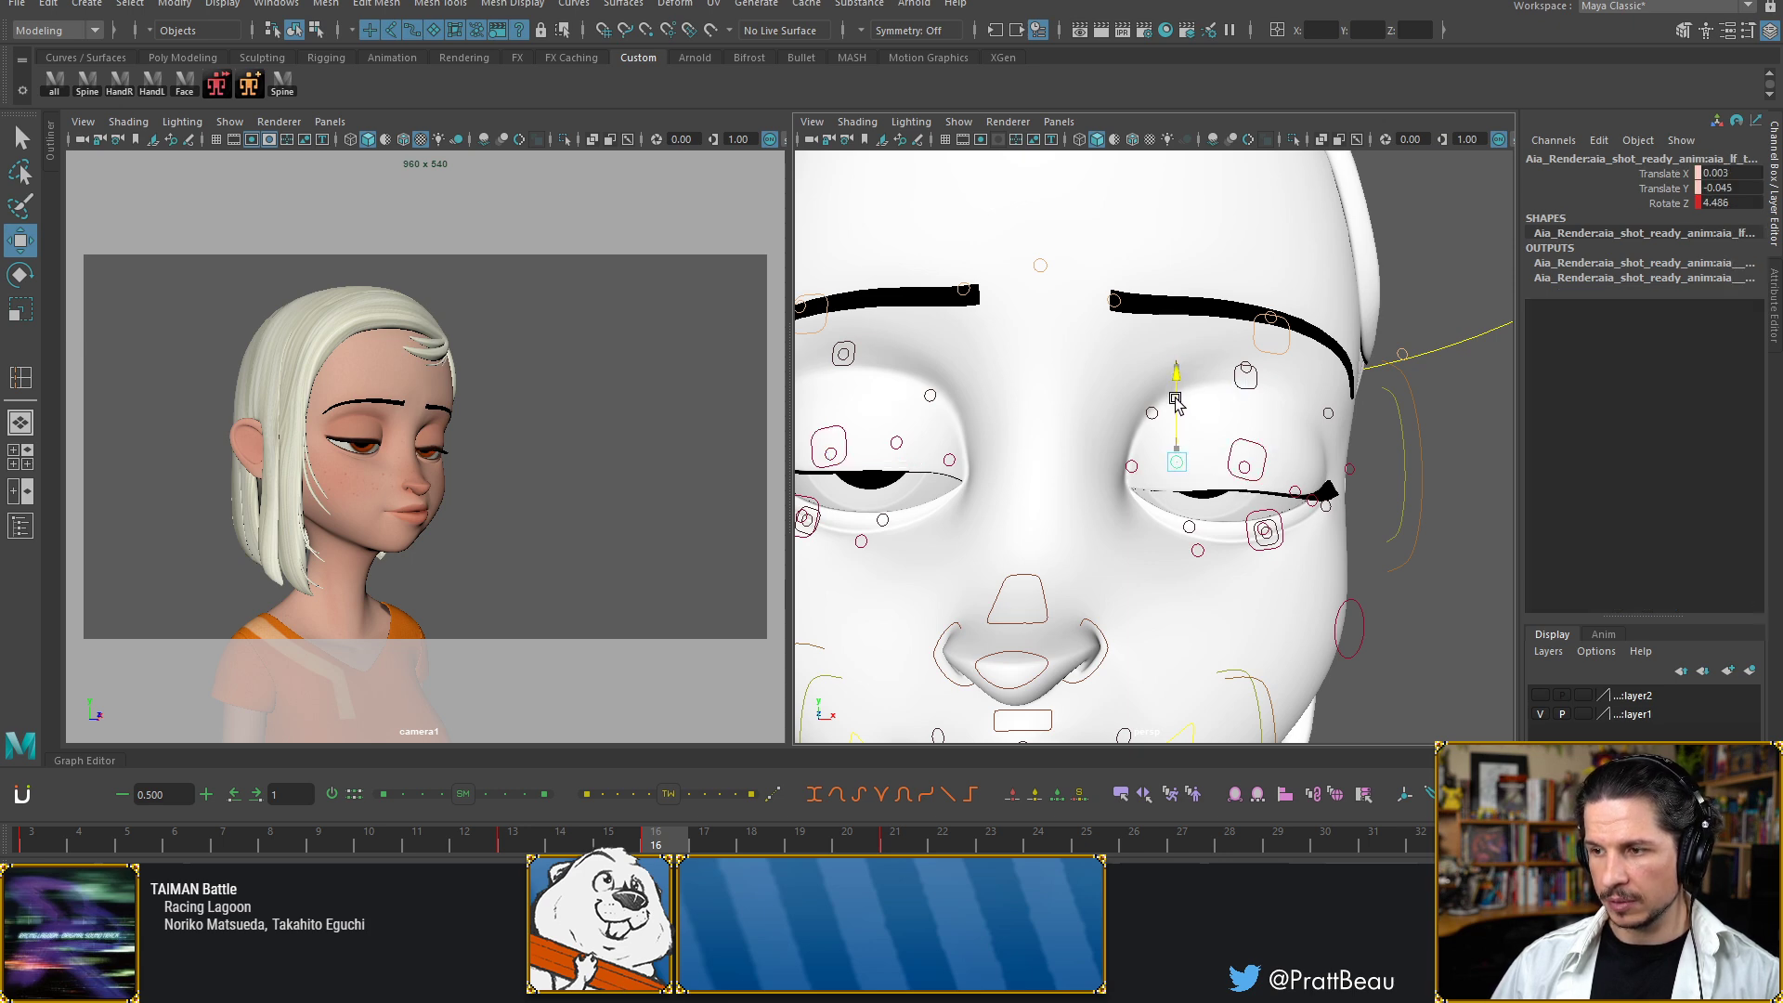
pyautogui.click(1247, 472)
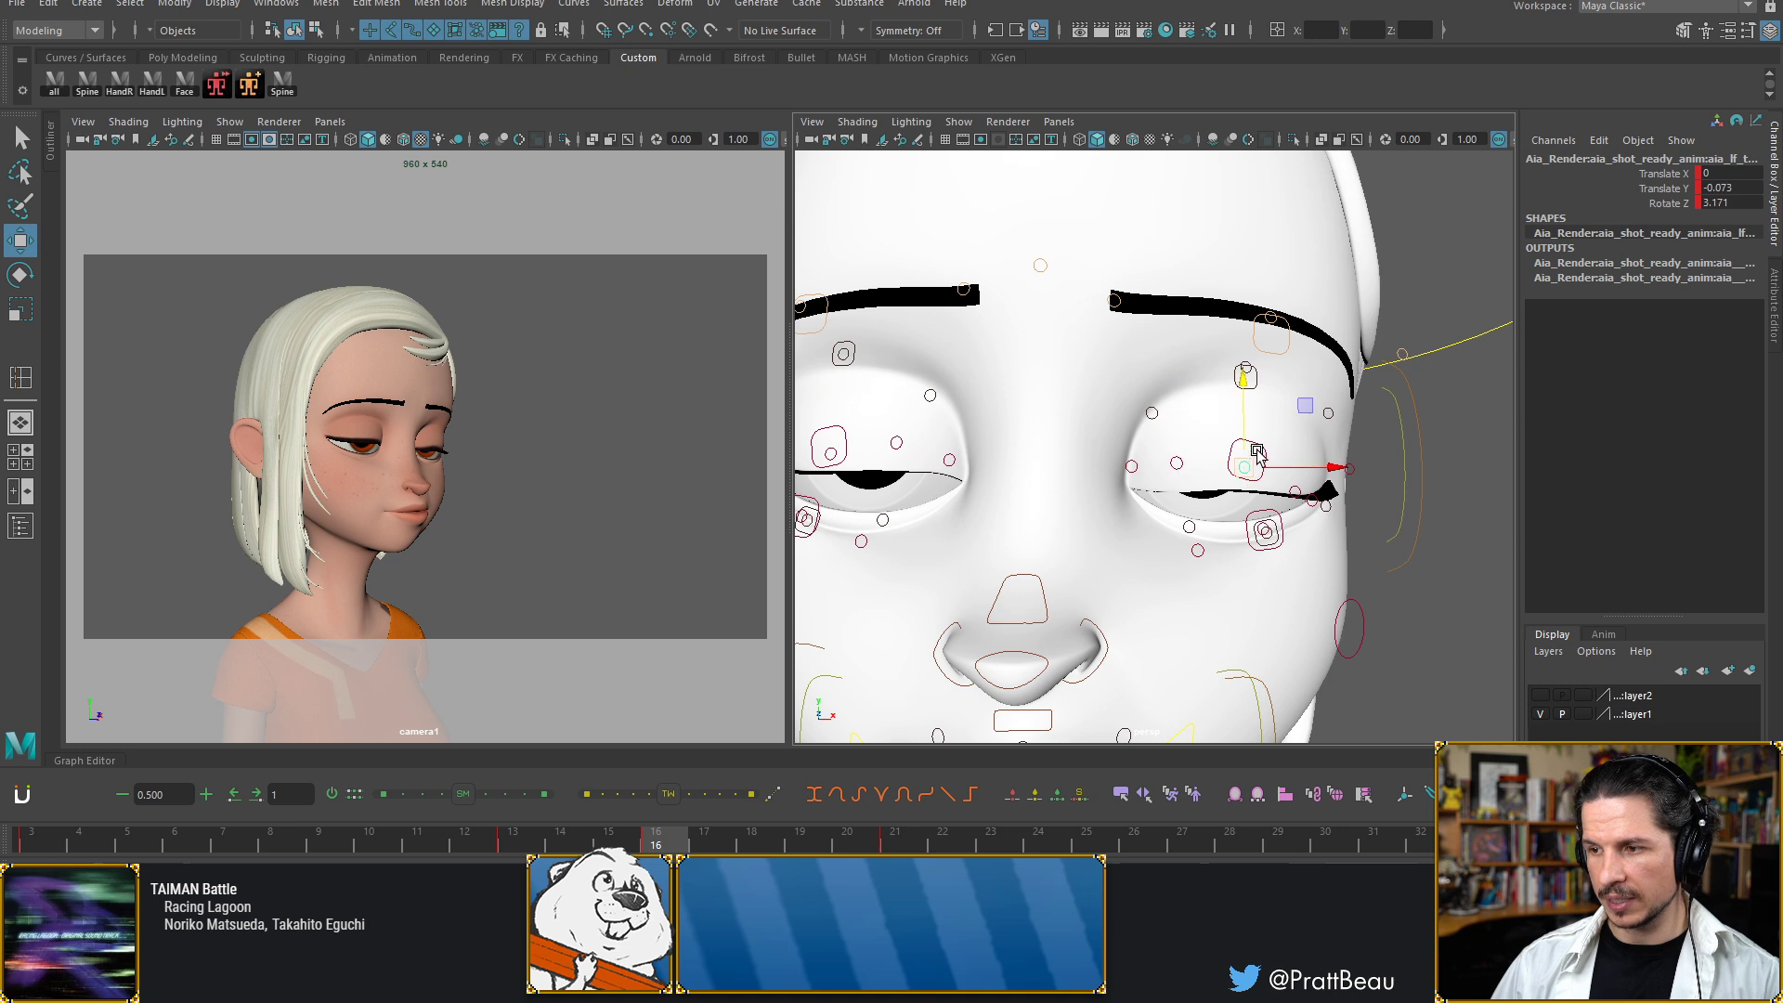
pyautogui.moveTo(1242, 403); pyautogui.dragTo(1242, 406)
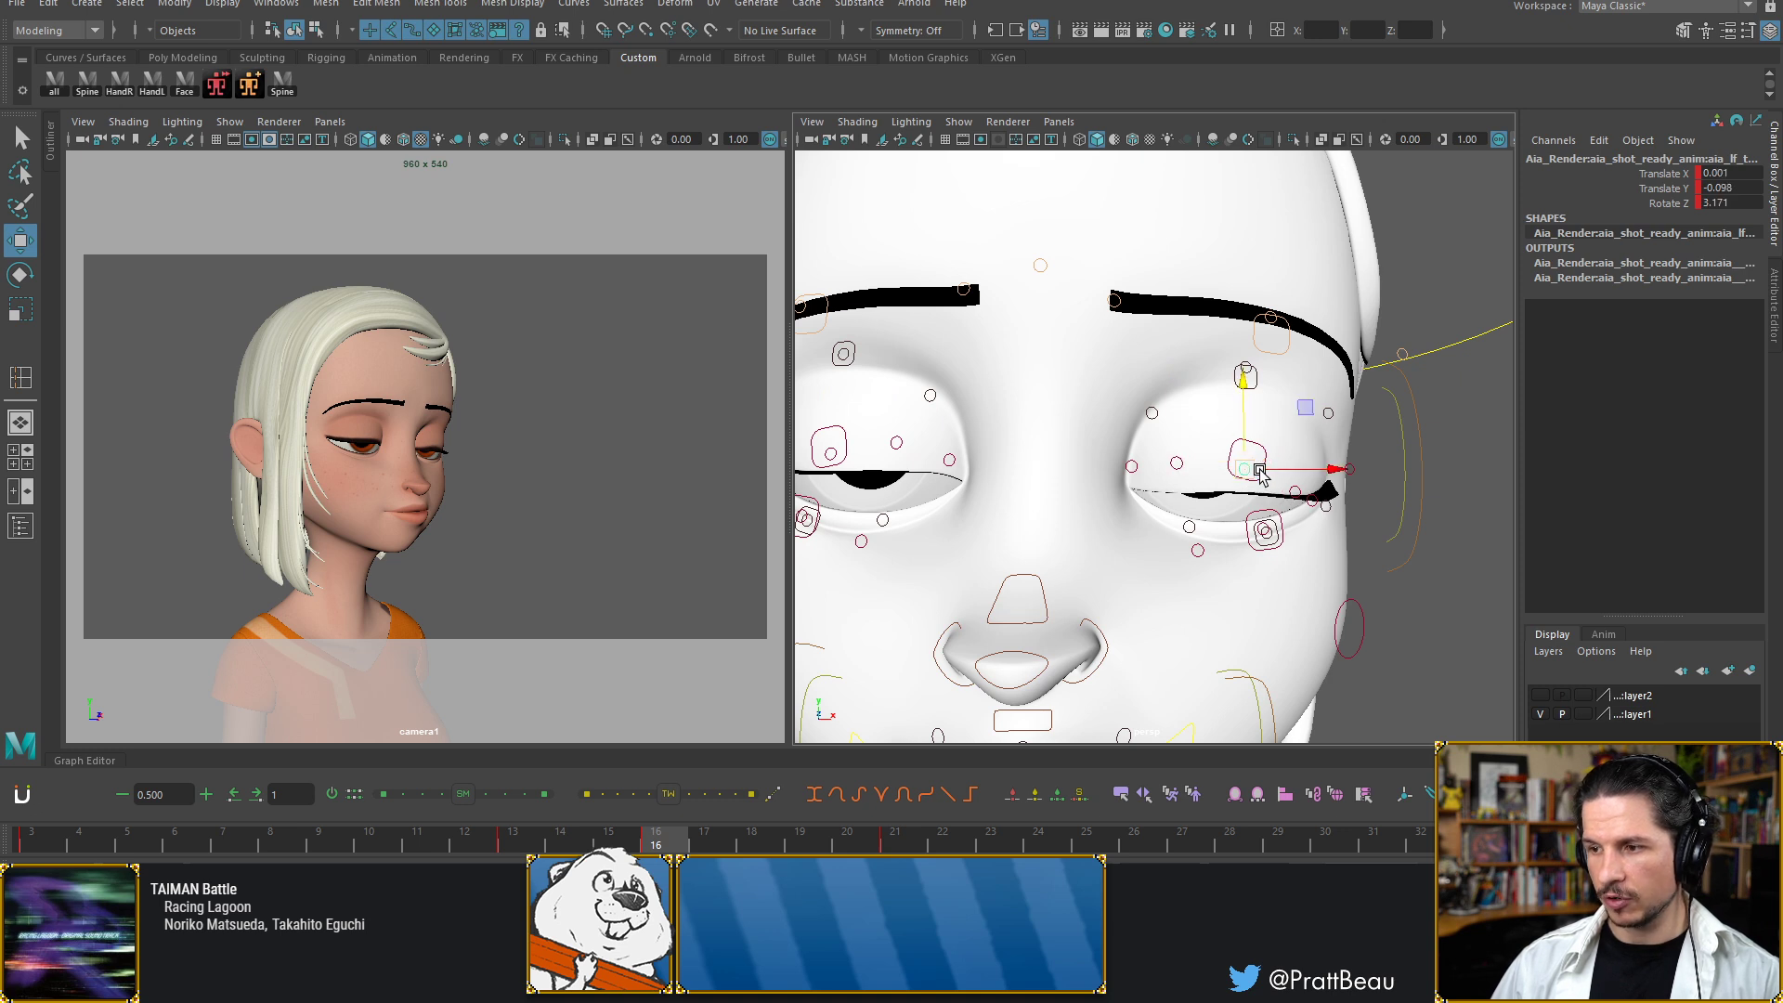
pyautogui.hotkey('ctrl', 'z')
pyautogui.hotkey('ctrl', 'z')
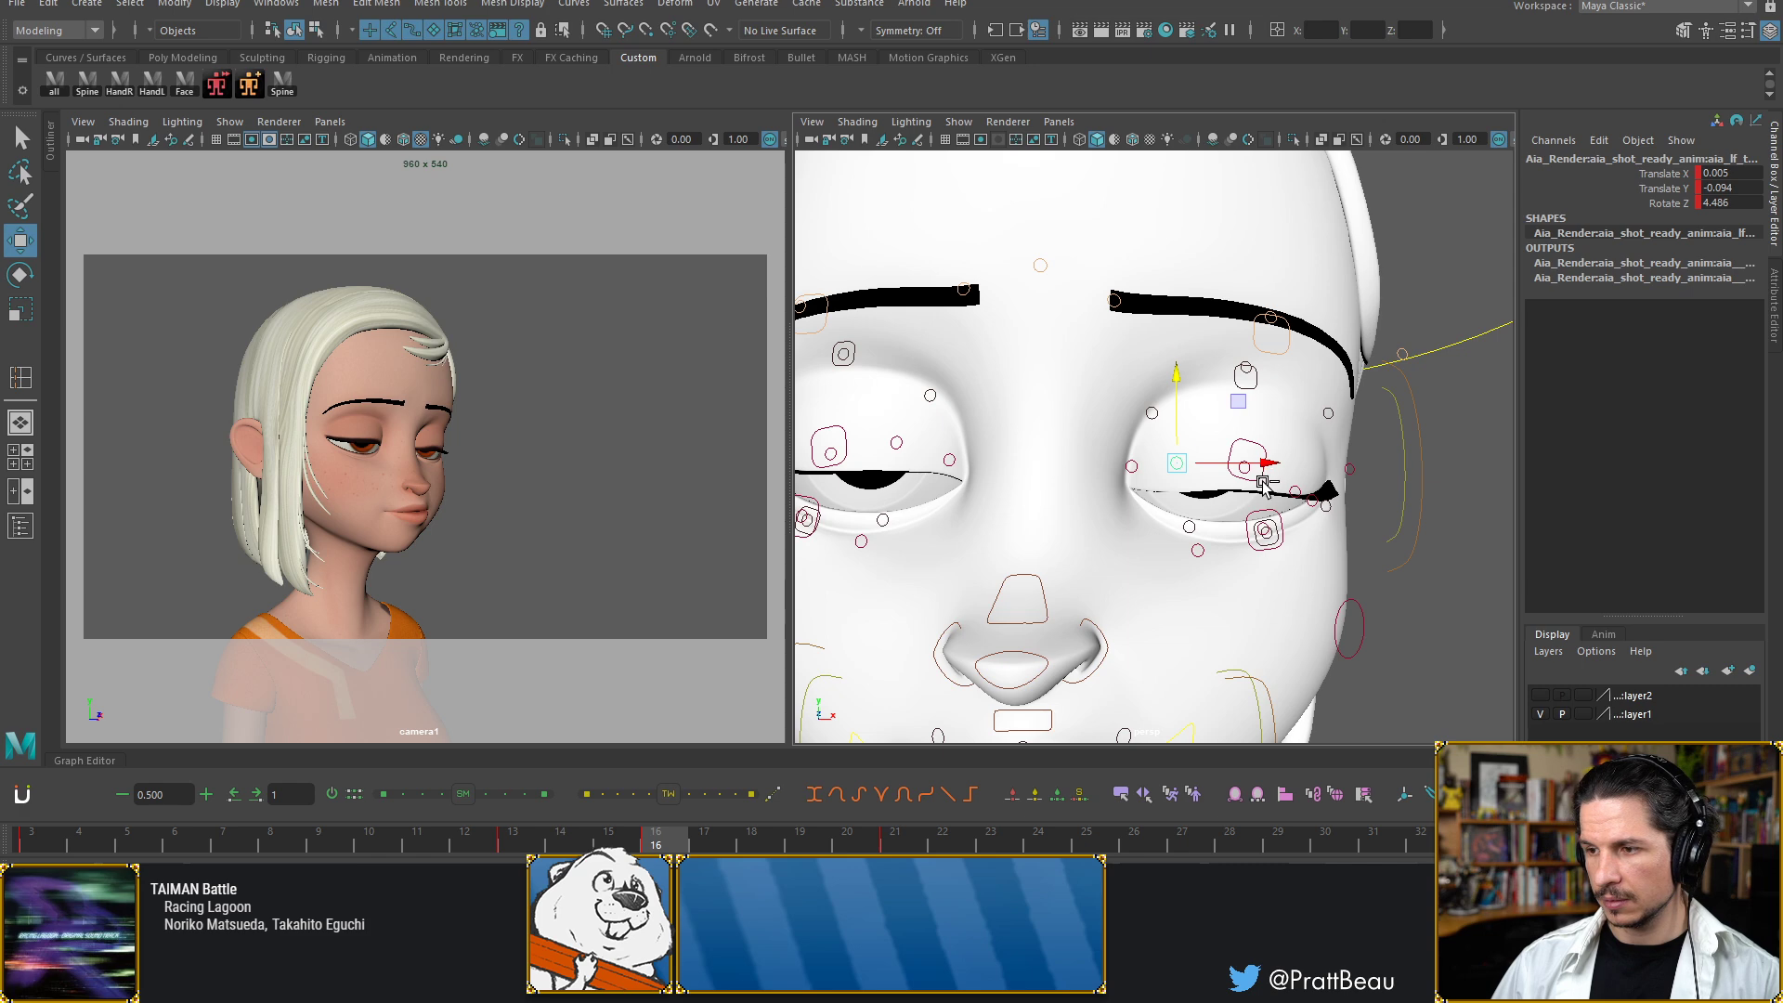
# Set Translate X, Translate Y and Rotate Z of the character's main left upper eyelid control to 0
pyautogui.click(1263, 482)
pyautogui.moveTo(1719, 173); pyautogui.dragTo(1720, 192)
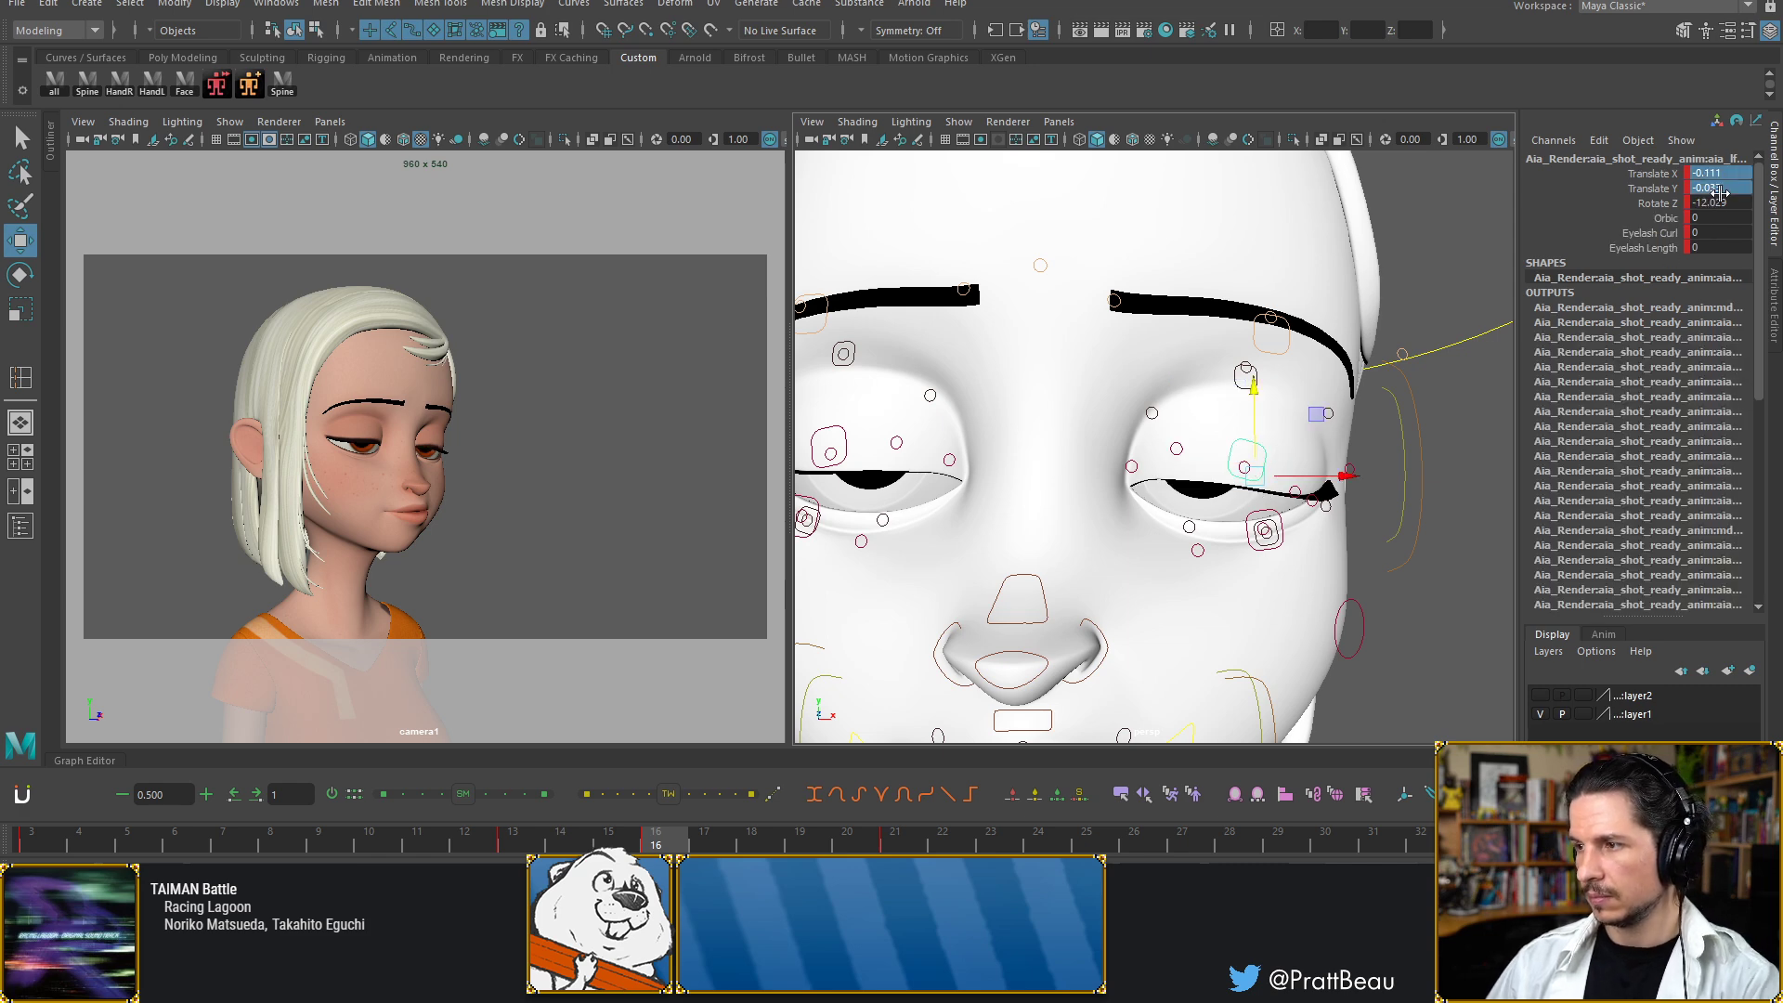
pyautogui.write('0')
pyautogui.press('Return')
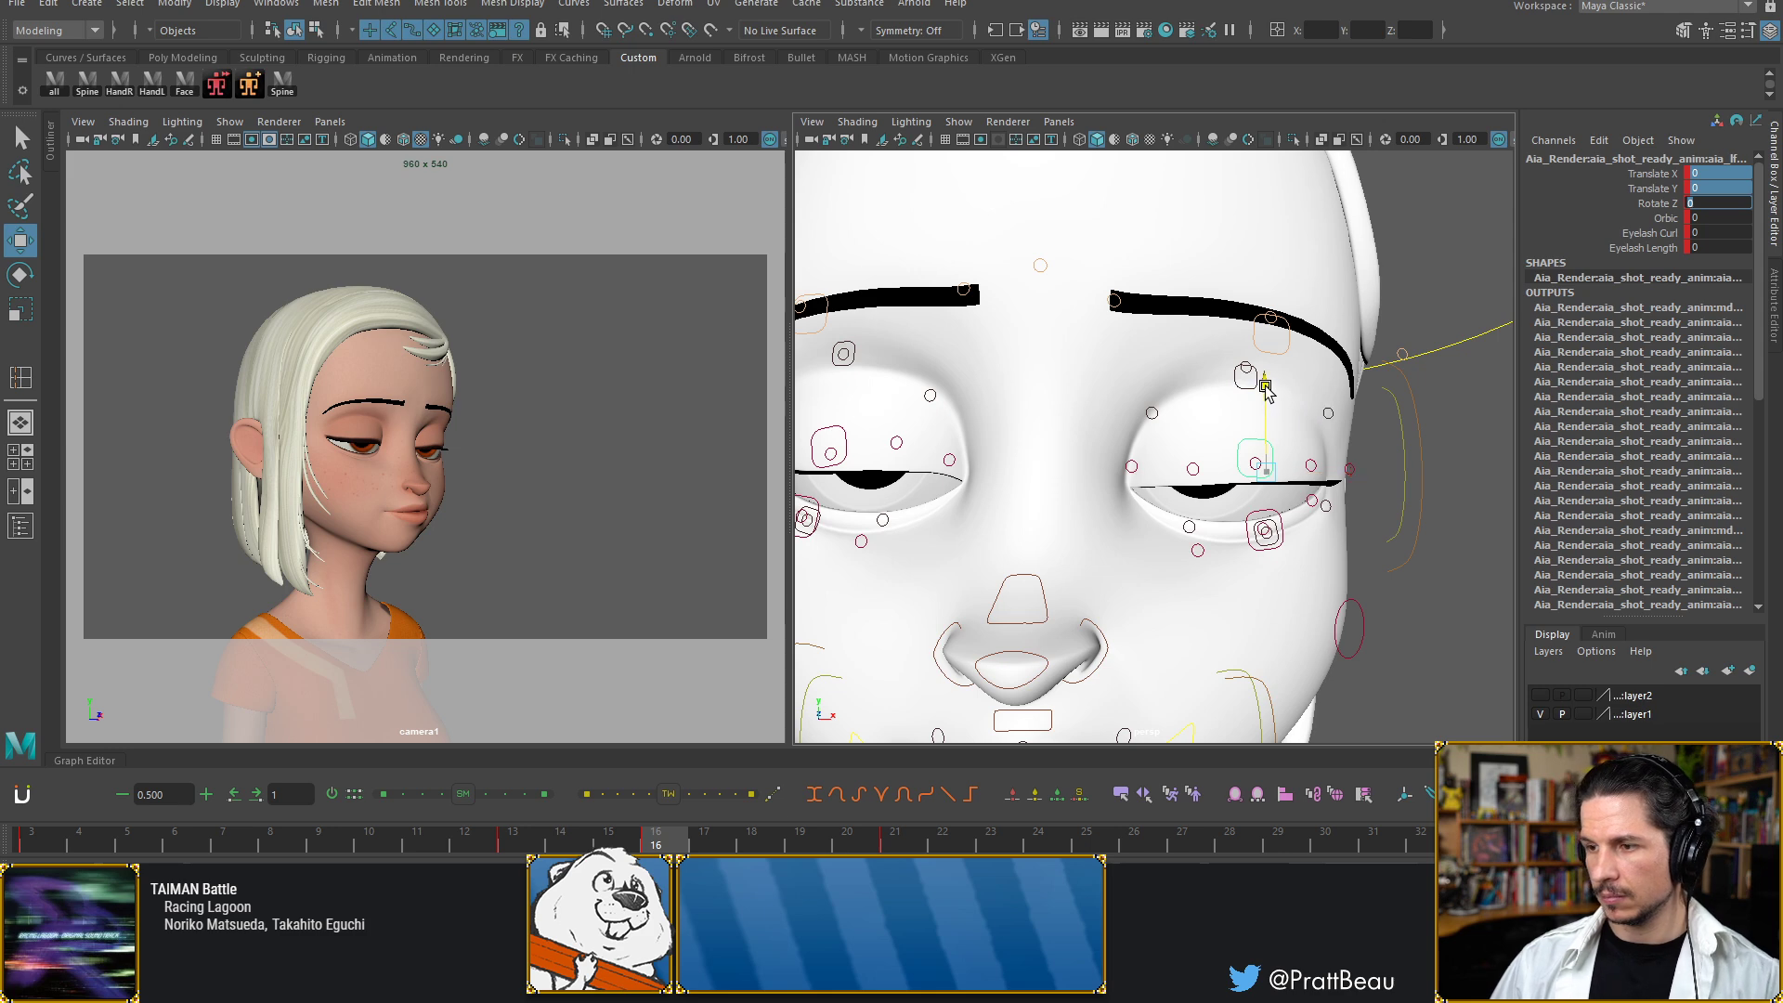
# Lower the main left upper eyelid control to about -0.043 in Y and rotate it to about -6.085 in Z
pyautogui.moveTo(1265, 388); pyautogui.dragTo(1265, 393)
pyautogui.press('e')
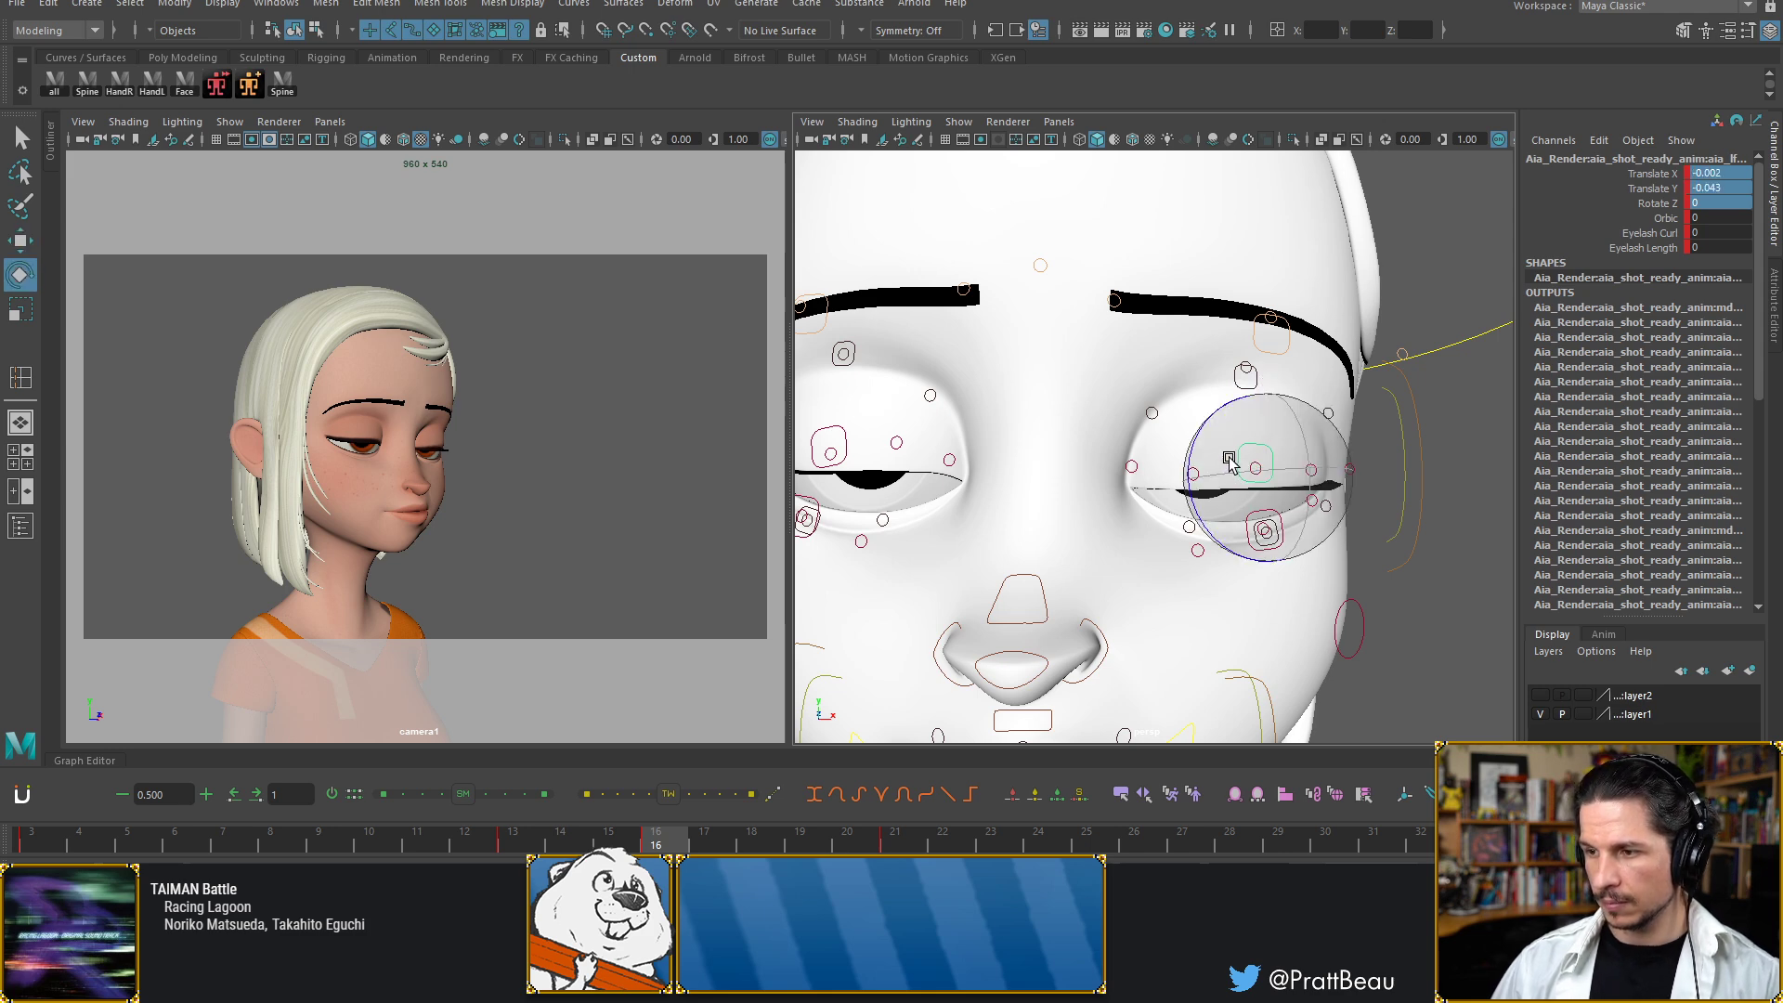
pyautogui.moveTo(1193, 455); pyautogui.dragTo(1049, 465)
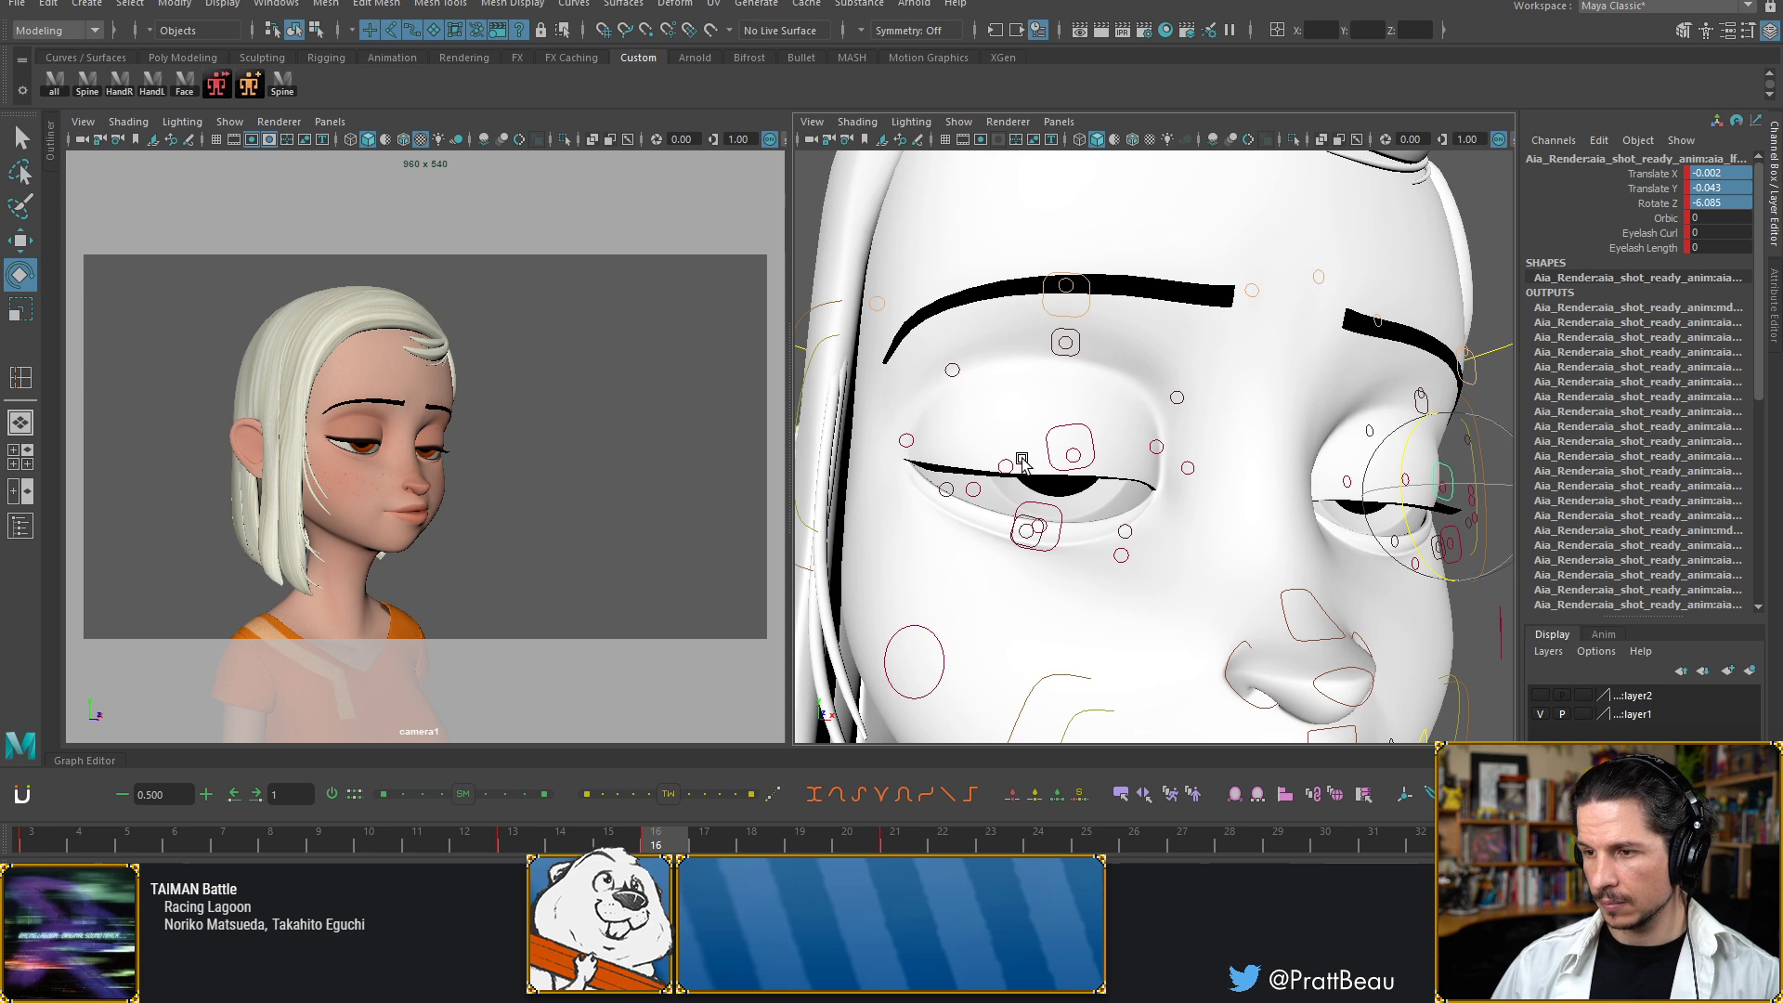
# Select the three small controls along the character's right upper eyelid and set their Translate X and Y to 0
pyautogui.click(1006, 466)
pyautogui.click(1122, 432)
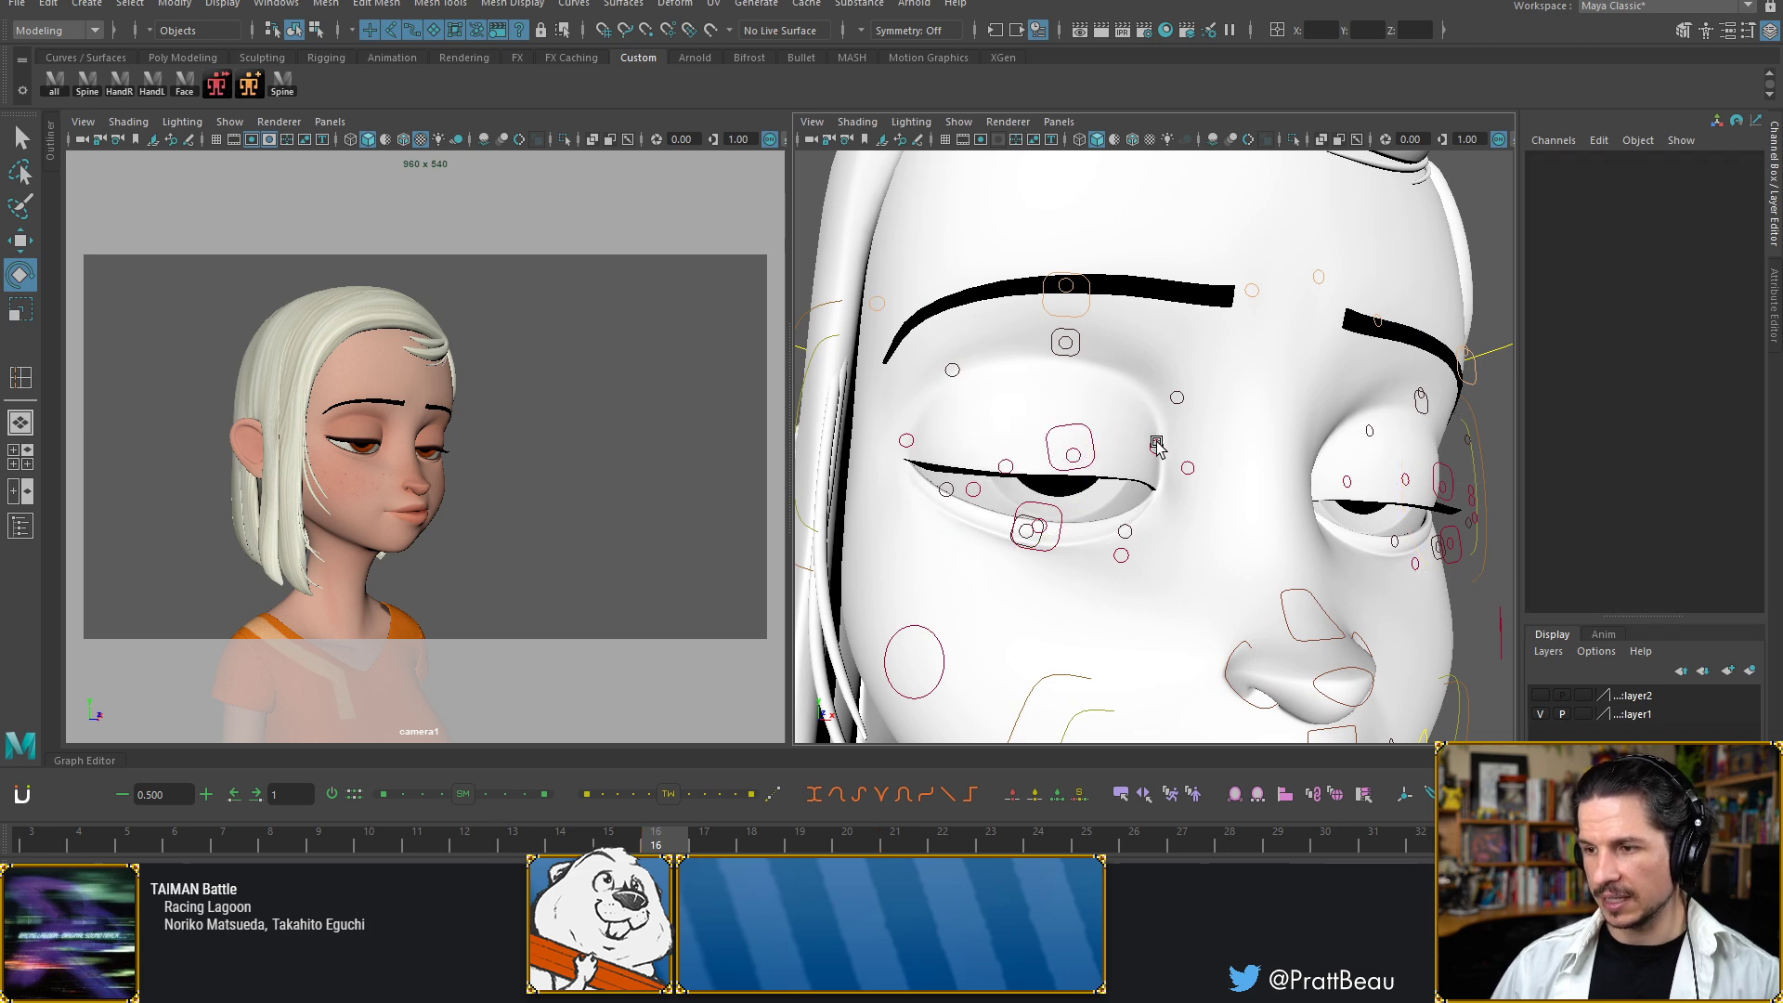
pyautogui.click(1073, 453)
pyautogui.press('q')
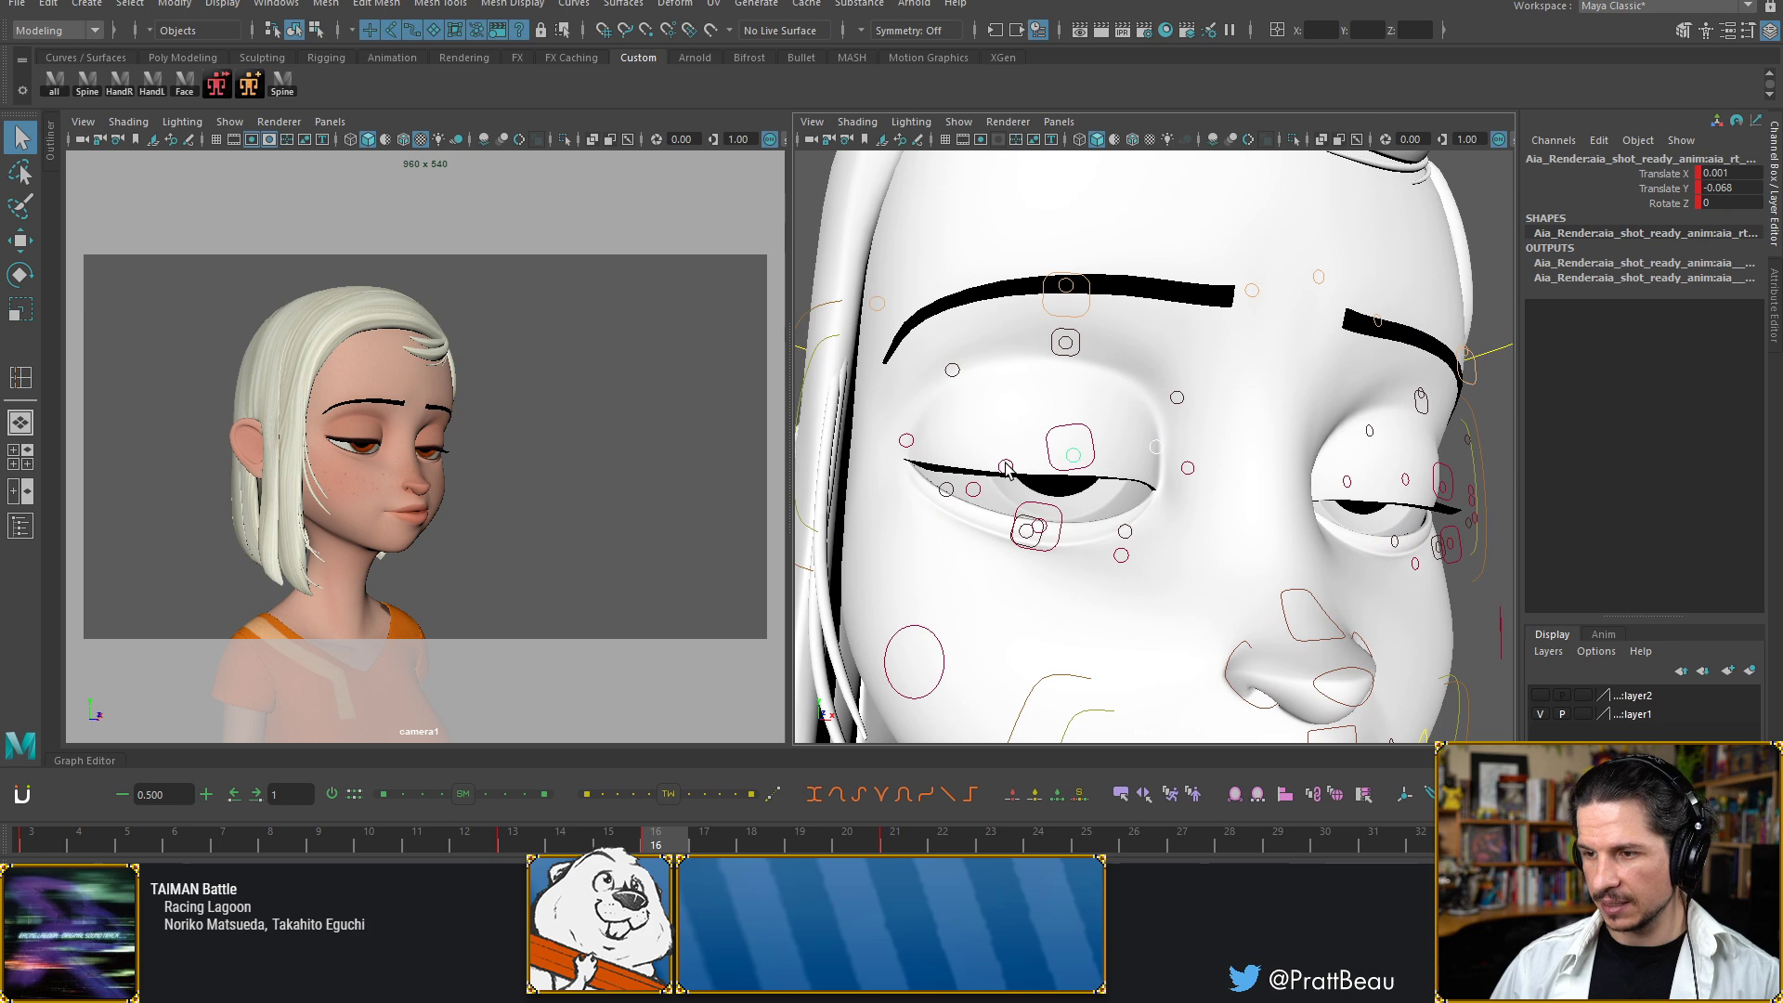
pyautogui.click(1006, 466)
pyautogui.moveTo(1732, 189); pyautogui.dragTo(1731, 174)
pyautogui.write('0')
pyautogui.press('Return')
# Zero the main right upper eyelid control's Z rotation, rotate it to about -10.928 and lower it to about -0.045 in Y
pyautogui.click(1093, 463)
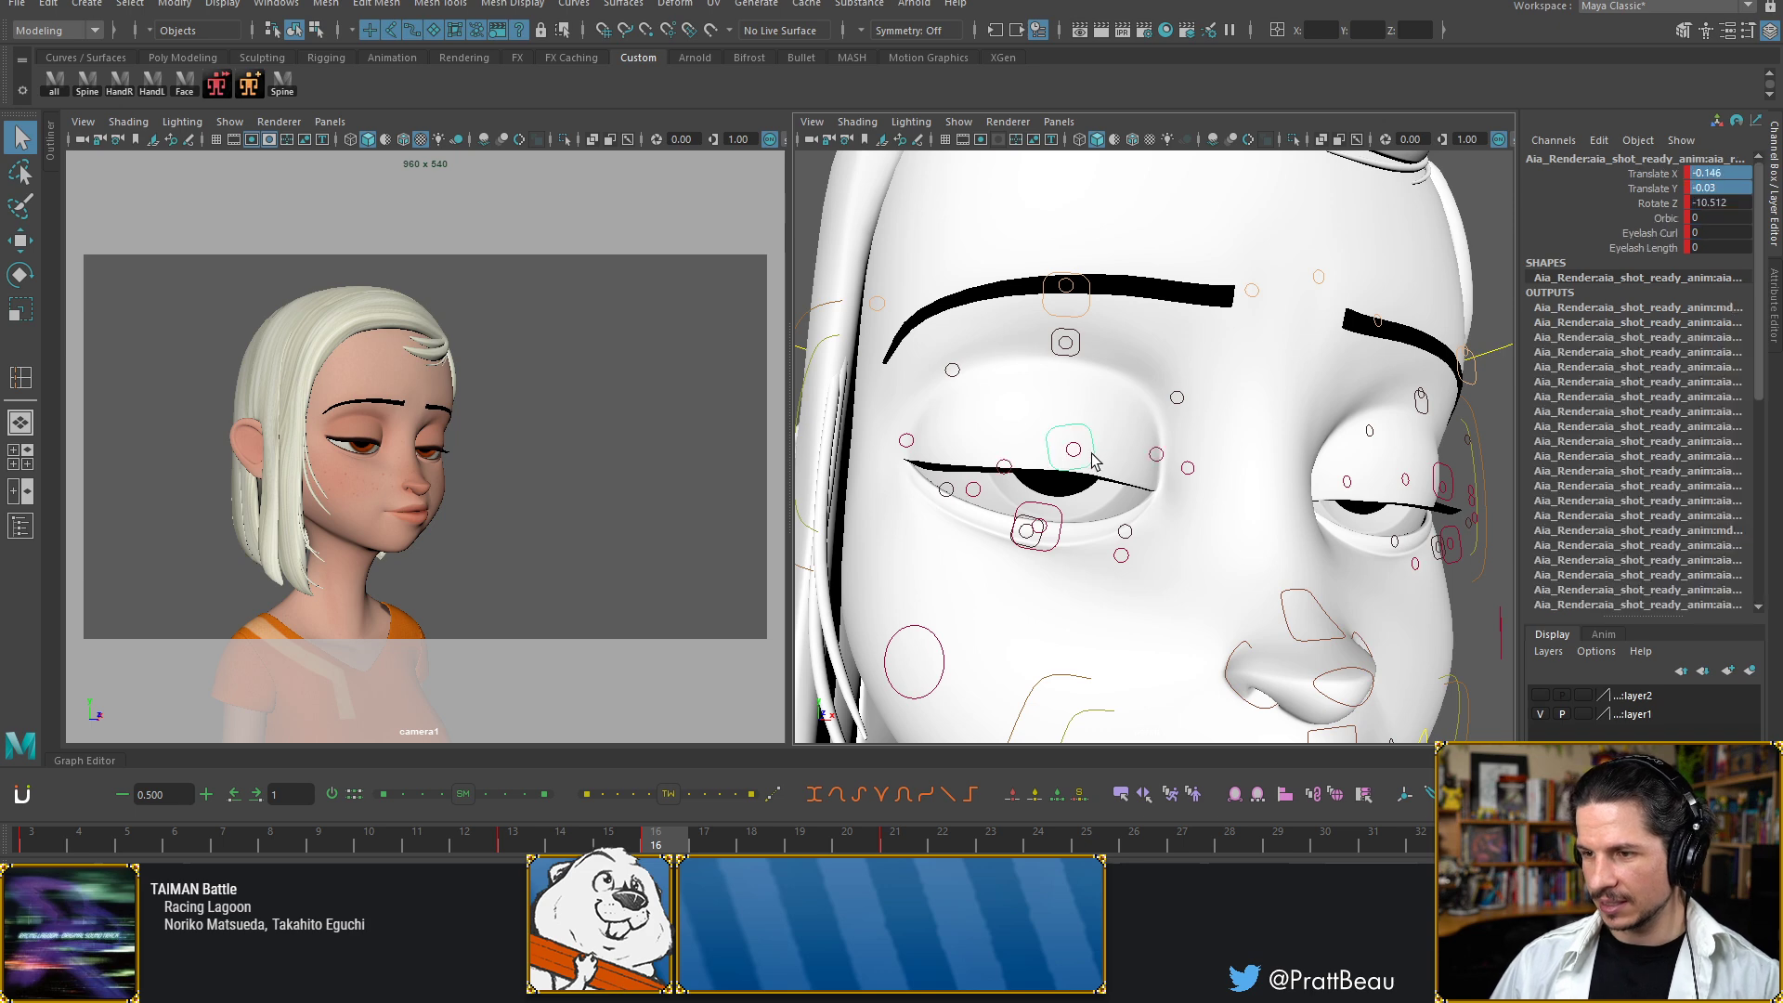
pyautogui.doubleClick(1718, 202)
pyautogui.write('0')
pyautogui.press('Return')
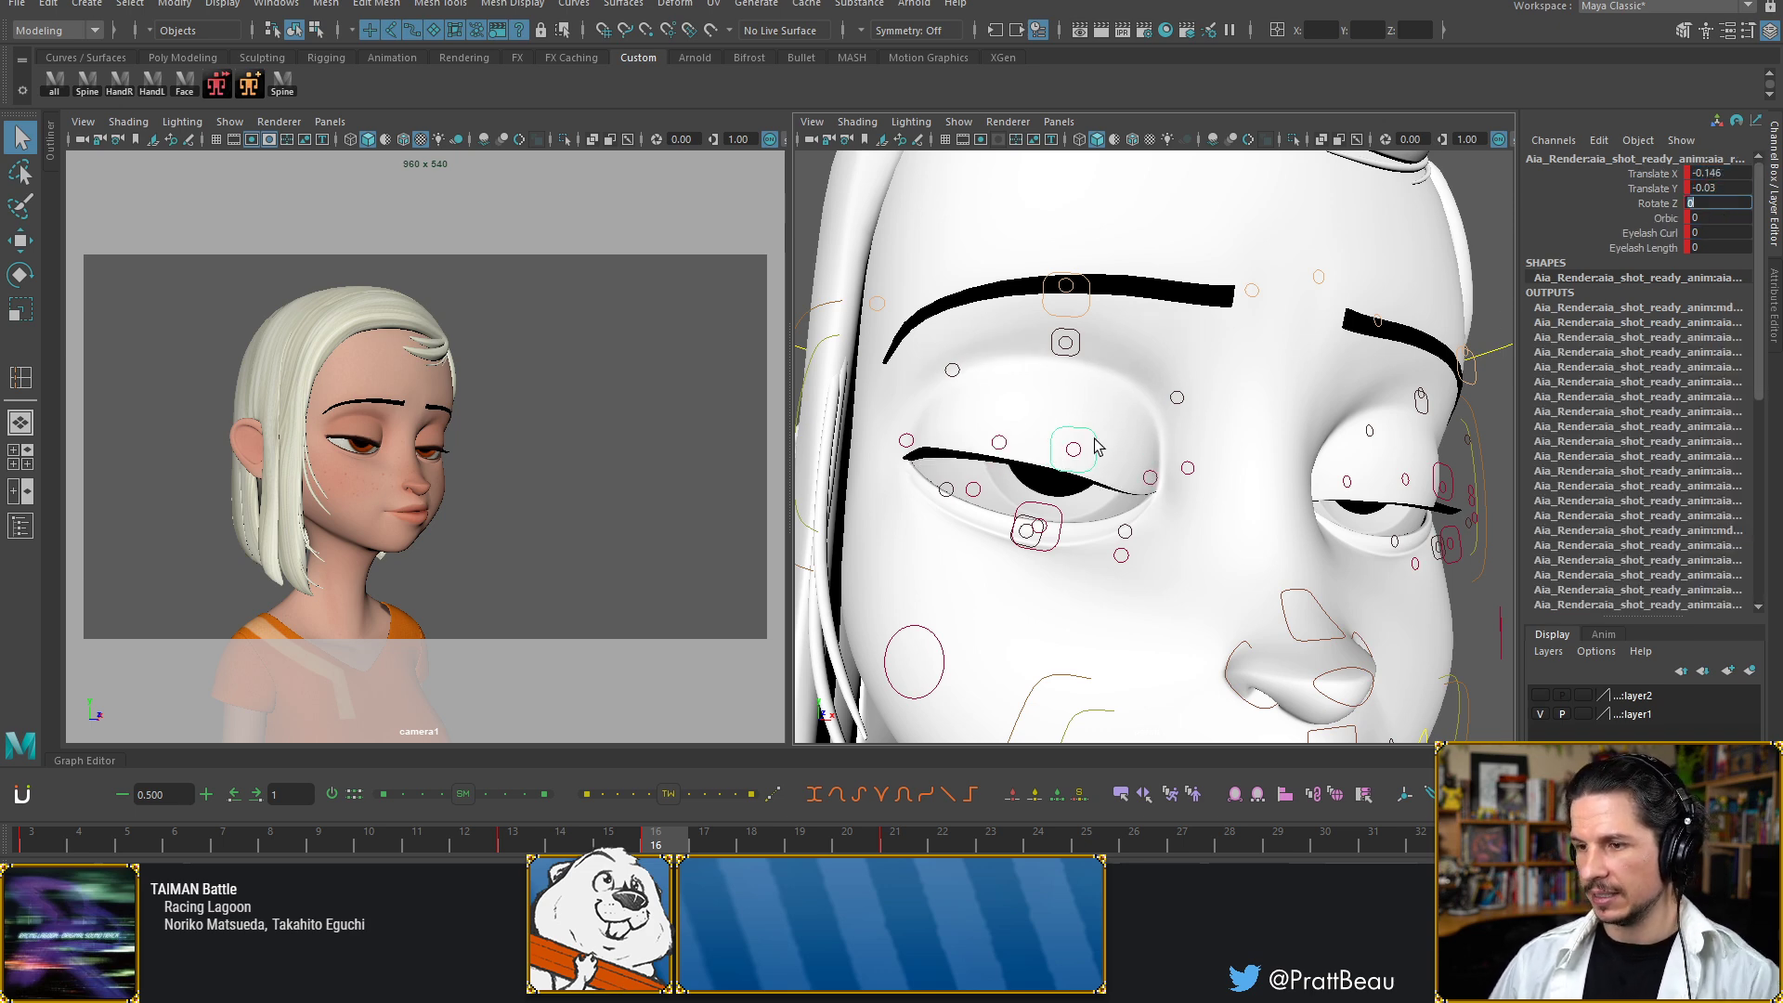
pyautogui.press('e')
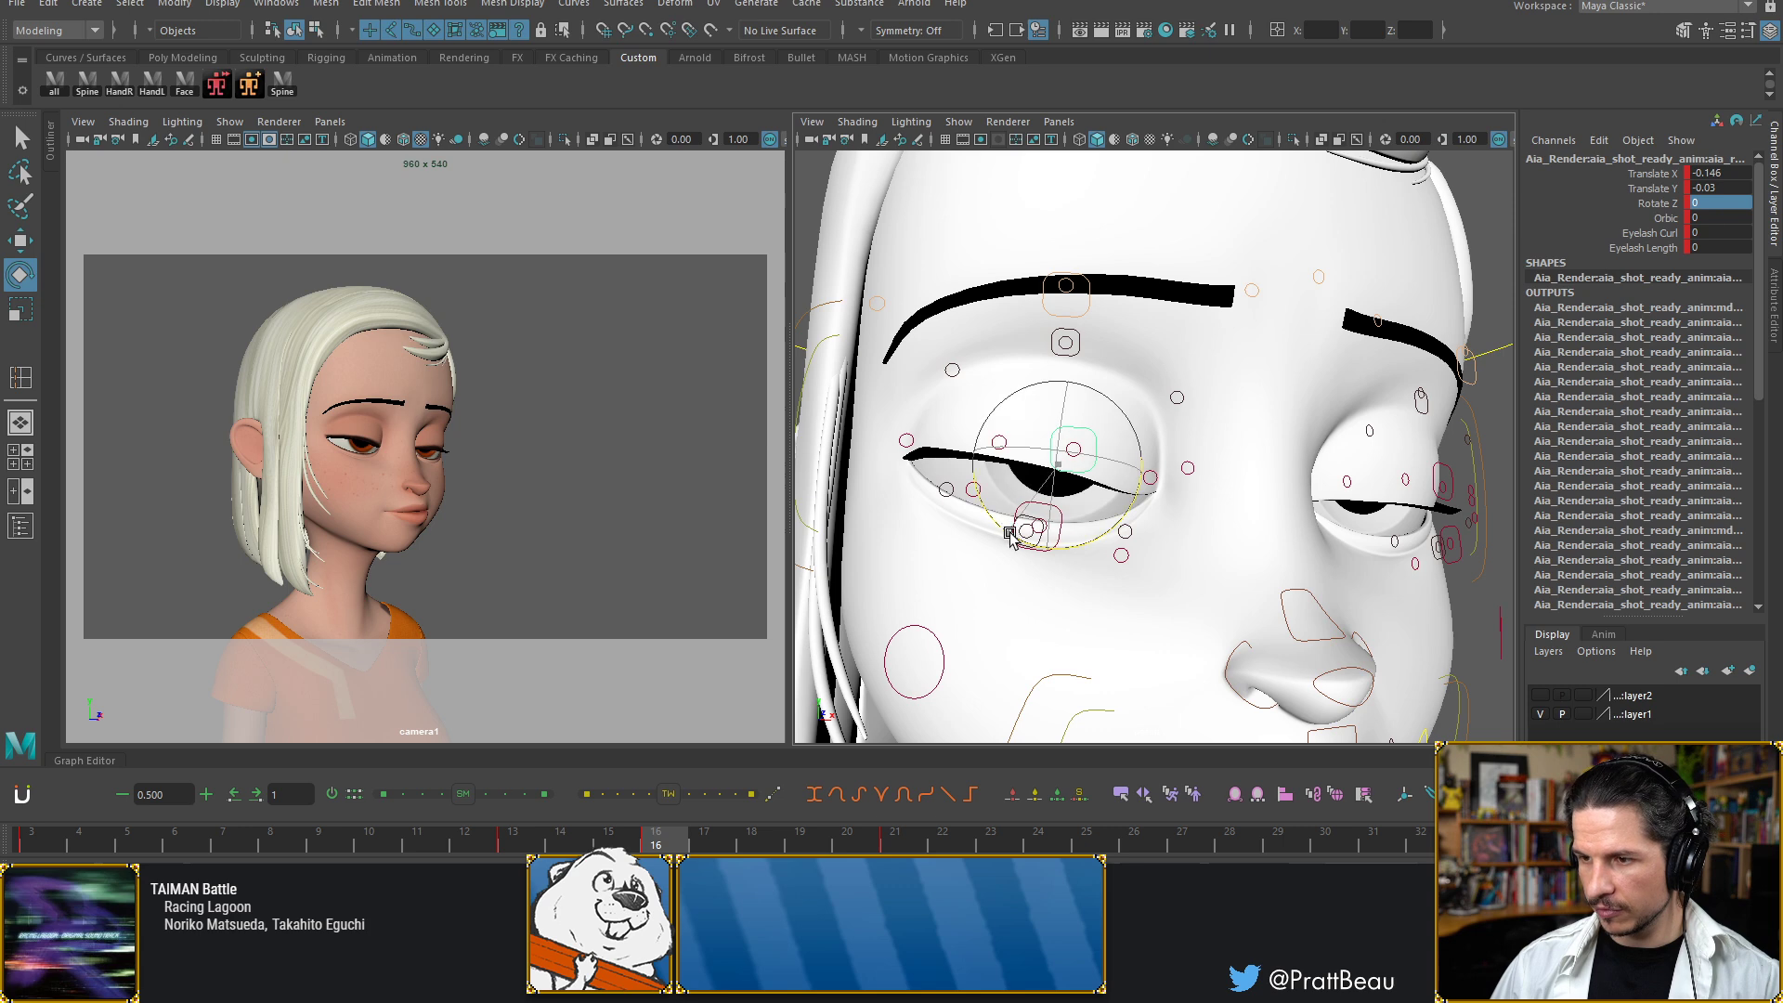
pyautogui.moveTo(1017, 538); pyautogui.dragTo(1020, 539)
pyautogui.press('w')
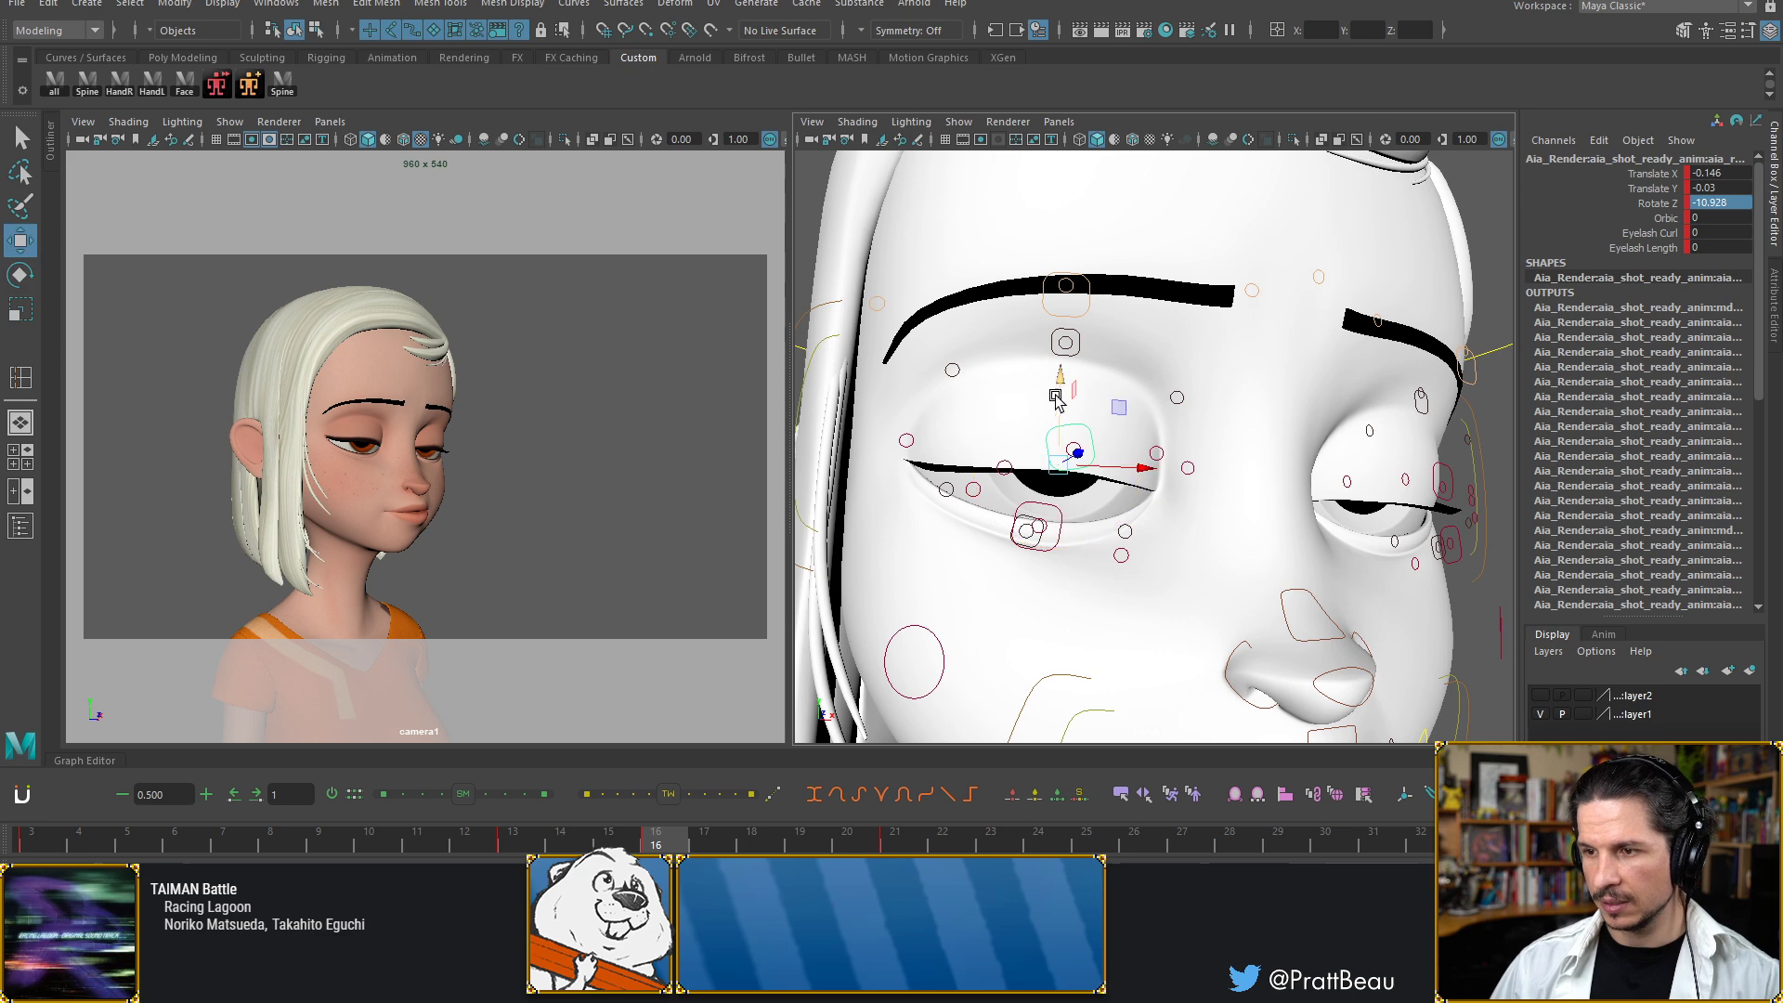
pyautogui.moveTo(1062, 383); pyautogui.dragTo(1062, 390)
# Flip between the key poses at frames 13, 16 and 21 to compare the eyelid shapes
pyautogui.press(',')
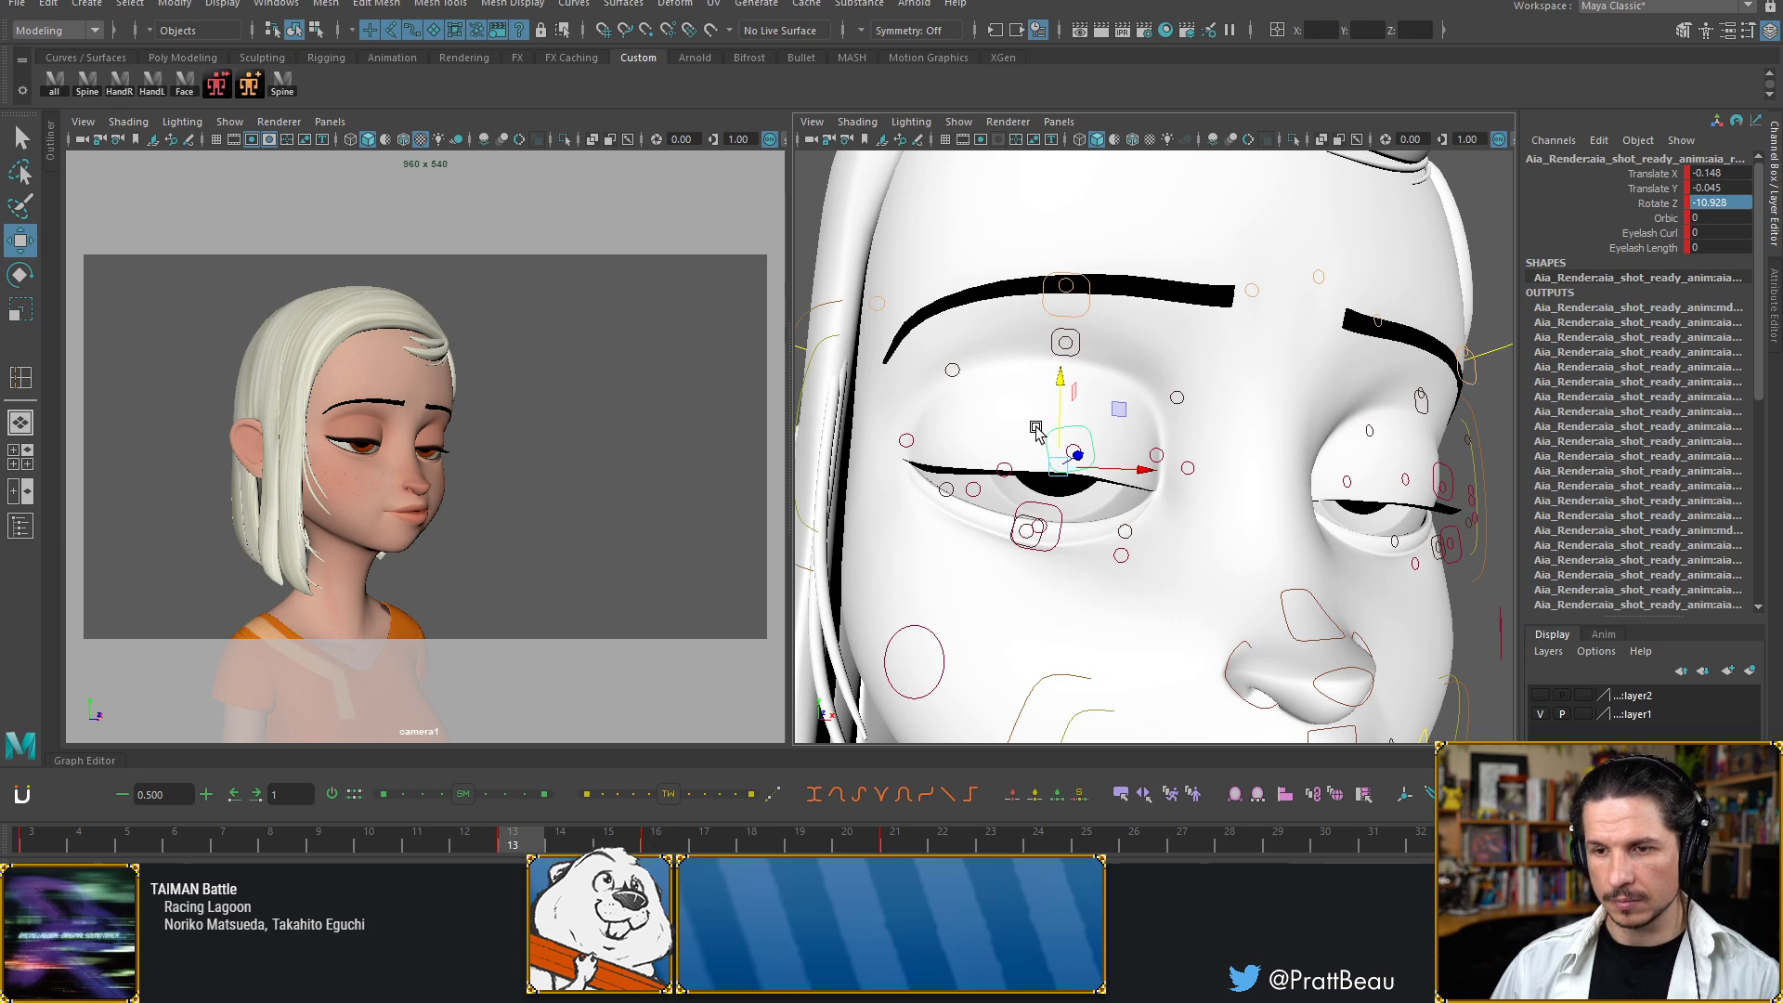
pyautogui.press('.')
pyautogui.press('.')
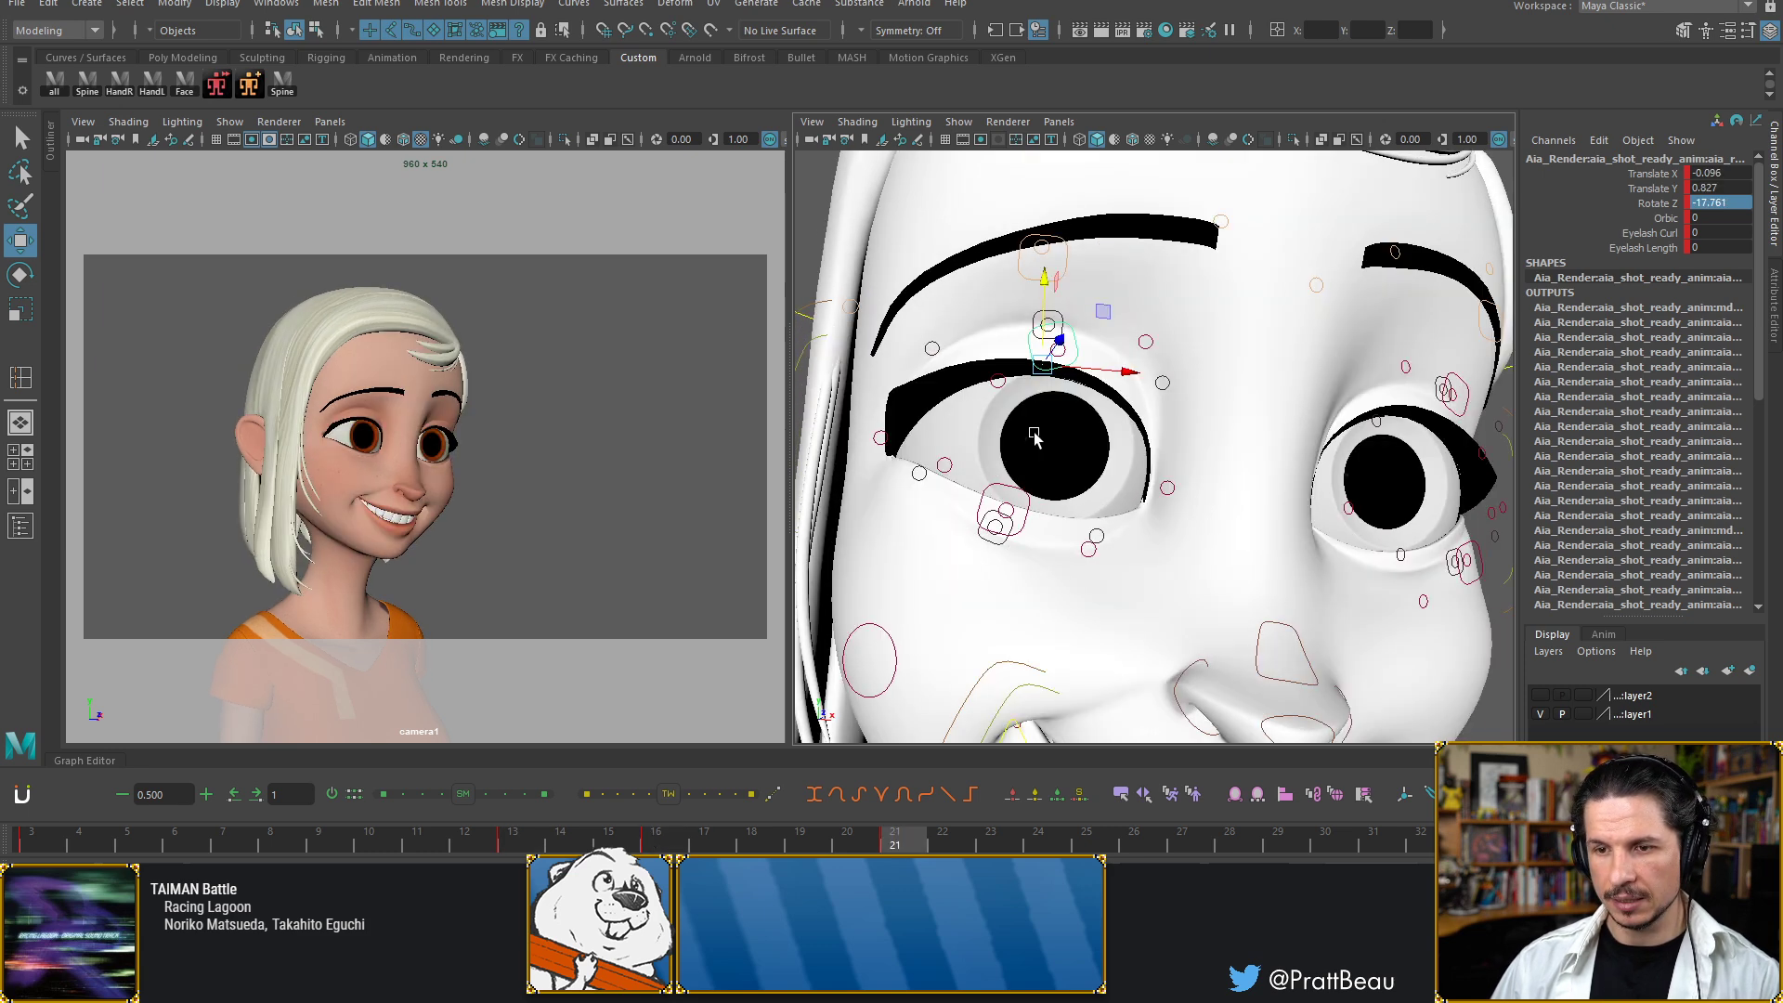
pyautogui.press(',')
pyautogui.press(',')
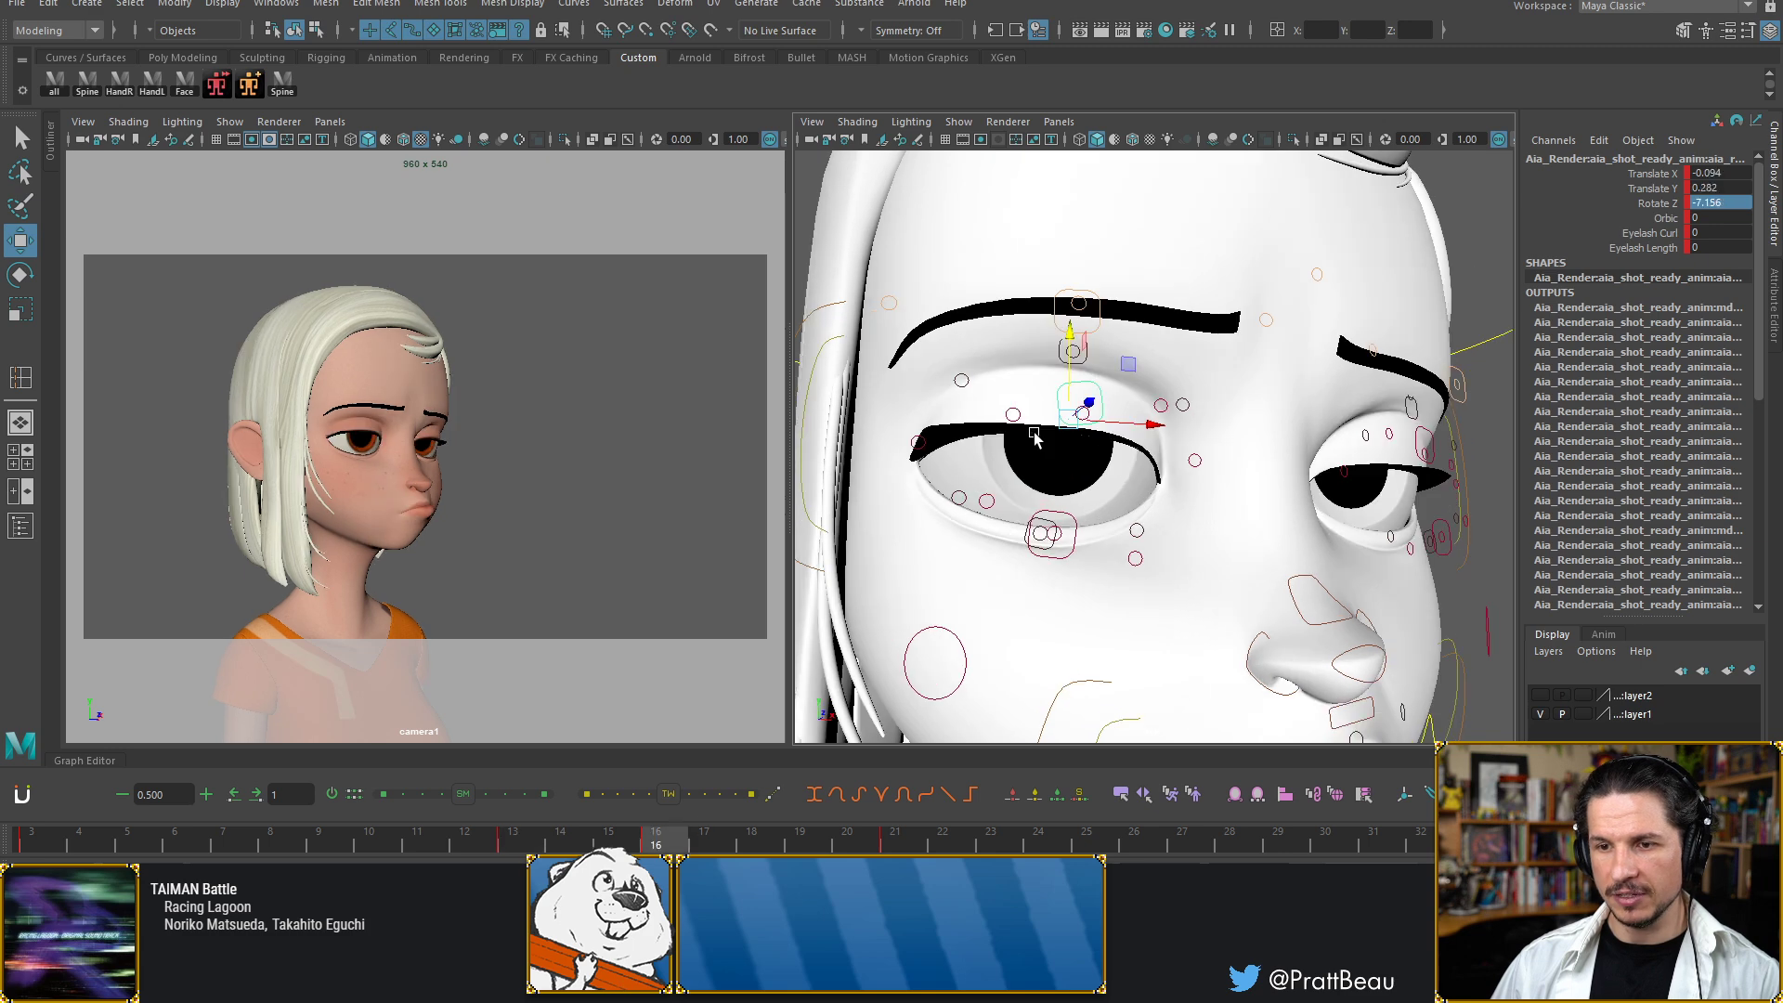
pyautogui.press(',')
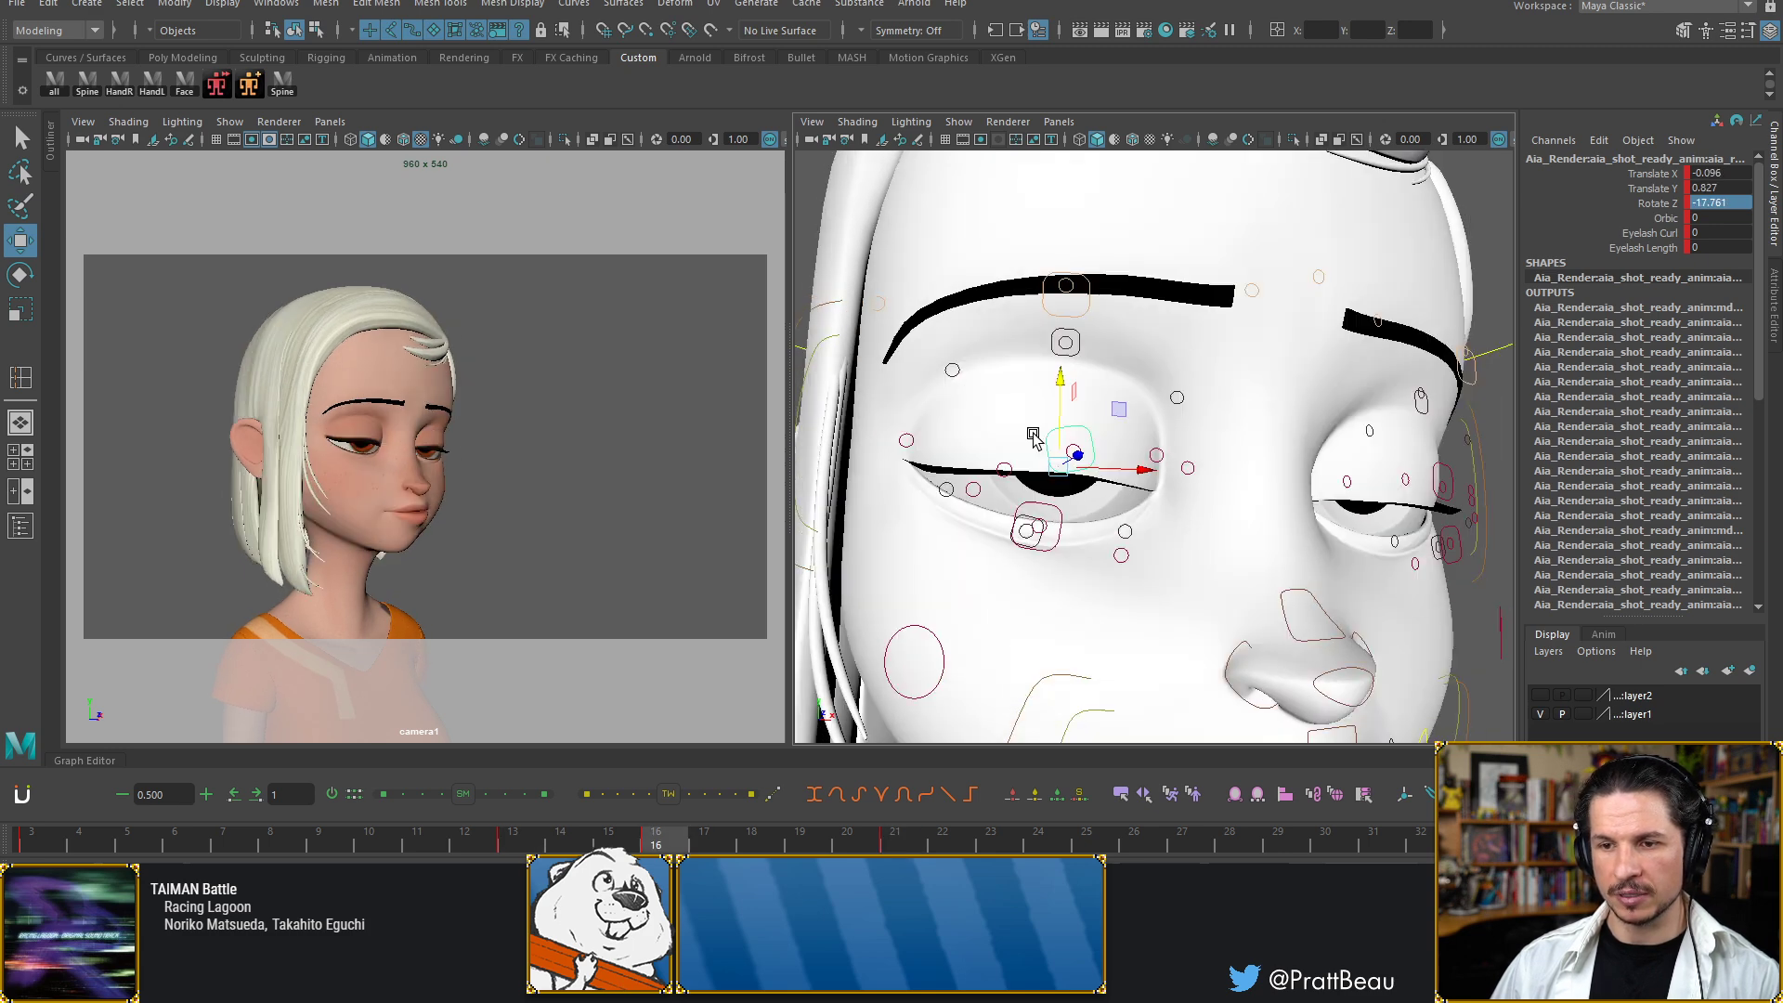
pyautogui.press(',')
pyautogui.press('.')
pyautogui.press('.')
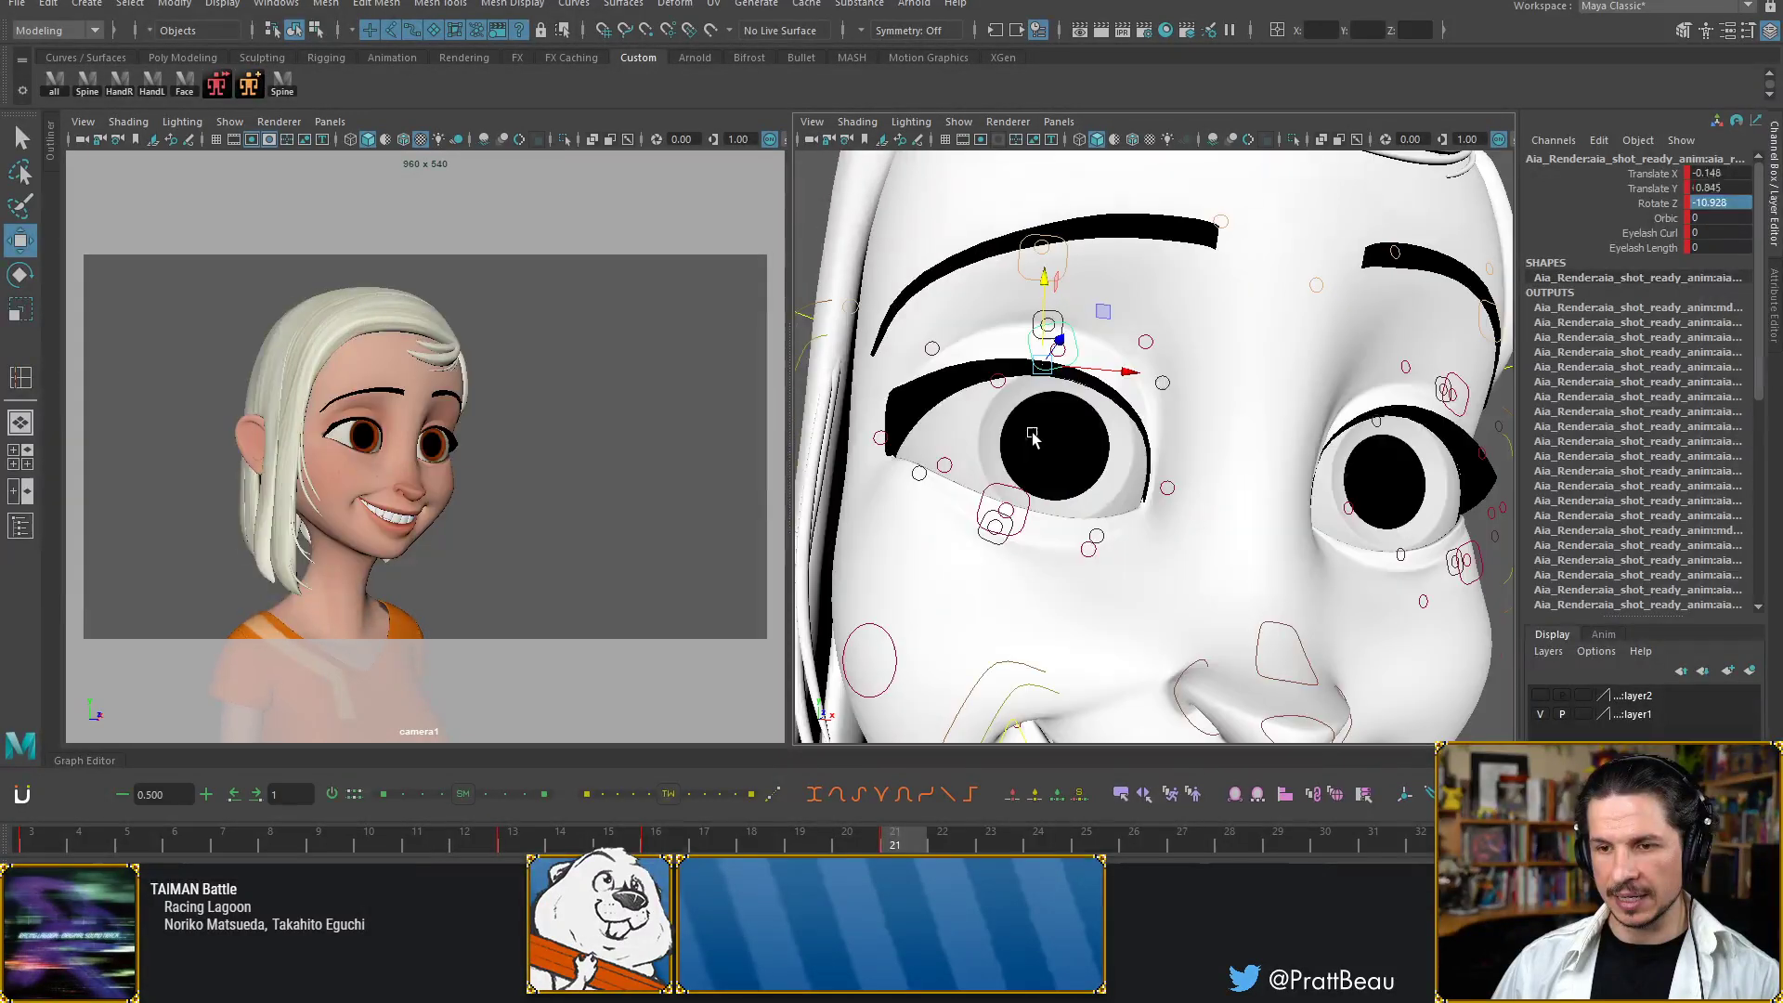
pyautogui.press(',')
pyautogui.press(',')
pyautogui.press('.')
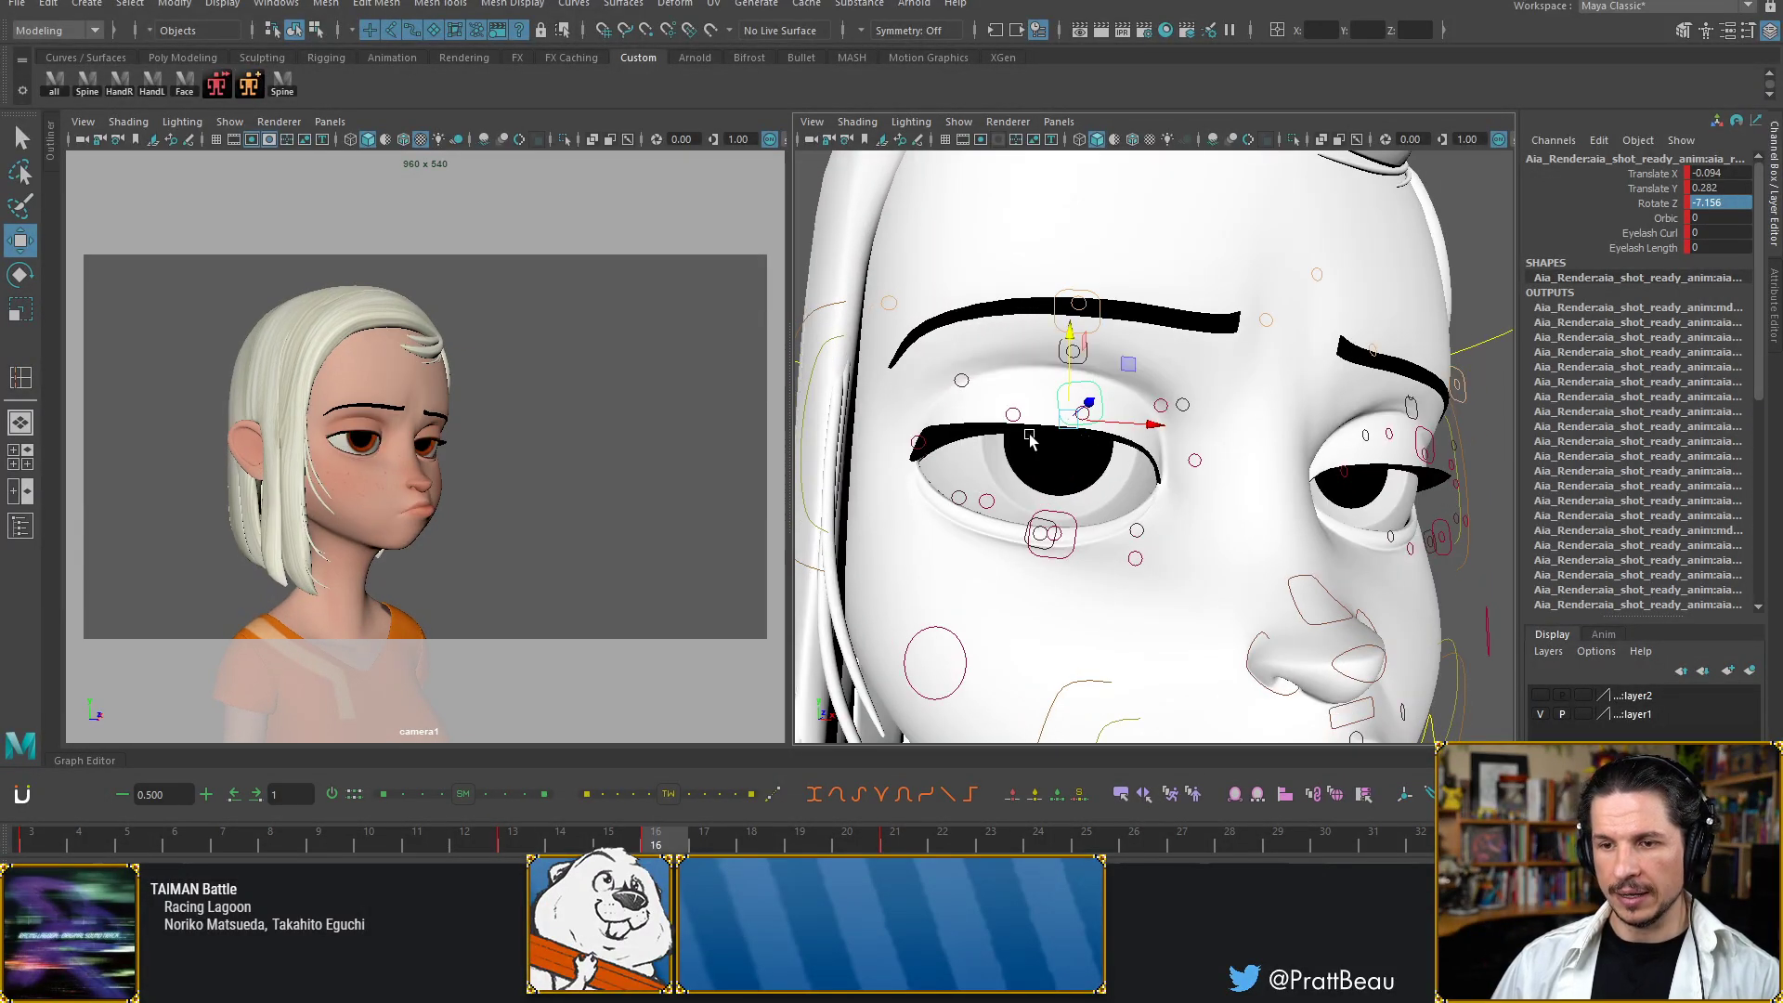
pyautogui.press(',')
# Flip between frames 12, 13 and 14 to examine how the upper eyelids start closing
pyautogui.hotkey('alt', '.')
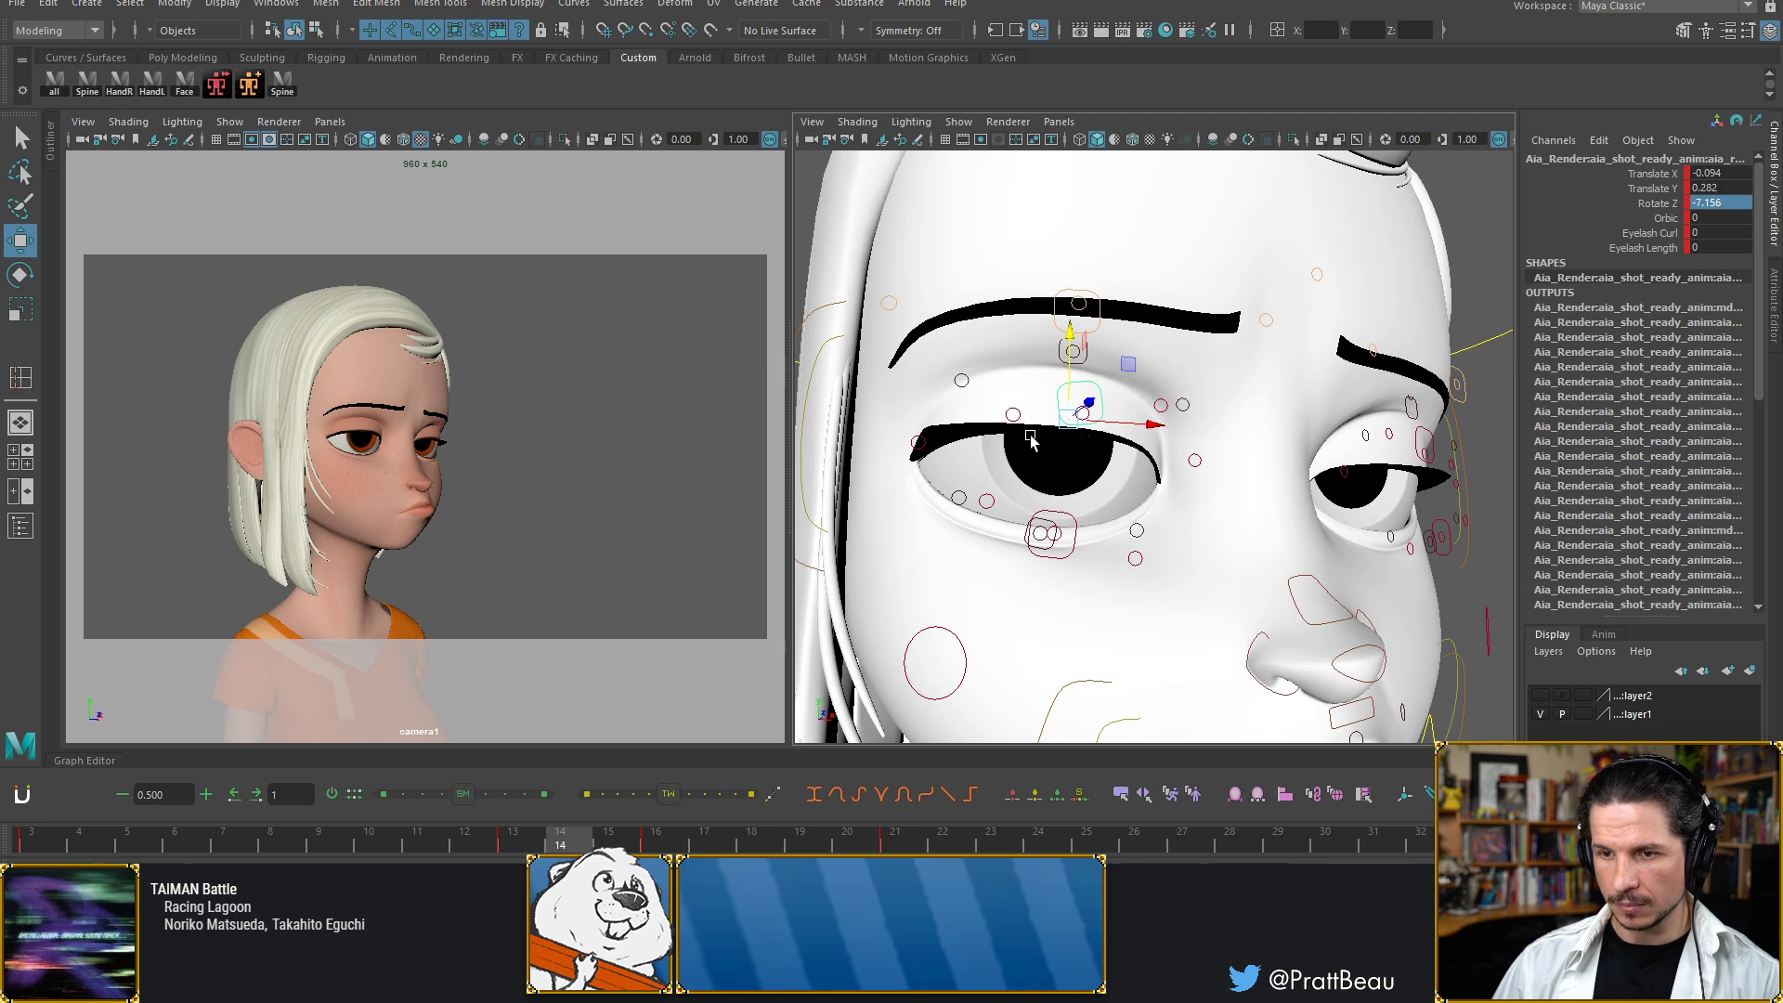
pyautogui.hotkey('alt', ',')
pyautogui.hotkey('alt', '.')
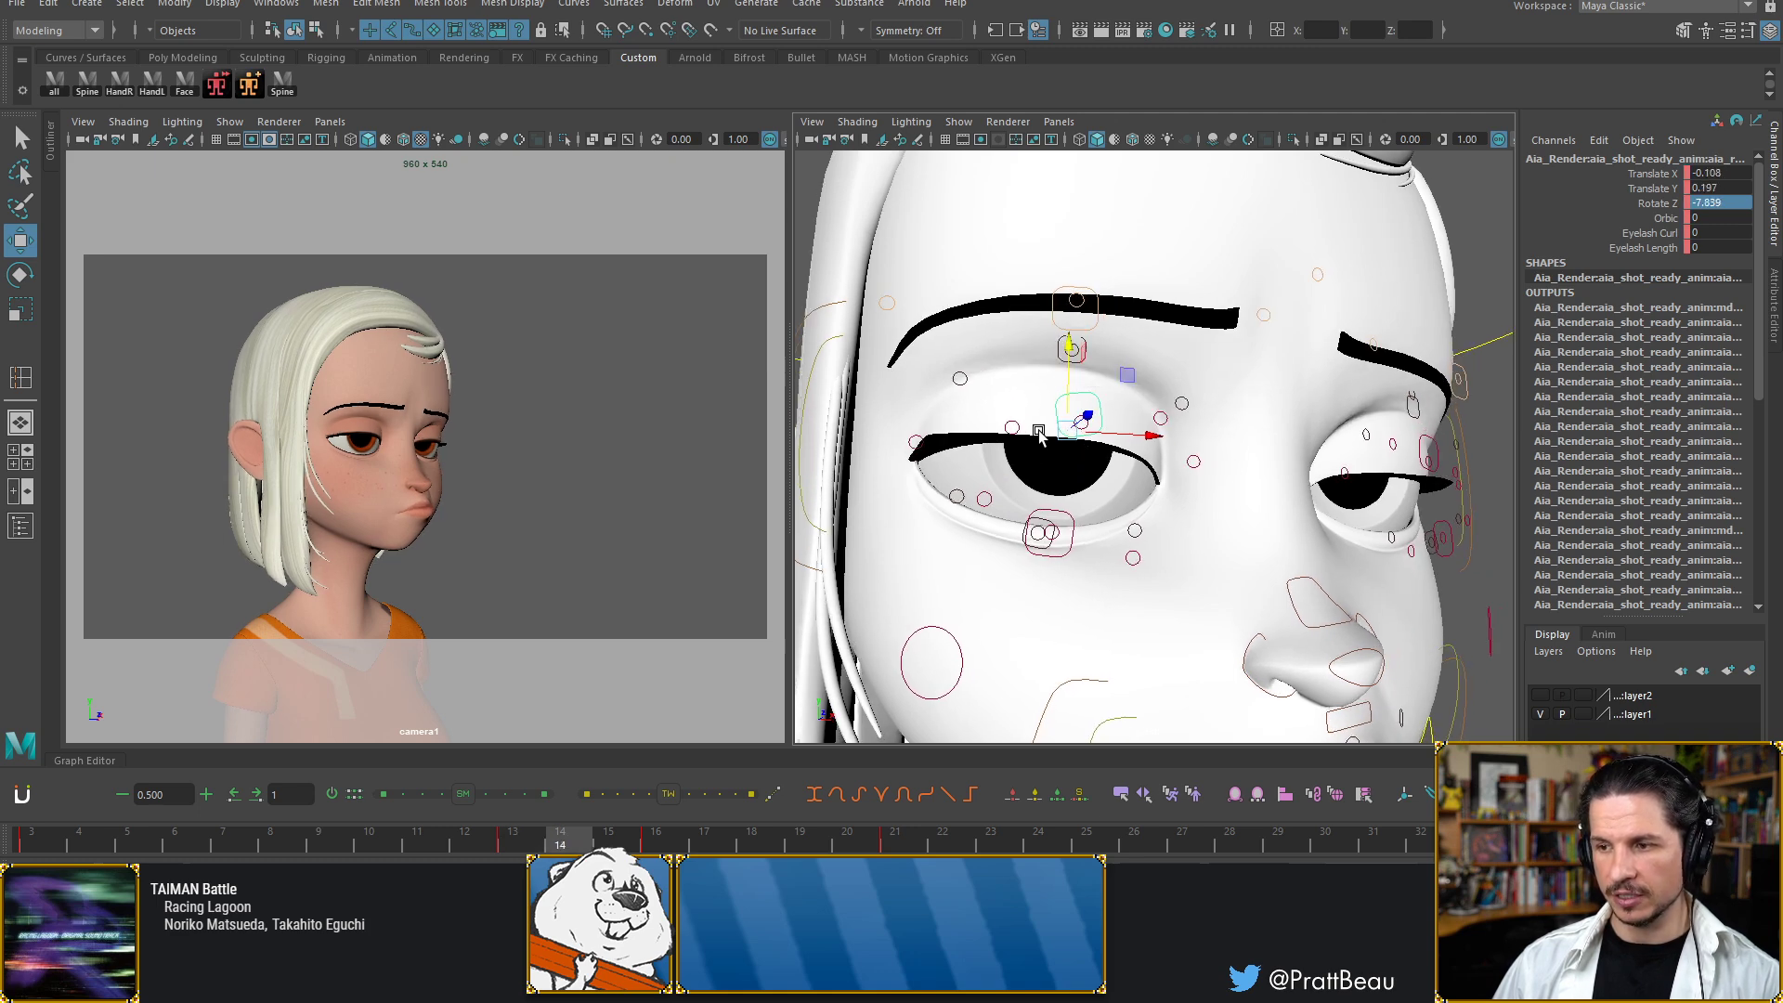
pyautogui.hotkey('alt', ',')
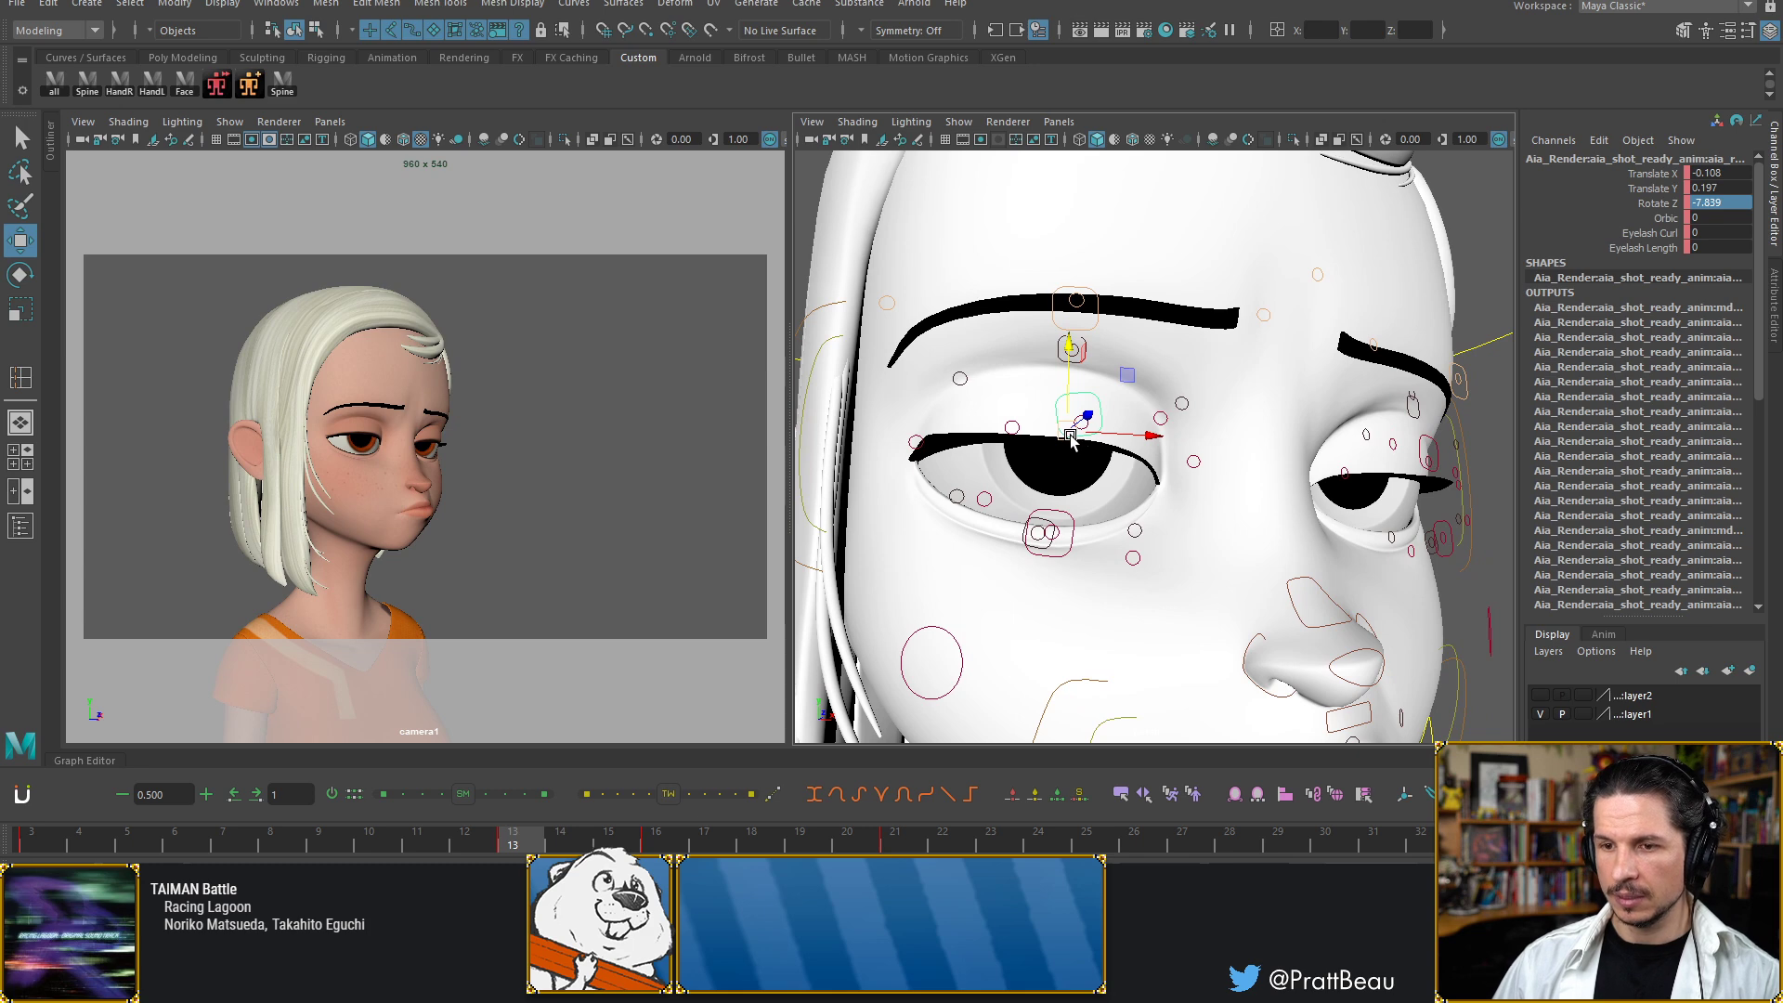
pyautogui.hotkey('alt', ',')
# Step frame by frame from 13 up to 20 and back to 13 to check the eyelids closing and opening
pyautogui.hotkey('alt', '.')
pyautogui.hotkey('alt', '.')
pyautogui.hotkey('alt', '.')
pyautogui.hotkey('alt', '.')
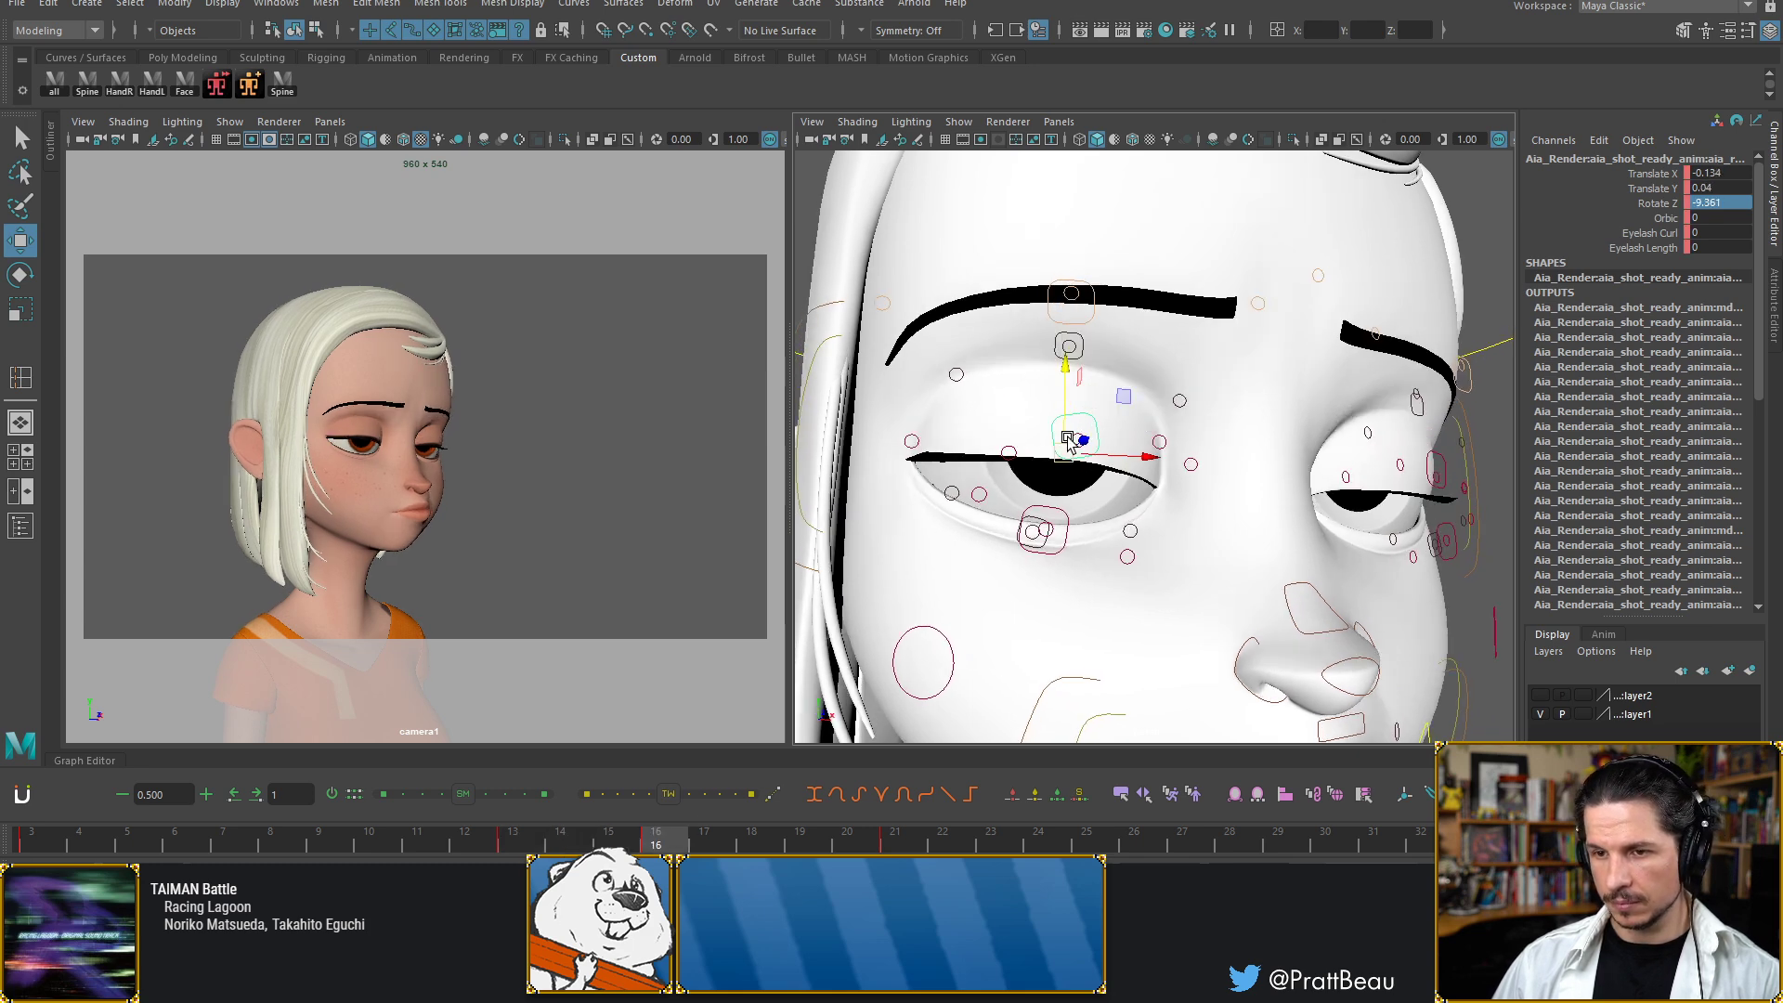
pyautogui.hotkey('alt', '.')
pyautogui.hotkey('alt', '.')
pyautogui.hotkey('alt', '.')
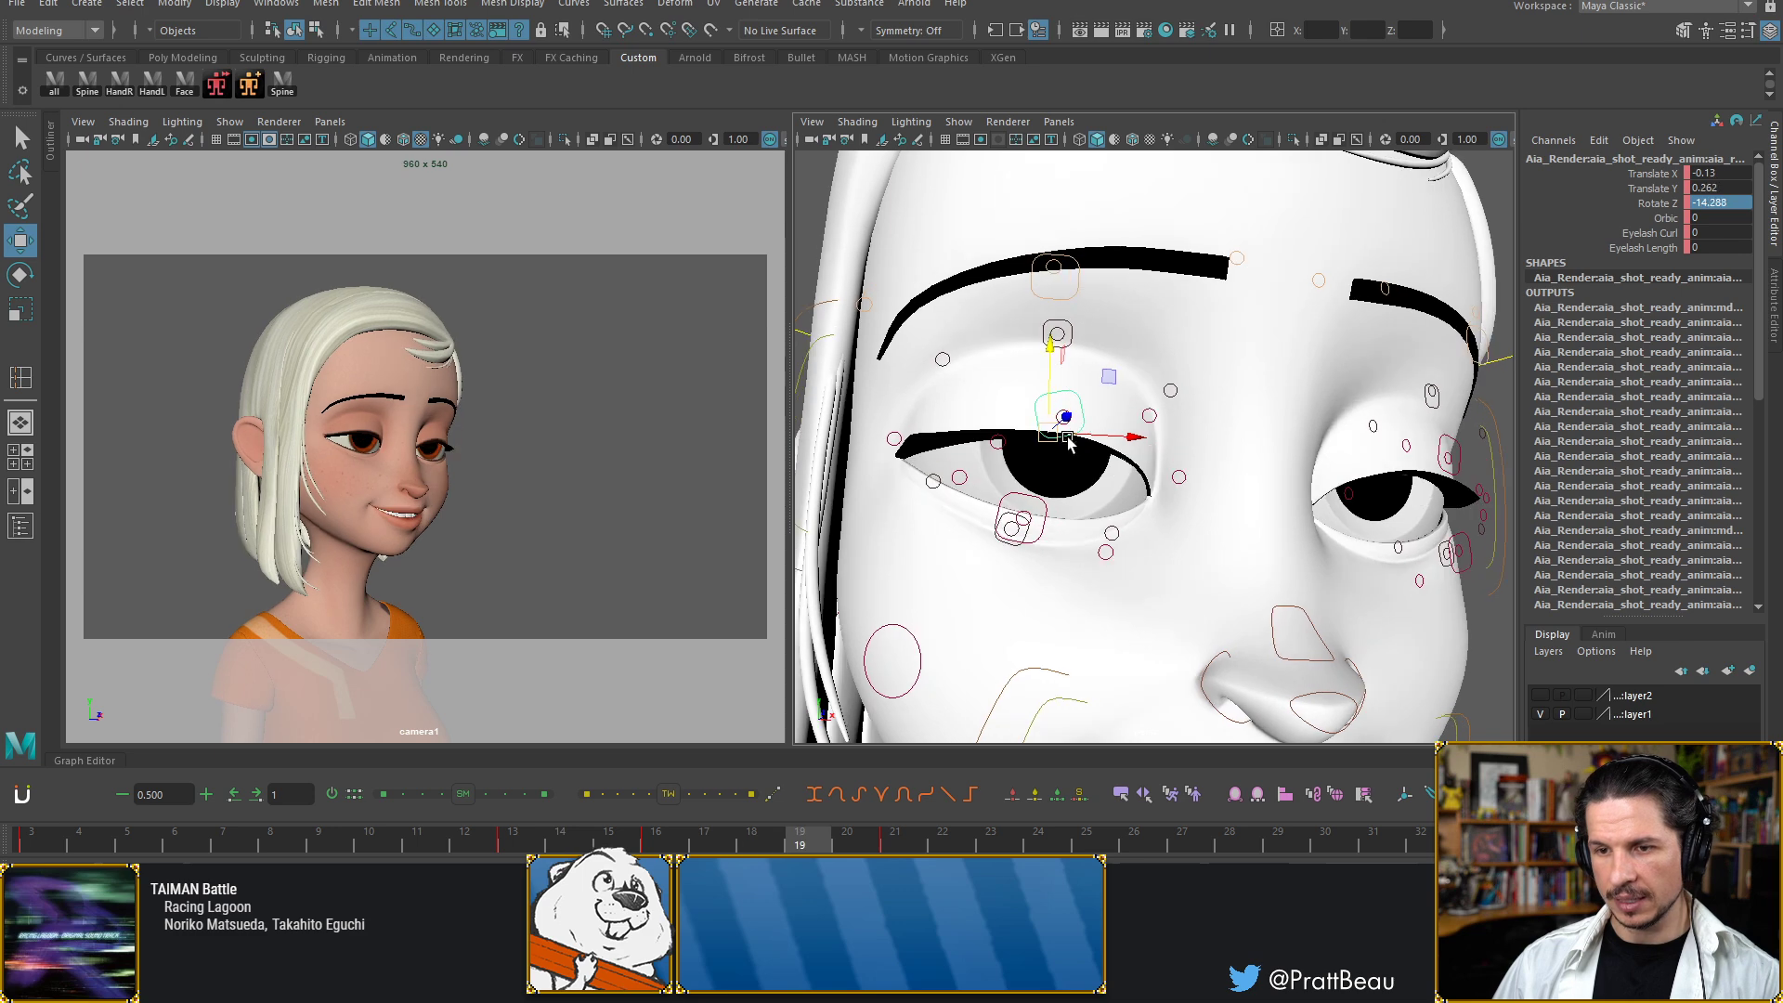
pyautogui.hotkey('alt', '.')
pyautogui.hotkey('alt', ',')
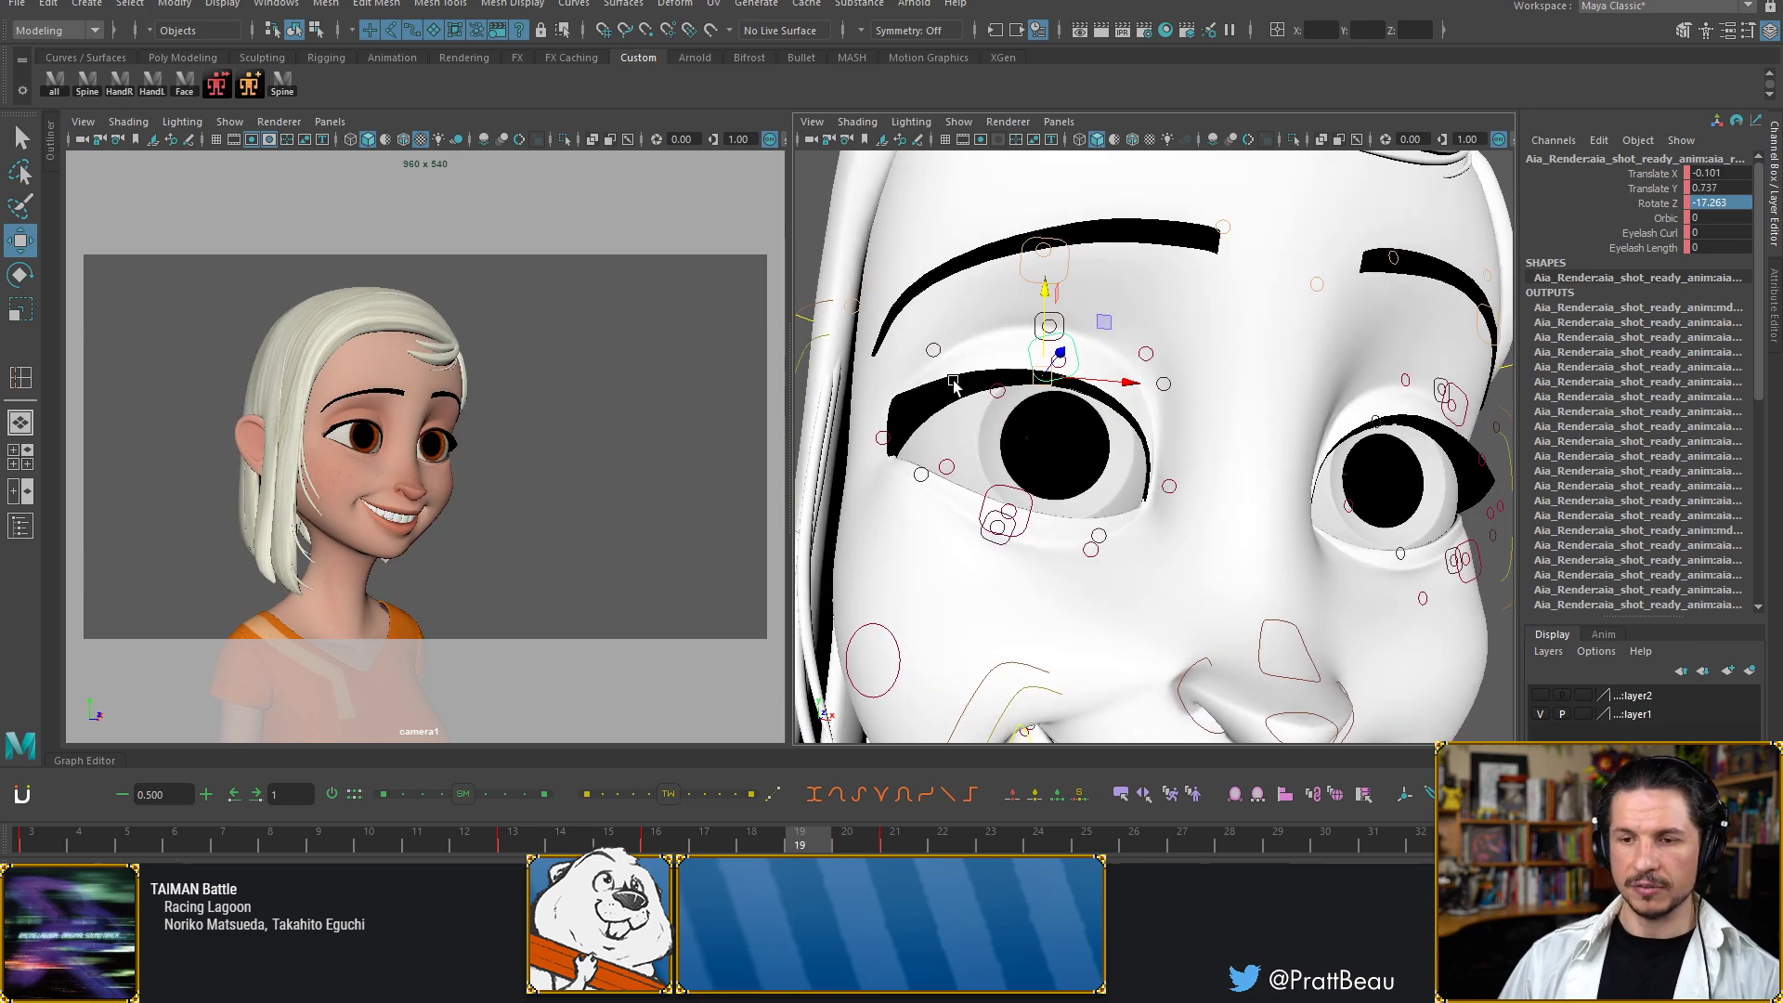
pyautogui.hotkey('alt', ',')
pyautogui.hotkey('alt', ',')
pyautogui.hotkey('alt', ',')
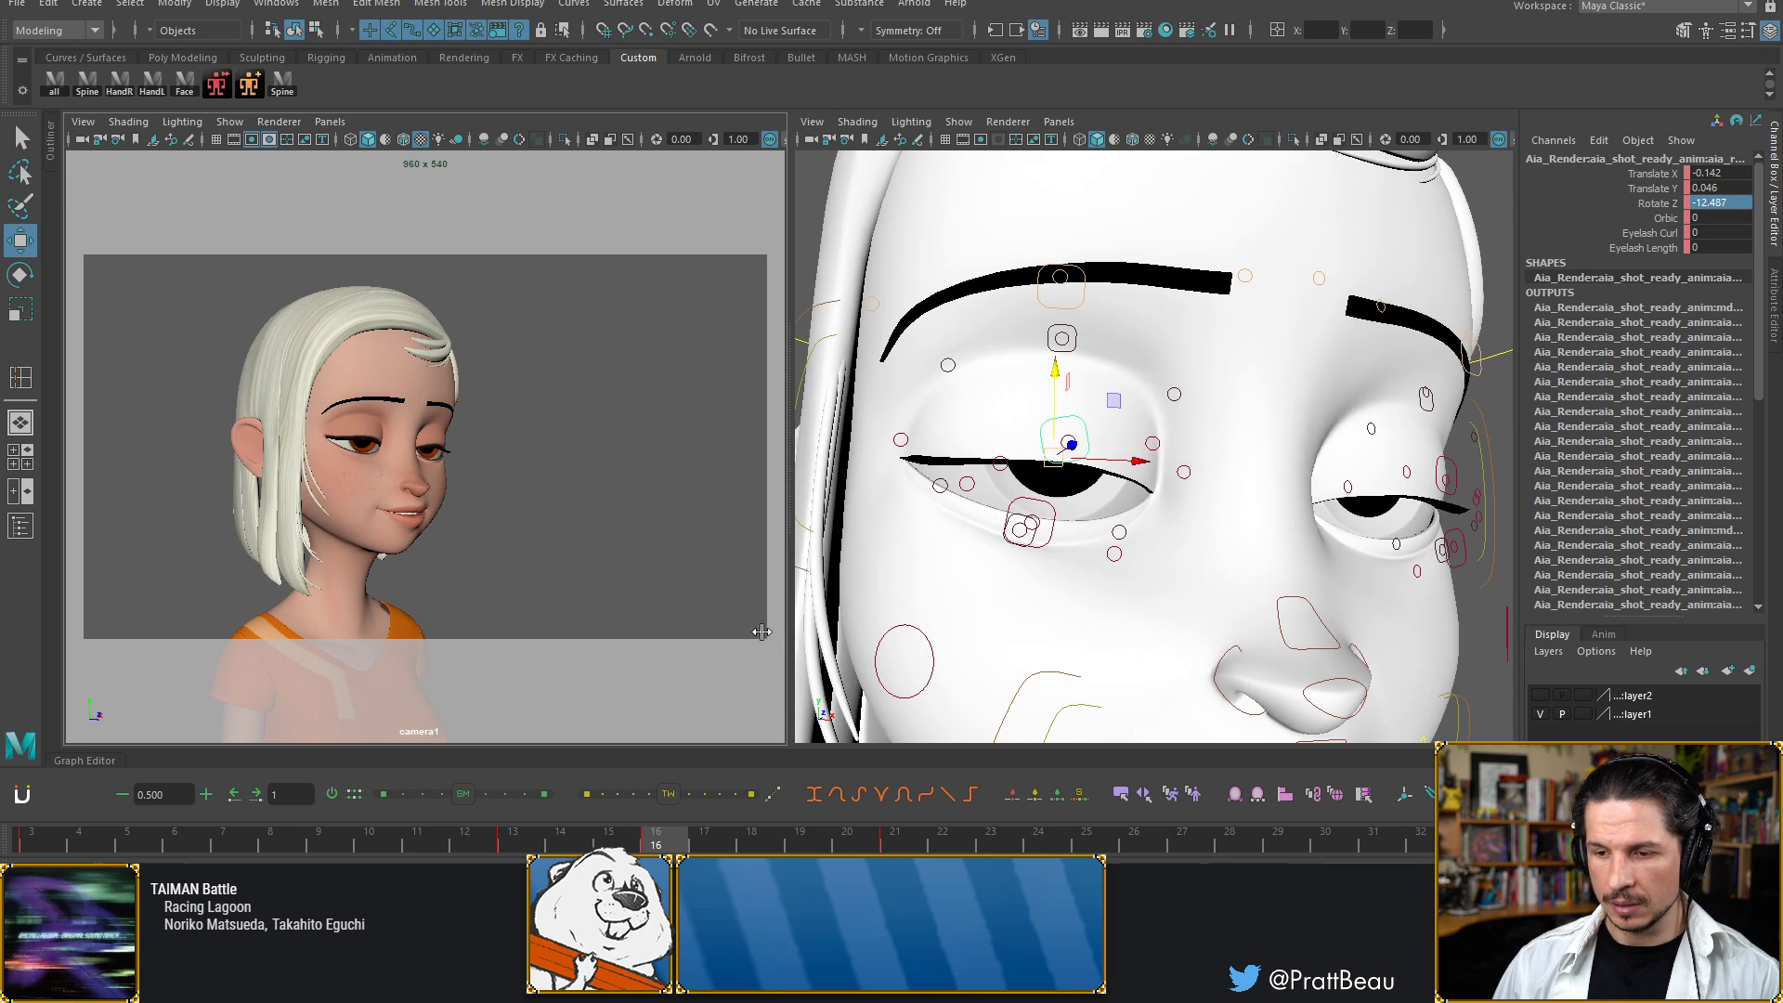
pyautogui.hotkey('alt', ',')
pyautogui.hotkey('alt', ',')
pyautogui.hotkey('alt', ',')
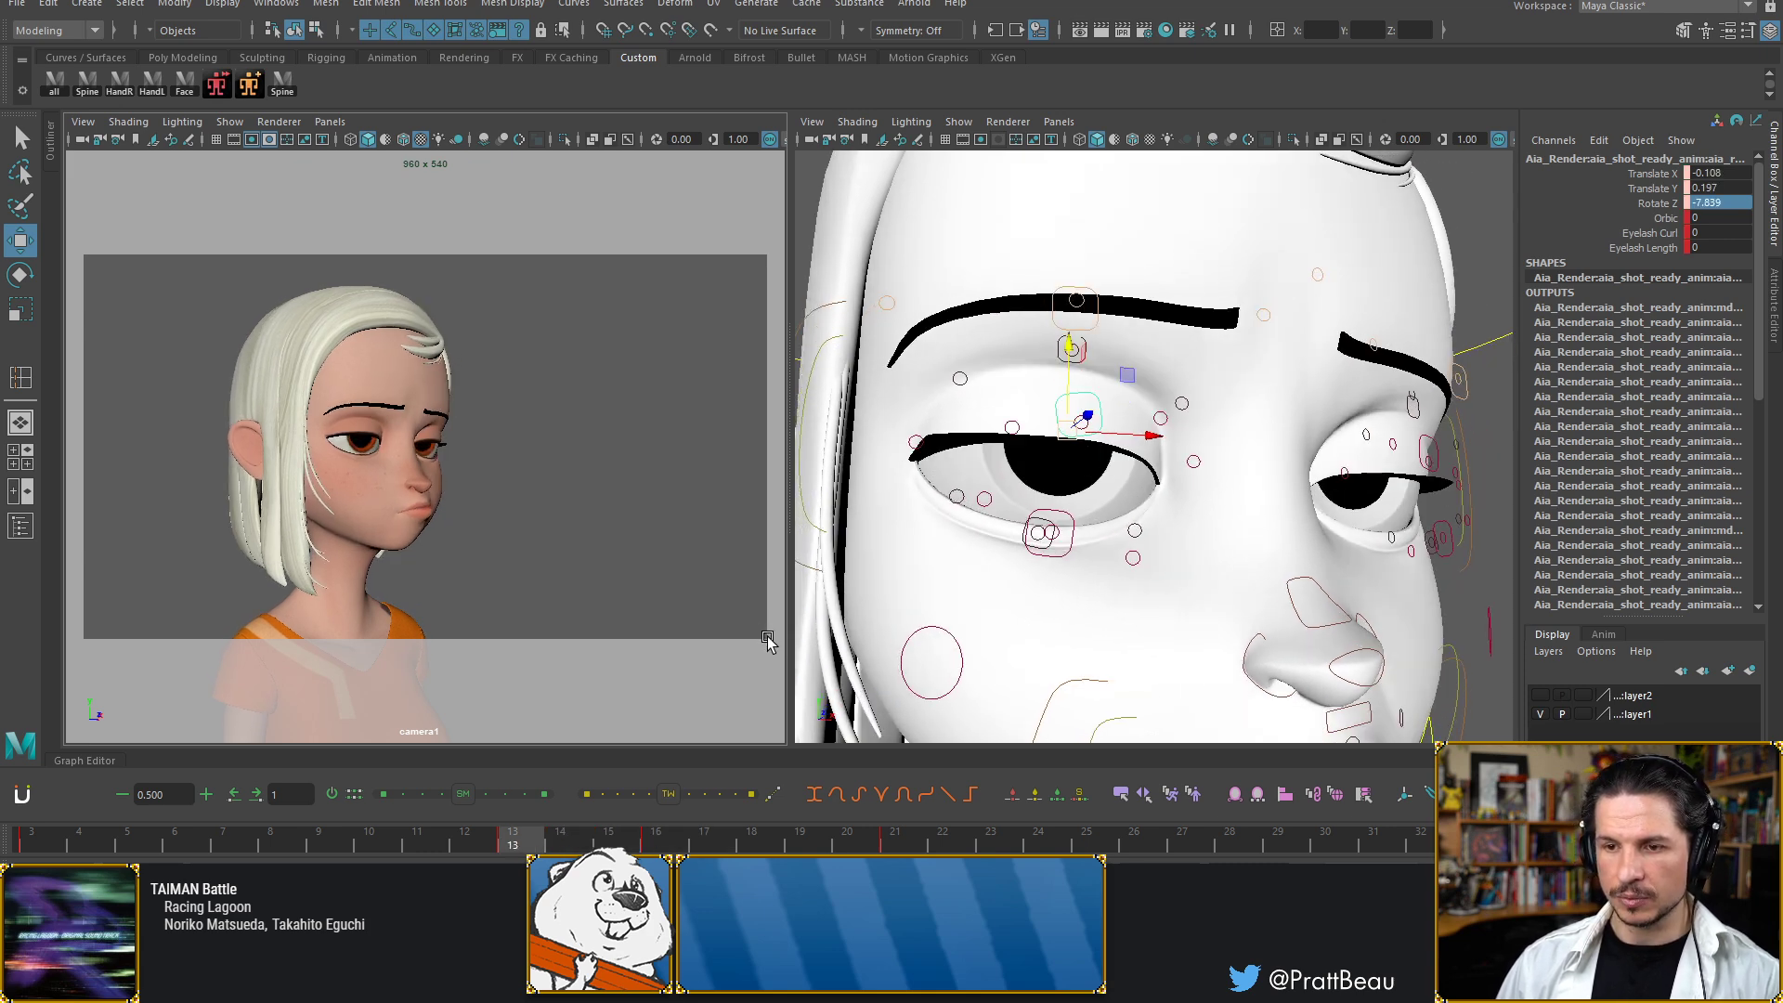
# Select the main right upper eyelid control and compare its pose between frames 13 and 14
pyautogui.click(1080, 412)
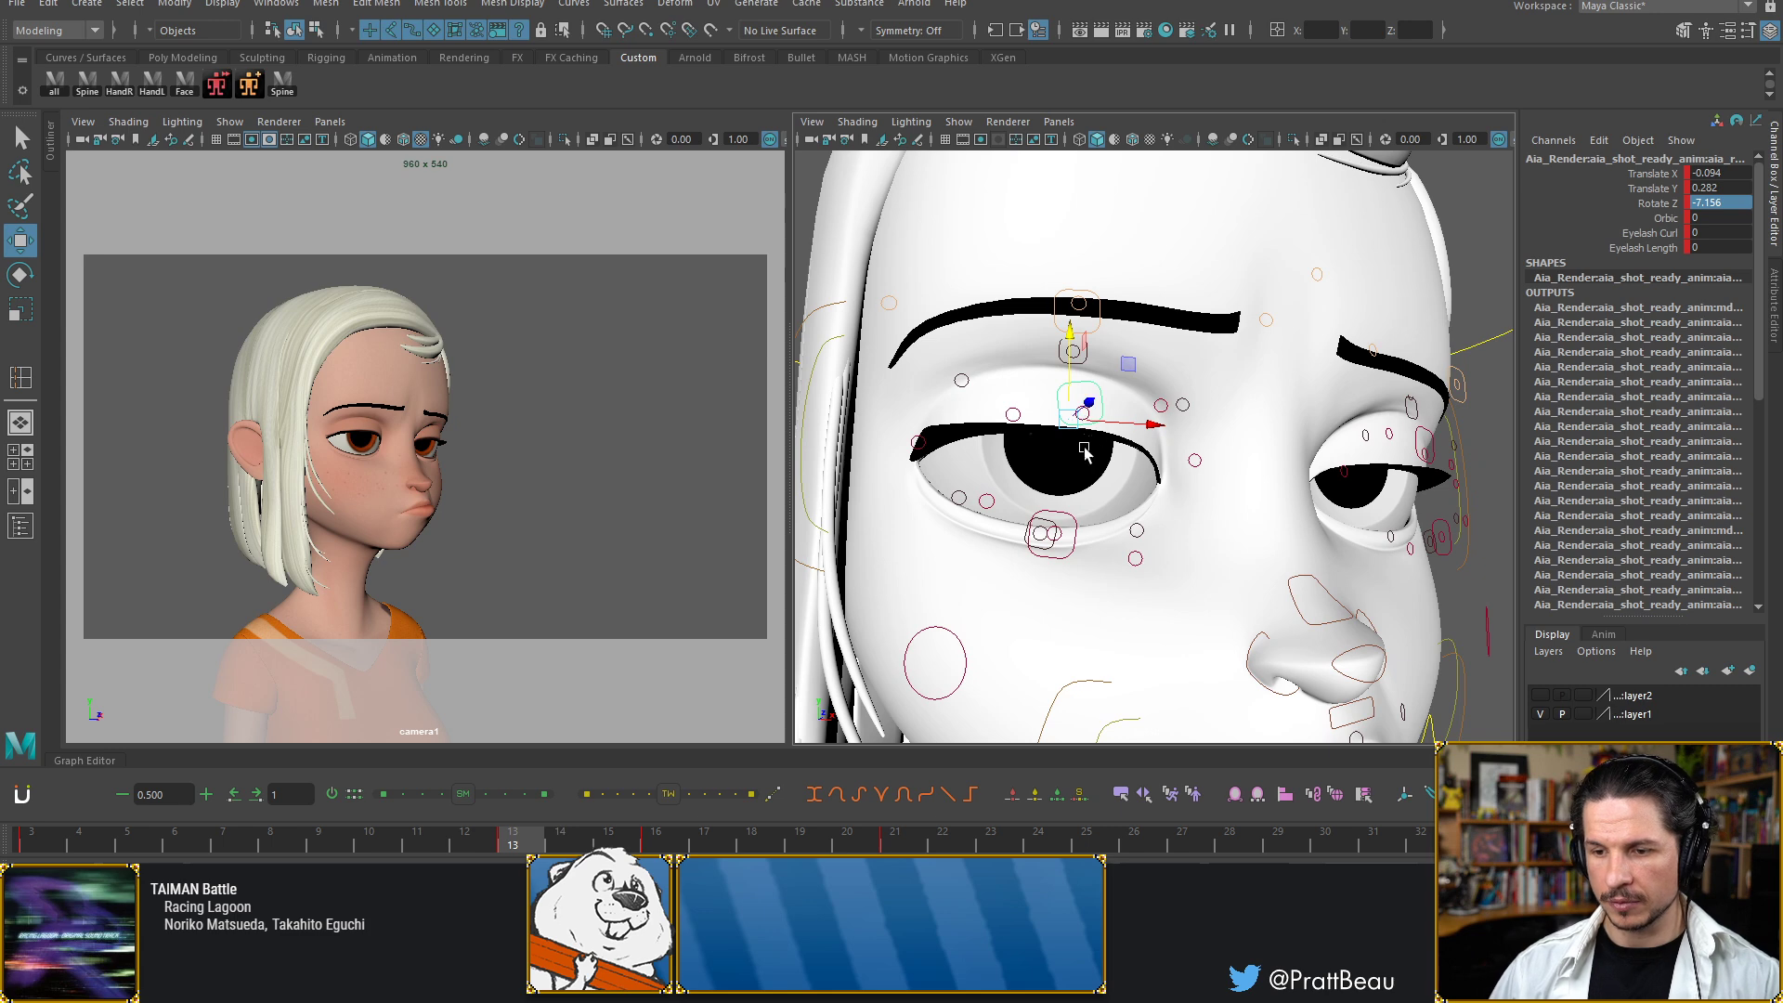
pyautogui.hotkey('alt', '.')
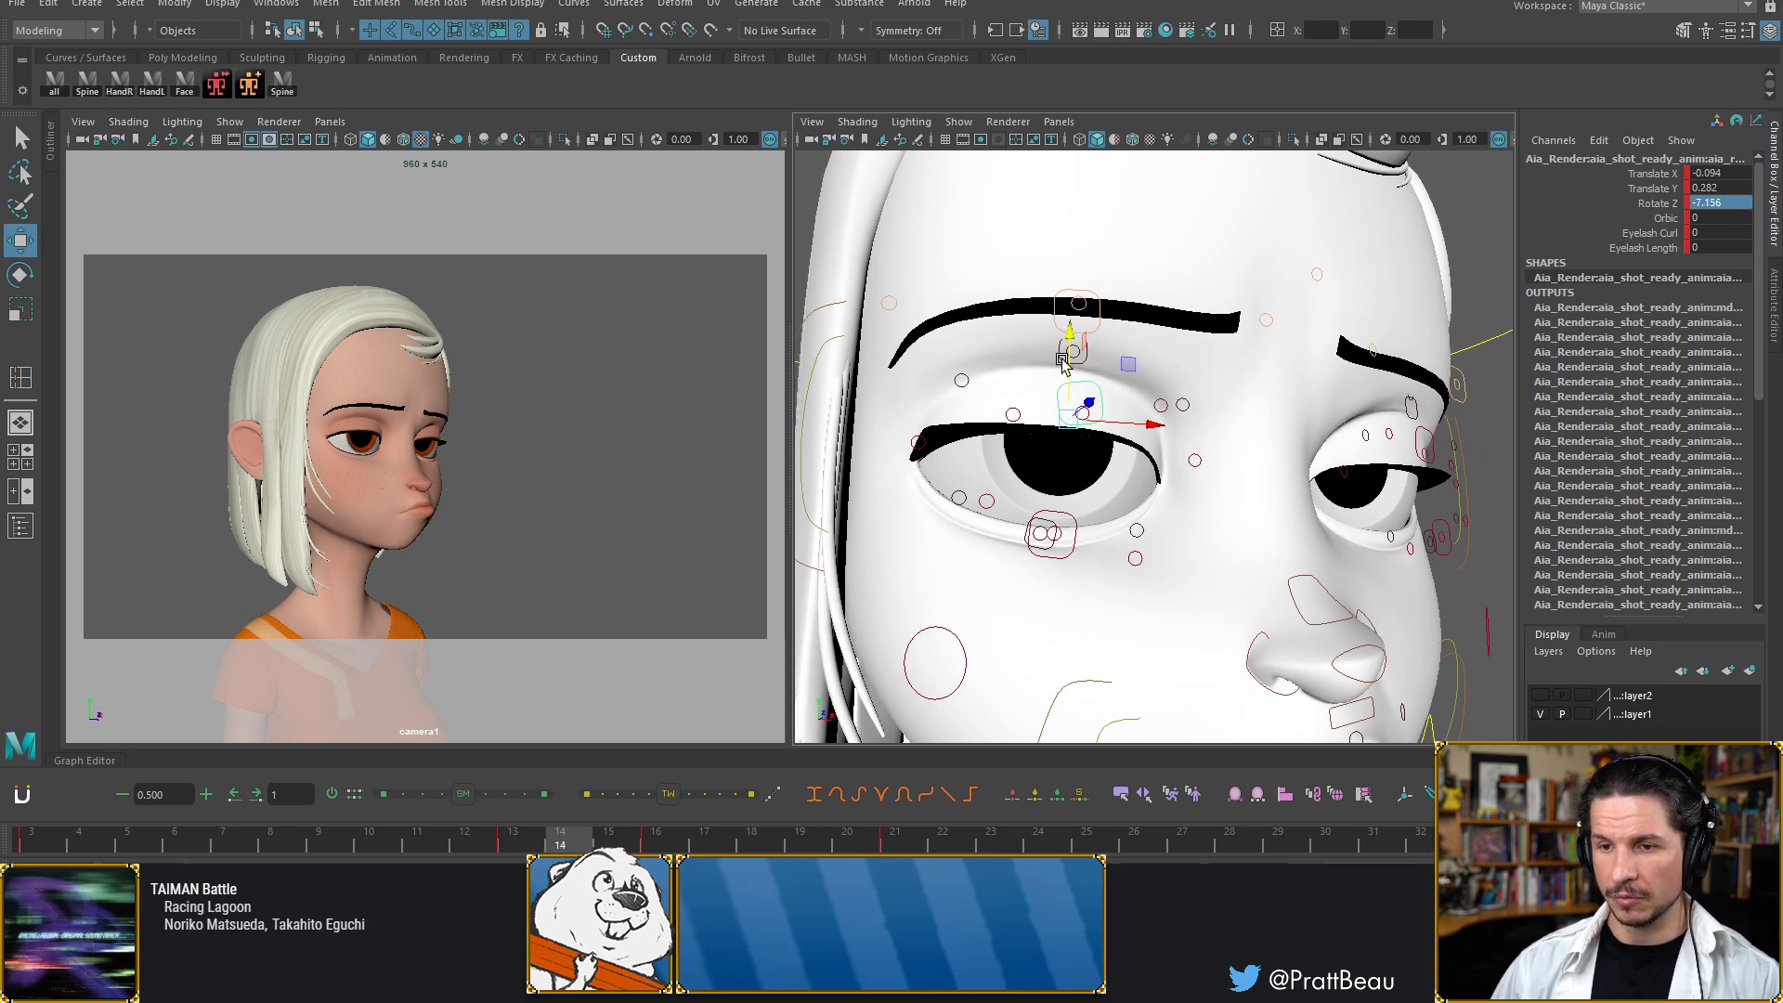
pyautogui.hotkey('alt', ',')
pyautogui.hotkey('alt', '.')
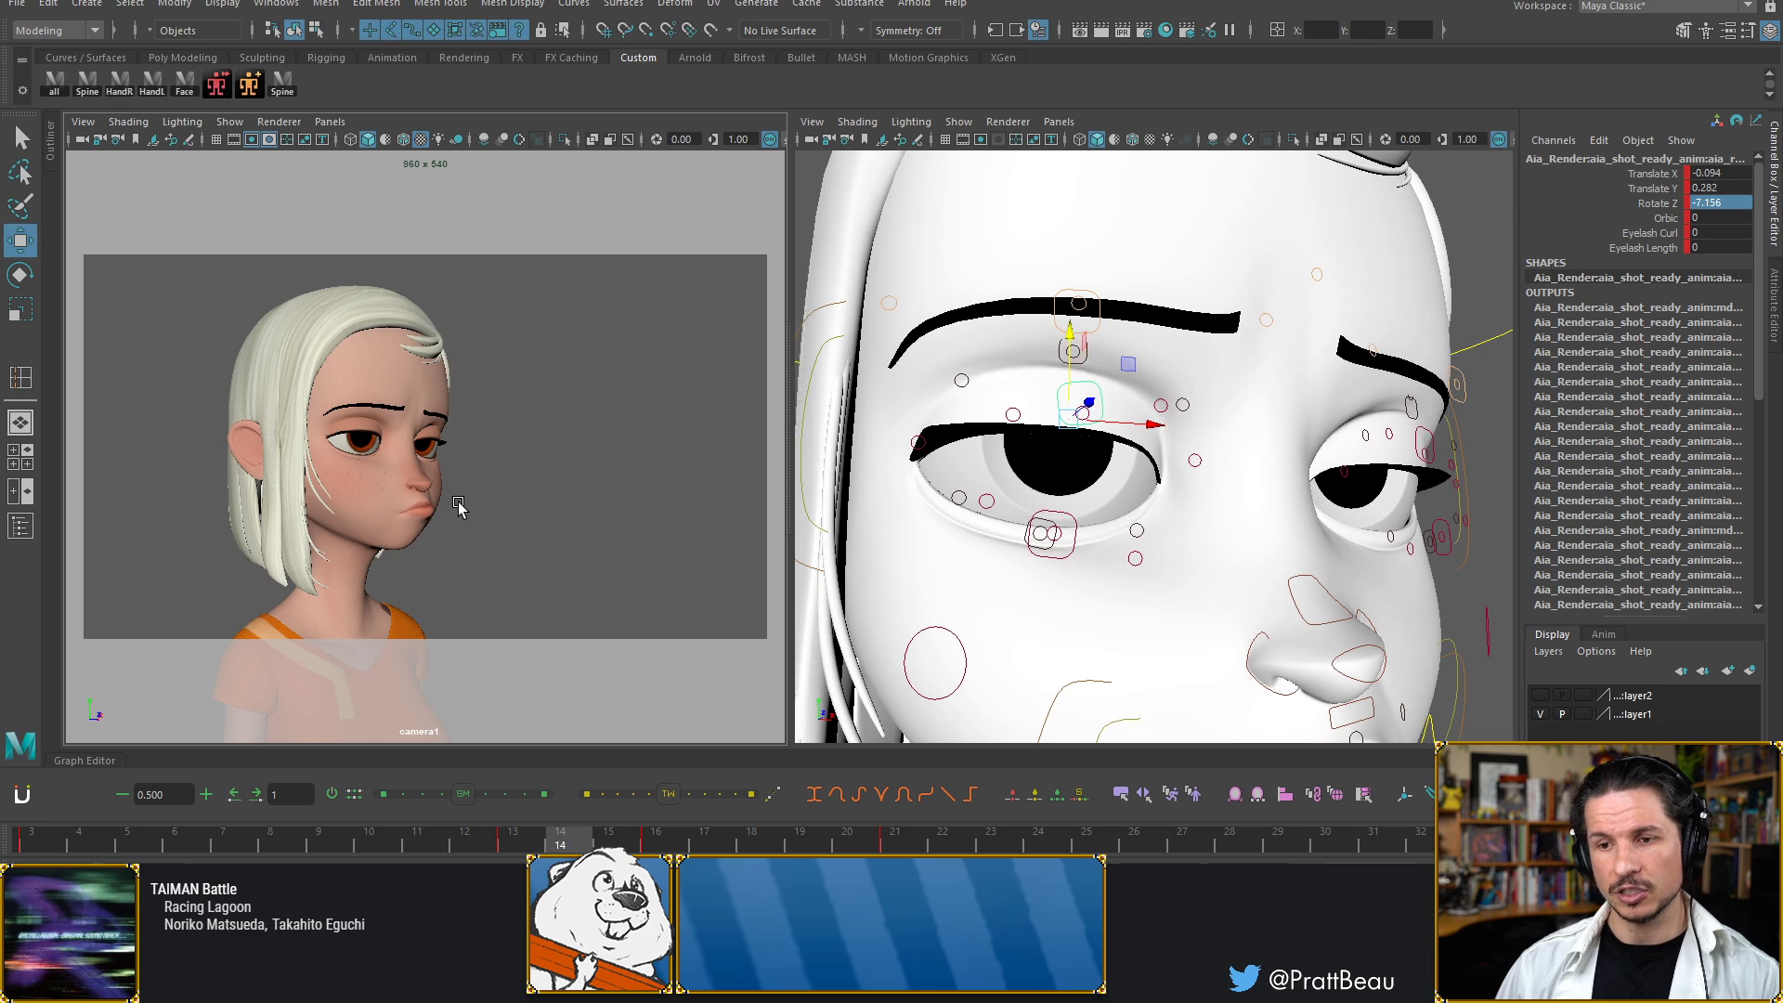
# Select the head control, carry its Rotate Z from frame 13 to frame 14 as a key, and compare both frames
pyautogui.scroll(-5, 1300, 381)
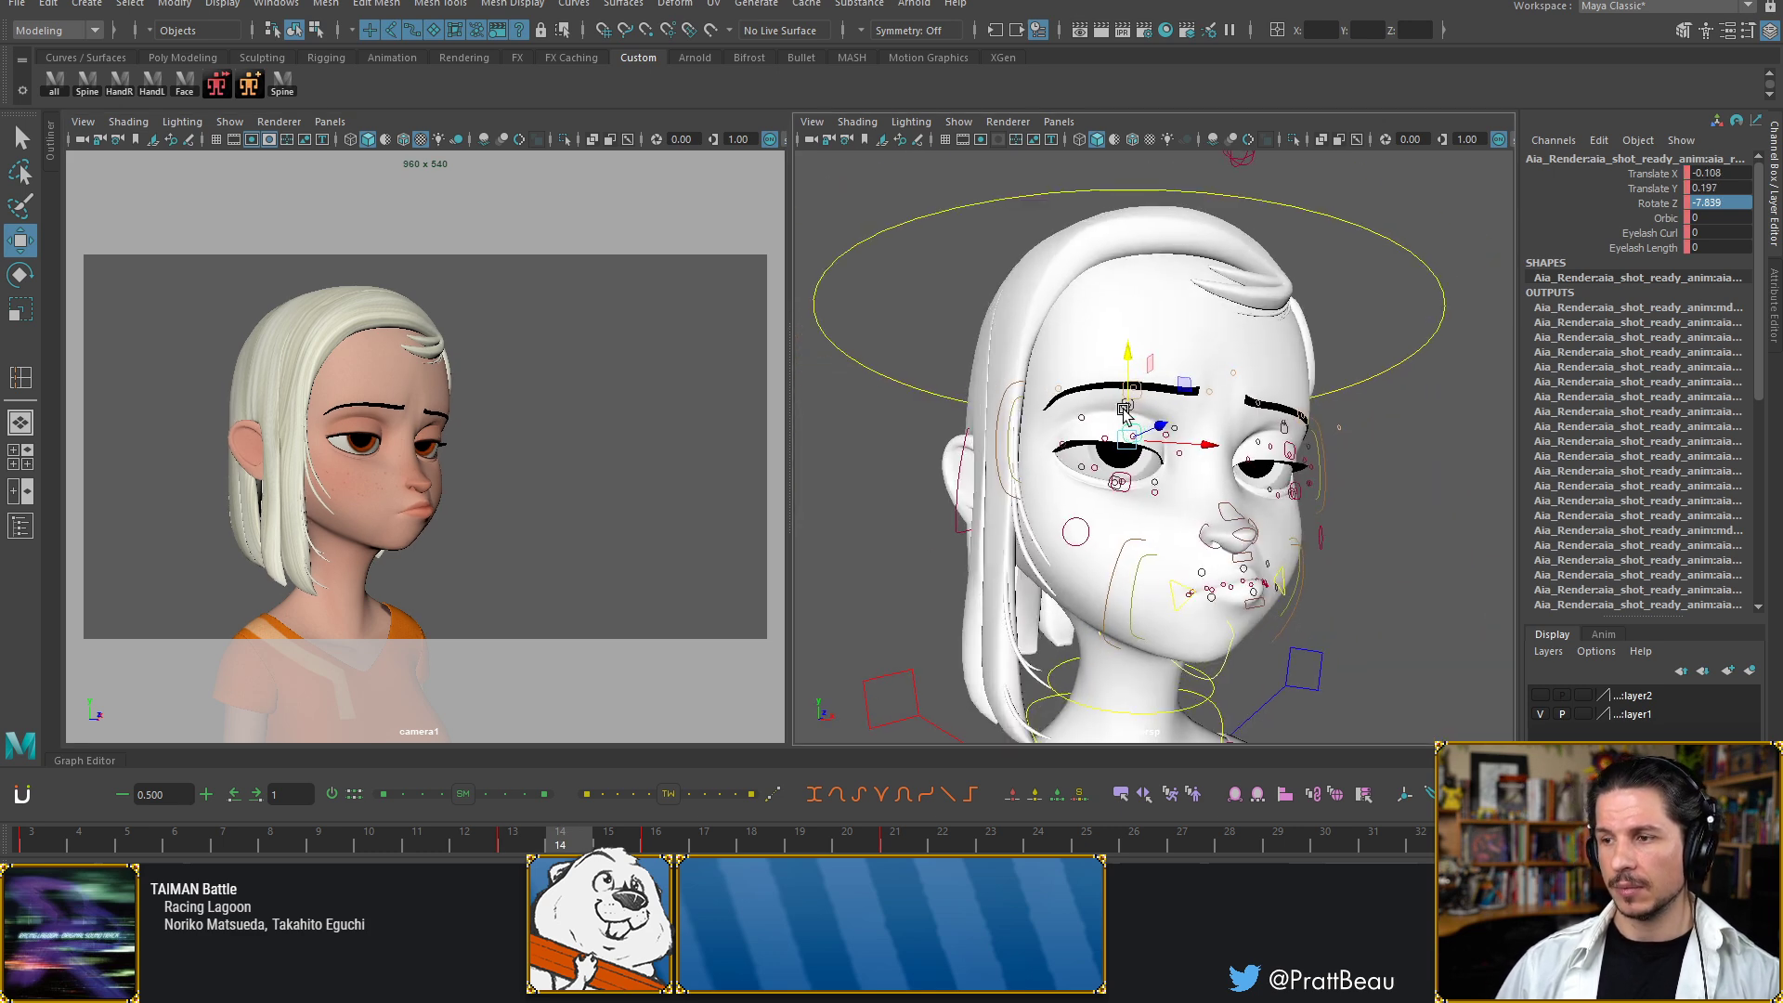
pyautogui.click(1385, 295)
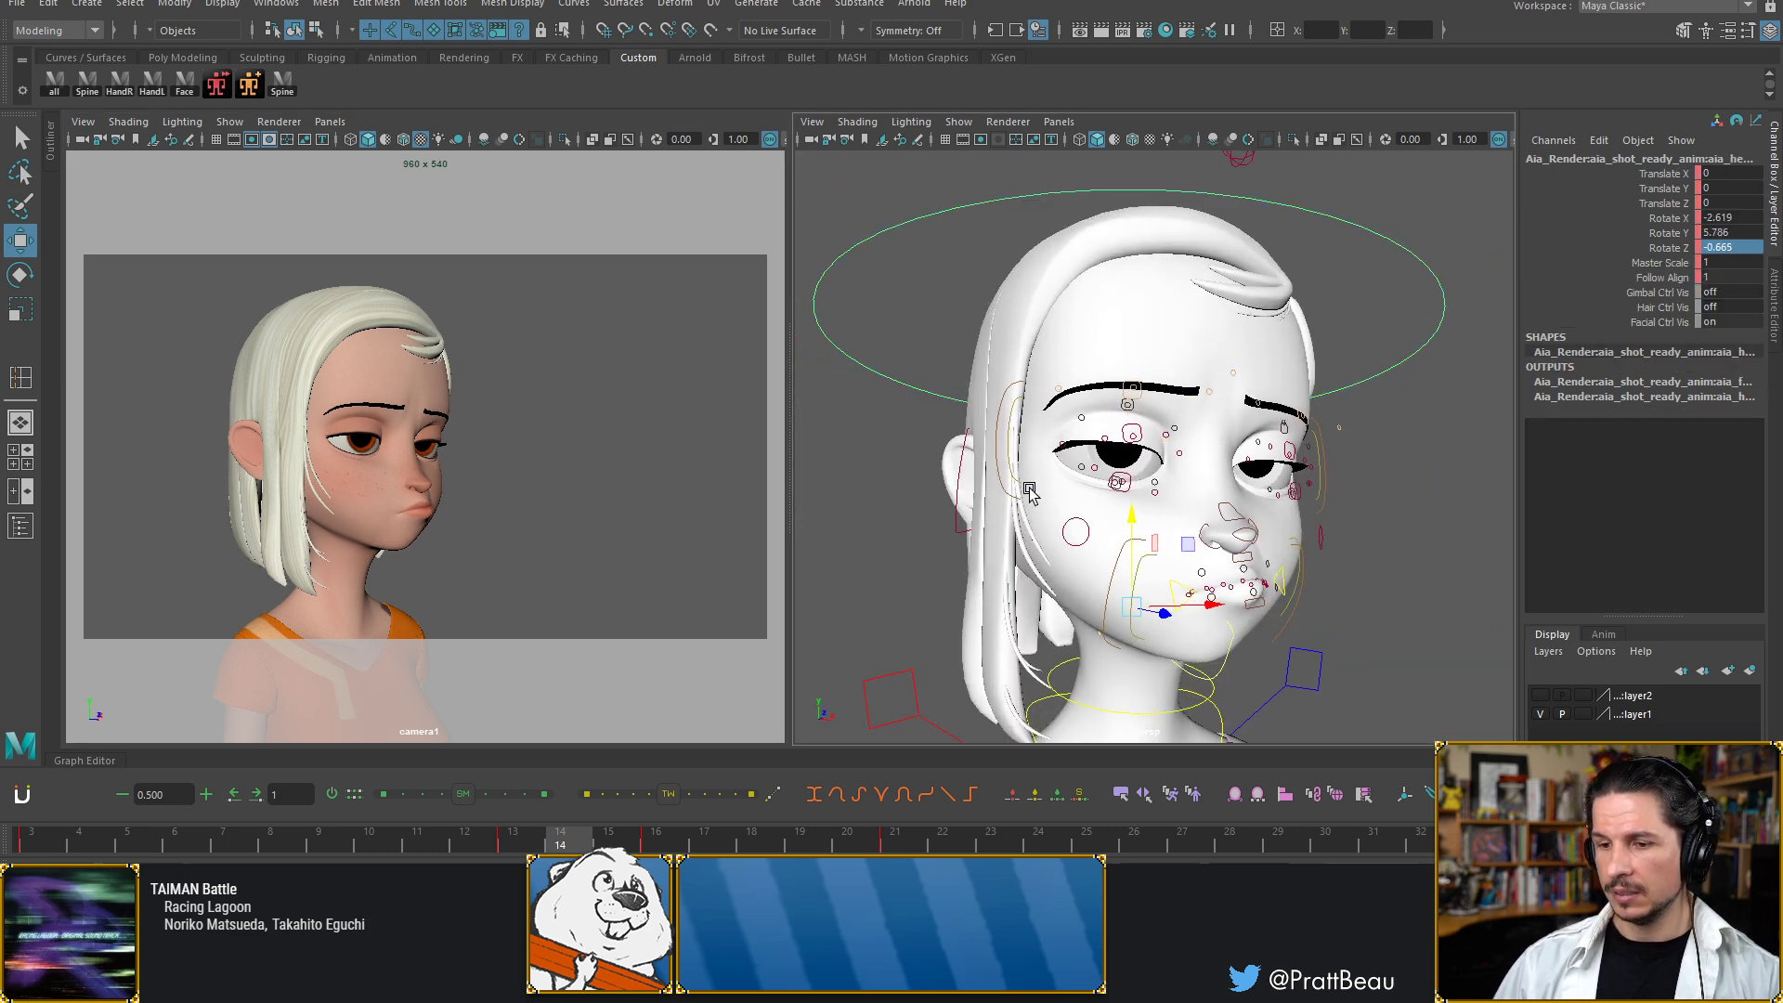
pyautogui.click(525, 850)
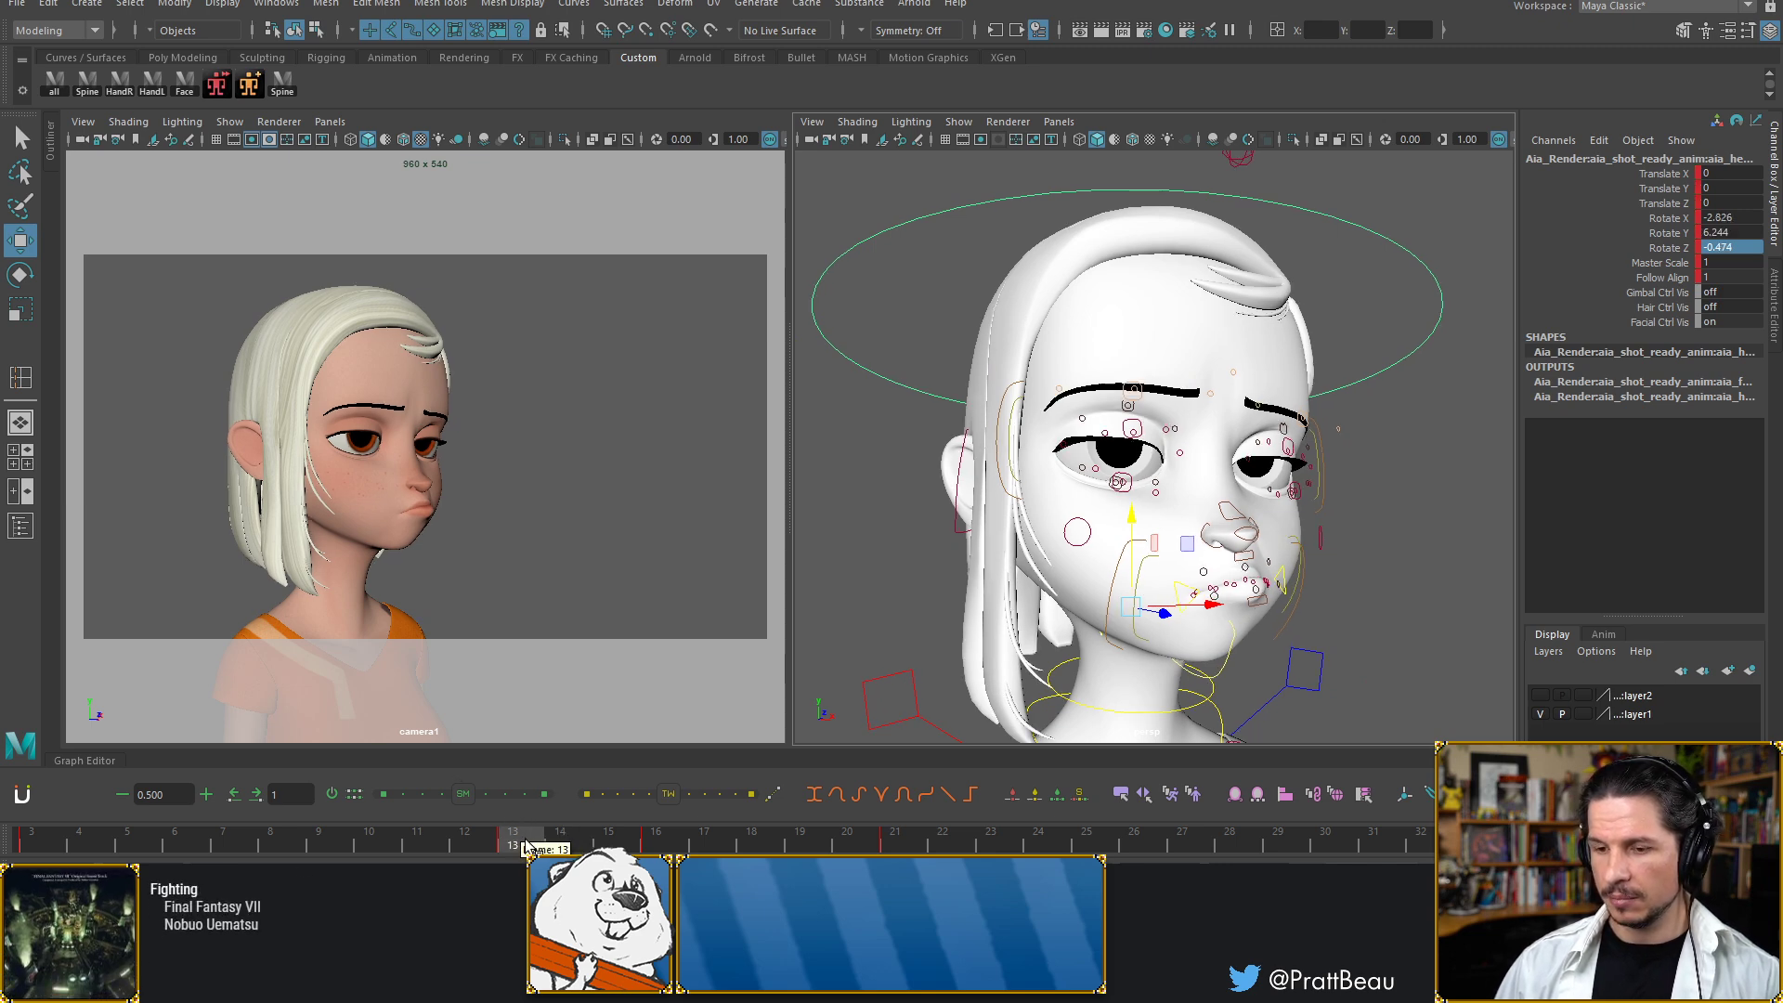
pyautogui.click(558, 847)
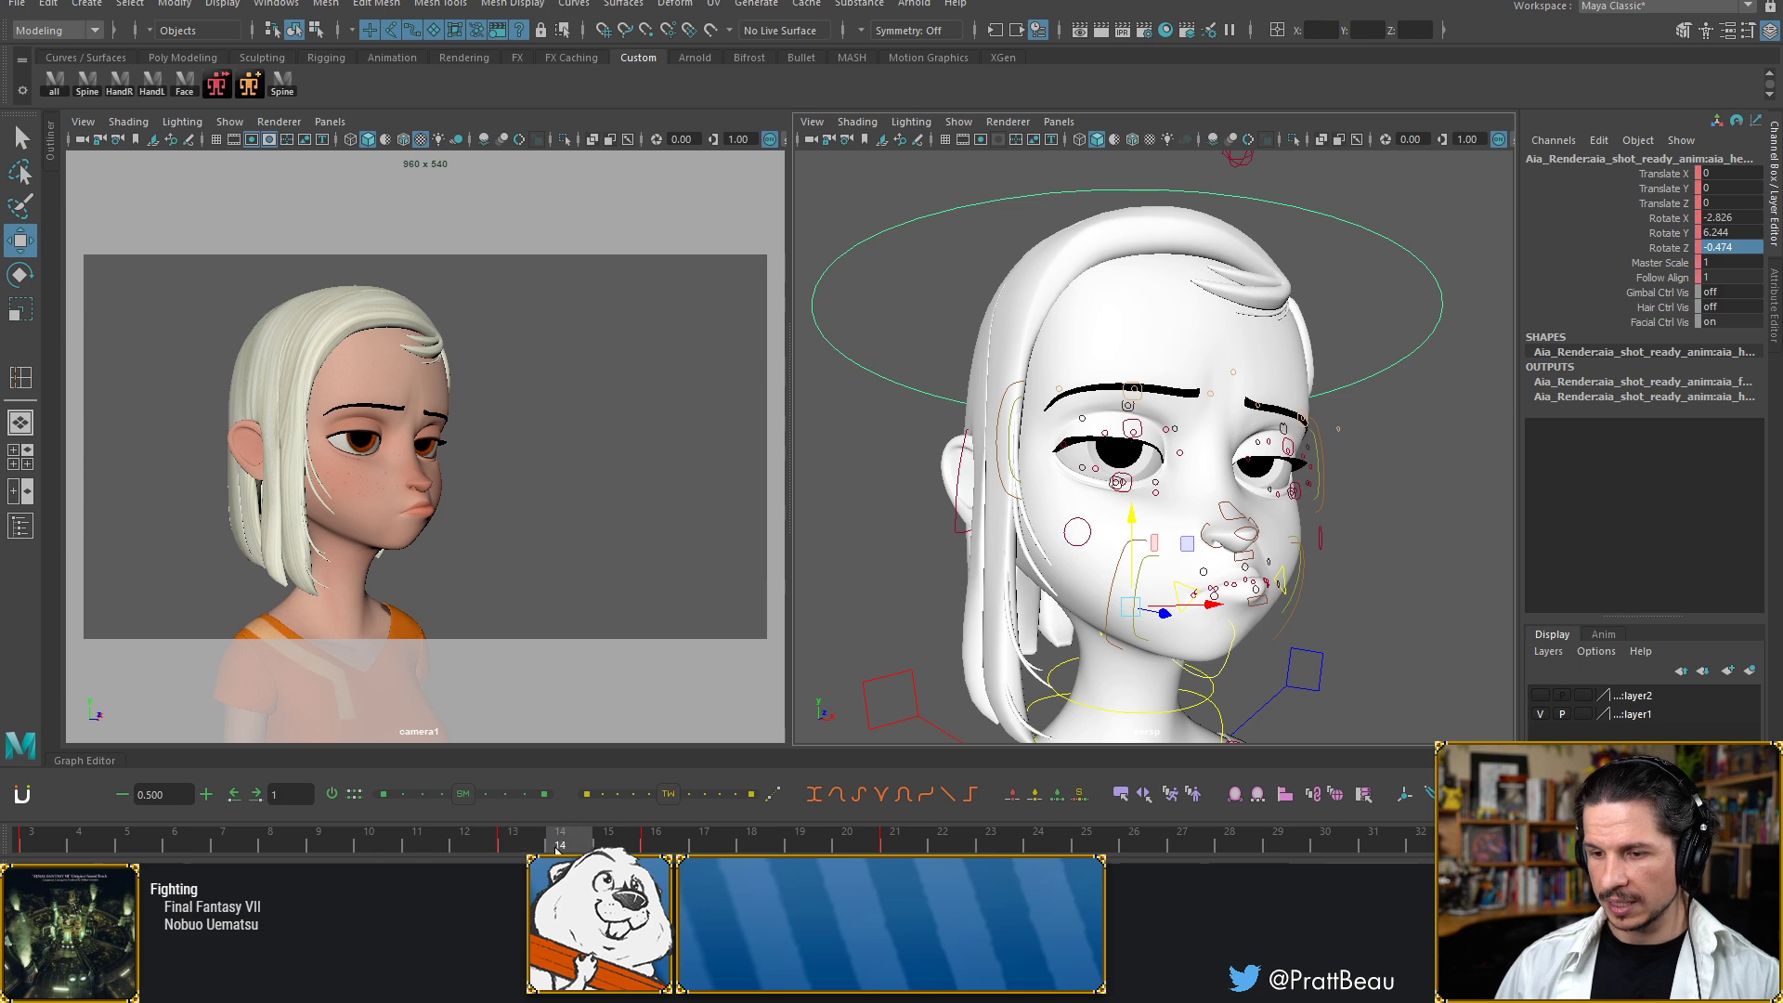
pyautogui.click(525, 847)
pyautogui.click(563, 848)
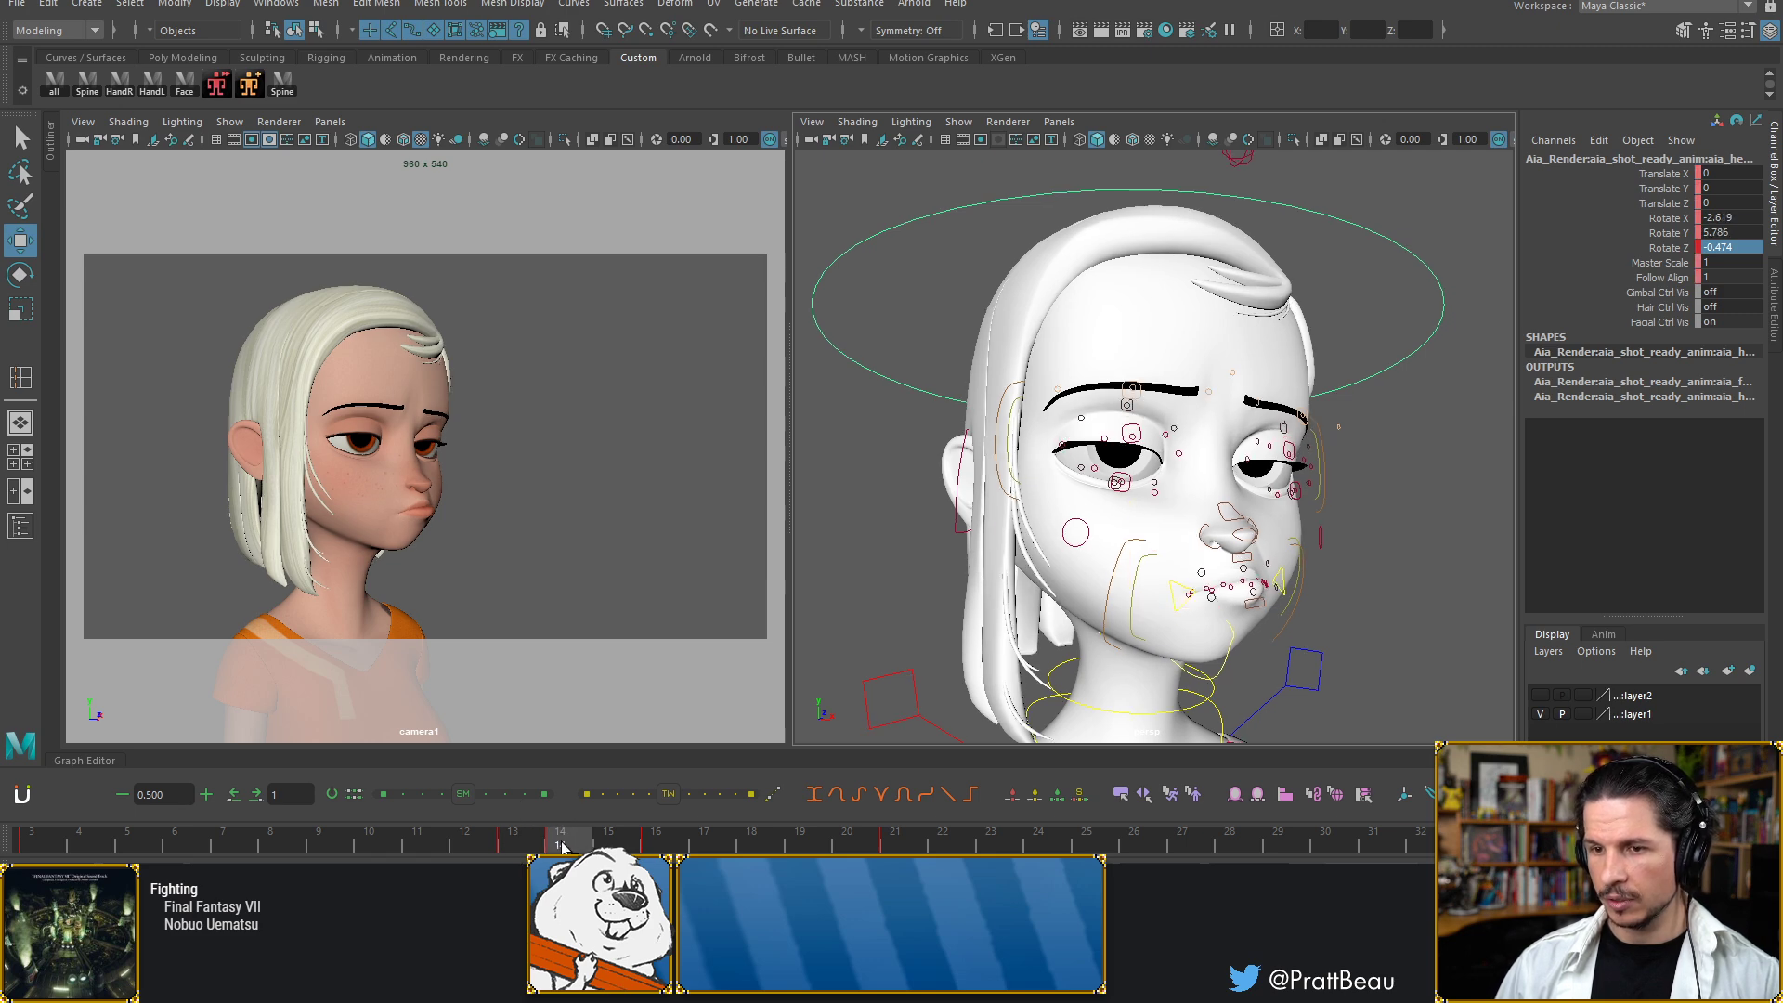
pyautogui.click(539, 848)
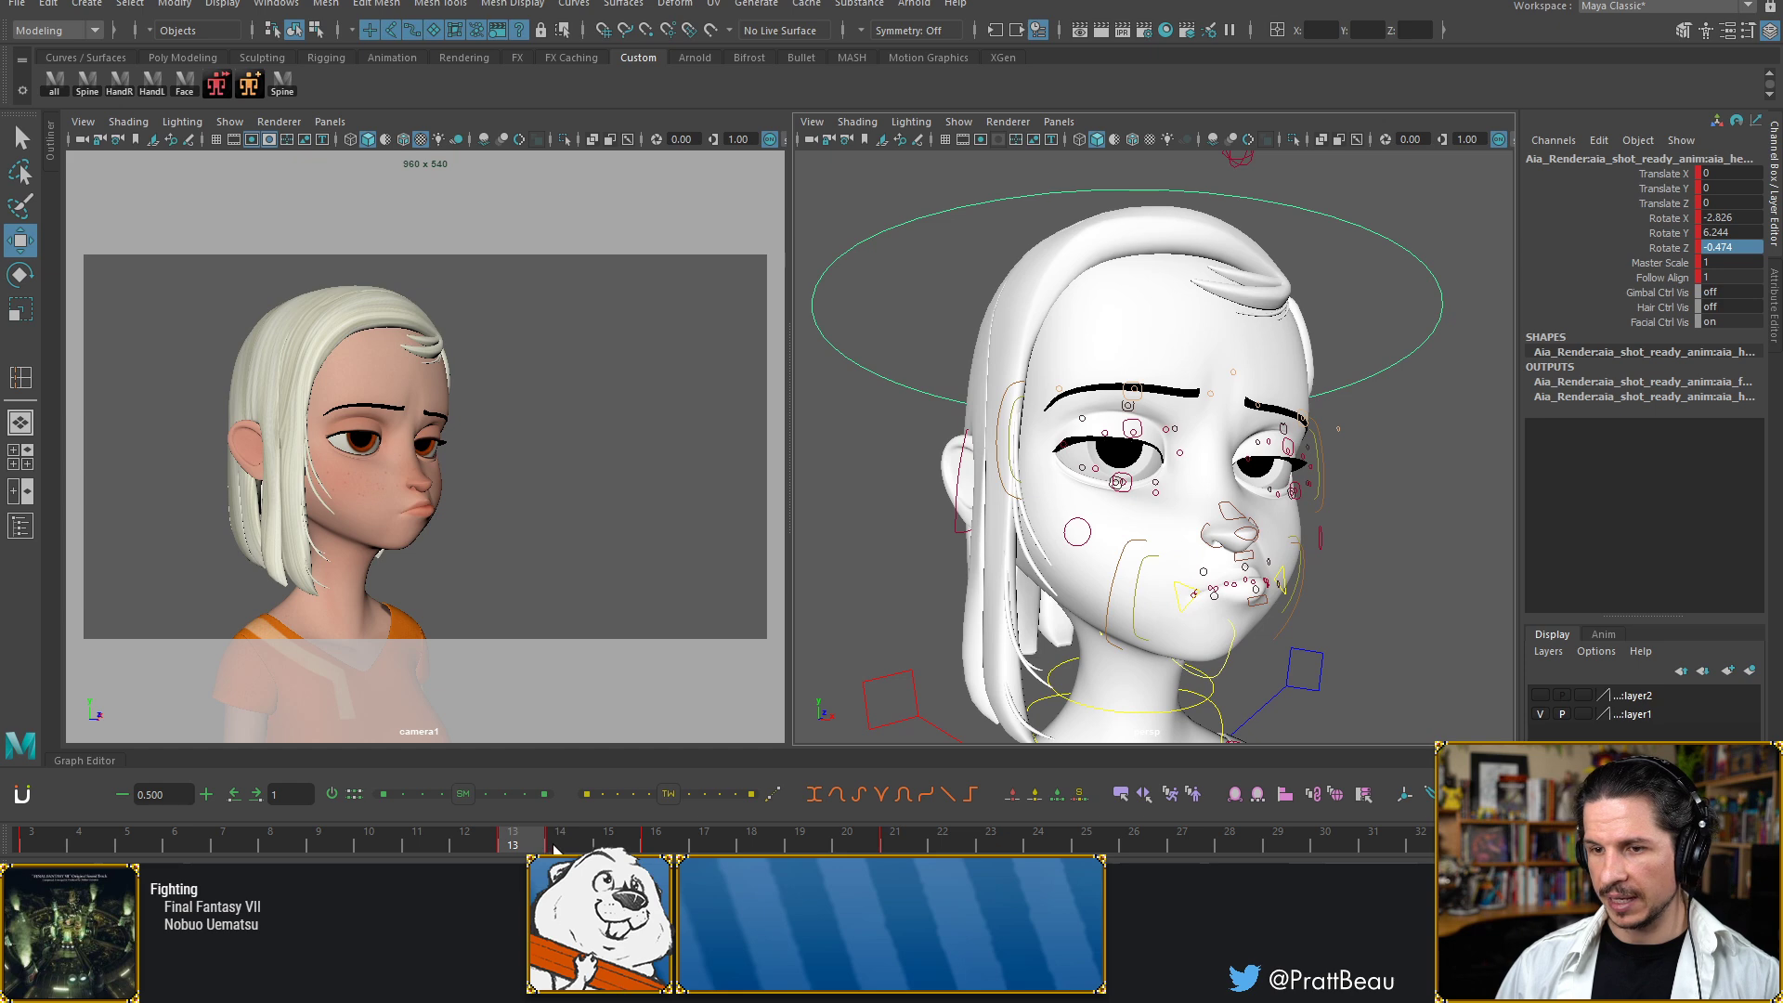
pyautogui.click(558, 847)
# Select the neck control and key its frame 13 rotation at frame 14
pyautogui.click(1208, 719)
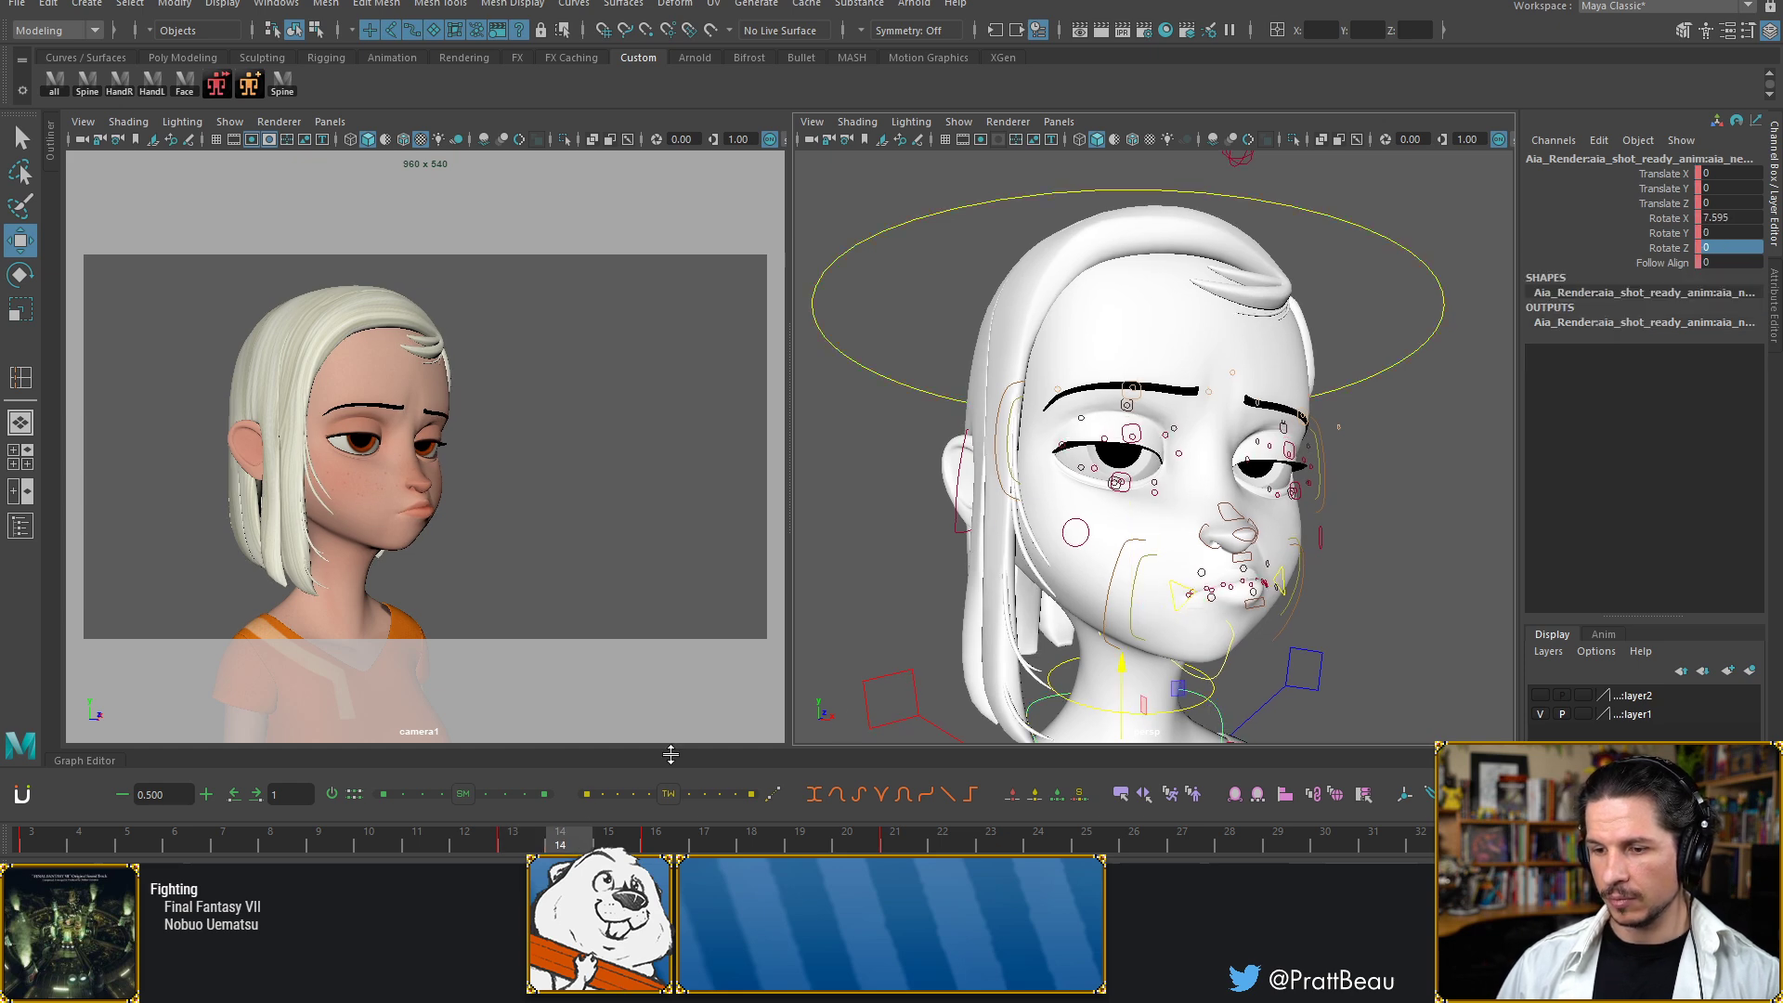
pyautogui.click(523, 845)
pyautogui.moveTo(523, 846); pyautogui.dragTo(566, 843, button='middle')
pyautogui.press('s')
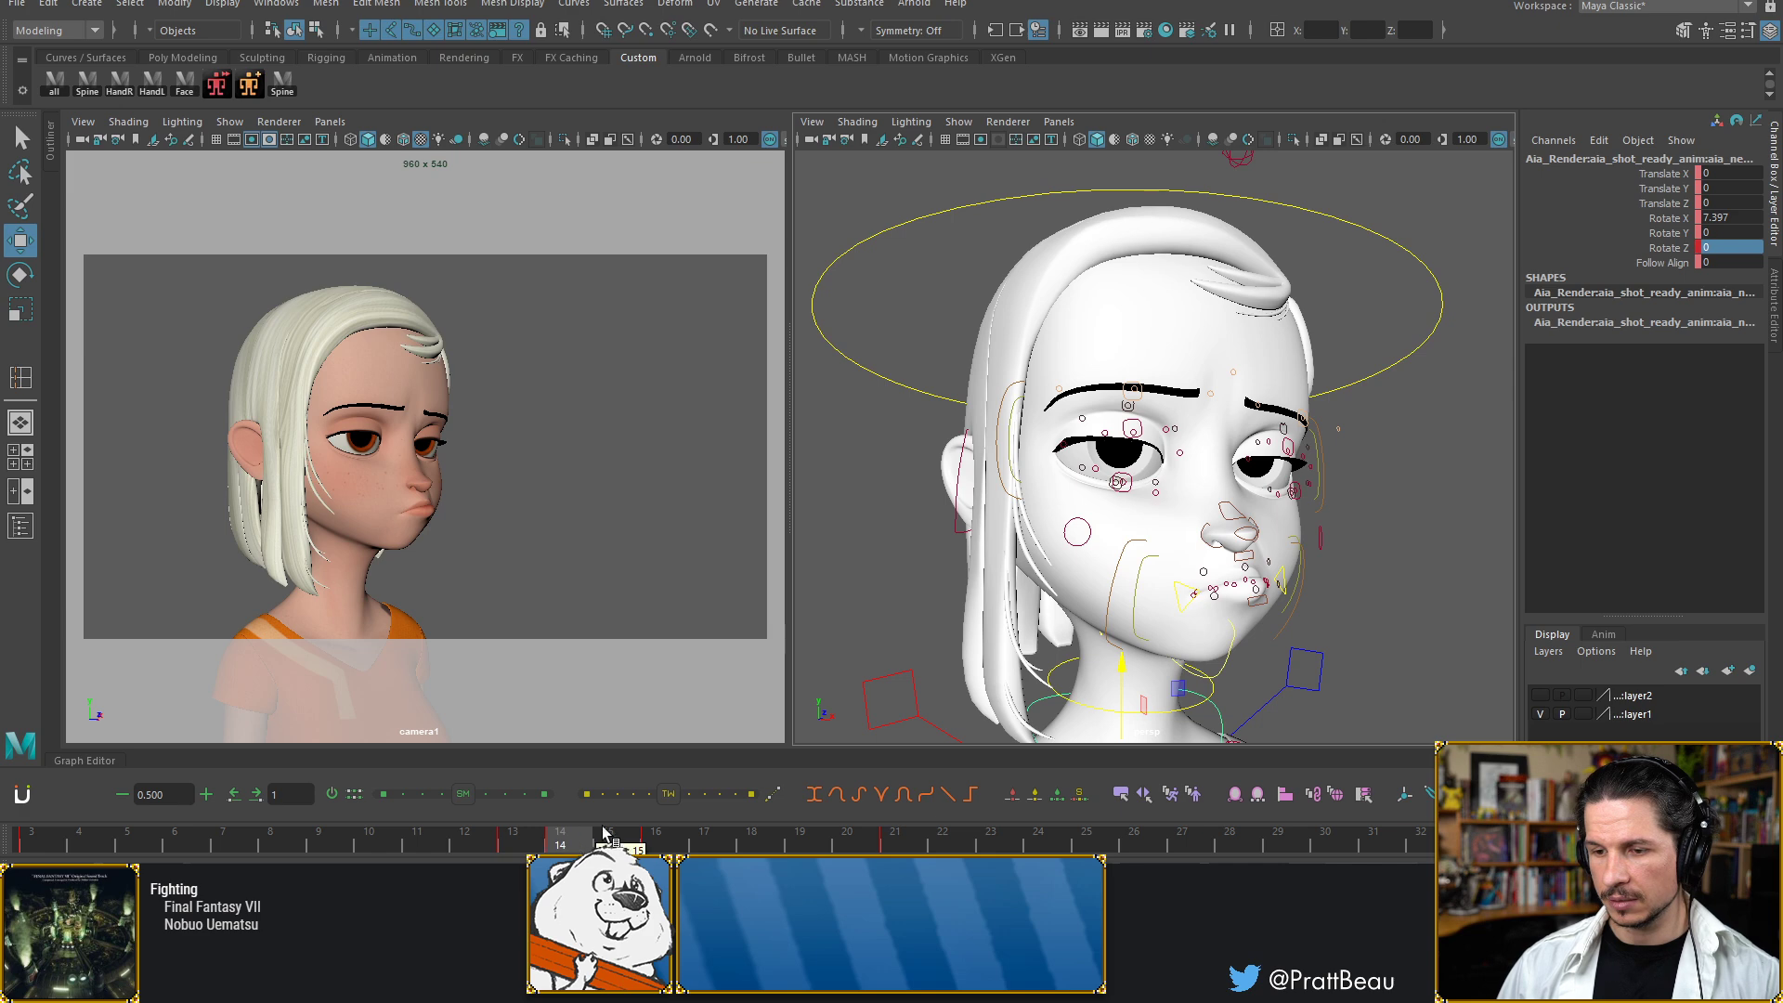
# Select the eyebrow controls on both sides and key their frame 13 Rotate Z at frame 14
pyautogui.scroll(3, 1116, 403)
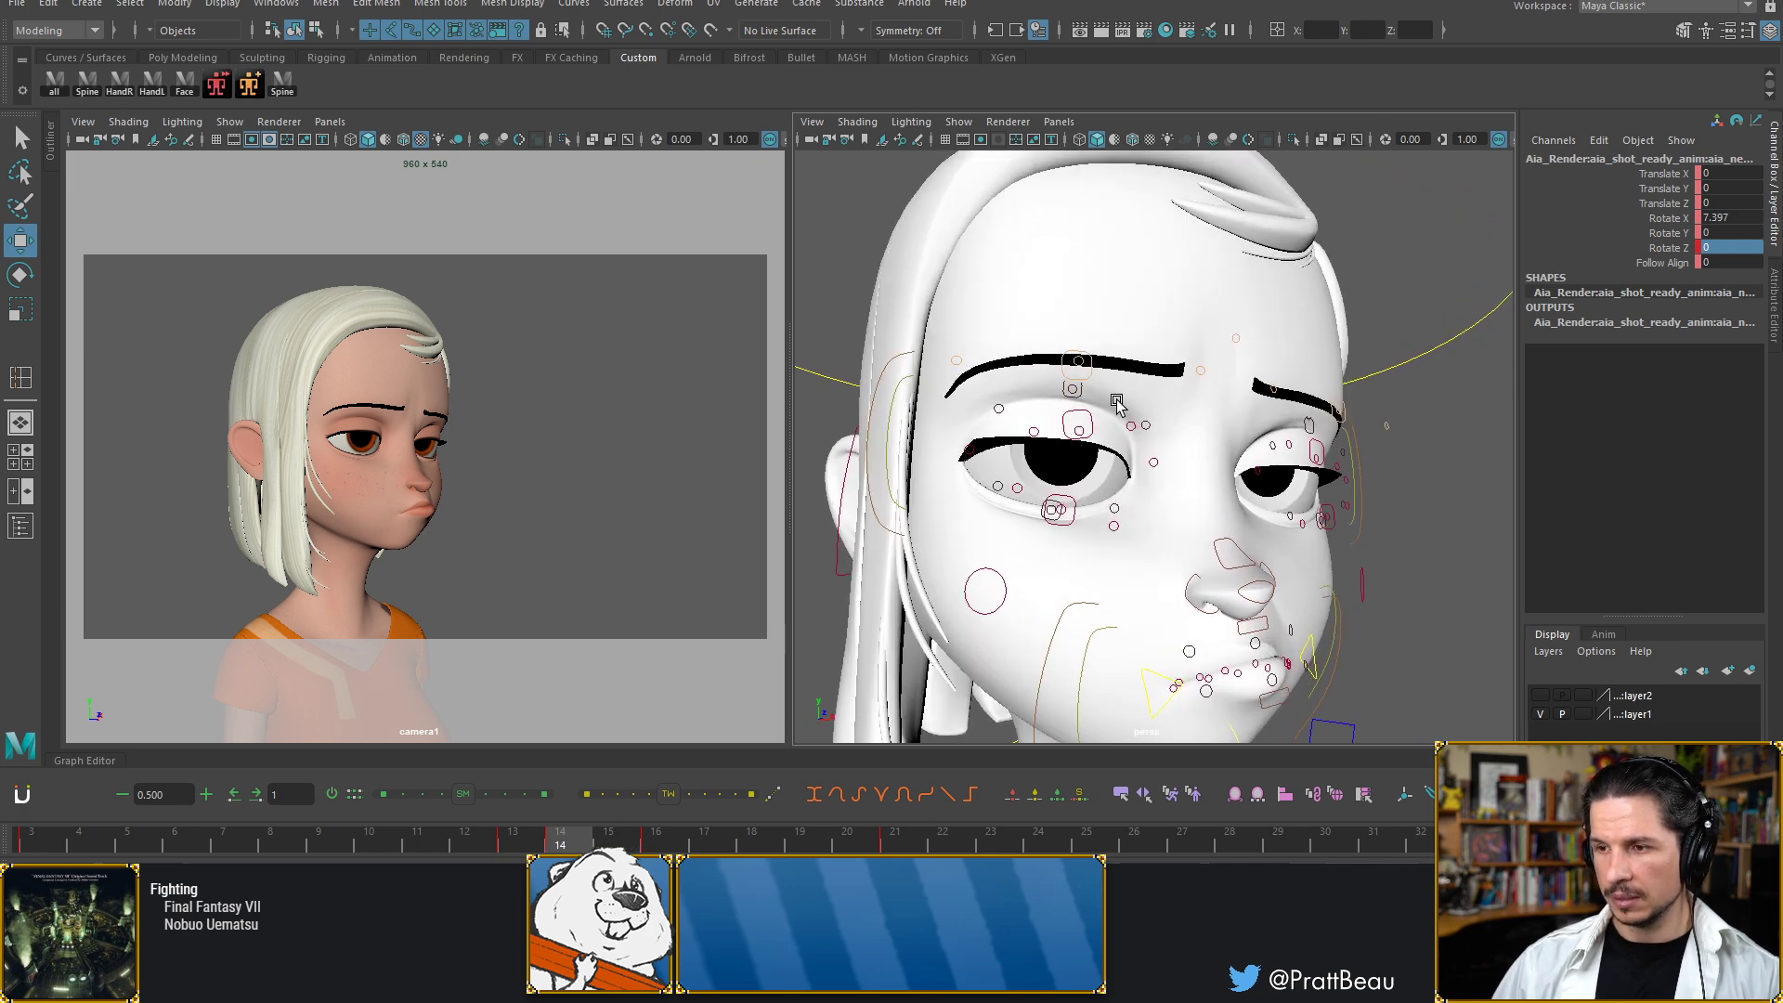
pyautogui.click(1090, 373)
pyautogui.keyDown('alt'); pyautogui.moveTo(1194, 457); pyautogui.dragTo(1276, 456); pyautogui.keyUp('alt')
pyautogui.moveTo(1460, 385); pyautogui.dragTo(1316, 452)
pyautogui.moveTo(1478, 351); pyautogui.dragTo(1391, 442)
pyautogui.keyDown('alt'); pyautogui.moveTo(1390, 442); pyautogui.dragTo(917, 549); pyautogui.keyUp('alt')
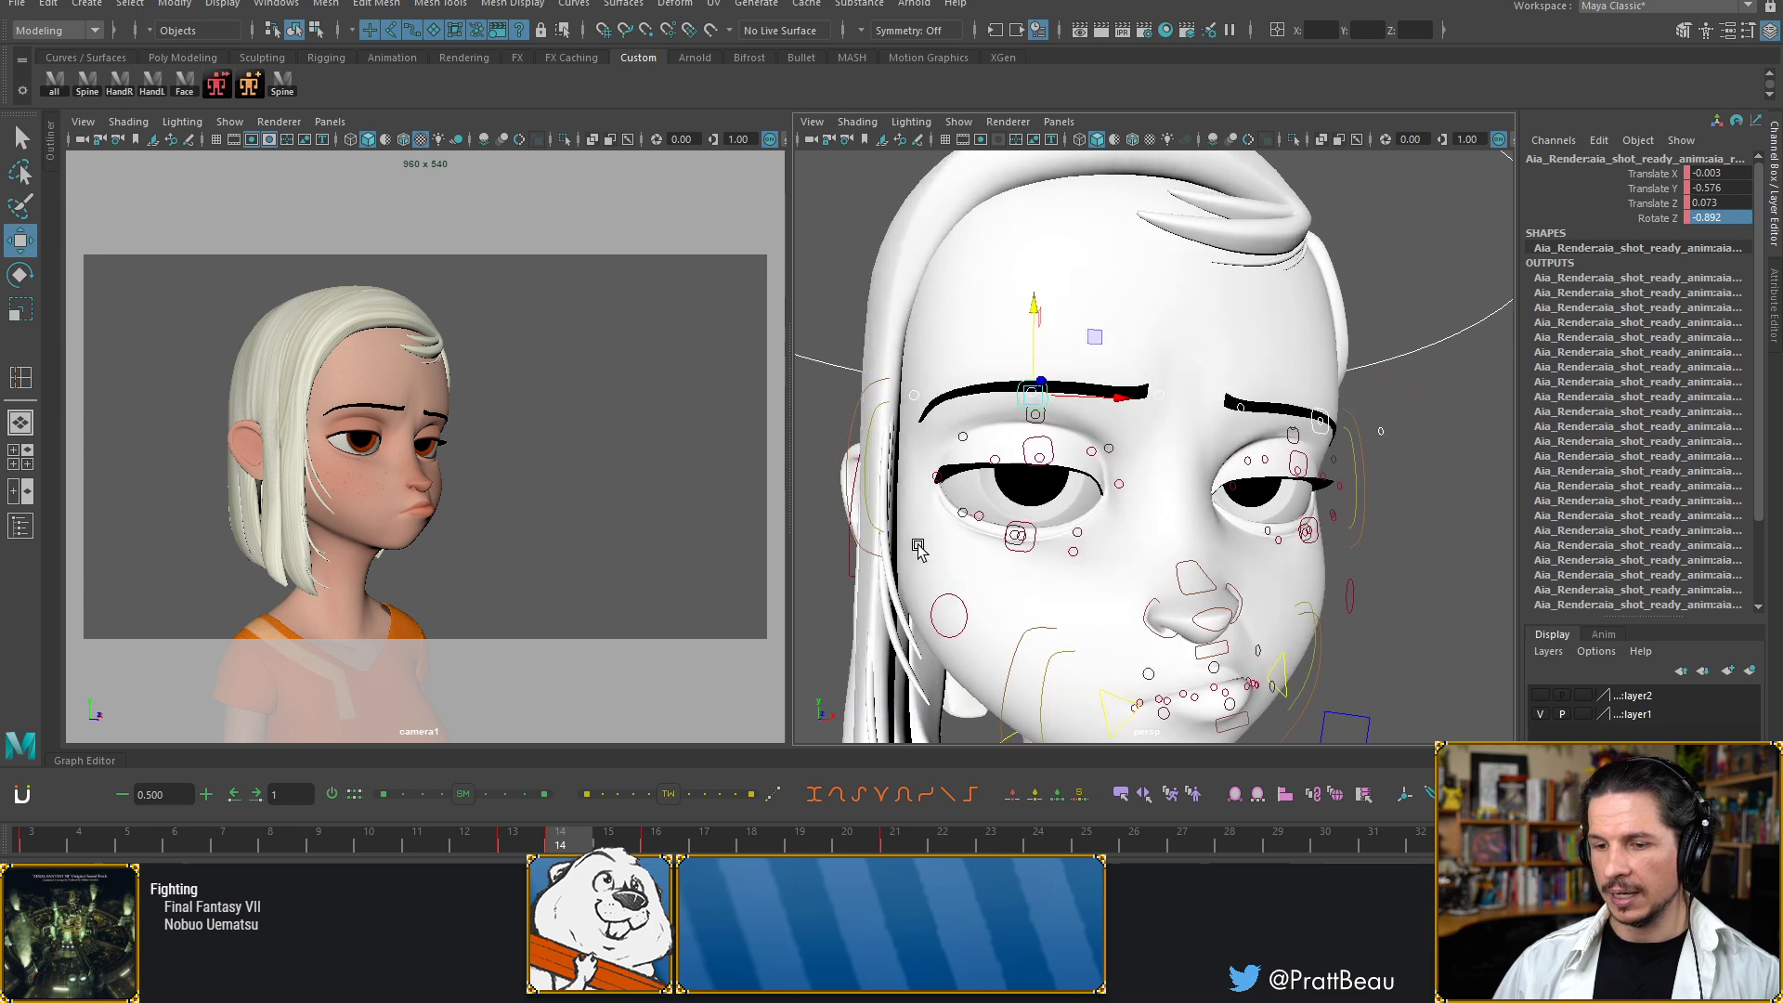
pyautogui.click(520, 847)
pyautogui.click(557, 847)
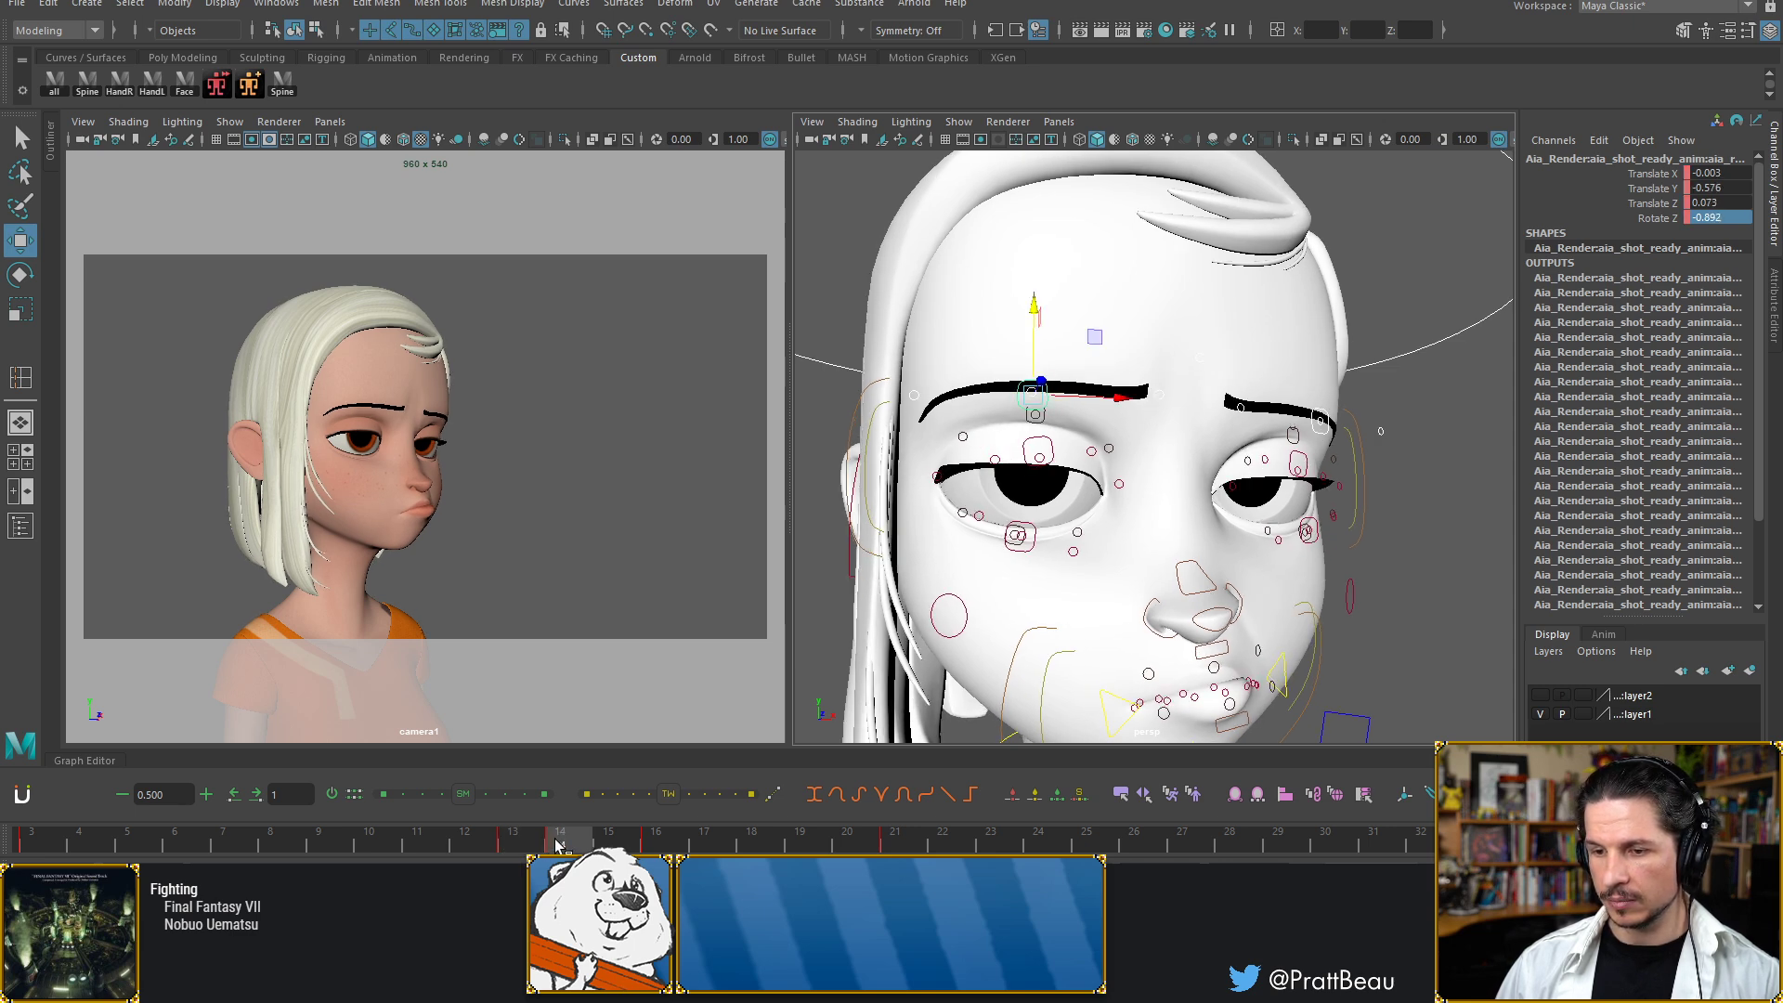
pyautogui.hotkey('ctrl', 'z')
# Flip between frames 13 and 14 to compare the eyebrow poses
pyautogui.click(575, 847)
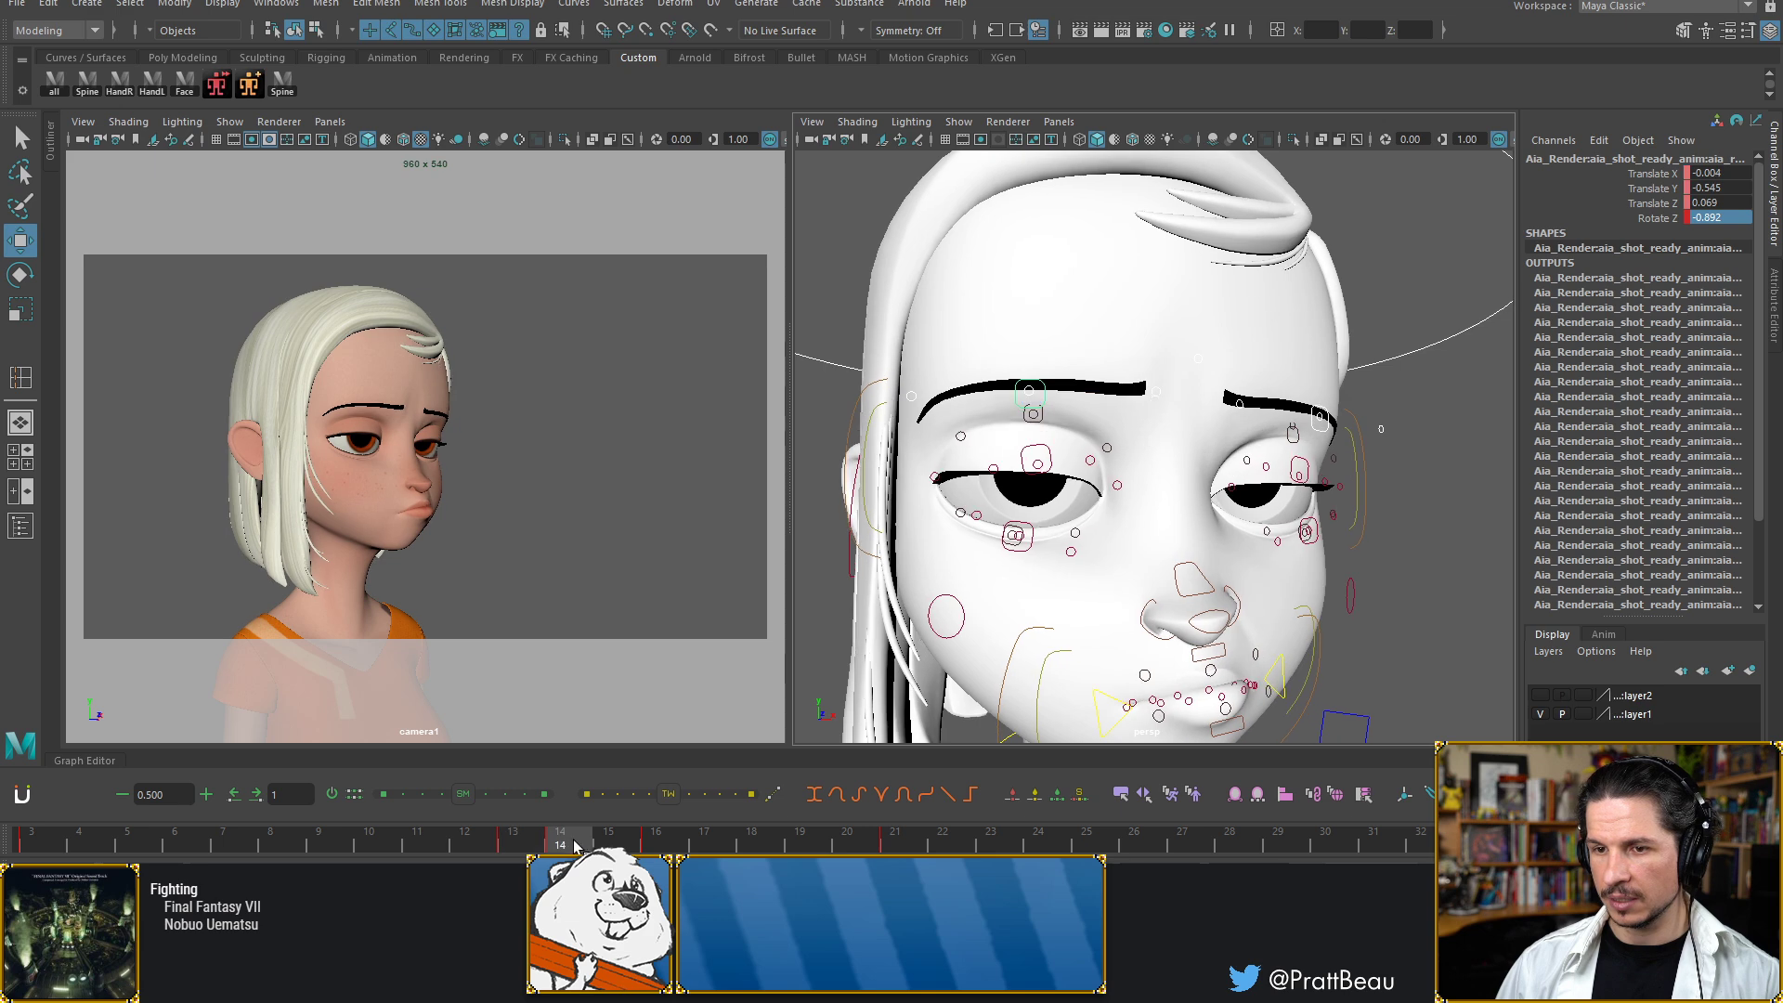
pyautogui.moveTo(546, 843); pyautogui.dragTo(561, 840)
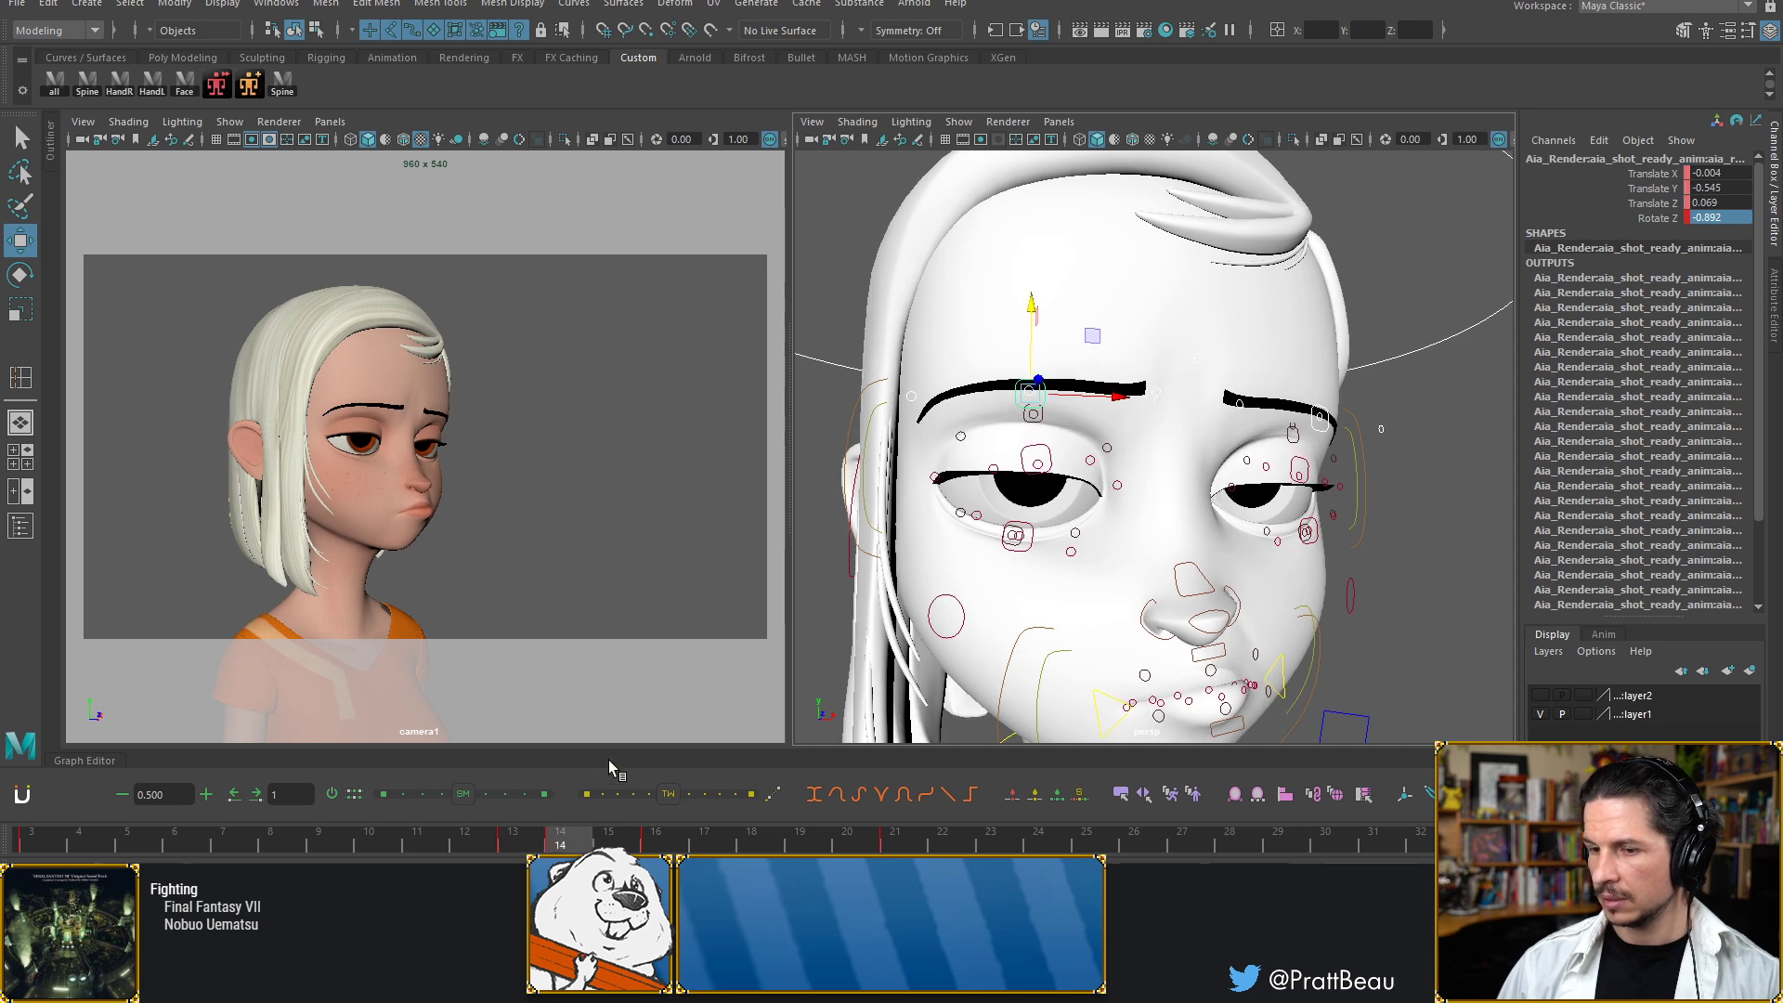
pyautogui.click(523, 843)
pyautogui.click(555, 846)
pyautogui.click(540, 846)
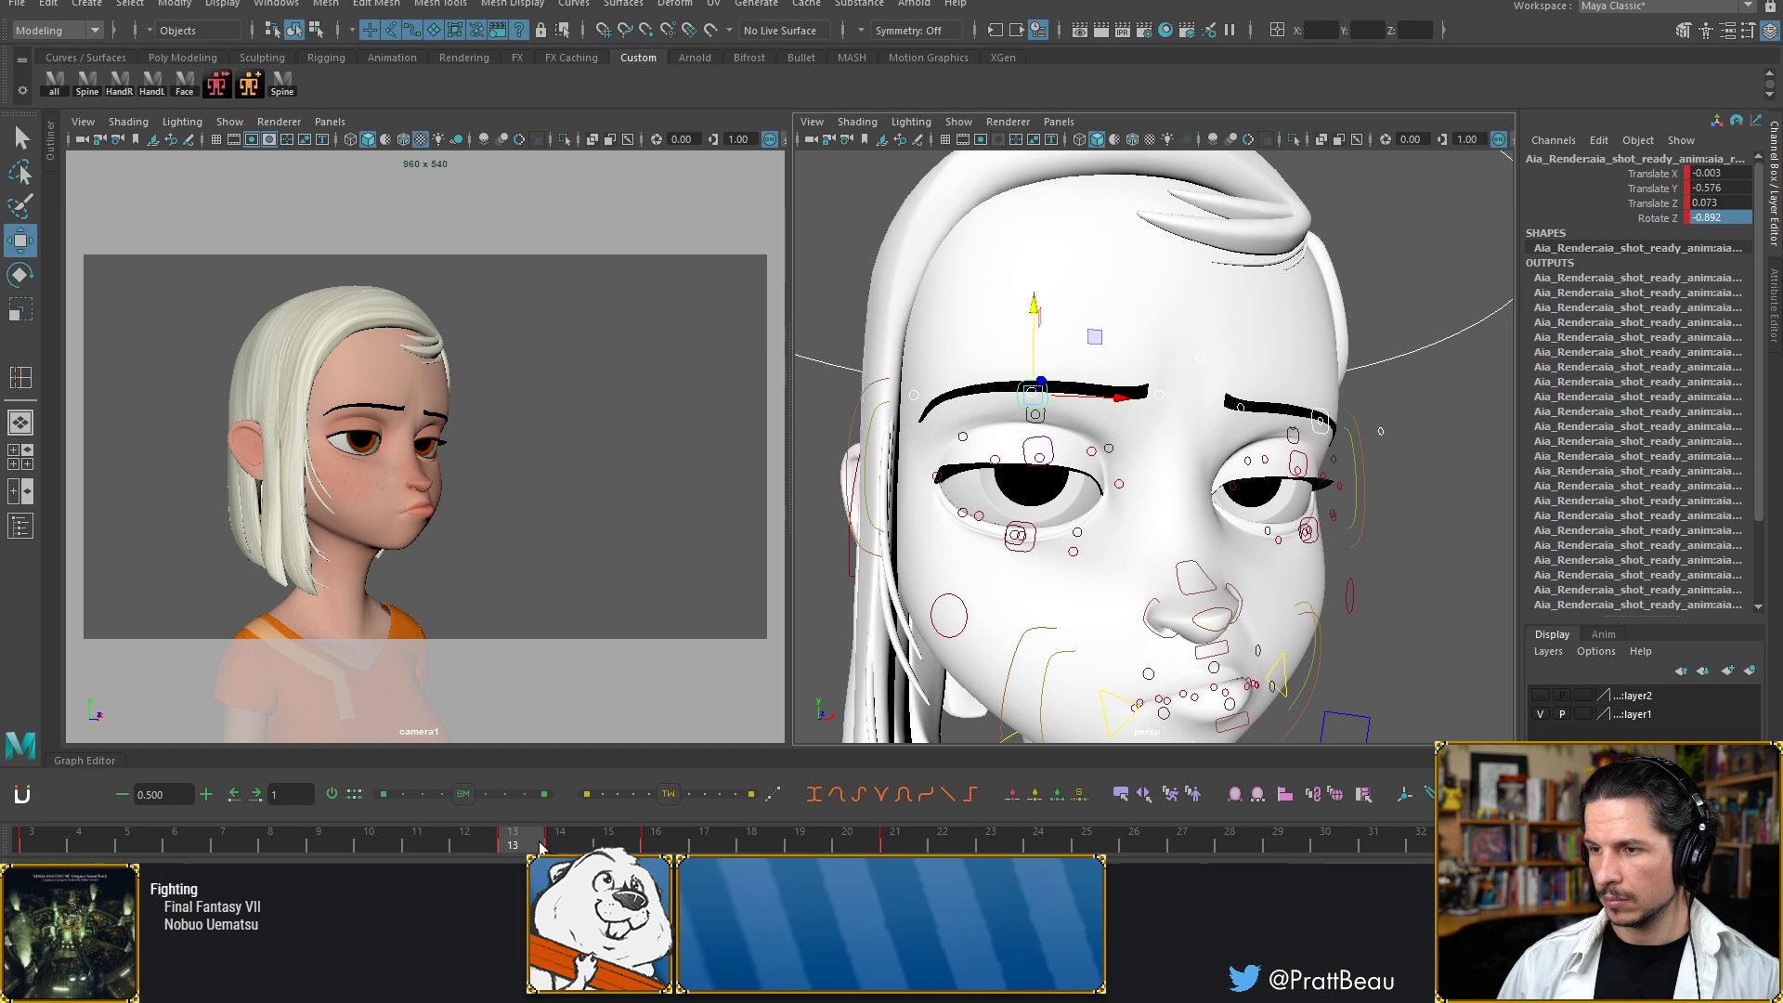
pyautogui.click(553, 847)
# Key the main left eyebrow control's full frame 13 pose at frame 14 and compare the two frames
pyautogui.click(1311, 432)
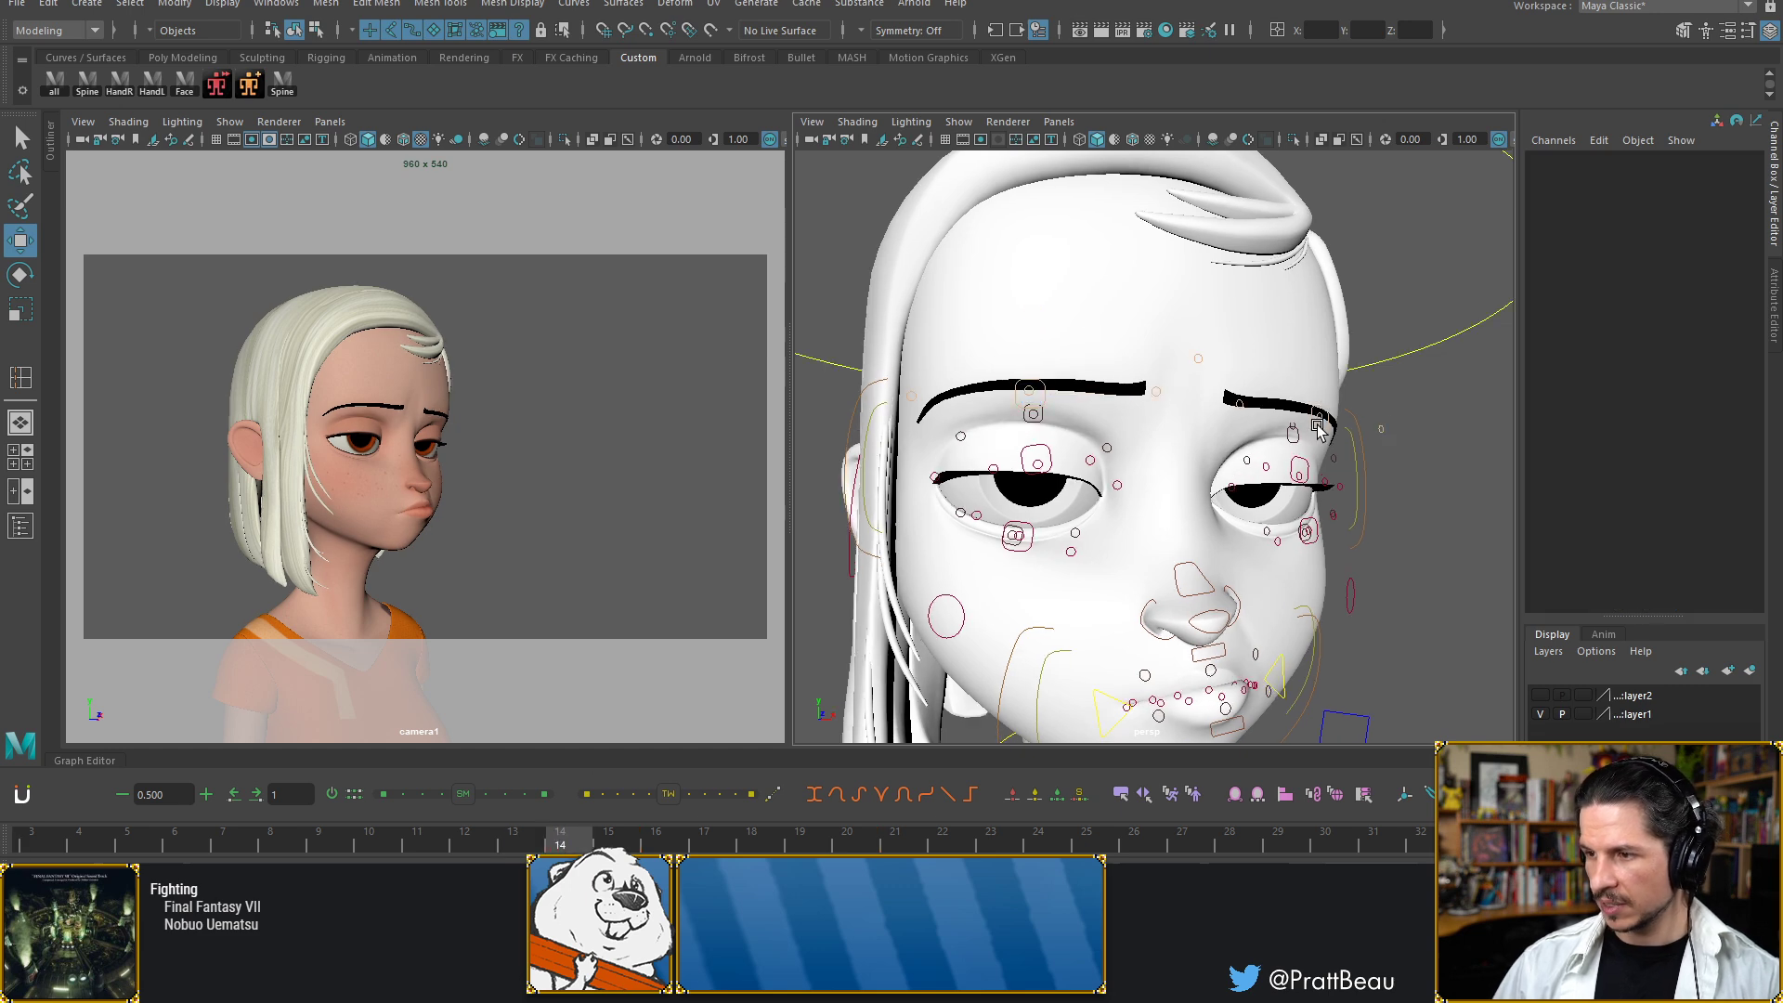
pyautogui.click(533, 840)
pyautogui.moveTo(532, 840); pyautogui.dragTo(558, 840, button='middle')
pyautogui.press('s')
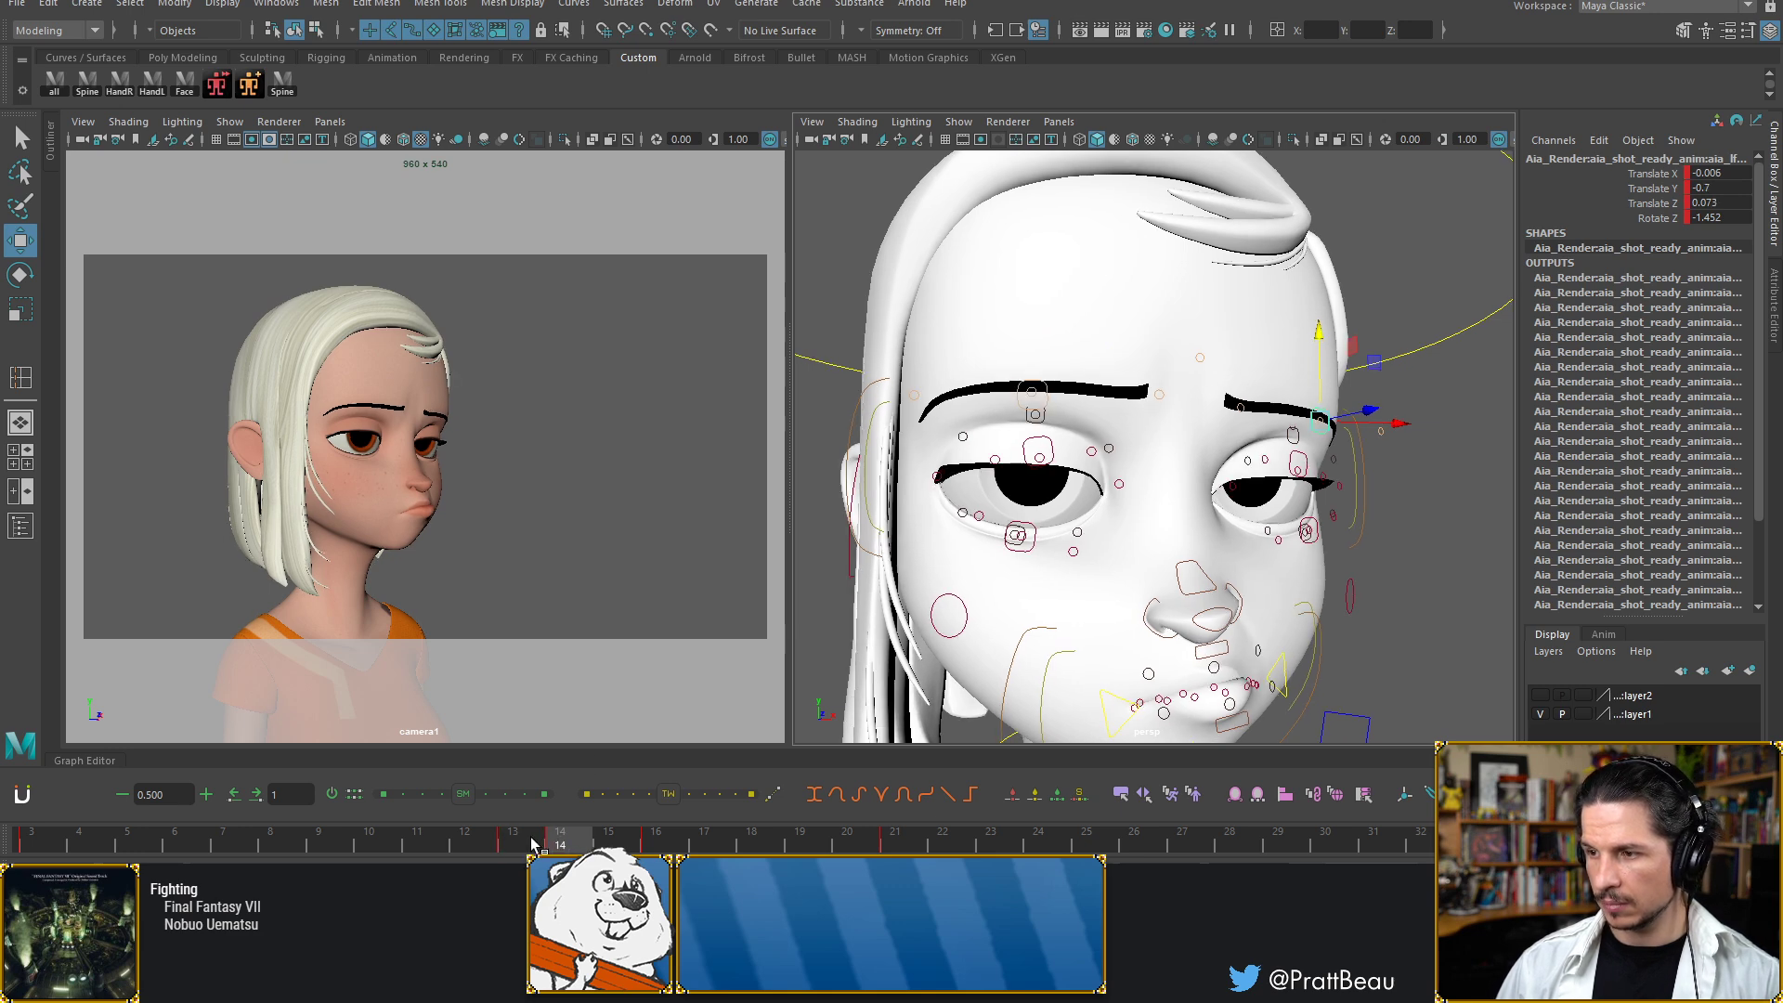
pyautogui.click(533, 844)
pyautogui.click(554, 847)
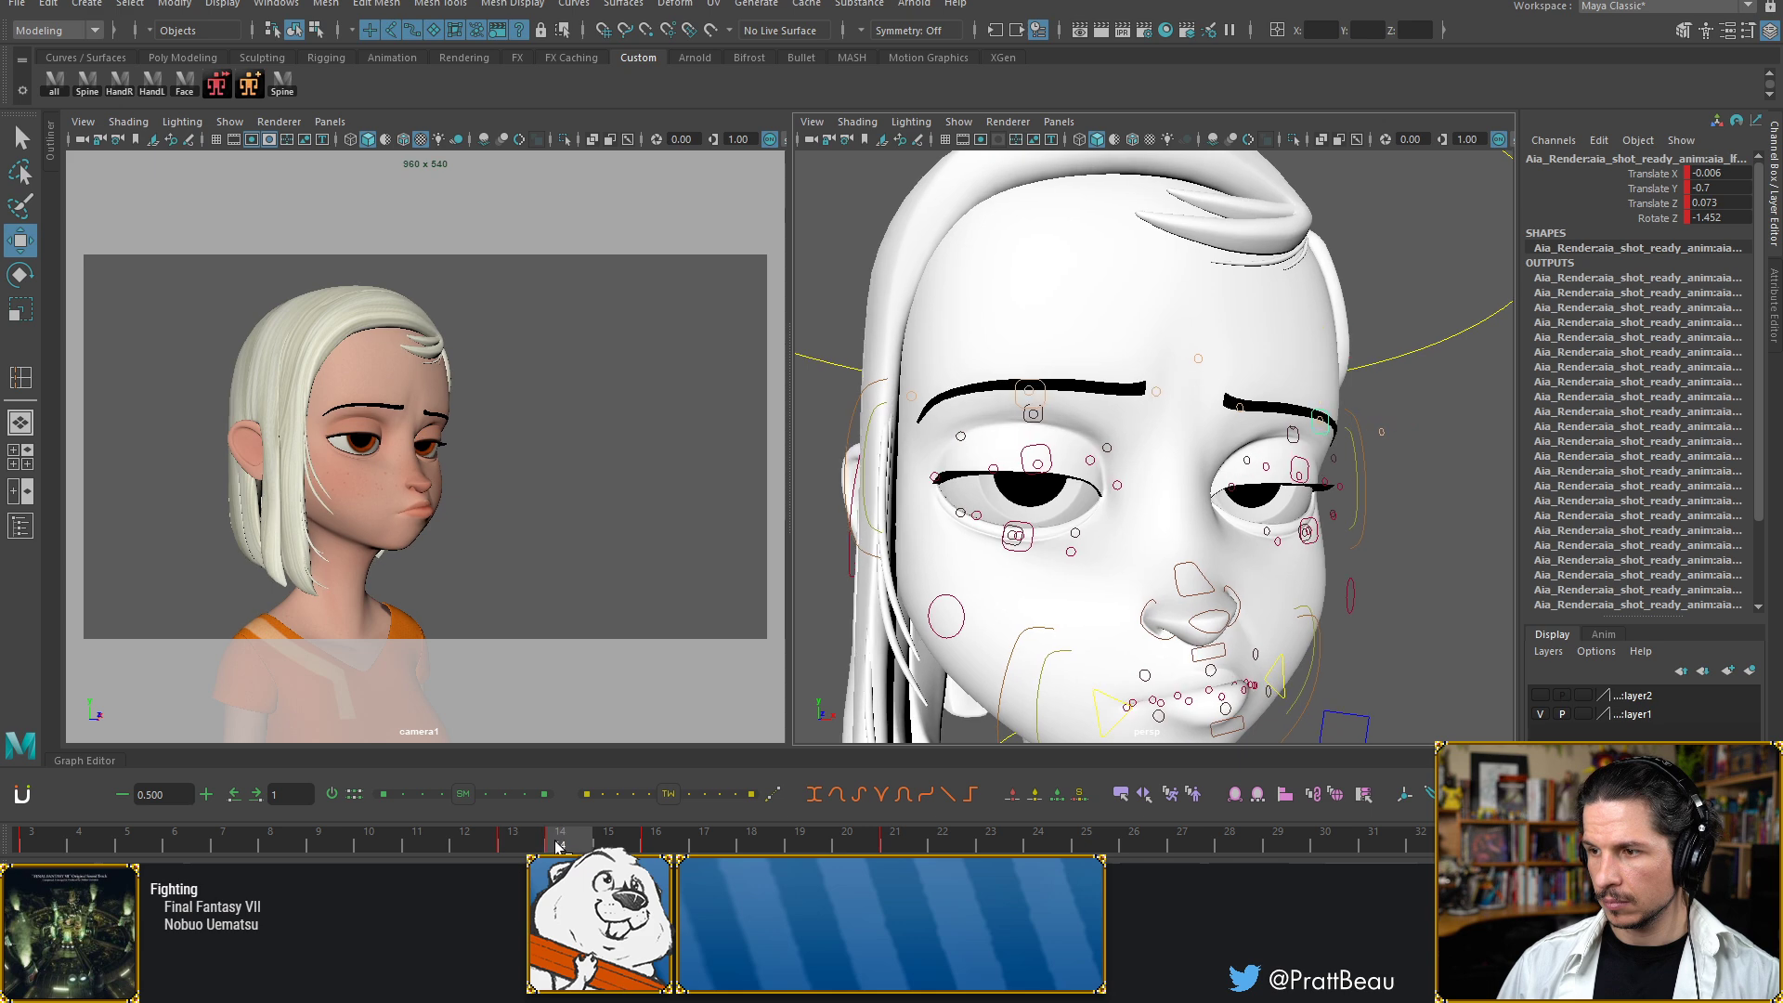
# Key the main right eyebrow control's full frame 13 pose at frame 14 and return to frame 13
pyautogui.click(1045, 409)
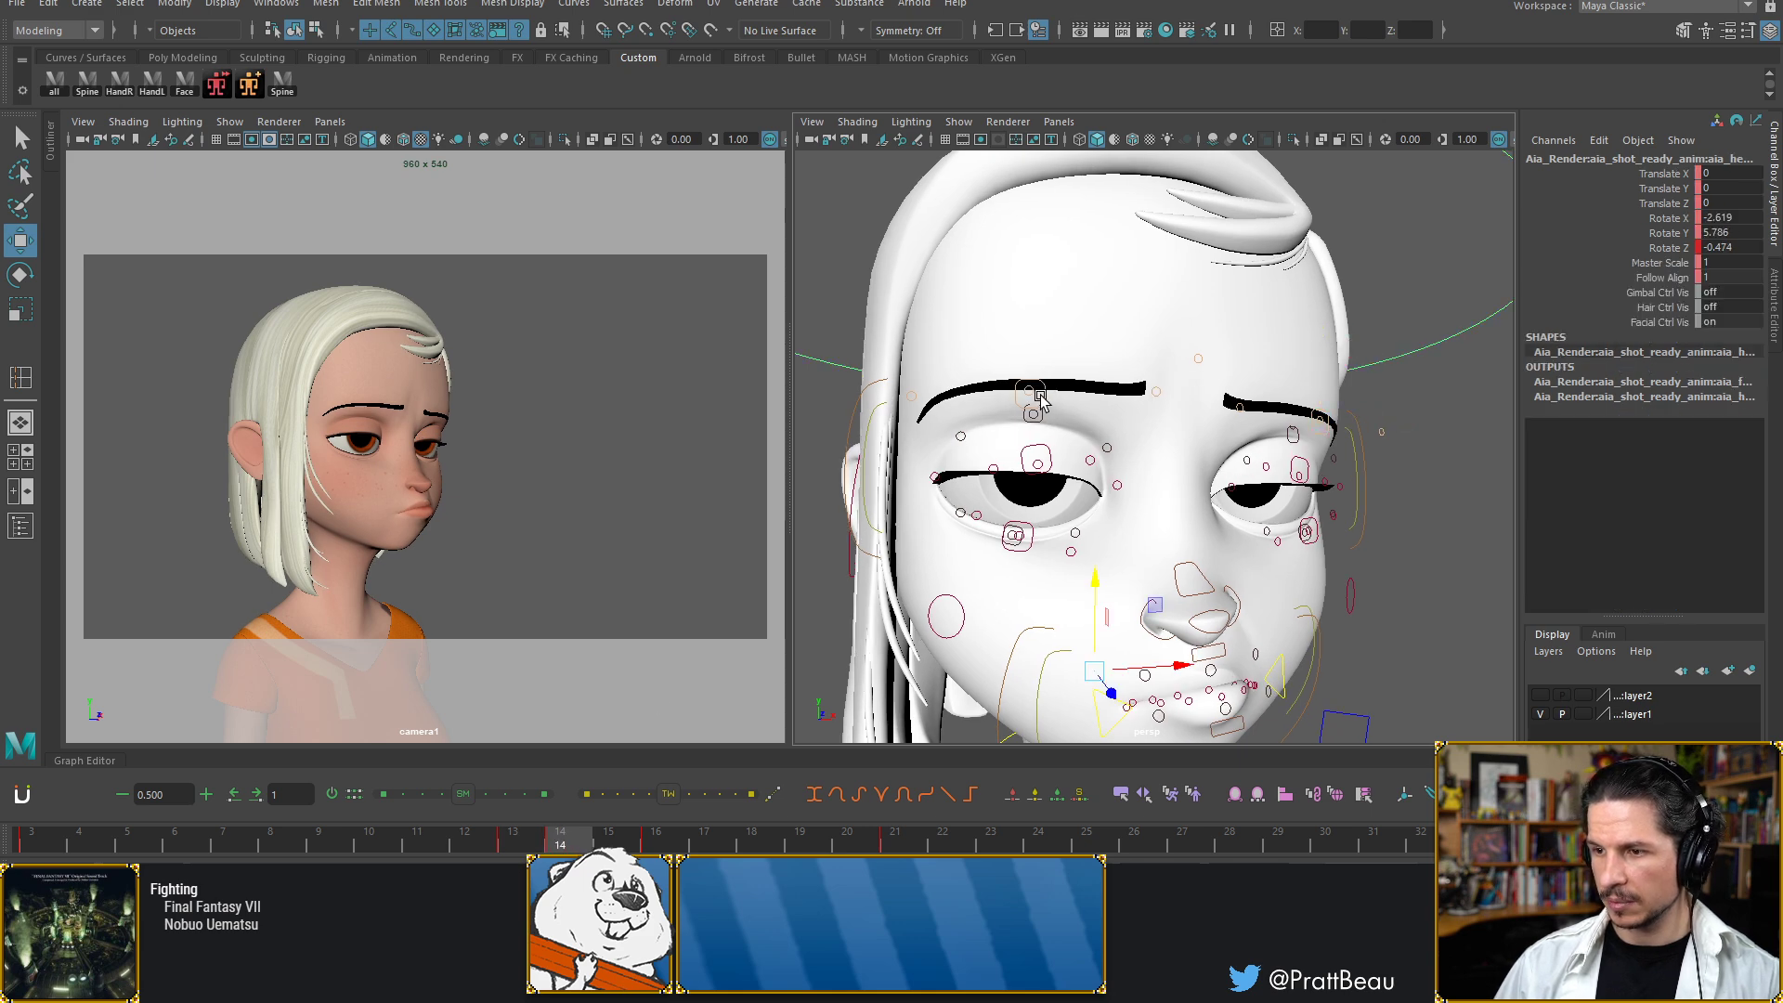
pyautogui.click(1040, 400)
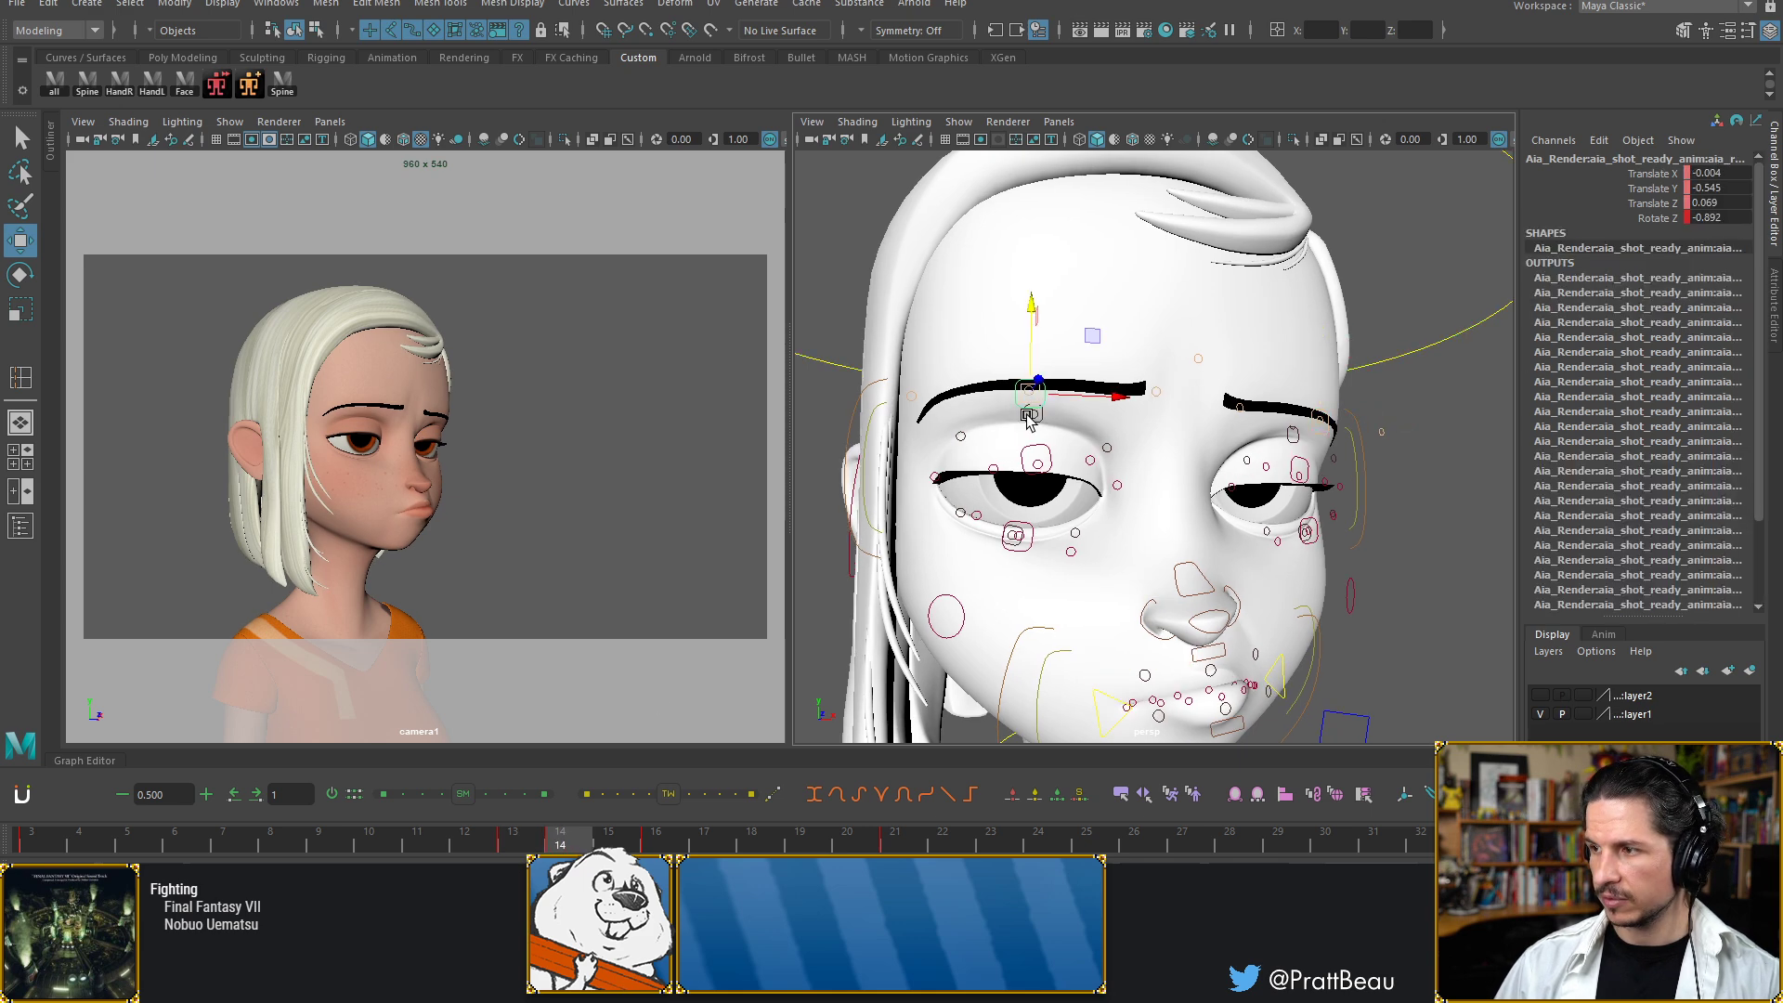
pyautogui.click(520, 840)
pyautogui.moveTo(522, 840); pyautogui.dragTo(549, 838, button='middle')
pyautogui.press('s')
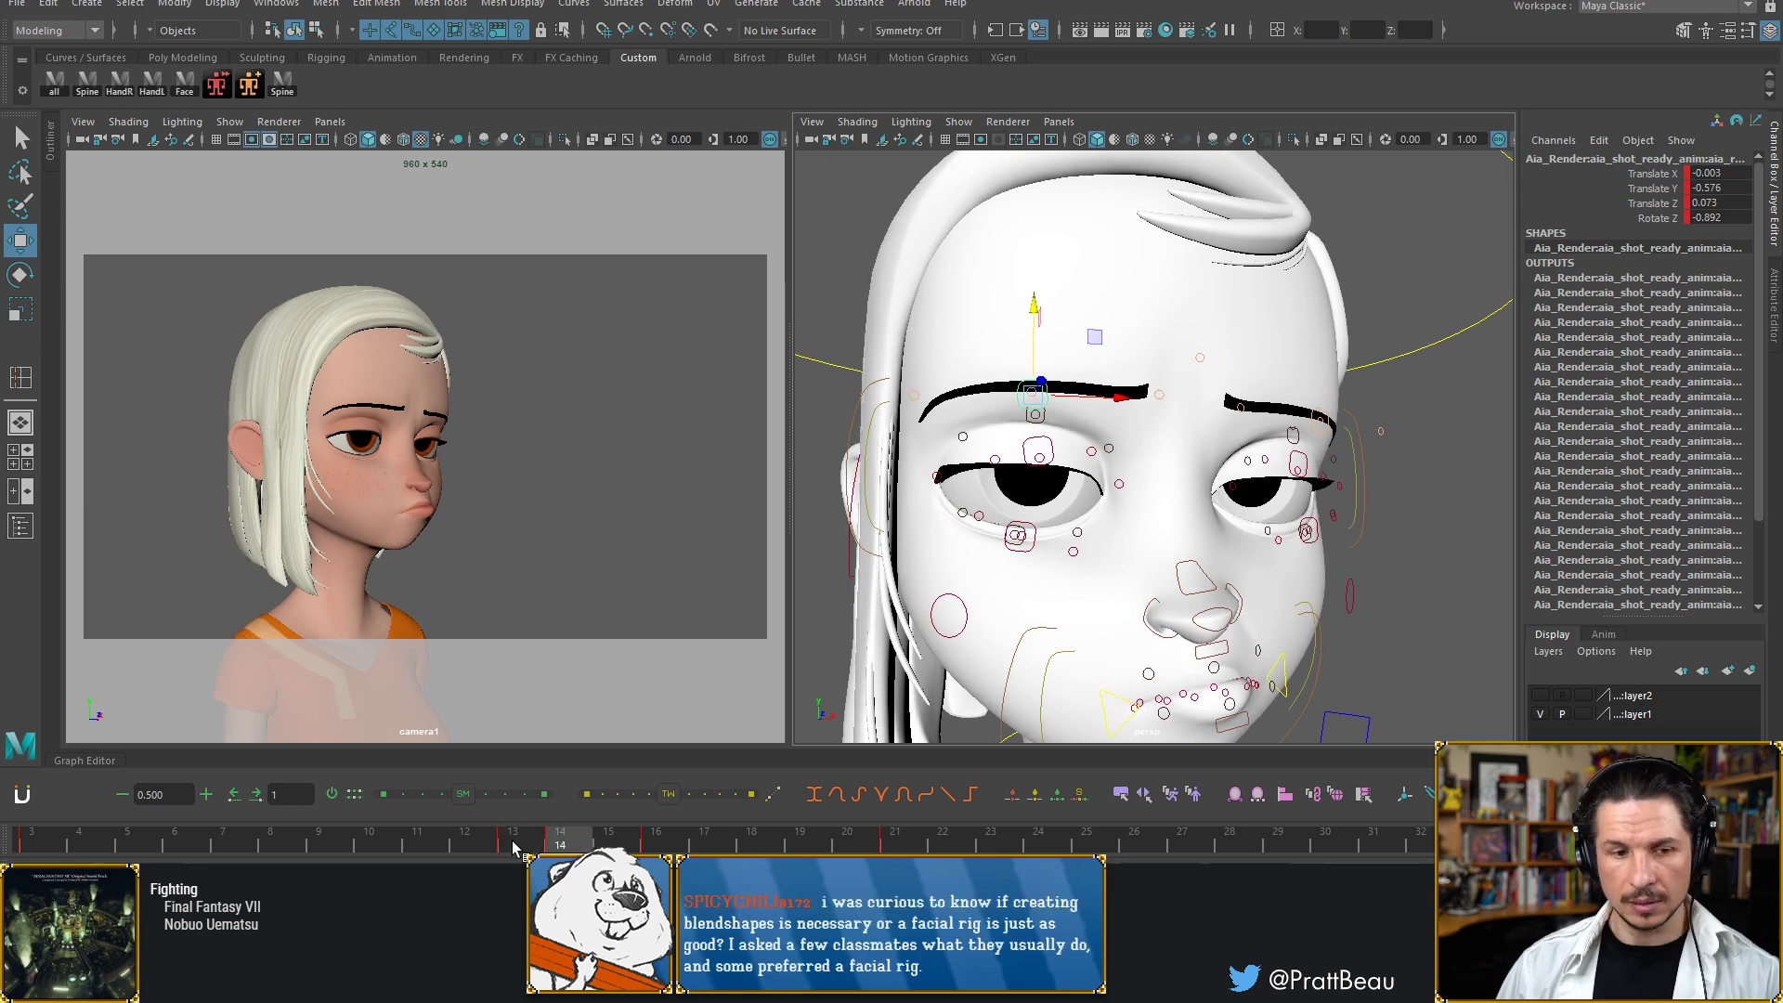
pyautogui.click(516, 847)
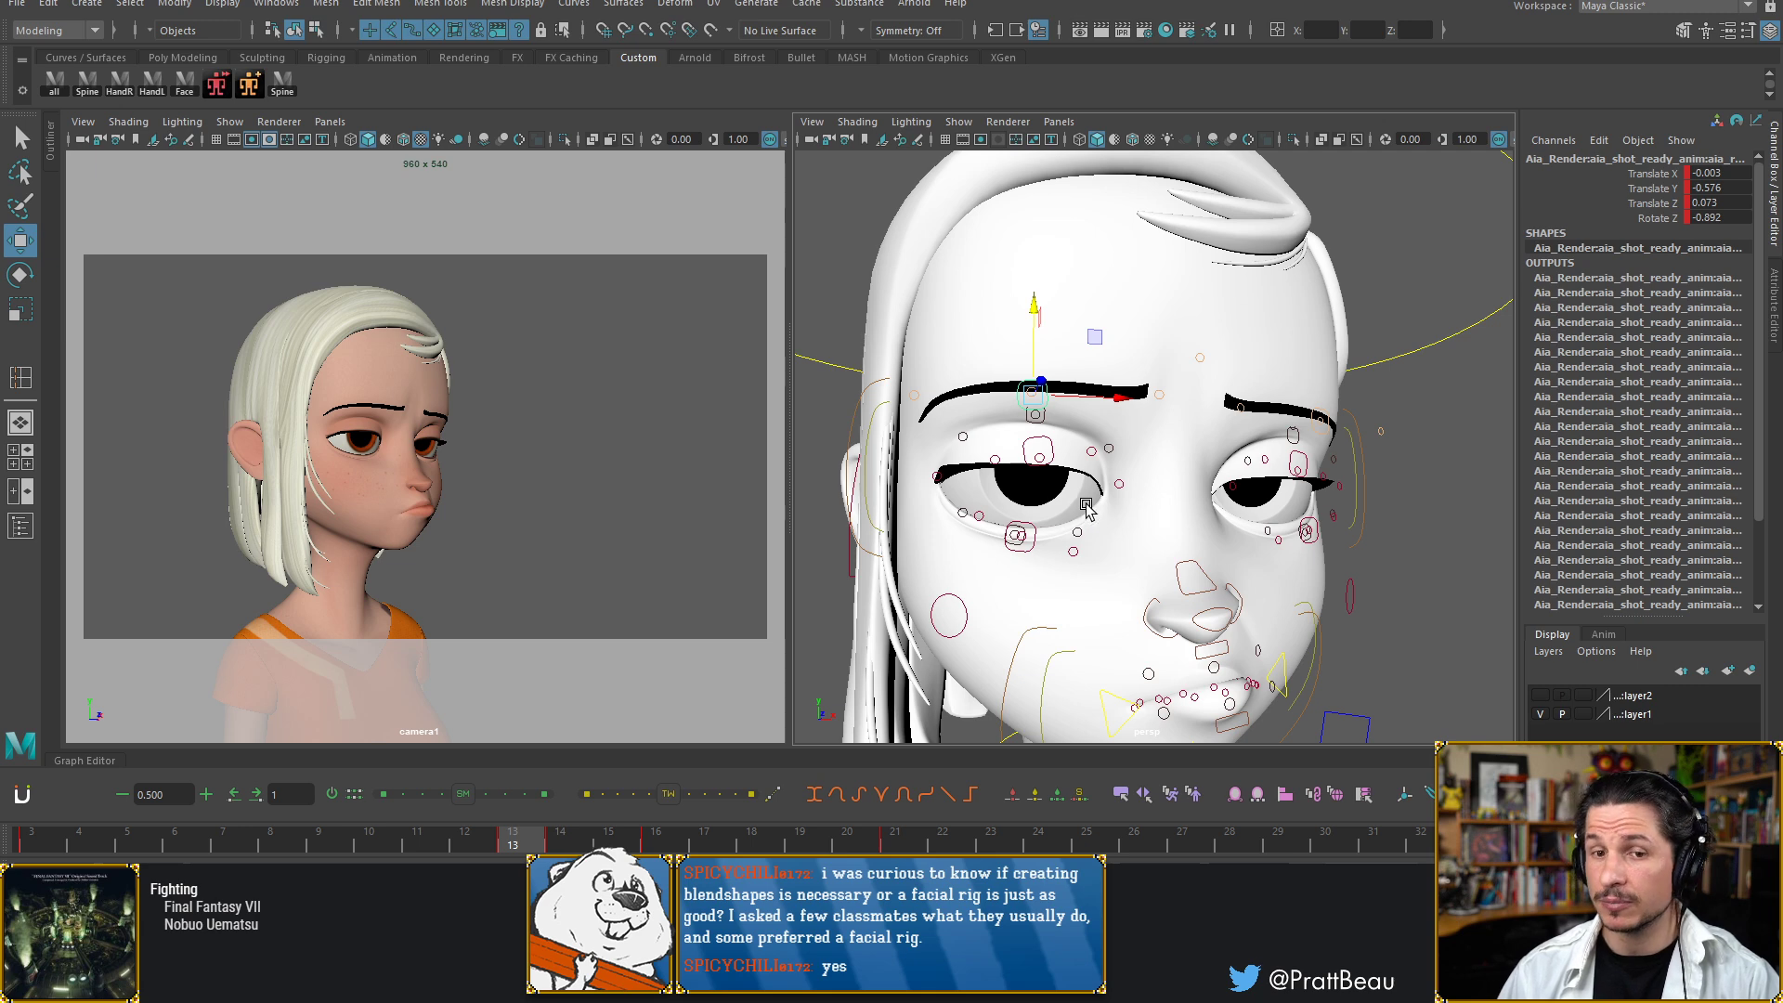
# Look through the character's blend shape targets in the Shape Editor and close it
pyautogui.click(291, 5)
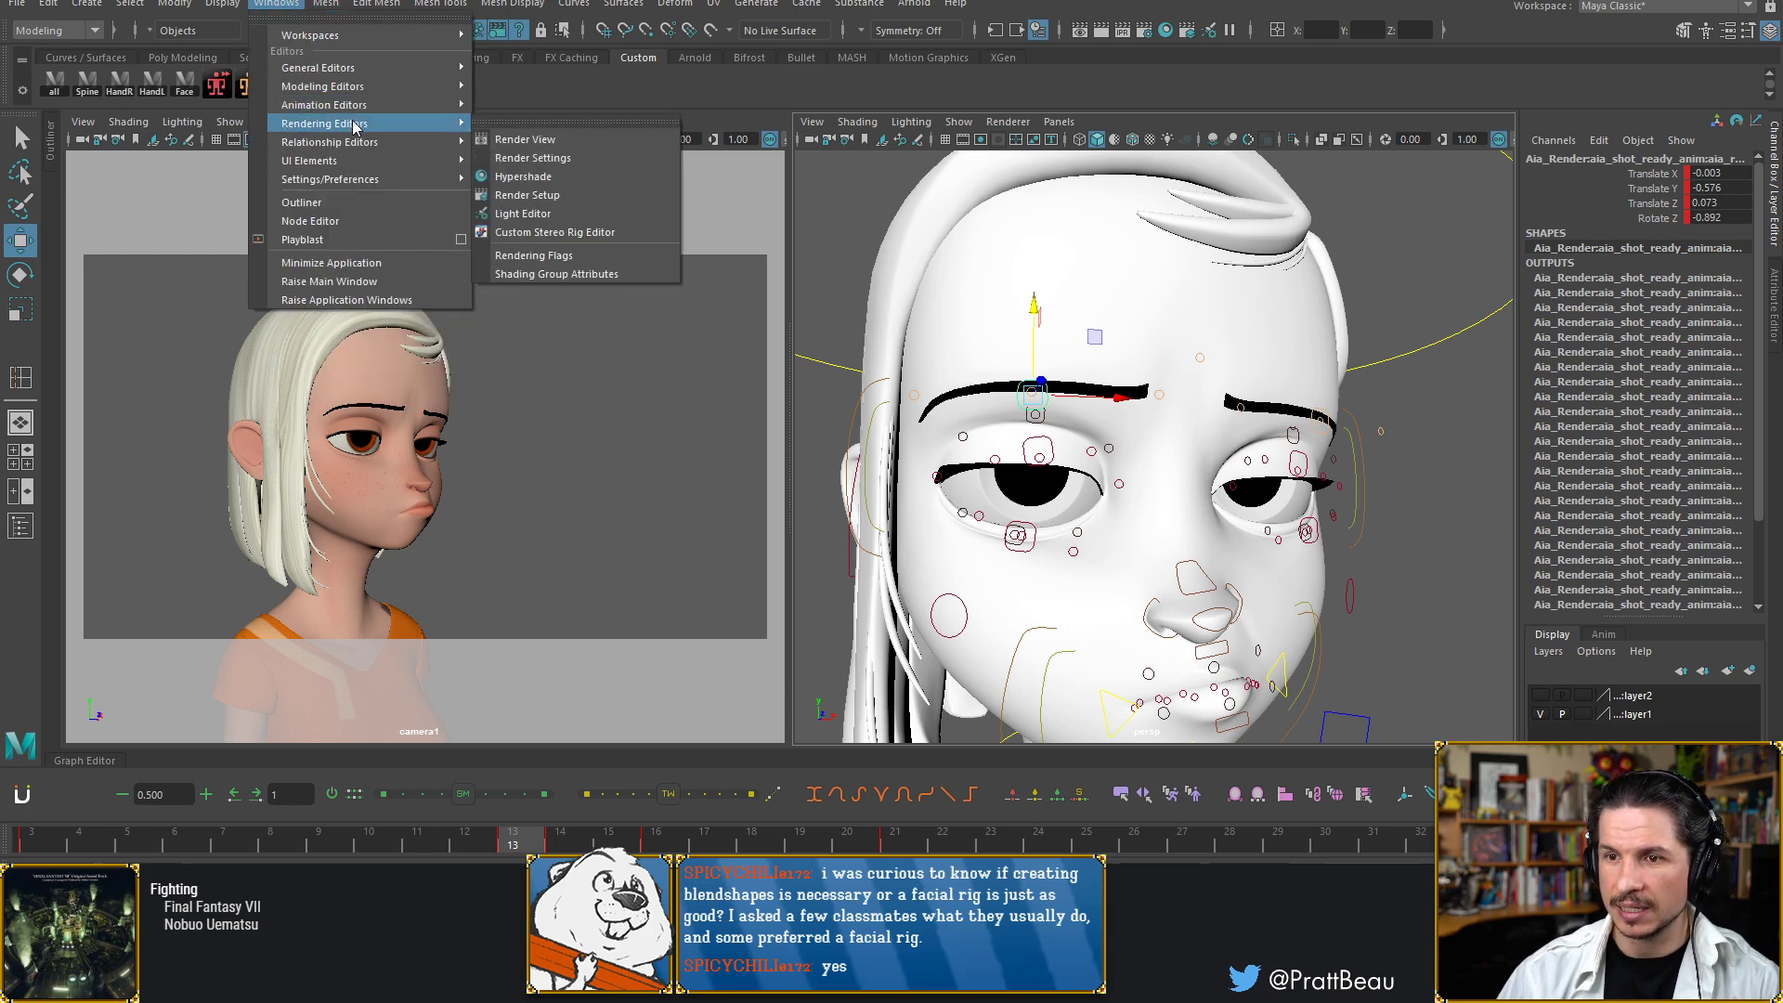
pyautogui.moveTo(354, 149)
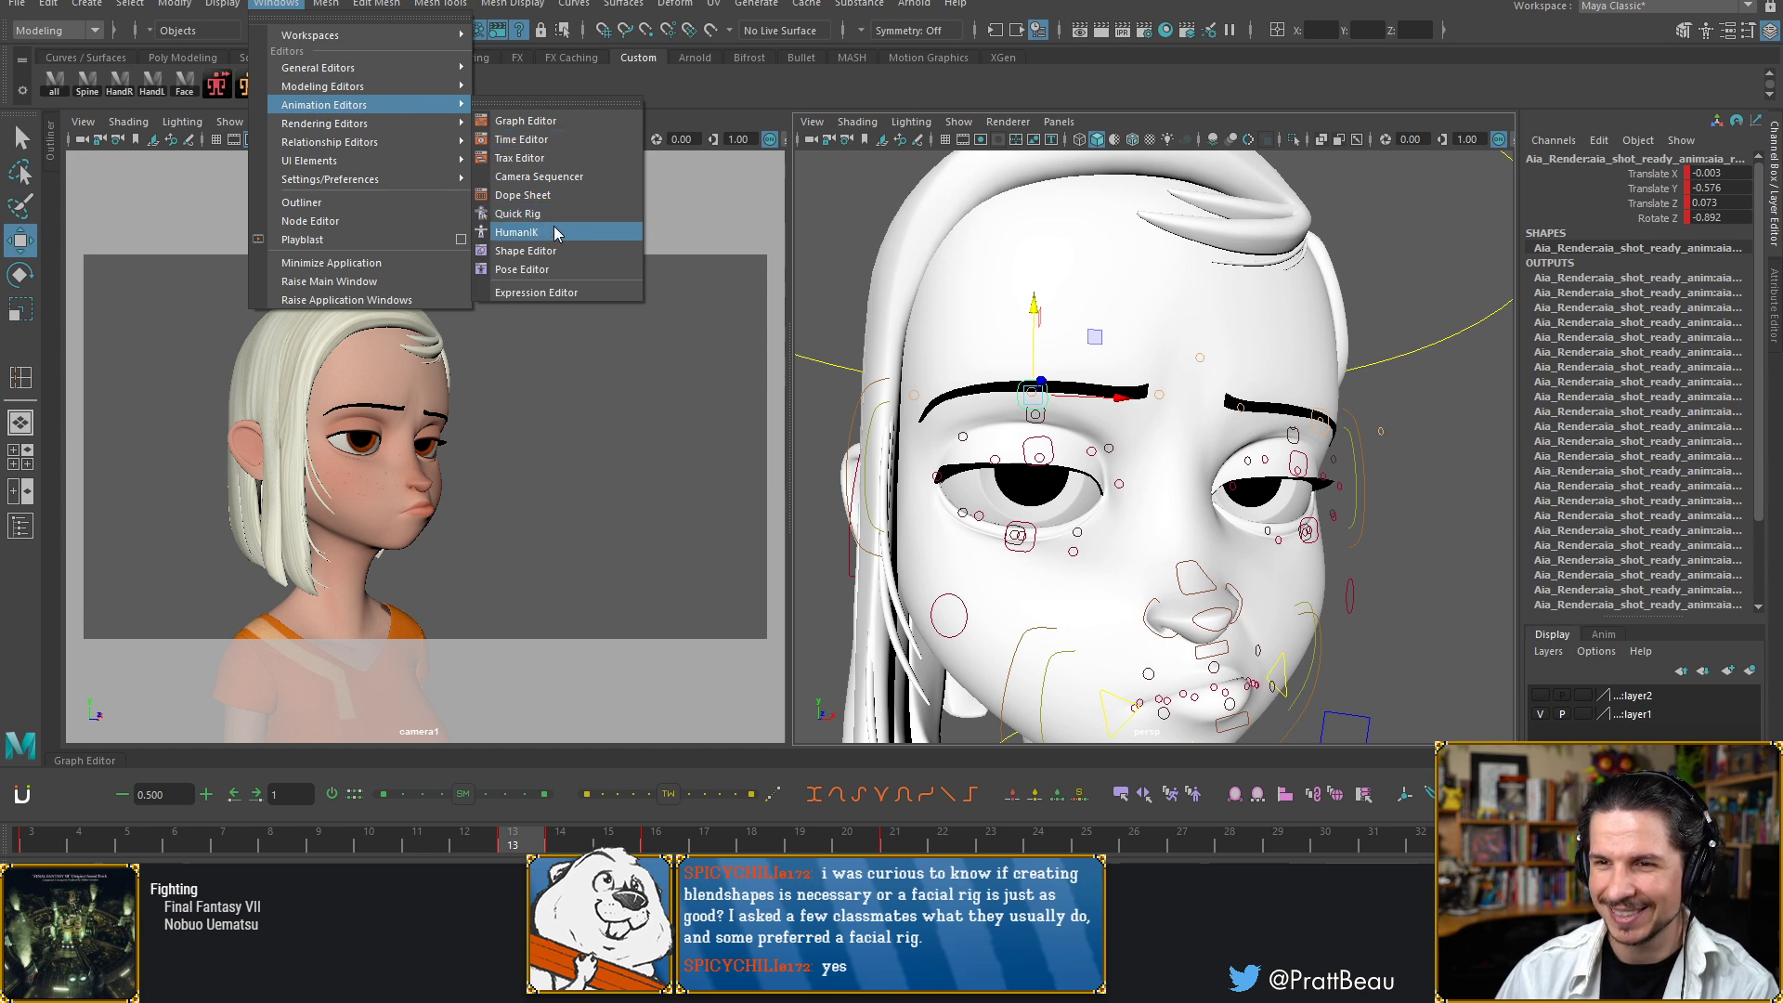
pyautogui.click(558, 256)
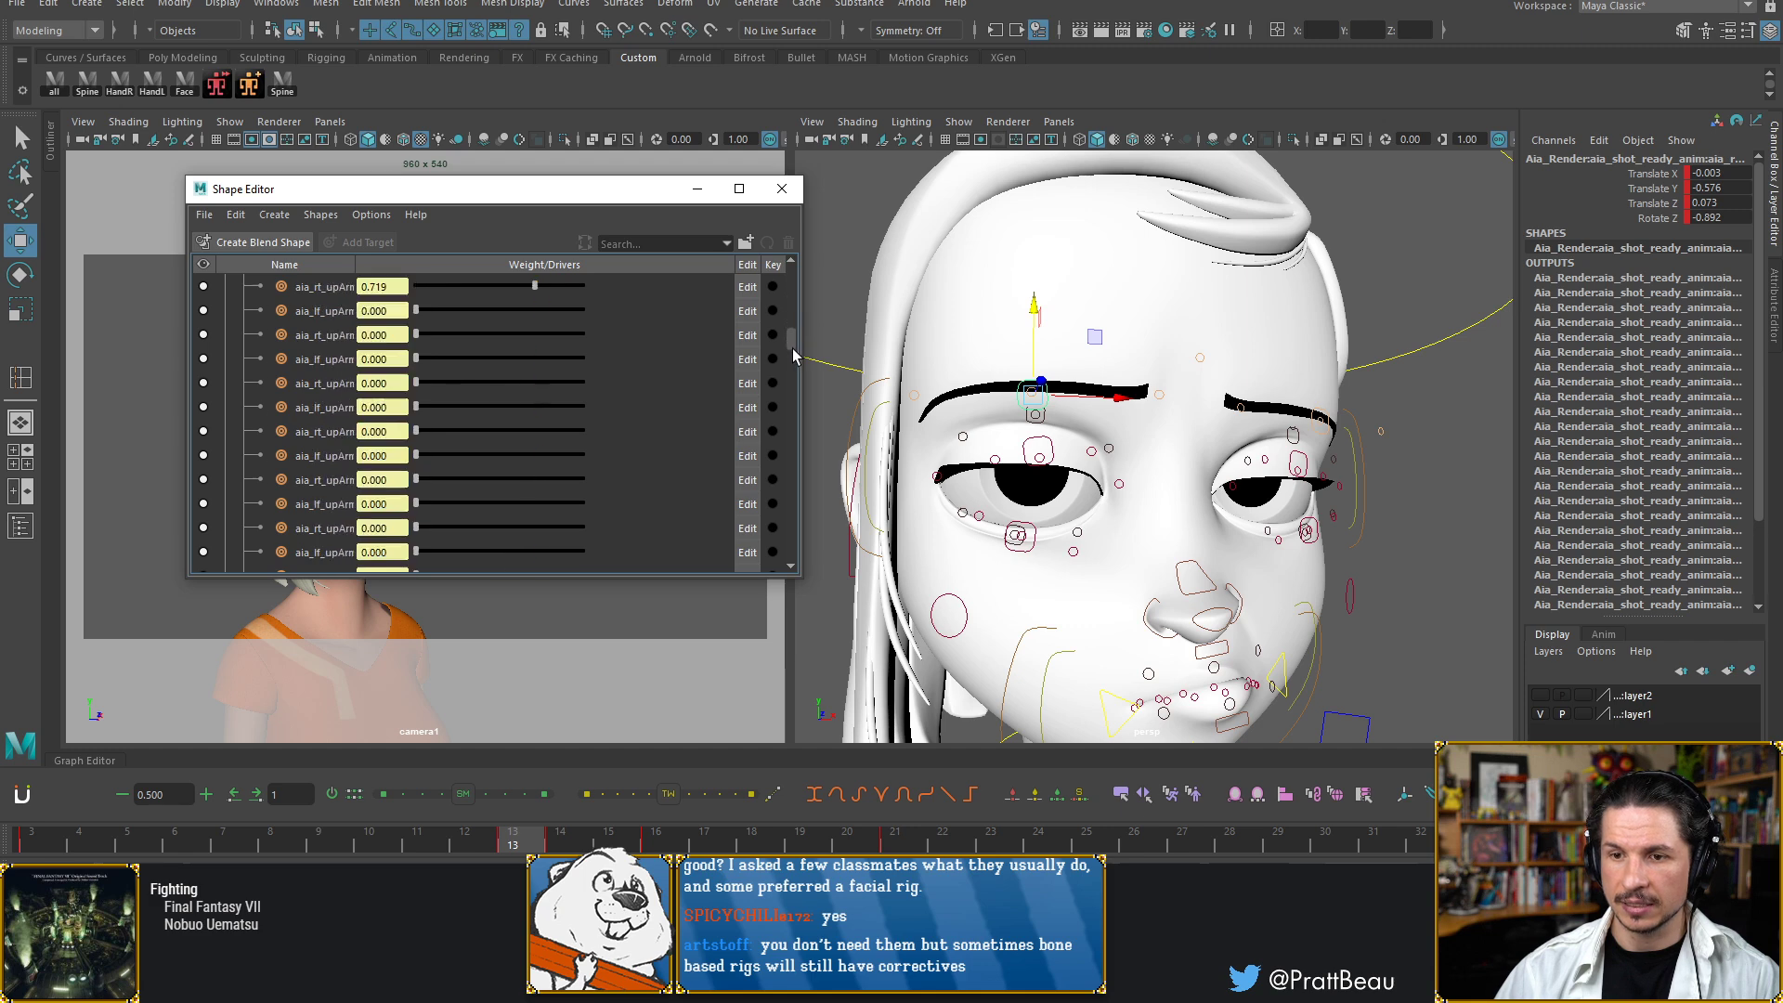
pyautogui.moveTo(793, 284); pyautogui.dragTo(776, 540)
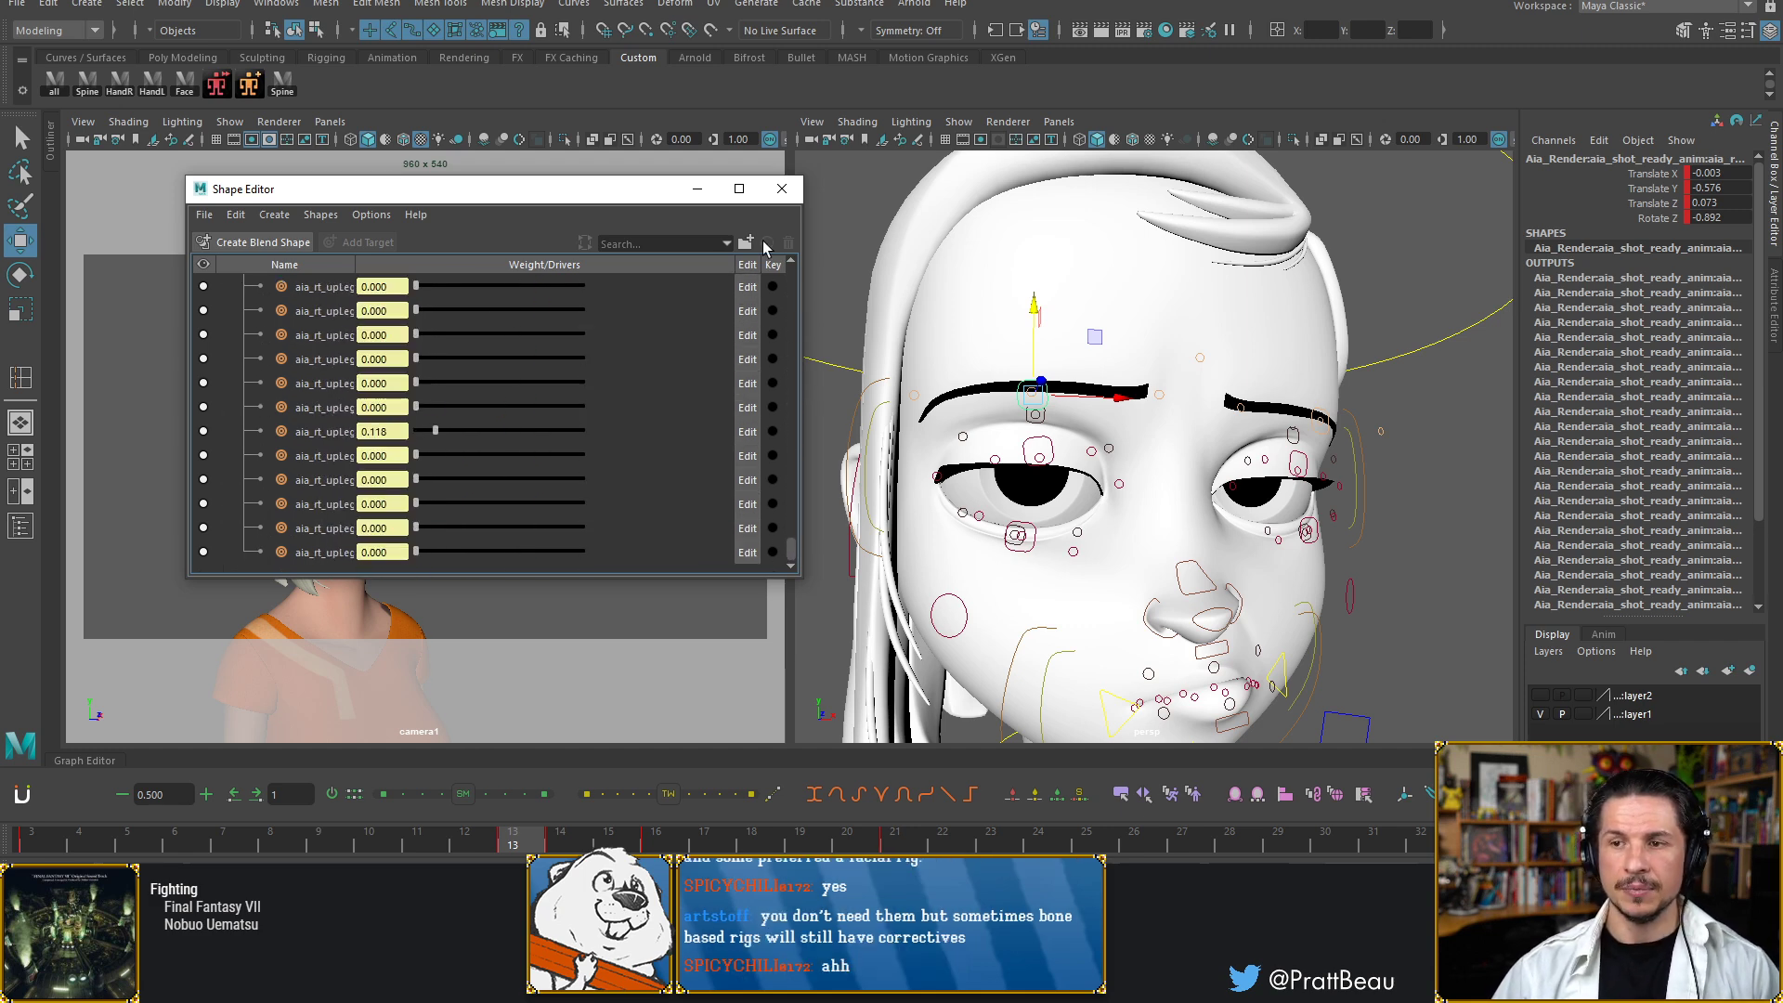
pyautogui.click(782, 189)
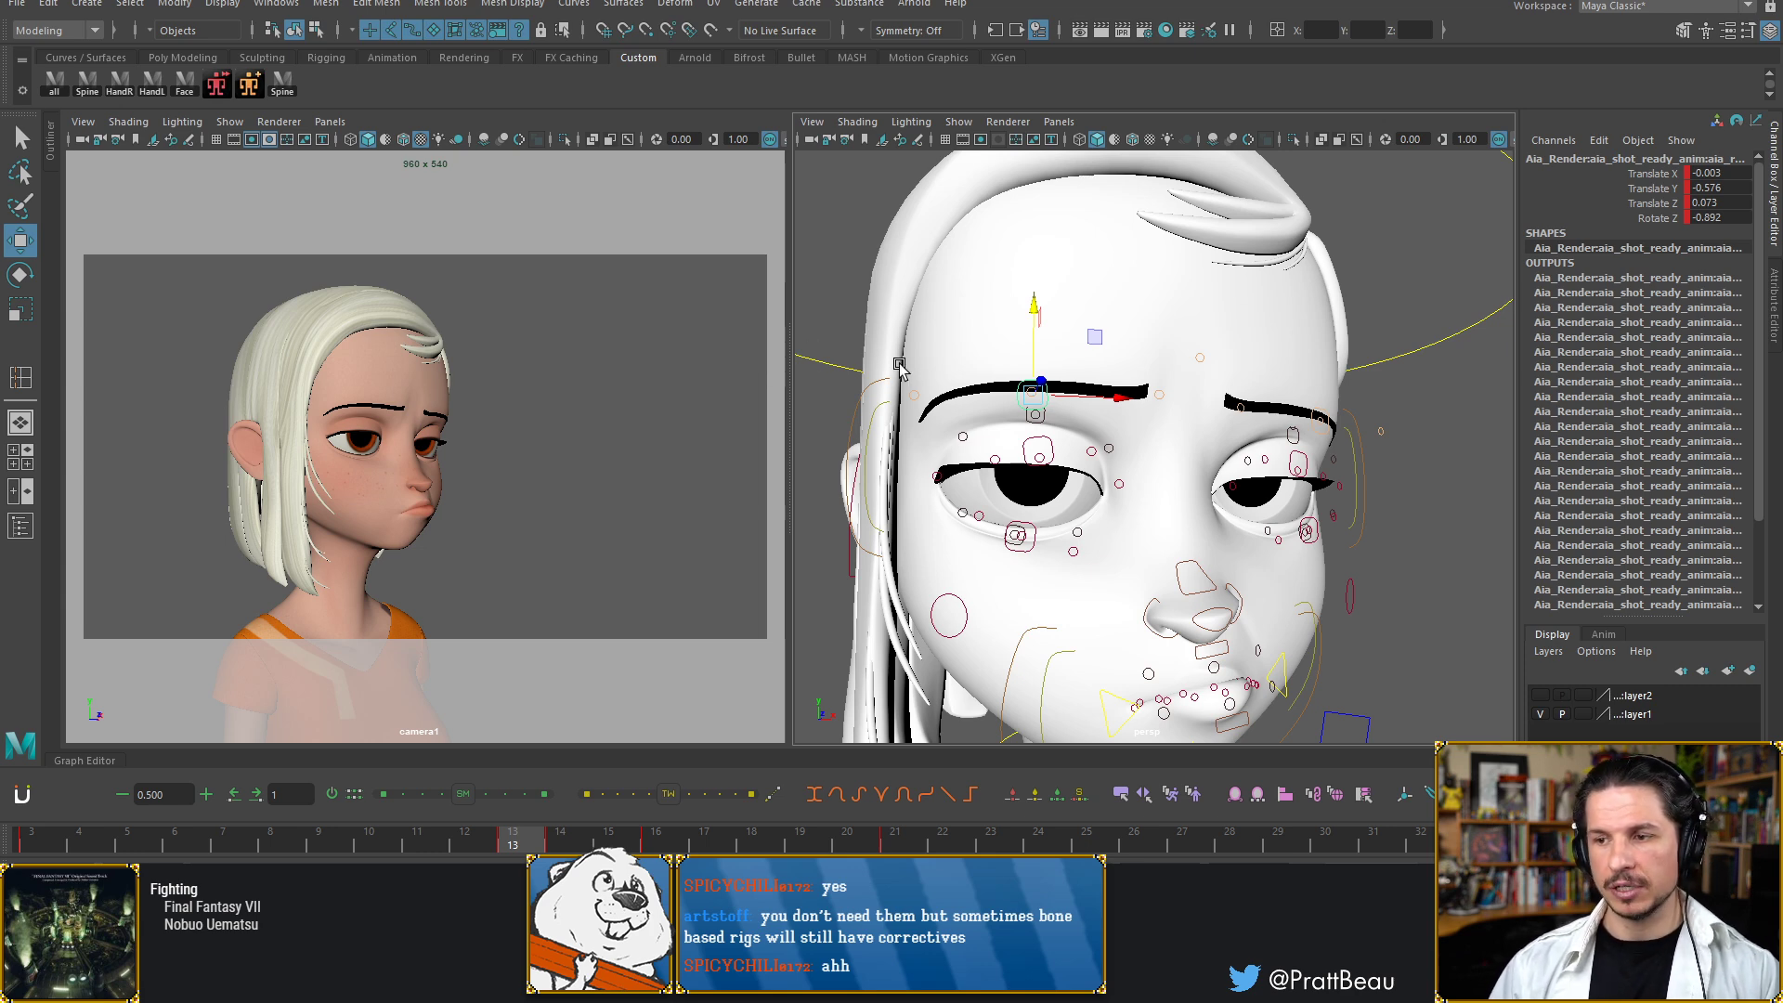
# Examine the brows and eyelids from the front while stepping between frames 12, 13 and 14
pyautogui.keyDown('alt'); pyautogui.moveTo(1067, 461); pyautogui.dragTo(1029, 456); pyautogui.keyUp('alt')
pyautogui.keyDown('alt'); pyautogui.moveTo(1028, 456); pyautogui.dragTo(1088, 433, button='right'); pyautogui.keyUp('alt')
pyautogui.keyDown('alt'); pyautogui.moveTo(1052, 447); pyautogui.dragTo(1081, 444); pyautogui.keyUp('alt')
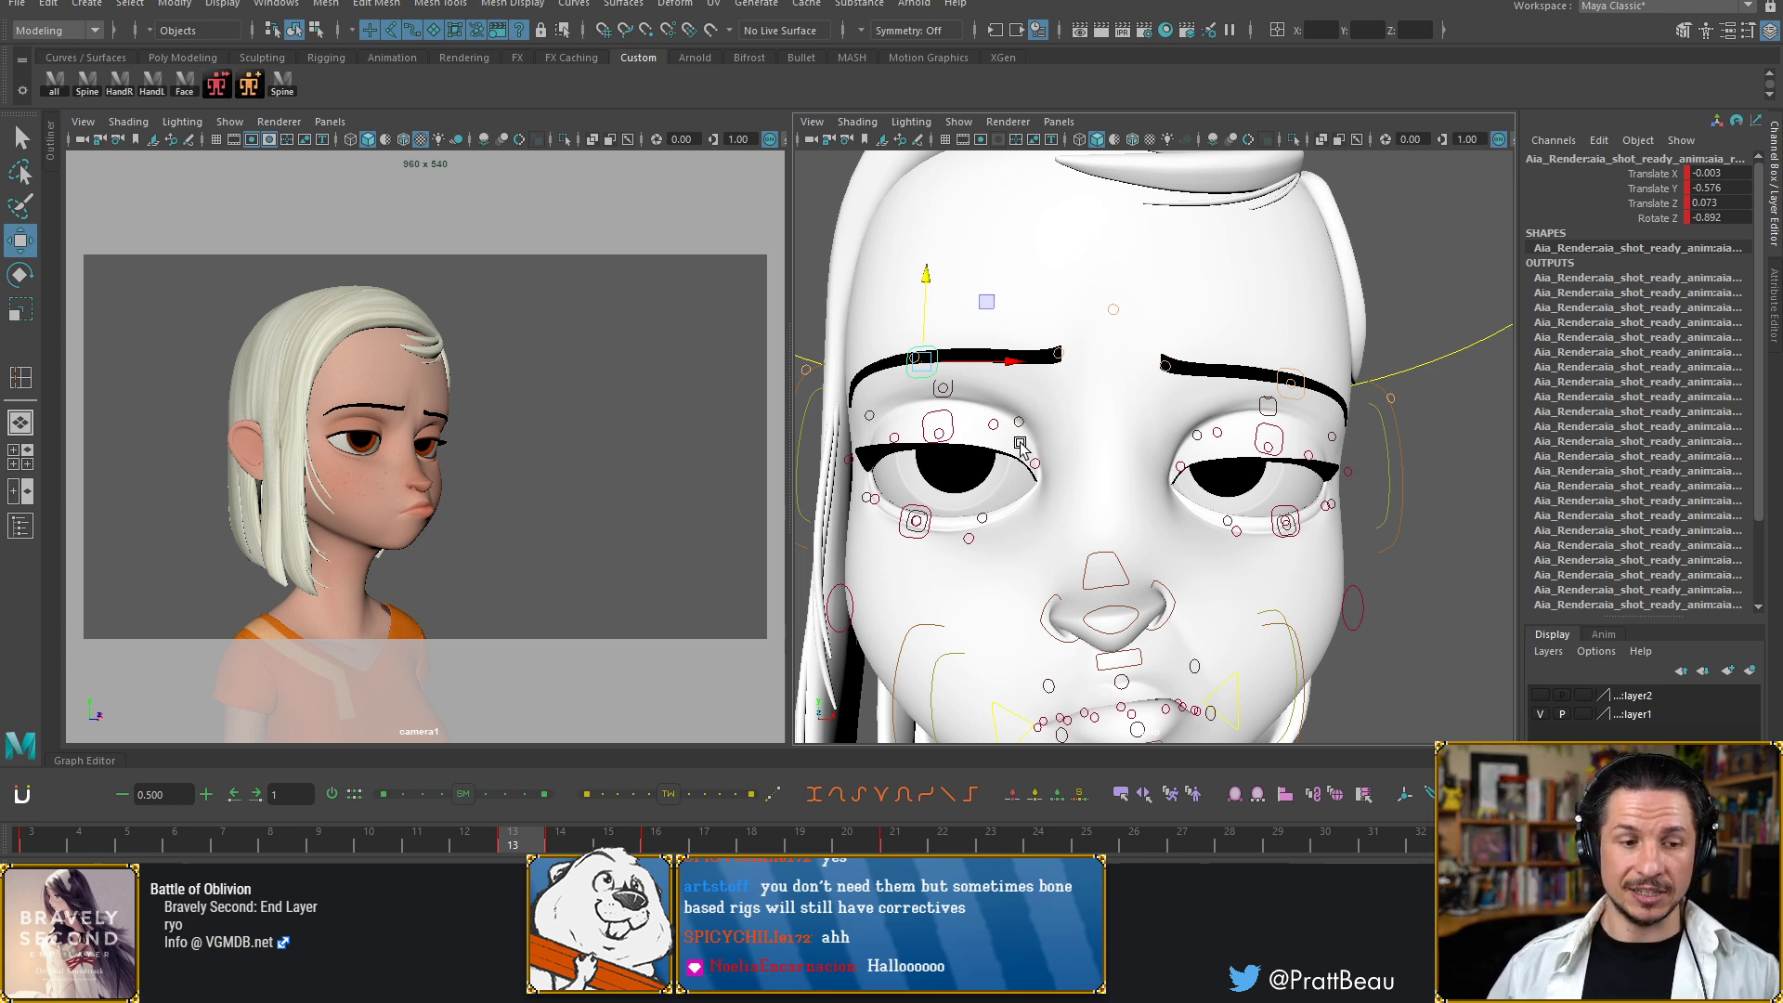
pyautogui.keyDown('alt'); pyautogui.moveTo(1017, 437); pyautogui.dragTo(1070, 435); pyautogui.keyUp('alt')
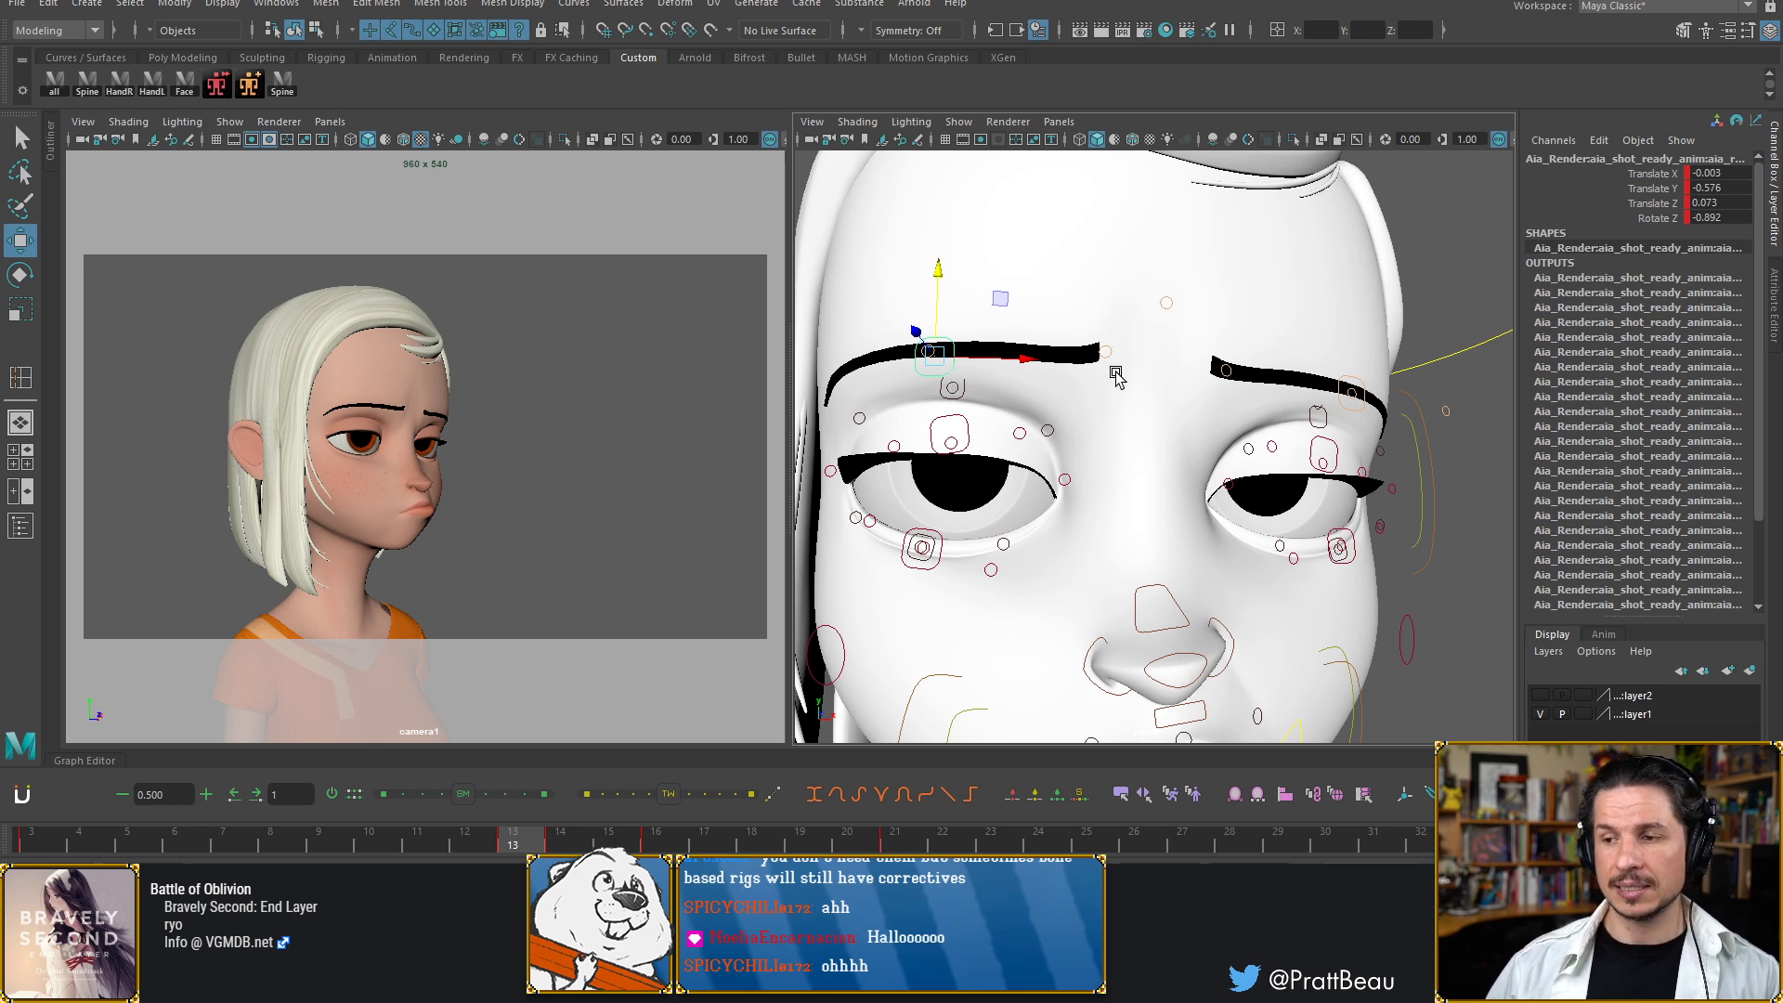
pyautogui.keyDown('alt'); pyautogui.moveTo(1115, 376); pyautogui.dragTo(1062, 452); pyautogui.keyUp('alt')
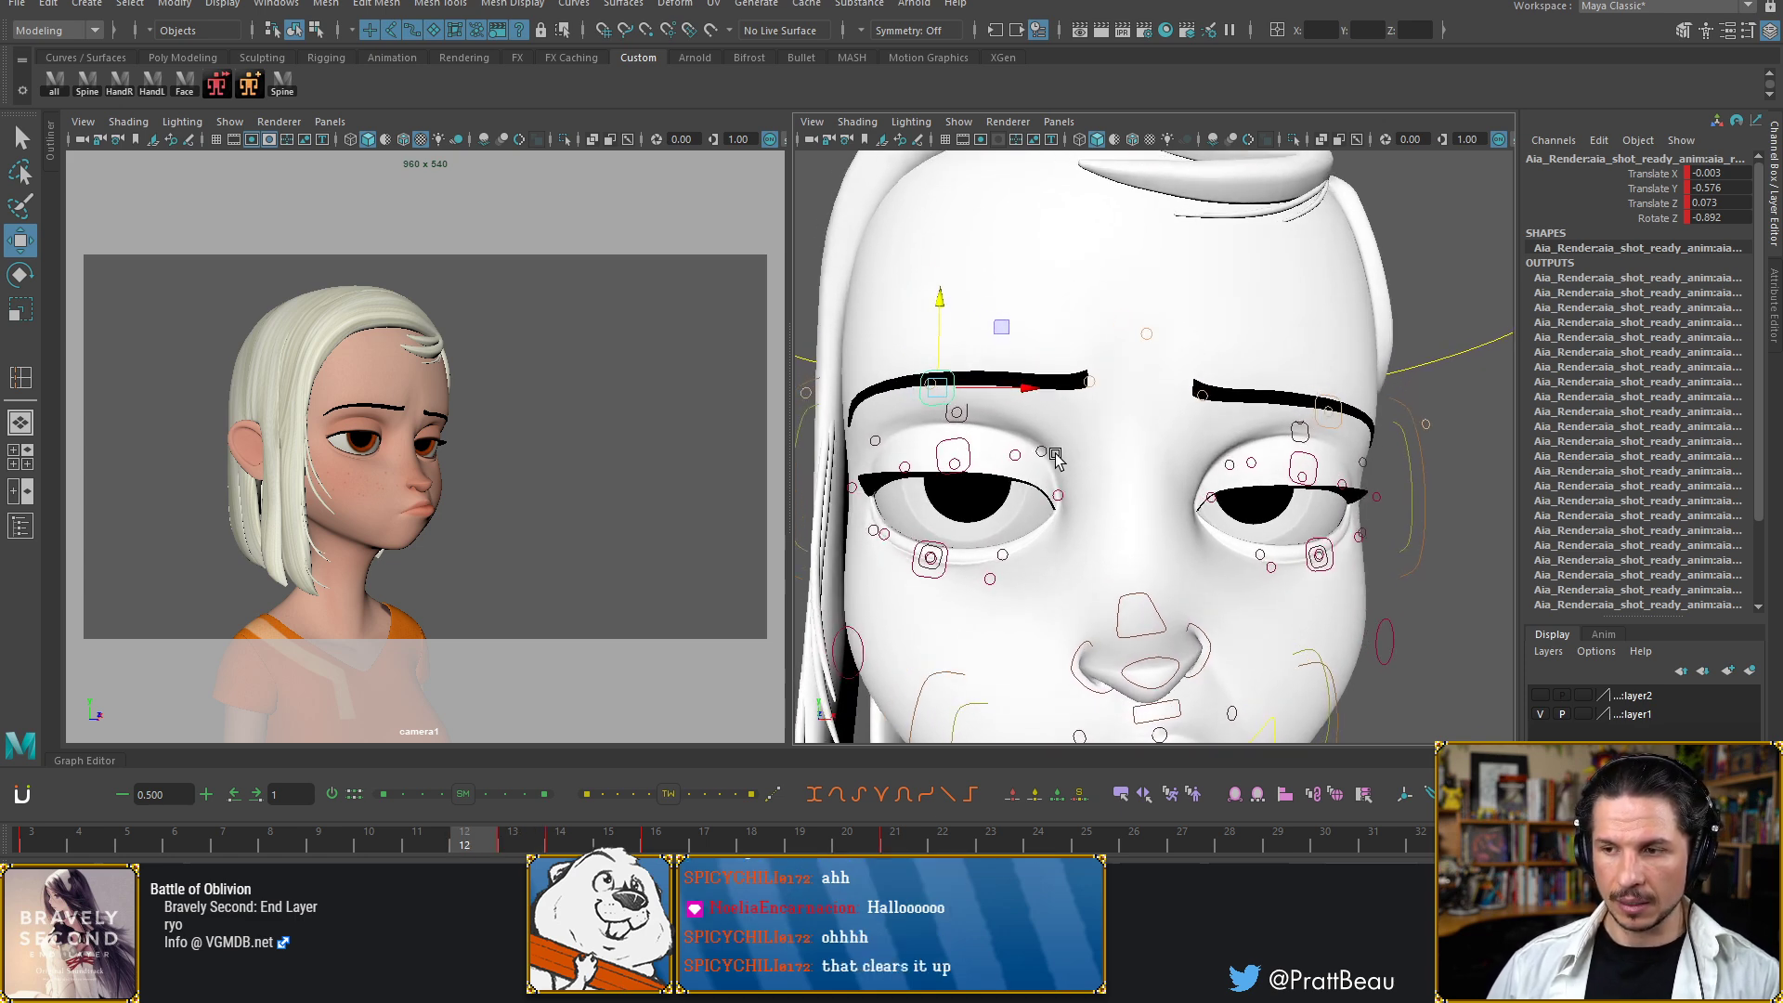
pyautogui.press('.')
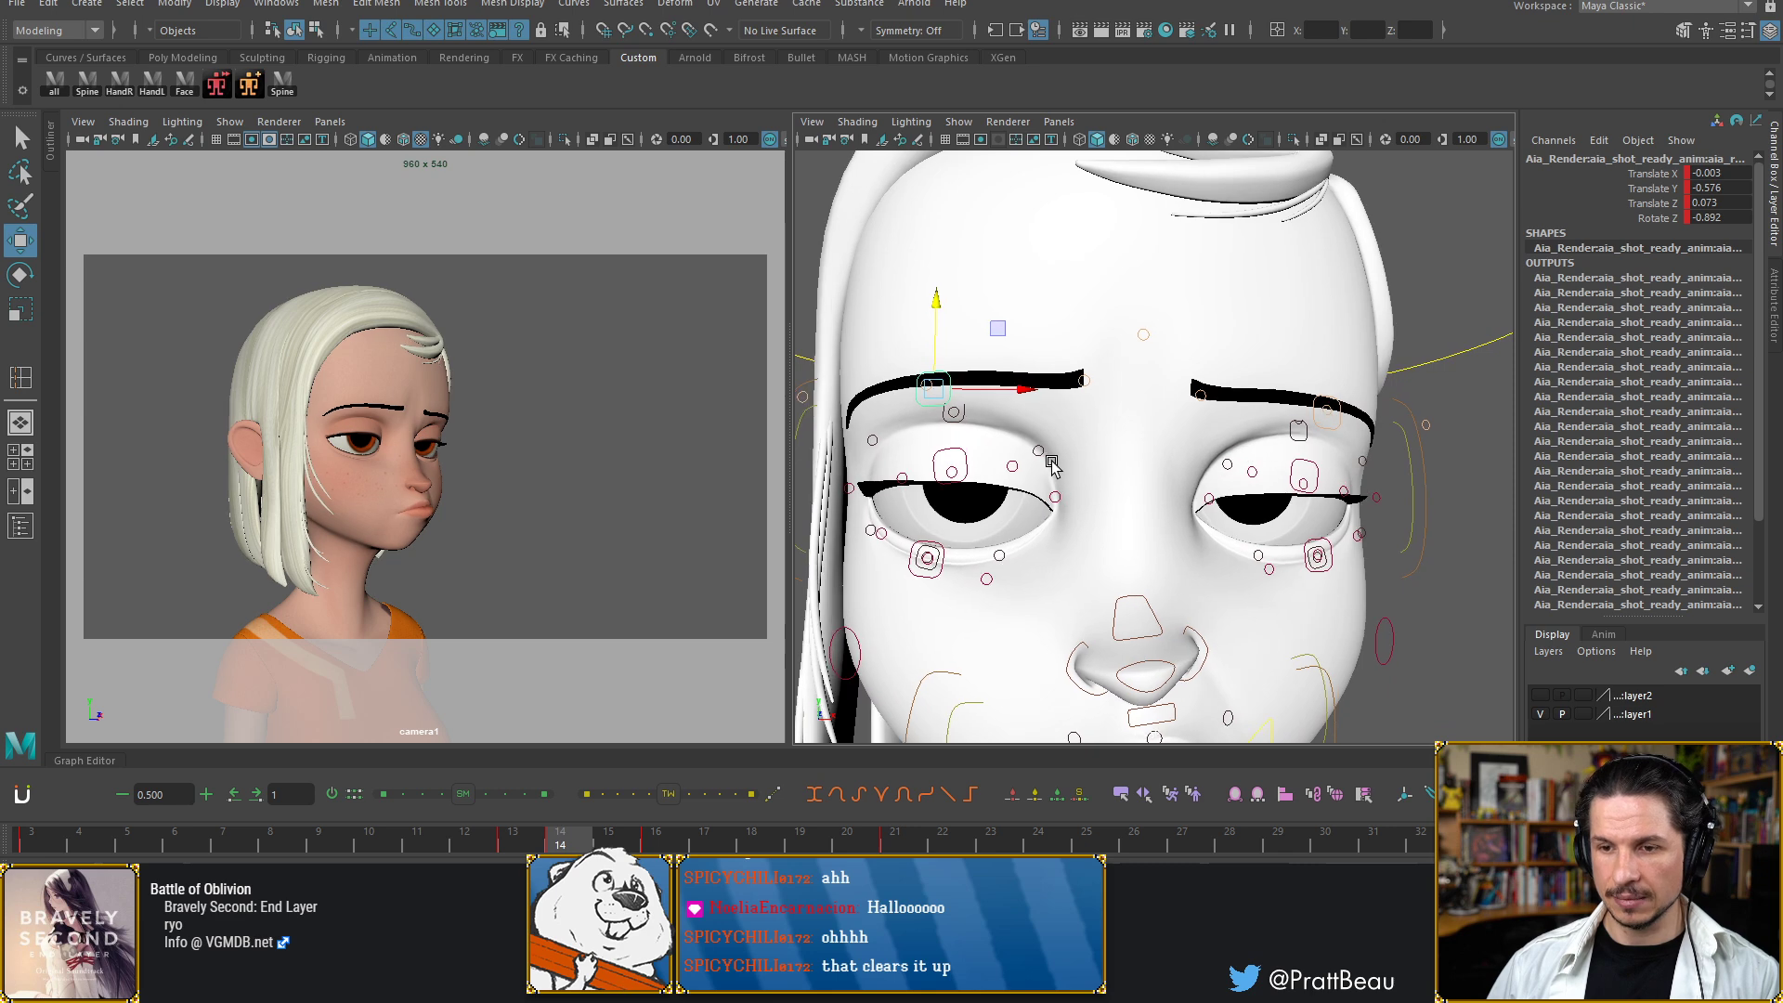
pyautogui.press(',')
pyautogui.press('.')
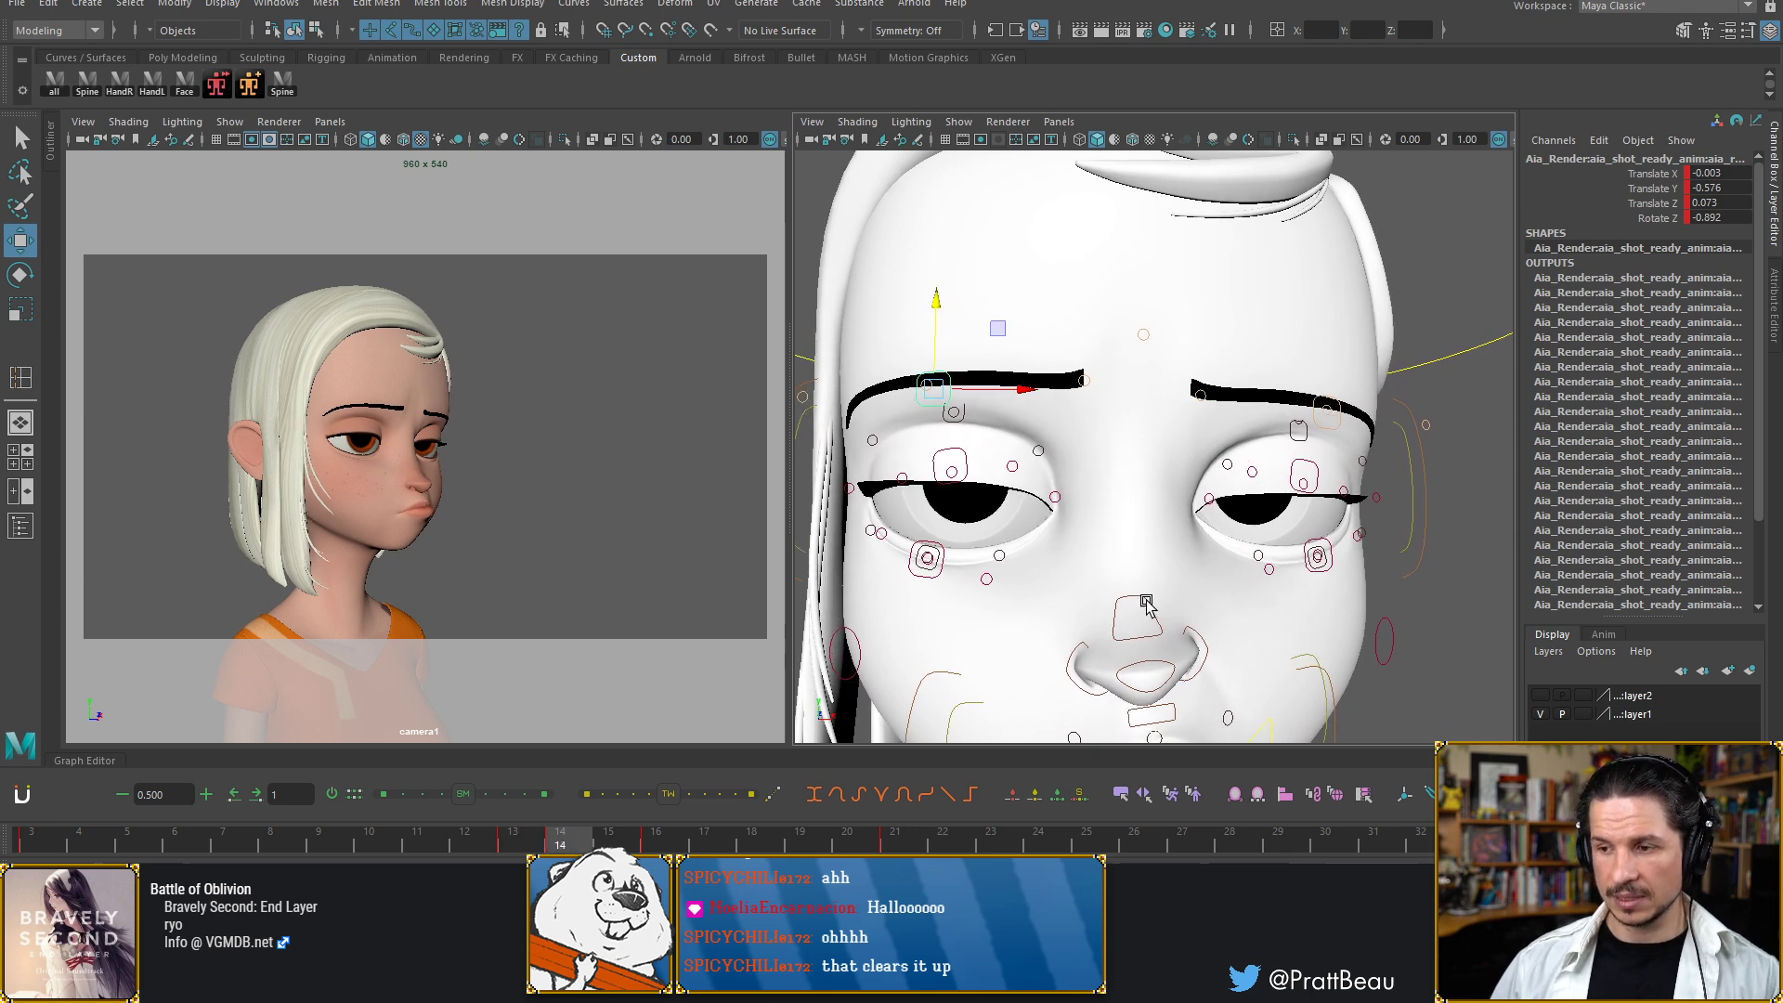
pyautogui.keyDown('alt'); pyautogui.moveTo(1053, 465); pyautogui.dragTo(1141, 457); pyautogui.keyUp('alt')
# Select the head control and key its full frame 13 pose on all channels at frame 14
pyautogui.scroll(-5, 1226, 395)
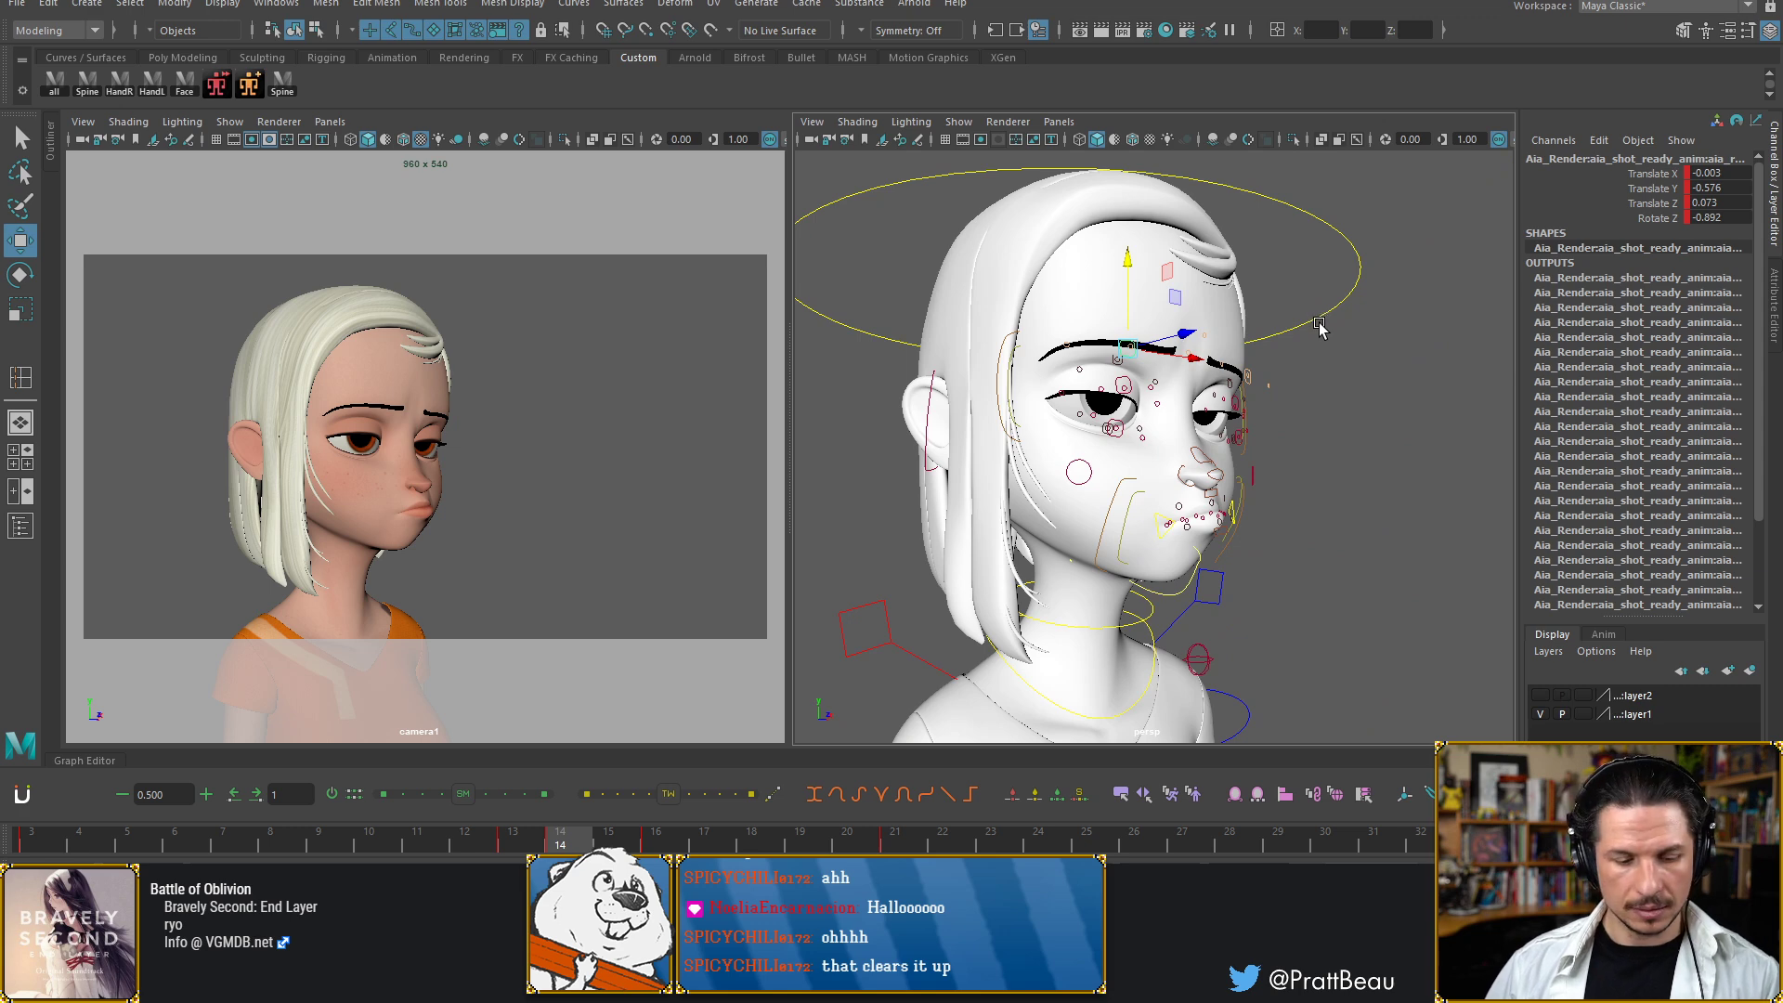
pyautogui.press(',')
pyautogui.click(1306, 288)
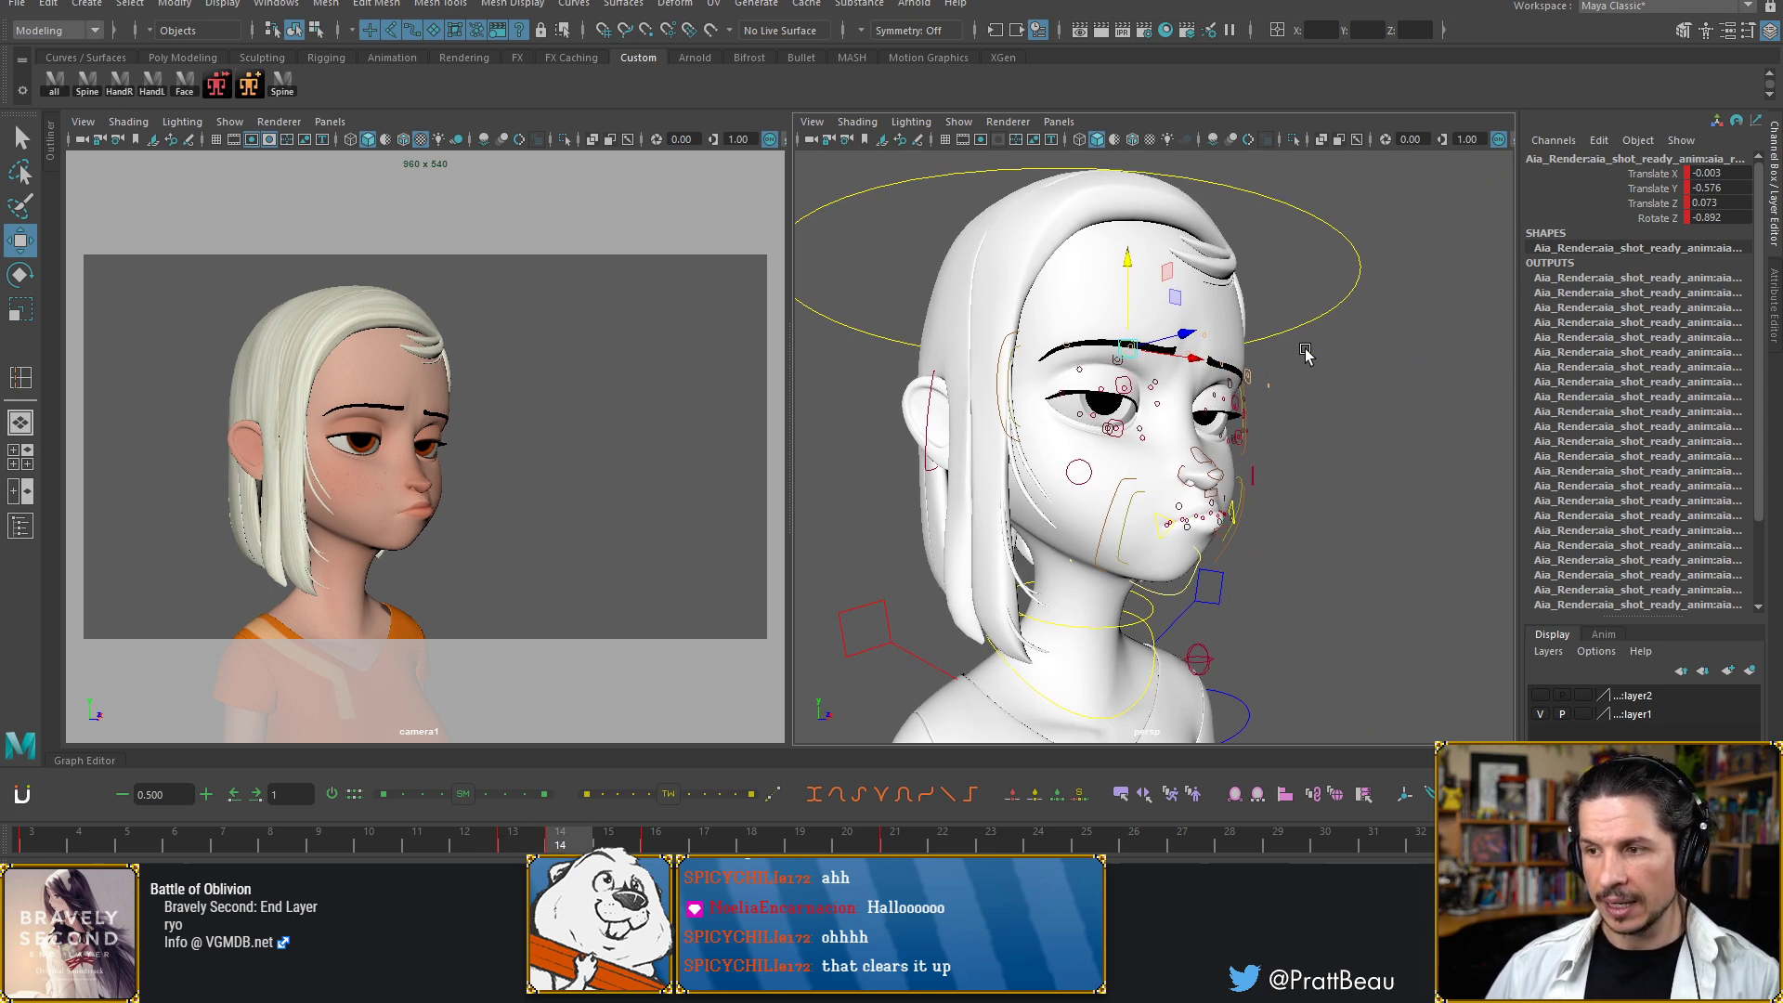
pyautogui.click(558, 842)
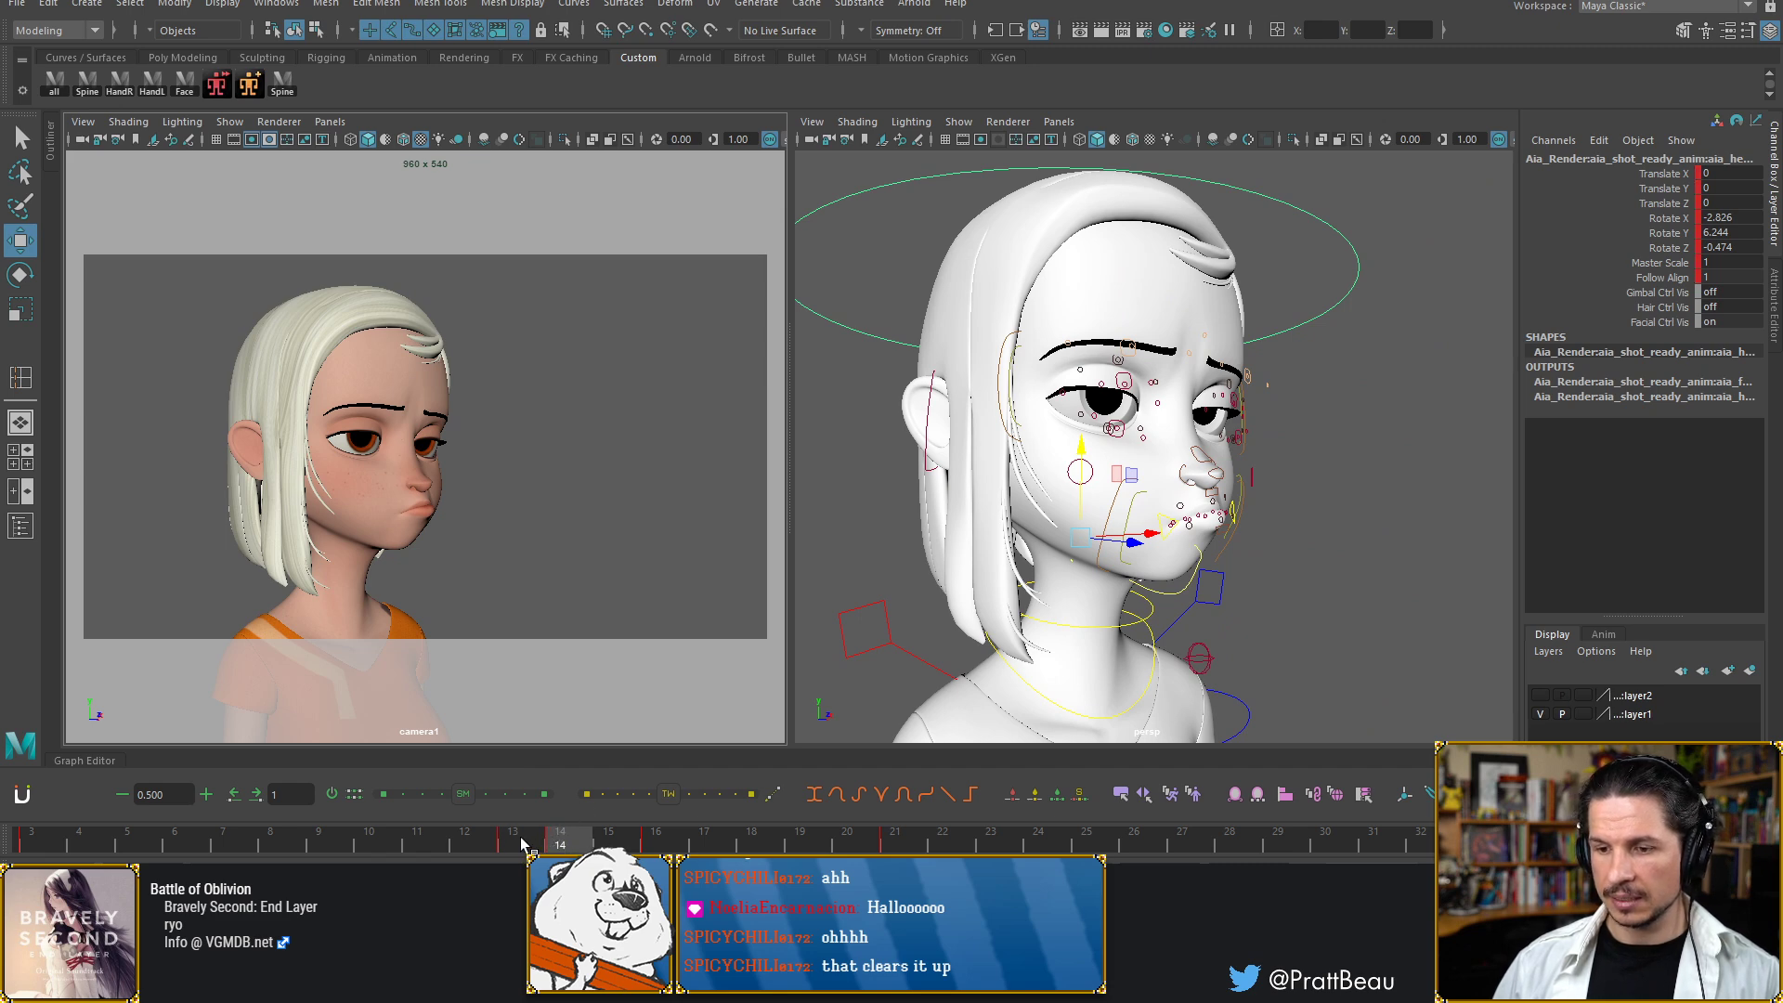
# Delete the head control's key at frame 13
pyautogui.click(523, 842)
pyautogui.rightClick(523, 841)
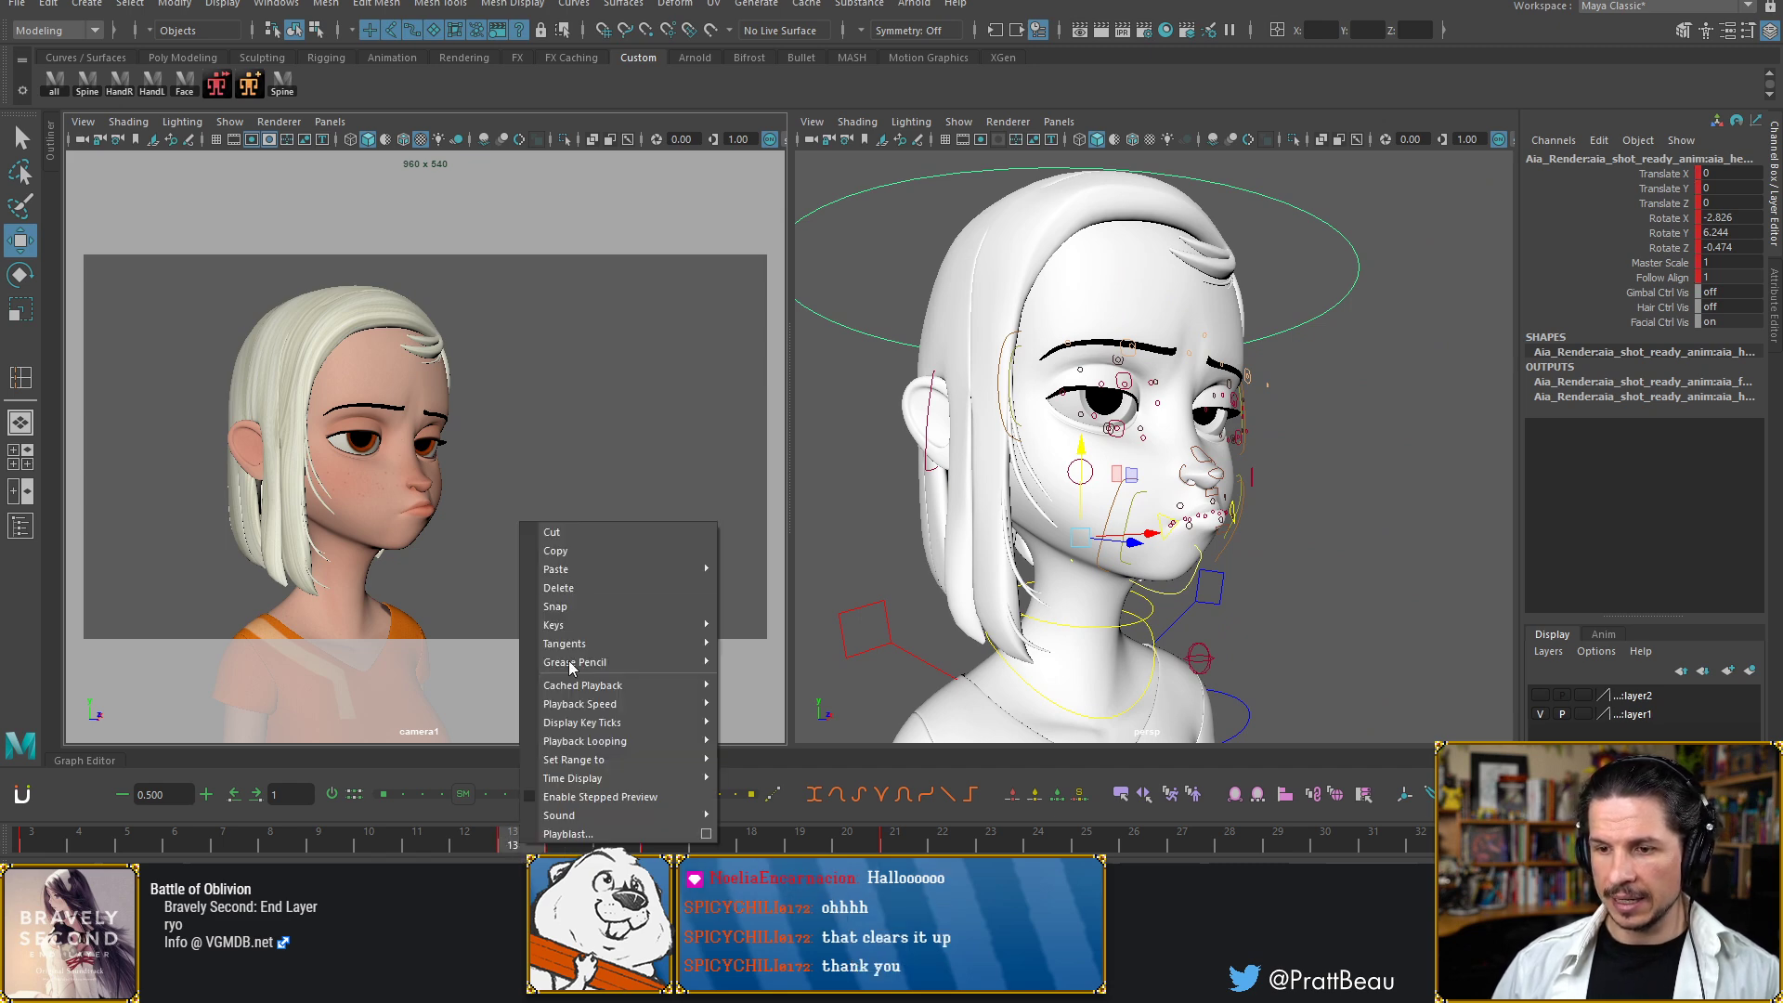
pyautogui.click(589, 587)
# Select the main right eyebrow control, delete its key at frame 13 and compare frames 13 and 14
pyautogui.keyDown('alt'); pyautogui.moveTo(1025, 476); pyautogui.dragTo(1068, 494); pyautogui.keyUp('alt')
pyautogui.keyDown('alt'); pyautogui.moveTo(1068, 495); pyautogui.dragTo(1344, 388, button='right'); pyautogui.keyUp('alt')
pyautogui.moveTo(1397, 291)
pyautogui.mouseDown()
pyautogui.moveTo(1315, 357)
pyautogui.moveTo(1402, 314)
pyautogui.mouseUp()
pyautogui.keyDown('alt'); pyautogui.moveTo(1207, 408); pyautogui.dragTo(1131, 429); pyautogui.keyUp('alt')
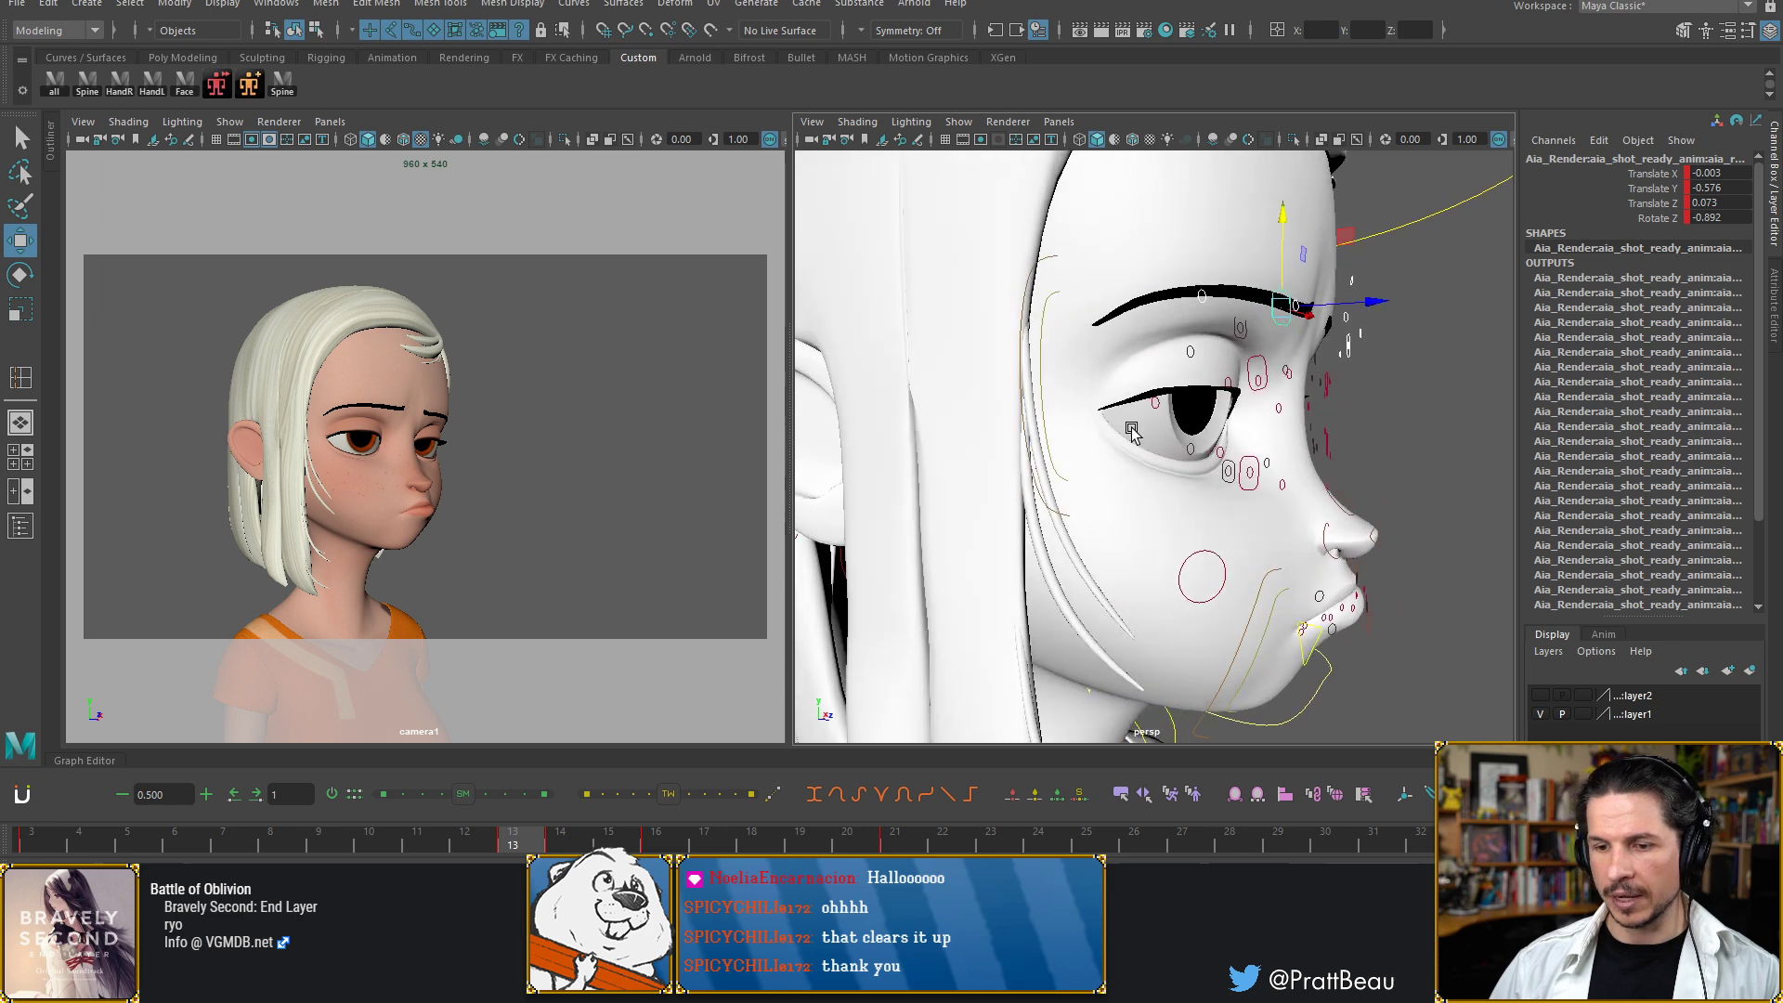
pyautogui.rightClick(517, 841)
pyautogui.click(583, 587)
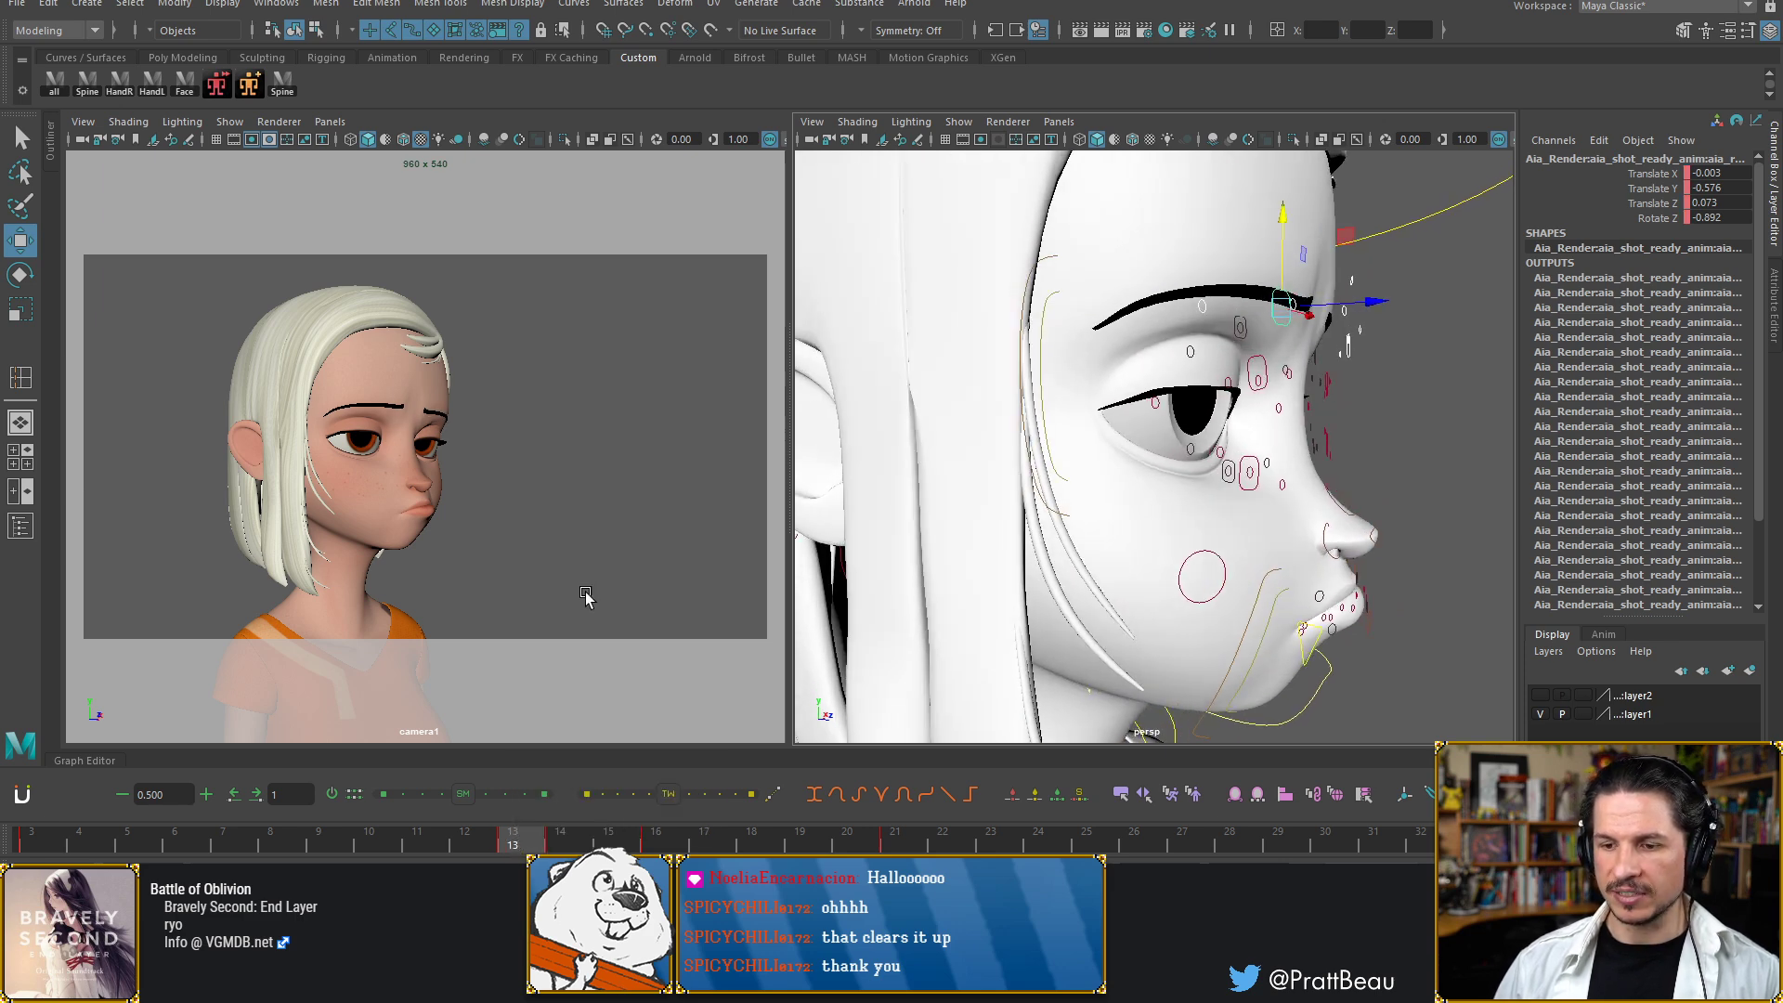
pyautogui.click(557, 843)
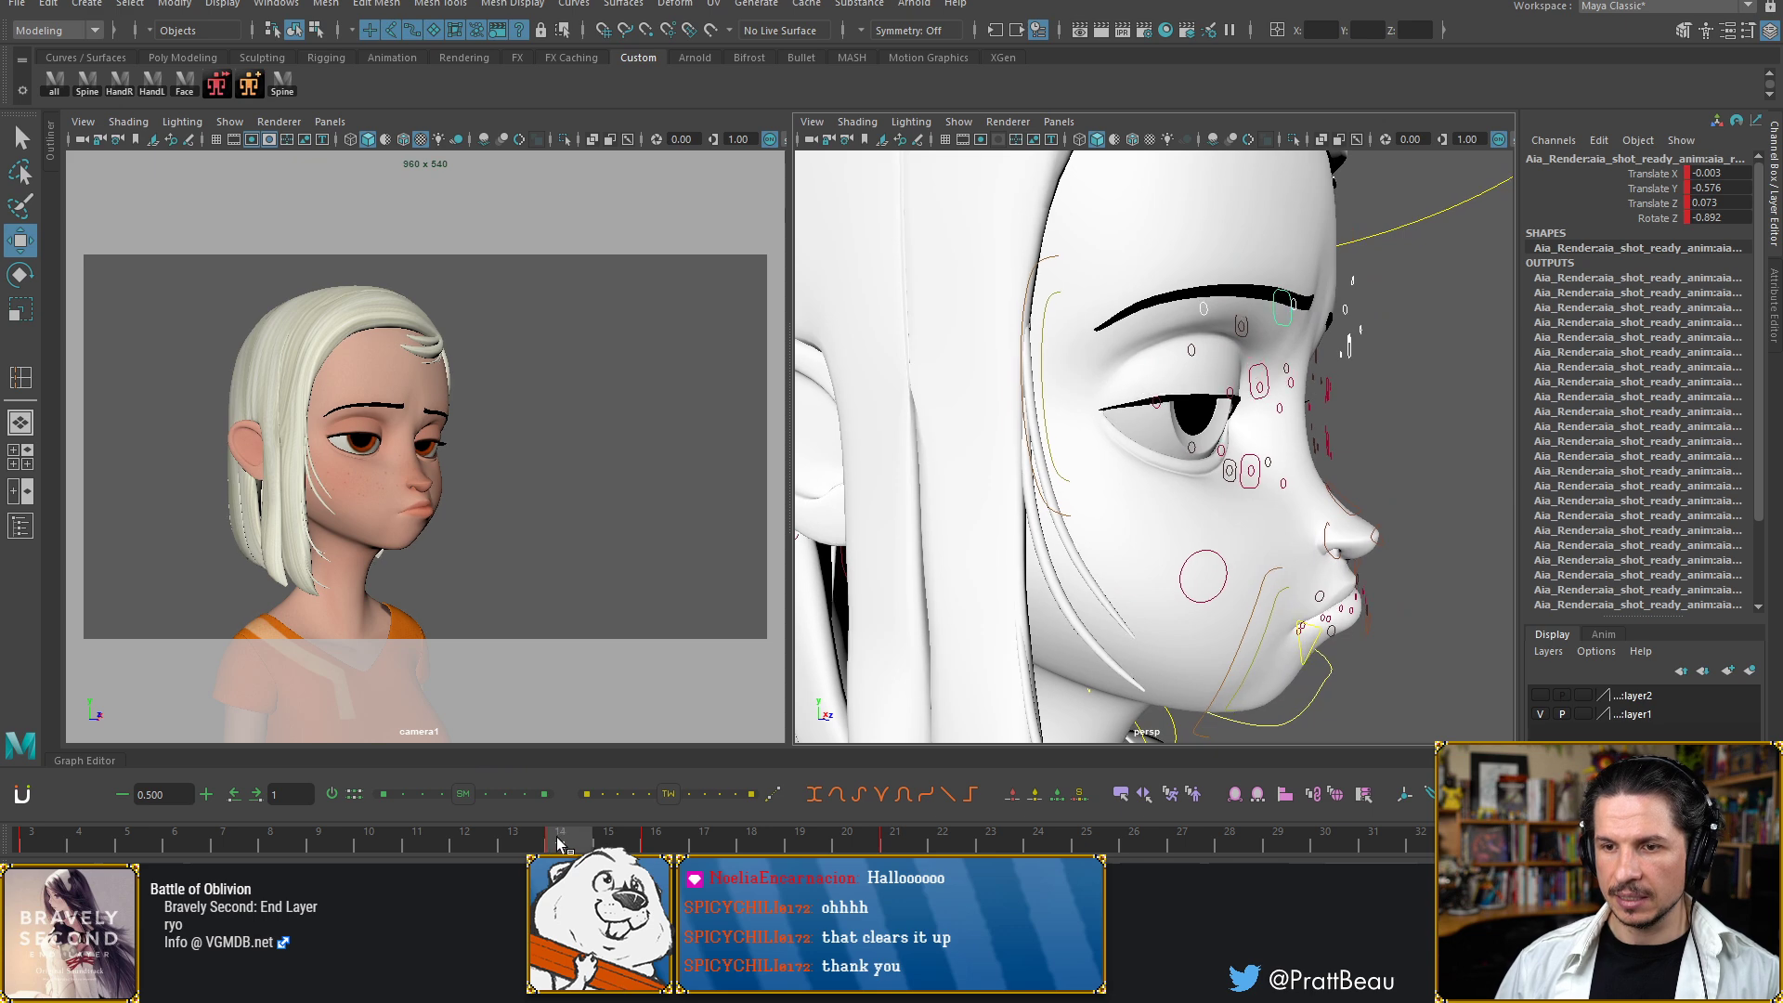
pyautogui.click(535, 845)
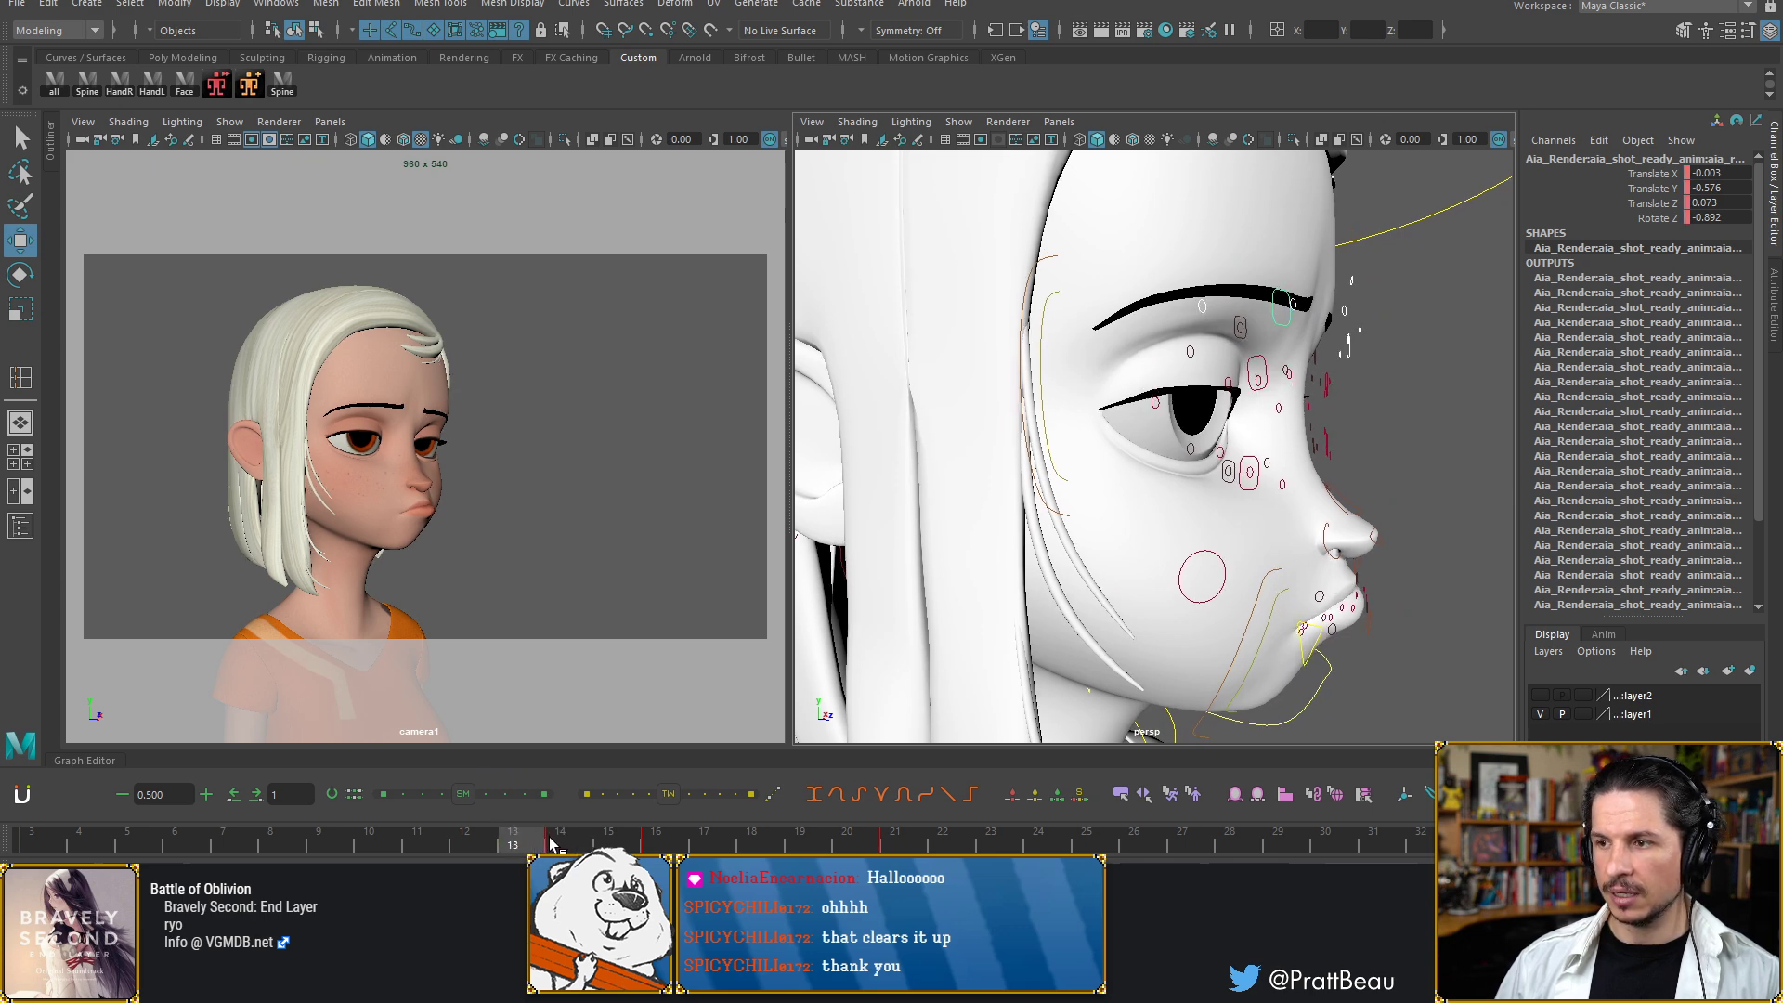
pyautogui.click(557, 842)
# Check the keys on the centre, right and left inner brow controls at frame 14
pyautogui.moveTo(1155, 443)
pyautogui.keyDown('alt'); pyautogui.mouseDown()
pyautogui.moveTo(1114, 427)
pyautogui.moveTo(1175, 415)
pyautogui.mouseUp(); pyautogui.keyUp('alt')
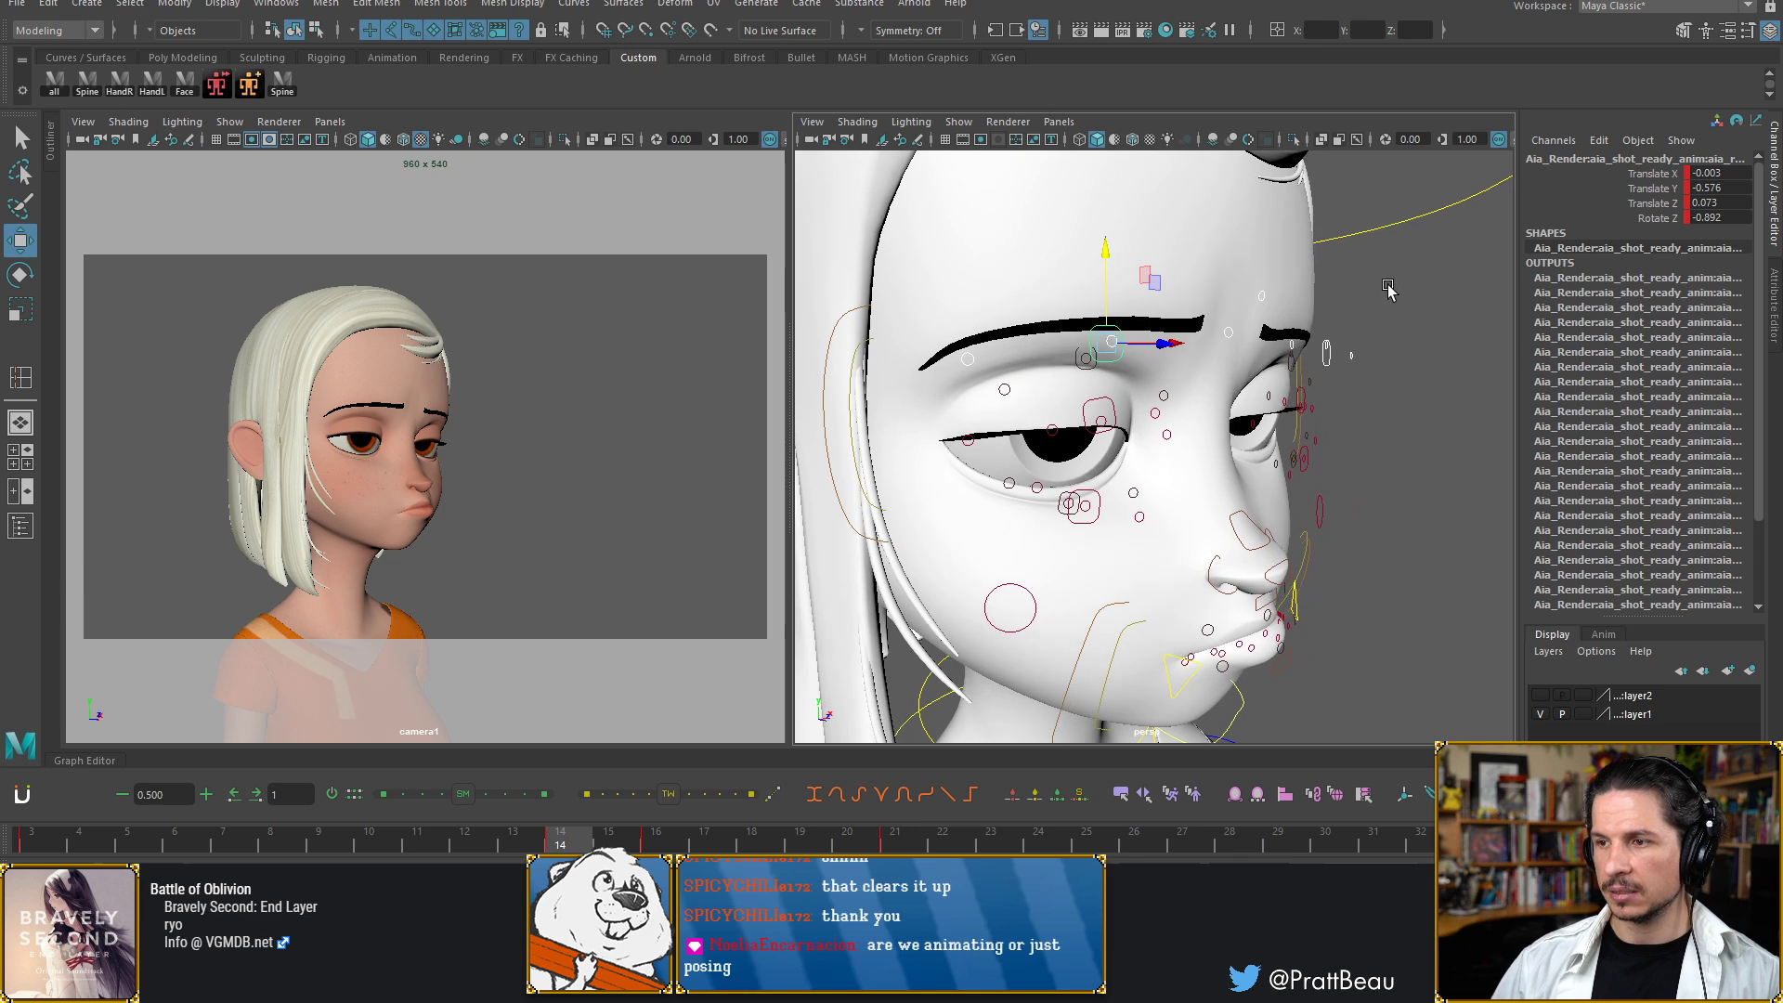
pyautogui.moveTo(1388, 289); pyautogui.dragTo(1252, 315)
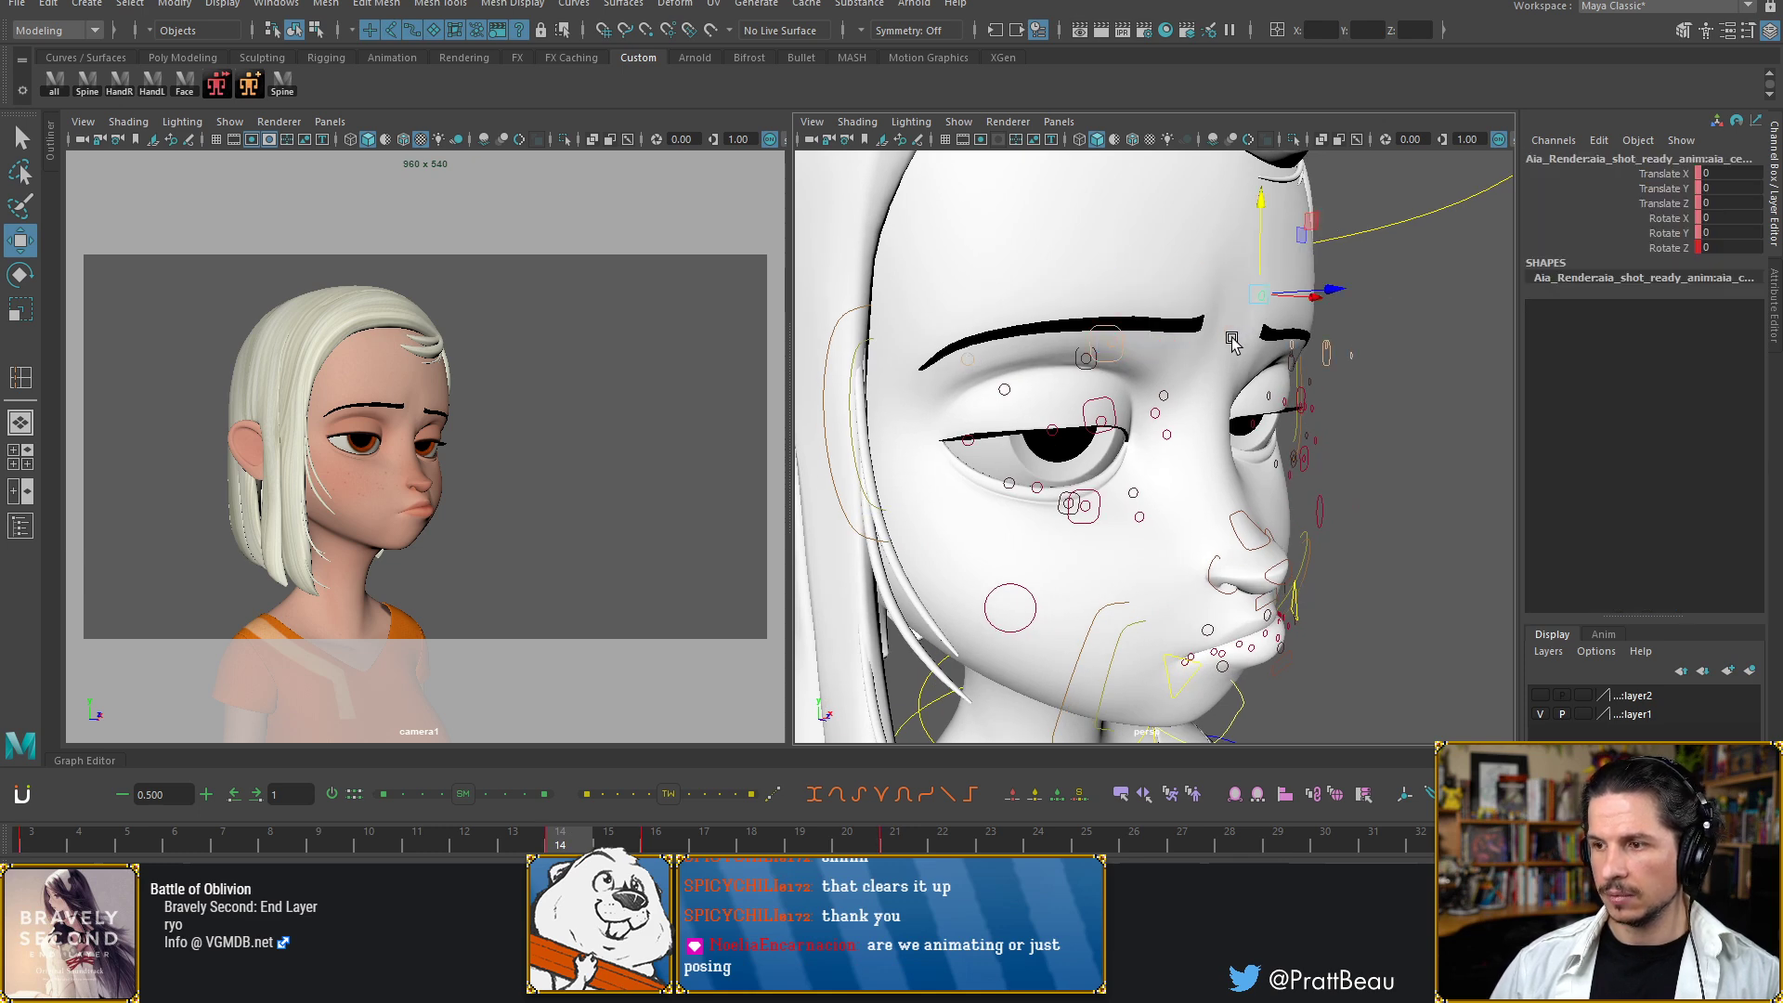
pyautogui.click(1231, 334)
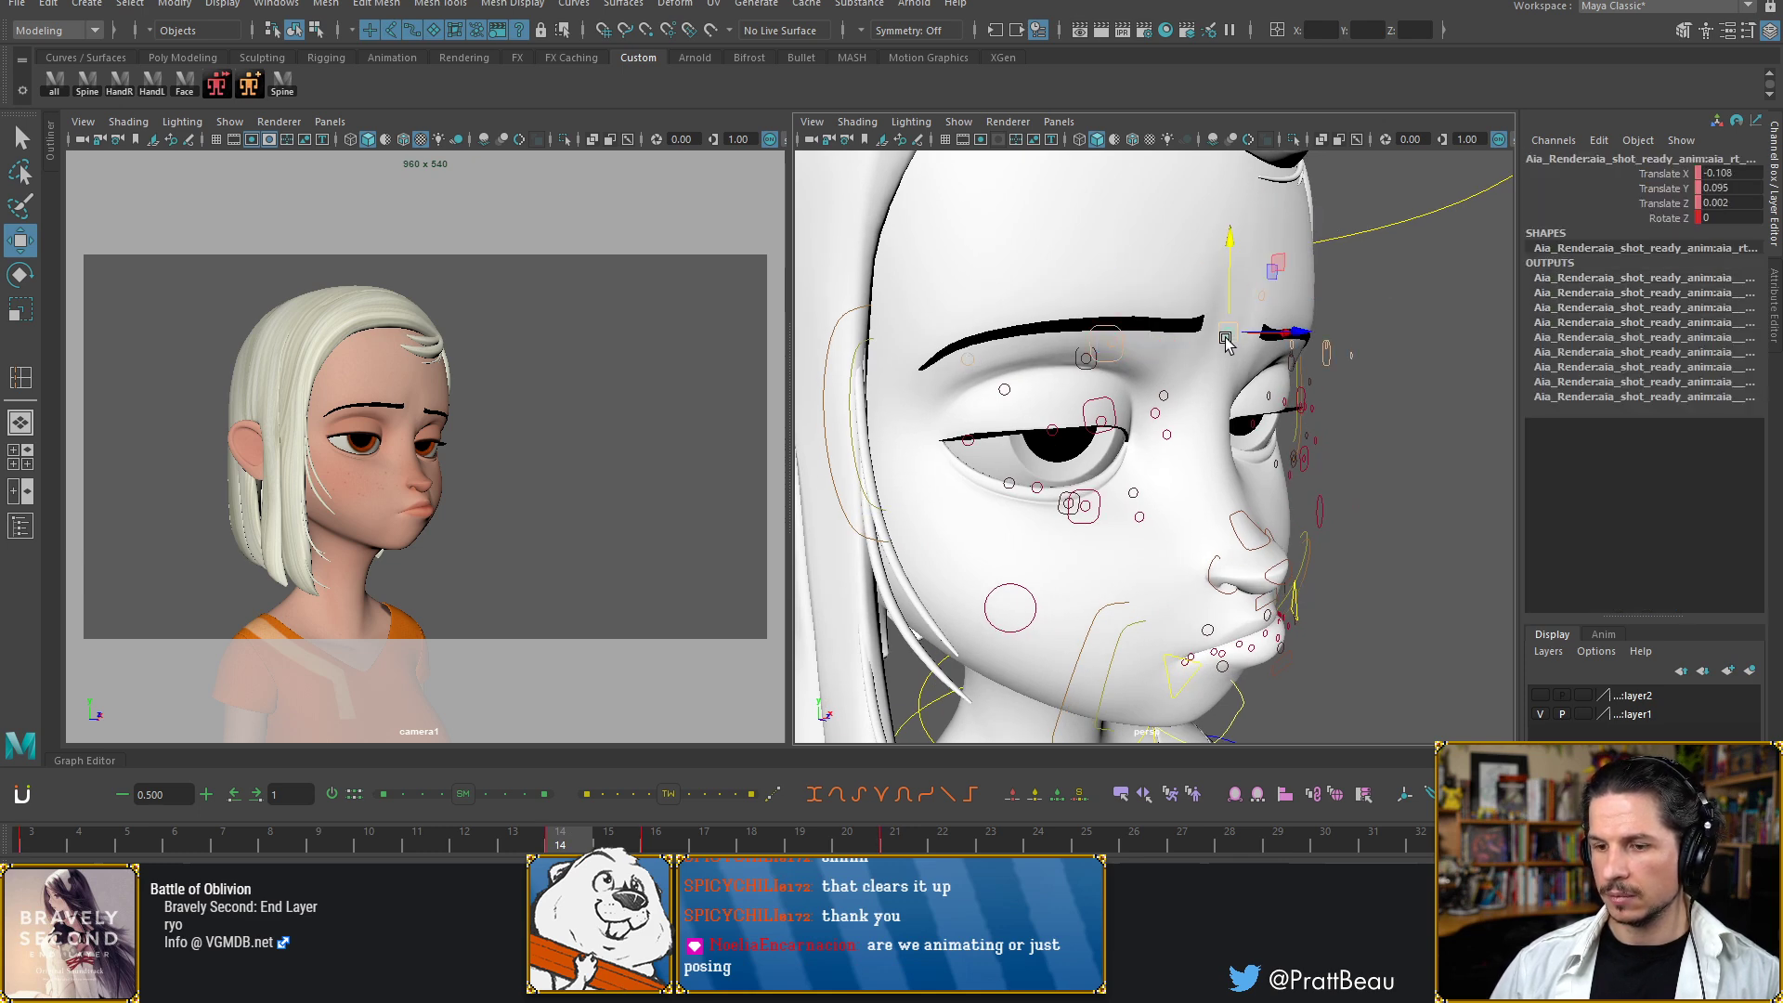
pyautogui.click(1118, 355)
pyautogui.click(1388, 361)
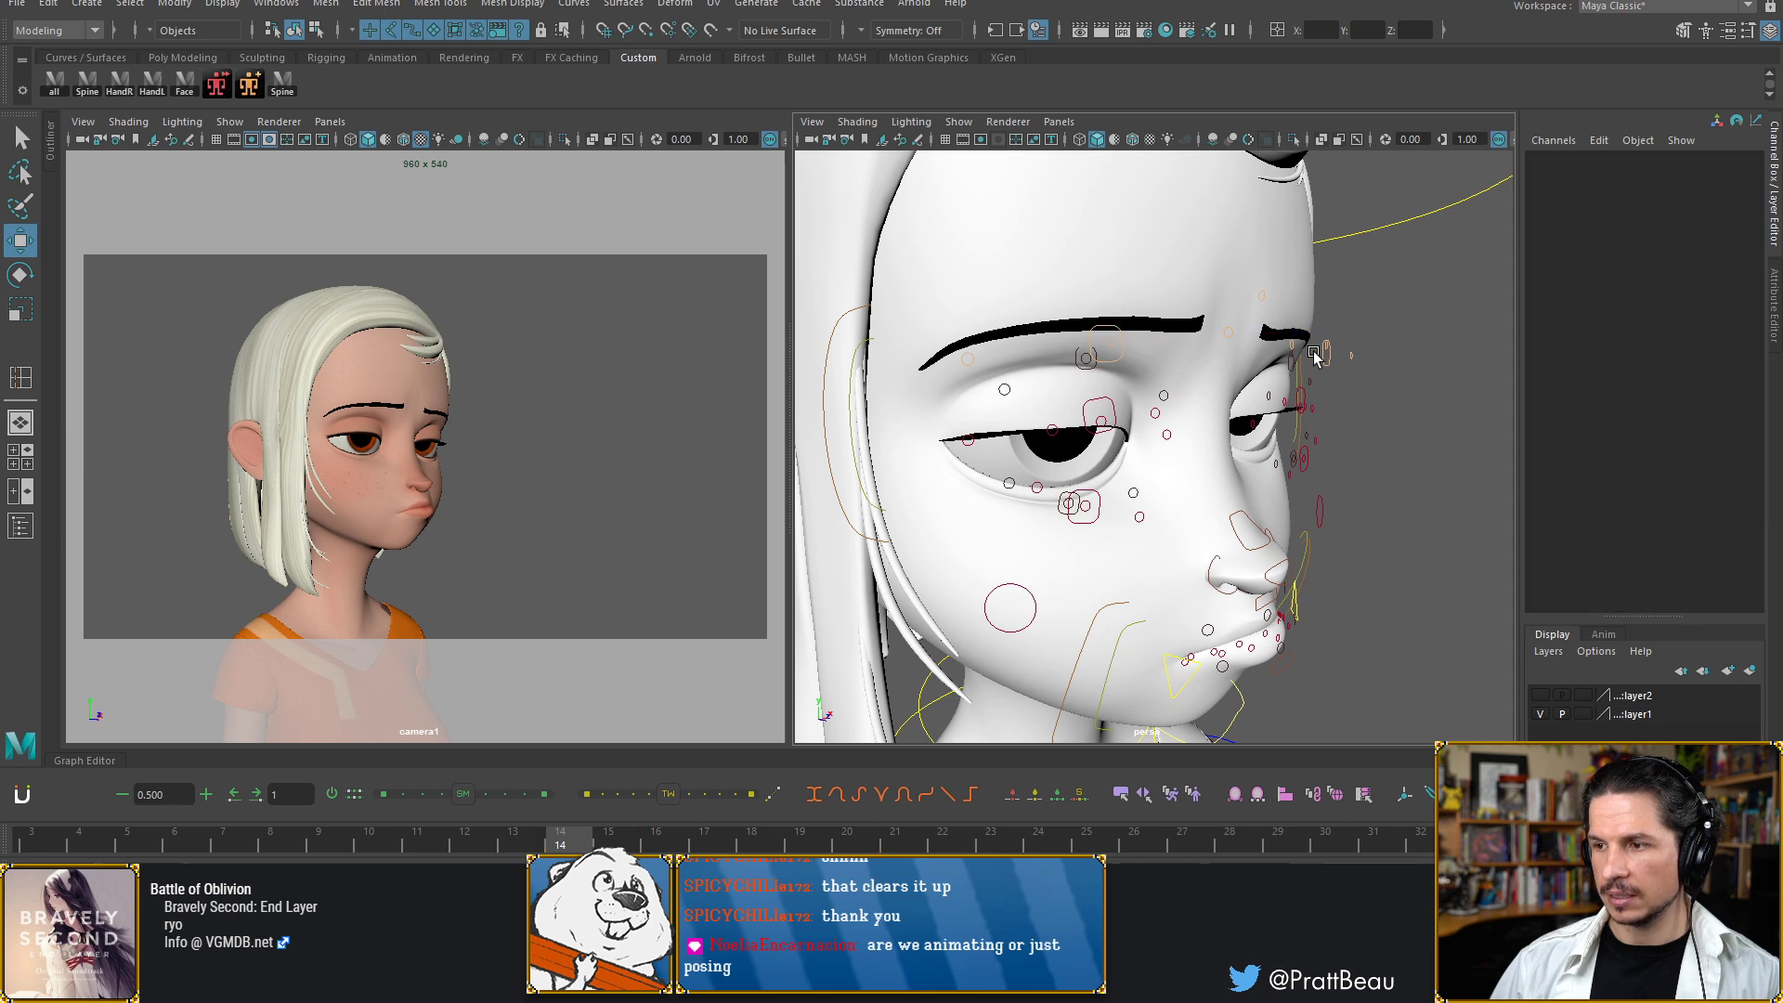
pyautogui.click(1294, 346)
pyautogui.keyDown('alt'); pyautogui.moveTo(1240, 478); pyautogui.dragTo(1324, 495); pyautogui.keyUp('alt')
pyautogui.scroll(-4, 1324, 493)
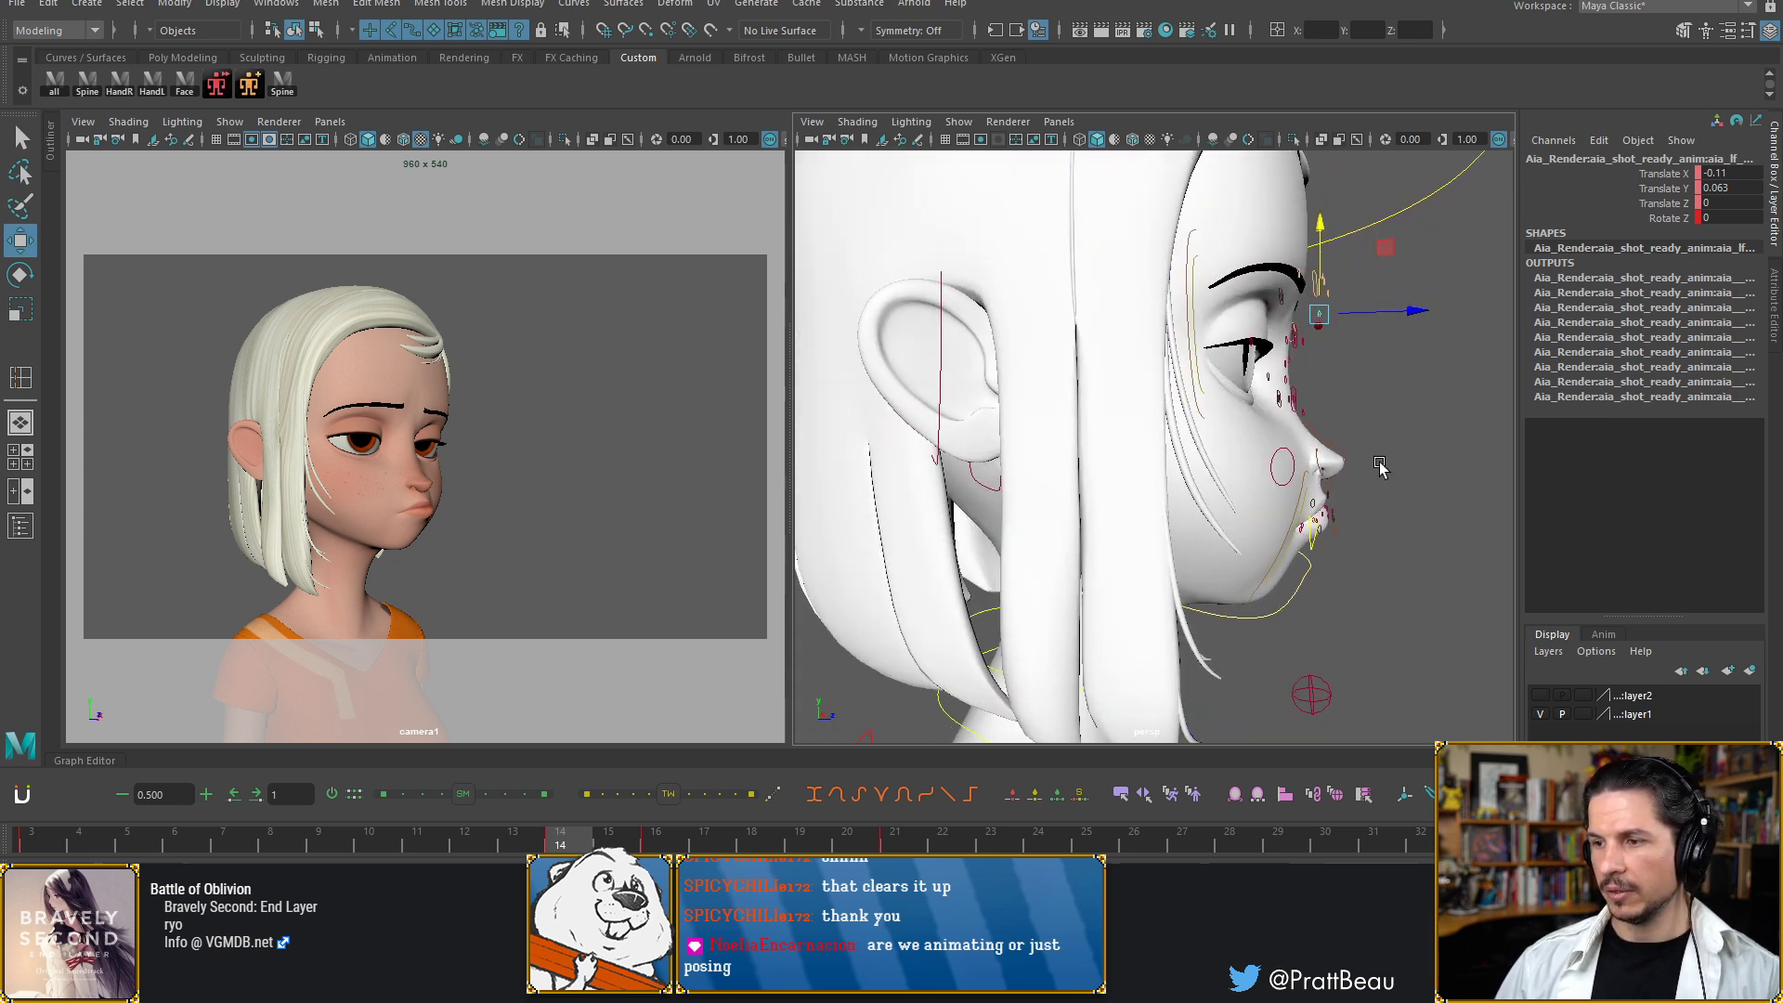
# Select the nose, mouth and cheek controls, move their keys from frame 13 to frame 14 and compare both frames
pyautogui.moveTo(1403, 430); pyautogui.dragTo(1242, 663)
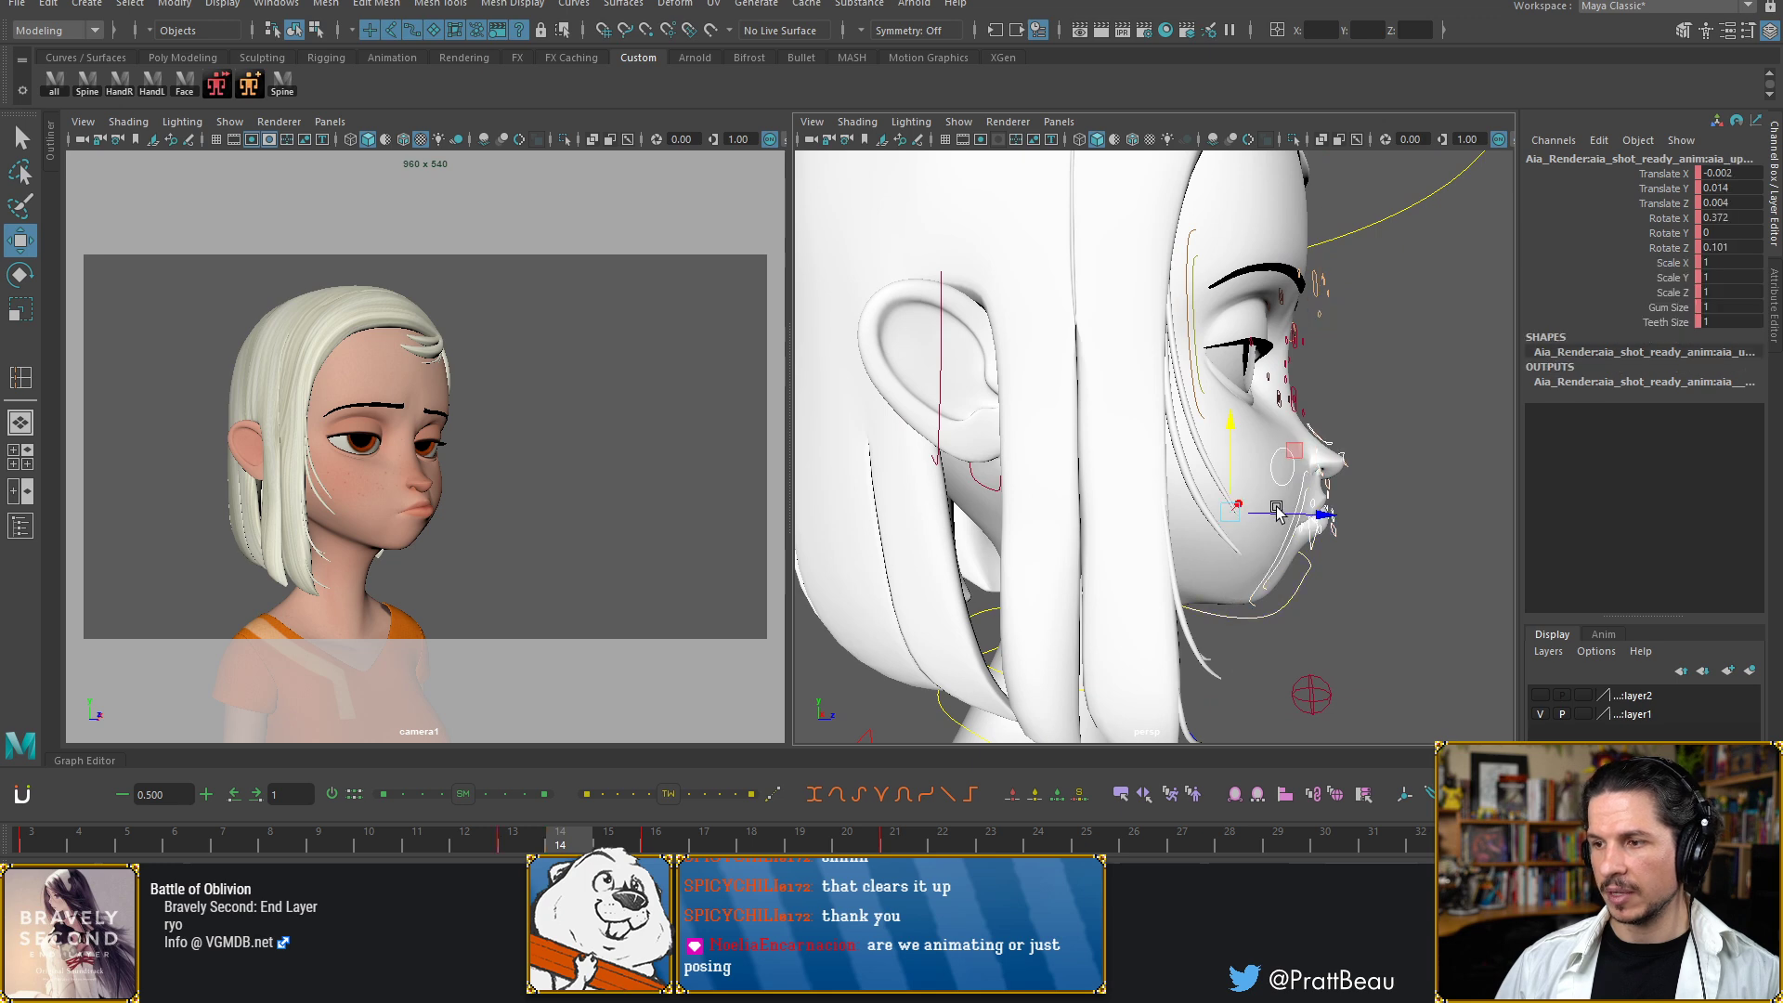
pyautogui.keyDown('alt'); pyautogui.moveTo(1282, 510); pyautogui.dragTo(1068, 522); pyautogui.keyUp('alt')
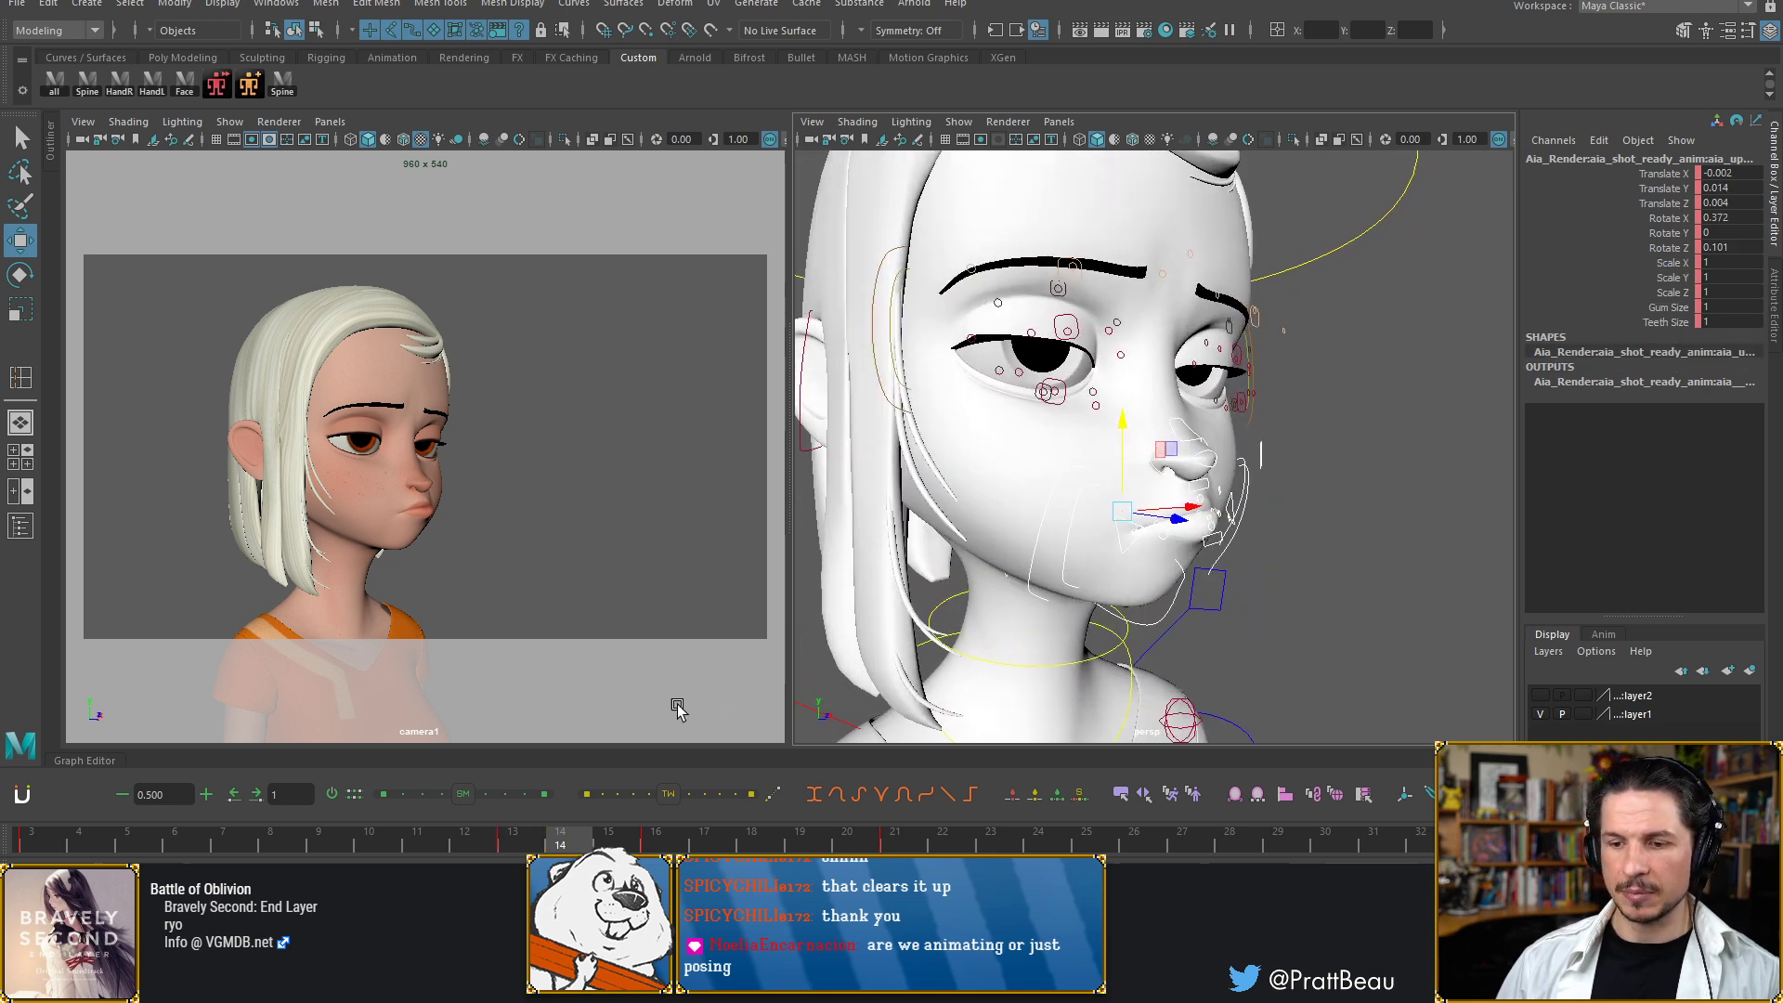
pyautogui.click(516, 843)
pyautogui.keyDown('shift'); pyautogui.click(516, 847); pyautogui.keyUp('shift')
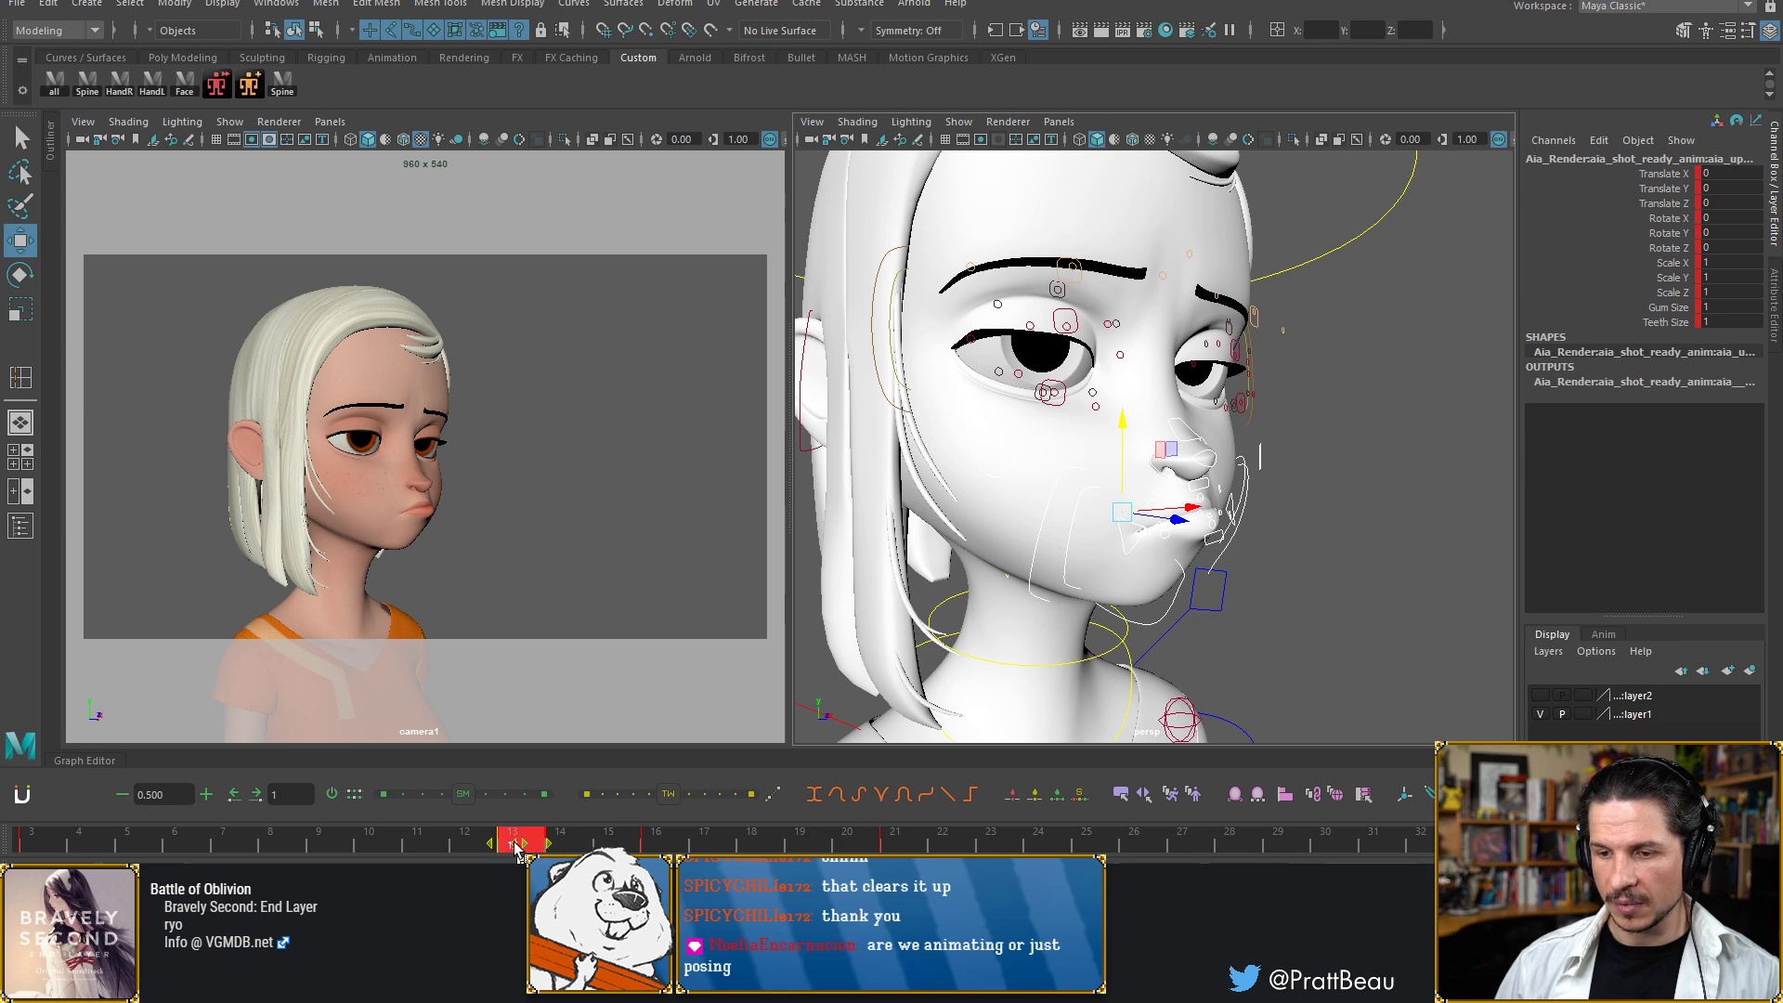
pyautogui.moveTo(567, 849); pyautogui.dragTo(568, 849)
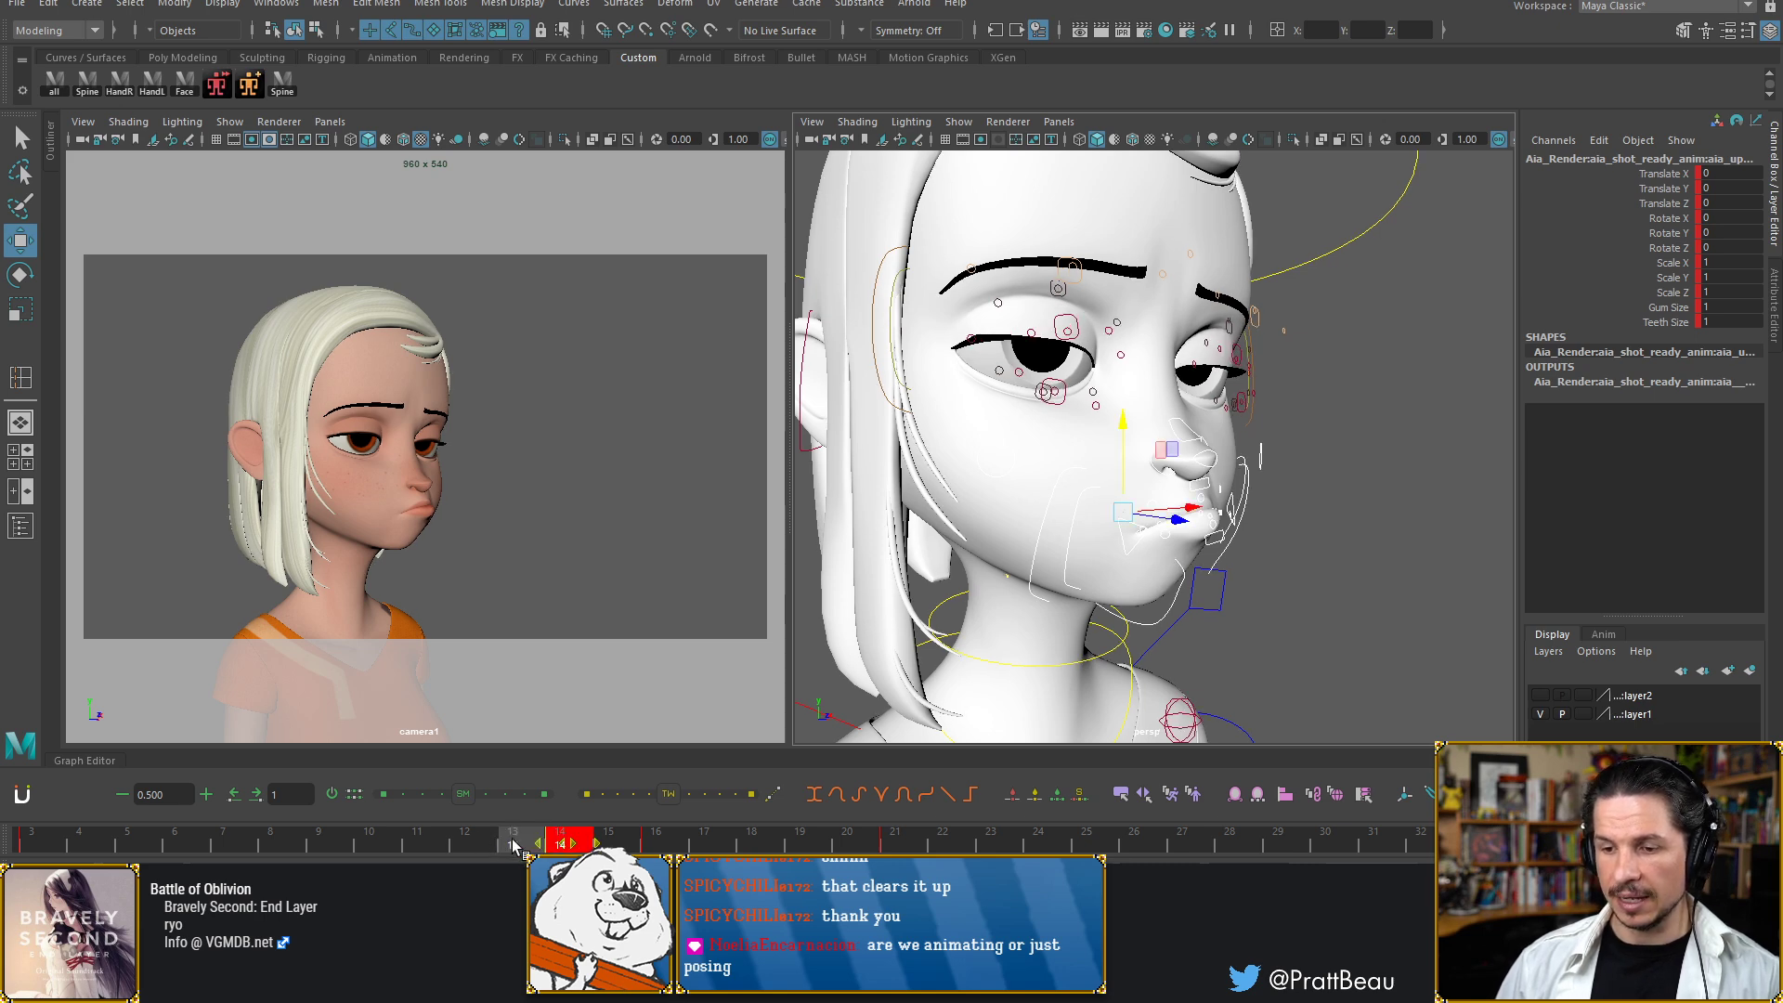
pyautogui.click(500, 844)
pyautogui.click(567, 844)
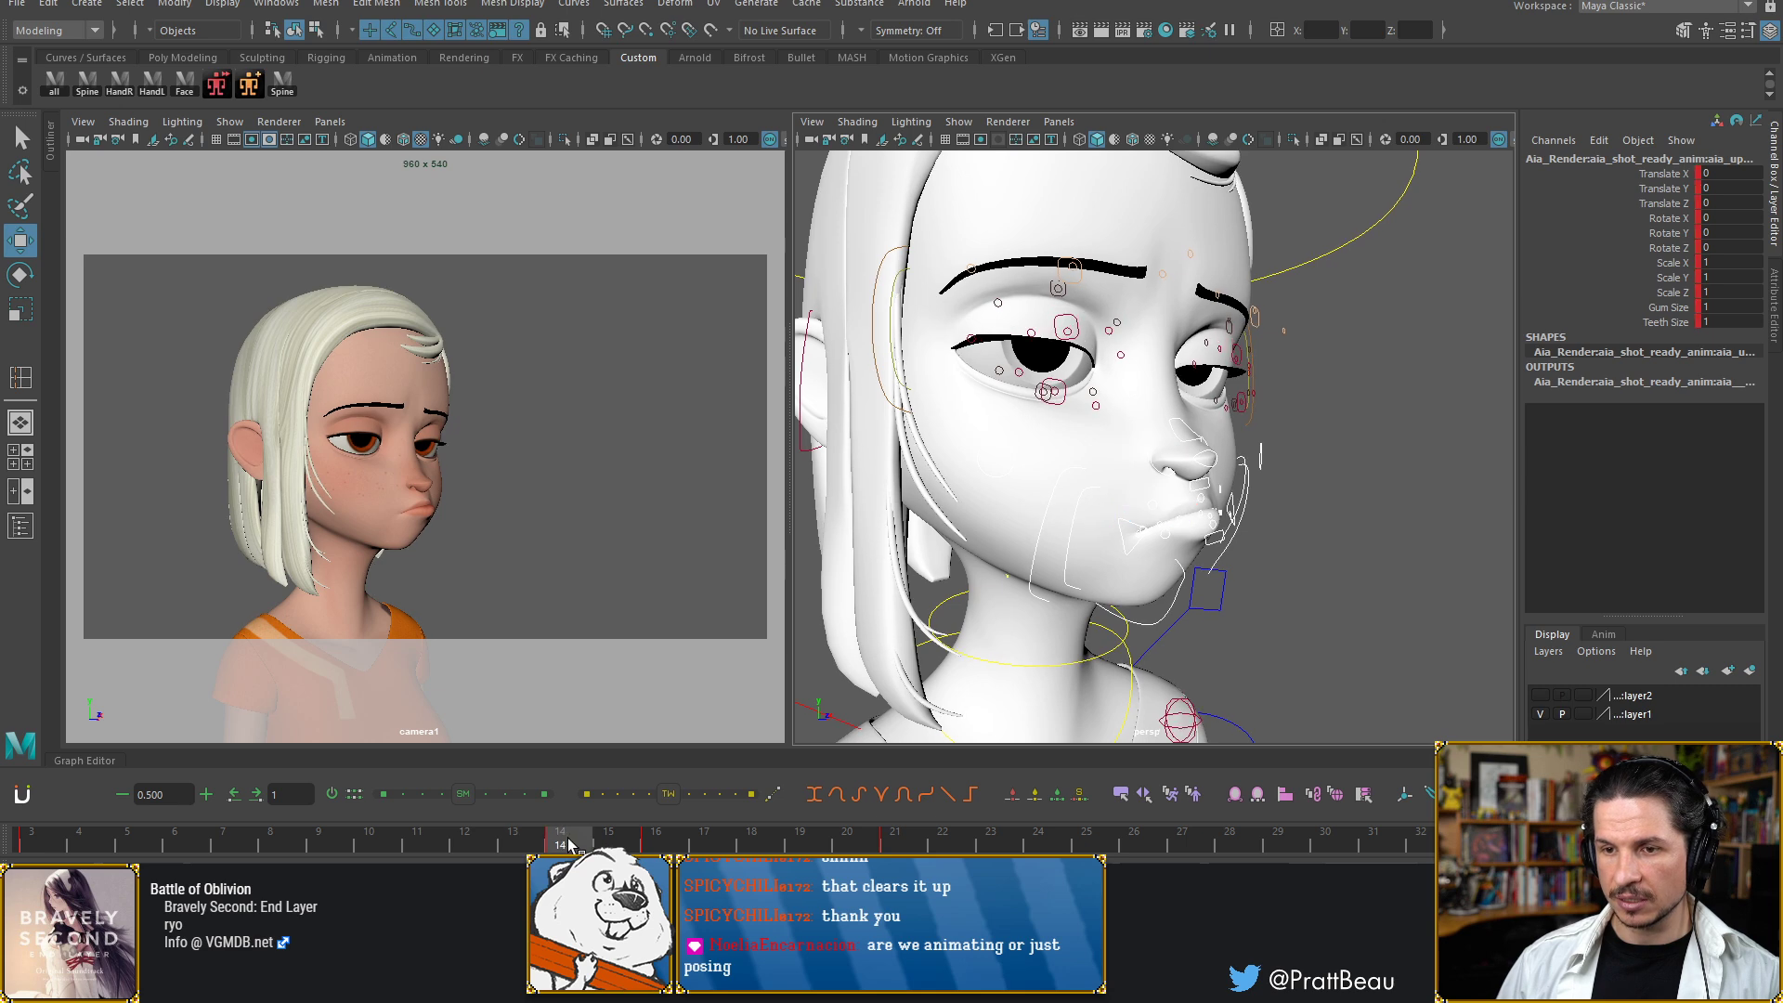
pyautogui.click(534, 845)
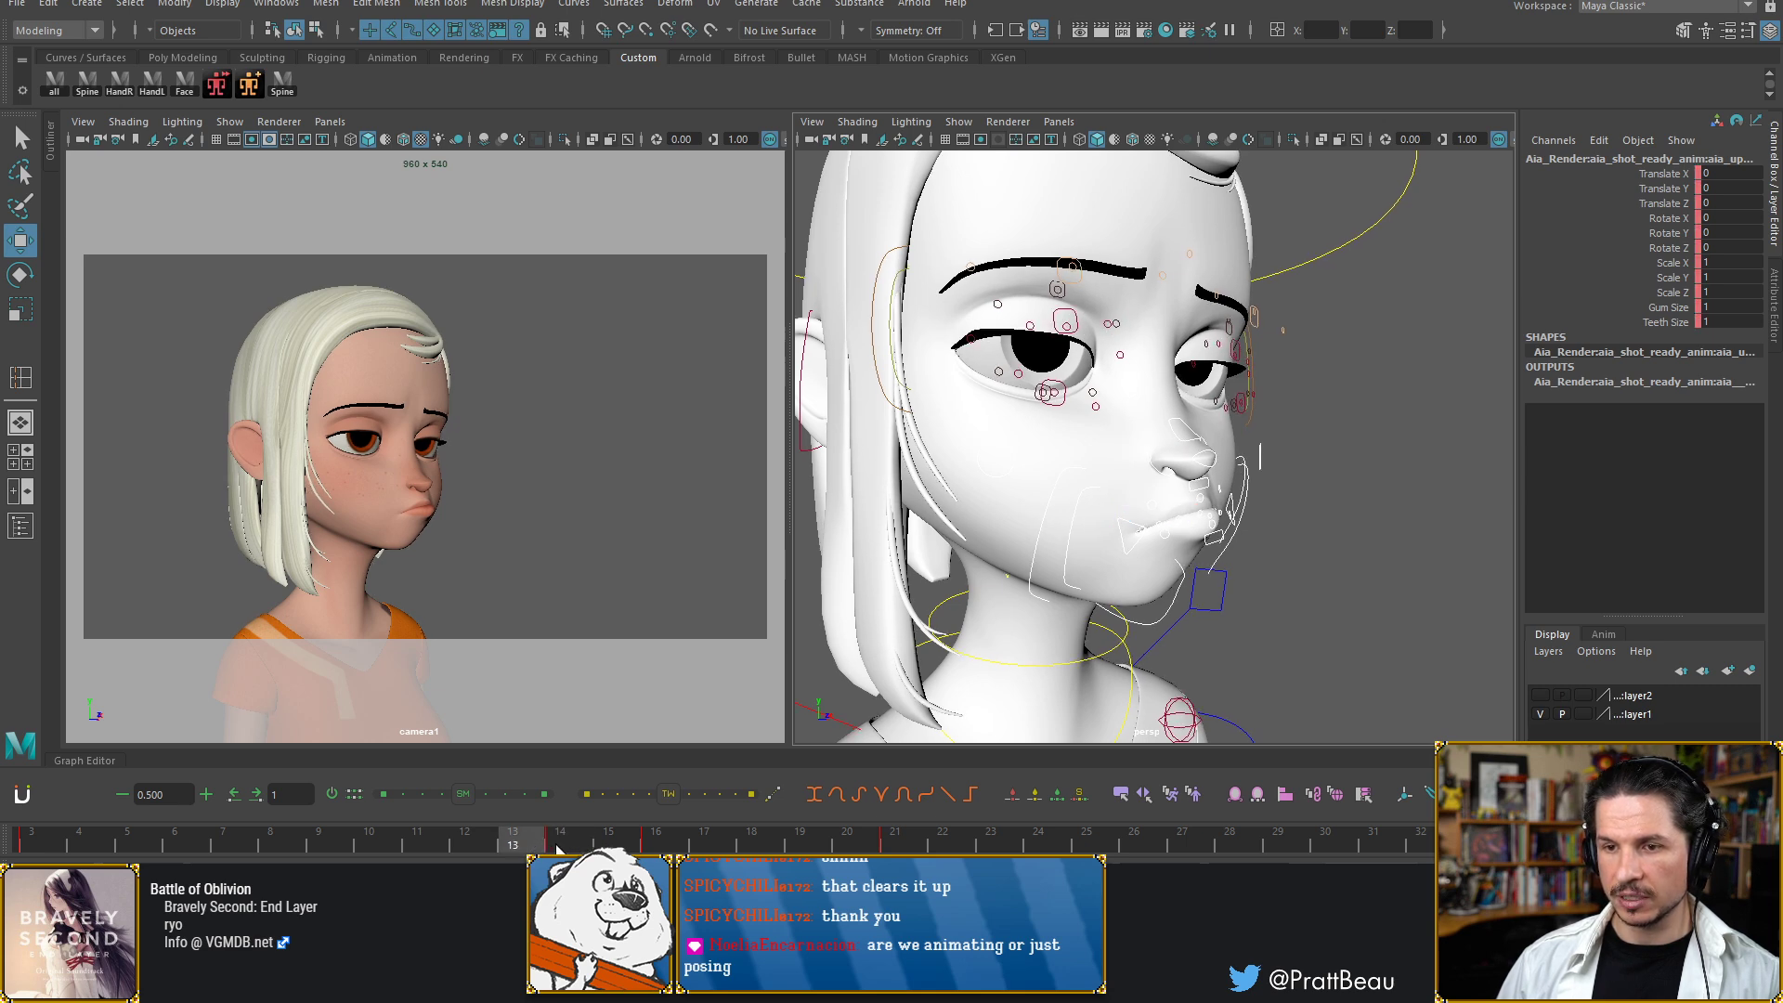
pyautogui.click(558, 848)
pyautogui.click(532, 846)
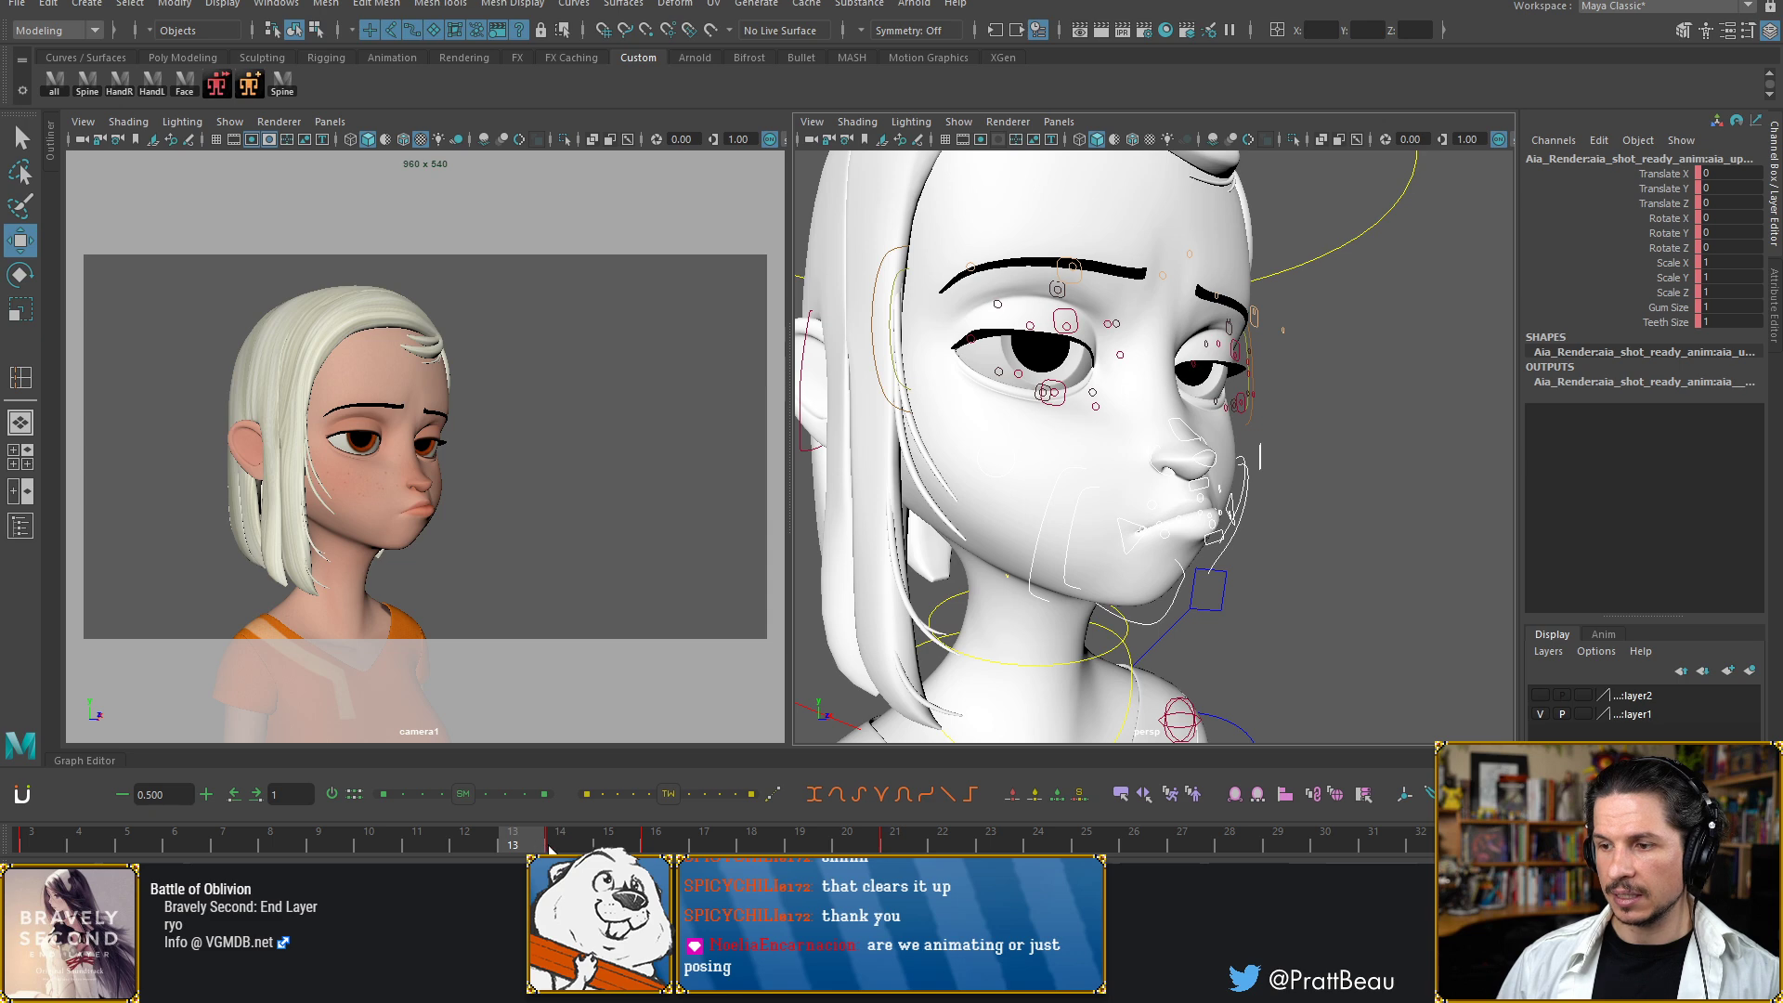
pyautogui.click(557, 846)
# Select the neck control and delete its key at frame 14
pyautogui.keyDown('alt'); pyautogui.moveTo(1051, 618); pyautogui.dragTo(1024, 528, button='right'); pyautogui.keyUp('alt')
pyautogui.keyDown('alt'); pyautogui.moveTo(1024, 527); pyautogui.dragTo(1245, 657); pyautogui.keyUp('alt')
pyautogui.click(1257, 659)
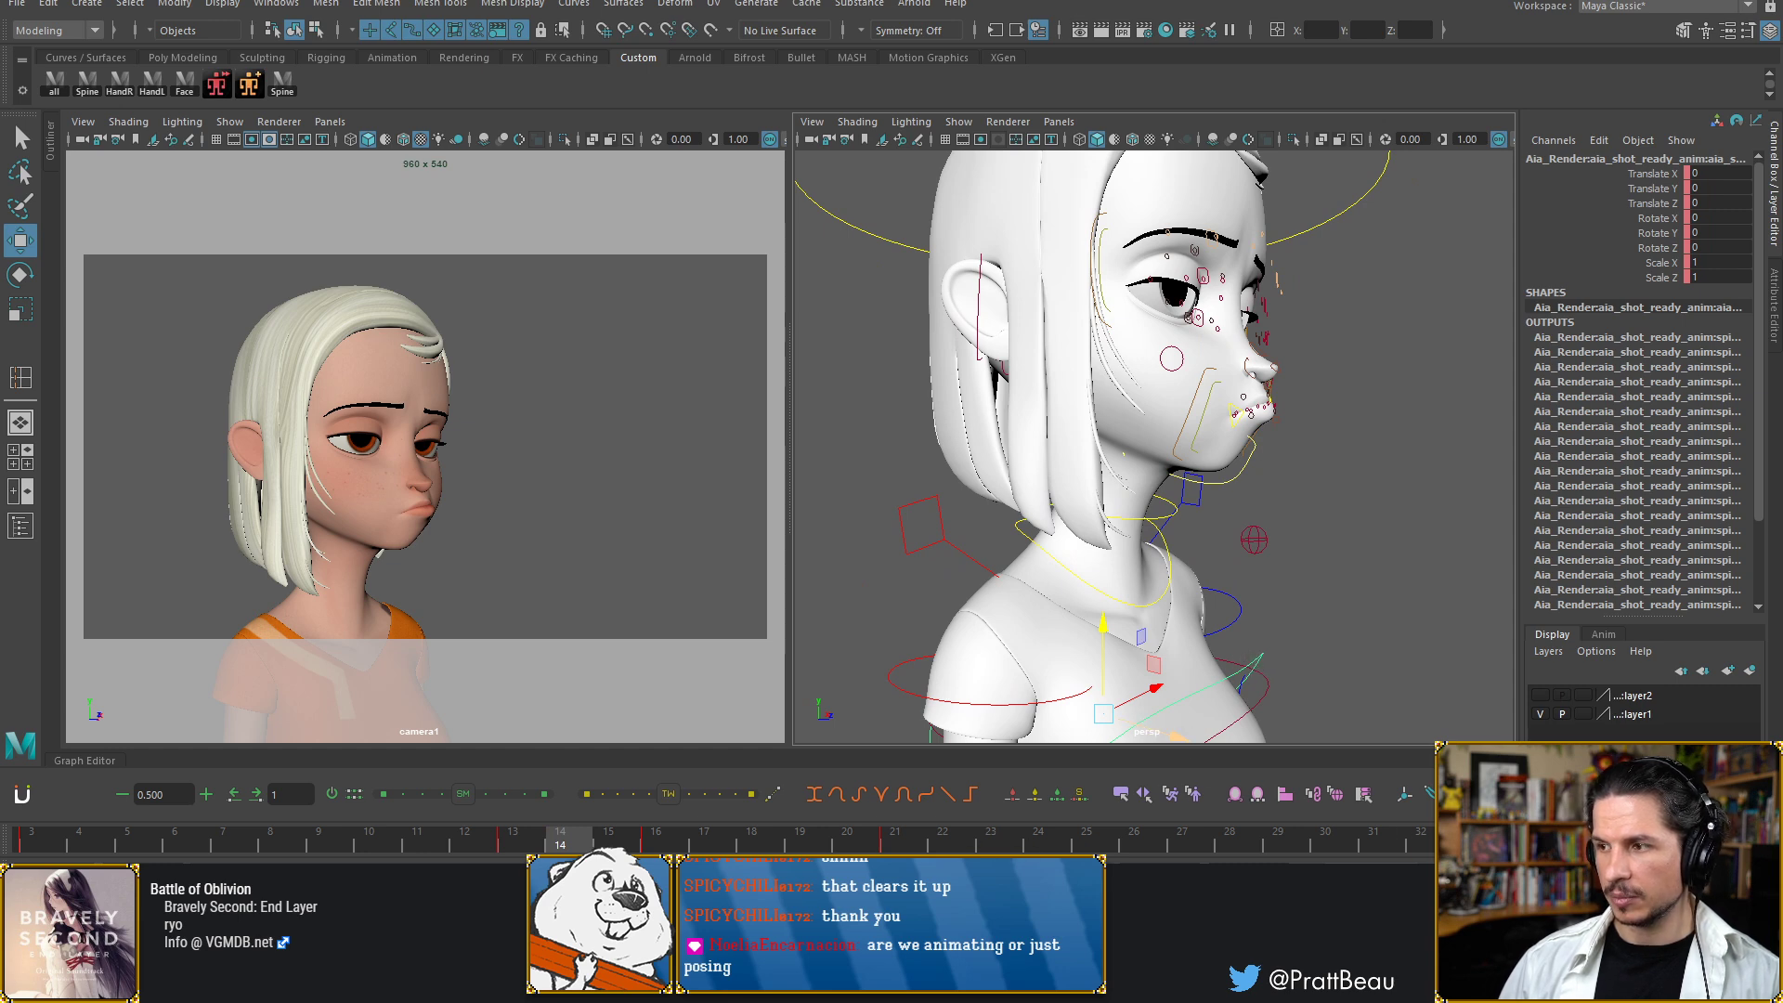
pyautogui.click(1482, 843)
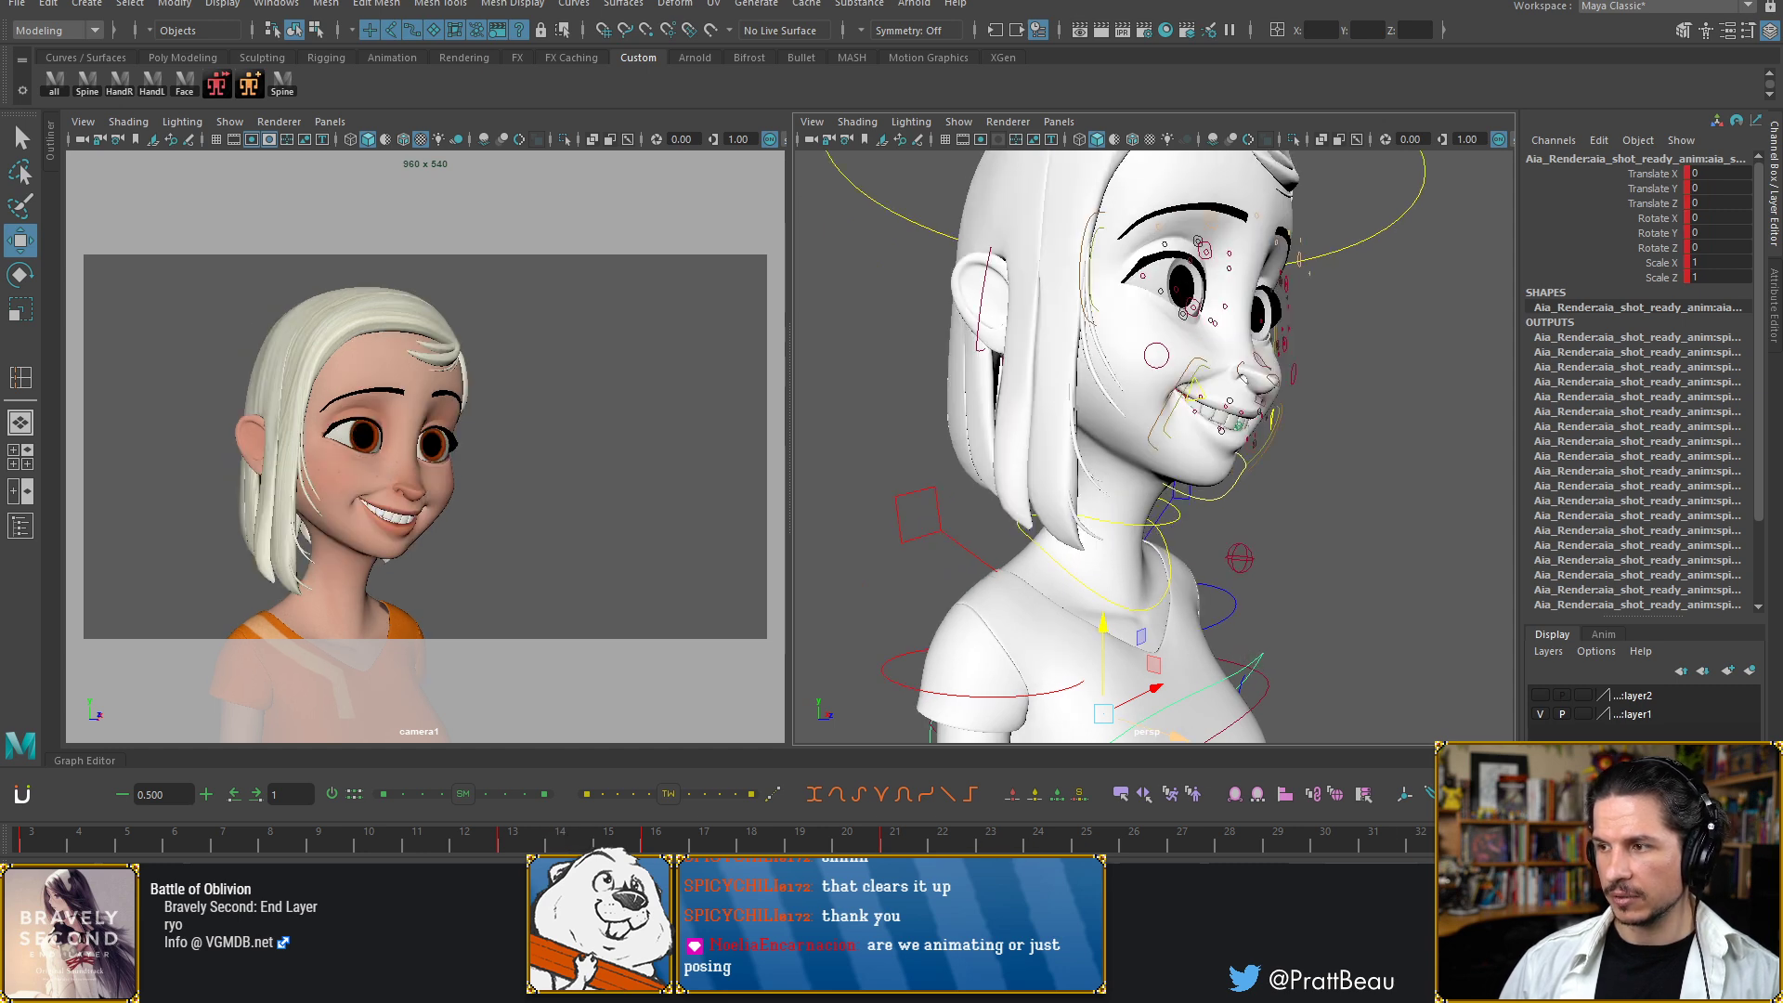
pyautogui.click(1169, 576)
pyautogui.click(563, 839)
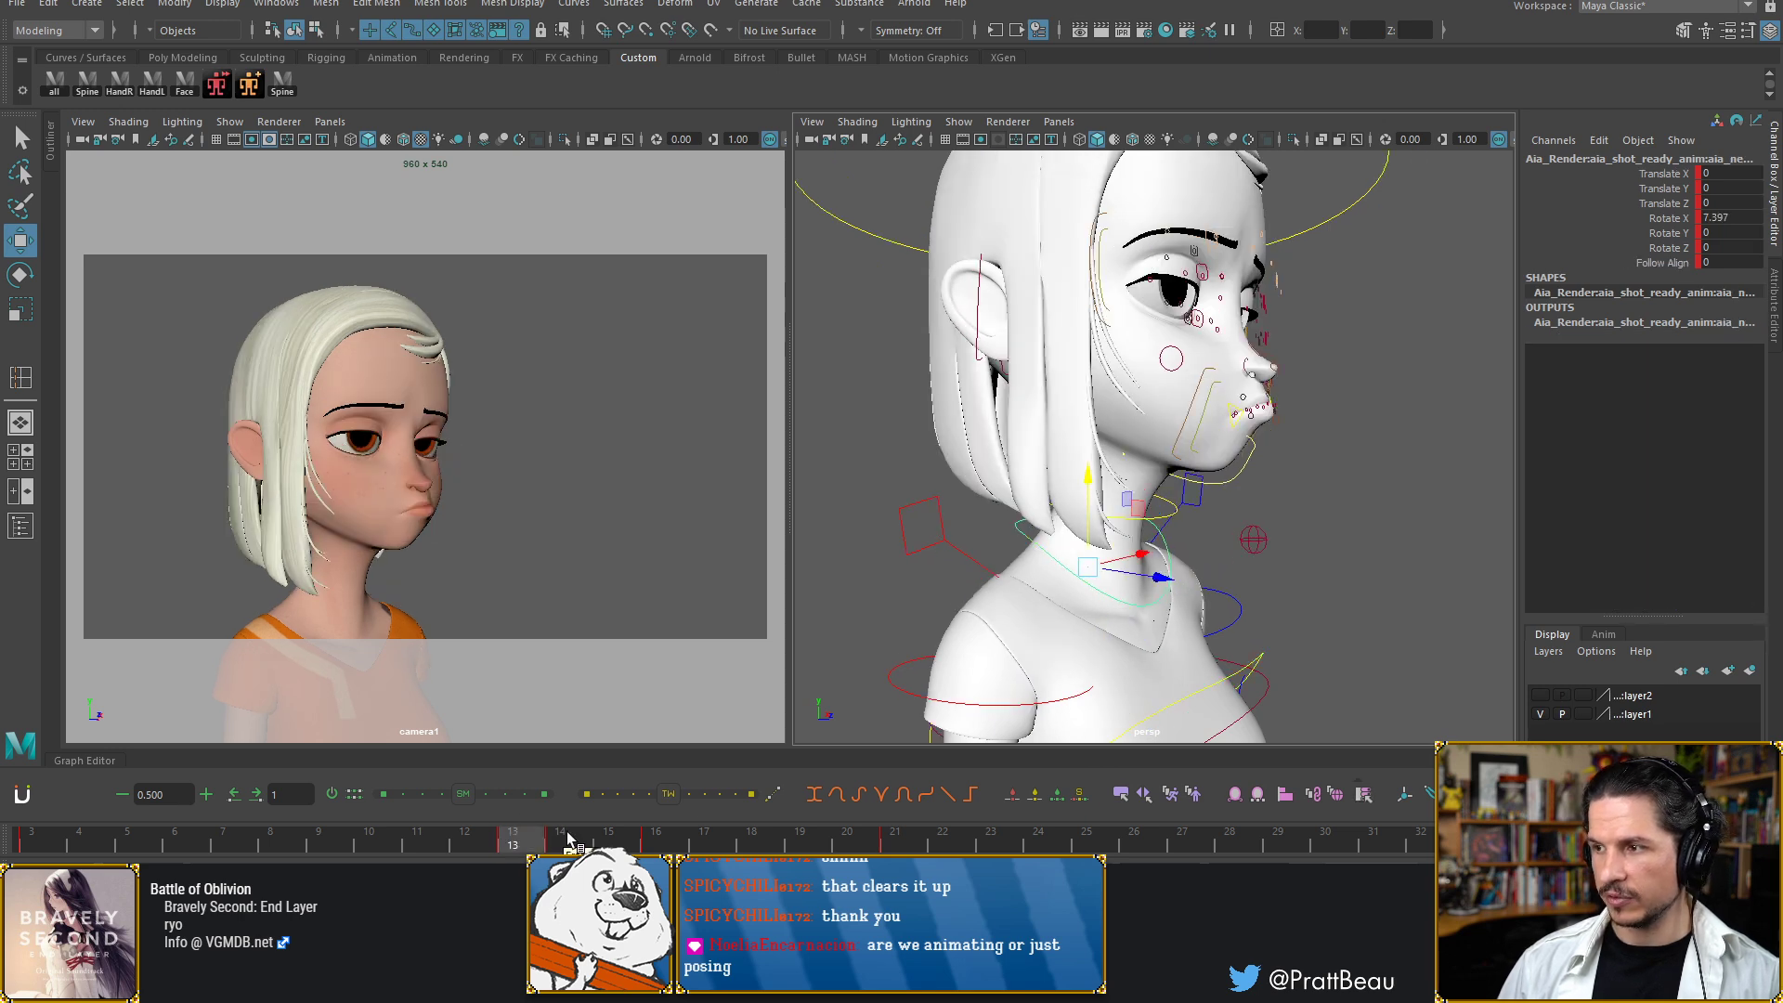
pyautogui.click(554, 839)
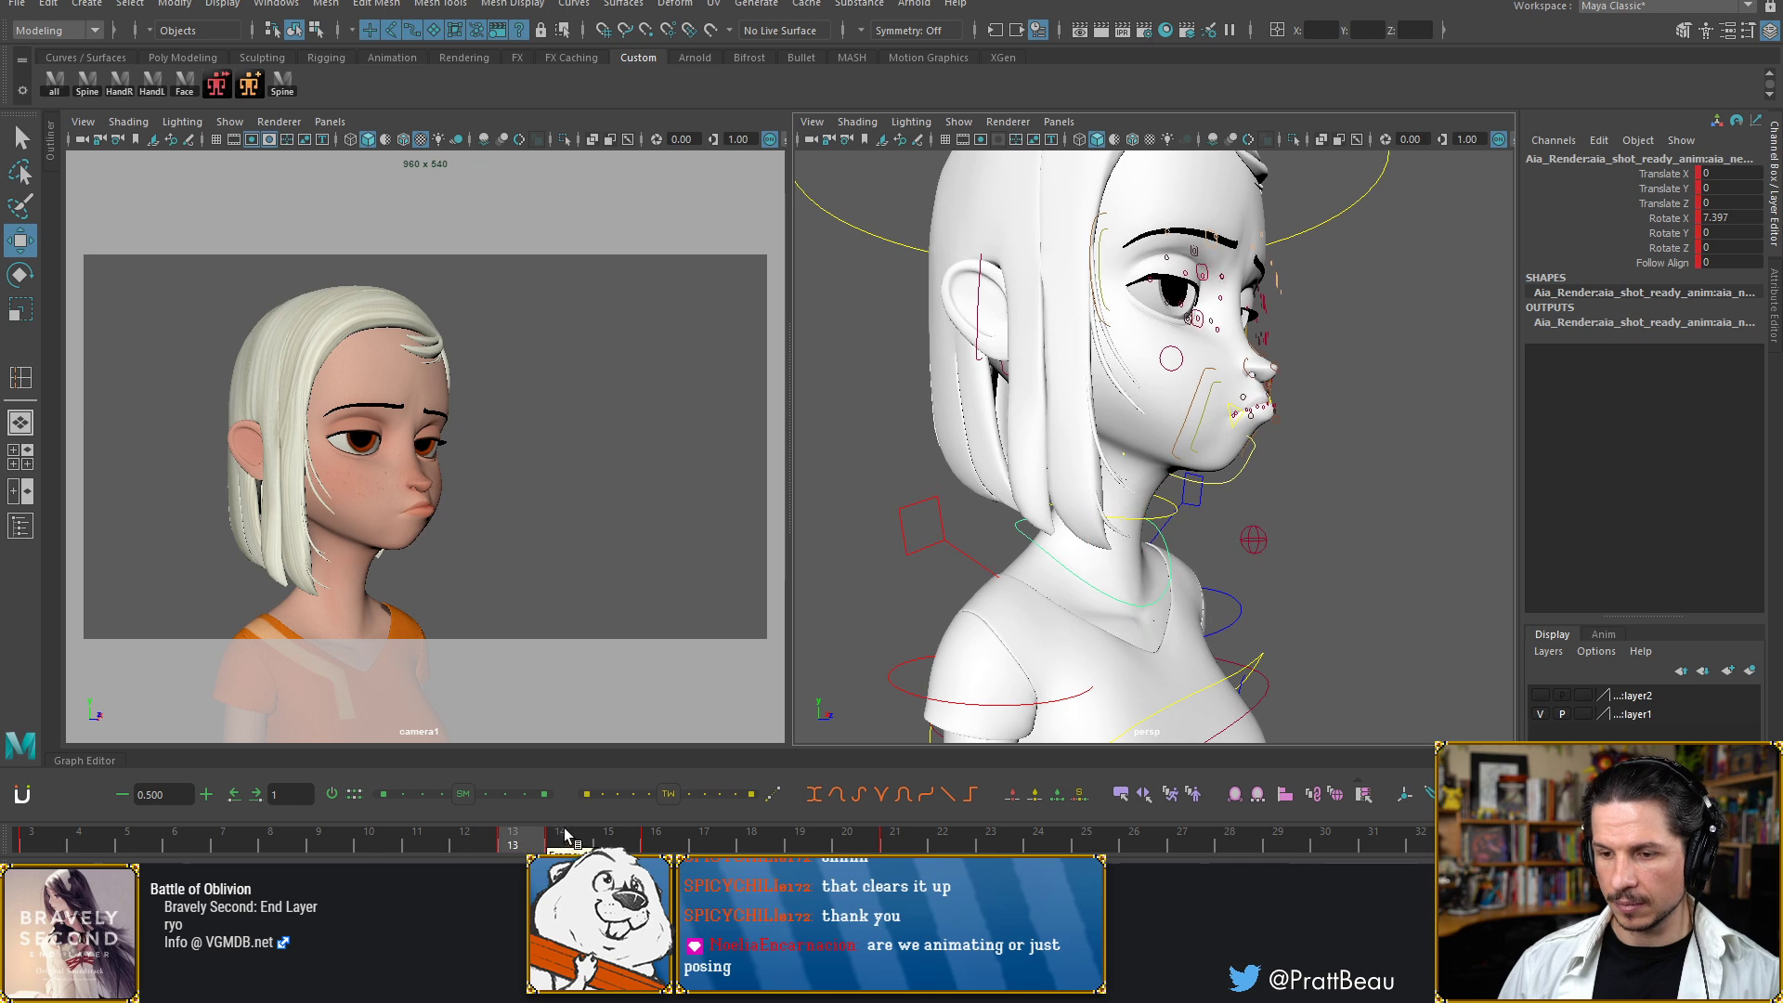
pyautogui.rightClick(562, 838)
pyautogui.click(660, 585)
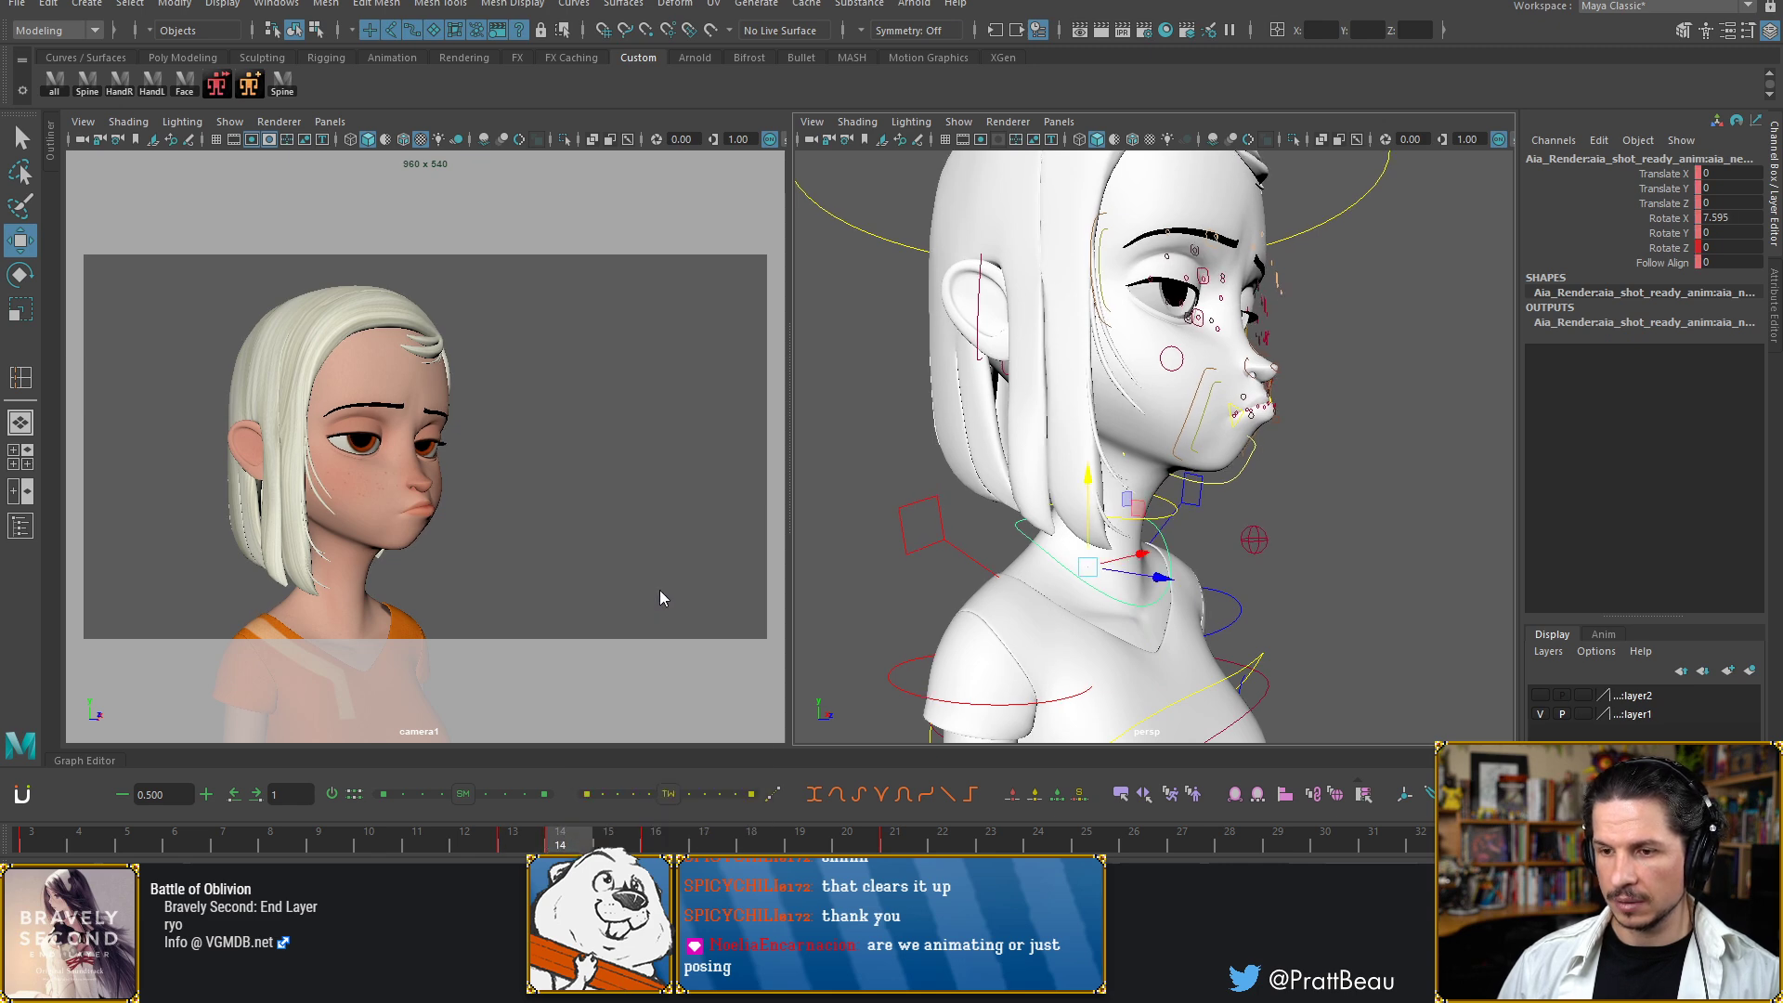
# Move the neck control's key from frame 13 to frame 14 and check the hold around it
pyautogui.click(514, 841)
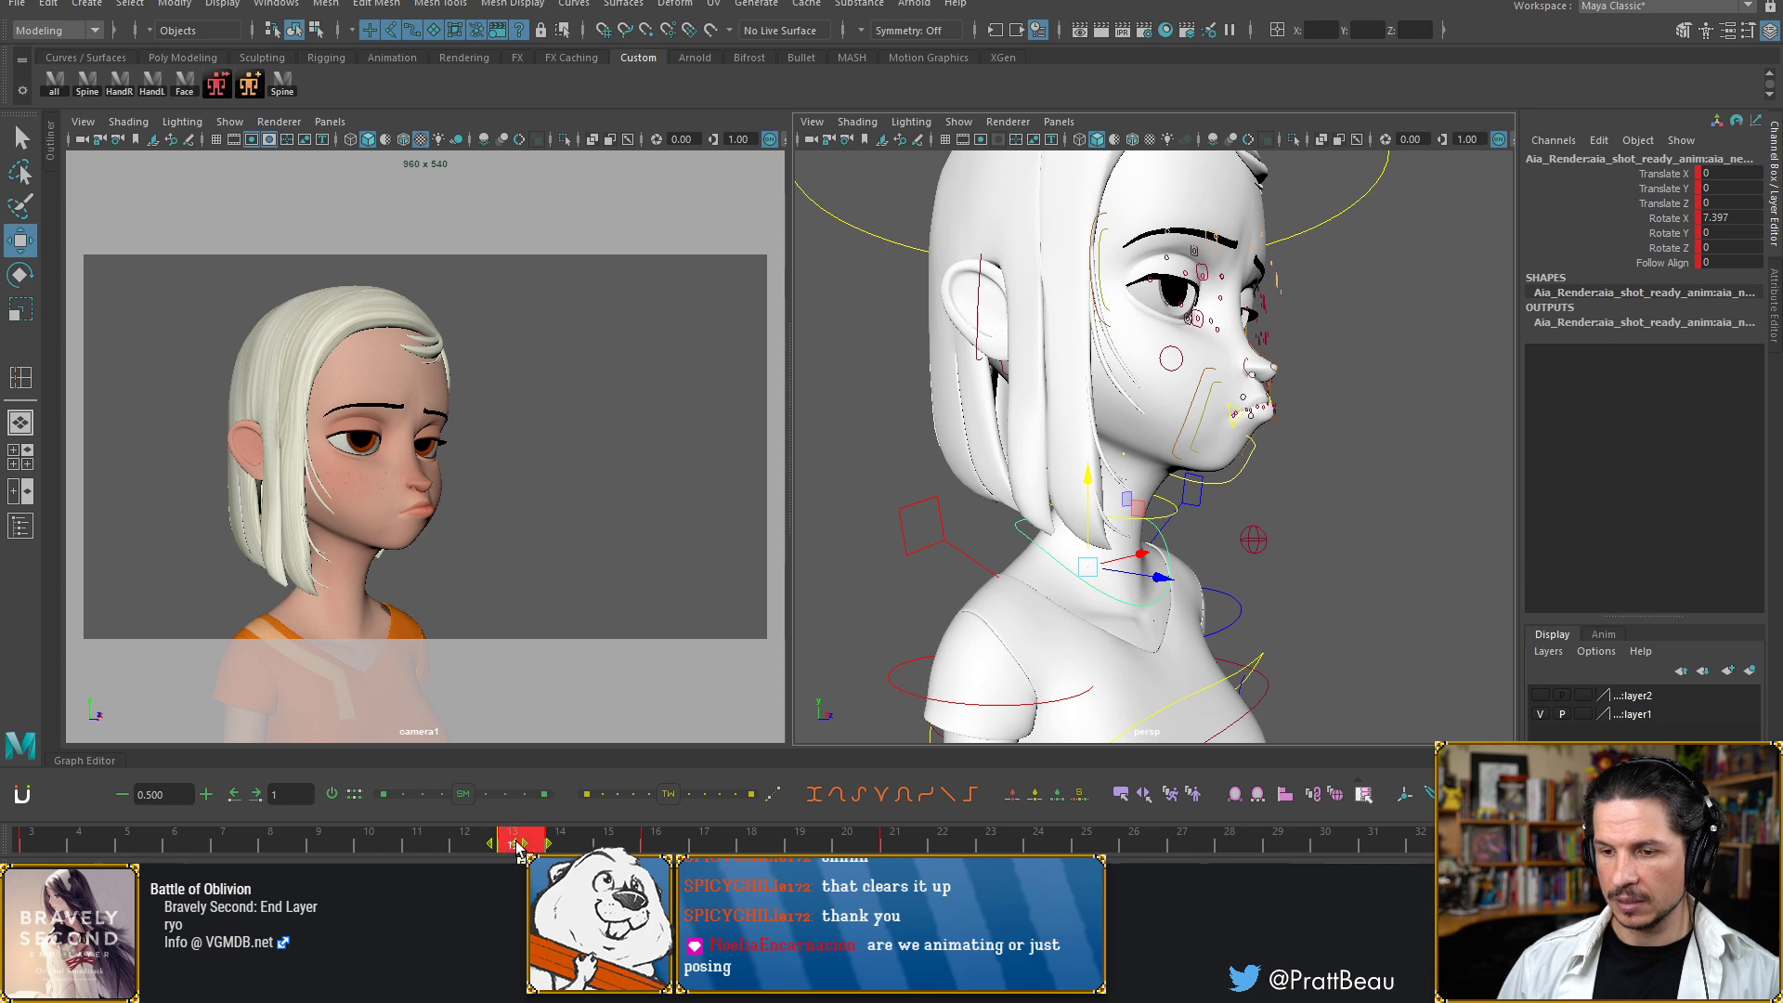
pyautogui.doubleClick(540, 845)
pyautogui.keyDown('shift'); pyautogui.click(517, 845); pyautogui.keyUp('shift')
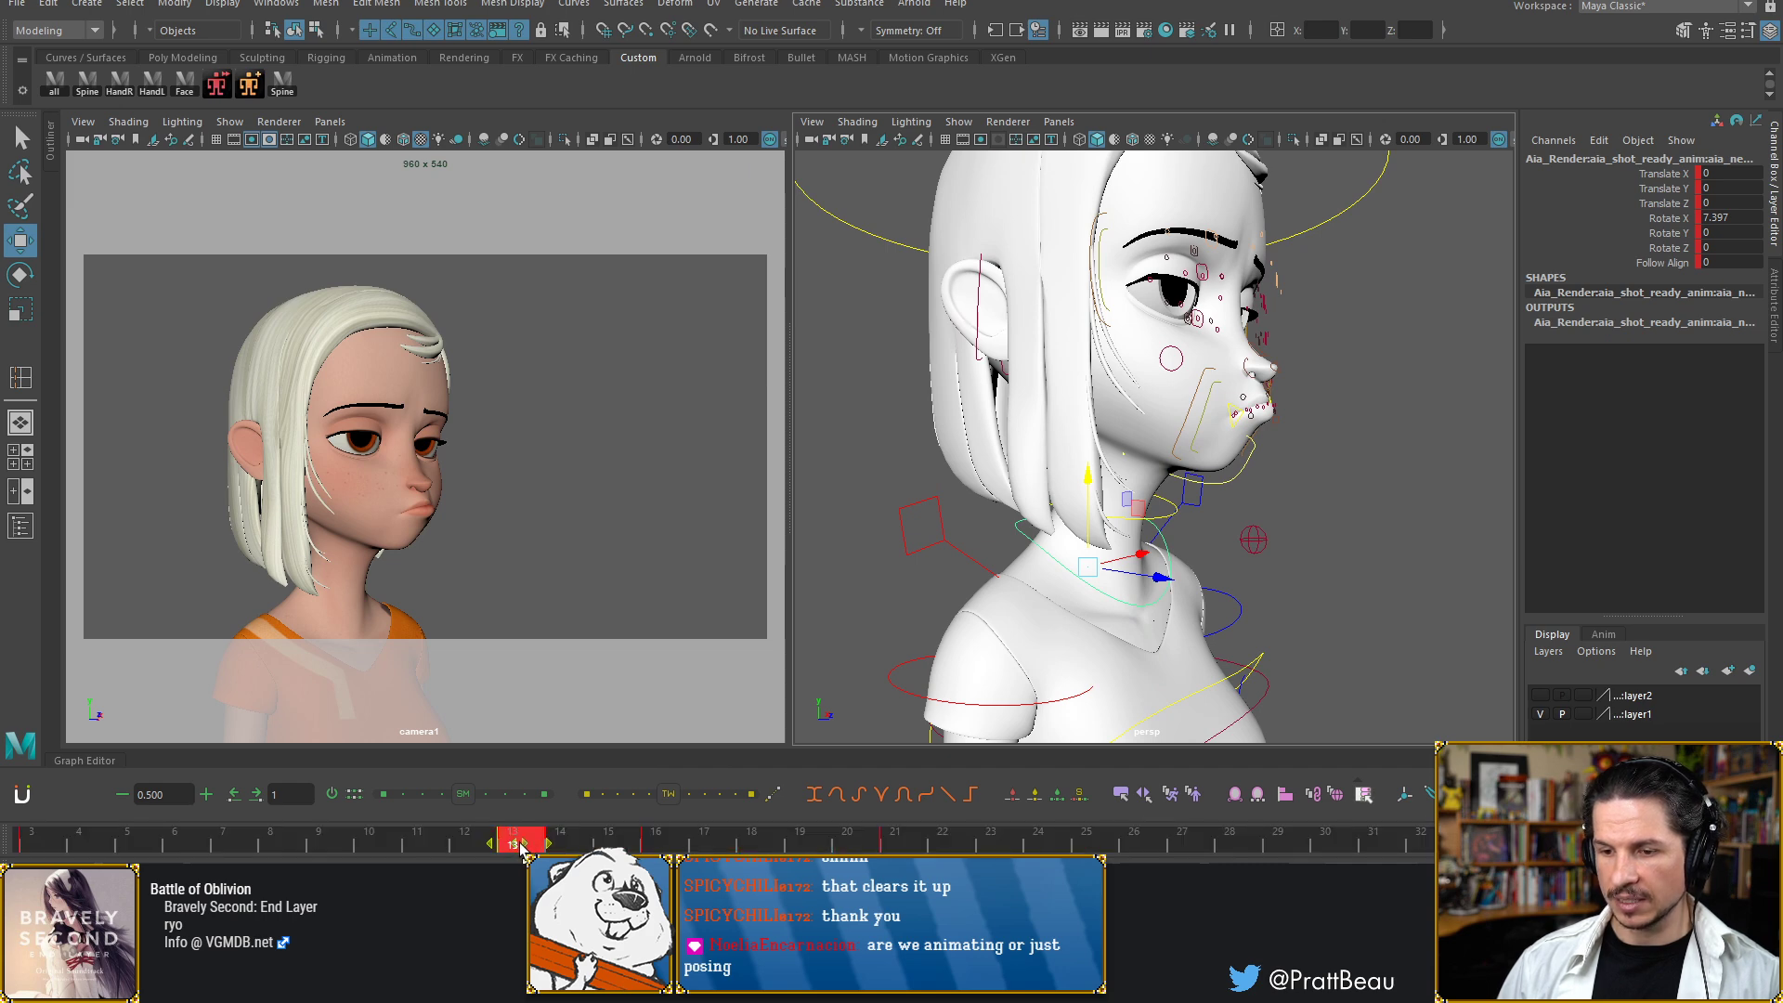
pyautogui.click(487, 843)
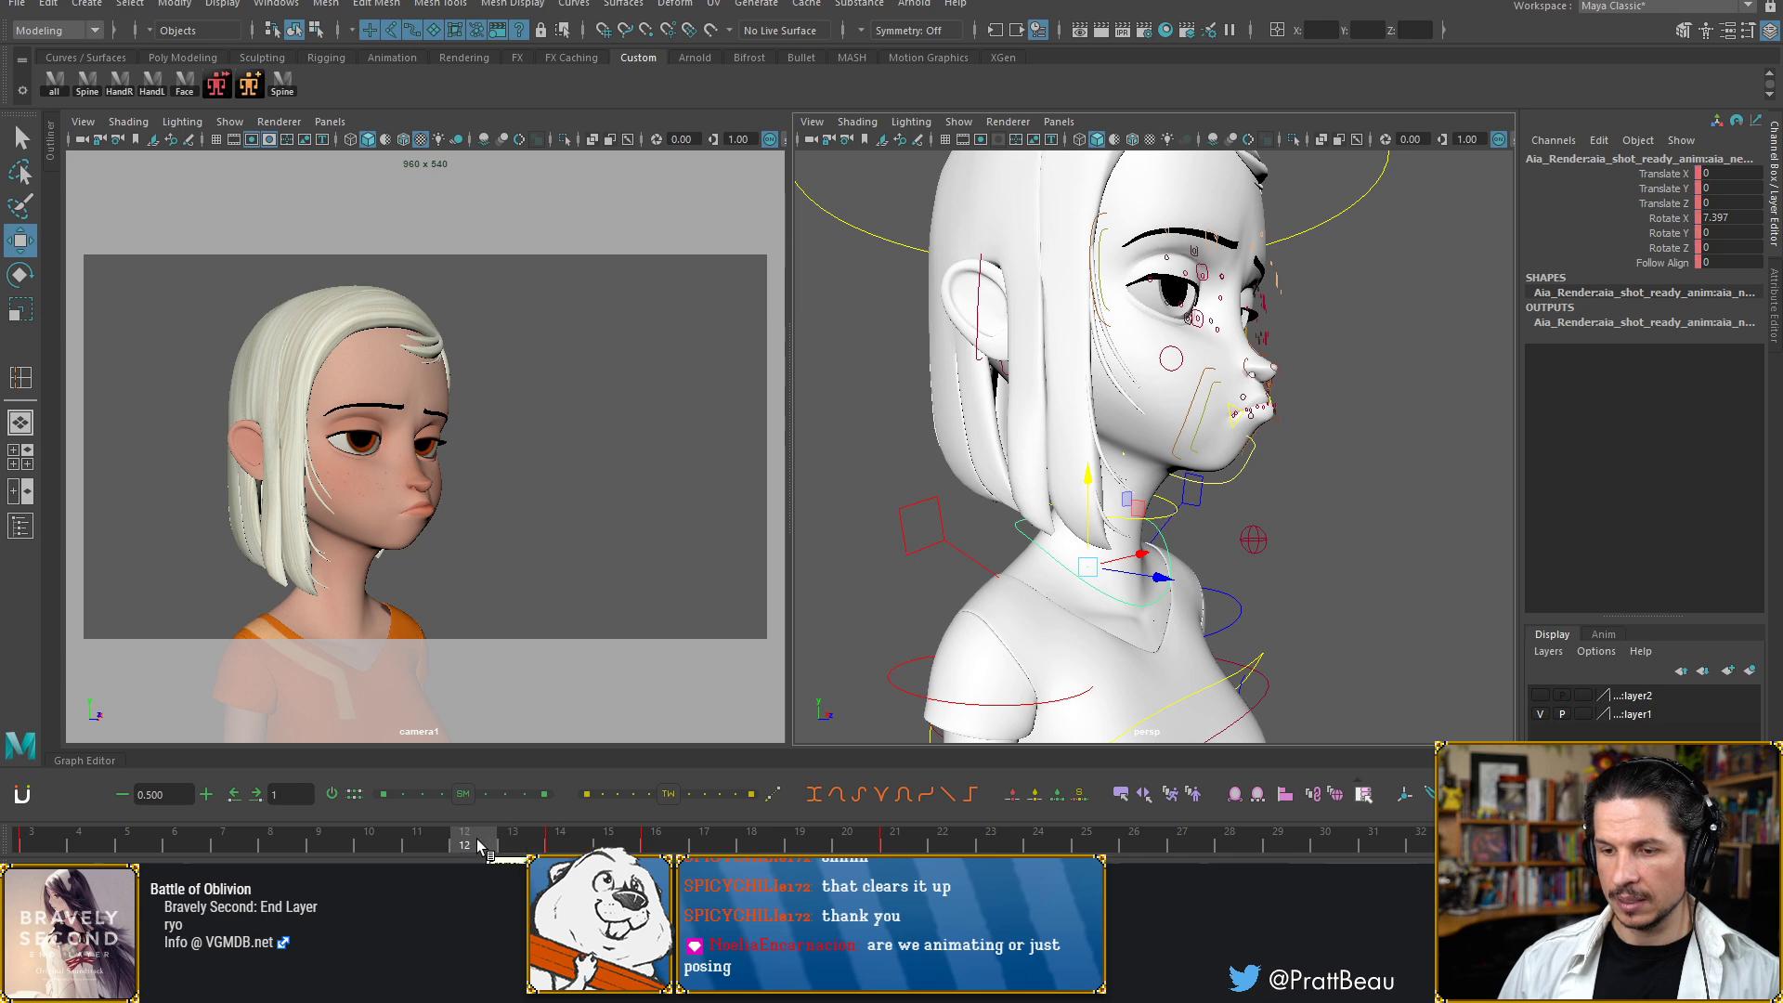
pyautogui.click(562, 844)
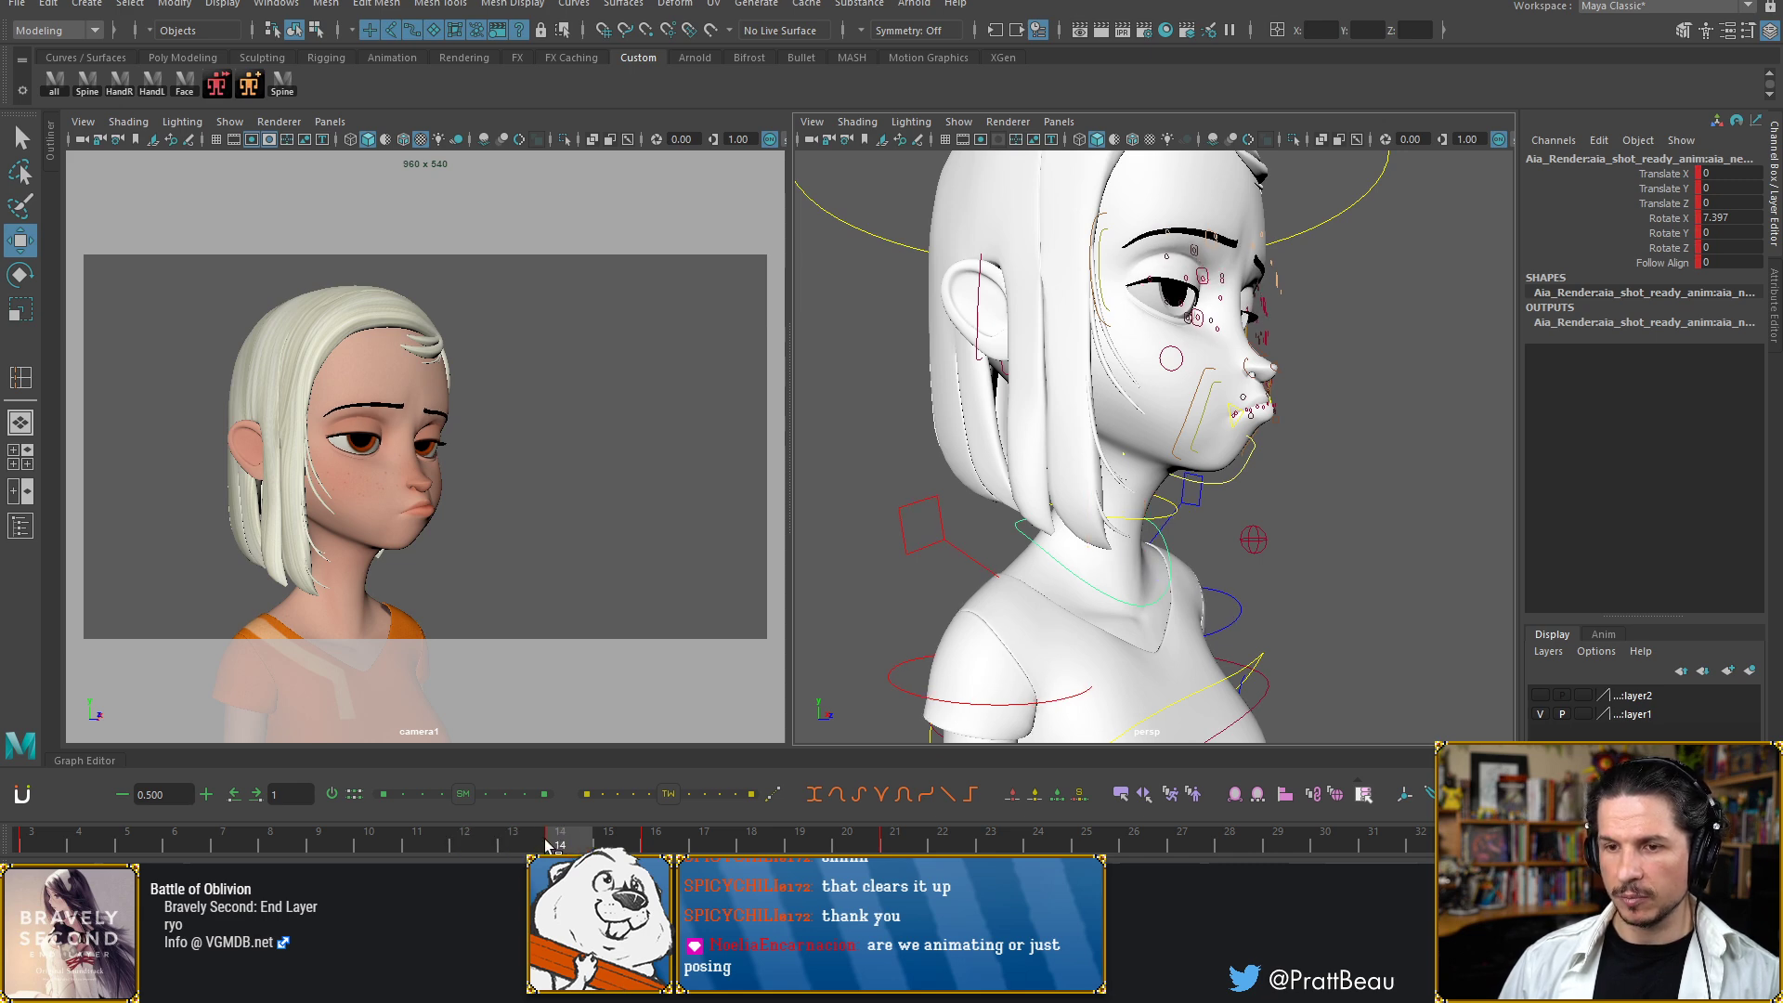
pyautogui.click(533, 845)
pyautogui.click(558, 845)
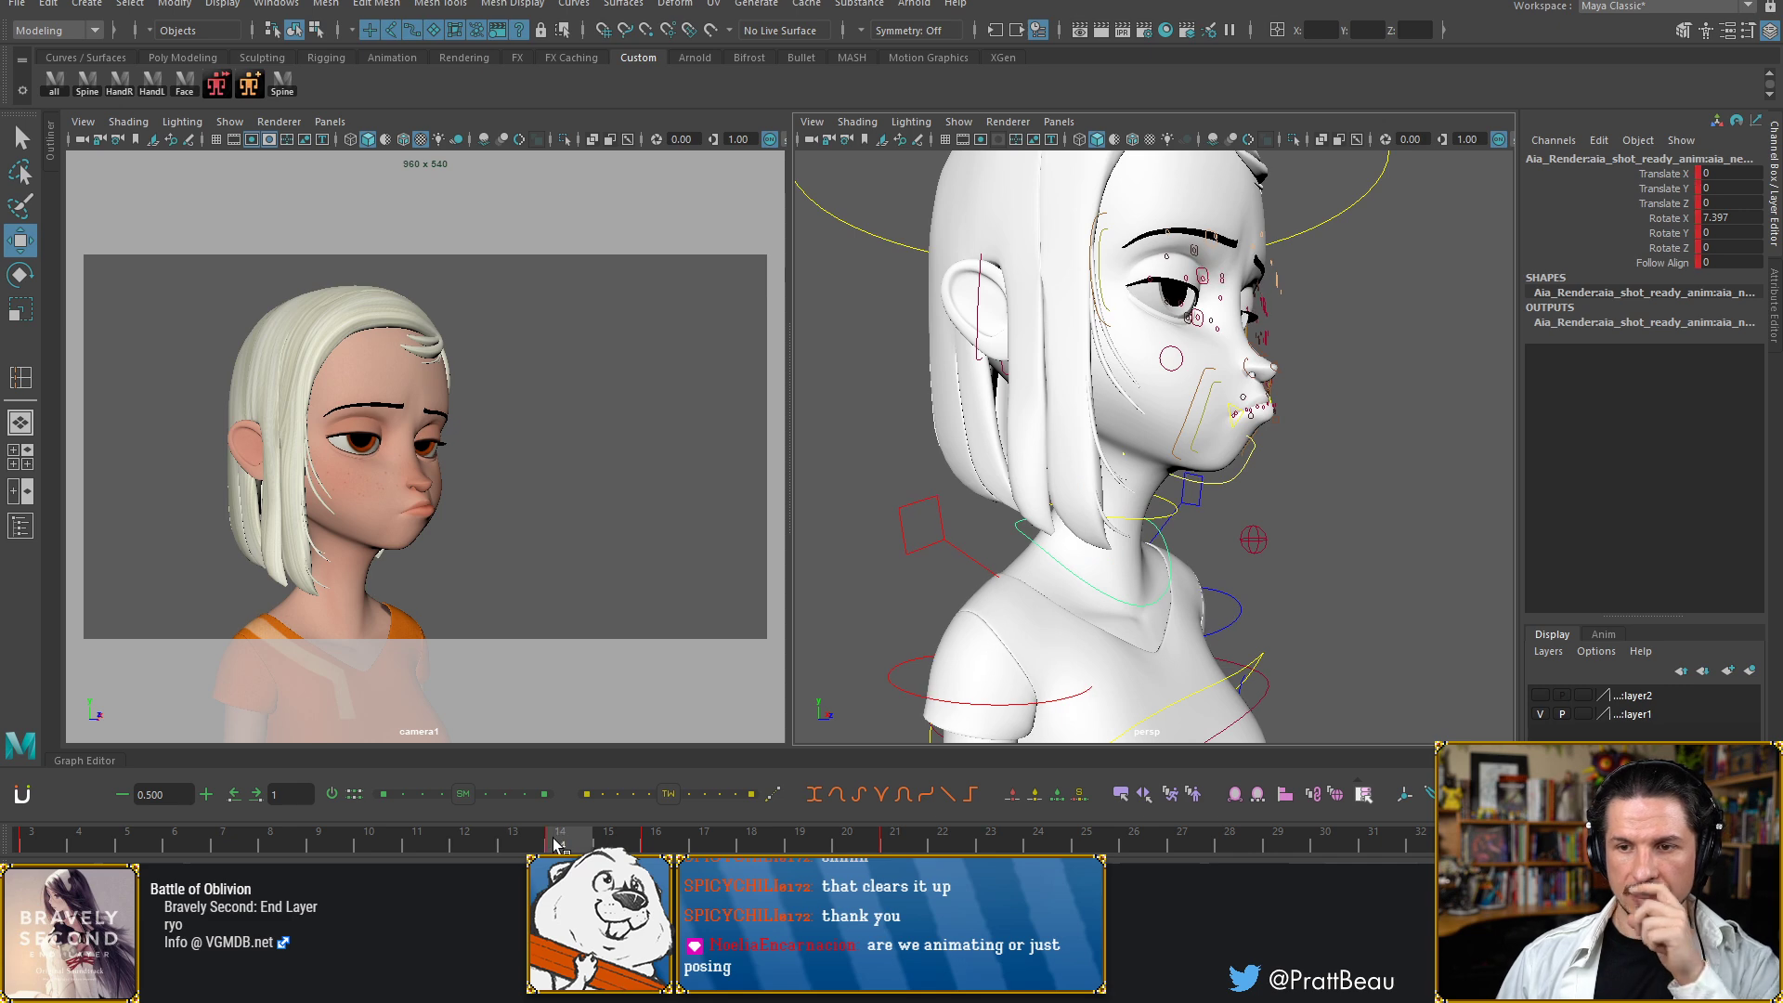
# Examine the face from the front while stepping between frames 13, 14 and 15
pyautogui.keyDown('alt'); pyautogui.moveTo(1176, 398); pyautogui.dragTo(1067, 423); pyautogui.keyUp('alt')
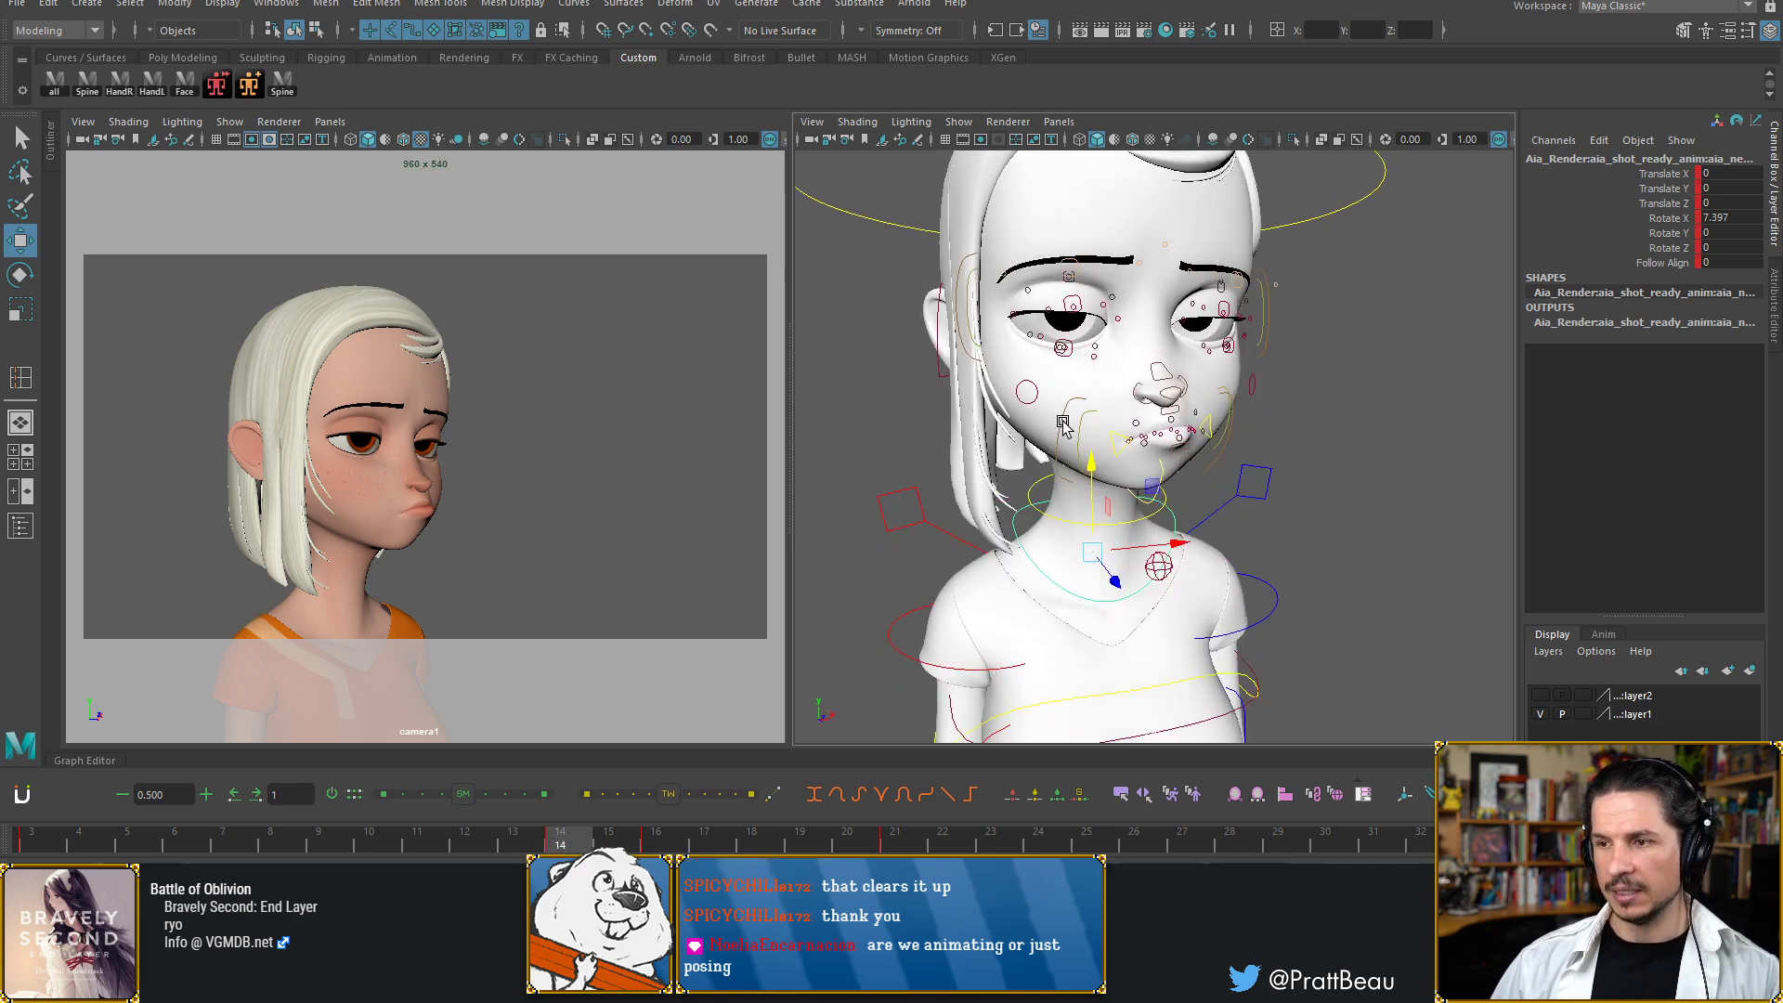
pyautogui.keyDown('alt'); pyautogui.moveTo(1066, 424); pyautogui.dragTo(1033, 511, button='middle'); pyautogui.keyUp('alt')
pyautogui.keyDown('alt'); pyautogui.moveTo(1033, 511); pyautogui.dragTo(1247, 394, button='right'); pyautogui.keyUp('alt')
pyautogui.keyDown('alt'); pyautogui.moveTo(1196, 385); pyautogui.dragTo(1228, 393); pyautogui.keyUp('alt')
pyautogui.keyDown('alt'); pyautogui.moveTo(1228, 392); pyautogui.dragTo(1098, 483, button='right'); pyautogui.keyUp('alt')
pyautogui.keyDown('alt'); pyautogui.moveTo(1098, 483); pyautogui.dragTo(1101, 455); pyautogui.keyUp('alt')
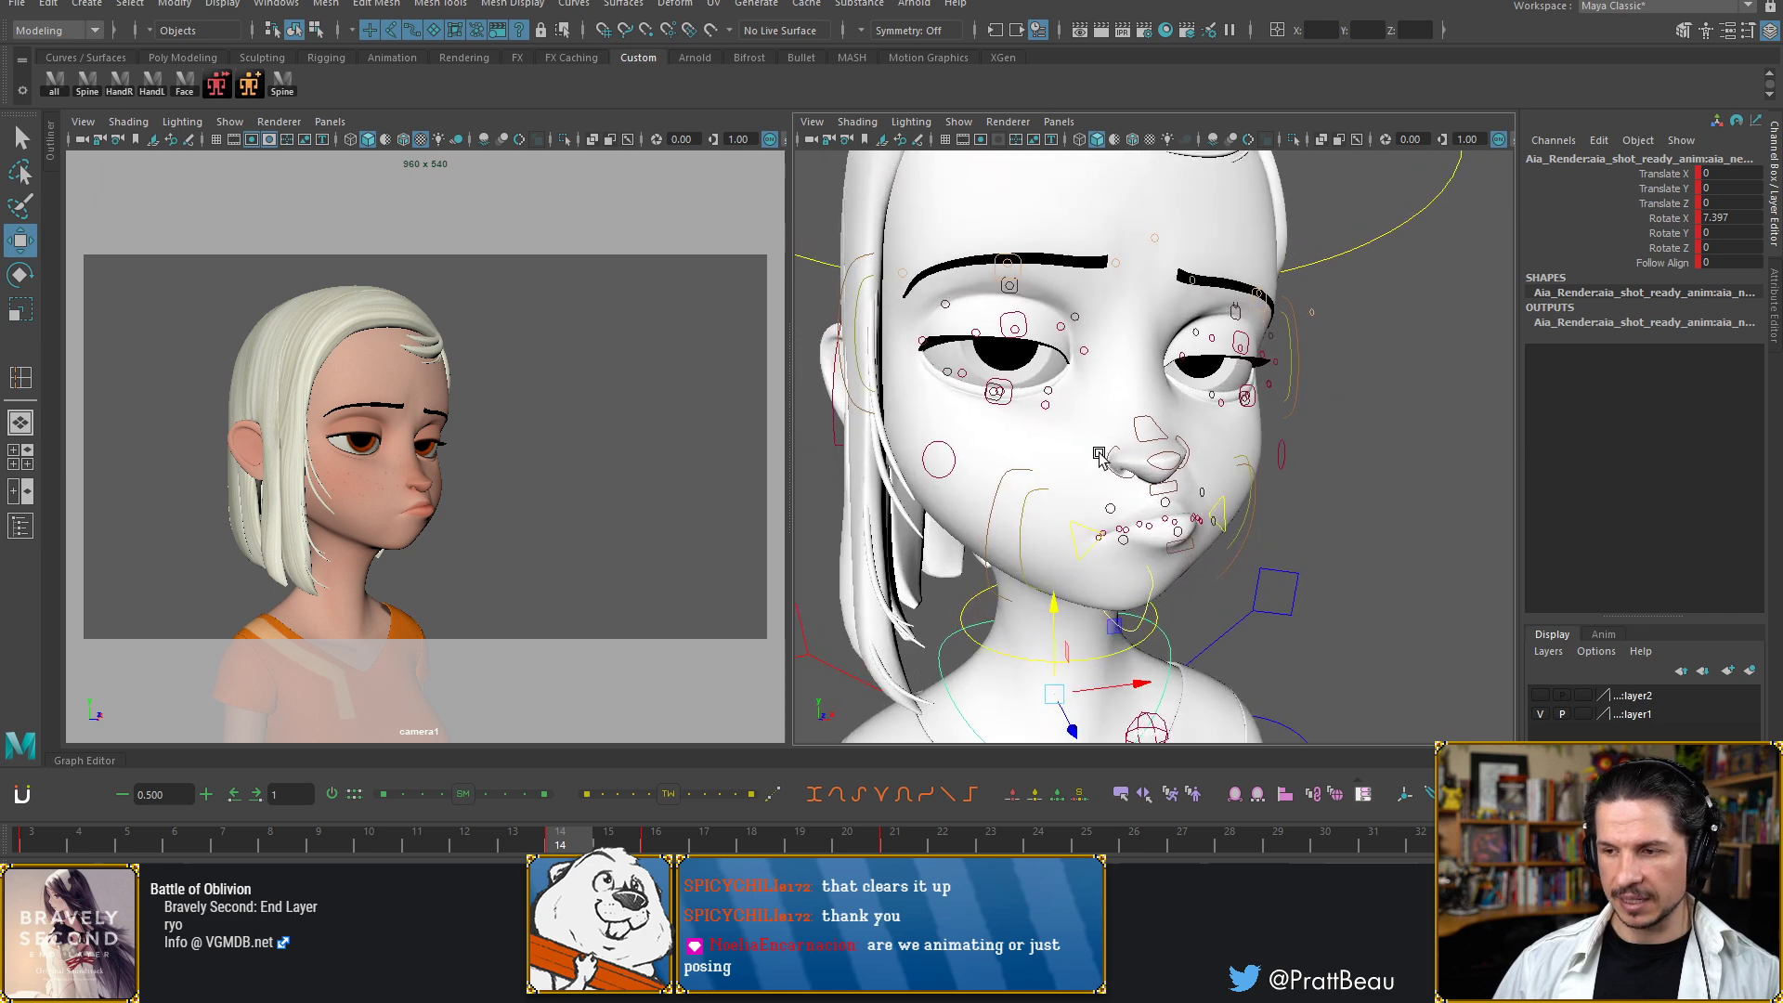
pyautogui.hotkey('alt', ',')
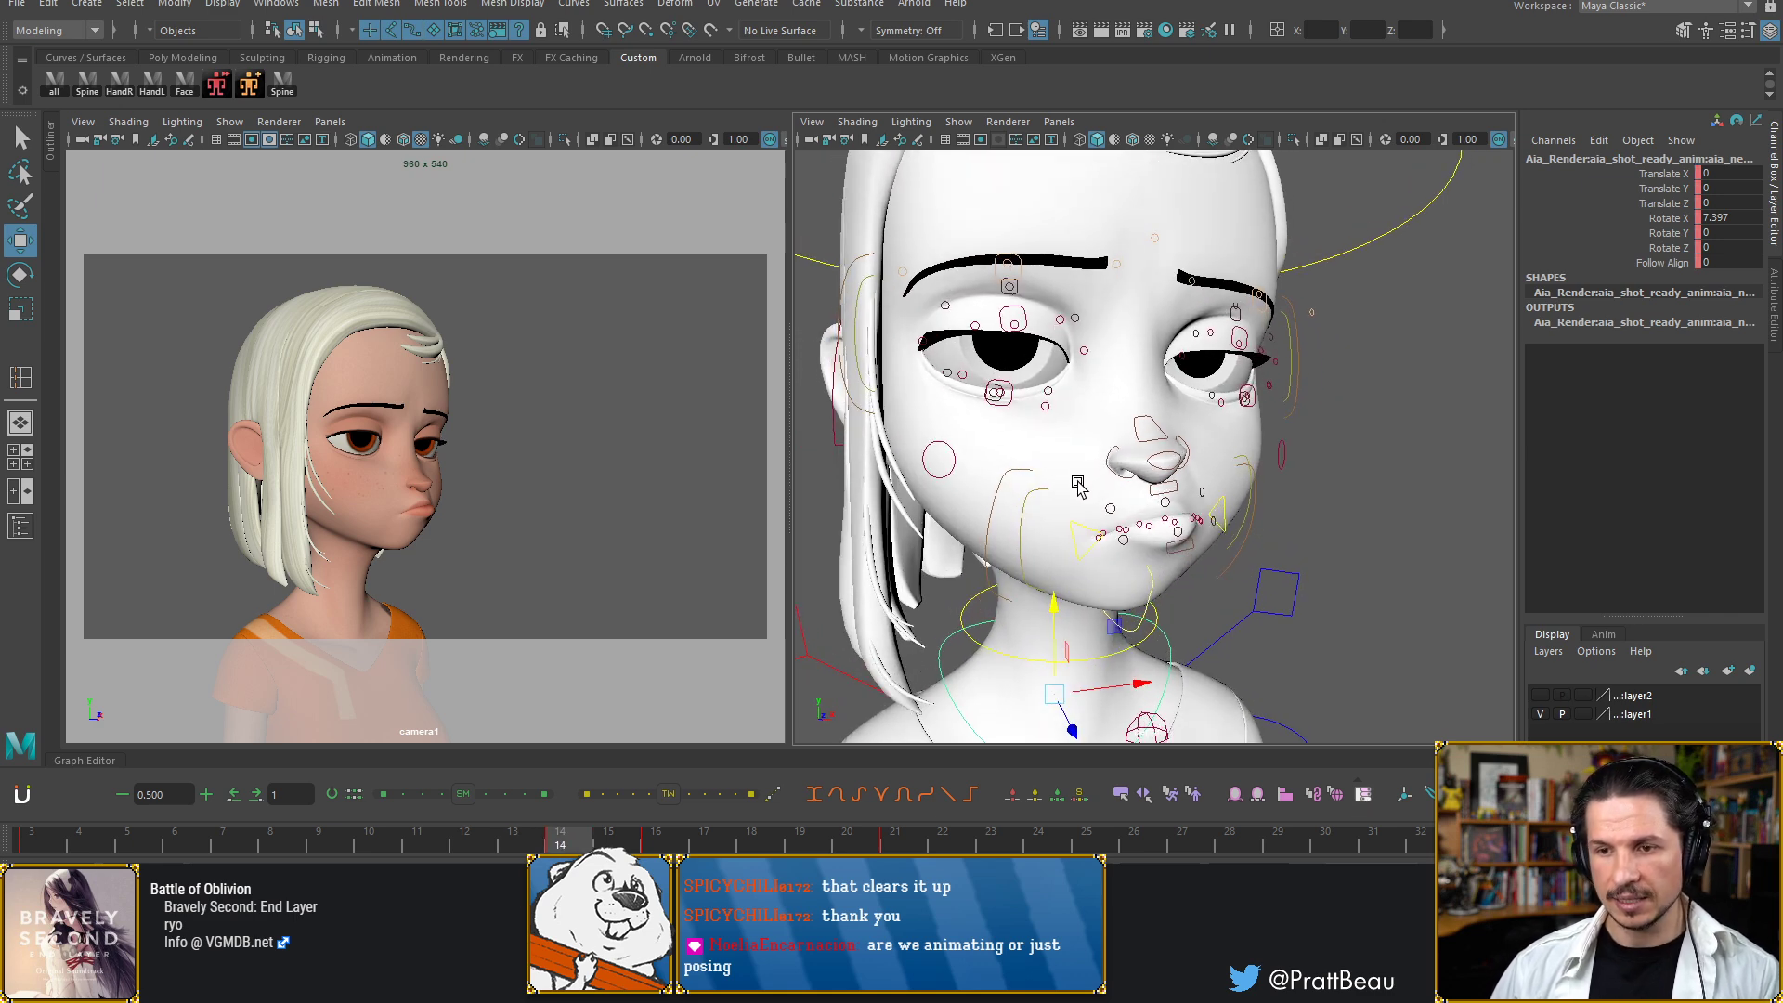
pyautogui.hotkey('alt', '.')
pyautogui.hotkey('alt', '.')
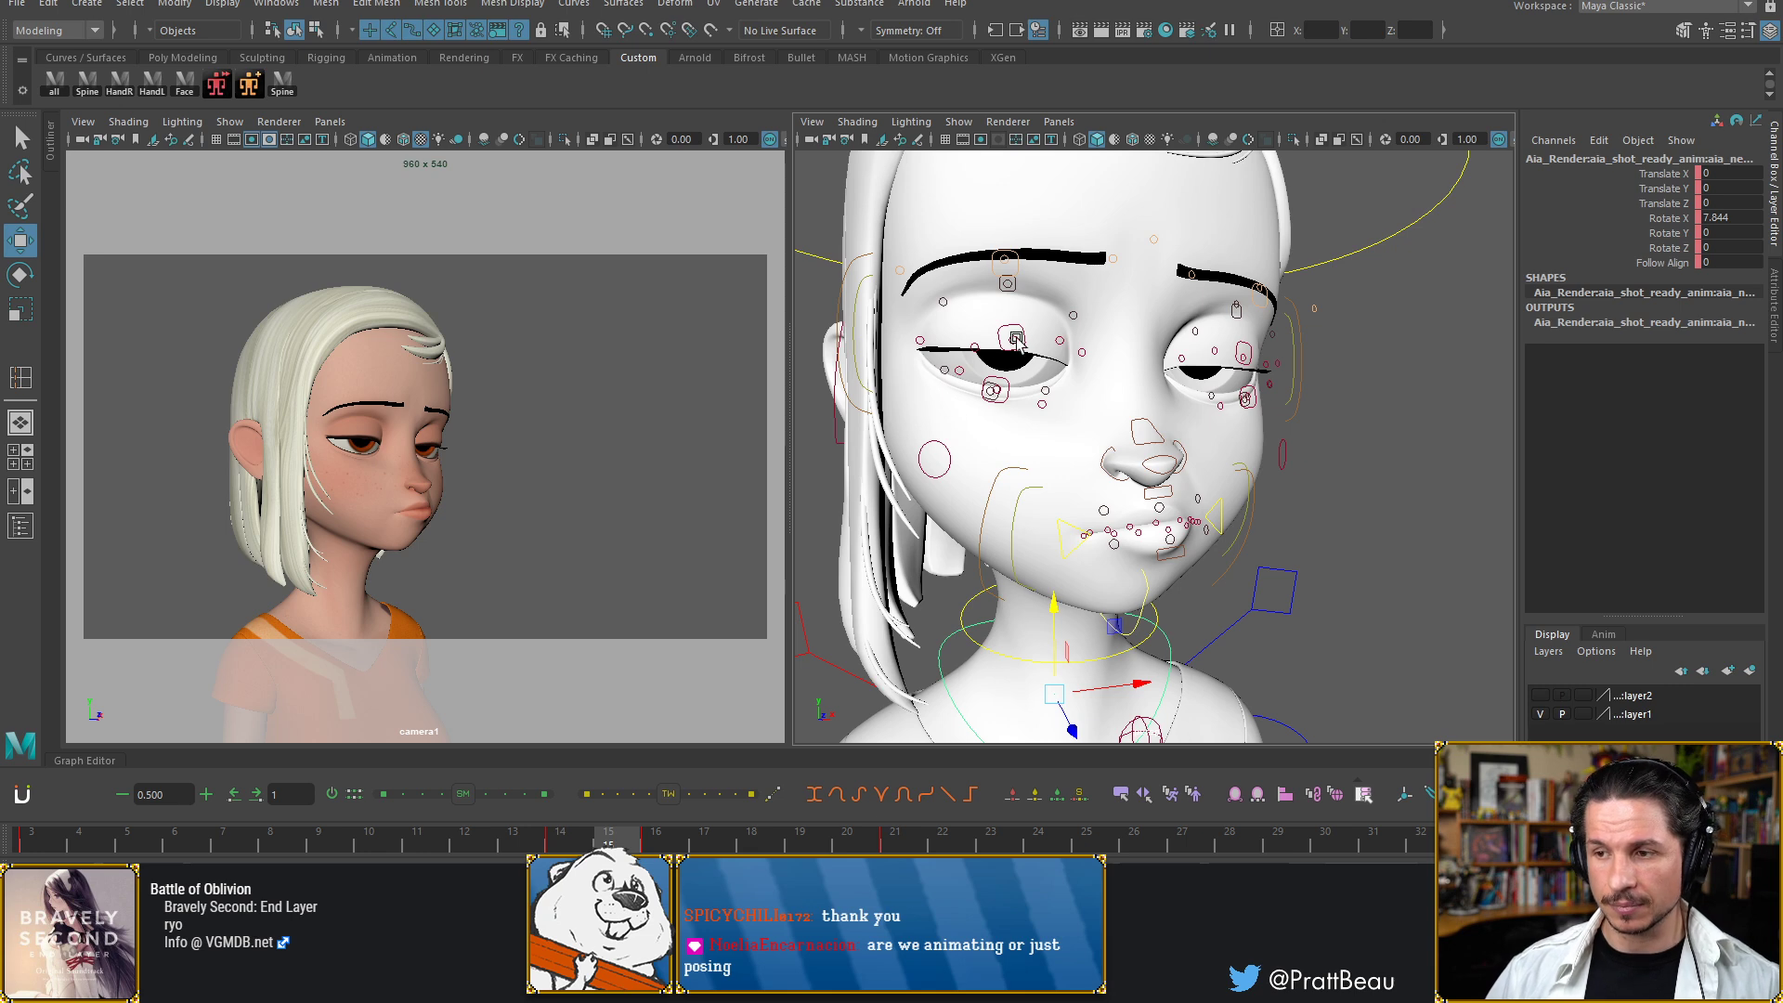
# Examine the eyelids, brows and mouth up close while stepping through the smile transition from frame 15 to 21
pyautogui.keyDown('alt'); pyautogui.moveTo(1057, 371); pyautogui.dragTo(1014, 416, button='middle'); pyautogui.keyUp('alt')
pyautogui.keyDown('alt'); pyautogui.moveTo(1016, 411); pyautogui.dragTo(1089, 423, button='right'); pyautogui.keyUp('alt')
pyautogui.moveTo(1089, 423)
pyautogui.keyDown('alt'); pyautogui.mouseDown()
pyautogui.moveTo(1067, 425)
pyautogui.moveTo(1114, 426)
pyautogui.moveTo(1068, 426)
pyautogui.mouseUp(); pyautogui.keyUp('alt')
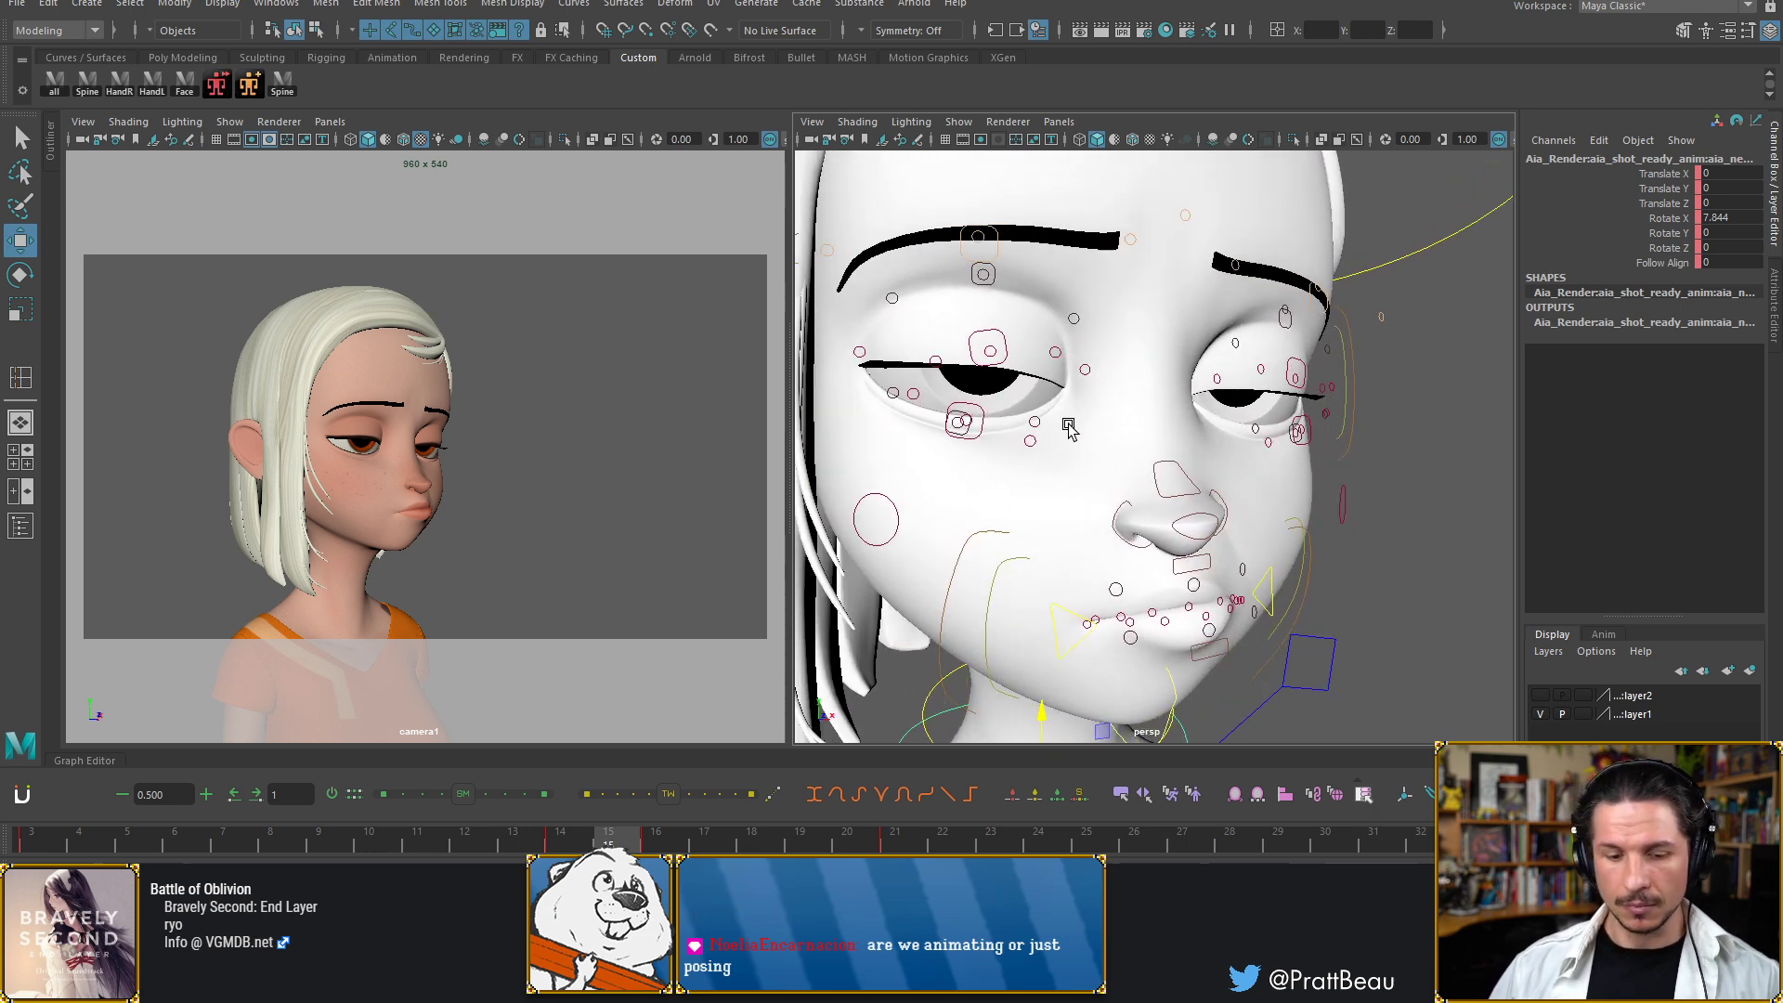
pyautogui.hotkey('alt', '.')
pyautogui.hotkey('alt', '.')
pyautogui.hotkey('alt', '.')
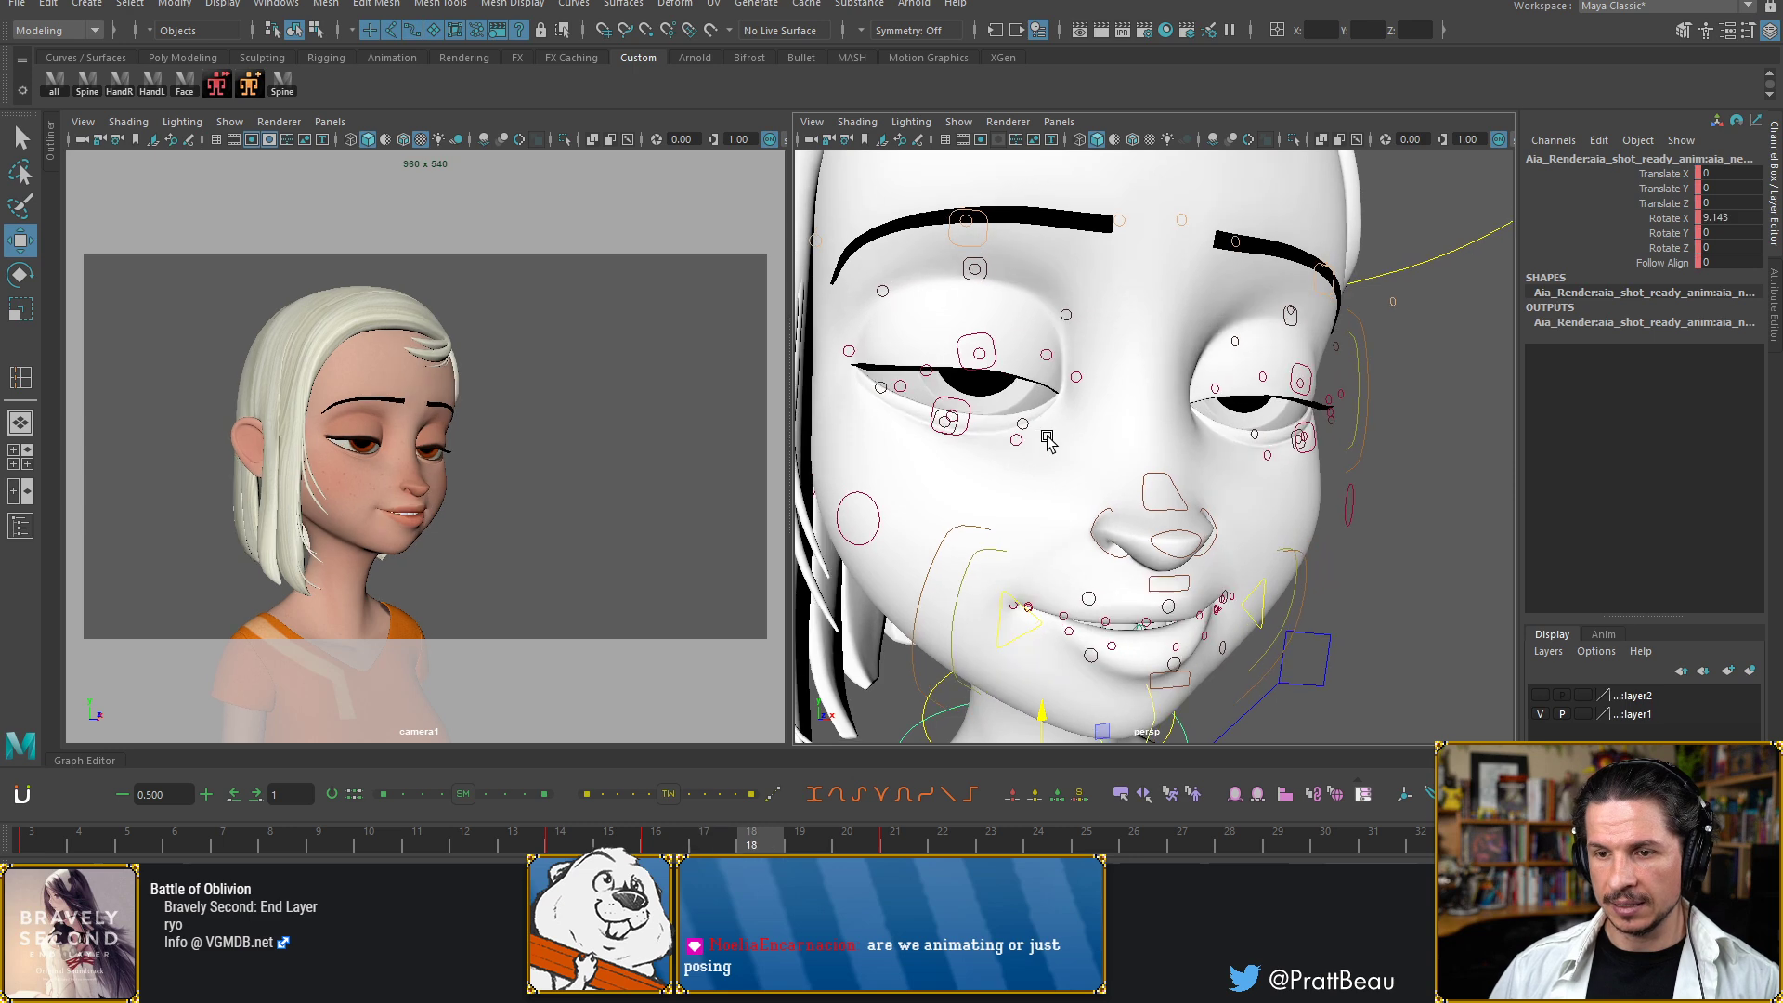
pyautogui.hotkey('alt', '.')
pyautogui.hotkey('alt', '.')
pyautogui.hotkey('alt', '.')
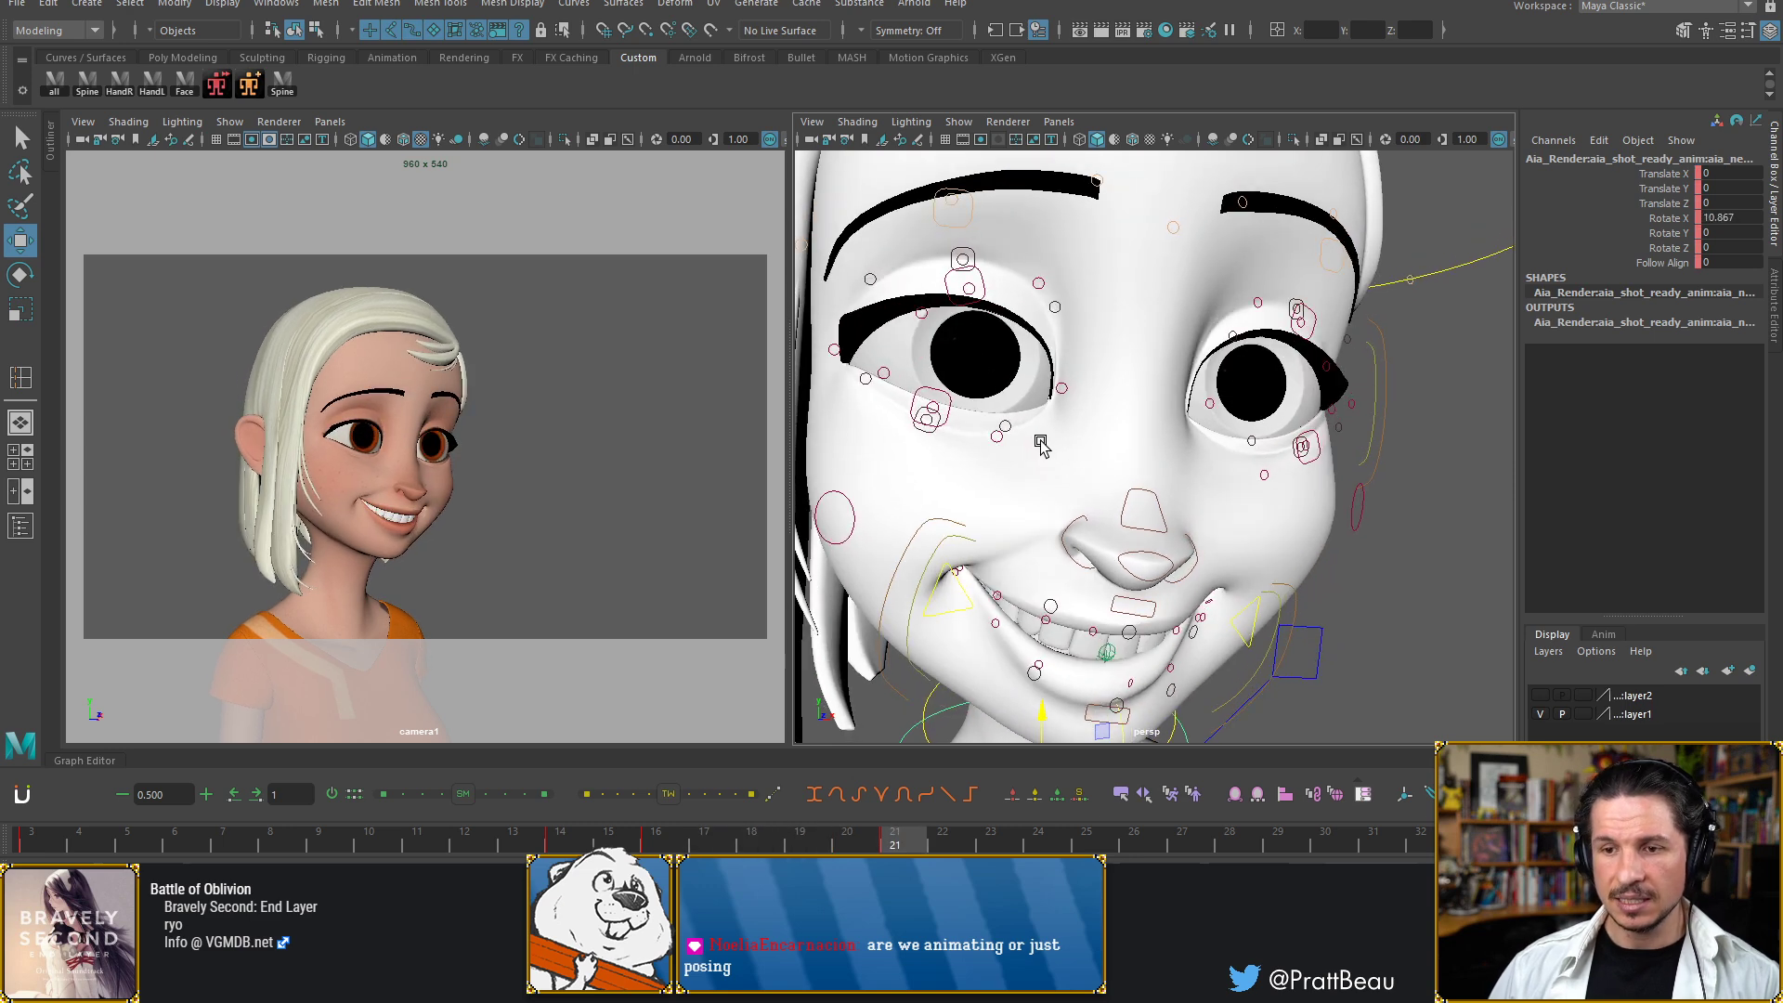
pyautogui.hotkey('alt', ',')
pyautogui.hotkey('alt', ',')
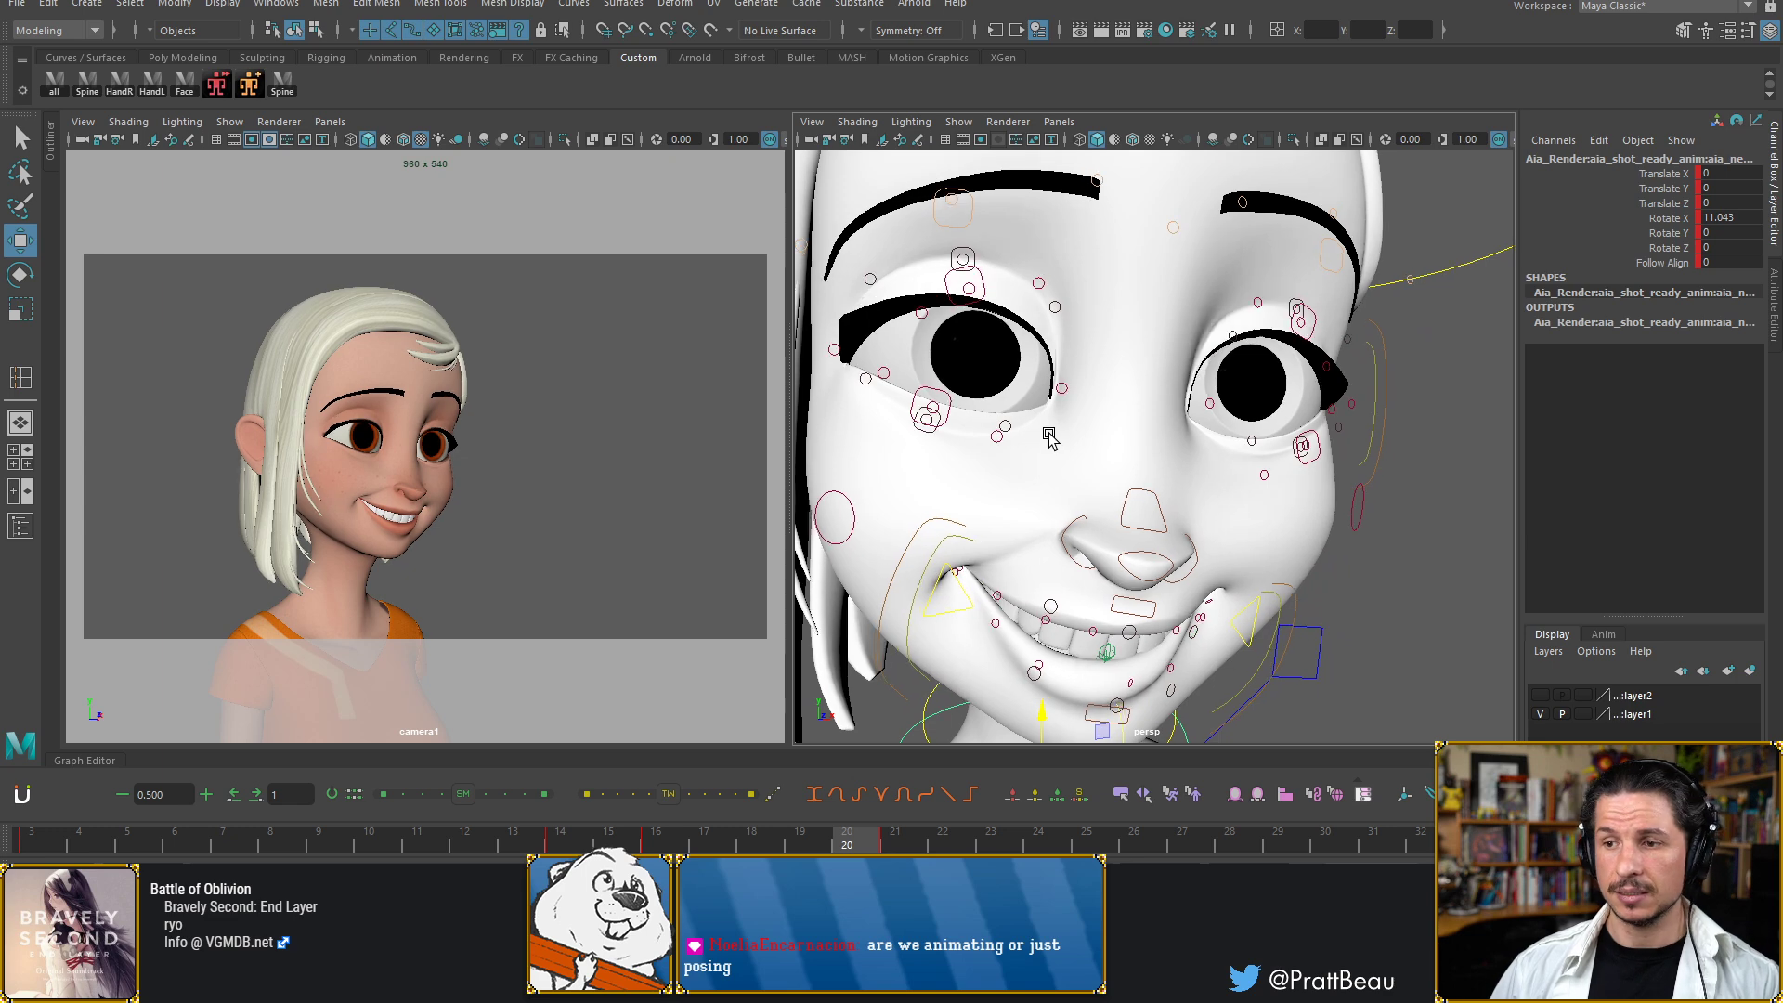
# Select both main upper eyelid controls and return to their key at frame 13
pyautogui.hotkey('alt', ',')
pyautogui.hotkey('alt', ',')
pyautogui.hotkey('alt', ',')
pyautogui.hotkey('alt', ',')
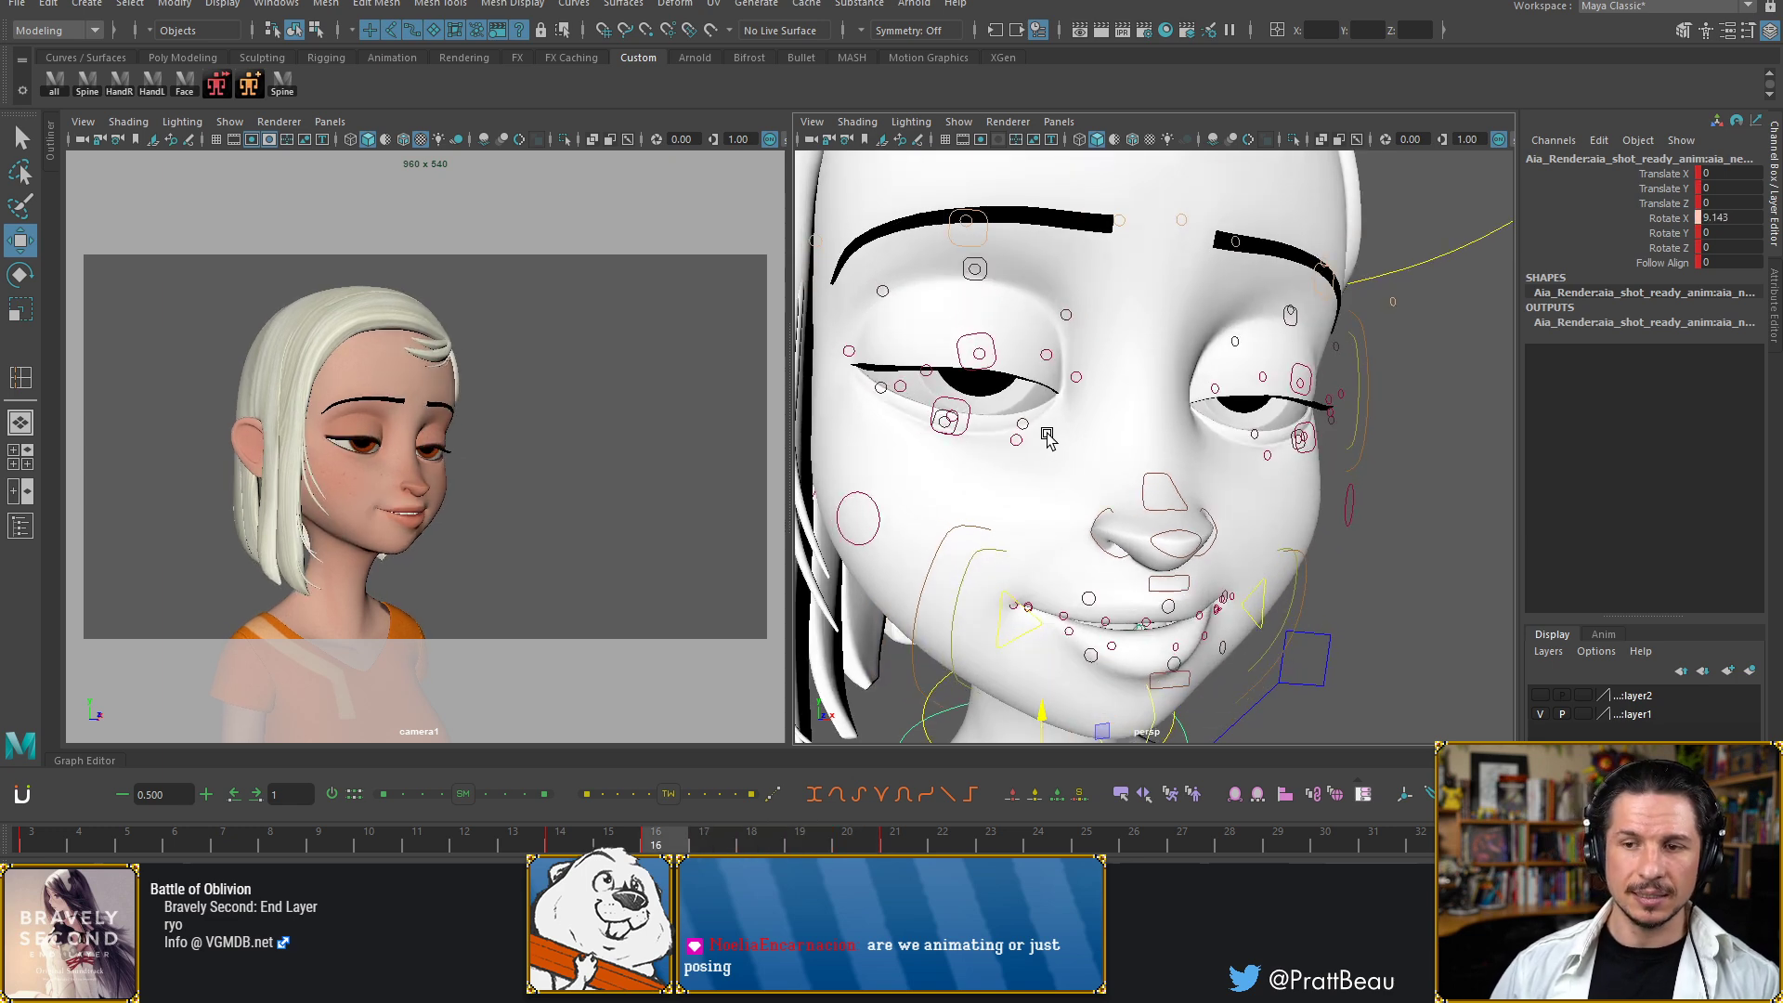
pyautogui.hotkey('alt', ',')
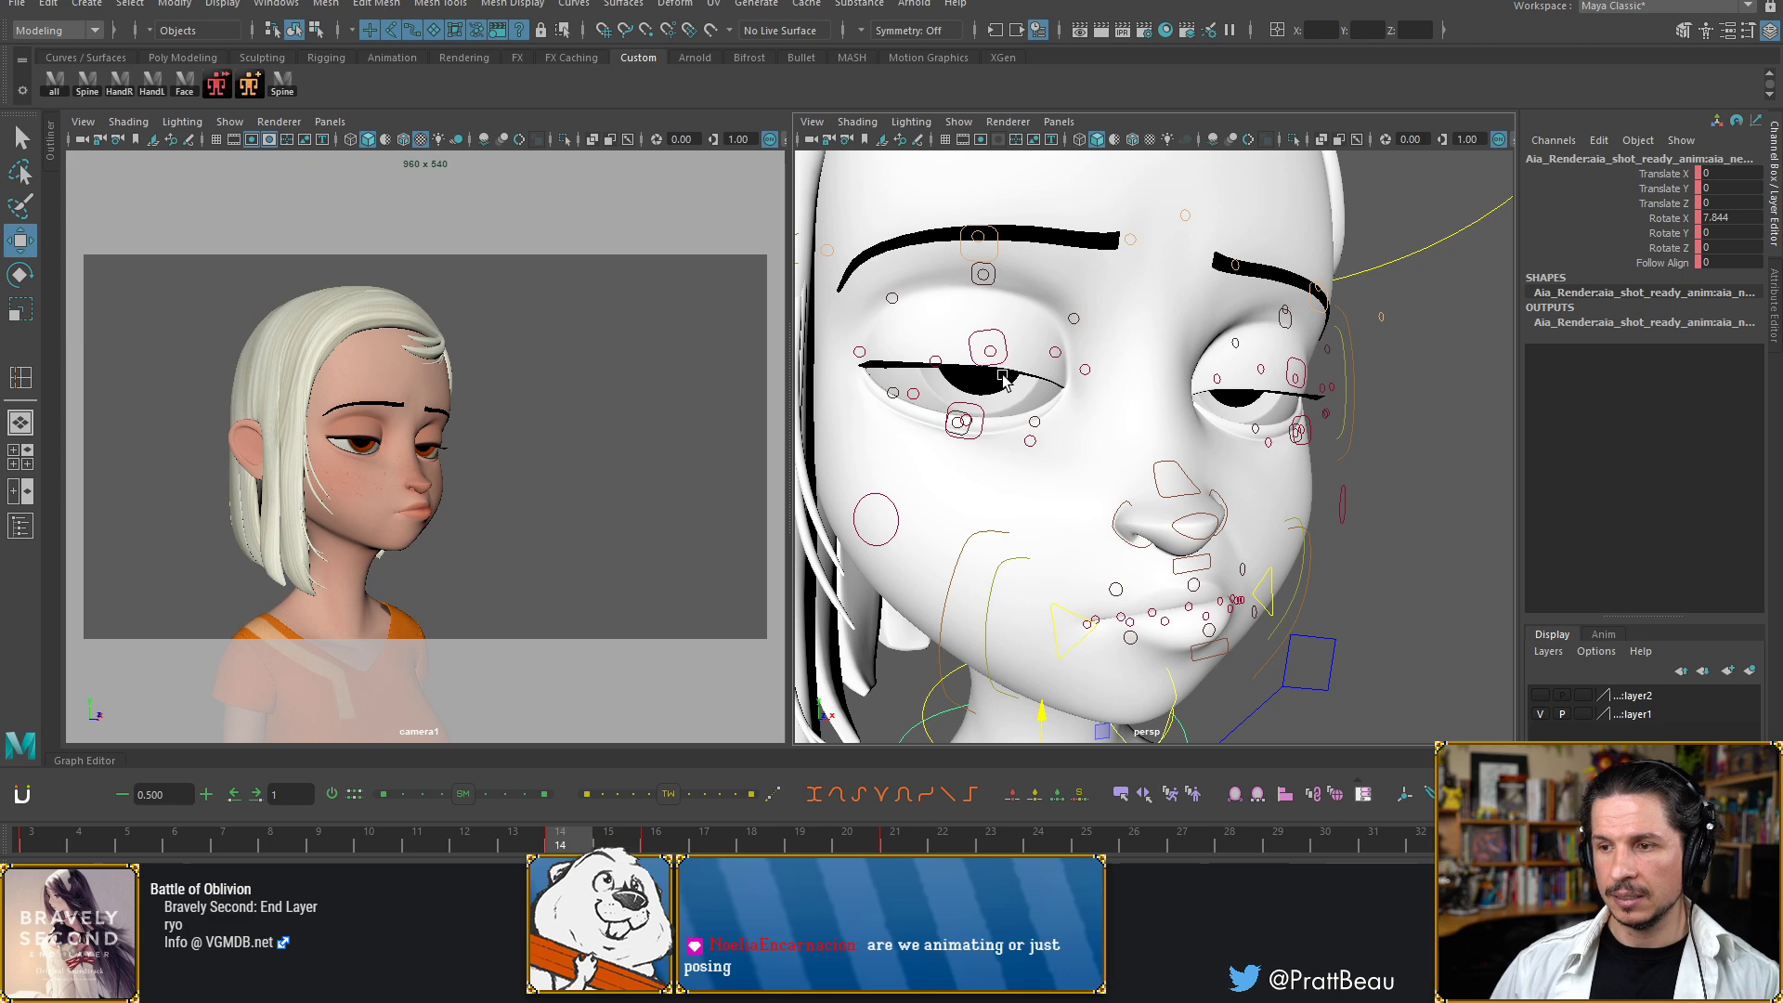
pyautogui.hotkey('alt', '.')
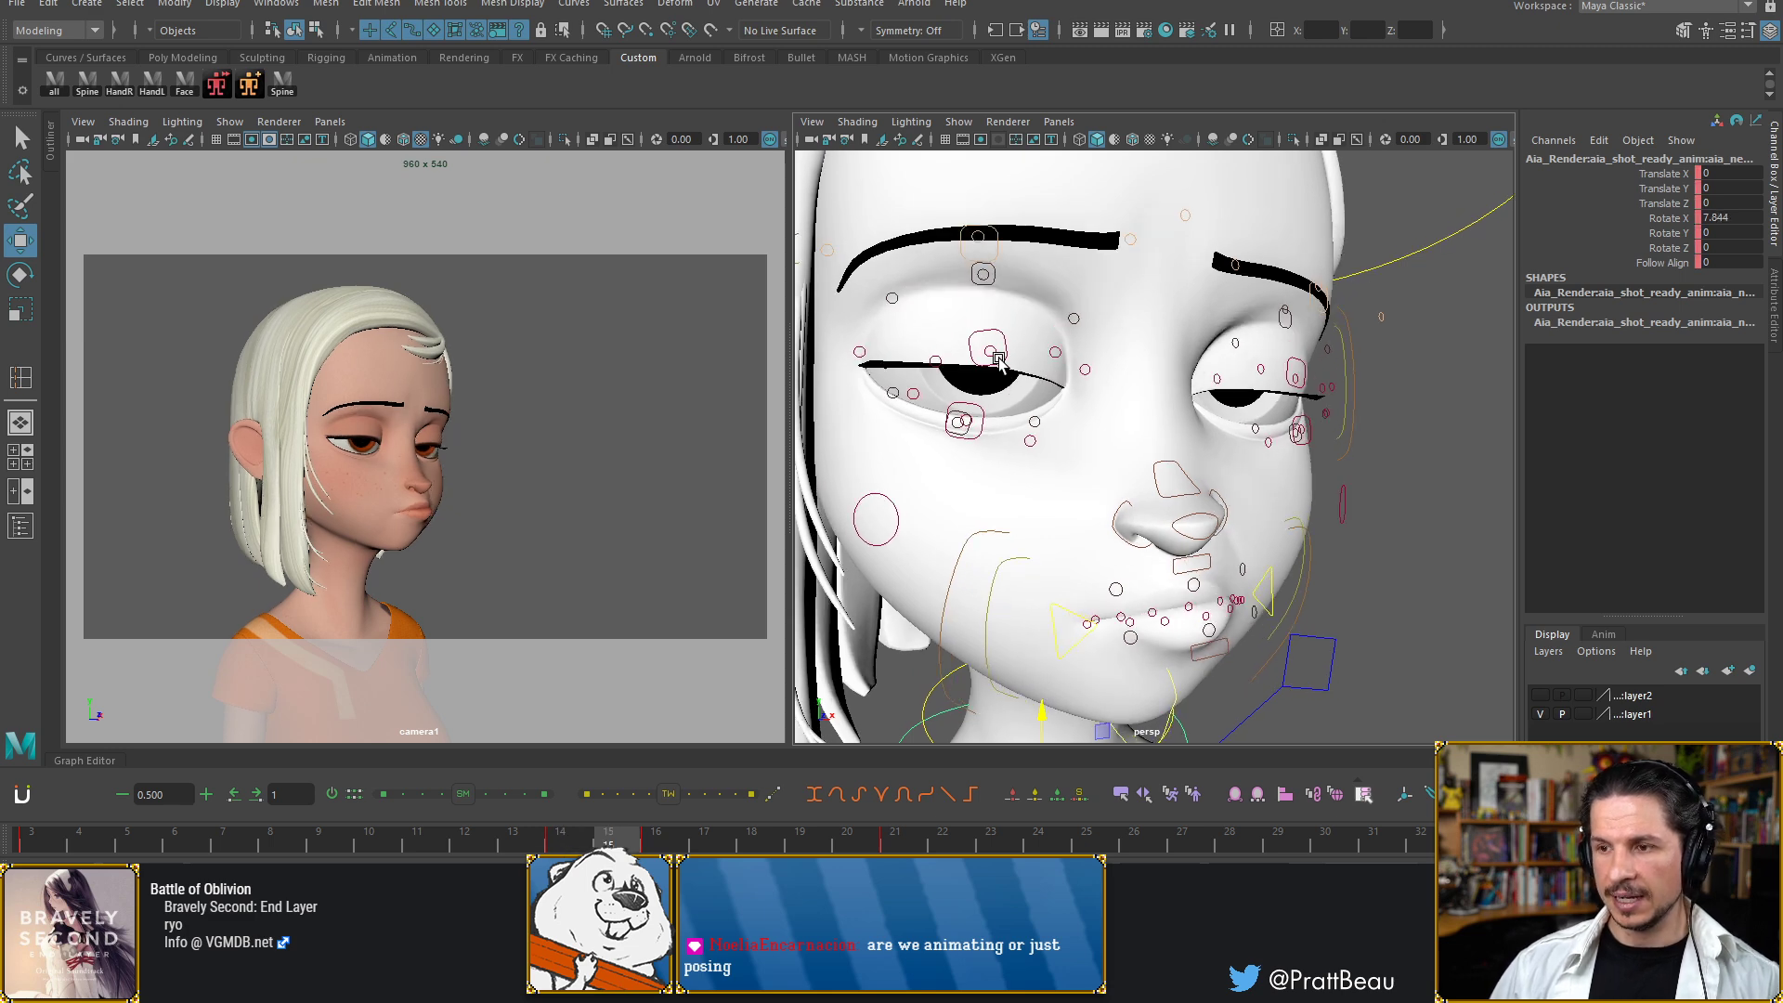
pyautogui.click(998, 359)
pyautogui.keyDown('shift'); pyautogui.click(1302, 388); pyautogui.keyUp('shift')
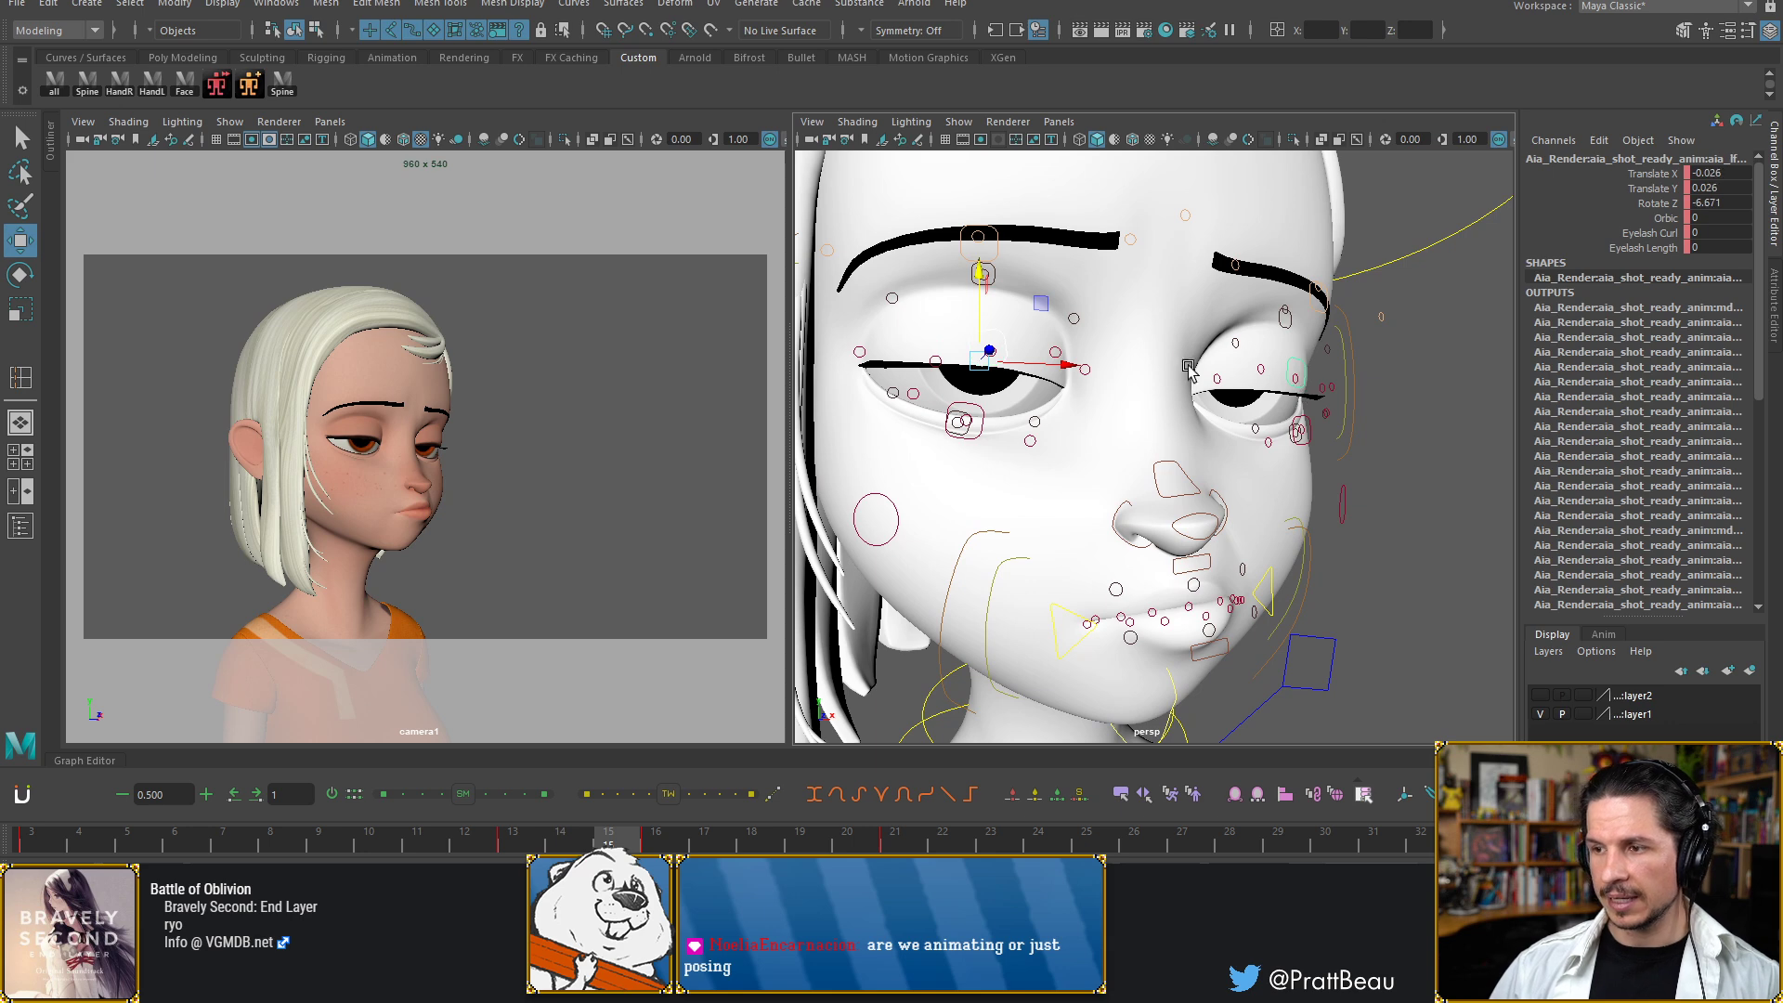
pyautogui.moveTo(1055, 336)
pyautogui.keyDown('alt'); pyautogui.mouseDown()
pyautogui.moveTo(1033, 335)
pyautogui.moveTo(1134, 371)
pyautogui.moveTo(1078, 340)
pyautogui.moveTo(1072, 309)
pyautogui.mouseUp(); pyautogui.keyUp('alt')
pyautogui.press(',')
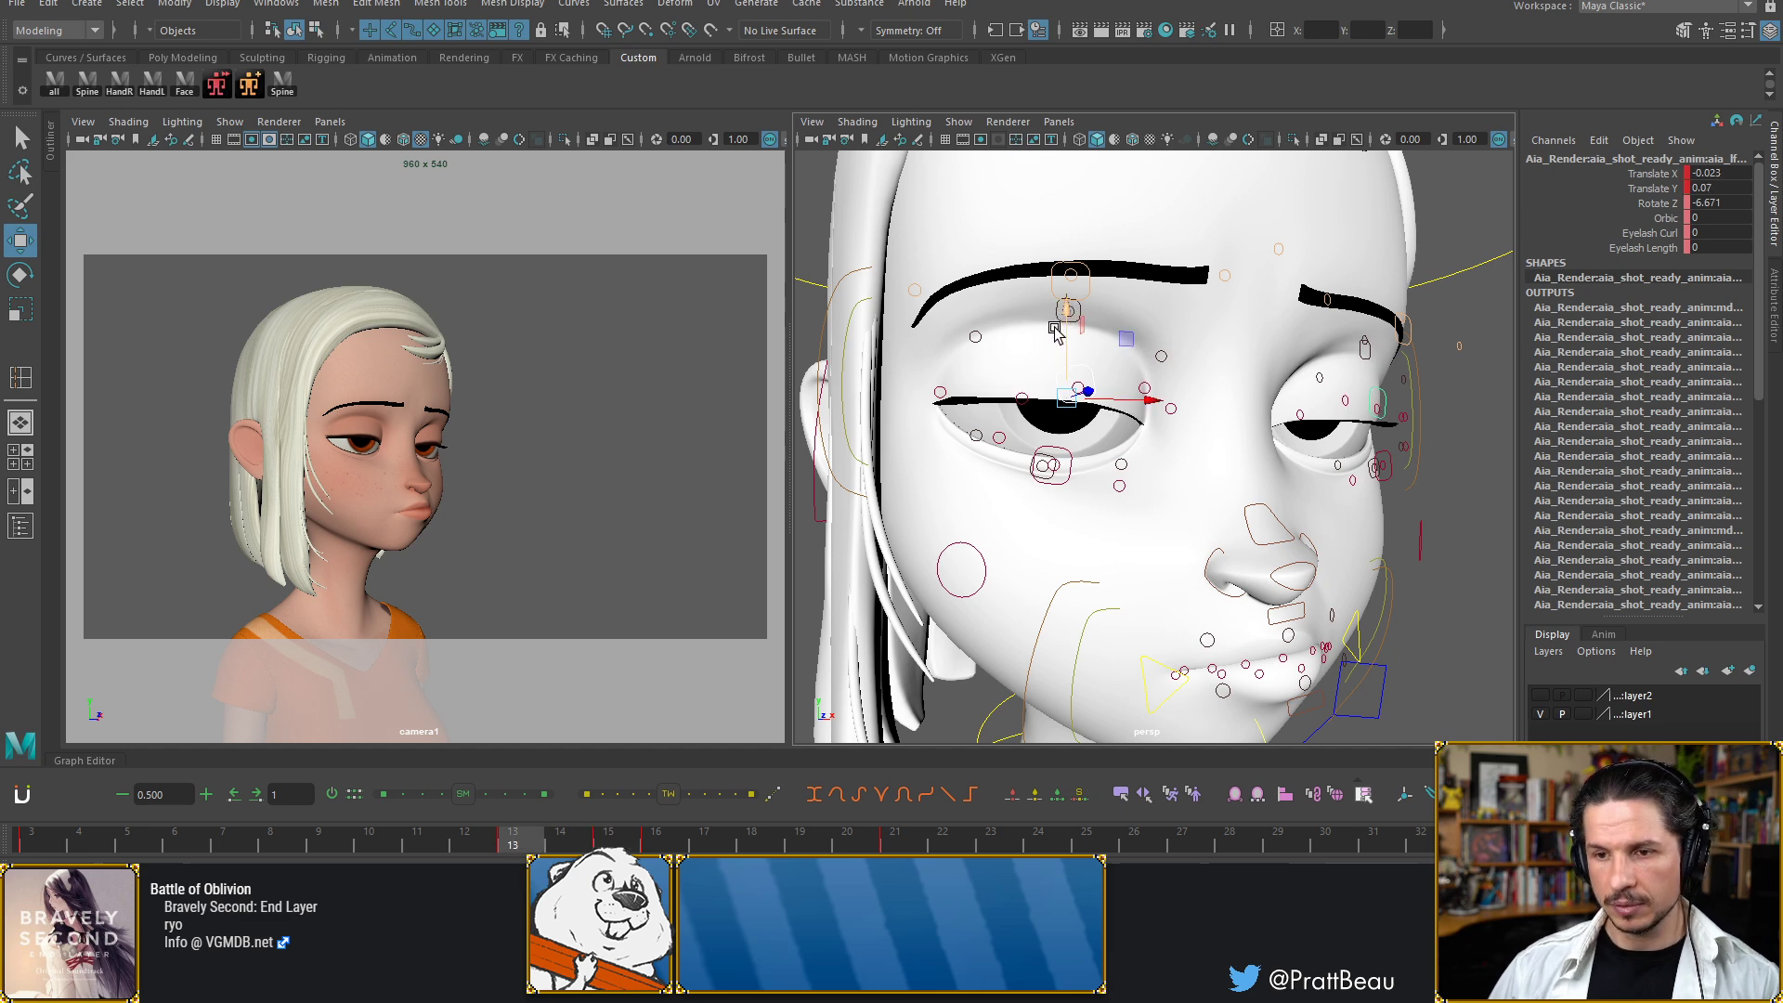
# Examine the upper eyelids up close while stepping between frames 13, 14 and 15
pyautogui.hotkey('alt', '.')
pyautogui.hotkey('alt', ',')
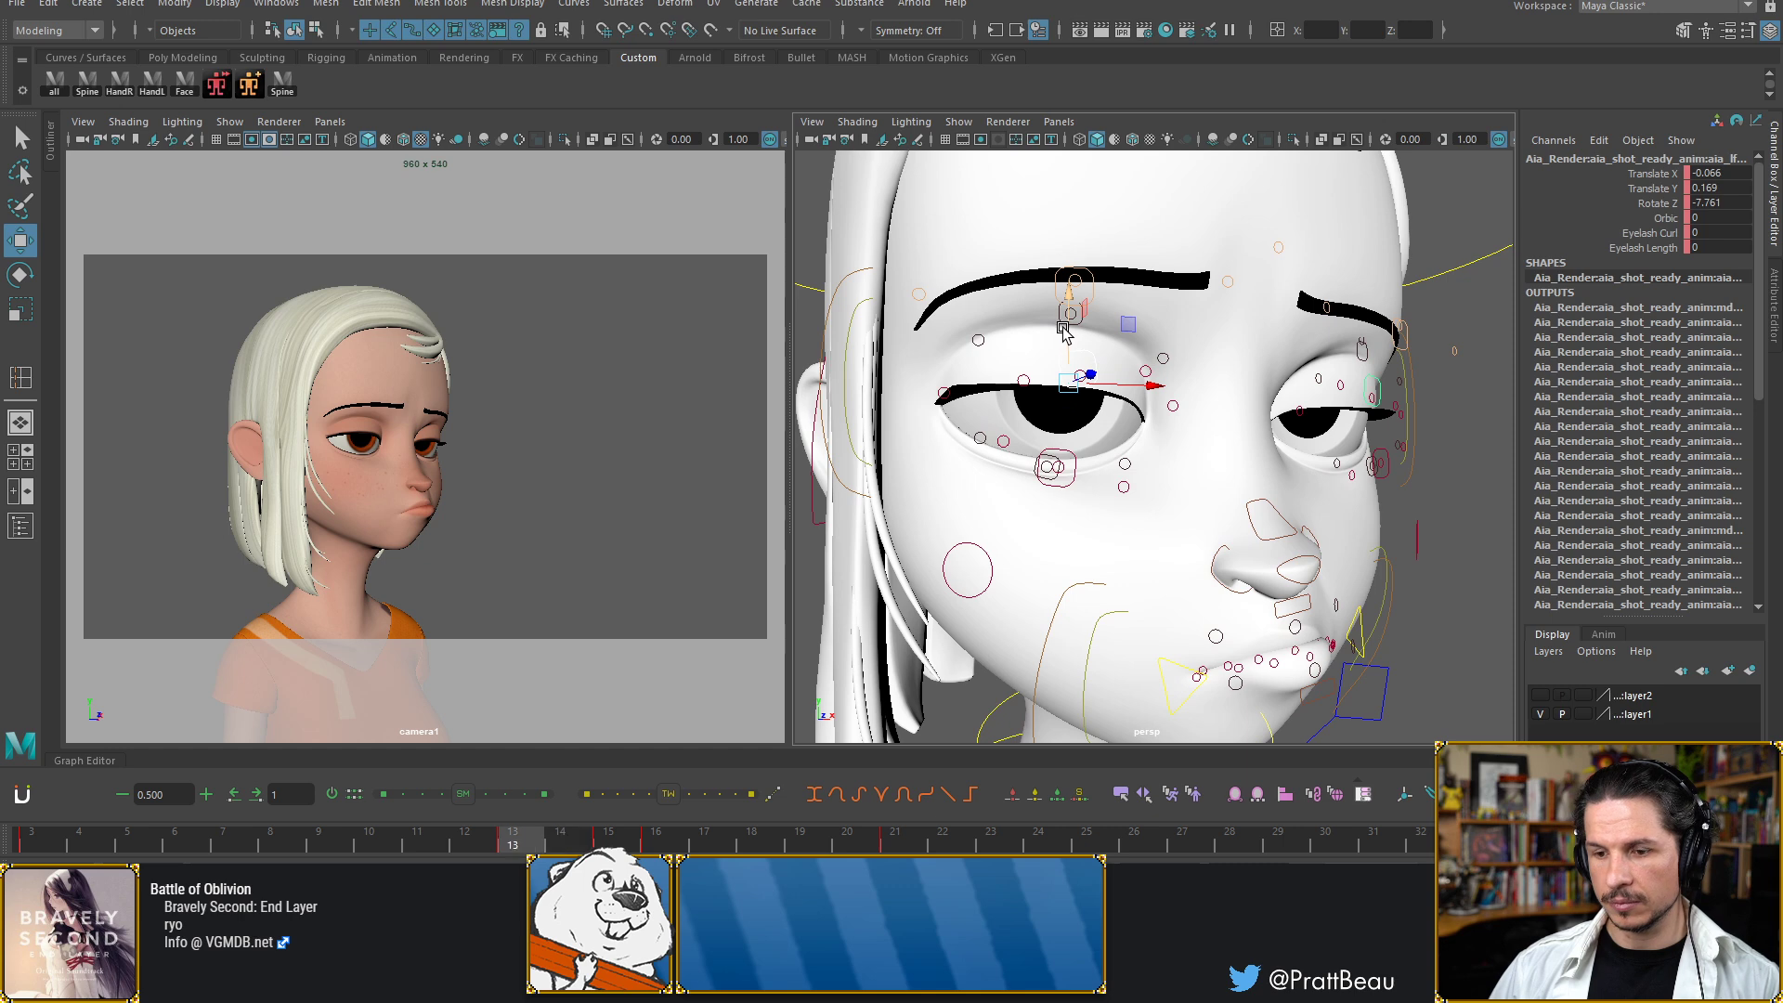
pyautogui.hotkey('alt', '.')
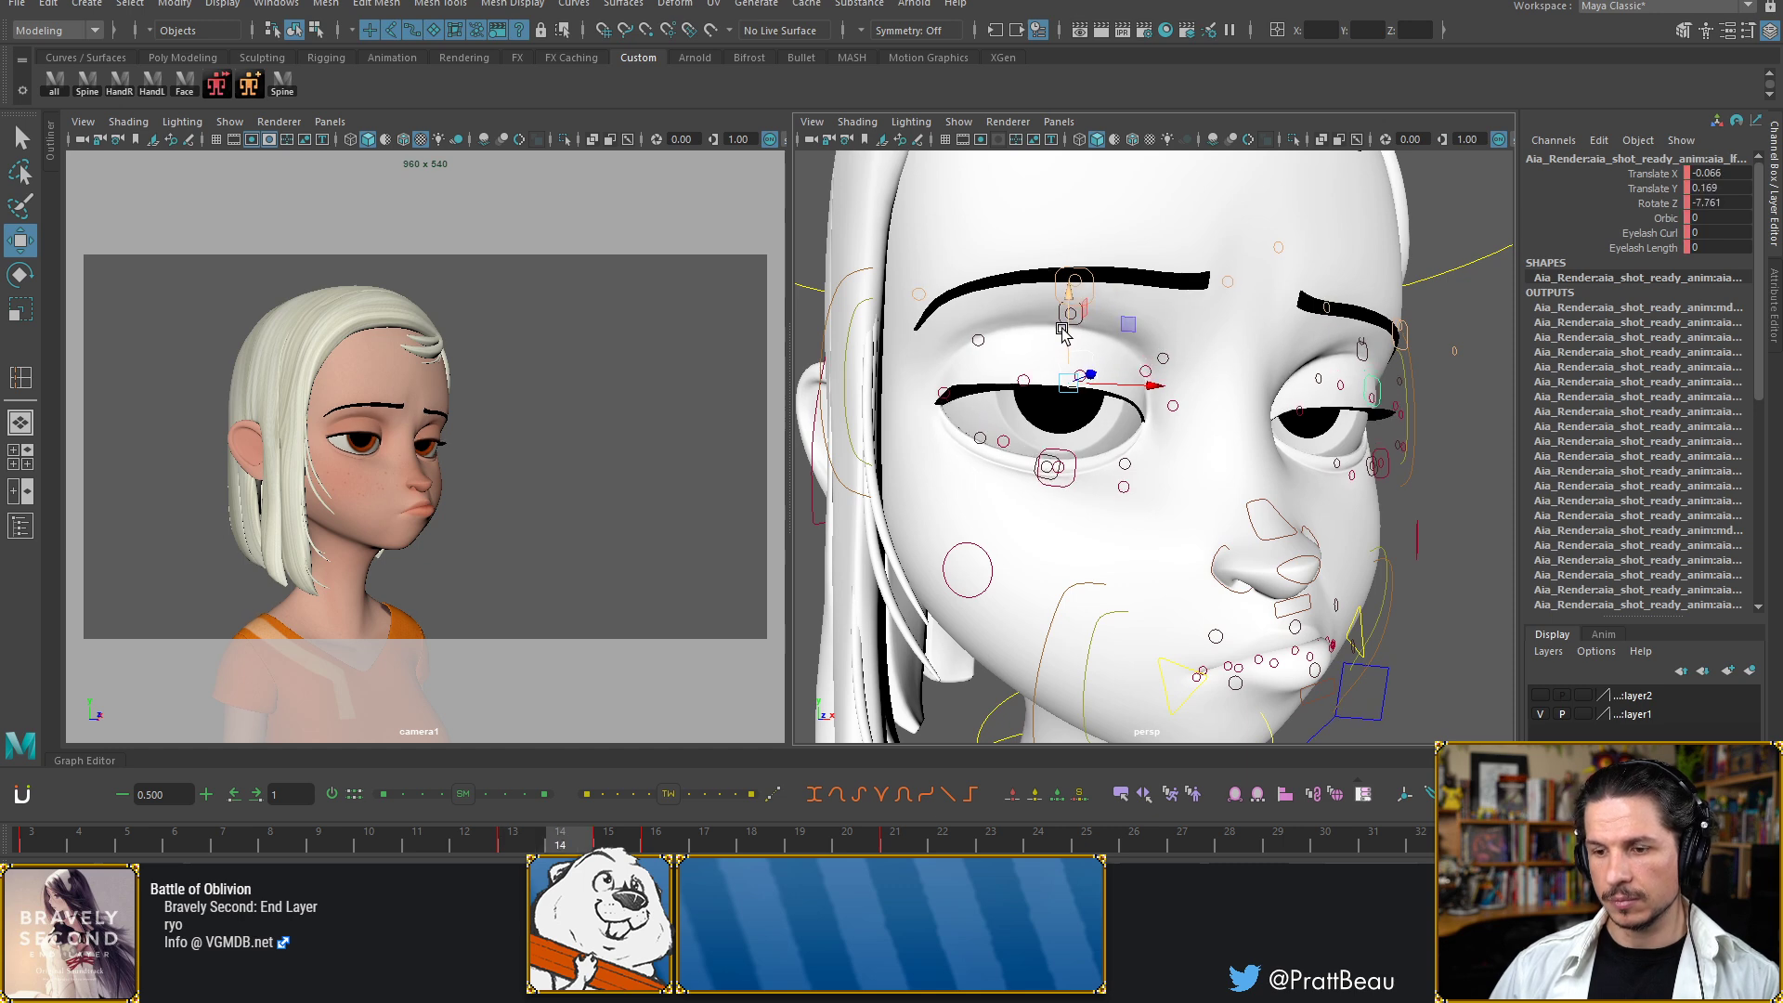
pyautogui.hotkey('alt', ',')
pyautogui.hotkey('alt', '.')
pyautogui.hotkey('alt', ',')
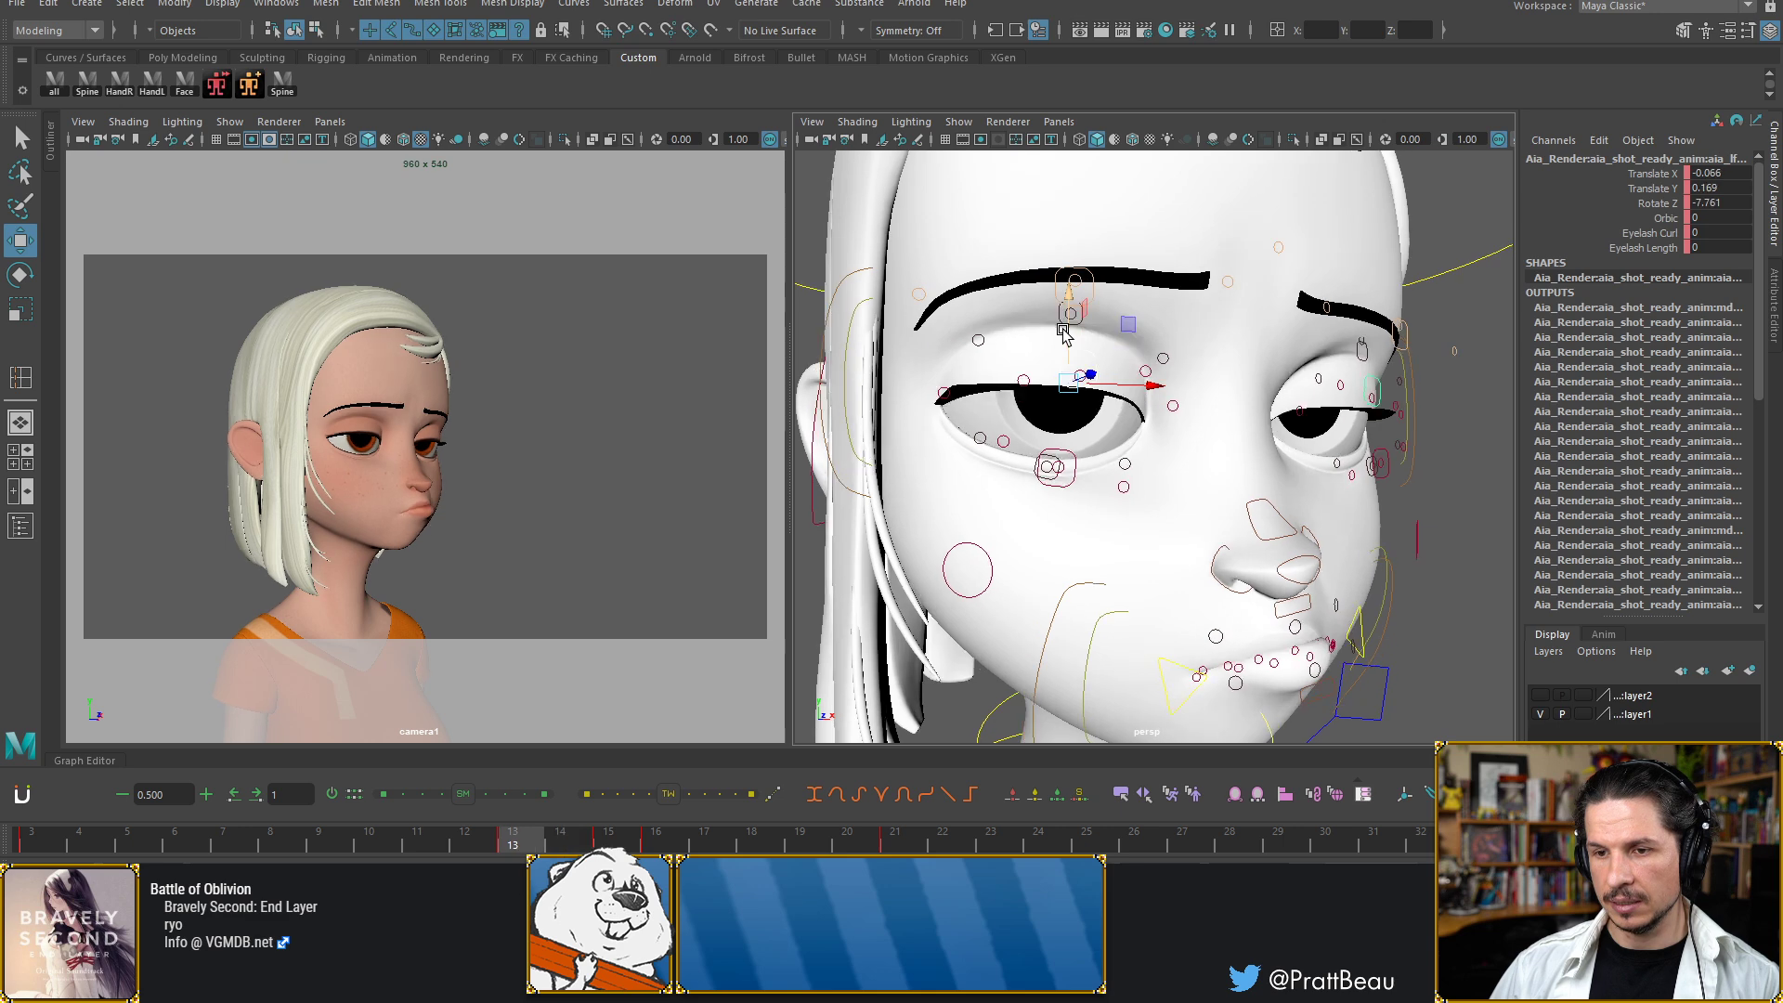
pyautogui.hotkey('alt', '.')
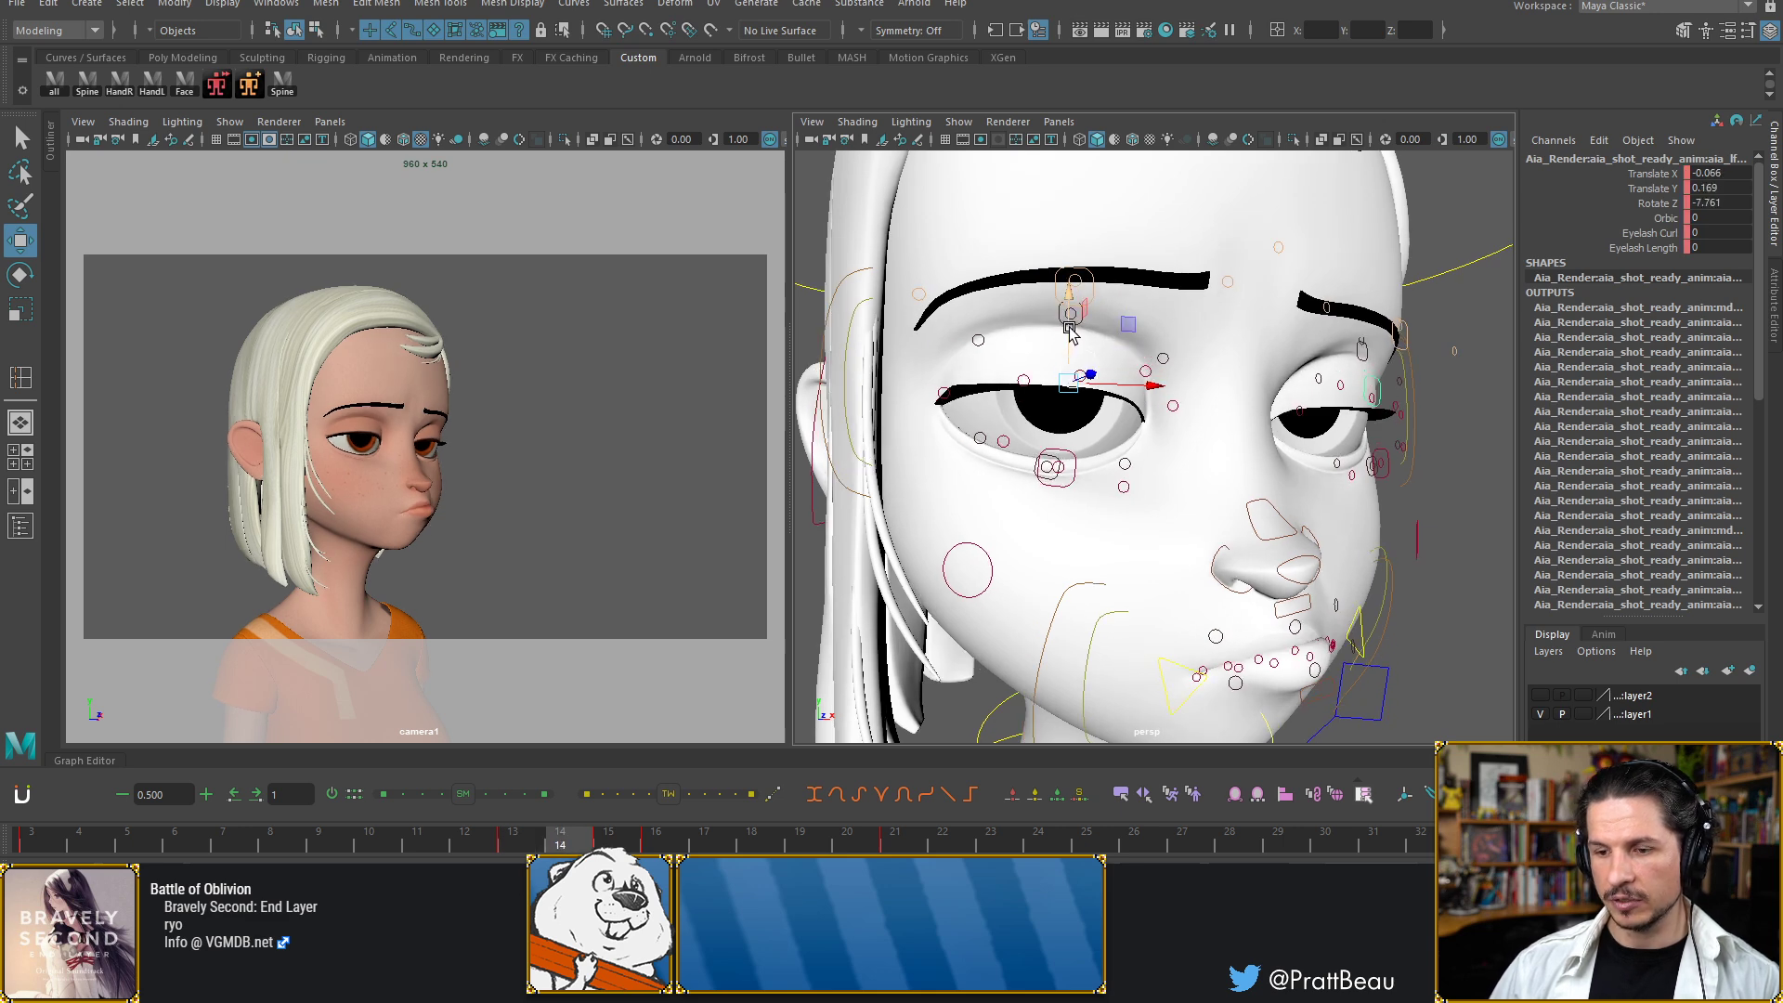
pyautogui.hotkey('alt', '.')
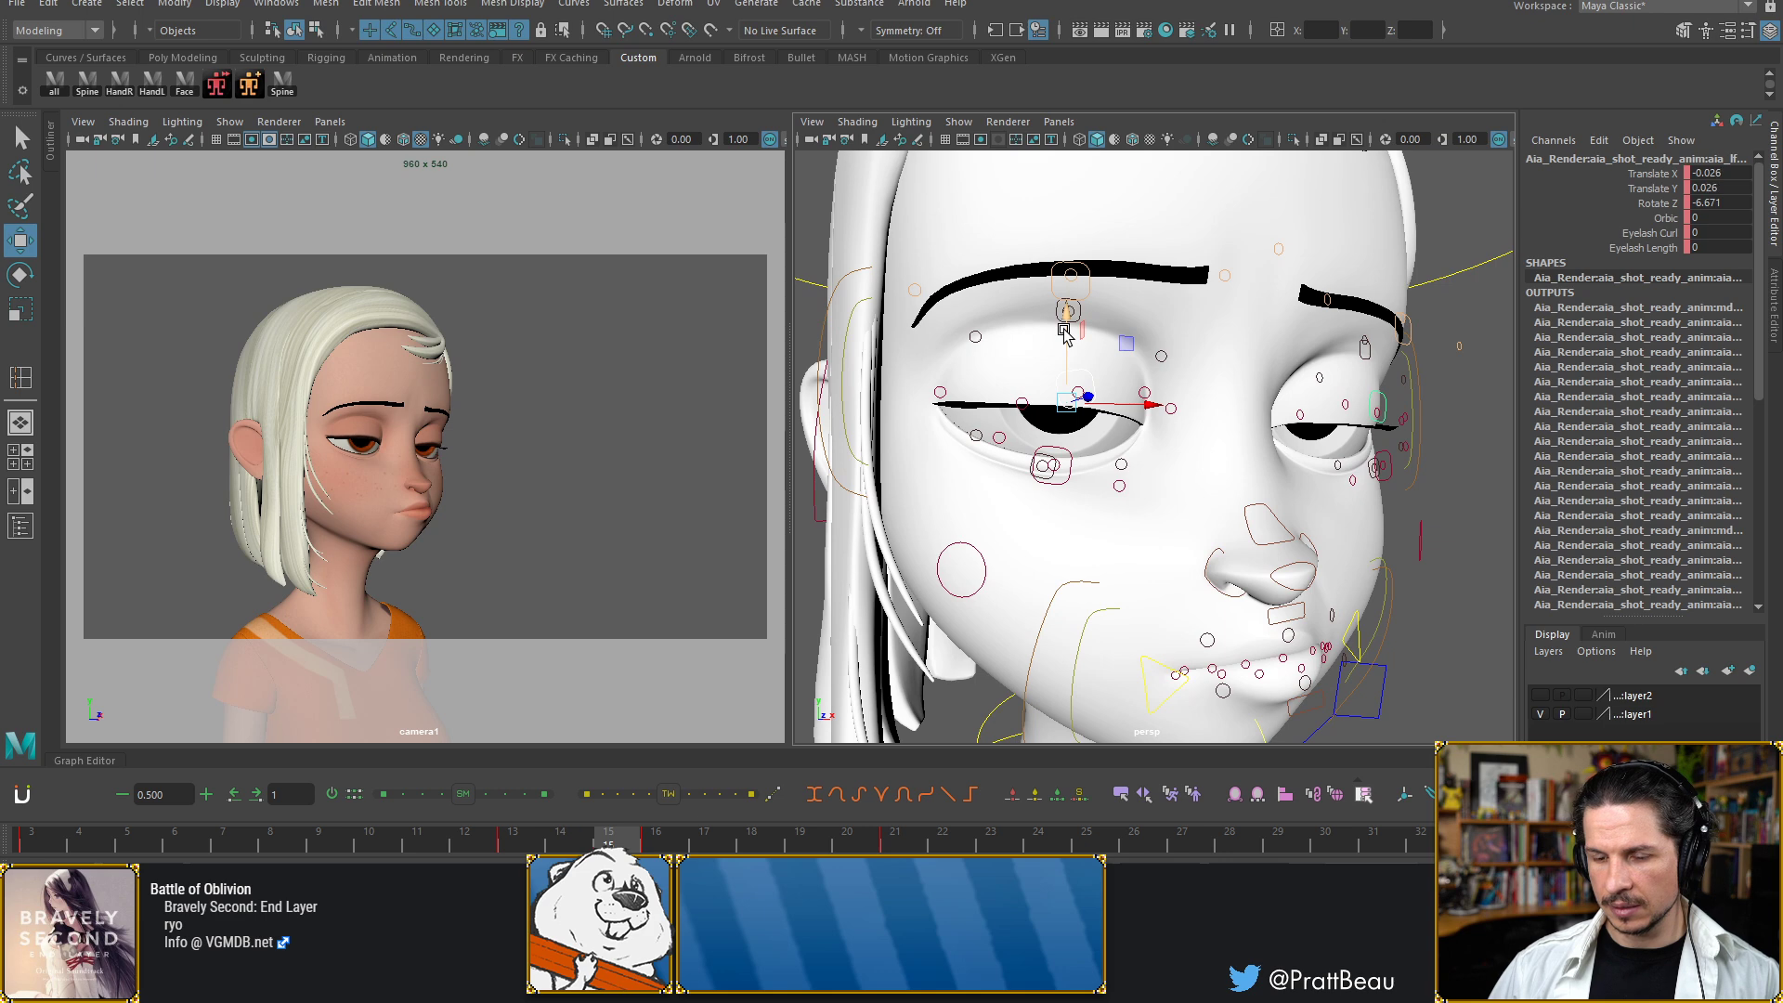
pyautogui.hotkey('alt', ',')
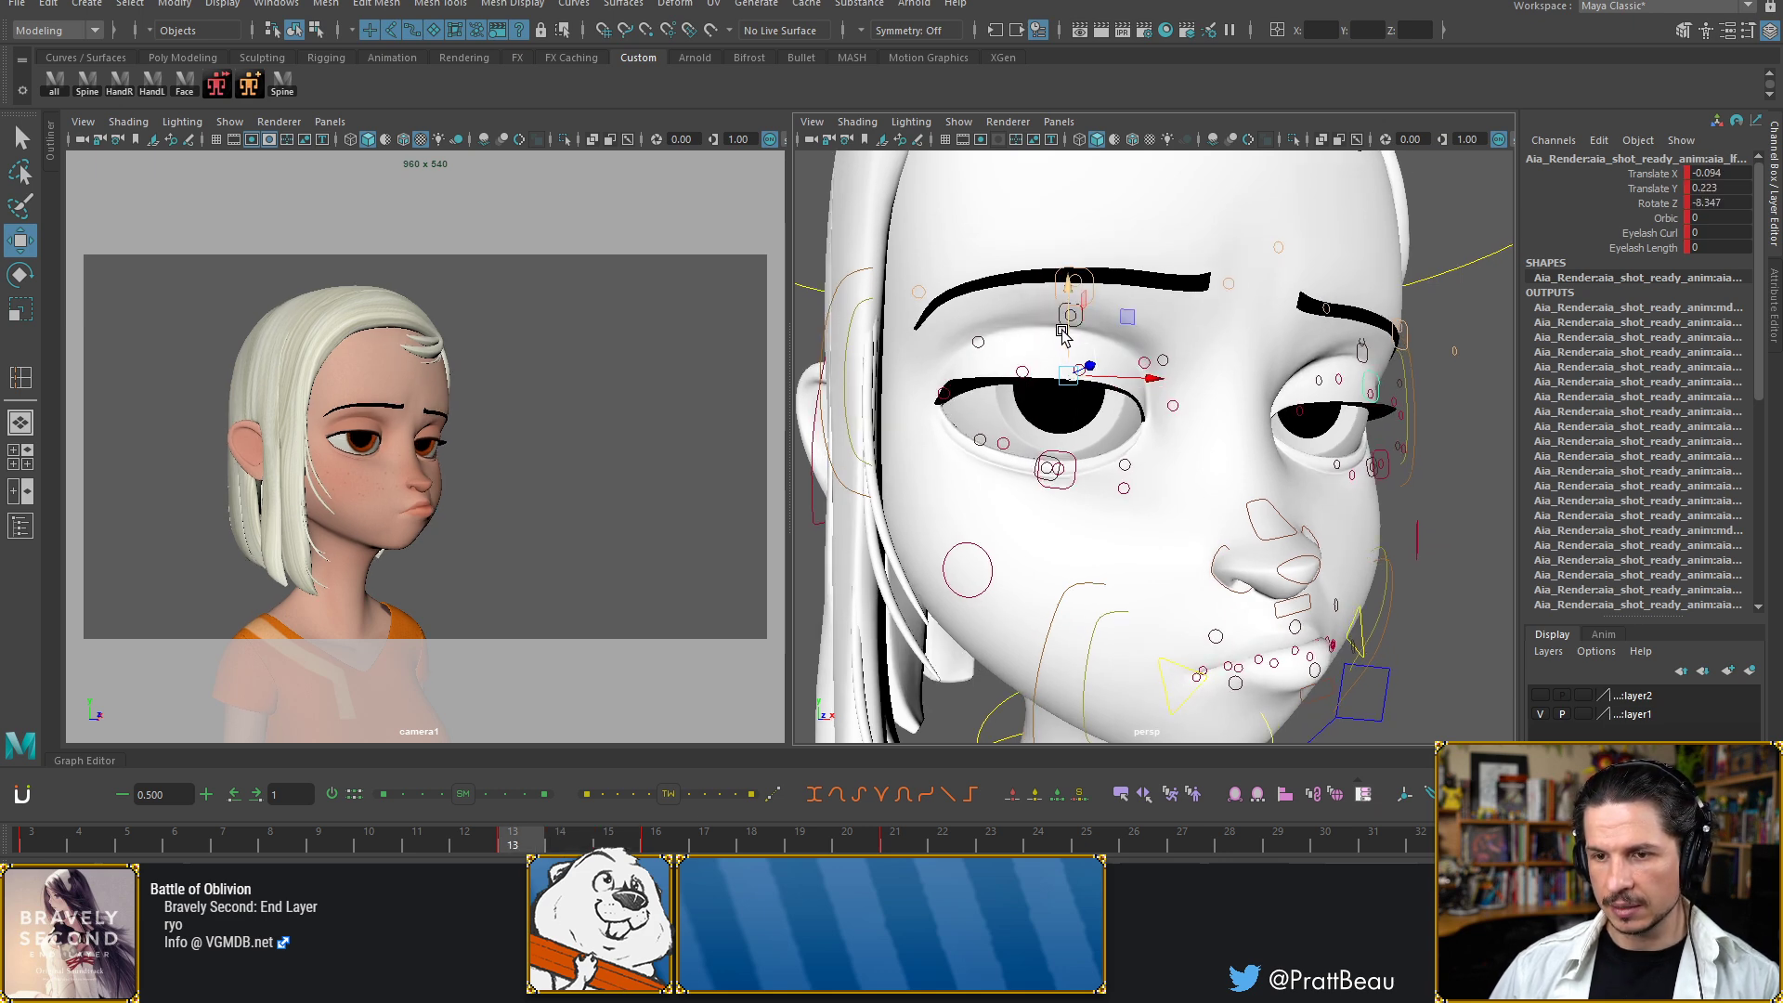
# Raise both upper eyelids slightly at frame 14 to Translate Y 0.18, checking the change from frame 13
pyautogui.moveTo(1070, 317); pyautogui.dragTo(1070, 319)
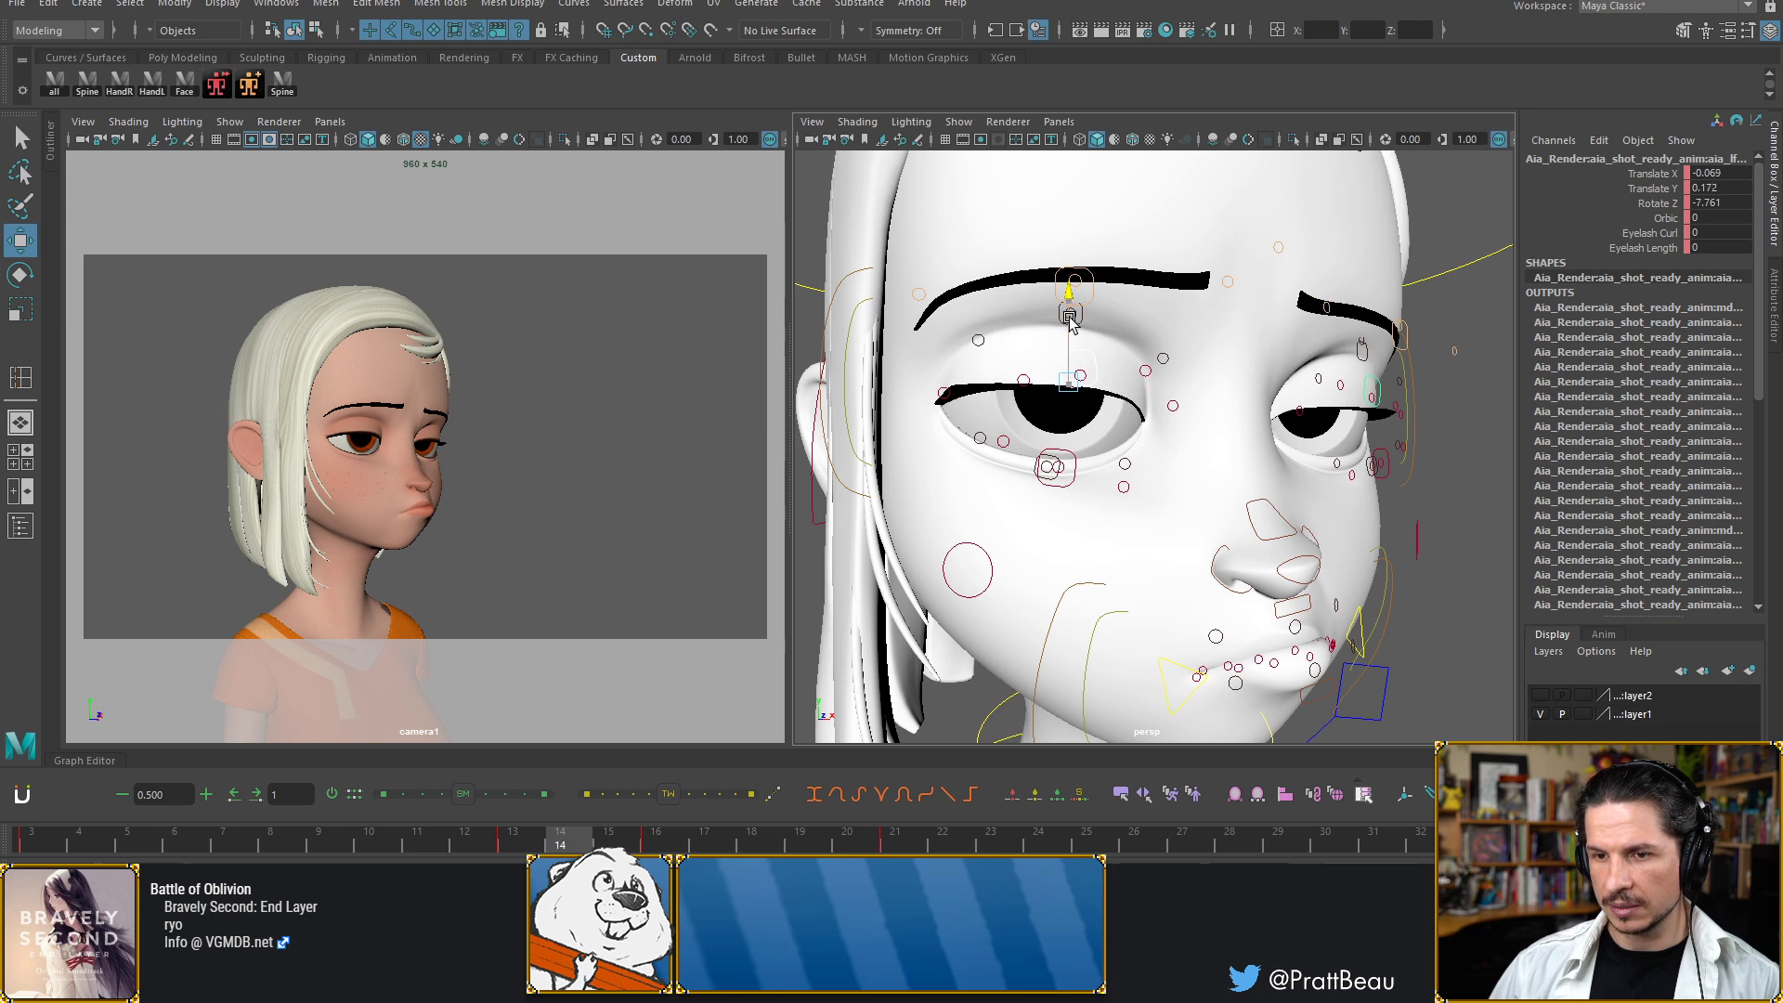
pyautogui.press(',')
pyautogui.hotkey('alt', '.')
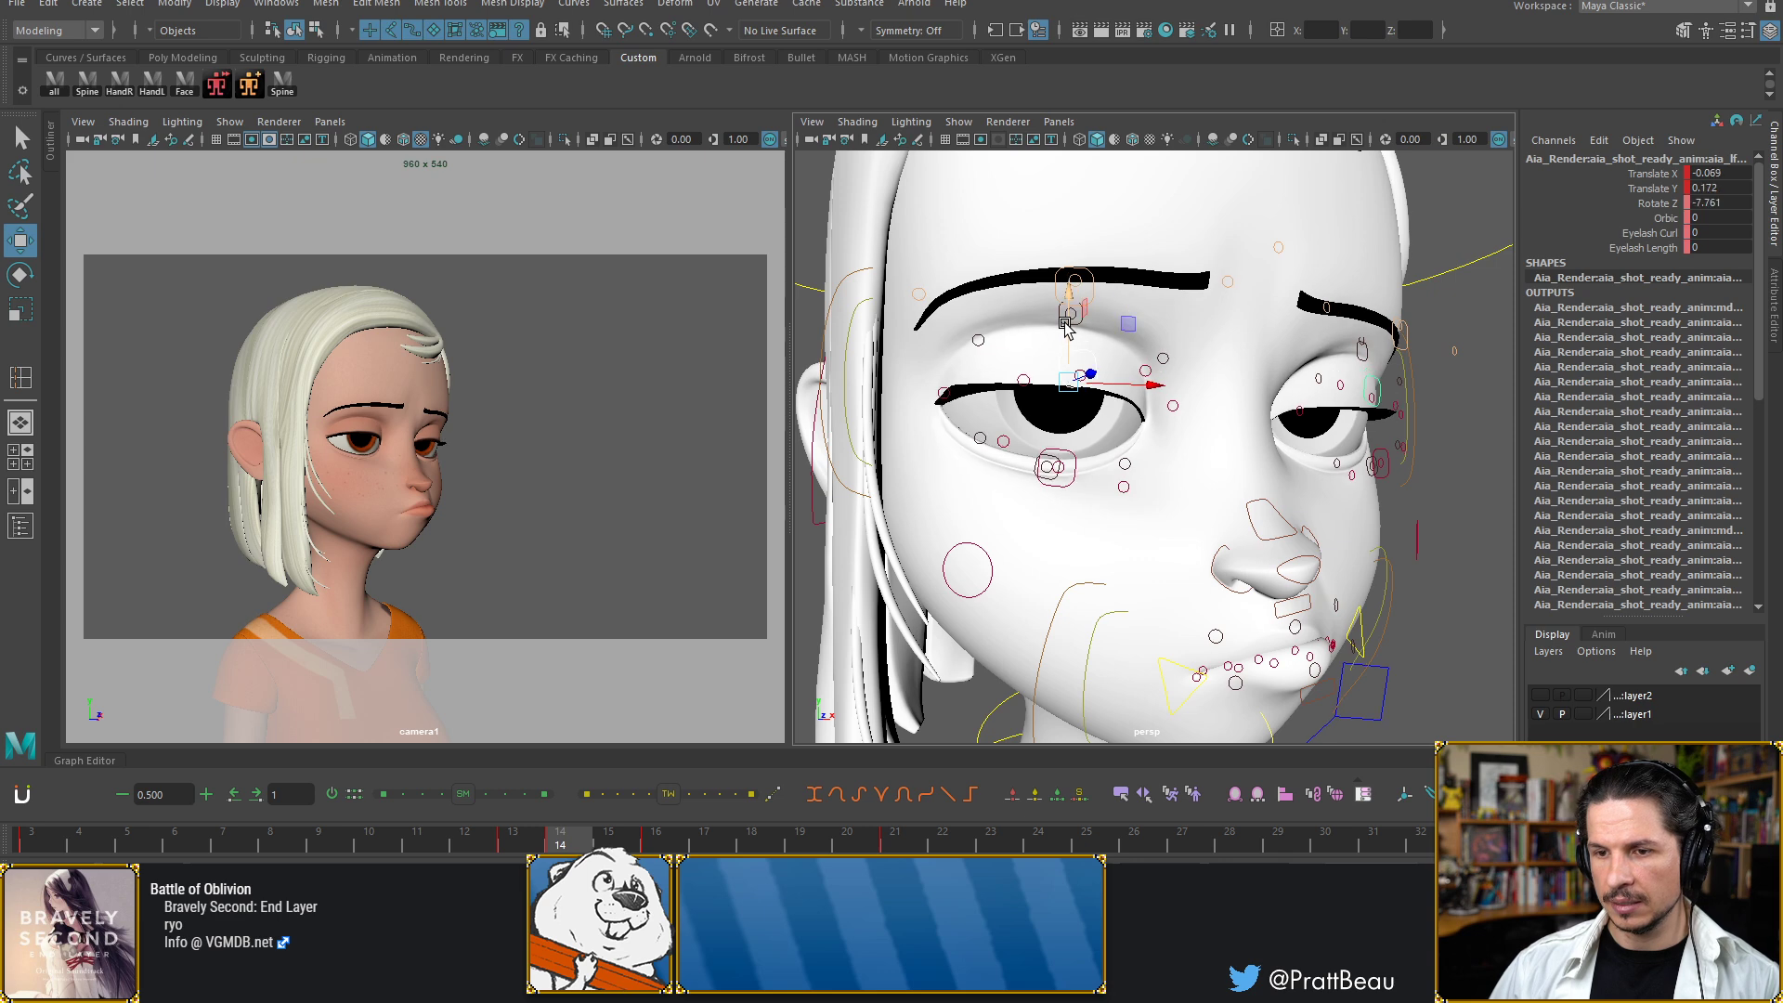
pyautogui.moveTo(1068, 321); pyautogui.dragTo(1071, 323)
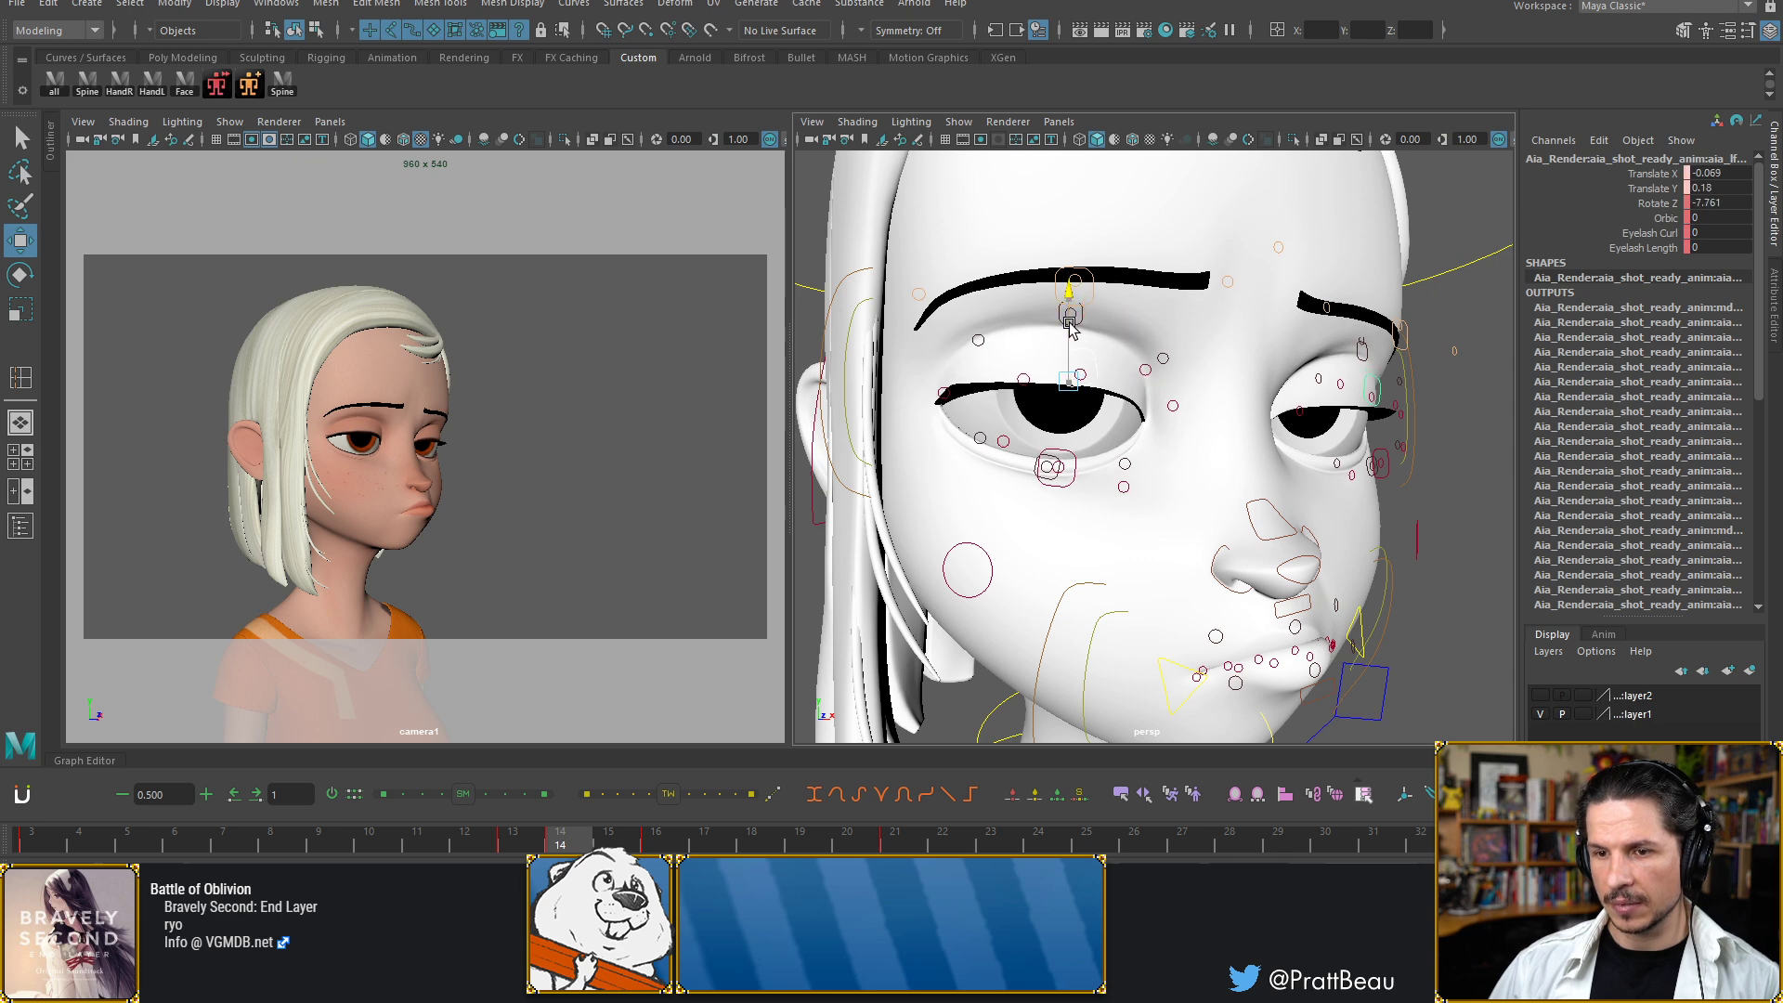
pyautogui.hotkey('alt', ',')
pyautogui.hotkey('alt', '.')
# Raise both upper eyelids at frame 15 to Translate Y 0.116 and check the motion through frames 14 to 16
pyautogui.hotkey('alt', '.')
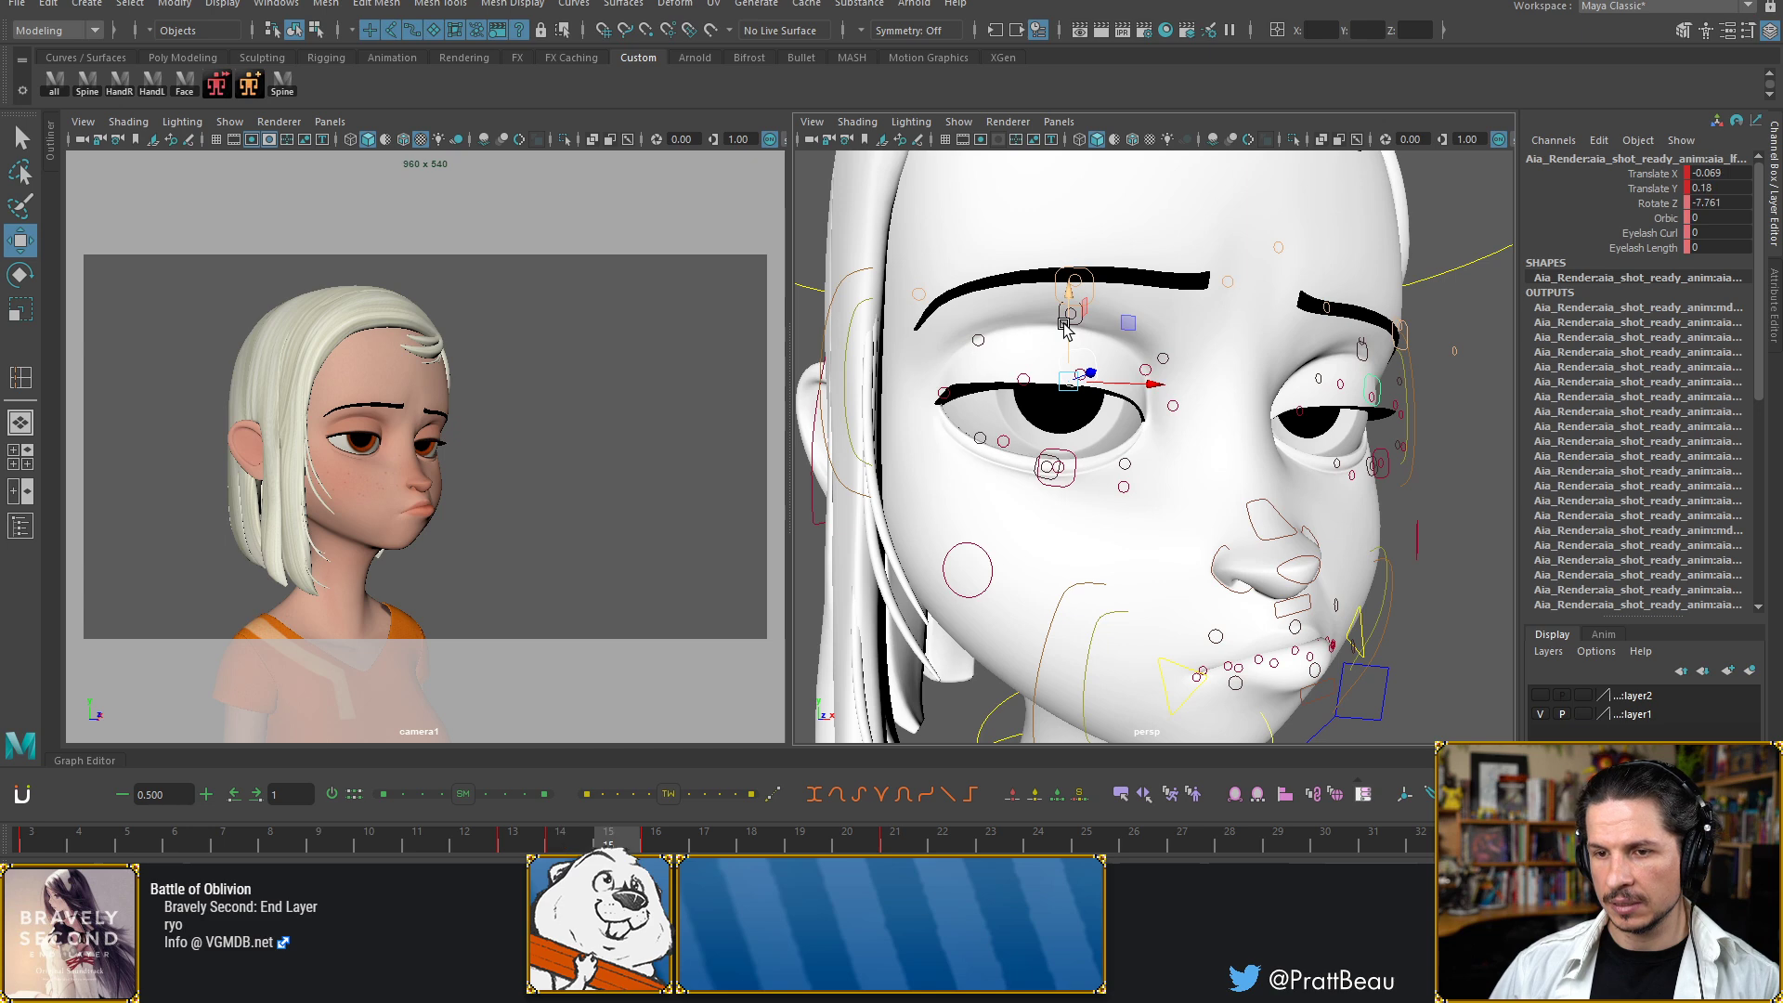
pyautogui.moveTo(1070, 326); pyautogui.dragTo(1067, 331)
pyautogui.hotkey('alt', '.')
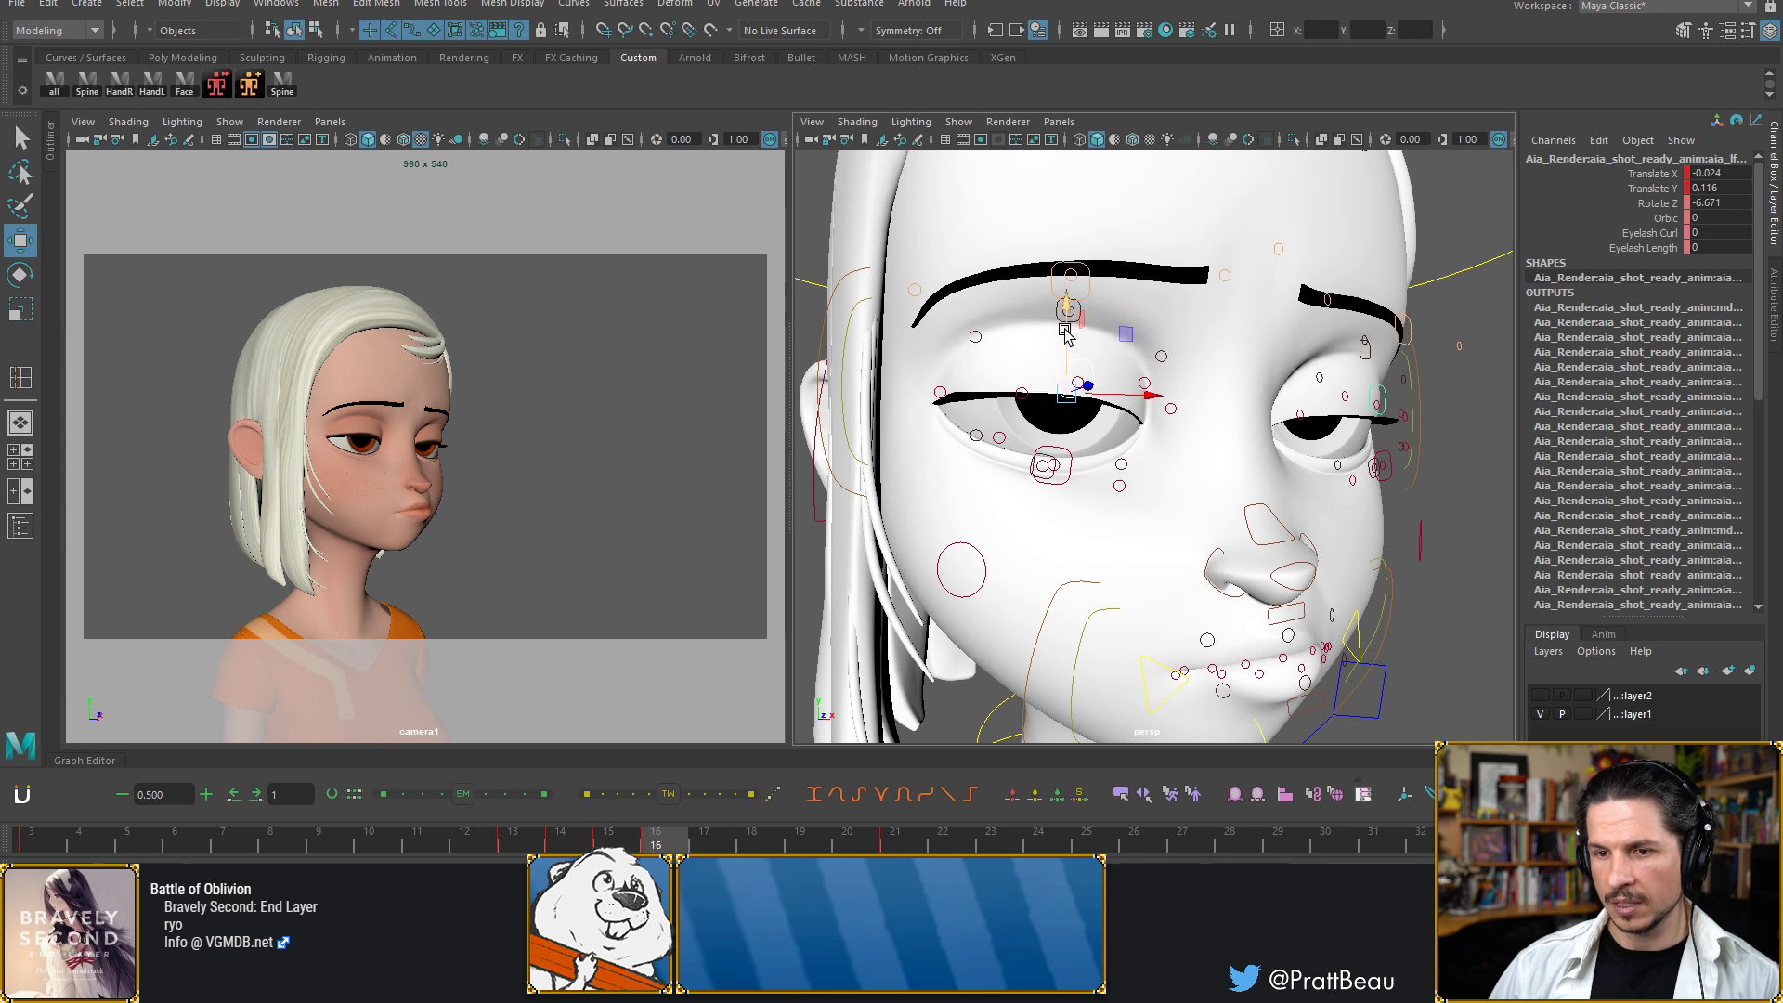
pyautogui.hotkey('alt', ',')
pyautogui.hotkey('alt', ',')
pyautogui.hotkey('alt', '.')
pyautogui.hotkey('alt', '.')
# Lower both upper eyelids at frame 17 to about Translate Y -0.008 and check the eyes opening through frame 20
pyautogui.hotkey('alt', '.')
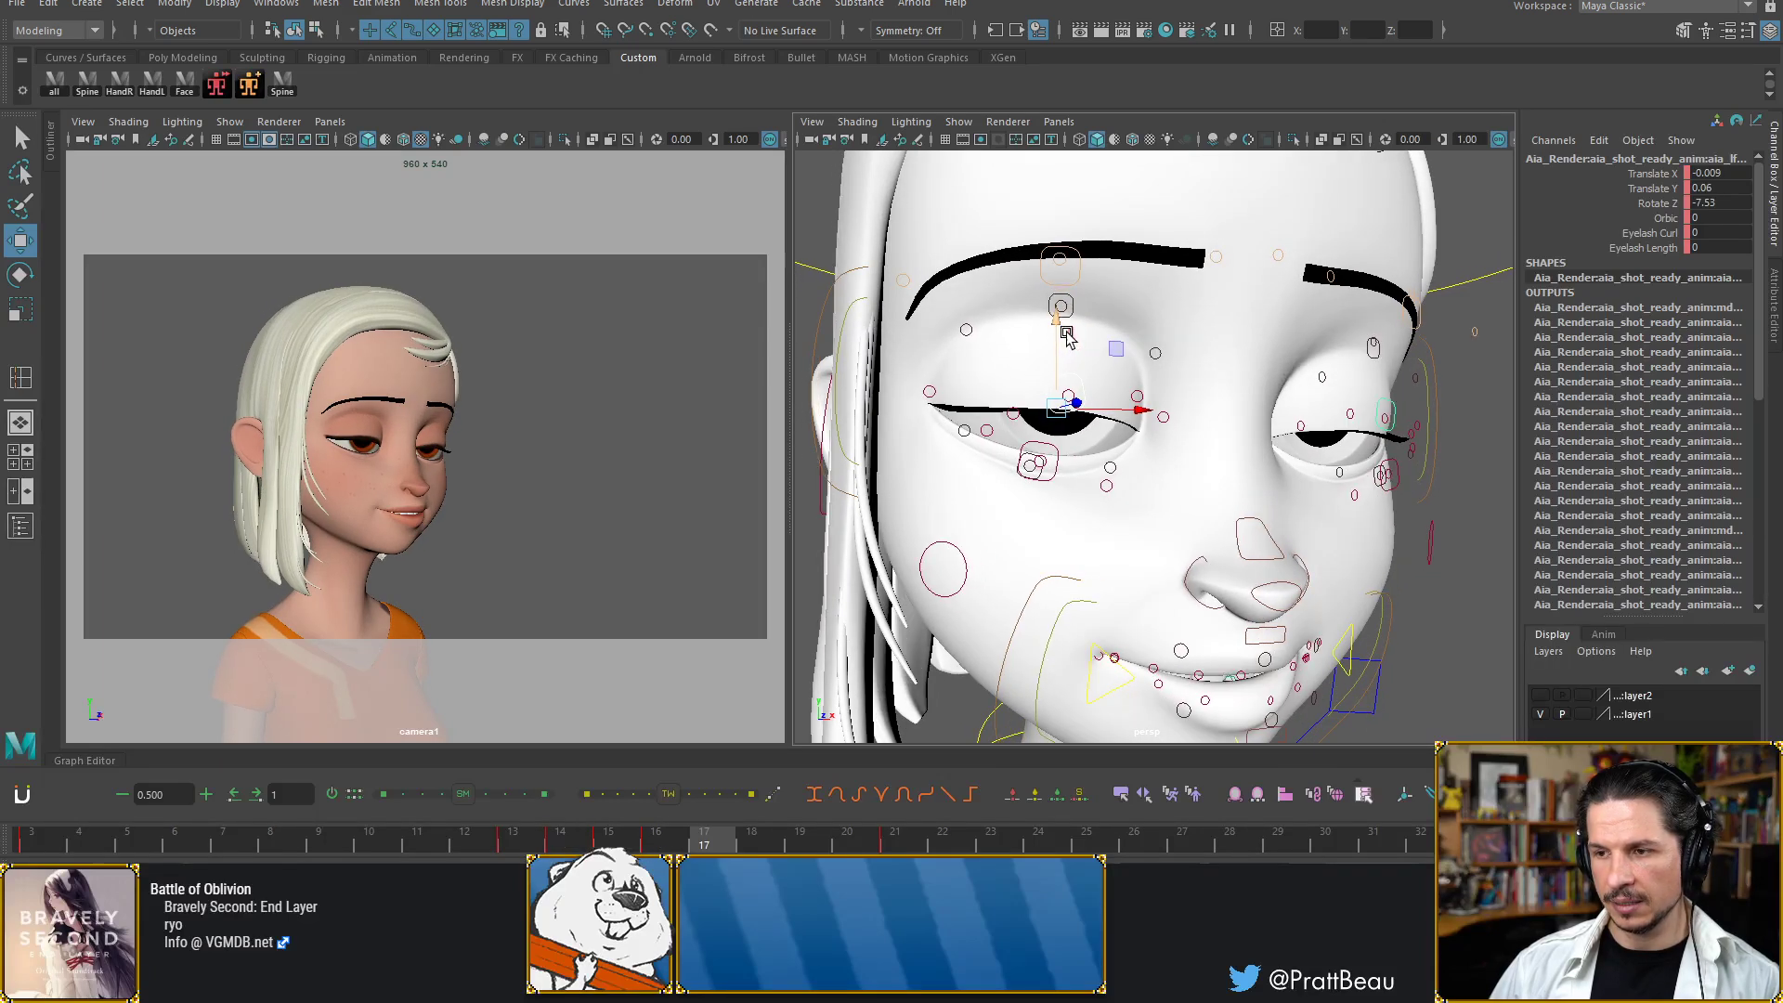
pyautogui.moveTo(1059, 331); pyautogui.dragTo(1059, 333)
pyautogui.hotkey('alt', '.')
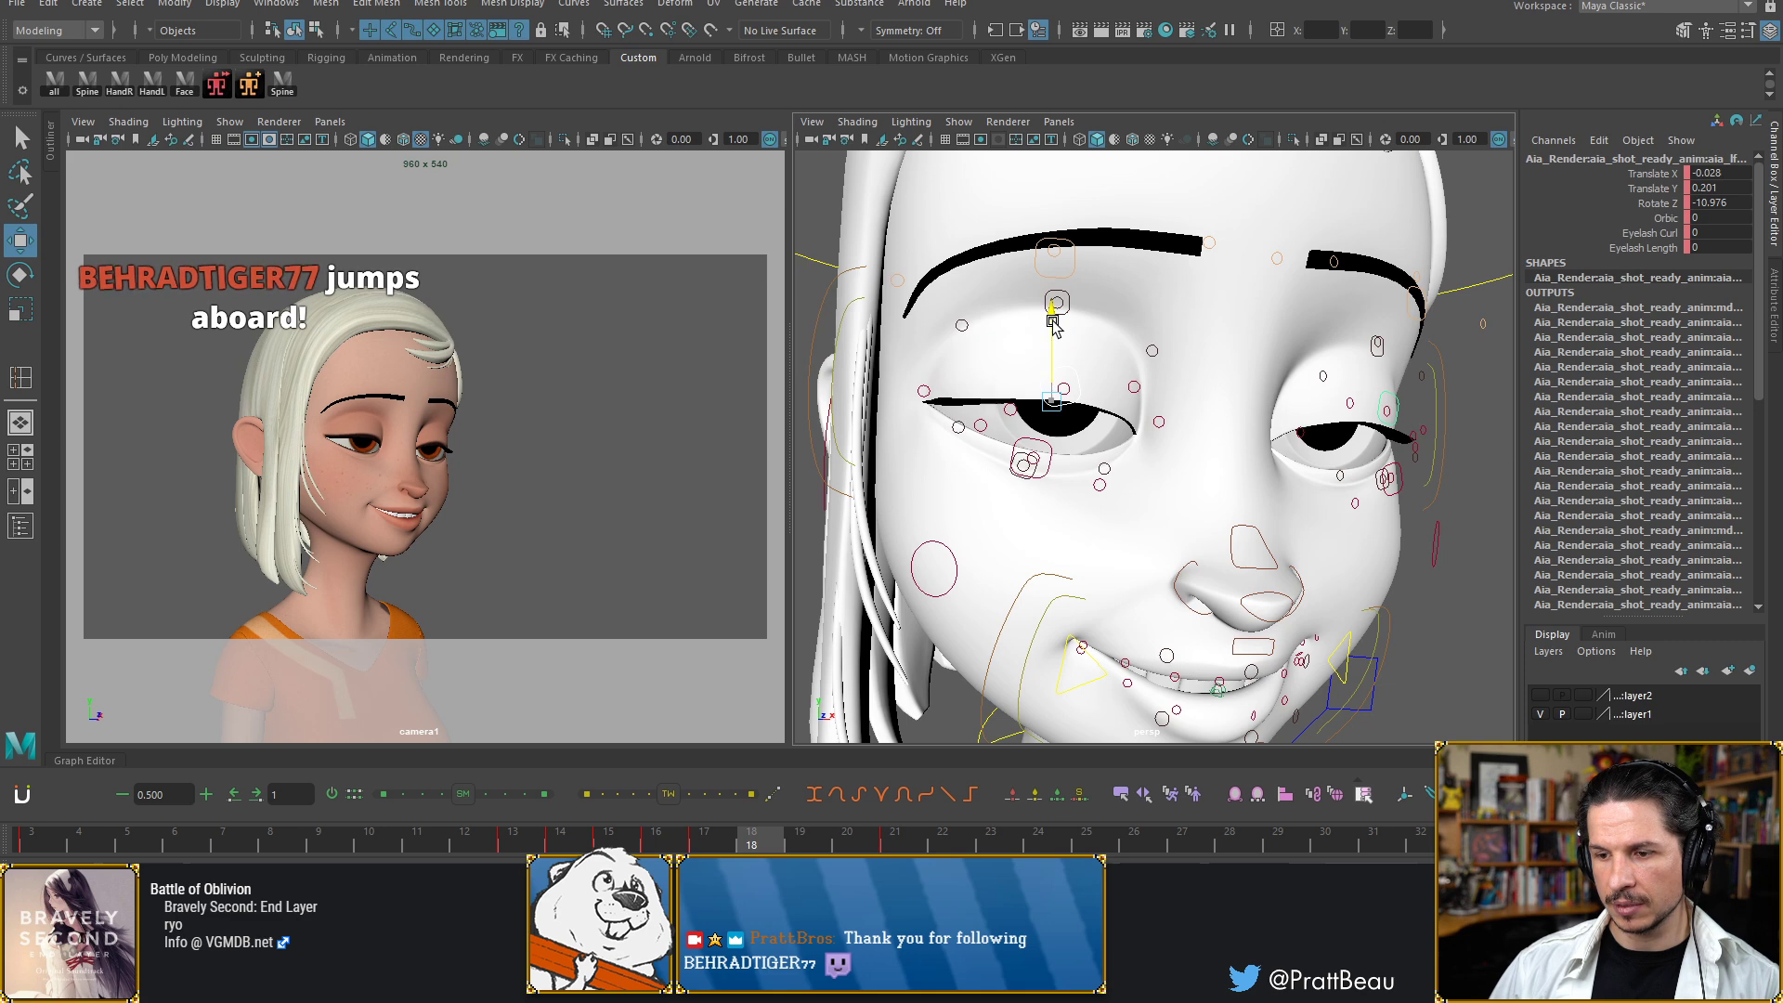
pyautogui.hotkey('alt', '.')
pyautogui.hotkey('alt', '.')
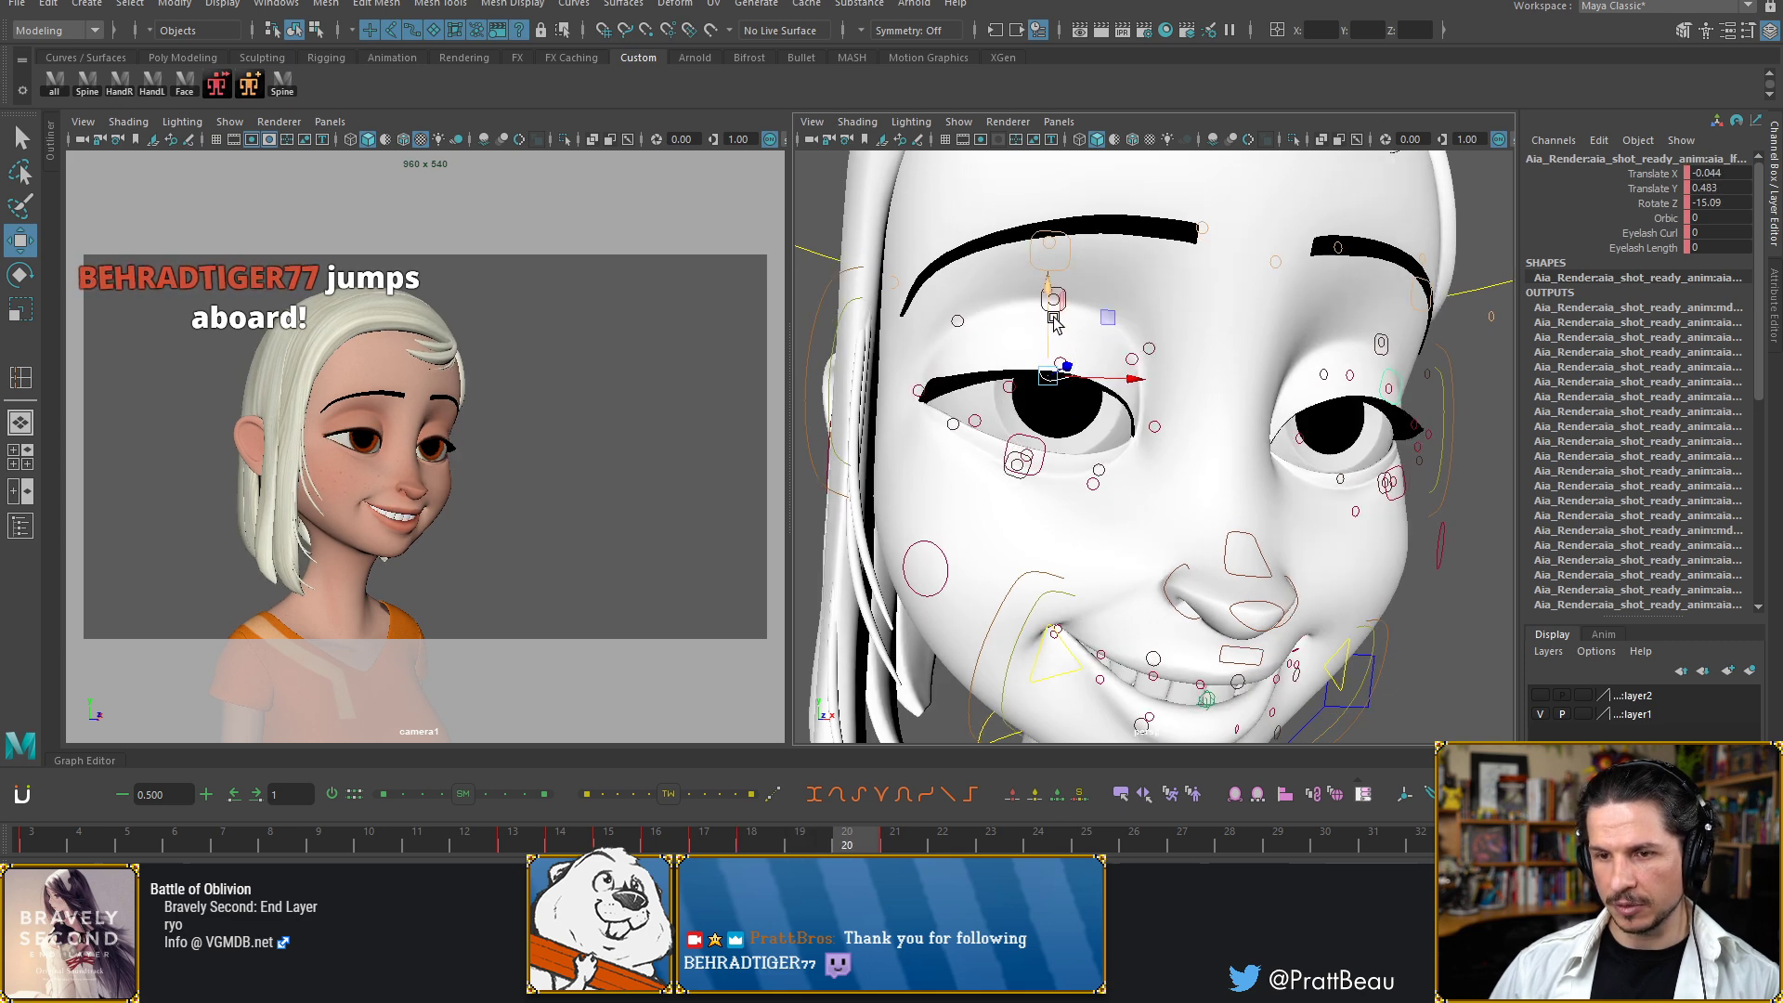
pyautogui.hotkey('alt', ',')
pyautogui.hotkey('alt', ',')
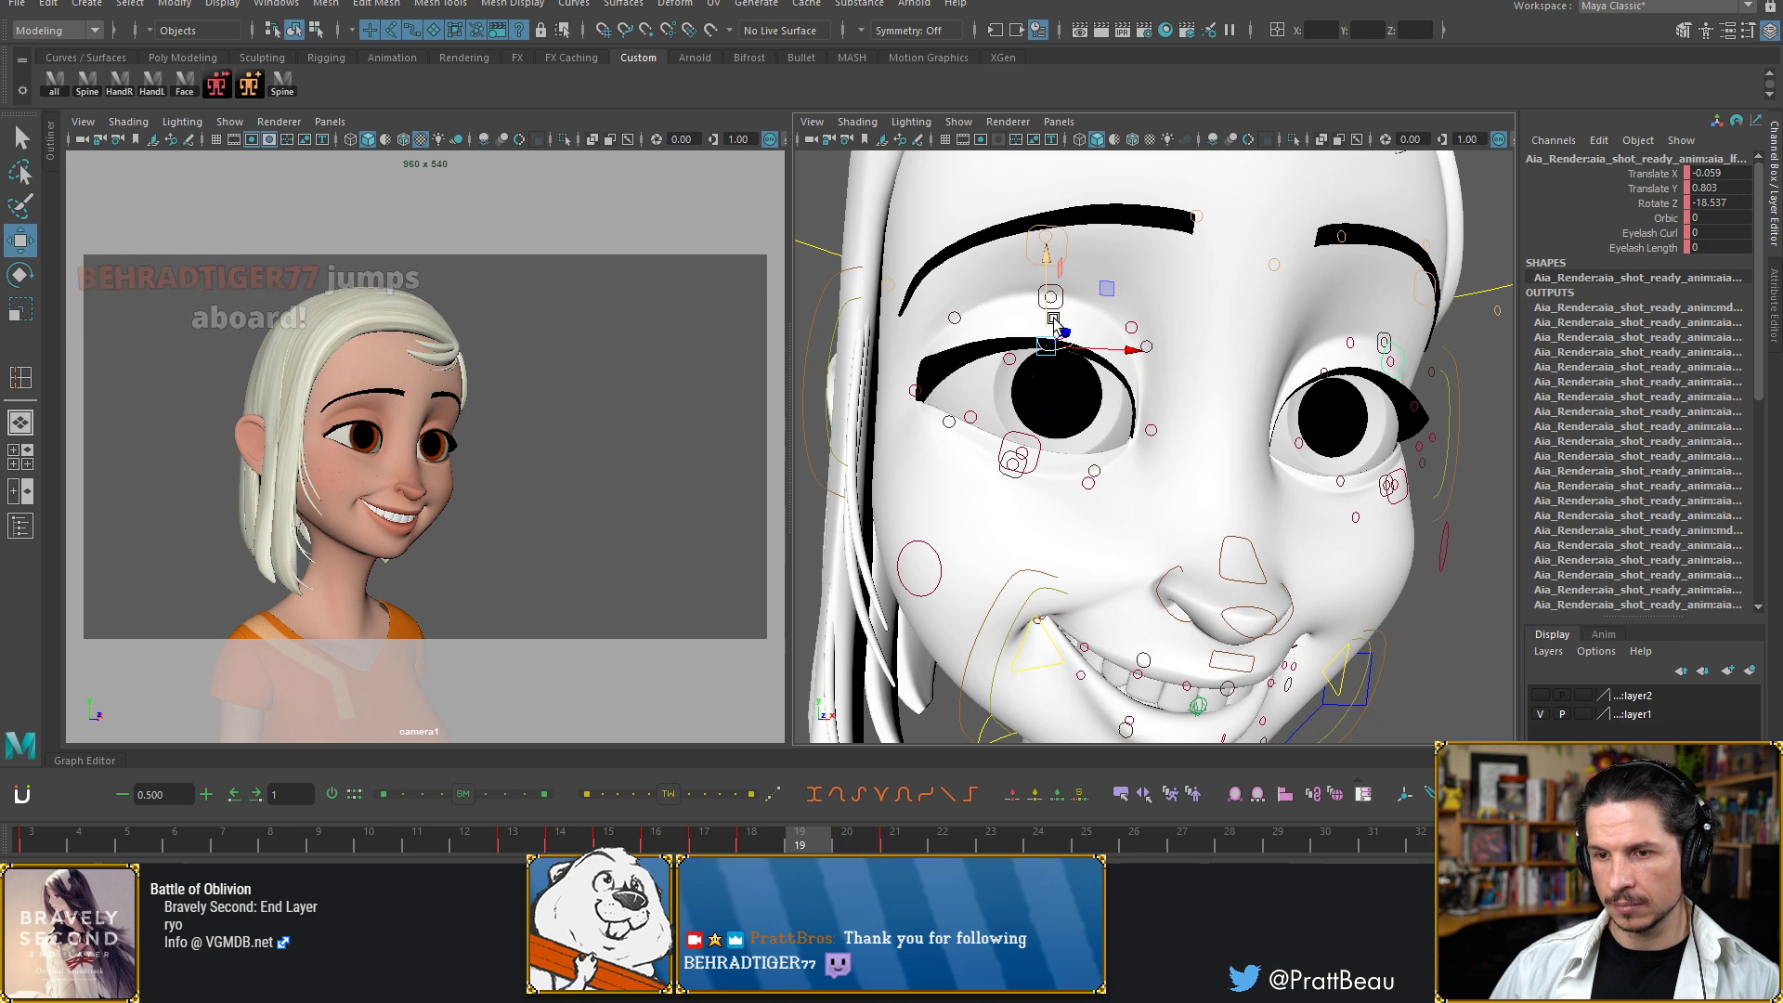
# Raise both upper eyelids at frame 20 to Translate Y 0.871 and check the spacing against the neighbouring frames
pyautogui.hotkey('alt', '.')
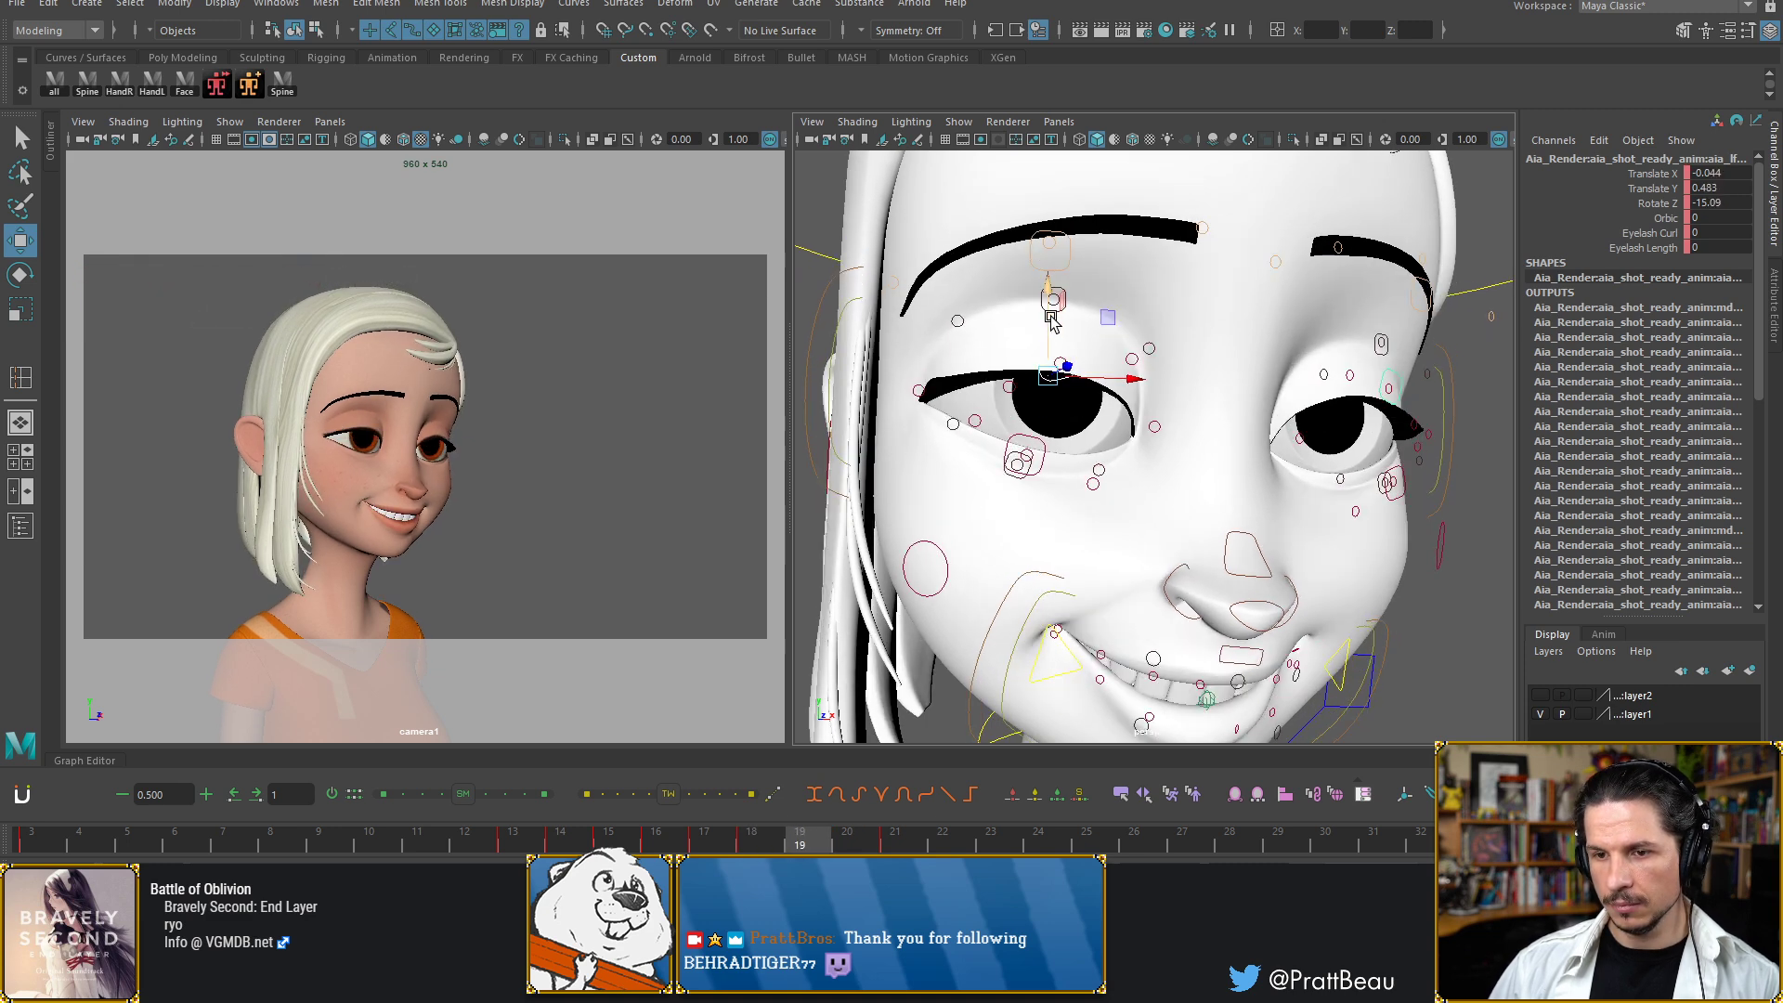
pyautogui.hotkey('alt', '.')
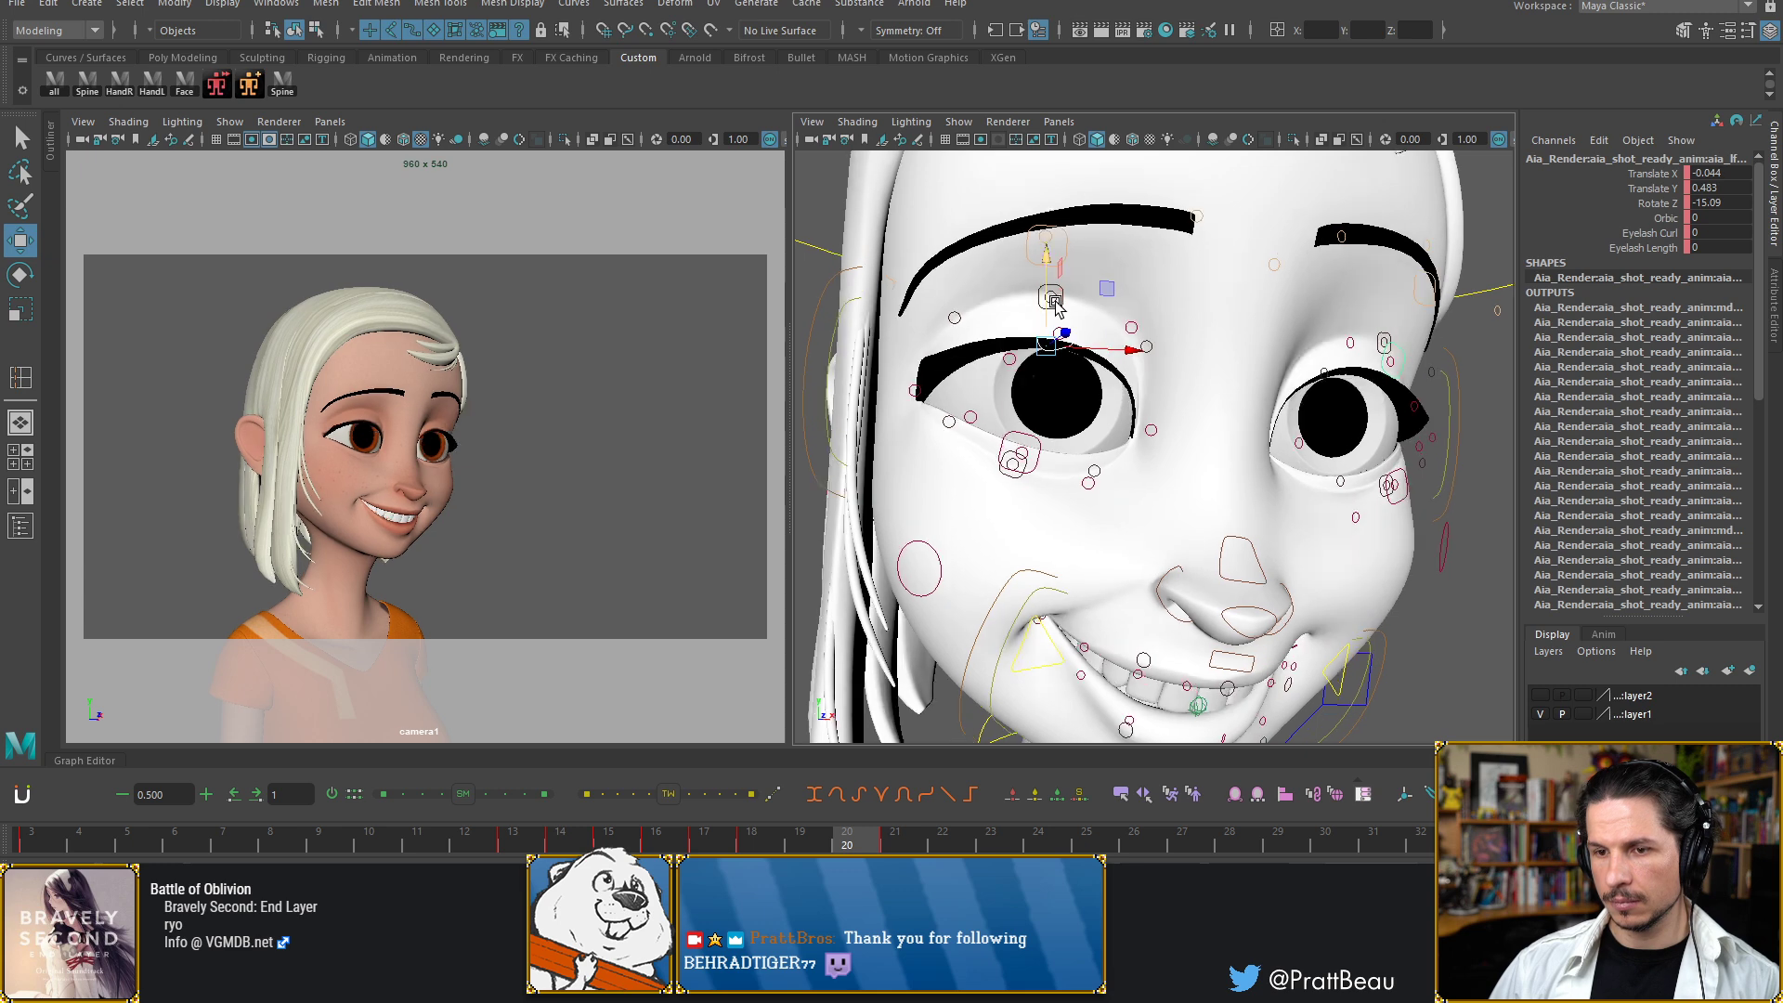
pyautogui.hotkey('alt', '.')
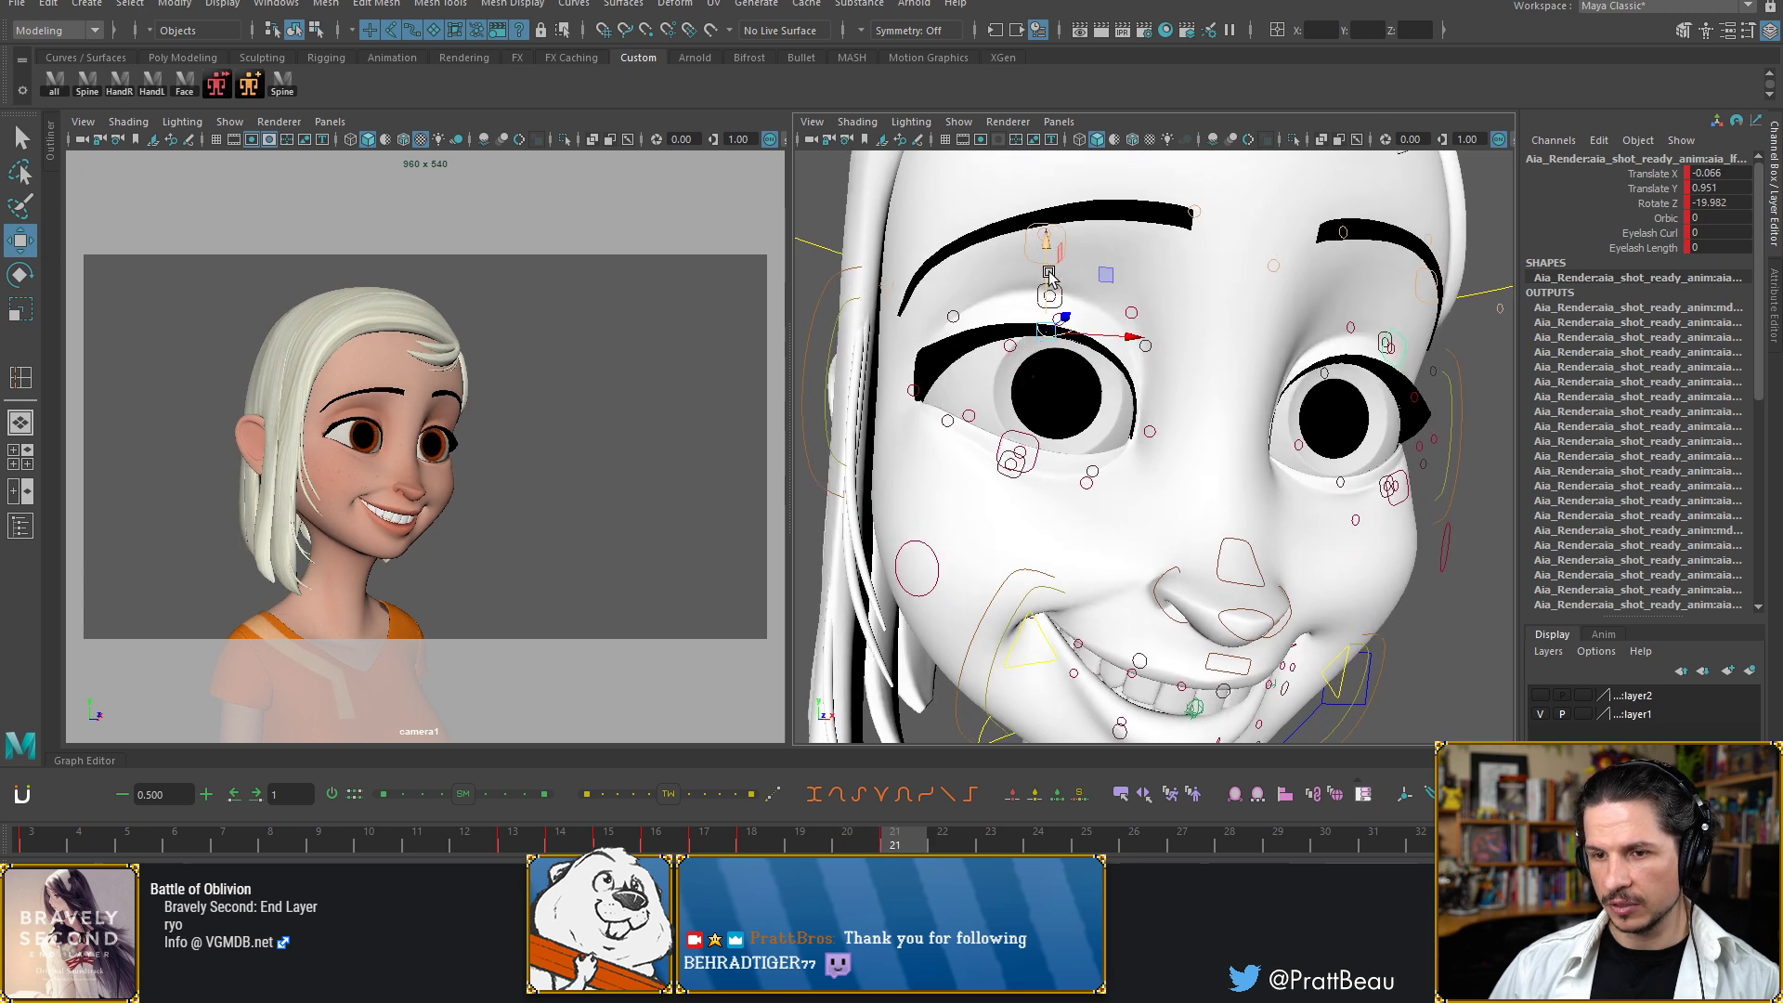
pyautogui.hotkey('alt', ',')
pyautogui.moveTo(1046, 275); pyautogui.dragTo(1047, 263)
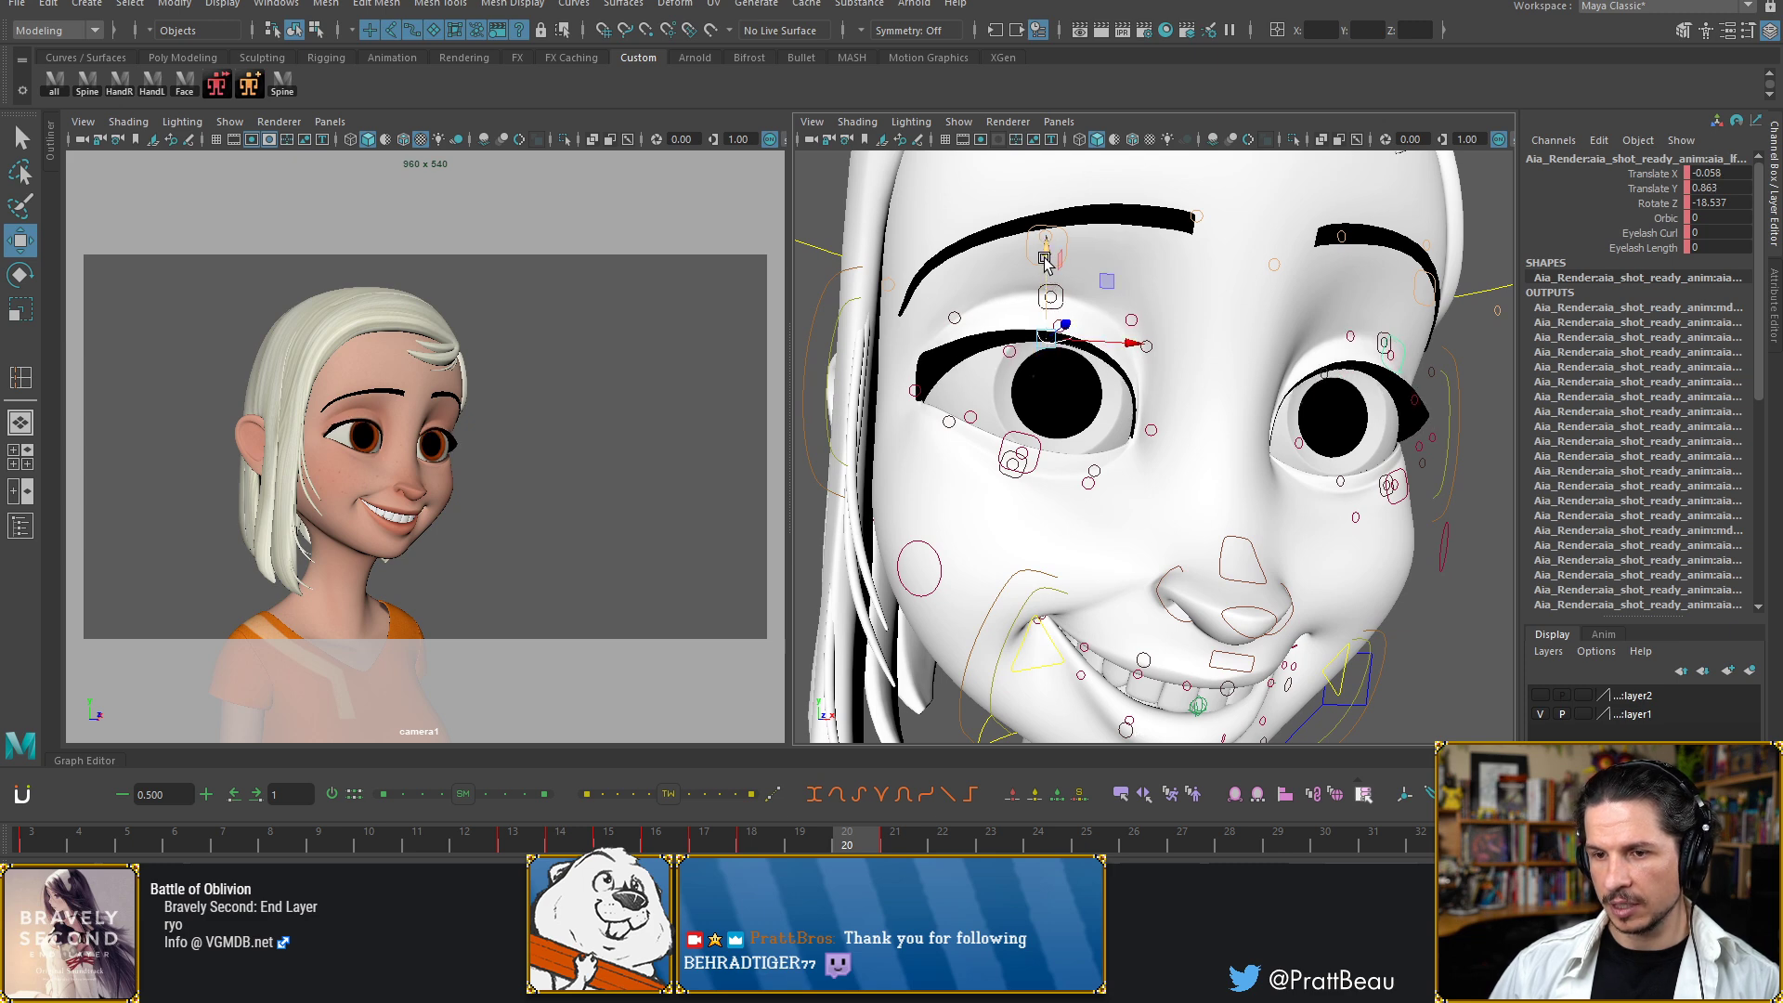
pyautogui.hotkey('alt', ',')
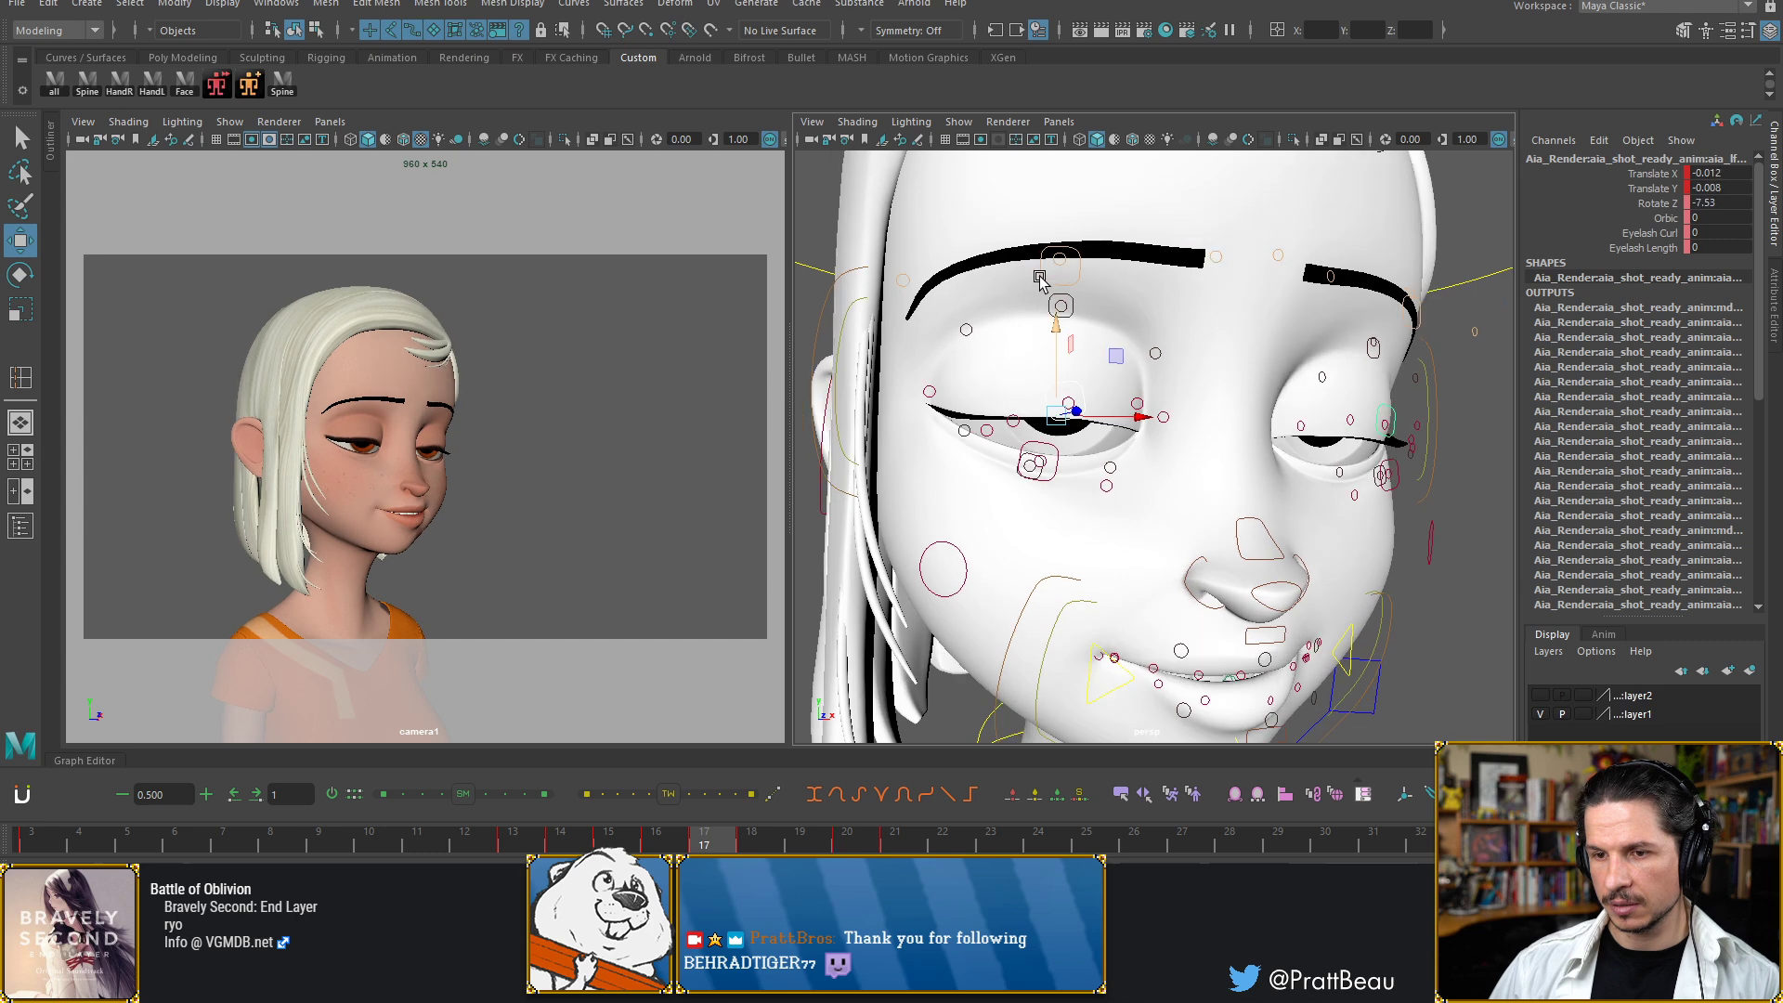
pyautogui.hotkey('alt', ',')
pyautogui.hotkey('alt', '.')
pyautogui.hotkey('alt', '.')
pyautogui.hotkey('alt', '.')
pyautogui.hotkey('alt', '.')
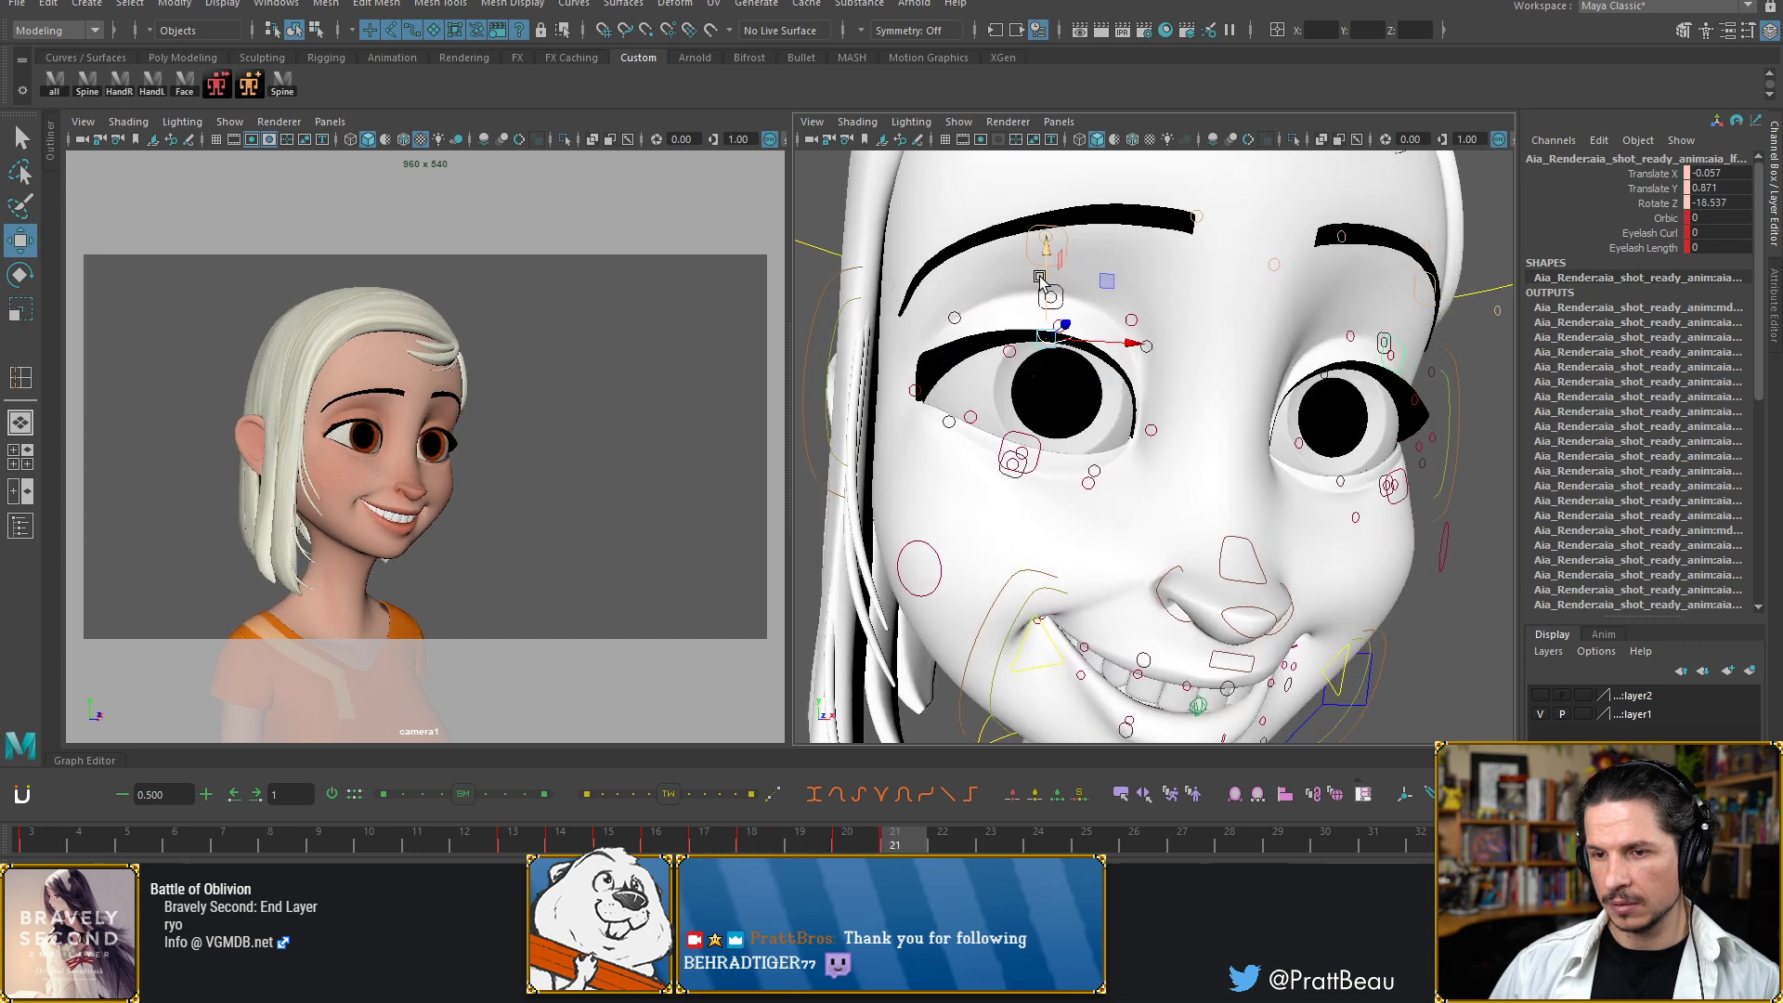
# Examine how the upper eyelids settle into the wide-eyed smile by stepping between frames 19 and 24
pyautogui.hotkey('alt', '.')
pyautogui.hotkey('alt', '.')
pyautogui.hotkey('alt', '.')
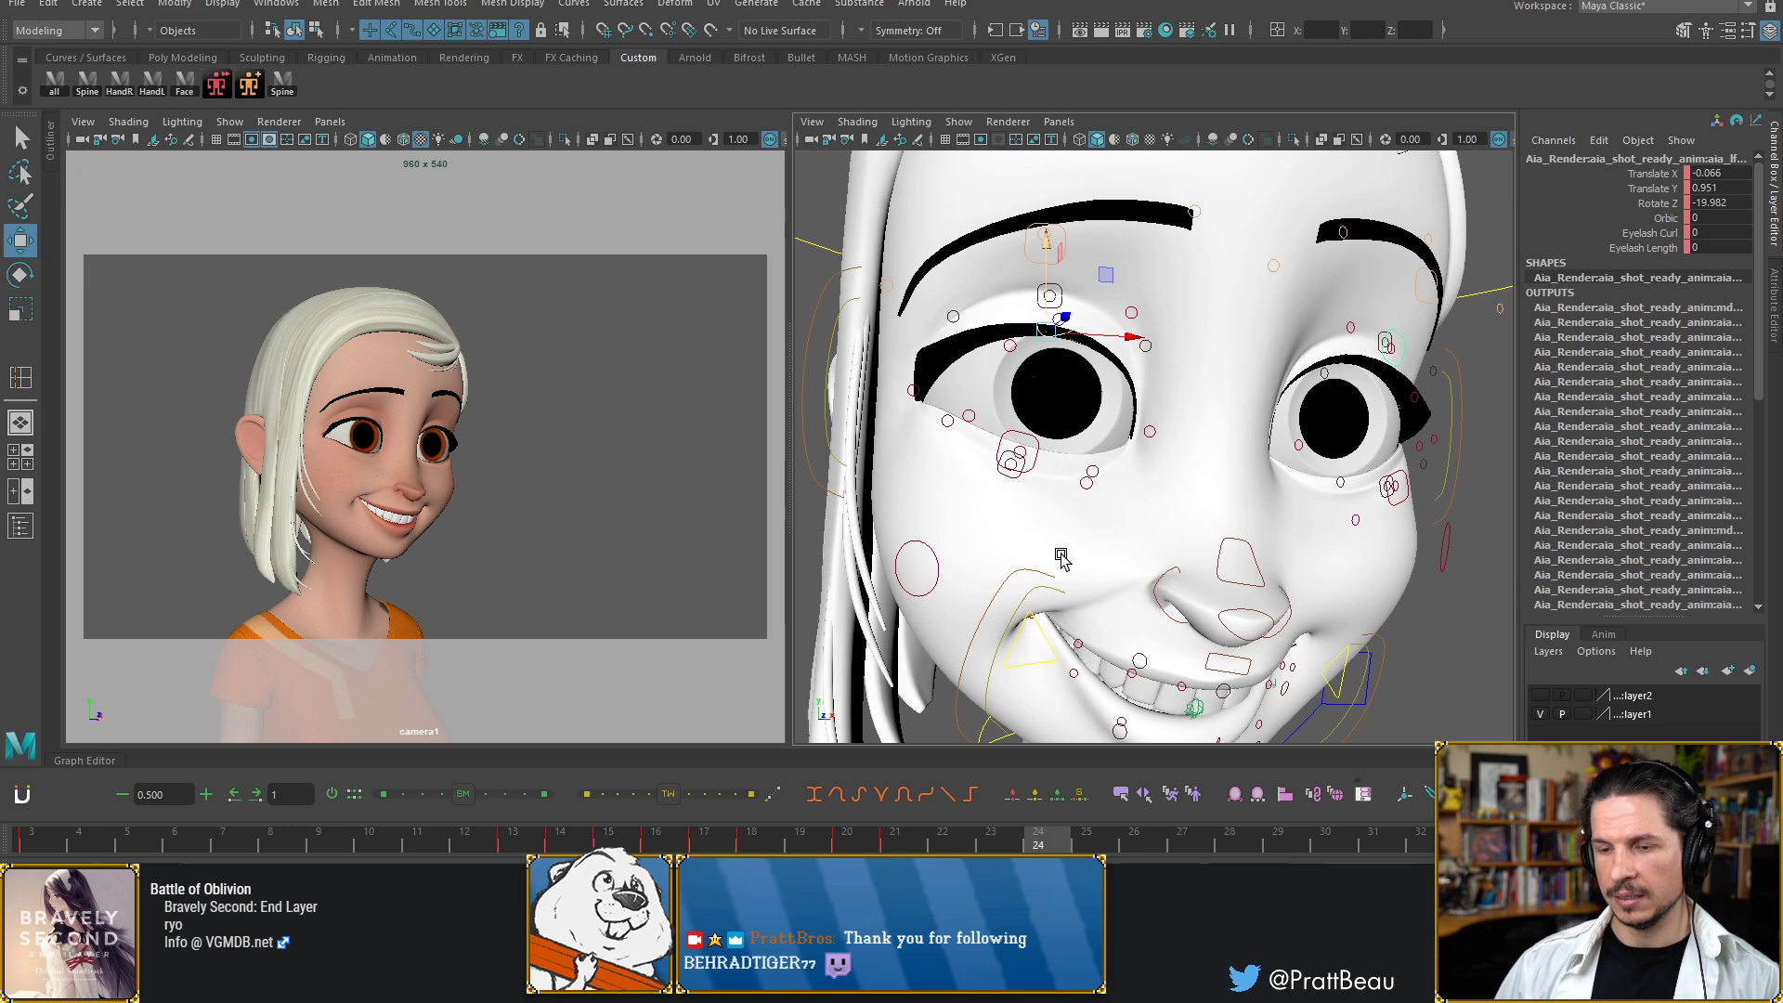
pyautogui.hotkey('alt', ',')
pyautogui.hotkey('alt', ',')
pyautogui.hotkey('alt', ',')
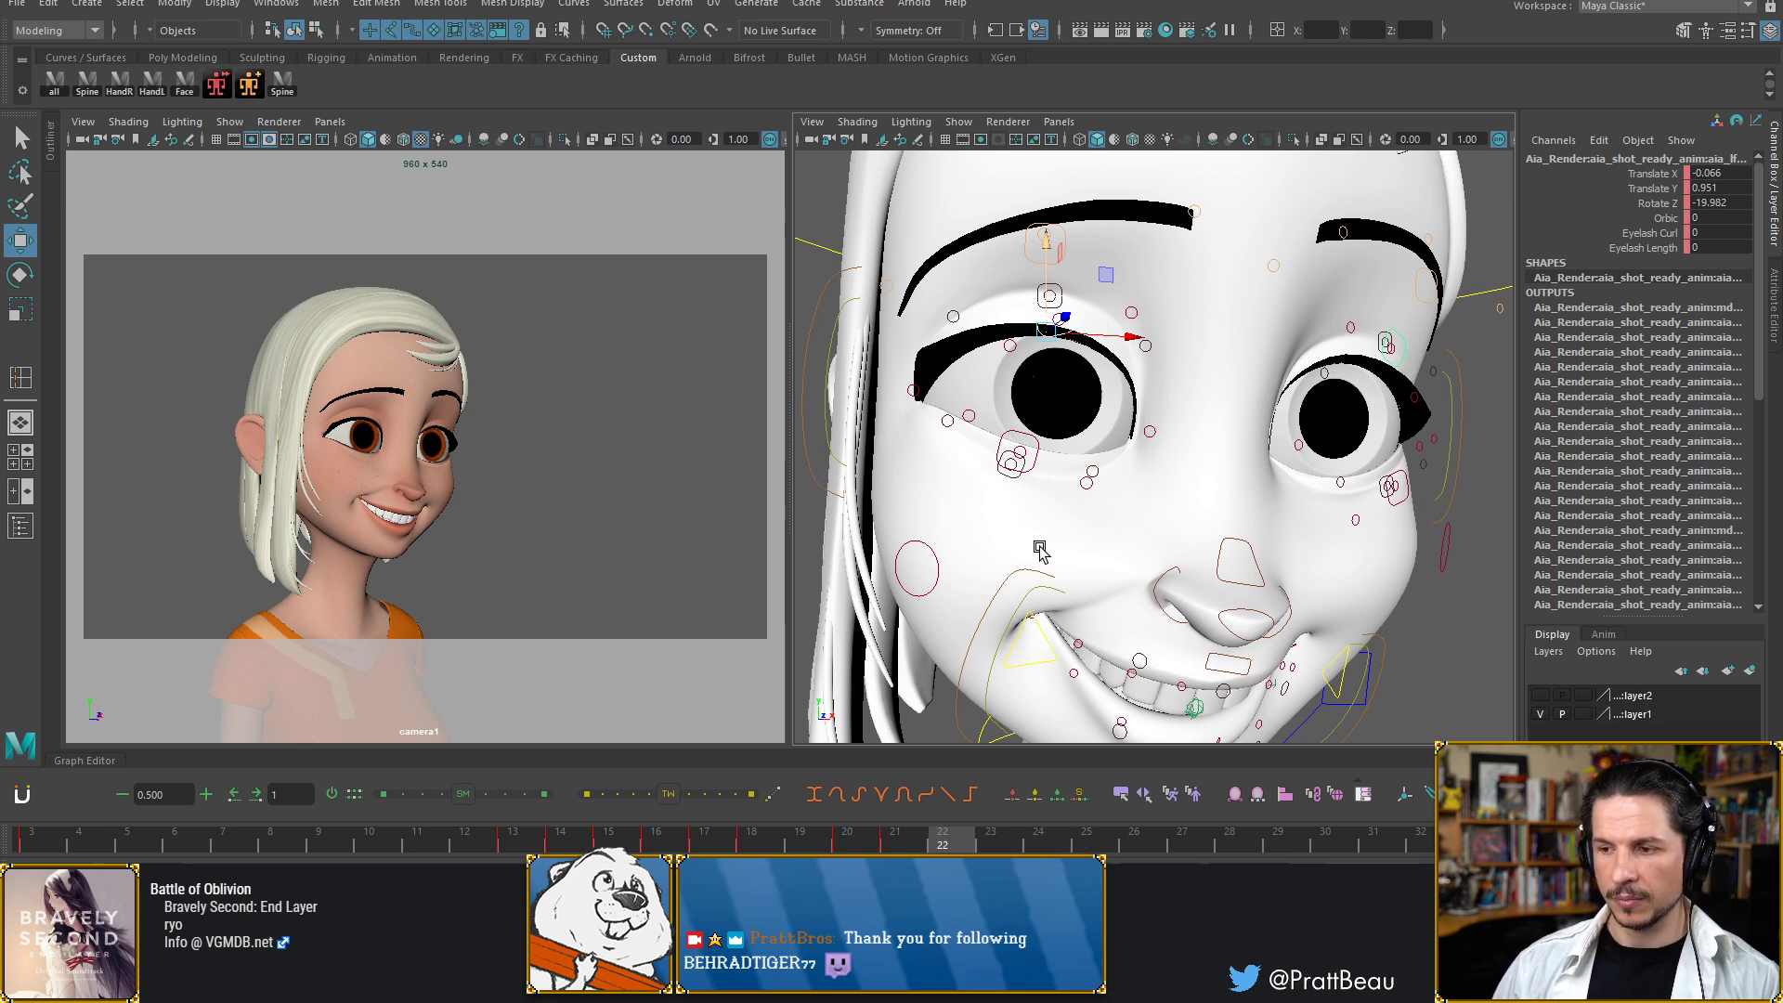
pyautogui.hotkey('alt', ',')
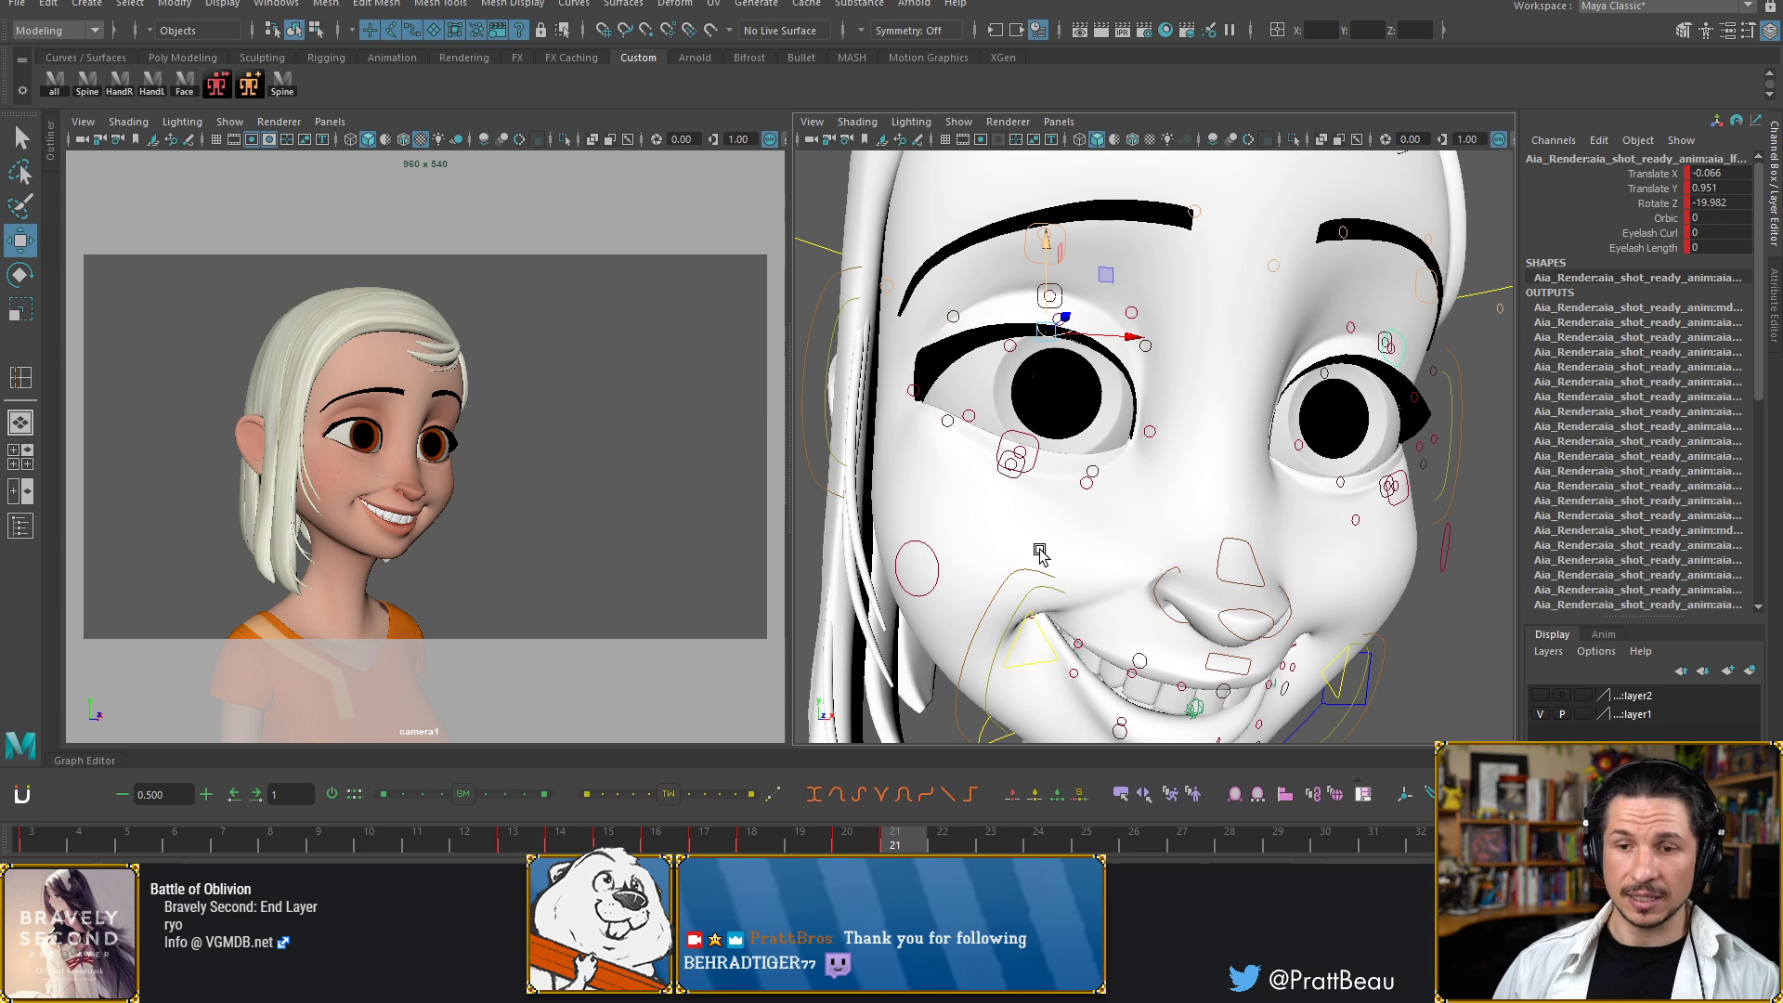
pyautogui.hotkey('alt', ',')
pyautogui.hotkey('alt', ',')
pyautogui.hotkey('alt', '.')
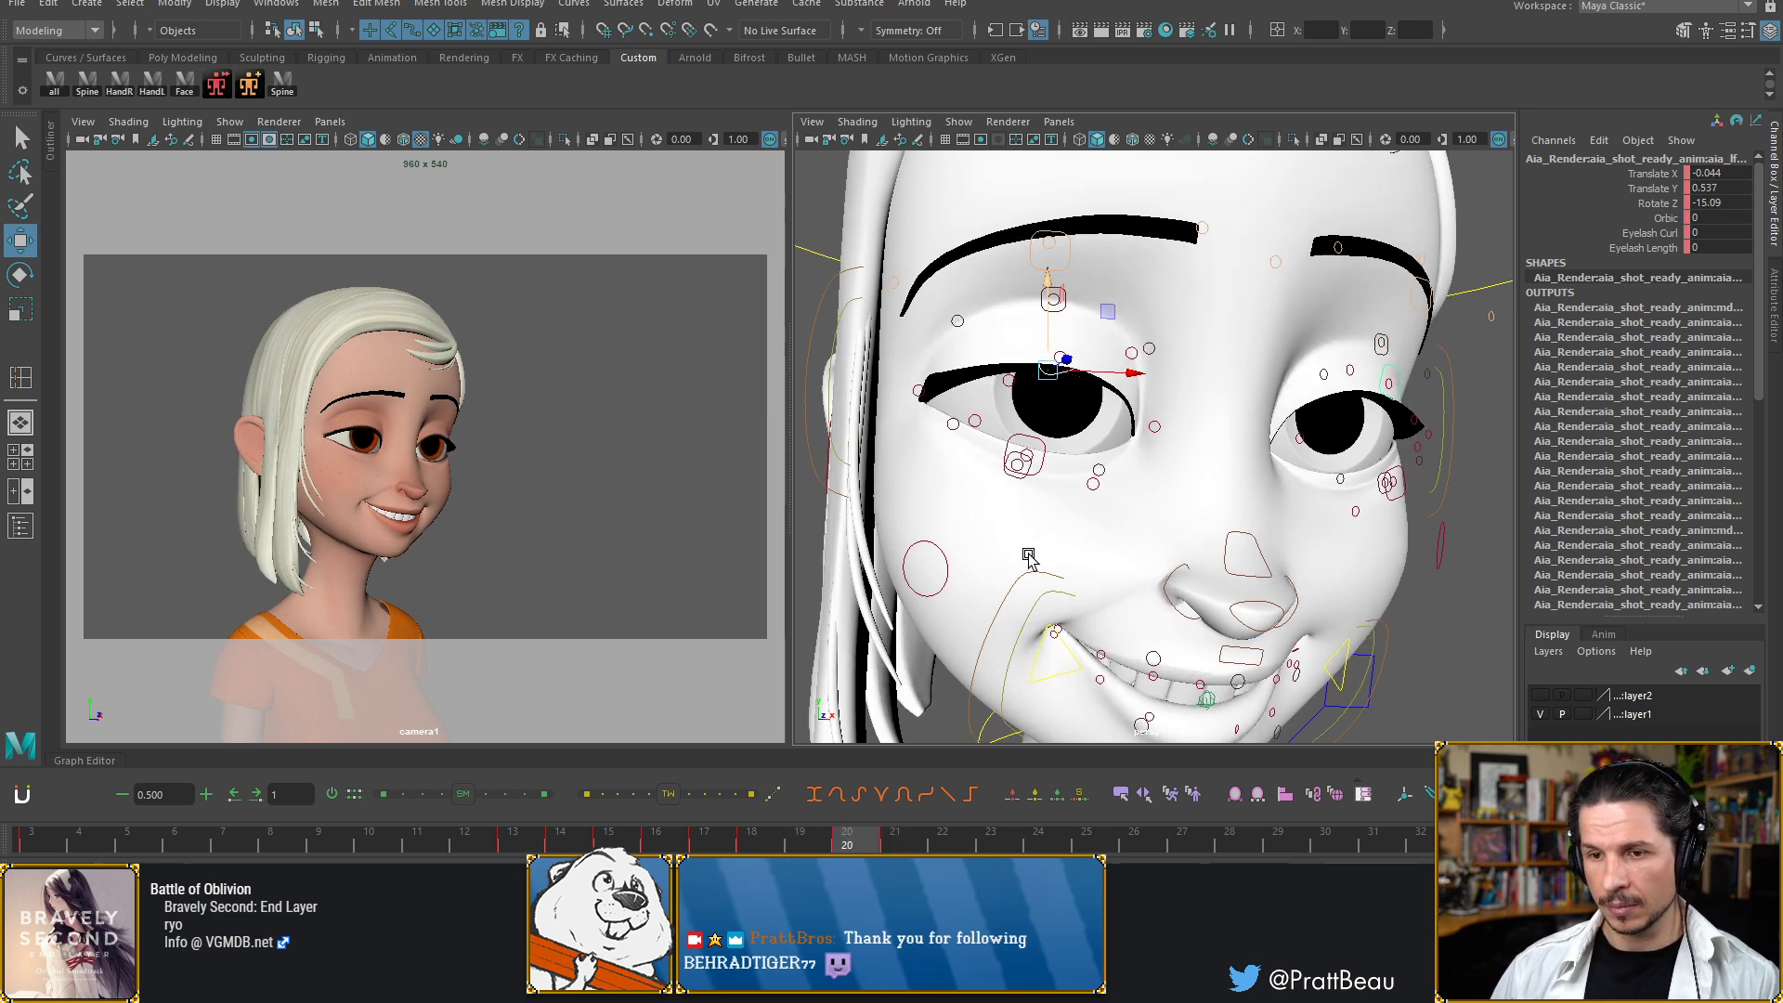
pyautogui.hotkey('alt', '.')
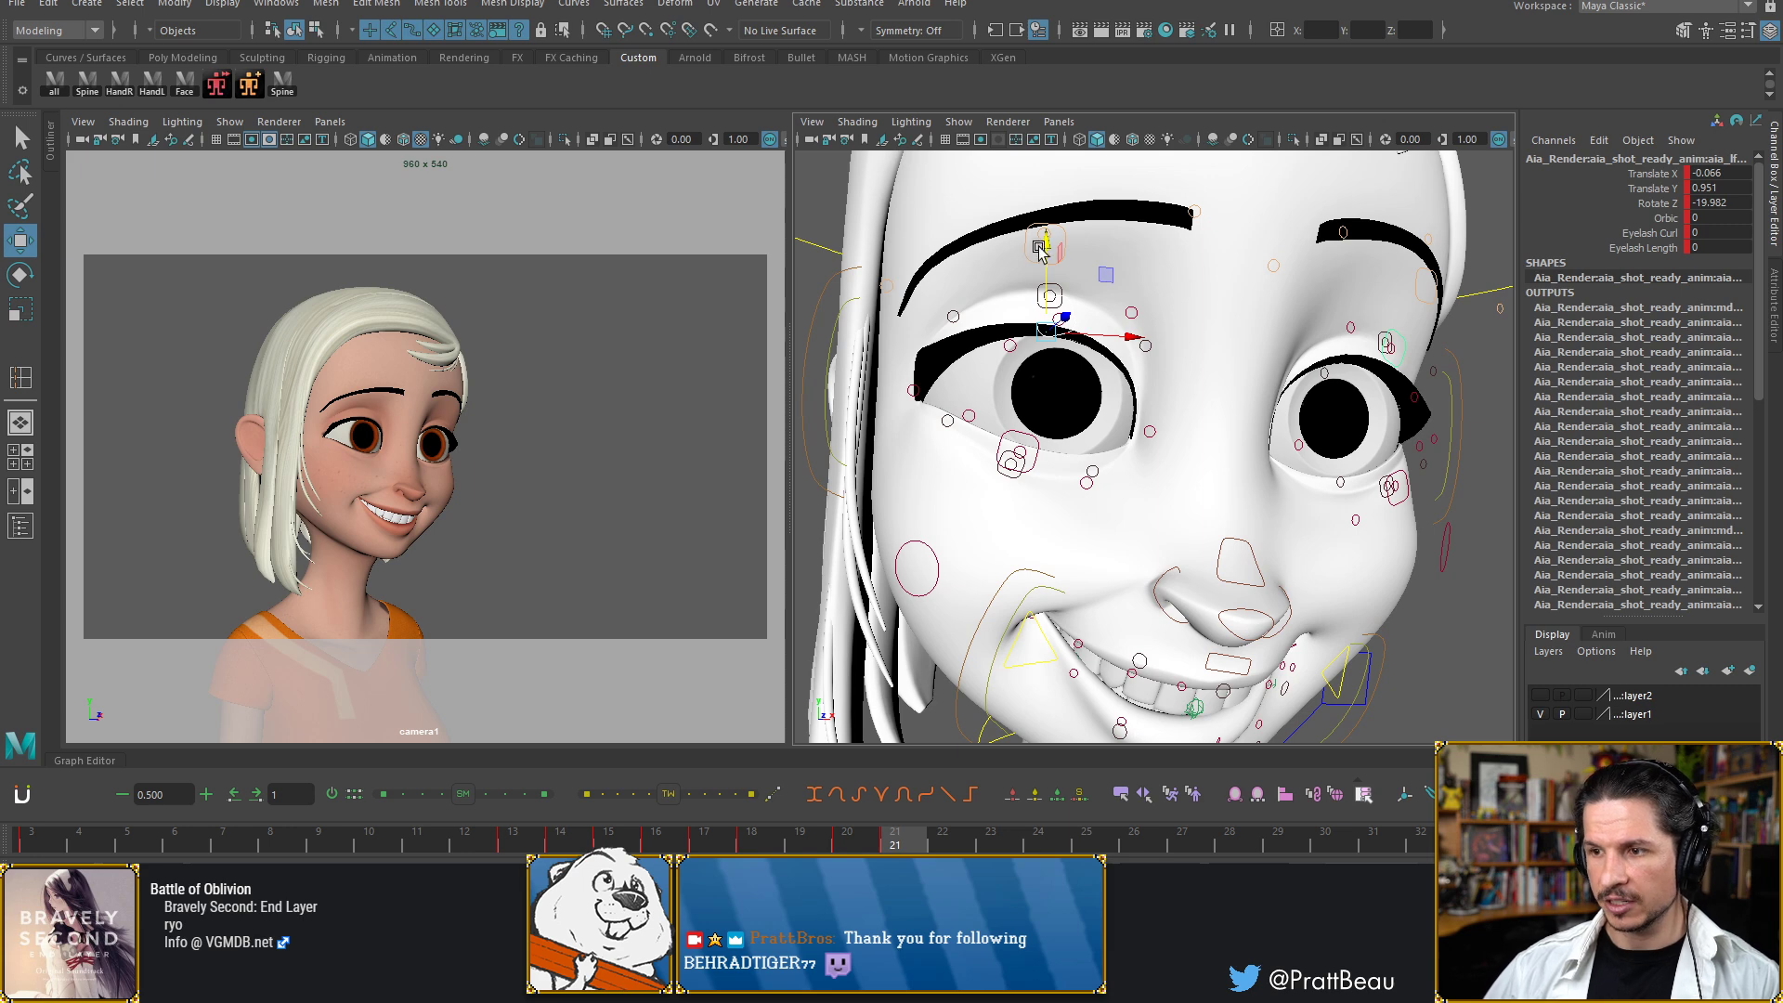
pyautogui.moveTo(1041, 249); pyautogui.dragTo(1045, 247)
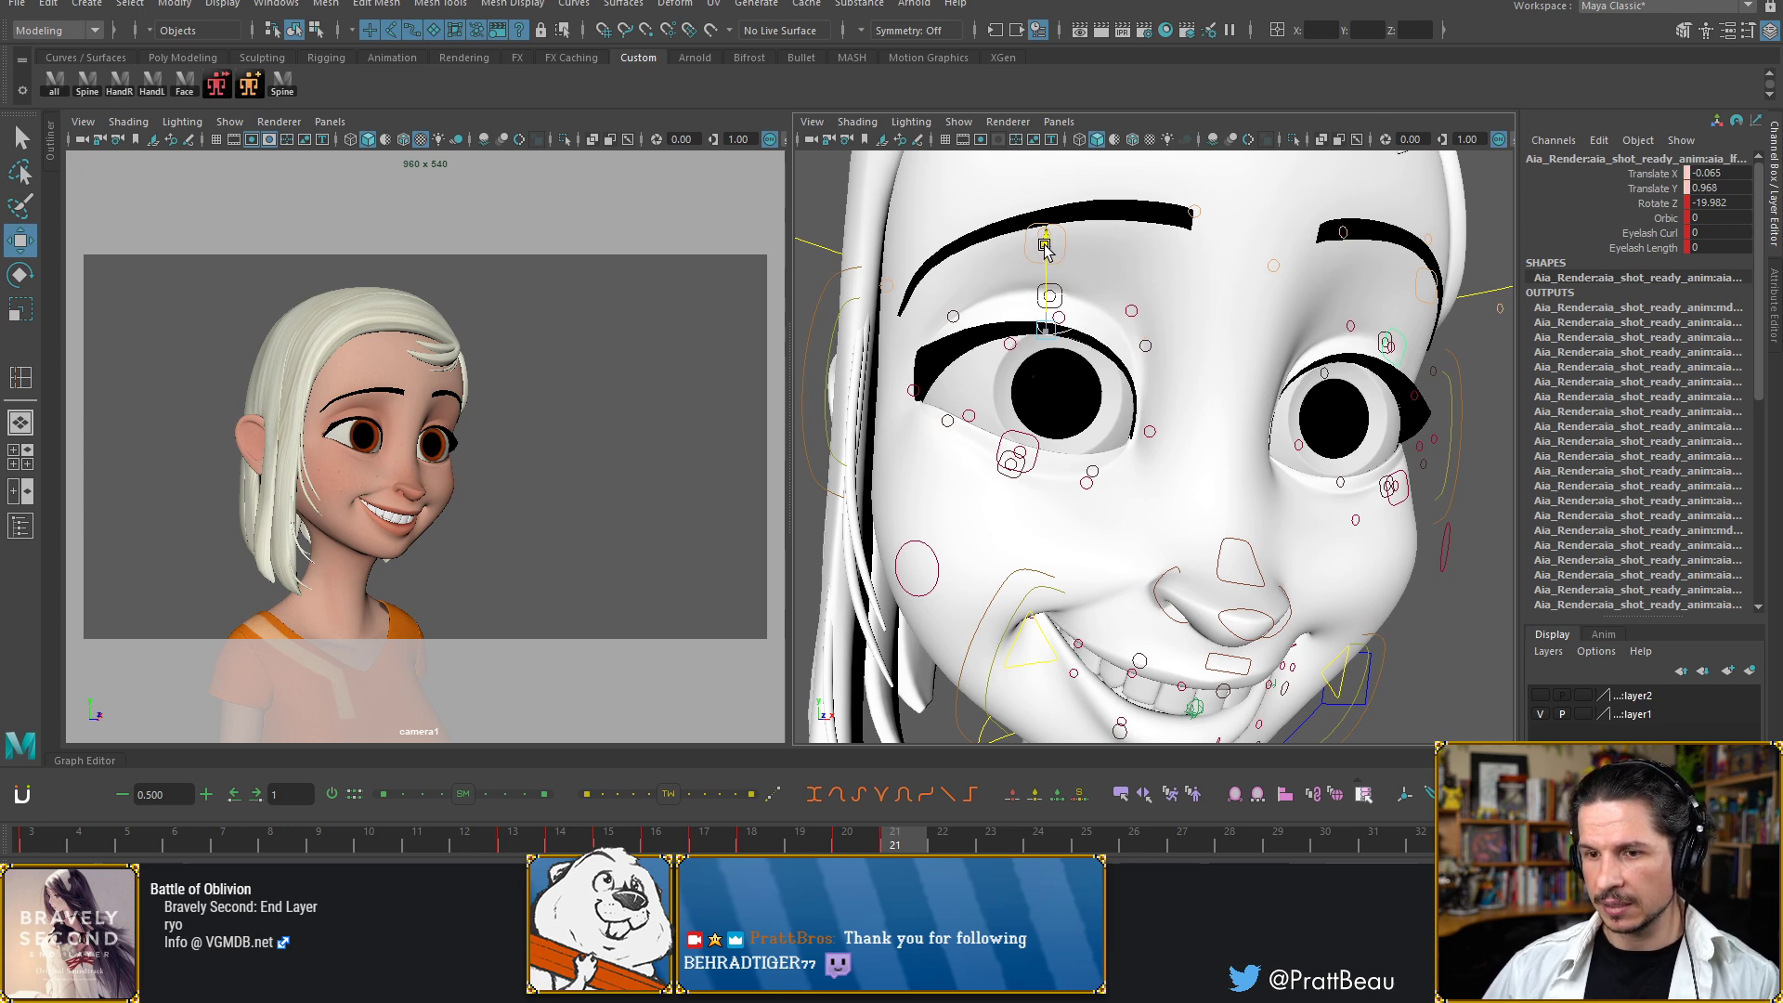
pyautogui.hotkey('ctrl', 'z')
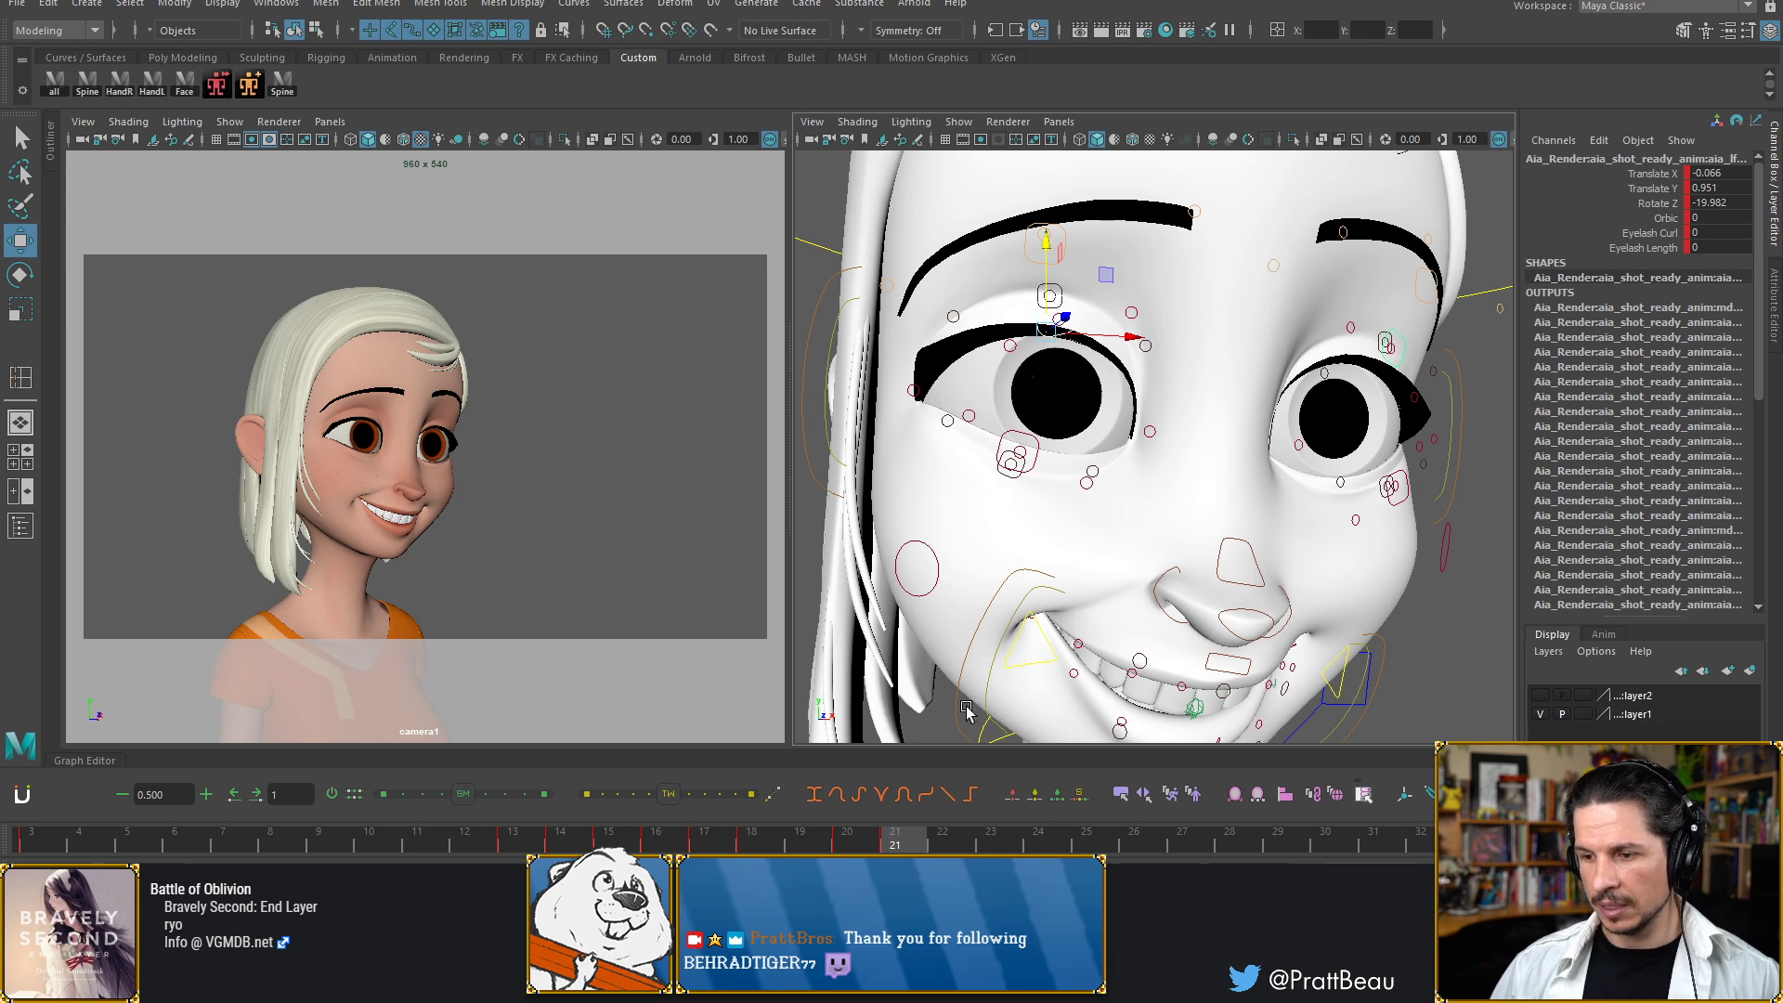
pyautogui.keyDown('shift'); pyautogui.click(906, 842); pyautogui.keyUp('shift')
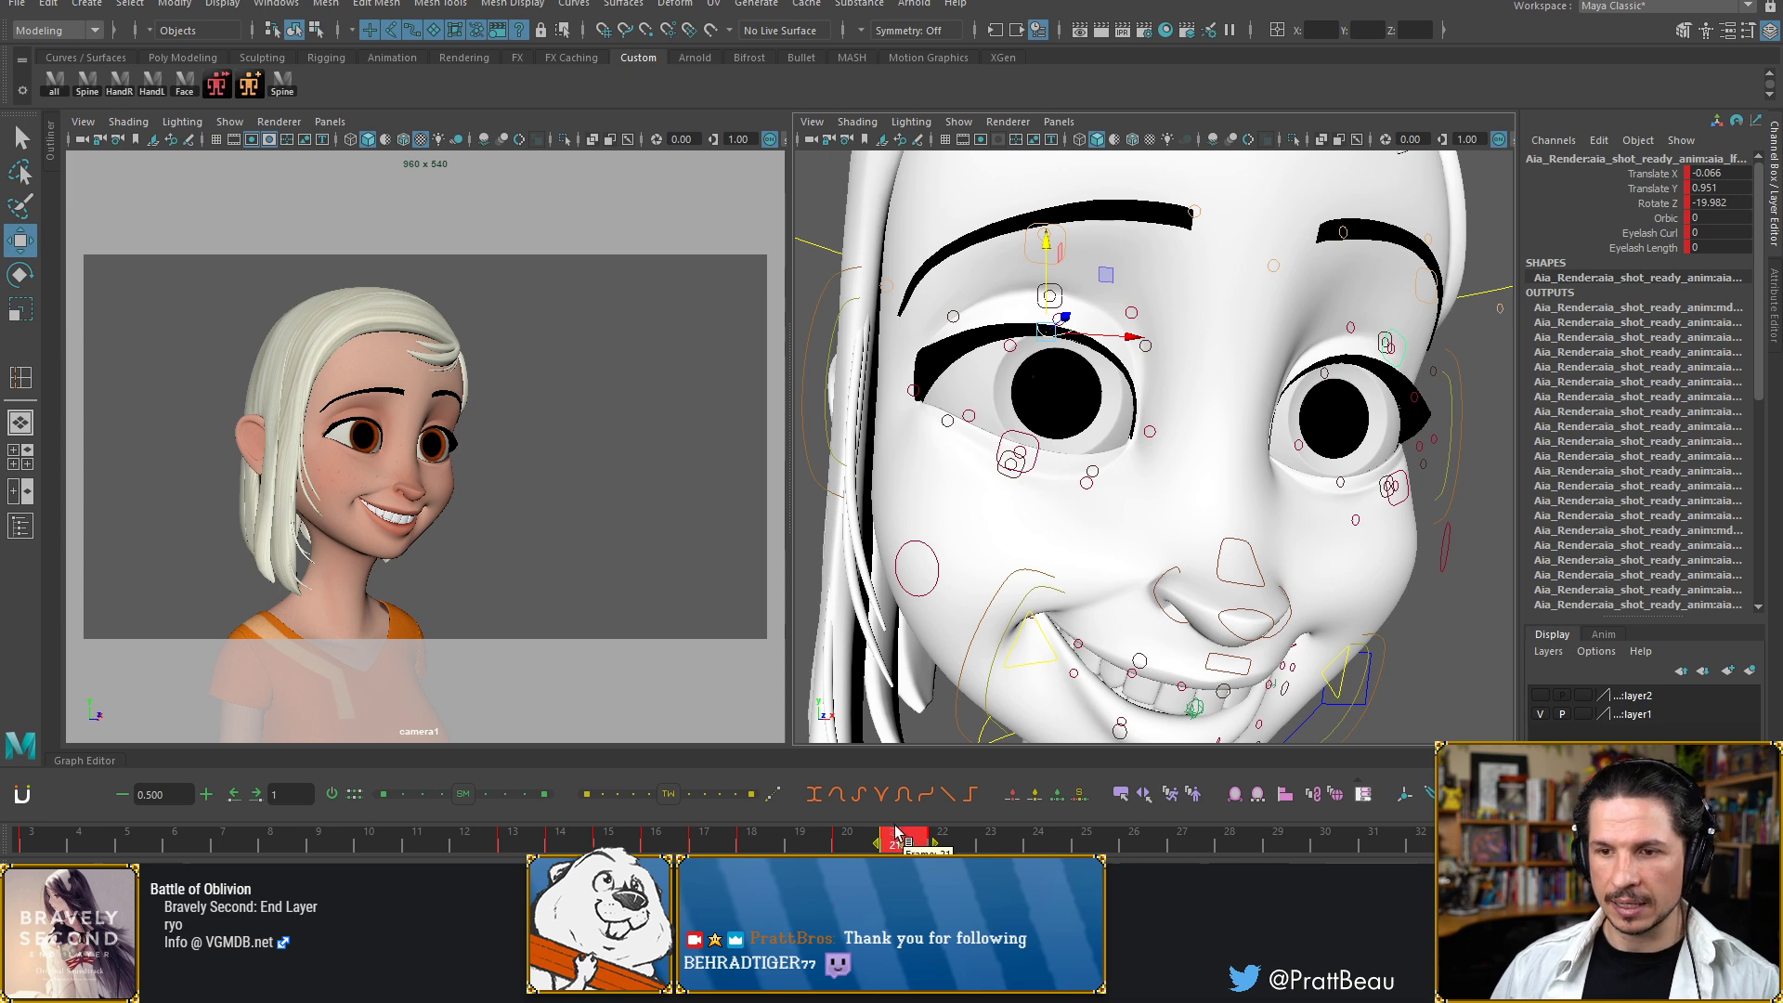
pyautogui.press('Delete')
pyautogui.hotkey('ctrl', 'z')
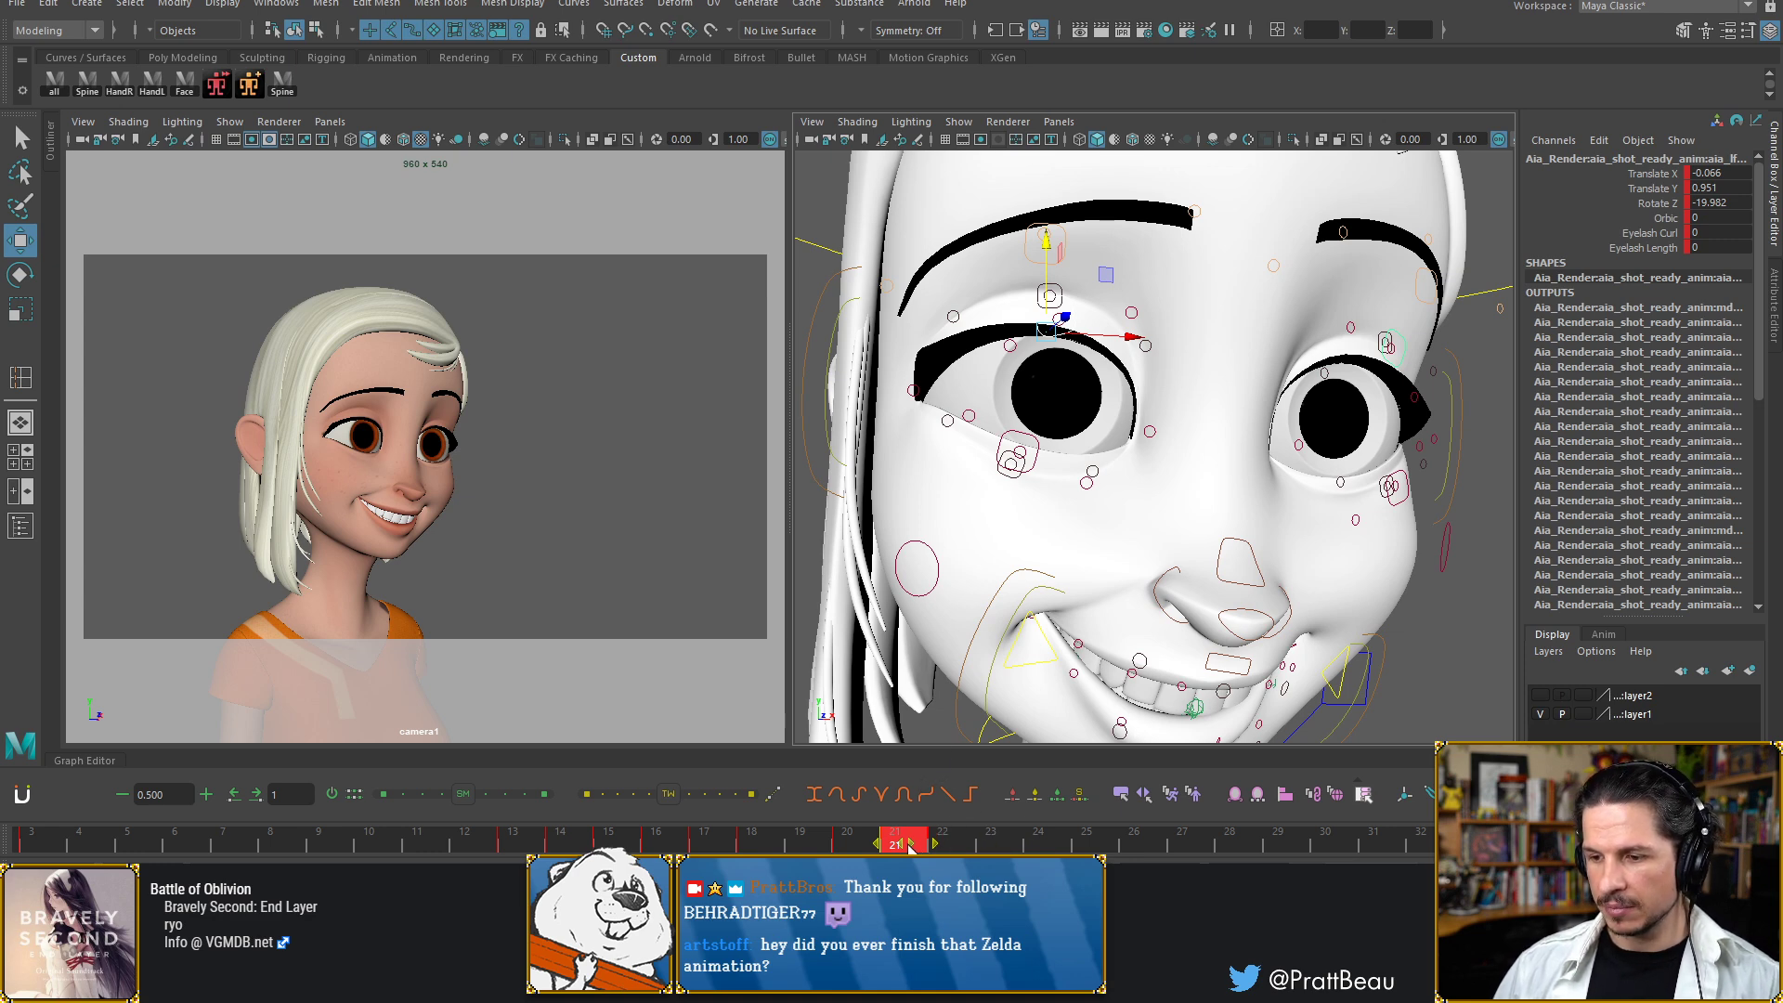
# Move the upper eyelids' wide-eyed key from frame 21 to frame 27 and return to frame 21
pyautogui.keyDown('shift'); pyautogui.moveTo(1003, 846); pyautogui.dragTo(1213, 848); pyautogui.keyUp('shift')
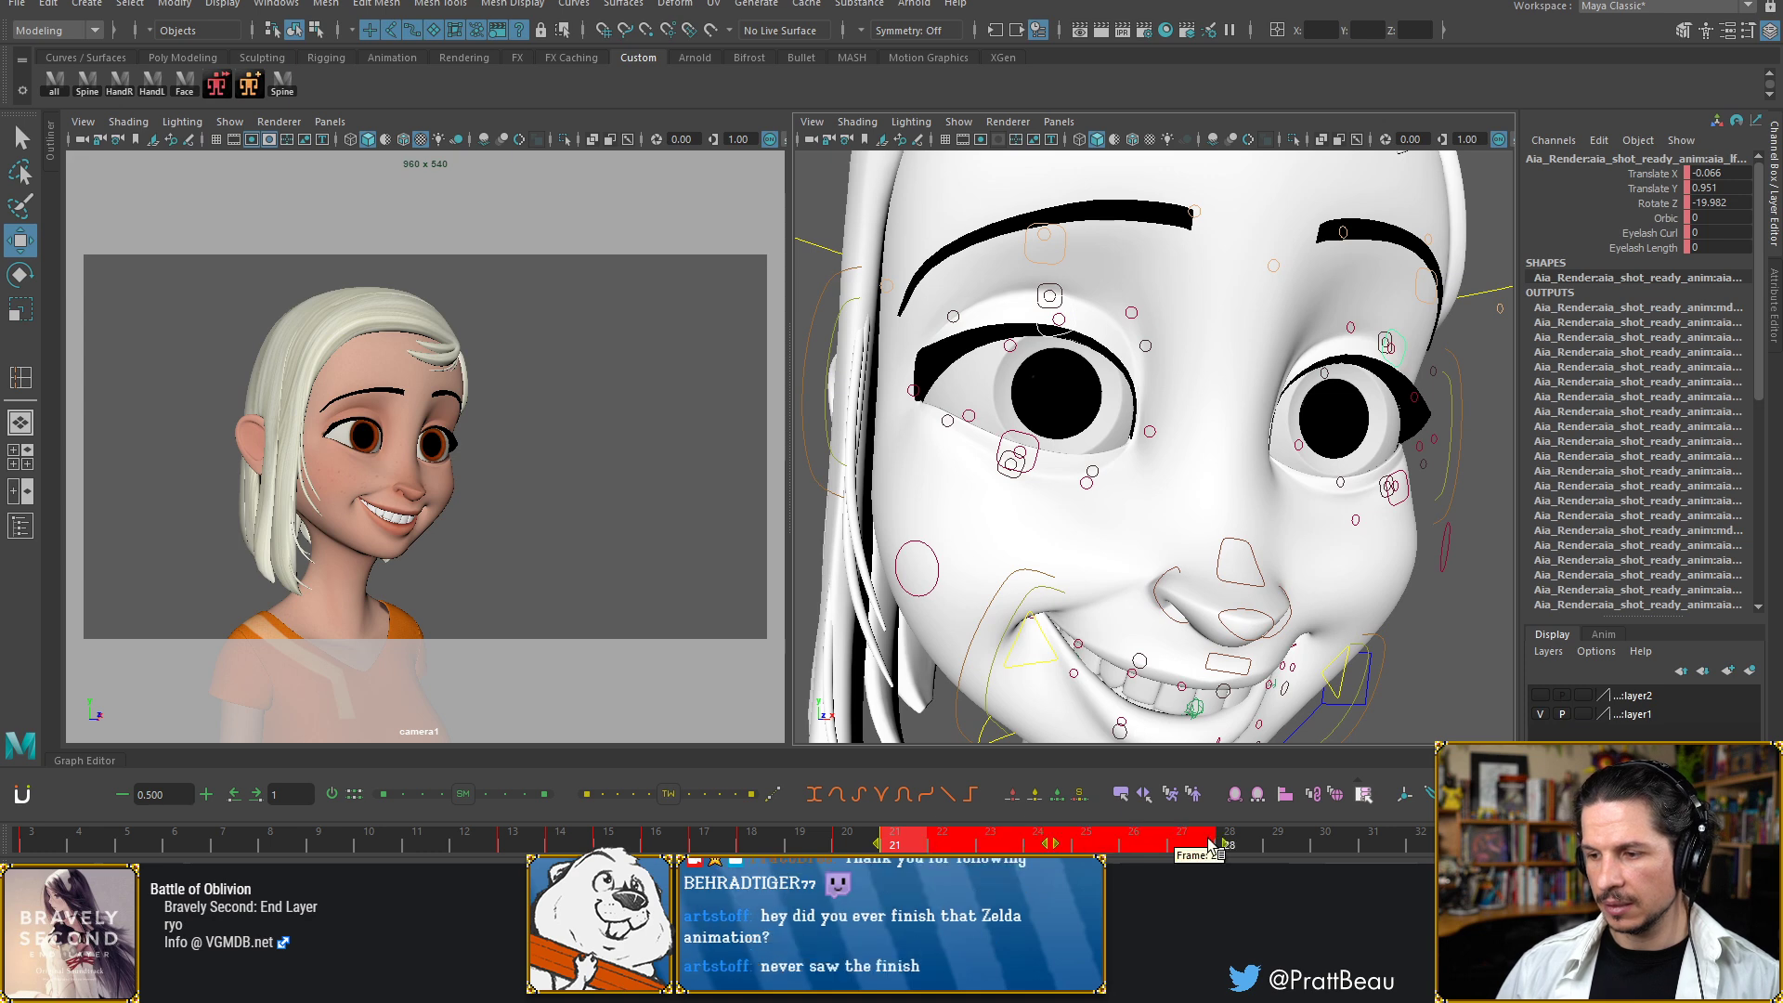
pyautogui.keyDown('shift'); pyautogui.moveTo(956, 846); pyautogui.dragTo(936, 848); pyautogui.keyUp('shift')
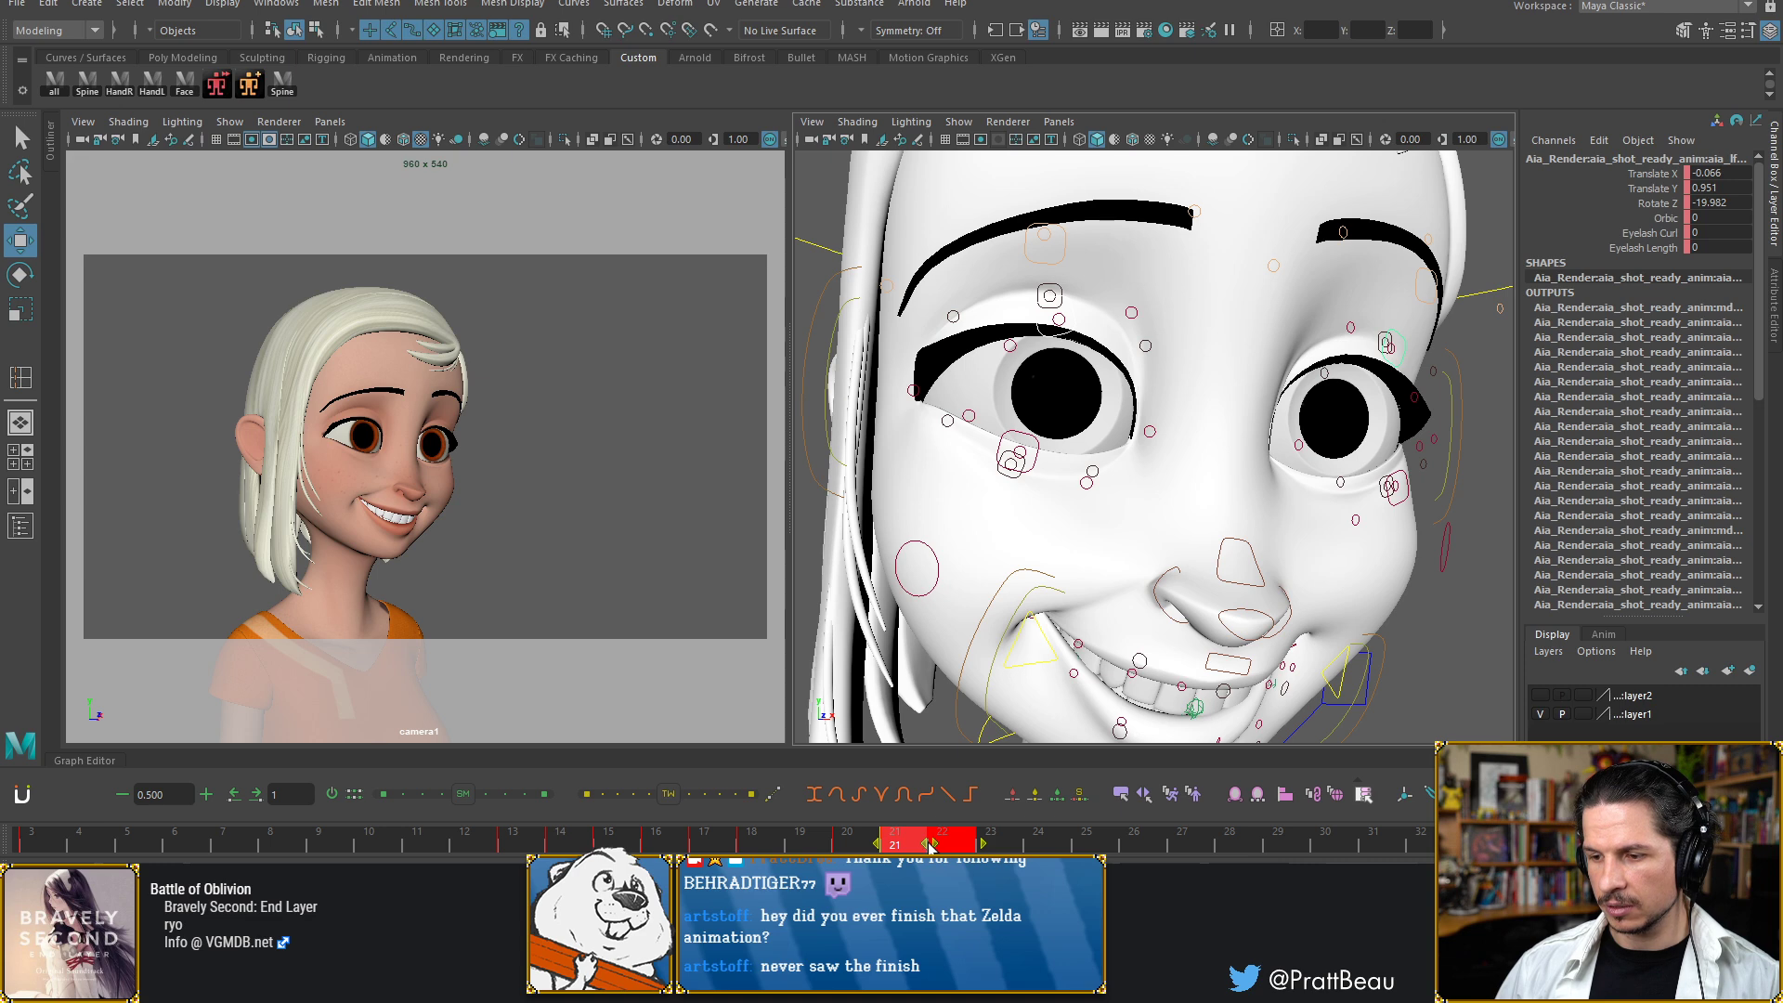
pyautogui.keyDown('shift'); pyautogui.moveTo(927, 848); pyautogui.dragTo(926, 845); pyautogui.keyUp('shift')
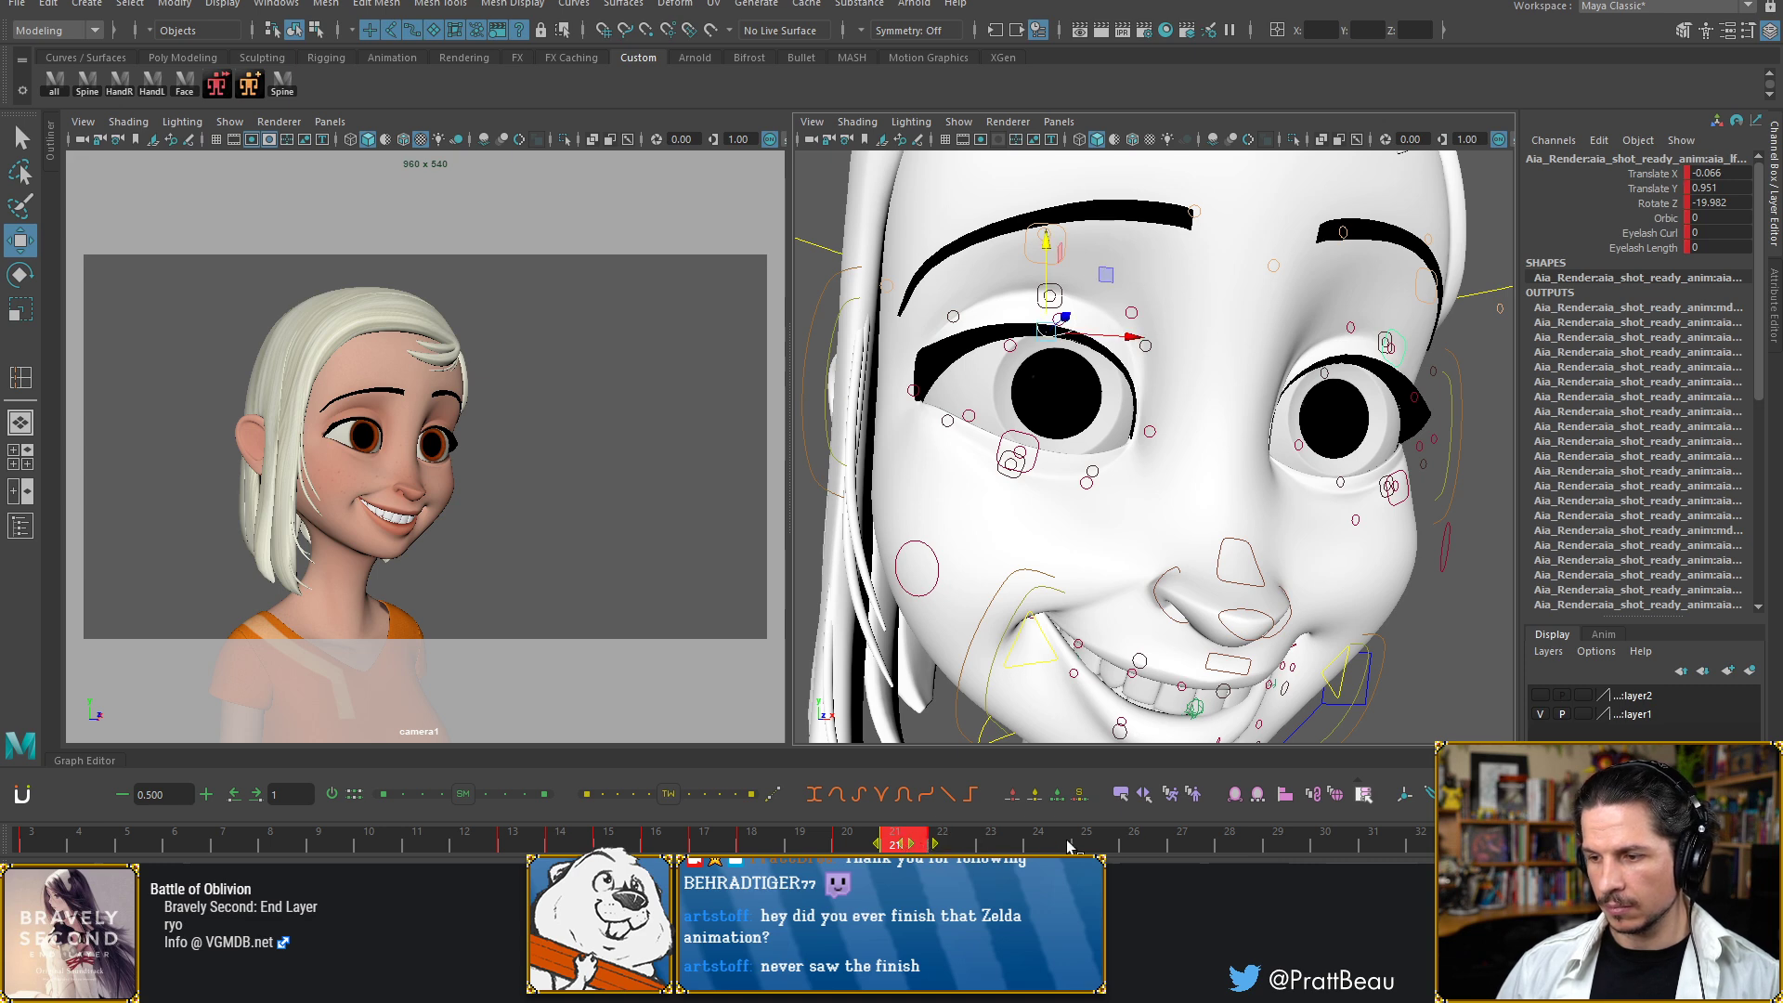
pyautogui.moveTo(1068, 845); pyautogui.dragTo(1168, 846)
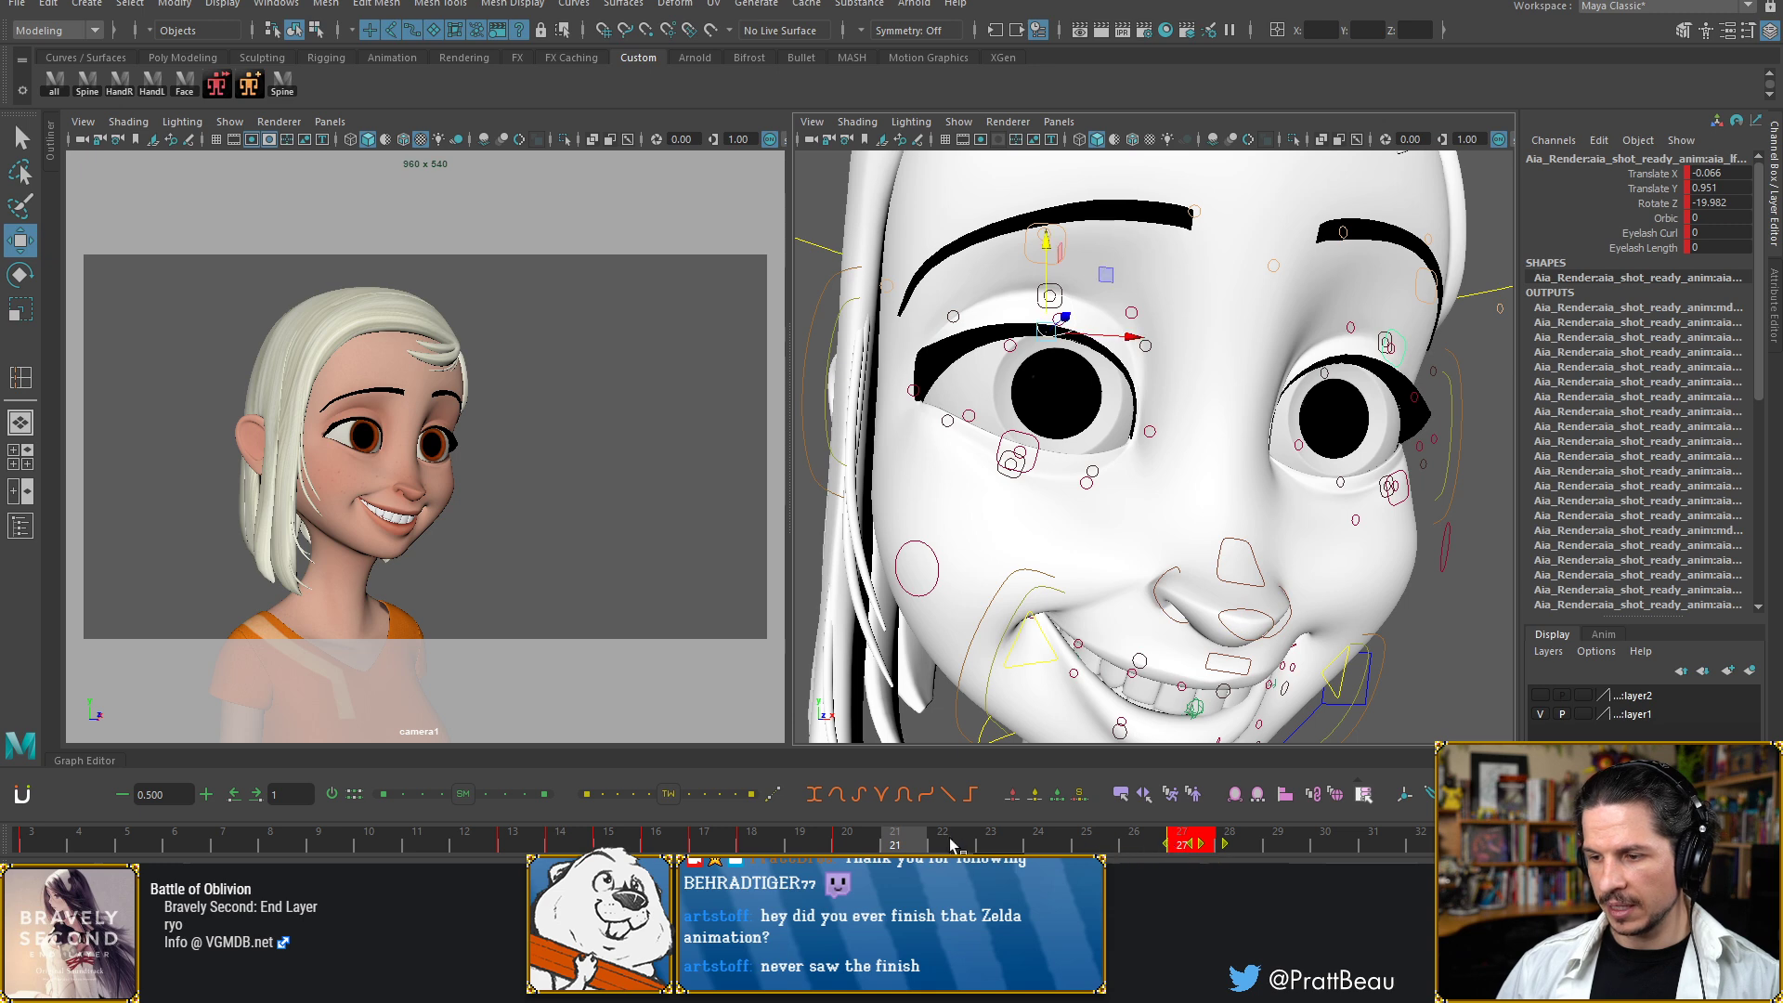
pyautogui.click(922, 841)
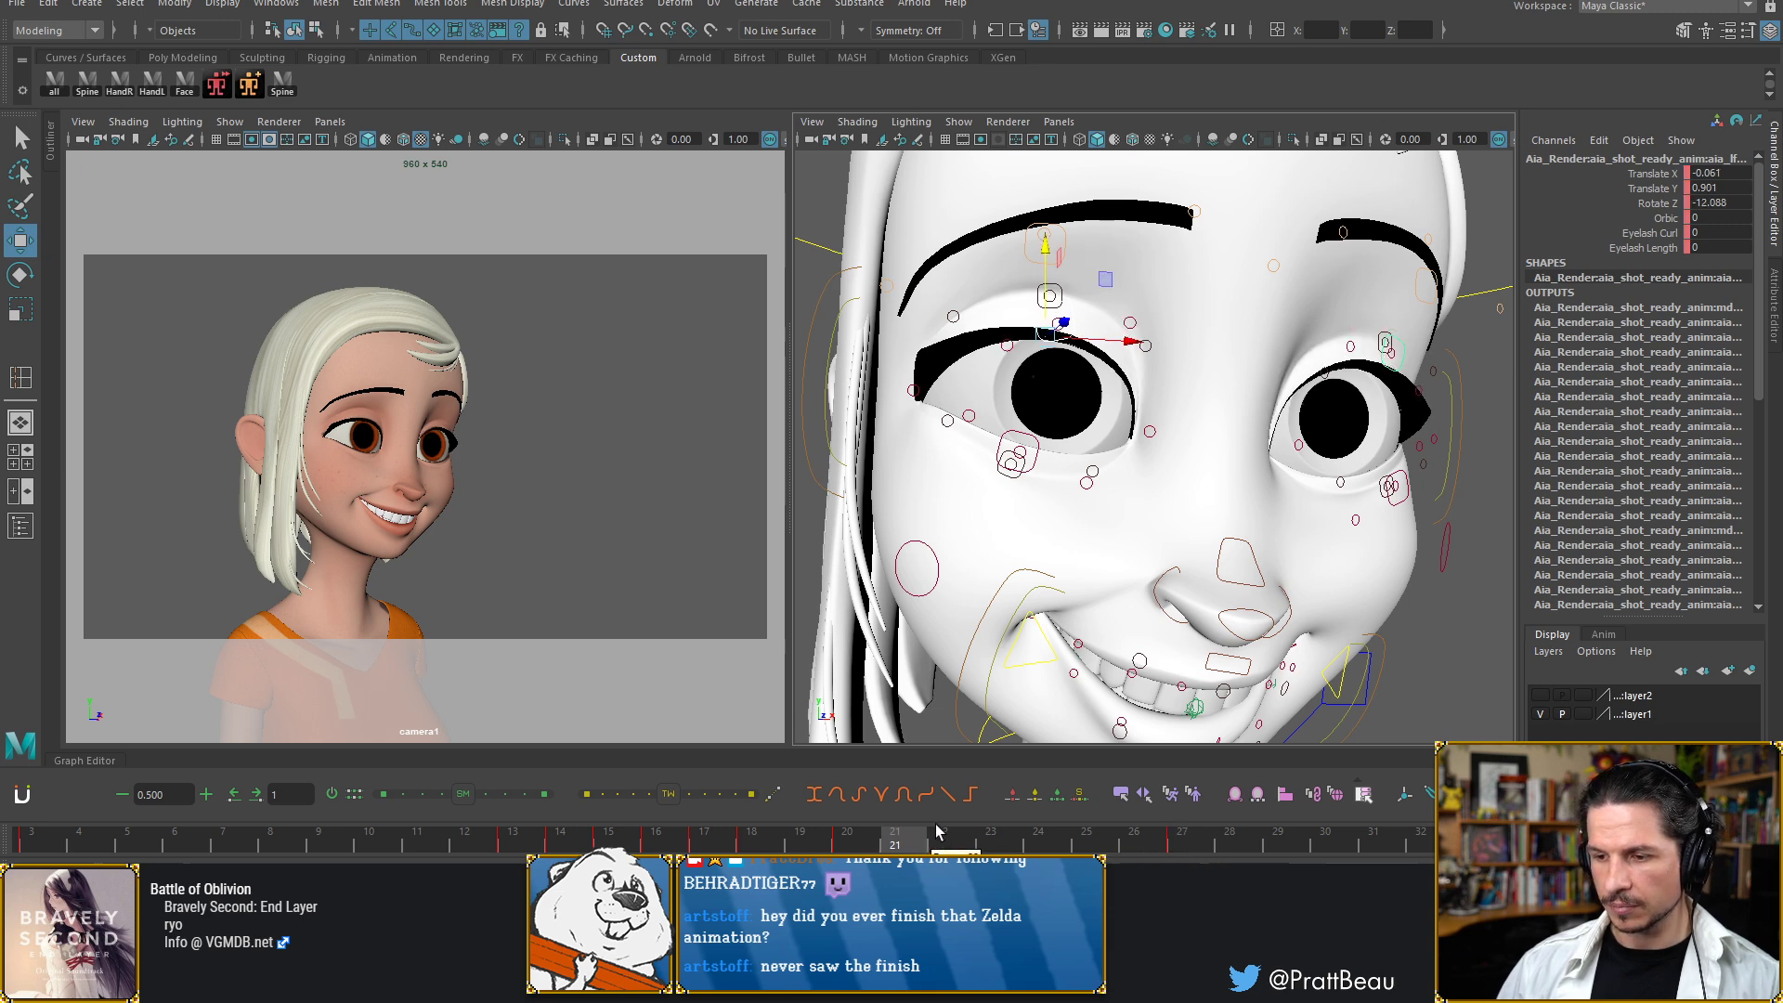
# Key both upper eyelids at frame 21, raise them to Translate Y 0.986 and check the motion against the neighbouring frames
pyautogui.press('s')
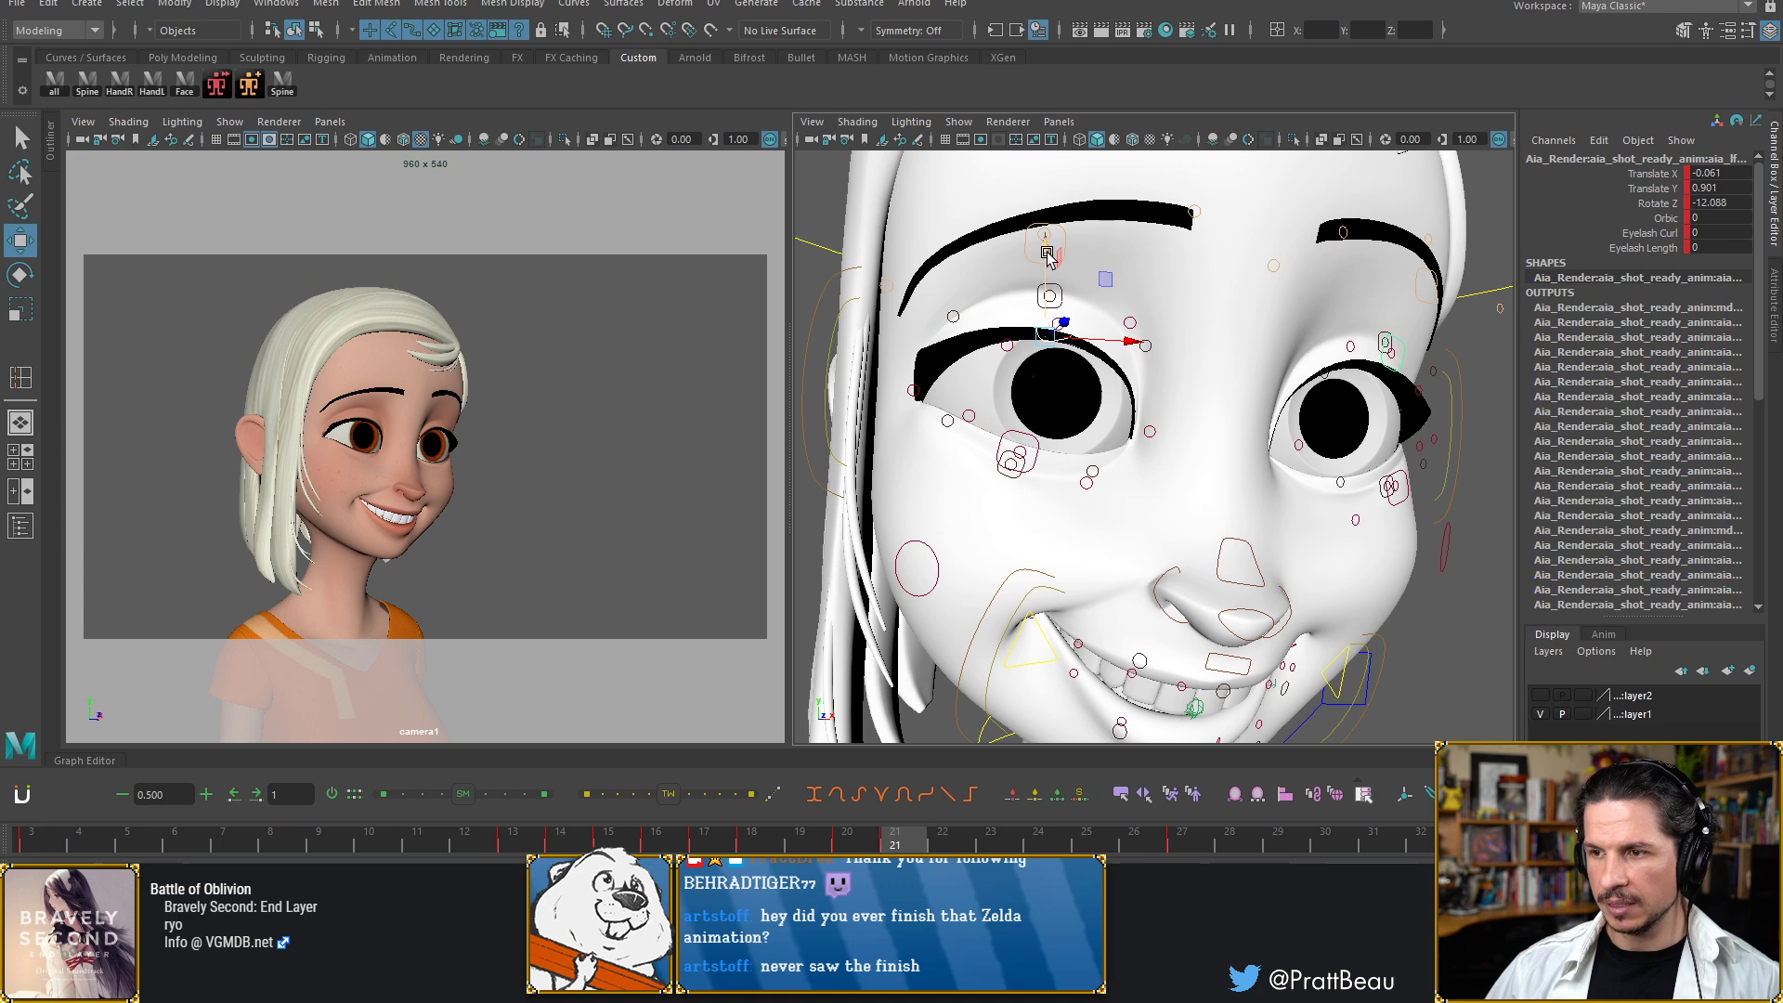
pyautogui.moveTo(1045, 251); pyautogui.dragTo(1045, 241)
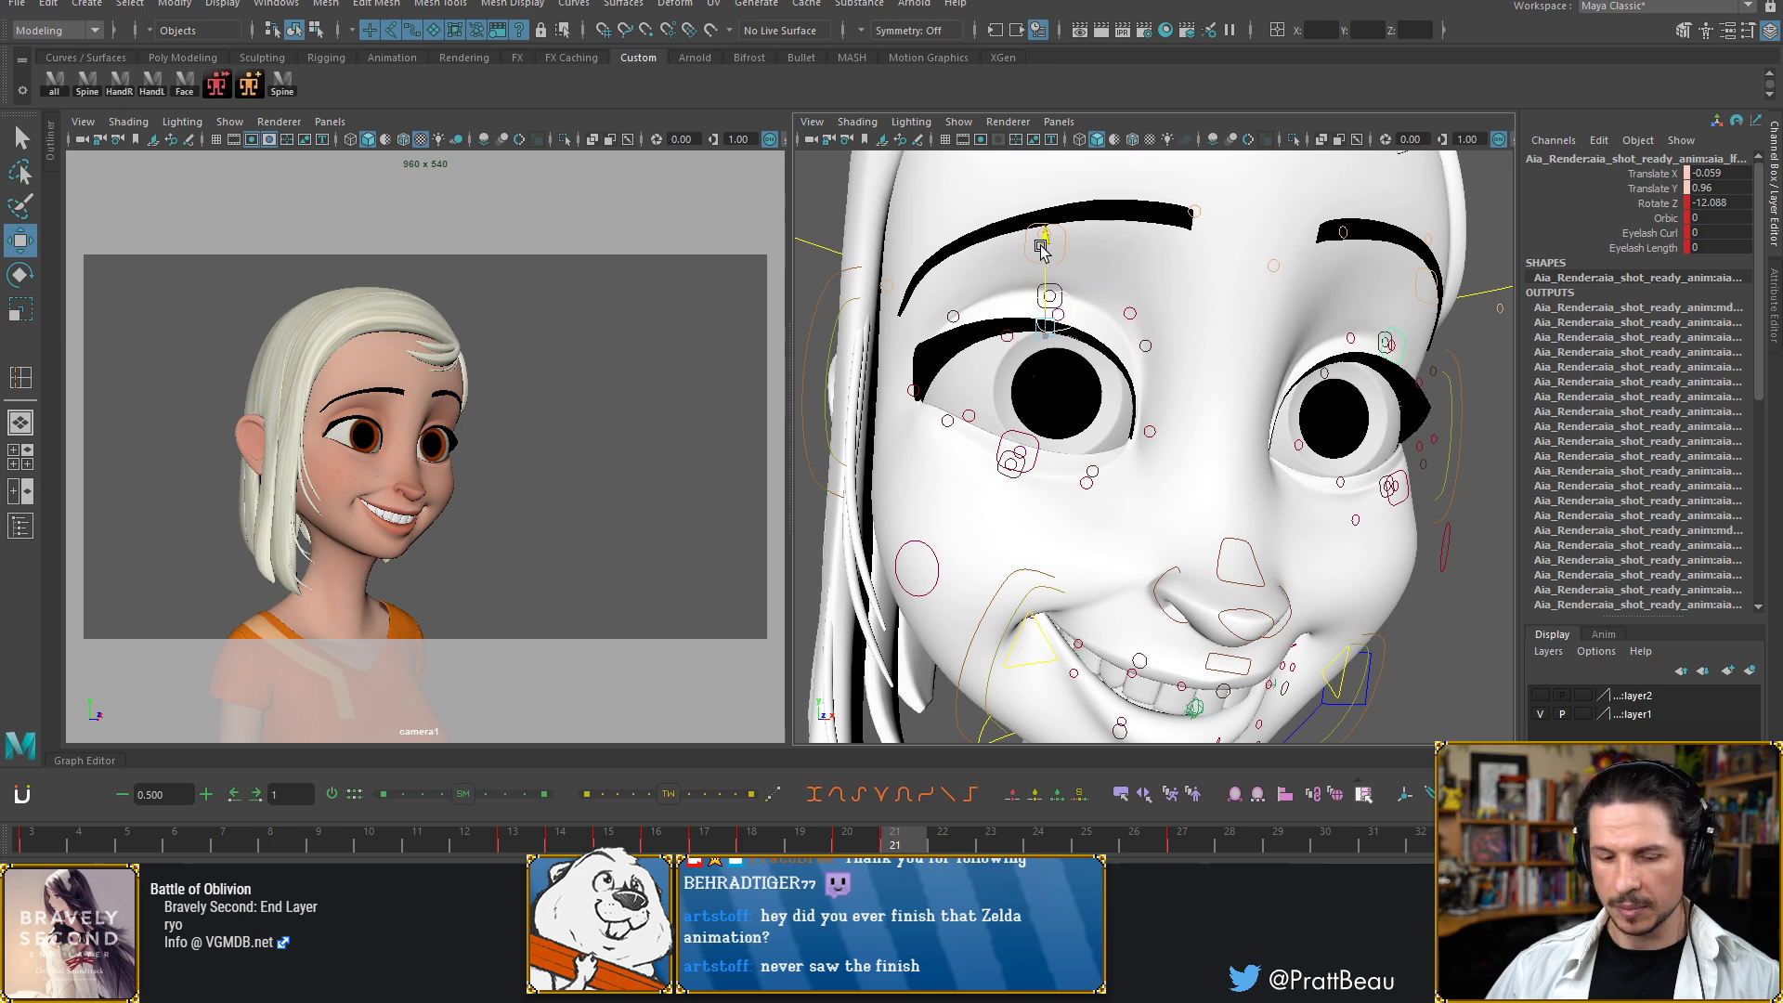
pyautogui.hotkey('alt', ',')
pyautogui.hotkey('alt', ',')
pyautogui.hotkey('alt', '.')
pyautogui.hotkey('alt', '.')
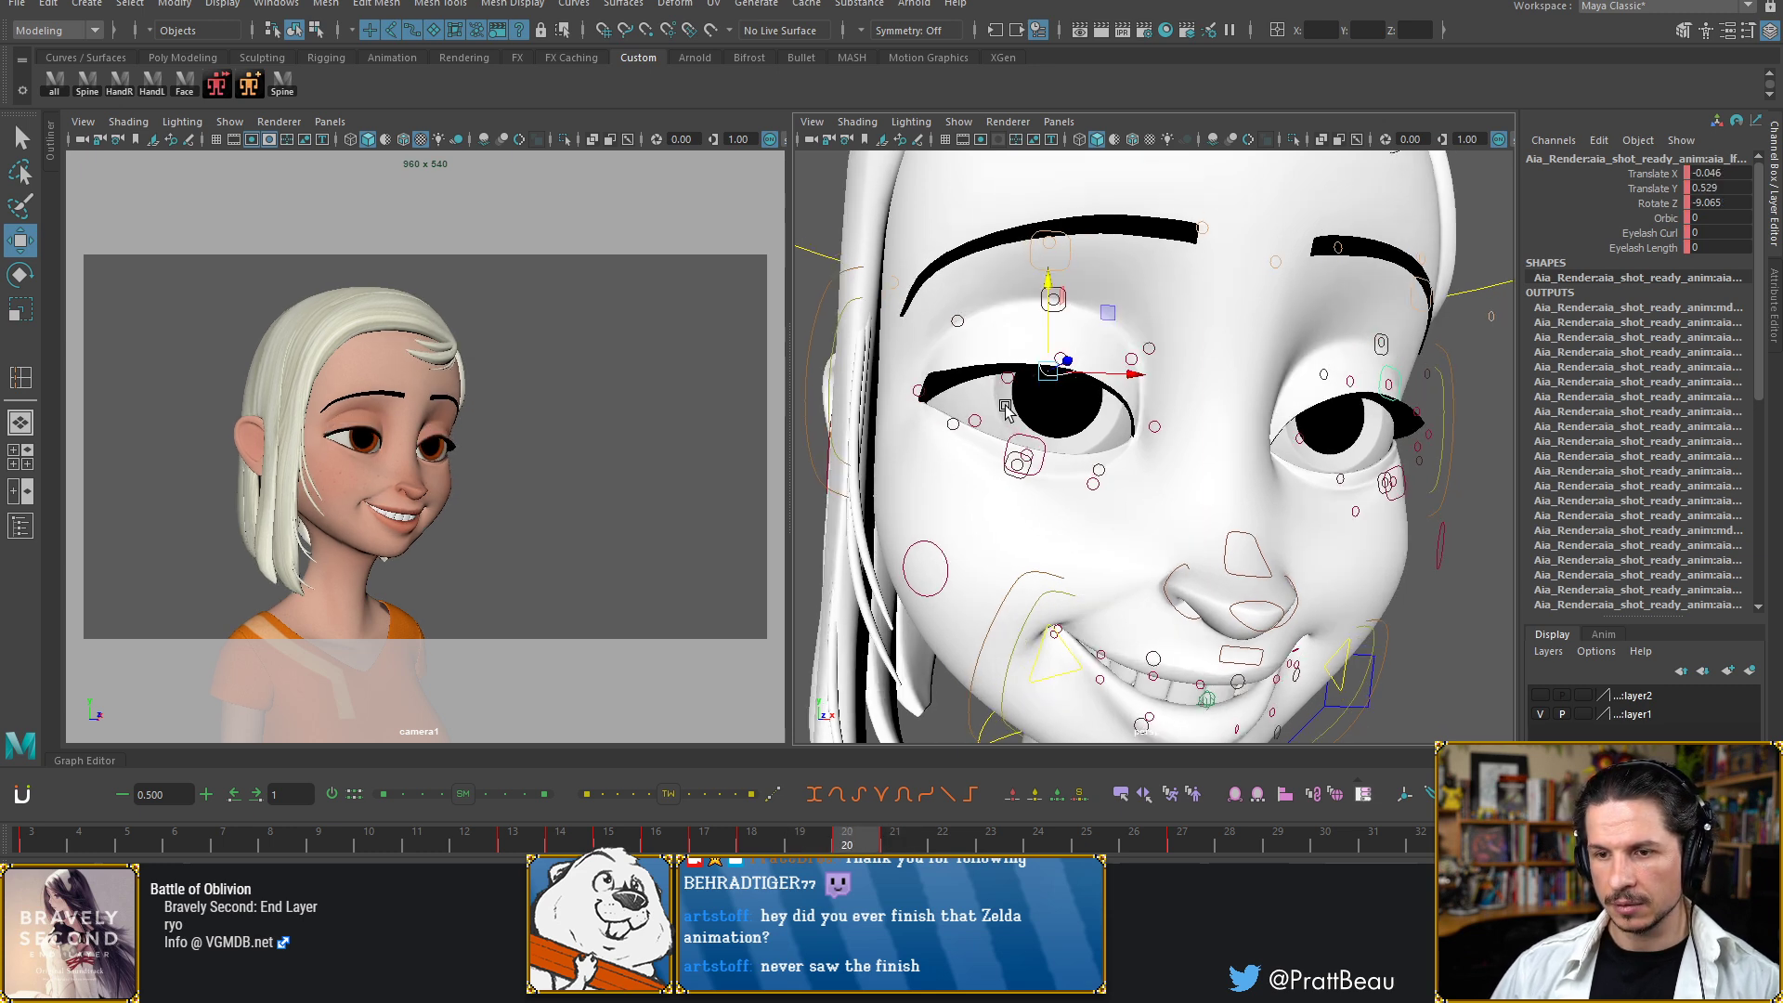
pyautogui.hotkey('alt', '.')
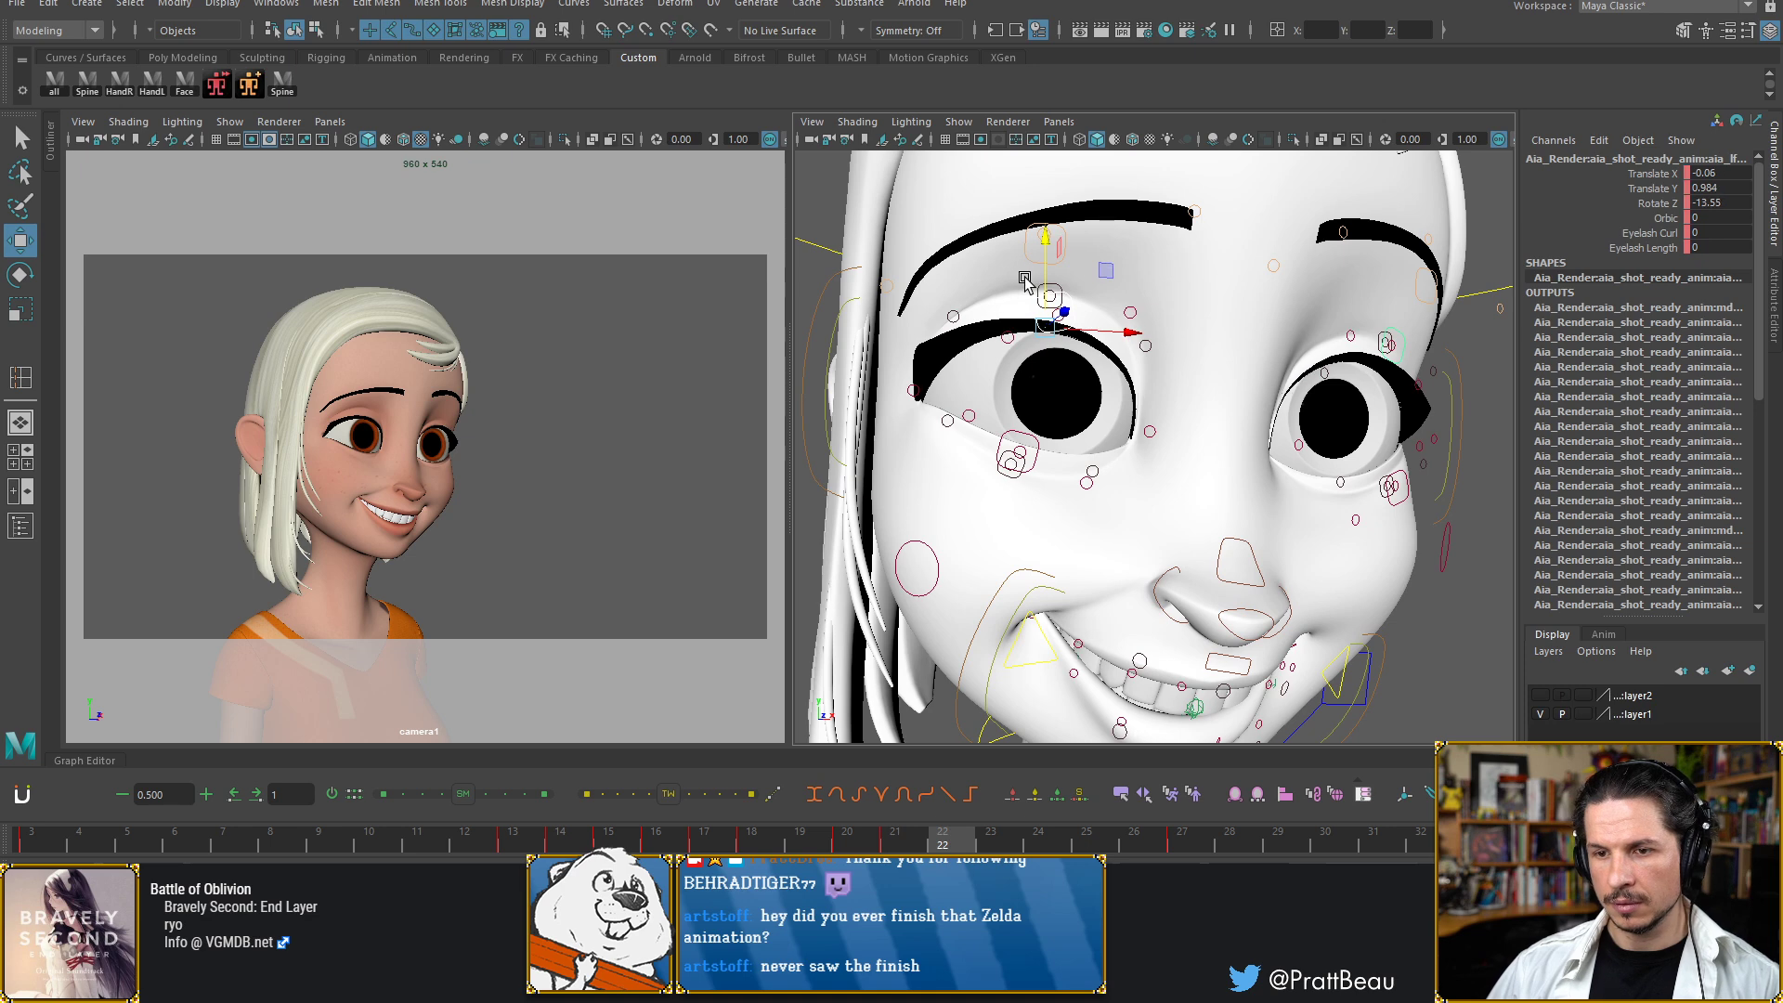
pyautogui.hotkey('alt', ',')
pyautogui.hotkey('alt', '.')
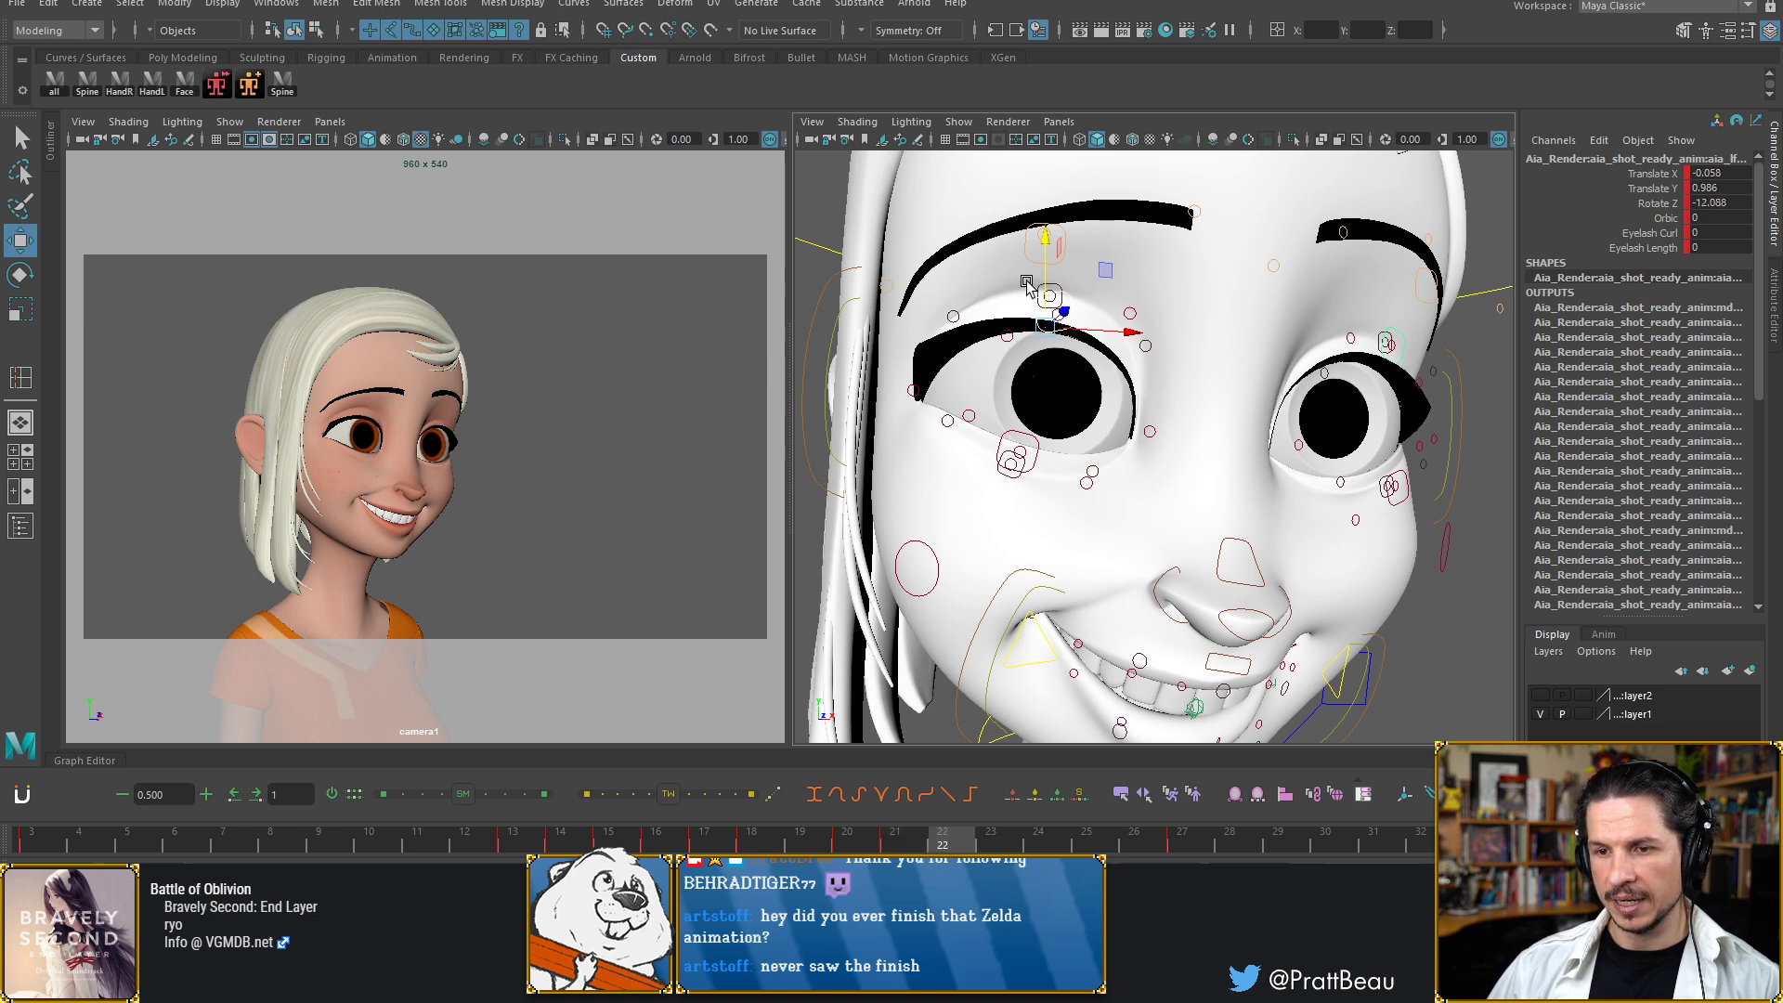
pyautogui.hotkey('alt', '.')
pyautogui.hotkey('alt', '.')
# Raise both upper eyelids at frame 21 to Translate Y 1.003 and check the overshoot through frames 19 to 23
pyautogui.press(',')
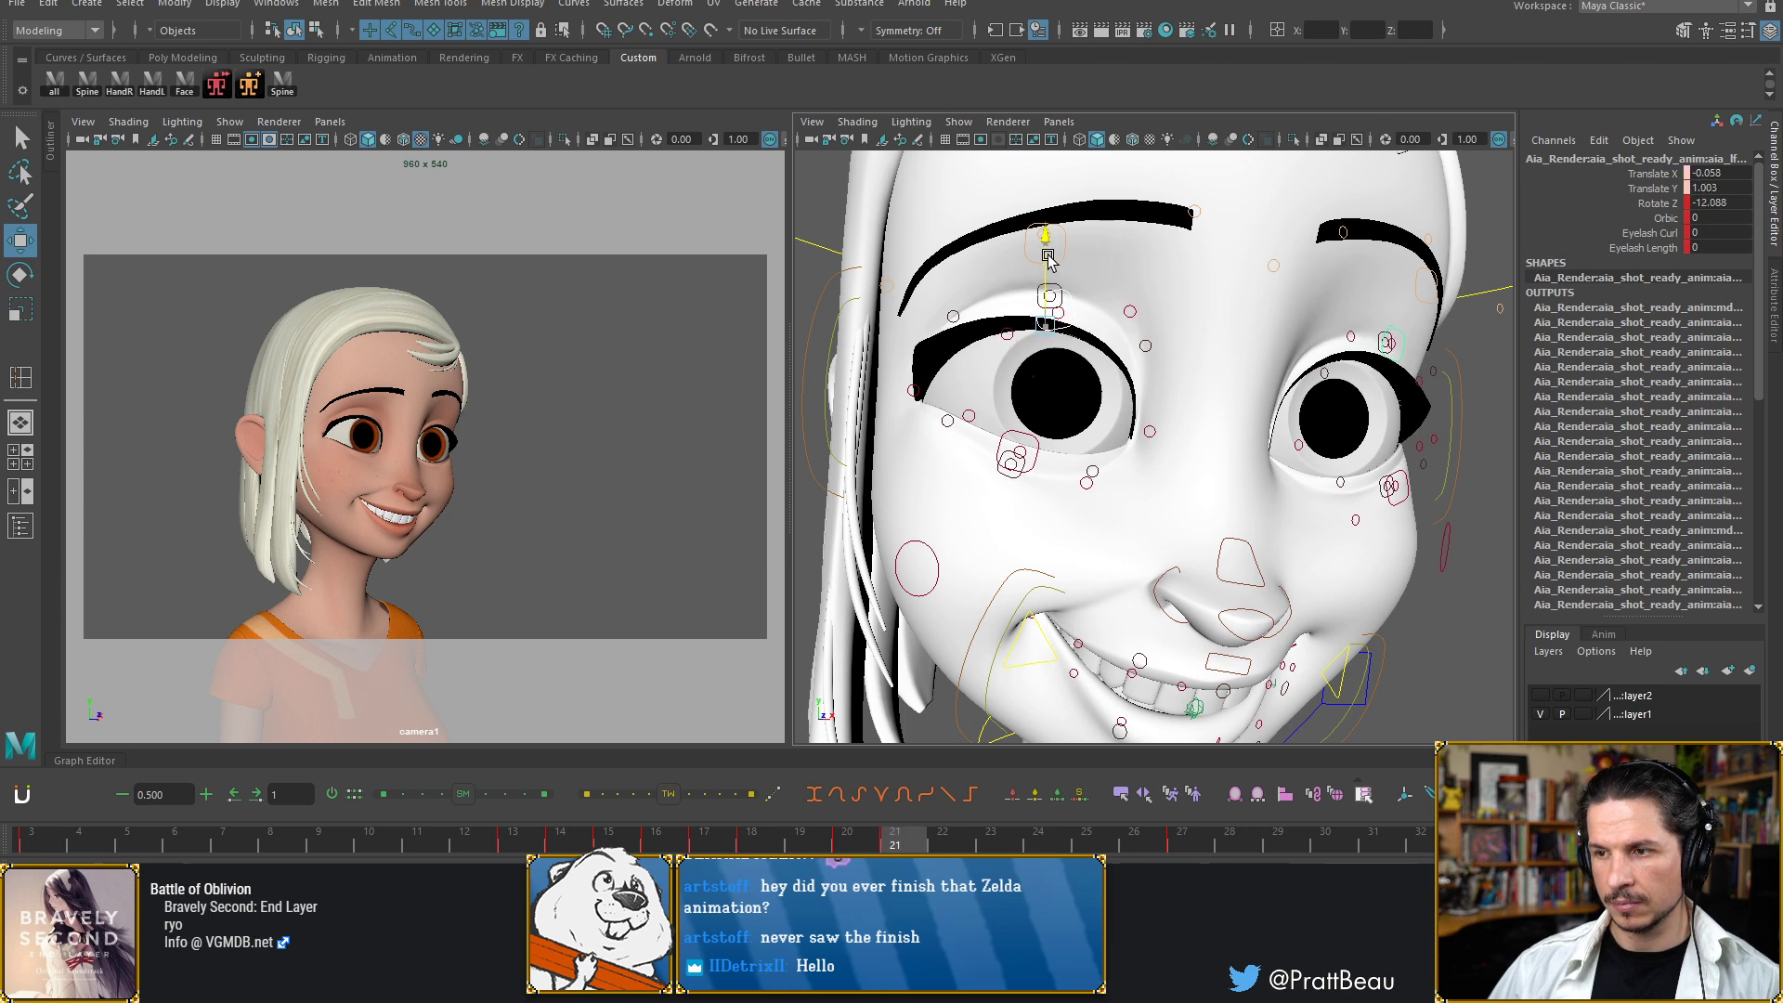
pyautogui.hotkey('alt', ',')
pyautogui.hotkey('alt', '.')
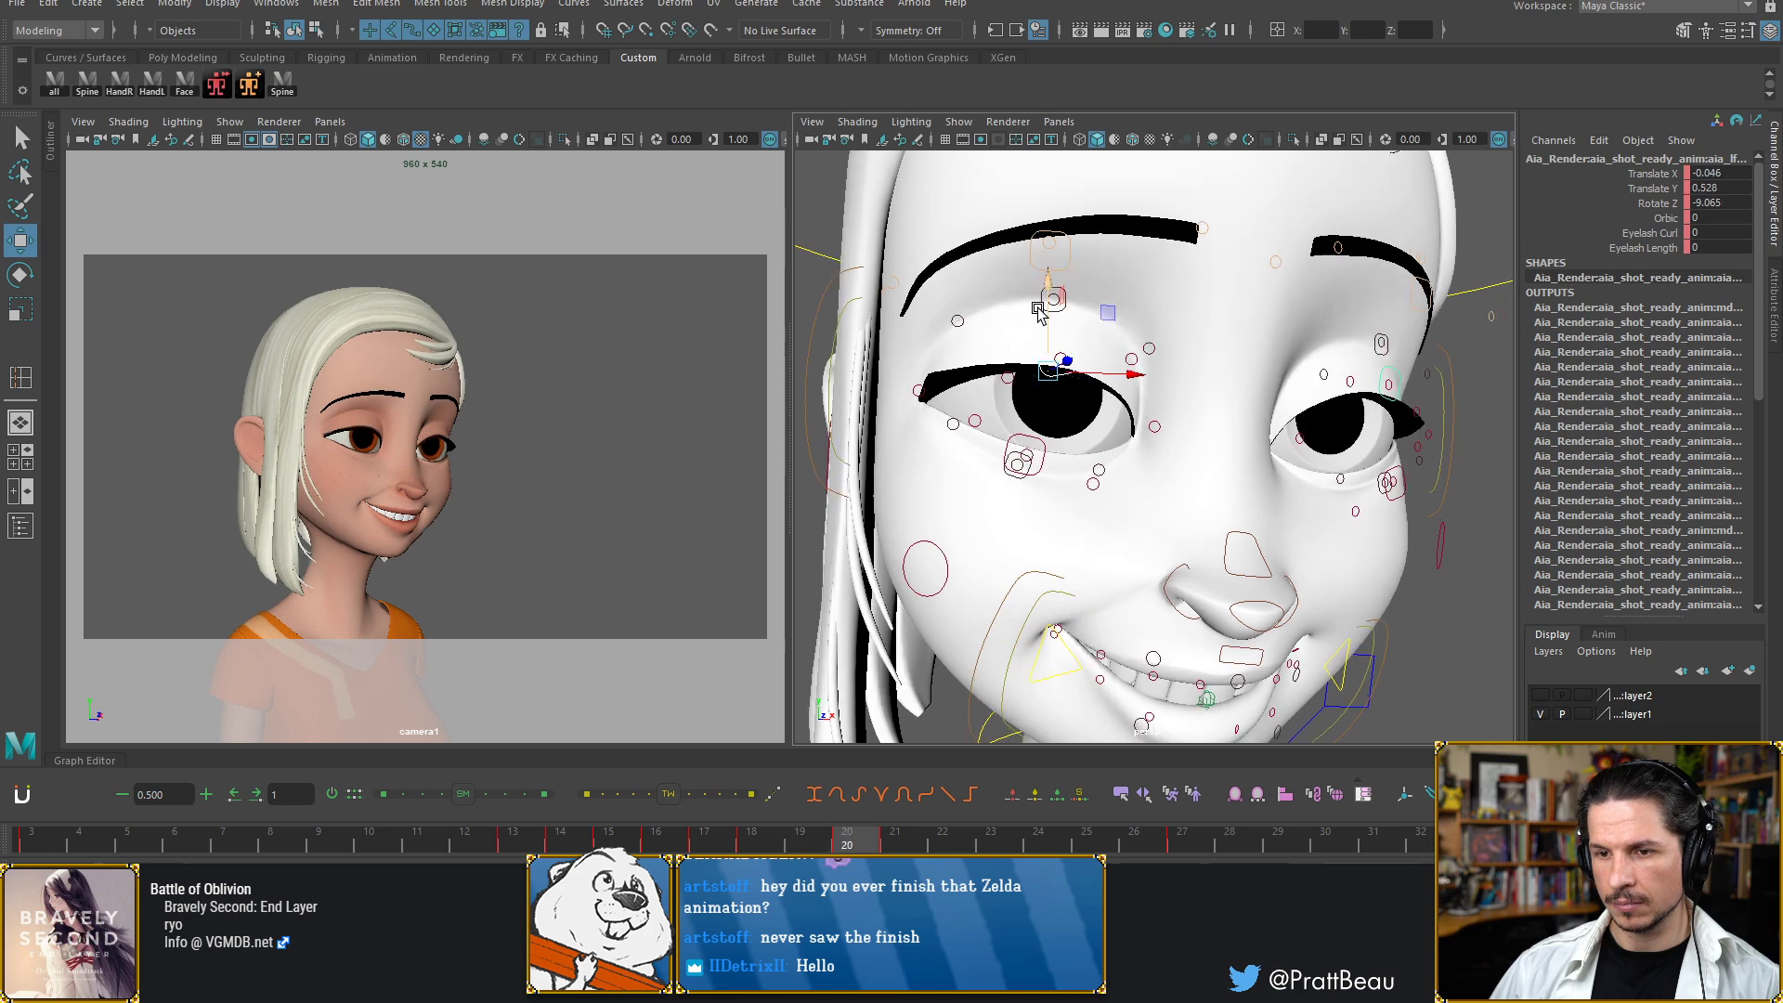
pyautogui.hotkey('alt', '.')
pyautogui.hotkey('alt', '.')
pyautogui.hotkey('alt', '.')
pyautogui.hotkey('alt', '.')
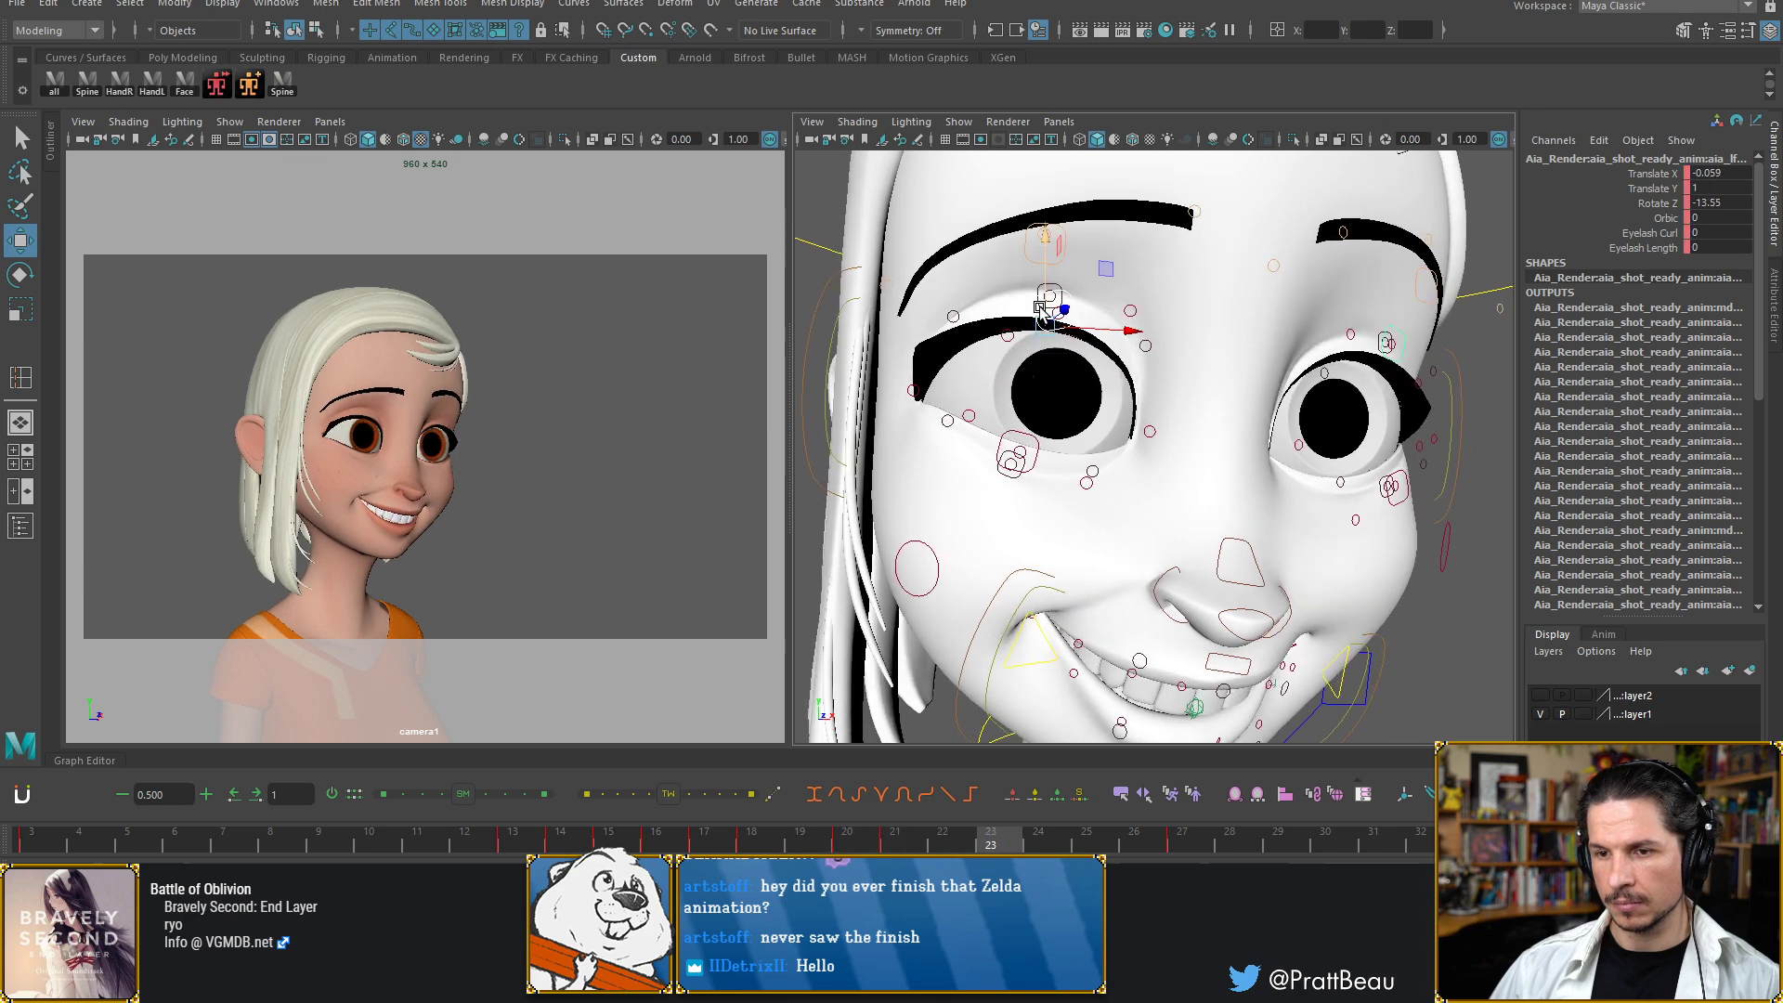
# Examine how the upper eyelids settle from the overshoot by stepping between frames 22 and 27
pyautogui.hotkey('alt', '.')
pyautogui.hotkey('alt', '.')
pyautogui.hotkey('alt', '.')
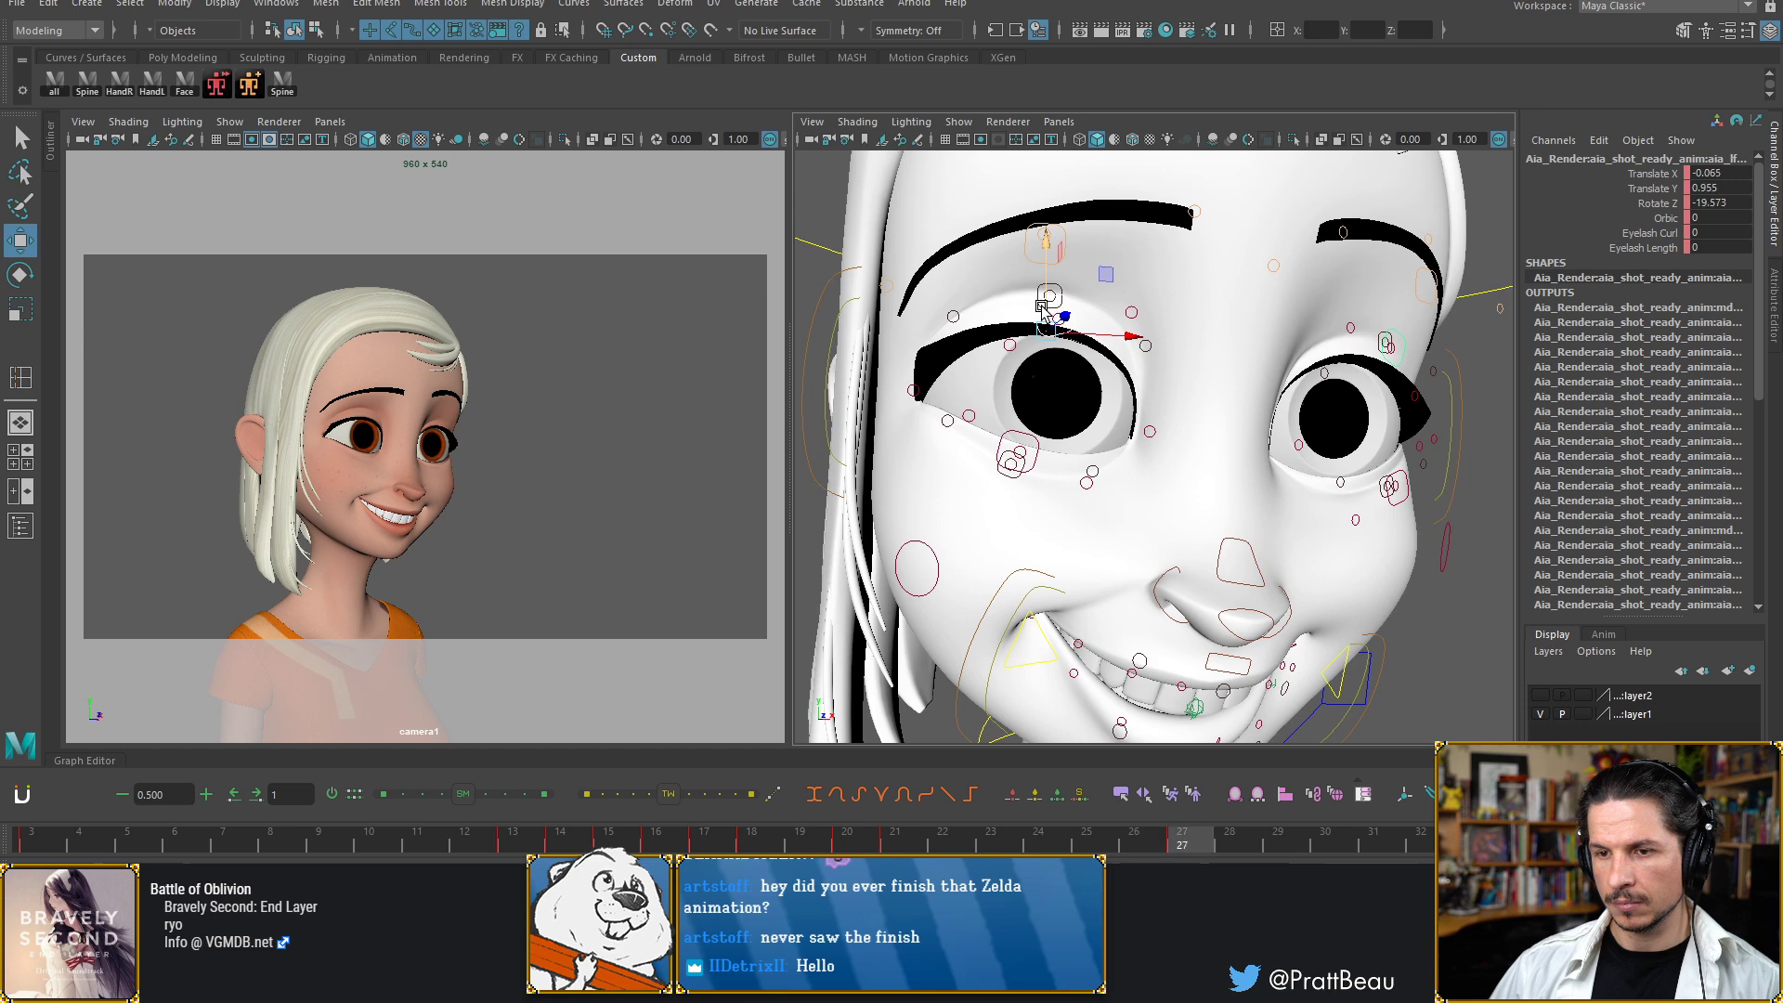
pyautogui.hotkey('alt', ',')
pyautogui.hotkey('alt', ',')
pyautogui.hotkey('alt', ',')
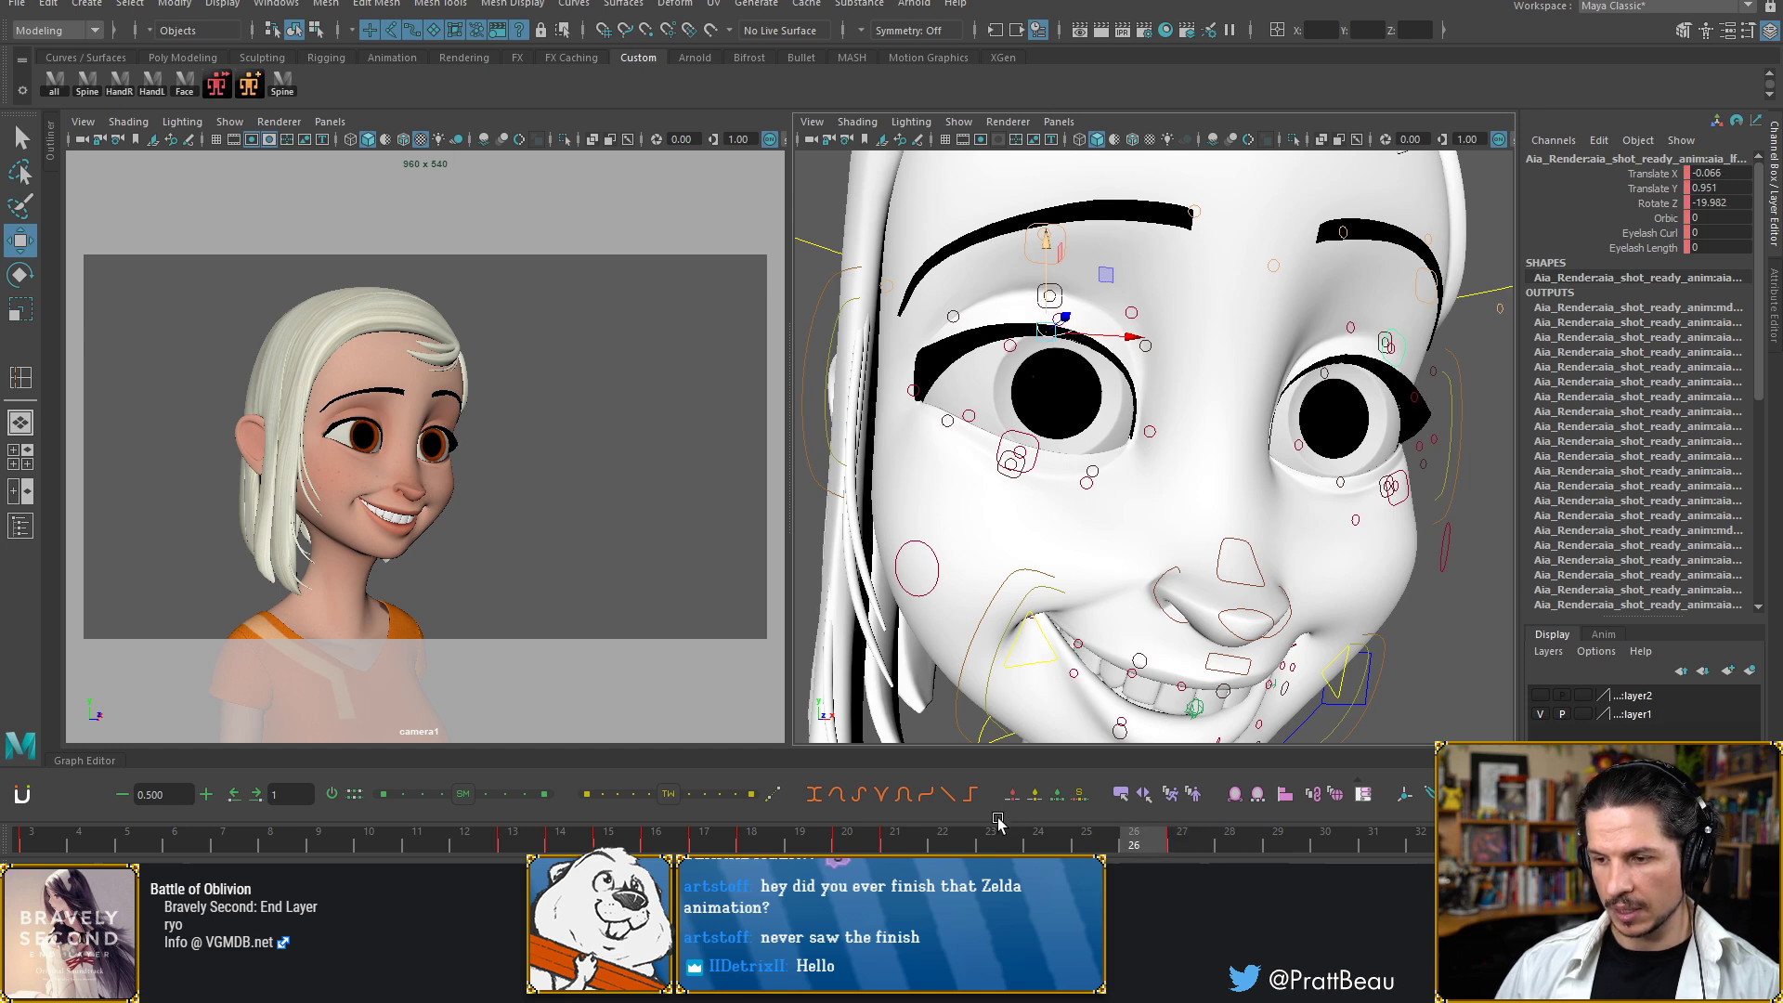
pyautogui.hotkey('alt', ',')
pyautogui.hotkey('alt', ',')
pyautogui.hotkey('alt', ',')
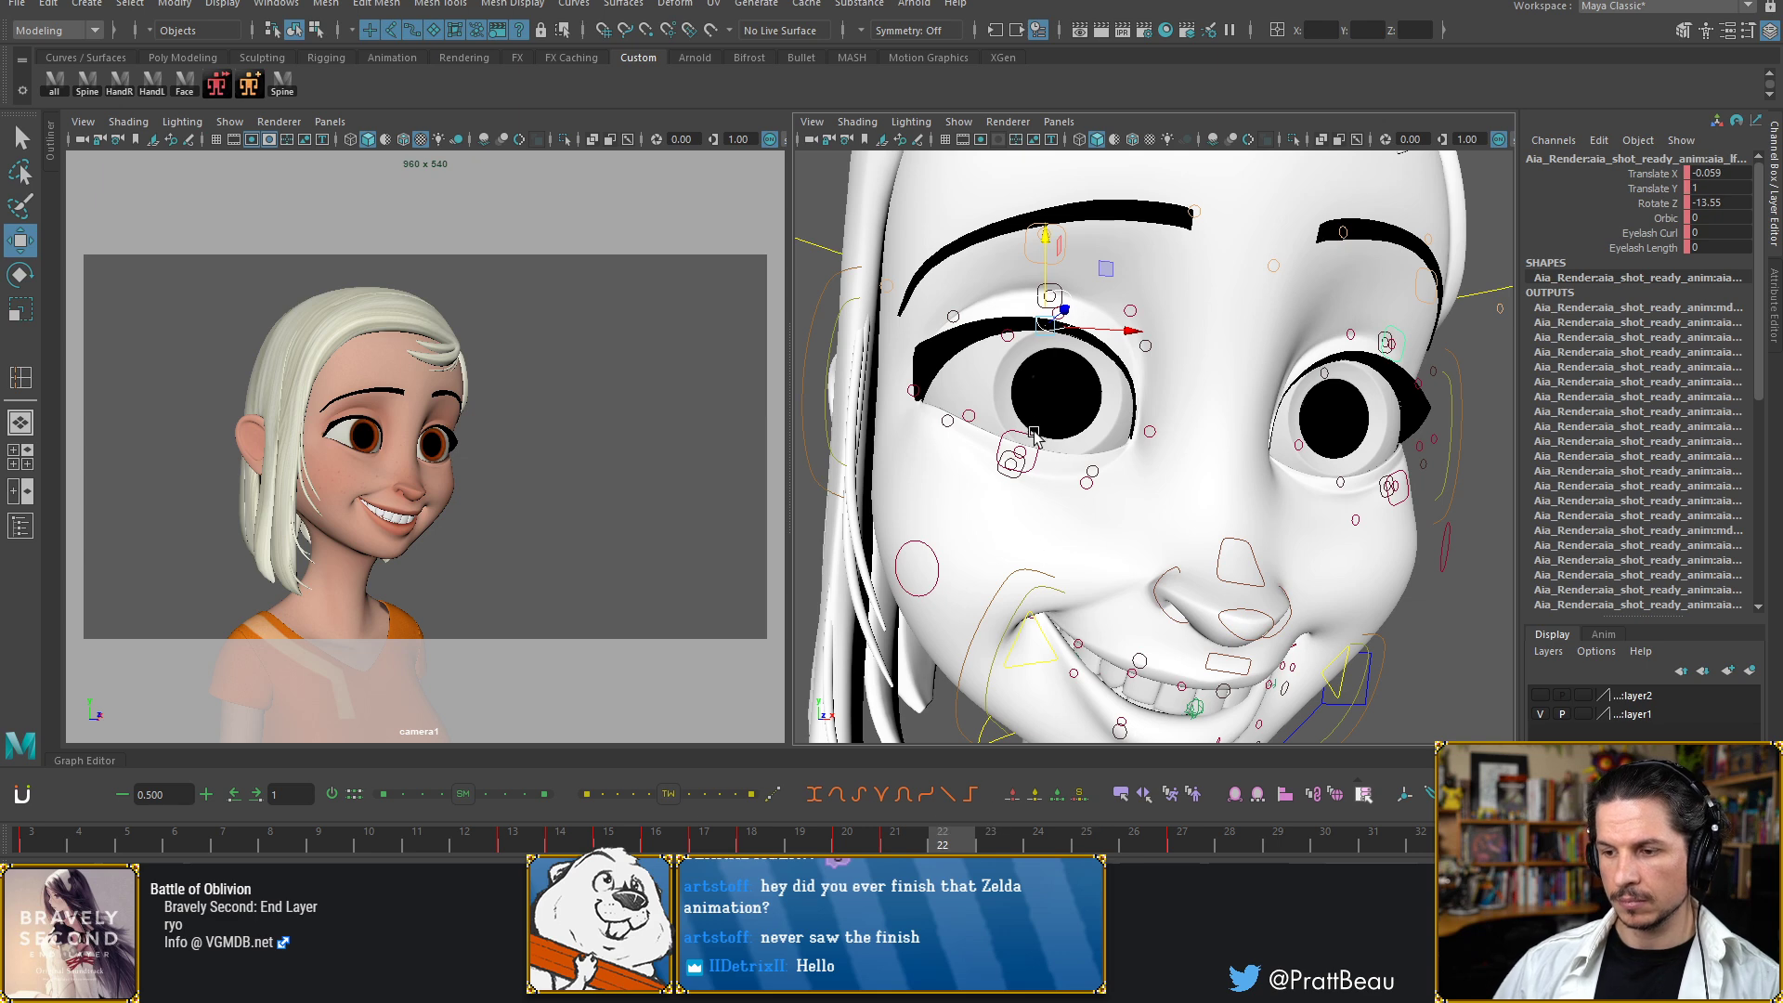
# Lower both upper eyelids at frame 23 to Translate Y 0.965 and check the settle through frames 19 to 23
pyautogui.hotkey('alt', '.')
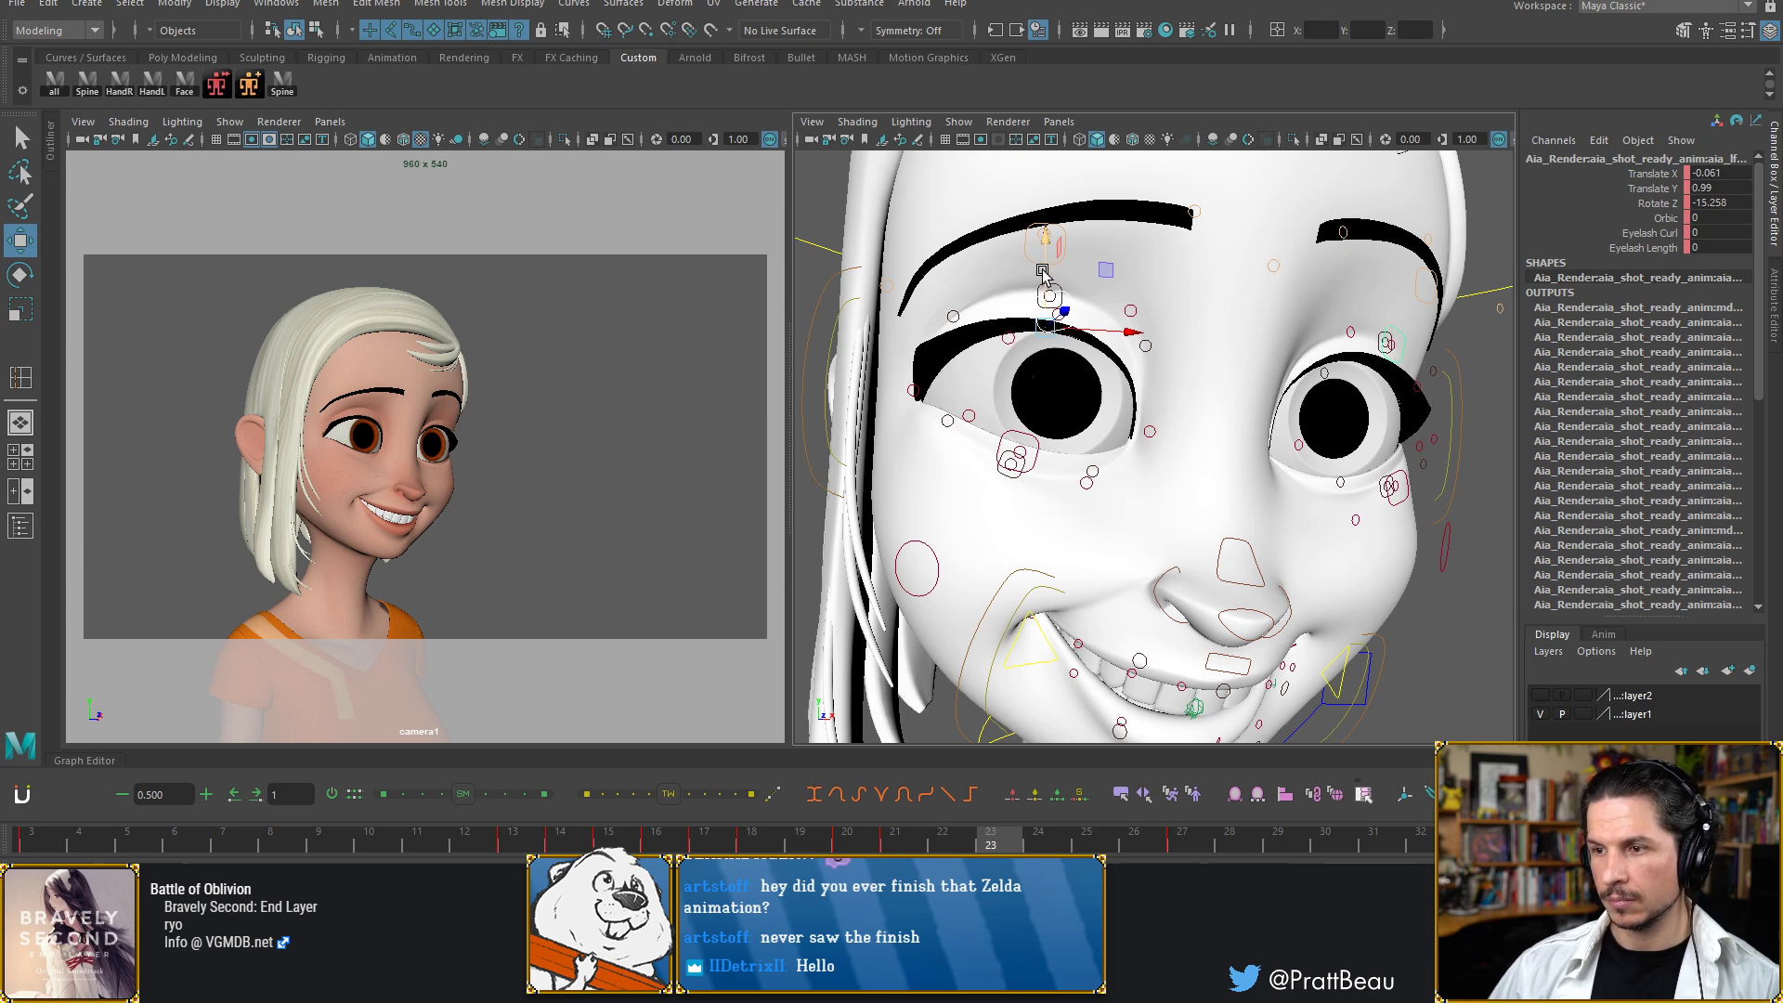
pyautogui.moveTo(1043, 274); pyautogui.dragTo(1044, 275)
pyautogui.hotkey('alt', ',')
pyautogui.hotkey('alt', ',')
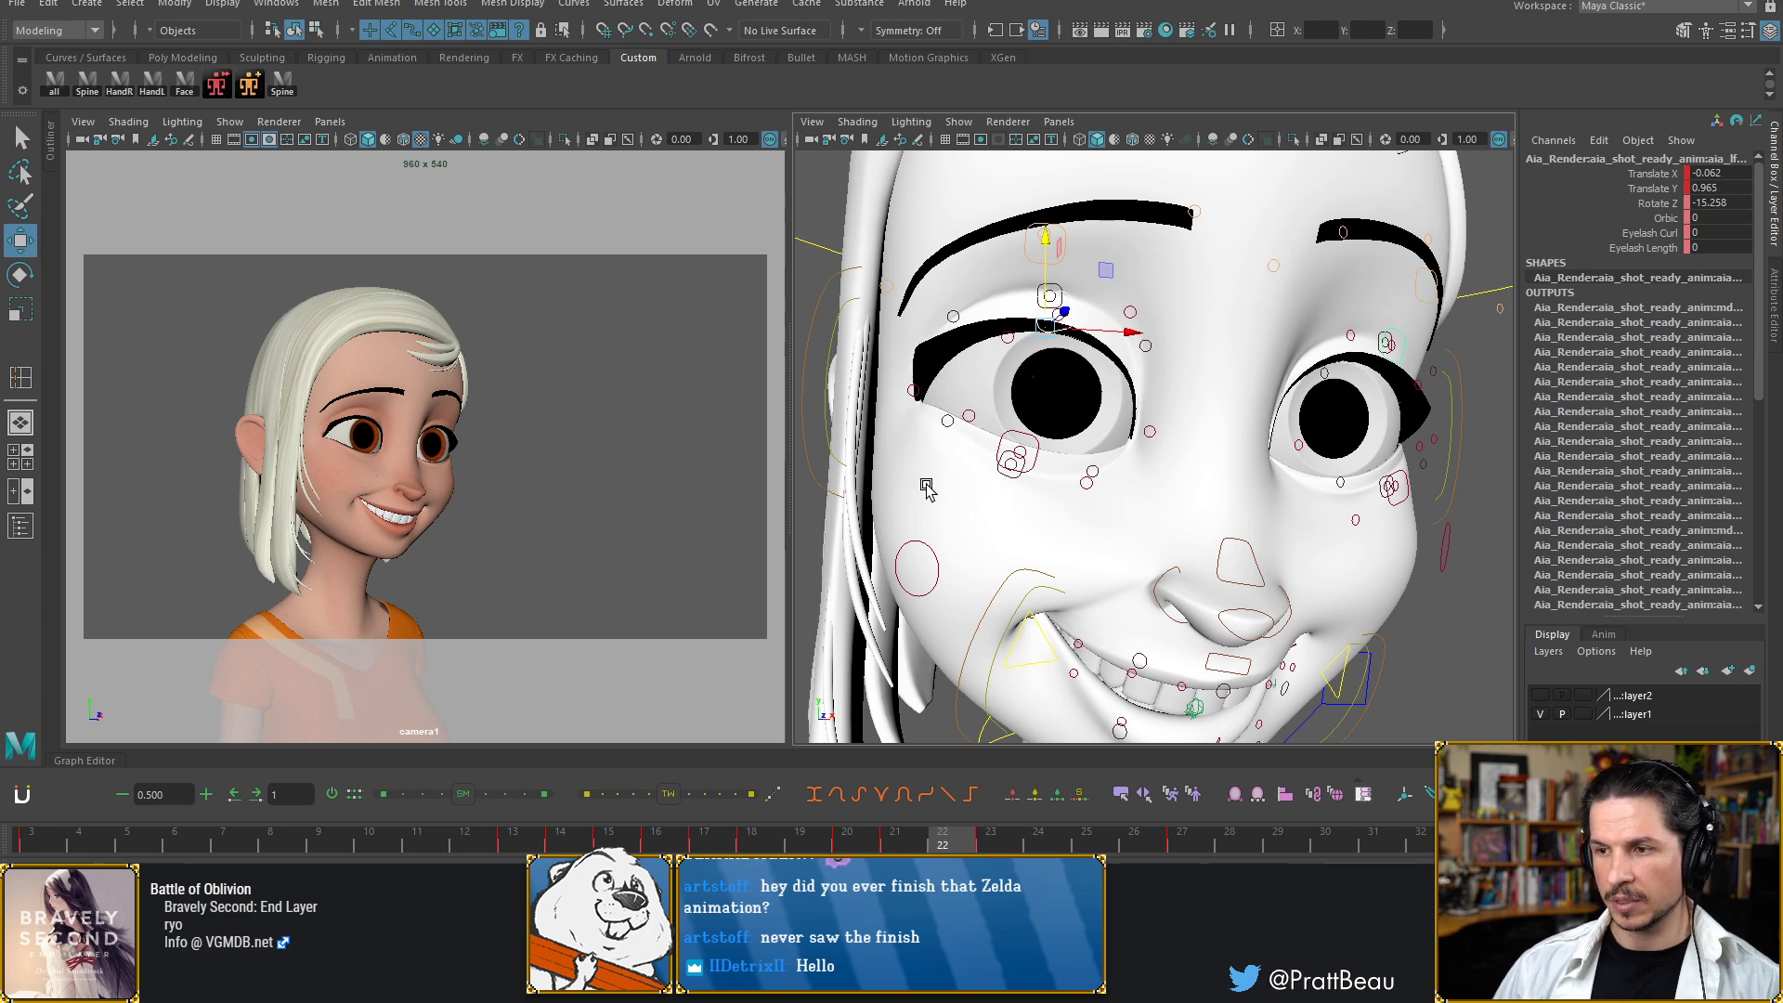
pyautogui.hotkey('alt', ',')
pyautogui.hotkey('alt', ',')
pyautogui.hotkey('alt', '.')
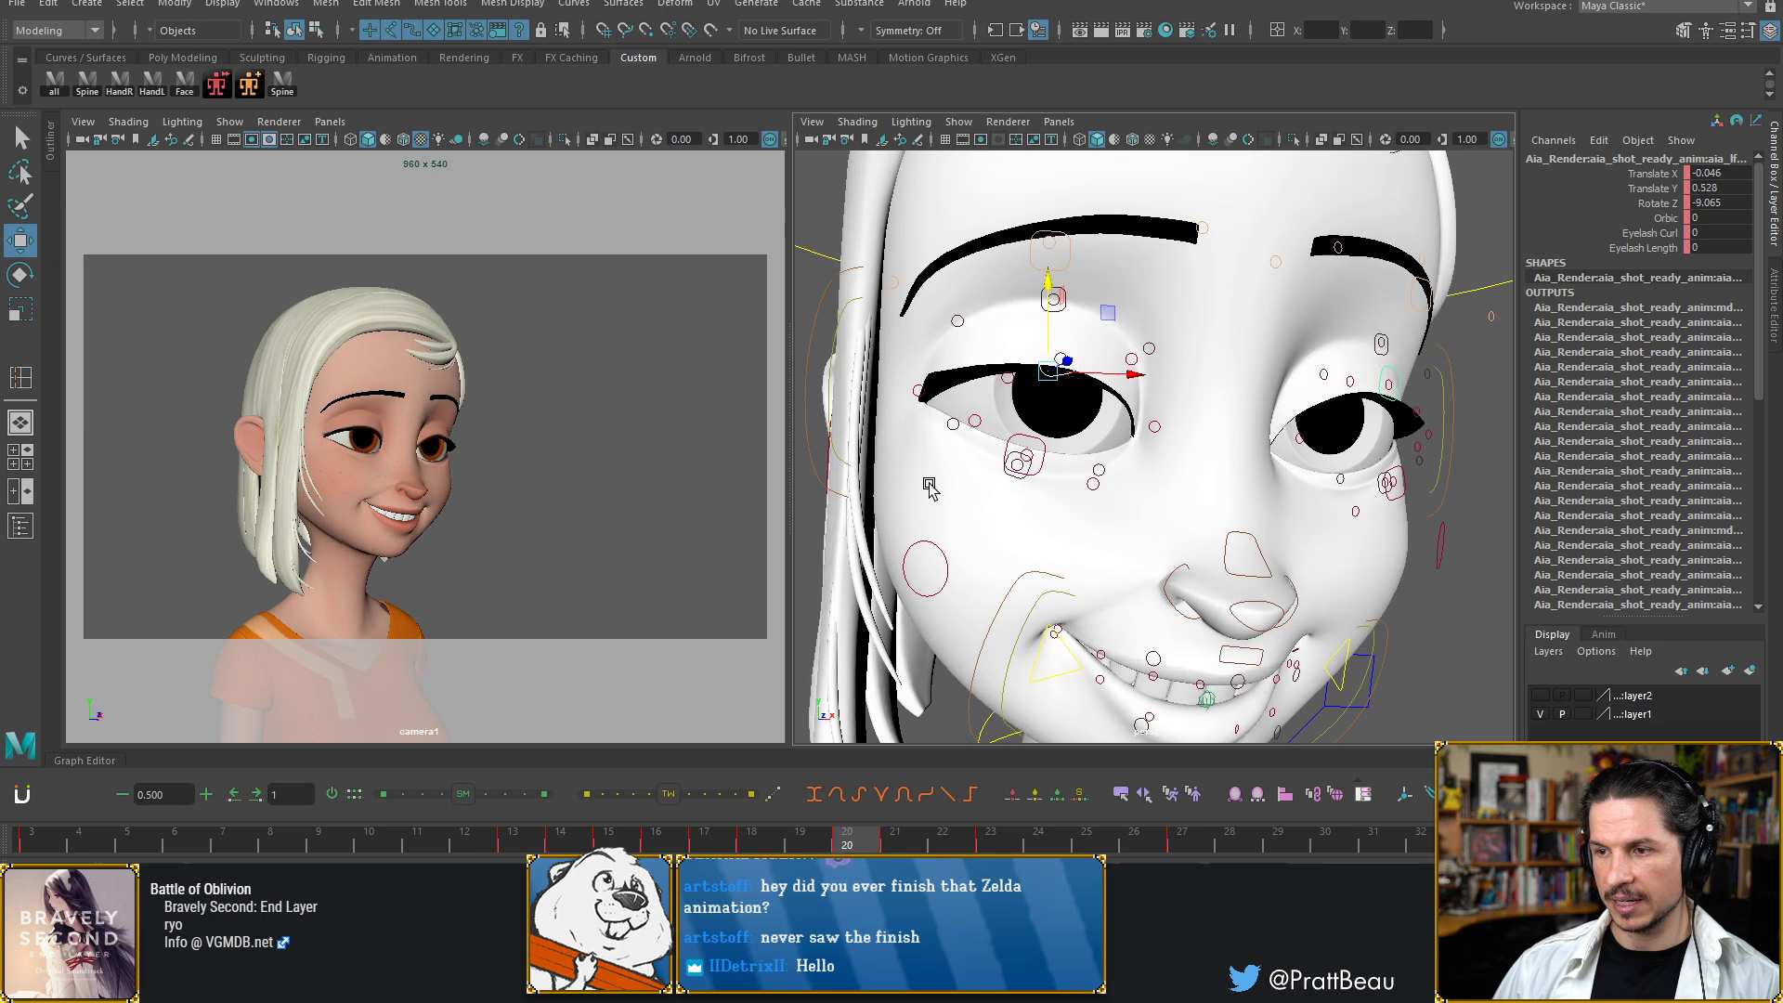
pyautogui.hotkey('alt', '.')
pyautogui.hotkey('alt', '.')
pyautogui.hotkey('alt', '.')
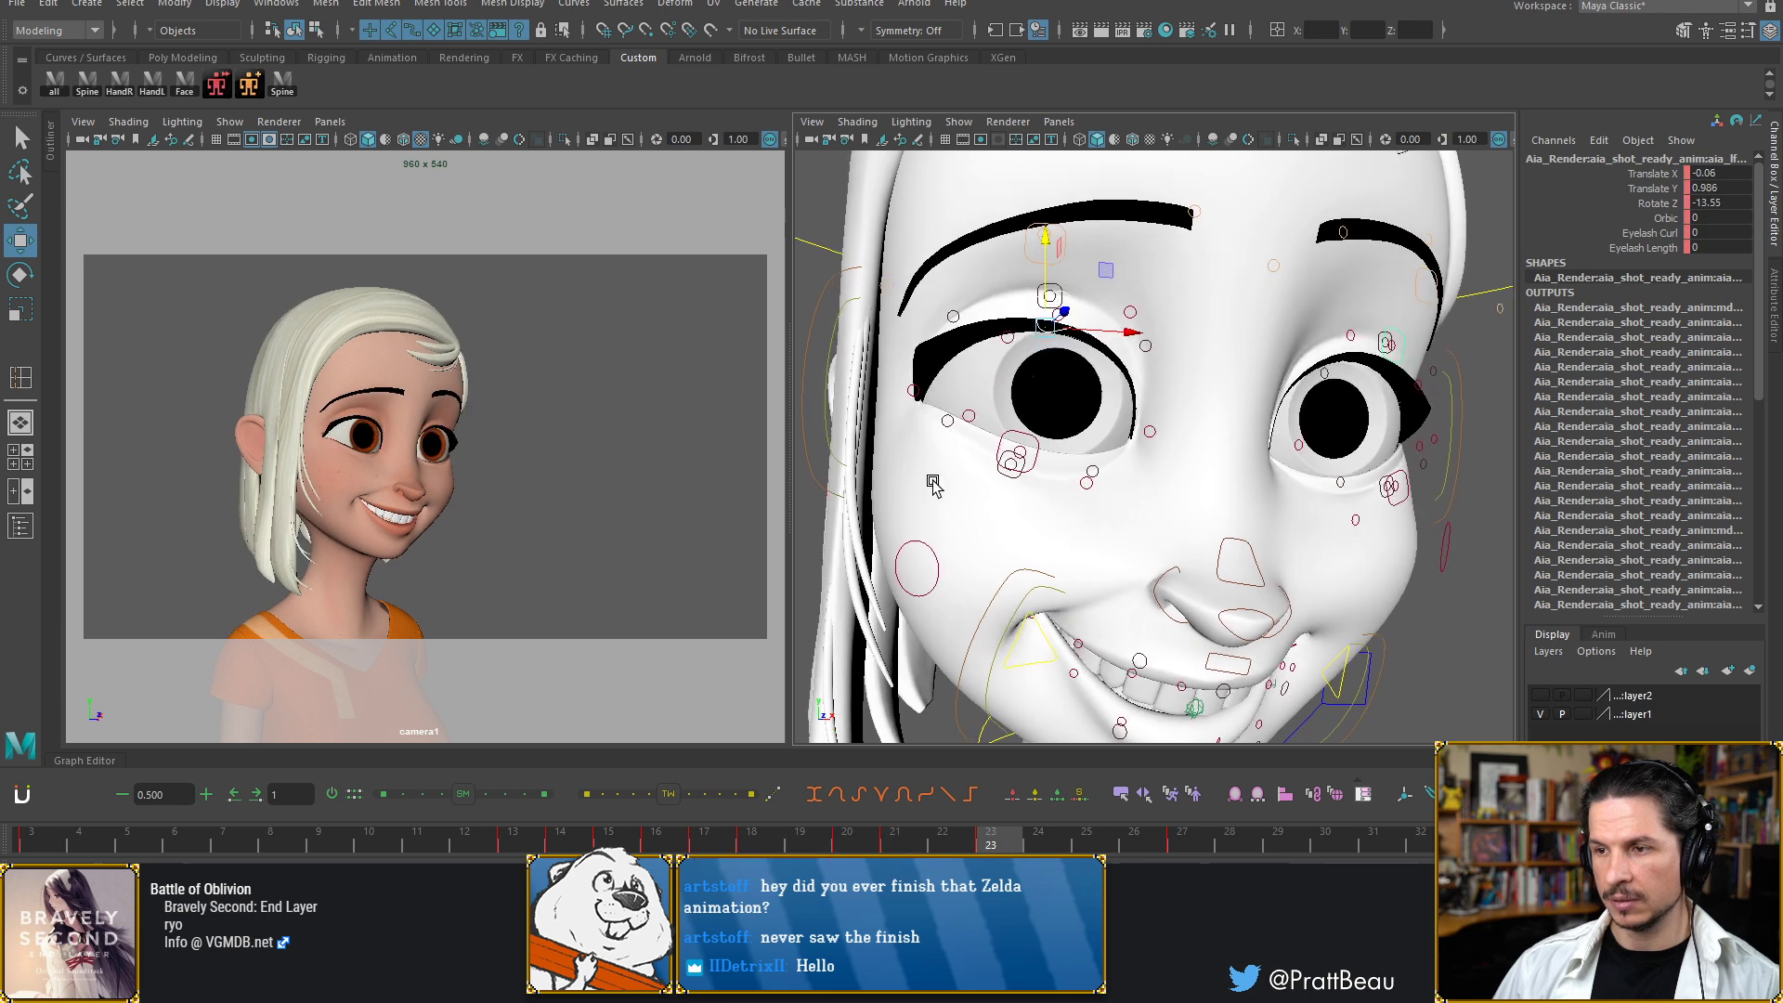
# Examine the eyelid opening frame by frame between frames 16 and 23
pyautogui.hotkey('alt', ',')
pyautogui.hotkey('alt', ',')
pyautogui.hotkey('alt', ',')
pyautogui.hotkey('alt', ',')
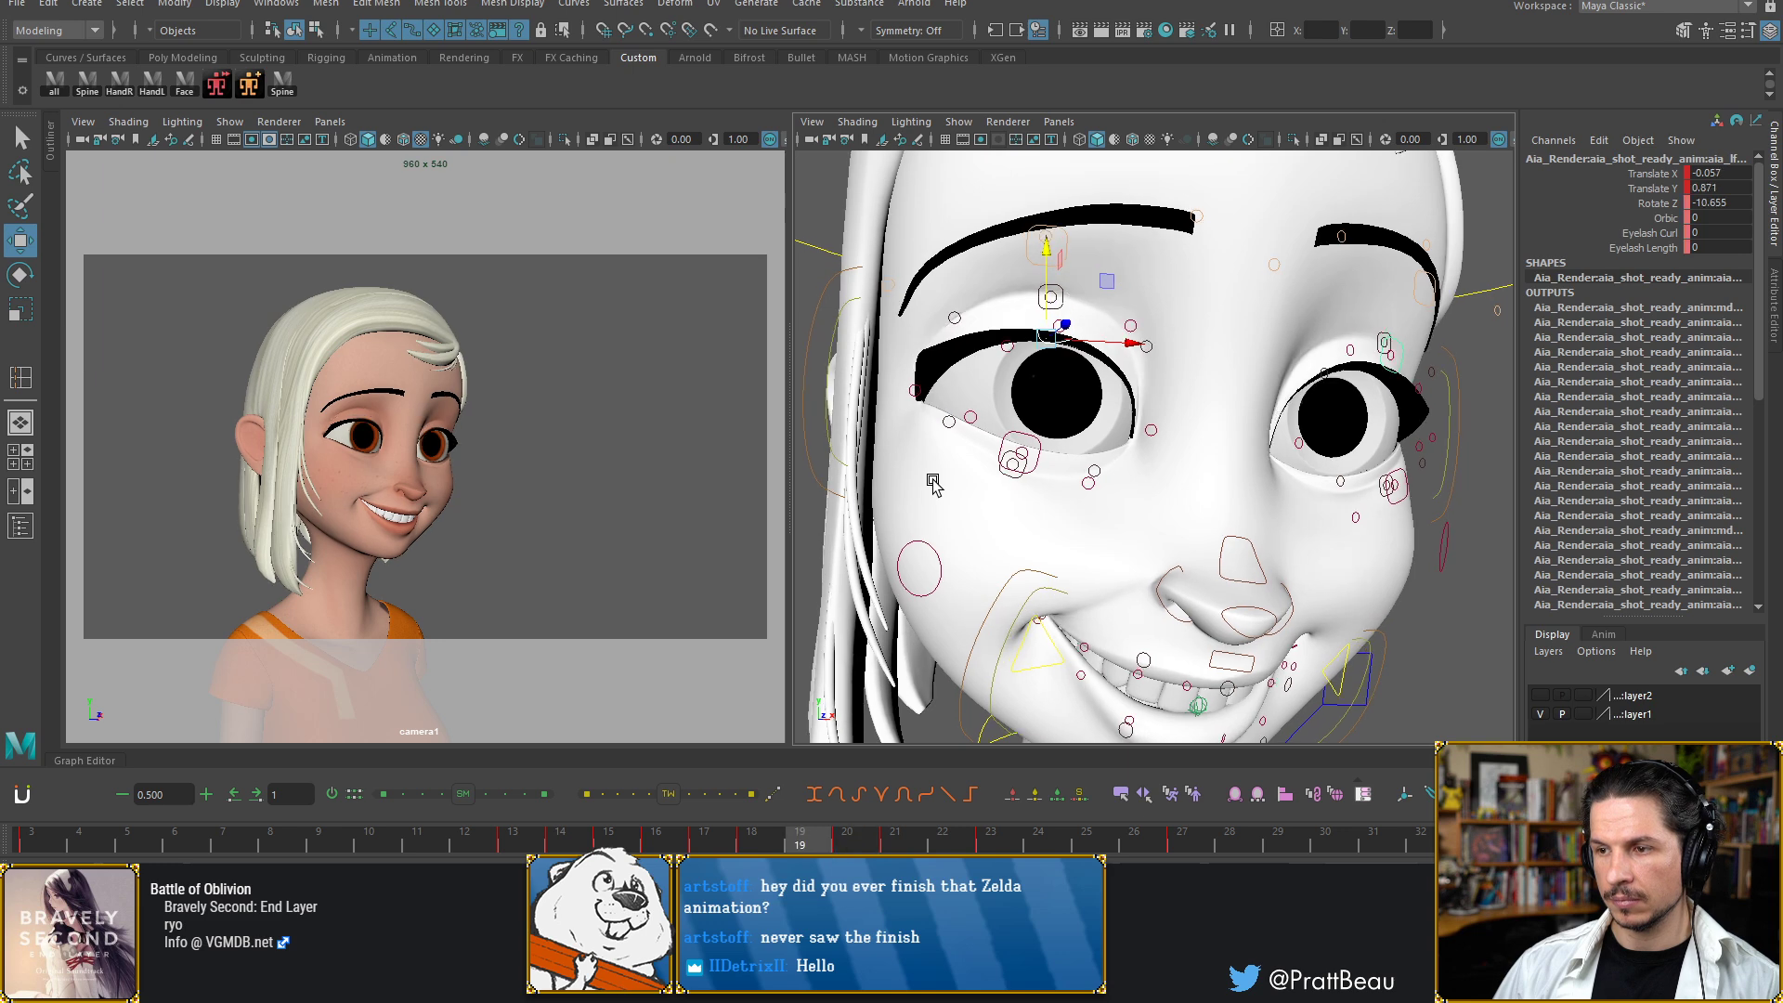
pyautogui.hotkey('alt', ',')
pyautogui.hotkey('alt', ',')
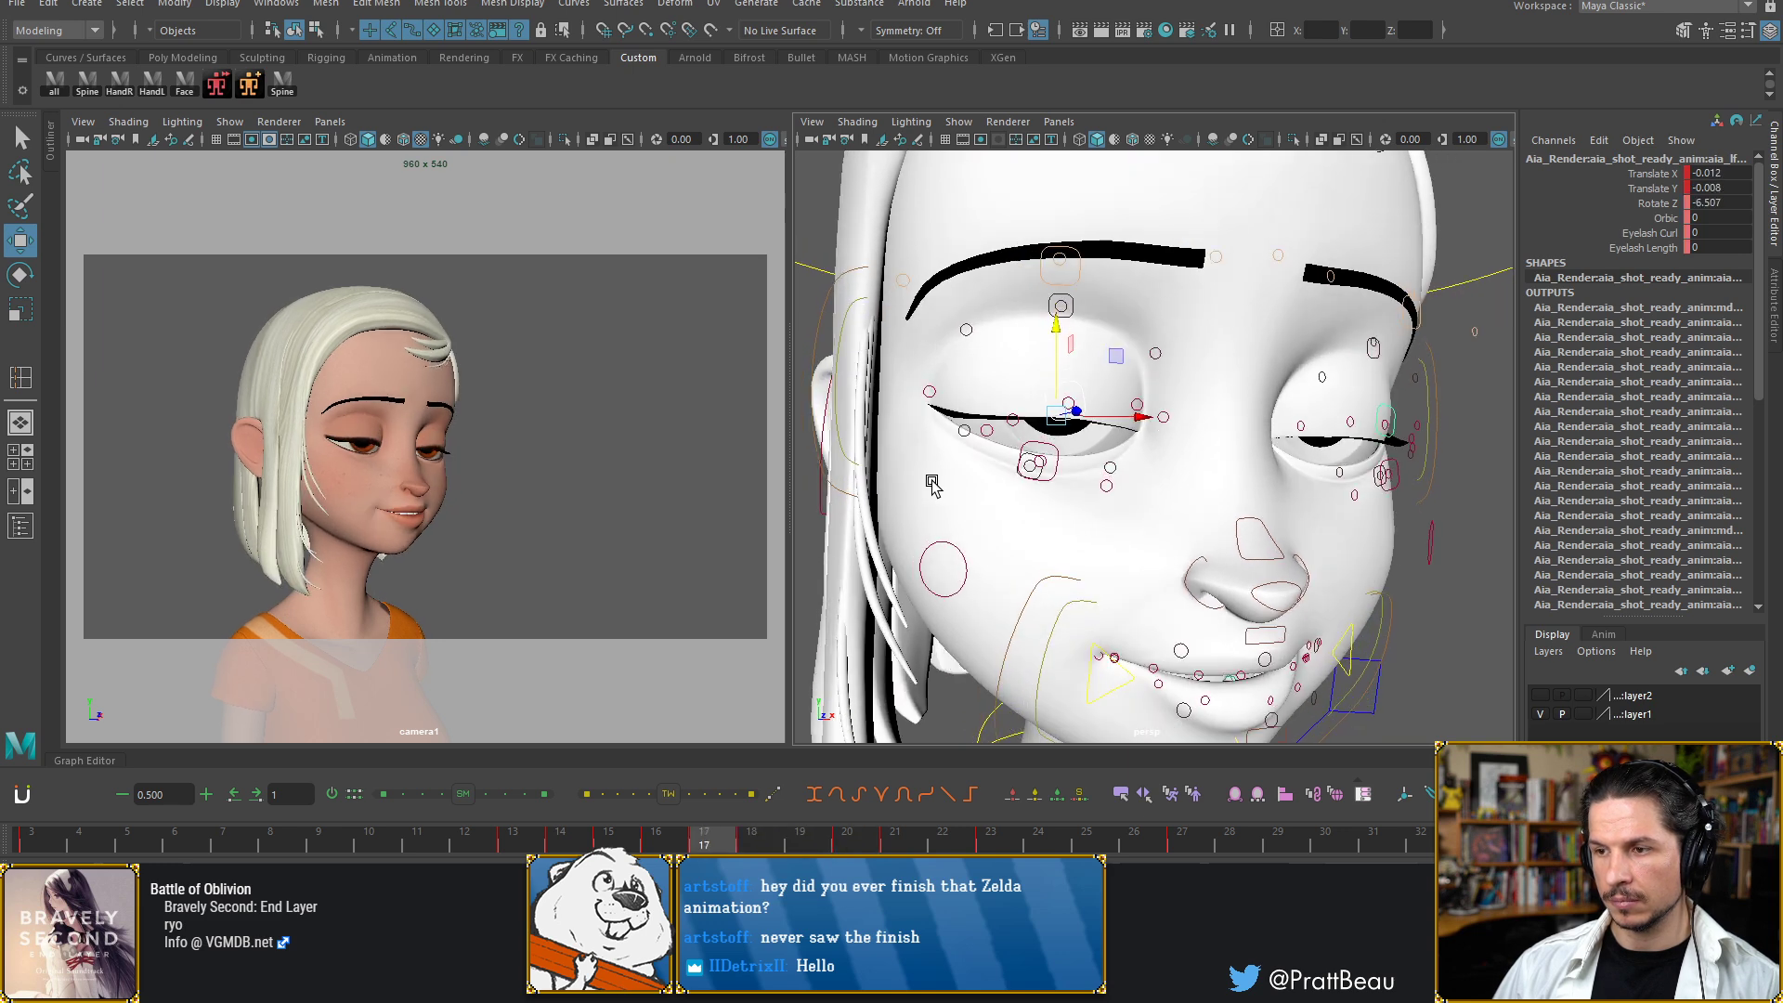
pyautogui.hotkey('alt', ',')
pyautogui.hotkey('alt', '.')
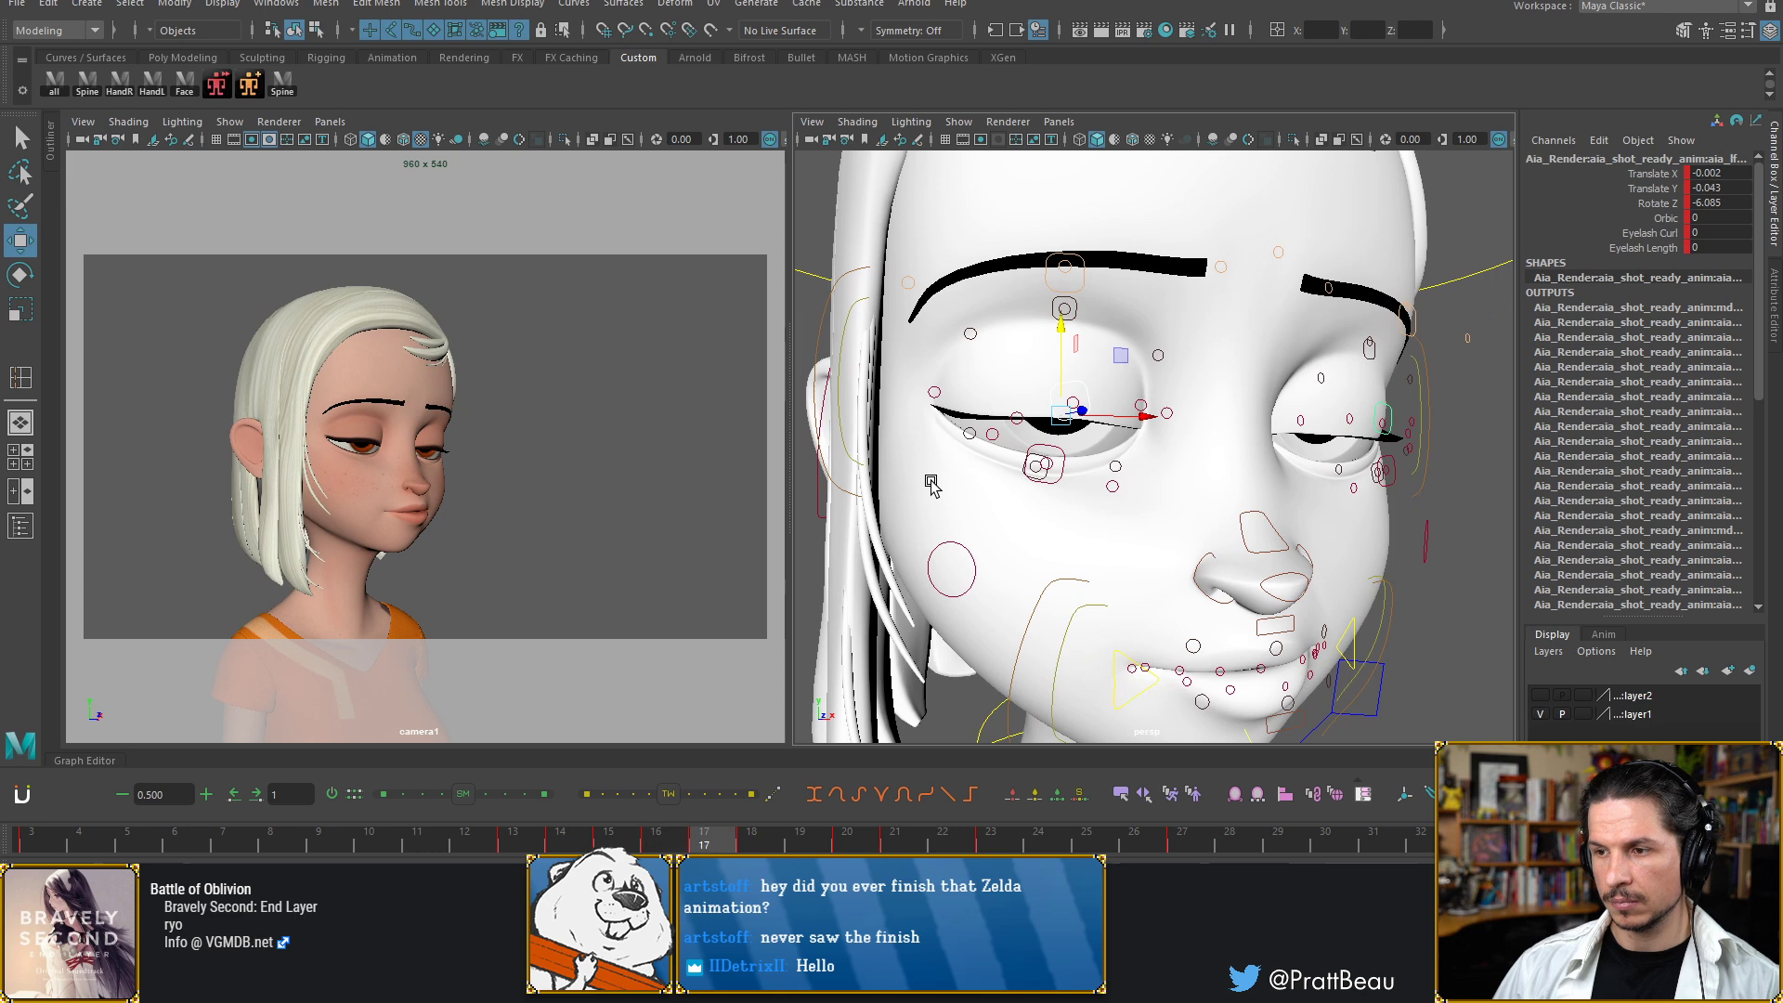
pyautogui.hotkey('alt', '.')
pyautogui.hotkey('alt', '.')
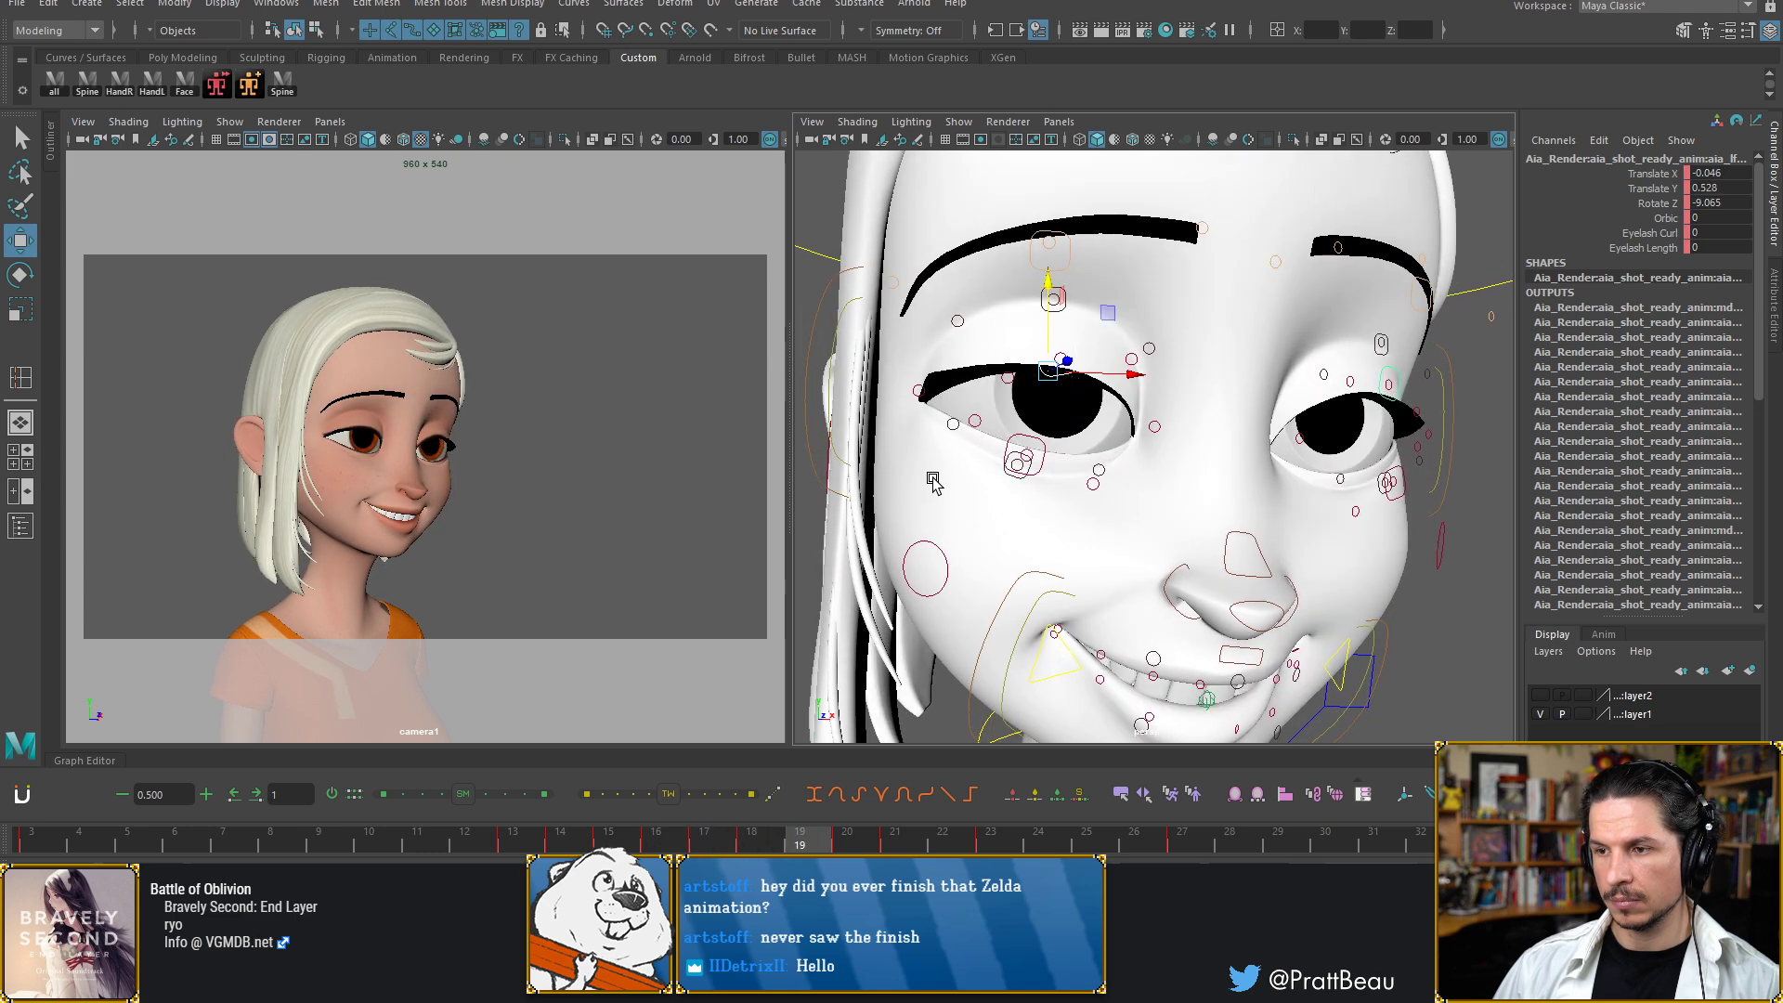
# Lower both upper eyelids at frame 19 and check how the eyes open from frame 18 through 21
pyautogui.moveTo(1046, 318); pyautogui.dragTo(1040, 351)
pyautogui.hotkey('alt', ',')
pyautogui.hotkey('alt', '.')
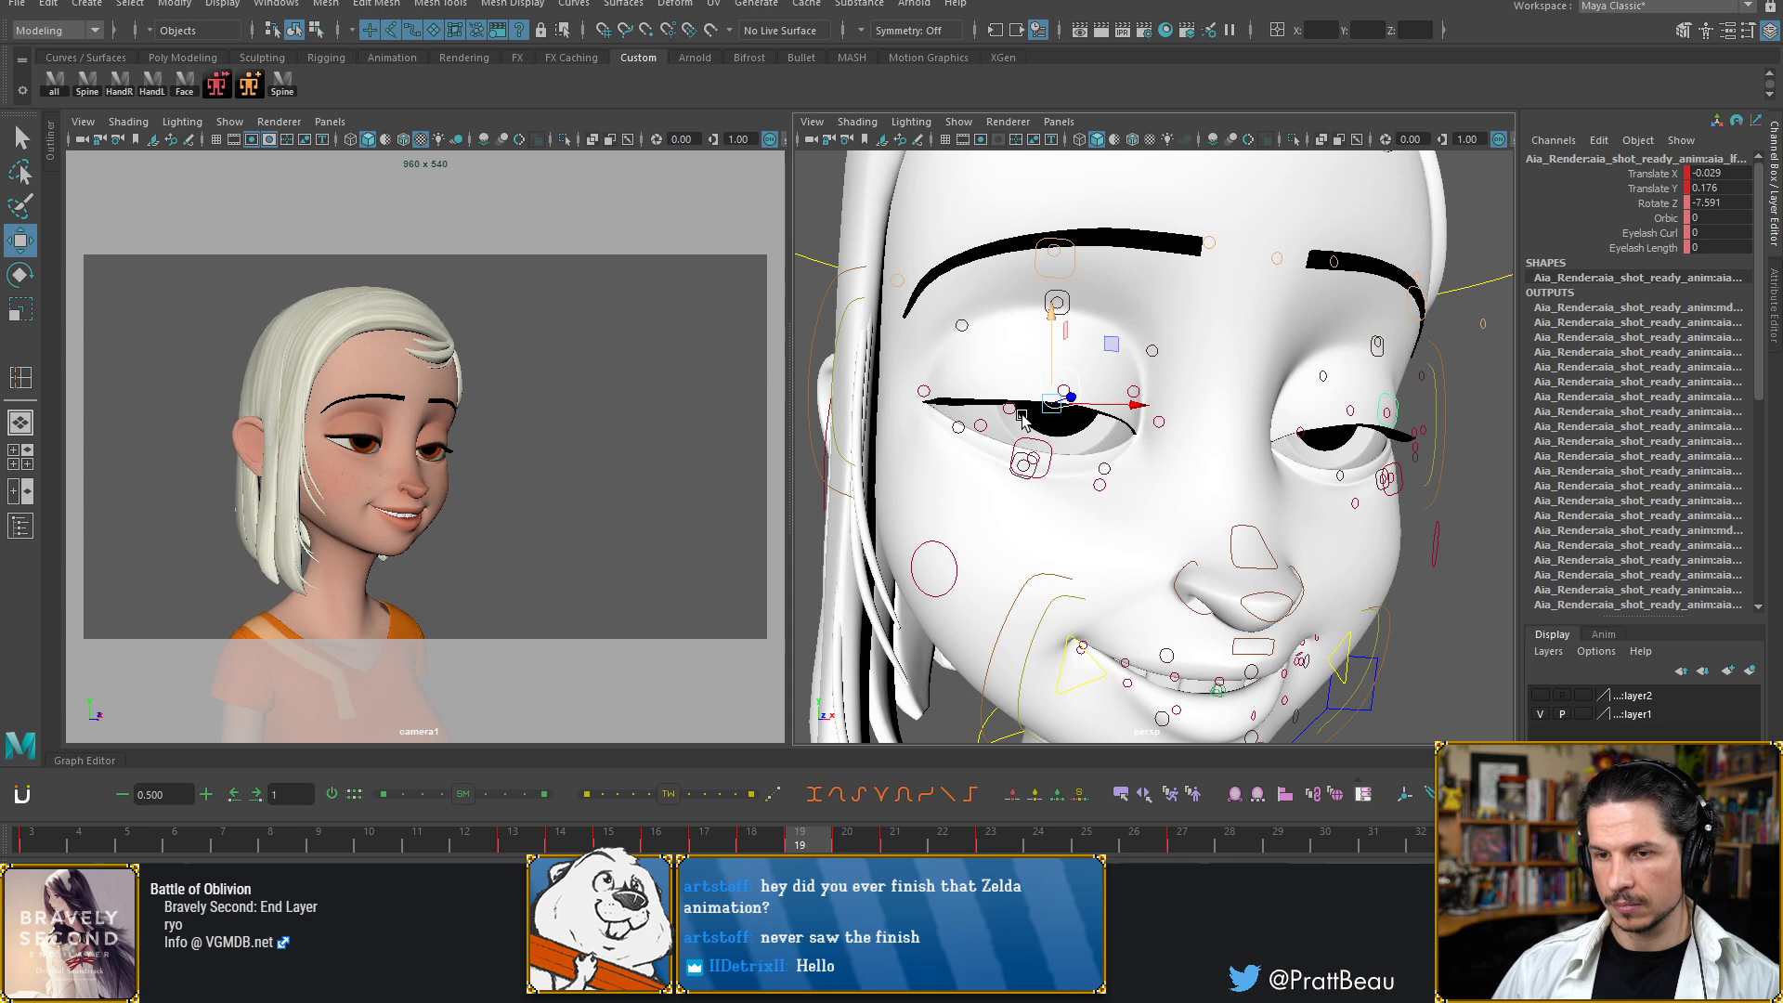
pyautogui.hotkey('alt', '.')
pyautogui.hotkey('alt', '.')
pyautogui.hotkey('alt', '.')
pyautogui.hotkey('alt', '.')
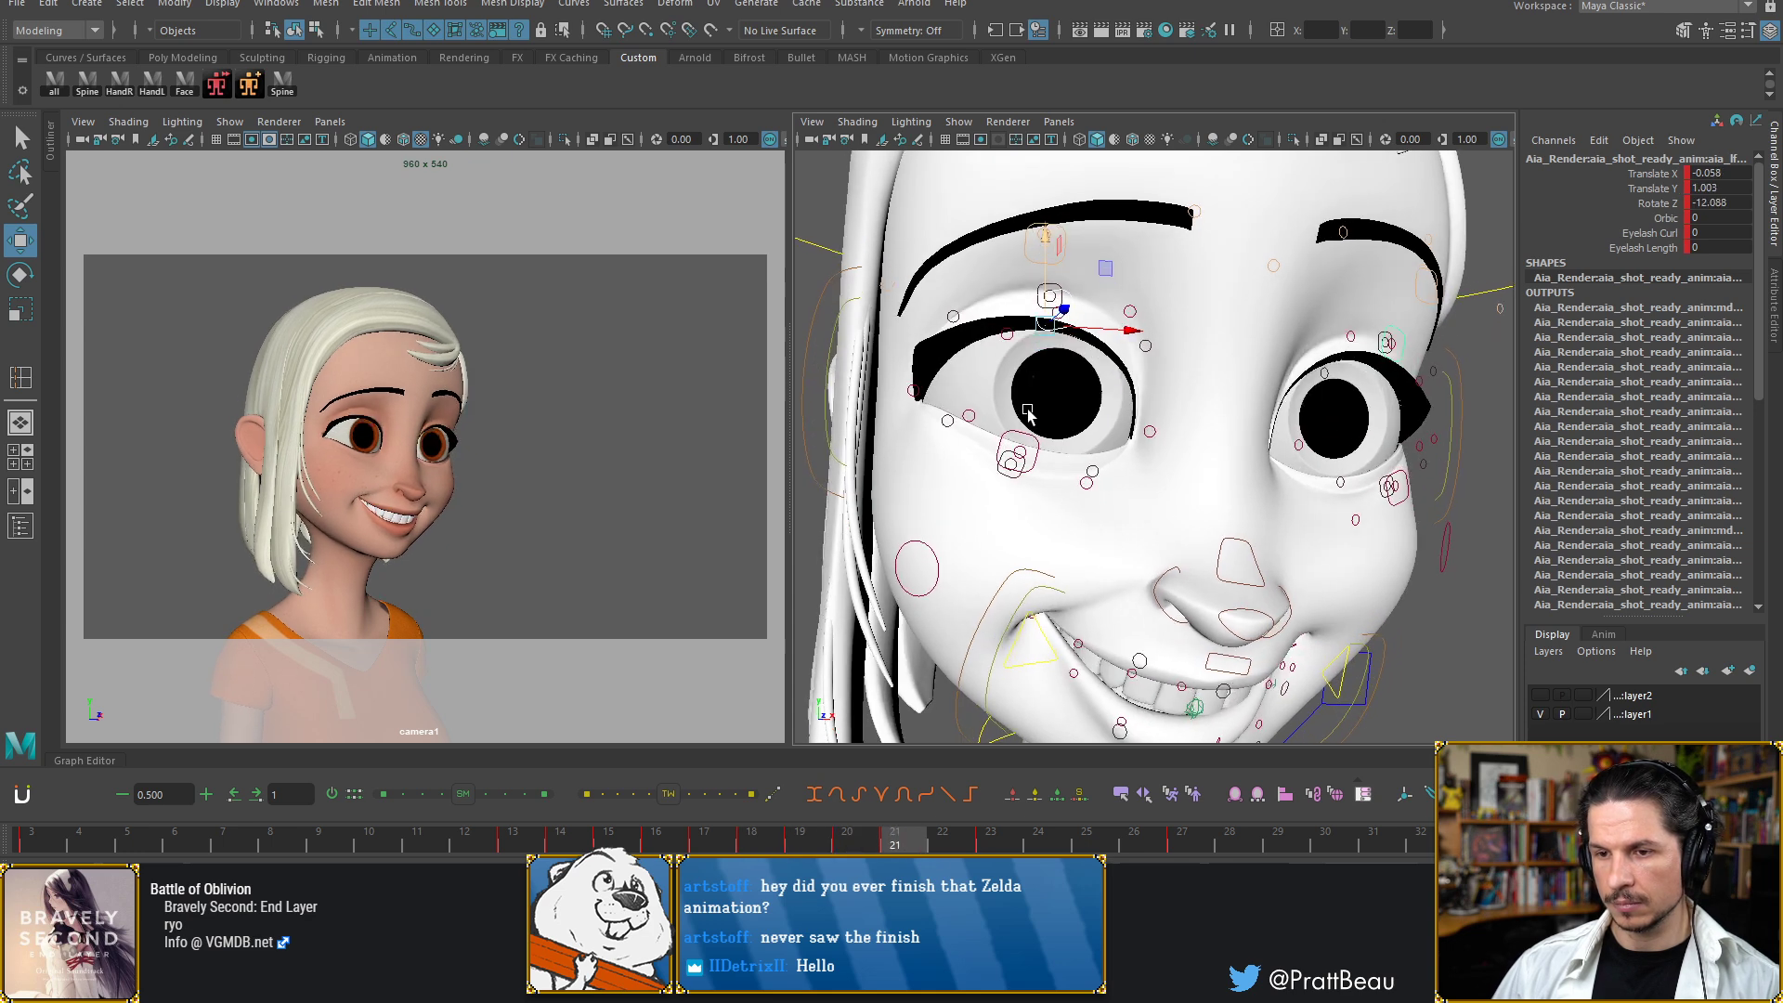
# Examine the spacing of the adjusted eyelid opening by stepping back and forth between frames 16 and 23
pyautogui.hotkey('alt', ',')
pyautogui.hotkey('alt', ',')
pyautogui.hotkey('alt', ',')
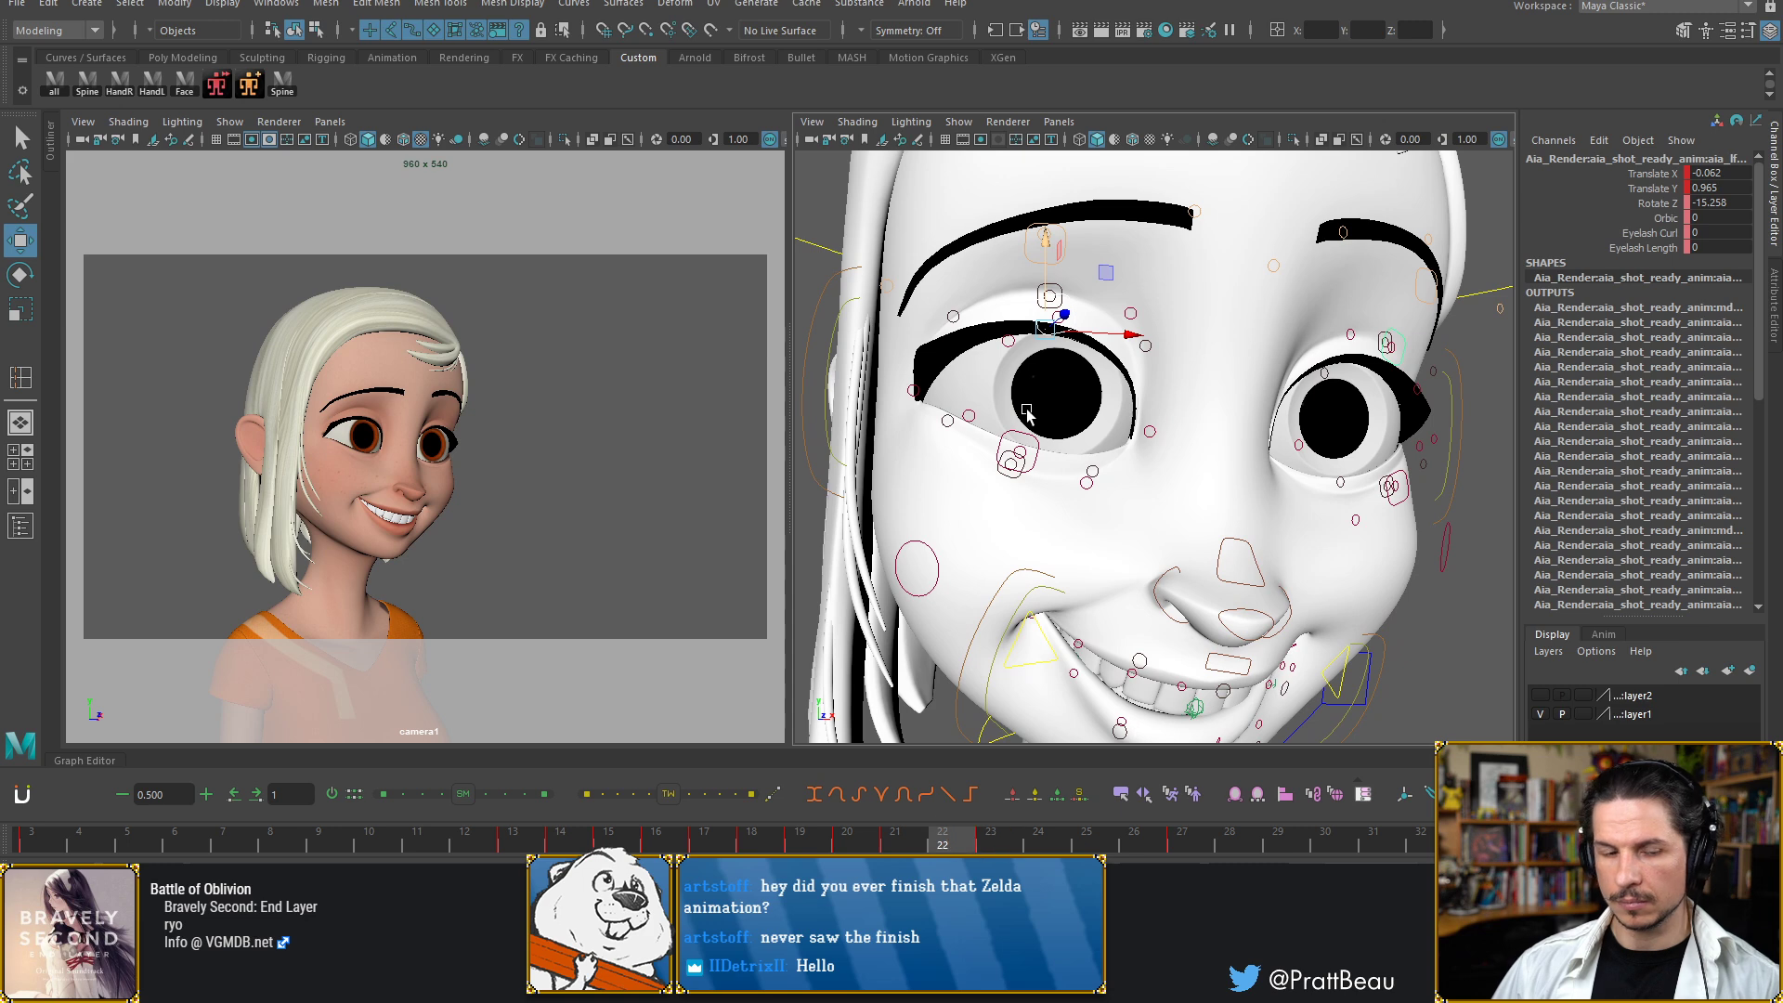
pyautogui.hotkey('alt', ',')
pyautogui.hotkey('alt', ',')
pyautogui.hotkey('alt', ',')
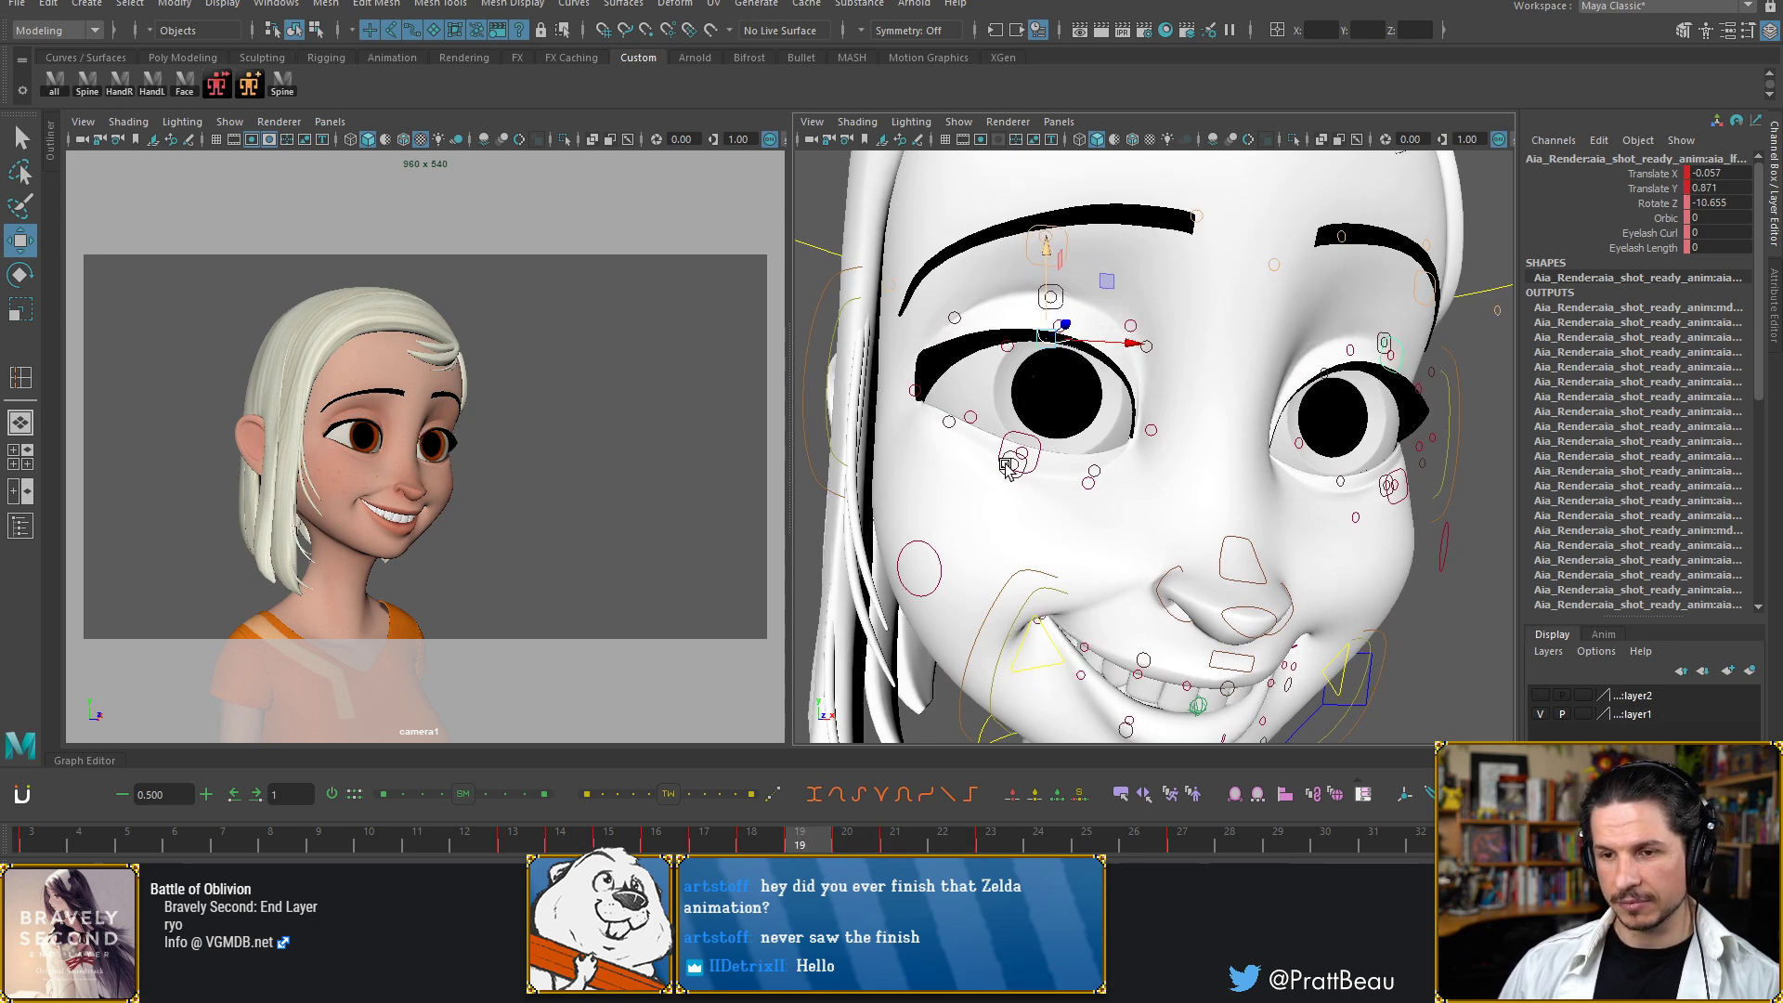
pyautogui.hotkey('alt', ',')
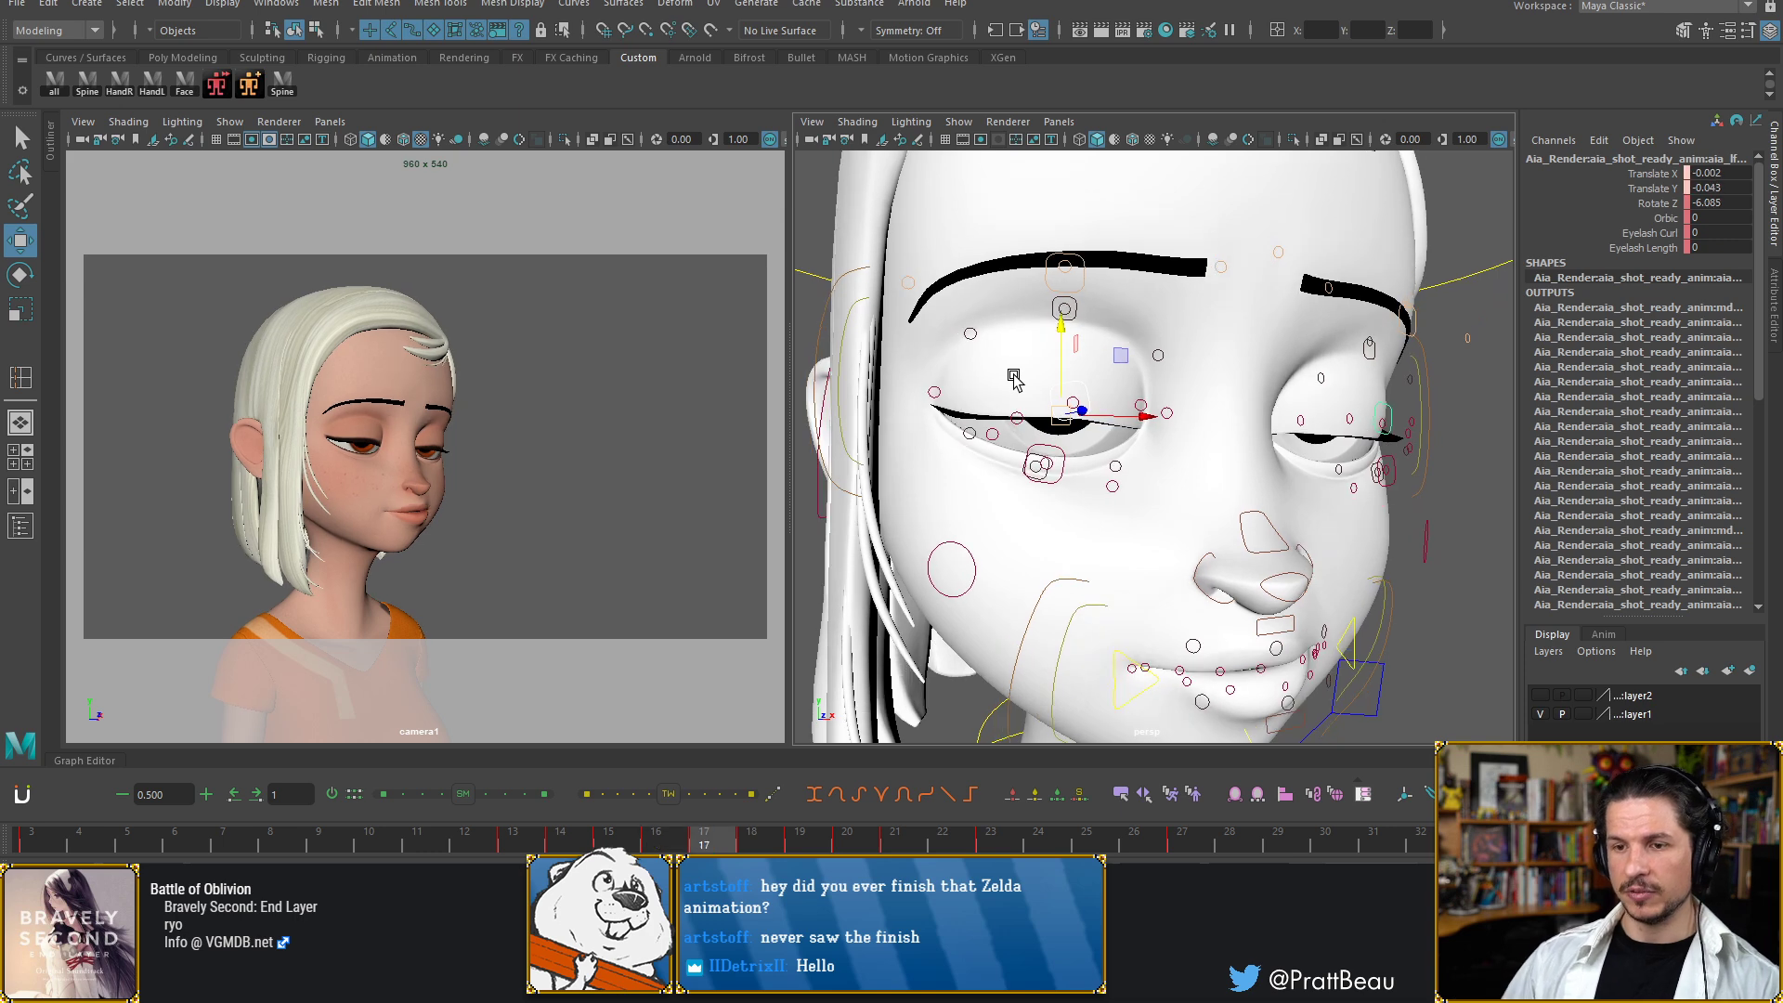
pyautogui.hotkey('alt', '.')
pyautogui.hotkey('alt', '.')
pyautogui.hotkey('alt', '.')
pyautogui.hotkey('alt', '.')
pyautogui.hotkey('alt', '.')
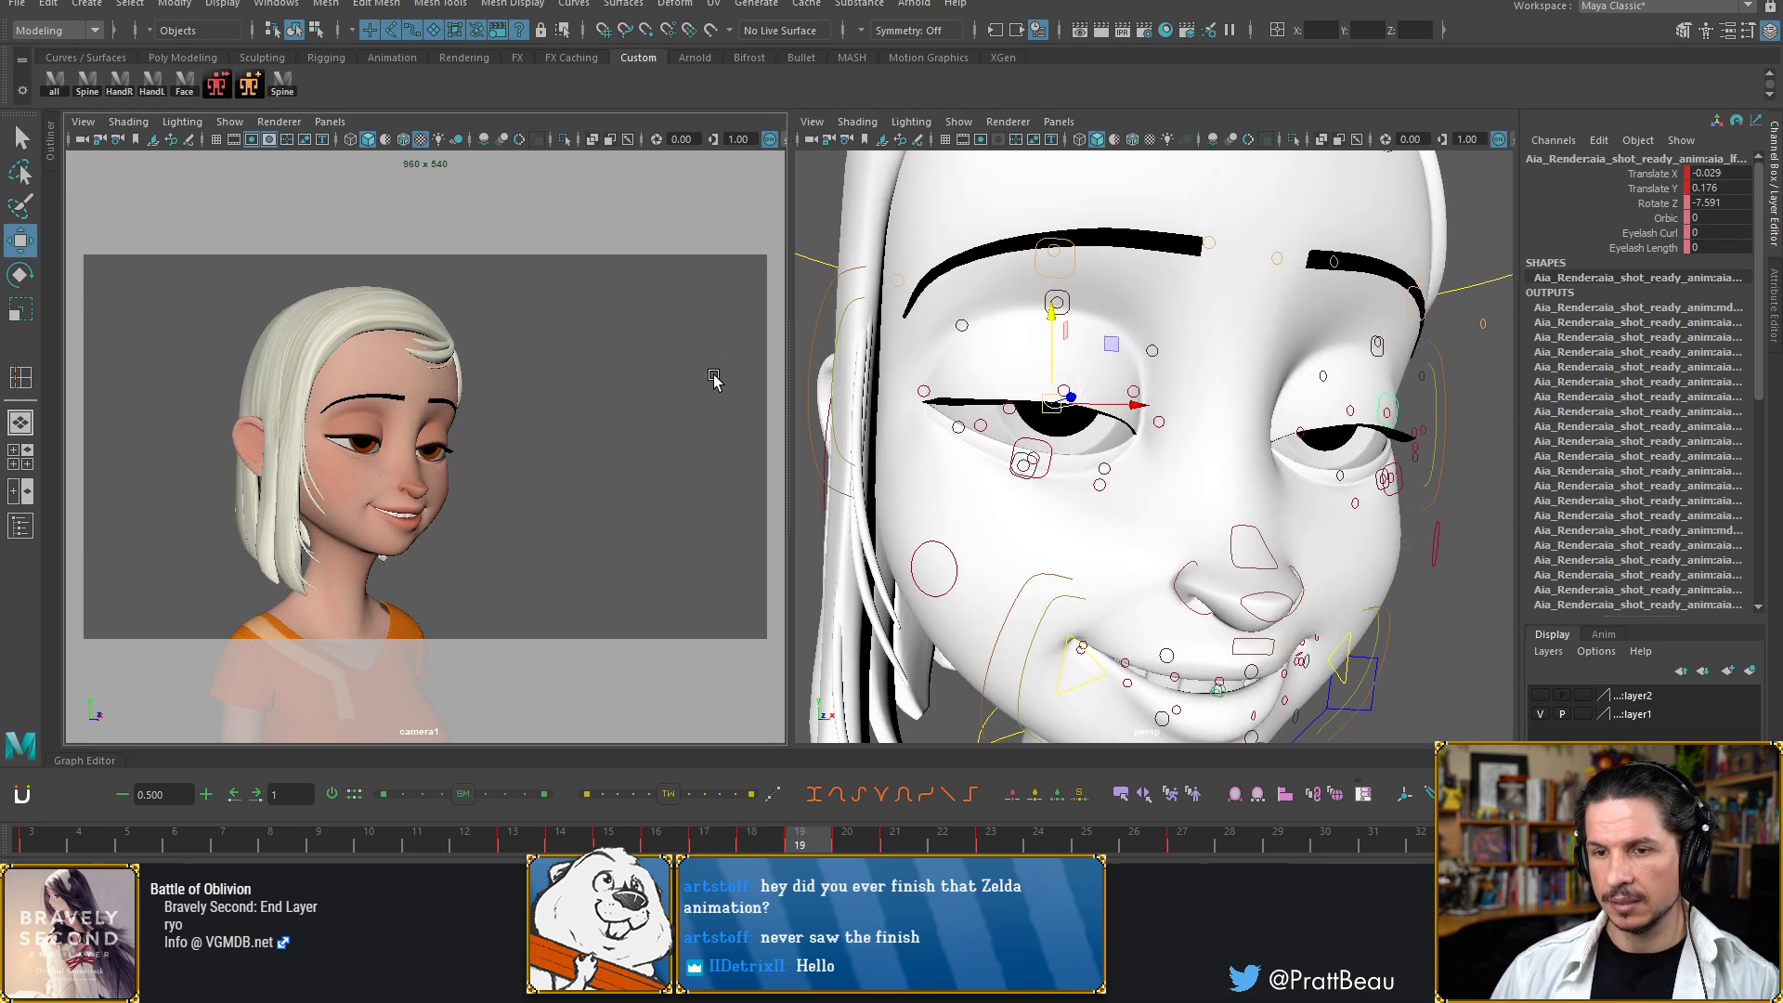
# Examine how the upper eyelids start to lower from the sad pose by stepping between frames 13 and 14
pyautogui.click(516, 834)
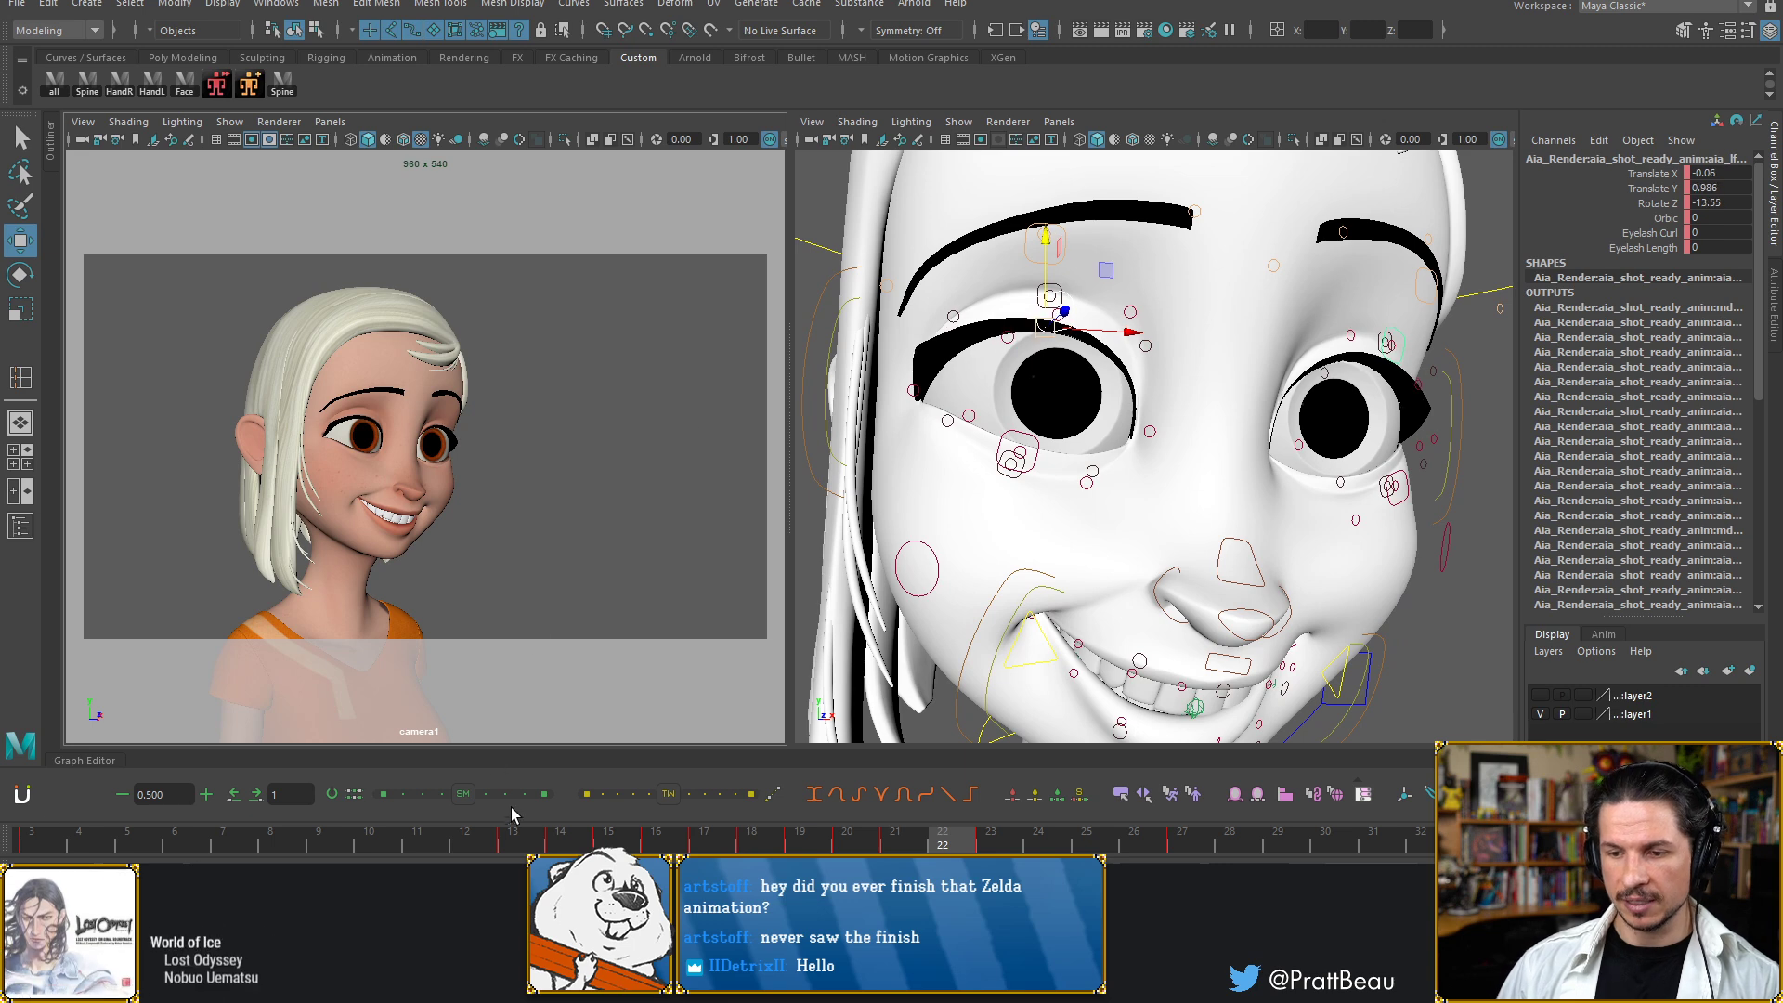
pyautogui.hotkey('alt', '.')
pyautogui.hotkey('alt', '.')
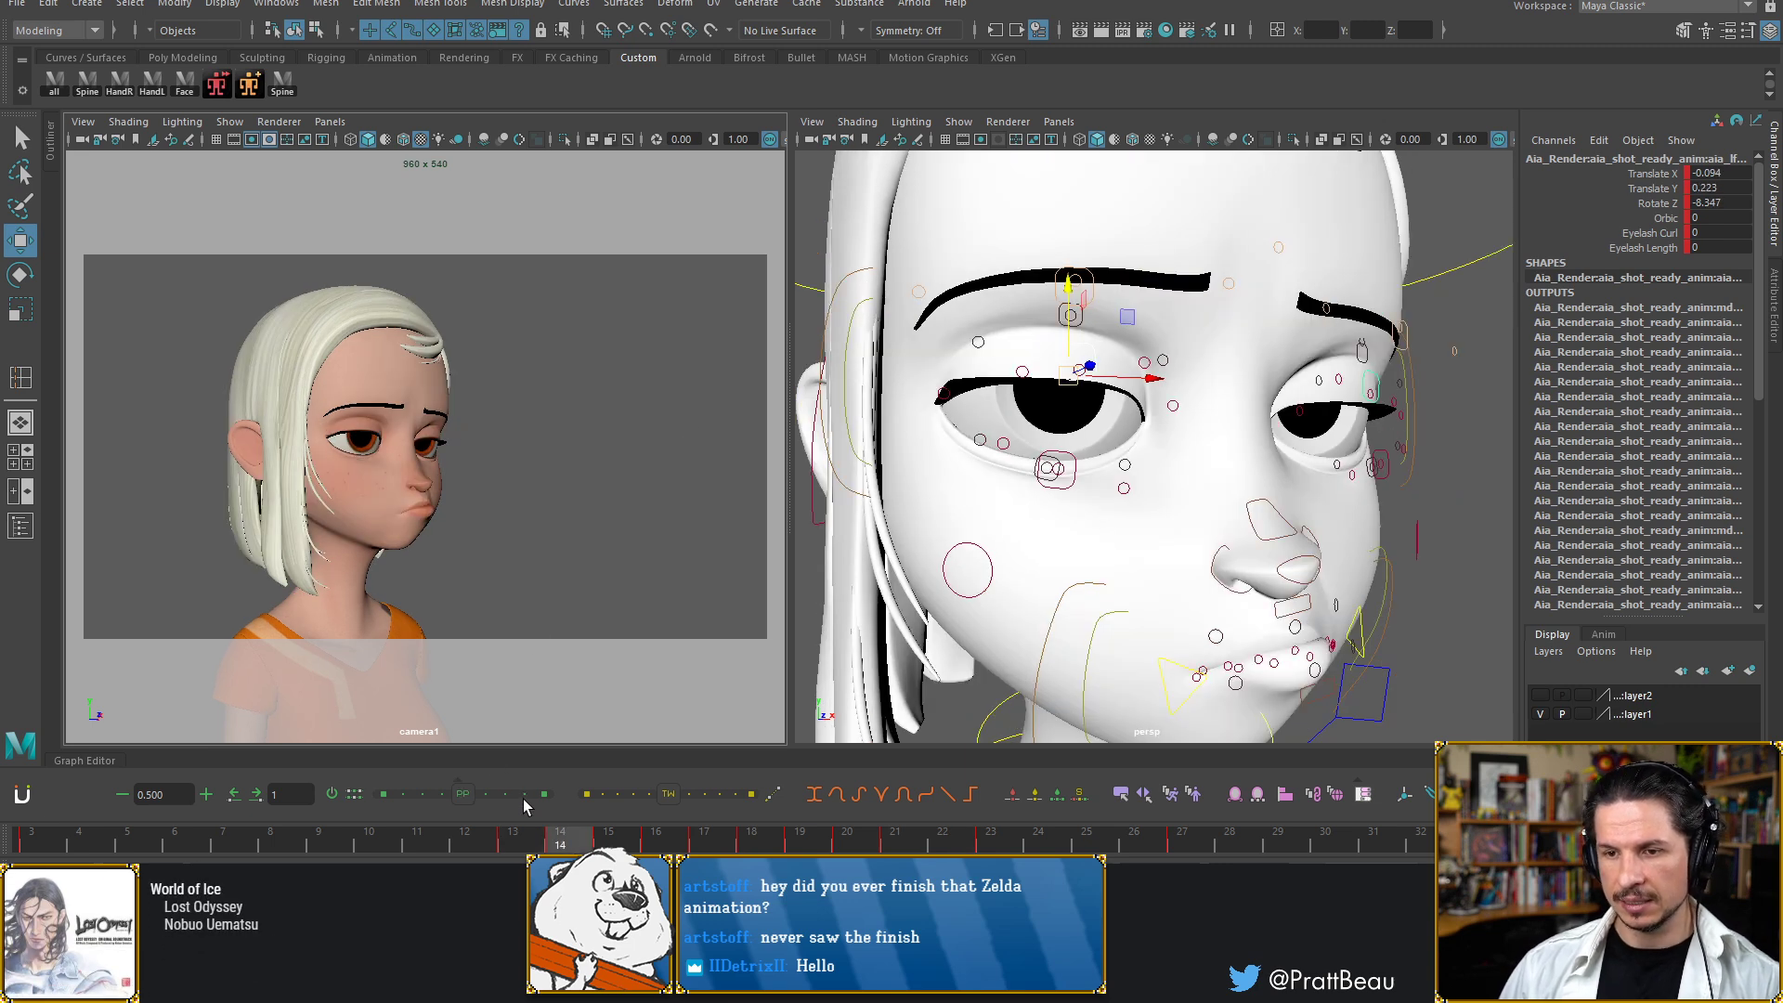
pyautogui.hotkey('alt', ',')
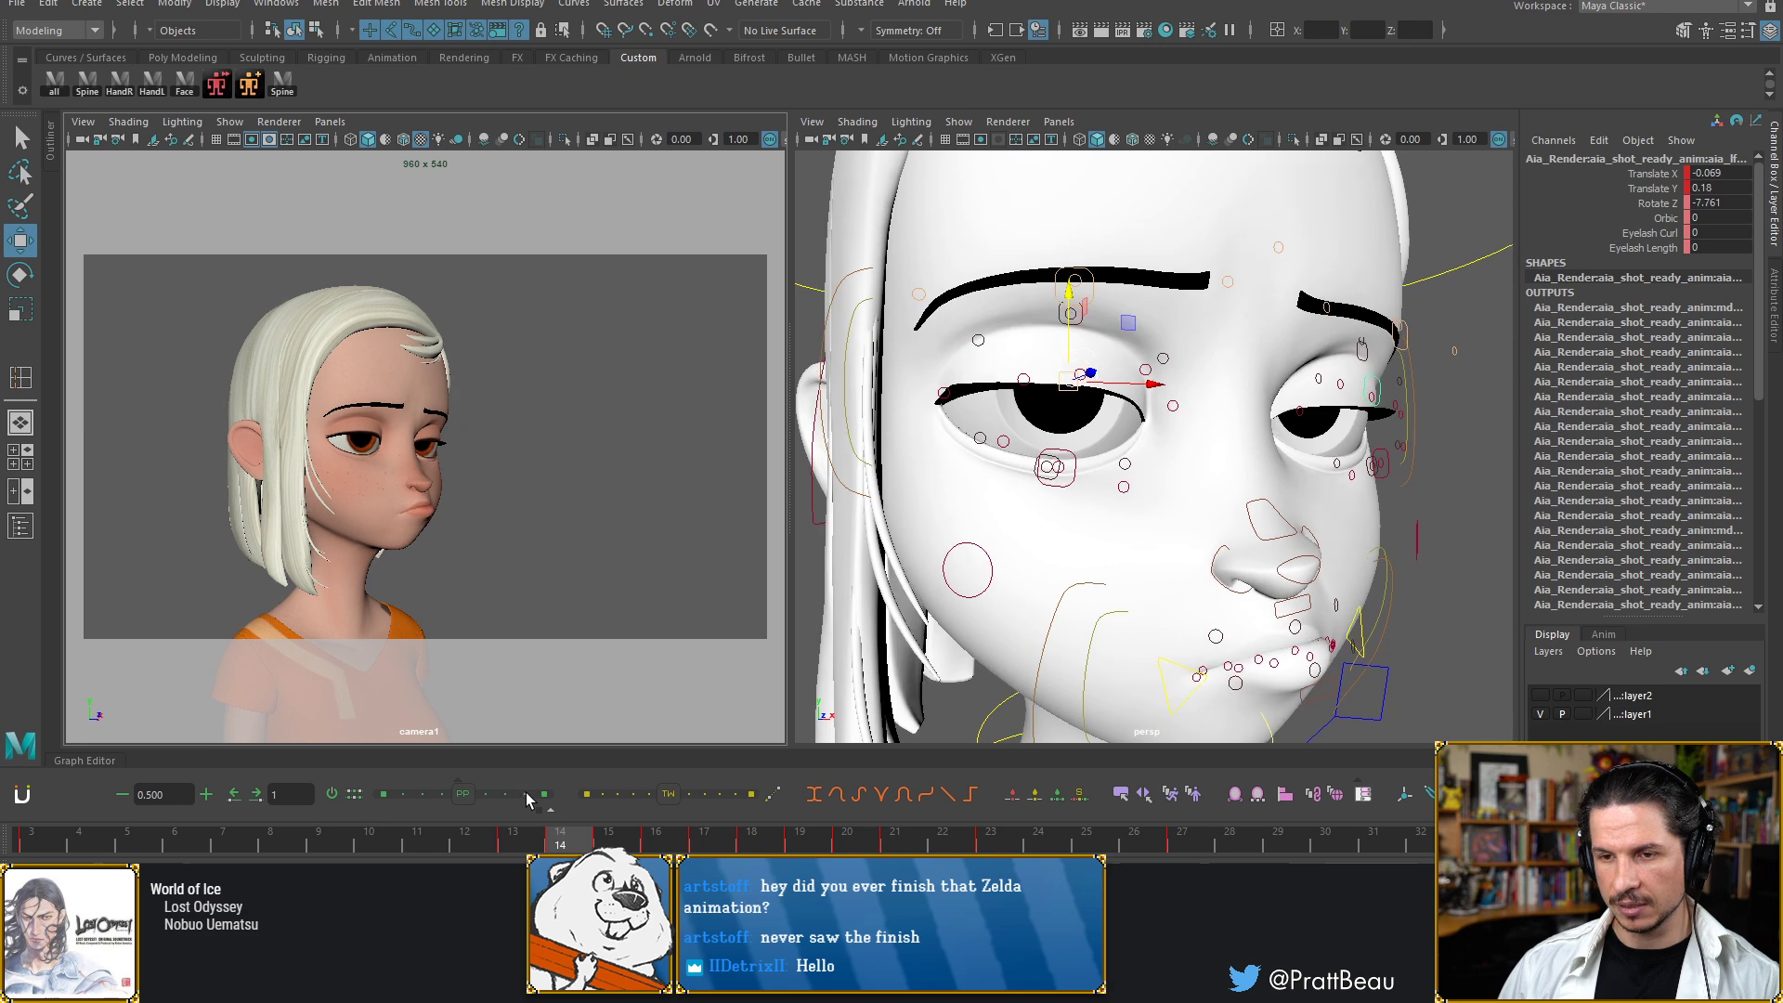
pyautogui.hotkey('alt', ',')
pyautogui.hotkey('alt', ',')
pyautogui.hotkey('alt', '.')
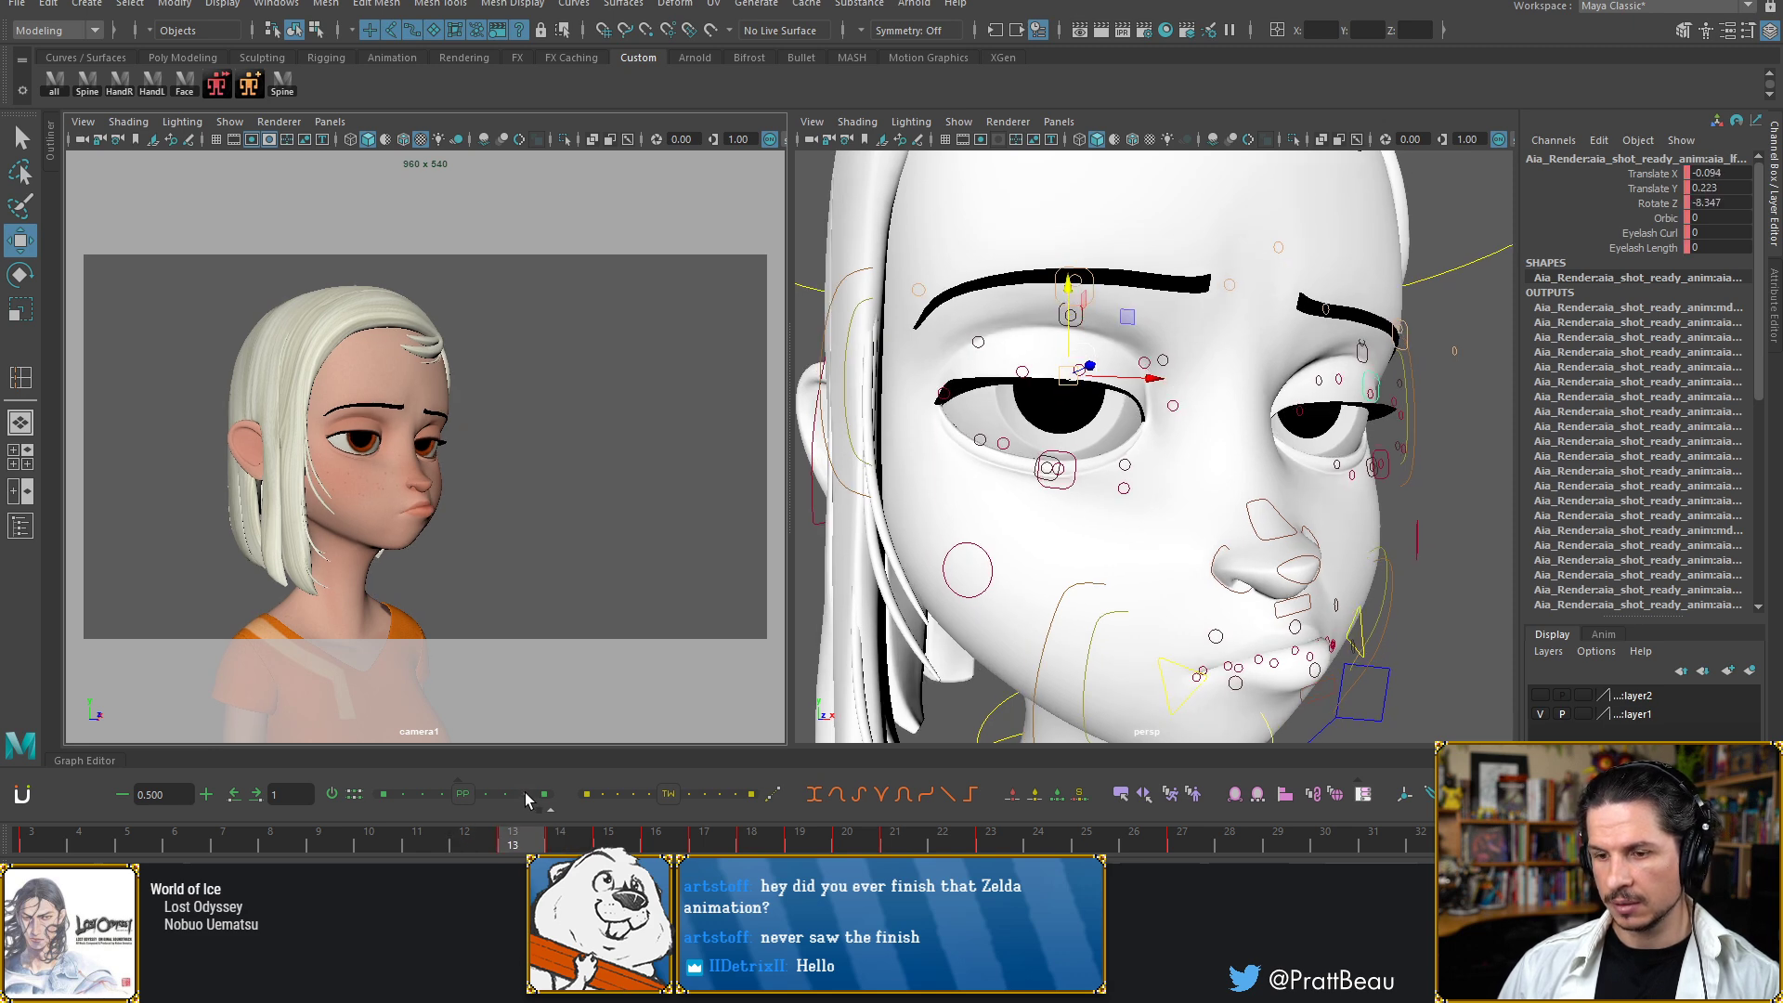
pyautogui.hotkey('alt', ',')
pyautogui.hotkey('alt', '.')
pyautogui.click(526, 796)
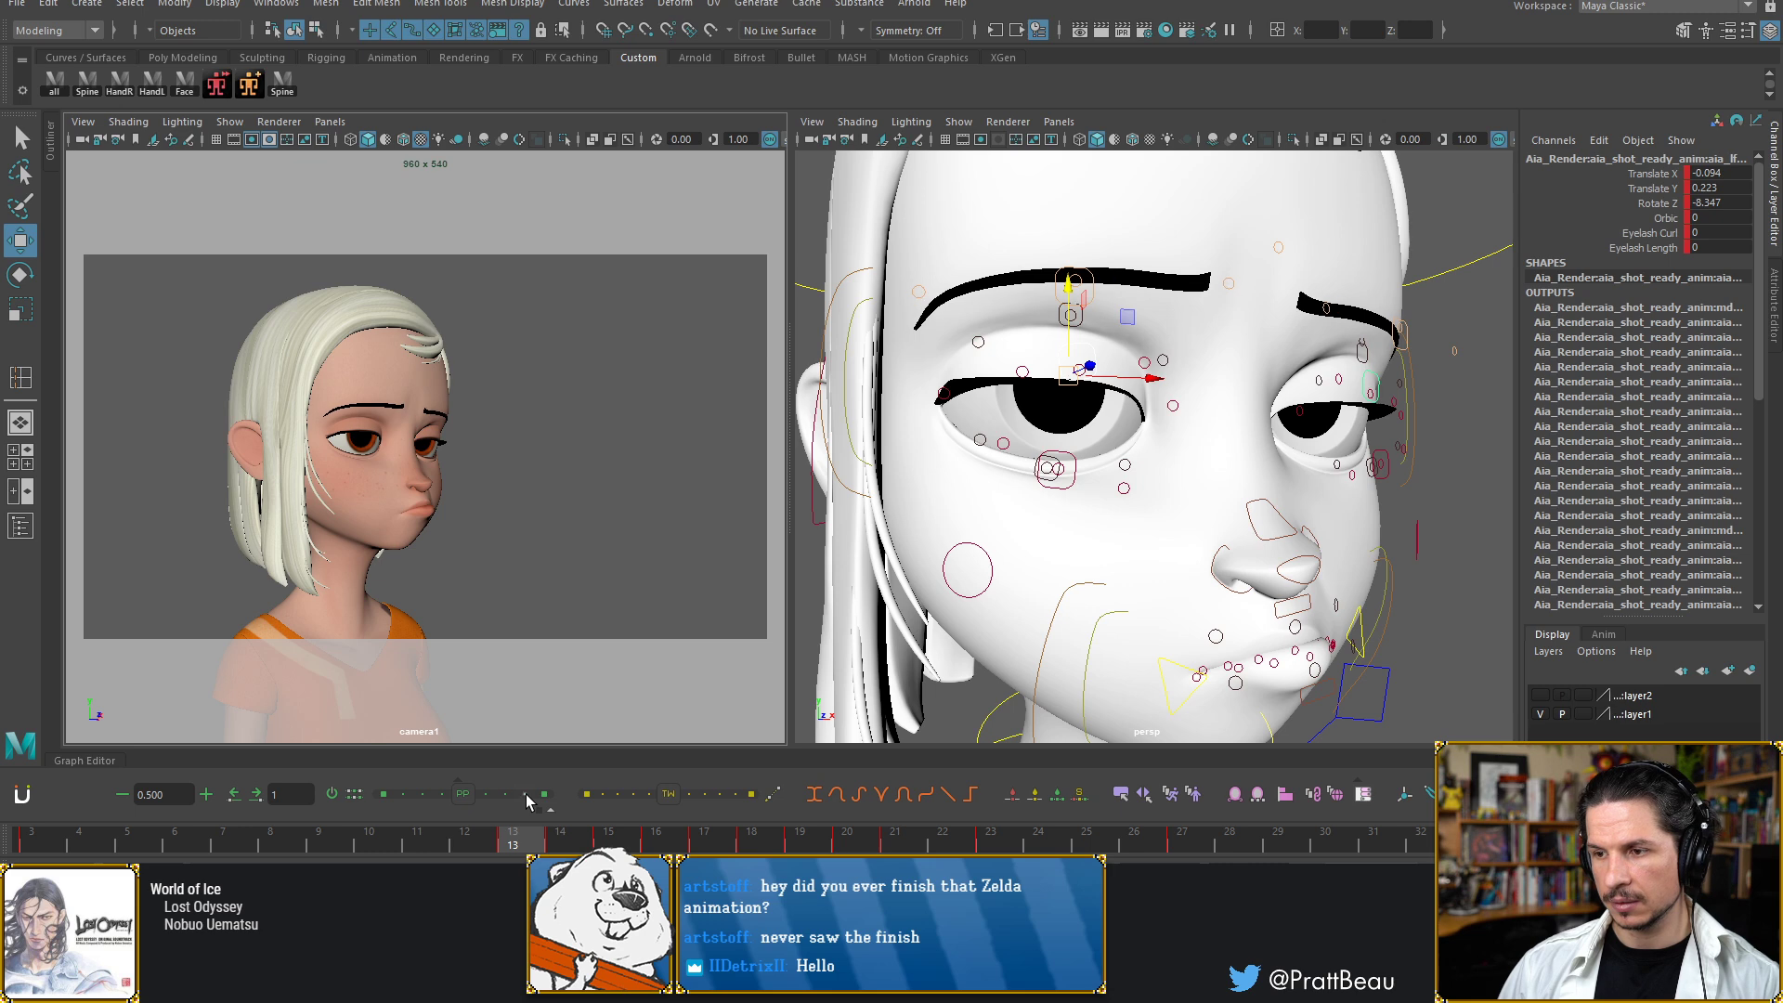
# Select the eyebrow controls on both sides of the face, including the ones along the brow seen from each side
pyautogui.hotkey('alt', '.')
pyautogui.hotkey('alt', ',')
pyautogui.hotkey('alt', ',')
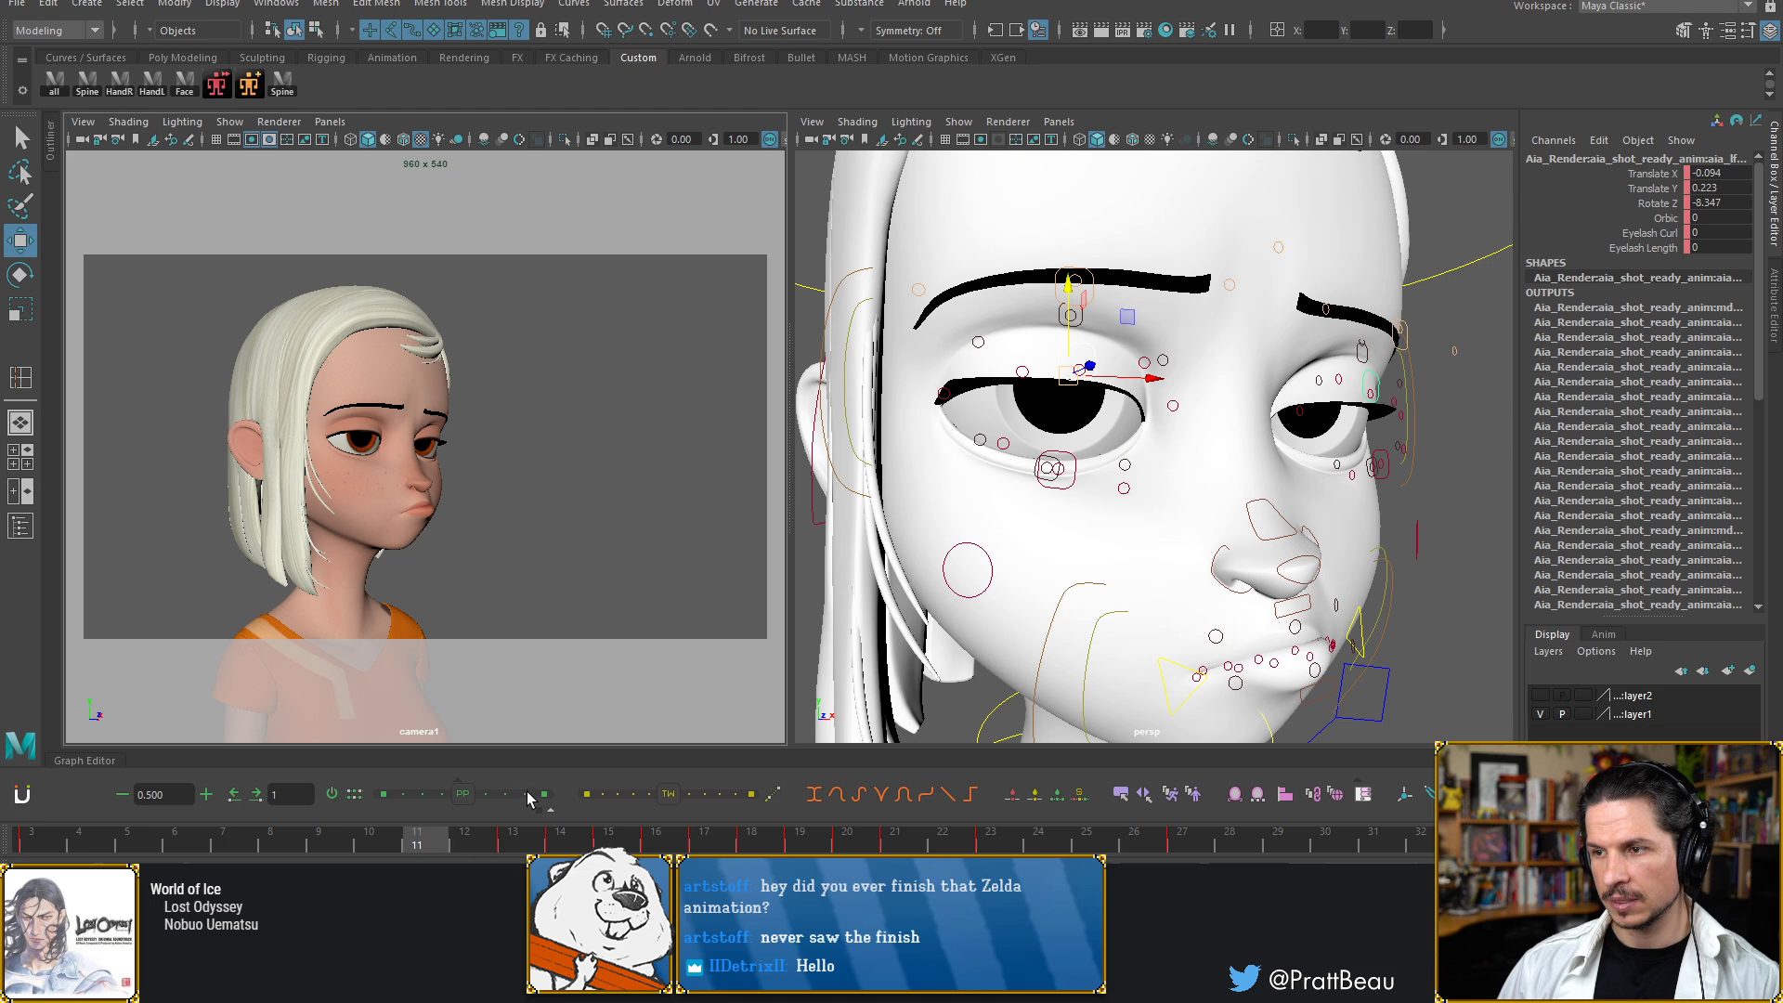
pyautogui.click(1094, 278)
pyautogui.keyDown('alt'); pyautogui.moveTo(1161, 309); pyautogui.dragTo(1246, 377); pyautogui.keyUp('alt')
pyautogui.moveTo(1490, 277); pyautogui.dragTo(1421, 366)
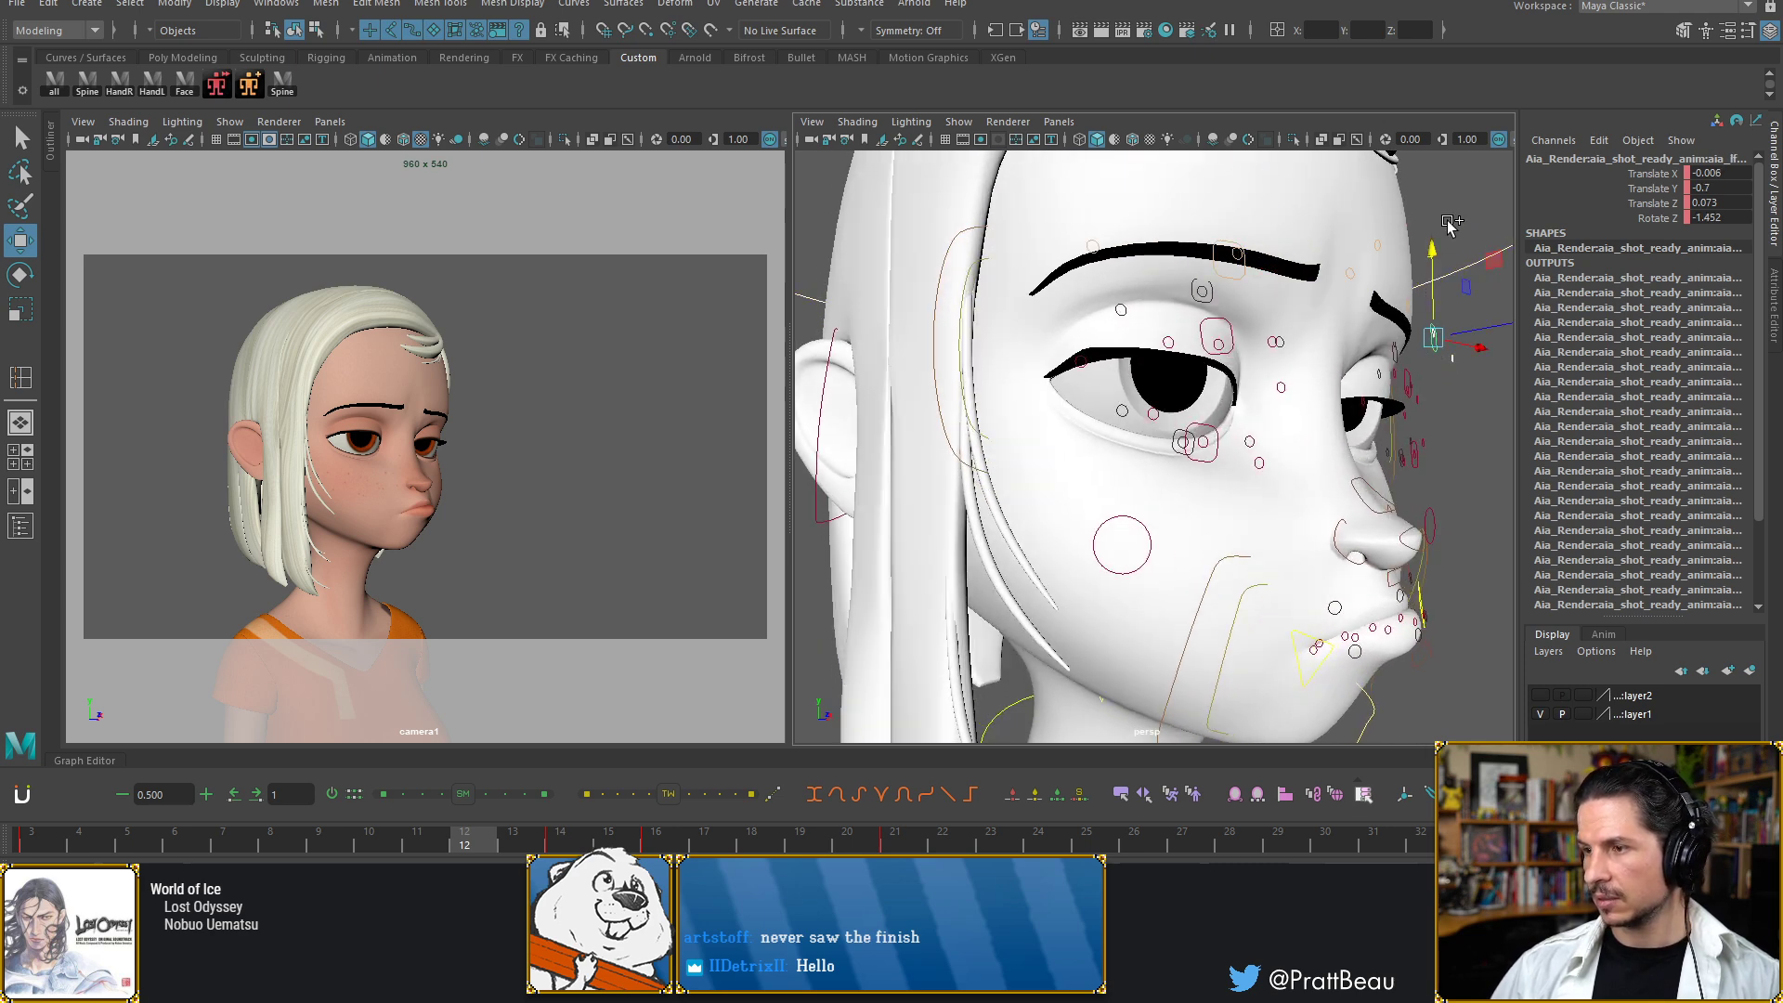
pyautogui.keyDown('shift'); pyautogui.moveTo(1458, 214); pyautogui.dragTo(977, 331); pyautogui.keyUp('shift')
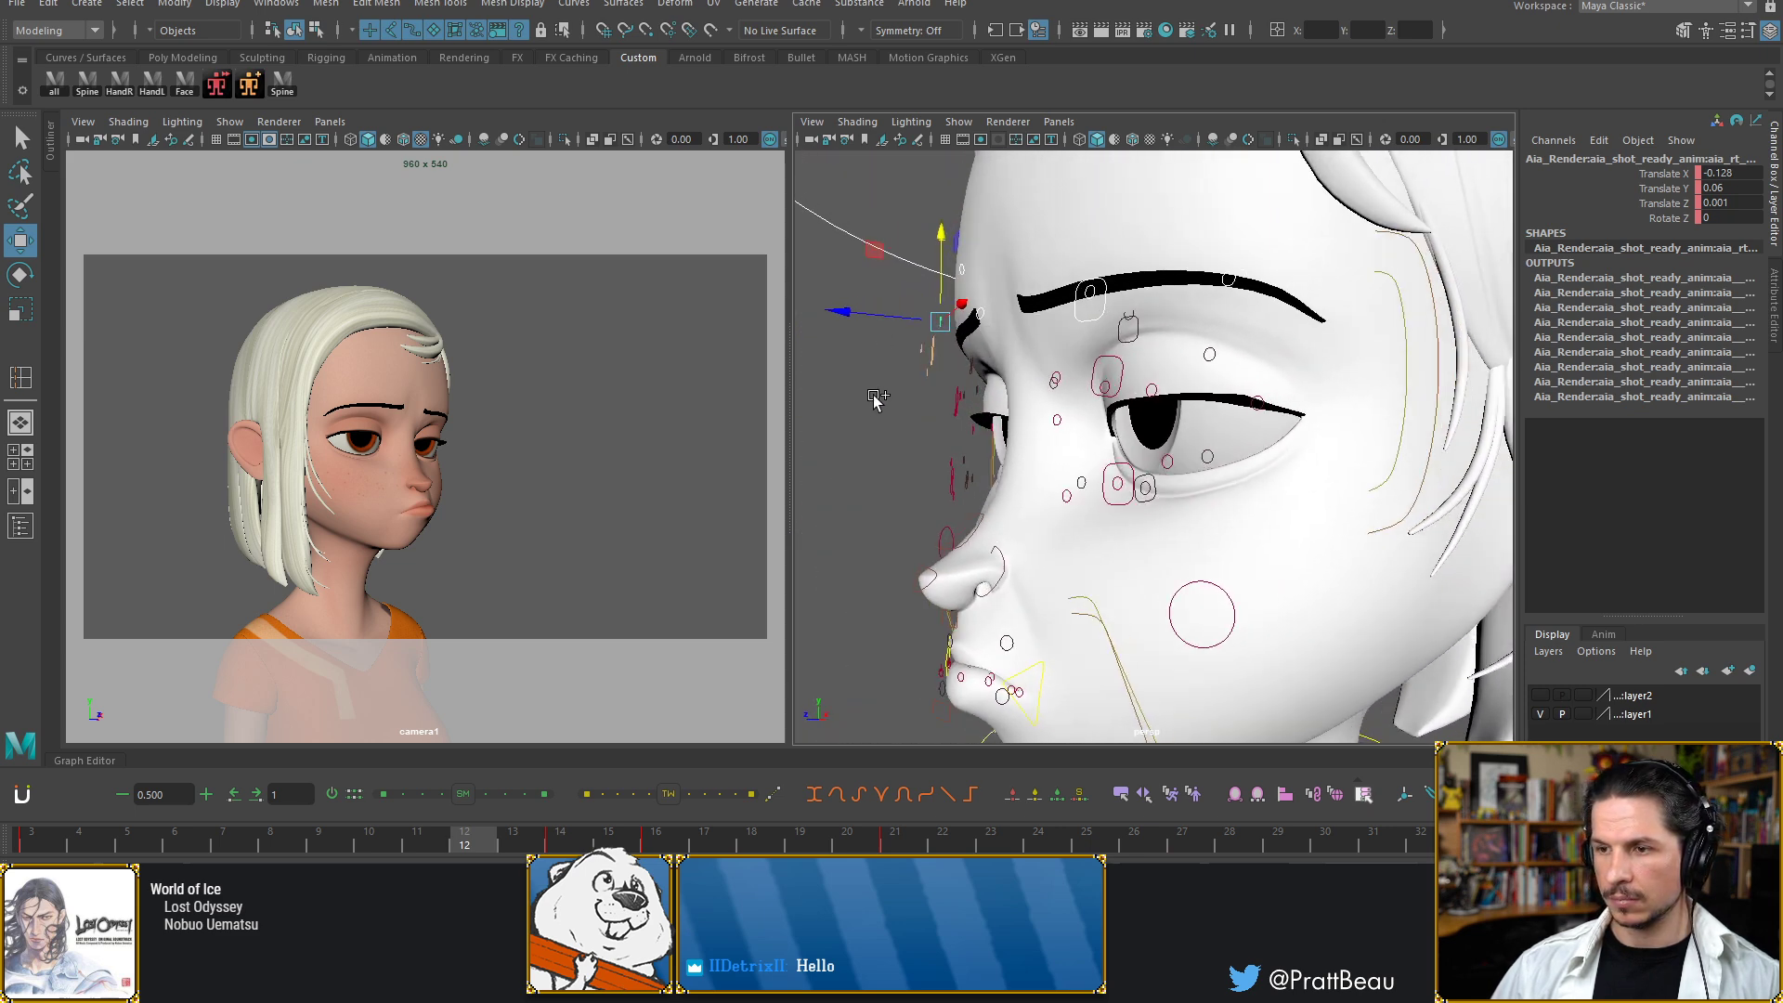
pyautogui.keyDown('shift'); pyautogui.moveTo(875, 399); pyautogui.dragTo(962, 306); pyautogui.keyUp('shift')
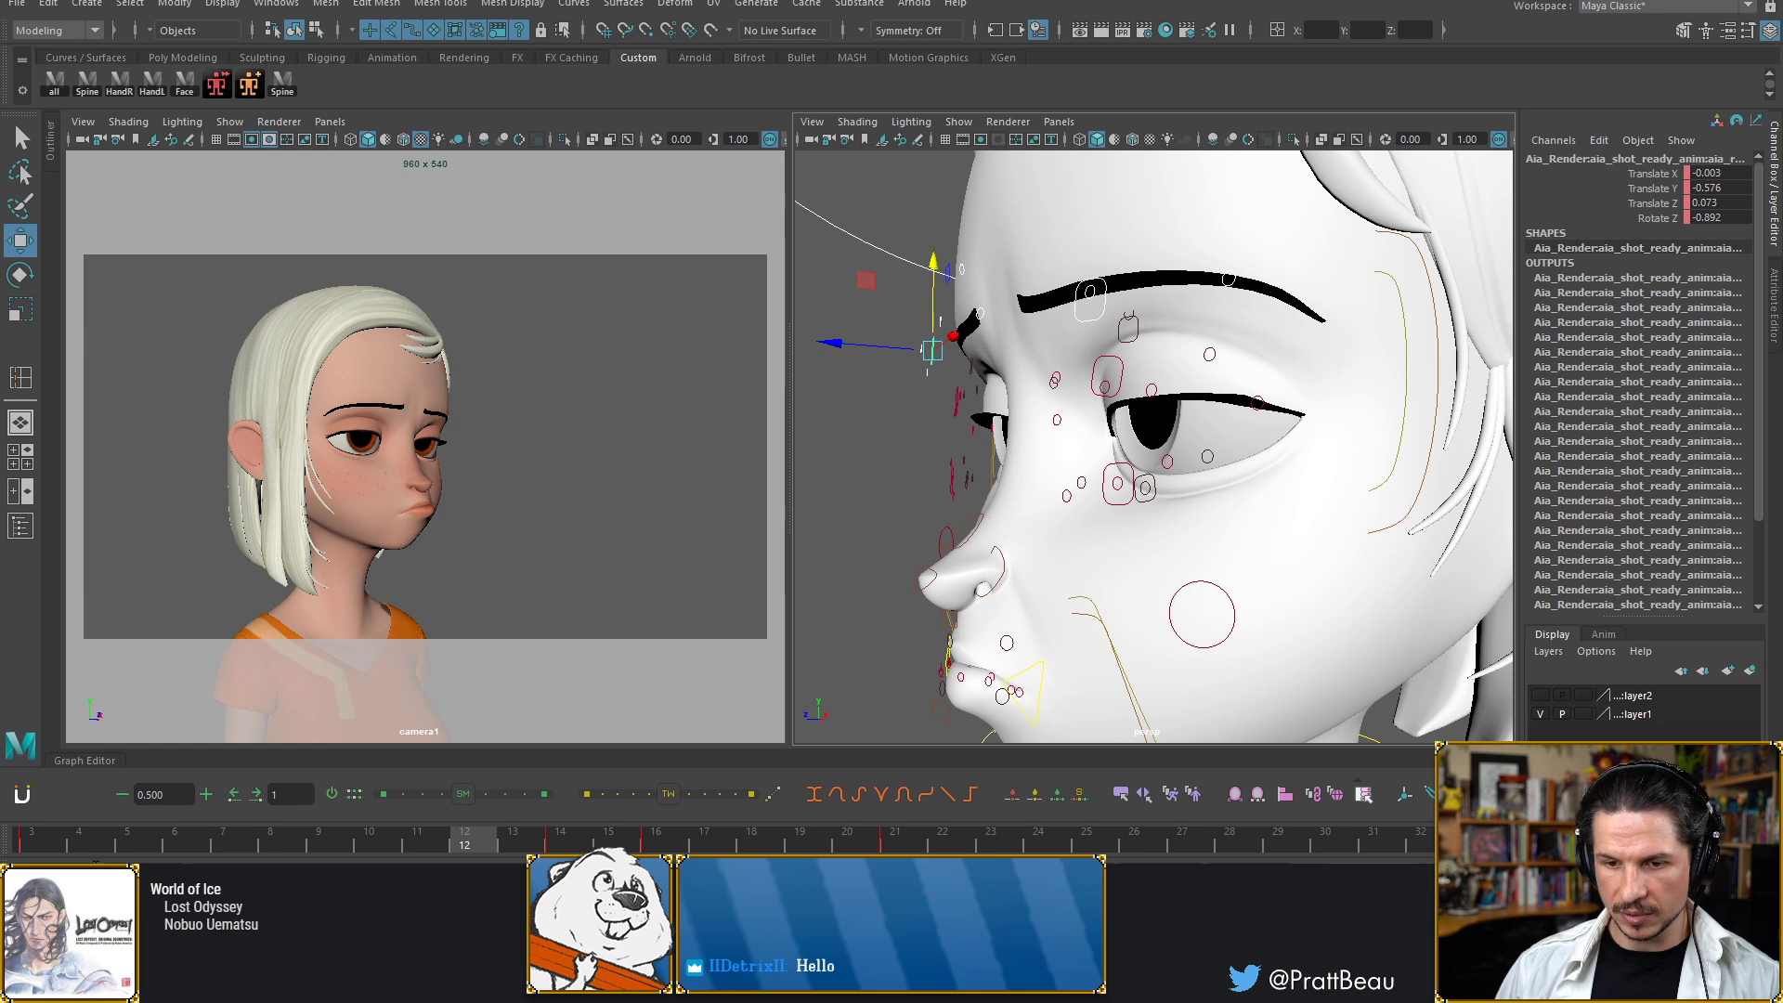
# Copy the eyebrow controls' pose from frame 3 and key it at frame 14 so the brows hold until then
pyautogui.click(89, 759)
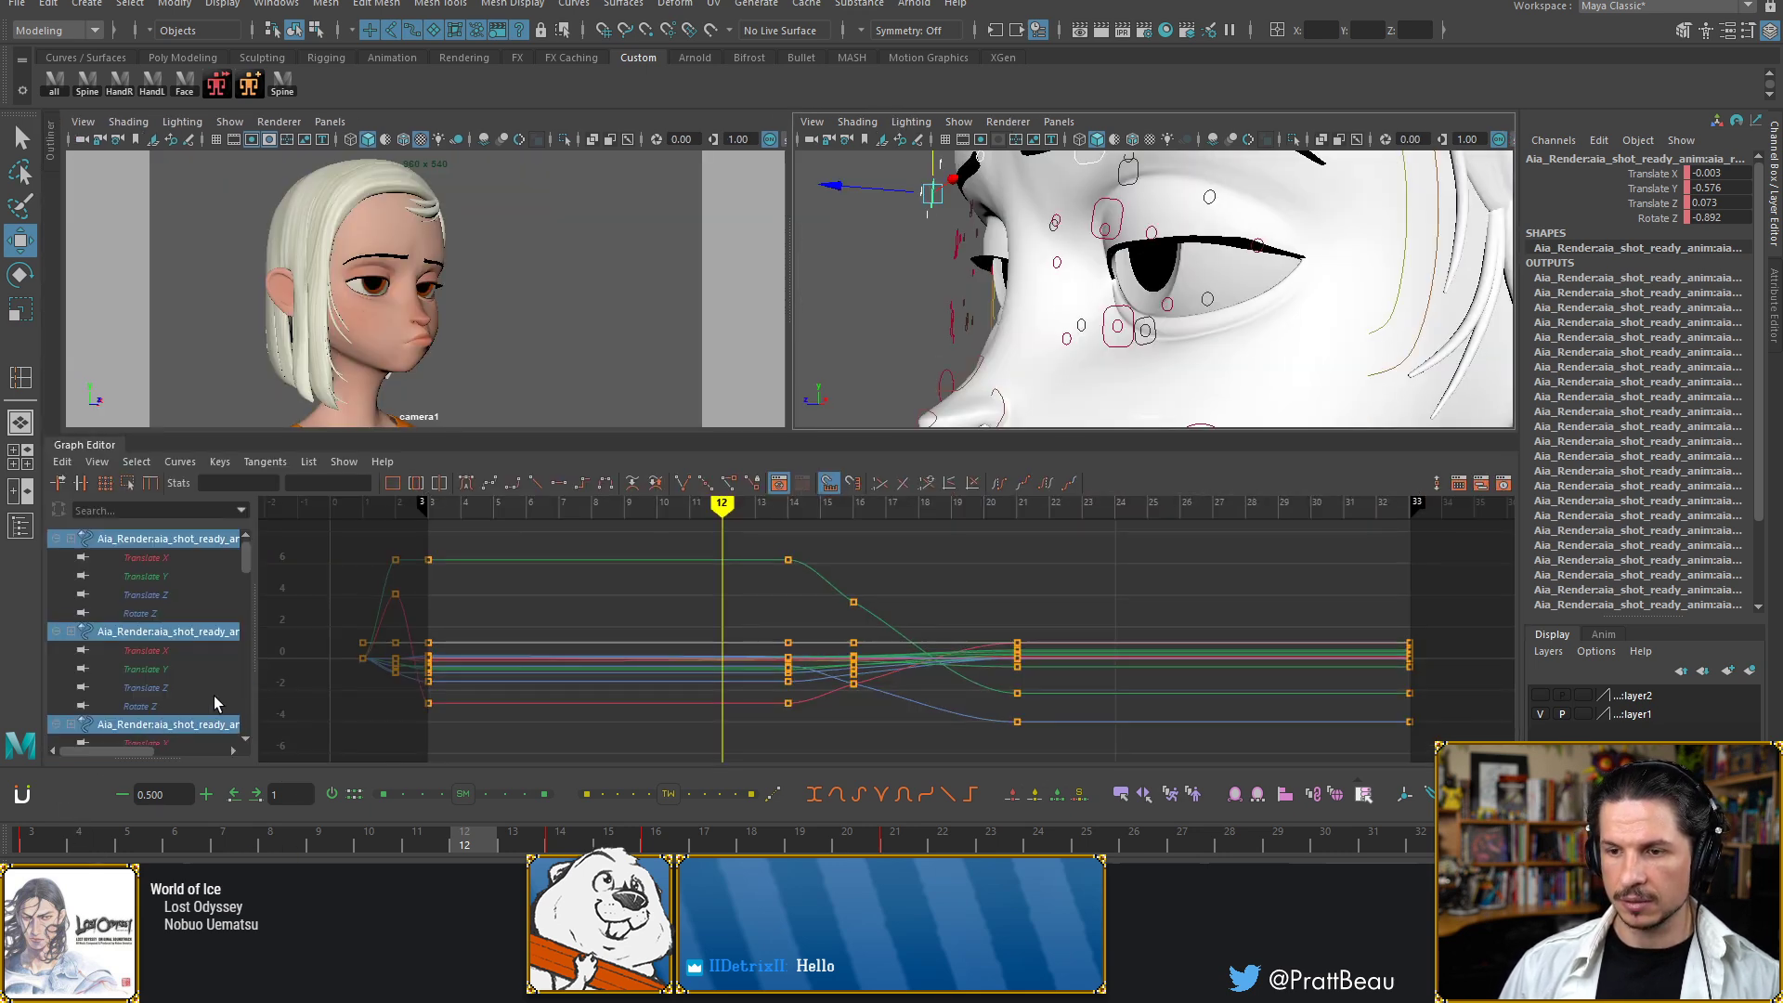
pyautogui.keyDown('alt'); pyautogui.keyDown('shift'); pyautogui.moveTo(751, 678); pyautogui.dragTo(801, 670, button='right'); pyautogui.keyUp('shift'); pyautogui.keyUp('alt')
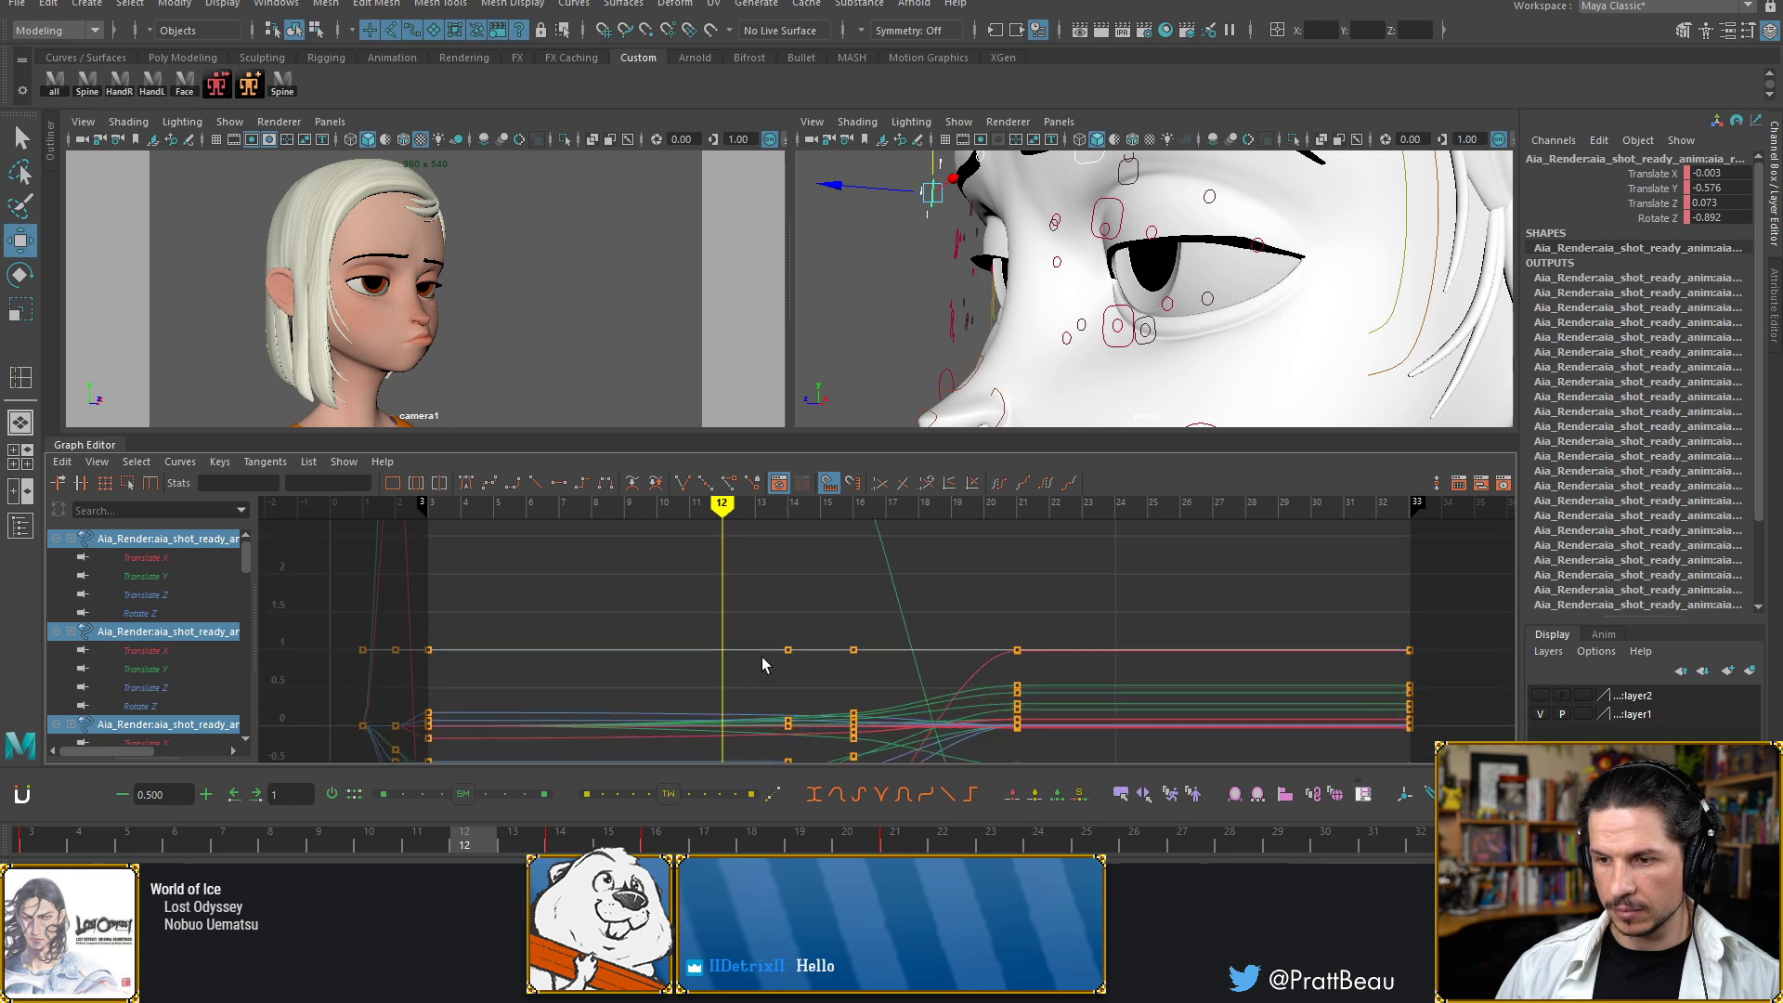
pyautogui.keyDown('alt'); pyautogui.moveTo(762, 655); pyautogui.dragTo(799, 563, button='middle'); pyautogui.keyUp('alt')
pyautogui.keyDown('alt'); pyautogui.keyDown('shift'); pyautogui.moveTo(757, 597); pyautogui.dragTo(675, 684, button='right'); pyautogui.keyUp('shift'); pyautogui.keyUp('alt')
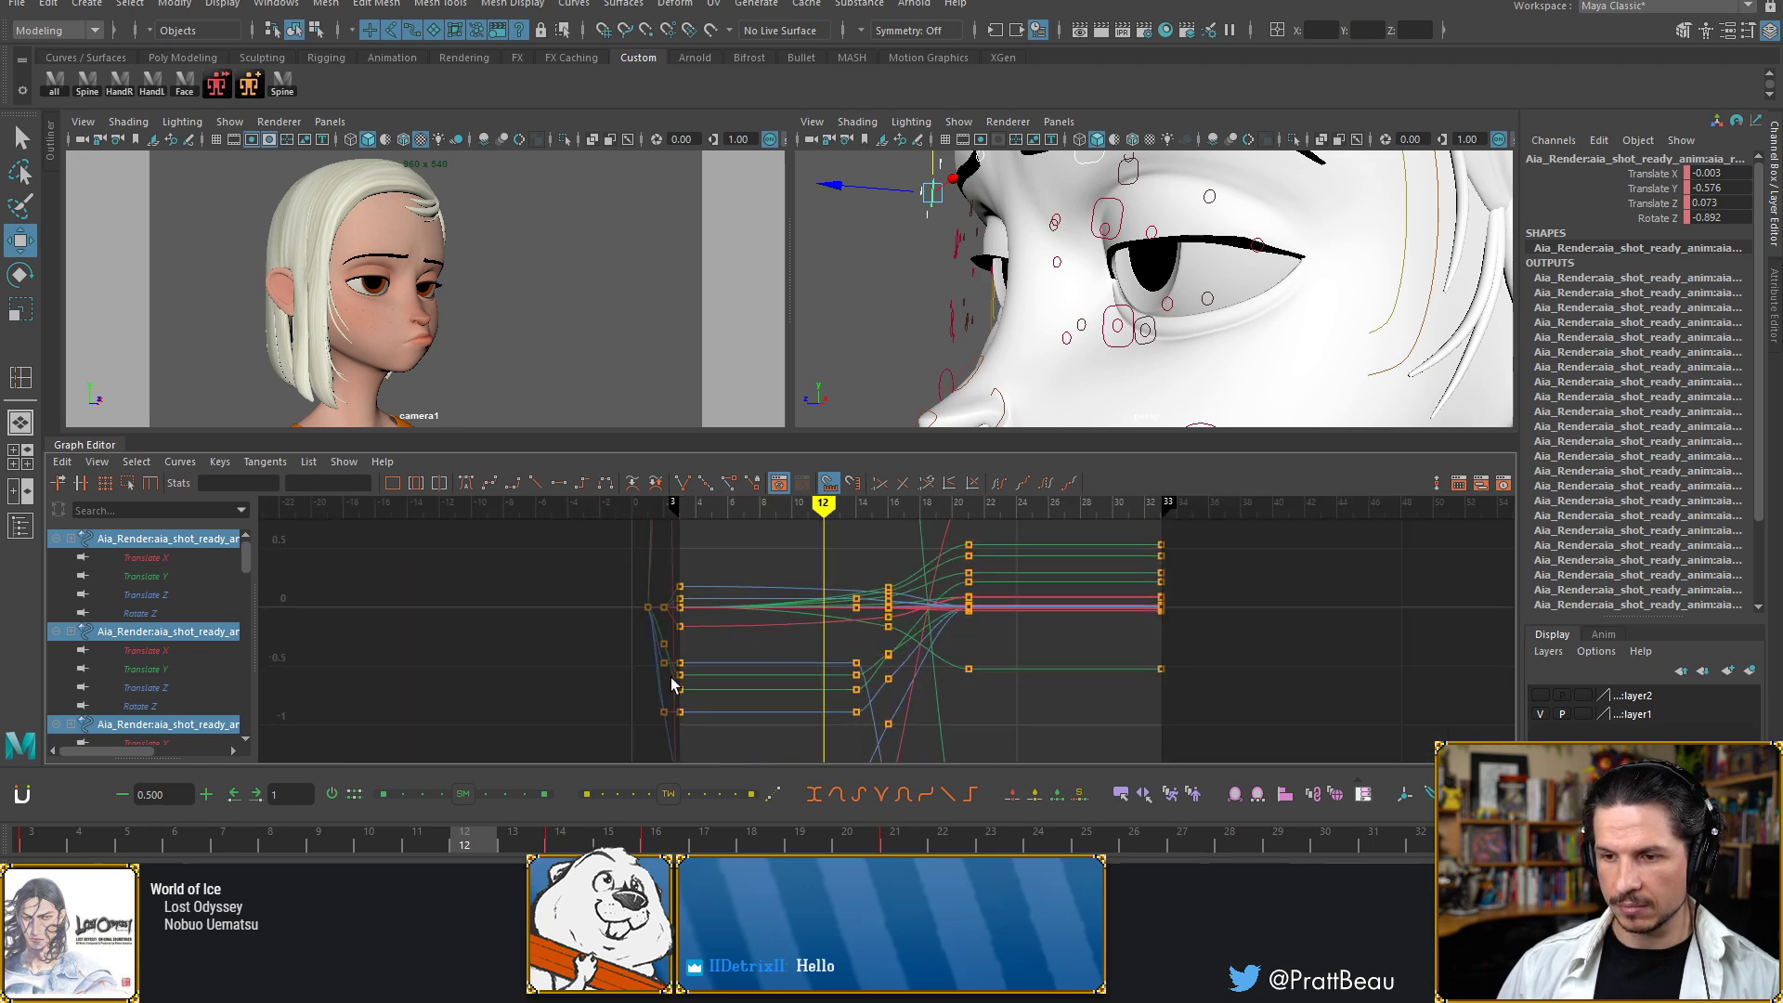
pyautogui.click(41, 836)
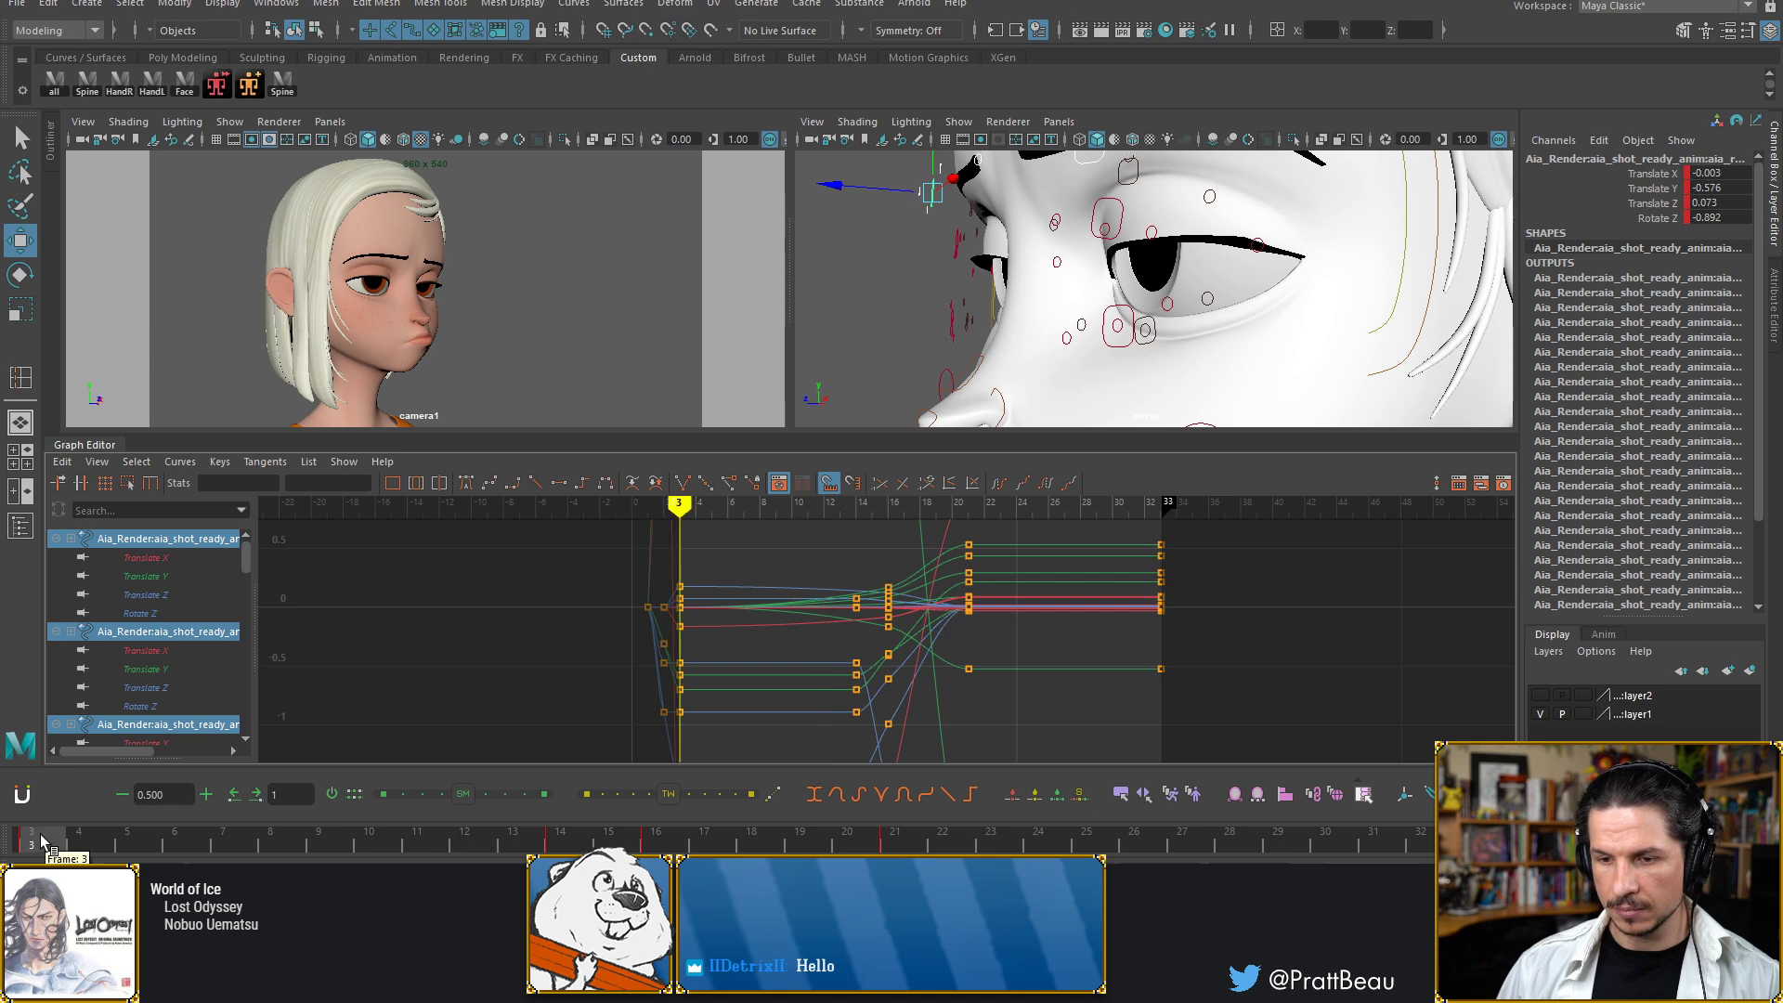
pyautogui.click(174, 836)
pyautogui.moveTo(250, 828); pyautogui.dragTo(587, 846)
pyautogui.press('s')
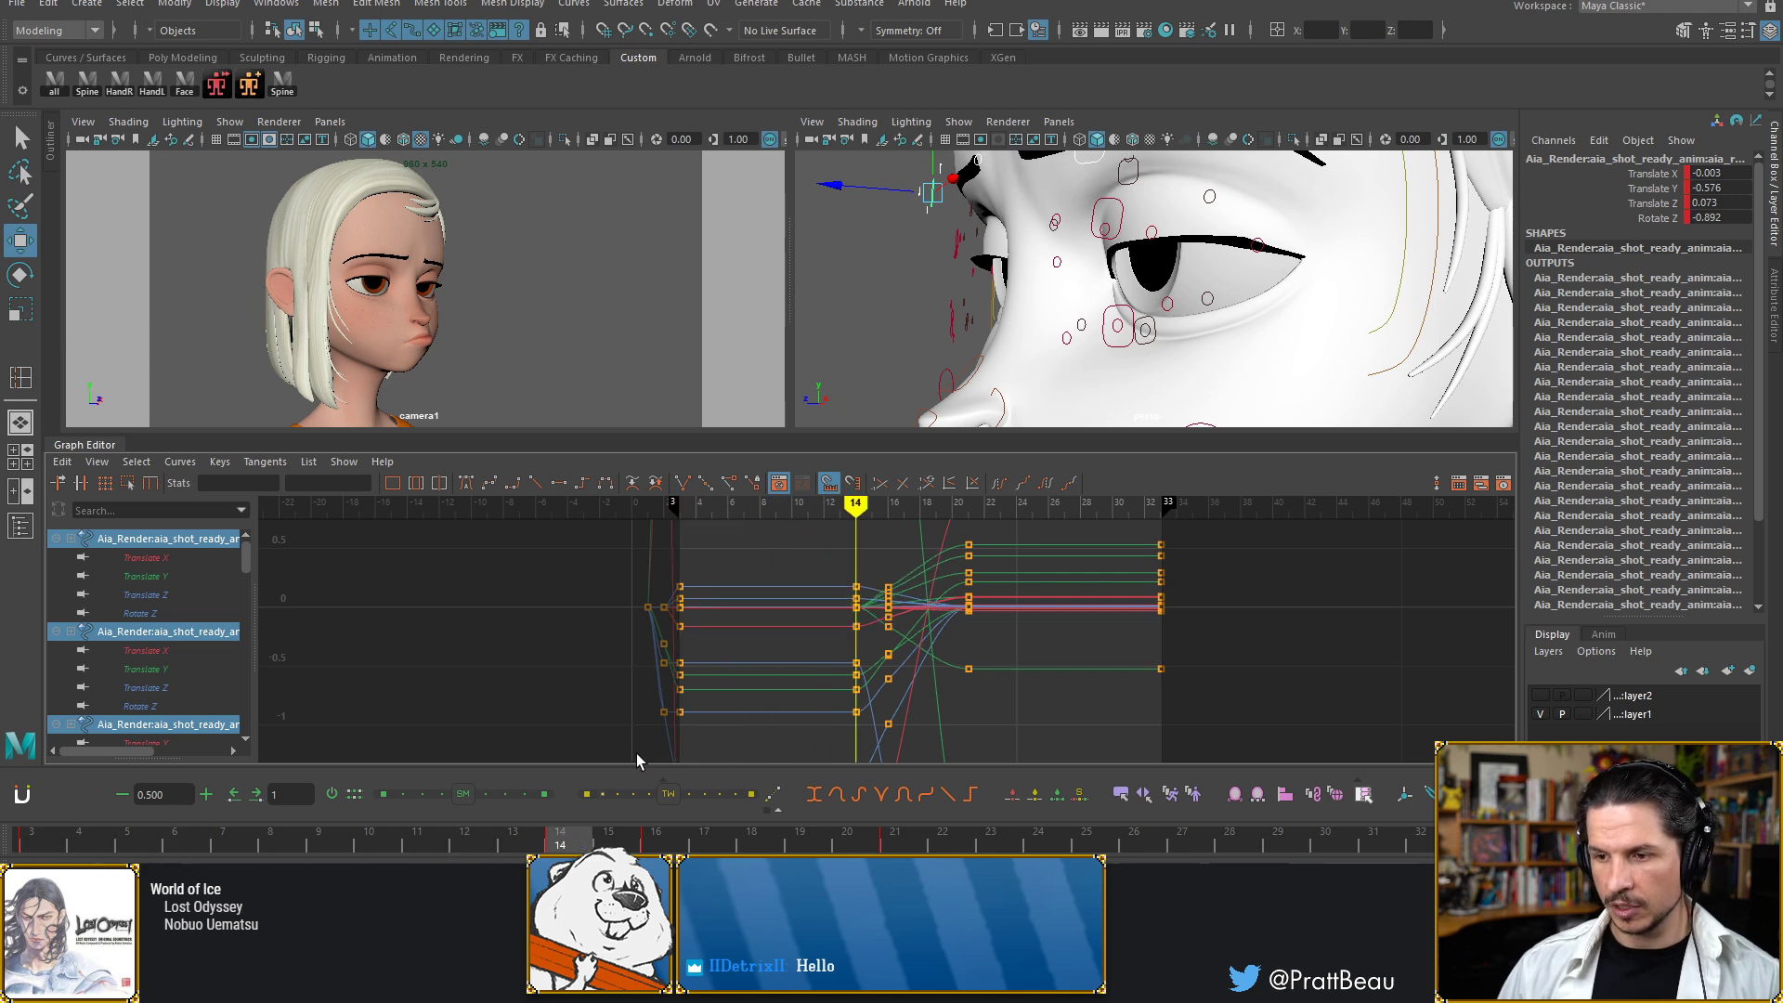
# Examine in an enlarged perspective view how the brows and eyelids leave the sad pose around frames 13 to 15
pyautogui.keyDown('alt'); pyautogui.moveTo(1153, 350); pyautogui.dragTo(1035, 334, button='right'); pyautogui.keyUp('alt')
pyautogui.keyDown('alt'); pyautogui.moveTo(1035, 334); pyautogui.dragTo(1225, 342); pyautogui.keyUp('alt')
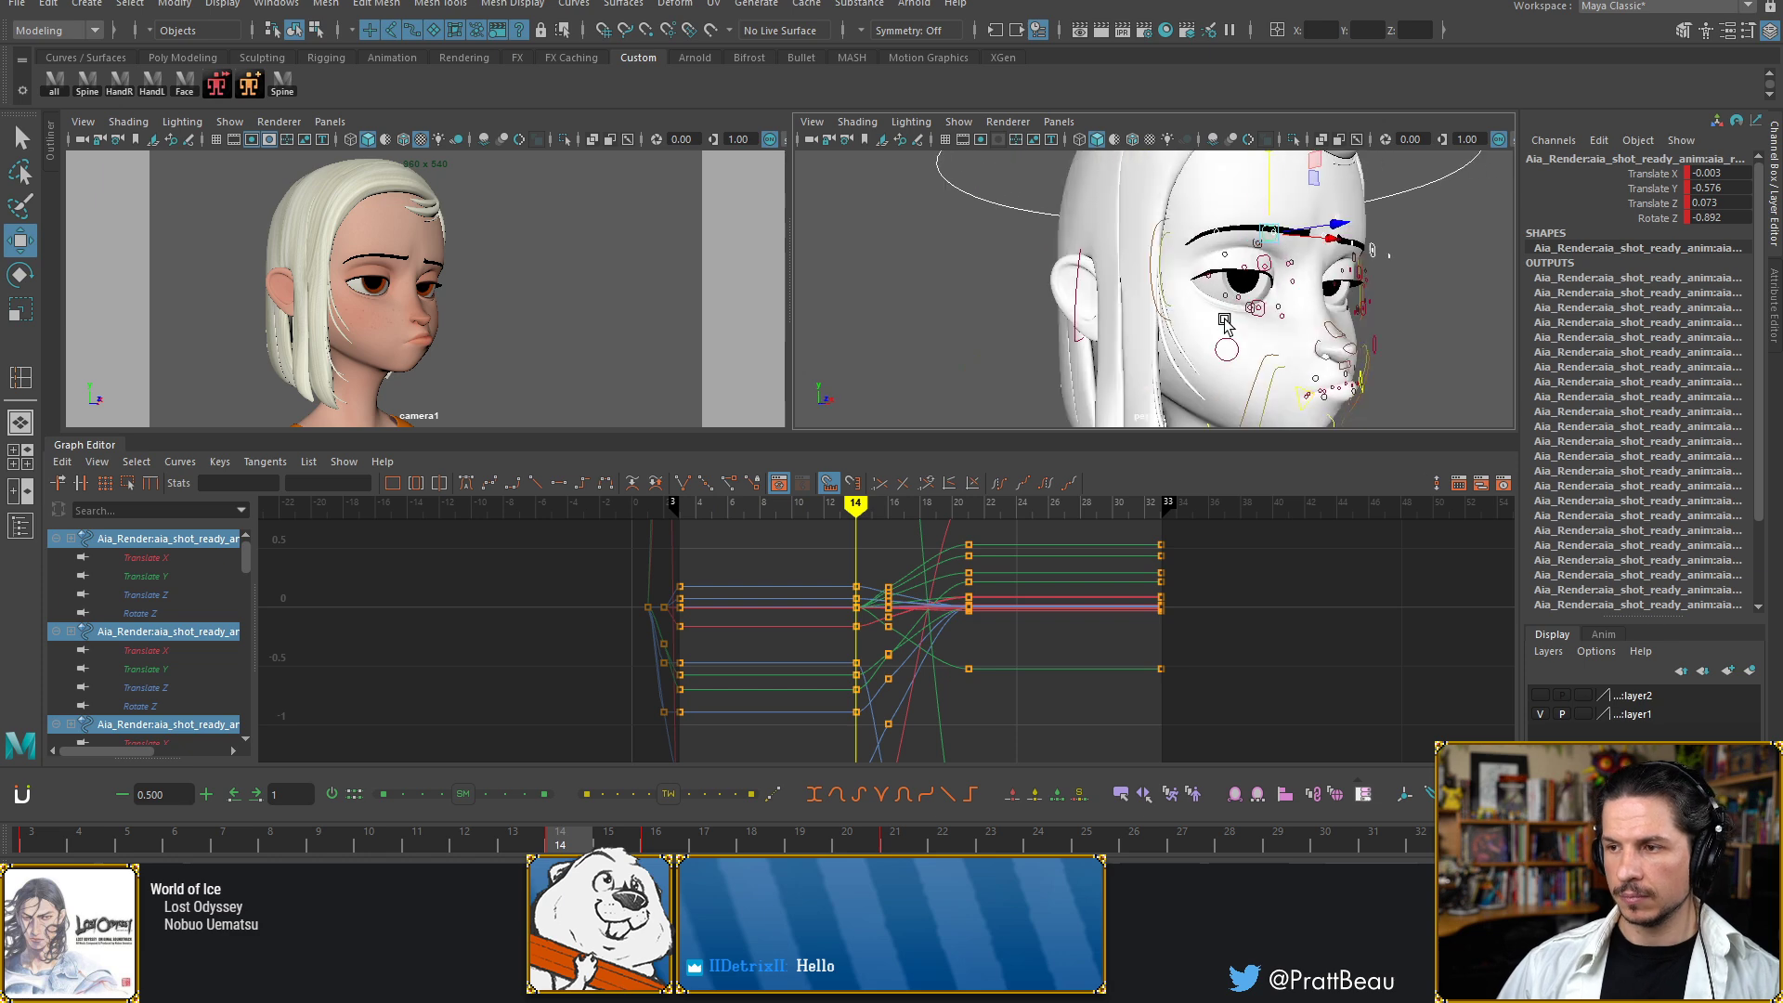
pyautogui.keyDown('alt'); pyautogui.moveTo(1225, 342); pyautogui.dragTo(1101, 316, button='middle'); pyautogui.keyUp('alt')
pyautogui.press('space')
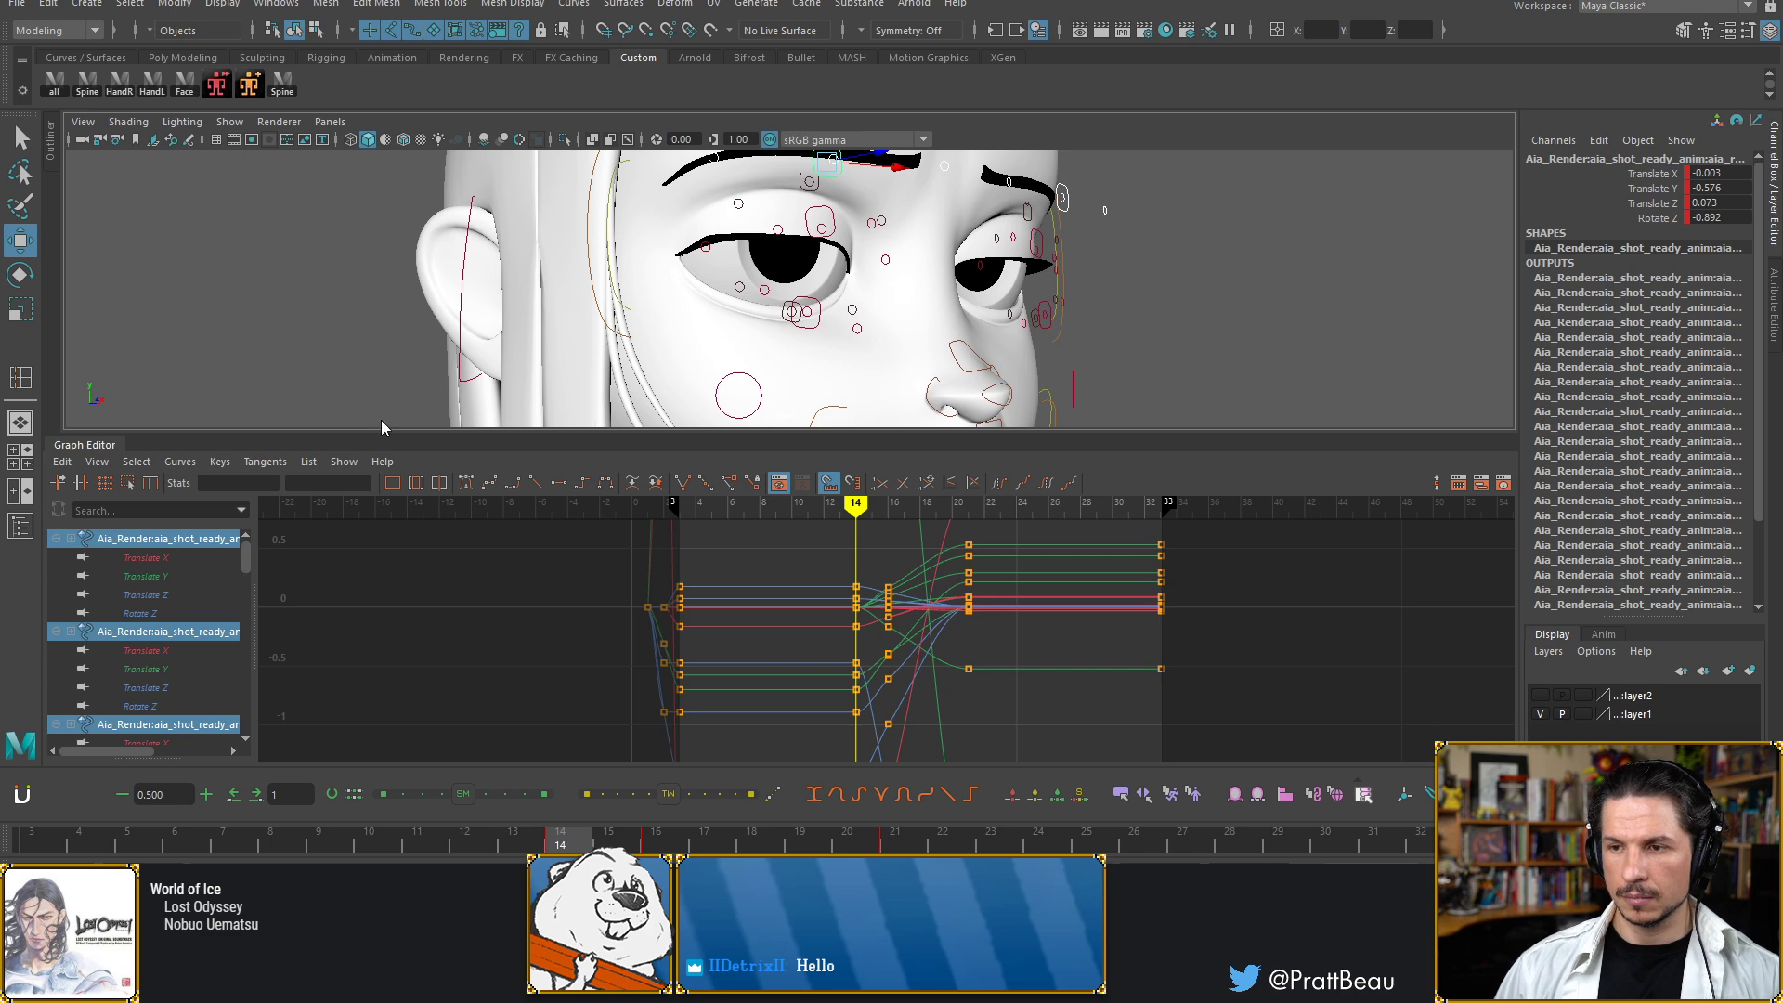
pyautogui.doubleClick(110, 446)
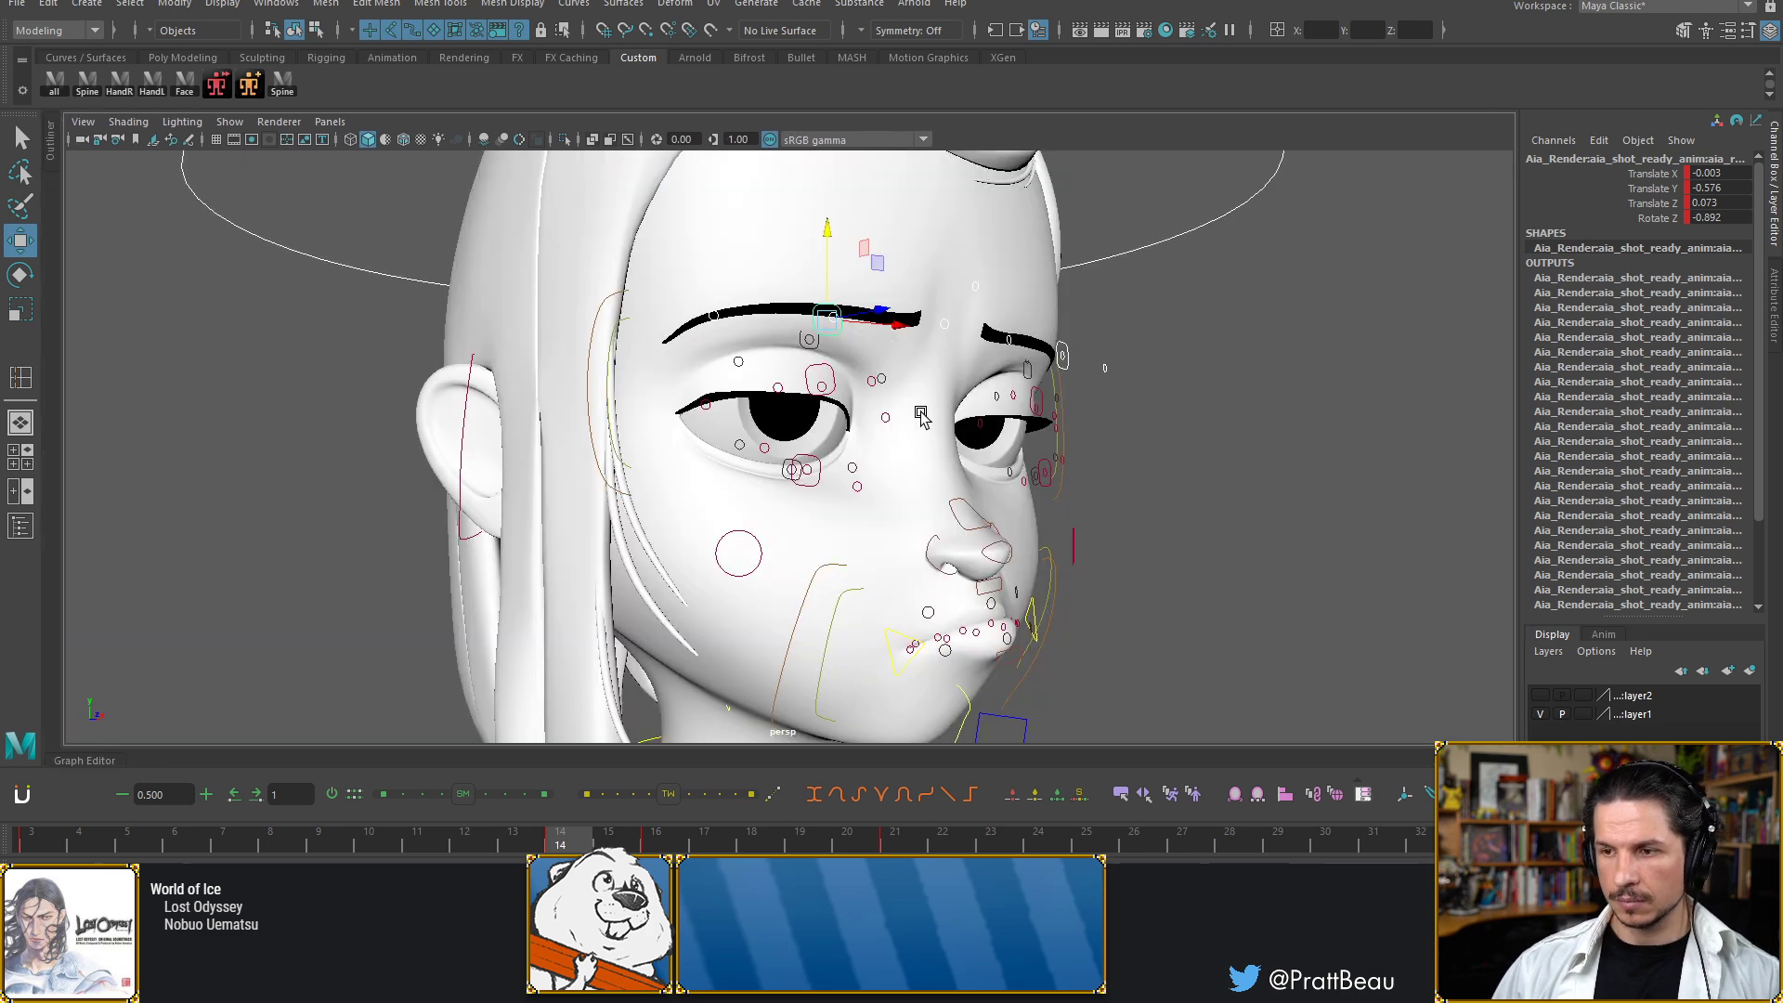
pyautogui.keyDown('alt'); pyautogui.moveTo(921, 415); pyautogui.dragTo(813, 443); pyautogui.keyUp('alt')
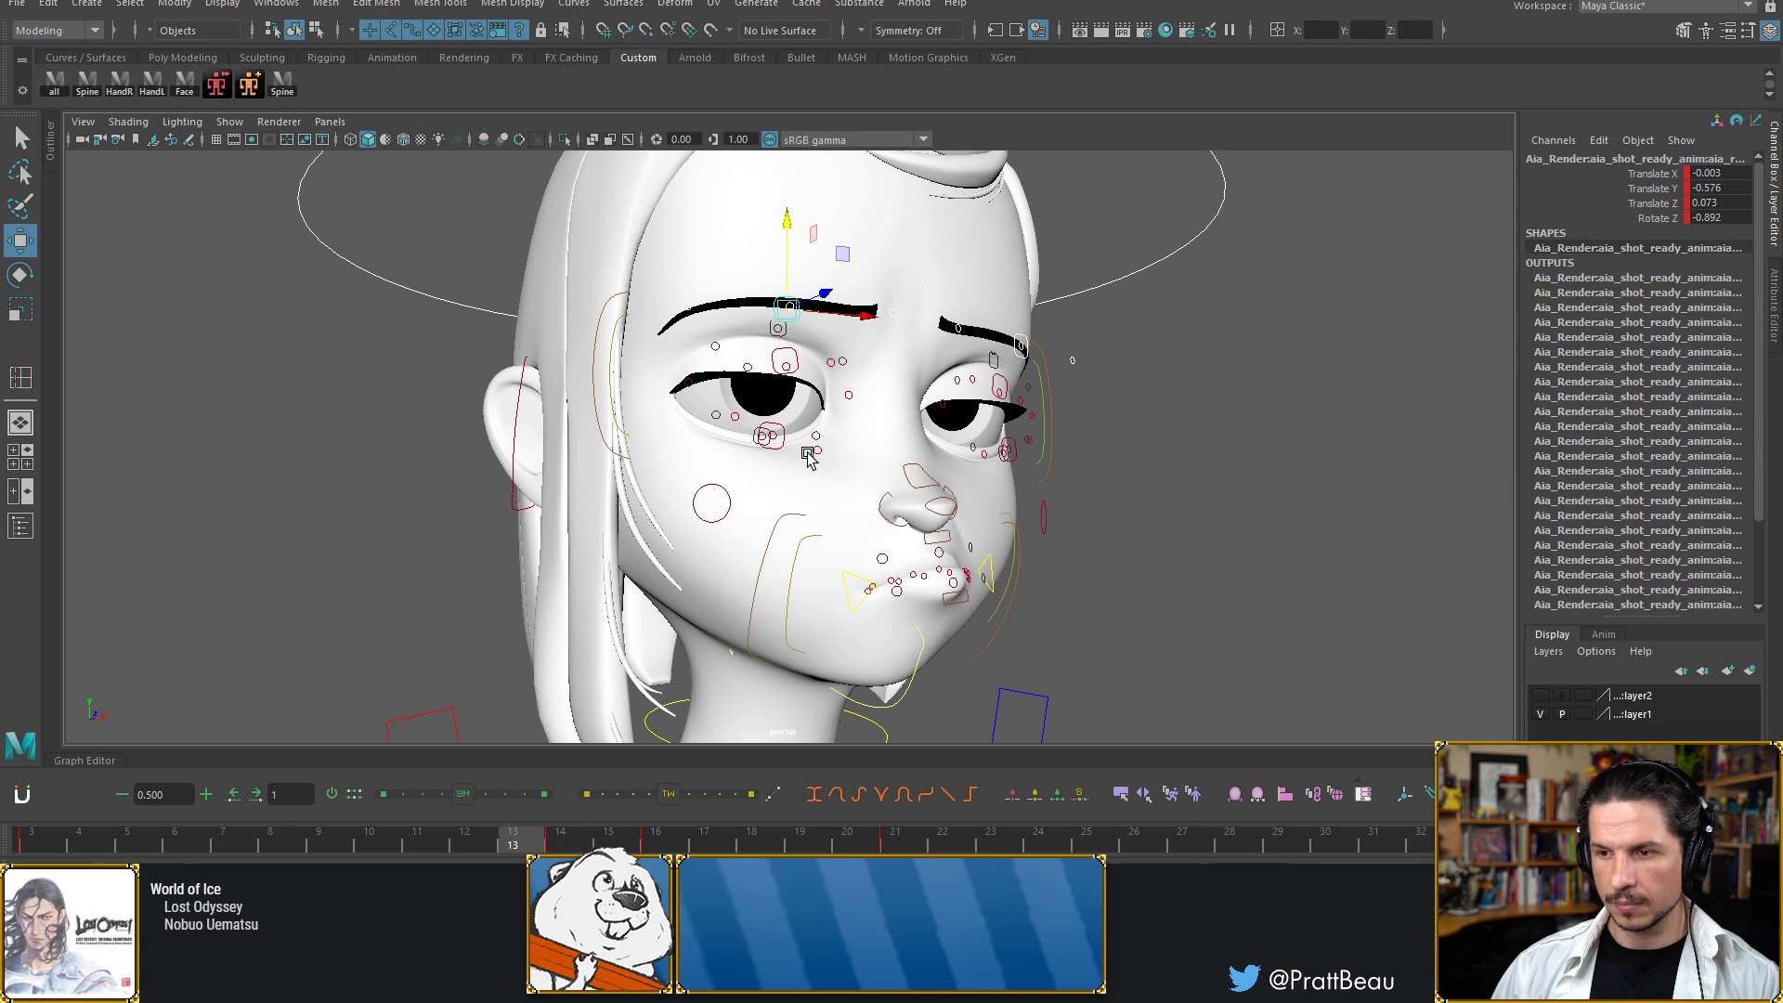
pyautogui.hotkey('alt', '.')
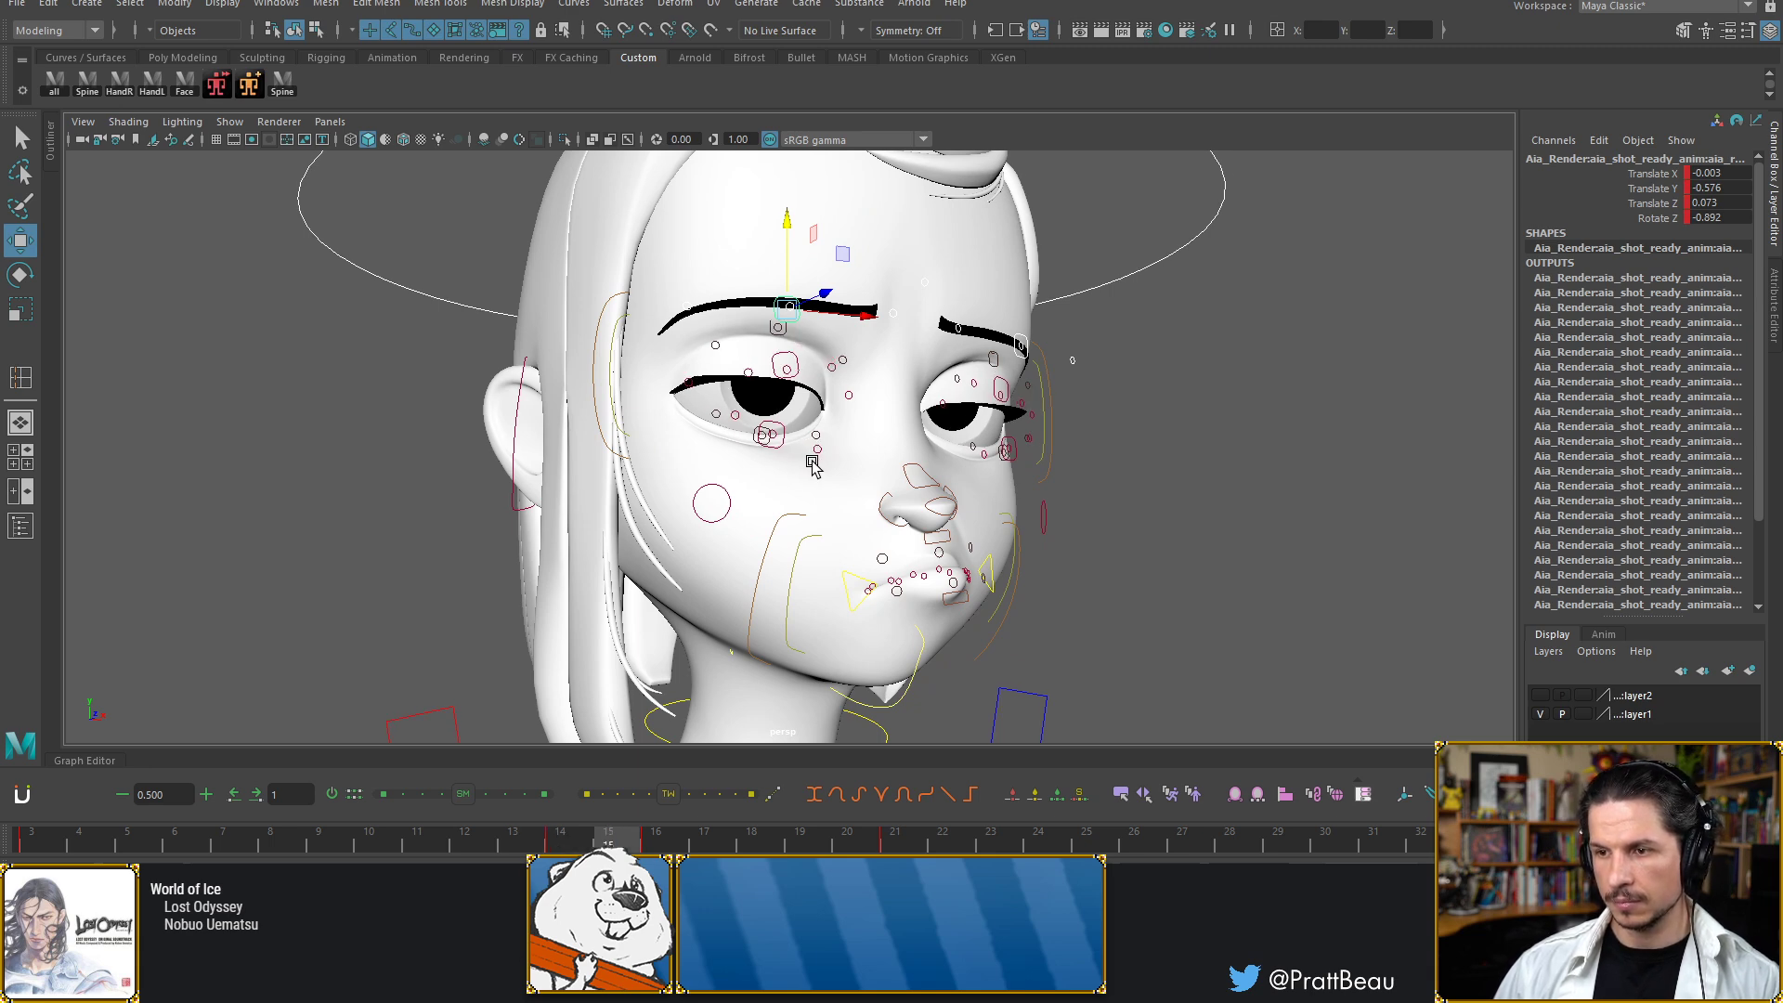
pyautogui.hotkey('alt', ',')
pyautogui.hotkey('alt', ',')
pyautogui.hotkey('alt', '.')
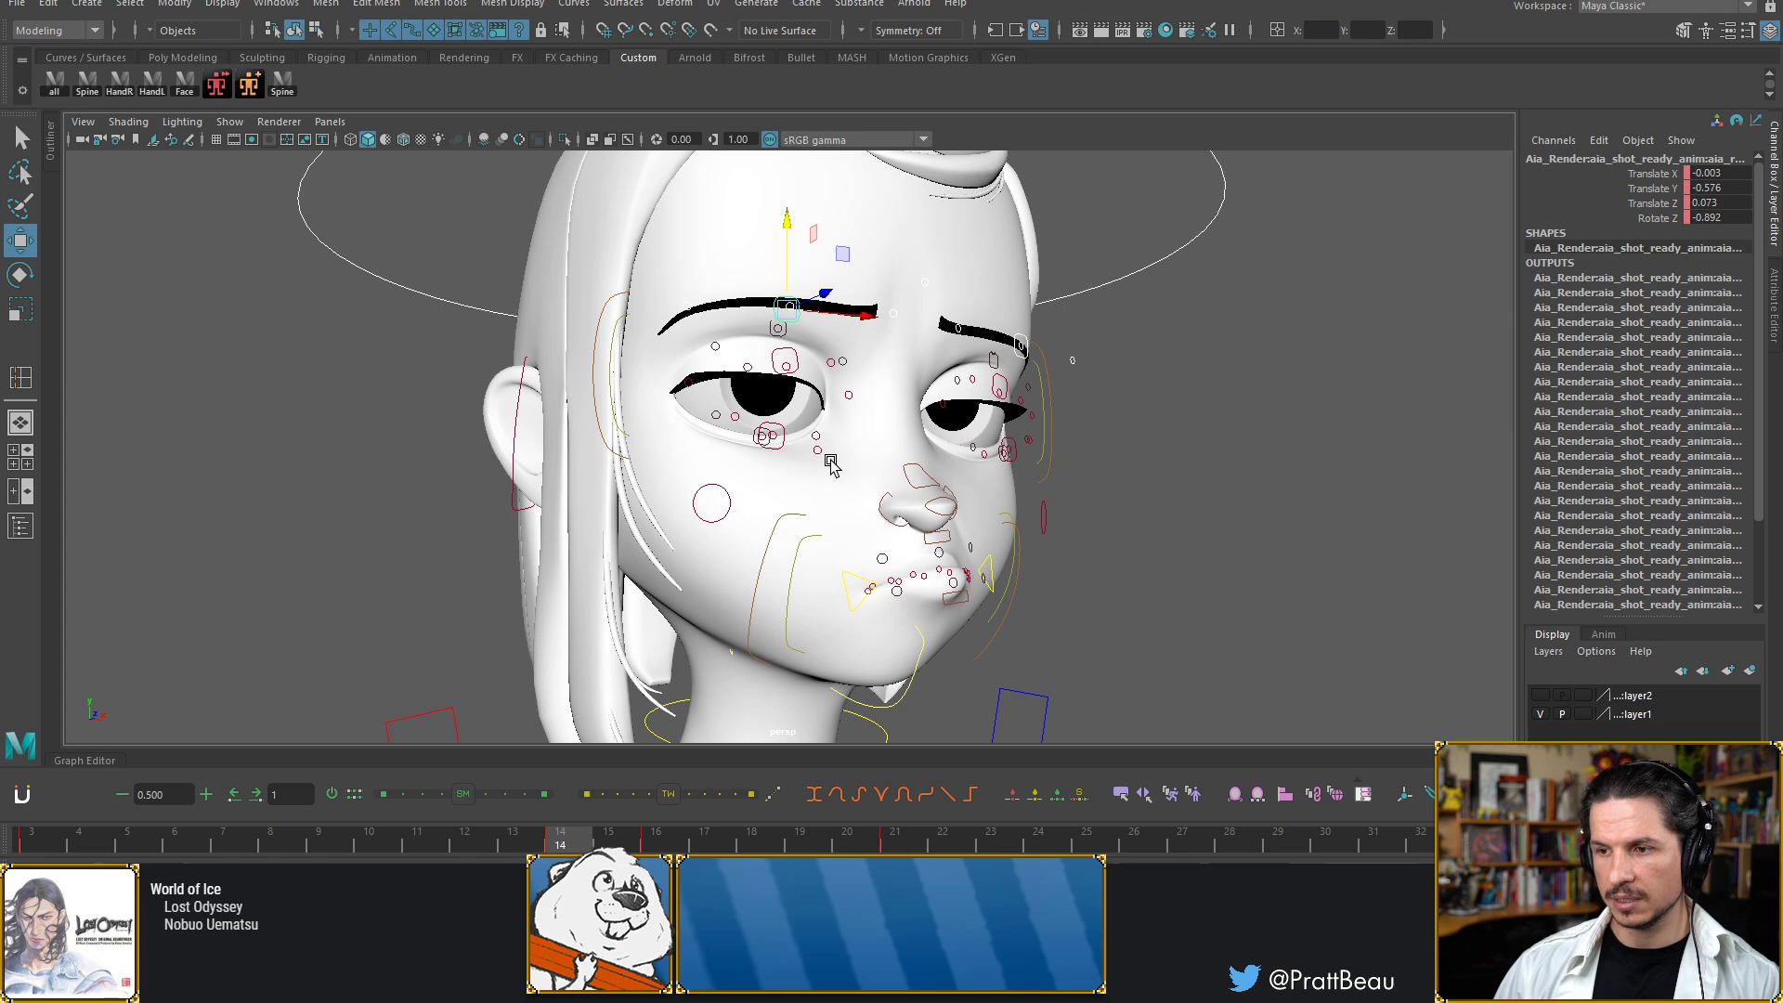
pyautogui.hotkey('alt', '.')
pyautogui.hotkey('alt', '.')
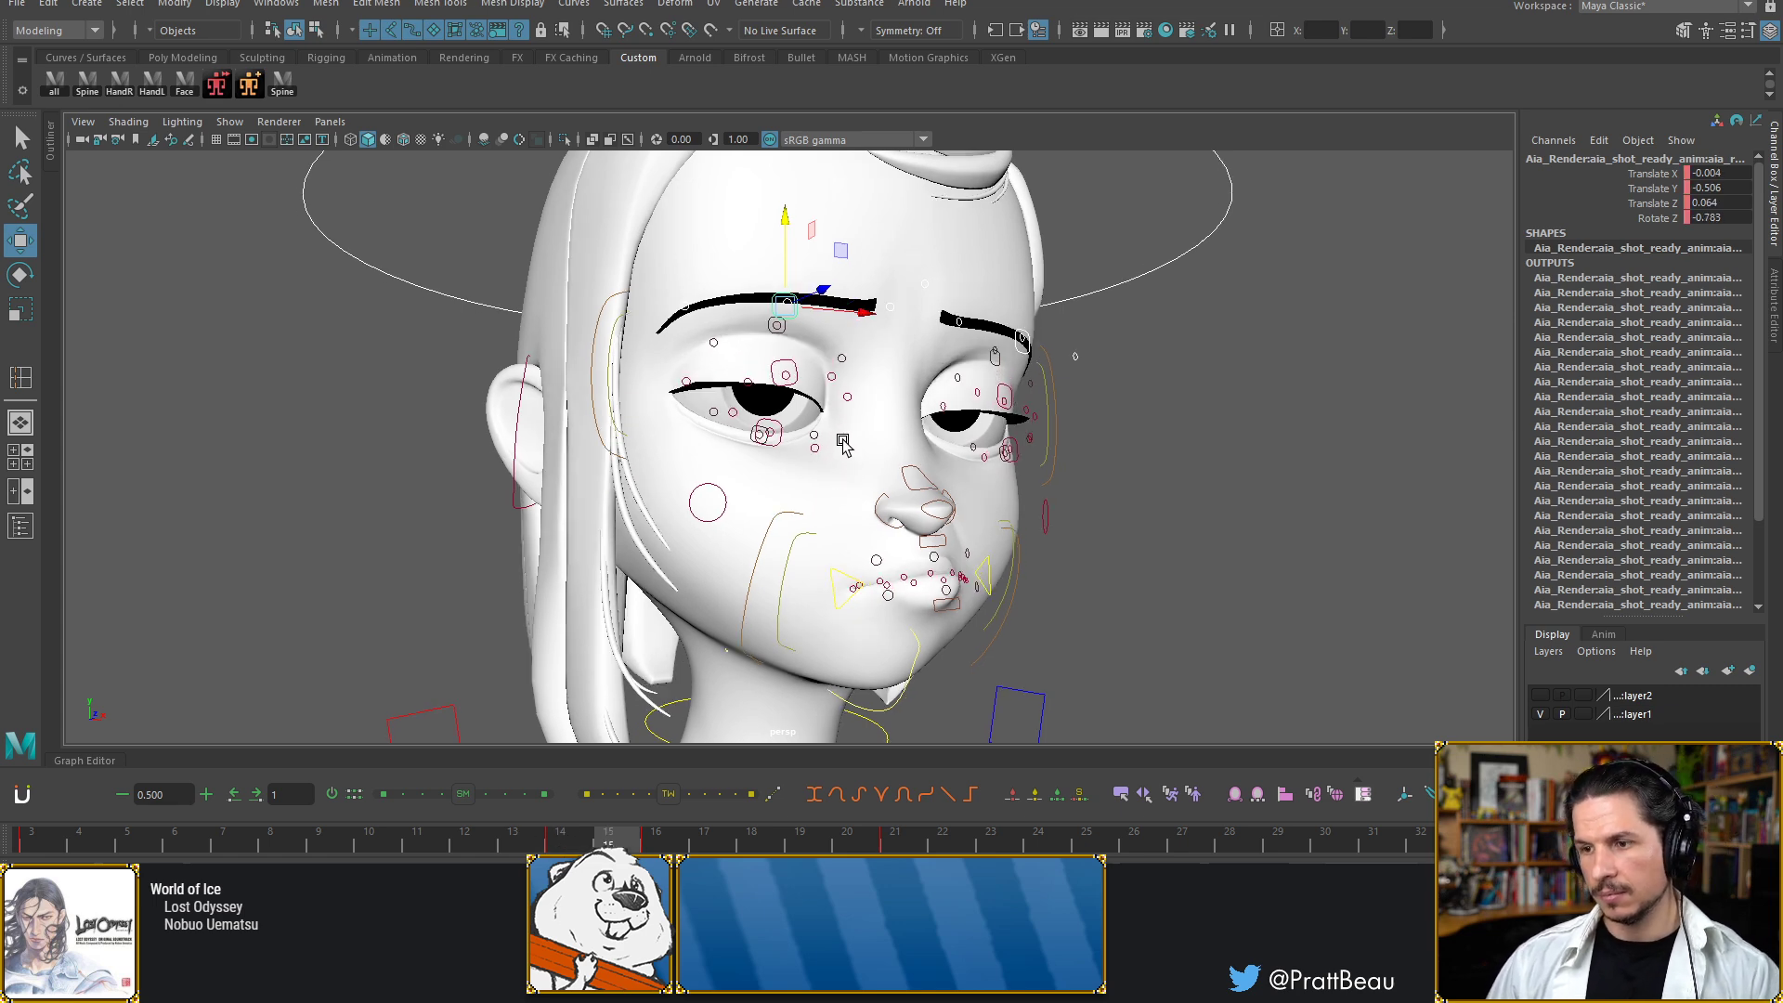
pyautogui.hotkey('alt', ',')
pyautogui.hotkey('alt', ',')
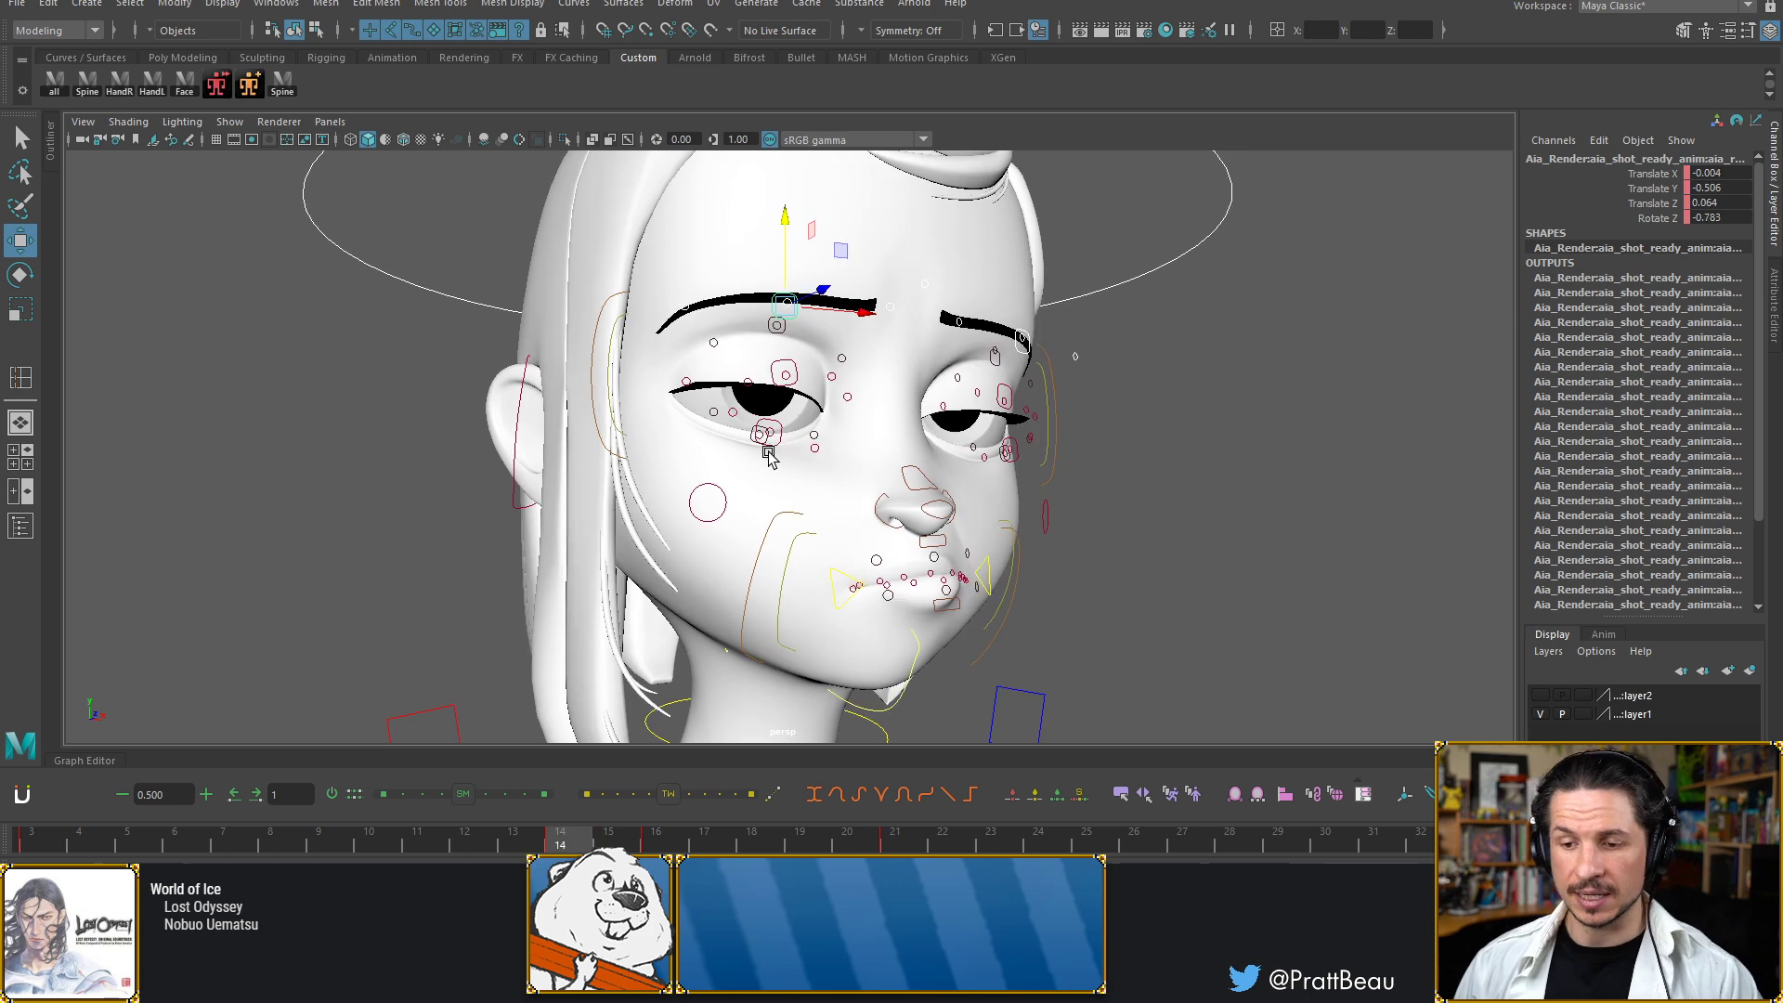
pyautogui.hotkey('alt', '.')
pyautogui.hotkey('alt', ',')
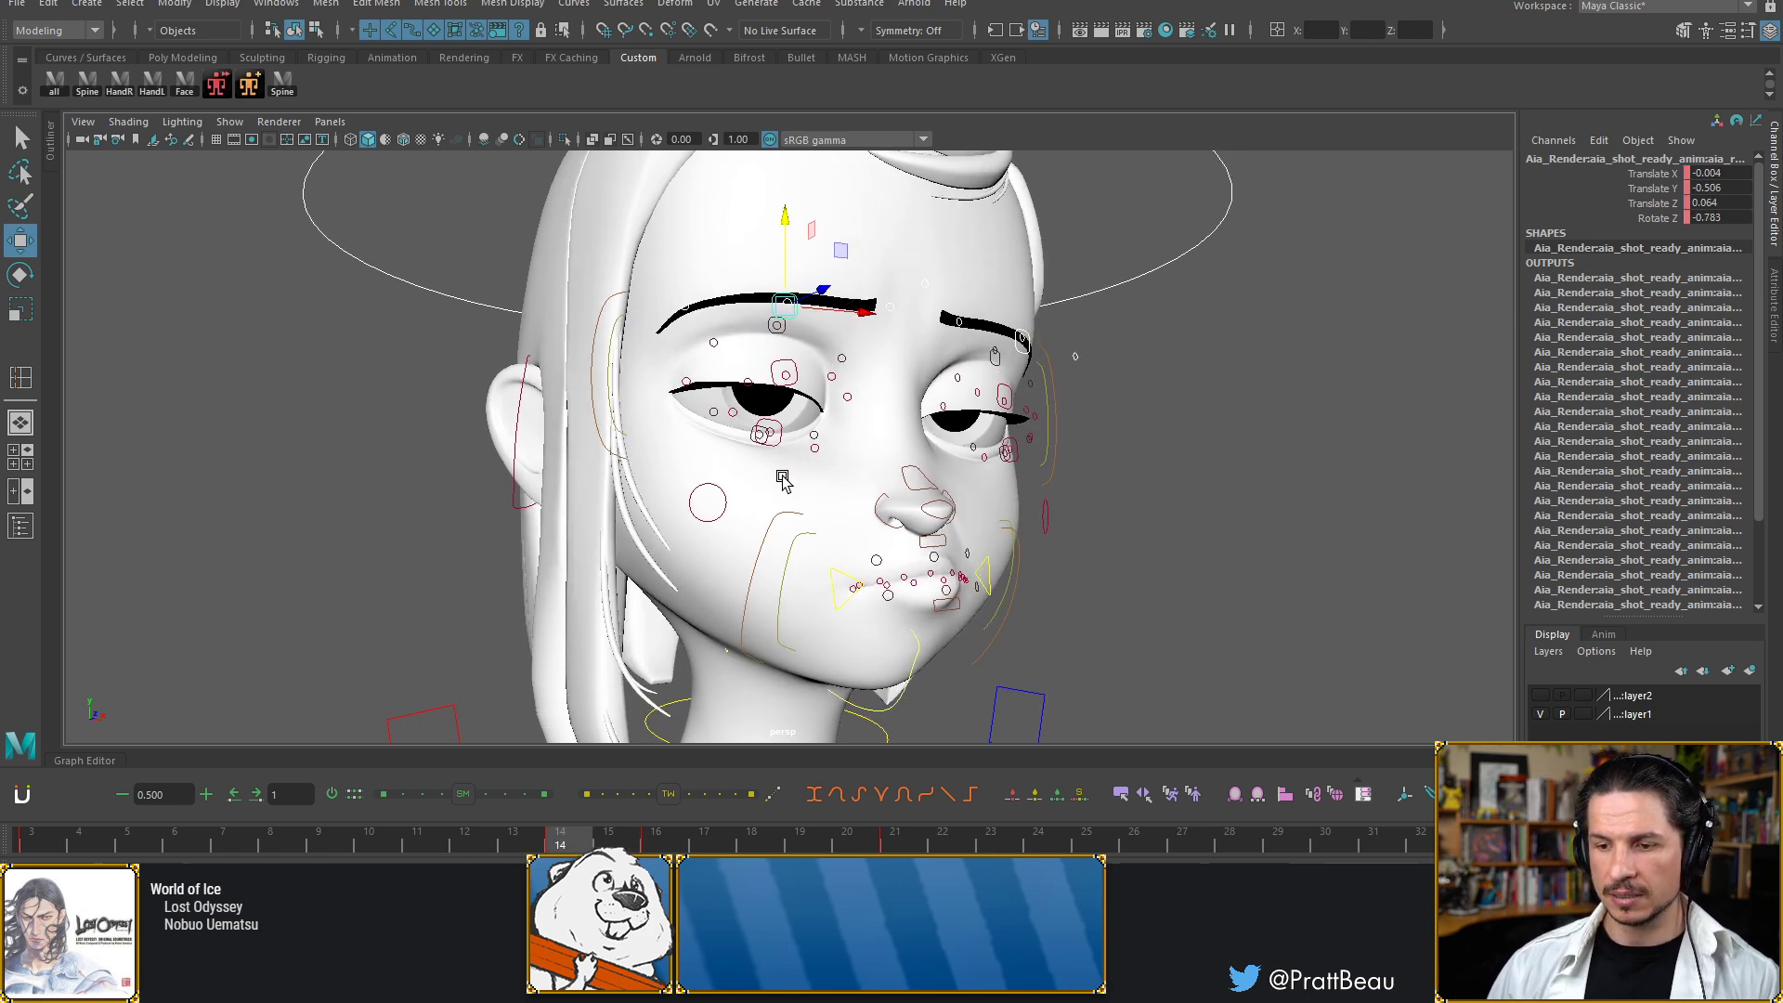
pyautogui.hotkey('alt', ',')
pyautogui.hotkey('alt', '.')
pyautogui.hotkey('alt', '.')
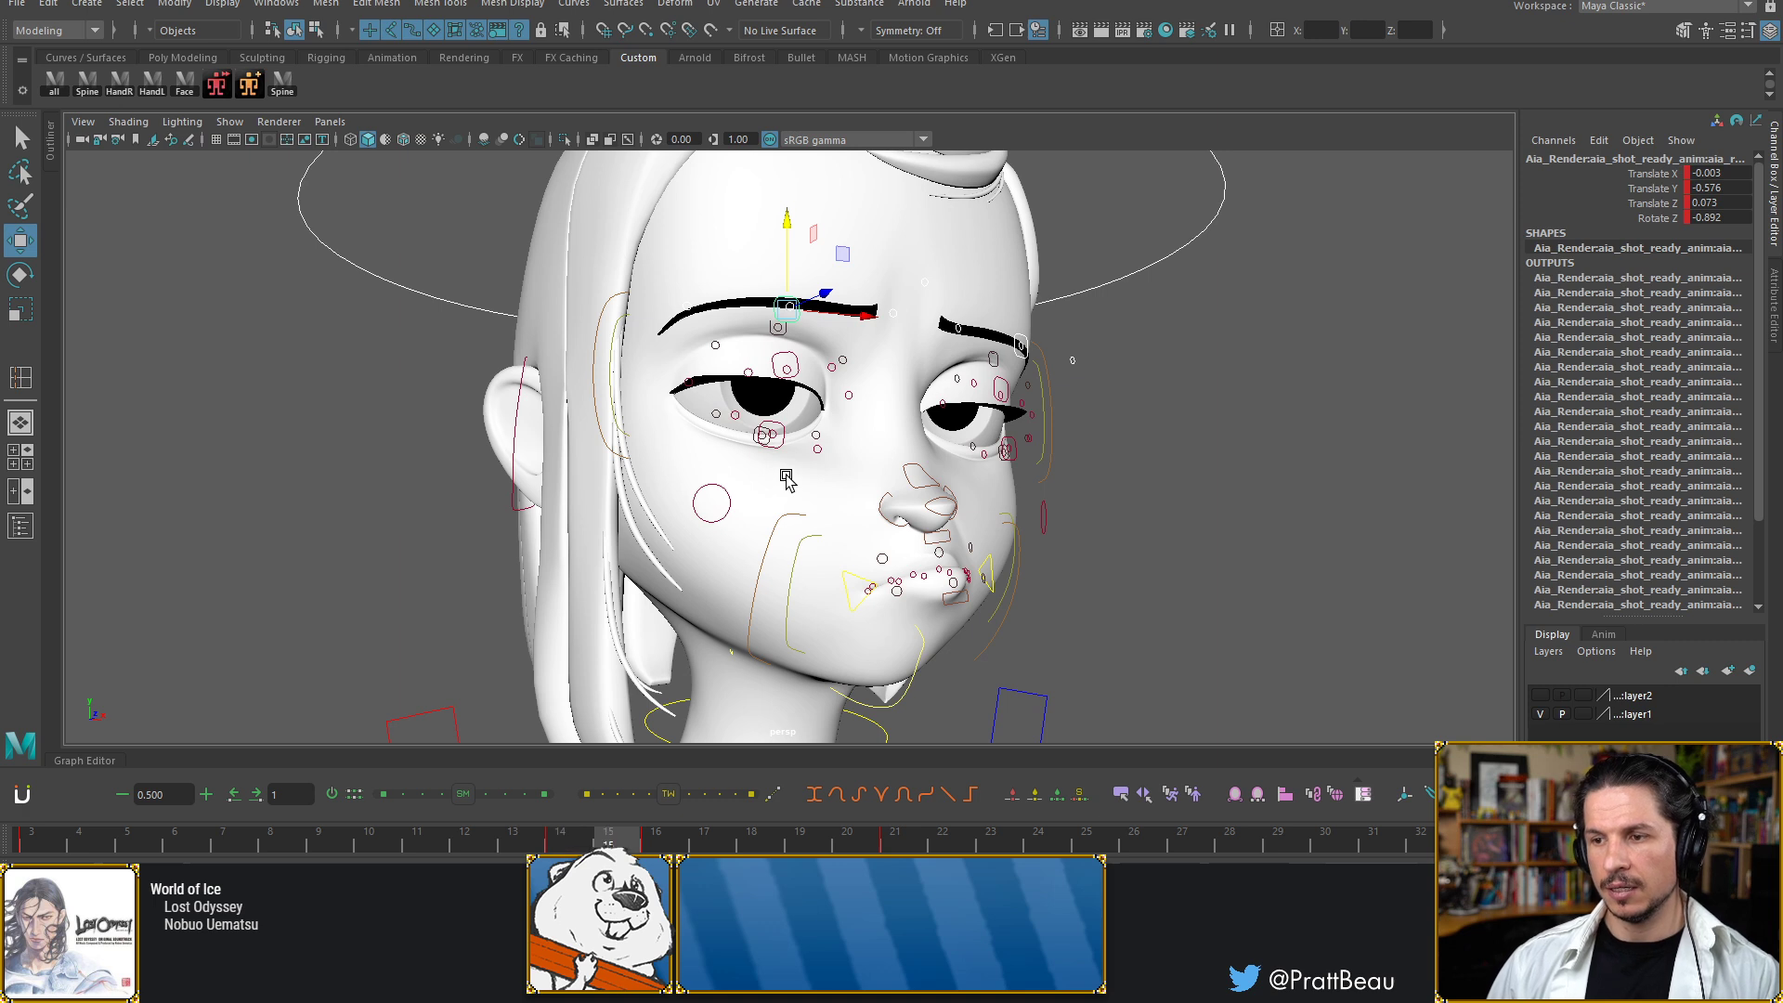
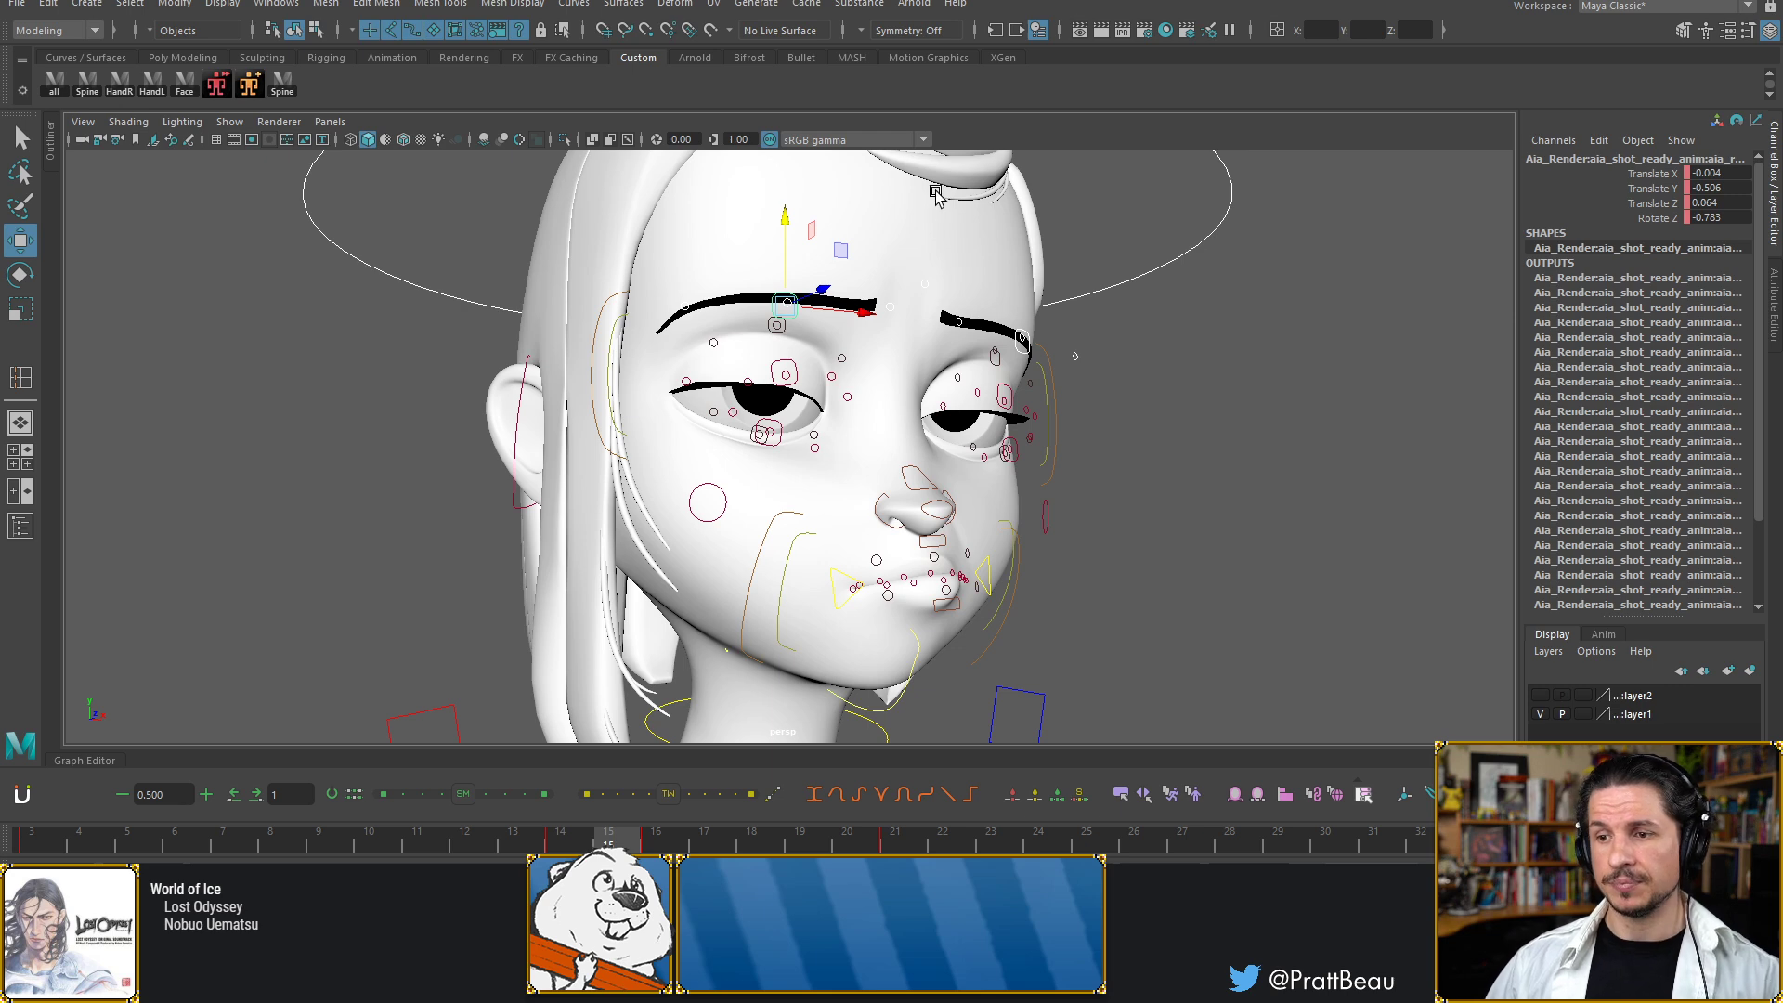
# Lower both main eyebrow controls at frame 15 to Translate Y -0.634 and check the dip against the neighbouring frames
pyautogui.keyDown('alt'); pyautogui.moveTo(867, 361); pyautogui.dragTo(1117, 380); pyautogui.keyUp('alt')
pyautogui.click(1229, 374)
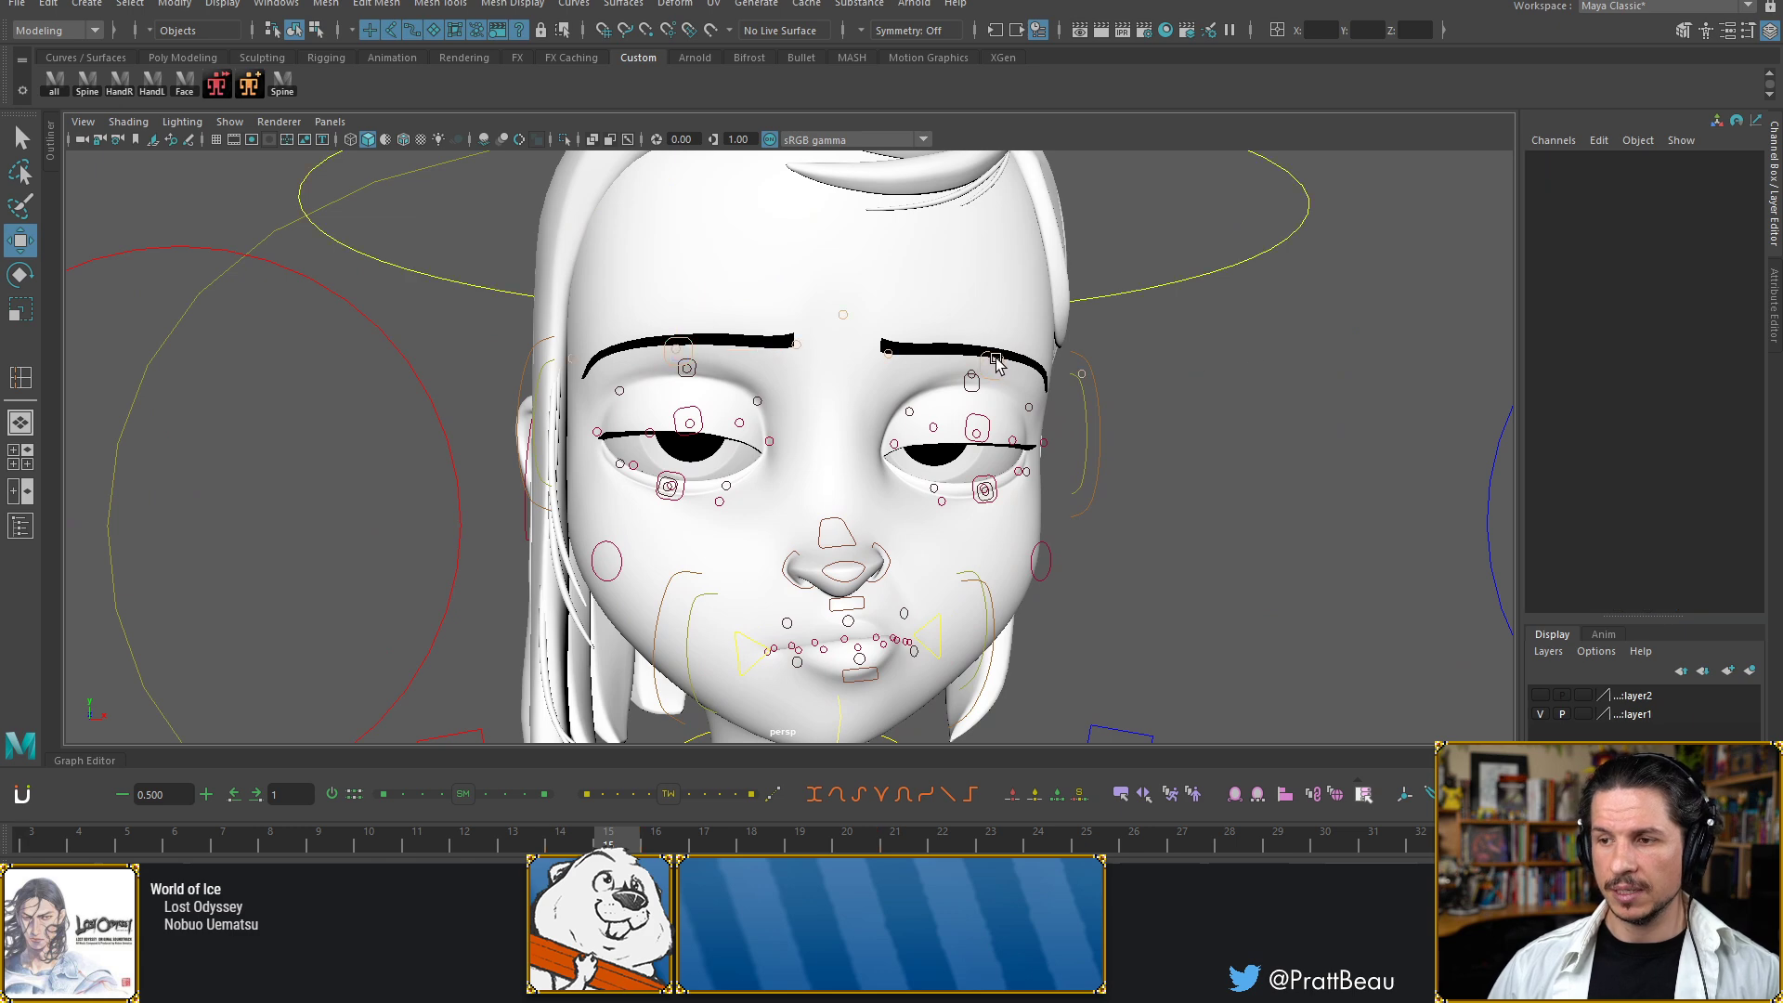
pyautogui.click(992, 365)
pyautogui.click(669, 356)
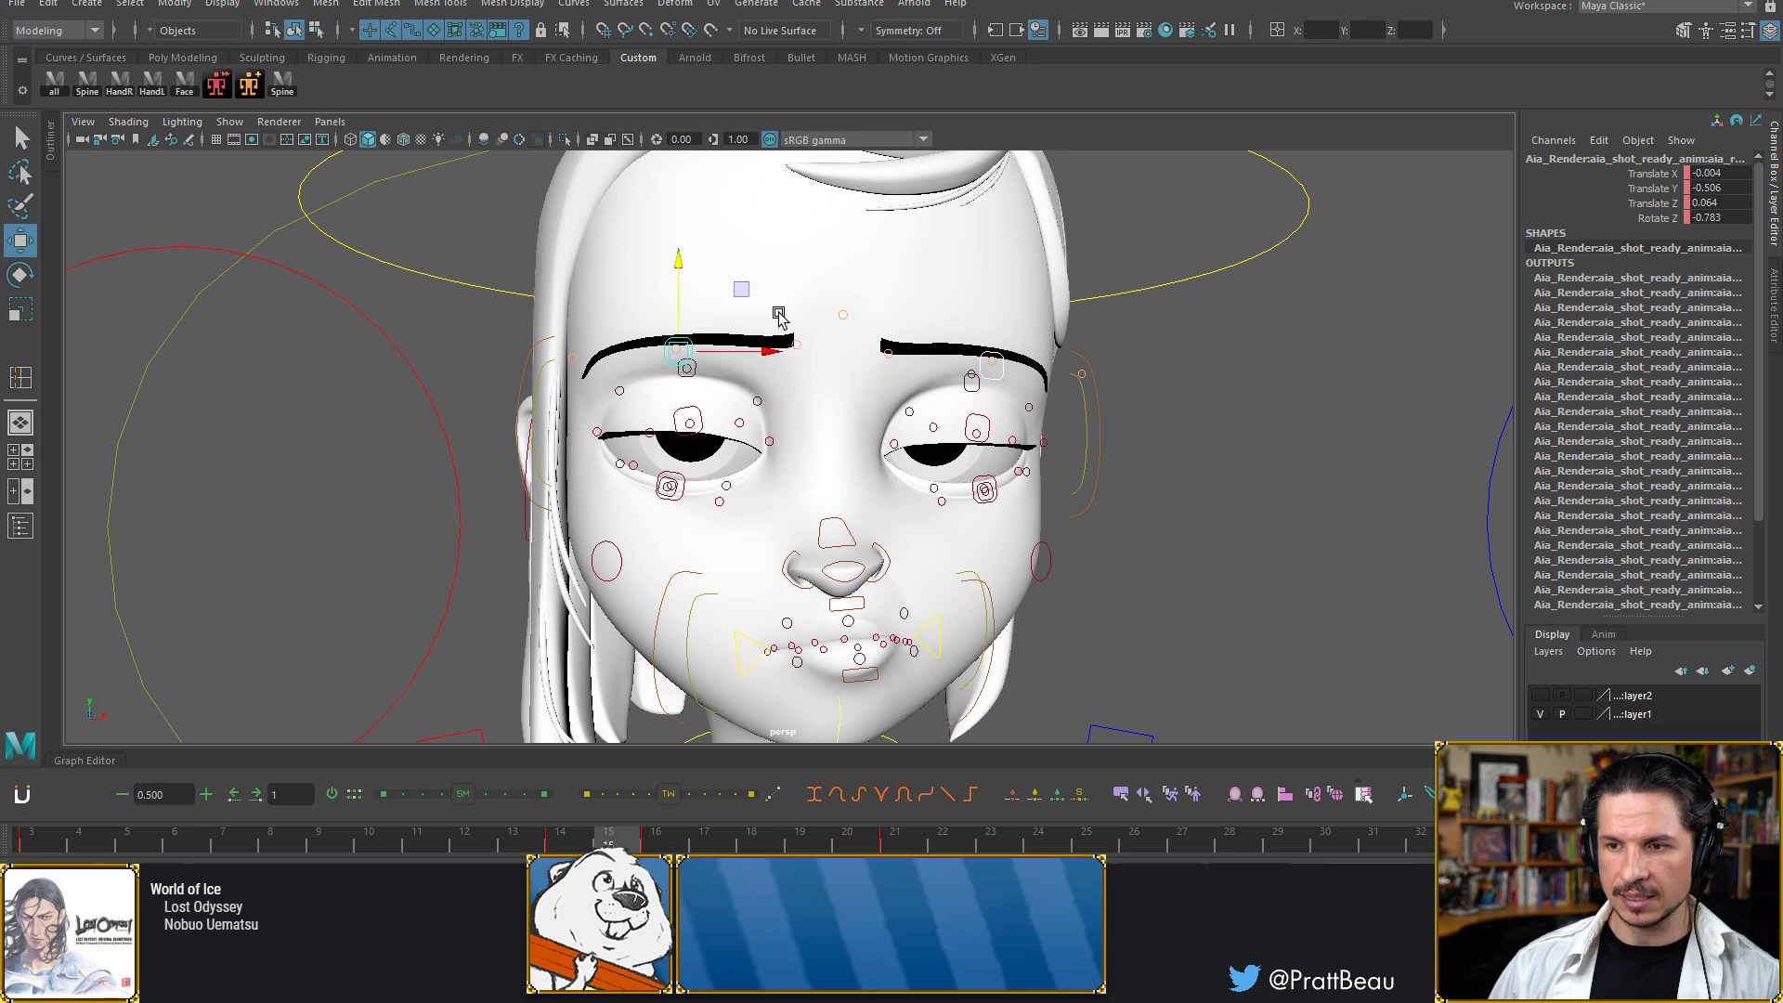
pyautogui.moveTo(677, 264); pyautogui.dragTo(679, 266)
pyautogui.hotkey('alt', ',')
pyautogui.hotkey('alt', '.')
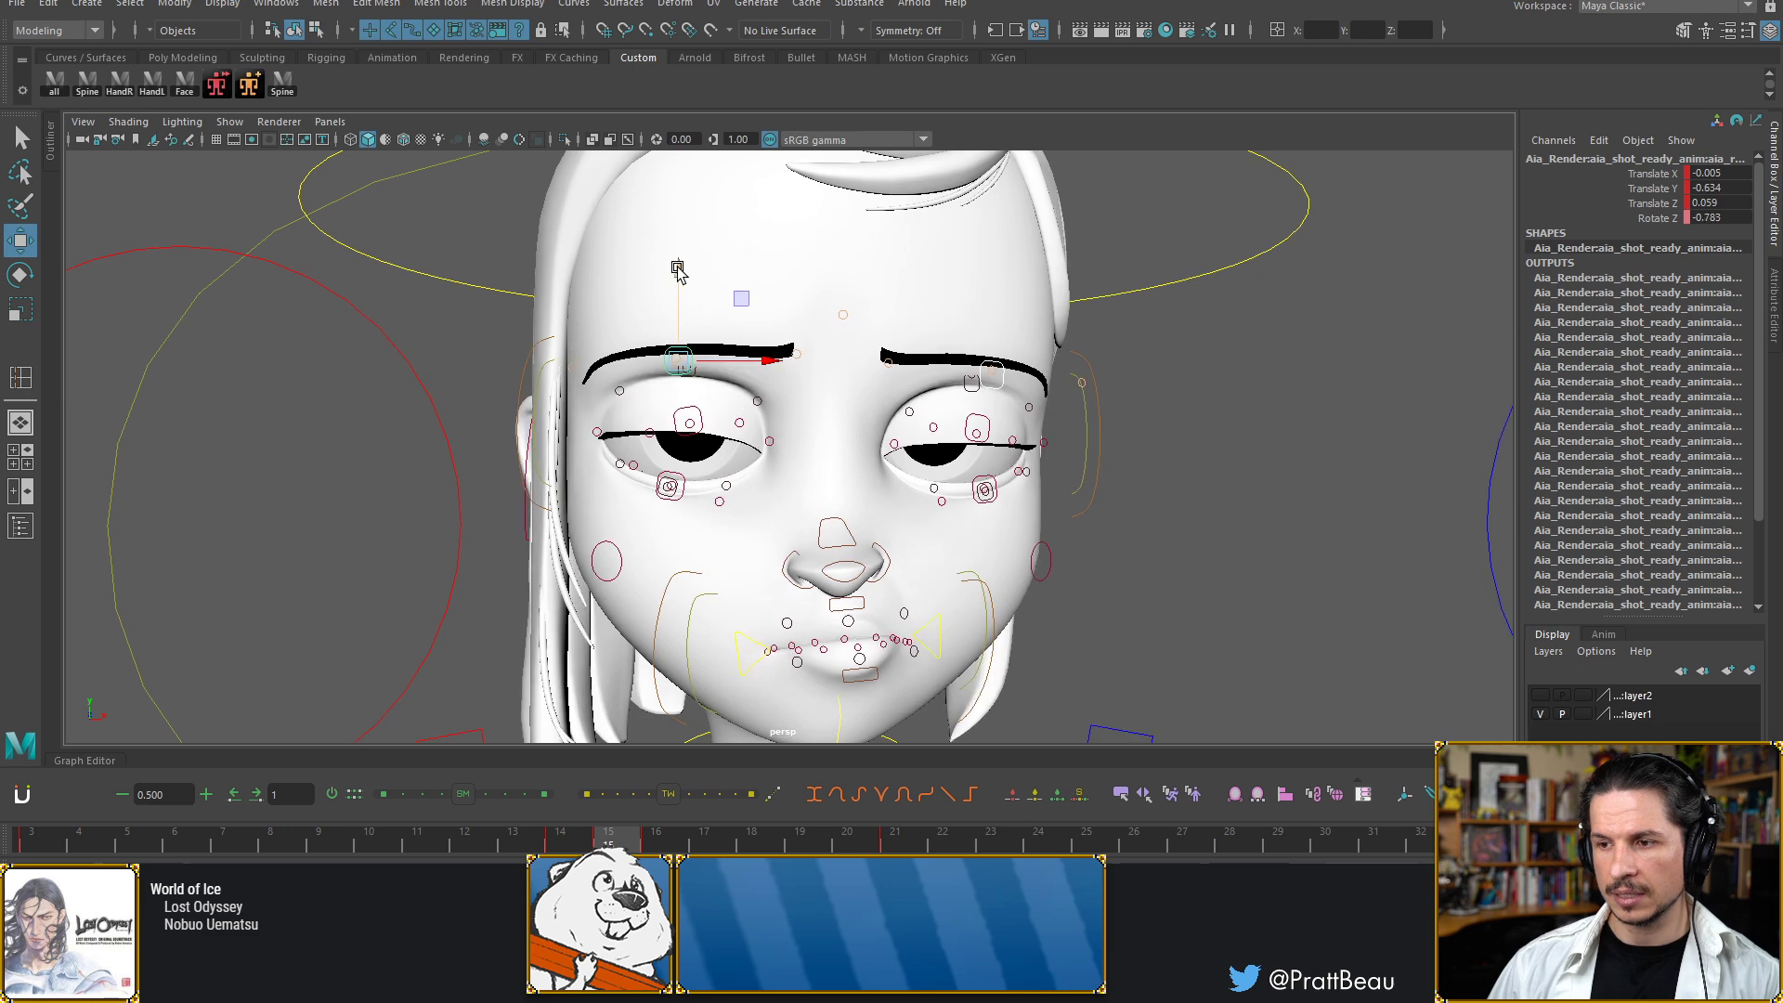
pyautogui.hotkey('alt', ',')
pyautogui.hotkey('alt', '.')
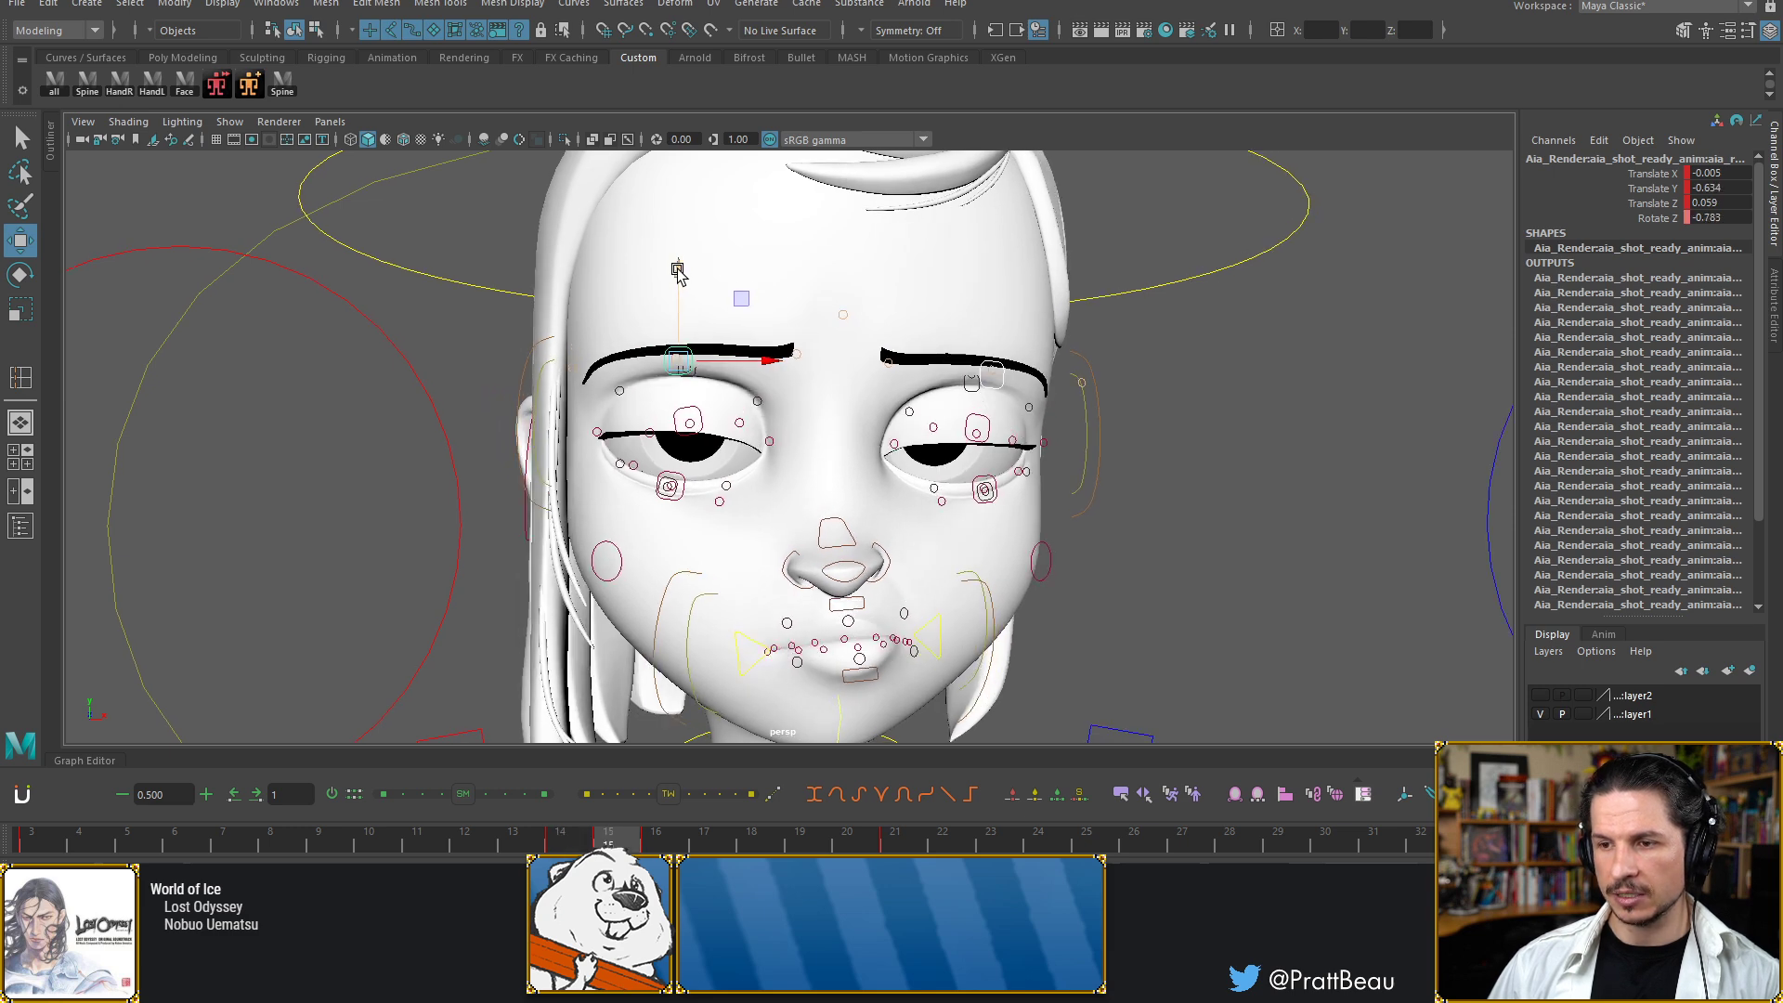
pyautogui.hotkey('alt', ',')
pyautogui.hotkey('alt', ',')
pyautogui.hotkey('alt', '.')
pyautogui.hotkey('alt', '.')
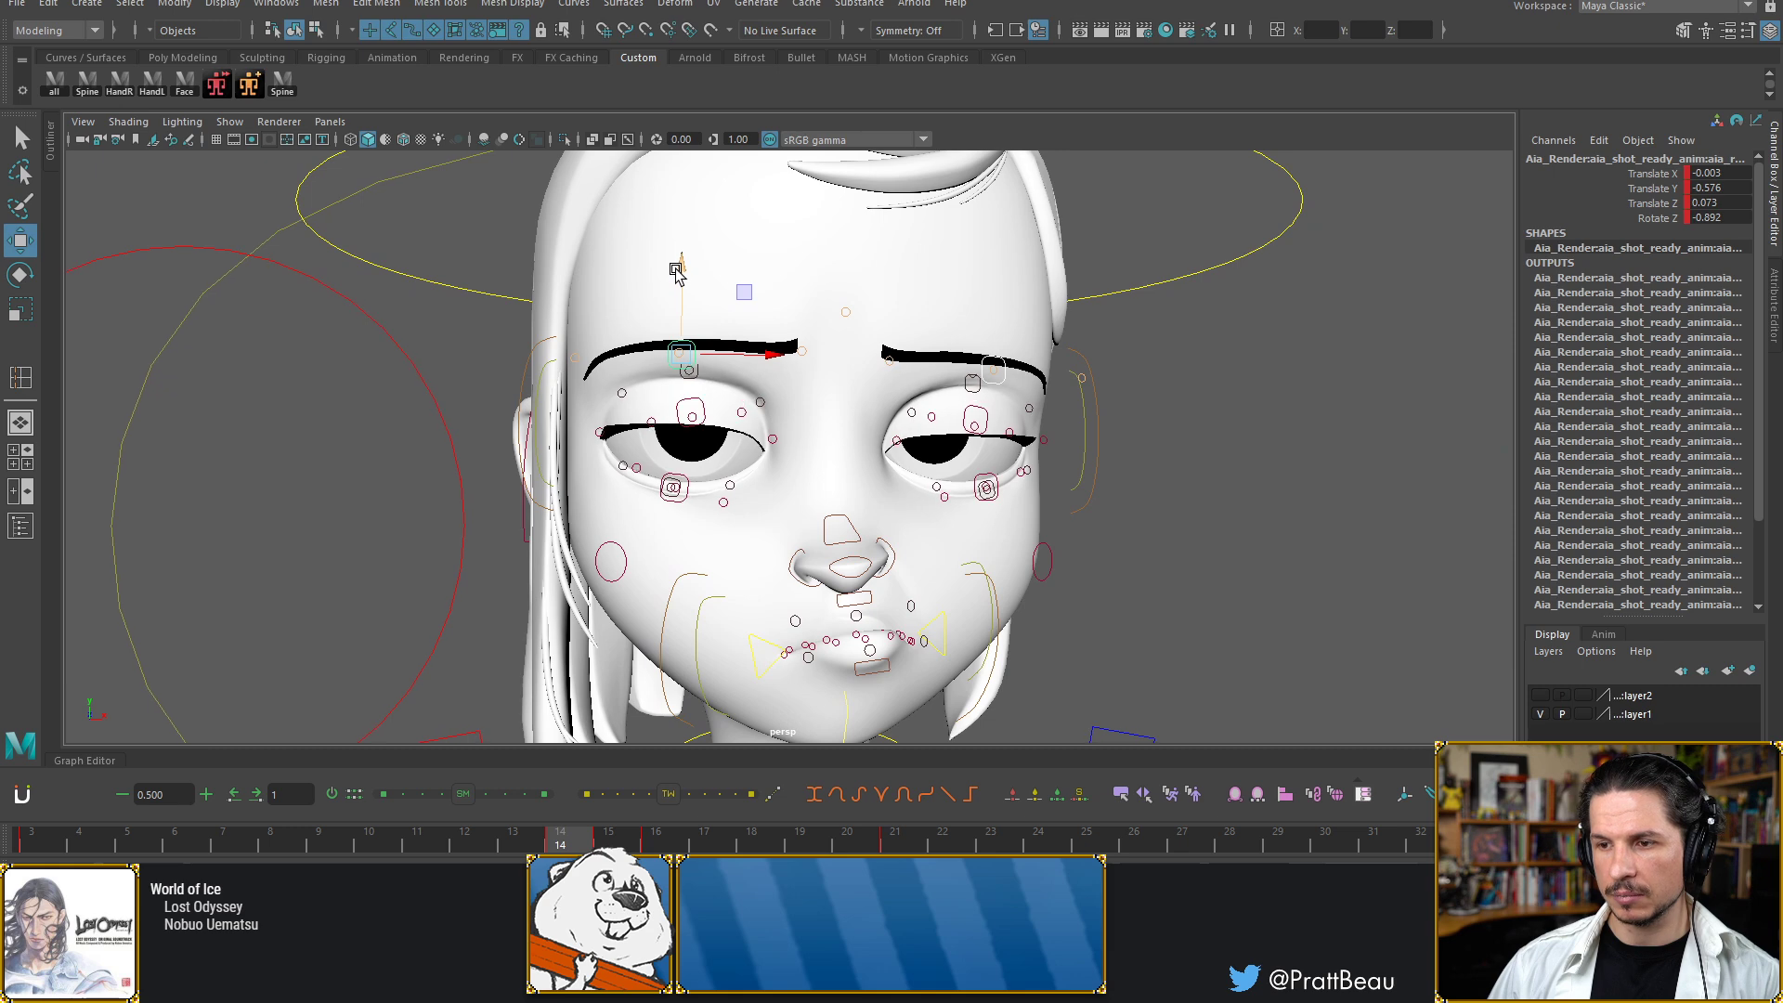
# Lower both eyebrows slightly at frame 17 to about Translate Y -0.338 and check the motion back toward frame 14
pyautogui.hotkey('alt', '.')
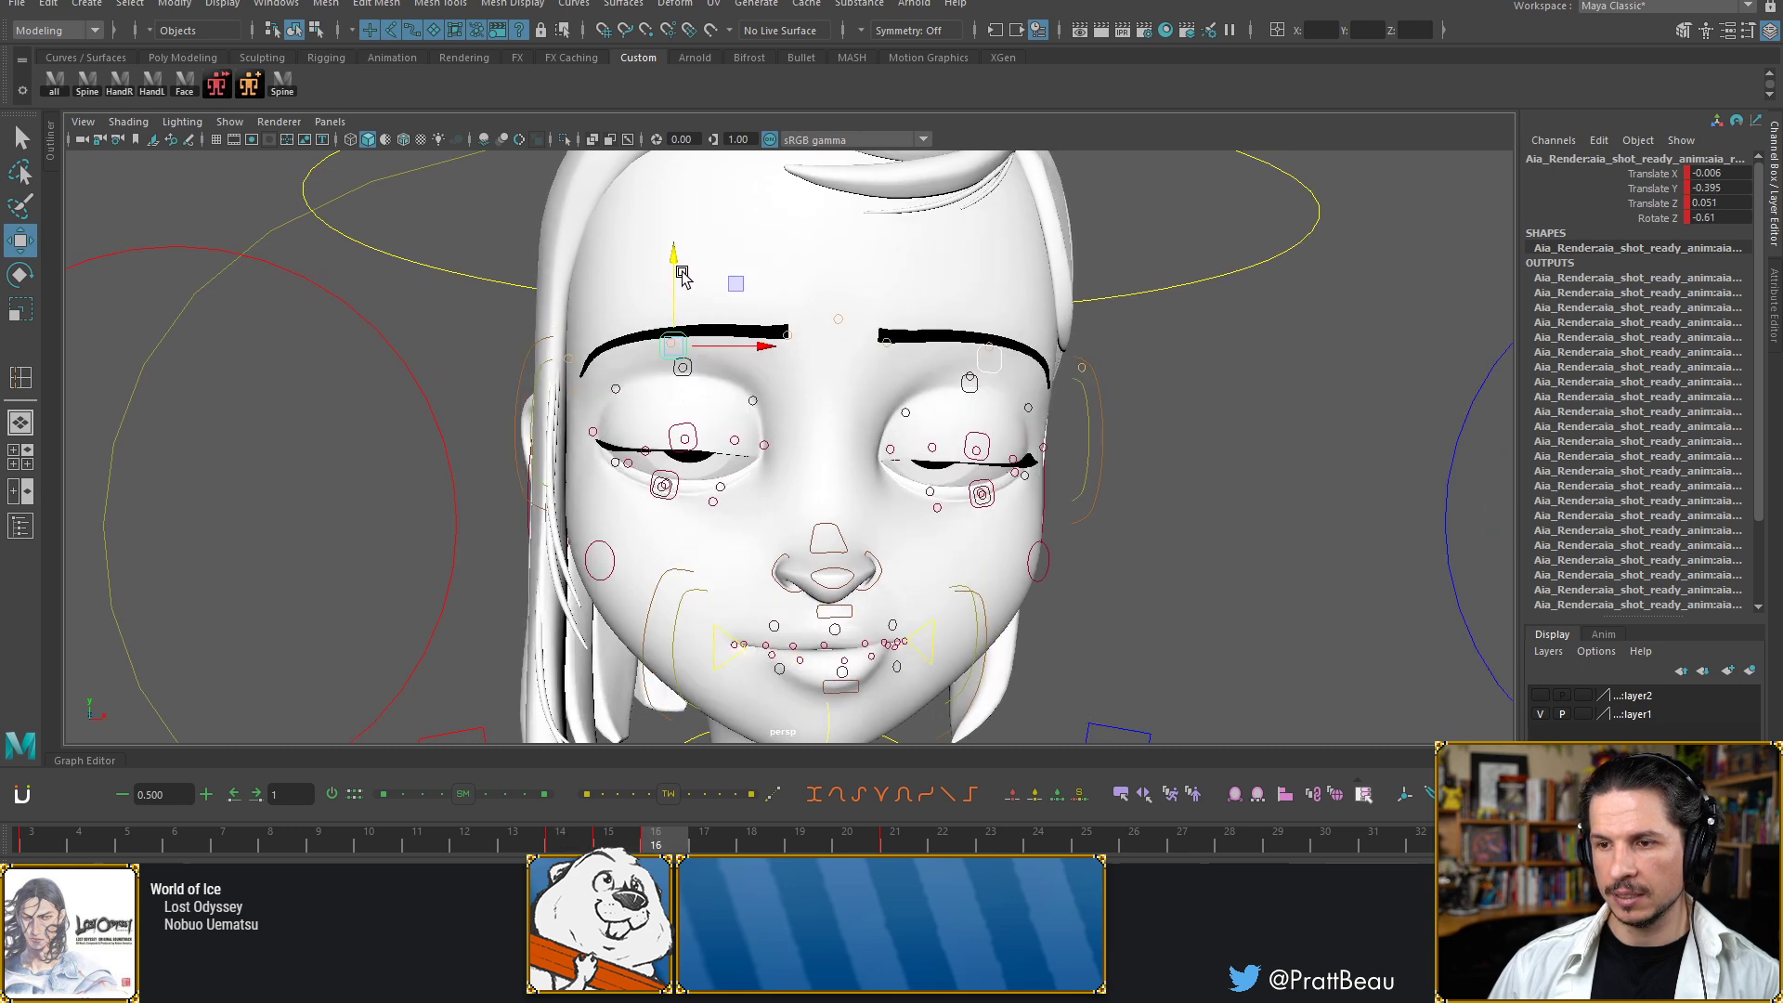
pyautogui.hotkey('alt', '.')
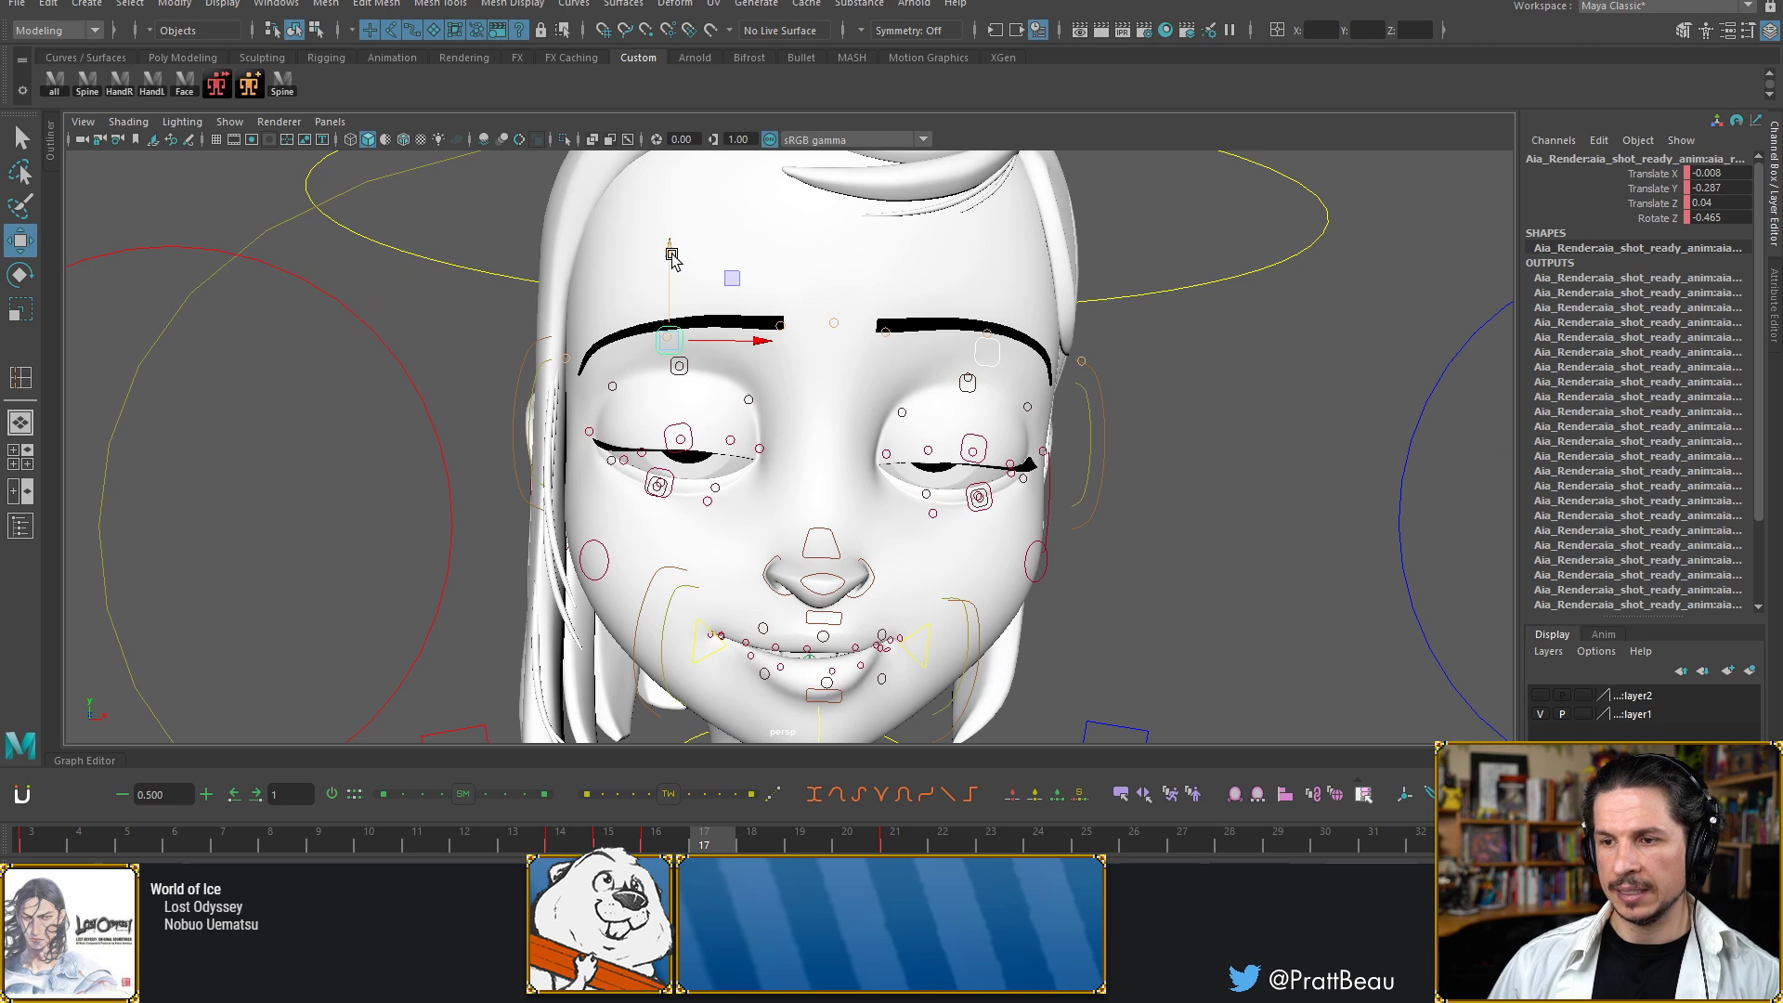
pyautogui.moveTo(674, 258); pyautogui.dragTo(673, 261)
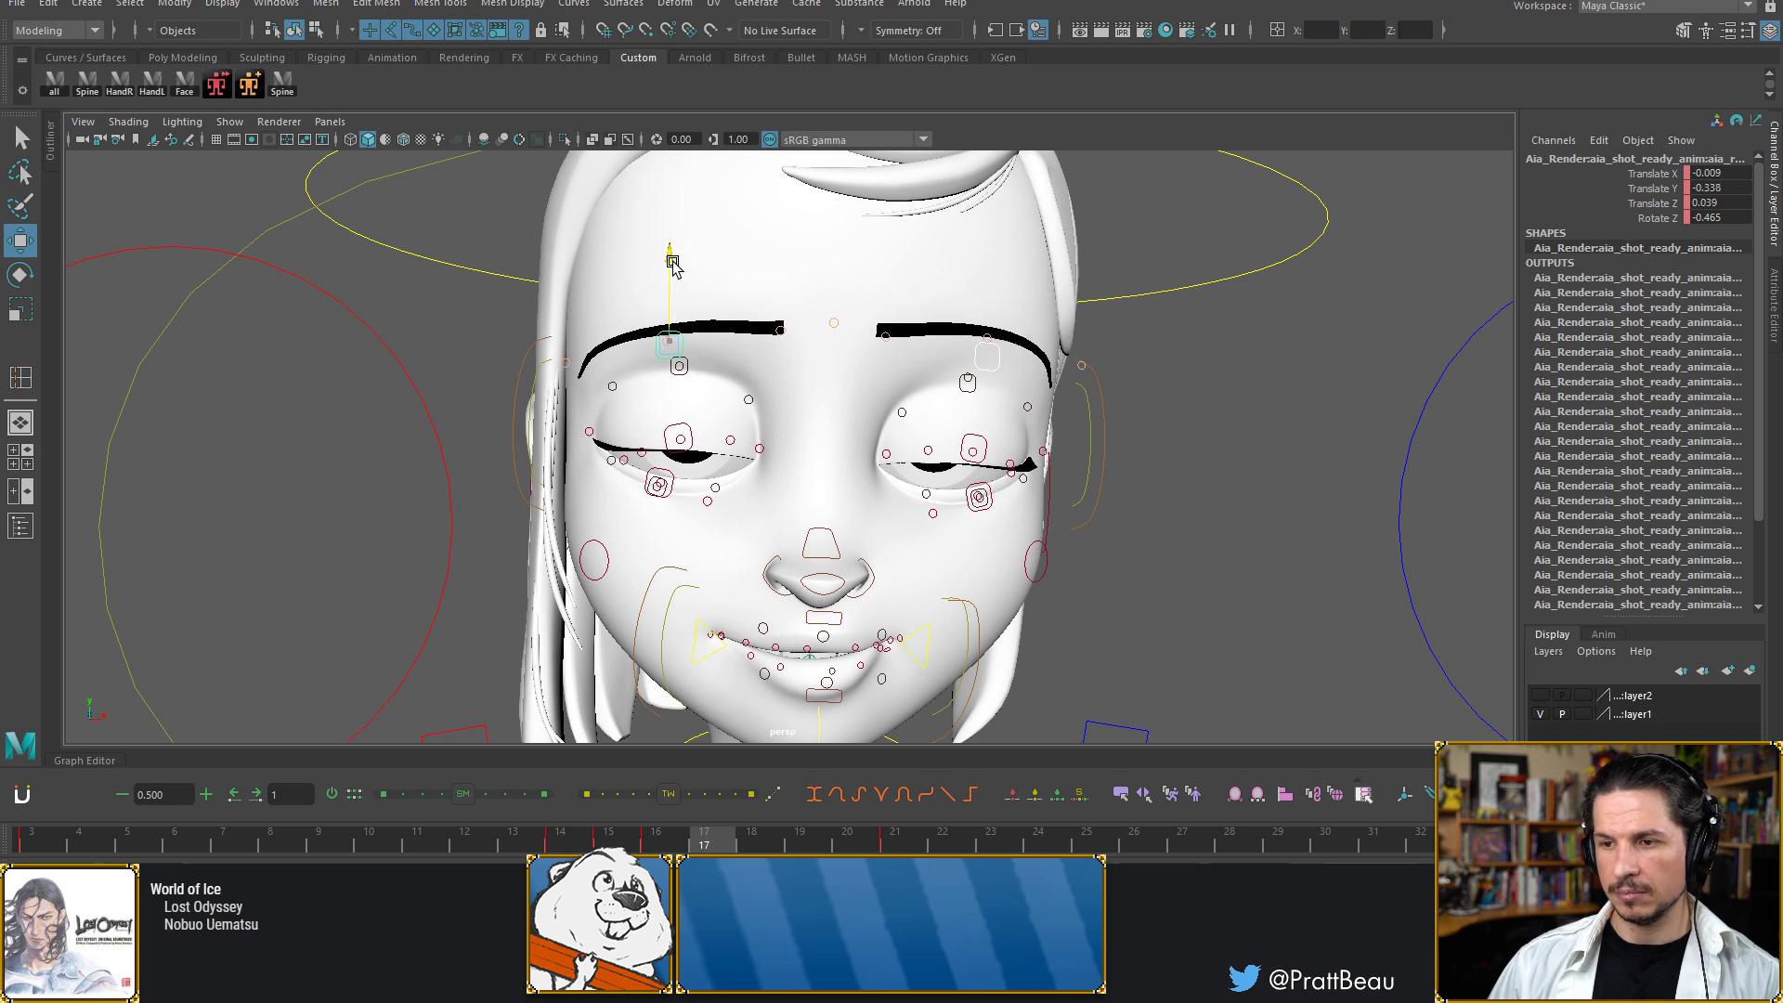
pyautogui.hotkey('alt', ',')
pyautogui.hotkey('alt', ',')
pyautogui.hotkey('alt', ',')
pyautogui.hotkey('alt', ',')
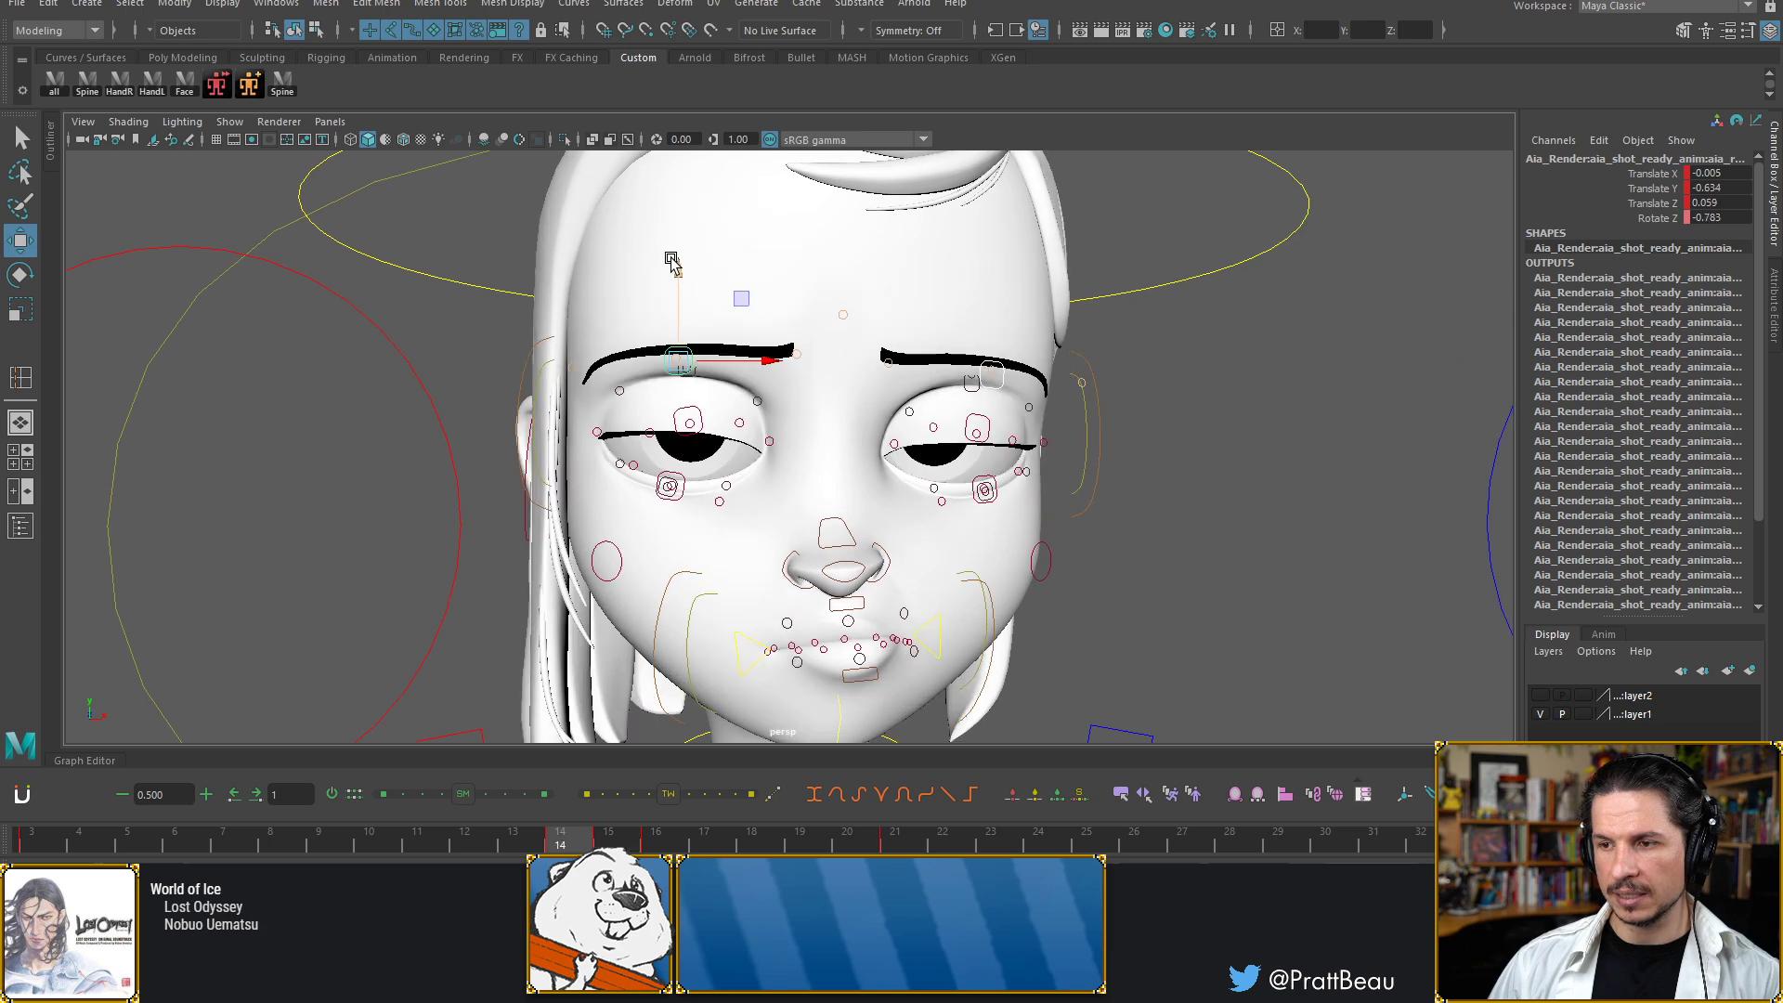
# Lower both main eyebrow controls at frame 16 and compare the pose with the preceding frame
pyautogui.hotkey('alt', '.')
pyautogui.hotkey('alt', '.')
pyautogui.hotkey('alt', '.')
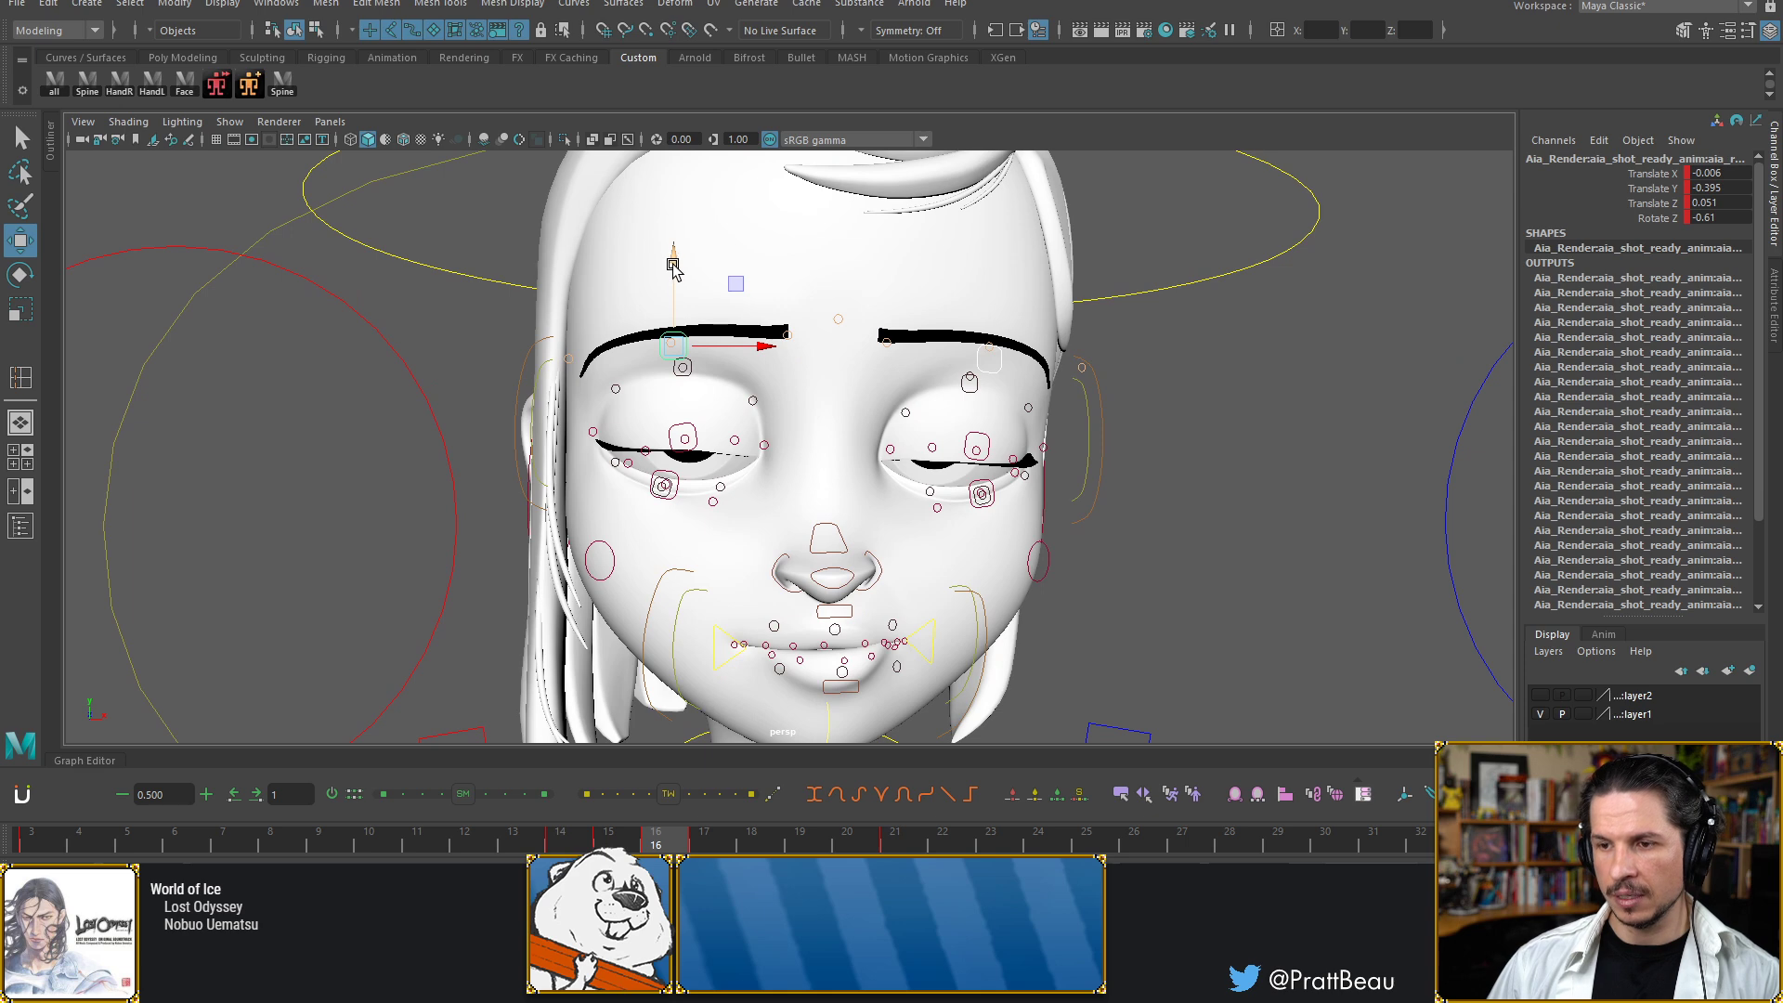
pyautogui.moveTo(676, 267); pyautogui.dragTo(680, 283)
pyautogui.hotkey('alt', ',')
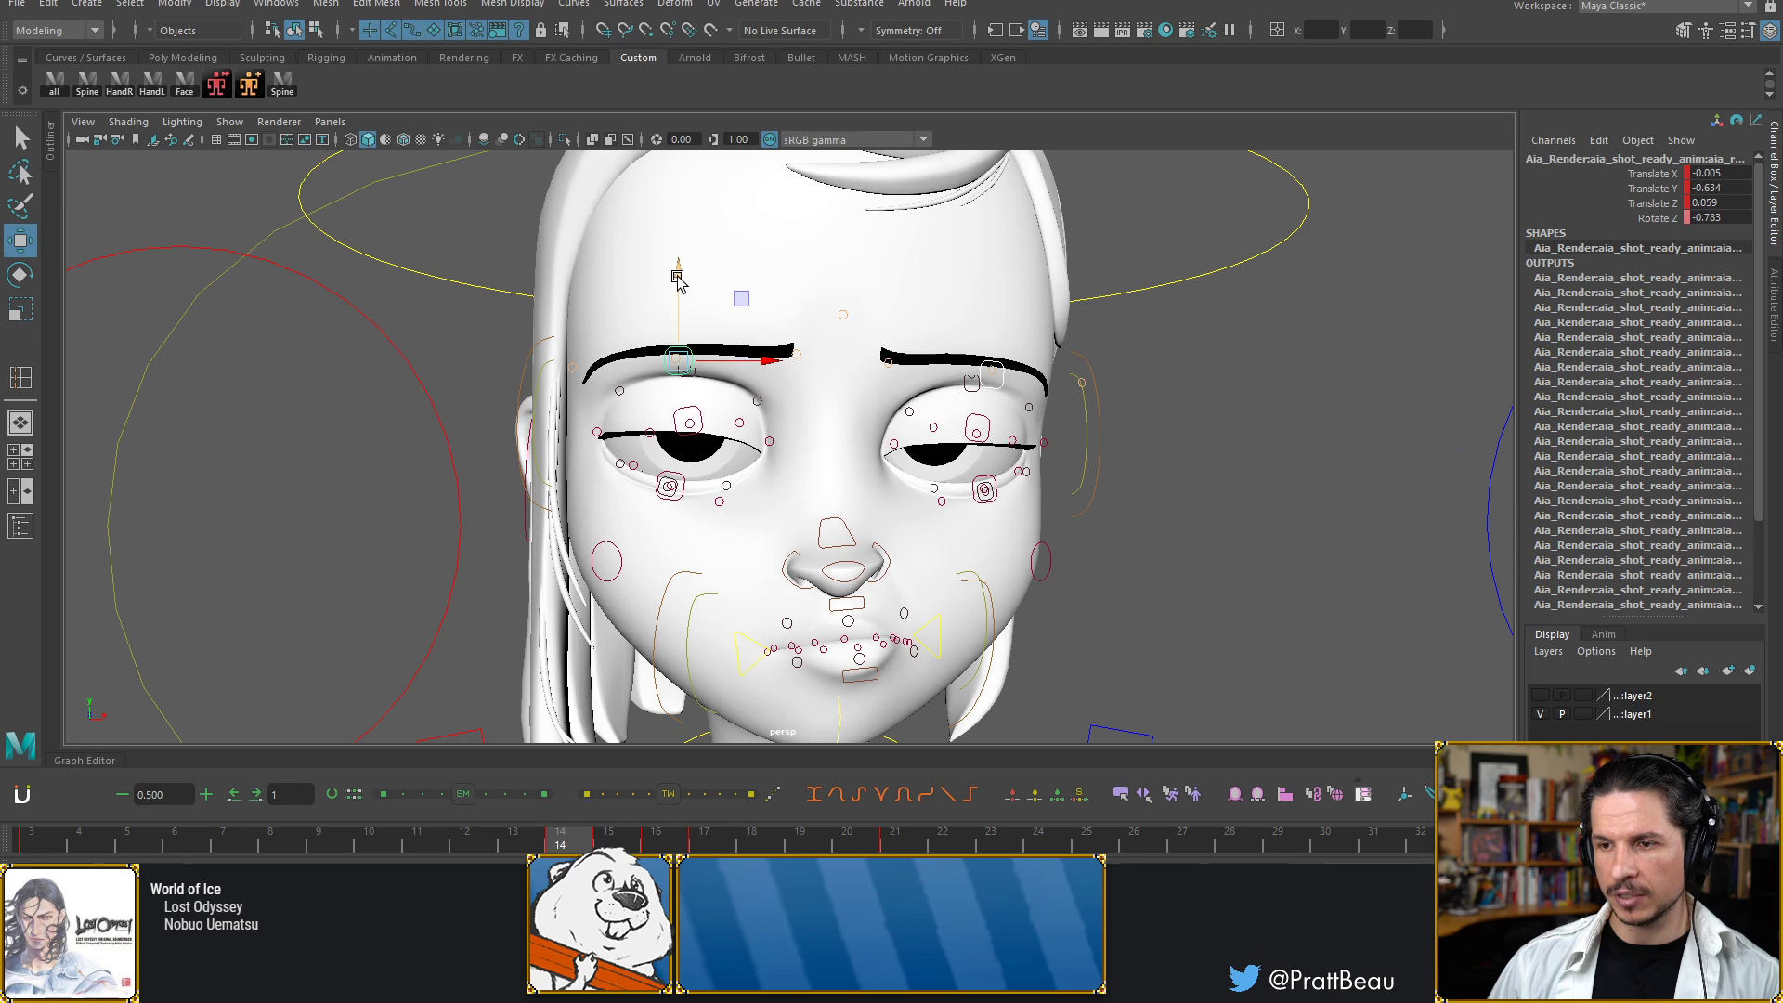
# Step through frames 13 to 18 to examine how the eyebrows move as the expression changes
pyautogui.hotkey('alt', '.')
pyautogui.hotkey('alt', '.')
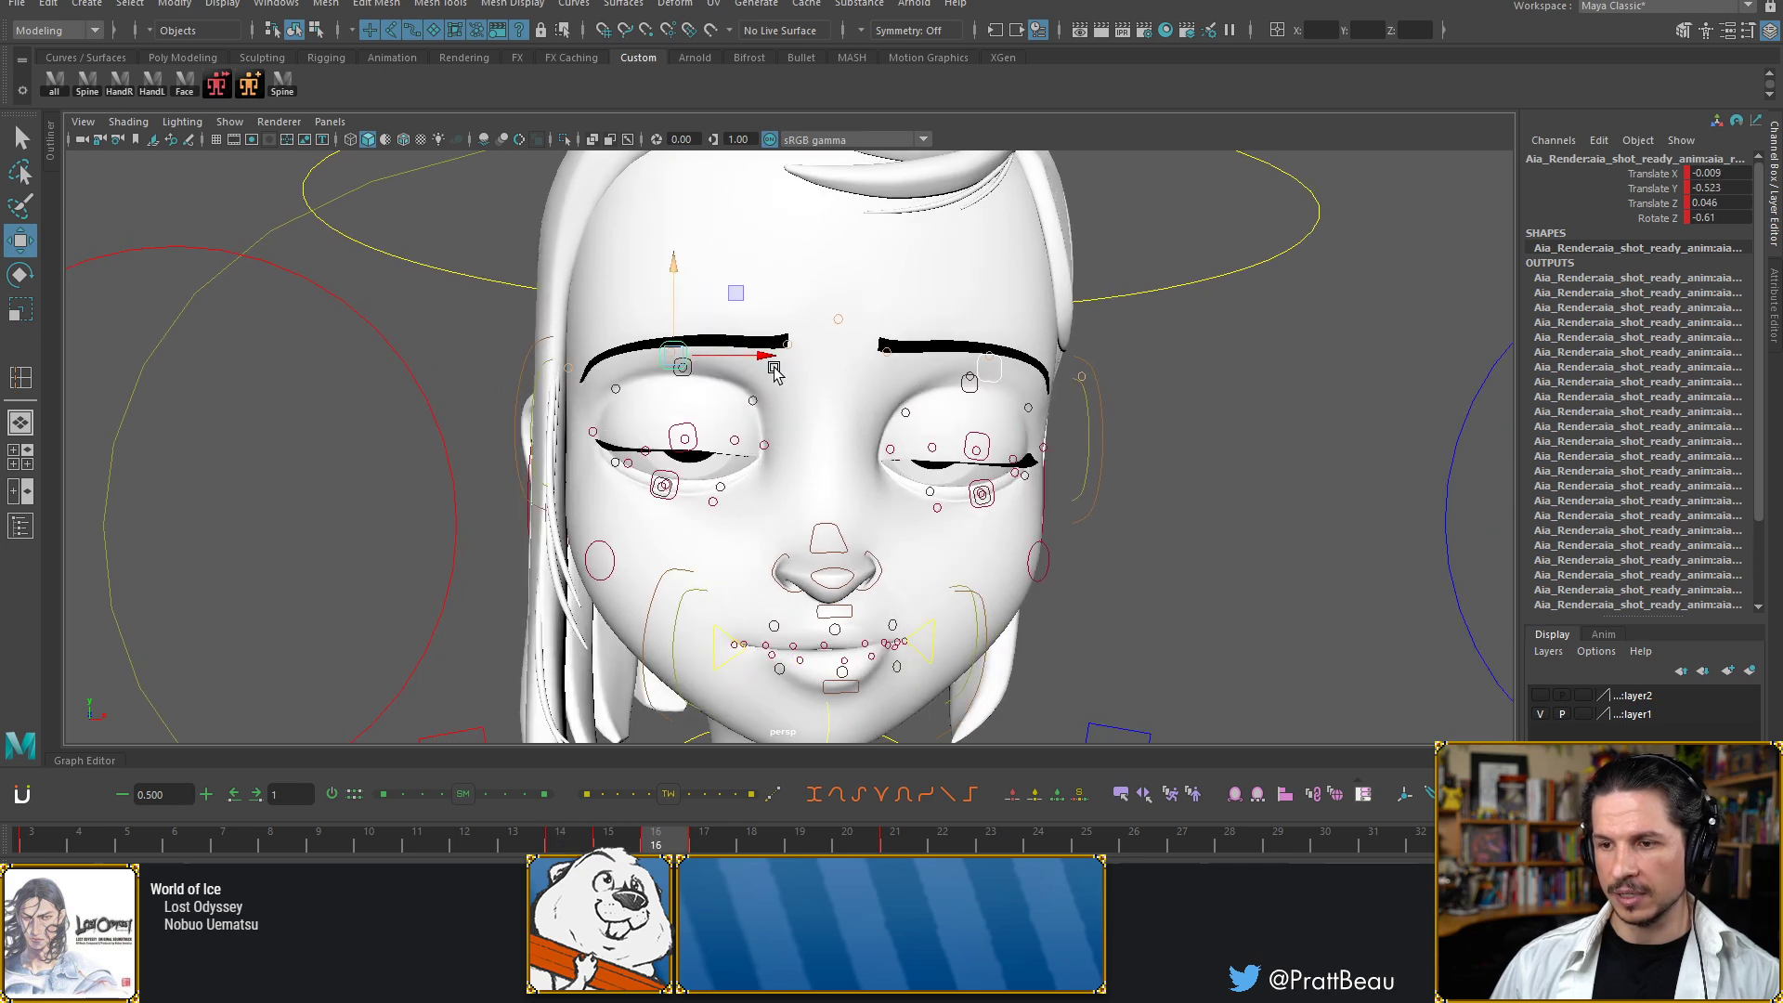
pyautogui.hotkey('alt', '.')
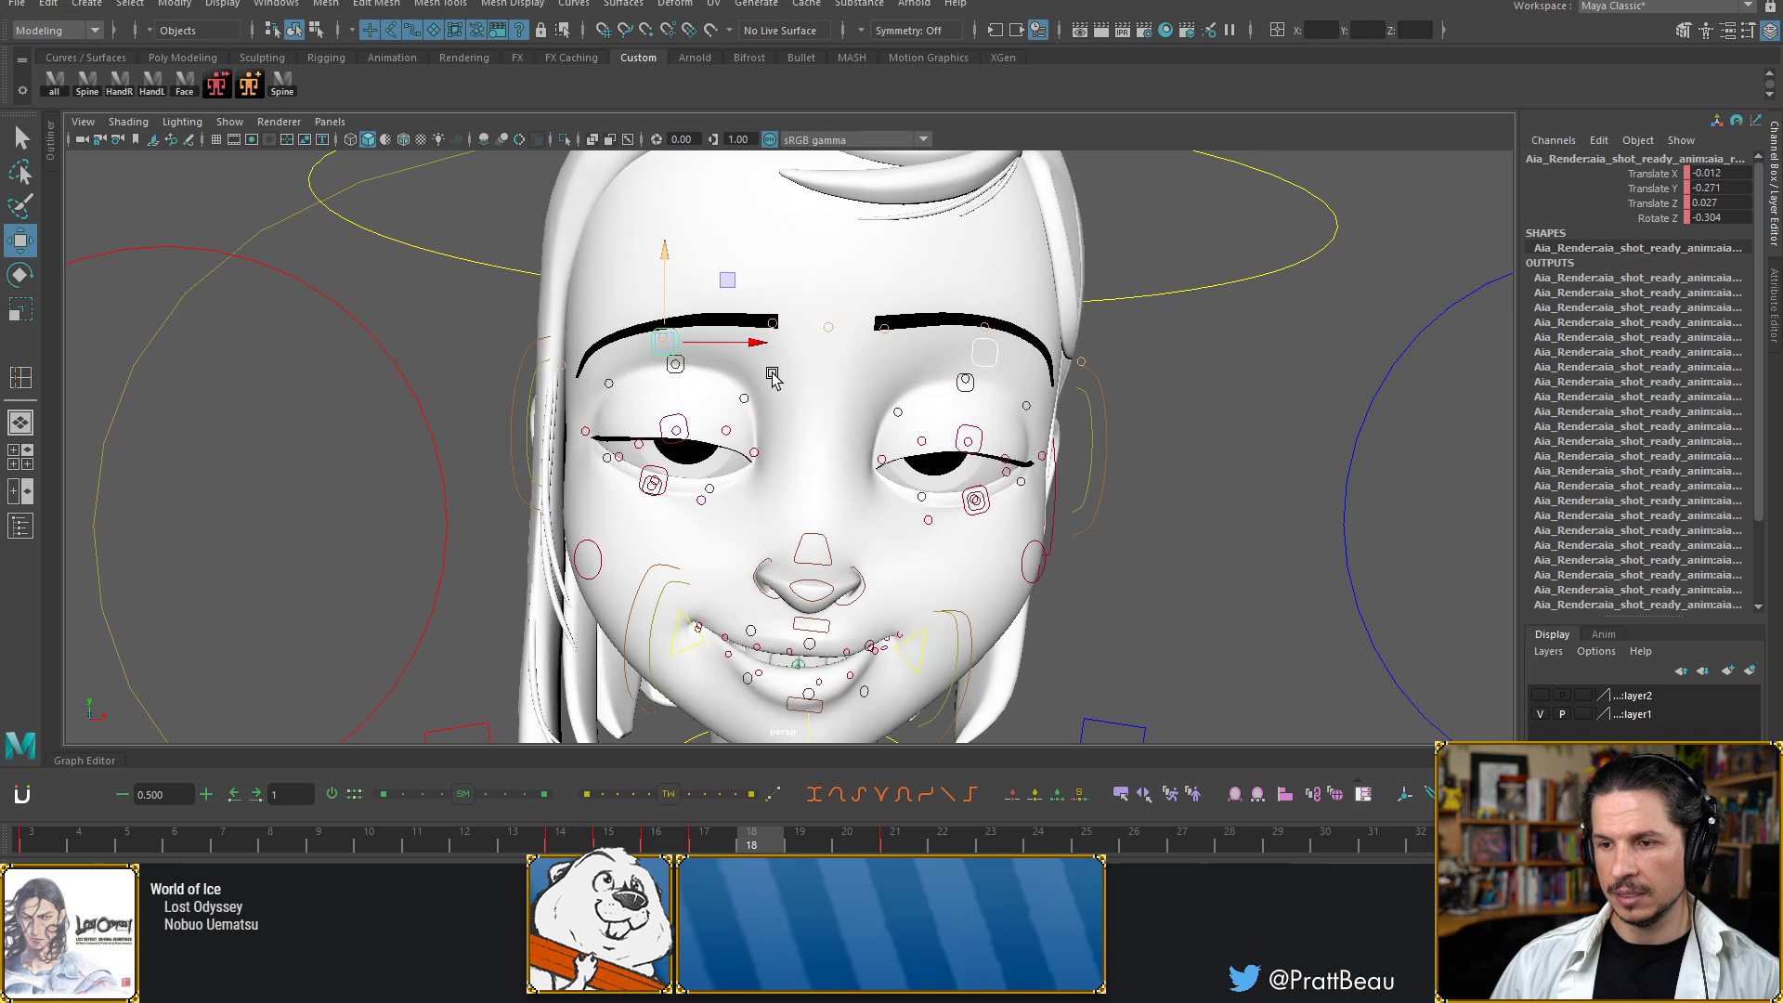
pyautogui.hotkey('alt', ',')
pyautogui.hotkey('alt', ',')
pyautogui.hotkey('alt', ',')
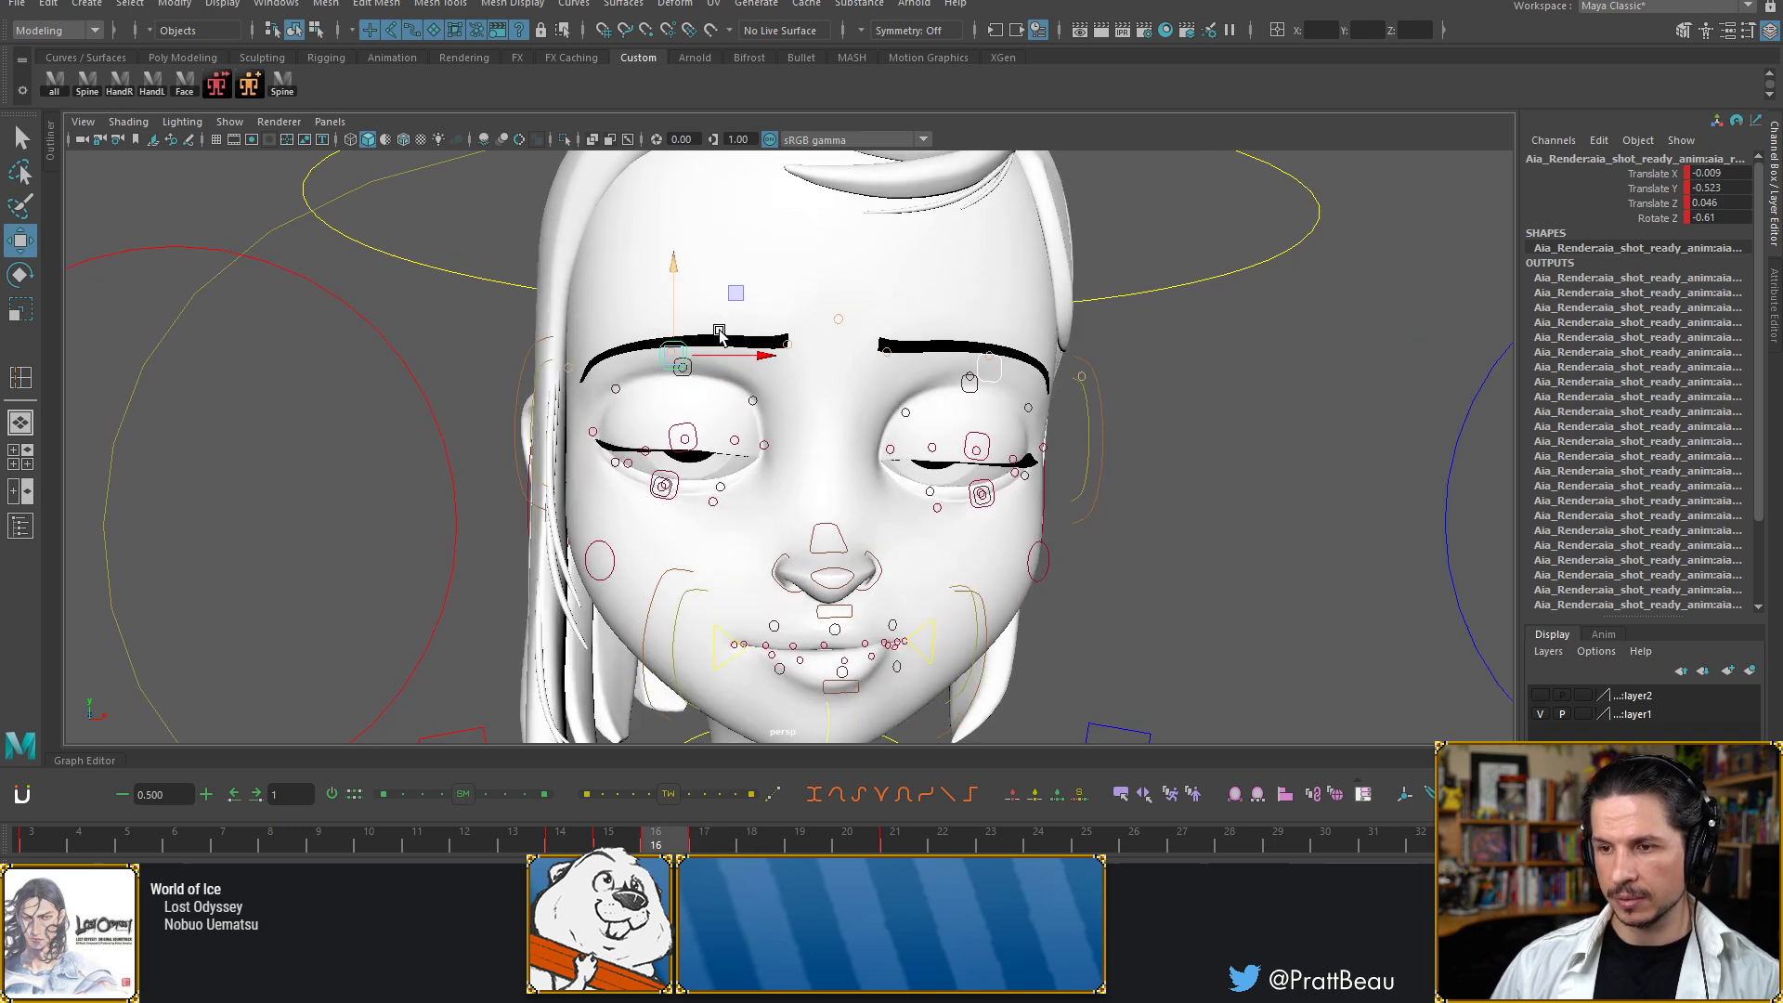
pyautogui.hotkey('alt', ',')
pyautogui.hotkey('alt', ',')
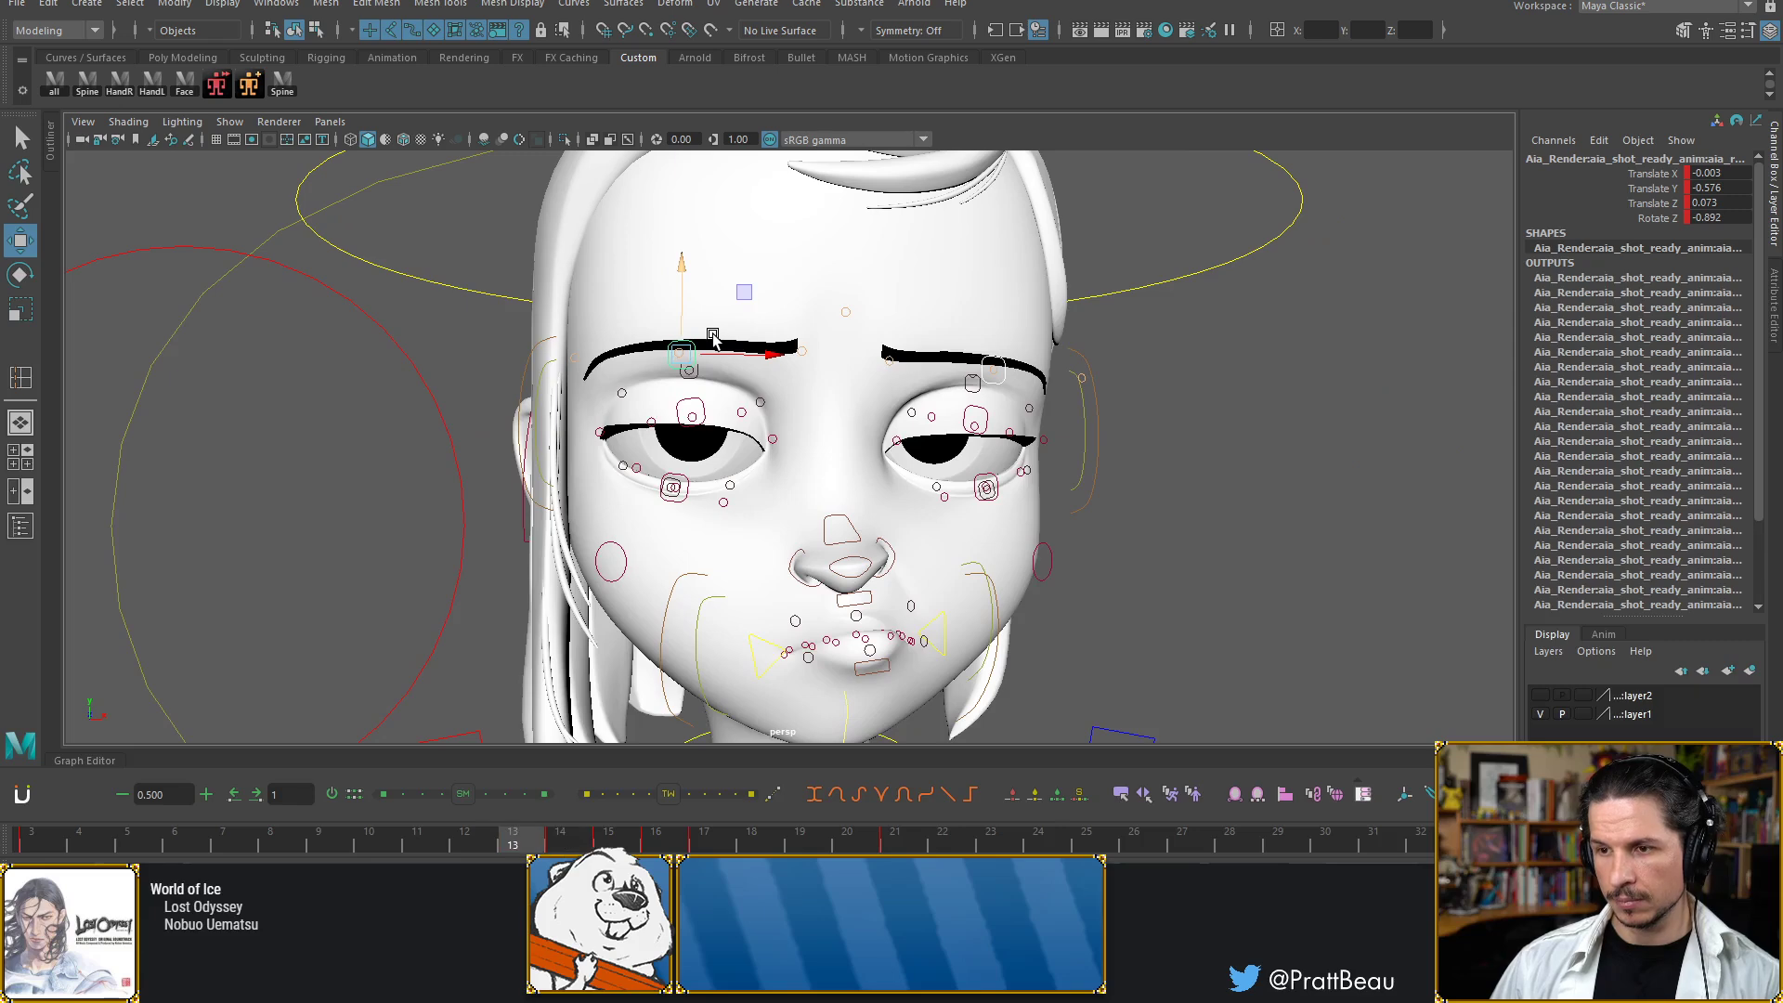
# Lower the selected eyebrow controls at frame 16 to a Translate Y of about -0.65, comparing the pose with the neighbouring frame
pyautogui.hotkey('alt', '.')
pyautogui.hotkey('alt', '.')
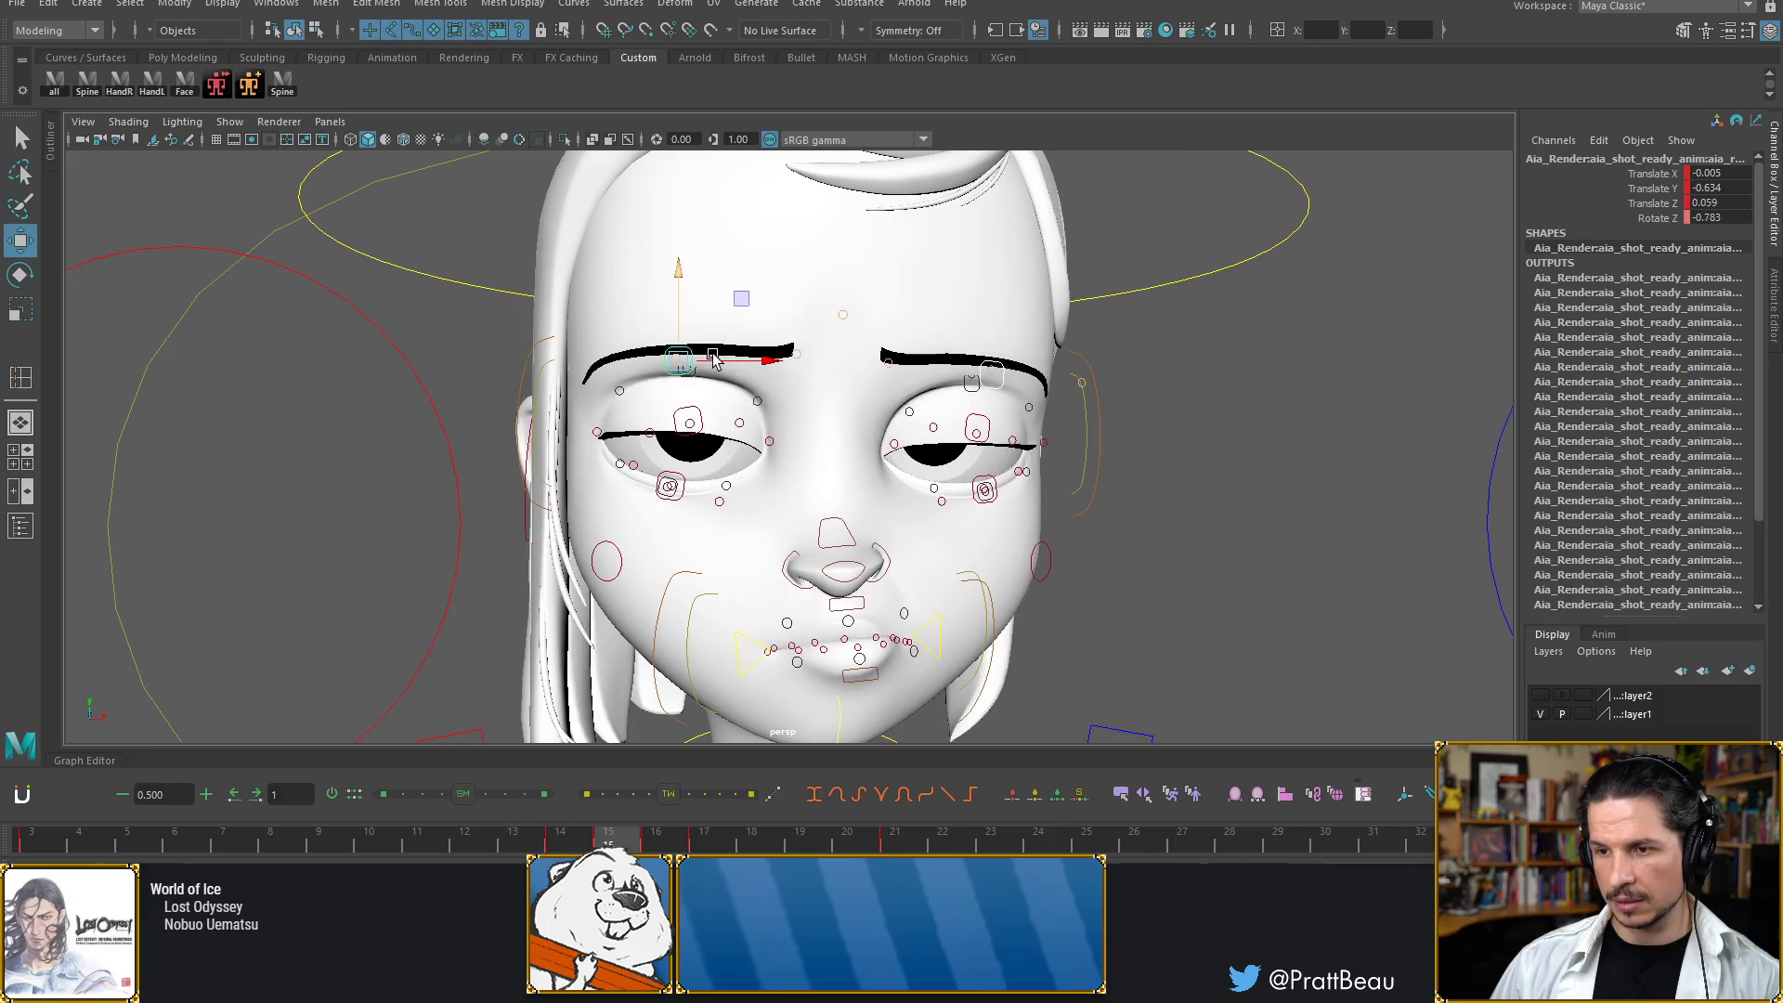
pyautogui.hotkey('alt', '.')
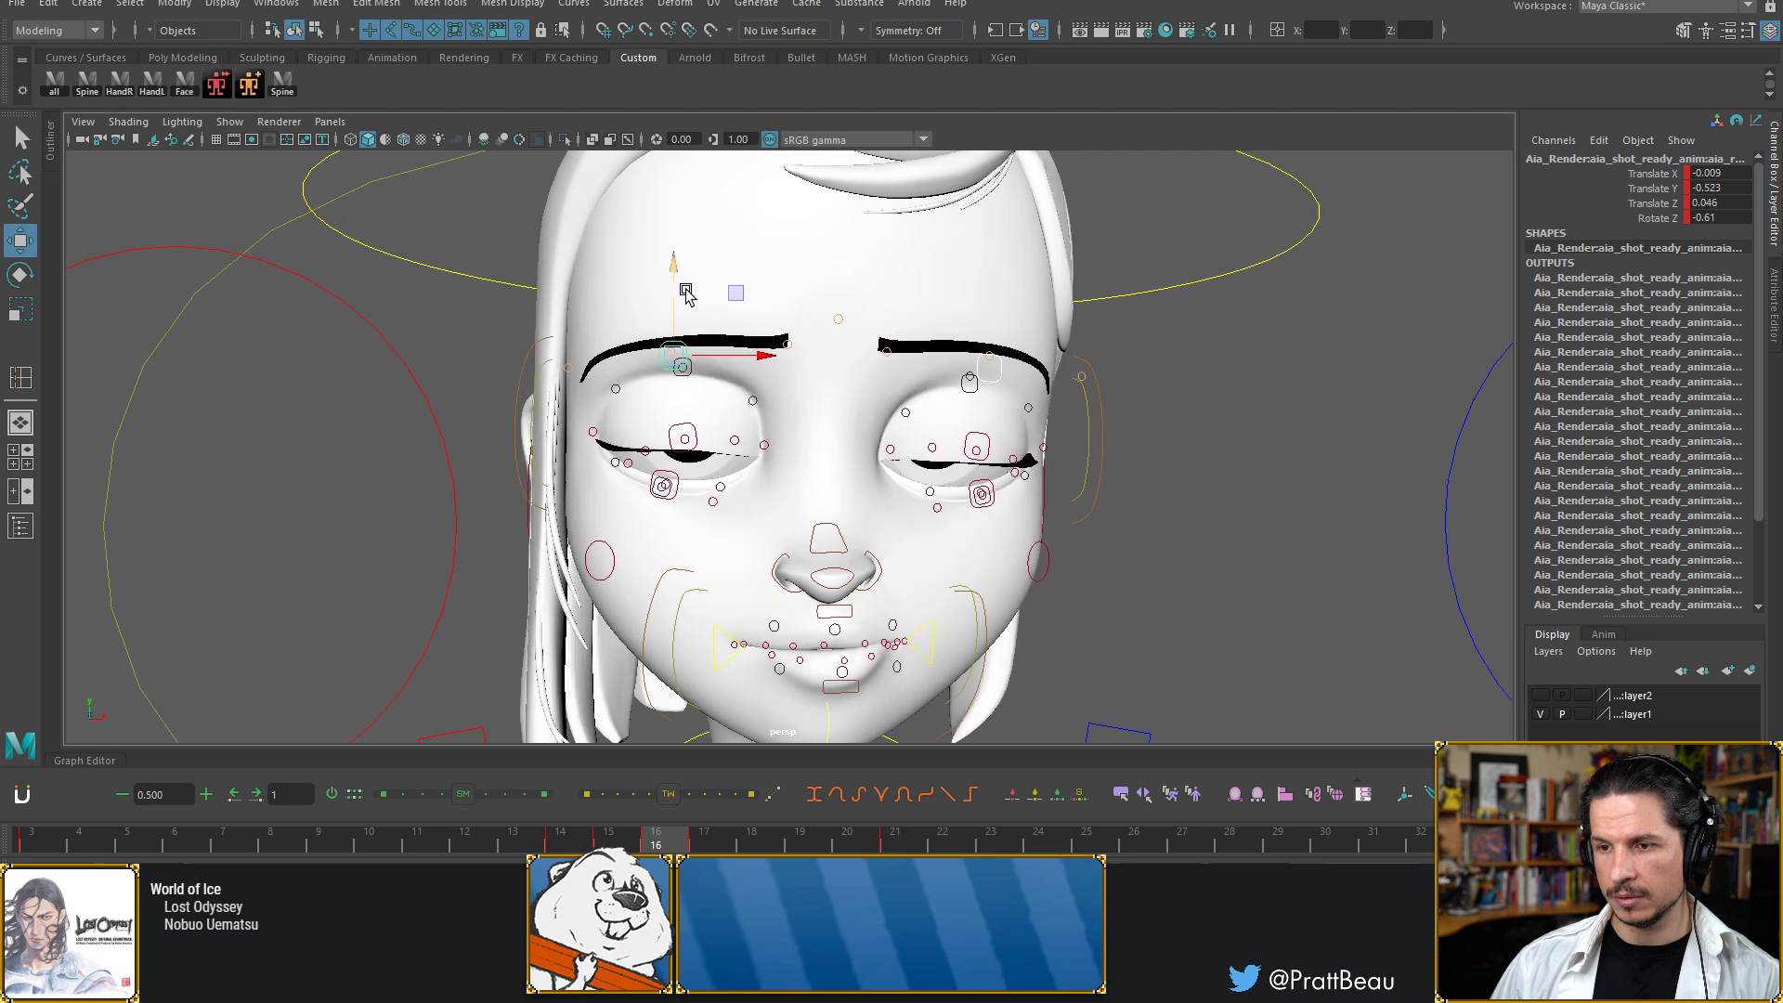
pyautogui.moveTo(675, 278); pyautogui.dragTo(676, 282)
pyautogui.hotkey('alt', ',')
pyautogui.hotkey('alt', '.')
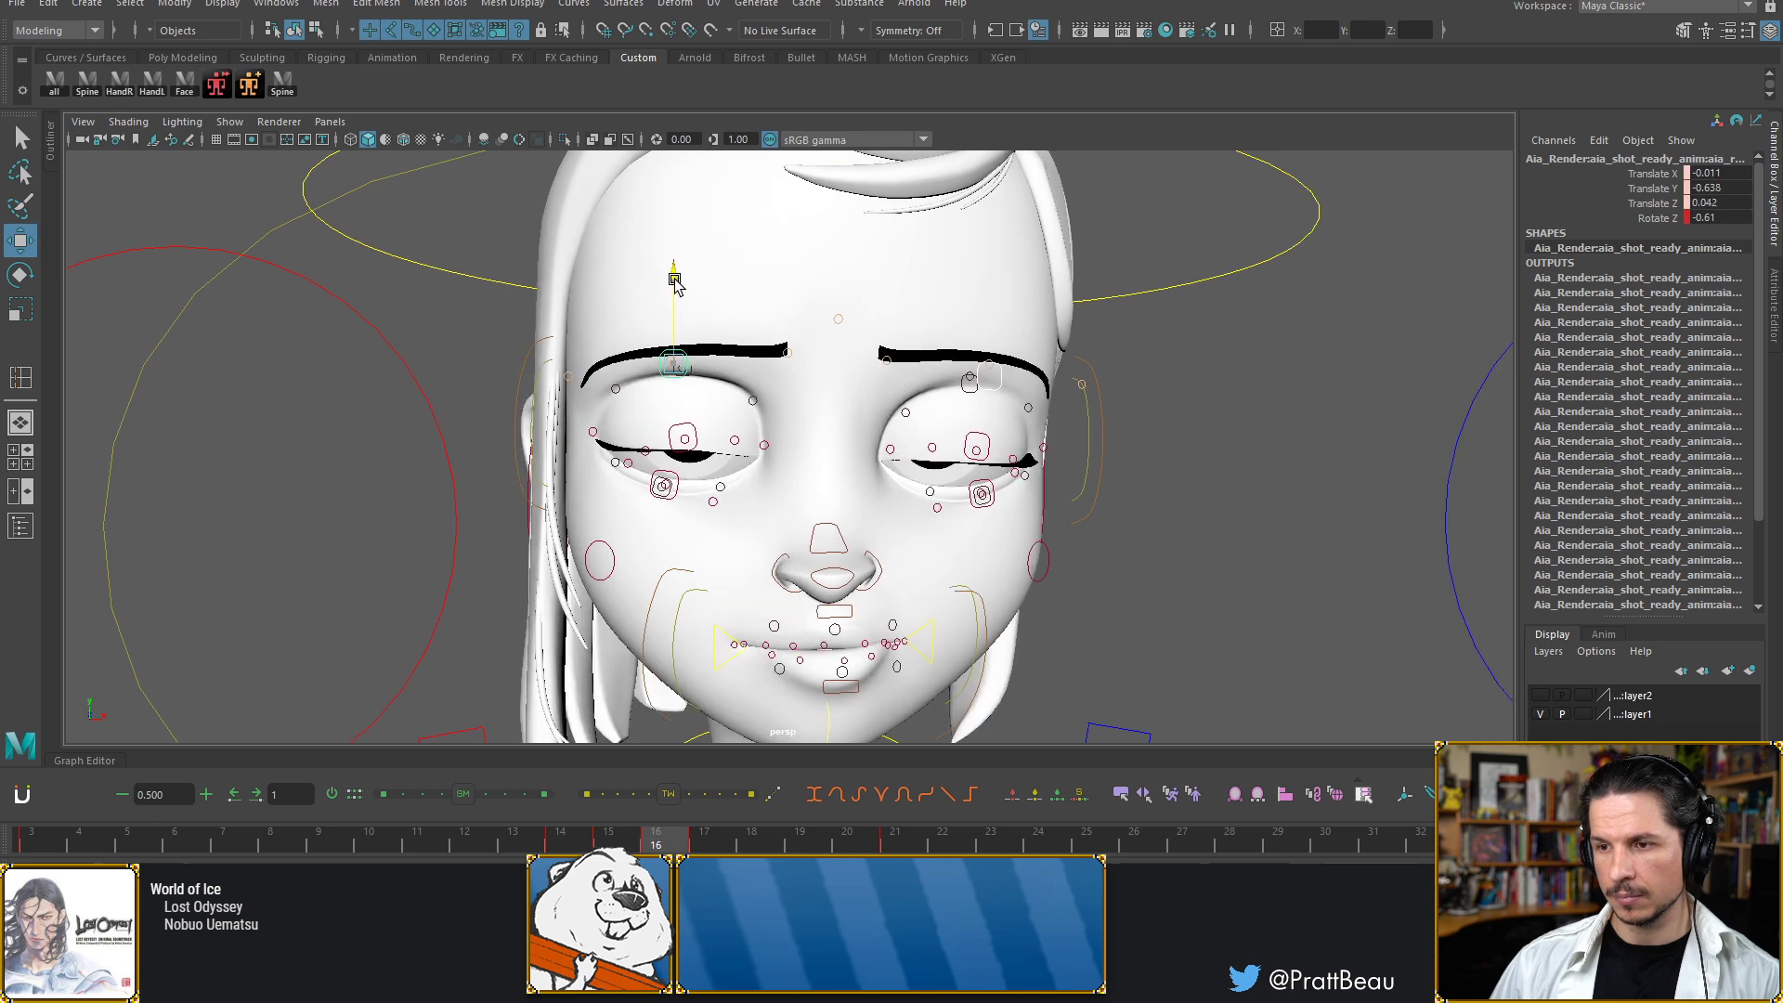
pyautogui.hotkey('alt', ',')
pyautogui.hotkey('alt', '.')
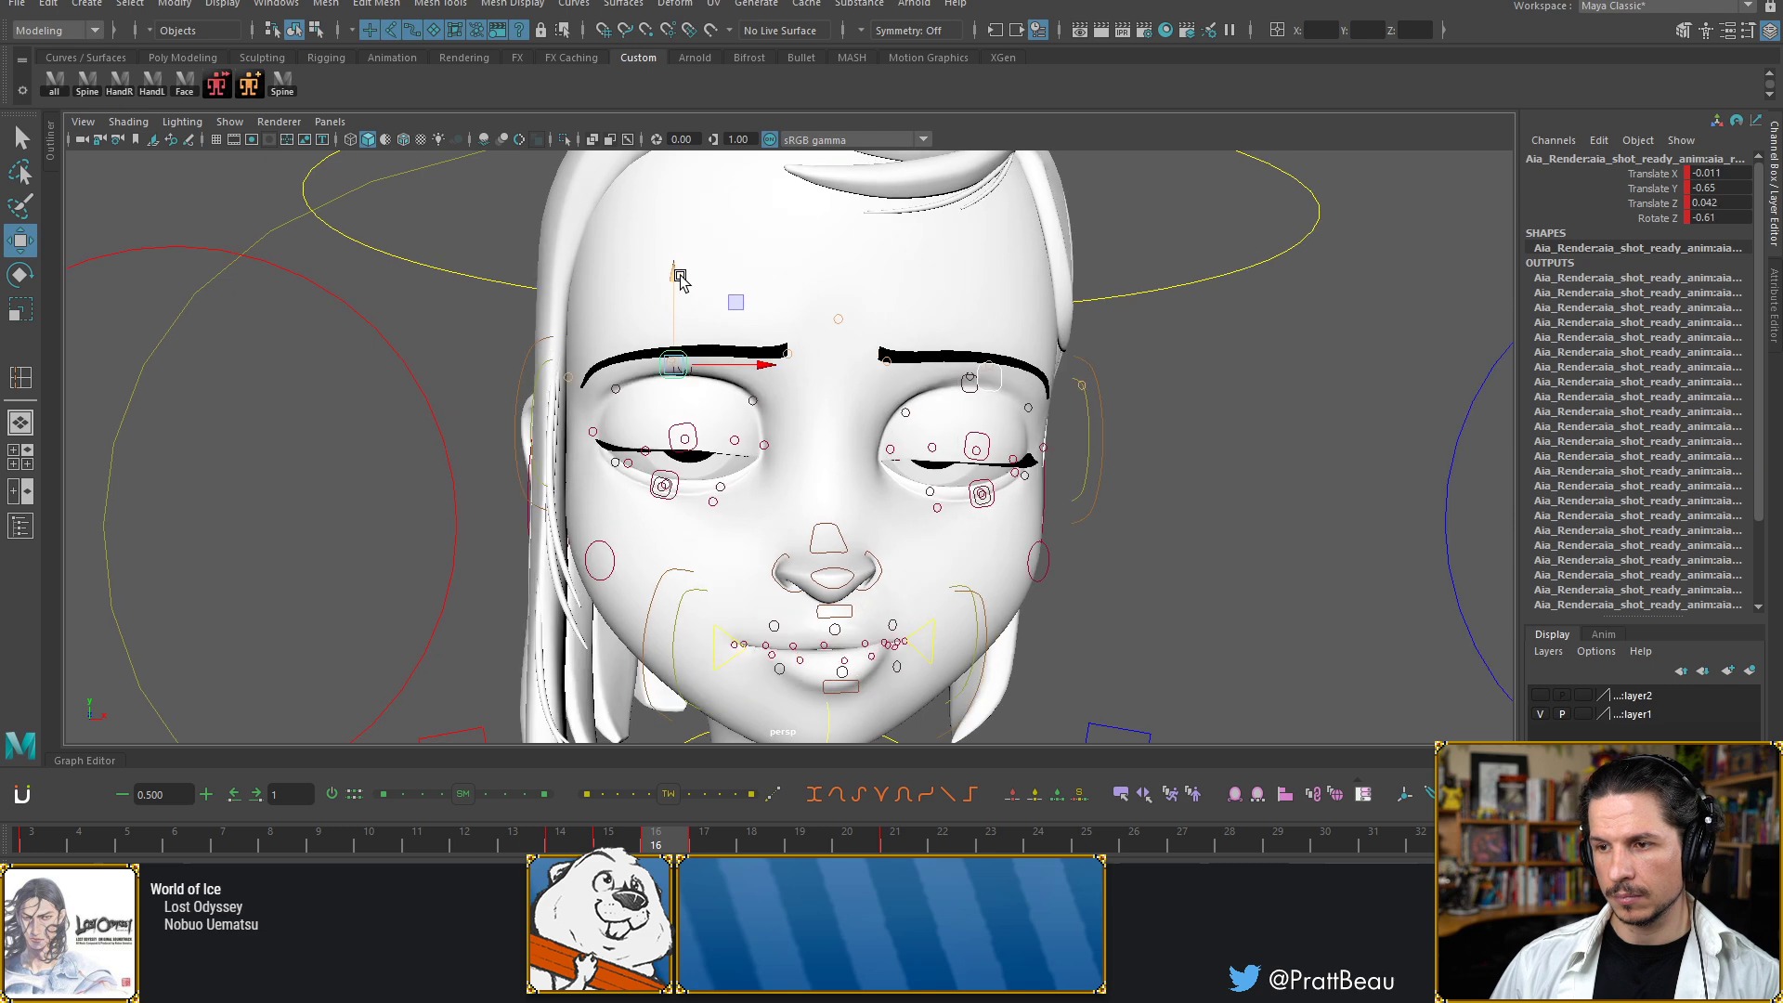
# Review the eyebrow motion frame by frame from frame 16 to the smile at frame 21 and back to the lowered pose
pyautogui.hotkey('alt', '.')
pyautogui.hotkey('alt', '.')
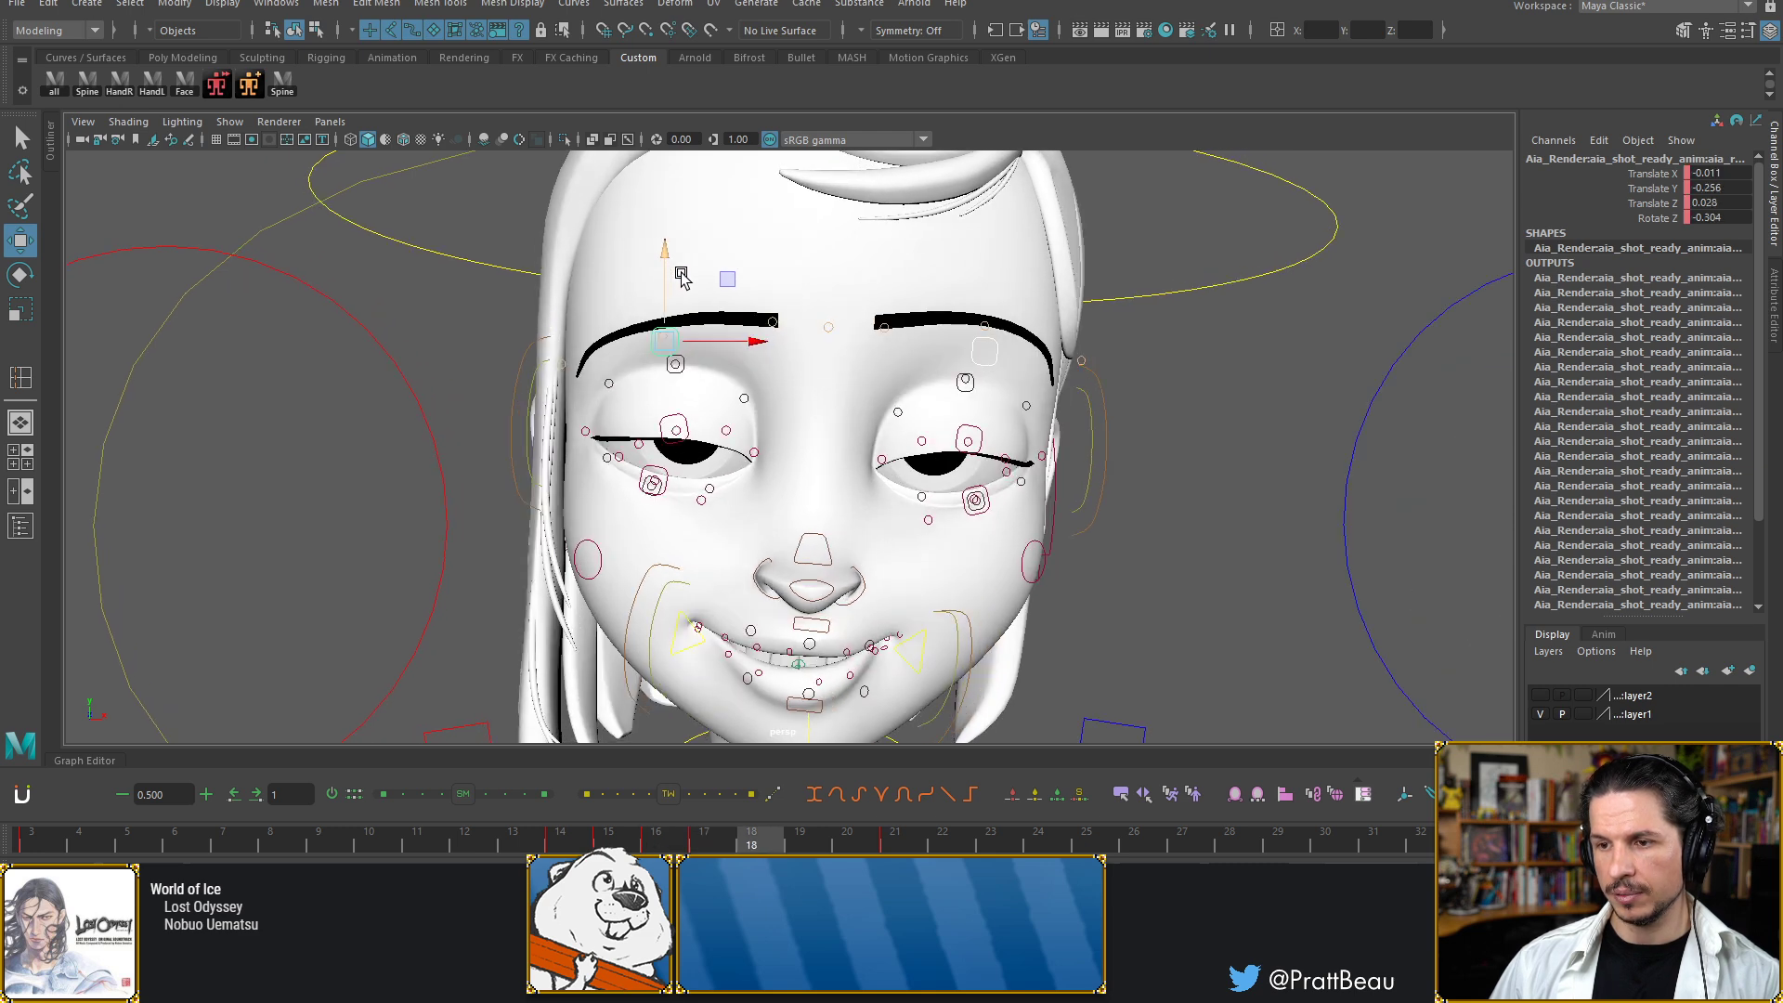
pyautogui.hotkey('alt', '.')
pyautogui.hotkey('alt', '.')
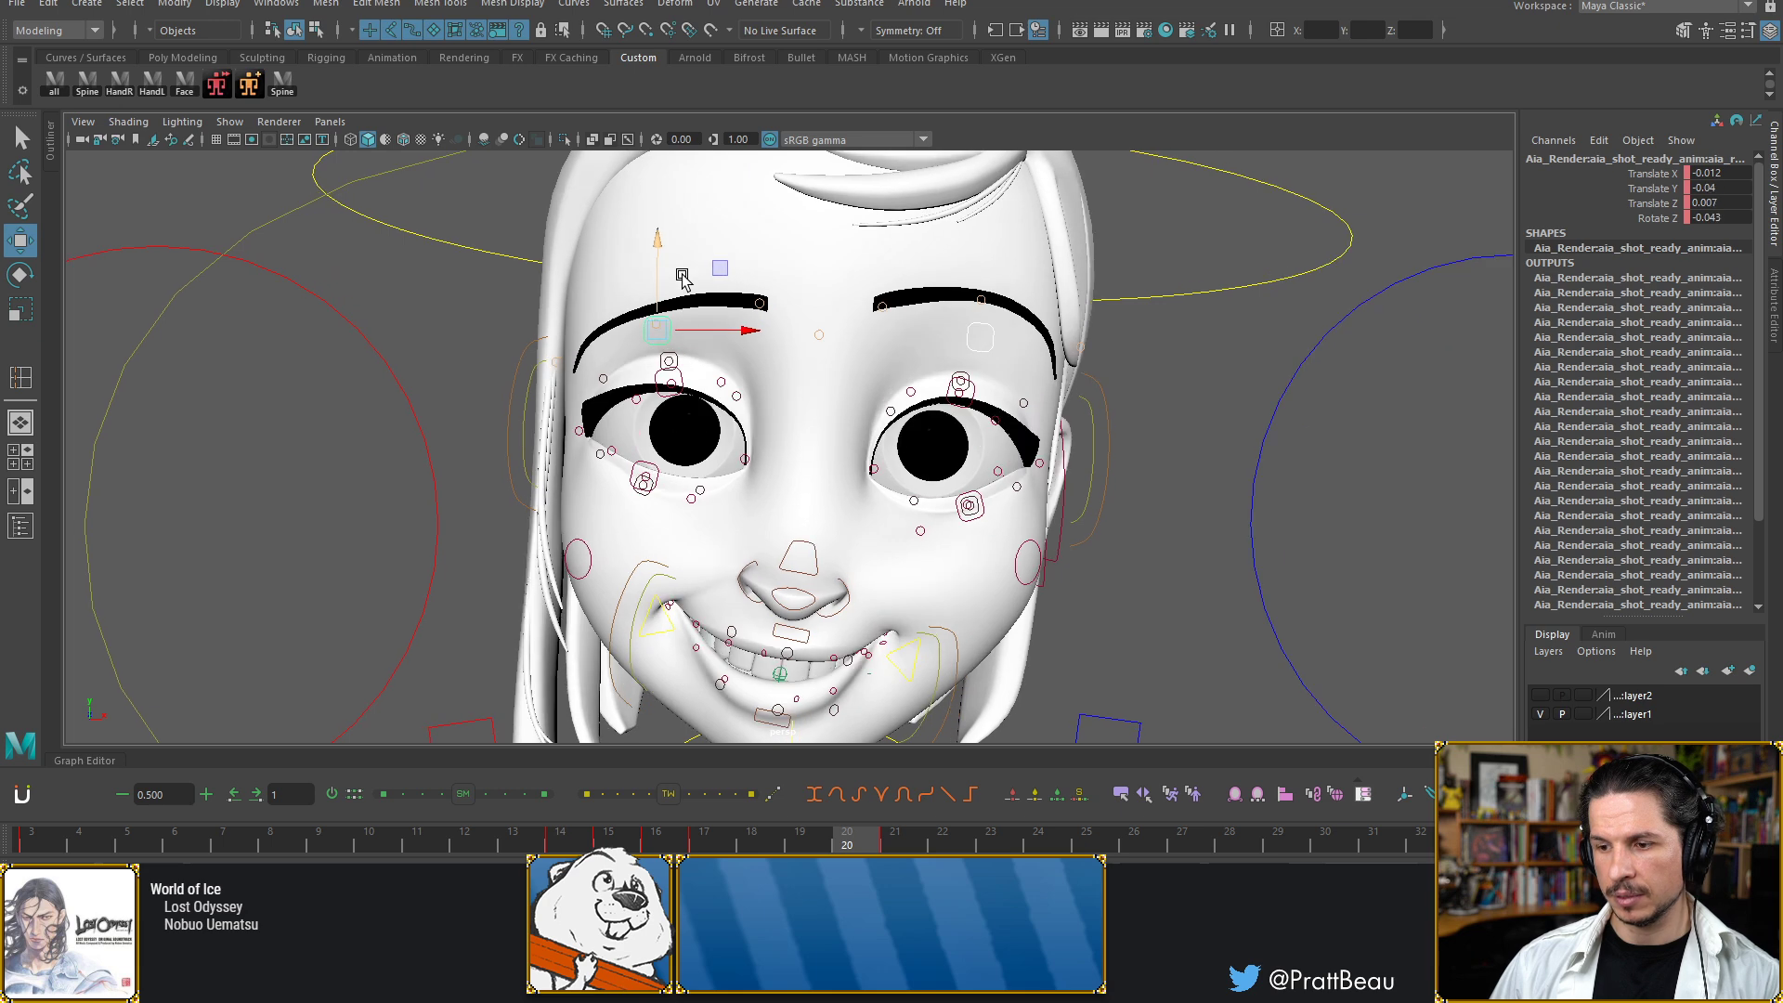
pyautogui.hotkey('alt', '.')
pyautogui.hotkey('alt', ',')
pyautogui.hotkey('alt', ',')
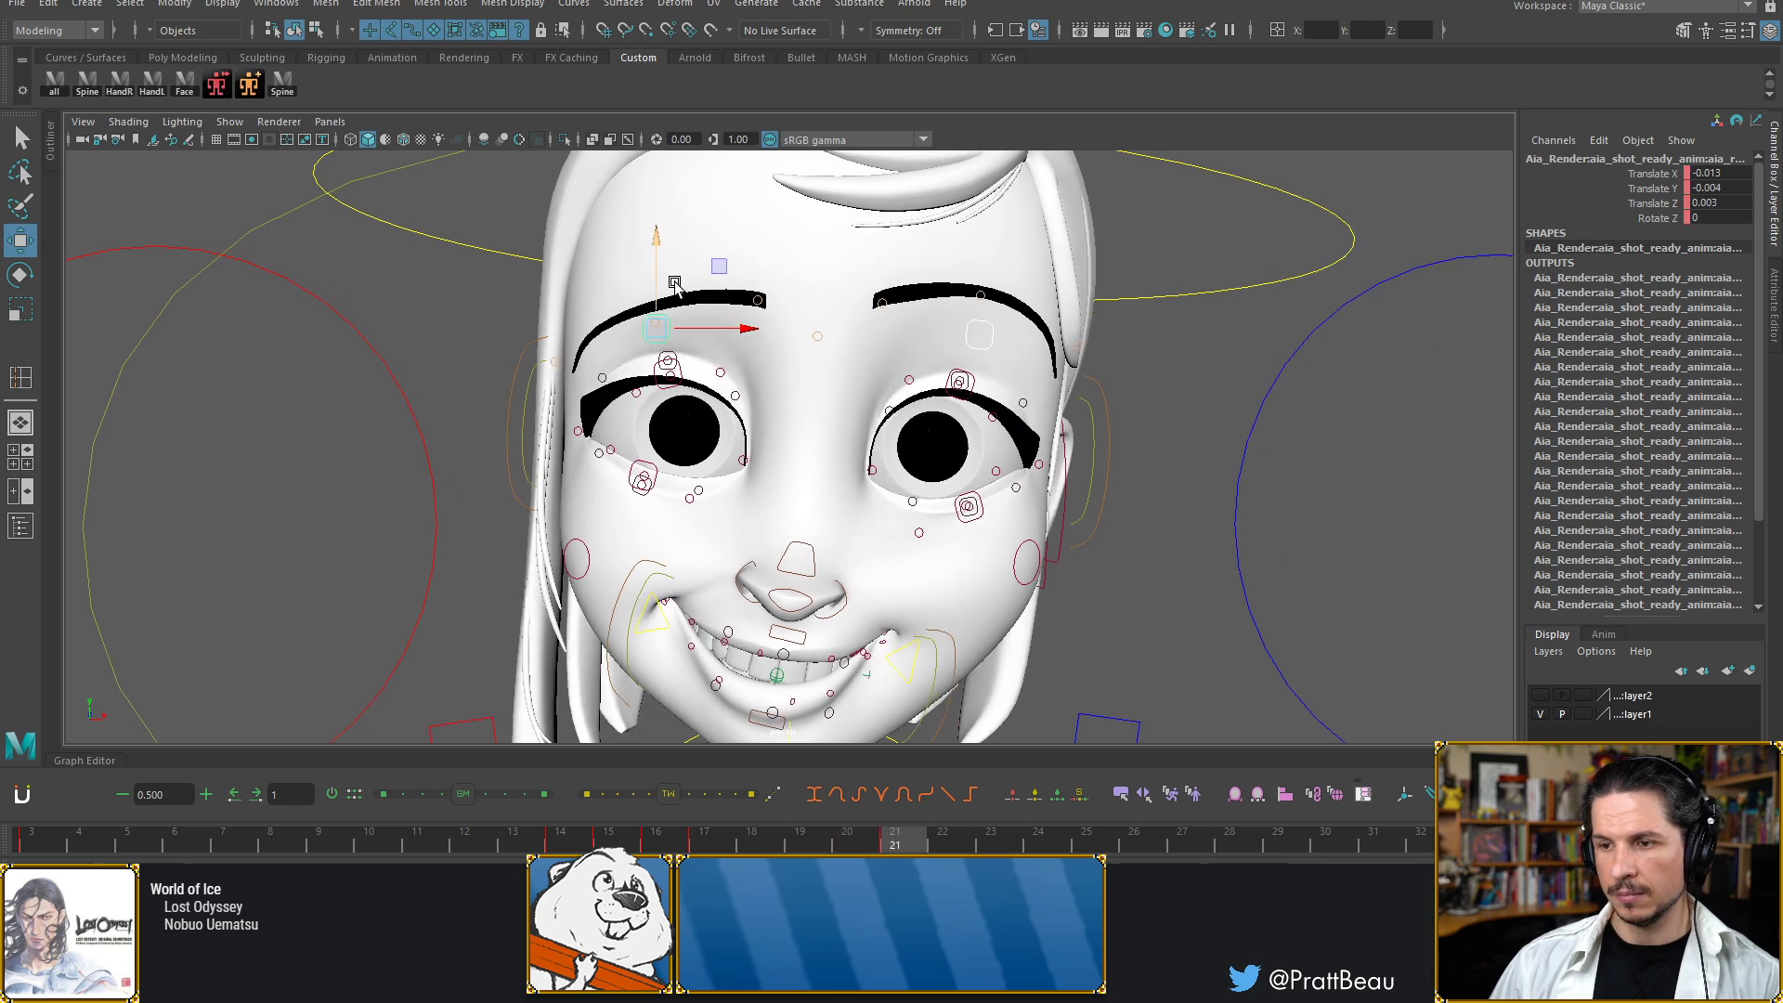
pyautogui.hotkey('alt', ',')
pyautogui.hotkey('alt', ',')
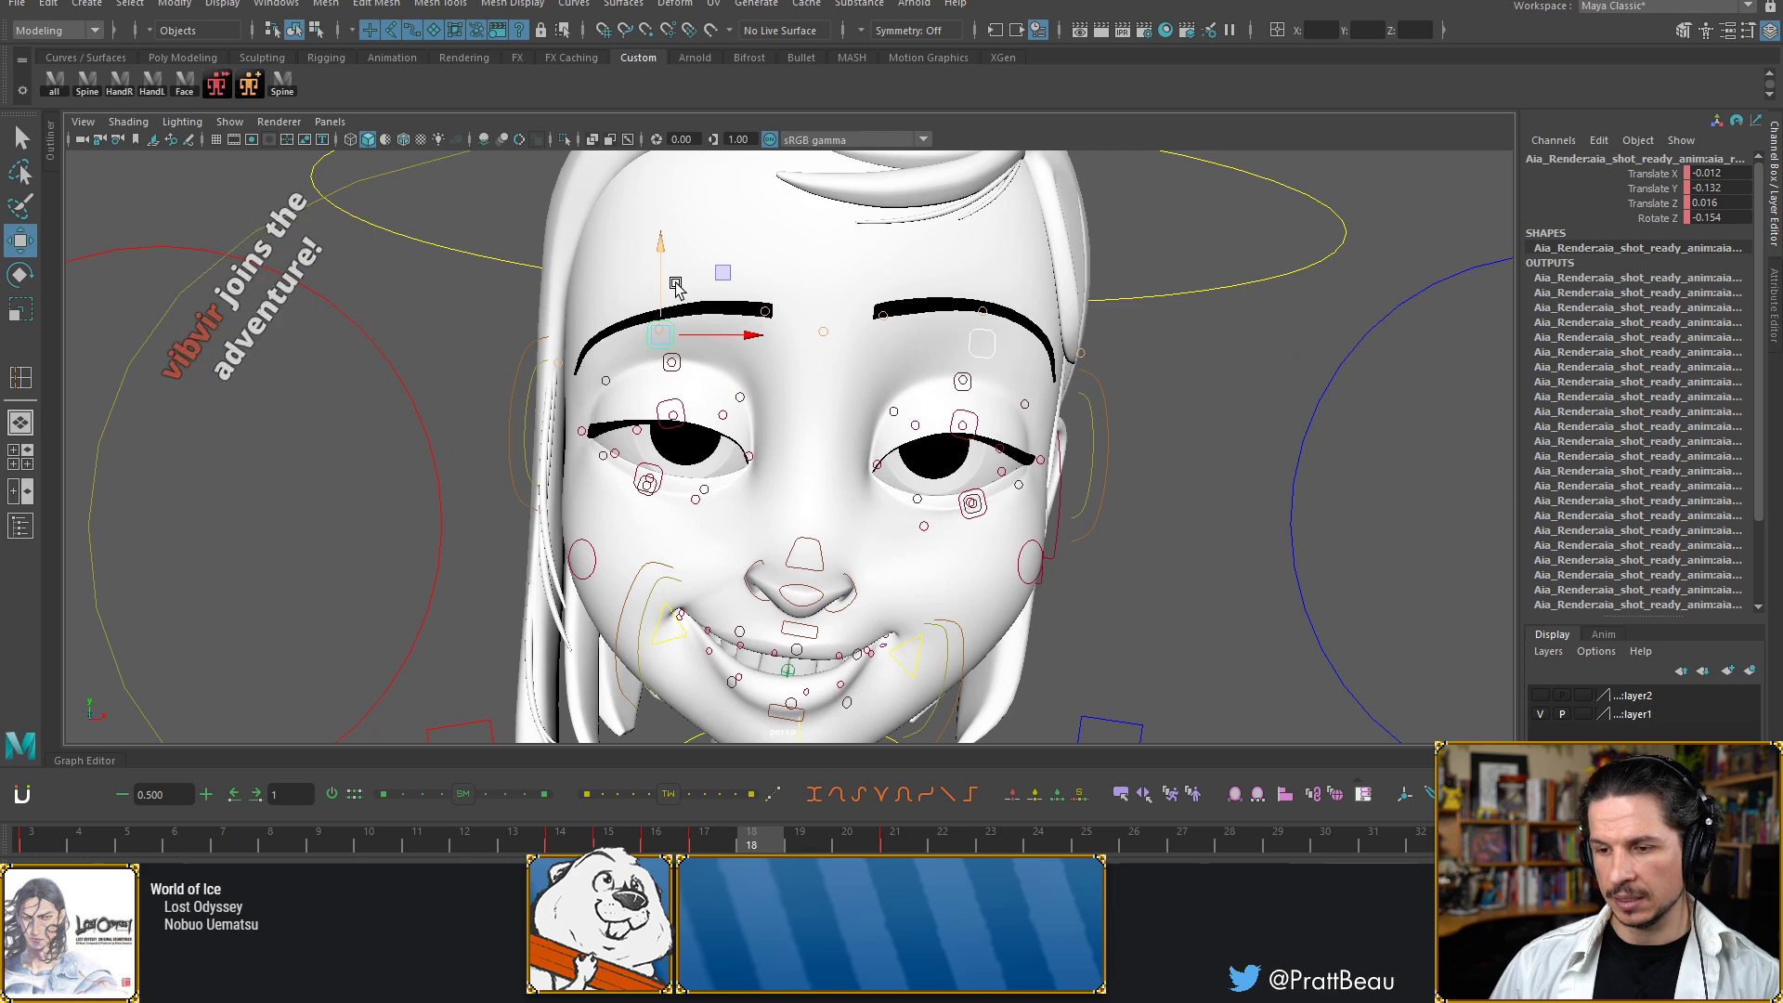
pyautogui.hotkey('alt', ',')
pyautogui.hotkey('alt', ',')
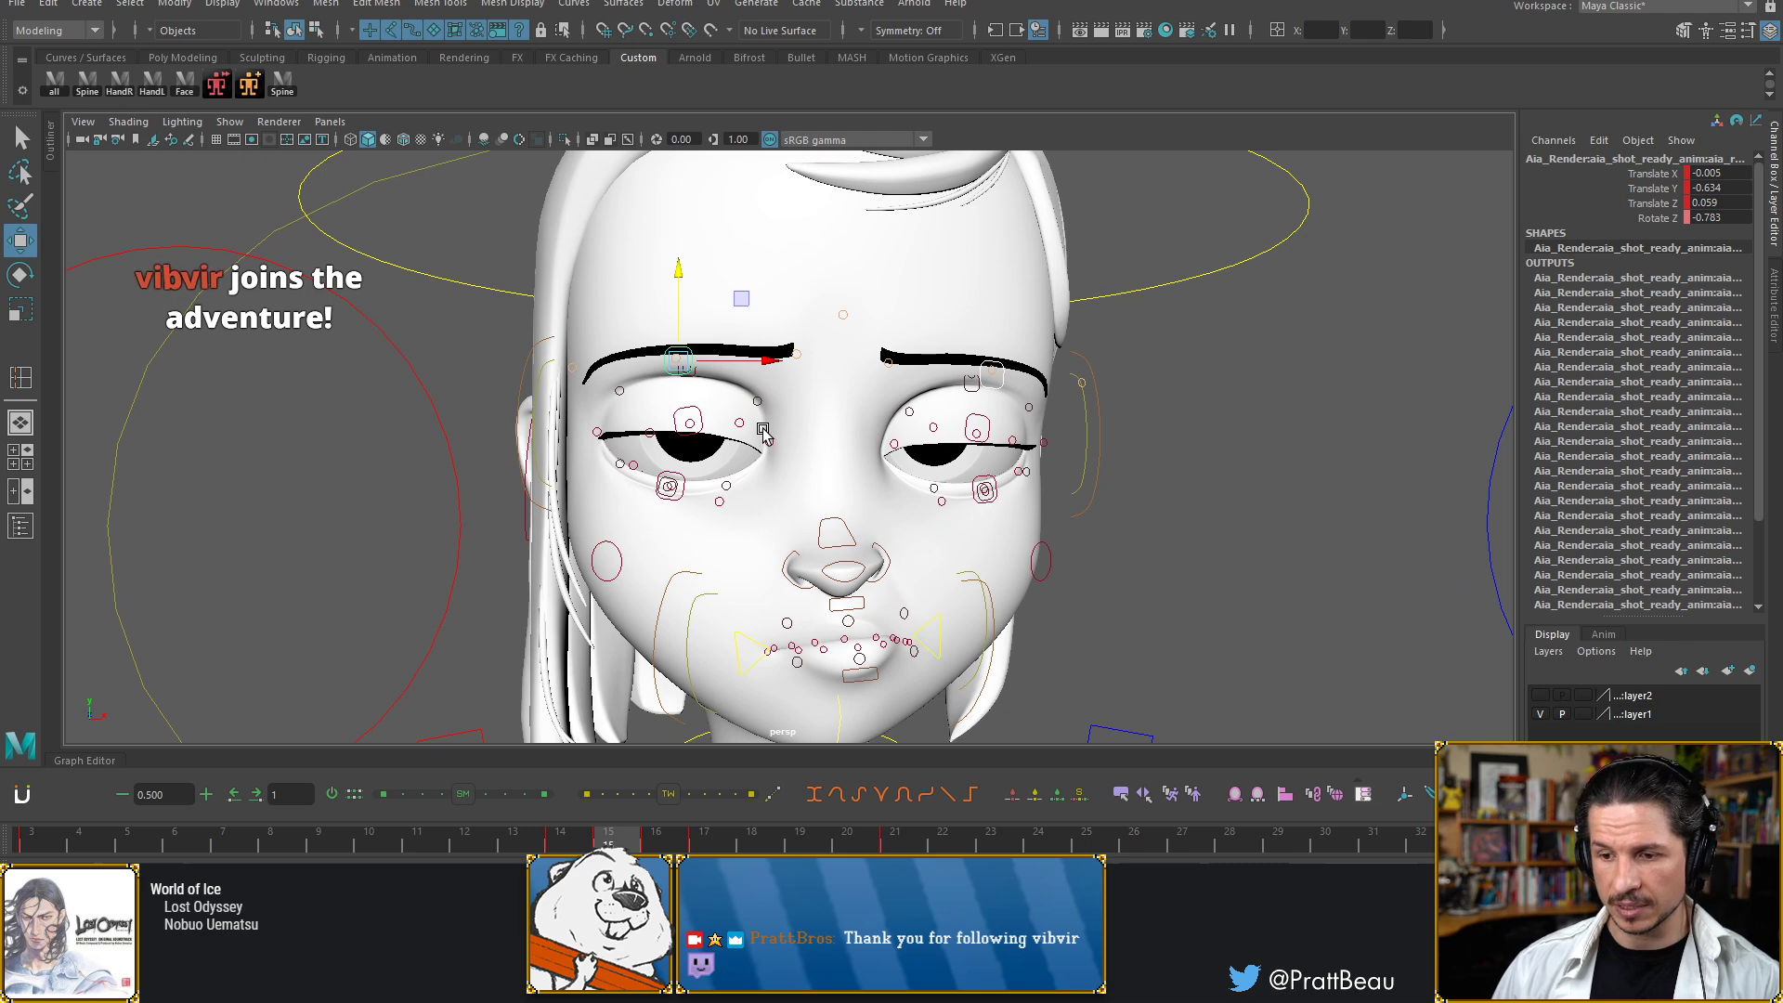
pyautogui.hotkey('alt', ',')
pyautogui.hotkey('alt', '.')
pyautogui.hotkey('alt', '.')
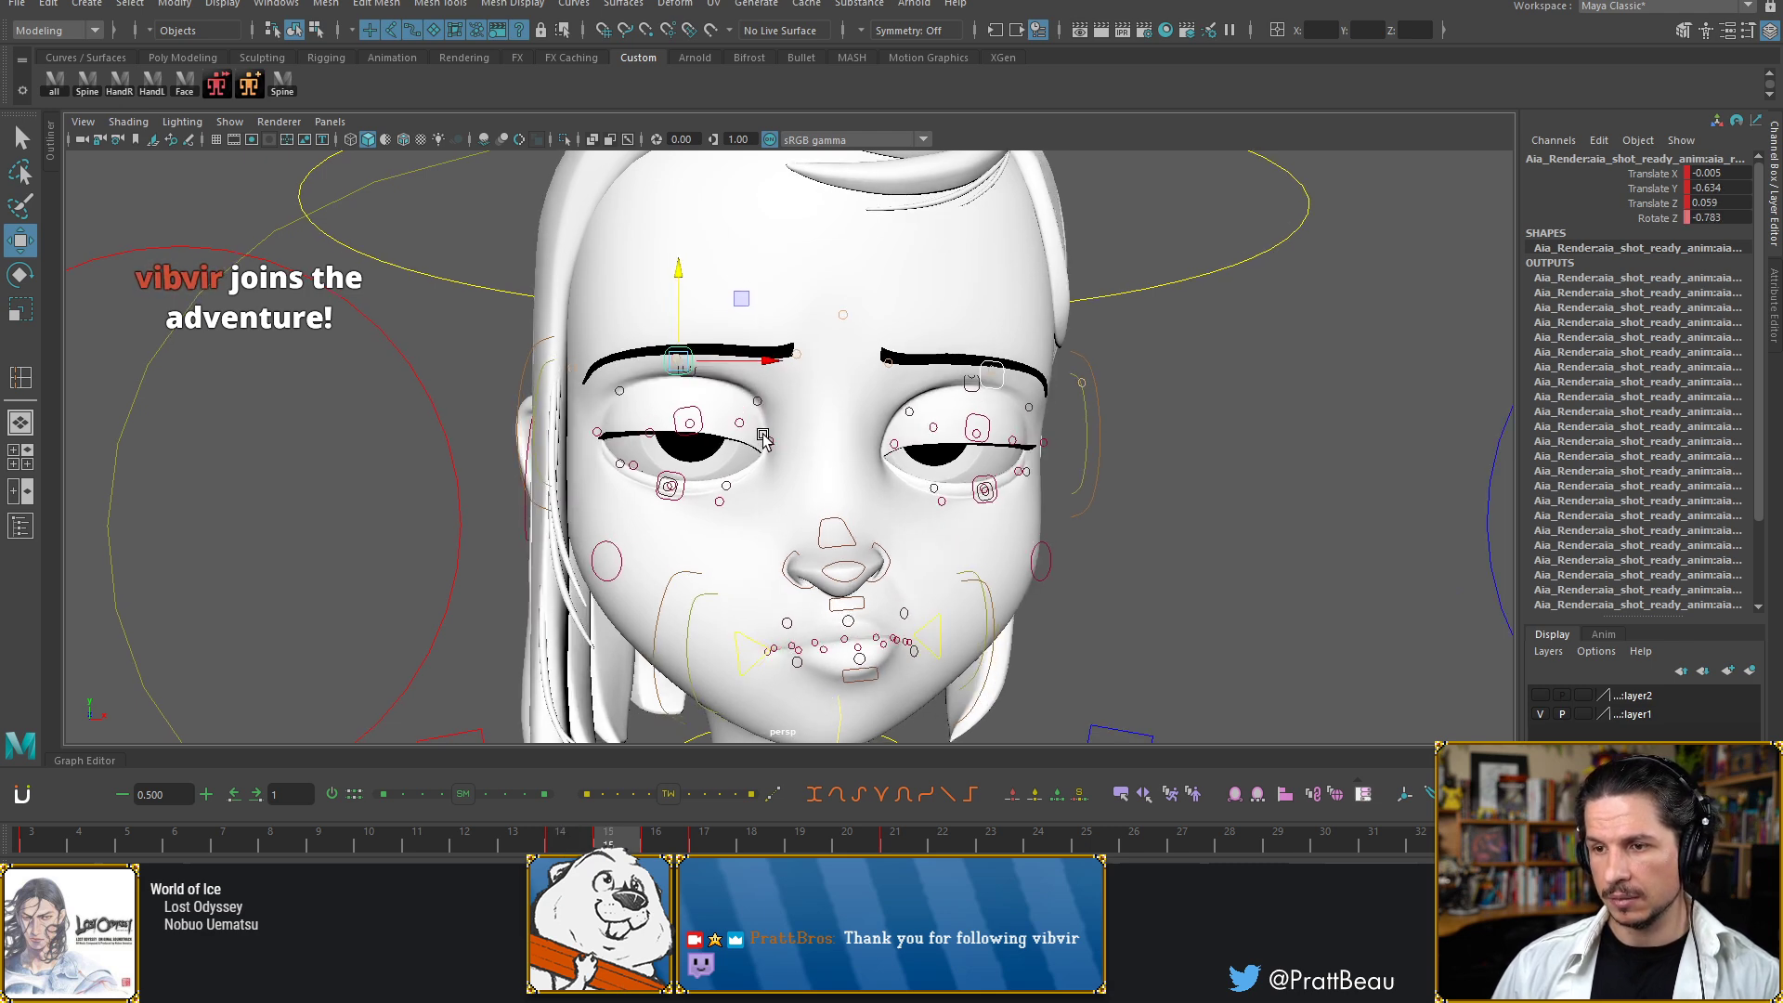
pyautogui.hotkey('alt', ',')
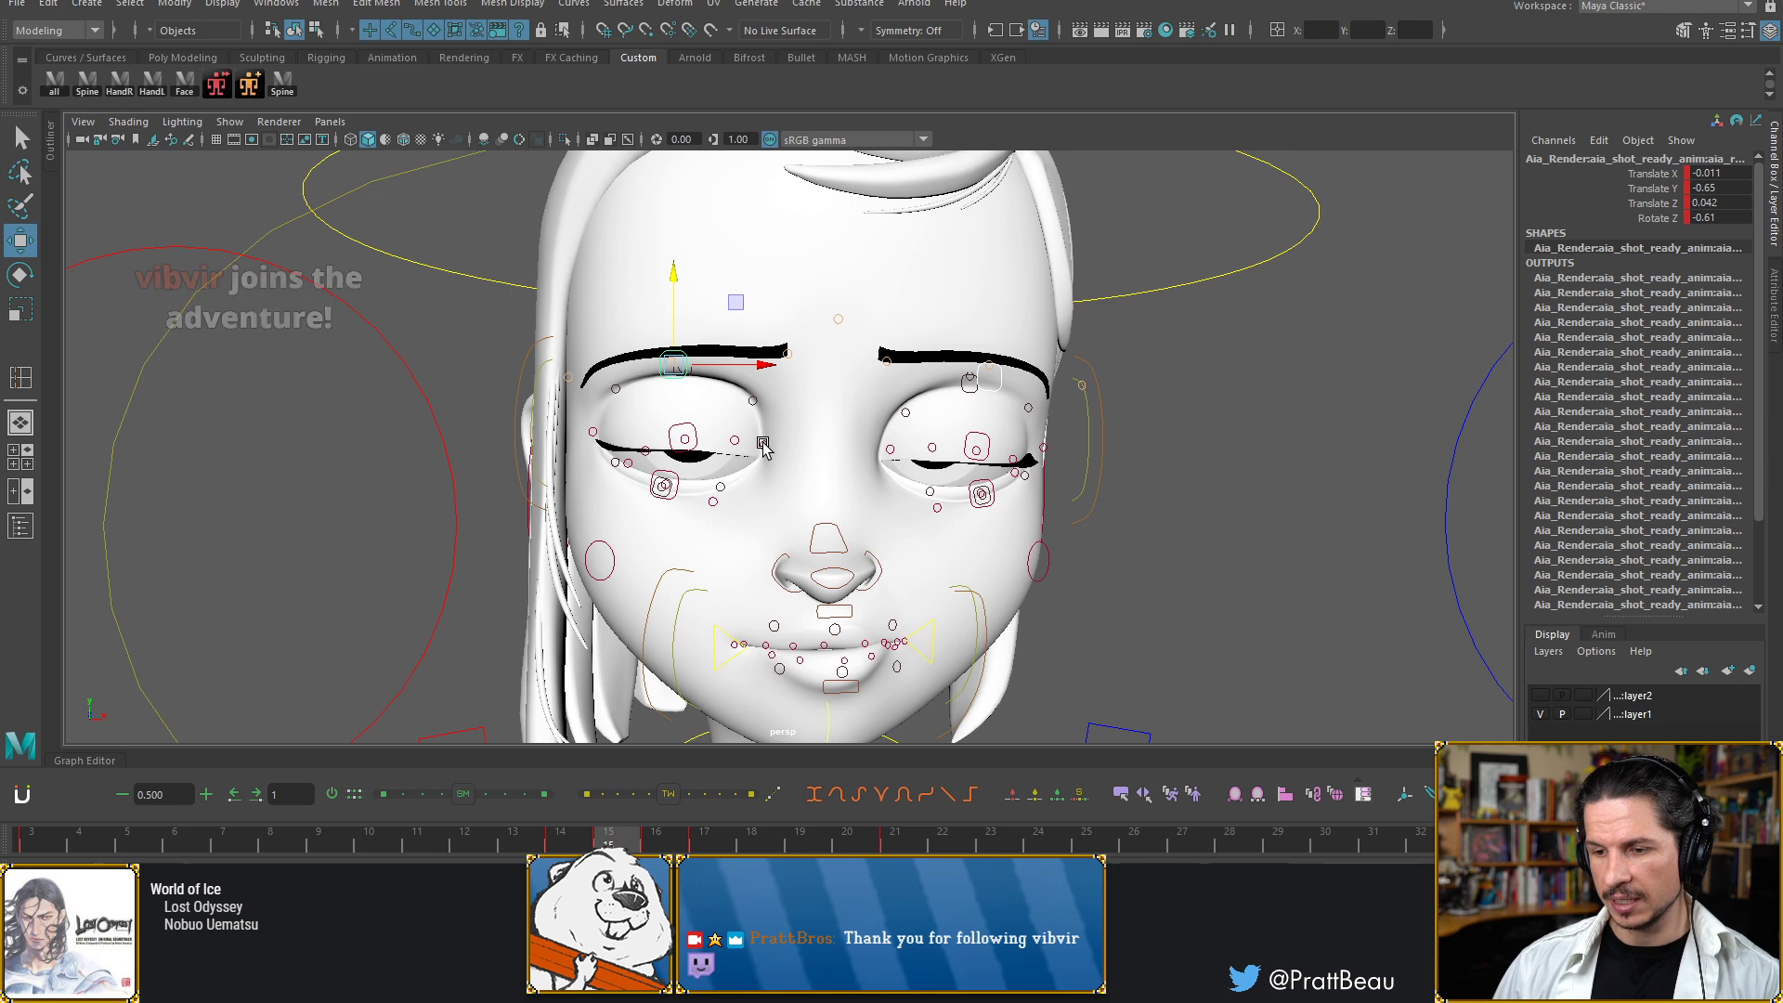
# Raise the selected eyebrow controls at frame 19 to a Translate Y of about -0.005
pyautogui.hotkey('alt', '.')
pyautogui.hotkey('alt', '.')
pyautogui.hotkey('alt', '.')
pyautogui.hotkey('alt', '.')
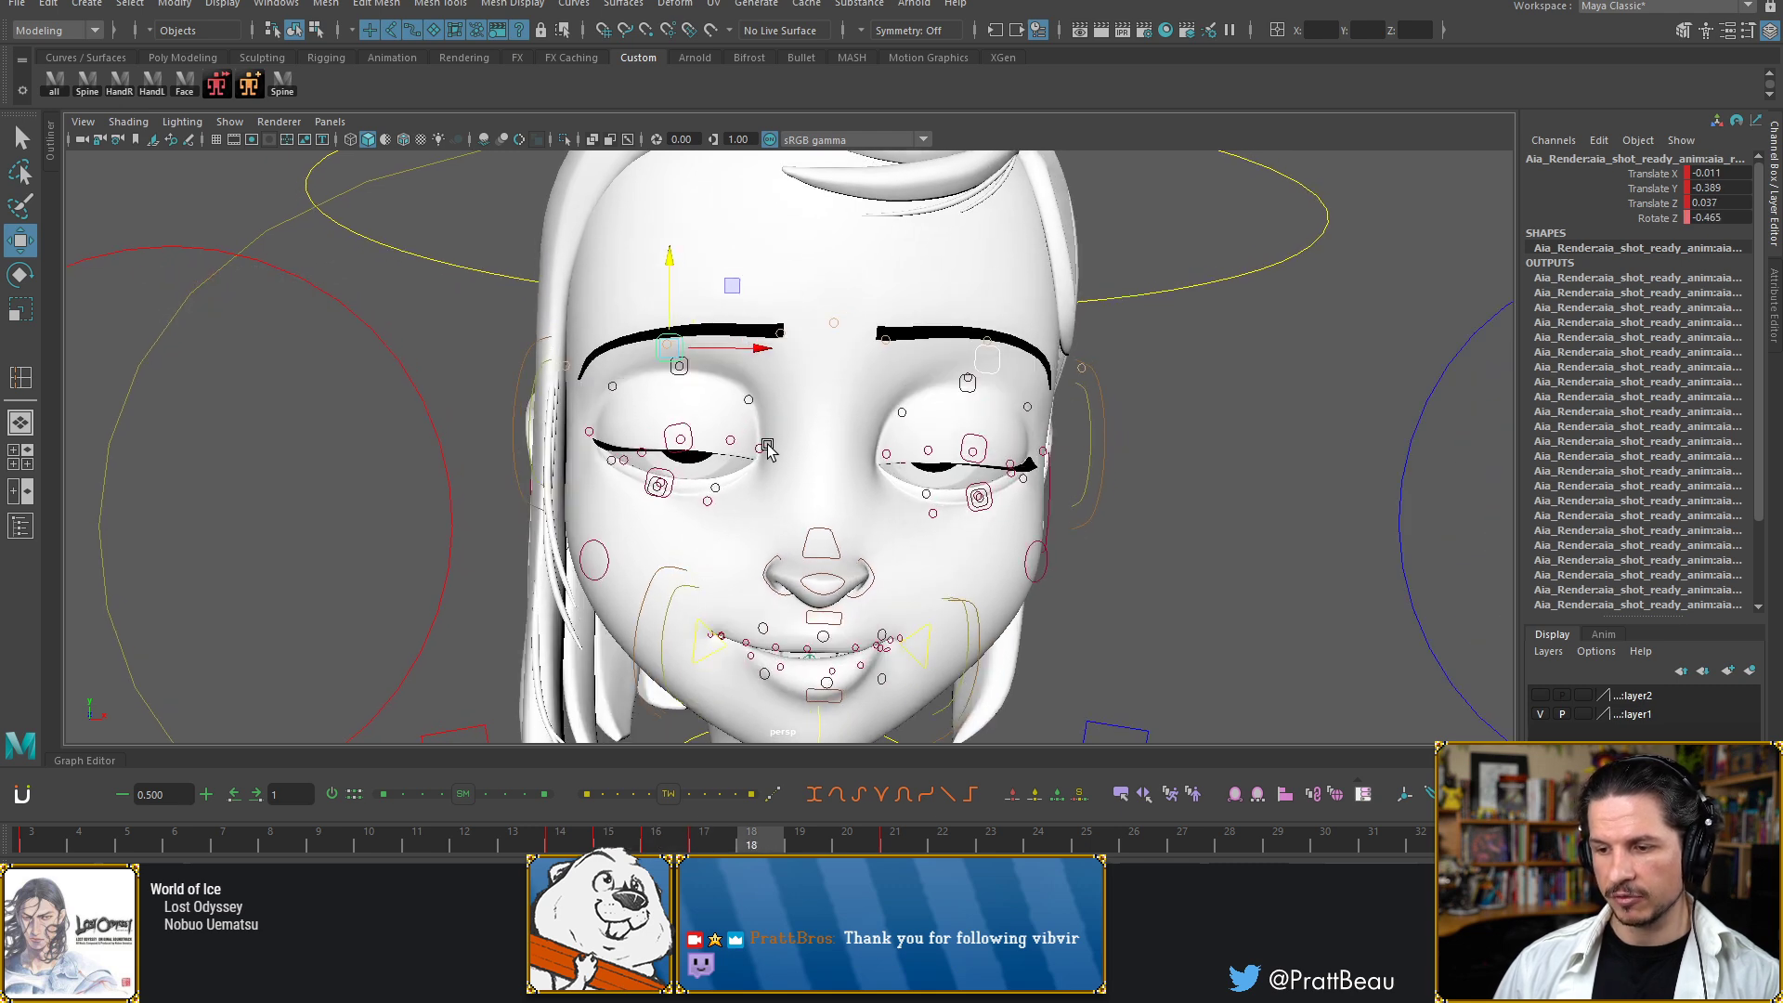
pyautogui.moveTo(655, 316); pyautogui.dragTo(660, 240)
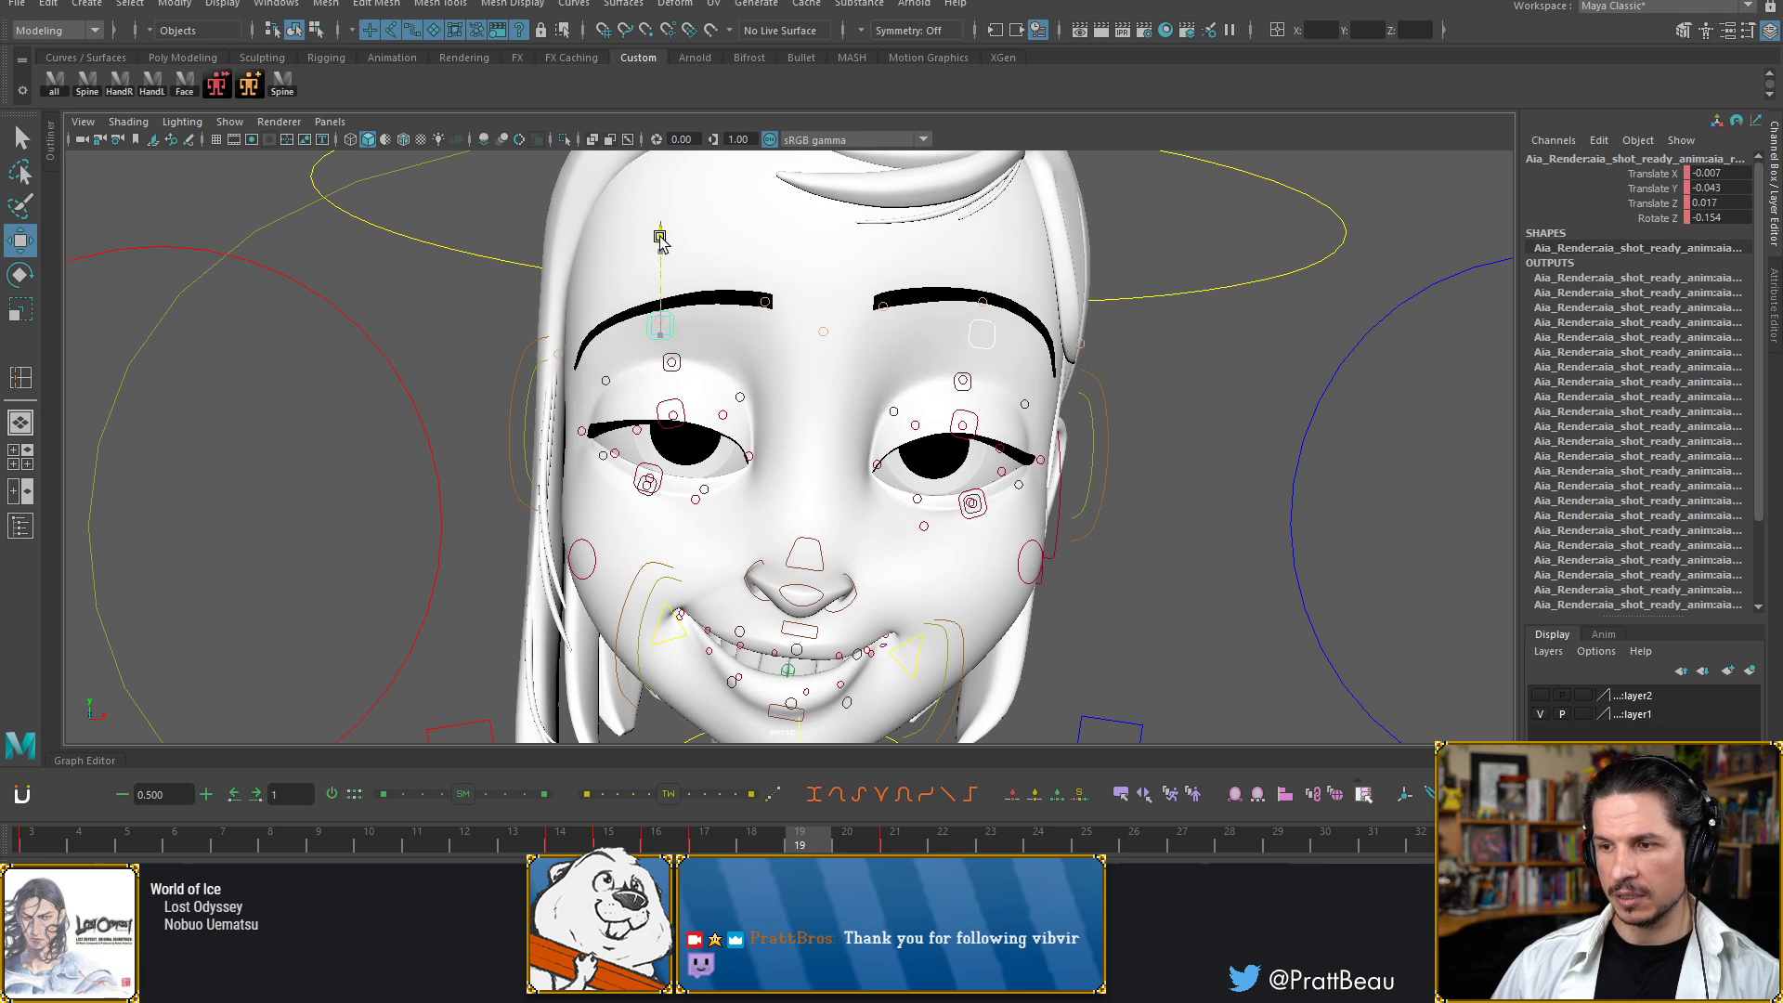
pyautogui.hotkey('alt', '.')
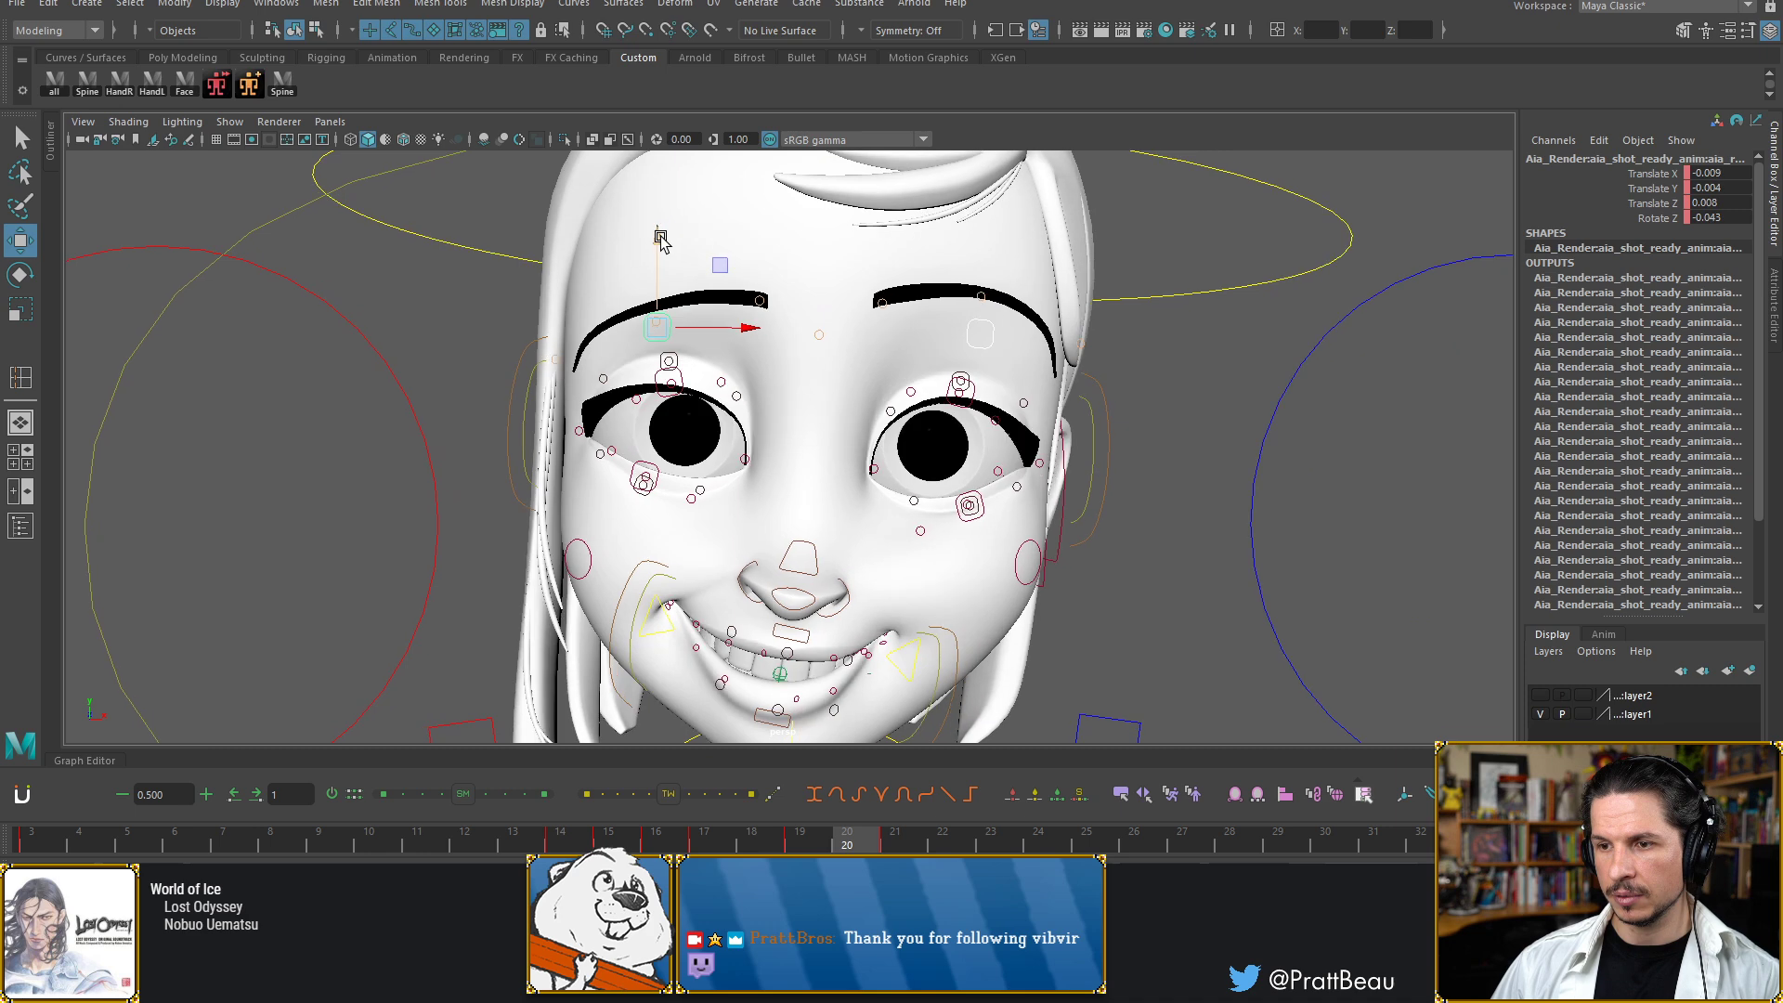
# Try lowering the selected eyebrow controls slightly at frame 20 and undo the move
pyautogui.hotkey('alt', '.')
pyautogui.hotkey('alt', ',')
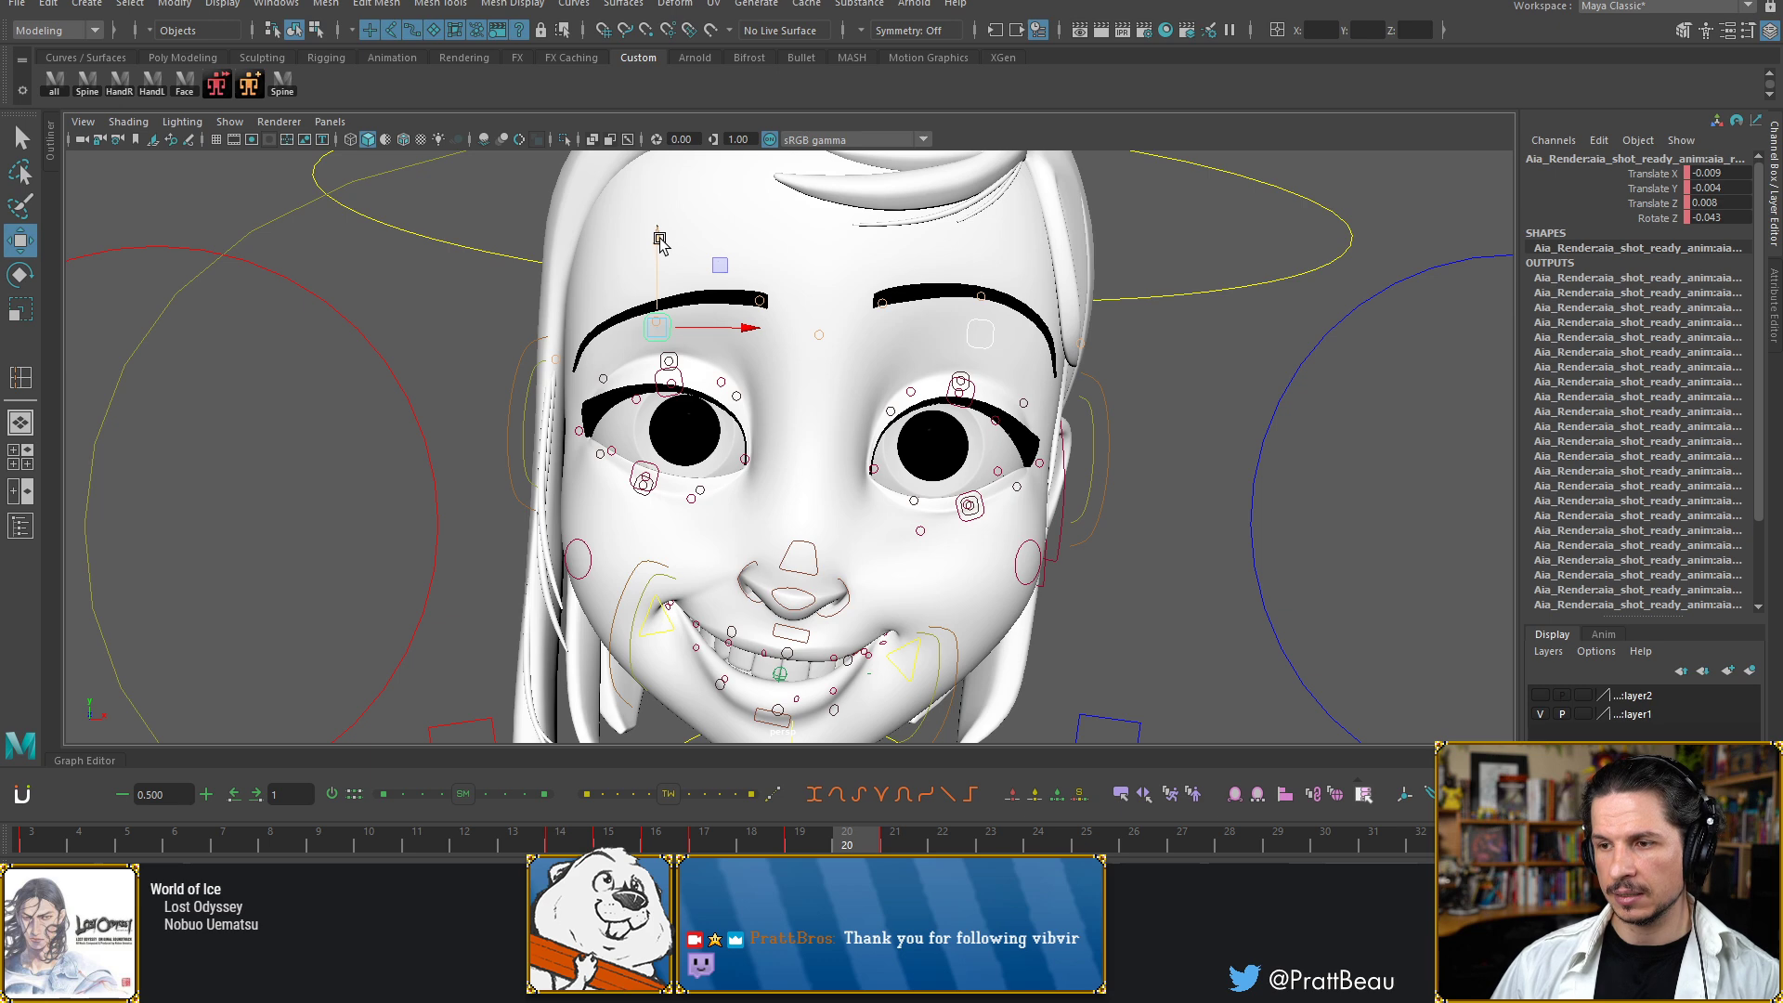
pyautogui.moveTo(660, 240); pyautogui.dragTo(660, 245)
pyautogui.hotkey('ctrl', 'z')
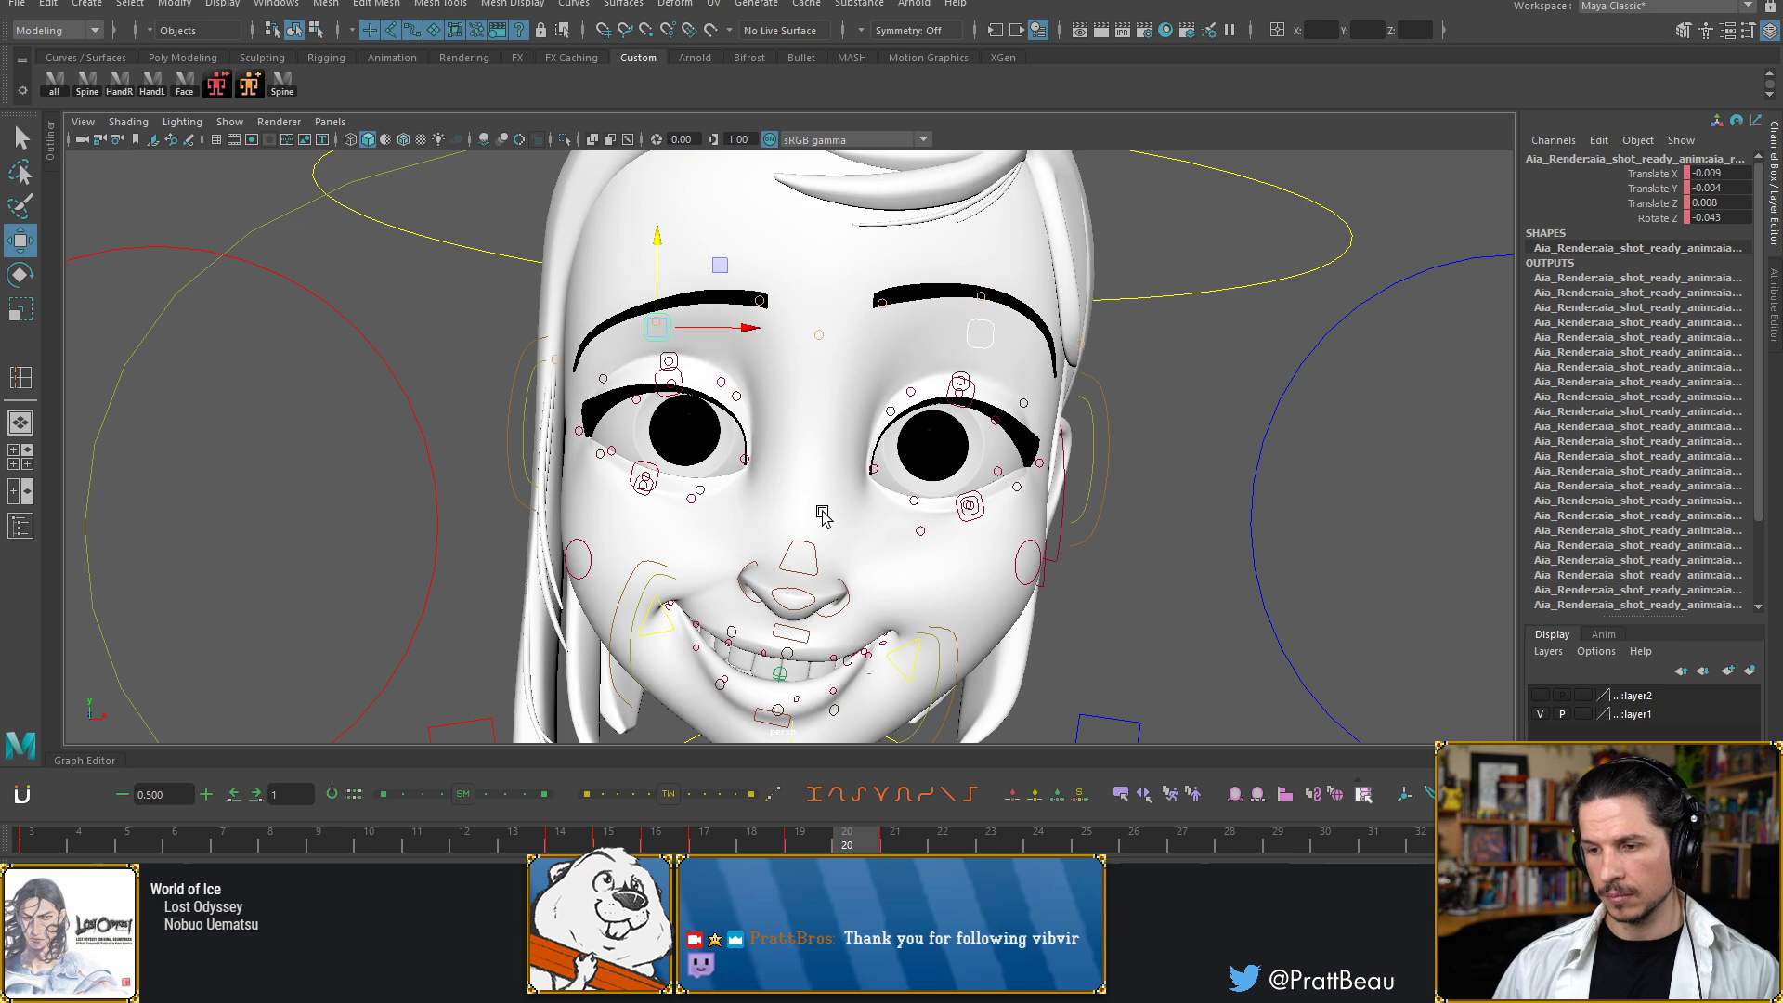
pyautogui.hotkey('alt', '.')
pyautogui.hotkey('alt', ',')
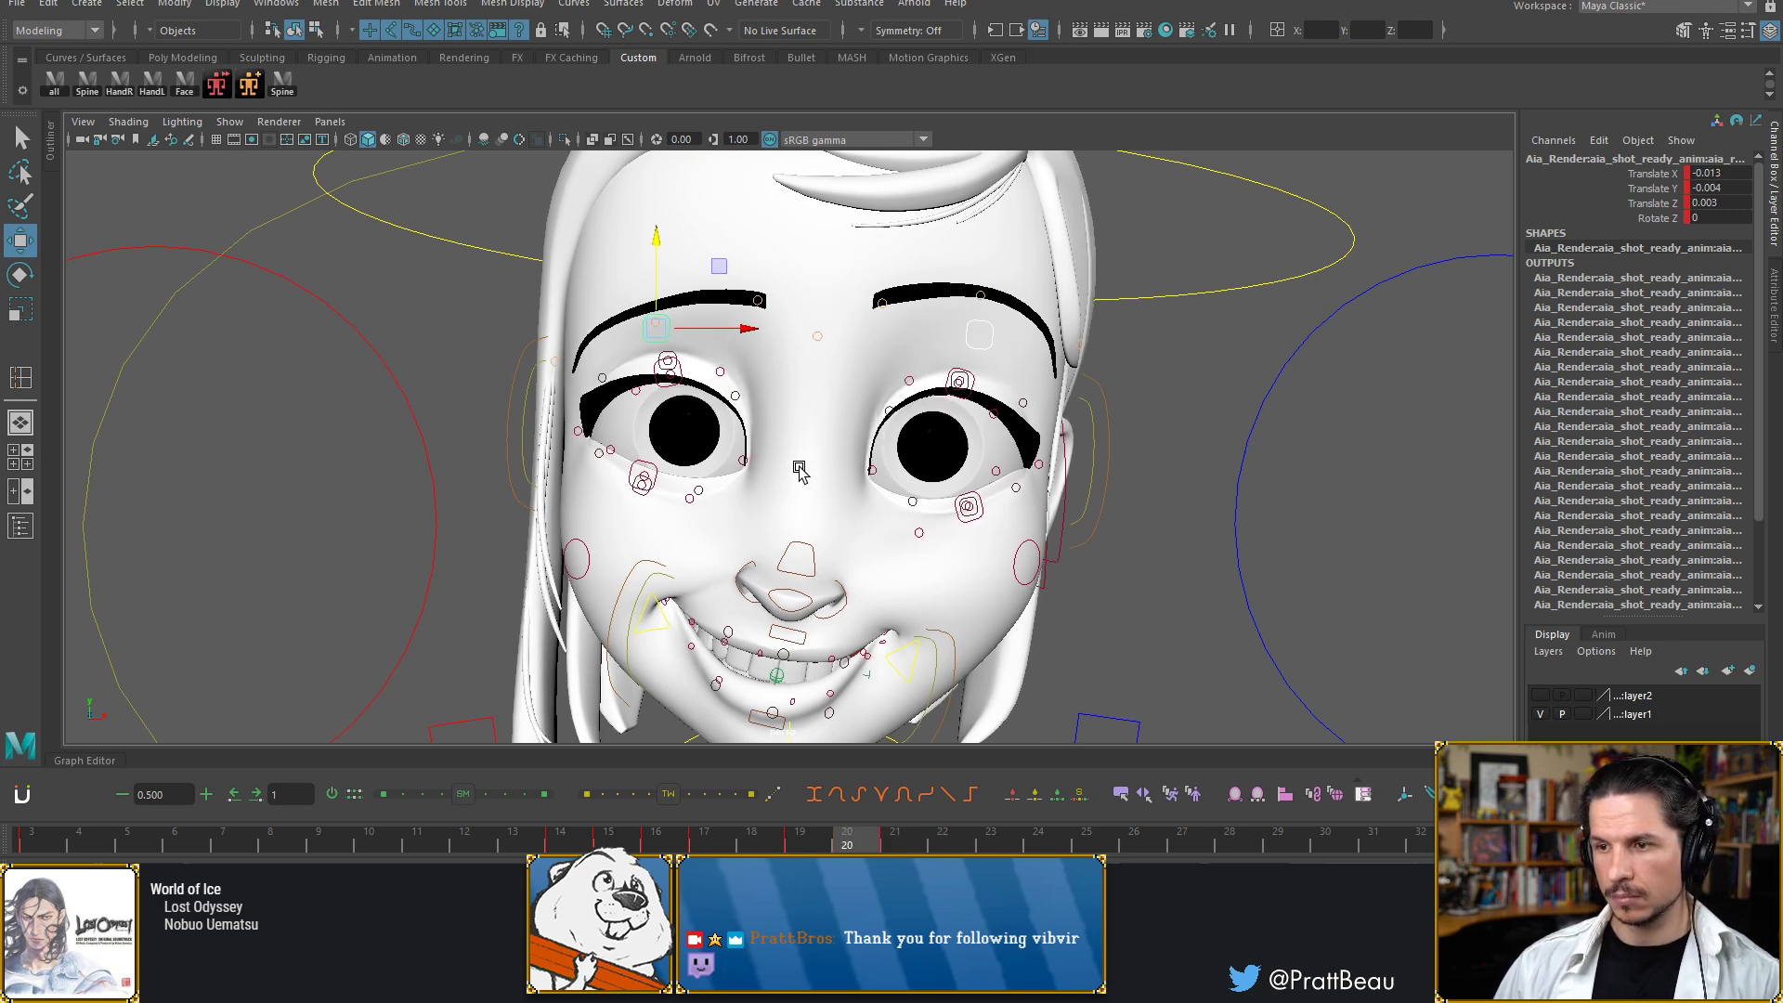
# Raise the selected eyebrow controls further at frame 19 to a Translate Y of about 0.084, comparing the pose with the preceding frames
pyautogui.hotkey('alt', ',')
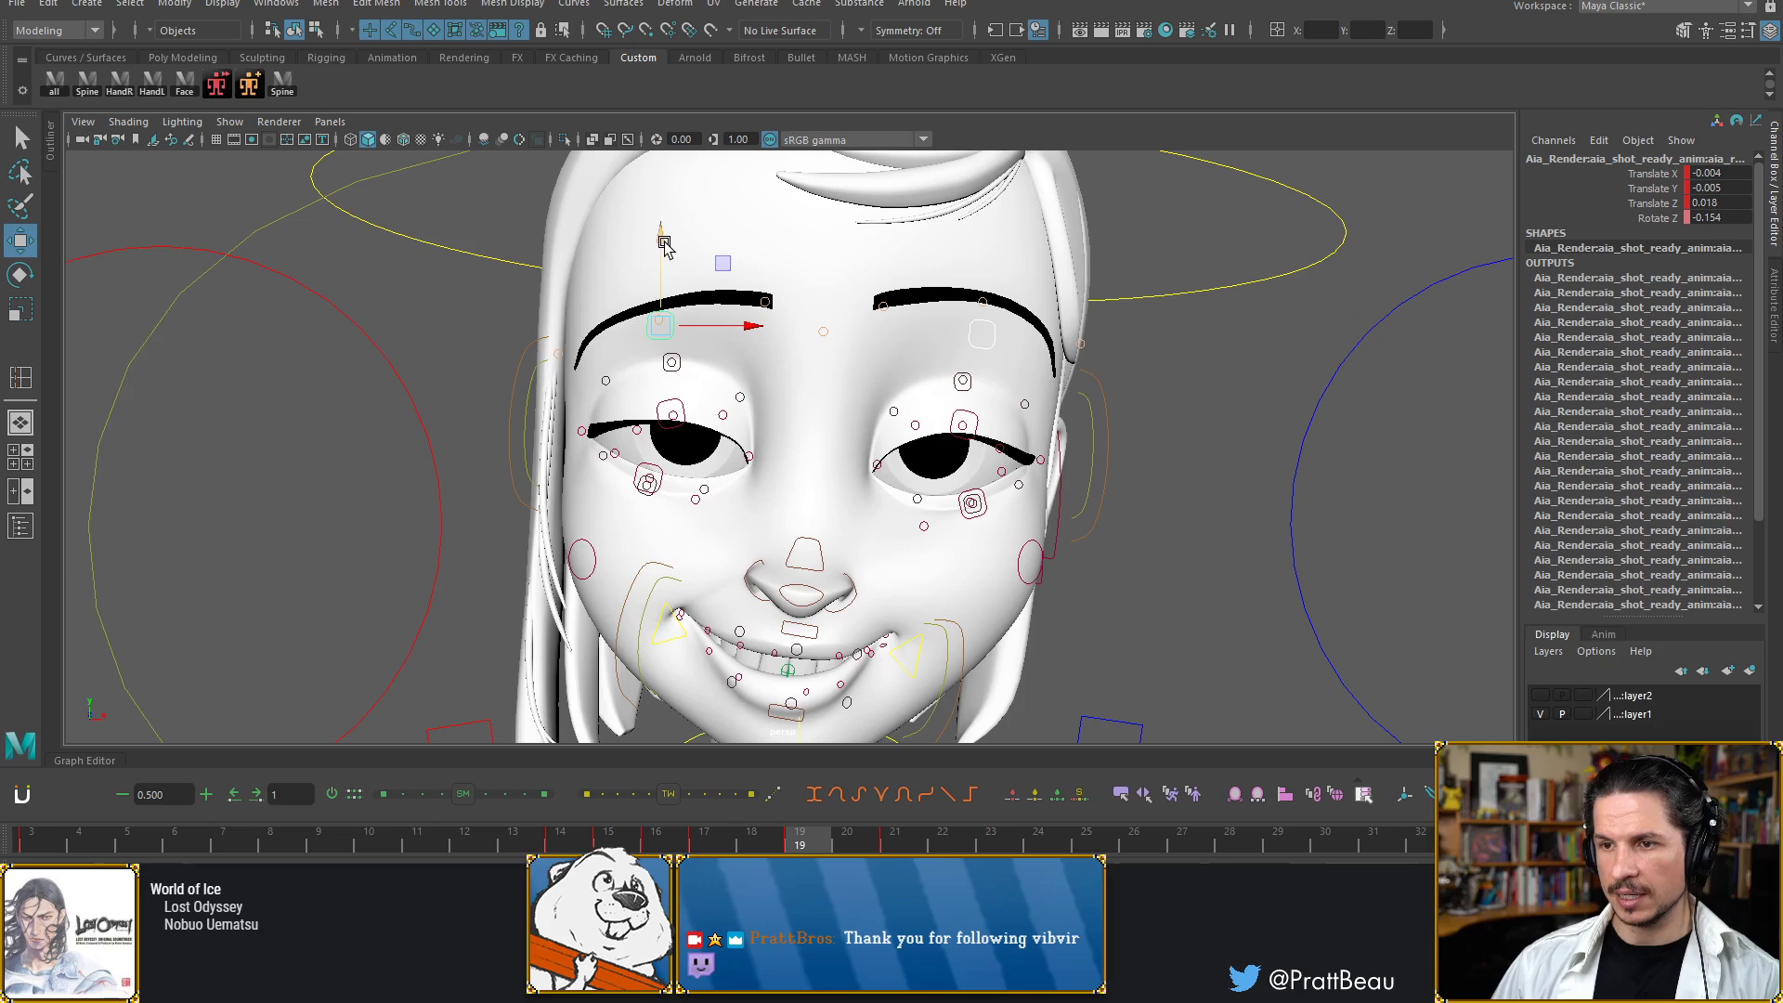
pyautogui.moveTo(664, 243); pyautogui.dragTo(663, 229)
pyautogui.hotkey('alt', ',')
pyautogui.hotkey('alt', ',')
pyautogui.hotkey('alt', '.')
pyautogui.hotkey('alt', '.')
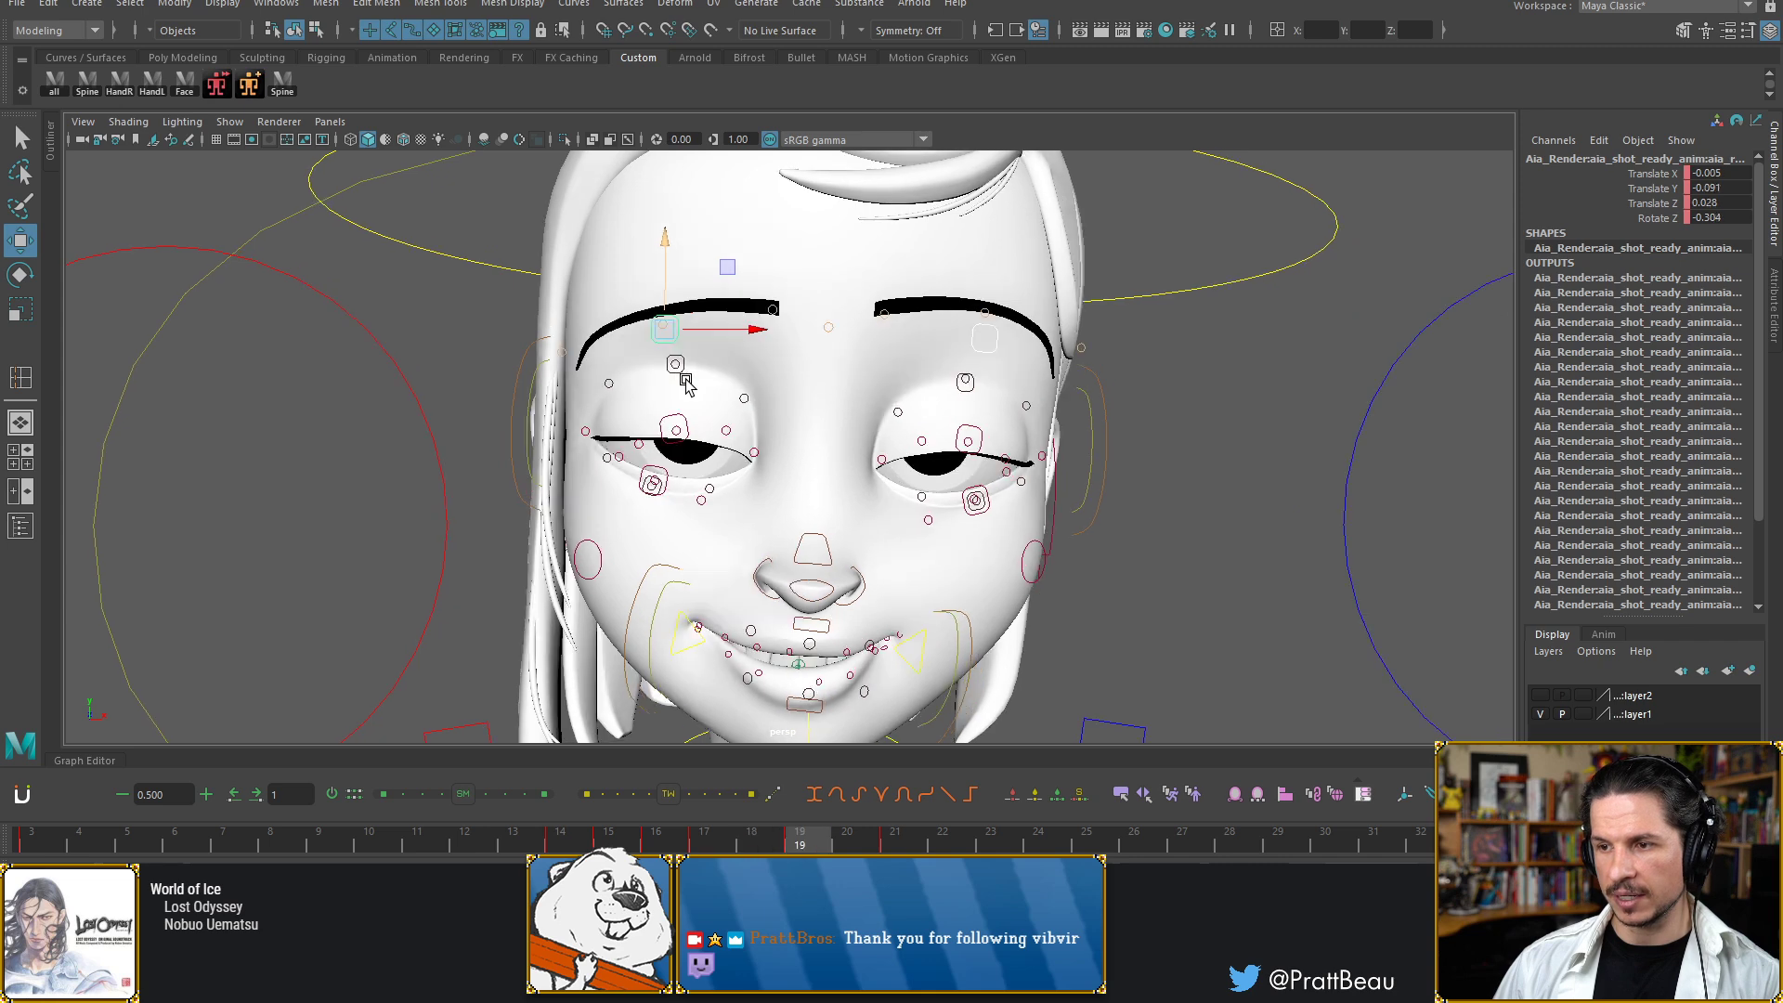
# Step back and forth between frames 12 and 22 to examine the spacing and overshoot of the eyebrow raise
pyautogui.hotkey('alt', '.')
pyautogui.hotkey('alt', '.')
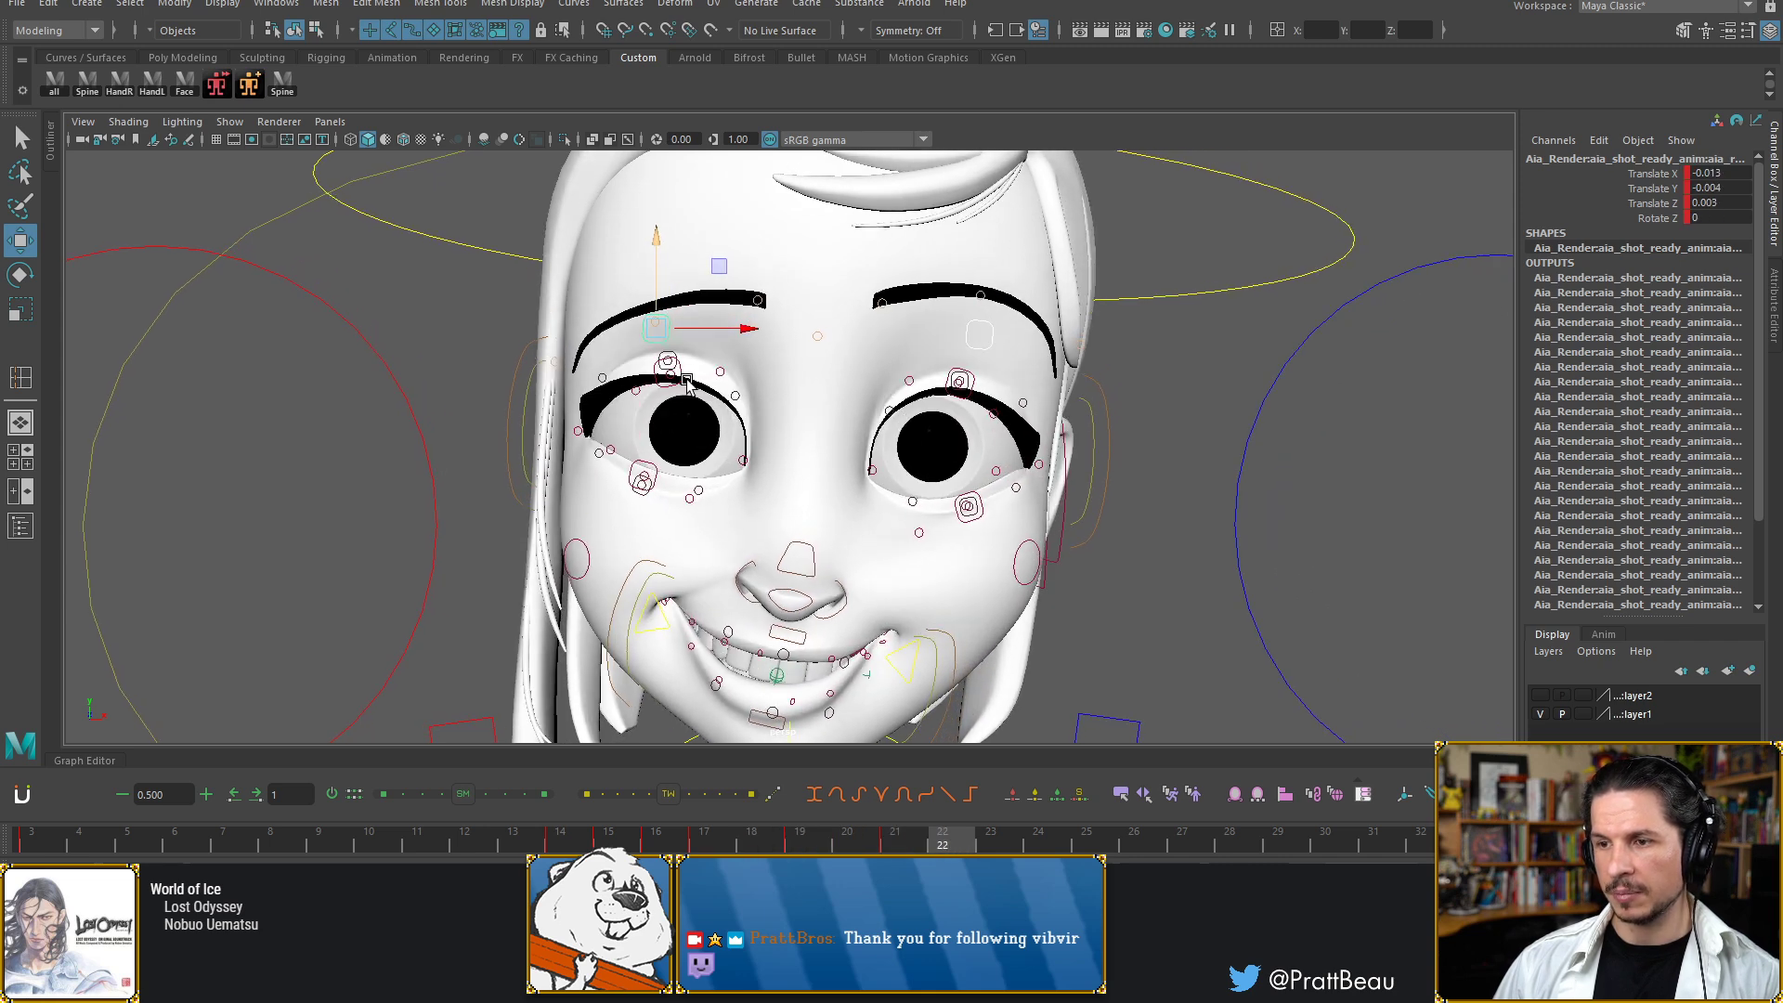
pyautogui.hotkey('alt', ',')
pyautogui.hotkey('alt', ',')
pyautogui.hotkey('alt', ',')
pyautogui.hotkey('alt', ',')
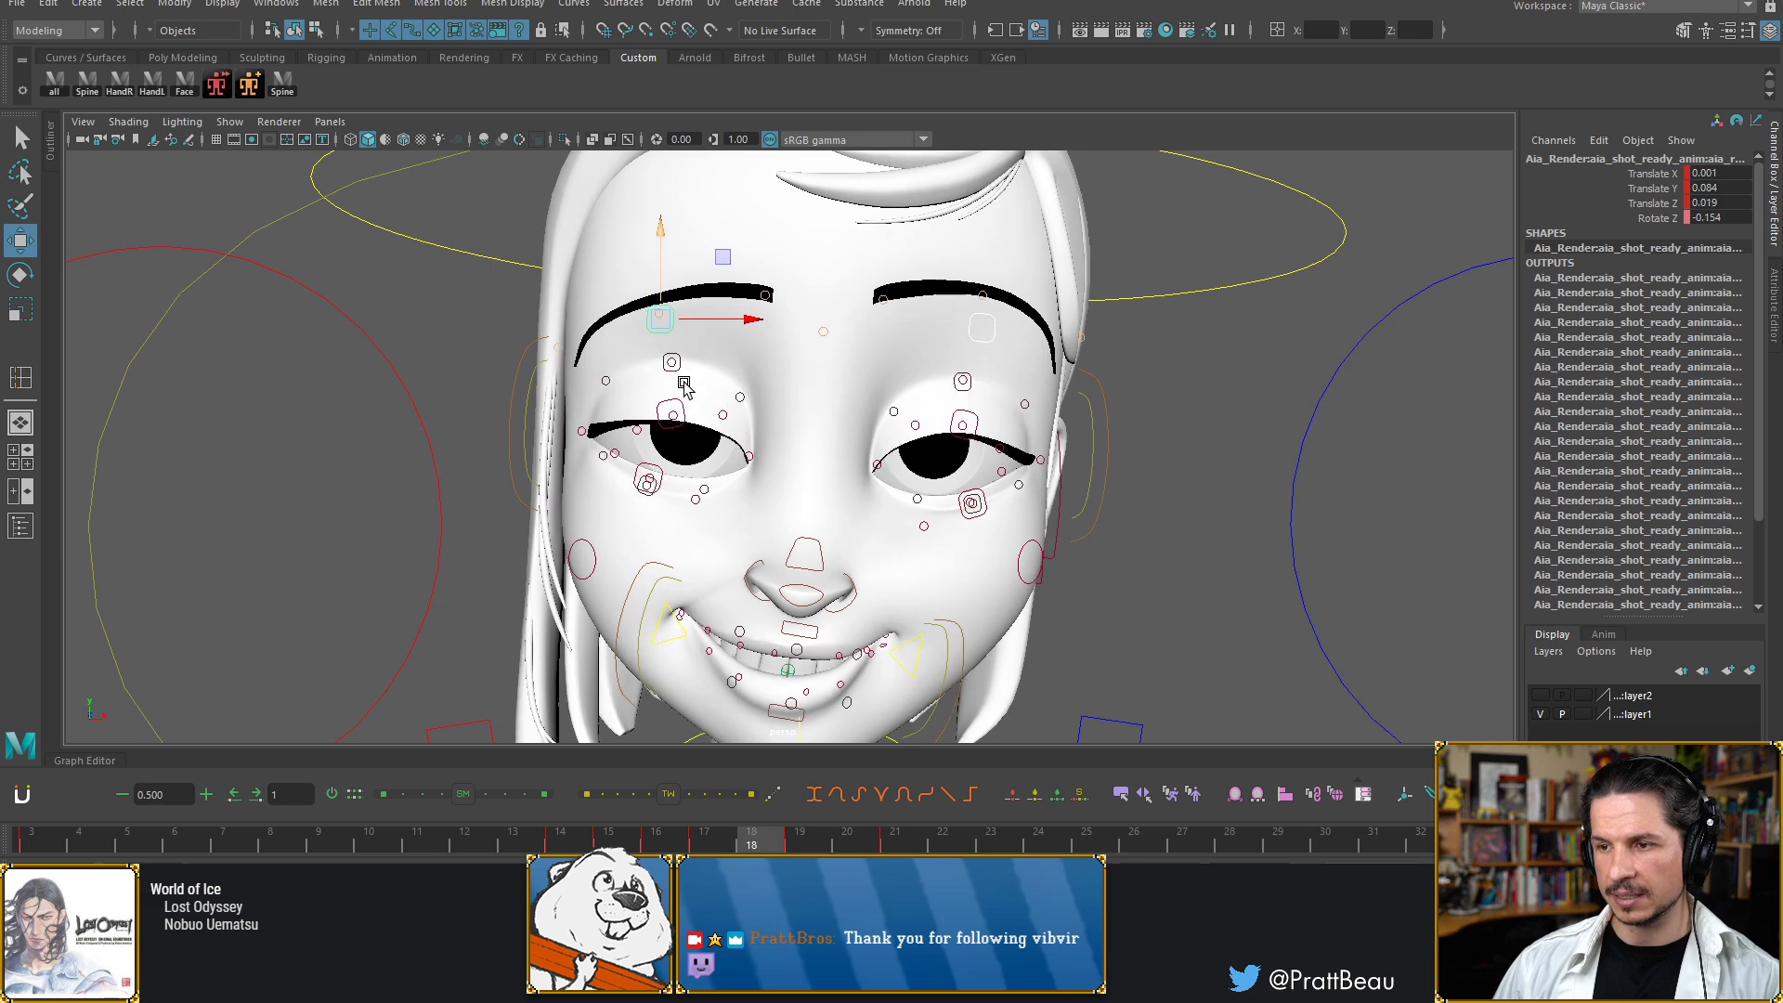
pyautogui.hotkey('alt', ',')
pyautogui.hotkey('alt', ',')
pyautogui.hotkey('alt', ',')
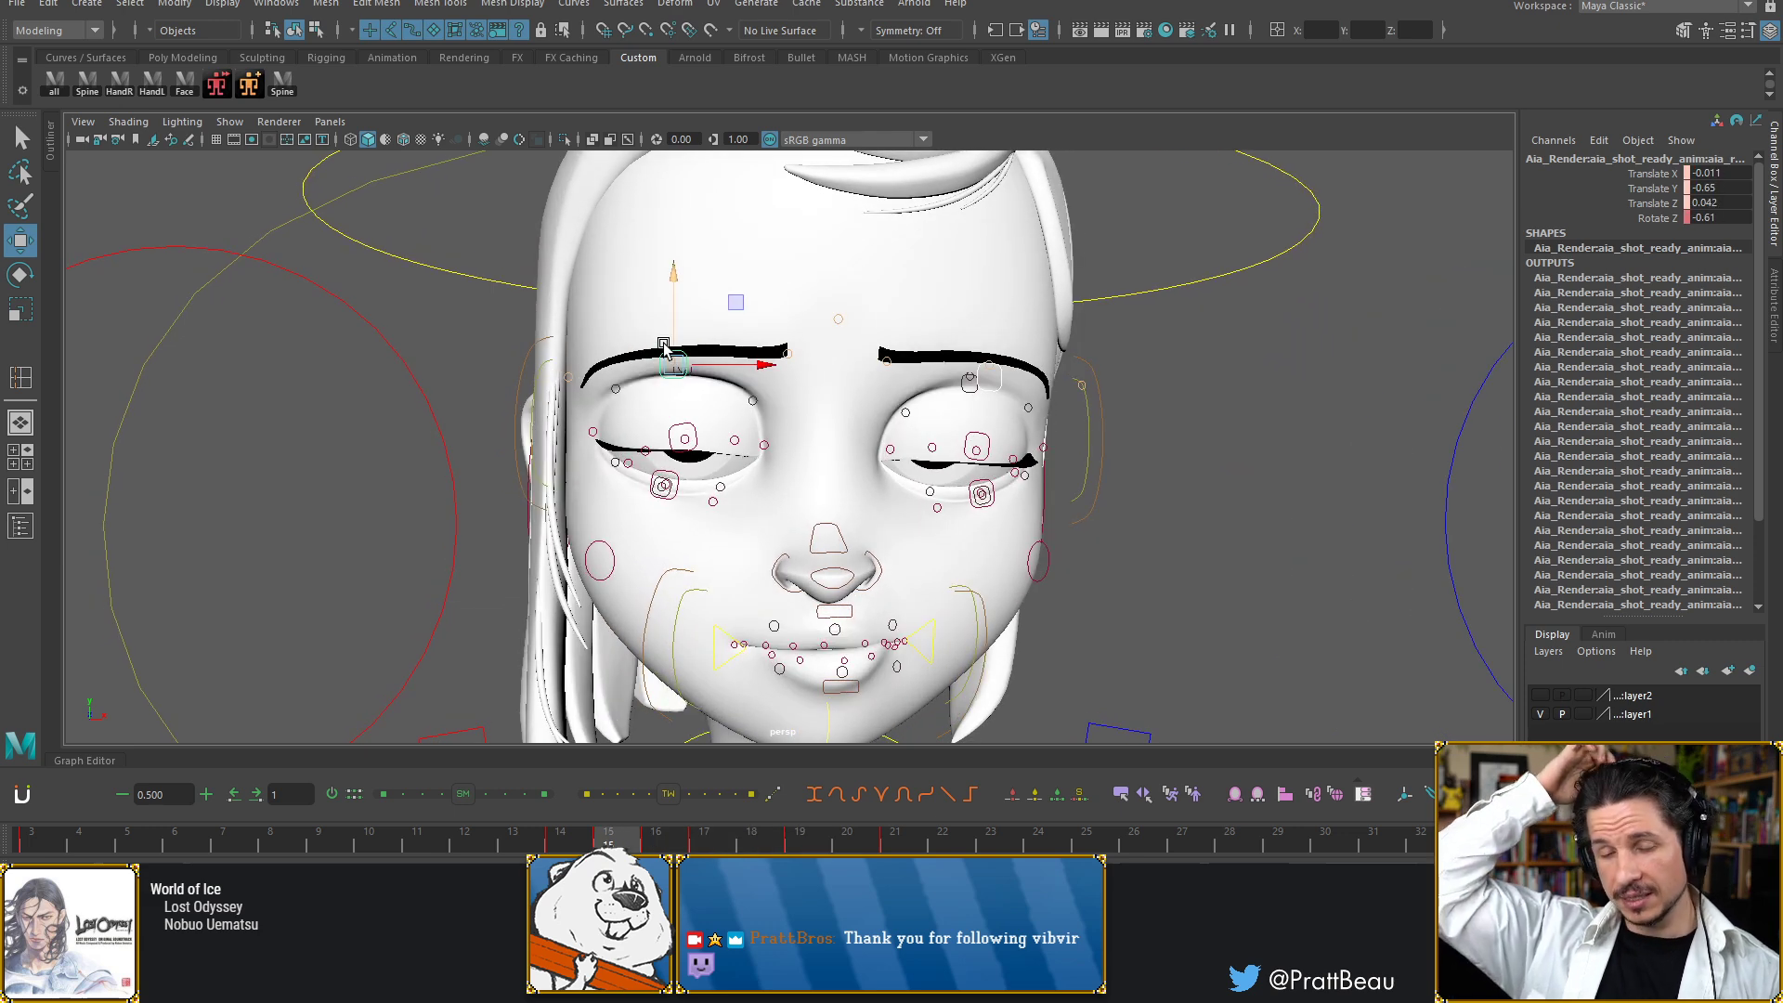
pyautogui.hotkey('alt', ',')
pyautogui.hotkey('alt', ',')
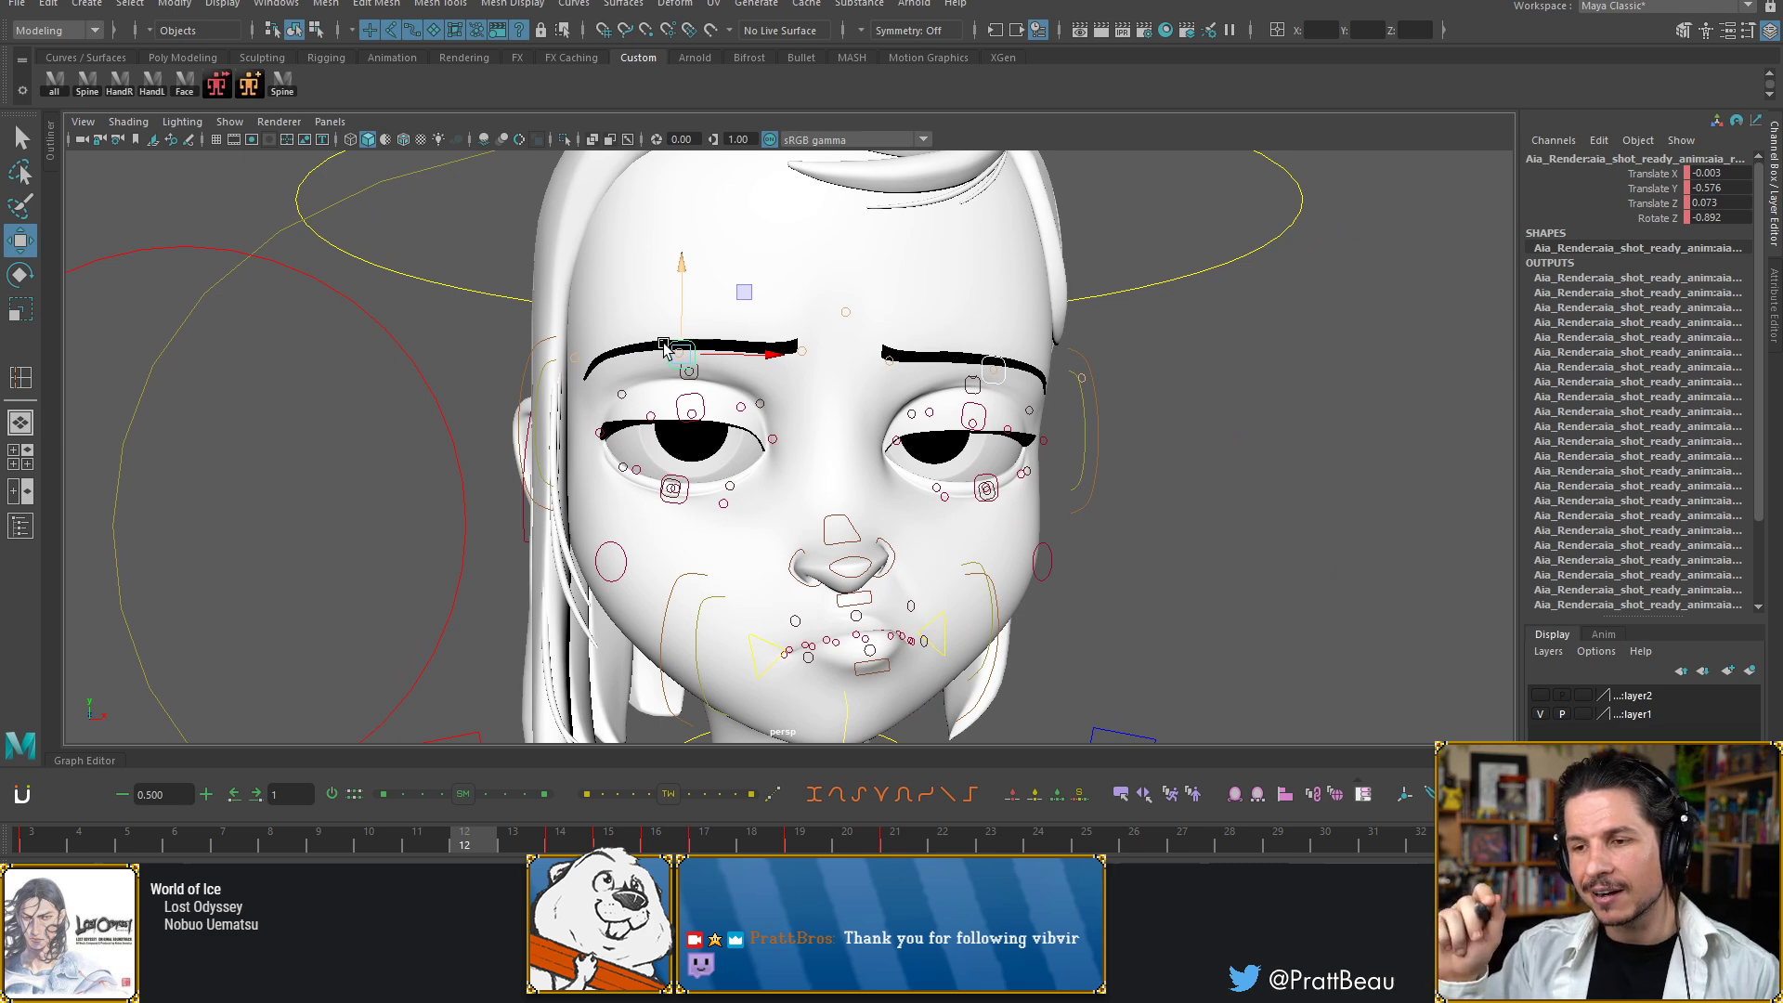
pyautogui.hotkey('alt', '.')
pyautogui.hotkey('alt', '.')
pyautogui.hotkey('alt', '.')
pyautogui.hotkey('alt', '.')
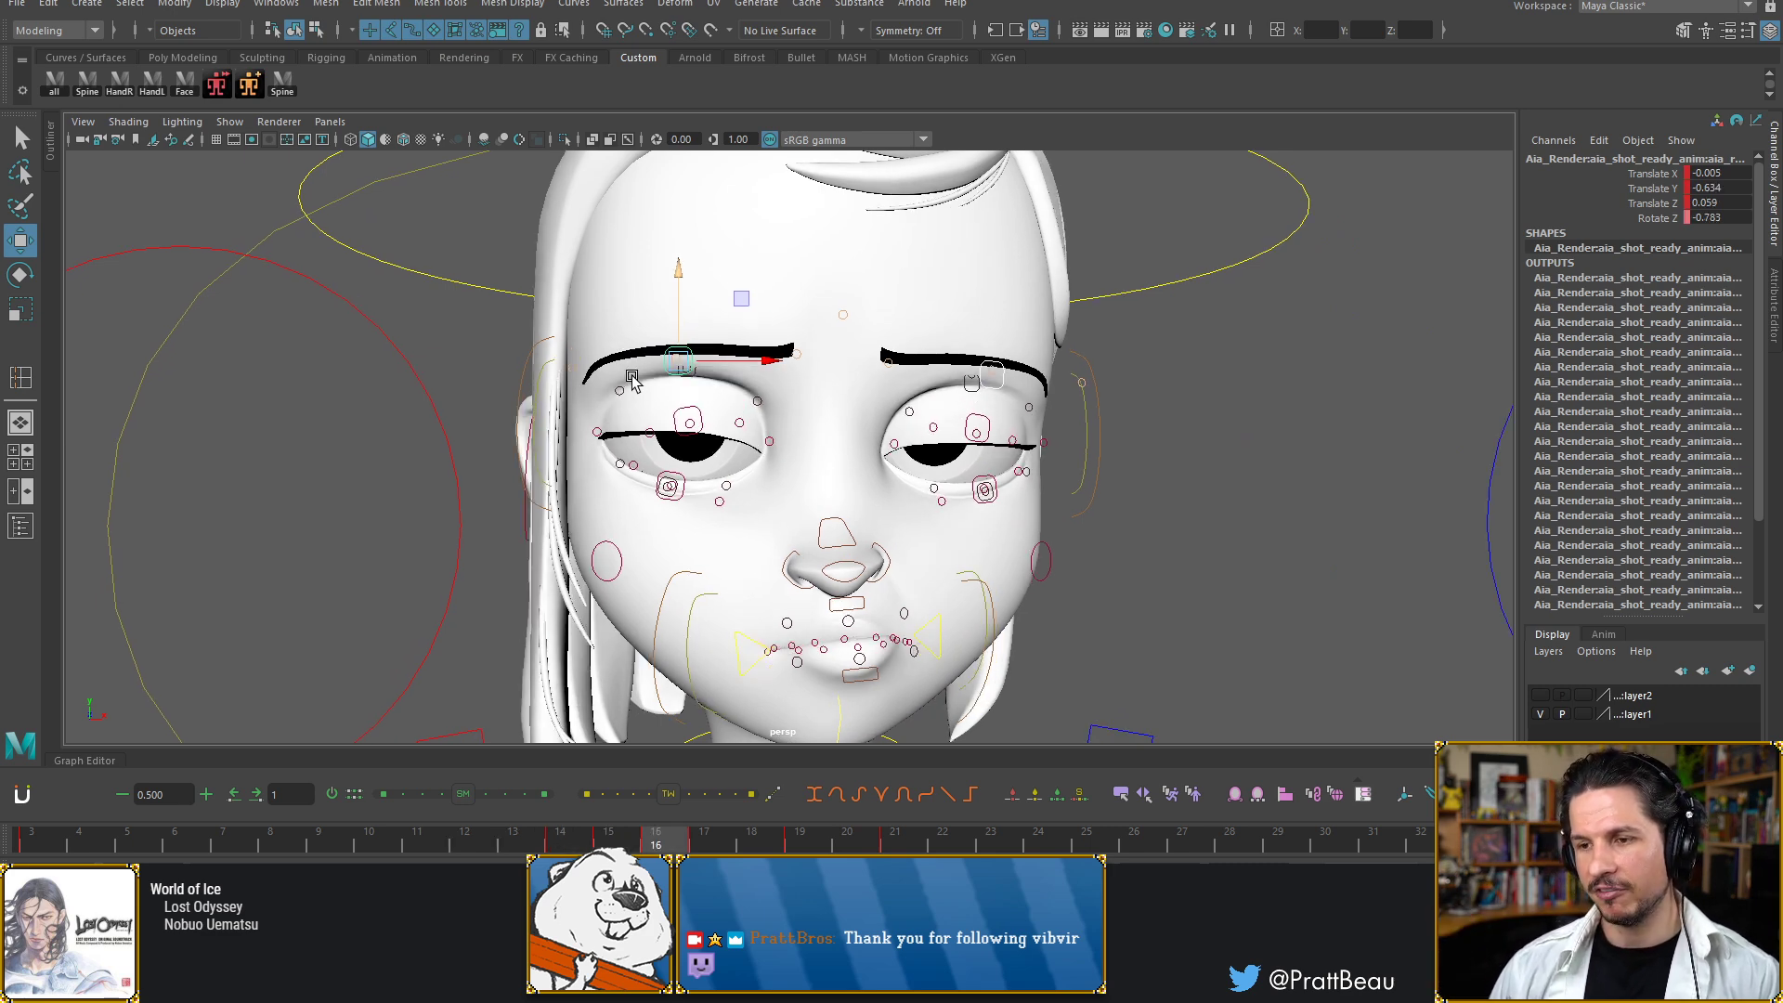
pyautogui.hotkey('alt', '.')
pyautogui.hotkey('alt', '.')
pyautogui.hotkey('alt', '.')
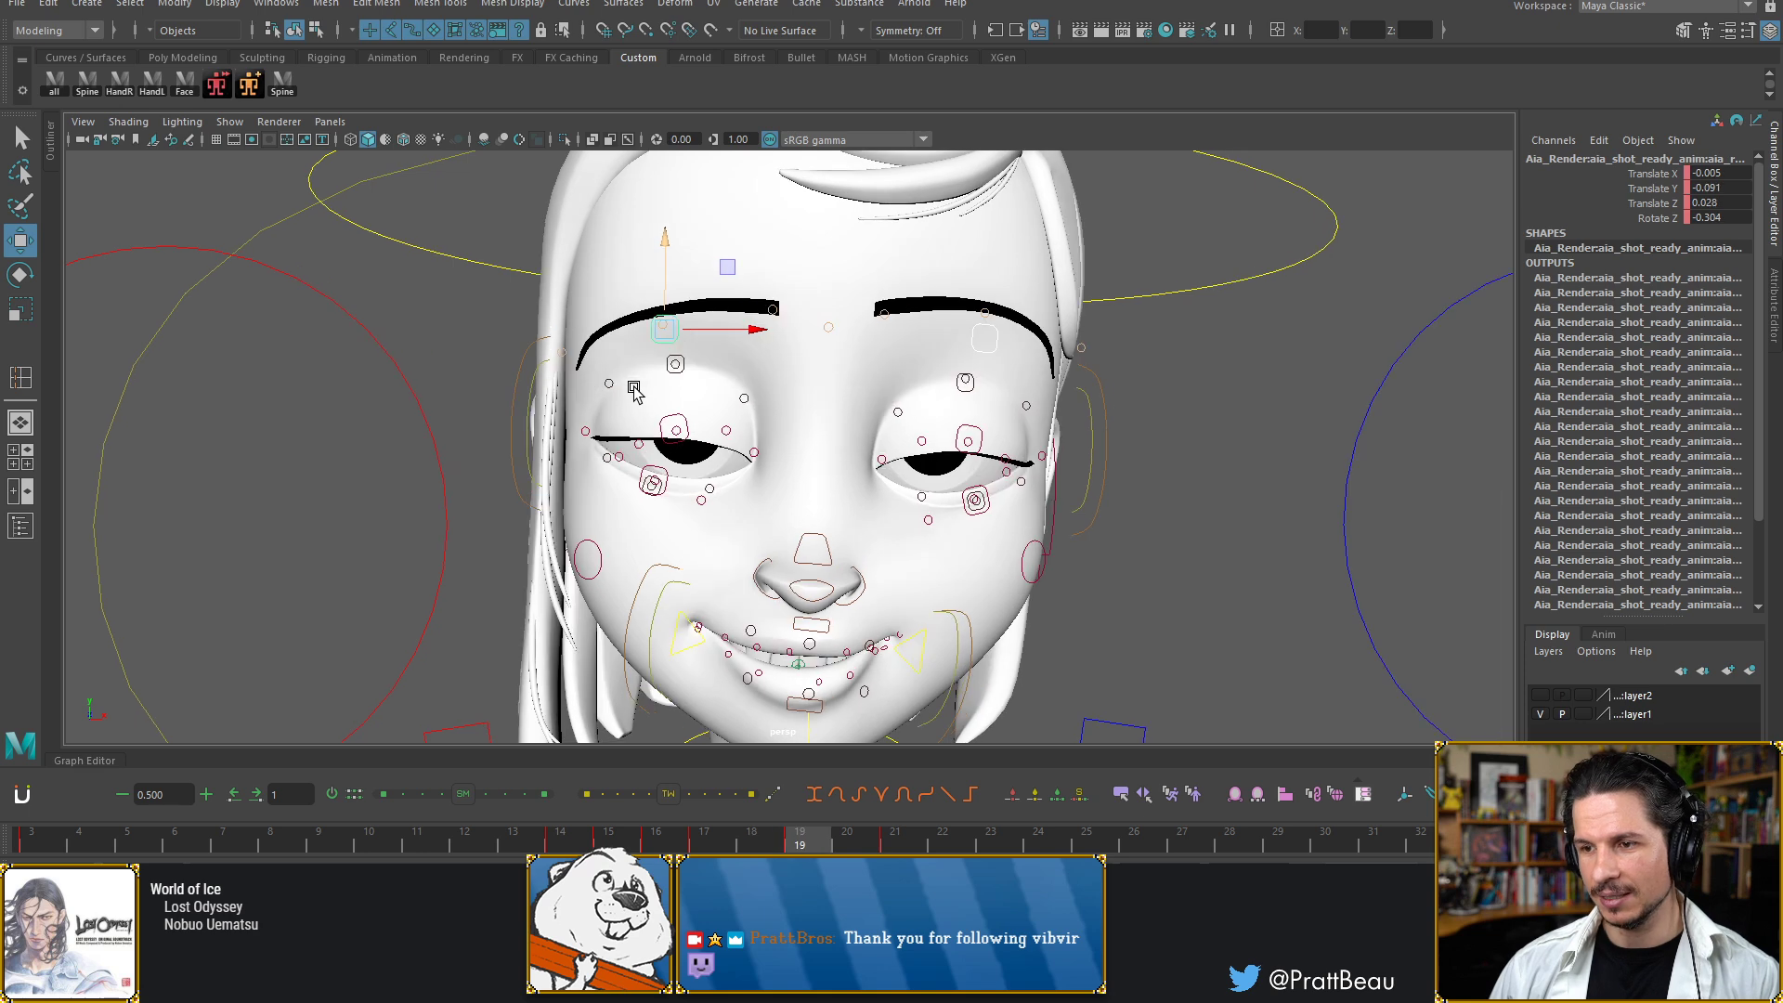
pyautogui.hotkey('alt', '.')
pyautogui.hotkey('alt', '.')
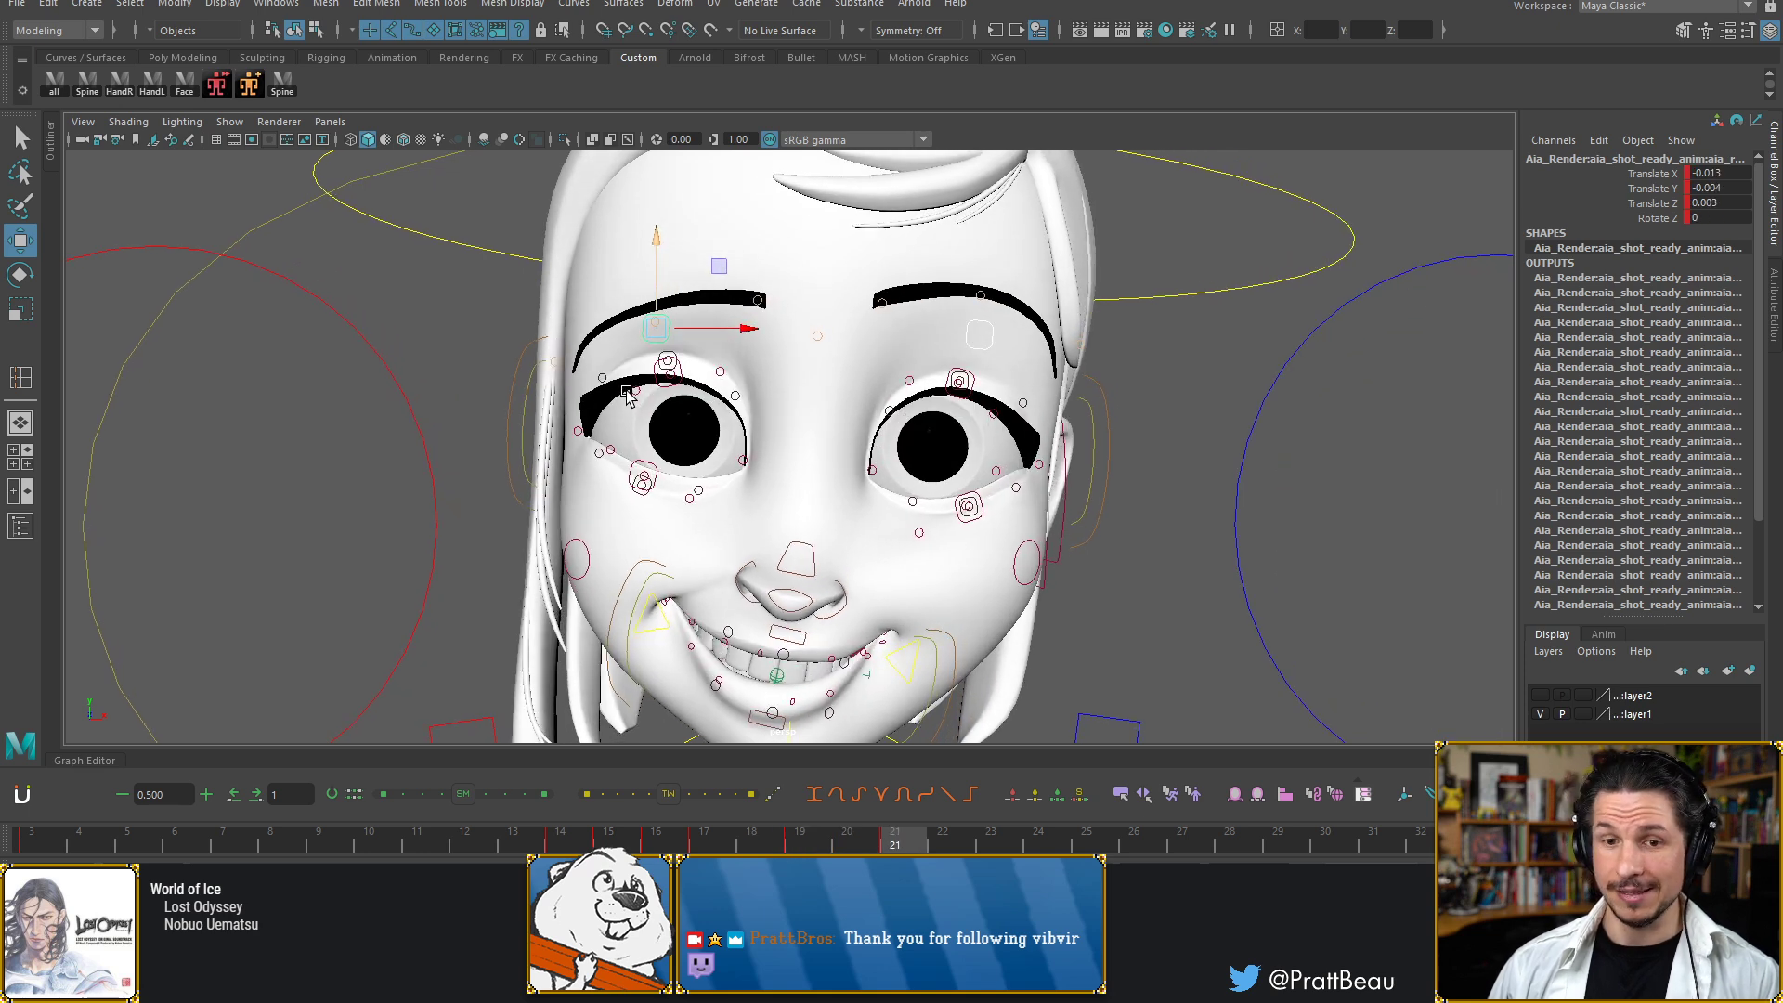
pyautogui.hotkey('alt', '.')
# Step backward from the smile through the eyebrow dip to about frame 9 to inspect the start of the motion
pyautogui.hotkey('alt', ',')
pyautogui.hotkey('alt', ',')
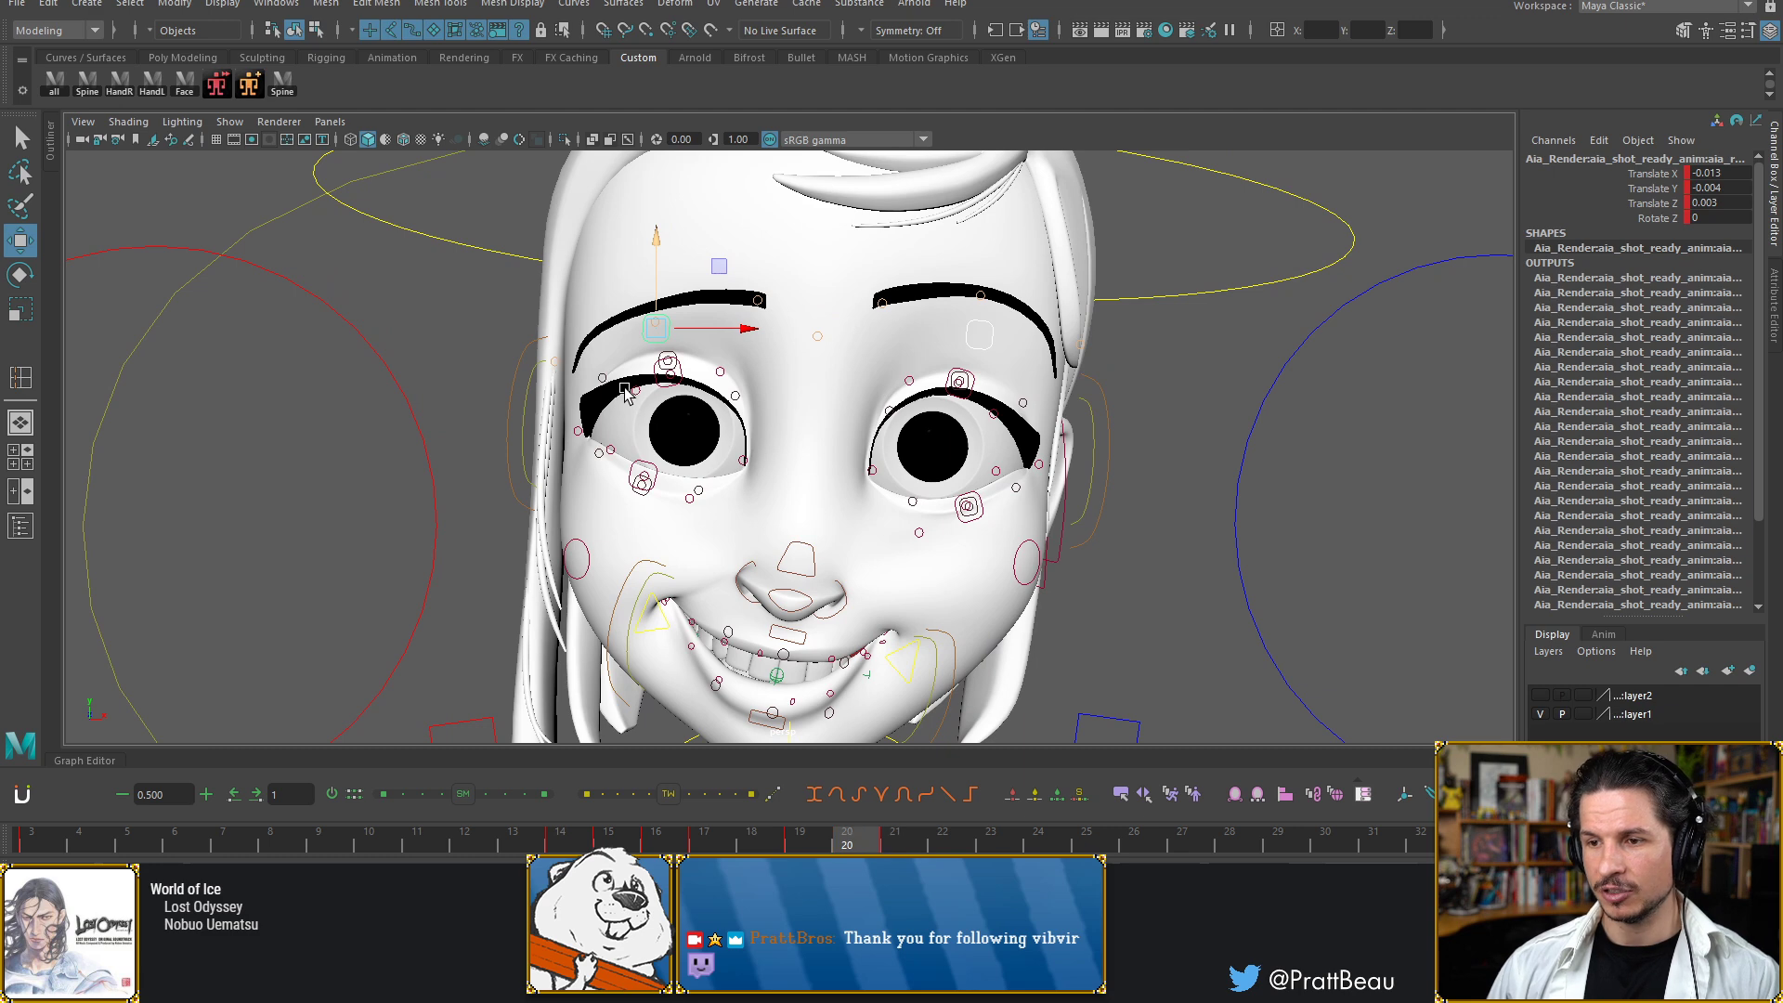
pyautogui.hotkey('alt', ',')
pyautogui.hotkey('alt', ',')
pyautogui.hotkey('alt', ',')
pyautogui.hotkey('alt', ',')
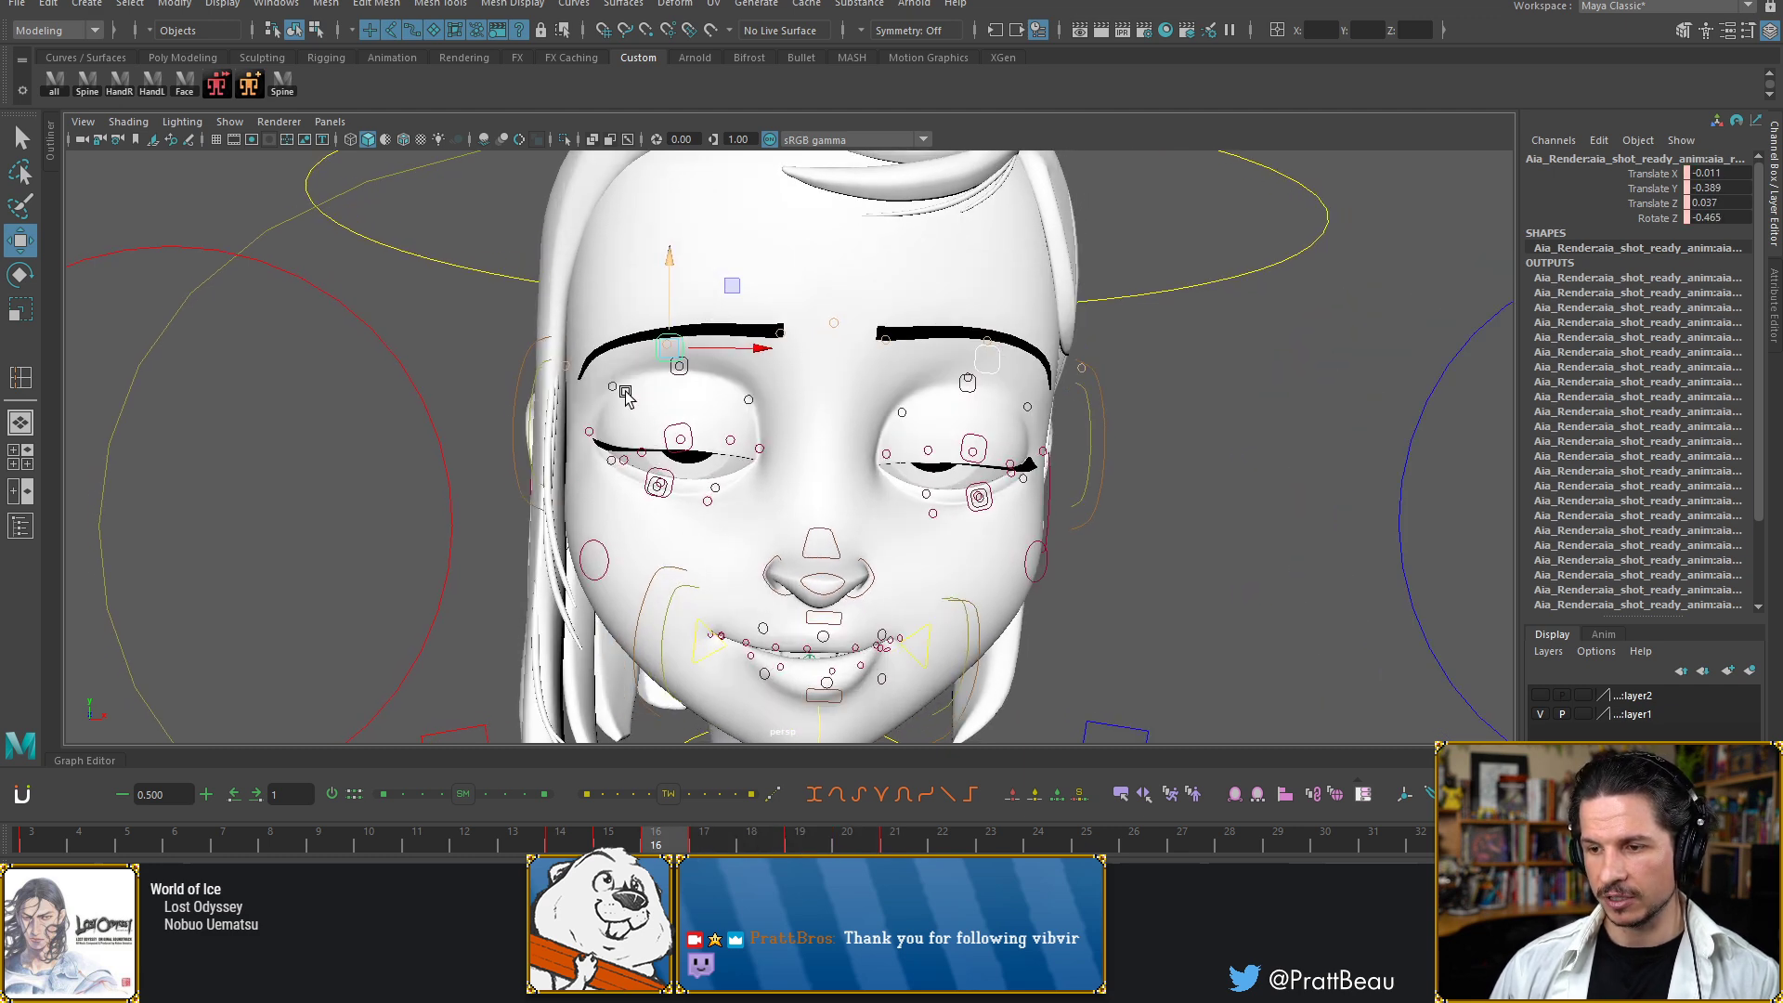
pyautogui.hotkey('alt', ',')
pyautogui.hotkey('alt', ',')
pyautogui.hotkey('alt', ',')
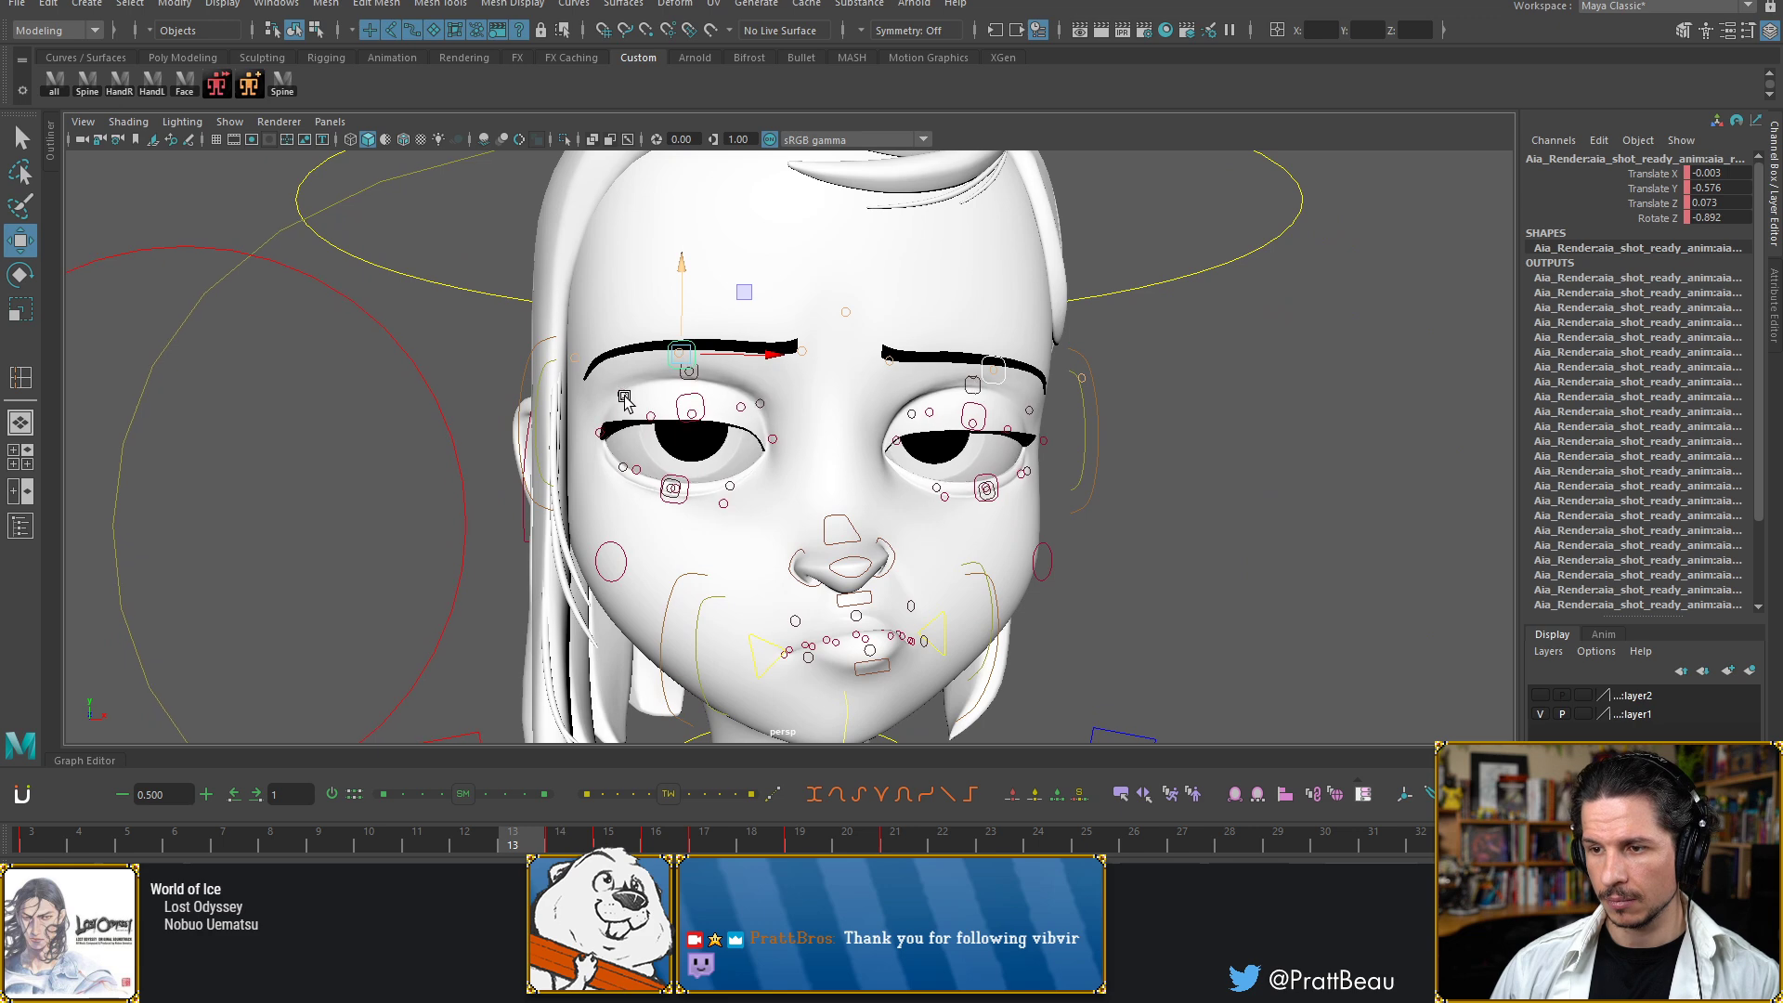
pyautogui.hotkey('alt', ',')
pyautogui.hotkey('alt', ',')
pyautogui.hotkey('alt', ',')
pyautogui.hotkey('alt', ',')
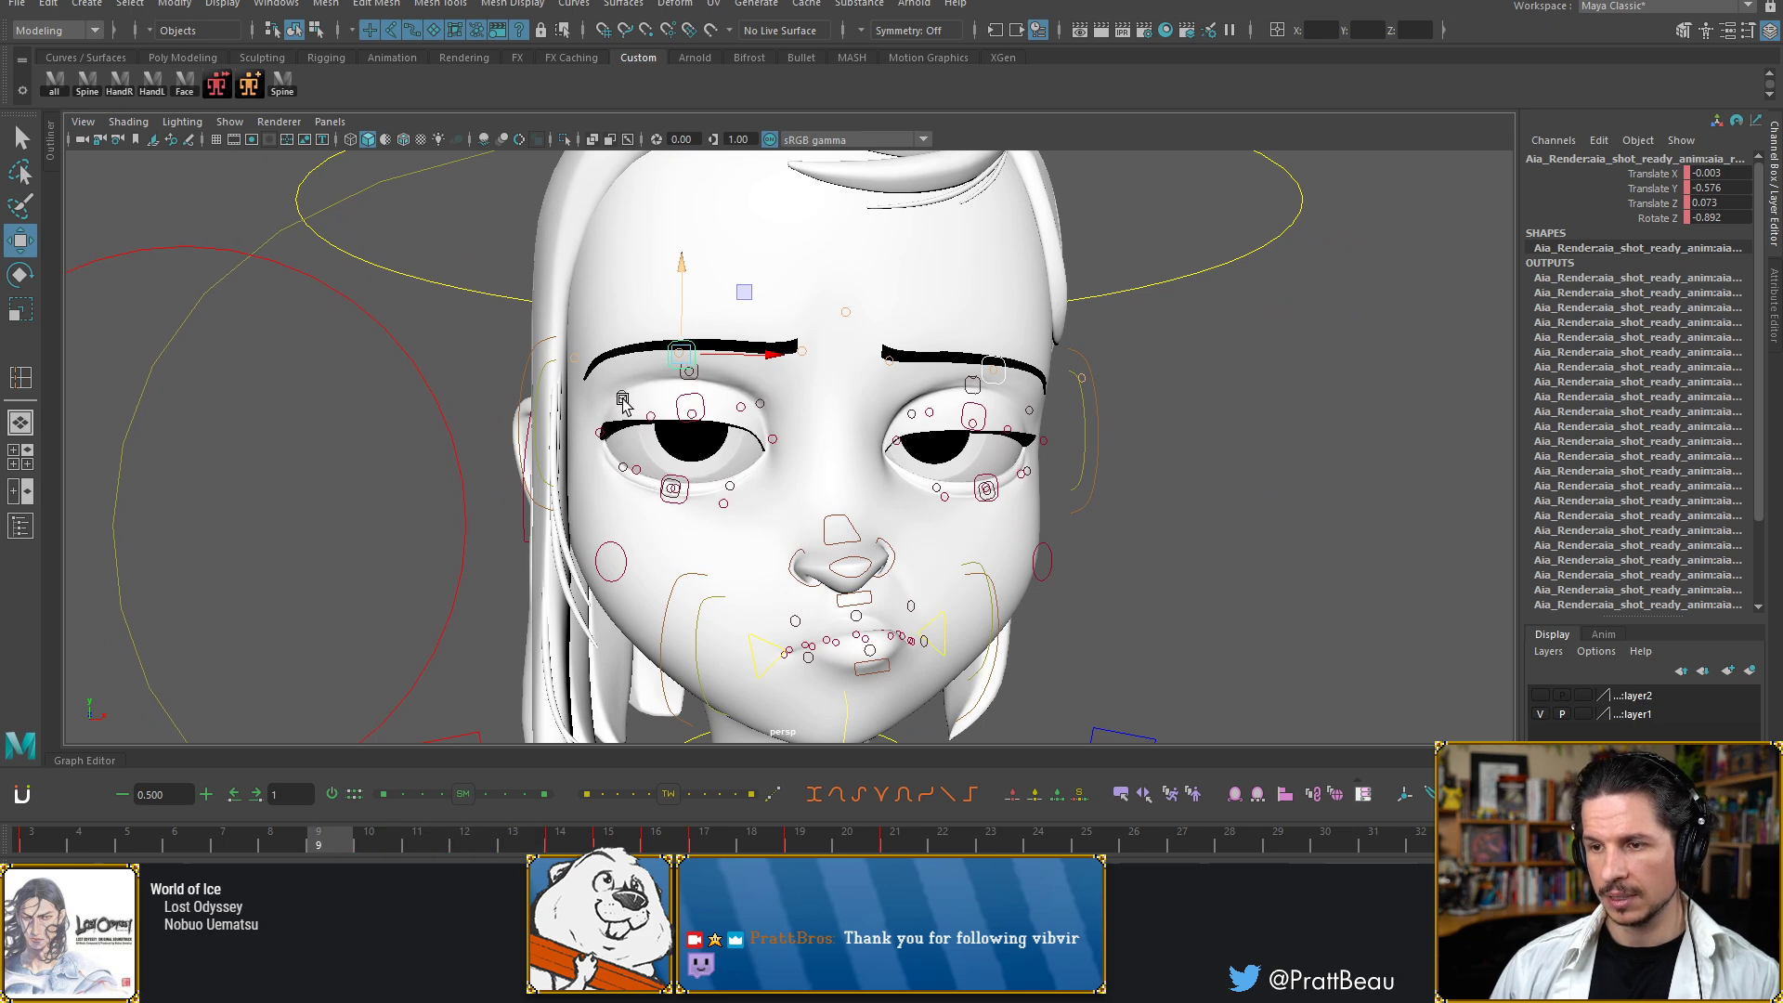
pyautogui.hotkey('alt', ',')
pyautogui.hotkey('alt', '.')
pyautogui.hotkey('alt', '.')
pyautogui.hotkey('alt', '.')
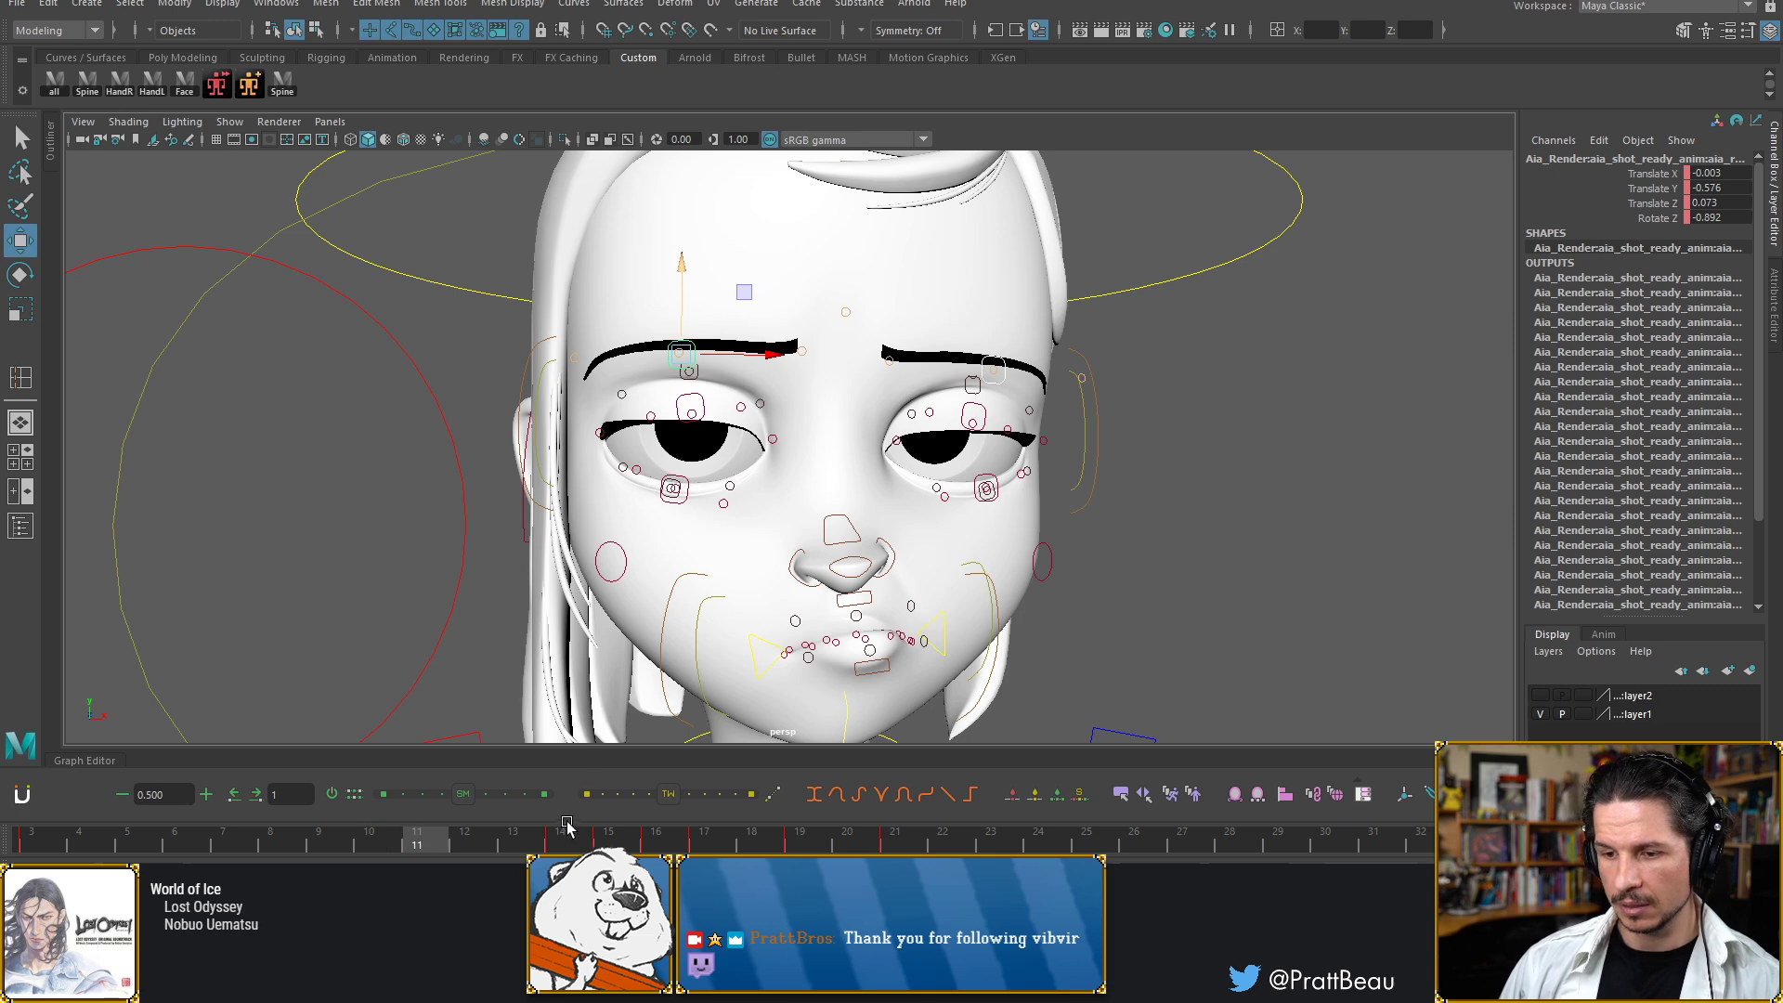
# Step forward from frame 11 to frame 15 to examine how the eyebrow dip begins
pyautogui.hotkey('alt', '.')
pyautogui.hotkey('alt', '.')
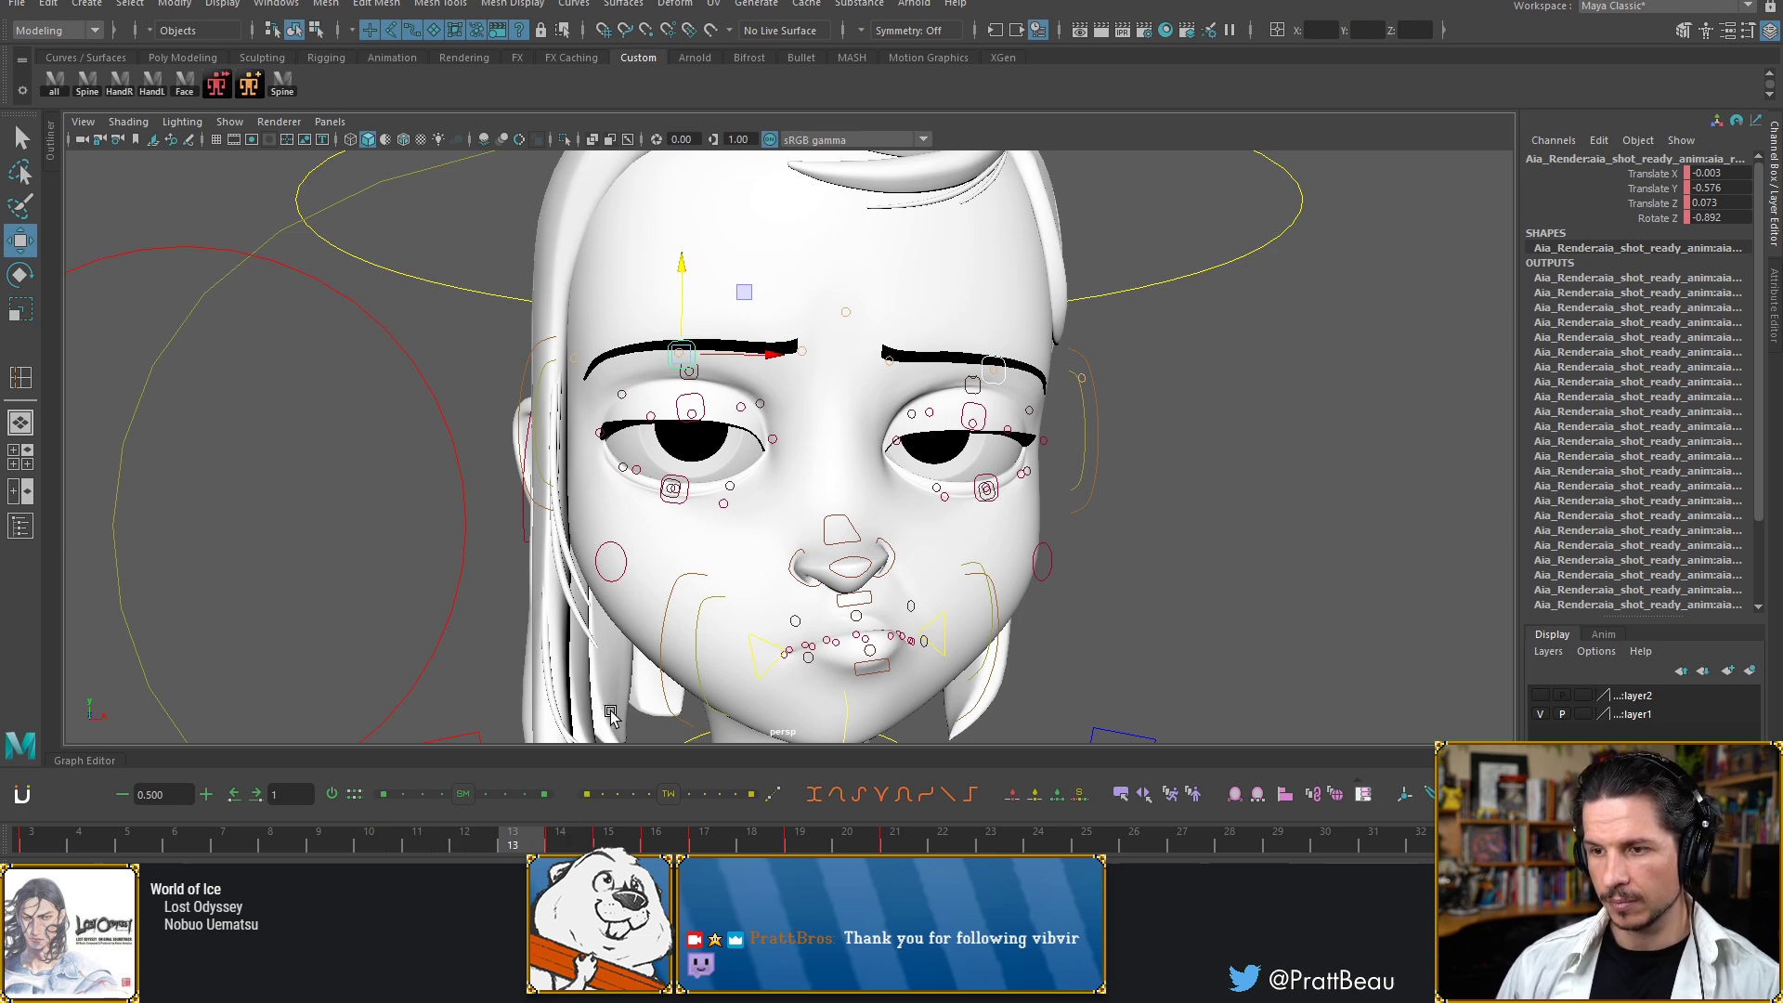
pyautogui.hotkey('alt', '.')
pyautogui.hotkey('alt', '.')
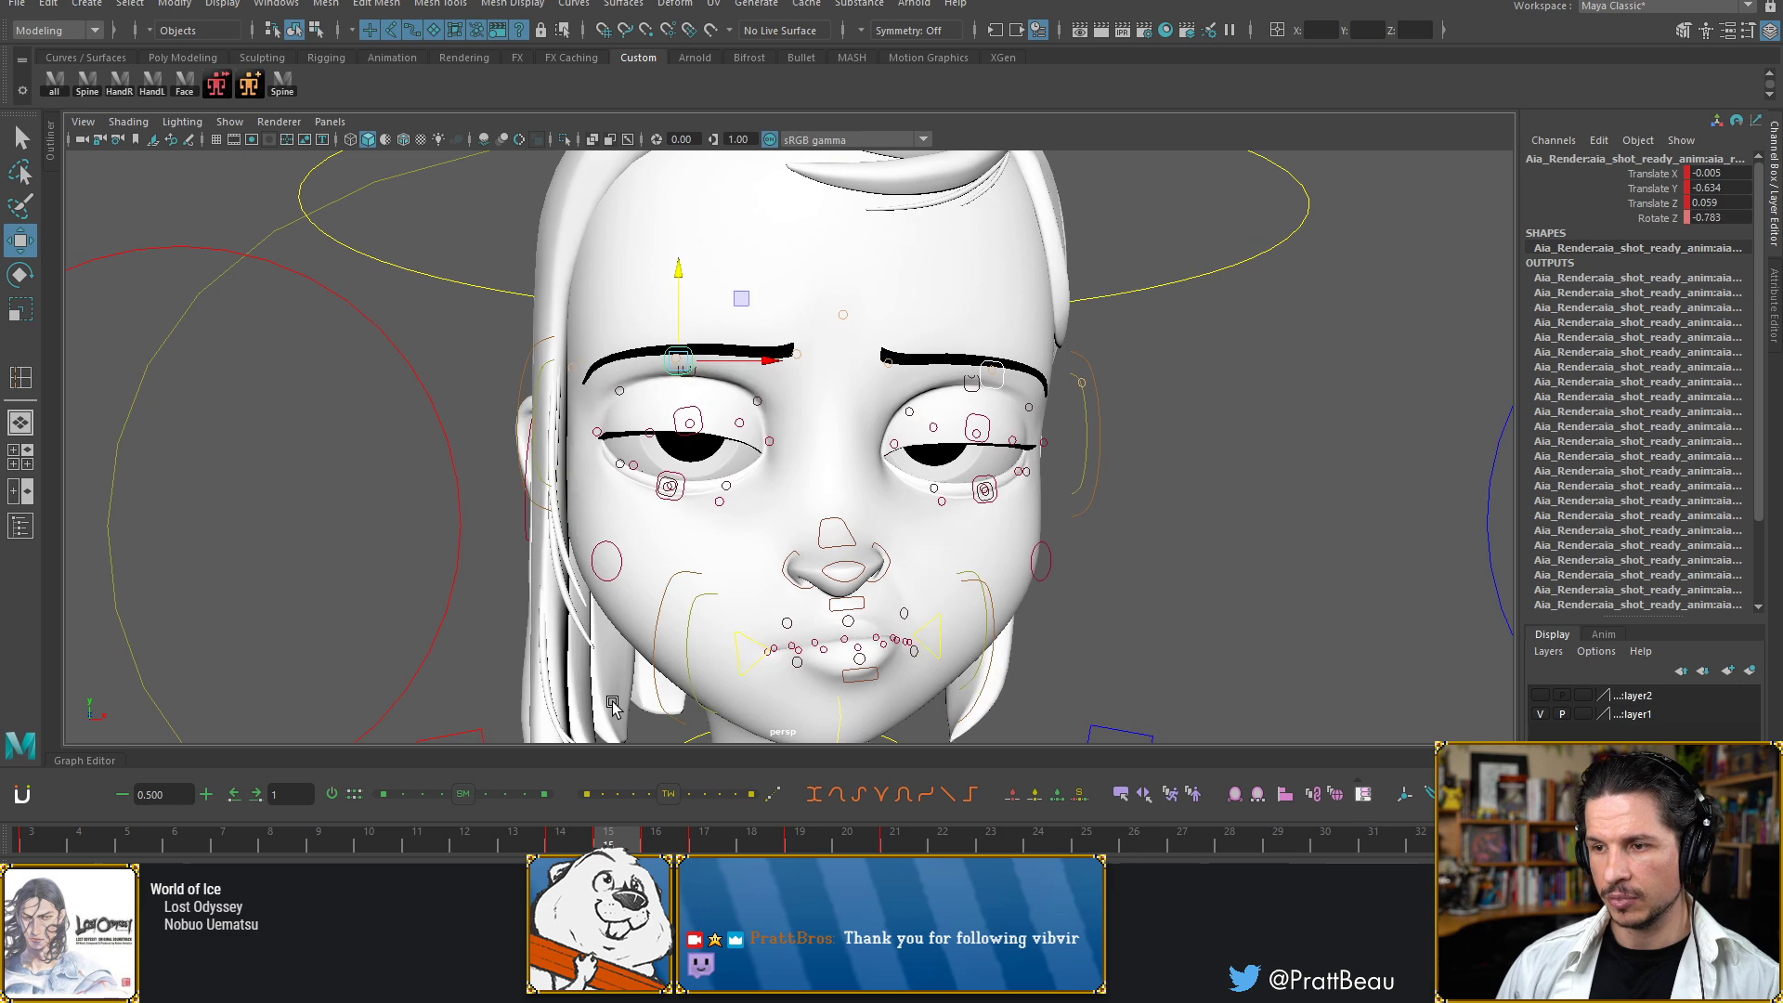
pyautogui.hotkey('alt', ',')
pyautogui.hotkey('alt', '.')
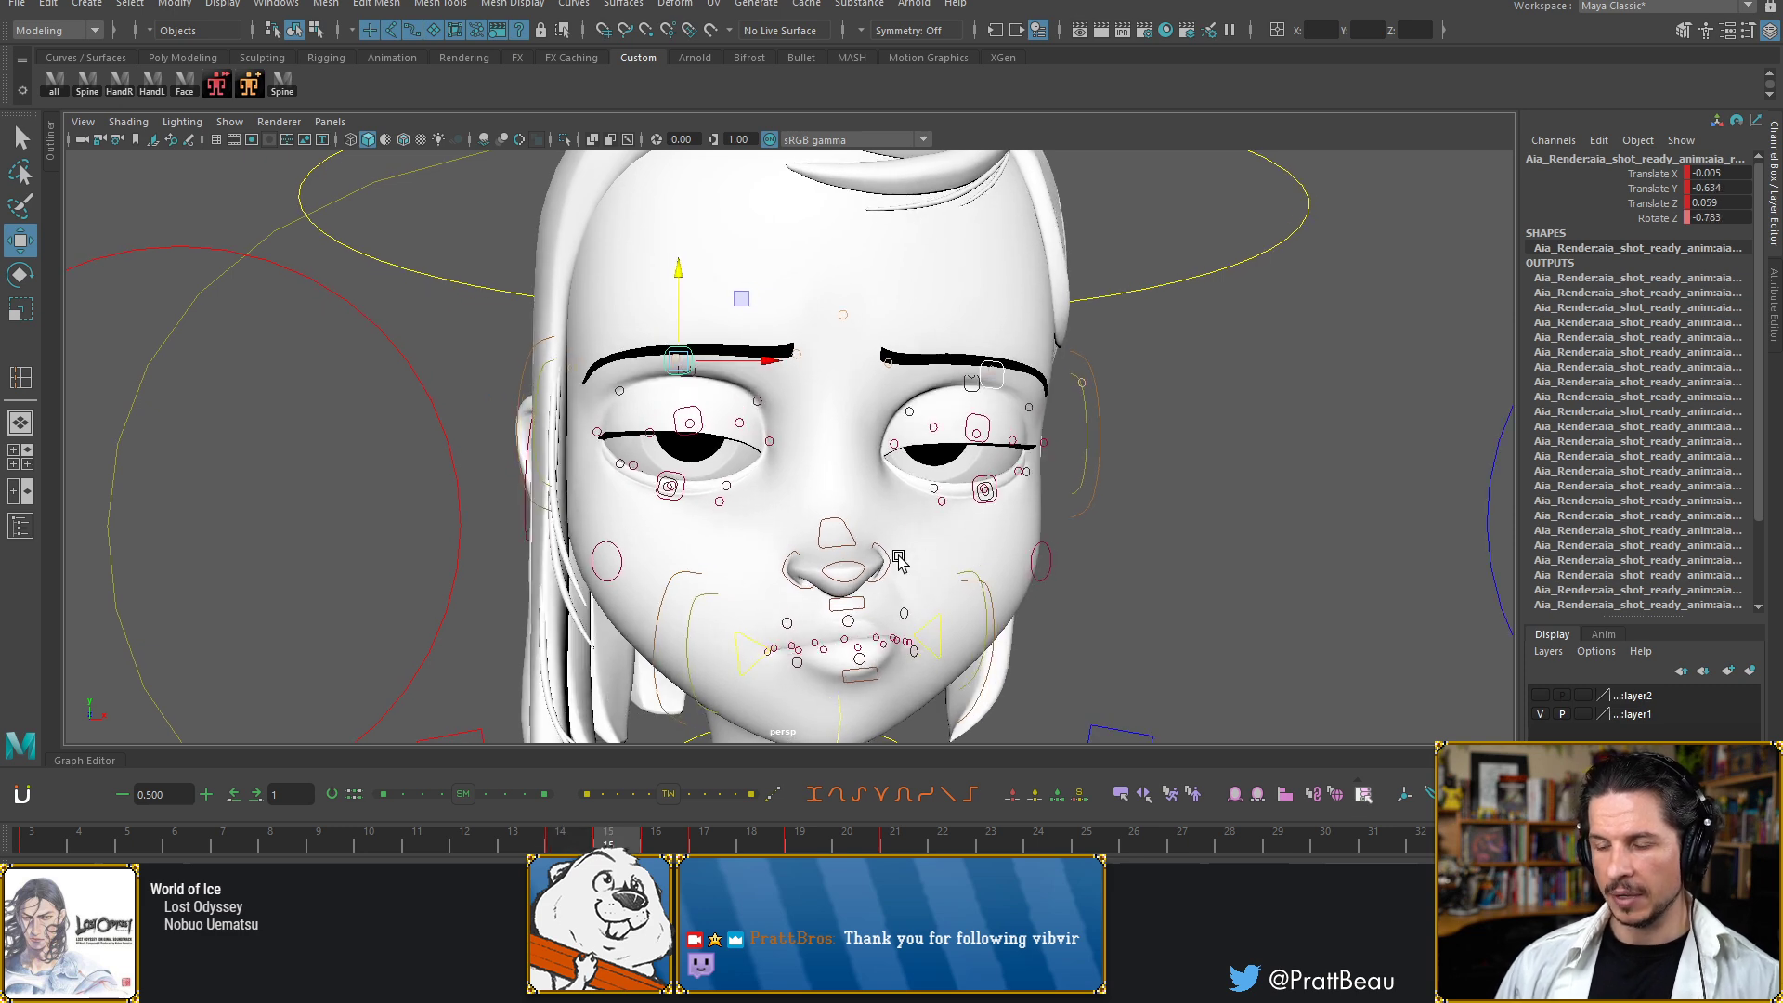
# Select the mouth and cheek controls together with the neck and head controls, and go to frame 13
pyautogui.keyDown('alt'); pyautogui.moveTo(901, 556); pyautogui.dragTo(816, 622); pyautogui.keyUp('alt')
pyautogui.click(819, 682)
pyautogui.keyDown('alt'); pyautogui.moveTo(964, 538); pyautogui.dragTo(981, 335, button='right'); pyautogui.keyUp('alt')
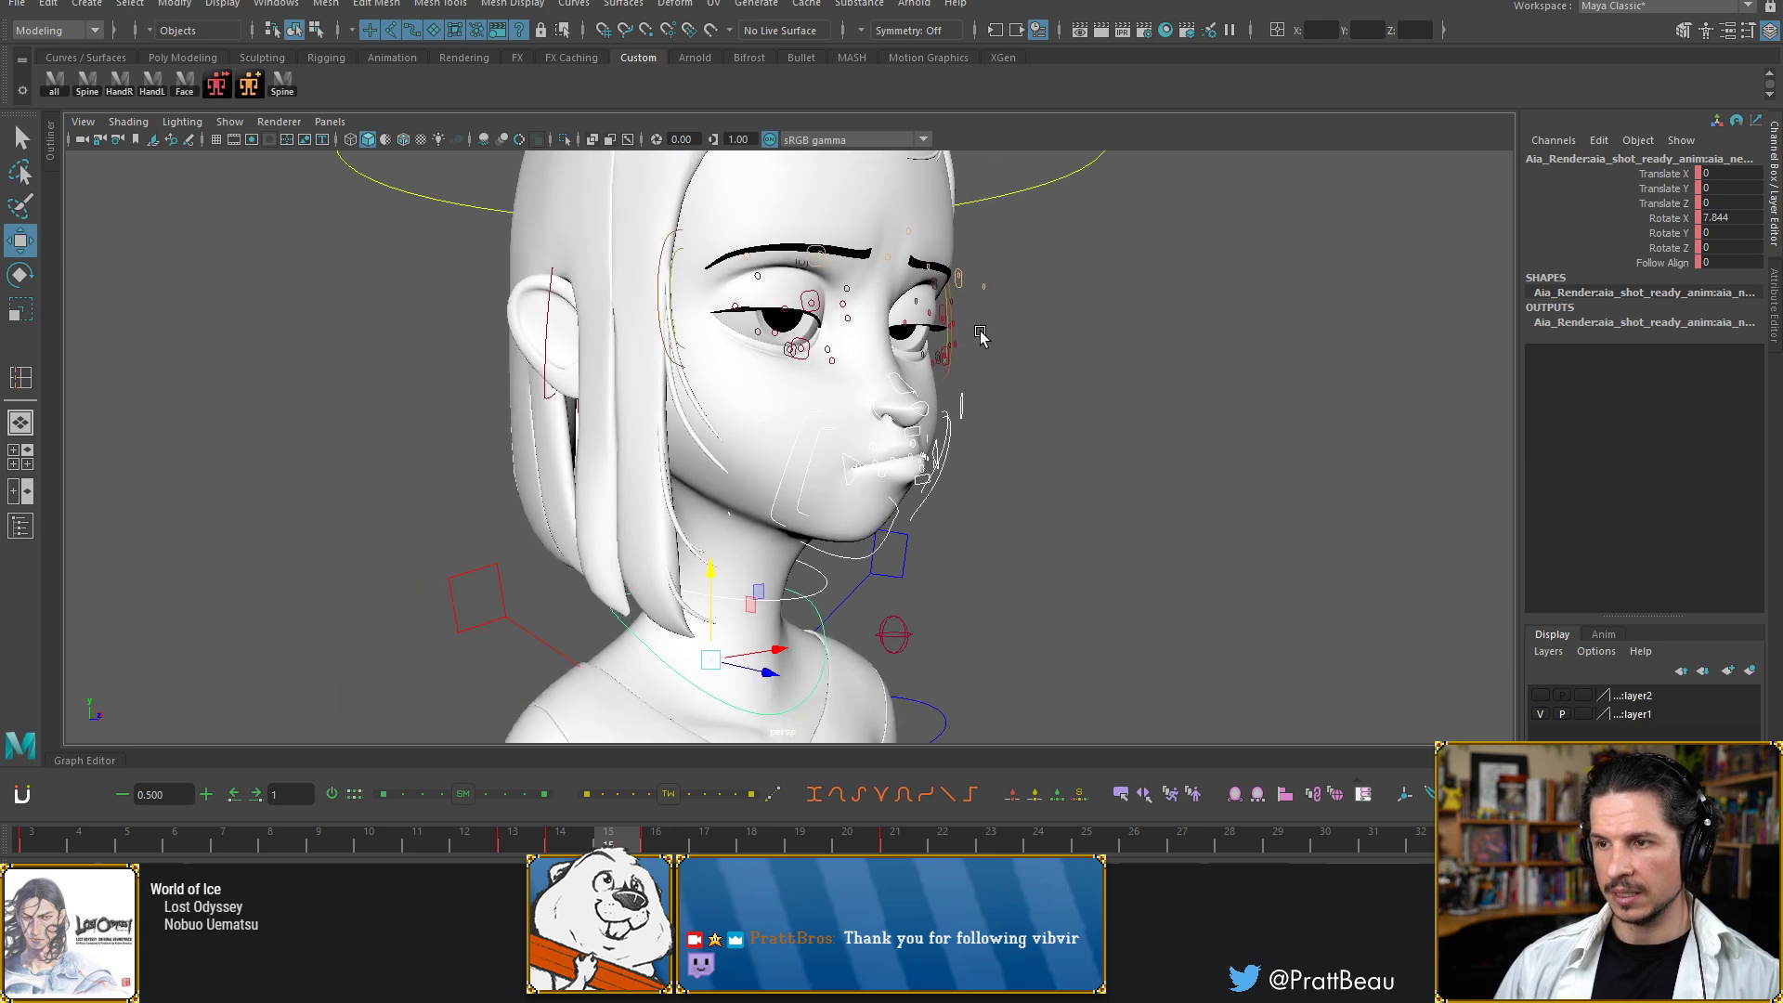
pyautogui.click(1001, 194)
pyautogui.keyDown('alt'); pyautogui.moveTo(771, 512); pyautogui.dragTo(741, 592); pyautogui.keyUp('alt')
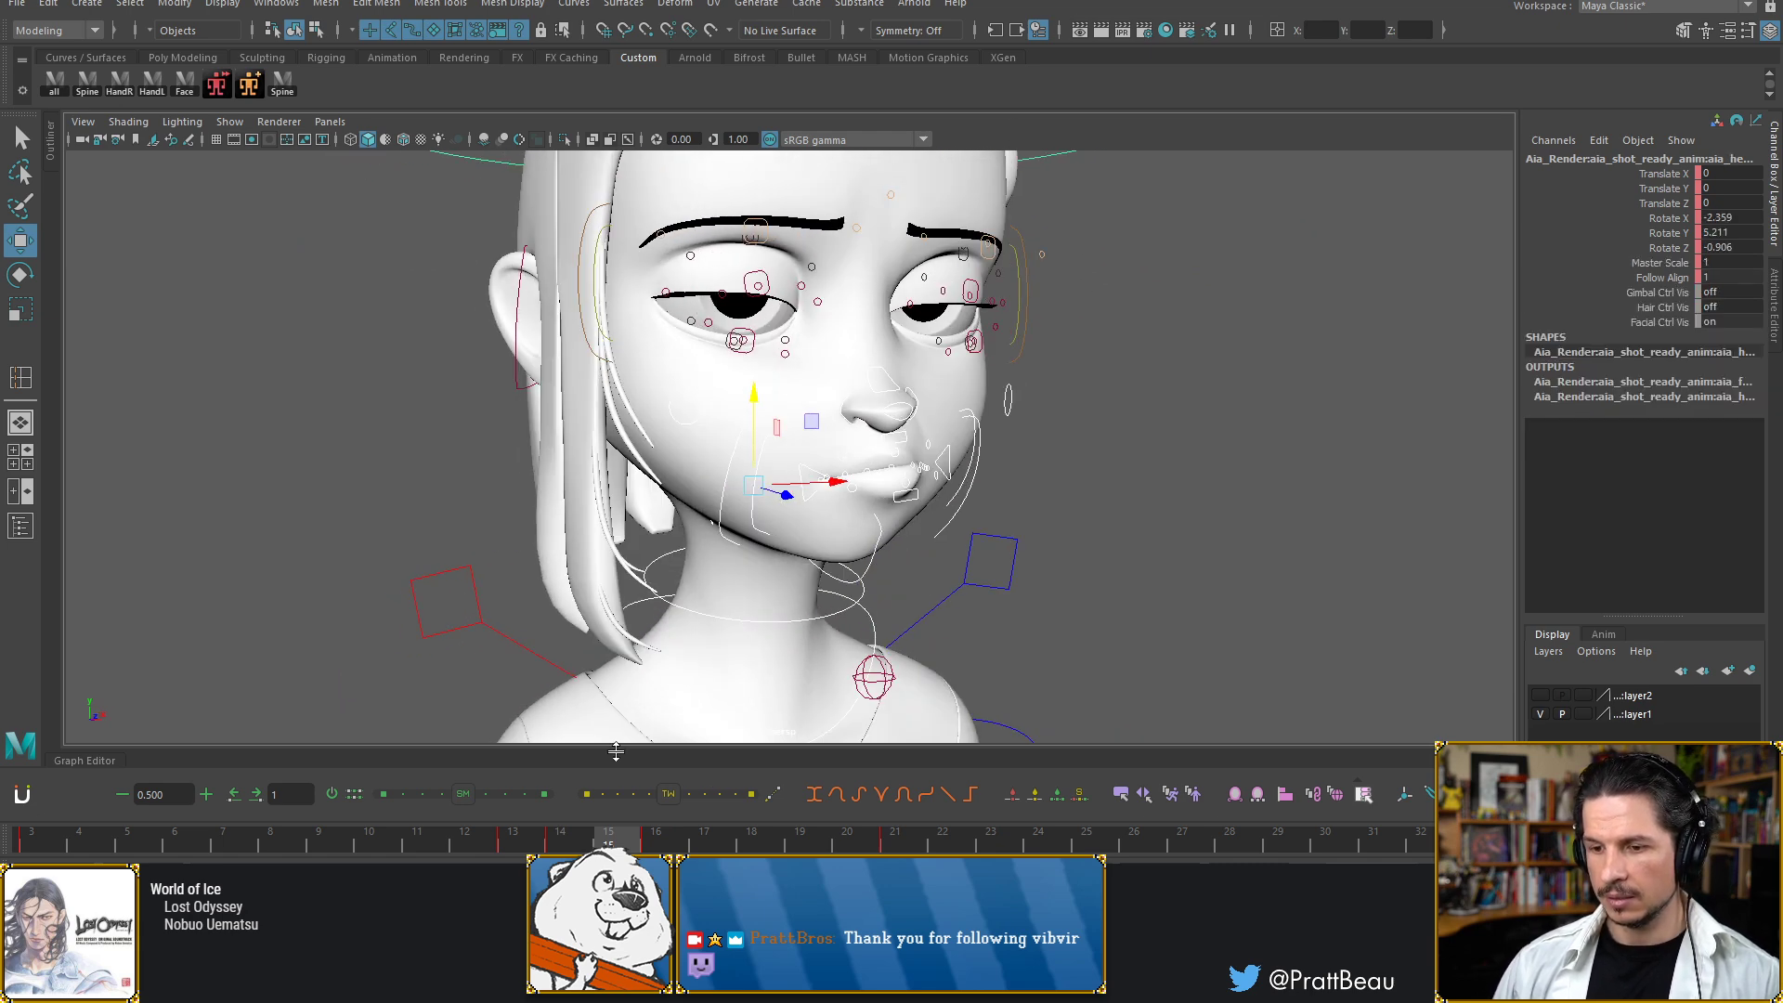
pyautogui.click(561, 846)
pyautogui.click(523, 843)
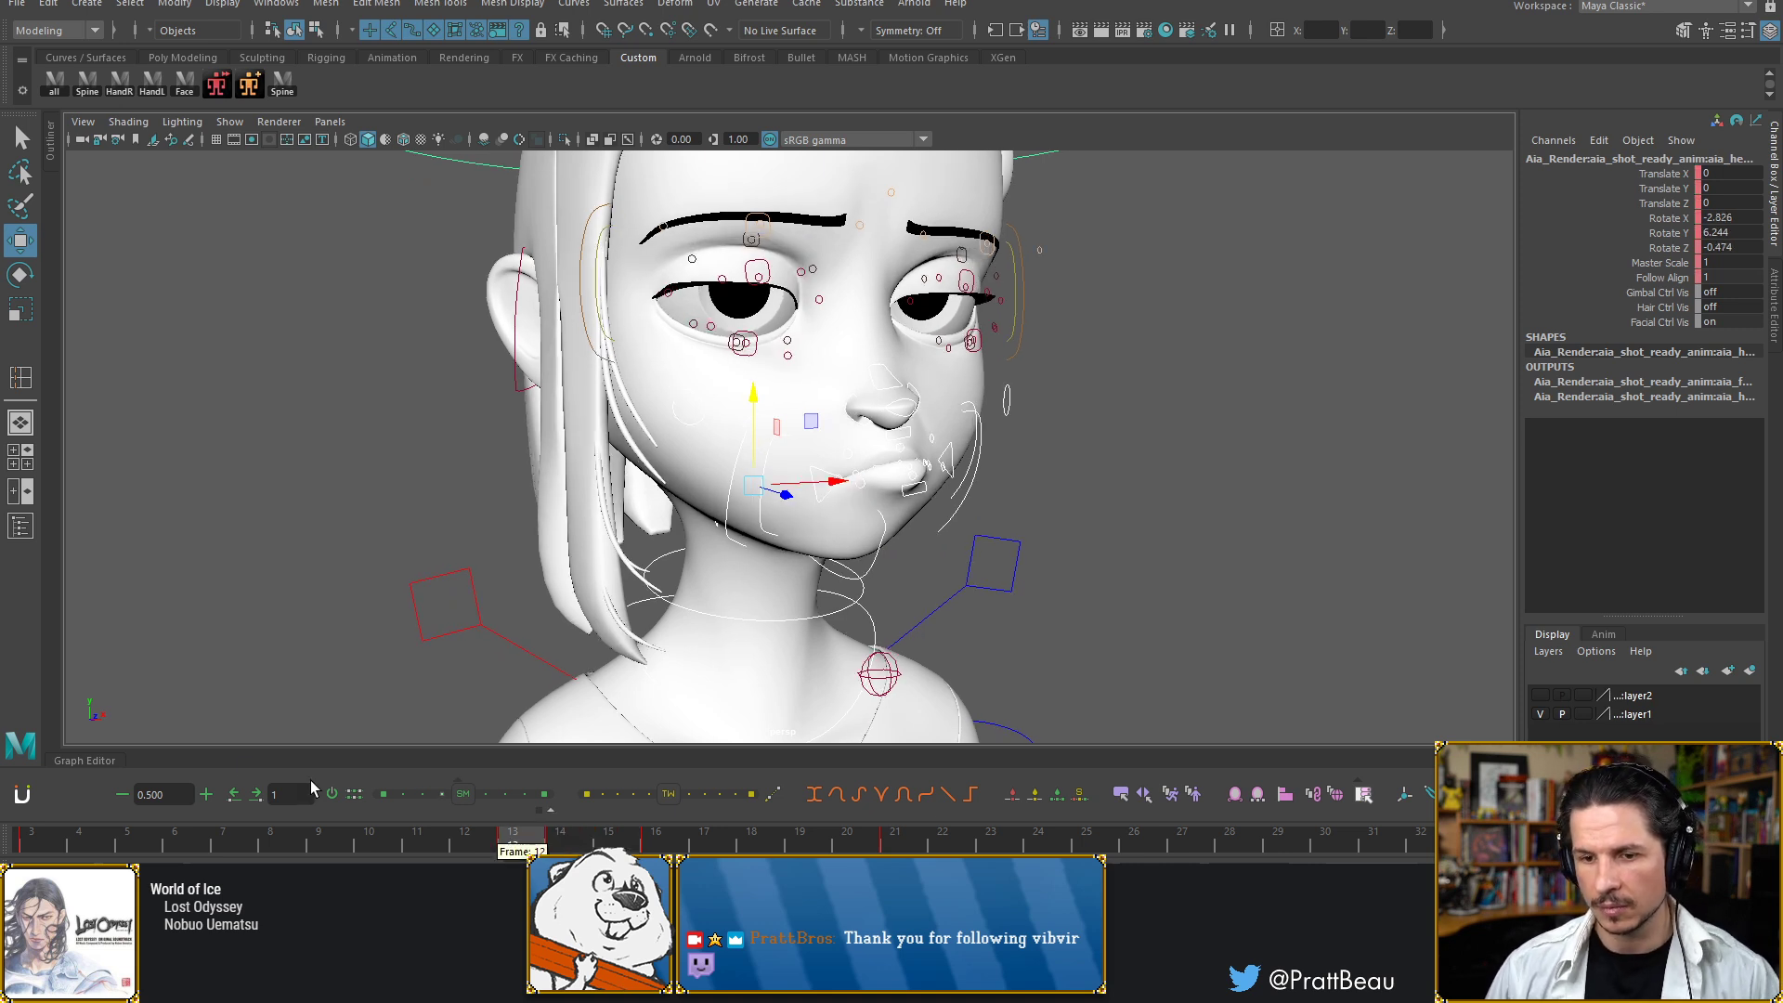
# Enlarge the Graph Editor to view the selected controls' curves and delete their keys at frame 13
pyautogui.moveTo(92, 761); pyautogui.dragTo(92, 432)
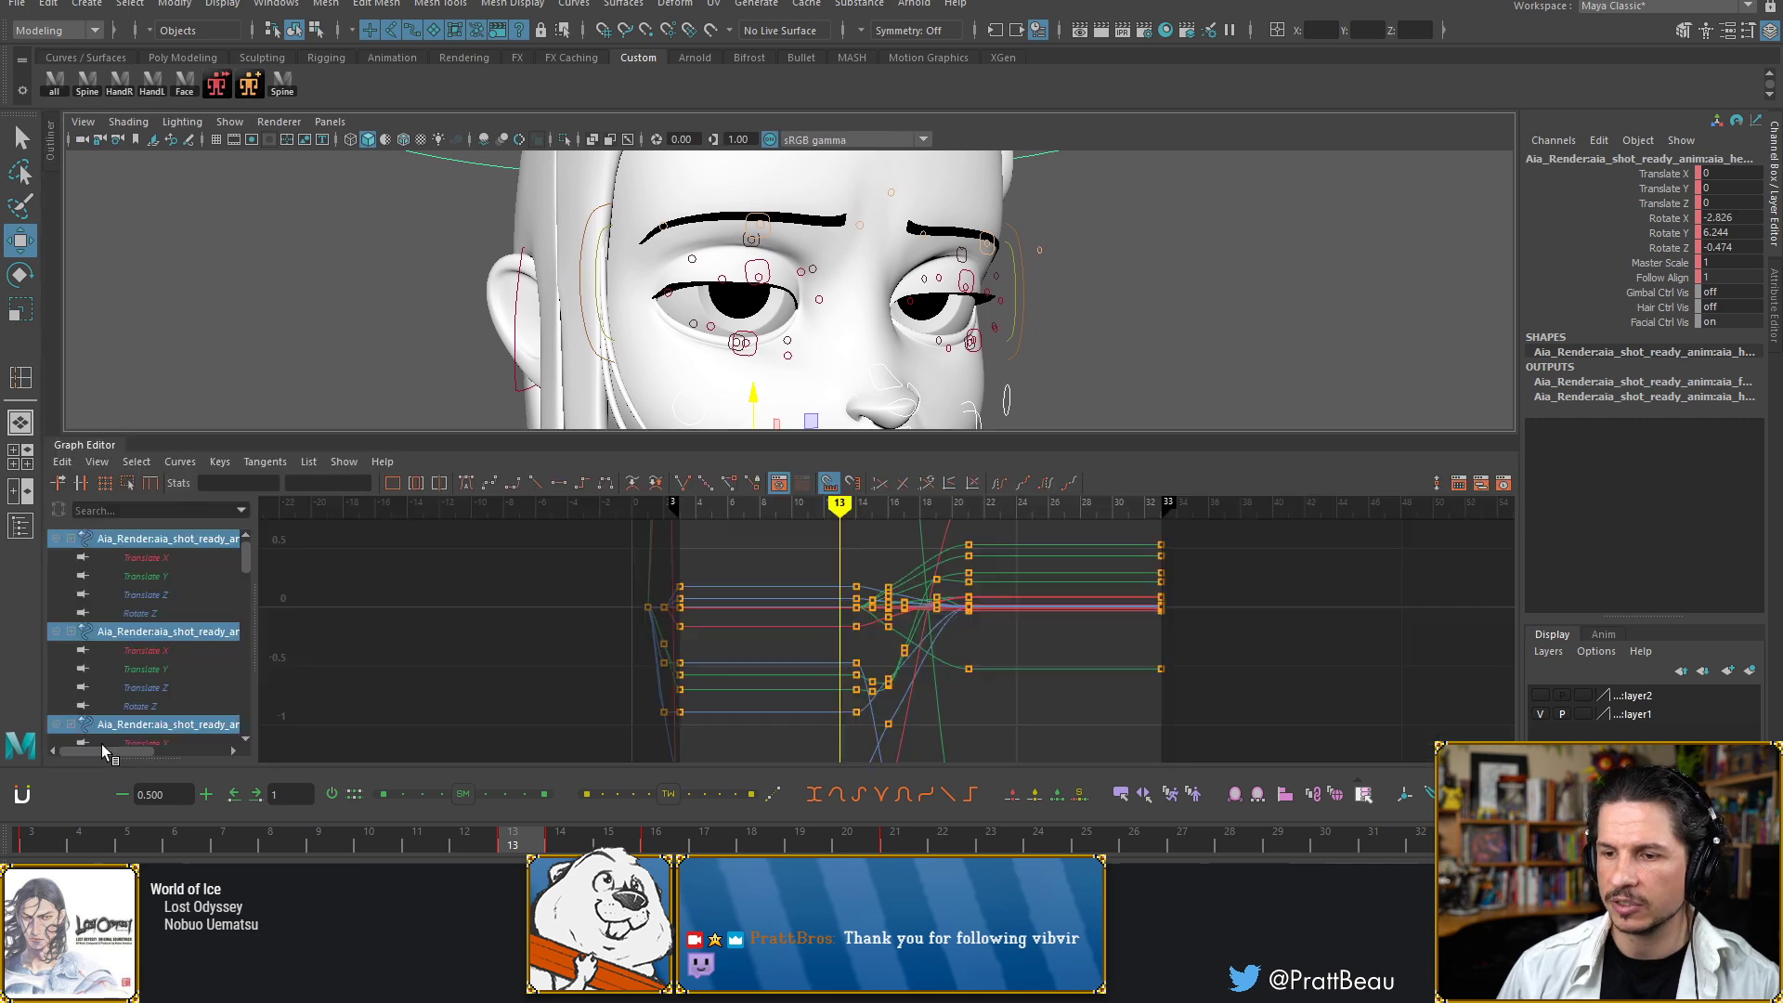
pyautogui.keyDown('alt'); pyautogui.moveTo(868, 639); pyautogui.dragTo(905, 627, button='right'); pyautogui.keyUp('alt')
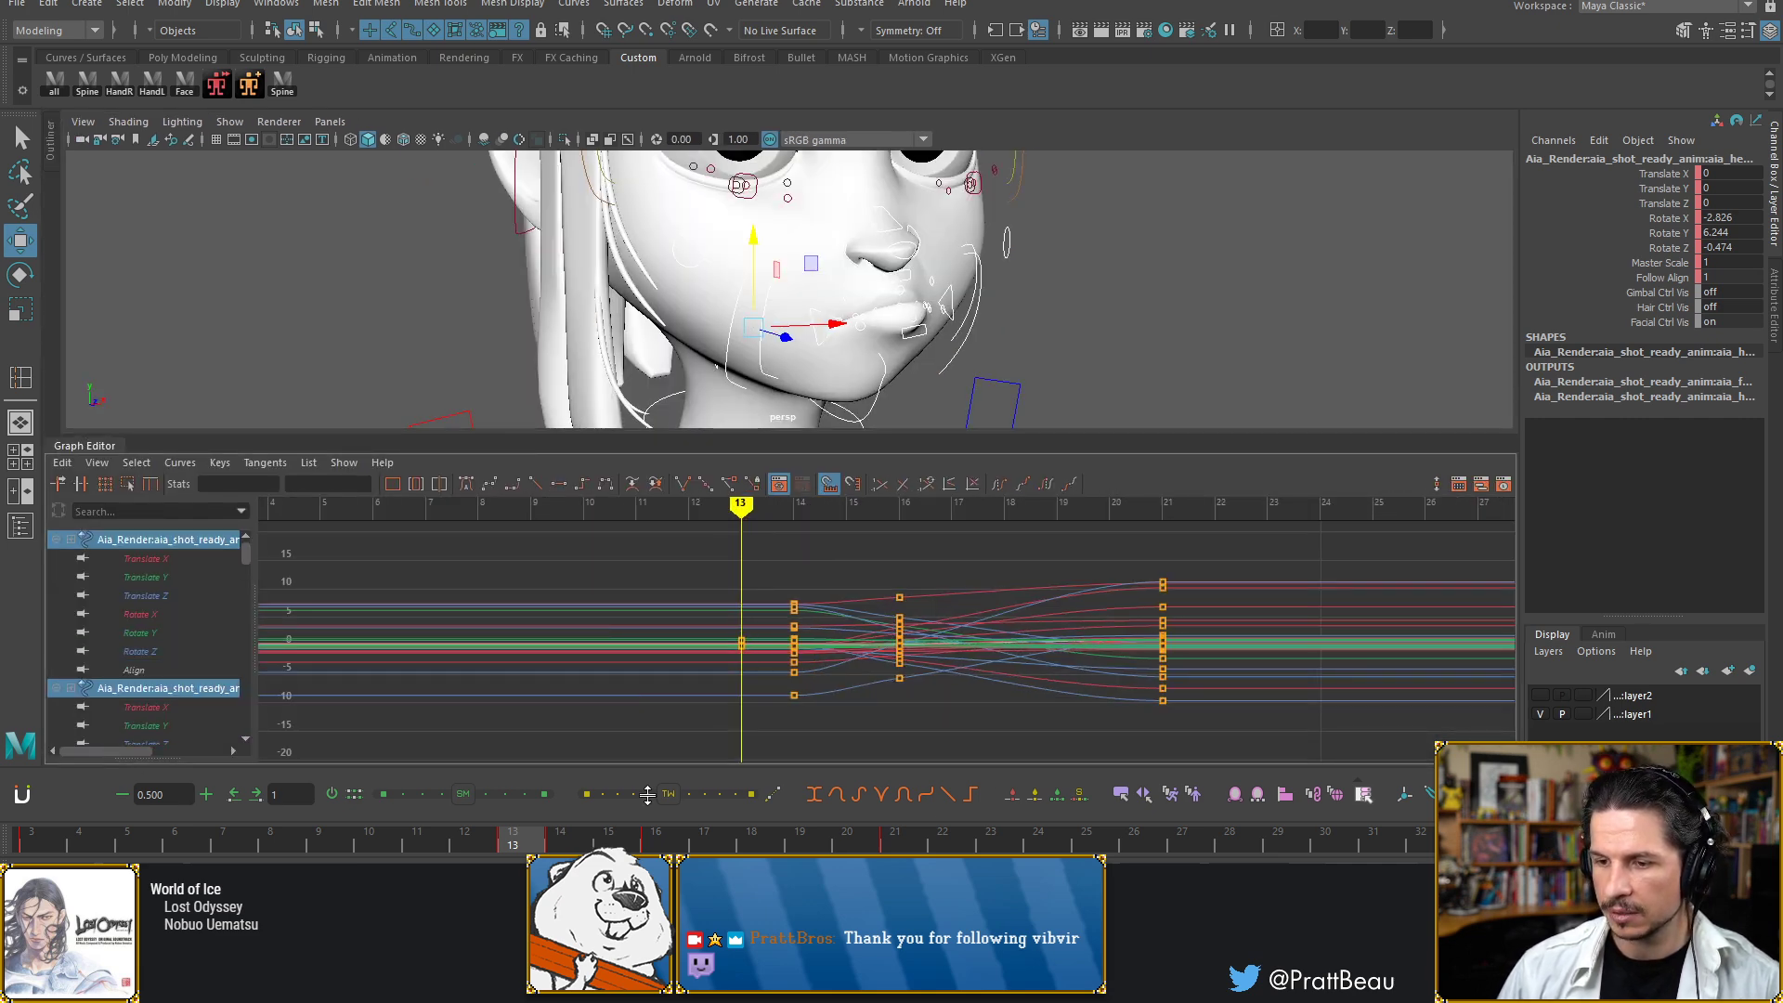
pyautogui.click(564, 842)
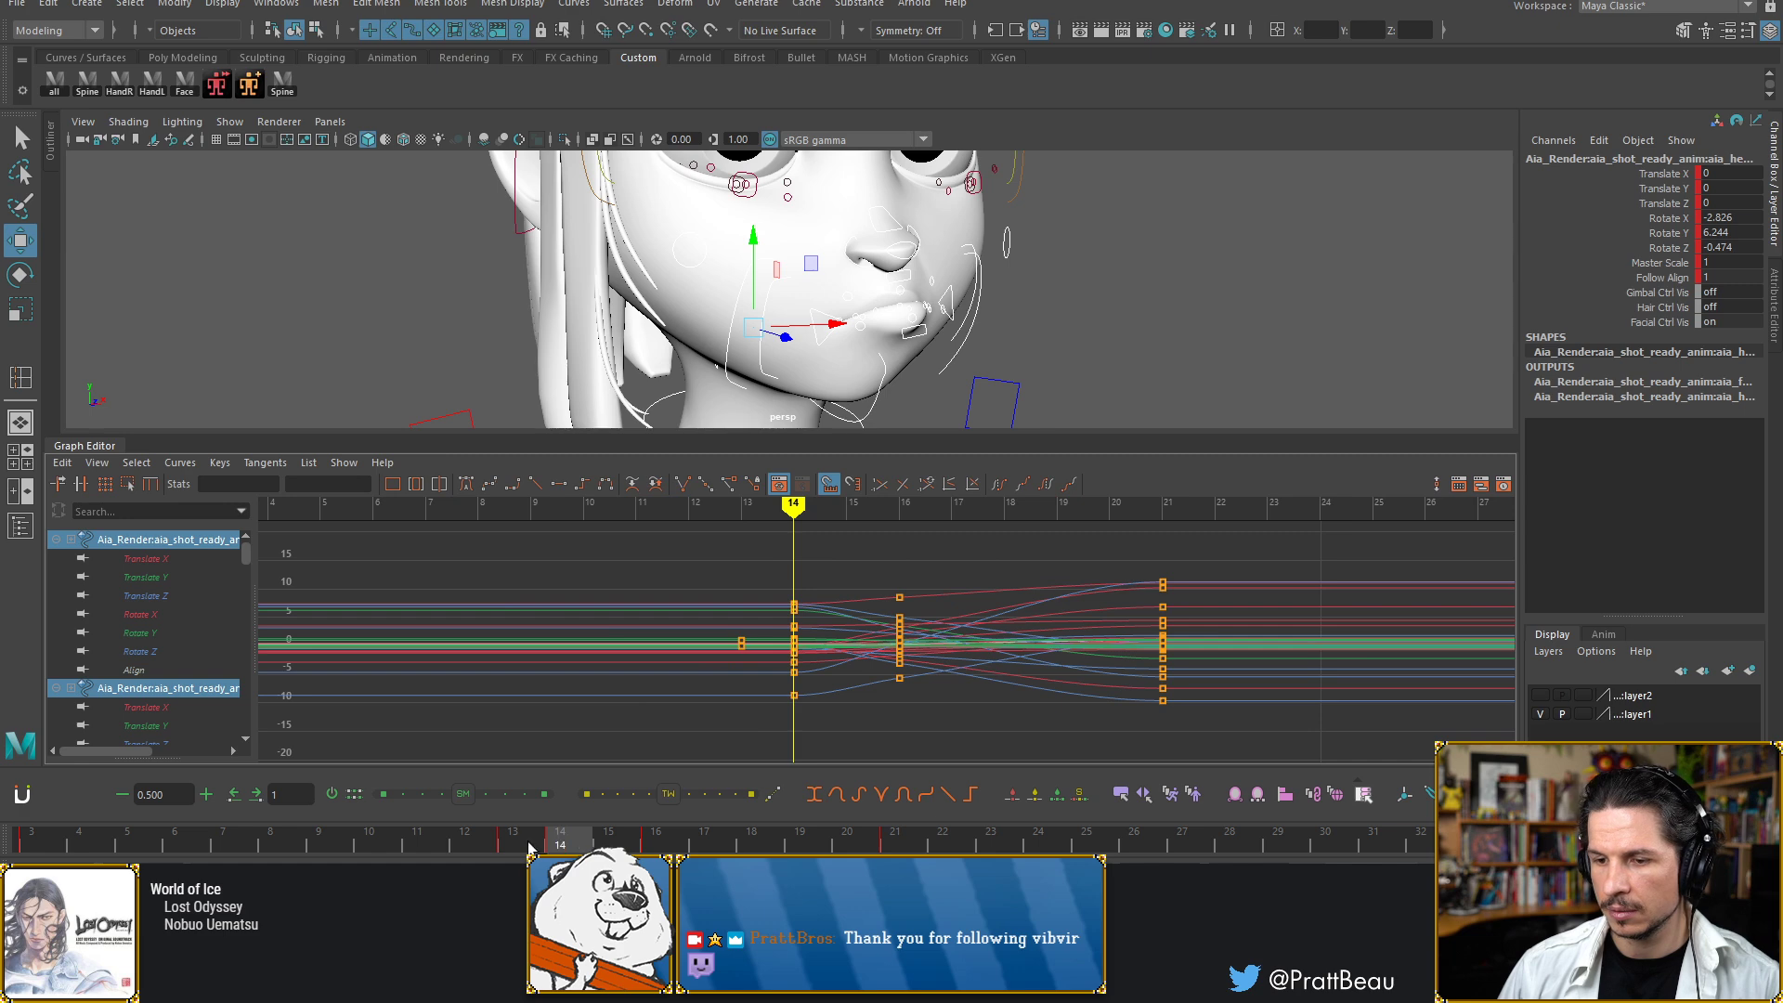
pyautogui.click(519, 845)
pyautogui.rightClick(519, 845)
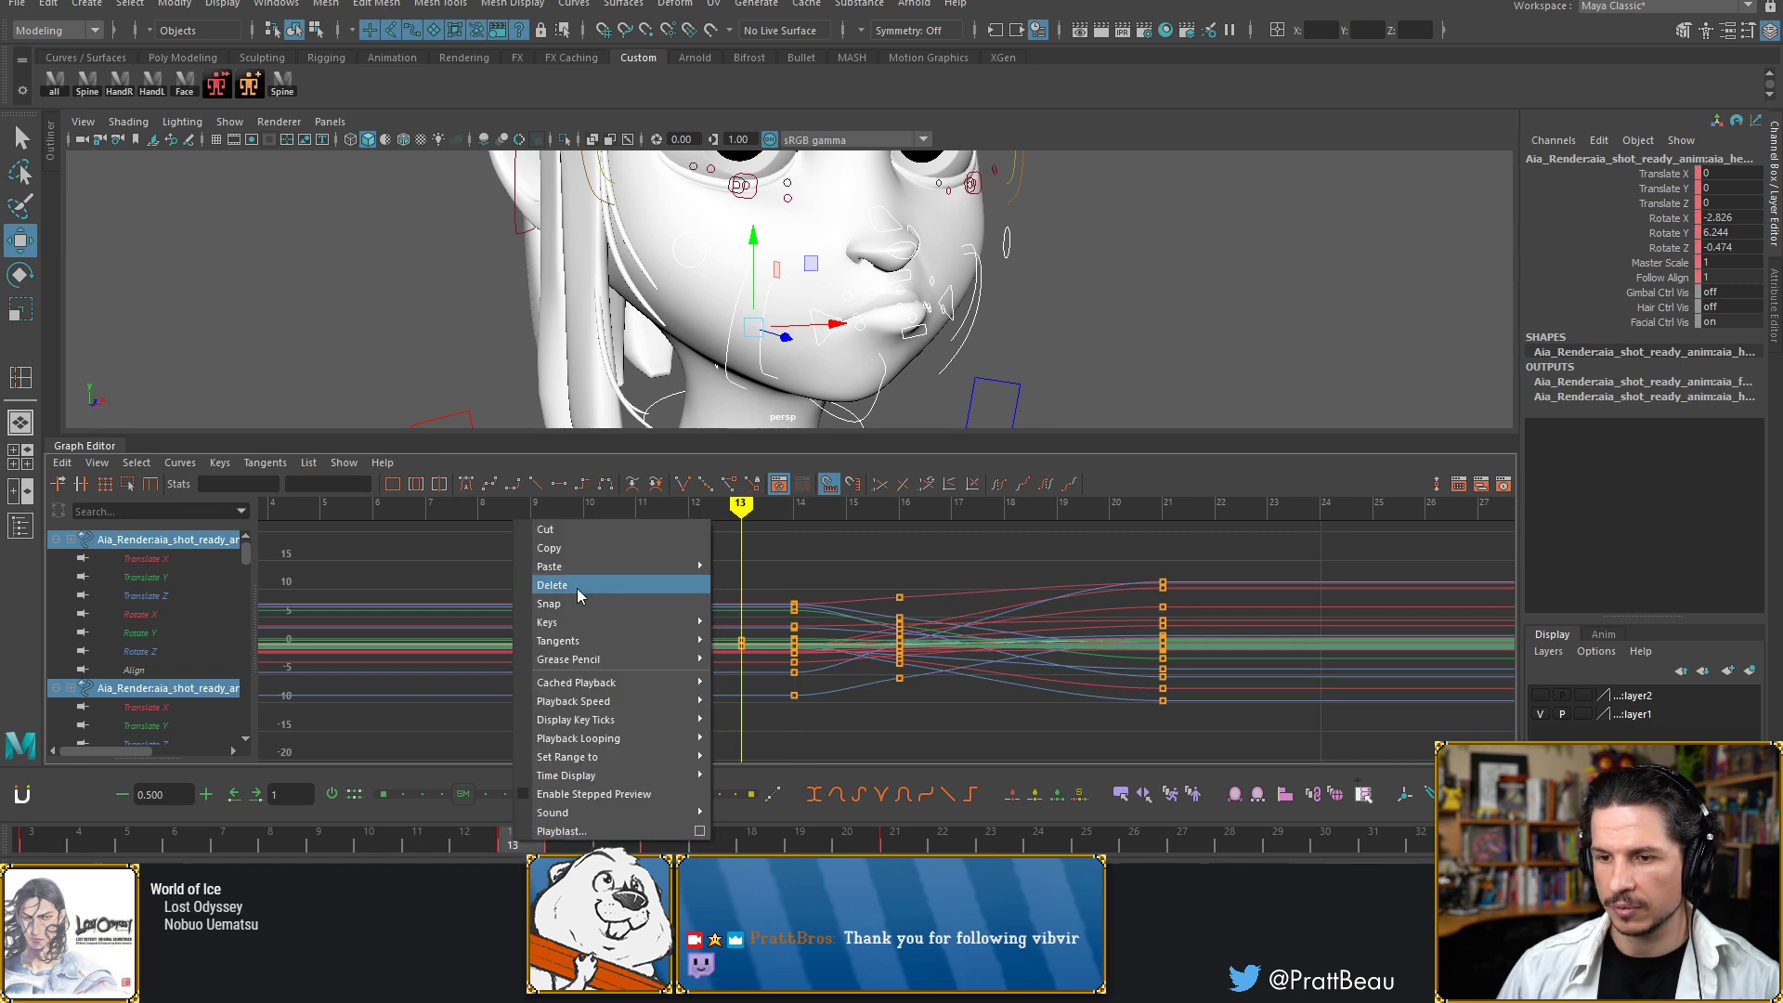
pyautogui.click(583, 587)
pyautogui.press('a')
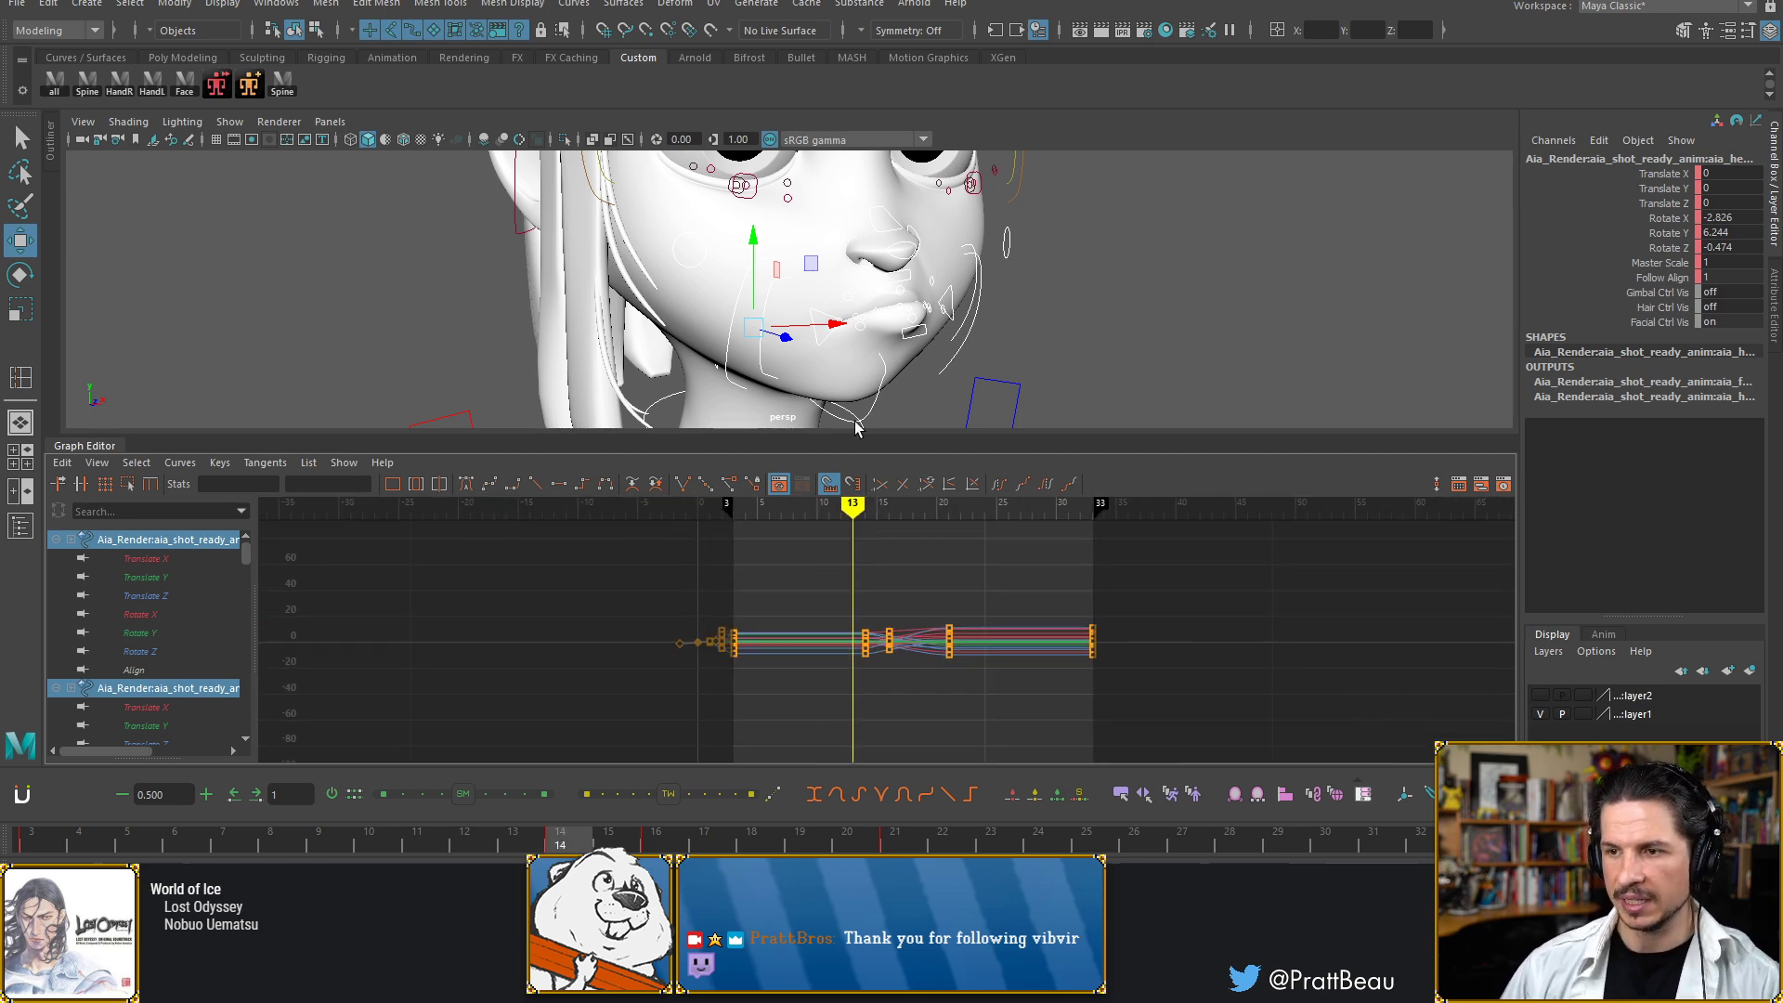
# Move the selected head, neck and lower-face keys from frame 14 to frame 15, checking the poses around them
pyautogui.press('.')
pyautogui.moveTo(167, 434); pyautogui.dragTo(167, 566)
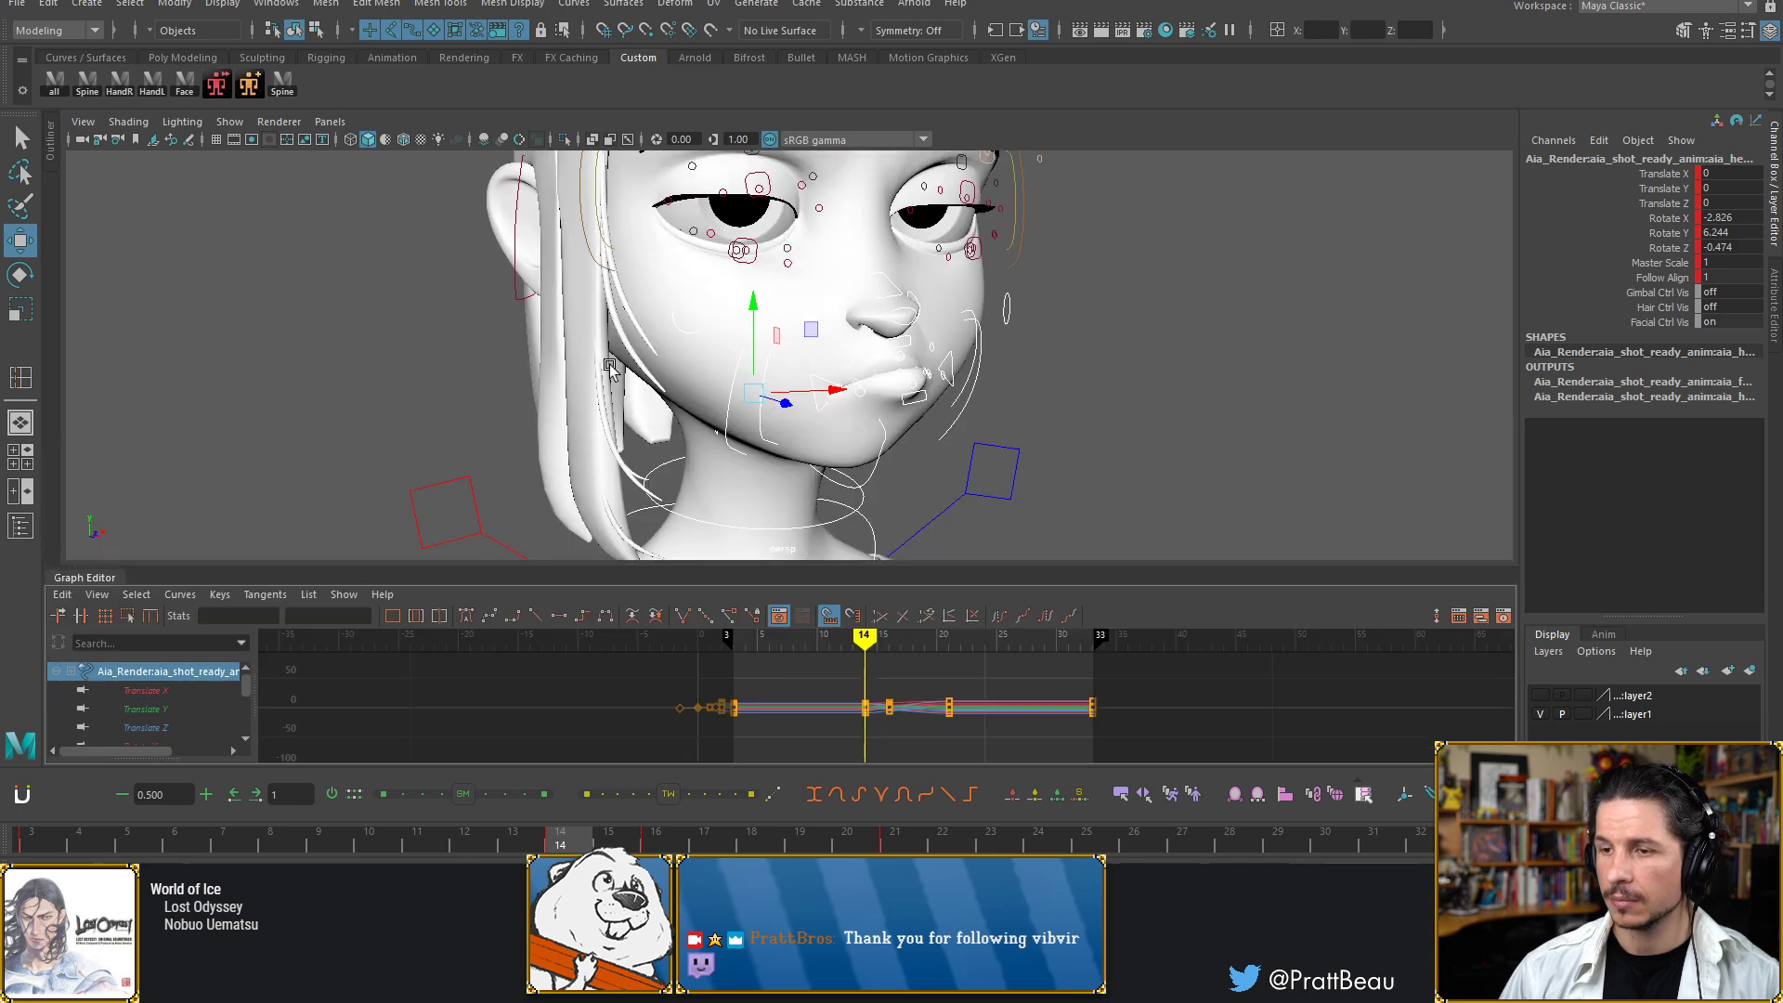
pyautogui.keyDown('alt'); pyautogui.moveTo(901, 377); pyautogui.dragTo(799, 381); pyautogui.keyUp('alt')
pyautogui.hotkey('alt', ',')
pyautogui.hotkey('alt', '.')
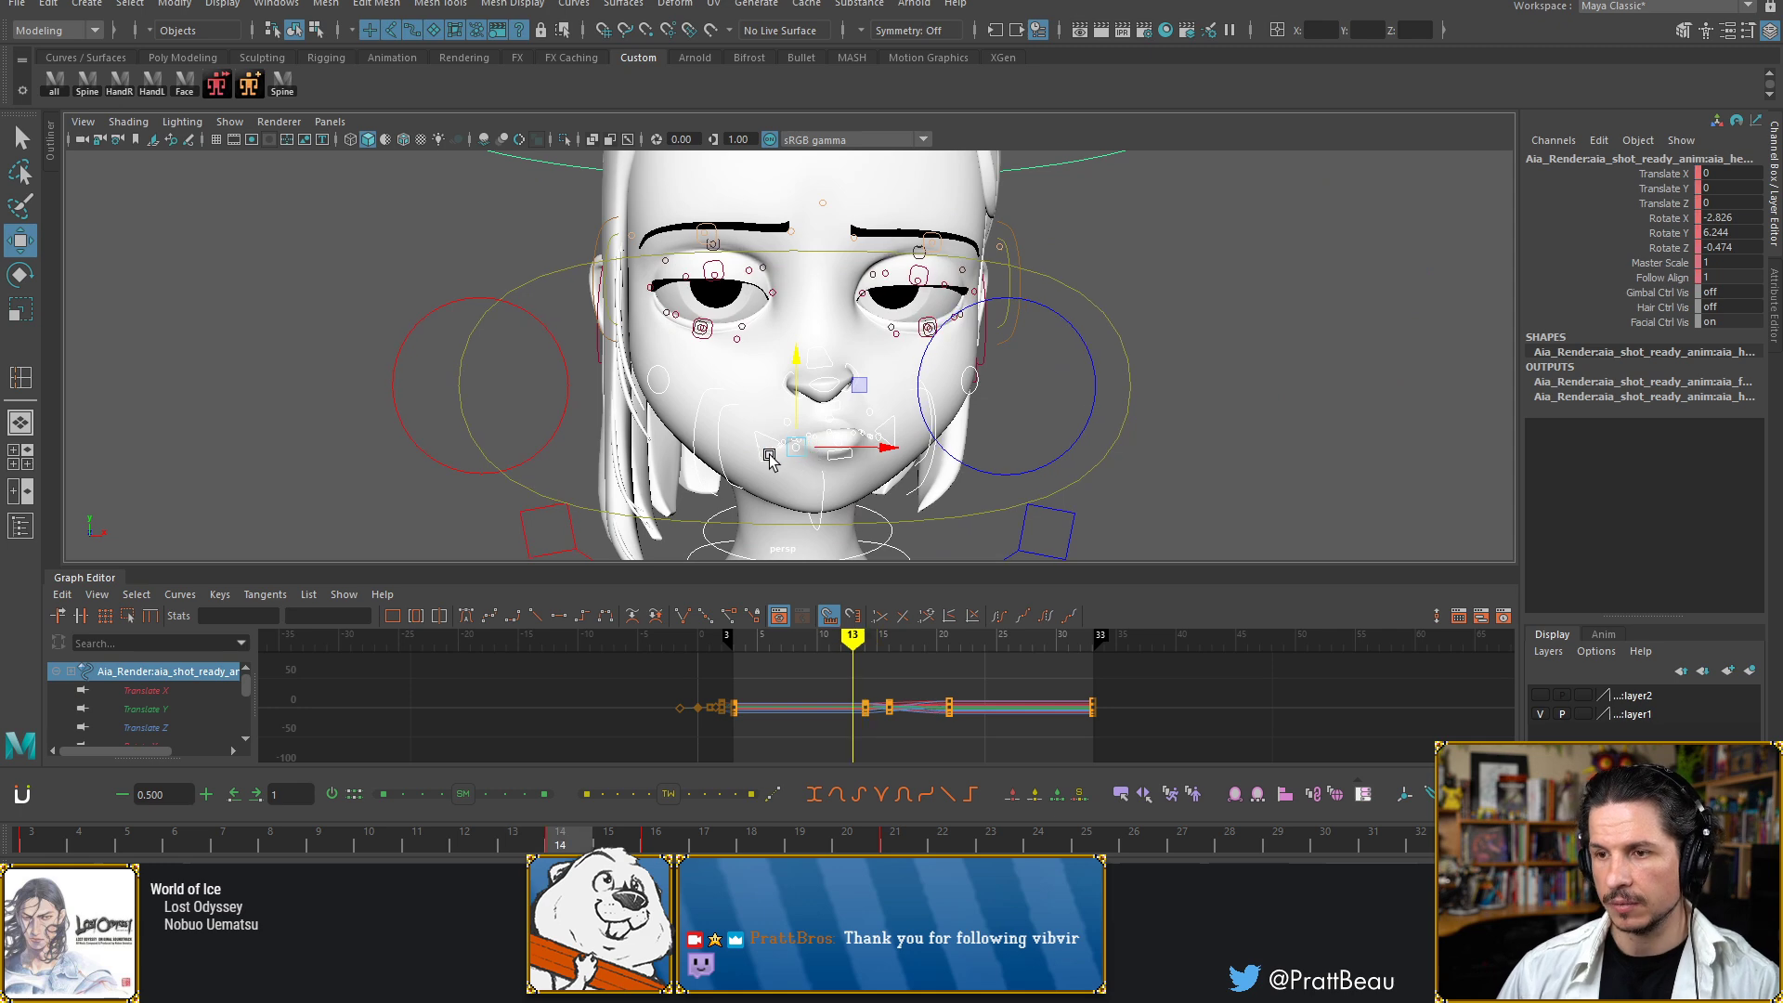
pyautogui.hotkey('alt', '.')
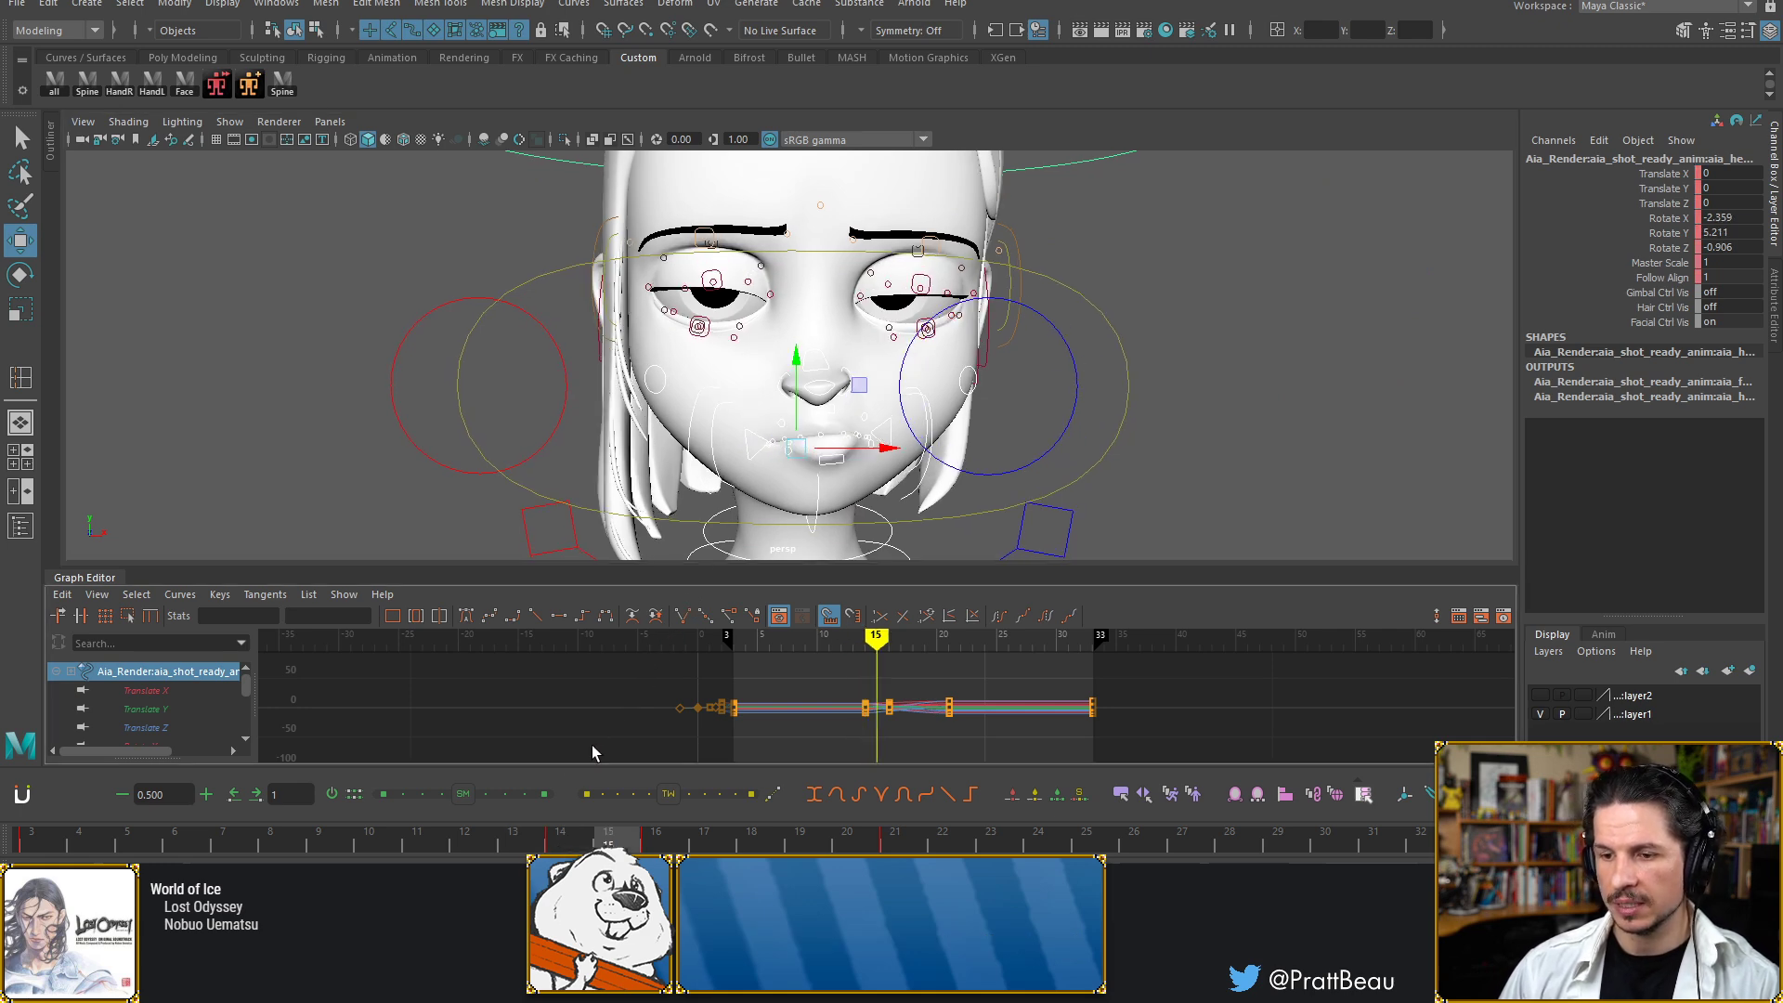
pyautogui.click(565, 841)
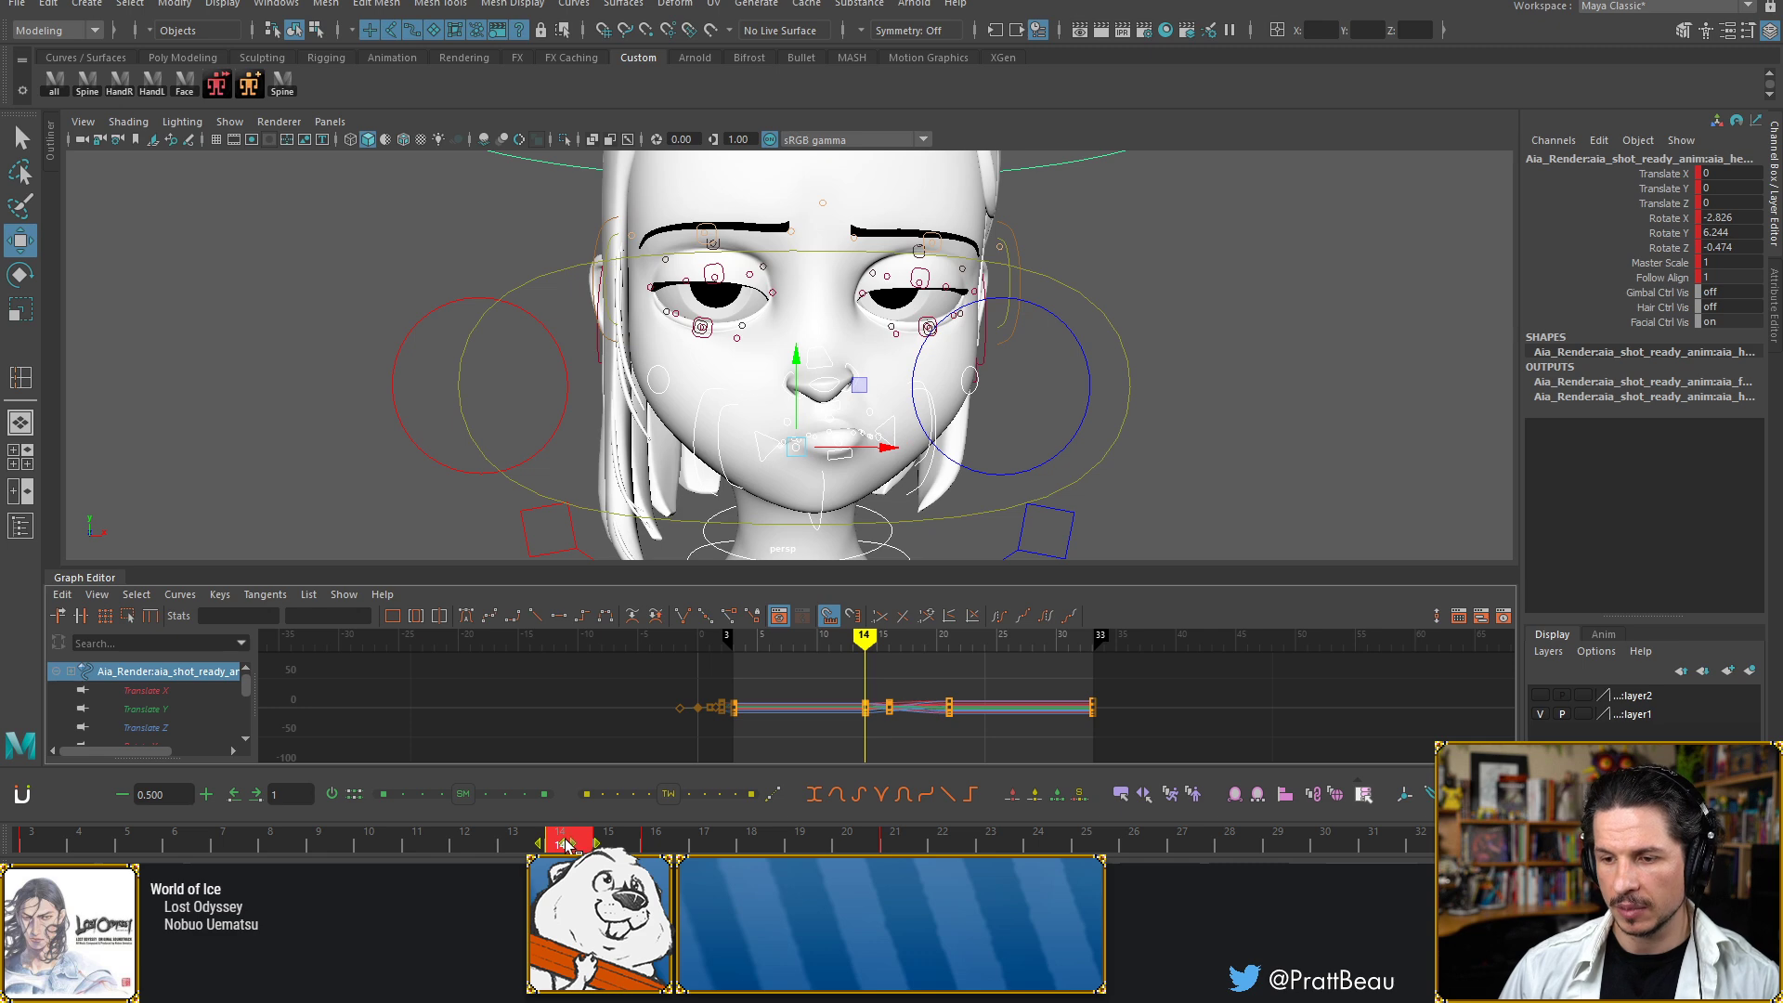
pyautogui.moveTo(568, 843); pyautogui.dragTo(617, 843)
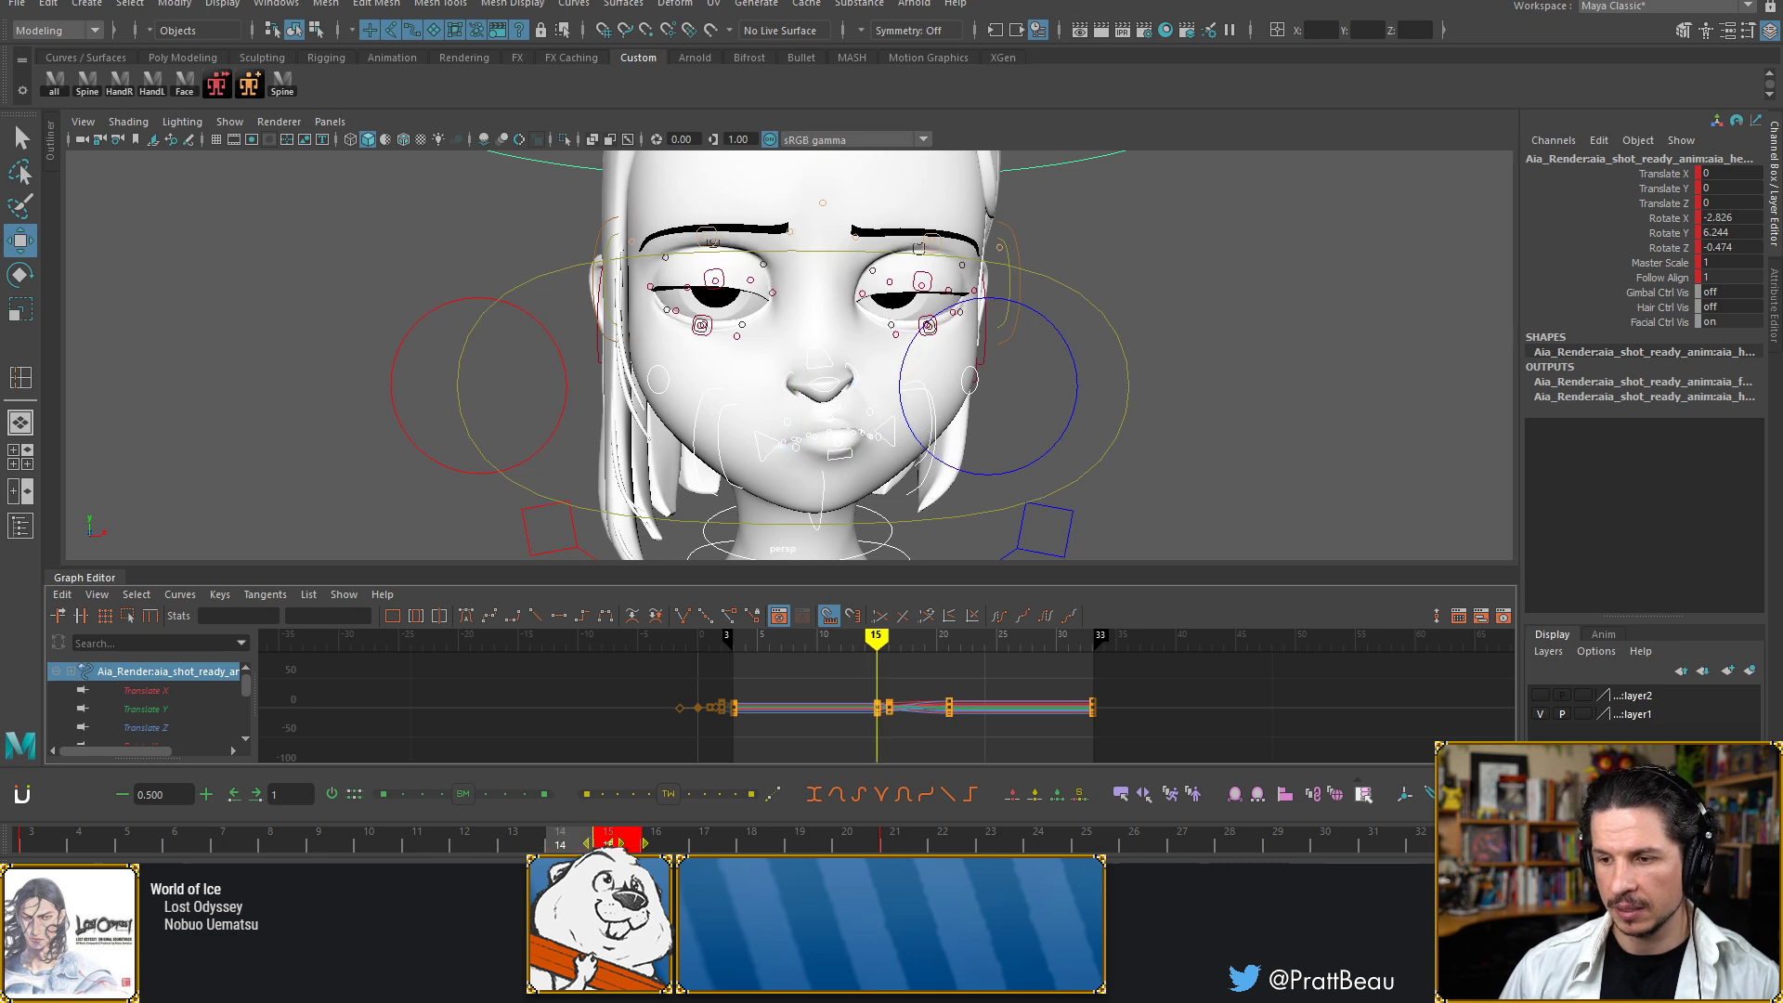
# Try deleting the selected controls' keys at frames 15 and 16 and undo the deletion
pyautogui.keyDown('shift'); pyautogui.click(663, 837); pyautogui.keyUp('shift')
pyautogui.rightClick(674, 841)
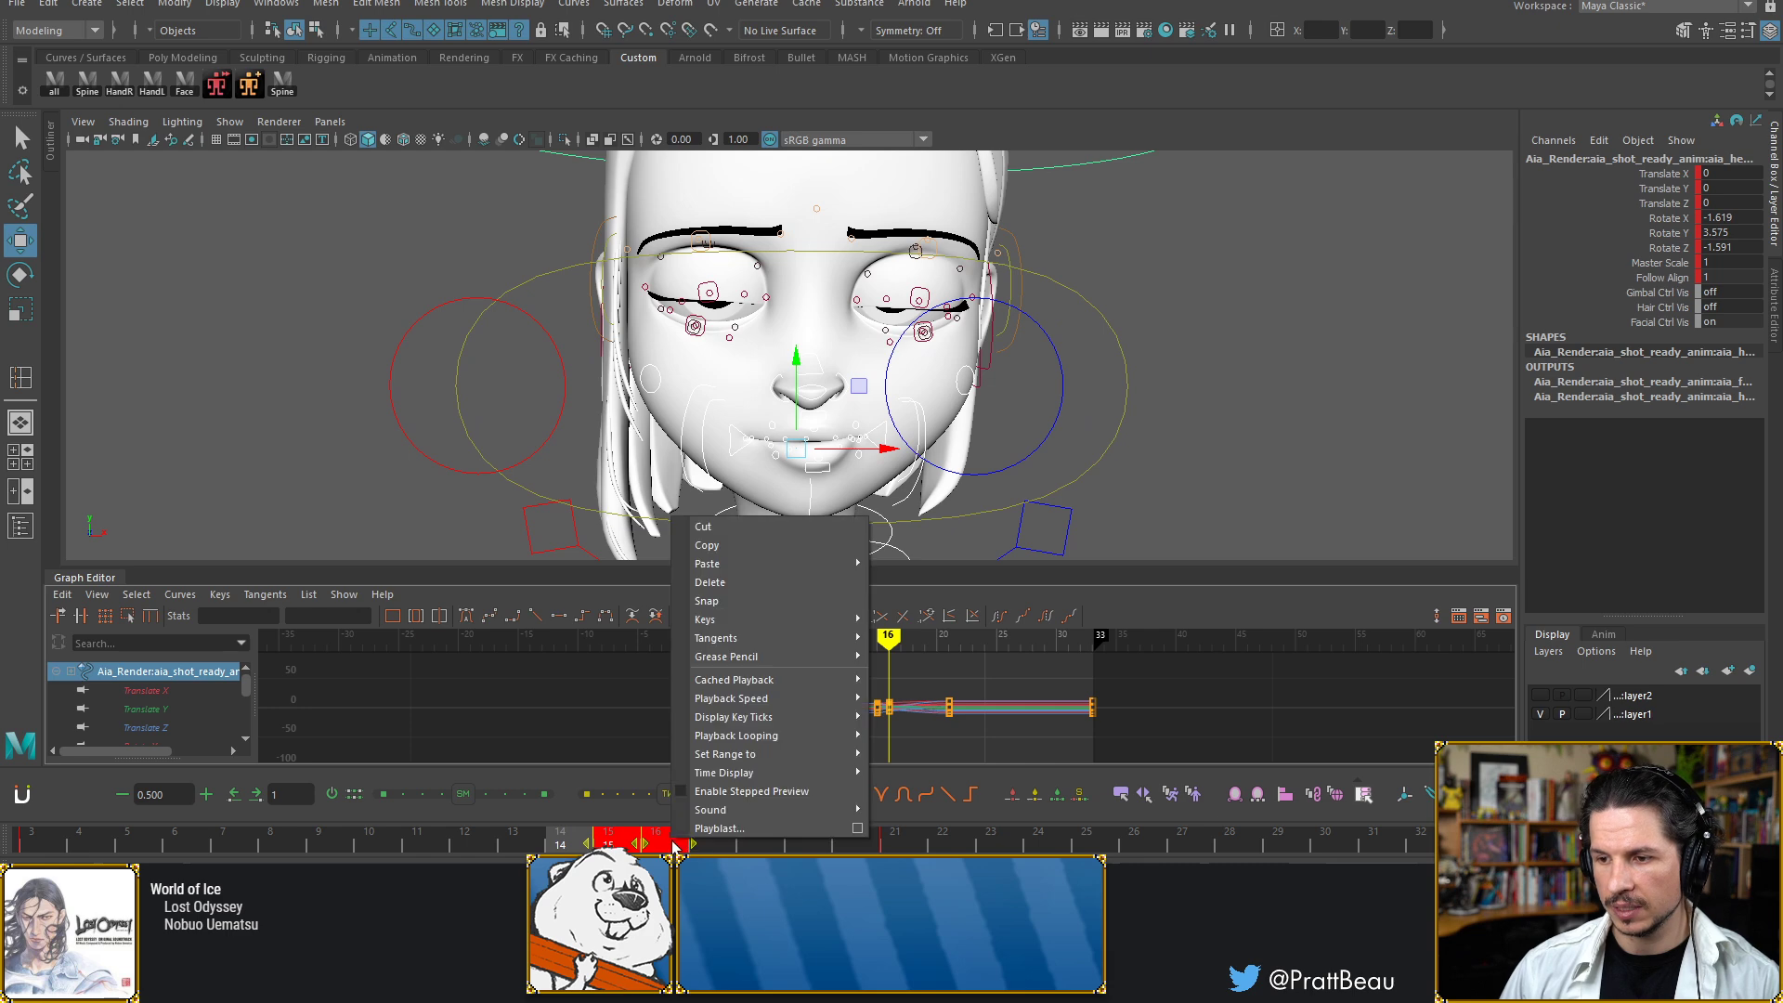
pyautogui.click(769, 587)
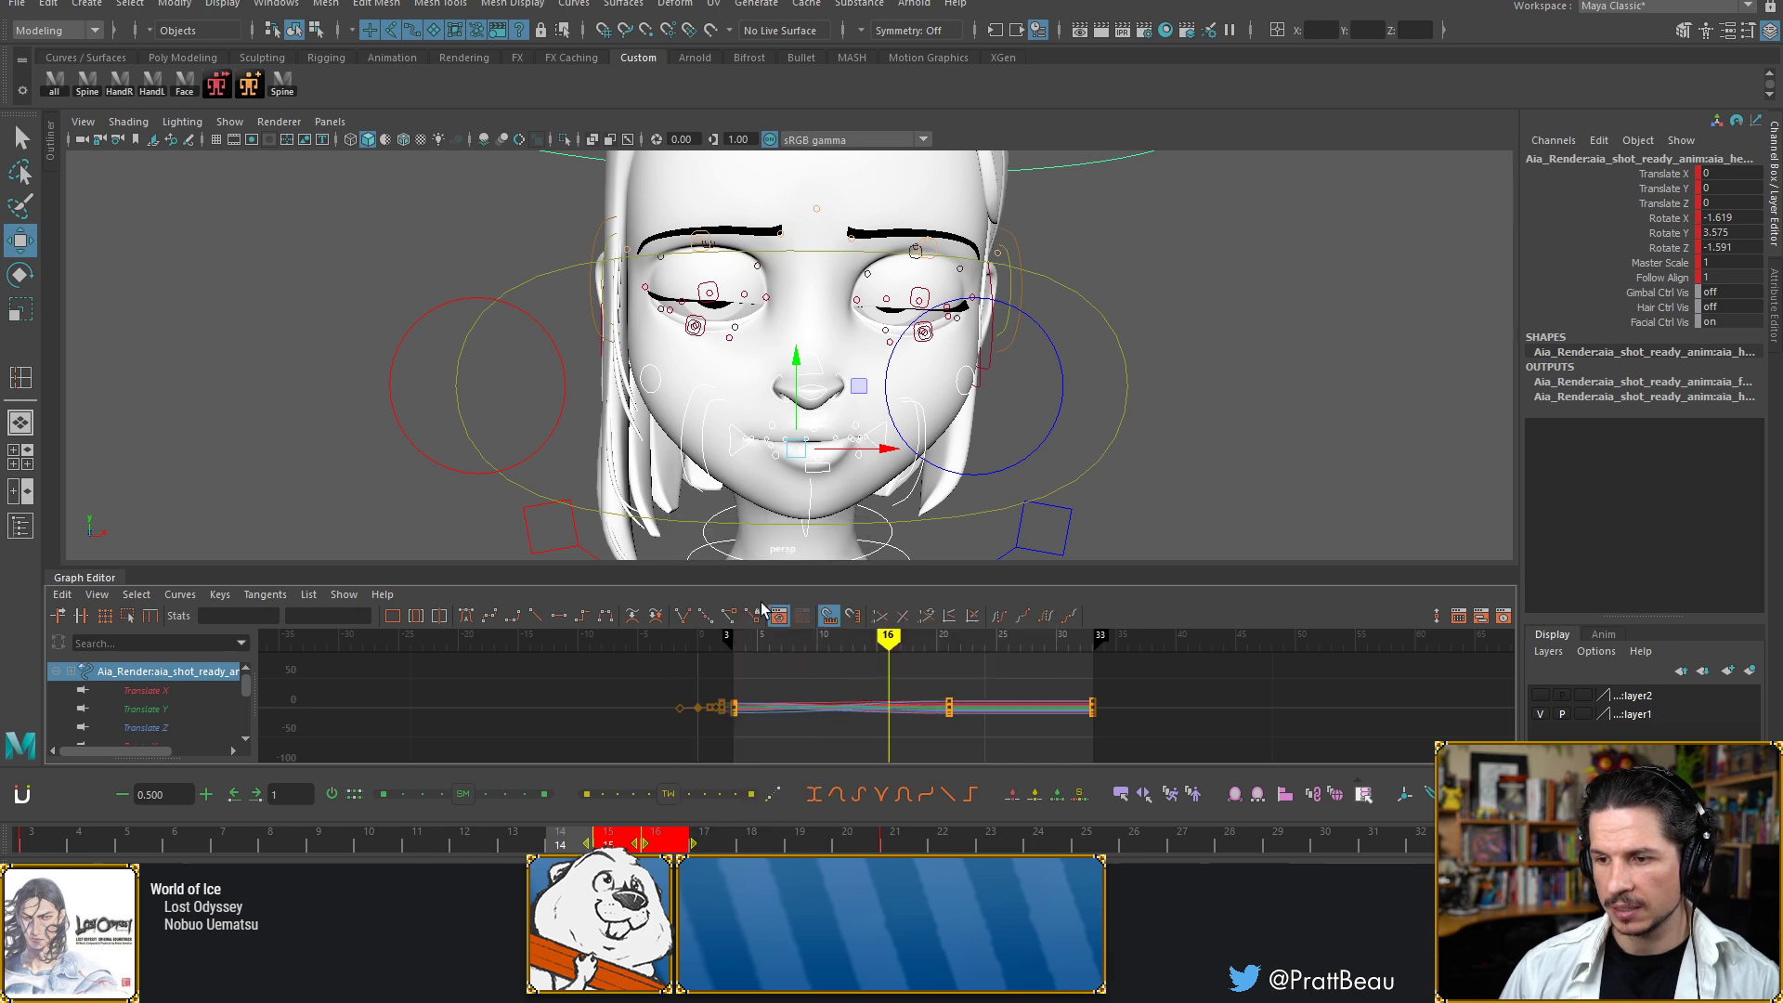
pyautogui.click(660, 841)
pyautogui.hotkey('ctrl', 'z')
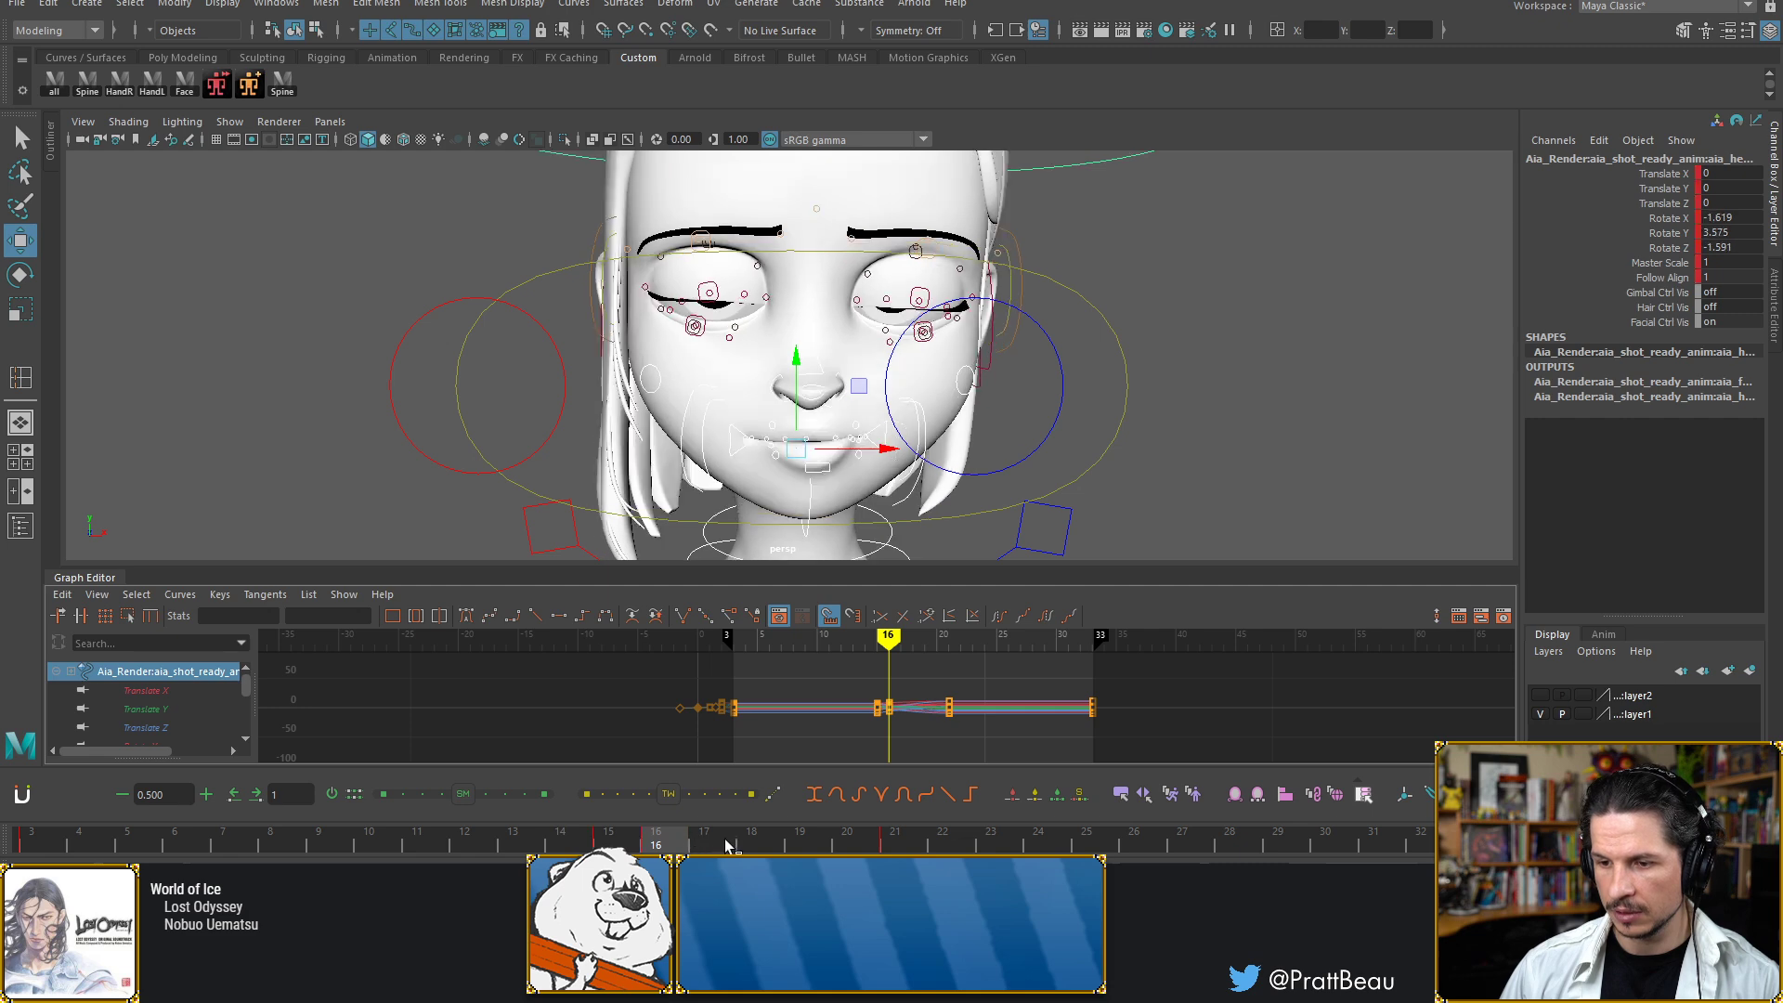
# Delete only the frame 16 keys of the selected head, neck and lower-face controls
pyautogui.hotkey('alt', '.')
pyautogui.rightClick(665, 843)
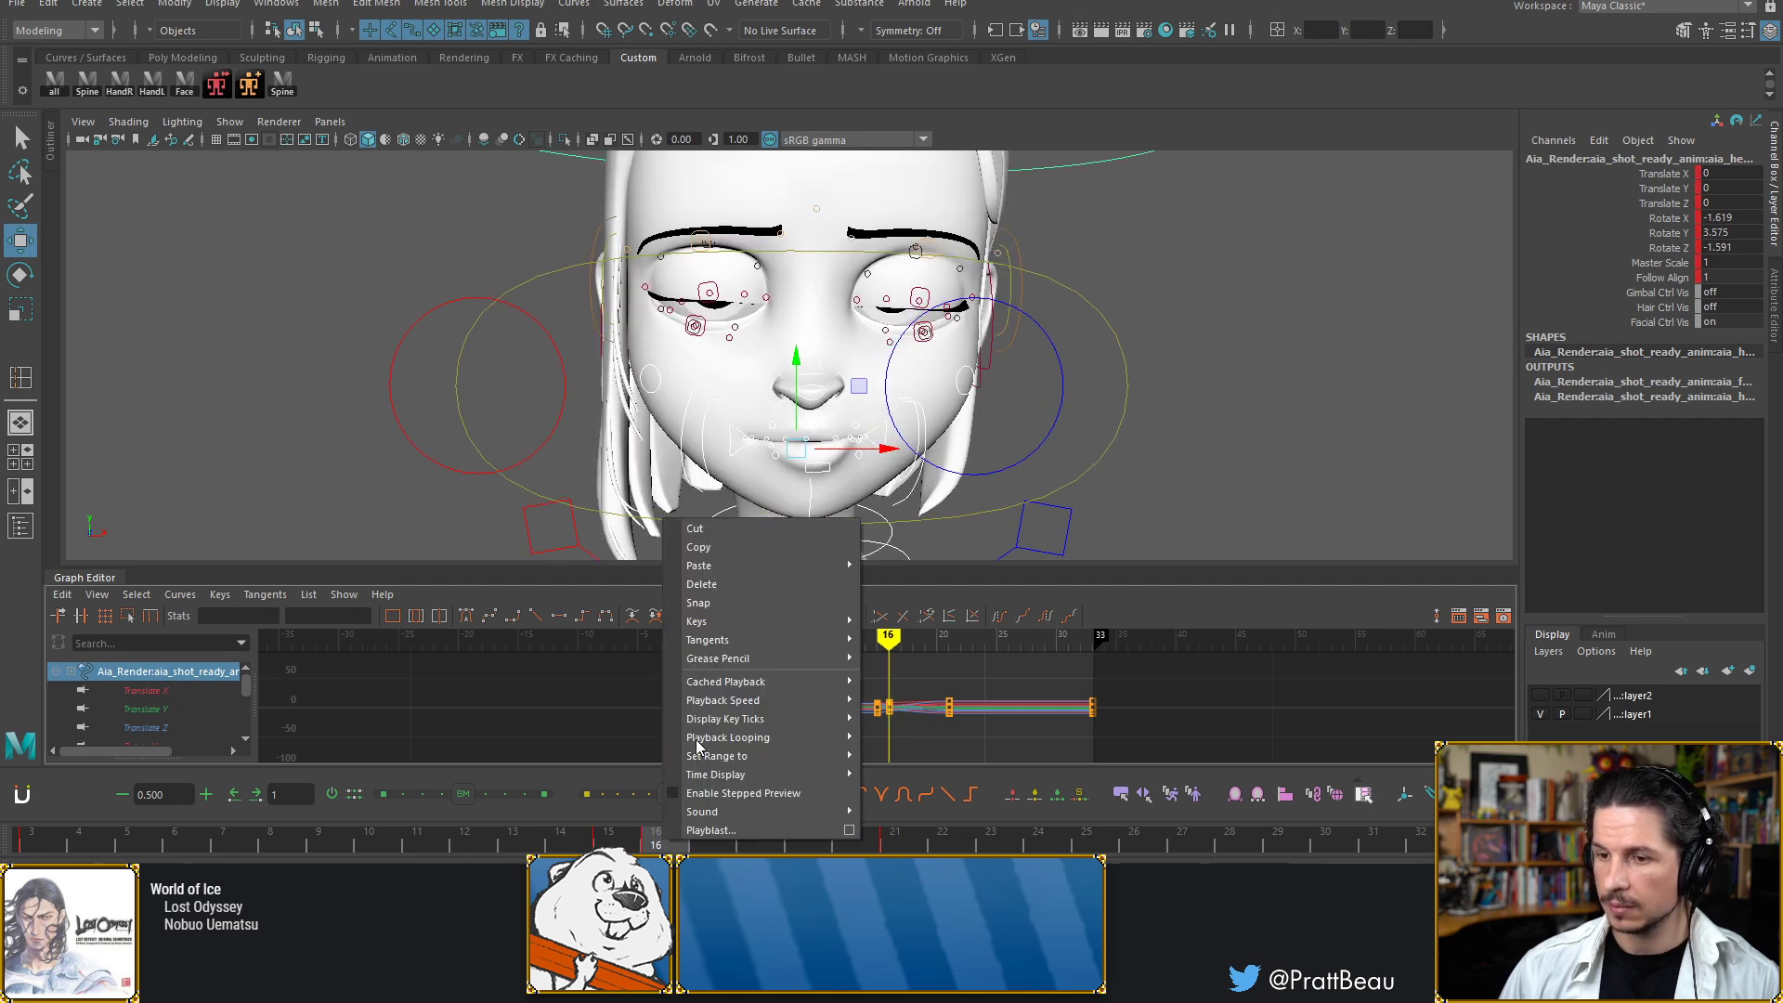
pyautogui.click(739, 581)
# Step back and forth between frames 13 and 16 from an angled view to examine how the face starts moving
pyautogui.hotkey('alt', ',')
pyautogui.keyDown('alt'); pyautogui.moveTo(1037, 282); pyautogui.dragTo(1101, 253); pyautogui.keyUp('alt')
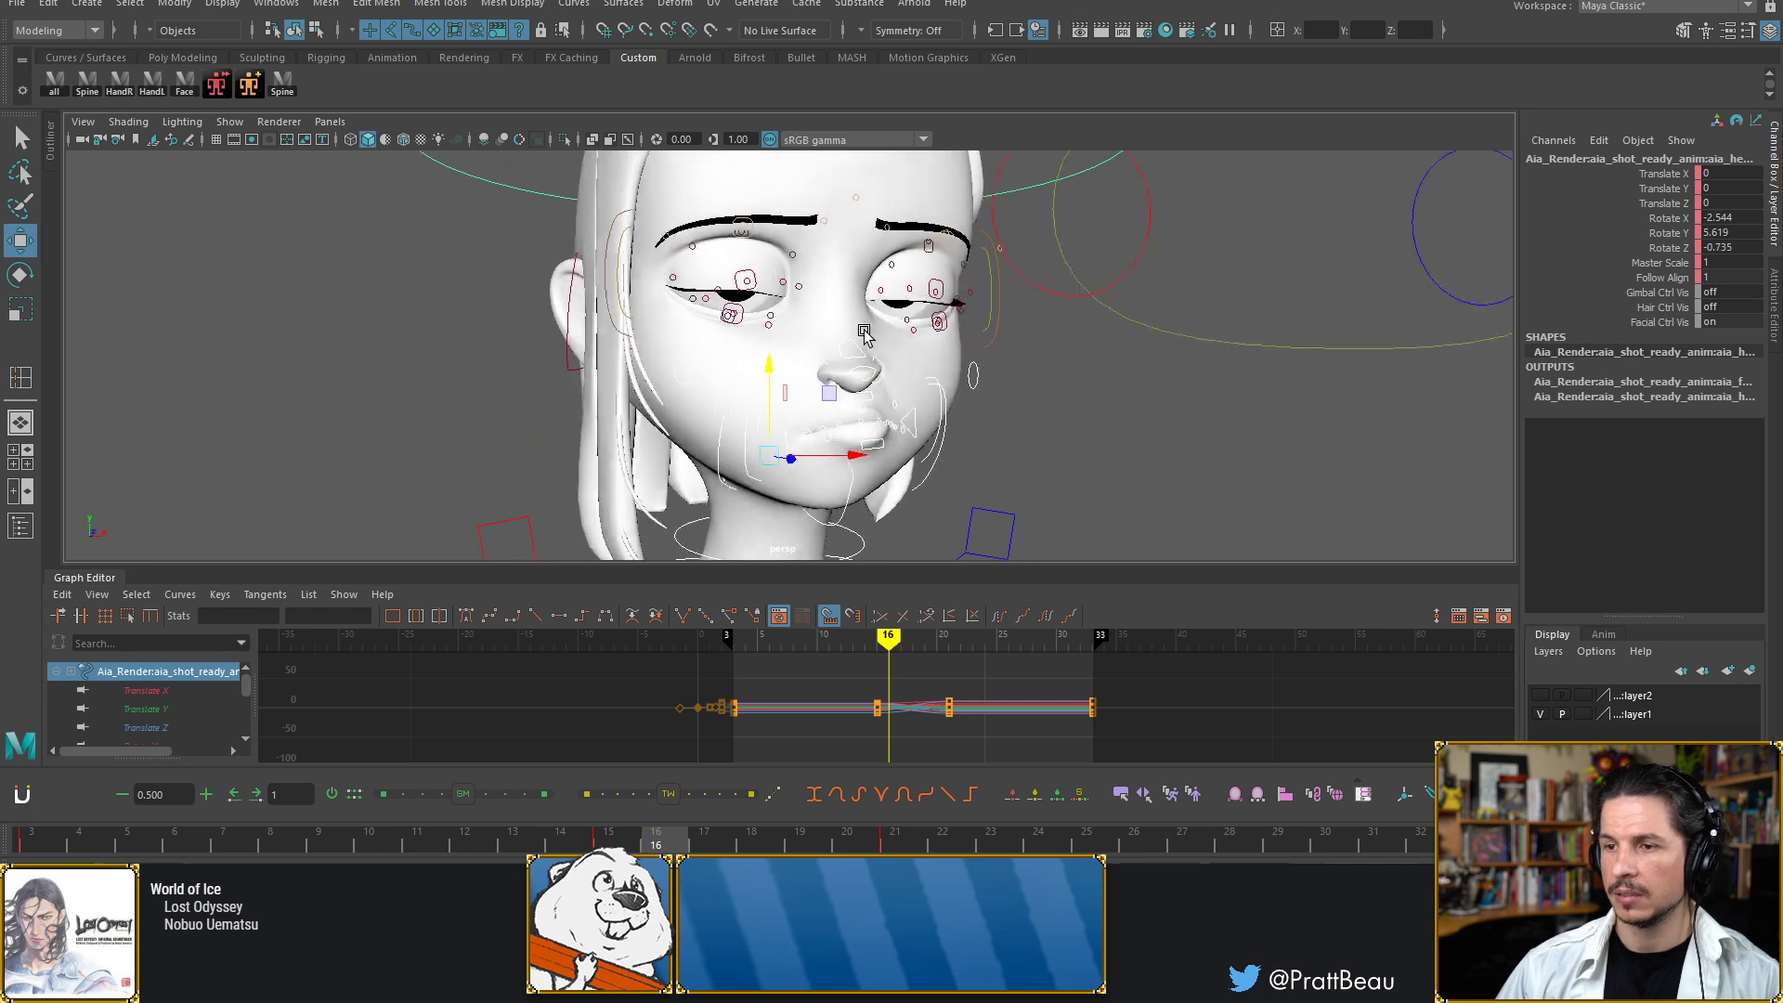
pyautogui.hotkey('alt', ',')
pyautogui.hotkey('alt', '.')
pyautogui.hotkey('alt', ',')
pyautogui.hotkey('alt', ',')
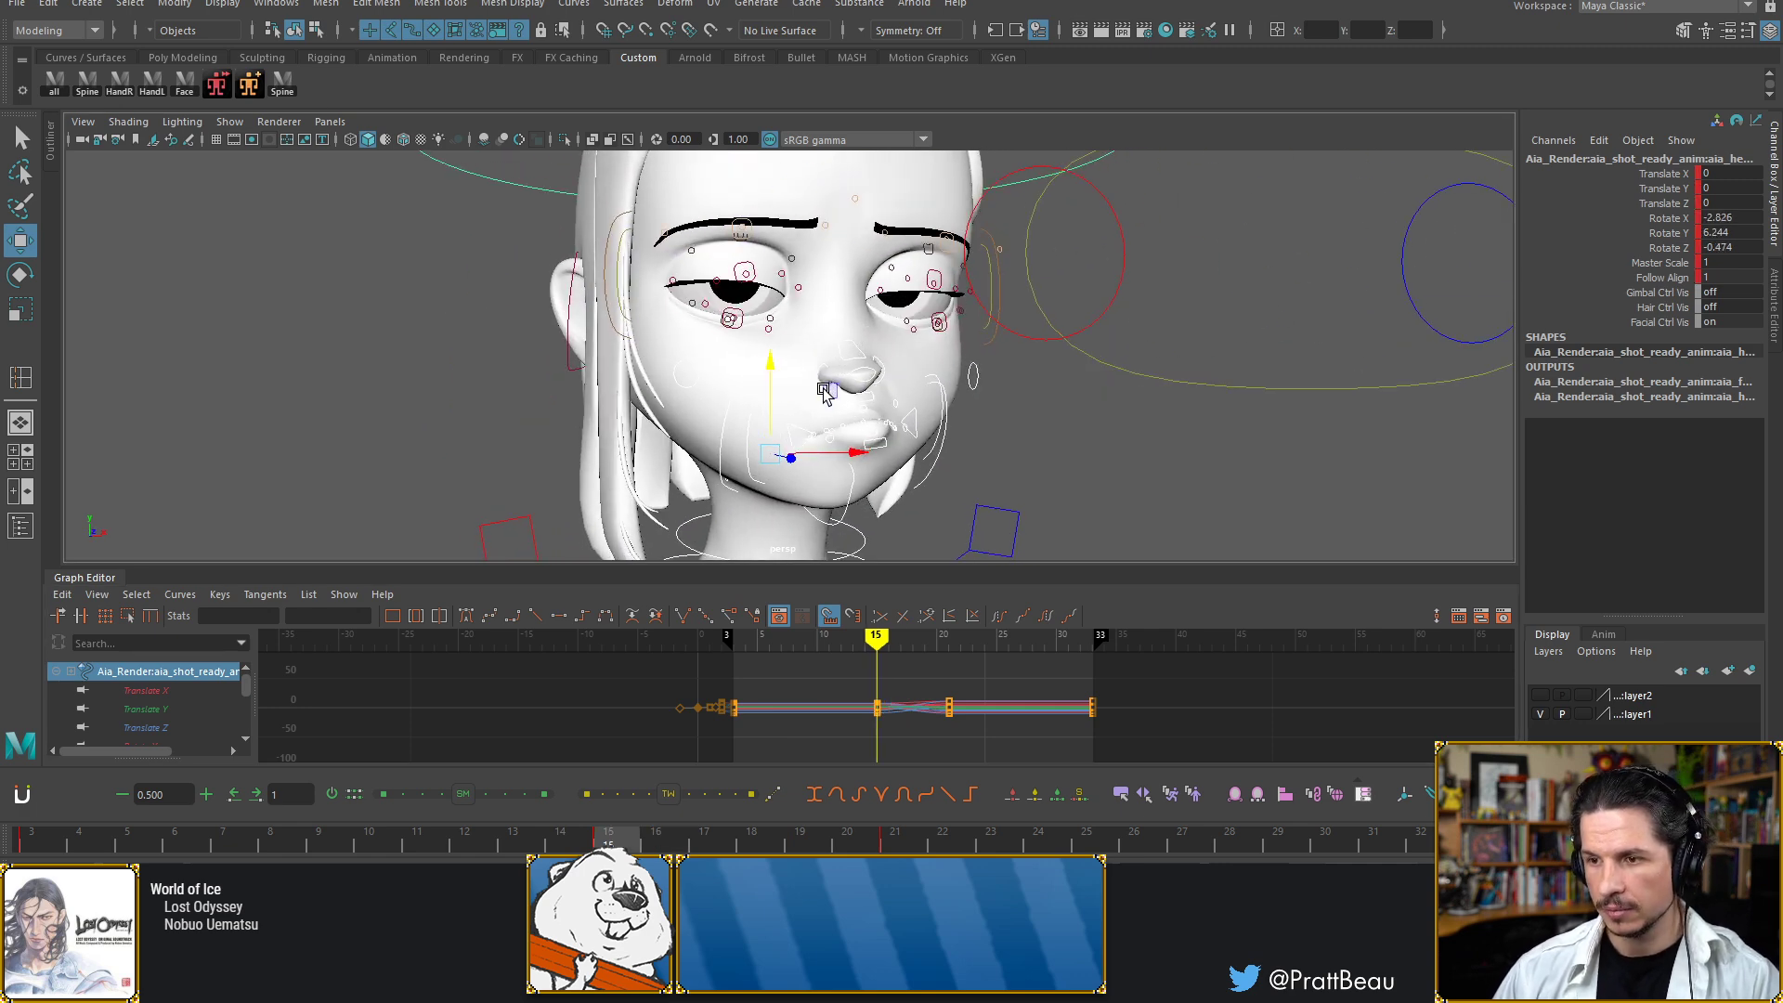
pyautogui.hotkey('alt', ',')
pyautogui.hotkey('alt', '.')
pyautogui.hotkey('alt', '.')
pyautogui.hotkey('alt', '.')
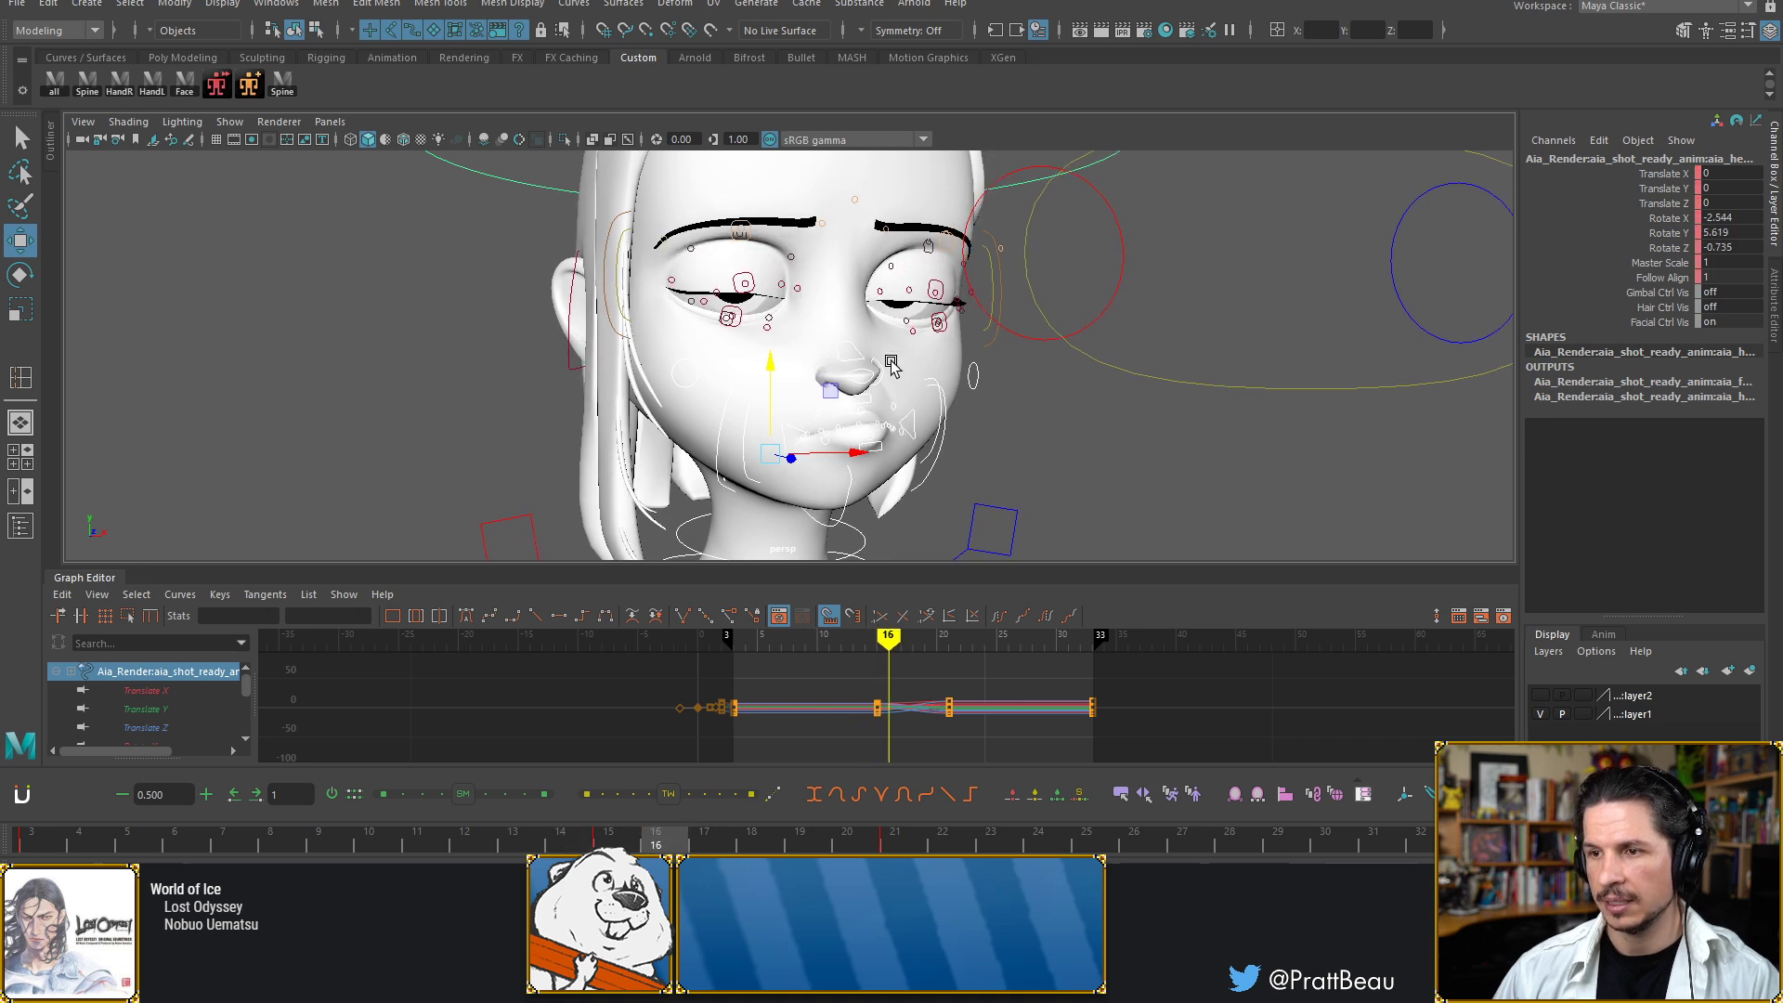
pyautogui.hotkey('alt', ',')
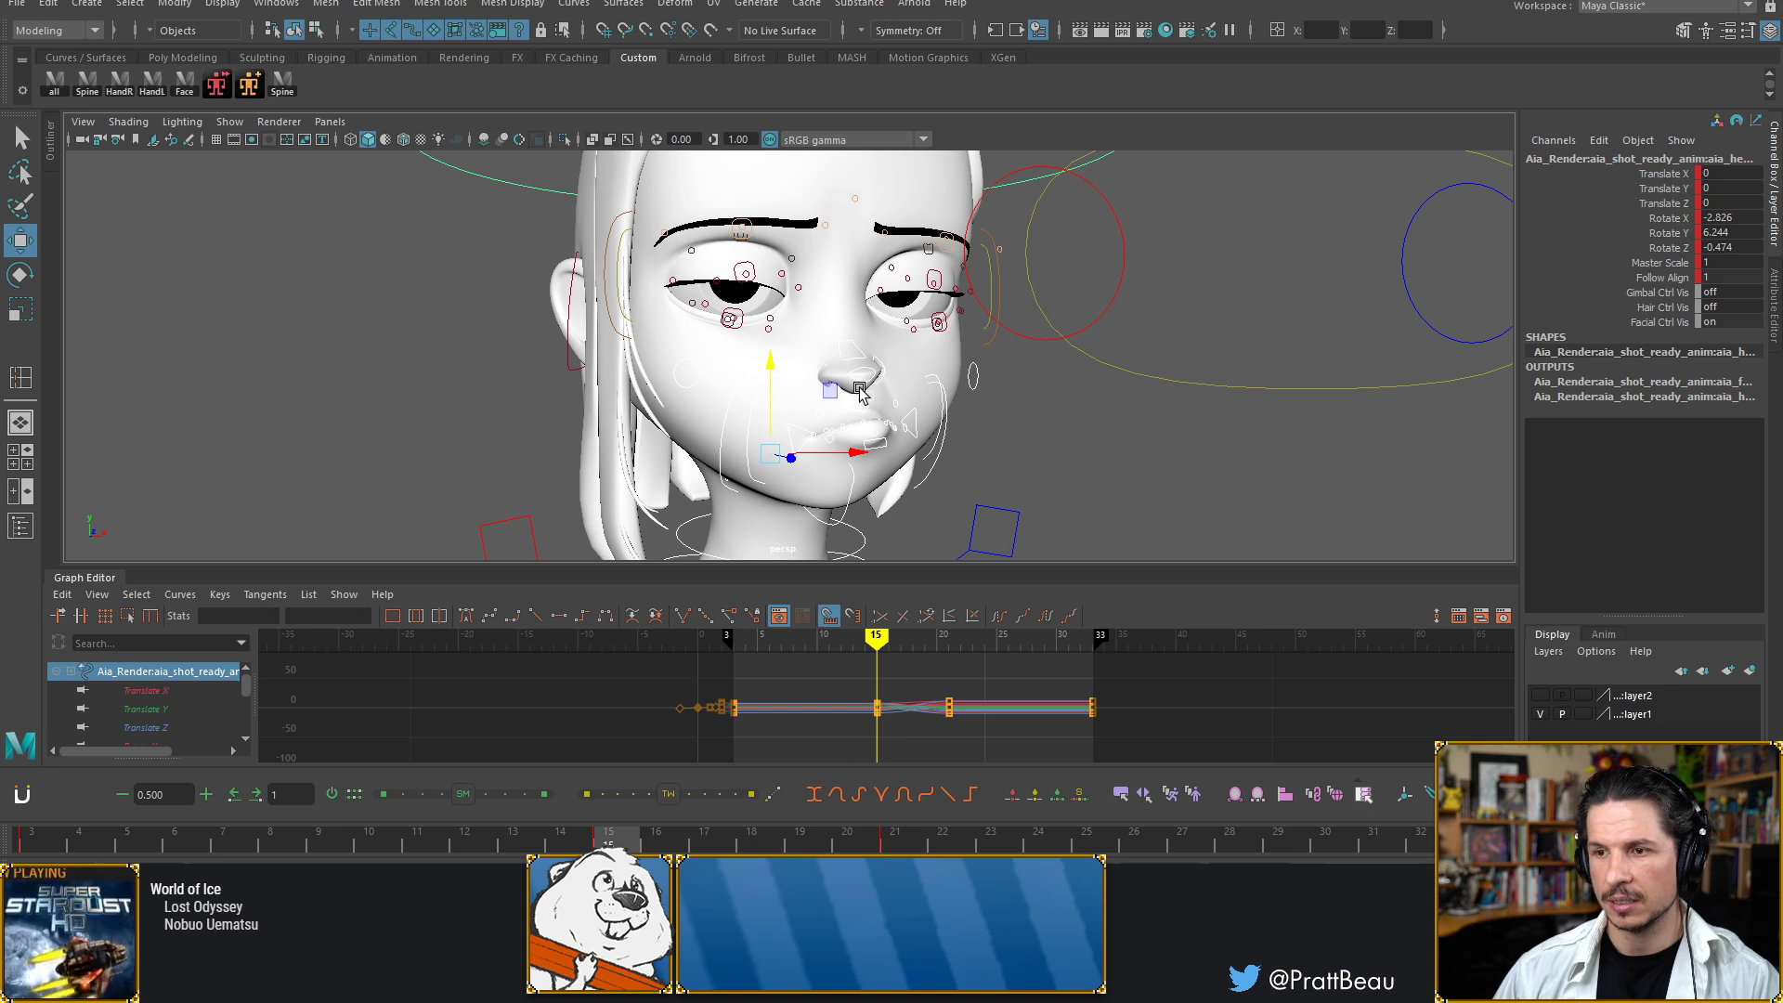
pyautogui.hotkey('alt', ',')
pyautogui.hotkey('alt', ',')
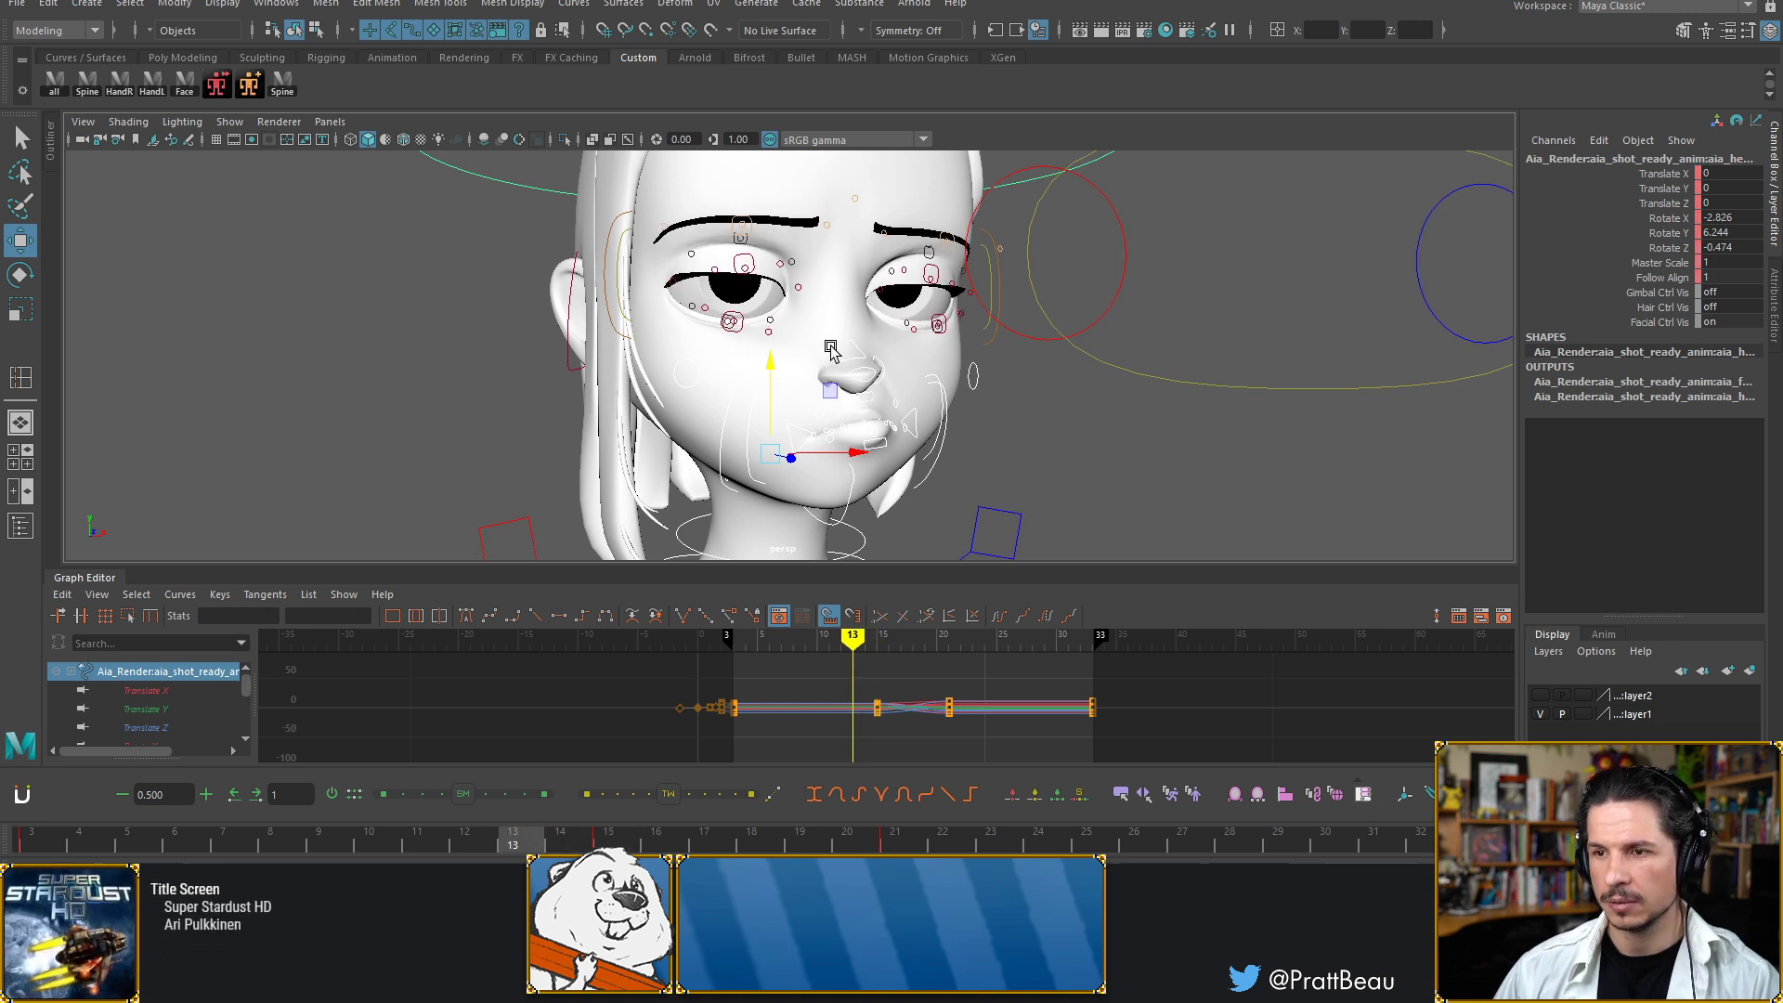
pyautogui.hotkey('alt', '.')
pyautogui.hotkey('alt', '.')
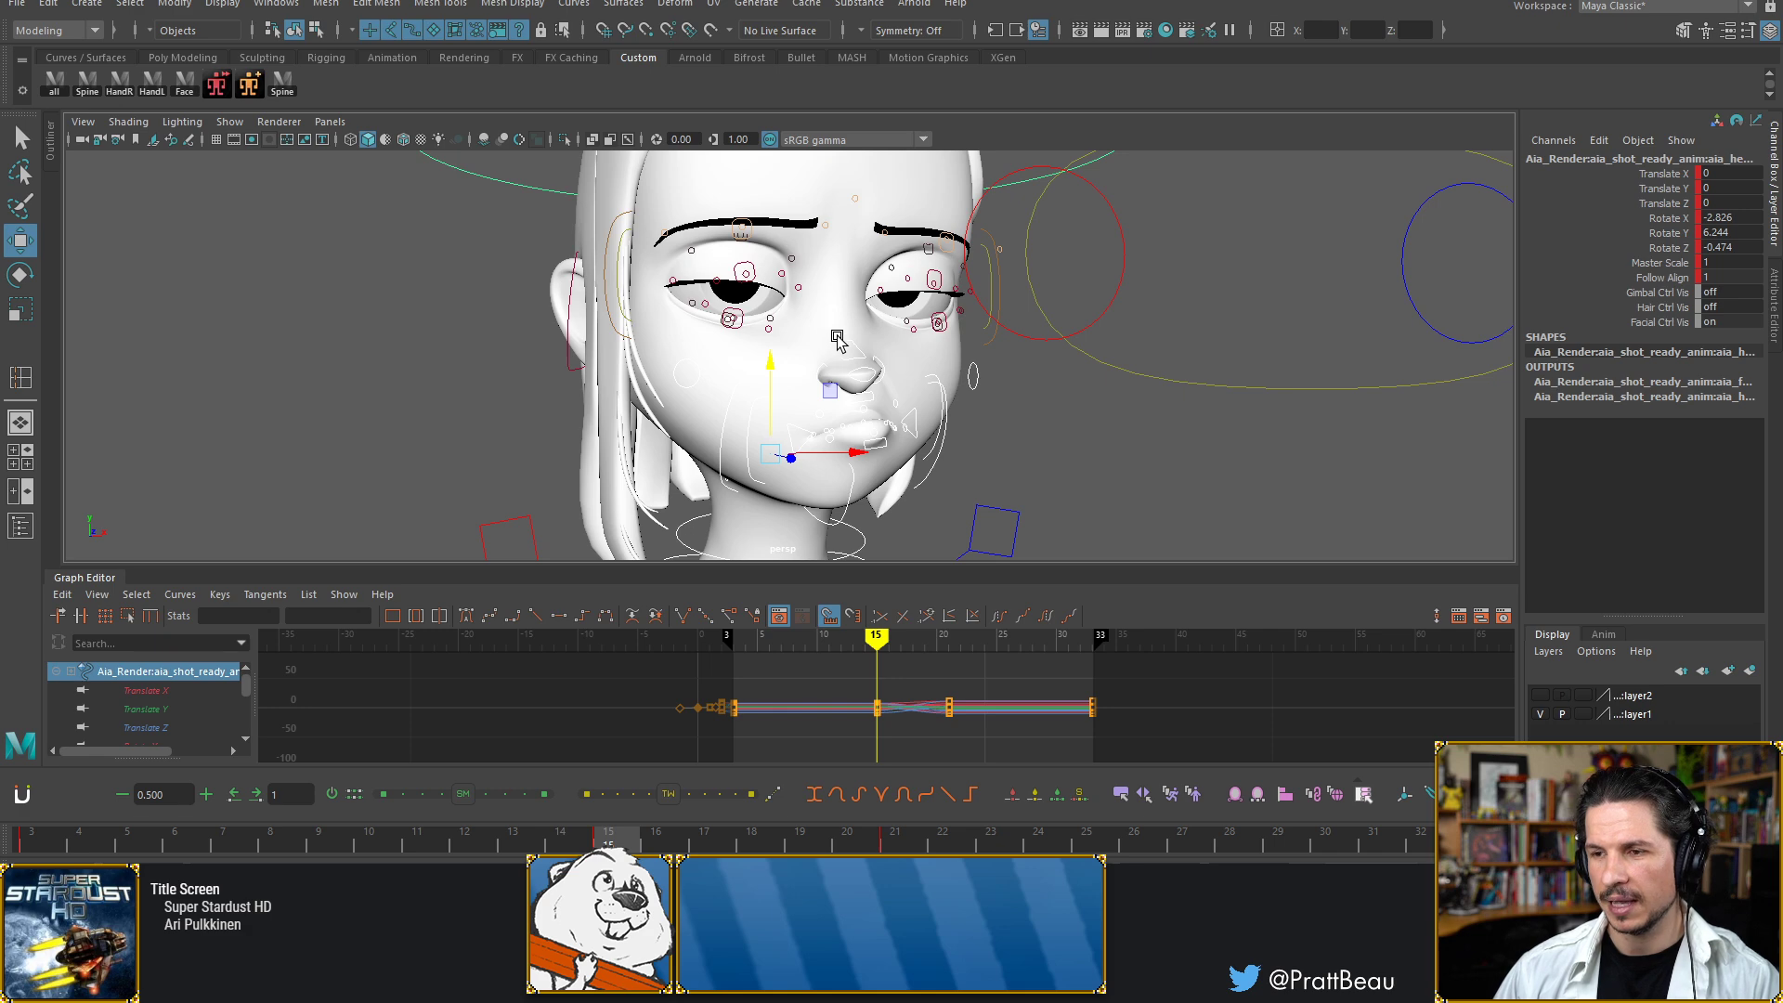
pyautogui.hotkey('alt', '.')
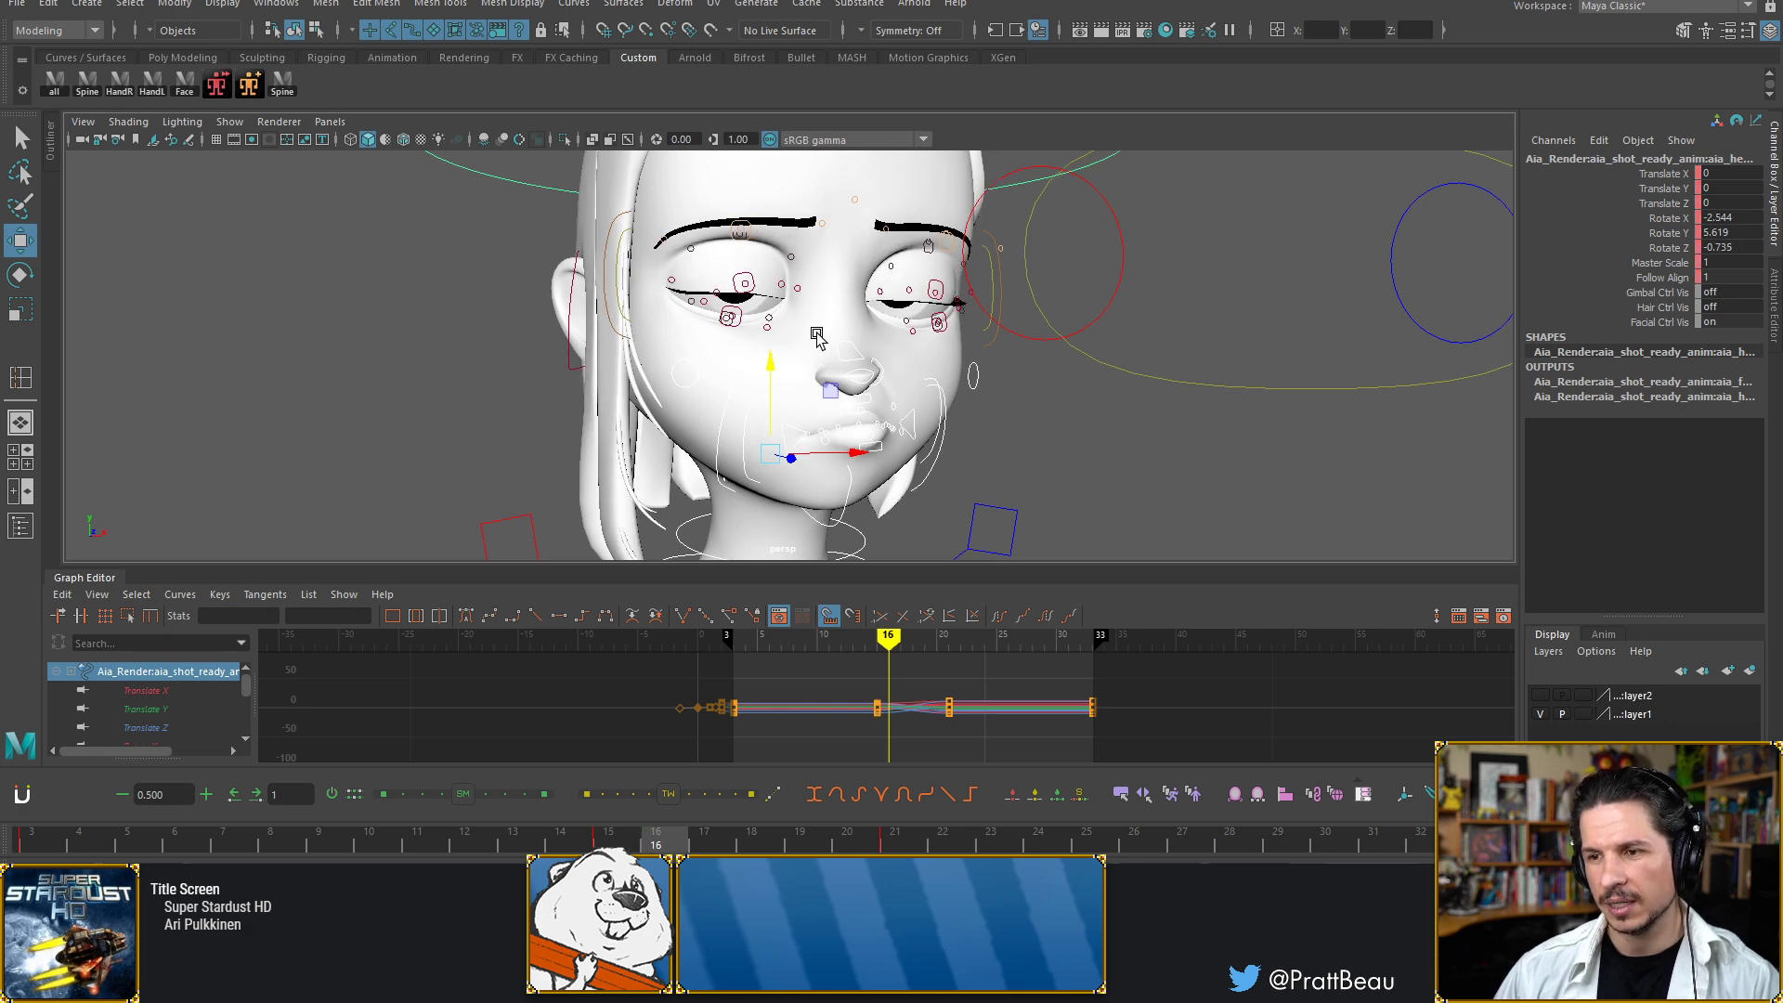
pyautogui.hotkey('alt', ',')
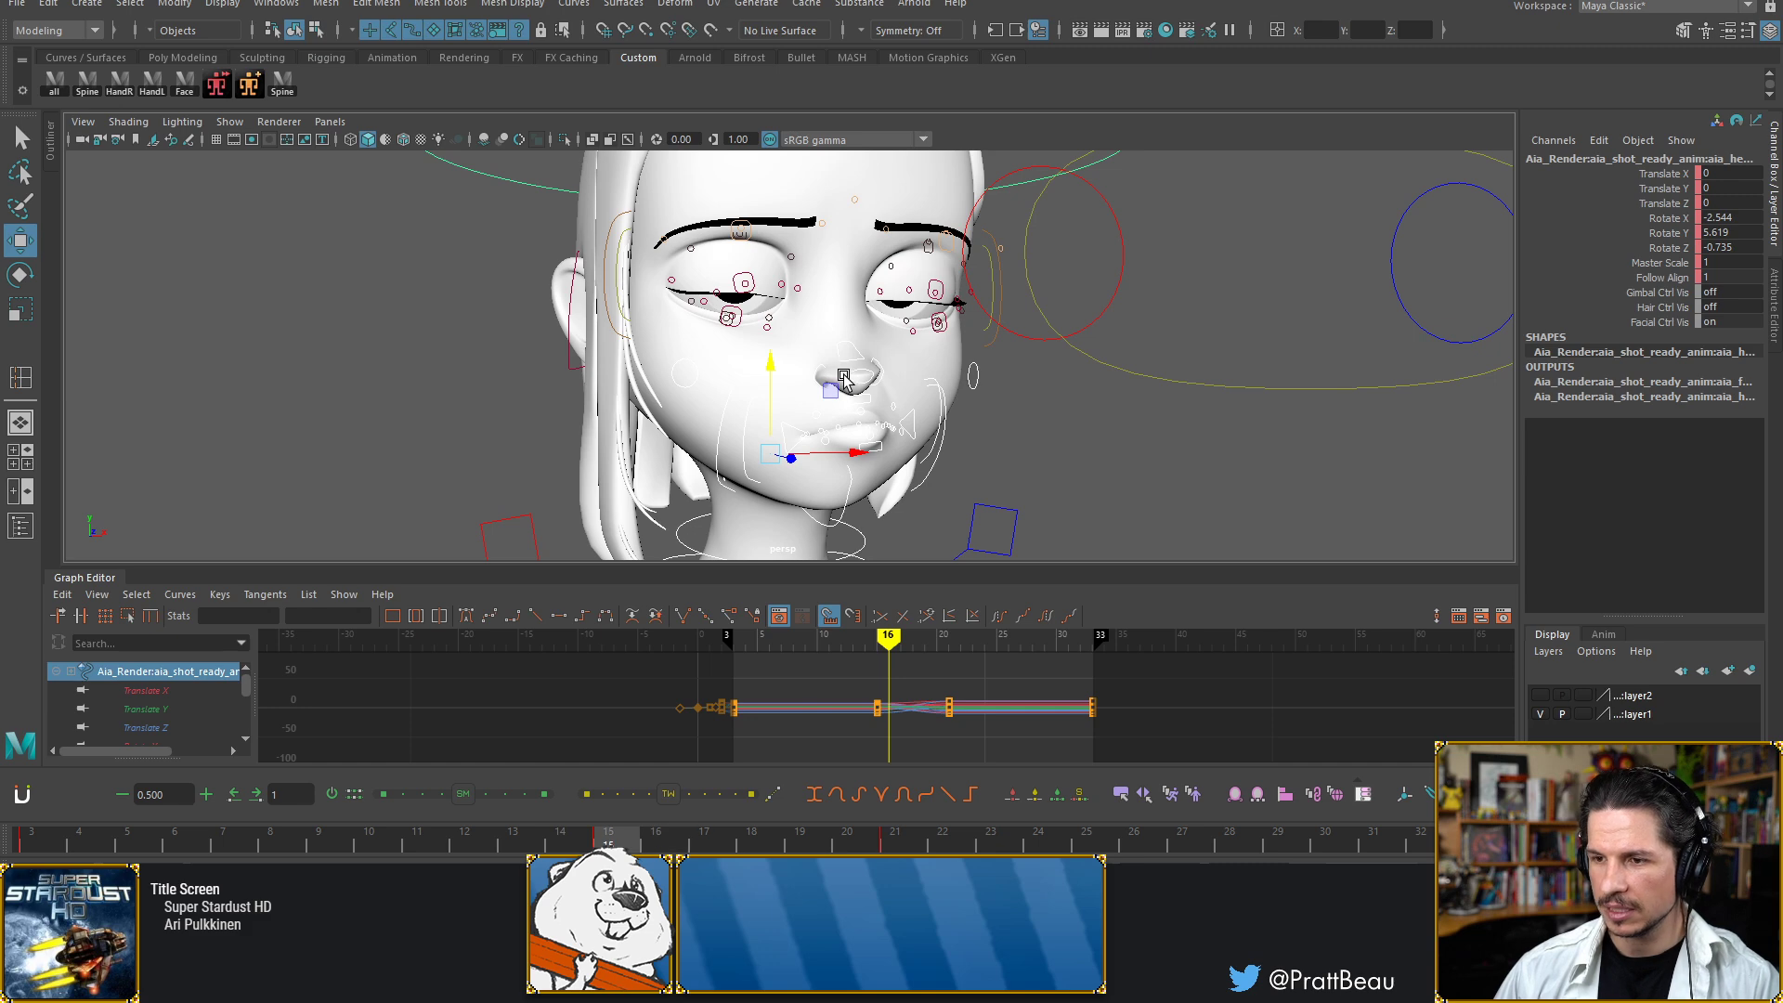
# Step forward through the transition to the smile at frame 21 and back to frame 18 to check the spacing
pyautogui.hotkey('alt', '.')
pyautogui.hotkey('alt', '.')
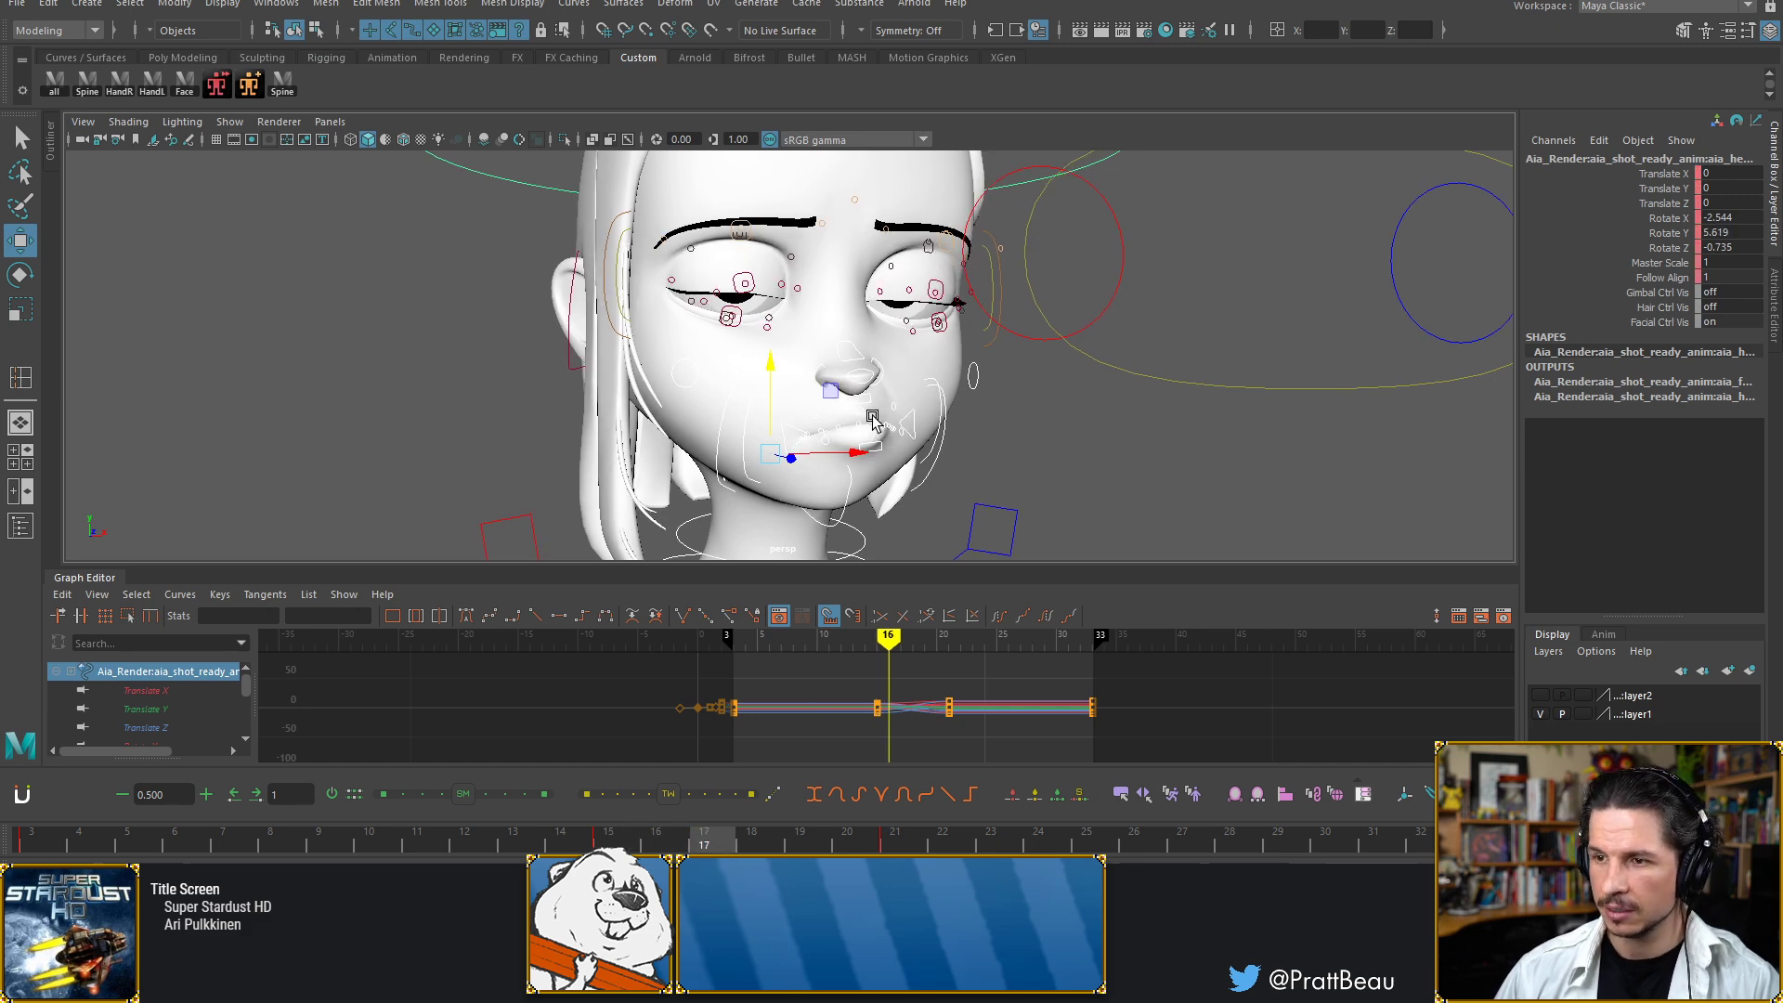
pyautogui.hotkey('alt', '.')
pyautogui.hotkey('alt', '.')
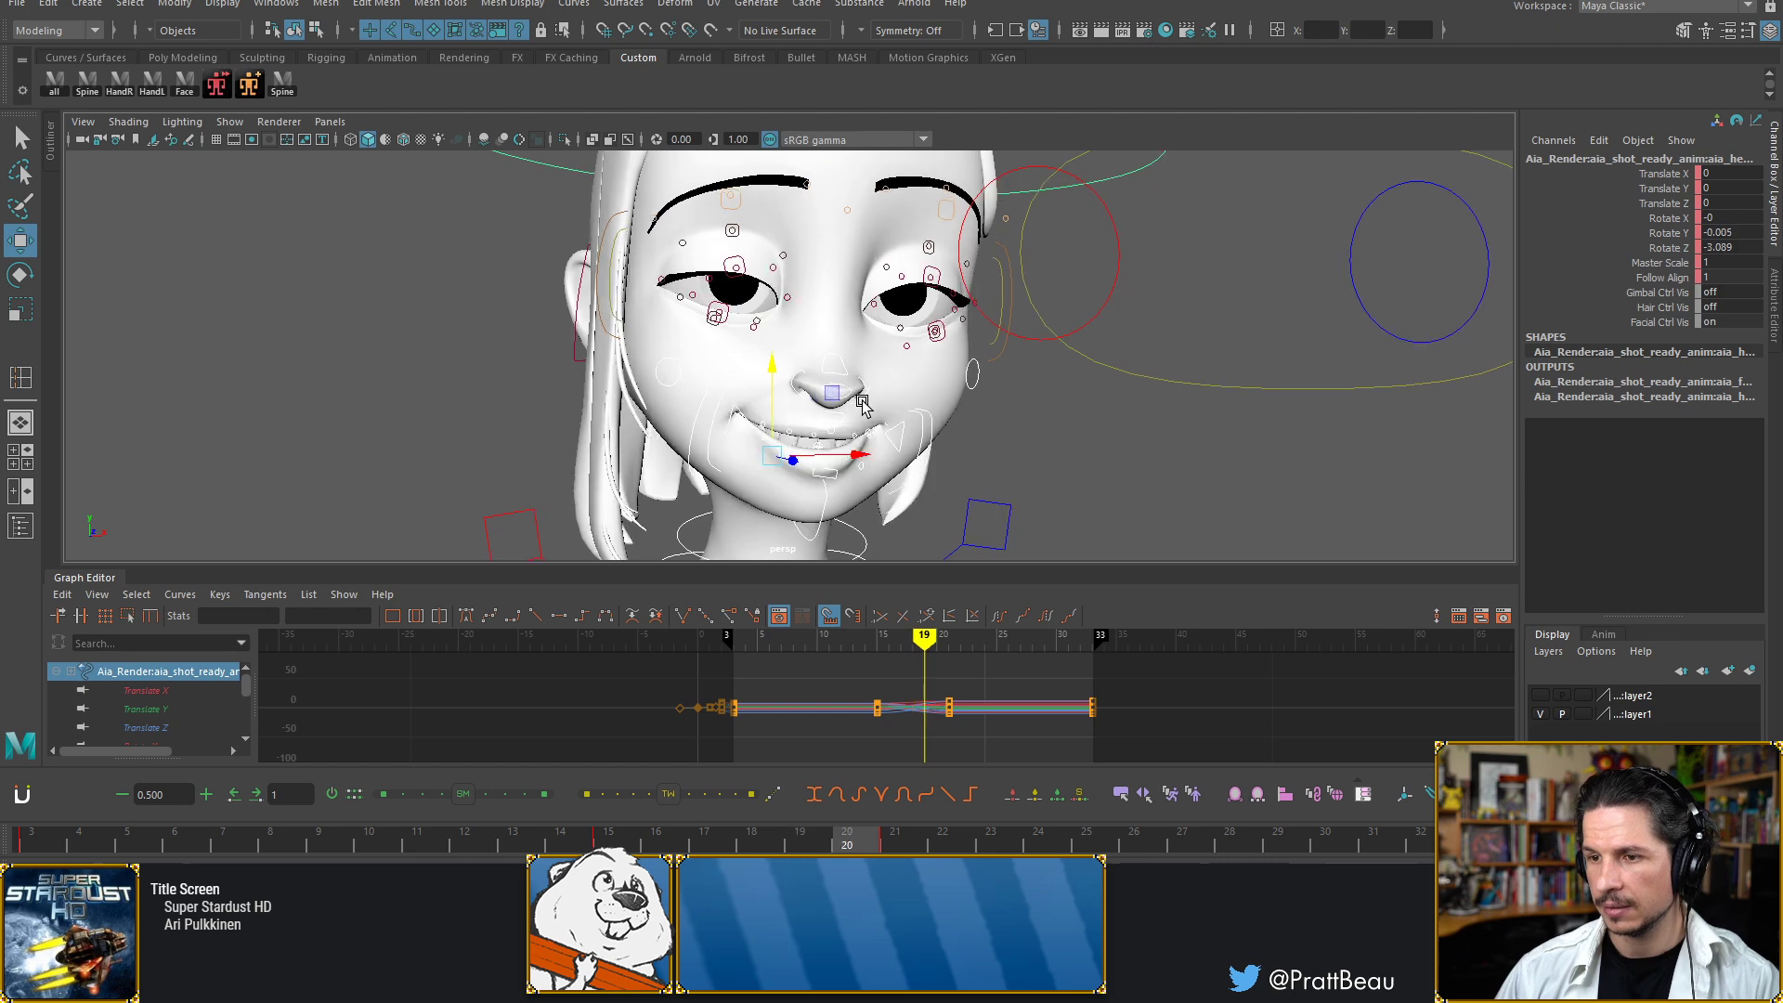
pyautogui.hotkey('alt', '.')
pyautogui.hotkey('alt', '.')
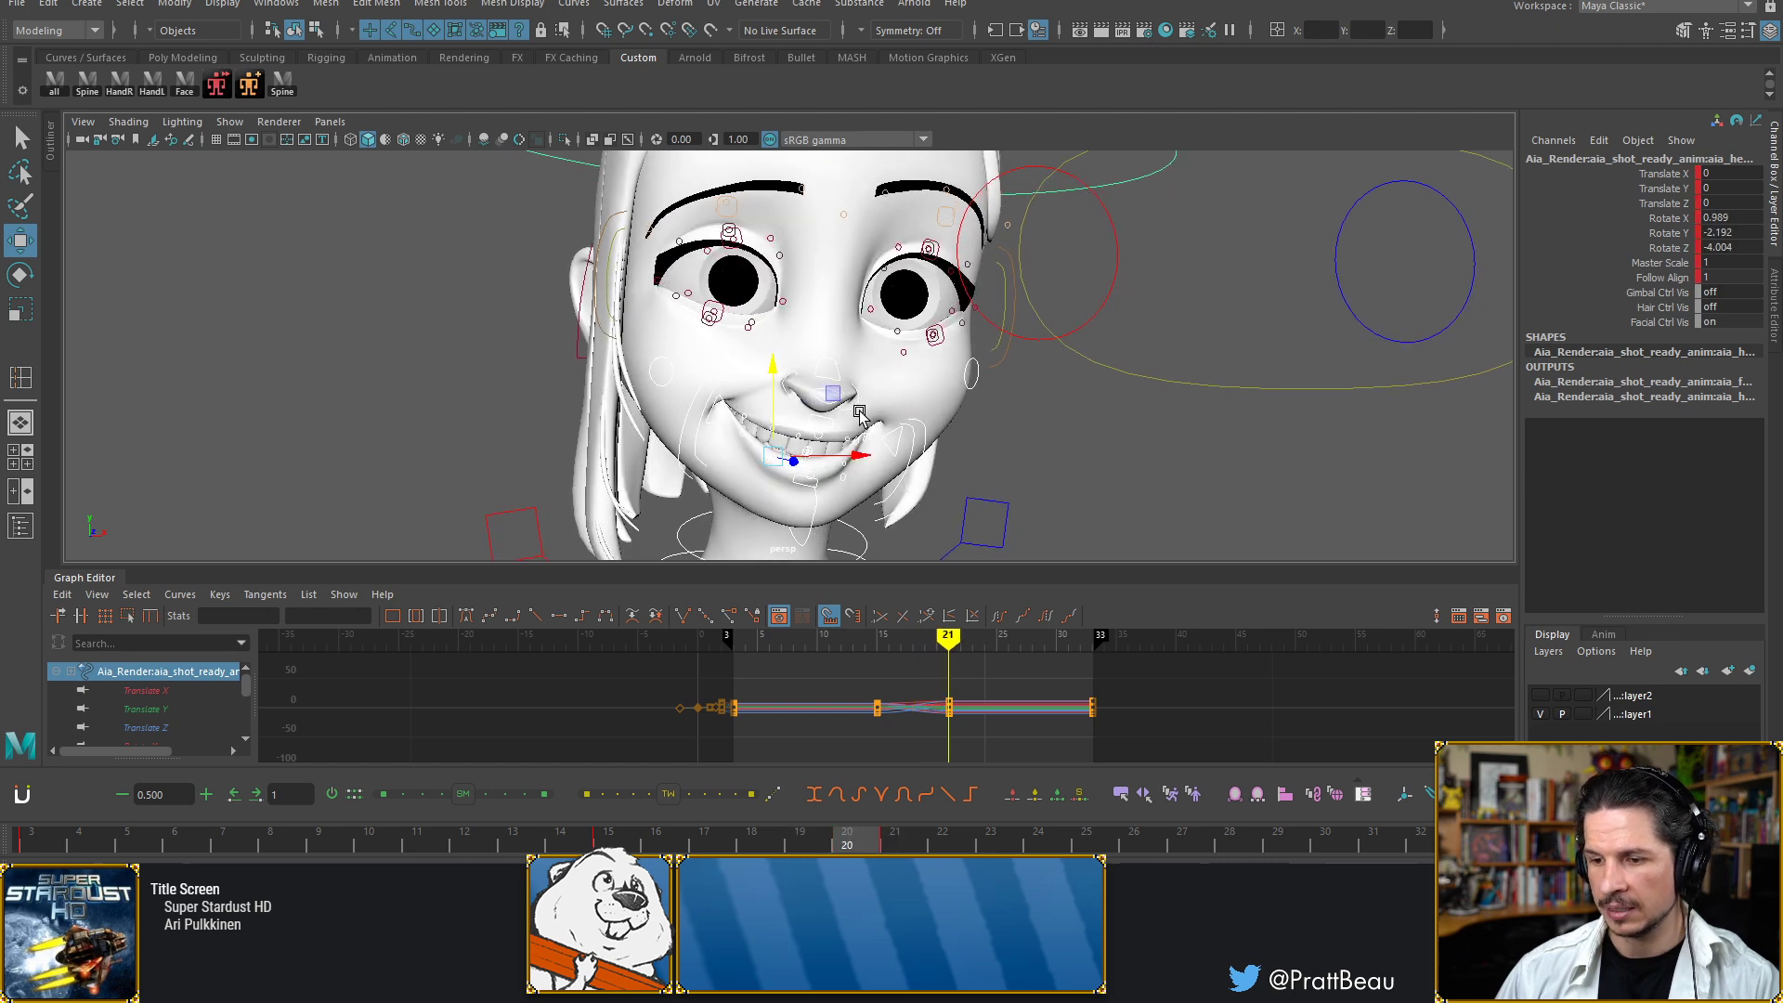
pyautogui.hotkey('alt', ',')
pyautogui.hotkey('alt', ',')
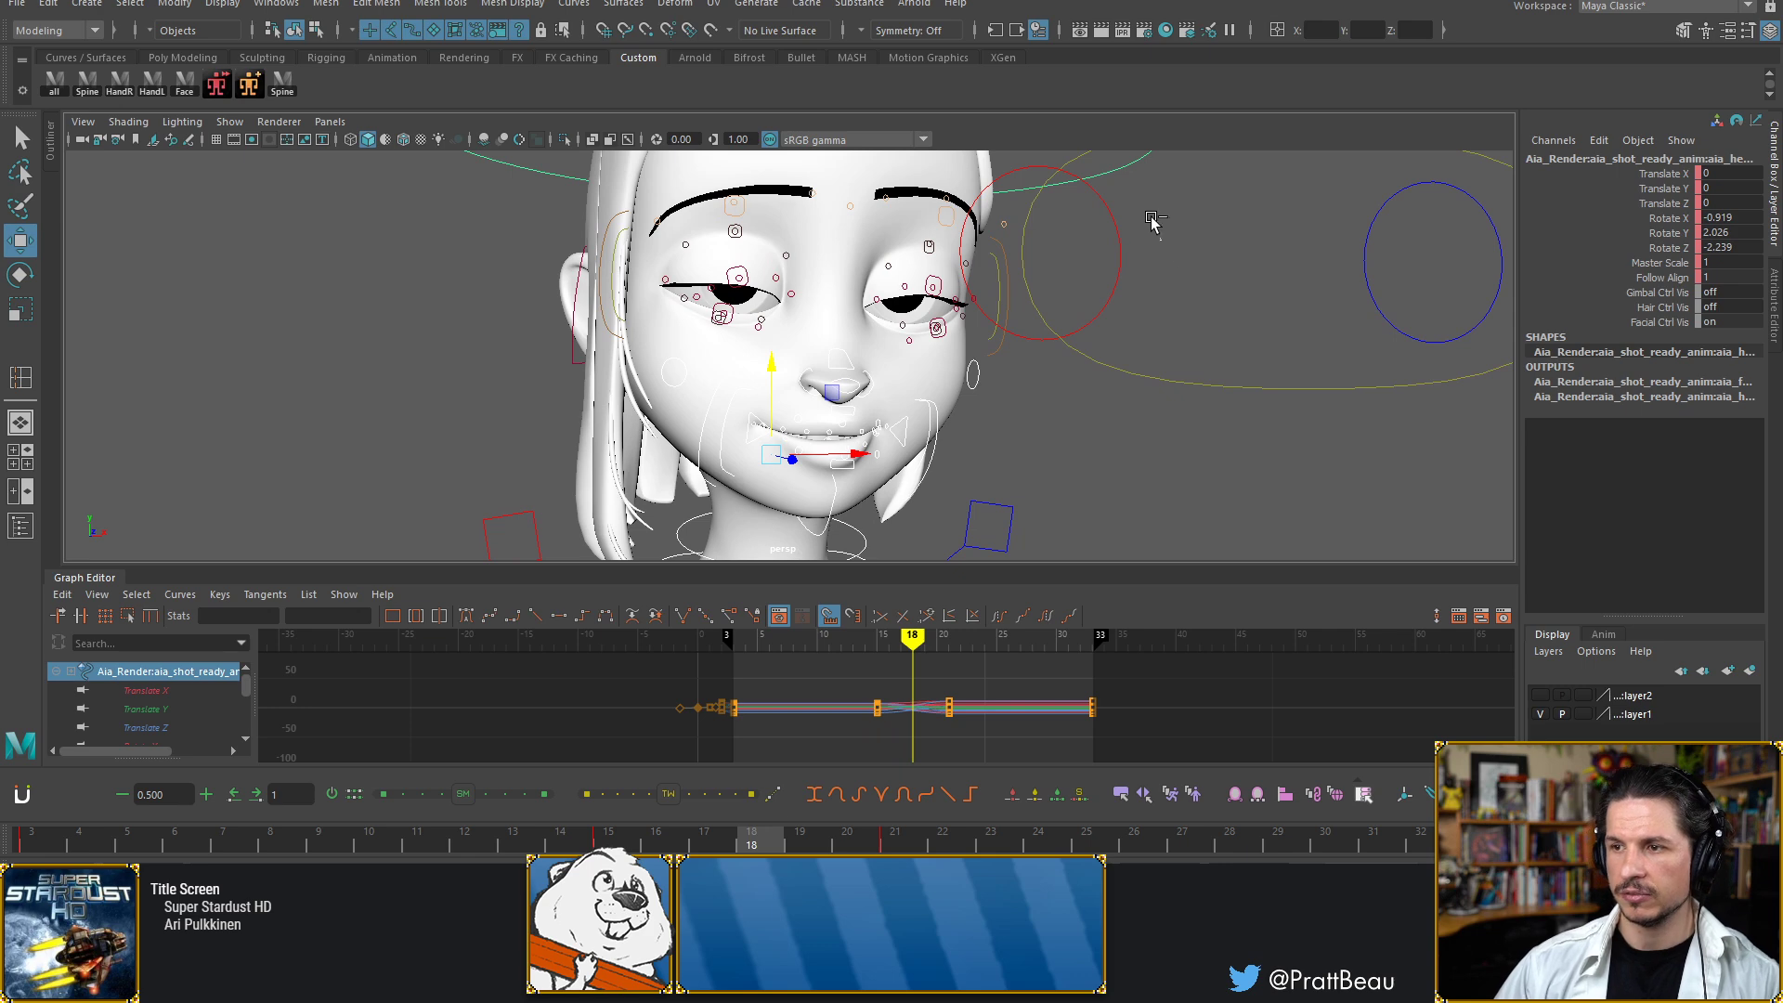
# Exclude the head and neck controls from the selection and move the lower-face controls' keys from frame 21 to frame 19
pyautogui.keyDown('shift'); pyautogui.click(1105, 169); pyautogui.keyUp('shift')
pyautogui.scroll(-1, 1181, 358)
pyautogui.keyDown('alt'); pyautogui.moveTo(719, 557); pyautogui.dragTo(778, 426, button='middle'); pyautogui.keyUp('alt')
pyautogui.keyDown('ctrl'); pyautogui.moveTo(685, 366); pyautogui.dragTo(789, 453); pyautogui.keyUp('ctrl')
pyautogui.press(',')
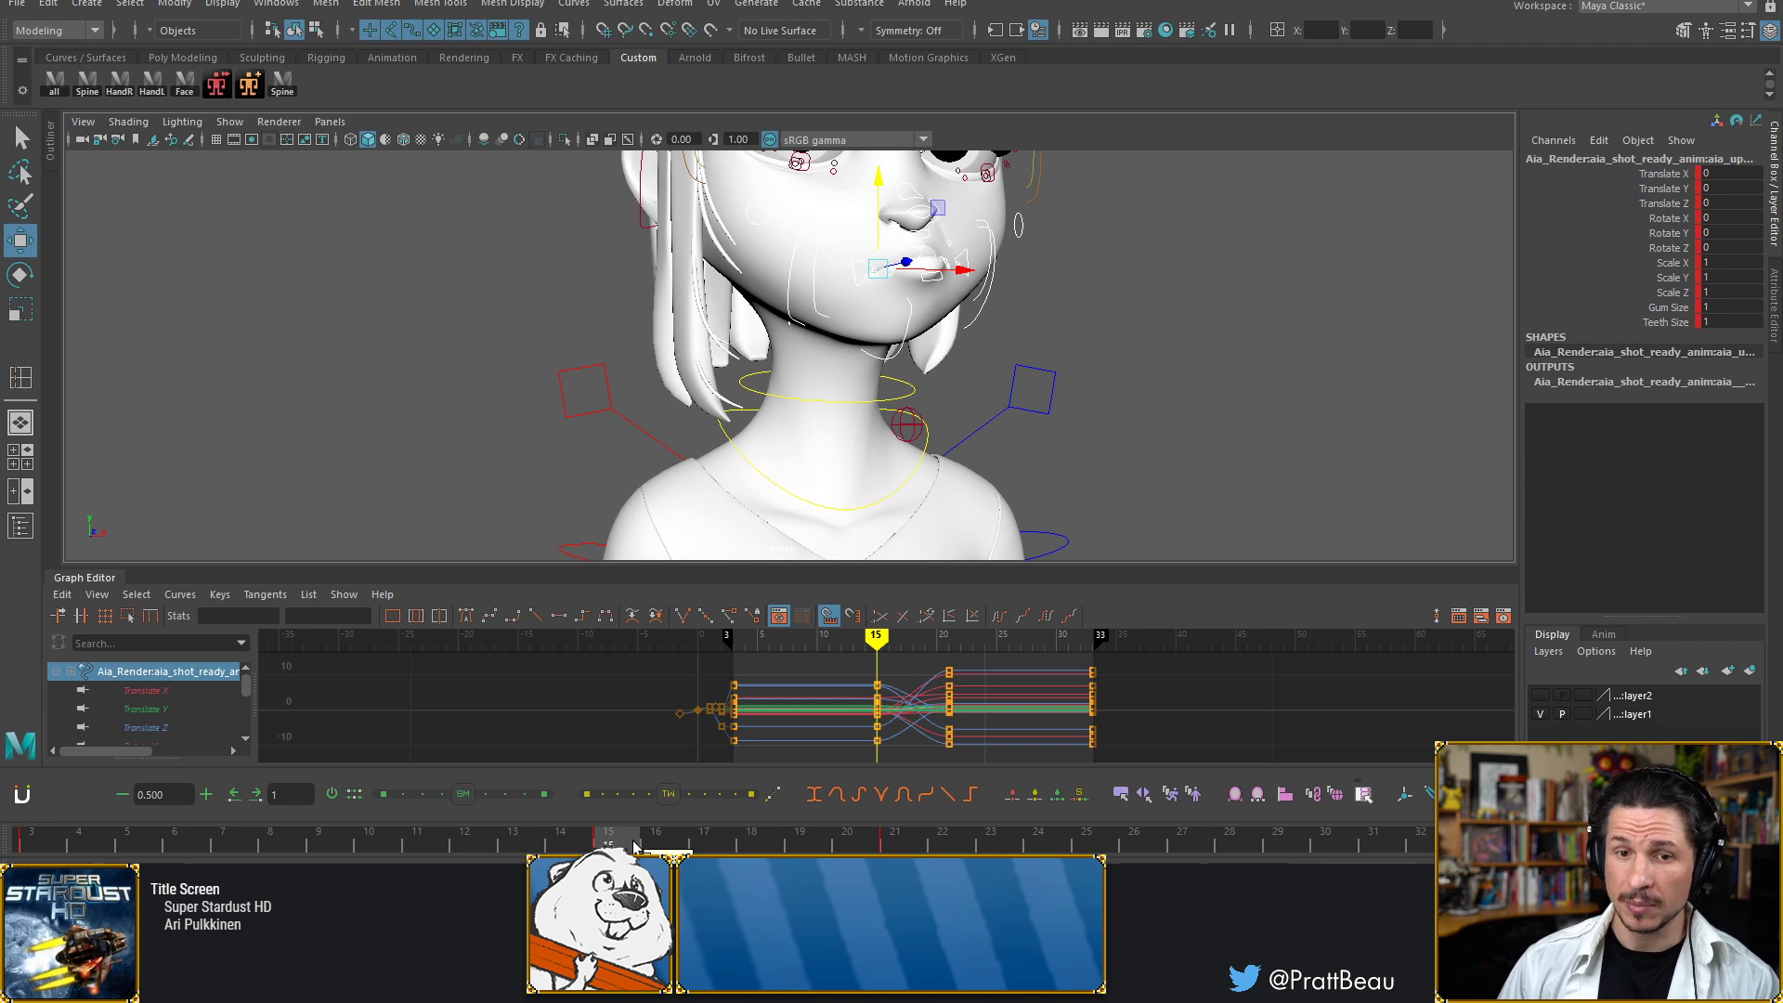
pyautogui.click(804, 845)
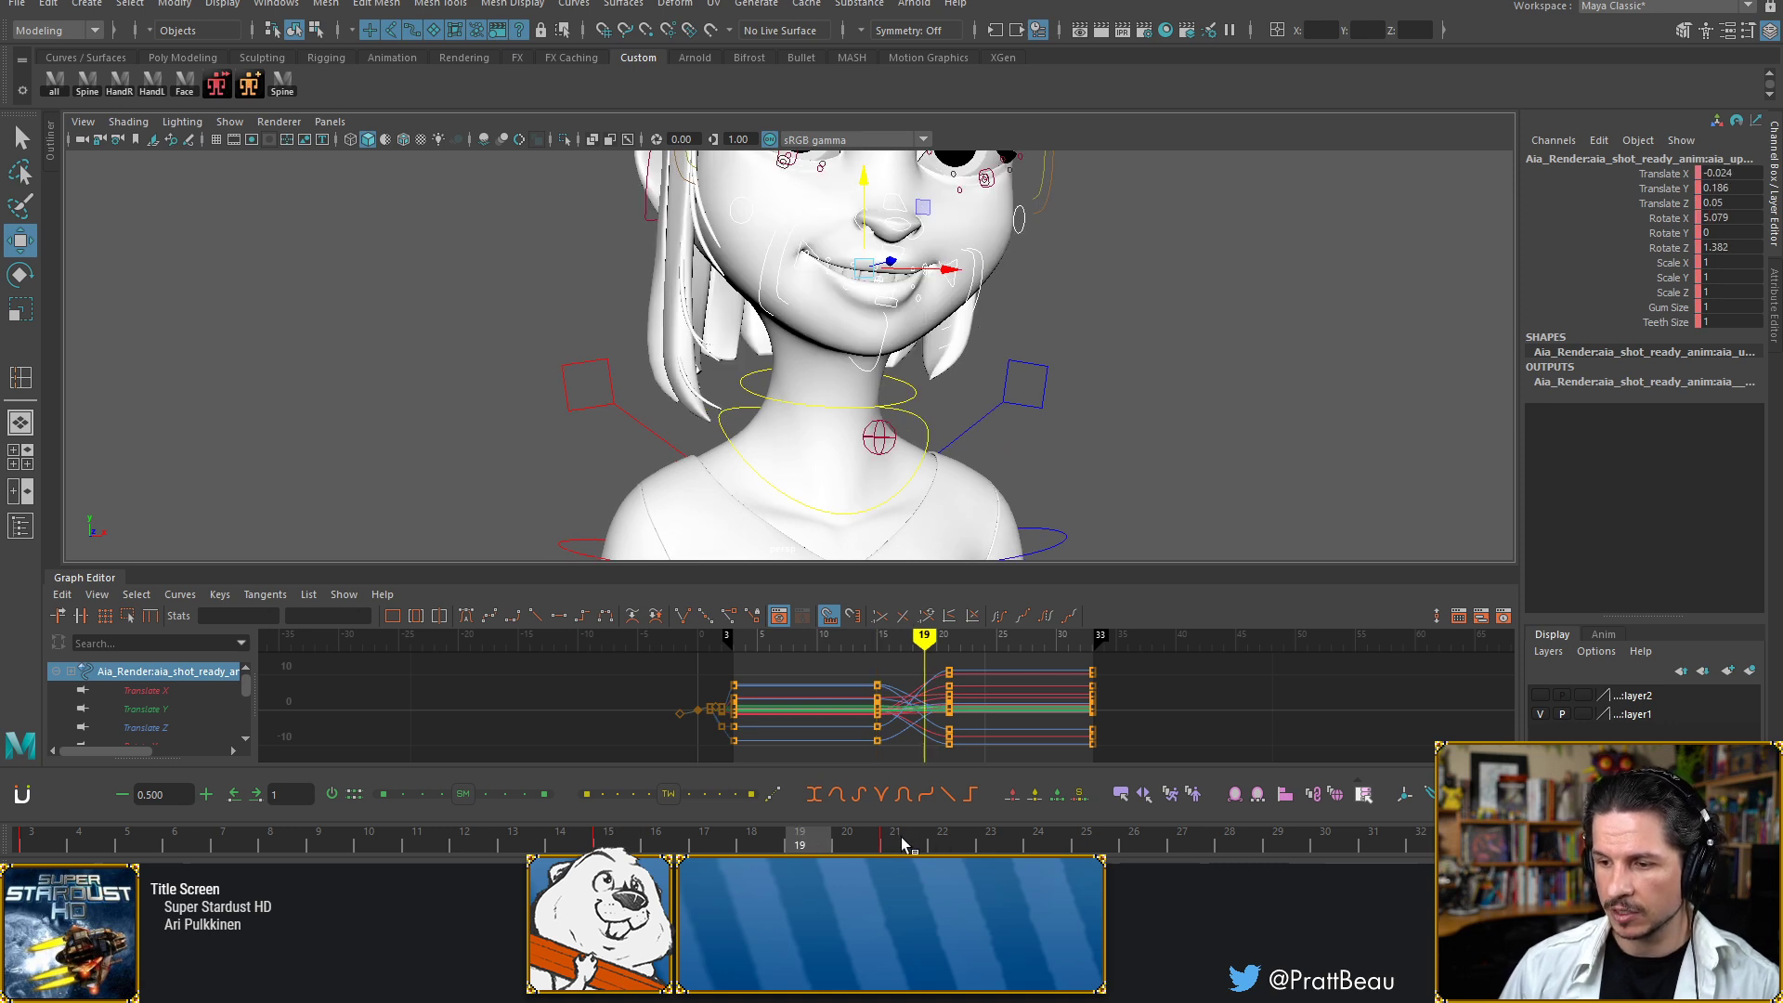
pyautogui.click(901, 842)
pyautogui.moveTo(833, 848); pyautogui.dragTo(805, 846)
pyautogui.keyDown('alt'); pyautogui.moveTo(1056, 415); pyautogui.dragTo(845, 411); pyautogui.keyUp('alt')
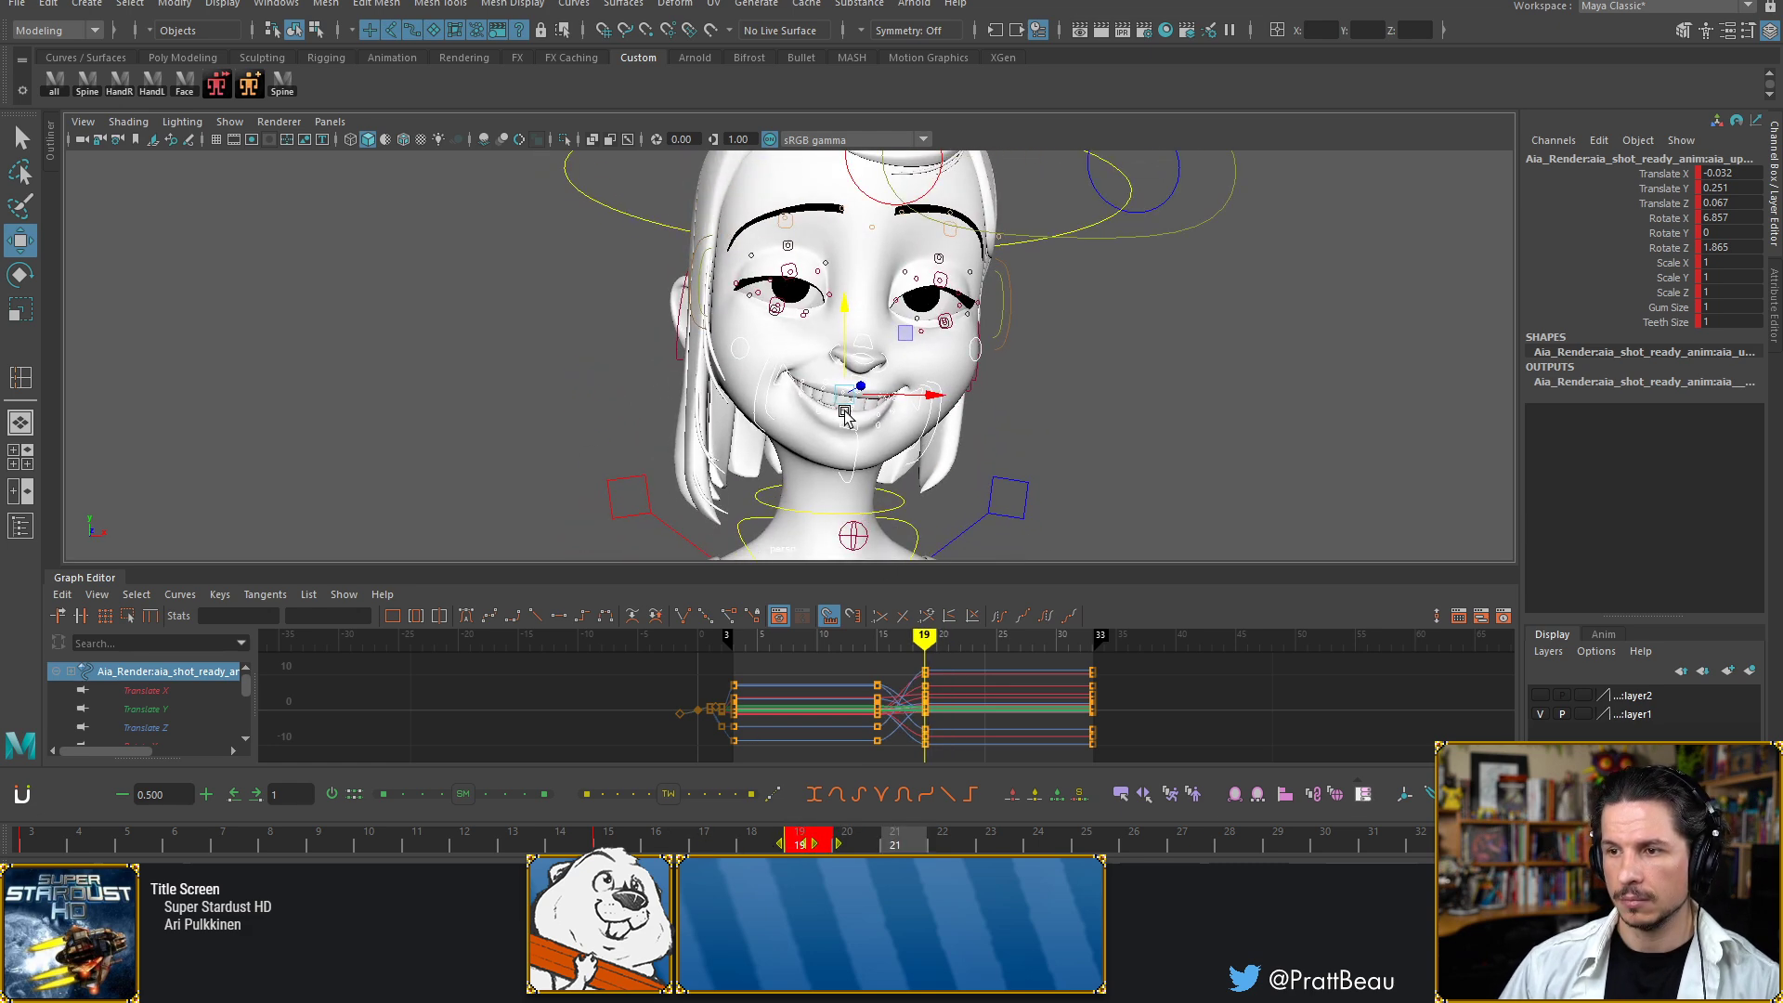
# Go to frame 17, frame the eyes closely and select both upper eyelid controls
pyautogui.click(598, 845)
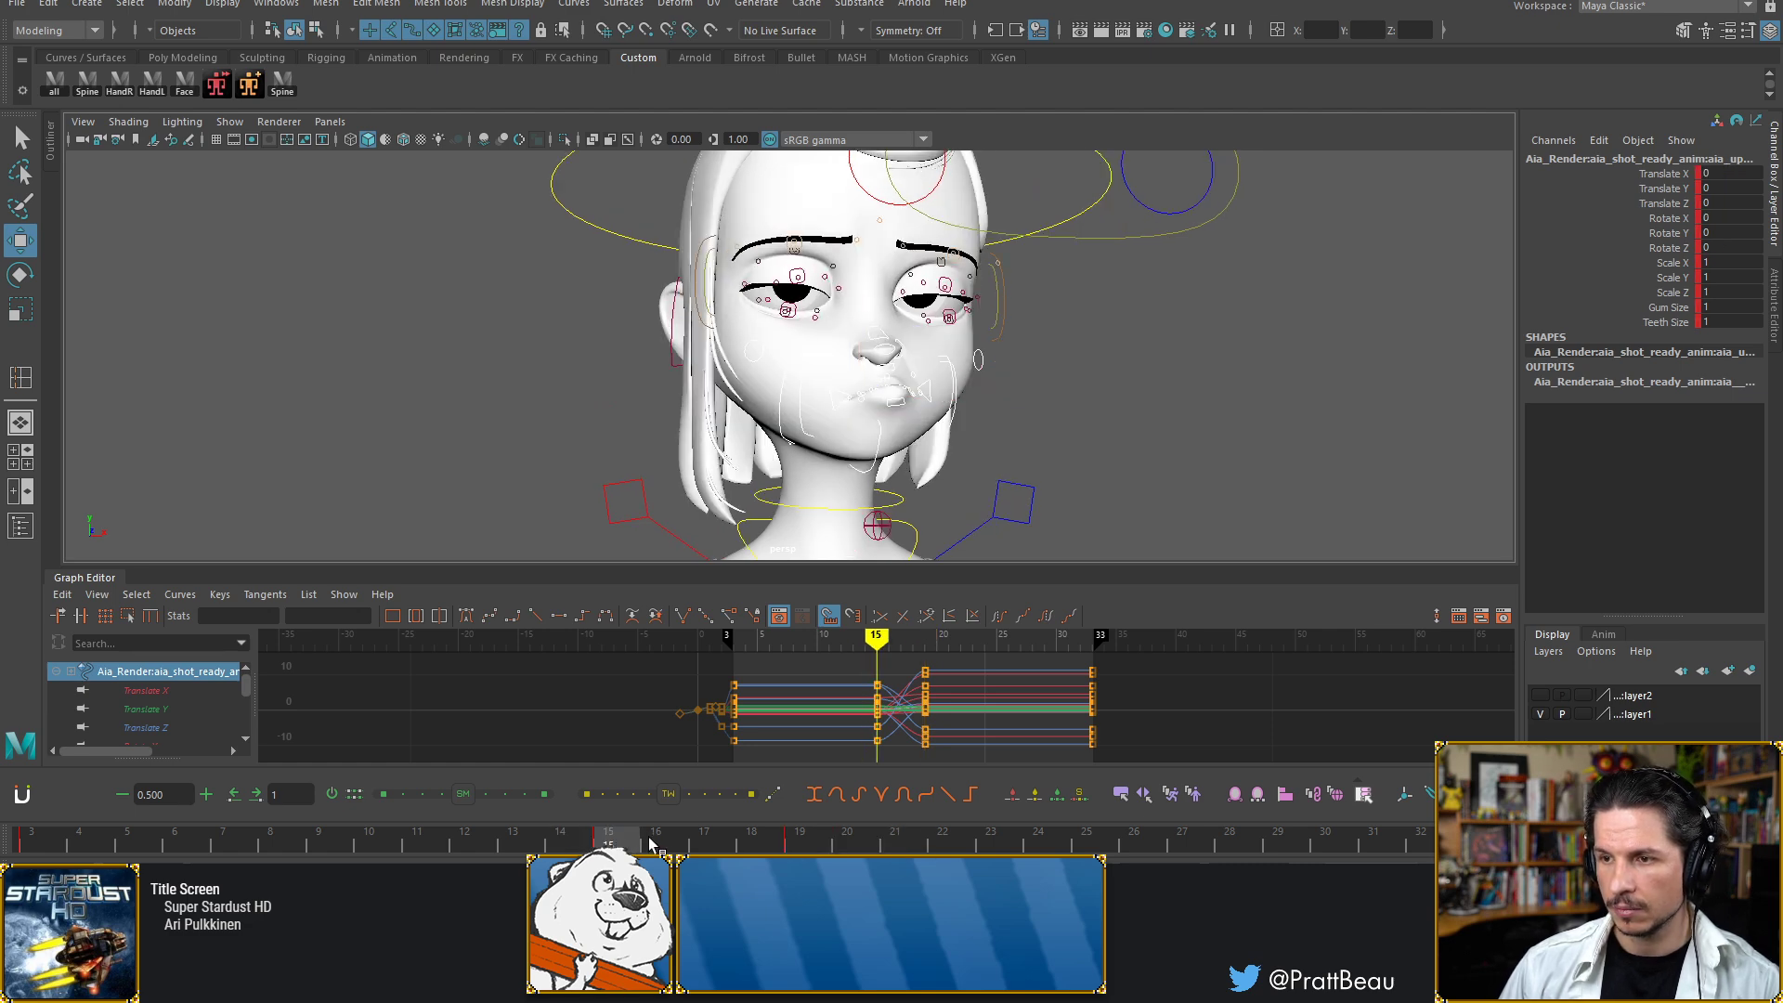
pyautogui.moveTo(650, 845); pyautogui.dragTo(736, 791)
pyautogui.keyDown('alt'); pyautogui.moveTo(843, 320); pyautogui.dragTo(851, 396, button='middle'); pyautogui.keyUp('alt')
pyautogui.keyDown('alt'); pyautogui.moveTo(850, 396); pyautogui.dragTo(1042, 359, button='right'); pyautogui.keyUp('alt')
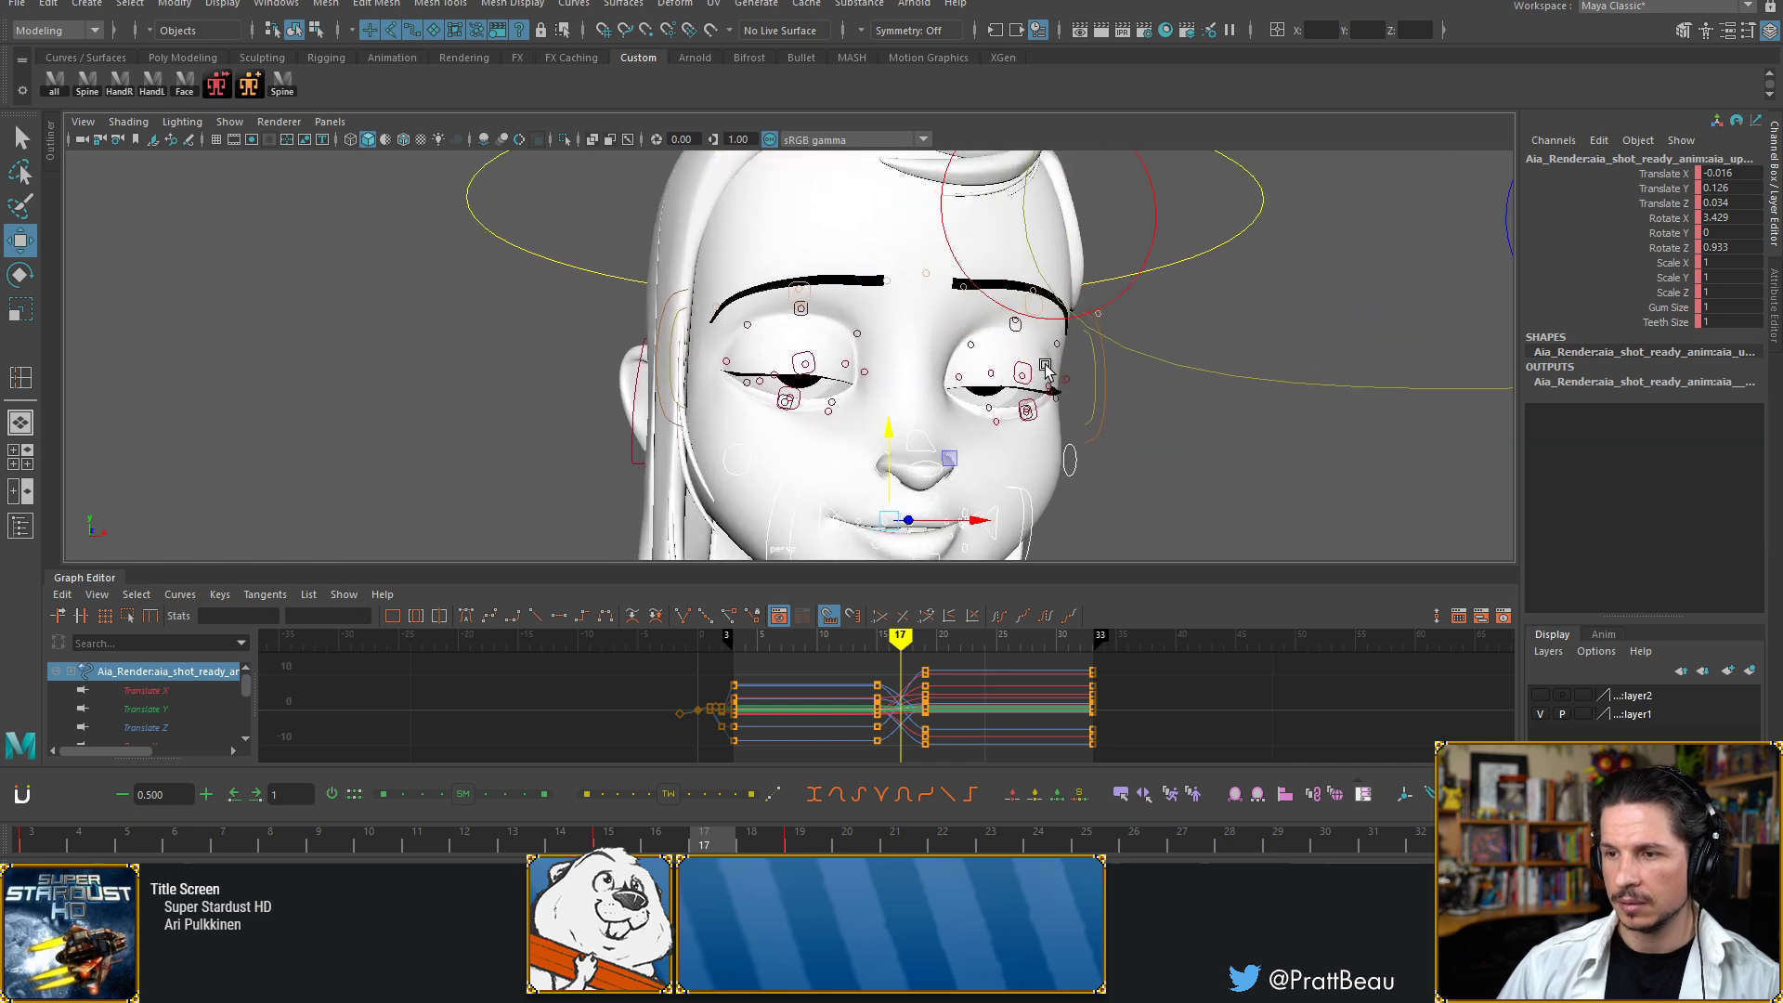
pyautogui.click(1034, 375)
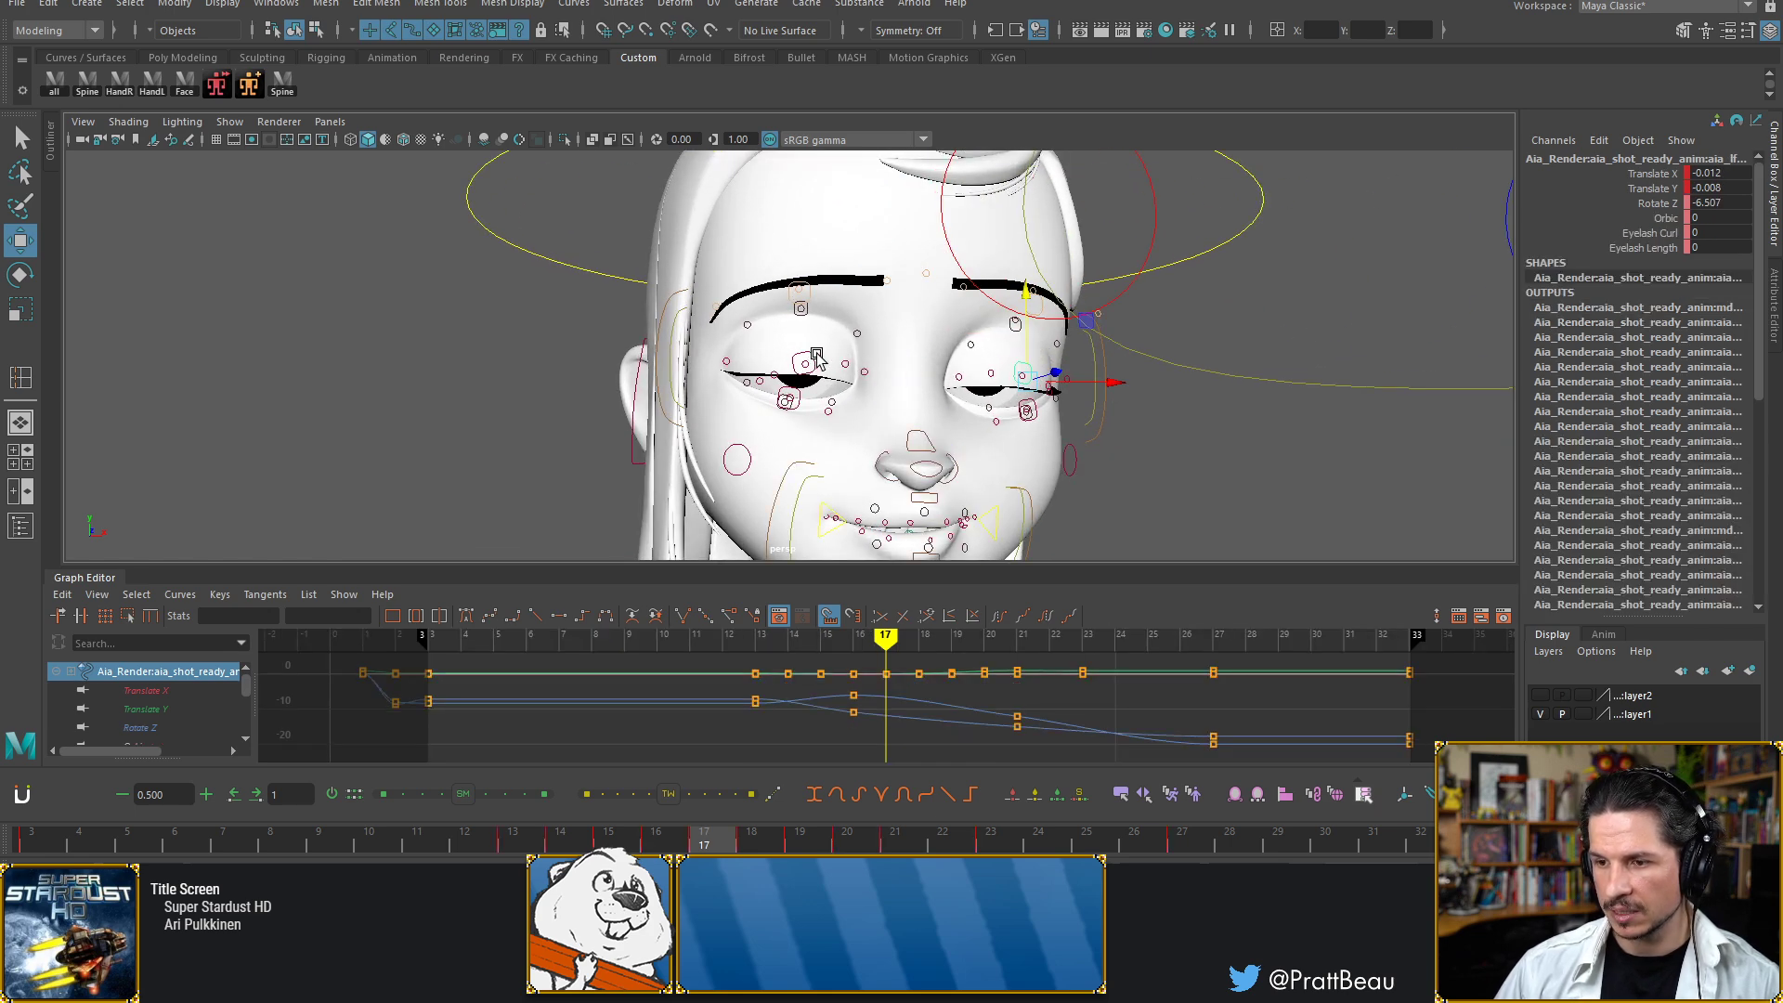
# Step back and forth between frames 16 and 21 to examine how the upper eyelids open during the transition
pyautogui.hotkey('alt', ',')
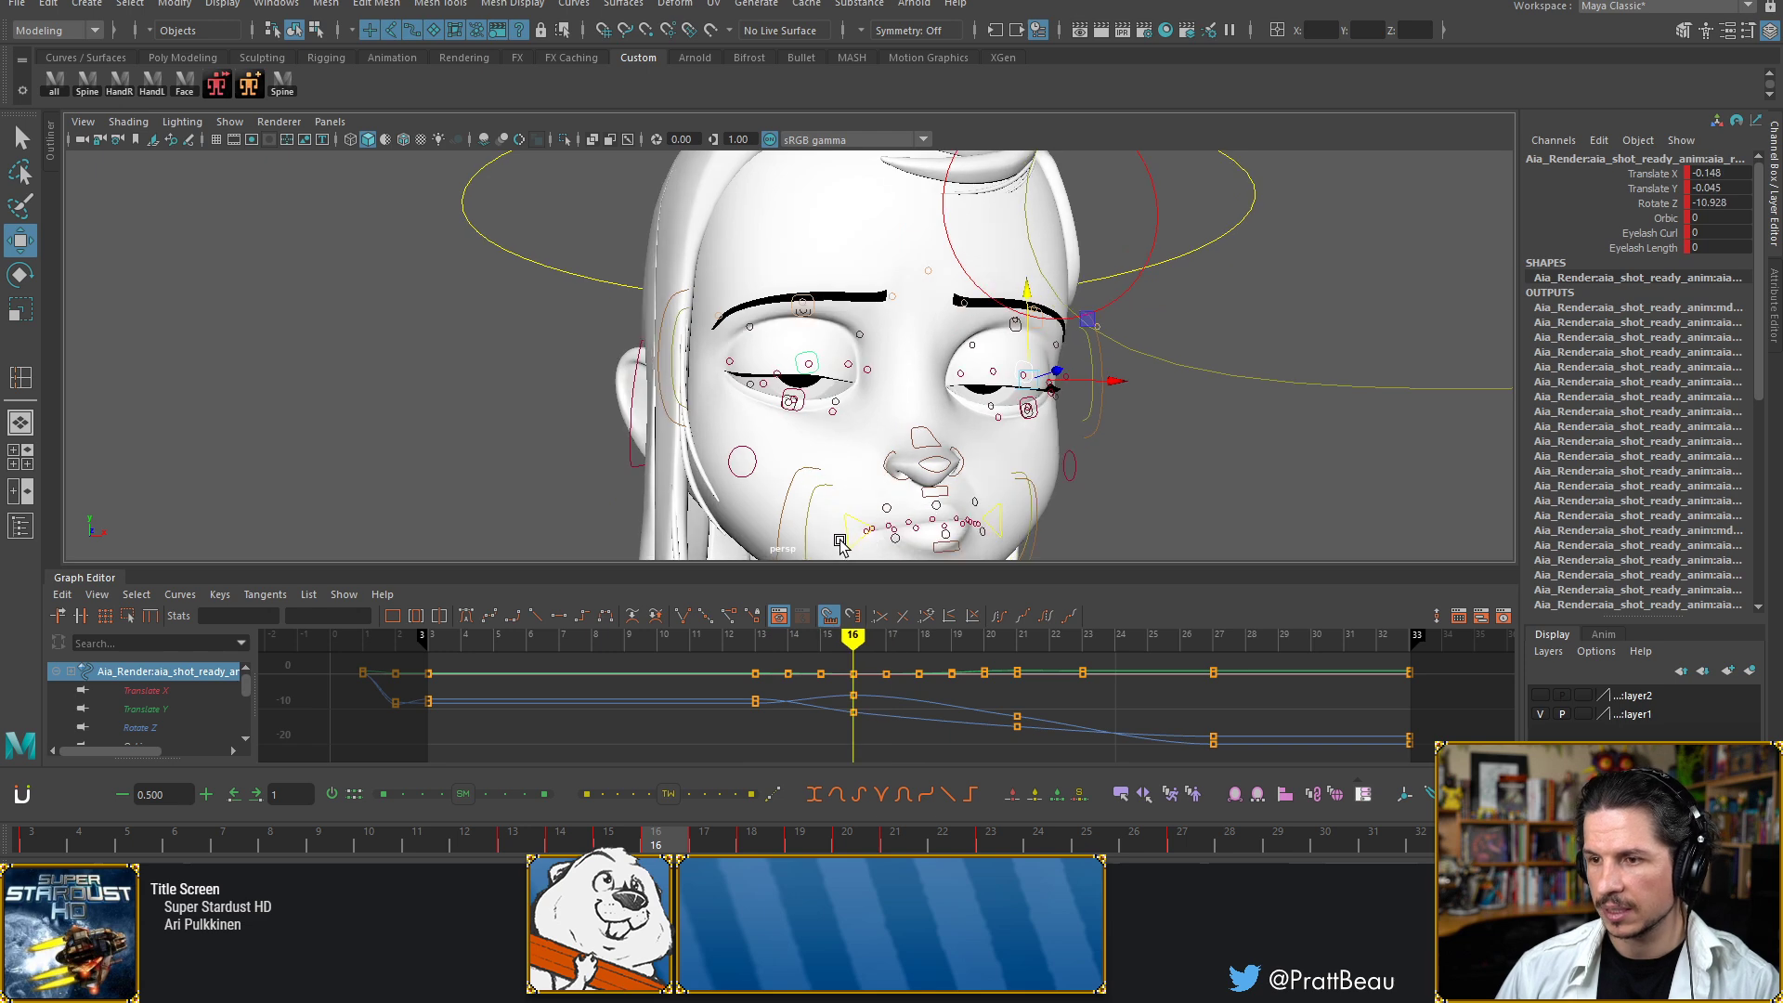
pyautogui.hotkey('alt', '.')
pyautogui.hotkey('alt', '.')
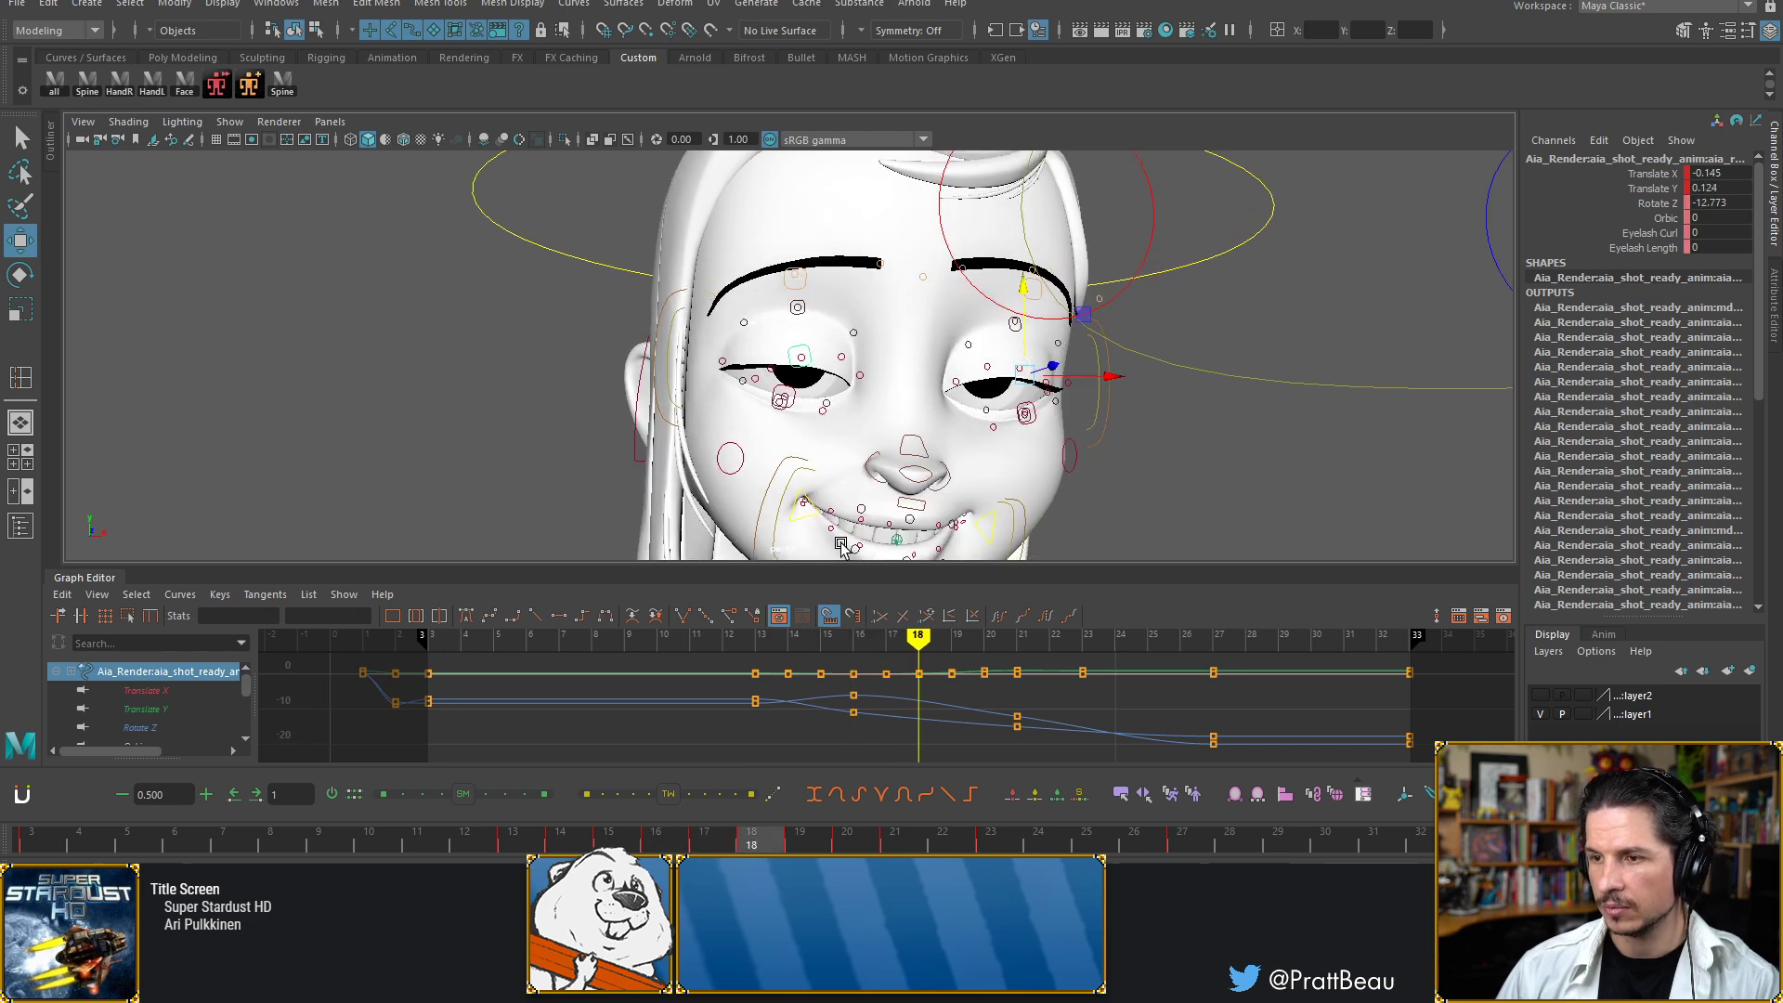
pyautogui.hotkey('alt', '.')
pyautogui.hotkey('alt', '.')
pyautogui.hotkey('alt', '.')
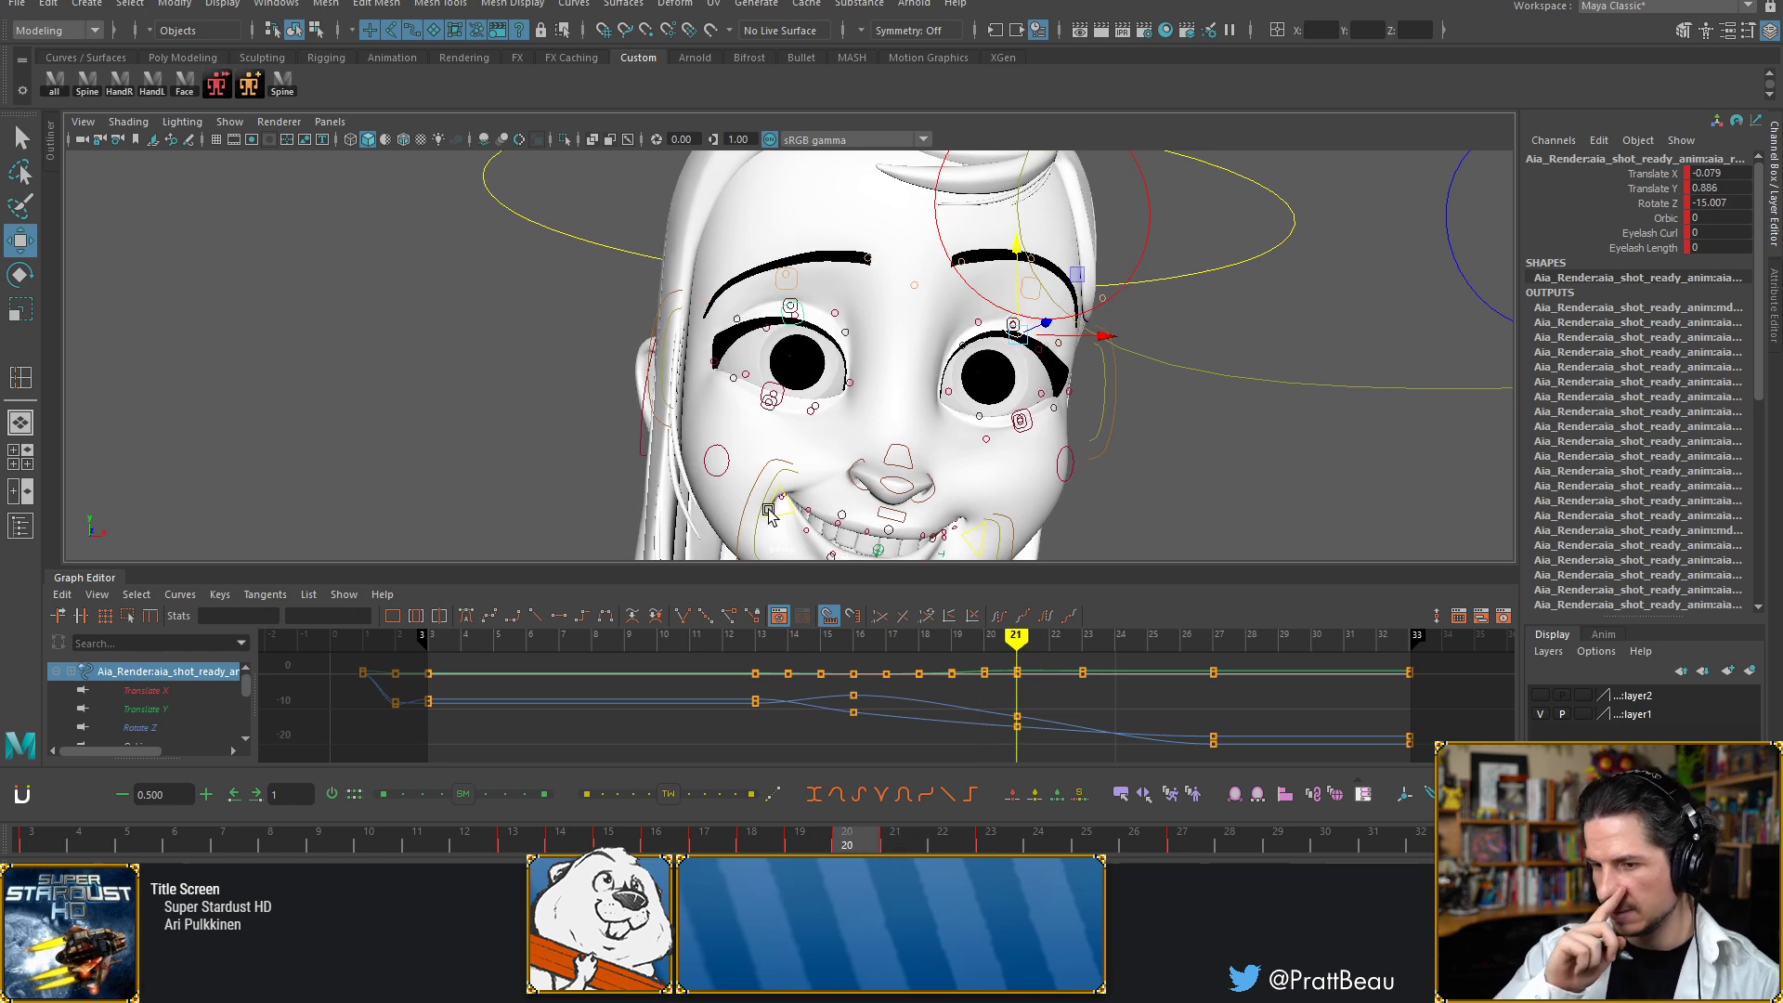
pyautogui.hotkey('alt', ',')
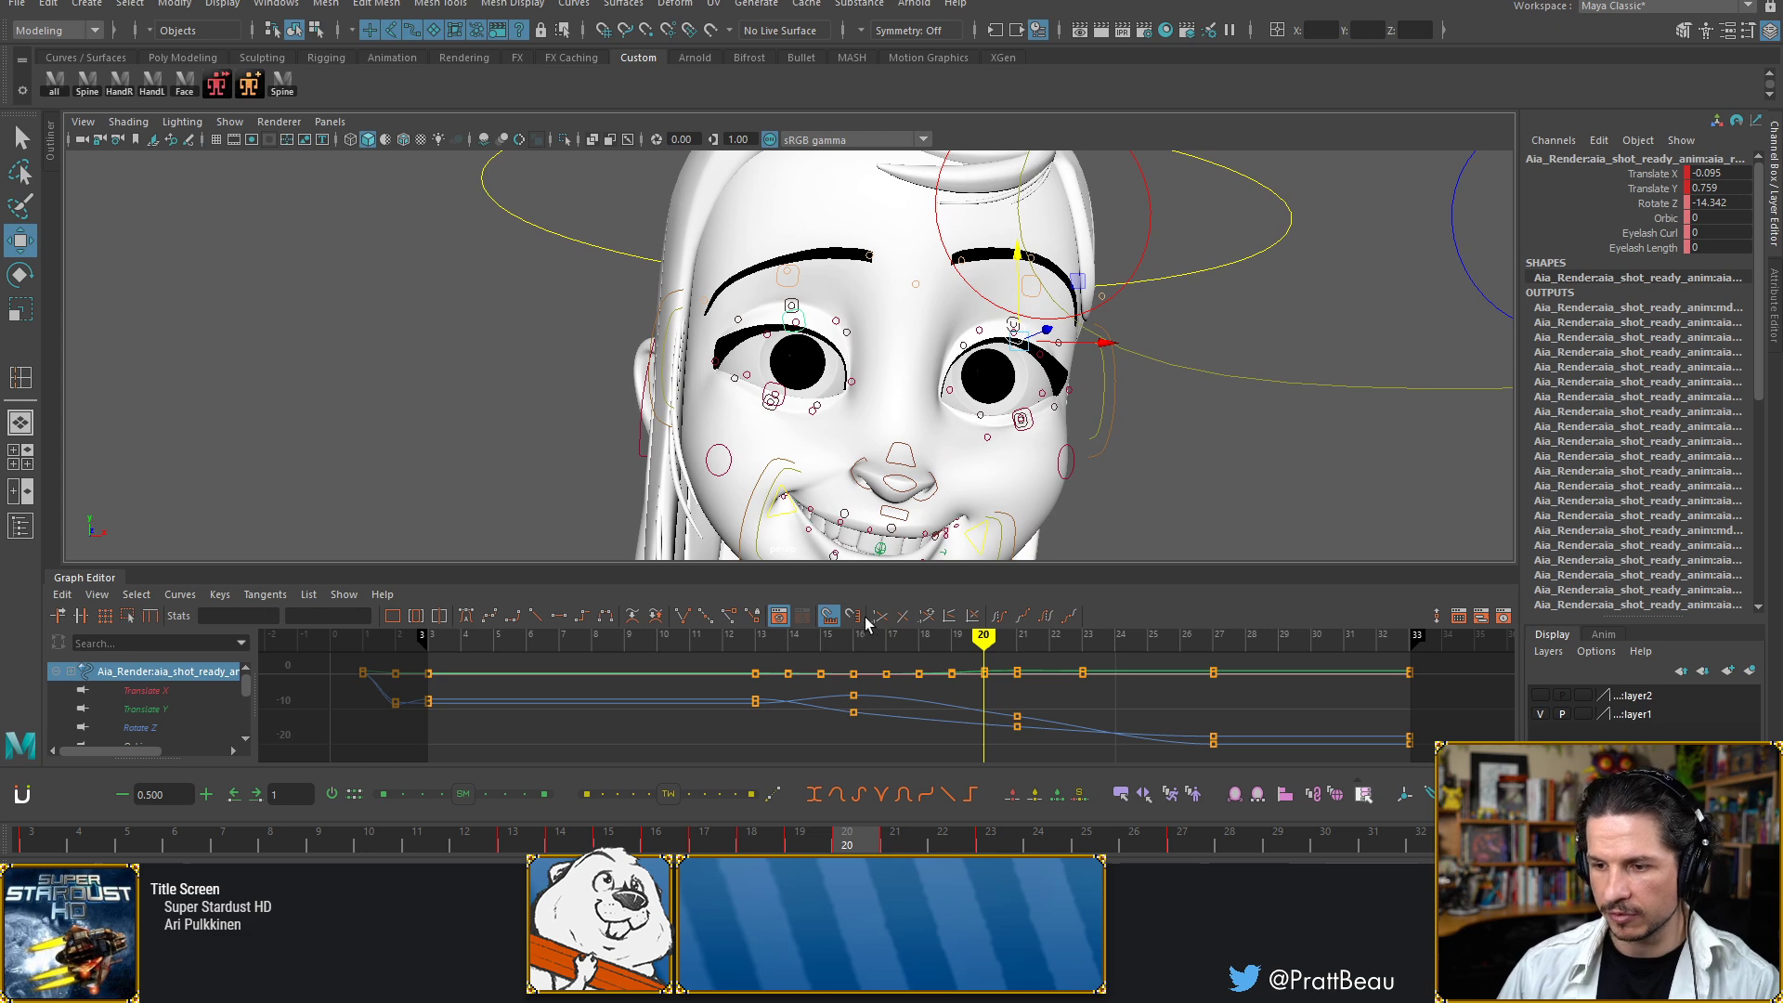
pyautogui.hotkey('alt', ',')
pyautogui.hotkey('alt', ',')
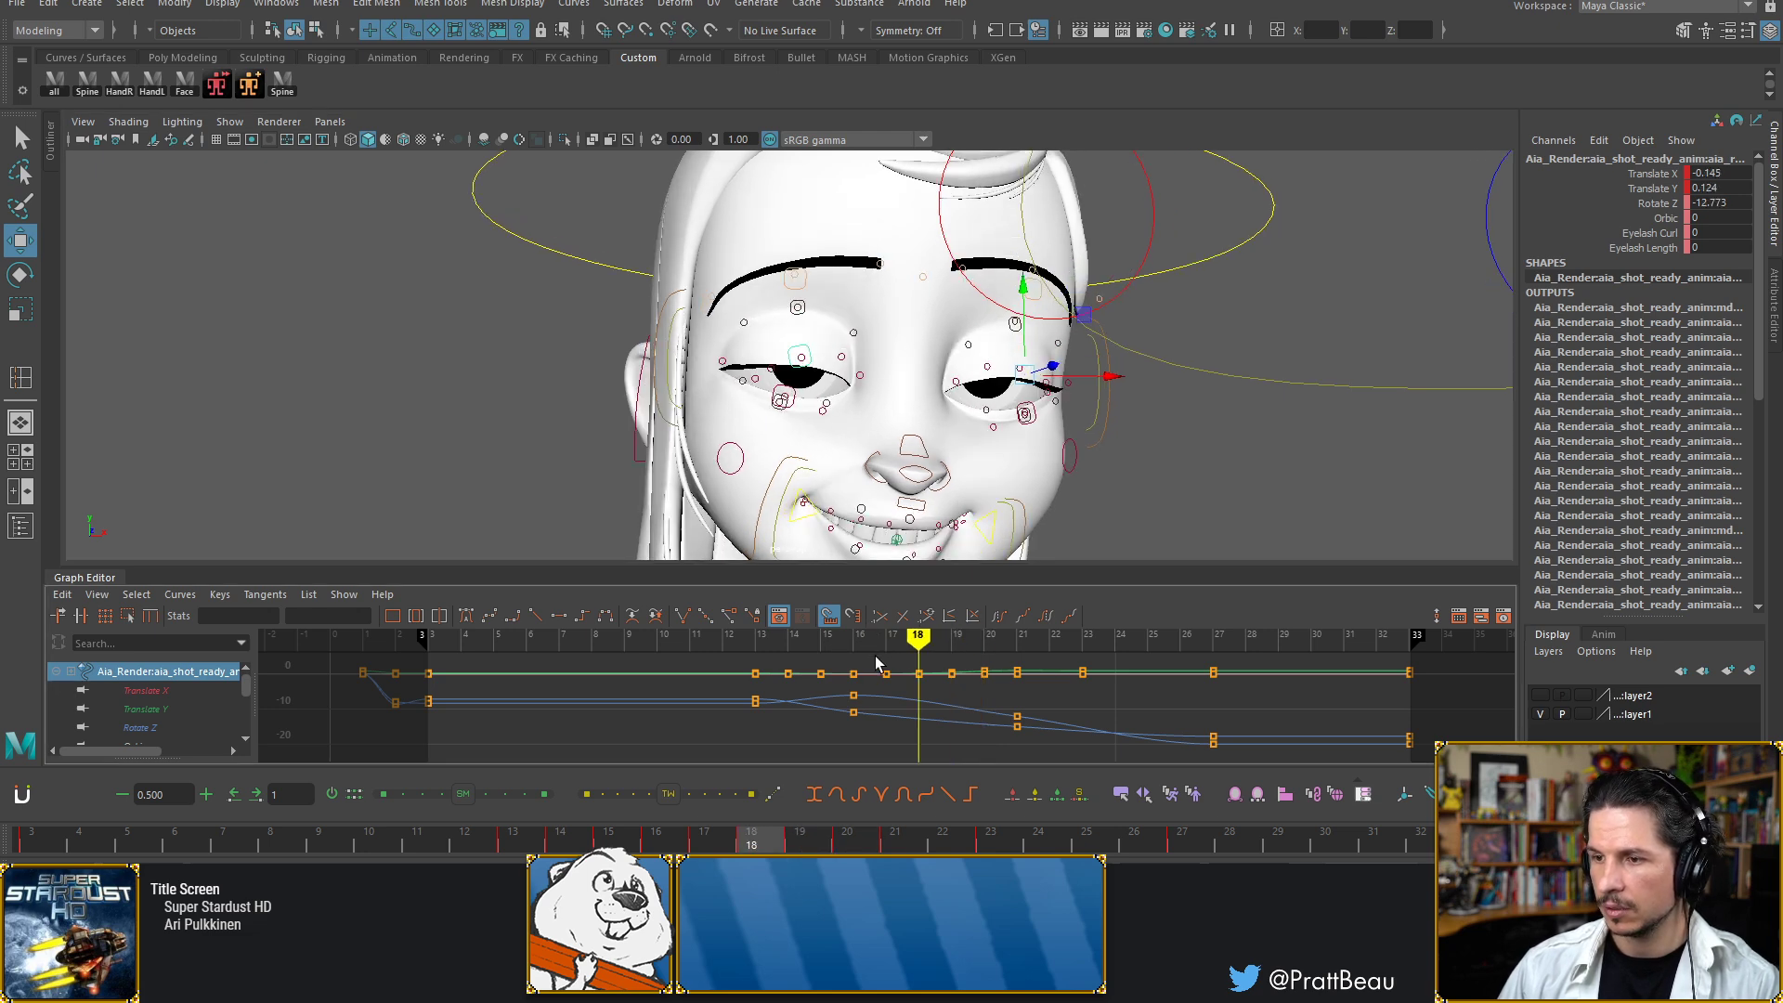
pyautogui.hotkey('alt', ',')
pyautogui.hotkey('alt', '.')
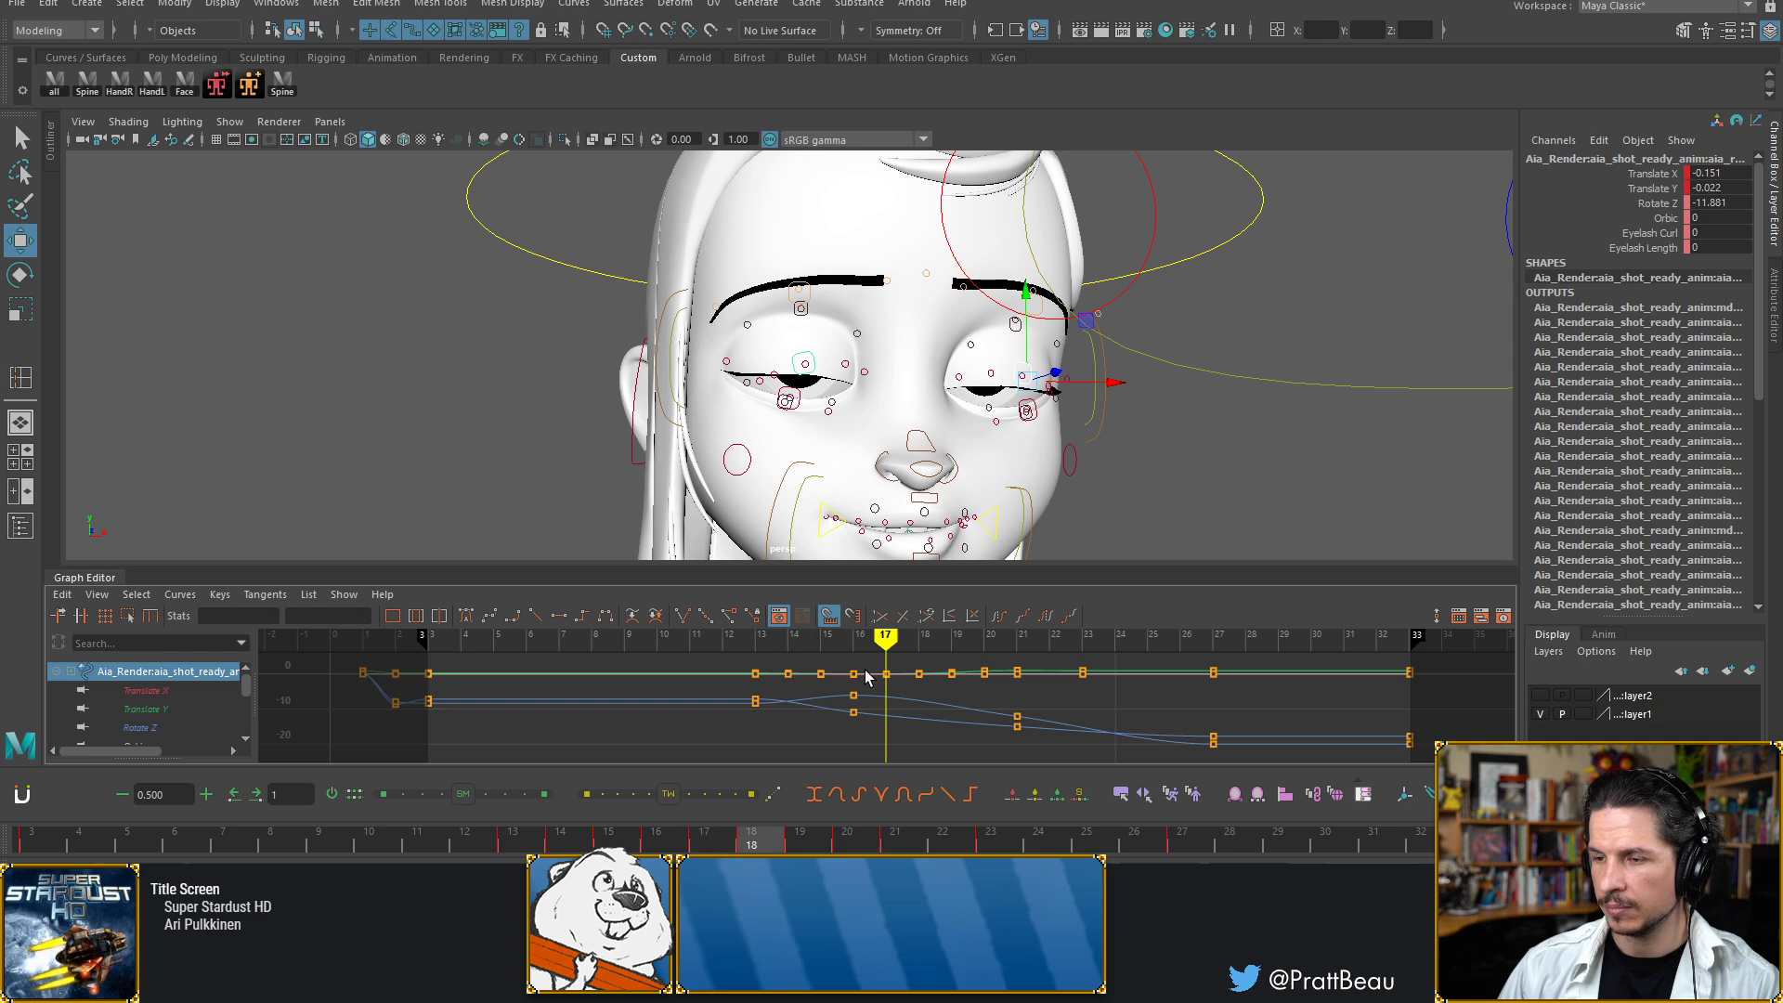
pyautogui.hotkey('alt', '.')
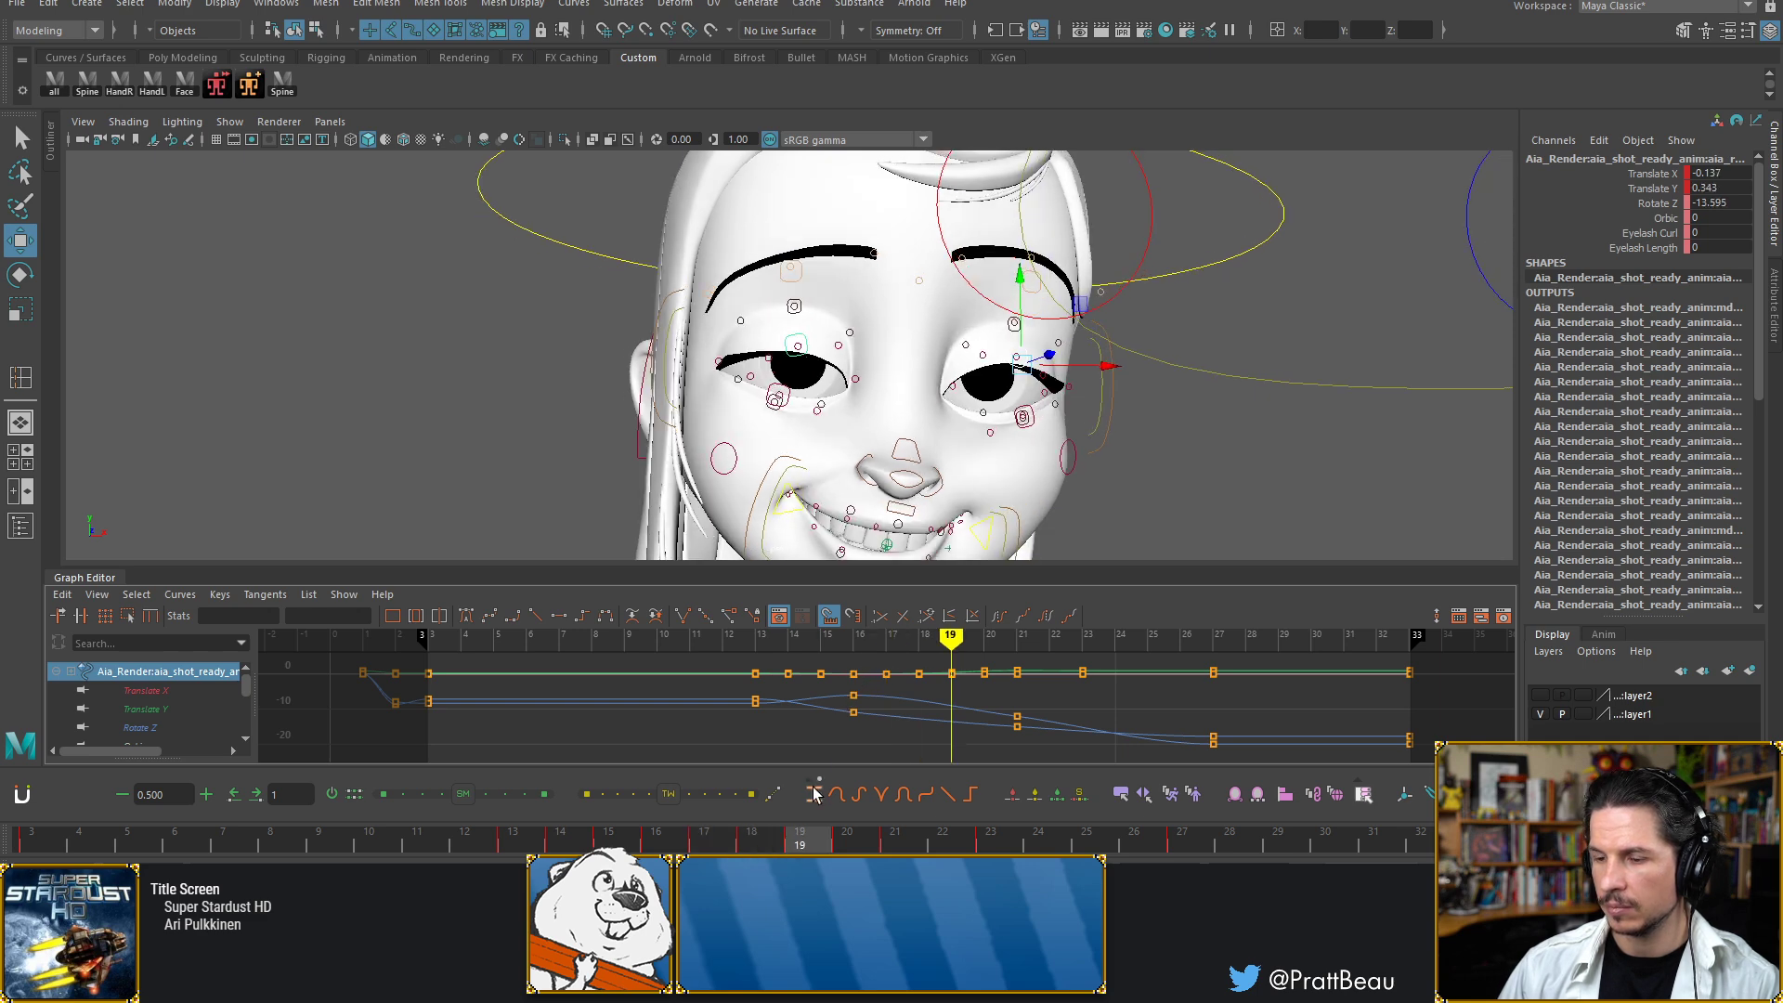
pyautogui.hotkey('alt', '.')
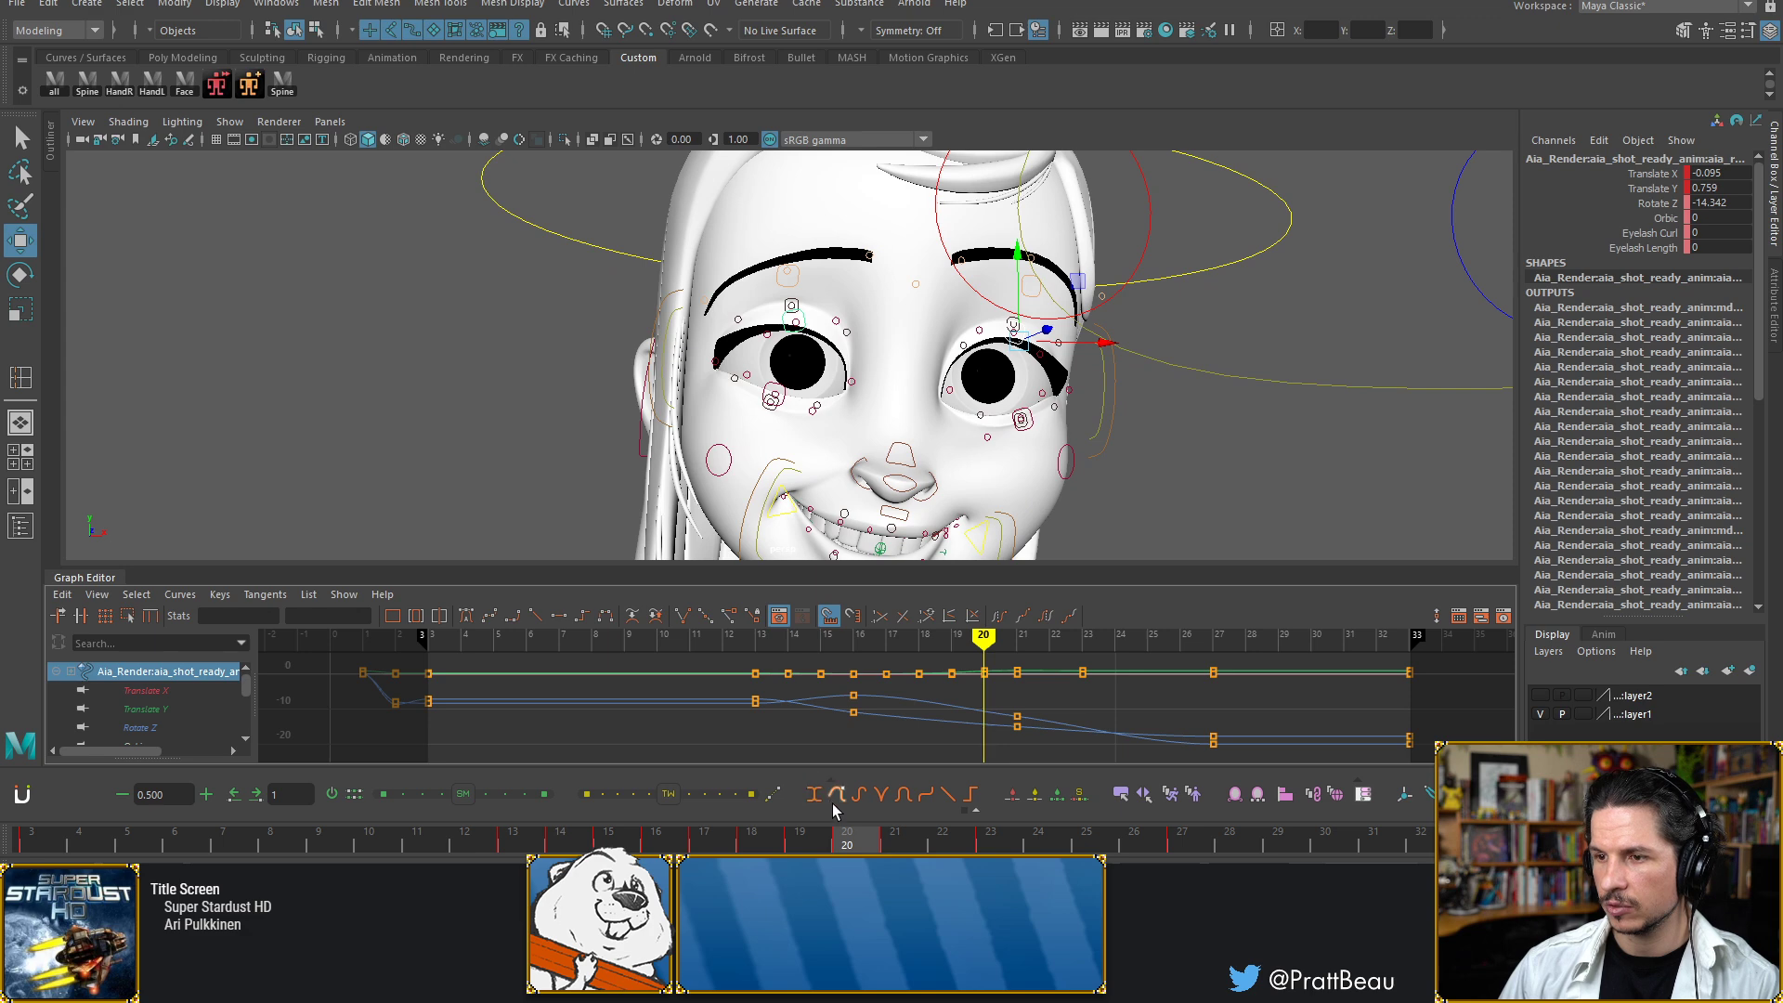
# Step repeatedly between frames 18 and 22 to check the spacing of the eyelids as they settle into the wide-eyed pose
pyautogui.hotkey('alt', ',')
pyautogui.hotkey('alt', '.')
pyautogui.hotkey('alt', '.')
pyautogui.hotkey('alt', '.')
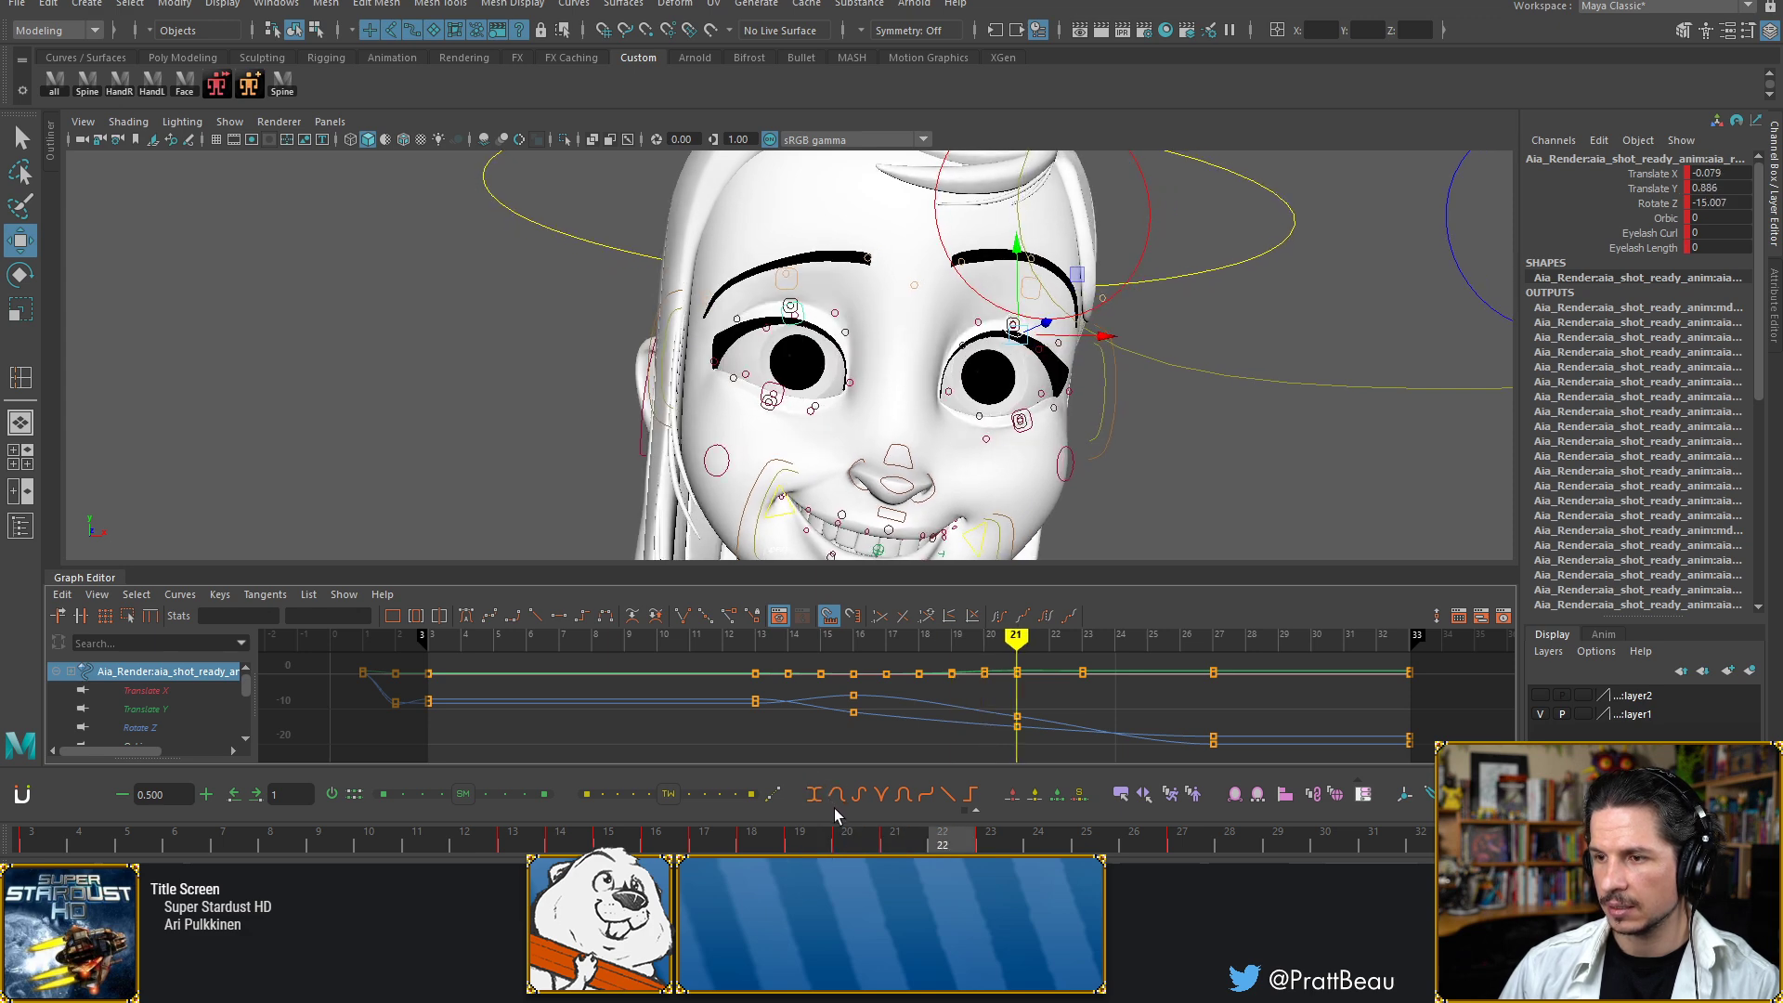
pyautogui.hotkey('alt', '.')
pyautogui.hotkey('alt', ',')
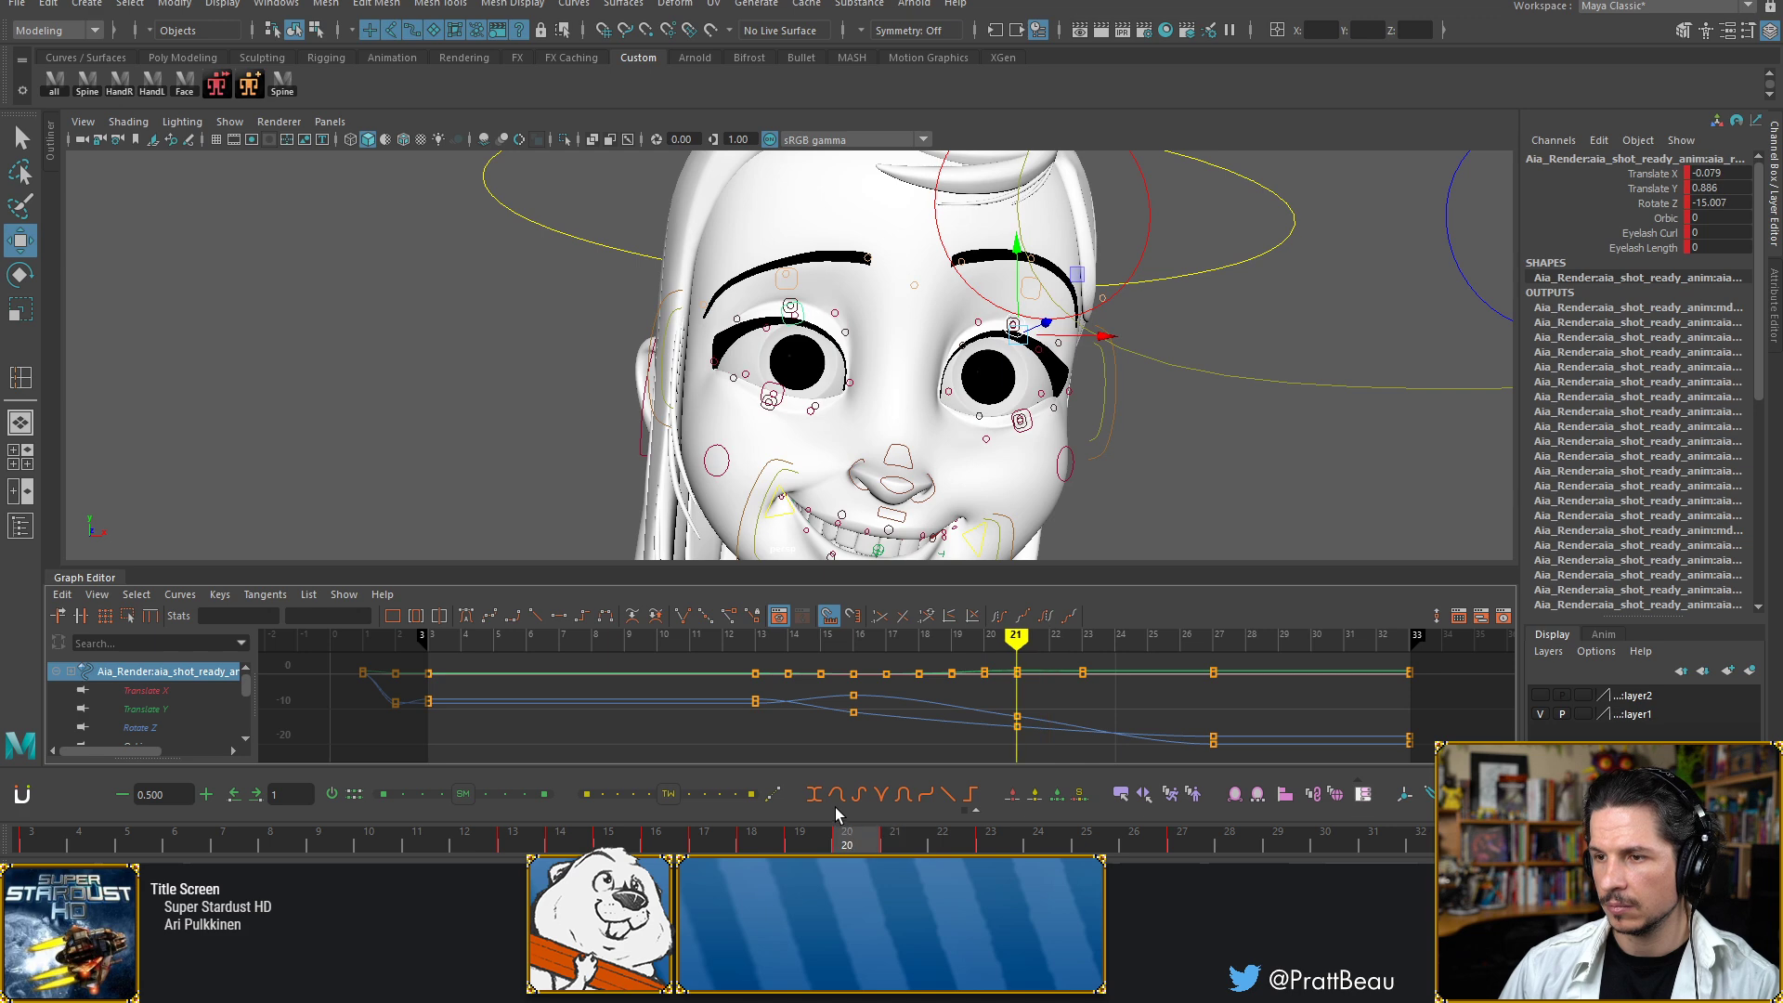
pyautogui.hotkey('alt', ',')
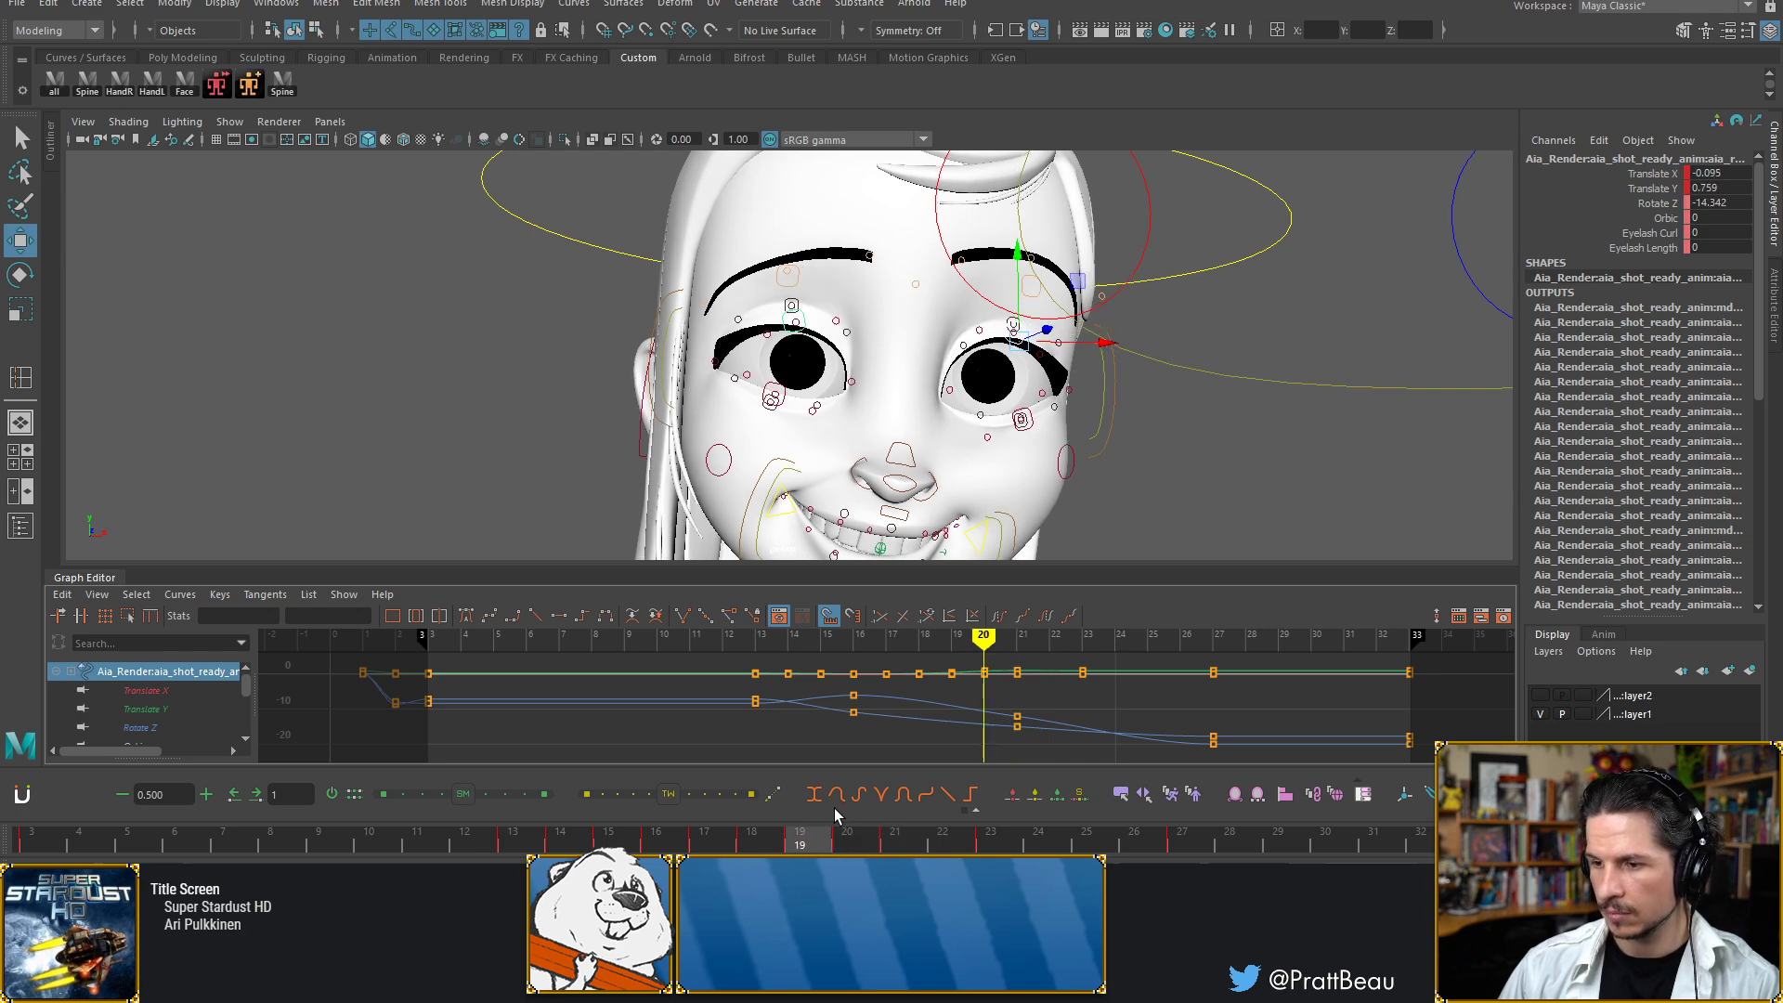
pyautogui.hotkey('alt', ',')
pyautogui.hotkey('alt', '.')
pyautogui.hotkey('alt', ',')
pyautogui.hotkey('alt', ',')
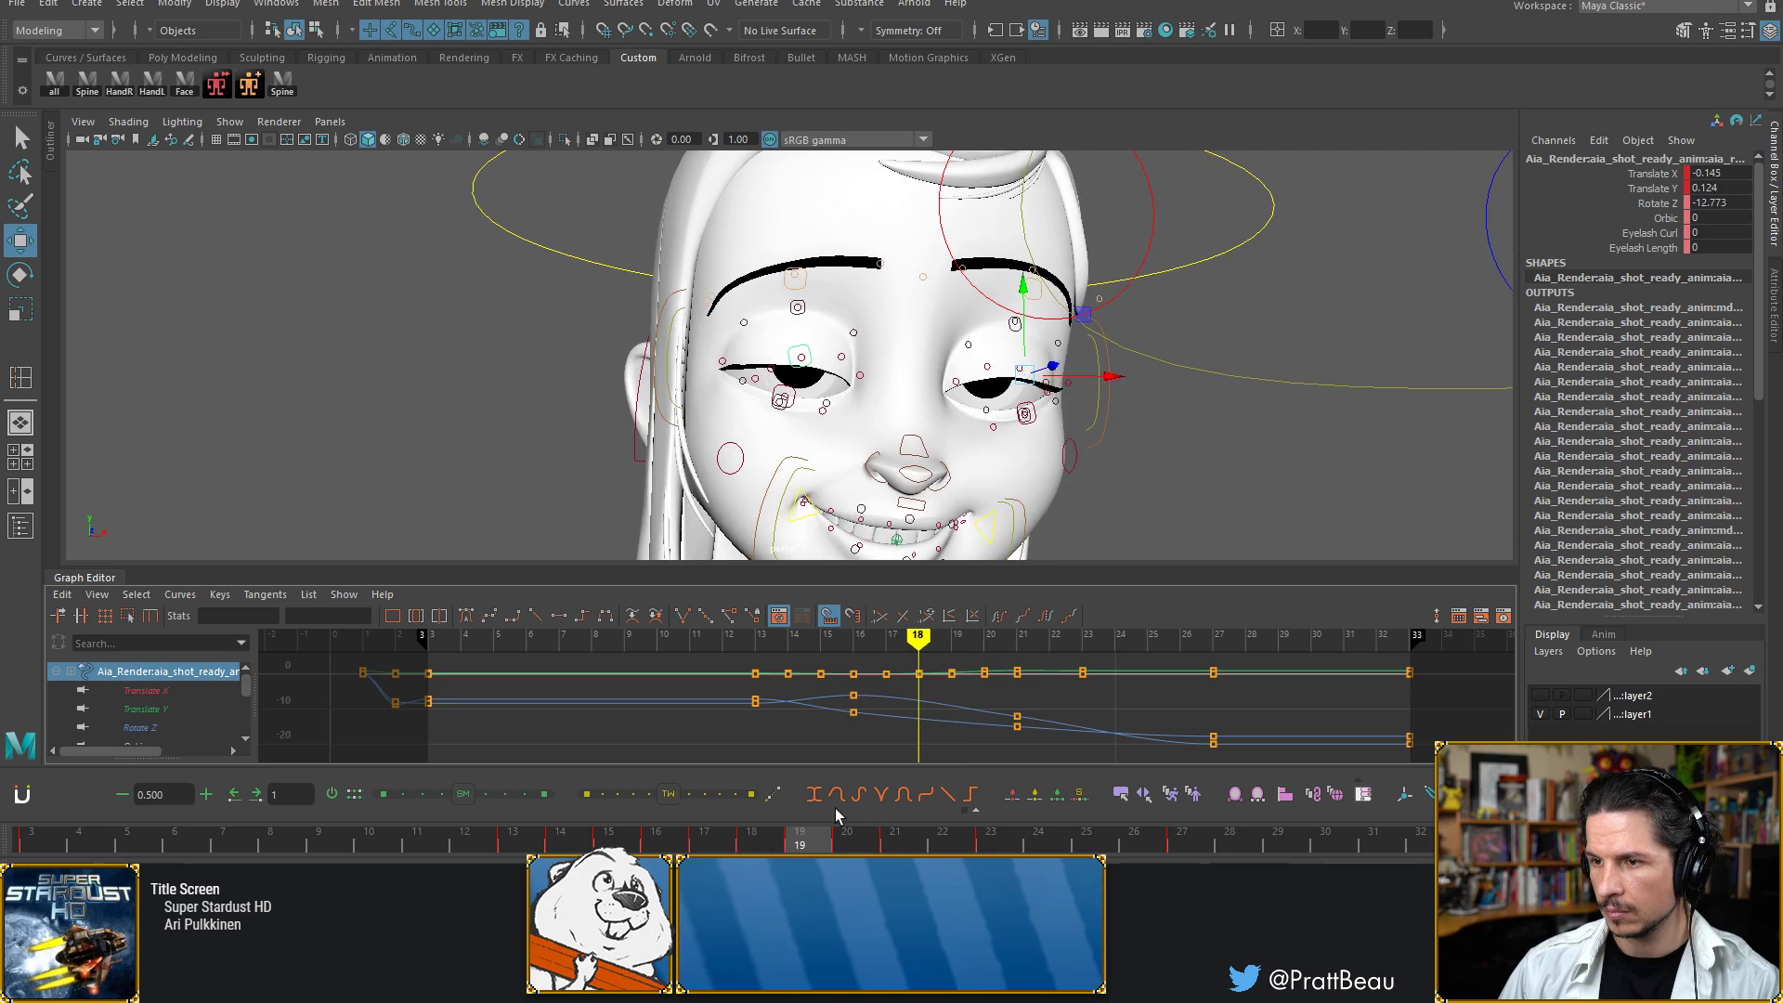
pyautogui.hotkey('alt', '.')
pyautogui.hotkey('alt', '.')
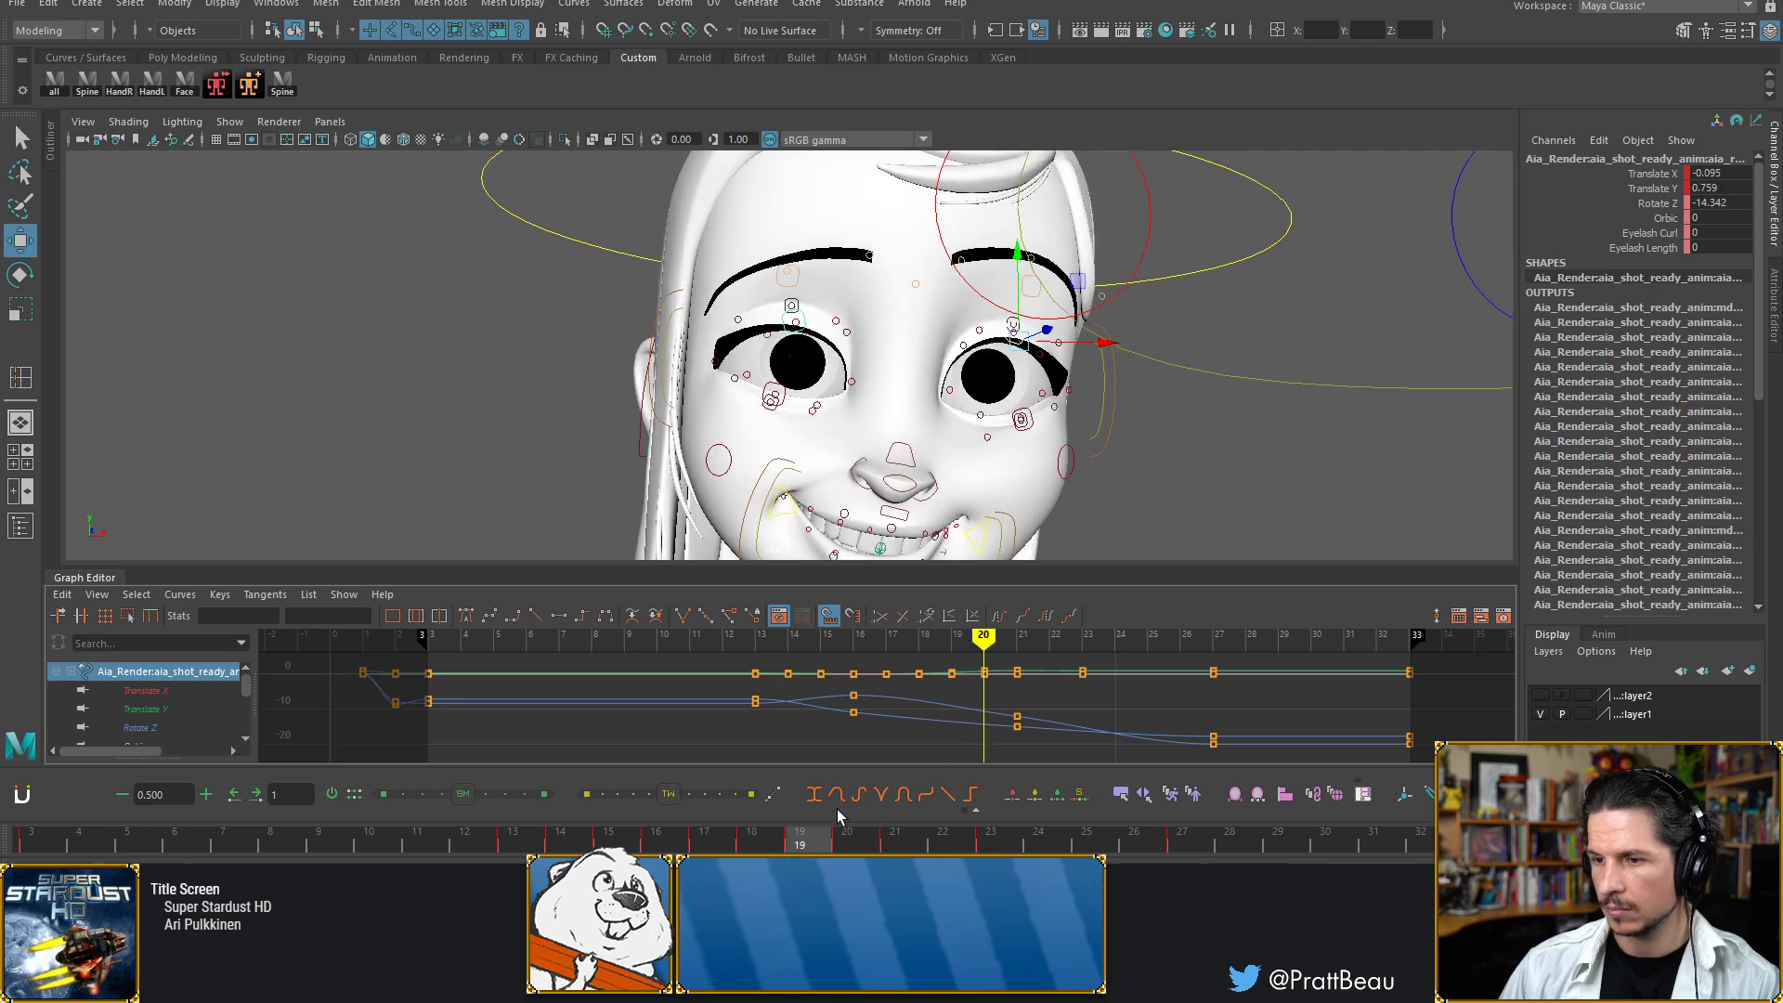
pyautogui.hotkey('alt', ',')
pyautogui.hotkey('alt', '.')
pyautogui.hotkey('alt', '.')
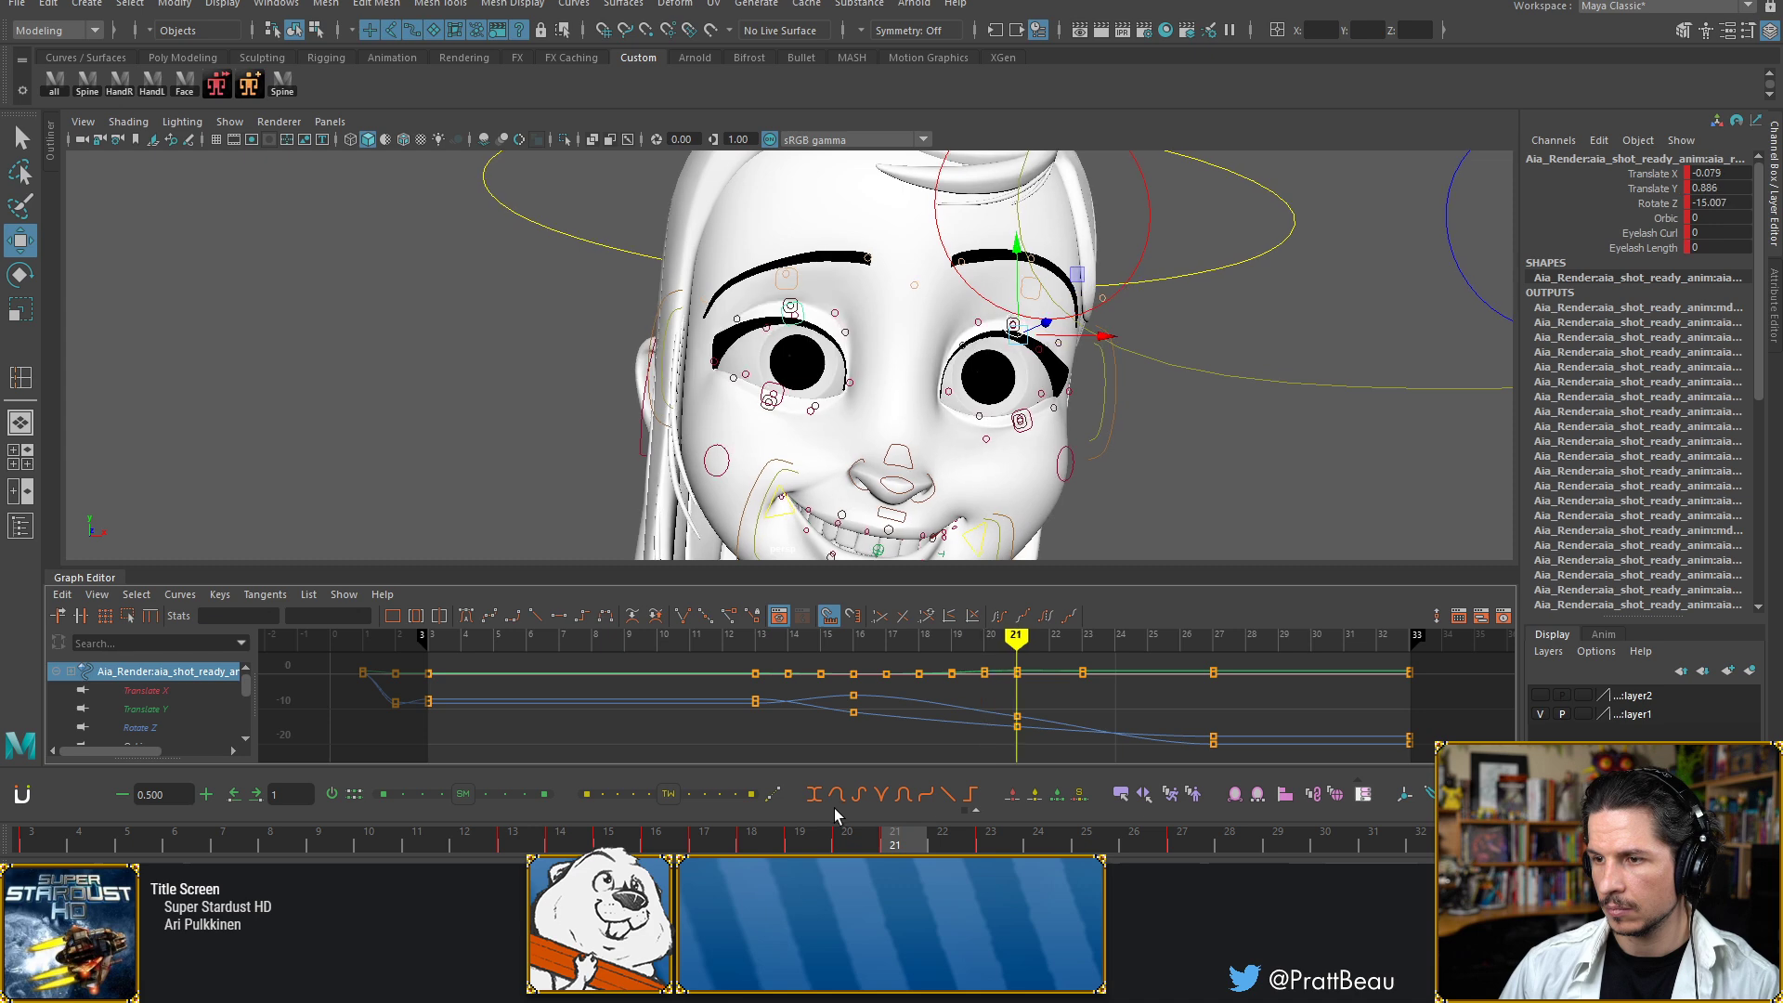
pyautogui.hotkey('alt', ',')
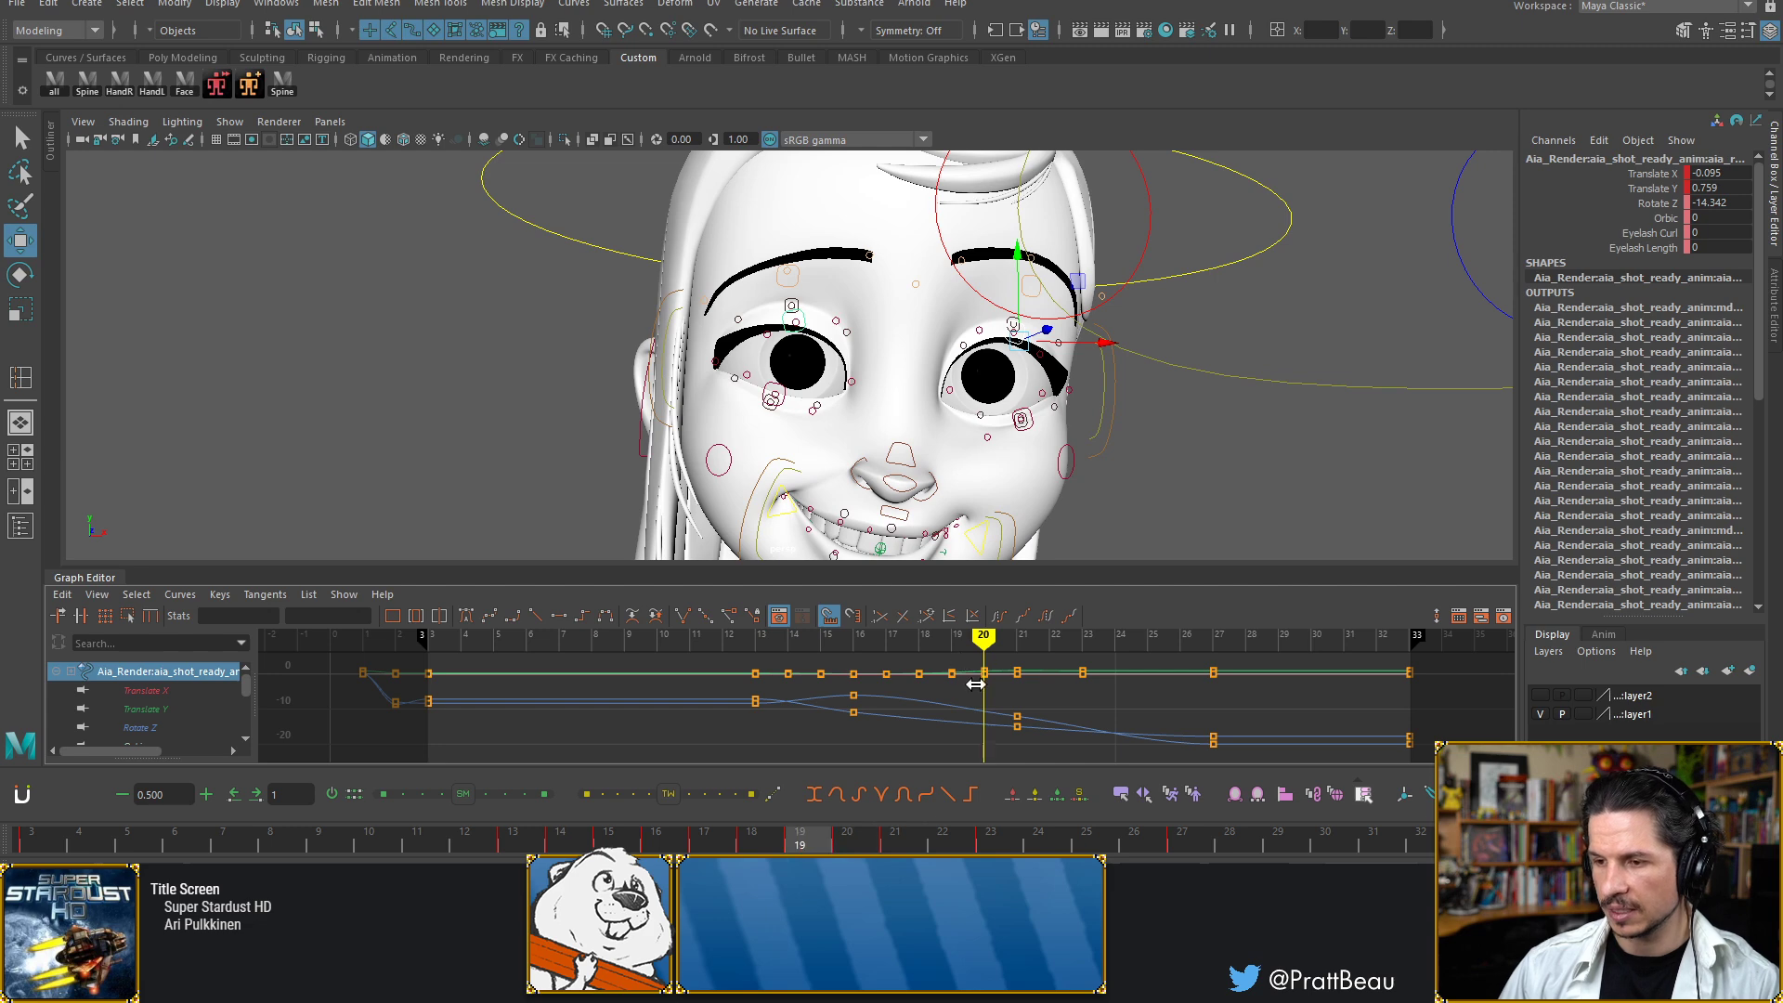
pyautogui.hotkey('alt', ',')
pyautogui.hotkey('alt', '.')
# Delete the upper eyelids' translate keys at frame 20 and shift their frame 21 and 23 translate keys one frame earlier
pyautogui.keyDown('alt'); pyautogui.moveTo(1007, 677); pyautogui.dragTo(936, 671, button='right'); pyautogui.keyUp('alt')
pyautogui.click(936, 695)
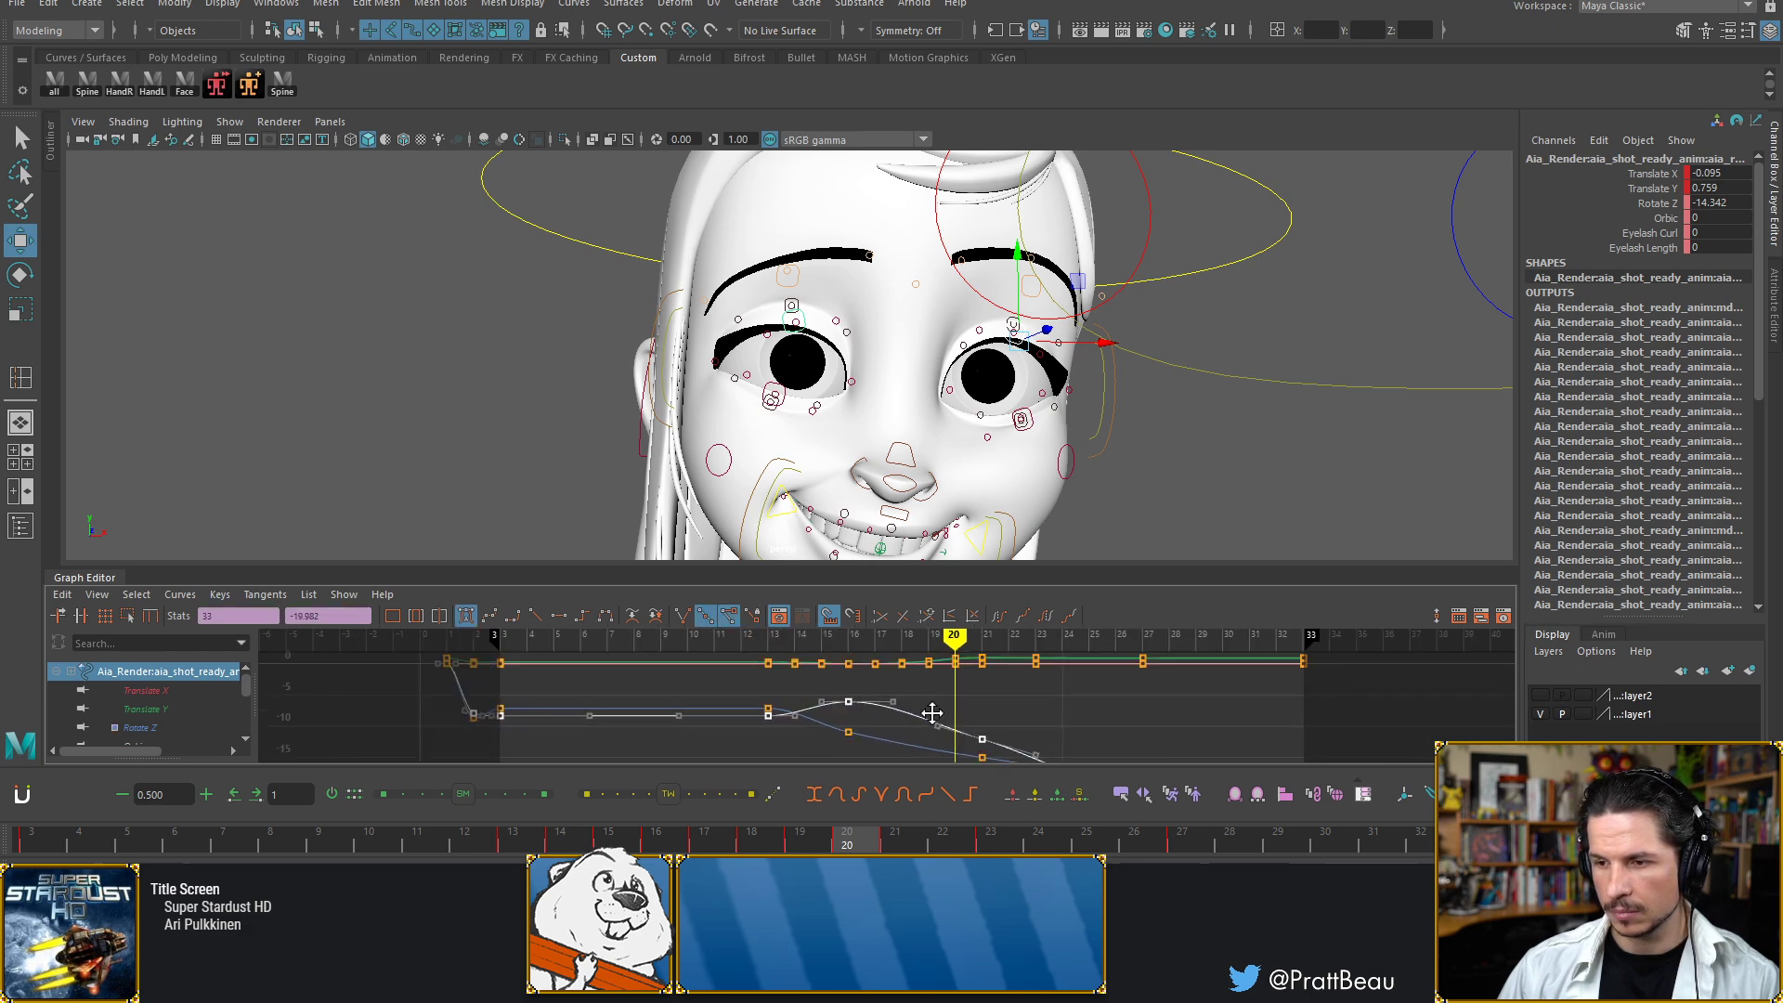
pyautogui.keyDown('alt'); pyautogui.moveTo(934, 663); pyautogui.dragTo(906, 688, button='middle'); pyautogui.keyUp('alt')
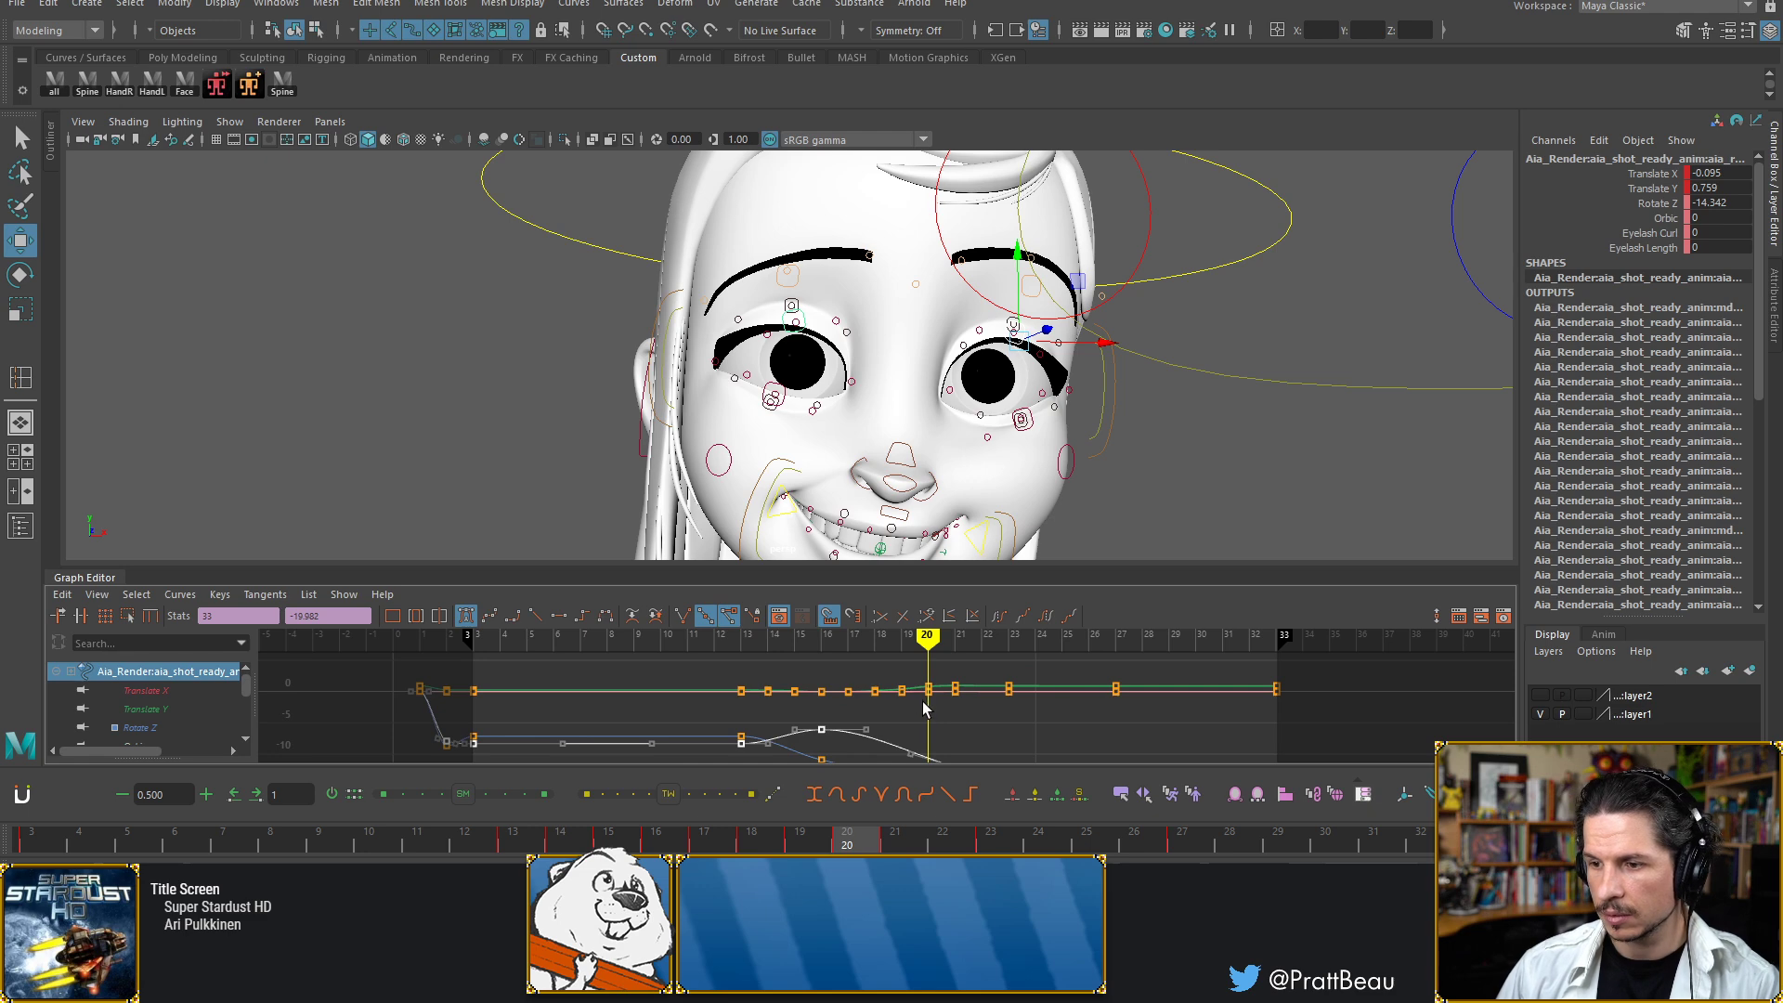
pyautogui.press('.')
pyautogui.press(',')
pyautogui.moveTo(912, 661); pyautogui.dragTo(935, 705)
pyautogui.press('Delete')
pyautogui.moveTo(1064, 655); pyautogui.dragTo(938, 729)
pyautogui.moveTo(984, 714)
pyautogui.keyDown('shift'); pyautogui.mouseDown(button='middle')
pyautogui.moveTo(960, 716)
pyautogui.moveTo(973, 659)
pyautogui.moveTo(976, 694)
pyautogui.mouseUp(button='middle'); pyautogui.keyUp('shift')
pyautogui.scroll(-4, 975, 694)
# Copy the upper eyelids' frame 27 pose to frame 20, key it there, and delete their Rotate Z keys at frame 21
pyautogui.hotkey('alt', '.')
pyautogui.hotkey('alt', '.')
pyautogui.hotkey('alt', '.')
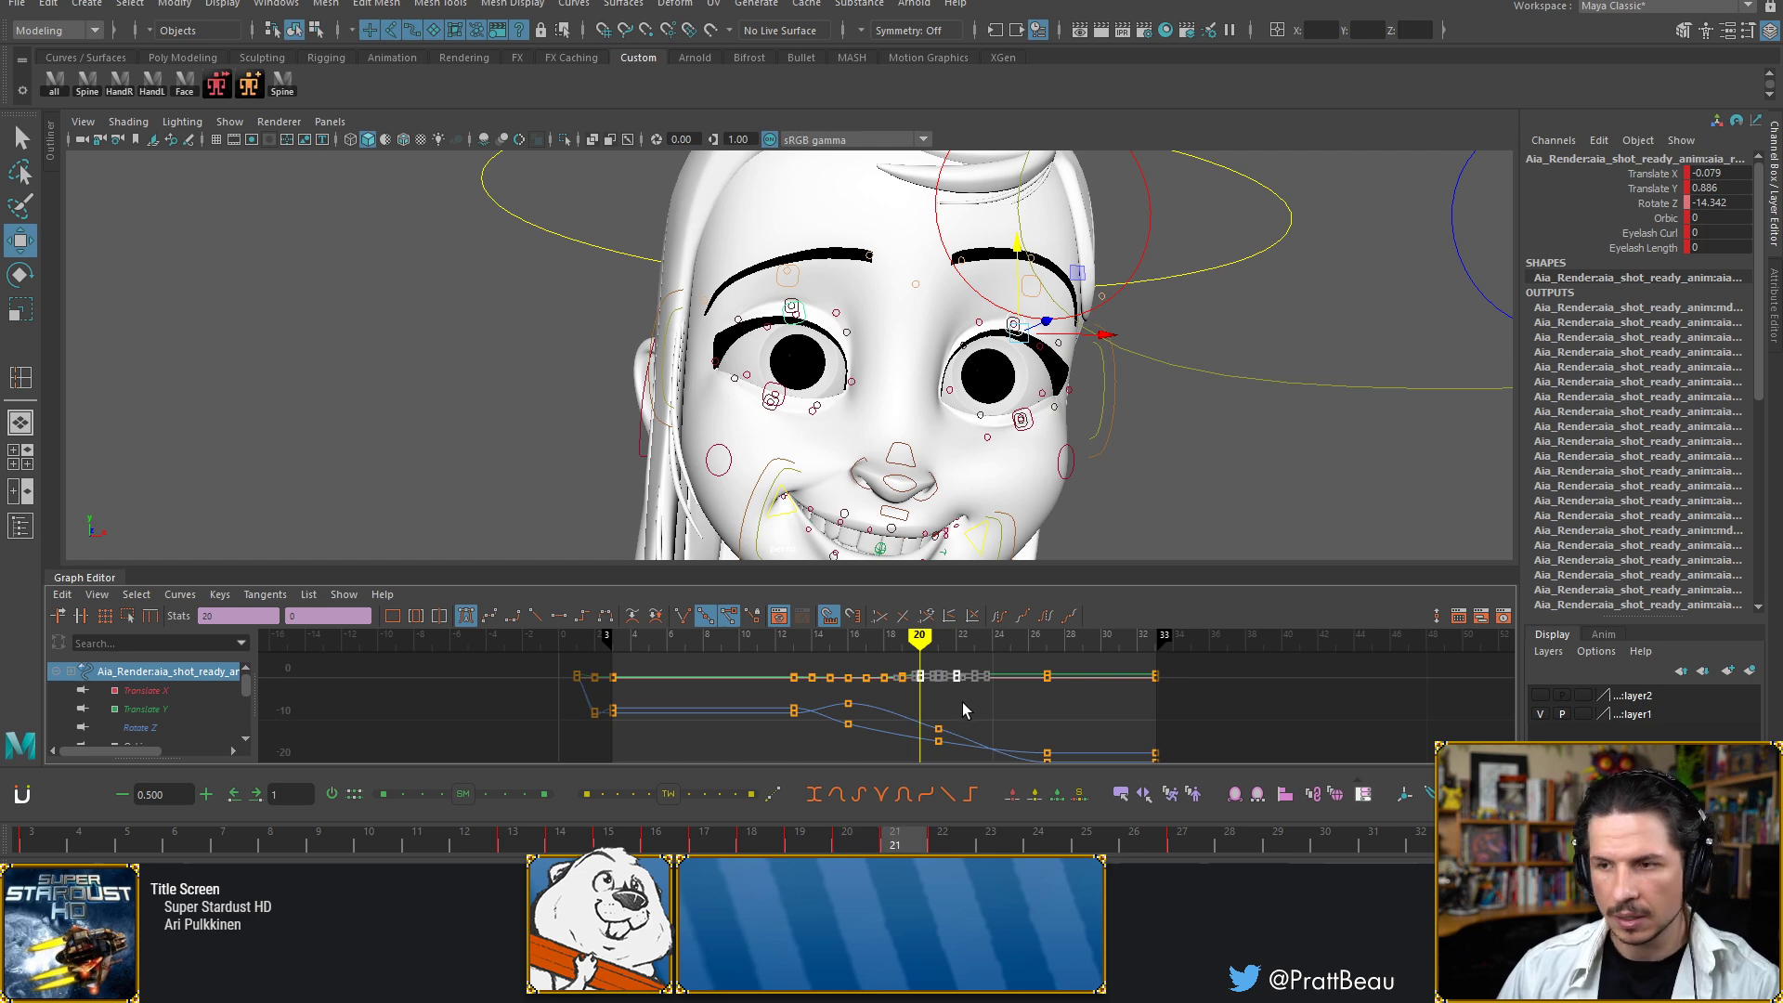
pyautogui.hotkey('alt', '.')
pyautogui.hotkey('alt', '.')
pyautogui.hotkey('alt', '.')
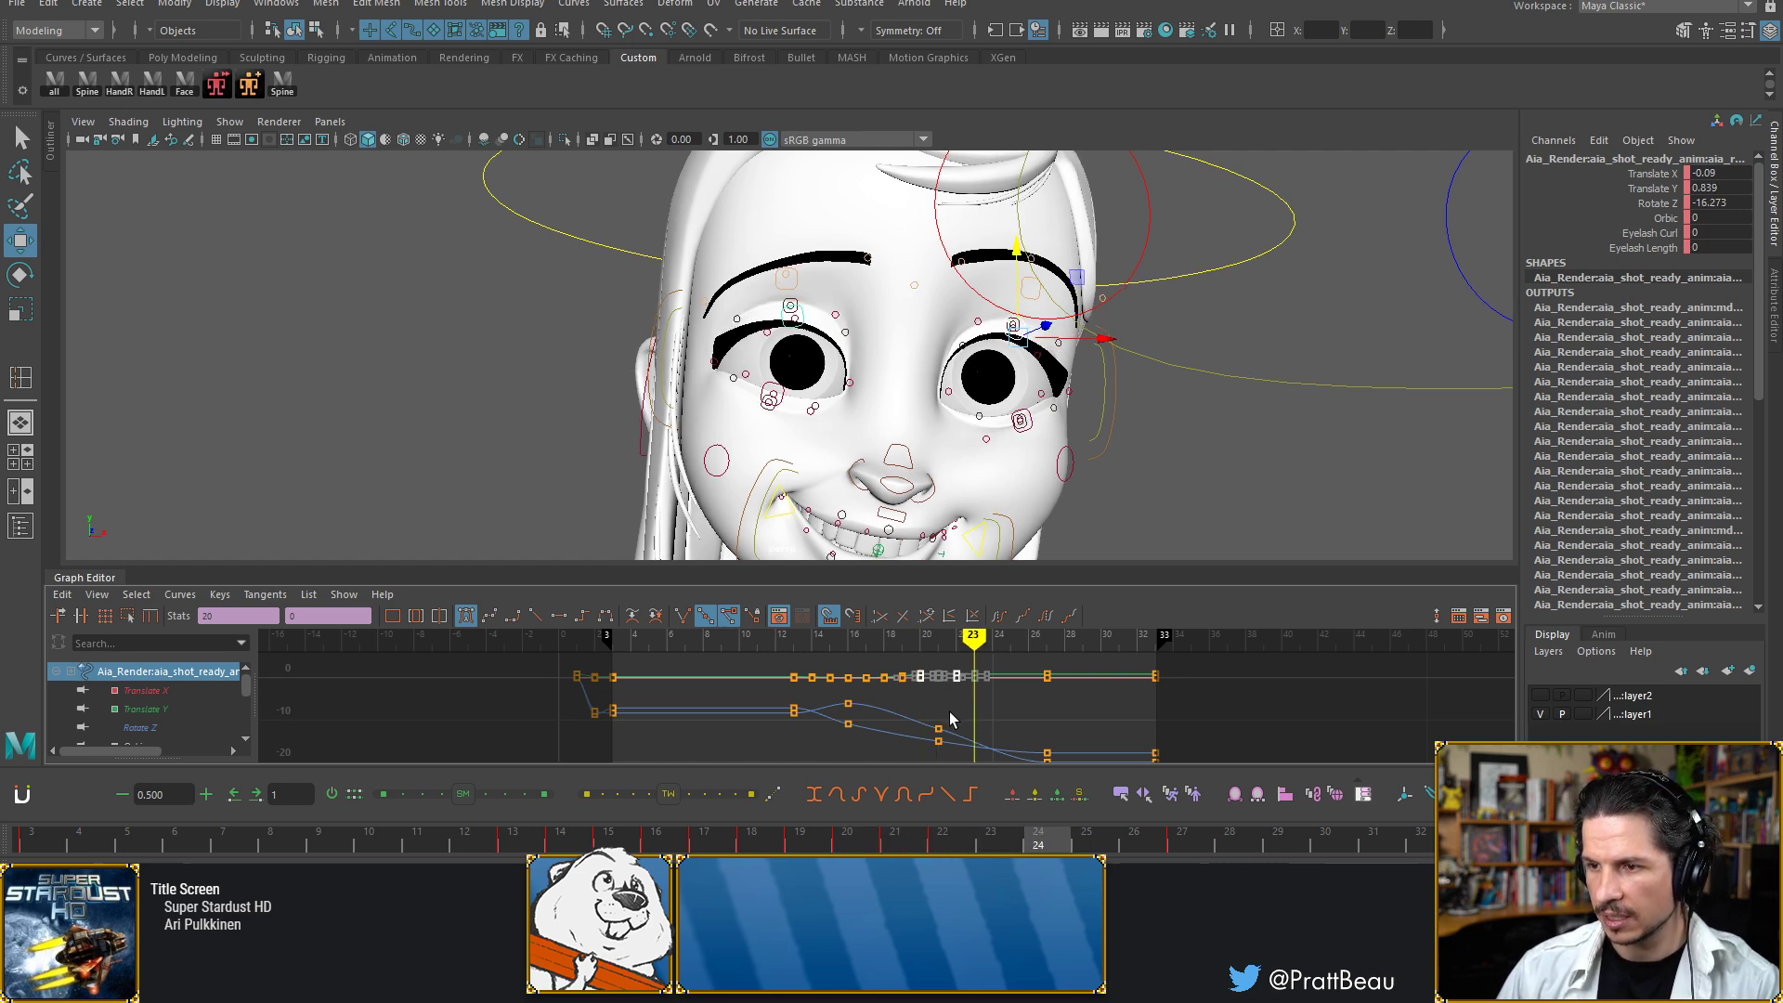
pyautogui.hotkey('alt', '.')
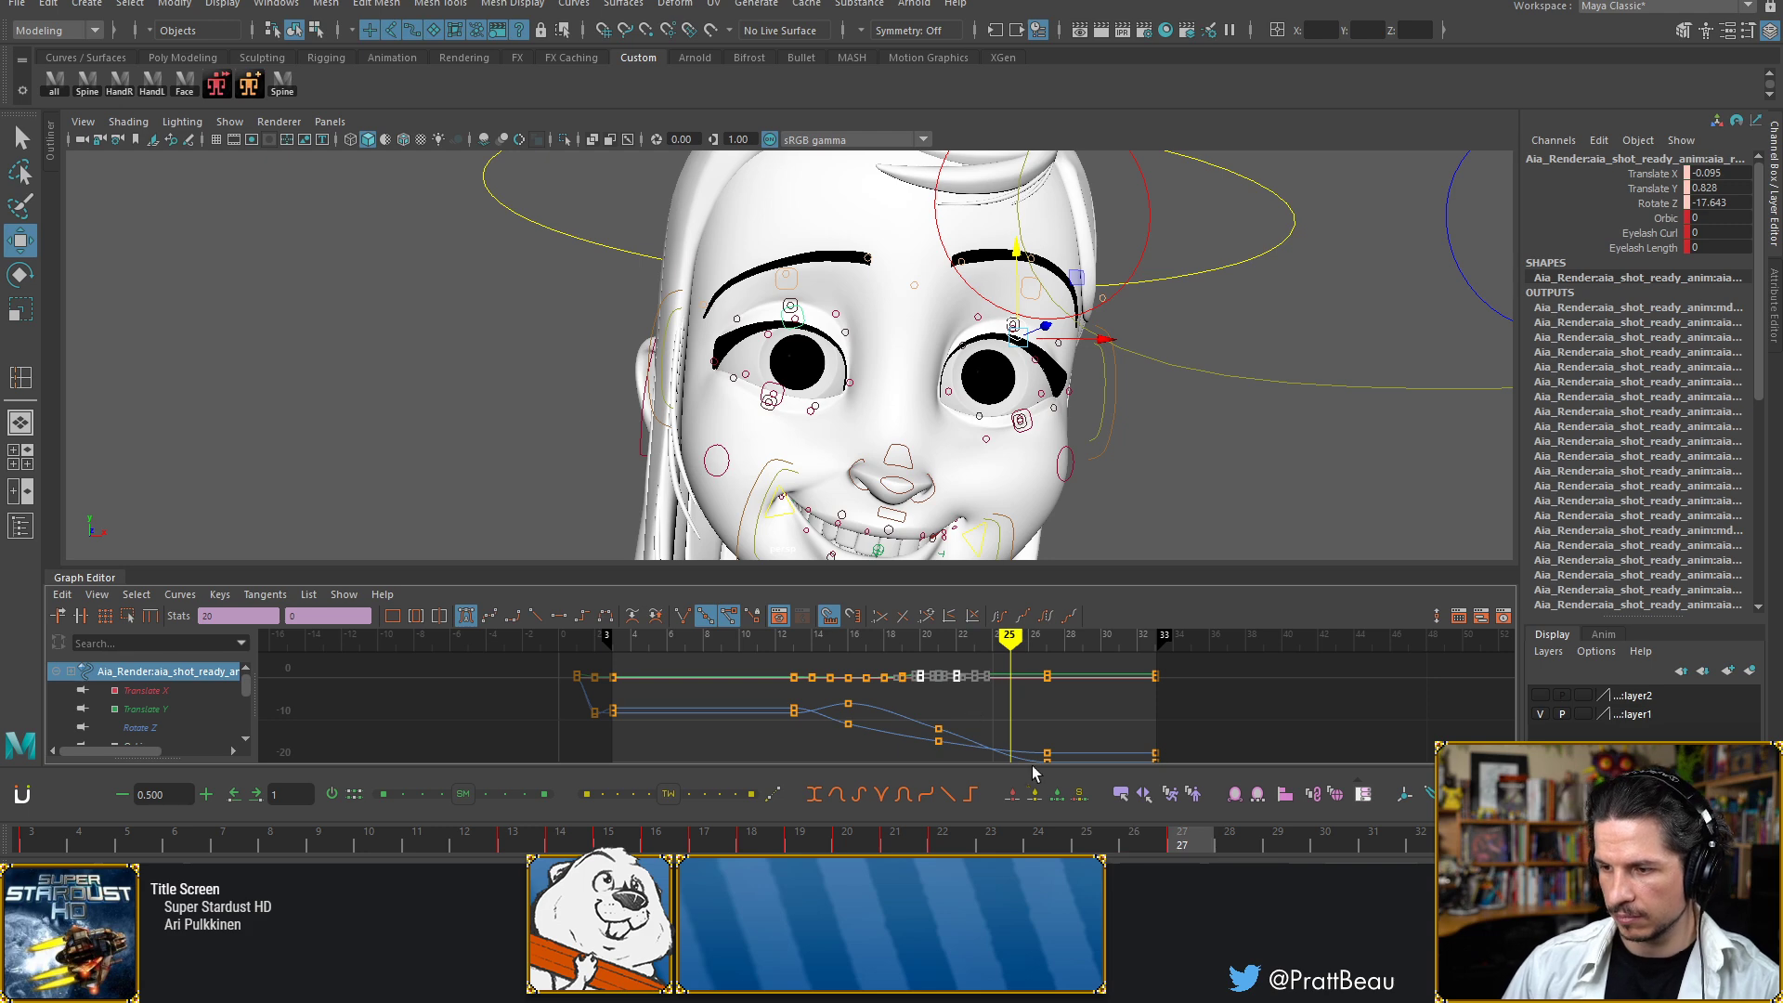
pyautogui.moveTo(1197, 841)
pyautogui.mouseDown()
pyautogui.moveTo(919, 842)
pyautogui.moveTo(942, 840)
pyautogui.mouseUp()
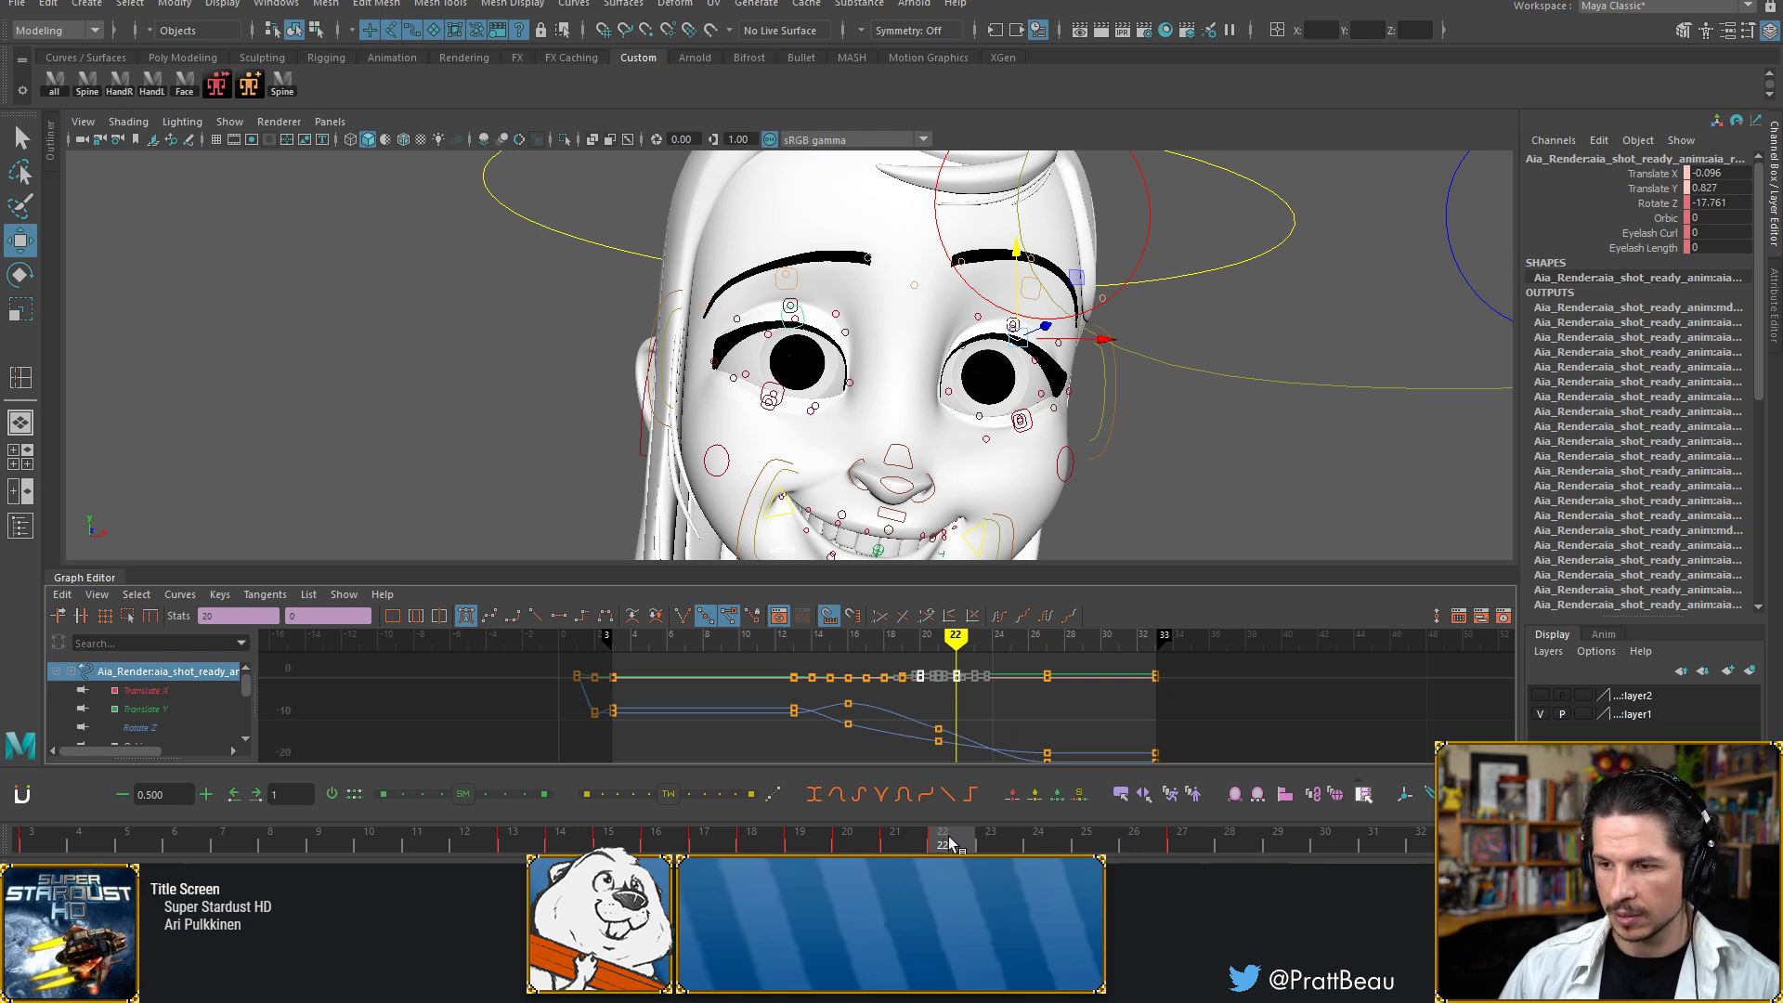
pyautogui.moveTo(950, 843); pyautogui.dragTo(848, 840)
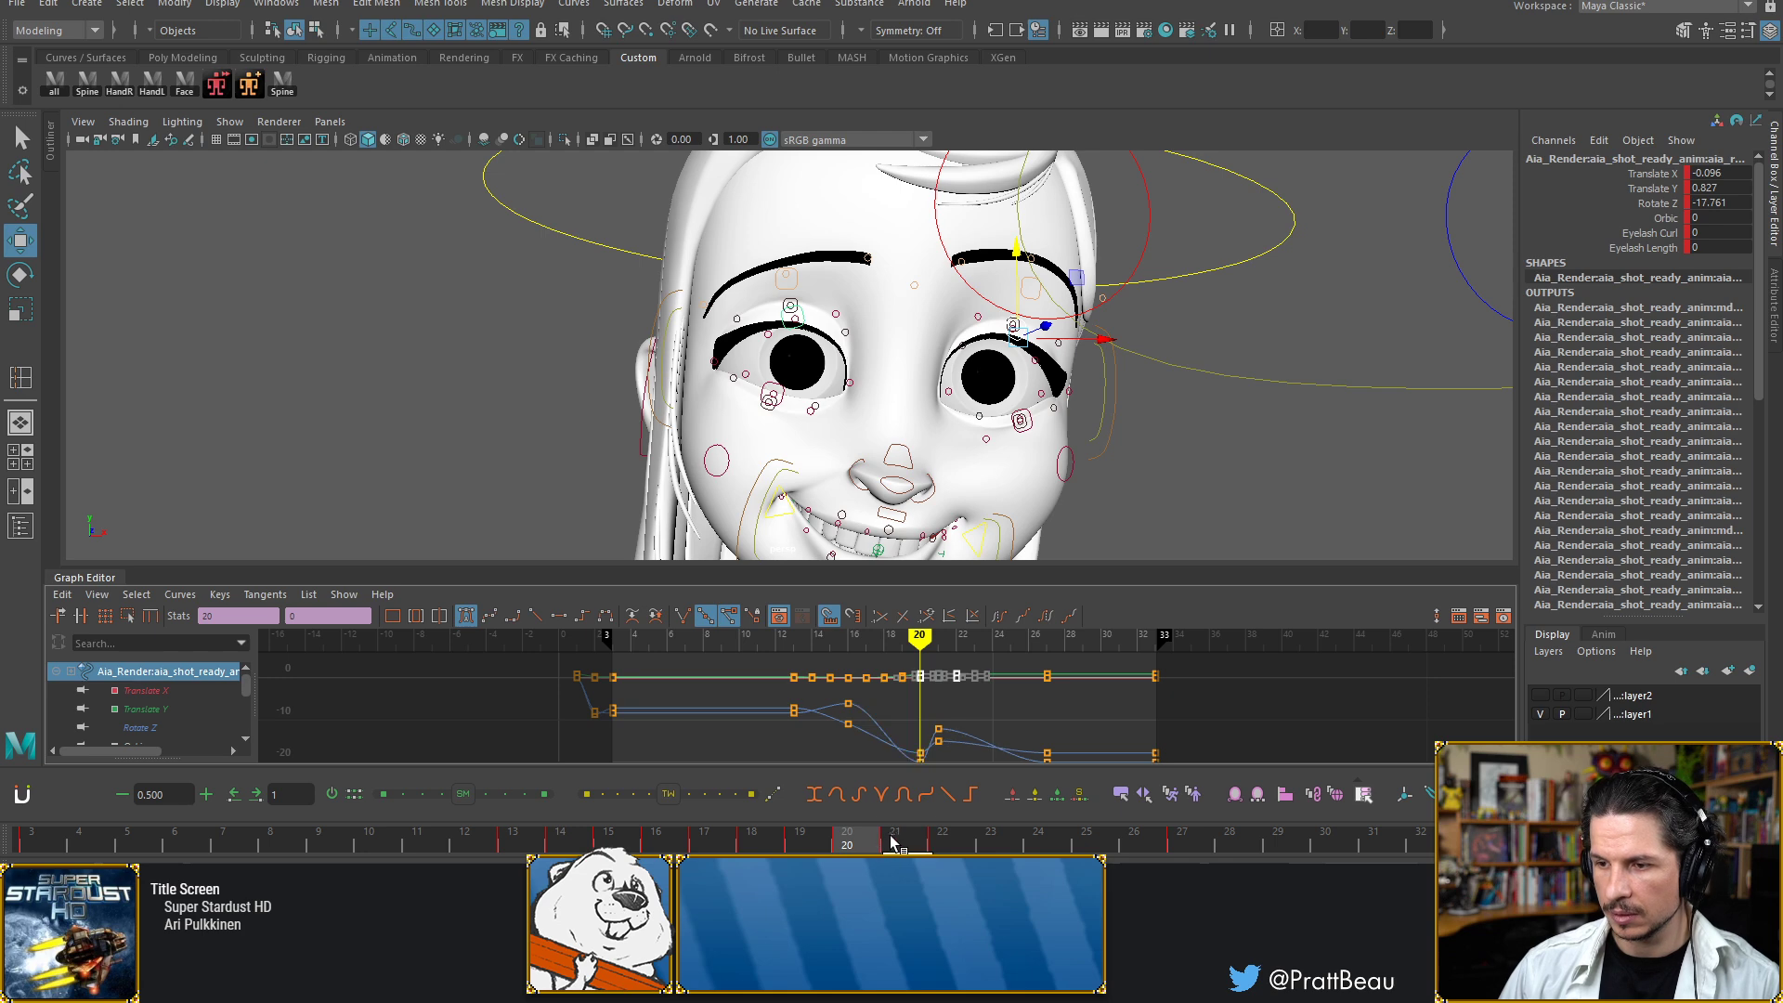
pyautogui.moveTo(979, 699); pyautogui.dragTo(937, 760)
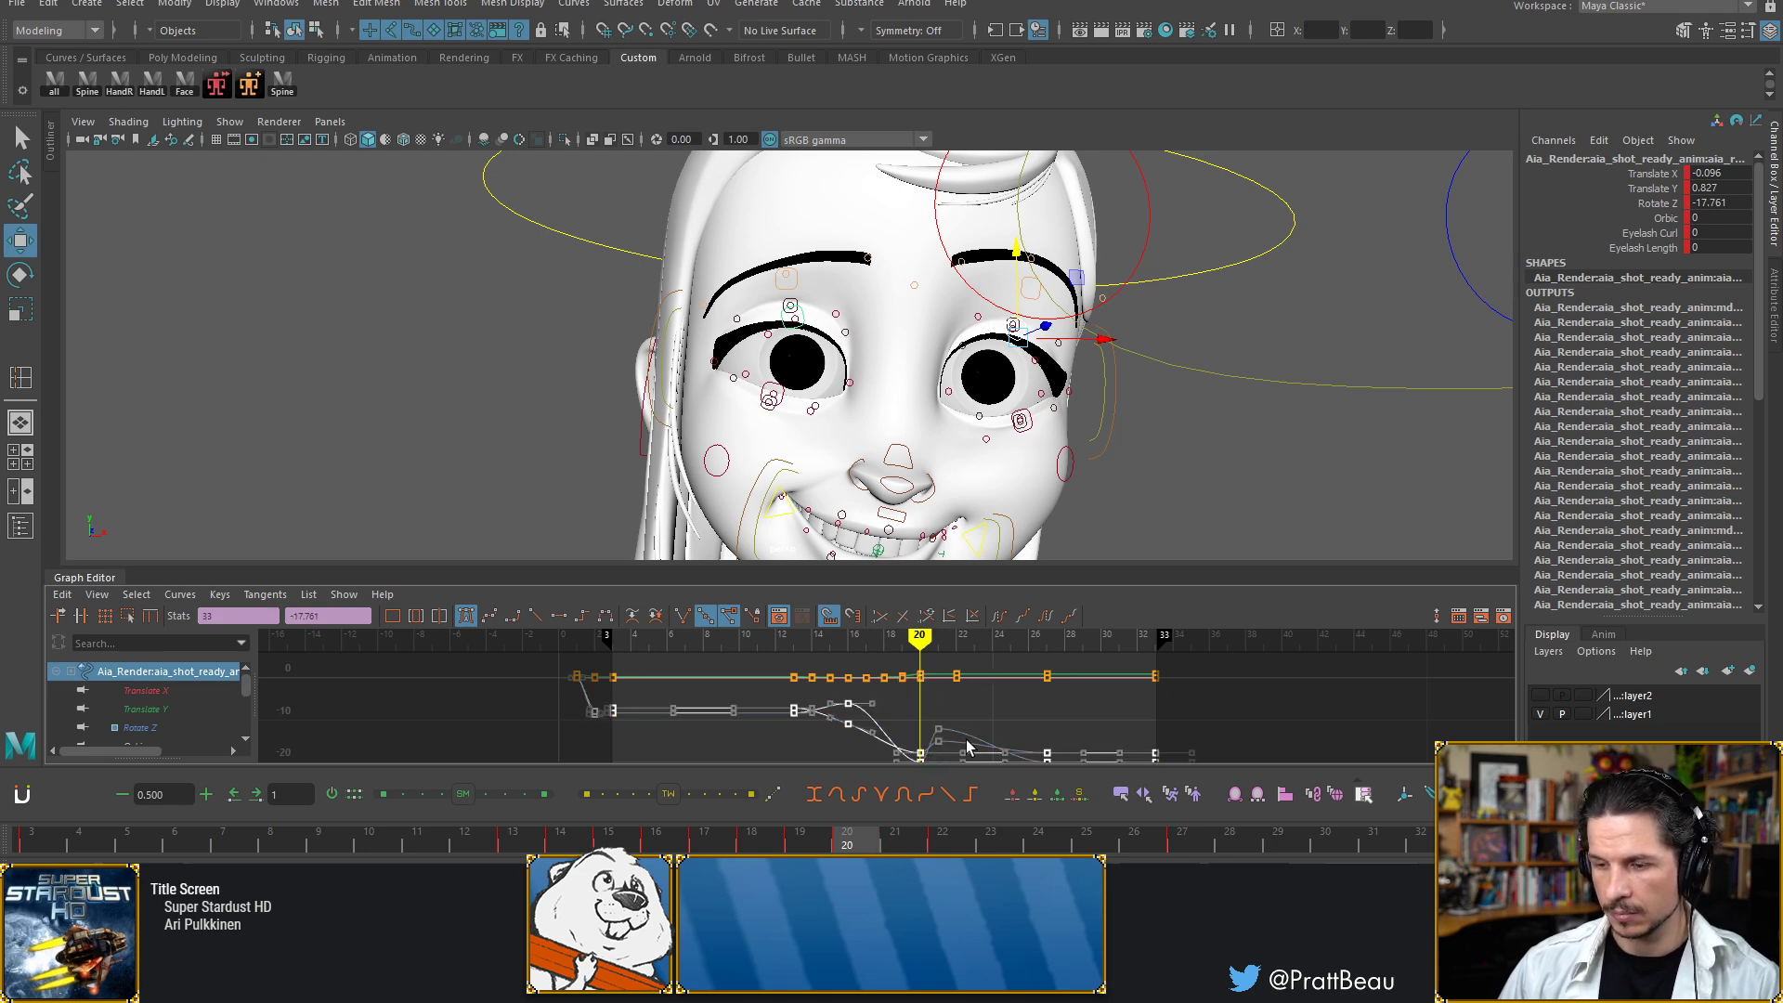
# Step back and forth between frames 17 and 24 to check the retimed eyelid opening
pyautogui.press('.')
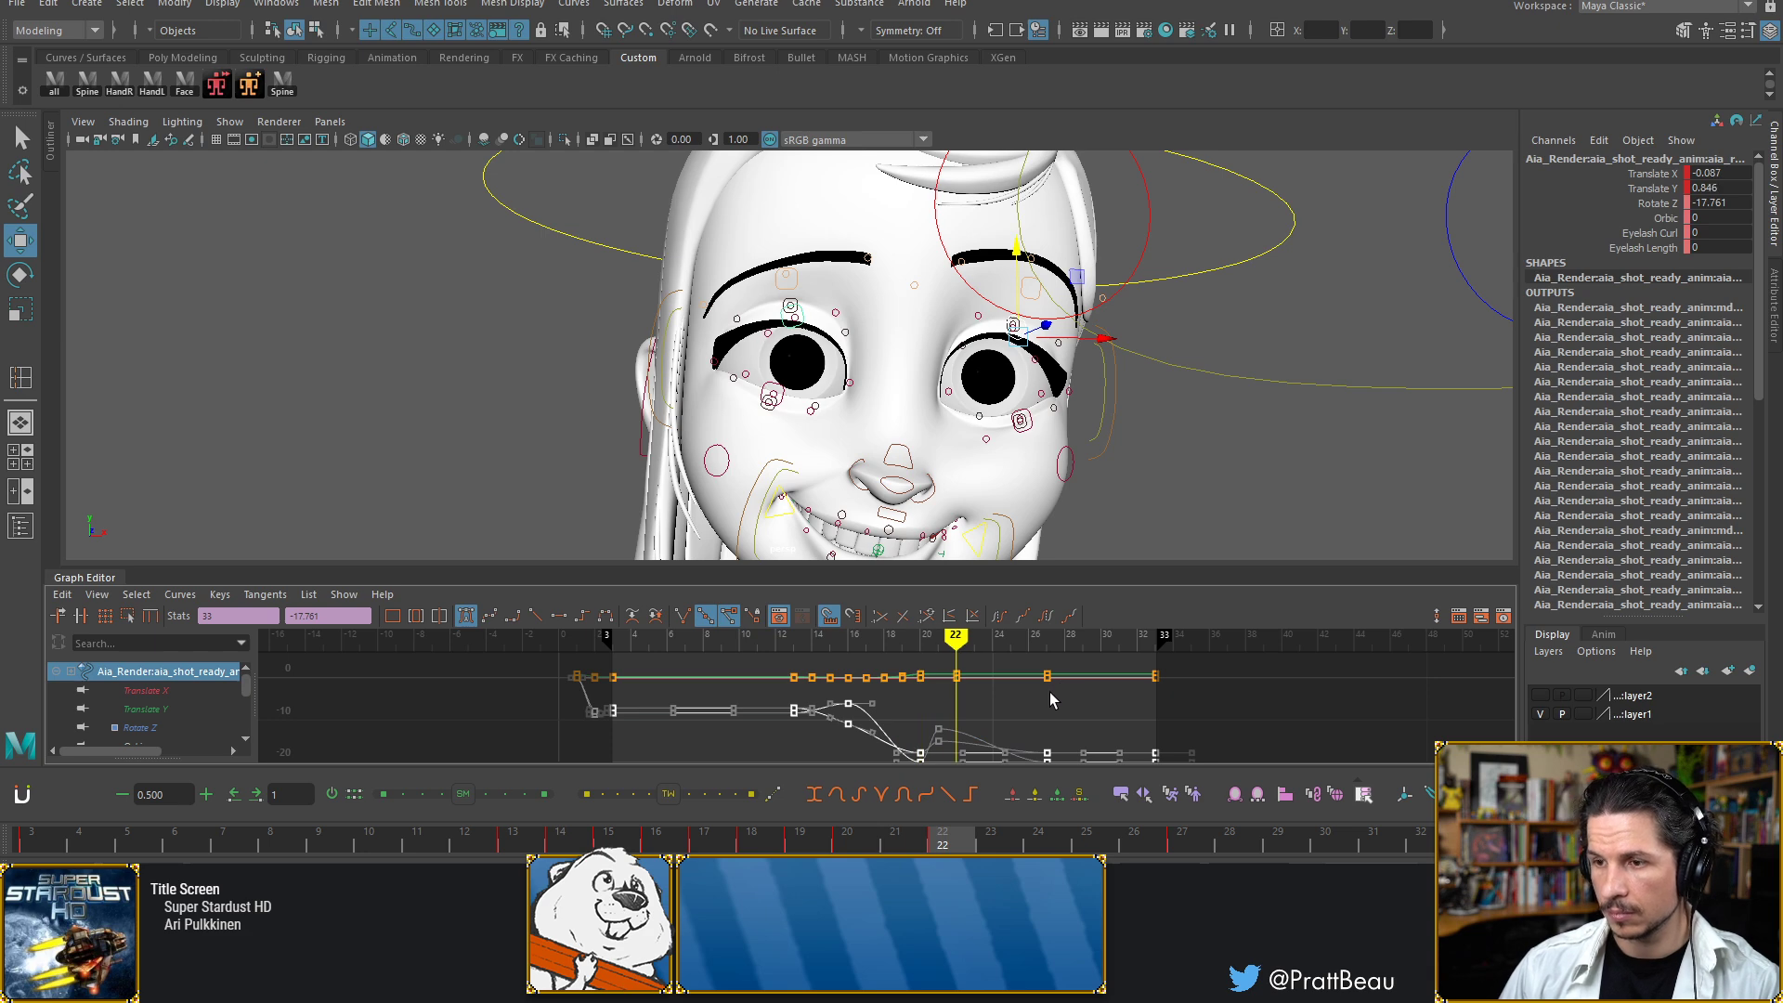
pyautogui.press(',')
pyautogui.press('.')
pyautogui.press(',')
pyautogui.press(',')
pyautogui.press(',')
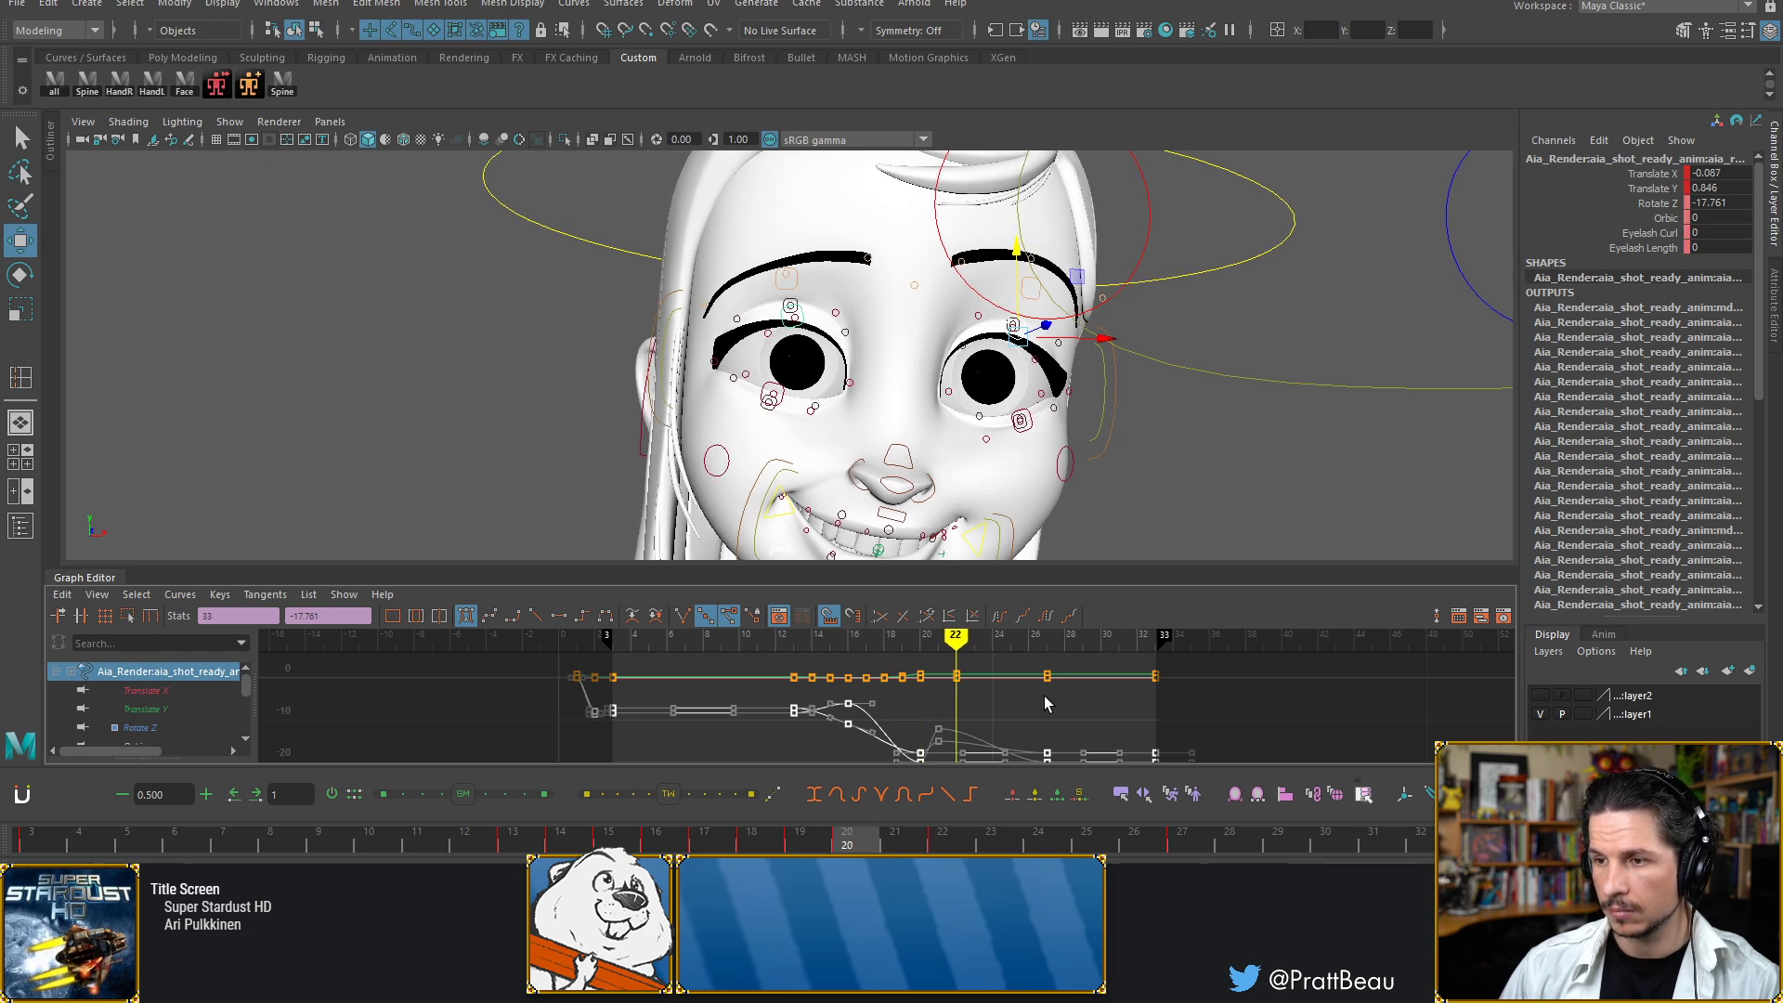
pyautogui.press(',')
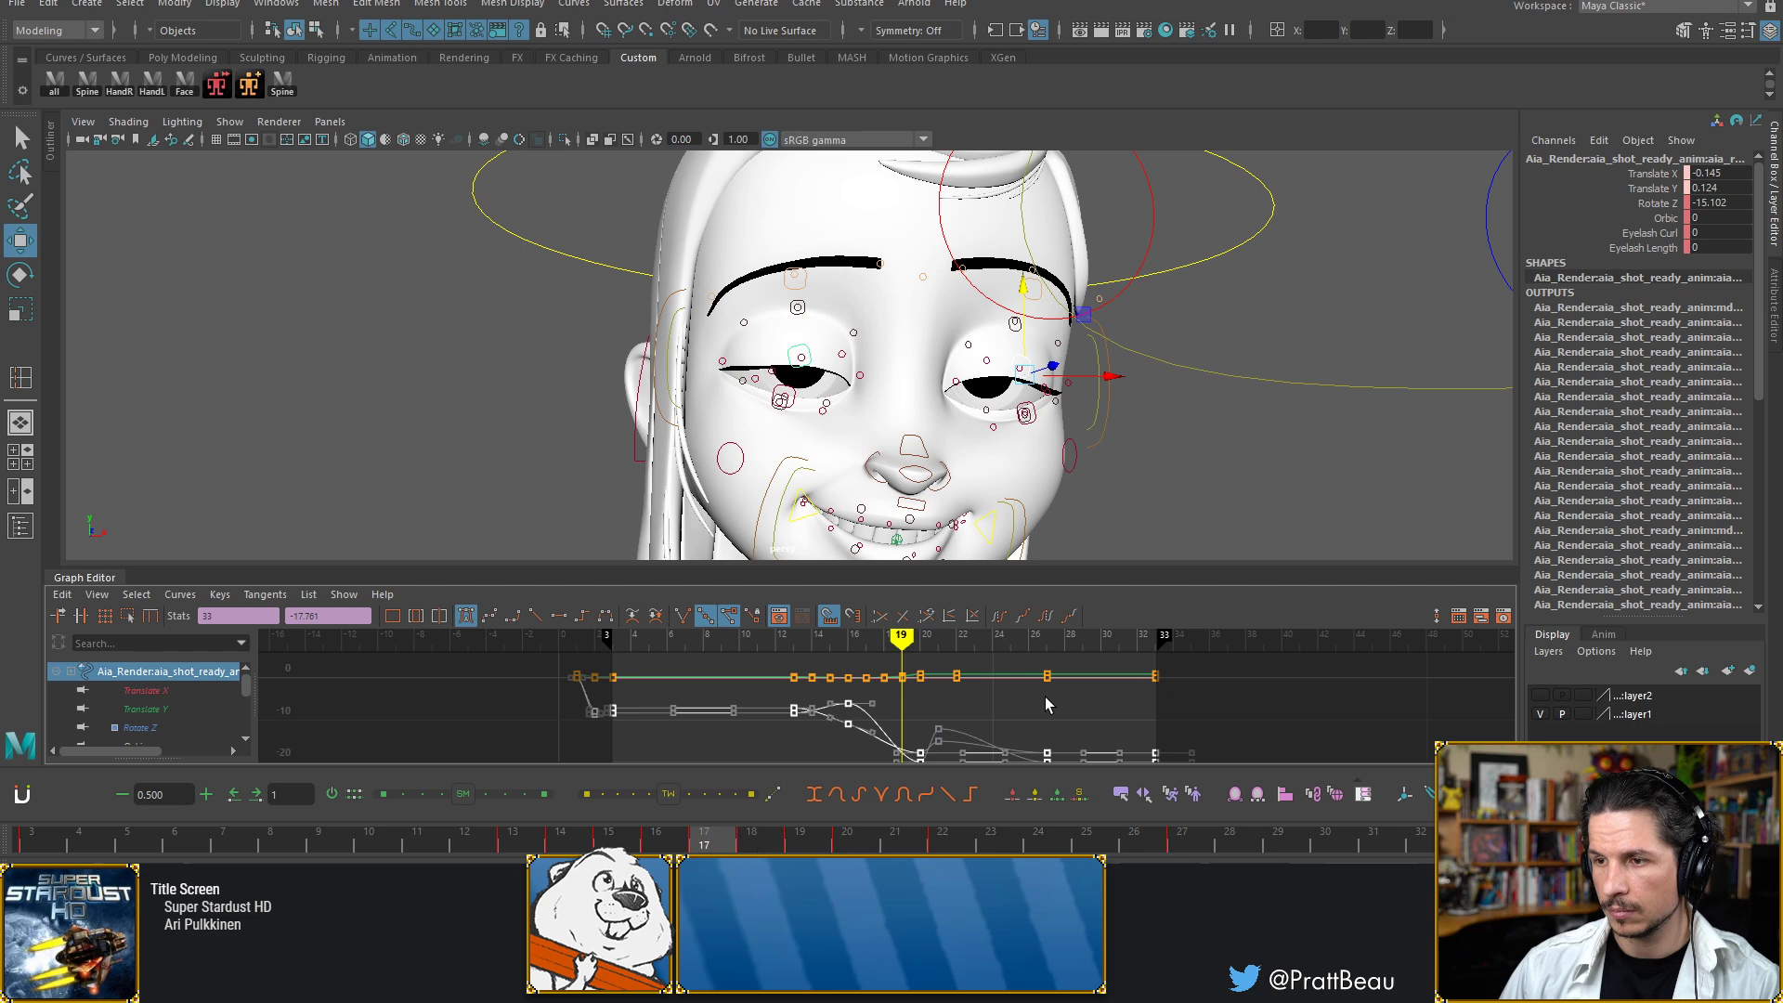
pyautogui.press('.')
pyautogui.press('.')
pyautogui.press('.')
pyautogui.press('.')
pyautogui.press('.')
pyautogui.press('.')
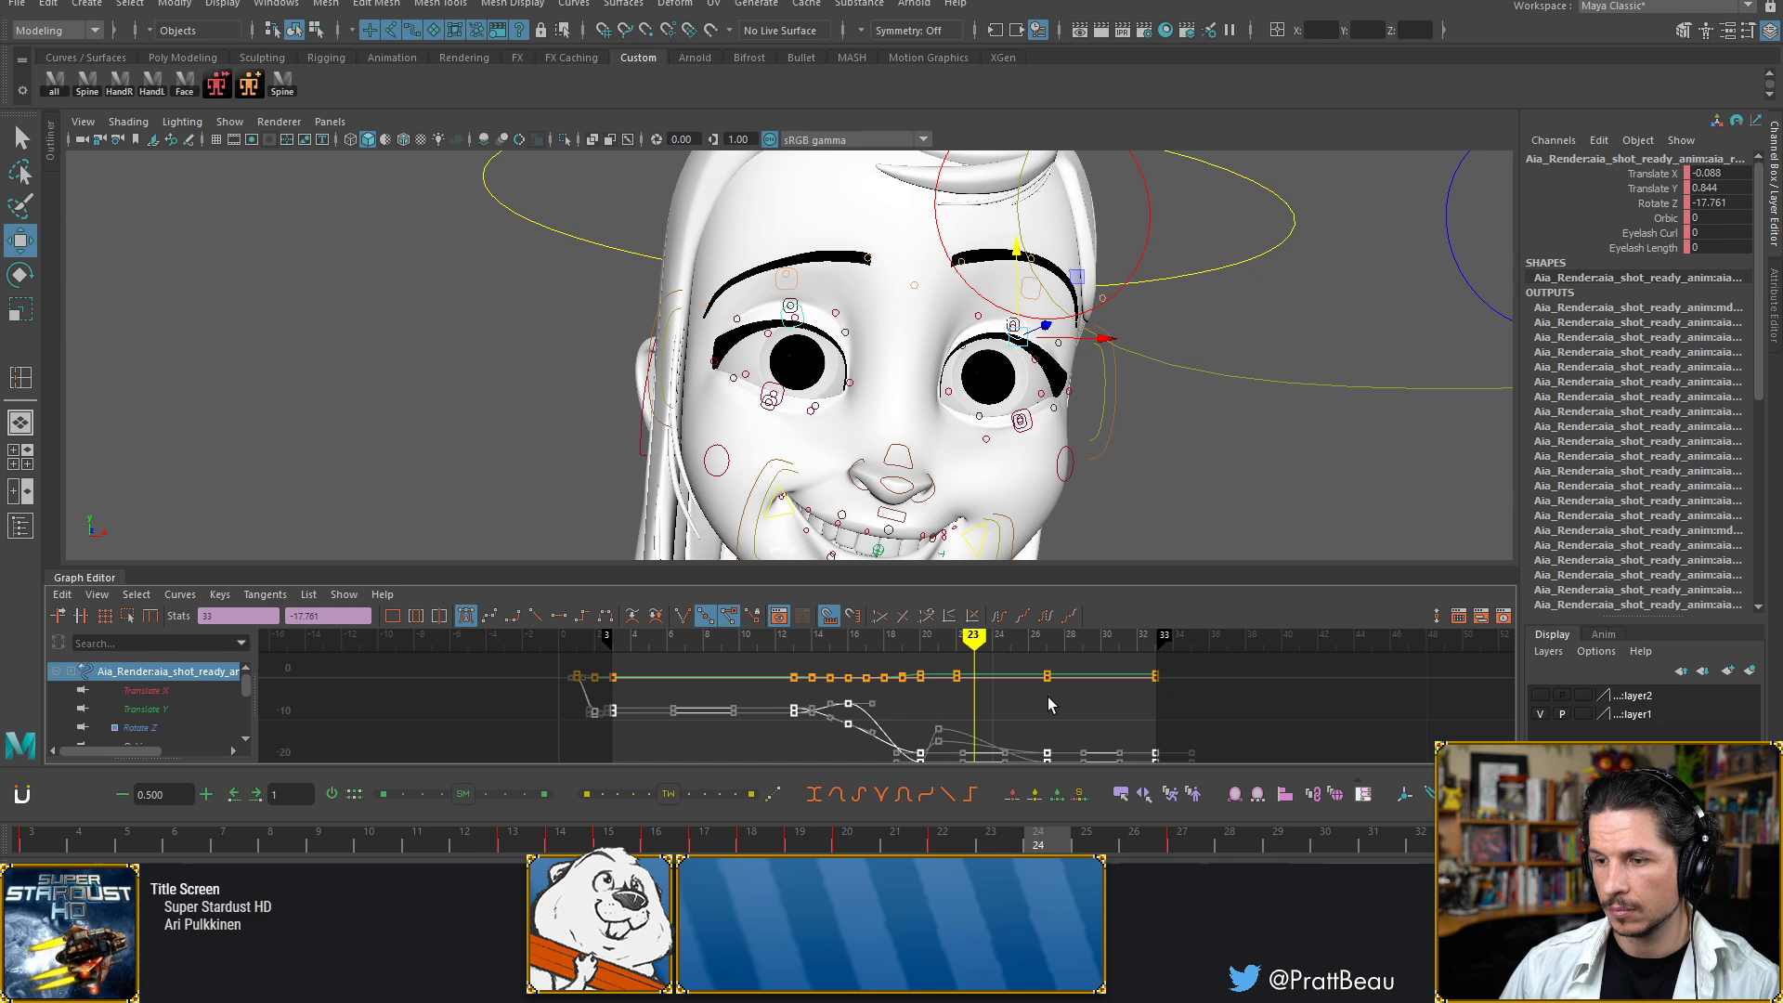
pyautogui.press(',')
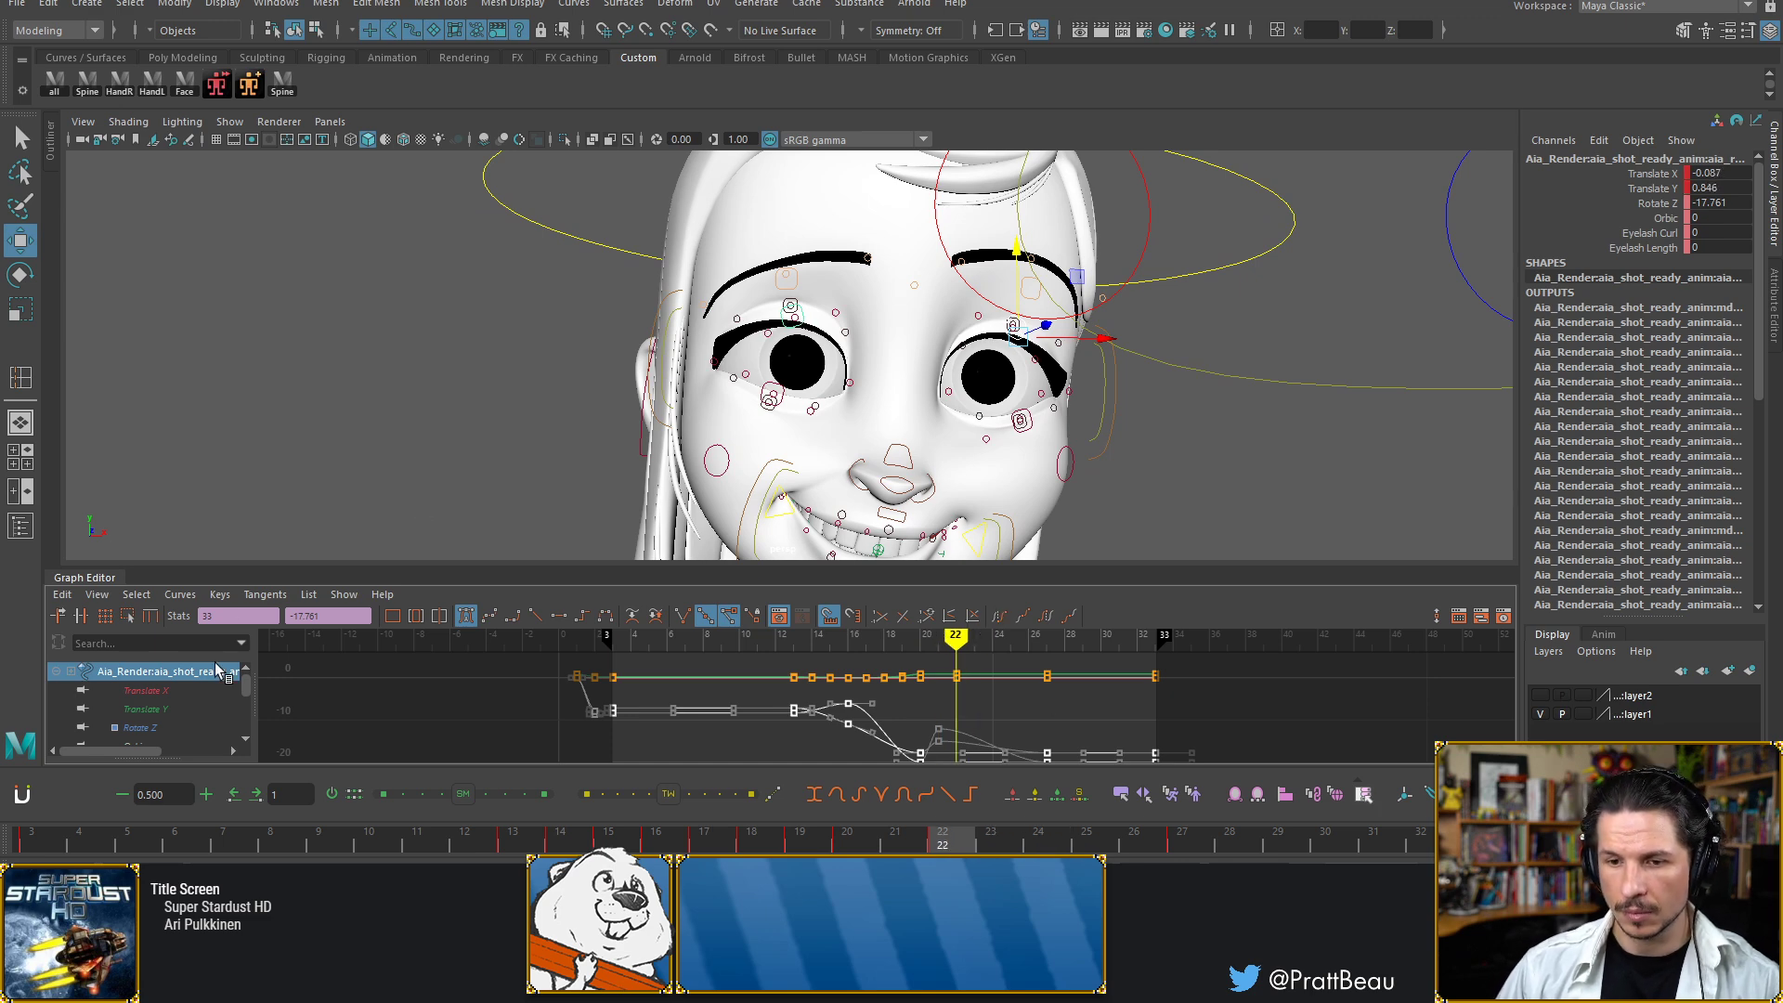
# Isolate the upper eyelids' Translate Y curves and move their frame 22 keys to frame 21, raised slightly to about 0.864 on the right eyelid
pyautogui.click(1001, 351)
pyautogui.click(1015, 327)
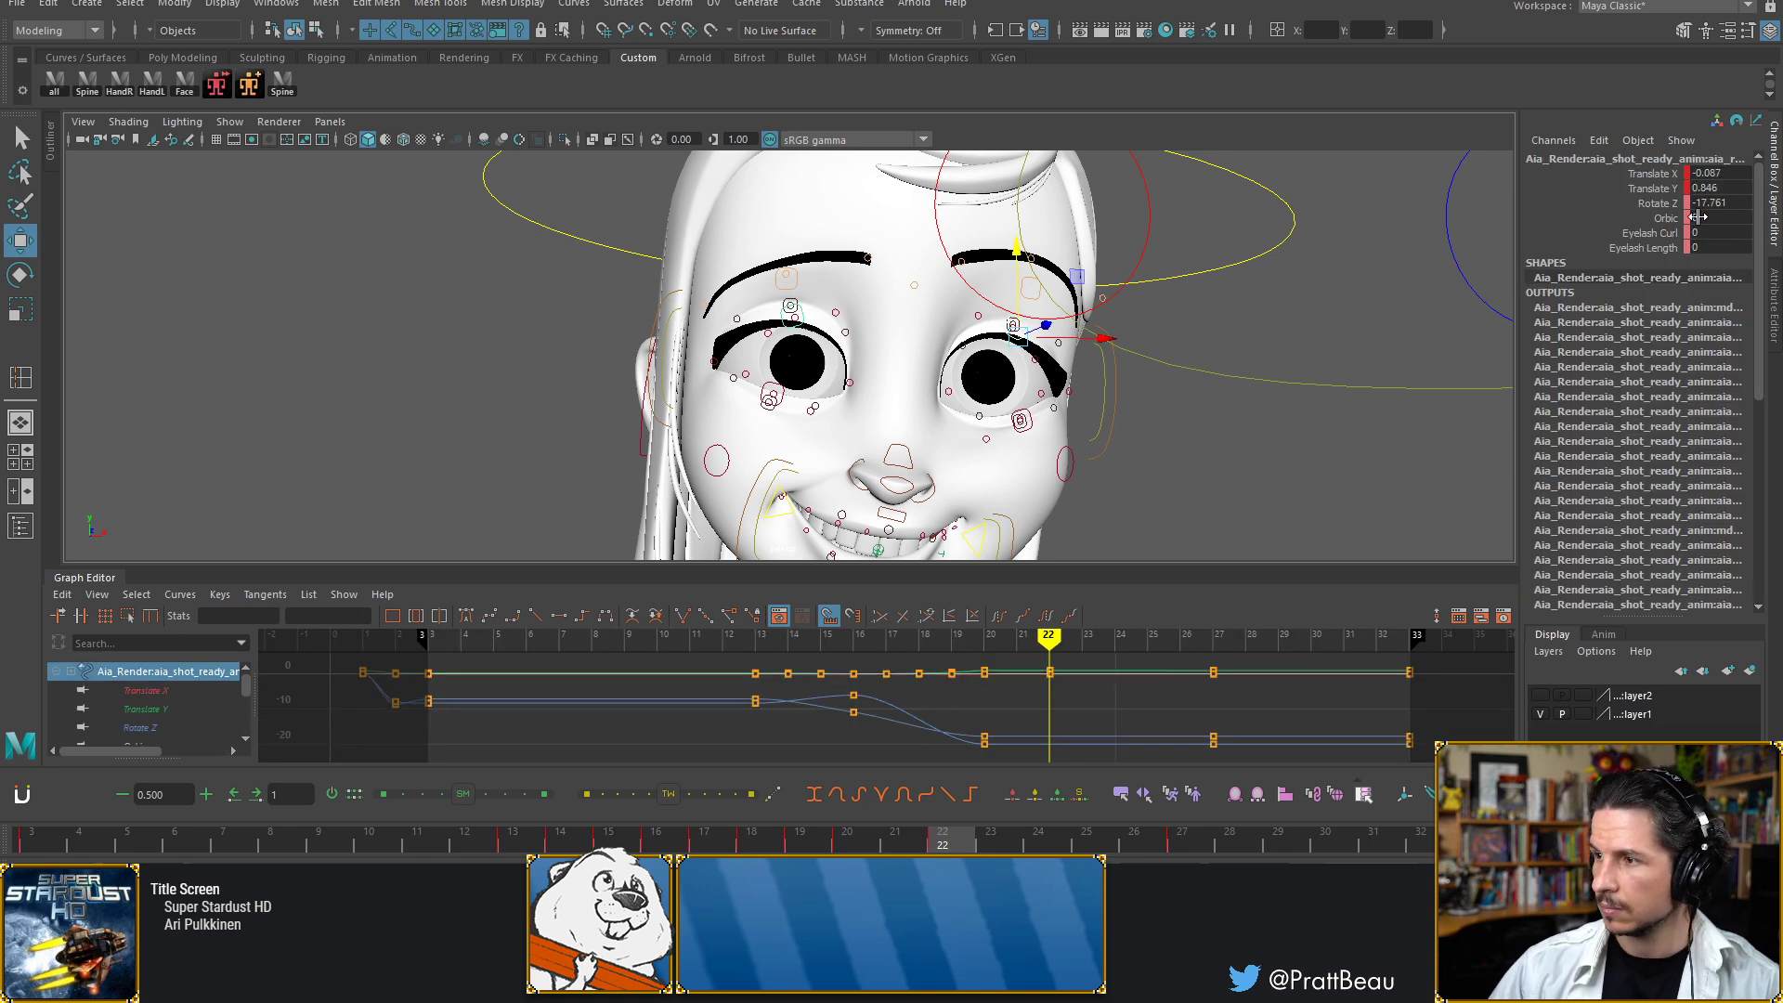
pyautogui.click(1662, 188)
pyautogui.keyDown('alt'); pyautogui.keyDown('shift'); pyautogui.moveTo(945, 734); pyautogui.dragTo(972, 675, button='right'); pyautogui.keyUp('shift'); pyautogui.keyUp('alt')
pyautogui.keyDown('alt'); pyautogui.moveTo(972, 674); pyautogui.dragTo(883, 768, button='middle'); pyautogui.keyUp('alt')
pyautogui.moveTo(981, 710)
pyautogui.keyDown('alt'); pyautogui.mouseDown(button='right')
pyautogui.moveTo(951, 721)
pyautogui.moveTo(987, 705)
pyautogui.mouseUp(button='right'); pyautogui.keyUp('alt')
pyautogui.keyDown('alt'); pyautogui.moveTo(988, 705); pyautogui.dragTo(977, 695, button='middle'); pyautogui.keyUp('alt')
pyautogui.keyDown('alt'); pyautogui.moveTo(949, 705); pyautogui.dragTo(969, 706, button='right'); pyautogui.keyUp('alt')
pyautogui.keyDown('alt'); pyautogui.moveTo(969, 708); pyautogui.dragTo(966, 675, button='middle'); pyautogui.keyUp('alt')
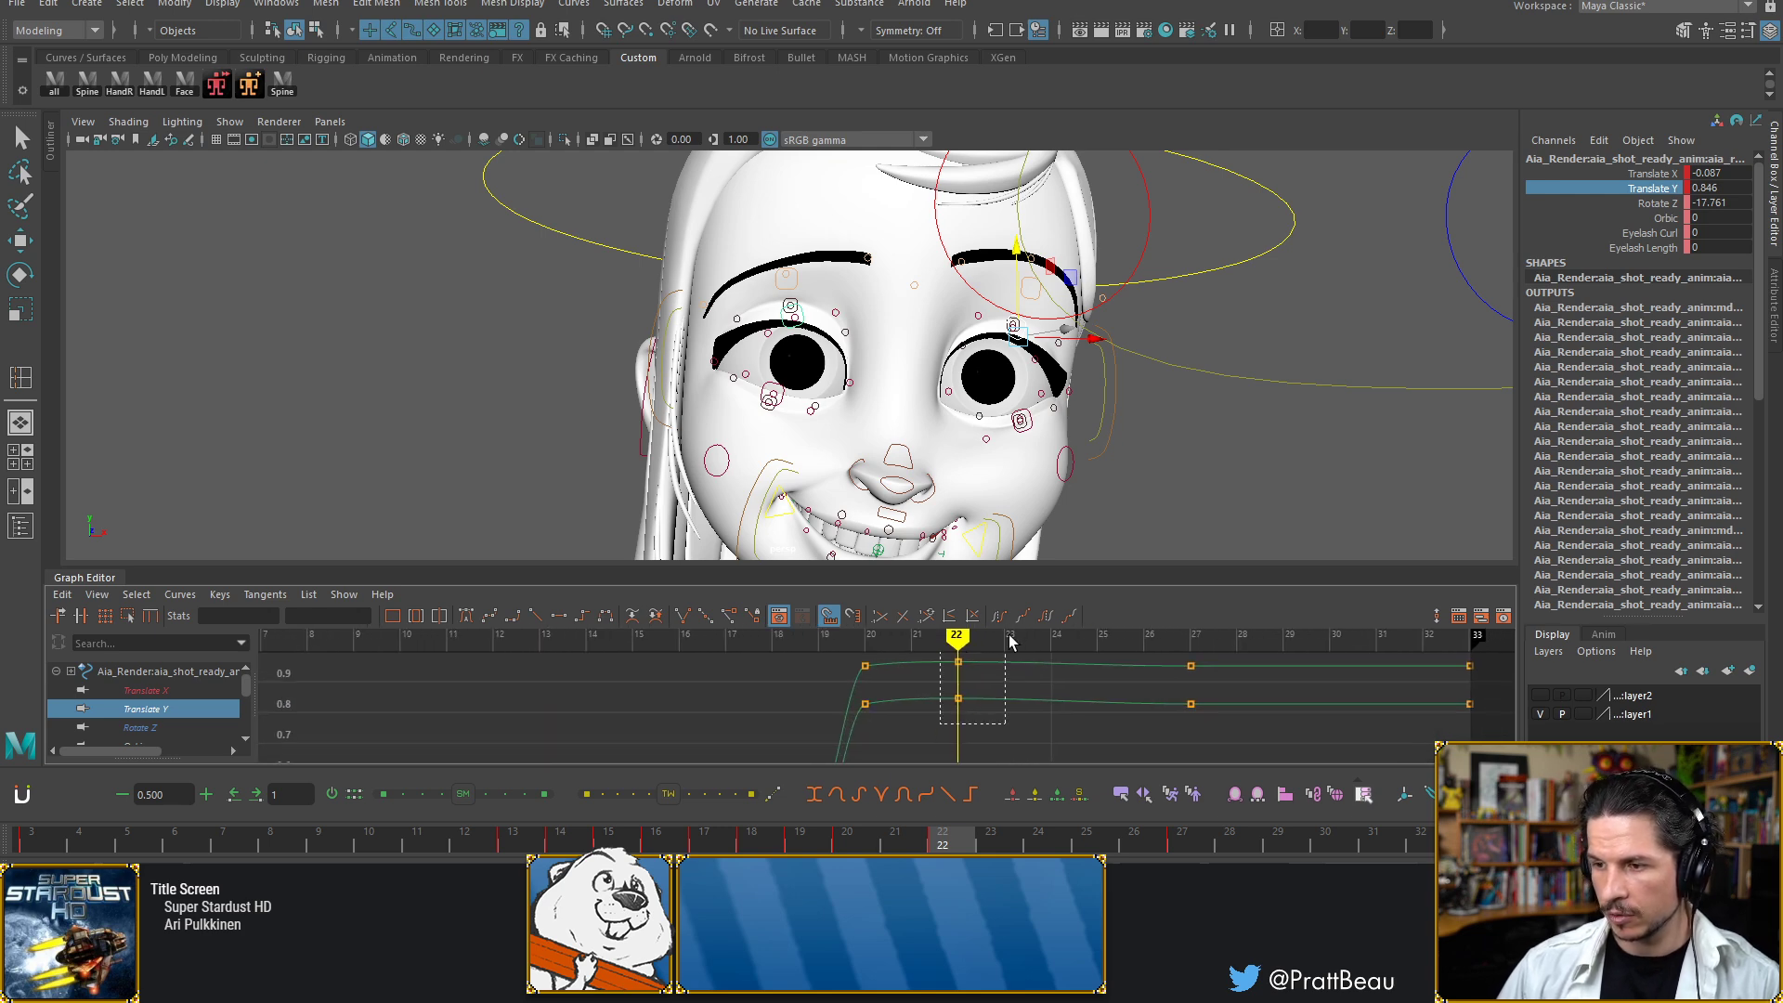
pyautogui.moveTo(1011, 639); pyautogui.dragTo(1010, 637)
pyautogui.keyDown('shift'); pyautogui.moveTo(979, 731); pyautogui.dragTo(968, 737, button='middle'); pyautogui.keyUp('shift')
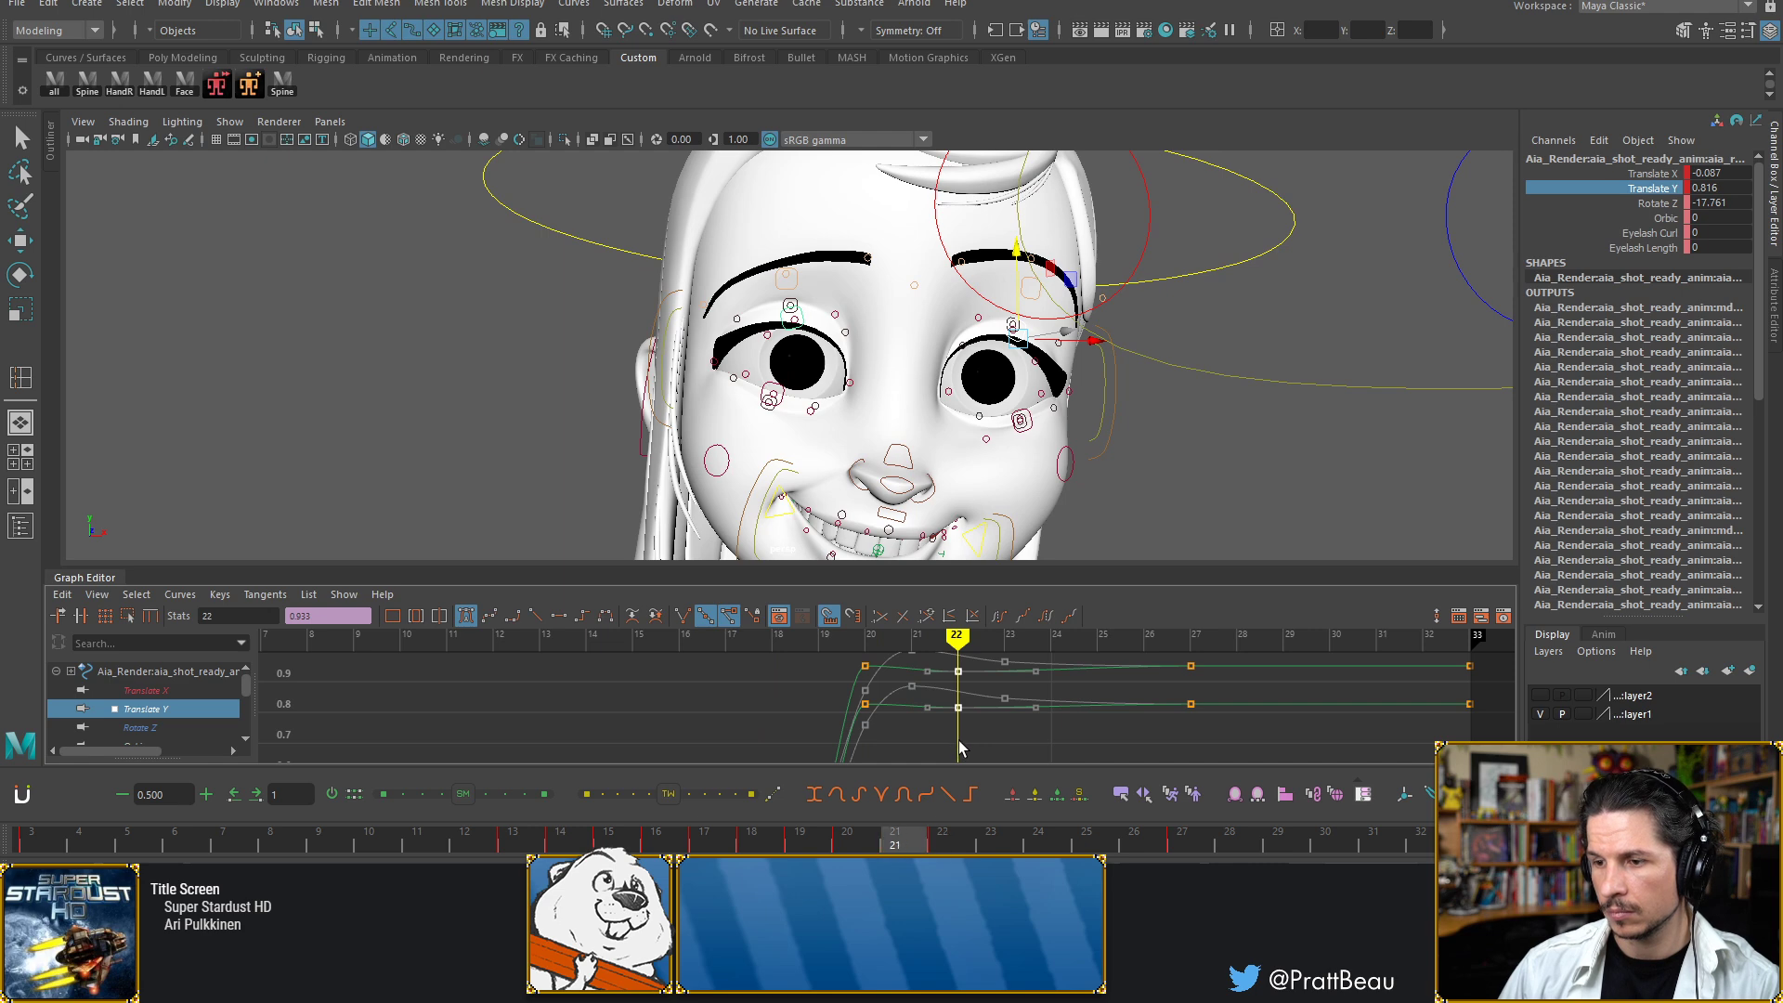
pyautogui.moveTo(953, 739); pyautogui.dragTo(915, 711, button='middle')
# Move the upper eyelids' Translate Y keys from frame 27 to frame 23, keeping their values
pyautogui.moveTo(1252, 650); pyautogui.dragTo(1252, 651)
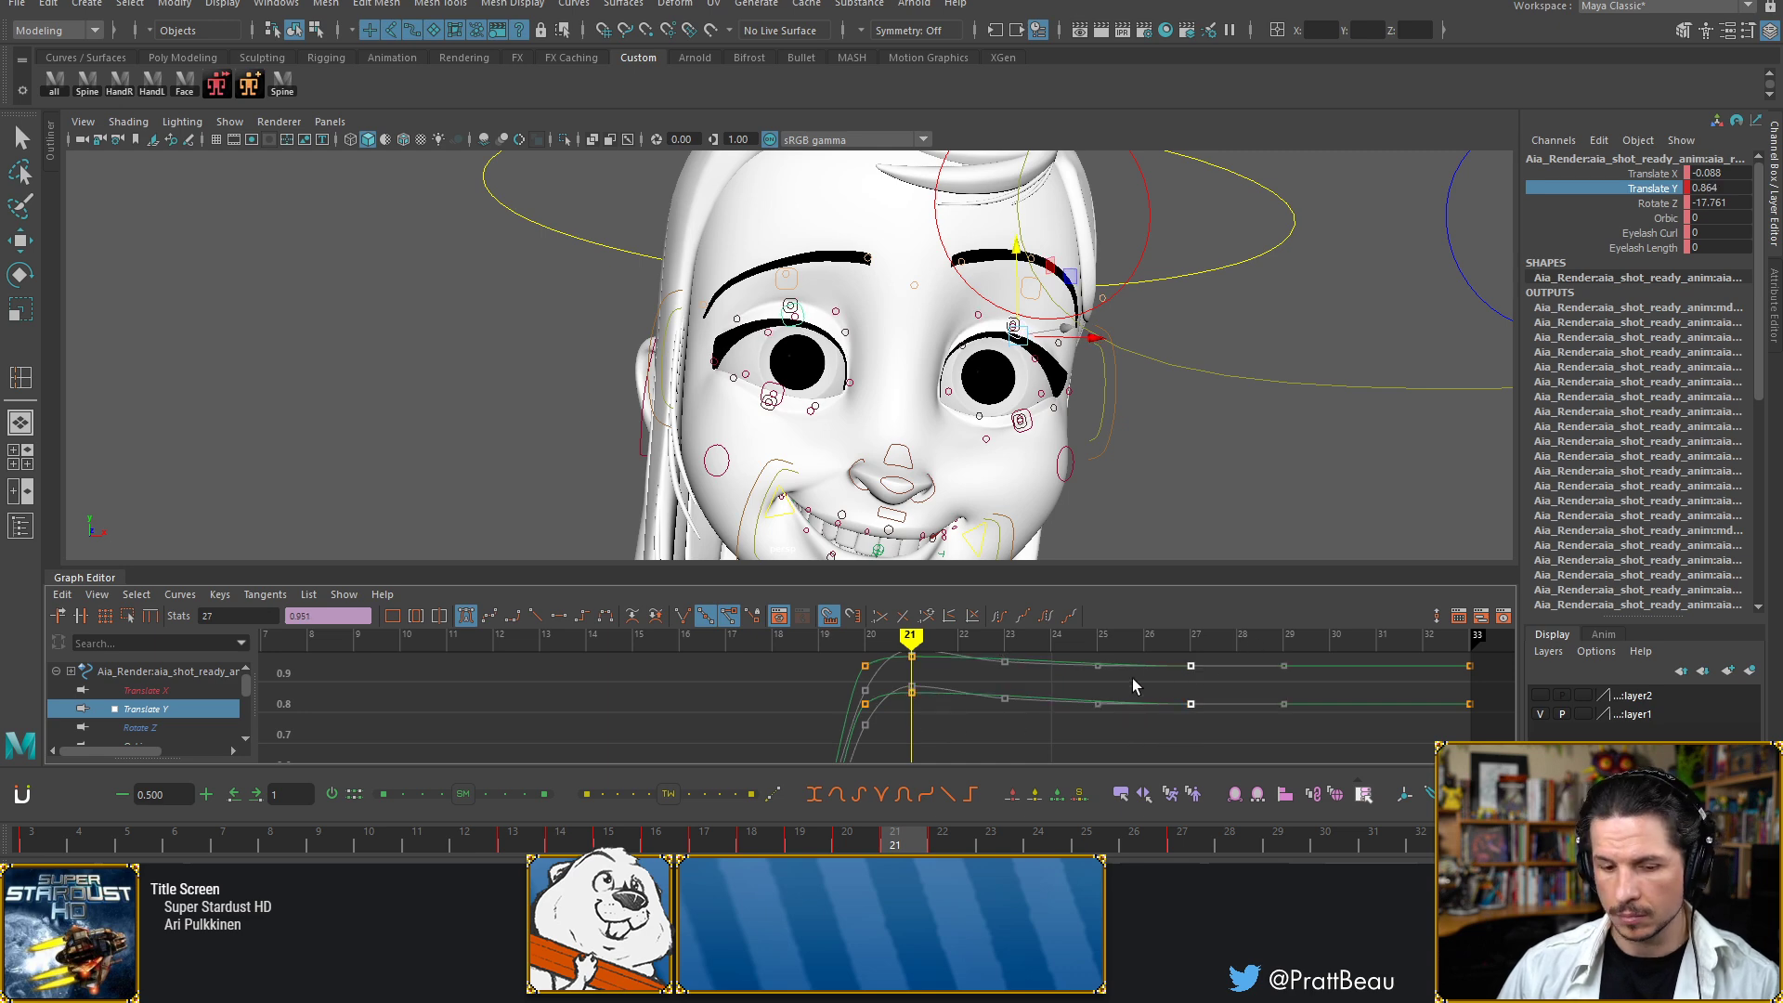
pyautogui.hotkey('alt', '.')
pyautogui.hotkey('alt', '.')
pyautogui.hotkey('alt', '.')
pyautogui.hotkey('alt', '.')
pyautogui.hotkey('alt', '.')
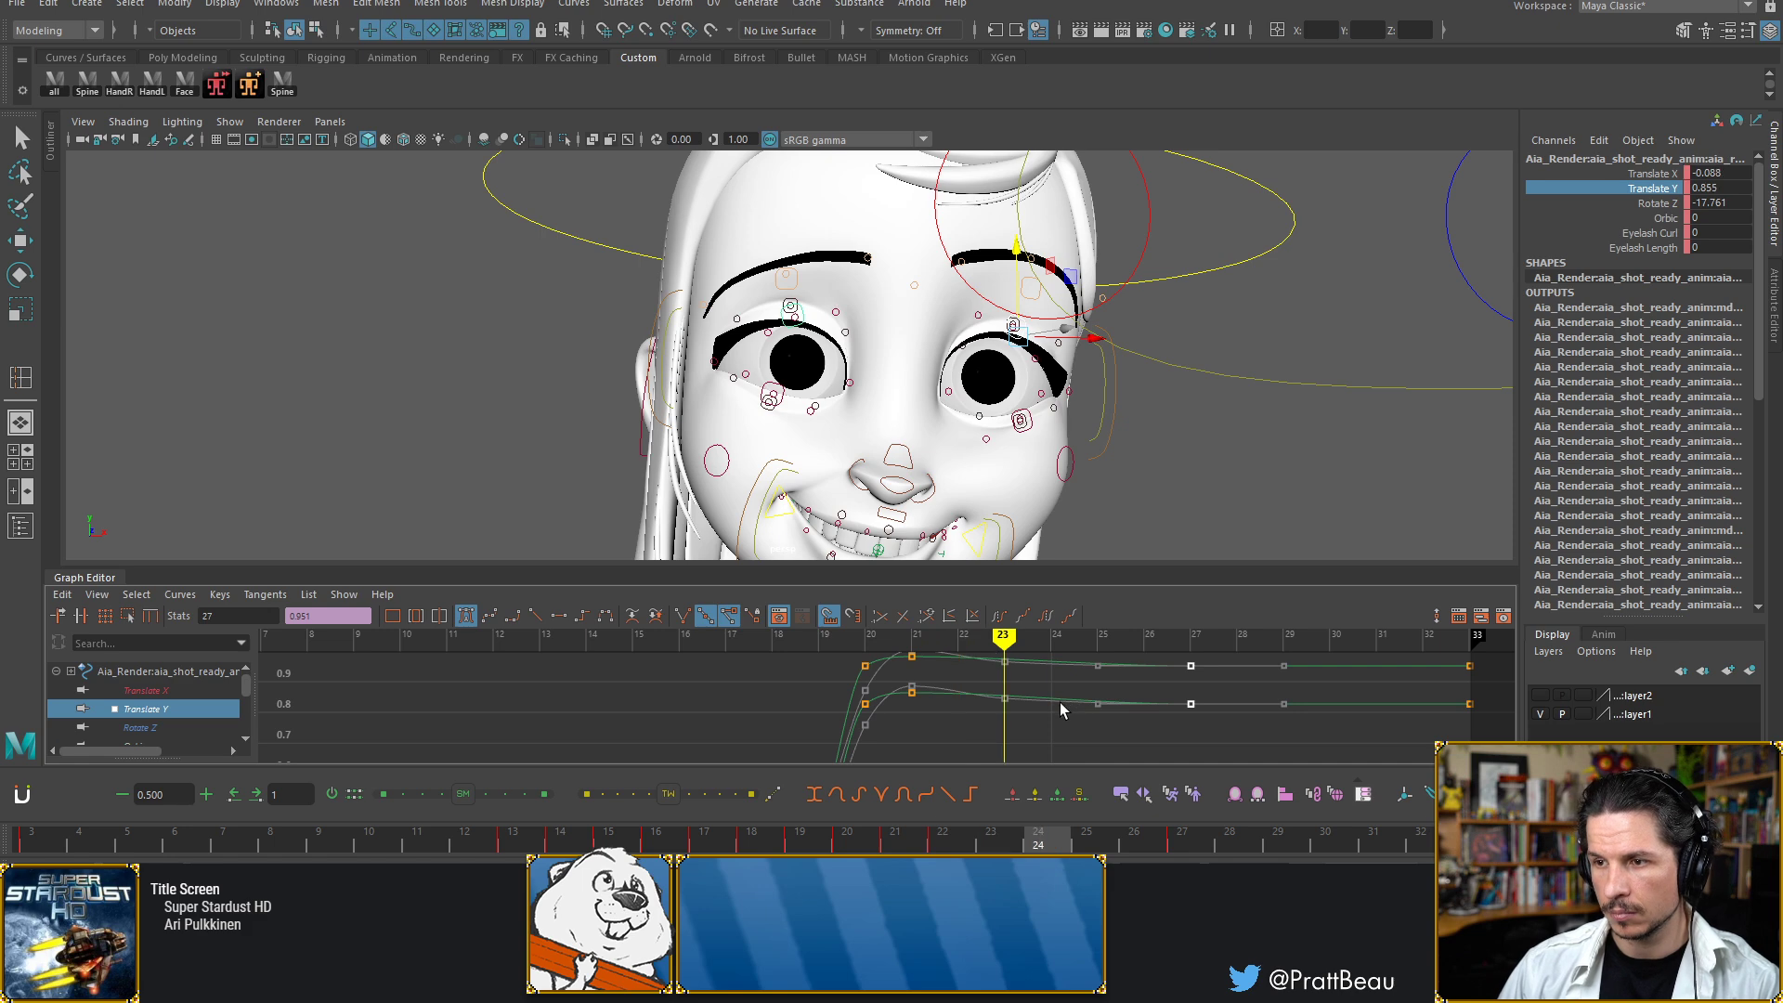
pyautogui.hotkey('alt', ',')
pyautogui.hotkey('alt', ',')
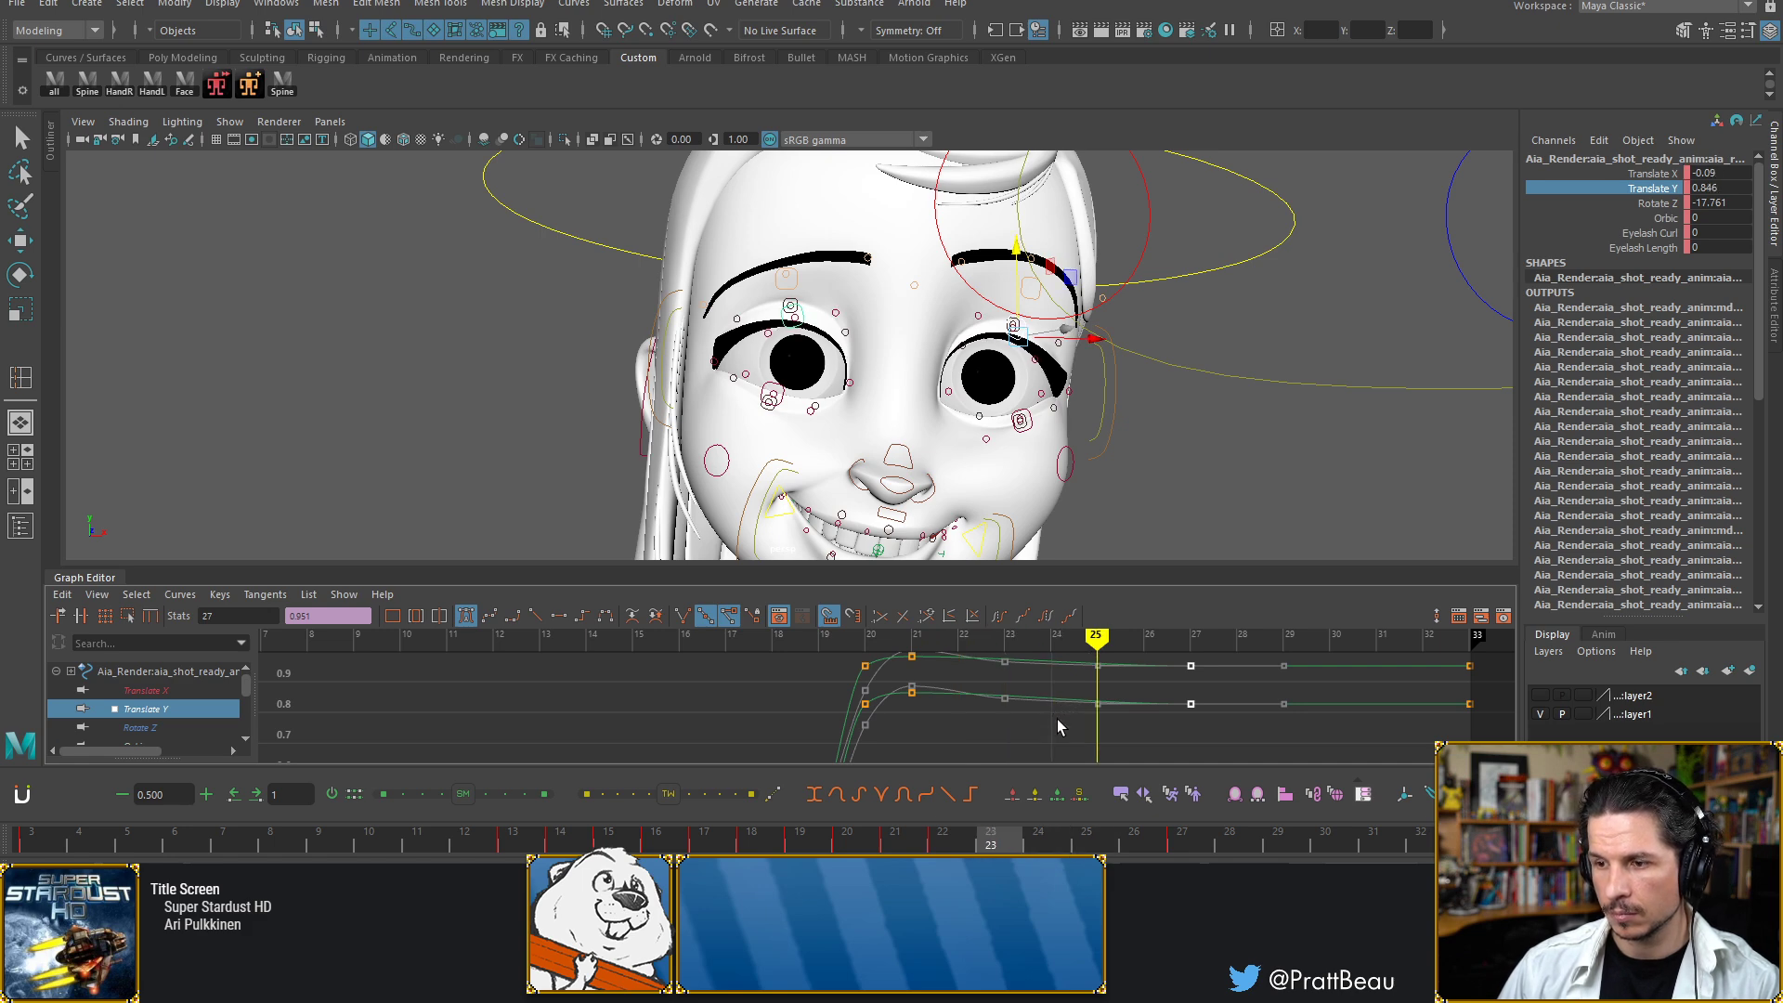
pyautogui.hotkey('alt', ',')
pyautogui.hotkey('alt', ',')
pyautogui.hotkey('alt', ',')
pyautogui.moveTo(1151, 739); pyautogui.dragTo(1193, 705)
pyautogui.keyDown('shift'); pyautogui.moveTo(1087, 728); pyautogui.dragTo(979, 733, button='middle'); pyautogui.keyUp('shift')
# Raise the upper eyelids' Translate Y keys at frame 14 slightly to soften the start of the blink
pyautogui.hotkey('alt', ',')
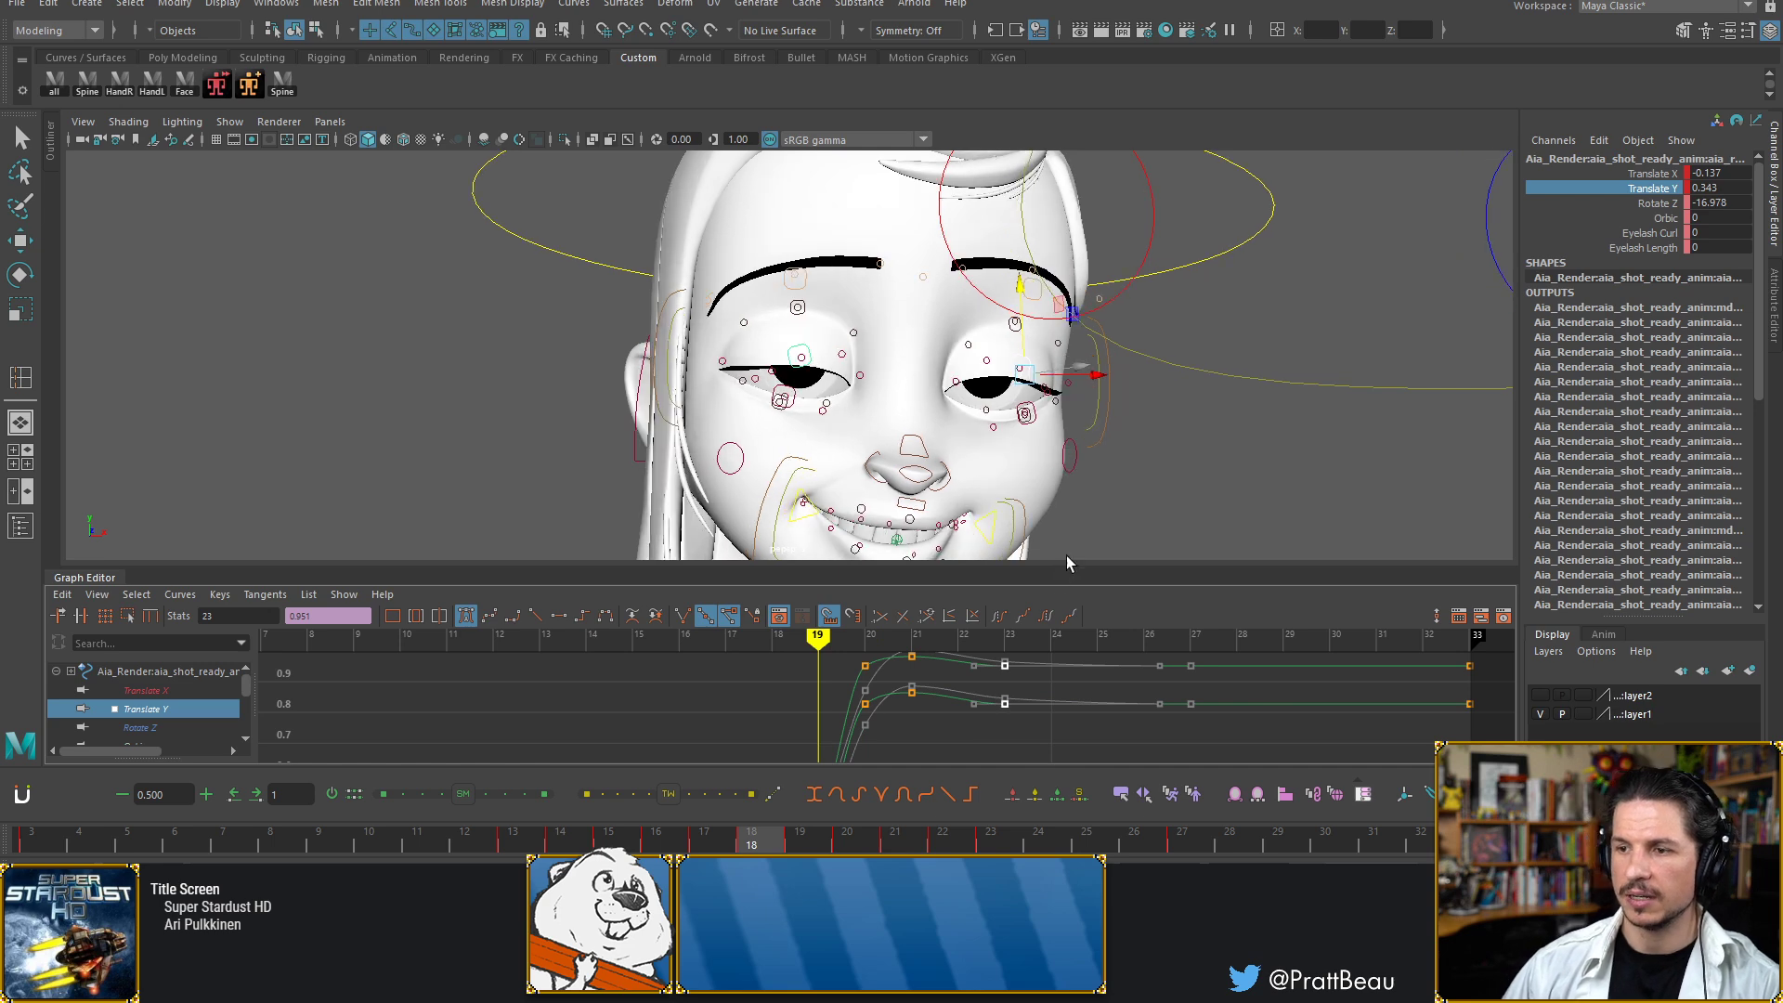
pyautogui.hotkey('alt', ',')
pyautogui.scroll(-3, 943, 719)
pyautogui.scroll(-5, 943, 719)
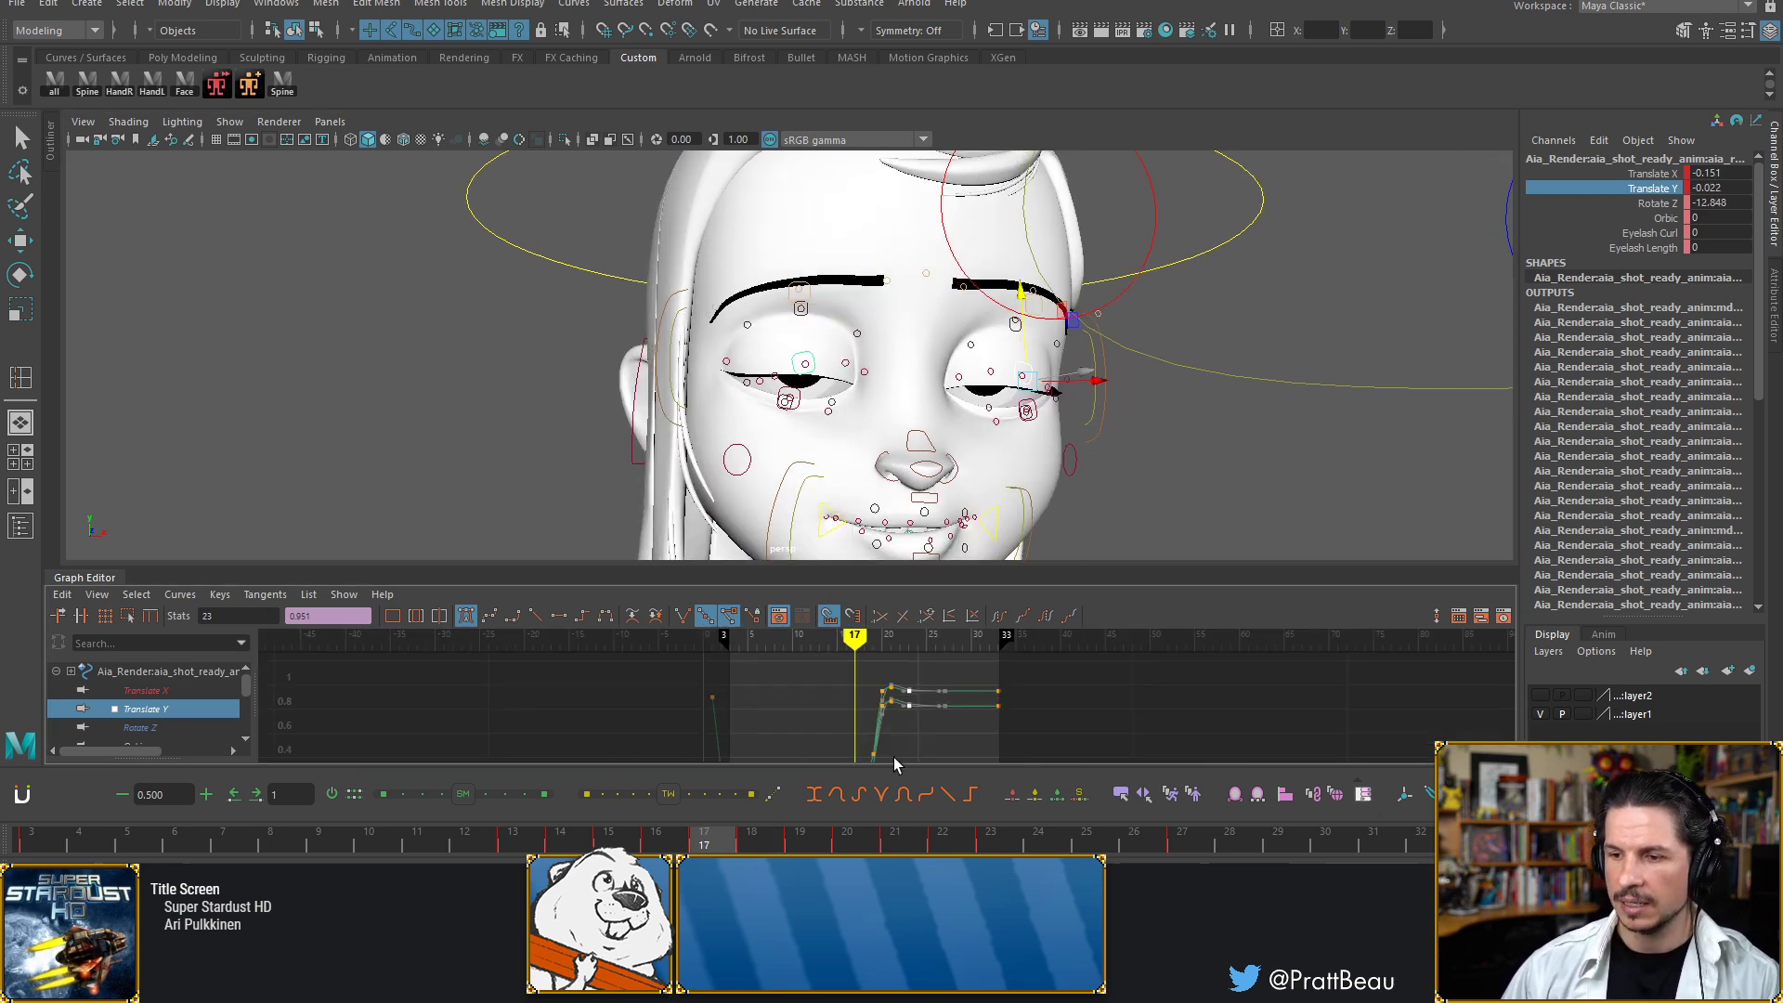
pyautogui.scroll(5, 952, 729)
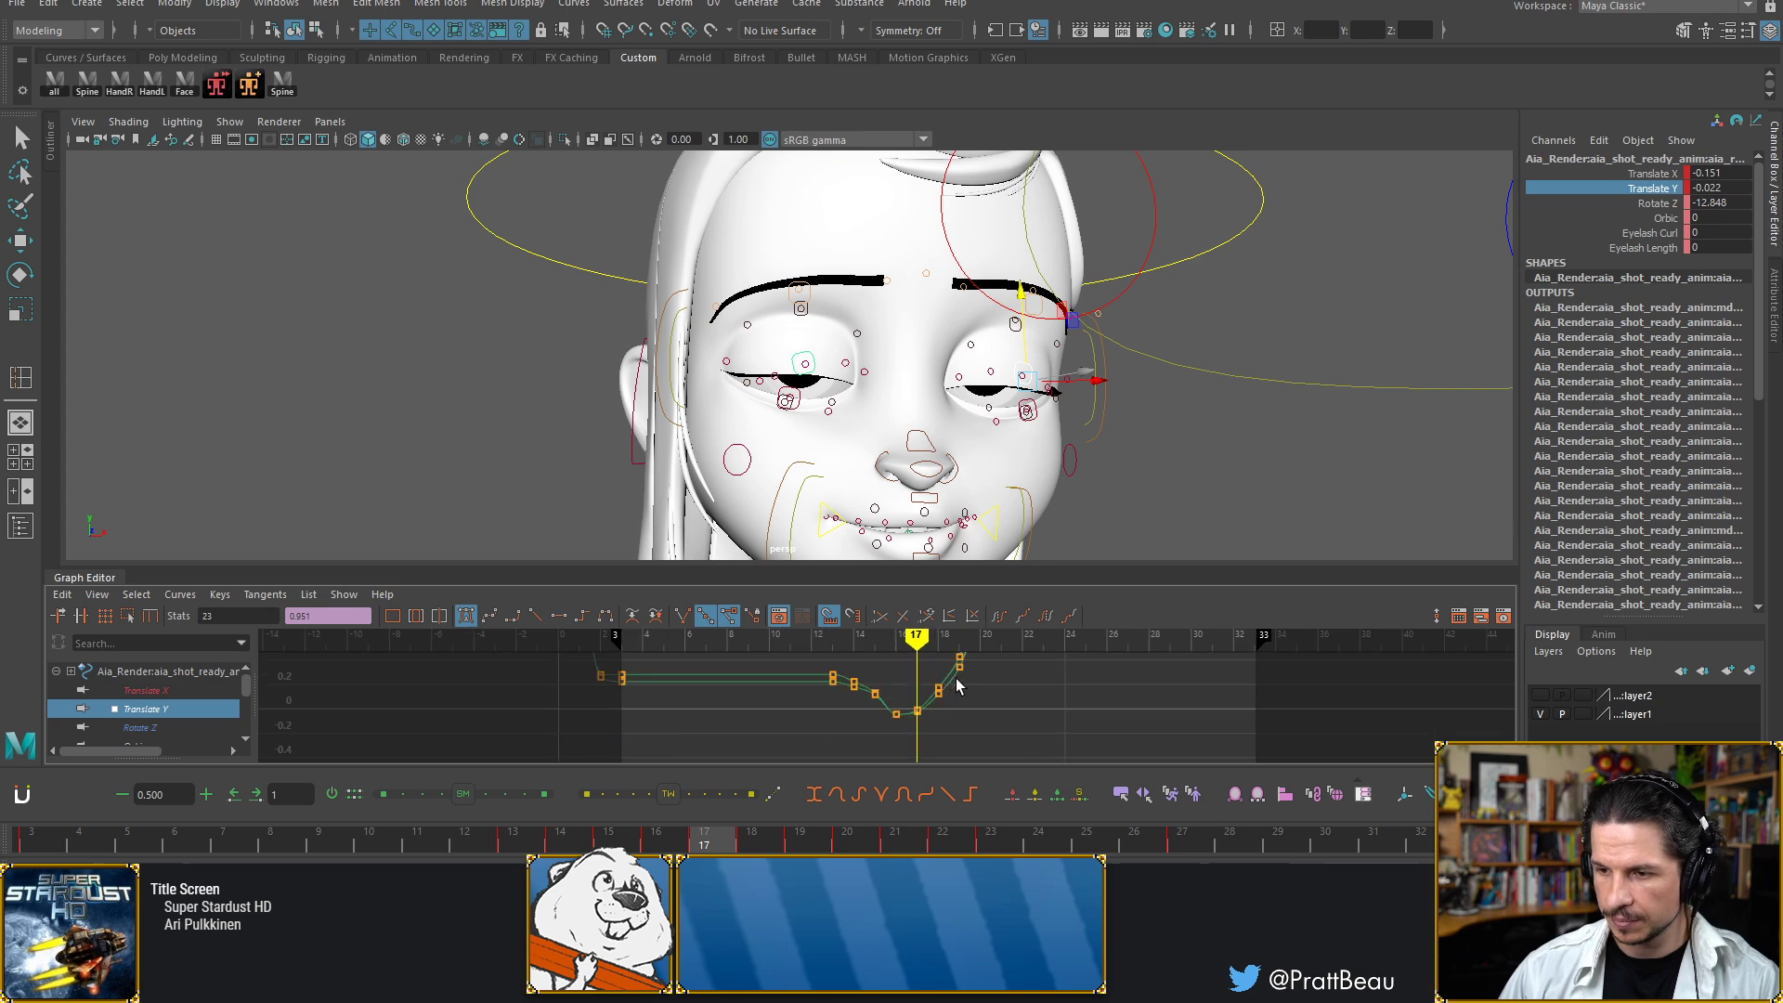
pyautogui.scroll(4, 826, 701)
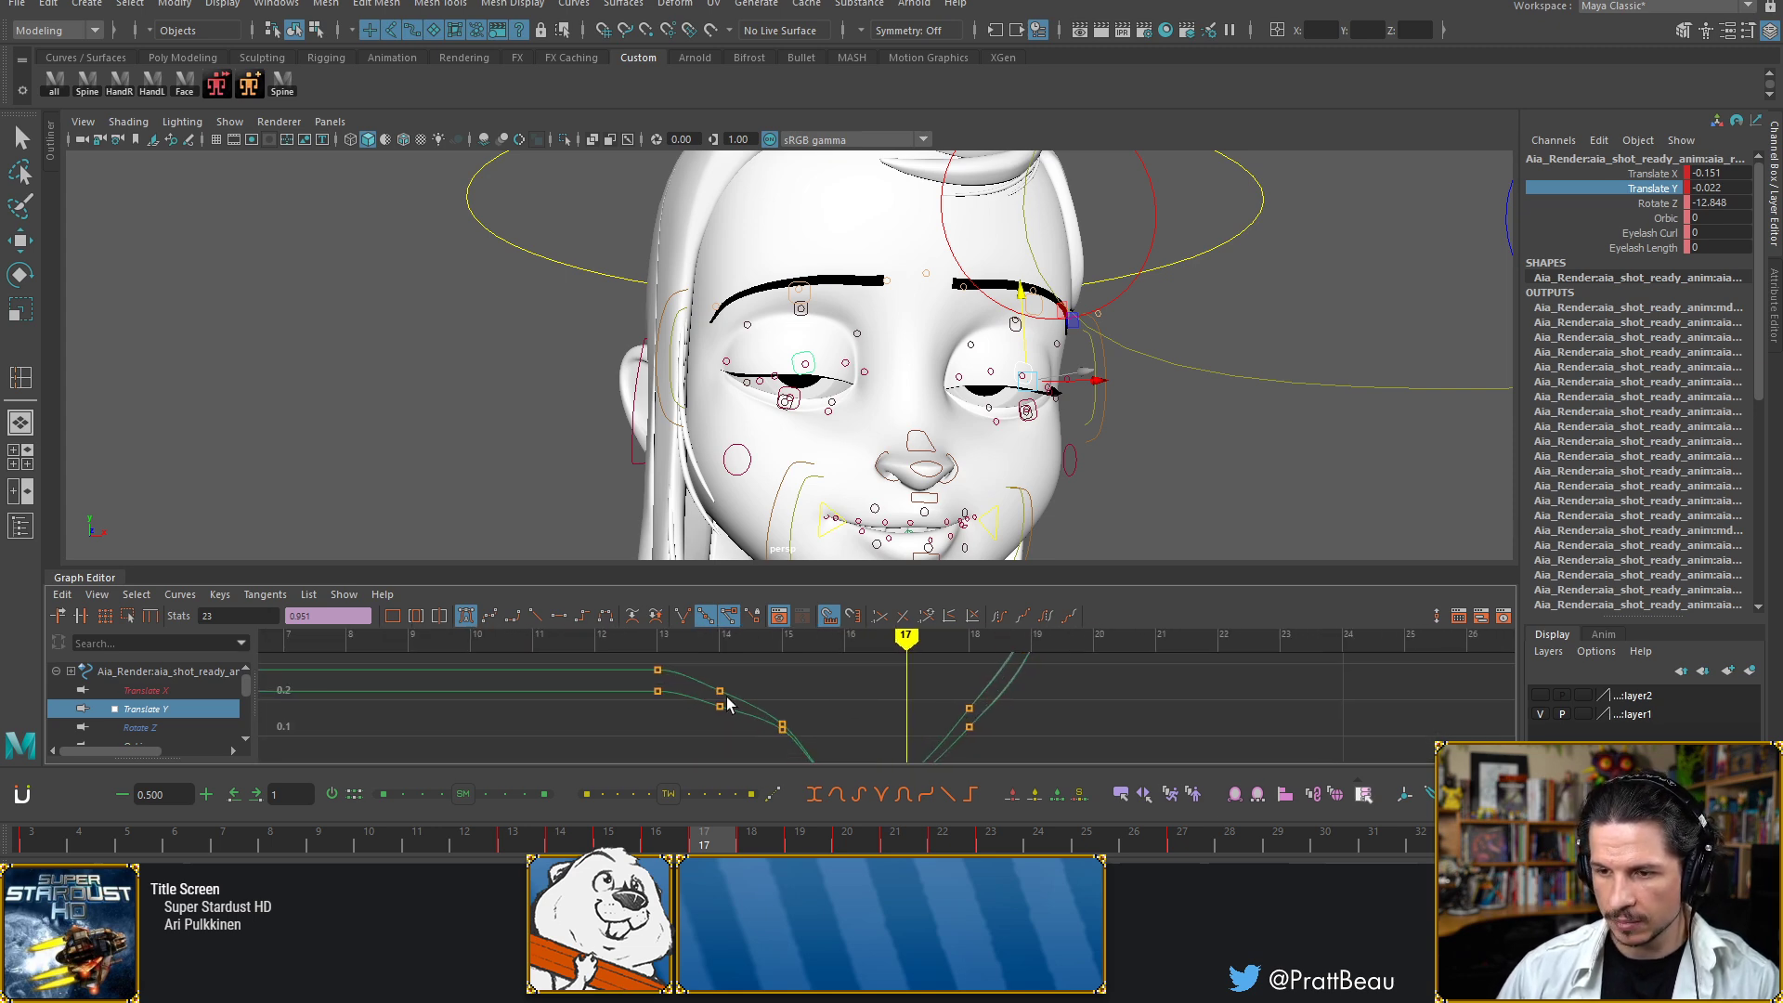
pyautogui.moveTo(746, 674); pyautogui.dragTo(706, 737)
pyautogui.keyDown('shift'); pyautogui.moveTo(706, 738); pyautogui.dragTo(711, 730, button='middle'); pyautogui.keyUp('shift')
# Raise the upper eyelids' Translate Y keys at frame 19 to about 0.409 on the right eyelid
pyautogui.click(1018, 699)
pyautogui.keyDown('alt'); pyautogui.moveTo(988, 695); pyautogui.dragTo(929, 693, button='middle'); pyautogui.keyUp('alt')
pyautogui.keyDown('alt'); pyautogui.moveTo(930, 693); pyautogui.dragTo(888, 693, button='right'); pyautogui.keyUp('alt')
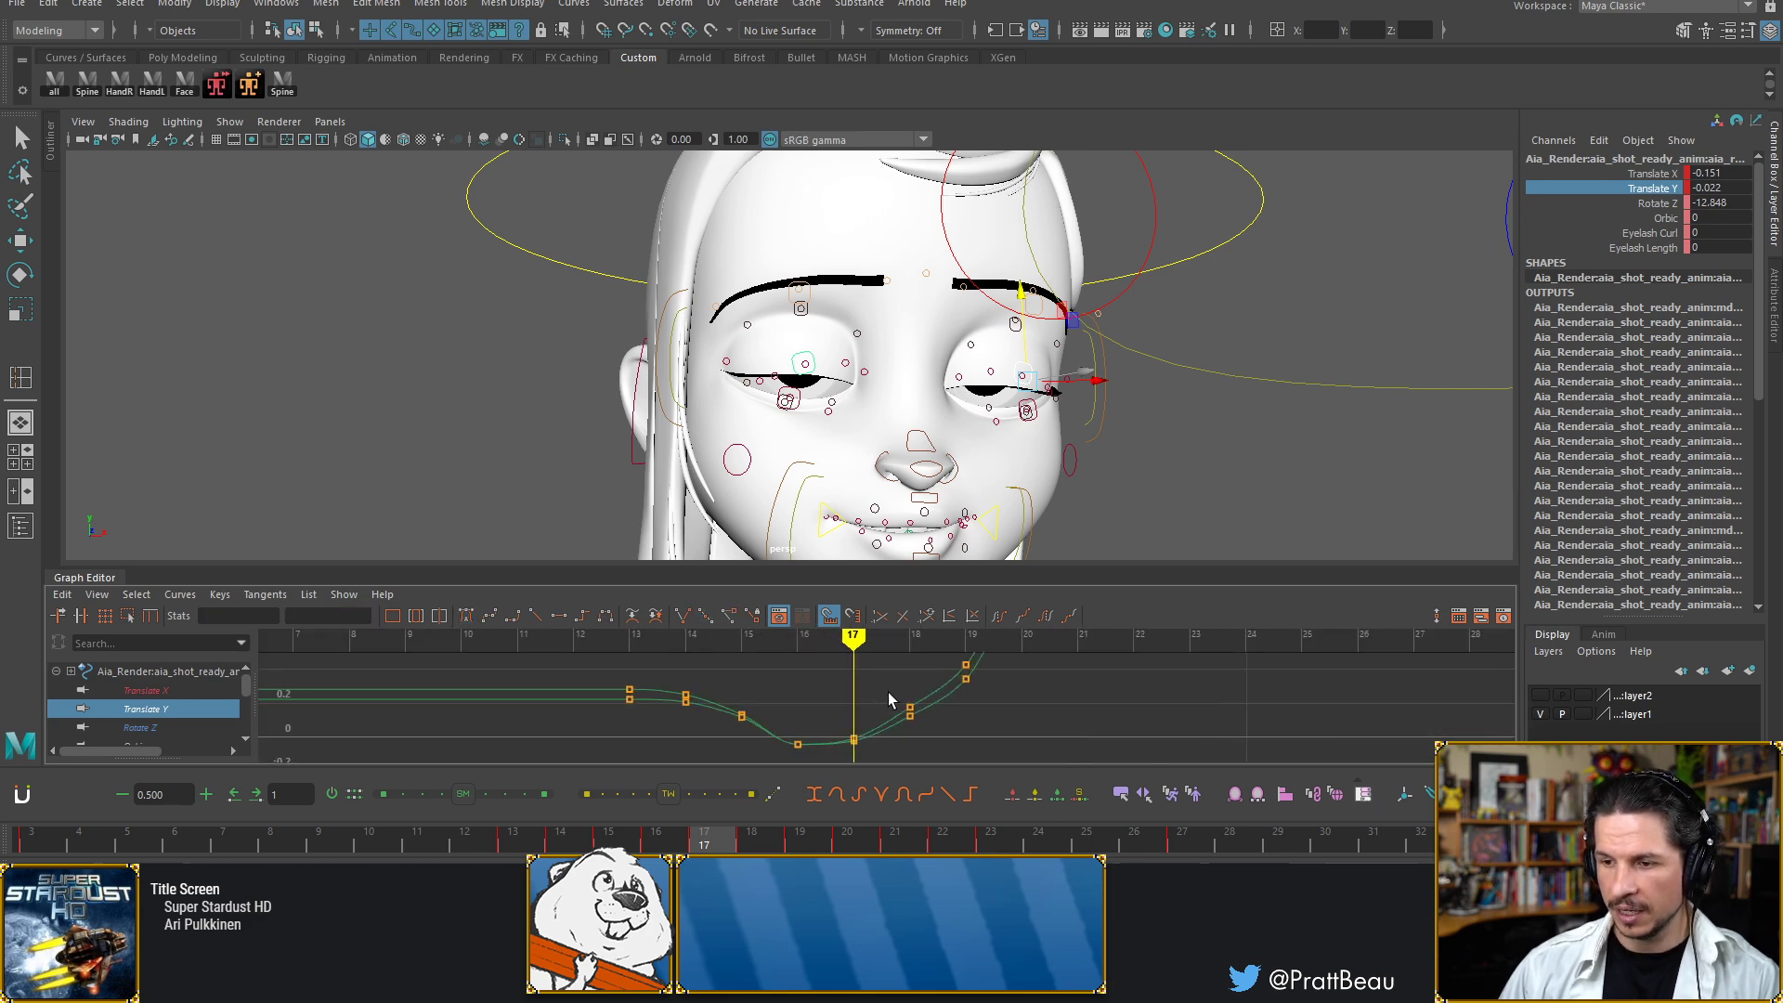
pyautogui.moveTo(889, 694); pyautogui.dragTo(924, 728)
pyautogui.keyDown('shift'); pyautogui.moveTo(909, 684); pyautogui.dragTo(872, 689, button='middle'); pyautogui.keyUp('shift')
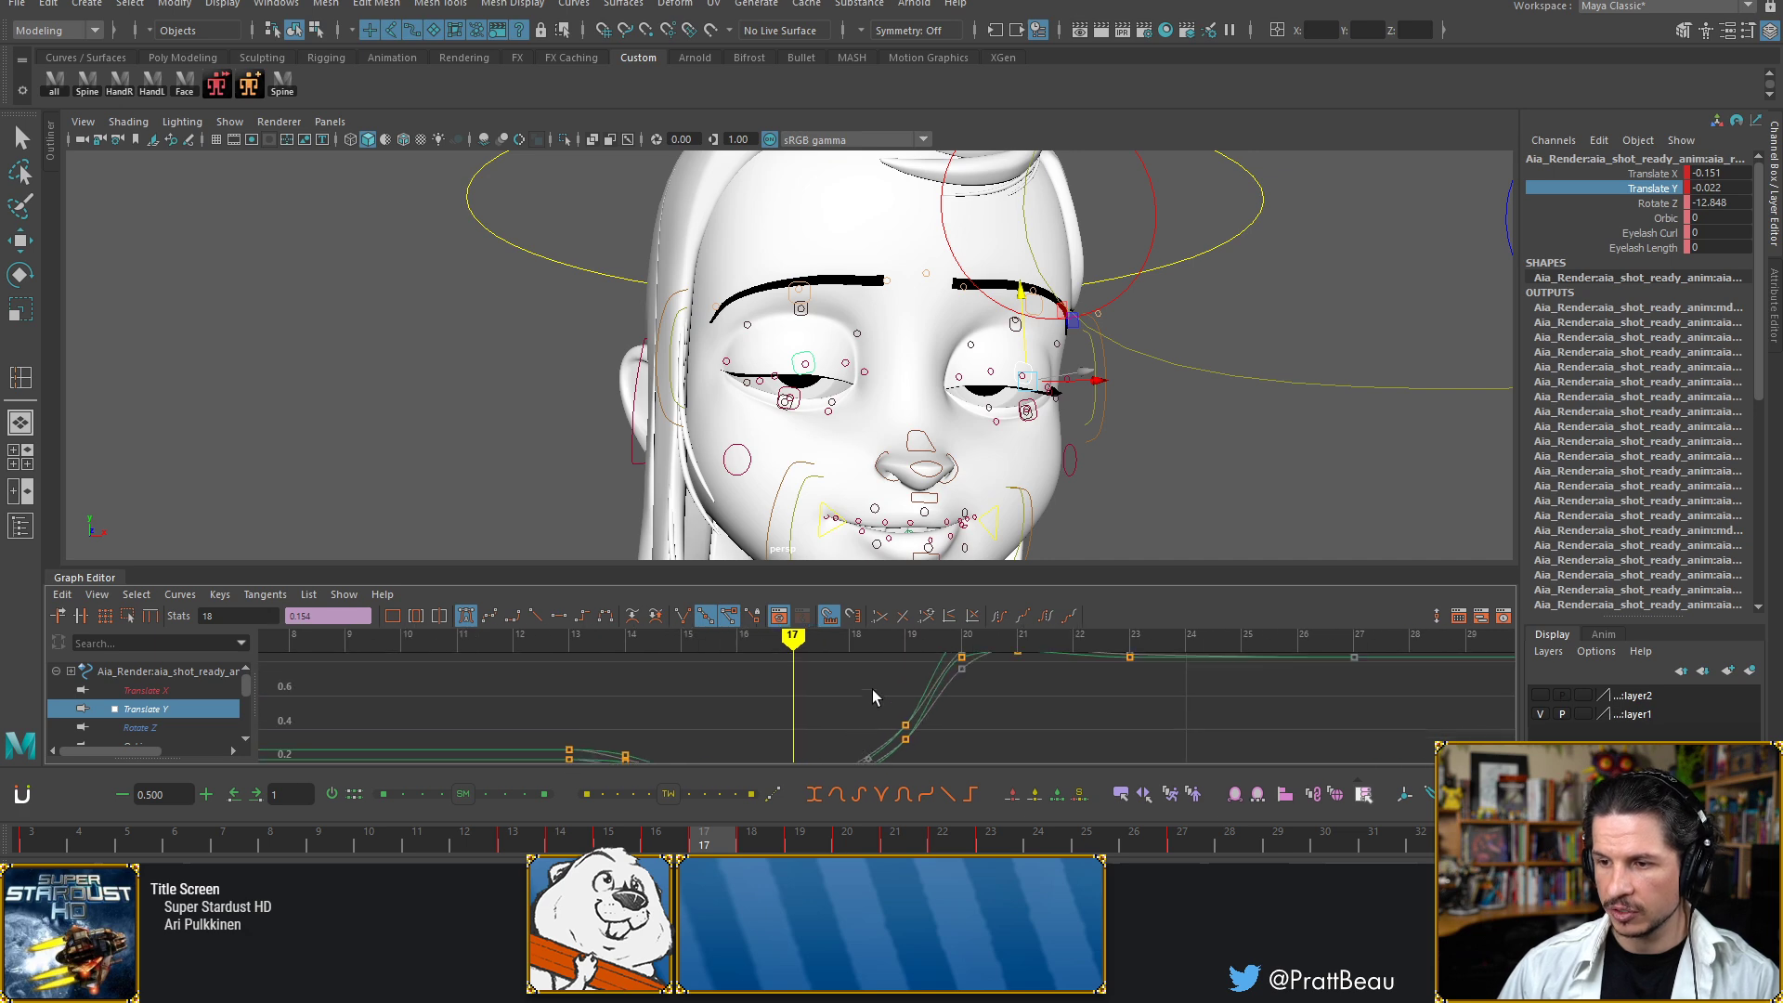
pyautogui.moveTo(873, 691); pyautogui.dragTo(940, 748)
pyautogui.keyDown('shift'); pyautogui.moveTo(955, 734); pyautogui.dragTo(956, 721, button='middle'); pyautogui.keyUp('shift')
pyautogui.click(995, 689)
pyautogui.keyDown('alt'); pyautogui.moveTo(994, 691); pyautogui.dragTo(922, 708, button='right'); pyautogui.keyUp('alt')
pyautogui.keyDown('alt'); pyautogui.moveTo(921, 708); pyautogui.dragTo(912, 691, button='middle'); pyautogui.keyUp('alt')
# Check the blink frame by frame and raise the frame 19 Translate Y keys further, to about 0.583 on the right eyelid
pyautogui.moveTo(873, 683); pyautogui.dragTo(917, 708)
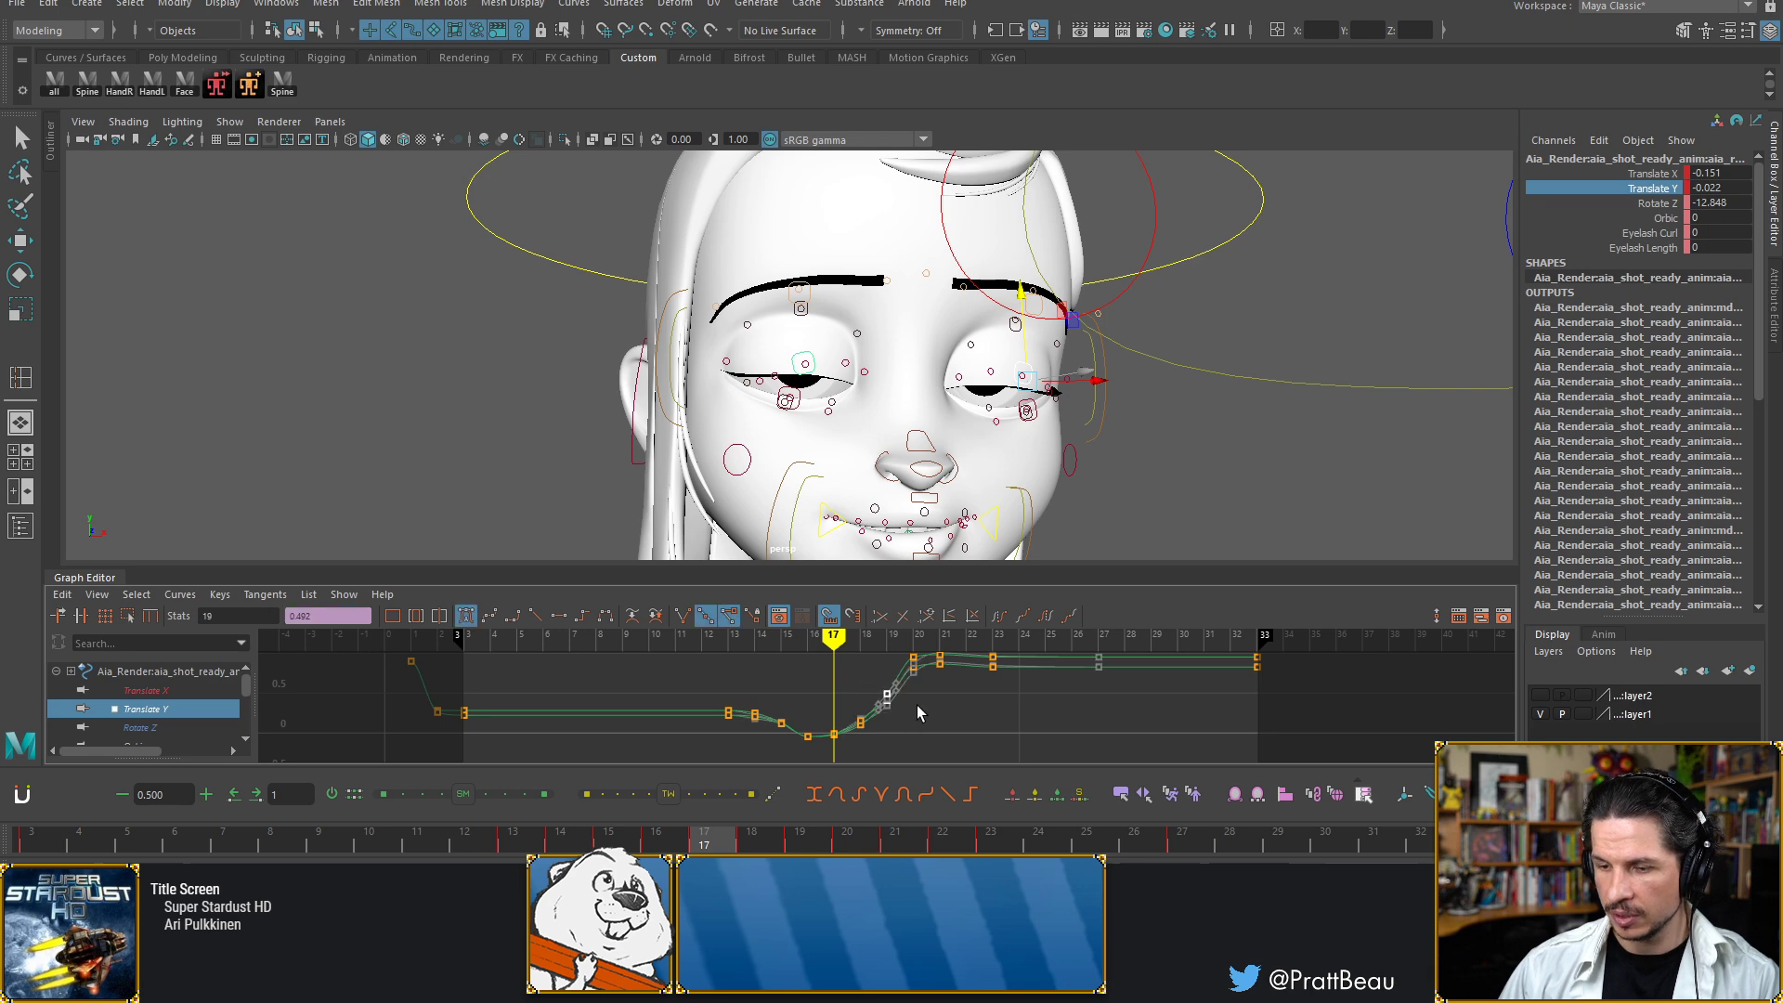
pyautogui.press(',')
pyautogui.press(',')
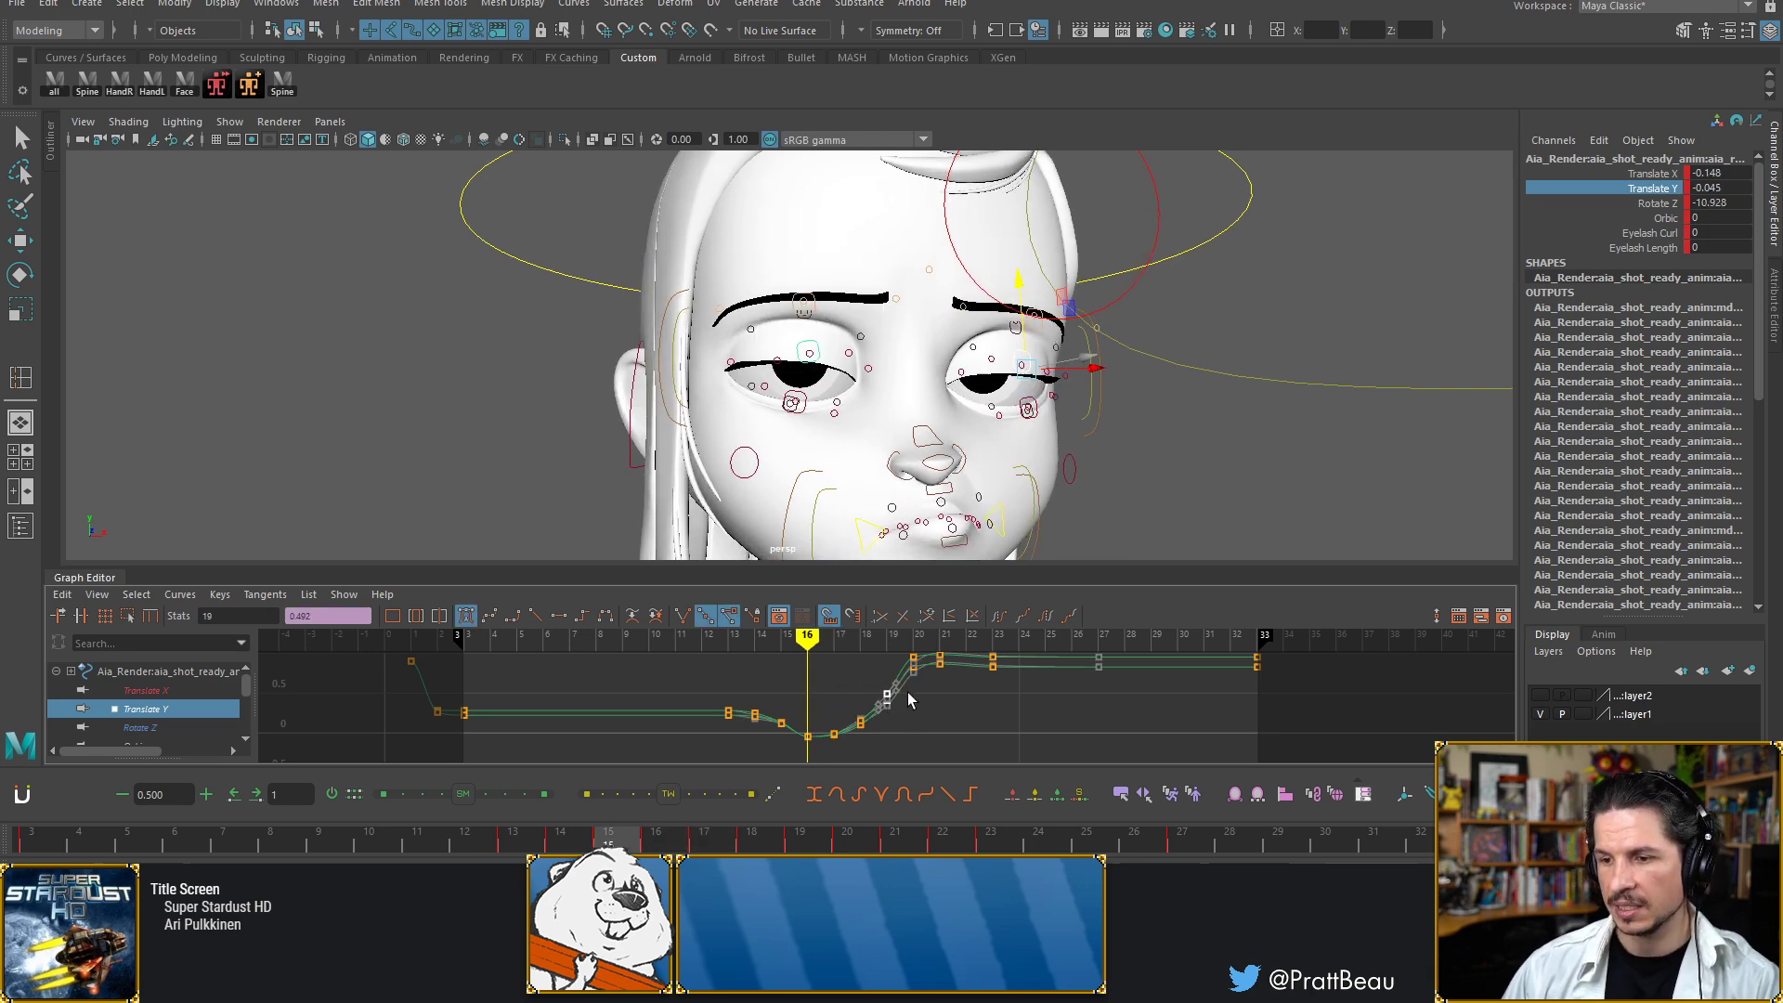
pyautogui.press(',')
pyautogui.press('.')
pyautogui.press('.')
pyautogui.press('.')
pyautogui.press('.')
pyautogui.press('.')
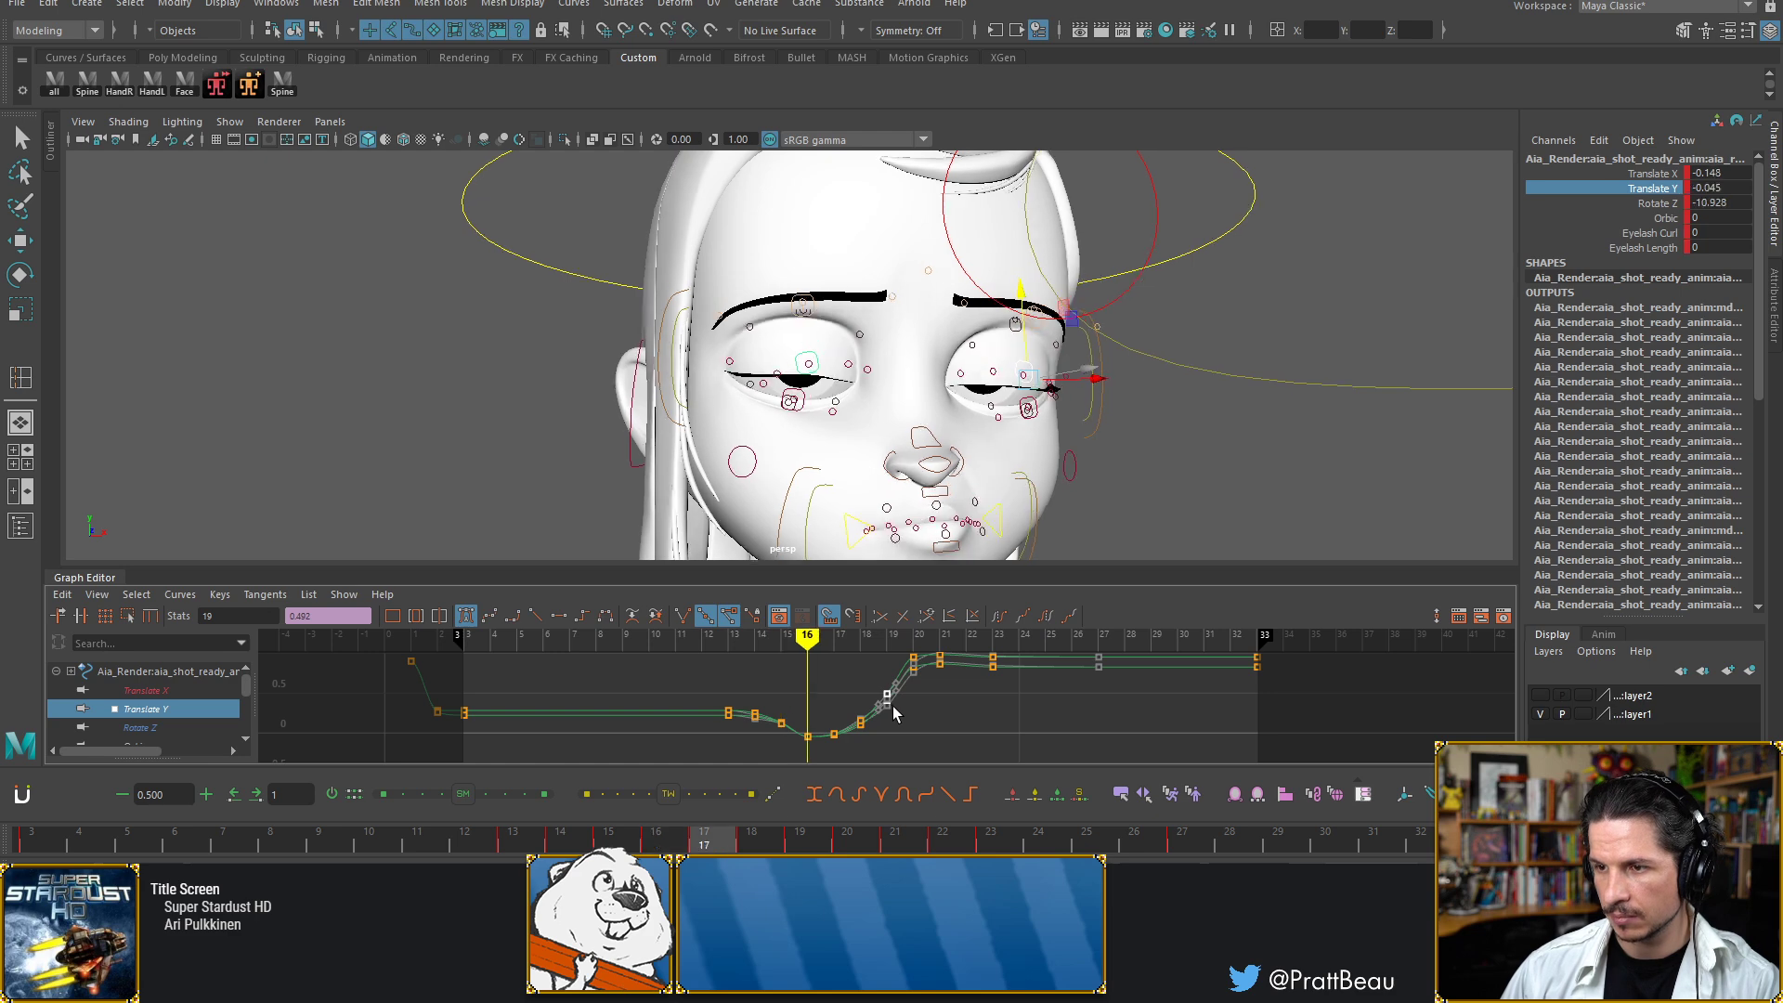
pyautogui.press('.')
pyautogui.press('.')
pyautogui.press('.')
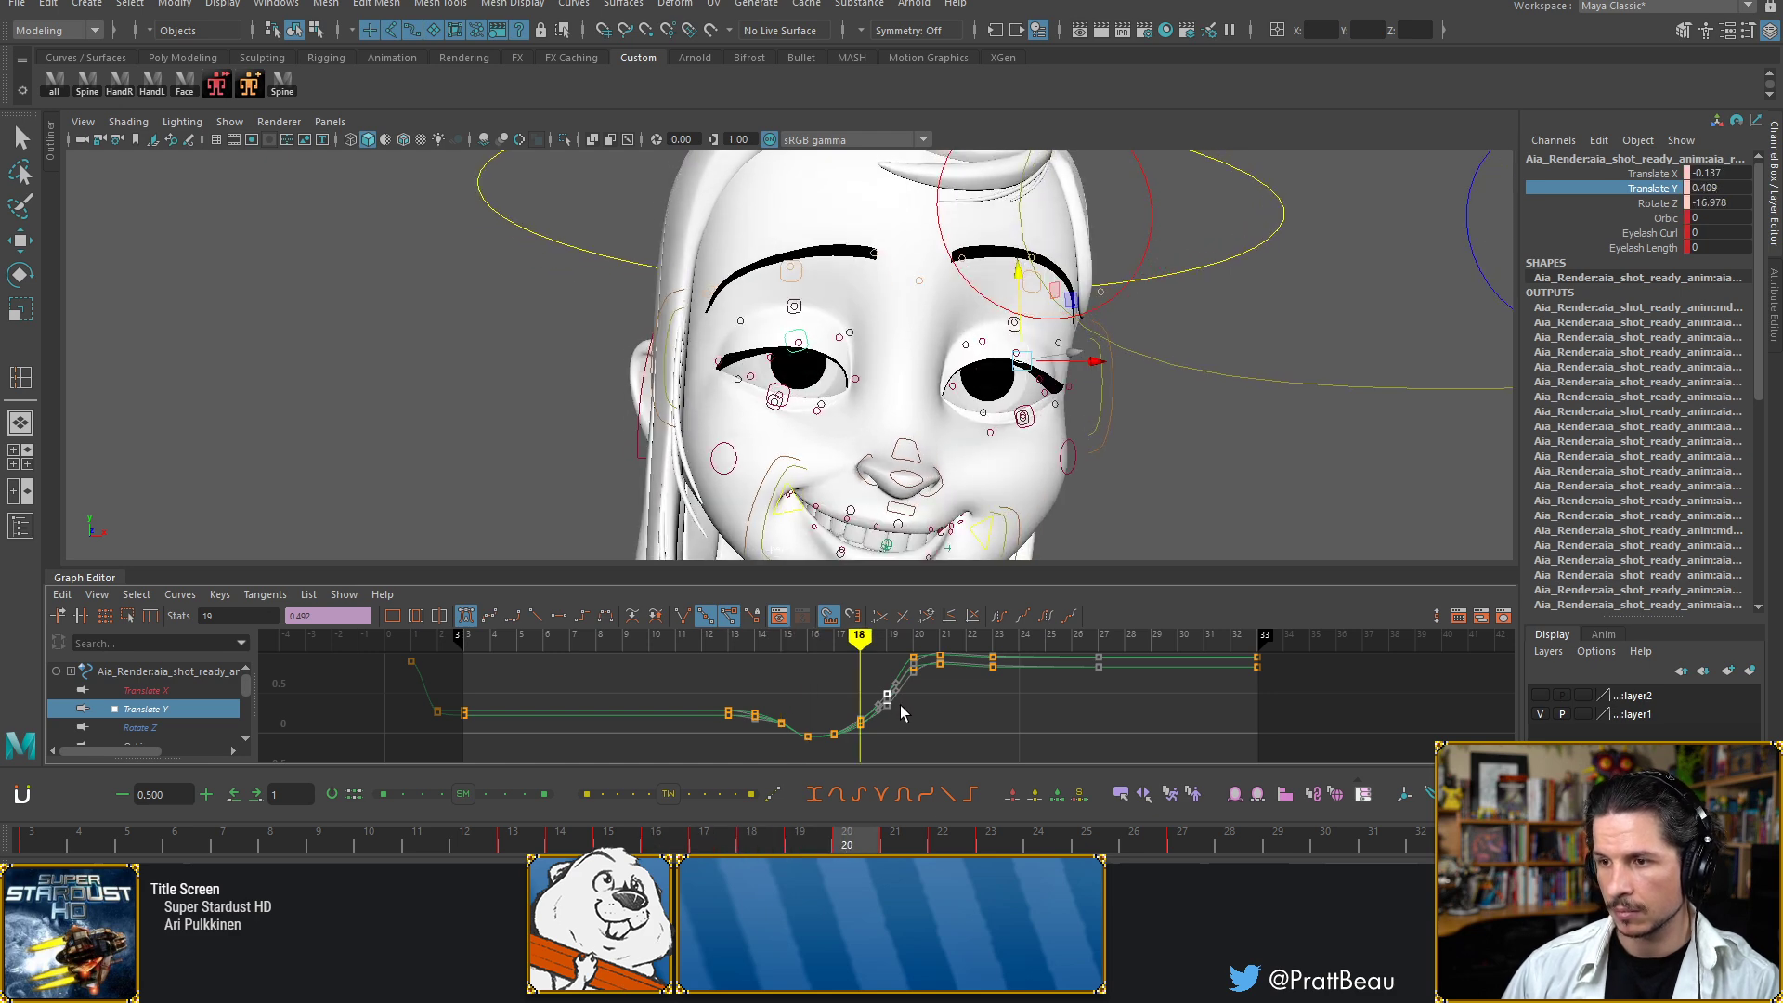
pyautogui.press(',')
pyautogui.press(',')
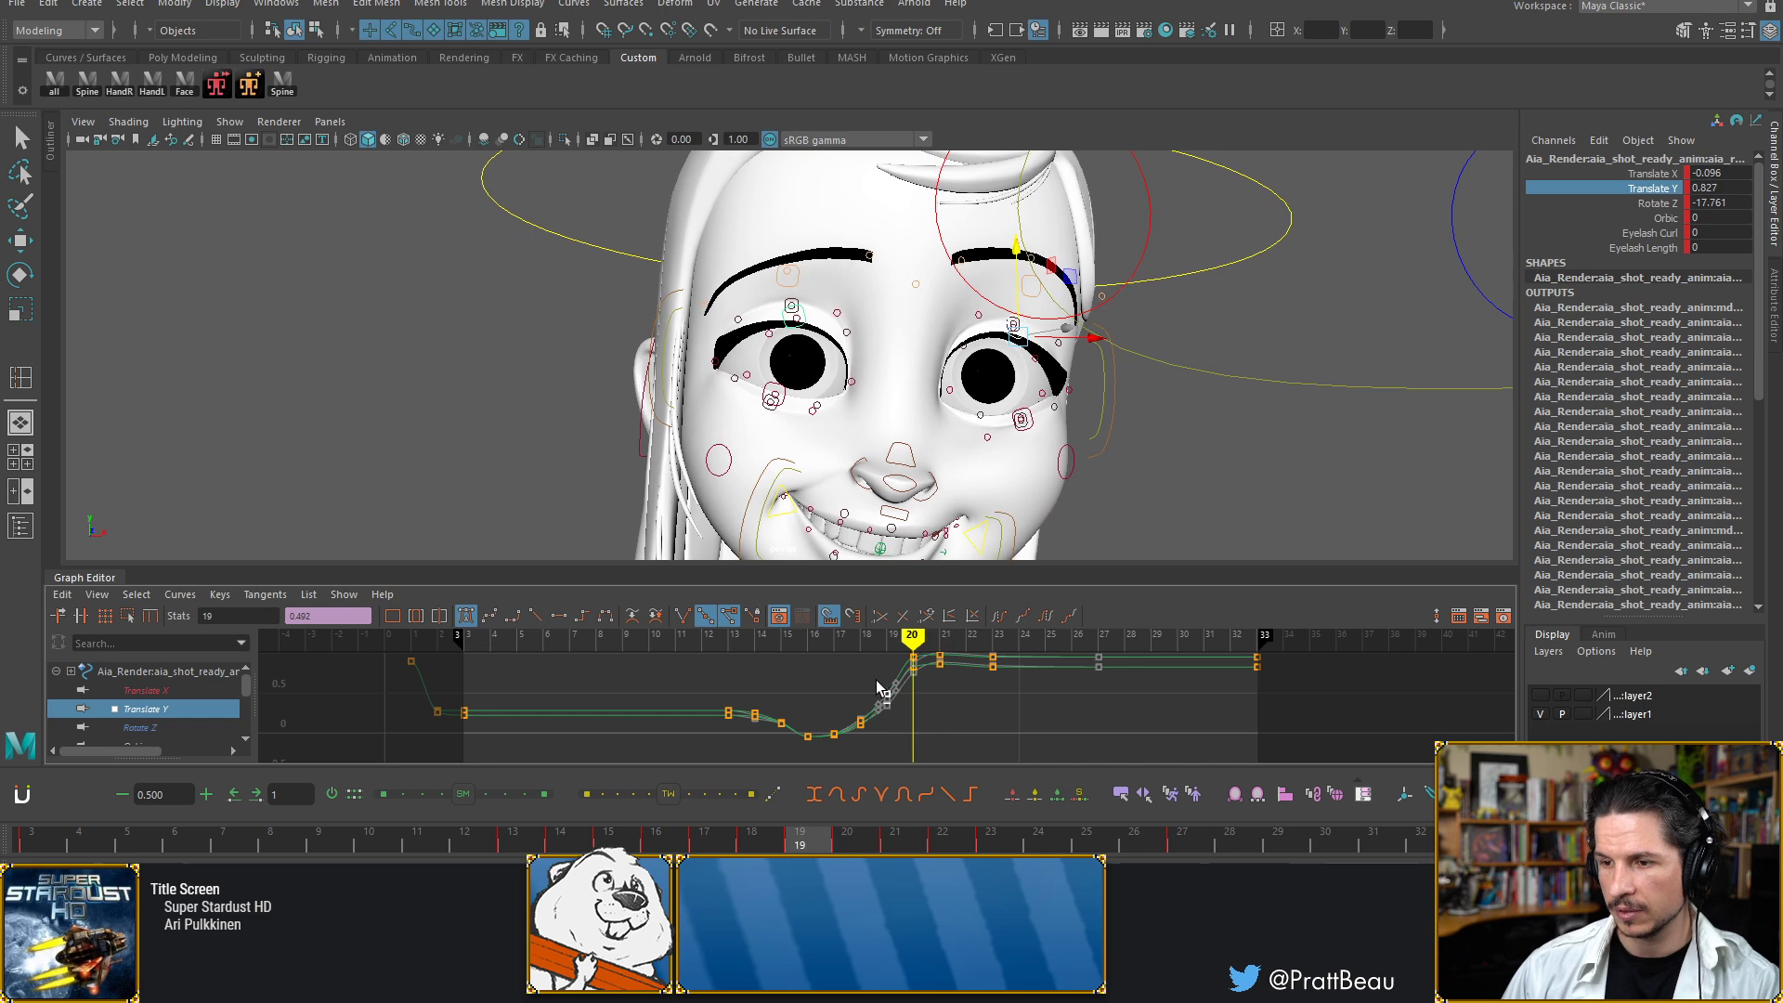
pyautogui.moveTo(917, 724); pyautogui.dragTo(905, 715, button='middle')
# Step back and forth between frames 13 and 23 to examine the eyelids' closing and opening
pyautogui.press(',')
pyautogui.press(',')
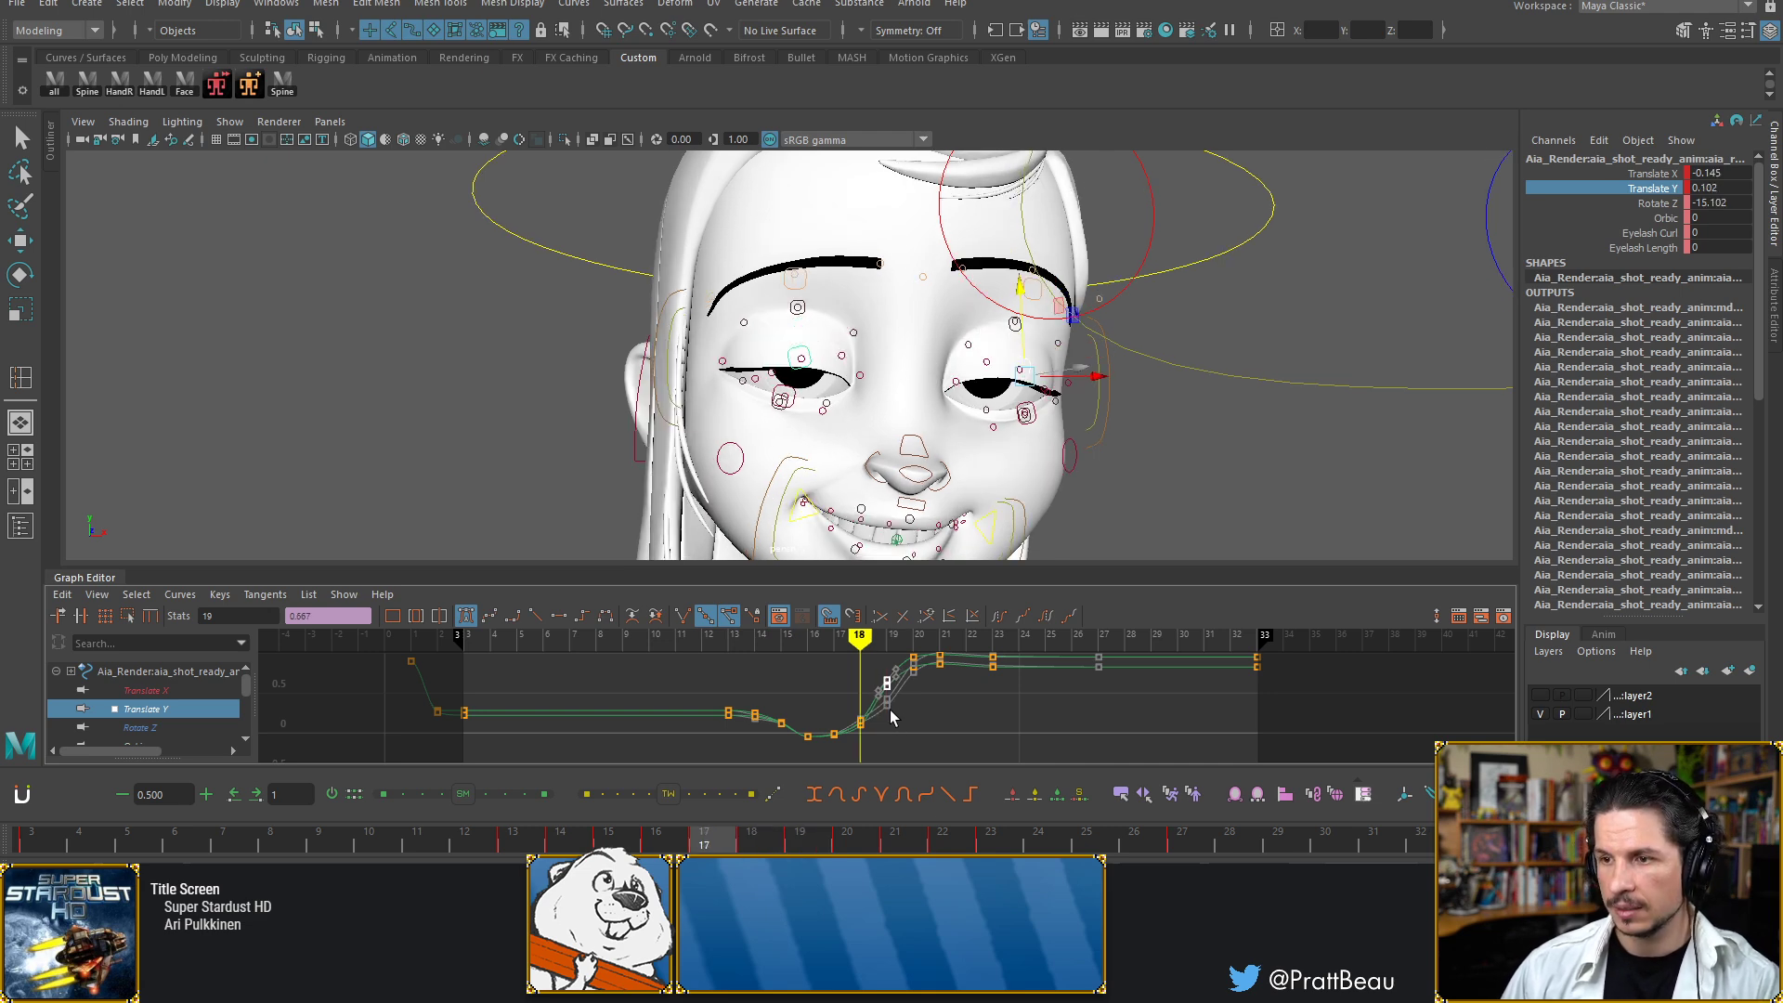
pyautogui.press(',')
pyautogui.press('.')
pyautogui.press('.')
pyautogui.press('.')
pyautogui.press('.')
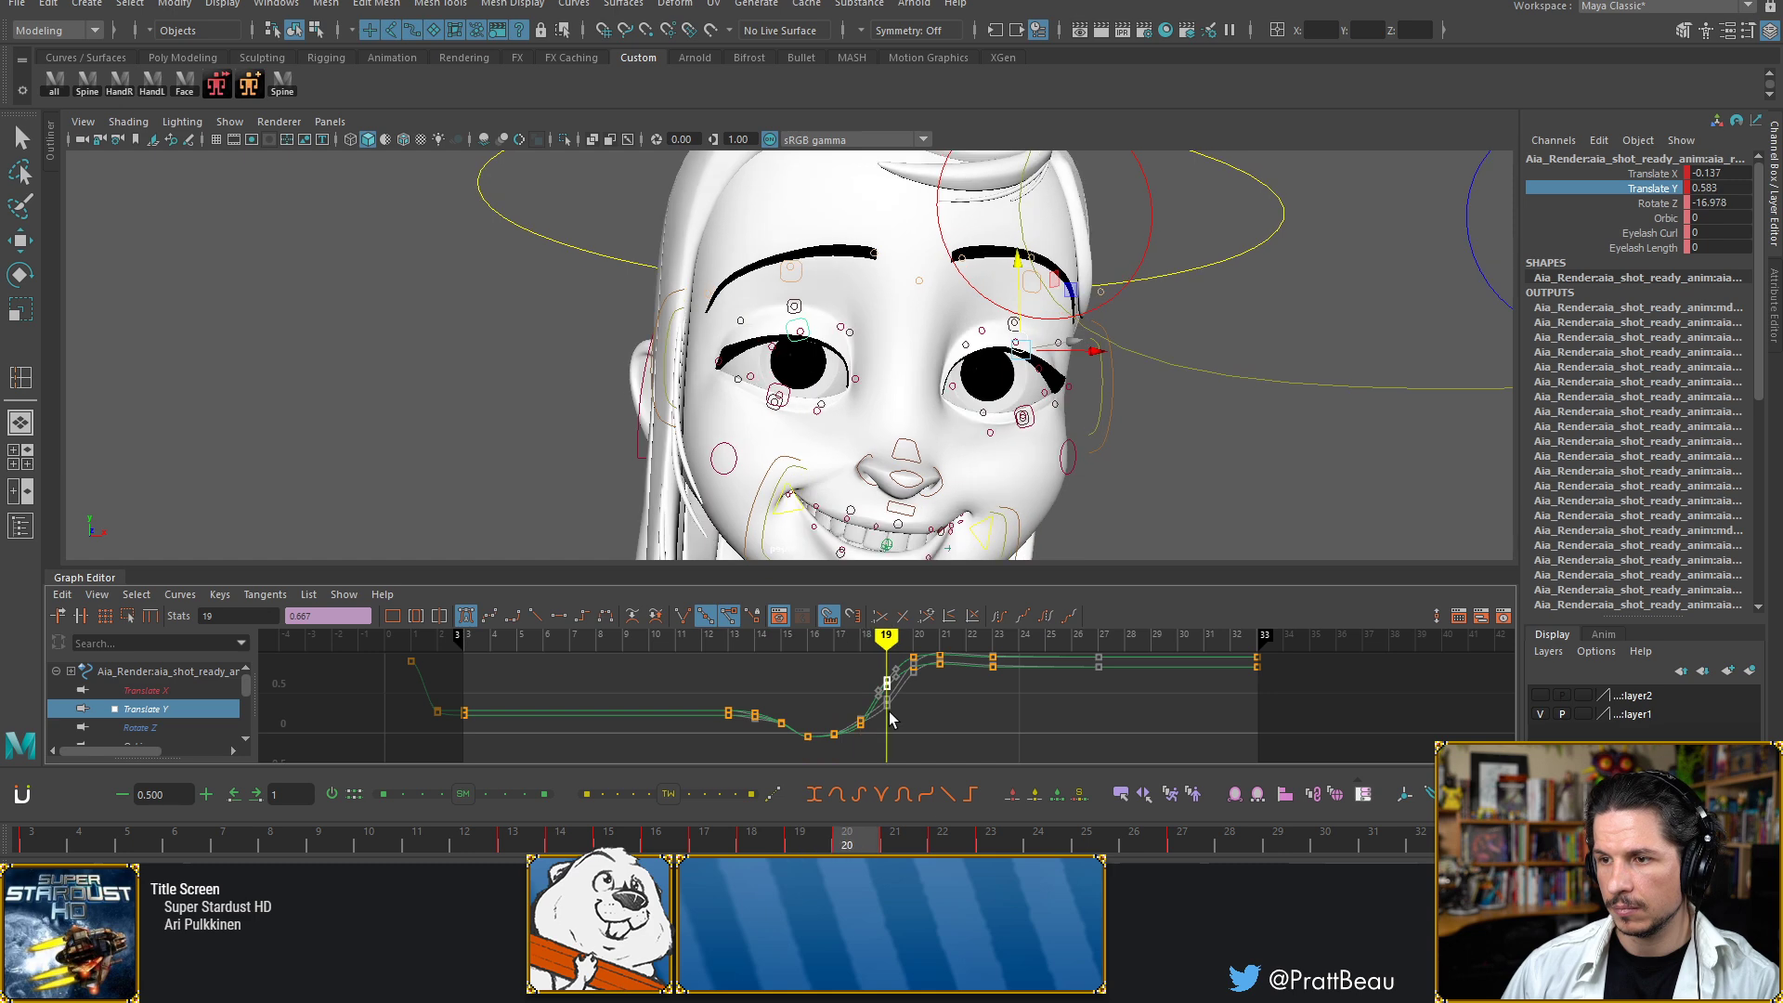
pyautogui.press('.')
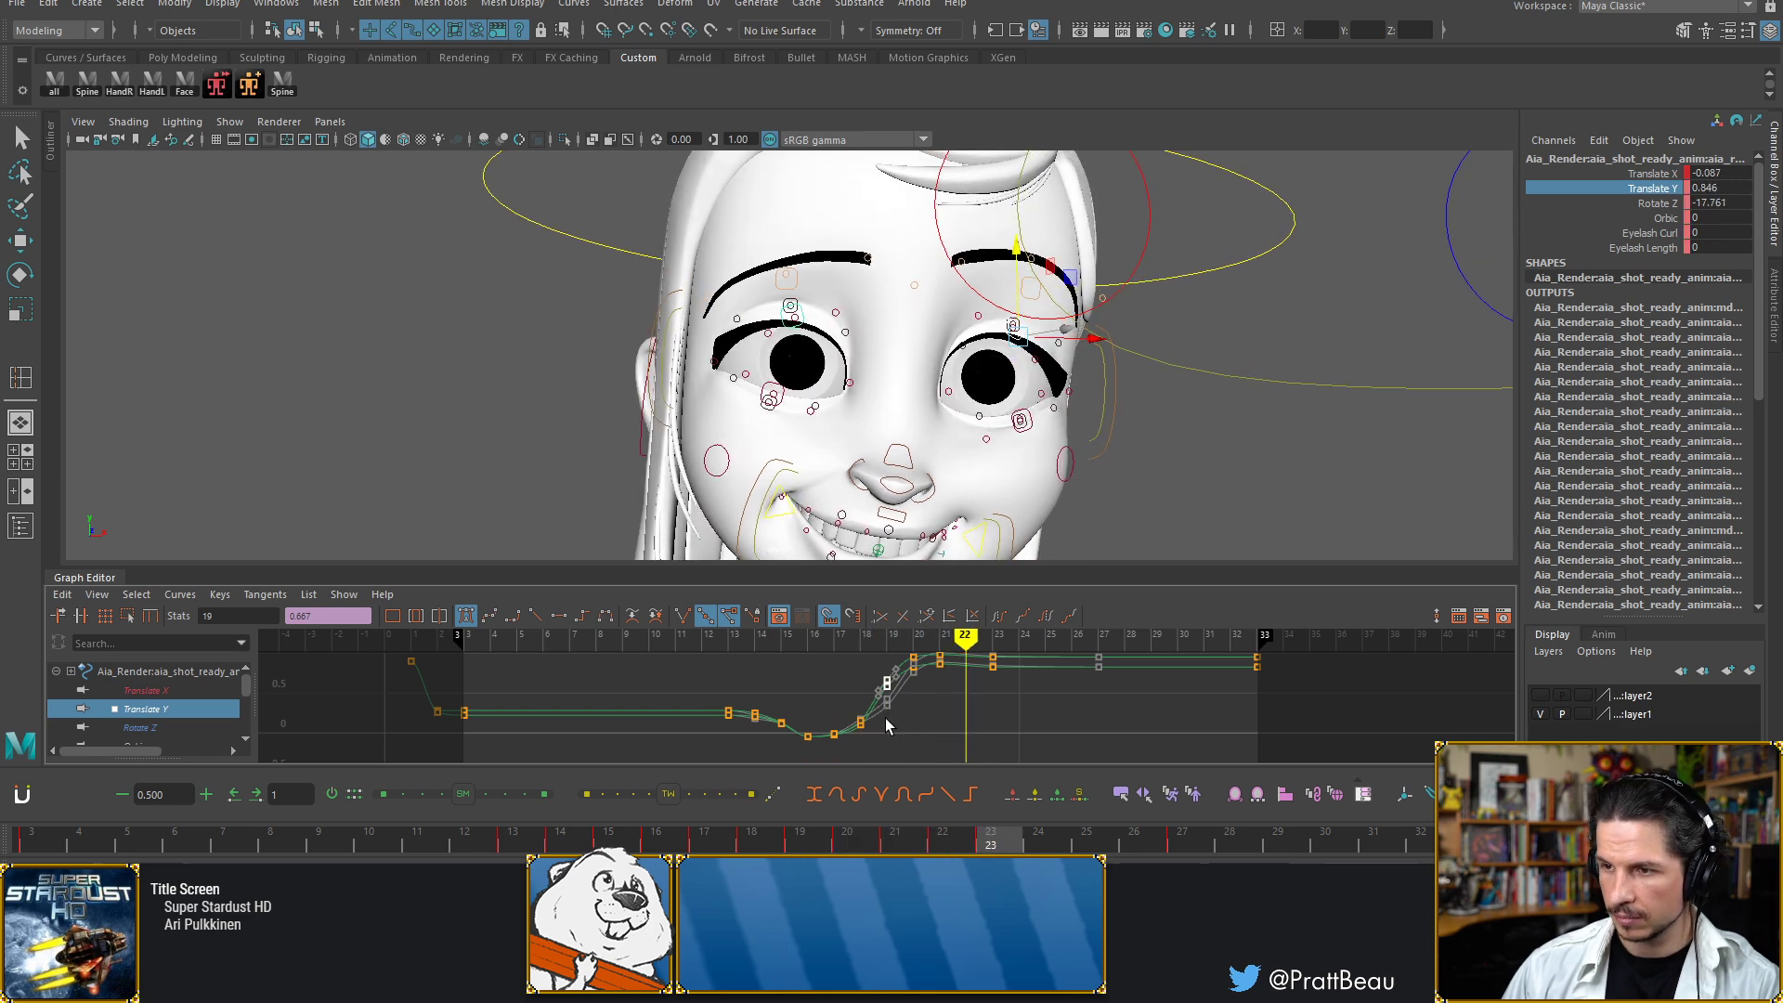
pyautogui.press(',')
pyautogui.press(',')
pyautogui.press(',')
pyautogui.press(',')
pyautogui.press(',')
pyautogui.press(',')
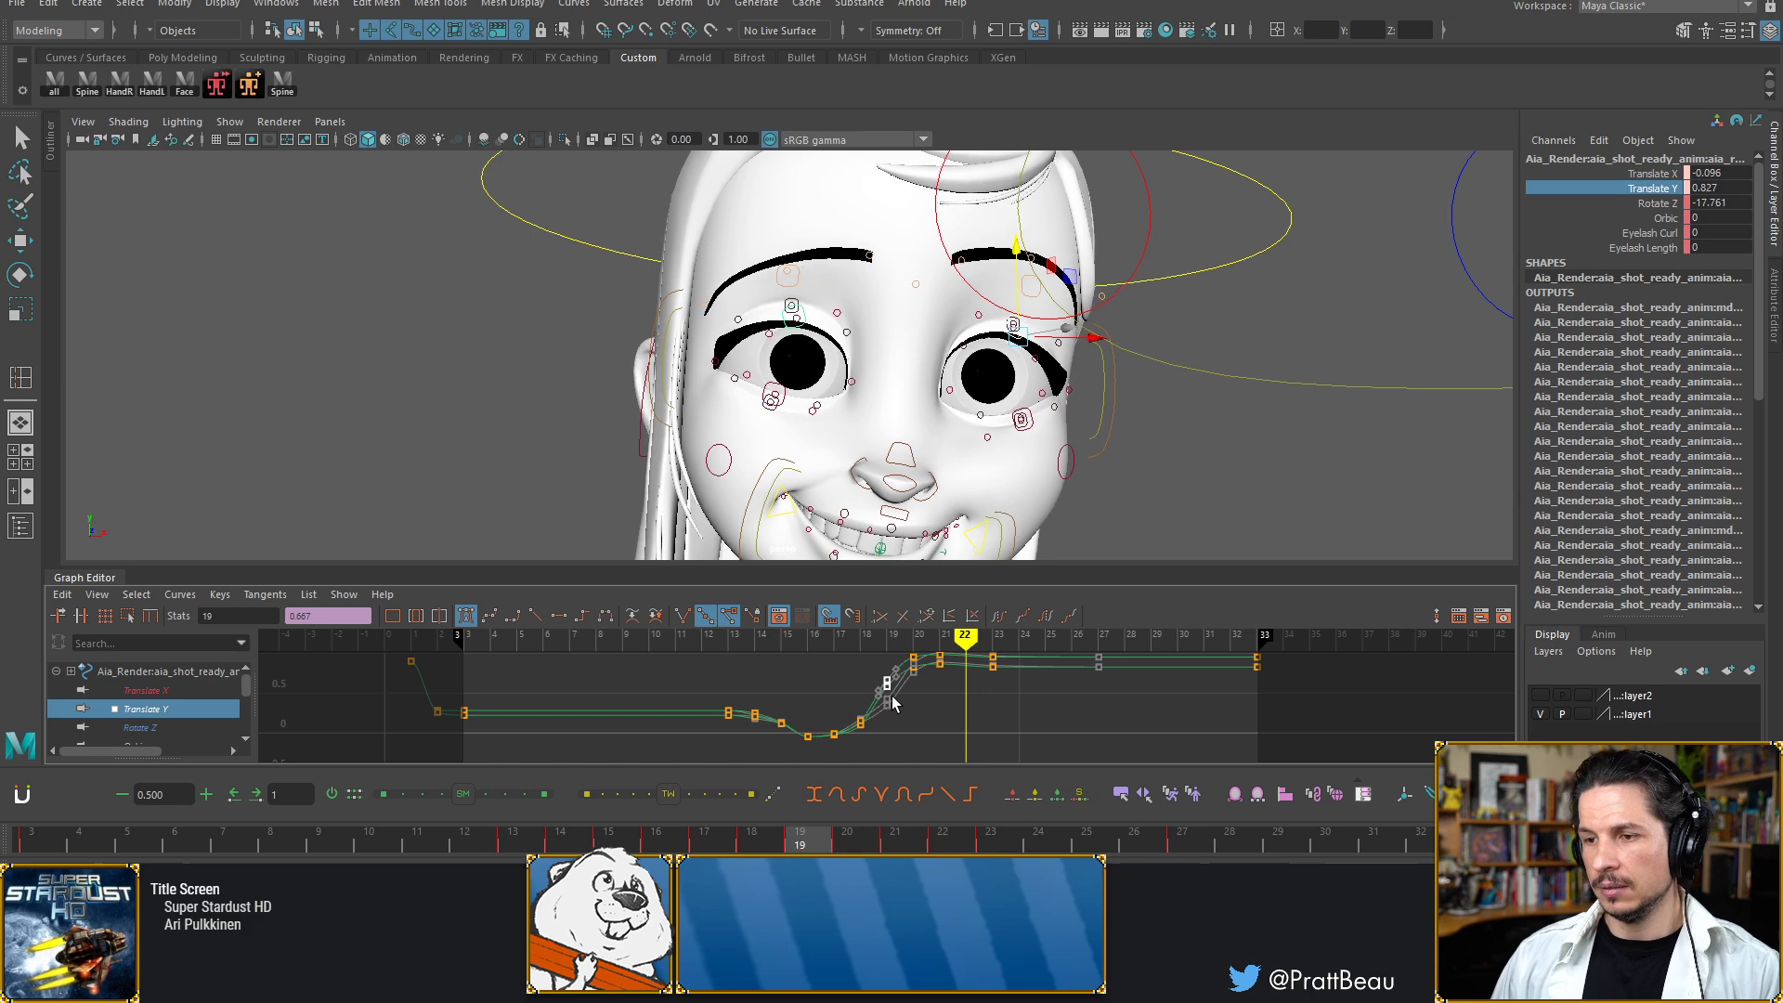
pyautogui.press(',')
pyautogui.press(',')
pyautogui.press(',')
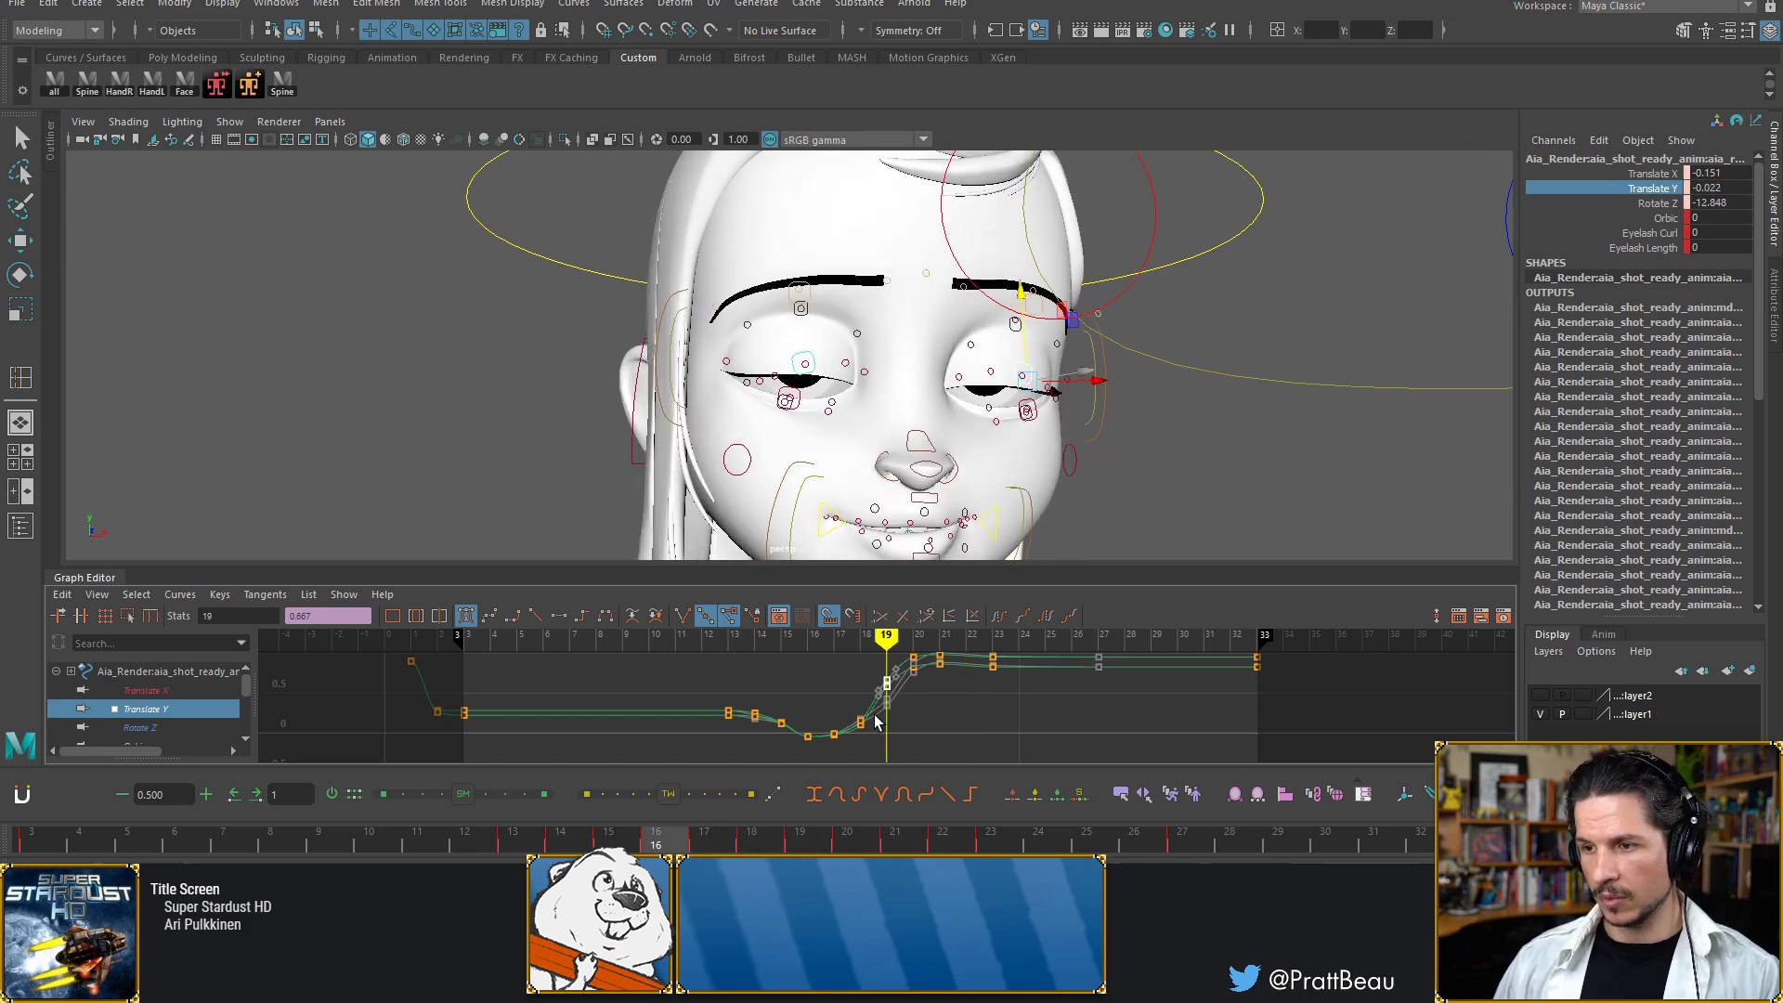
pyautogui.press(',')
pyautogui.press(',')
pyautogui.press(',')
pyautogui.press(',')
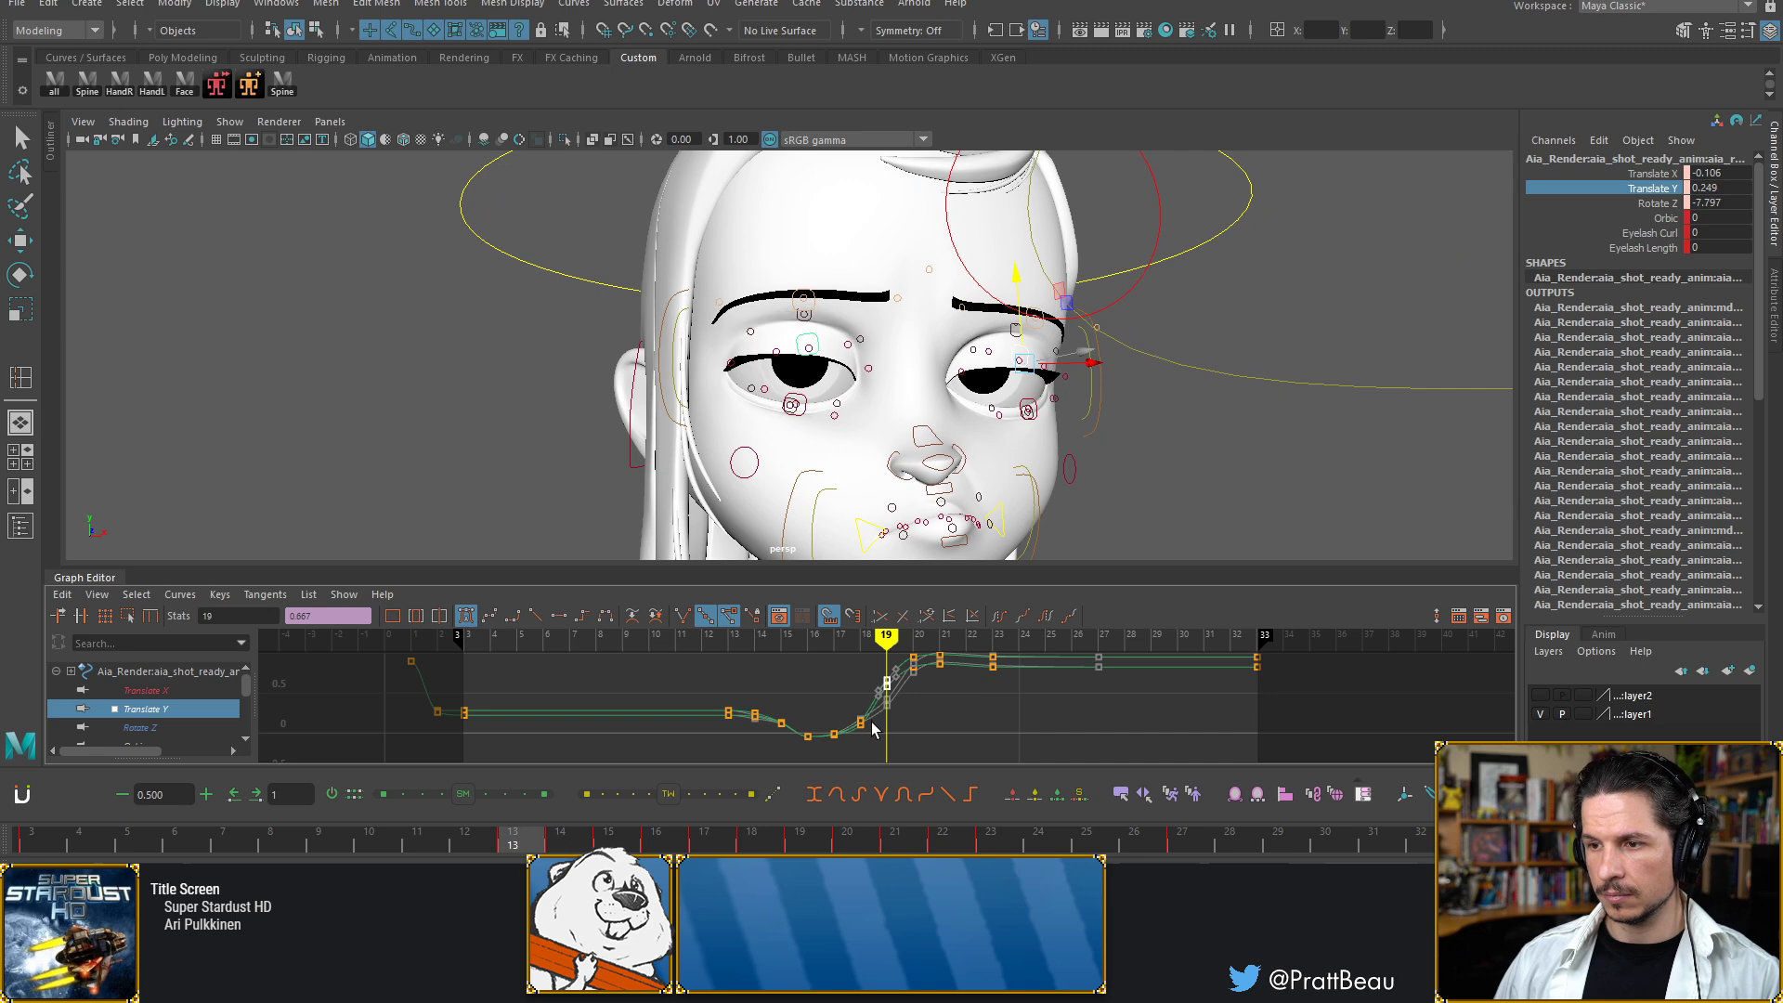
pyautogui.press(',')
pyautogui.press(',')
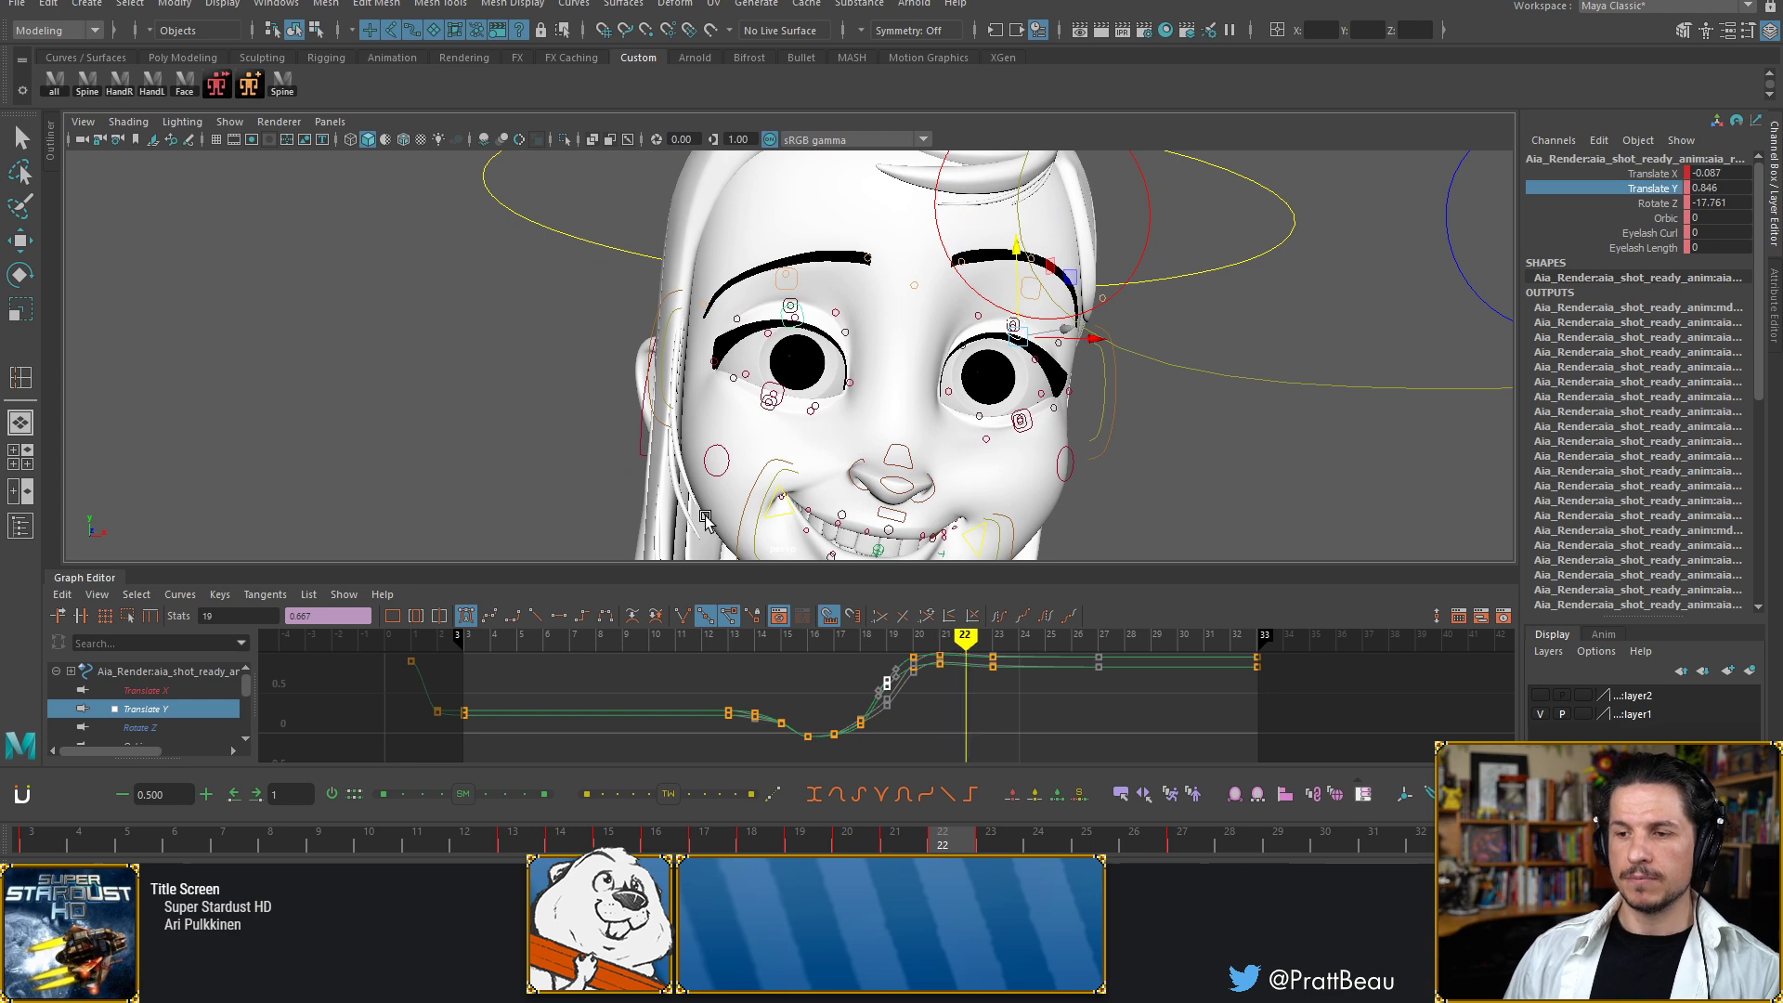
pyautogui.hotkey('alt', ',')
pyautogui.hotkey('alt', ',')
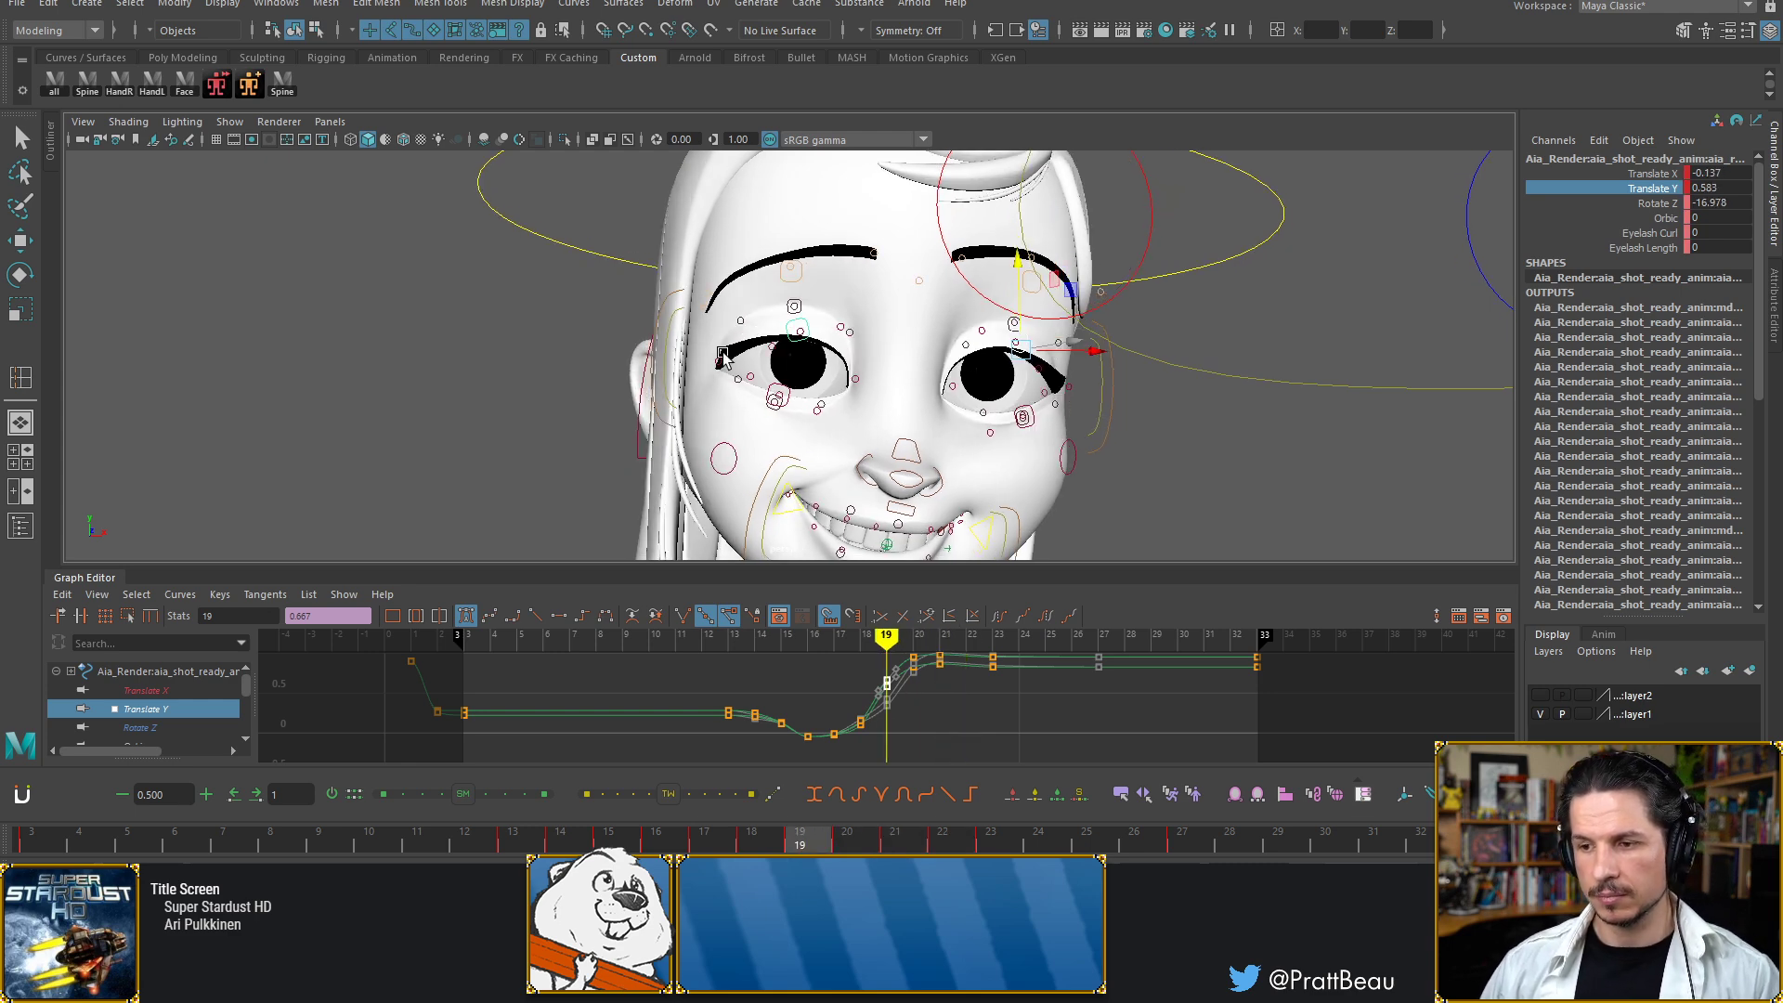
# Deselect the eyelids, playblast the camera1 view at 720 x 405 to the face2 movie file, and close the player after reviewing it
pyautogui.click(626, 427)
pyautogui.press('space')
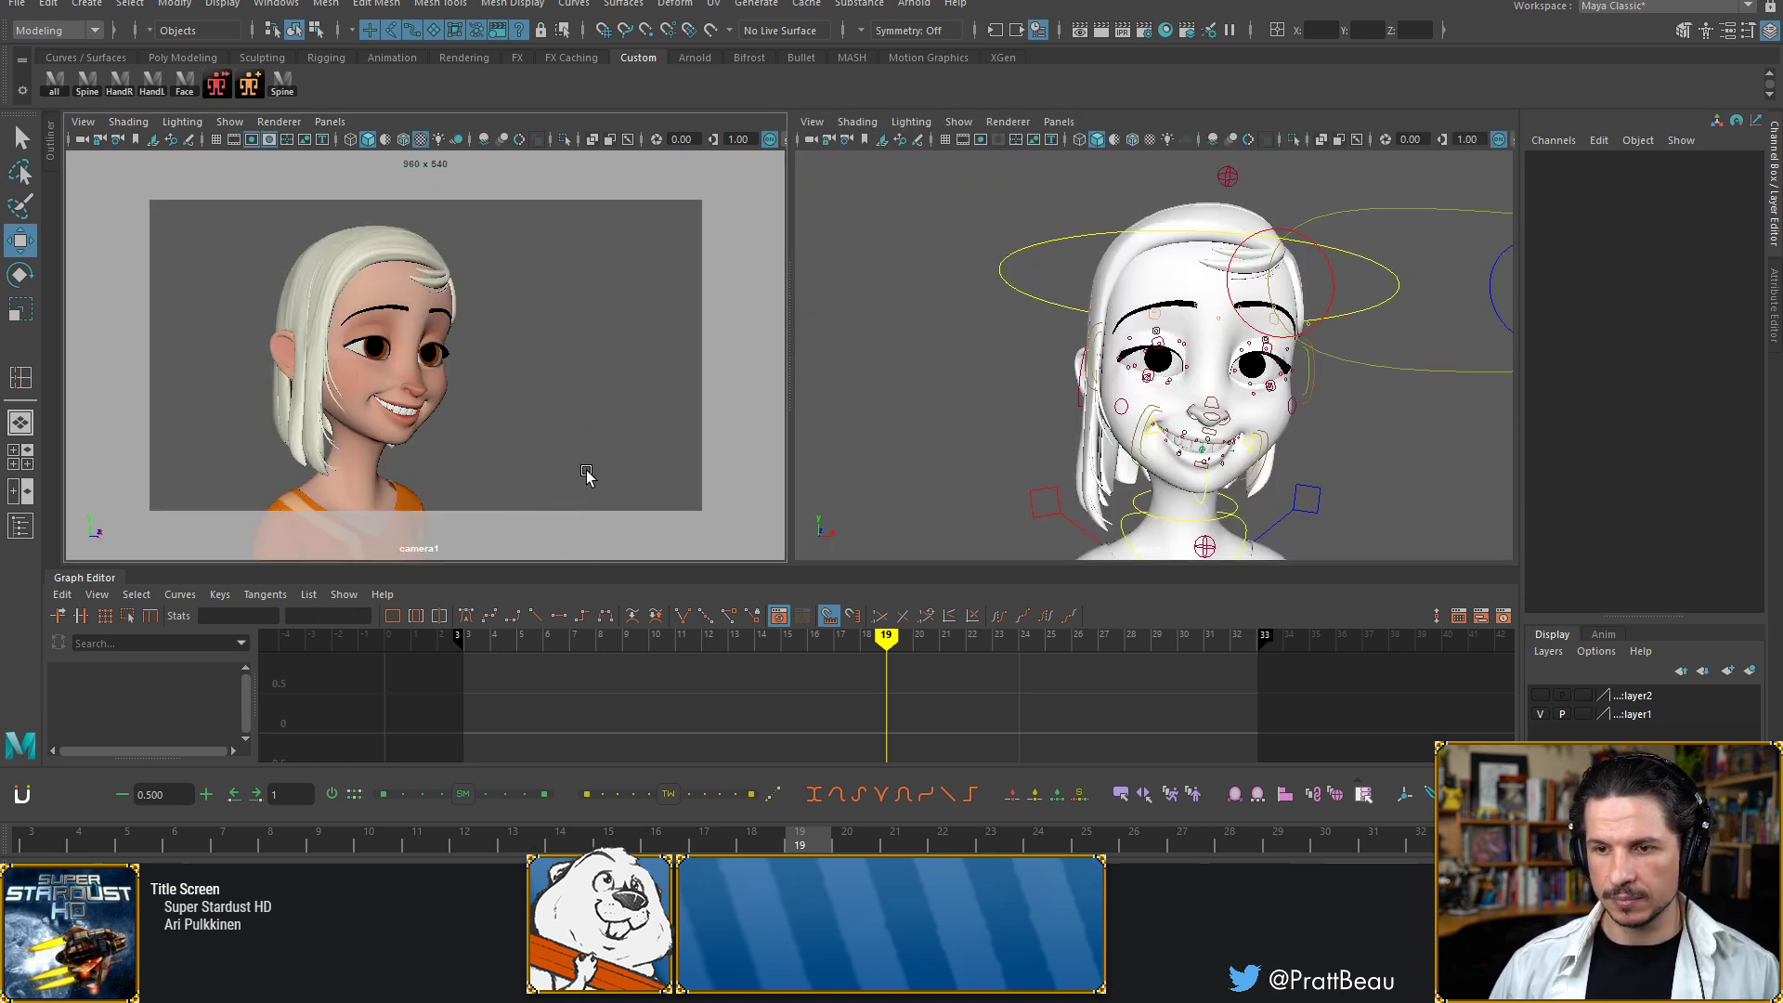
pyautogui.rightClick(538, 843)
pyautogui.click(727, 836)
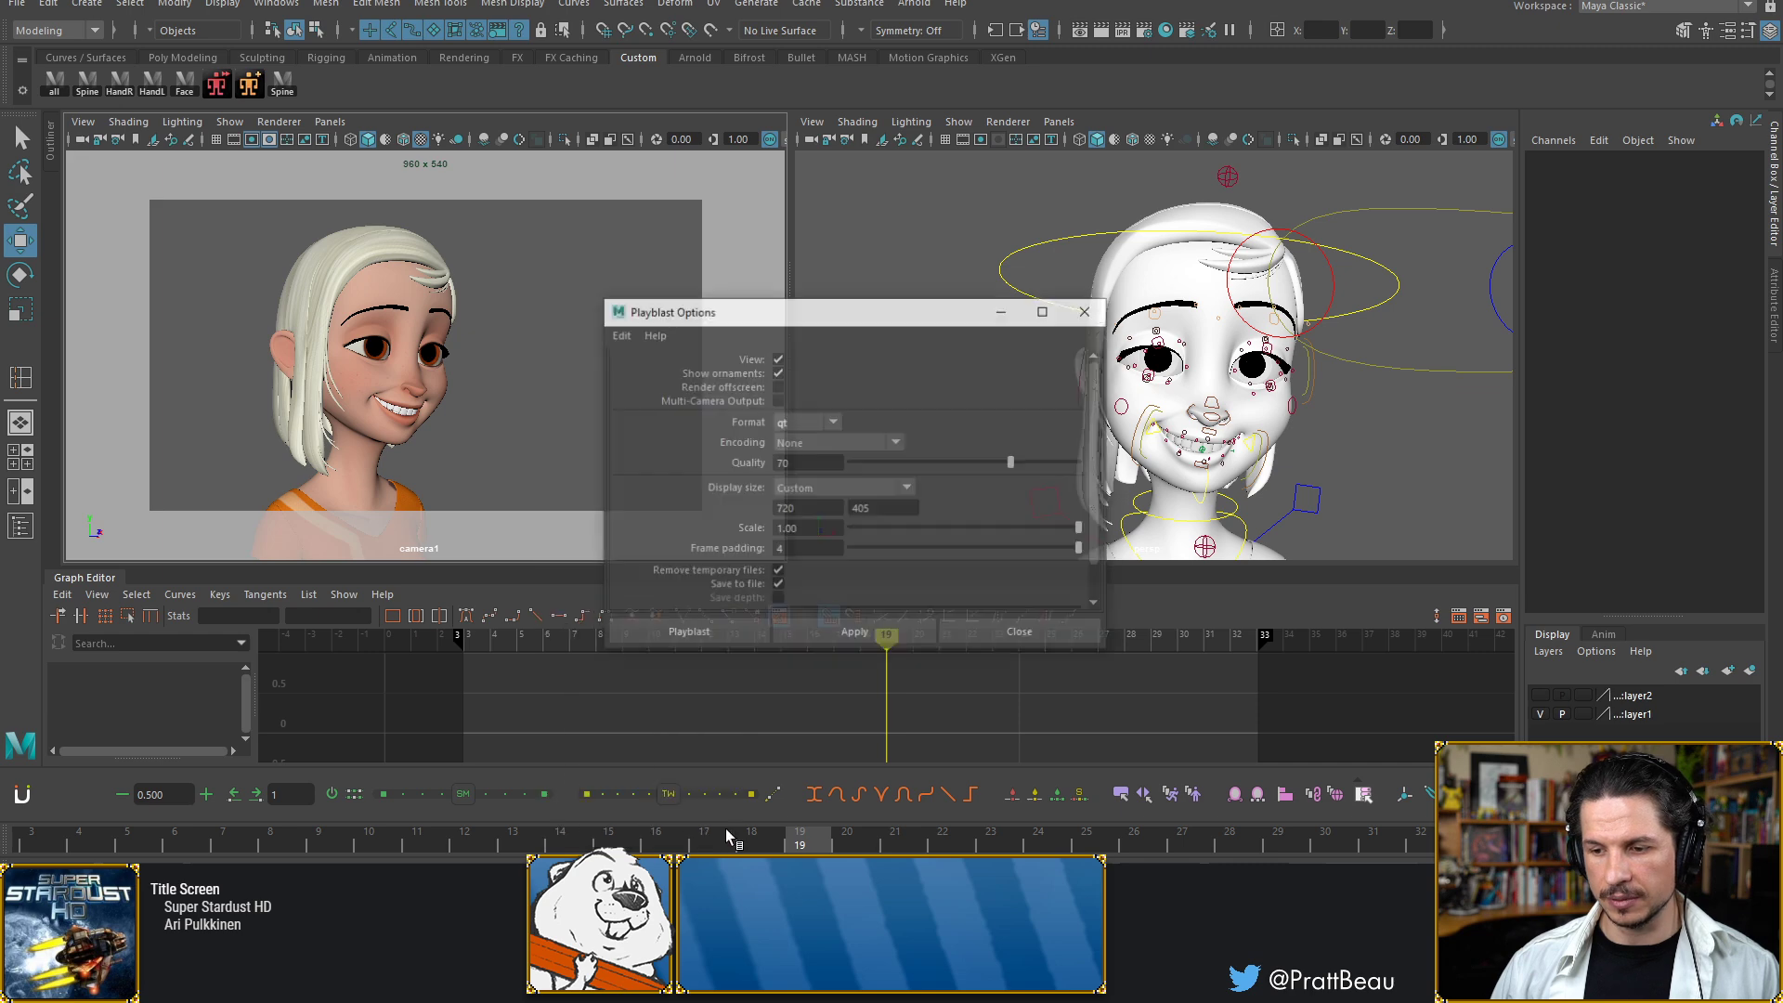
pyautogui.scroll(-2, 1095, 596)
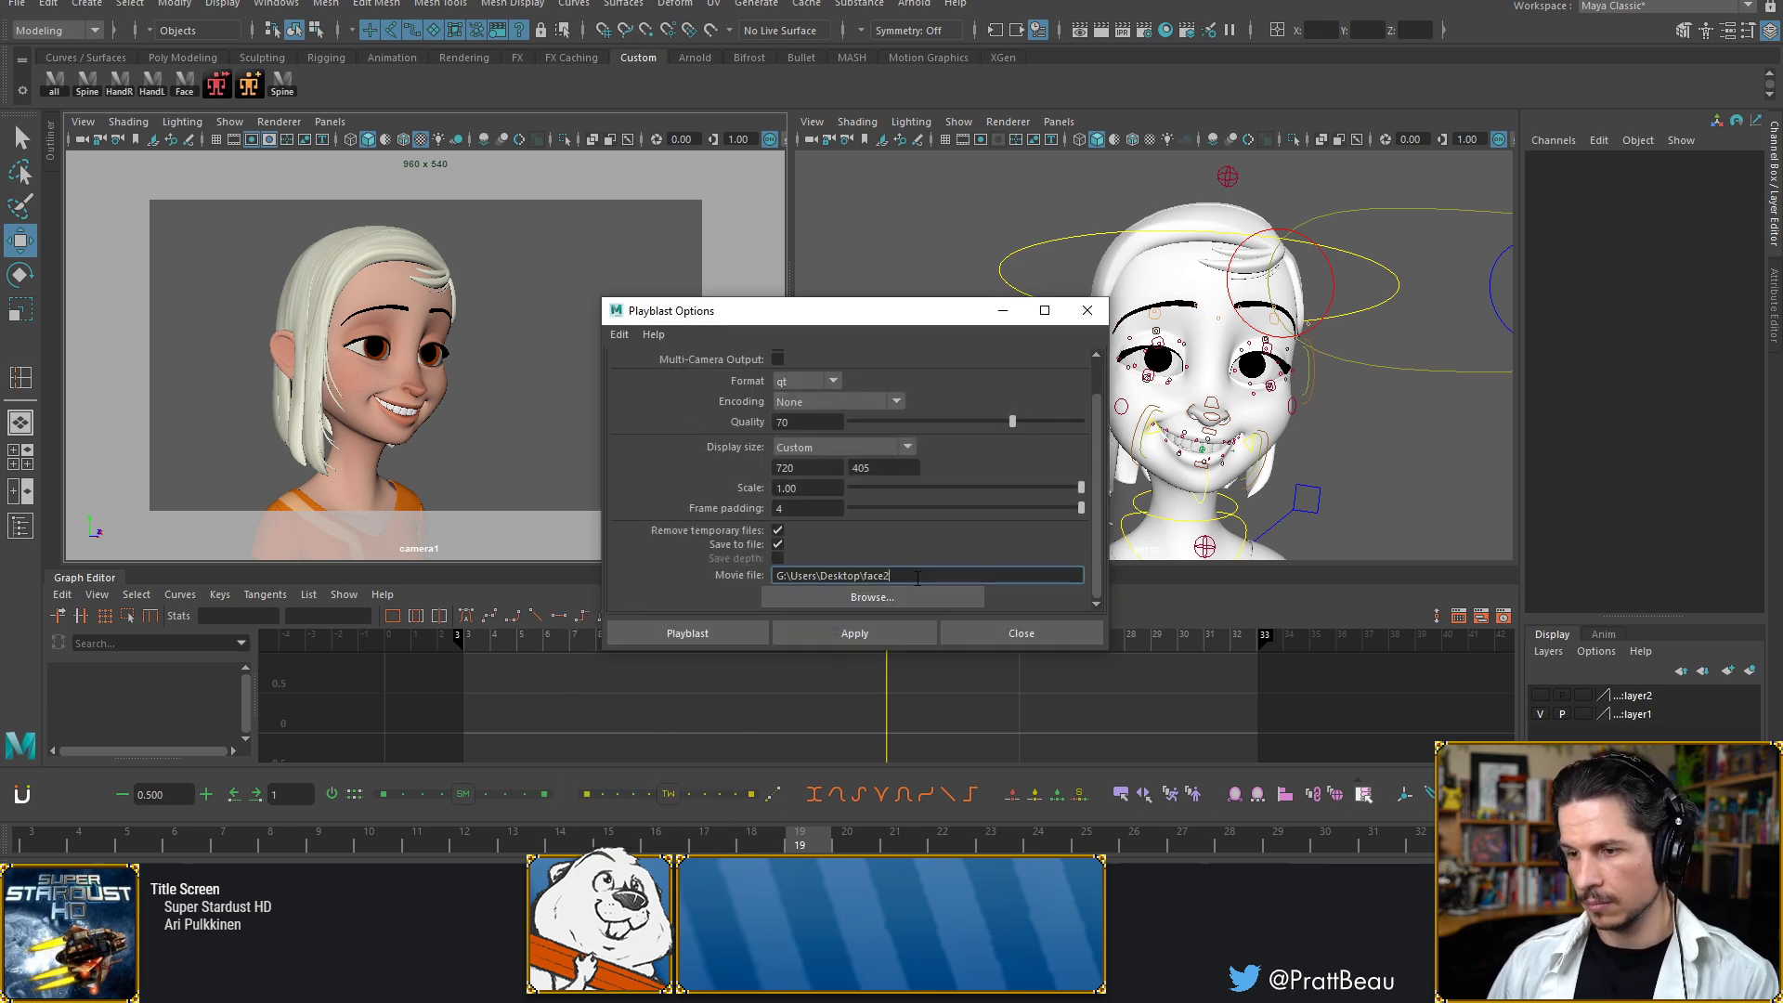
pyautogui.click(655, 633)
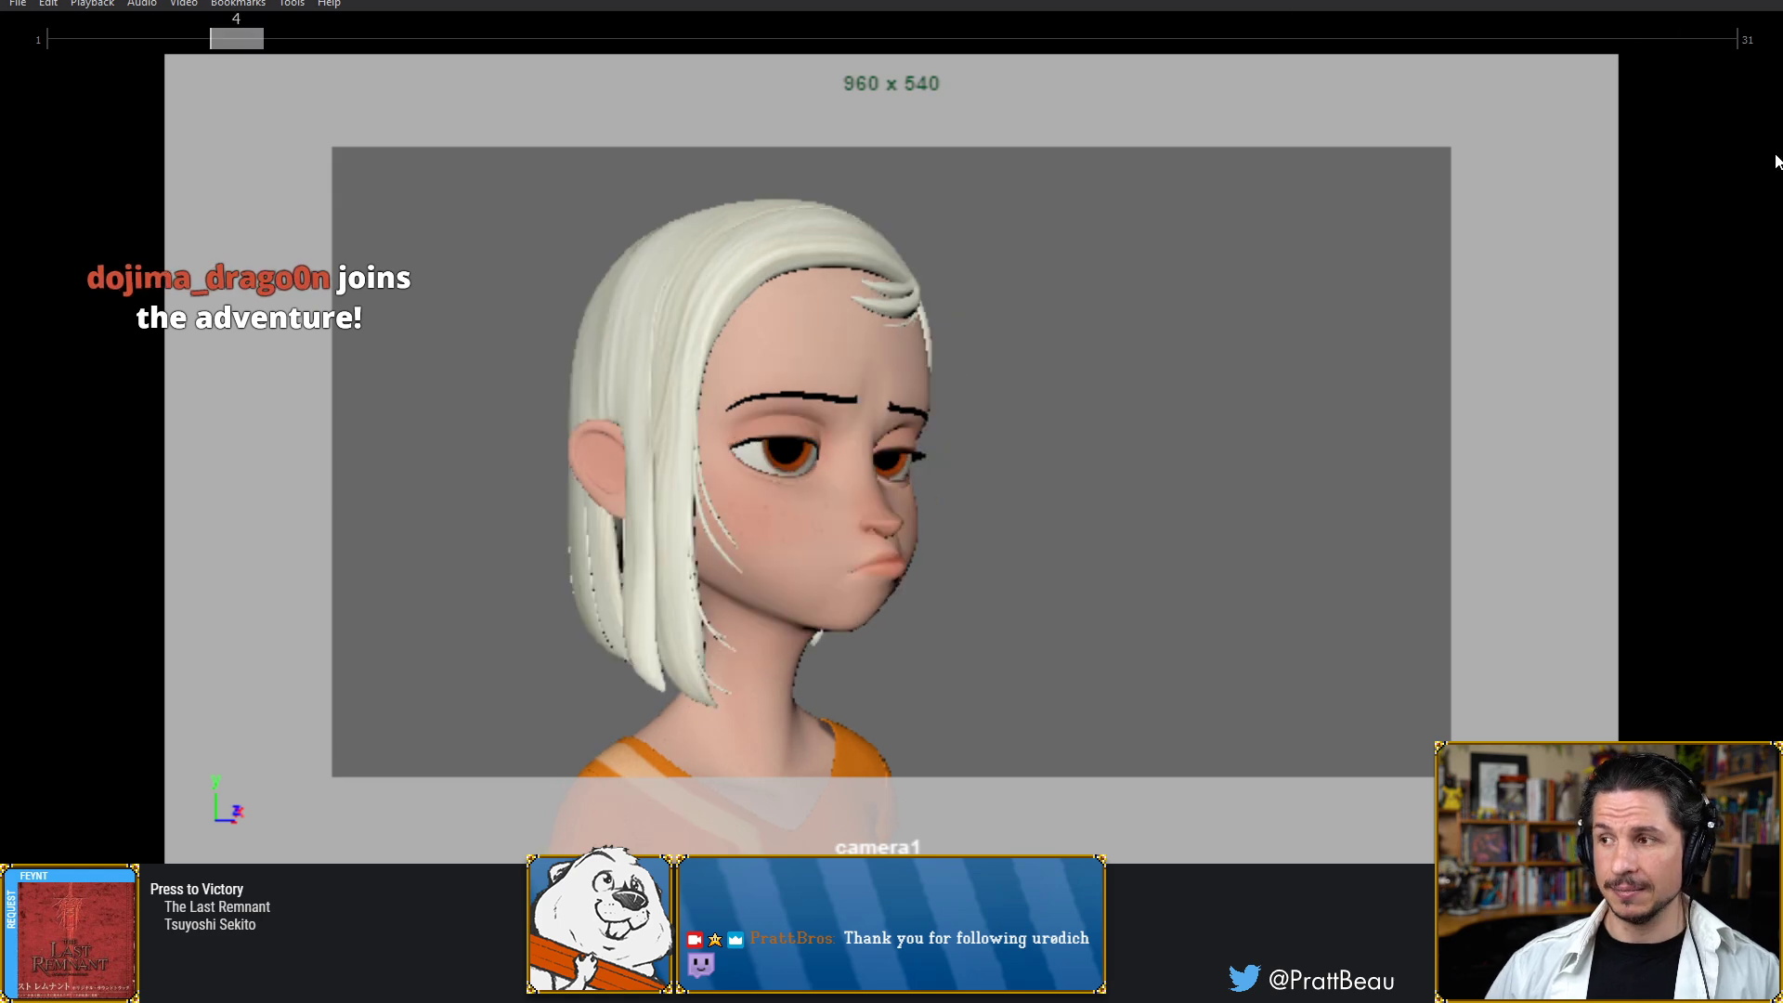
pyautogui.click(1760, 1)
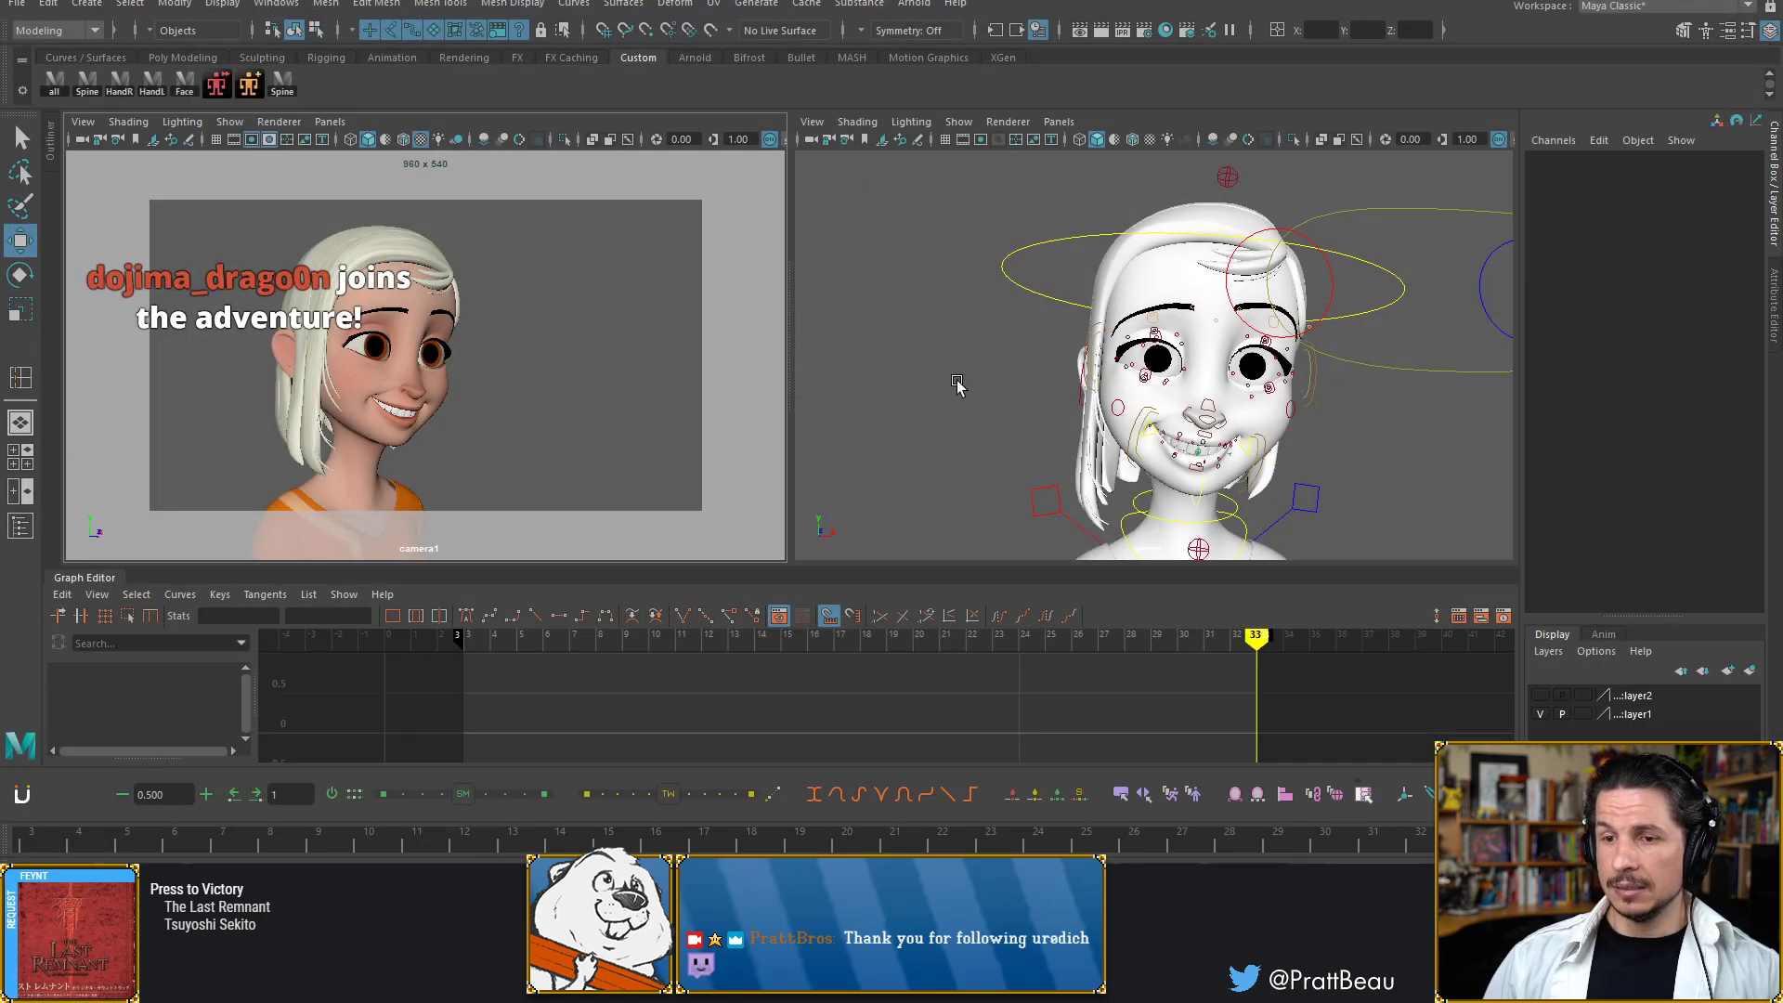
pyautogui.click(1003, 409)
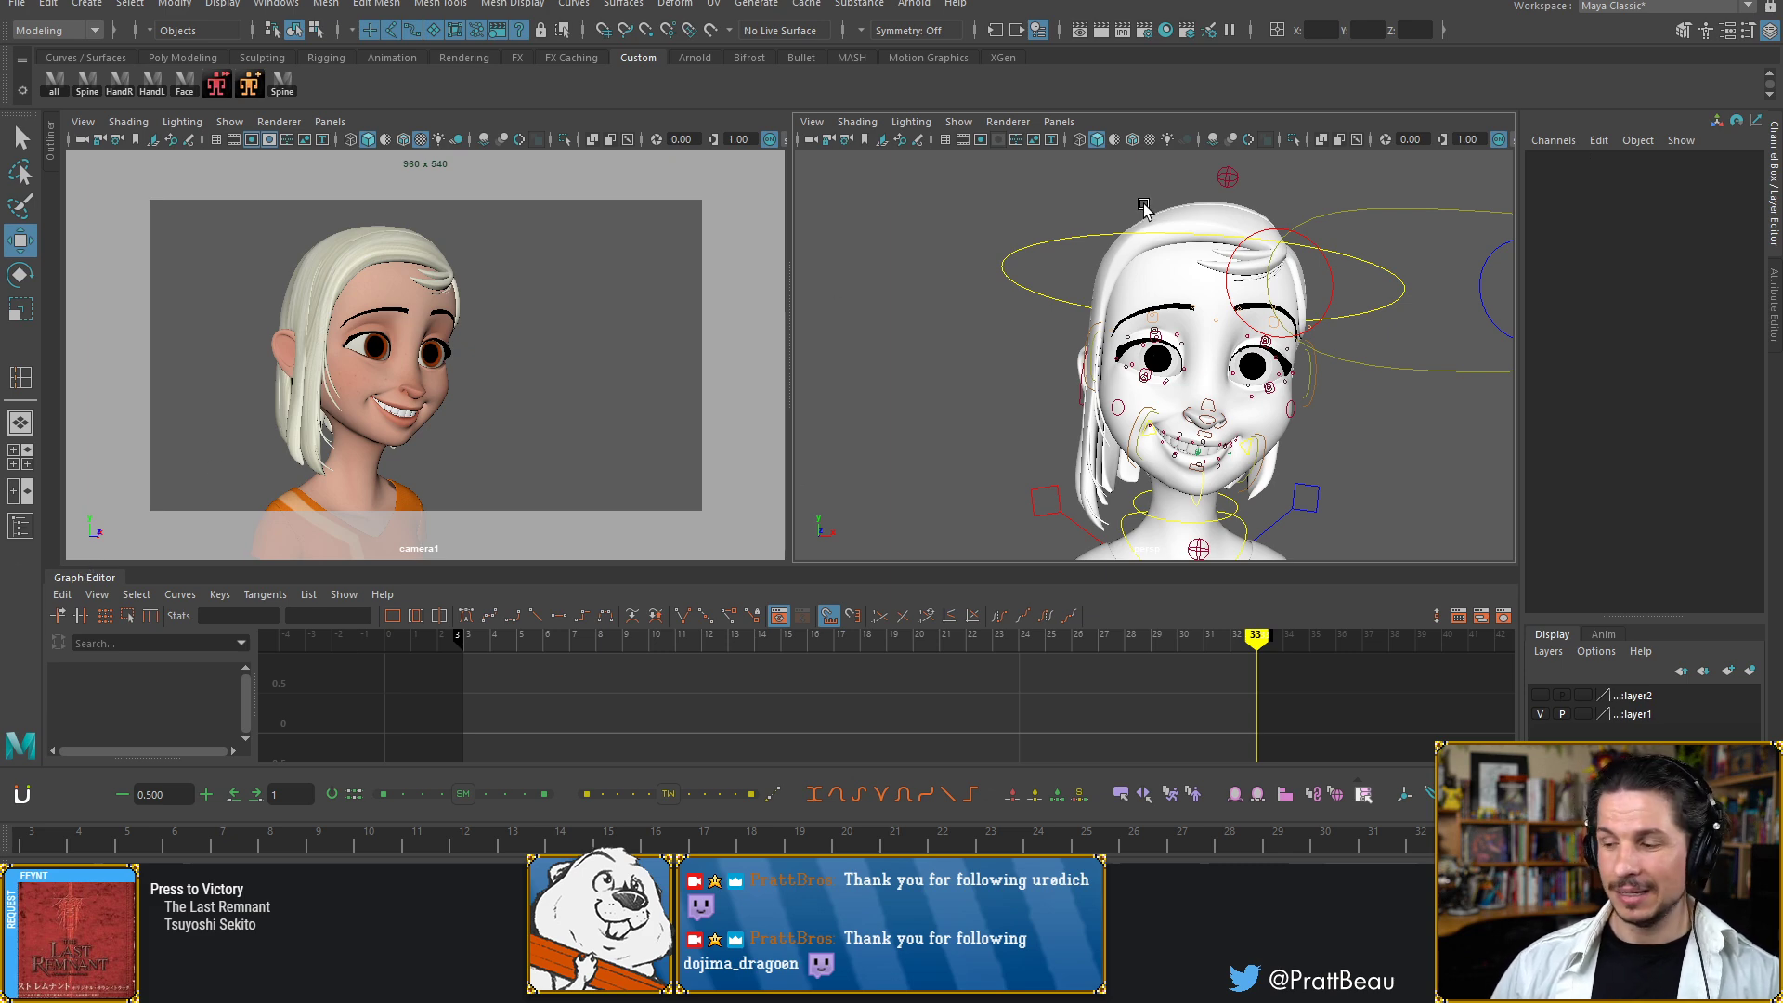
# Select both upper eyelid controls, go to frame 22, and isolate their Translate Y curves in the Graph Editor around frames 20 to 23
pyautogui.doubleClick(109, 578)
pyautogui.scroll(6, 1215, 406)
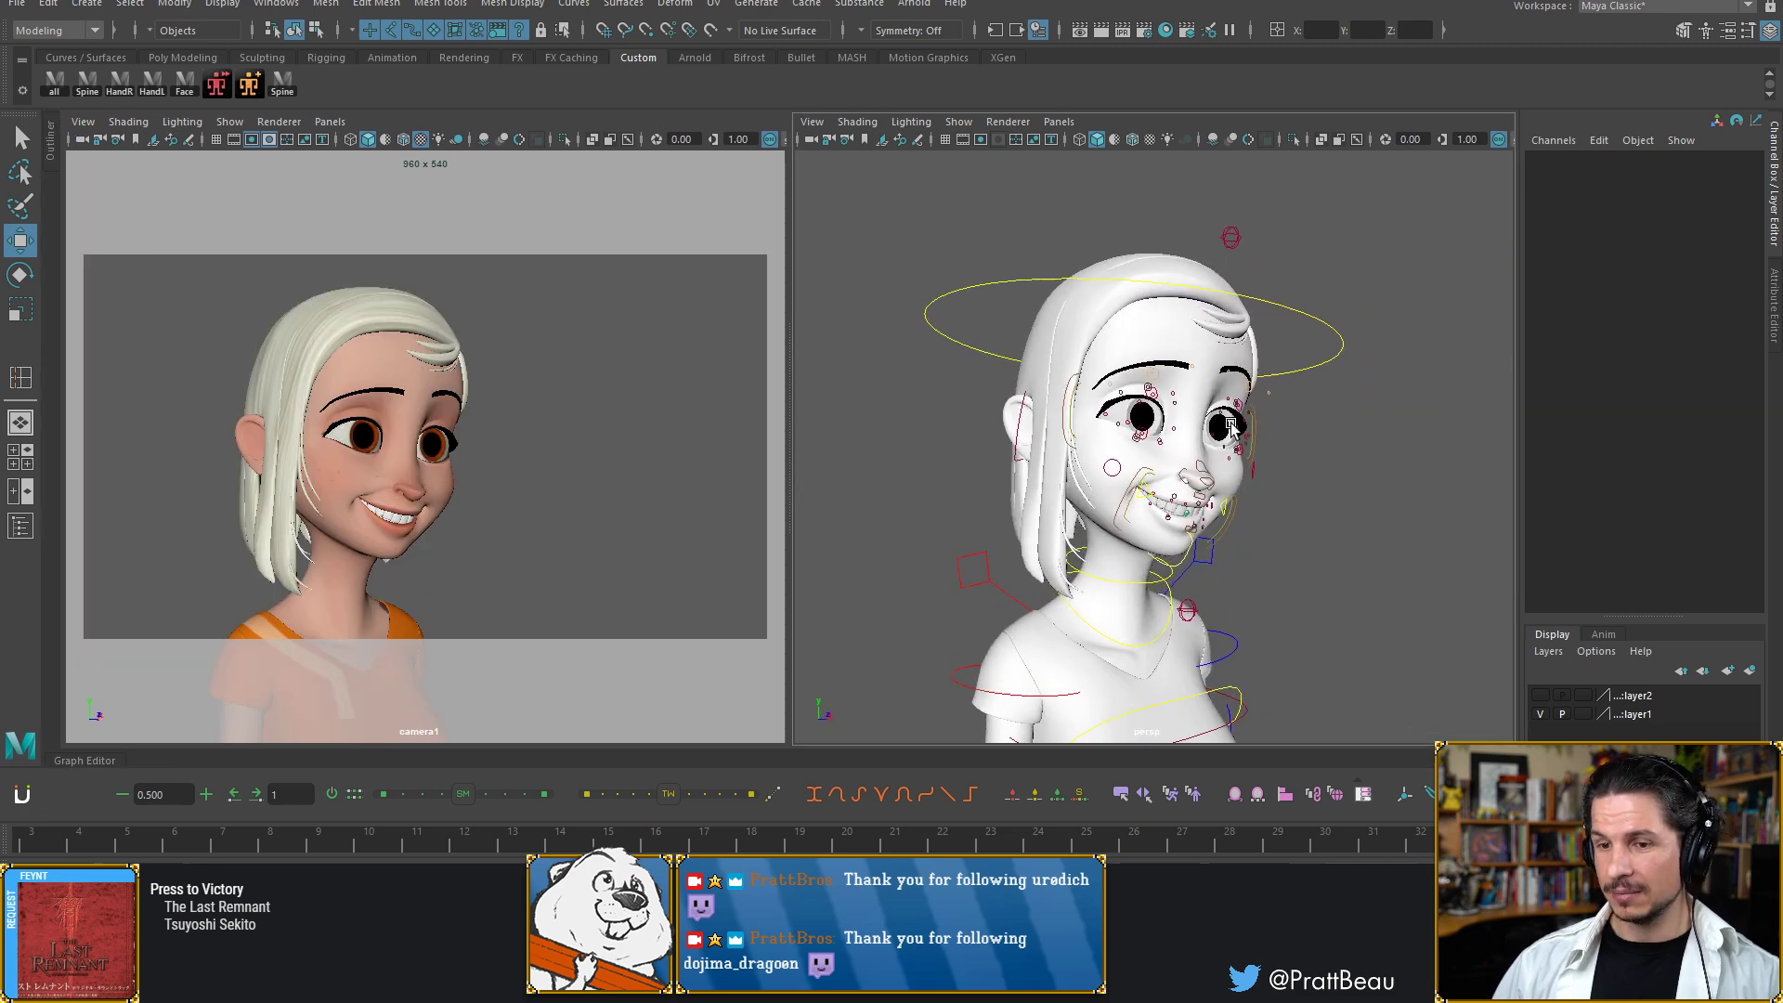
pyautogui.keyDown('alt'); pyautogui.moveTo(1143, 493); pyautogui.dragTo(1151, 483); pyautogui.keyUp('alt')
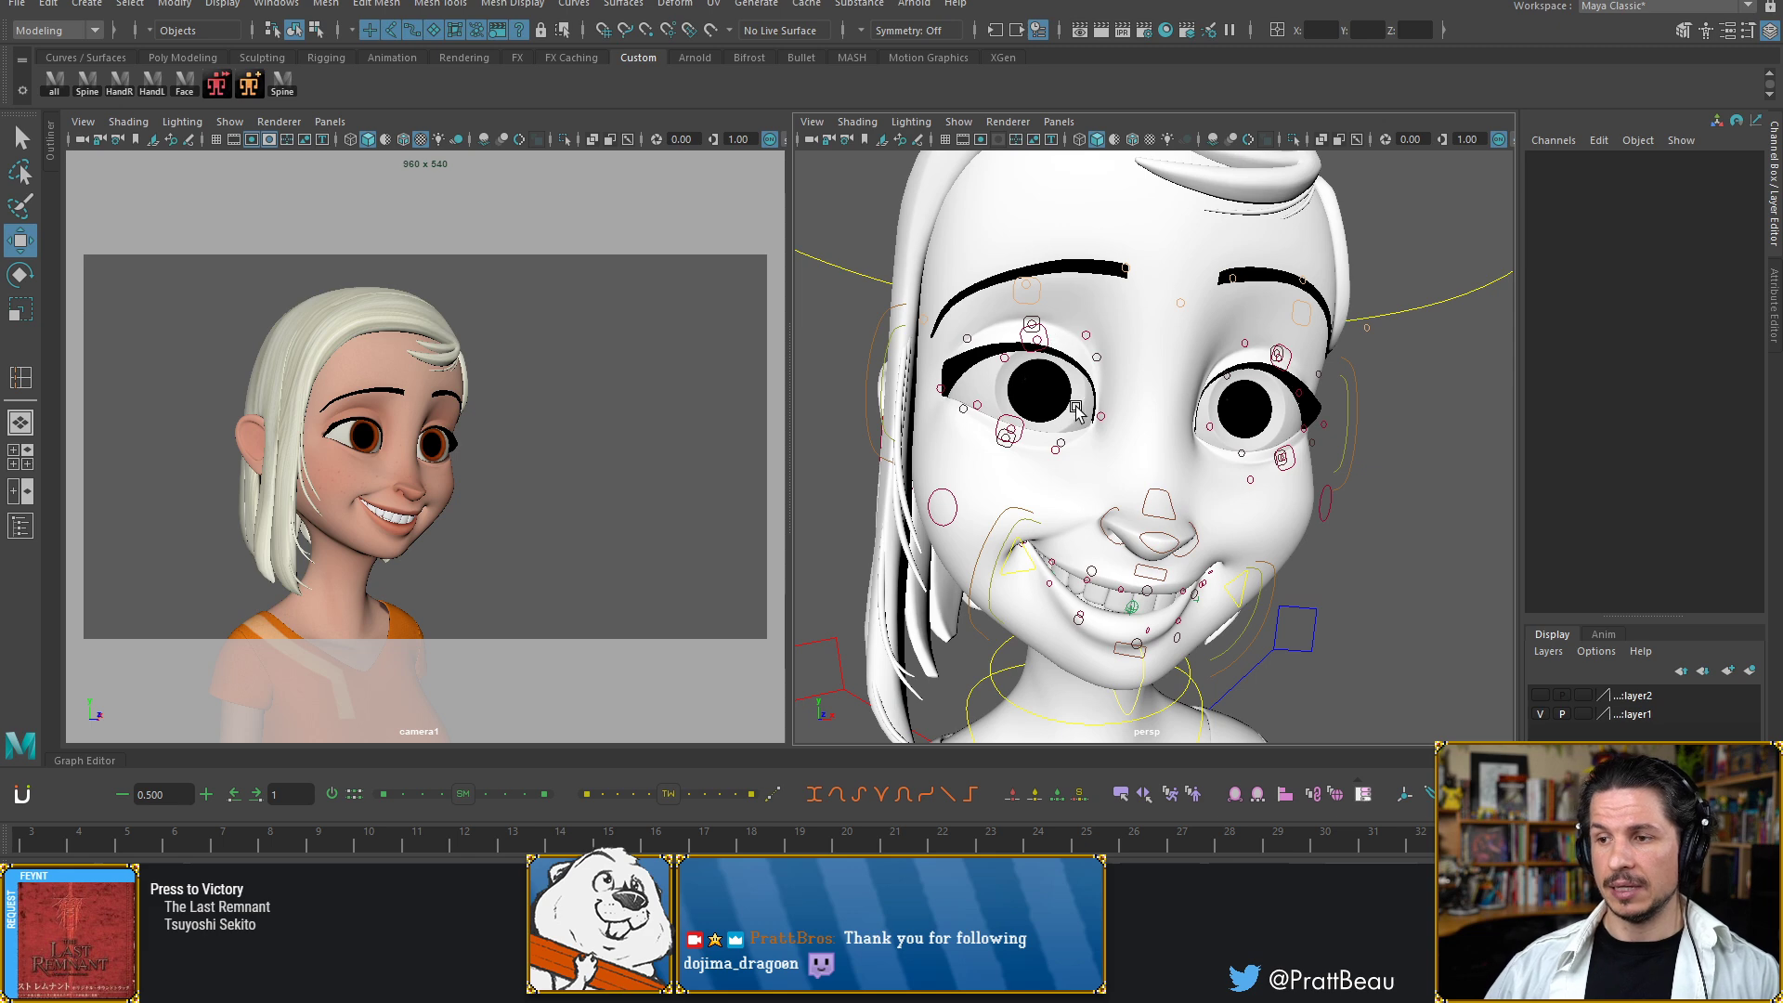
pyautogui.scroll(4, 1076, 412)
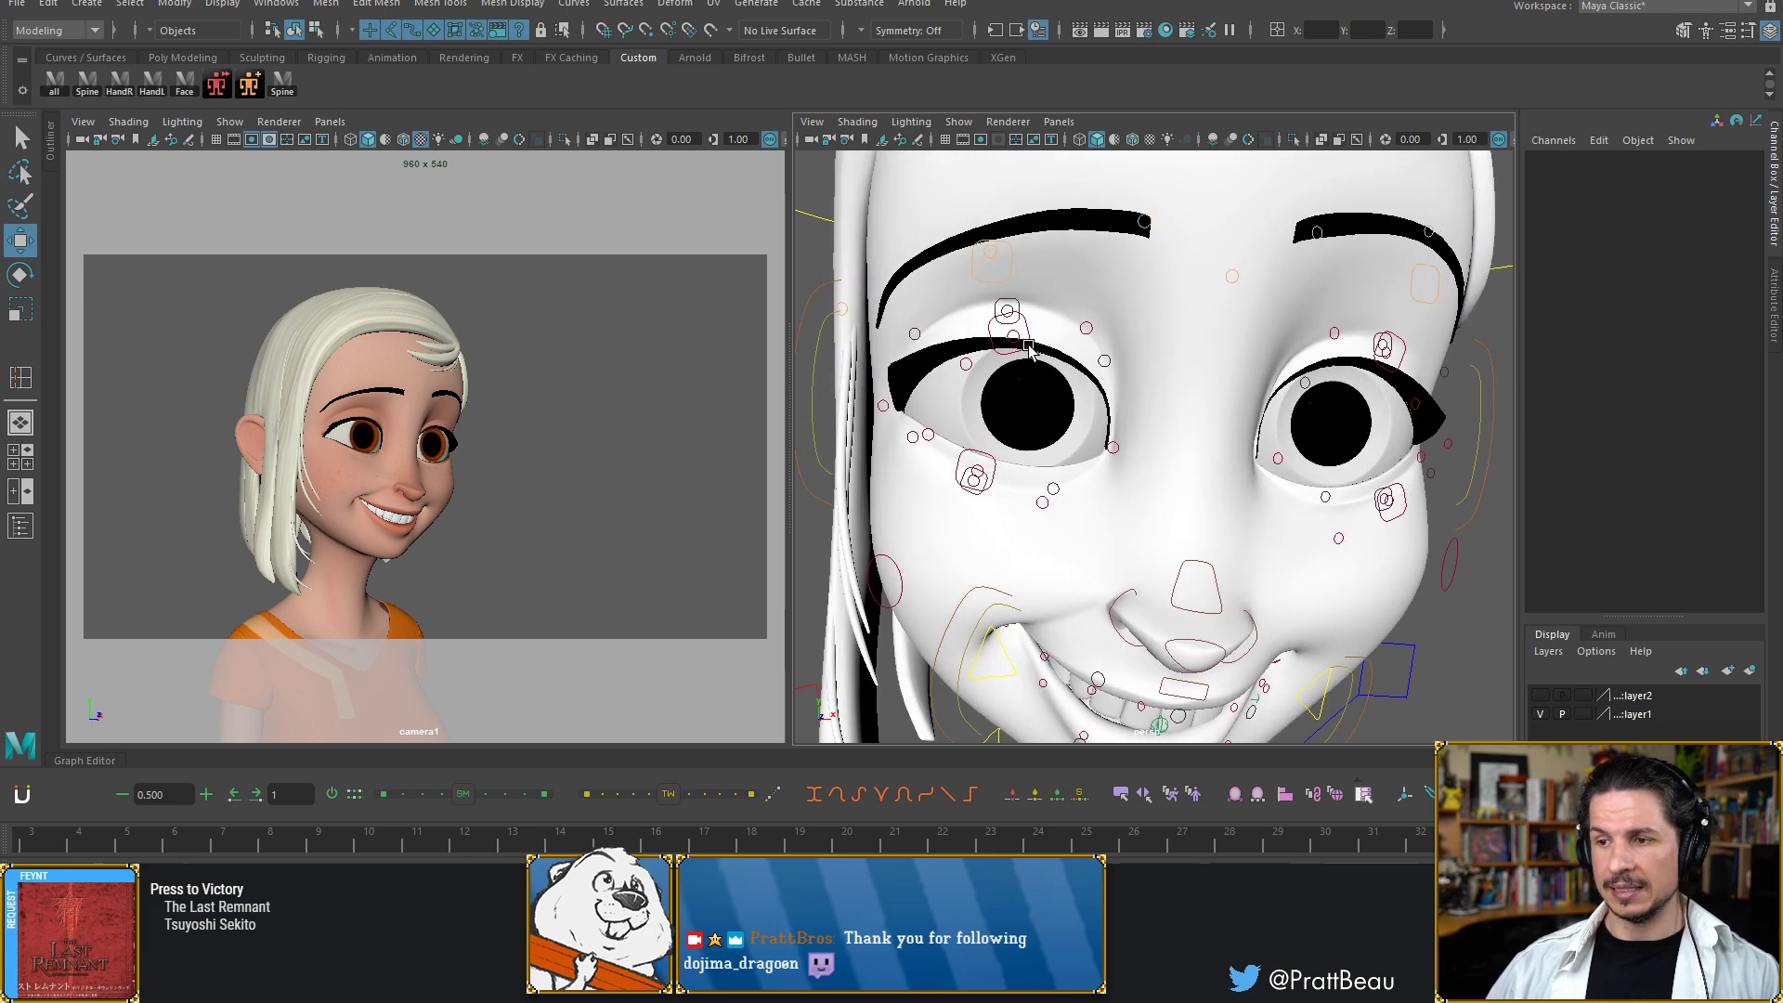
pyautogui.click(1029, 347)
pyautogui.moveTo(555, 839); pyautogui.dragTo(882, 800)
pyautogui.moveTo(899, 797); pyautogui.dragTo(933, 786)
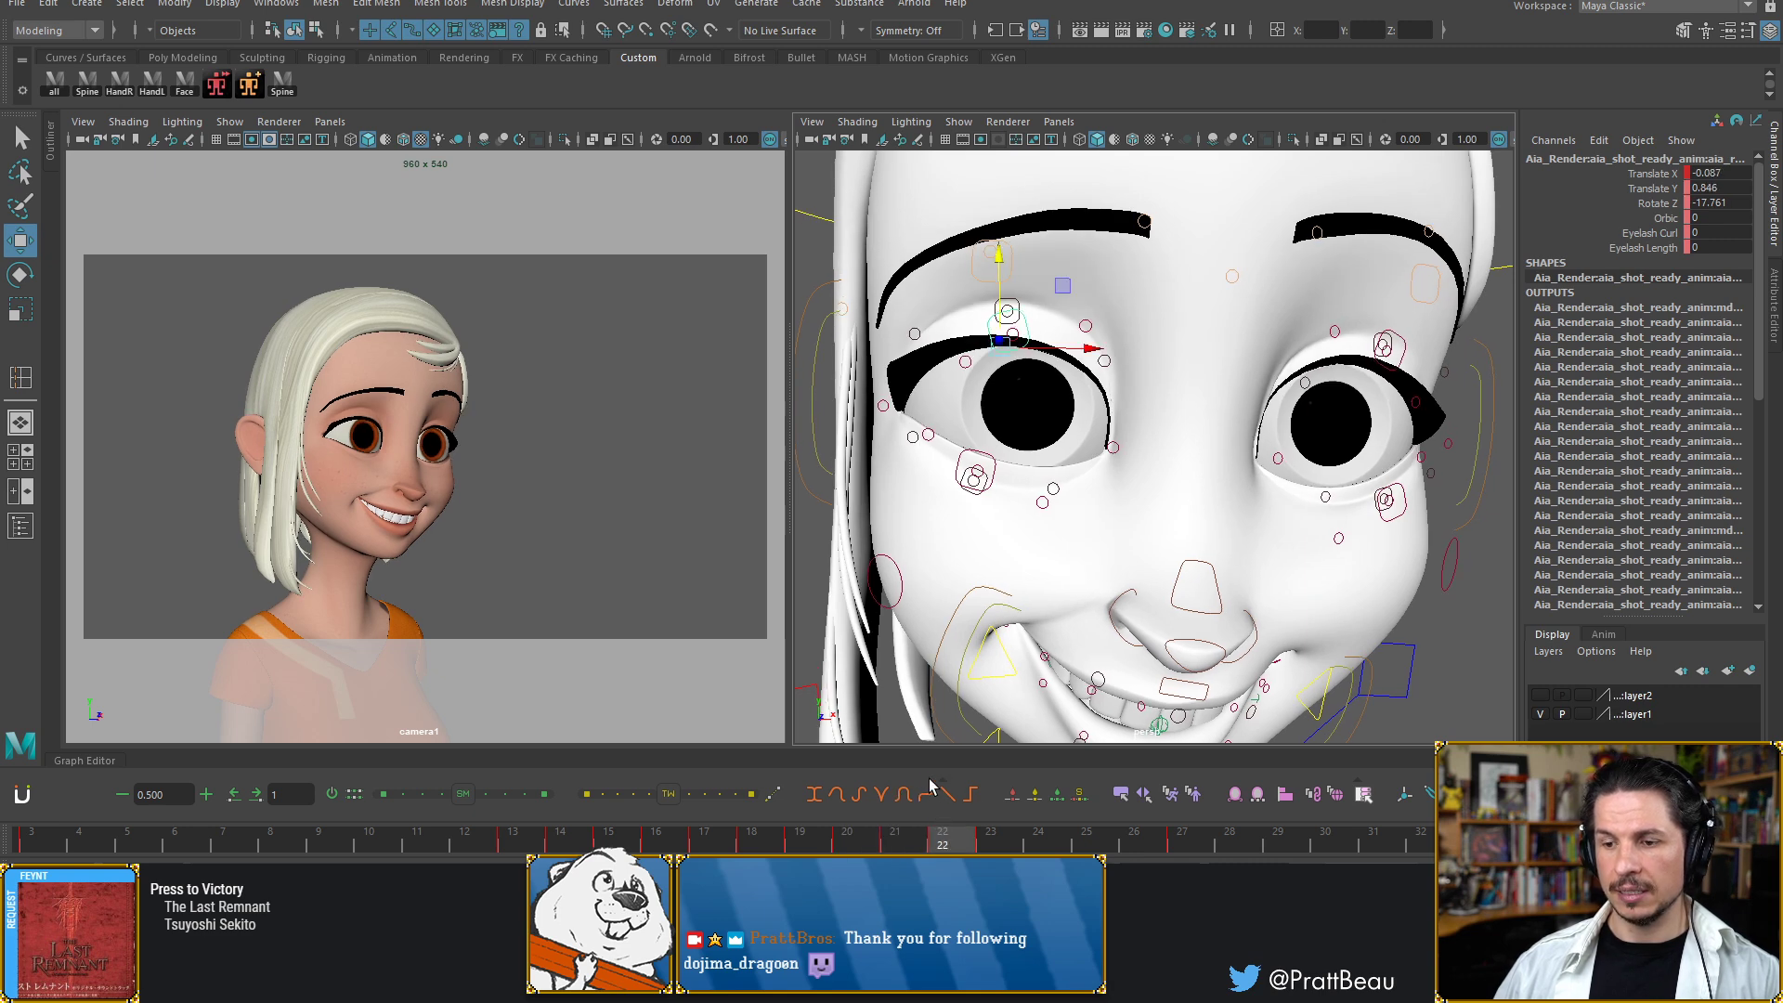
pyautogui.click(1396, 367)
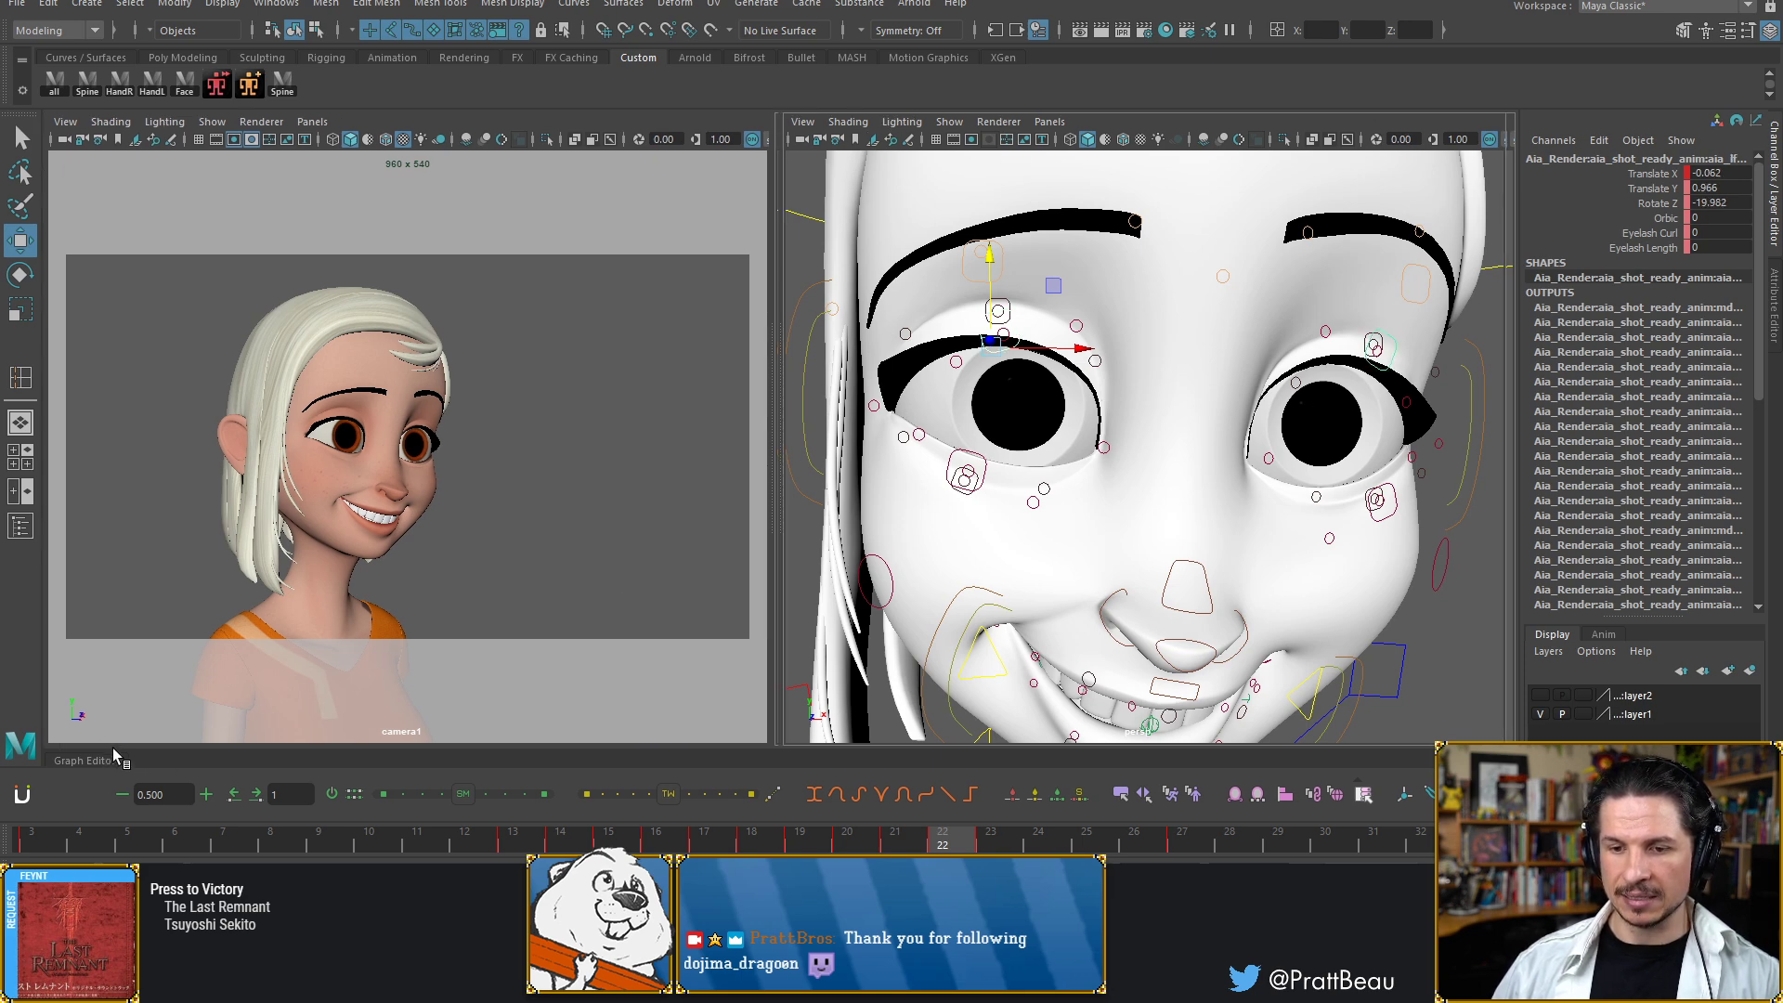
pyautogui.moveTo(124, 750); pyautogui.dragTo(125, 572)
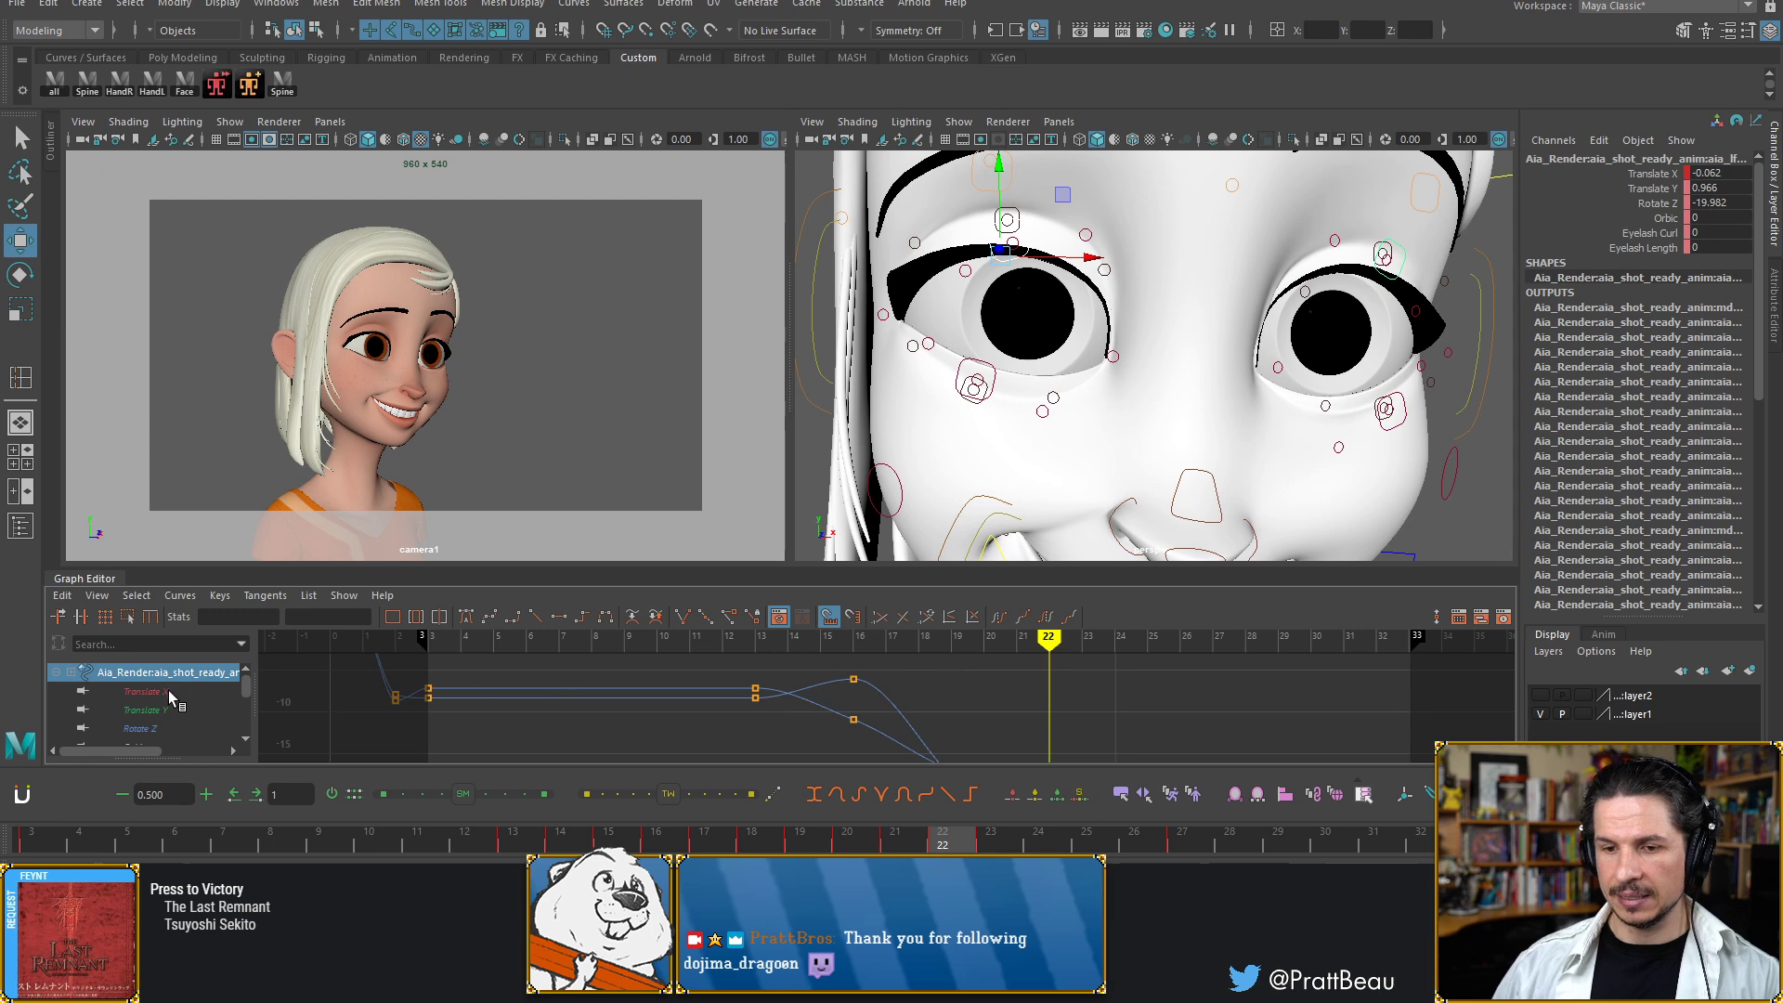
pyautogui.click(1654, 189)
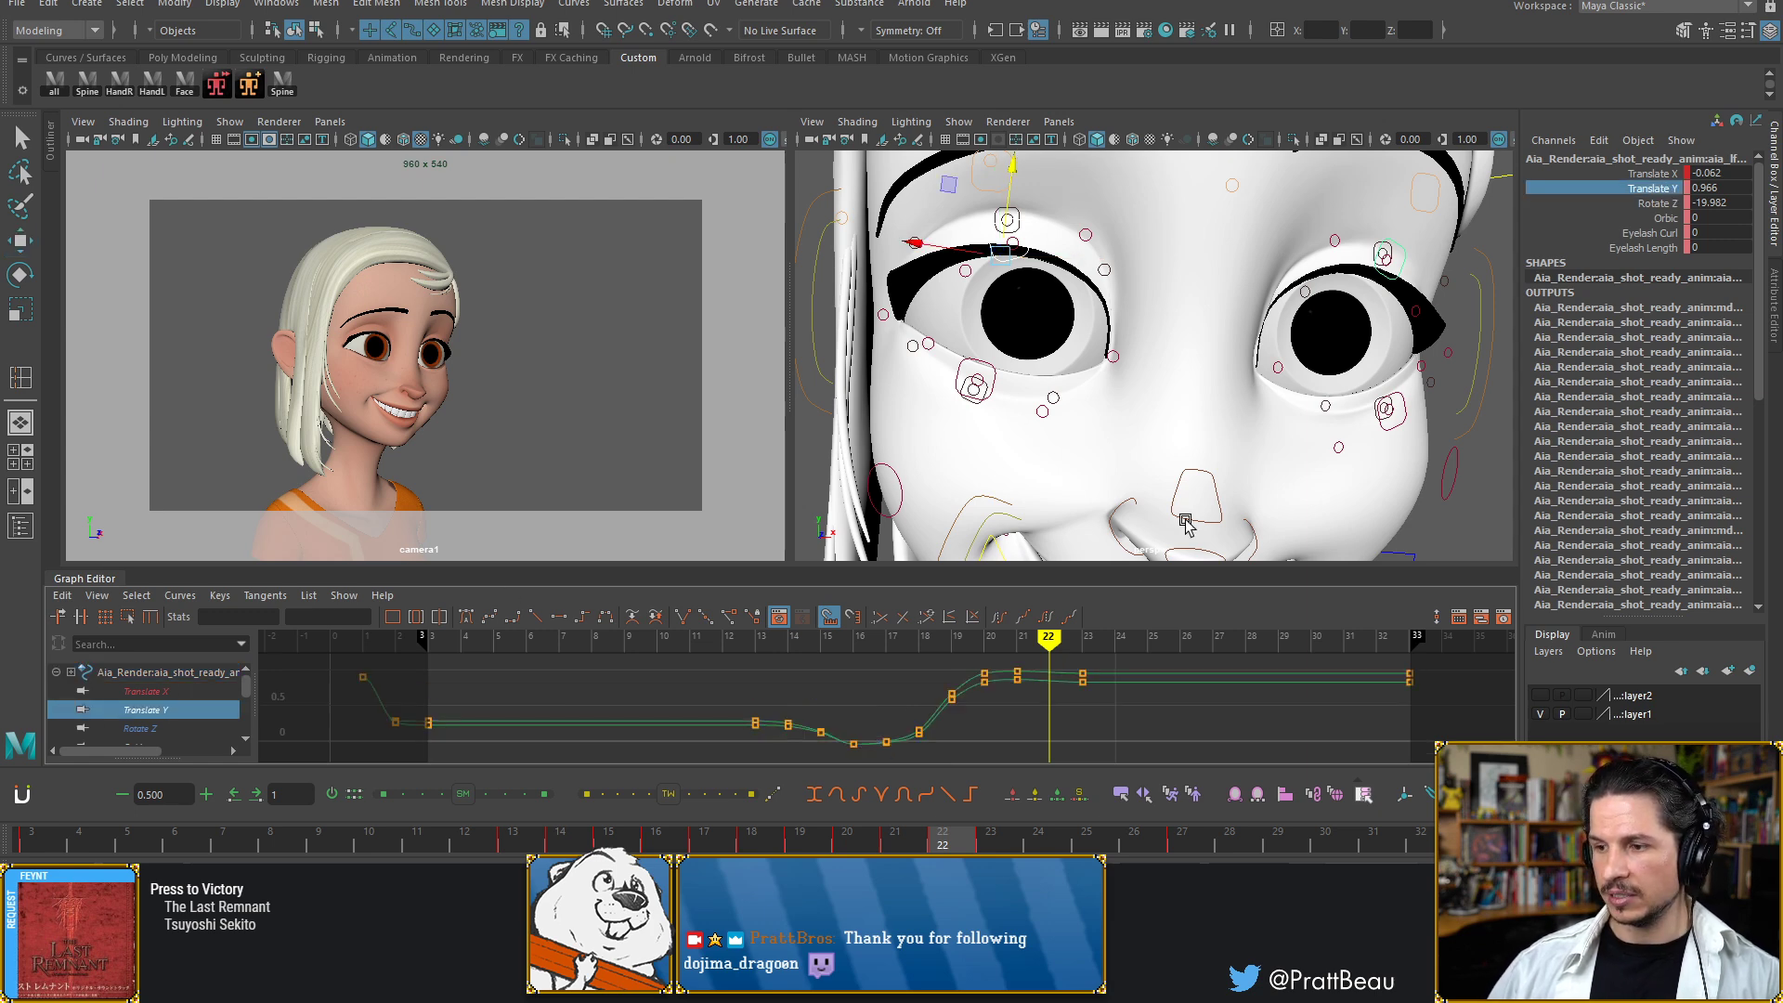
pyautogui.press('f')
pyautogui.keyDown('alt'); pyautogui.moveTo(903, 715); pyautogui.dragTo(879, 719, button='middle'); pyautogui.keyUp('alt')
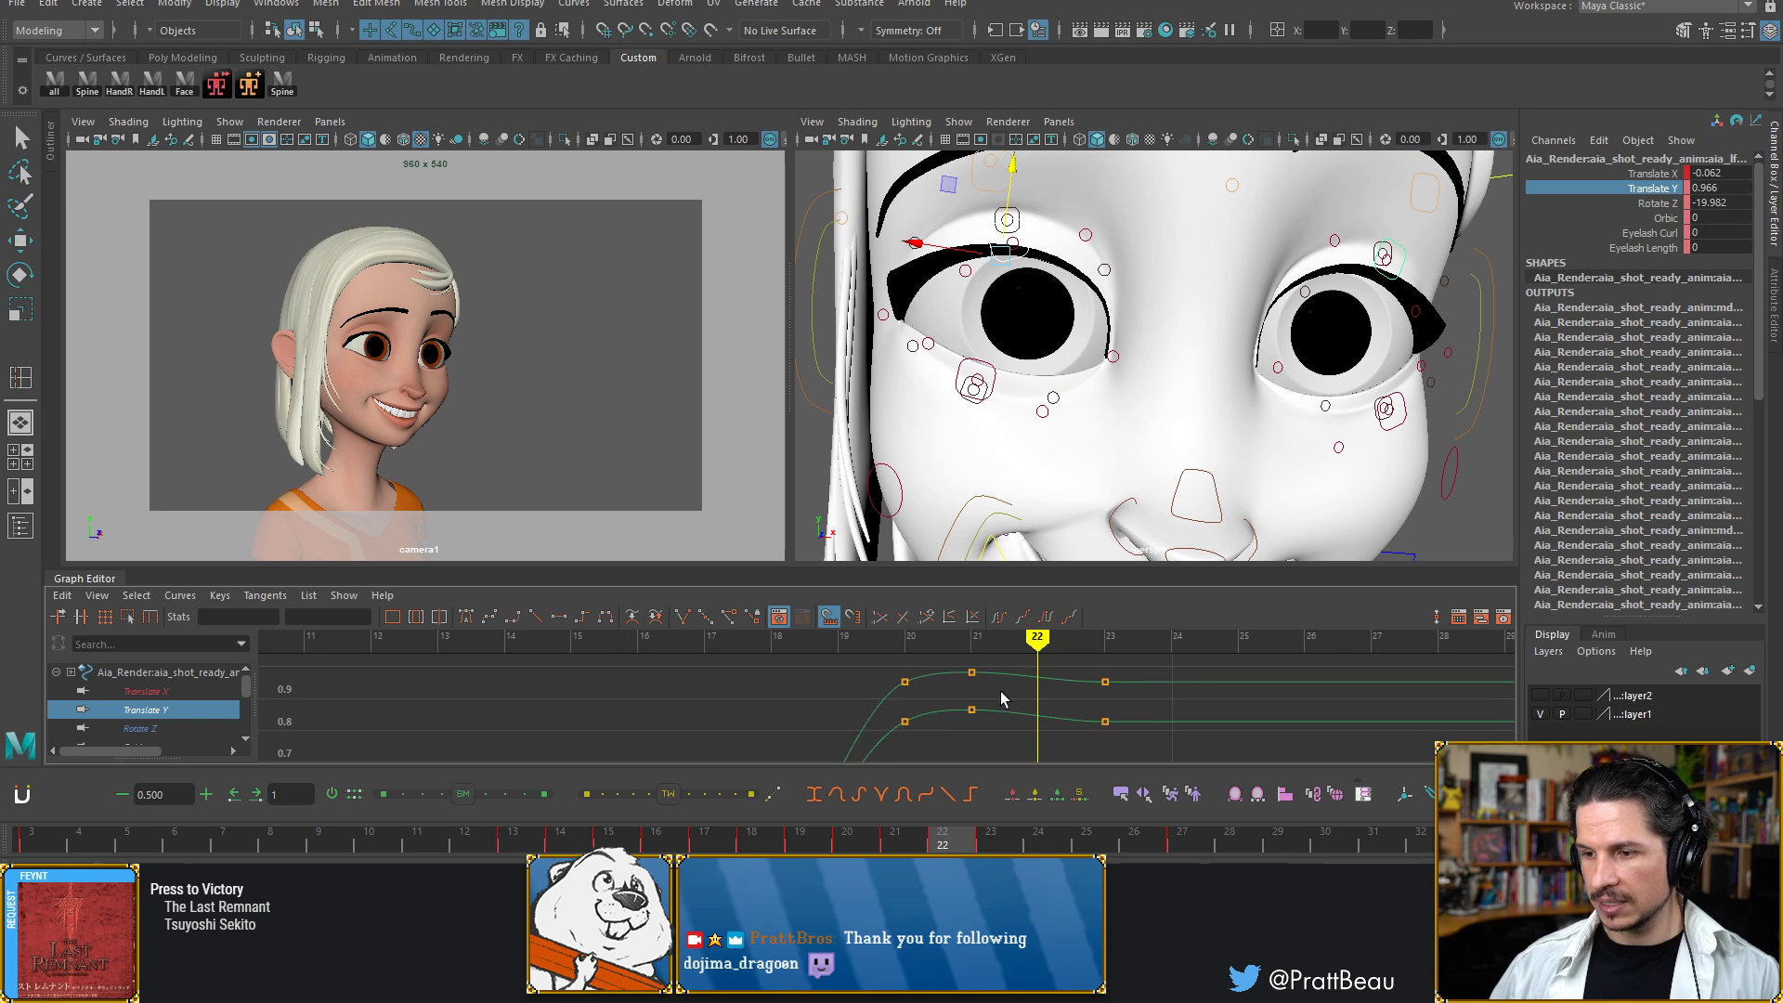
# Lower both upper eyelids' Translate Y keys at frames 20 and 21 slightly, and nudge the left eyelid's pair back up a little
pyautogui.moveTo(1007, 745); pyautogui.dragTo(1007, 744)
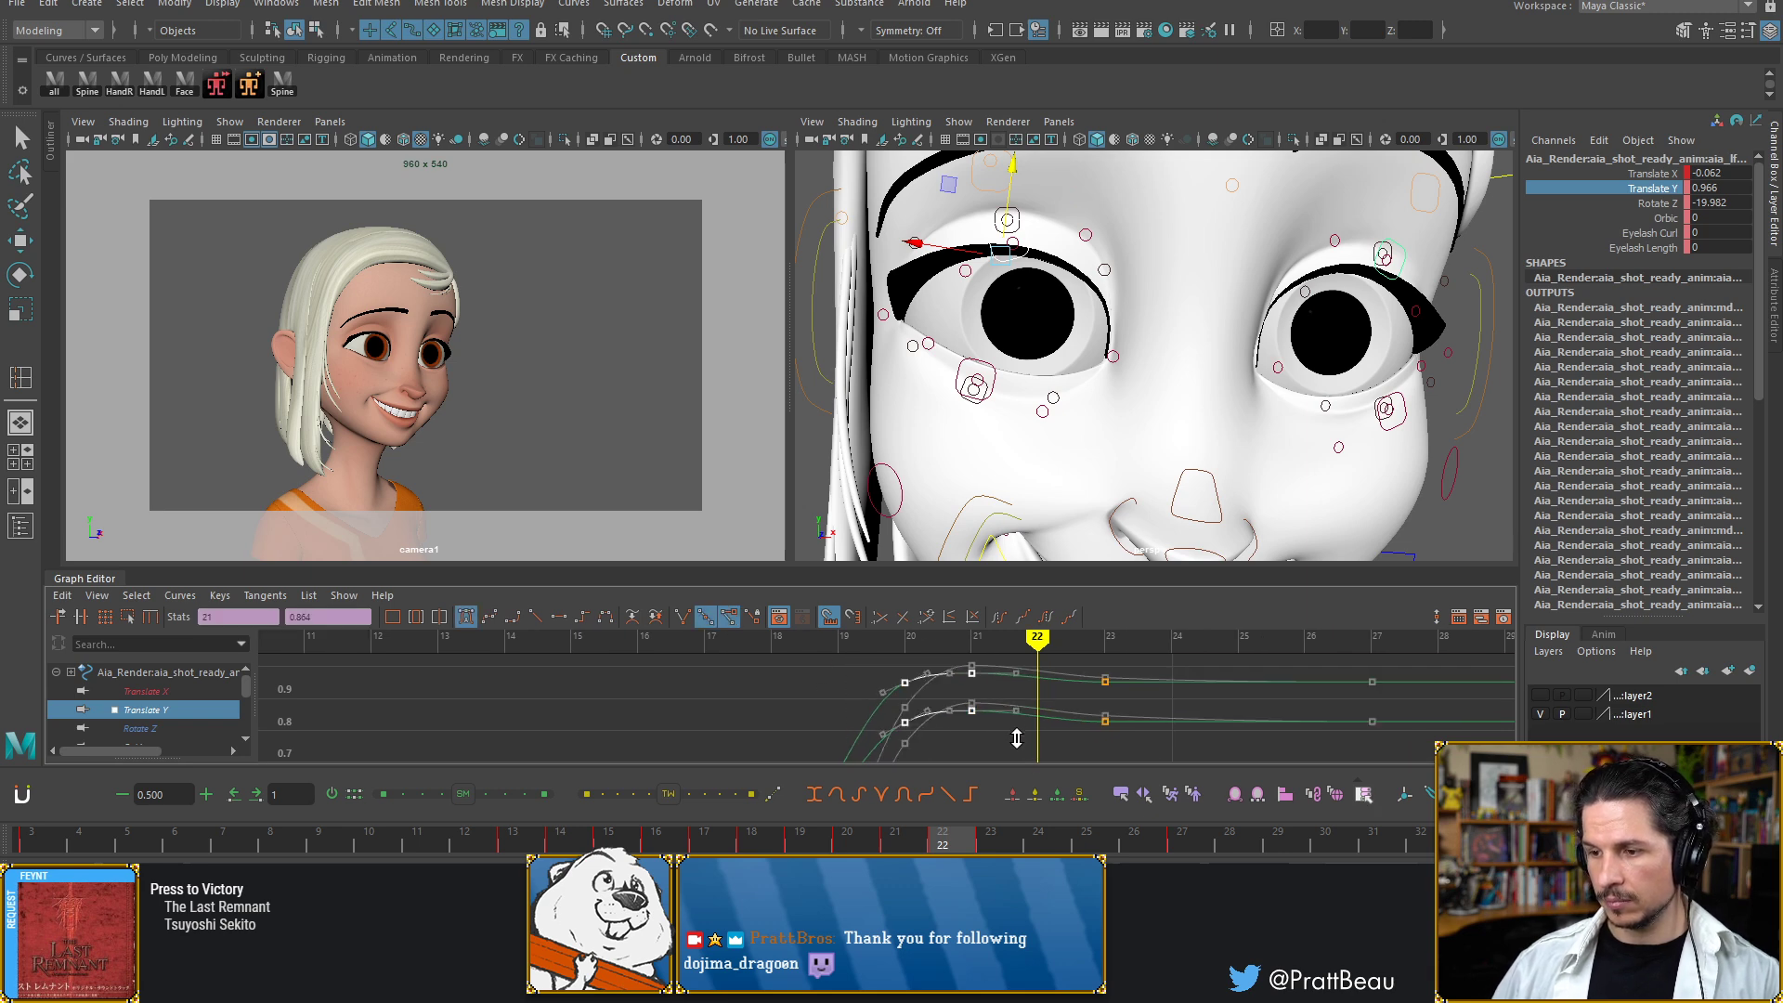
pyautogui.keyDown('shift'); pyautogui.moveTo(1017, 717); pyautogui.dragTo(1009, 736, button='middle'); pyautogui.keyUp('shift')
pyautogui.hotkey('alt', ',')
pyautogui.hotkey('alt', ',')
pyautogui.hotkey('alt', ',')
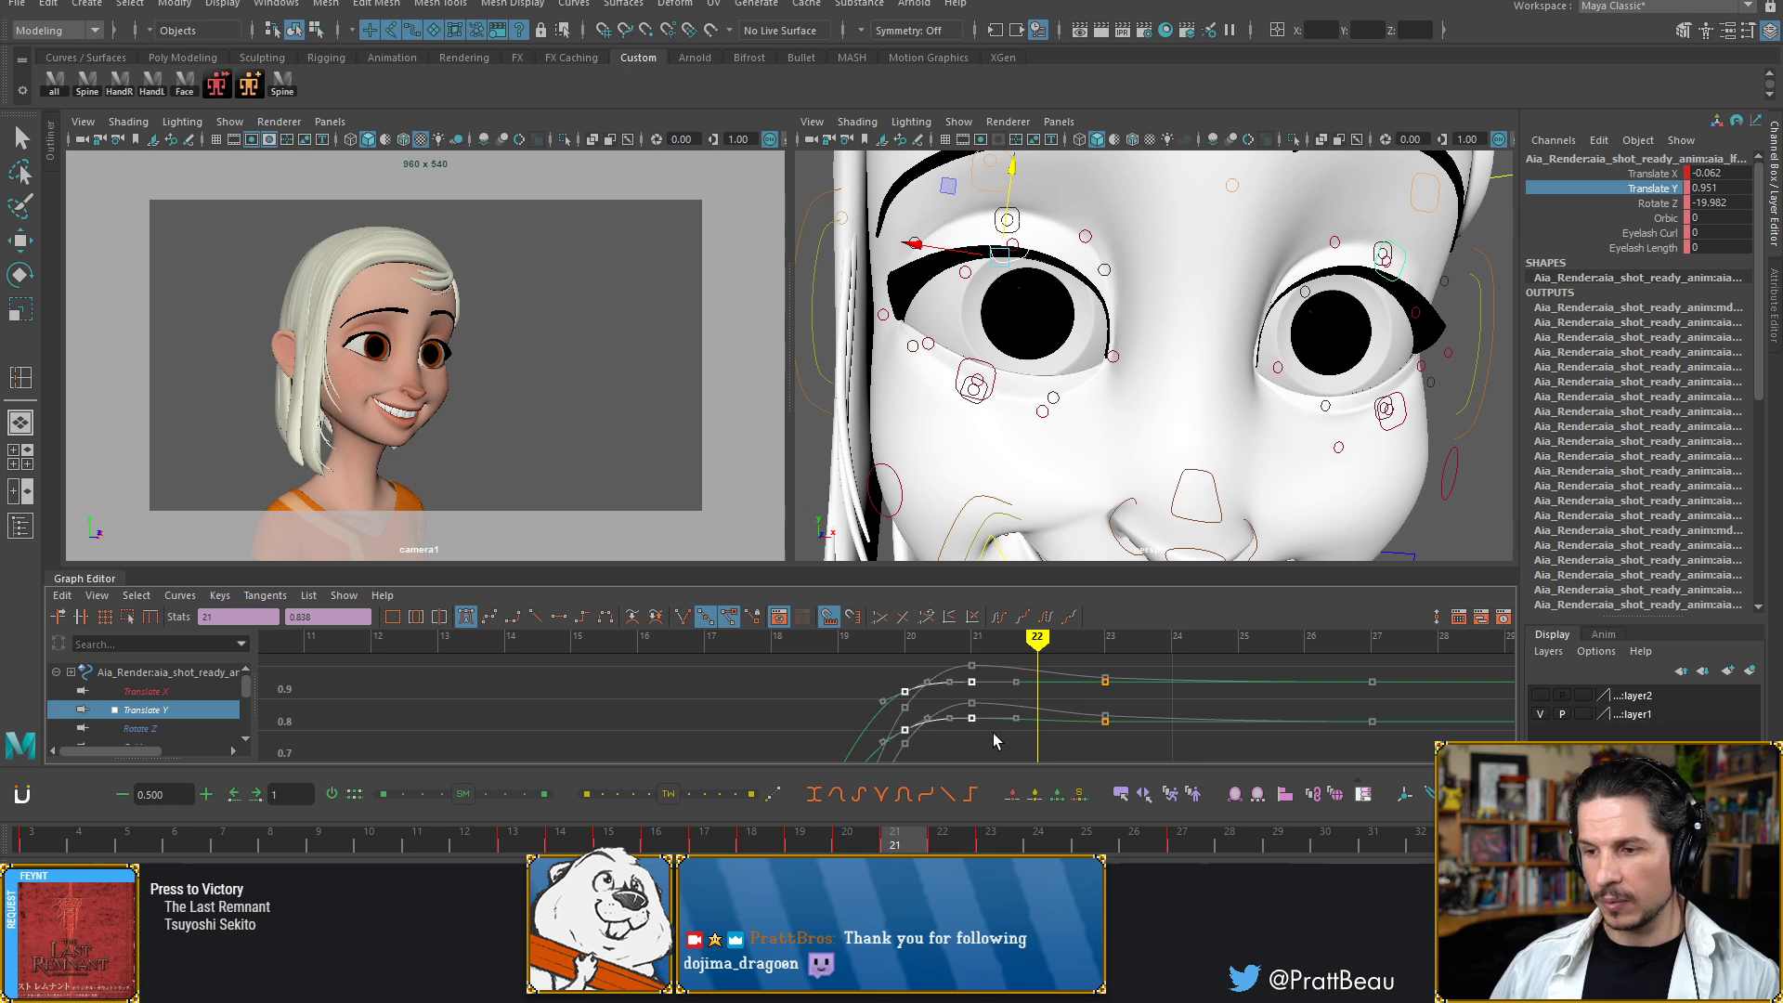
pyautogui.moveTo(847, 670); pyautogui.dragTo(999, 702)
pyautogui.keyDown('shift'); pyautogui.moveTo(997, 696); pyautogui.dragTo(996, 686, button='middle'); pyautogui.keyUp('shift')
pyautogui.hotkey('alt', ',')
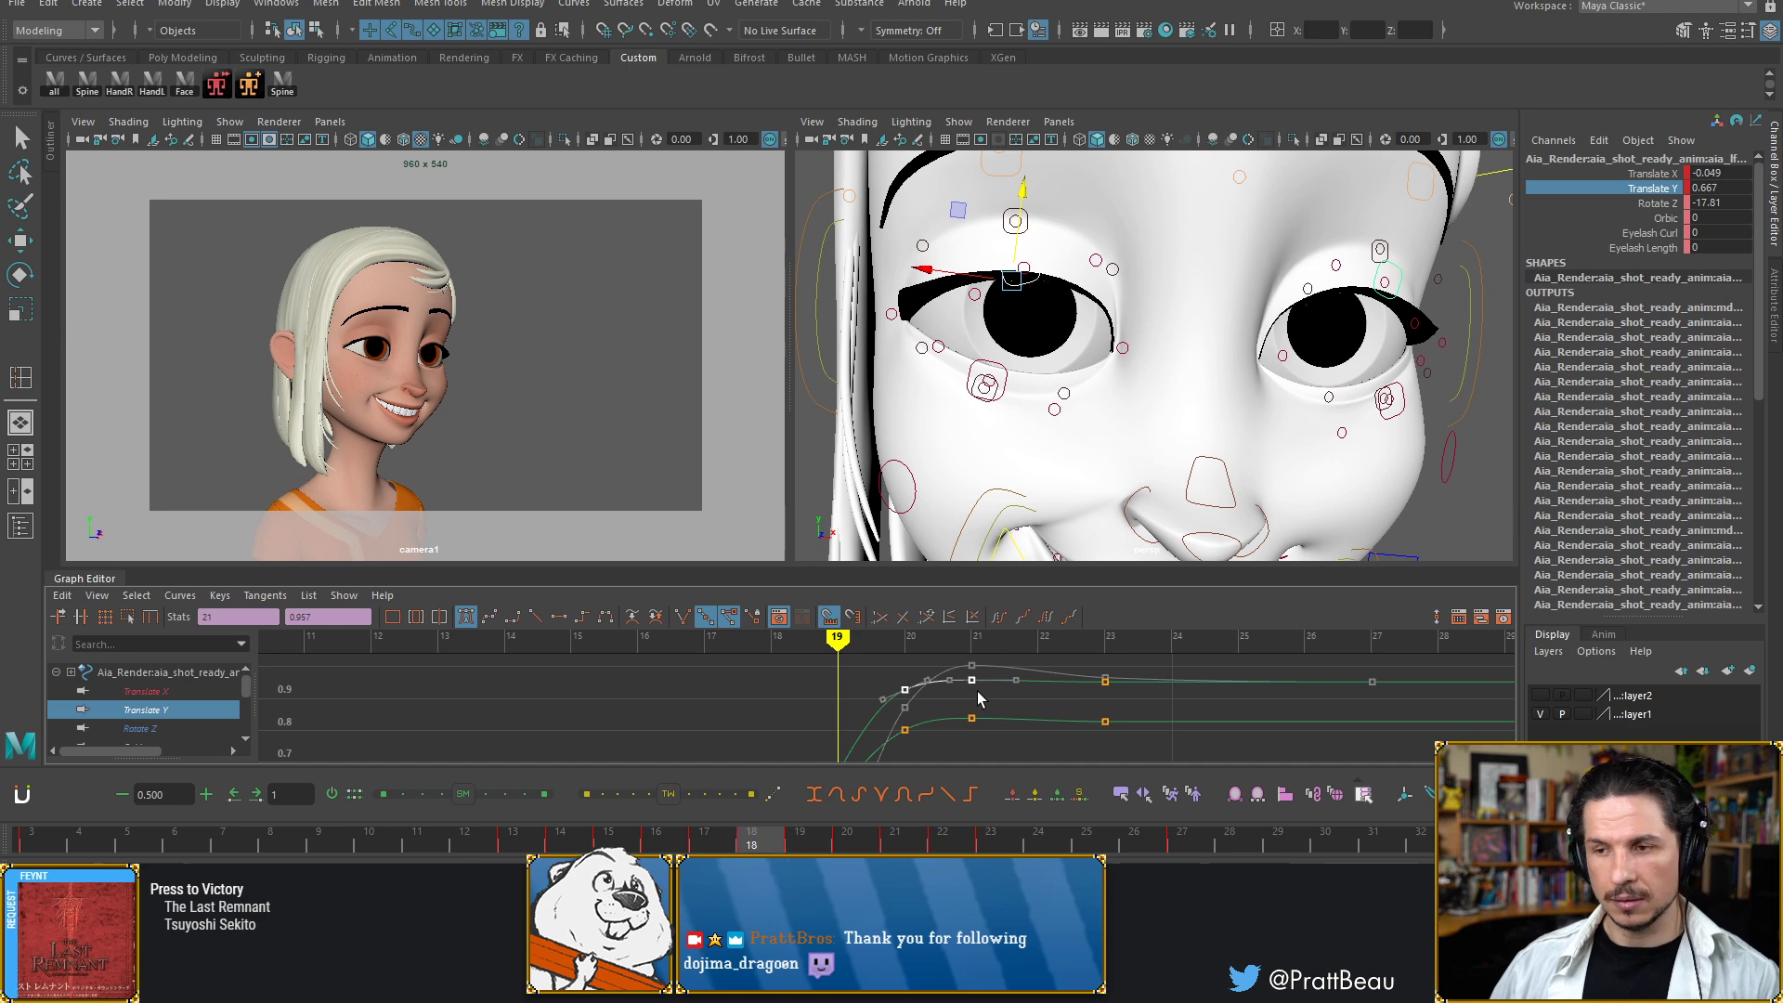
# Step back and forth between frames 15 and 24 to examine the eyelids' blink and their Translate Y keys at frame 17
pyautogui.hotkey('alt', '.')
pyautogui.hotkey('alt', '.')
pyautogui.hotkey('alt', '.')
pyautogui.hotkey('alt', '.')
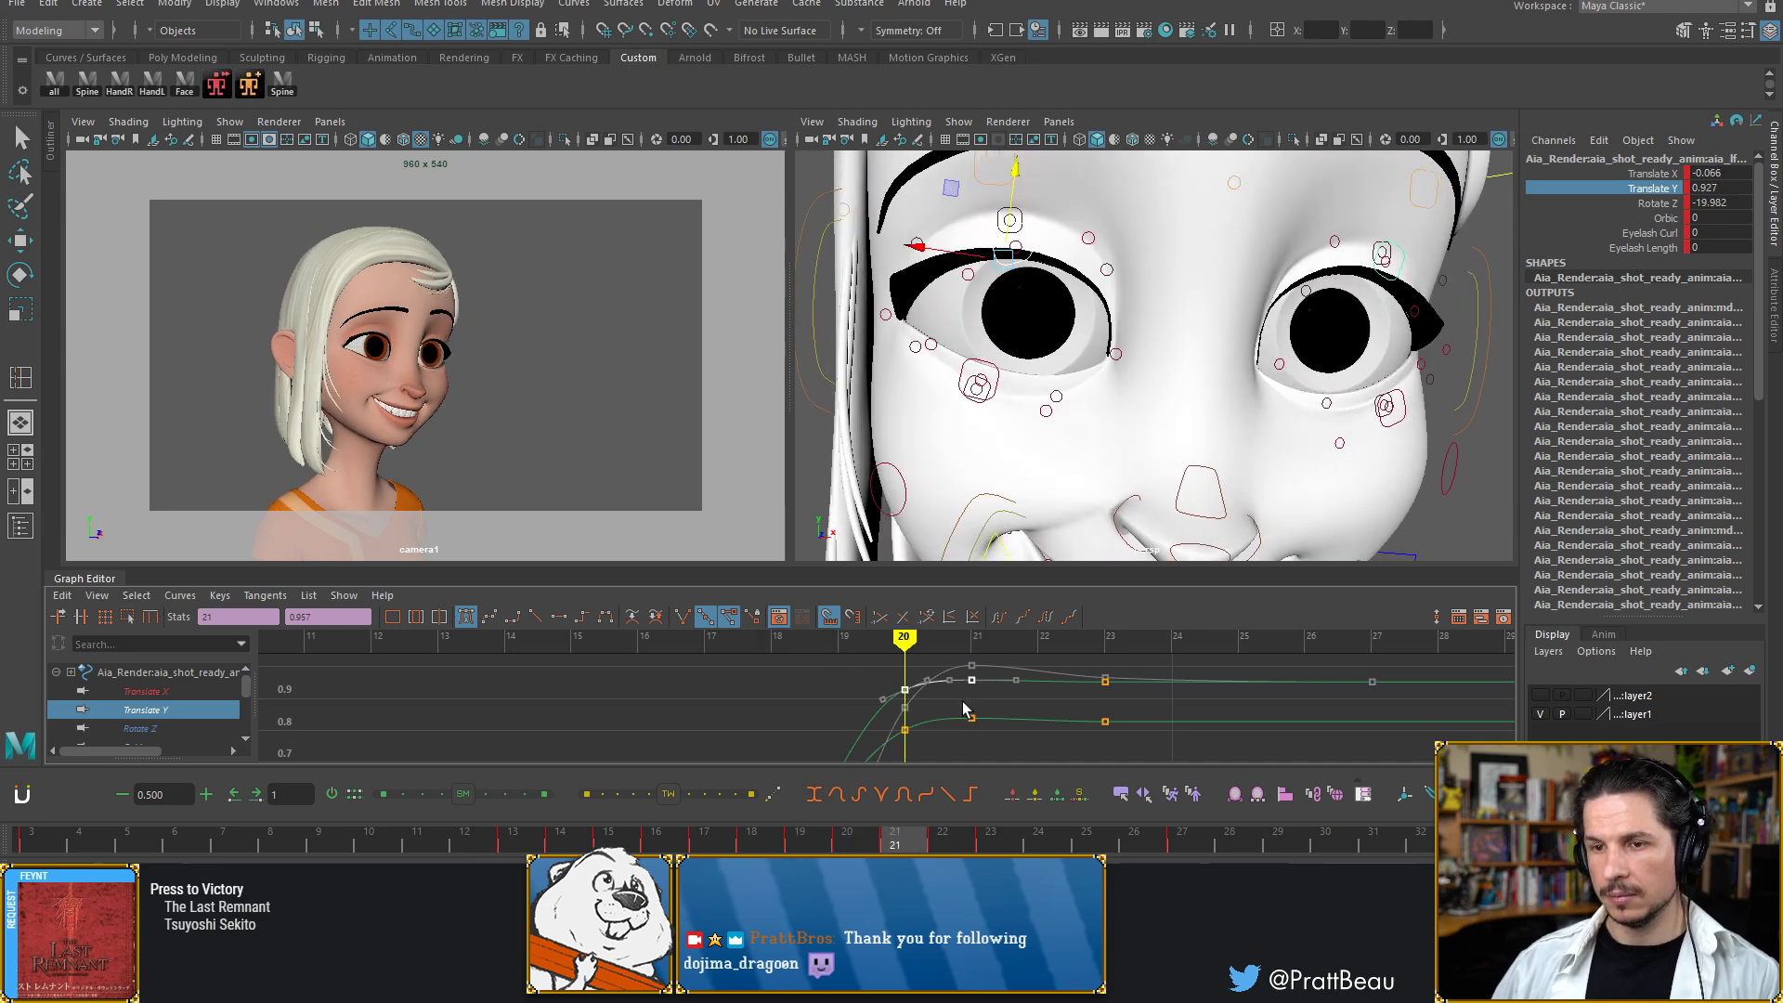
pyautogui.hotkey('alt', '.')
pyautogui.hotkey('alt', '.')
pyautogui.hotkey('alt', '.')
pyautogui.hotkey('alt', '.')
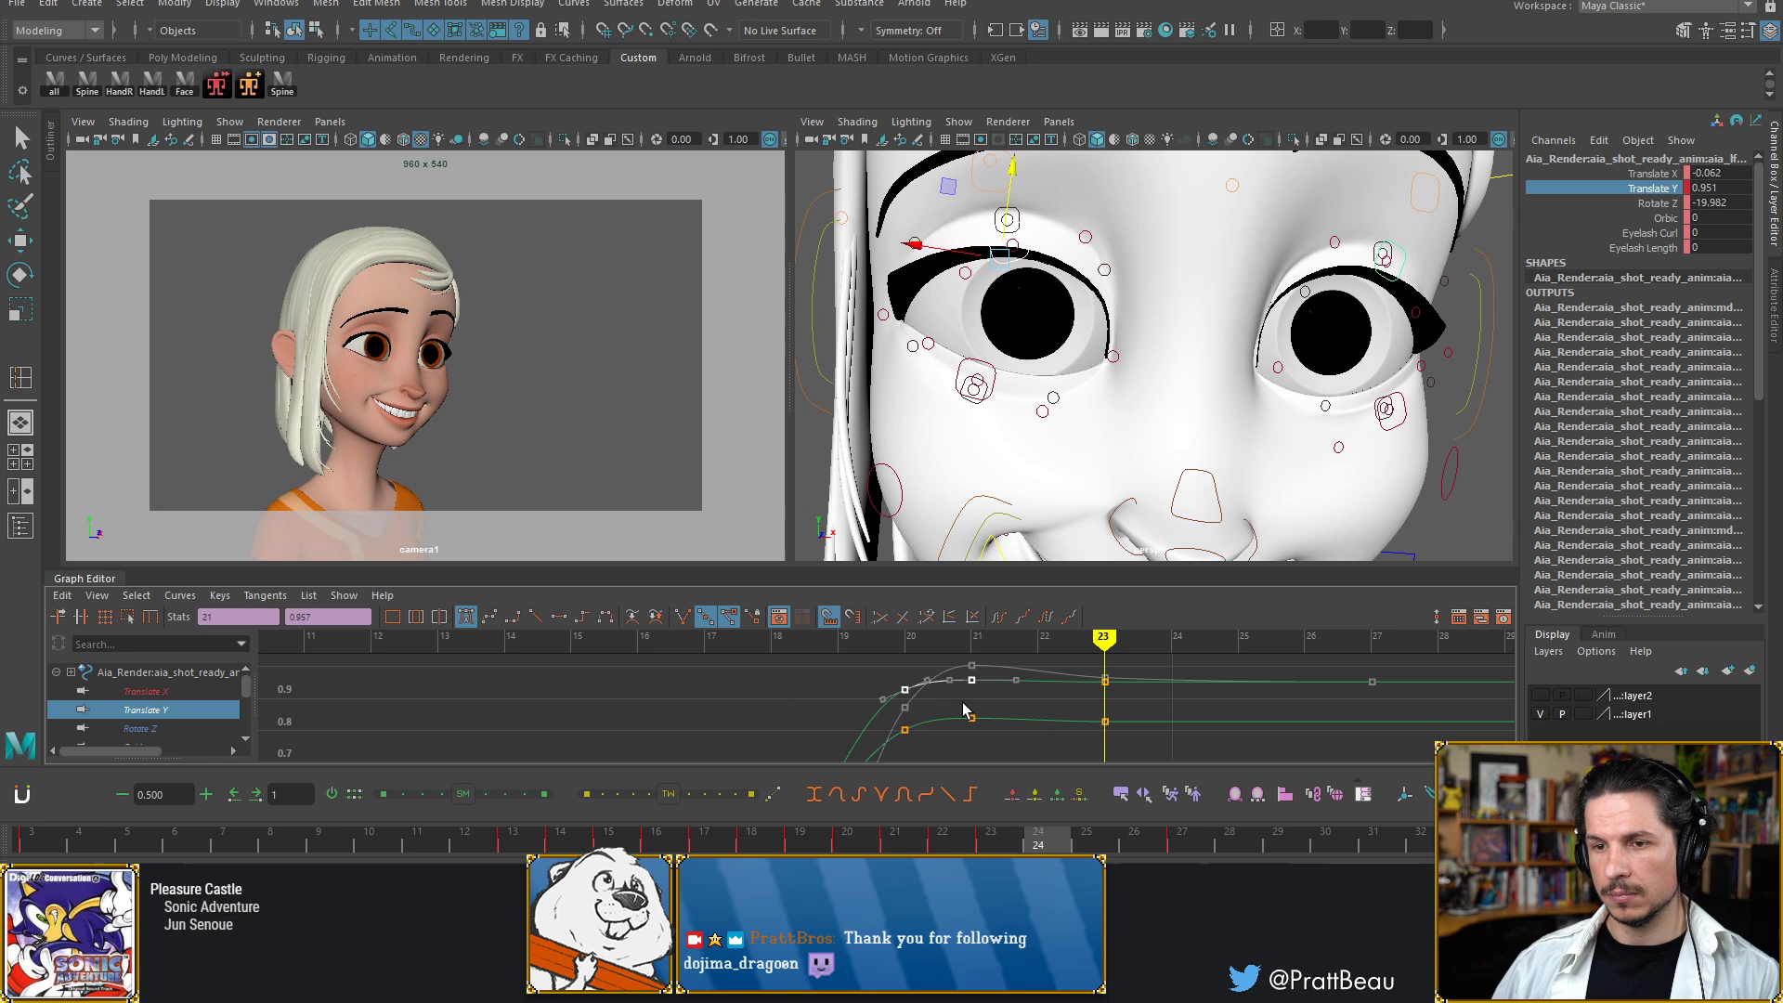
pyautogui.hotkey('alt', ',')
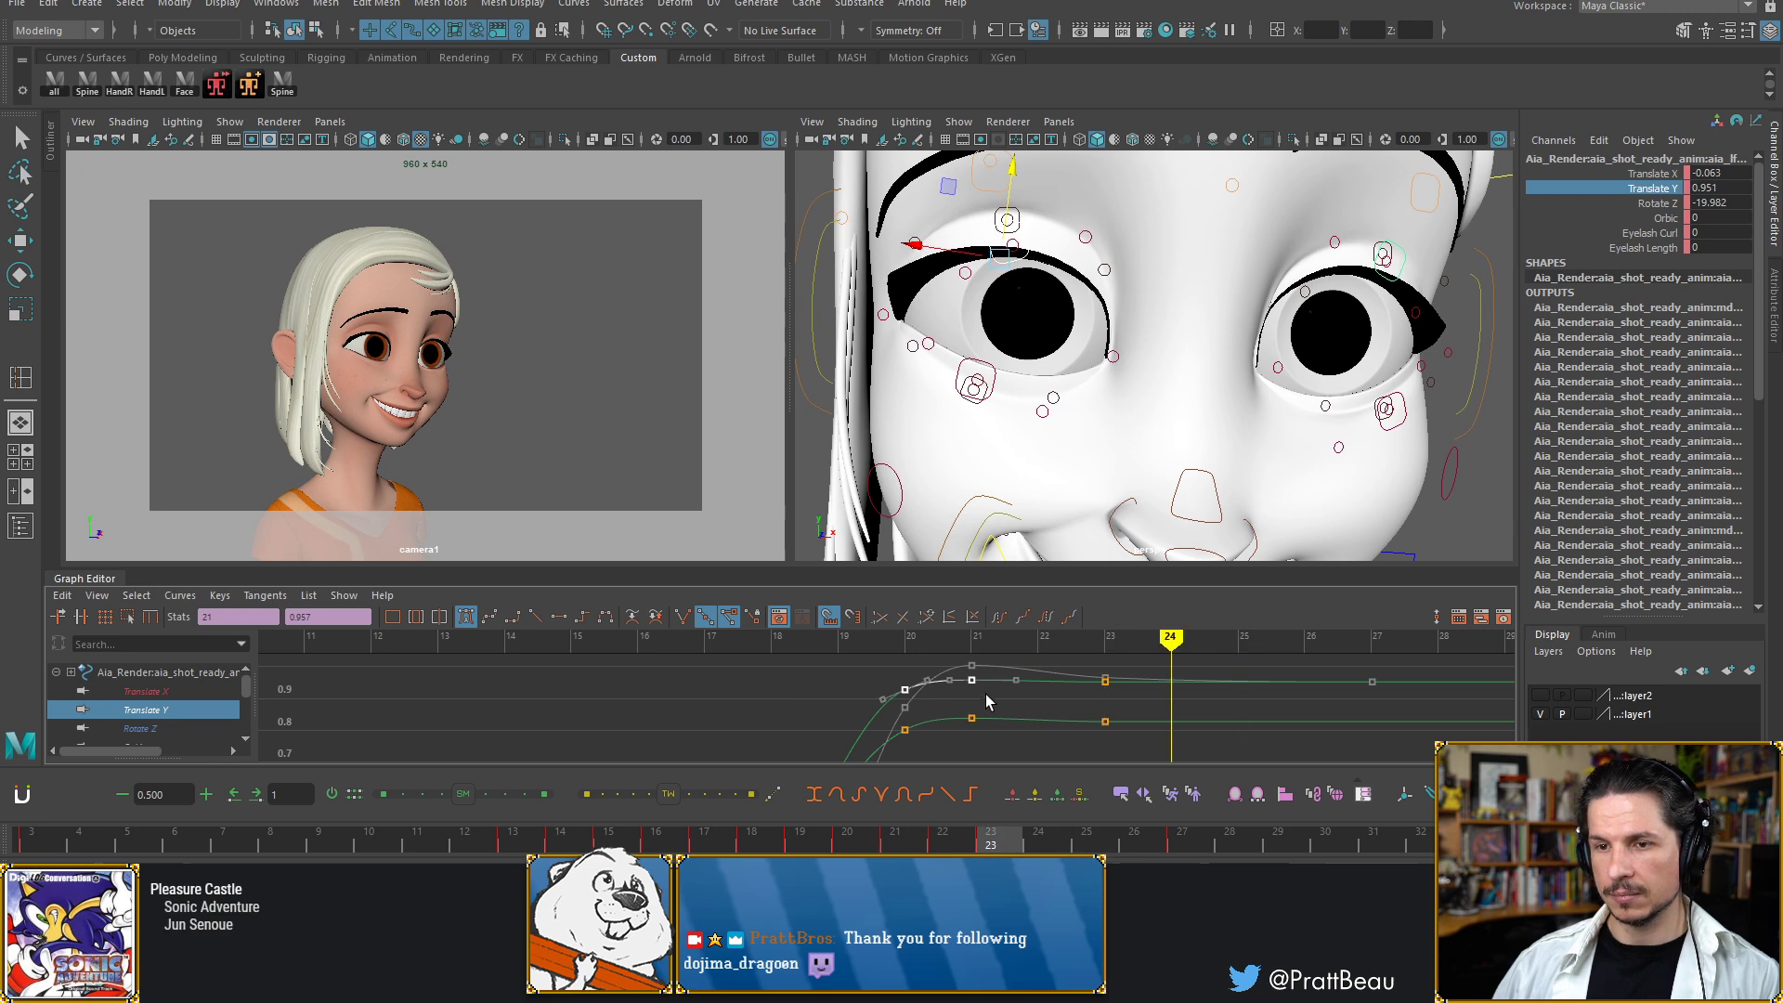
pyautogui.hotkey('alt', ',')
pyautogui.hotkey('alt', ',')
pyautogui.hotkey('alt', ',')
pyautogui.hotkey('alt', ',')
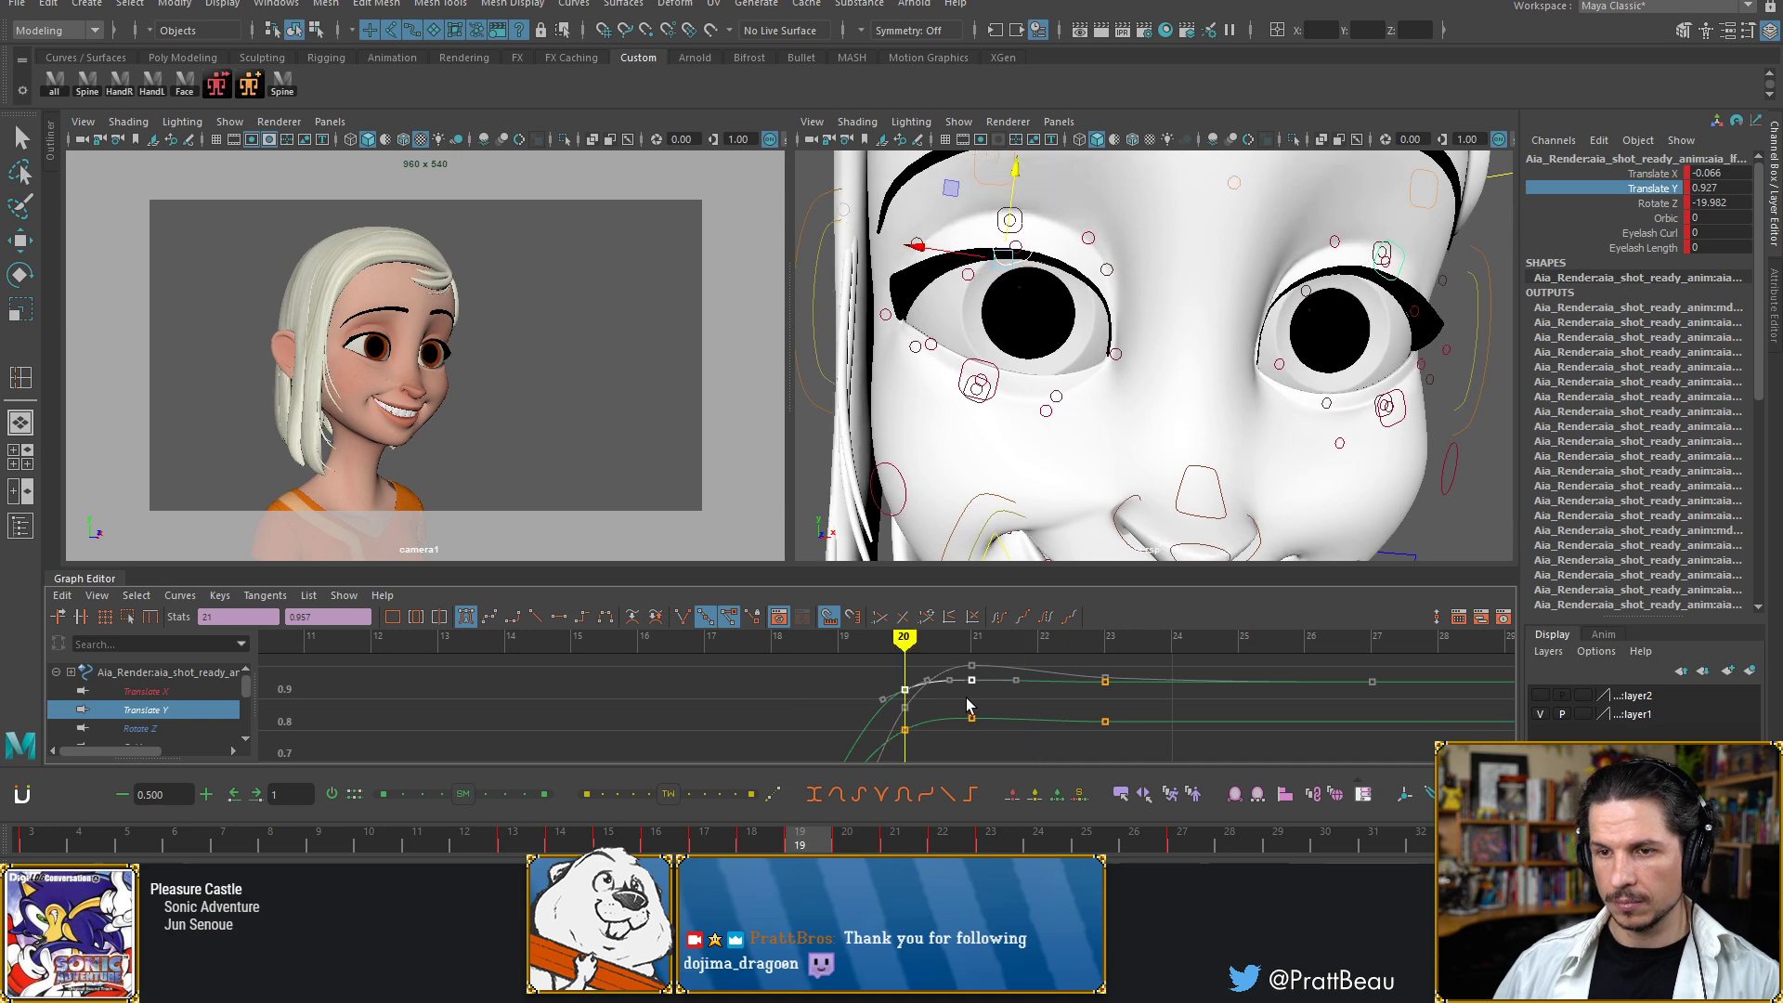
pyautogui.hotkey('alt', ',')
pyautogui.hotkey('alt', ',')
pyautogui.hotkey('alt', ',')
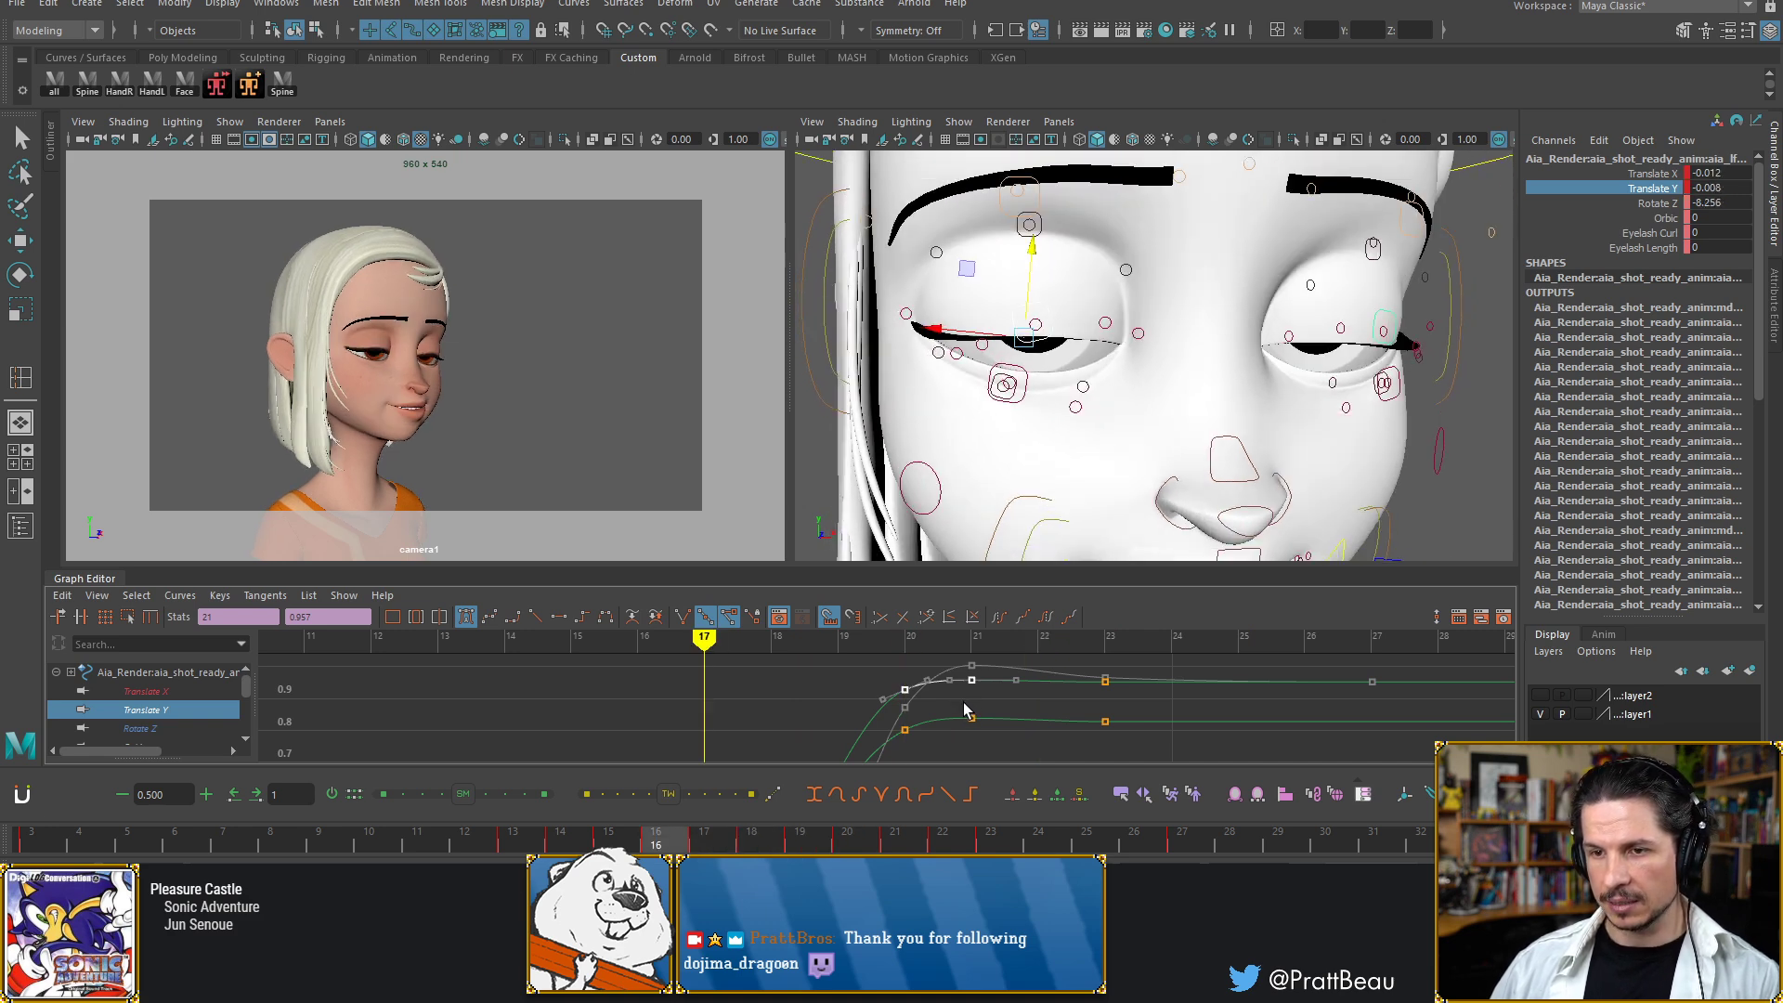
pyautogui.hotkey('alt', ',')
pyautogui.hotkey('alt', ',')
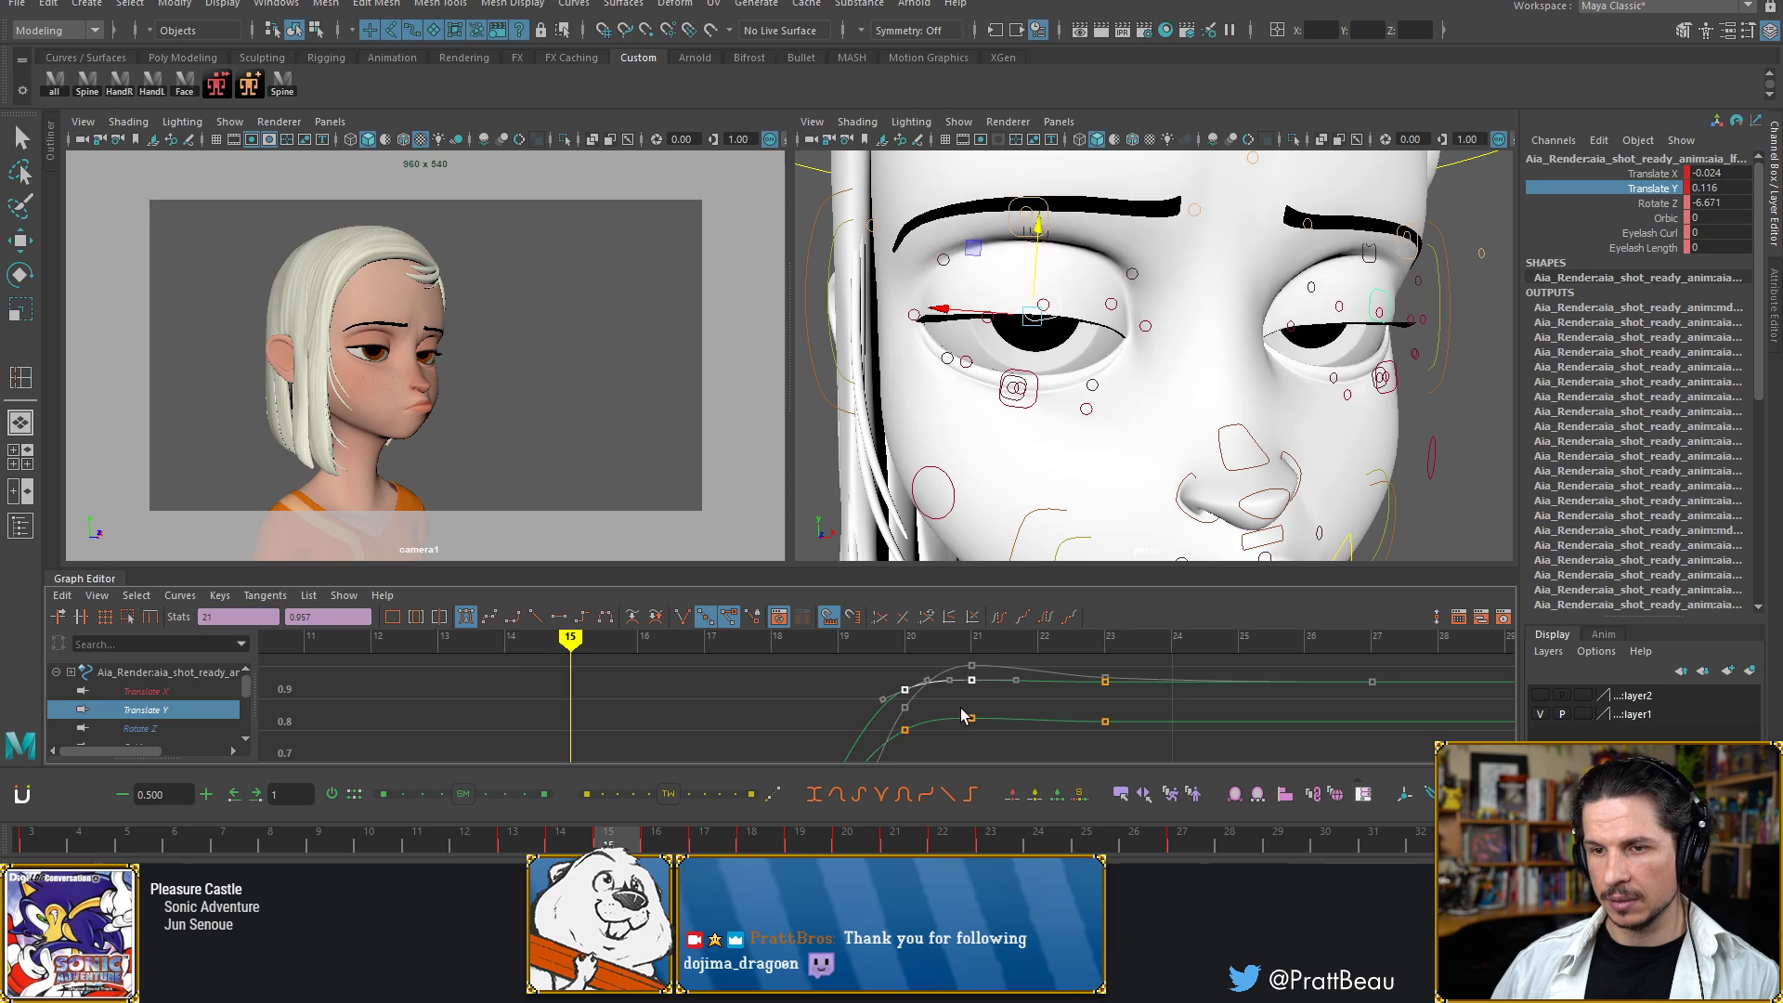
pyautogui.hotkey('alt', '.')
pyautogui.hotkey('alt', '.')
pyautogui.hotkey('alt', '.')
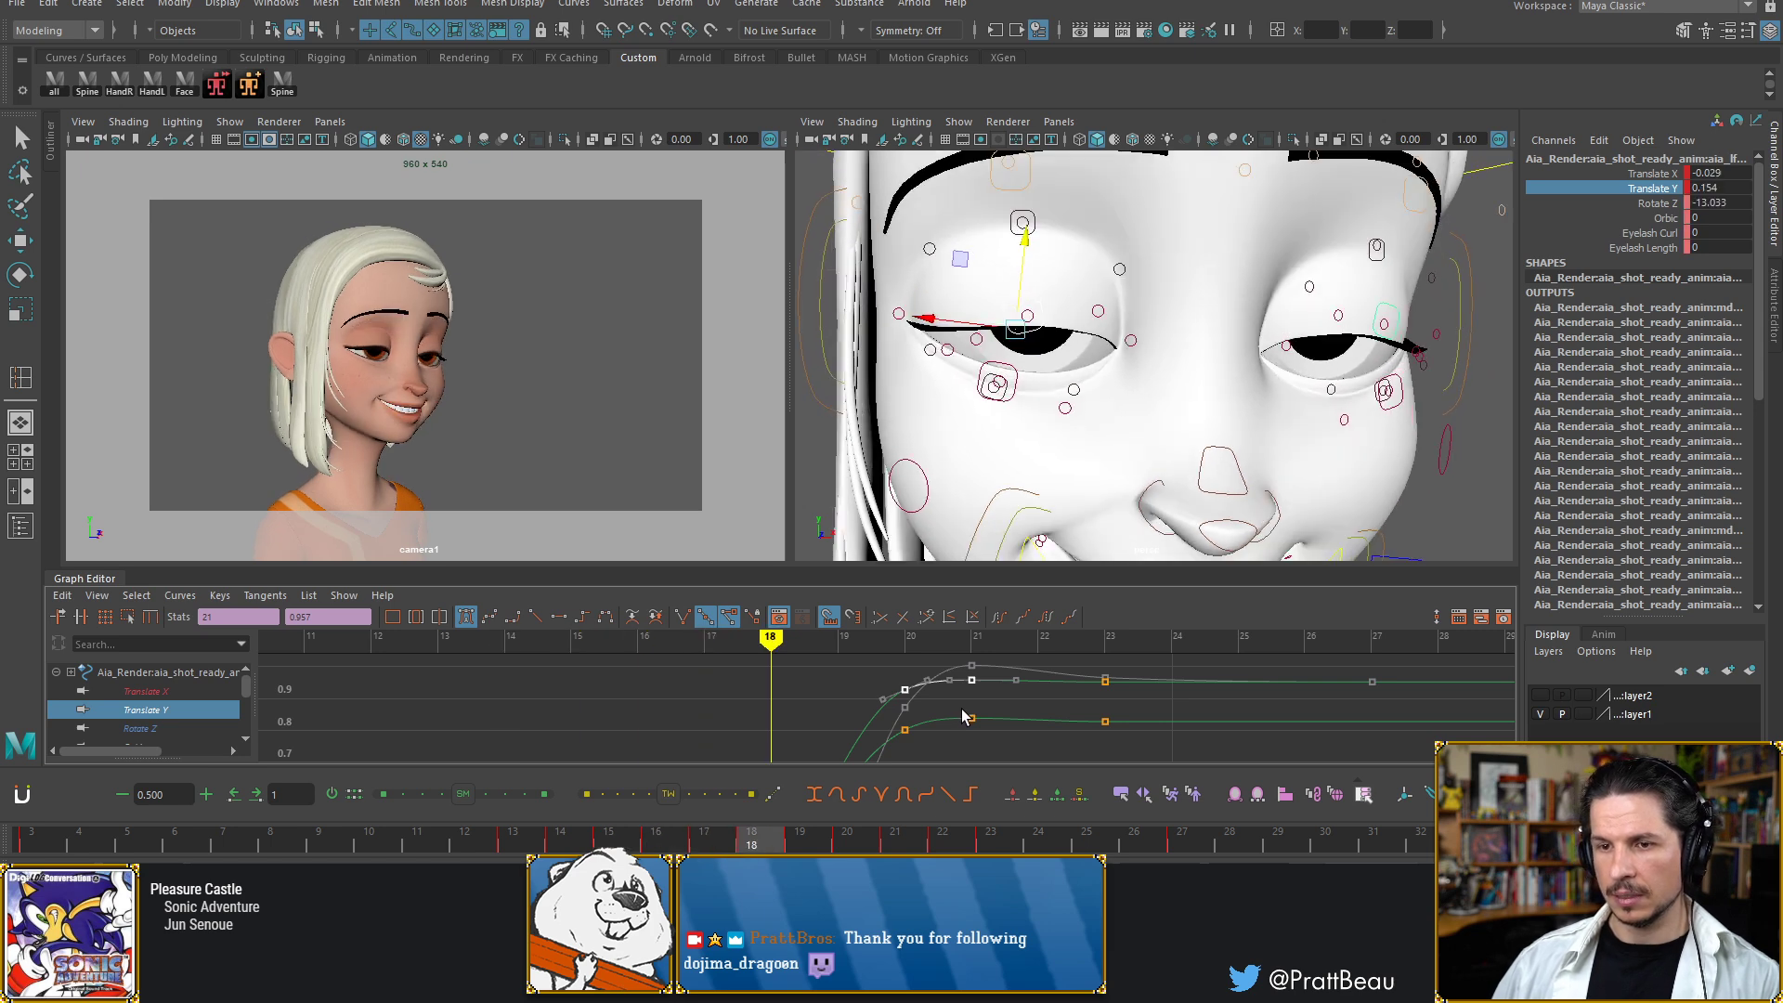
pyautogui.hotkey('alt', ',')
pyautogui.hotkey('alt', ',')
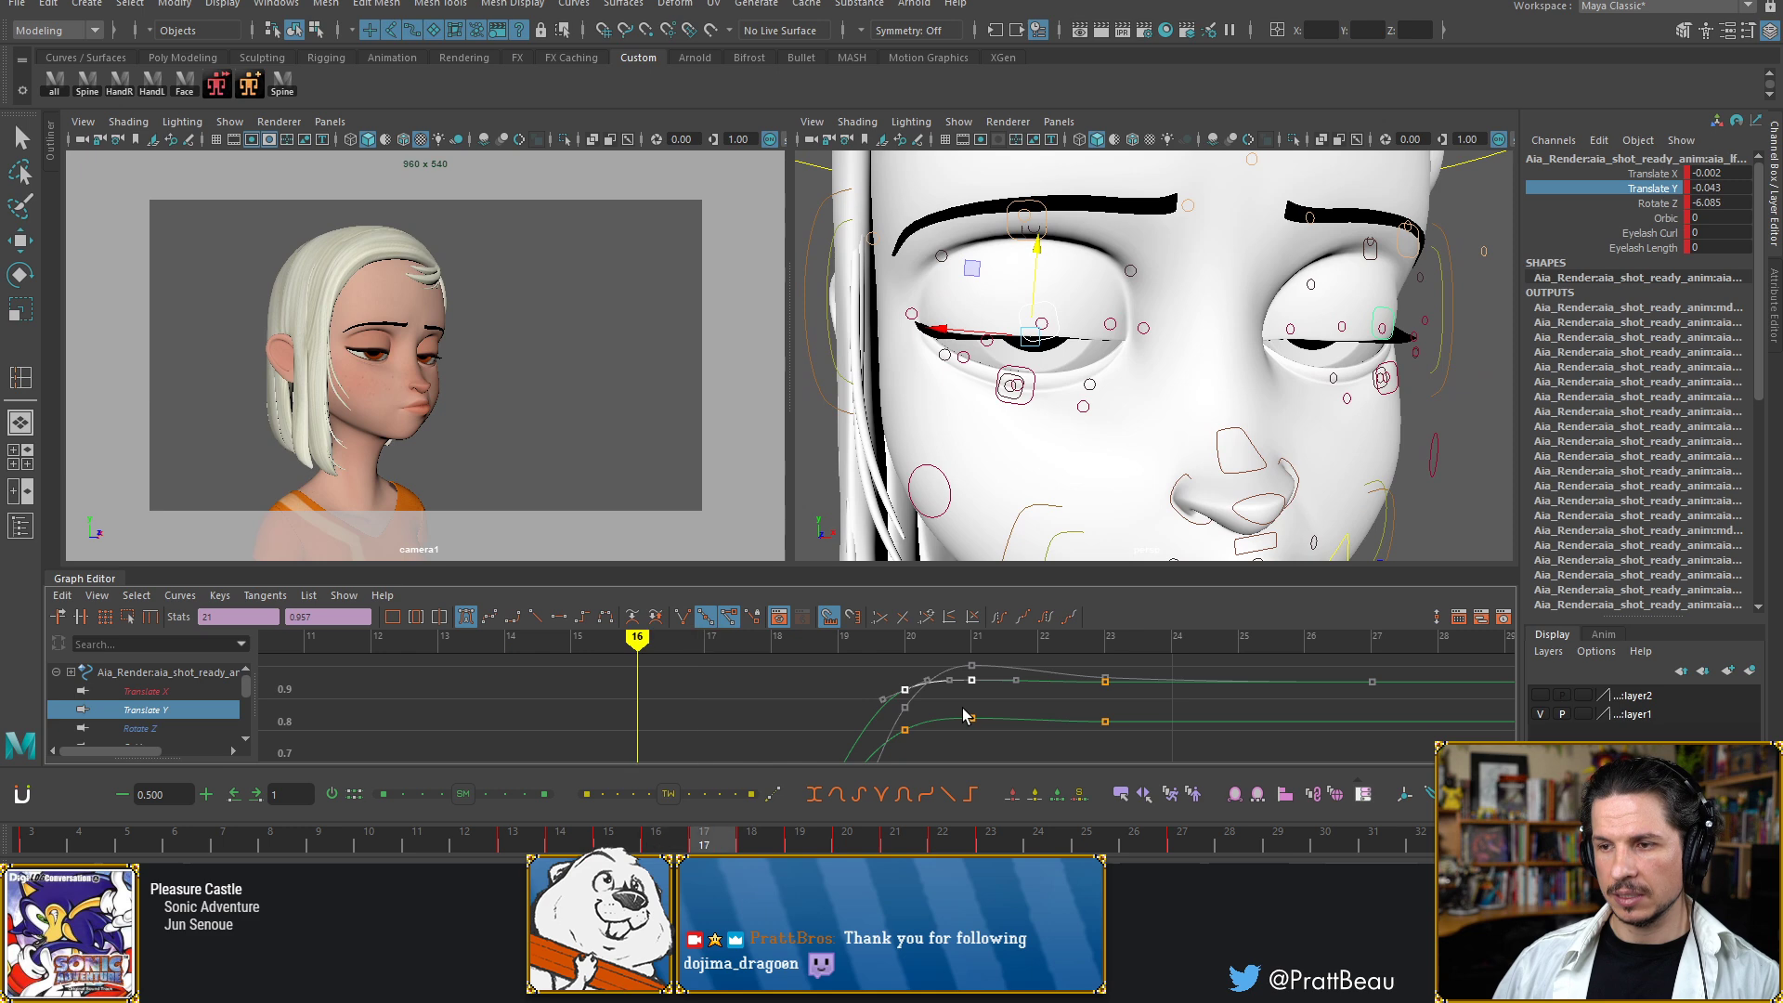
pyautogui.hotkey('alt', '.')
pyautogui.moveTo(900, 720)
pyautogui.keyDown('alt'); pyautogui.mouseDown(button='middle')
pyautogui.moveTo(1040, 611)
pyautogui.moveTo(1015, 557)
pyautogui.mouseUp(button='middle'); pyautogui.keyUp('alt')
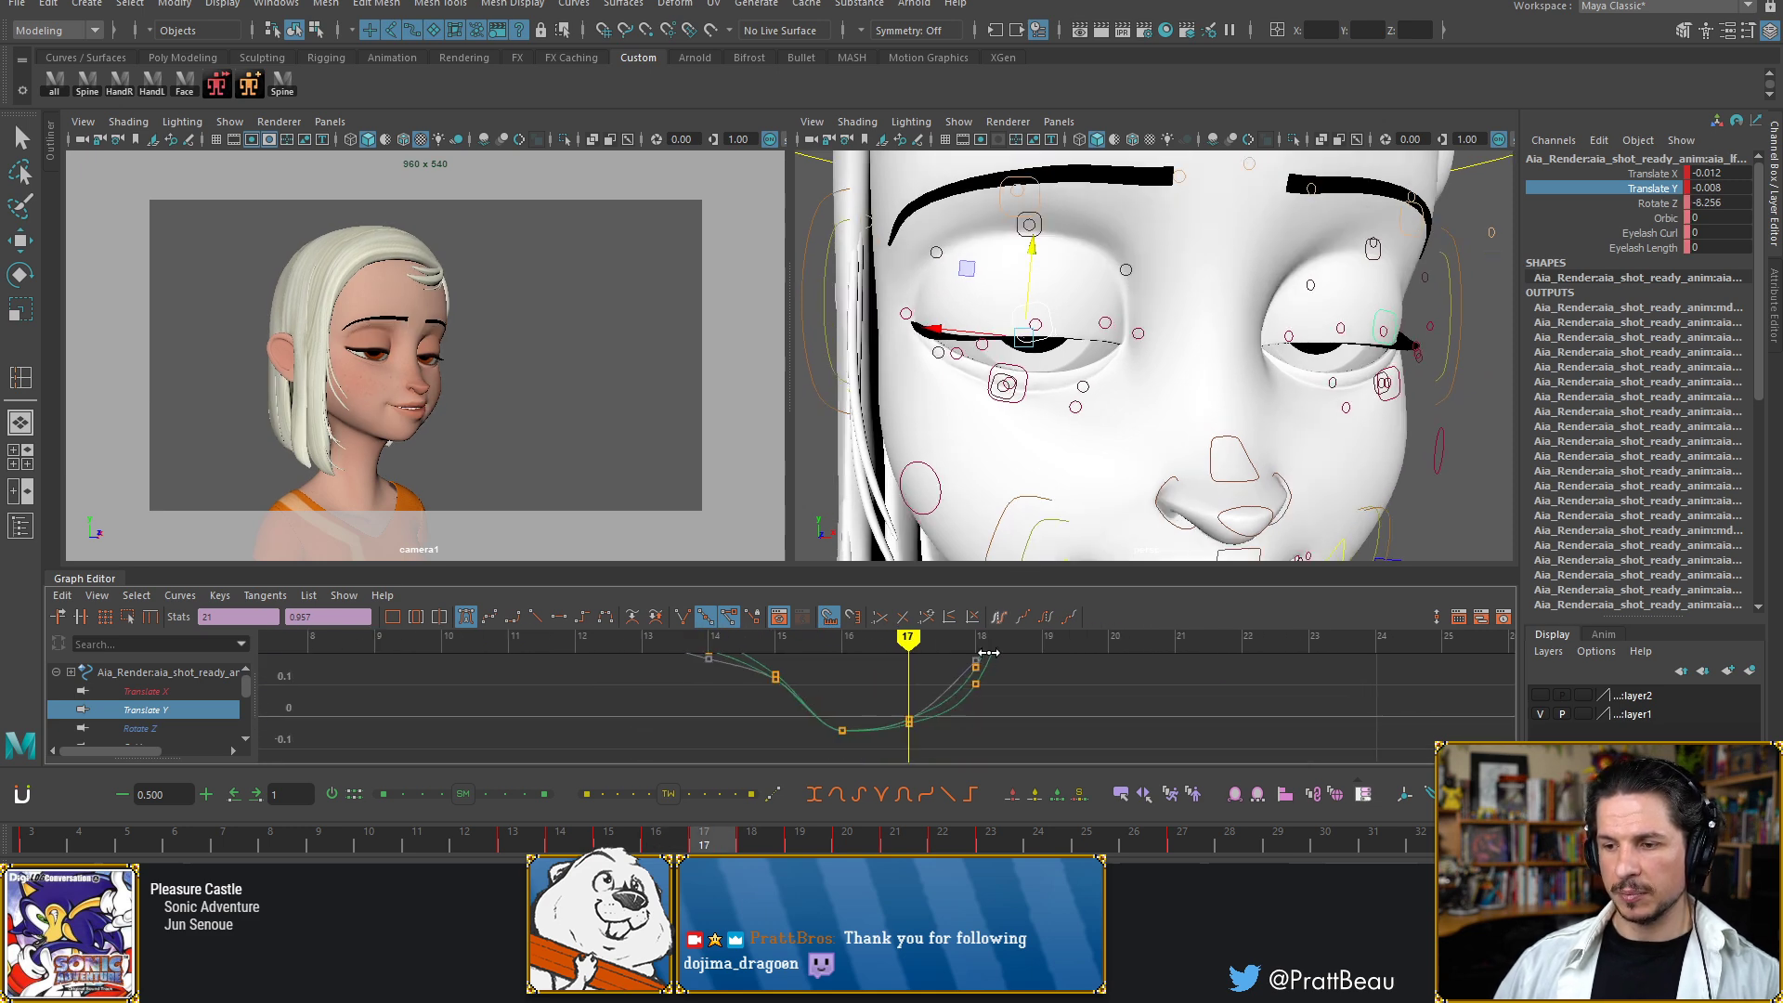
pyautogui.click(910, 720)
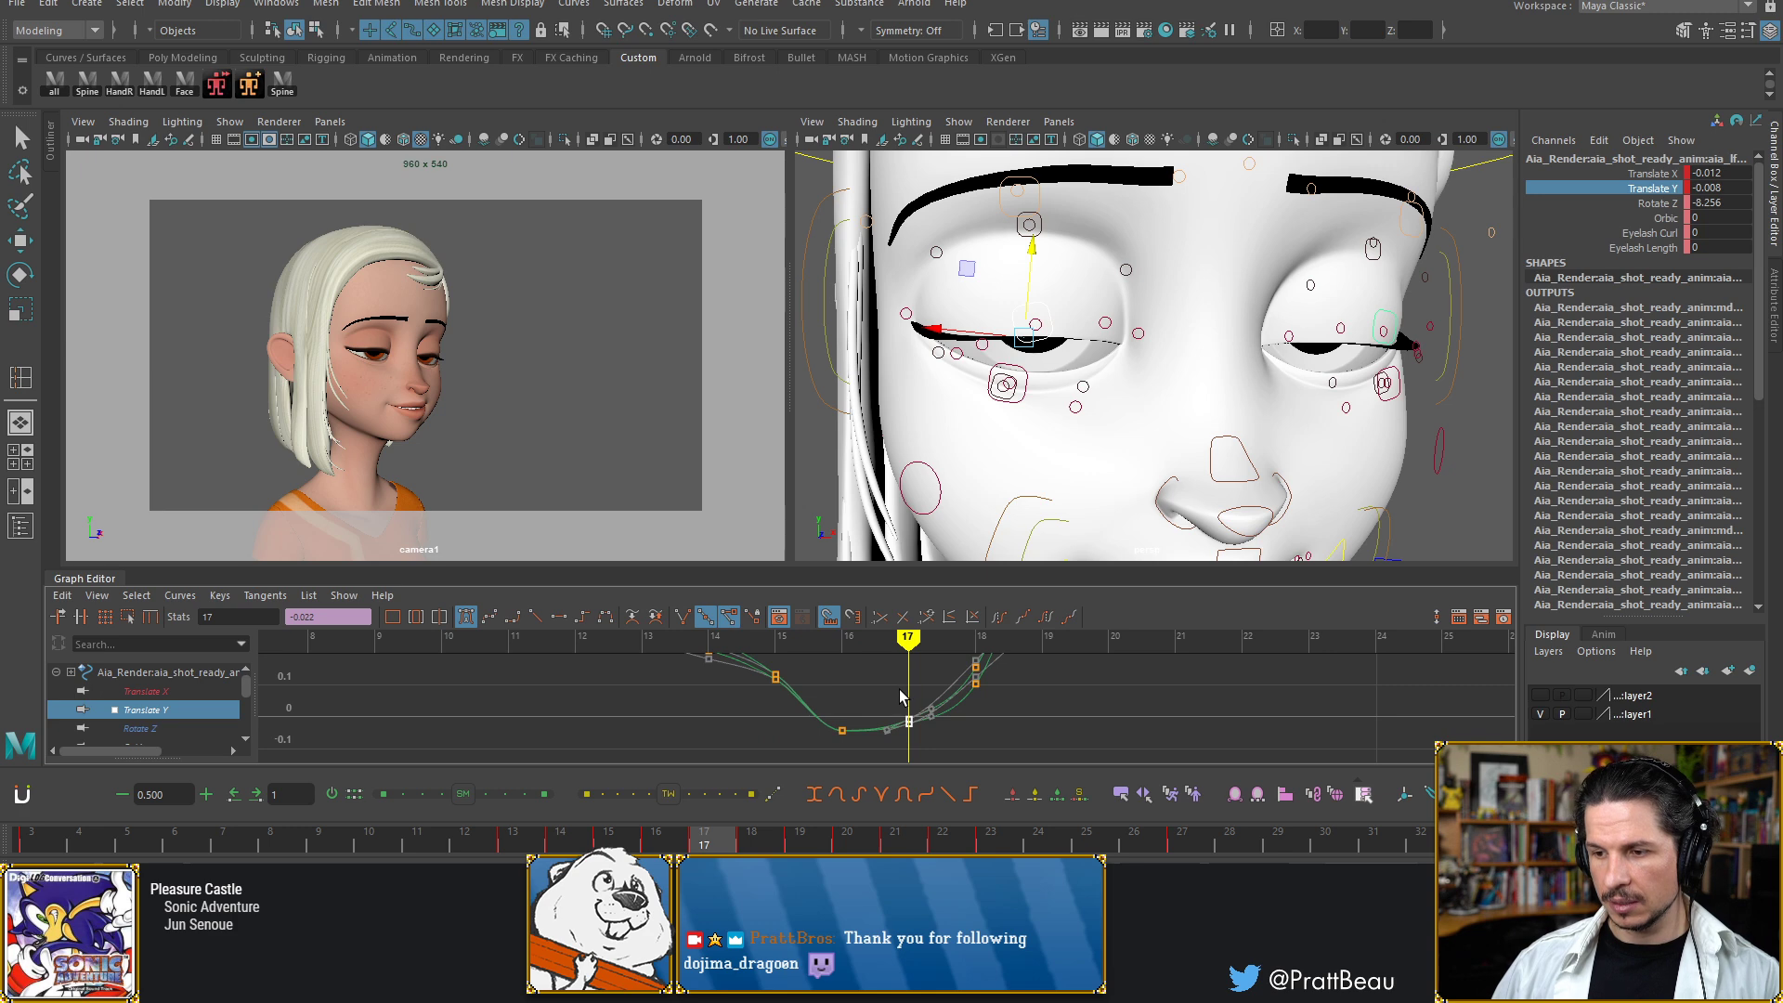
pyautogui.click(1468, 395)
# Lower the right upper eyelid's centre tweak control to Translate Y about -0.112 at frame 17, key it, and compare with frame 18
pyautogui.click(1039, 322)
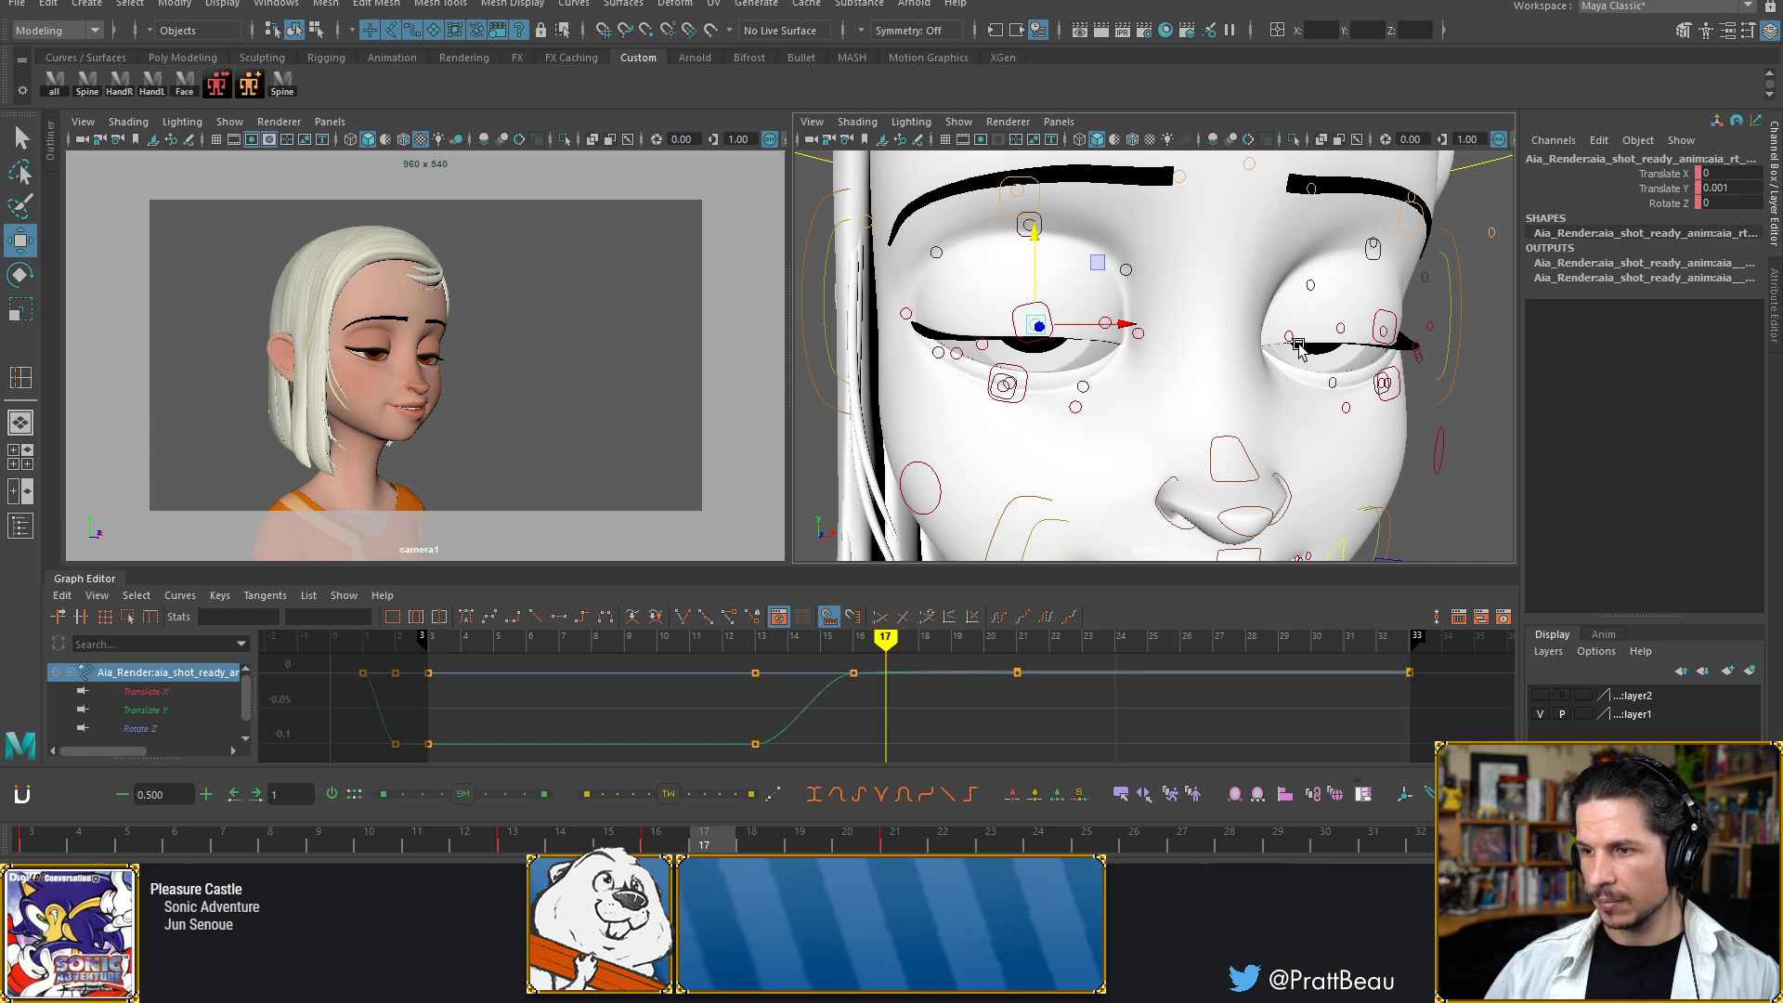
pyautogui.moveTo(1034, 255); pyautogui.dragTo(1033, 269)
pyautogui.press('s')
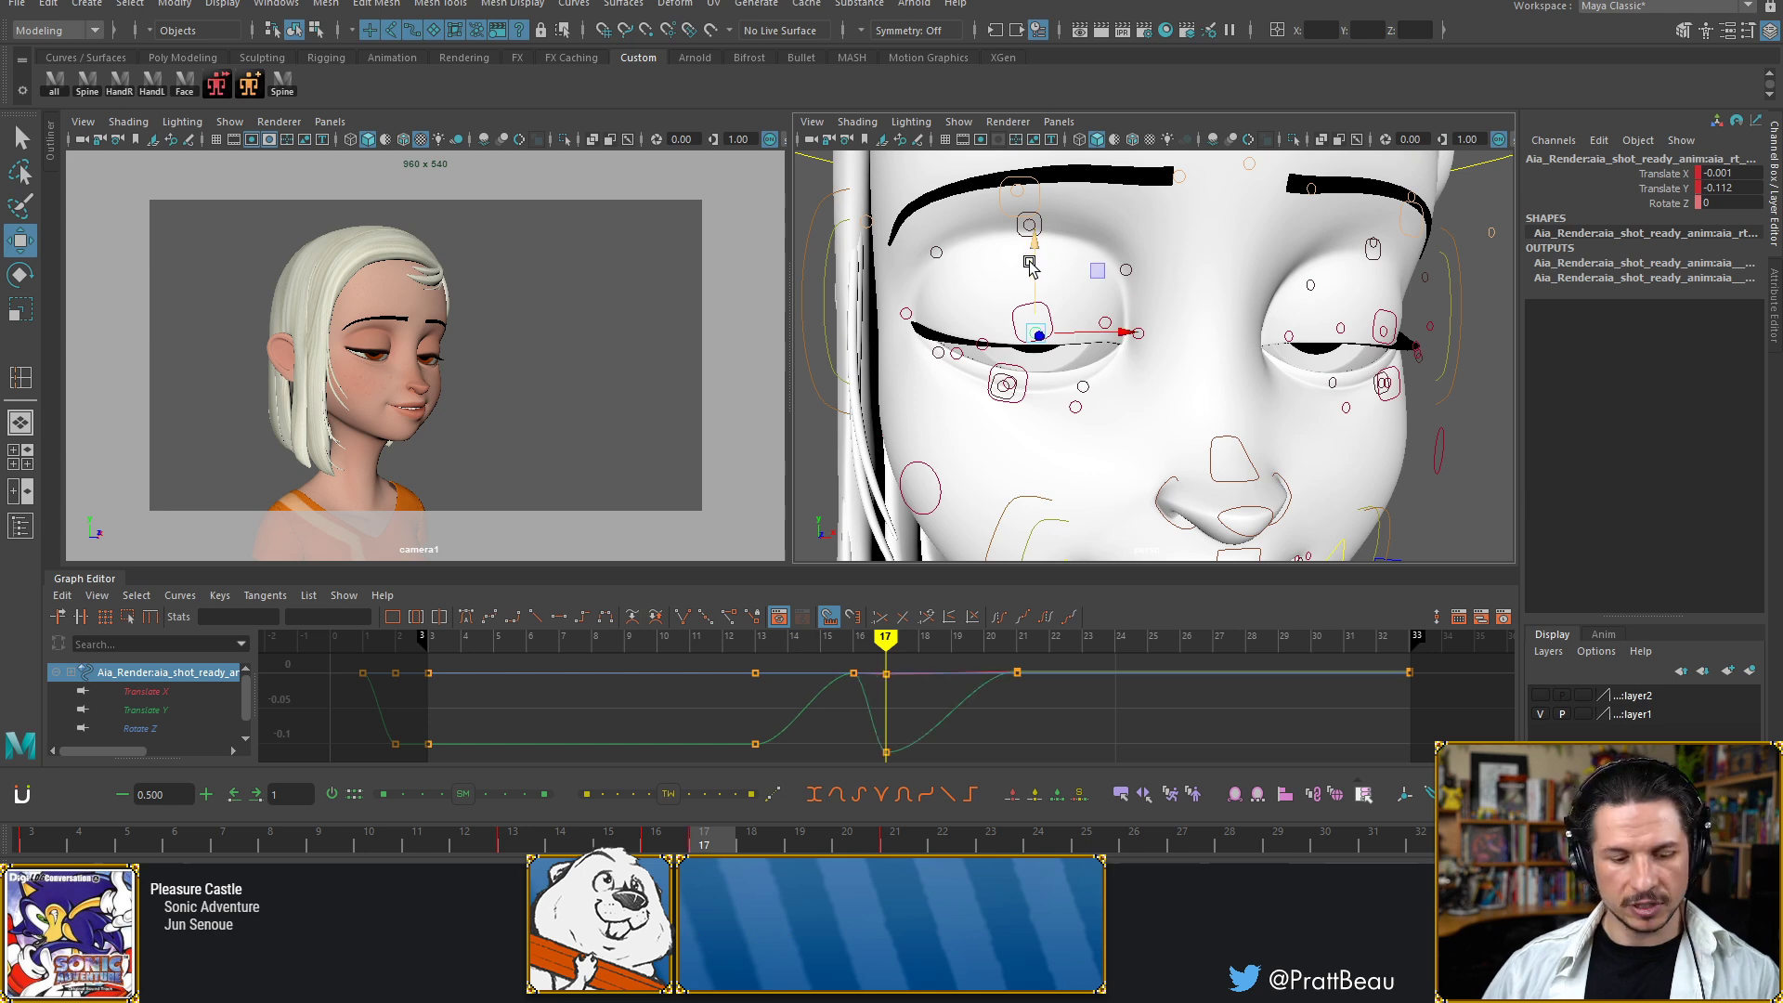
pyautogui.press(',')
pyautogui.hotkey('alt', '.')
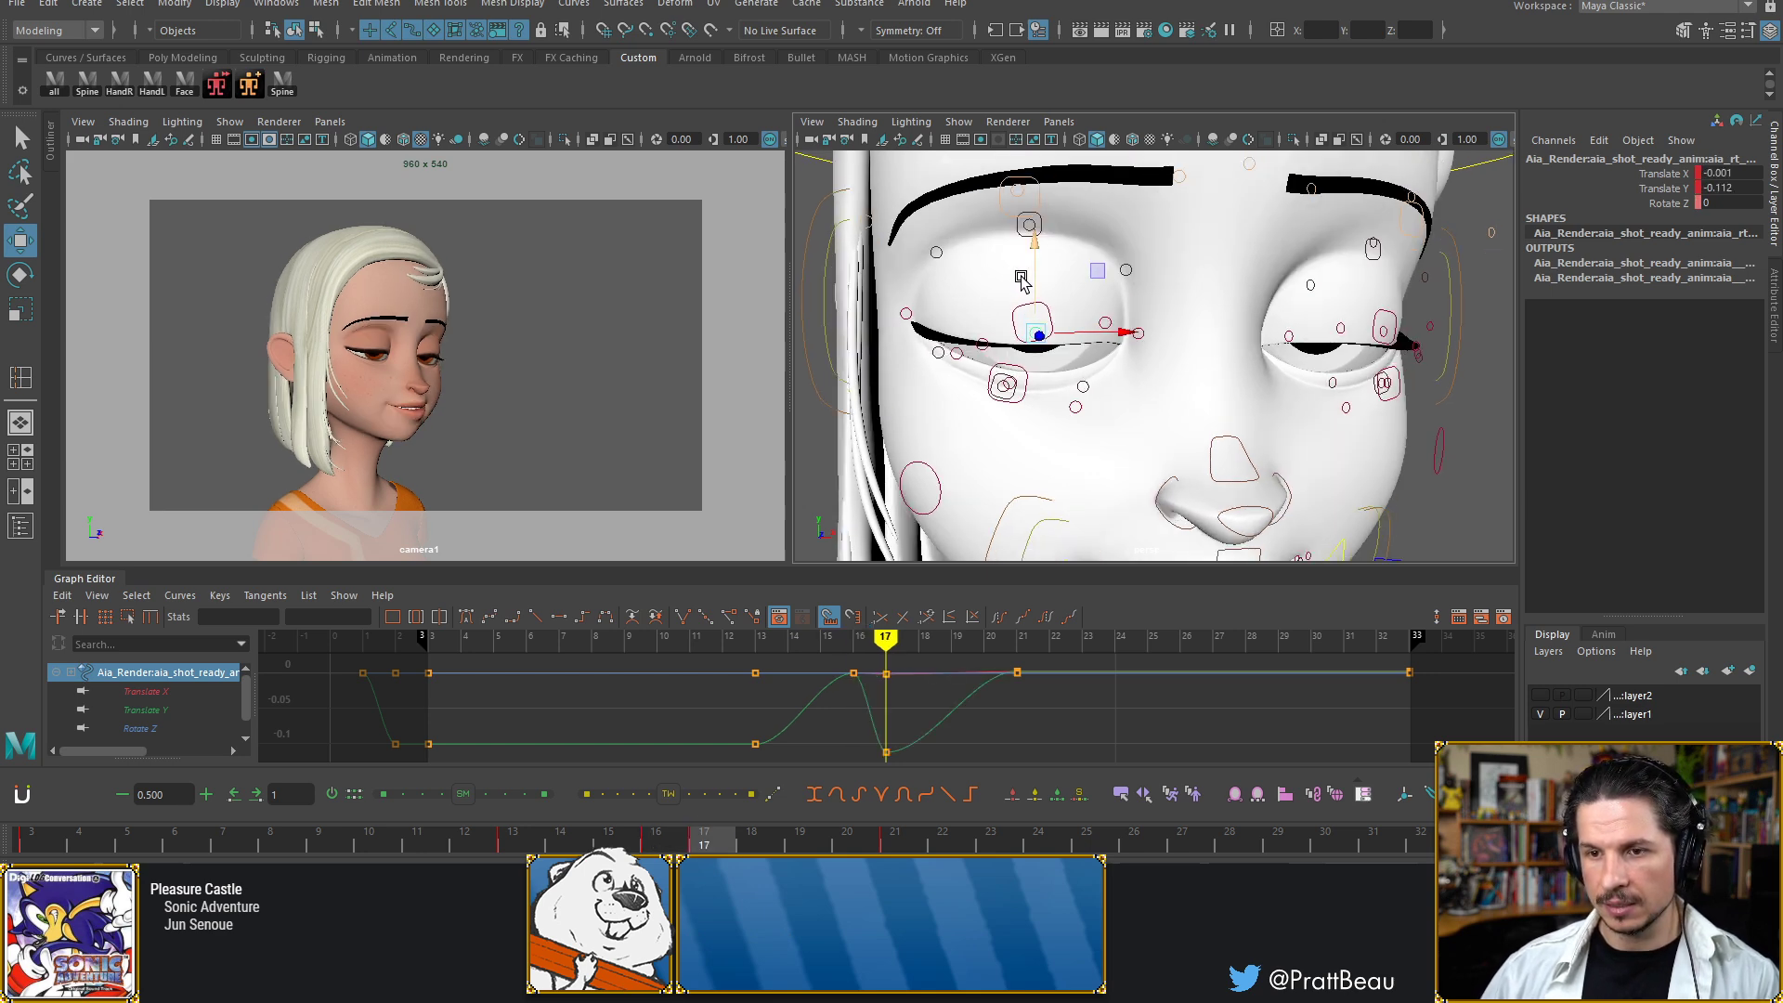
pyautogui.hotkey('alt', '.')
pyautogui.hotkey('alt', ',')
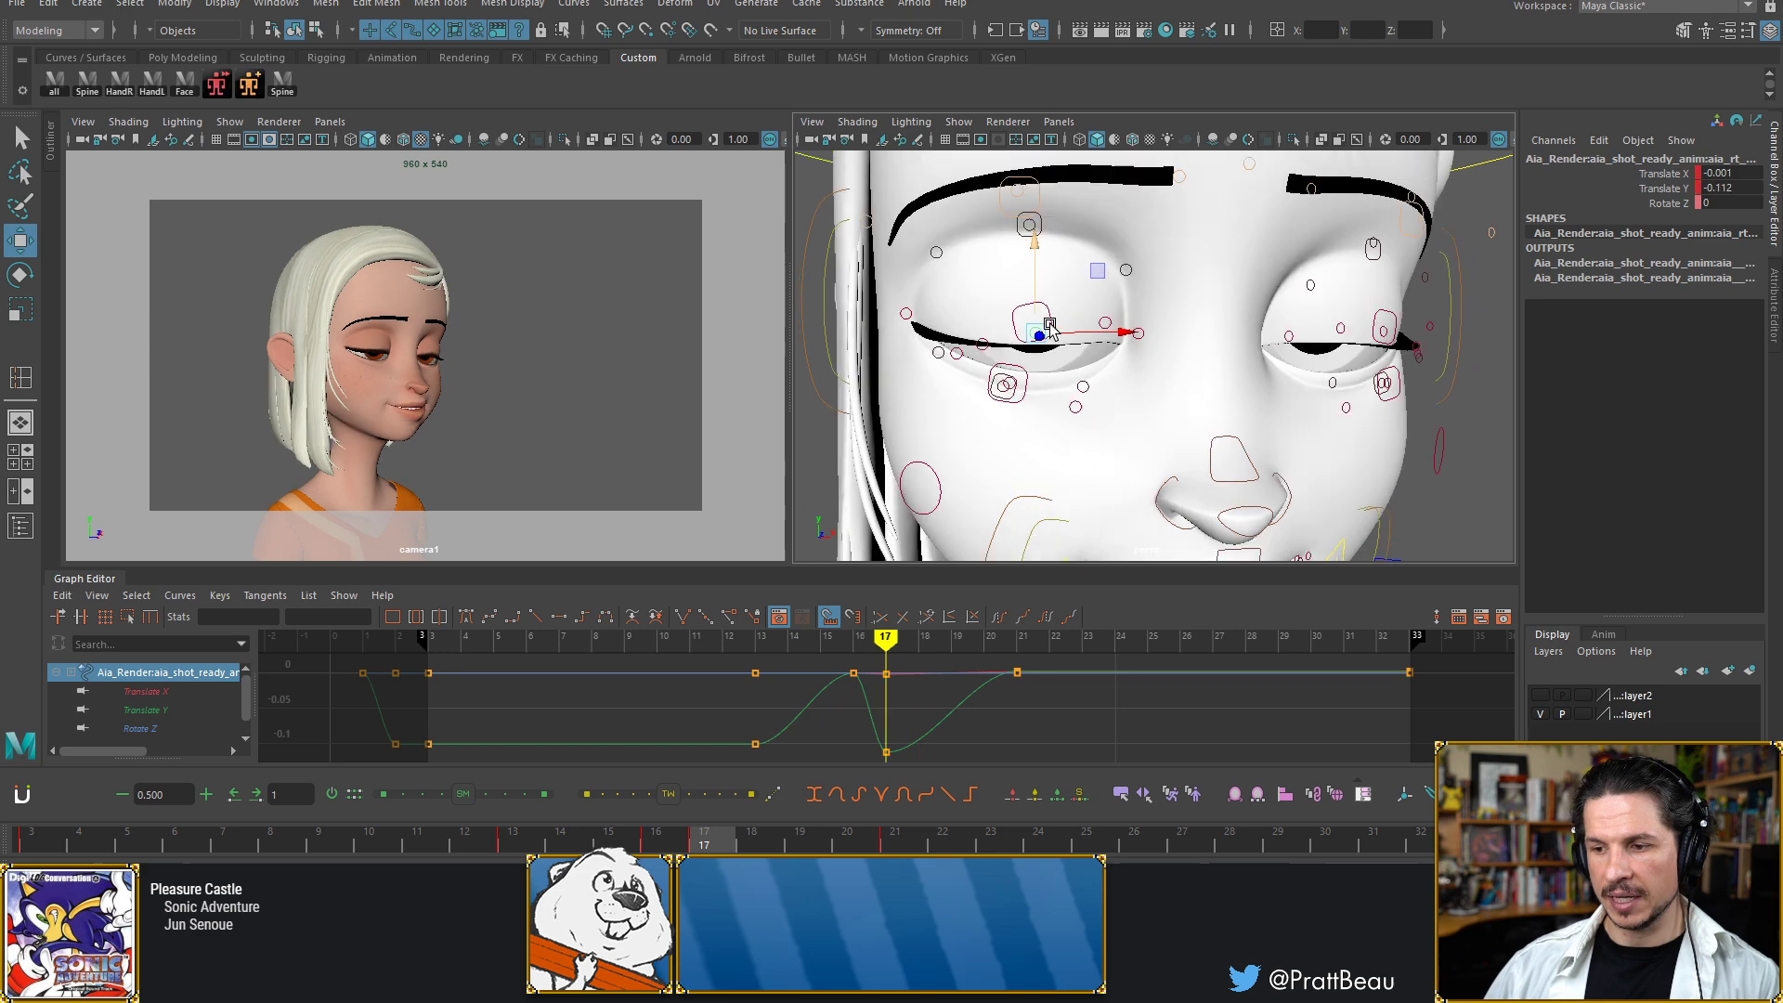
pyautogui.hotkey('alt', '.')
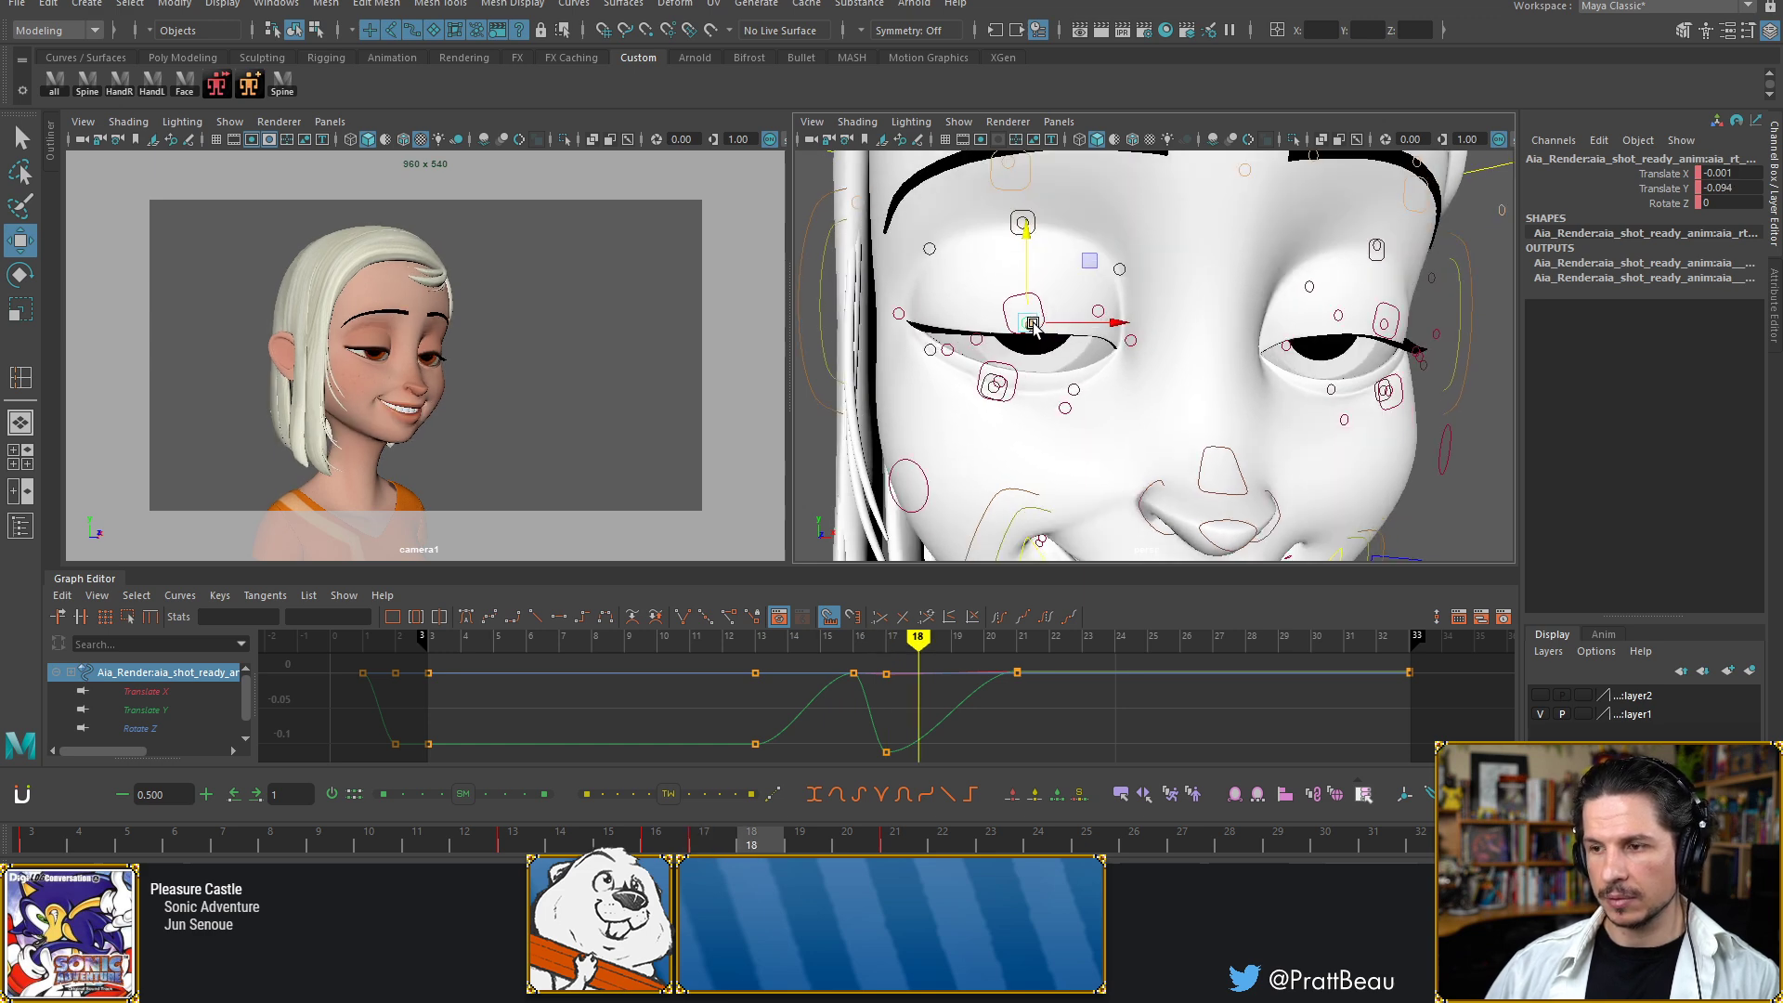
# Lower the left upper eyelid's centre and inner tweak controls at frame 17 to Translate Y about -0.144 and -0.04, checking frames 16 to 19
pyautogui.click(1338, 319)
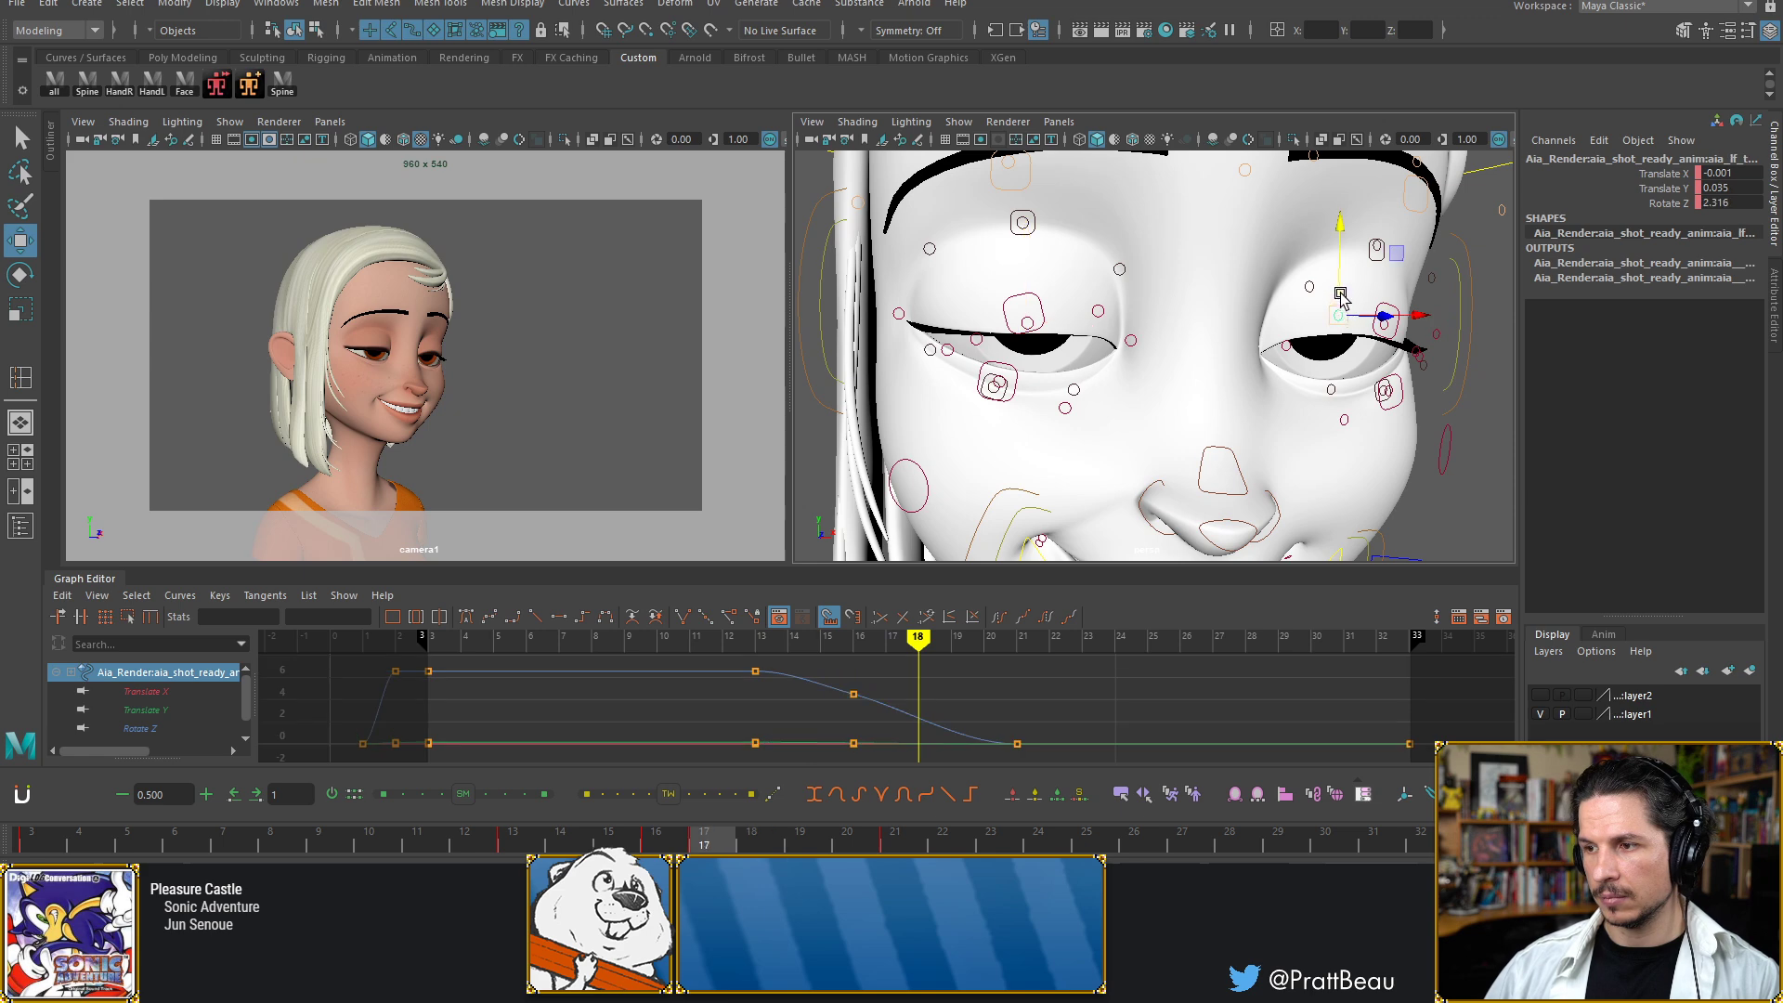
pyautogui.hotkey('alt', ',')
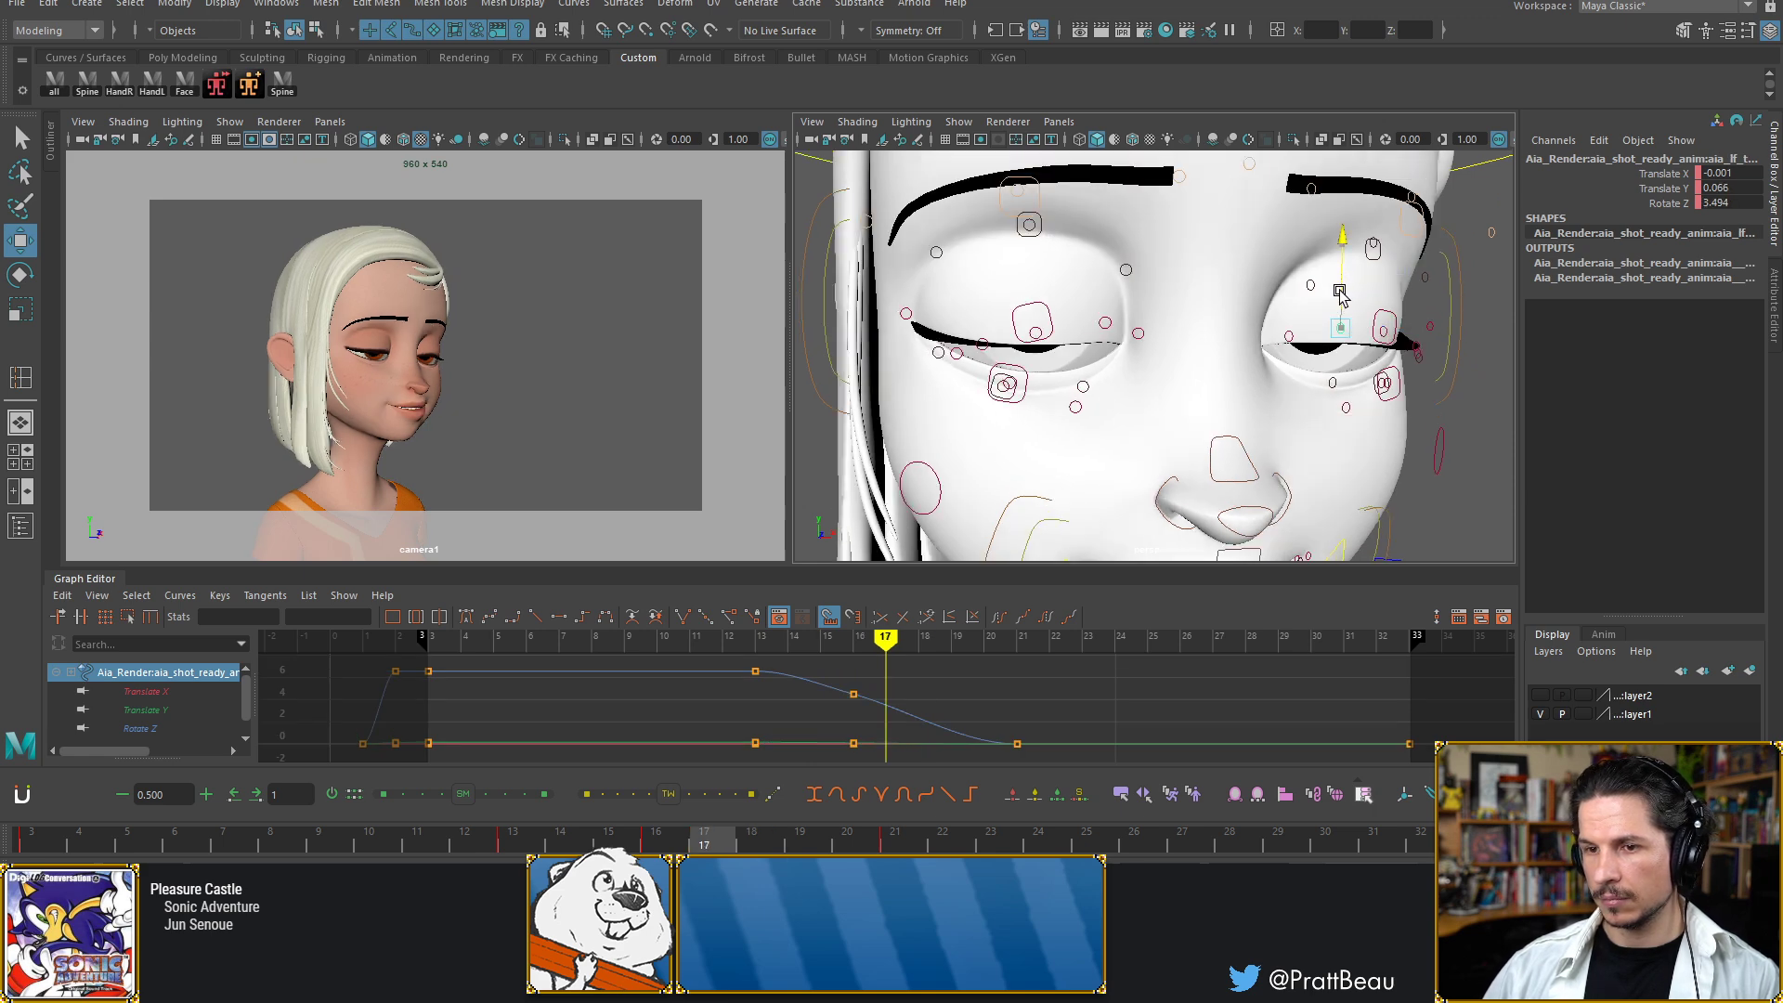
pyautogui.moveTo(1340, 294); pyautogui.dragTo(1255, 347)
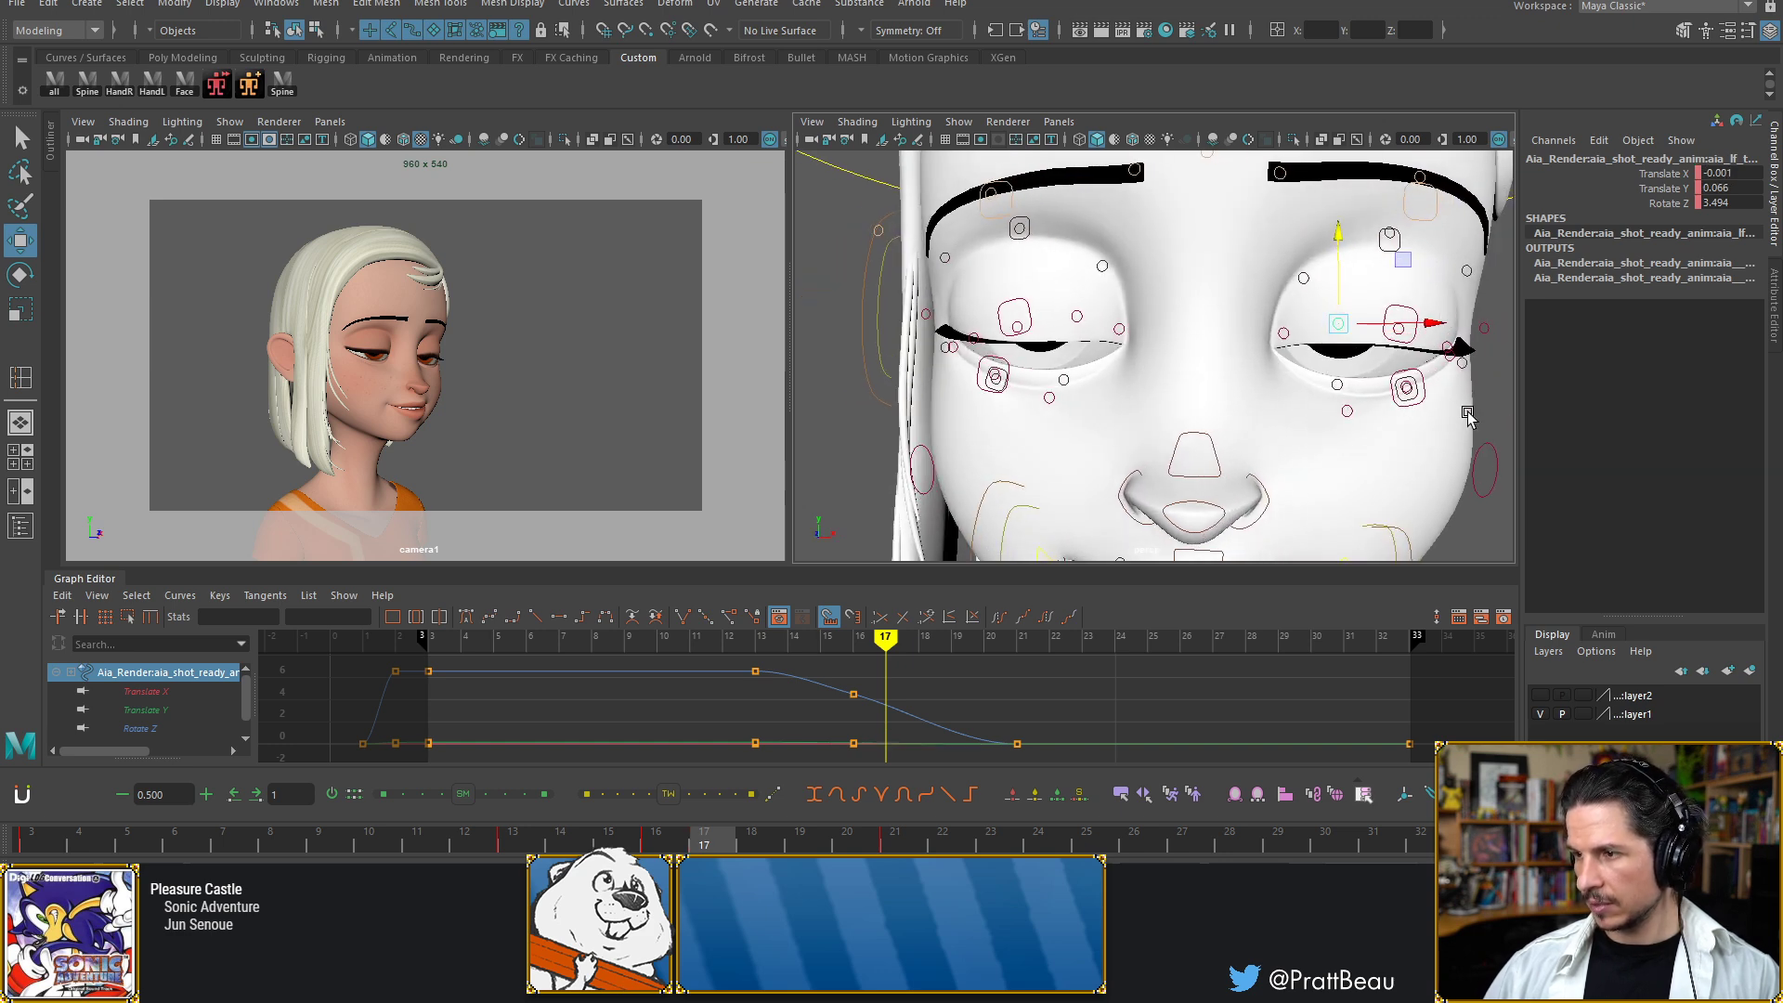
pyautogui.click(1399, 323)
pyautogui.moveTo(1399, 282); pyautogui.dragTo(1399, 292)
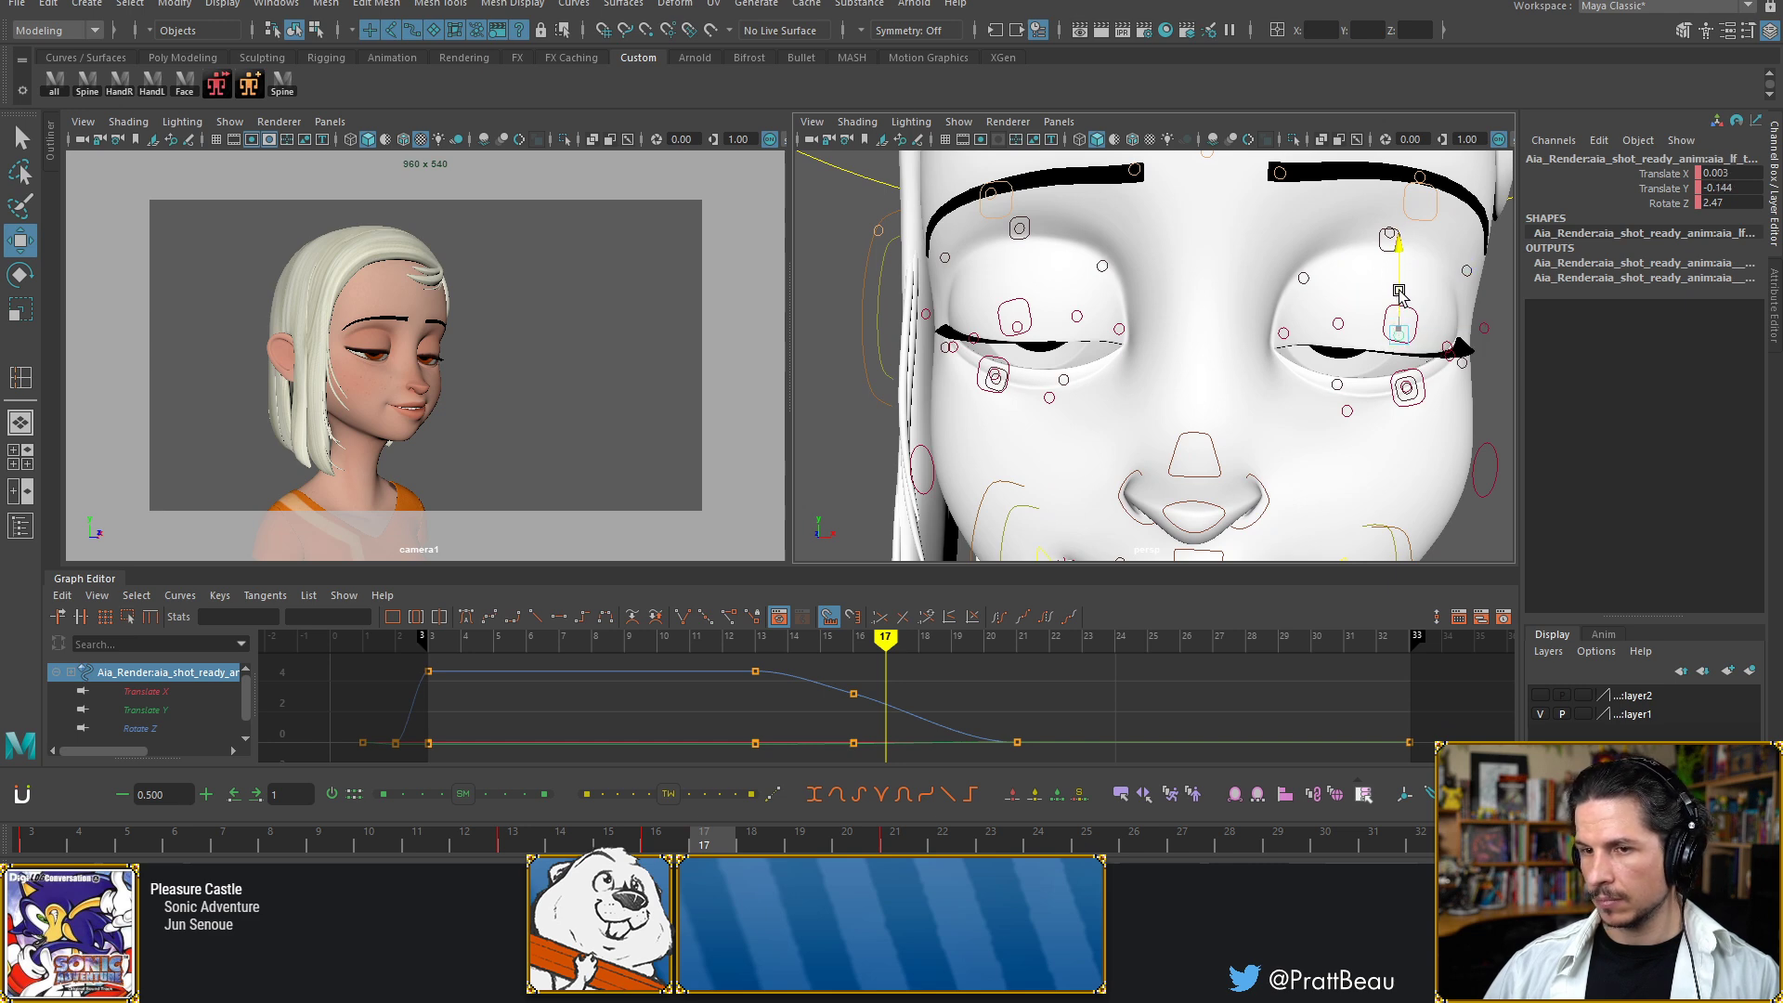
pyautogui.click(1339, 323)
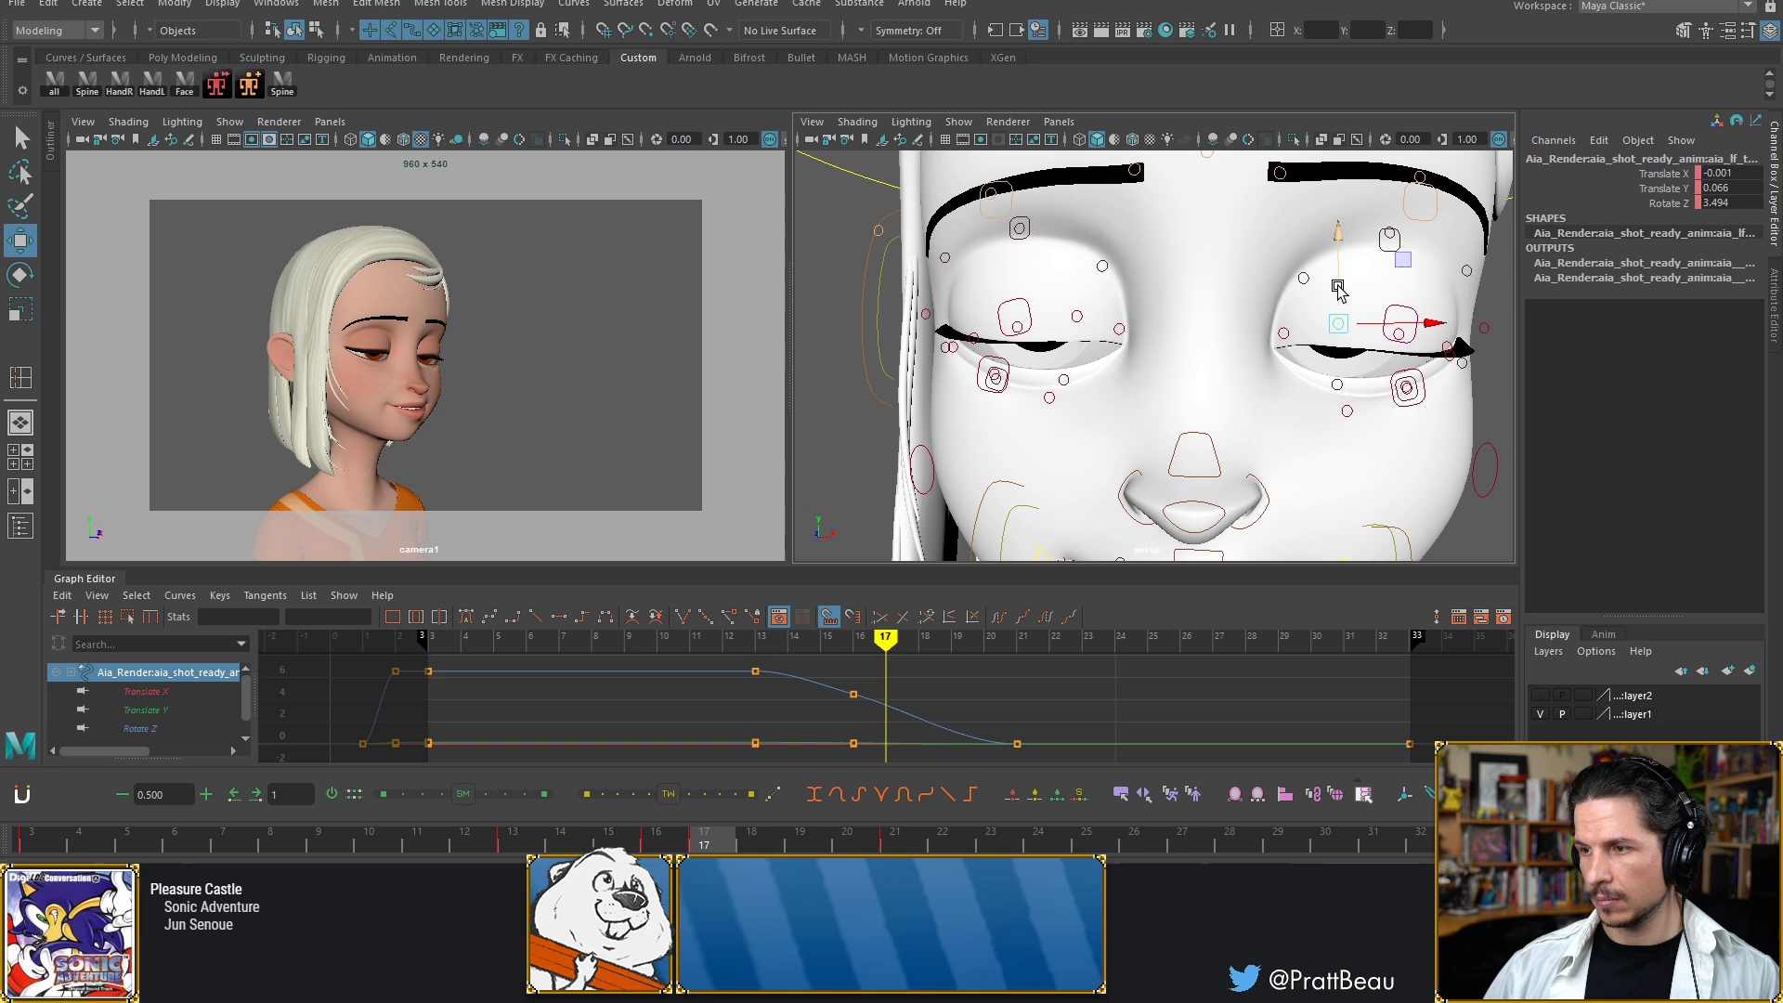
pyautogui.moveTo(1341, 296); pyautogui.dragTo(1342, 303)
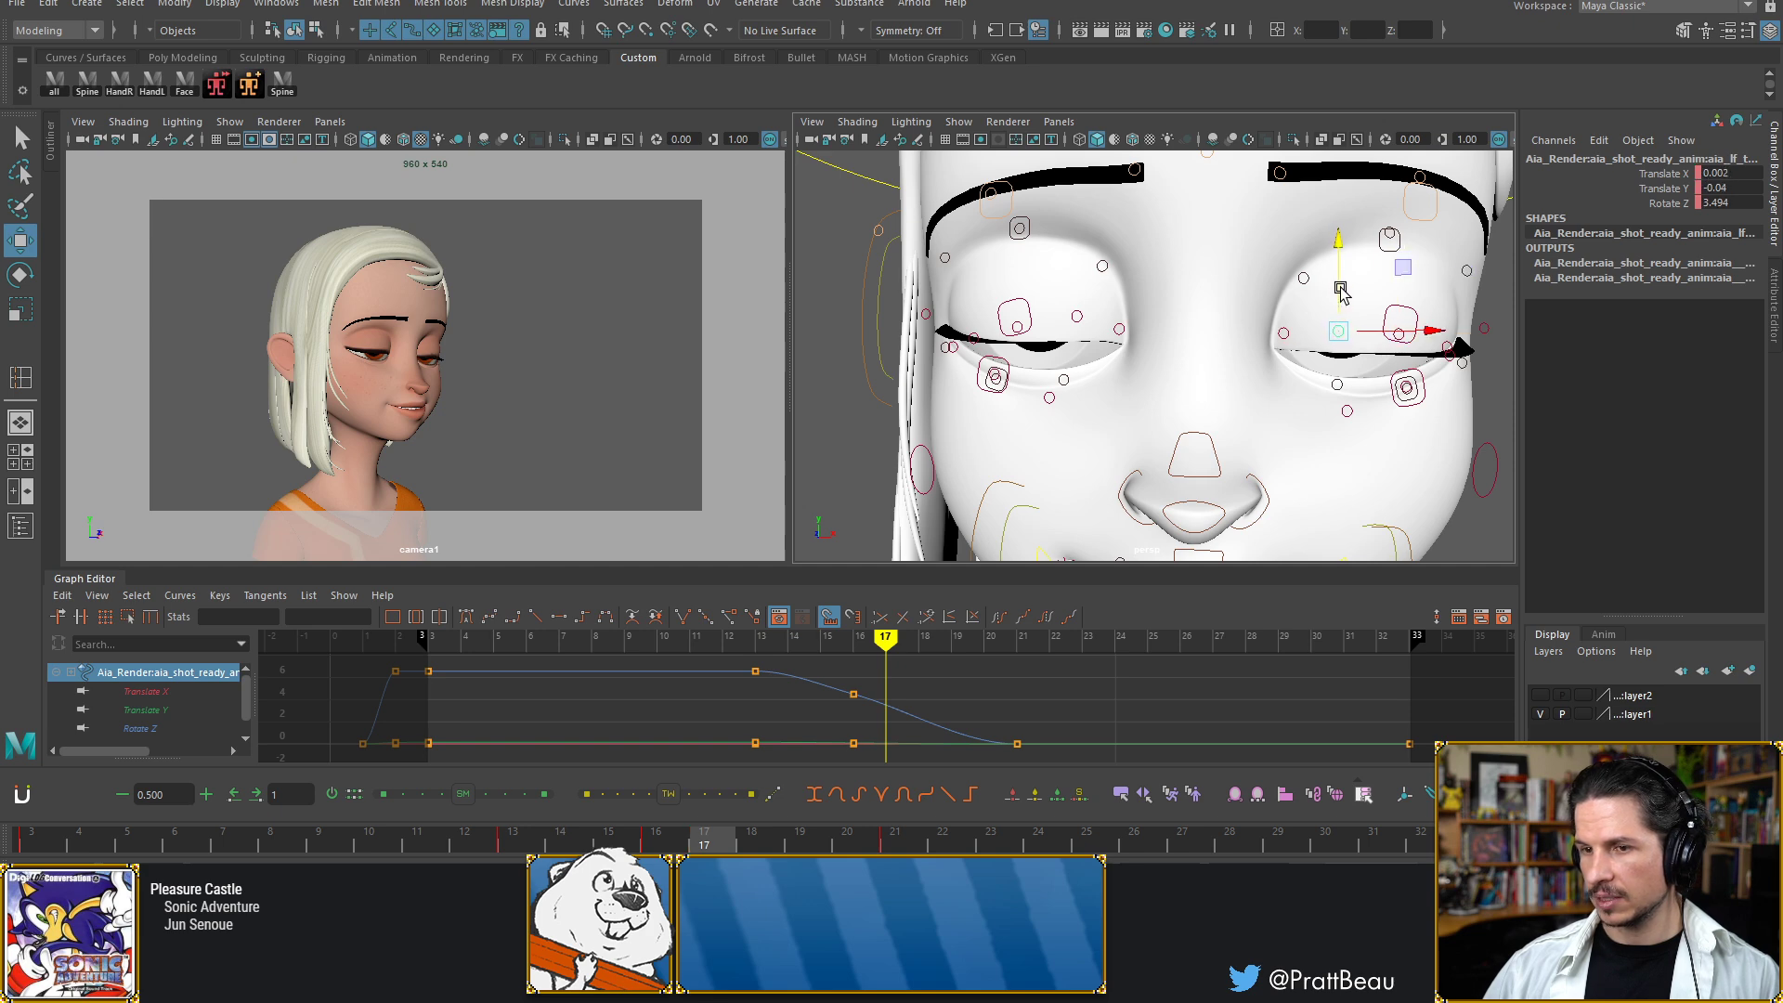
pyautogui.hotkey('alt', ',')
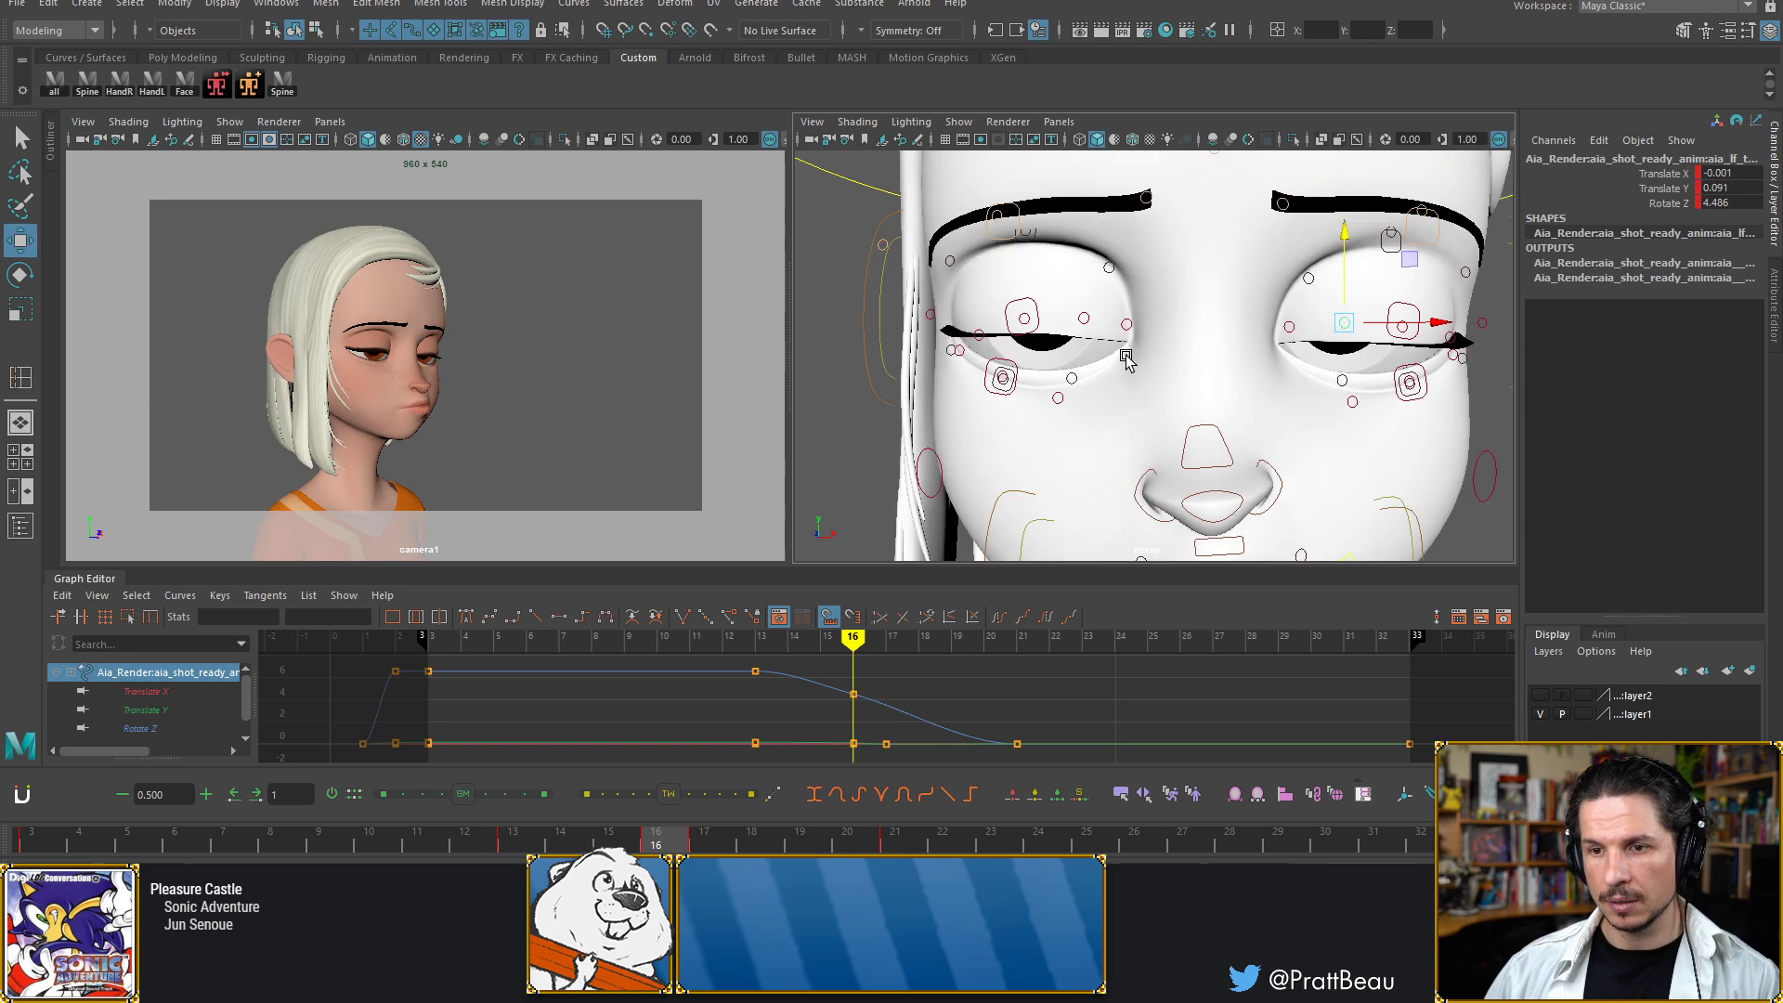
pyautogui.hotkey('alt', '.')
pyautogui.hotkey('alt', '.')
pyautogui.hotkey('alt', '.')
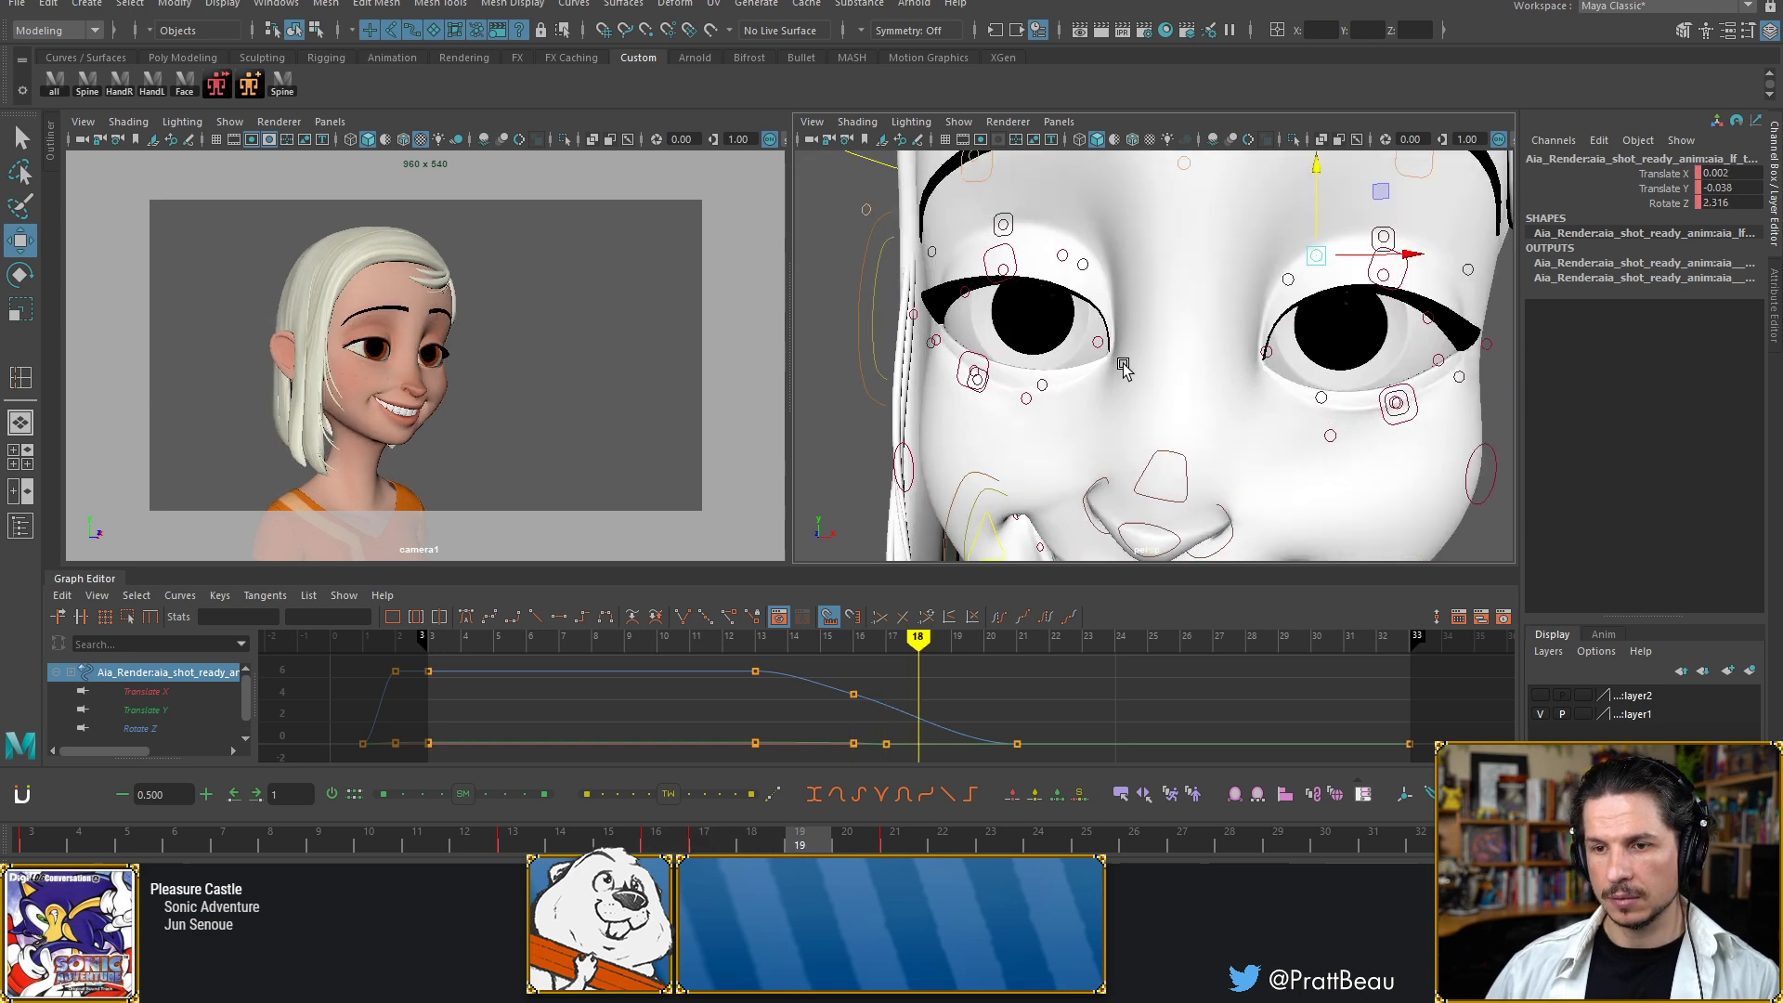
pyautogui.hotkey('alt', ',')
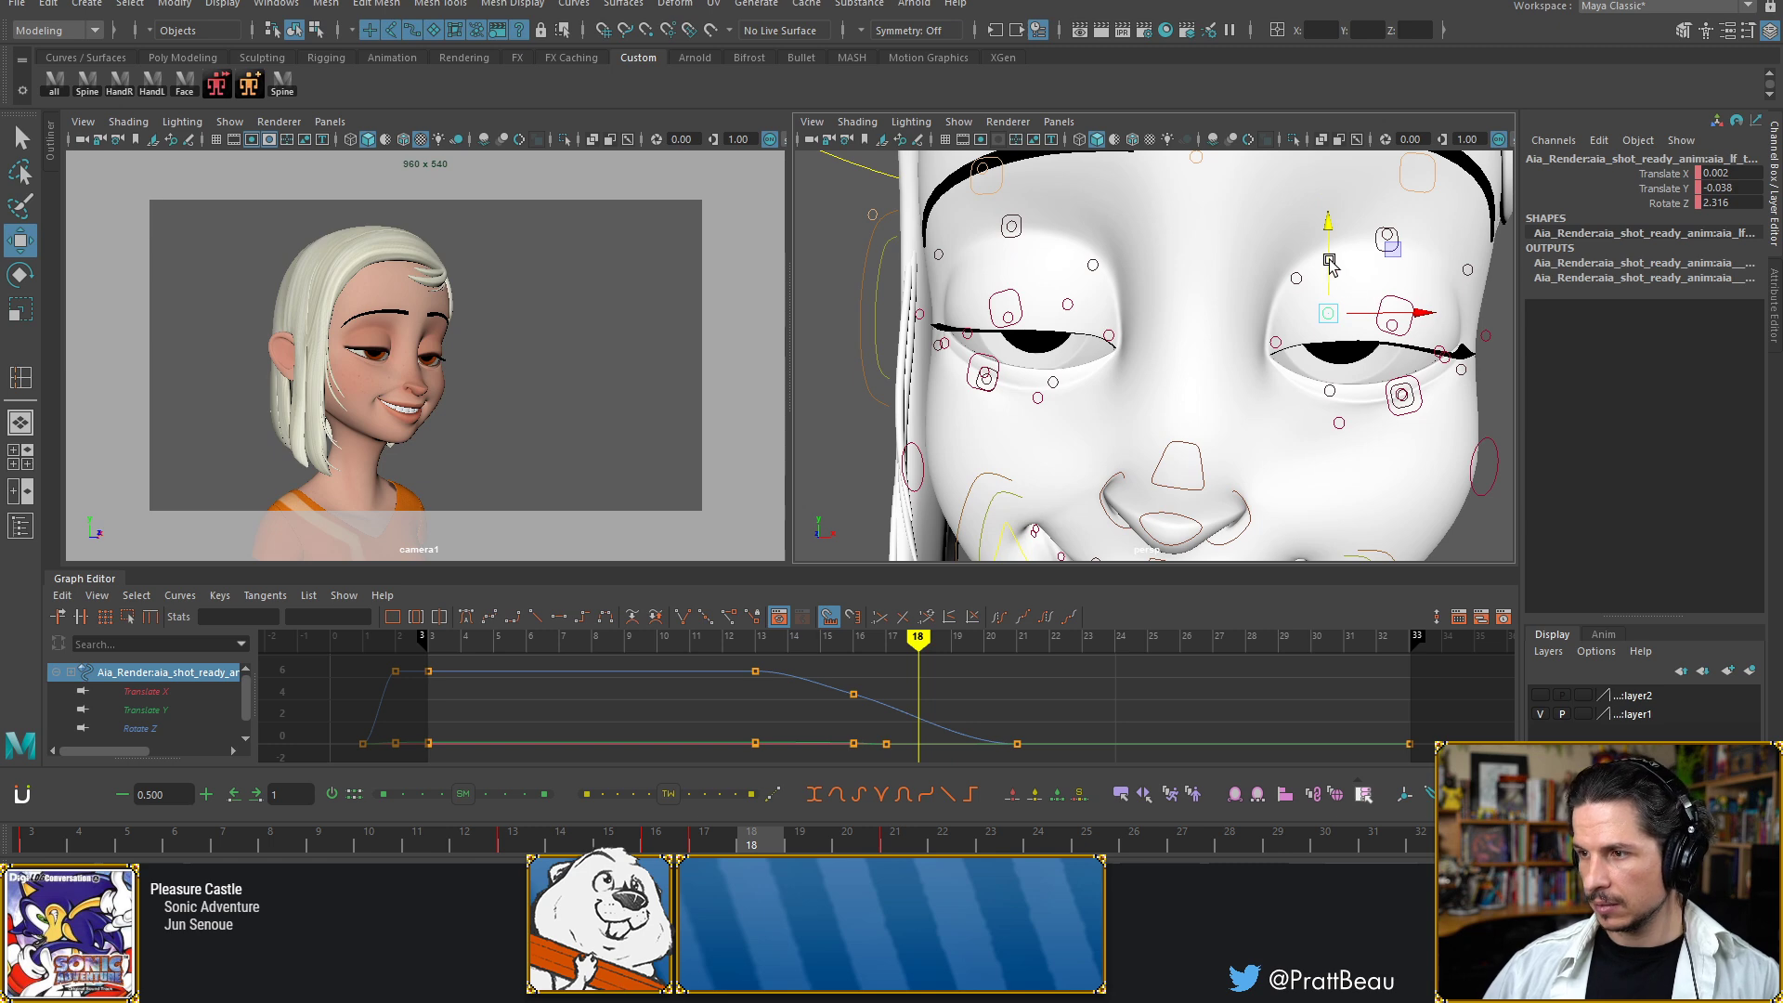
# Lower the left upper eyelid's inner and centre tweak controls at frame 18, with the centre one at Translate Y about -0.159
pyautogui.moveTo(1328, 260); pyautogui.dragTo(1393, 290)
pyautogui.click(1392, 326)
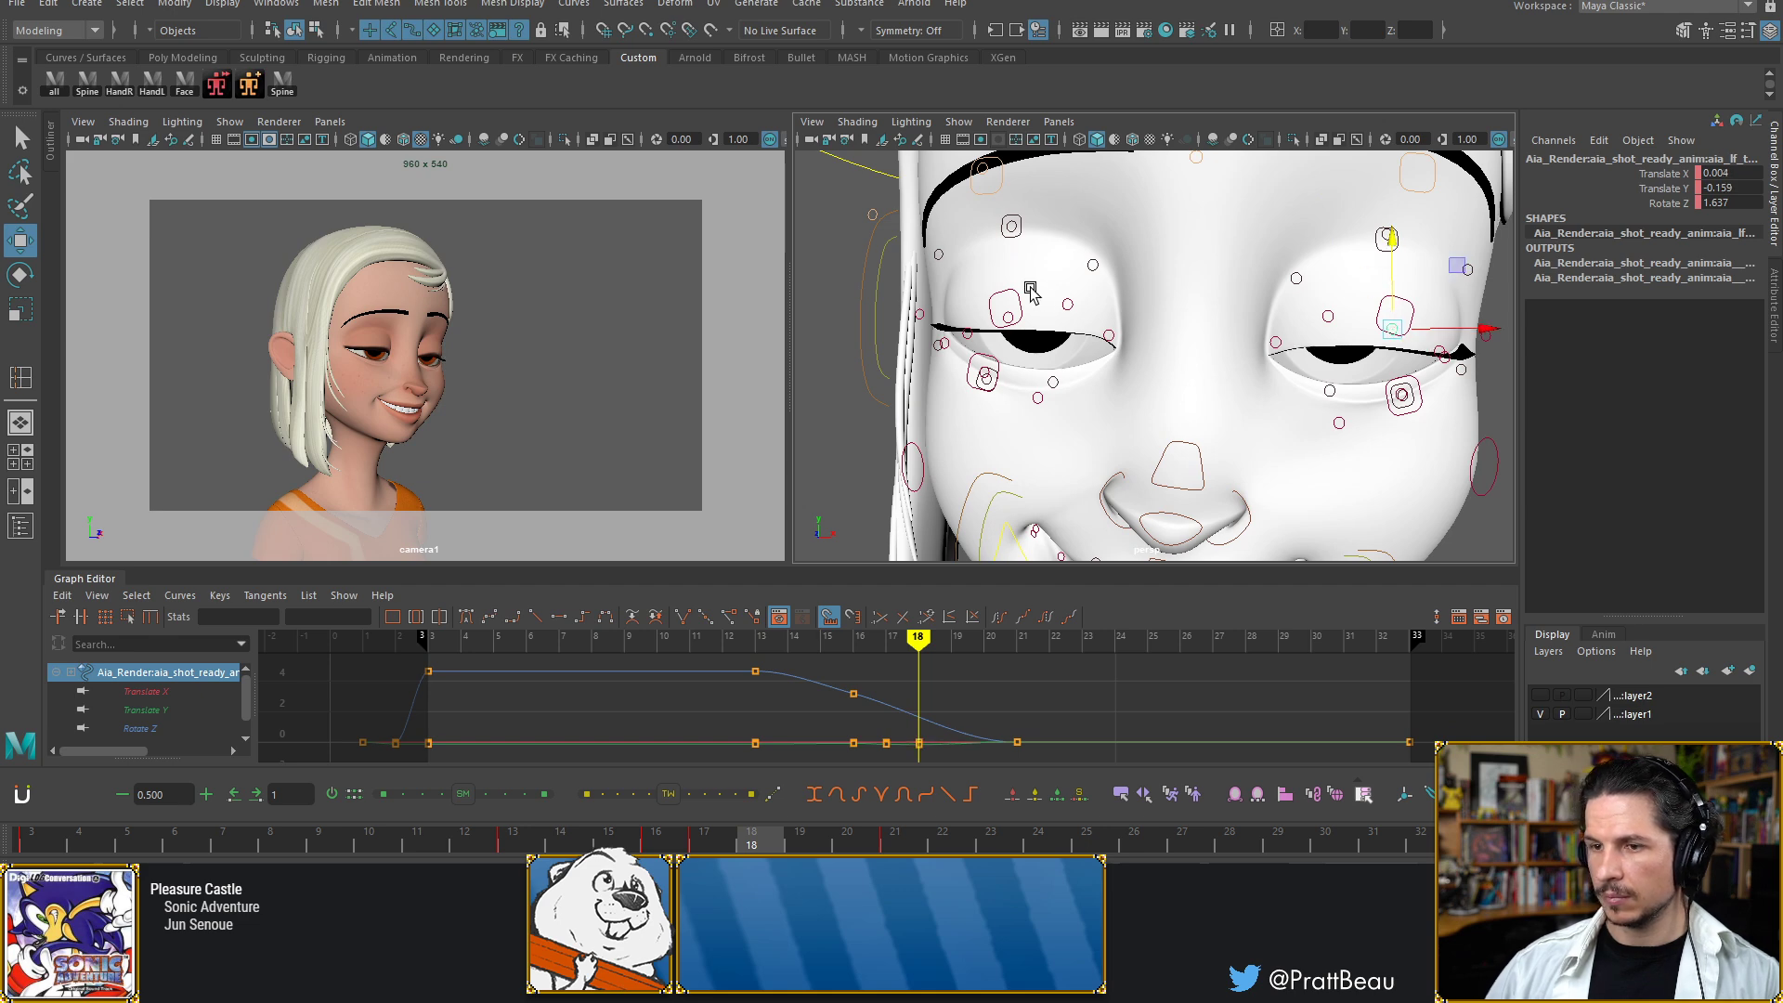
# Try lowering the right upper eyelid's inner tweak control to Translate Y about -0.079 at frame 18 and rotating it to Rotate Z about 4.643
pyautogui.click(1068, 308)
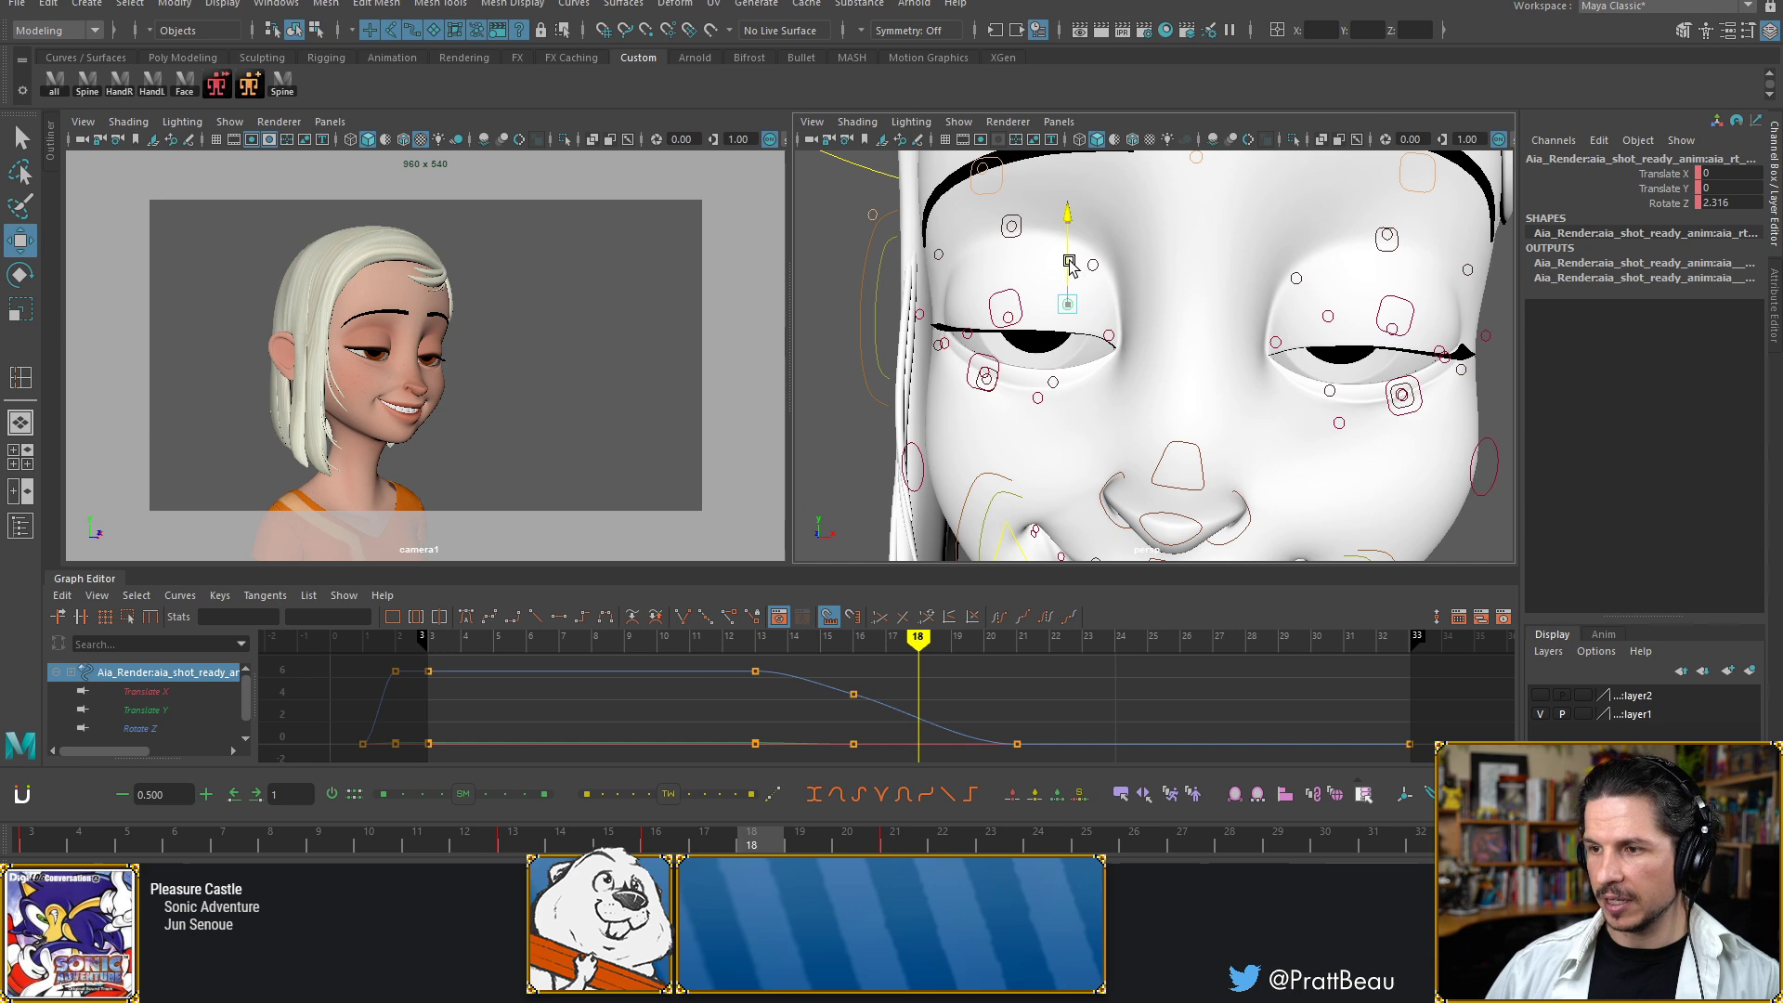
pyautogui.moveTo(1070, 263); pyautogui.dragTo(1071, 266)
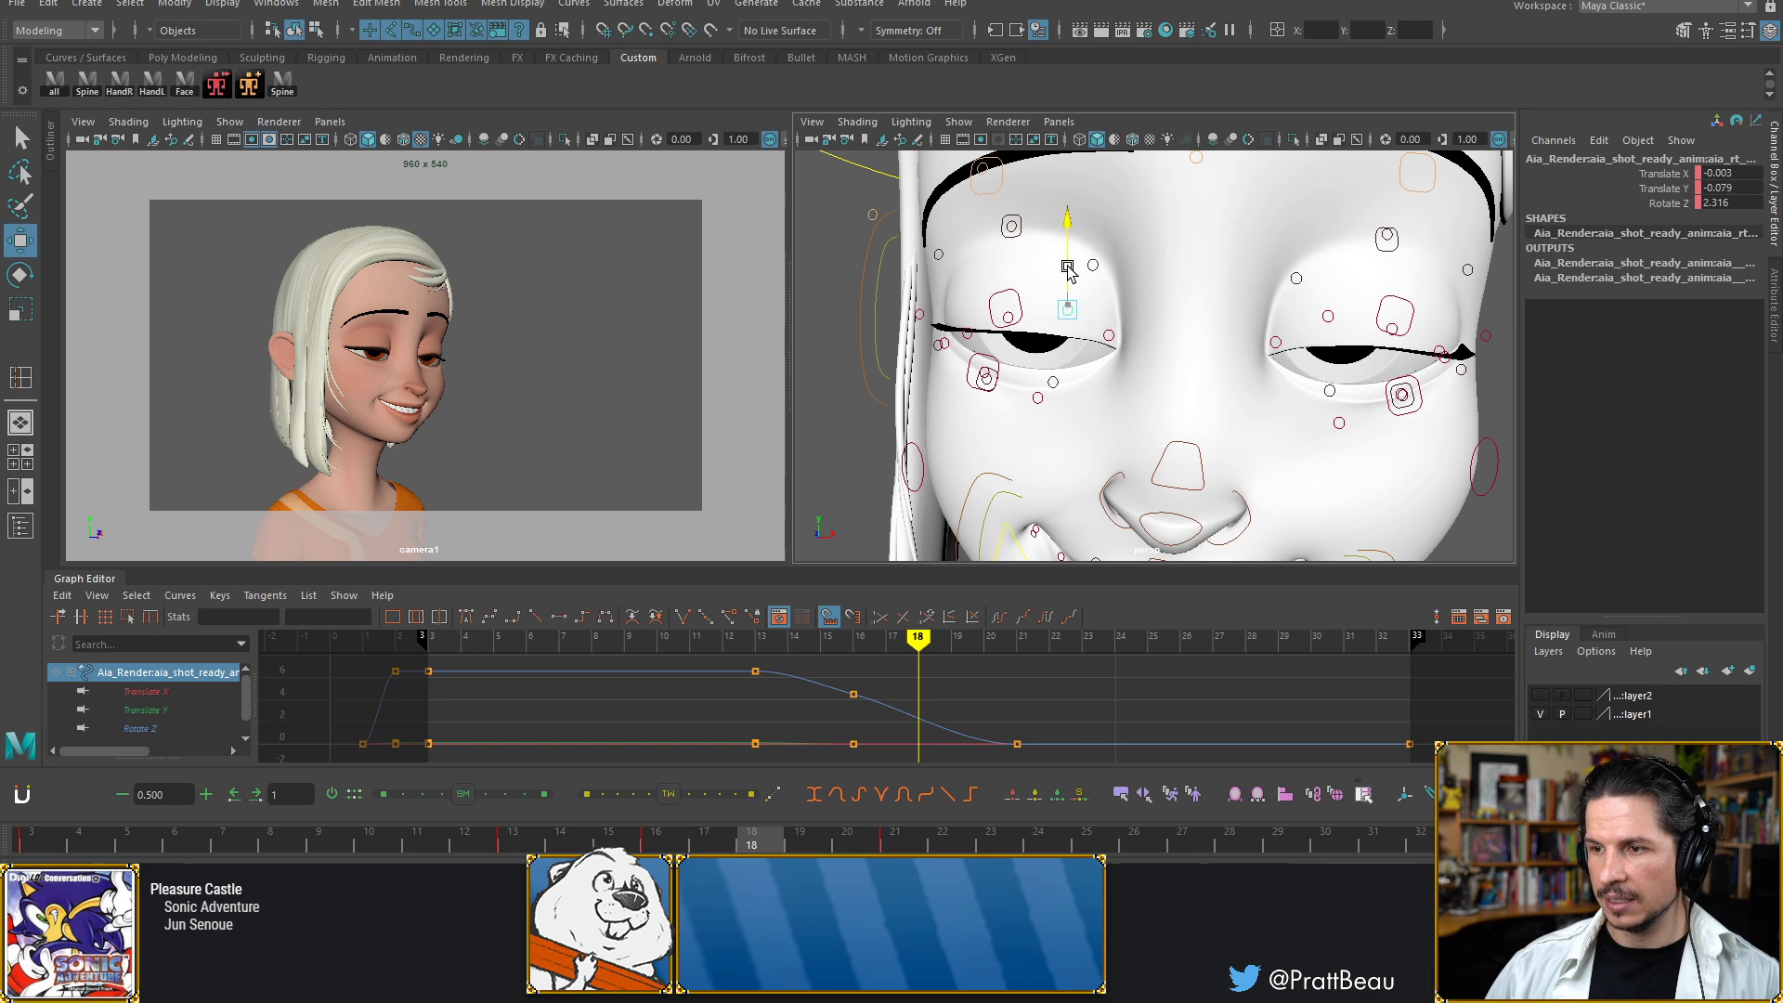
pyautogui.press('e')
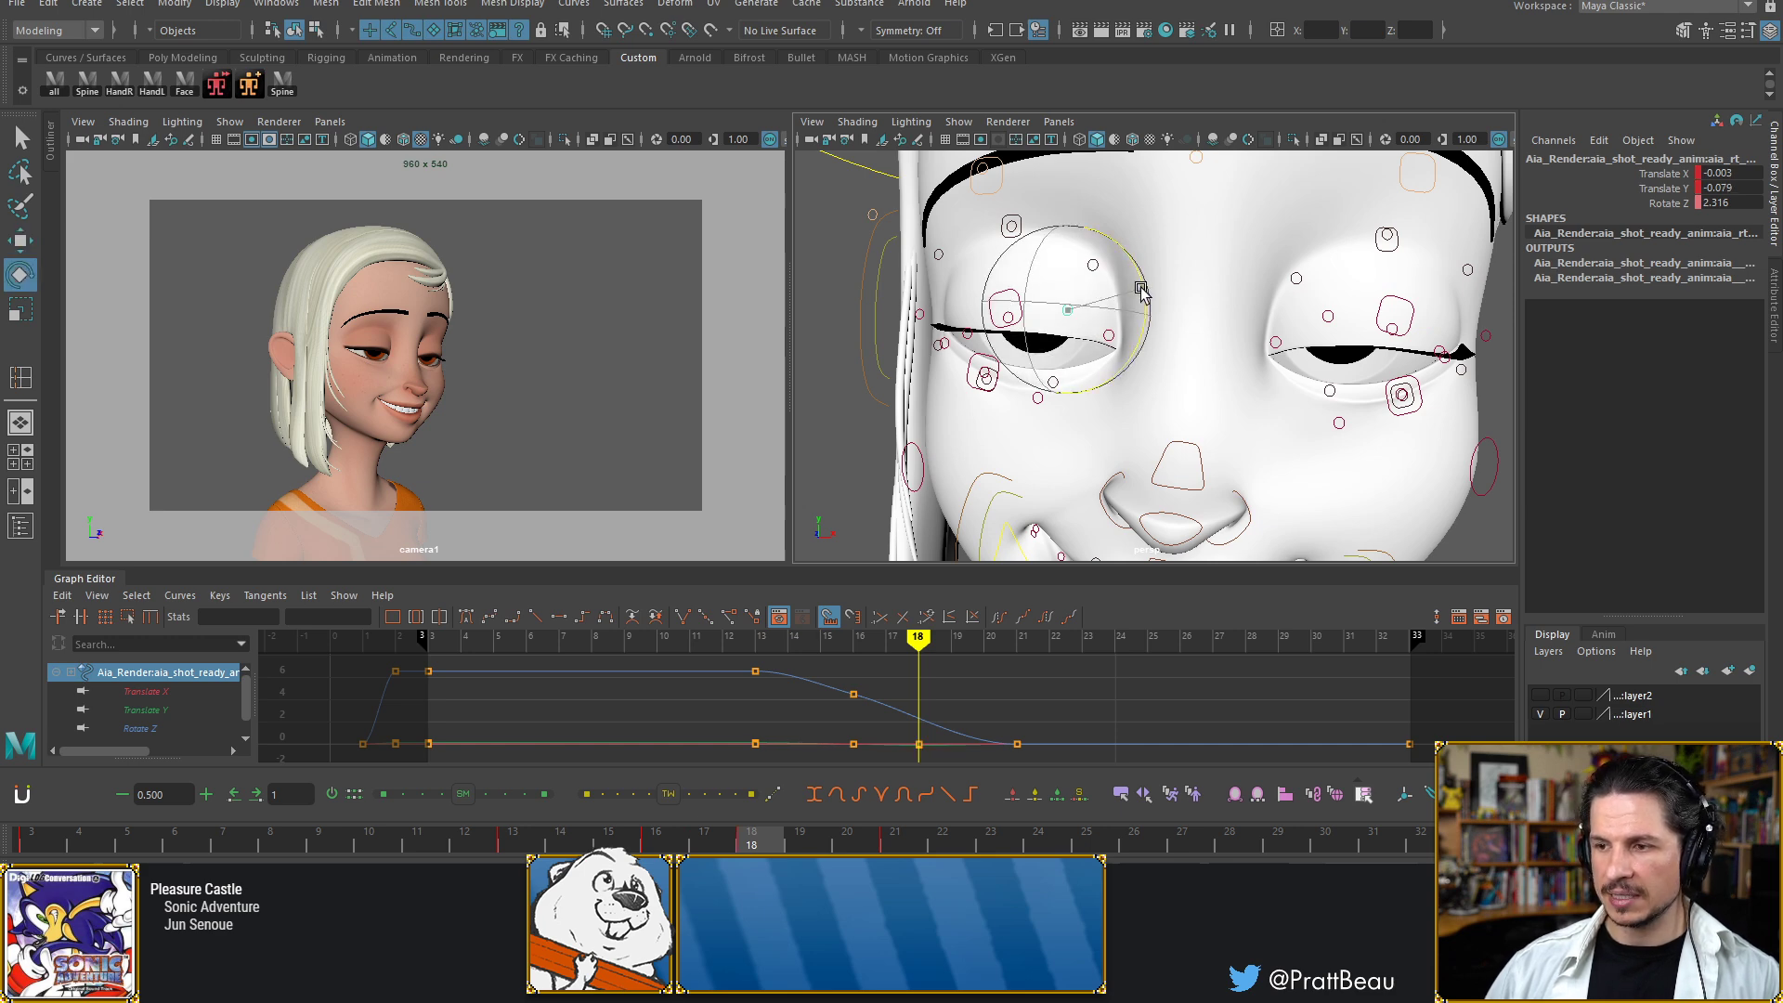
pyautogui.moveTo(1143, 290); pyautogui.dragTo(1142, 290)
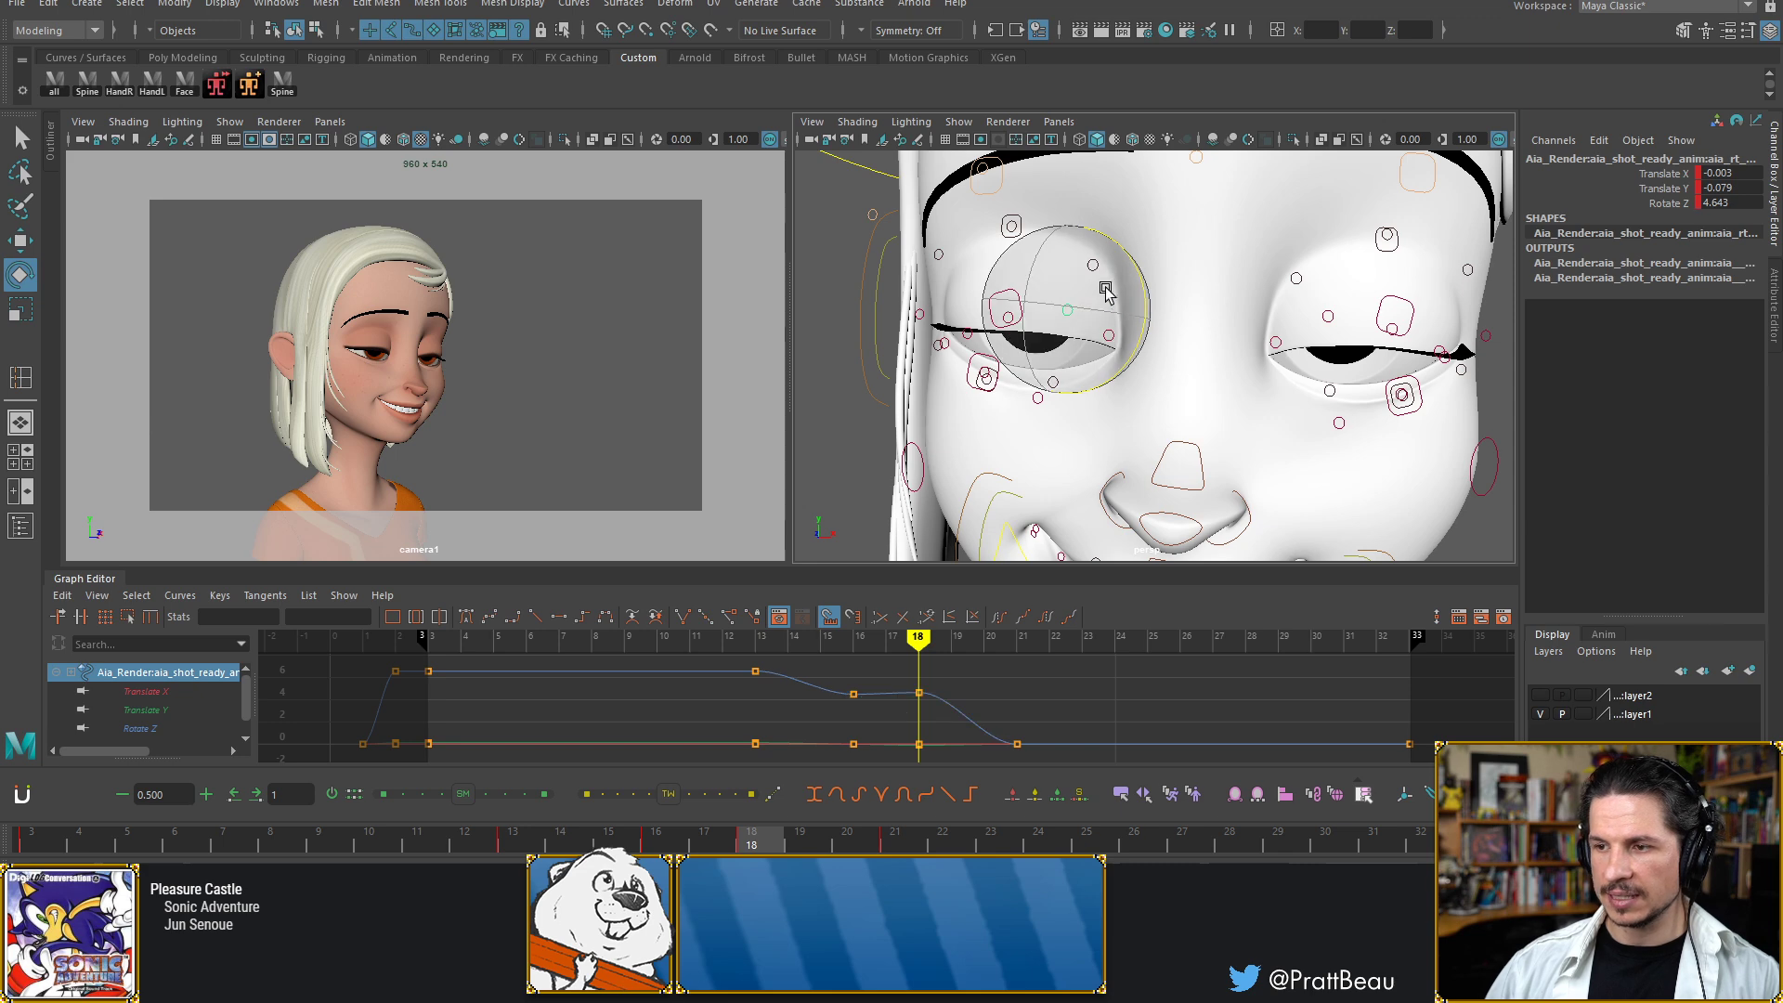
pyautogui.hotkey('ctrl', 'z')
pyautogui.hotkey('ctrl', 'z')
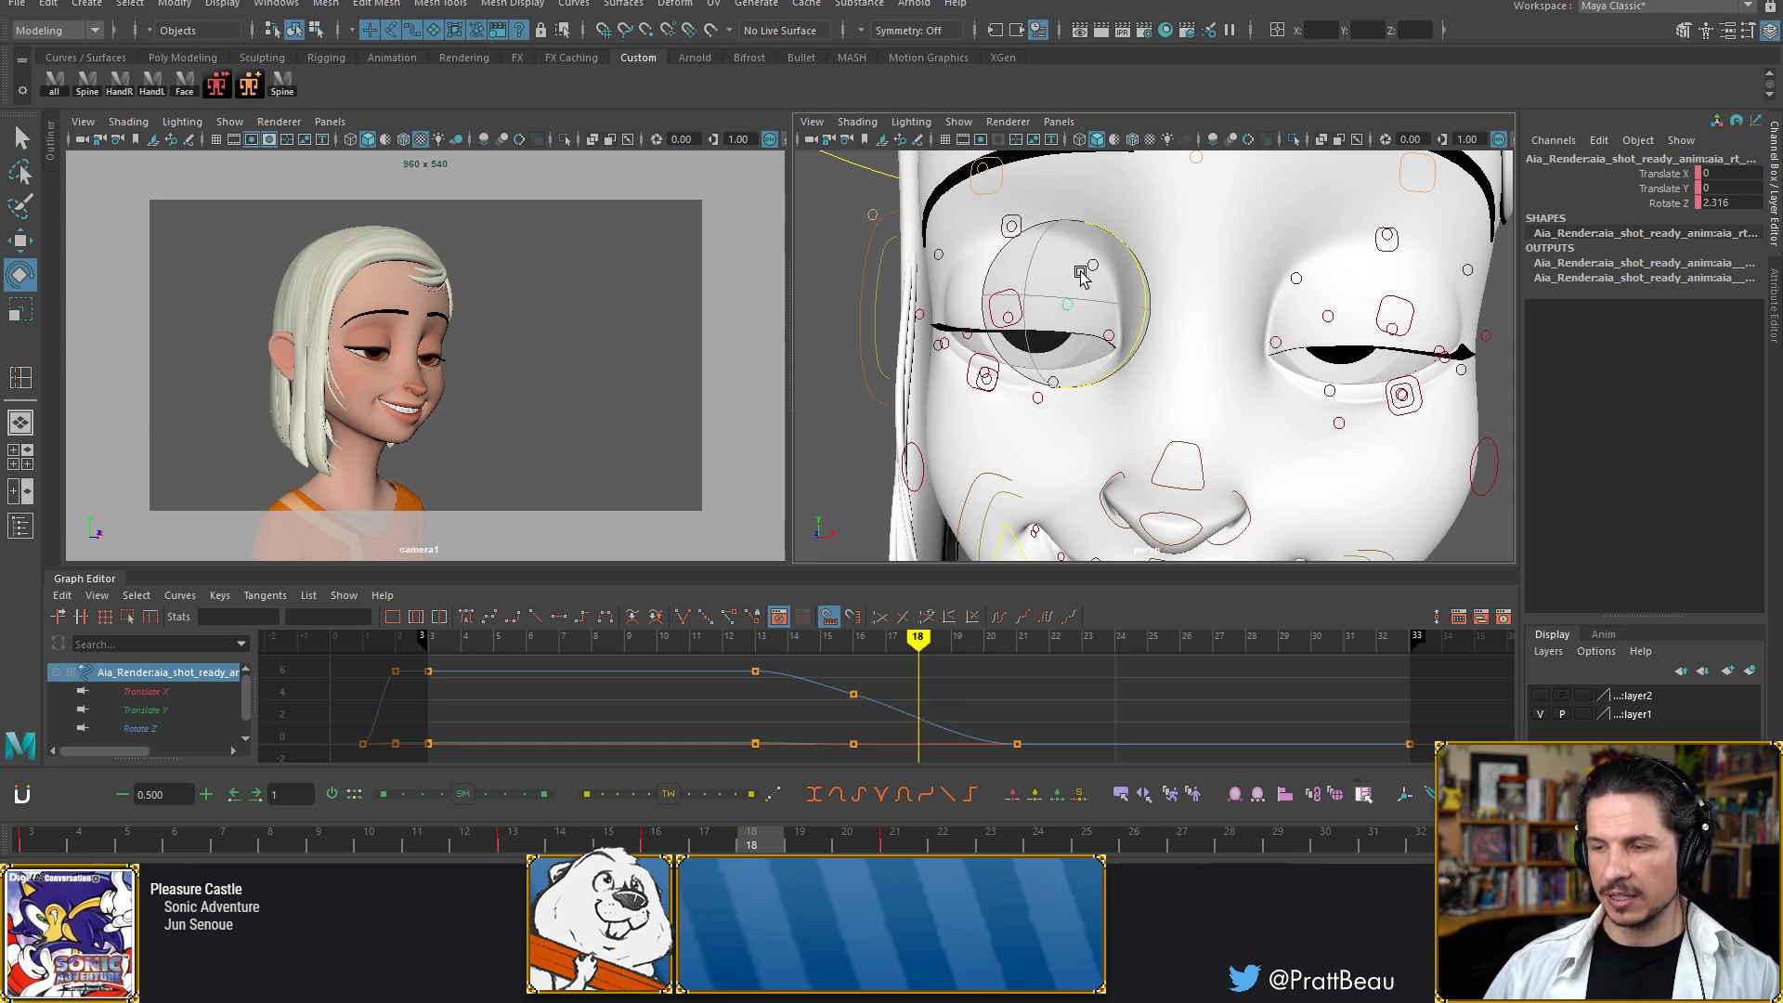
# Lower the right upper eyelid's inner tweak control to Translate Y about -0.065 at frame 18, and compare frames 17 to 20
pyautogui.press('w')
pyautogui.moveTo(1066, 241); pyautogui.dragTo(1066, 239)
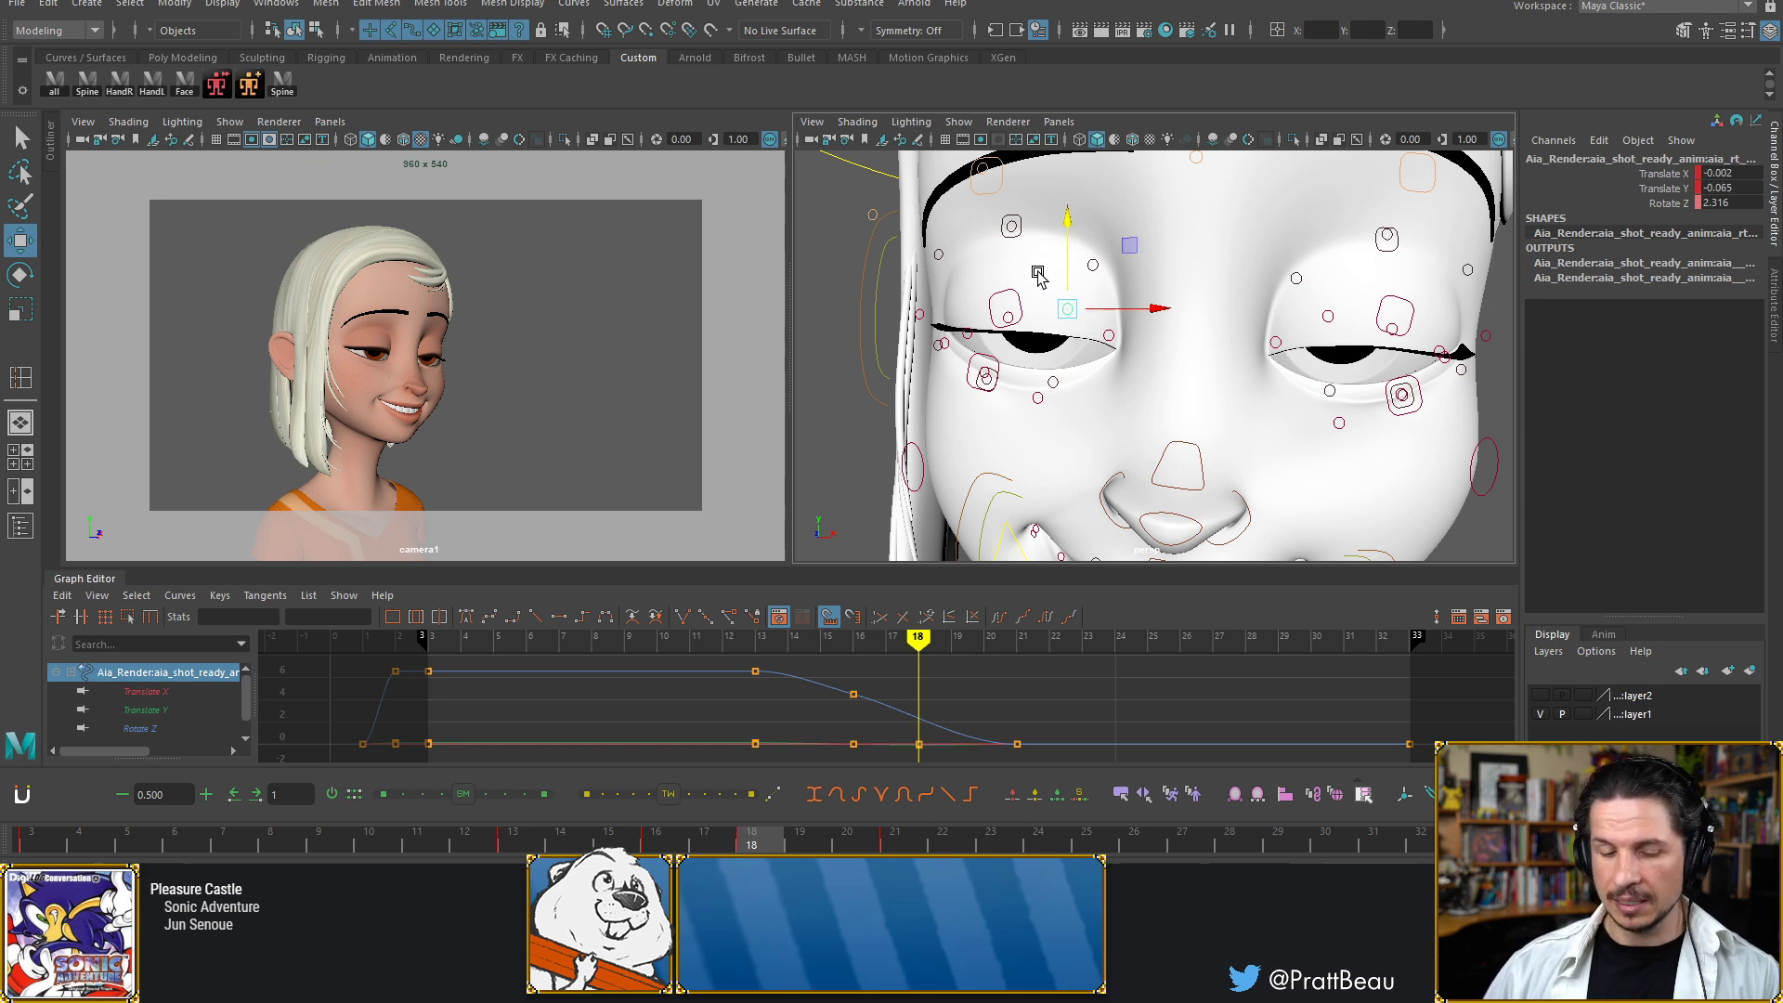
pyautogui.press(',')
pyautogui.hotkey('alt', '.')
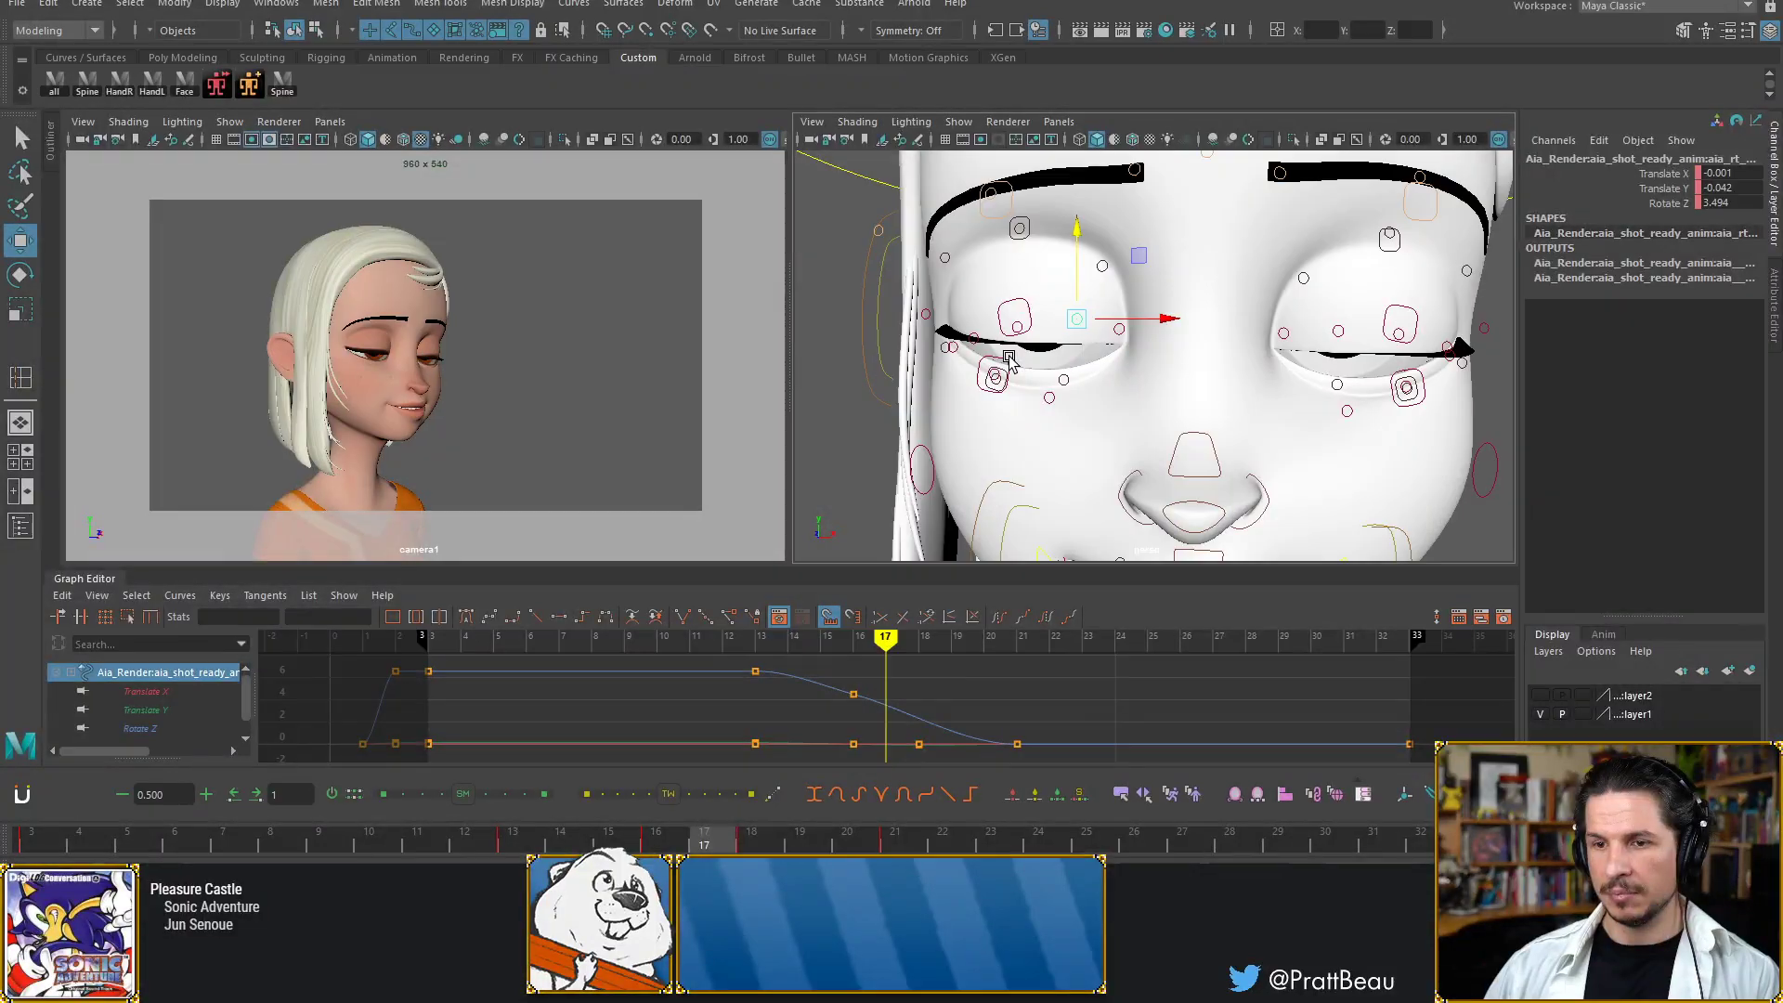
pyautogui.hotkey('alt', '.')
pyautogui.hotkey('alt', '.')
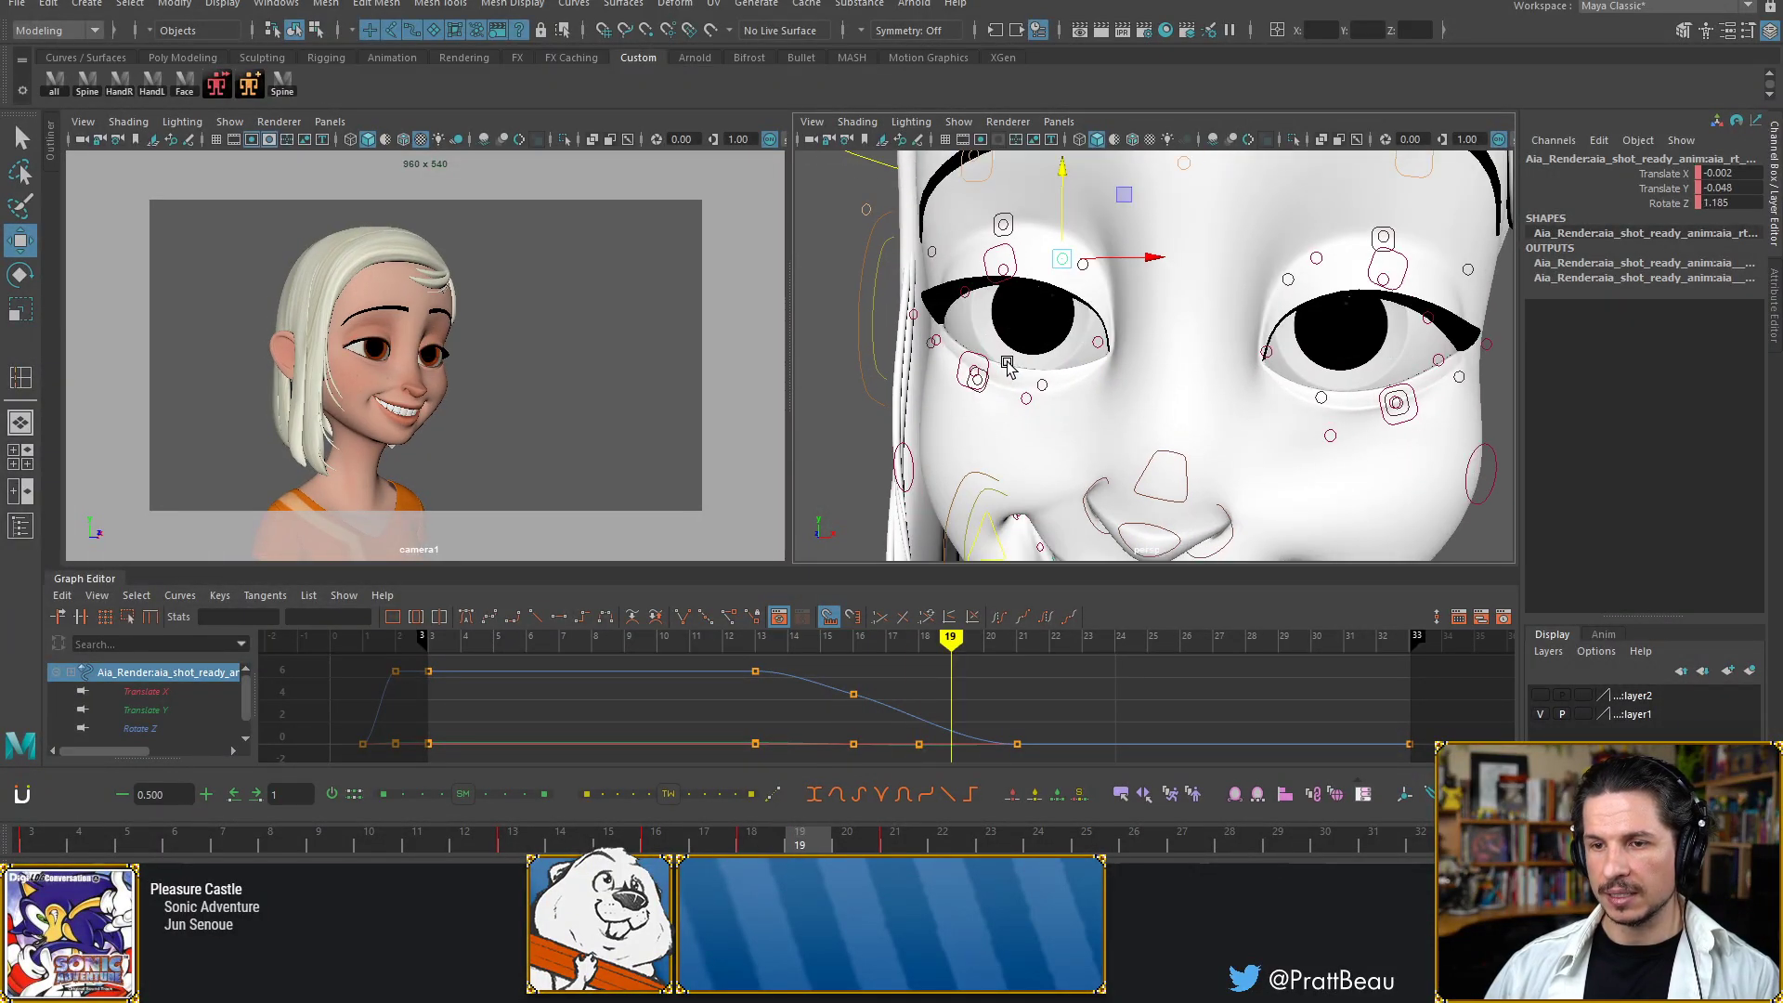
pyautogui.hotkey('alt', '.')
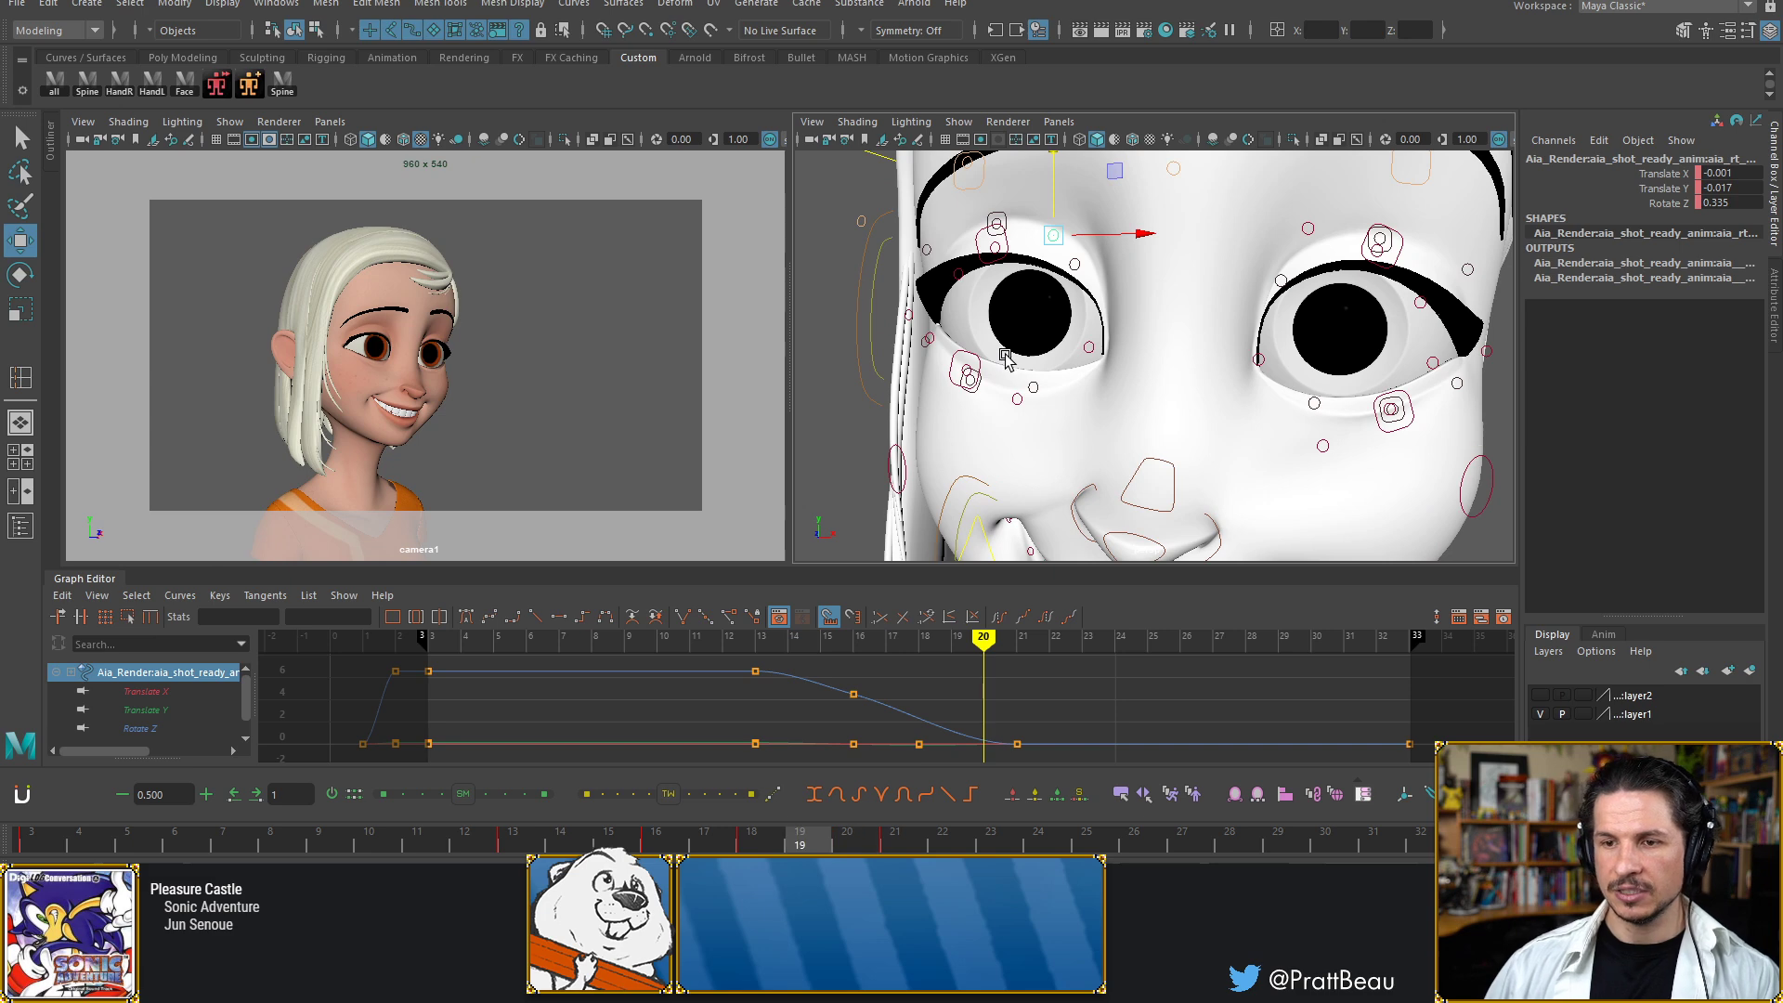
# Step back and forth between frames 13 and 21 to examine the shape and timing of both eyelids through the blink
pyautogui.hotkey('alt', ',')
pyautogui.hotkey('alt', ',')
pyautogui.hotkey('alt', ',')
pyautogui.hotkey('alt', ',')
pyautogui.hotkey('alt', ',')
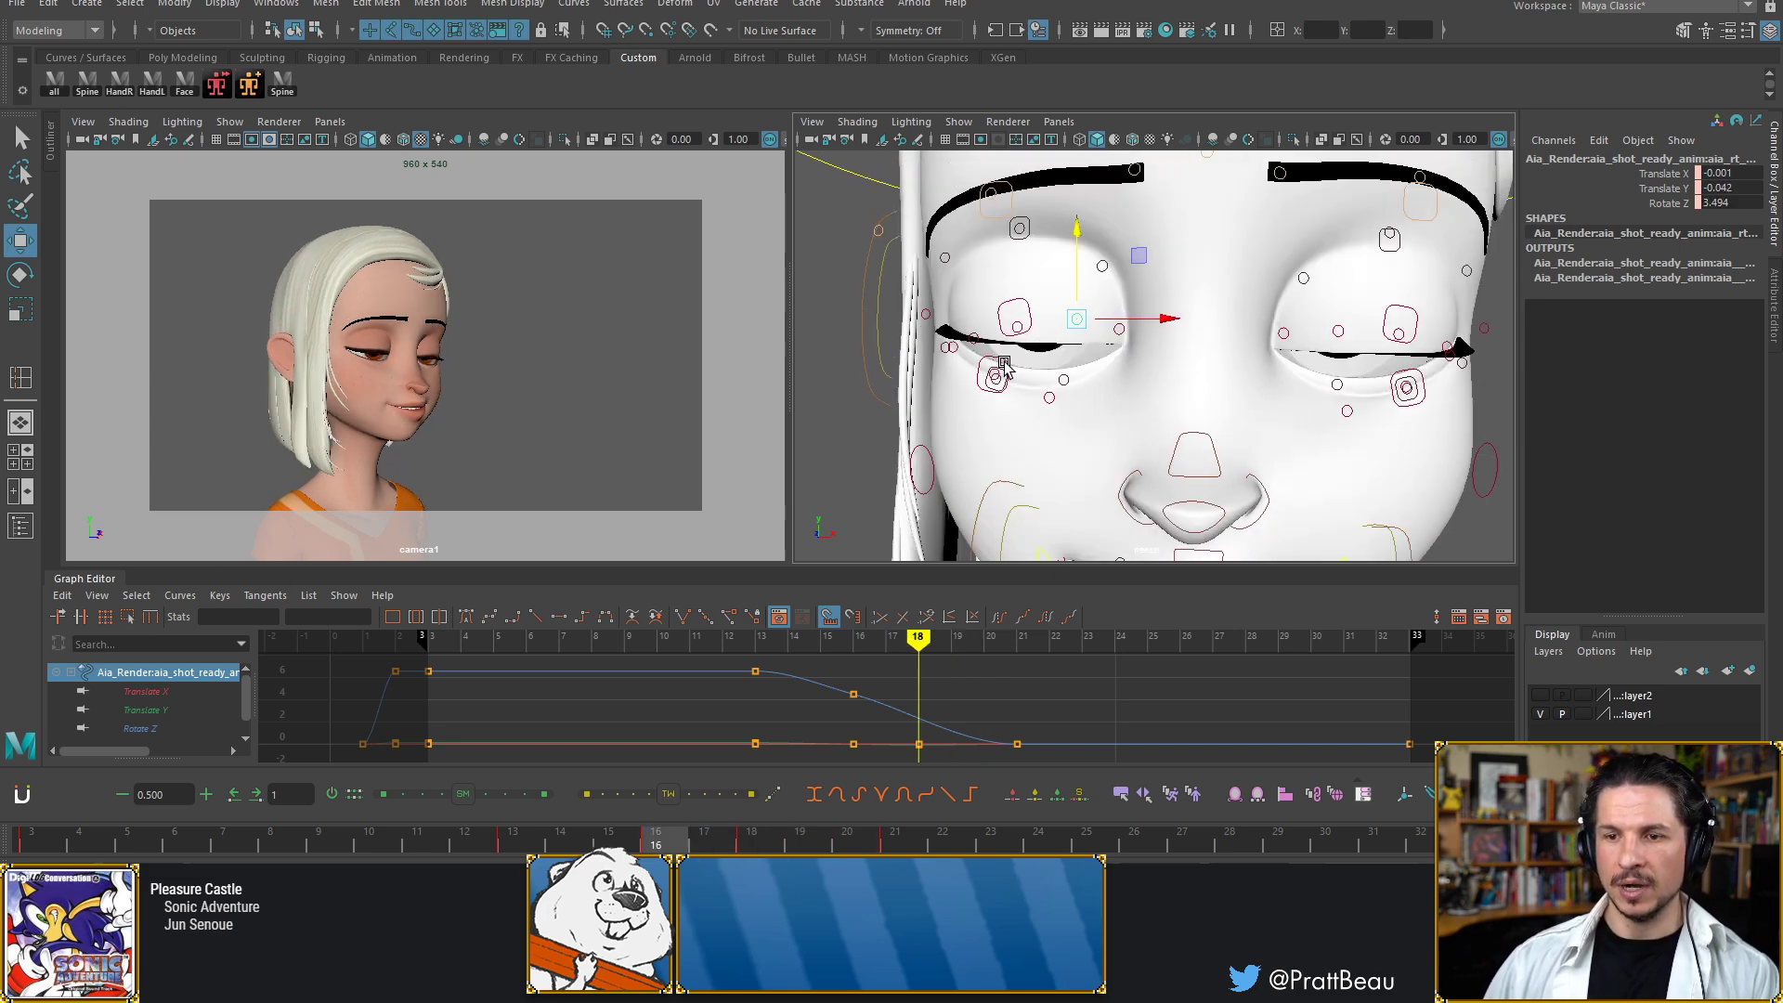
pyautogui.hotkey('alt', ',')
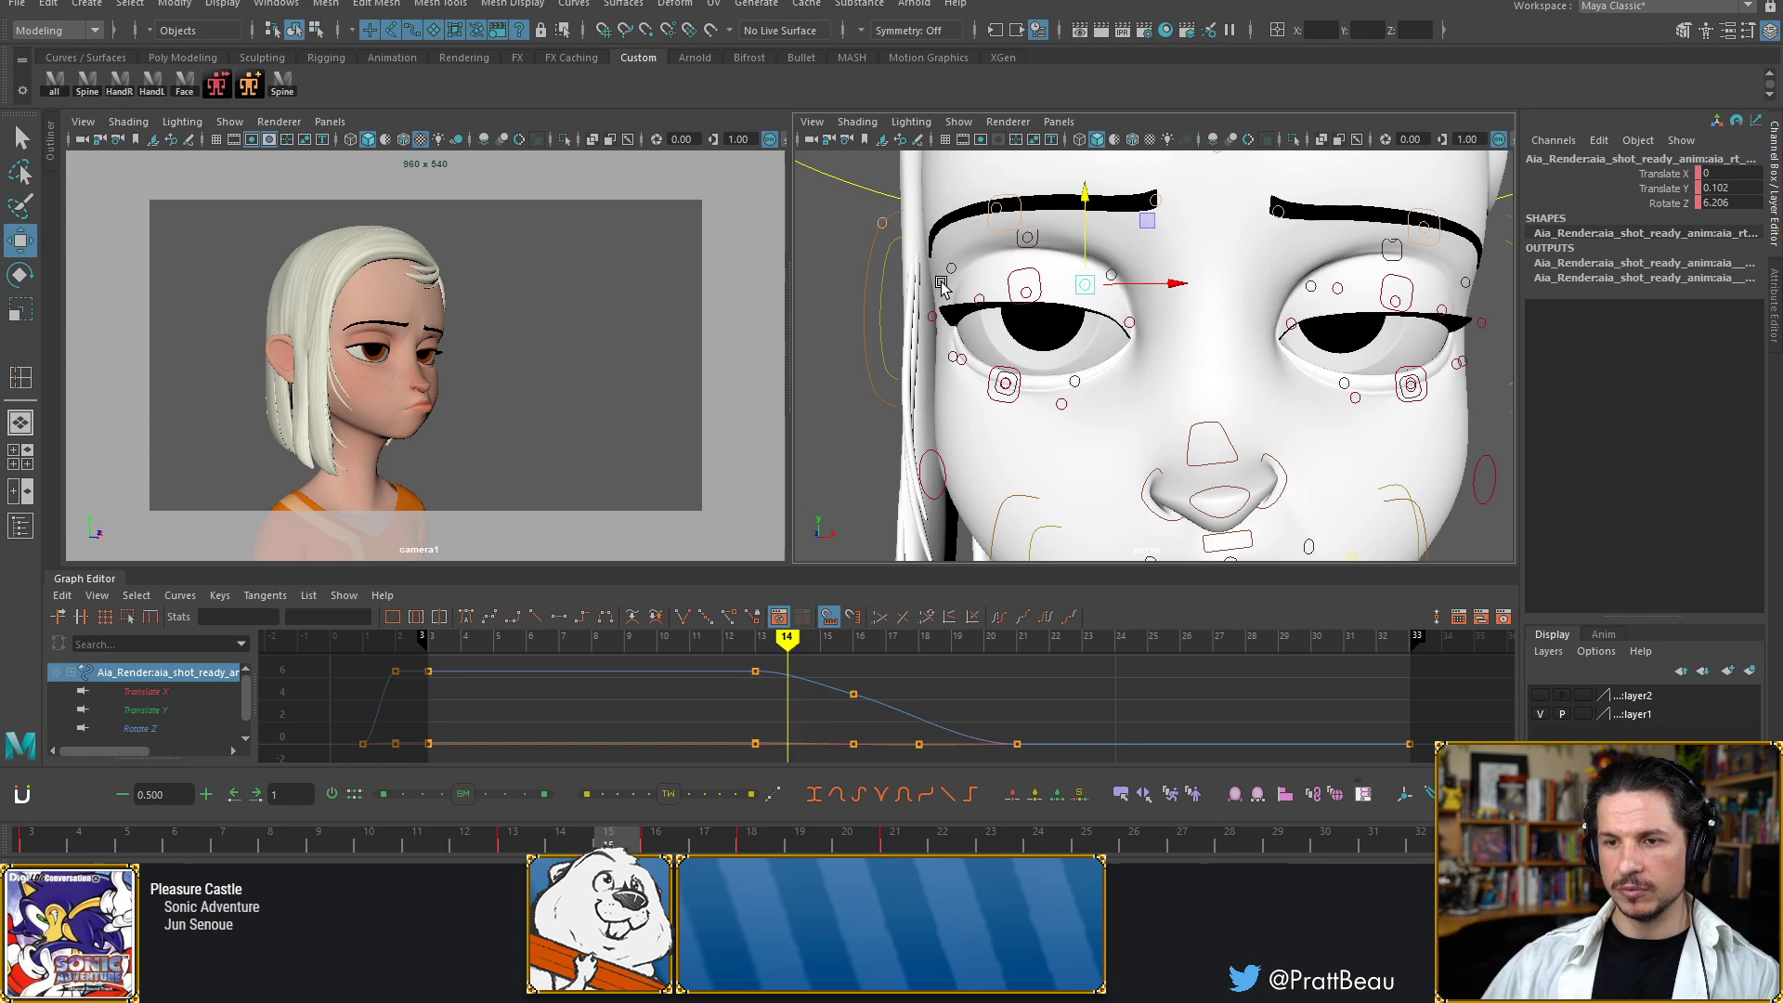
pyautogui.hotkey('alt', '.')
pyautogui.hotkey('alt', '.')
pyautogui.hotkey('alt', '.')
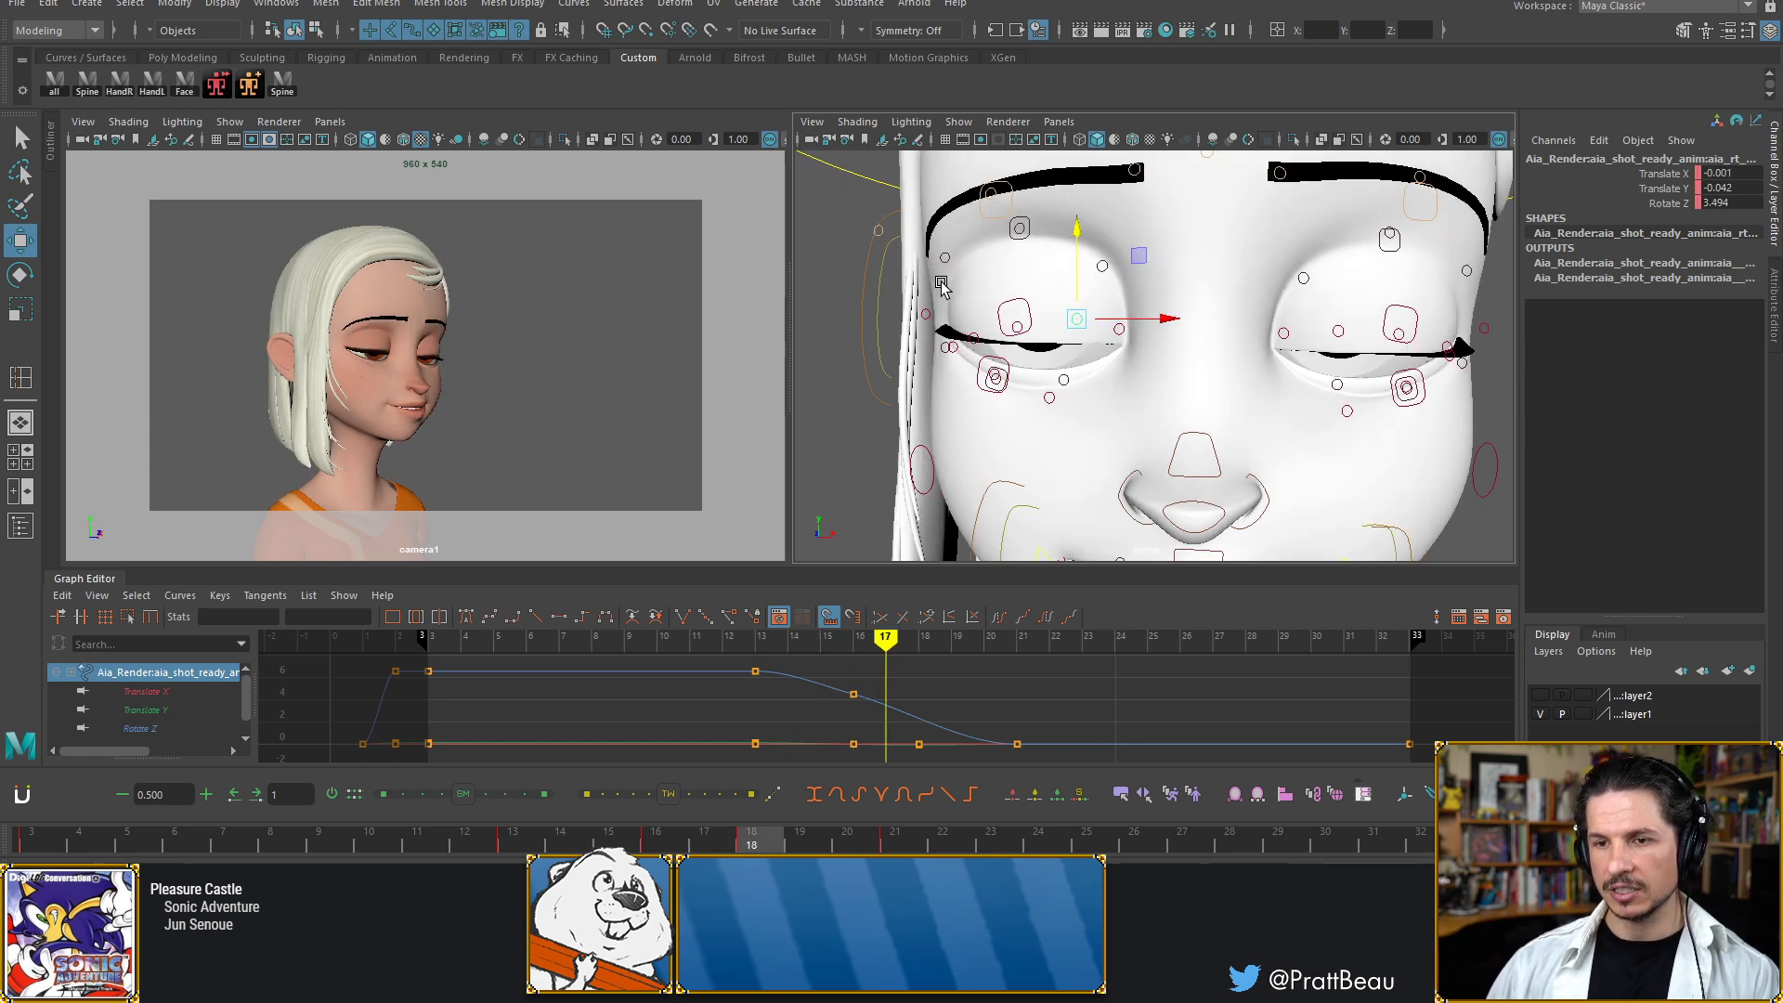
pyautogui.hotkey('alt', '.')
pyautogui.hotkey('alt', '.')
pyautogui.hotkey('alt', '.')
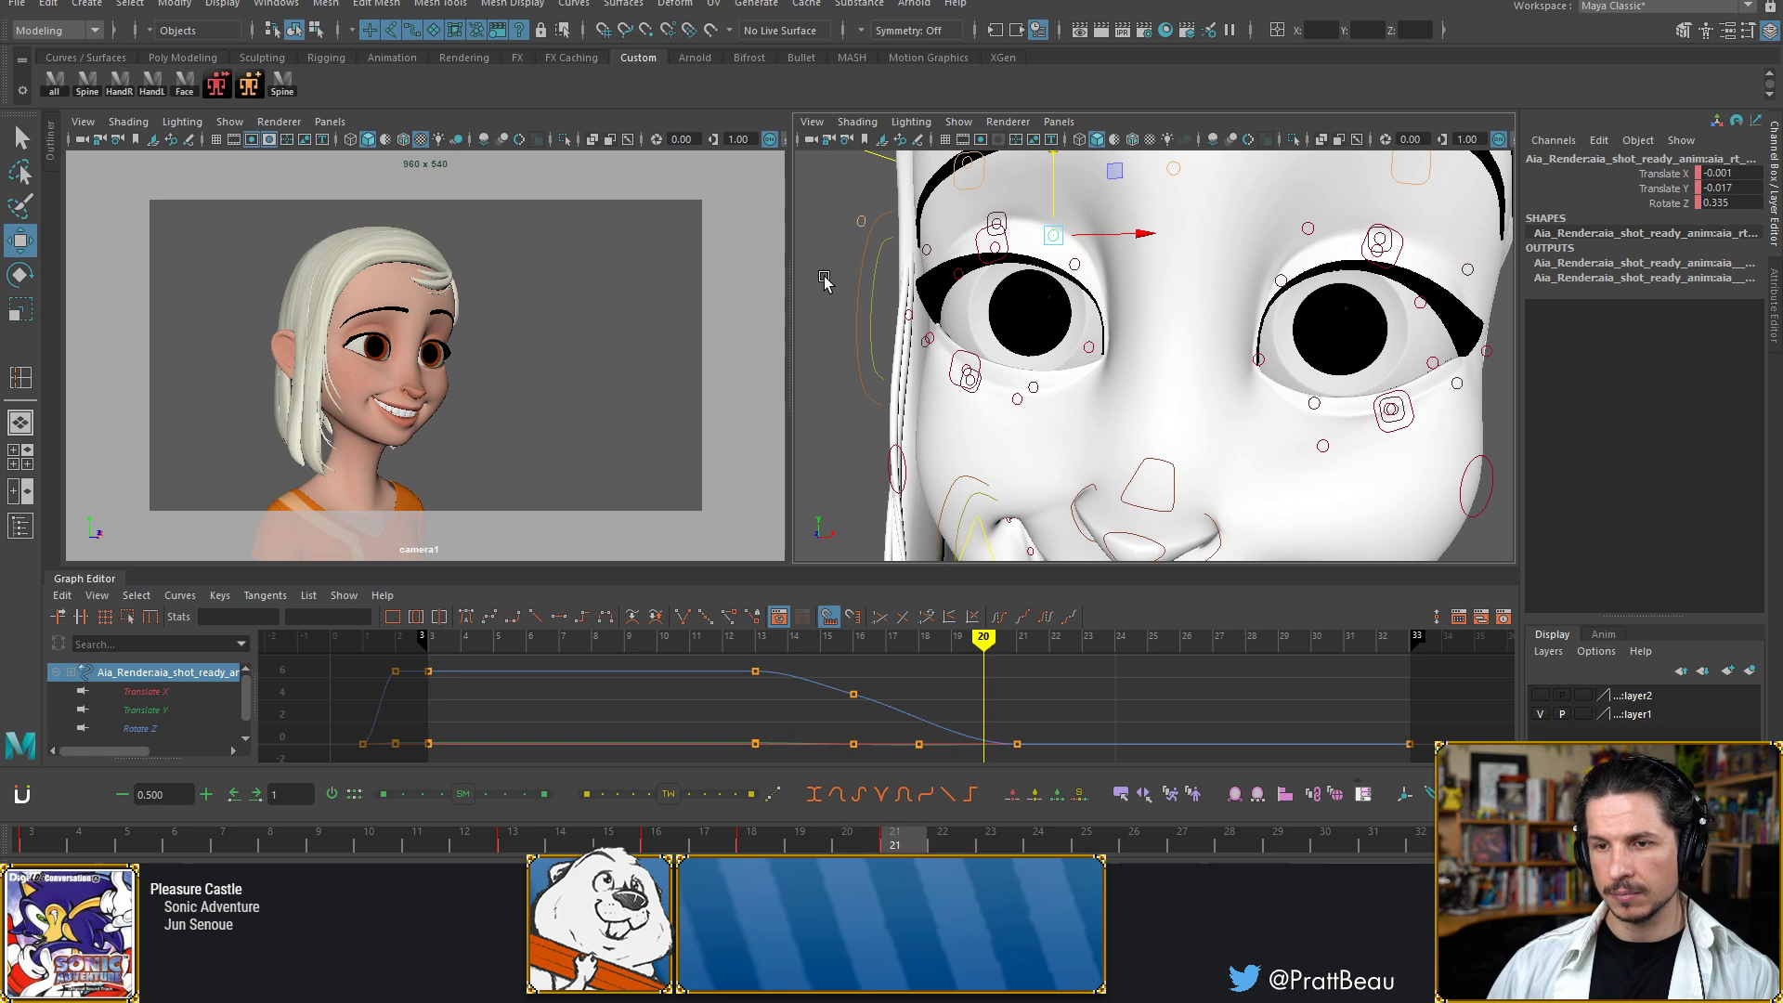
pyautogui.hotkey('alt', '.')
pyautogui.hotkey('alt', ',')
pyautogui.hotkey('alt', ',')
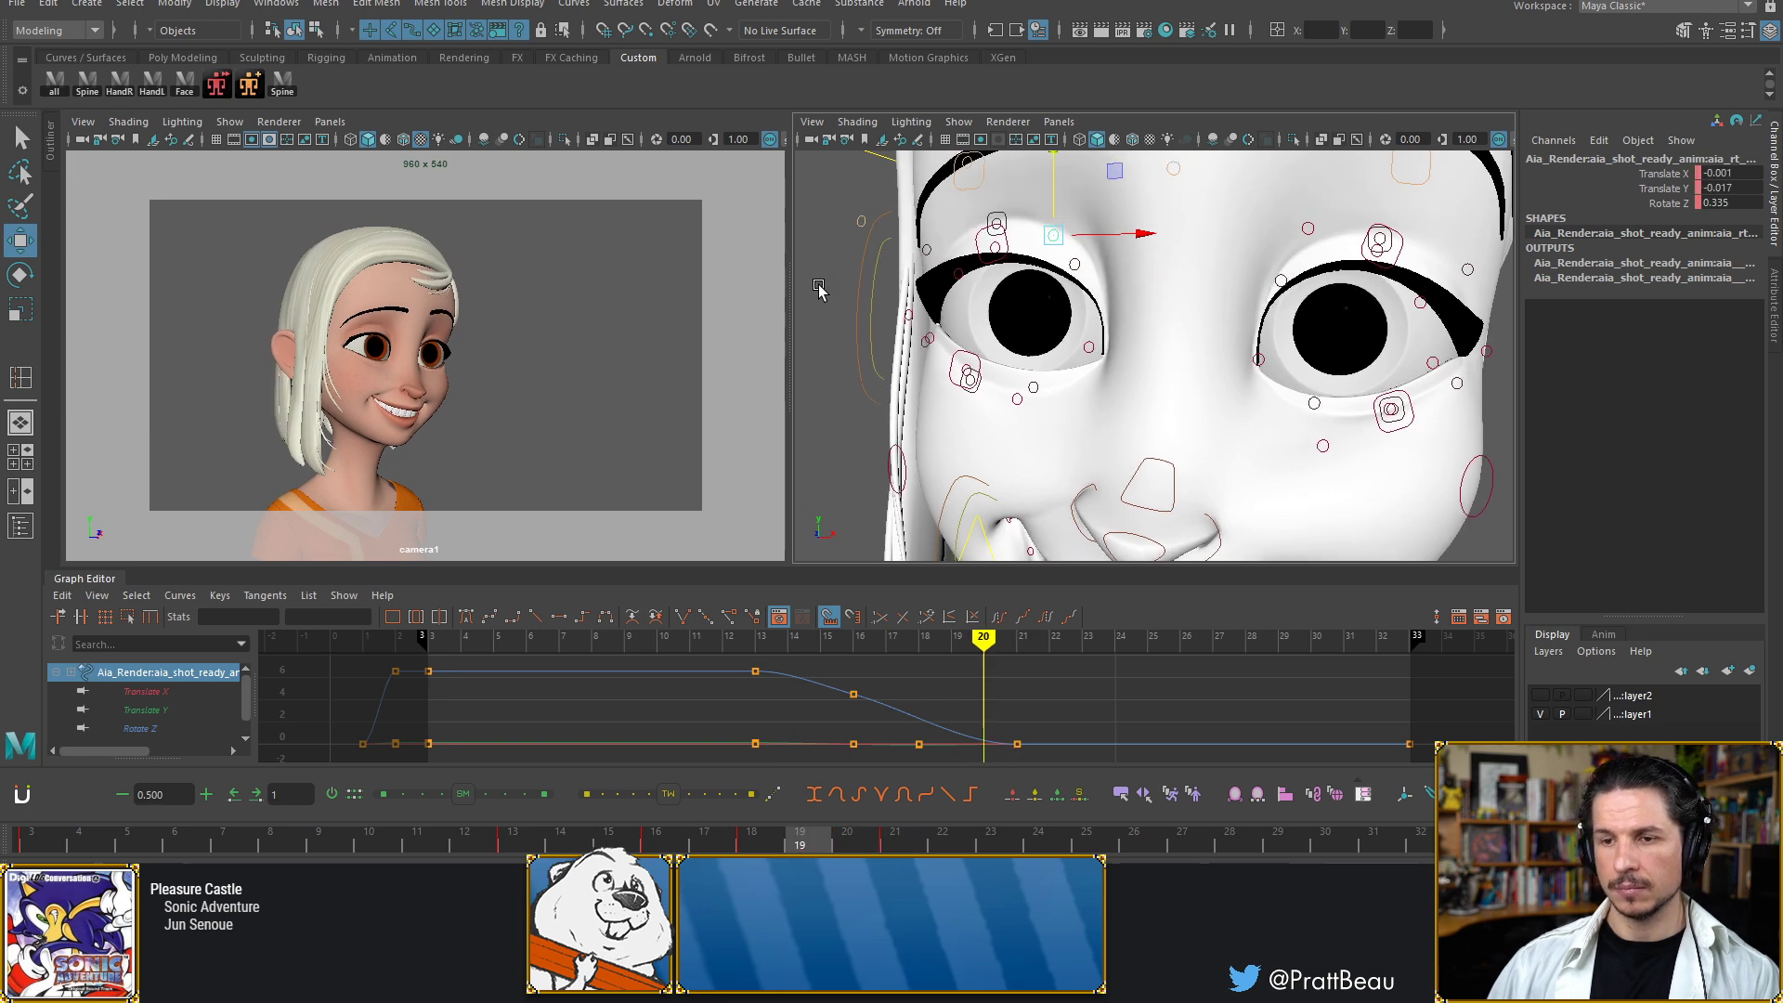
pyautogui.hotkey('alt', ',')
pyautogui.hotkey('alt', ',')
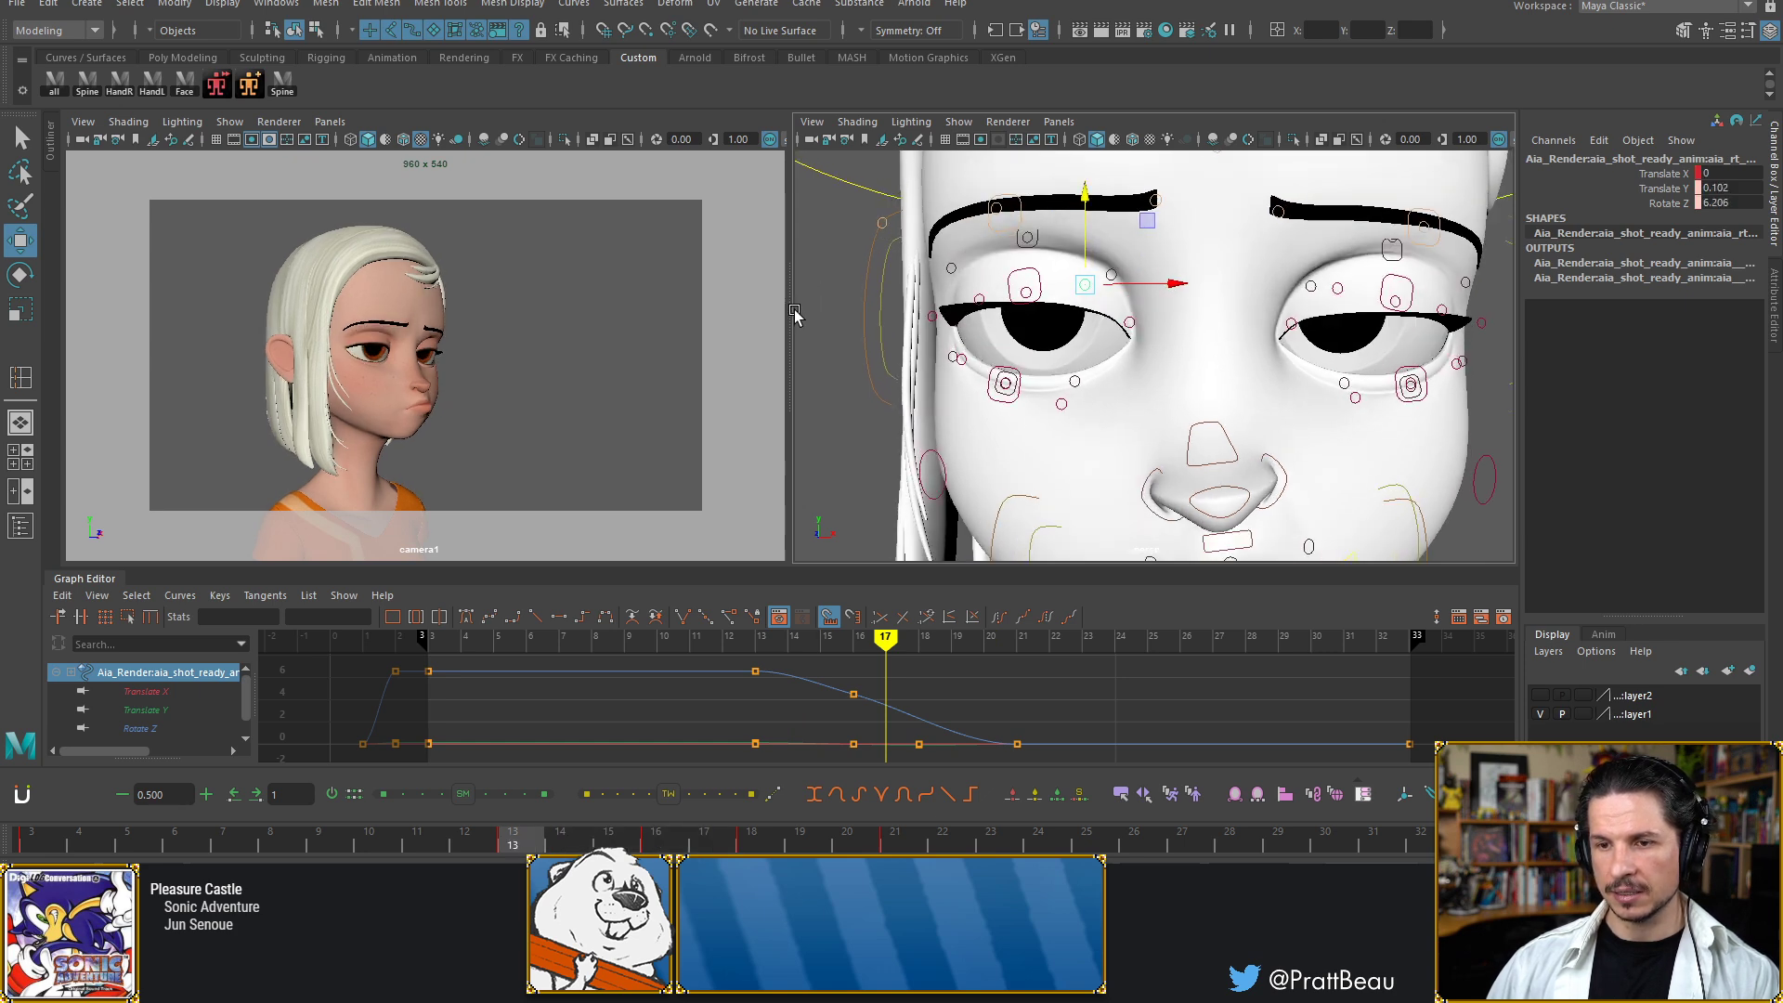
pyautogui.hotkey('alt', ',')
pyautogui.hotkey('alt', ',')
pyautogui.hotkey('alt', ',')
pyautogui.hotkey('alt', ',')
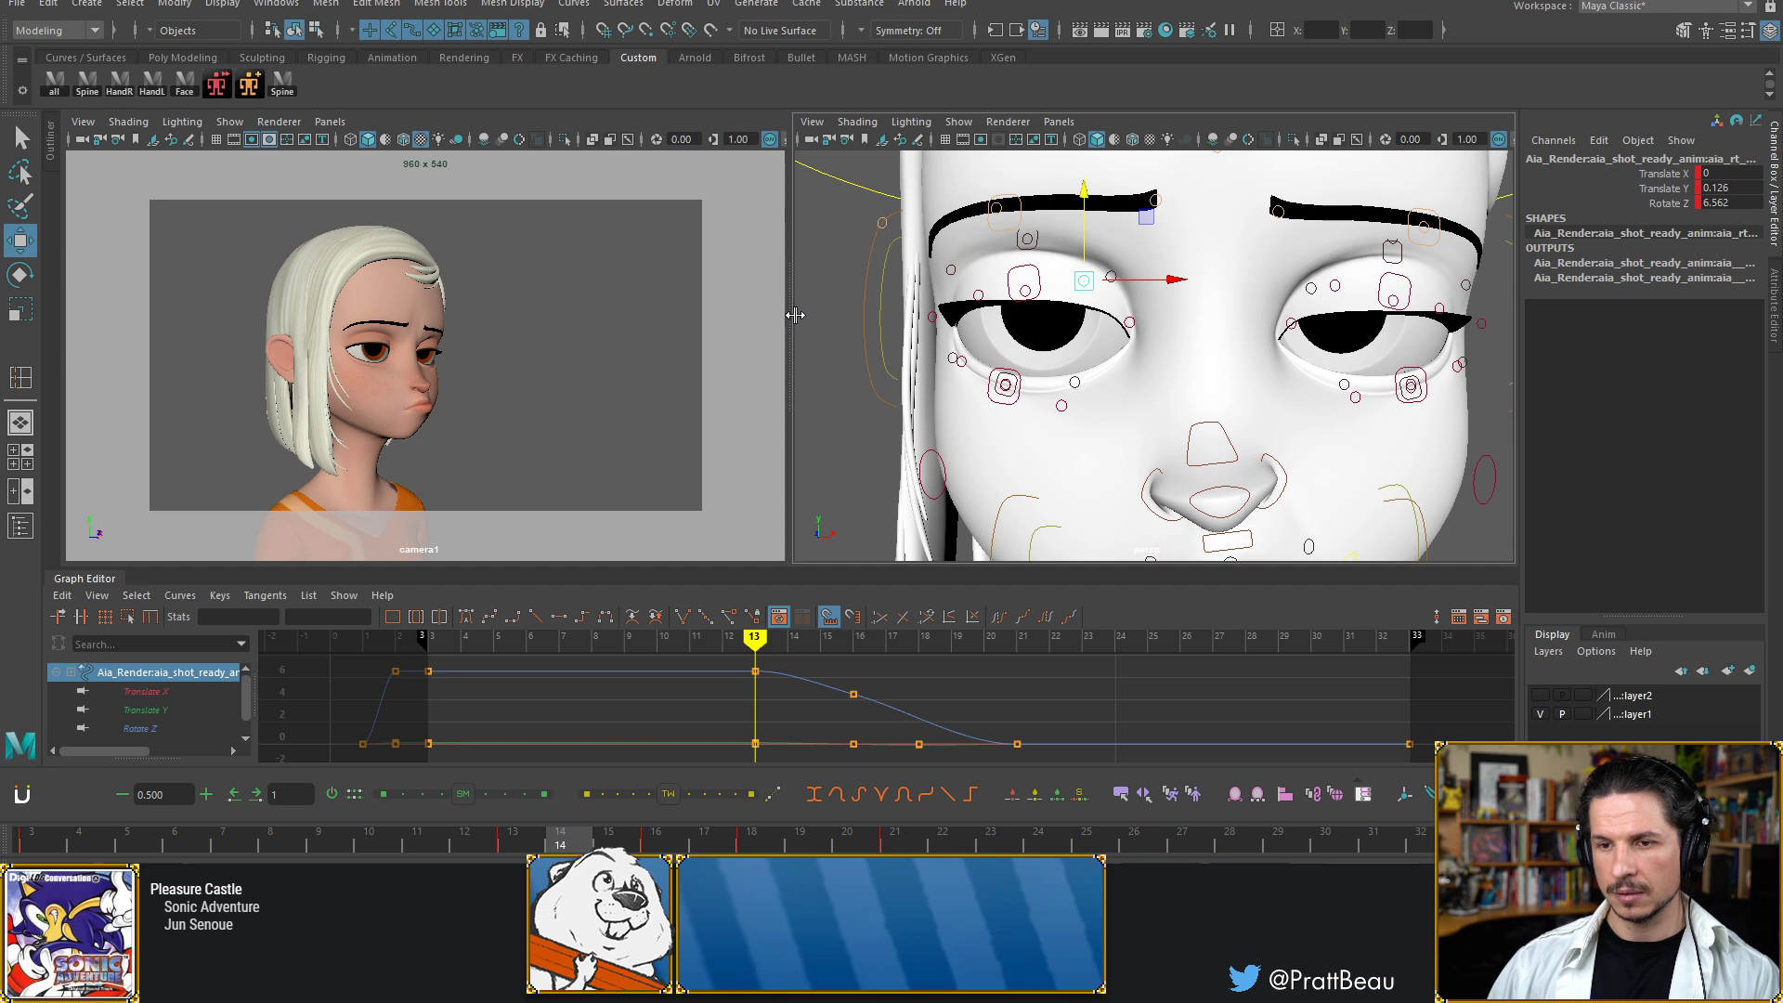
pyautogui.hotkey('alt', '.')
pyautogui.hotkey('alt', '.')
pyautogui.hotkey('alt', '.')
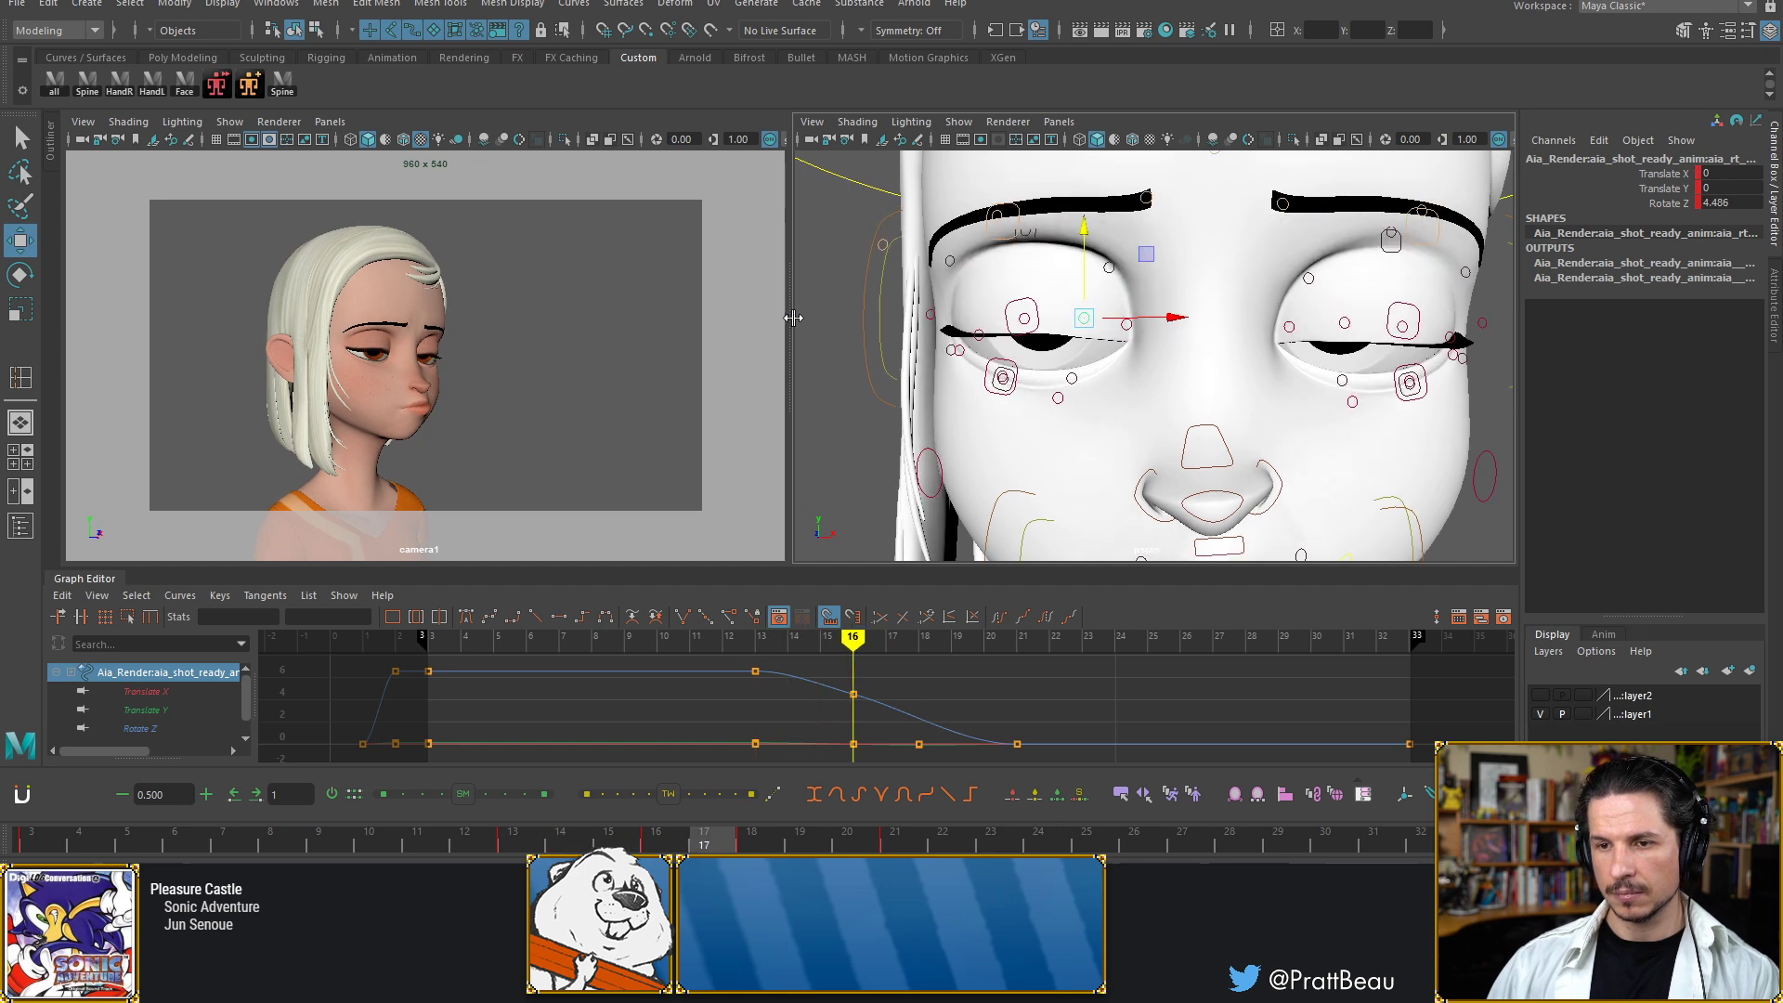
pyautogui.hotkey('alt', '.')
pyautogui.hotkey('alt', '.')
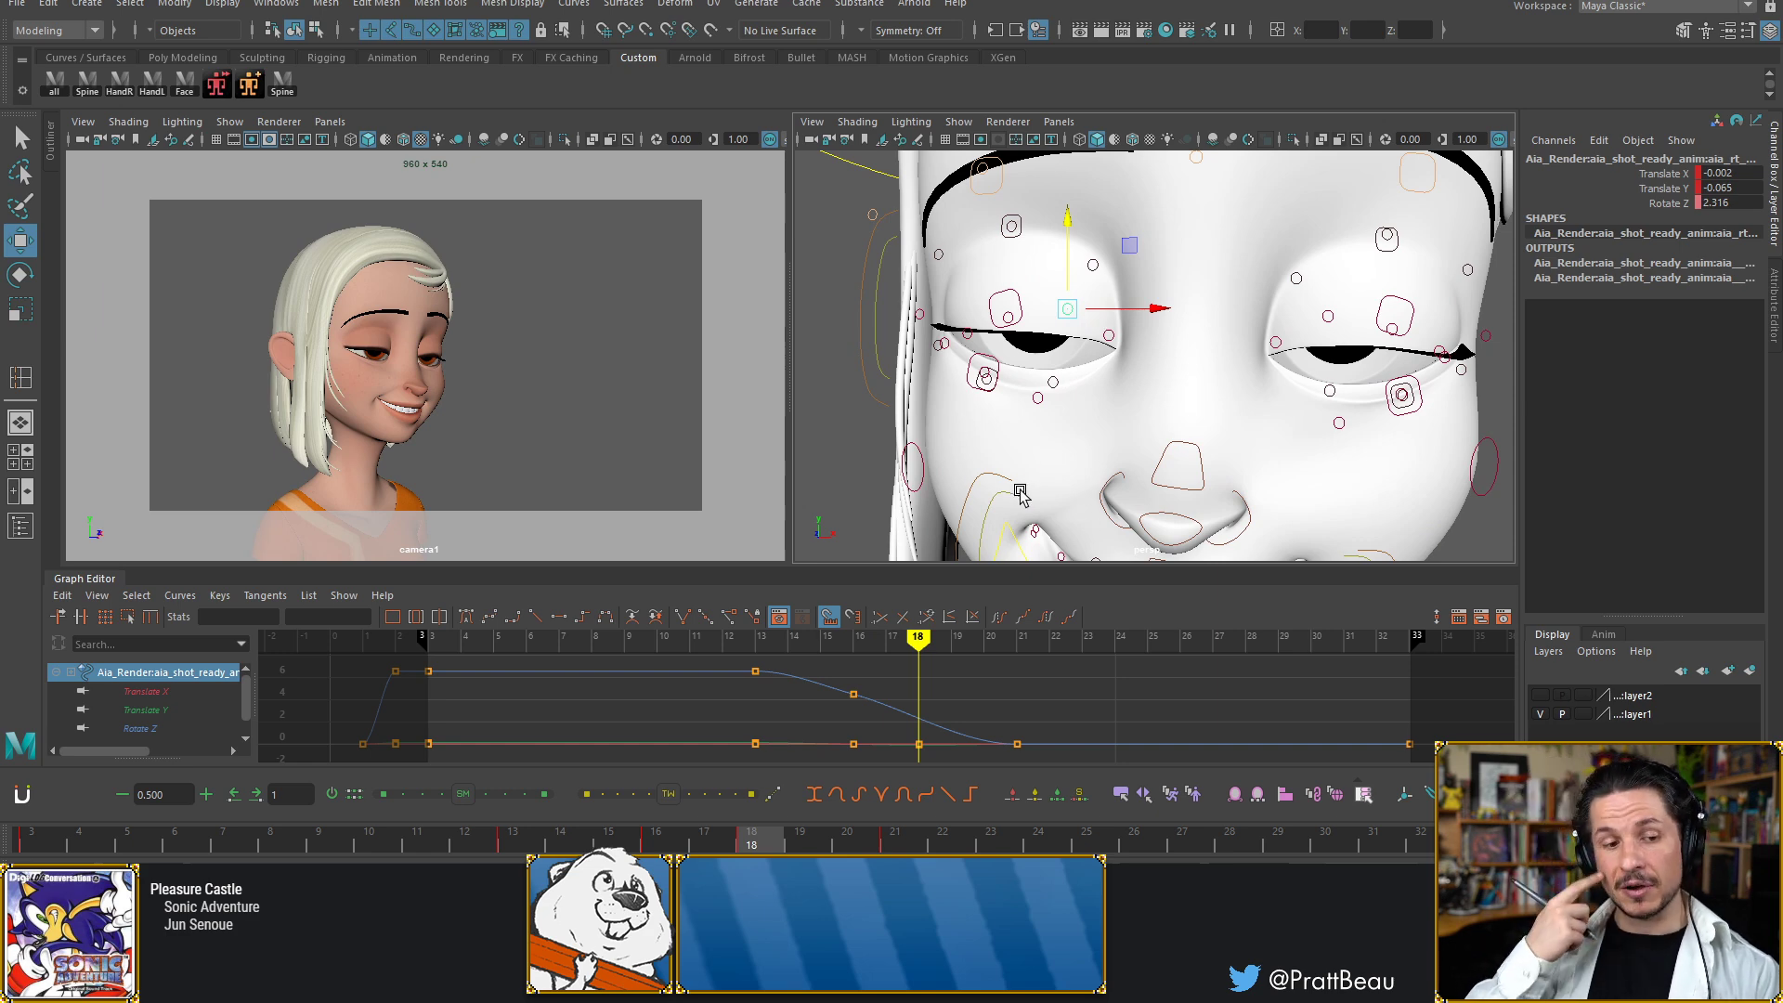
pyautogui.hotkey('alt', ',')
pyautogui.hotkey('alt', ',')
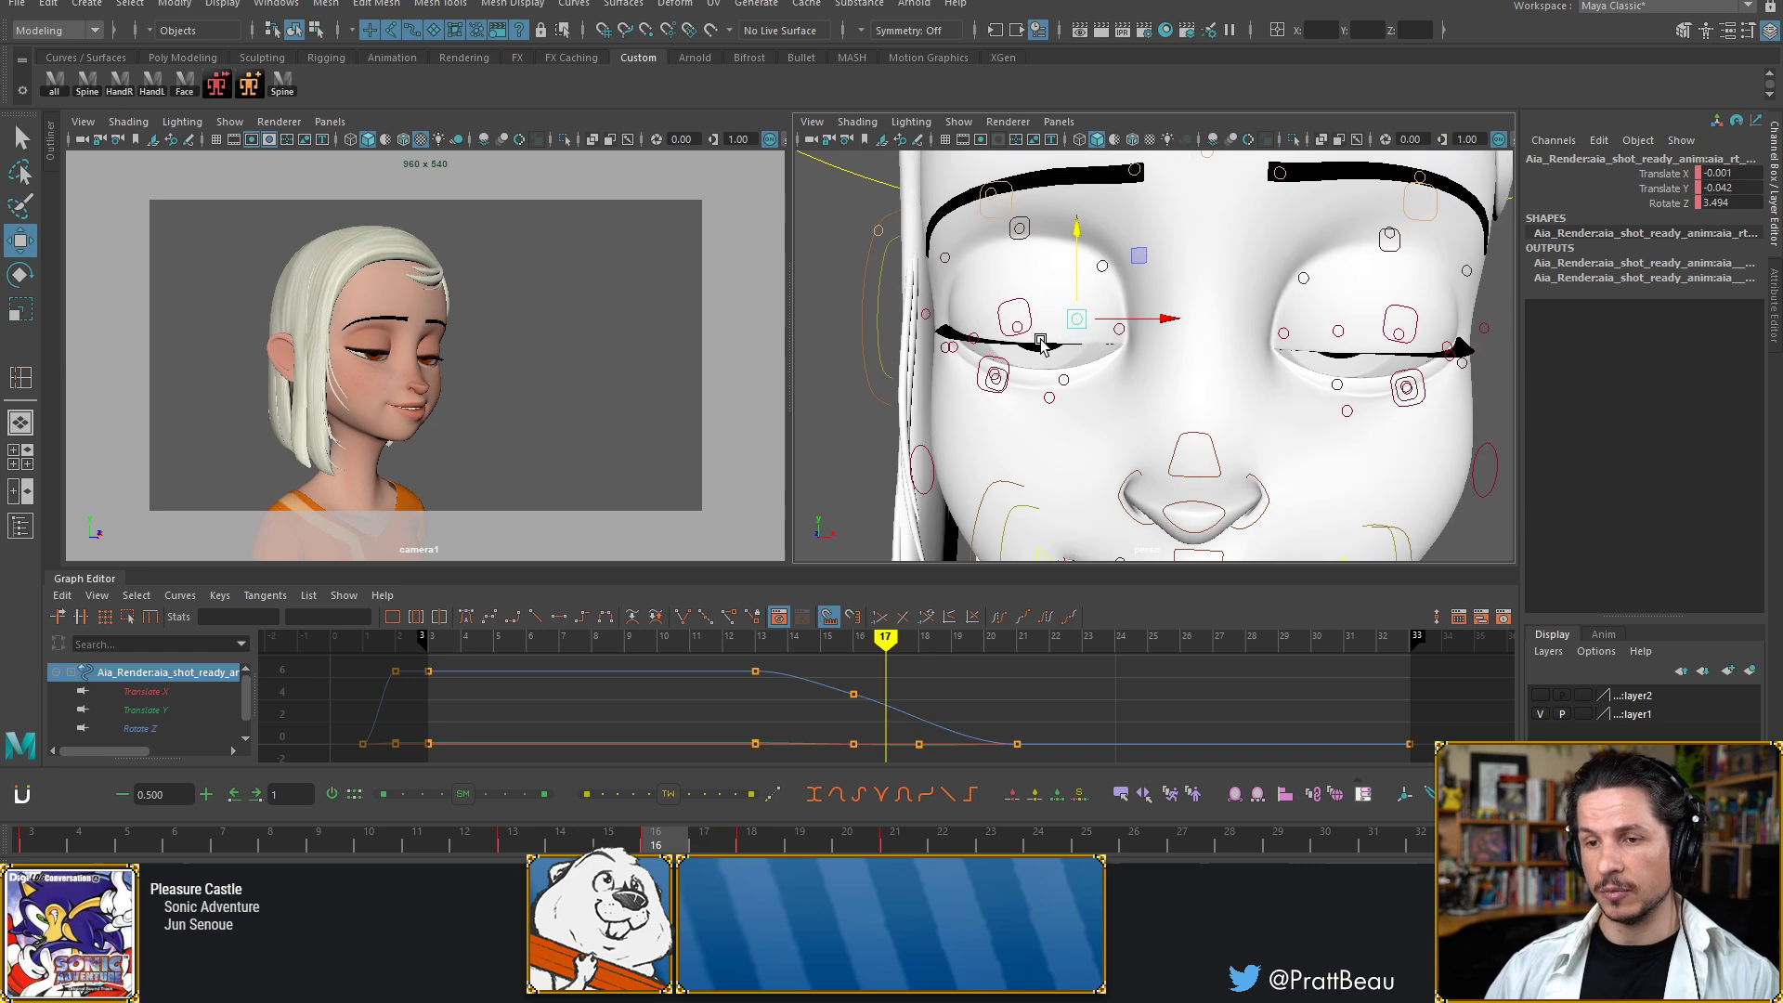
pyautogui.hotkey('alt', ',')
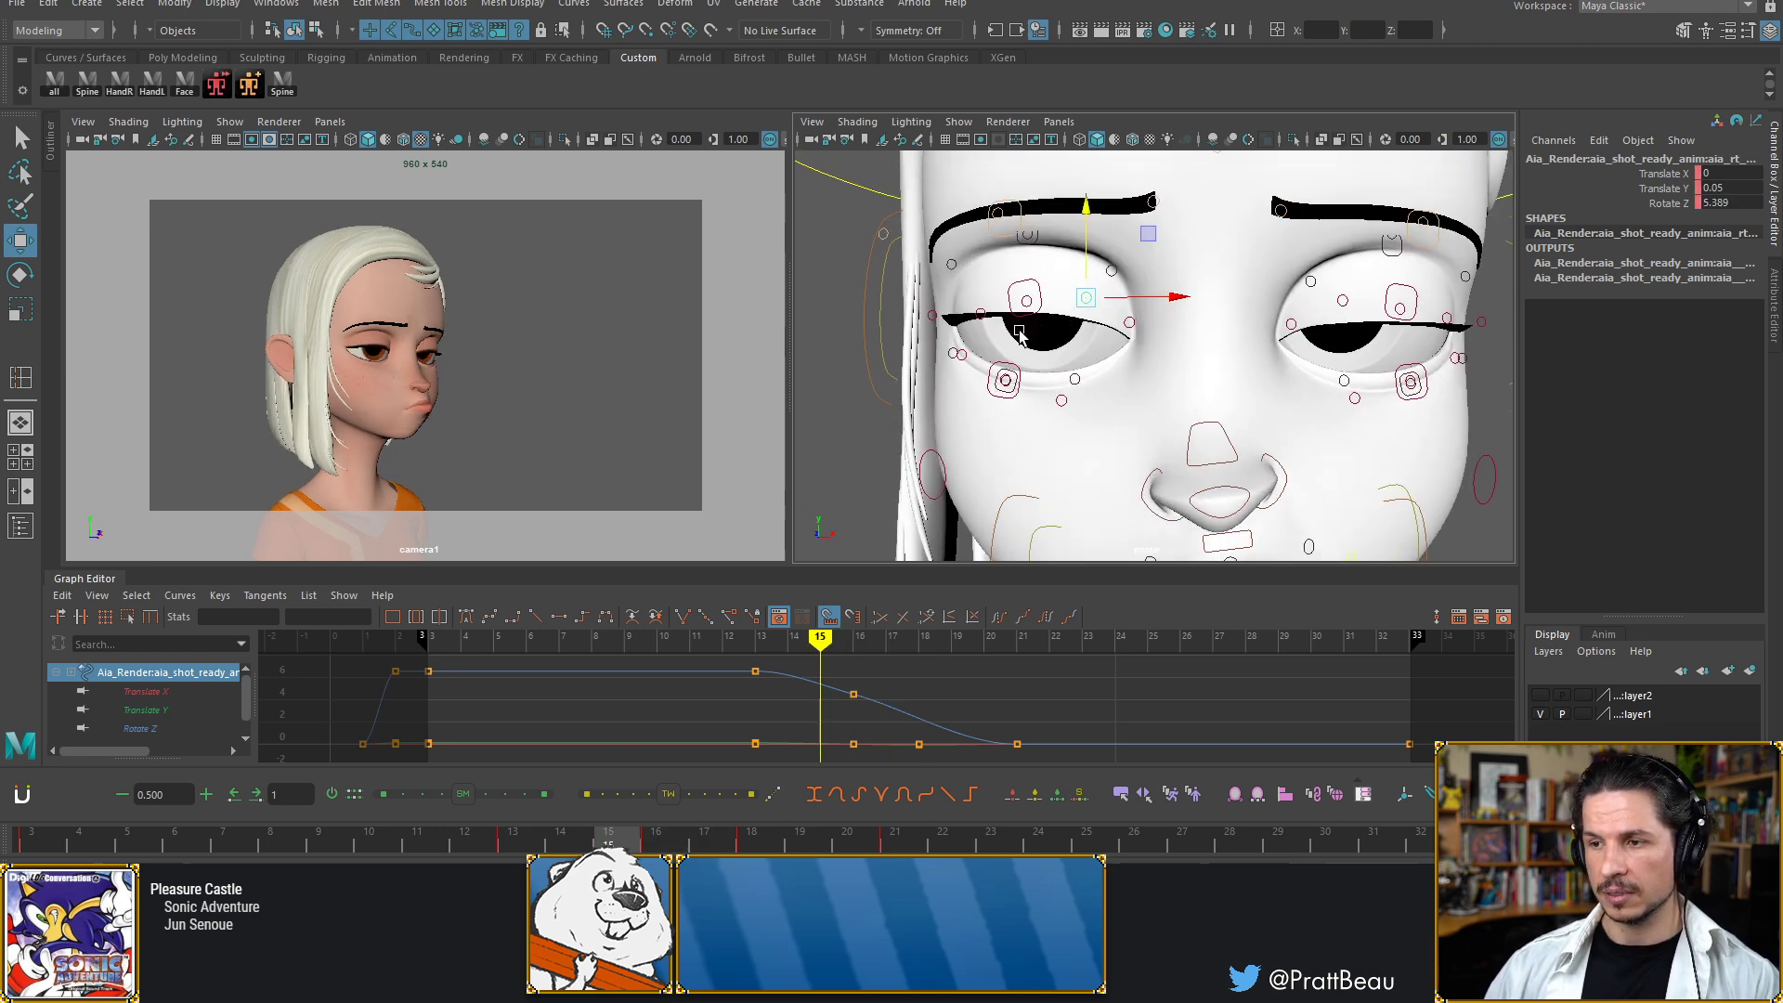
pyautogui.hotkey('alt', '.')
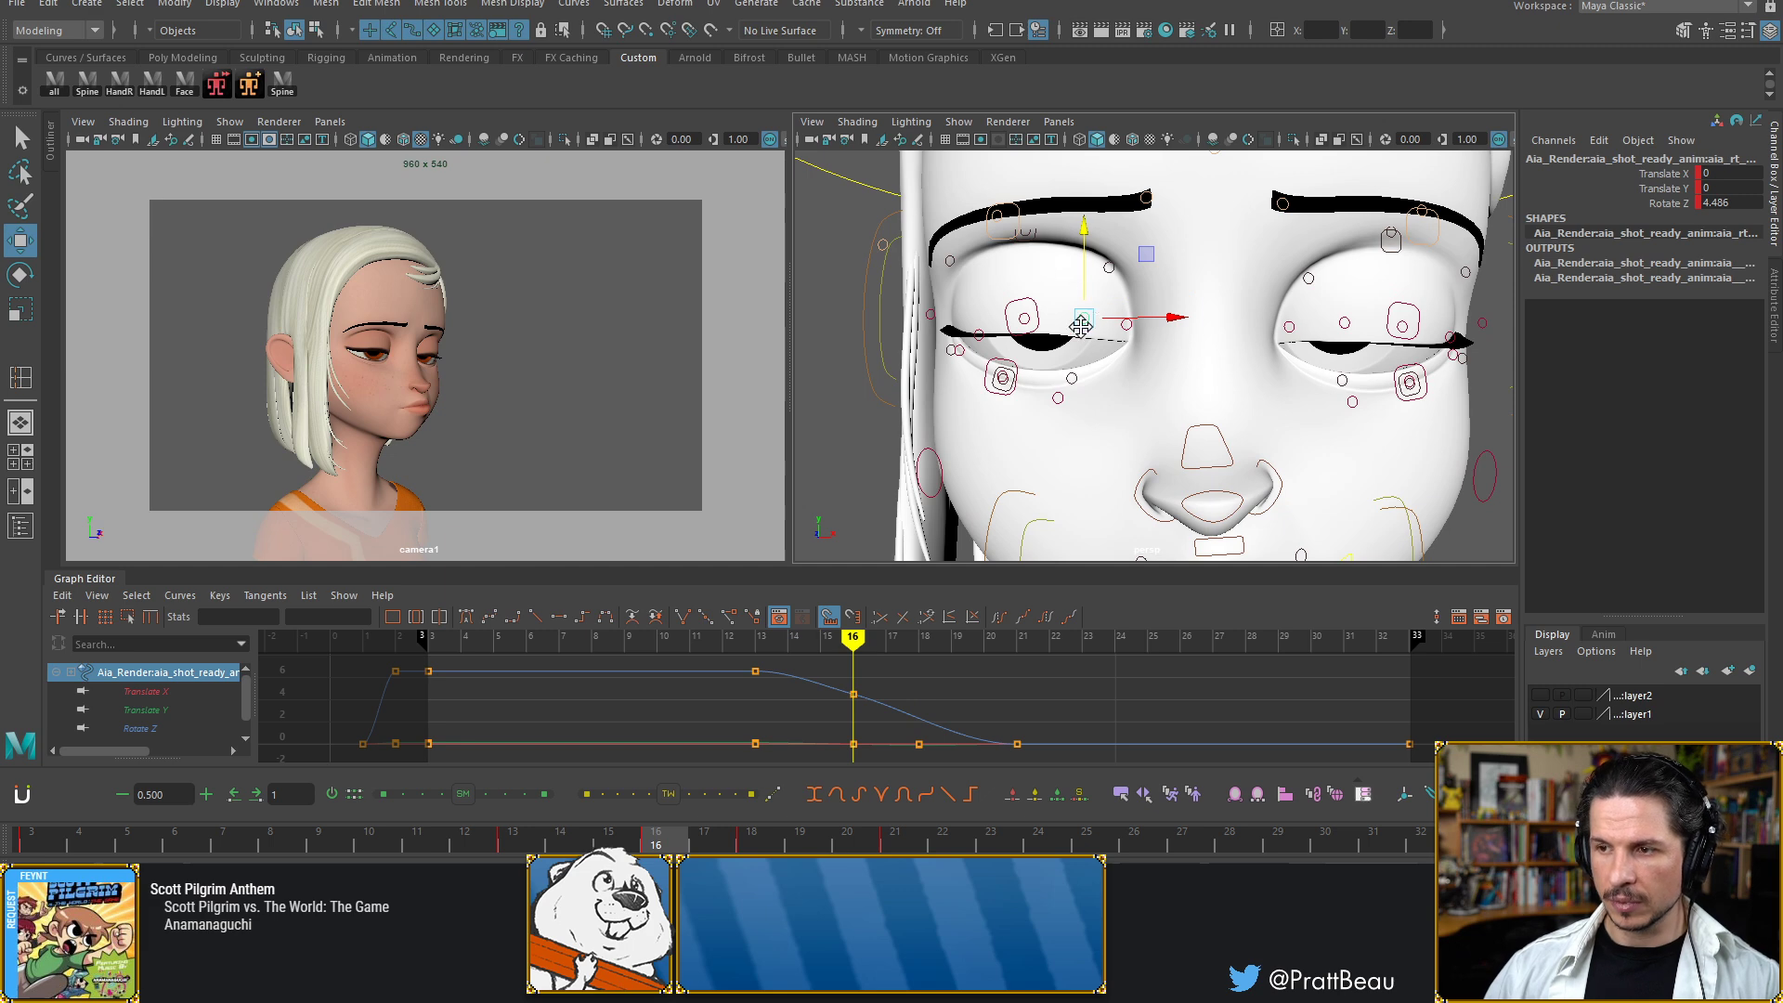
# Lower the crease controls above both upper eyelids slightly at frame 14, the left one to Translate Y about -1.082, and key them
pyautogui.keyDown('alt'); pyautogui.moveTo(1082, 326); pyautogui.dragTo(1091, 355); pyautogui.keyUp('alt')
pyautogui.keyDown('alt'); pyautogui.moveTo(1090, 355); pyautogui.dragTo(1115, 318, button='right'); pyautogui.keyUp('alt')
pyautogui.click(990, 271)
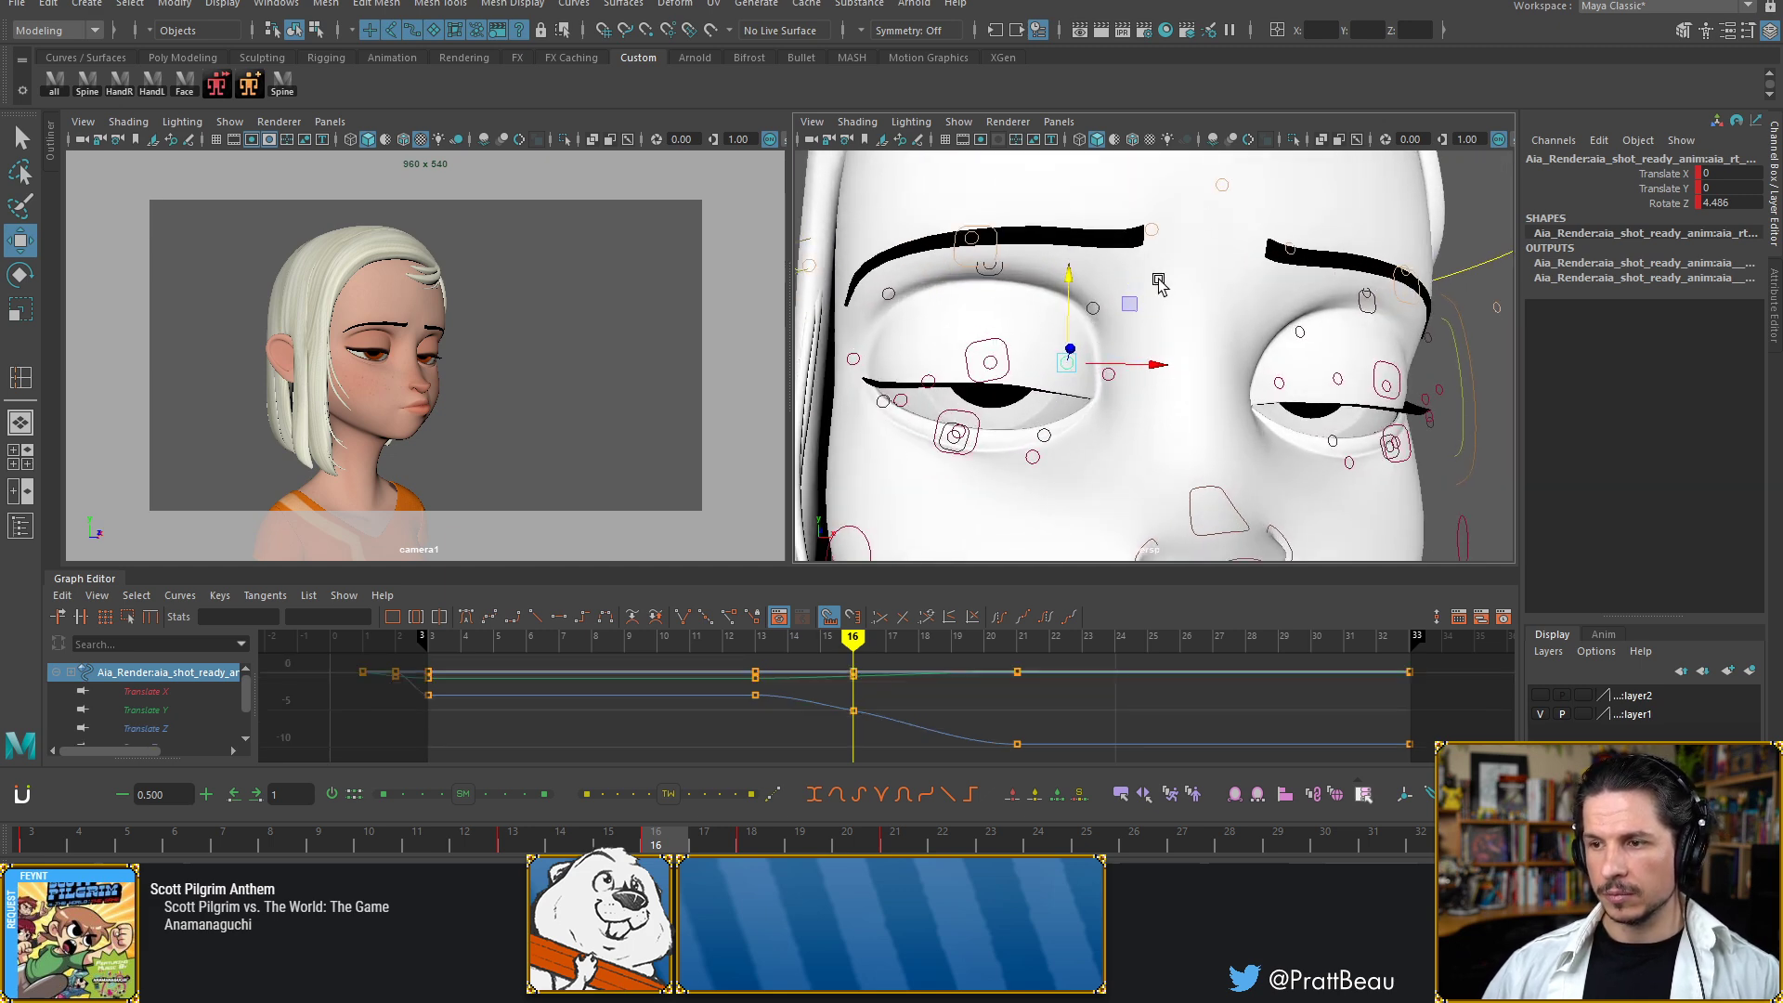
pyautogui.click(1367, 305)
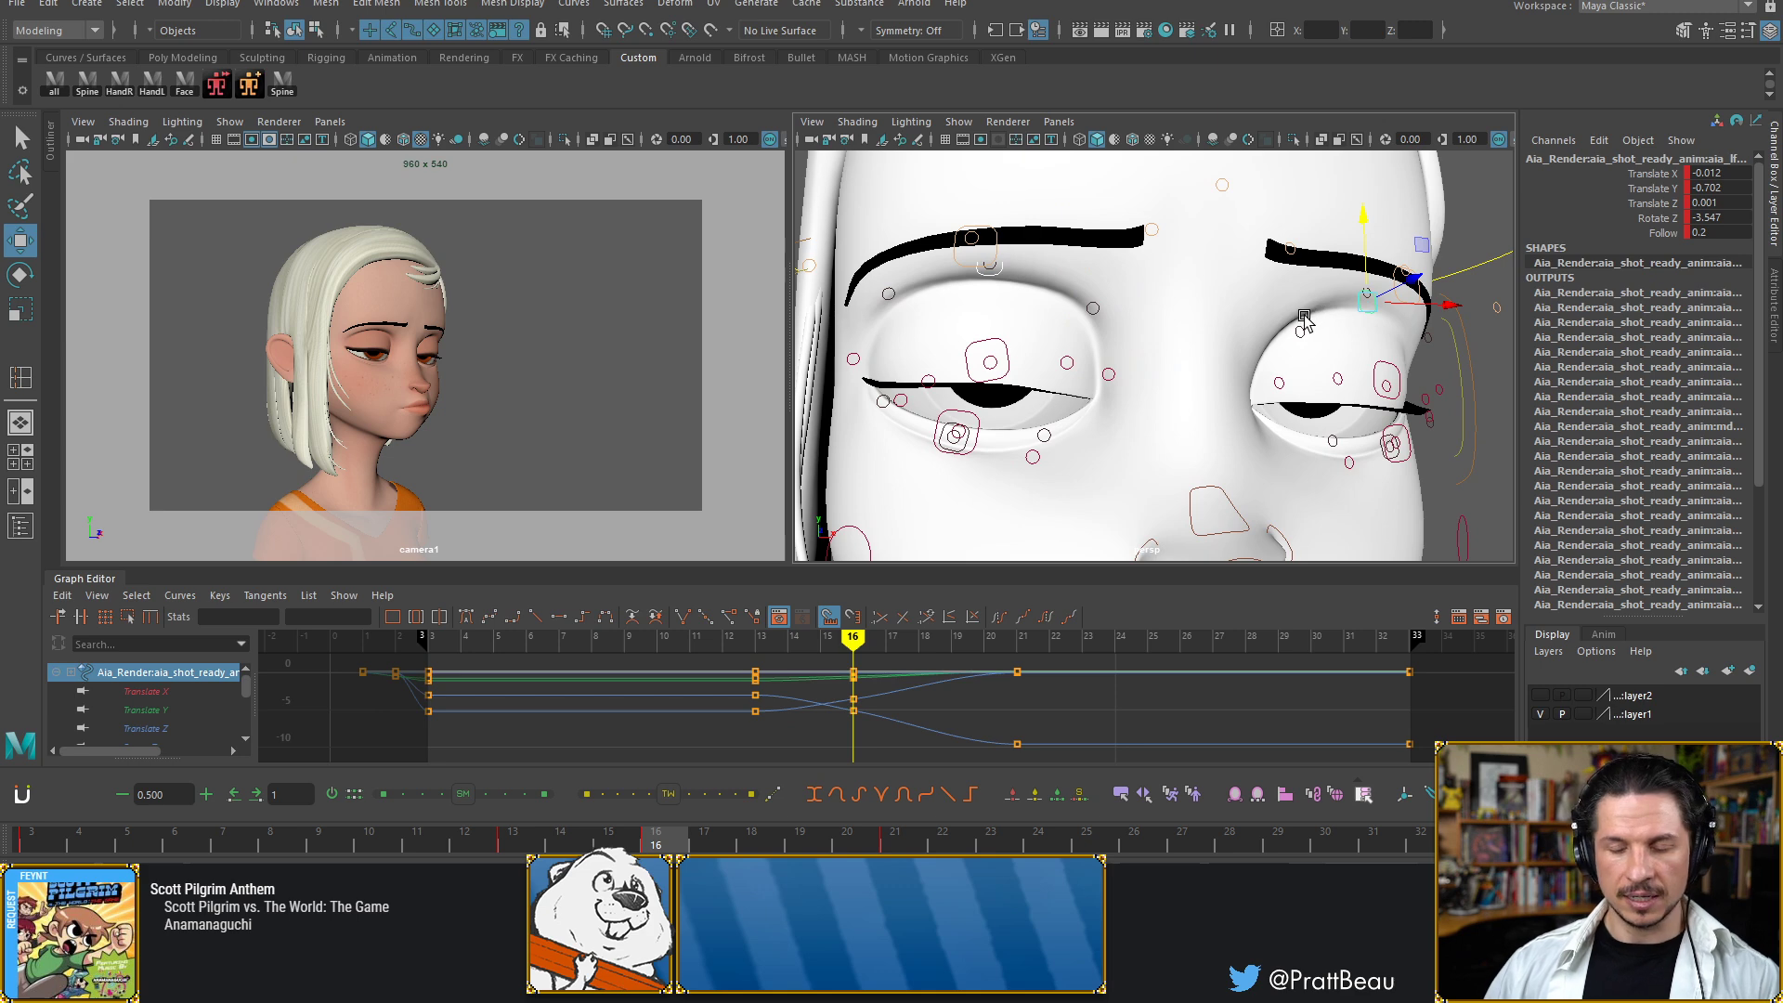
pyautogui.hotkey('alt', ',')
pyautogui.hotkey('alt', ',')
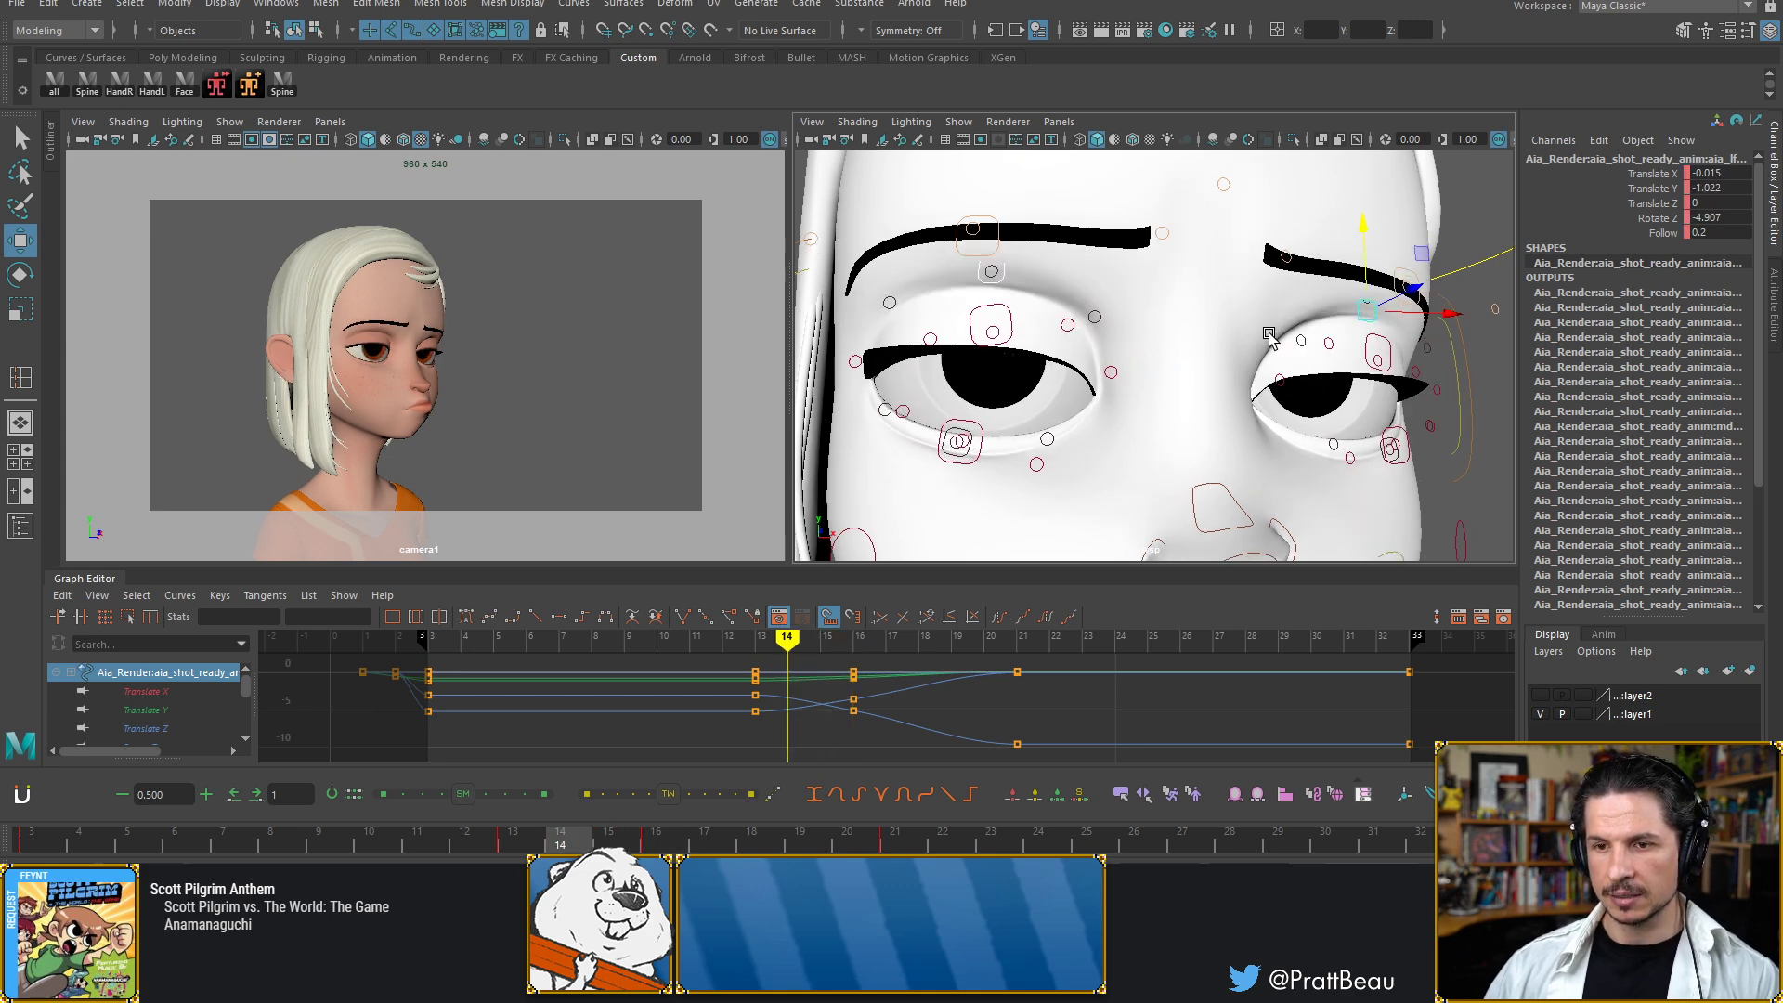
pyautogui.hotkey('alt', ',')
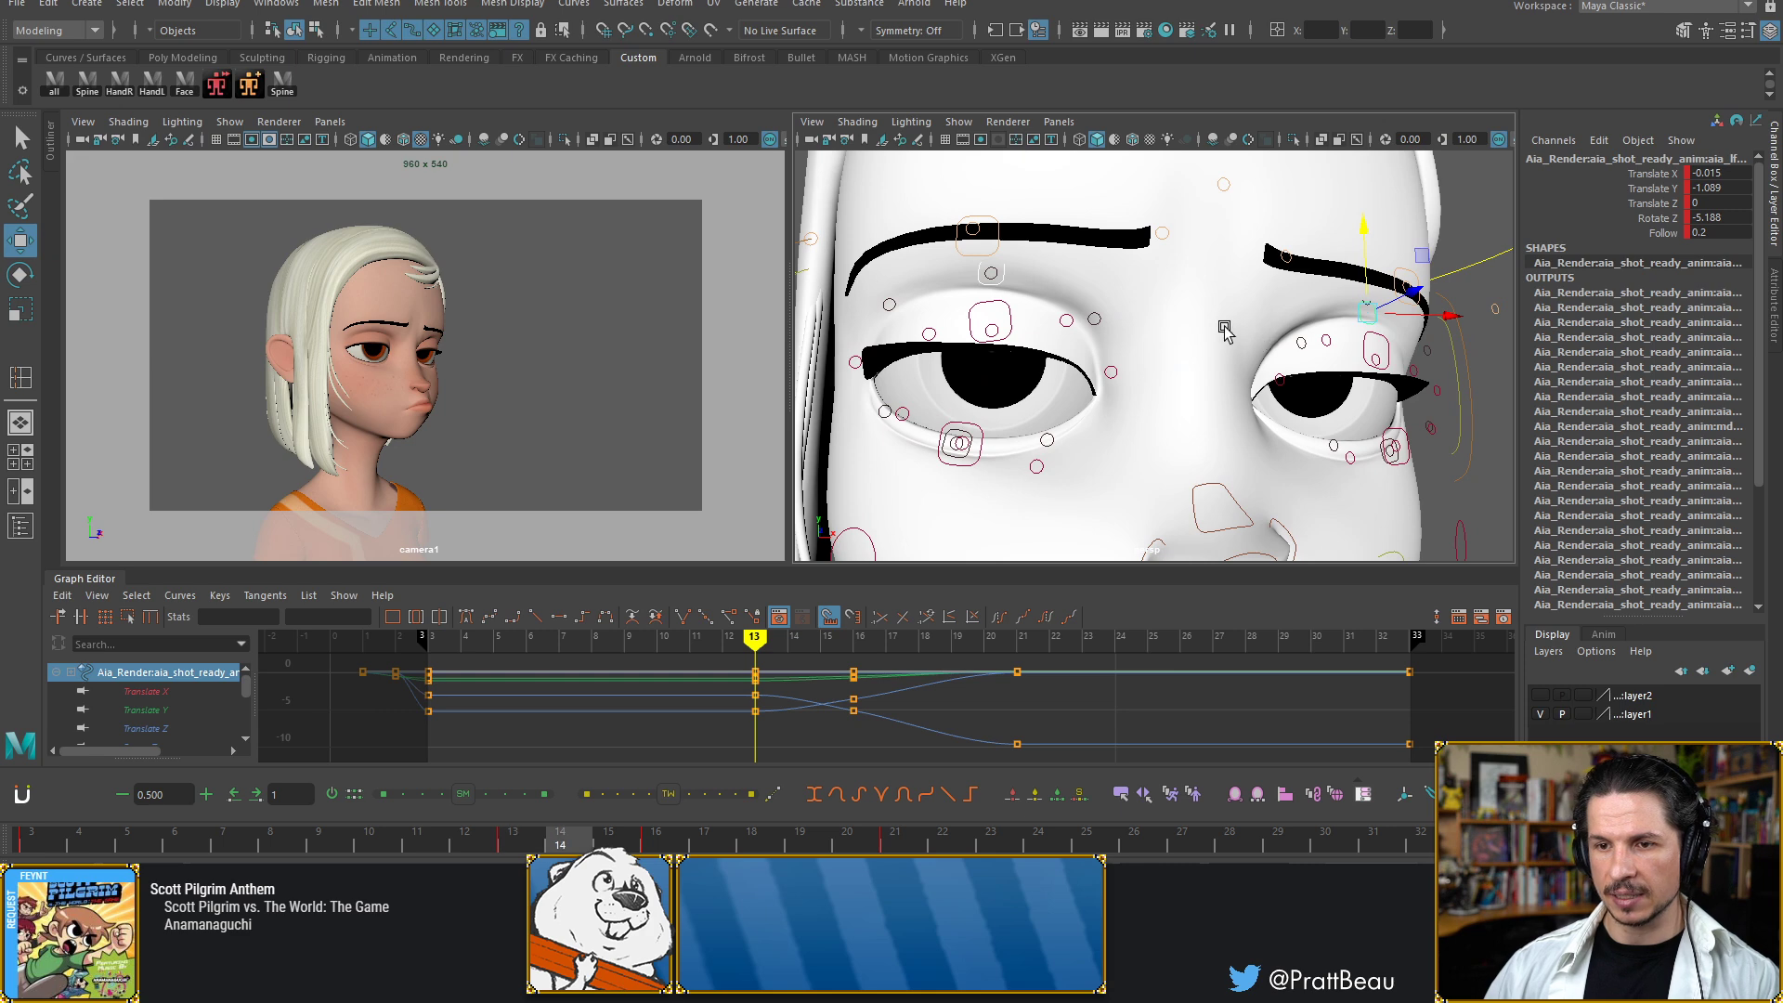
pyautogui.hotkey('alt', '.')
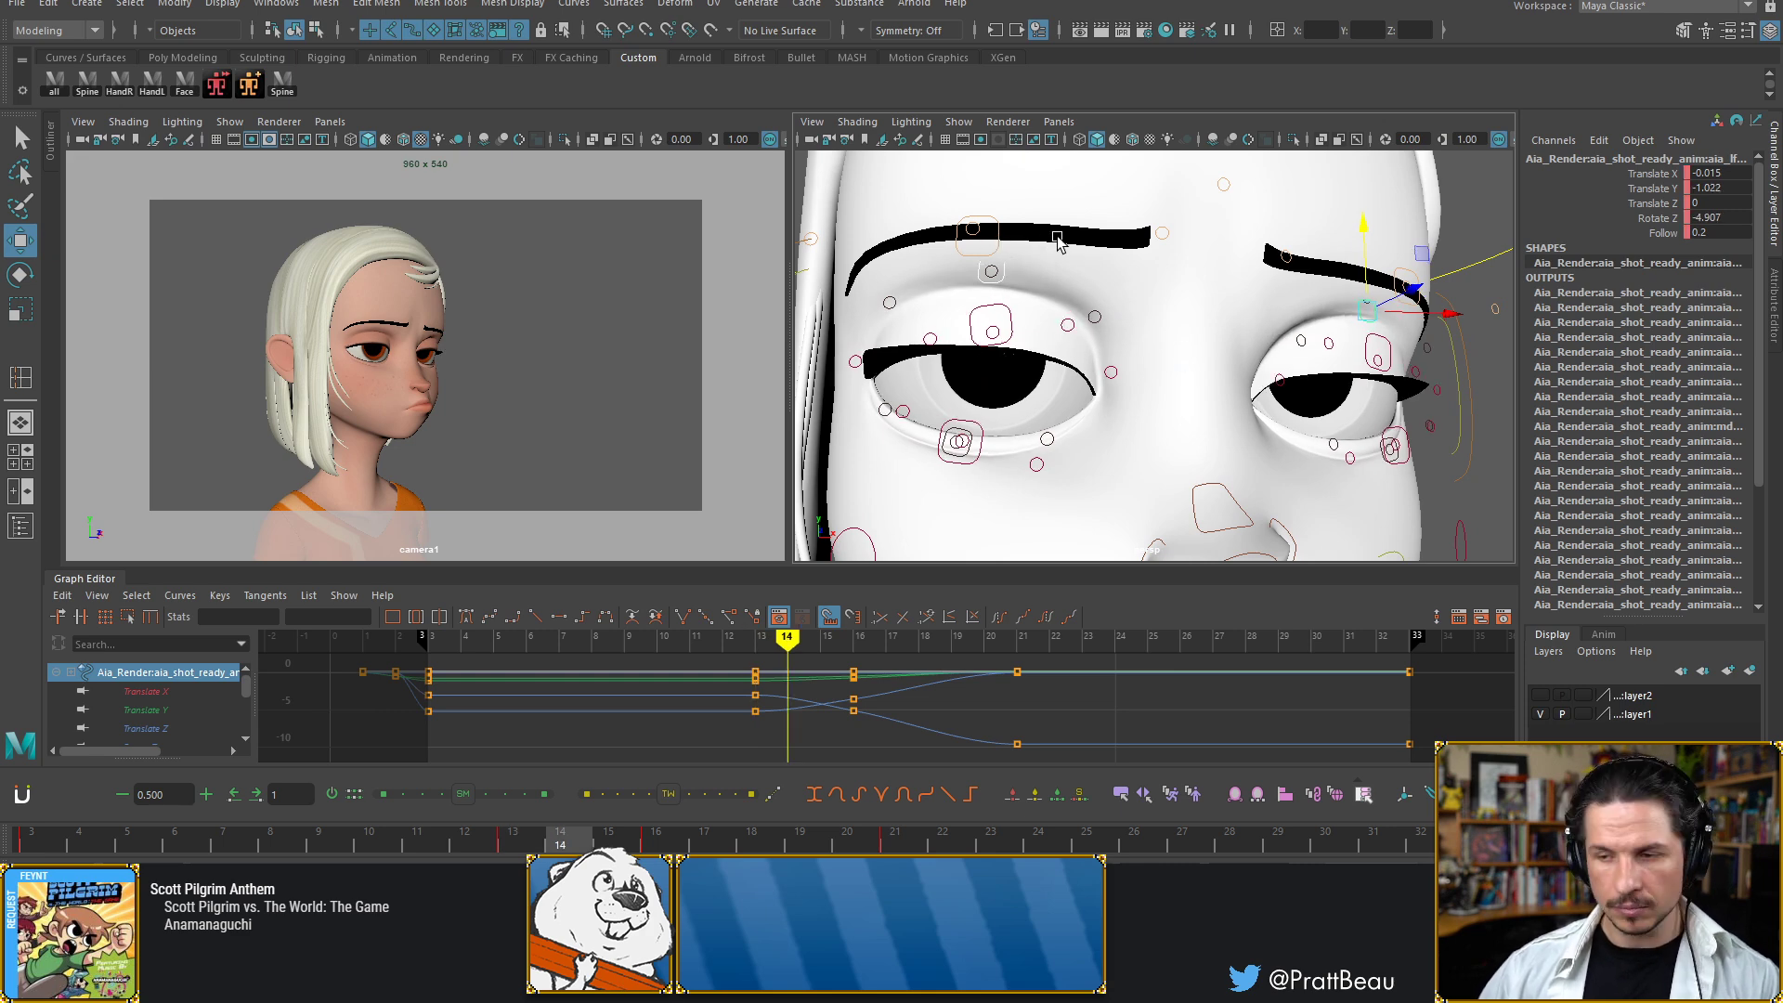
pyautogui.click(1362, 230)
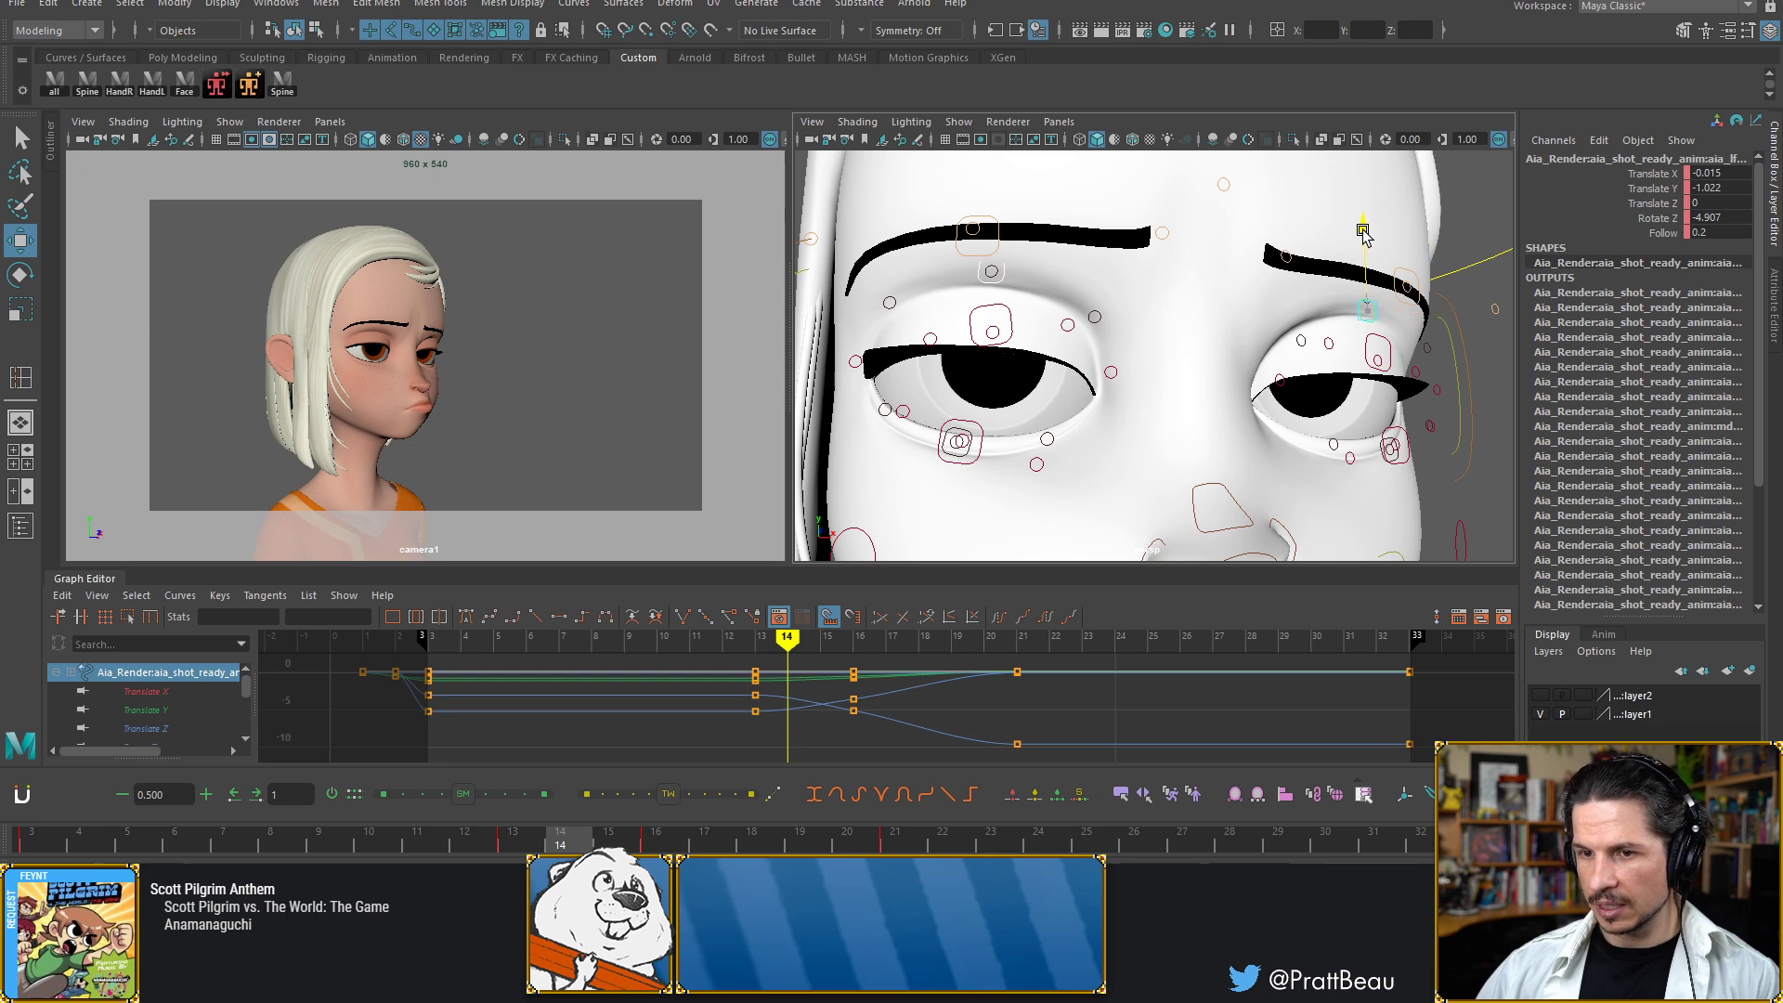
pyautogui.press('s')
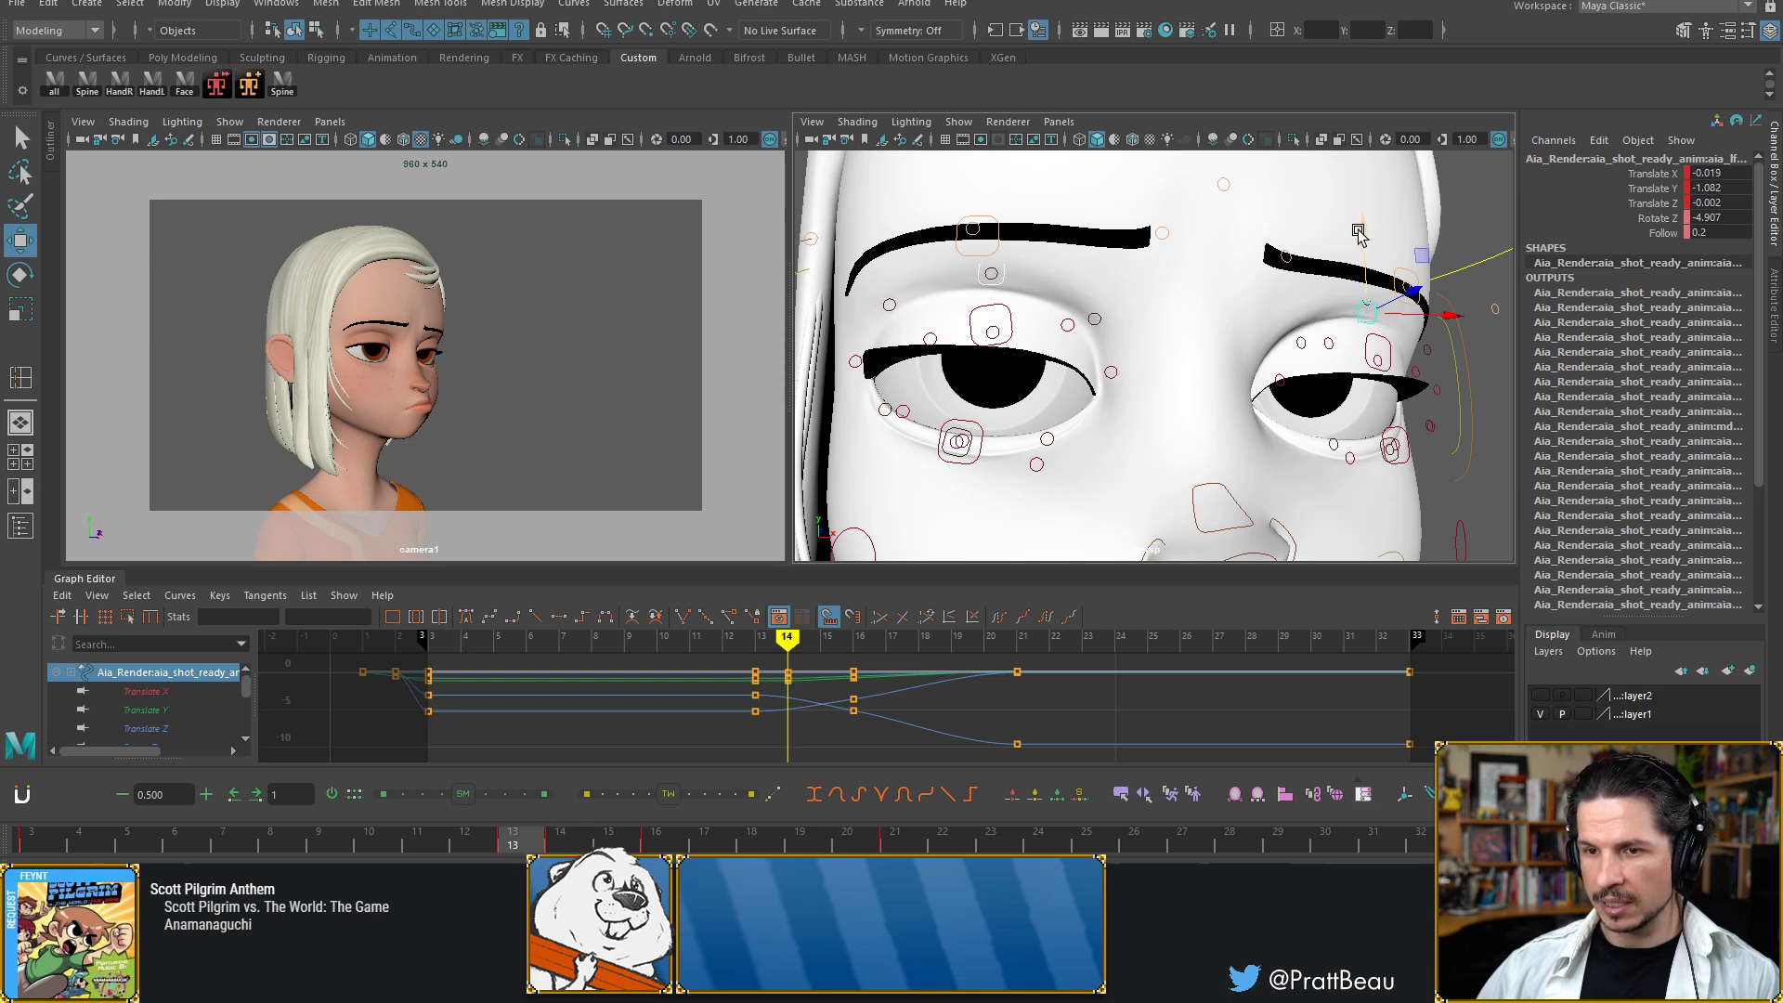
pyautogui.hotkey('alt', ',')
pyautogui.hotkey('alt', '.')
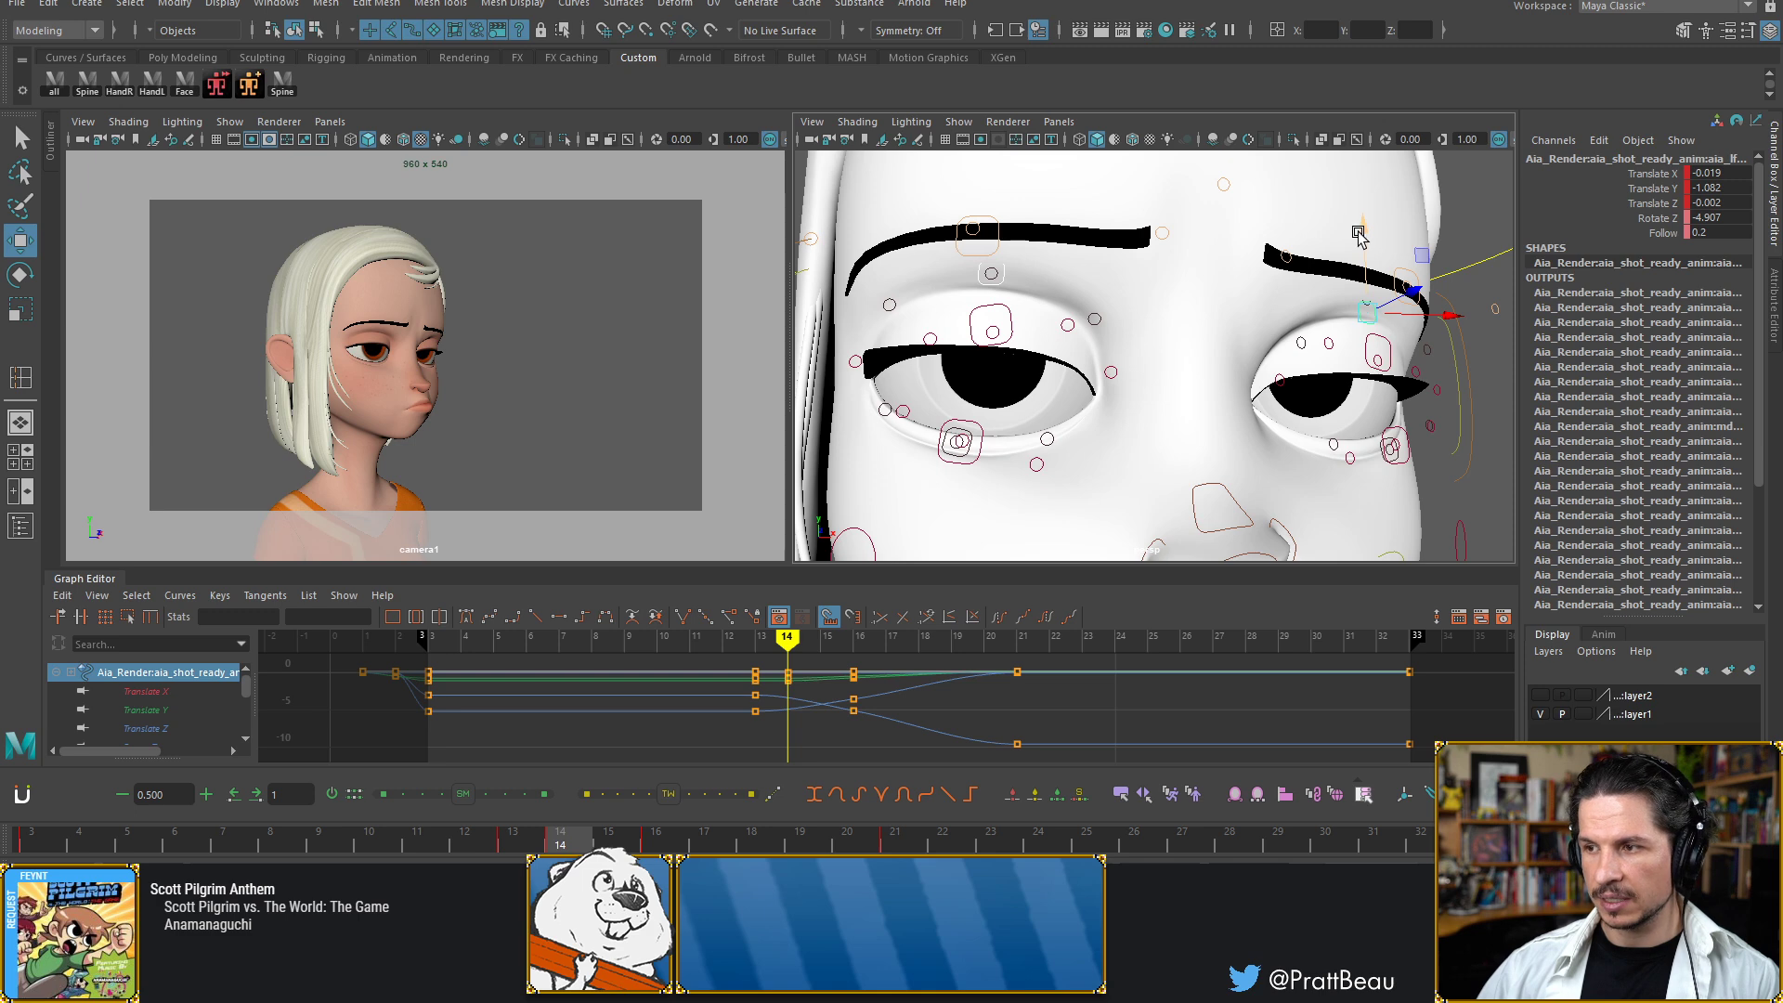
# Lower both eyelid crease controls slightly at frame 17, the left one to Translate Y about -0.68, and key them
pyautogui.hotkey('alt', '.')
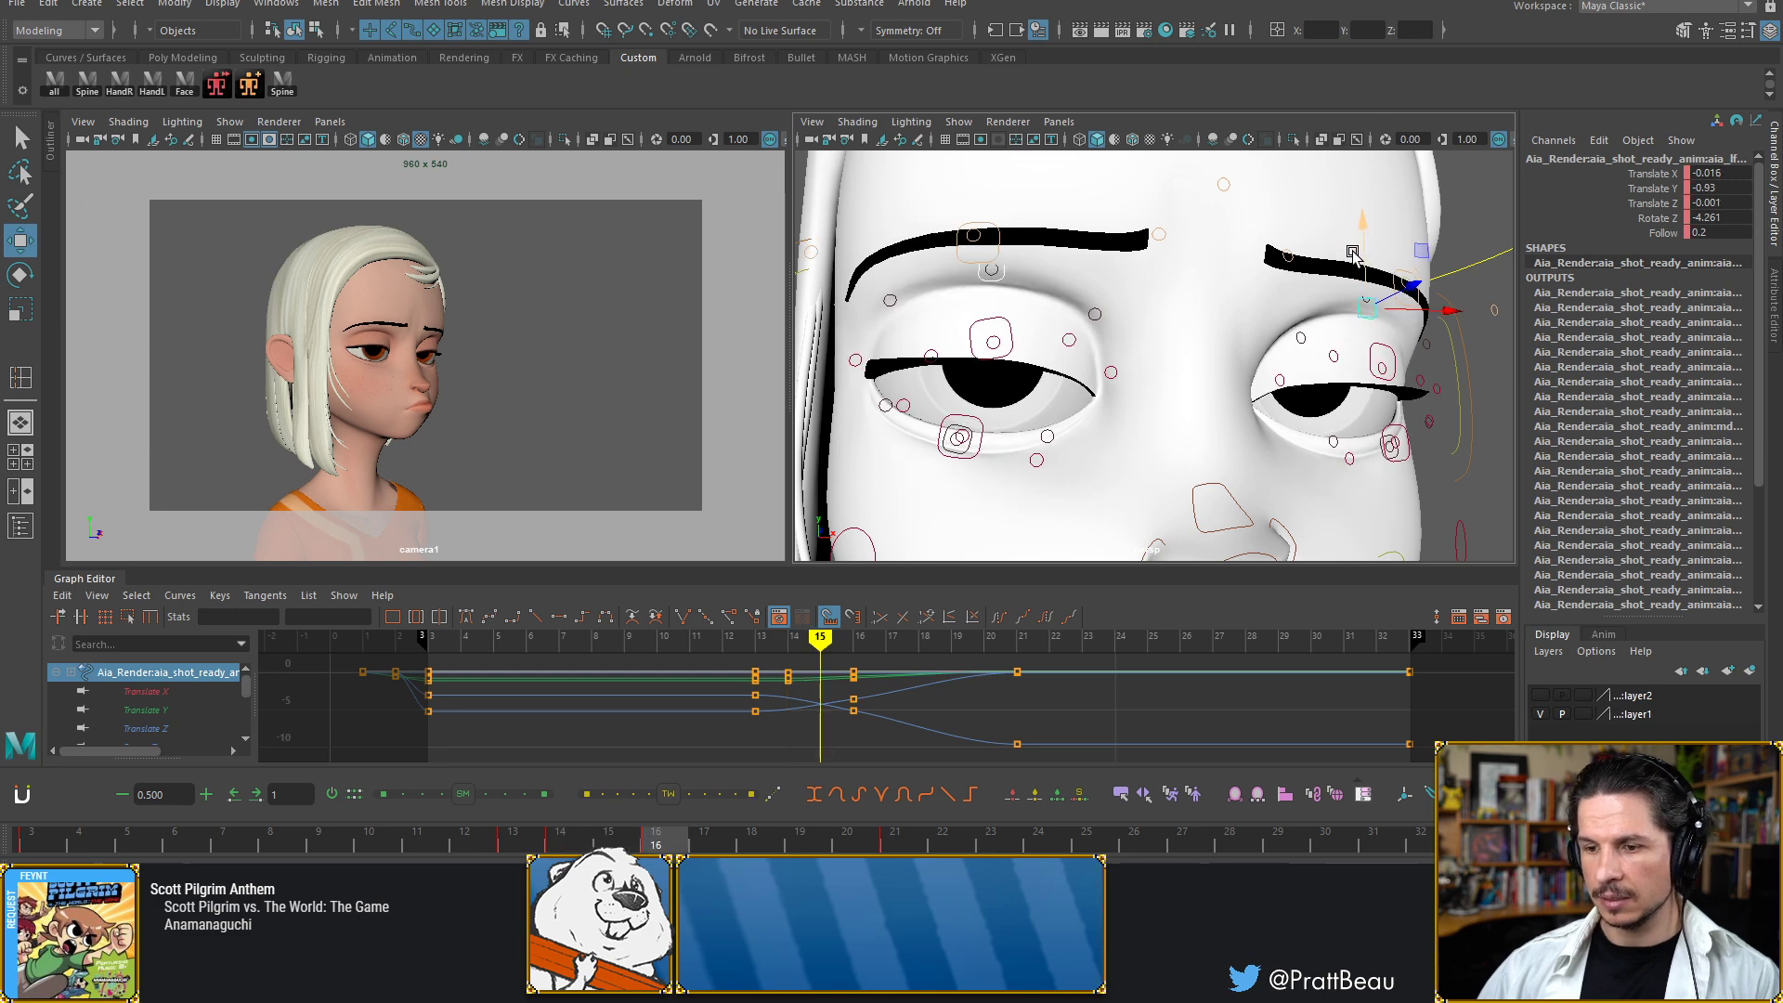
pyautogui.hotkey('alt', '.')
pyautogui.hotkey('alt', '.')
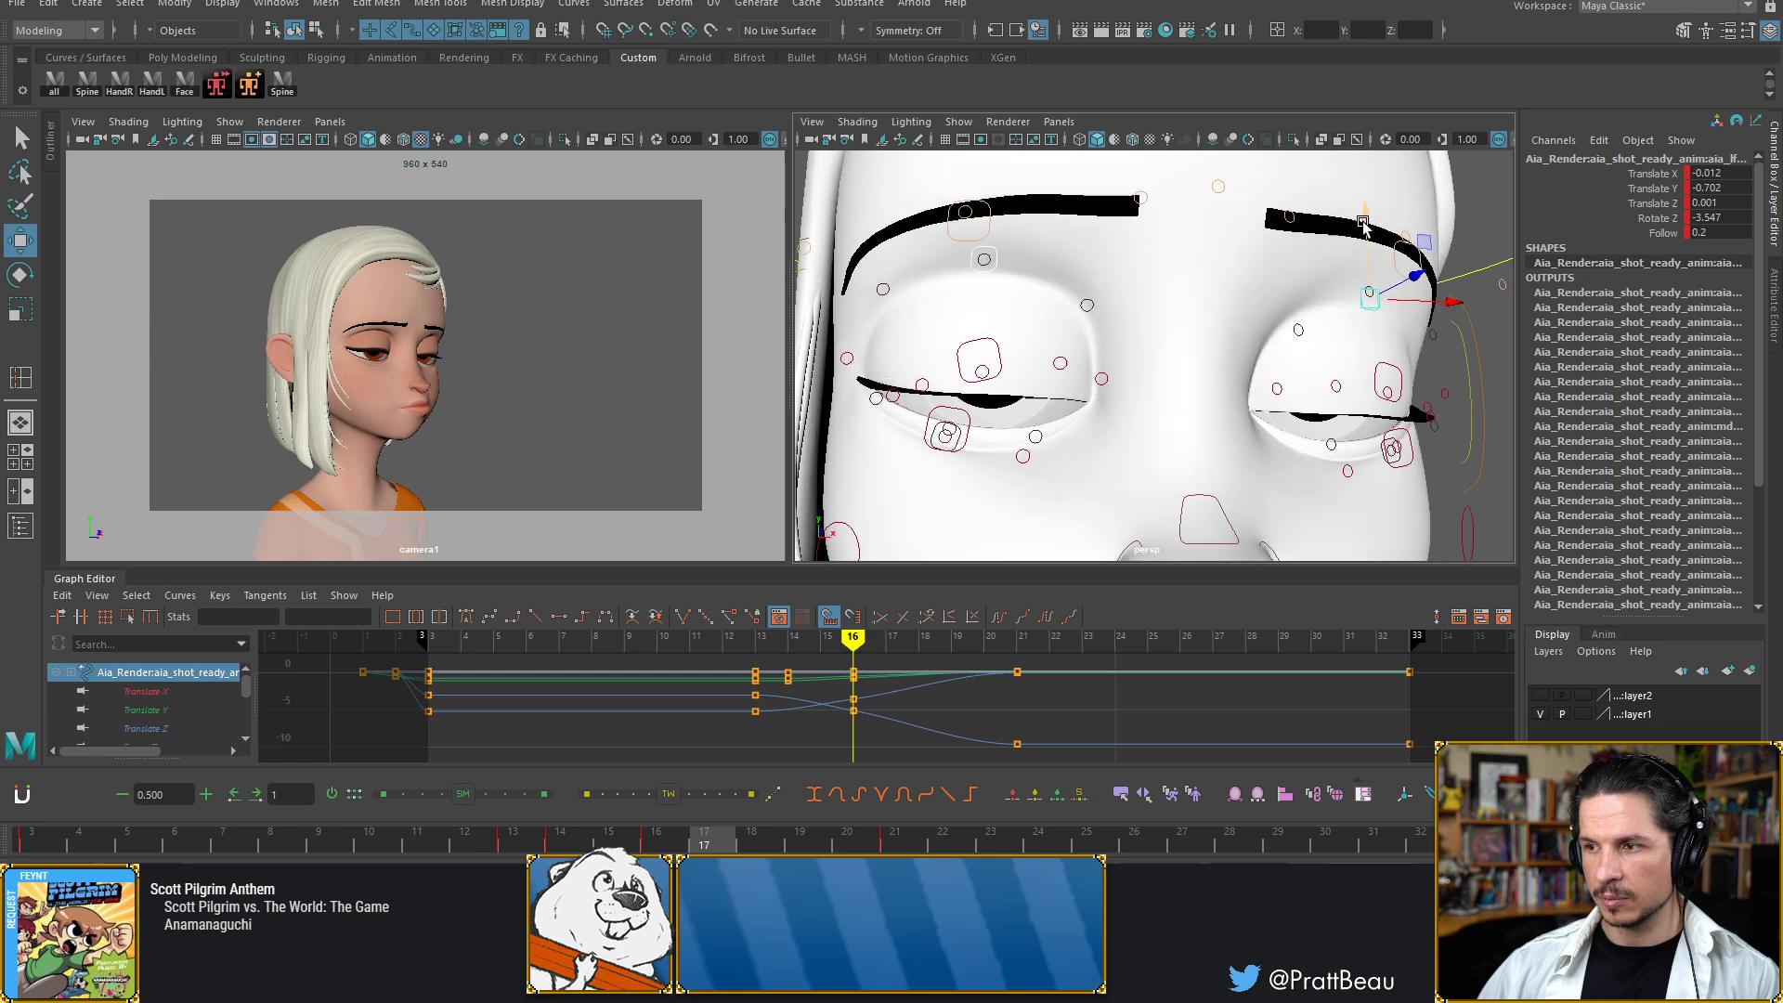
pyautogui.moveTo(1365, 223); pyautogui.dragTo(1366, 224)
pyautogui.press('s')
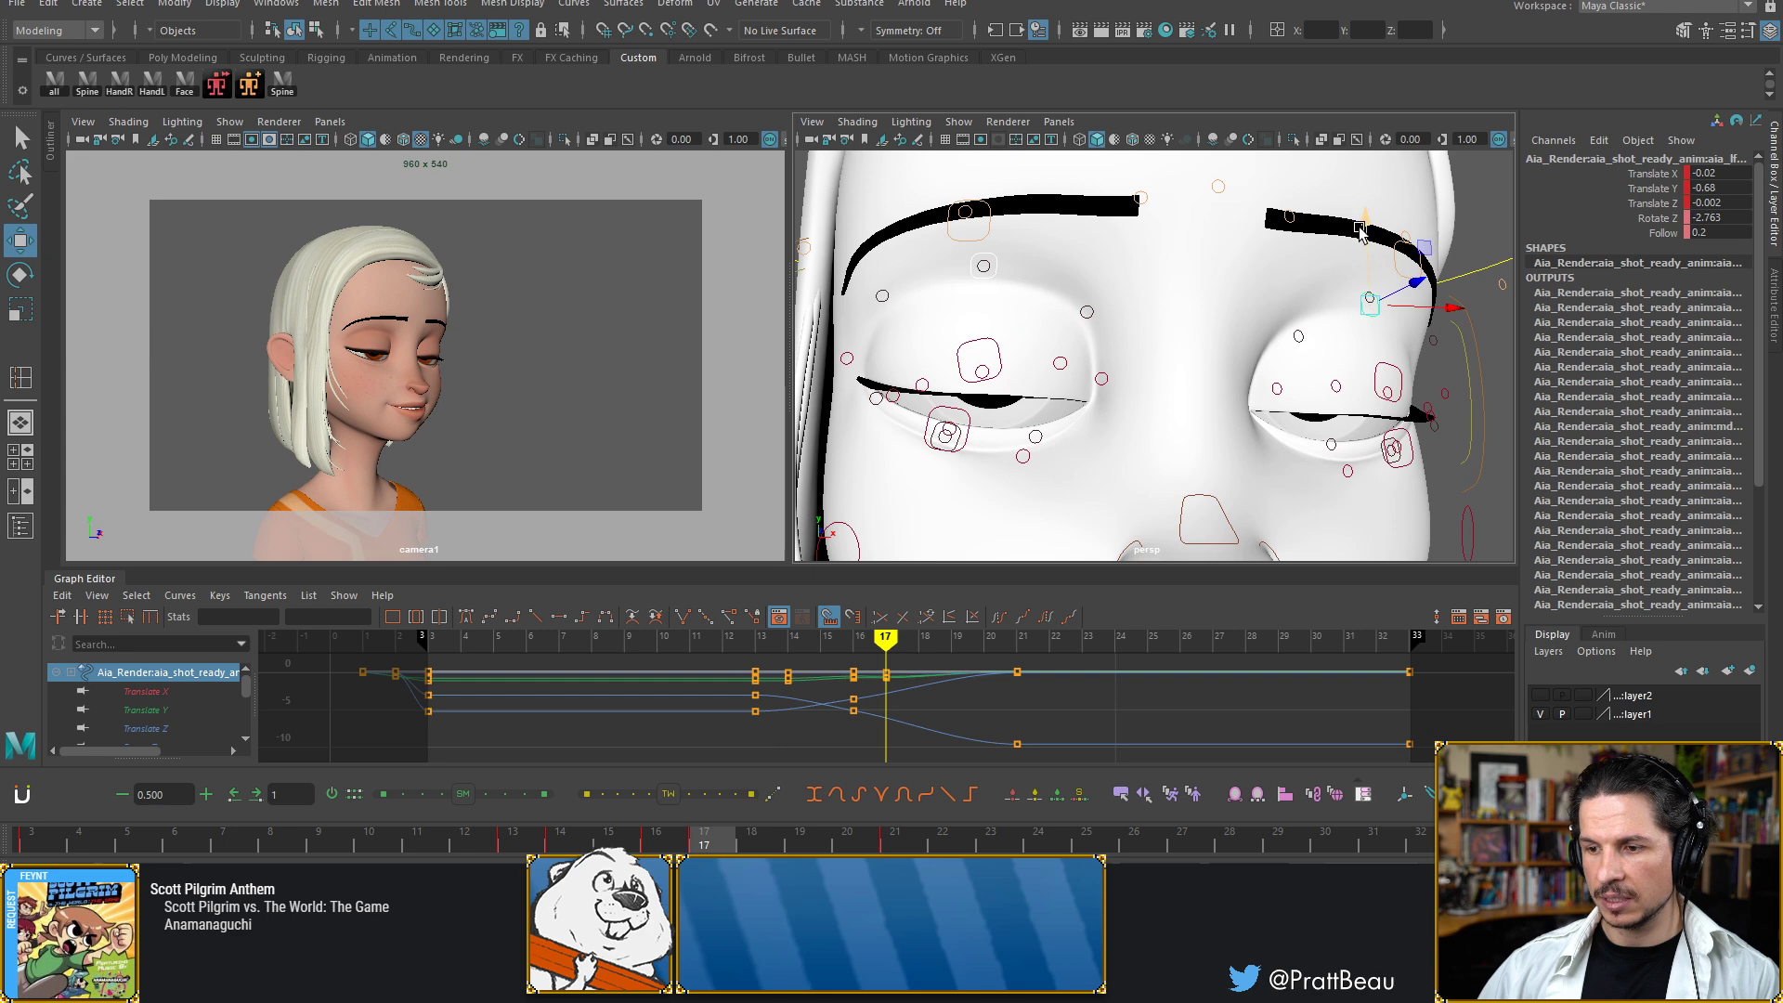
pyautogui.hotkey('alt', '.')
pyautogui.hotkey('alt', ',')
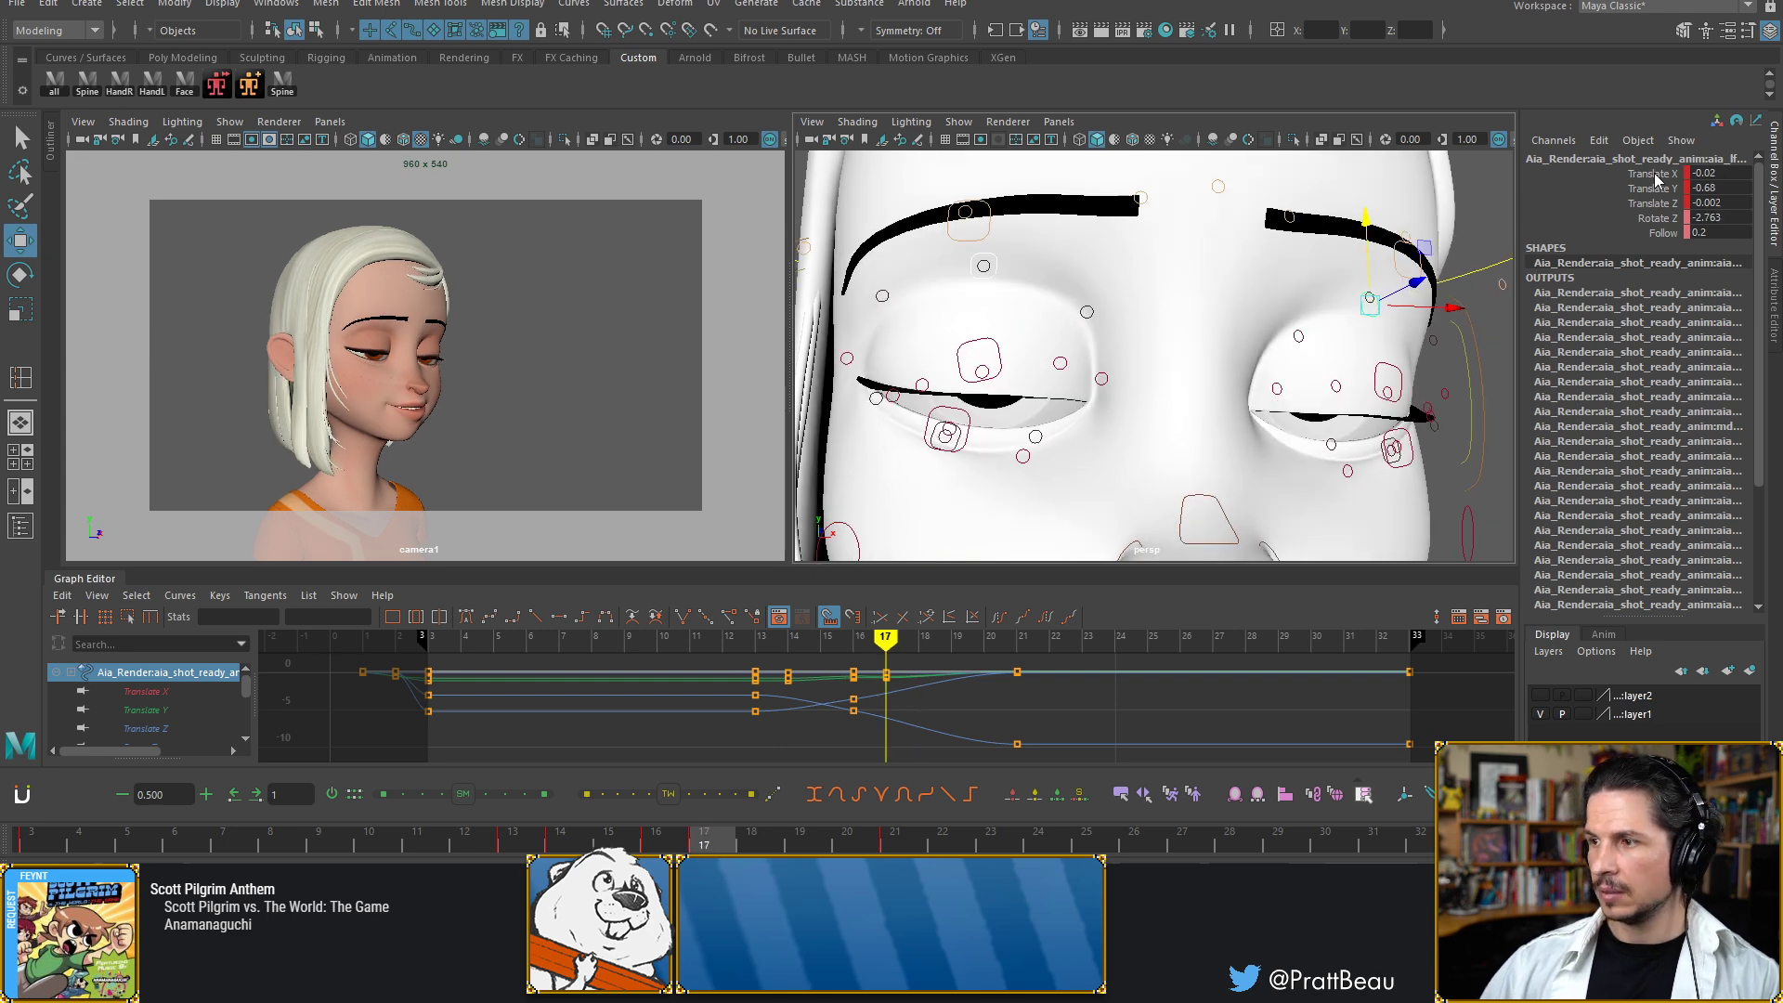
# Isolate the Translate Y curves of both eyelid crease controls and delete their keys at frame 16
pyautogui.click(1651, 187)
pyautogui.hotkey('alt', ',')
pyautogui.moveTo(822, 693); pyautogui.dragTo(867, 736)
pyautogui.press('Delete')
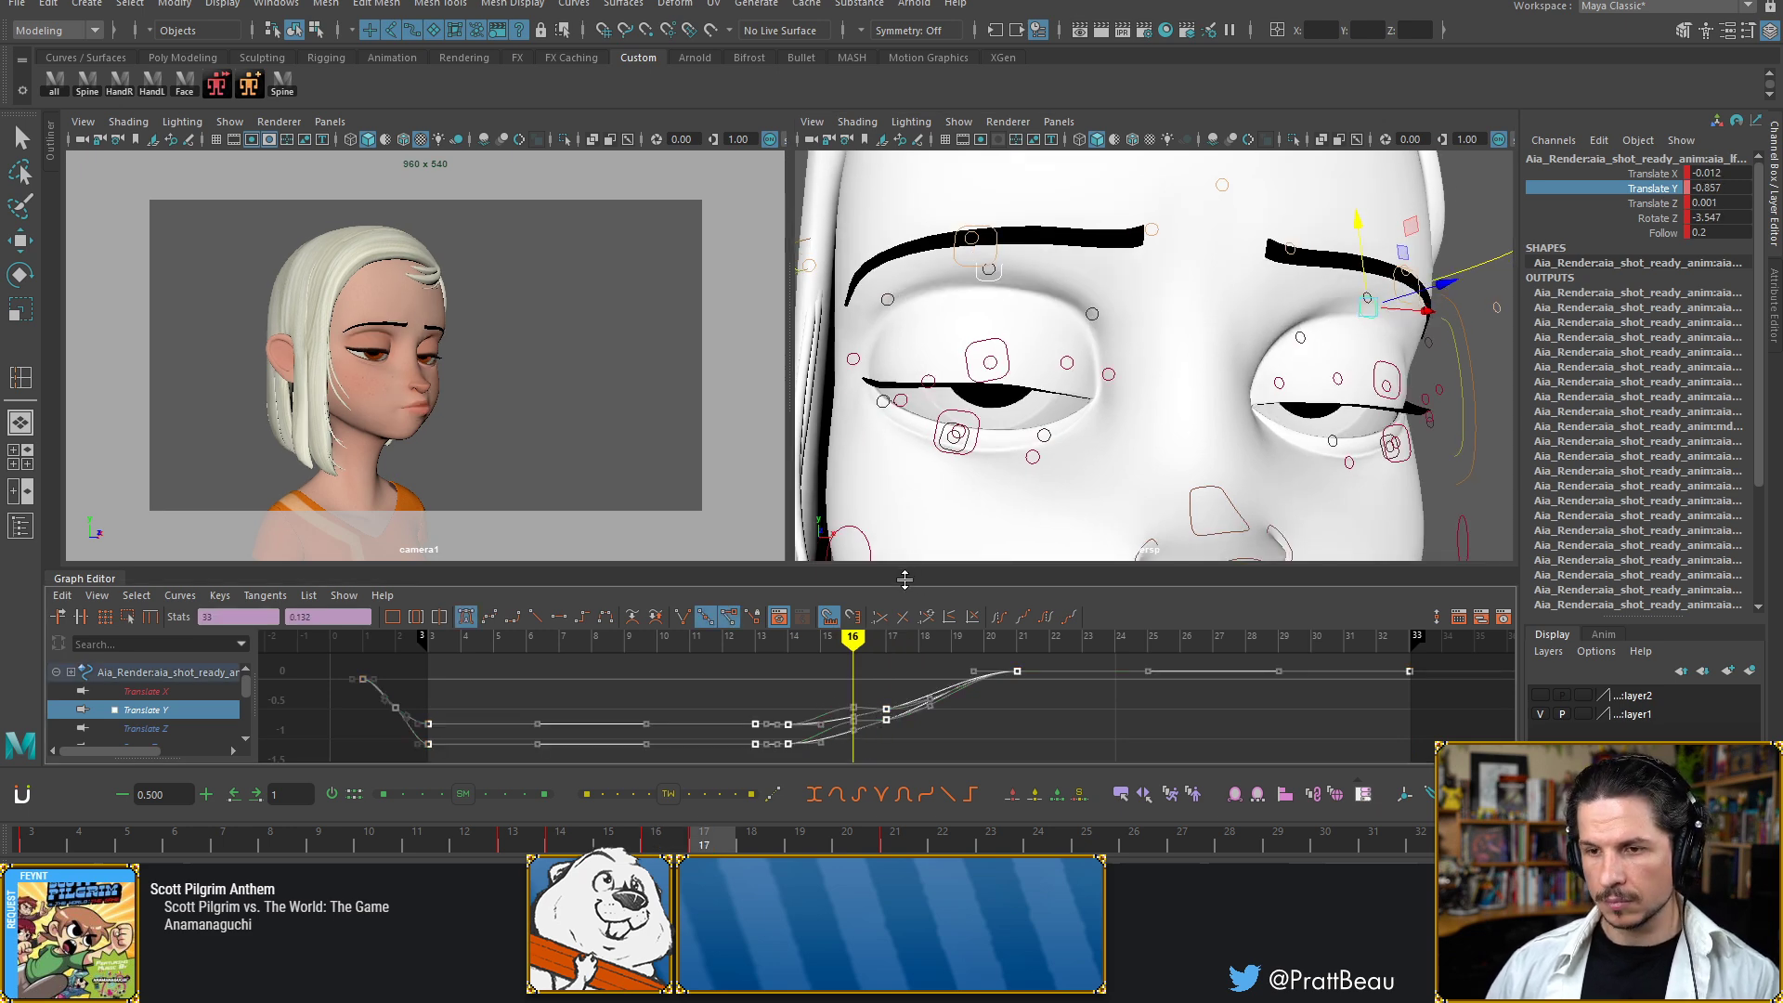
# Step forward to frame 21 and back to frame 14 to examine how the eyelid creases move without their frame 16 keys
pyautogui.hotkey('alt', '.')
pyautogui.hotkey('alt', '.')
pyautogui.hotkey('alt', '.')
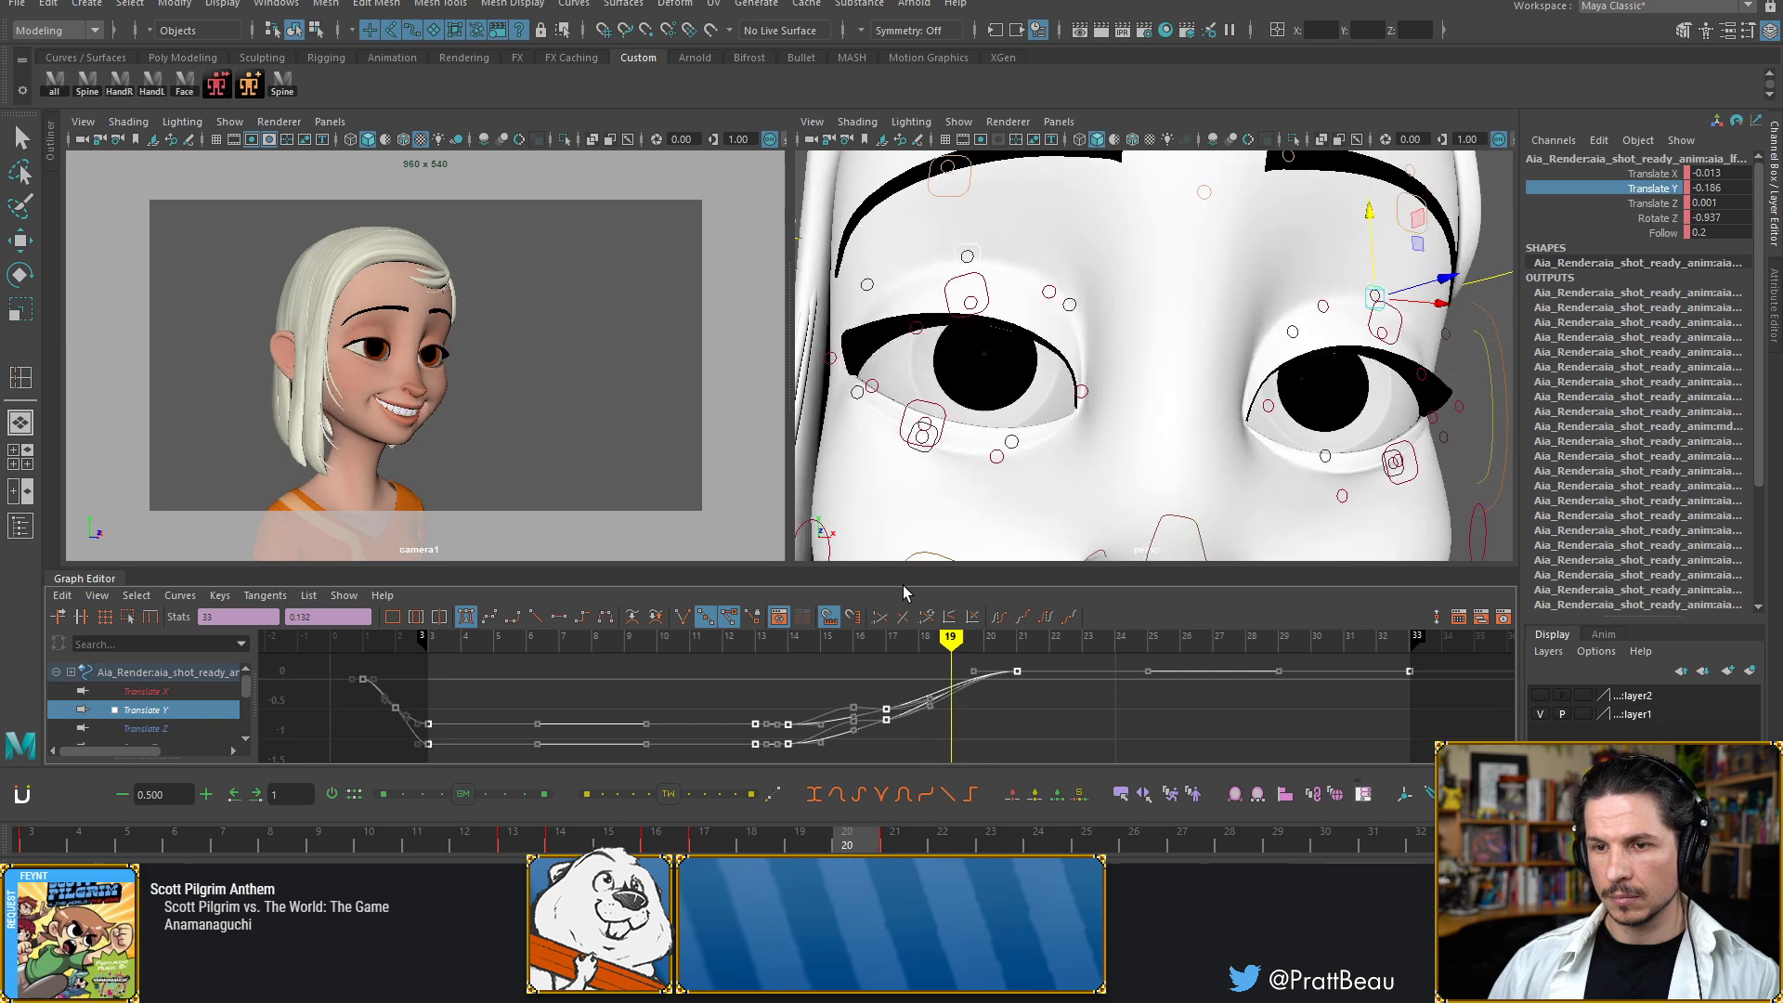
pyautogui.hotkey('alt', '.')
pyautogui.hotkey('alt', '.')
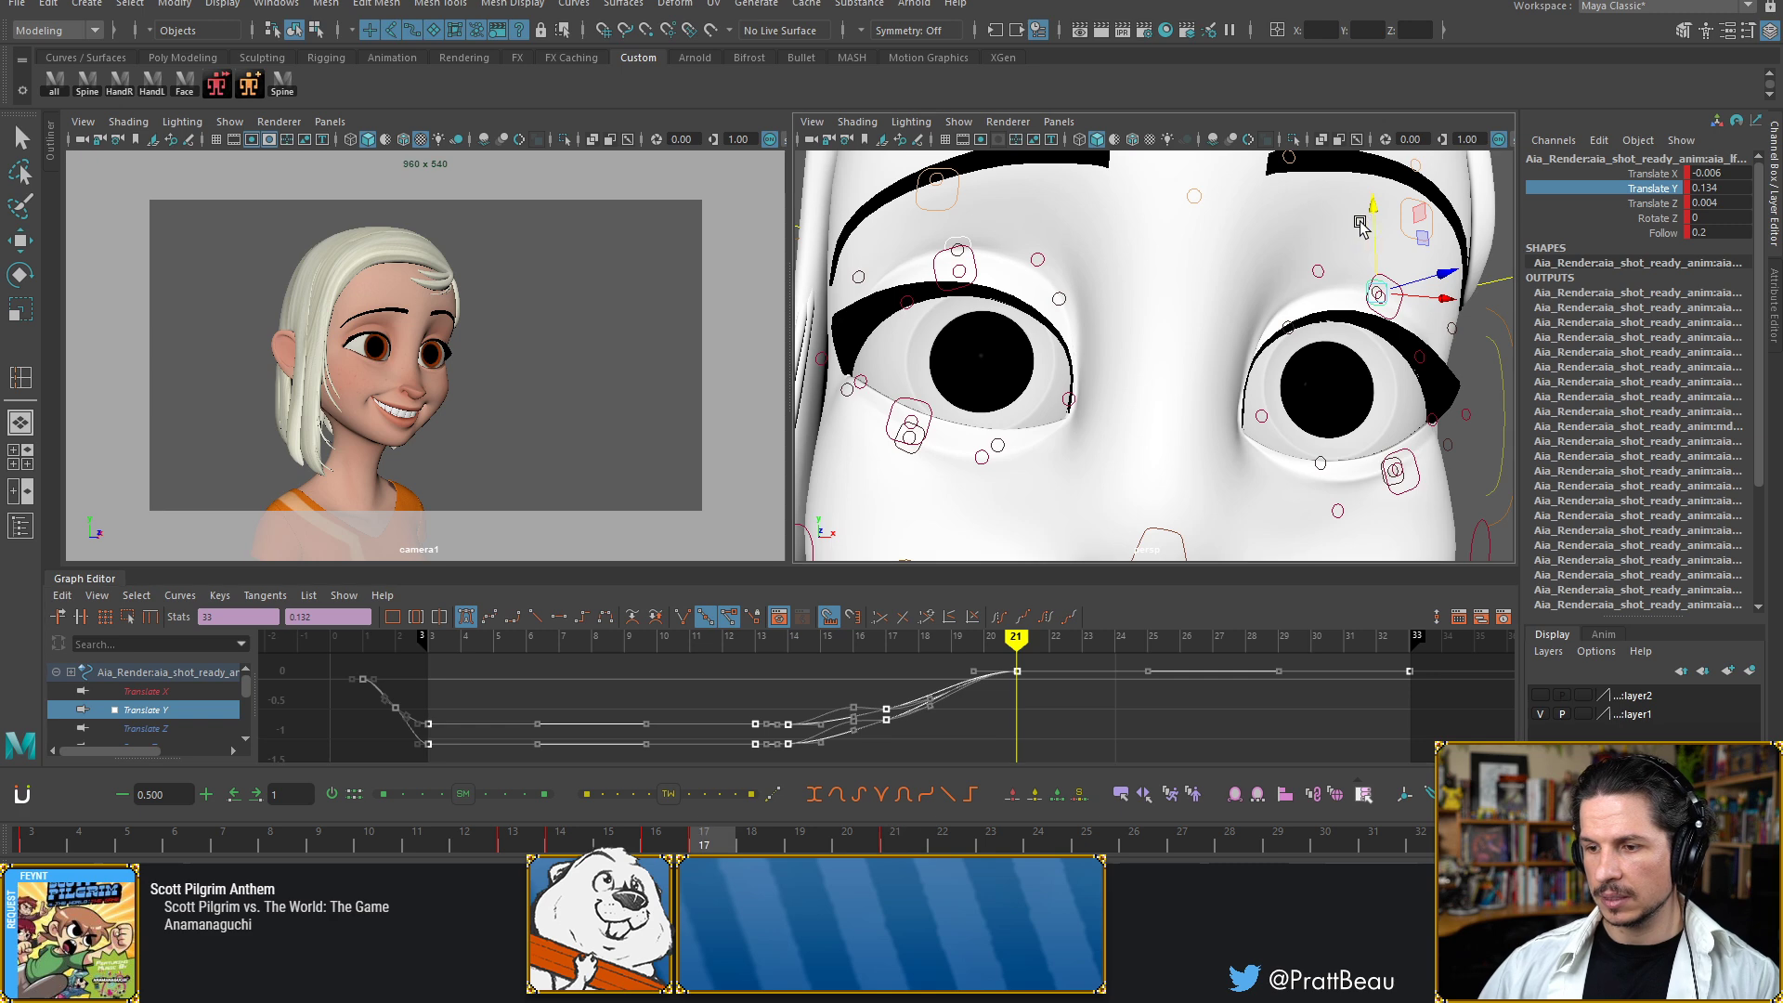
pyautogui.hotkey('alt', ',')
pyautogui.hotkey('alt', ',')
pyautogui.hotkey('alt', ',')
pyautogui.hotkey('alt', ',')
pyautogui.hotkey('alt', ',')
pyautogui.hotkey('alt', ',')
pyautogui.hotkey('alt', ',')
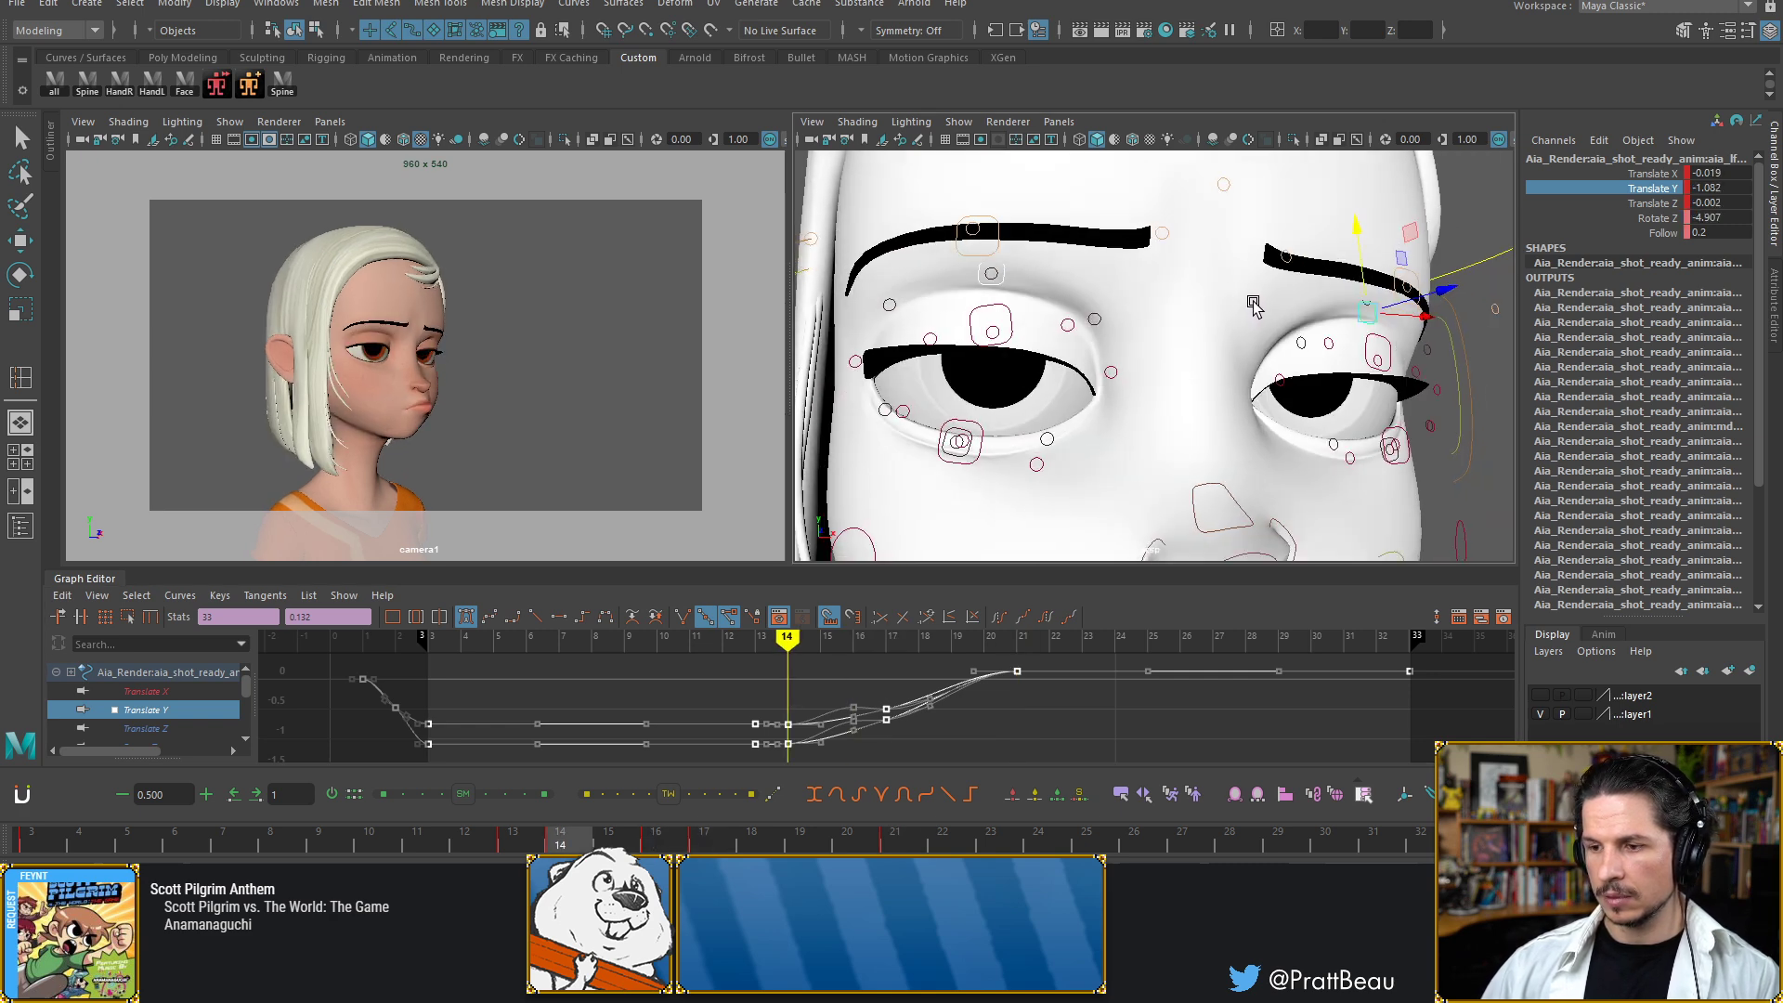
# Lower both upper eyelid crease controls at frame 17, the left one to Translate Y about -1.089
pyautogui.hotkey('alt', '.')
pyautogui.hotkey('alt', '.')
pyautogui.hotkey('alt', '.')
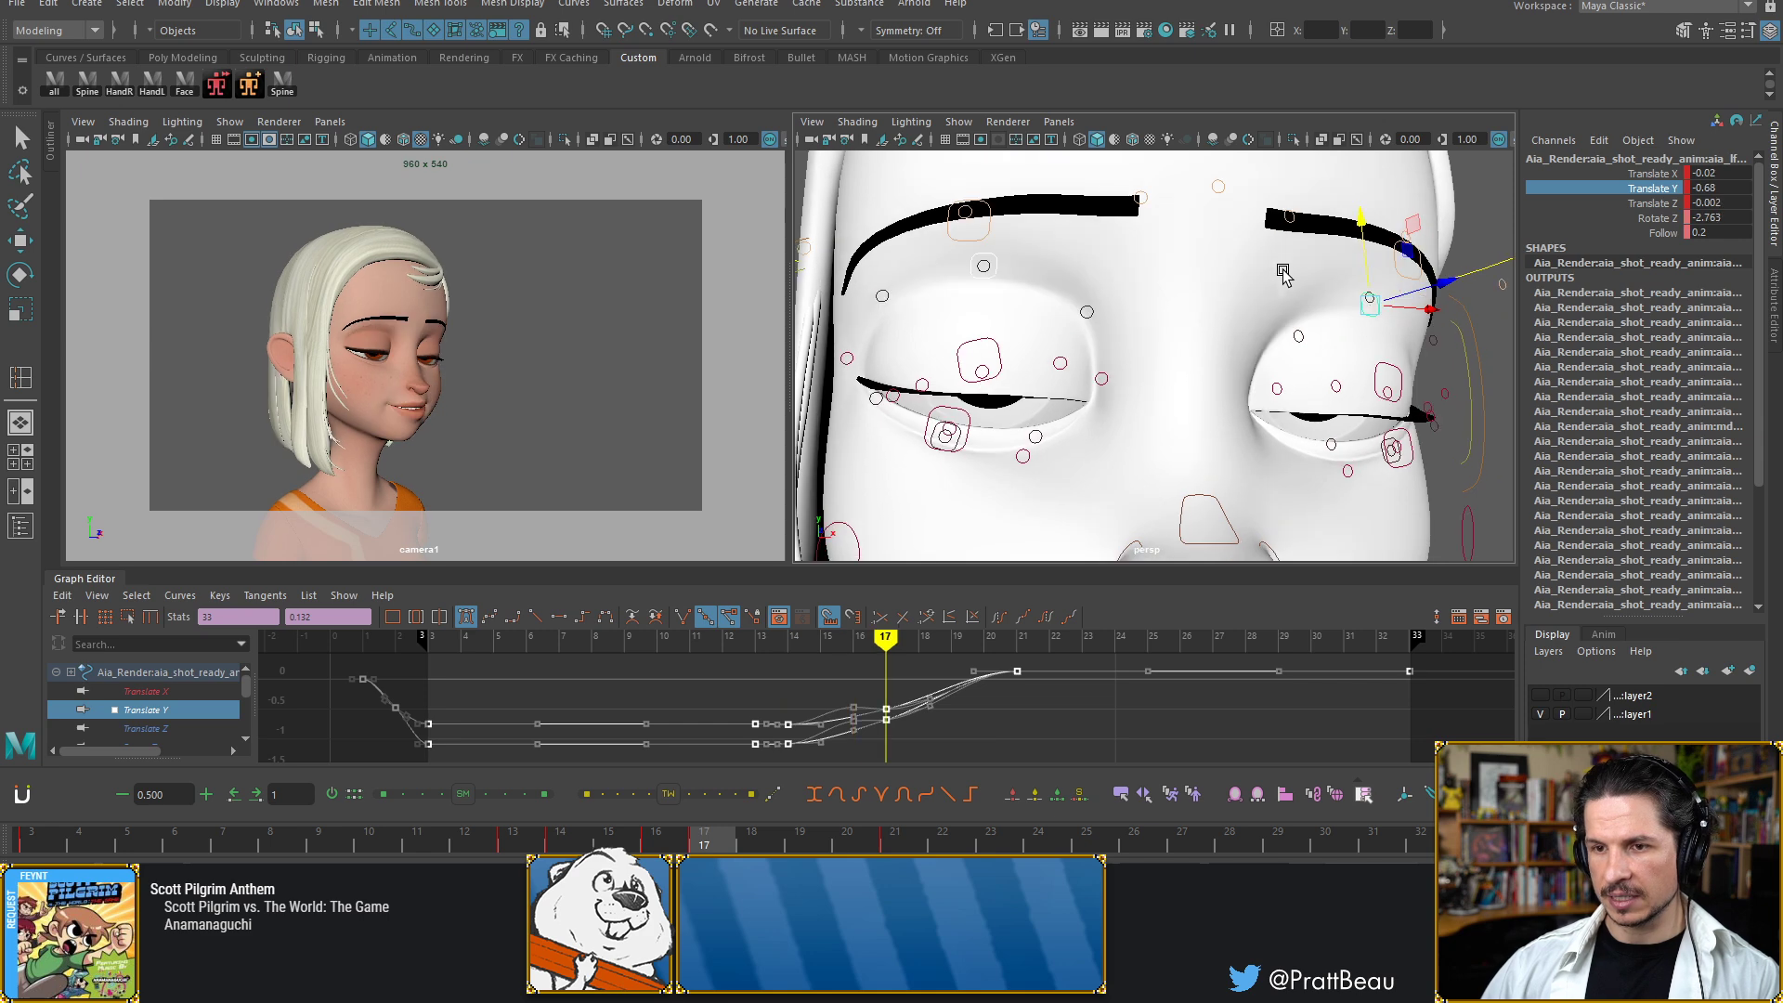
pyautogui.moveTo(1362, 223); pyautogui.dragTo(1370, 225)
# Step between frames 14 and 18 to examine the lowered eyelid creases through the blink
pyautogui.hotkey('alt', ',')
pyautogui.hotkey('alt', ',')
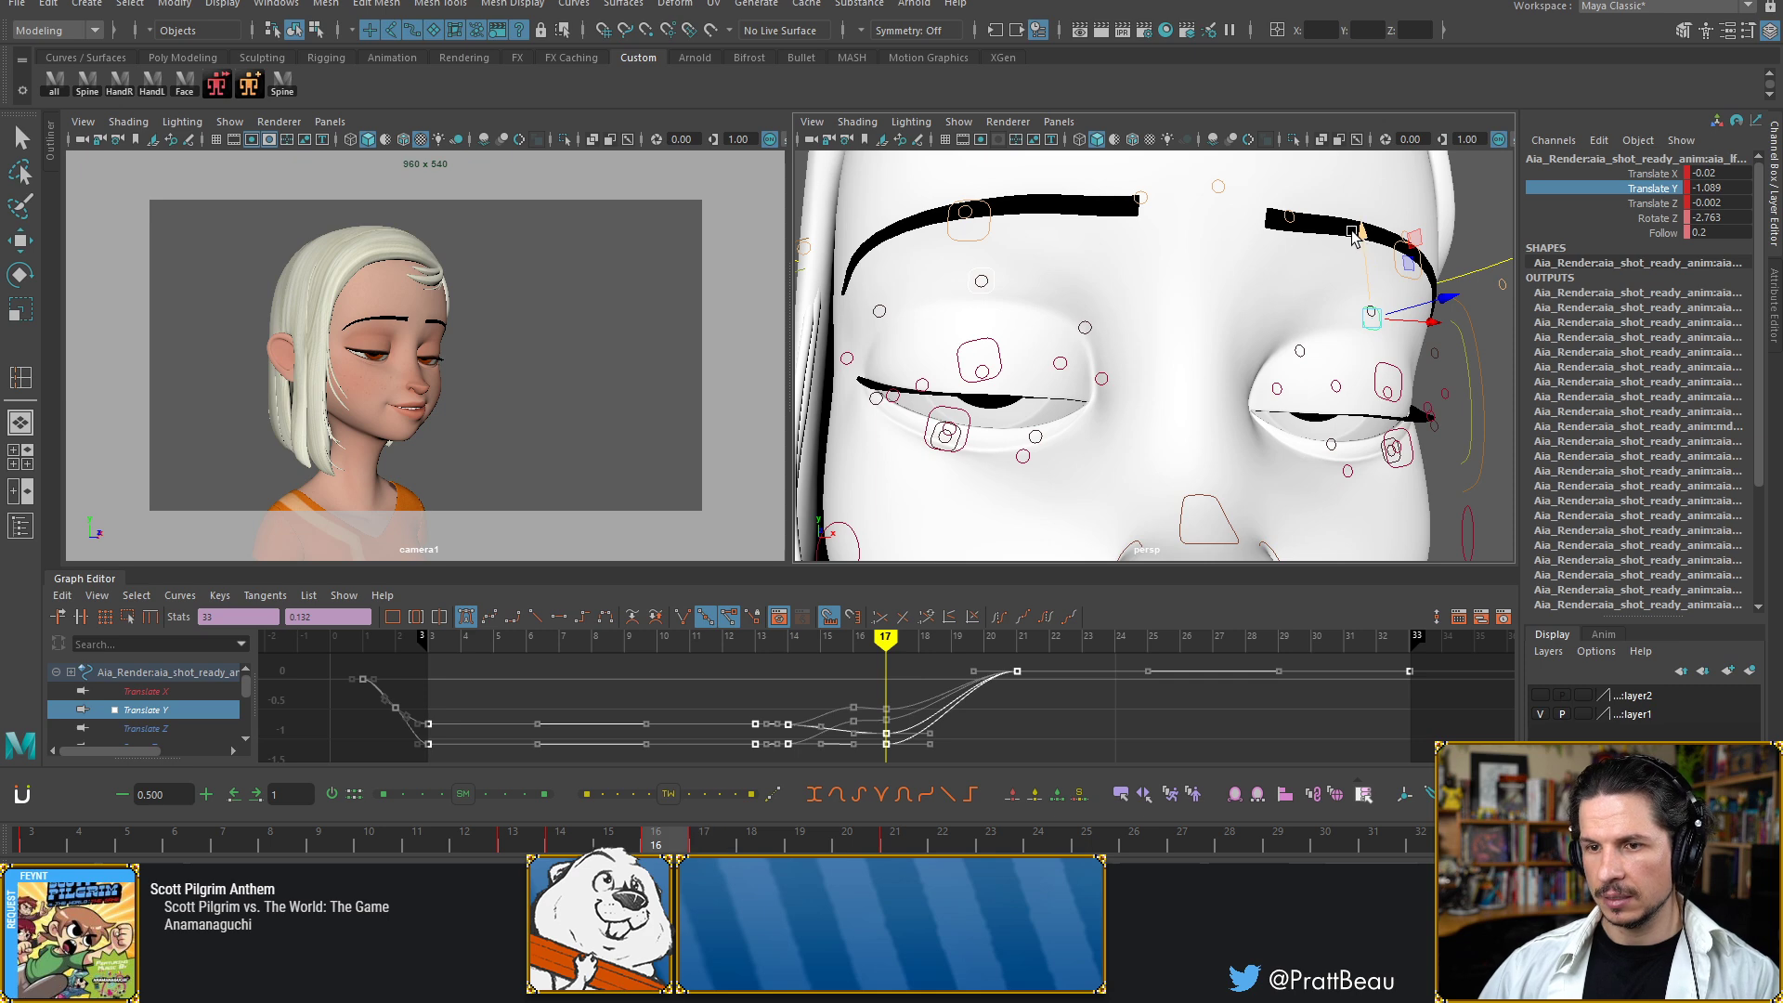
pyautogui.hotkey('alt', '.')
pyautogui.hotkey('alt', '.')
pyautogui.hotkey('alt', '.')
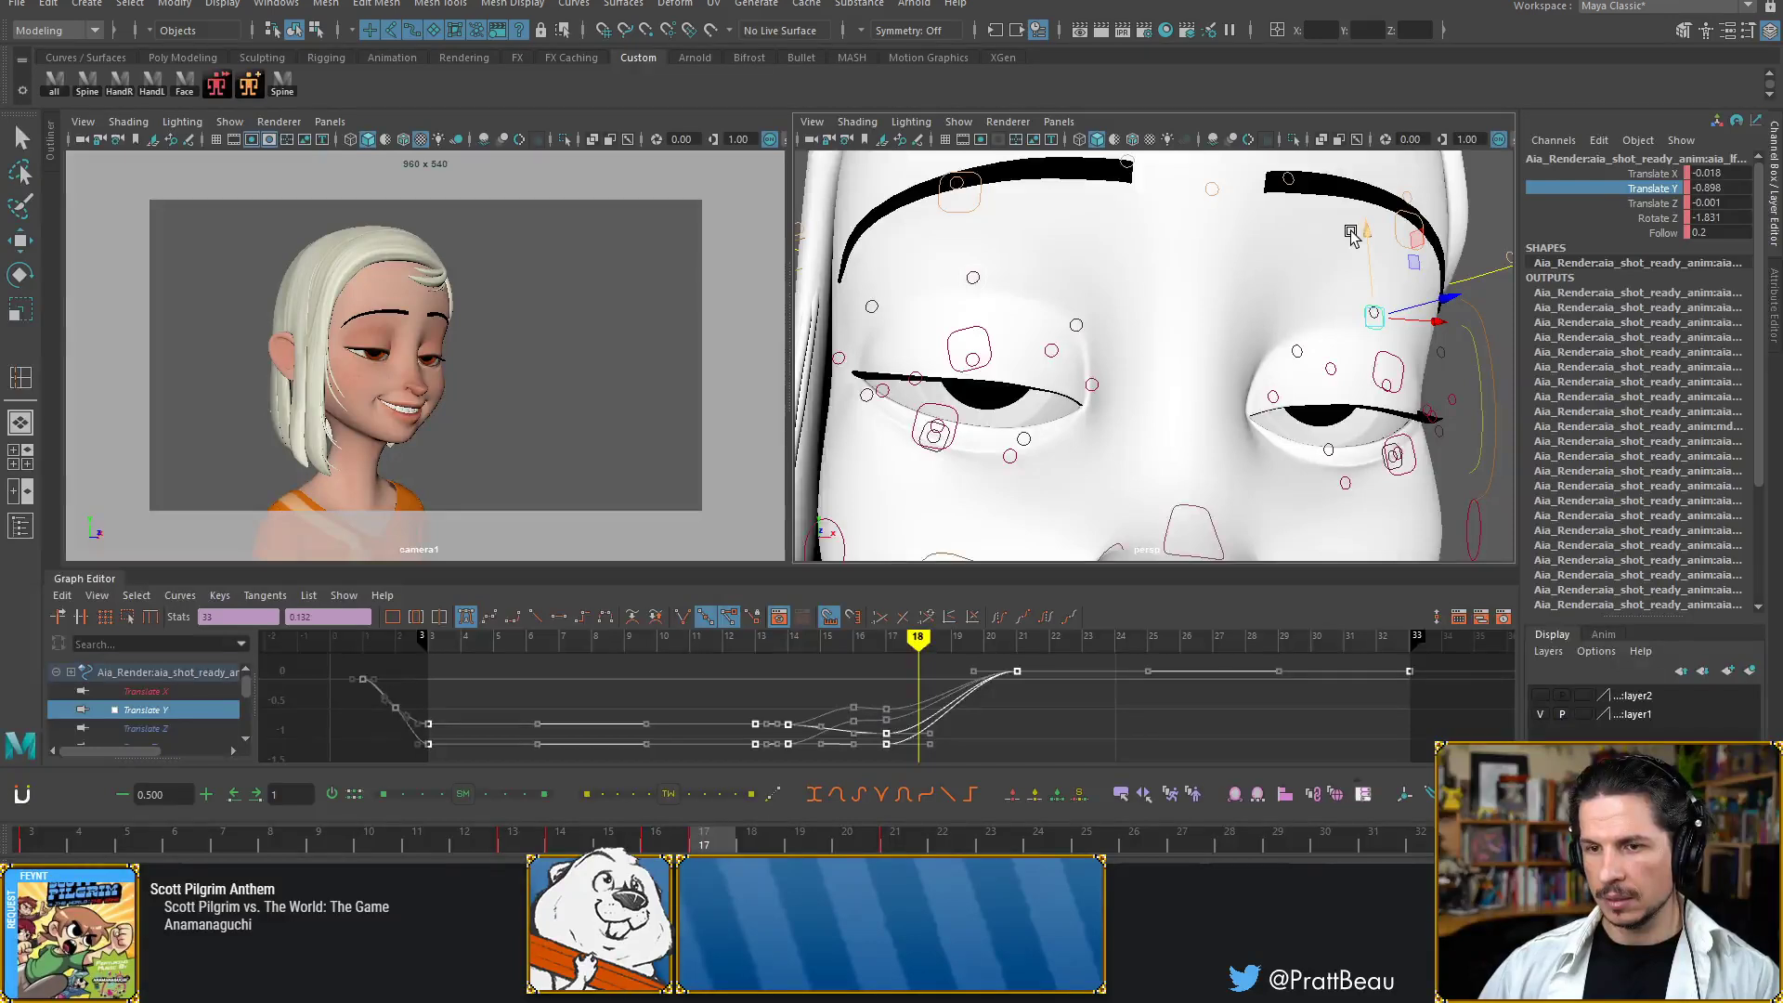
pyautogui.hotkey('alt', ',')
pyautogui.hotkey('alt', ',')
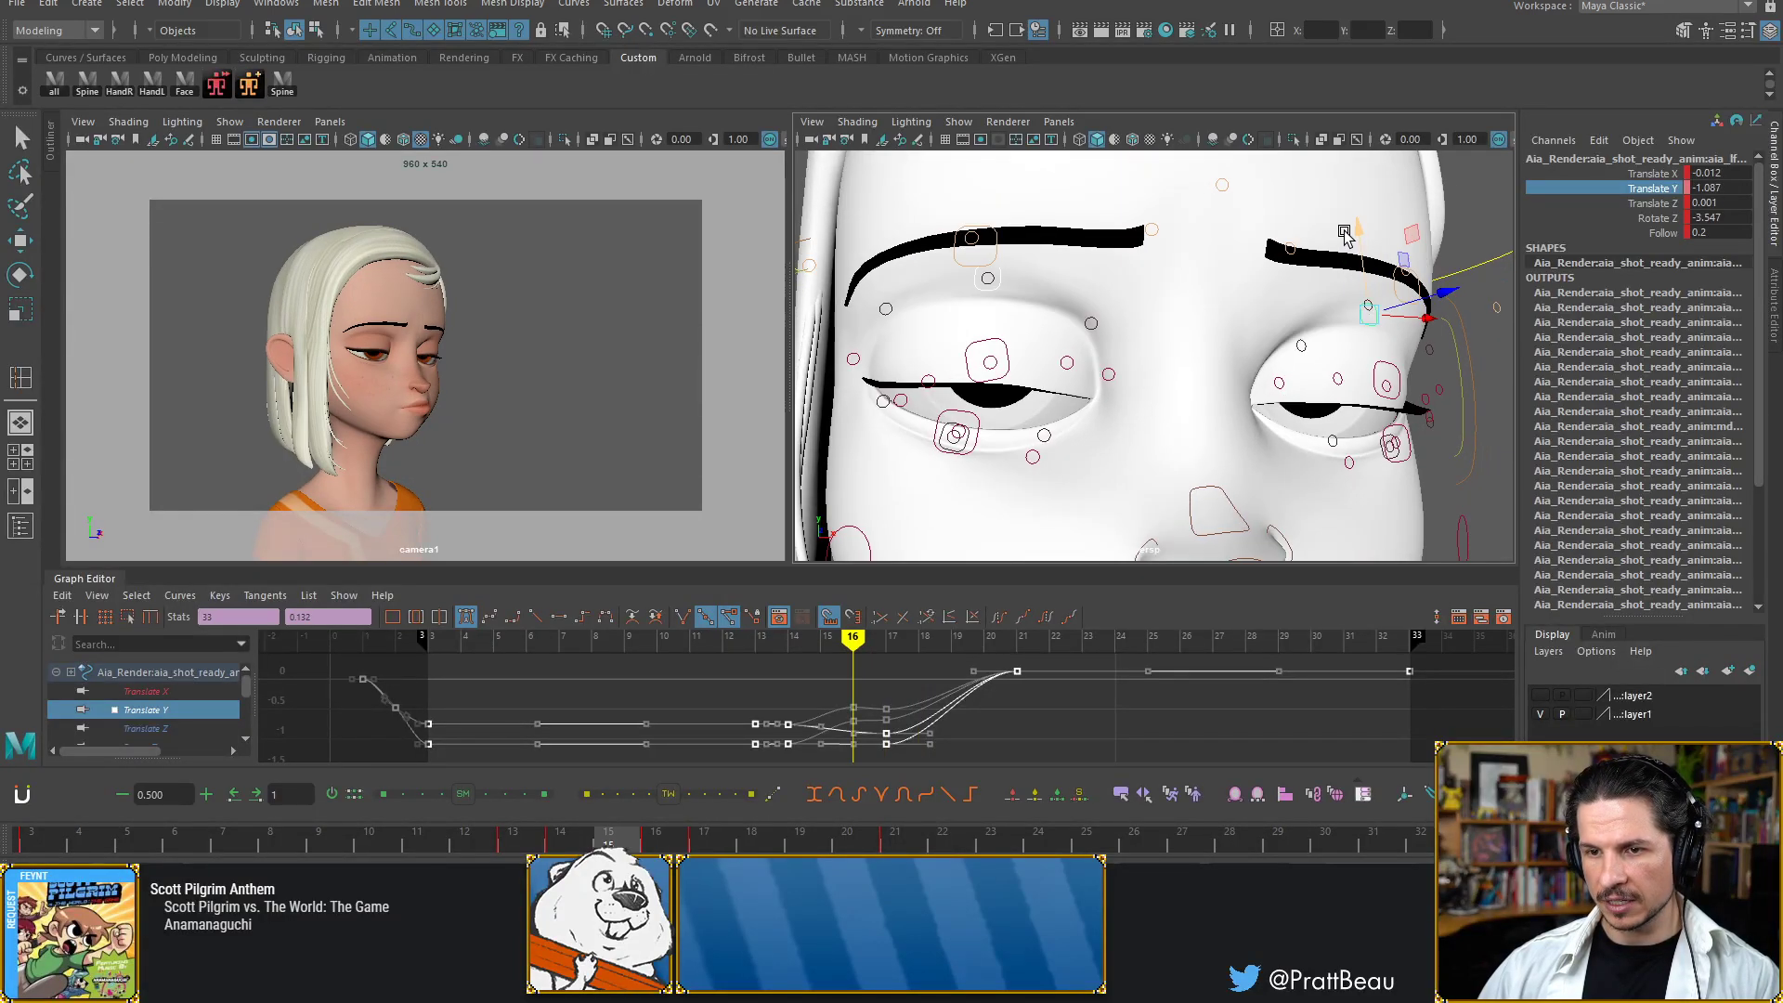
pyautogui.hotkey('alt', ',')
pyautogui.hotkey('alt', ',')
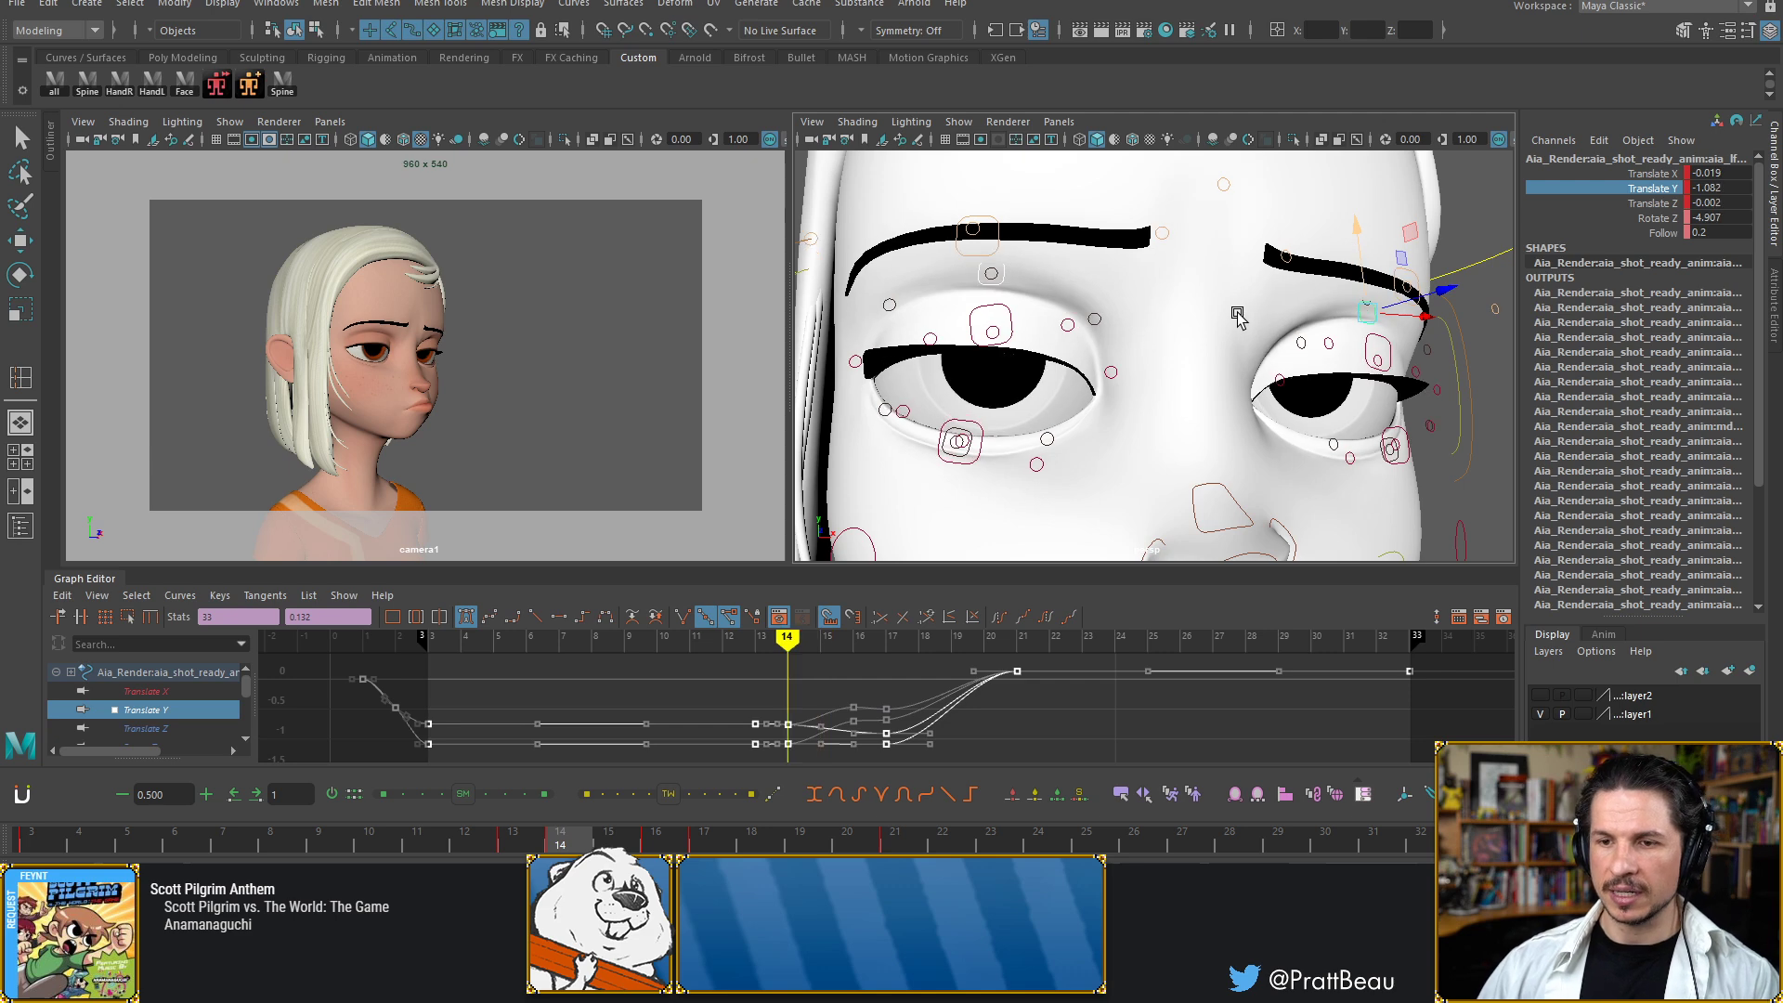
# Lower both eyelid crease controls slightly at frame 15, the left one to Translate Y about -1.171
pyautogui.hotkey('alt', '.')
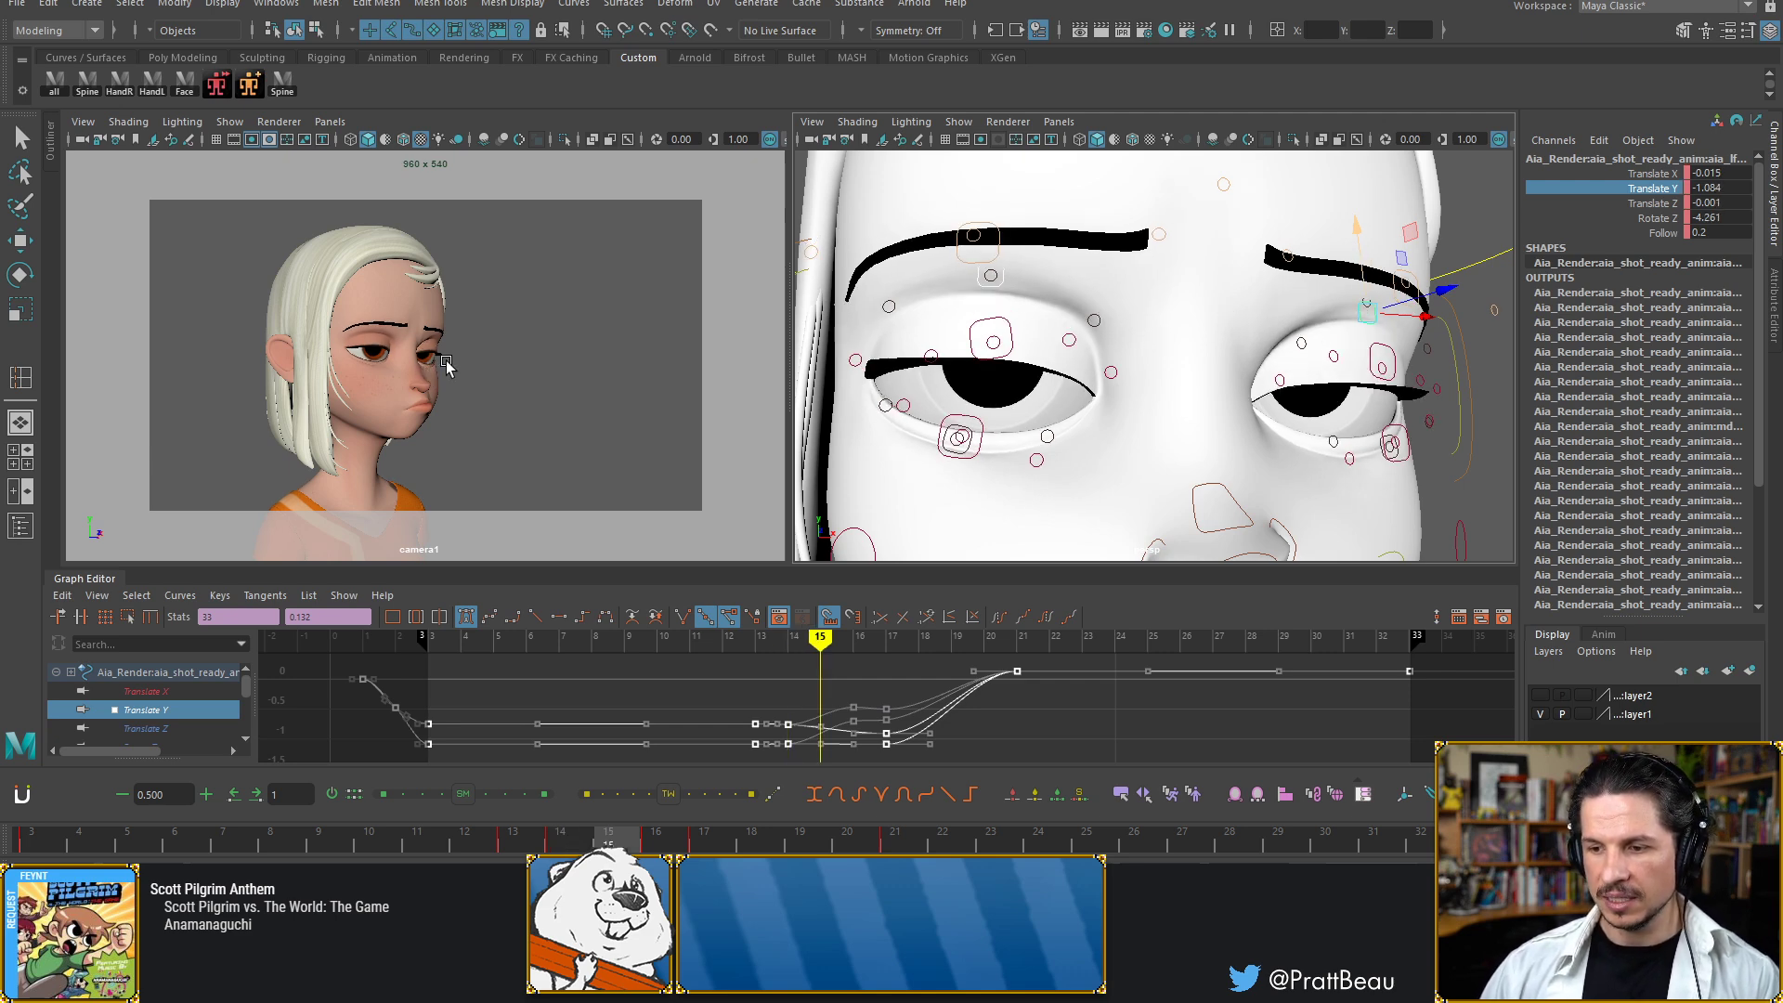
pyautogui.hotkey('alt', ',')
pyautogui.hotkey('alt', '.')
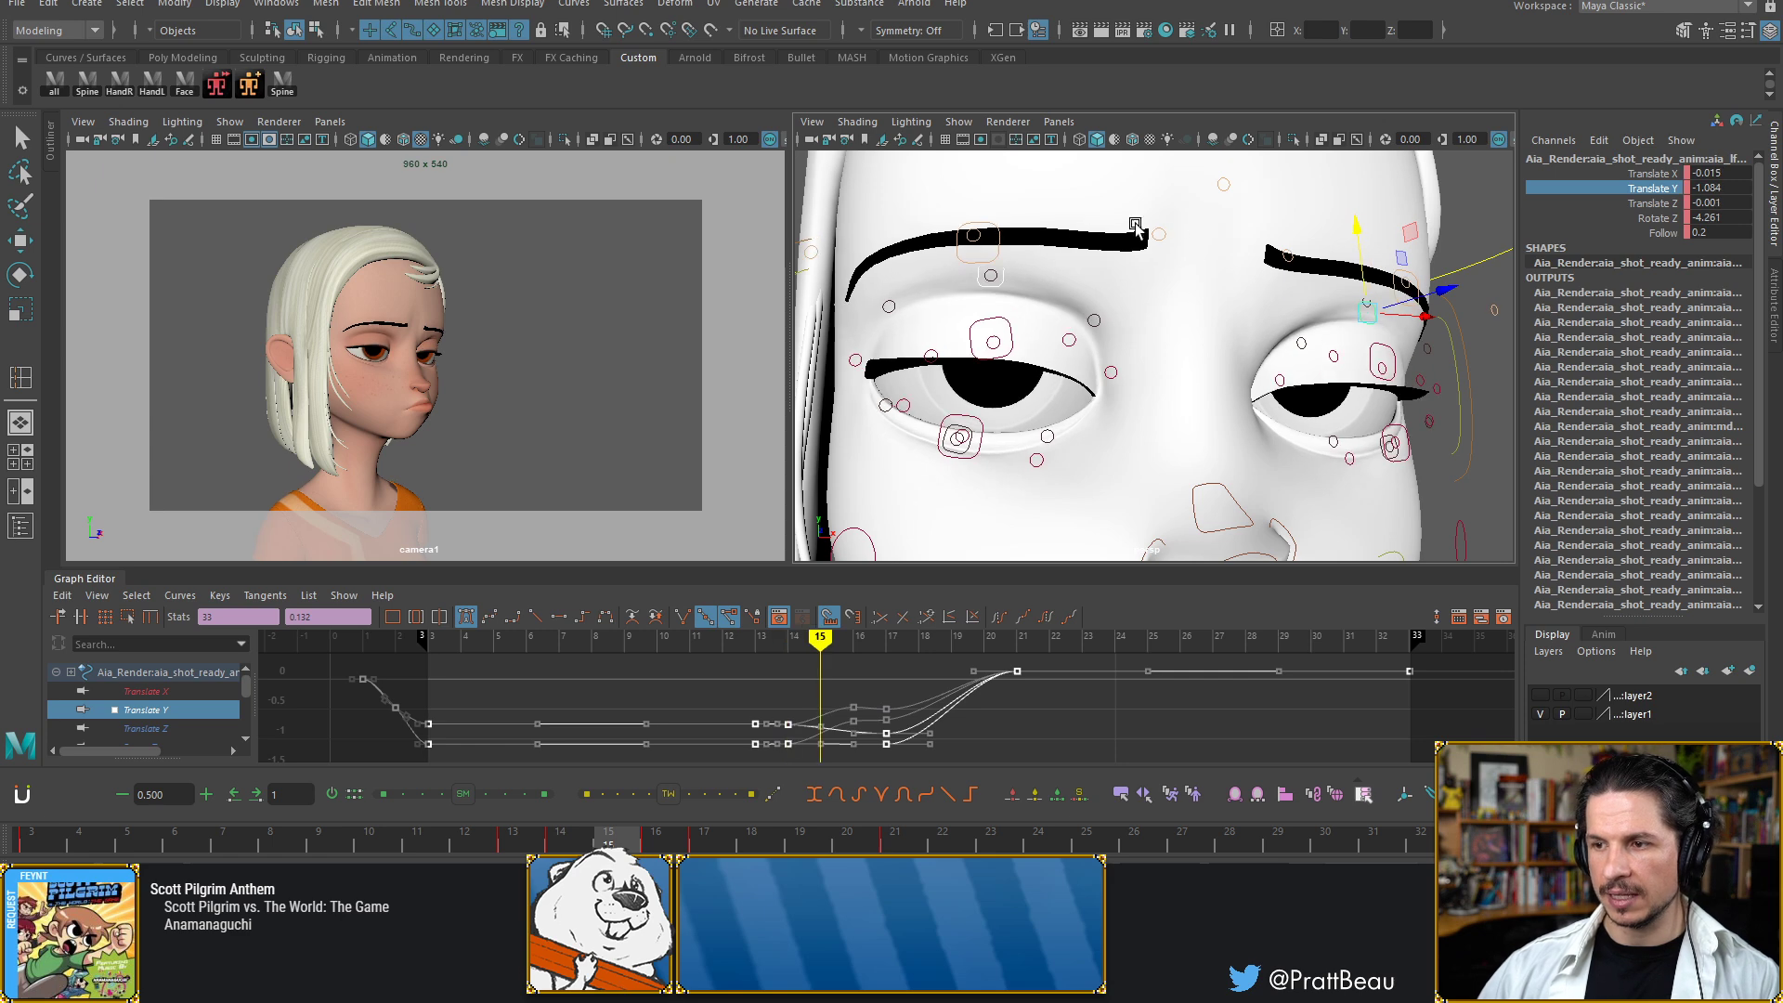
pyautogui.moveTo(1360, 229); pyautogui.dragTo(1362, 234)
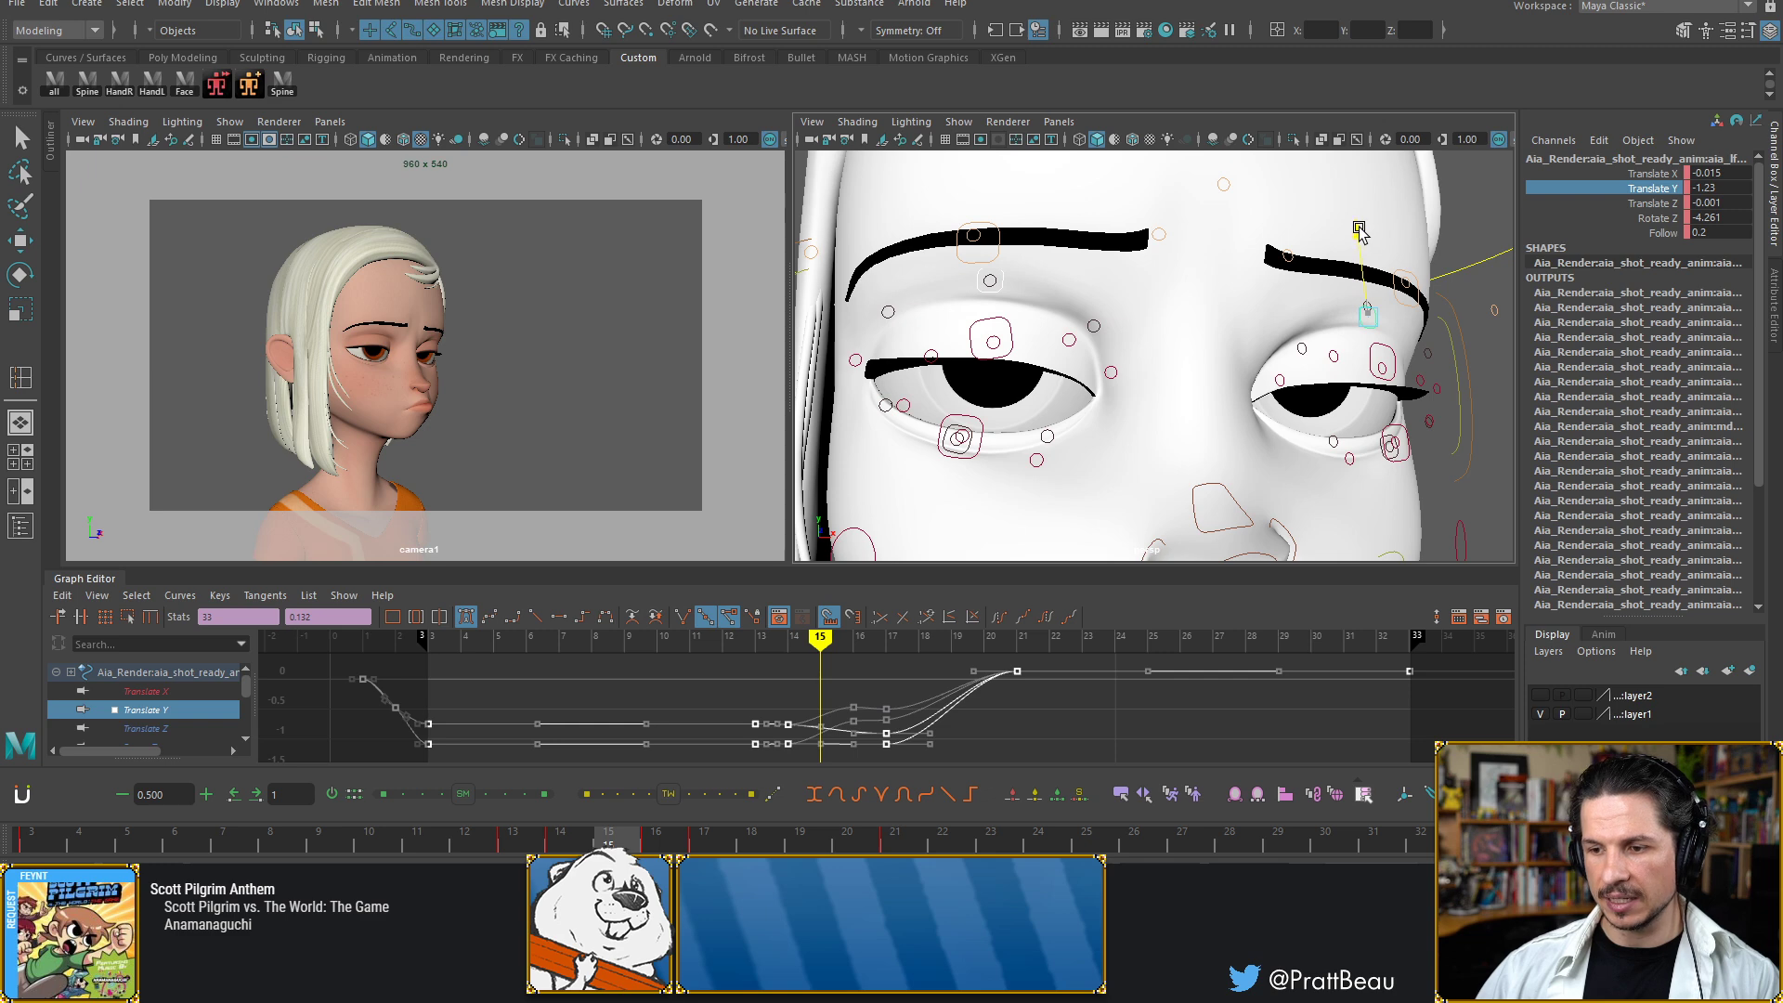
pyautogui.moveTo(1359, 227); pyautogui.dragTo(1357, 228)
pyautogui.hotkey('alt', ',')
pyautogui.hotkey('alt', '.')
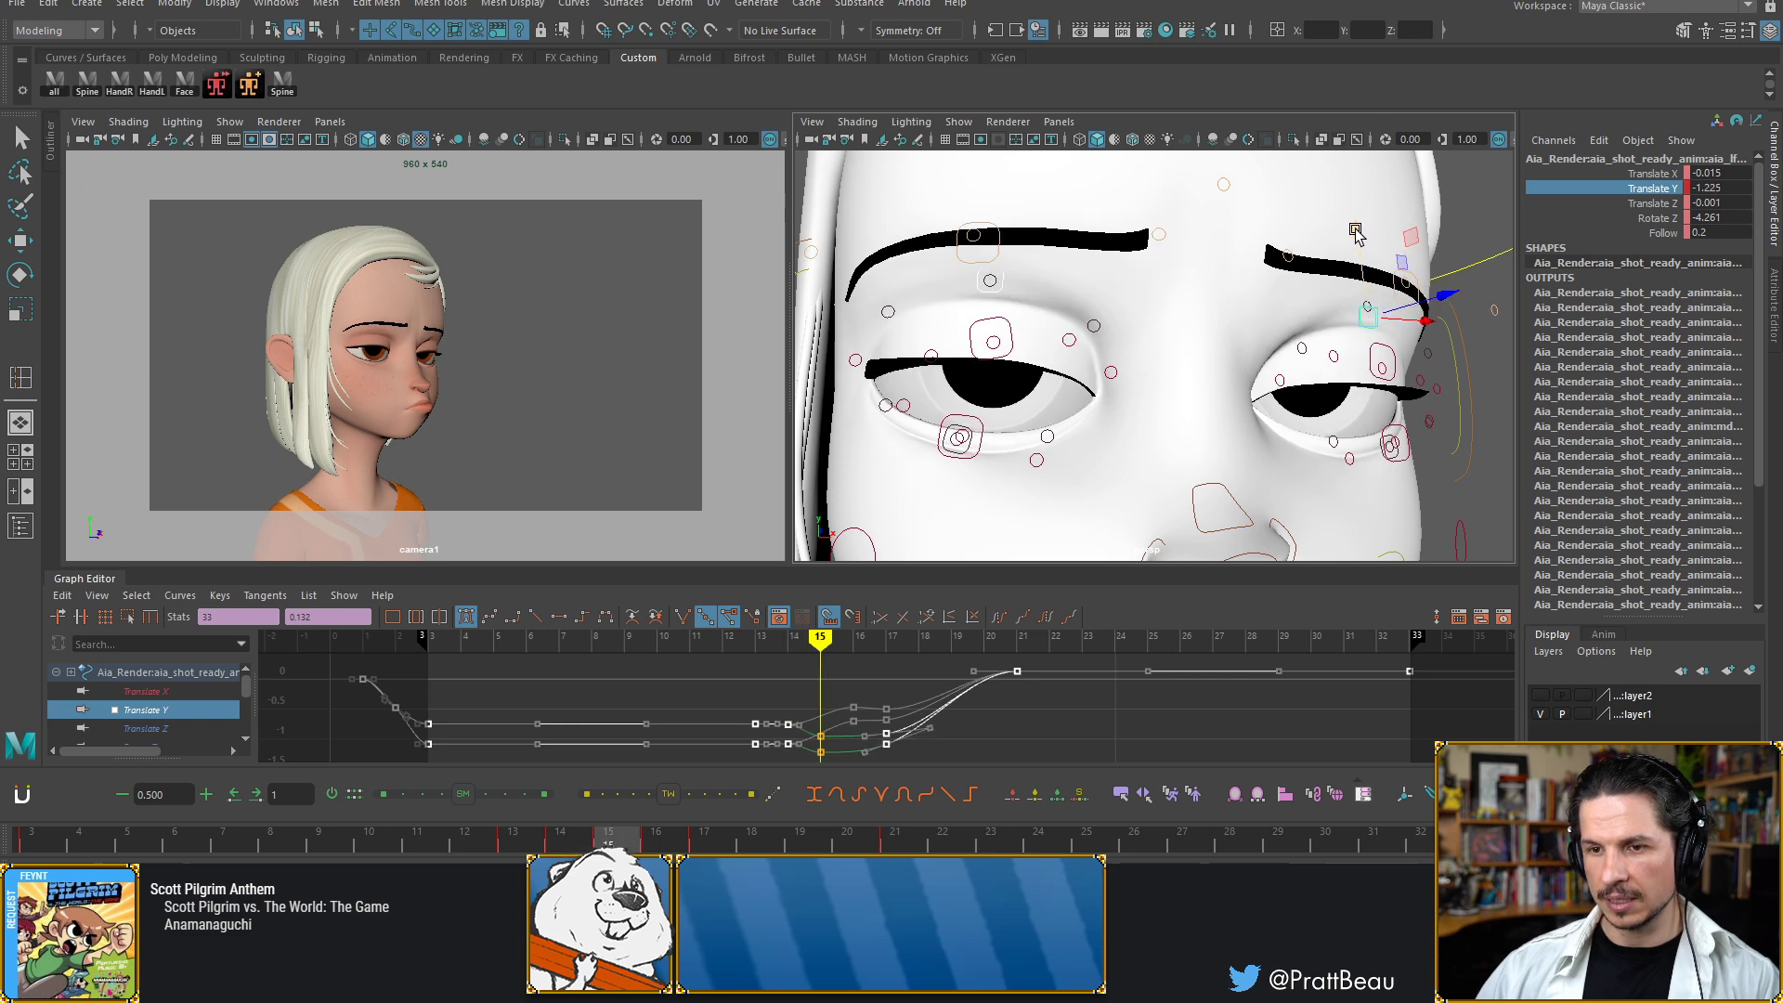
pyautogui.moveTo(1355, 229); pyautogui.dragTo(1358, 231)
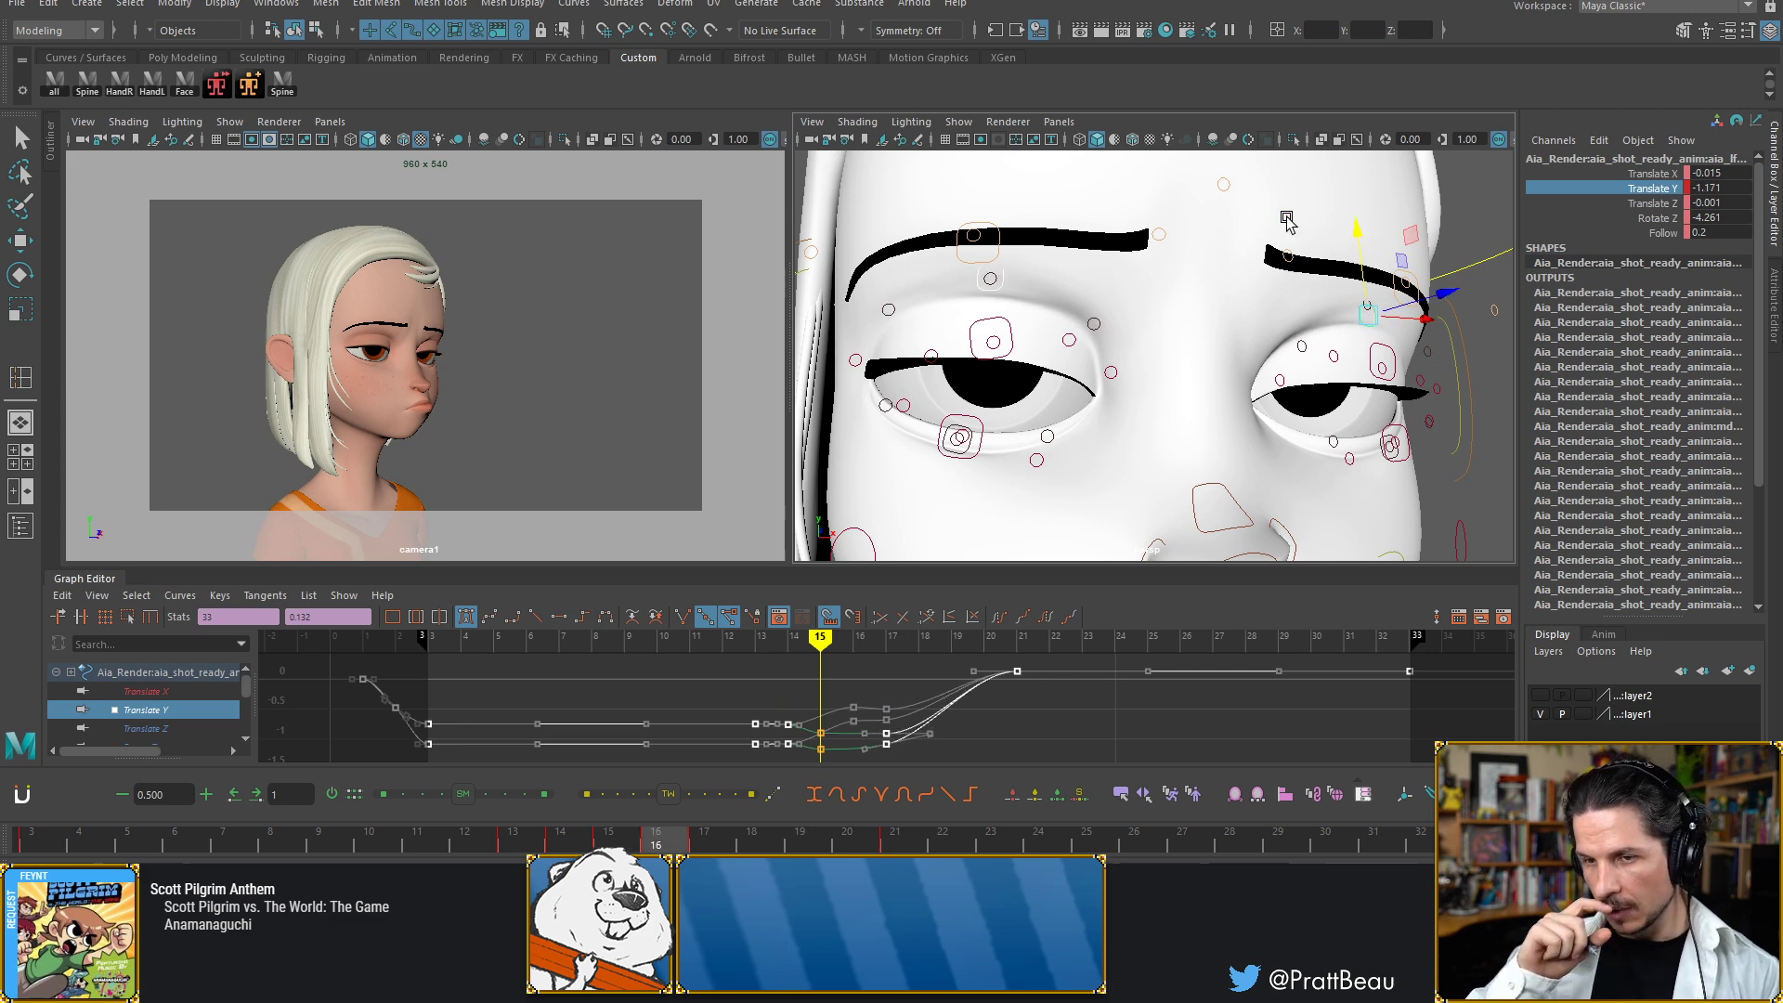
# Adjust both eyelid crease controls, setting the left one's Translate Y to about -1.195 at frame 16 and -0.979 at frame 17
pyautogui.hotkey('alt', '.')
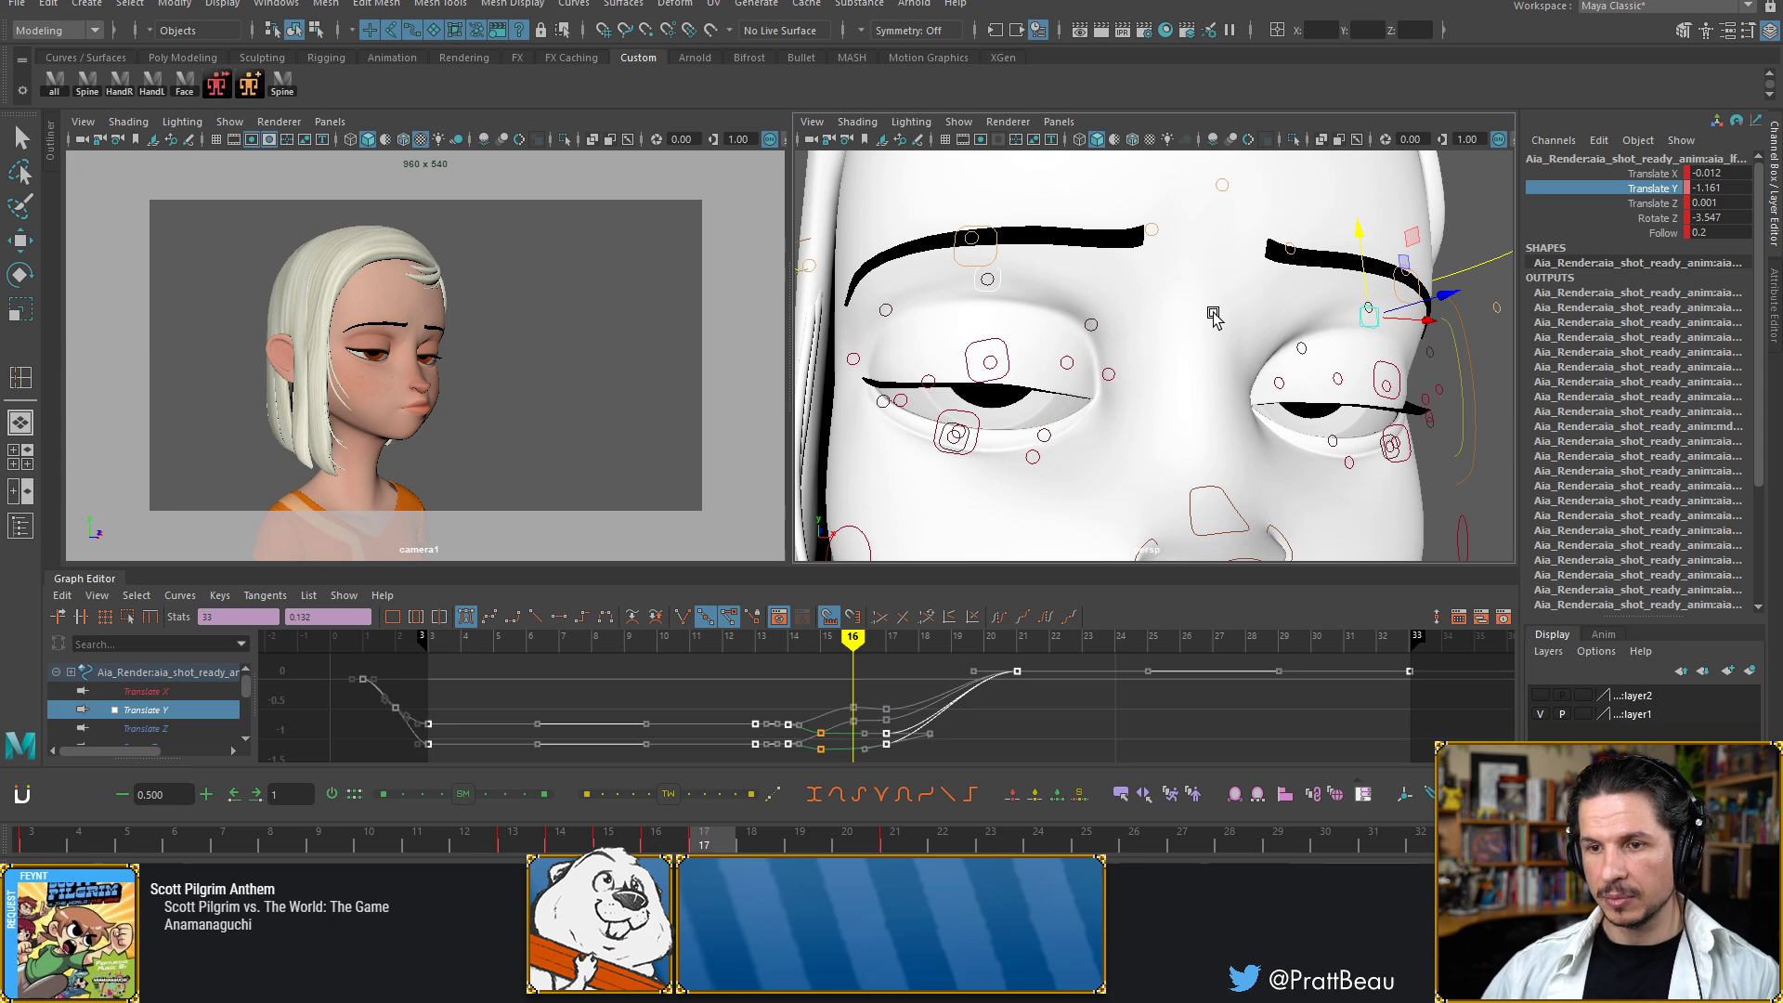
pyautogui.hotkey('alt', '.')
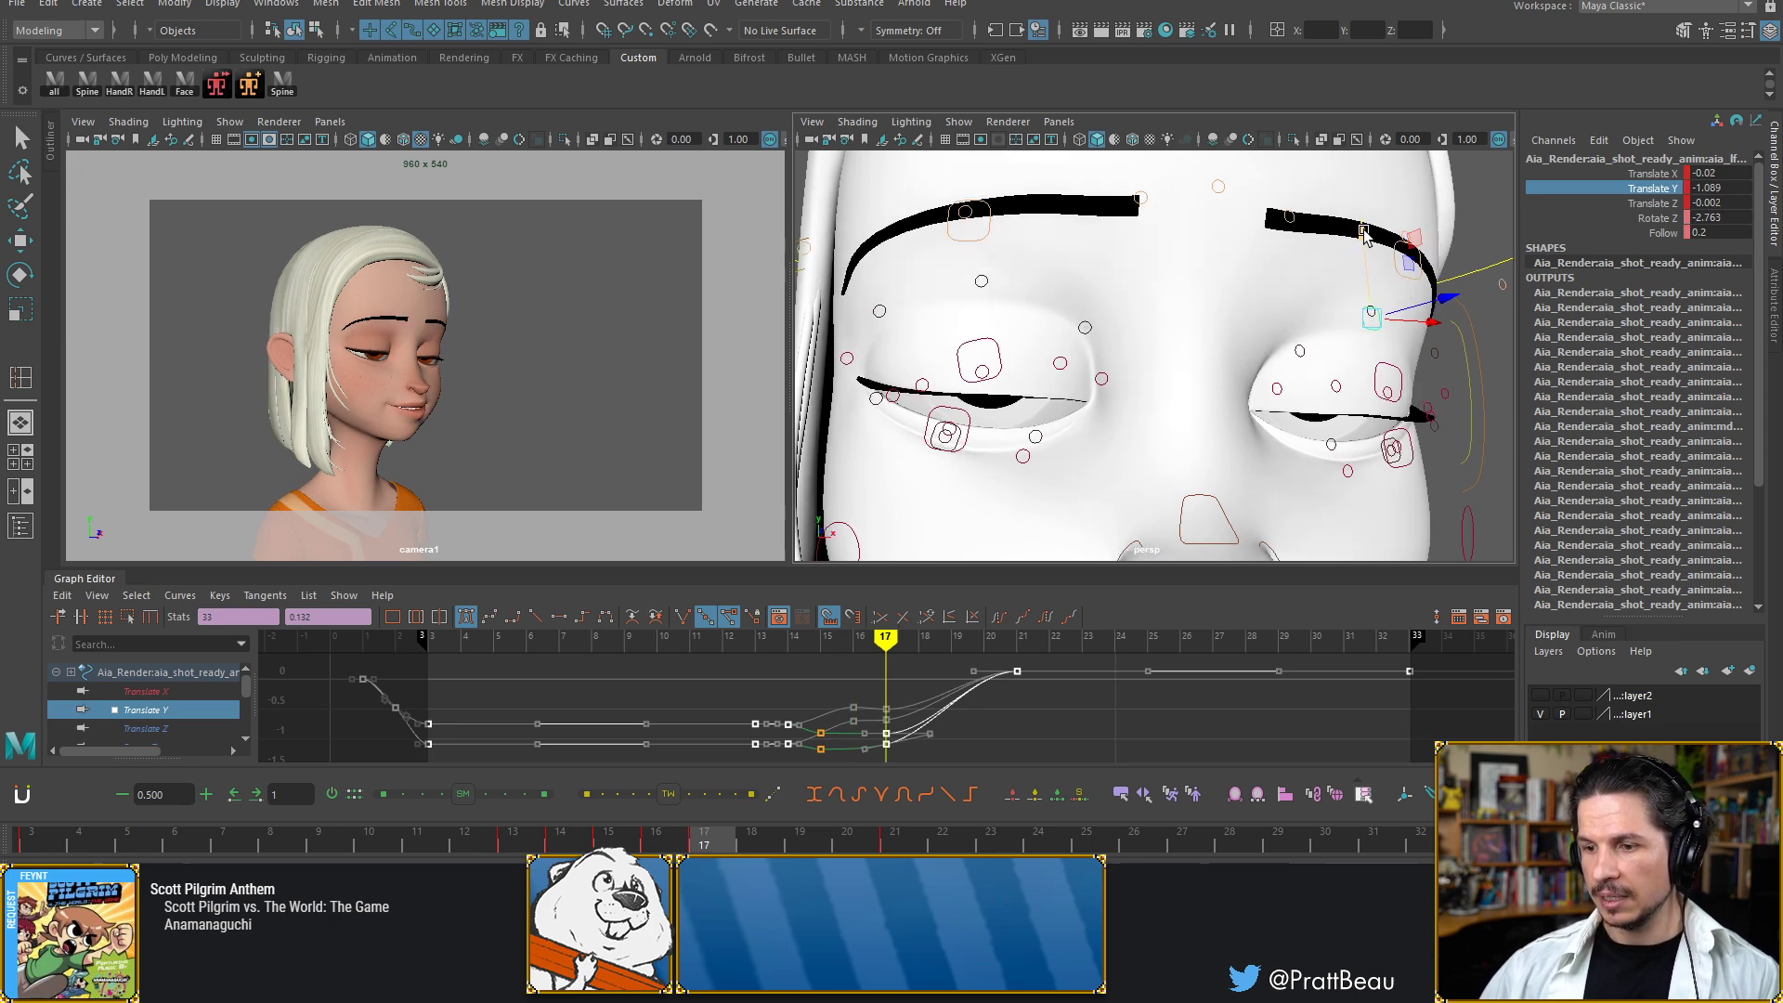
pyautogui.hotkey('alt', ',')
pyautogui.moveTo(1358, 237); pyautogui.dragTo(1356, 238)
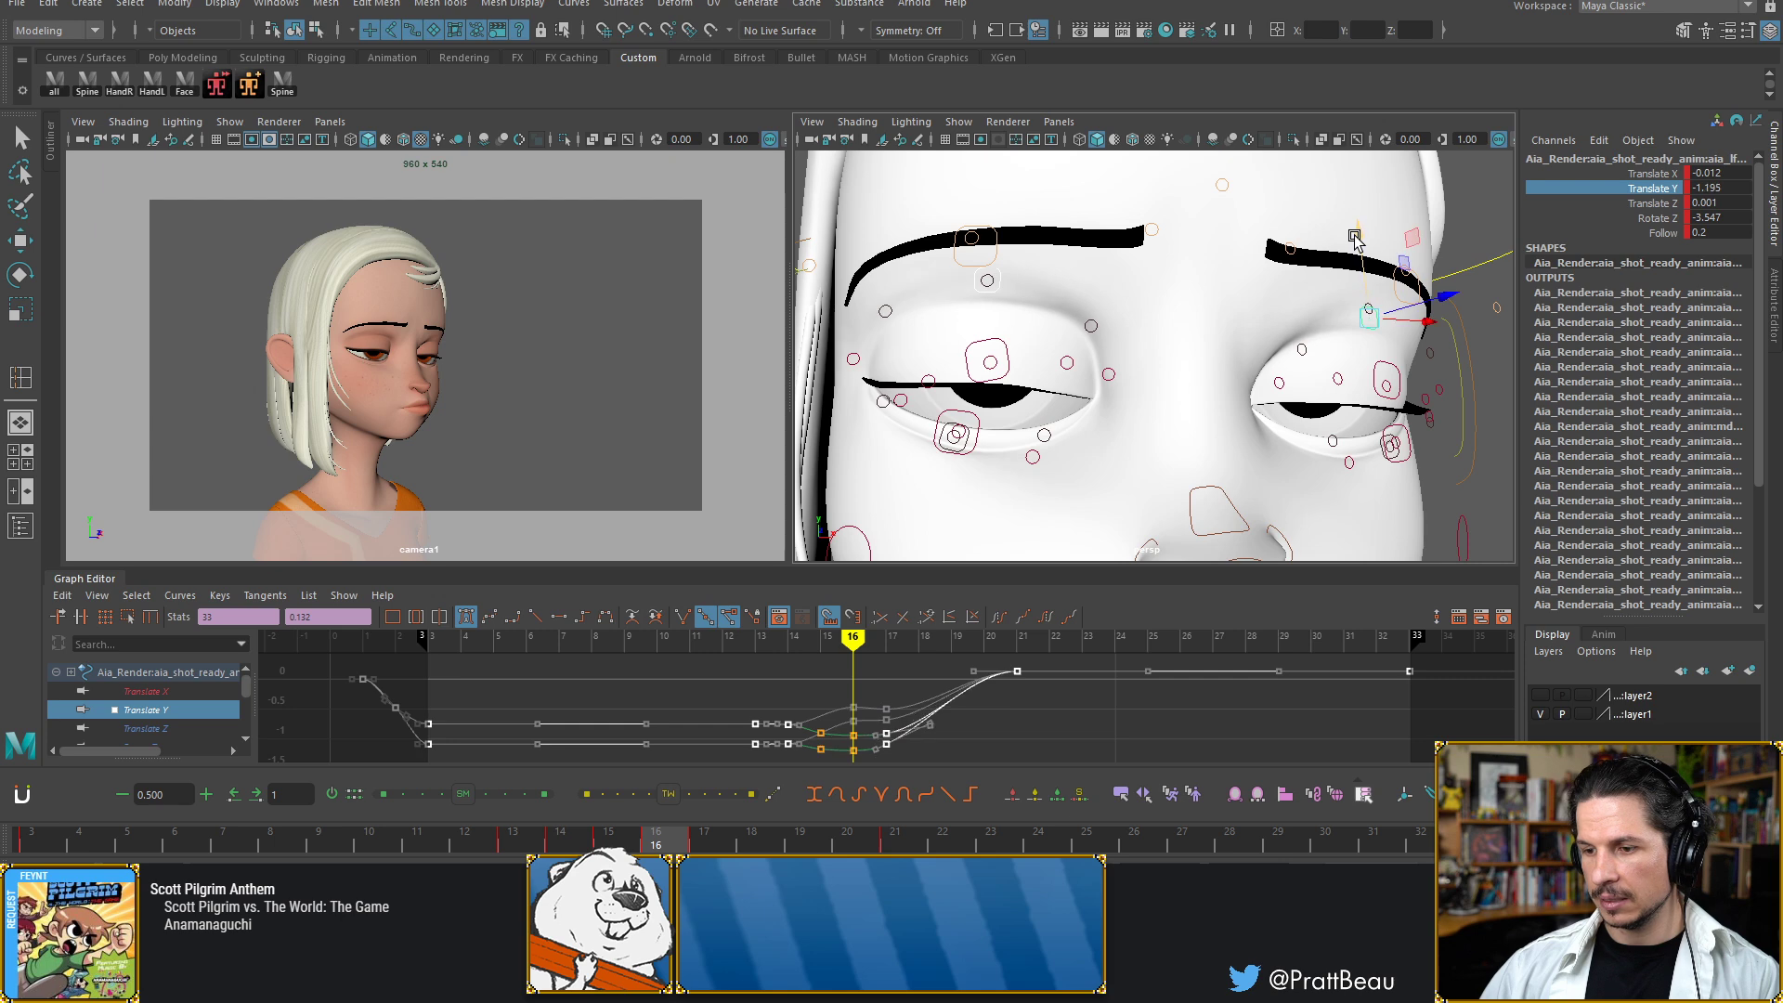
pyautogui.hotkey('alt', '.')
pyautogui.moveTo(1362, 237); pyautogui.dragTo(1362, 236)
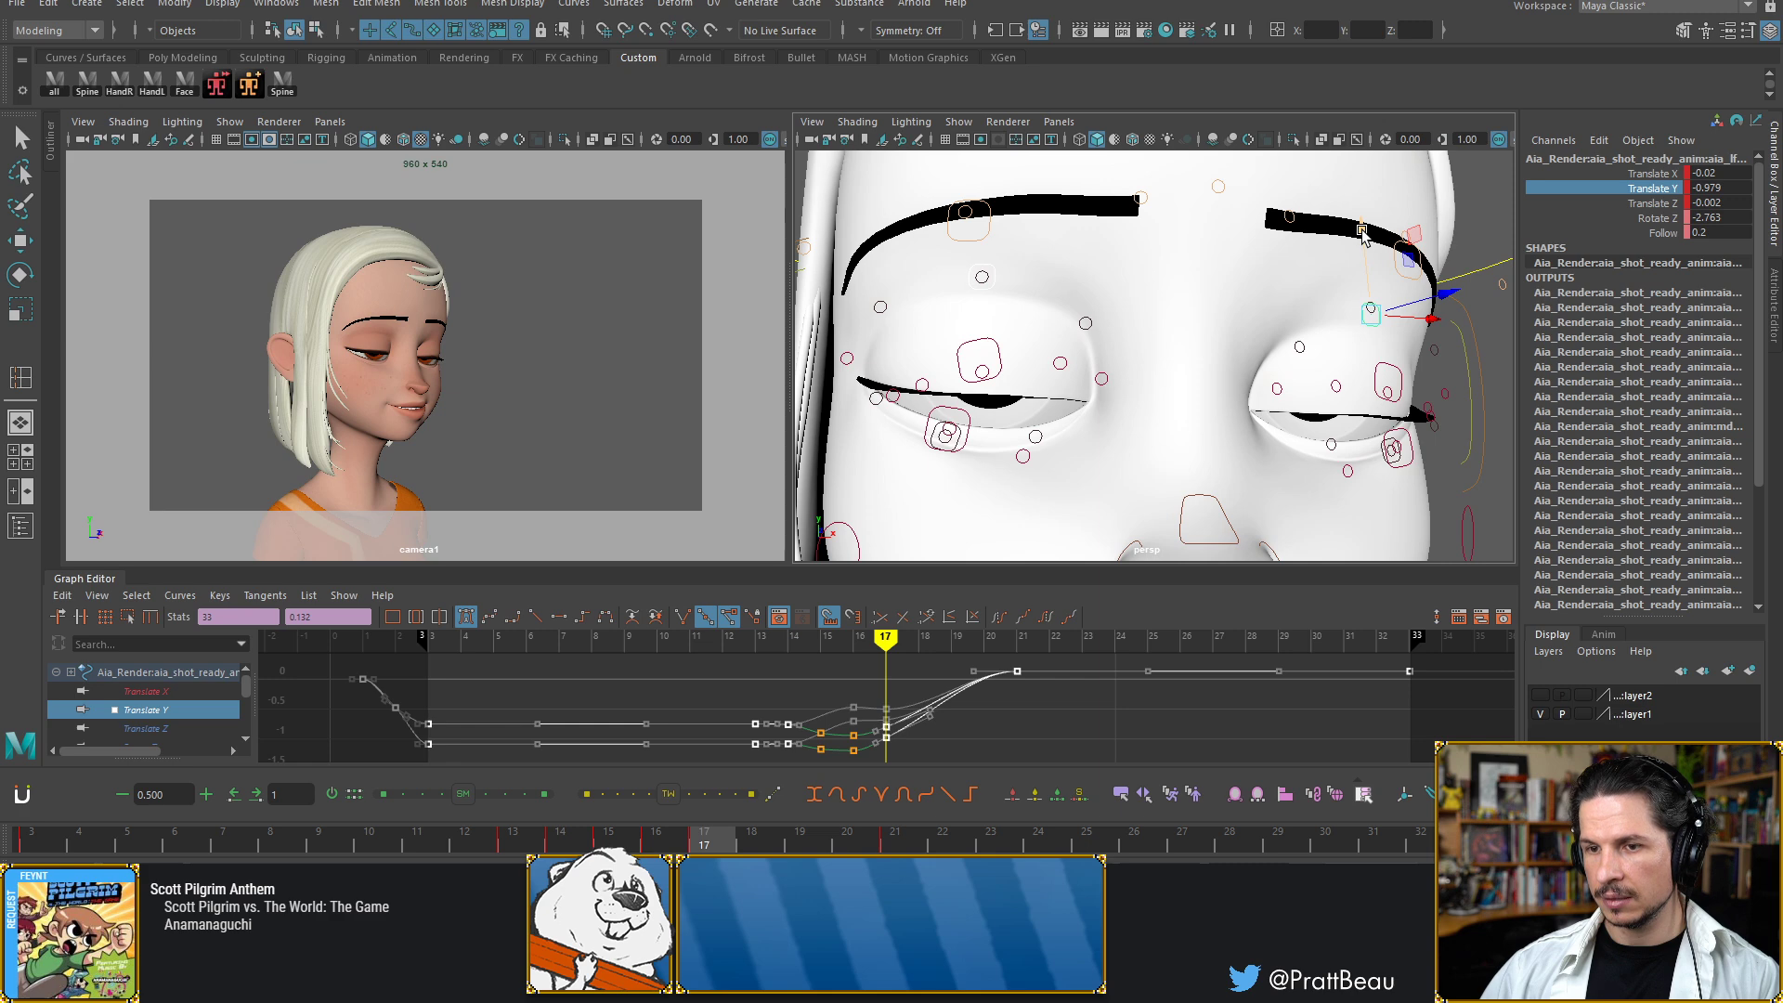
# Raise both eyelid crease controls at frame 19, the left one to Translate Y about -0.048
pyautogui.hotkey('alt', '.')
pyautogui.hotkey('alt', '.')
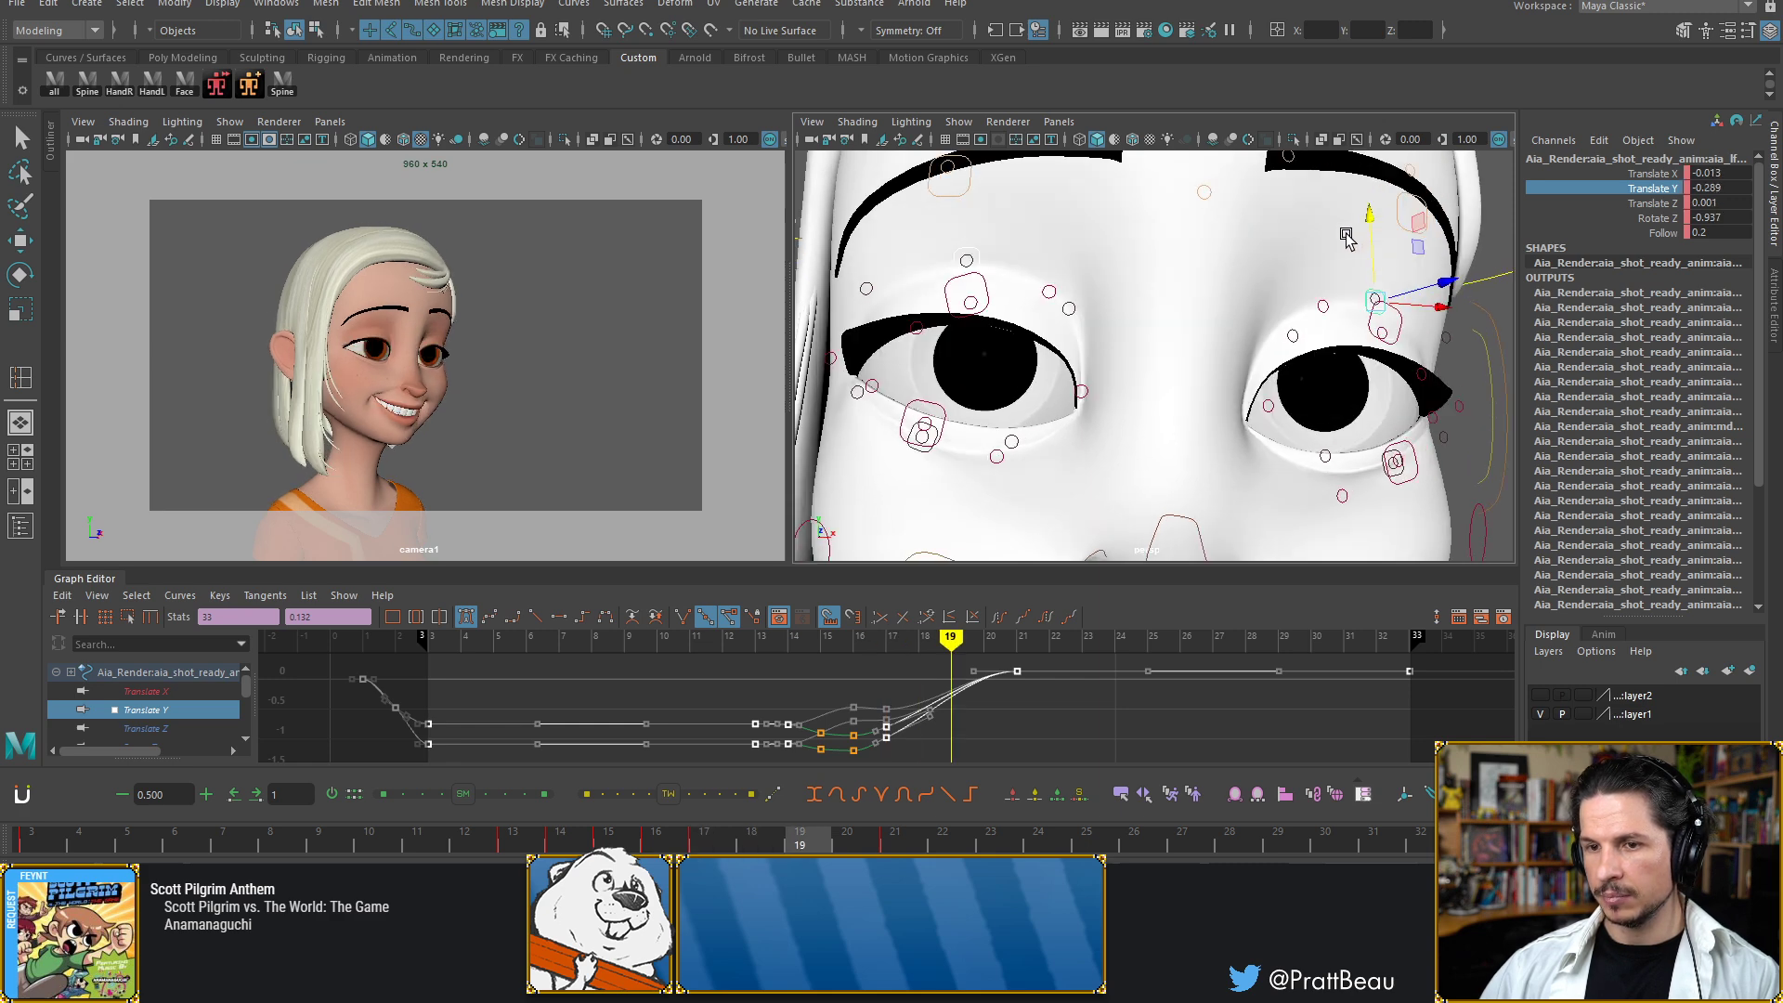
pyautogui.moveTo(1370, 214); pyautogui.dragTo(1372, 216)
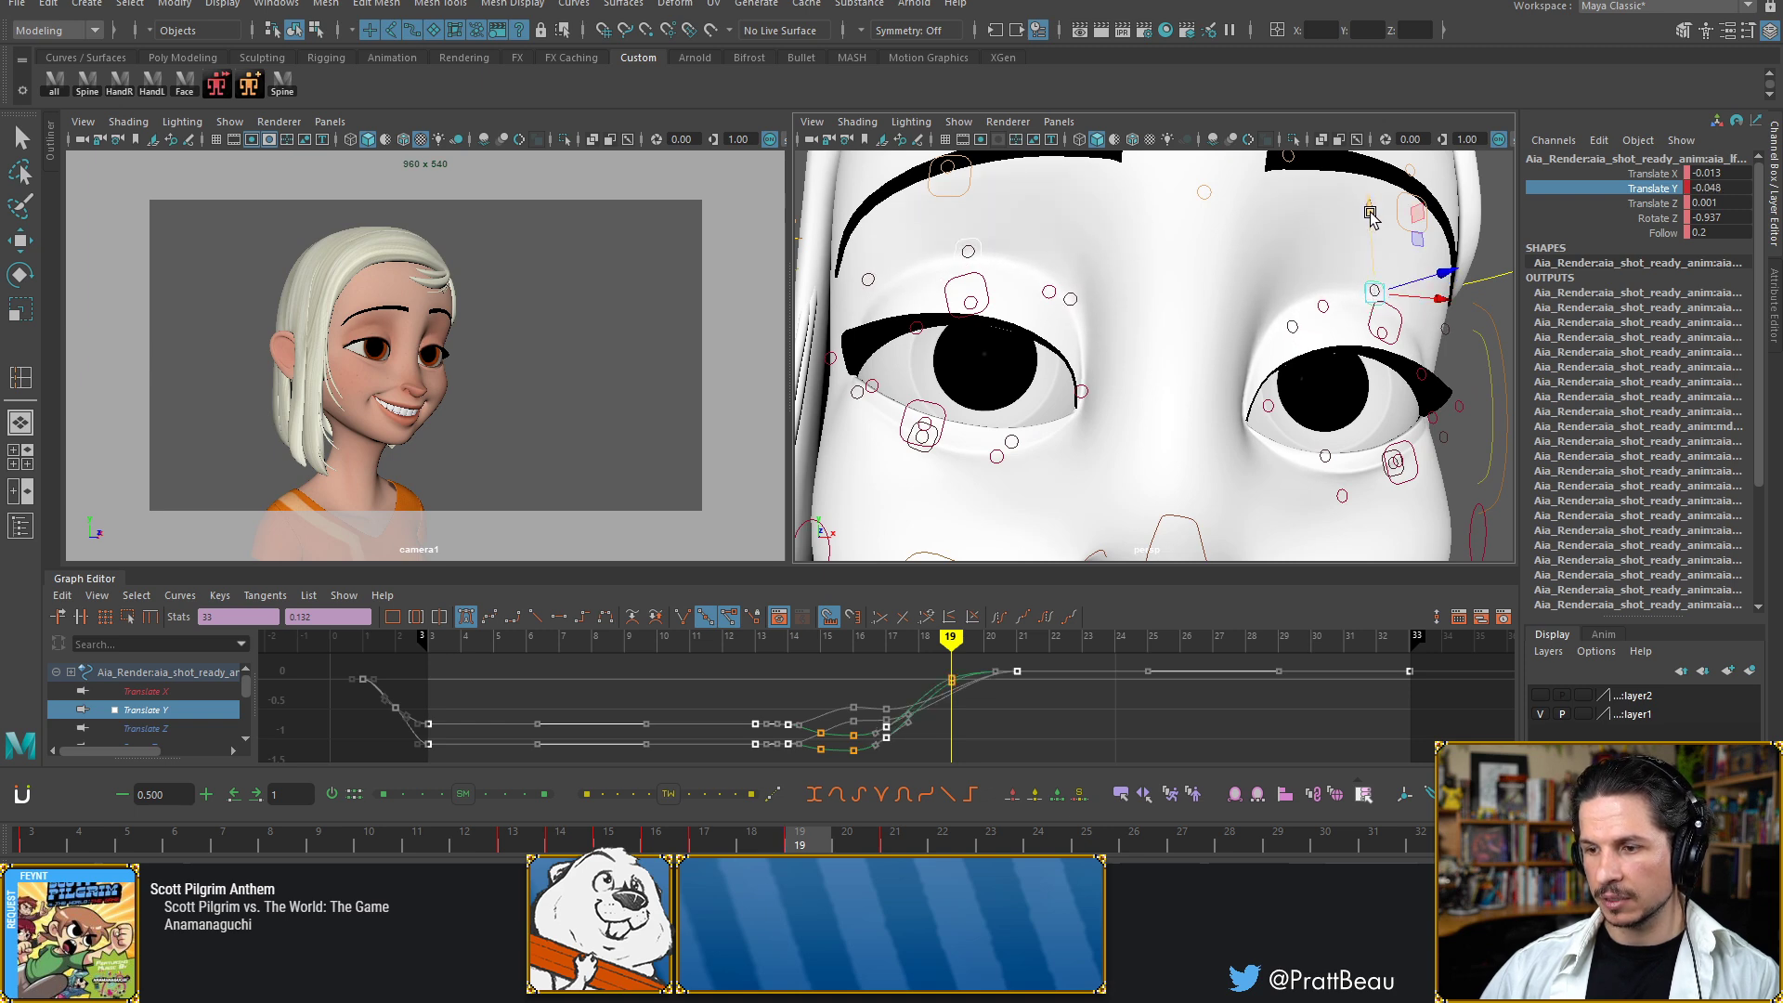
# Step back and forth between frames 14 and 21 to examine the crease motion through the blink and eye opening
pyautogui.hotkey('alt', ',')
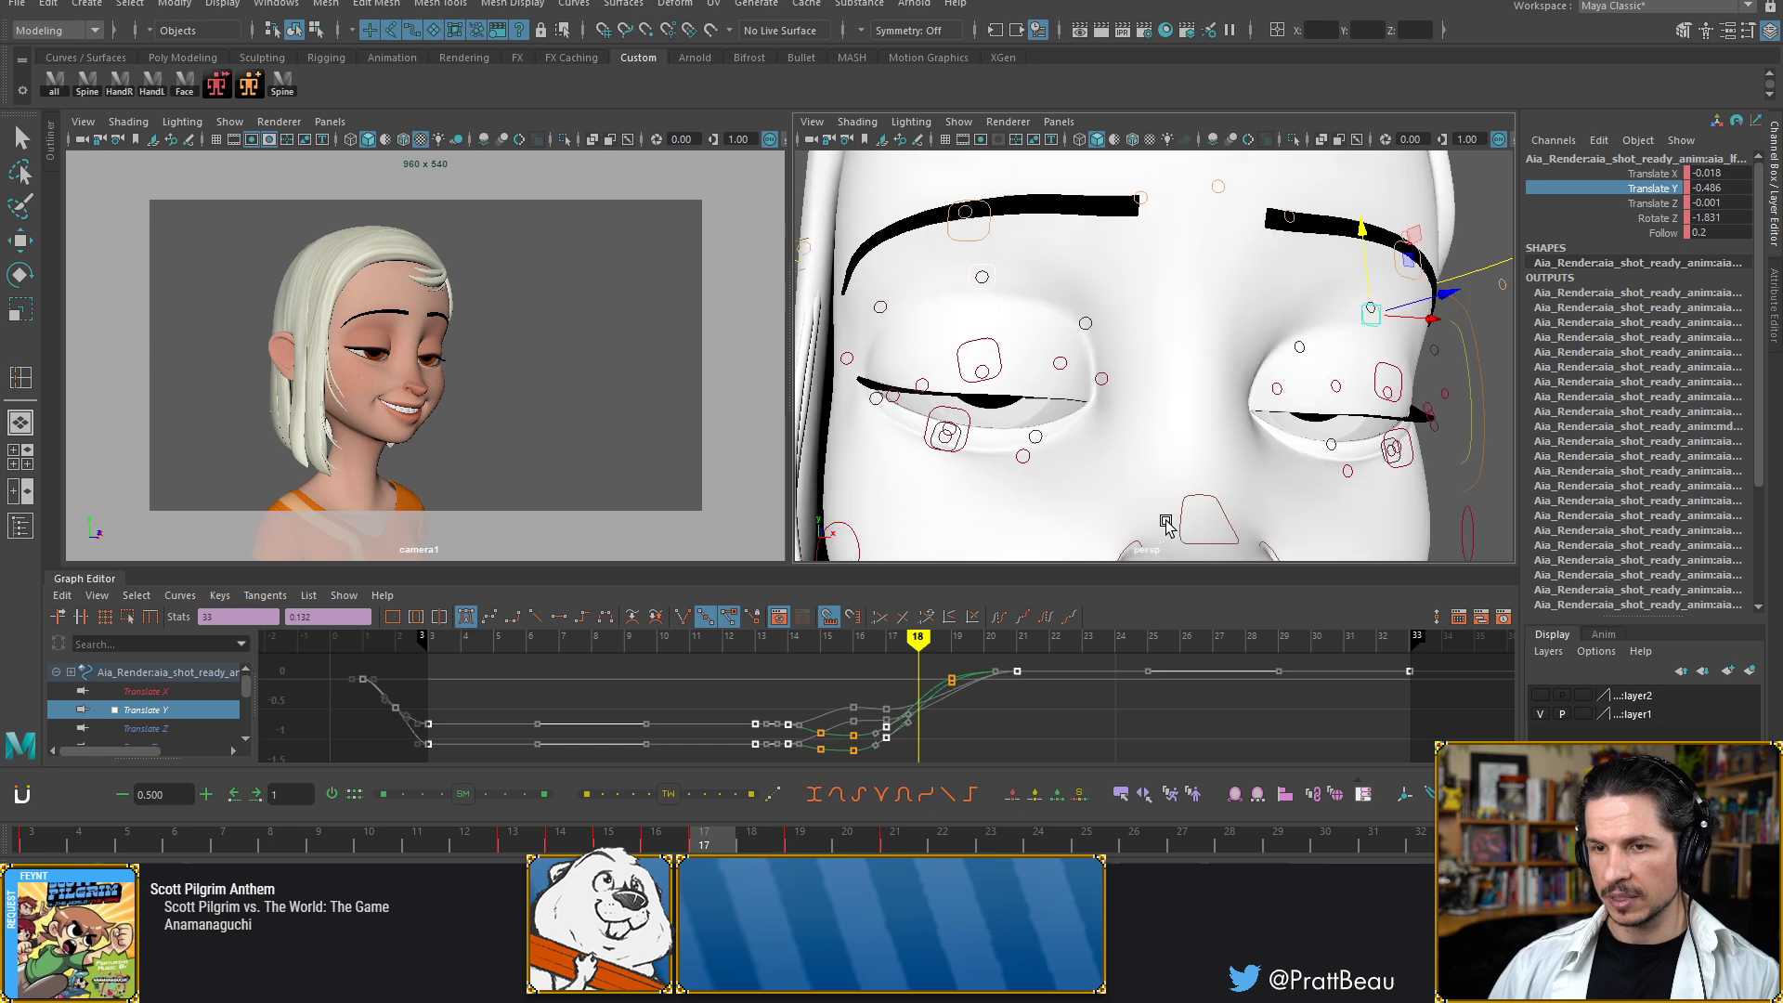
pyautogui.hotkey('alt', ',')
pyautogui.hotkey('alt', ',')
pyautogui.hotkey('alt', '.')
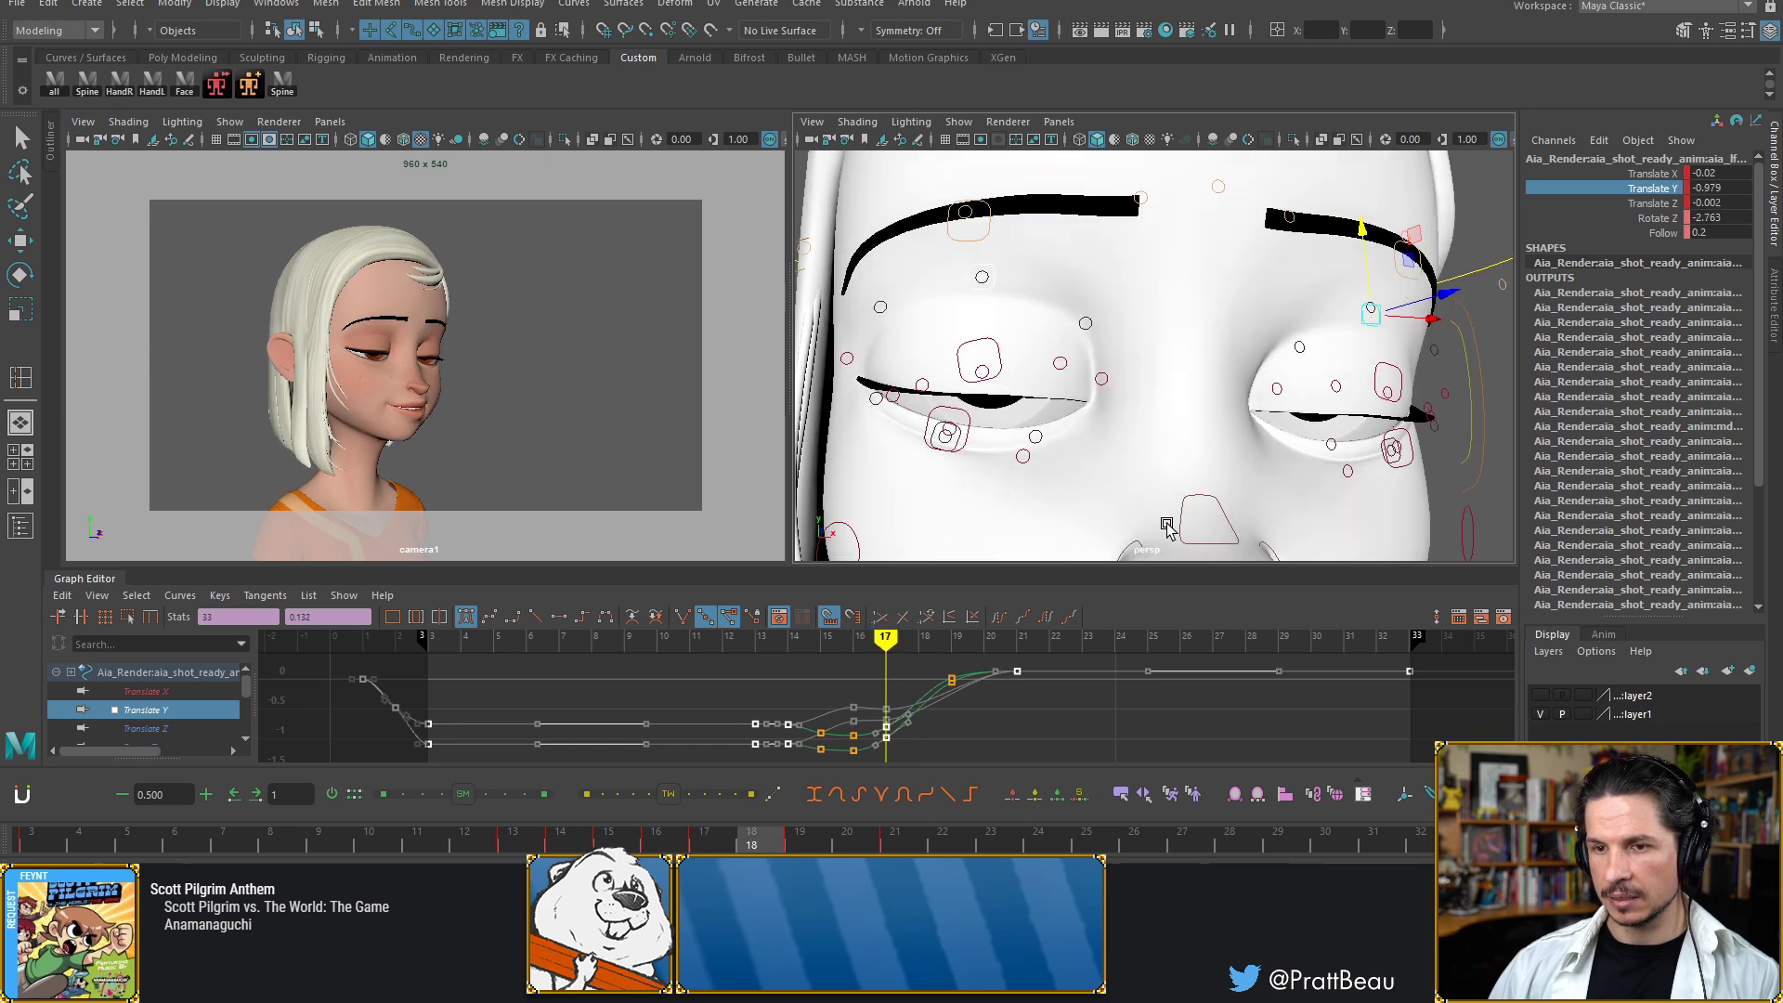
pyautogui.hotkey('alt', '.')
pyautogui.hotkey('alt', '.')
pyautogui.hotkey('alt', '.')
pyautogui.hotkey('alt', '.')
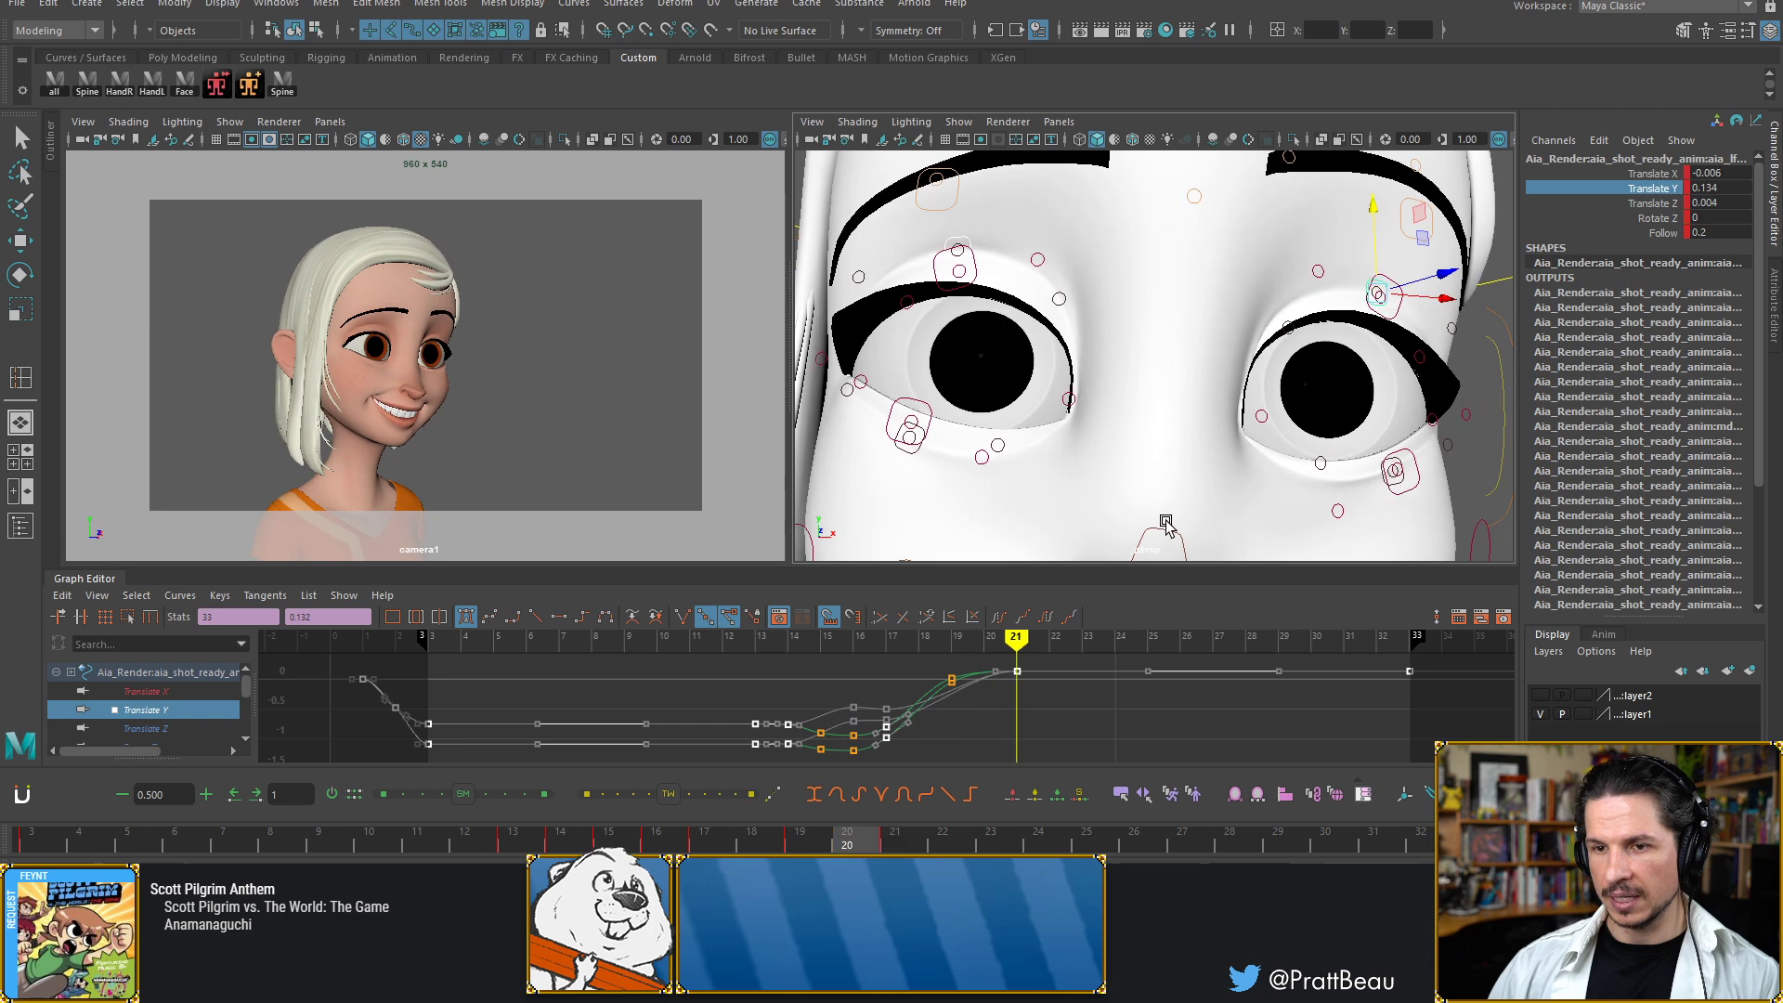
pyautogui.hotkey('alt', ',')
pyautogui.hotkey('alt', ',')
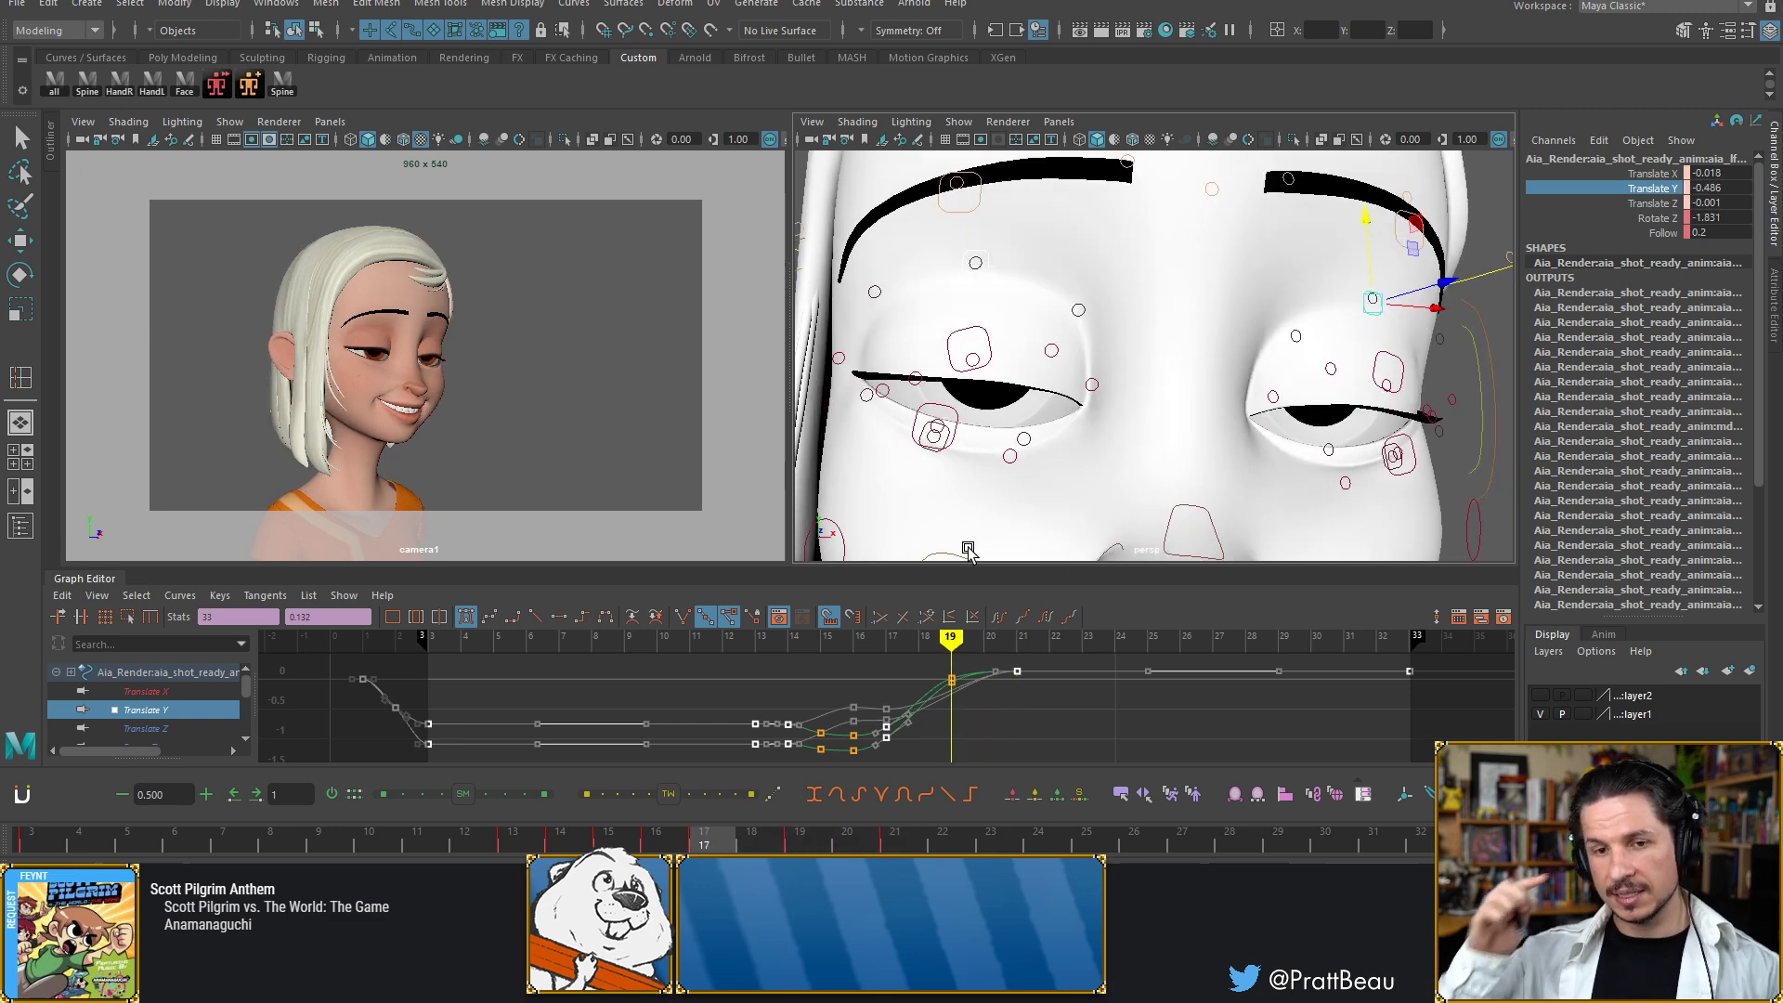
pyautogui.hotkey('alt', ',')
pyautogui.hotkey('alt', ',')
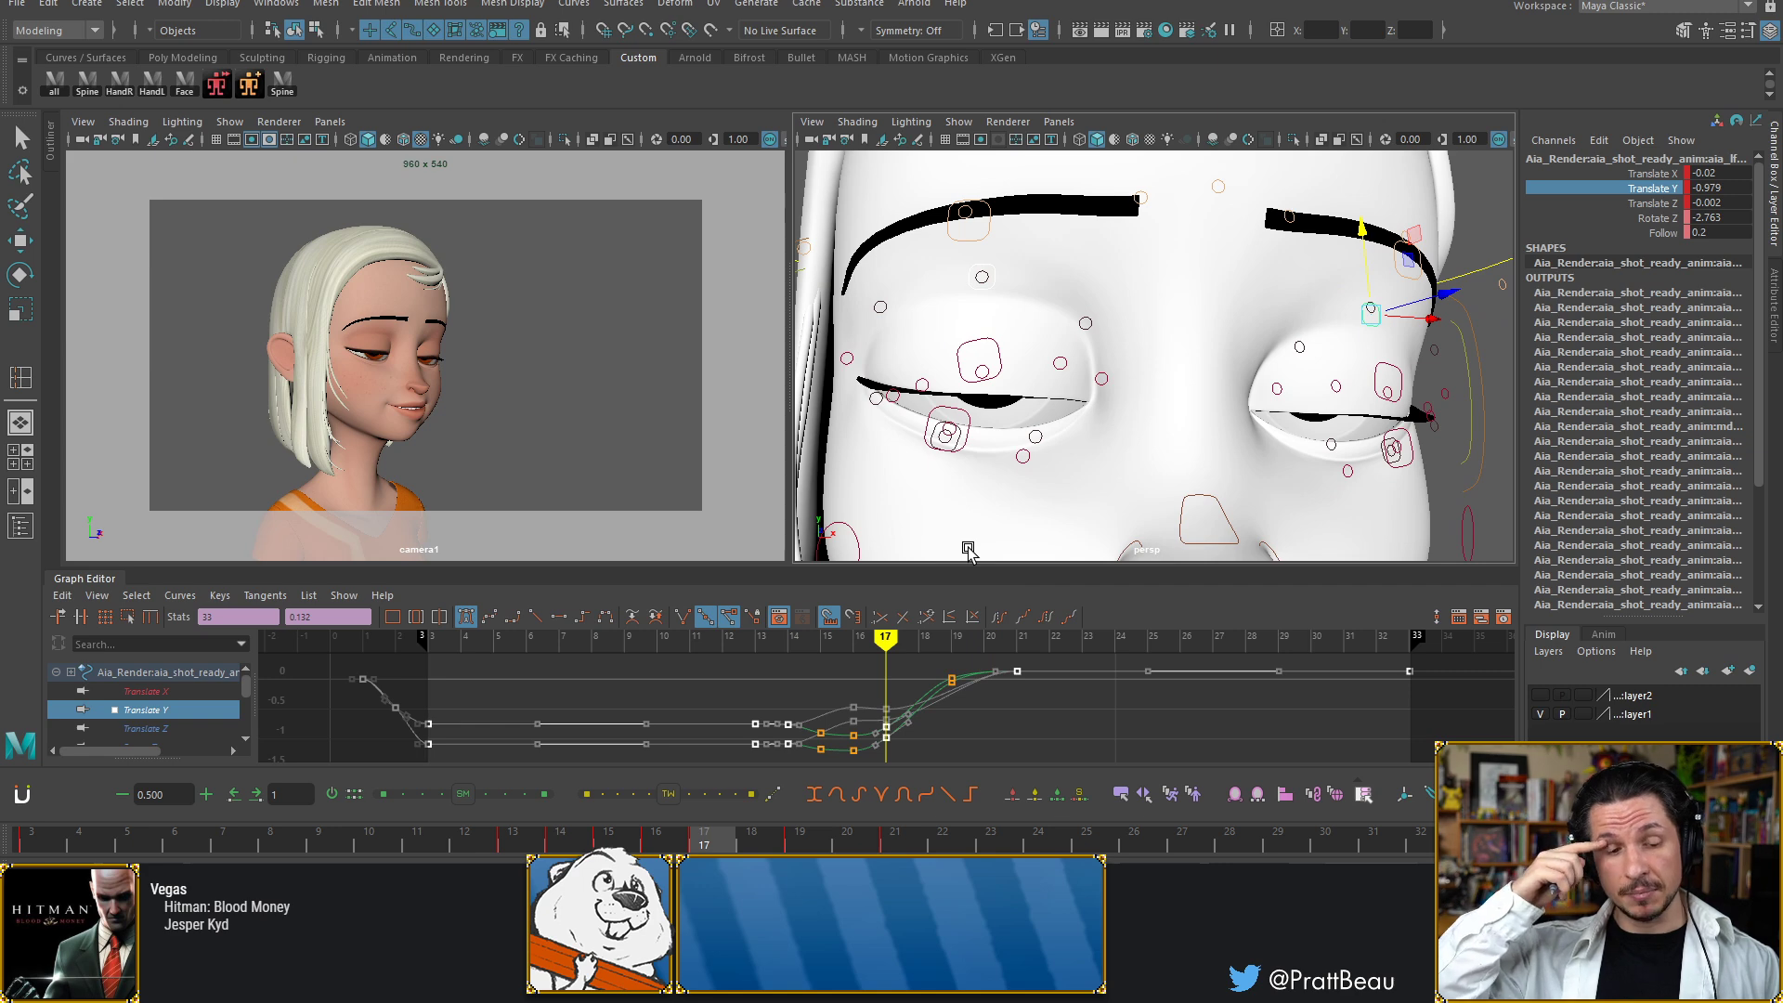
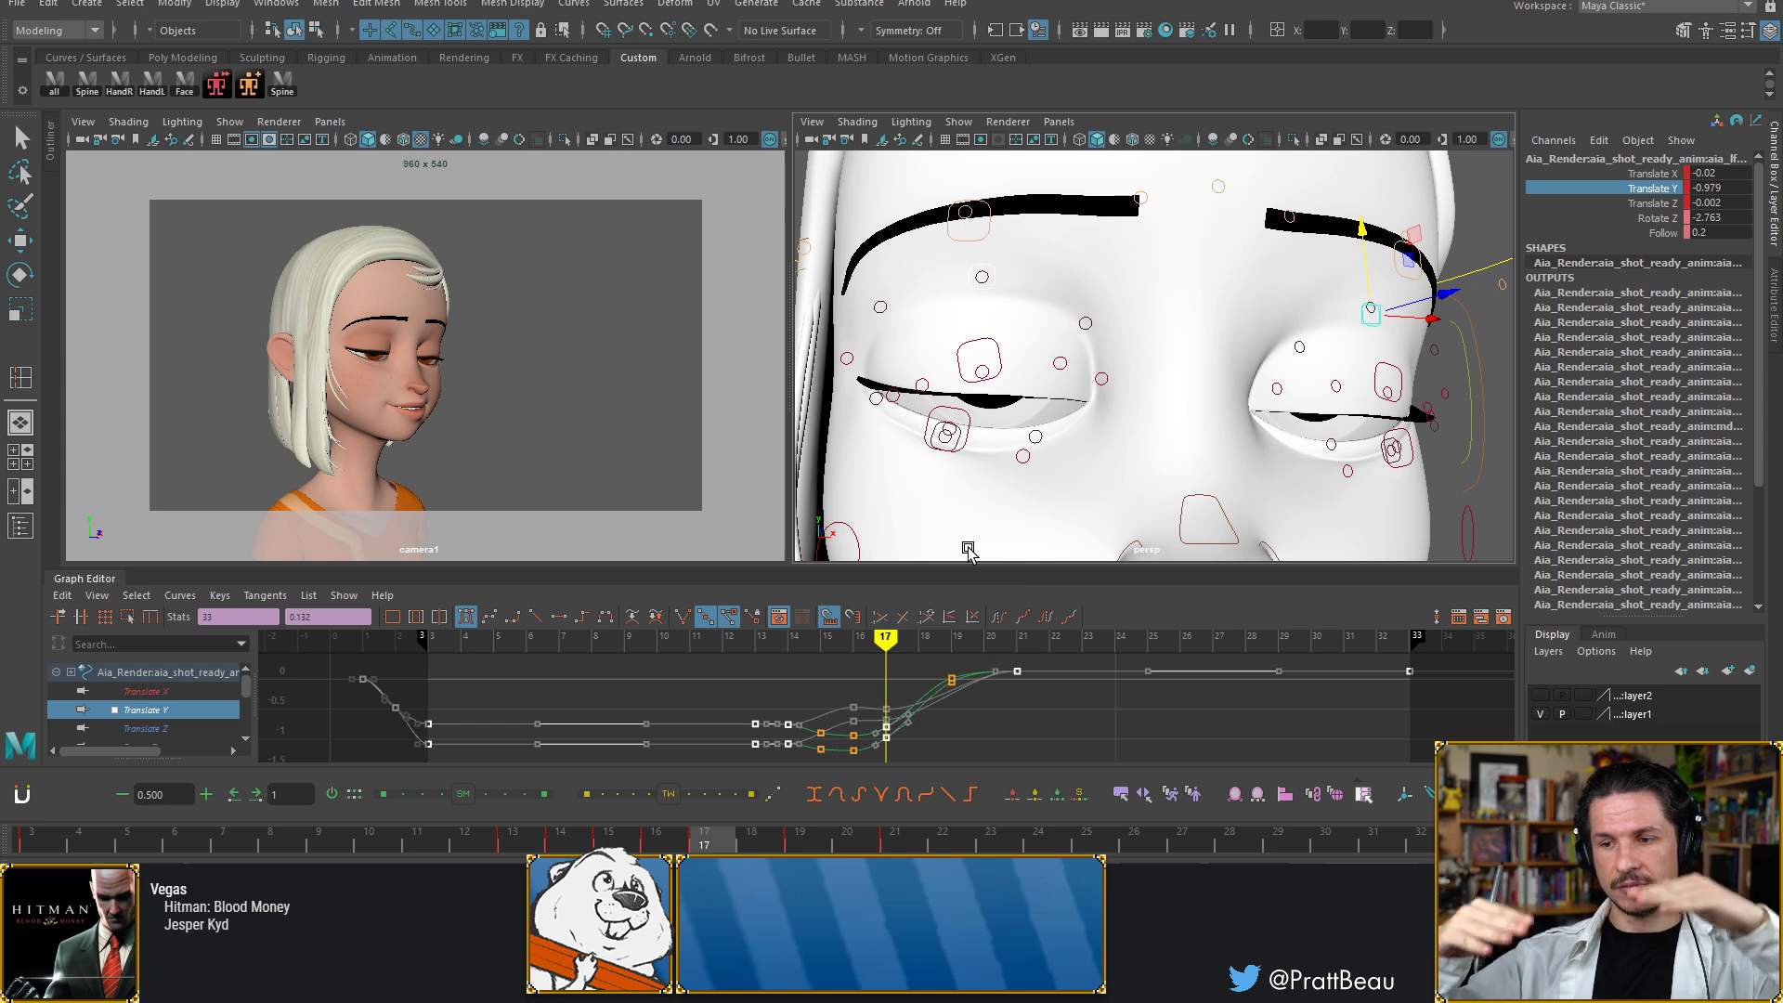
pyautogui.hotkey('alt', ',')
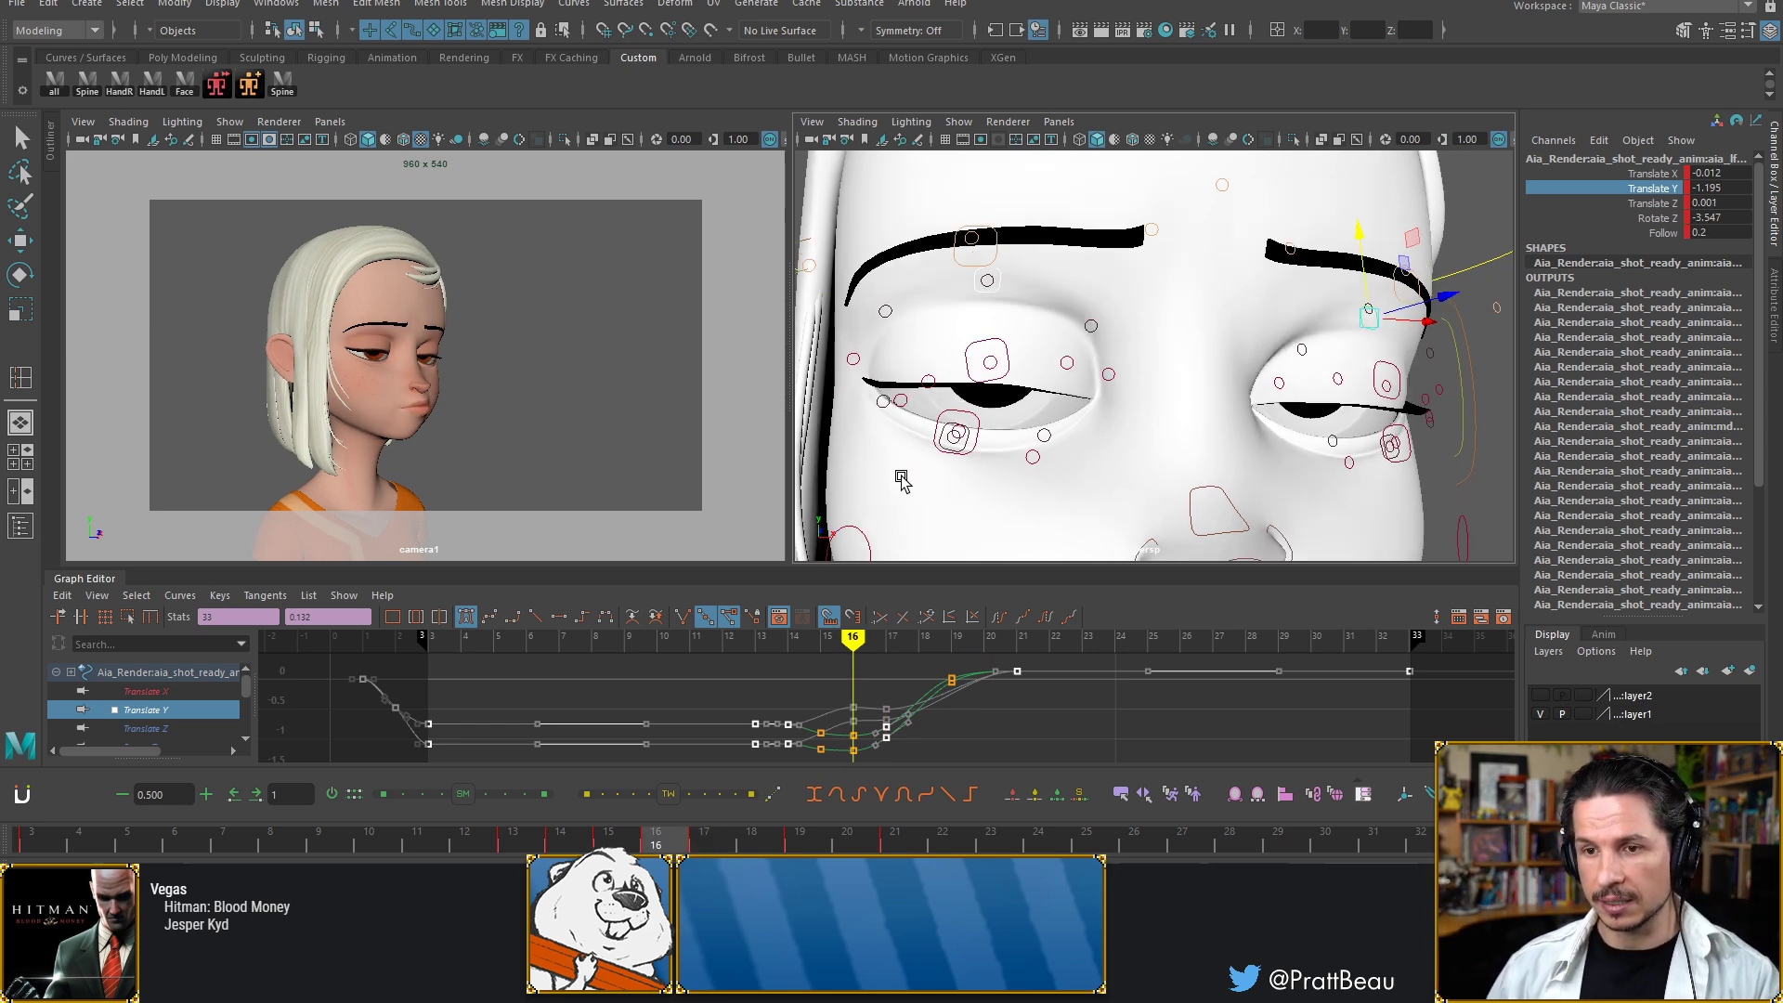
pyautogui.hotkey('alt', '.')
pyautogui.hotkey('alt', '.')
pyautogui.hotkey('alt', '.')
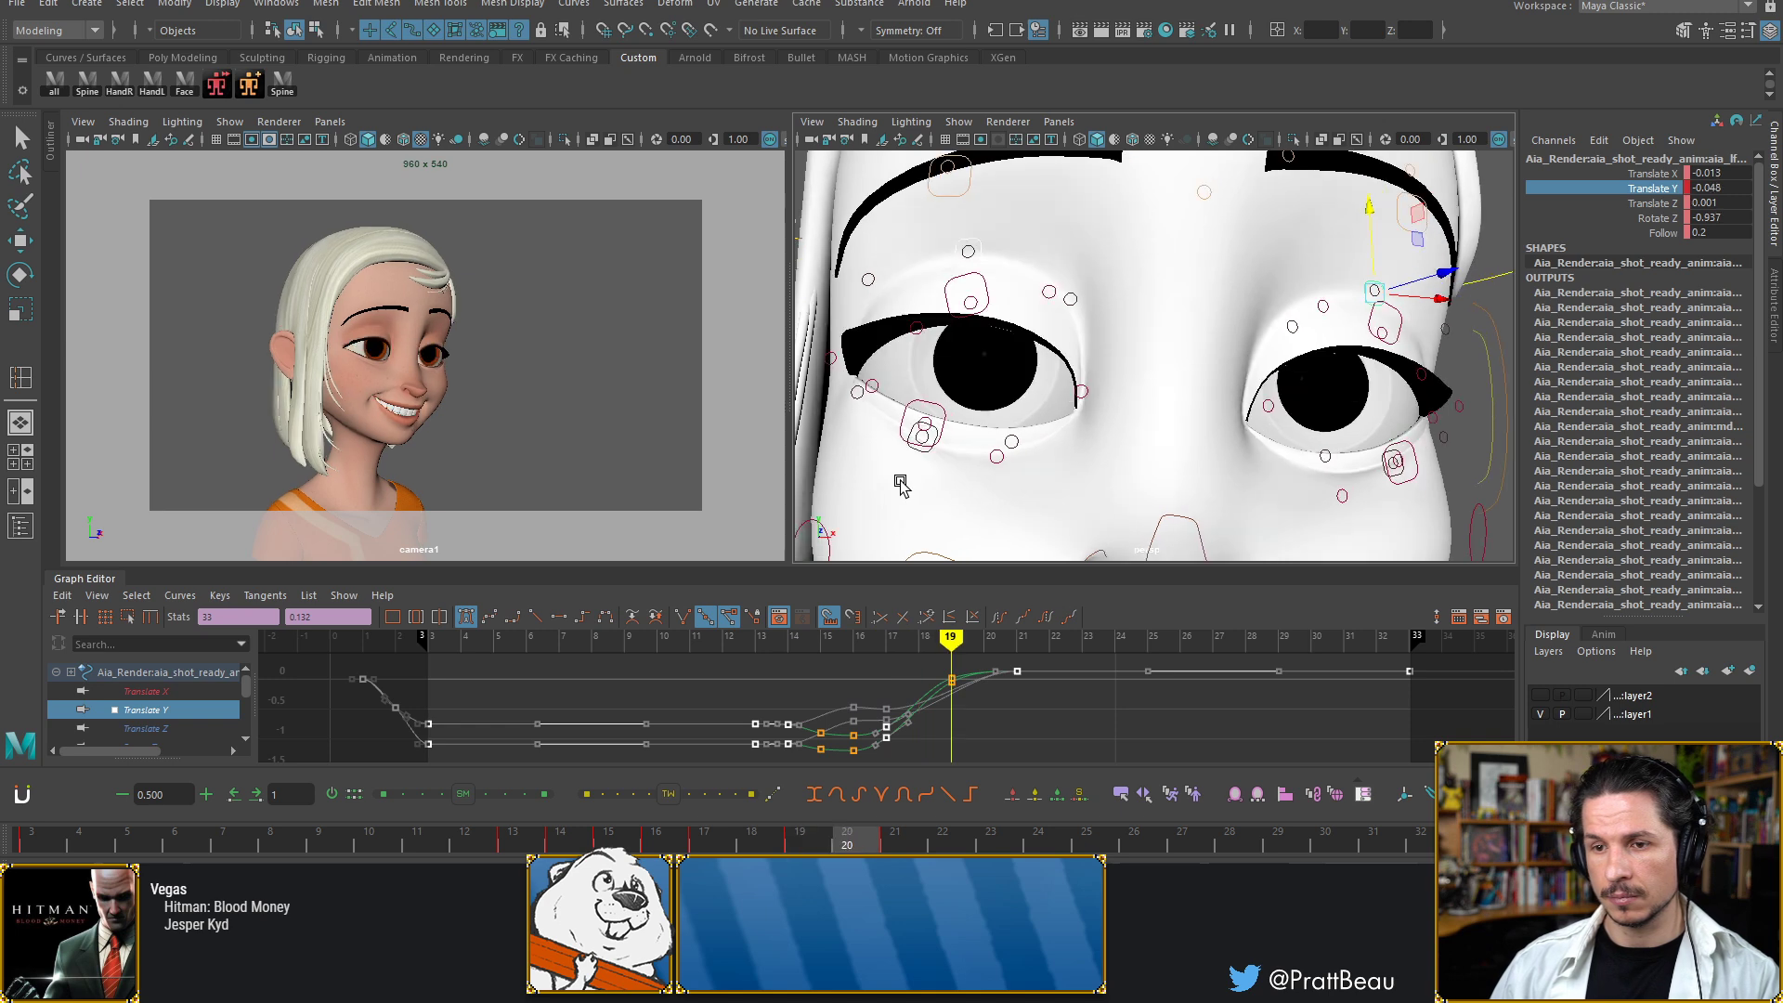
pyautogui.hotkey('alt', '.')
pyautogui.hotkey('alt', ',')
pyautogui.hotkey('alt', ',')
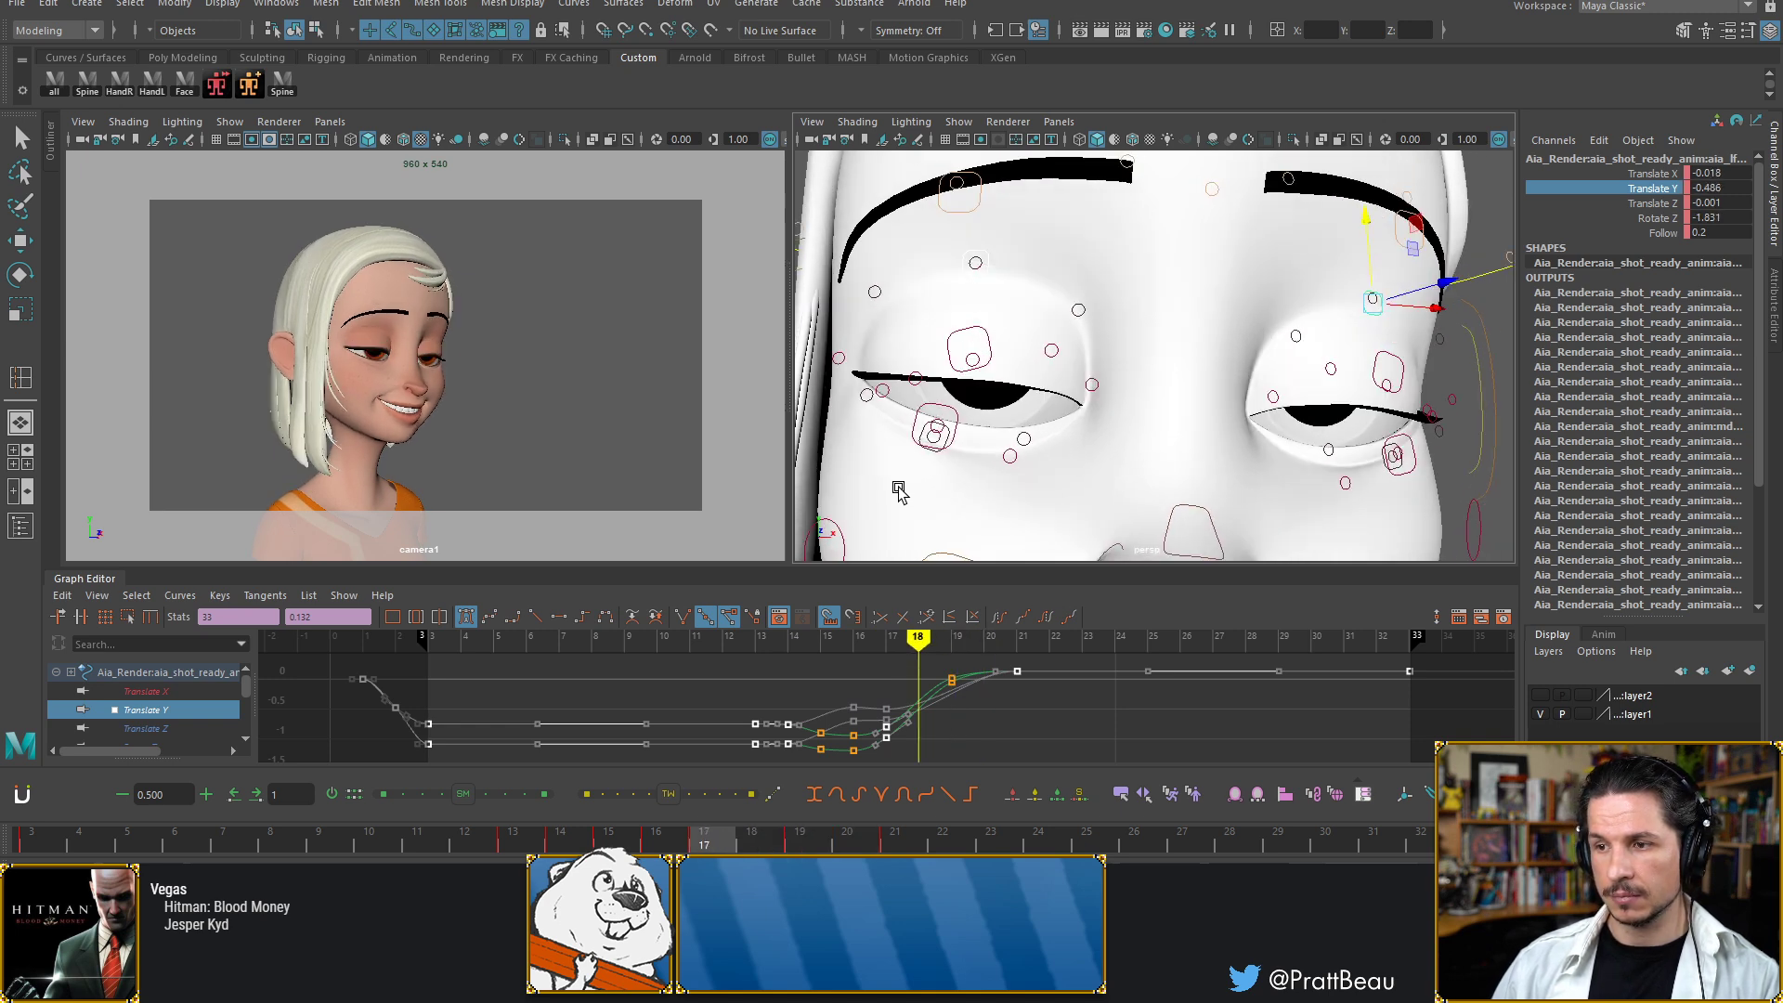
pyautogui.hotkey('alt', ',')
pyautogui.hotkey('alt', ',')
pyautogui.hotkey('alt', ',')
pyautogui.hotkey('alt', ',')
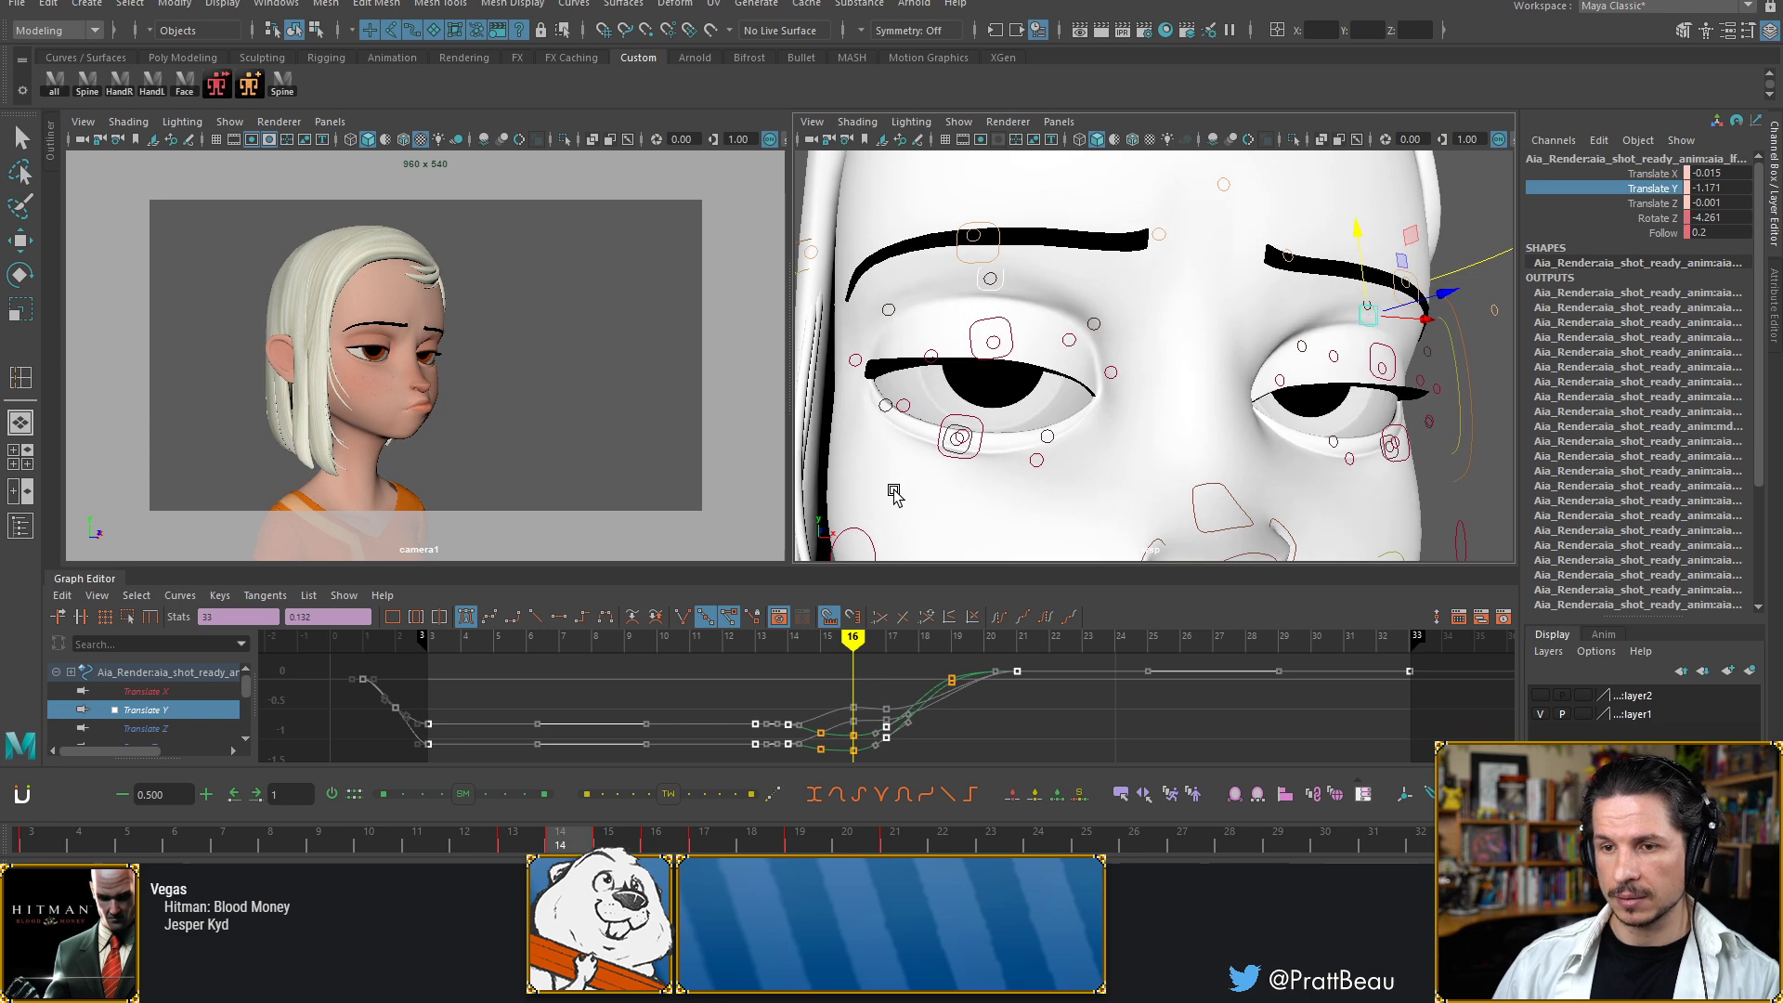
pyautogui.hotkey('alt', '.')
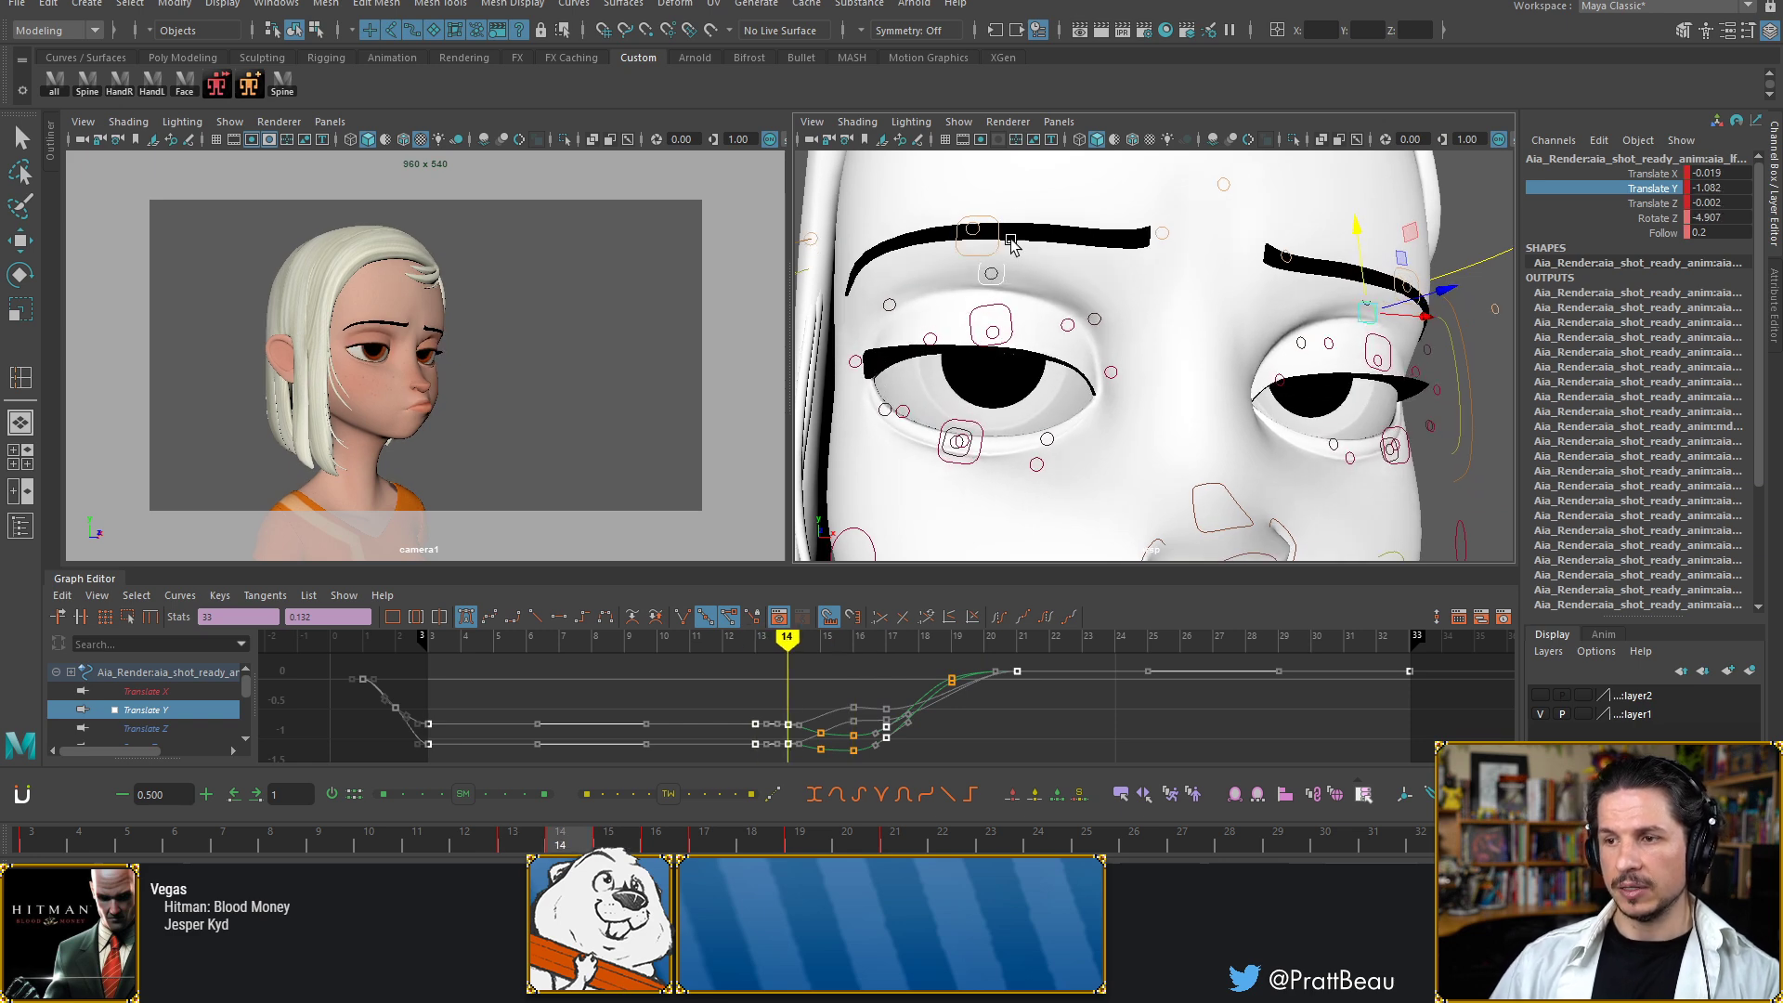
# Isolate the Translate Y curves of both eyebrow controls and step between frames 14 and 19 to examine the brow motion
pyautogui.click(985, 232)
pyautogui.click(1405, 286)
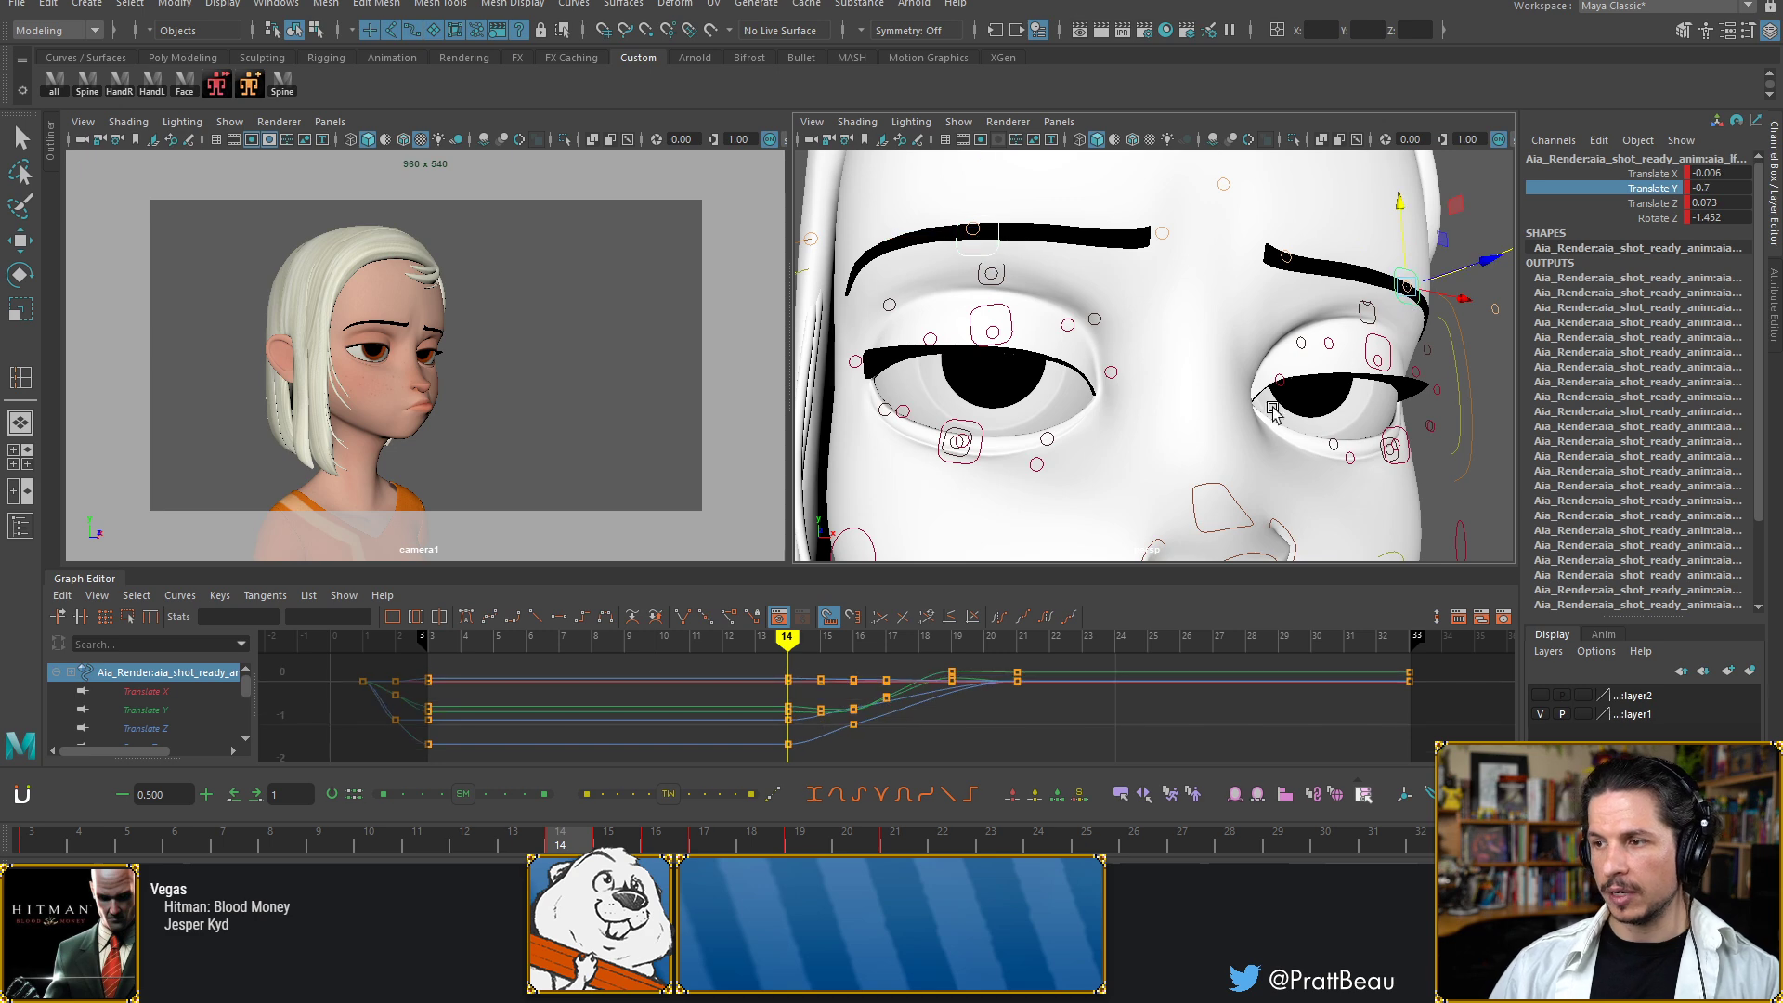
pyautogui.click(1653, 187)
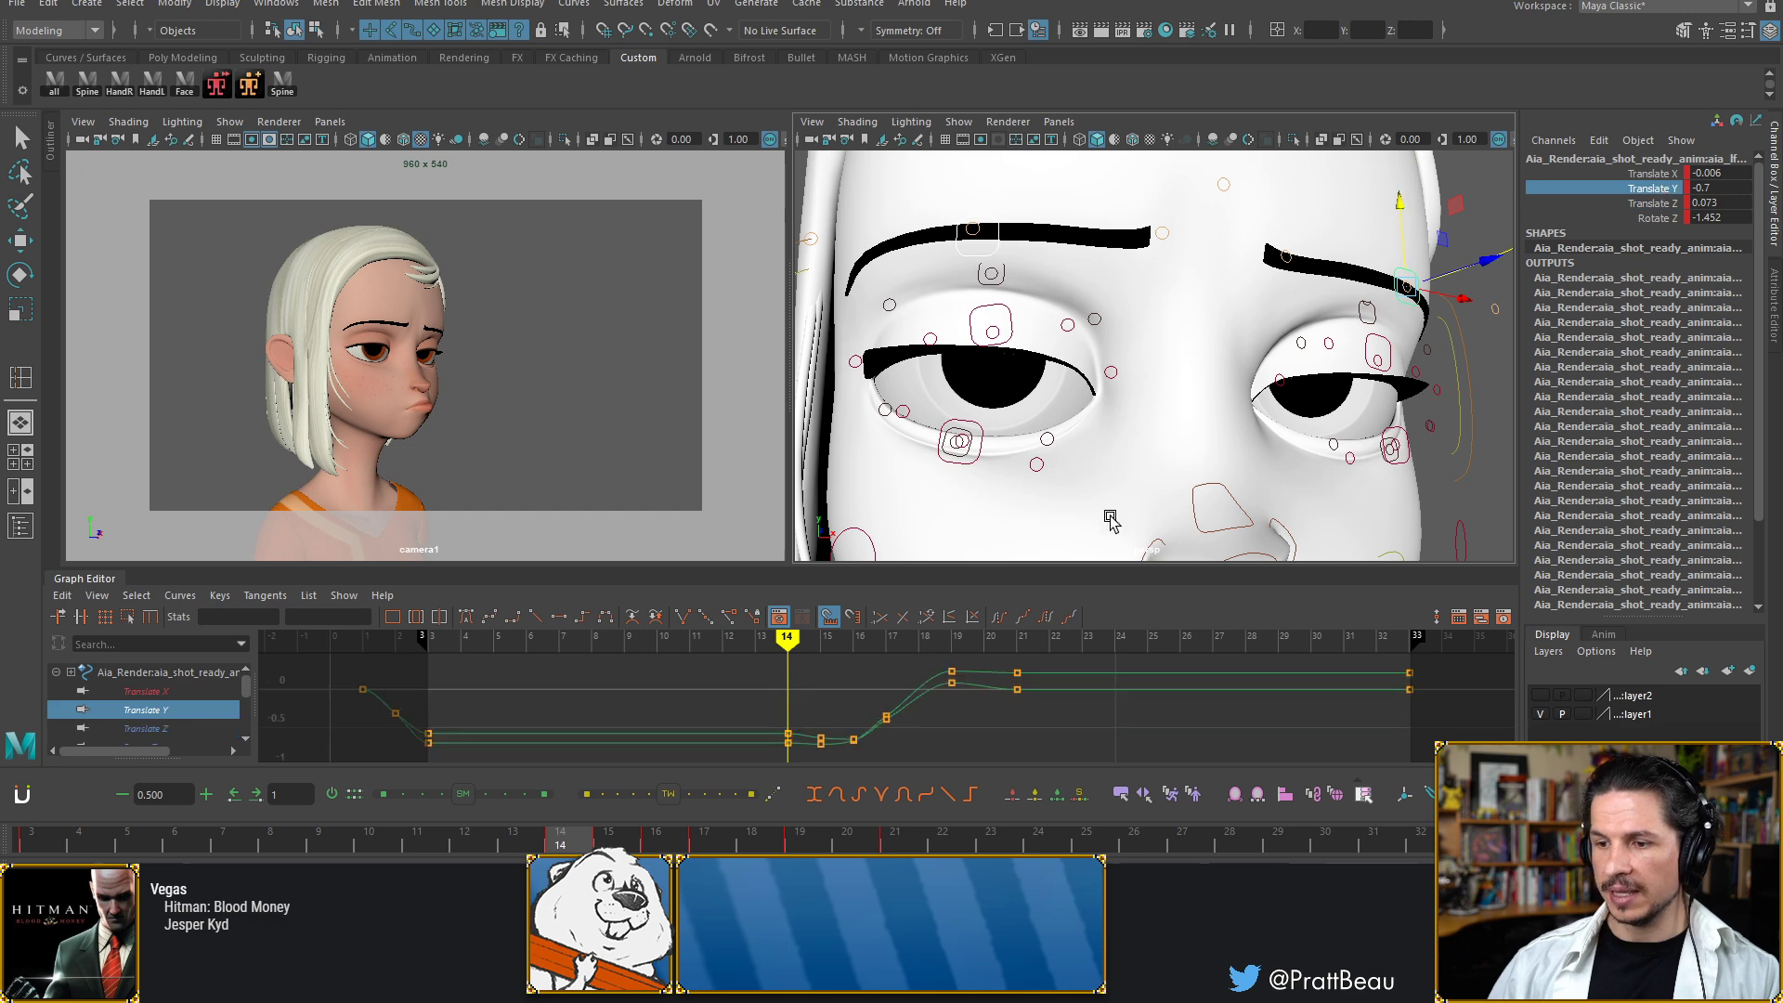
pyautogui.press('.')
pyautogui.press('.')
pyautogui.press('.')
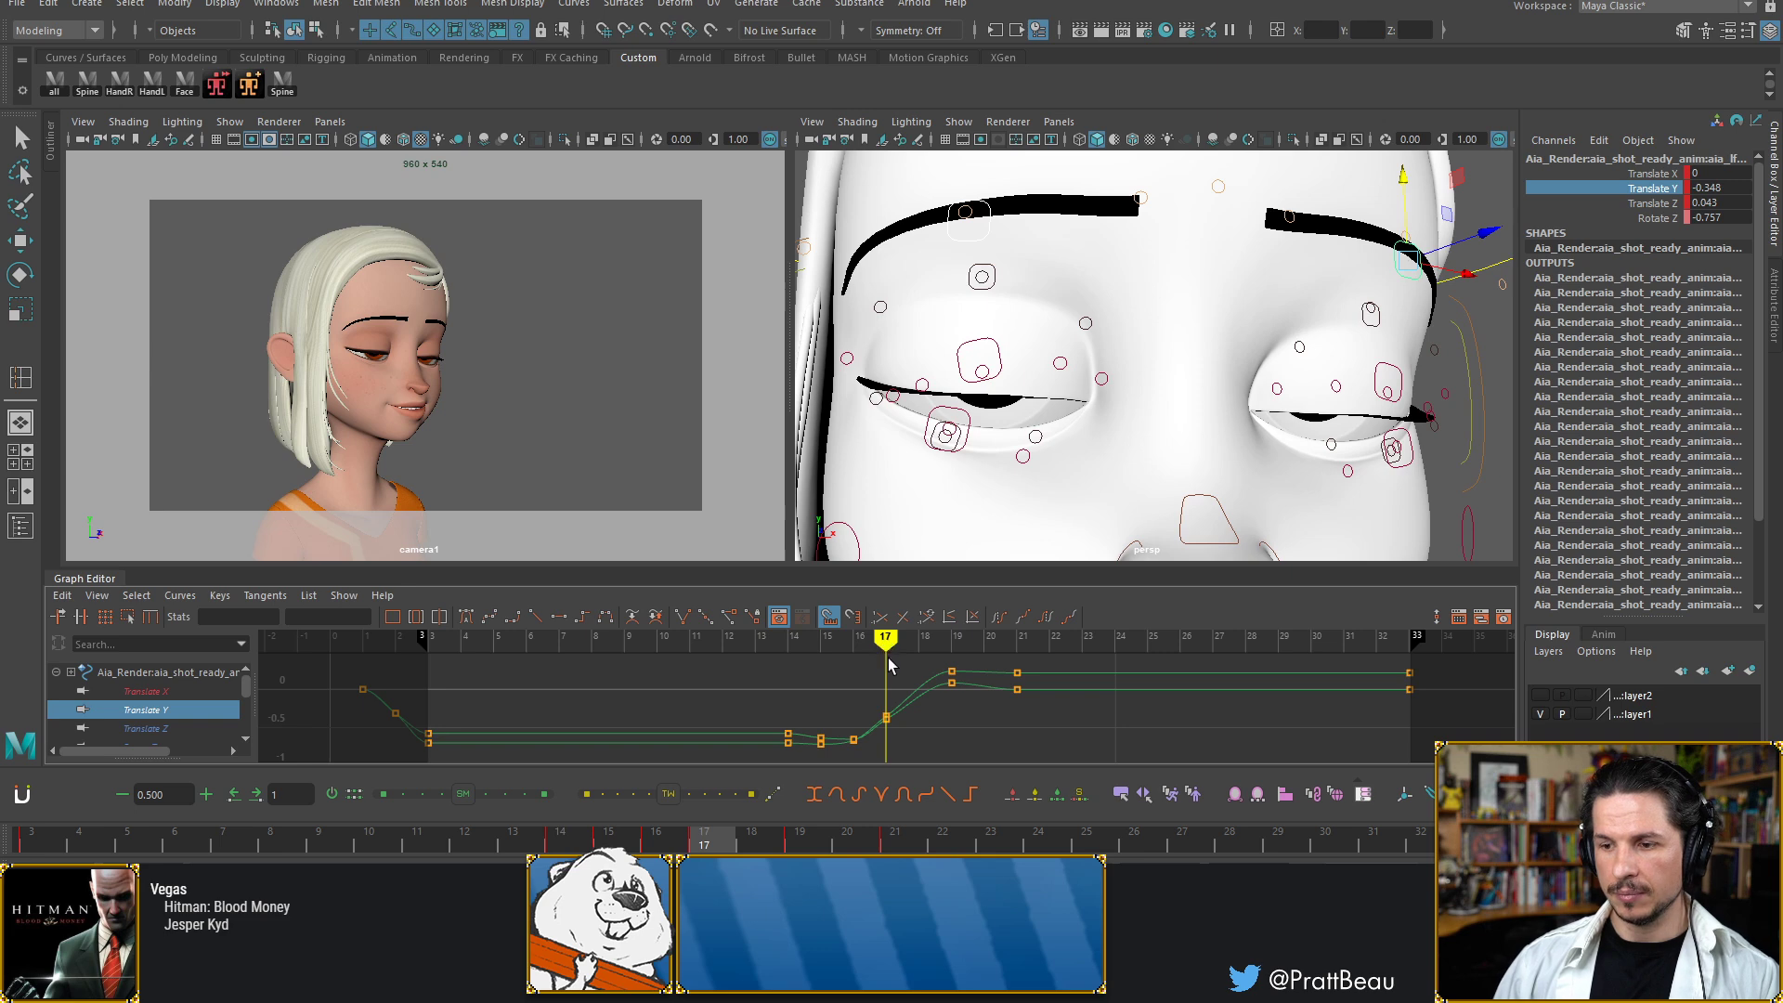
pyautogui.hotkey('alt', ',')
pyautogui.hotkey('alt', '.')
pyautogui.hotkey('alt', '.')
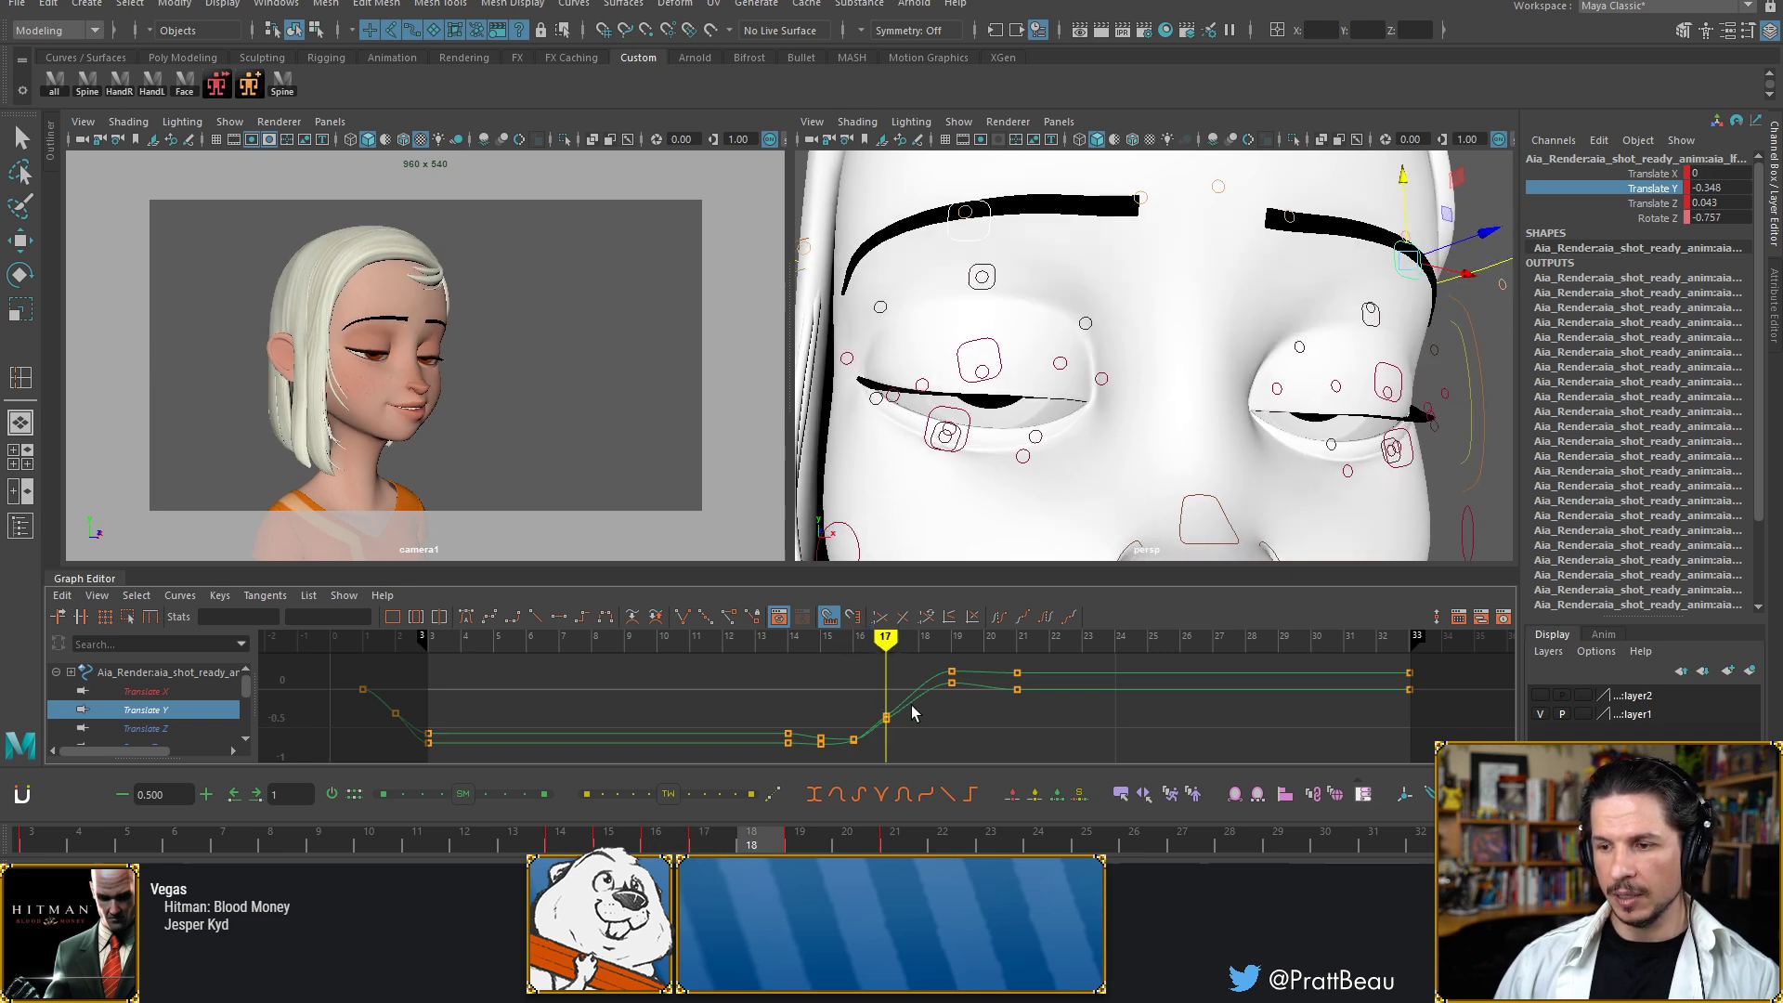
pyautogui.hotkey('alt', '.')
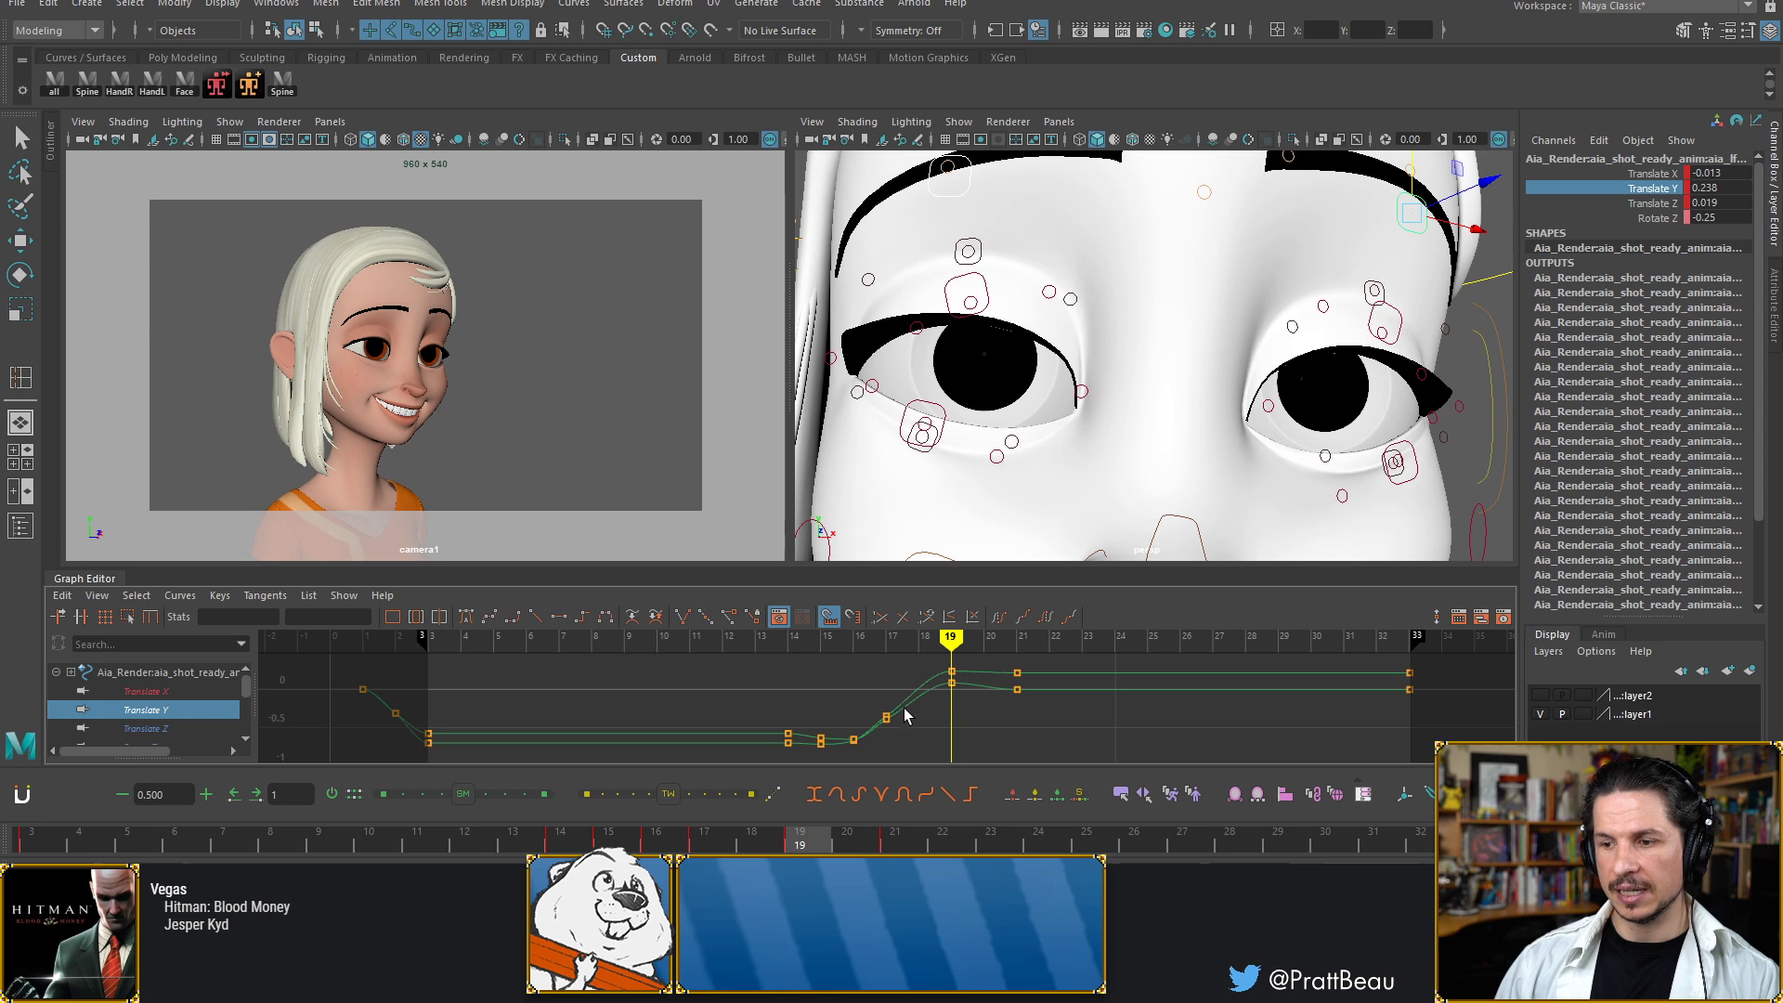
# Lower both eyebrow controls' Translate Y keys at frame 17, the left one to about -0.408
pyautogui.hotkey('alt', '.')
pyautogui.hotkey('alt', ',')
pyautogui.hotkey('alt', ',')
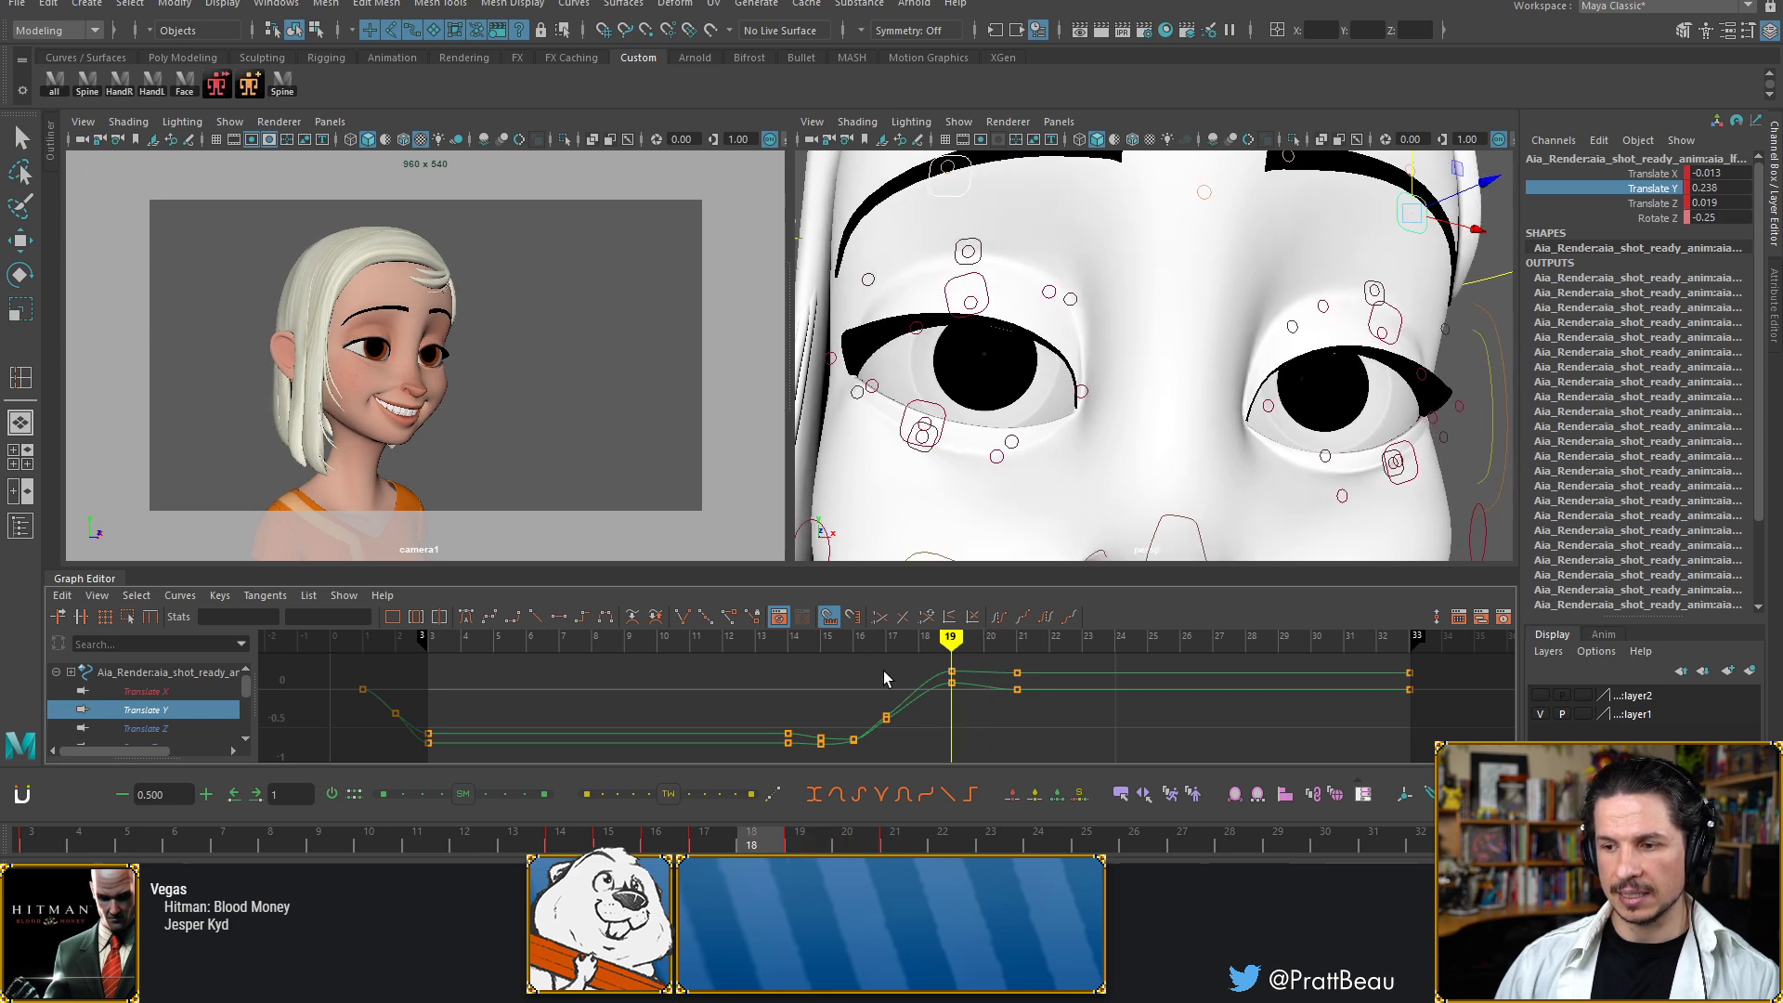
pyautogui.hotkey('alt', ',')
pyautogui.click(887, 716)
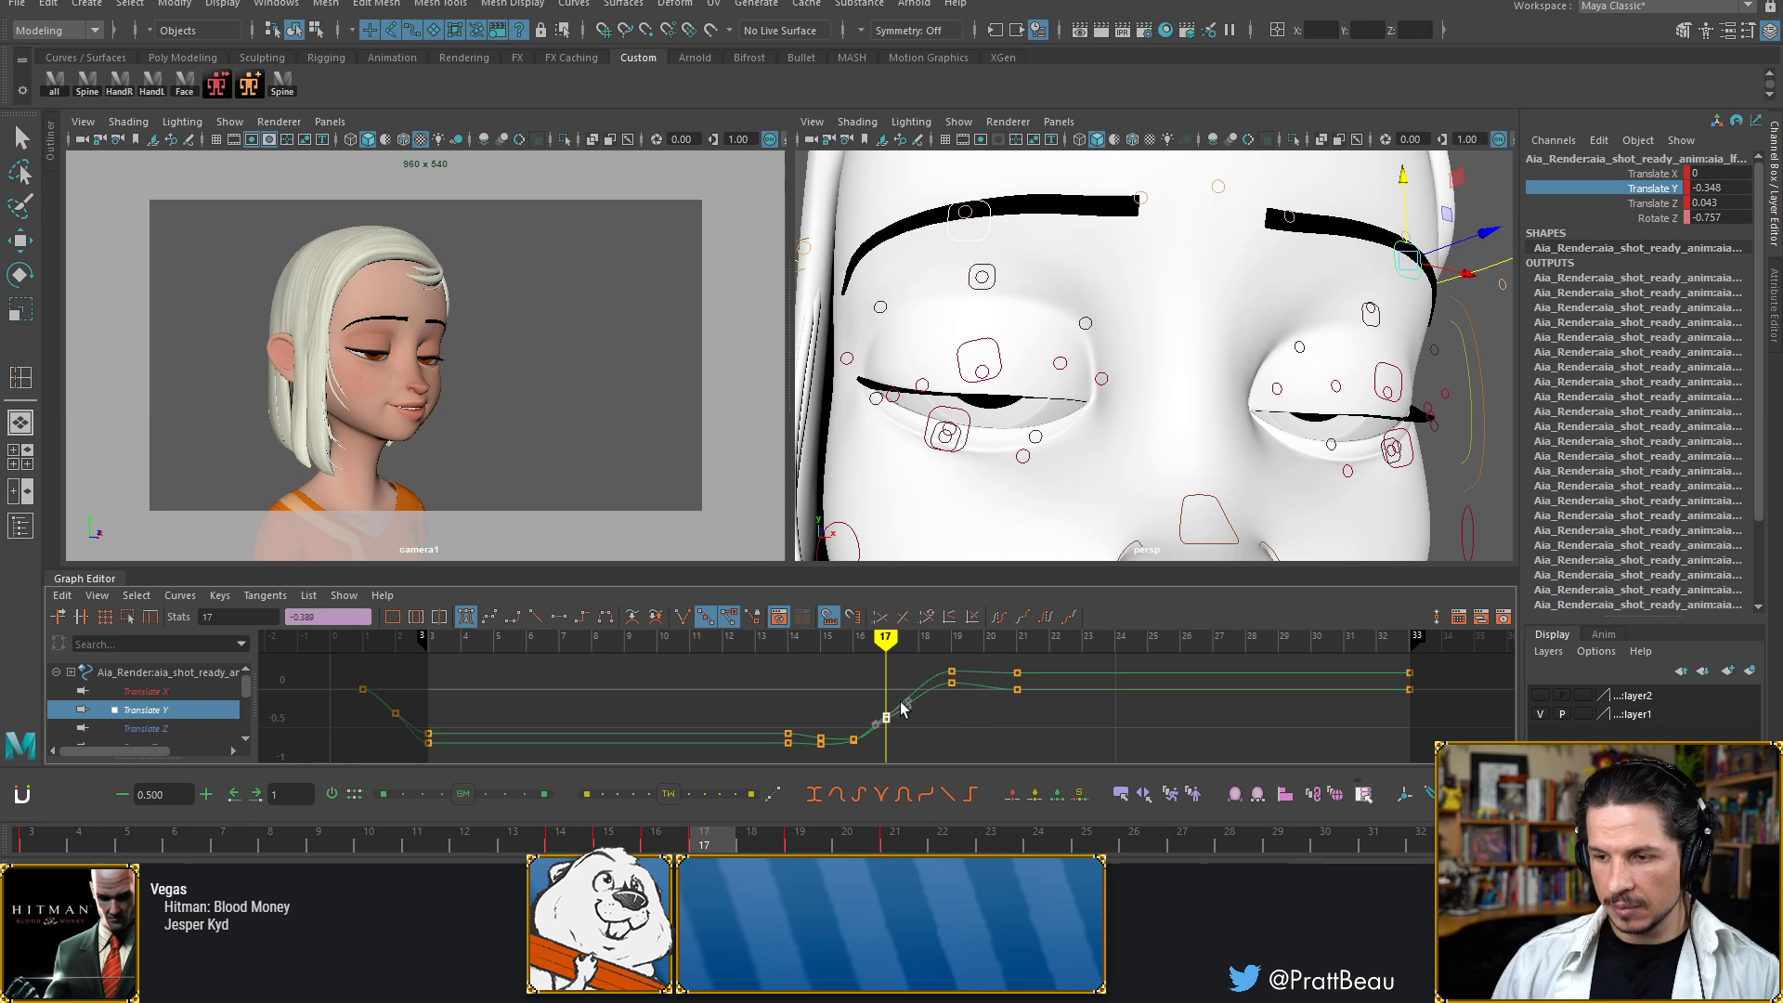
pyautogui.moveTo(902, 734); pyautogui.dragTo(906, 726, button='middle')
pyautogui.hotkey('alt', ',')
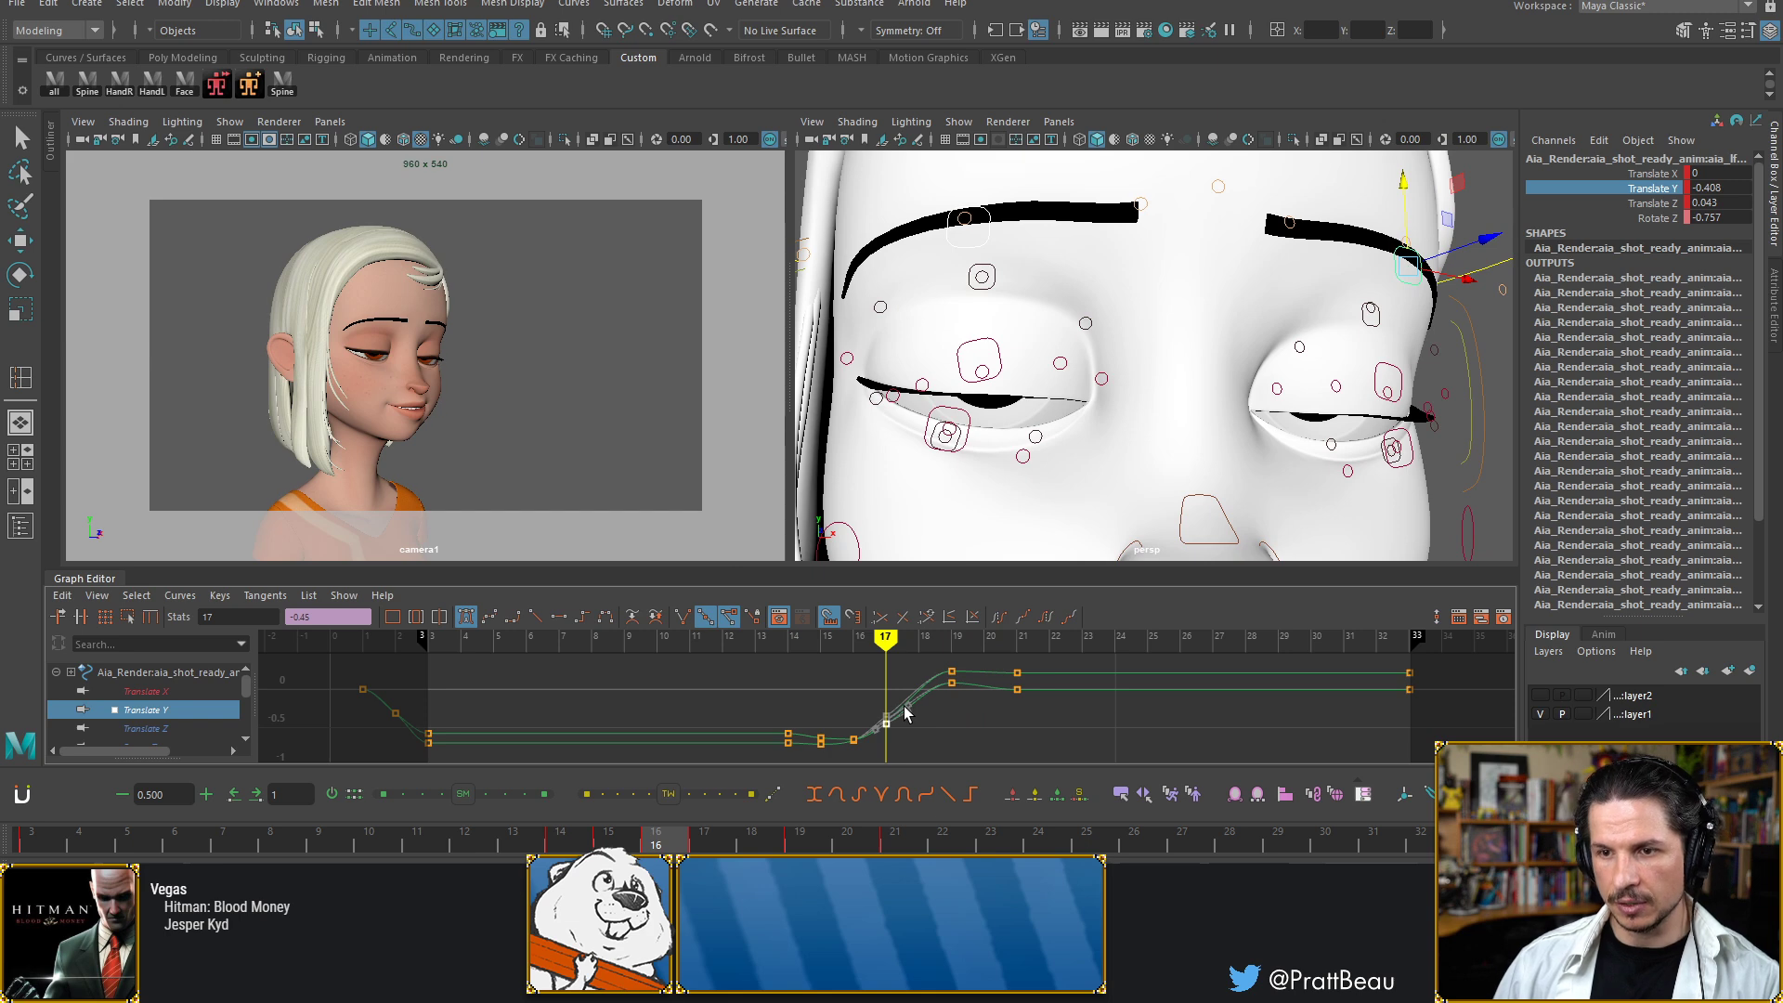
# Raise both eyebrow controls at frame 18, the left one to Translate Y about 0.111
pyautogui.hotkey('alt', '.')
pyautogui.hotkey('alt', '.')
pyautogui.hotkey('alt', '.')
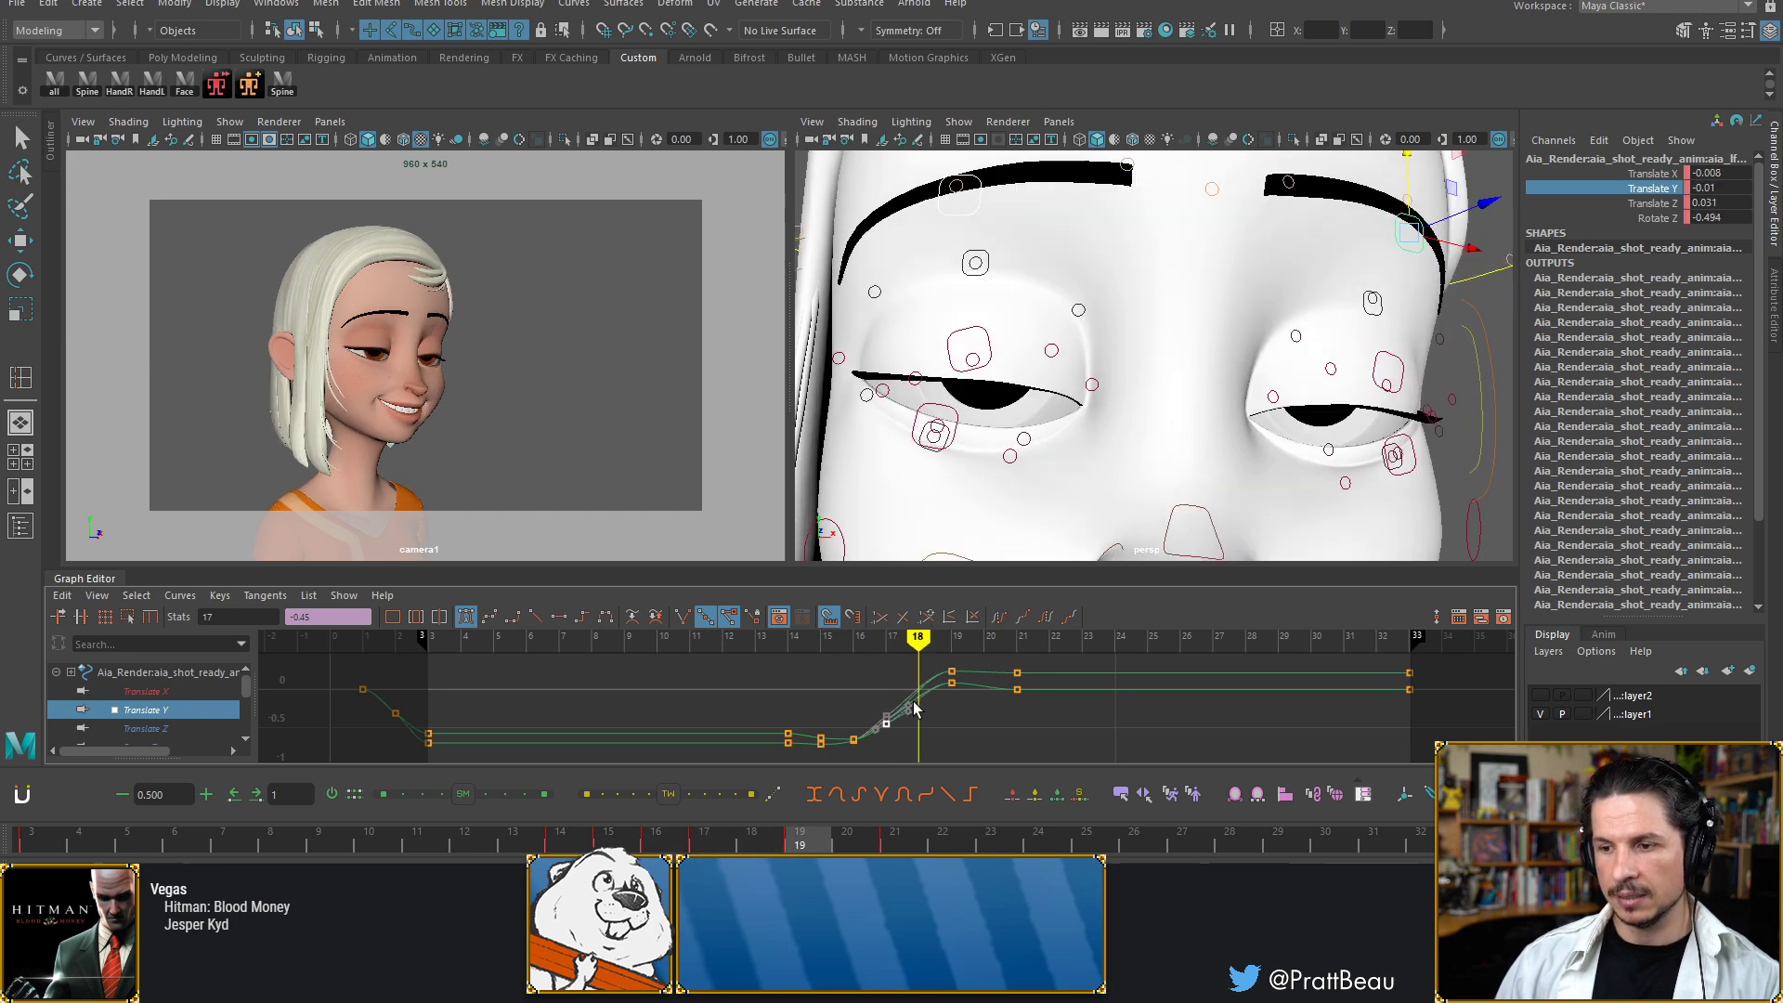
pyautogui.hotkey('alt', ',')
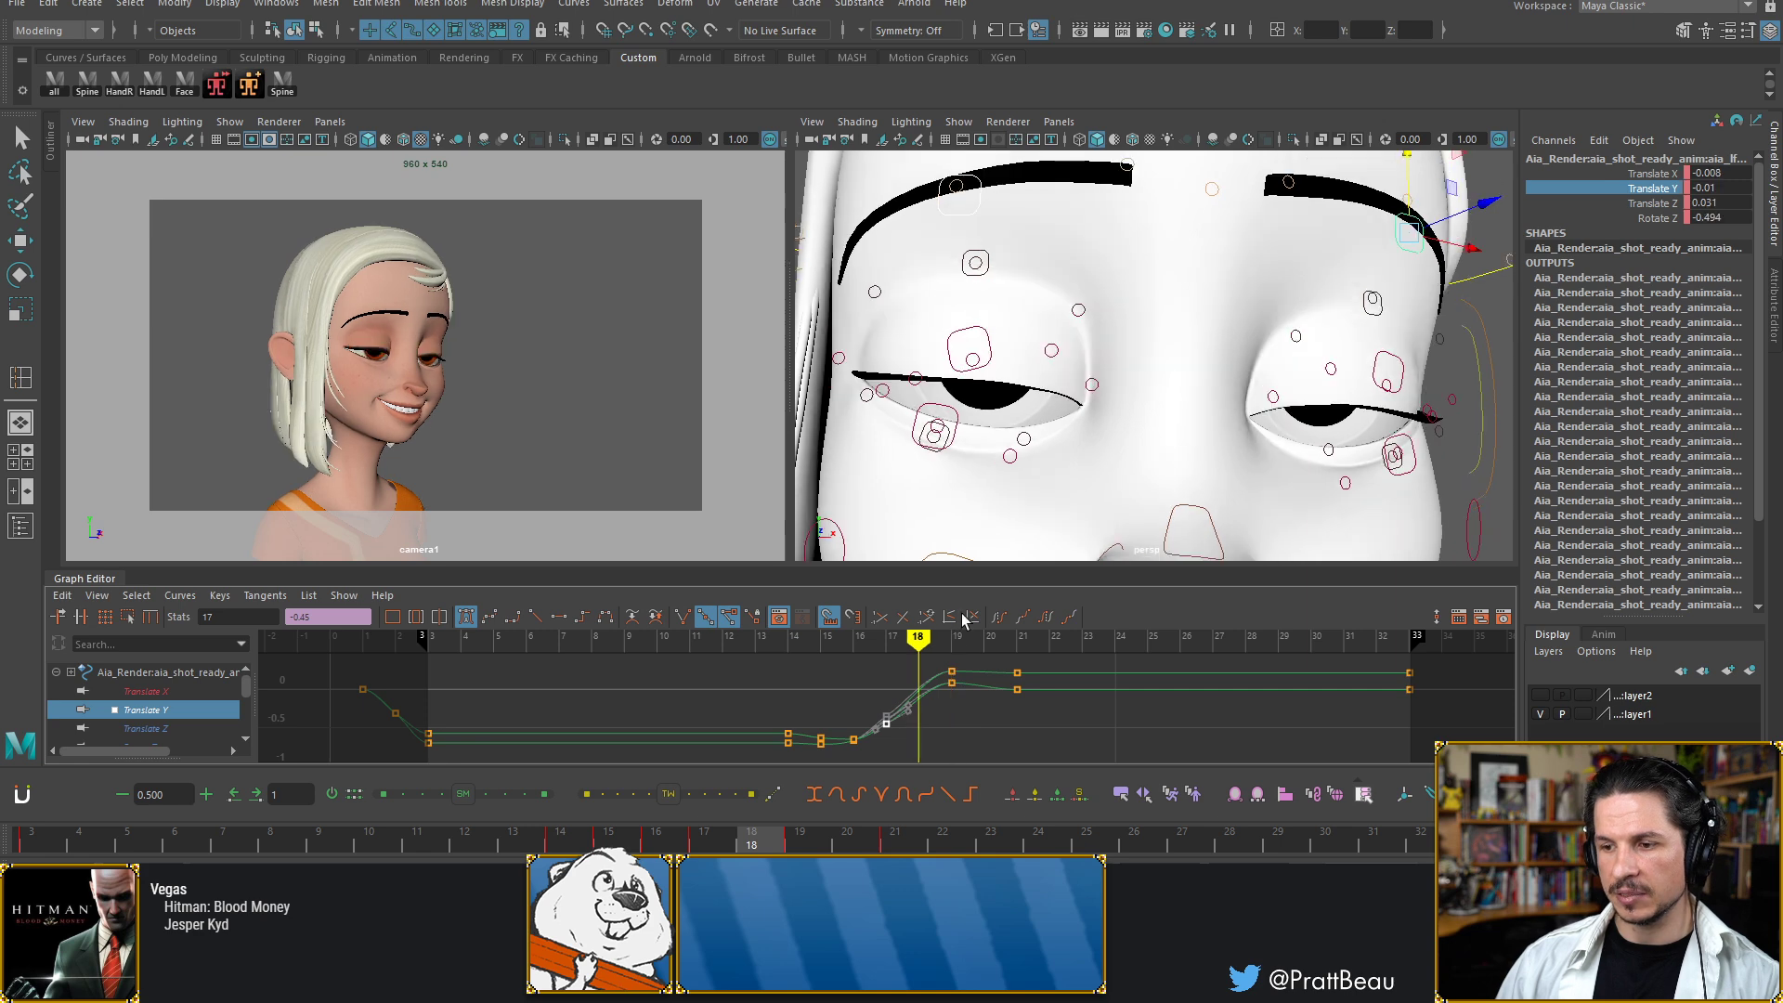
pyautogui.keyDown('alt'); pyautogui.moveTo(1372, 188); pyautogui.dragTo(1346, 254, button='middle'); pyautogui.keyUp('alt')
pyautogui.moveTo(1381, 221); pyautogui.dragTo(1383, 210)
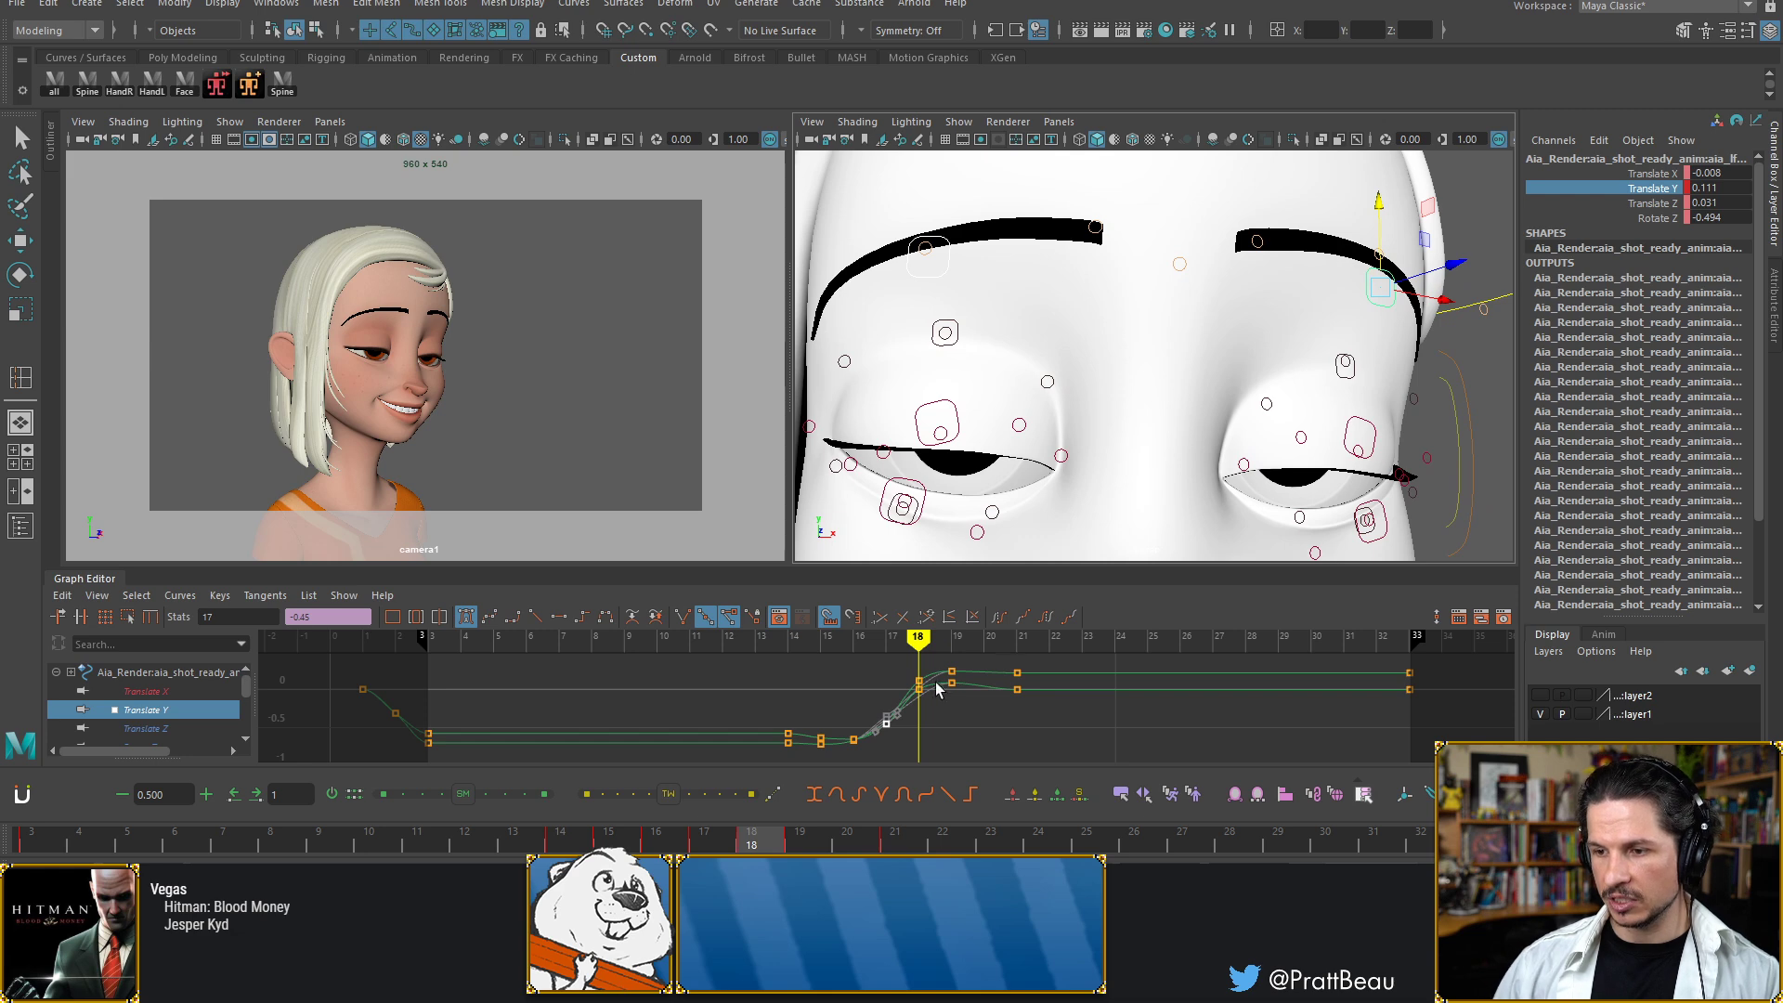
# Step between frames 16 and 24 to examine the brow rise as the eyes open
pyautogui.hotkey('alt', ',')
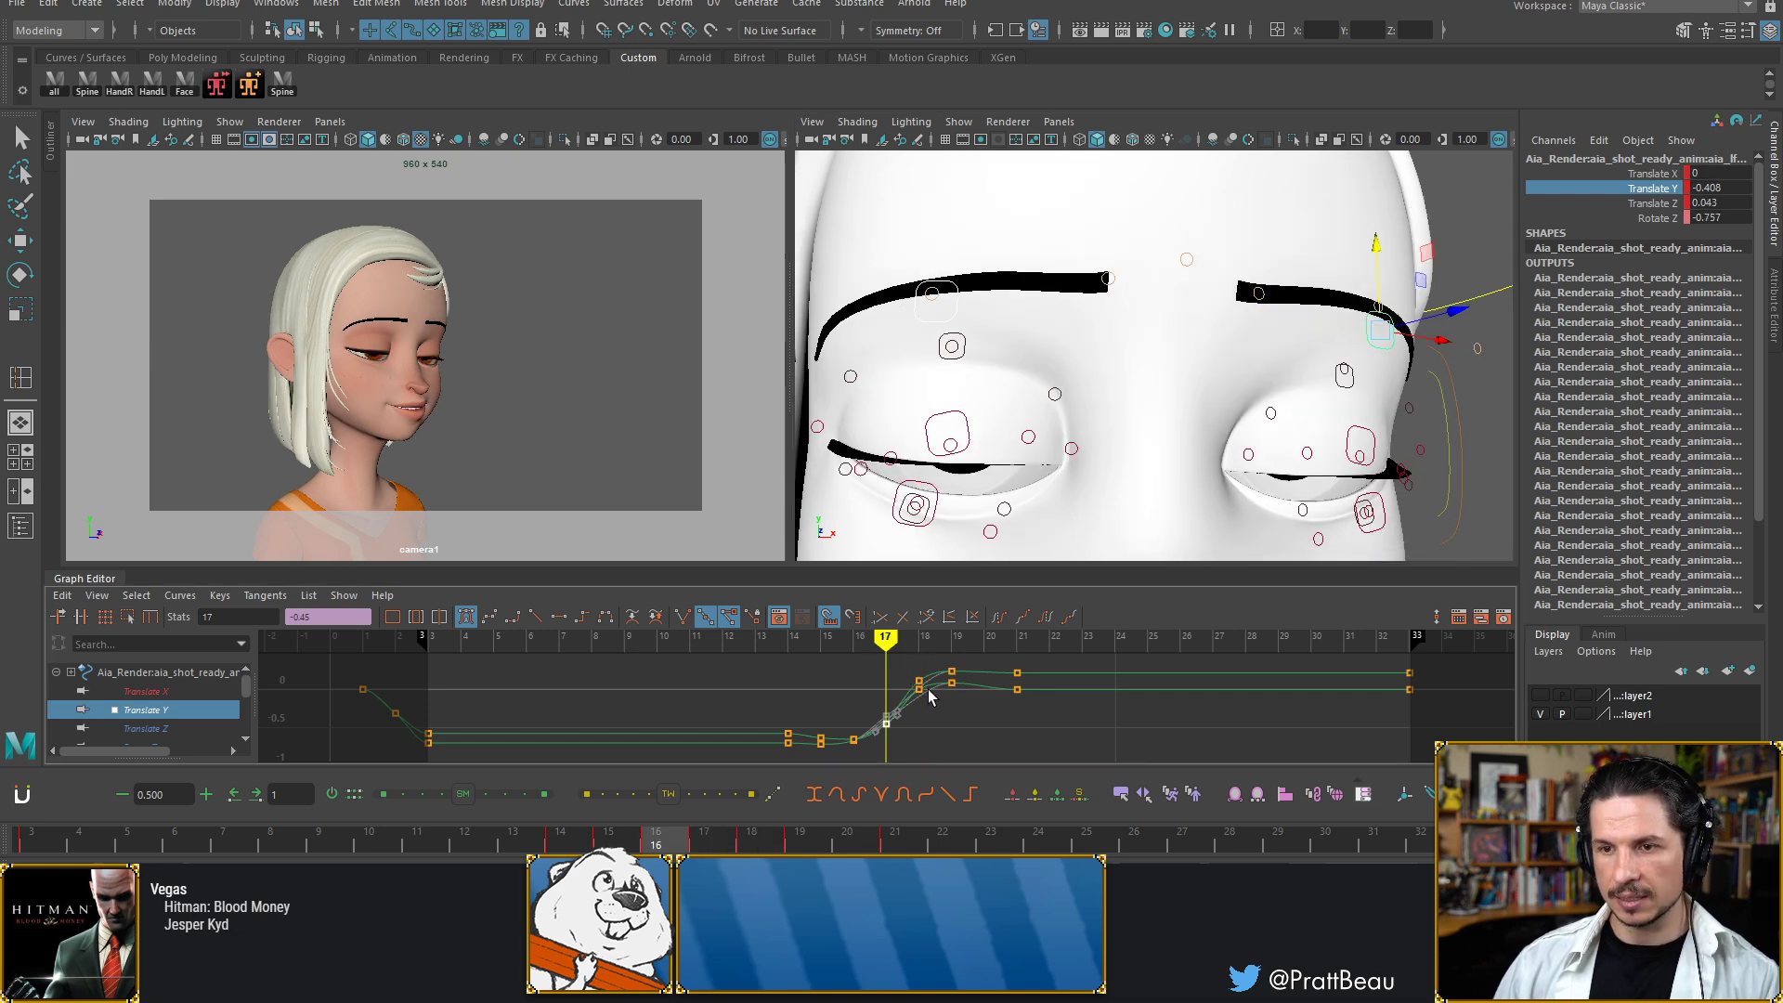
pyautogui.hotkey('alt', ',')
pyautogui.hotkey('alt', '.')
pyautogui.hotkey('alt', '.')
pyautogui.hotkey('alt', '.')
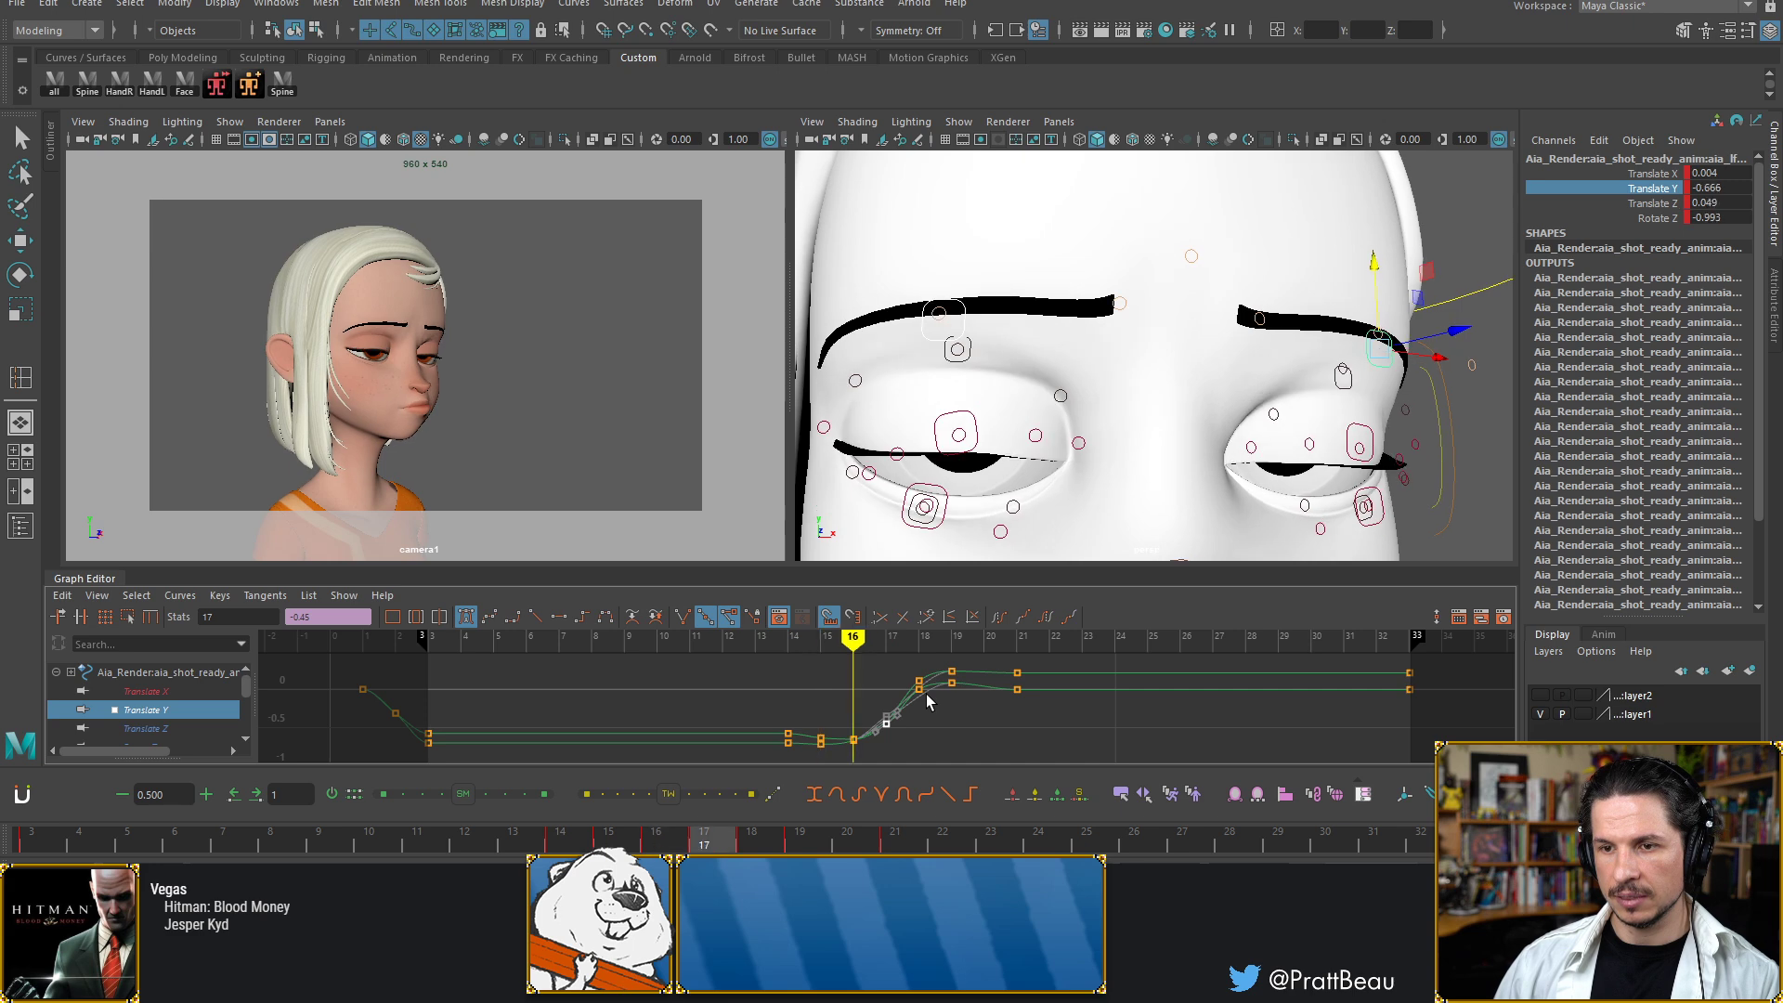
pyautogui.hotkey('alt', '.')
pyautogui.hotkey('alt', '.')
pyautogui.hotkey('alt', '.')
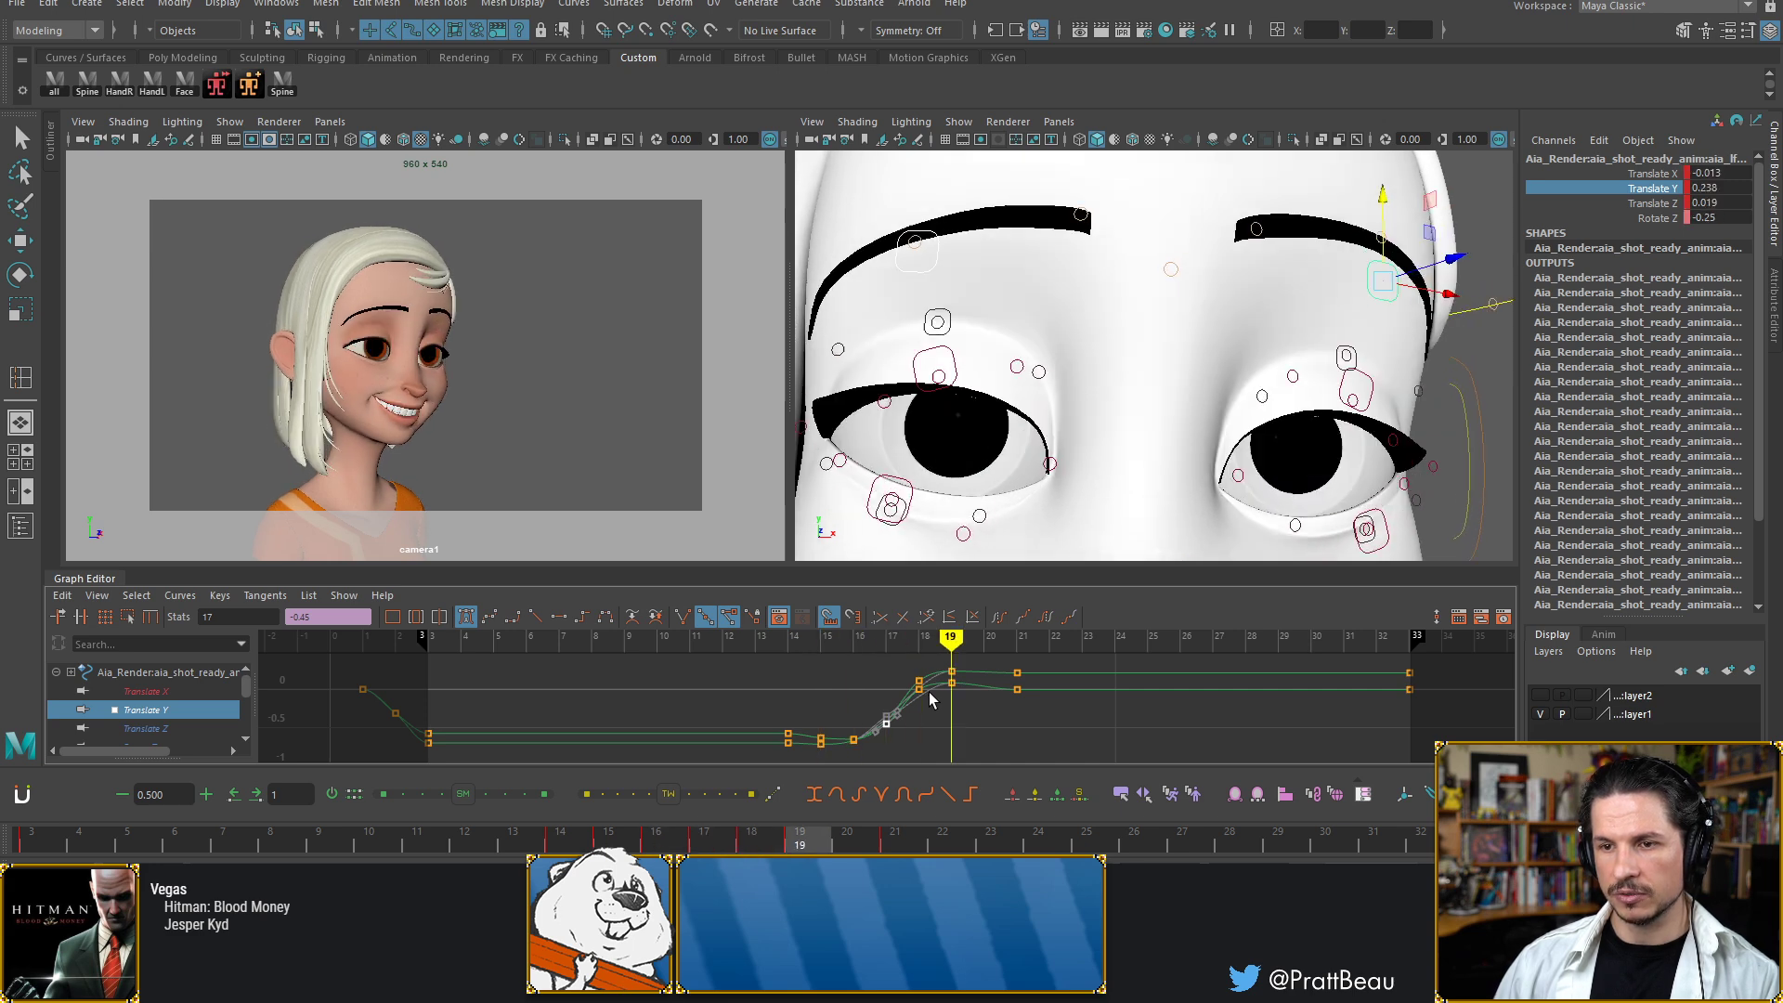
pyautogui.hotkey('alt', '.')
pyautogui.hotkey('alt', '.')
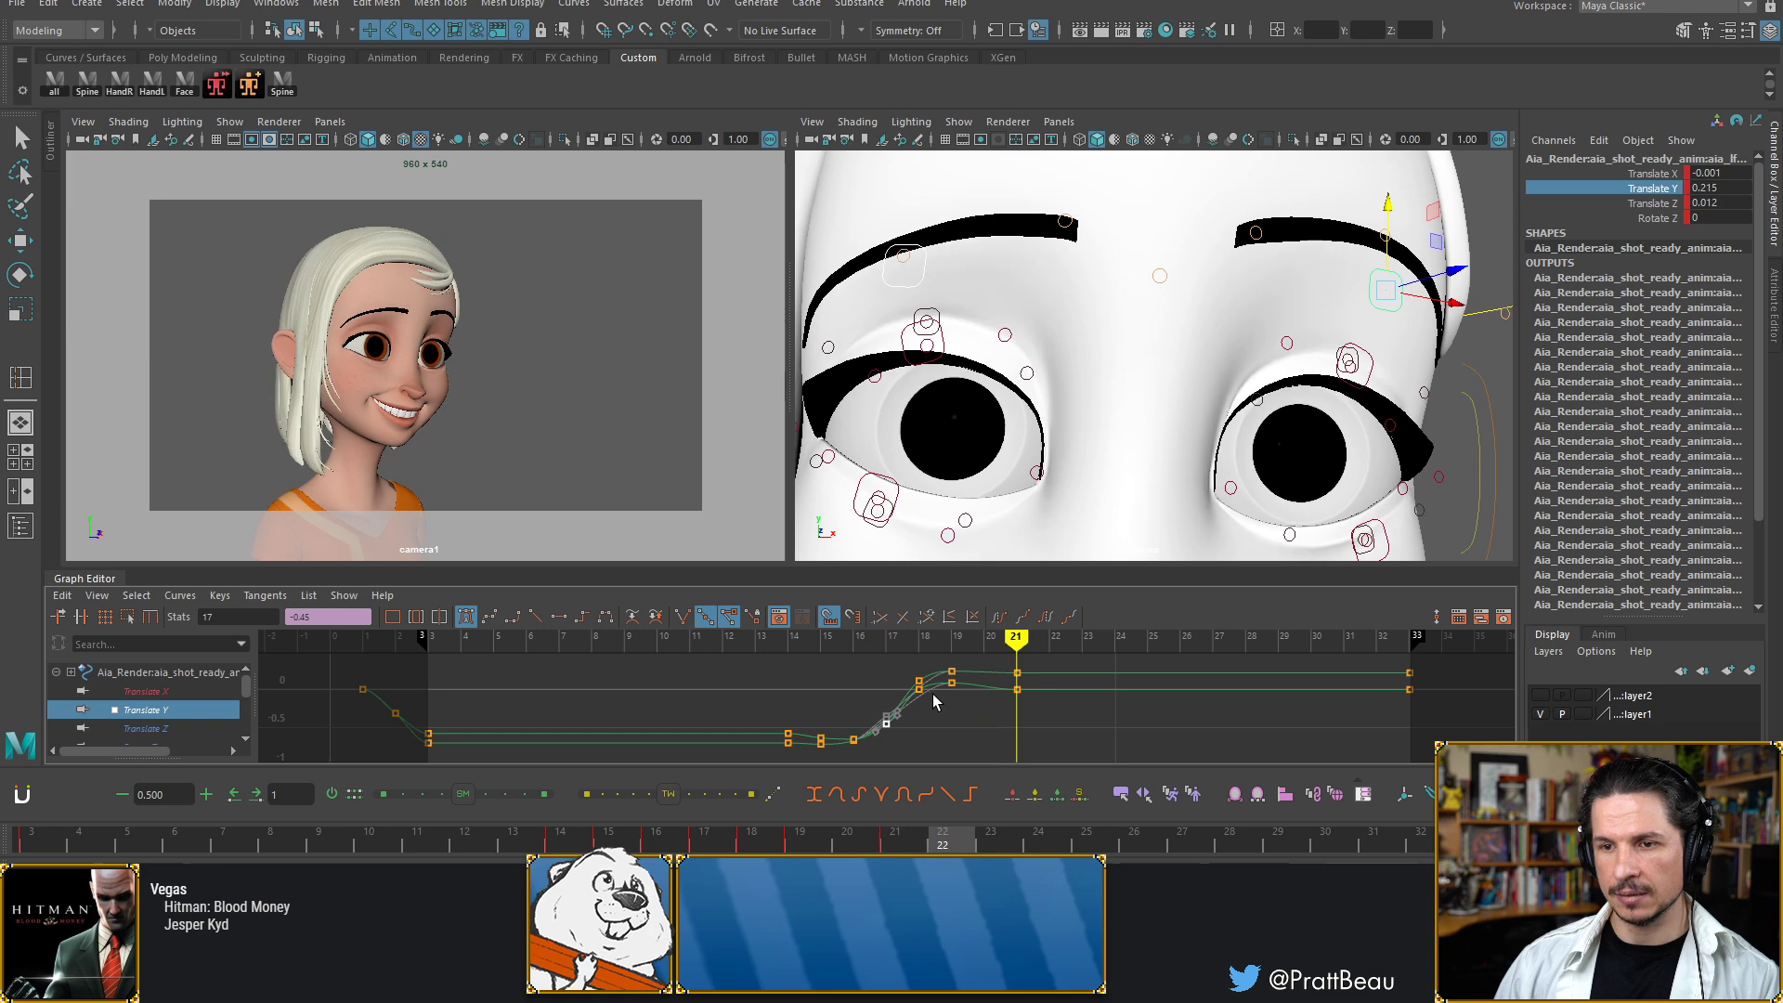
pyautogui.hotkey('alt', '.')
pyautogui.hotkey('alt', '.')
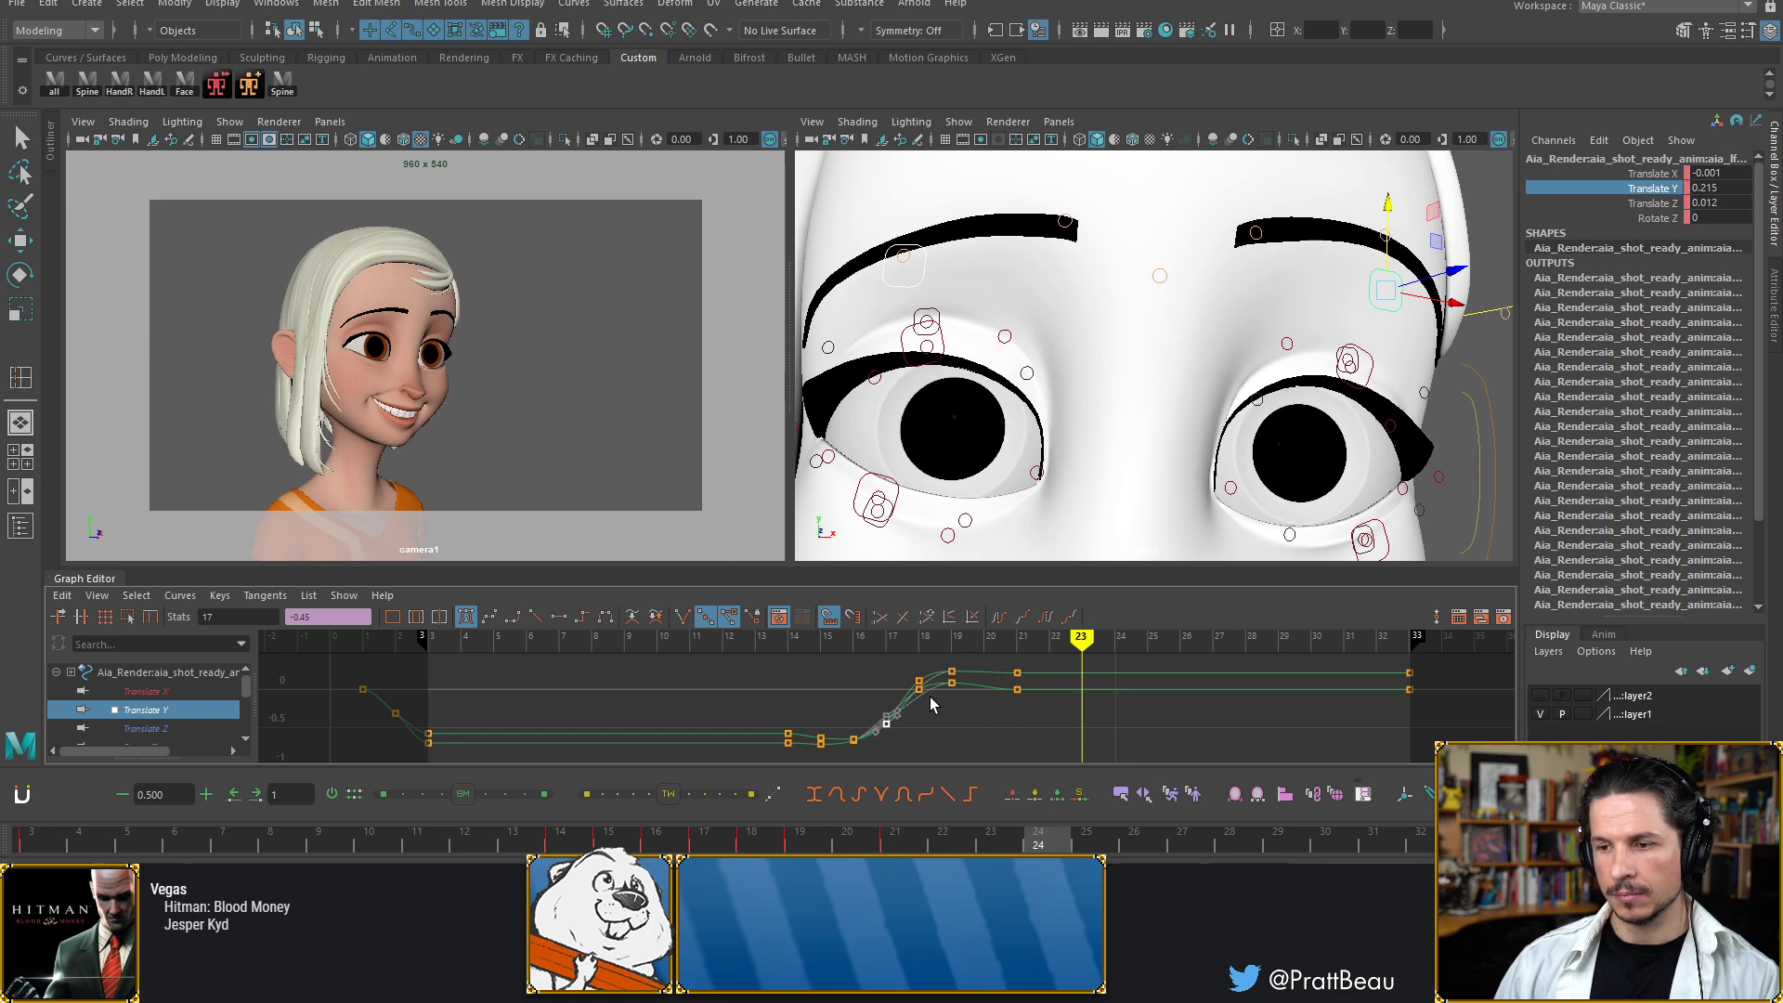
# Step back to frame 8 and forward through frame 16 to examine the brows leading into the blink
pyautogui.hotkey('alt', ',')
pyautogui.hotkey('alt', ',')
pyautogui.hotkey('alt', ',')
pyautogui.hotkey('alt', ',')
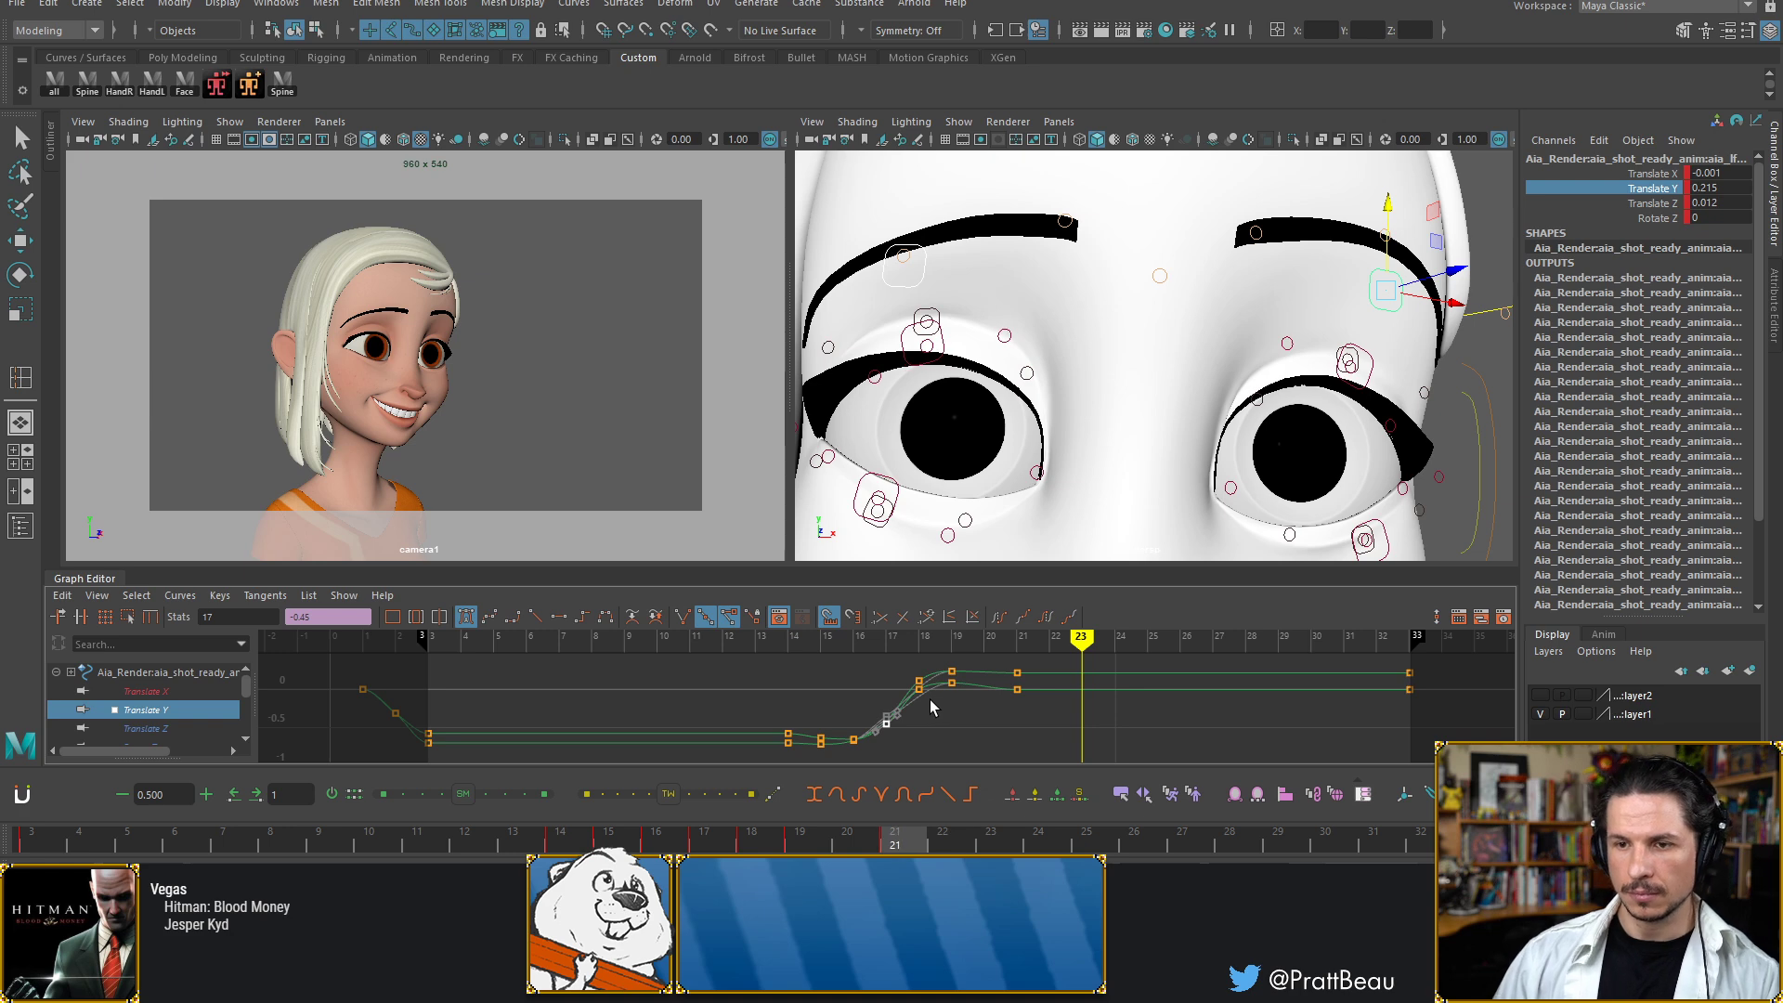
pyautogui.hotkey('alt', ',')
pyautogui.hotkey('alt', ',')
pyautogui.hotkey('alt', ',')
pyautogui.hotkey('alt', ',')
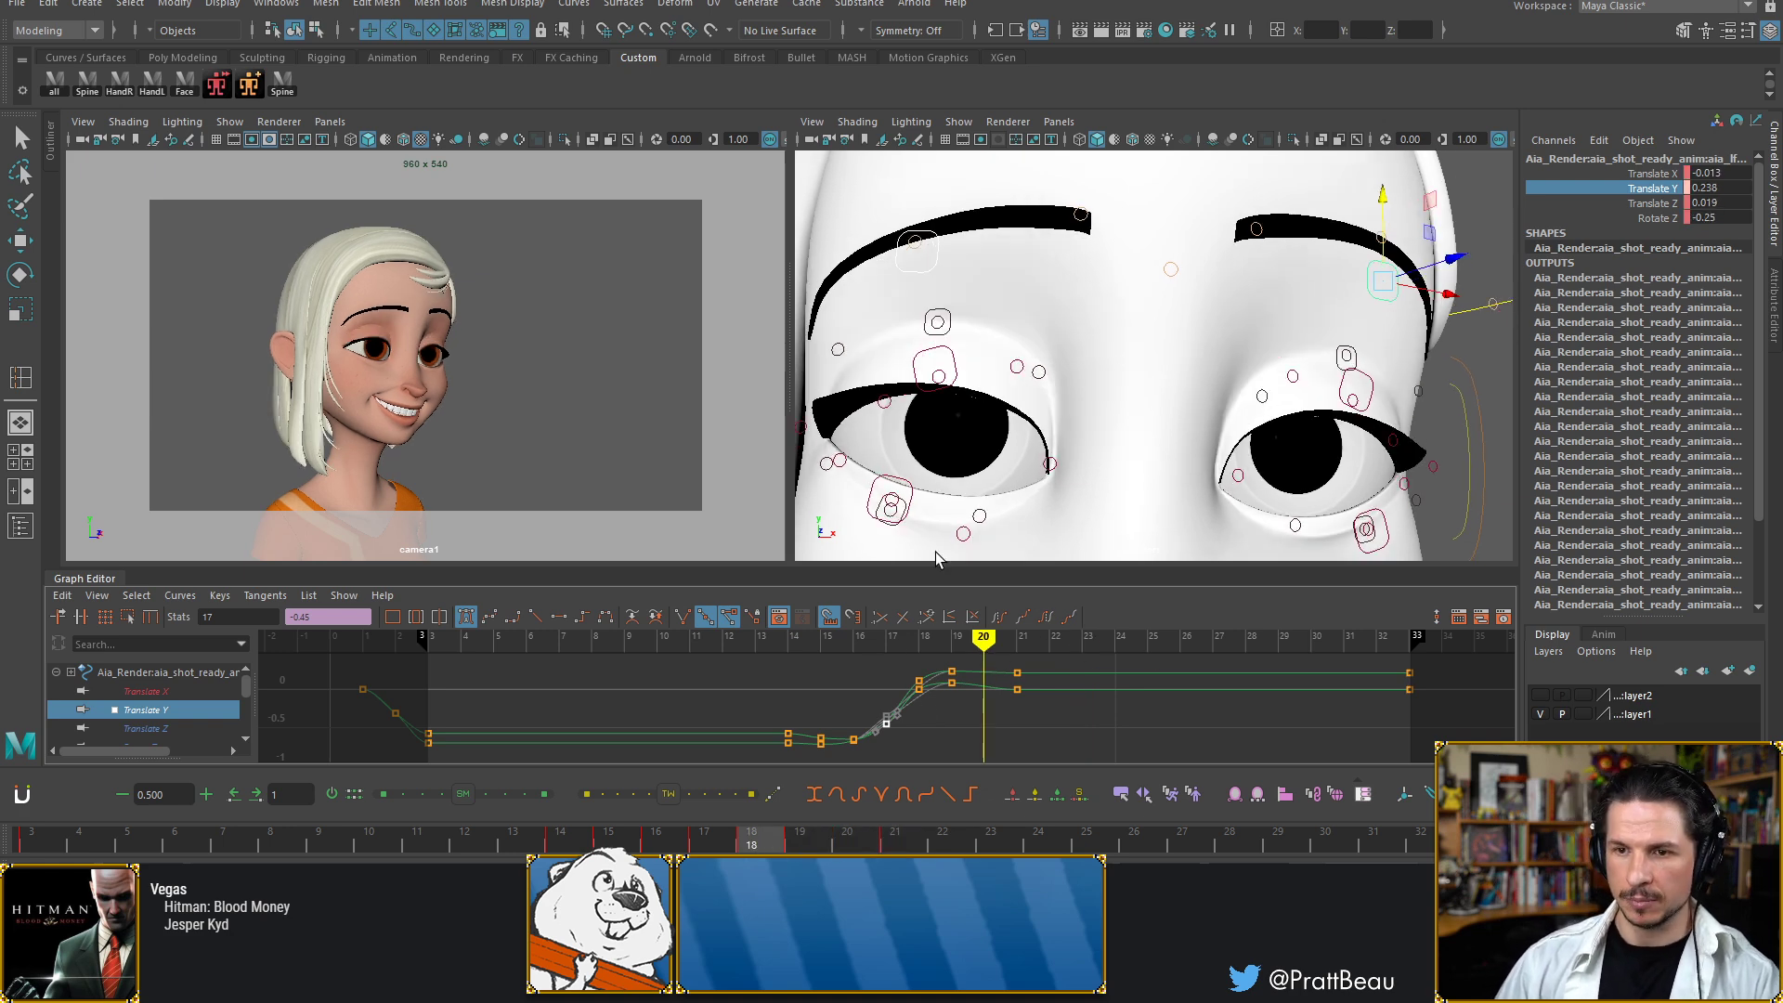
pyautogui.hotkey('alt', ',')
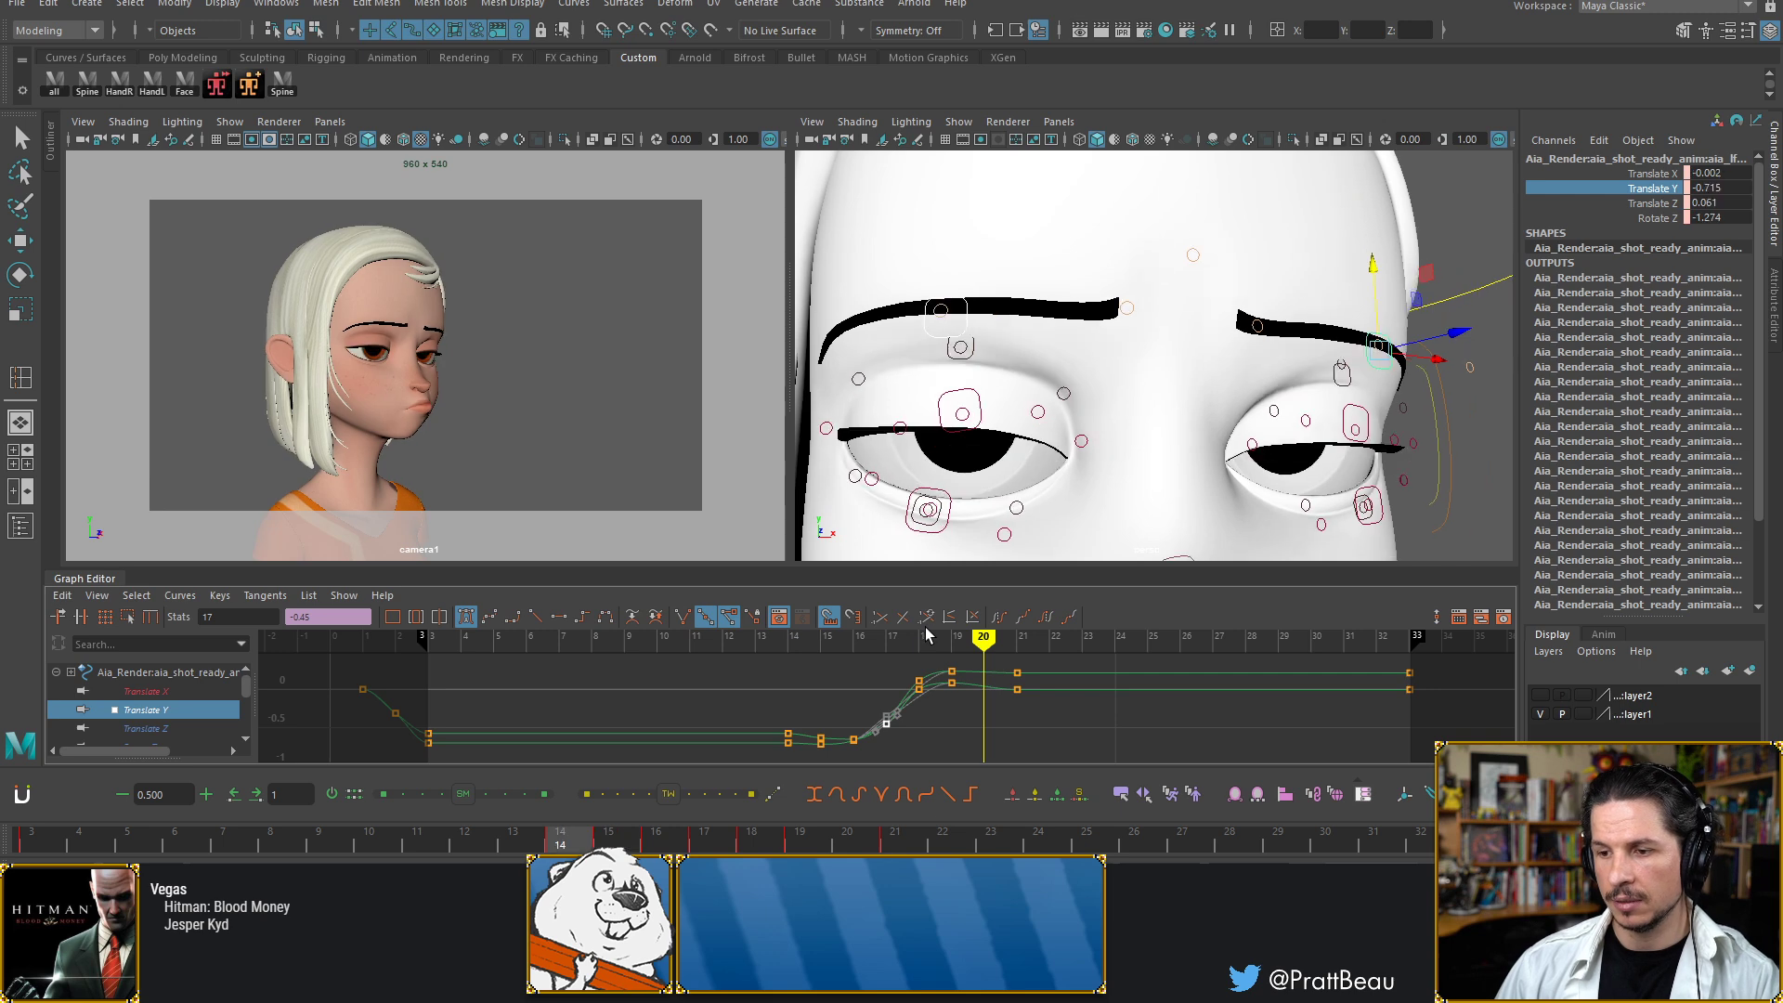
pyautogui.hotkey('alt', ',')
pyautogui.hotkey('alt', ',')
pyautogui.hotkey('alt', ',')
pyautogui.hotkey('alt', ',')
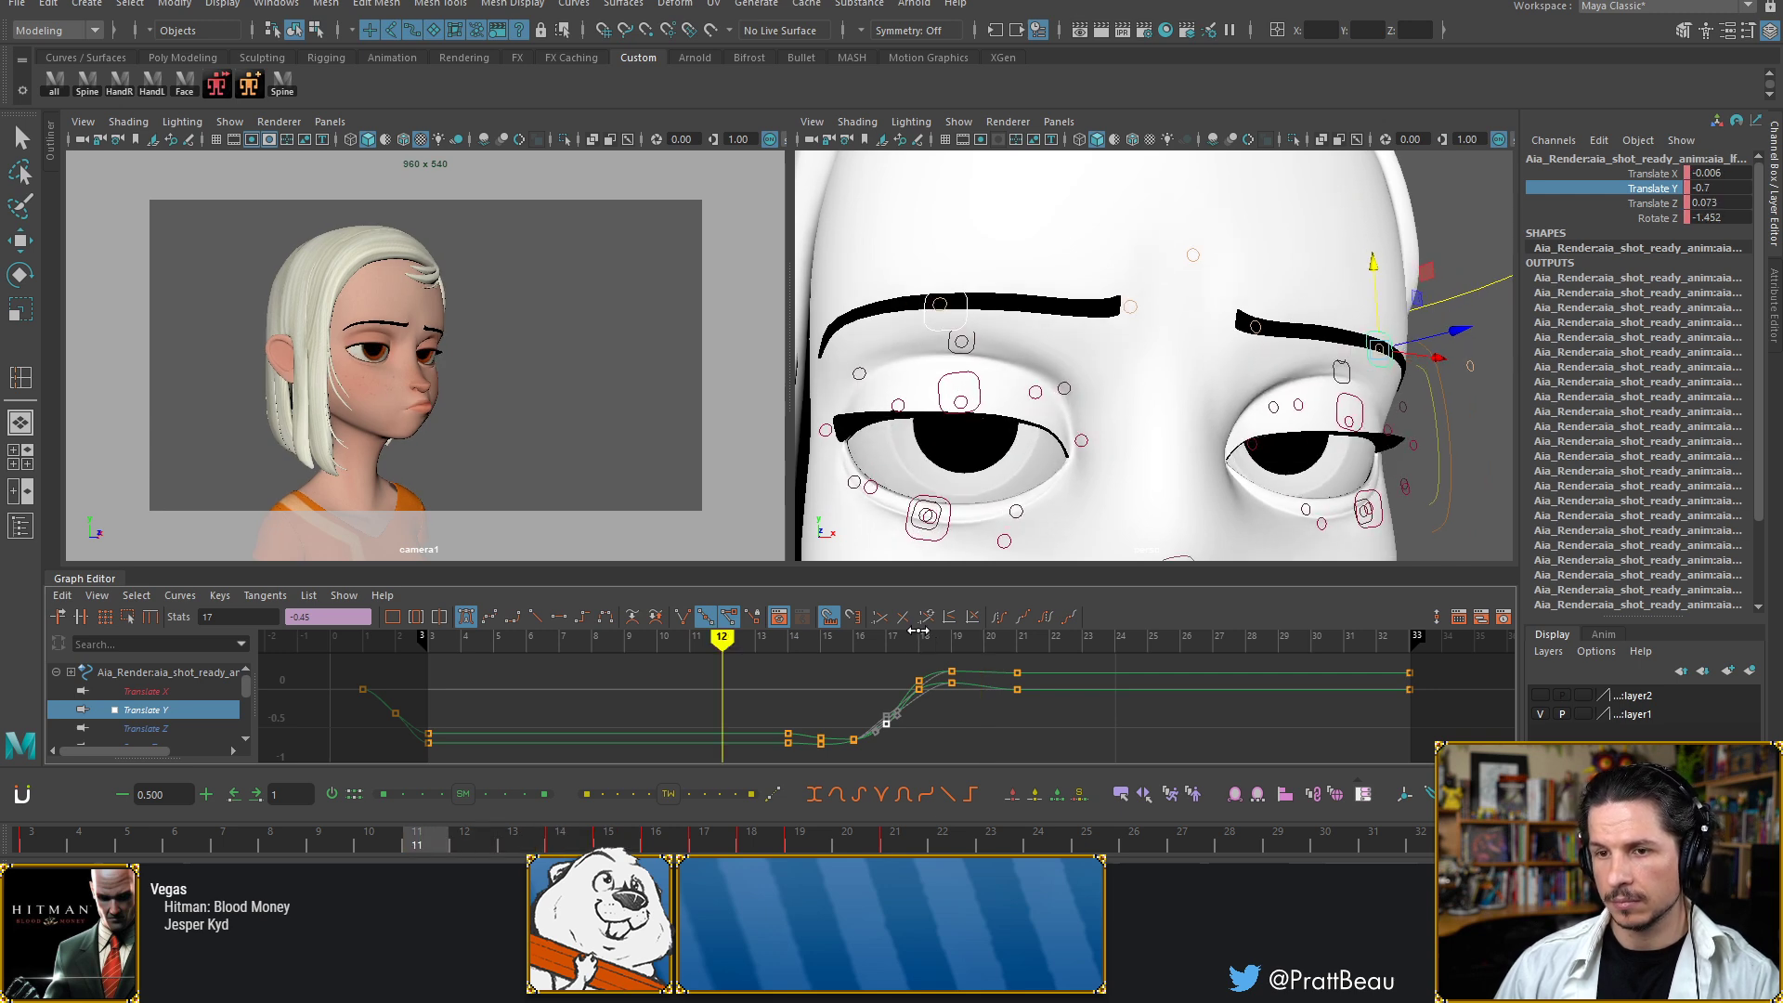
pyautogui.hotkey('alt', ',')
pyautogui.hotkey('alt', ',')
pyautogui.hotkey('alt', ',')
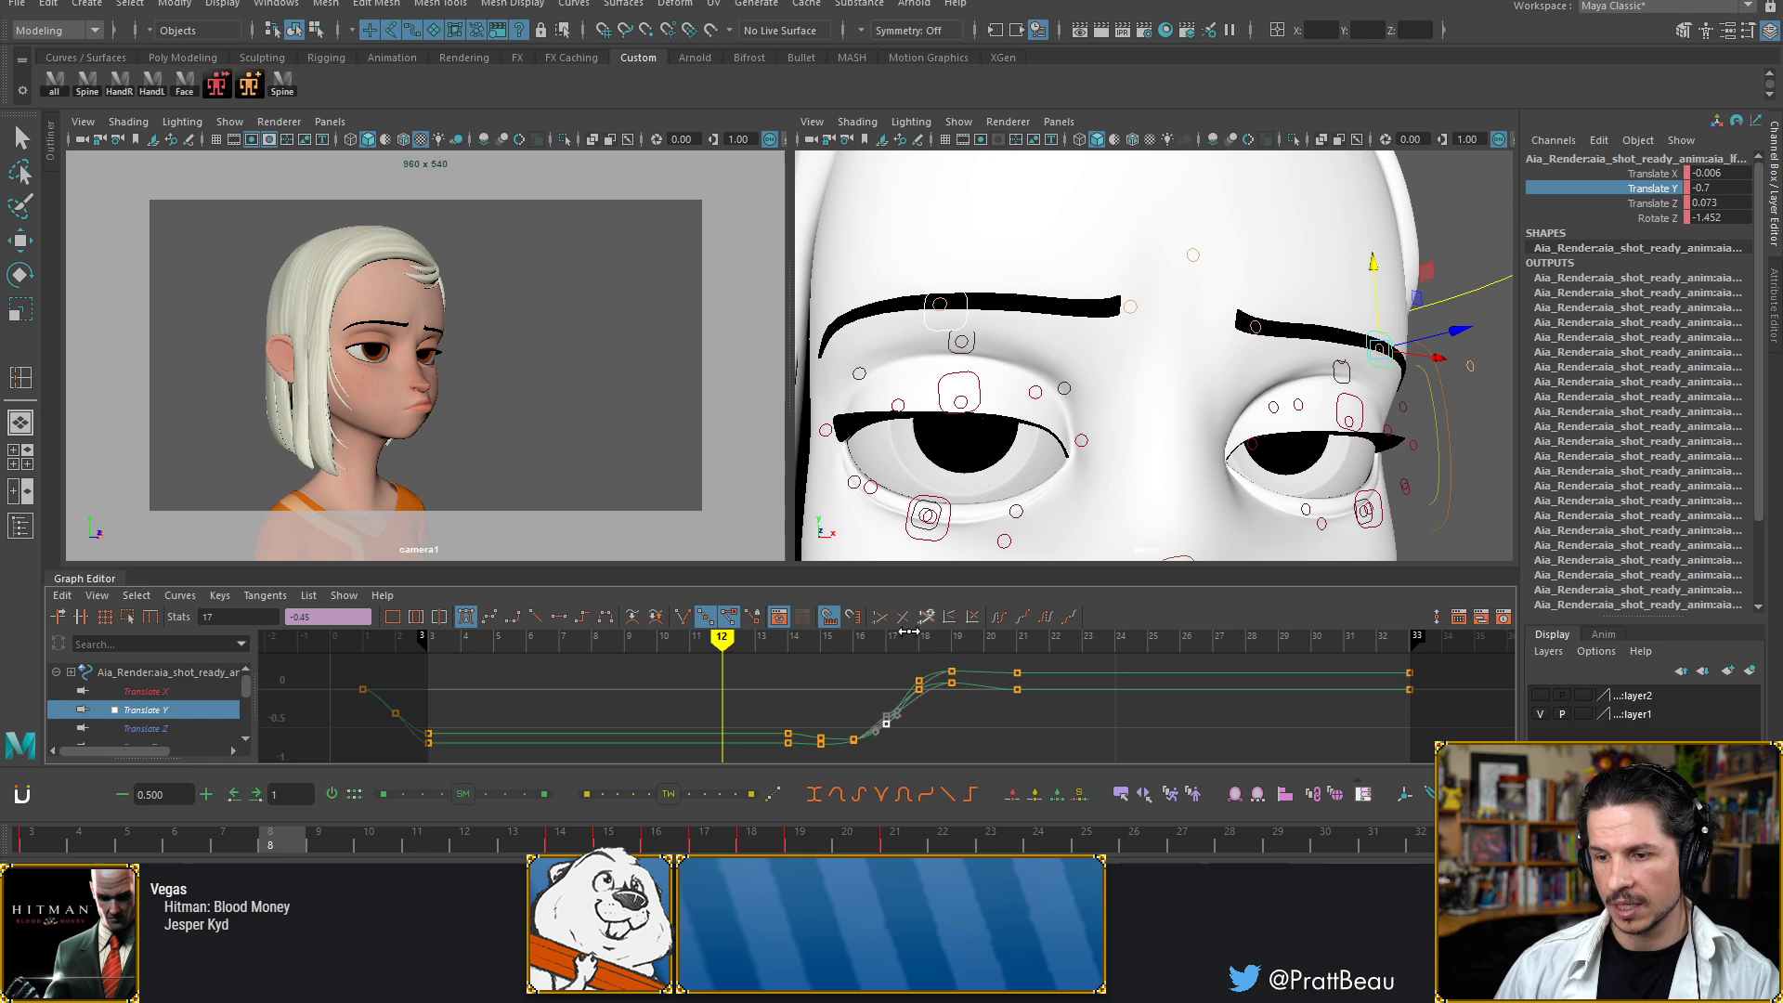
pyautogui.hotkey('alt', '.')
pyautogui.hotkey('alt', '.')
pyautogui.hotkey('alt', '.')
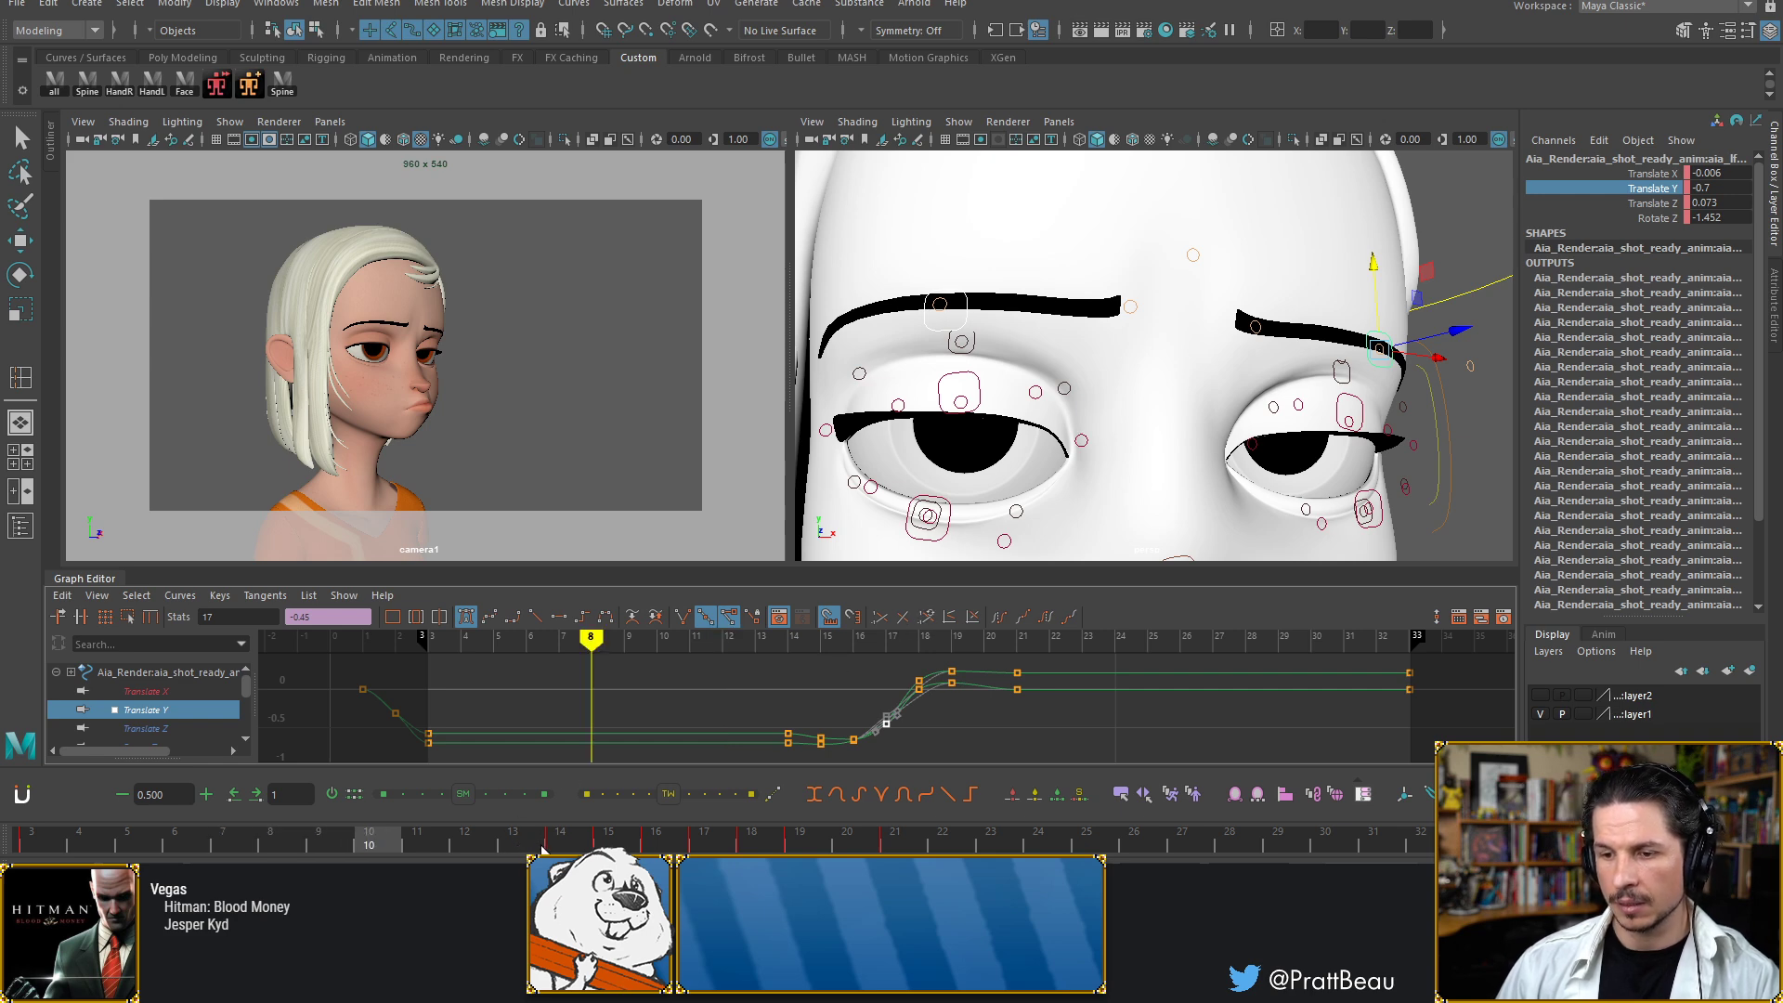
pyautogui.click(539, 848)
pyautogui.hotkey('alt', '.')
pyautogui.hotkey('alt', '.')
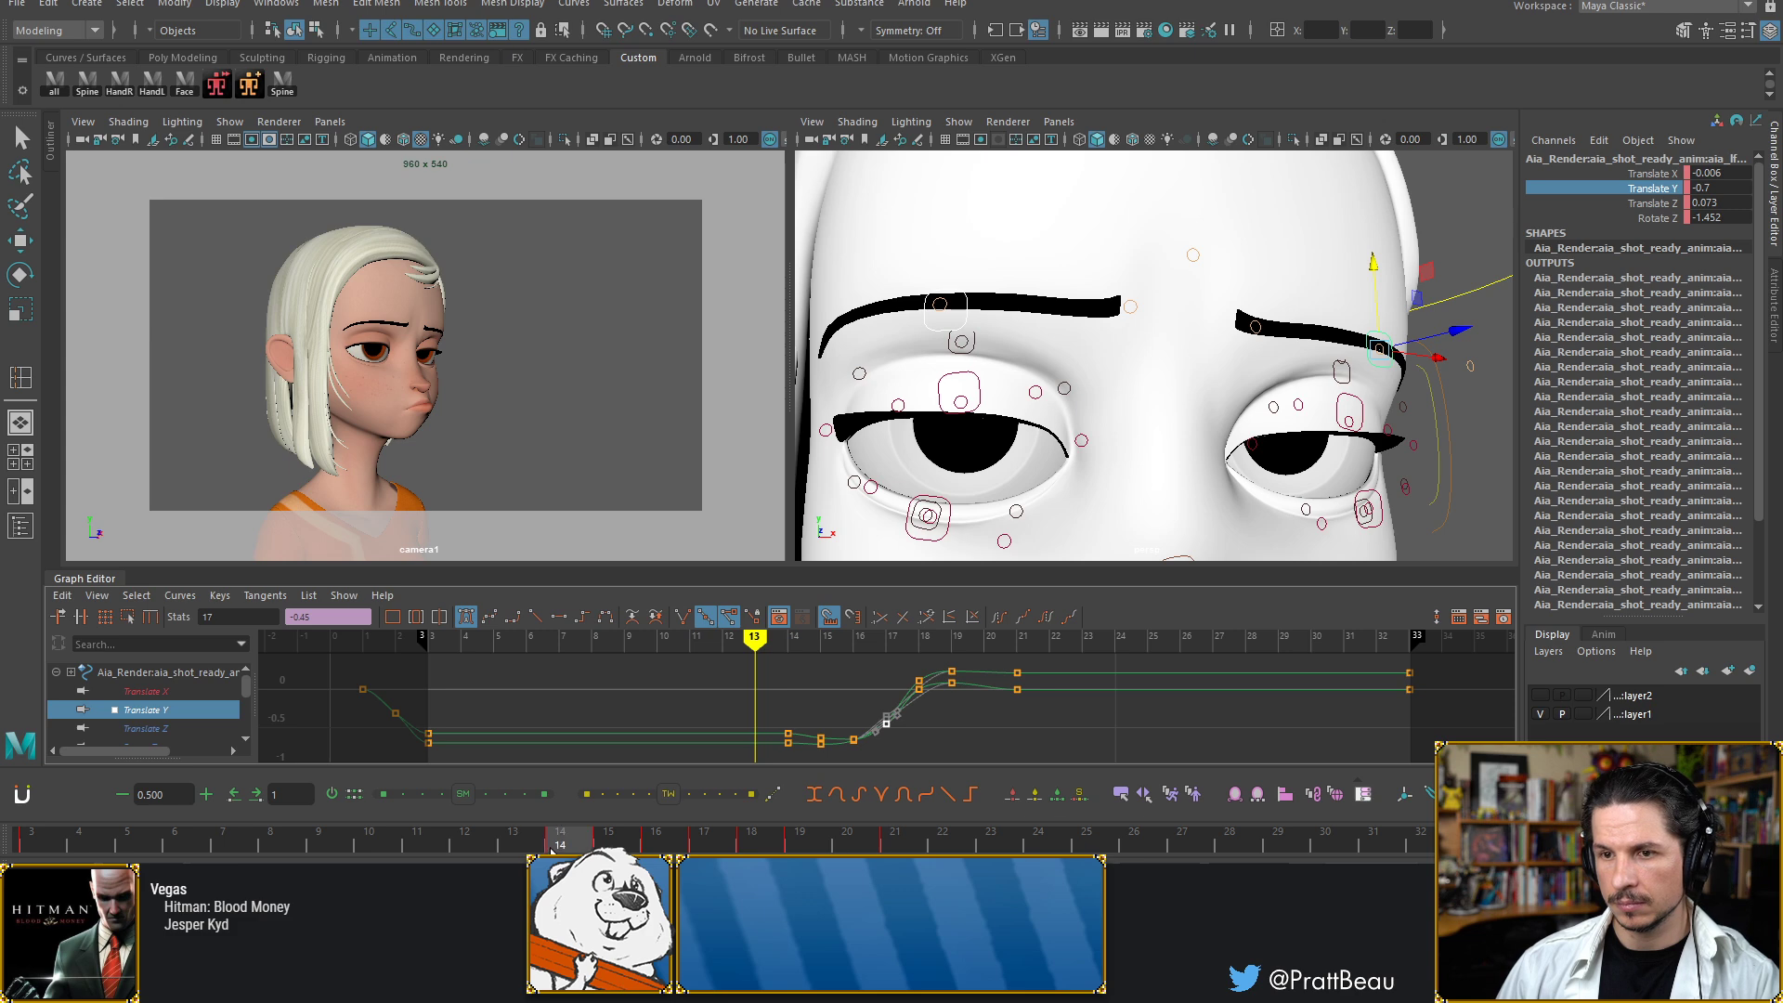
pyautogui.hotkey('alt', '.')
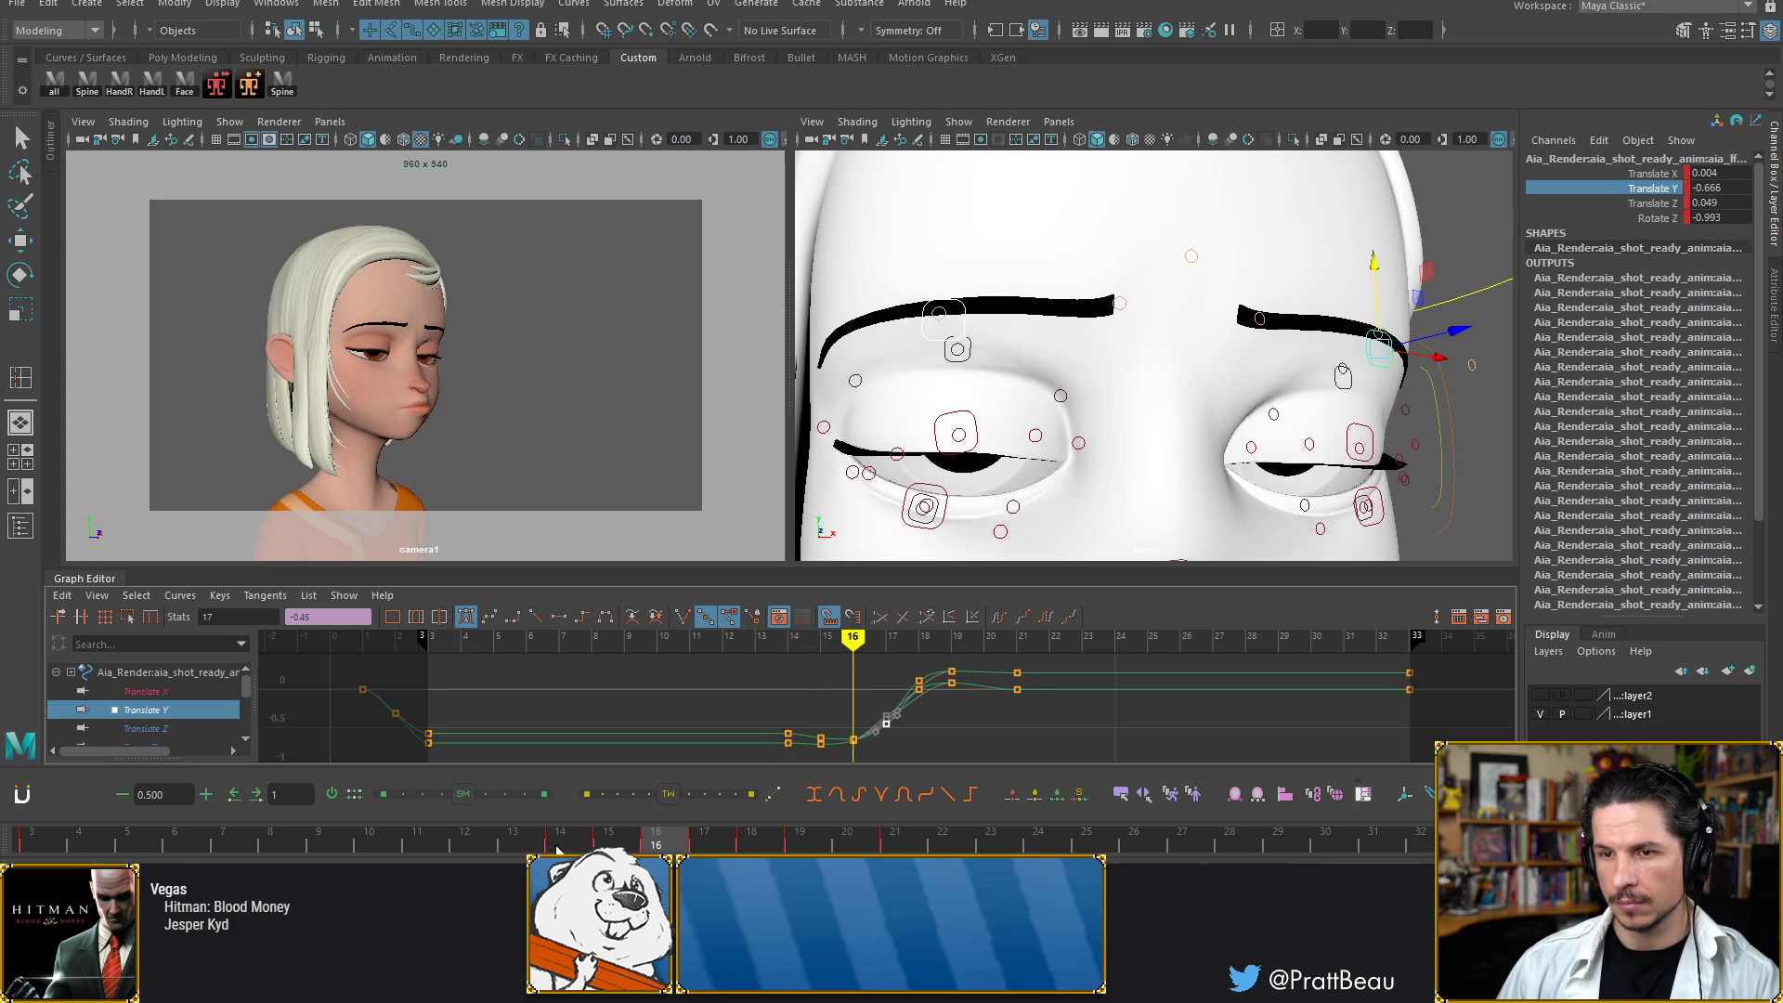
pyautogui.hotkey('alt', ',')
pyautogui.hotkey('alt', ',')
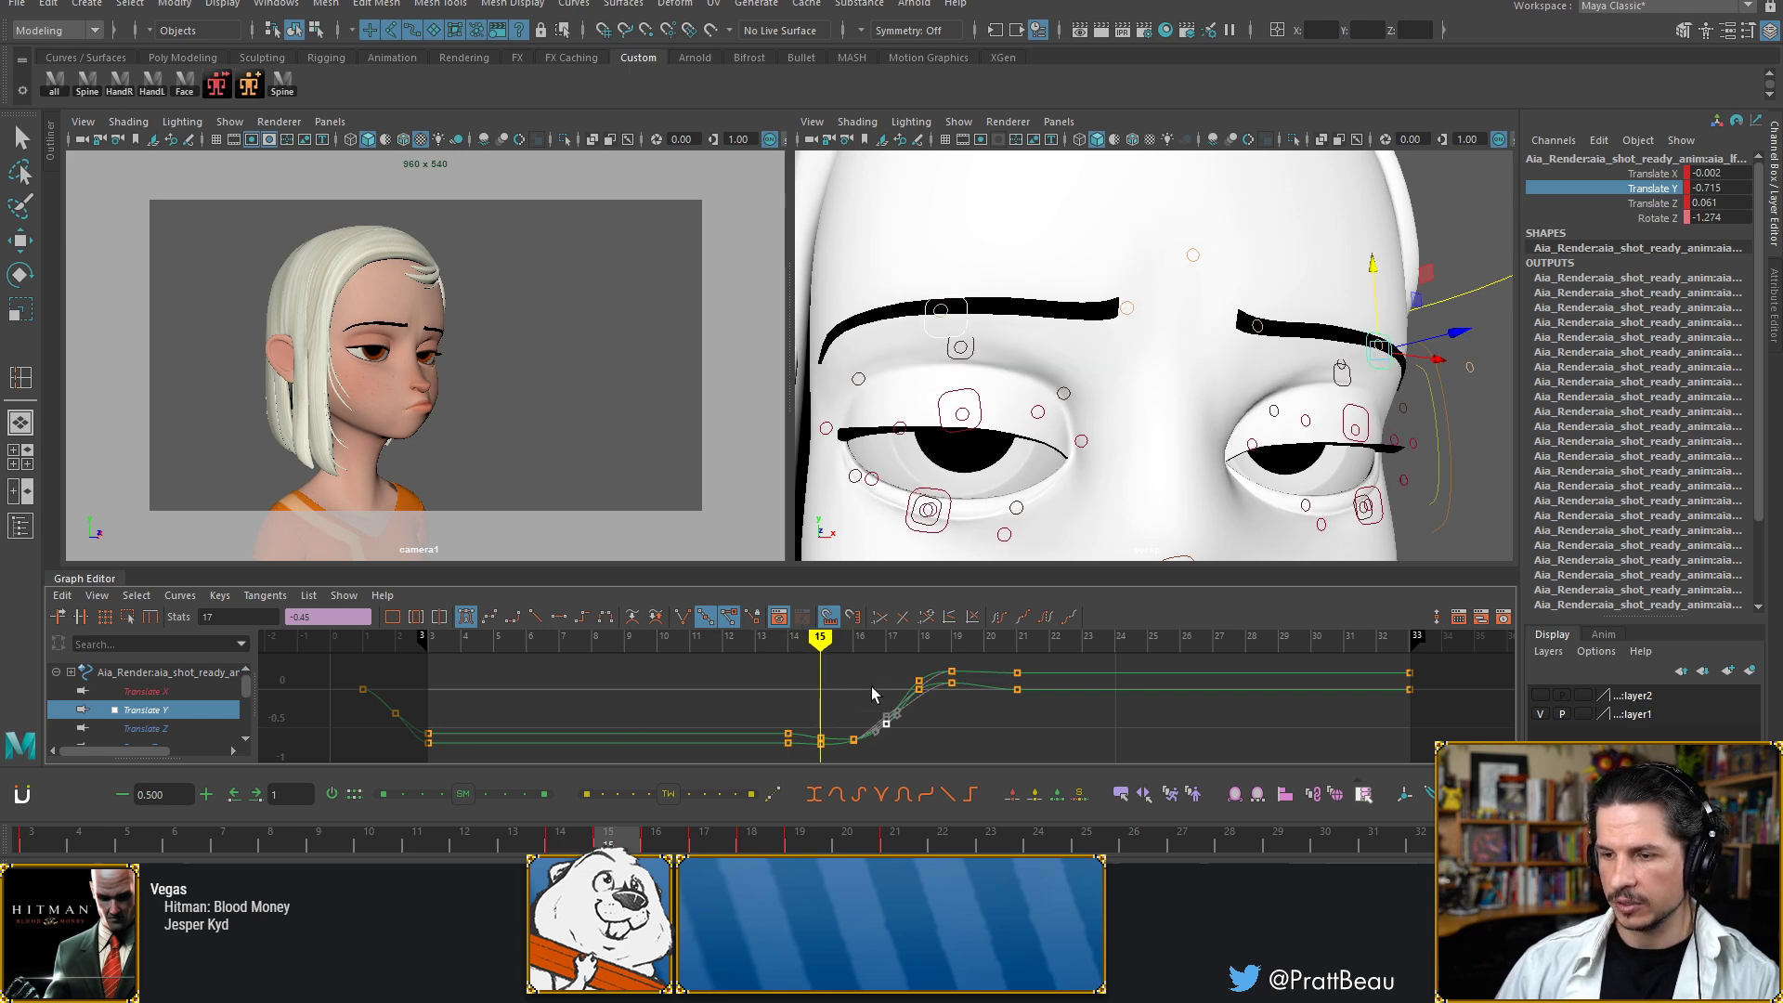
pyautogui.moveTo(877, 755); pyautogui.dragTo(875, 755)
pyautogui.press('w')
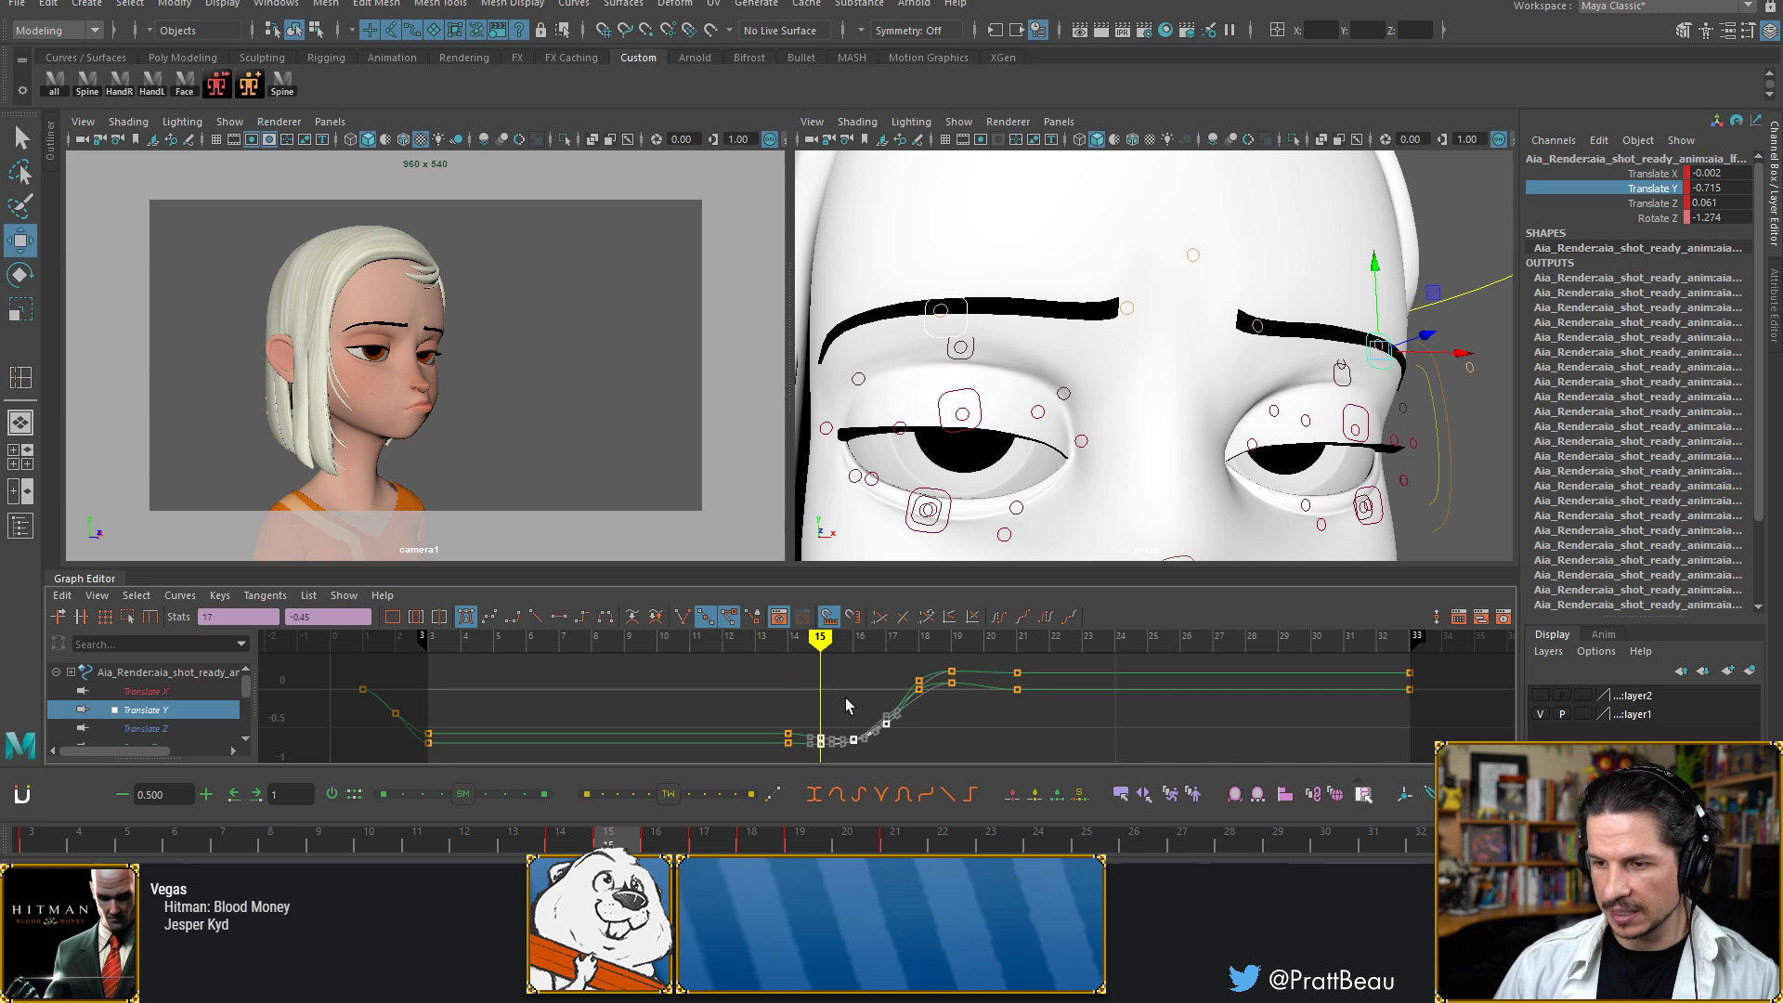
pyautogui.moveTo(847, 710); pyautogui.dragTo(847, 717, button='middle')
pyautogui.hotkey('ctrl', 'z')
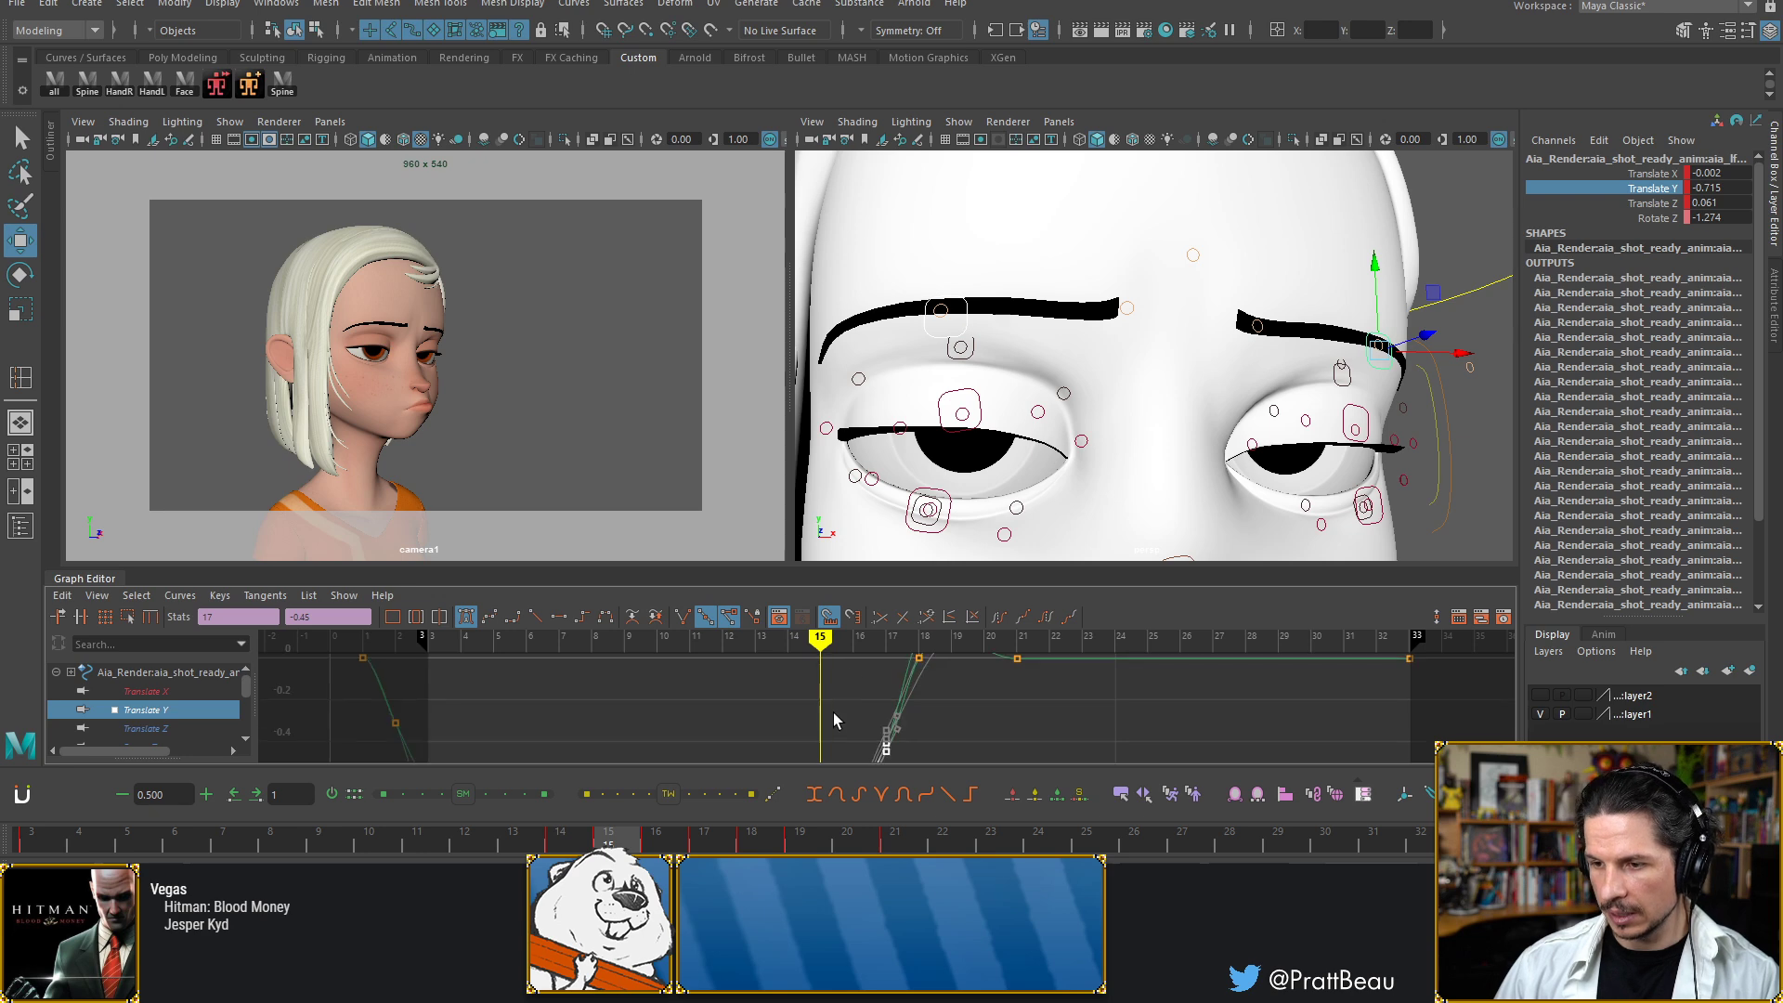
# Lower both eyebrow controls' Translate Y keys at frames 16 and 17, the left one to about -0.759 and -0.502
pyautogui.press('f')
pyautogui.hotkey('alt', '.')
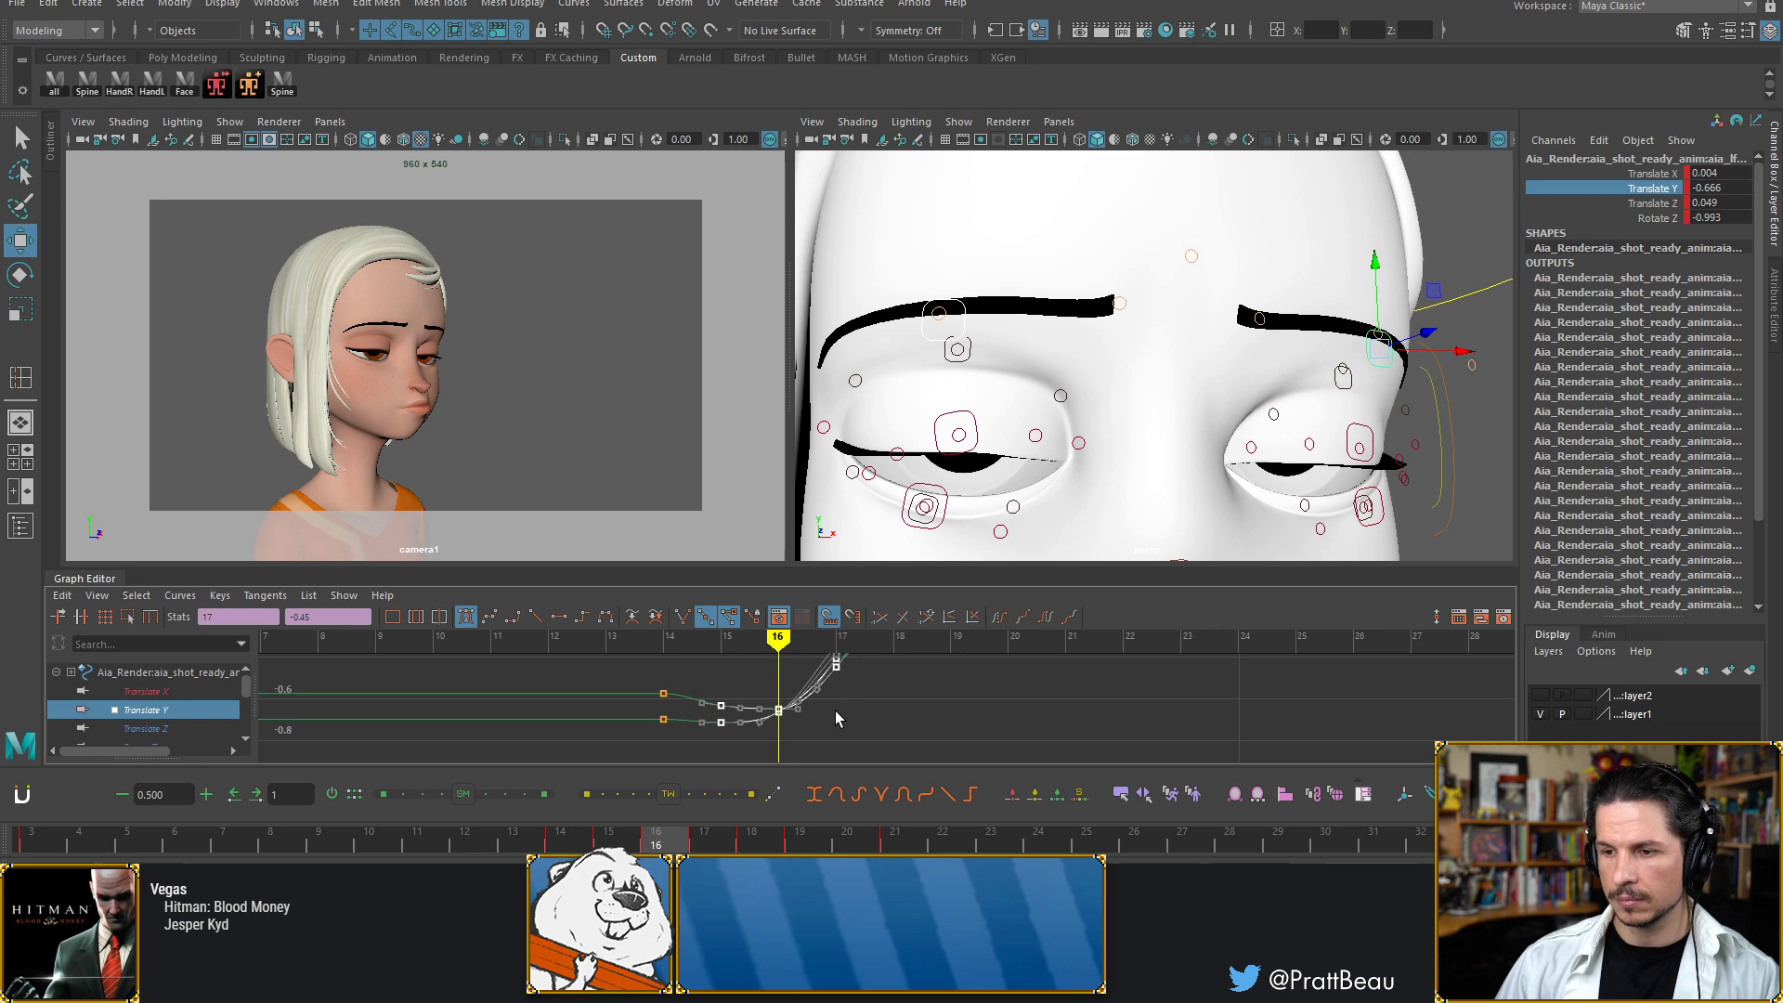
pyautogui.keyDown('alt'); pyautogui.moveTo(856, 697); pyautogui.dragTo(845, 724, button='middle'); pyautogui.keyUp('alt')
pyautogui.moveTo(868, 666); pyautogui.dragTo(759, 762)
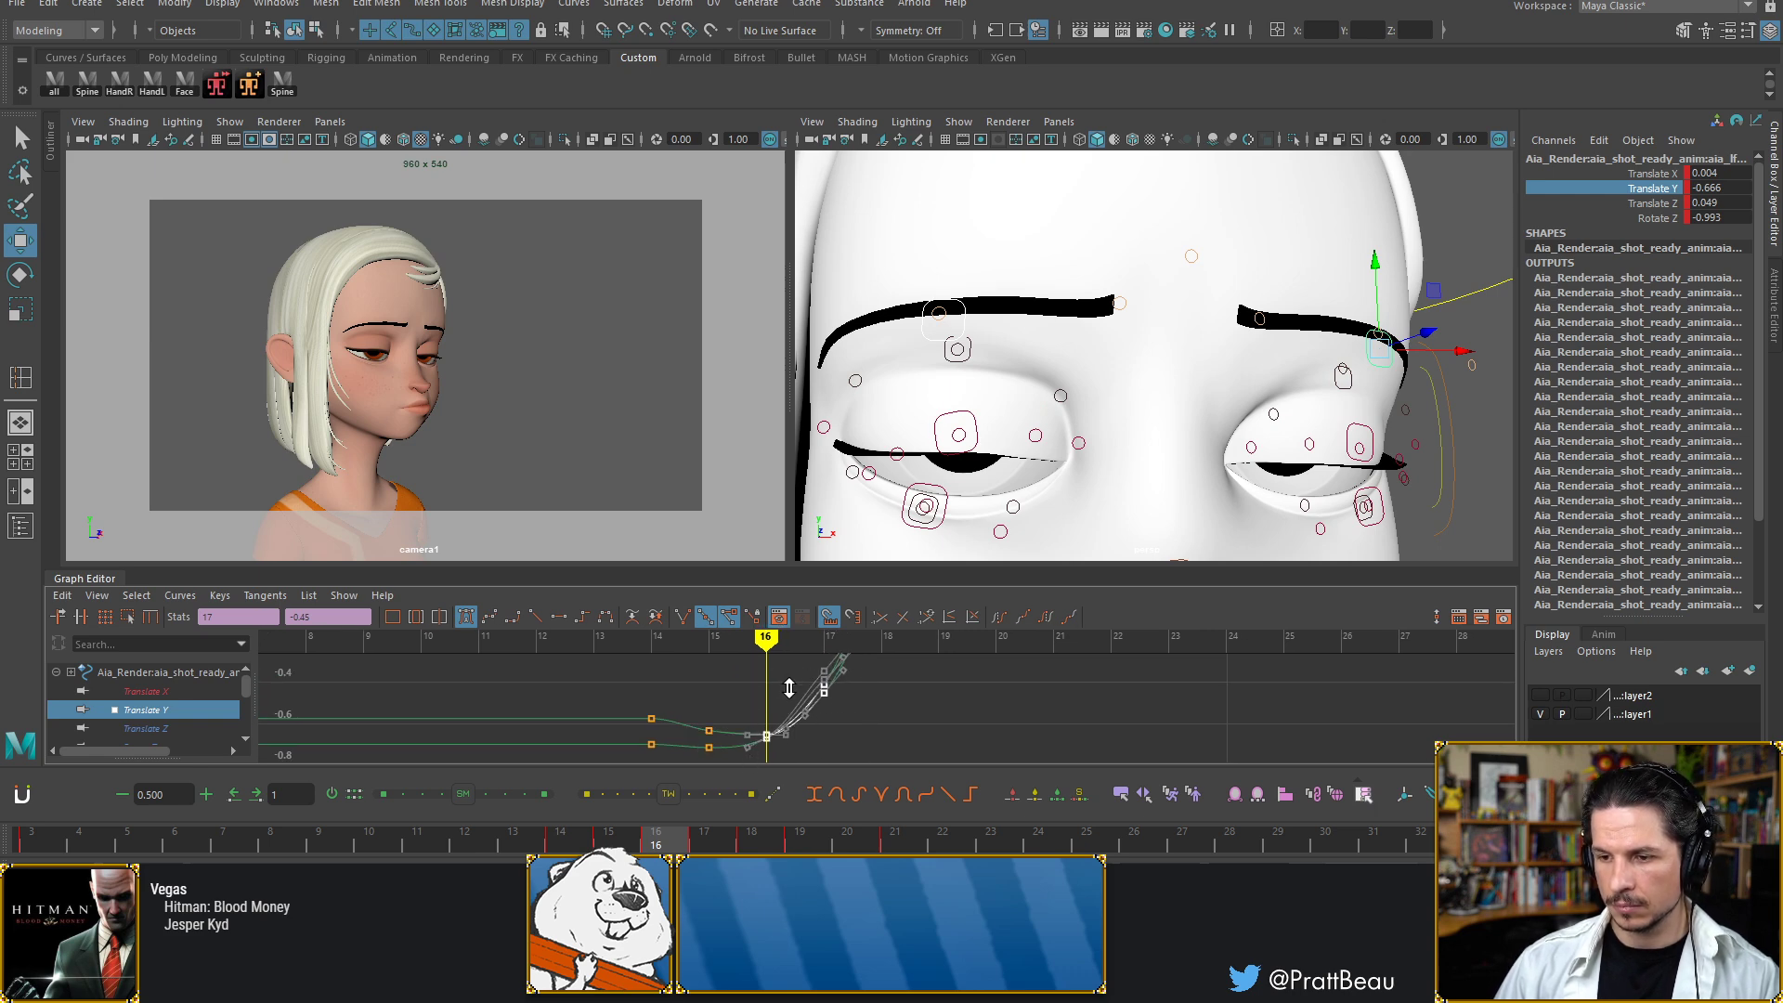
pyautogui.moveTo(789, 689); pyautogui.dragTo(789, 705, button='middle')
# Step back and forth between frames 12 and 19 to examine the brow dip and rise through the blink
pyautogui.hotkey('alt', ',')
pyautogui.hotkey('alt', ',')
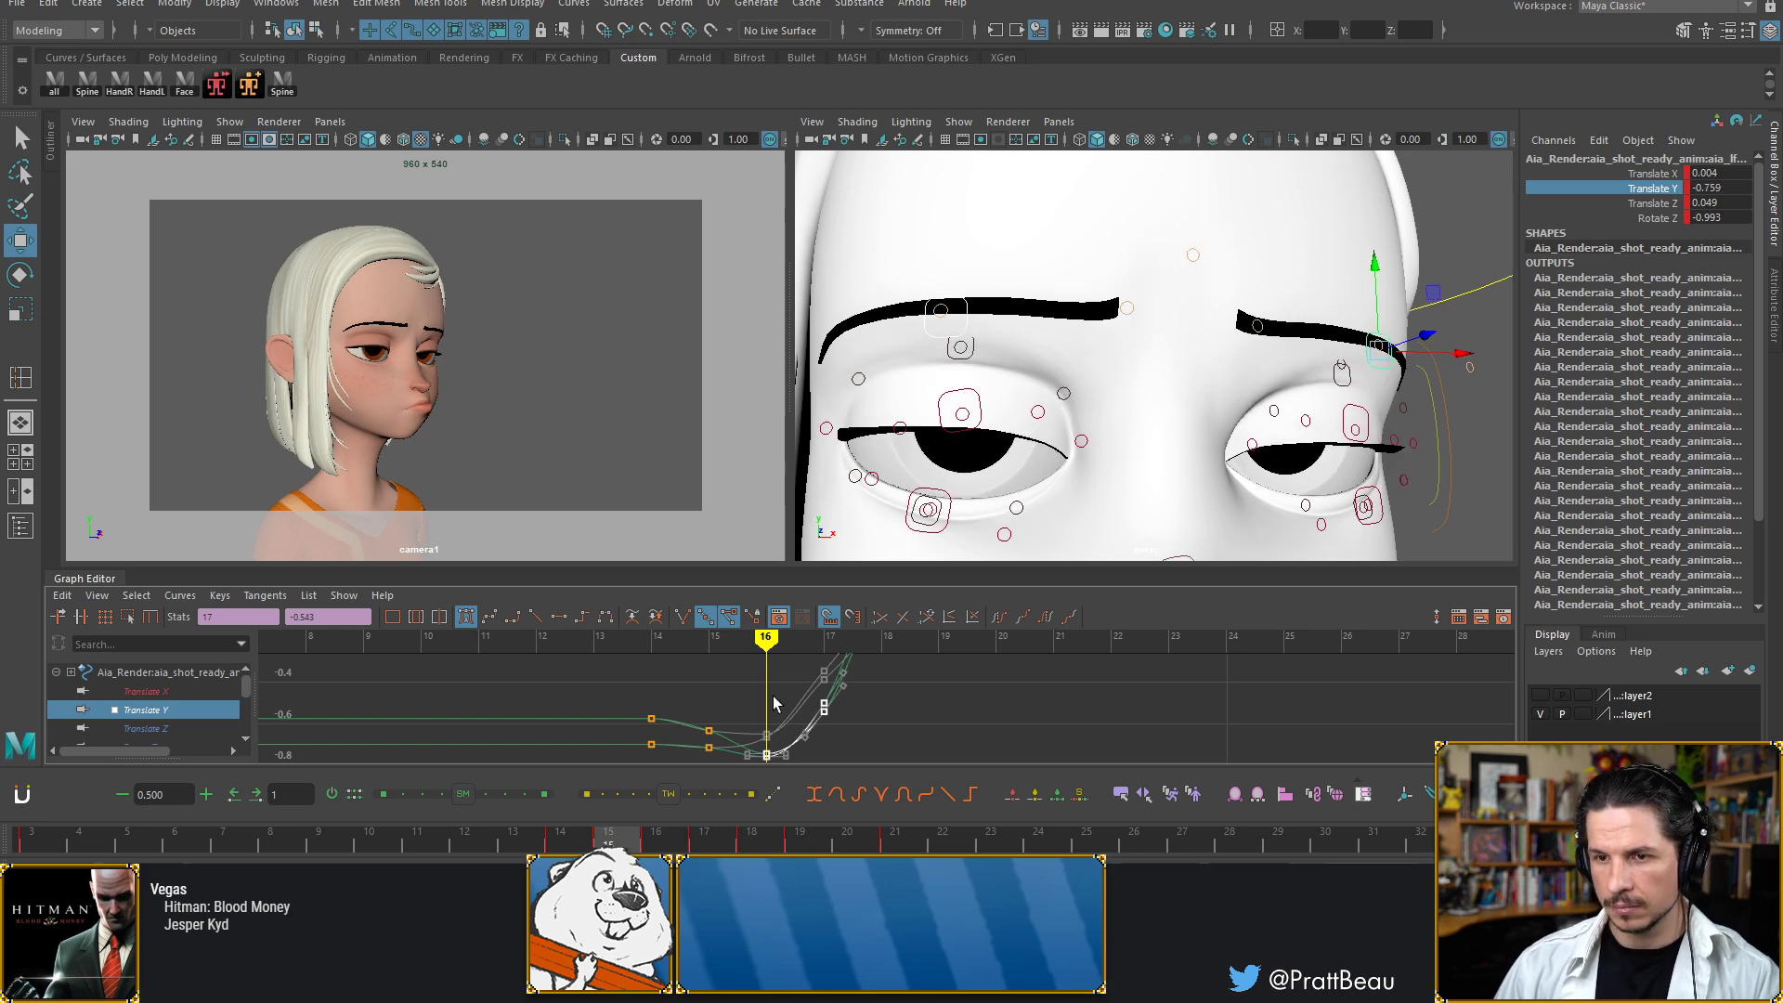
pyautogui.hotkey('alt', '.')
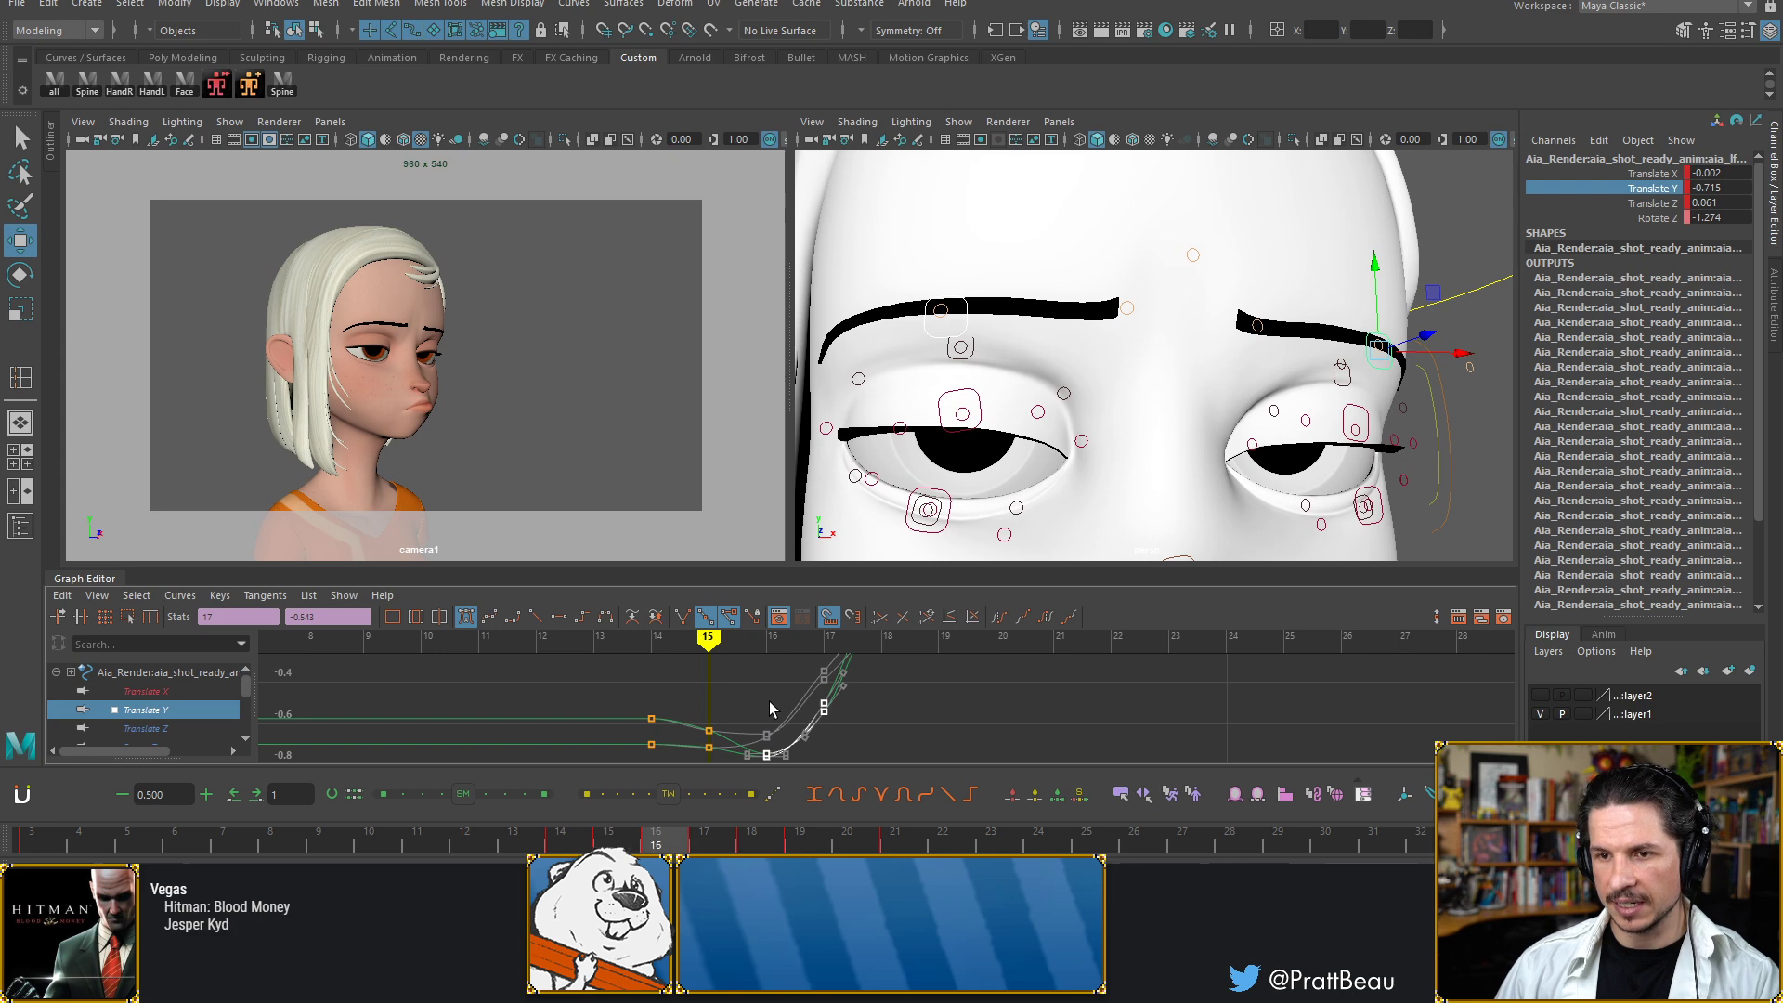
pyautogui.hotkey('alt', '.')
pyautogui.hotkey('alt', ',')
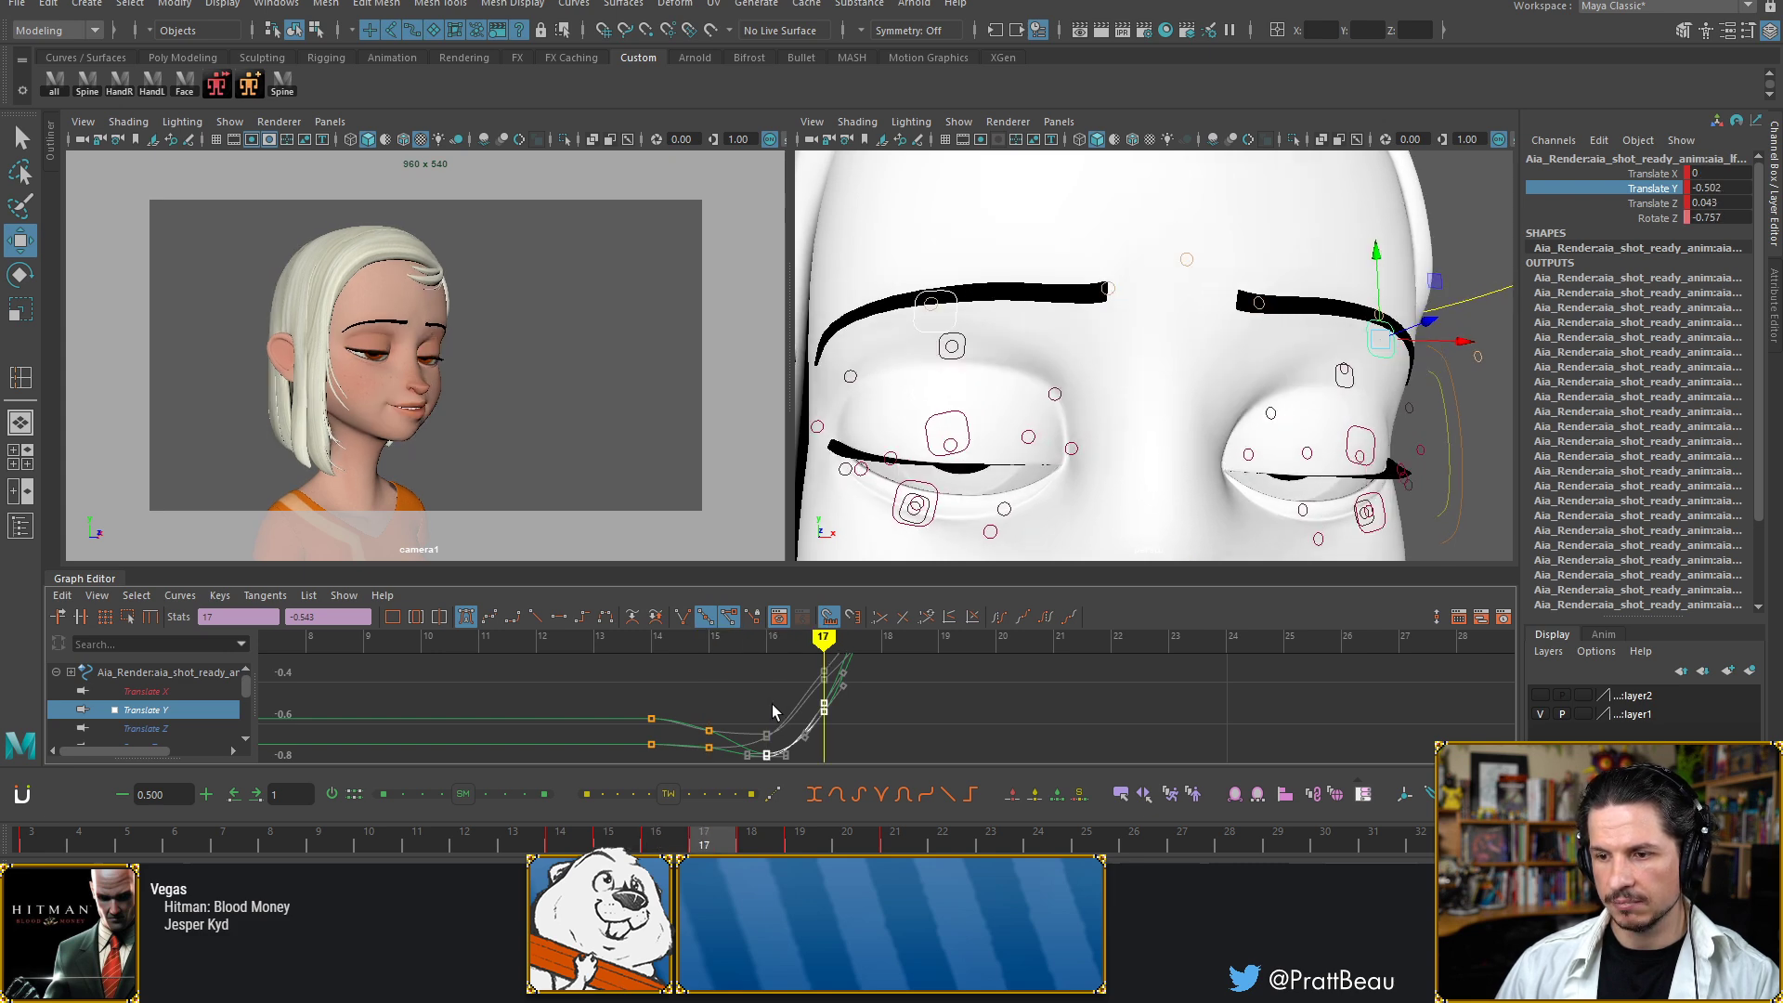
pyautogui.hotkey('alt', ',')
pyautogui.hotkey('alt', ',')
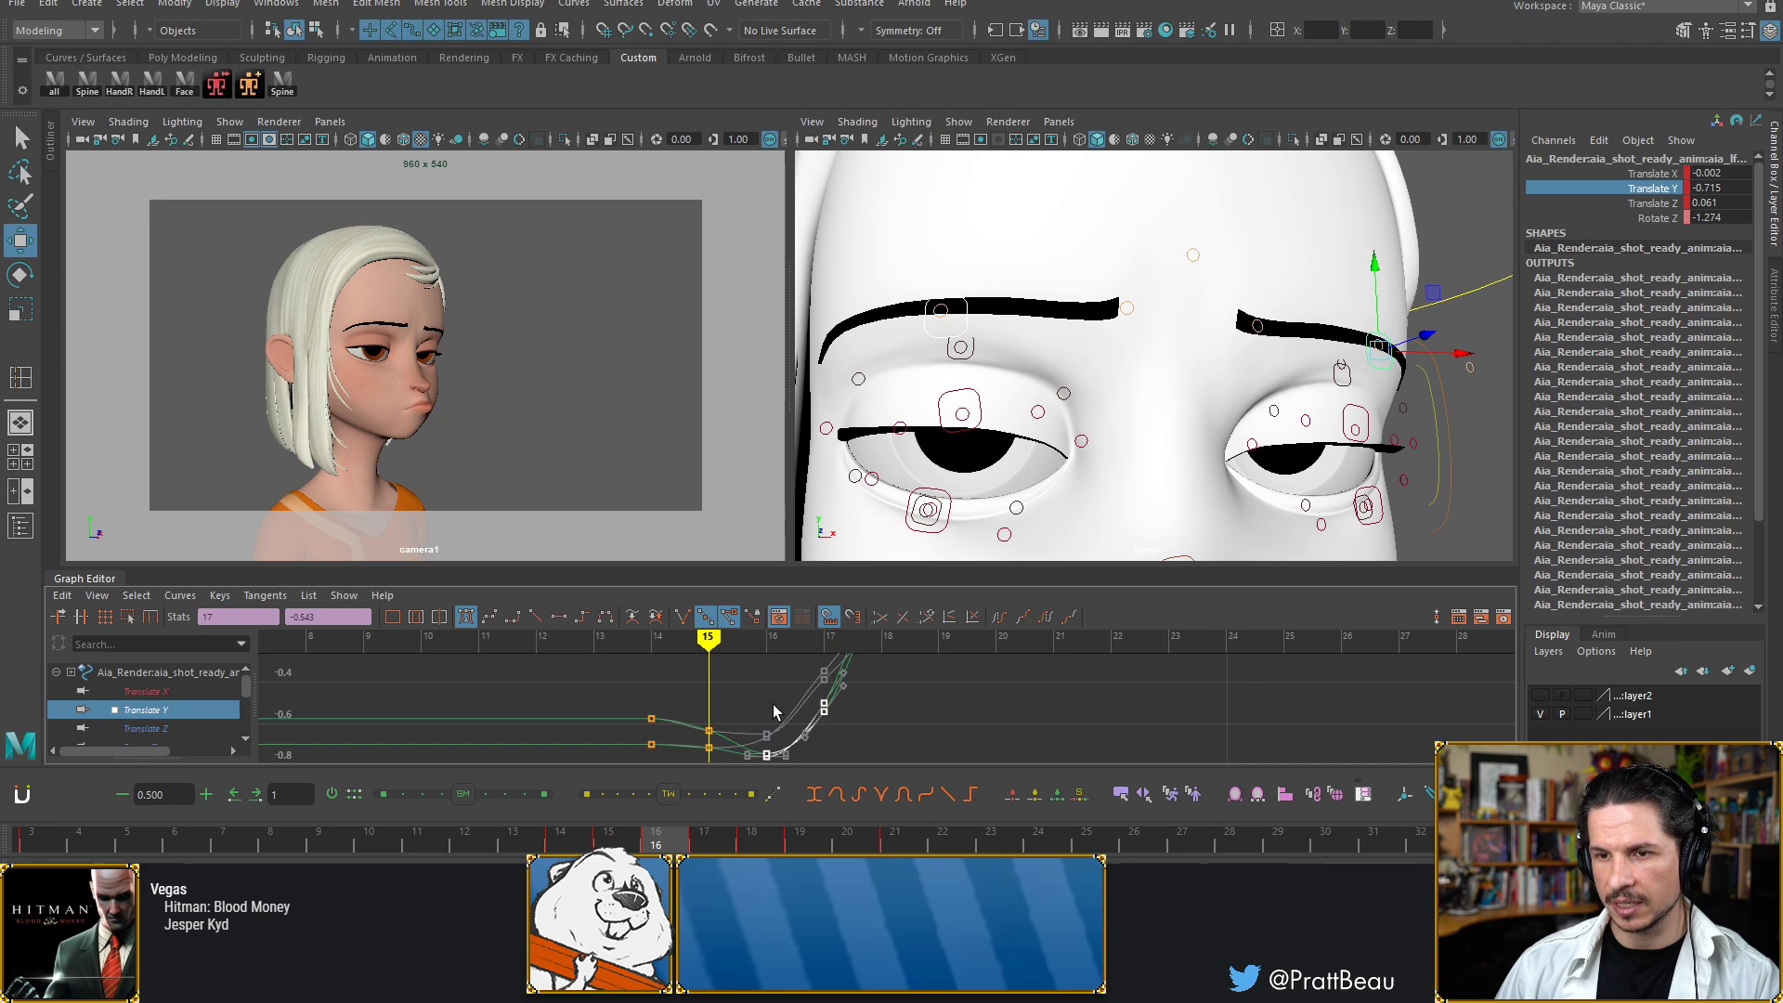
pyautogui.hotkey('alt', '.')
pyautogui.hotkey('alt', '.')
pyautogui.hotkey('alt', '.')
pyautogui.hotkey('alt', '.')
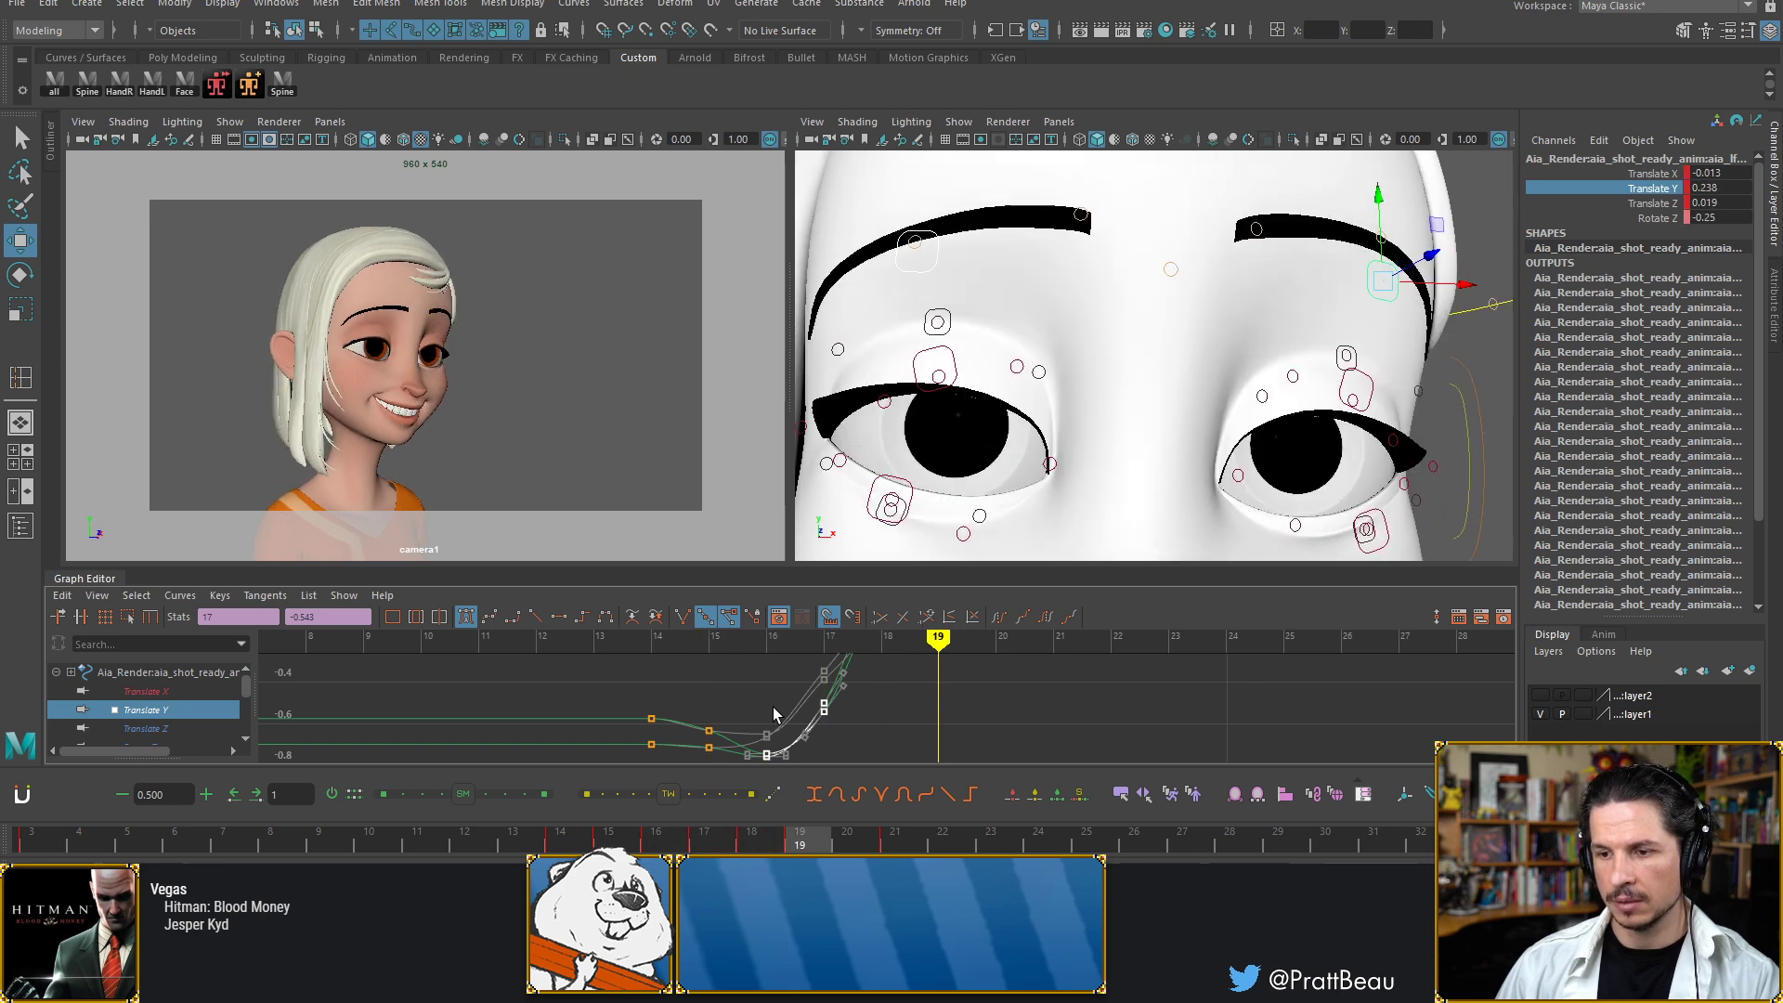
pyautogui.hotkey('alt', ',')
pyautogui.hotkey('alt', ',')
pyautogui.hotkey('alt', ',')
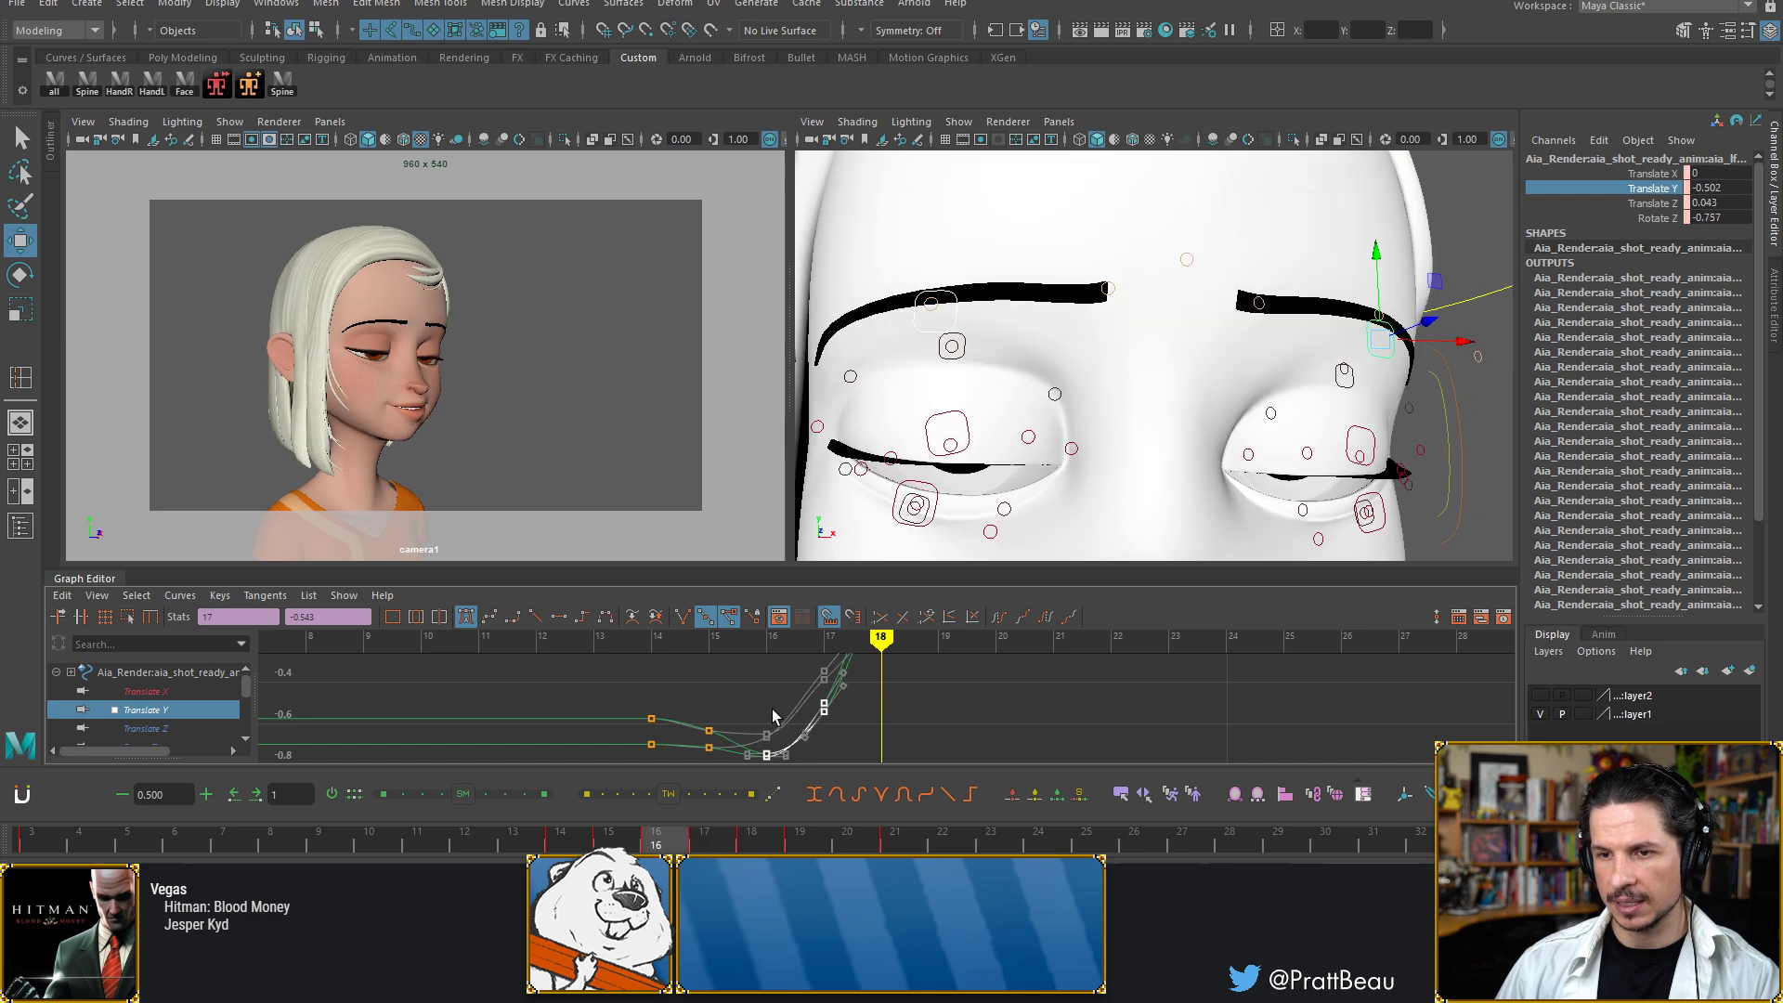
pyautogui.hotkey('alt', ',')
pyautogui.hotkey('alt', ',')
pyautogui.hotkey('alt', ',')
pyautogui.hotkey('alt', ',')
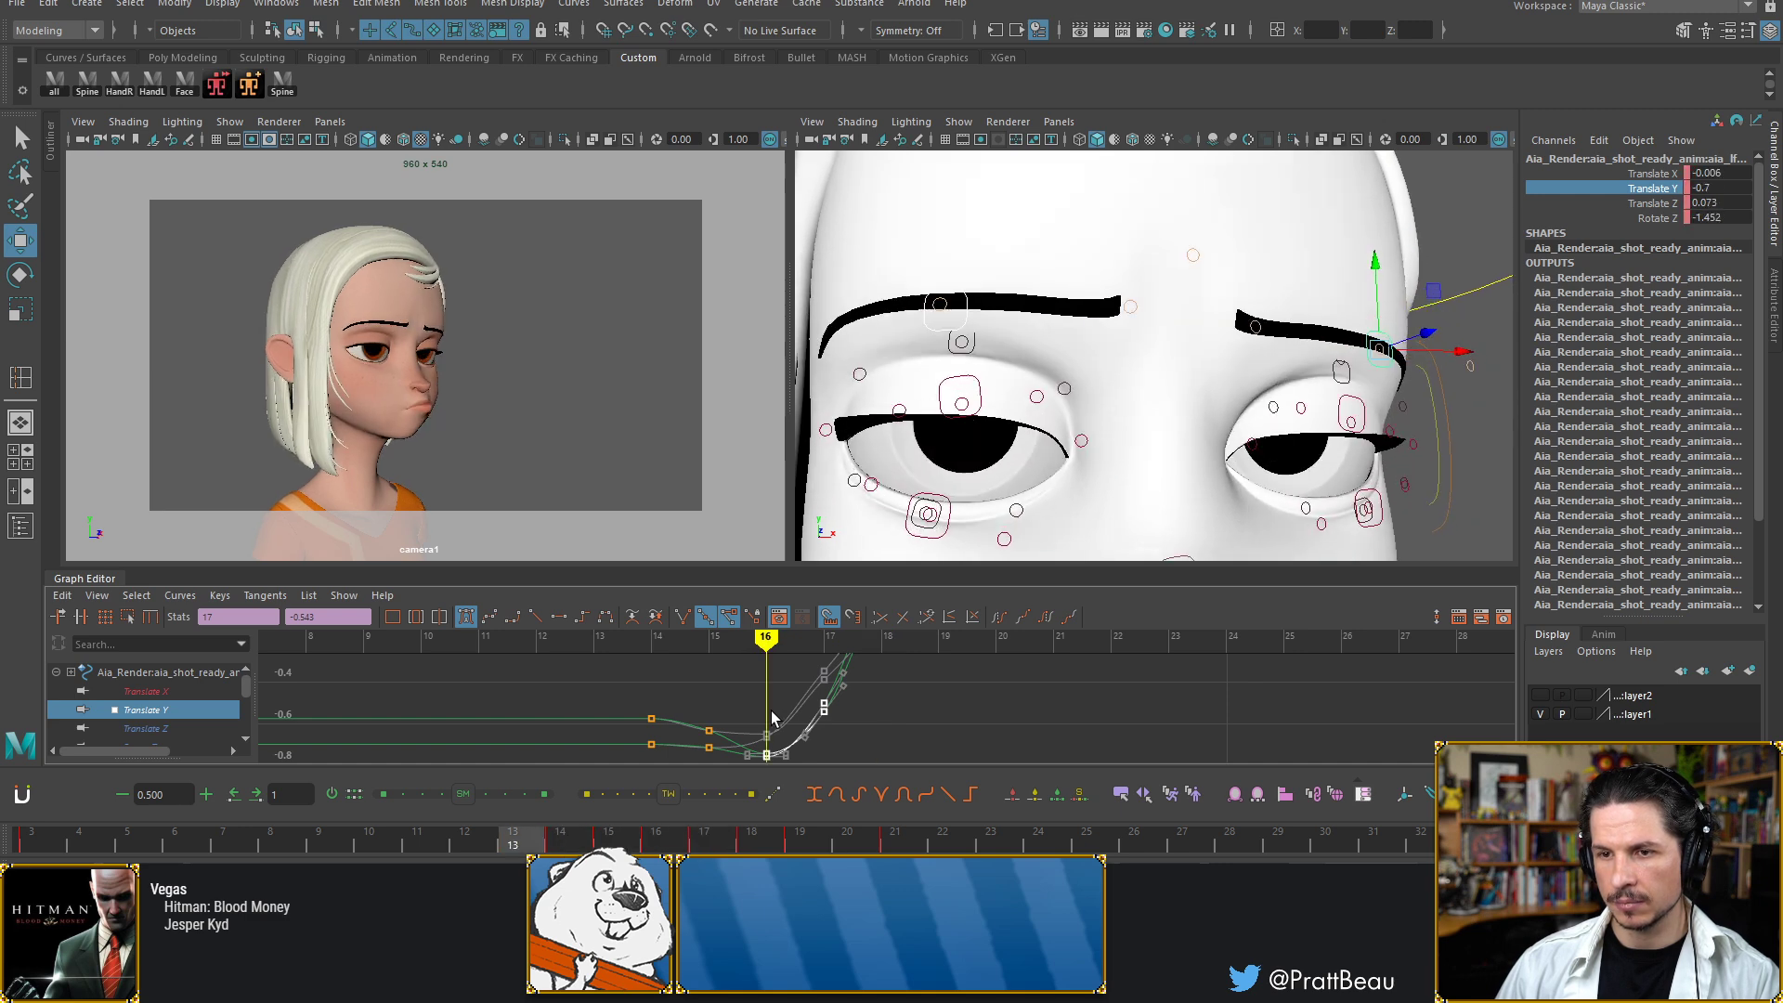
pyautogui.hotkey('alt', '.')
pyautogui.hotkey('alt', '.')
pyautogui.hotkey('alt', '.')
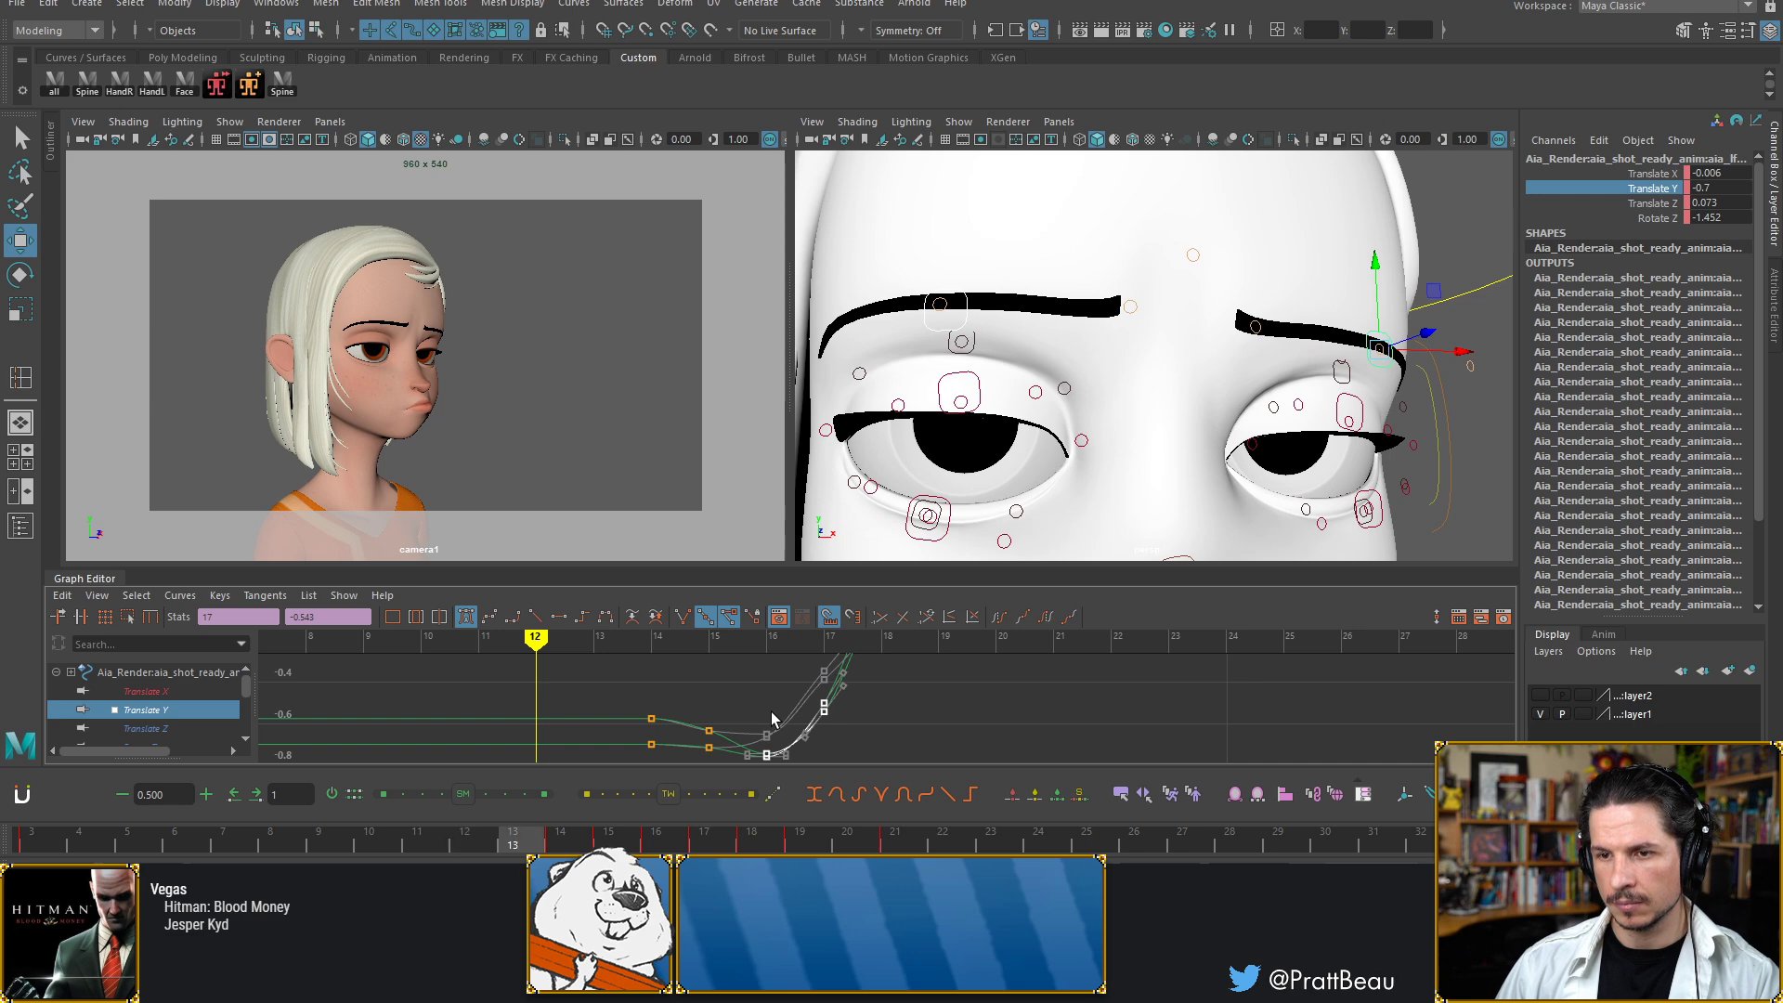
pyautogui.hotkey('alt', '.')
pyautogui.hotkey('alt', '.')
pyautogui.hotkey('alt', '.')
pyautogui.hotkey('alt', '.')
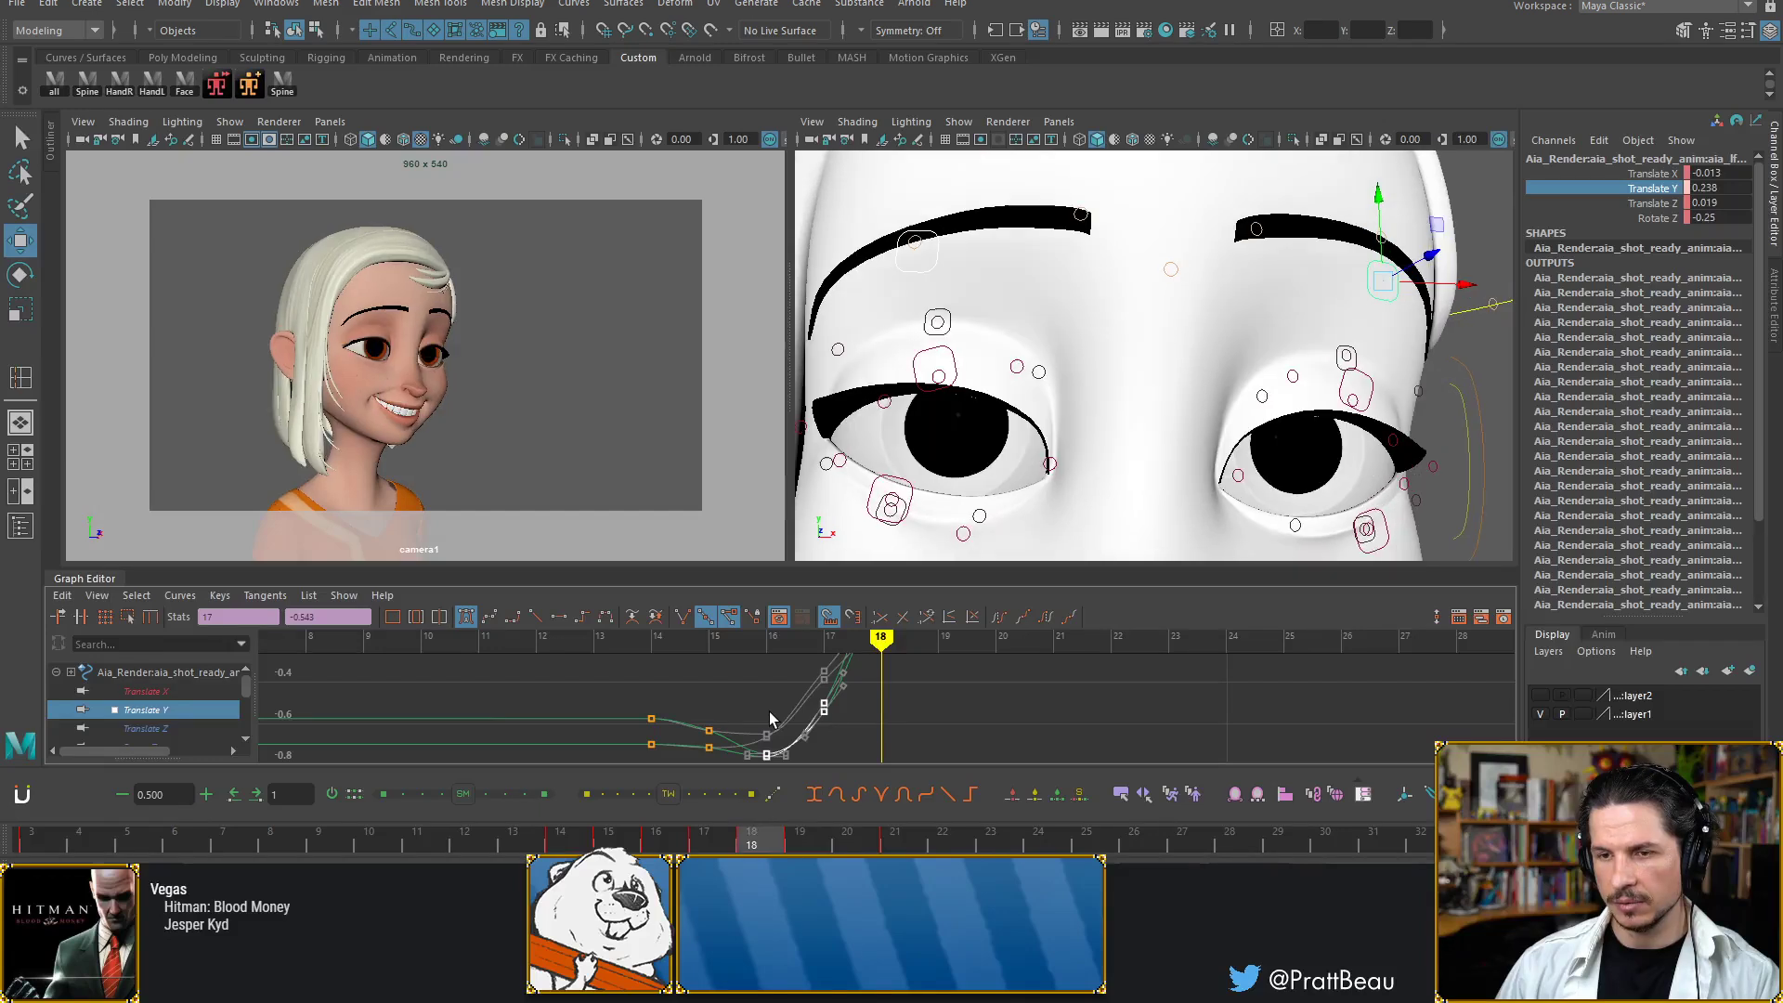
pyautogui.hotkey('alt', ',')
pyautogui.hotkey('alt', ',')
pyautogui.hotkey('alt', ',')
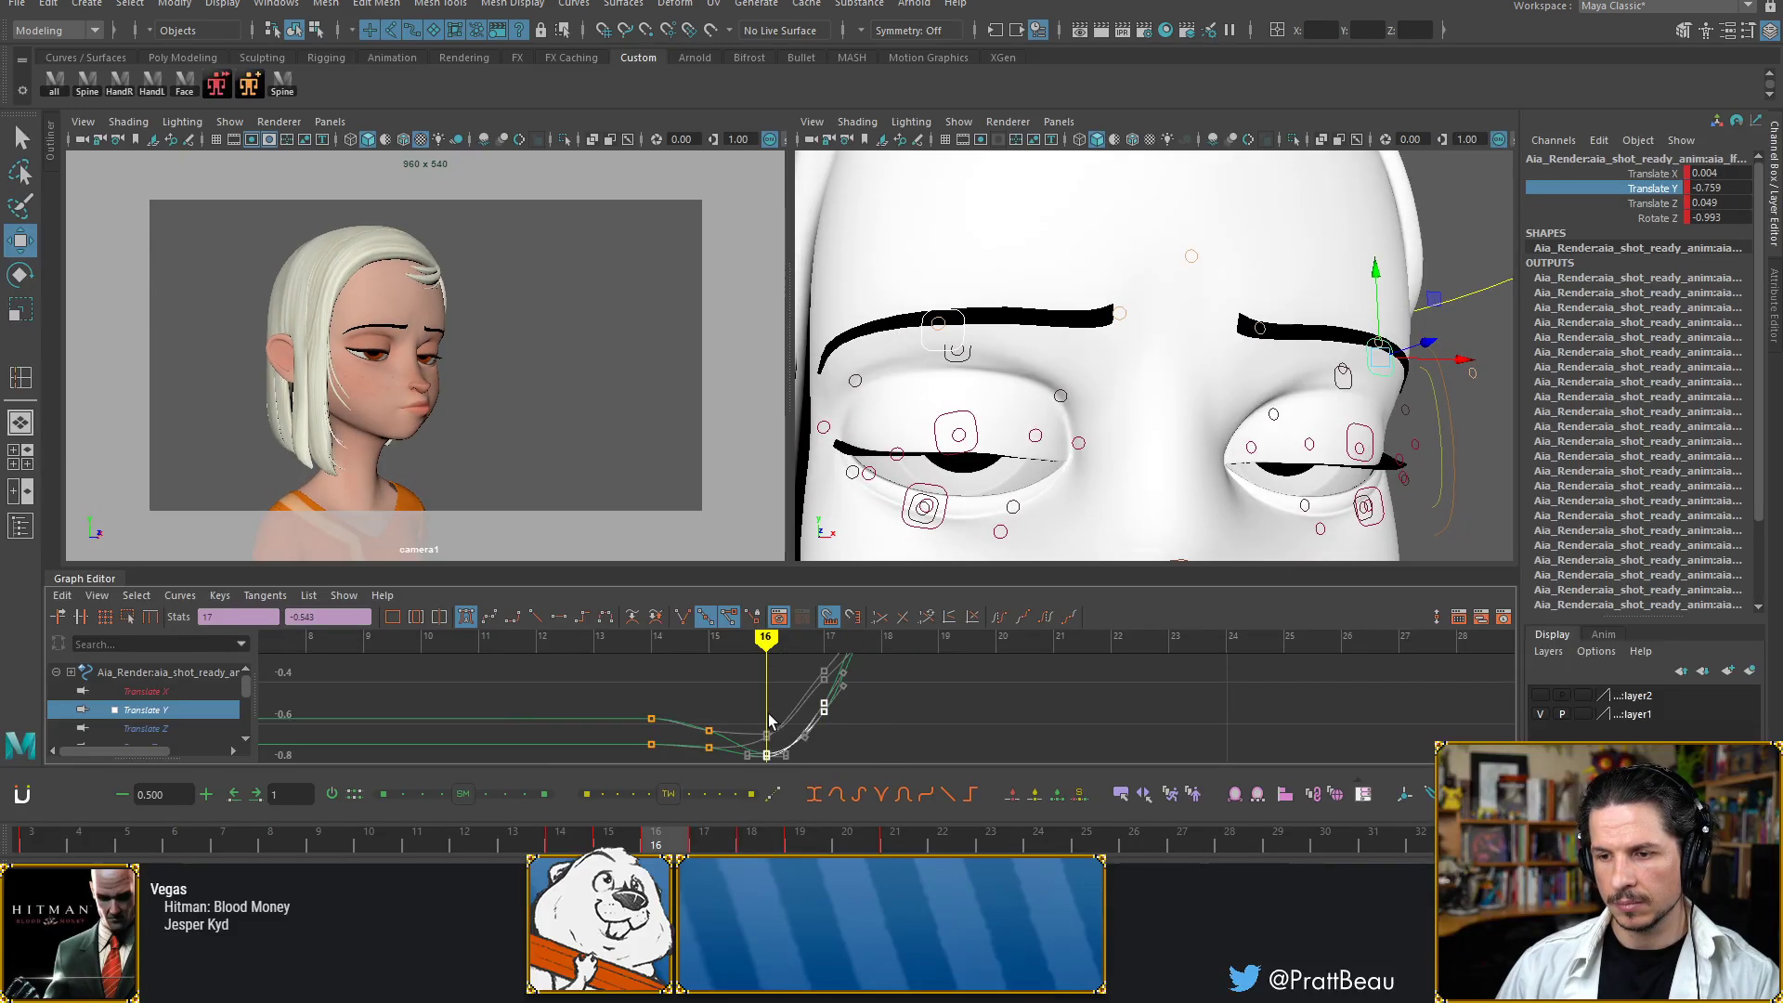
pyautogui.hotkey('alt', ',')
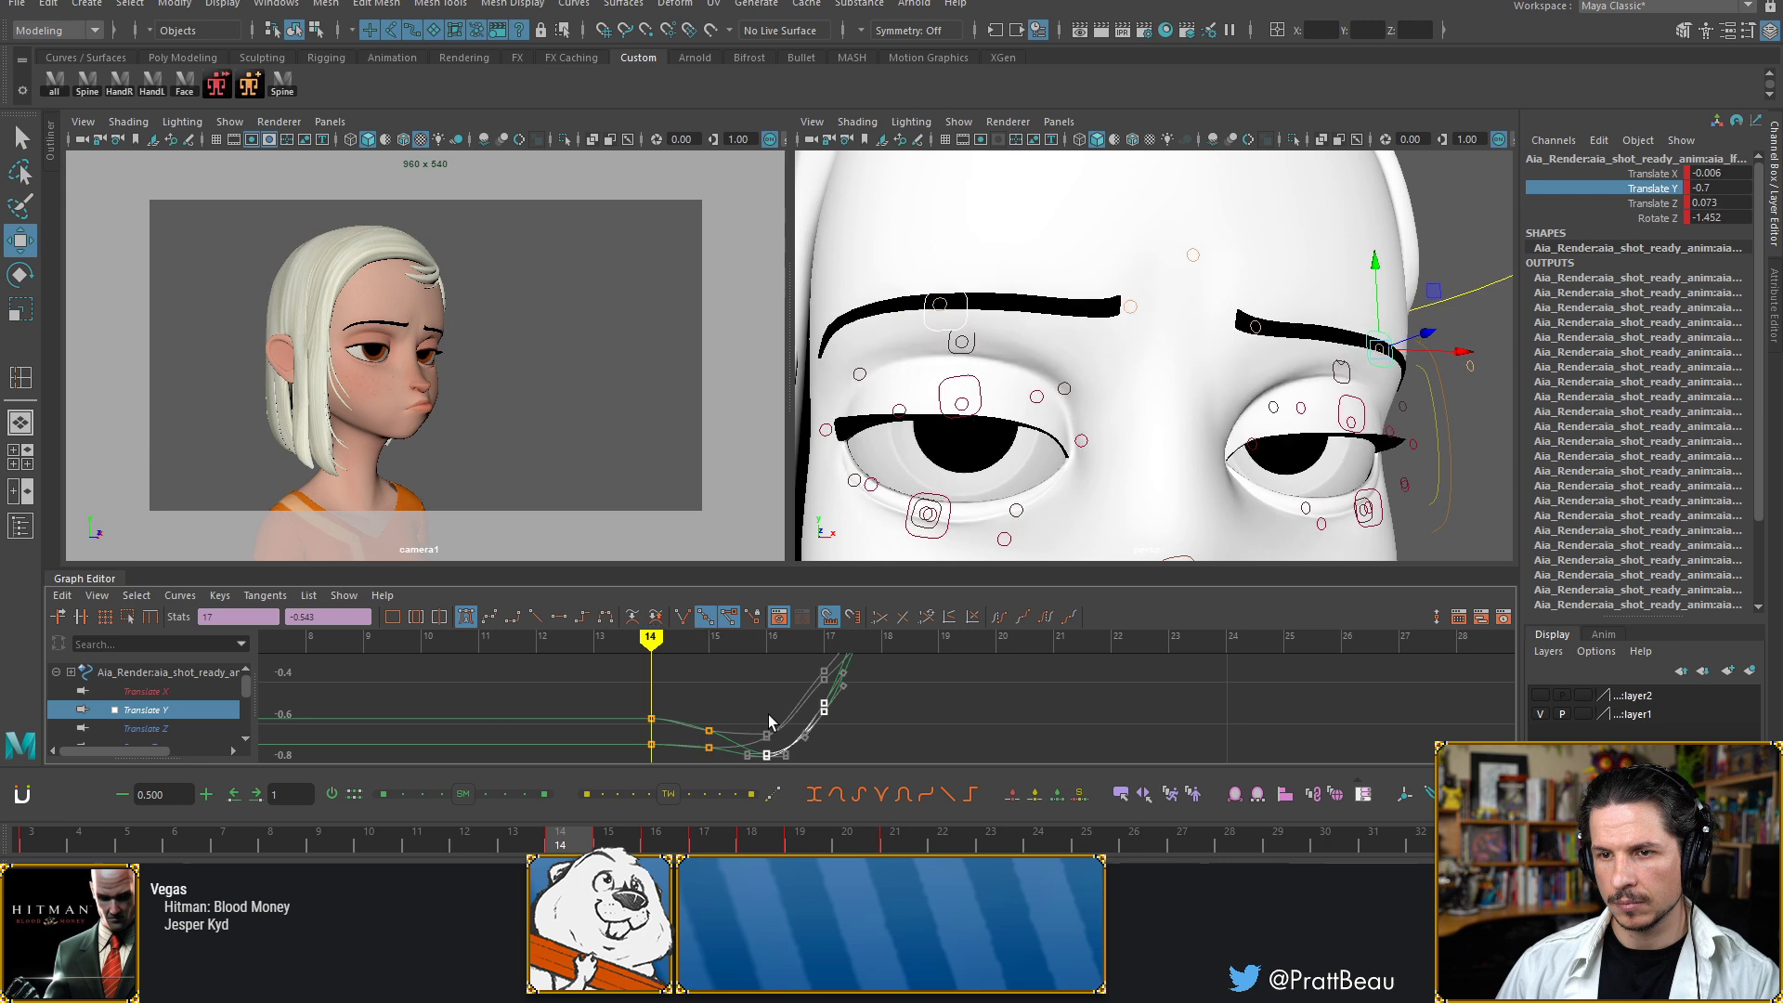
# Step forward from frame 14 to 21 to examine the brows rising through the blink into the smile
pyautogui.hotkey('alt', '.')
pyautogui.hotkey('alt', ',')
pyautogui.hotkey('alt', '.')
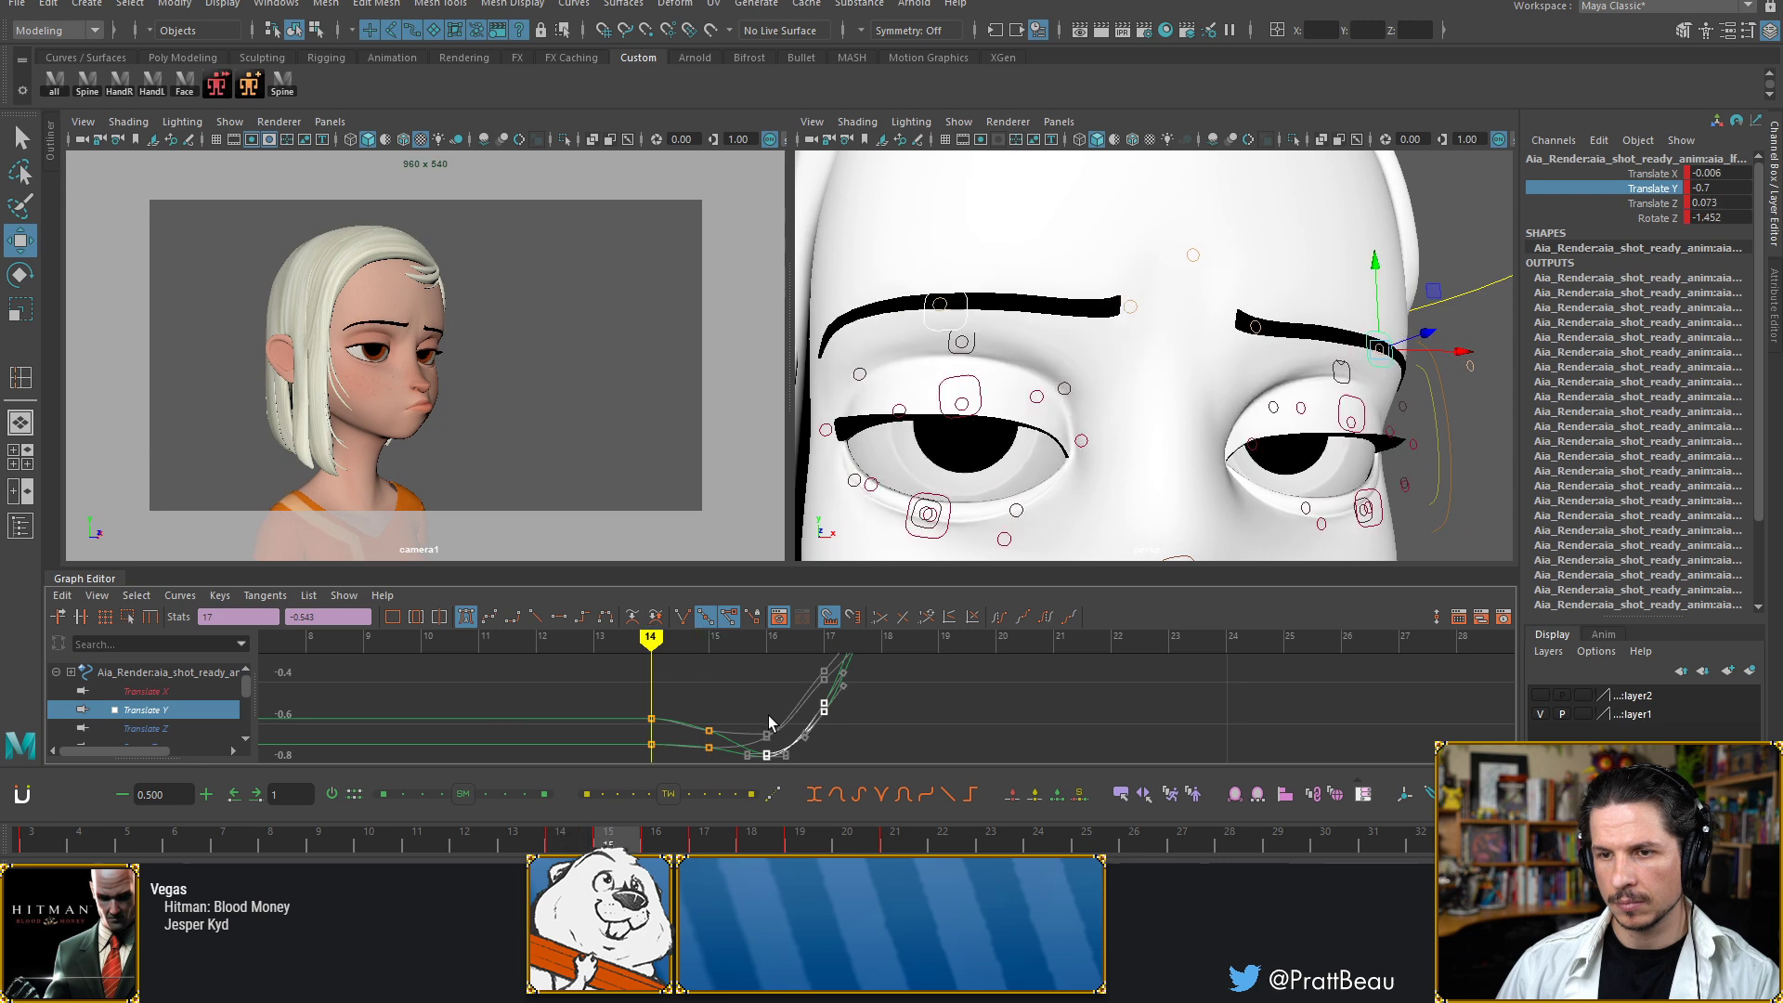
pyautogui.hotkey('alt', '.')
pyautogui.hotkey('alt', '.')
pyautogui.hotkey('alt', '.')
pyautogui.hotkey('alt', '.')
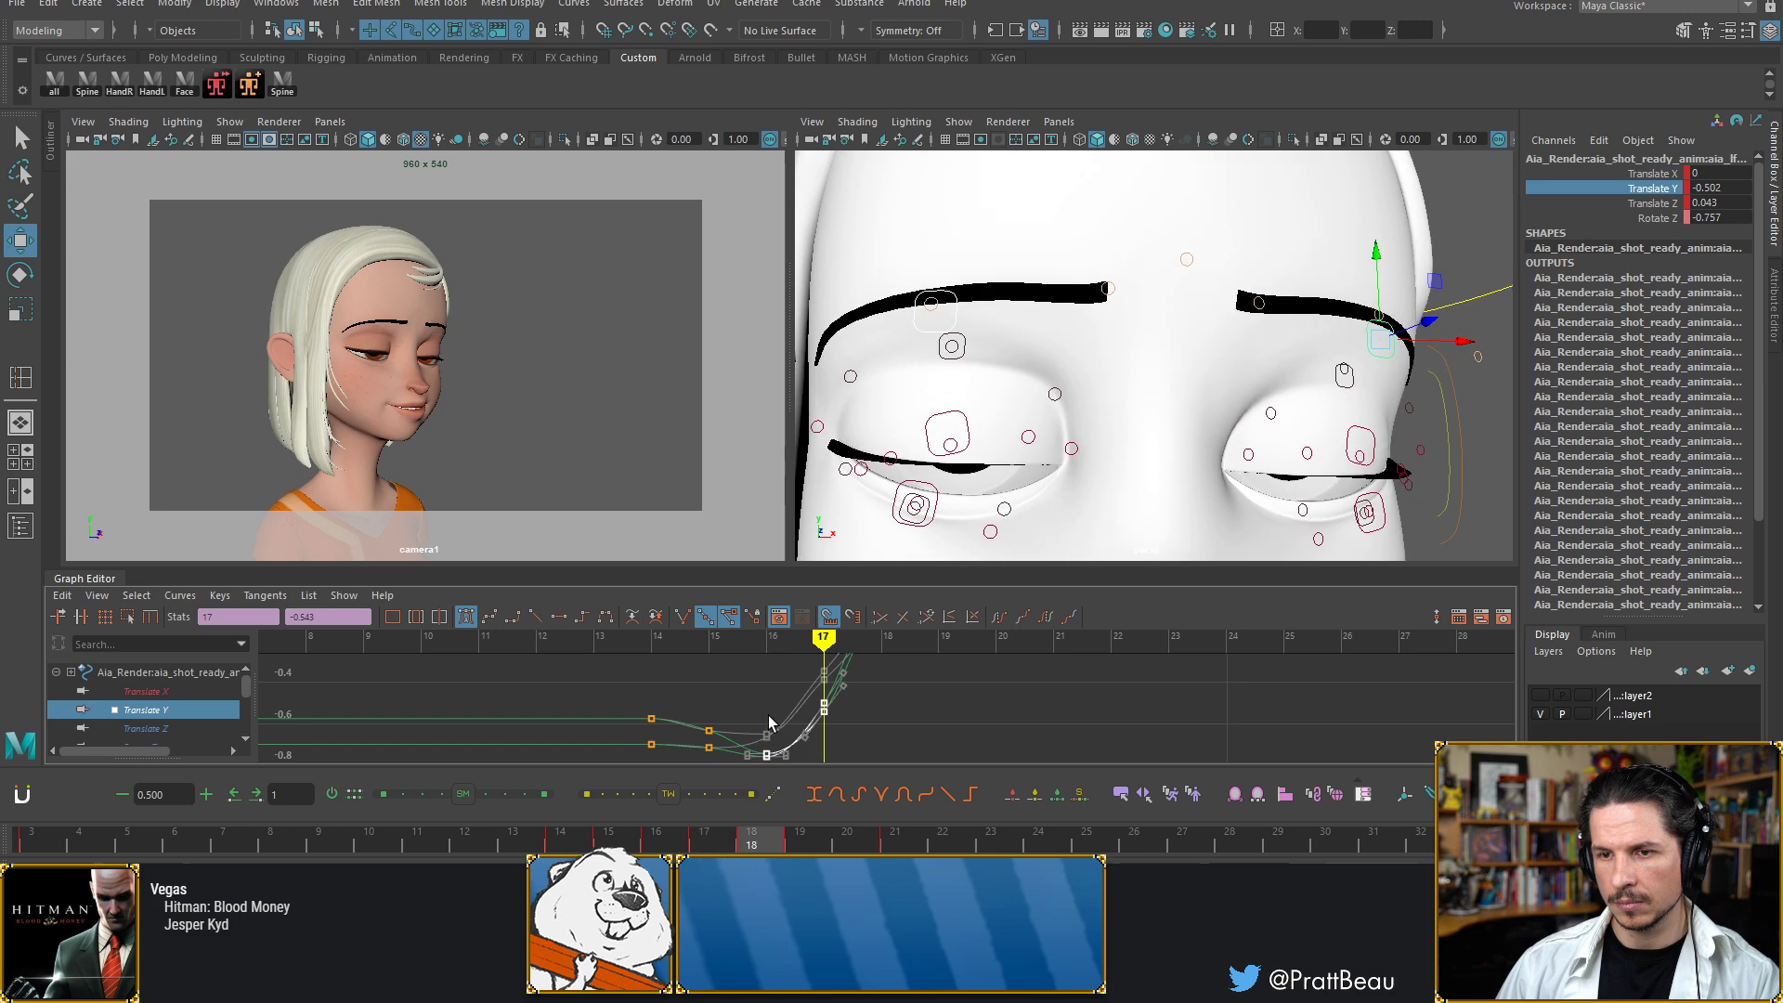
pyautogui.hotkey('alt', '.')
pyautogui.hotkey('alt', '.')
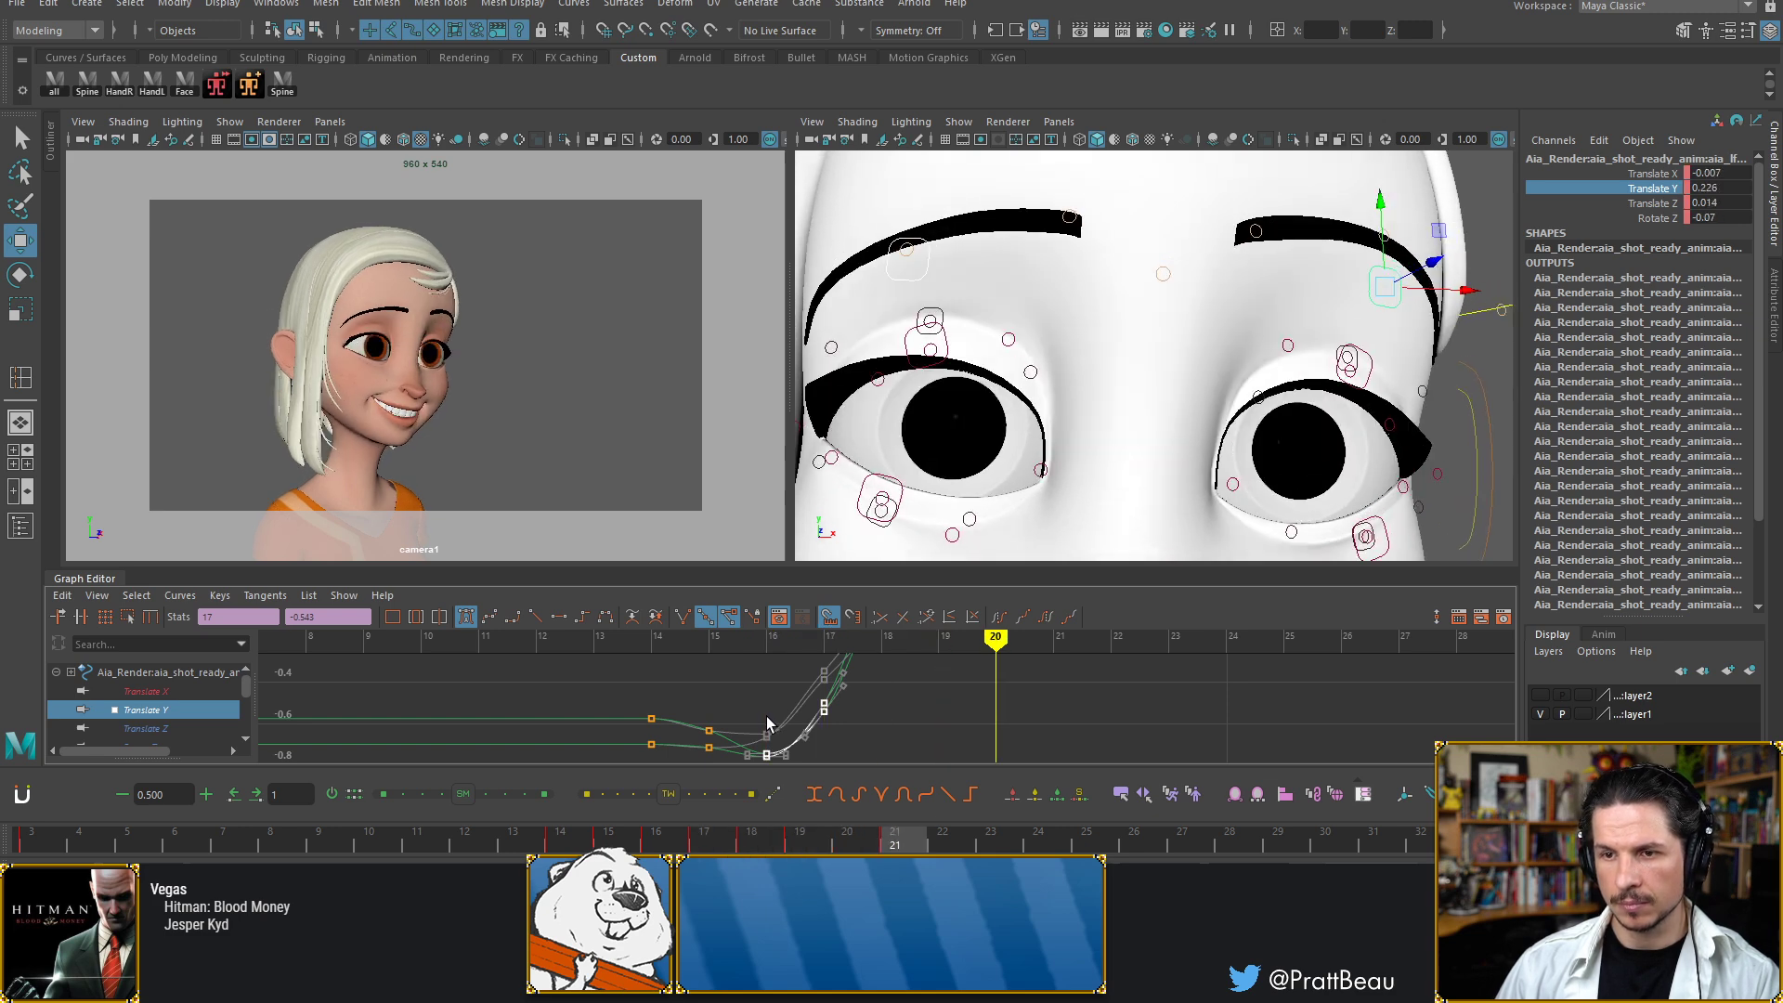
pyautogui.hotkey('alt', ',')
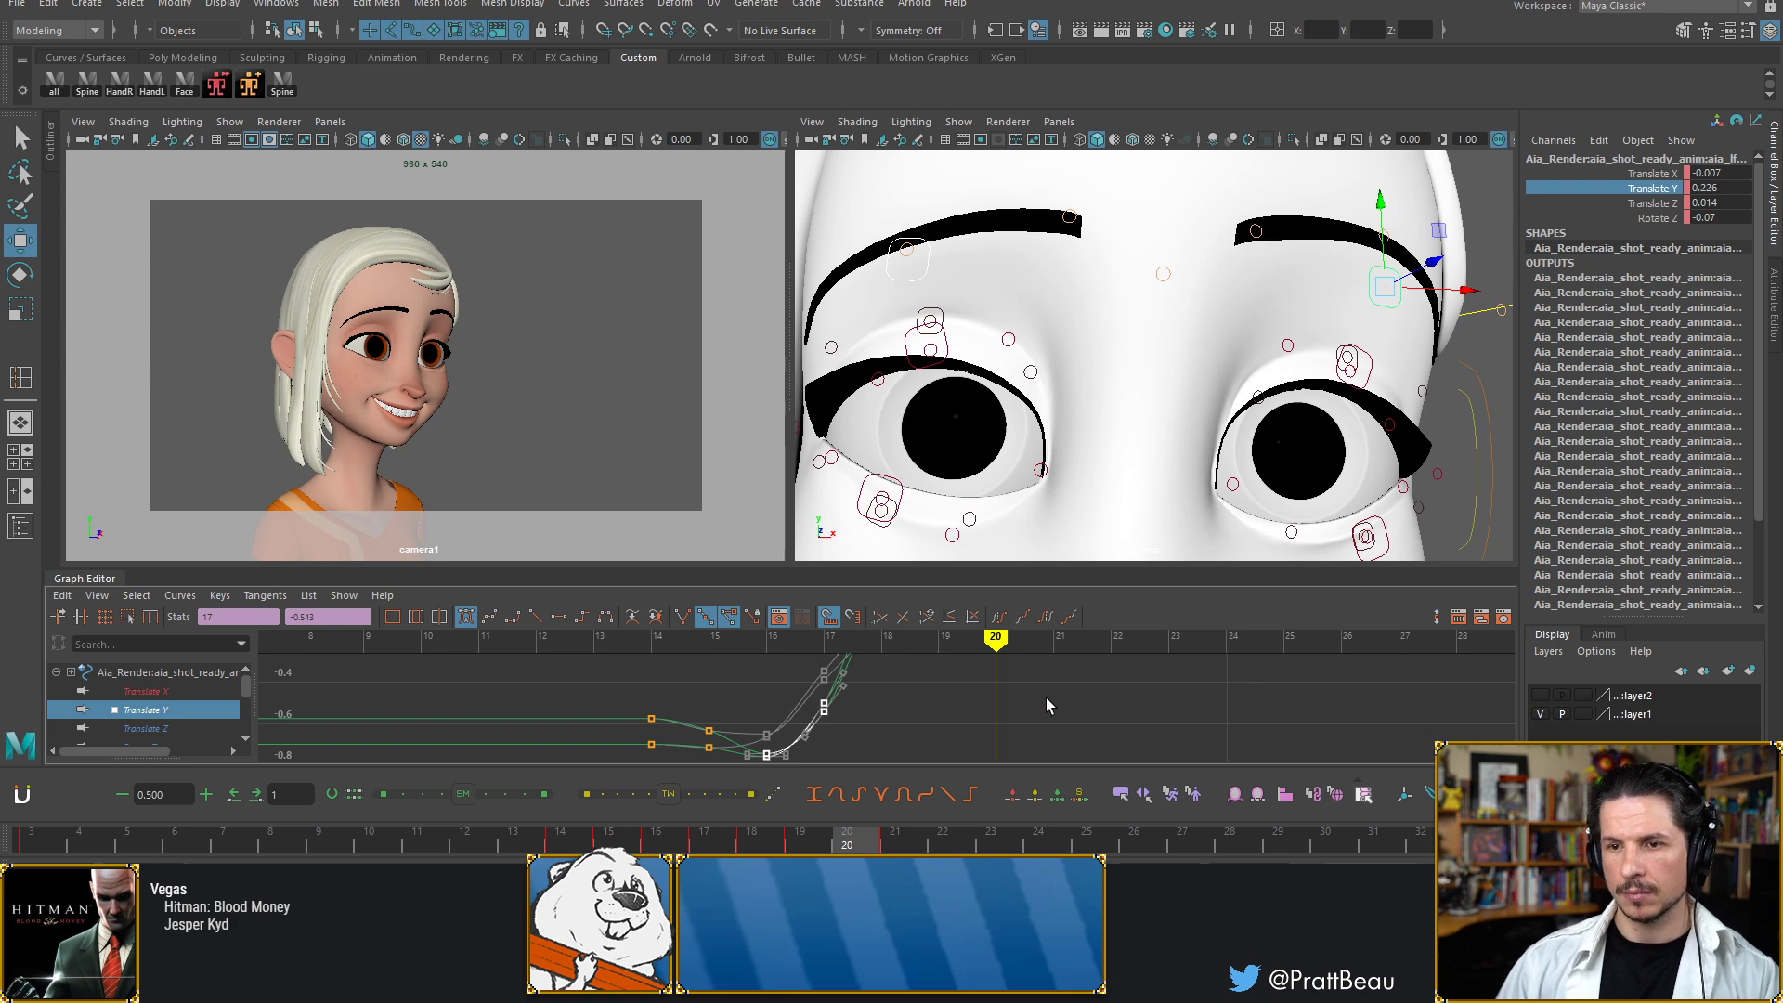
# Lower both eyebrow controls' Translate Y keys at frame 21 slightly, the right brow's to about -0.044
pyautogui.keyDown('alt'); pyautogui.moveTo(1046, 699); pyautogui.dragTo(1019, 824, button='middle'); pyautogui.keyUp('alt')
pyautogui.moveTo(1068, 667); pyautogui.dragTo(1014, 736)
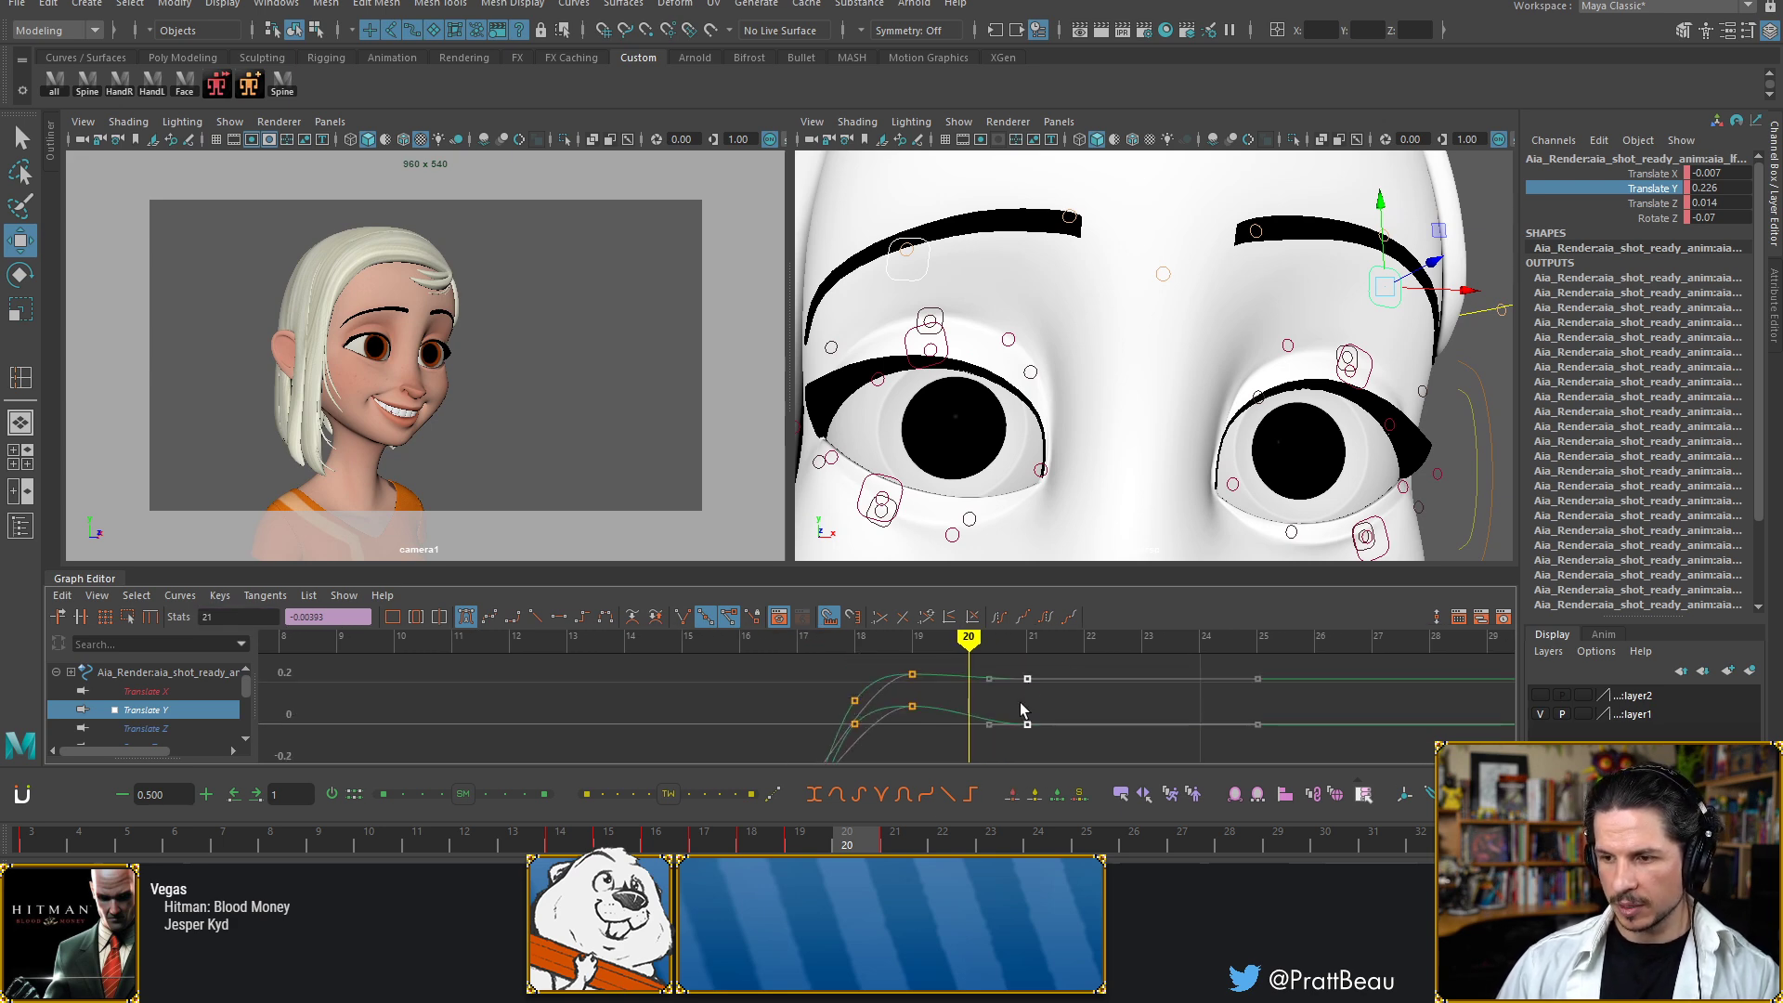
pyautogui.keyDown('shift'); pyautogui.moveTo(1050, 698); pyautogui.dragTo(1051, 709, button='middle'); pyautogui.keyUp('shift')
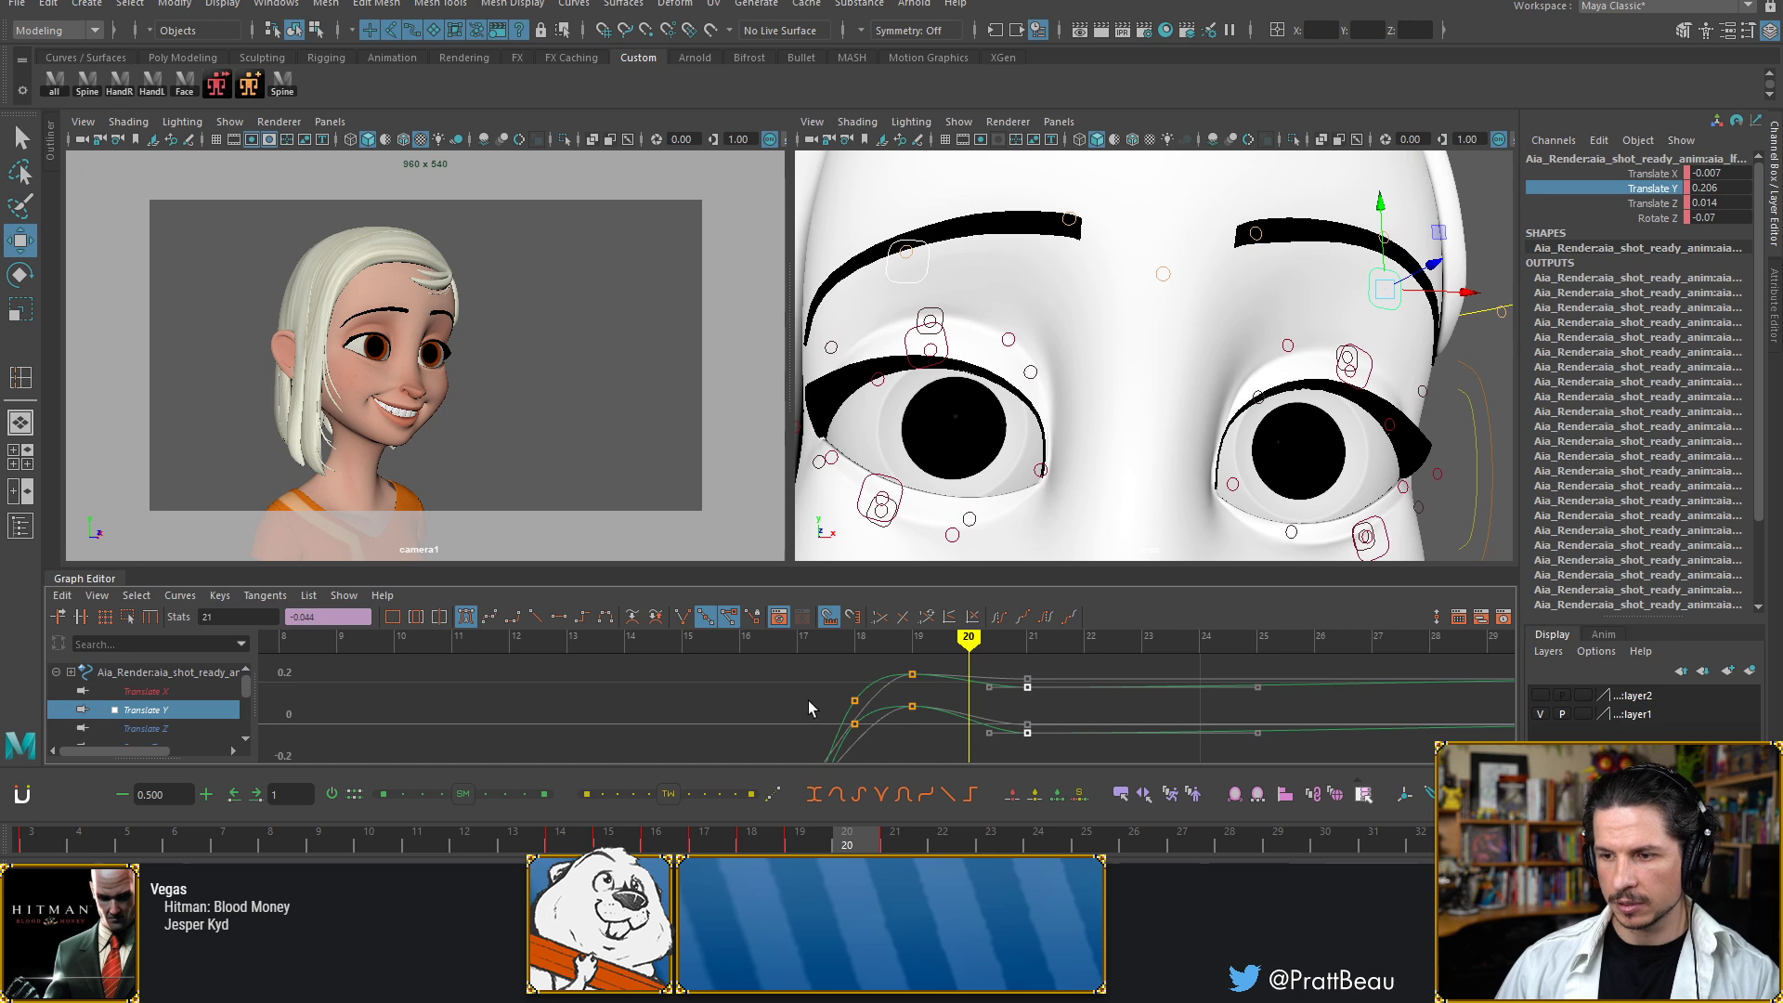
# Raise both eyebrow controls' Translate Y keys at frames 18 and 19, the left brow's to about 0.344 at frame 19
pyautogui.moveTo(831, 660); pyautogui.dragTo(941, 732)
pyautogui.hotkey('alt', ',')
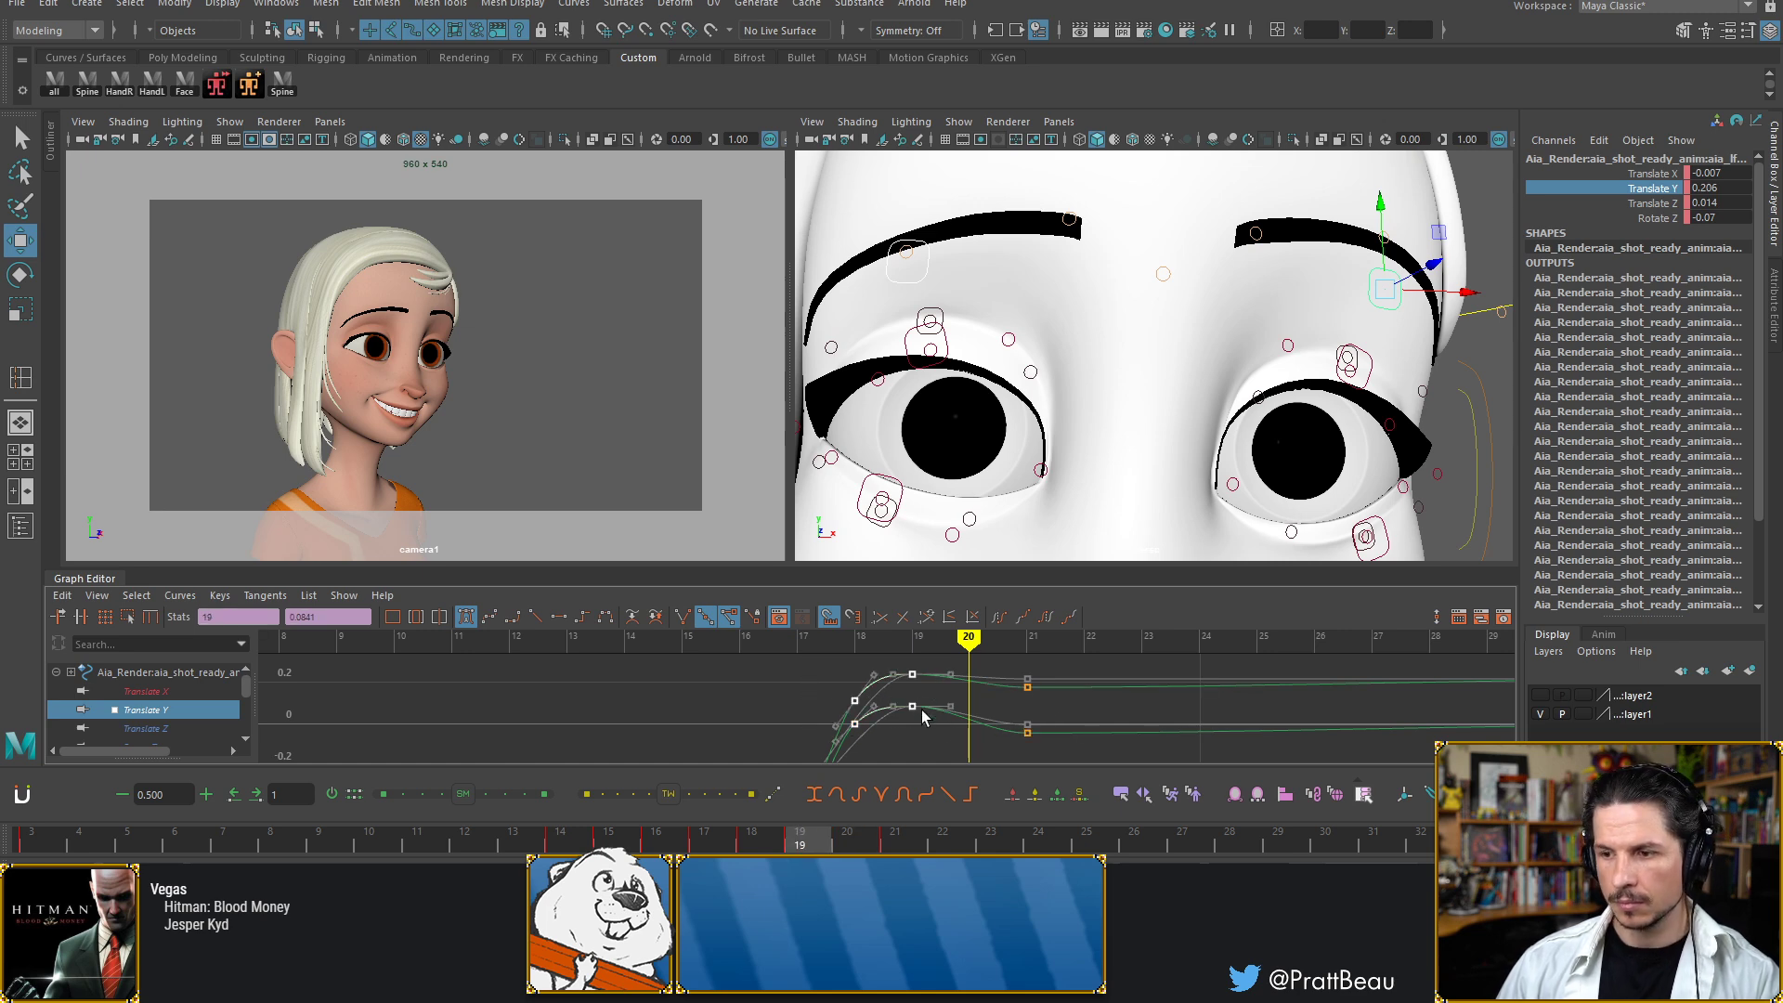
pyautogui.keyDown('shift'); pyautogui.moveTo(922, 727); pyautogui.dragTo(925, 698, button='middle'); pyautogui.keyUp('shift')
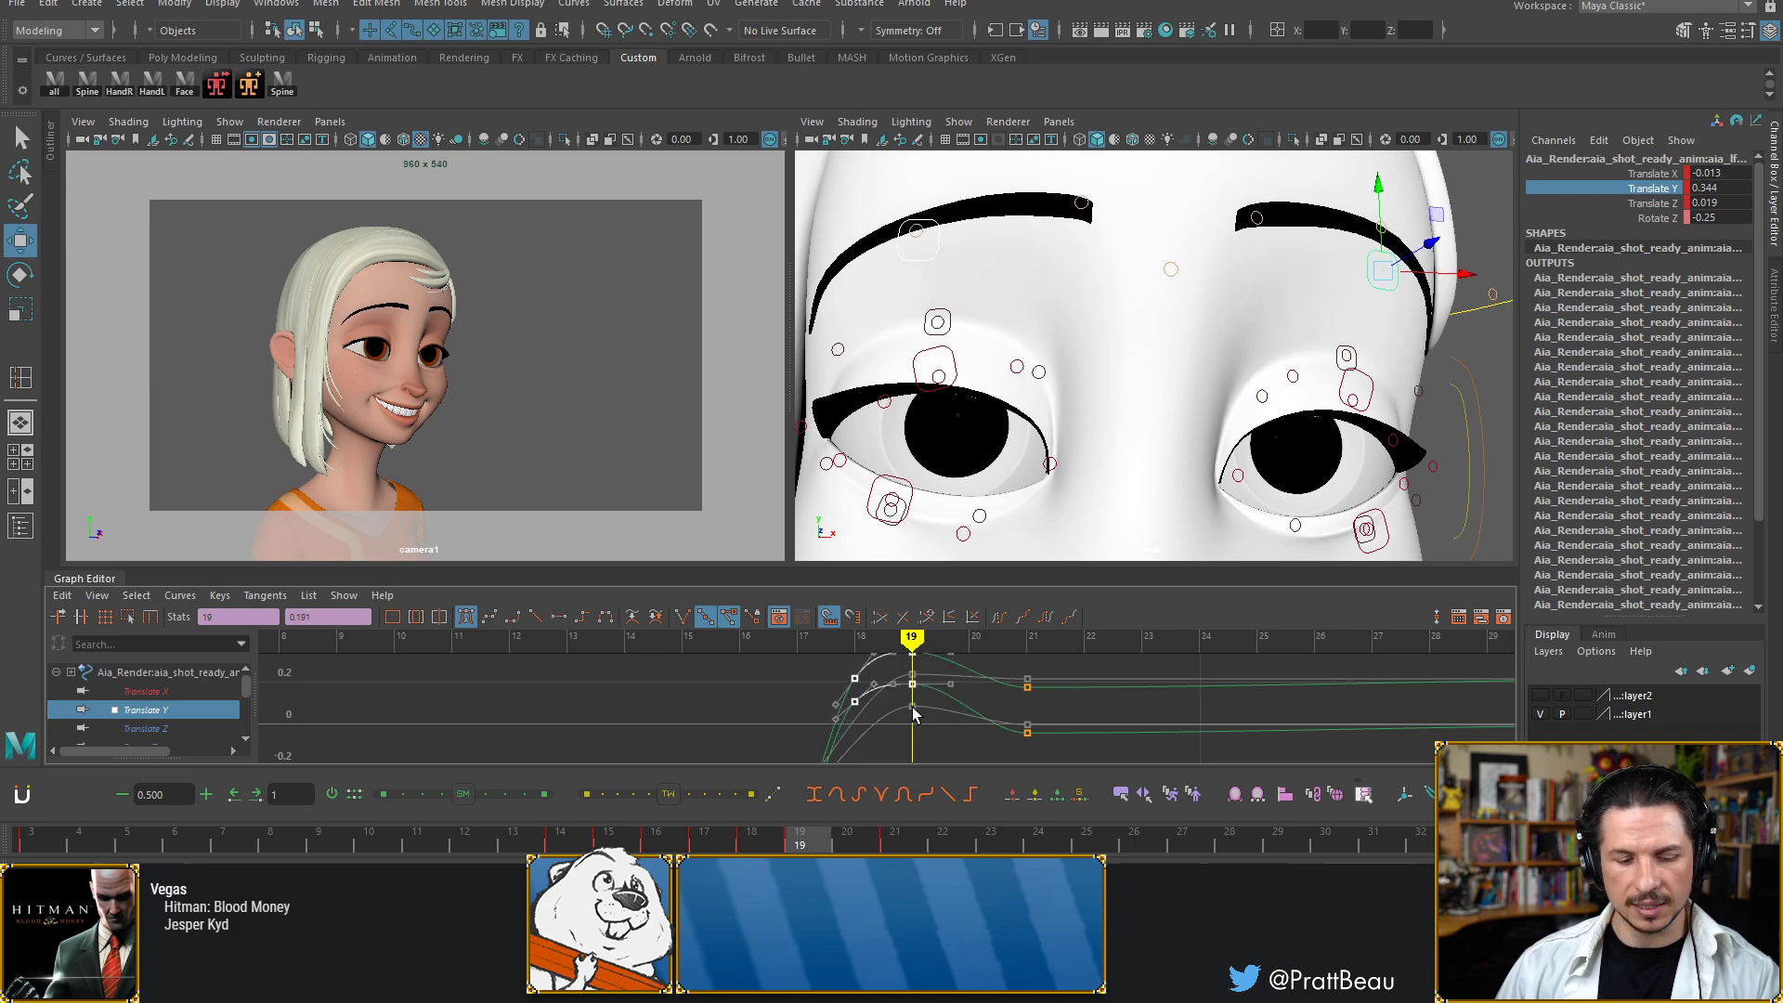
# Step back to about frame 13 and forward to frame 25 to examine the brow overshoot and settle
pyautogui.hotkey('alt', '.')
pyautogui.hotkey('alt', ',')
pyautogui.hotkey('alt', ',')
pyautogui.hotkey('alt', ',')
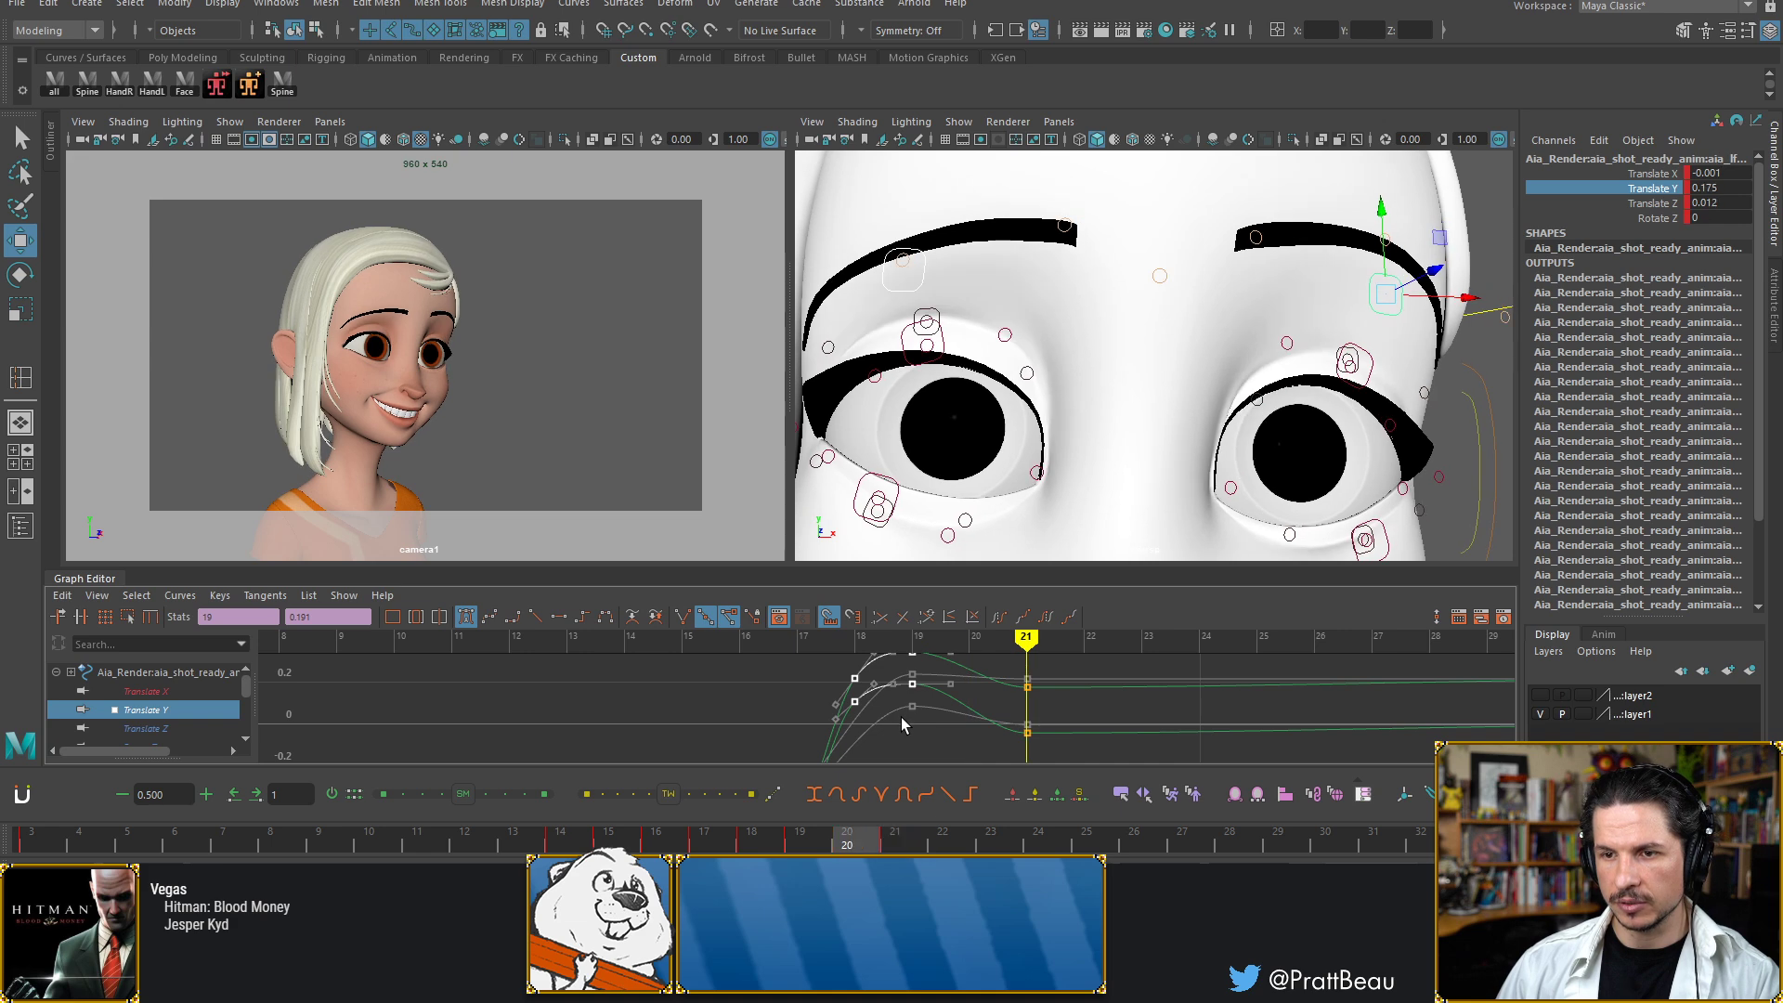
pyautogui.hotkey('alt', ',')
pyautogui.hotkey('alt', ',')
pyautogui.hotkey('alt', ',')
pyautogui.hotkey('alt', ',')
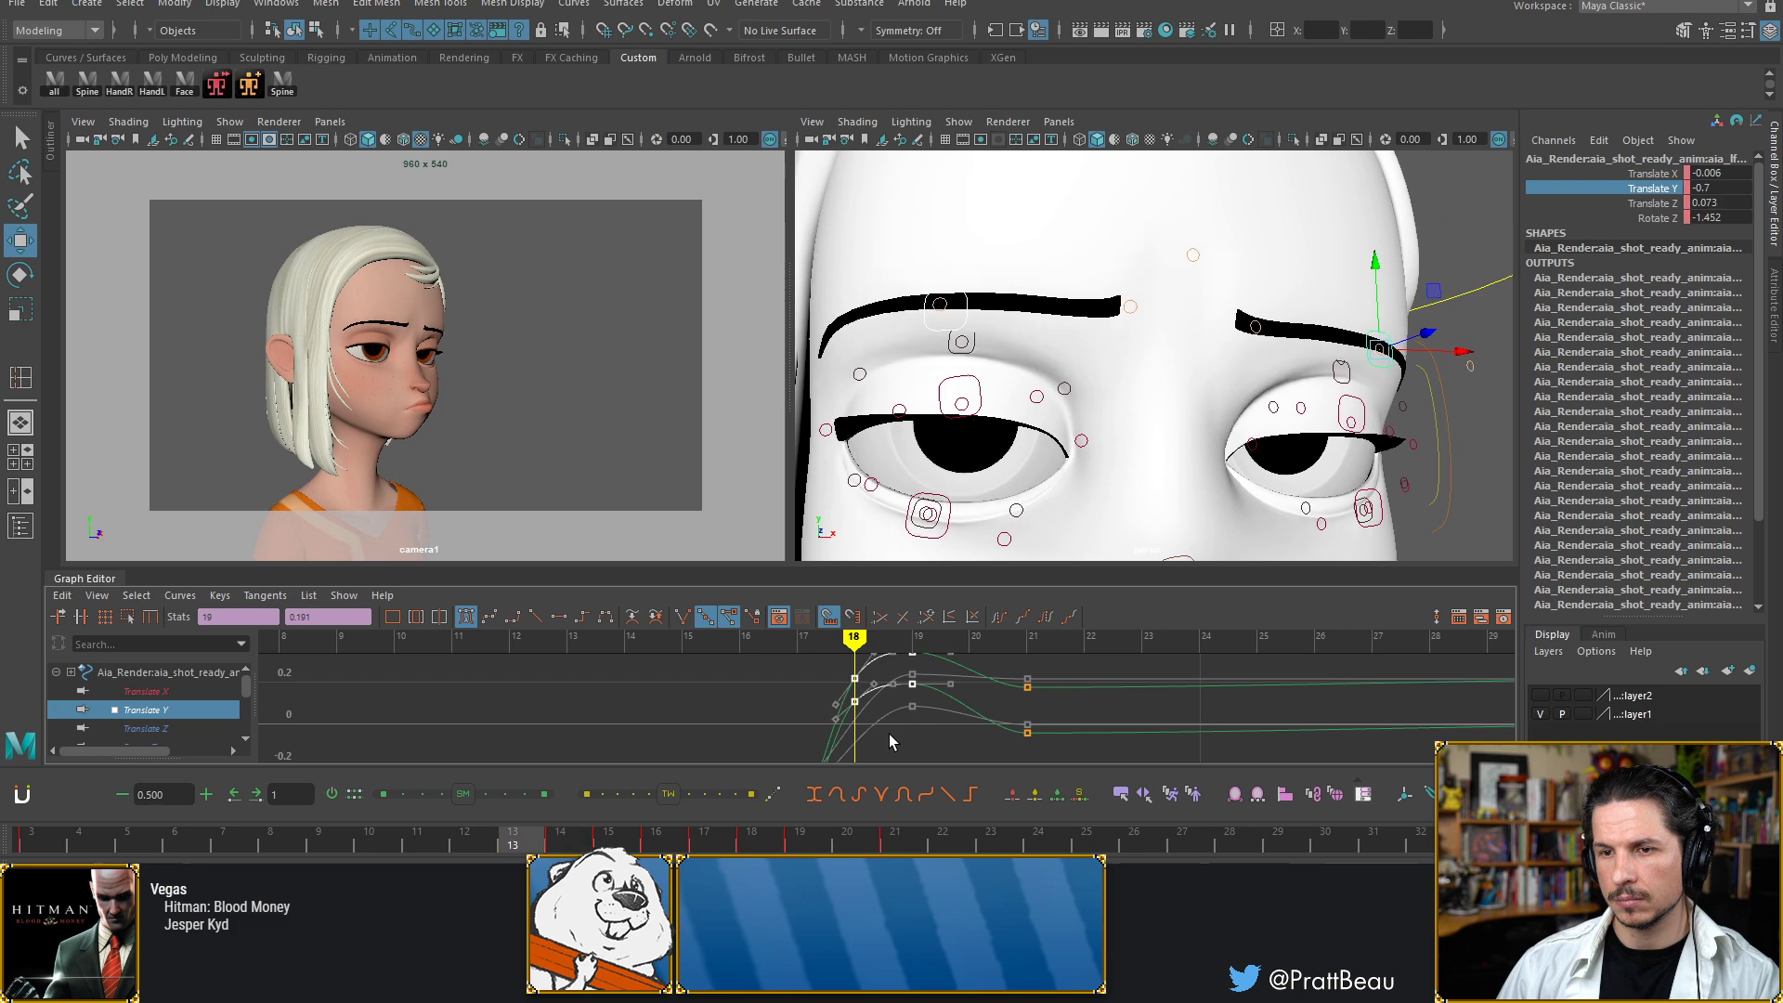
pyautogui.hotkey('alt', ',')
pyautogui.hotkey('alt', '.')
pyautogui.hotkey('alt', '.')
pyautogui.hotkey('alt', '.')
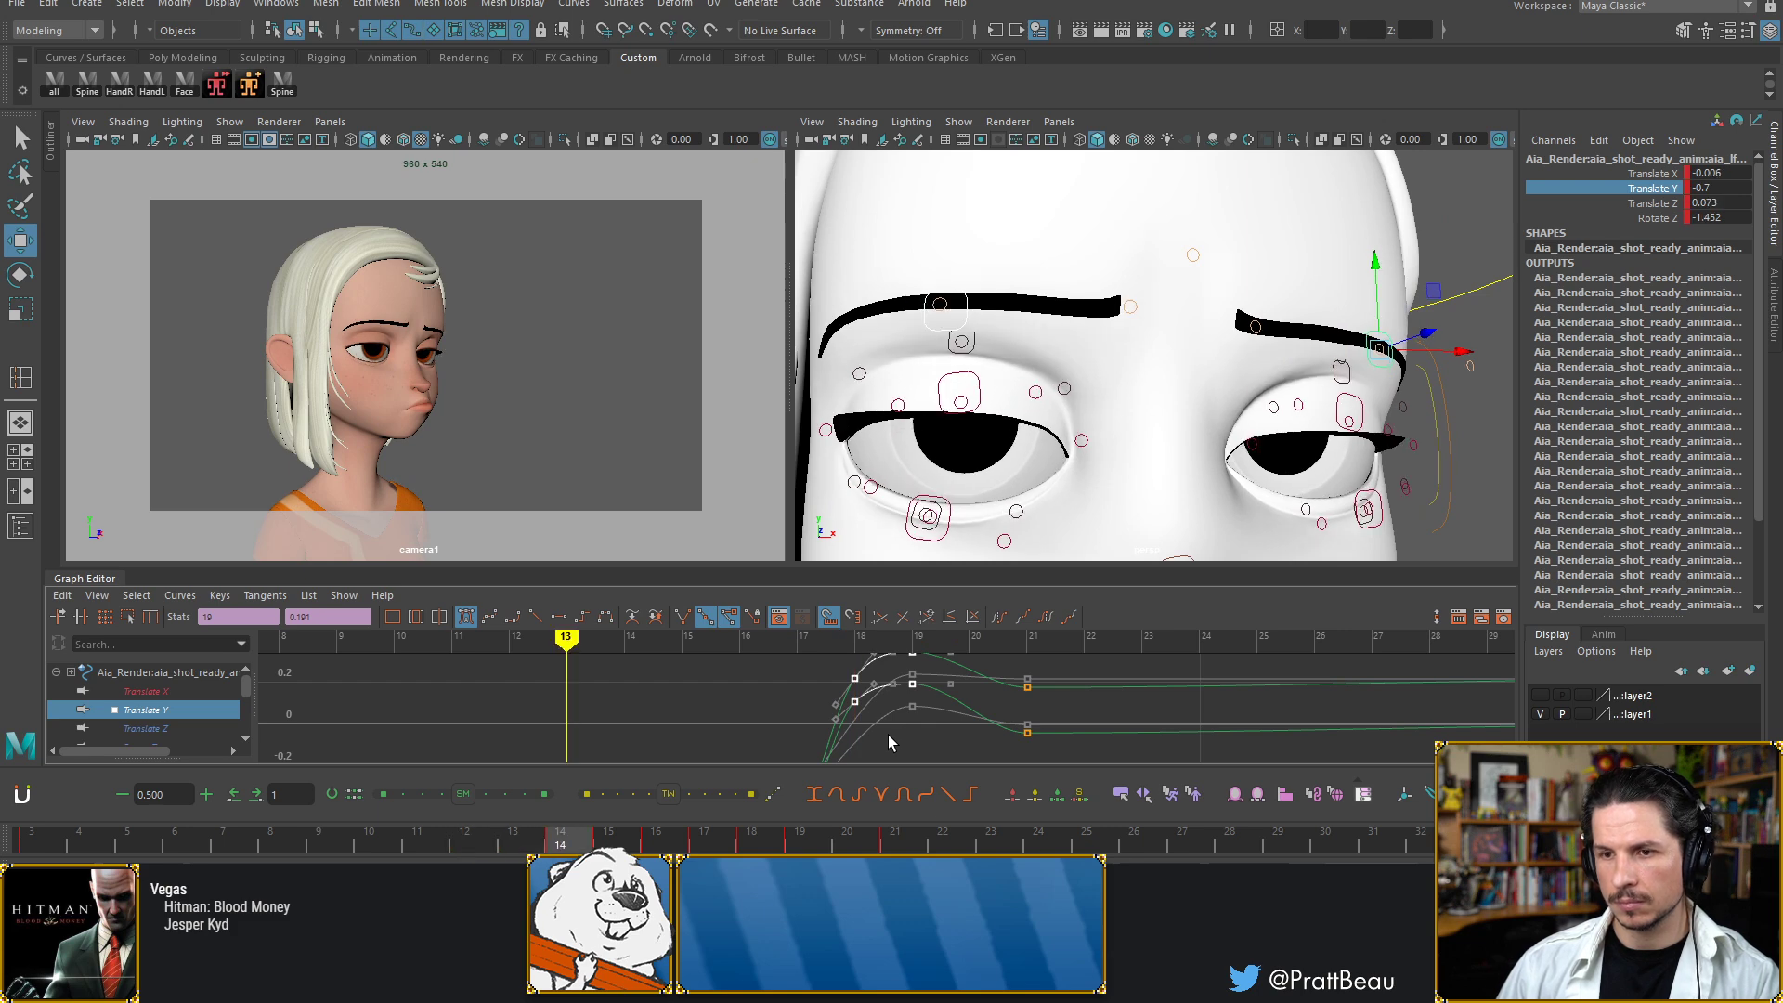
pyautogui.hotkey('alt', '.')
pyautogui.hotkey('alt', '.')
pyautogui.hotkey('alt', '.')
pyautogui.hotkey('alt', '.')
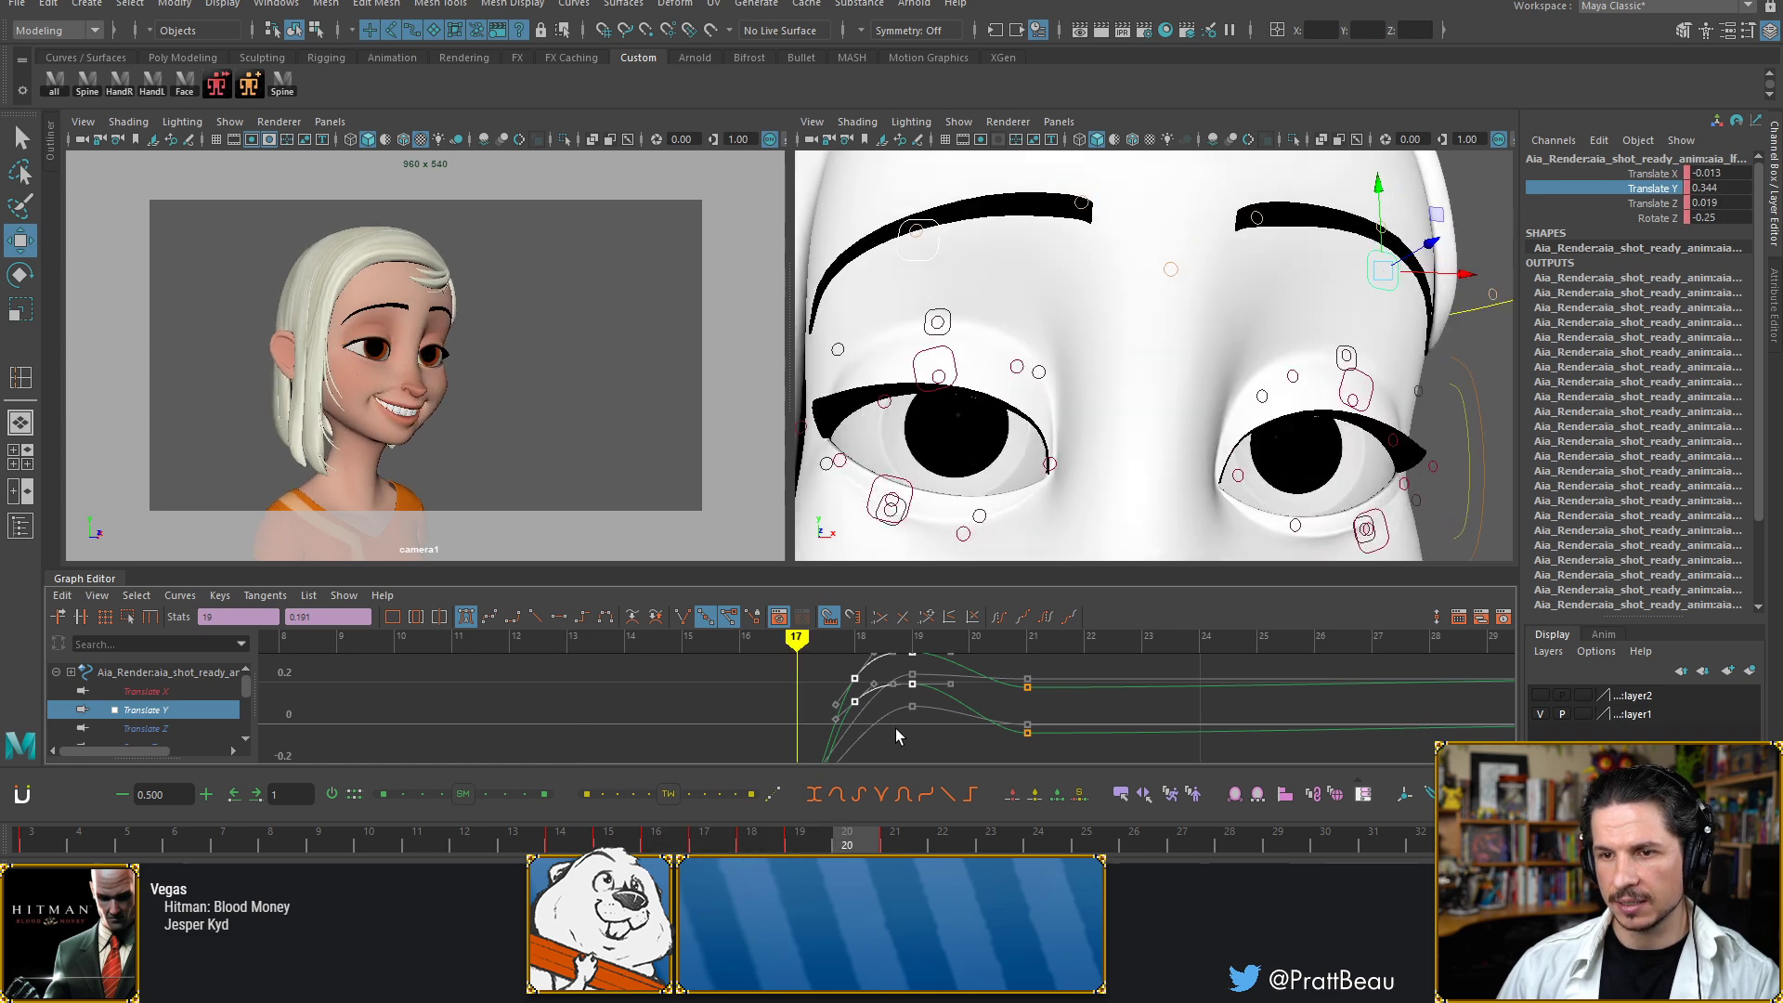
pyautogui.hotkey('alt', '.')
pyautogui.hotkey('alt', '.')
pyautogui.hotkey('alt', '.')
pyautogui.hotkey('alt', '.')
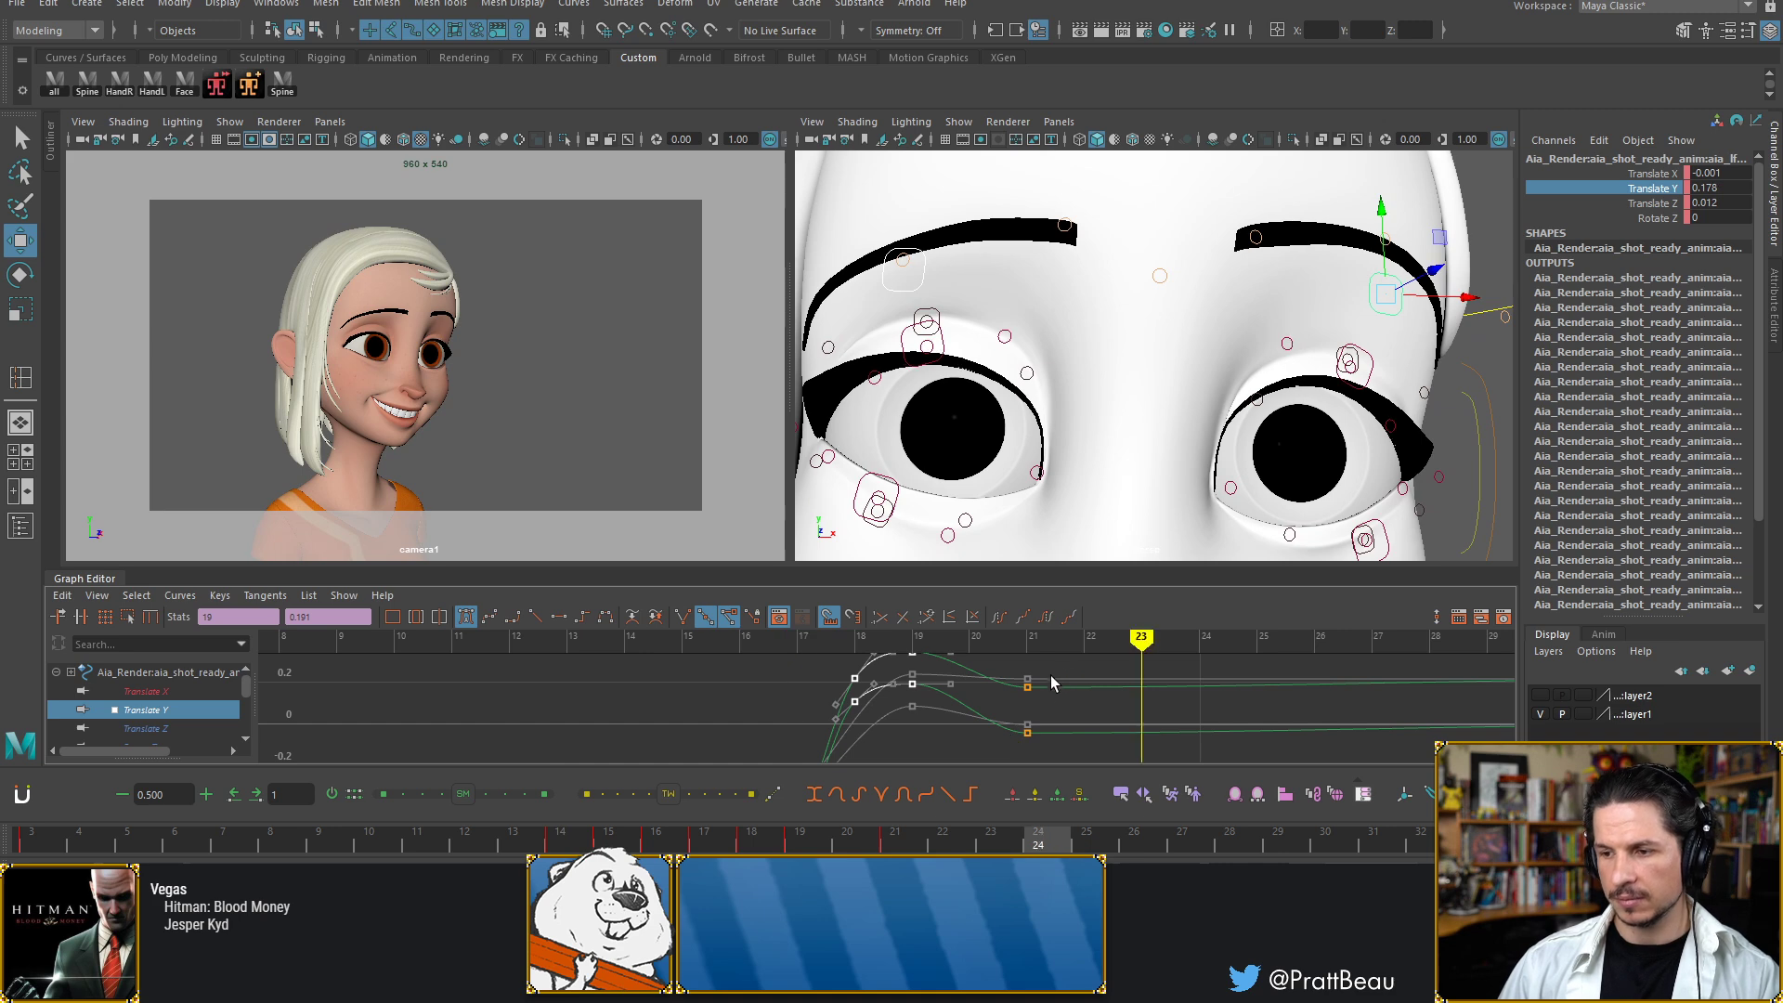
pyautogui.hotkey('alt', '.')
# Move both eyebrow controls' keys on all channels from frame 21 to frame 22
pyautogui.moveTo(1011, 747); pyautogui.dragTo(1037, 688)
pyautogui.scroll(-5, 1037, 694)
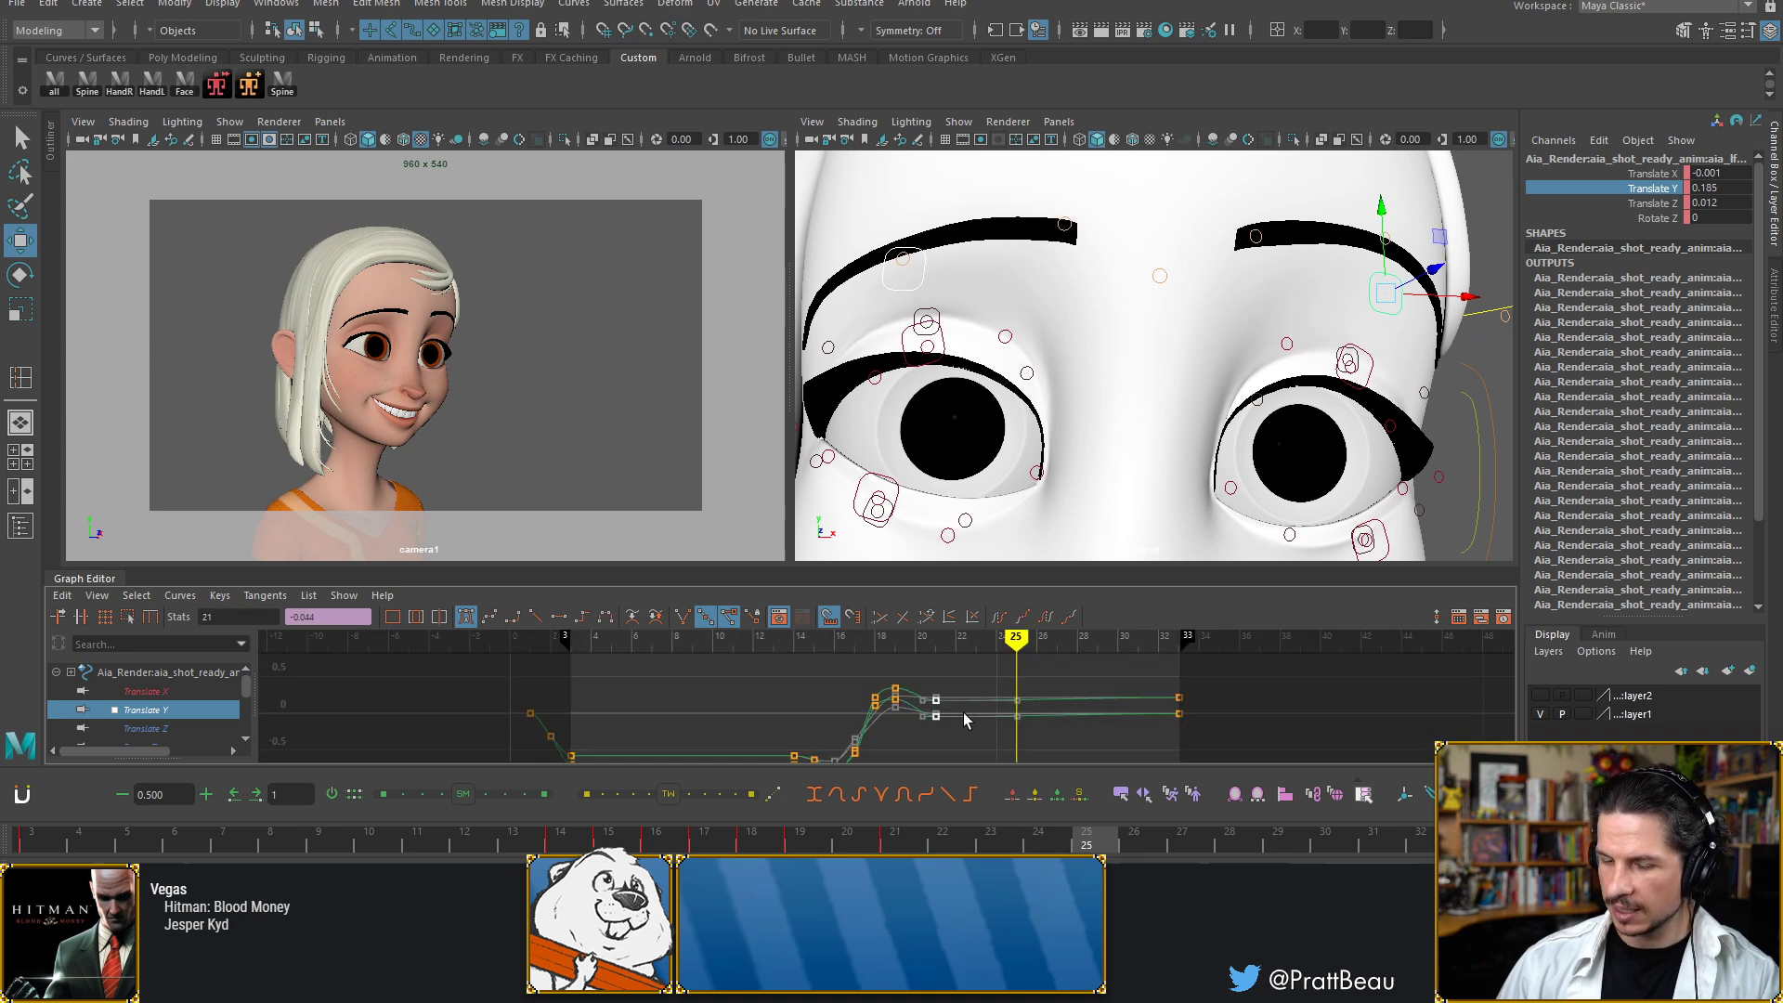
pyautogui.click(225, 672)
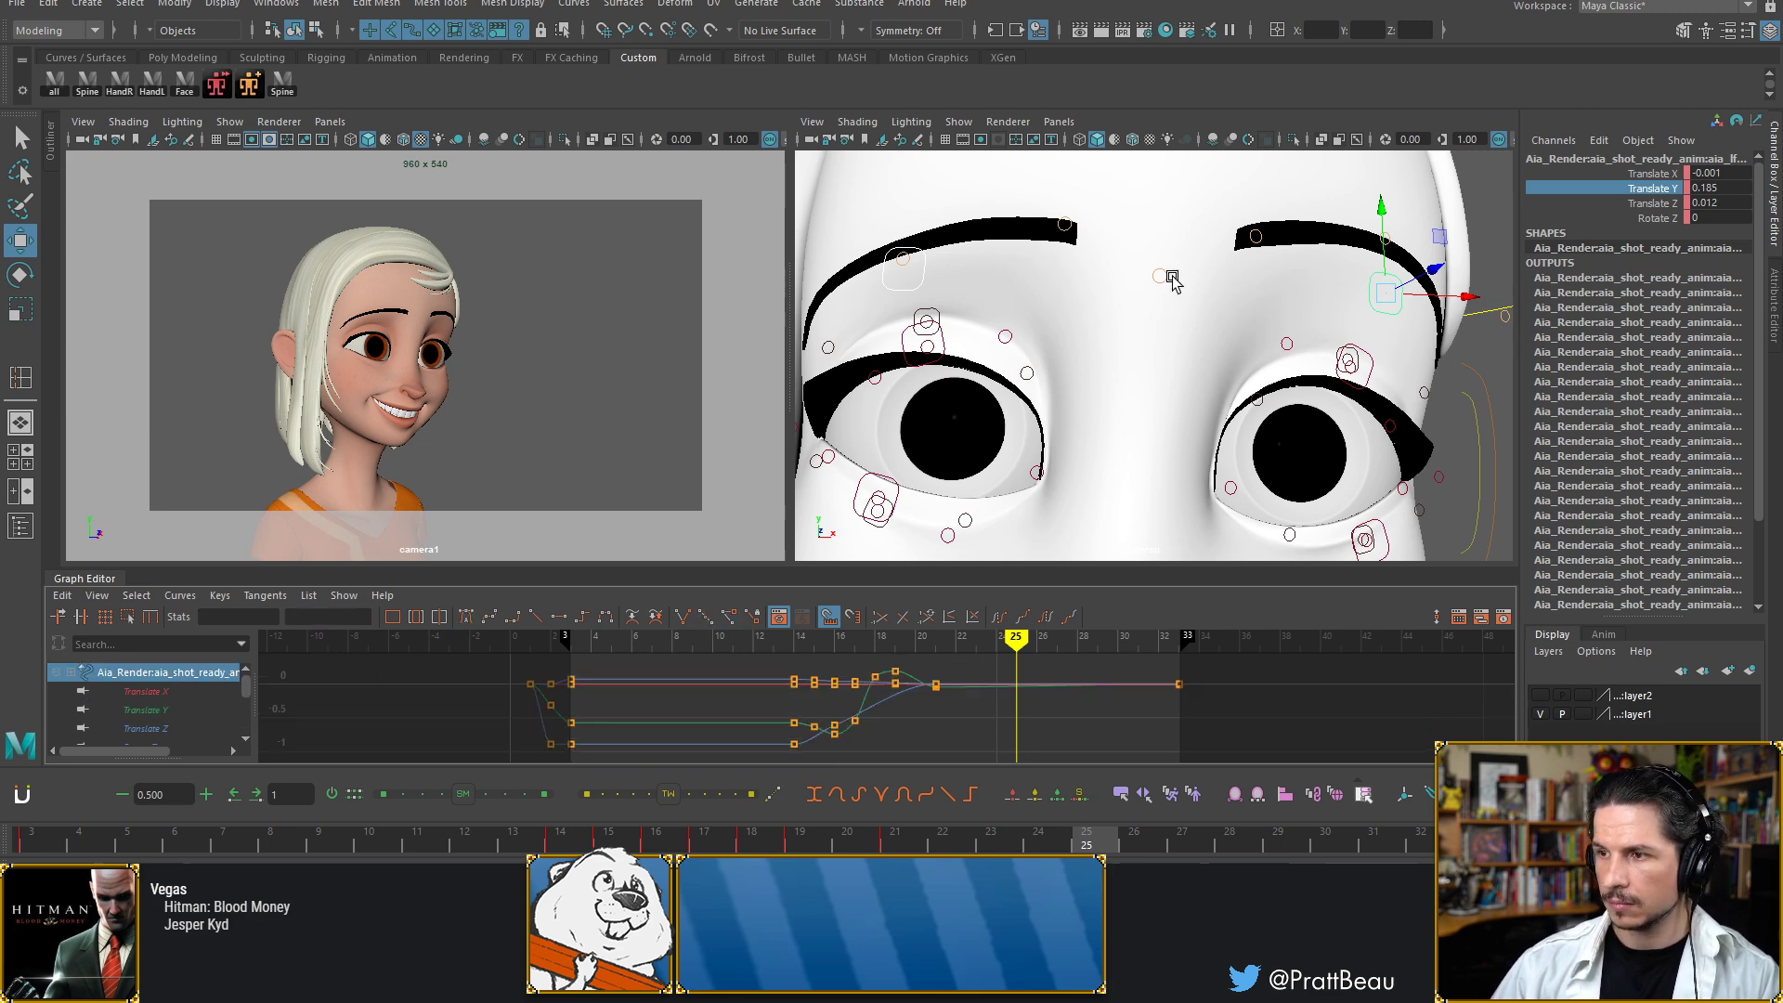
pyautogui.click(1400, 307)
pyautogui.click(1491, 345)
pyautogui.click(1397, 310)
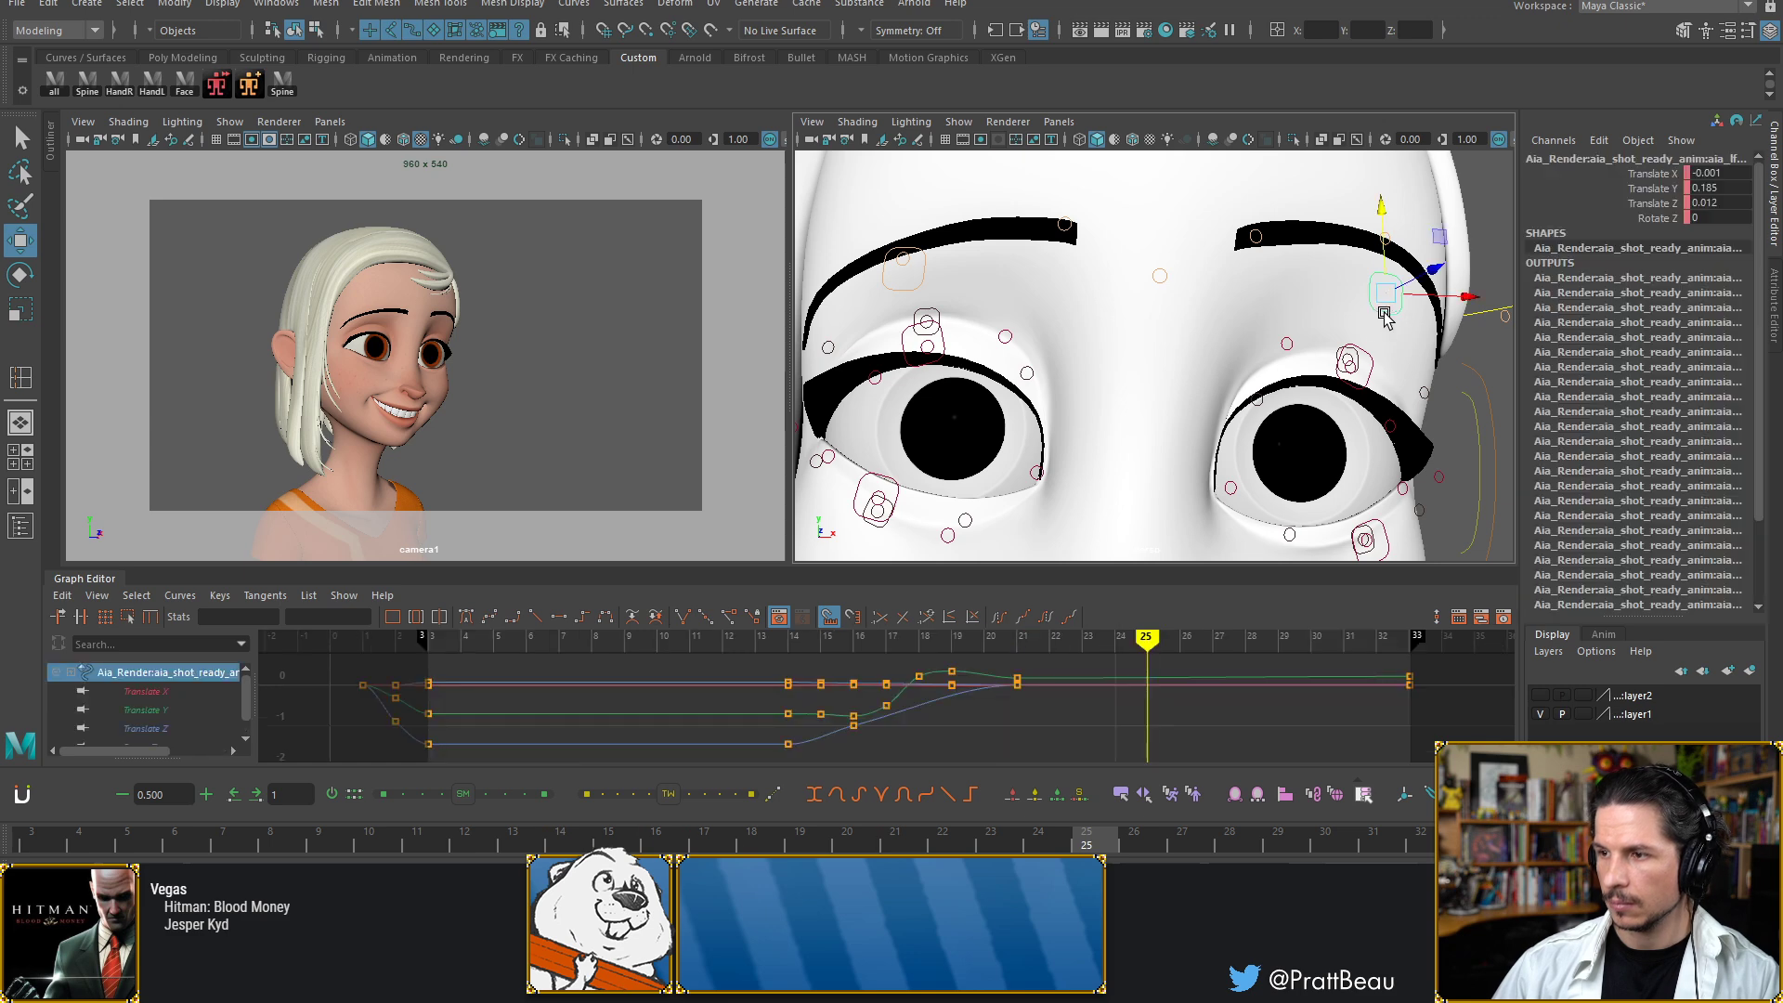
pyautogui.click(912, 279)
pyautogui.moveTo(1038, 662); pyautogui.dragTo(1003, 709)
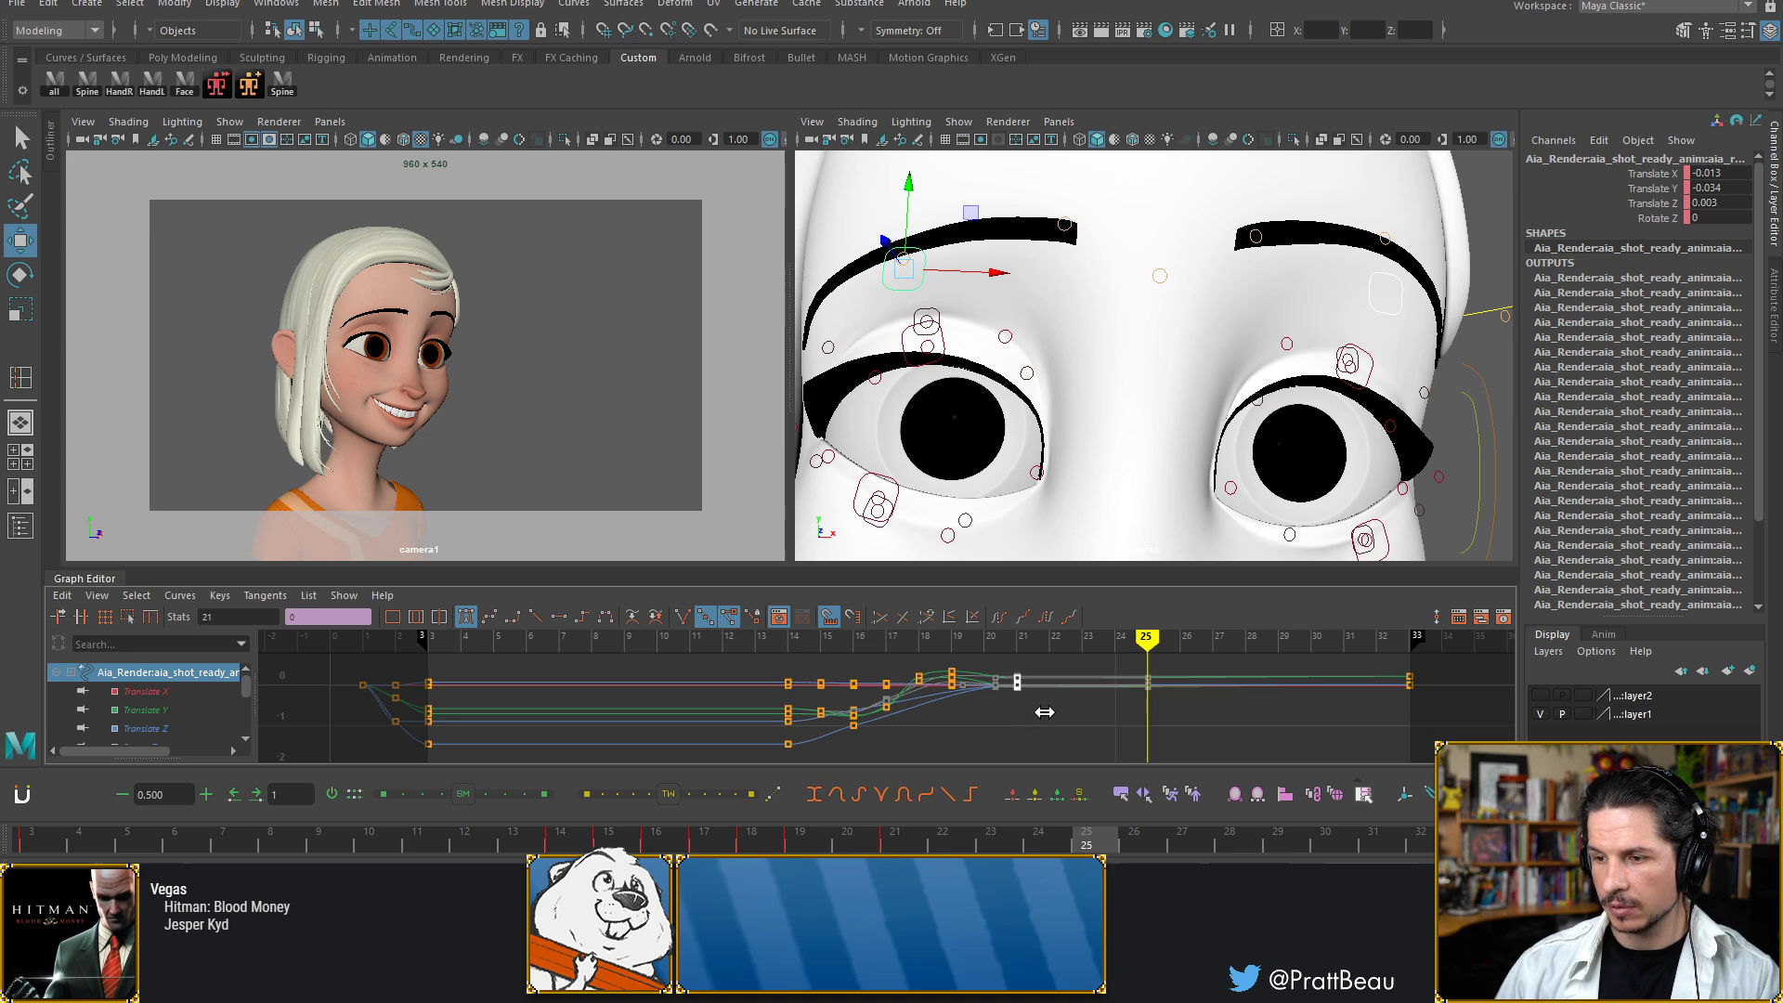
pyautogui.keyDown('shift'); pyautogui.moveTo(1045, 712); pyautogui.dragTo(1048, 711, button='middle'); pyautogui.keyUp('shift')
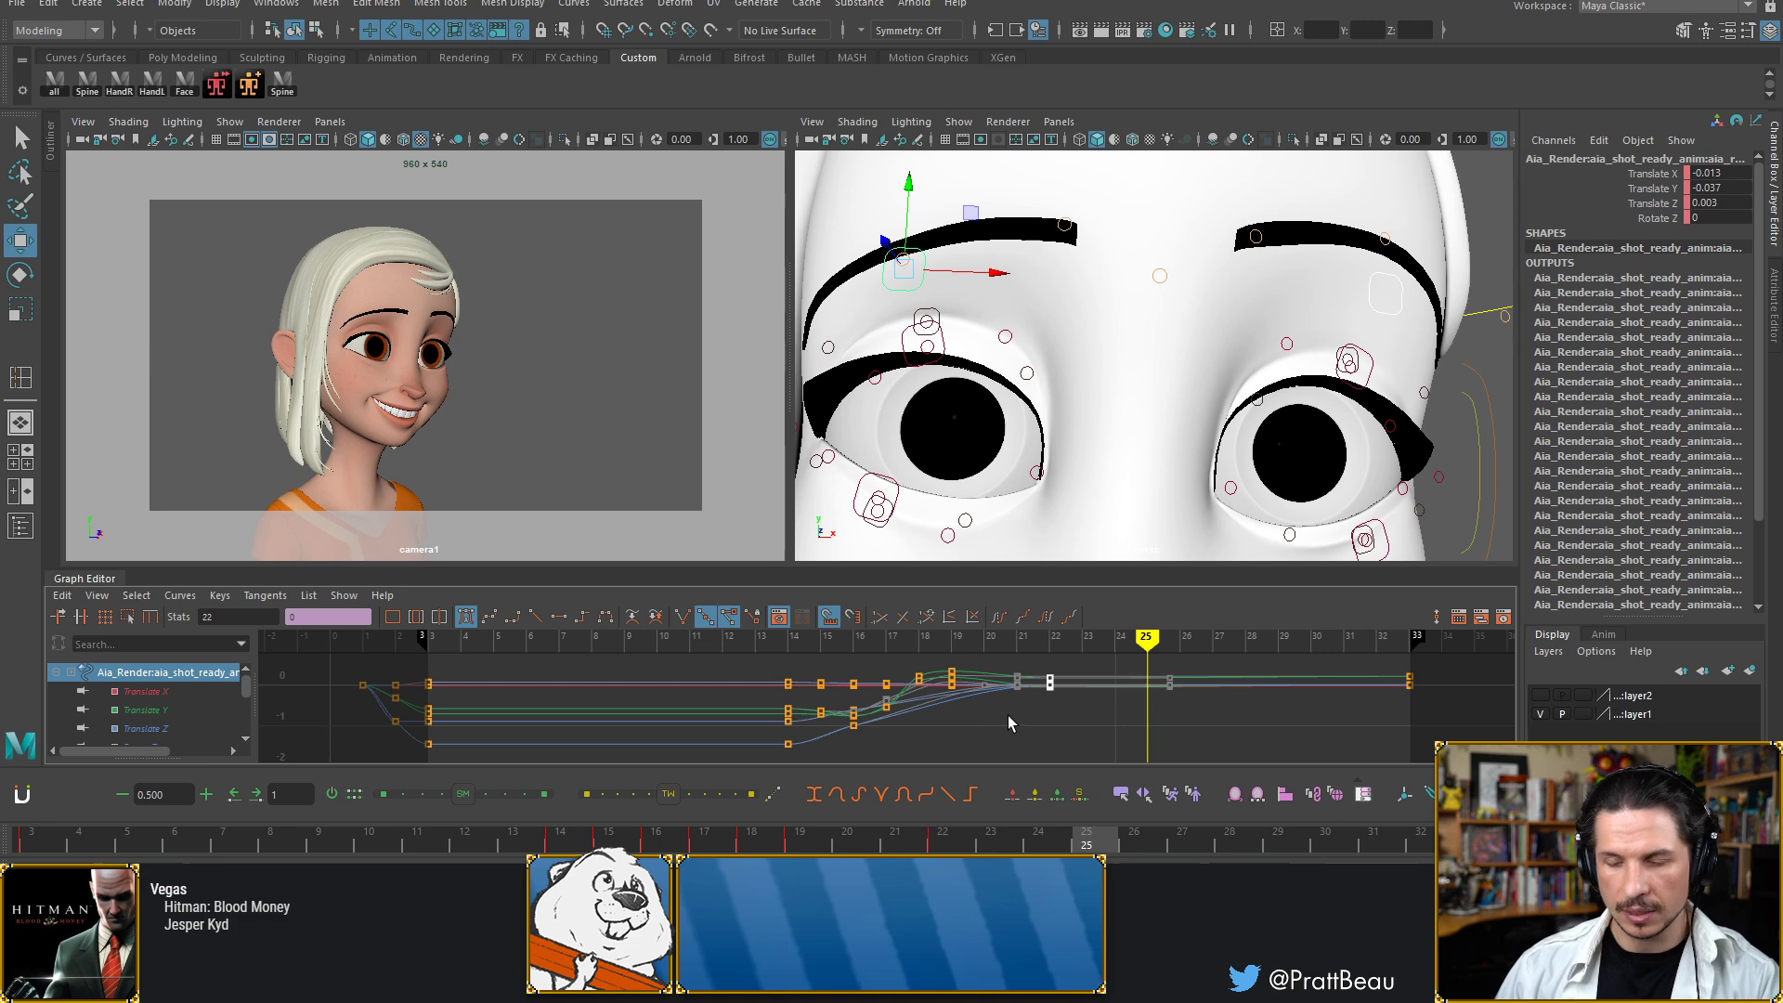
# Step back from frame 25 and flip between frames 16 and 20 to examine the brow spacing
pyautogui.hotkey('alt', ',')
pyautogui.hotkey('alt', ',')
pyautogui.hotkey('alt', ',')
pyautogui.hotkey('alt', ',')
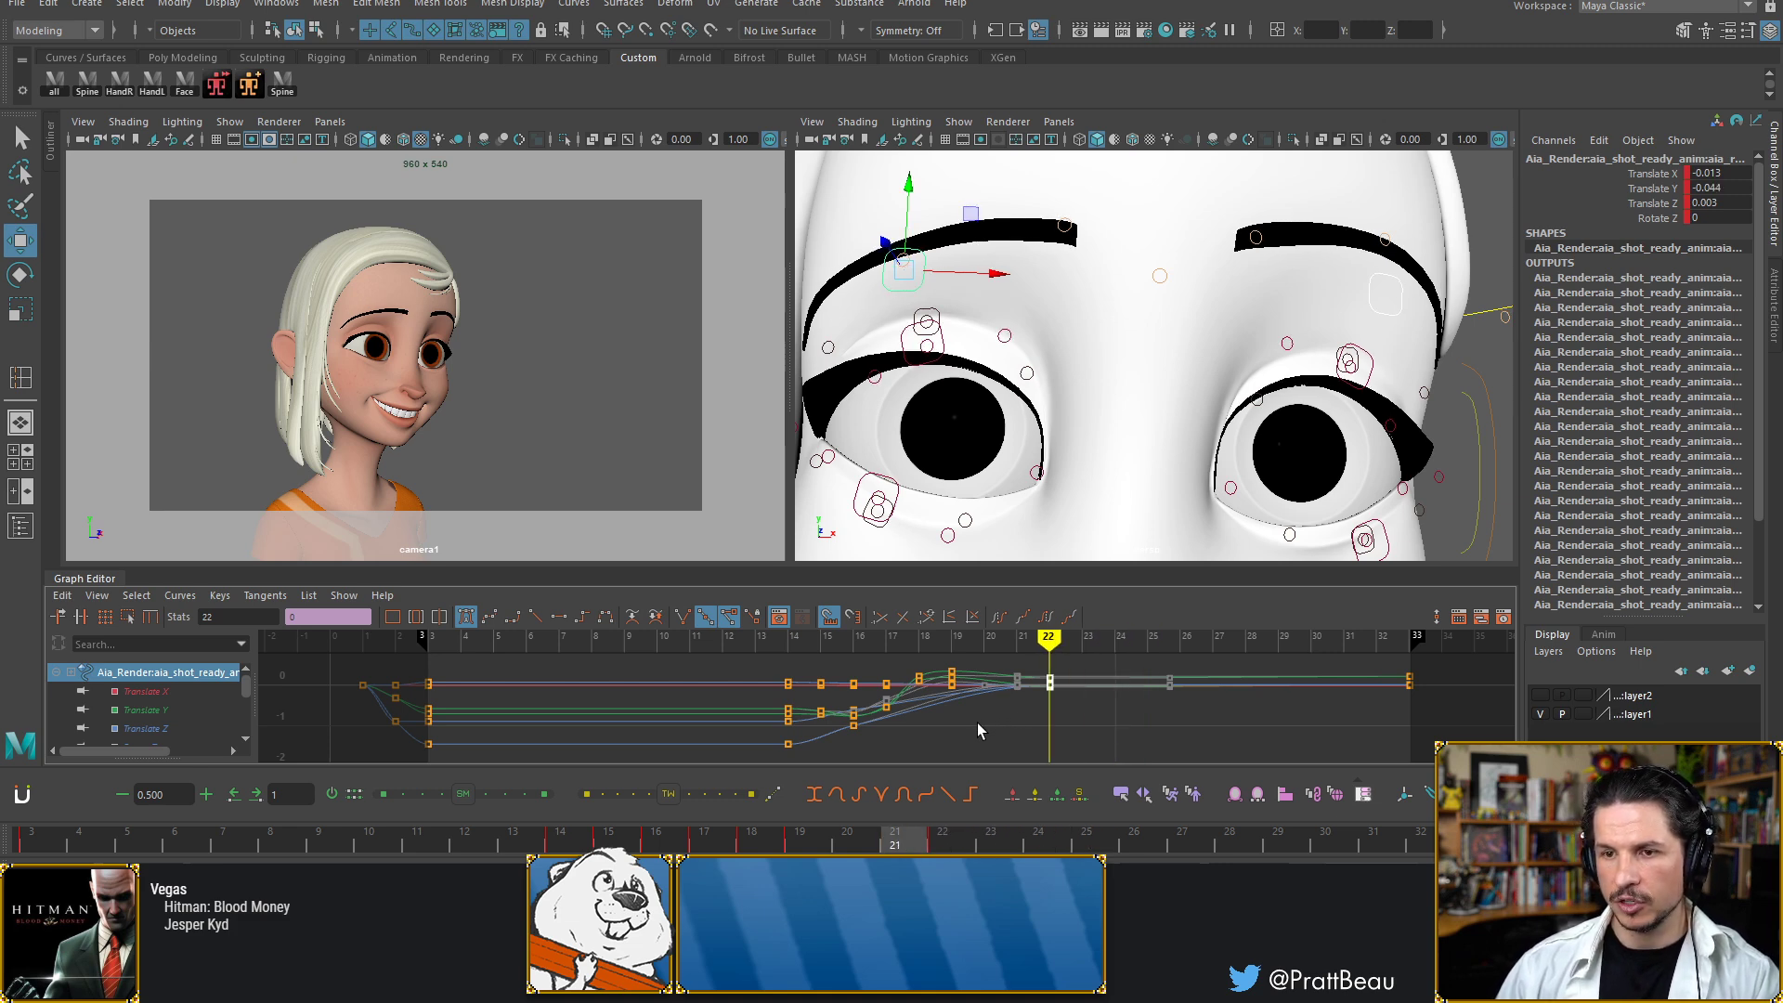
pyautogui.hotkey('alt', ',')
pyautogui.moveTo(973, 727); pyautogui.dragTo(941, 737)
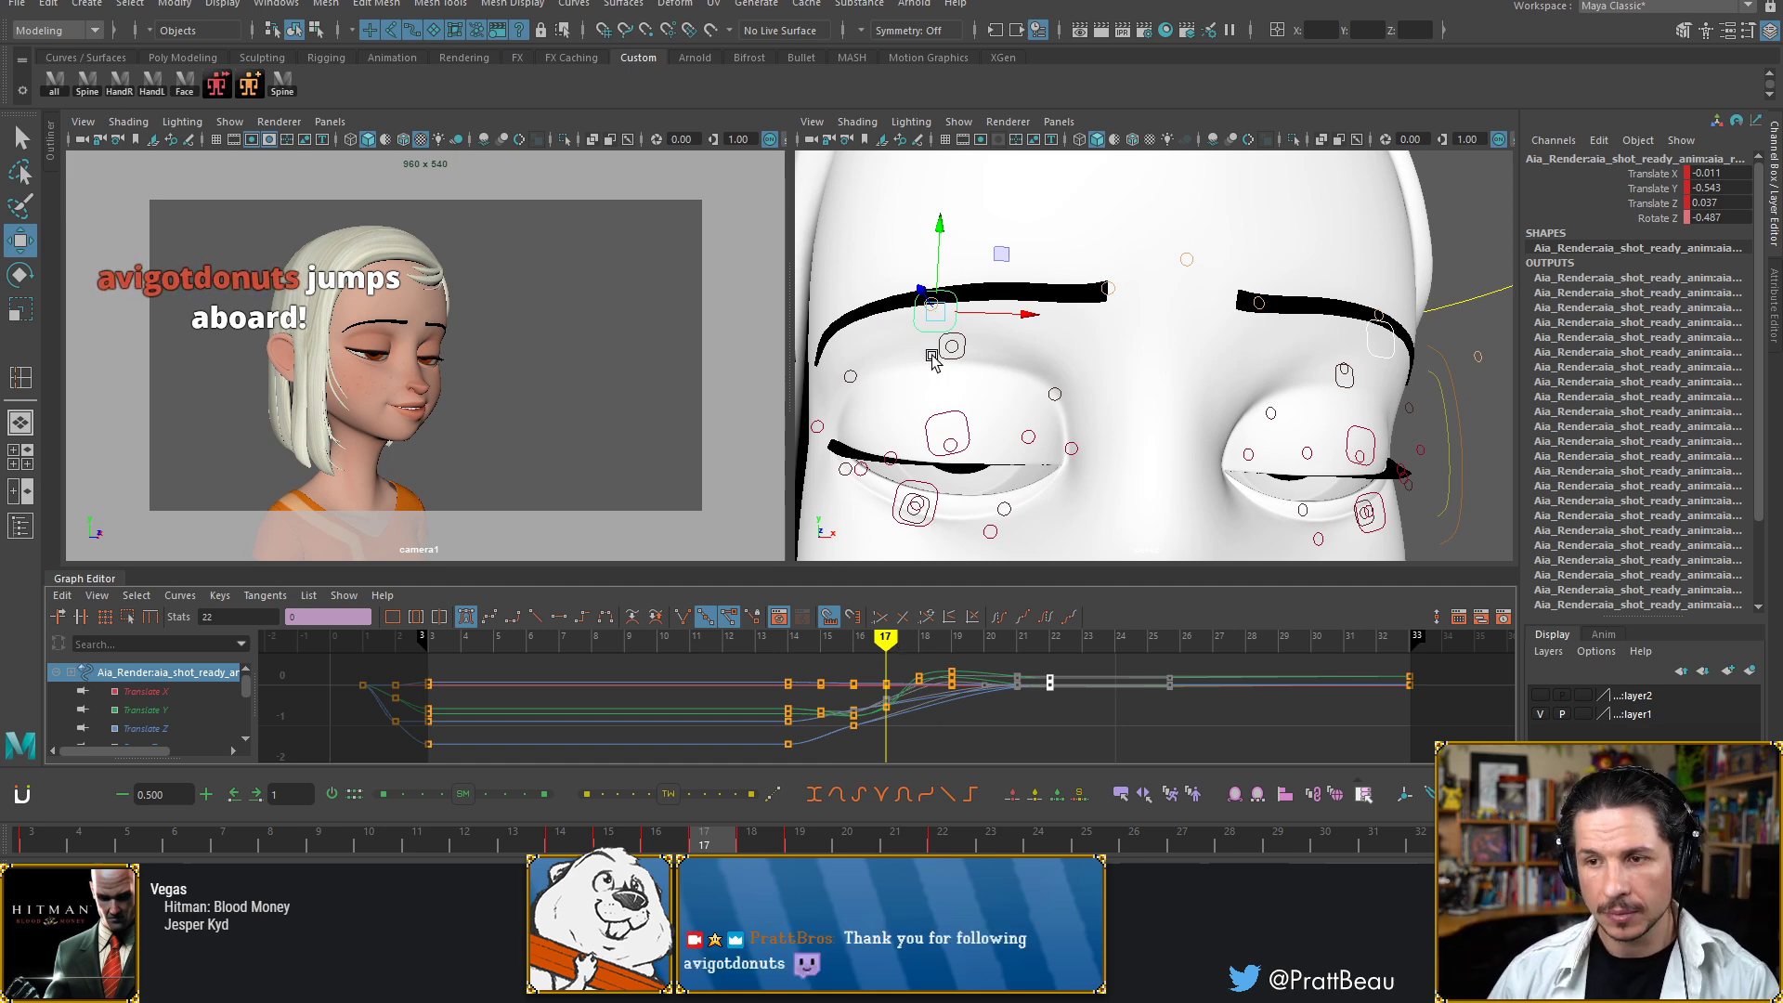
pyautogui.click(910, 646)
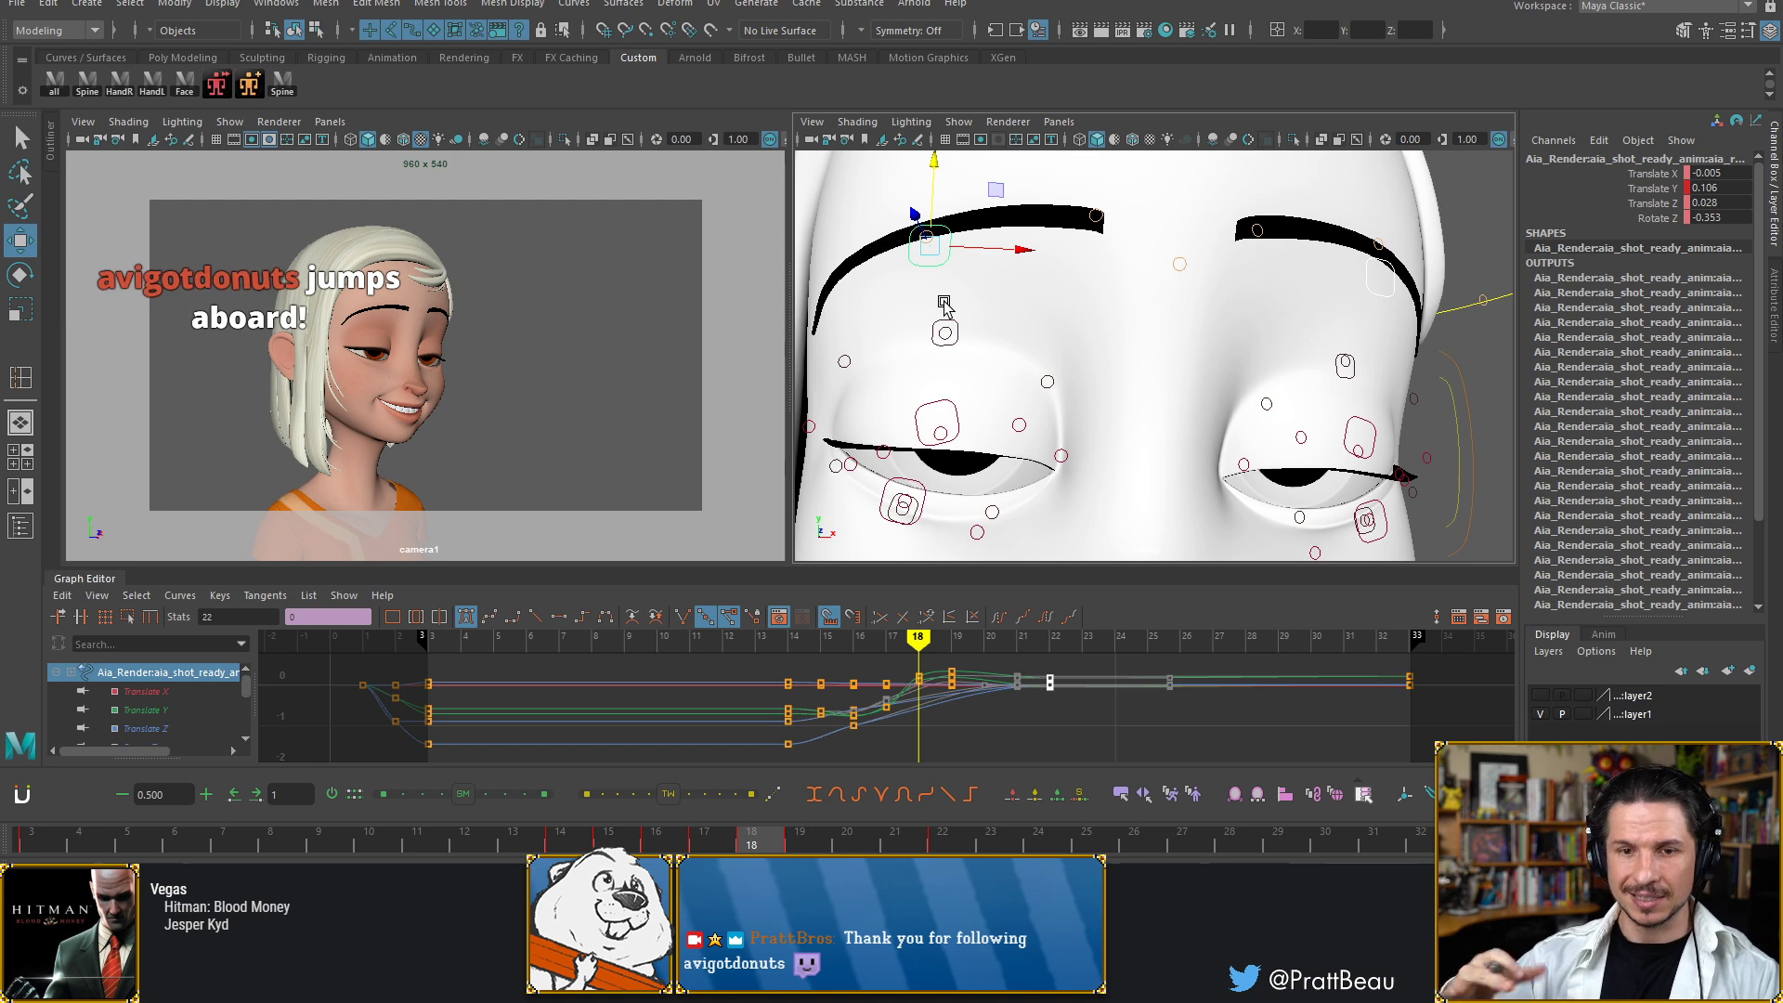
pyautogui.hotkey('alt', ',')
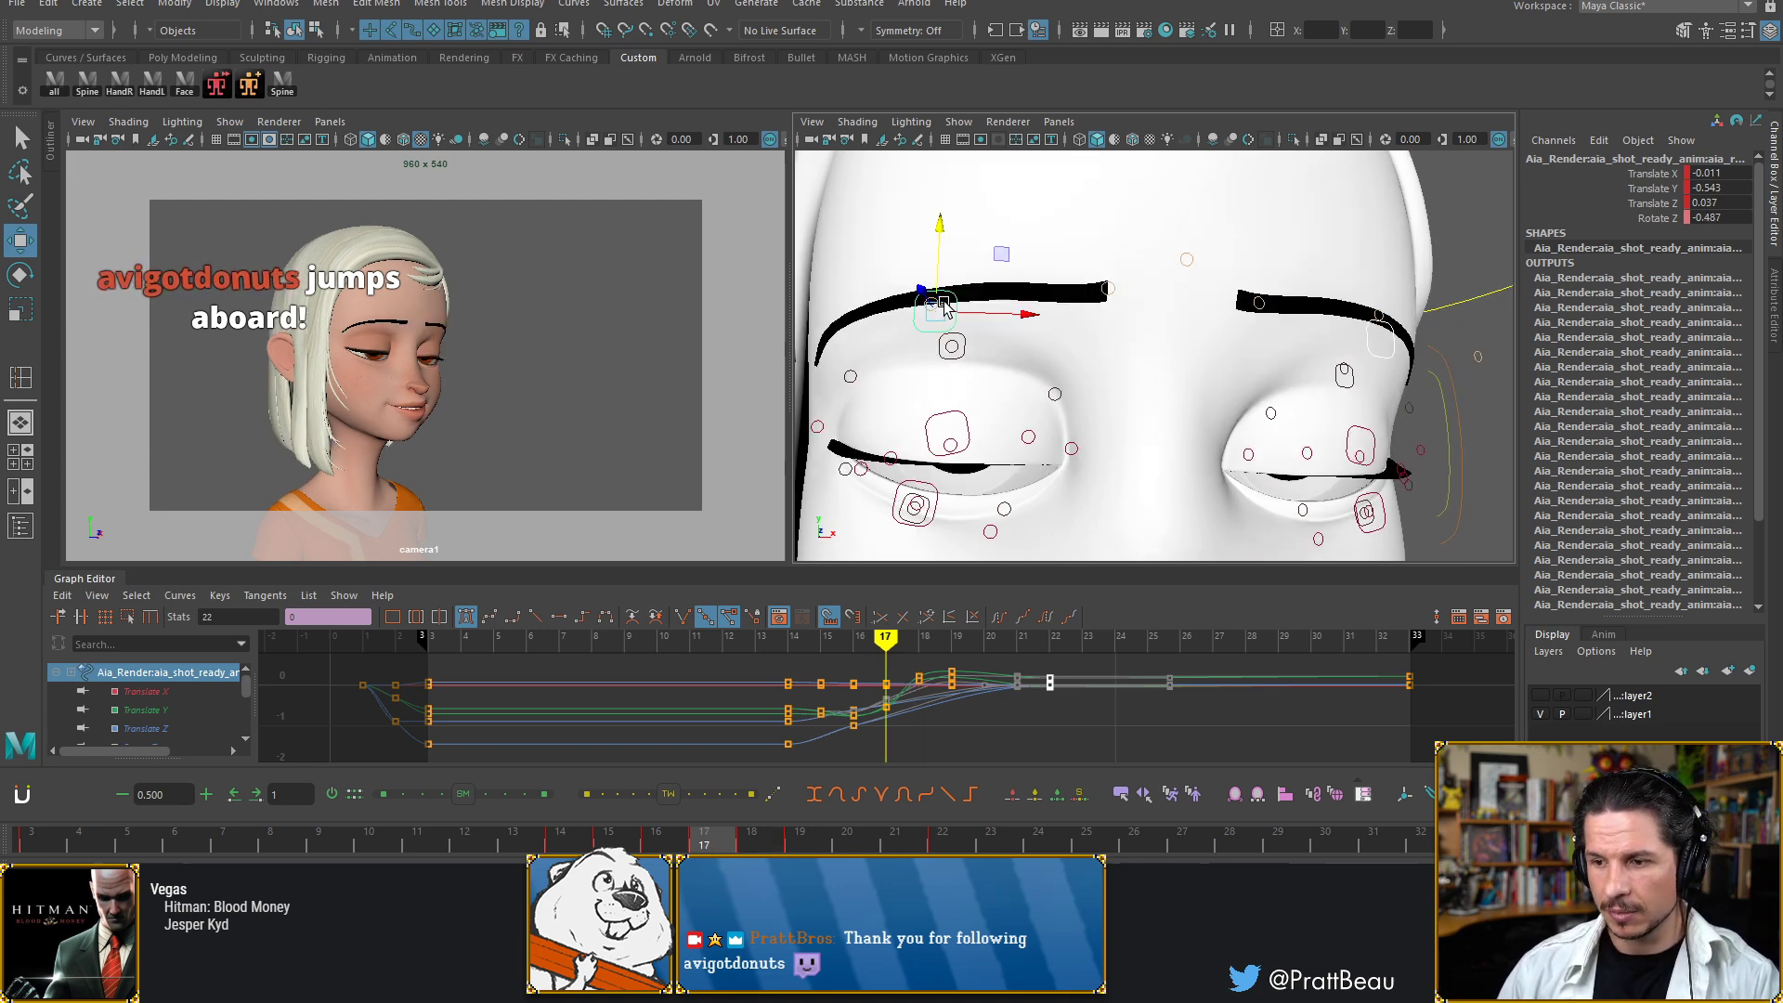
pyautogui.hotkey('alt', ',')
pyautogui.hotkey('alt', '.')
pyautogui.hotkey('alt', '.')
pyautogui.hotkey('alt', '.')
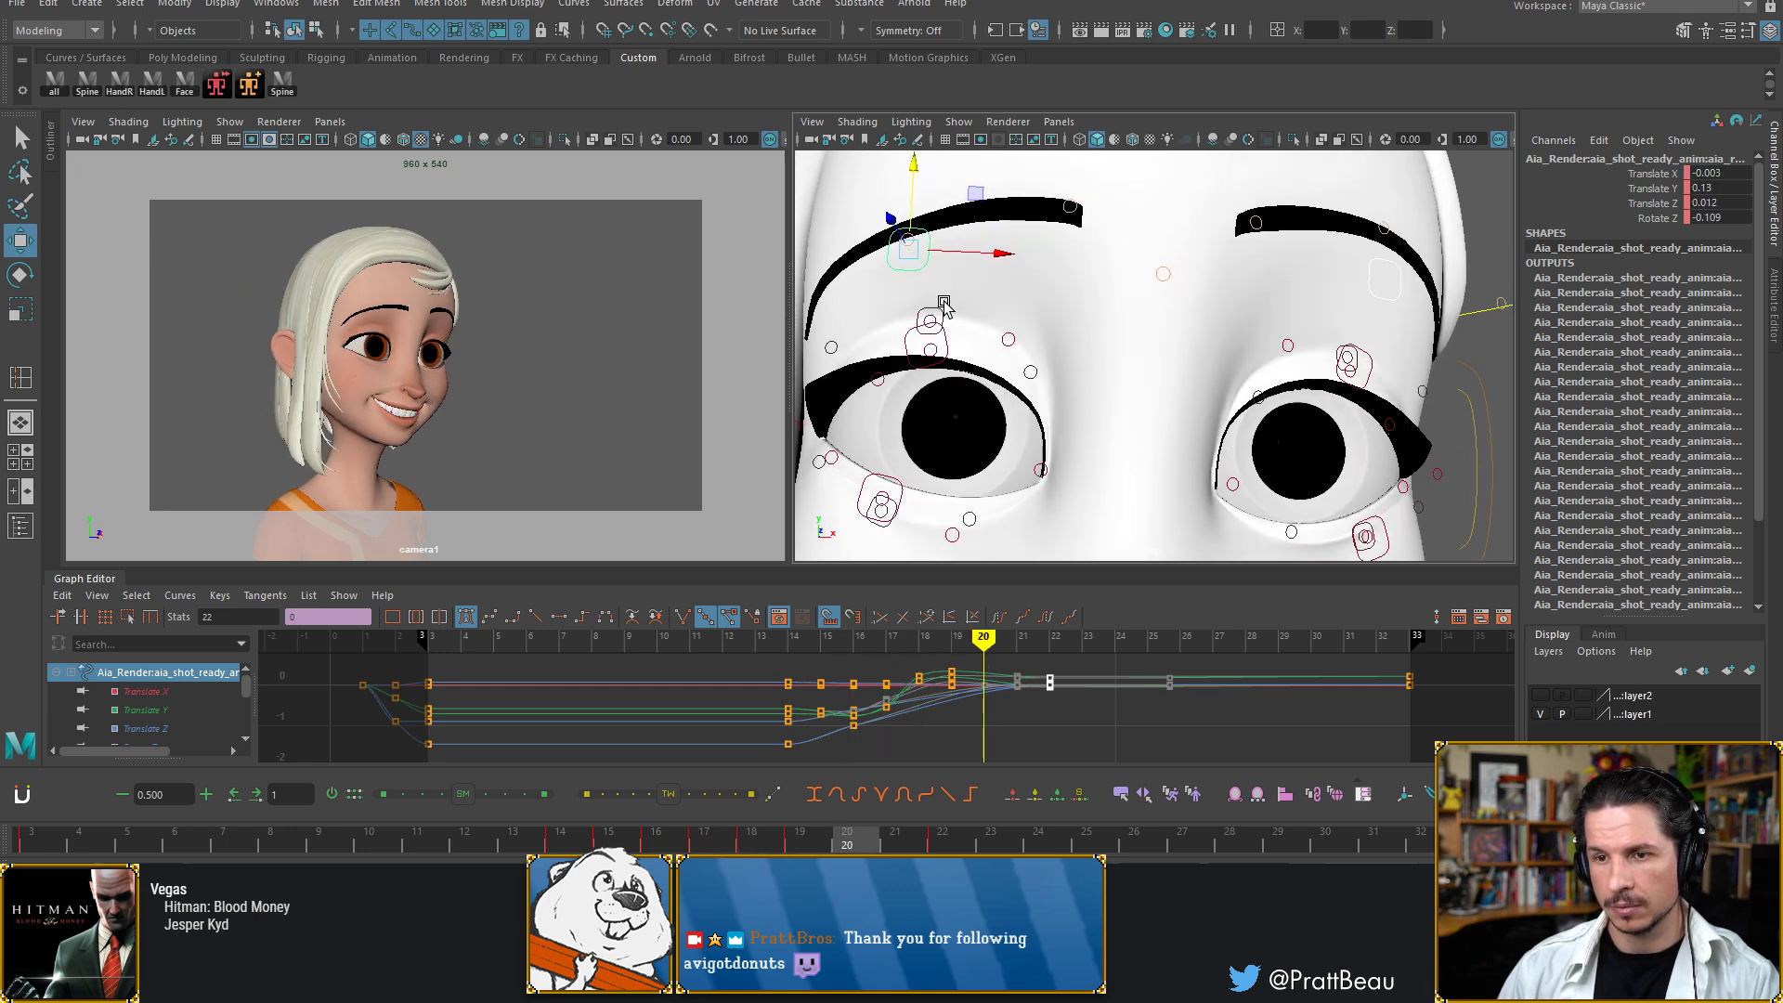
pyautogui.hotkey('alt', ',')
pyautogui.hotkey('alt', ',')
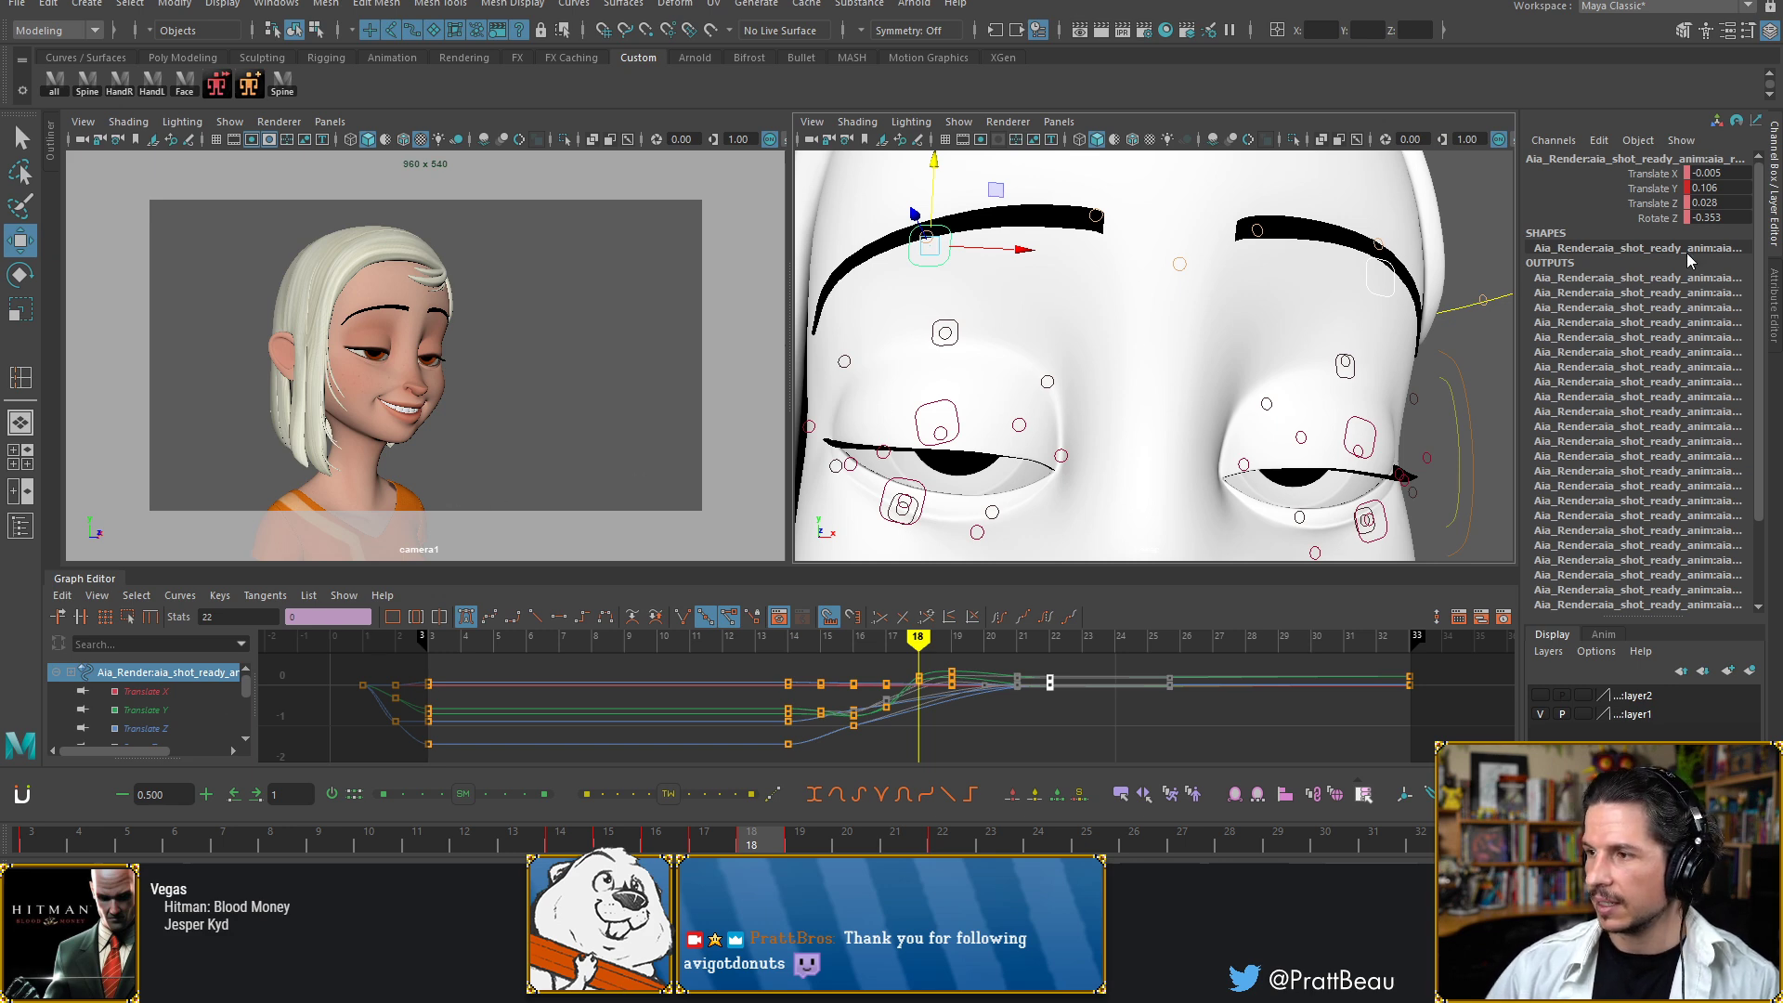
# Lower both eyebrow controls' Translate Y keys at frame 18, the right brow's to about 0.014
pyautogui.click(1654, 187)
pyautogui.press('f')
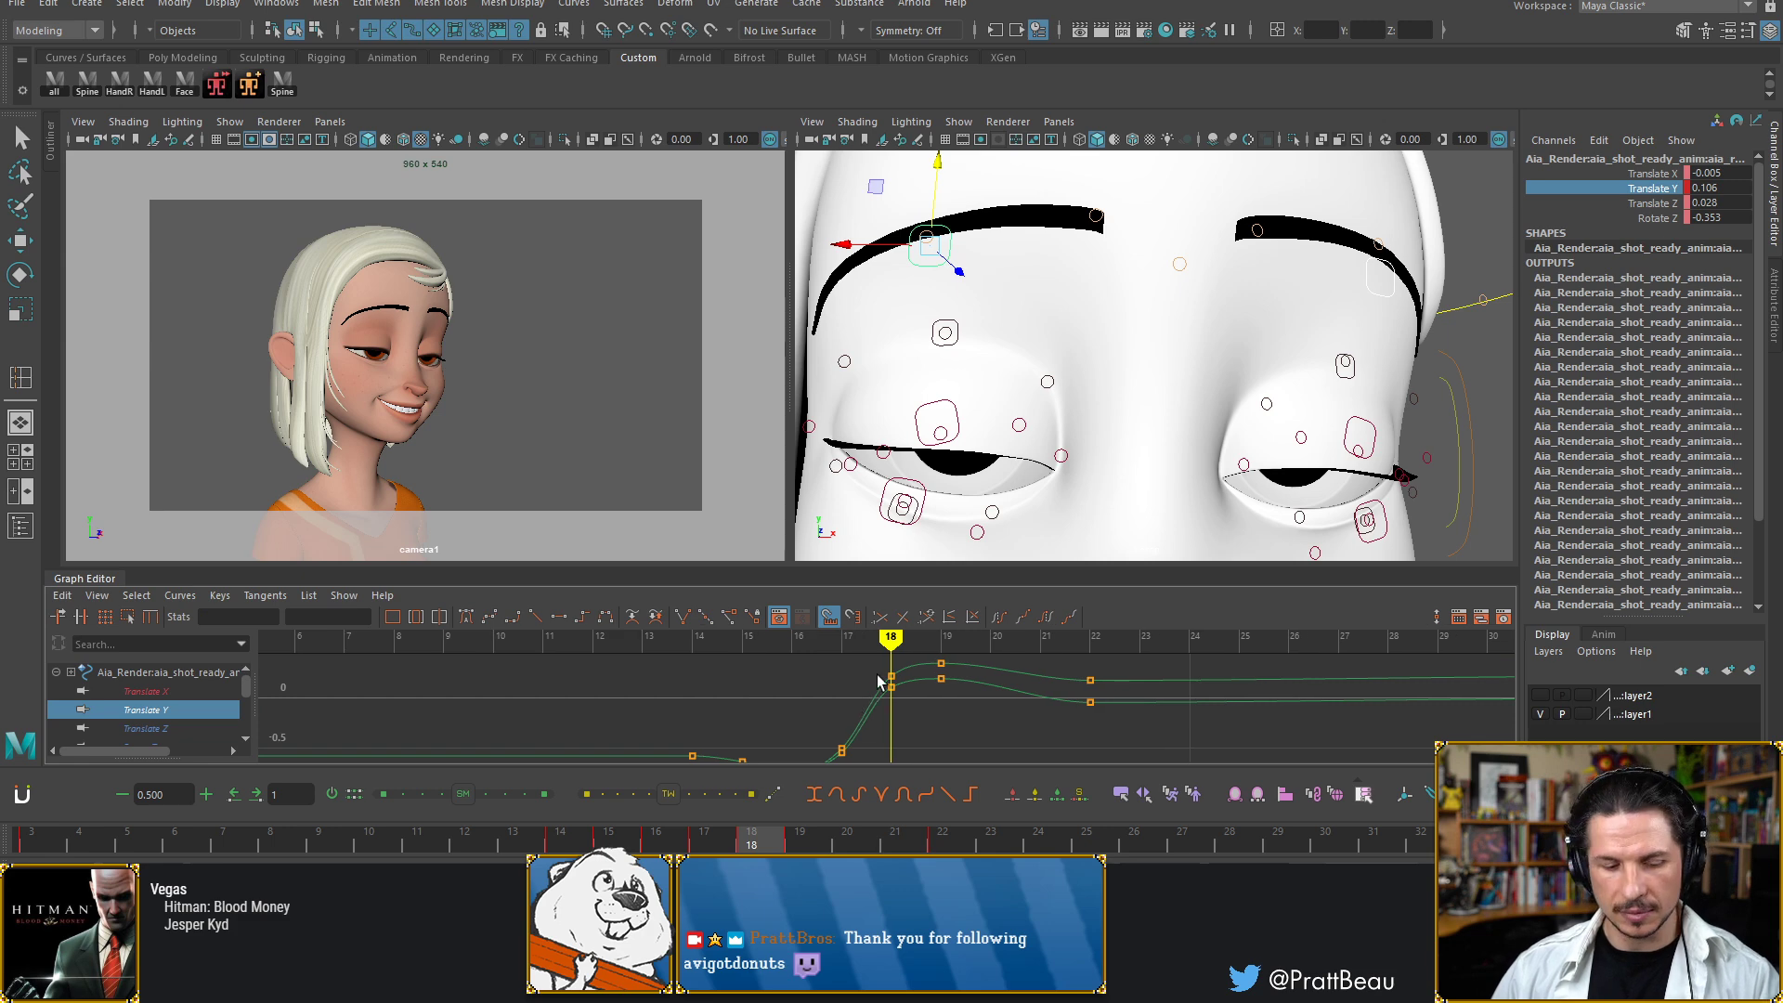
pyautogui.hotkey('alt', '.')
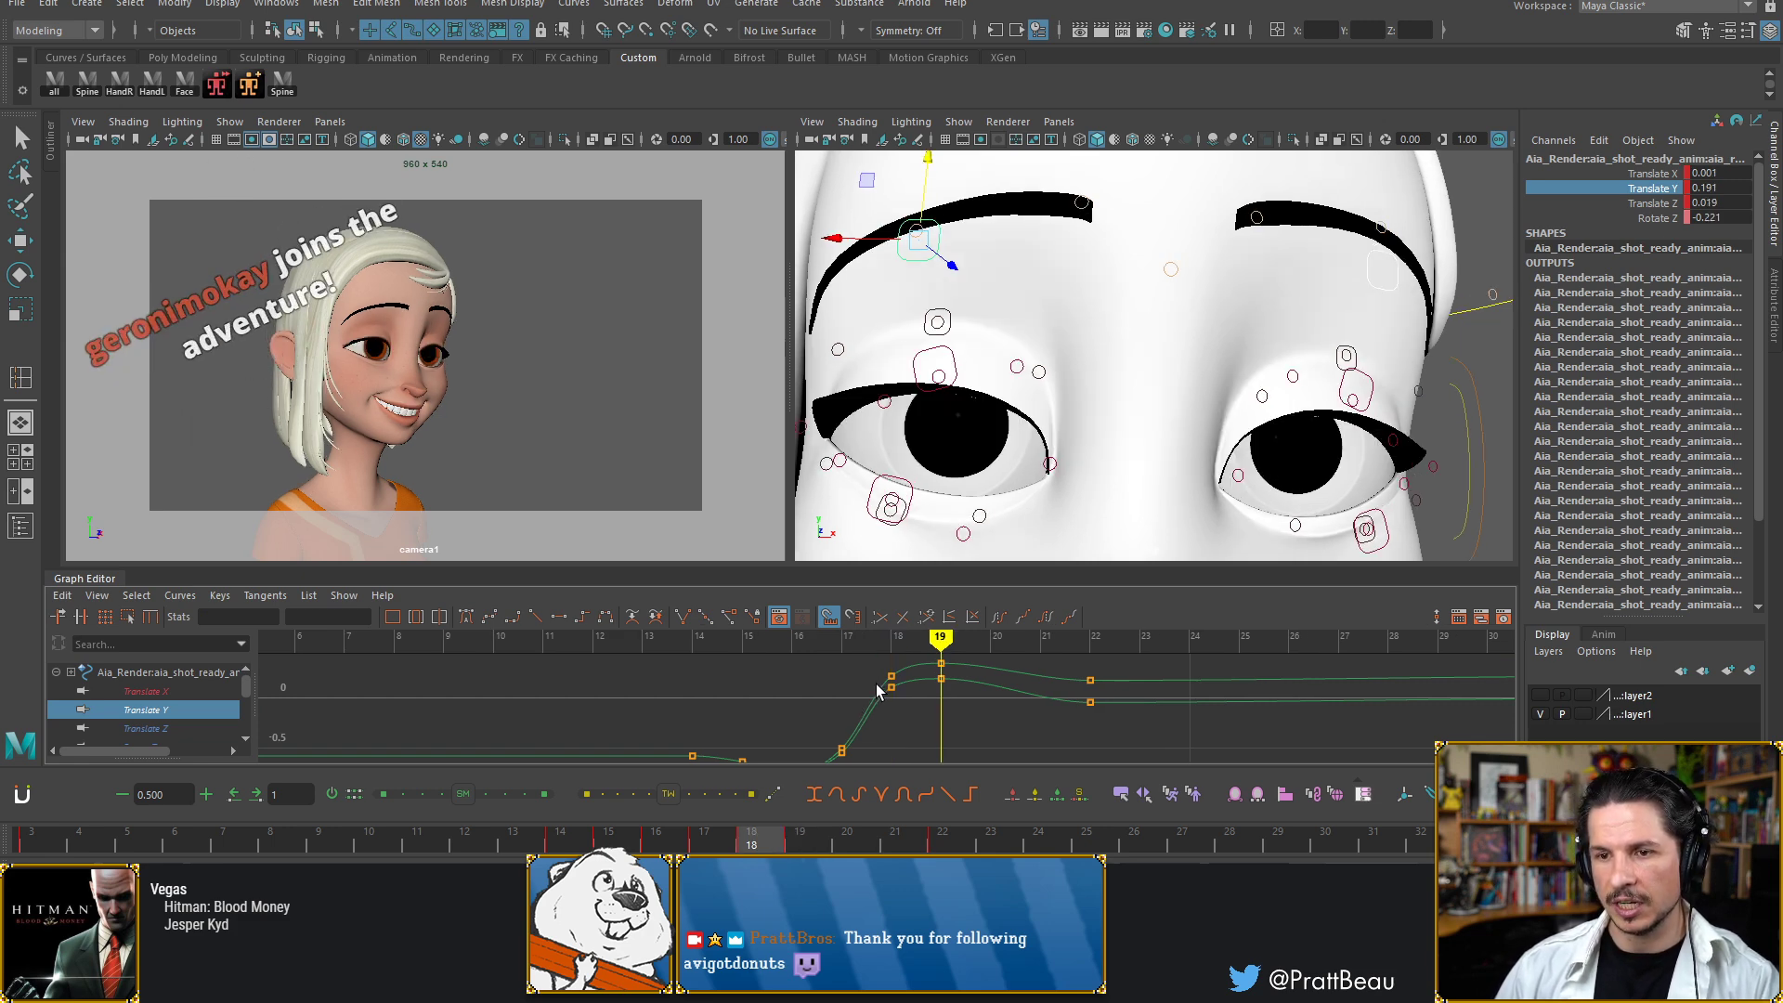
pyautogui.hotkey('alt', ',')
pyautogui.hotkey('alt', '.')
pyautogui.hotkey('alt', ',')
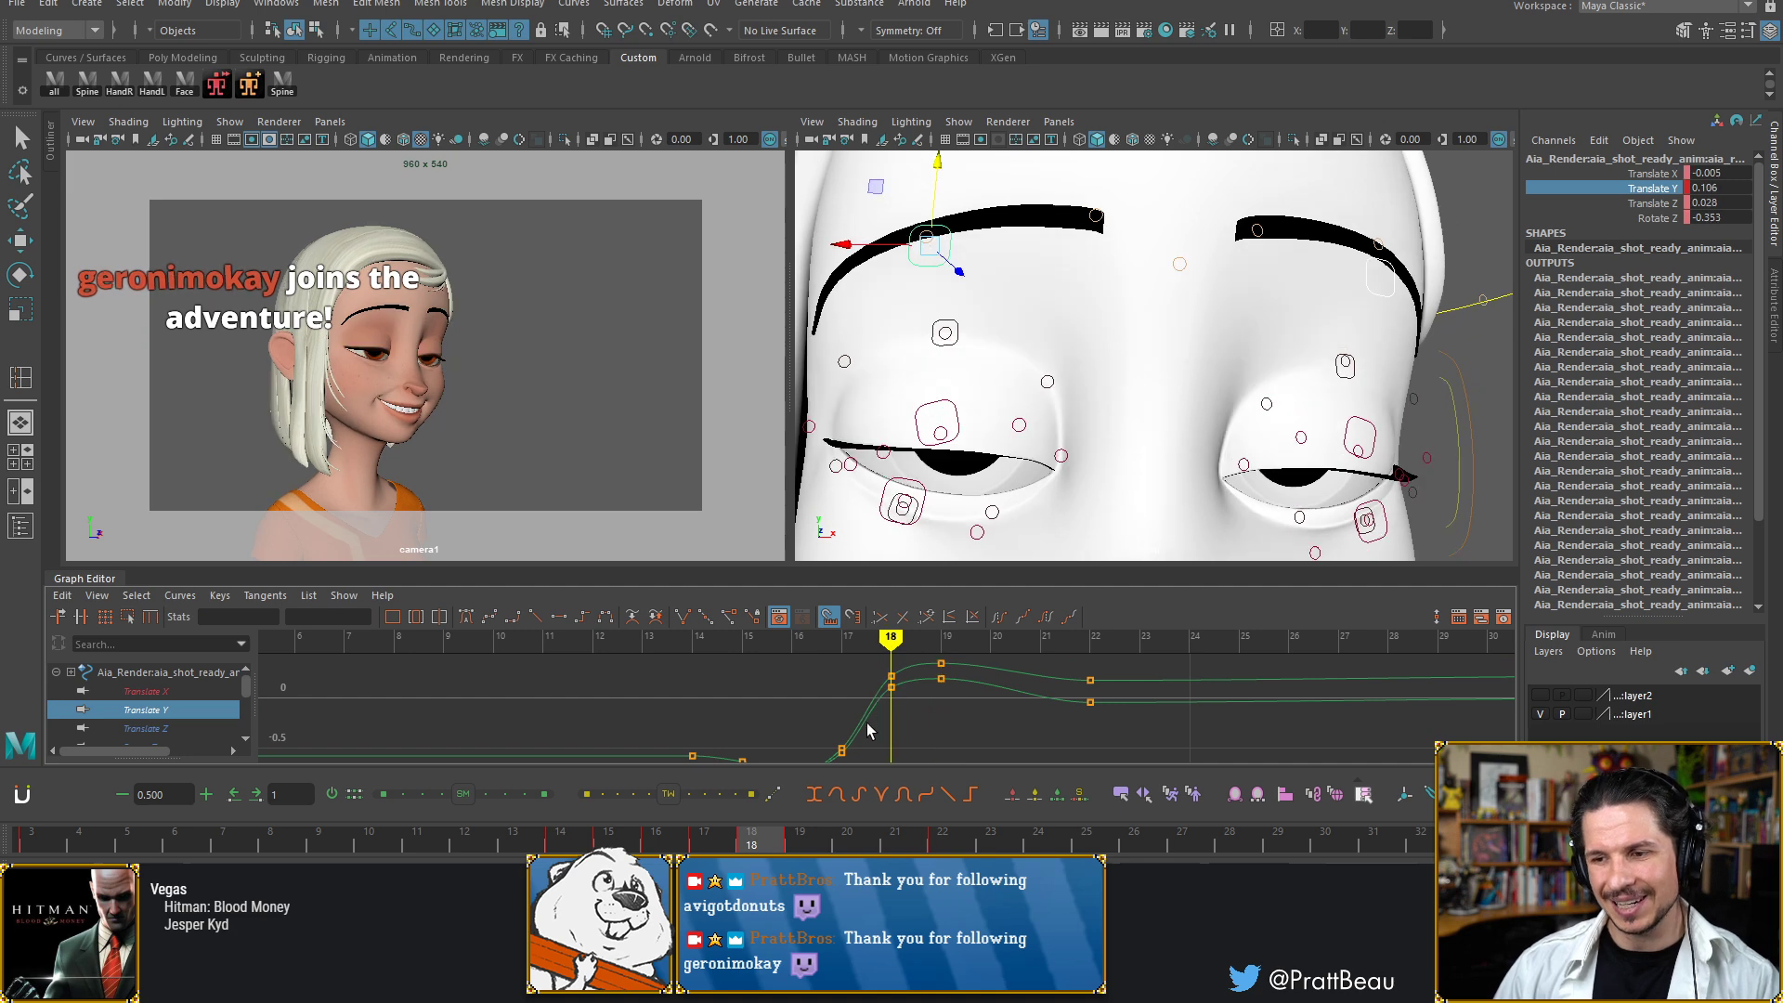
pyautogui.moveTo(869, 731); pyautogui.dragTo(911, 671)
pyautogui.moveTo(905, 704); pyautogui.dragTo(898, 725, button='middle')
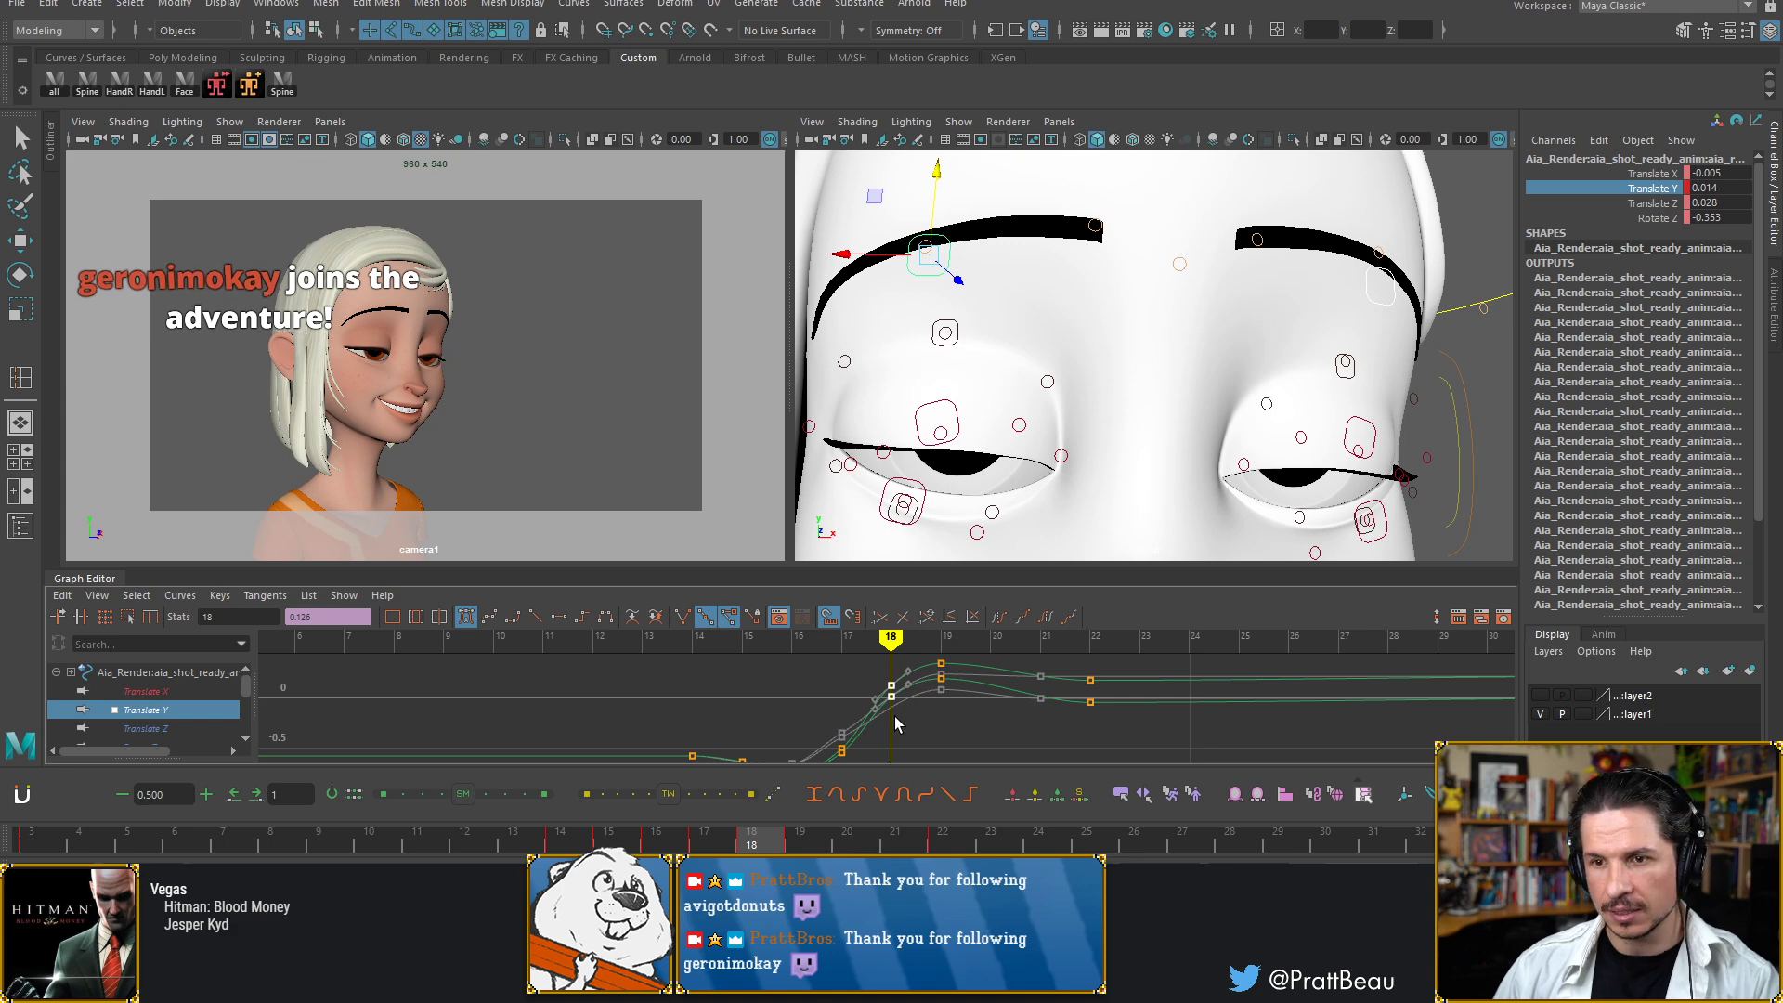
# Flip between frames 16 and 19 to examine the brow rise around frame 18
pyautogui.hotkey('alt', '.')
pyautogui.hotkey('alt', ',')
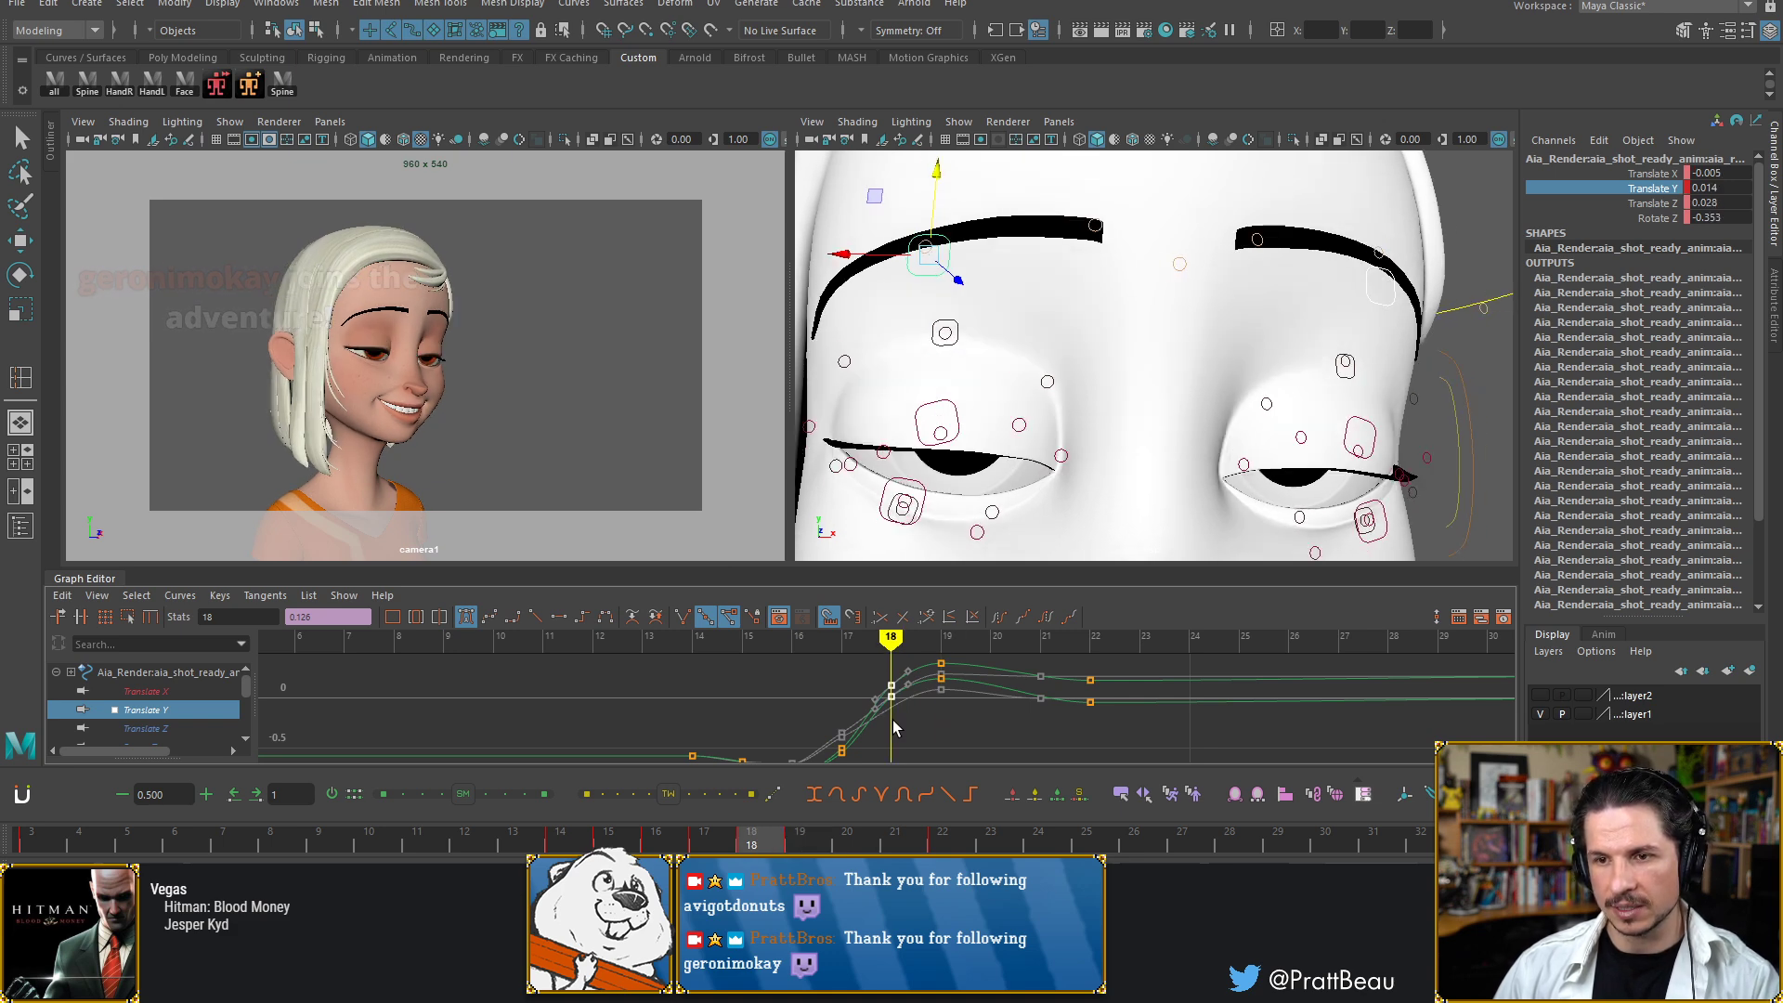
pyautogui.hotkey('alt', ',')
pyautogui.hotkey('alt', '.')
pyautogui.hotkey('alt', '.')
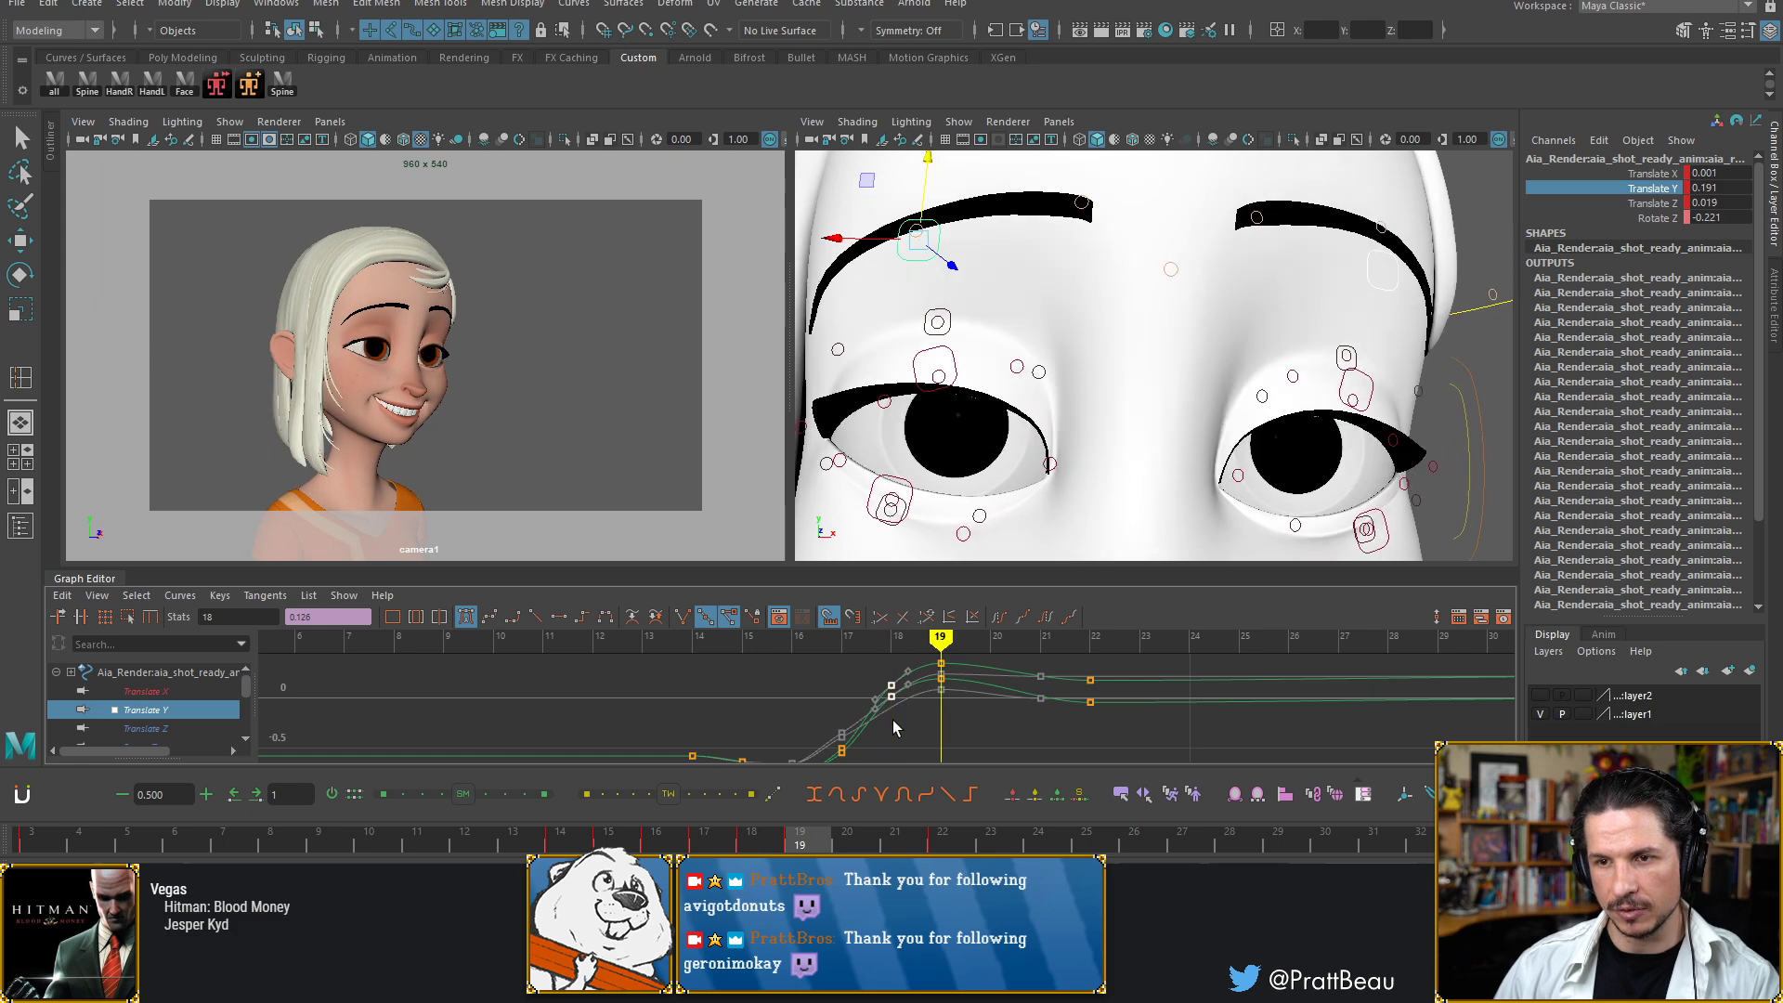
pyautogui.hotkey('alt', ',')
pyautogui.hotkey('alt', ',')
pyautogui.hotkey('alt', ',')
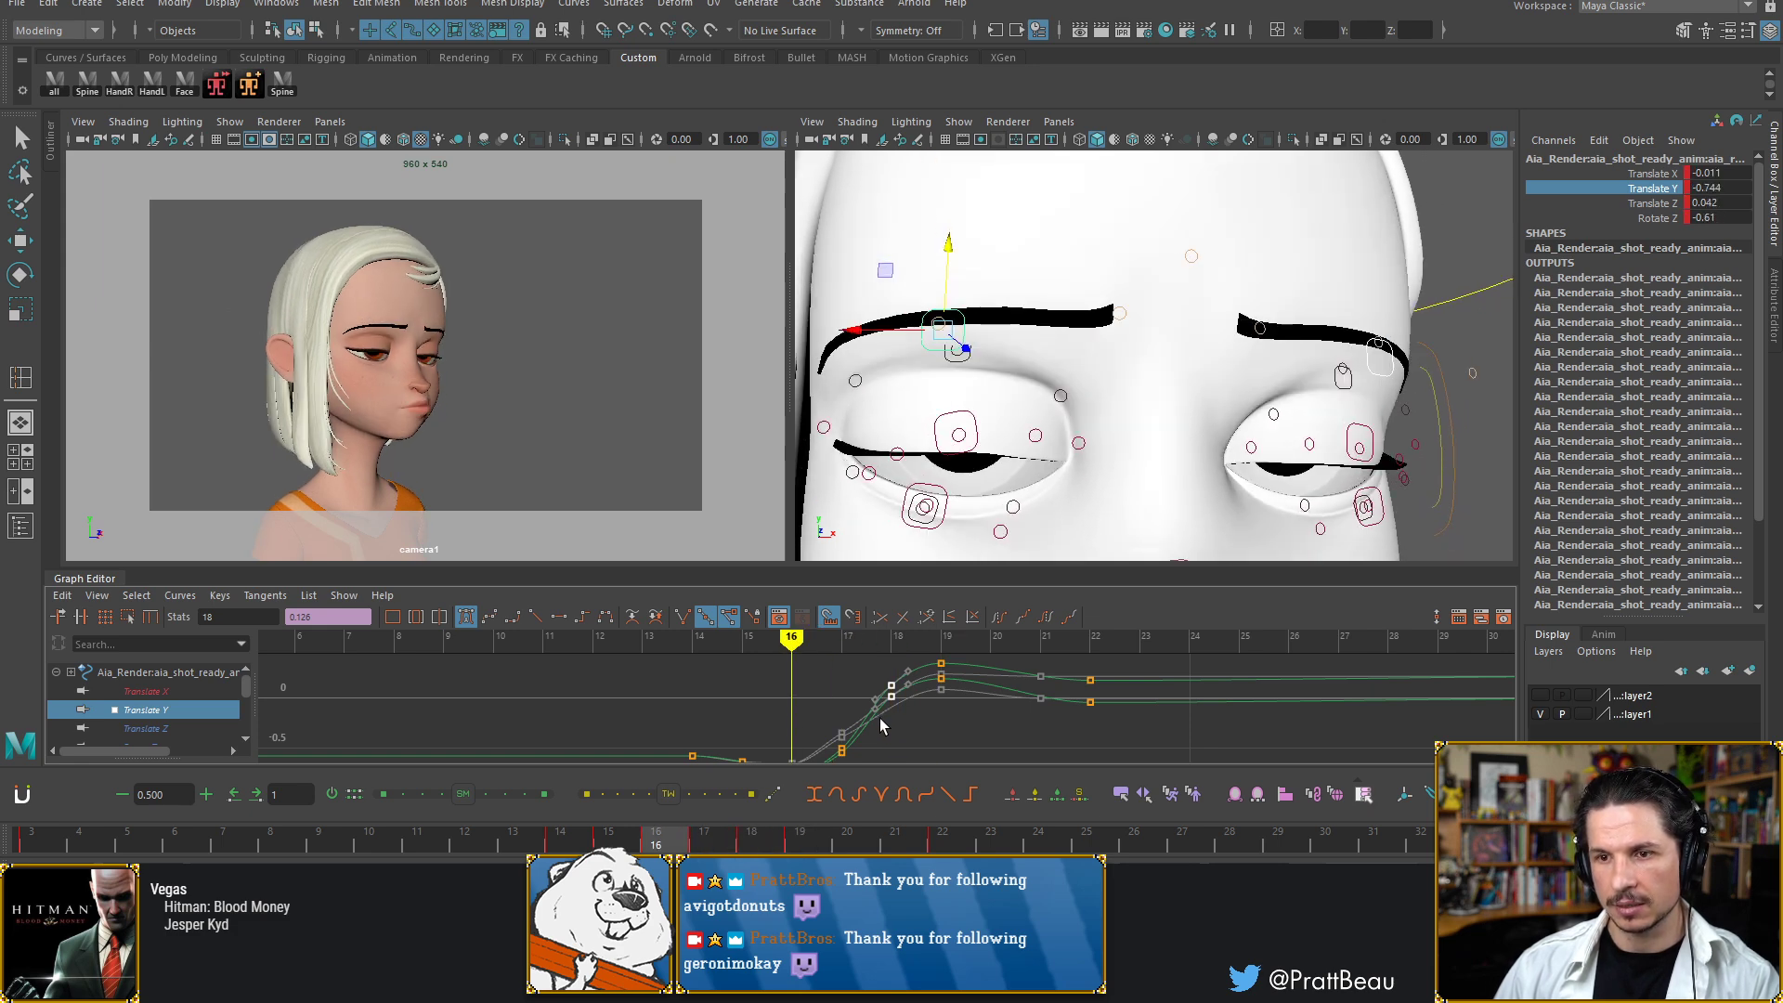
# Lower both eyebrow controls' Translate Y keys at frame 17, the right brow's to about -0.58
pyautogui.hotkey('alt', '.')
pyautogui.keyDown('alt'); pyautogui.moveTo(859, 693); pyautogui.dragTo(851, 667, button='middle'); pyautogui.keyUp('alt')
pyautogui.moveTo(811, 705); pyautogui.dragTo(848, 740)
pyautogui.keyDown('shift'); pyautogui.moveTo(856, 734); pyautogui.dragTo(861, 737, button='middle'); pyautogui.keyUp('shift')
# Step back and forth between frames 16 and 21 to examine the brows easing out of the blink
pyautogui.hotkey('alt', ',')
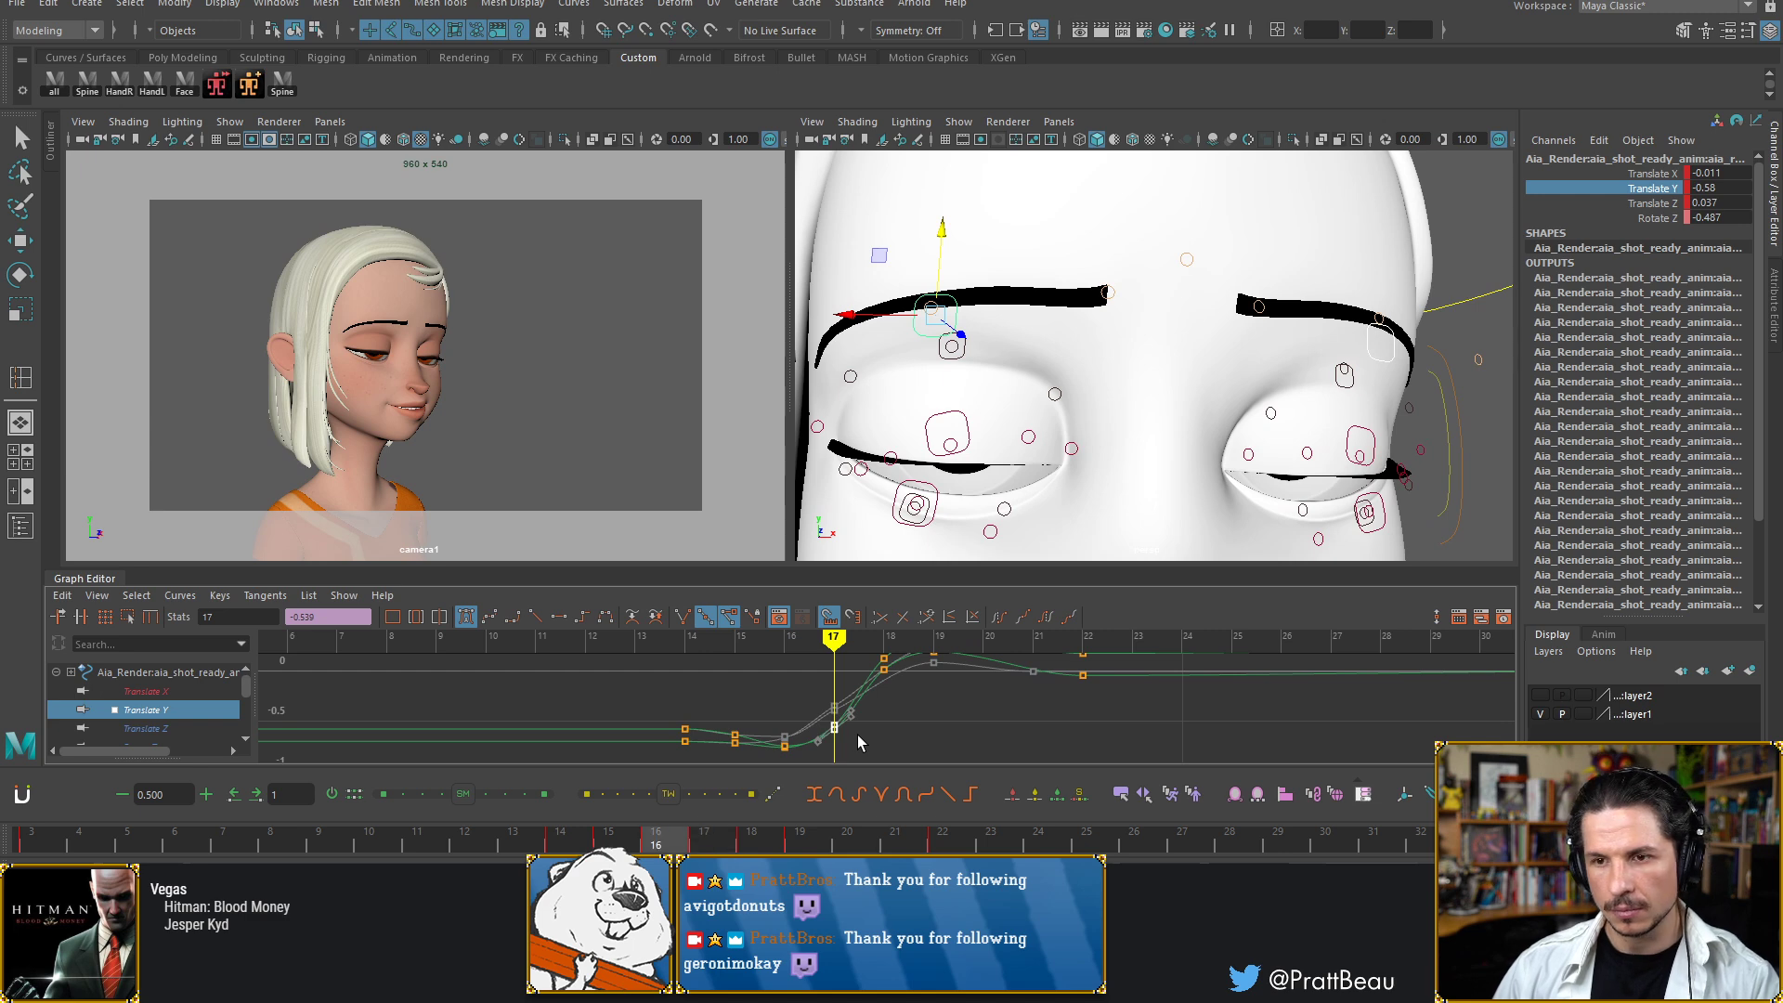
pyautogui.hotkey('alt', '.')
pyautogui.hotkey('alt', '.')
pyautogui.hotkey('alt', '.')
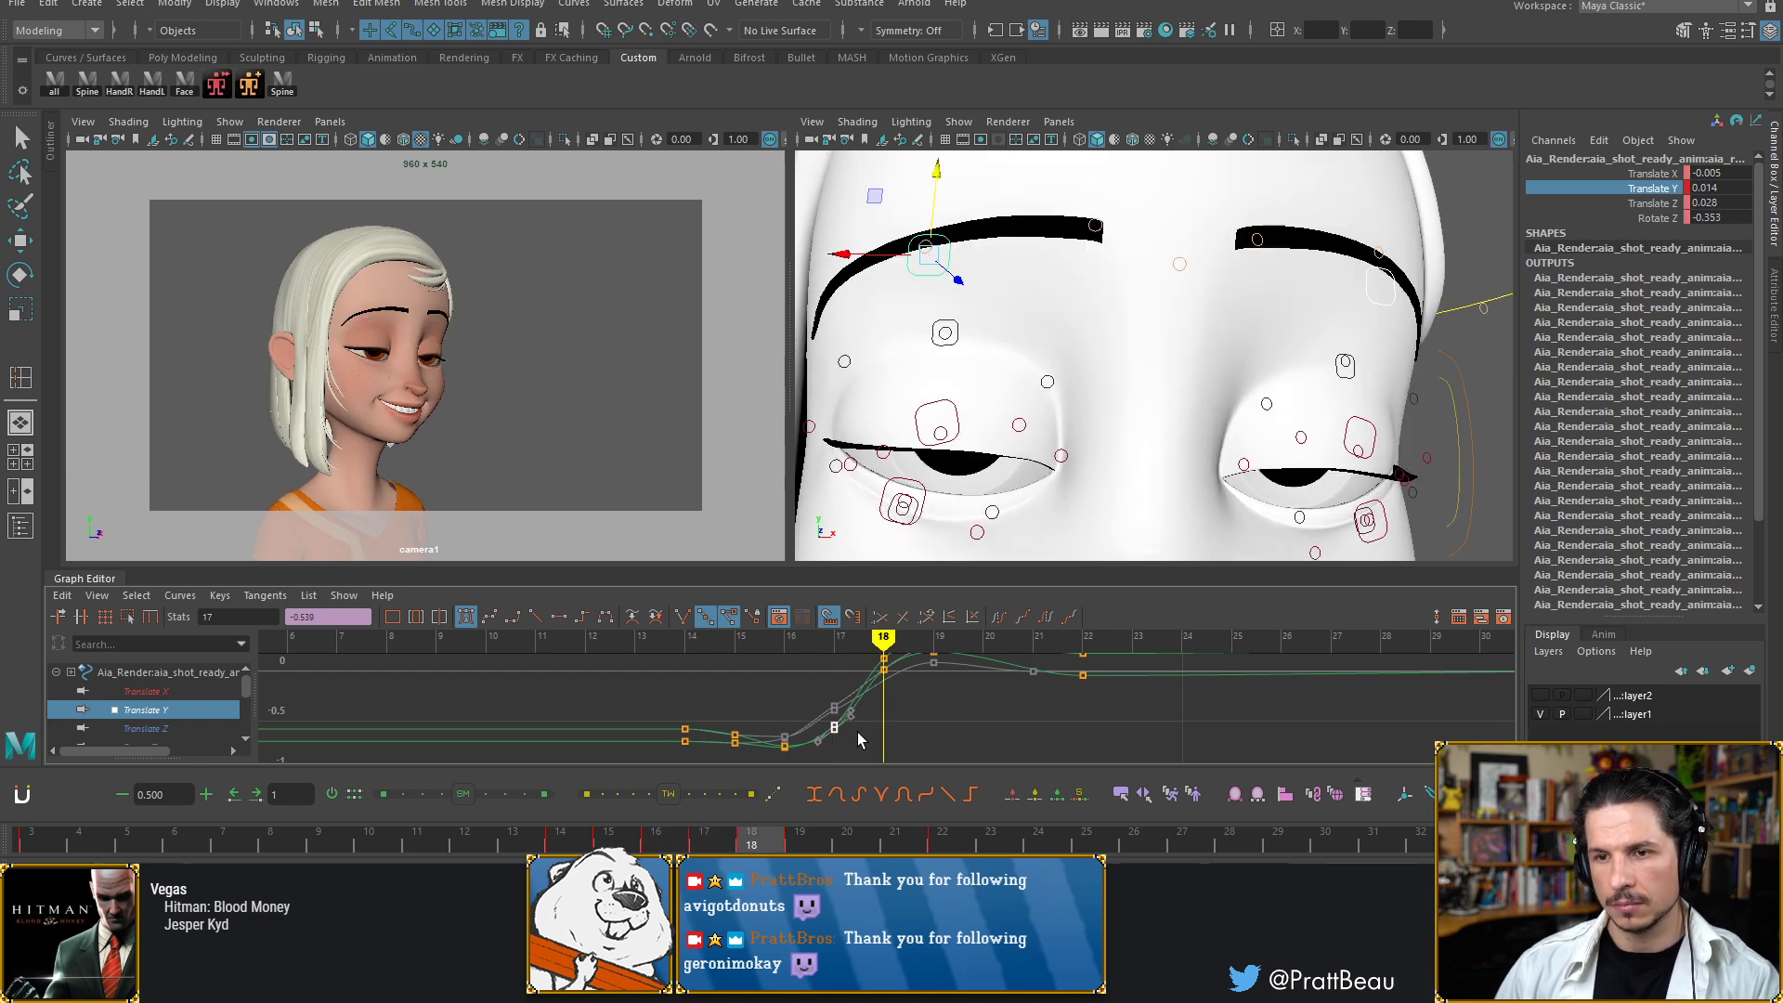
pyautogui.hotkey('alt', '.')
pyautogui.hotkey('alt', '.')
pyautogui.hotkey('alt', ',')
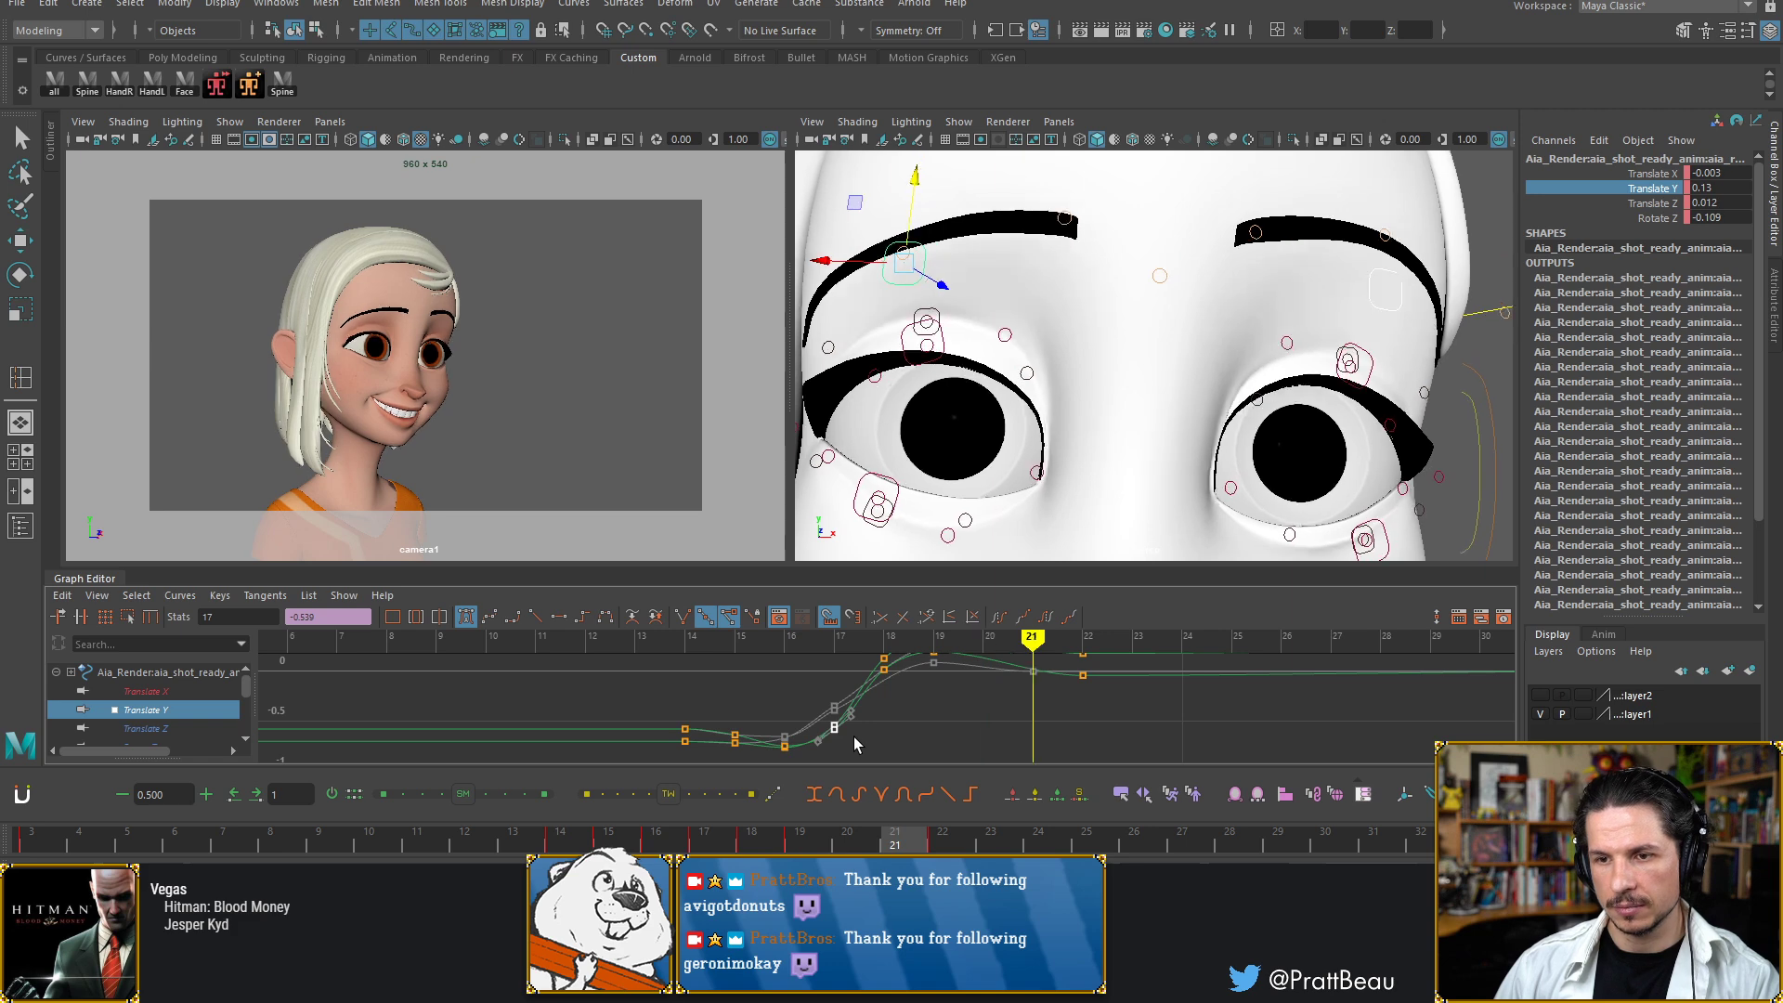
pyautogui.hotkey('alt', ',')
pyautogui.hotkey('alt', ',')
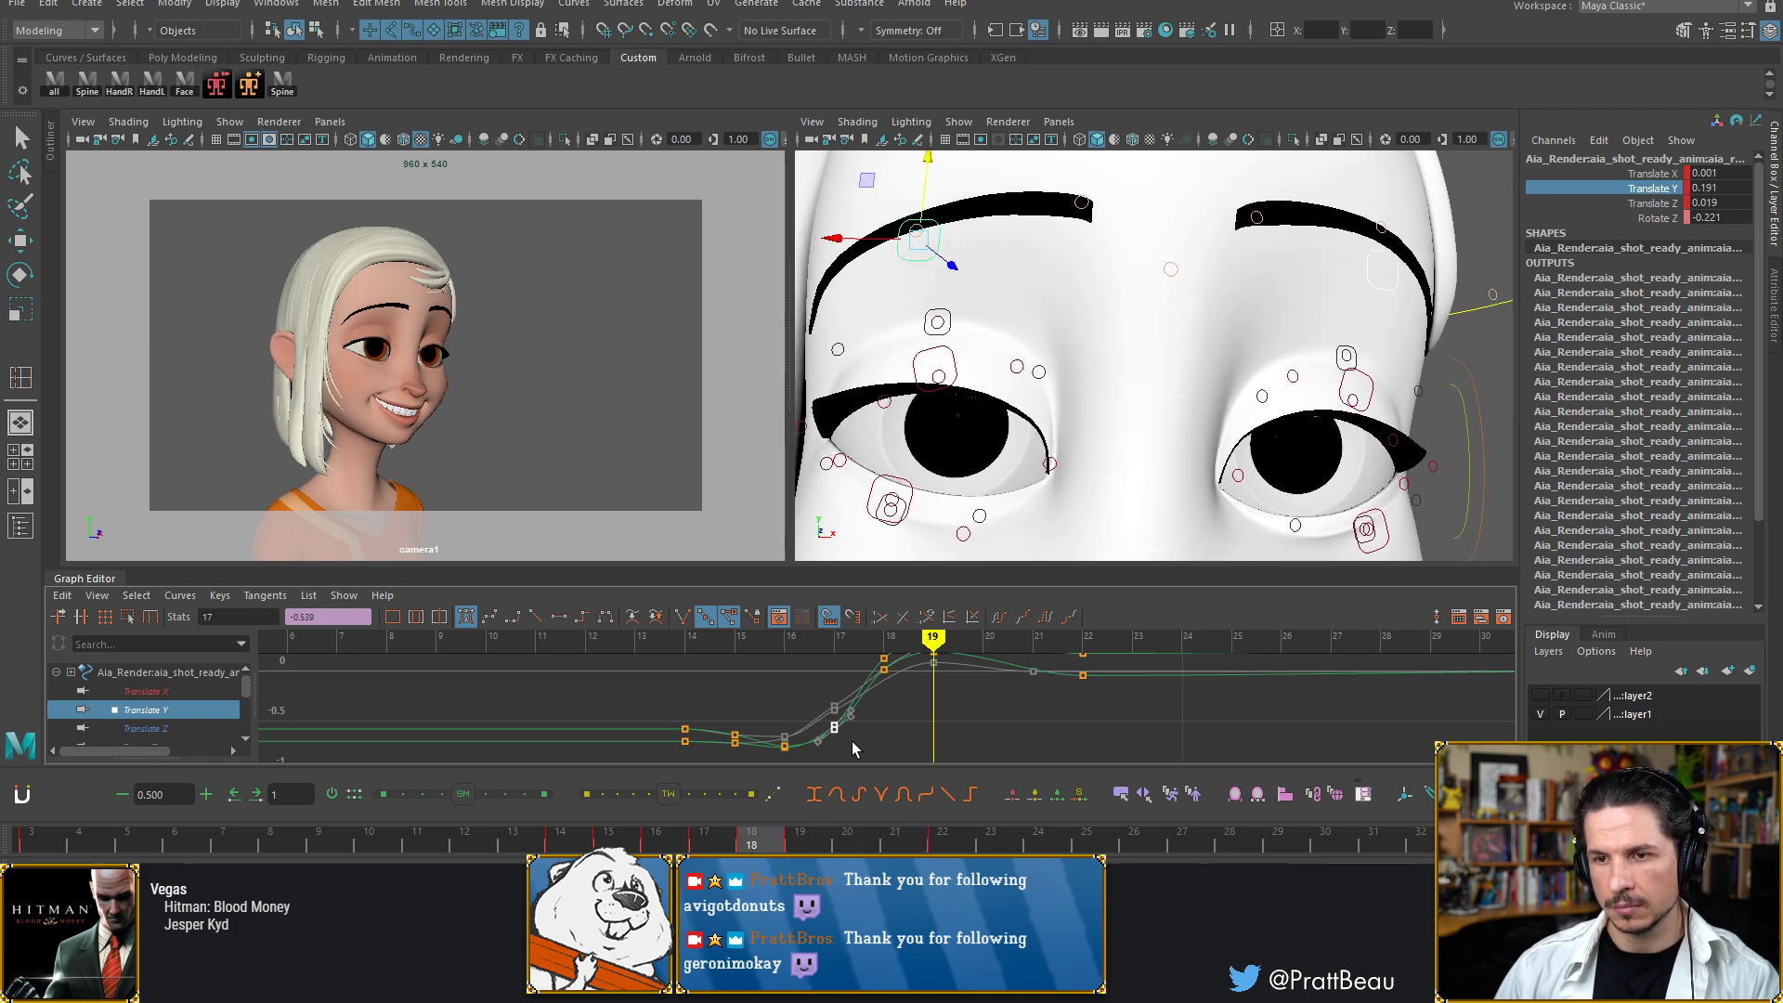
# Raise both upper eyelid controls' Translate Y keys at frame 18, the left lid's to about 0.23
pyautogui.hotkey('alt', ',')
pyautogui.hotkey('alt', ',')
pyautogui.hotkey('alt', '.')
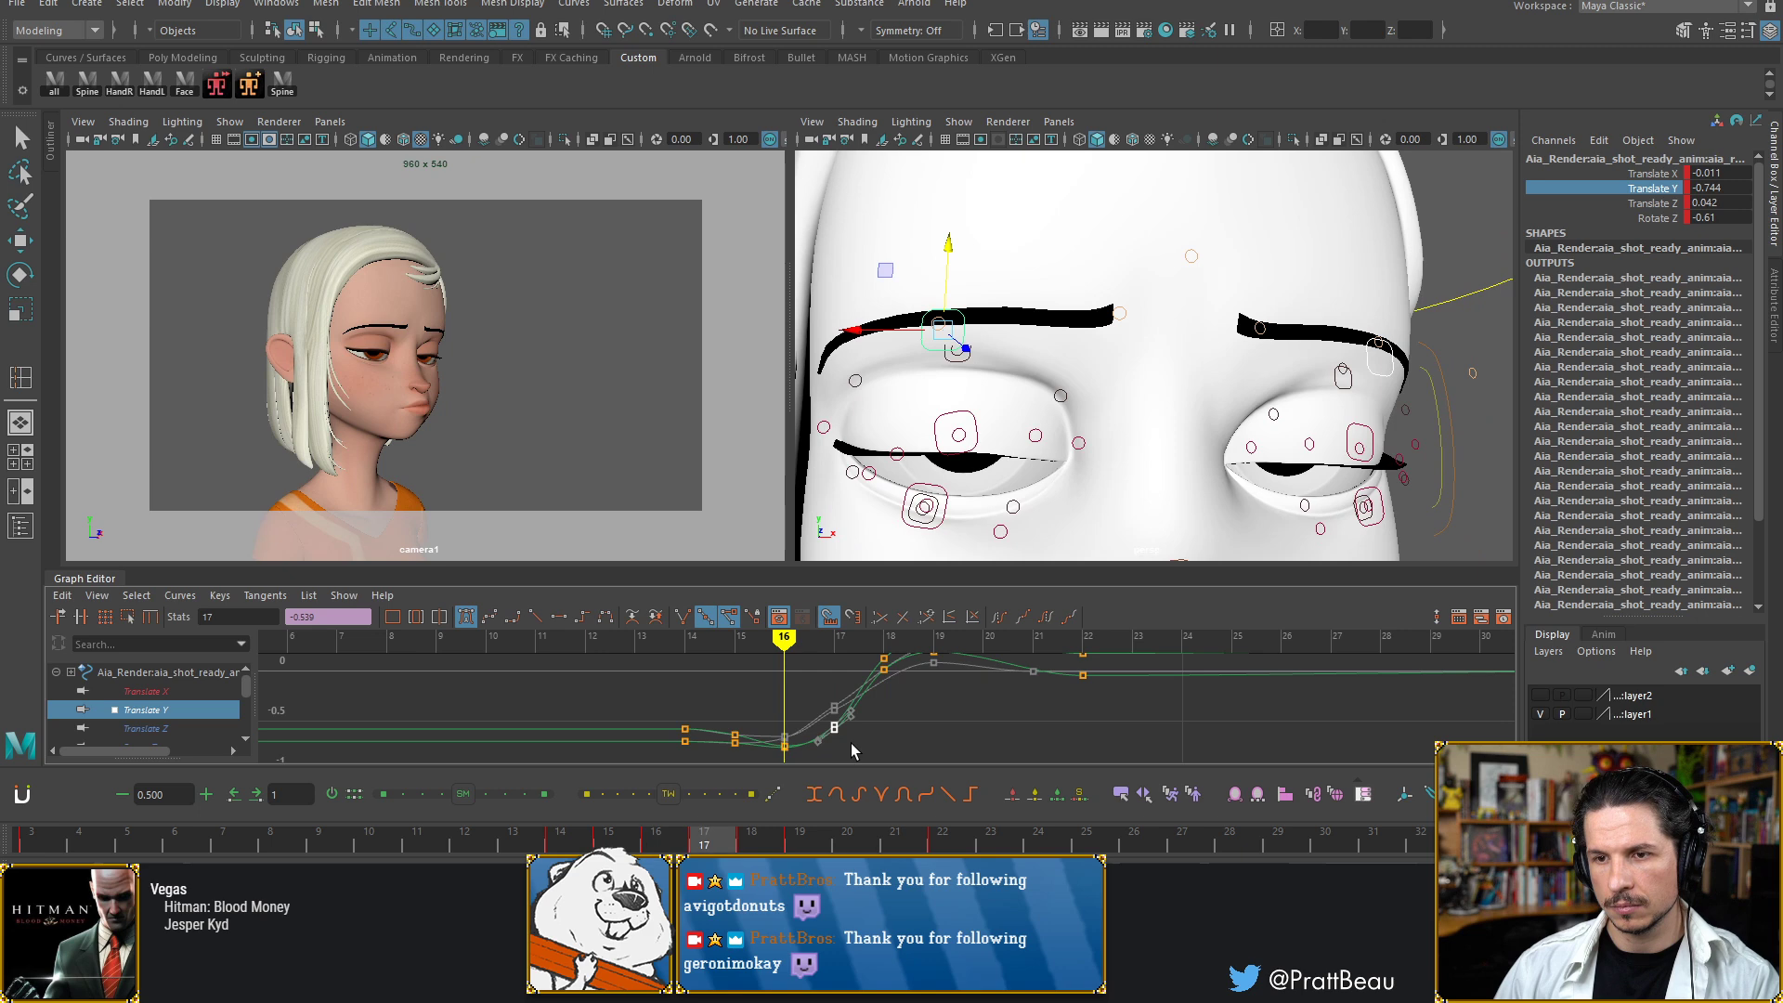
pyautogui.hotkey('alt', '.')
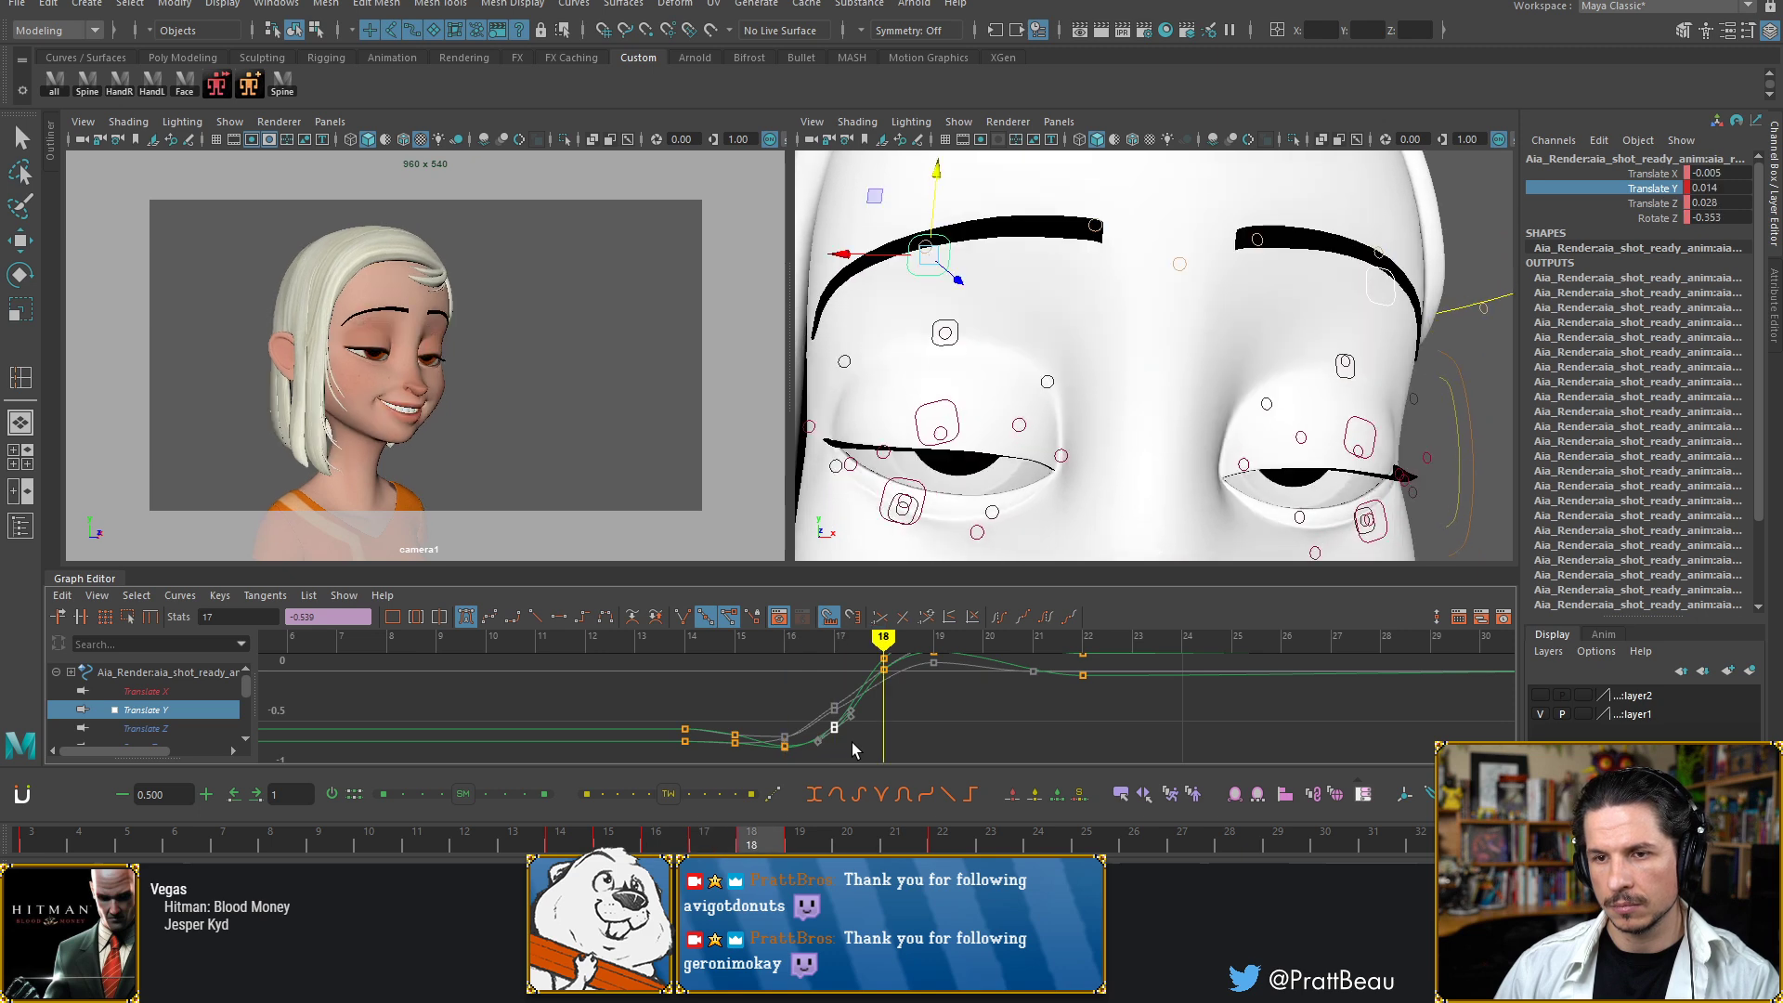
pyautogui.hotkey('alt', '.')
pyautogui.hotkey('alt', ',')
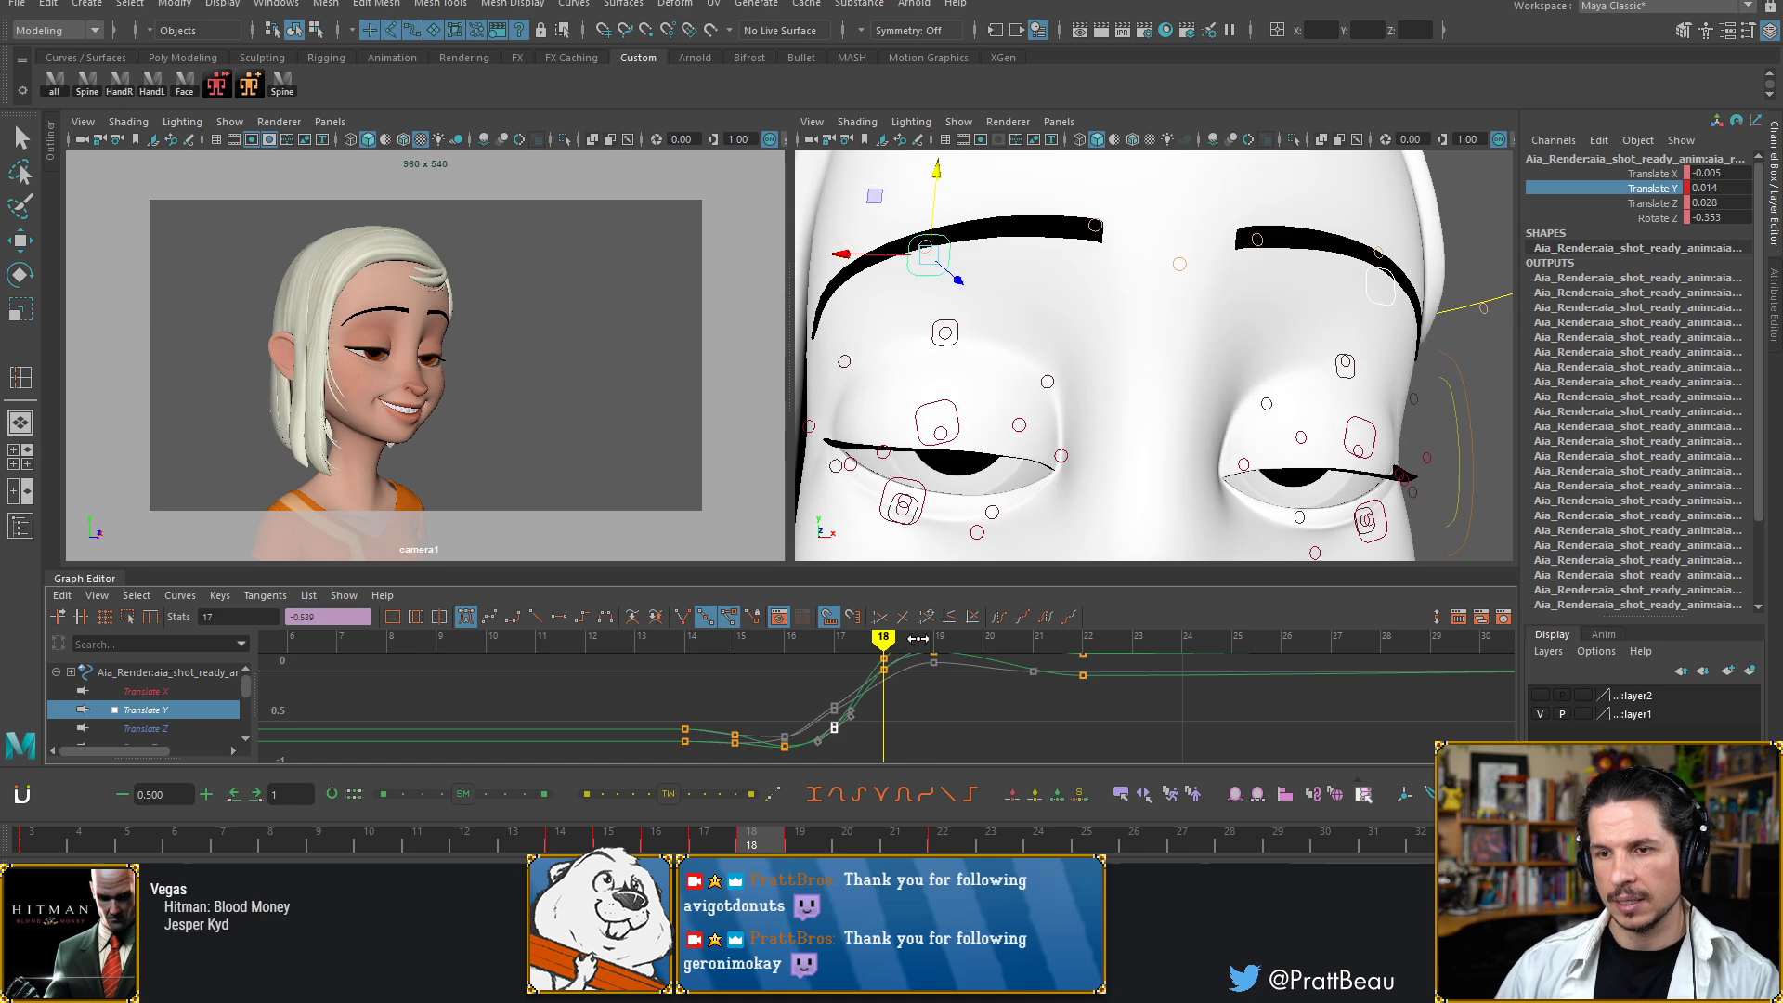
pyautogui.click(957, 431)
pyautogui.click(1344, 428)
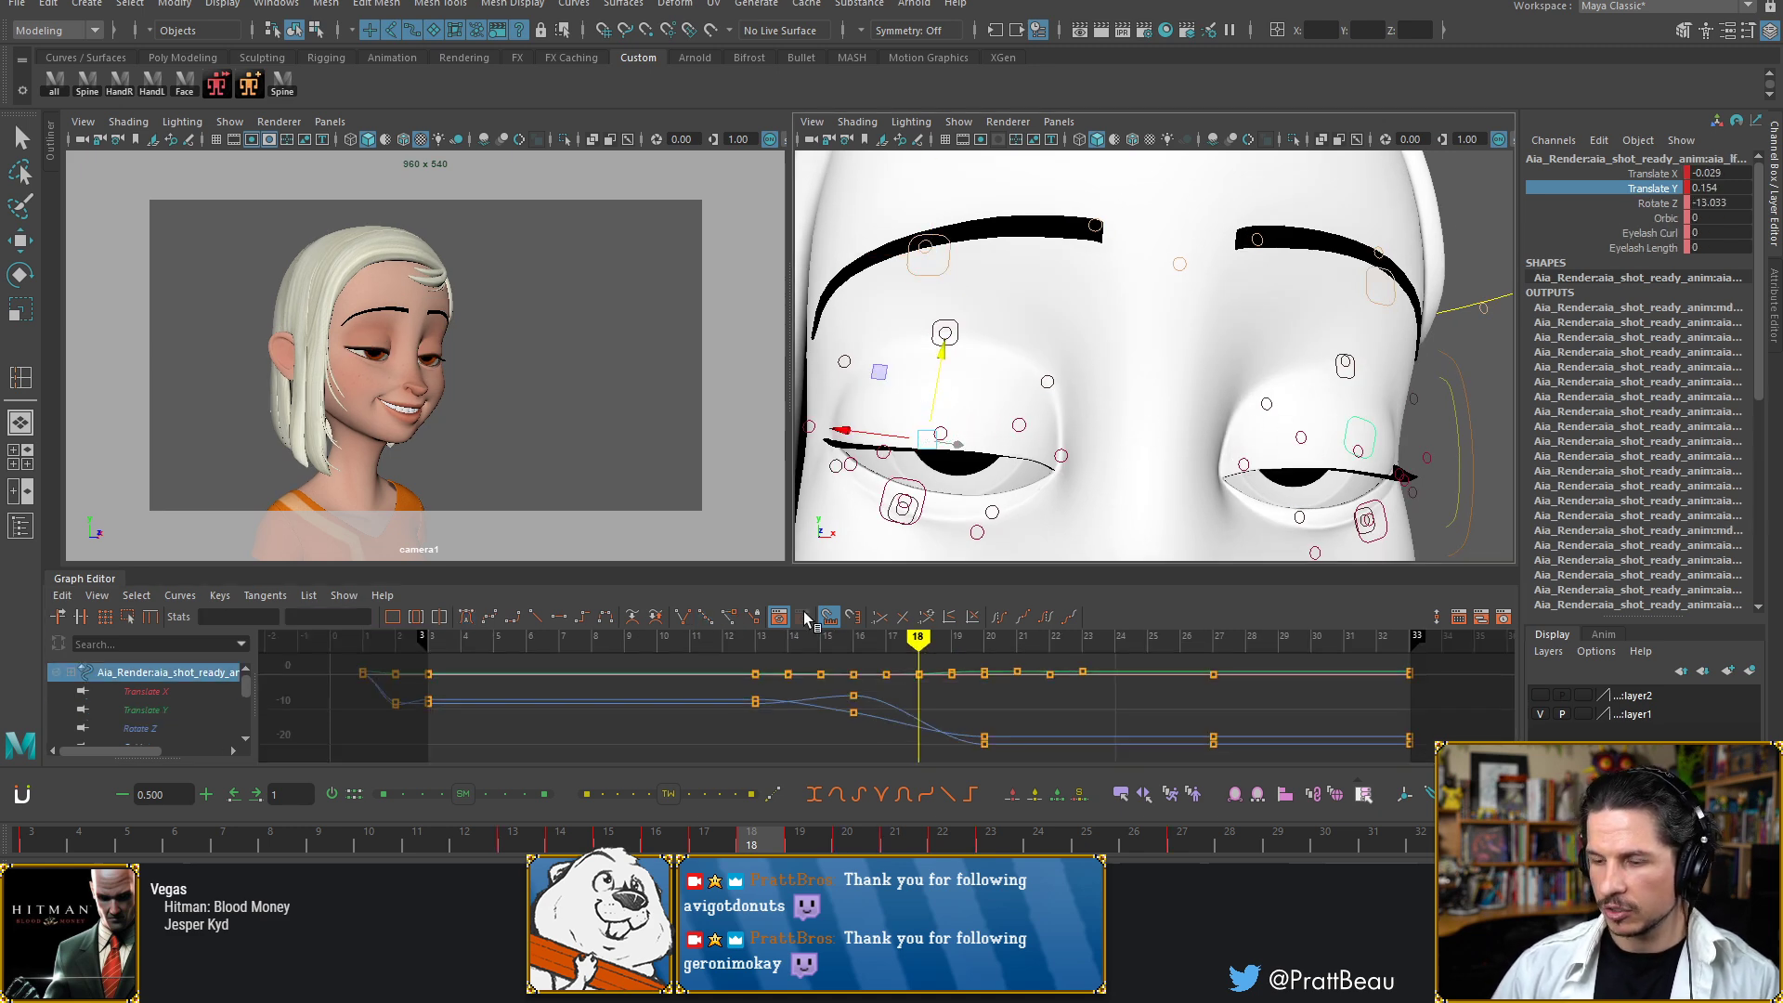
pyautogui.click(1654, 188)
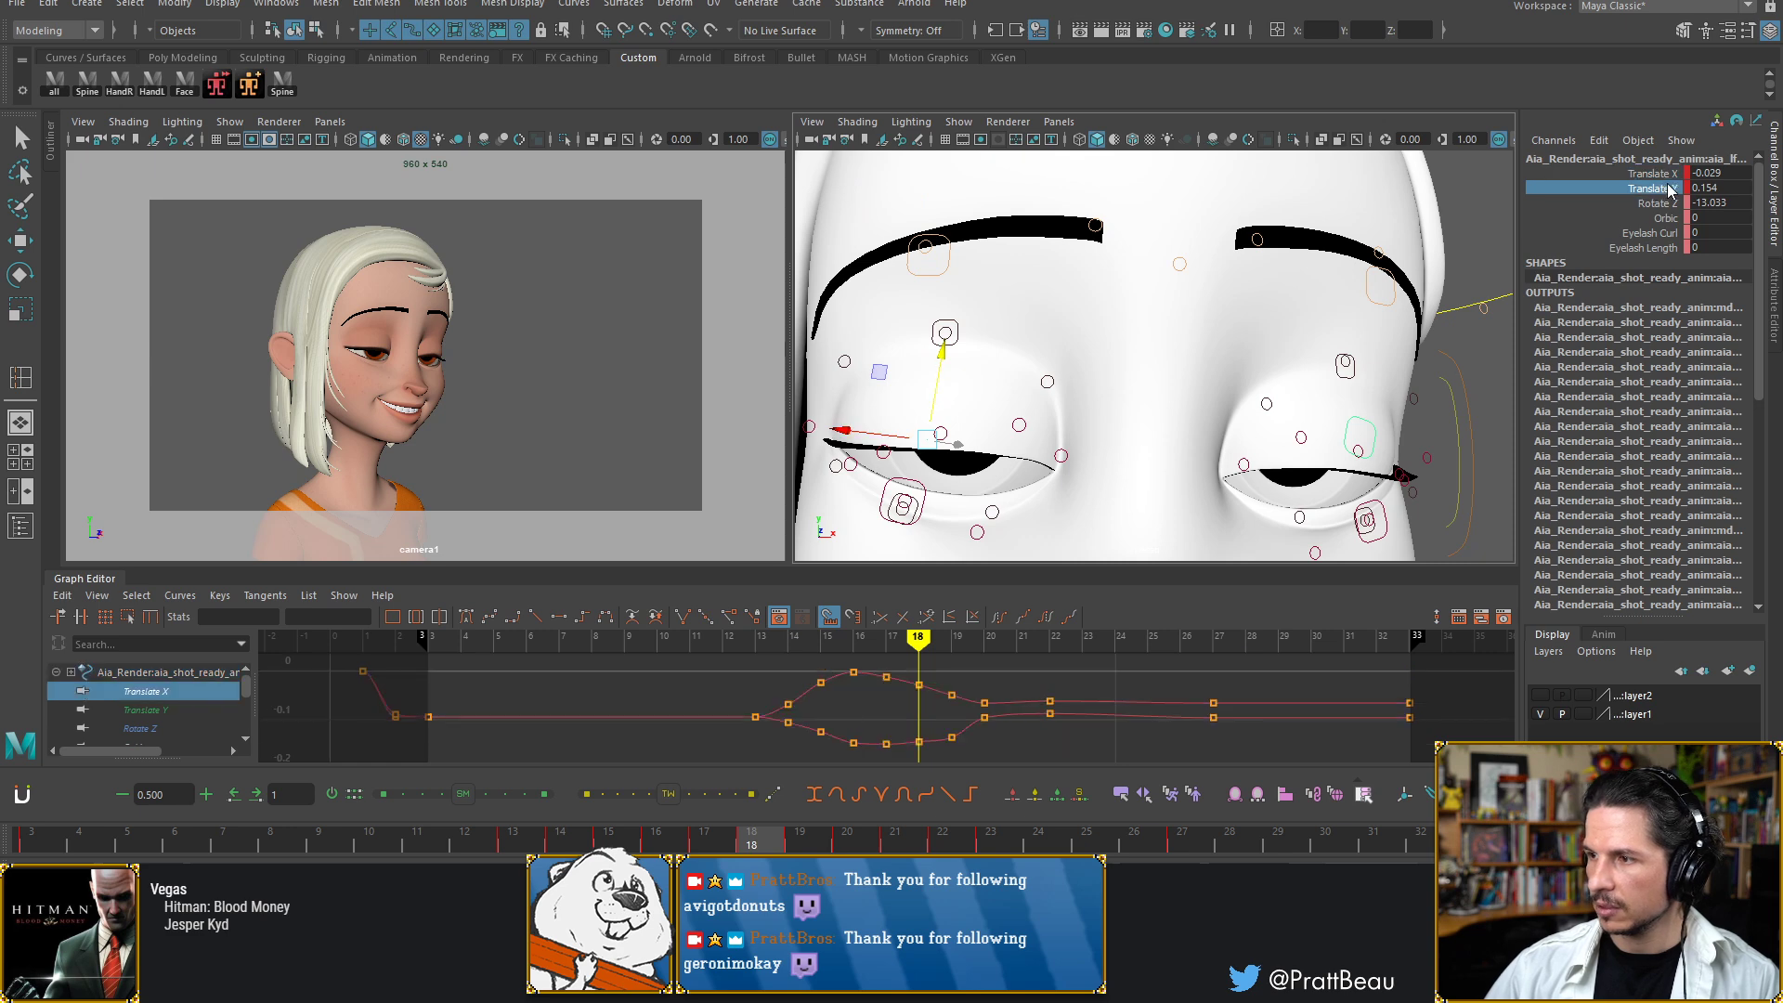
pyautogui.moveTo(901, 715); pyautogui.dragTo(941, 749)
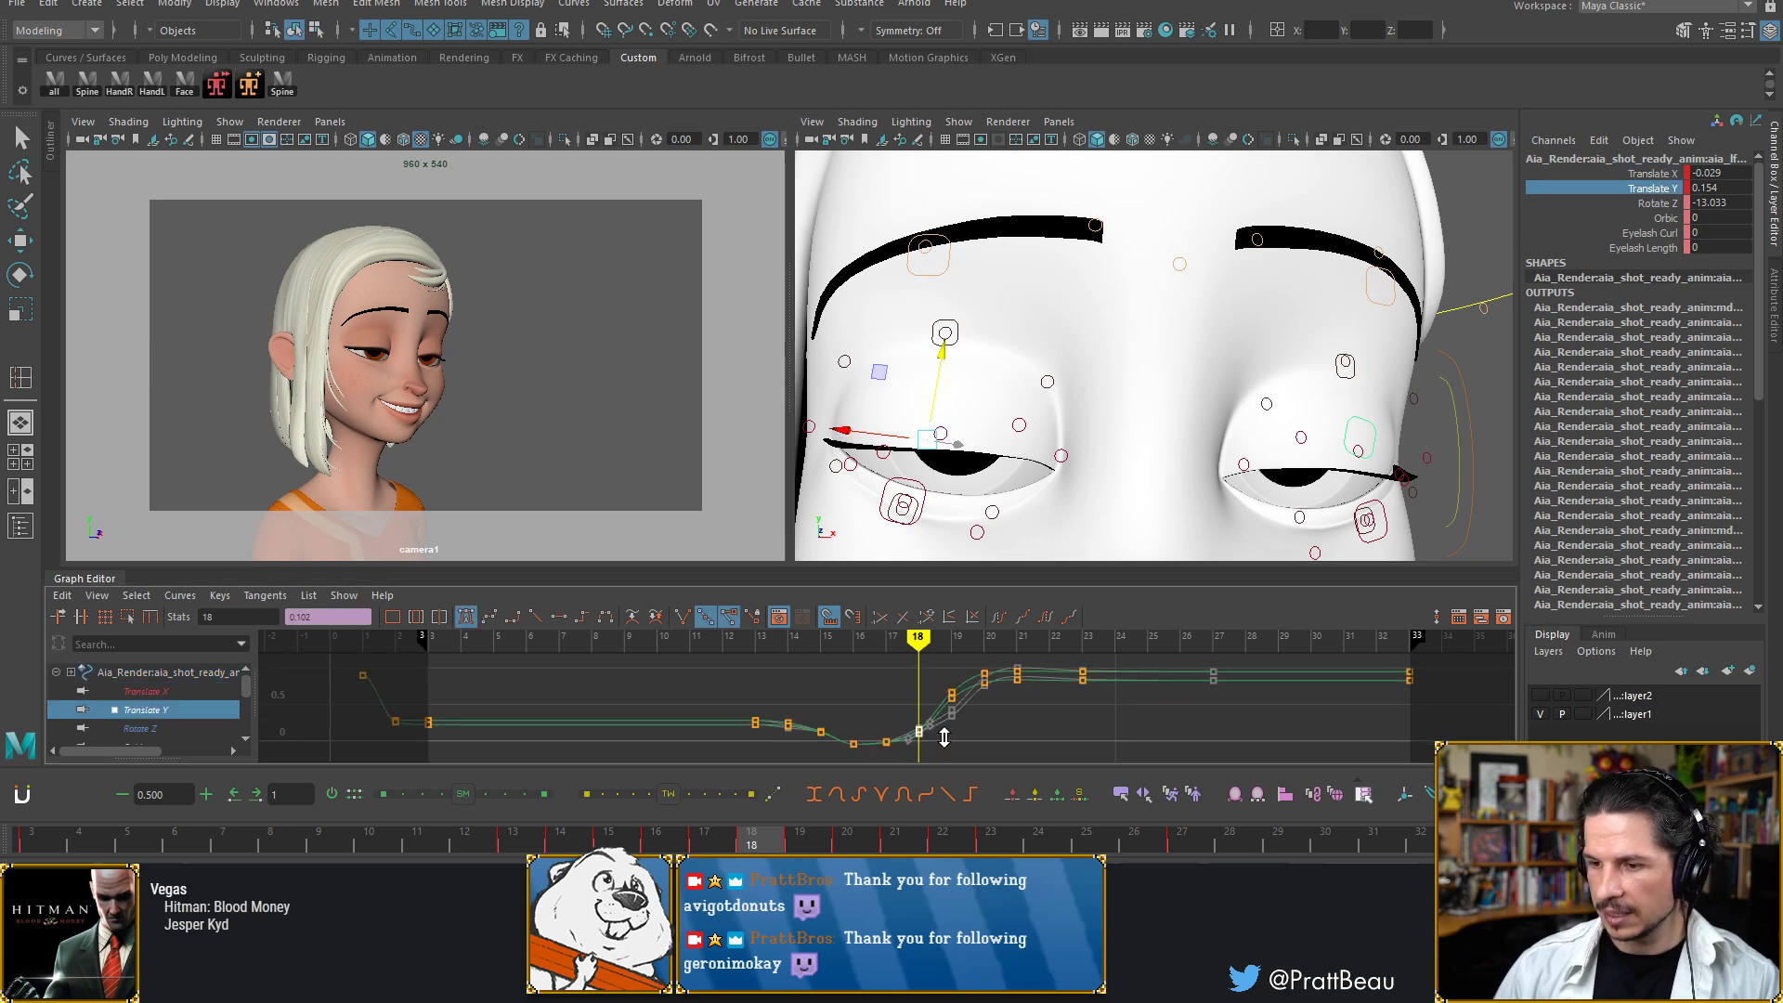
pyautogui.keyDown('shift'); pyautogui.moveTo(946, 736); pyautogui.dragTo(949, 730, button='middle'); pyautogui.keyUp('shift')
# Flip between frames 17 and 21 to examine how the eyelids open out of the blink
pyautogui.hotkey('alt', ',')
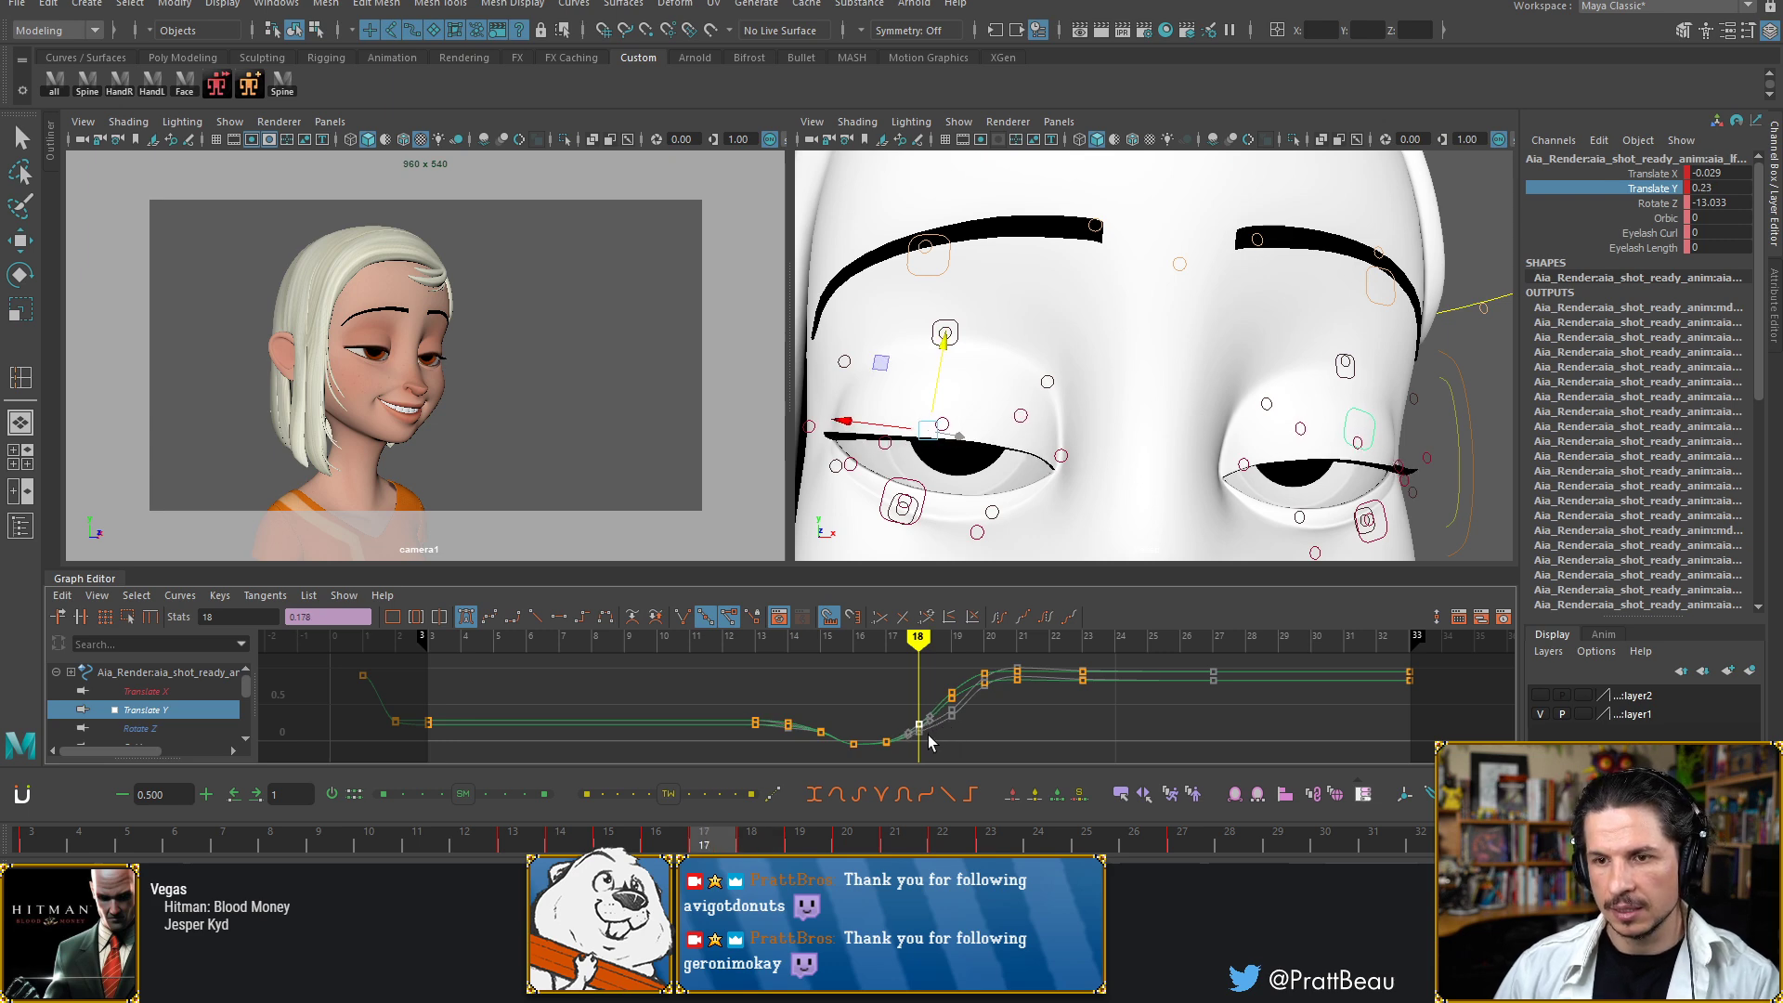
pyautogui.hotkey('alt', '.')
pyautogui.hotkey('alt', ',')
pyautogui.hotkey('alt', '.')
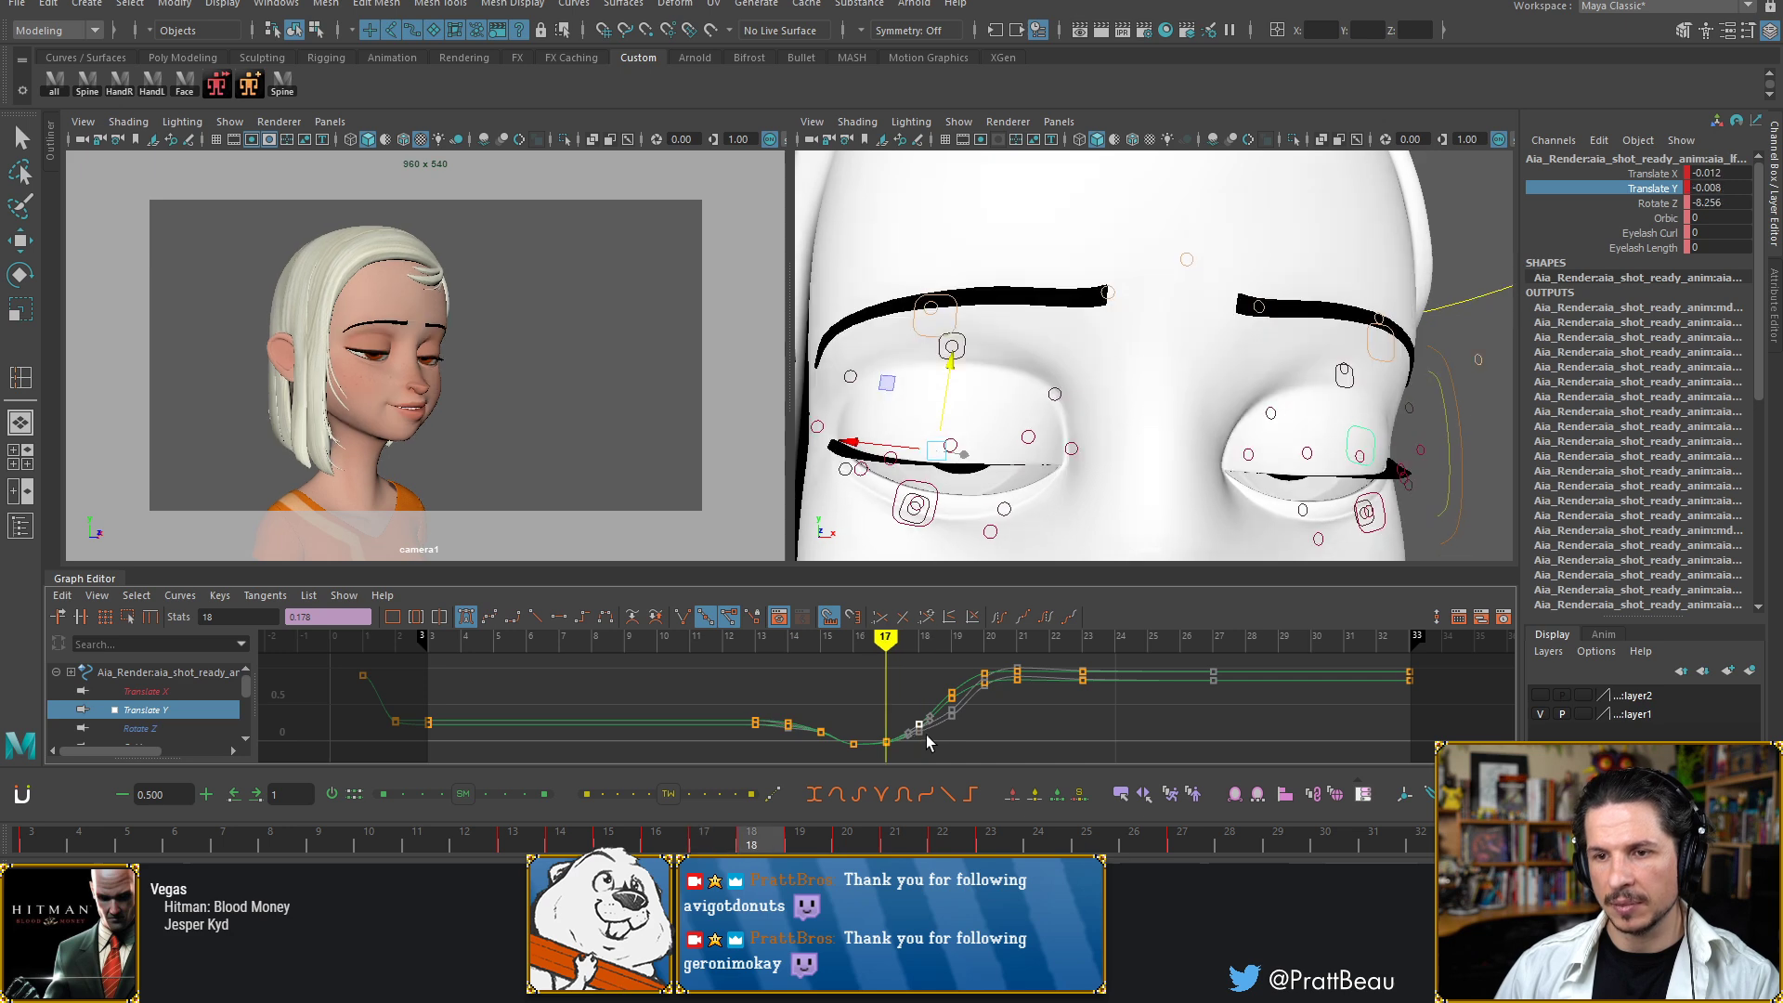
pyautogui.hotkey('alt', '.')
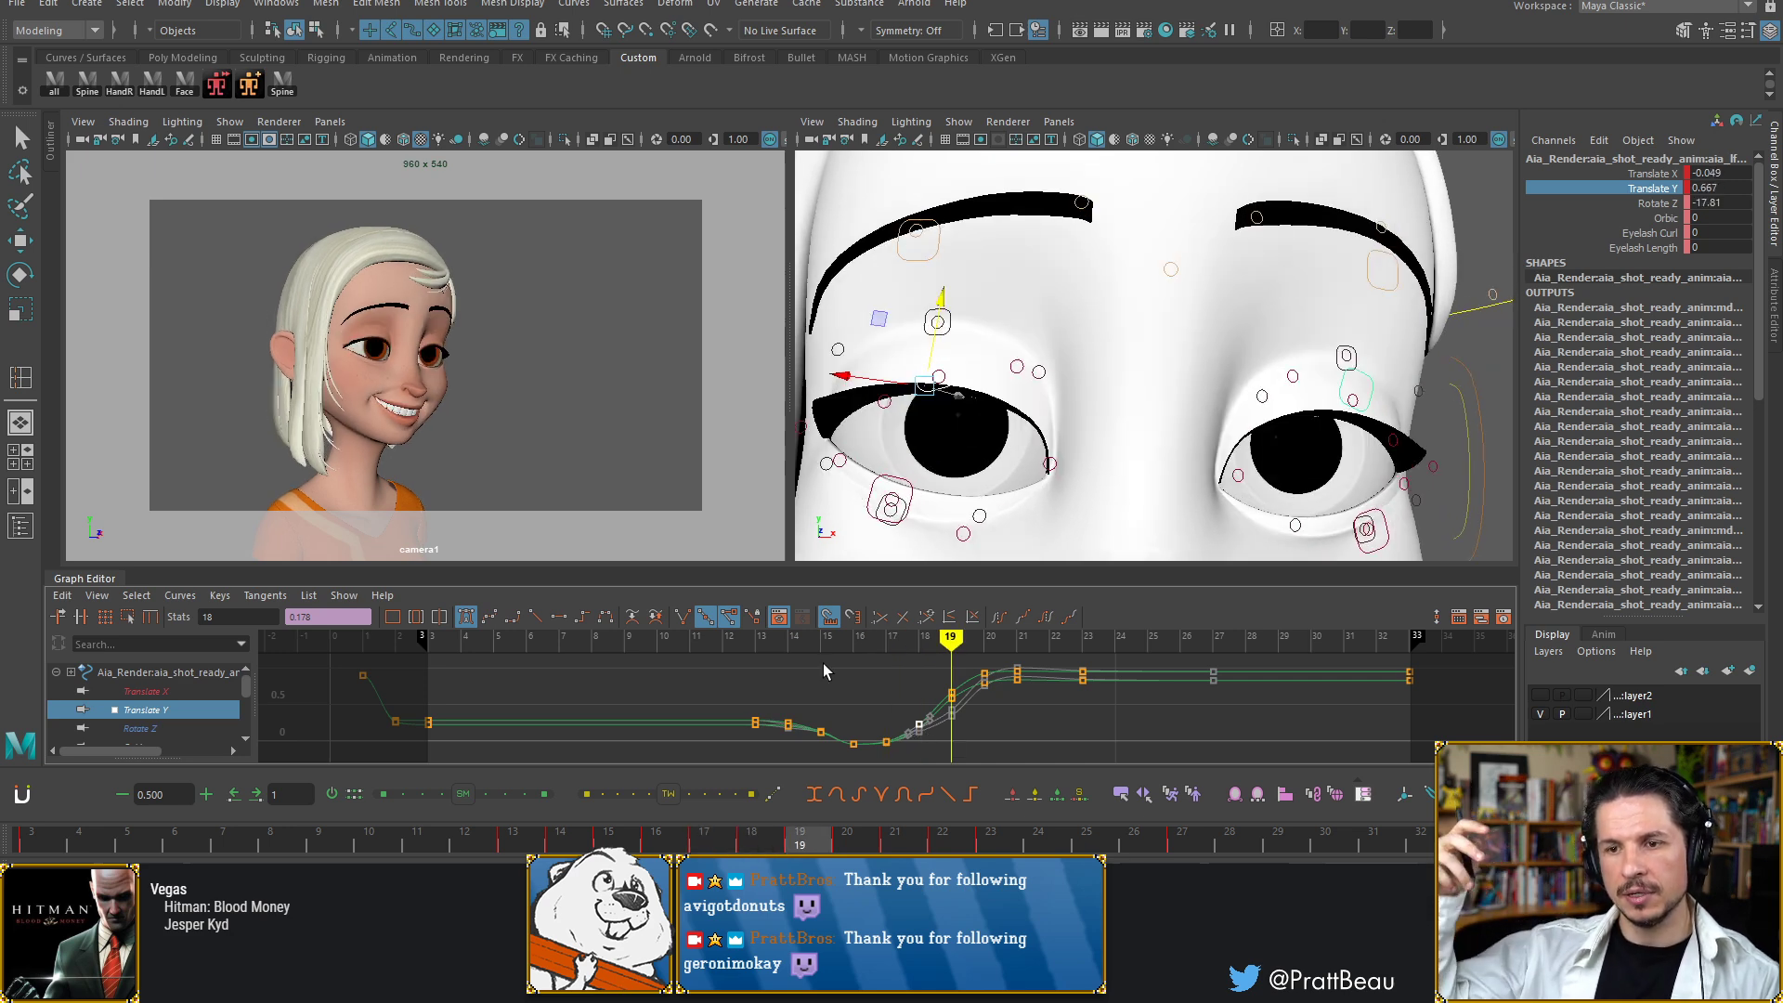
pyautogui.hotkey('alt', '.')
pyautogui.hotkey('alt', '.')
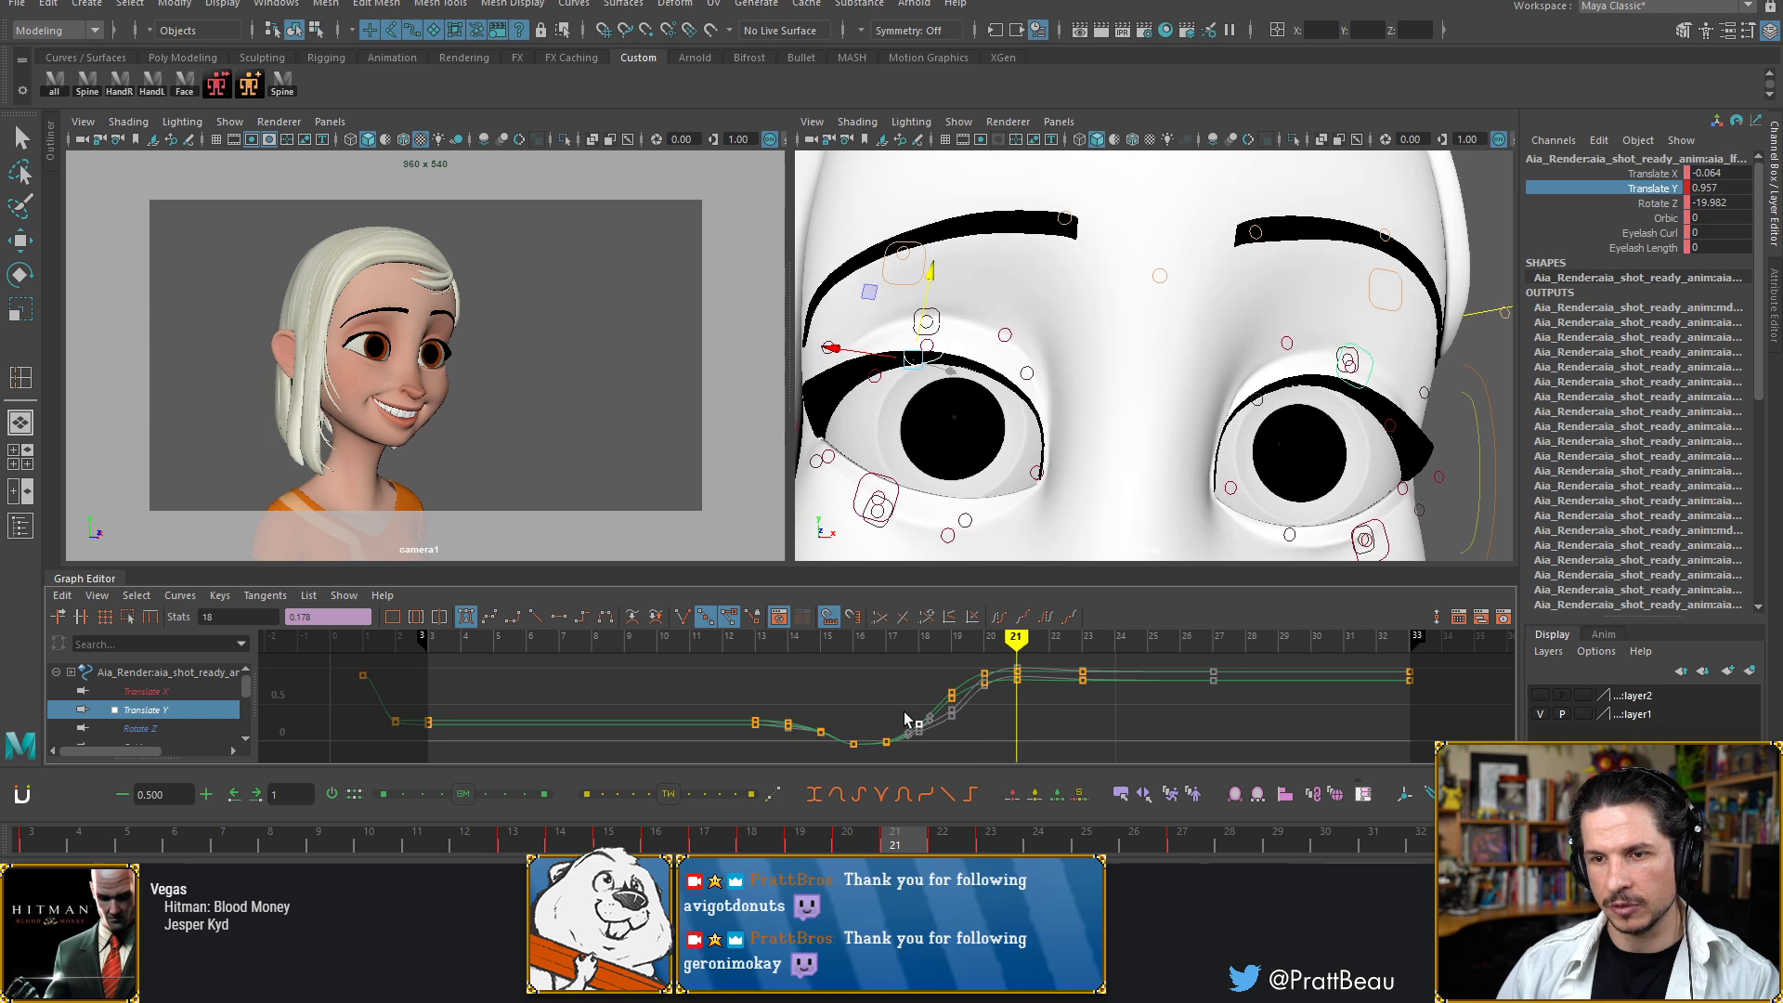
pyautogui.hotkey('alt', ',')
pyautogui.hotkey('alt', ',')
pyautogui.hotkey('alt', ',')
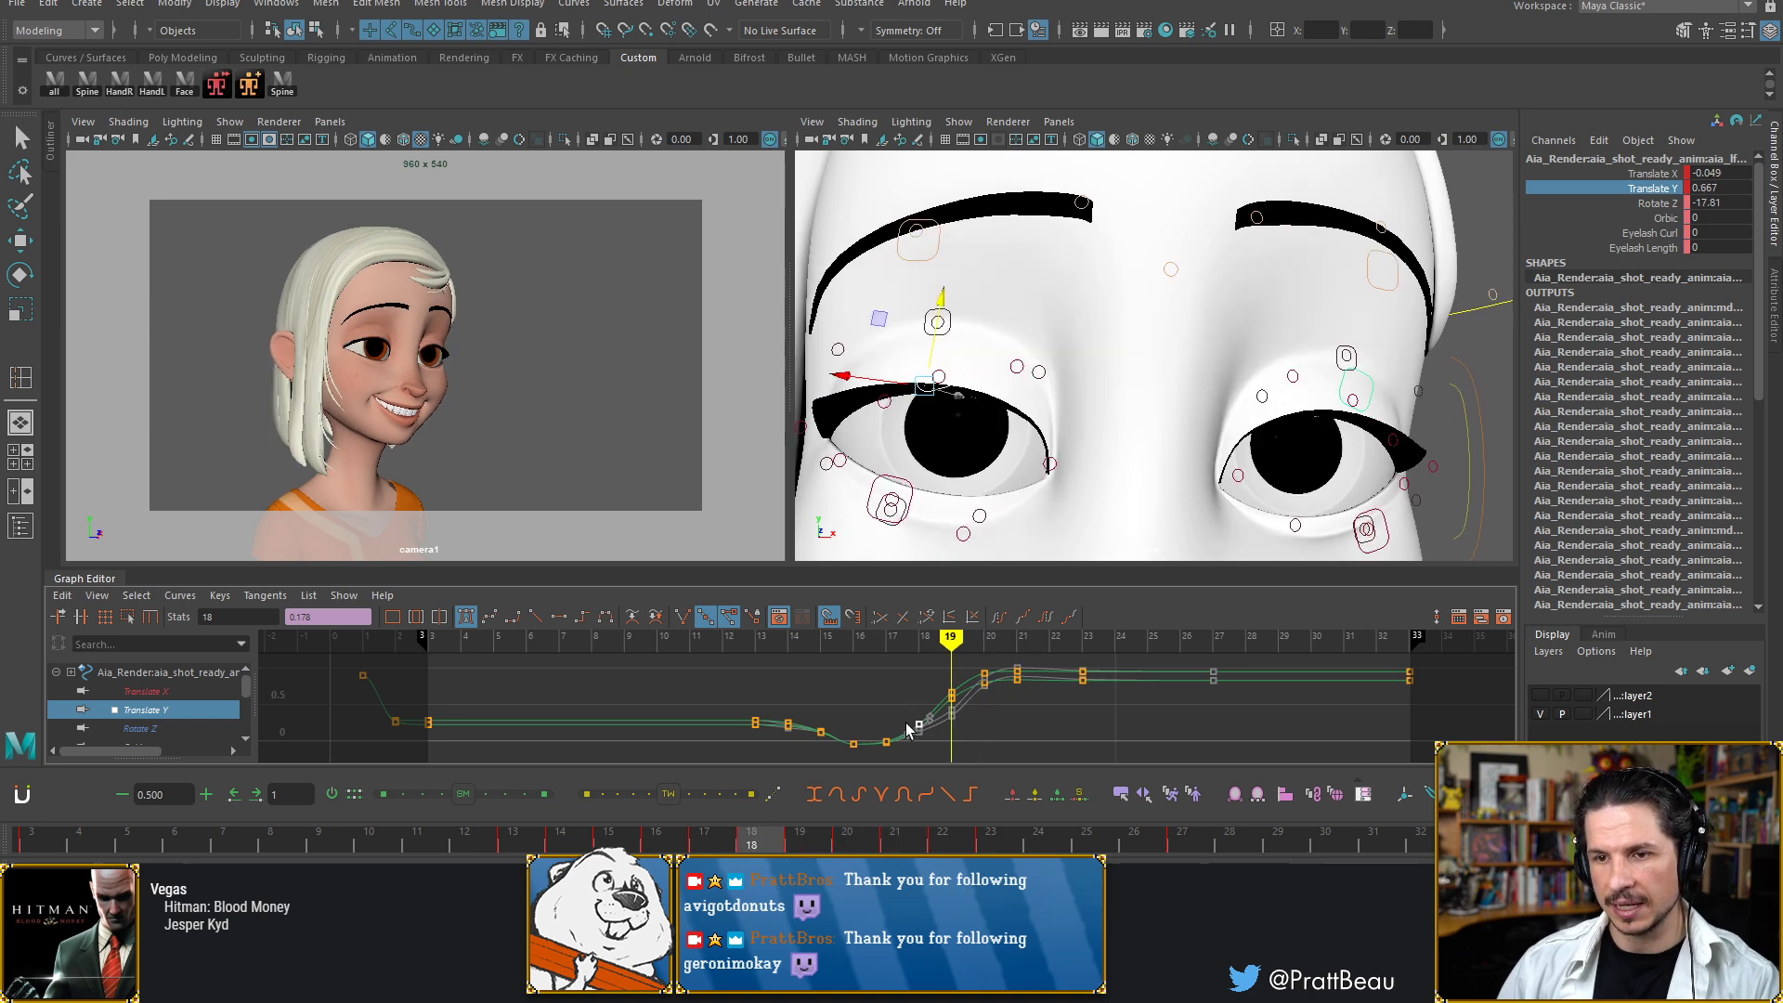
# Step back and forth between frames 18 and 25 to examine the eyelids' overshoot and settle
pyautogui.hotkey('alt', '.')
pyautogui.hotkey('alt', '.')
pyautogui.hotkey('alt', '.')
pyautogui.hotkey('alt', '.')
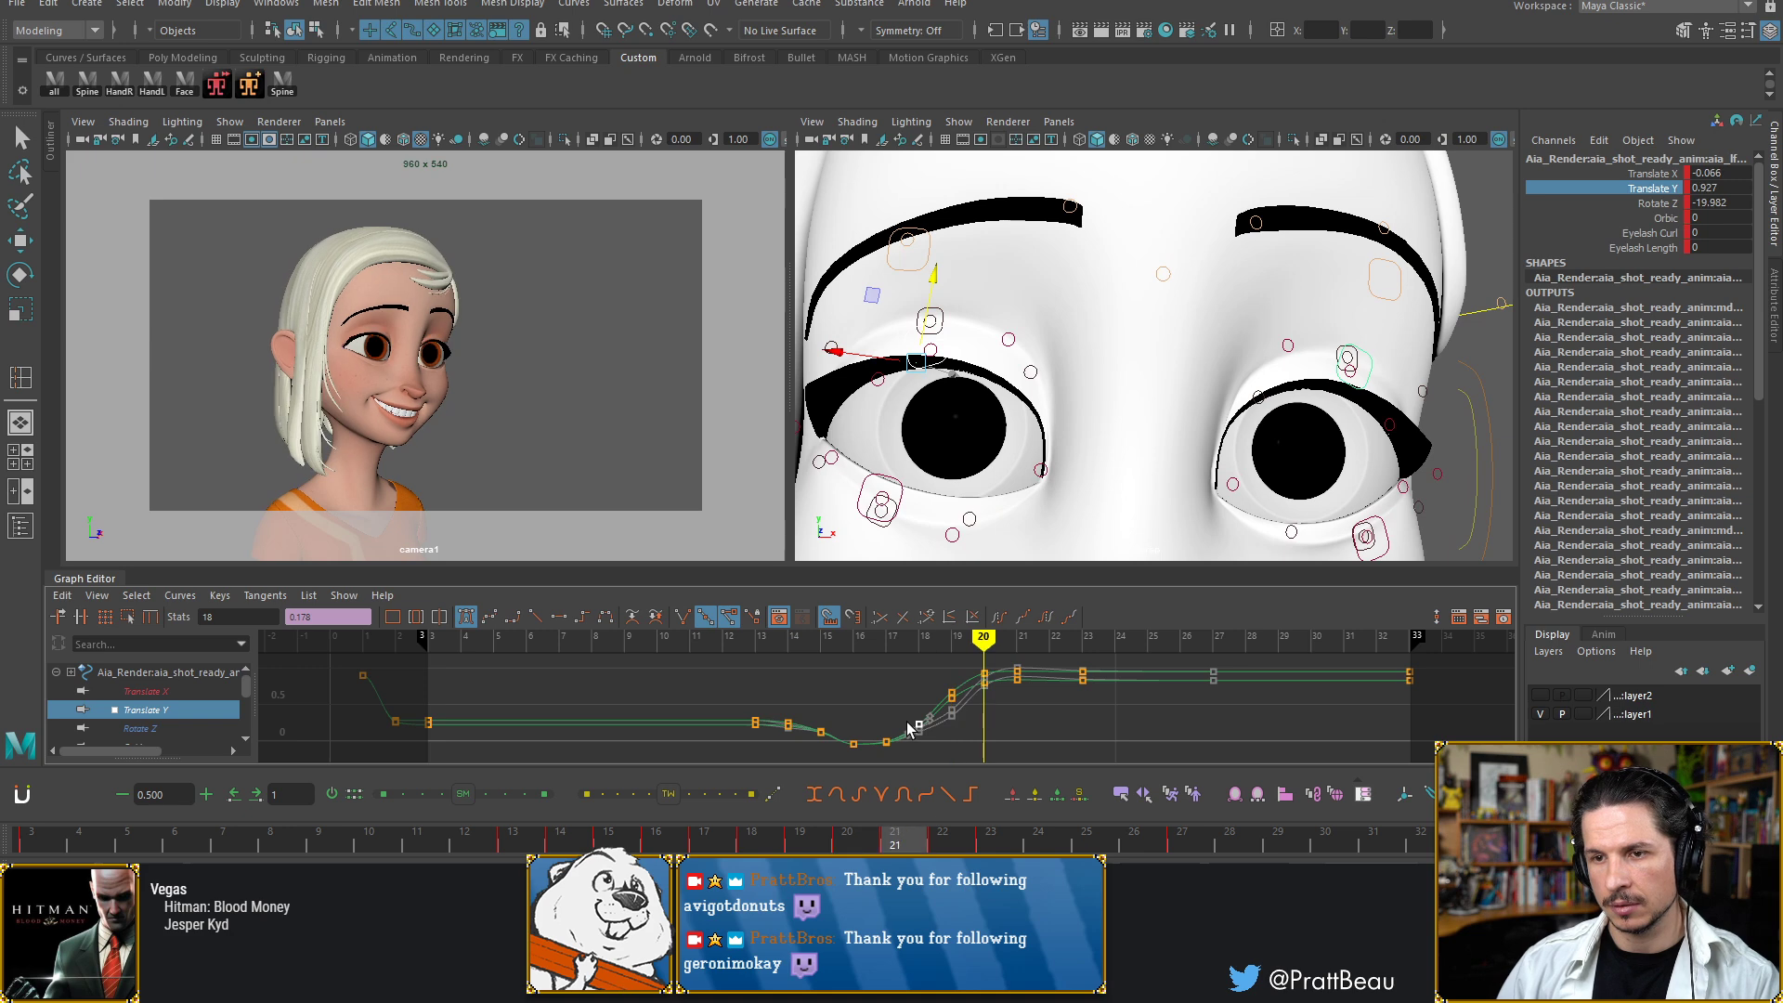
pyautogui.hotkey('alt', '.')
pyautogui.hotkey('alt', '.')
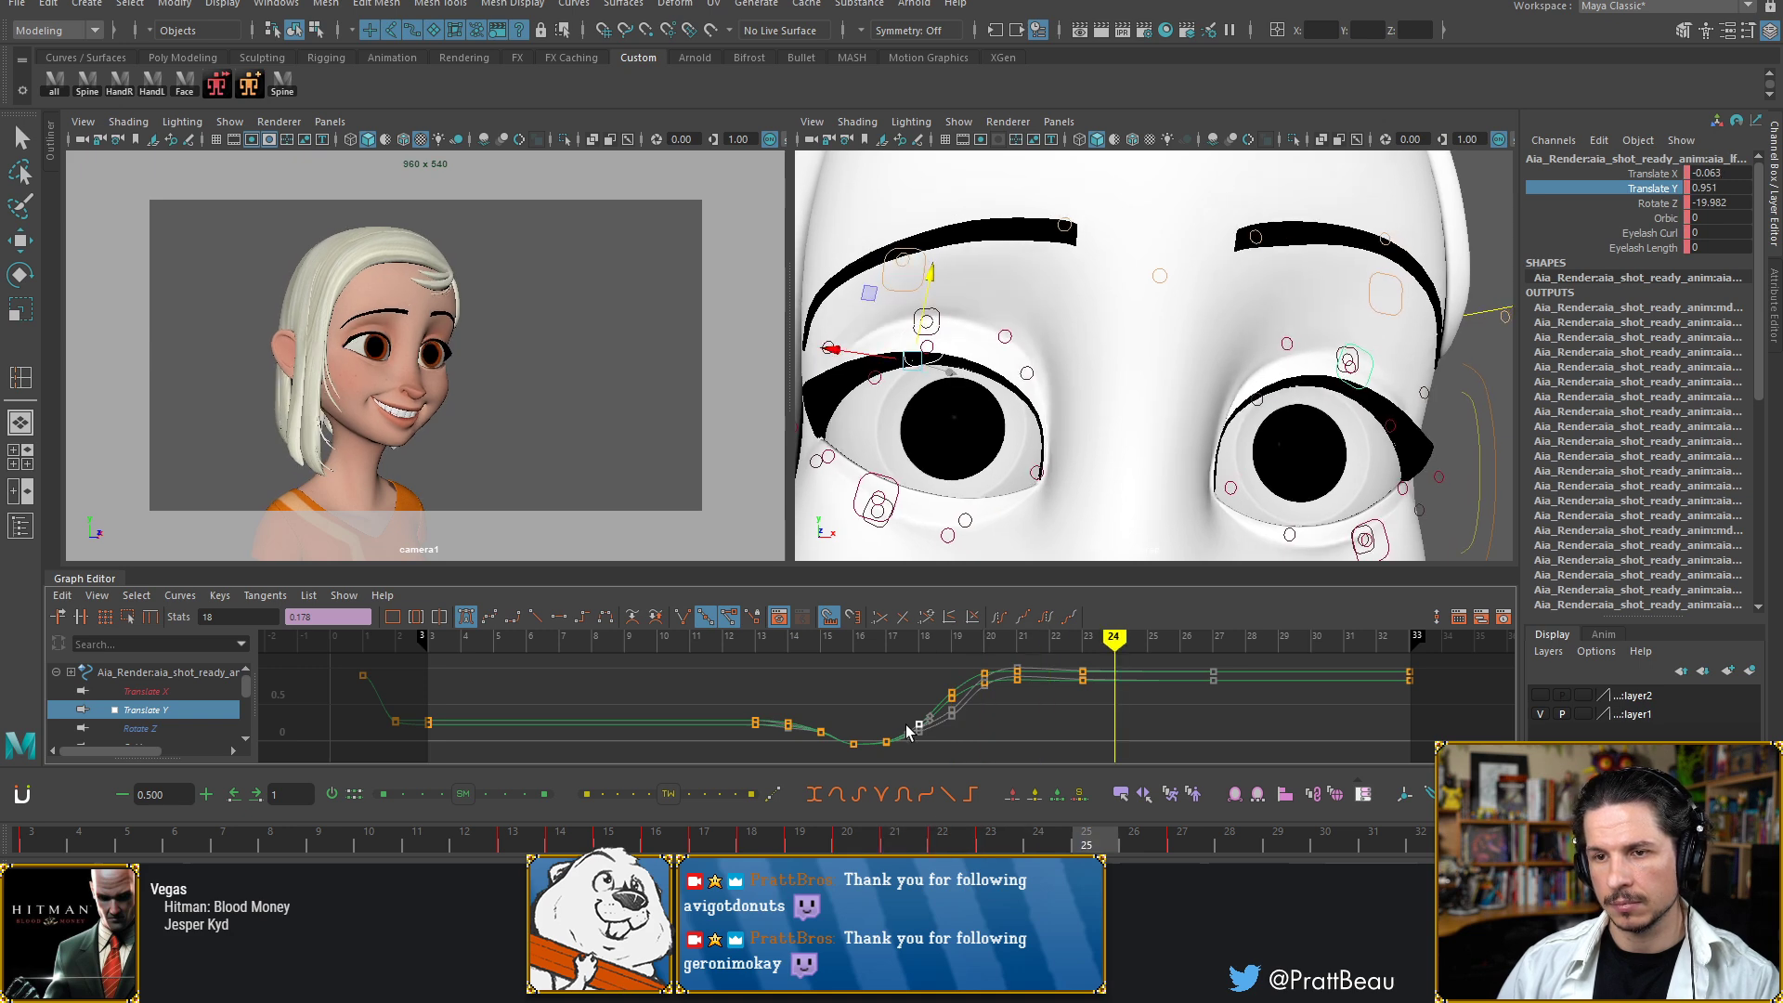
pyautogui.hotkey('alt', ',')
pyautogui.hotkey('alt', ',')
pyautogui.hotkey('alt', ',')
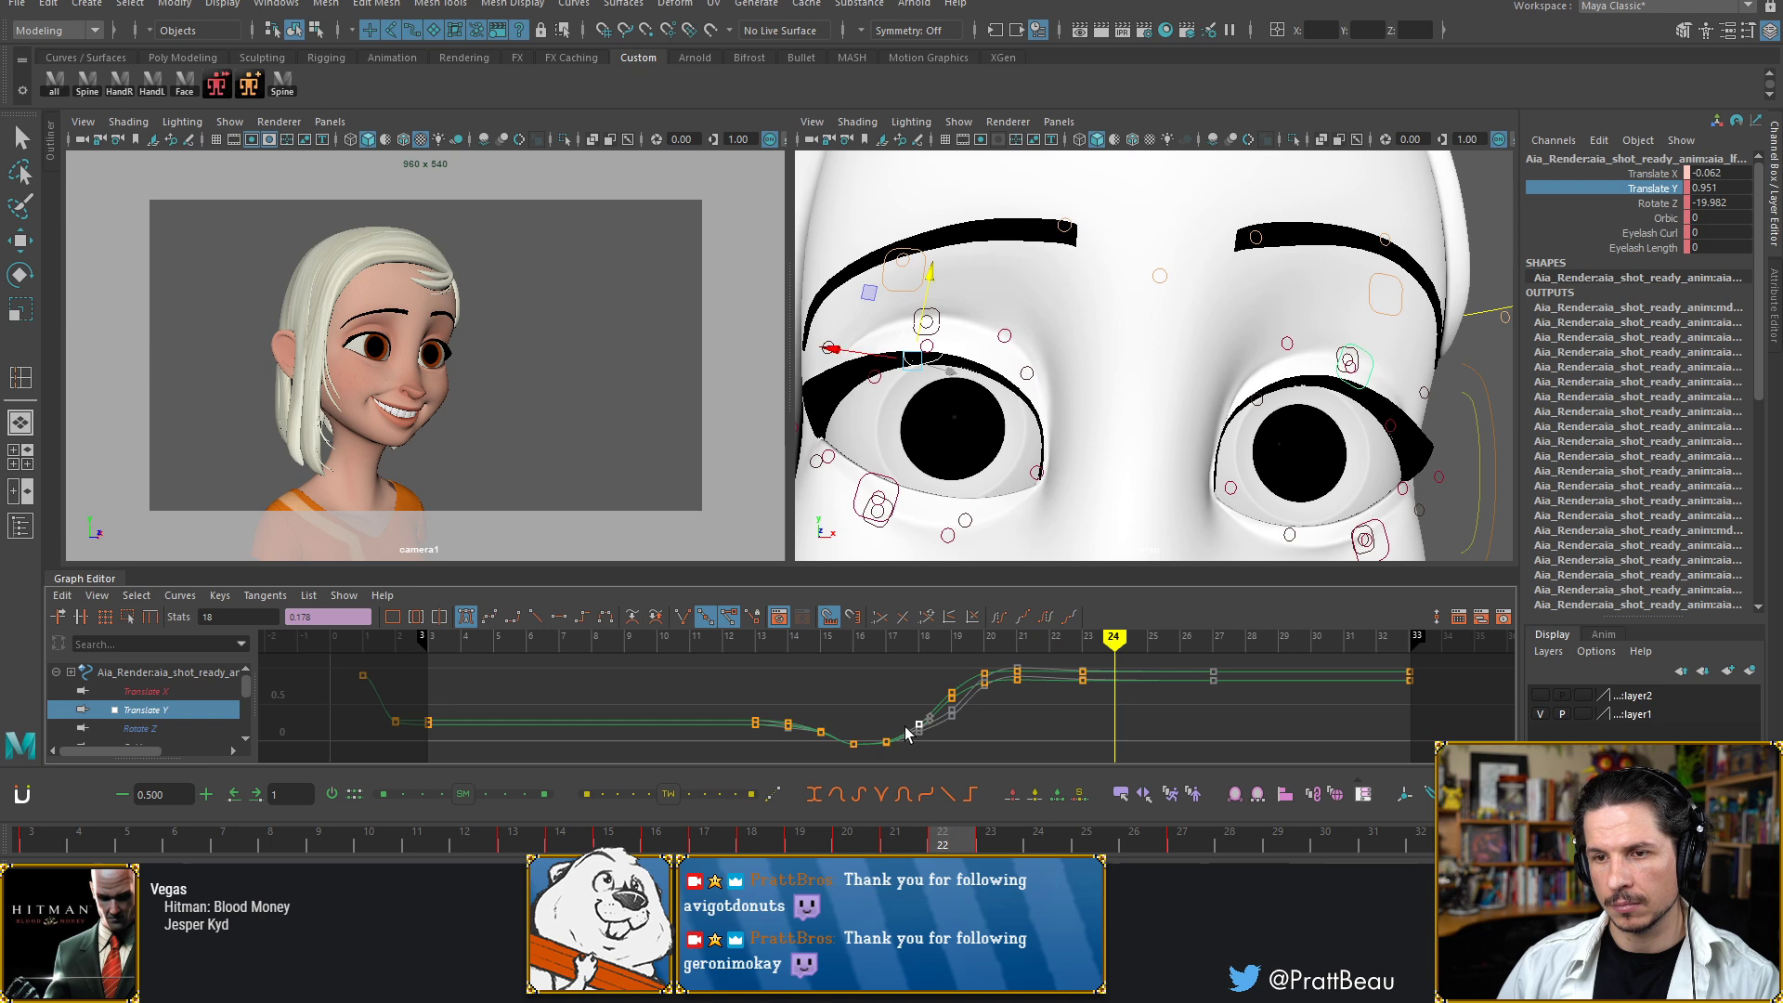
pyautogui.hotkey('alt', ',')
pyautogui.hotkey('alt', ',')
pyautogui.hotkey('alt', ',')
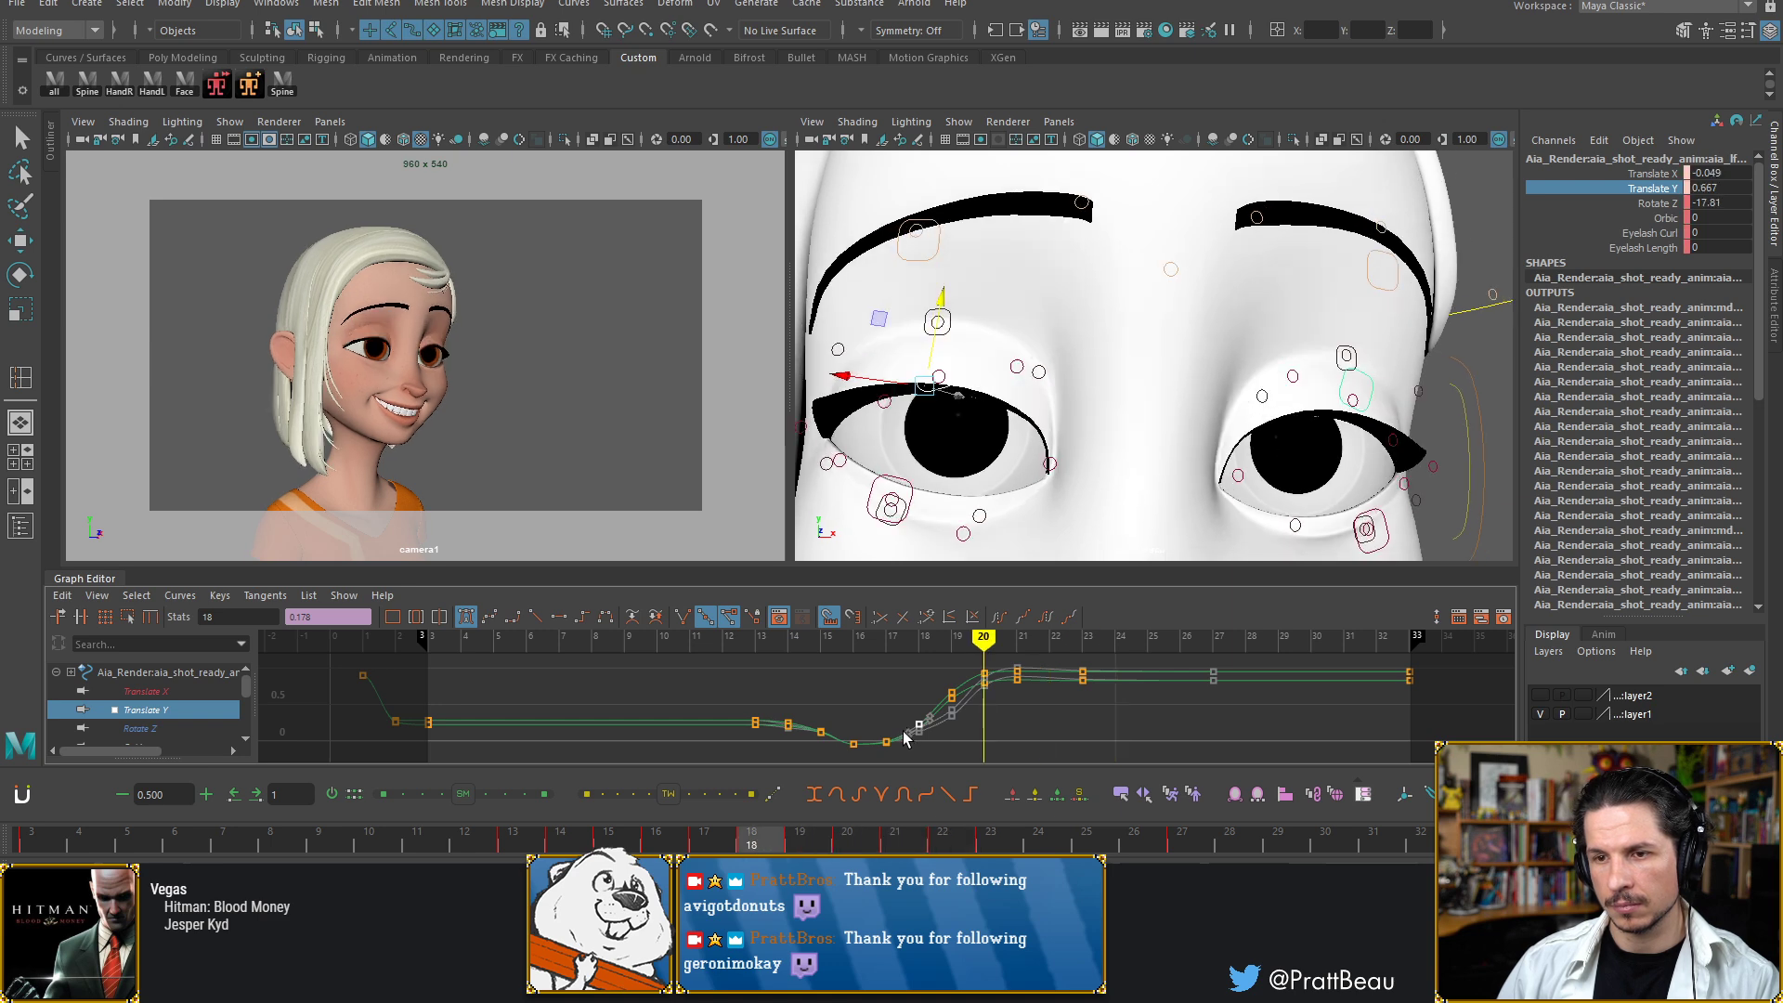
pyautogui.hotkey('alt', '.')
pyautogui.hotkey('alt', '.')
pyautogui.hotkey('alt', '.')
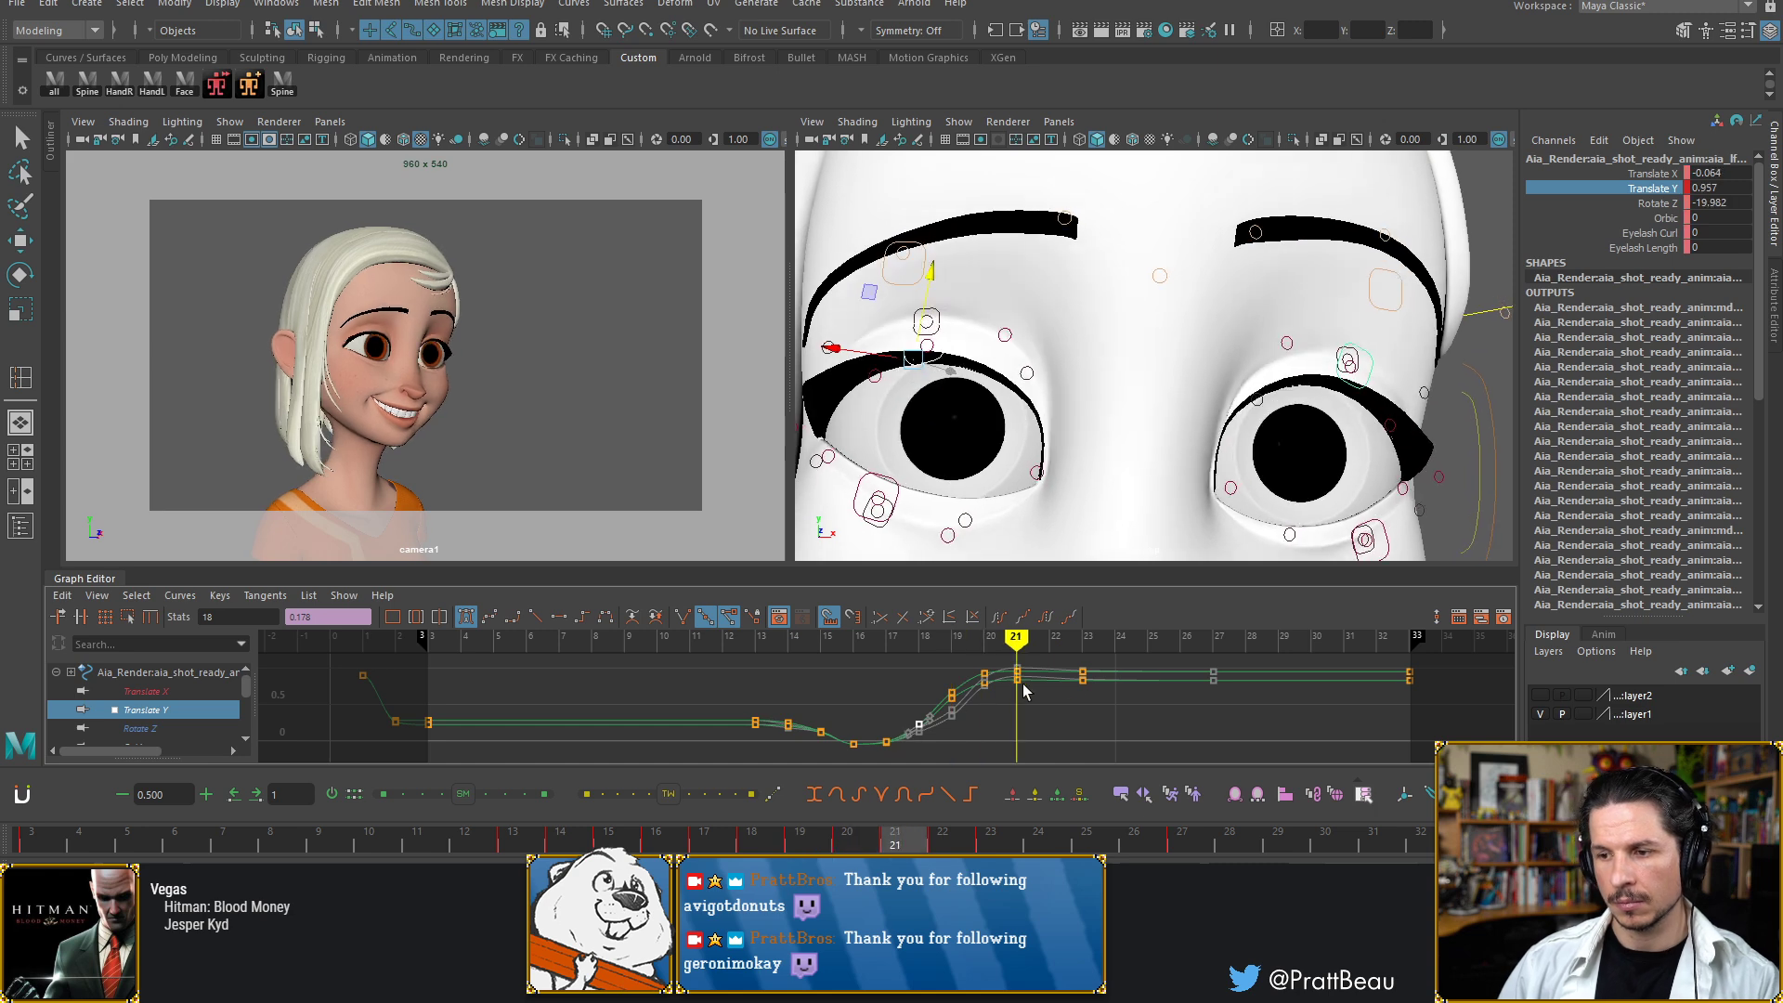
# Delete both upper eyelid controls' Translate Y overshoot keys at frame 21
pyautogui.keyDown('alt'); pyautogui.moveTo(1006, 691); pyautogui.dragTo(1030, 657, button='right'); pyautogui.keyUp('alt')
pyautogui.keyDown('alt'); pyautogui.moveTo(1026, 652); pyautogui.dragTo(964, 761, button='middle'); pyautogui.keyUp('alt')
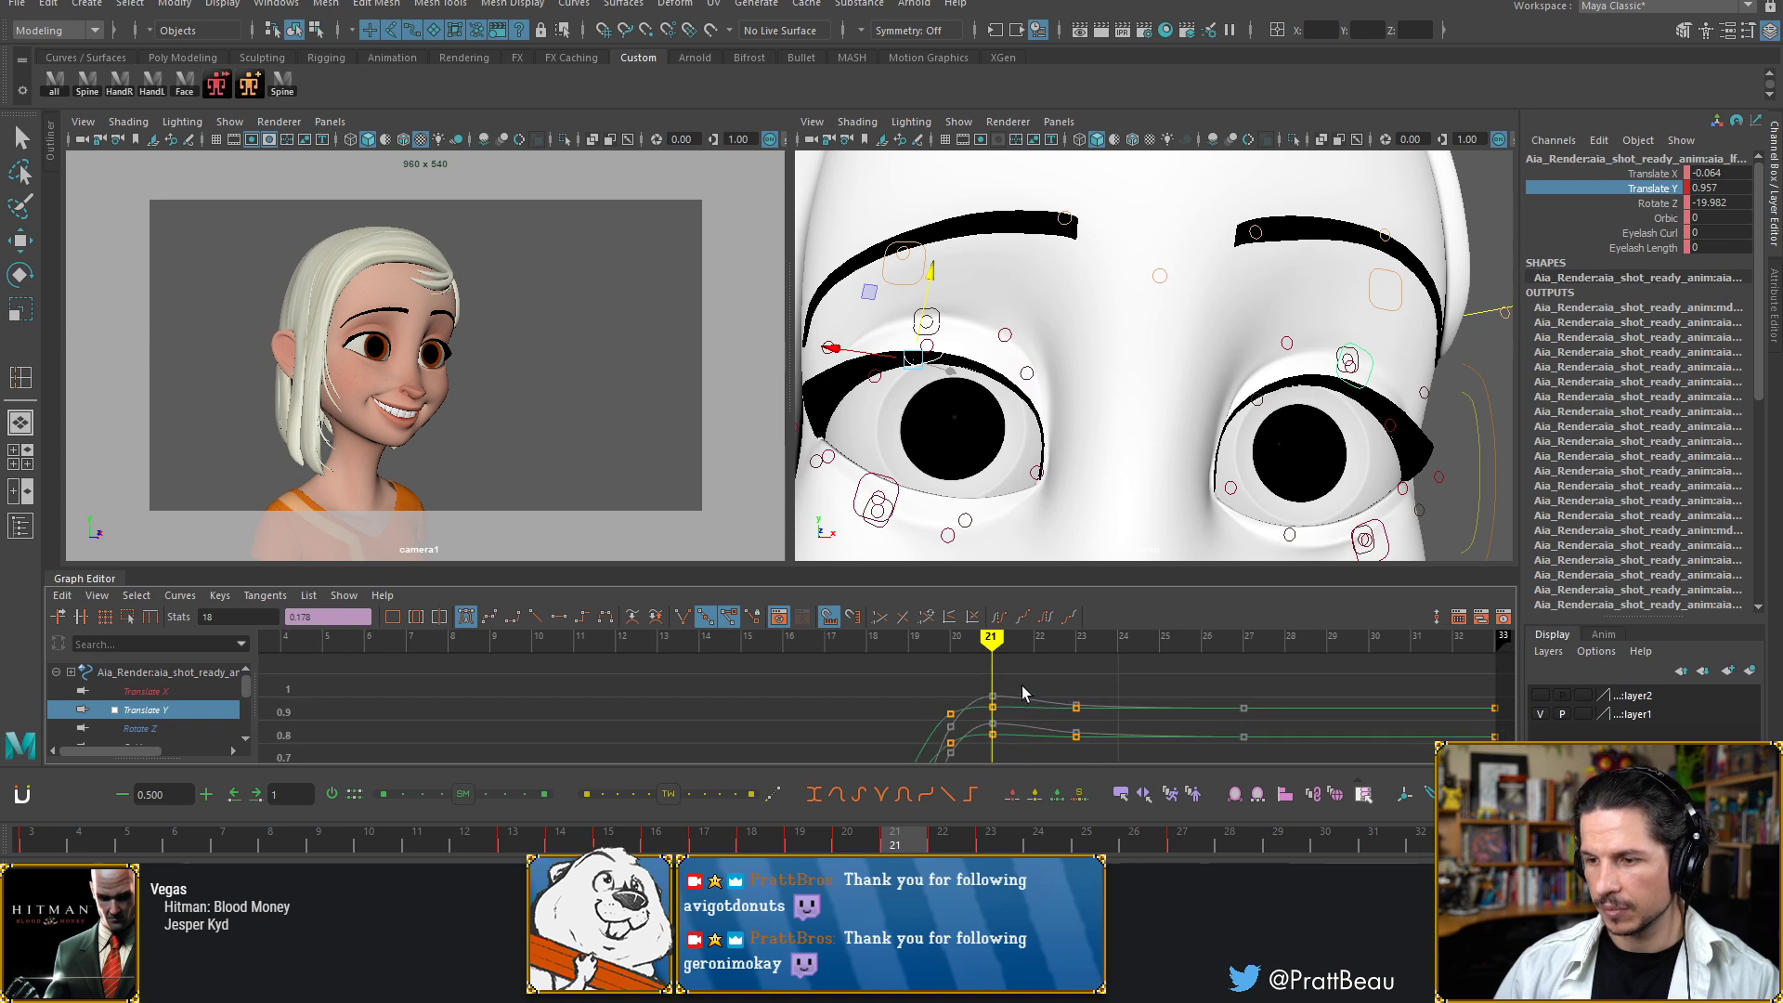
pyautogui.press('Delete')
# Move both upper eyelid controls' Translate Y keys from frame 23 to frame 21 and compare the neighbouring frames
pyautogui.moveTo(1118, 685); pyautogui.dragTo(1060, 751)
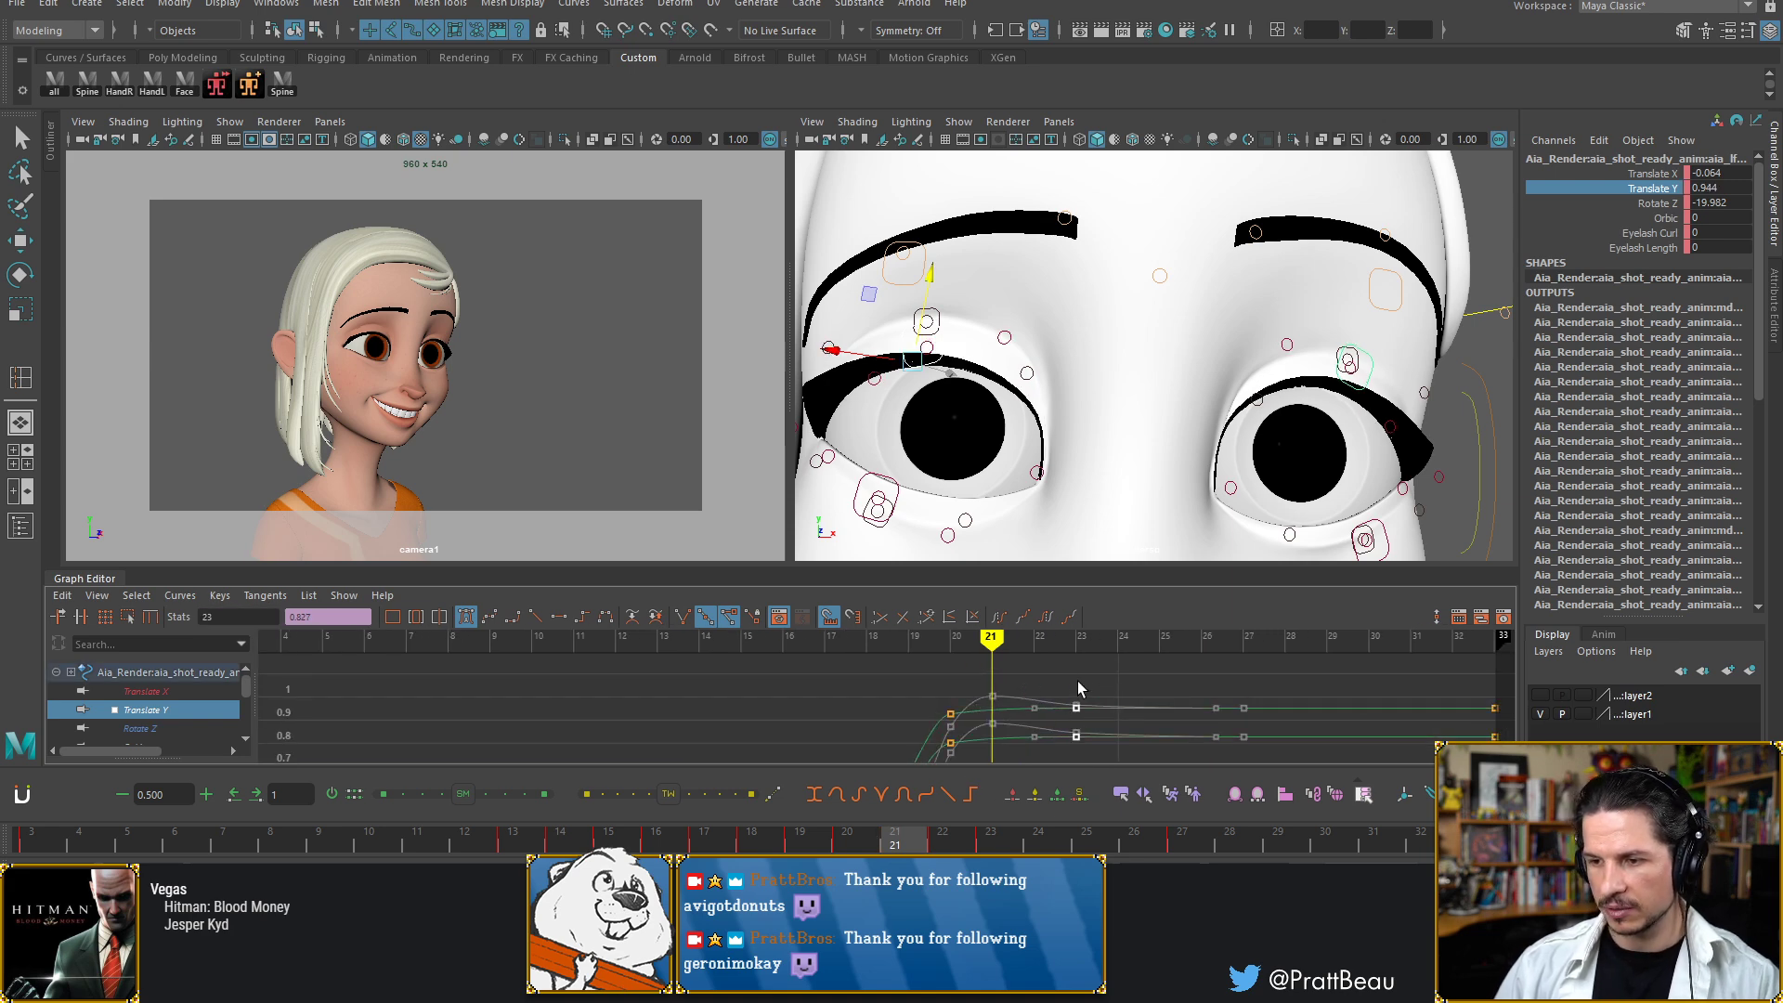
pyautogui.keyDown('shift'); pyautogui.moveTo(1020, 685); pyautogui.dragTo(988, 695, button='middle'); pyautogui.keyUp('shift')
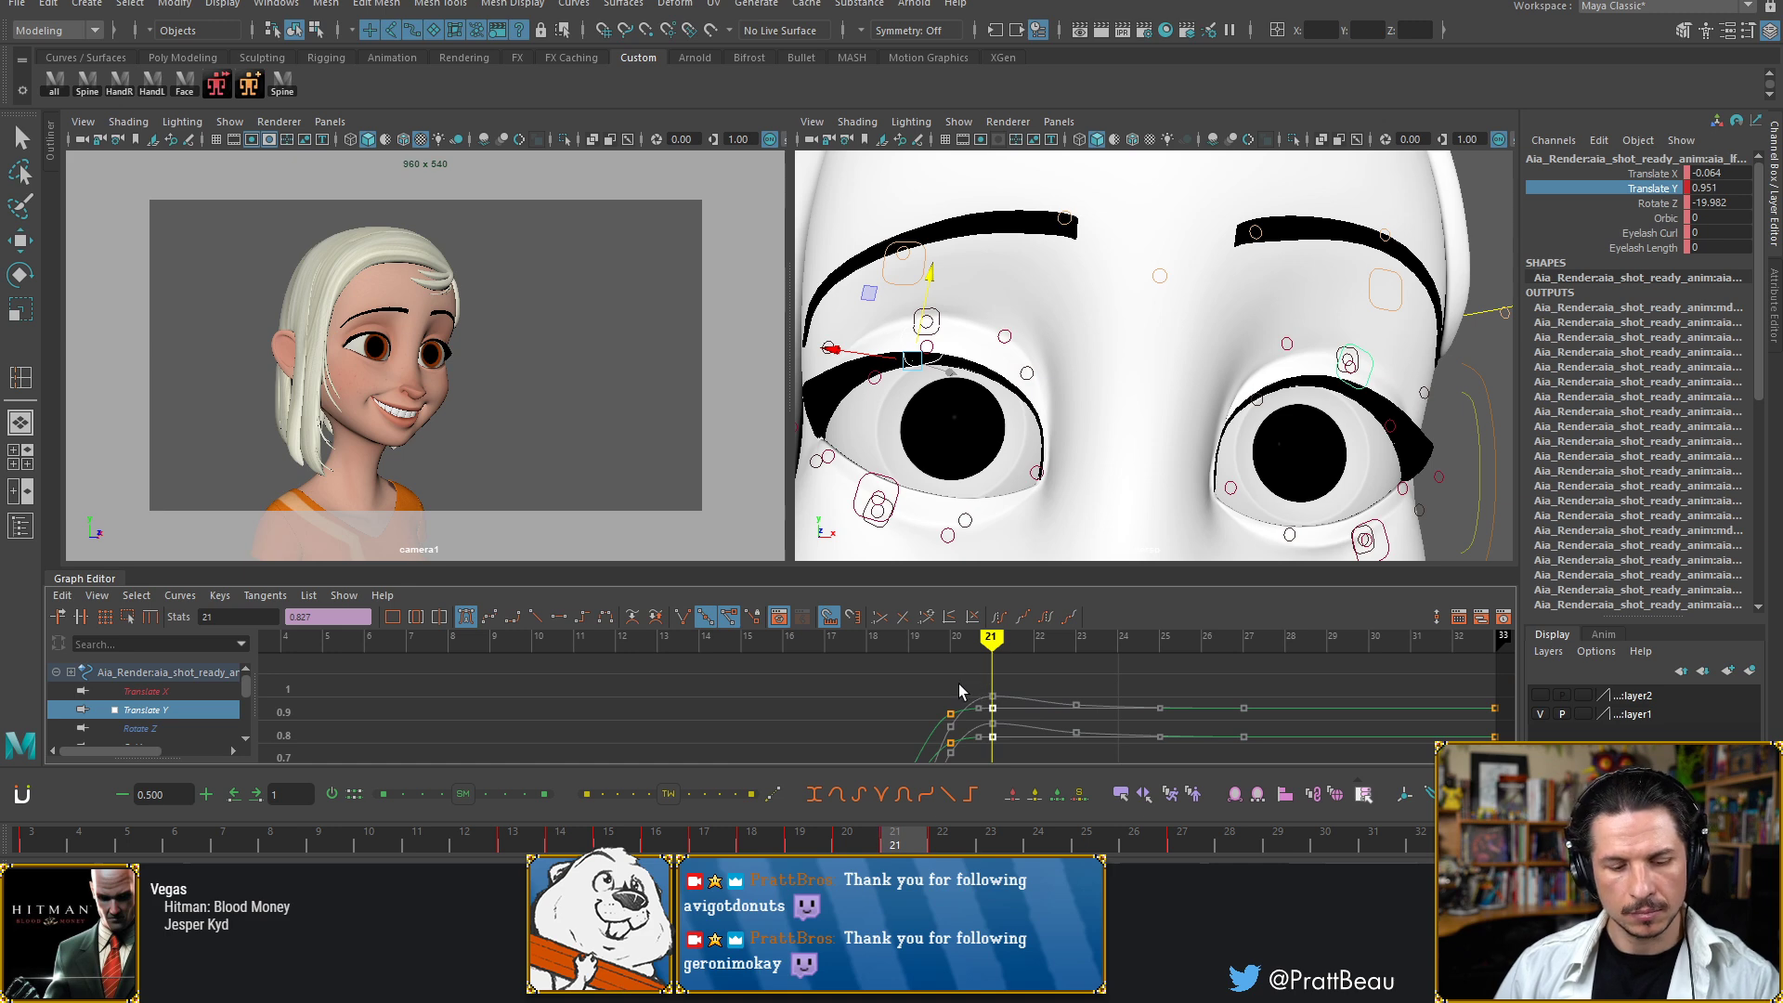
pyautogui.hotkey('alt', ',')
pyautogui.hotkey('alt', '.')
pyautogui.hotkey('alt', '.')
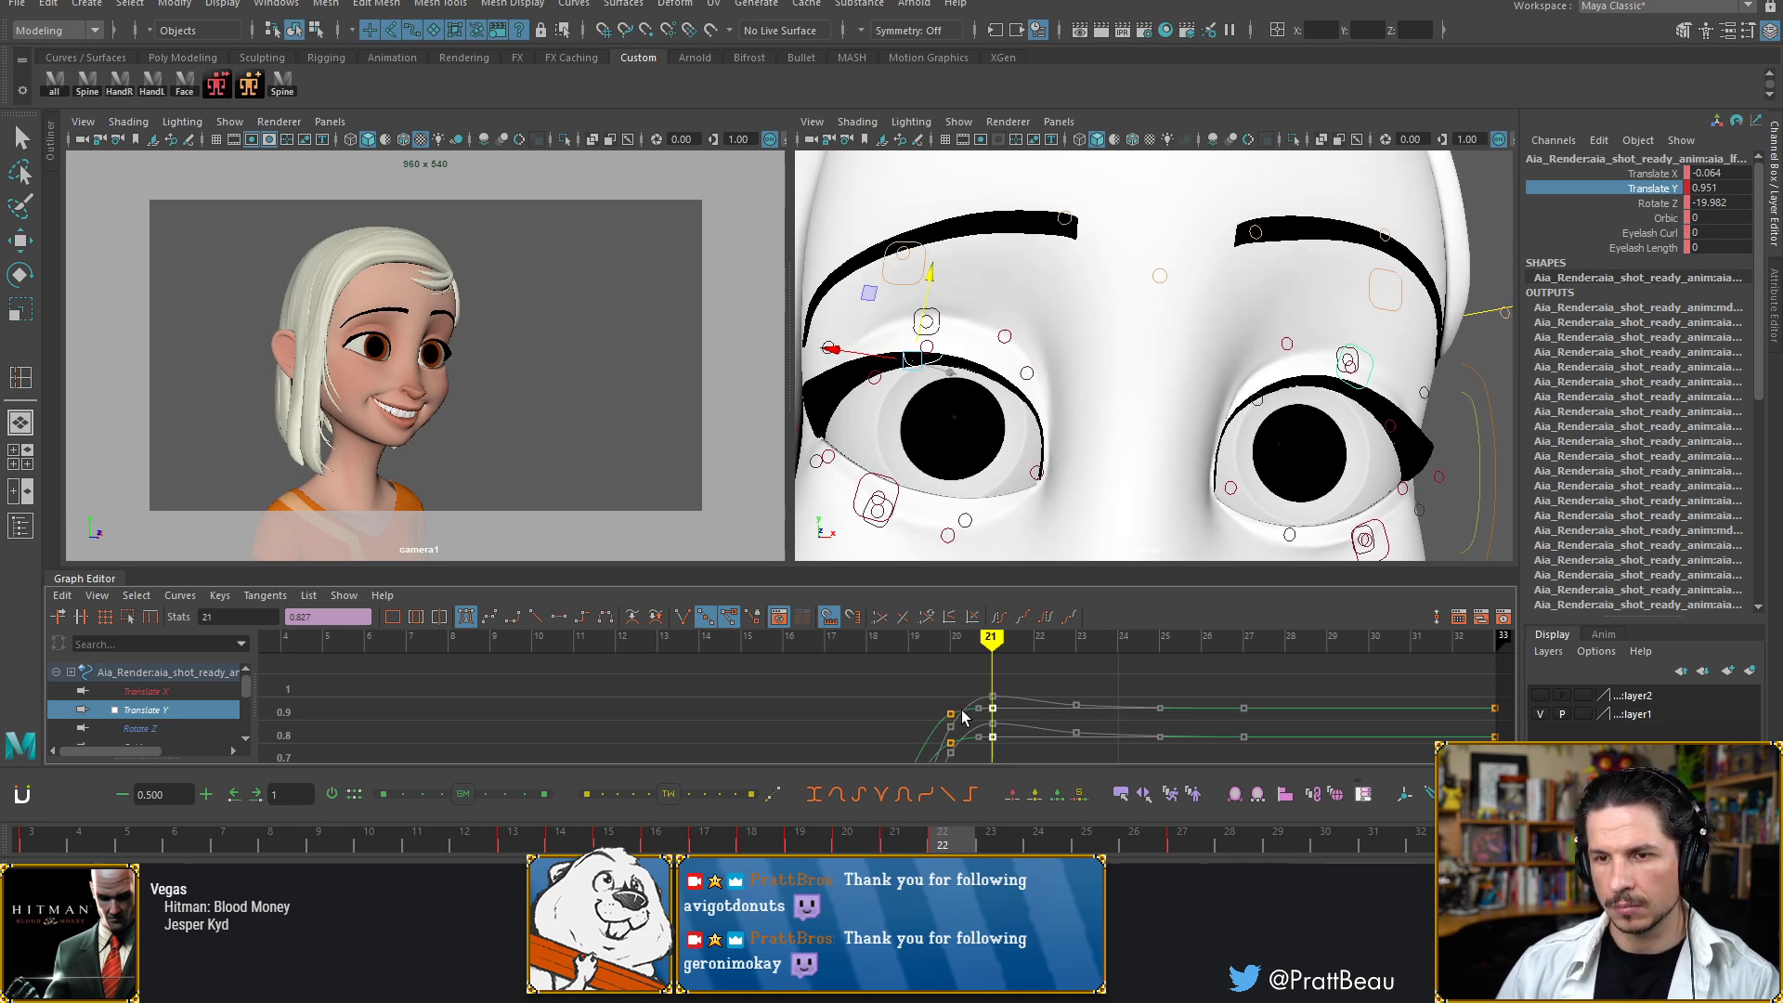
pyautogui.hotkey('alt', ',')
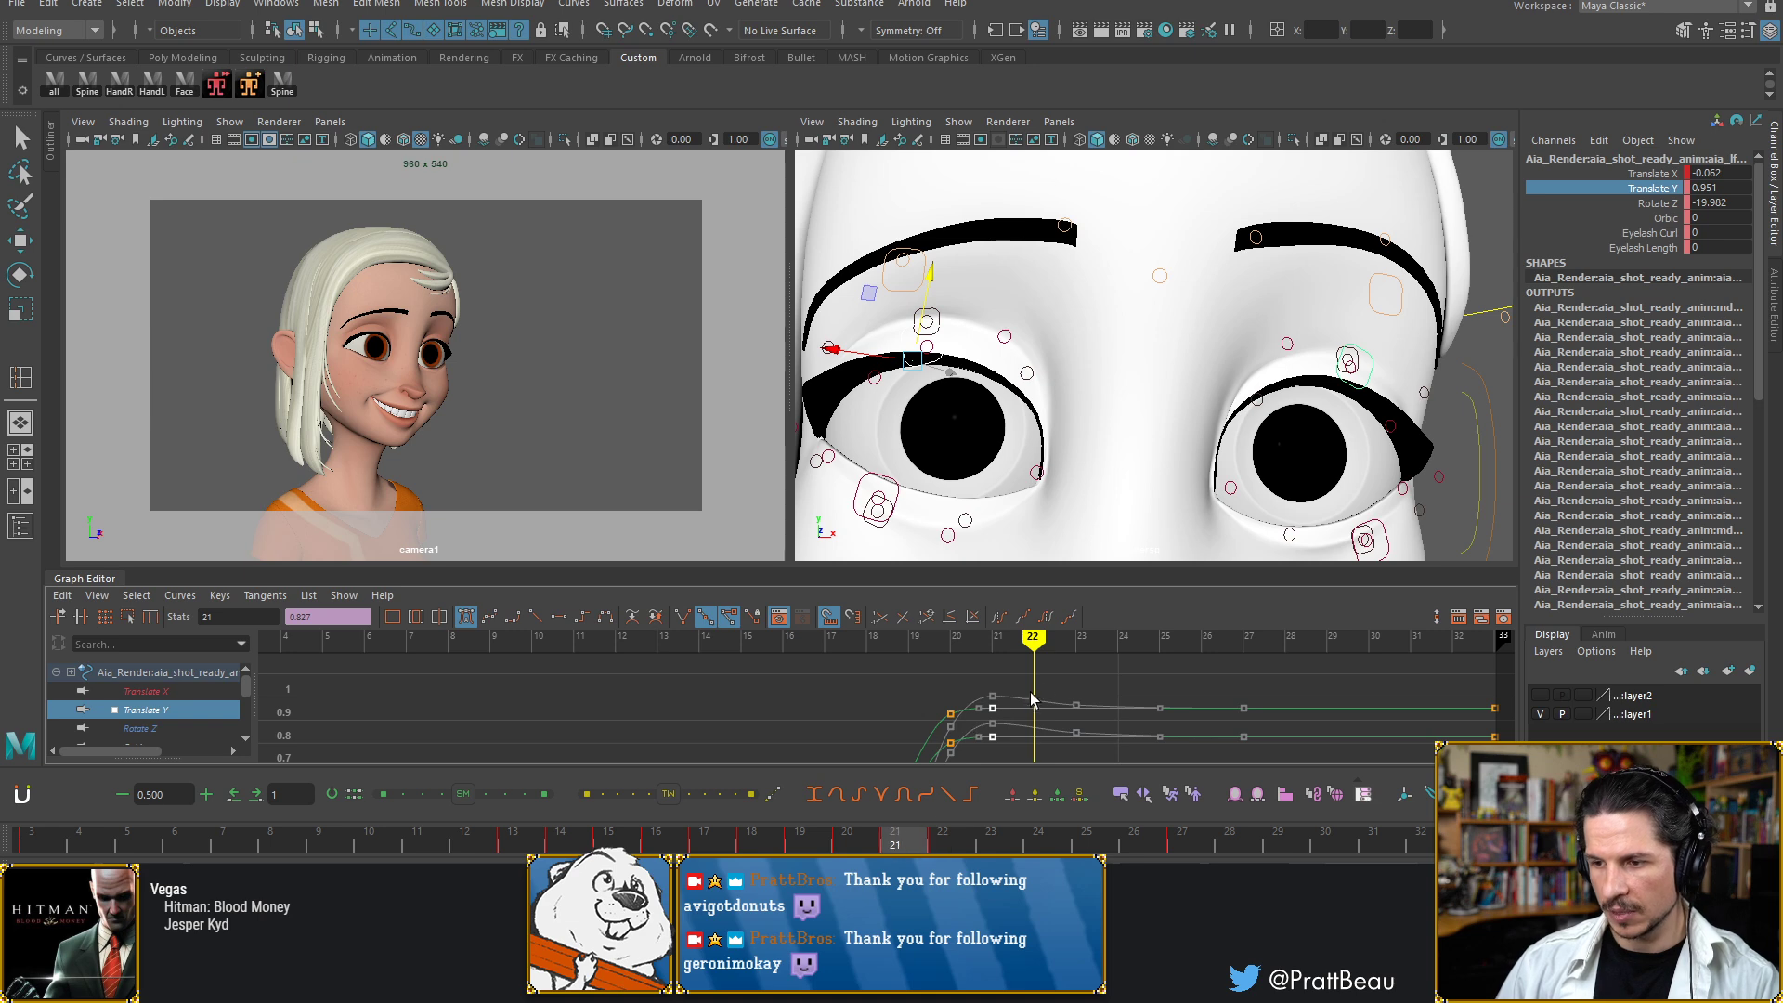
# Move both upper eyelid controls' Translate Y settle keys from frame 21 to frame 24, then check the surrounding frames
pyautogui.moveTo(1078, 676); pyautogui.dragTo(971, 761)
pyautogui.keyDown('shift'); pyautogui.moveTo(1059, 683); pyautogui.dragTo(1189, 683, button='middle'); pyautogui.keyUp('shift')
pyautogui.keyDown('alt'); pyautogui.moveTo(946, 715); pyautogui.dragTo(947, 679, button='middle'); pyautogui.keyUp('alt')
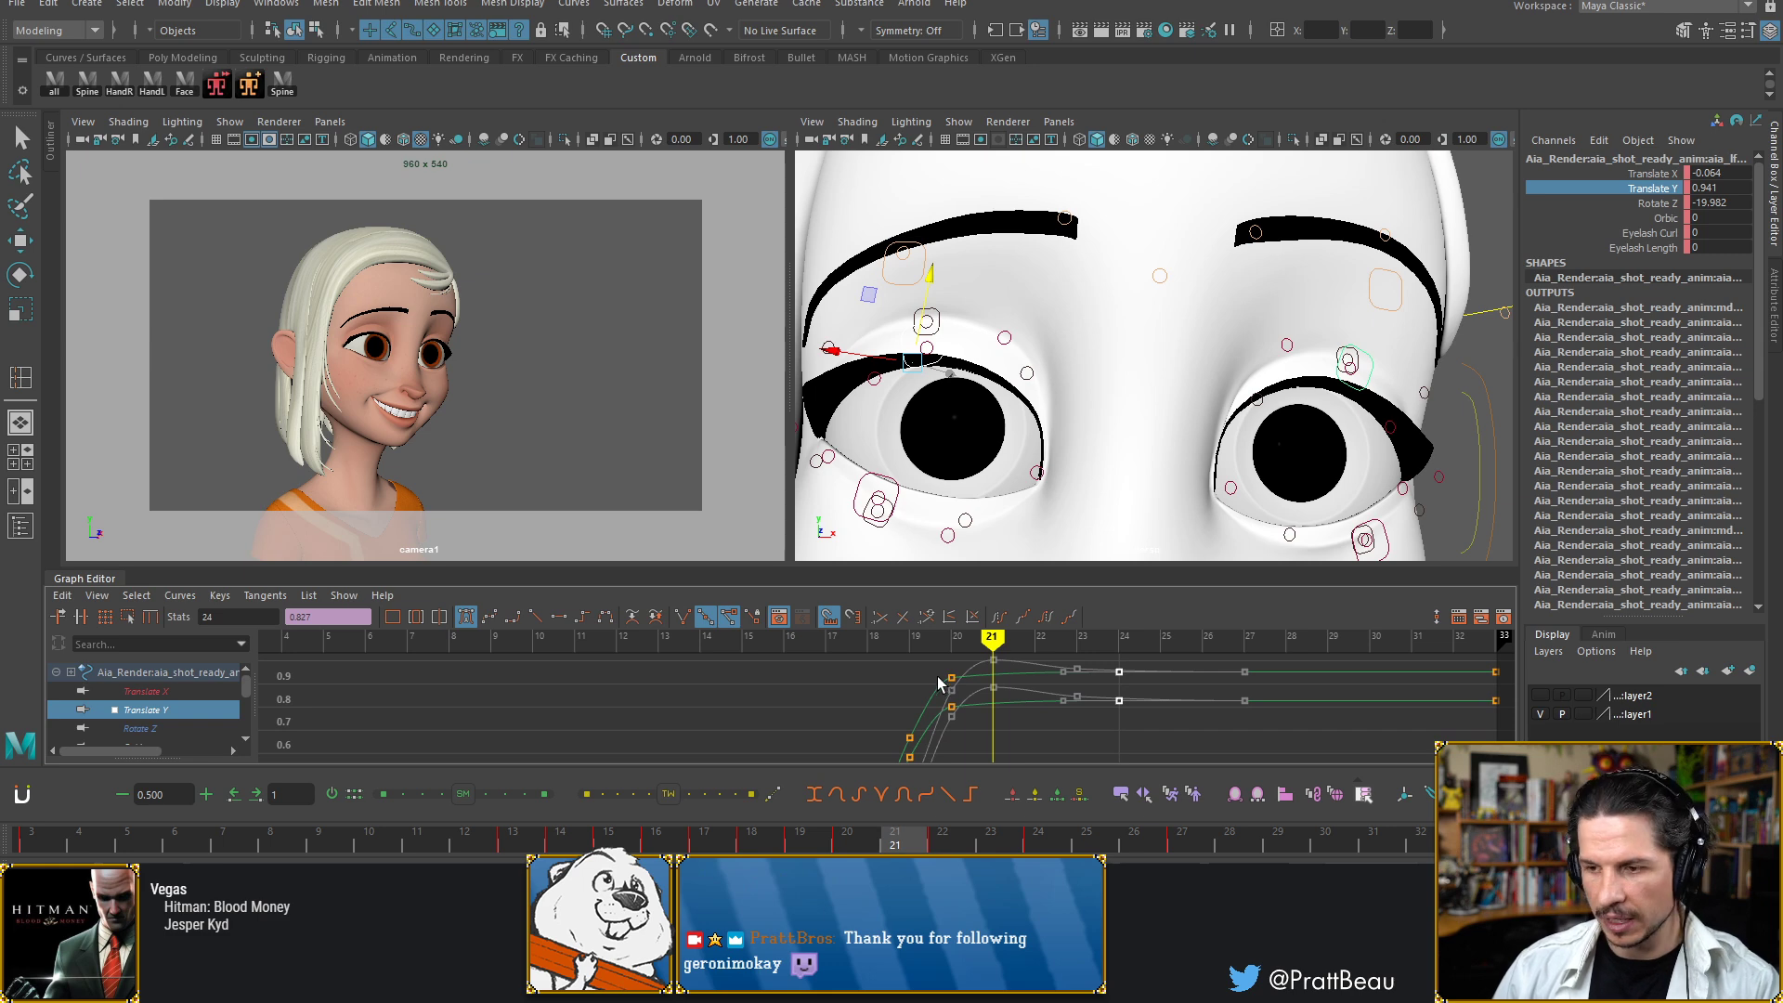
pyautogui.hotkey('alt', ',')
pyautogui.hotkey('alt', '.')
pyautogui.hotkey('alt', '.')
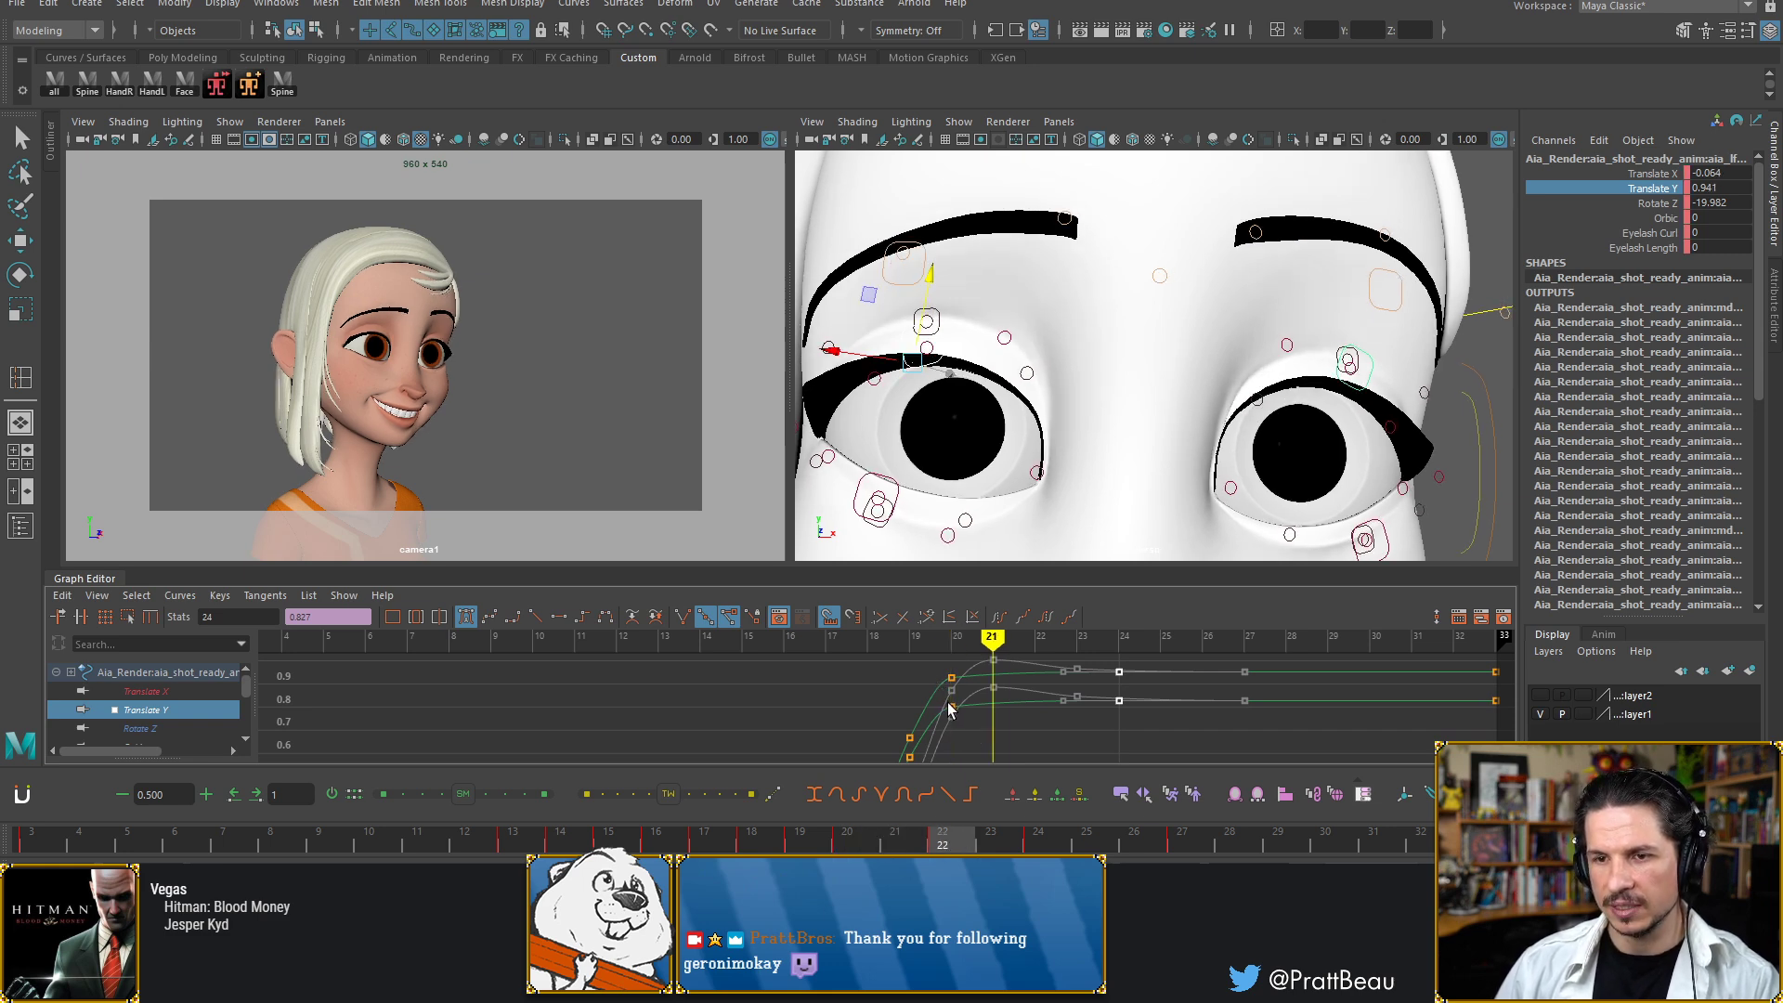
pyautogui.hotkey('alt', '.')
pyautogui.hotkey('alt', '.')
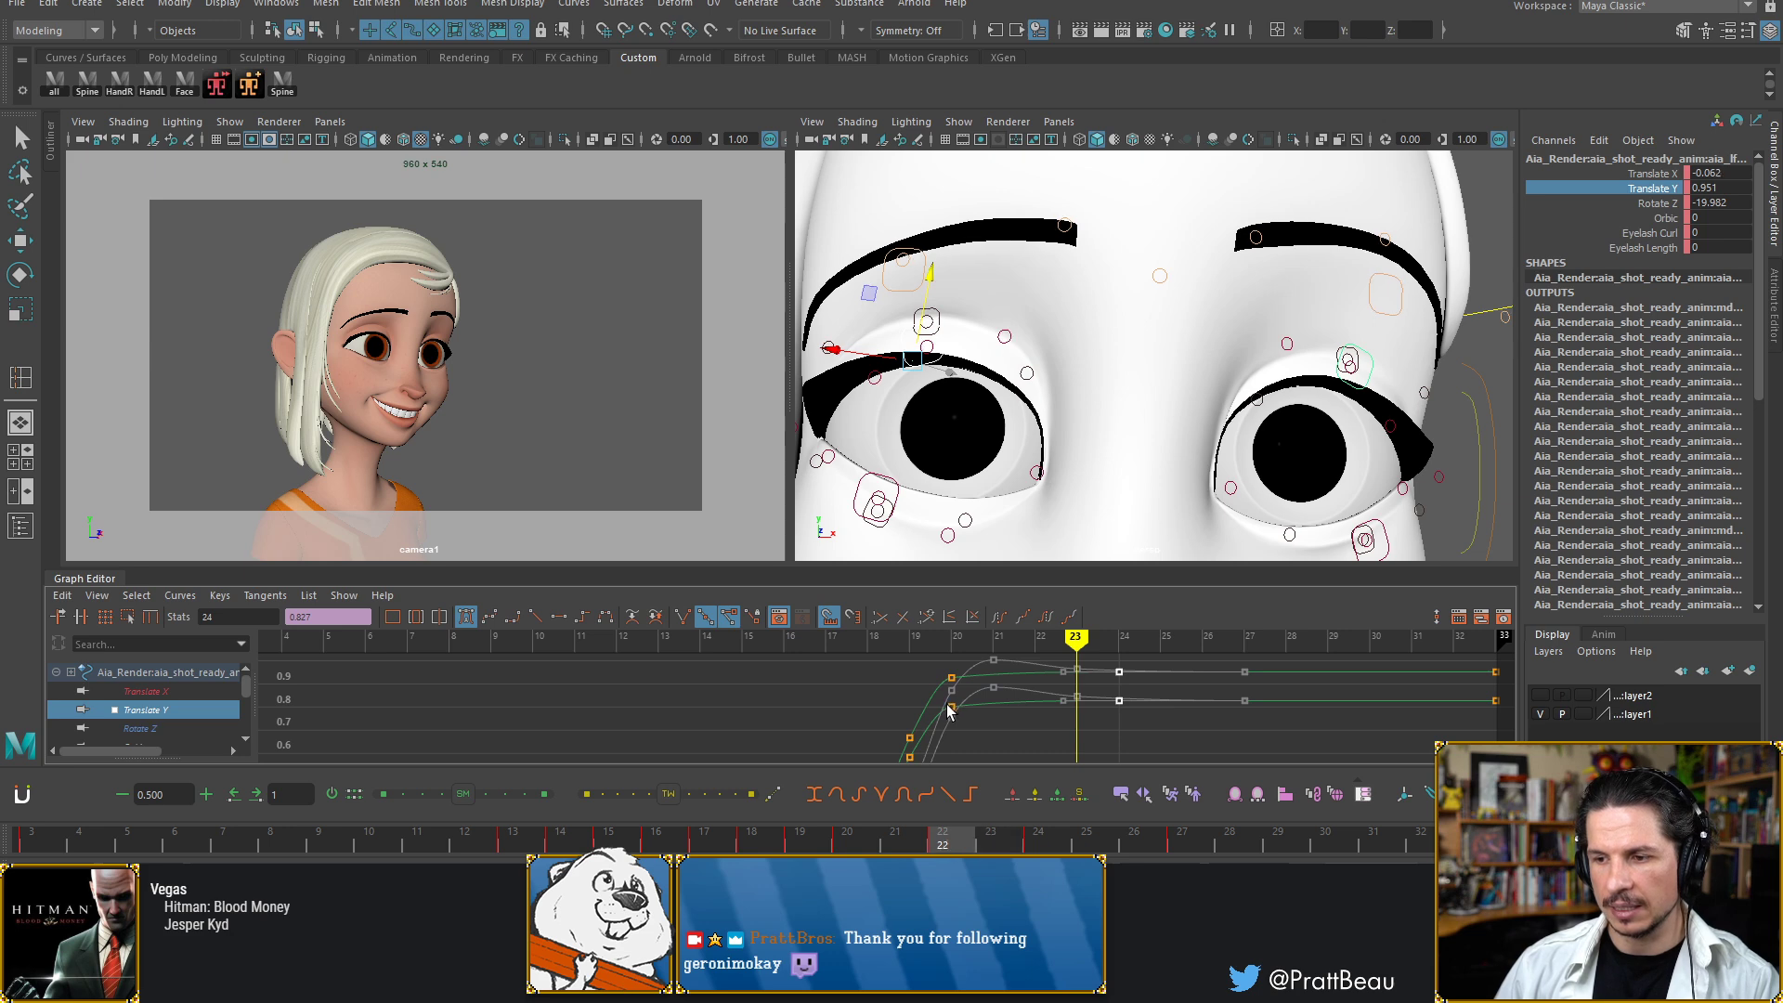
# Lower both upper eyelid controls' Translate Y keys at frame 20, the left lid's to about 0.903
pyautogui.hotkey('alt', ',')
pyautogui.hotkey('alt', ',')
pyautogui.hotkey('alt', ',')
pyautogui.moveTo(927, 667); pyautogui.dragTo(973, 728)
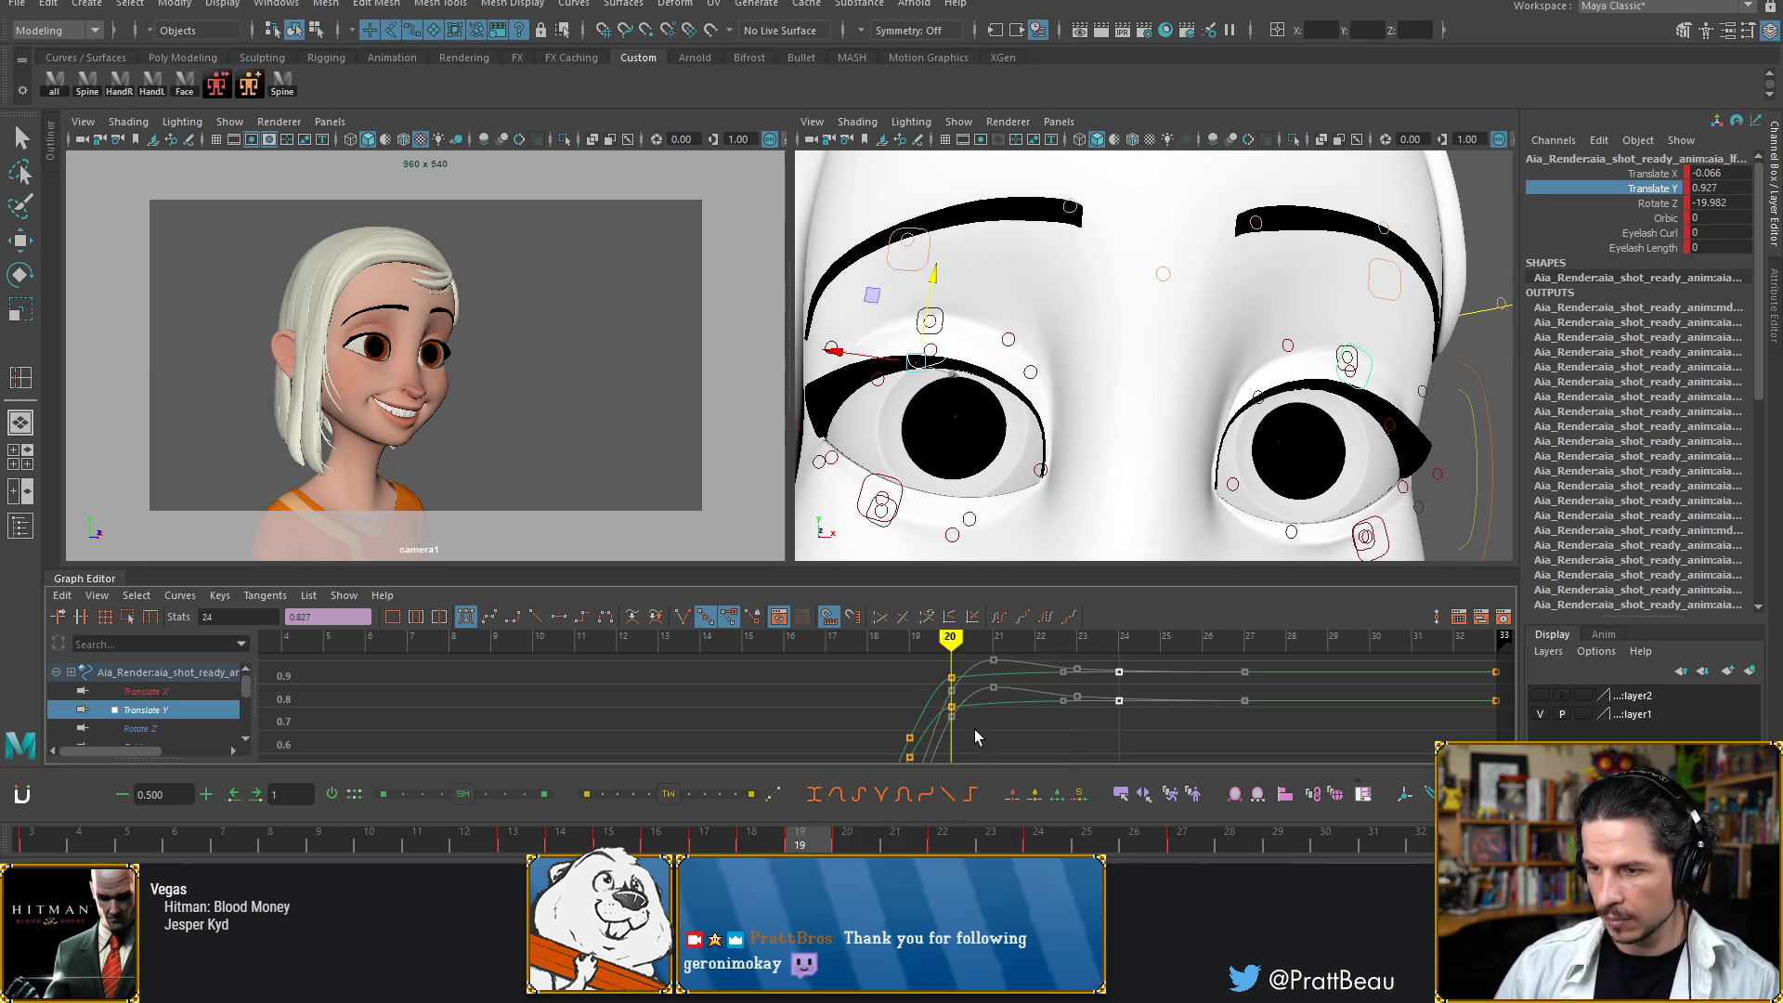
pyautogui.keyDown('shift'); pyautogui.moveTo(962, 722); pyautogui.dragTo(956, 730, button='middle'); pyautogui.keyUp('shift')
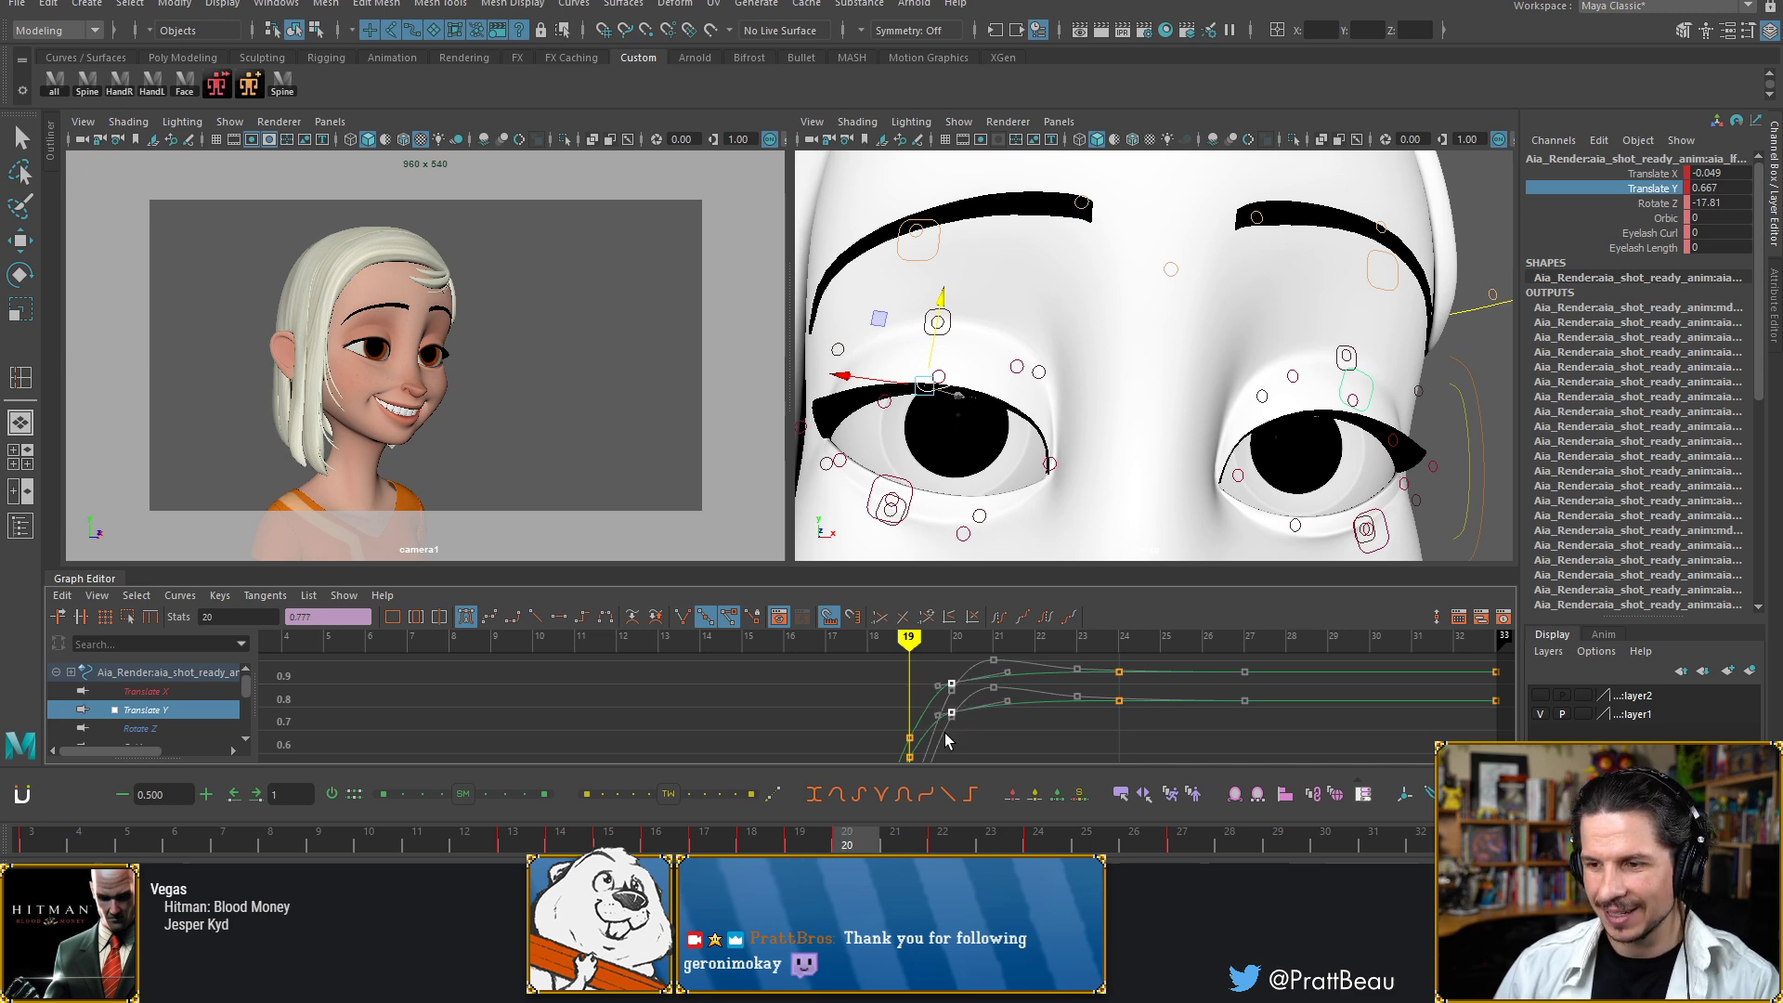
# Step between frames 19 and 23 to examine the eyelids easing into the wide-eyed pose
pyautogui.hotkey('alt', '.')
pyautogui.hotkey('alt', '.')
pyautogui.hotkey('alt', '.')
pyautogui.hotkey('alt', '.')
pyautogui.hotkey('alt', '.')
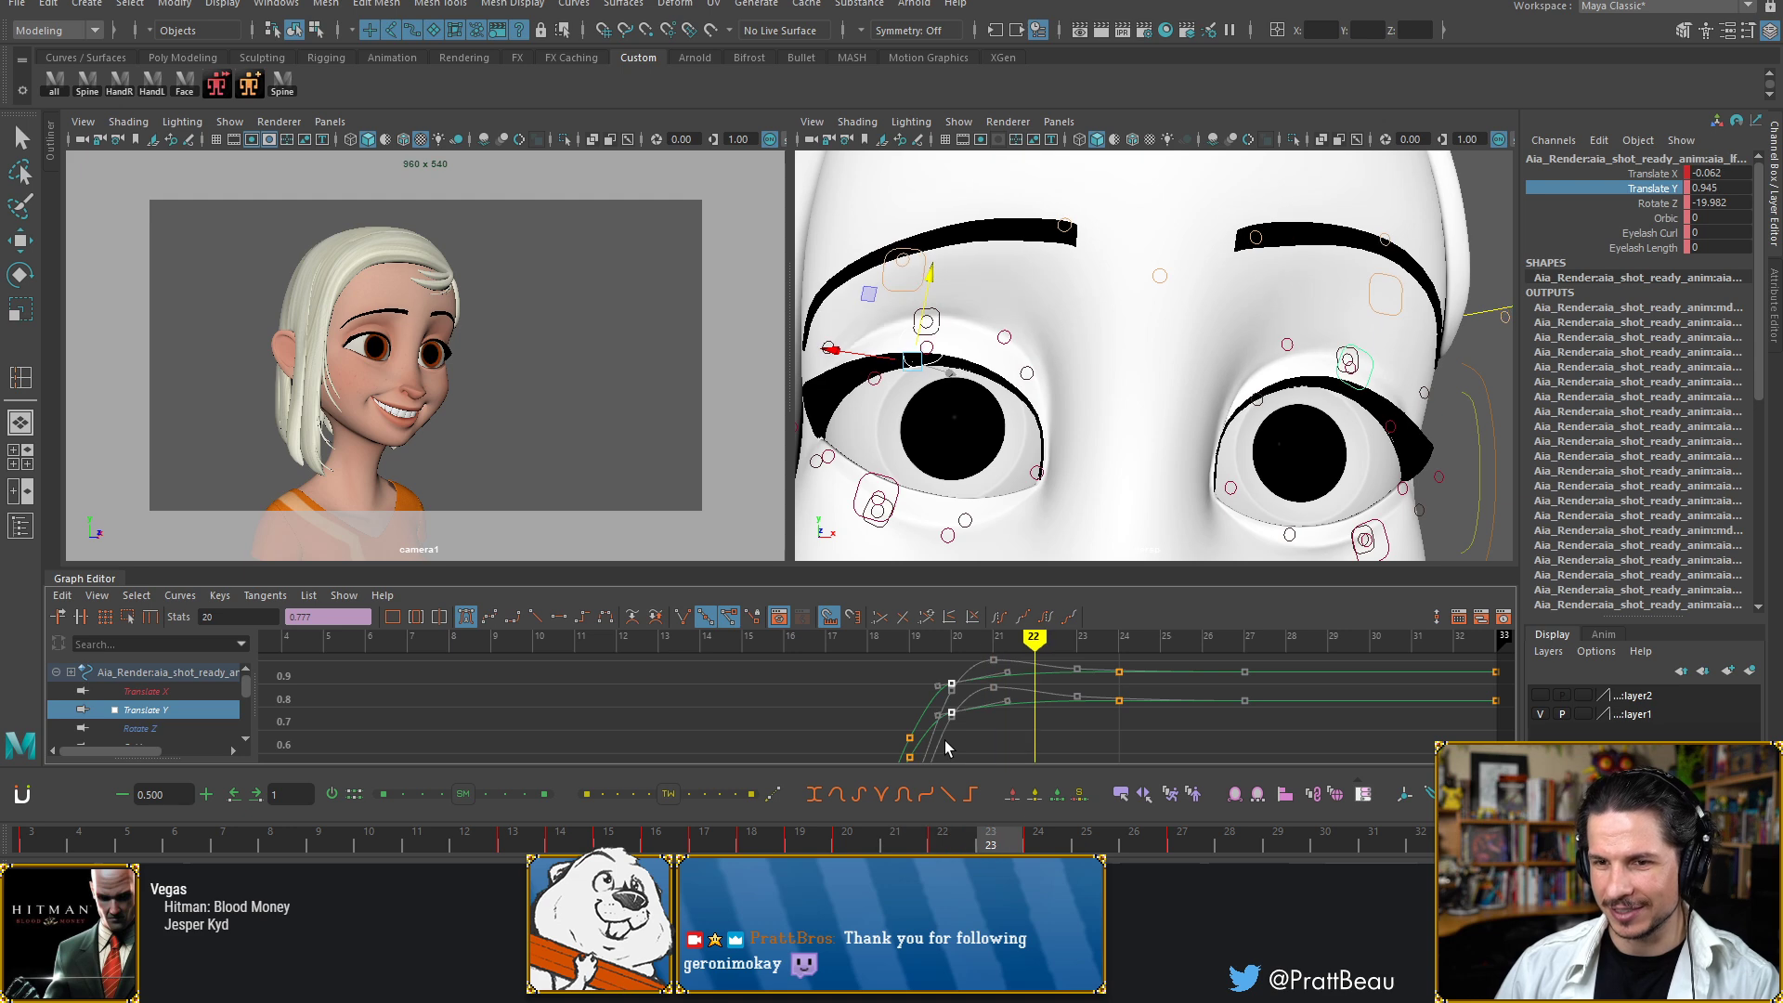
pyautogui.hotkey('alt', ',')
pyautogui.hotkey('alt', ',')
pyautogui.hotkey('alt', ',')
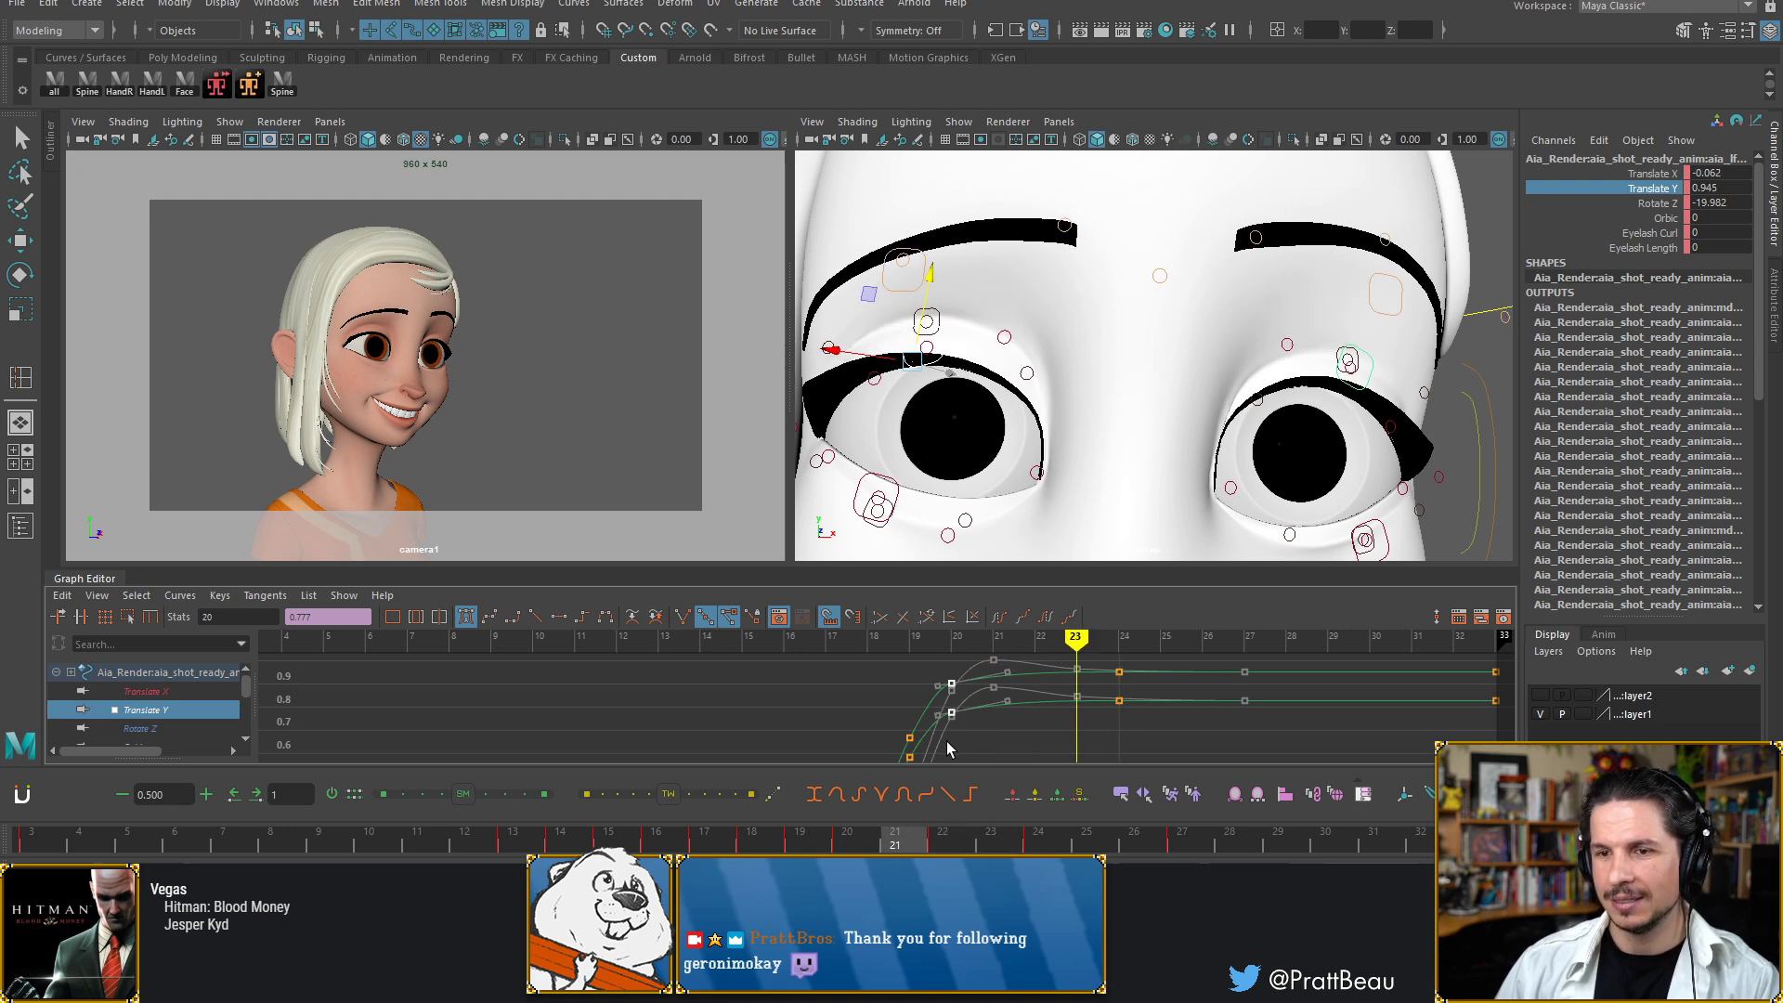
pyautogui.hotkey('alt', ',')
pyautogui.hotkey('alt', ',')
pyautogui.hotkey('alt', ',')
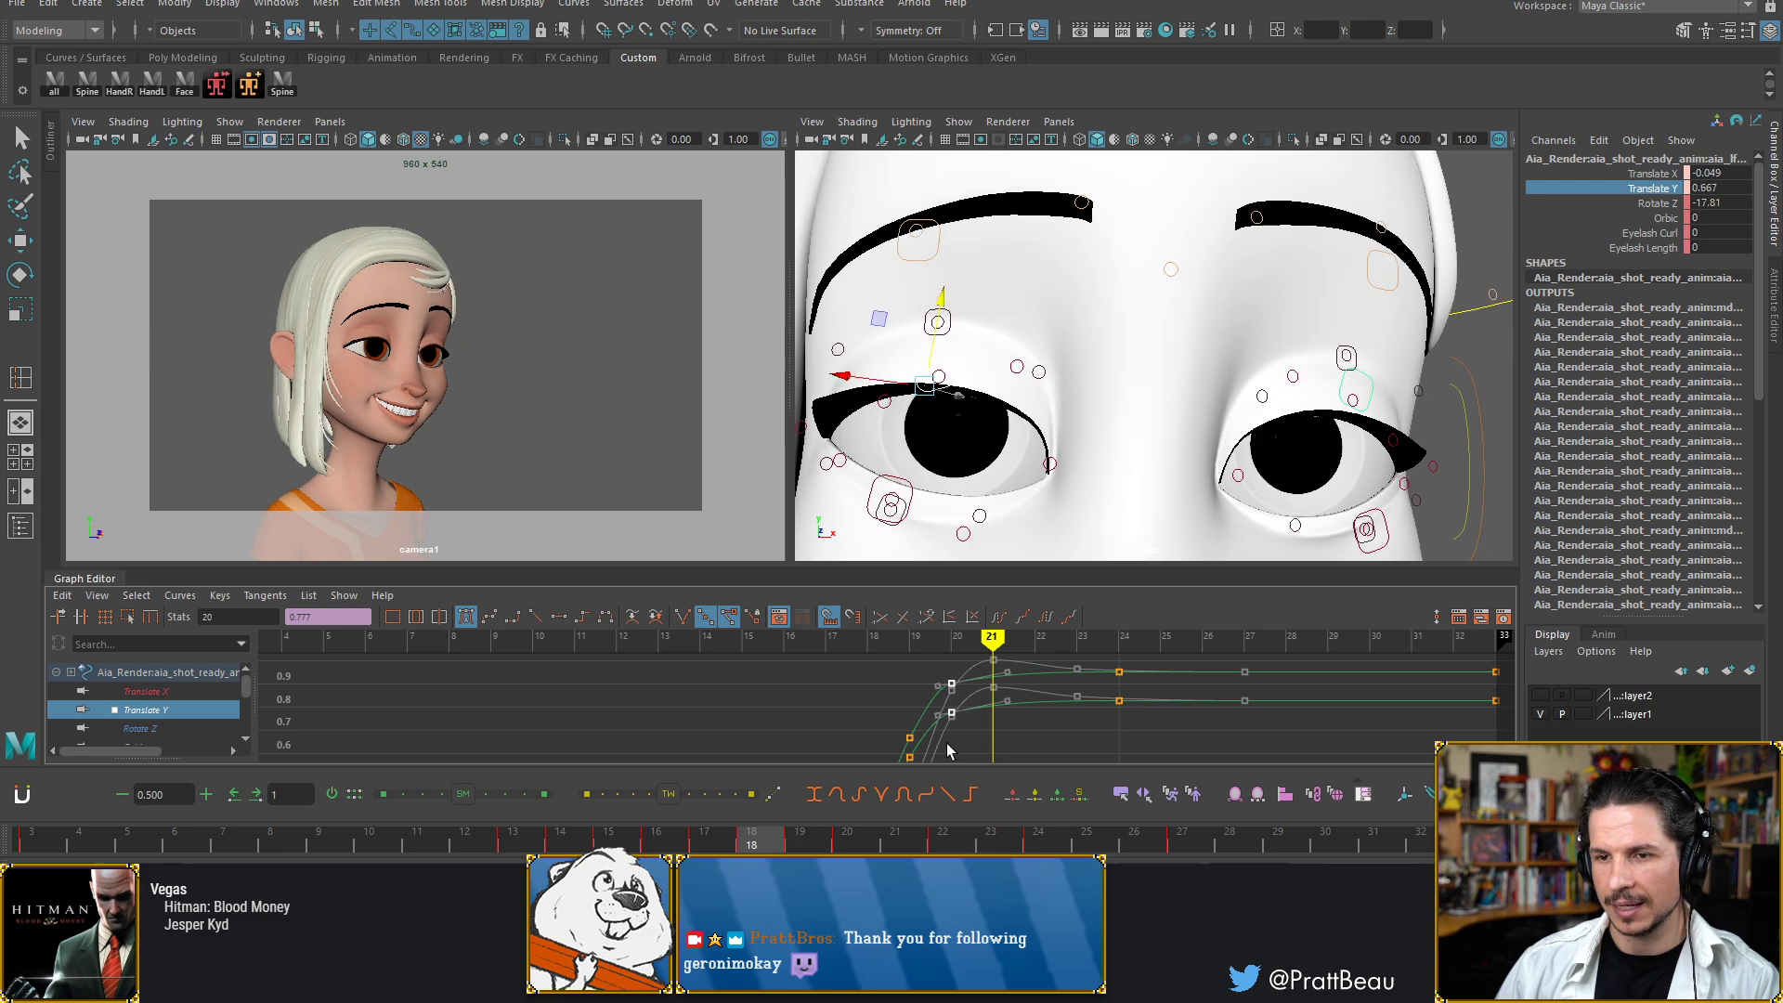
# Step back and forth between frames 15 and 21 to examine the whole blink, from closing to open eyes
pyautogui.hotkey('alt', ',')
pyautogui.hotkey('alt', ',')
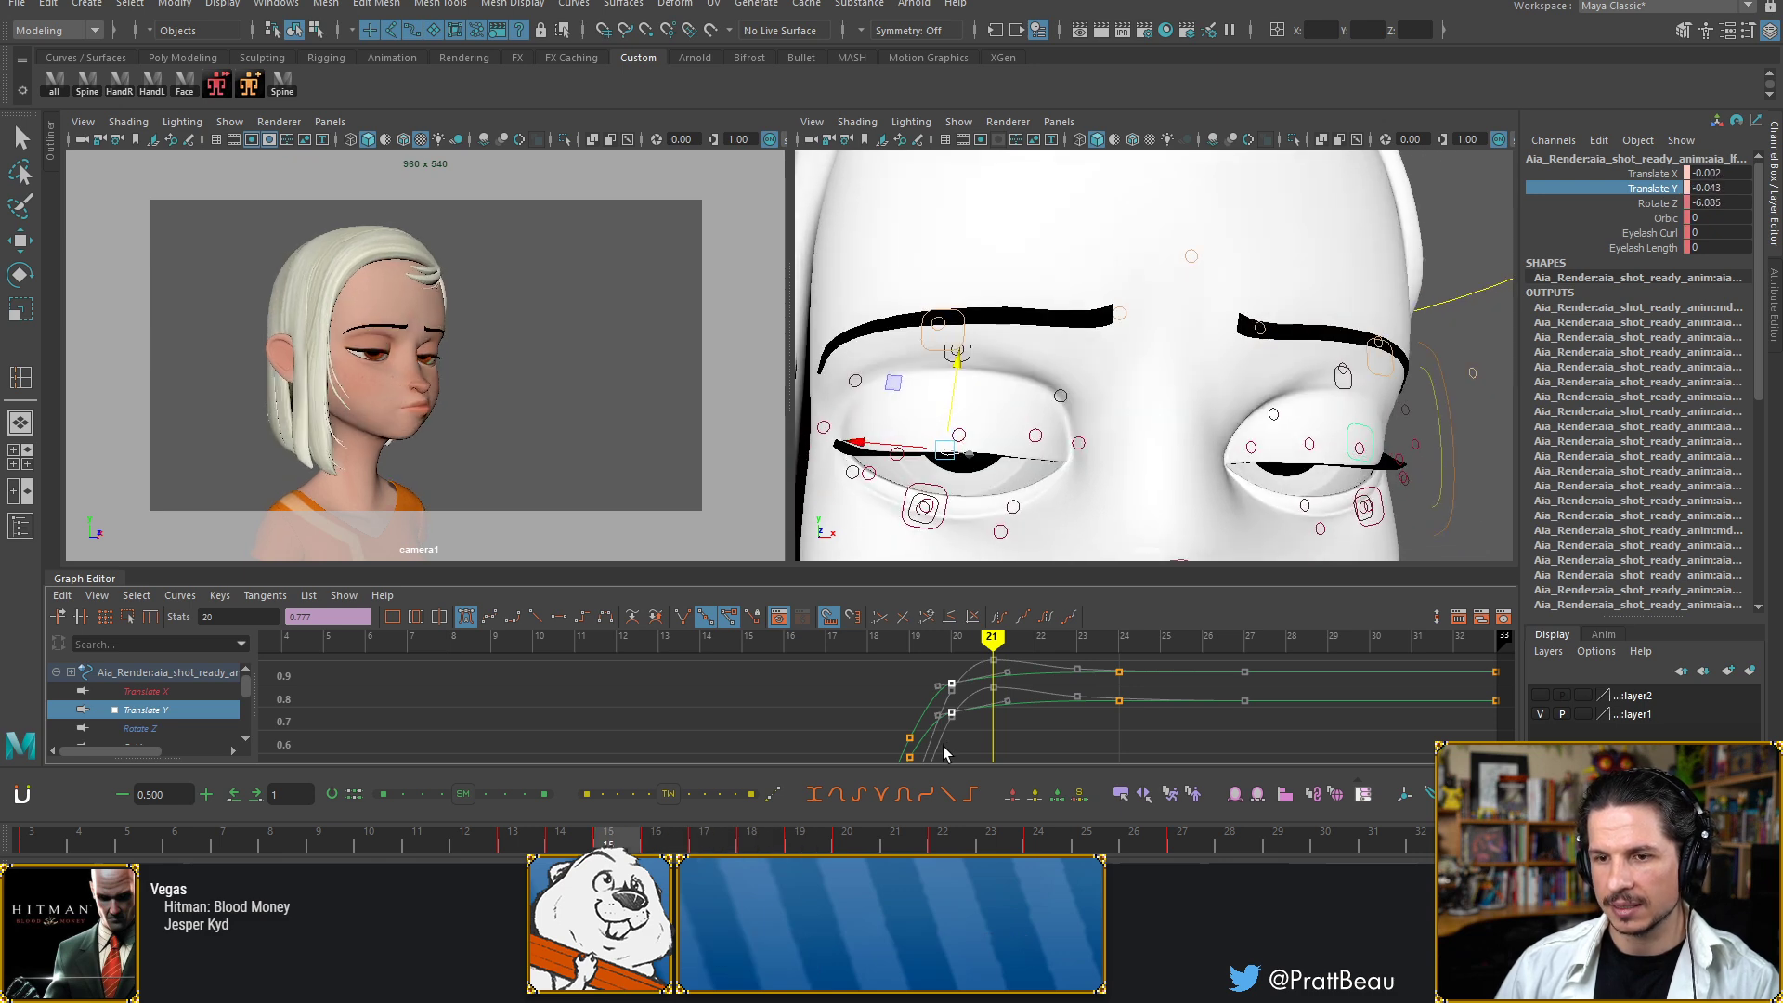
pyautogui.hotkey('alt', '.')
pyautogui.hotkey('alt', '.')
pyautogui.hotkey('alt', '.')
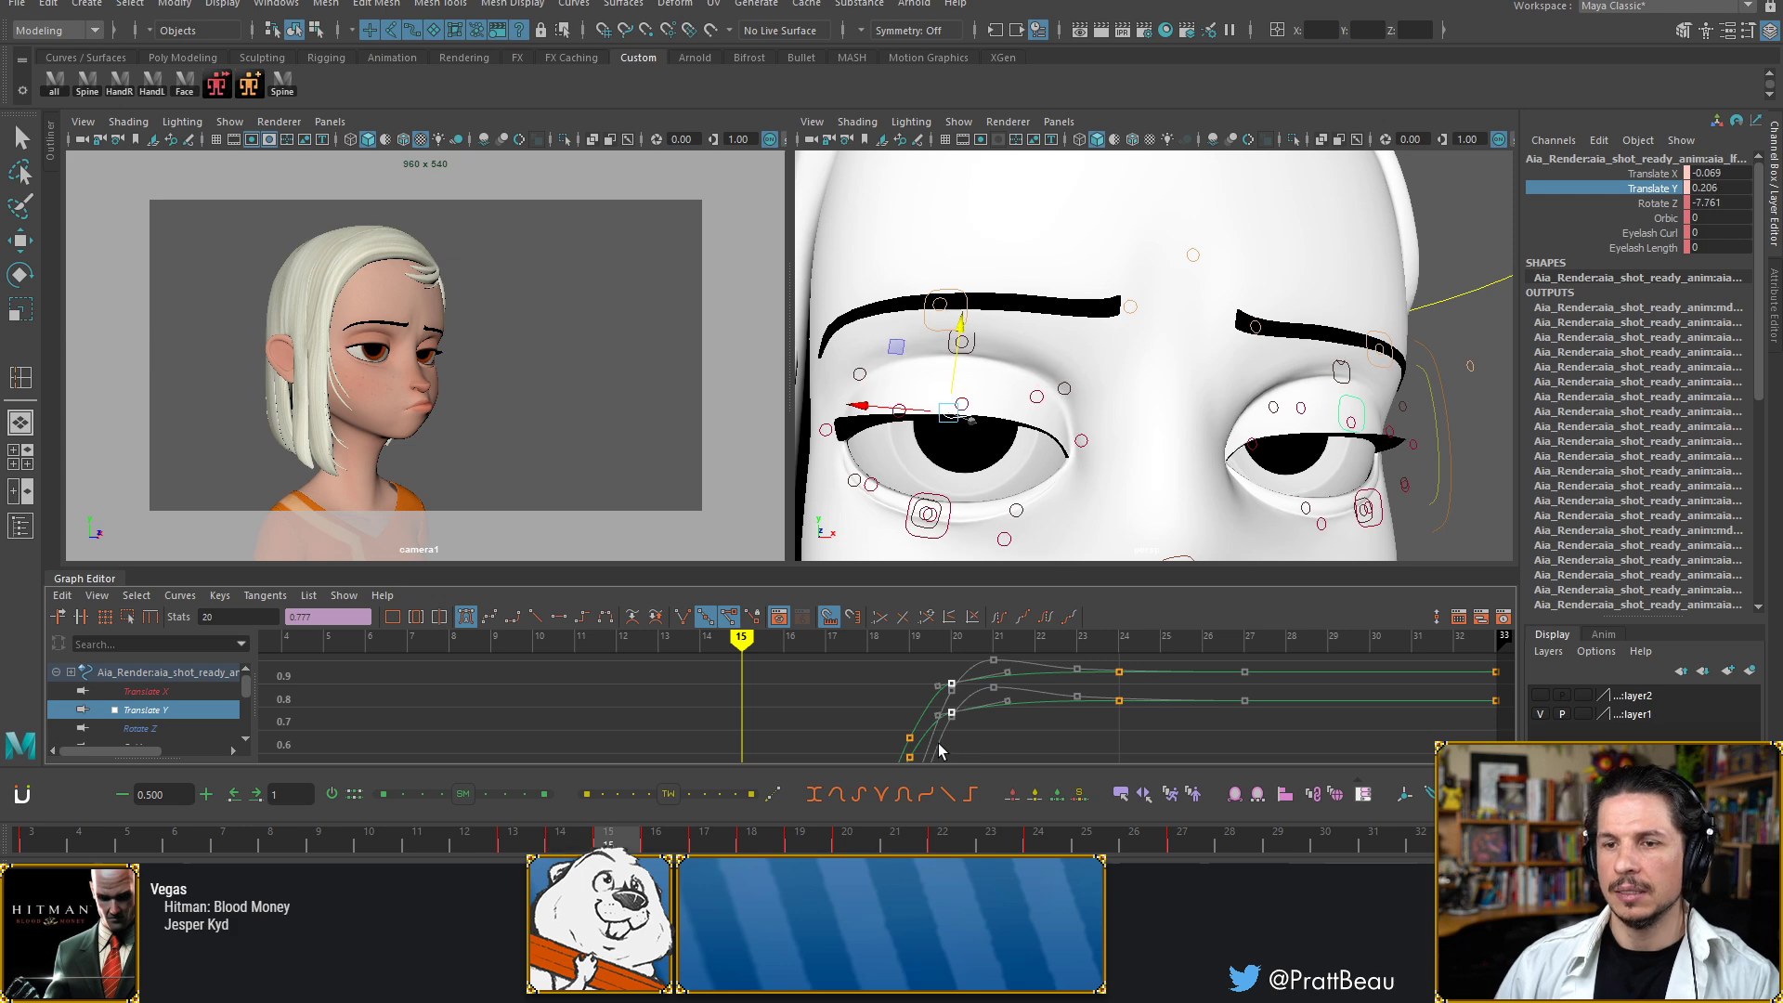
pyautogui.hotkey('alt', '.')
pyautogui.hotkey('alt', '.')
pyautogui.hotkey('alt', '.')
pyautogui.hotkey('alt', '.')
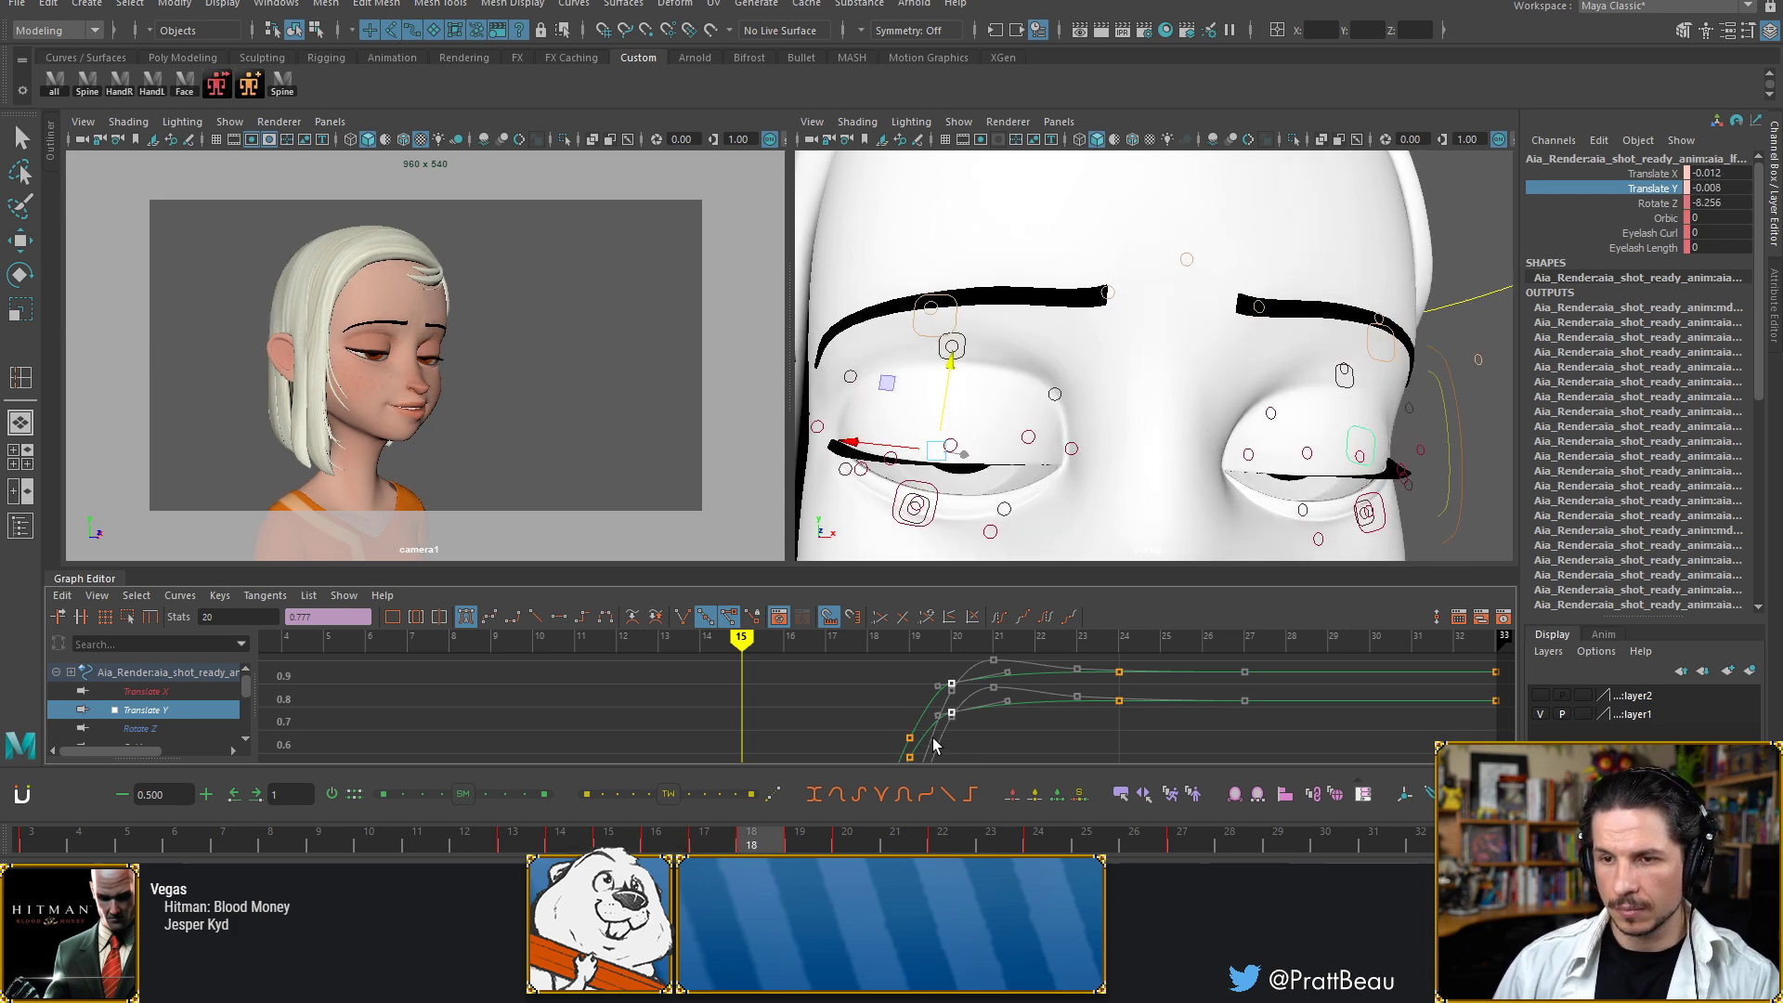
pyautogui.hotkey('alt', '.')
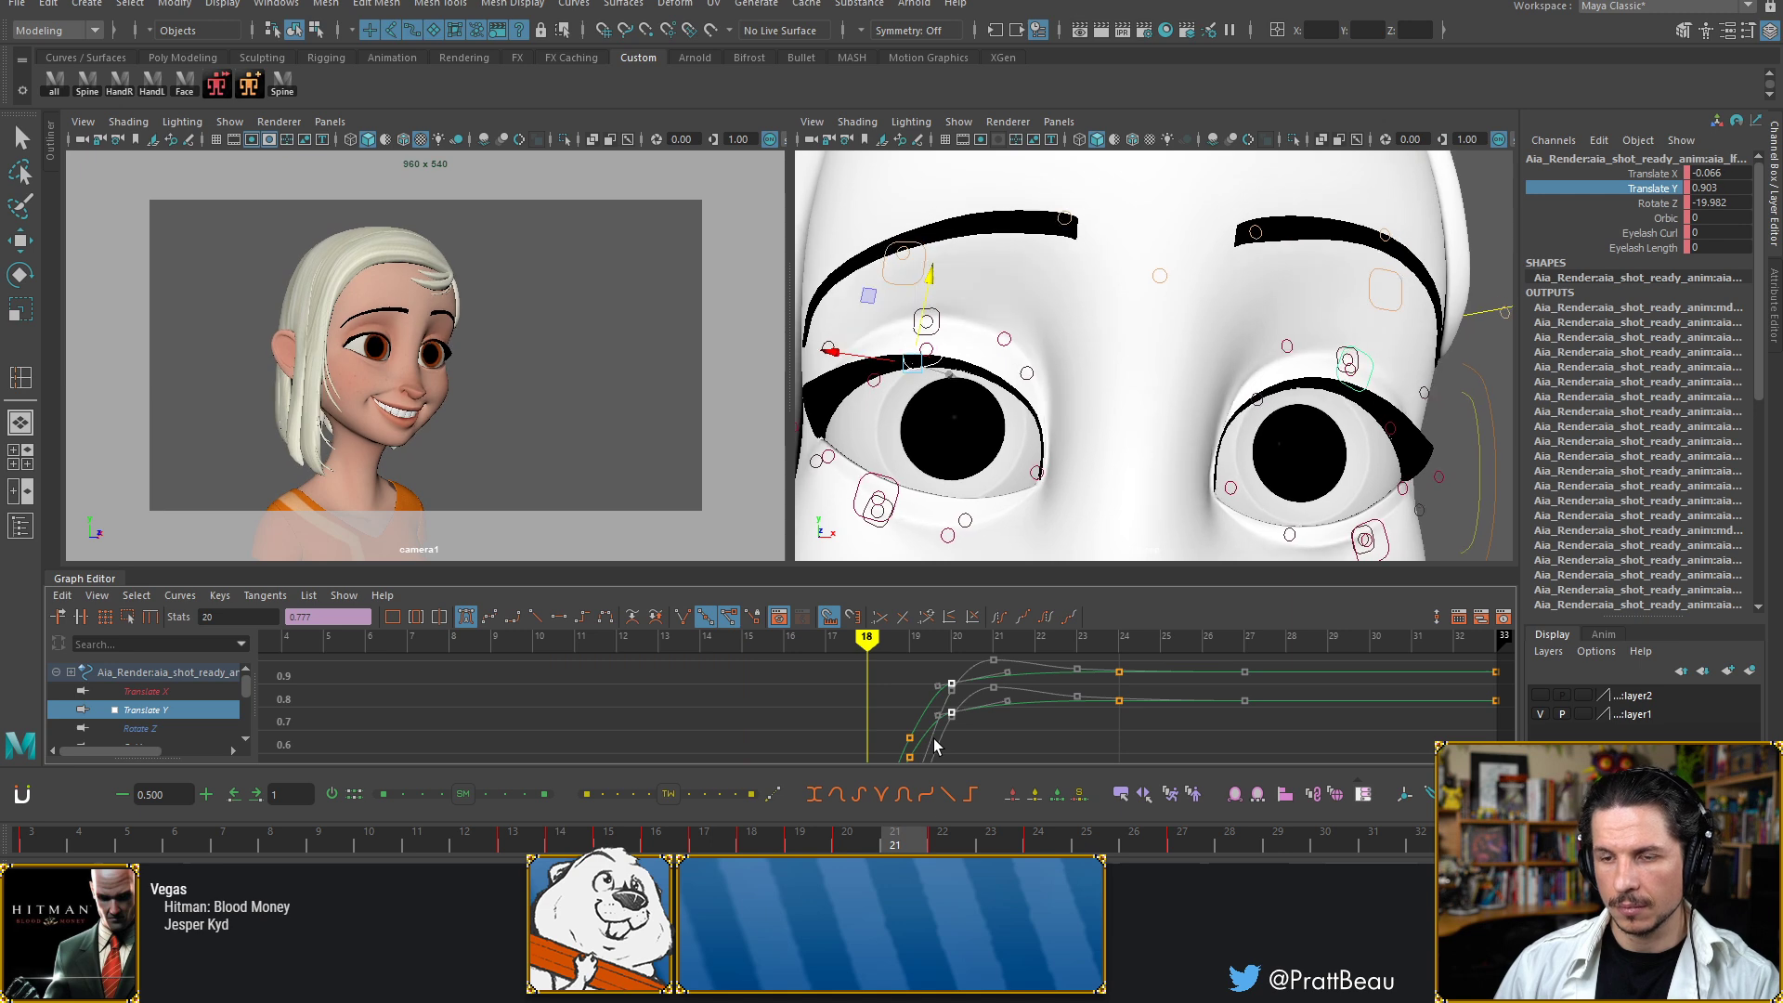
pyautogui.hotkey('alt', ',')
pyautogui.hotkey('alt', ',')
pyautogui.hotkey('alt', ',')
pyautogui.hotkey('alt', ',')
pyautogui.hotkey('alt', ',')
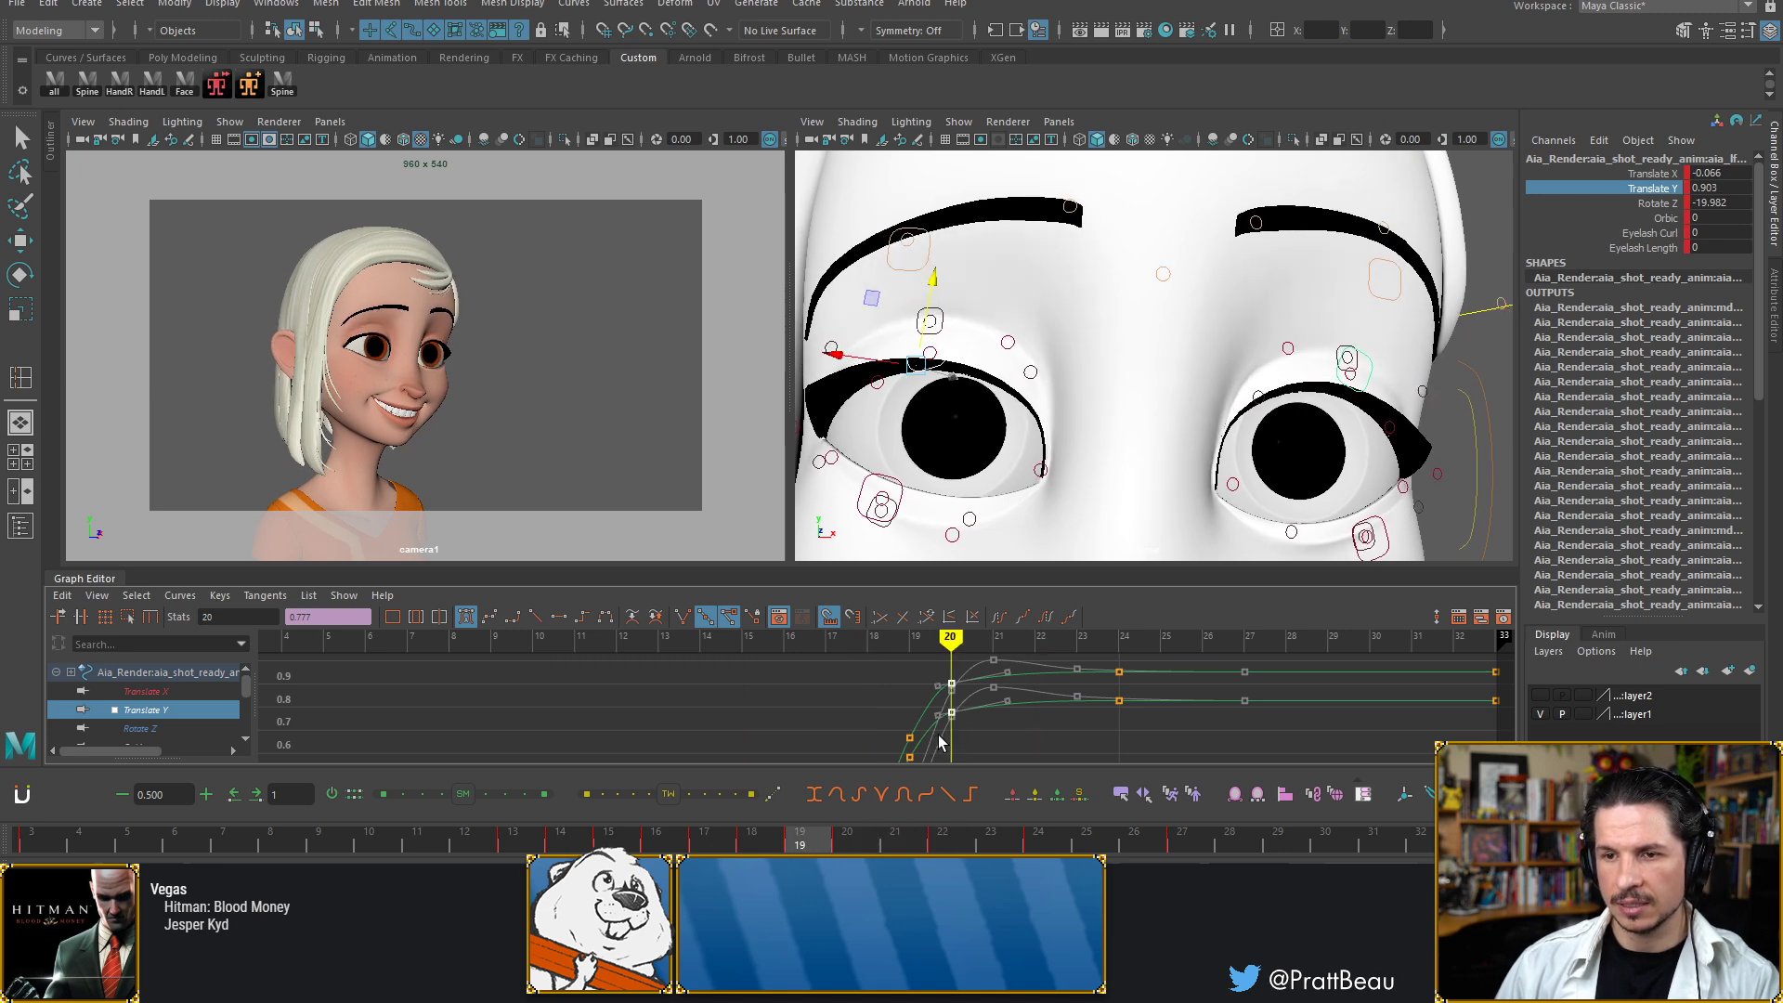
pyautogui.hotkey('alt', ',')
pyautogui.hotkey('alt', ',')
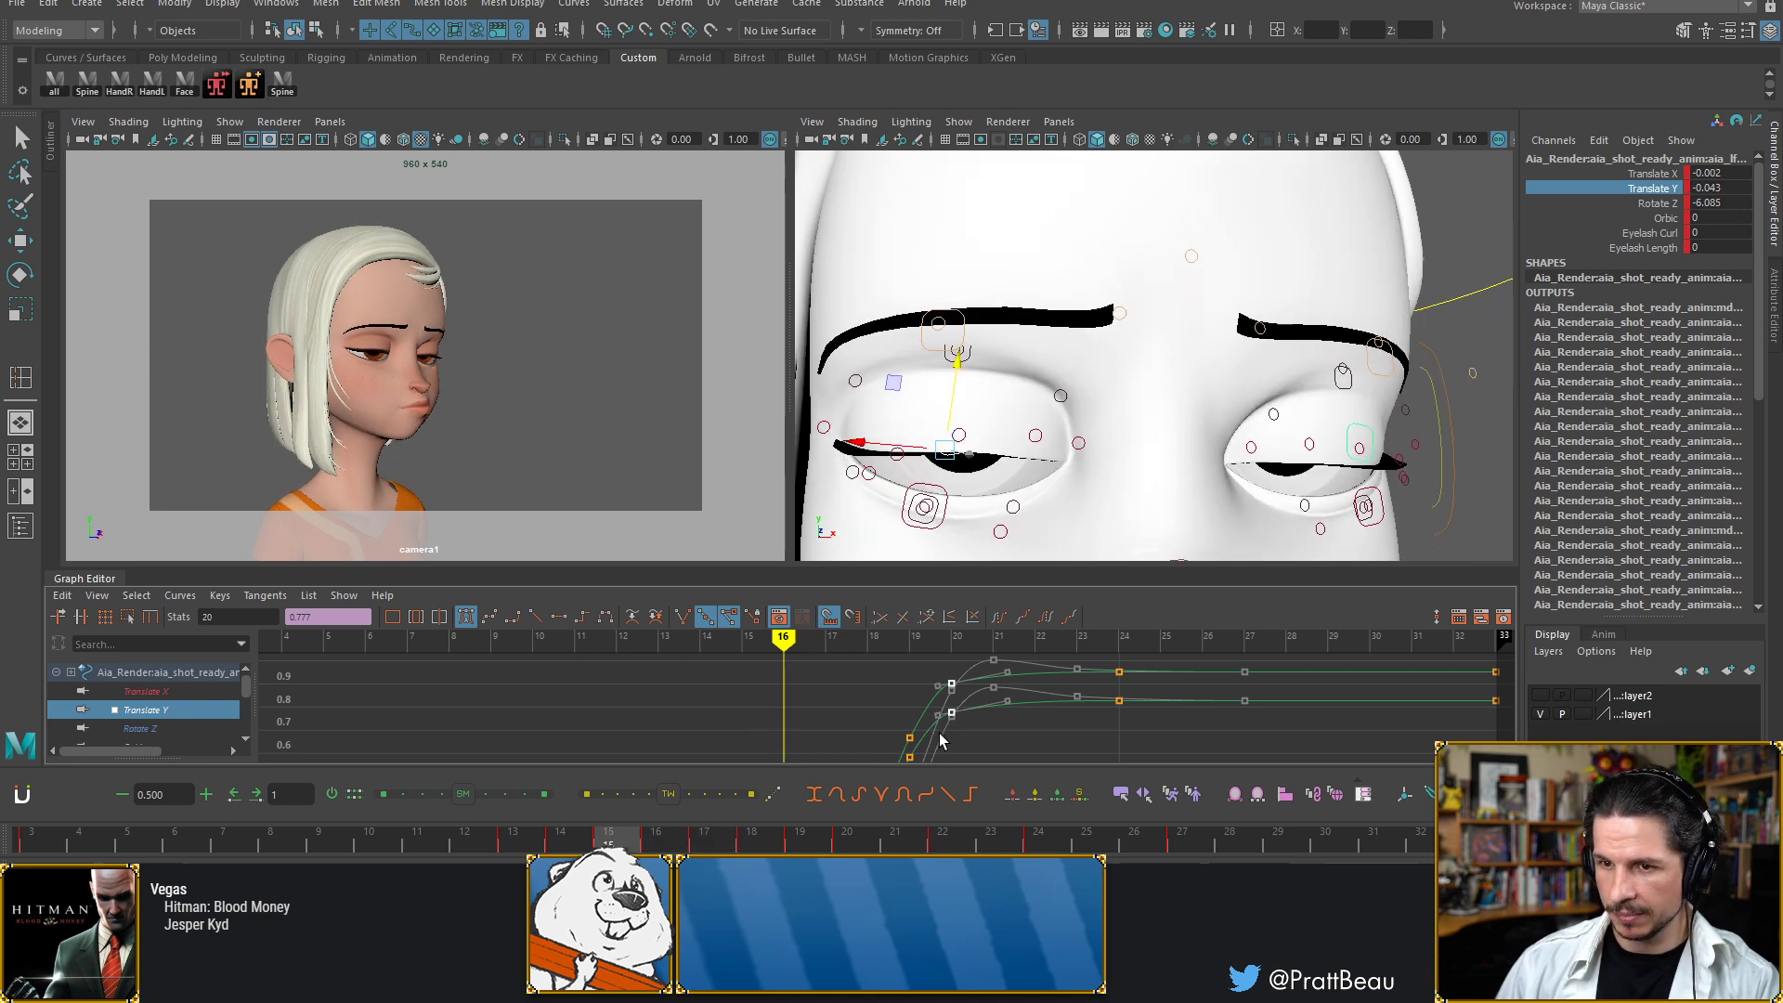
# At frame 14, select the mouth, cheek and nose controls across the lower face
pyautogui.hotkey('alt', ',')
pyautogui.hotkey('alt', ',')
pyautogui.keyDown('alt'); pyautogui.moveTo(1133, 494); pyautogui.dragTo(1087, 354, button='middle'); pyautogui.keyUp('alt')
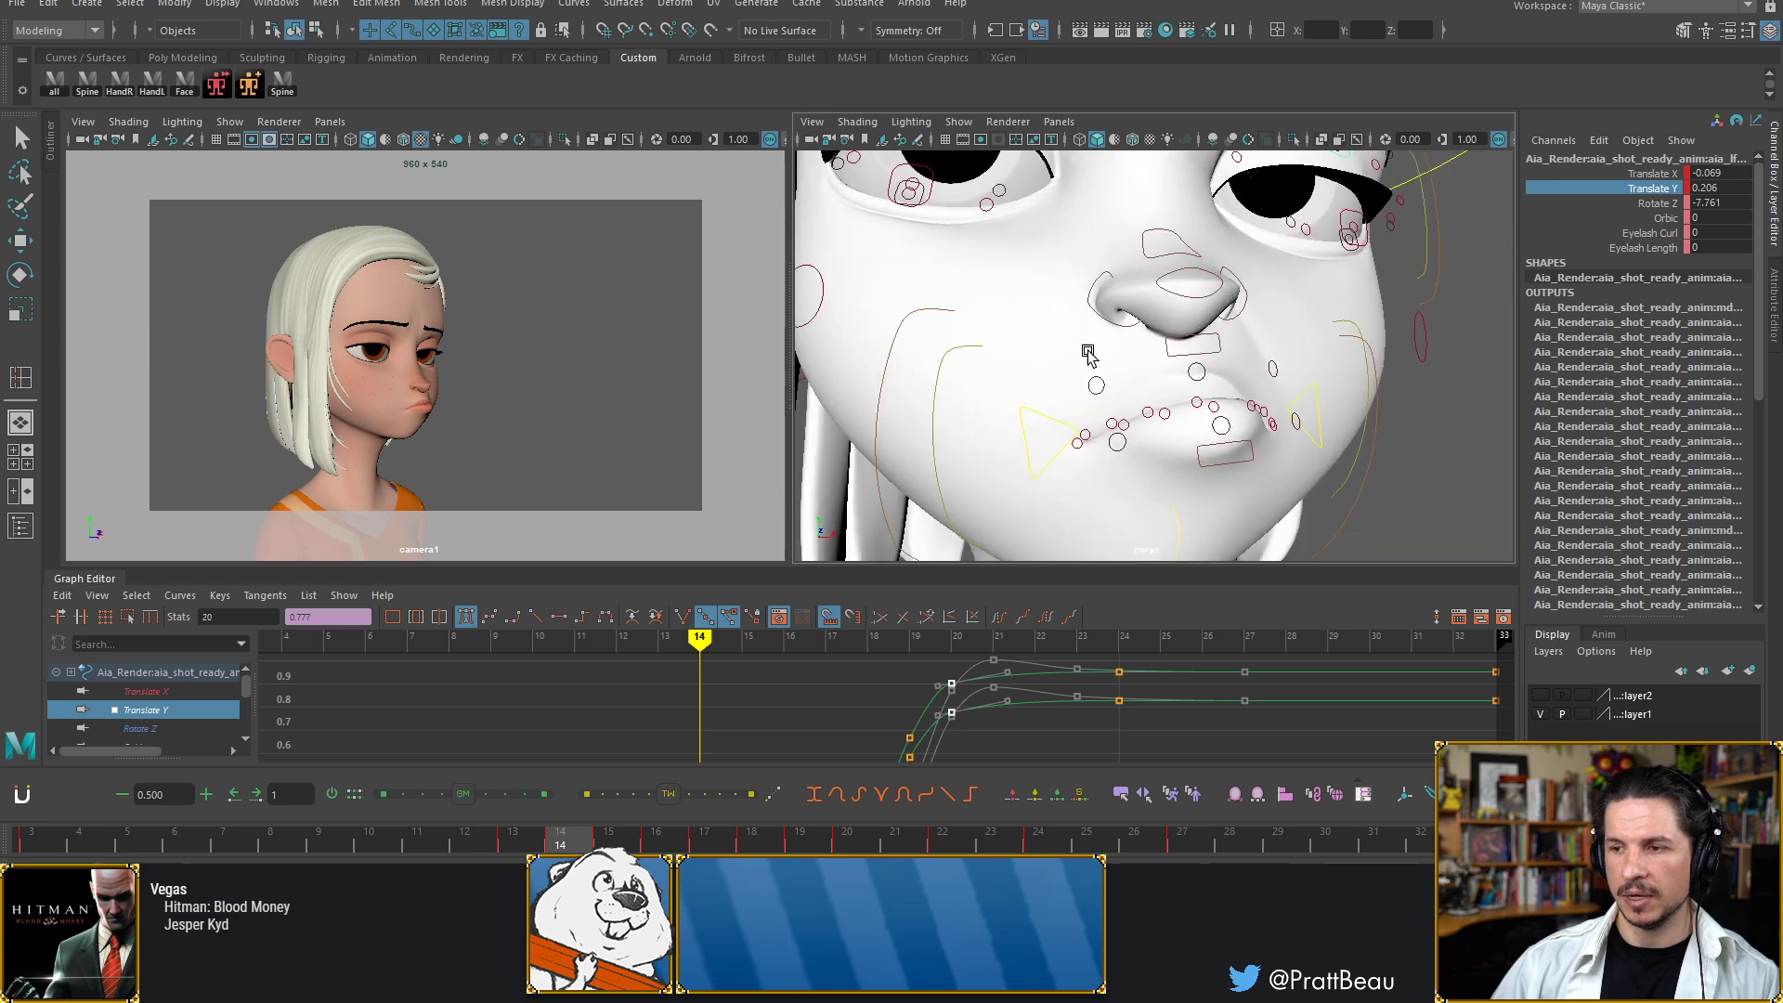
pyautogui.keyDown('alt'); pyautogui.moveTo(1087, 353); pyautogui.dragTo(1192, 365); pyautogui.keyUp('alt')
pyautogui.moveTo(1202, 390)
pyautogui.keyDown('alt'); pyautogui.mouseDown(button='right')
pyautogui.moveTo(1055, 376)
pyautogui.moveTo(1226, 398)
pyautogui.mouseUp(button='right'); pyautogui.keyUp('alt')
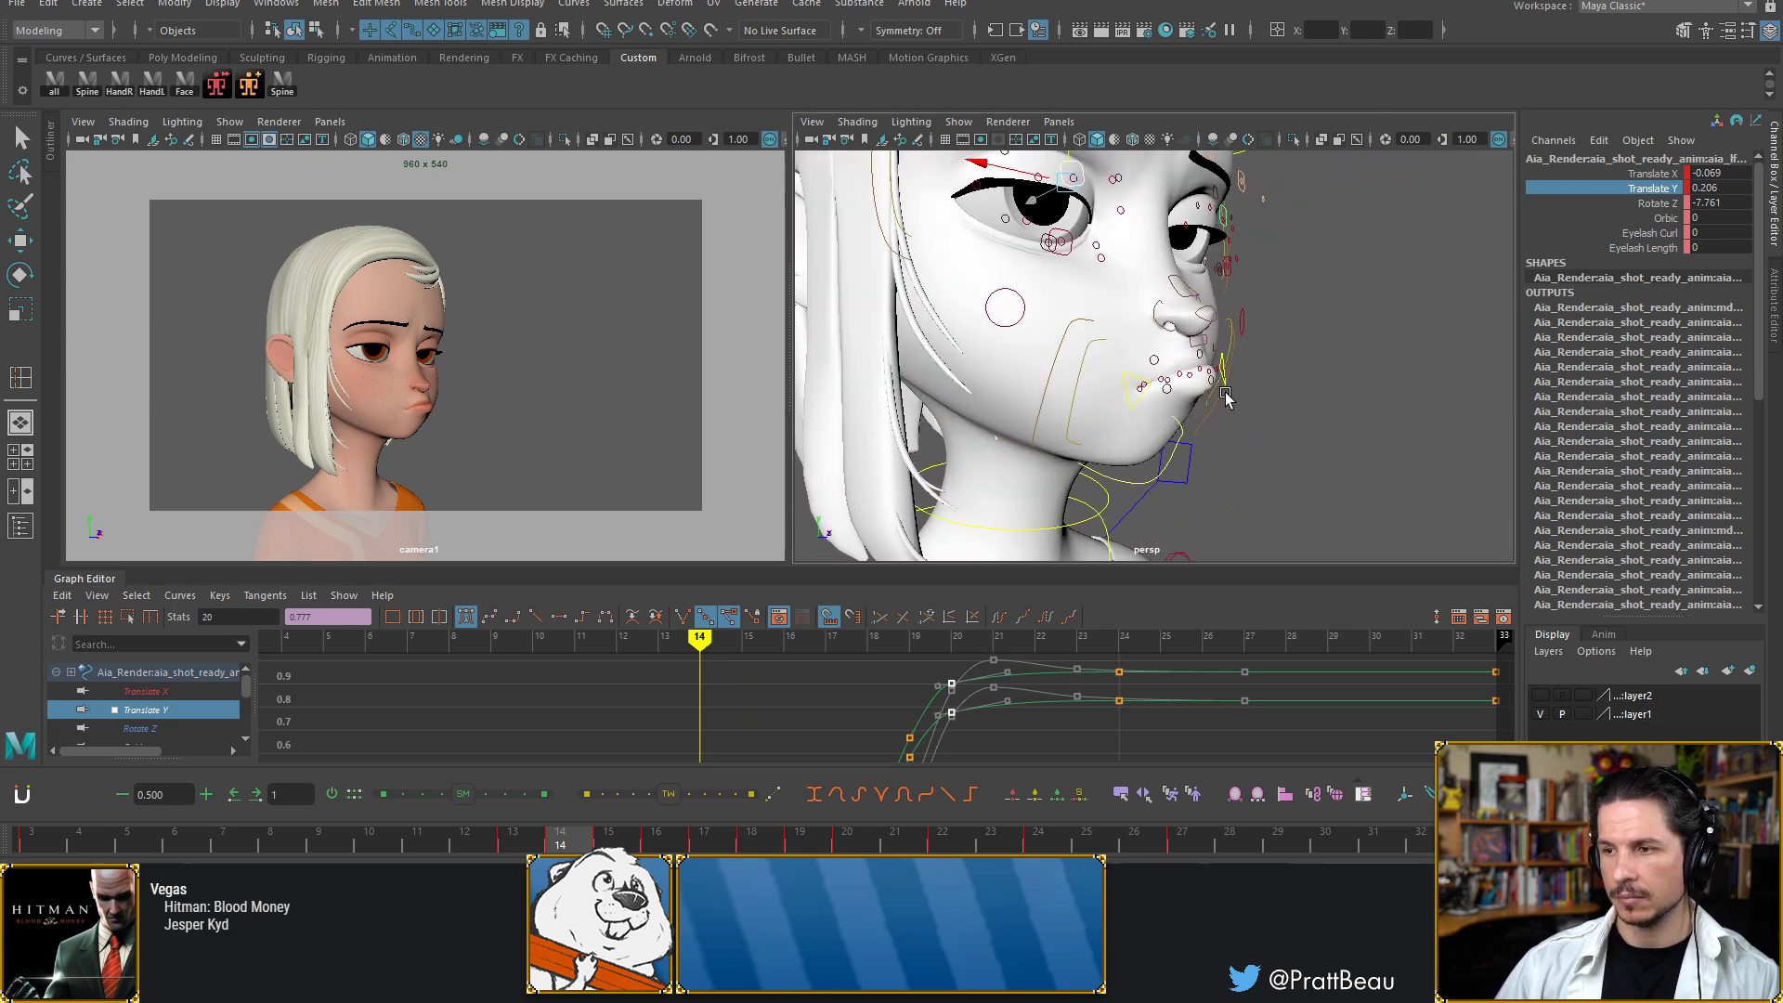
pyautogui.press('w')
pyautogui.click(1302, 331)
pyautogui.moveTo(1328, 304); pyautogui.dragTo(1161, 435)
pyautogui.keyDown('alt'); pyautogui.moveTo(1213, 376); pyautogui.dragTo(1170, 364); pyautogui.keyUp('alt')
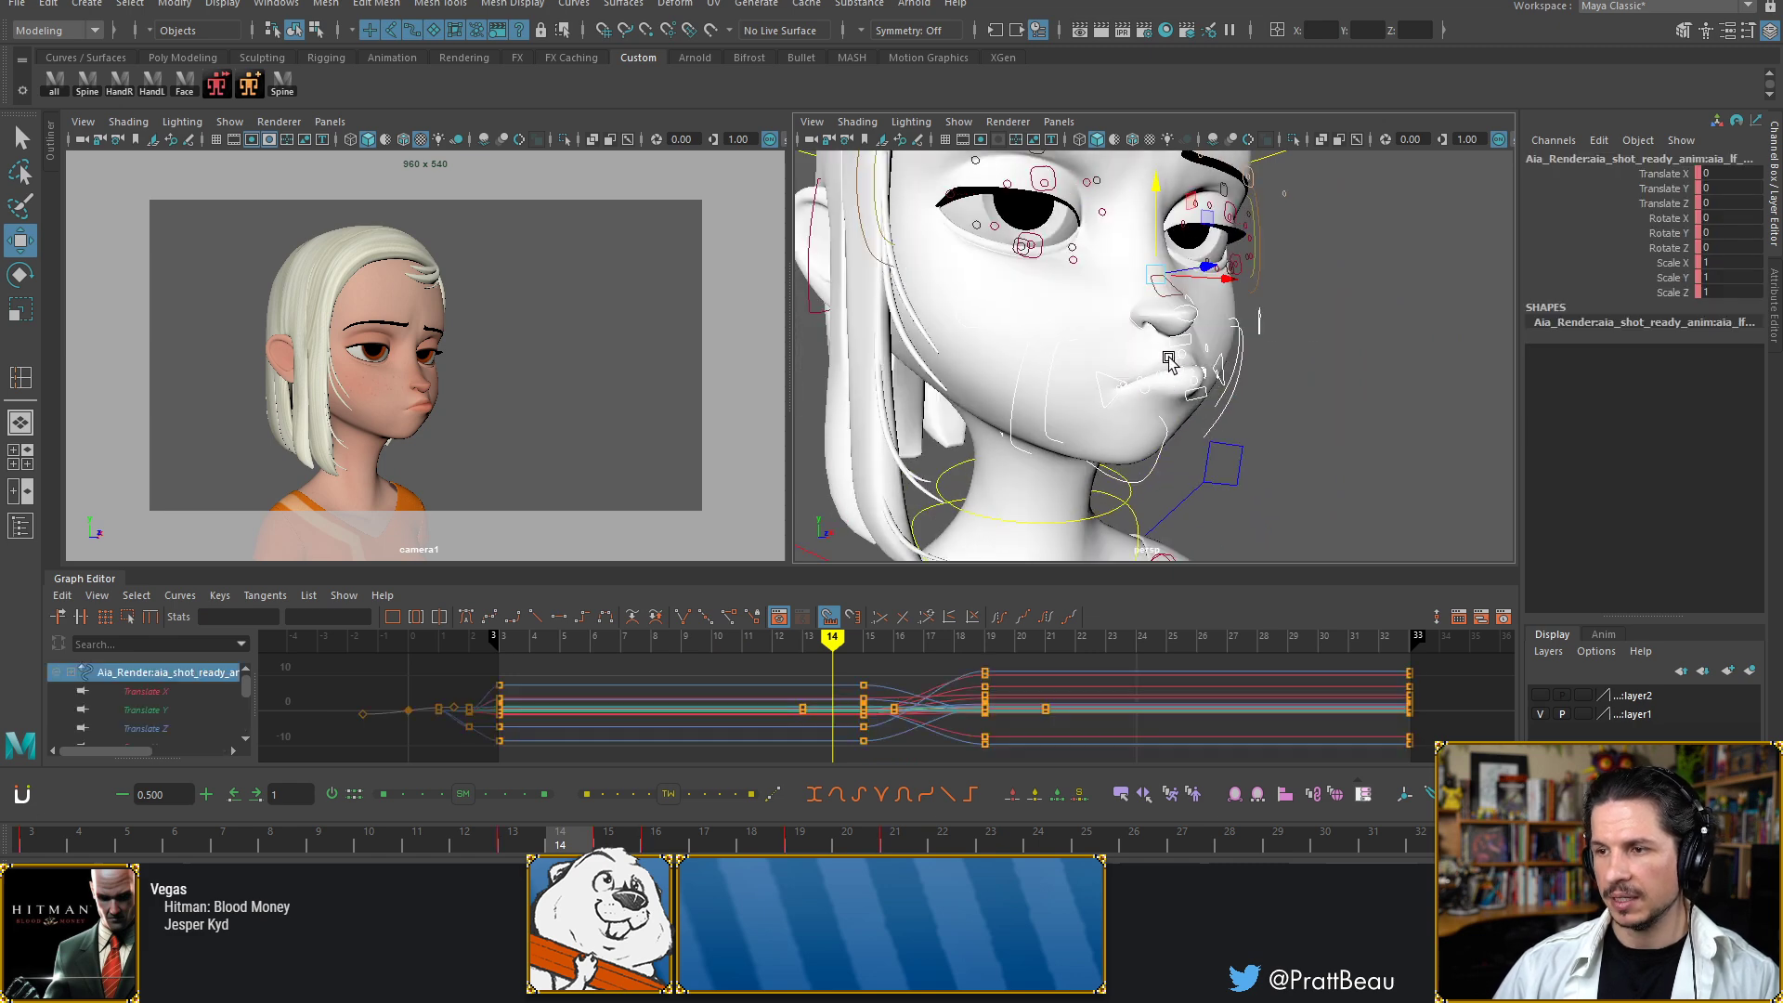
pyautogui.click(1169, 303)
pyautogui.keyDown('alt'); pyautogui.moveTo(1045, 473); pyautogui.dragTo(972, 495); pyautogui.keyUp('alt')
# Compare frames 13 to 15, then delete the selected lower-face controls' stray keys at frames 13 and 16
pyautogui.click(596, 846)
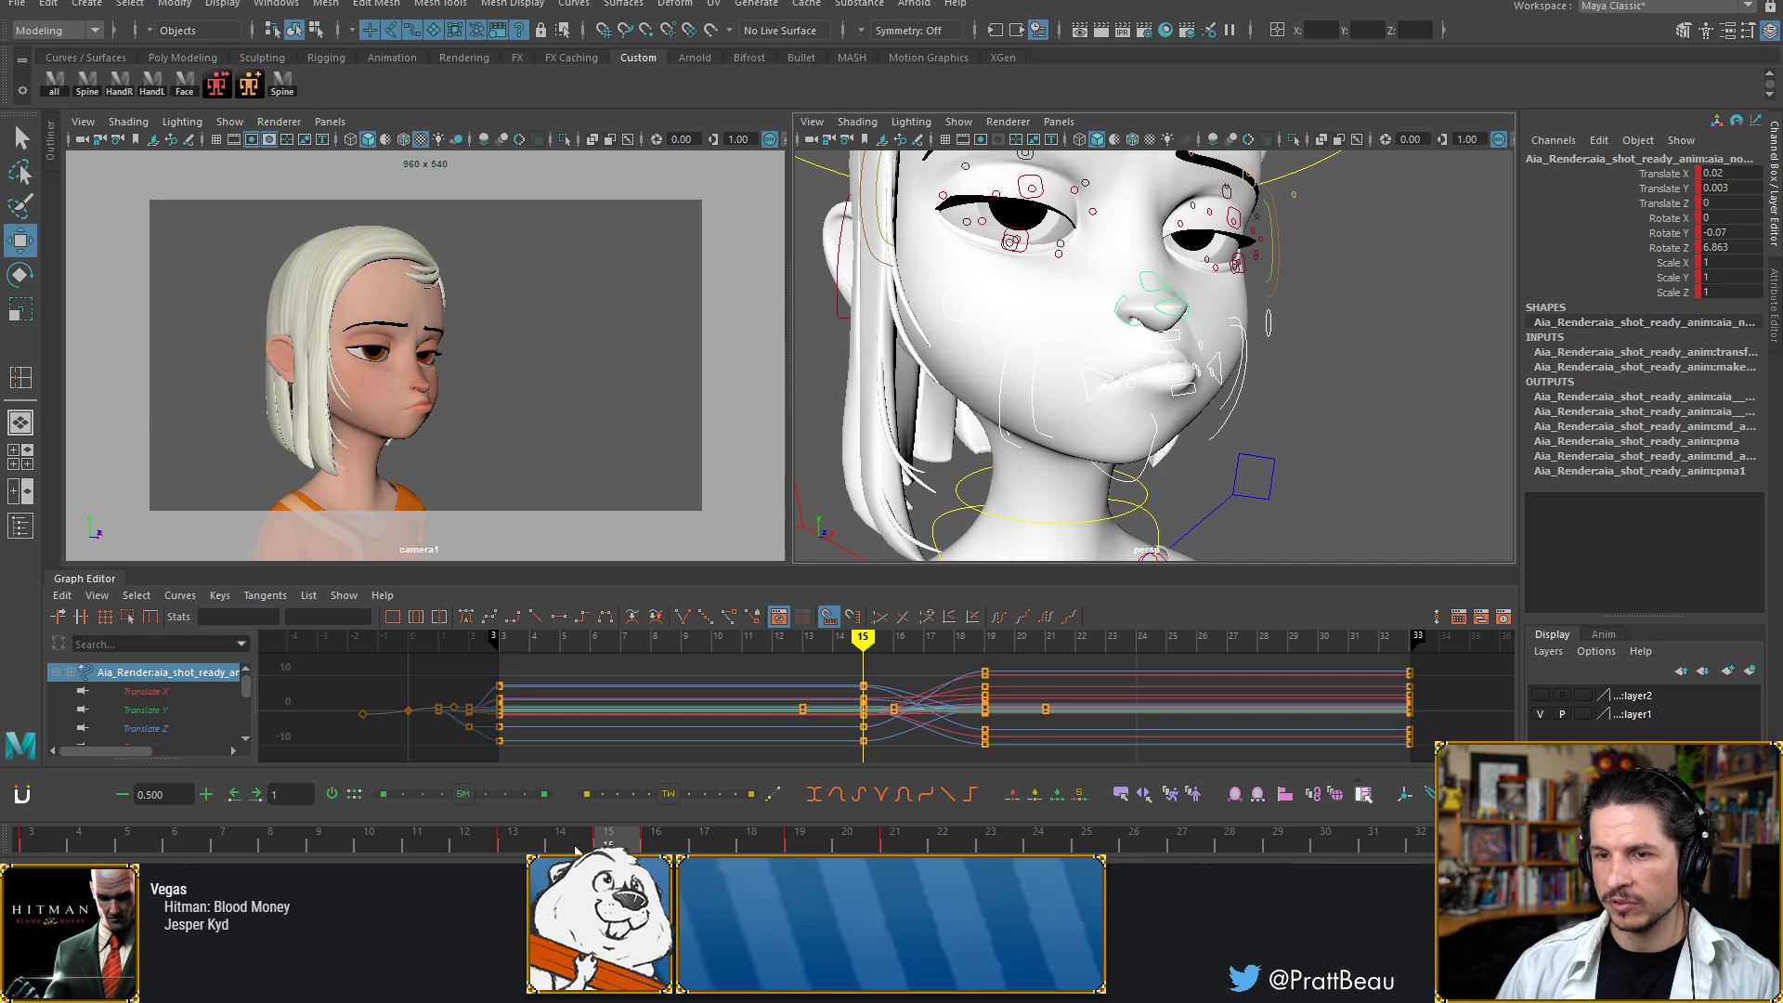
pyautogui.click(576, 849)
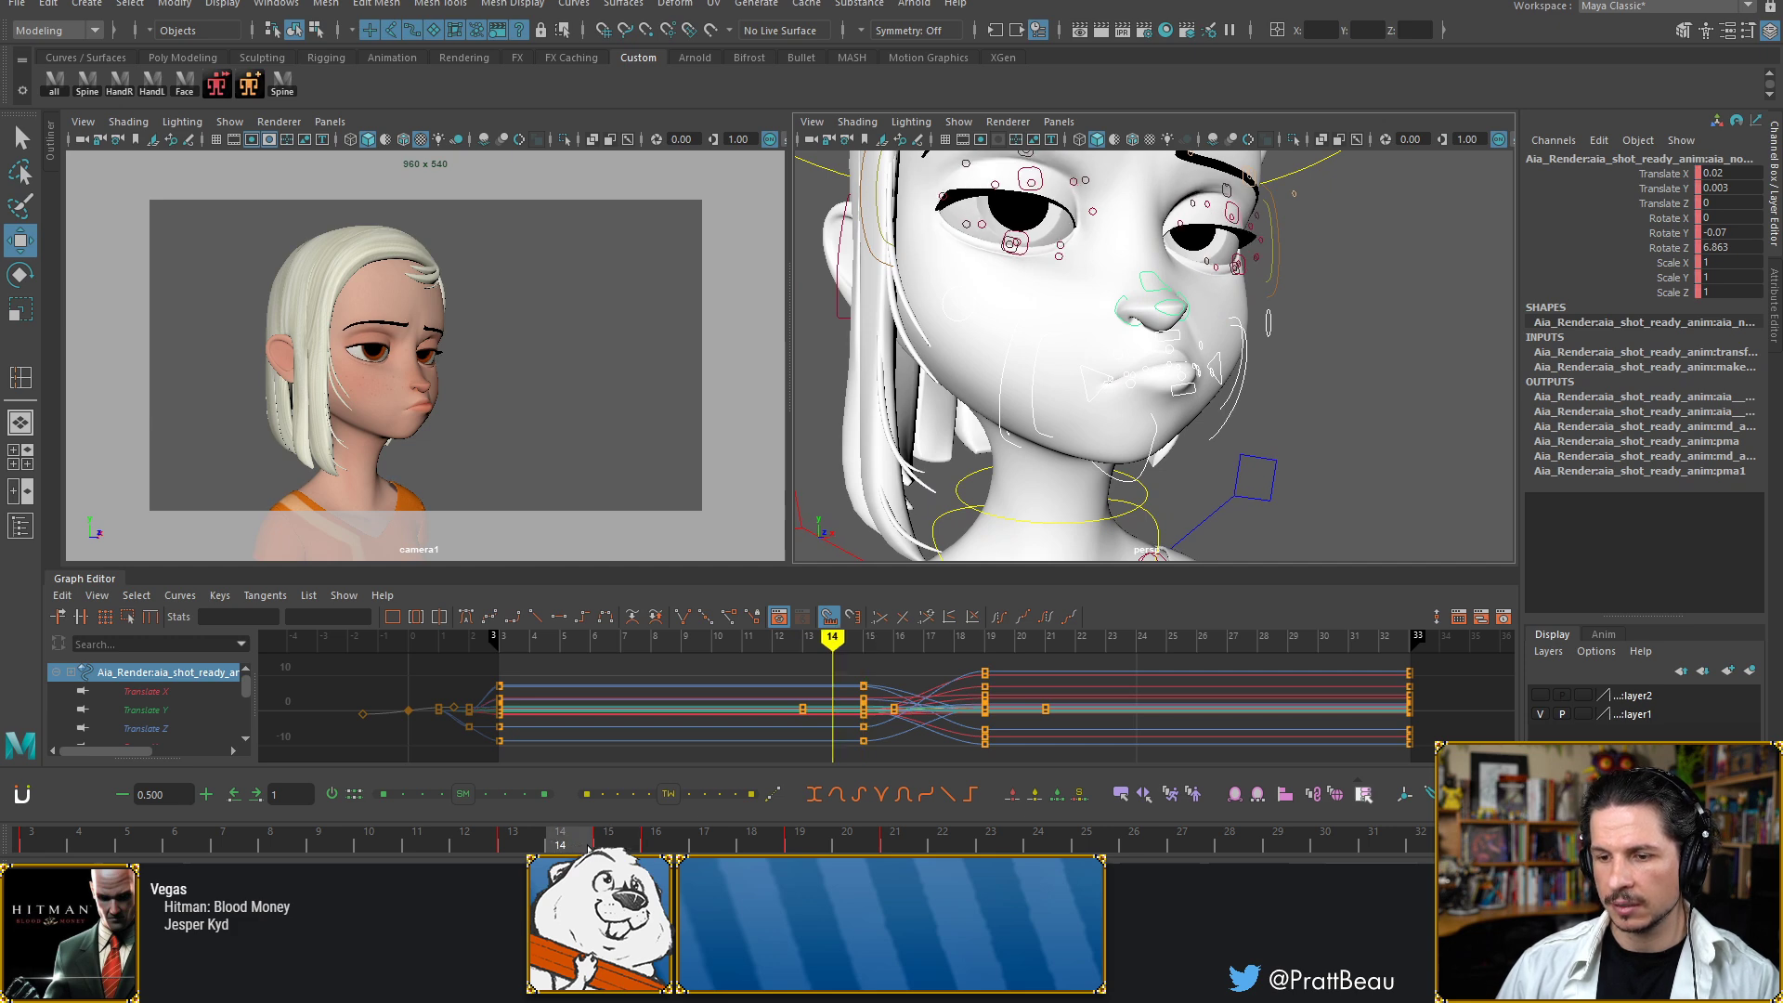
pyautogui.click(599, 843)
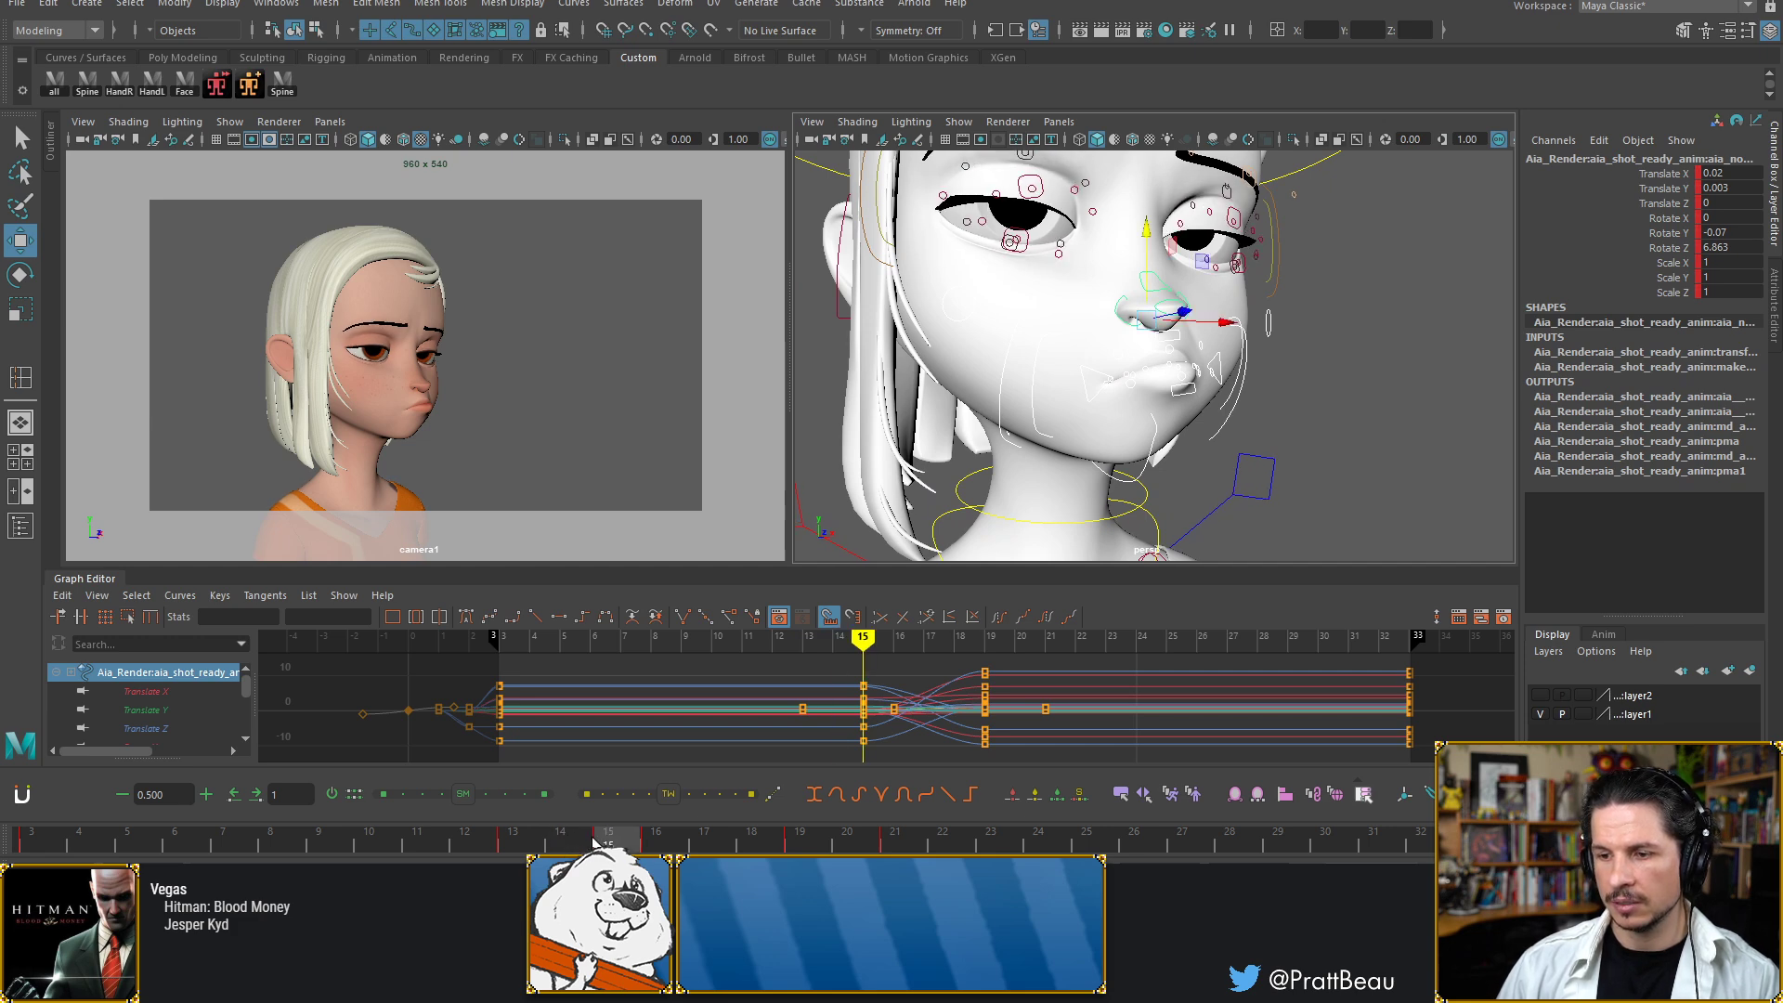
pyautogui.click(515, 846)
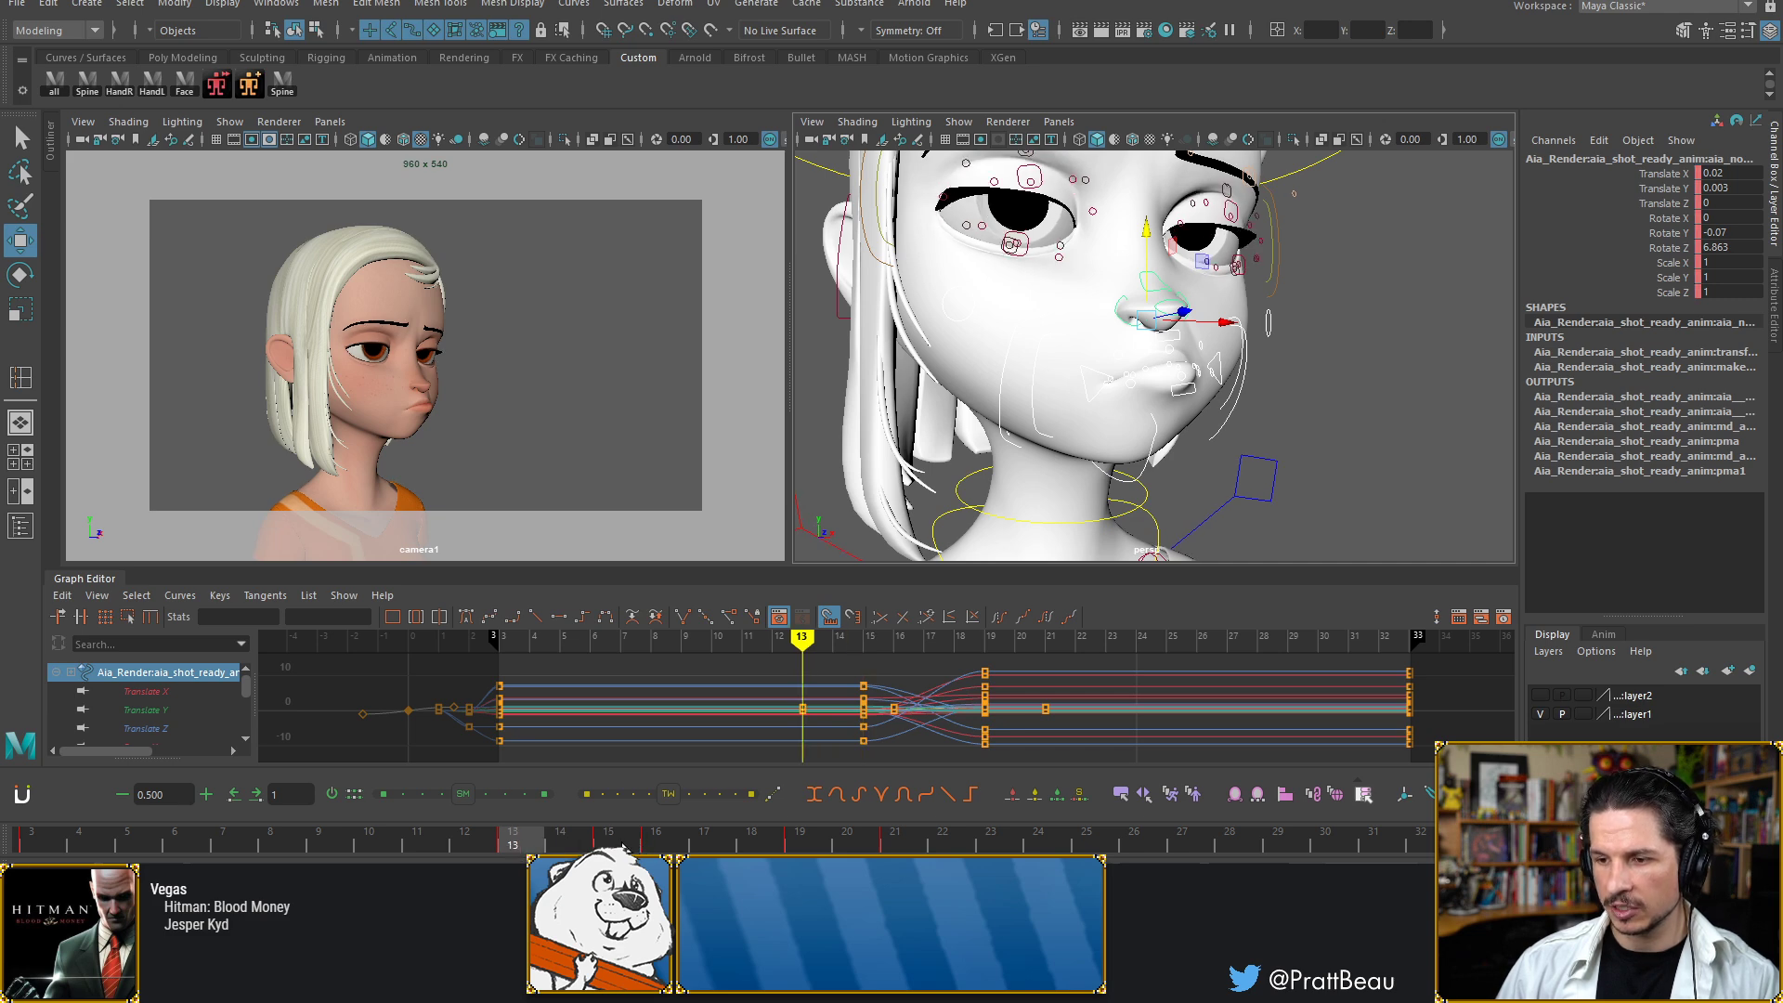
pyautogui.click(622, 847)
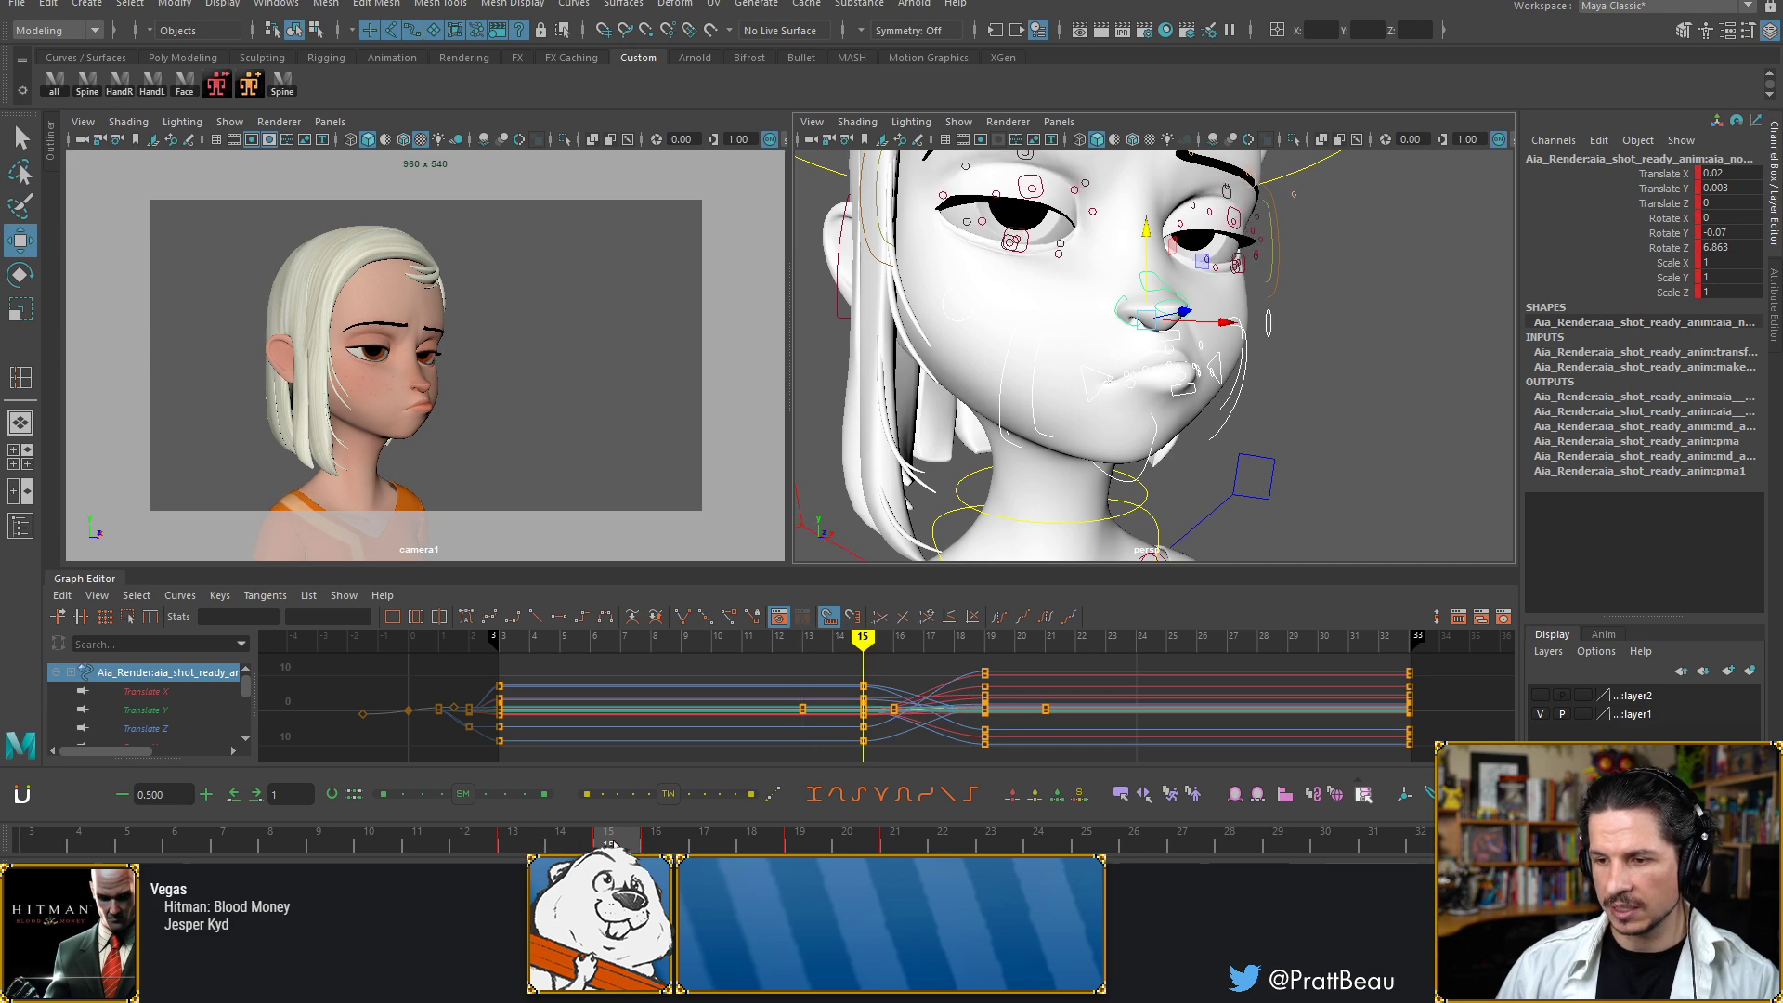
pyautogui.click(518, 845)
pyautogui.rightClick(519, 848)
pyautogui.click(613, 583)
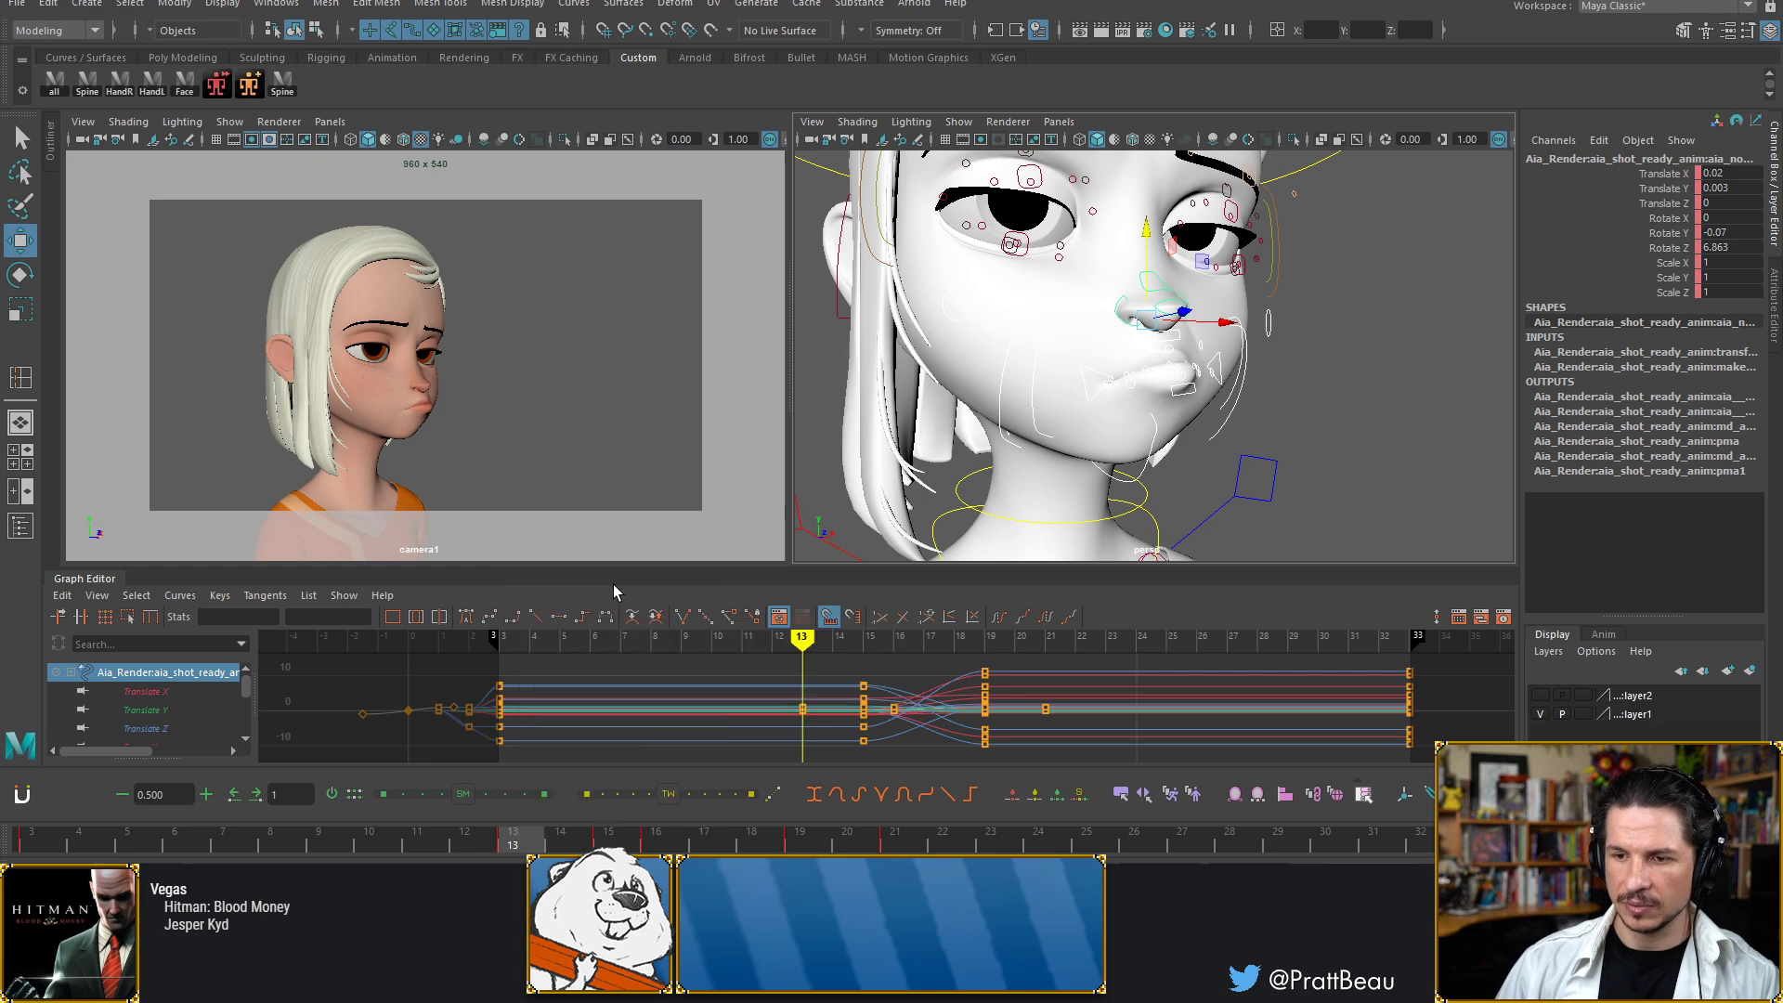
pyautogui.hotkey('alt', 'v')
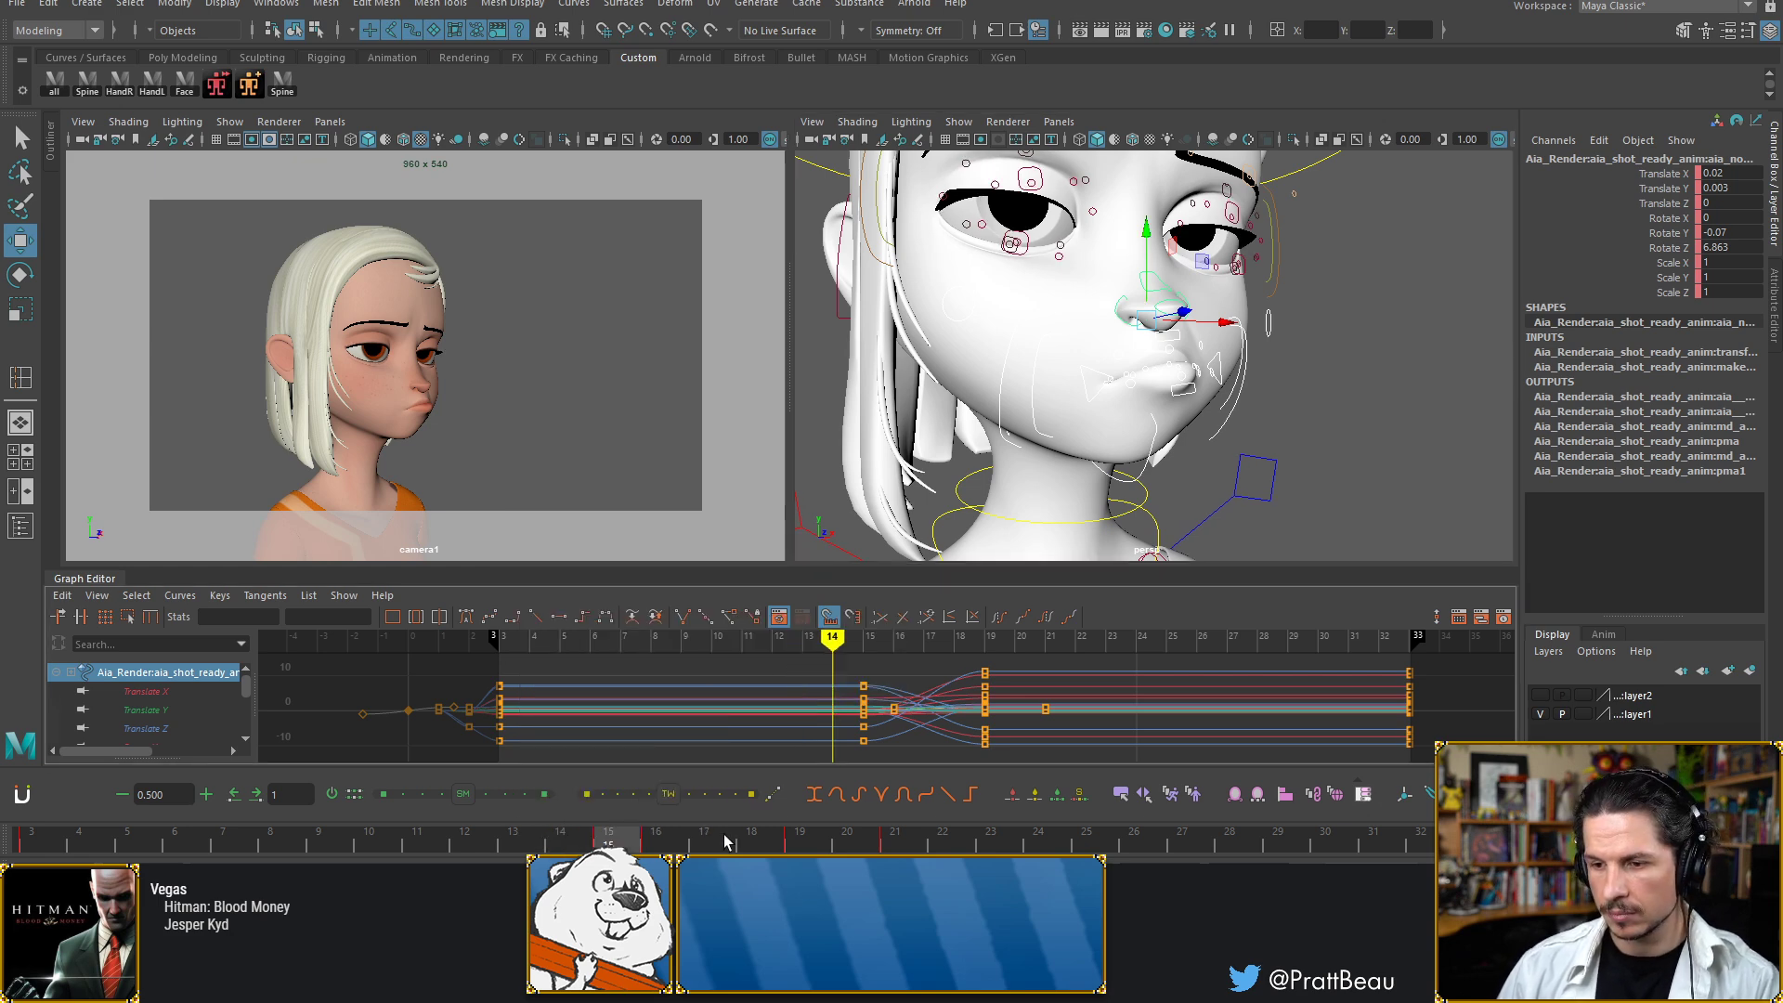
pyautogui.rightClick(666, 847)
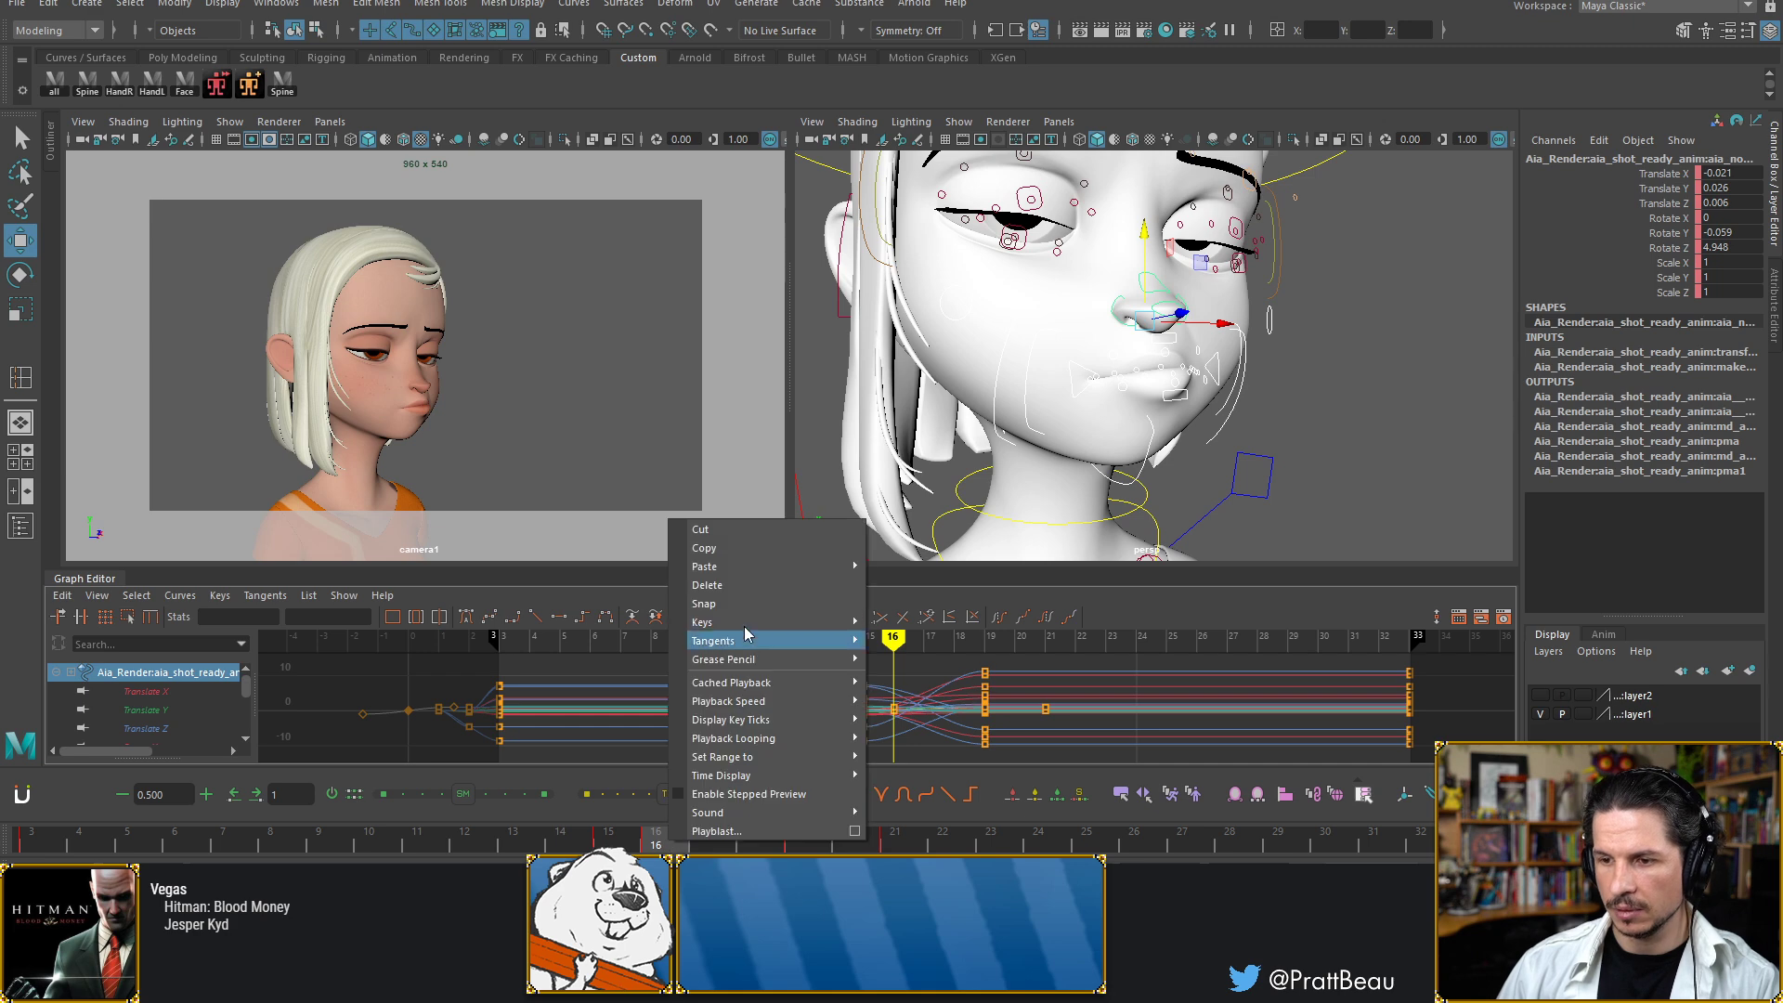
pyautogui.click(754, 604)
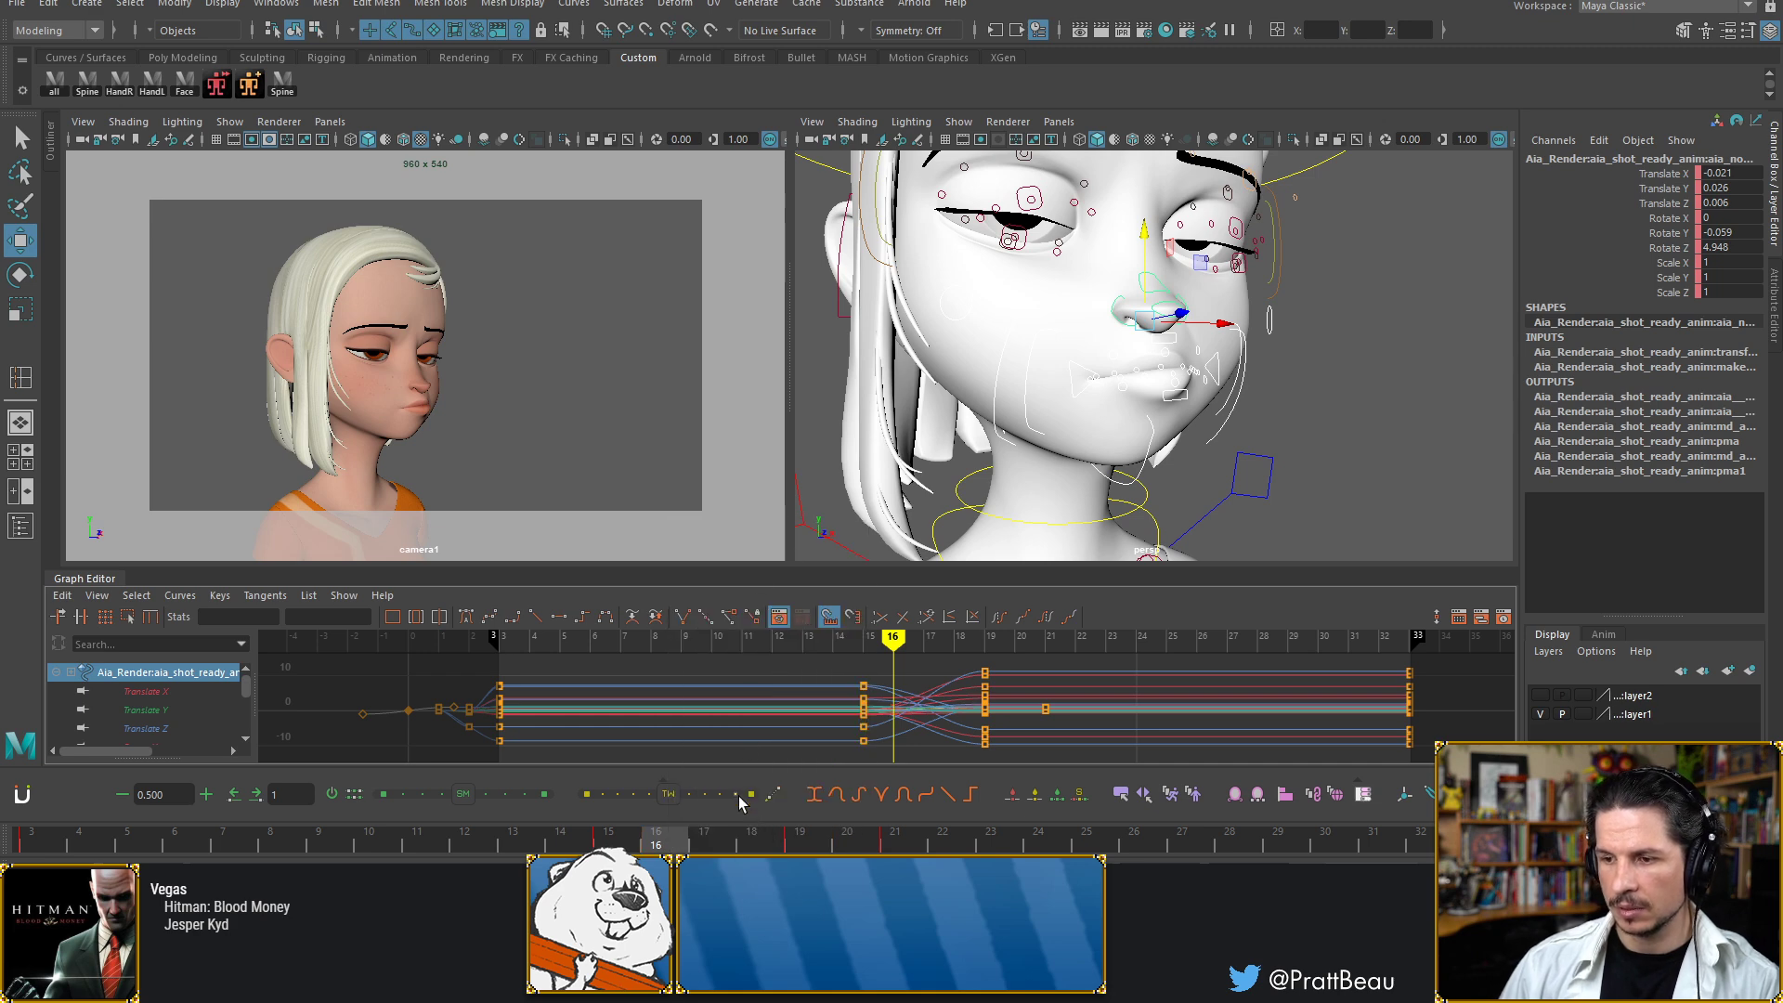
# Step back and forth between frames 15 and 20 to examine the mouth changing from frown to smile
pyautogui.moveTo(668, 835)
pyautogui.mouseDown()
pyautogui.moveTo(634, 845)
pyautogui.moveTo(697, 849)
pyautogui.mouseUp()
pyautogui.hotkey('alt', '.')
pyautogui.hotkey('alt', '.')
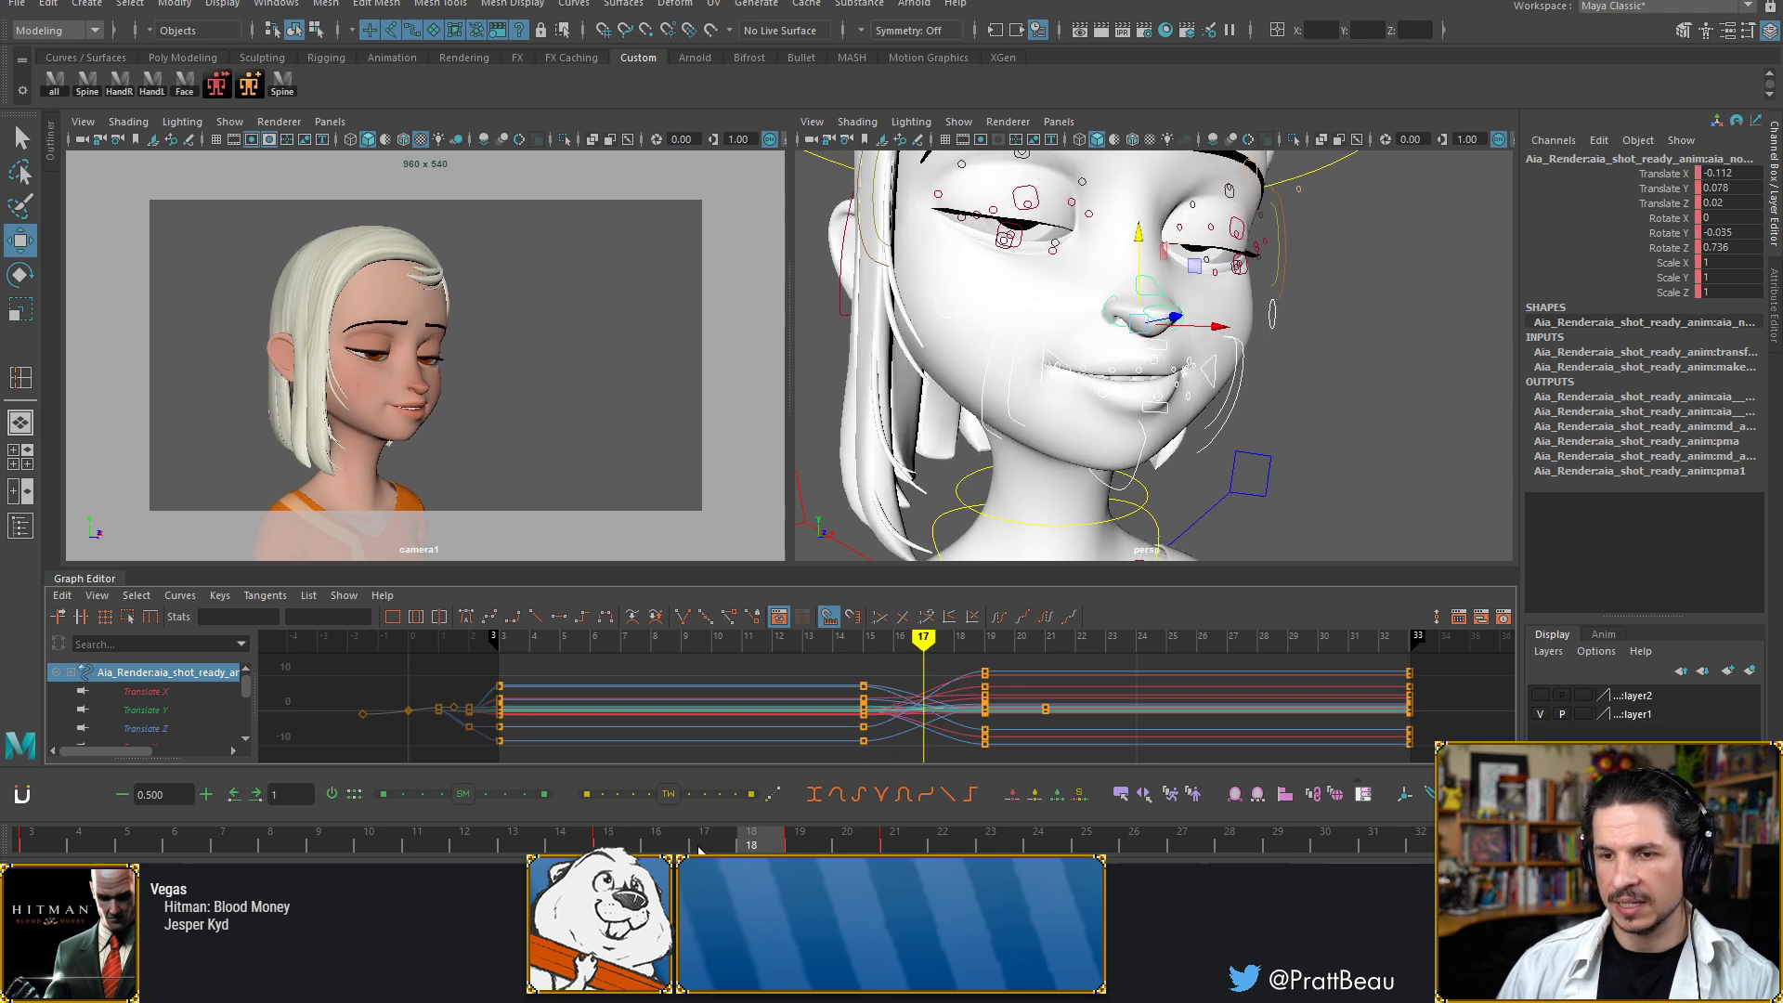
pyautogui.hotkey('alt', ',')
pyautogui.hotkey('alt', ',')
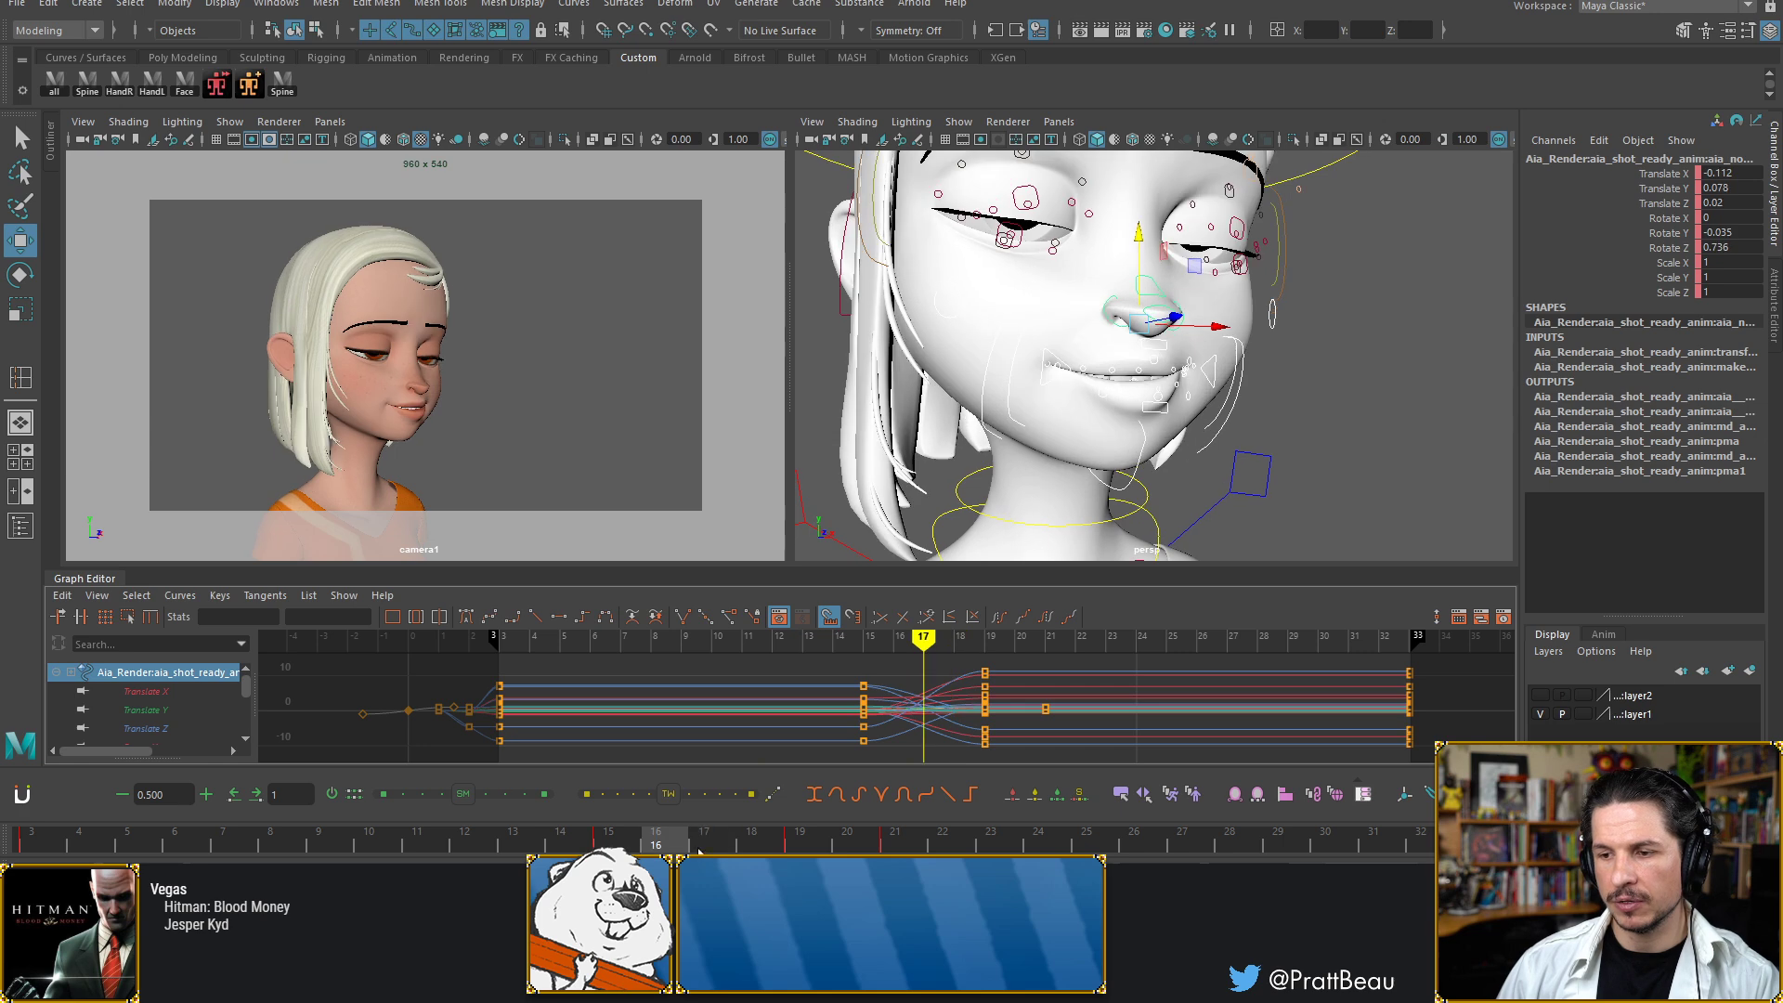
pyautogui.hotkey('alt', ',')
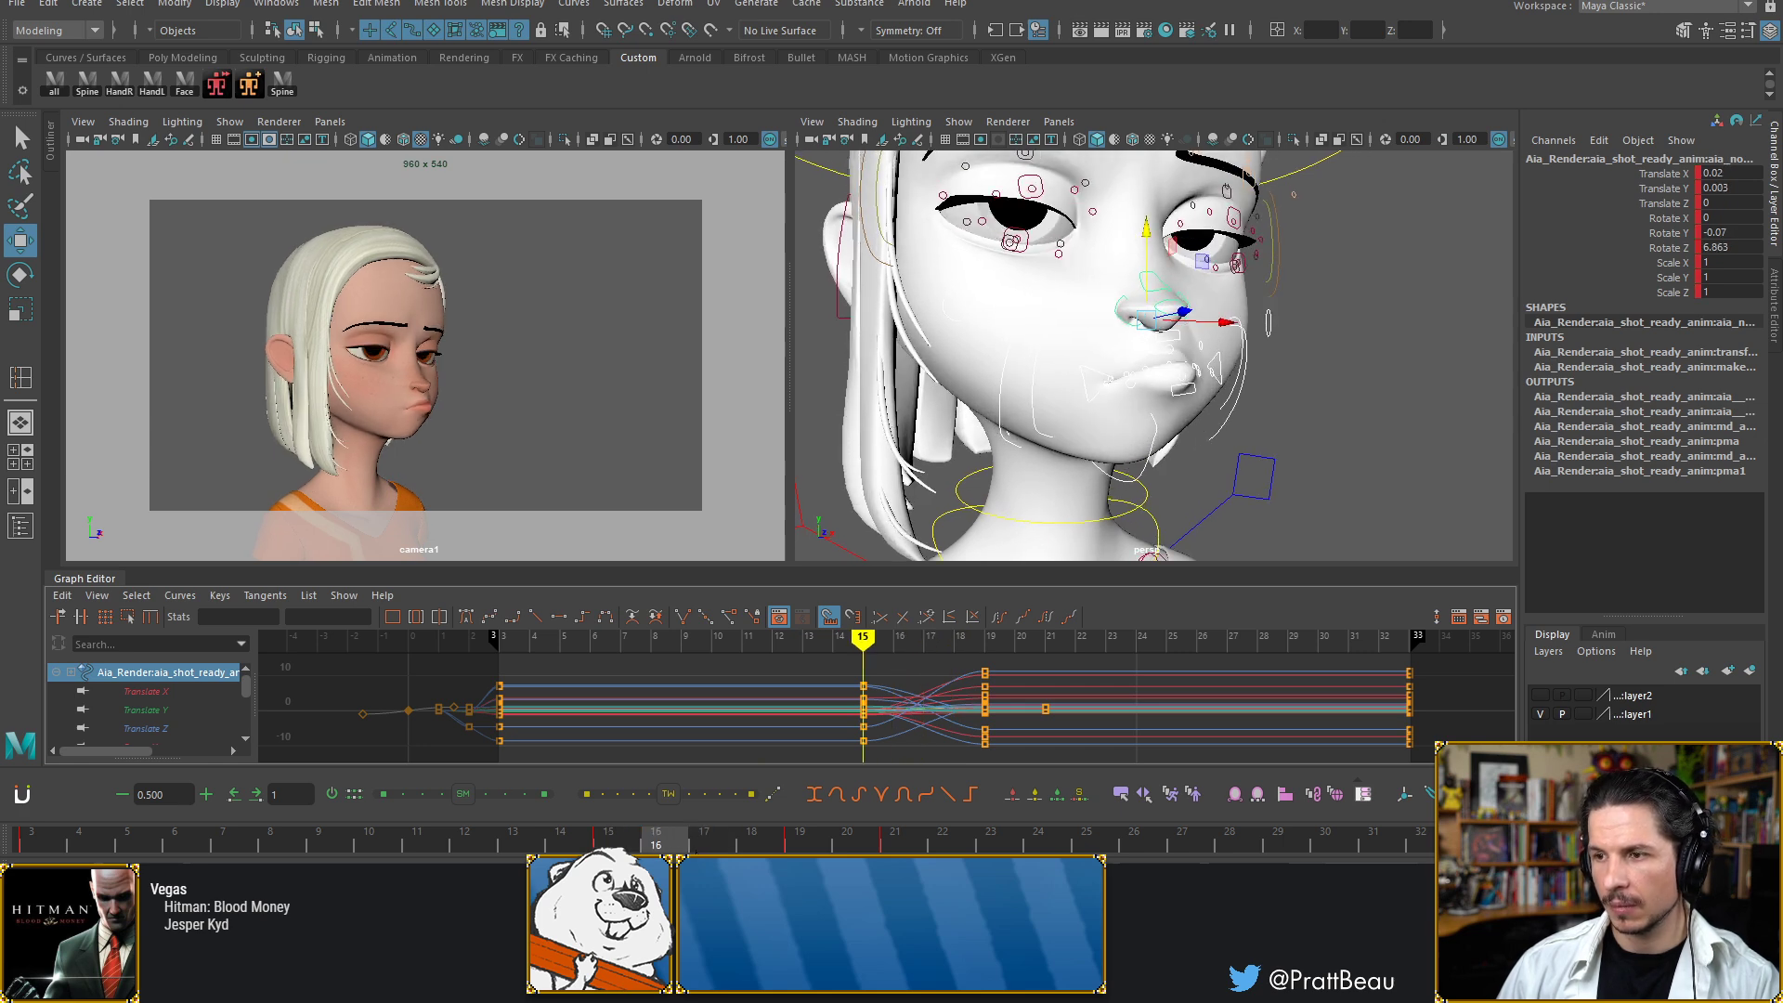
pyautogui.hotkey('alt', '.')
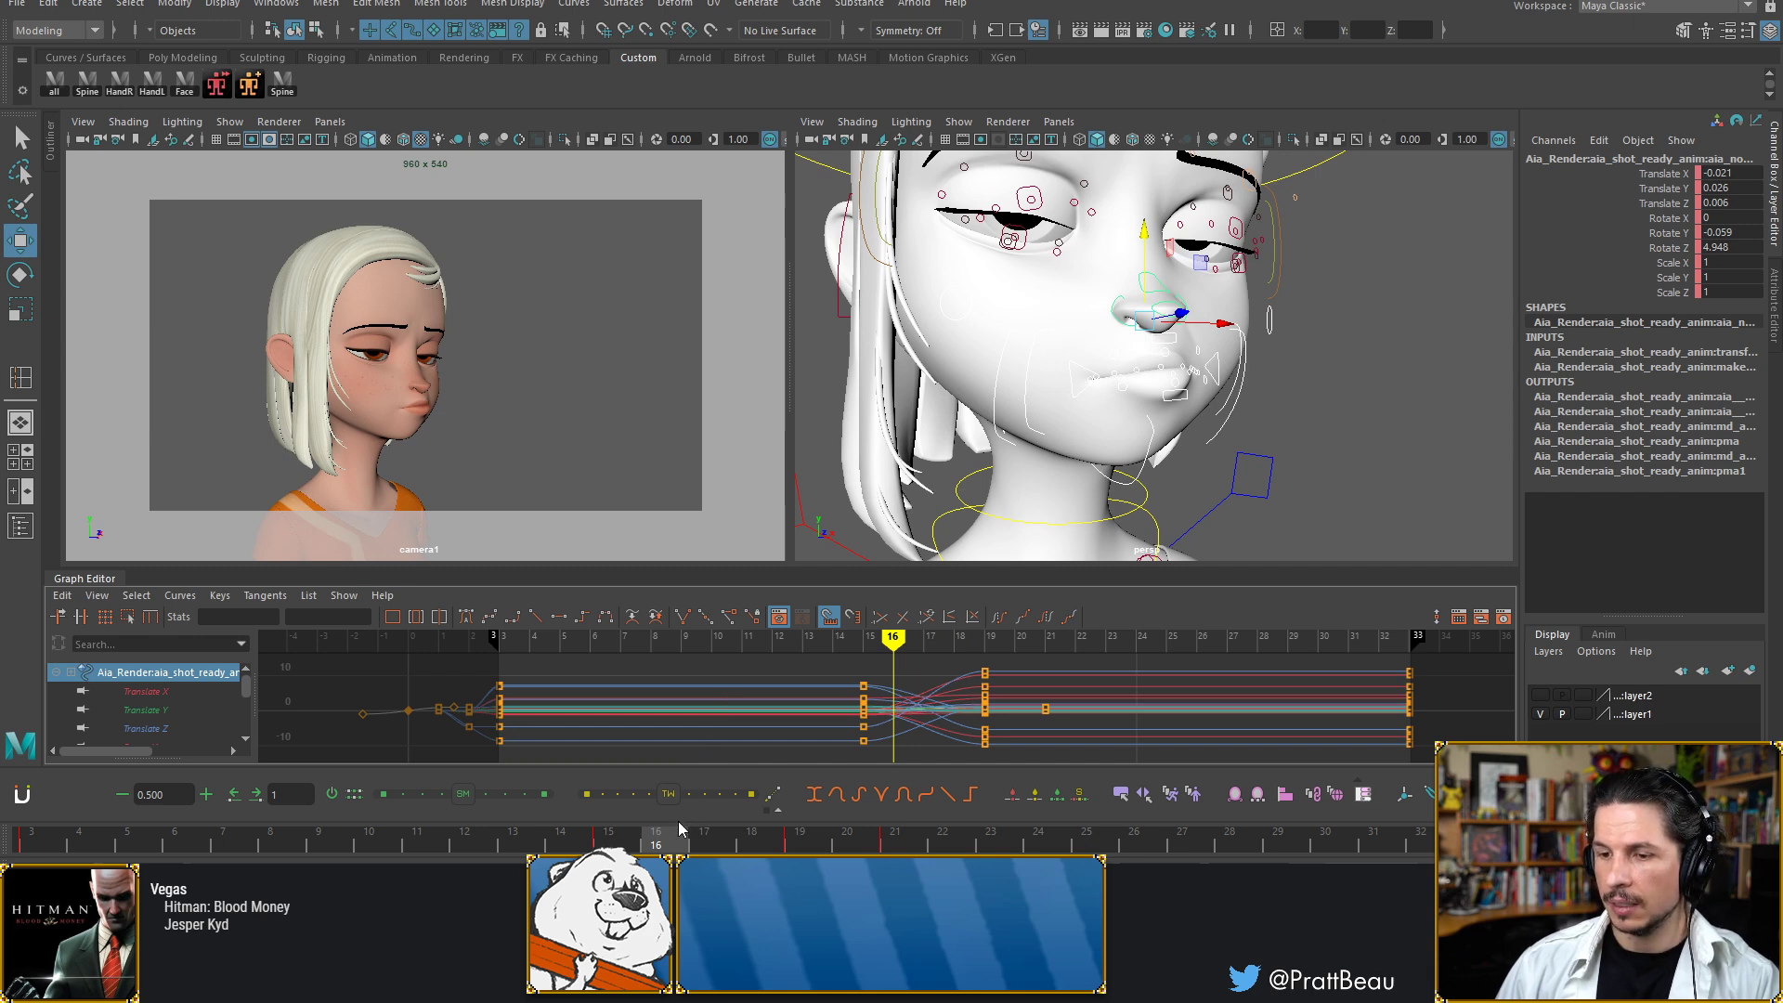
pyautogui.hotkey('alt', '.')
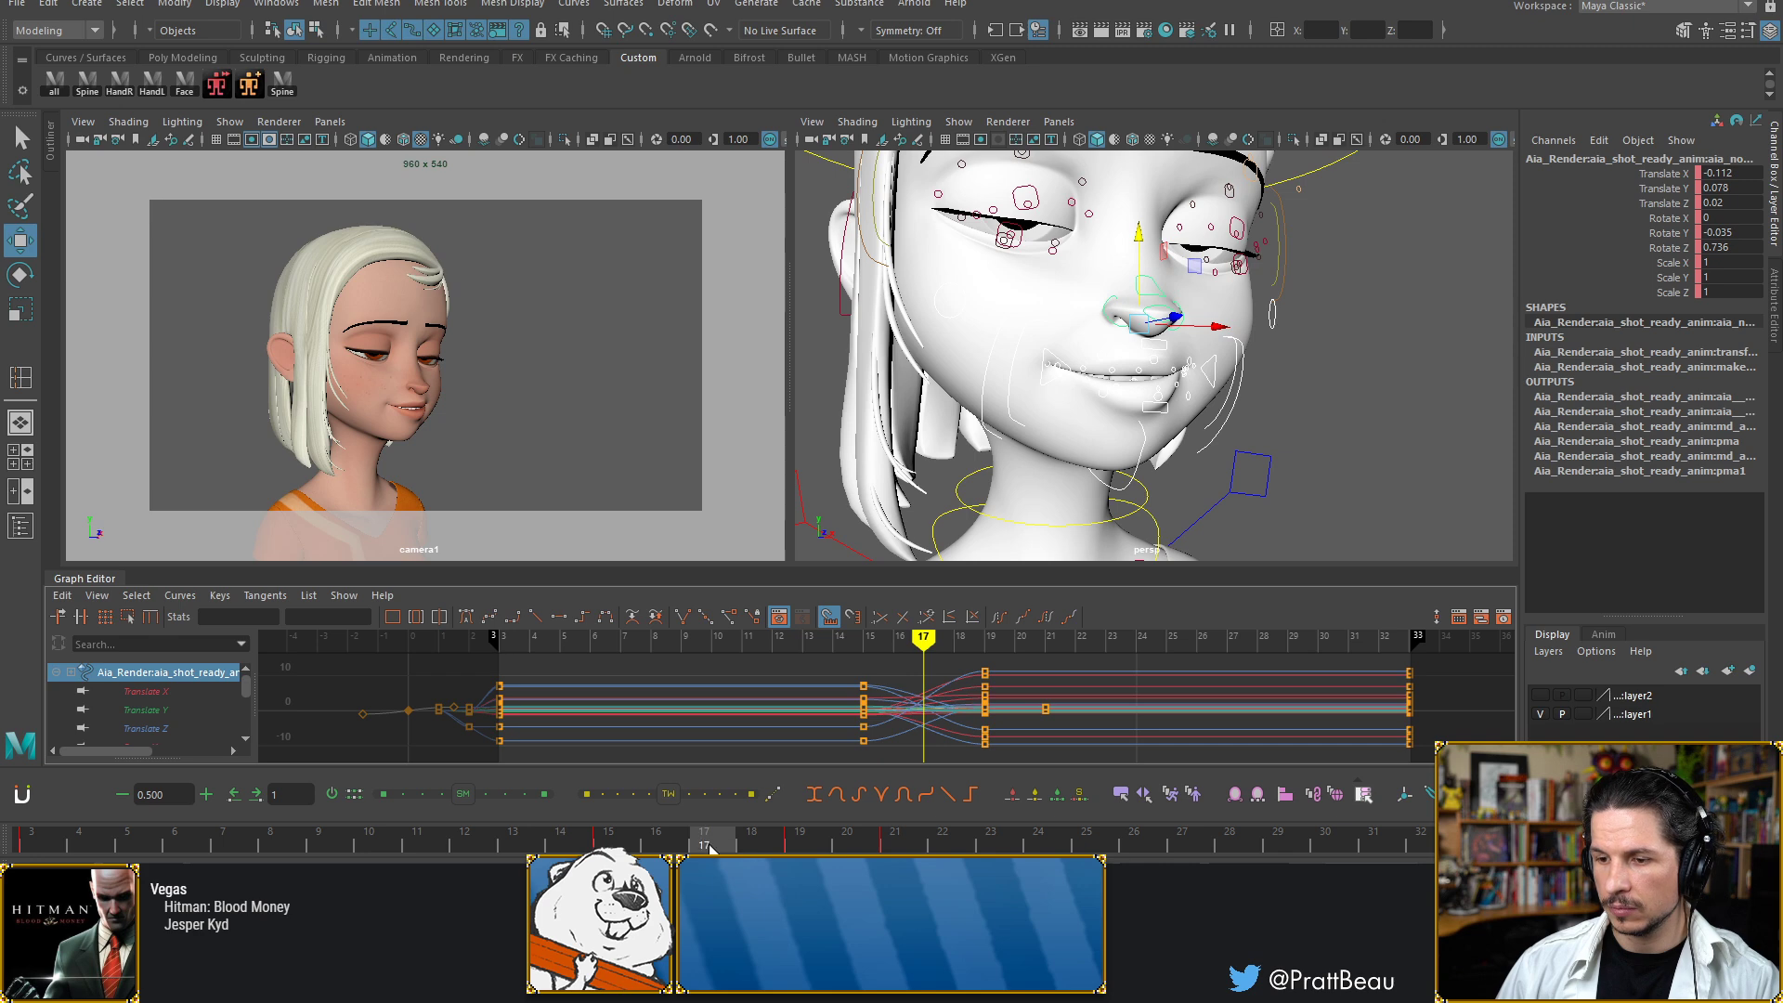
pyautogui.hotkey('alt', '.')
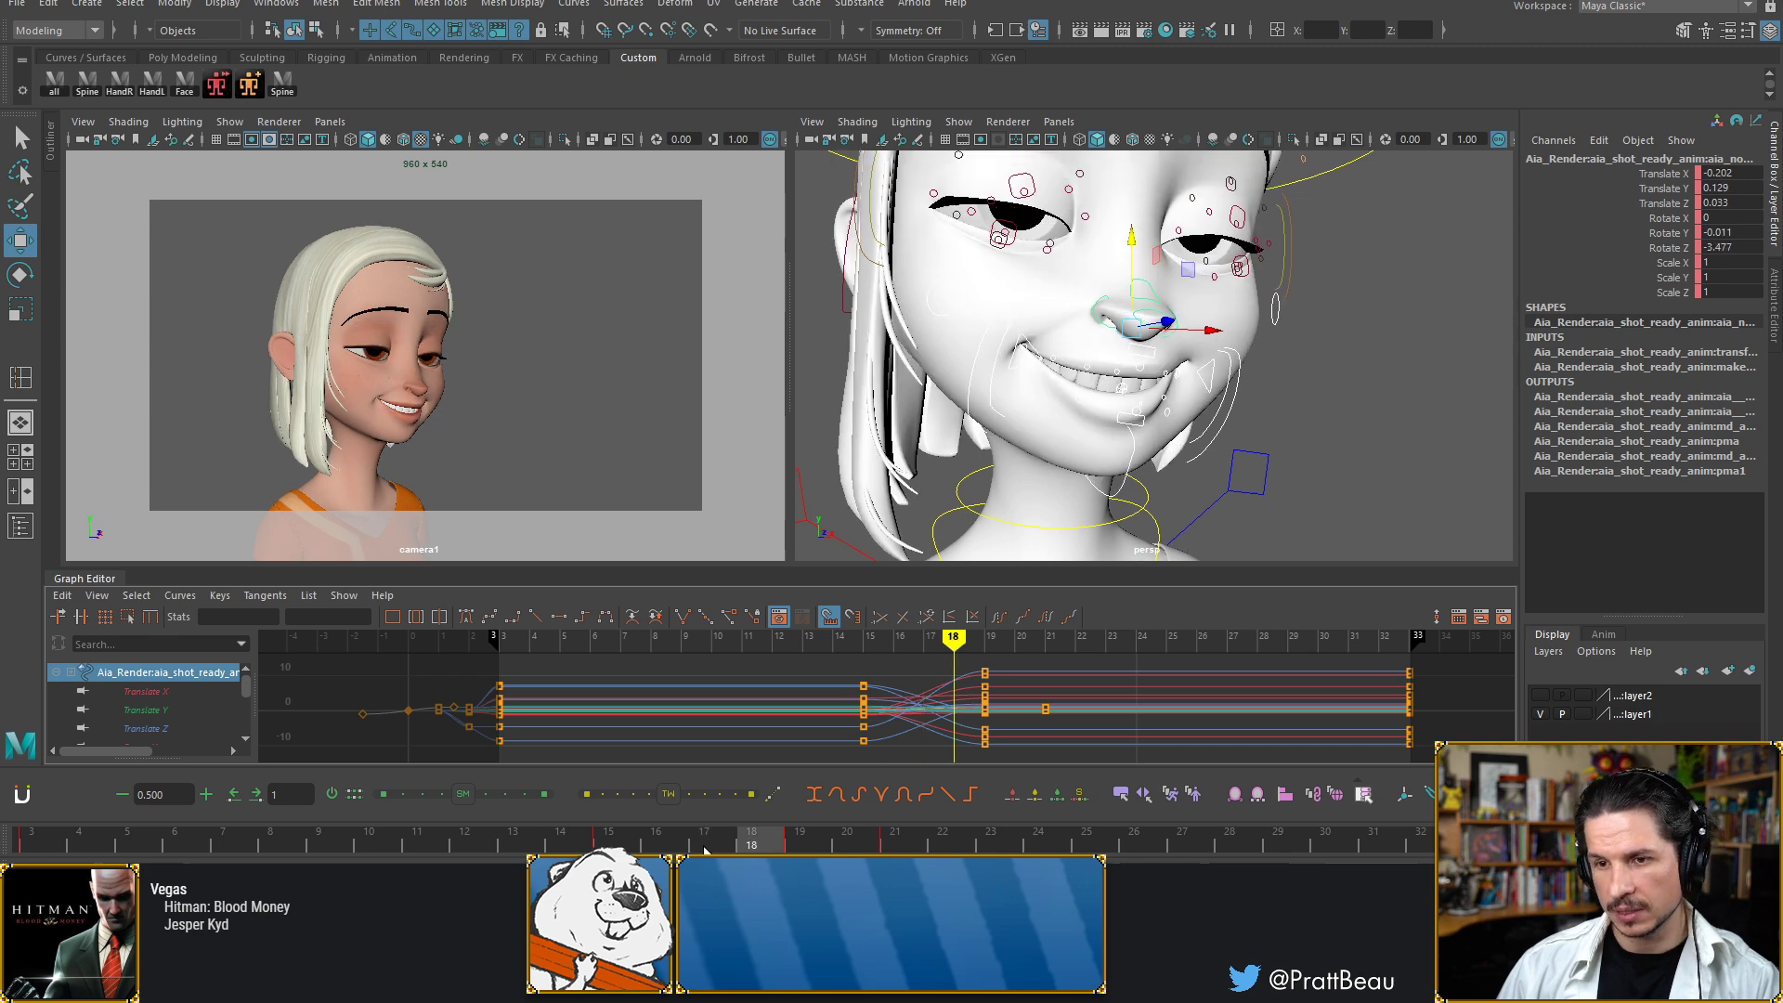
pyautogui.hotkey('alt', '.')
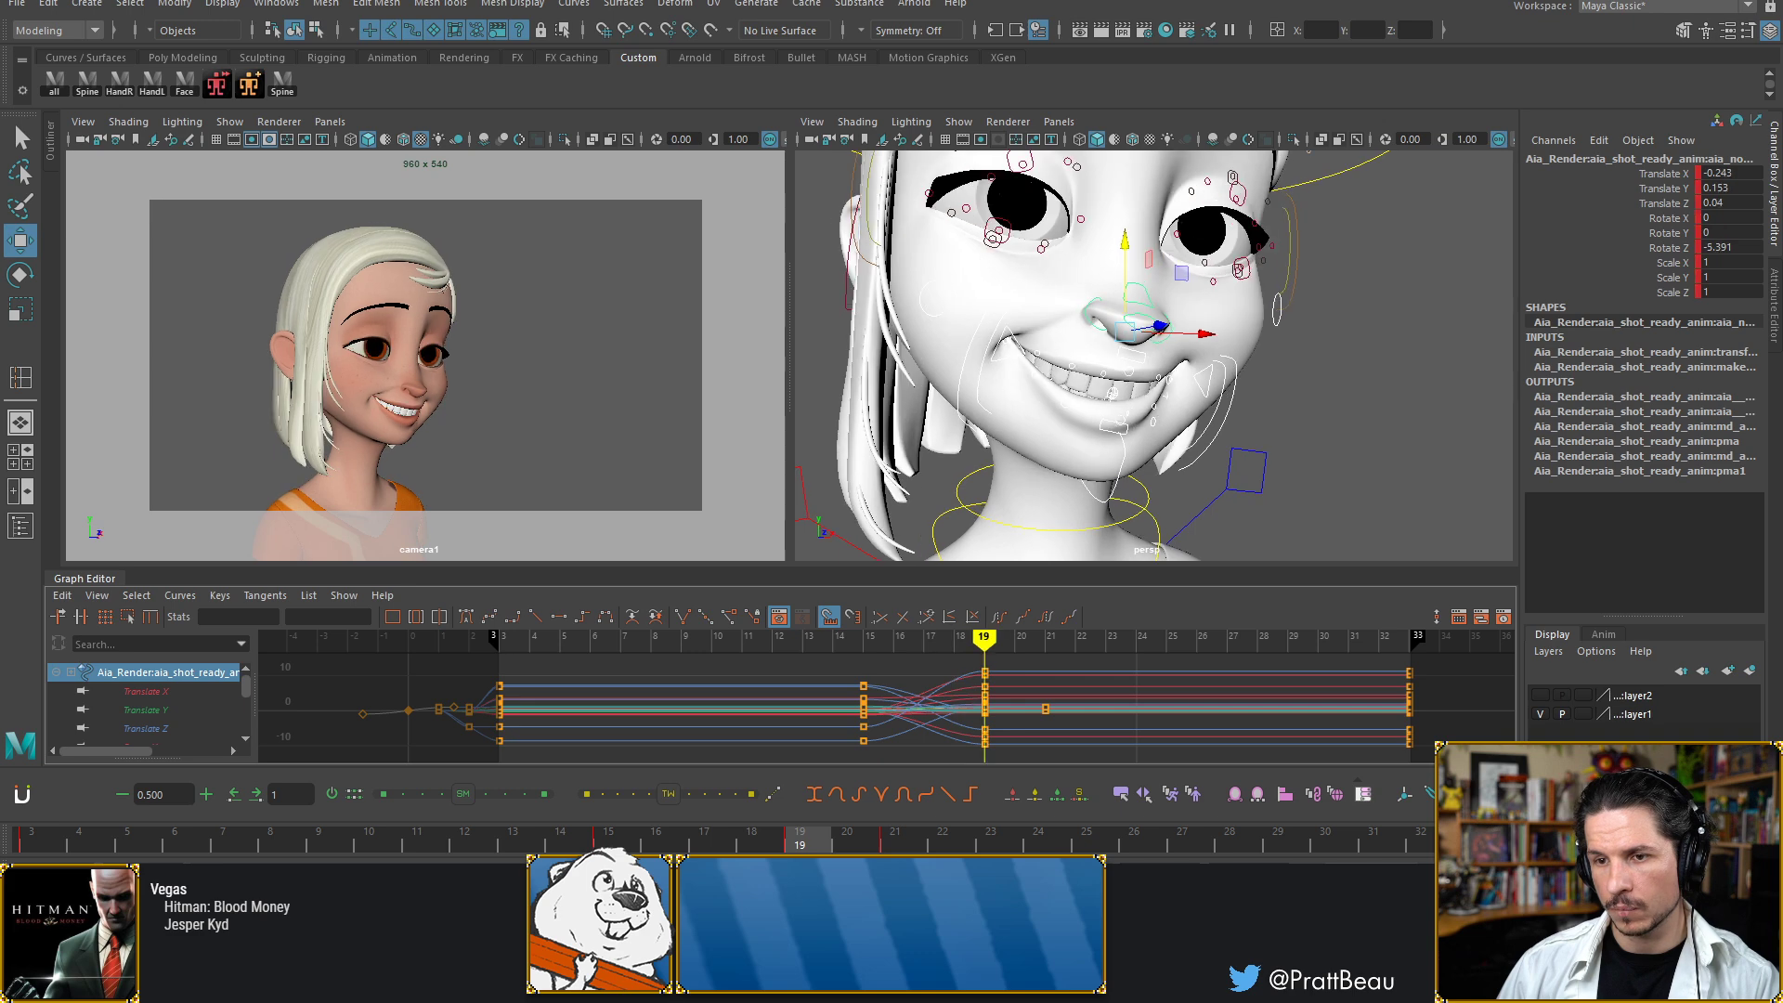
pyautogui.hotkey('alt', ',')
pyautogui.hotkey('alt', '.')
pyautogui.hotkey('alt', '.')
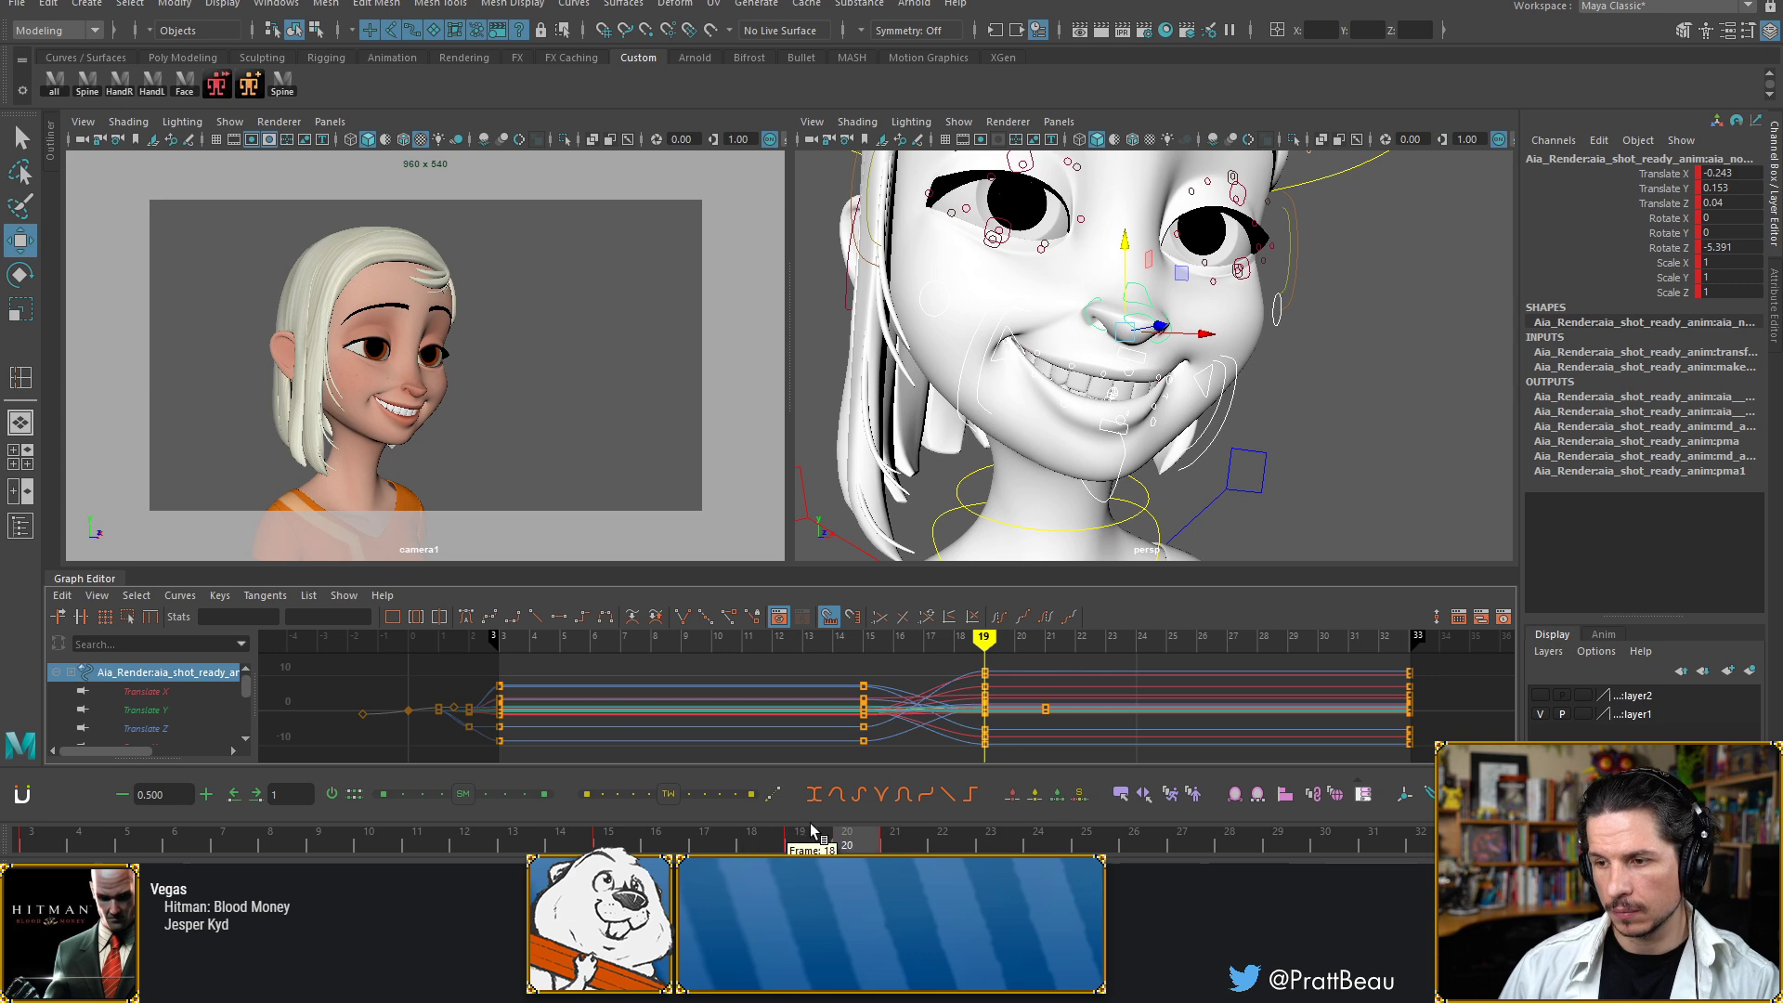
# Key the full smile on the lower-face controls at frame 21 and move those keys to frame 23
pyautogui.moveTo(809, 825); pyautogui.dragTo(880, 824)
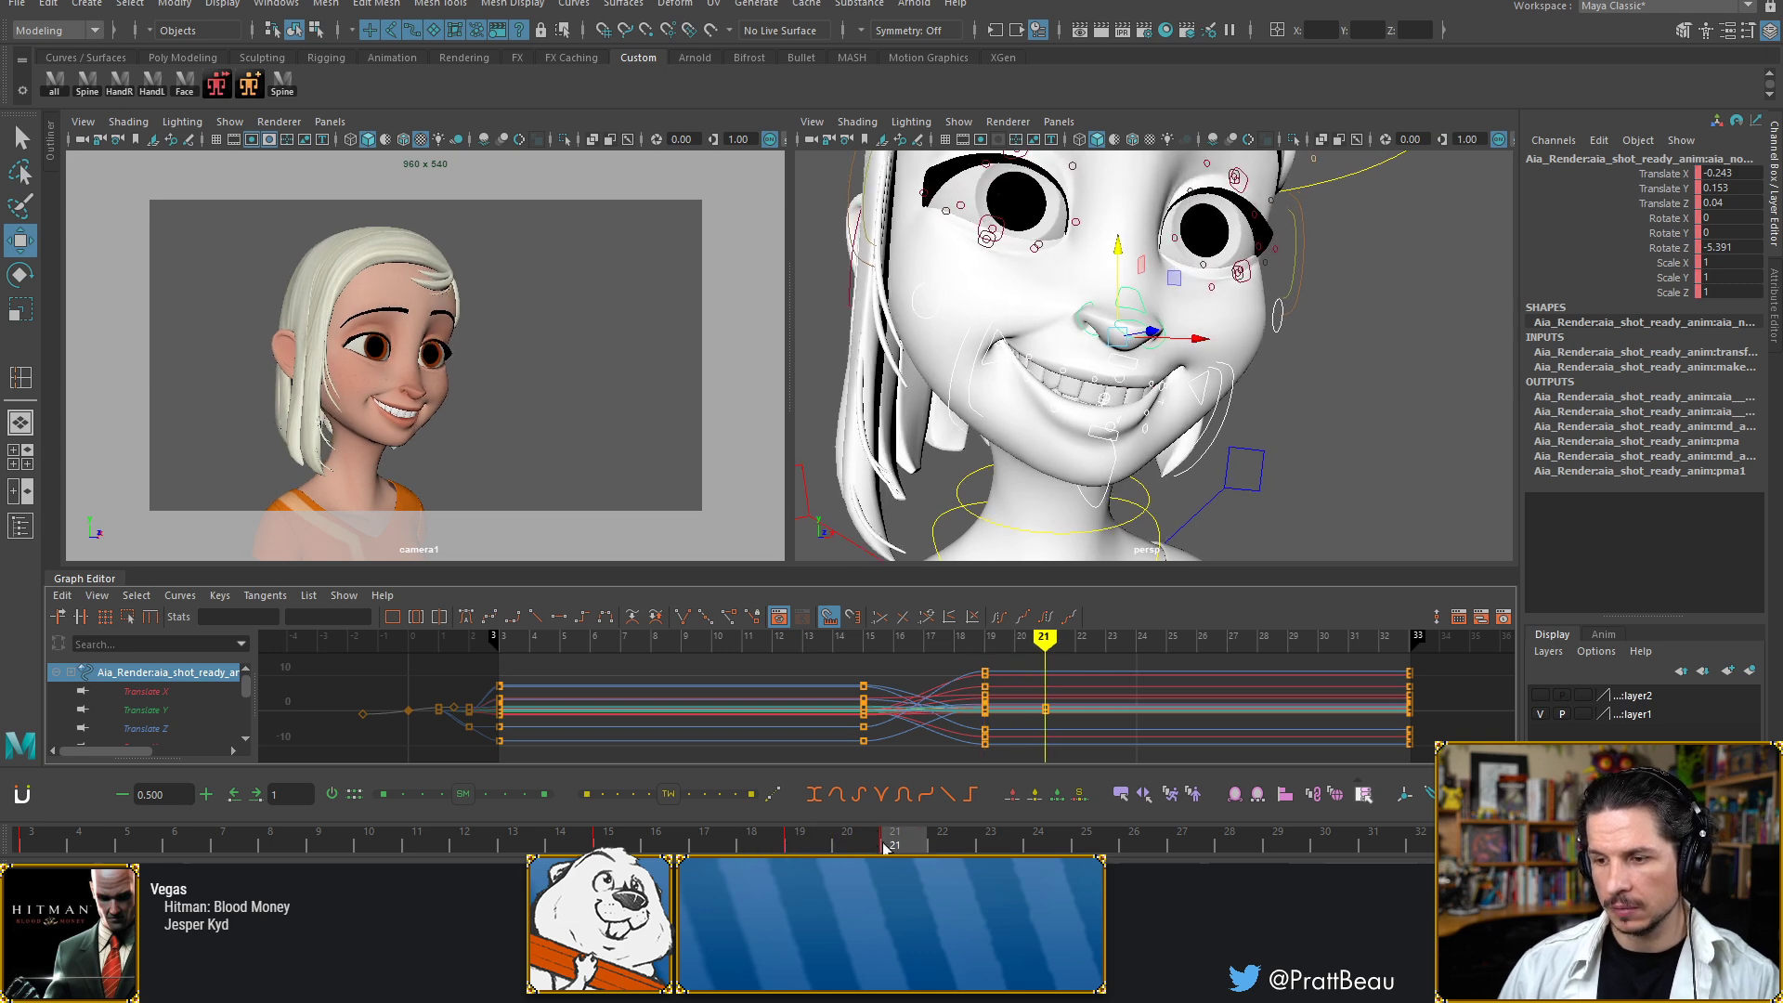
pyautogui.press('s')
pyautogui.keyDown('shift'); pyautogui.click(899, 844); pyautogui.keyUp('shift')
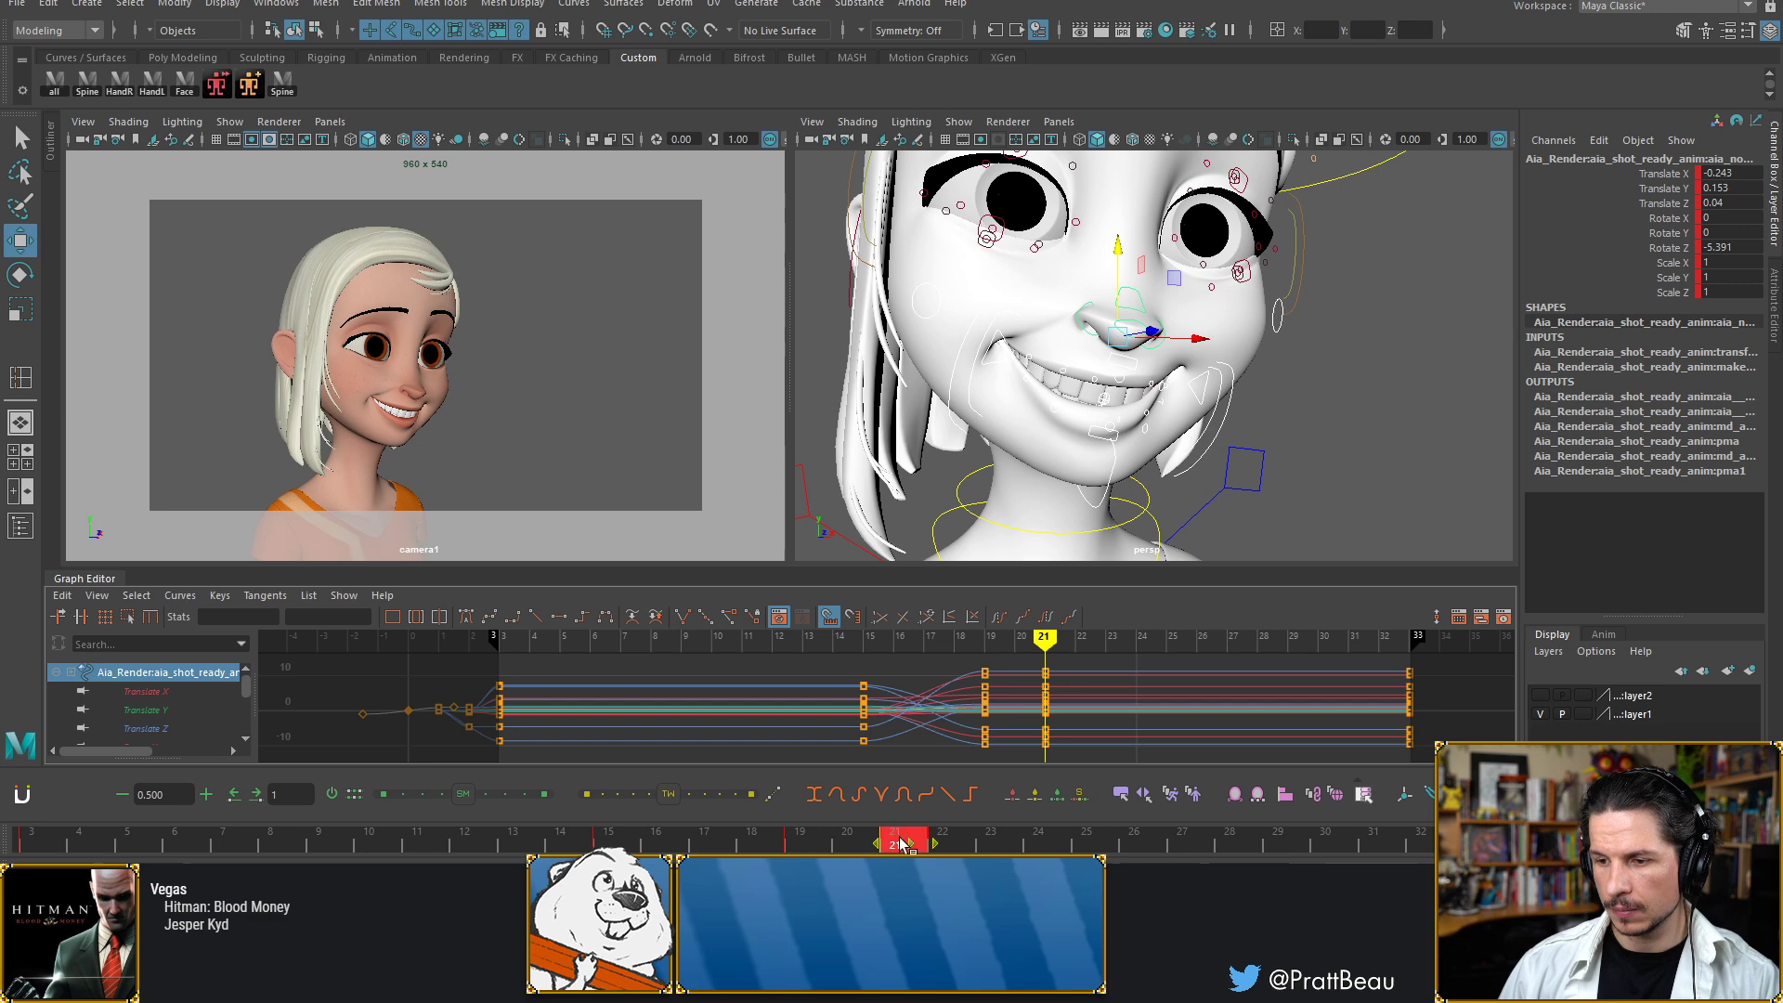
pyautogui.moveTo(918, 843); pyautogui.dragTo(982, 841)
pyautogui.click(887, 841)
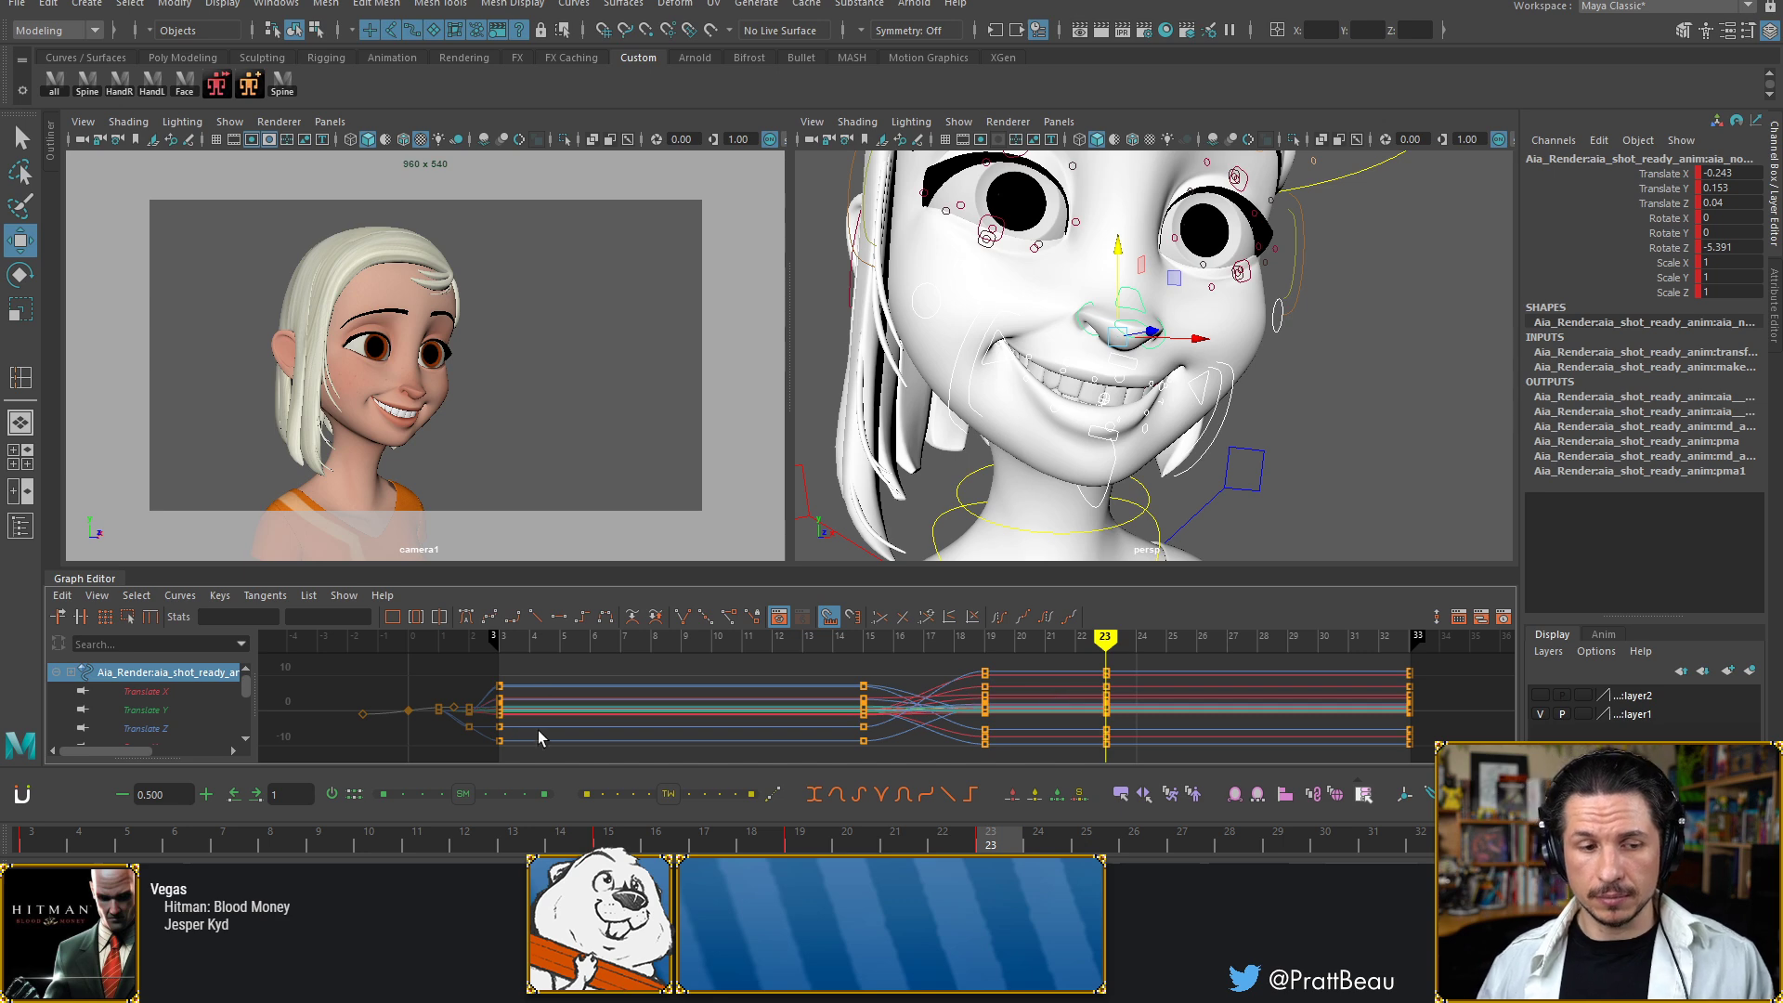
# Tween the lower-face controls at frame 19 slightly short of the frame 23 smile, with the nose's Rotate Z at about -4
pyautogui.click(766, 845)
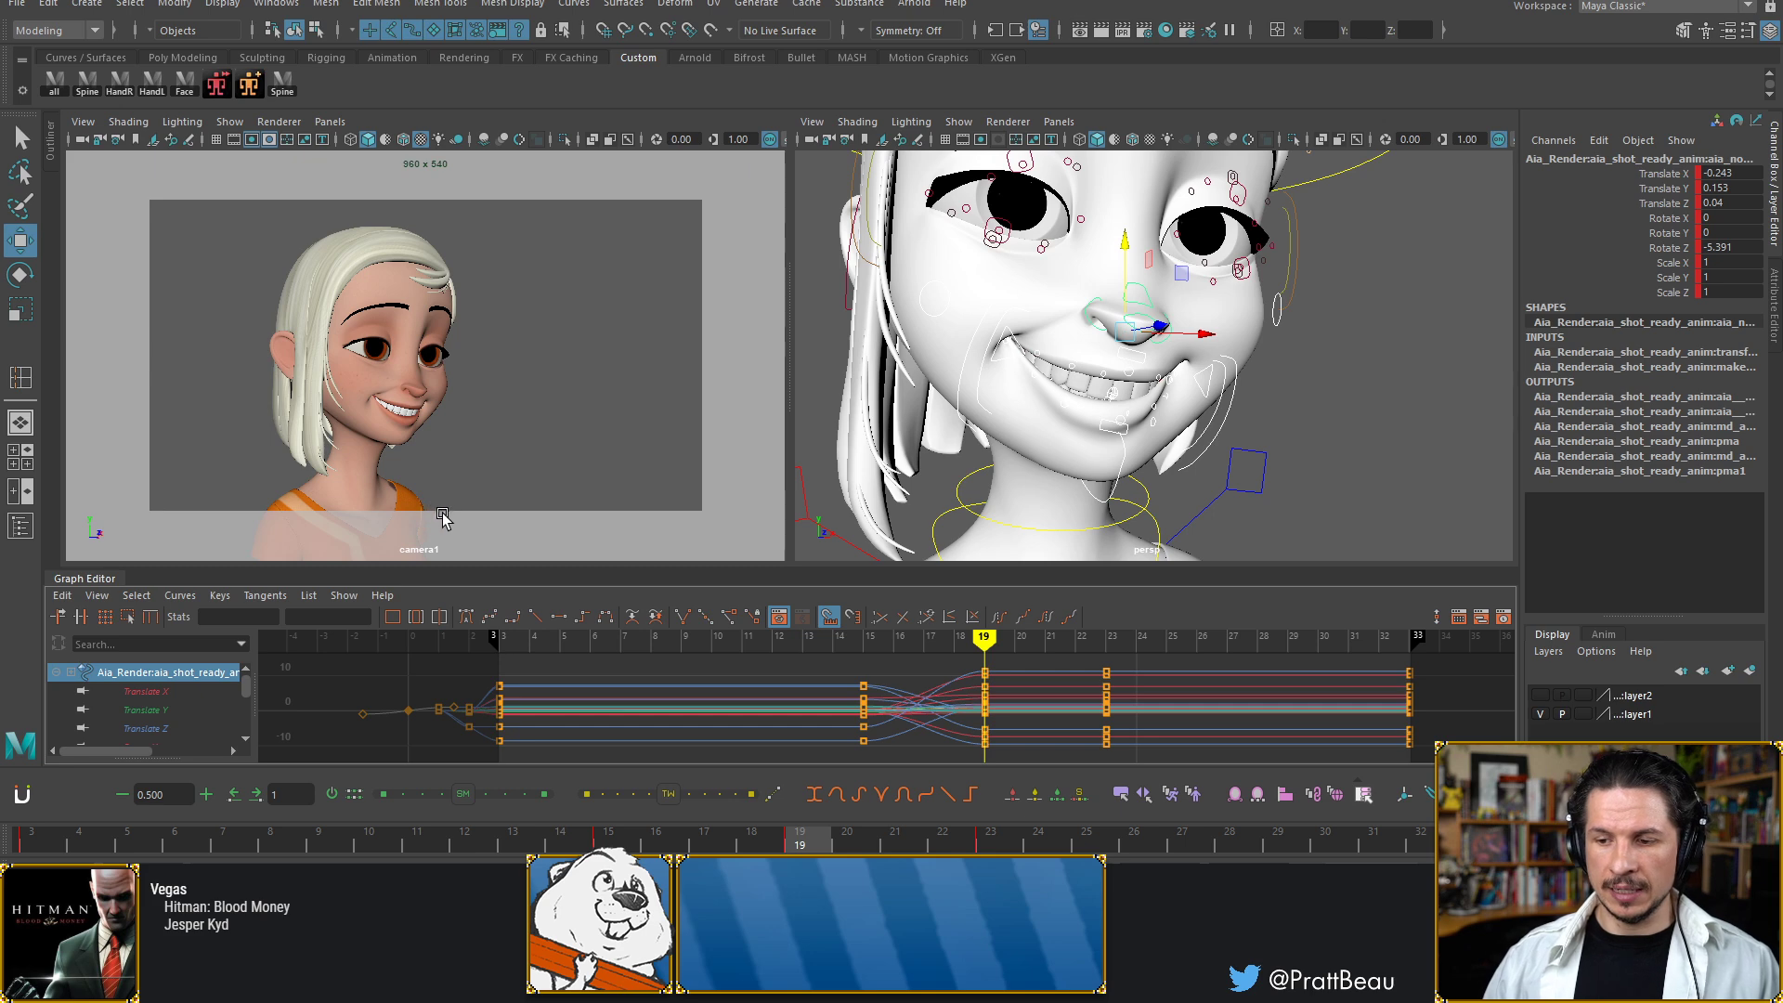
pyautogui.click(989, 839)
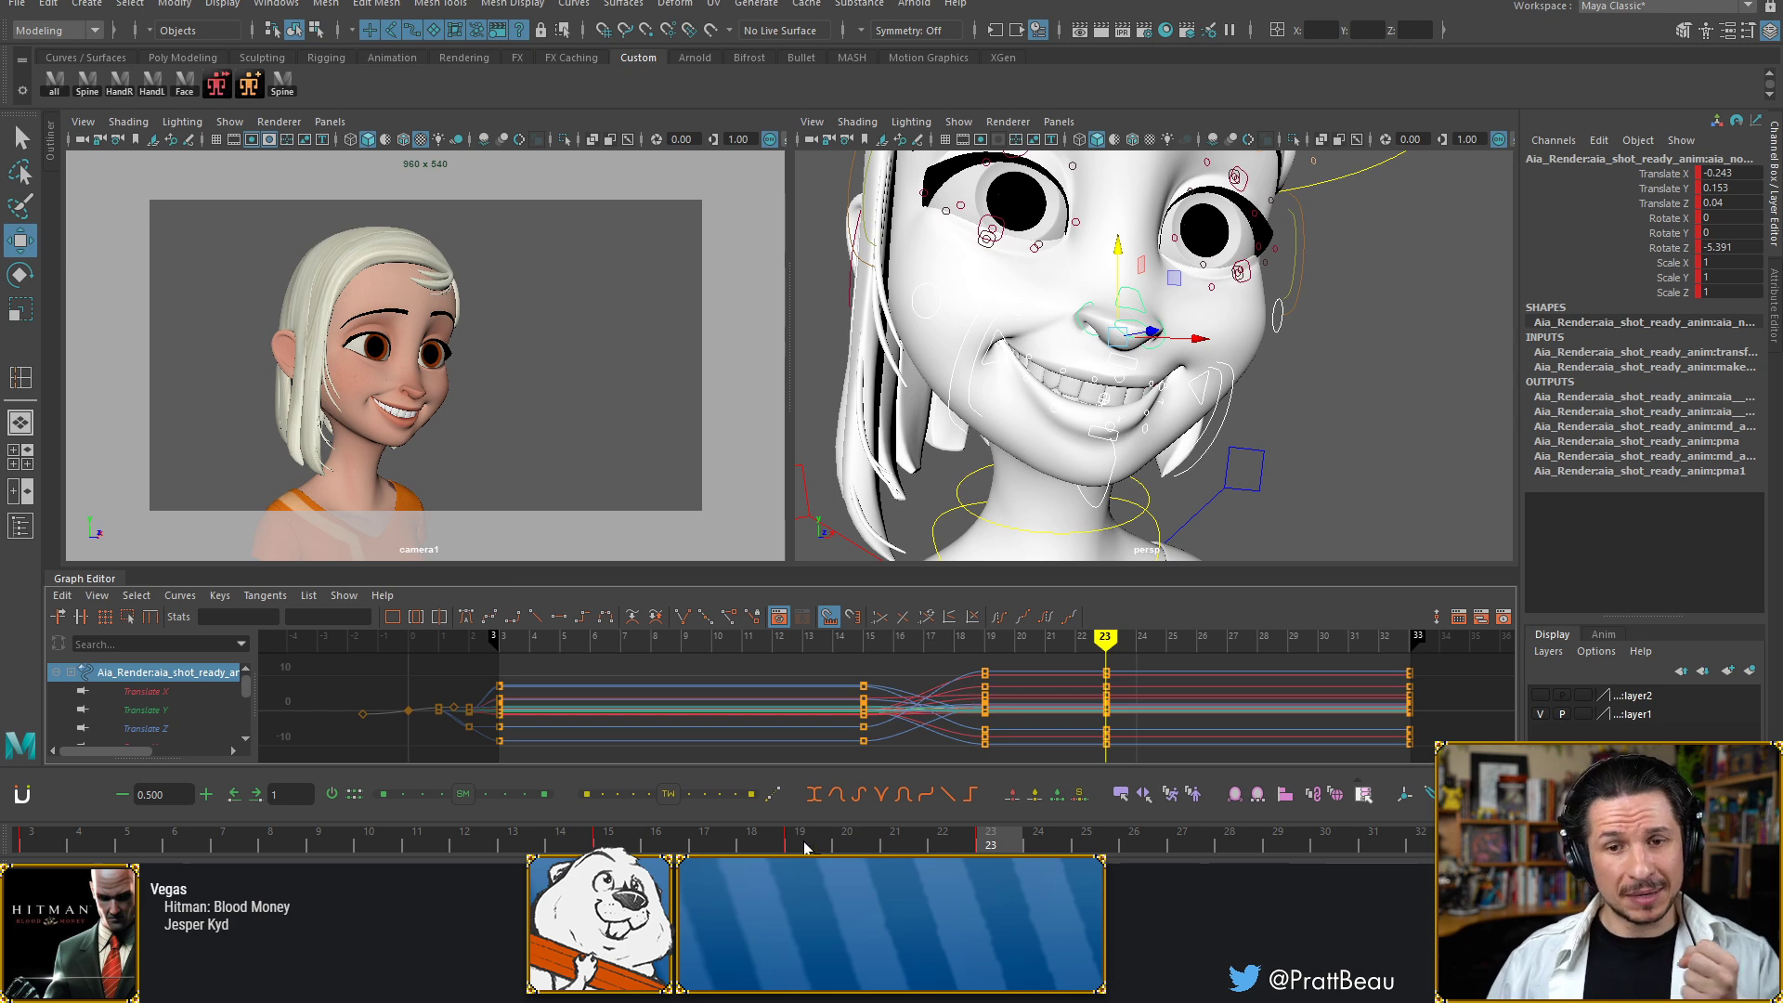
pyautogui.click(801, 844)
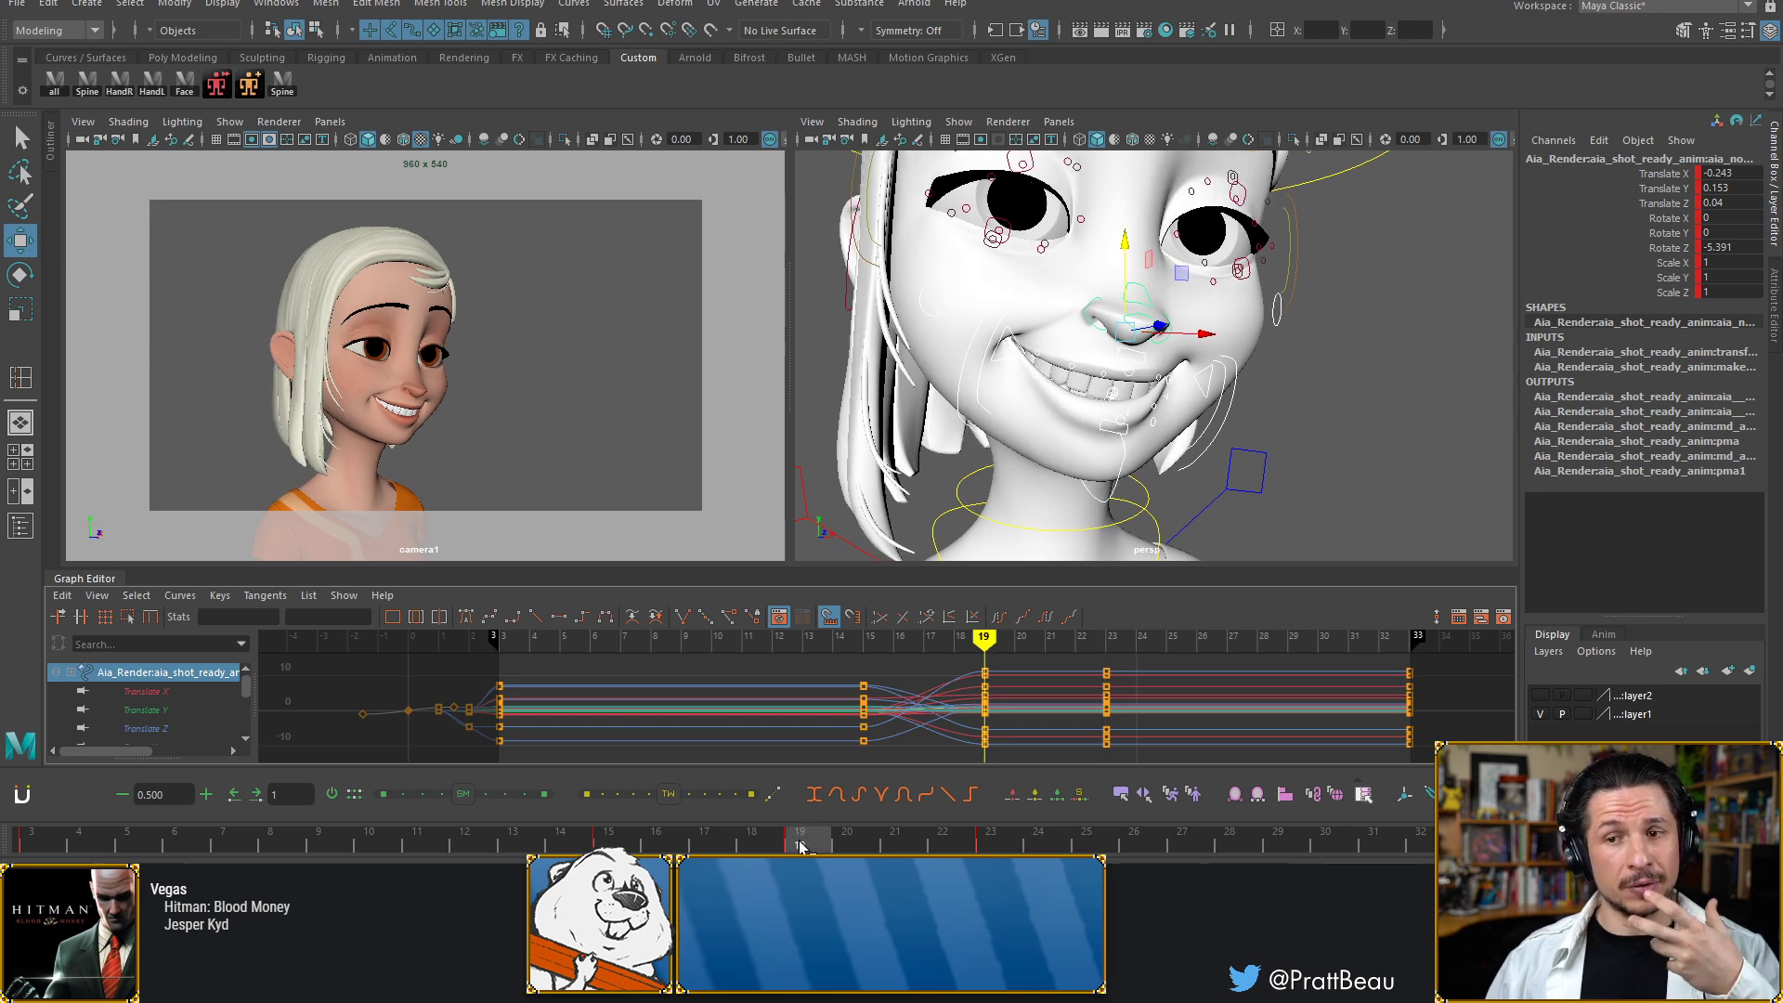
pyautogui.click(667, 797)
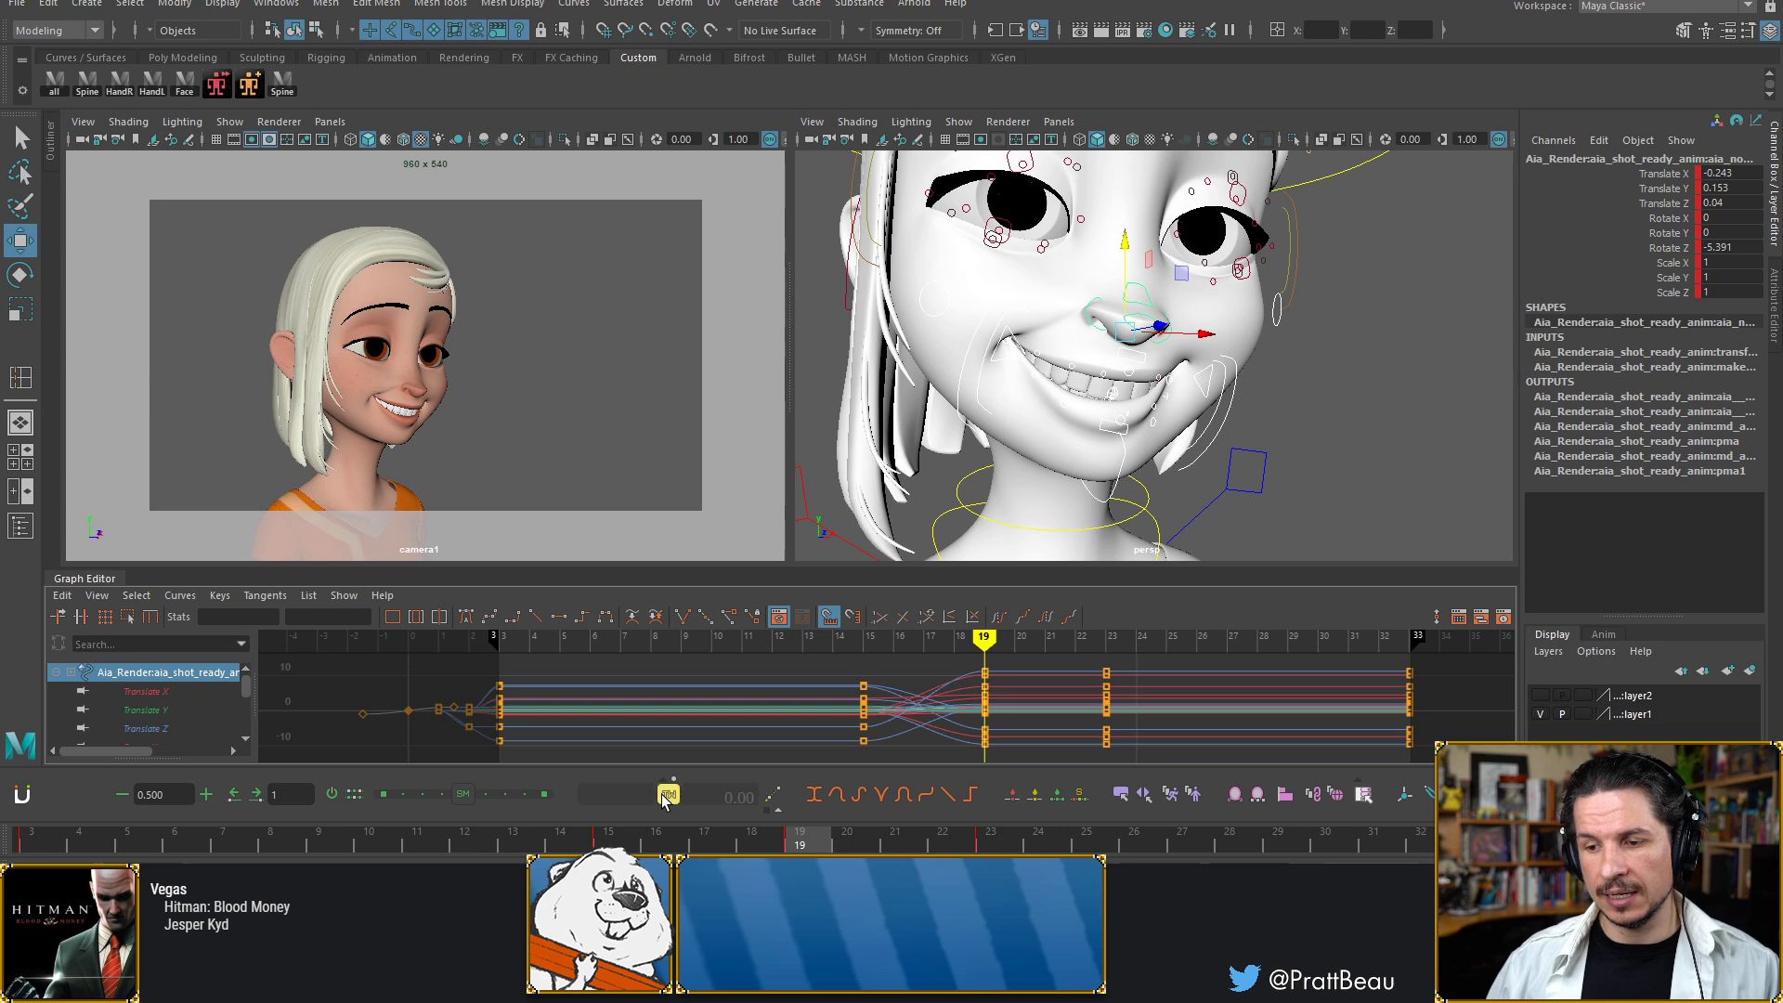
pyautogui.moveTo(662, 800); pyautogui.dragTo(739, 797)
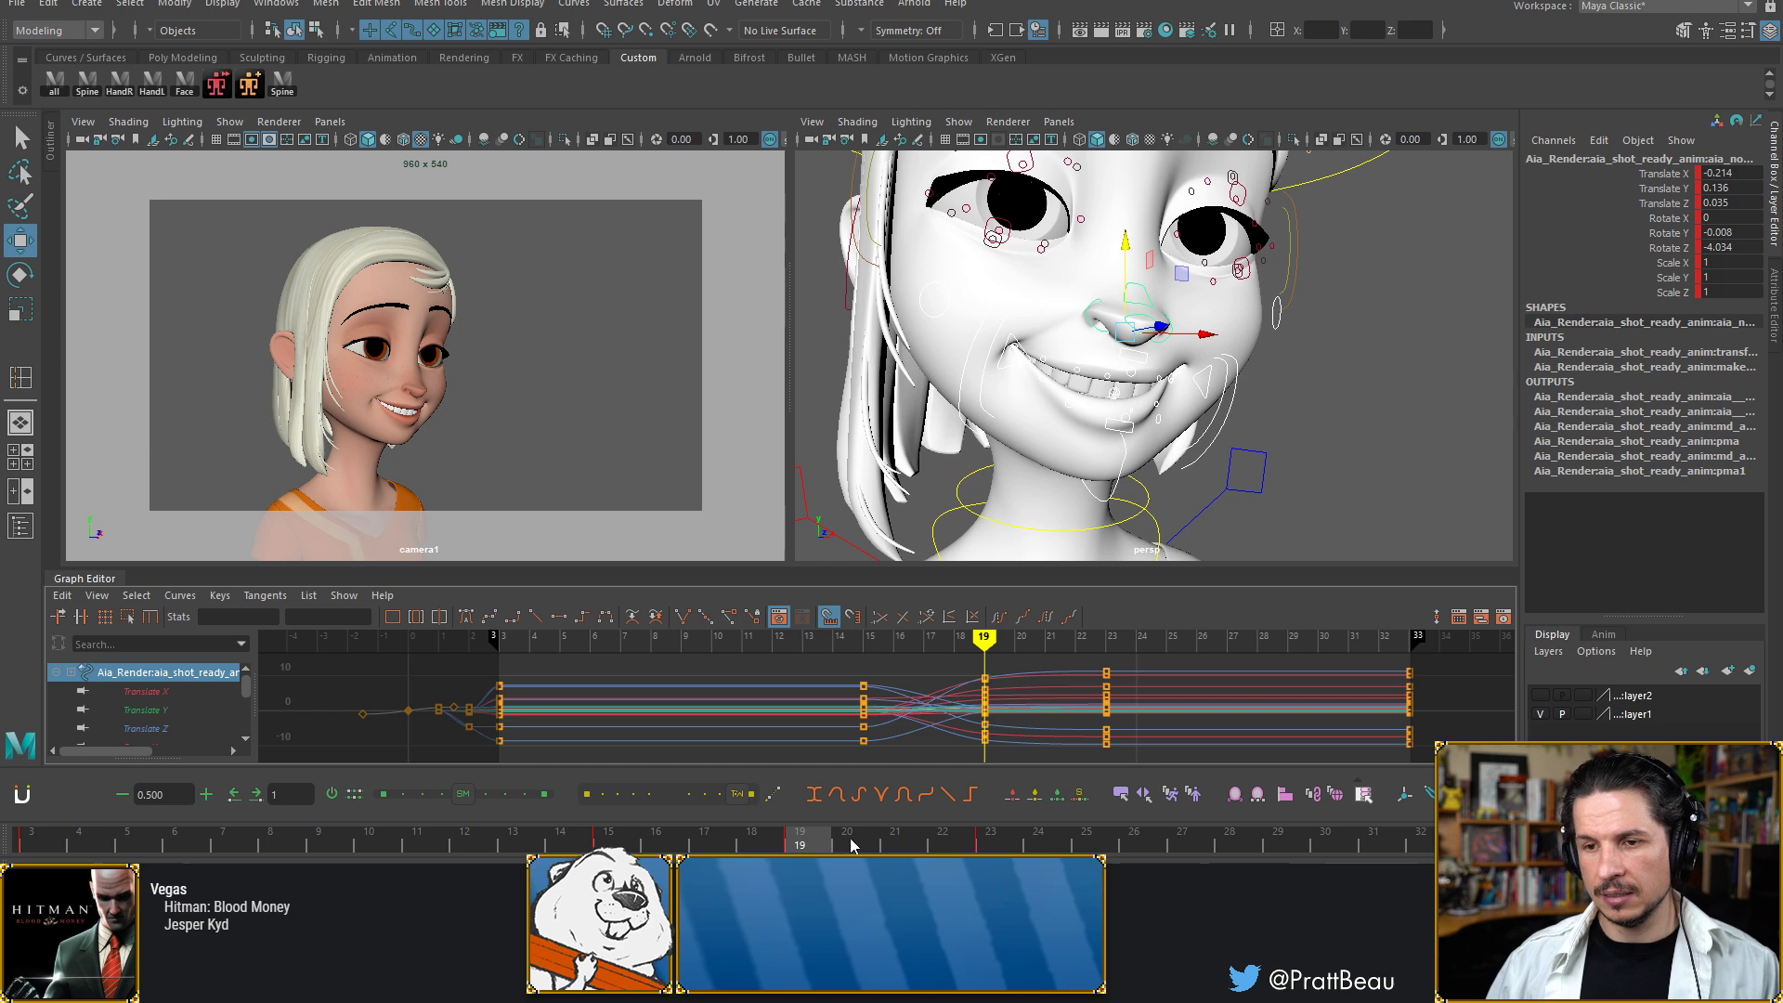
# Review frames 16 to 22 to examine how the mouth moves into the smile and settles
pyautogui.click(911, 842)
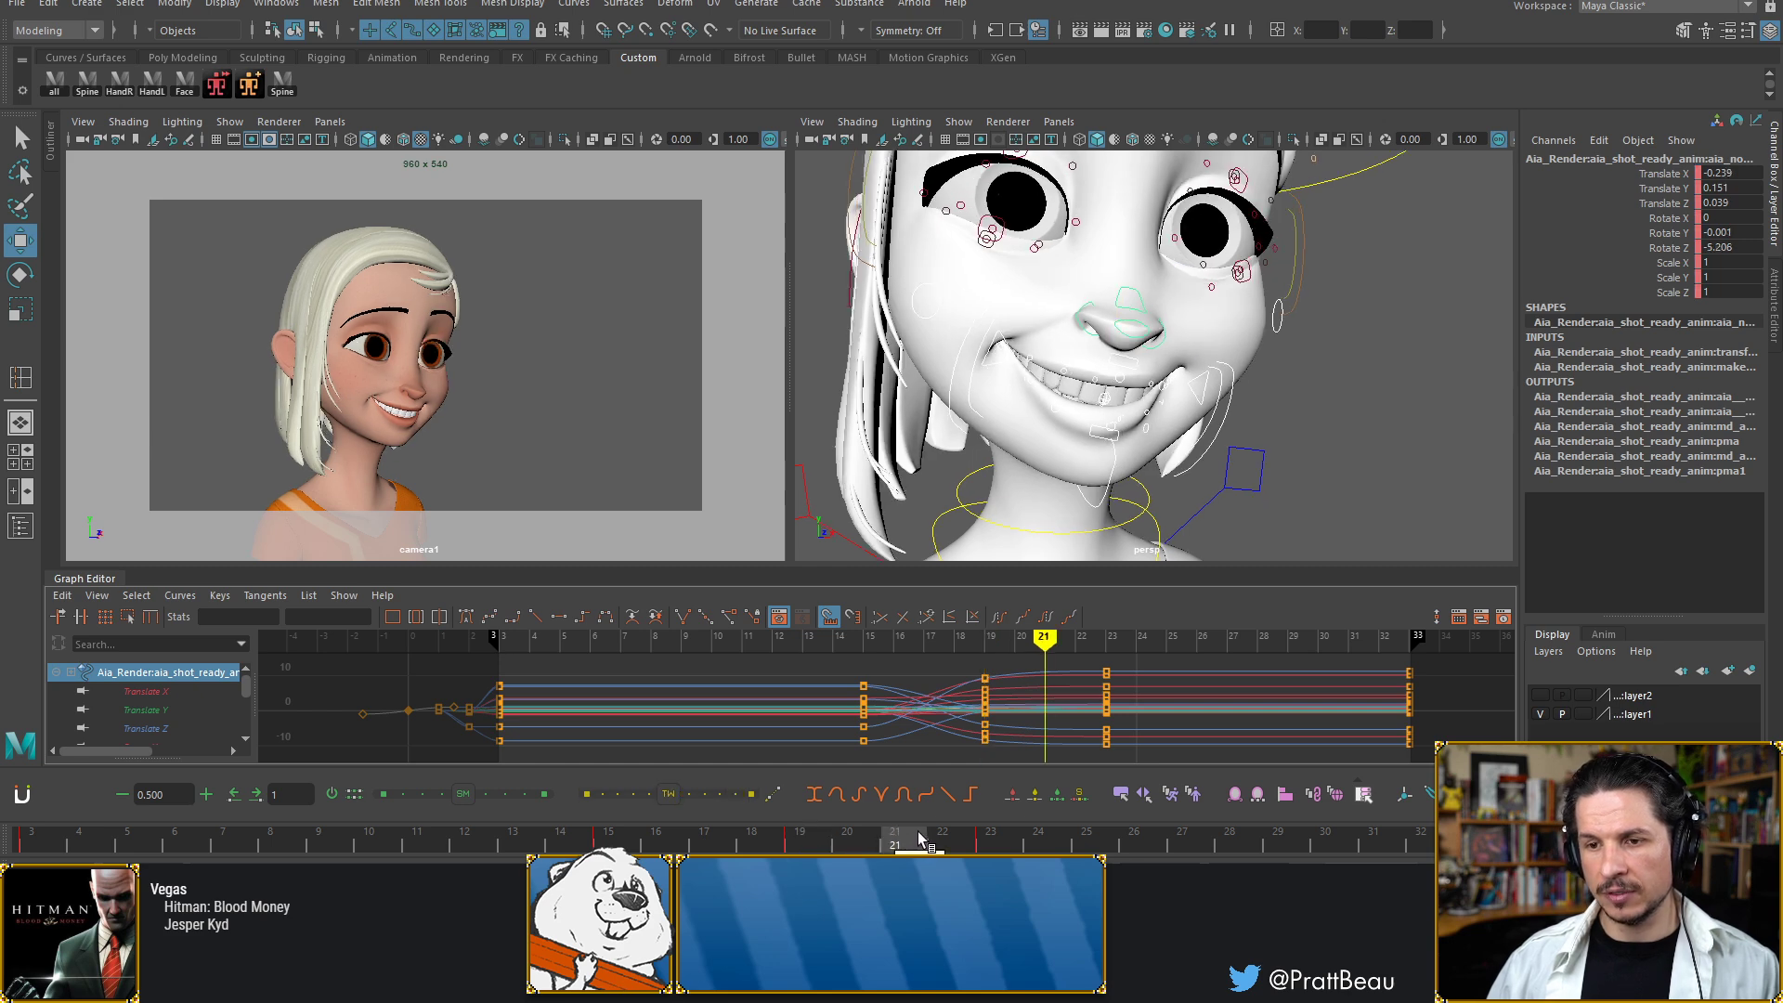
pyautogui.click(943, 836)
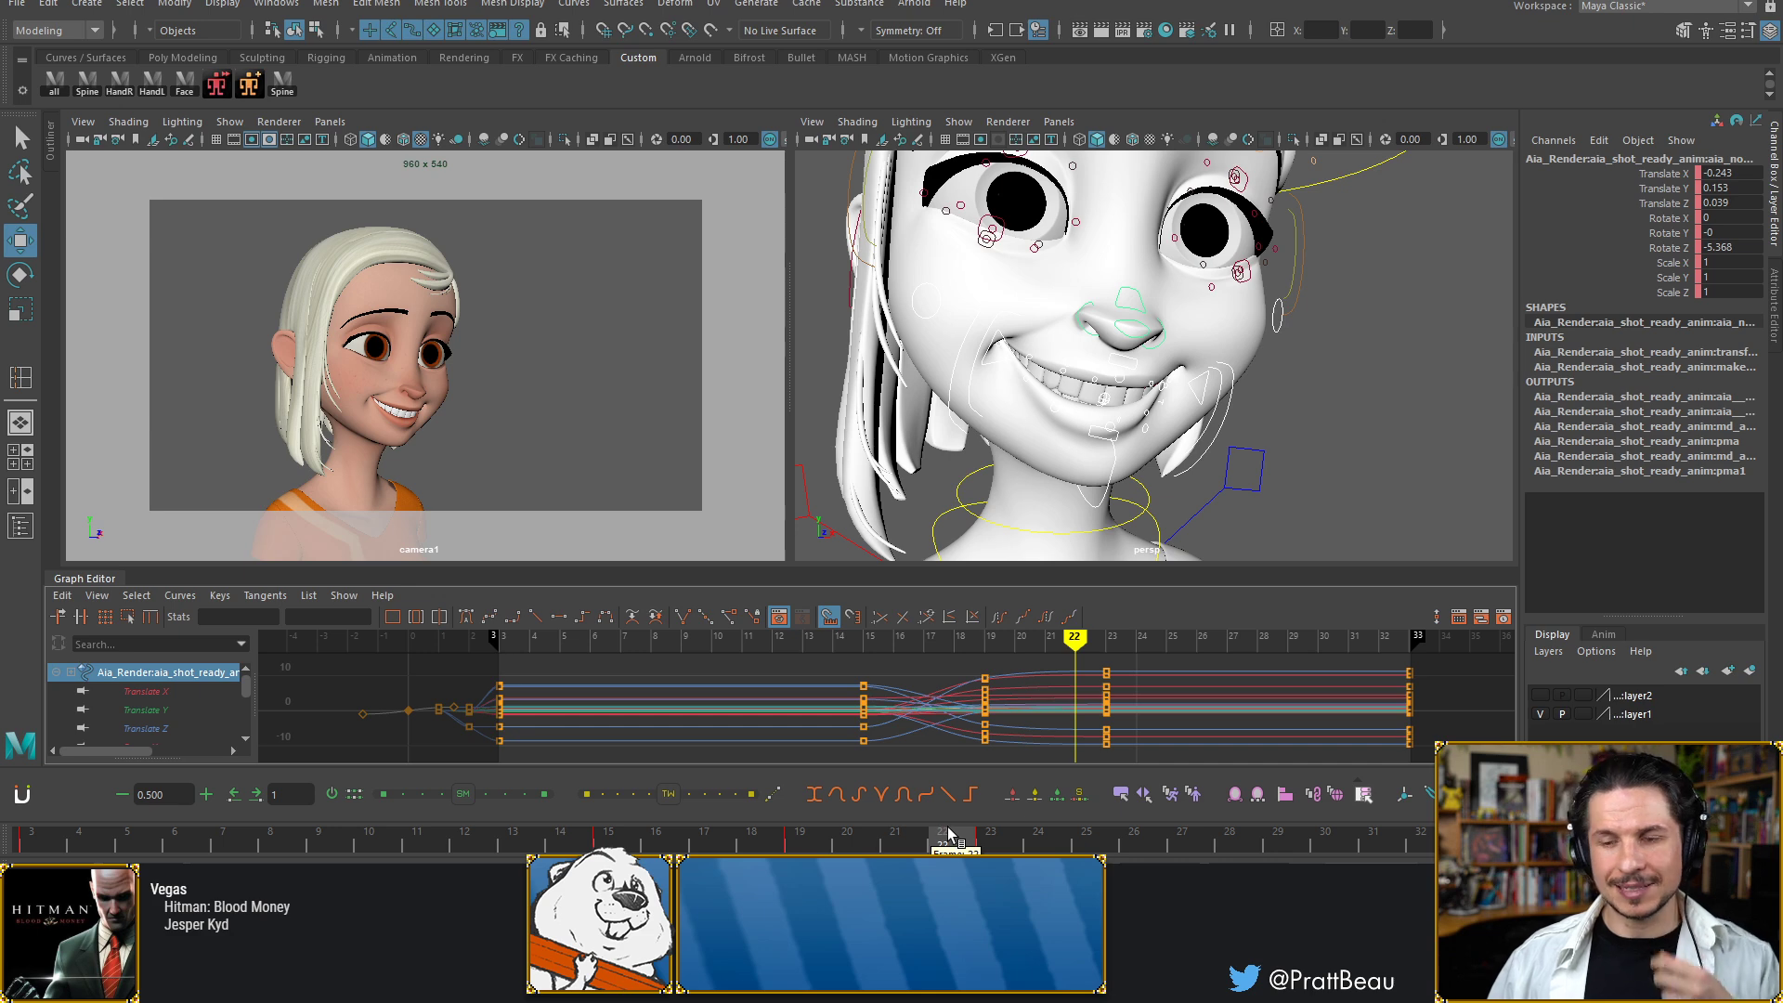
pyautogui.click(895, 839)
pyautogui.click(833, 842)
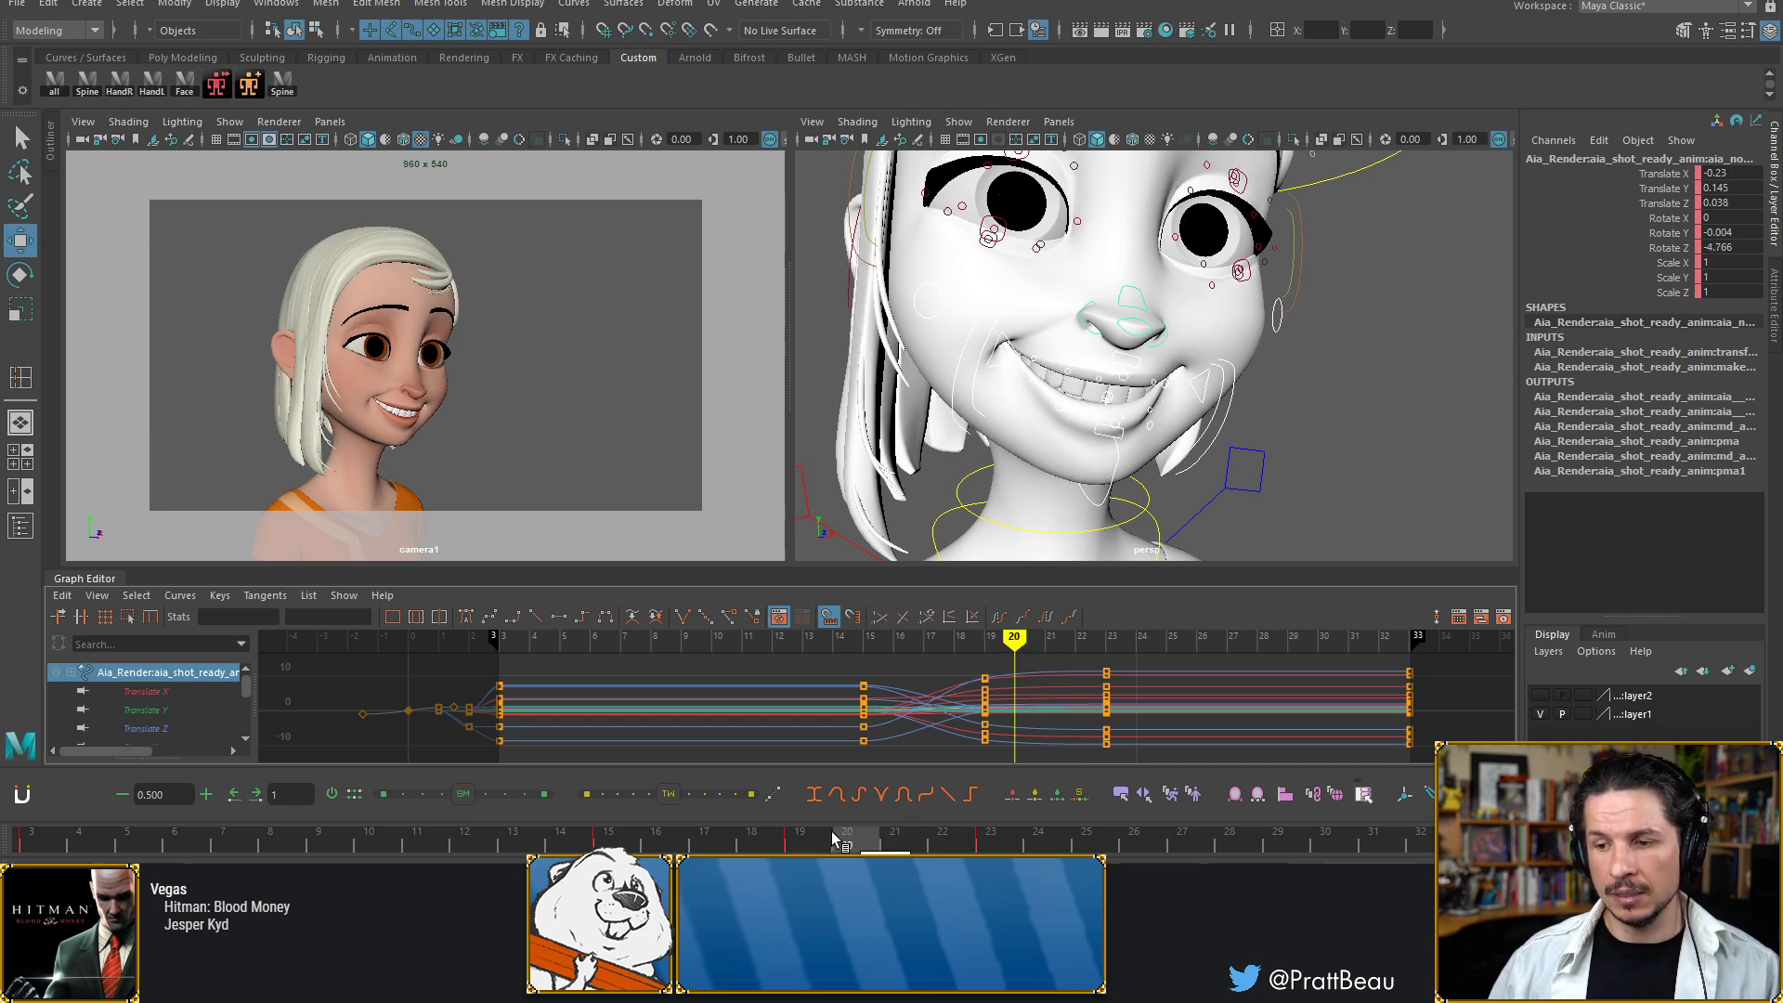
pyautogui.click(828, 824)
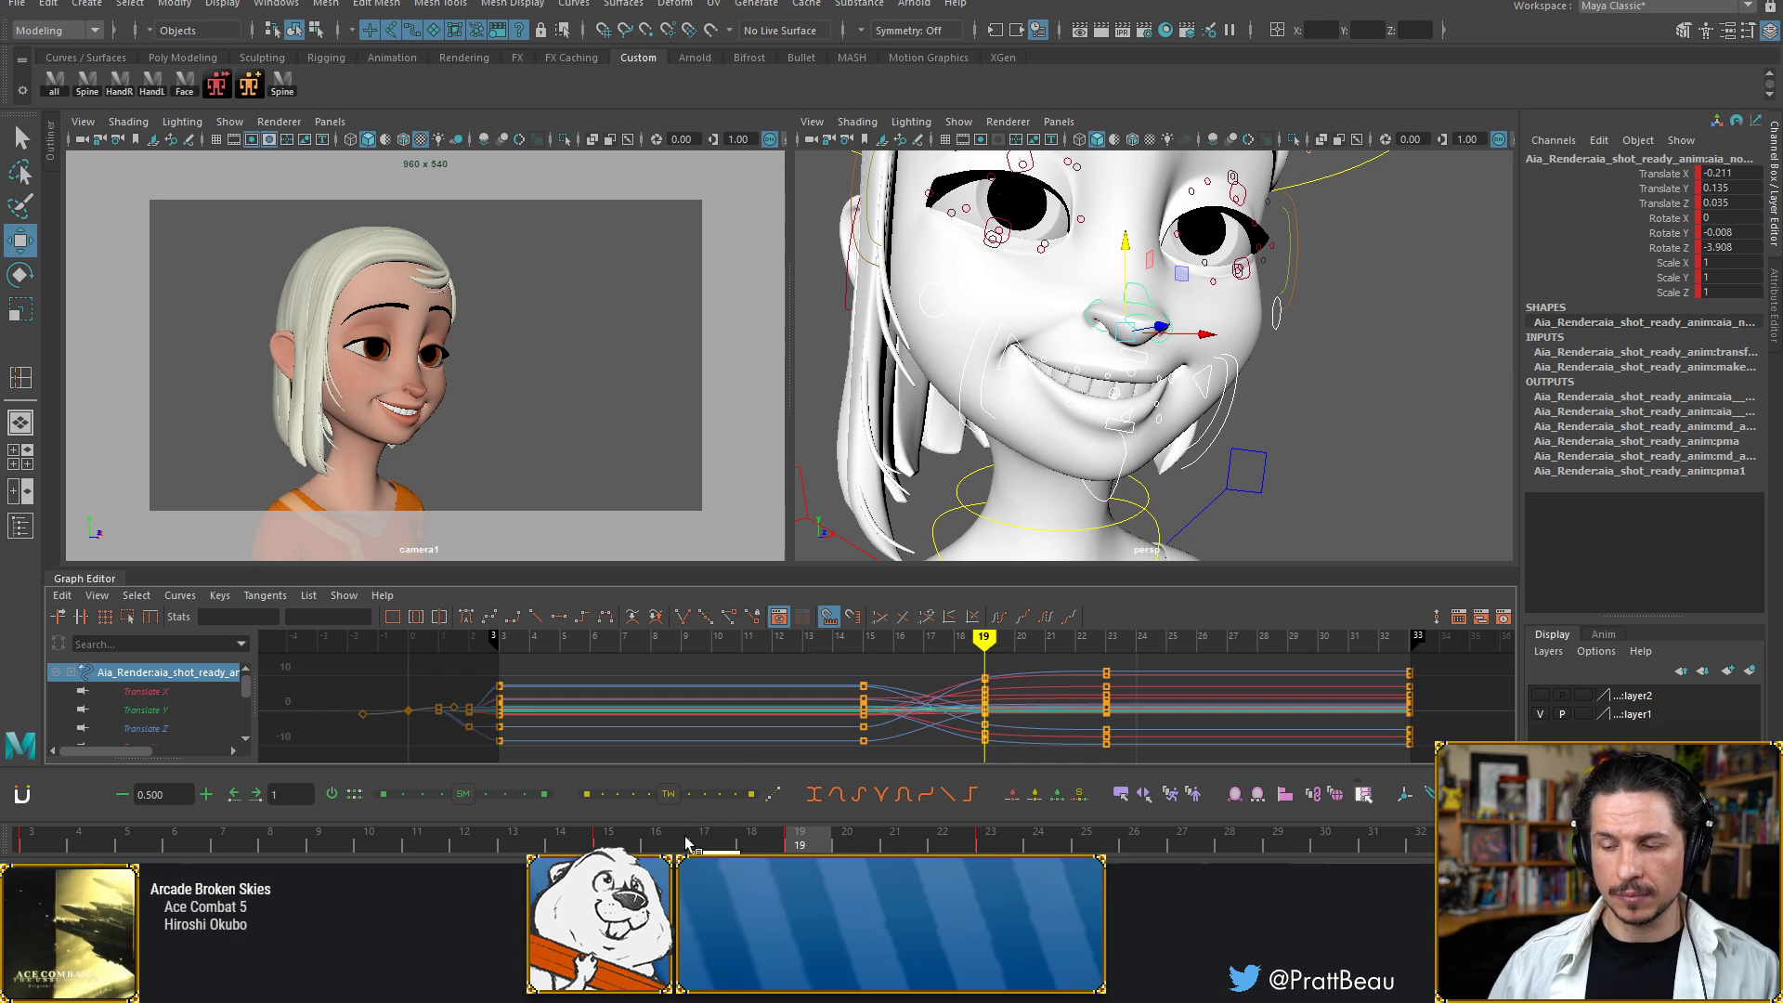
pyautogui.click(608, 836)
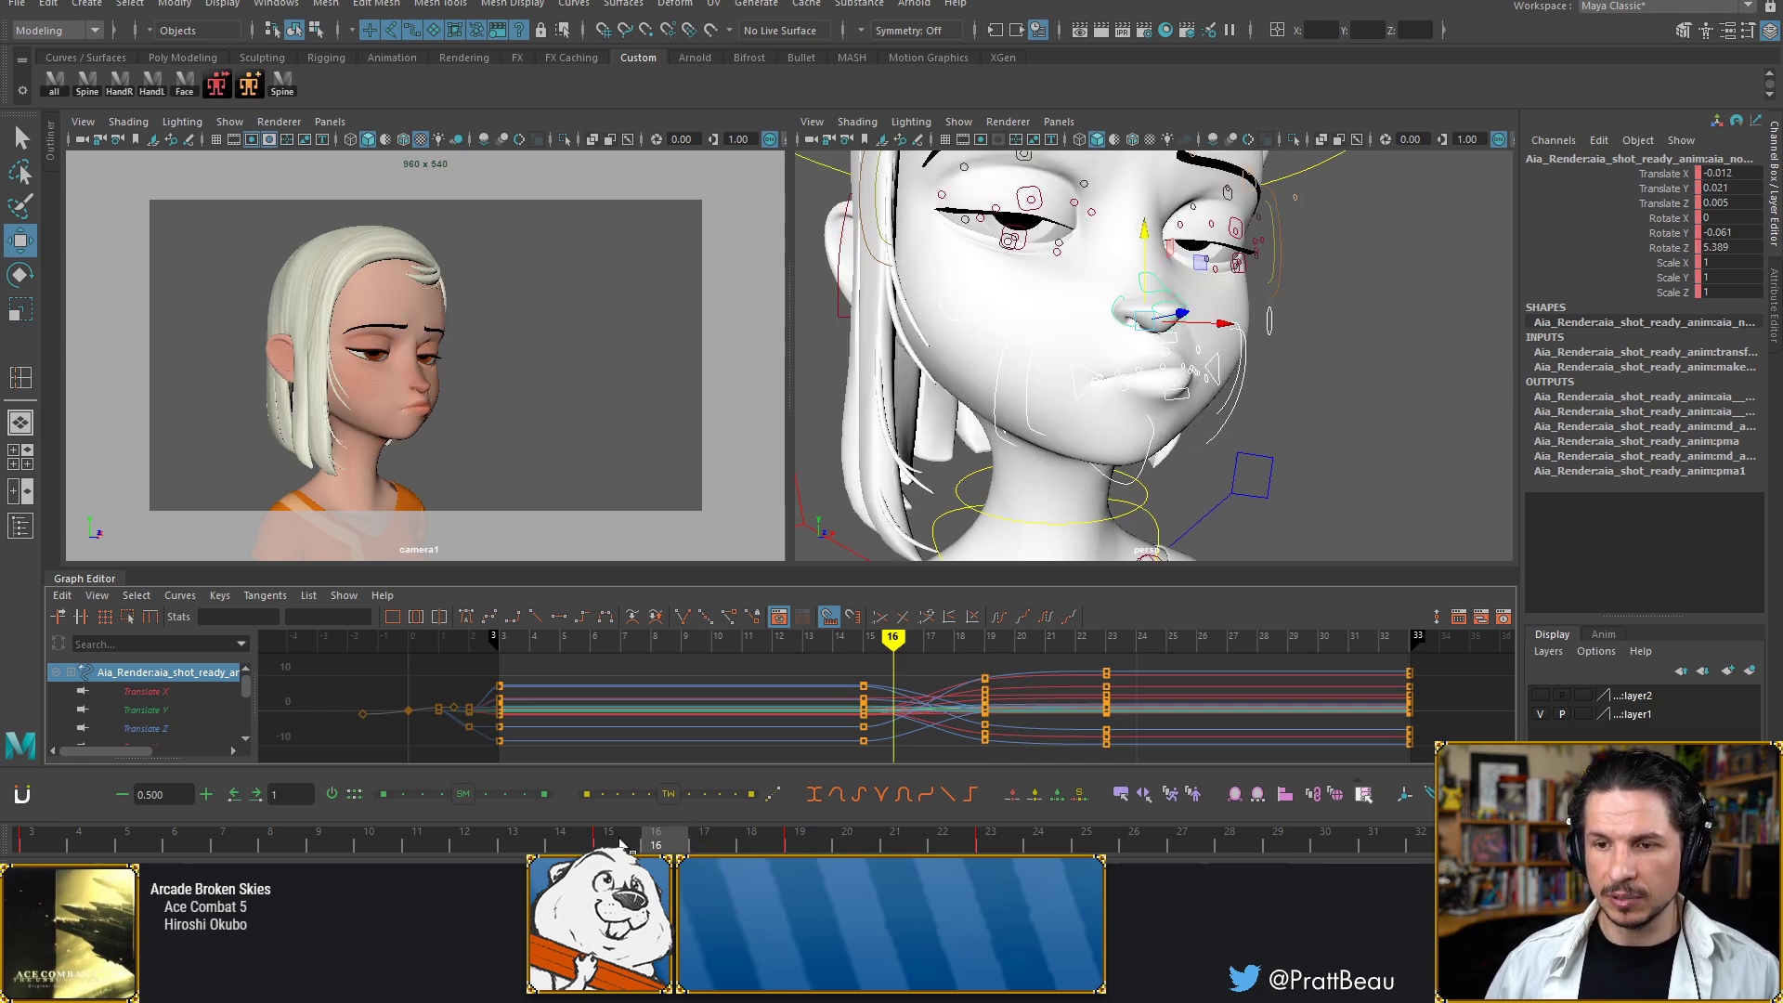
pyautogui.click(658, 845)
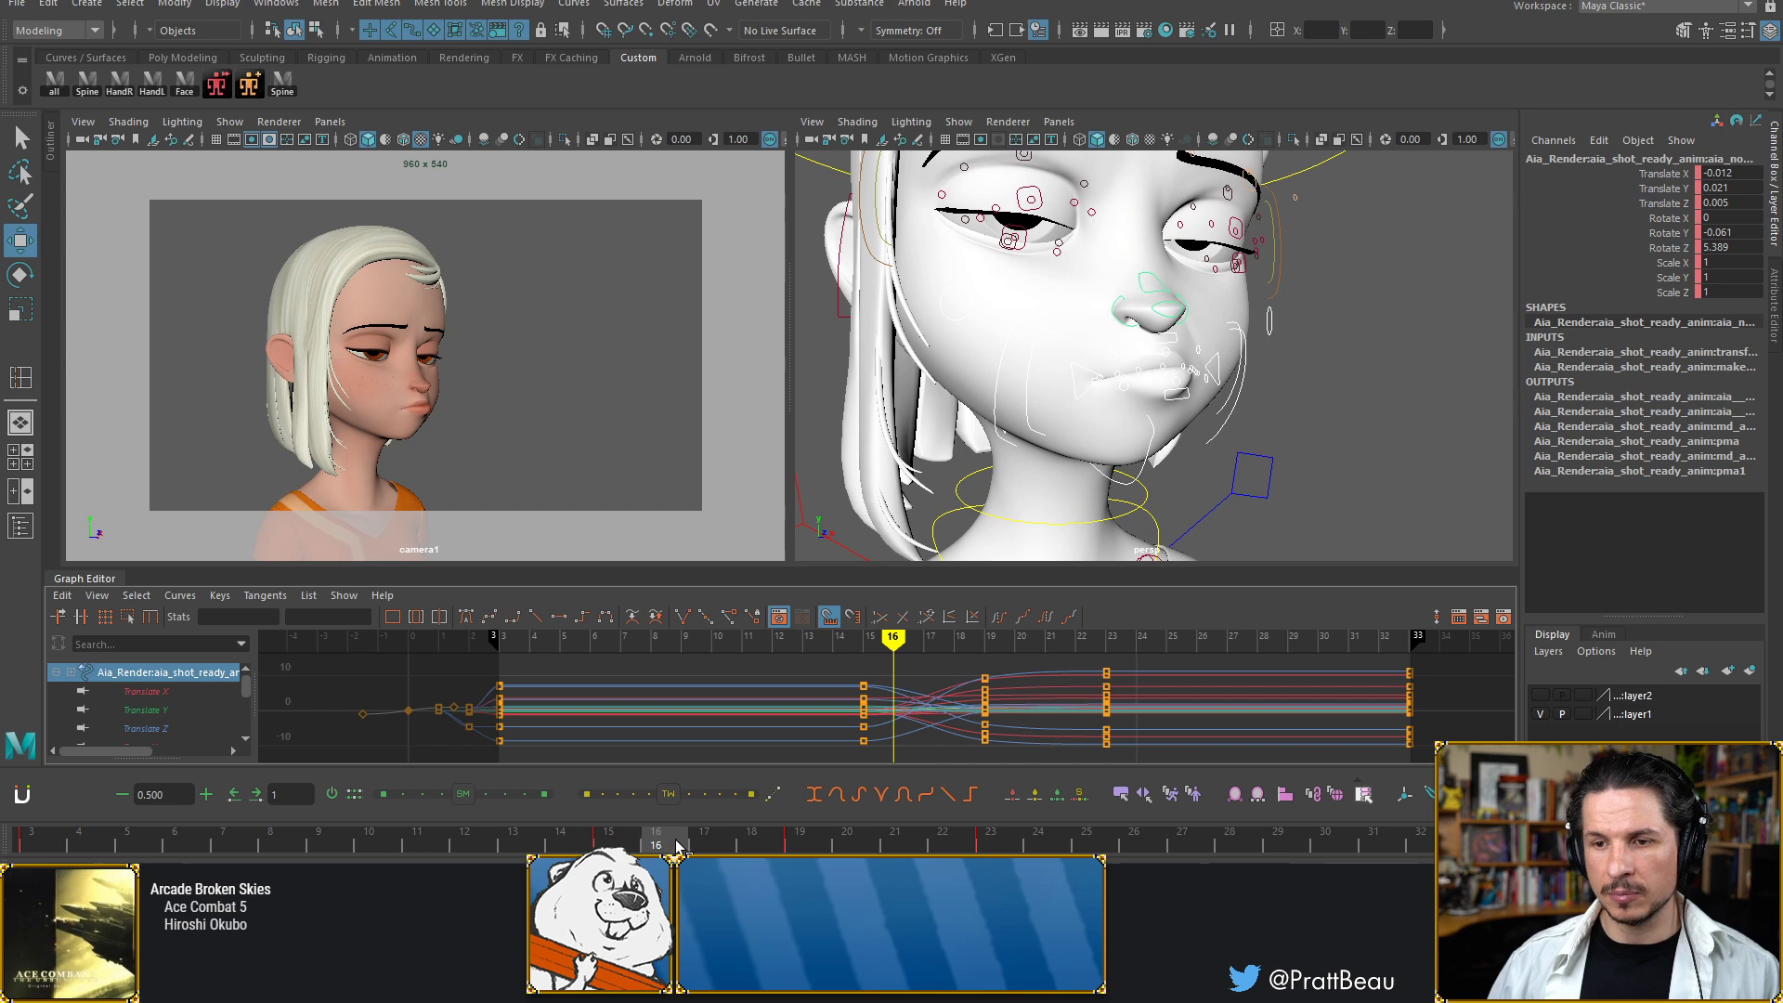
# Key the selected facial controls at frame 17 using their frame 16 pose
pyautogui.moveTo(702, 850); pyautogui.dragTo(681, 850)
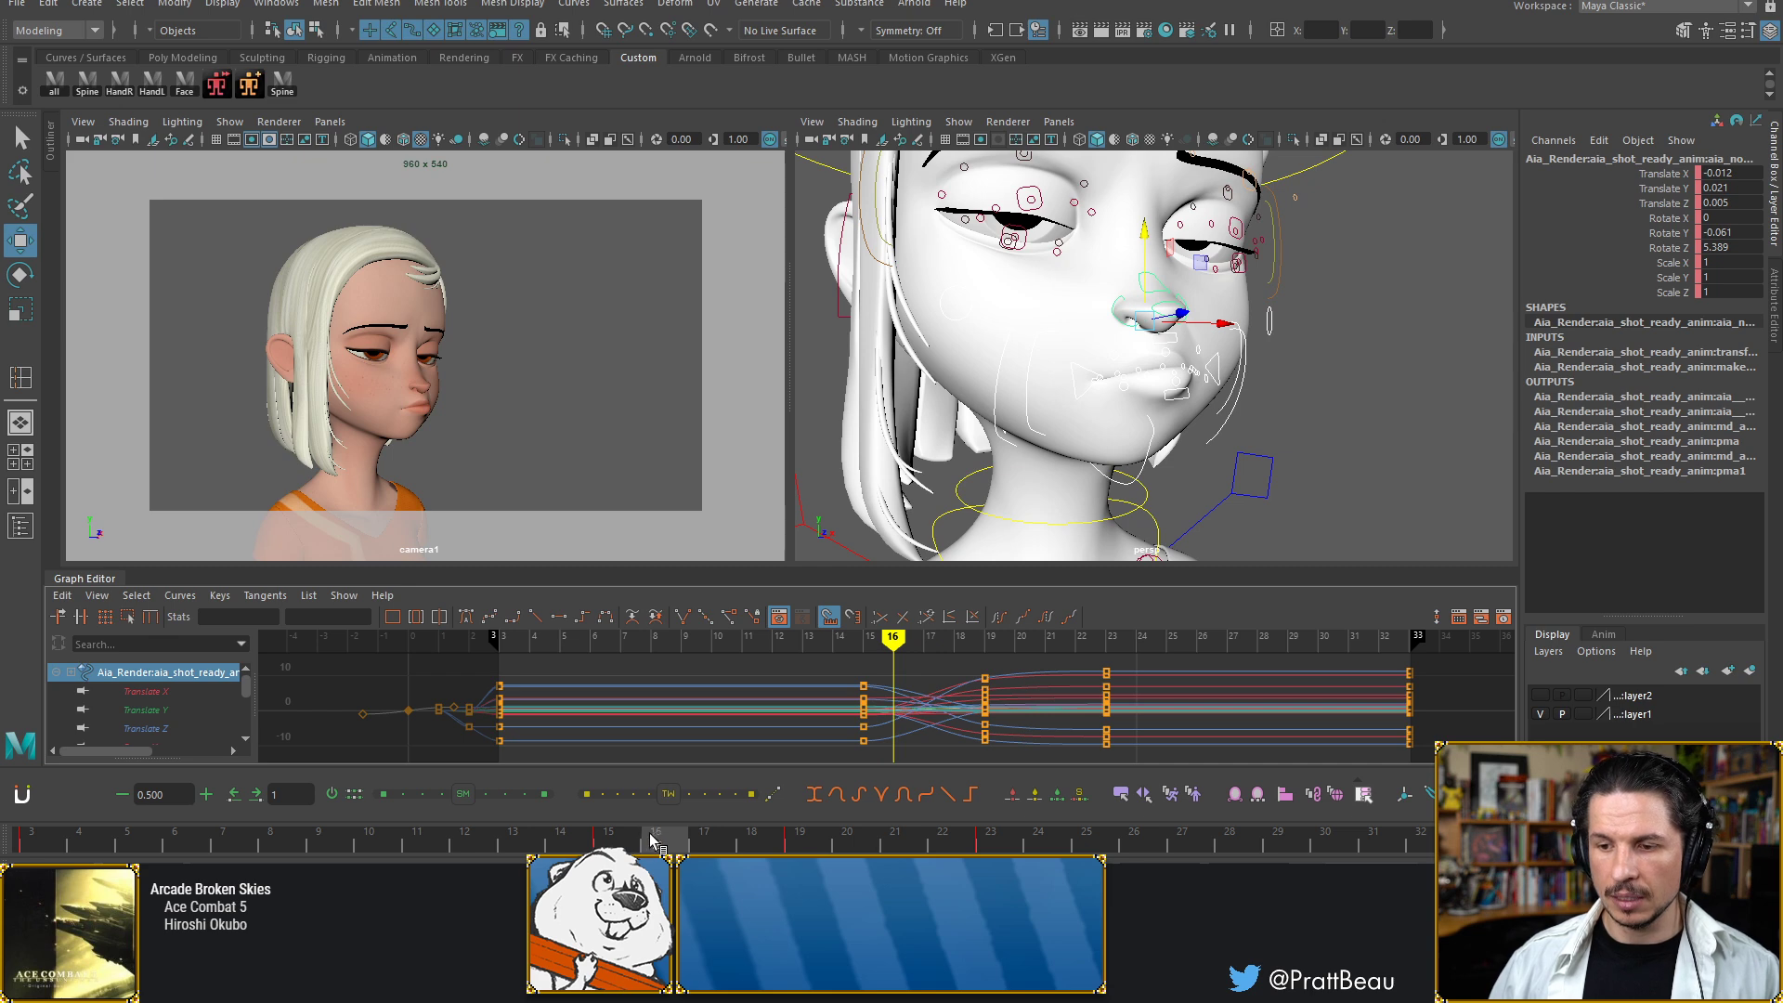
pyautogui.click(621, 841)
pyautogui.click(678, 841)
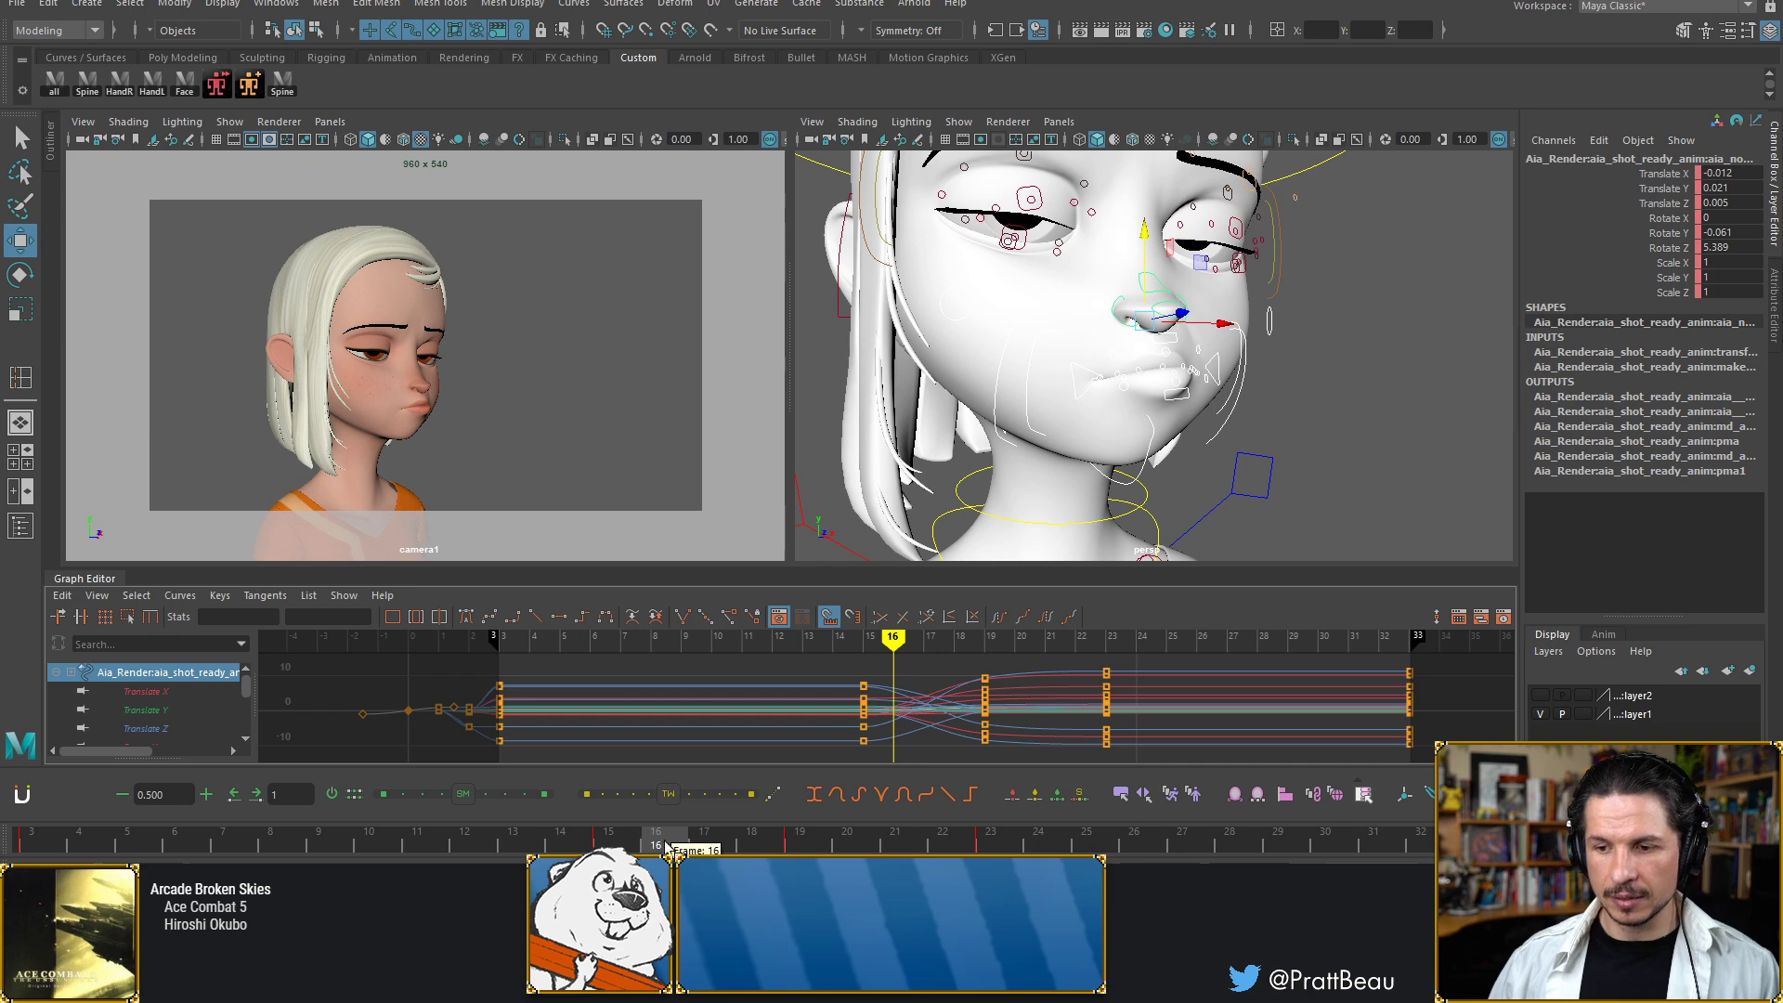
pyautogui.click(706, 846)
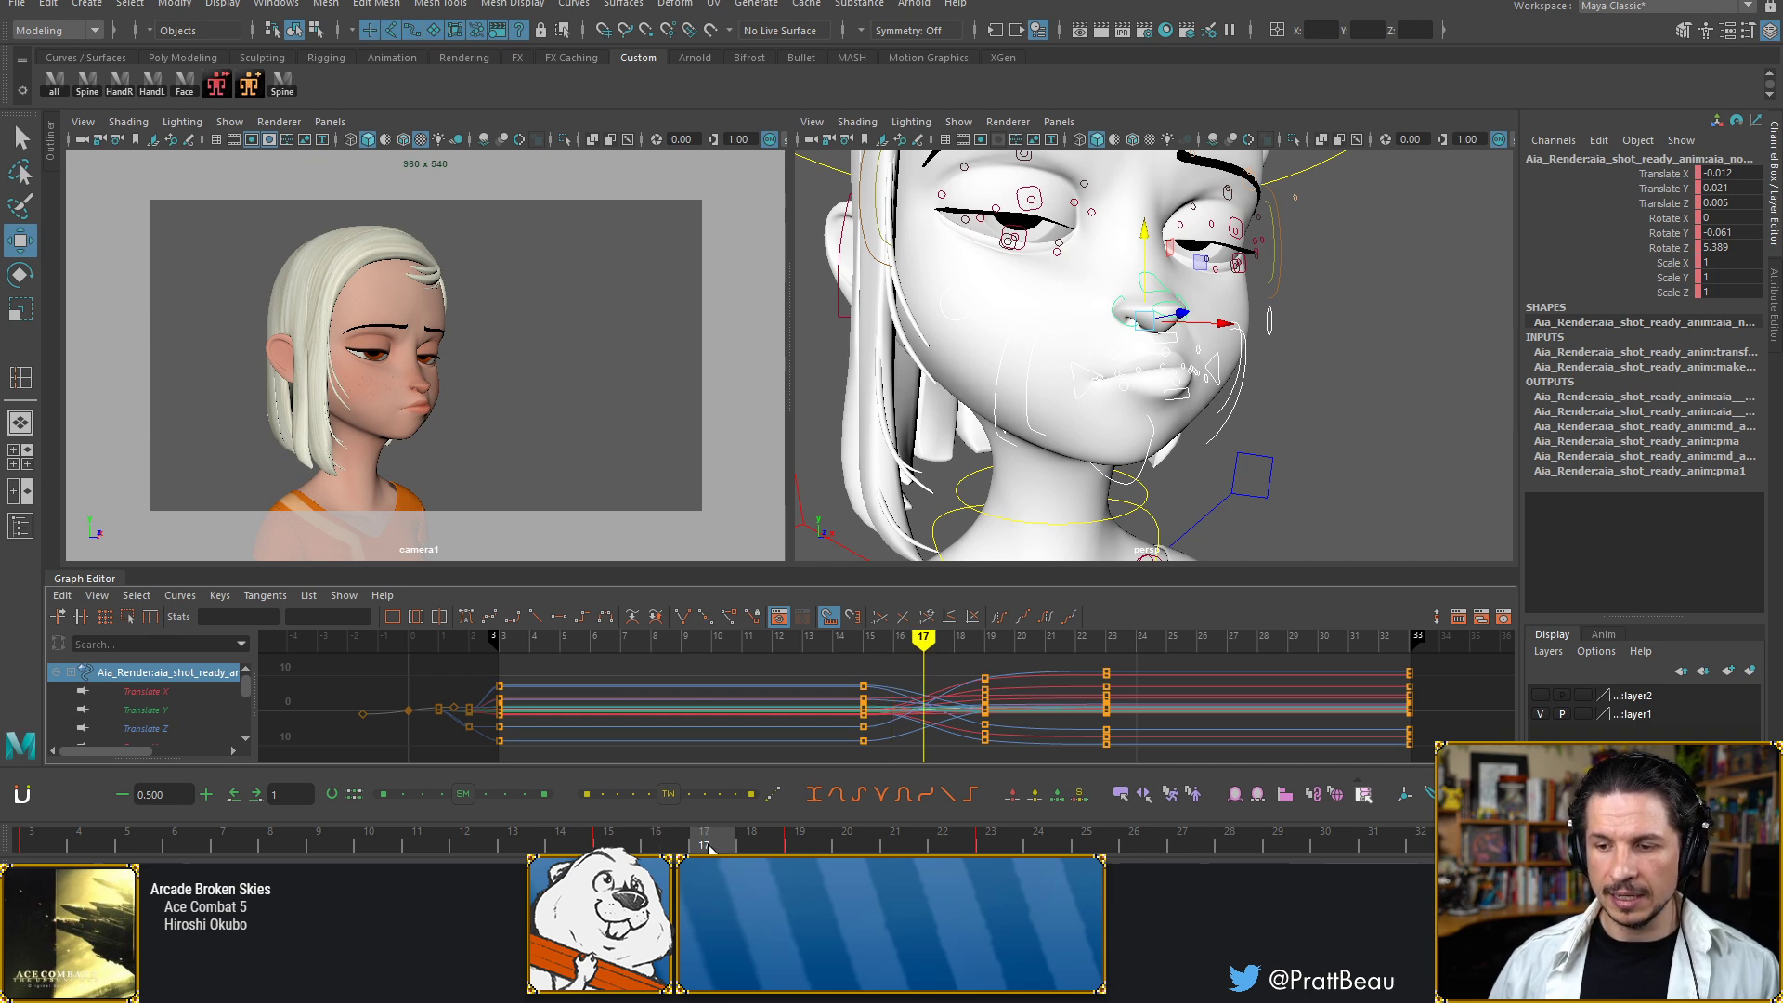
pyautogui.press('s')
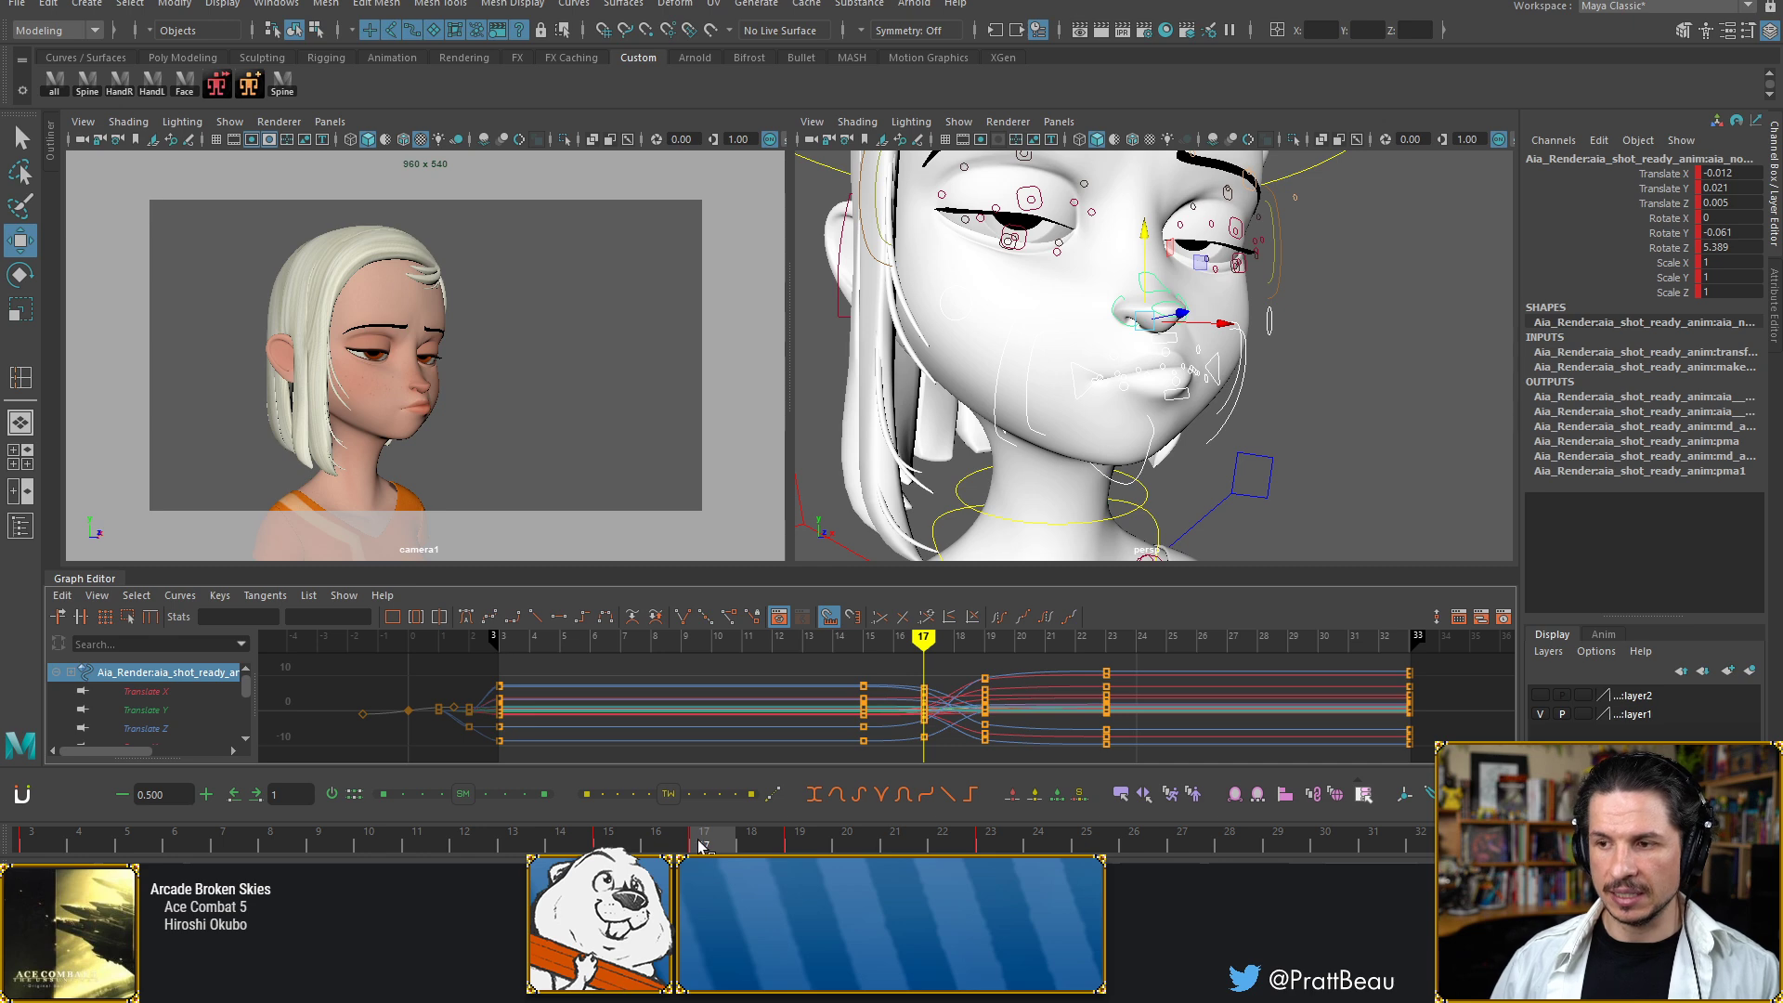
# Scrub between frames 15 and 18 to check how the face moves through the frame 17 key
pyautogui.click(675, 847)
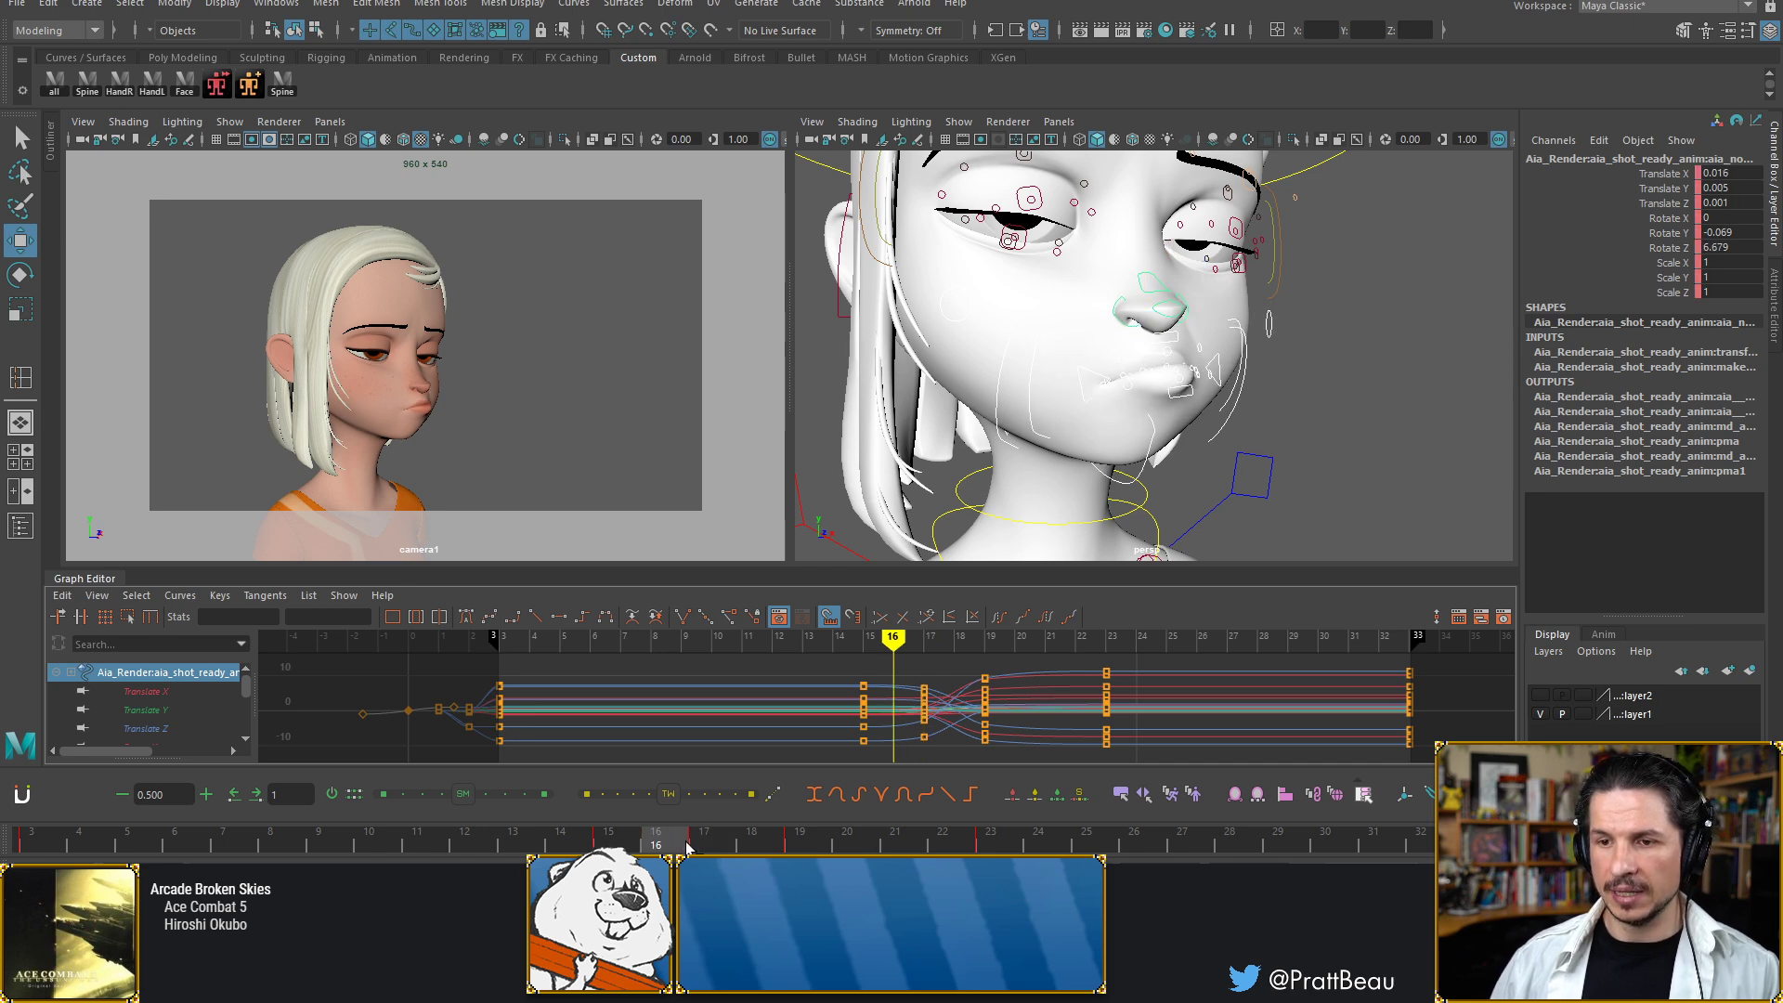
pyautogui.click(635, 841)
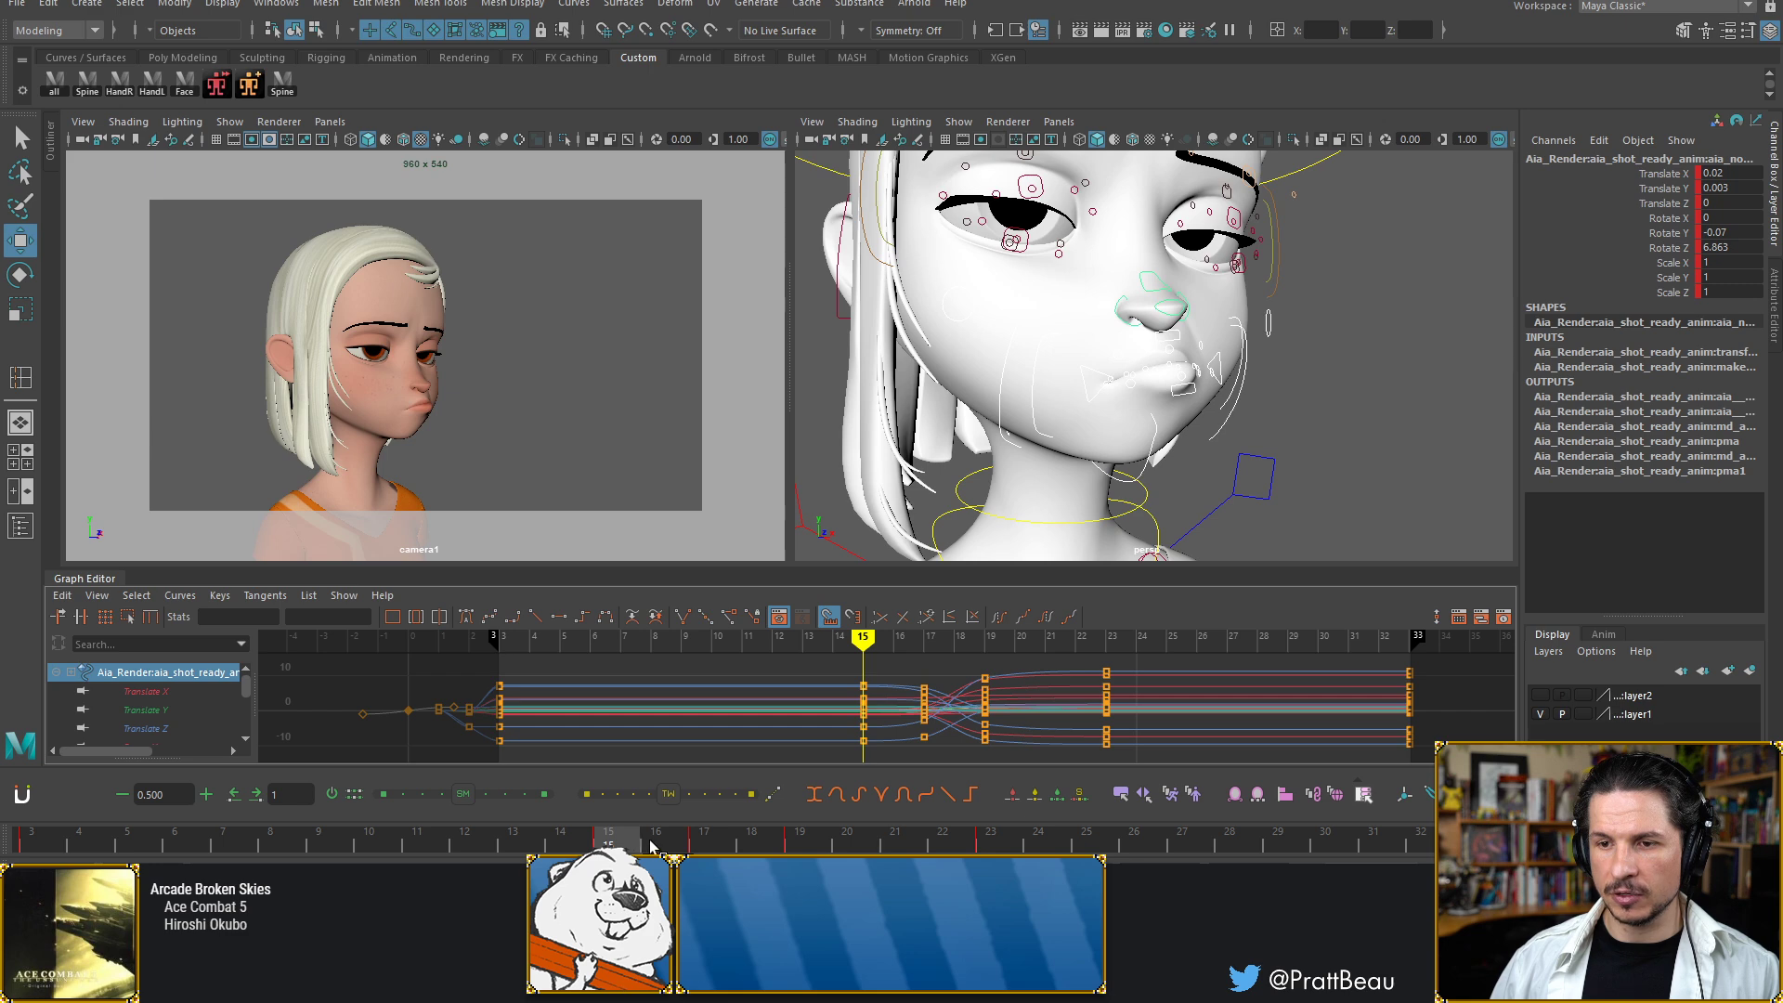
pyautogui.click(669, 849)
pyautogui.click(708, 849)
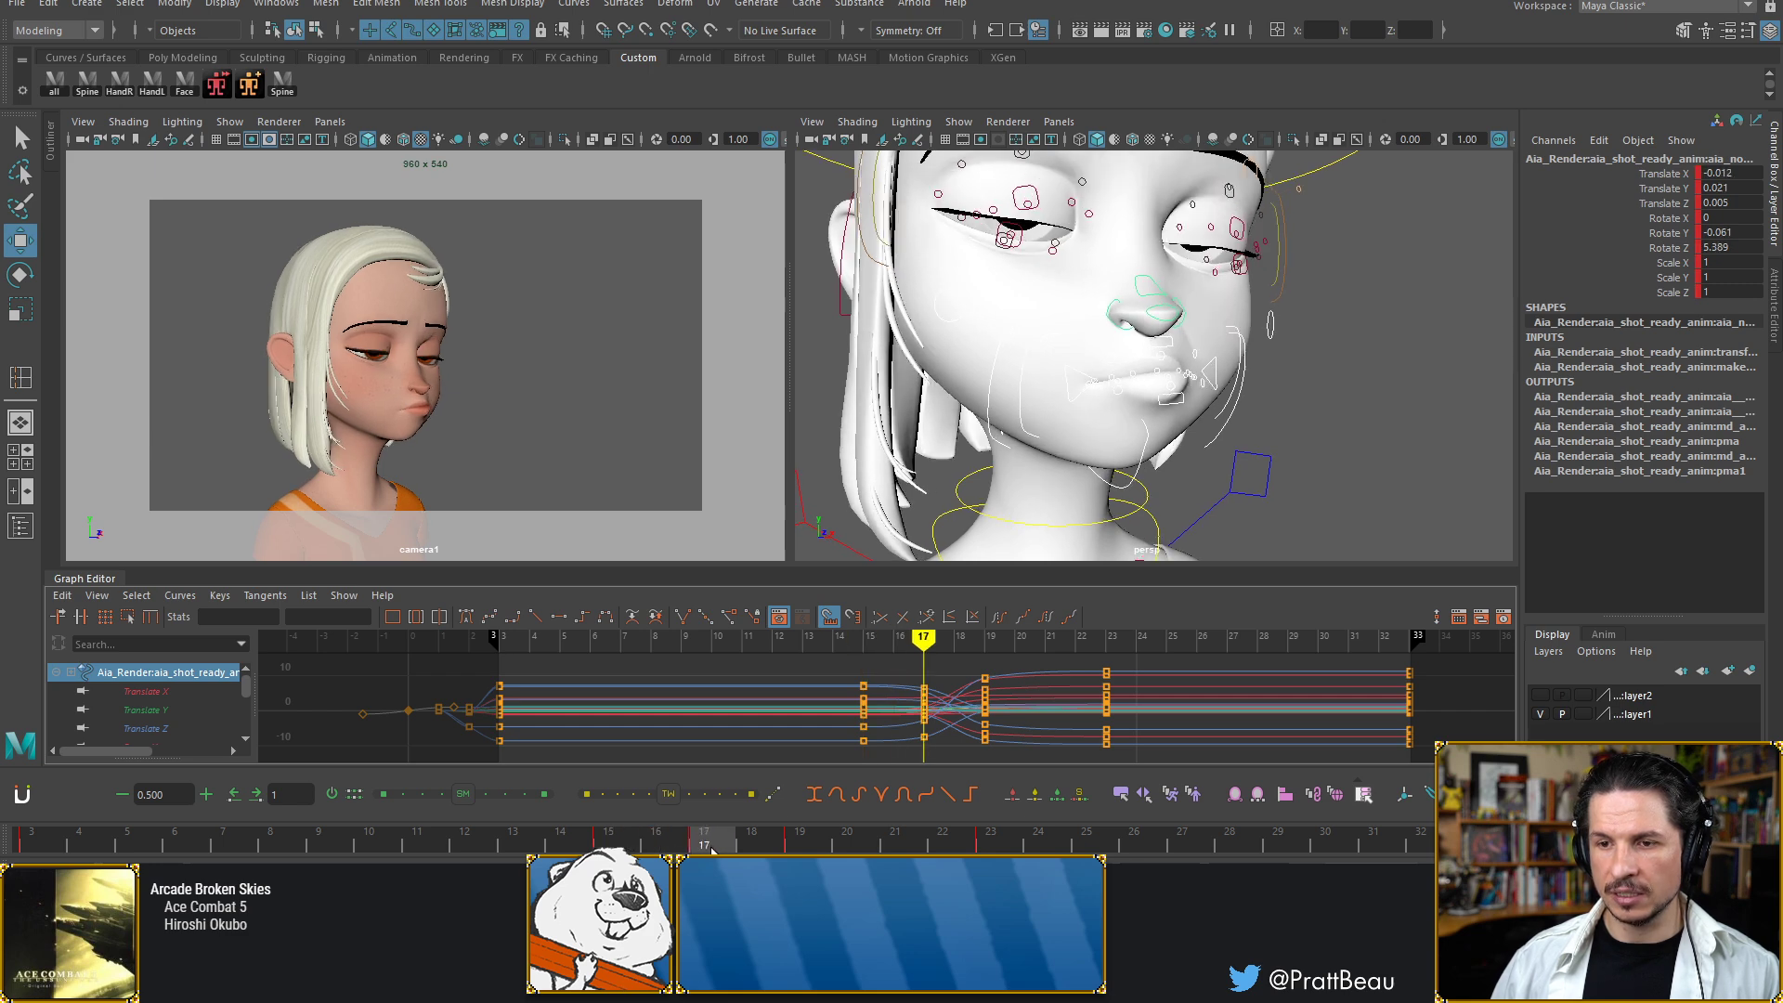
pyautogui.click(756, 846)
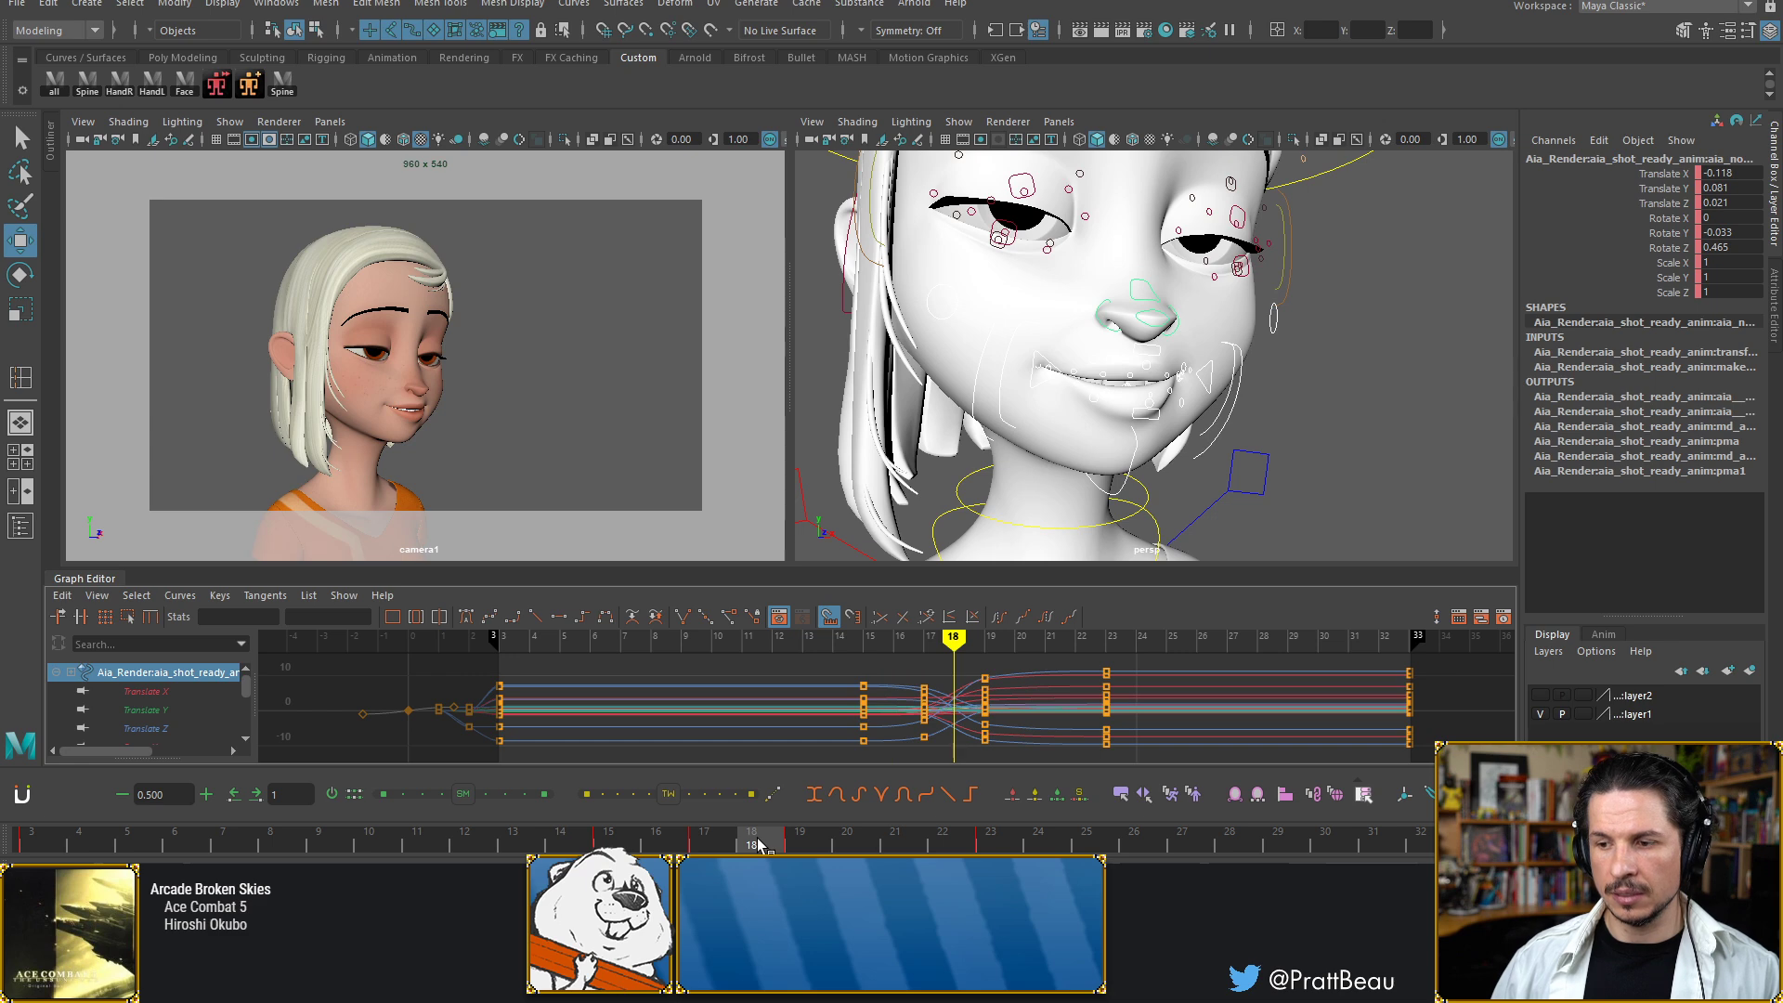
# Replace the facial controls' key at frame 17 with a tween breakdown weighted toward the previous pose
pyautogui.click(699, 847)
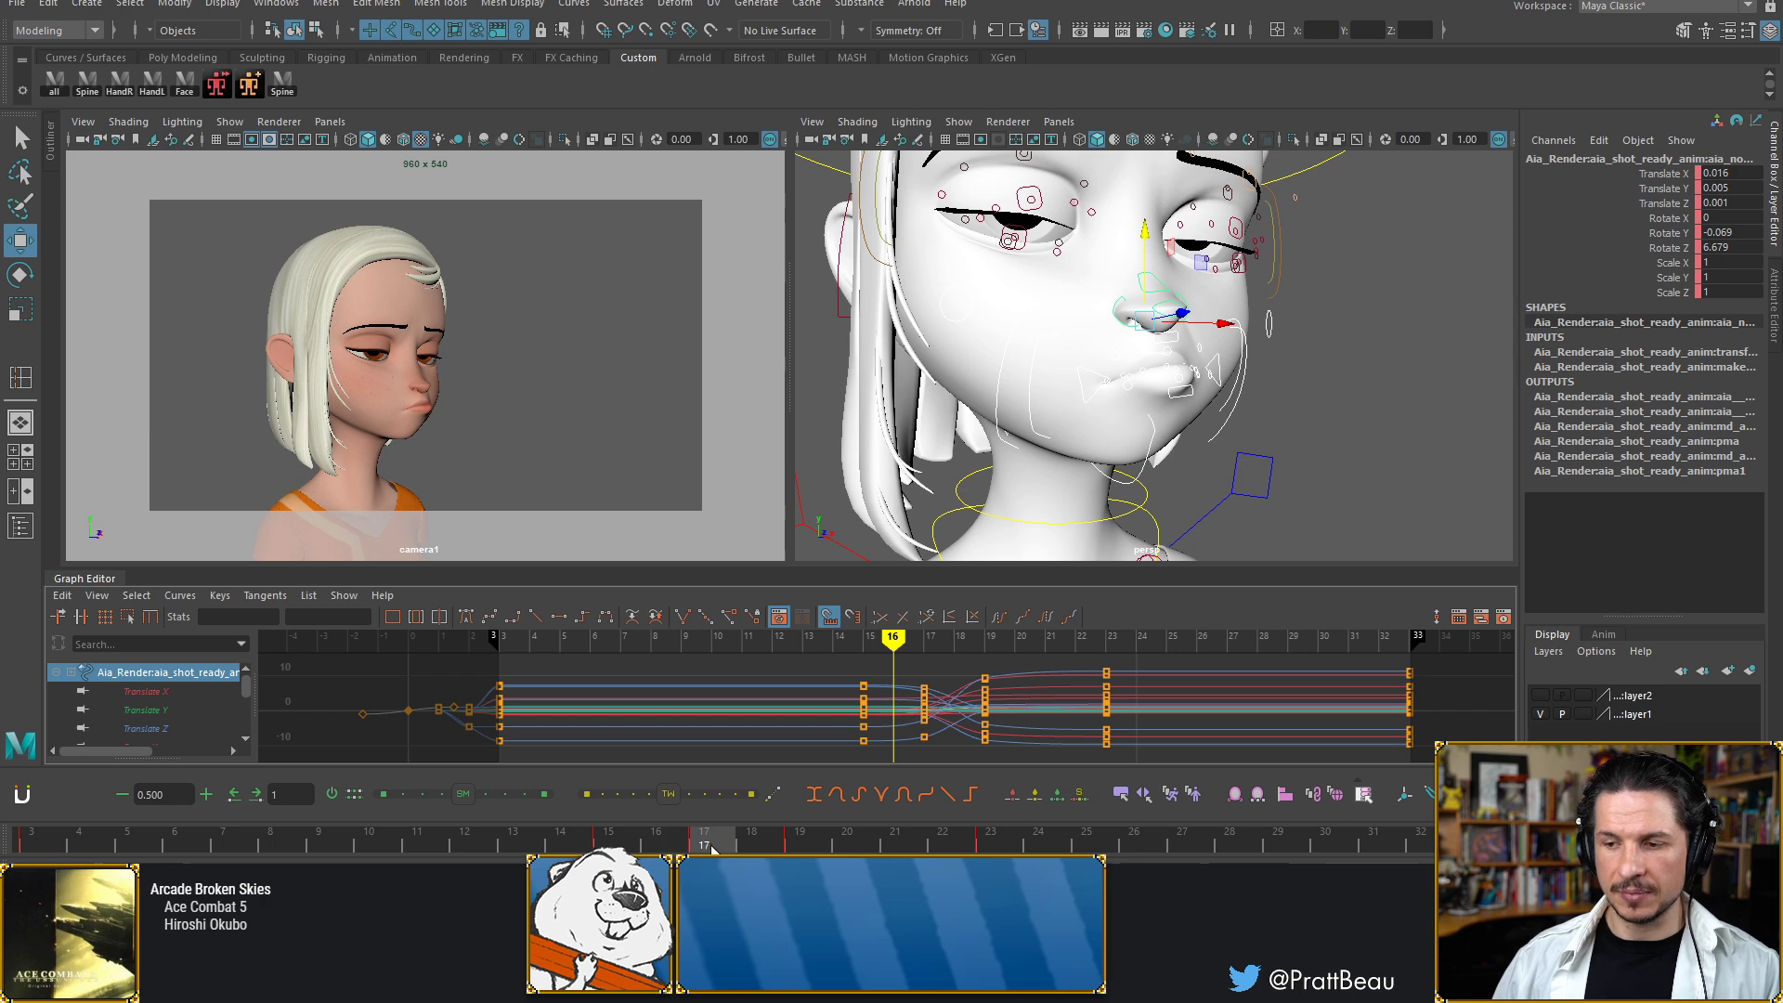
pyautogui.press('Delete')
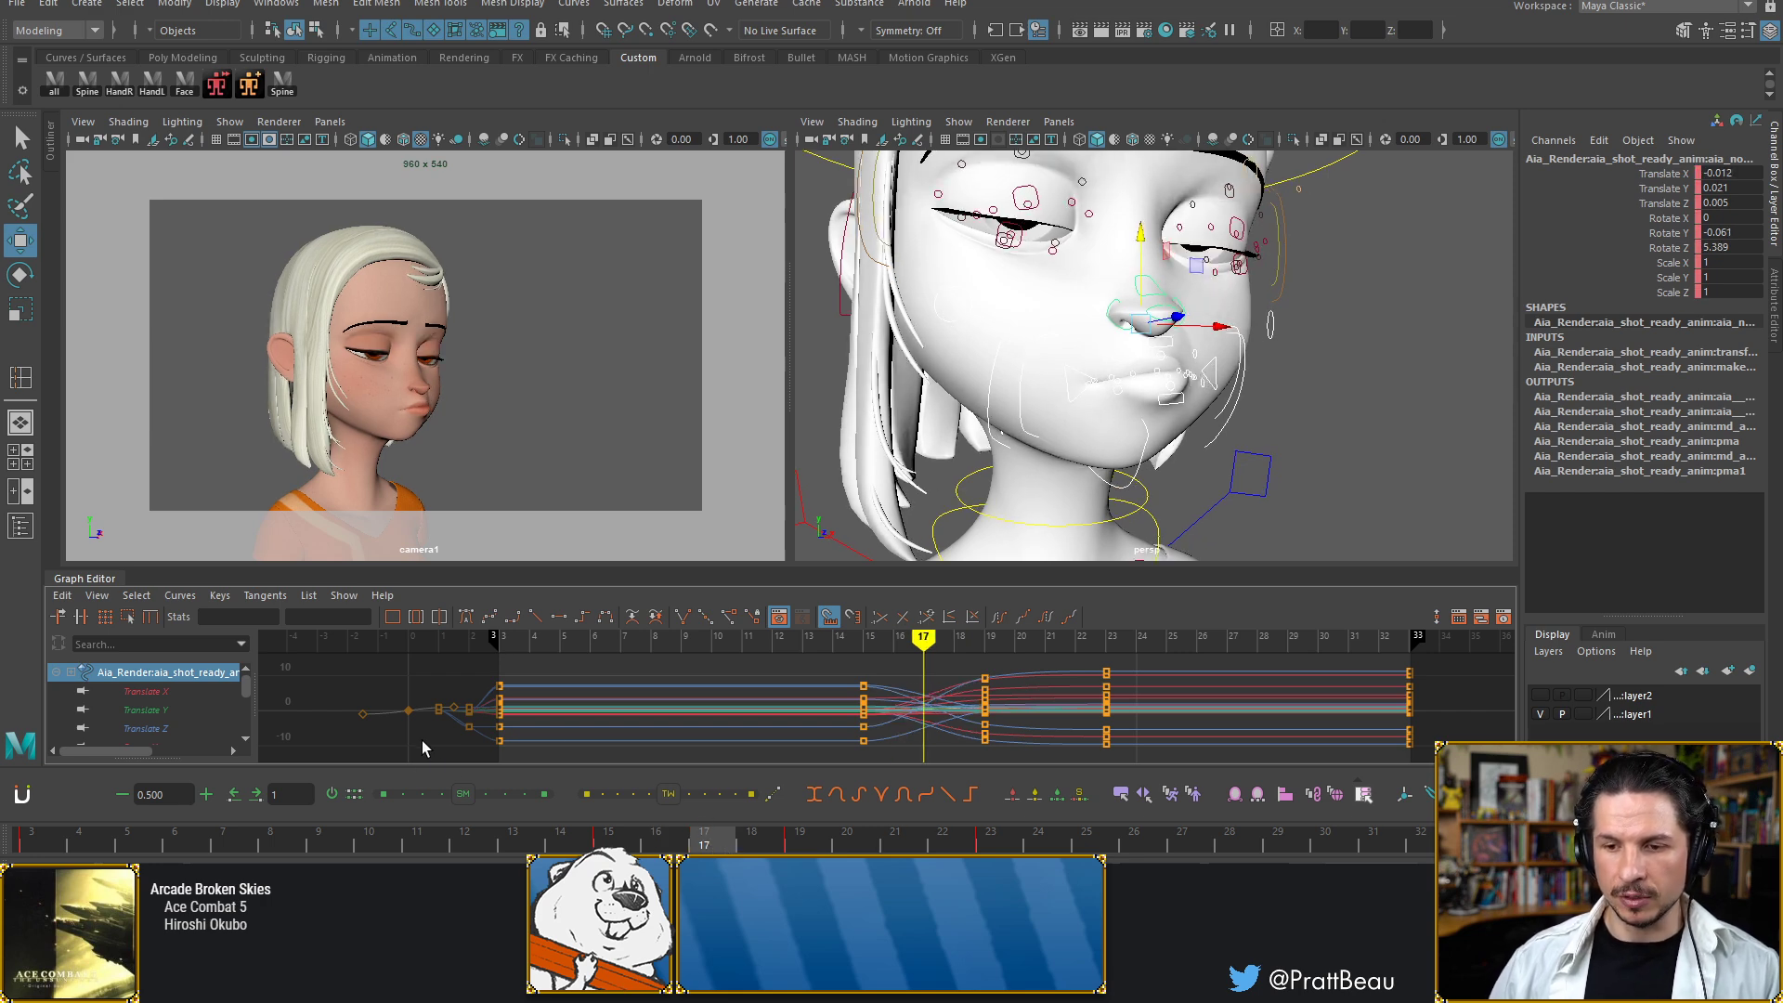
pyautogui.moveTo(669, 794); pyautogui.dragTo(626, 776)
# Step through the facial transition between frames 14 and 24, forward and back, to judge its timing
pyautogui.press(',')
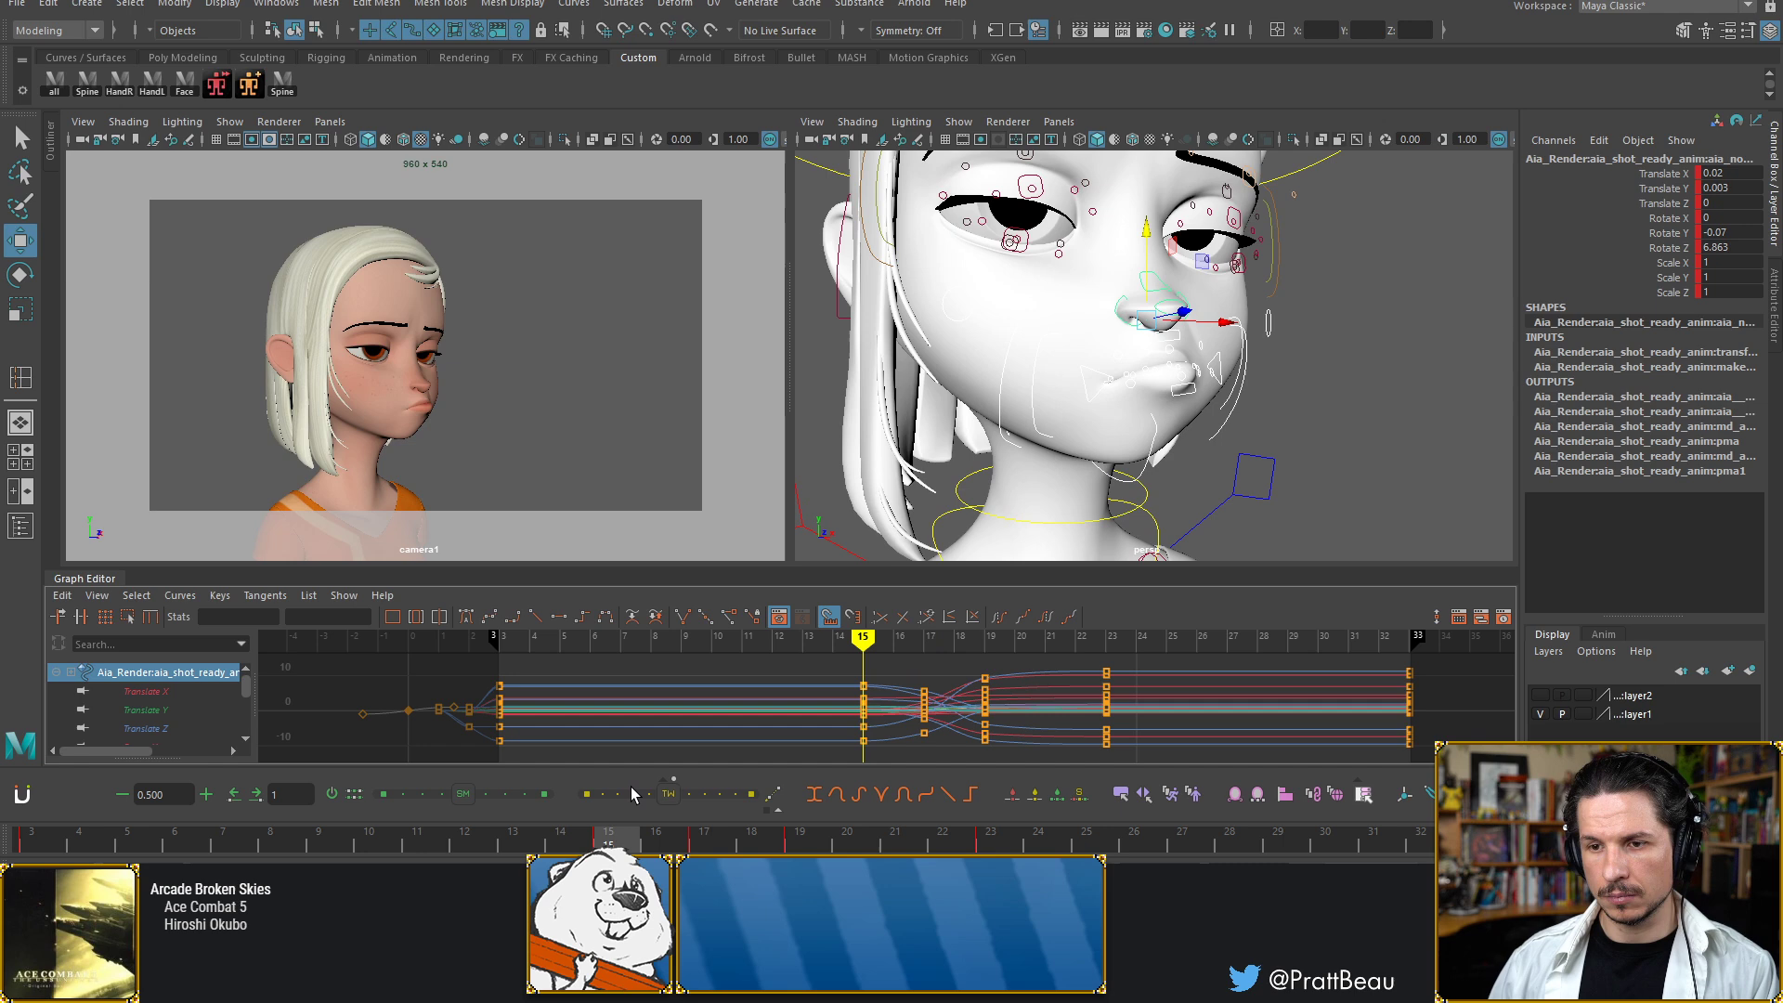
pyautogui.hotkey('alt', ',')
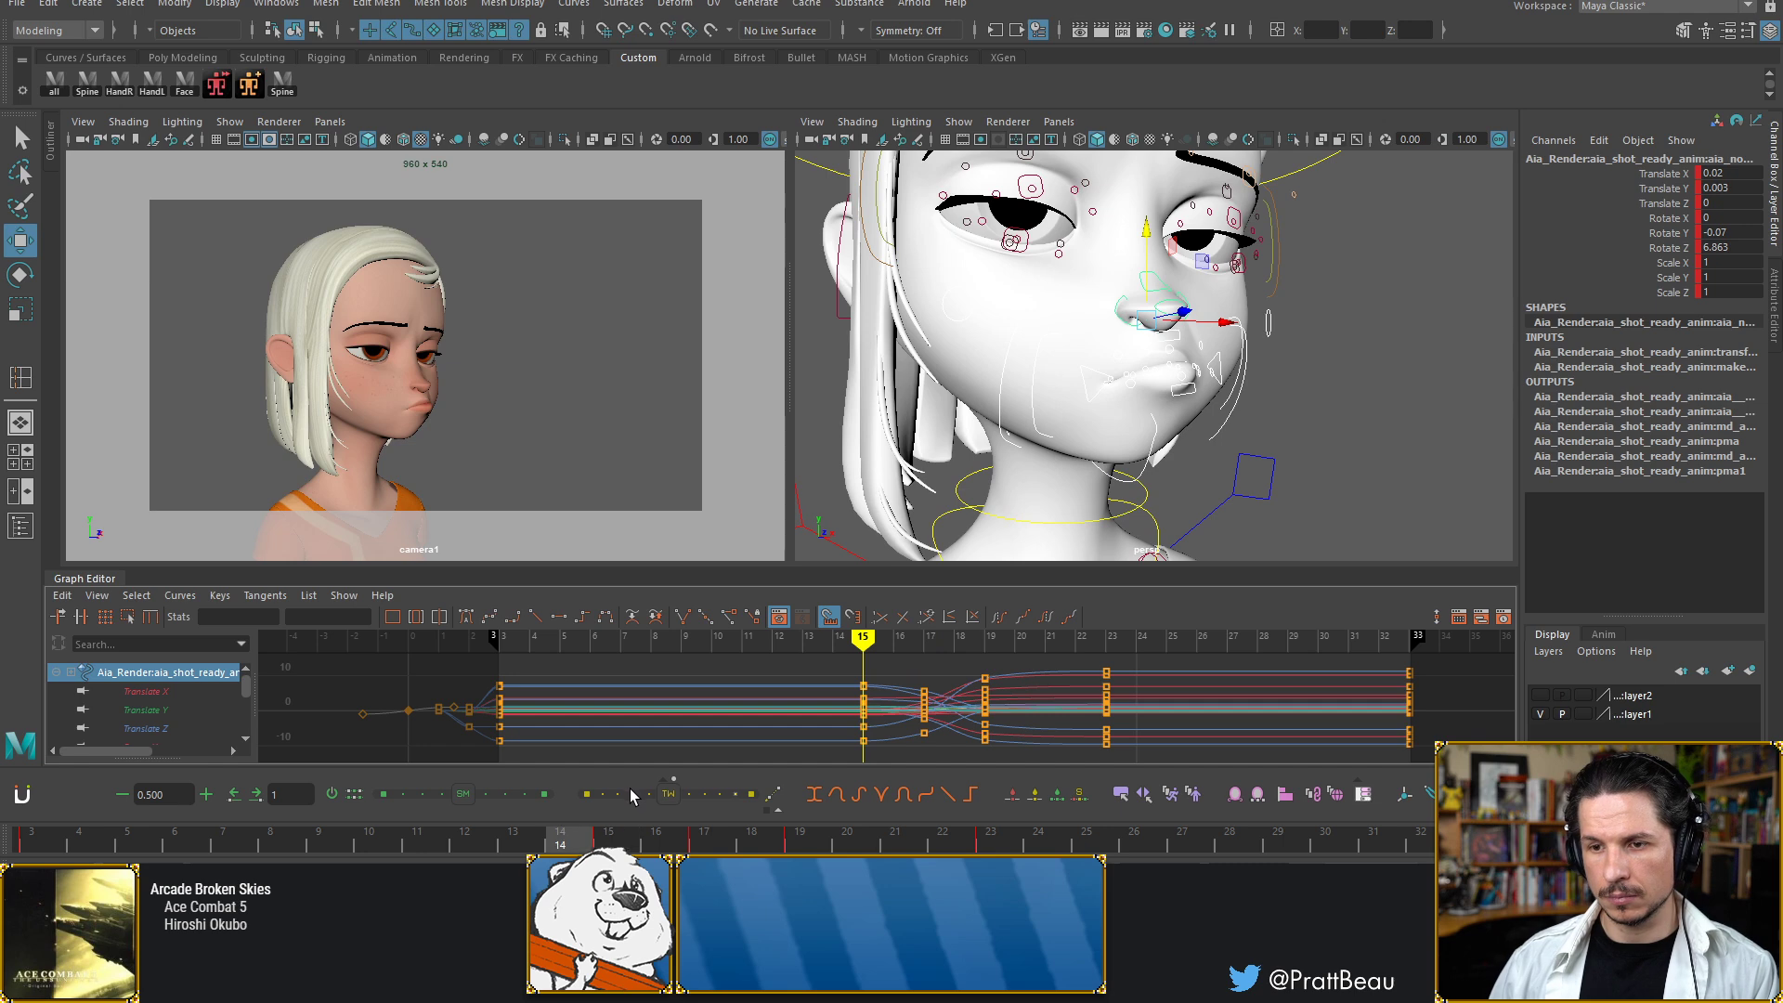
pyautogui.hotkey('alt', '.')
pyautogui.hotkey('alt', '.')
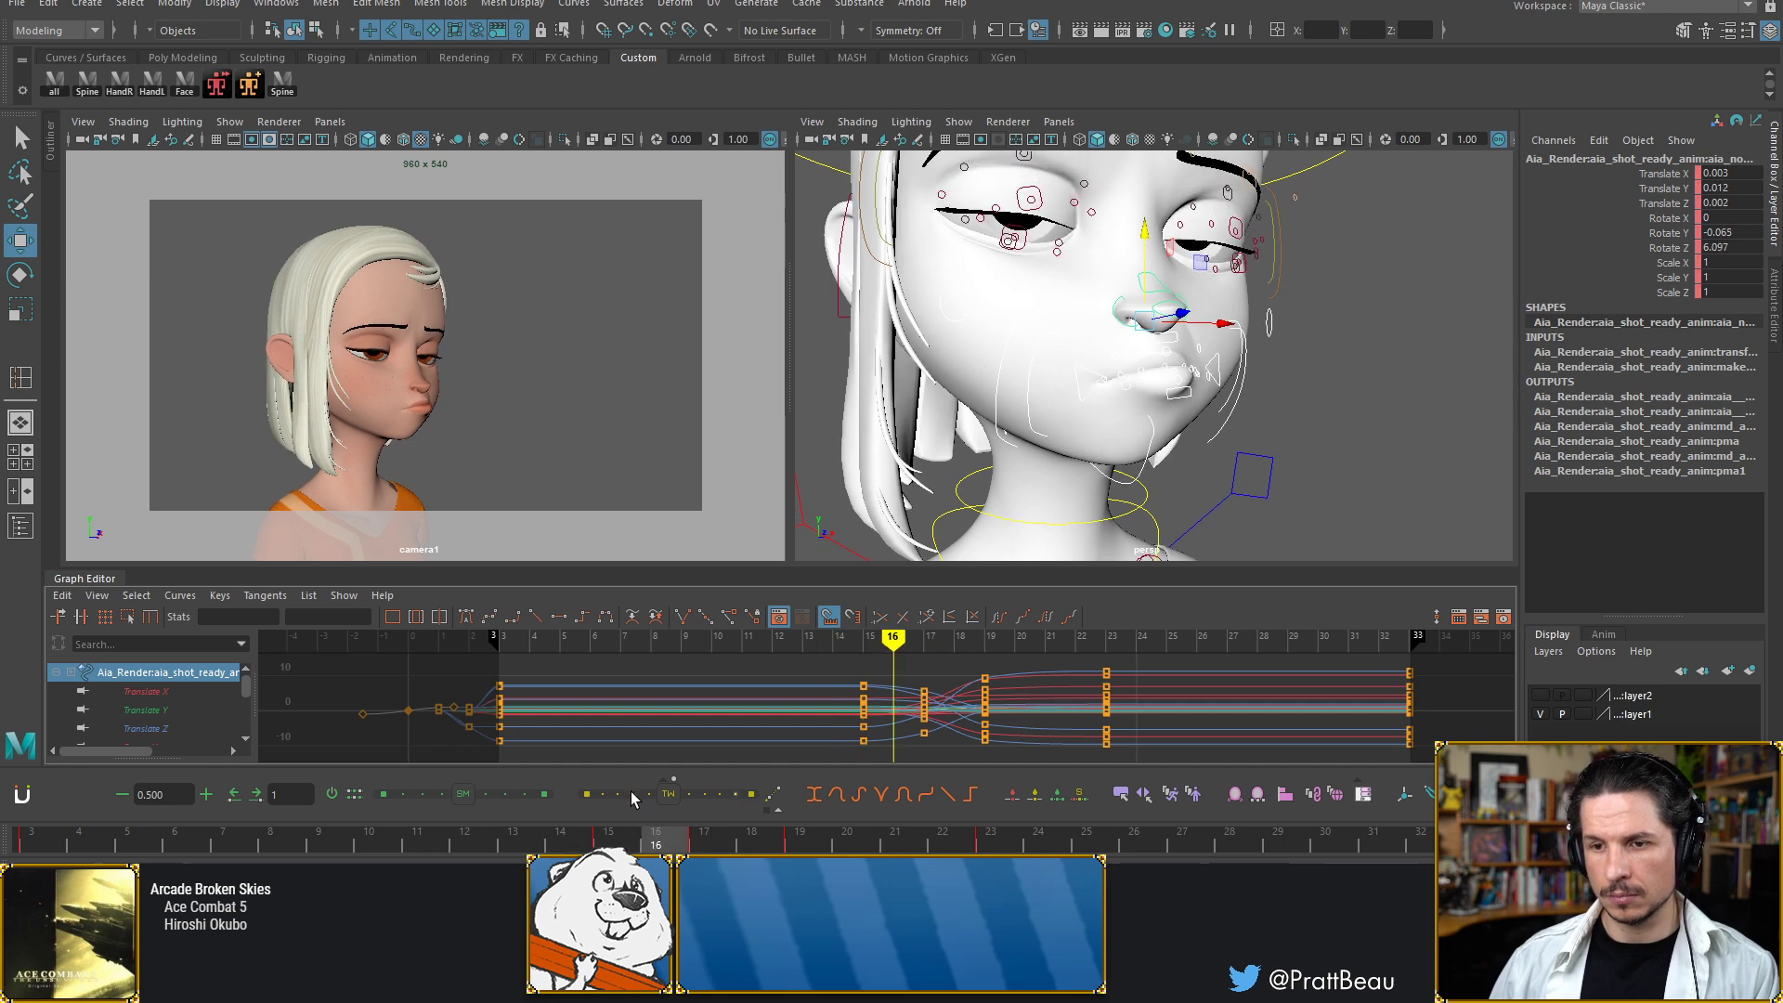
pyautogui.hotkey('alt', '.')
pyautogui.hotkey('alt', '.')
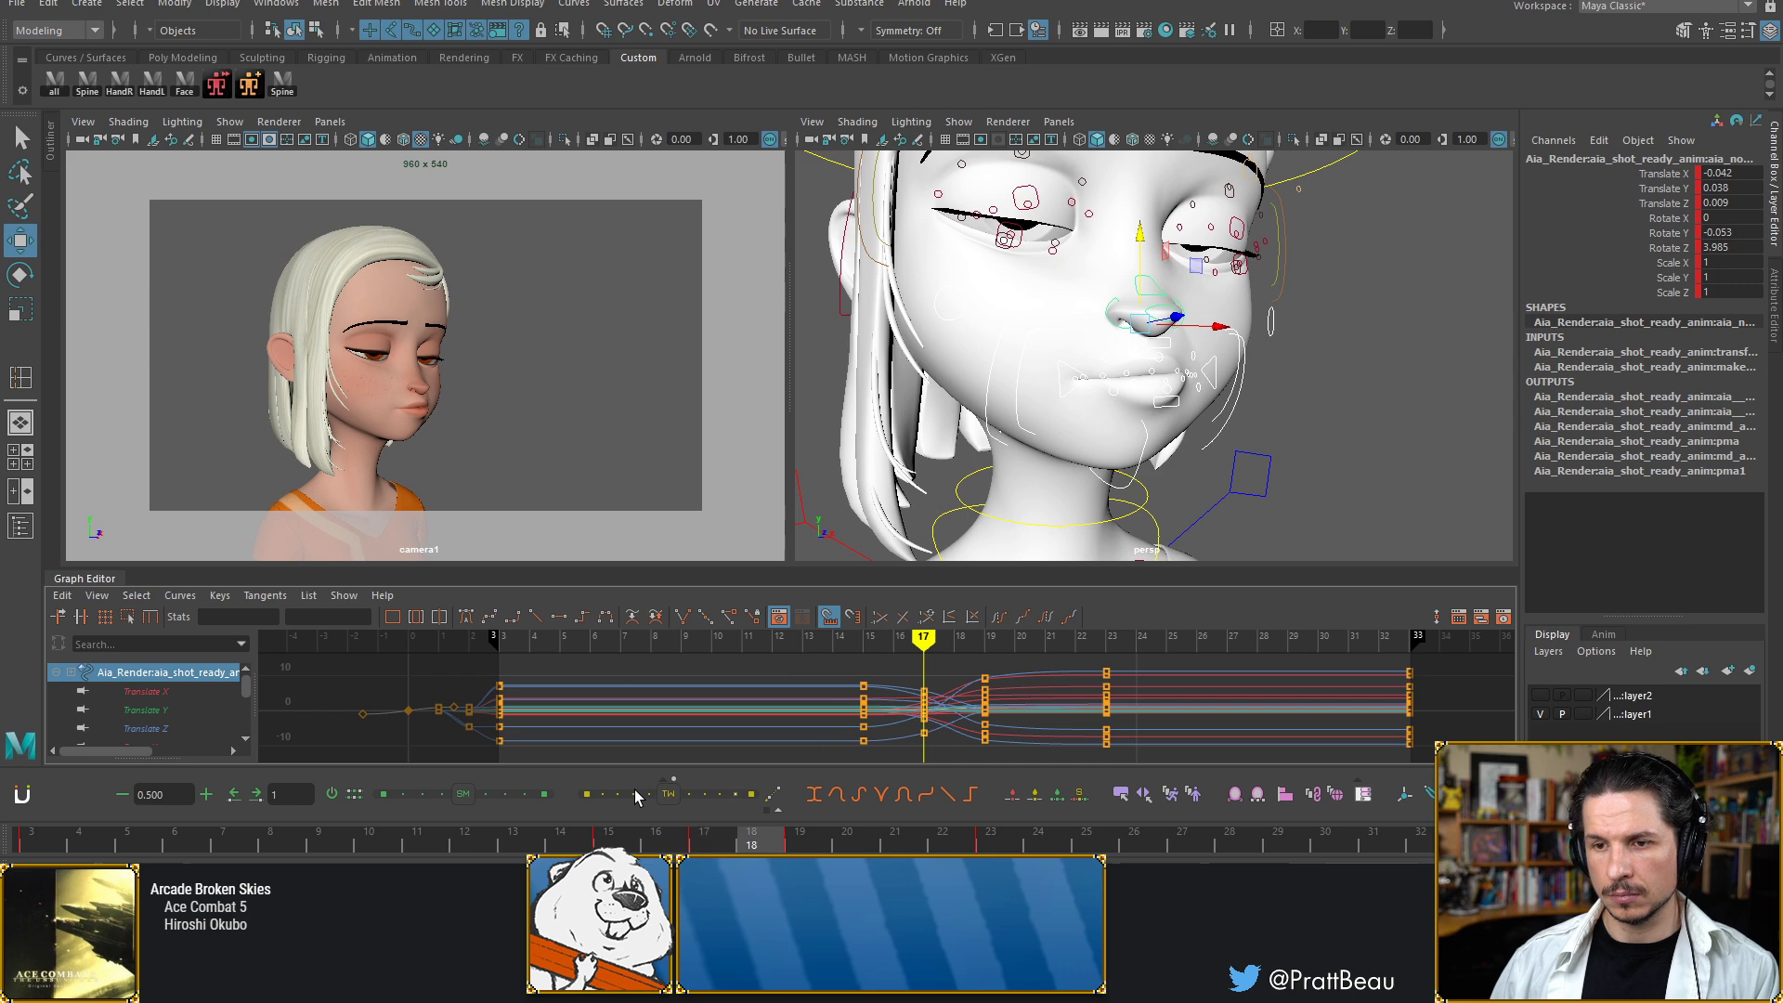
pyautogui.hotkey('alt', '.')
pyautogui.hotkey('alt', '.')
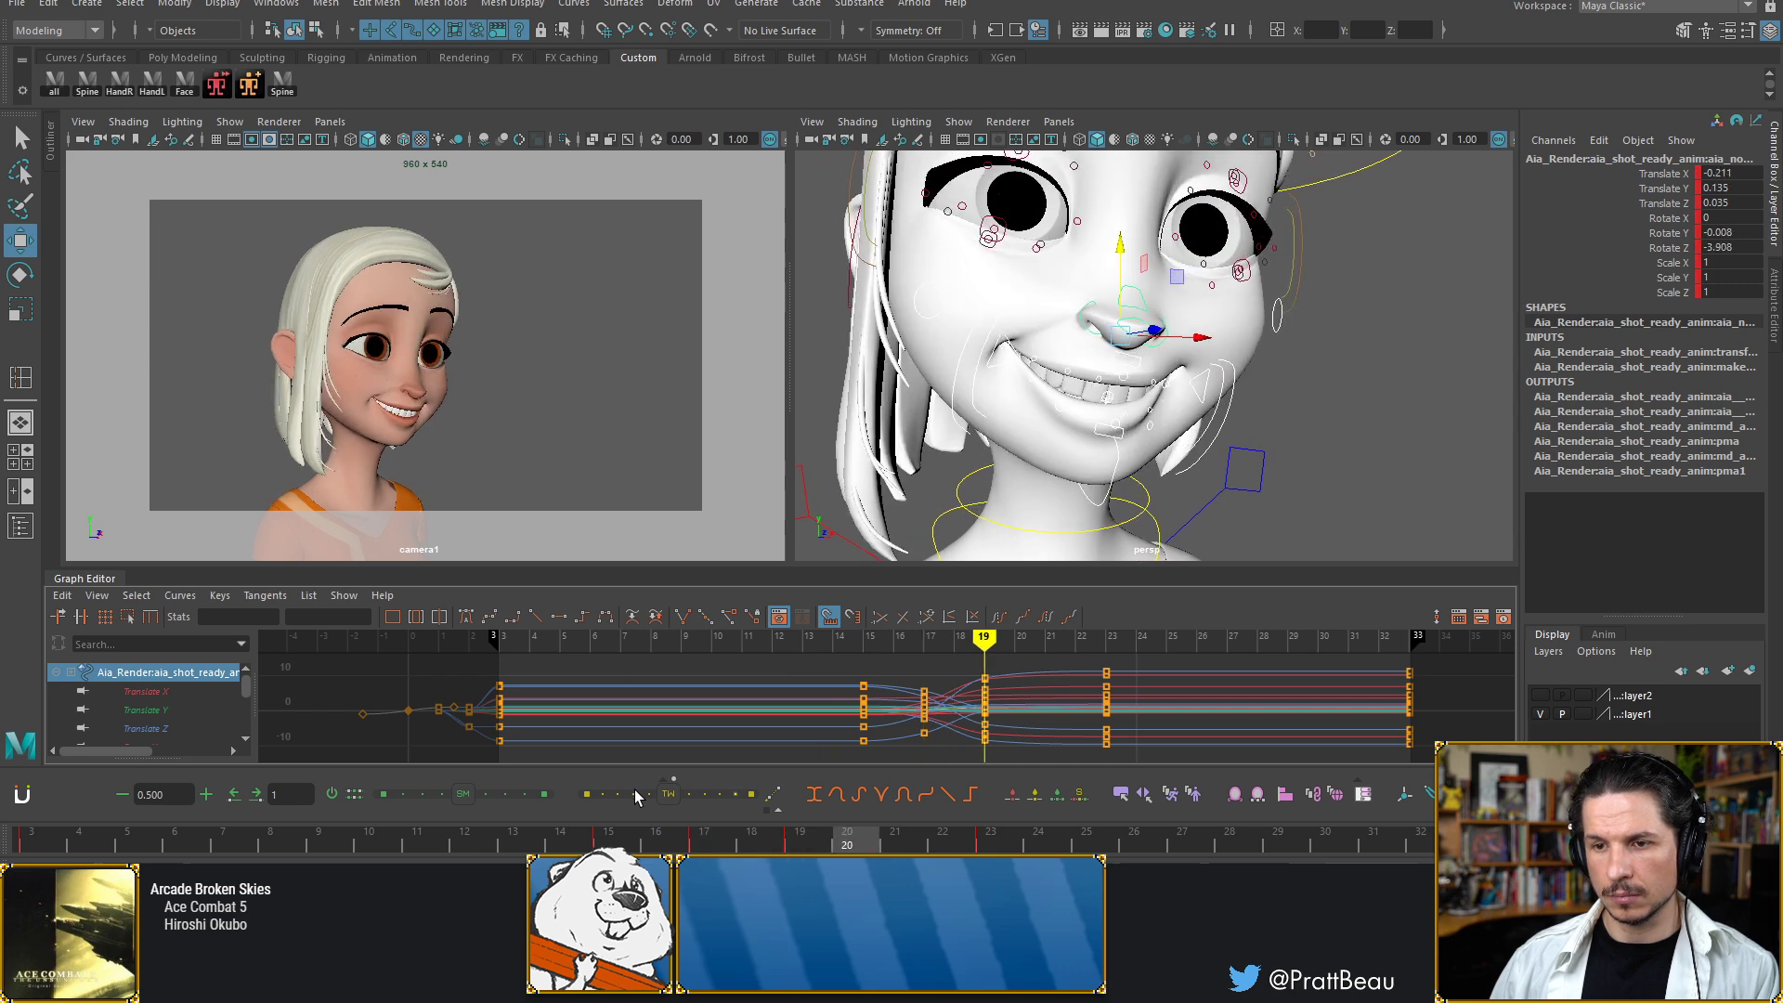
pyautogui.hotkey('alt', '.')
pyautogui.hotkey('alt', '.')
pyautogui.hotkey('alt', '.')
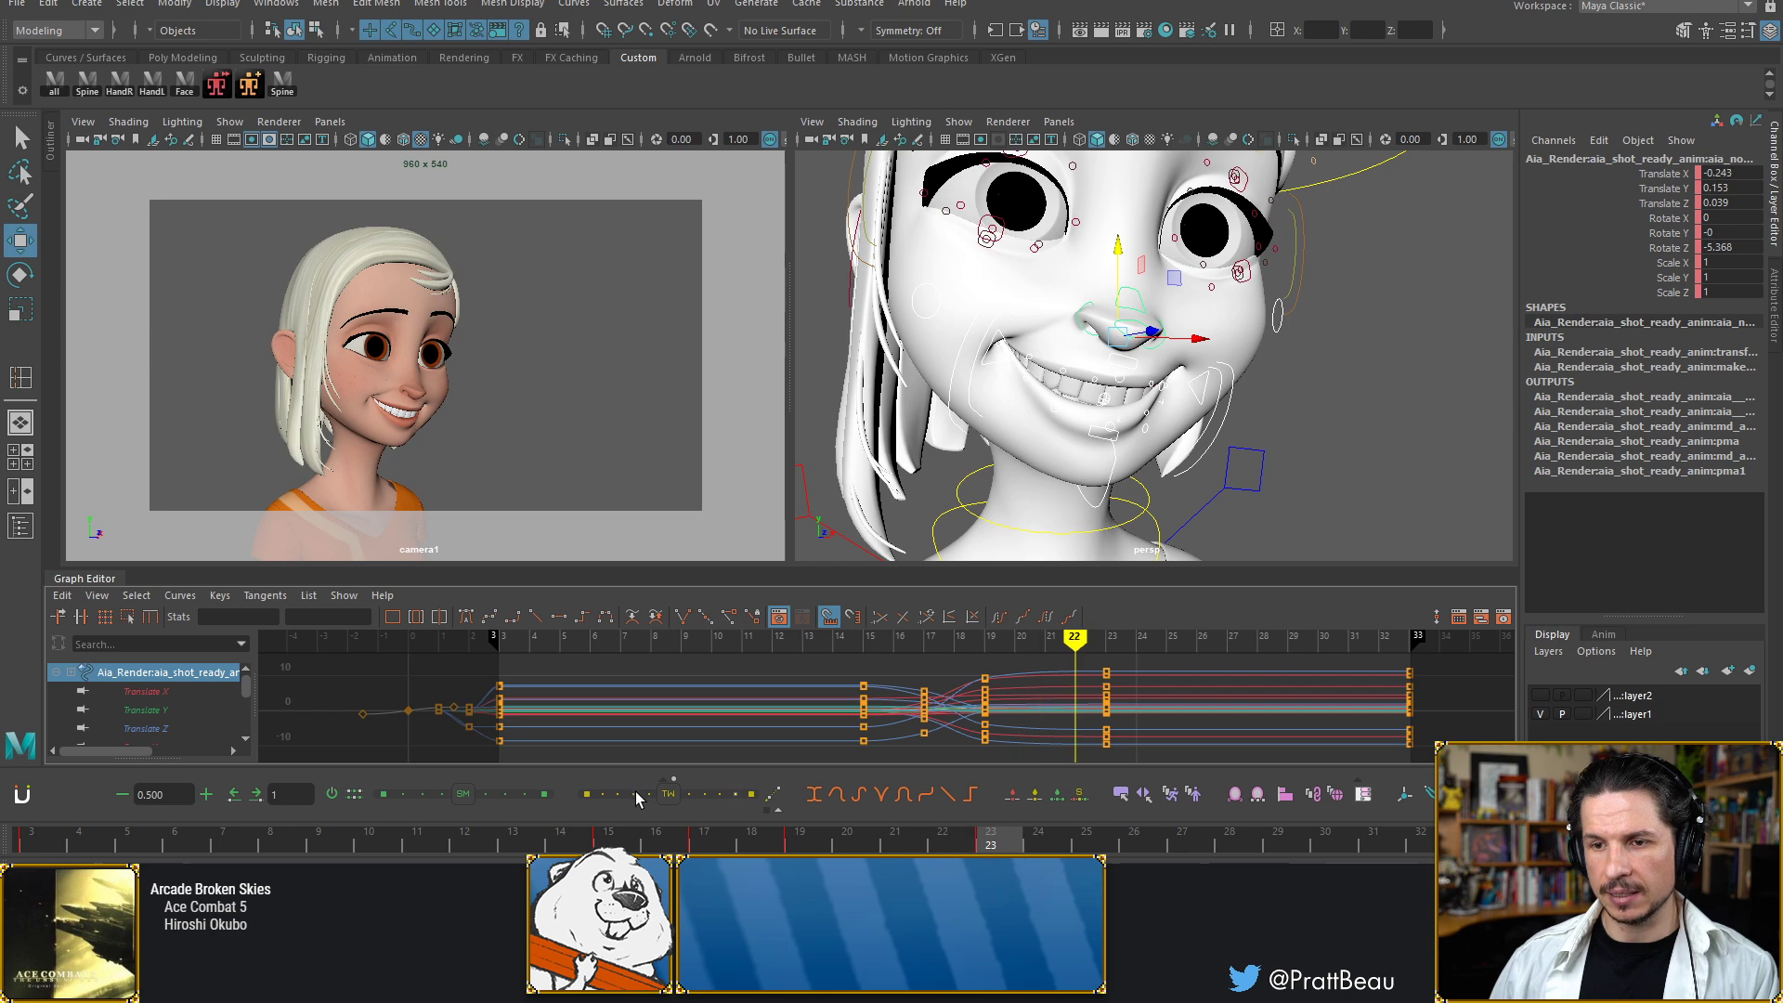
pyautogui.hotkey('alt', '.')
pyautogui.hotkey('alt', ',')
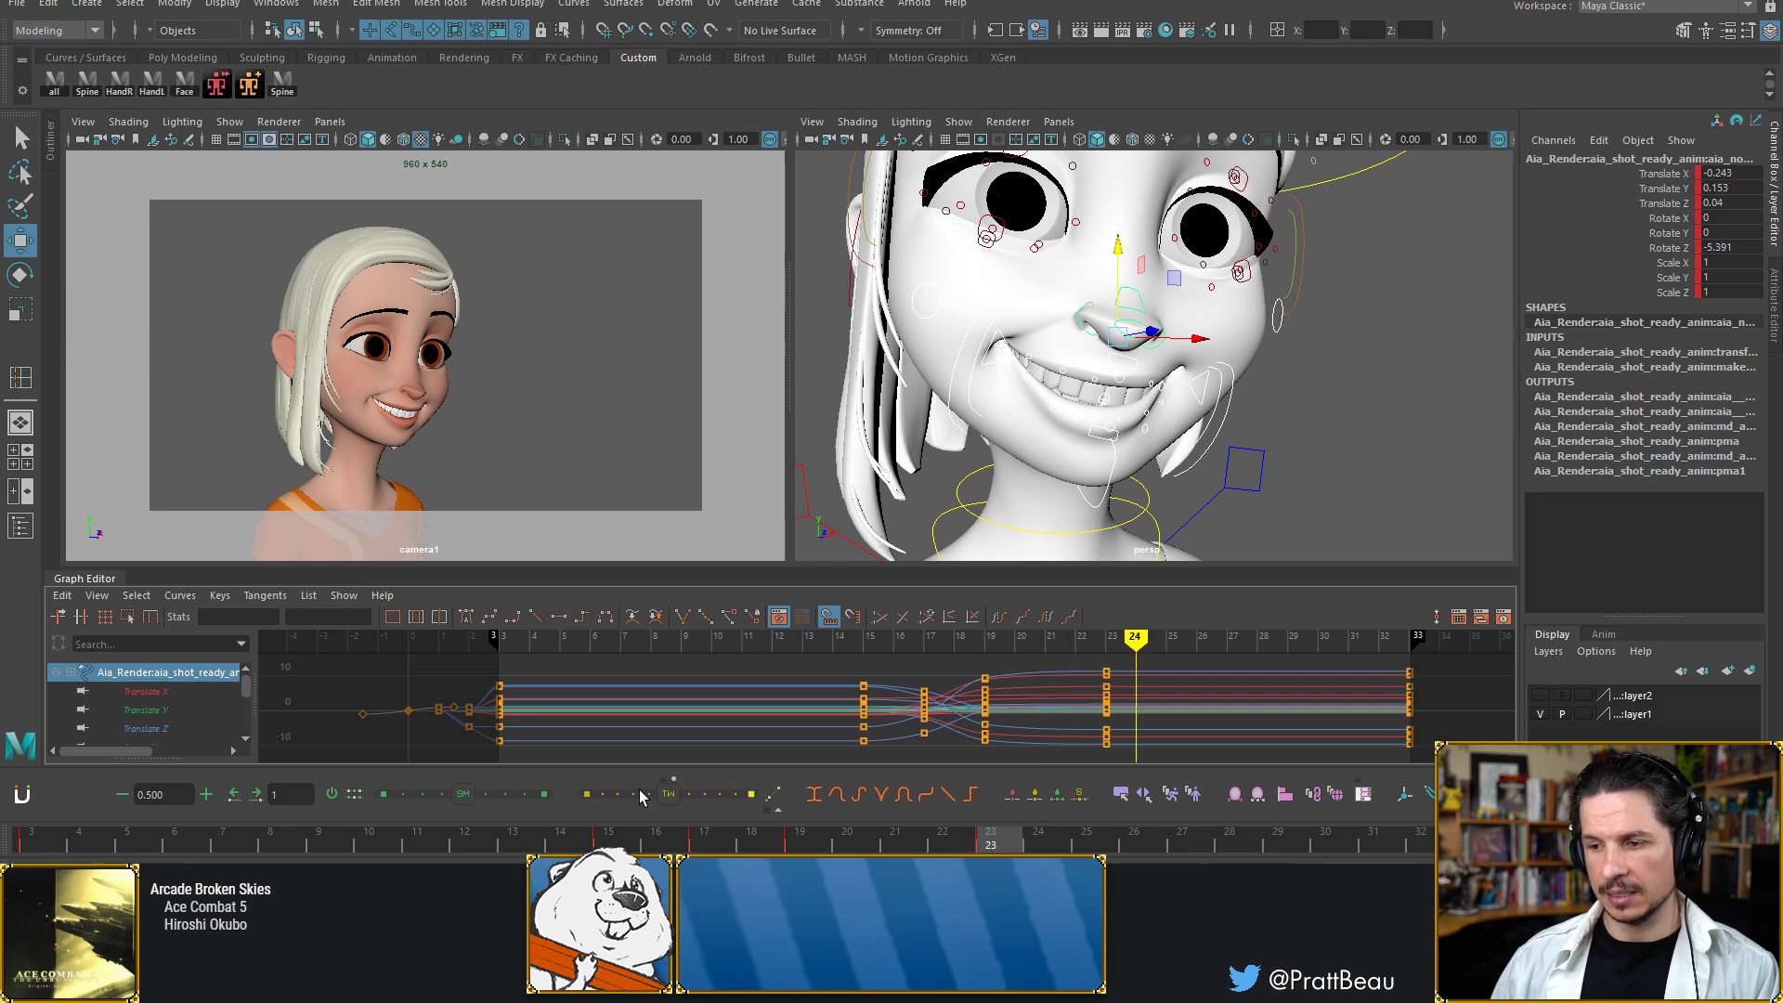
pyautogui.hotkey('alt', ',')
pyautogui.hotkey('alt', ',')
pyautogui.hotkey('alt', ',')
pyautogui.hotkey('alt', ',')
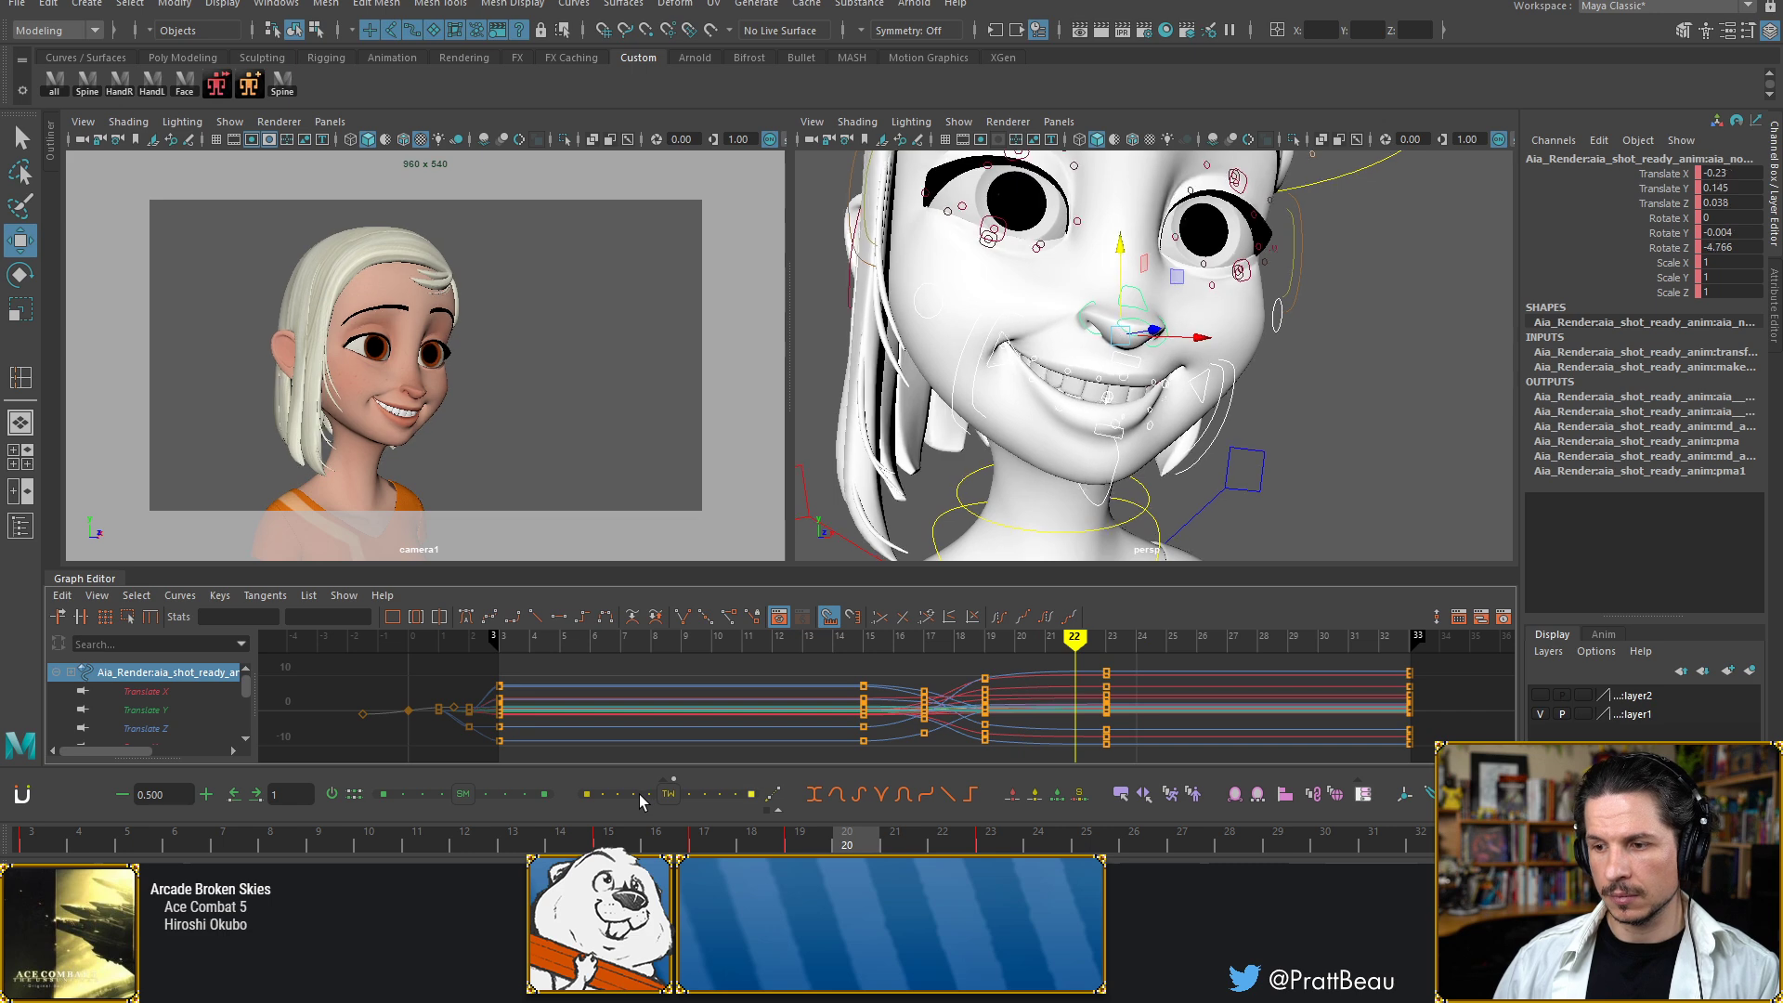
pyautogui.hotkey('alt', ',')
pyautogui.hotkey('alt', ',')
pyautogui.hotkey('alt', ',')
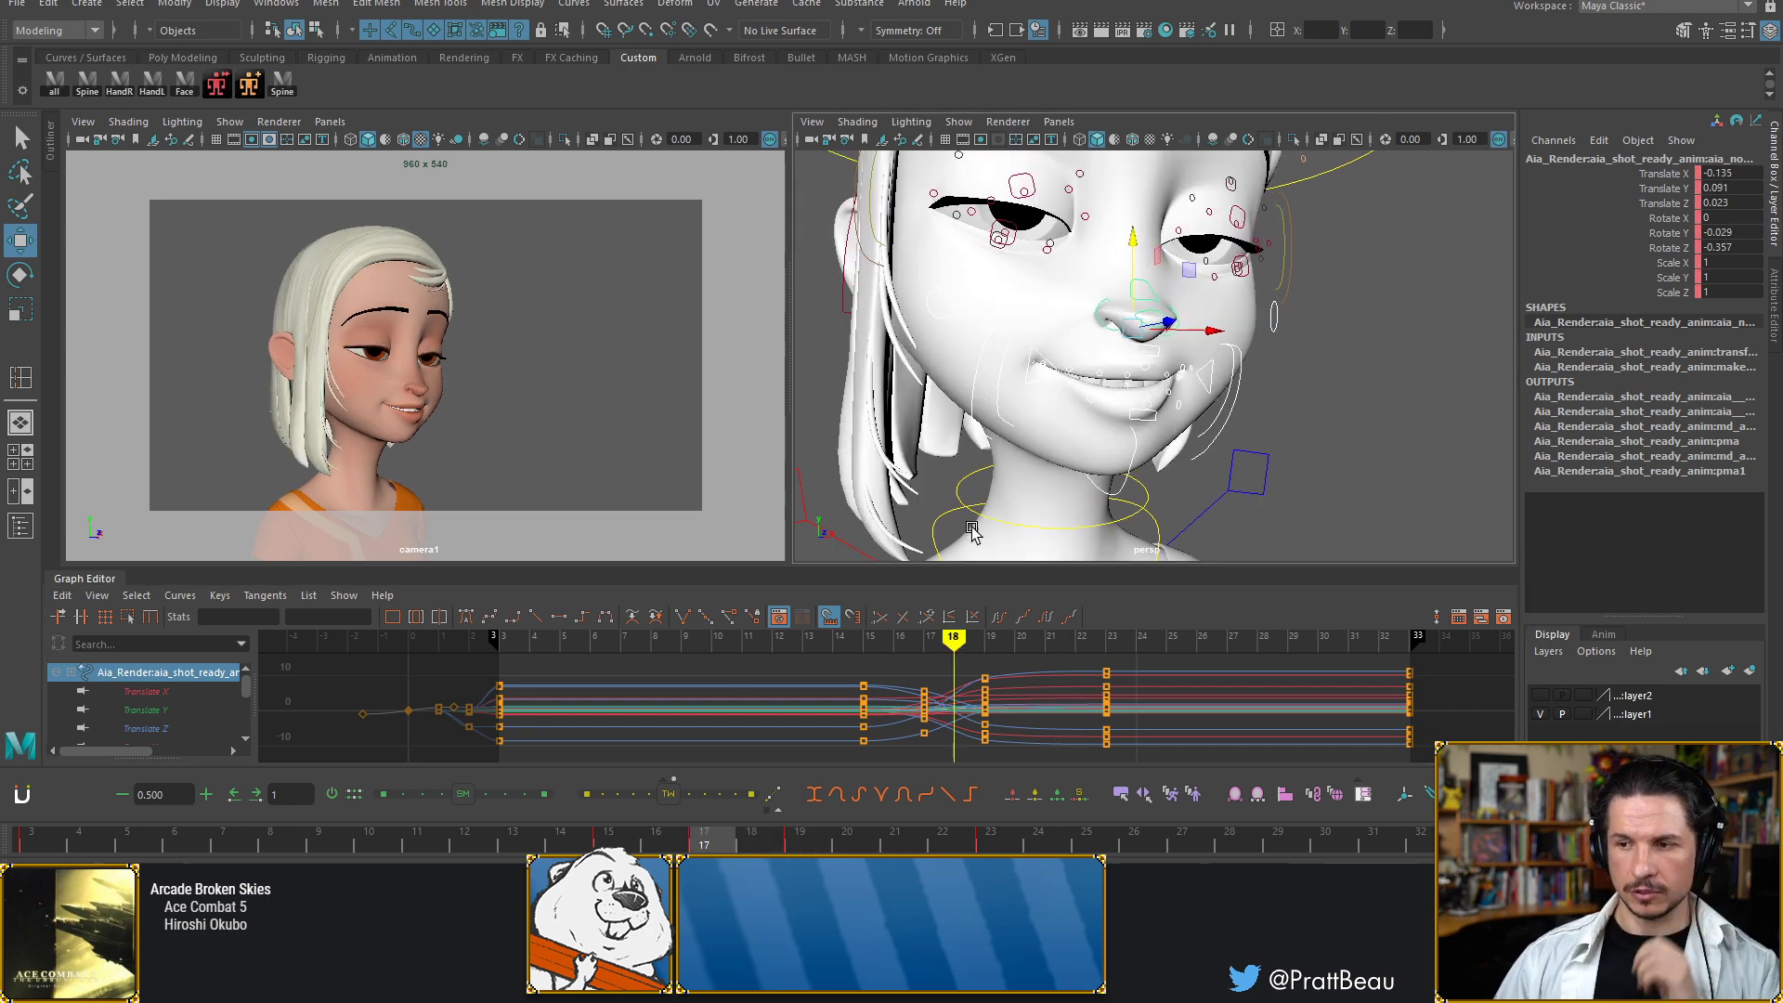
pyautogui.hotkey('alt', ',')
pyautogui.hotkey('alt', ',')
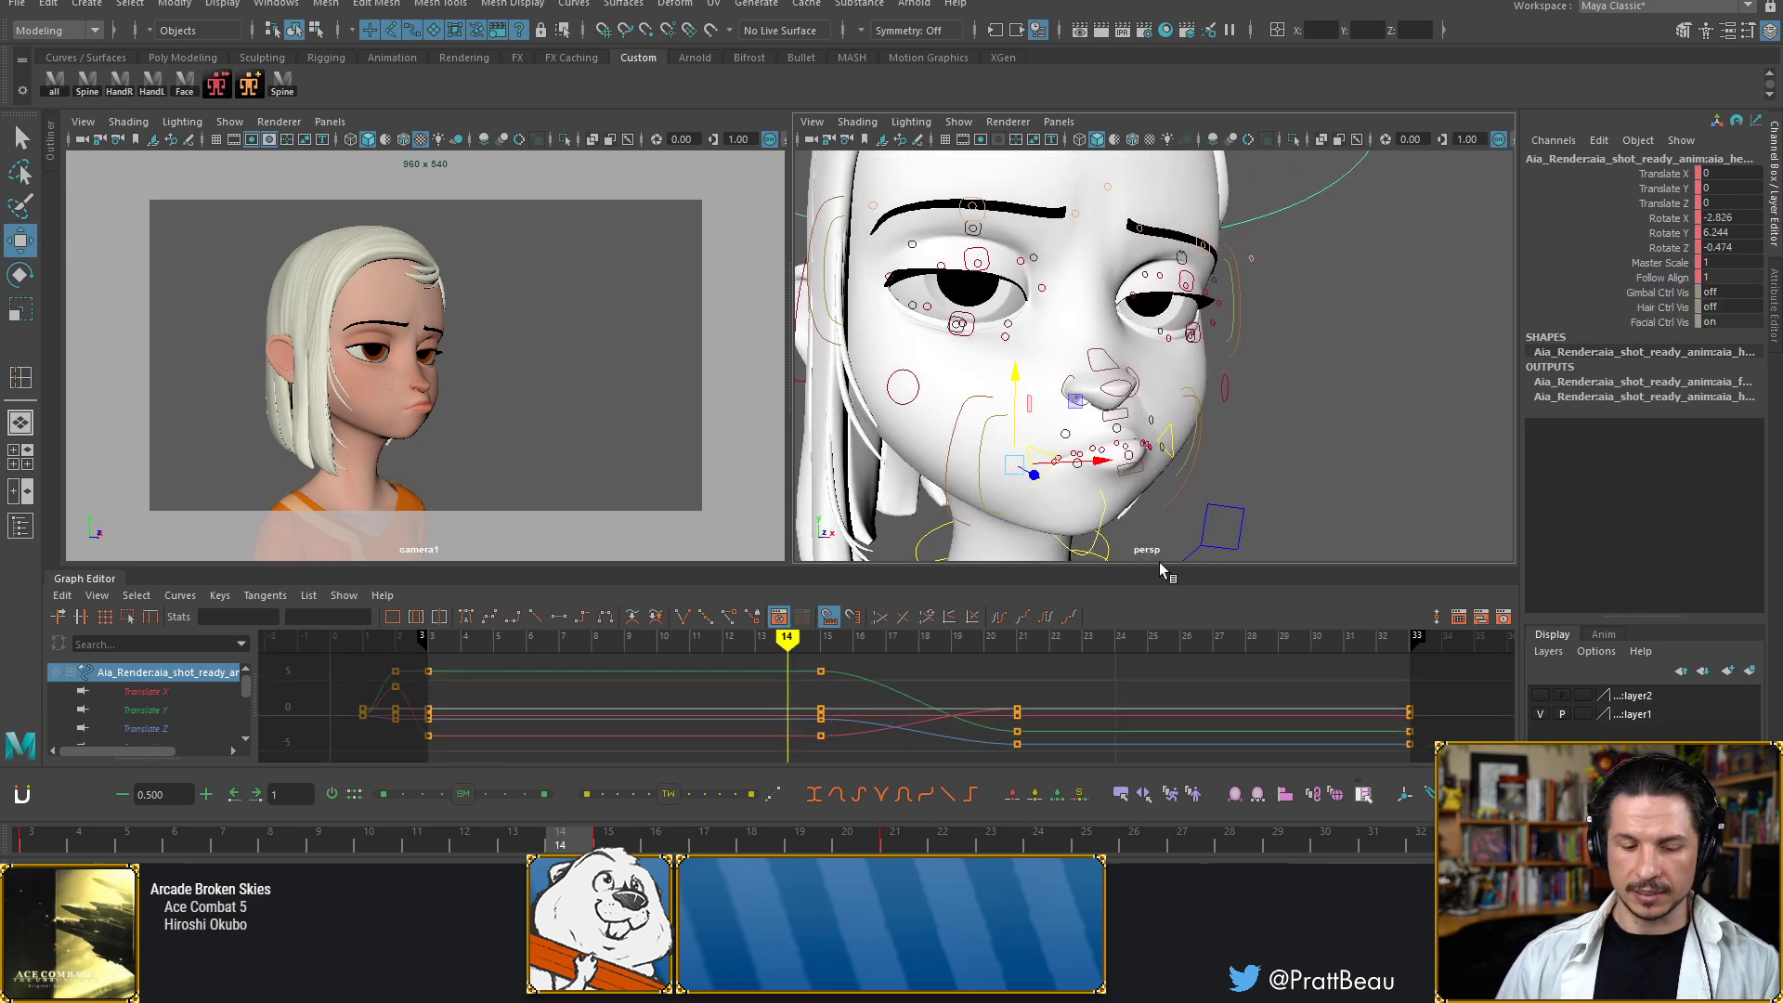
# Compare the head control's pose across frames 14, 15 and 16
pyautogui.hotkey('alt', '.')
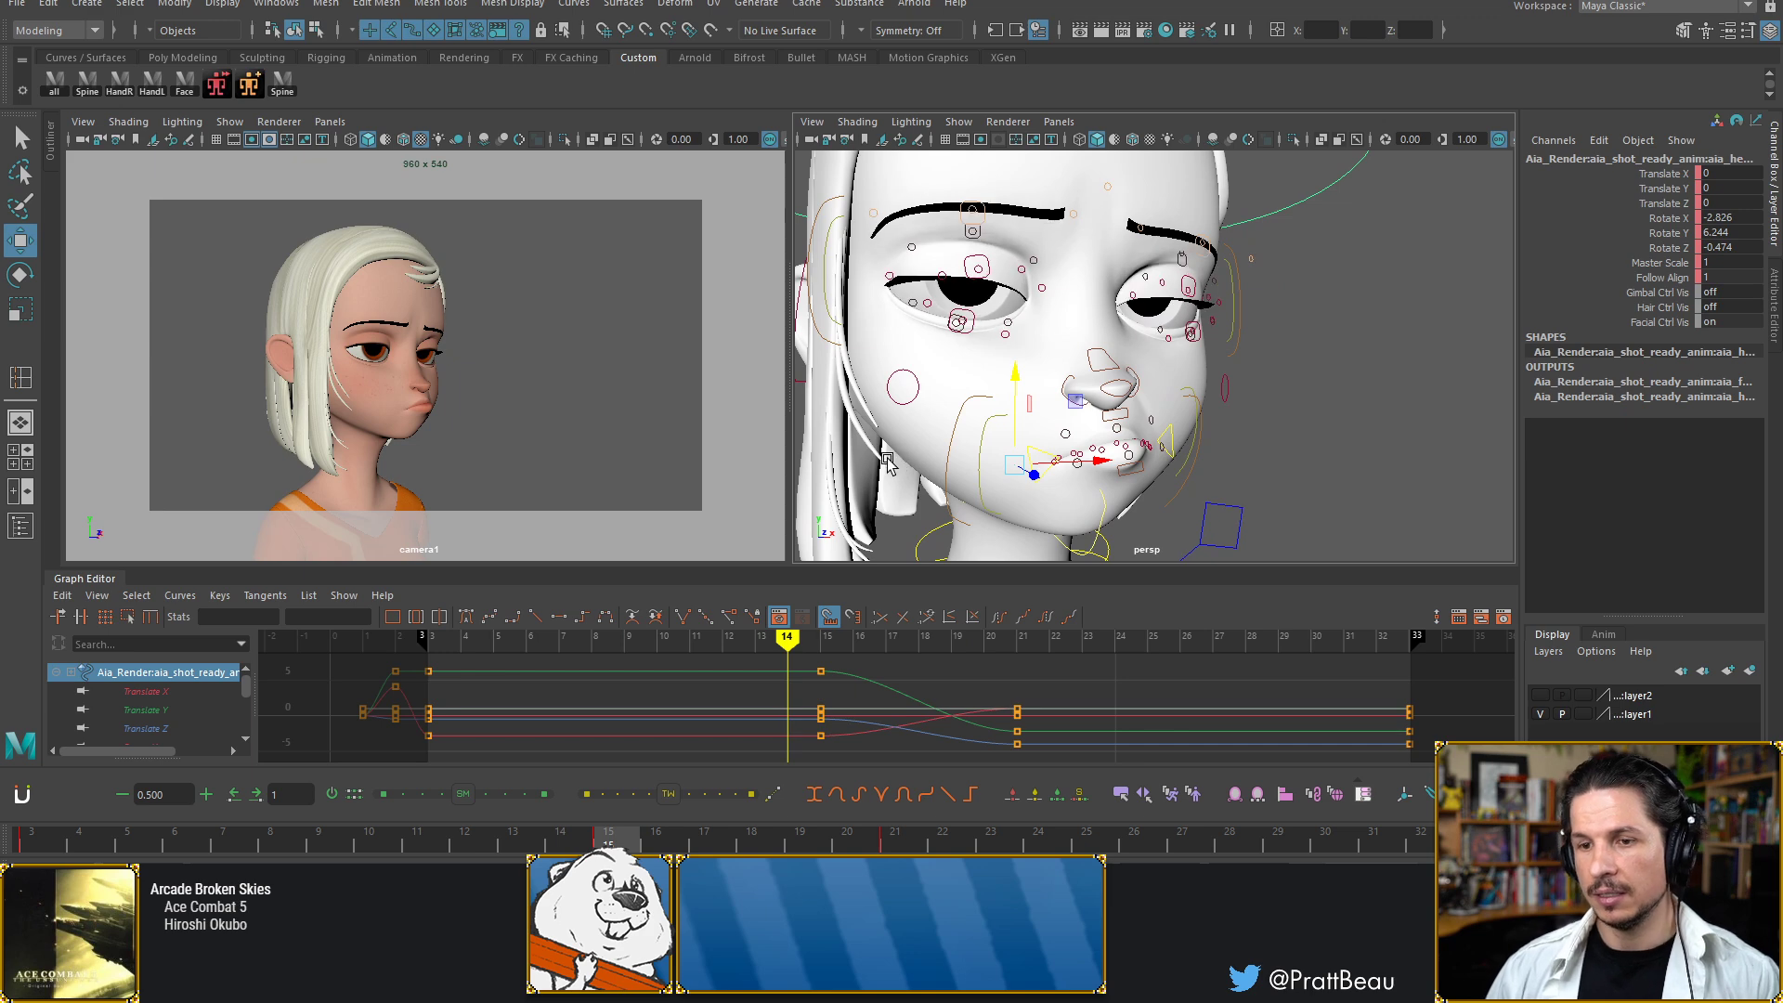
pyautogui.hotkey('alt', ',')
pyautogui.hotkey('alt', '.')
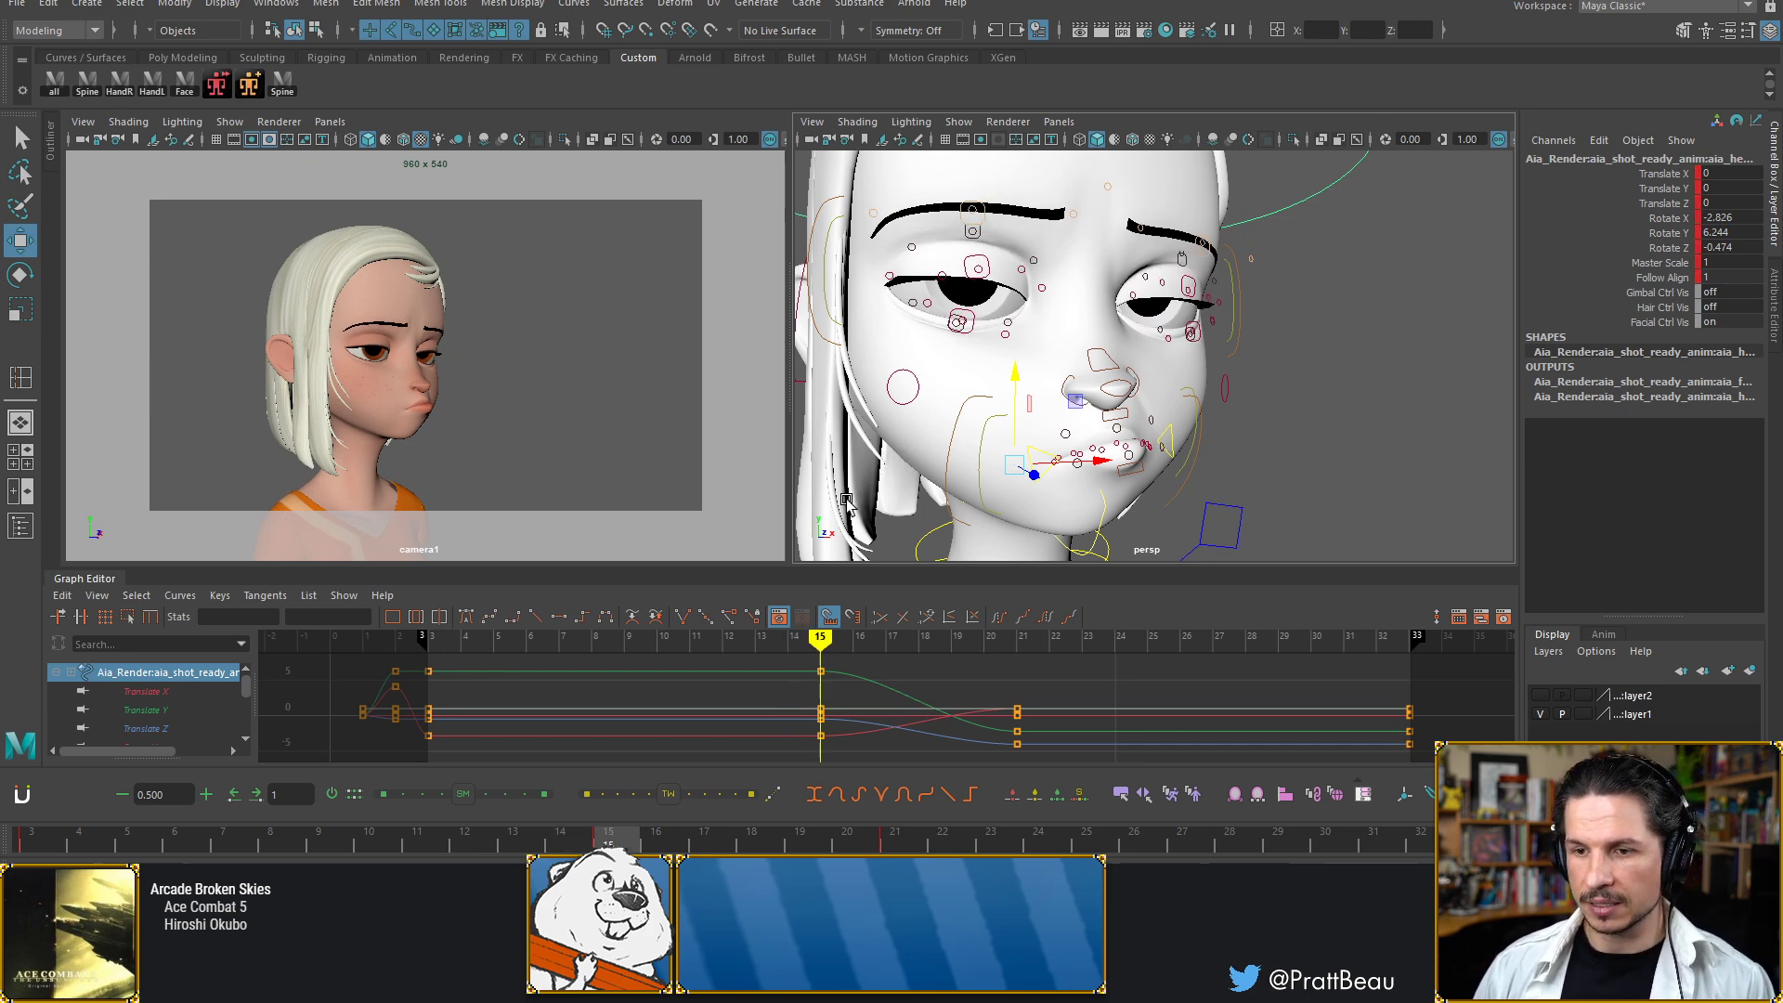
pyautogui.hotkey('alt', '.')
pyautogui.hotkey('alt', ',')
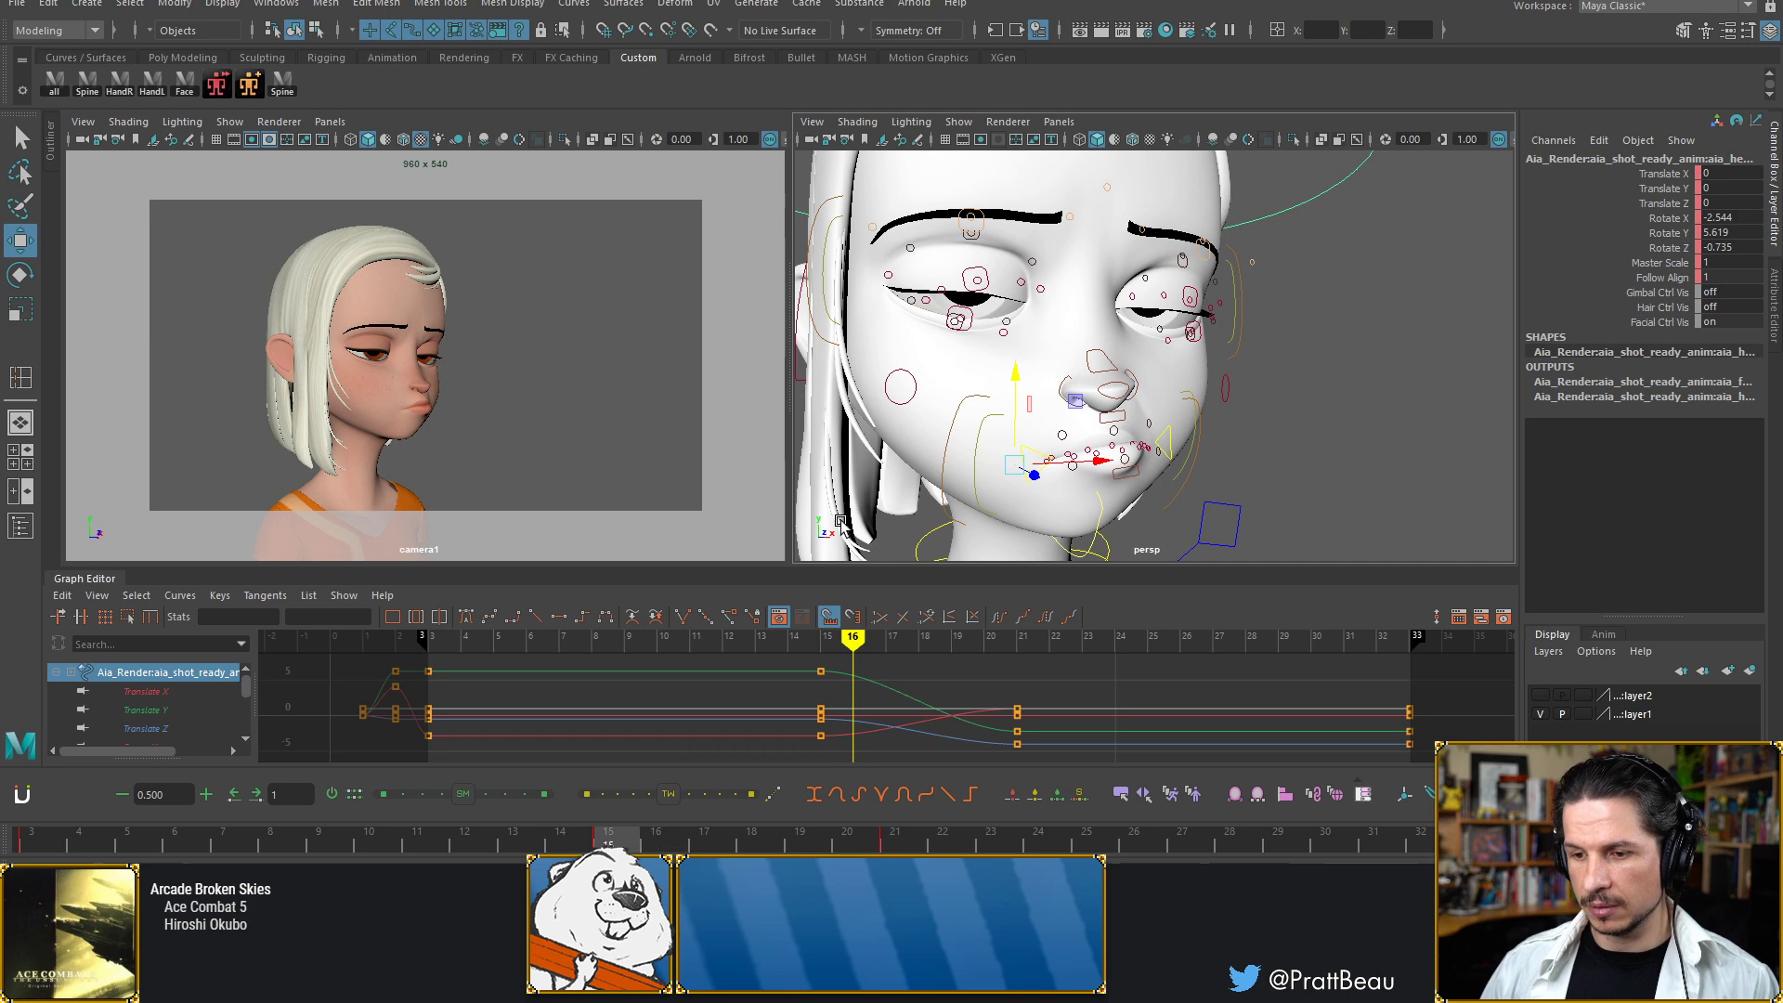
pyautogui.hotkey('alt', ',')
pyautogui.hotkey('alt', '.')
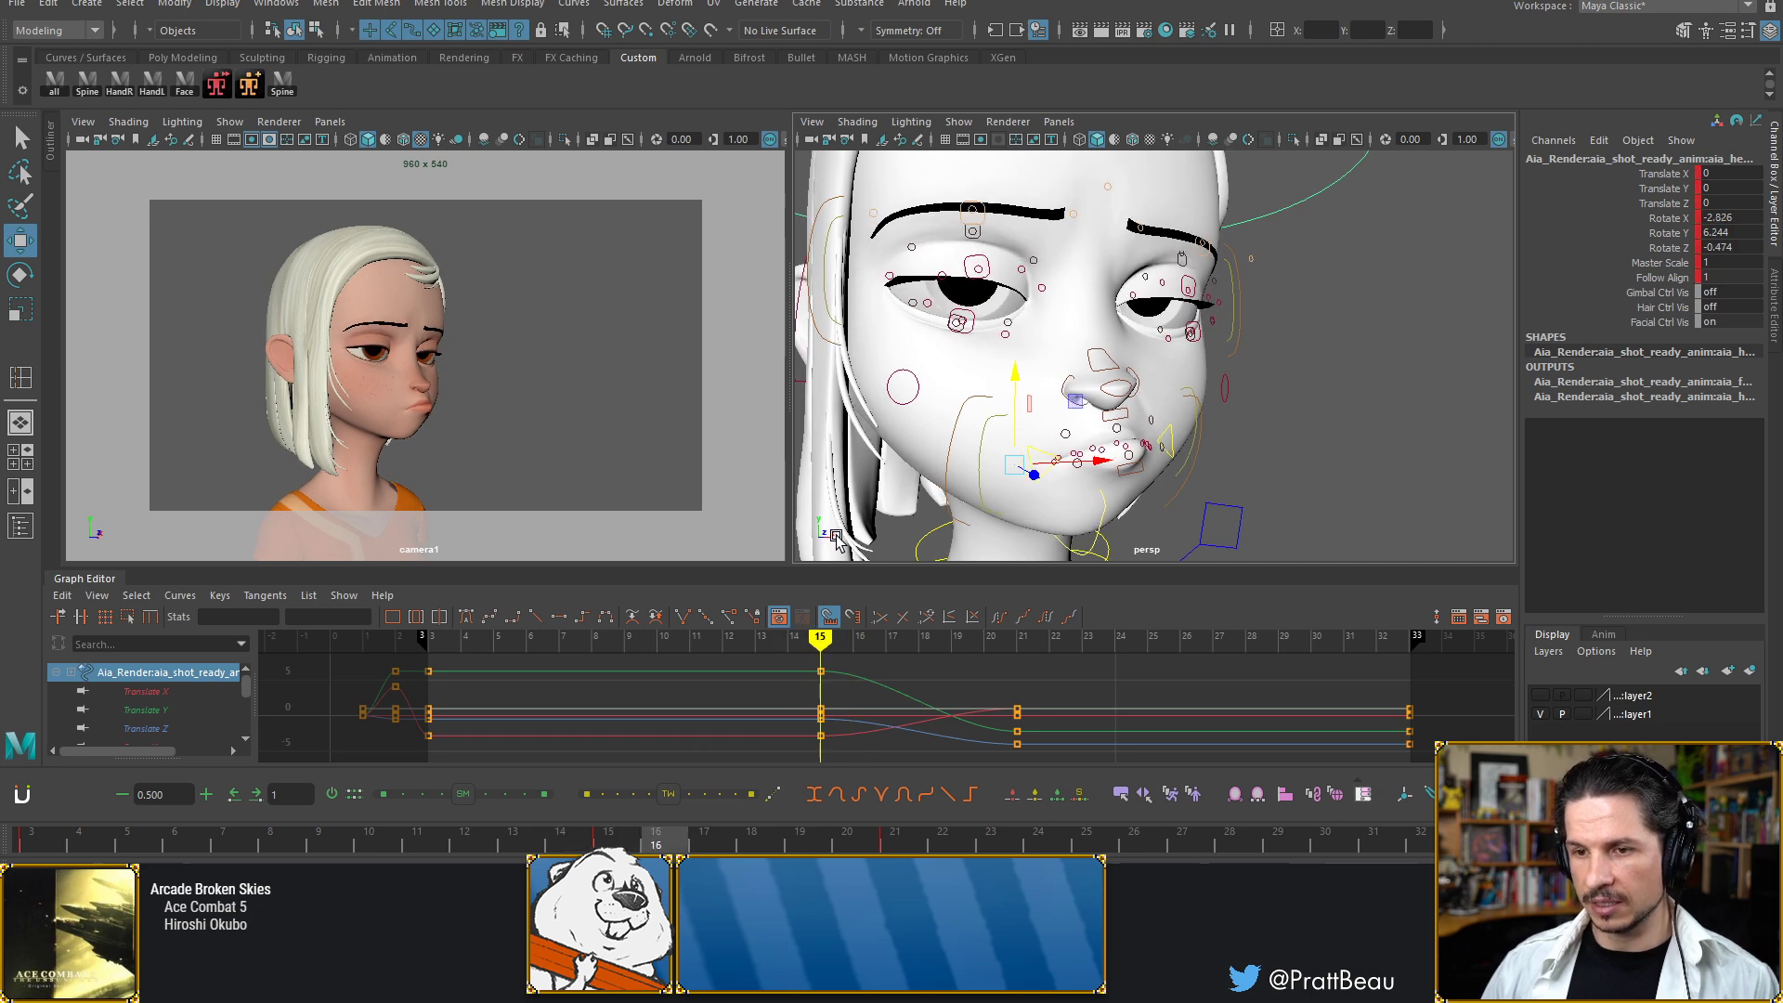
pyautogui.hotkey('alt', '.')
pyautogui.hotkey('alt', ',')
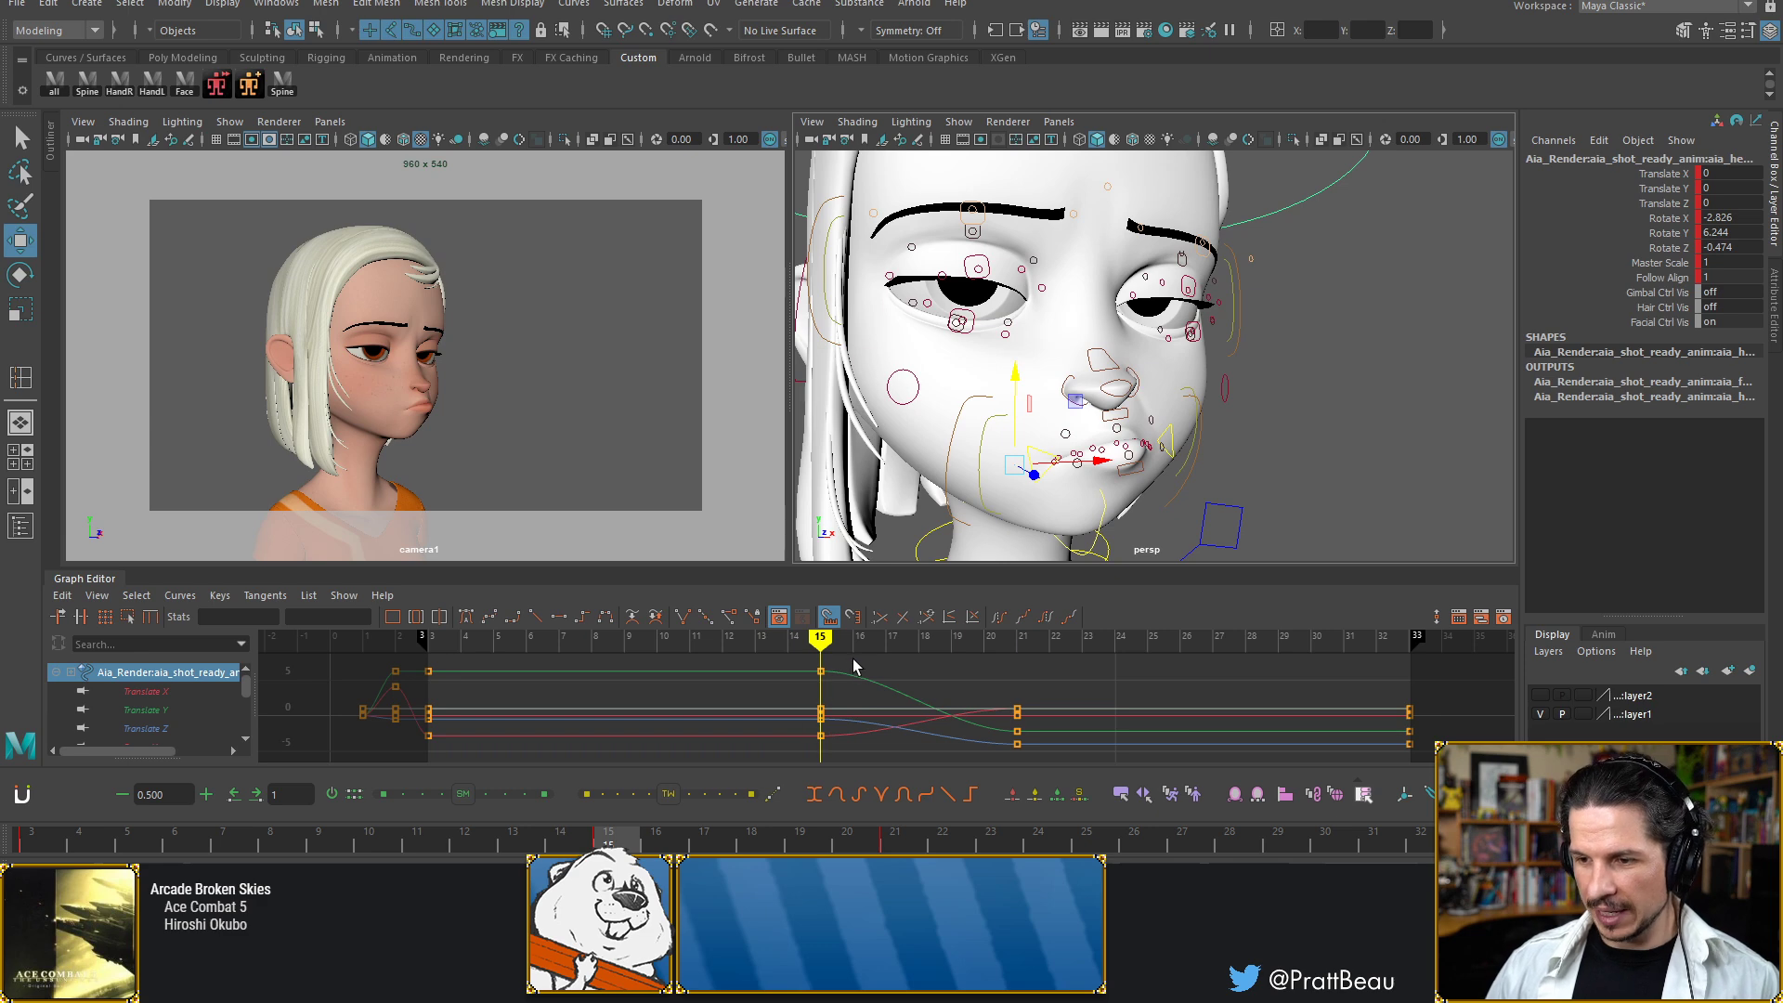
# Move the head control's keys at frame 21 to frame 23 so the head settles after the face
pyautogui.moveTo(856, 662); pyautogui.dragTo(806, 756)
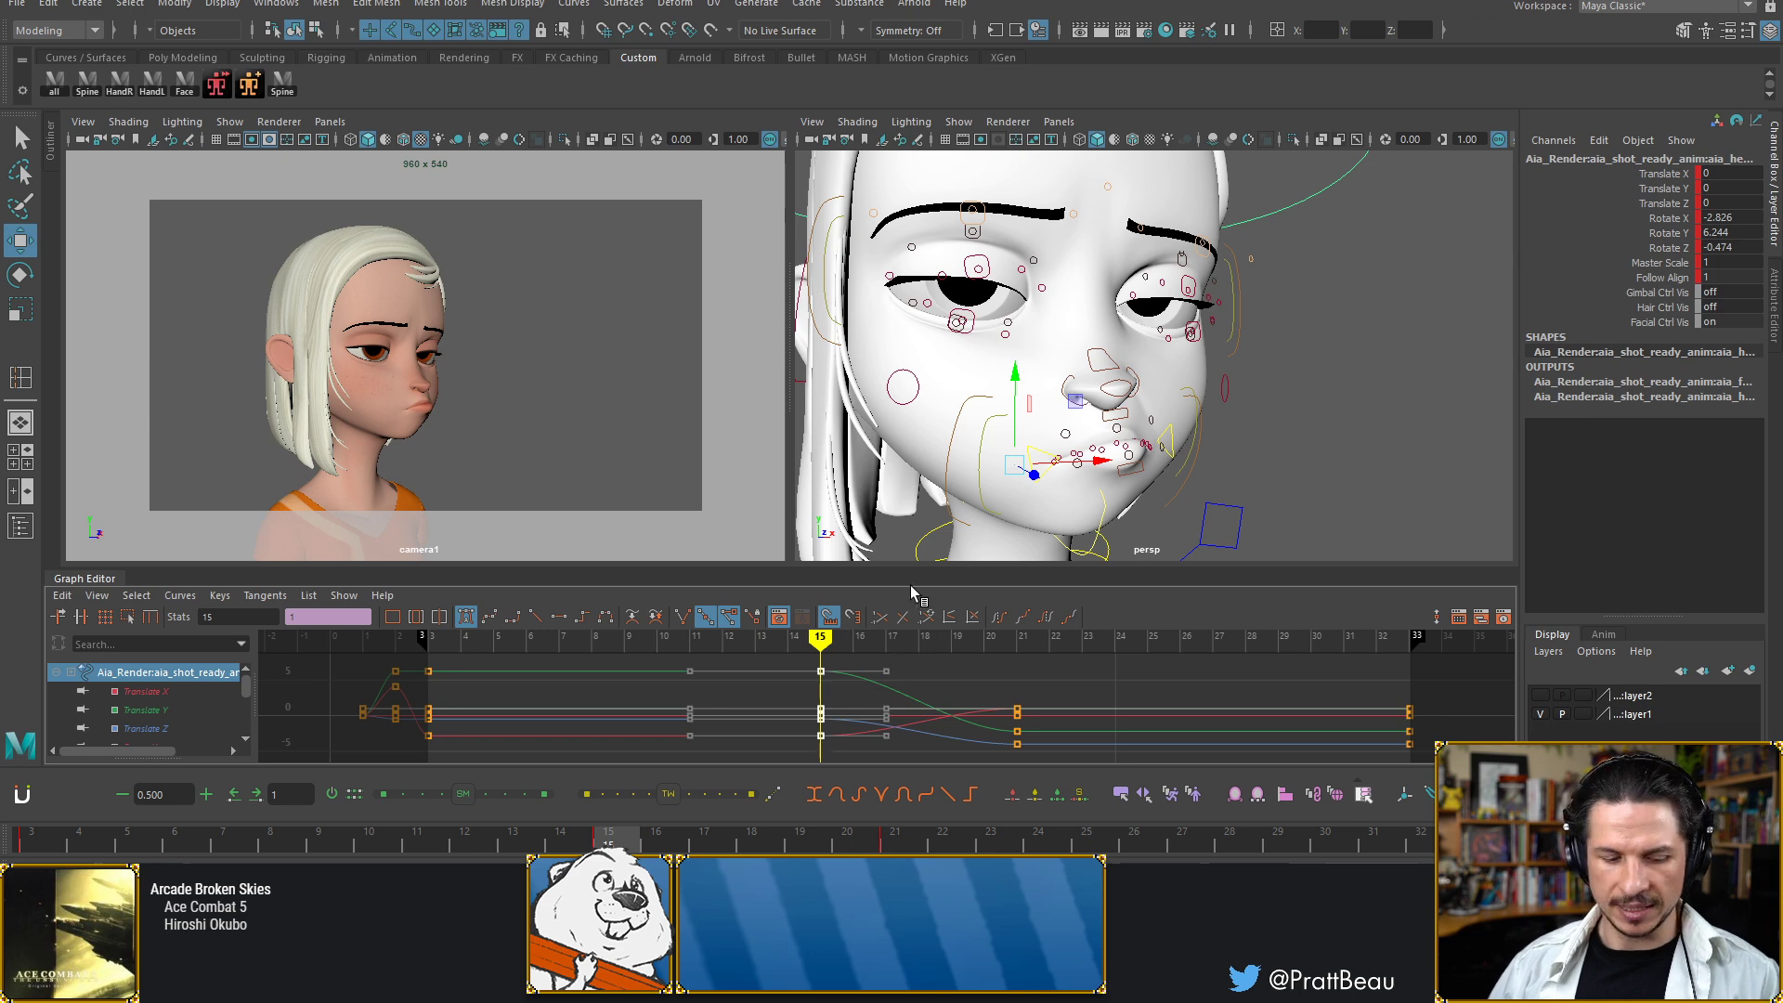
pyautogui.hotkey('alt', '.')
pyautogui.hotkey('alt', '.')
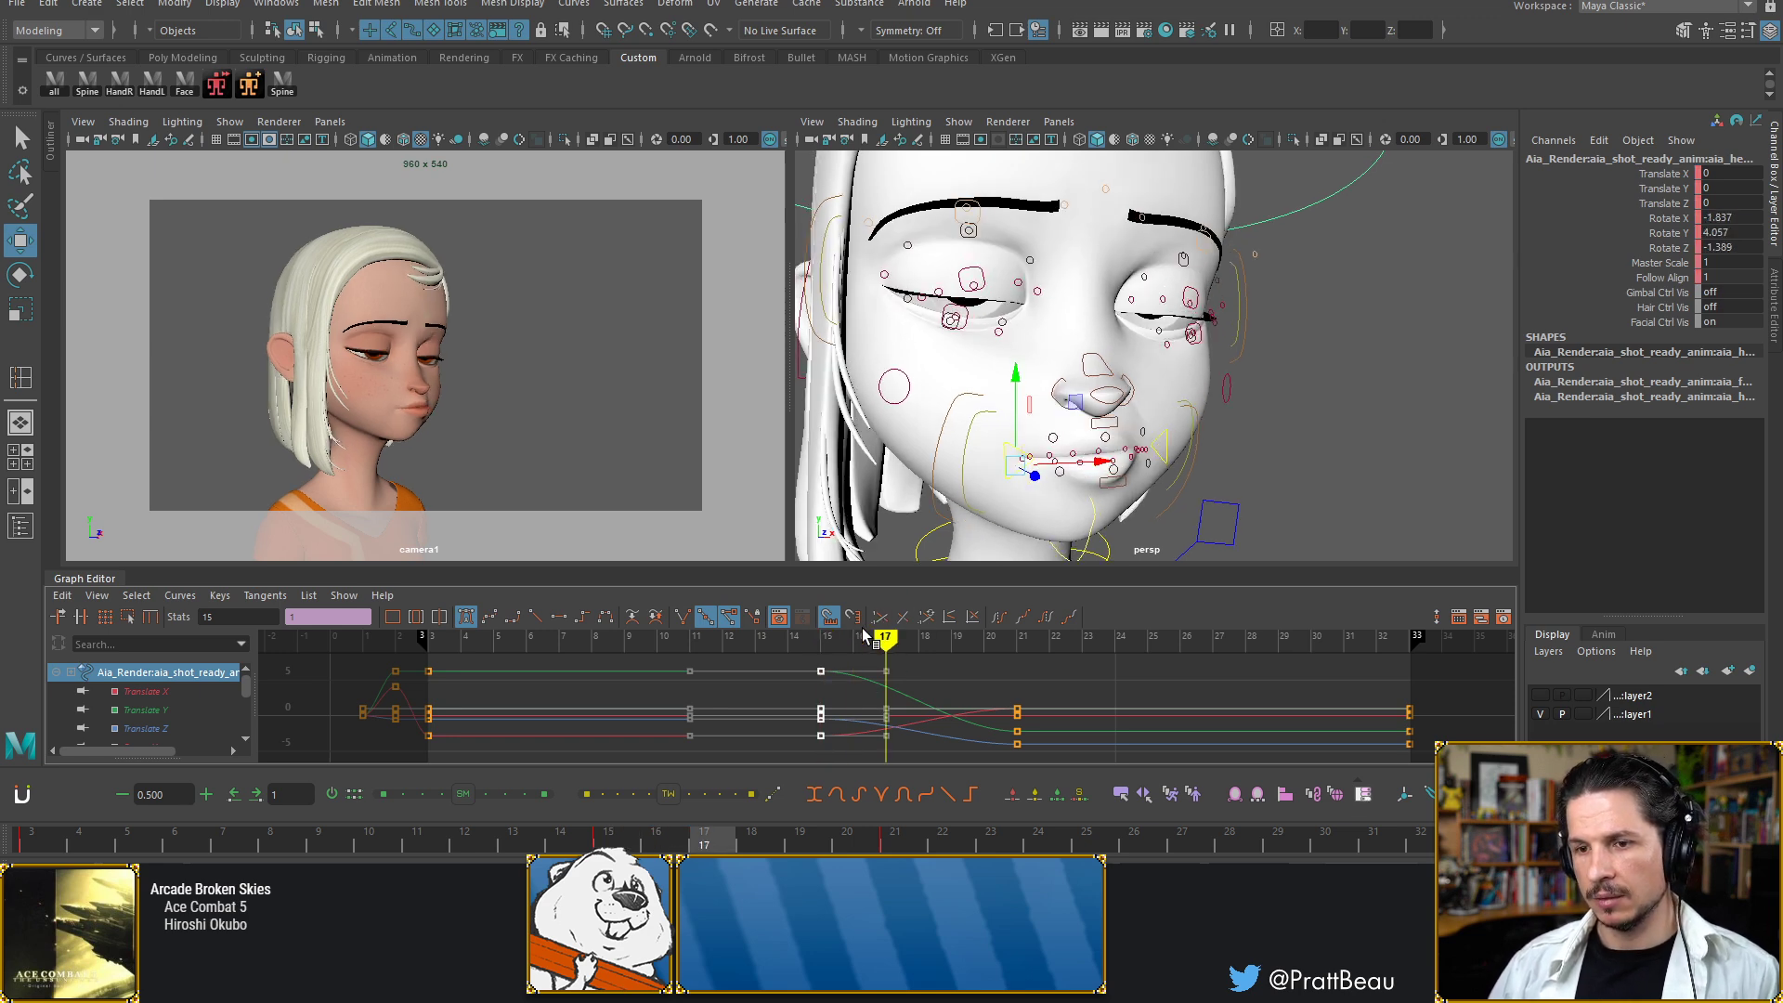
pyautogui.hotkey('alt', '.')
pyautogui.hotkey('alt', '.')
pyautogui.hotkey('alt', '.')
pyautogui.hotkey('alt', '.')
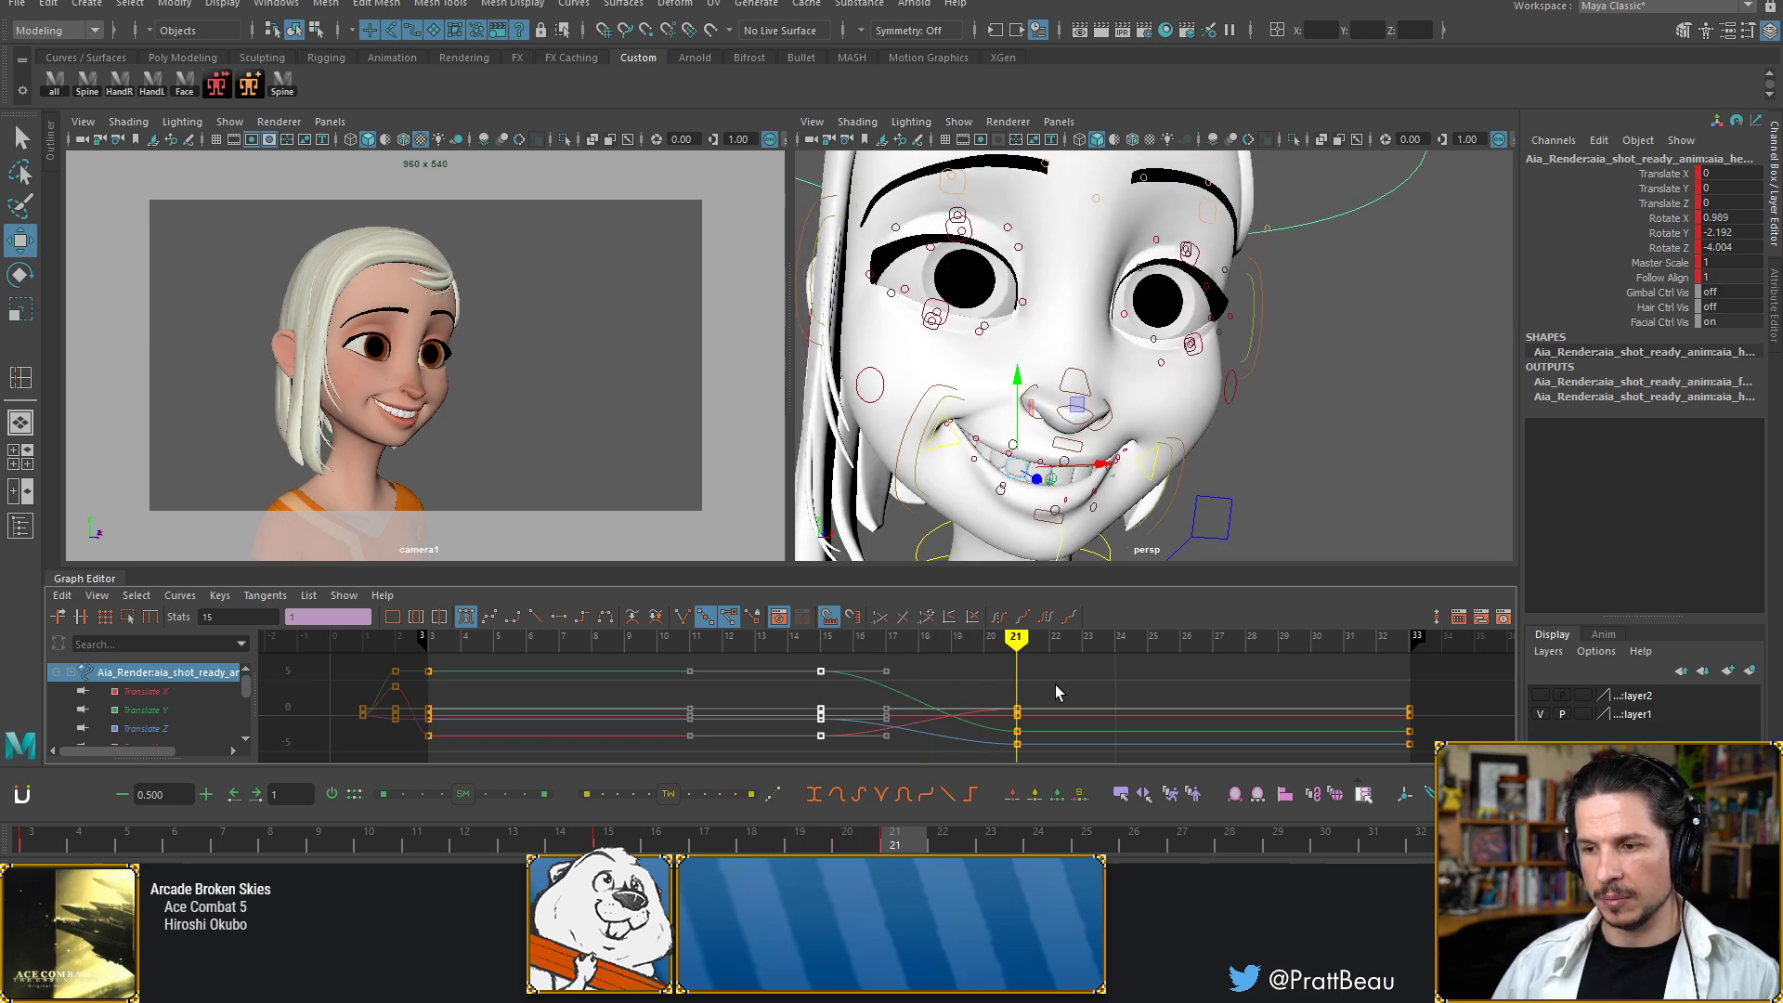
pyautogui.moveTo(1061, 685); pyautogui.dragTo(993, 762)
pyautogui.keyDown('shift'); pyautogui.moveTo(1020, 680); pyautogui.dragTo(1062, 681, button='middle'); pyautogui.keyUp('shift')
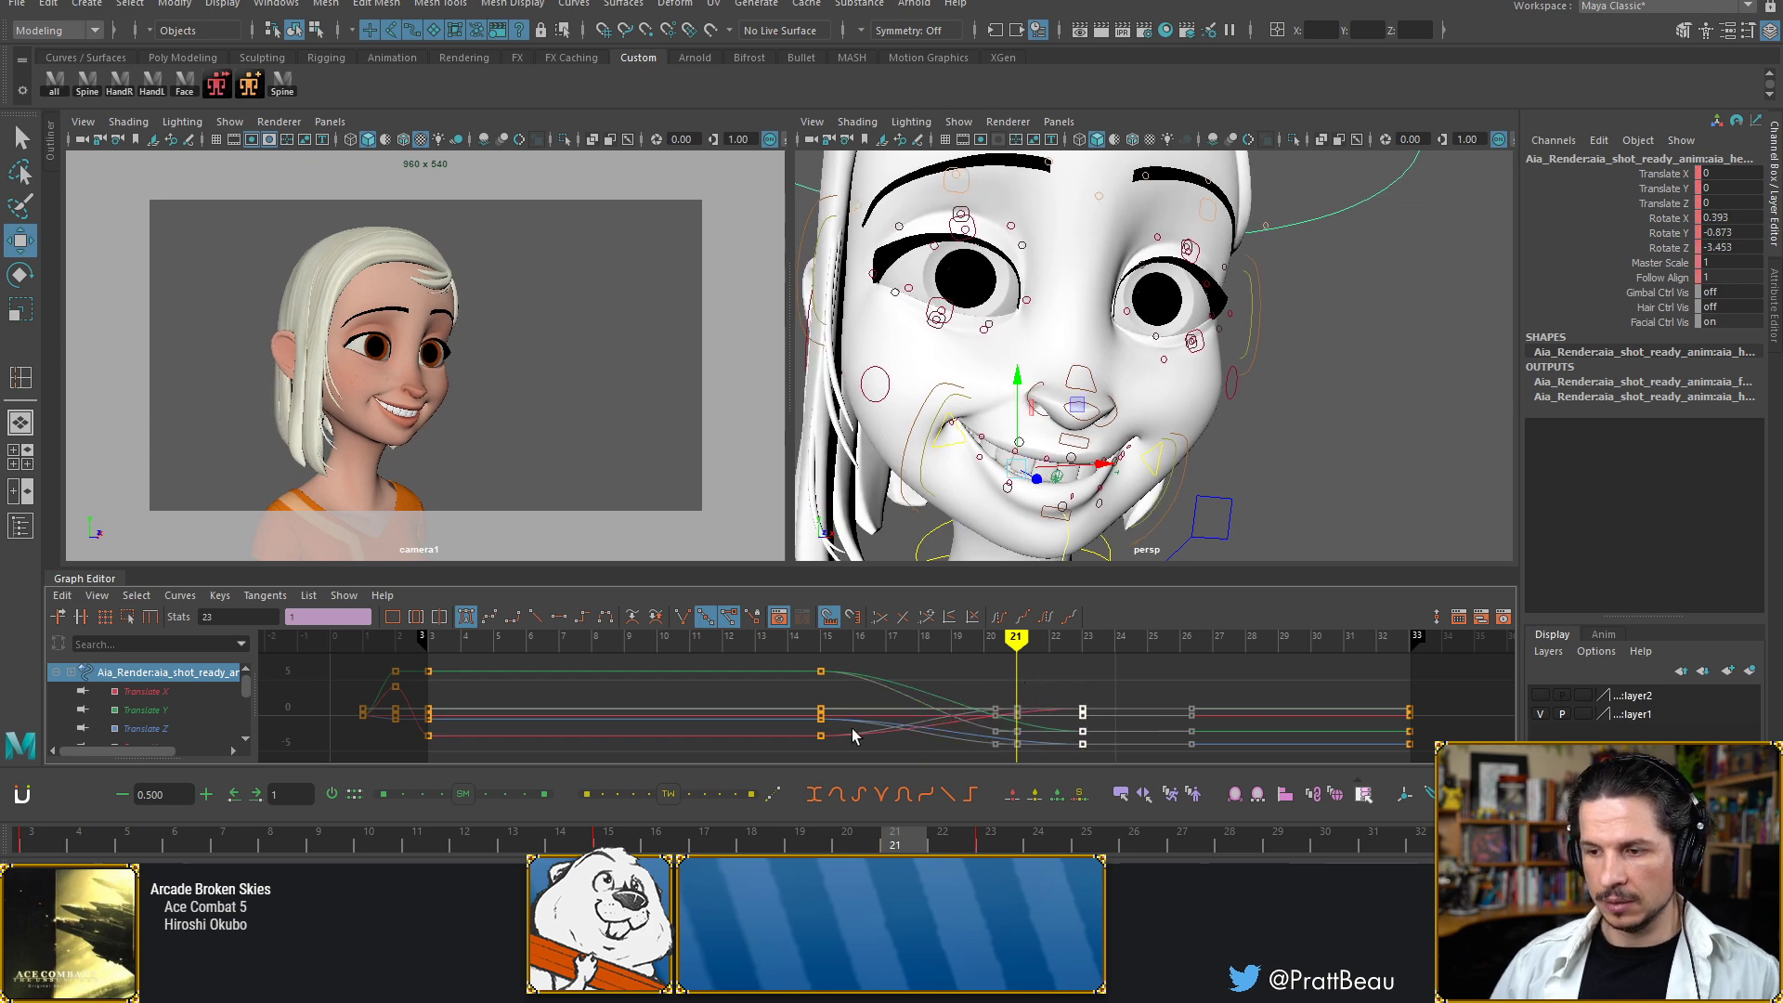
# Key the head control at frame 17 with its frame 16 pose, and add another key at frame 21
pyautogui.click(760, 839)
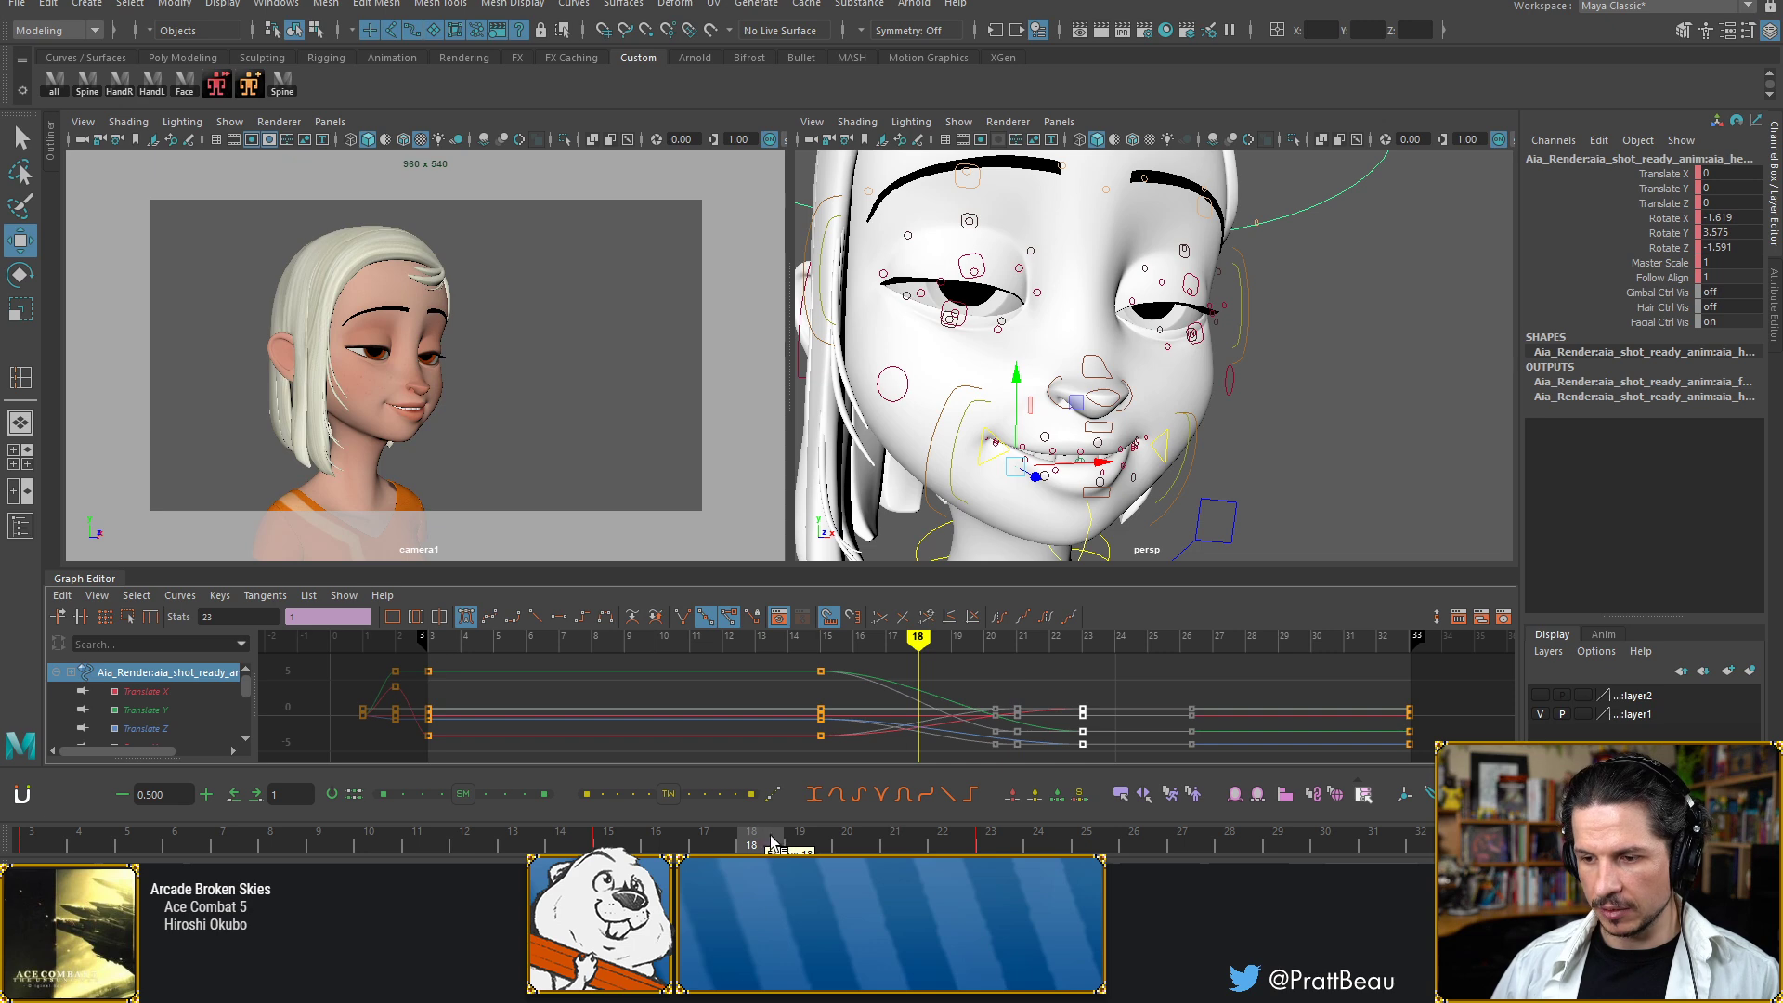
pyautogui.click(725, 841)
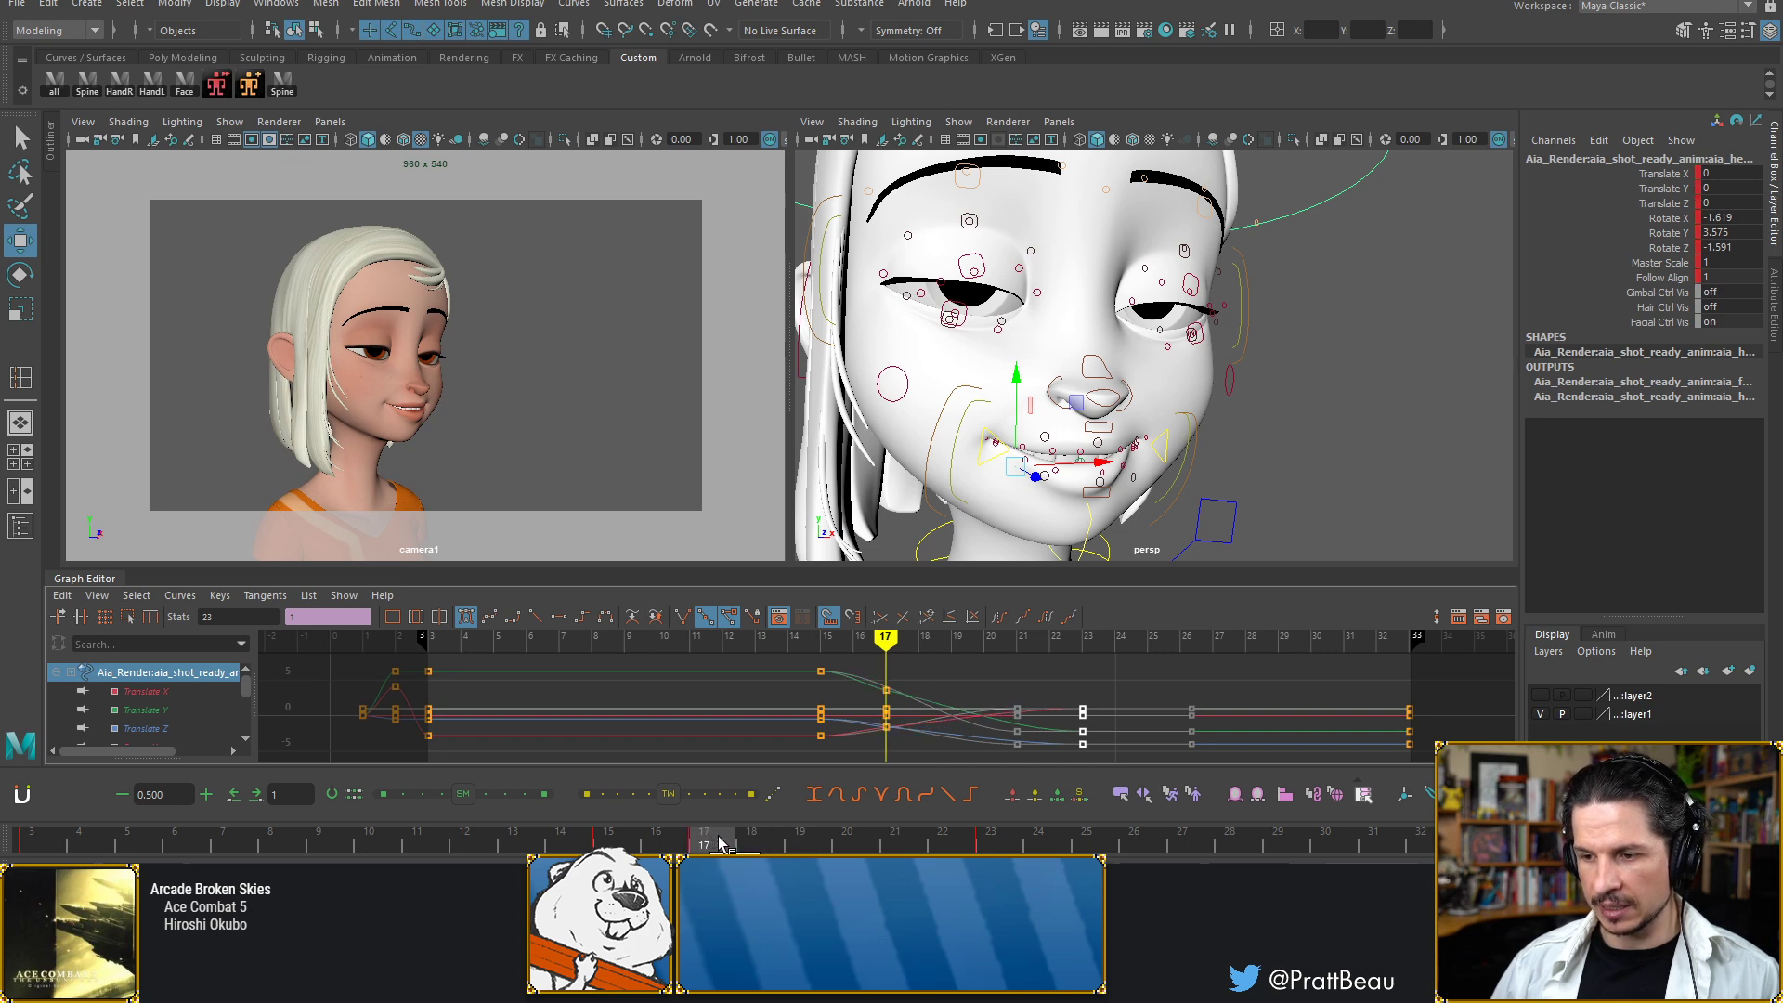
pyautogui.click(669, 840)
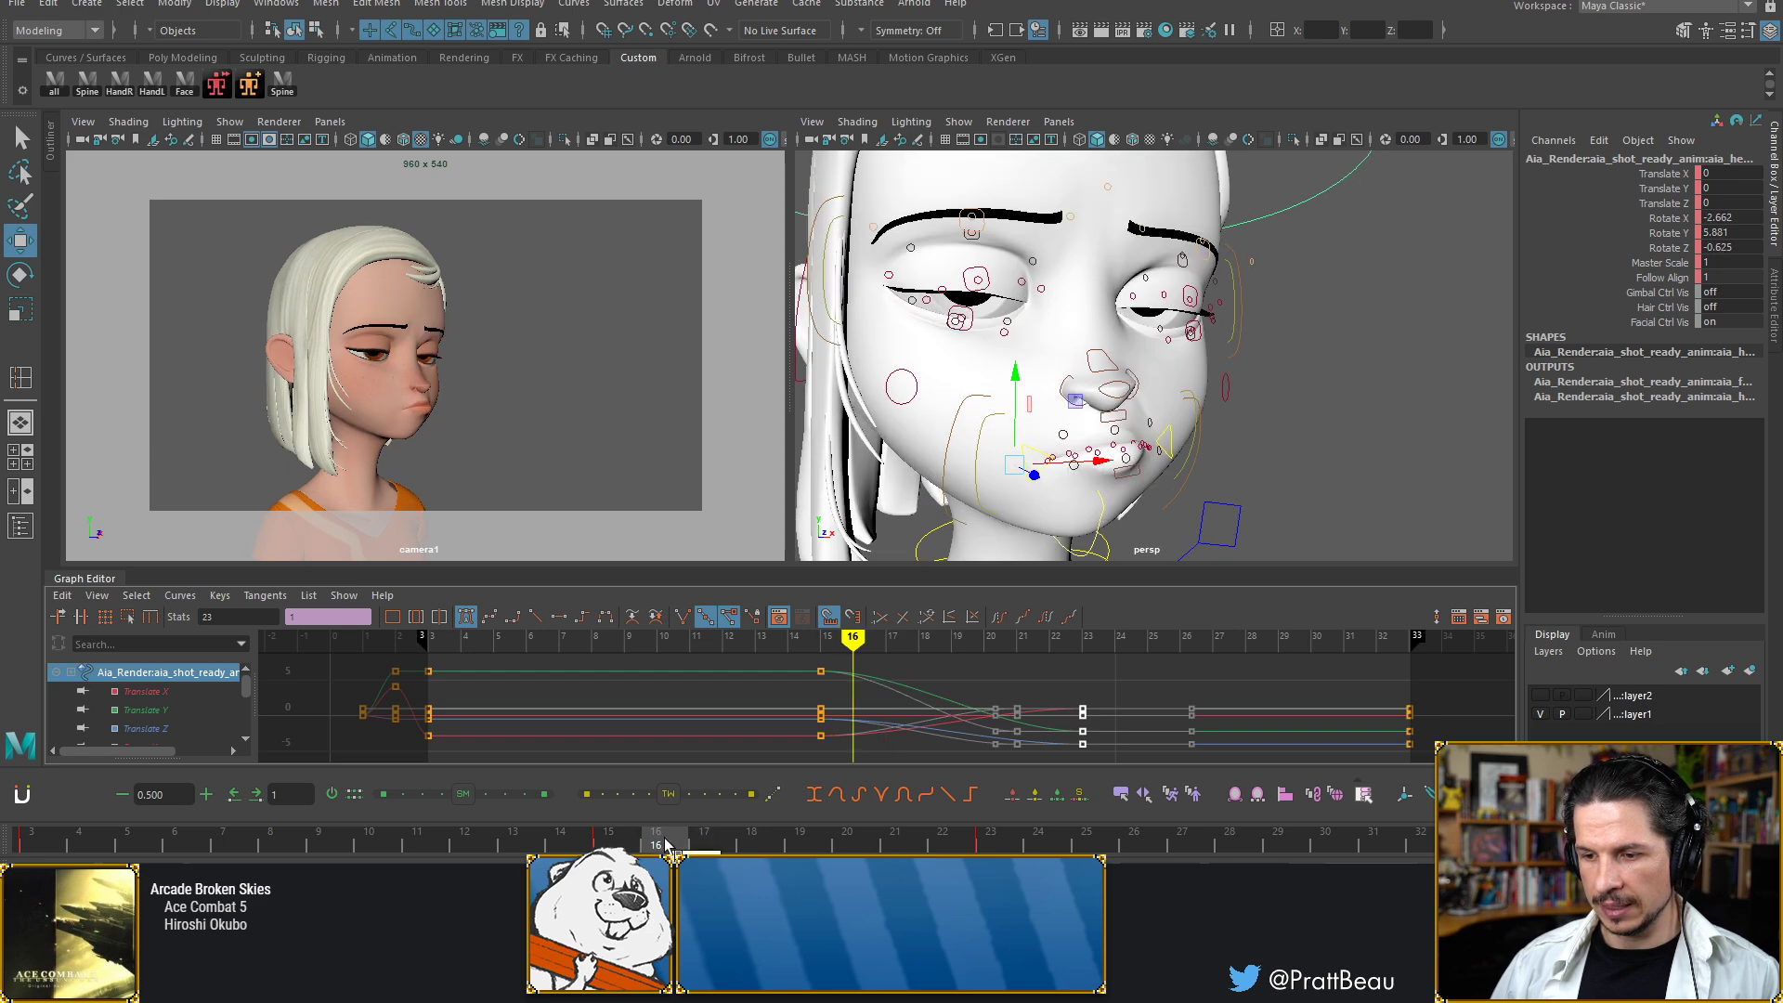
pyautogui.moveTo(669, 841); pyautogui.dragTo(704, 843, button='middle')
pyautogui.press('s')
pyautogui.moveTo(797, 845); pyautogui.dragTo(917, 849)
pyautogui.press('s')
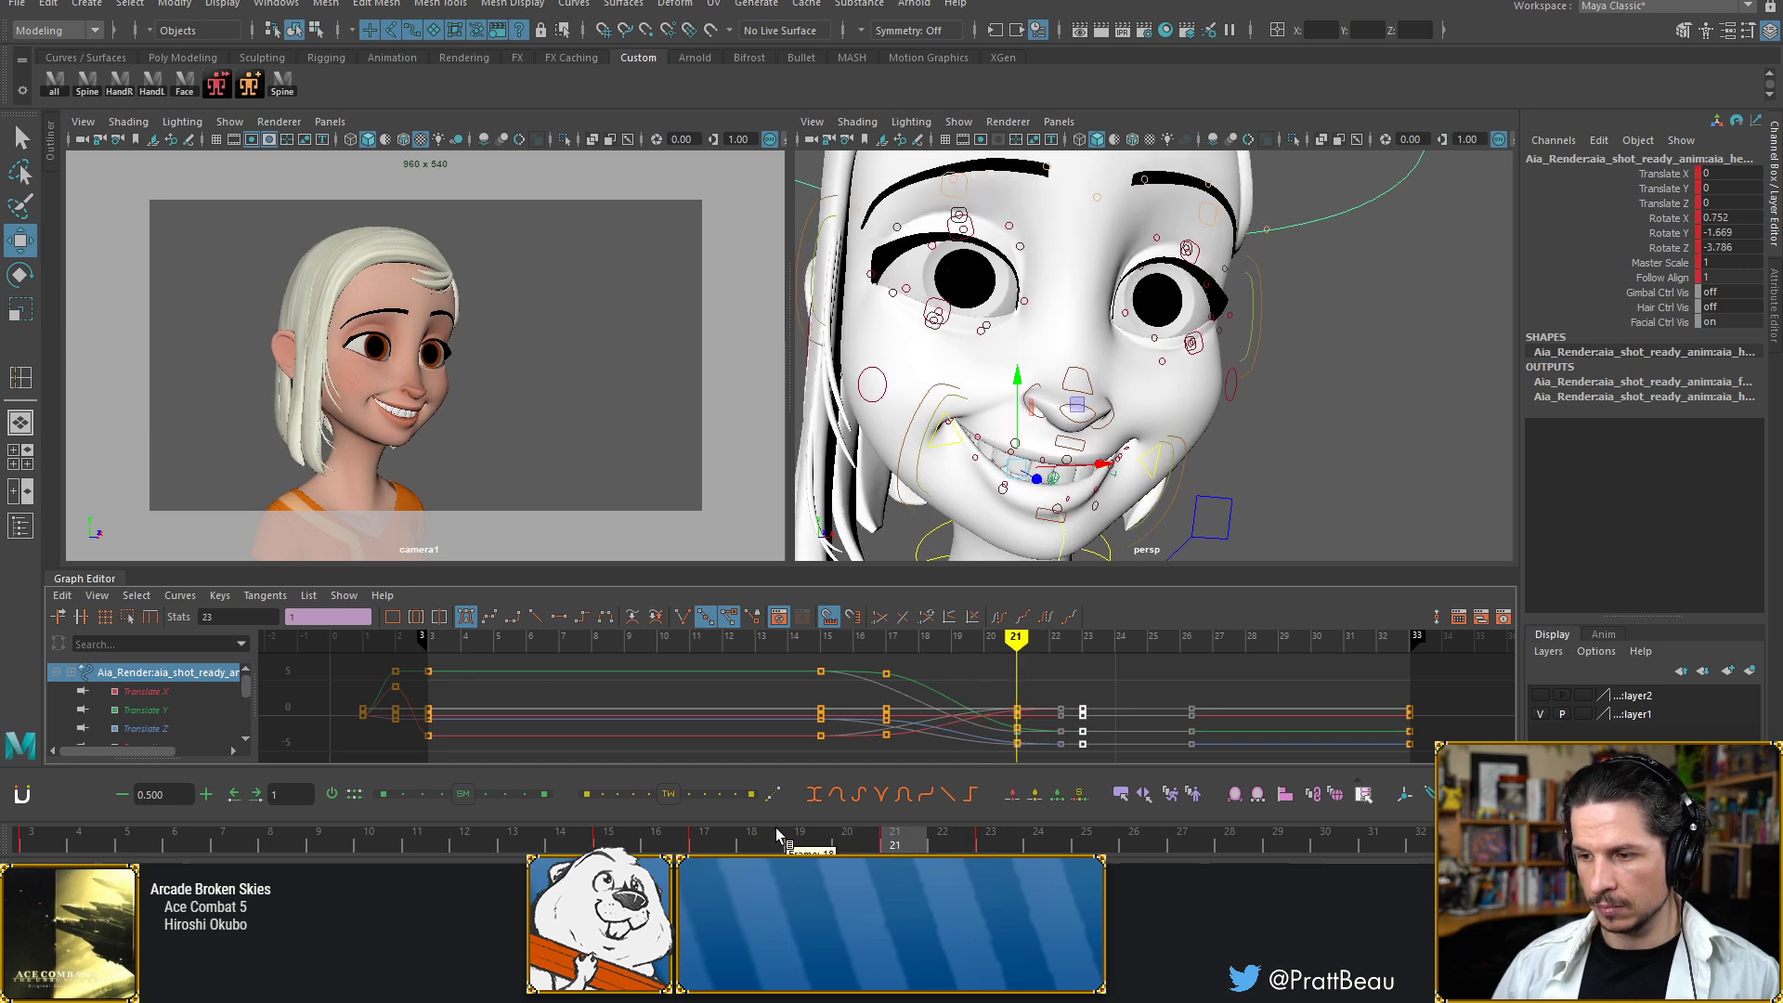
# Shift the head control's frame 23 keys to frame 24 and scrub through the head turn
pyautogui.click(1005, 845)
pyautogui.click(1041, 846)
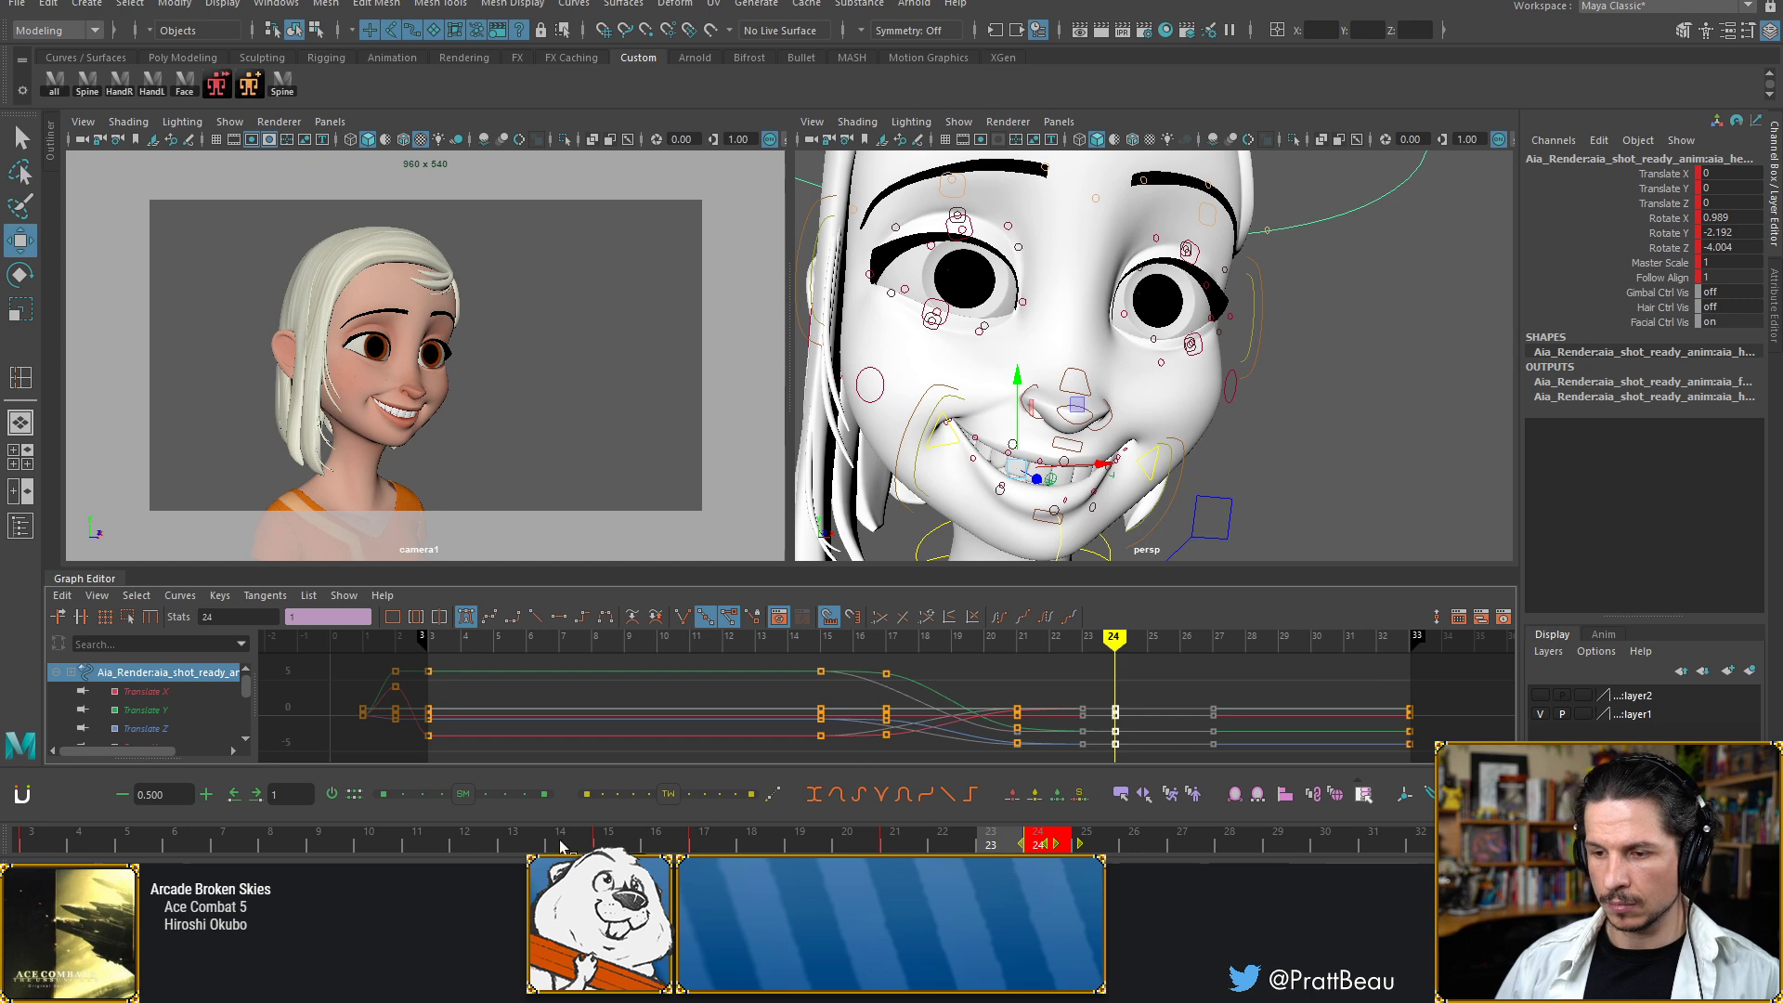
pyautogui.moveTo(637, 848); pyautogui.dragTo(968, 743)
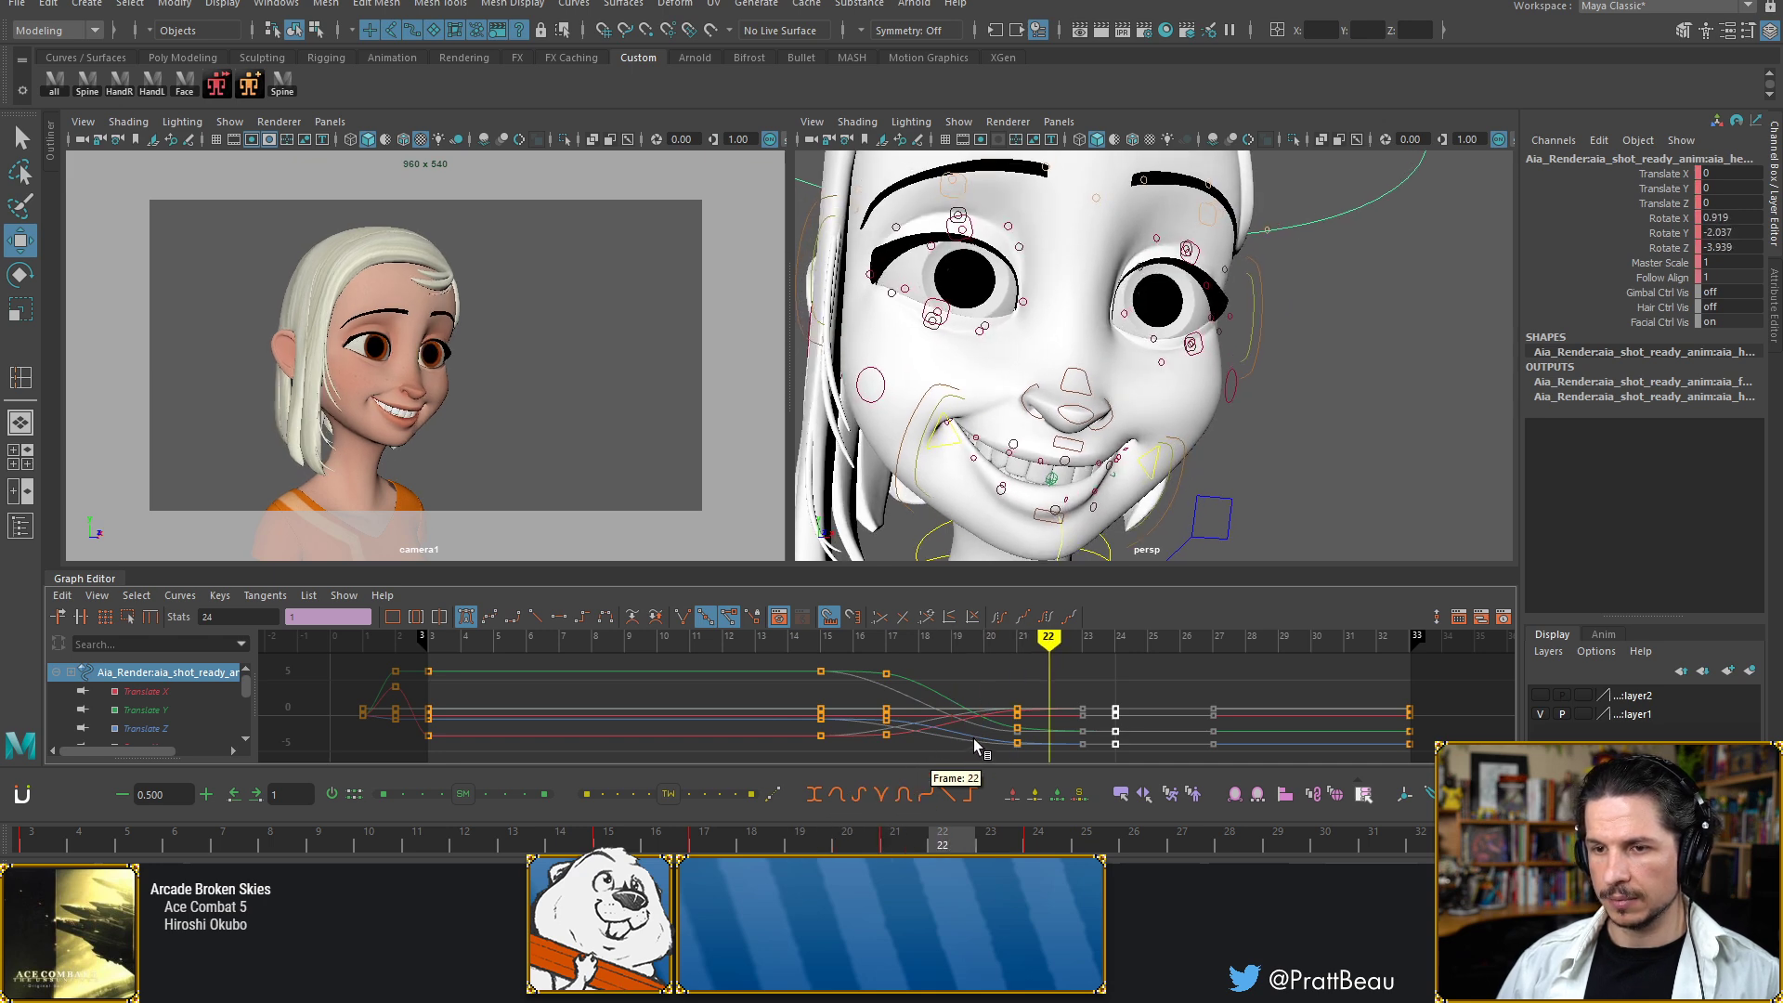
# Step through the head control's keyed poses from frame 14 to frame 33 to examine how the head turn settles
pyautogui.click(599, 836)
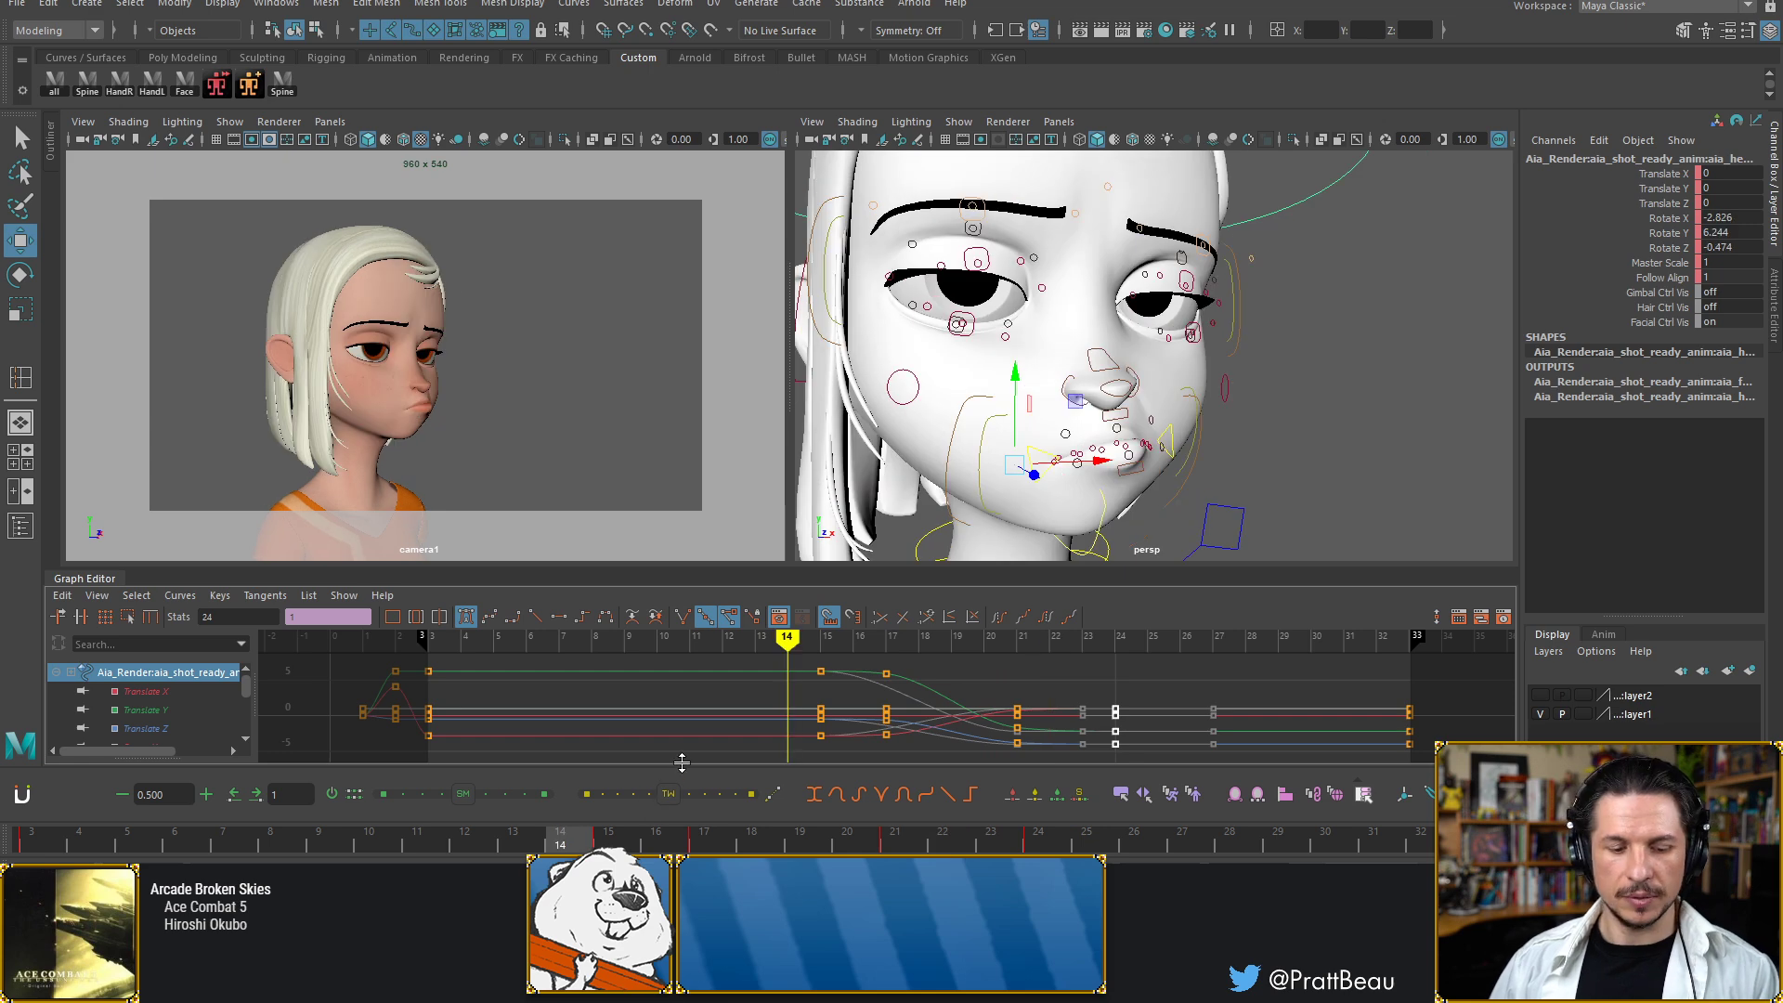
pyautogui.press('.')
pyautogui.press('.')
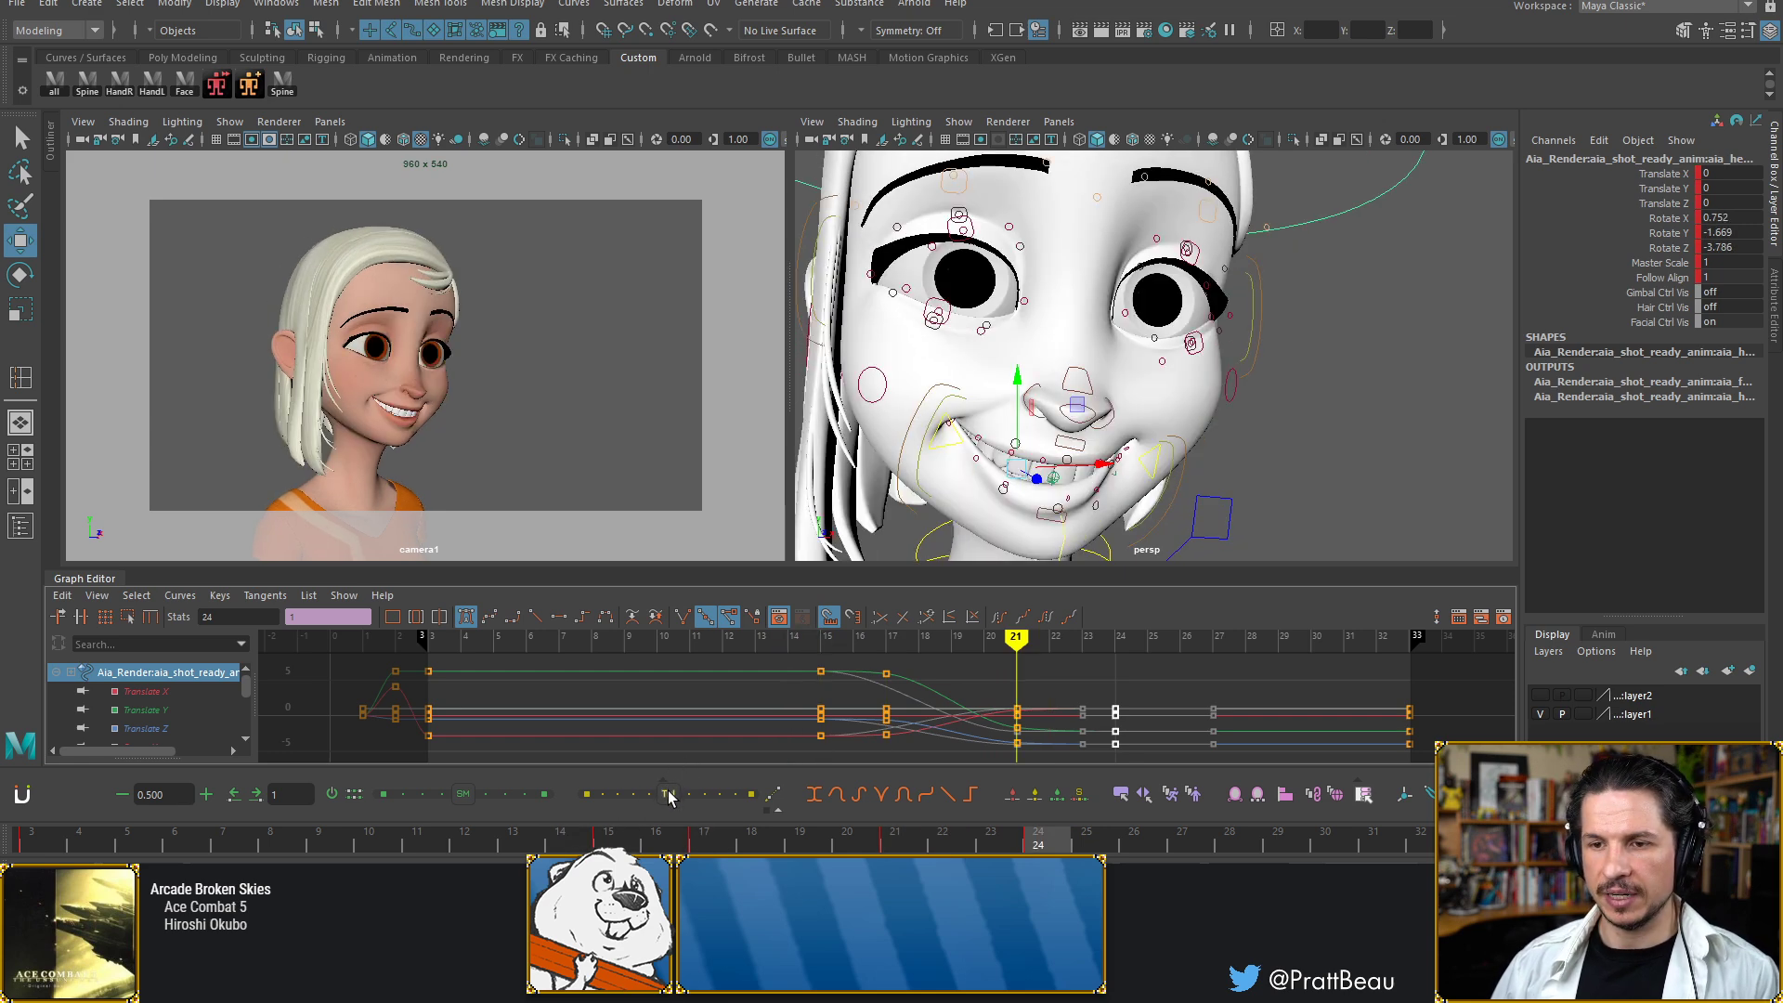
pyautogui.press('.')
pyautogui.press('.')
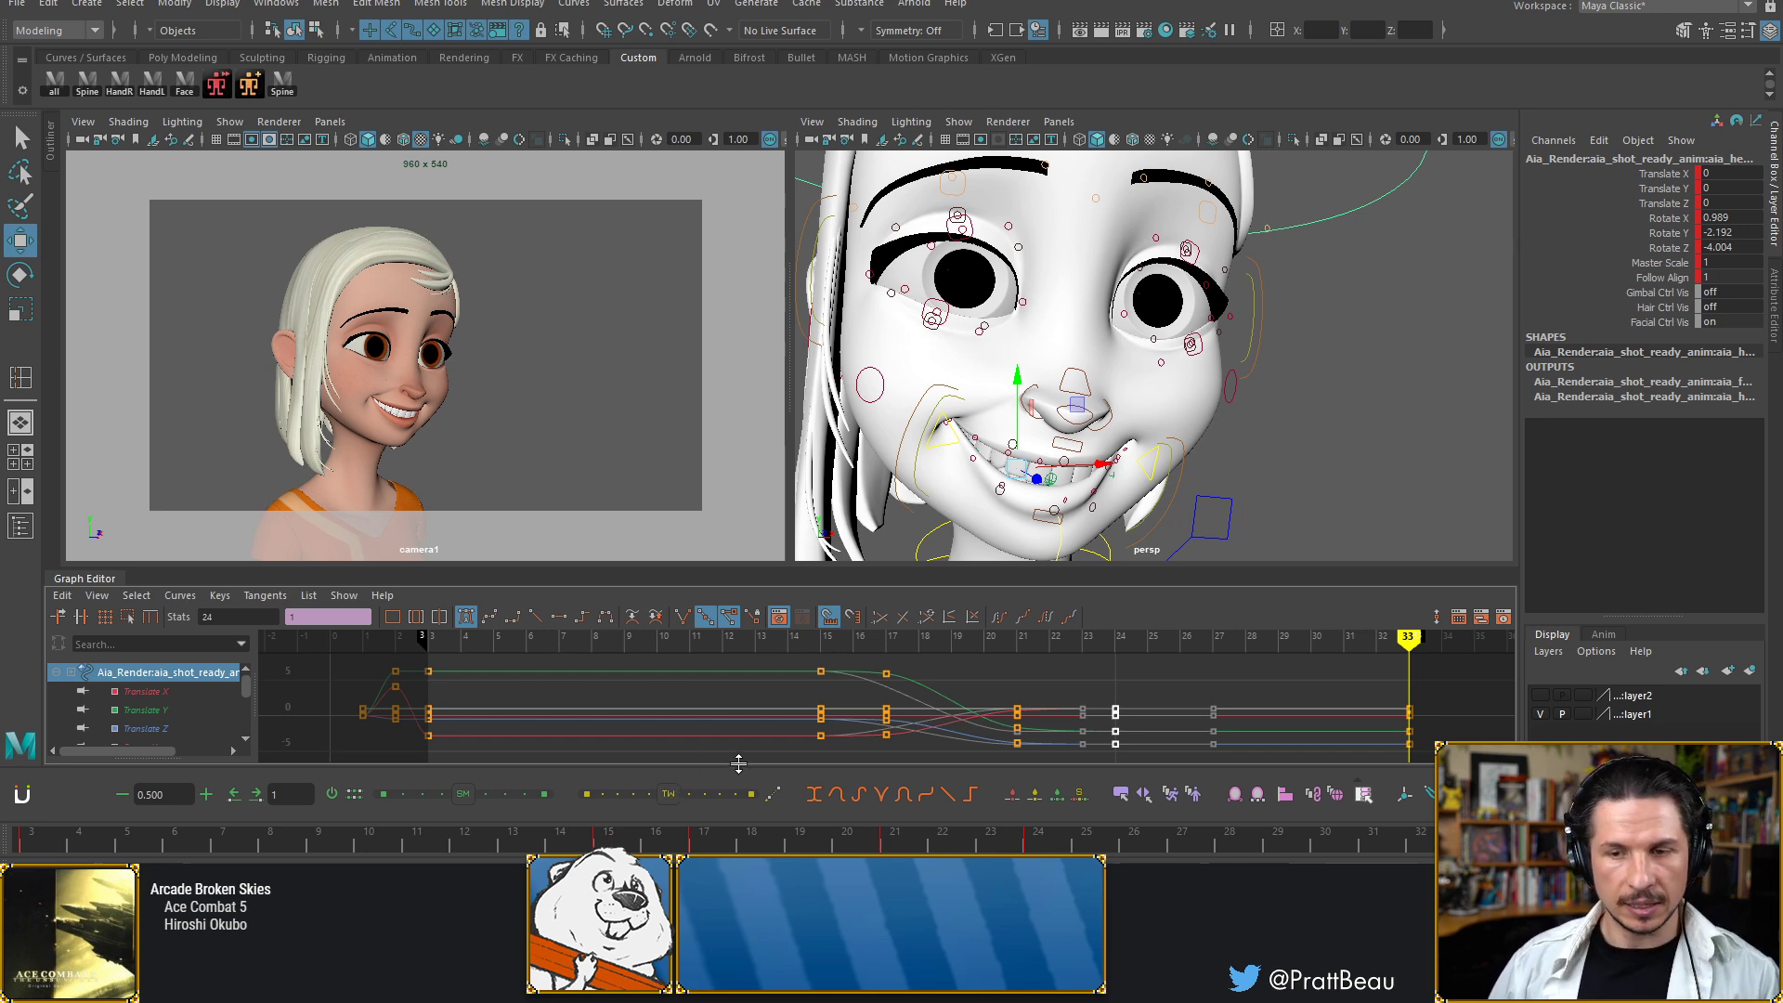
pyautogui.press(',')
pyautogui.press('.')
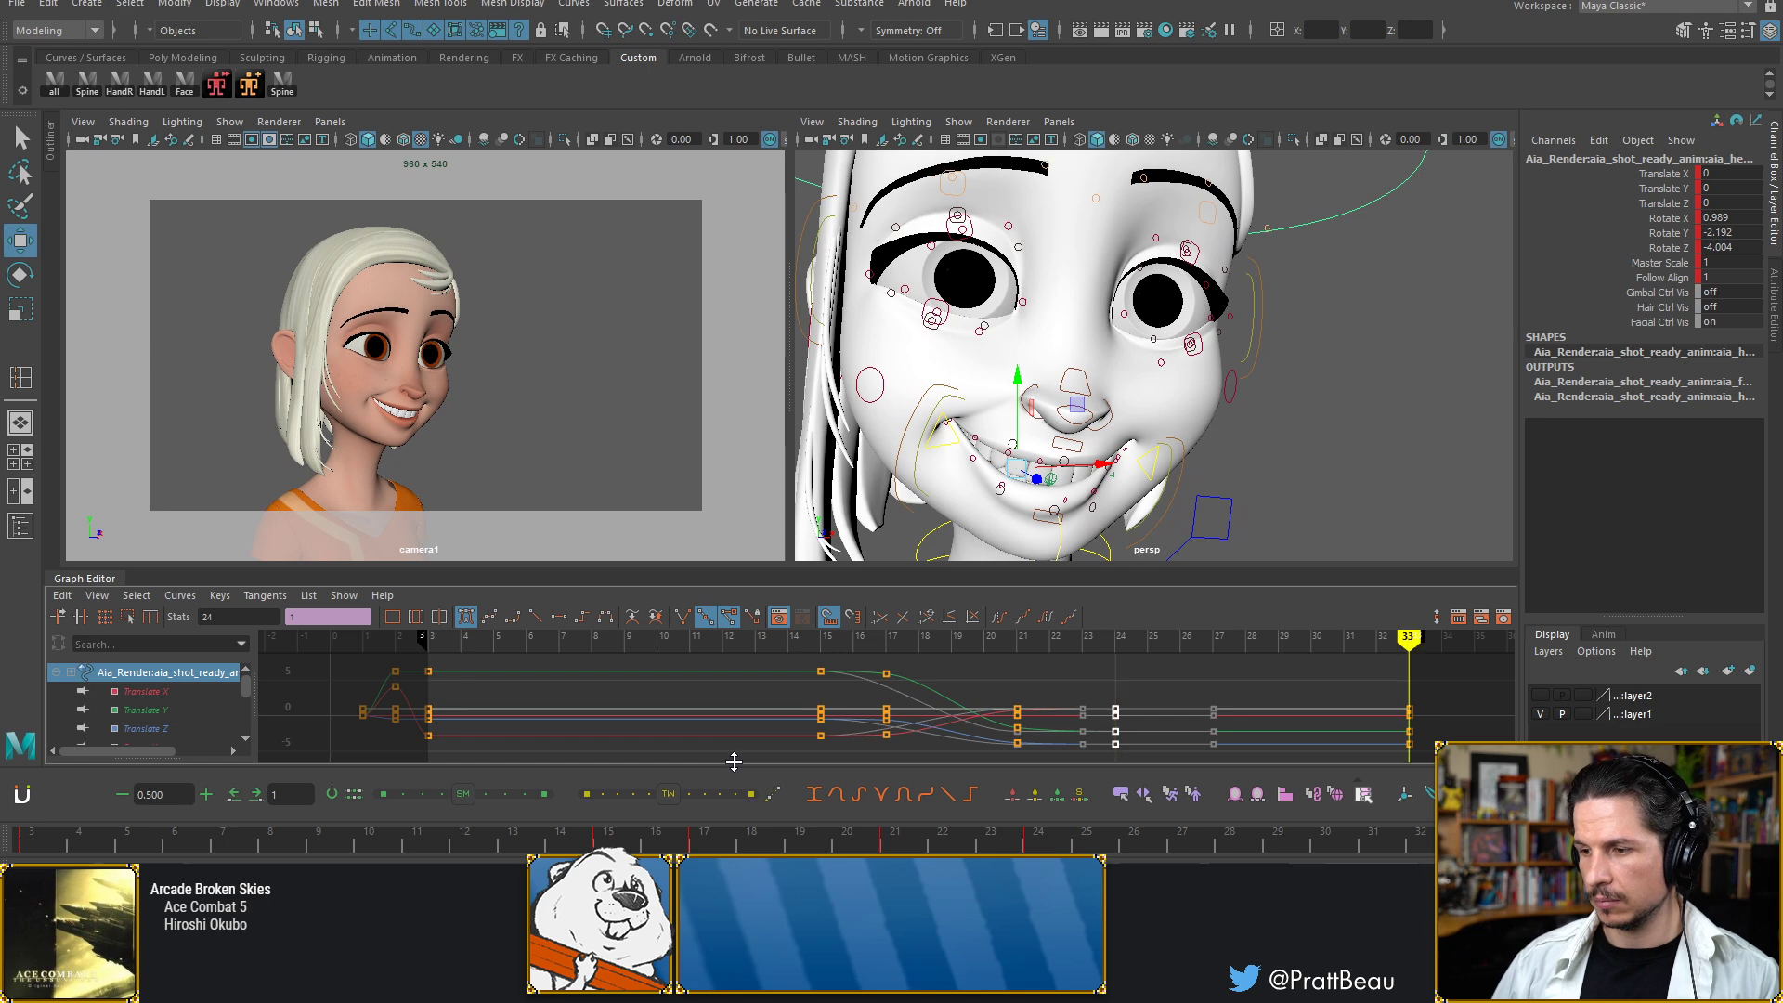
pyautogui.press(',')
# Key both brow controls at frame 22 with their frame 33 pose
pyautogui.click(1108, 237)
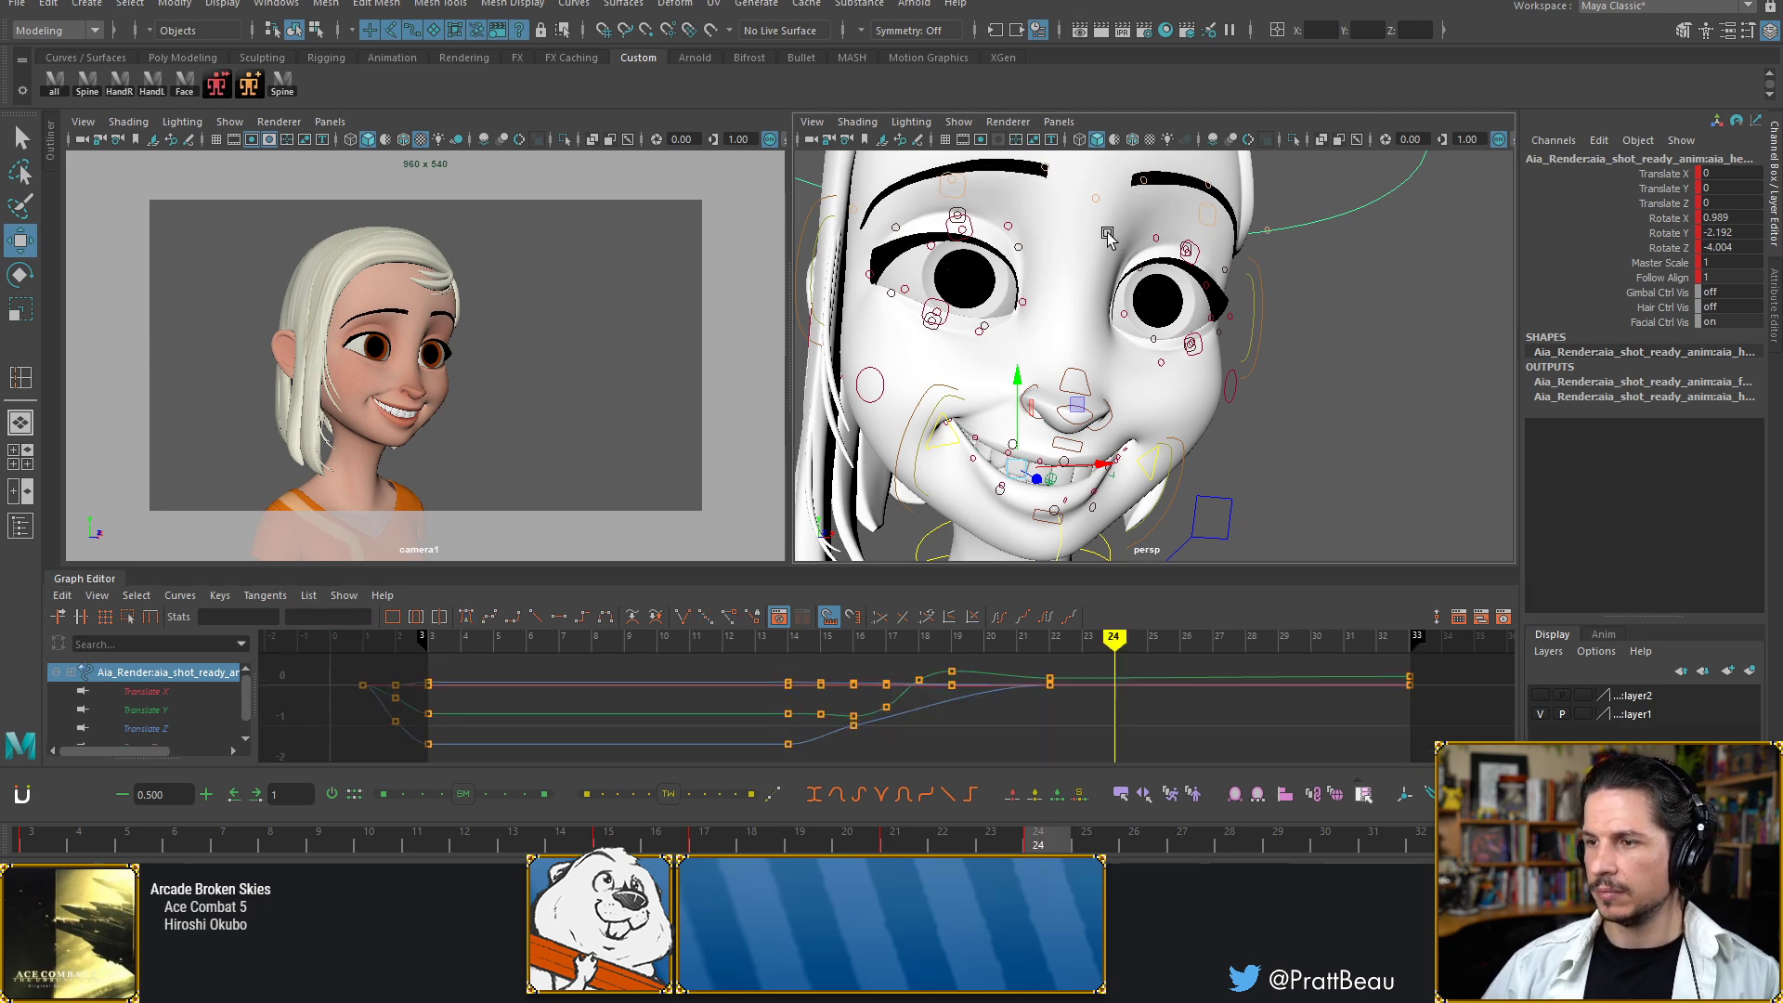
pyautogui.click(954, 183)
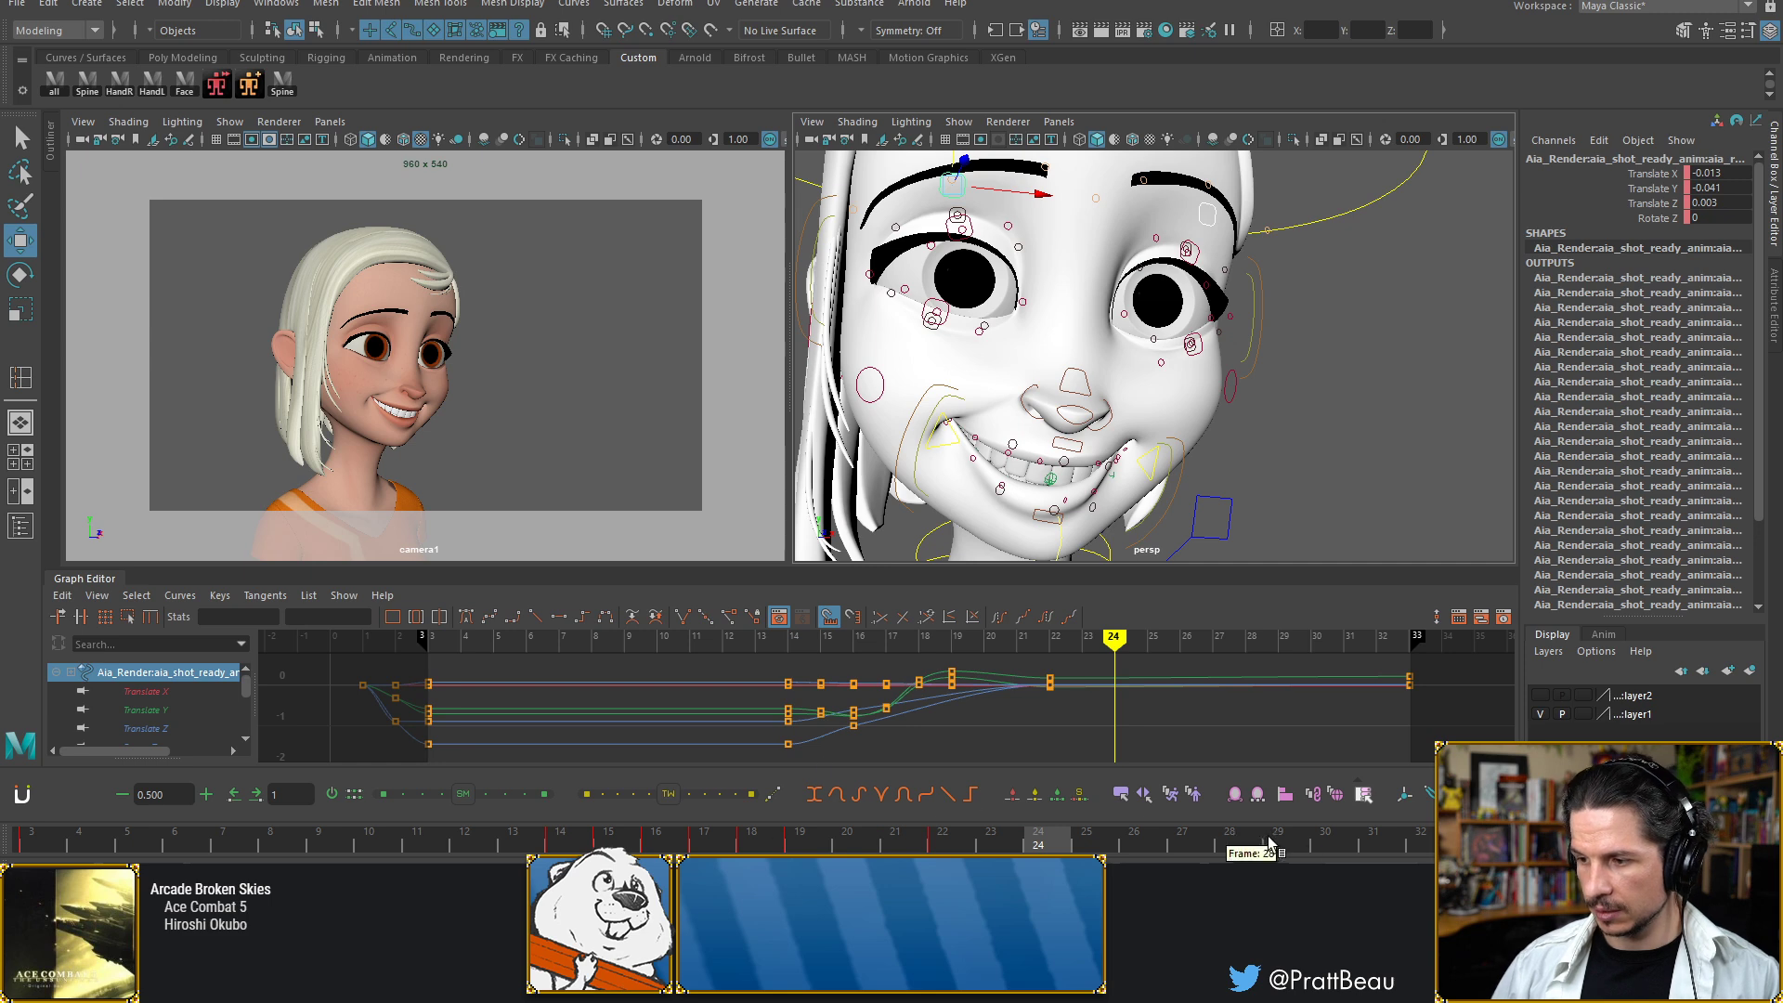
pyautogui.press('.')
pyautogui.moveTo(1431, 846); pyautogui.dragTo(936, 847, button='middle')
pyautogui.press('s')
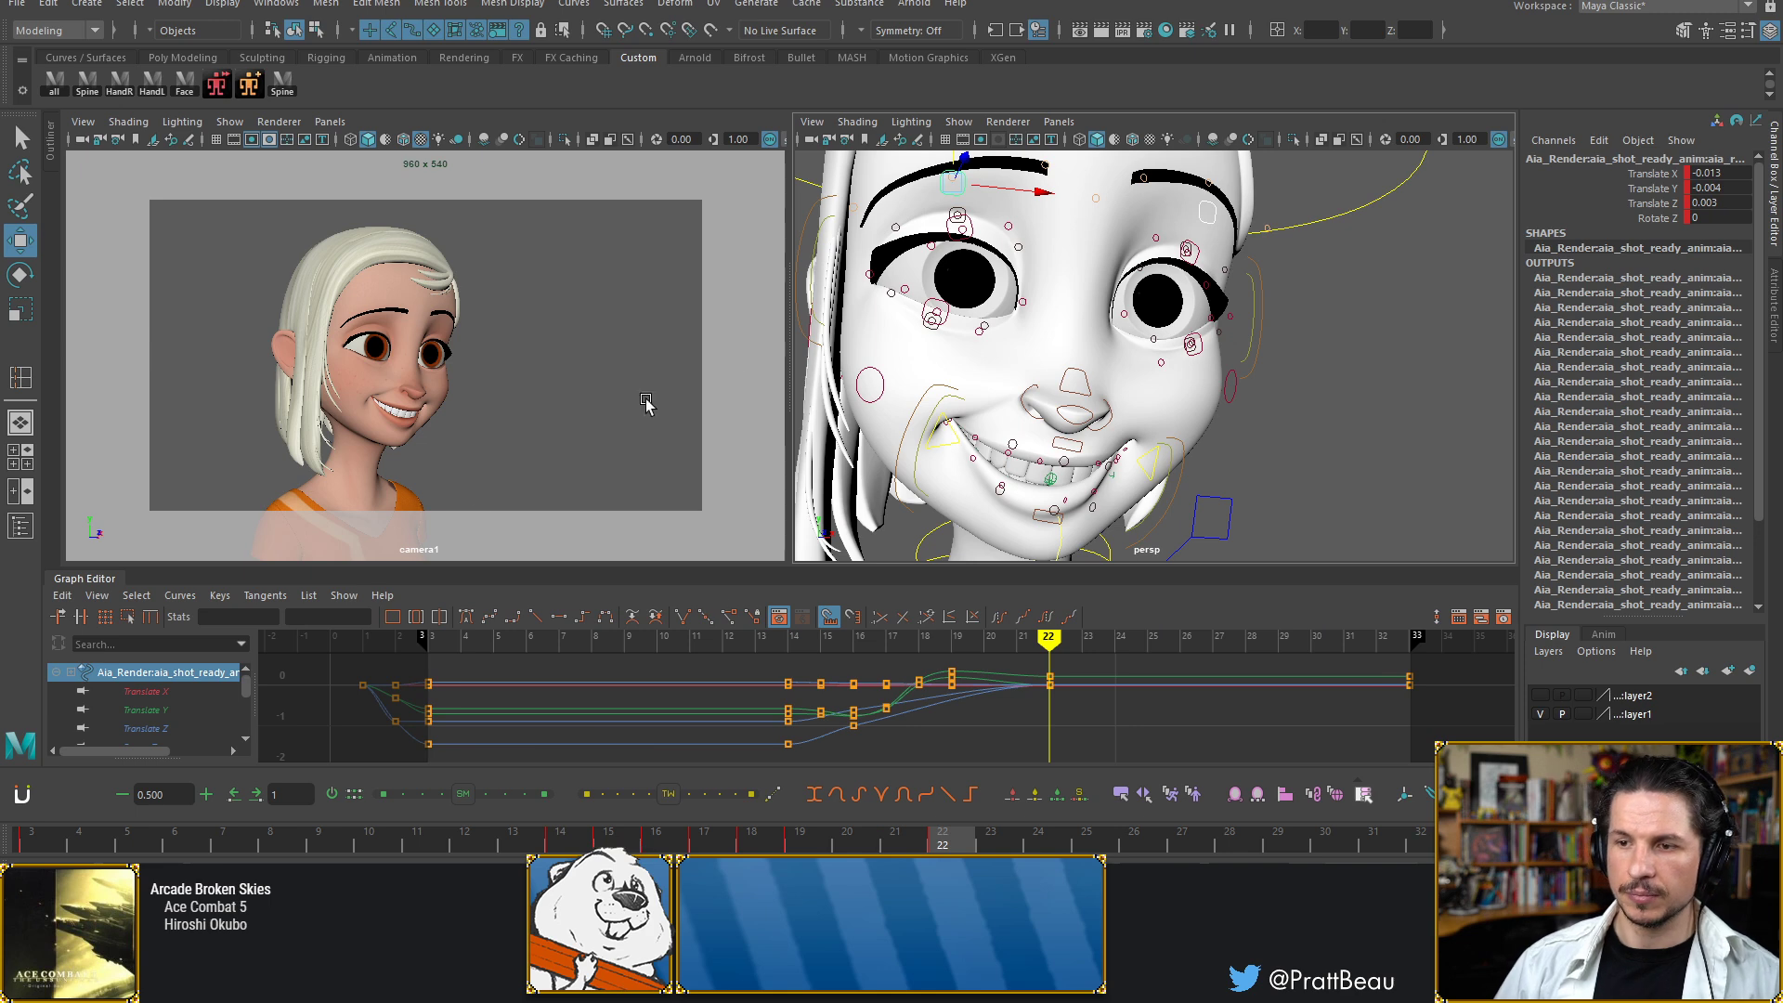
# Playblast the camera1 view to the movie file G:\Users\Desktop\face, review it and close the player
pyautogui.middleClick(544, 414)
pyautogui.click(544, 416)
pyautogui.rightClick(392, 842)
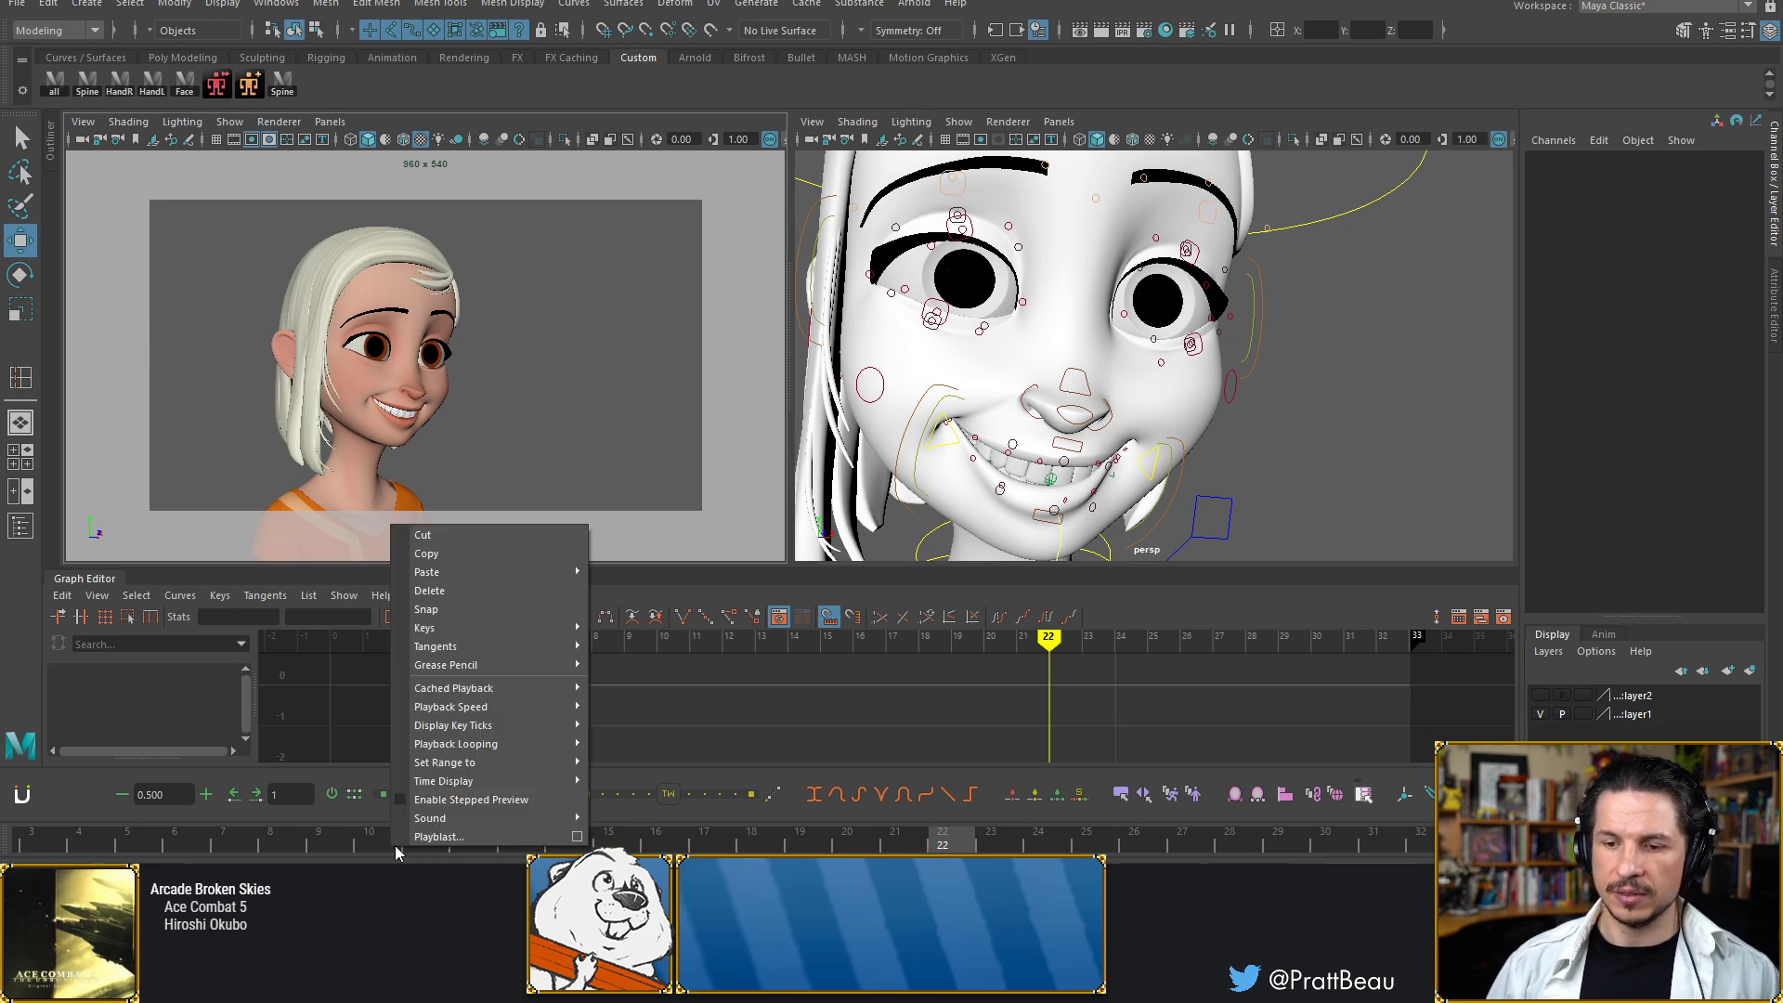
pyautogui.click(578, 838)
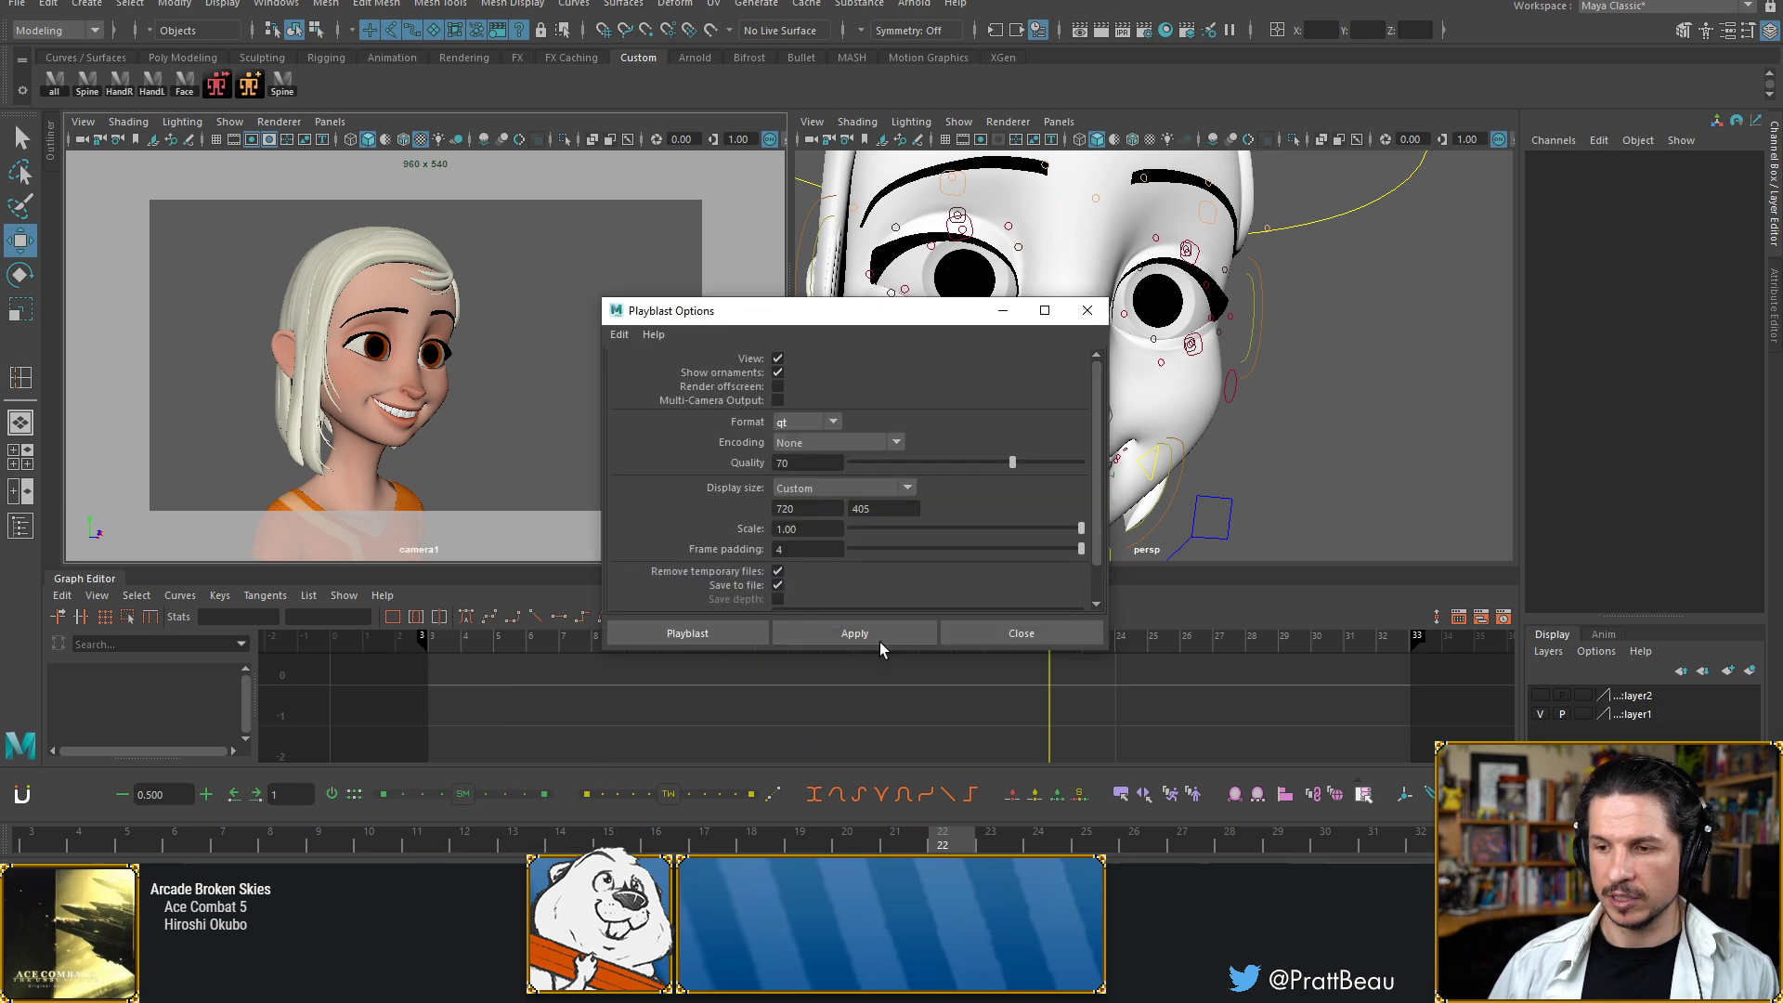
pyautogui.scroll(-1, 1105, 595)
pyautogui.click(944, 573)
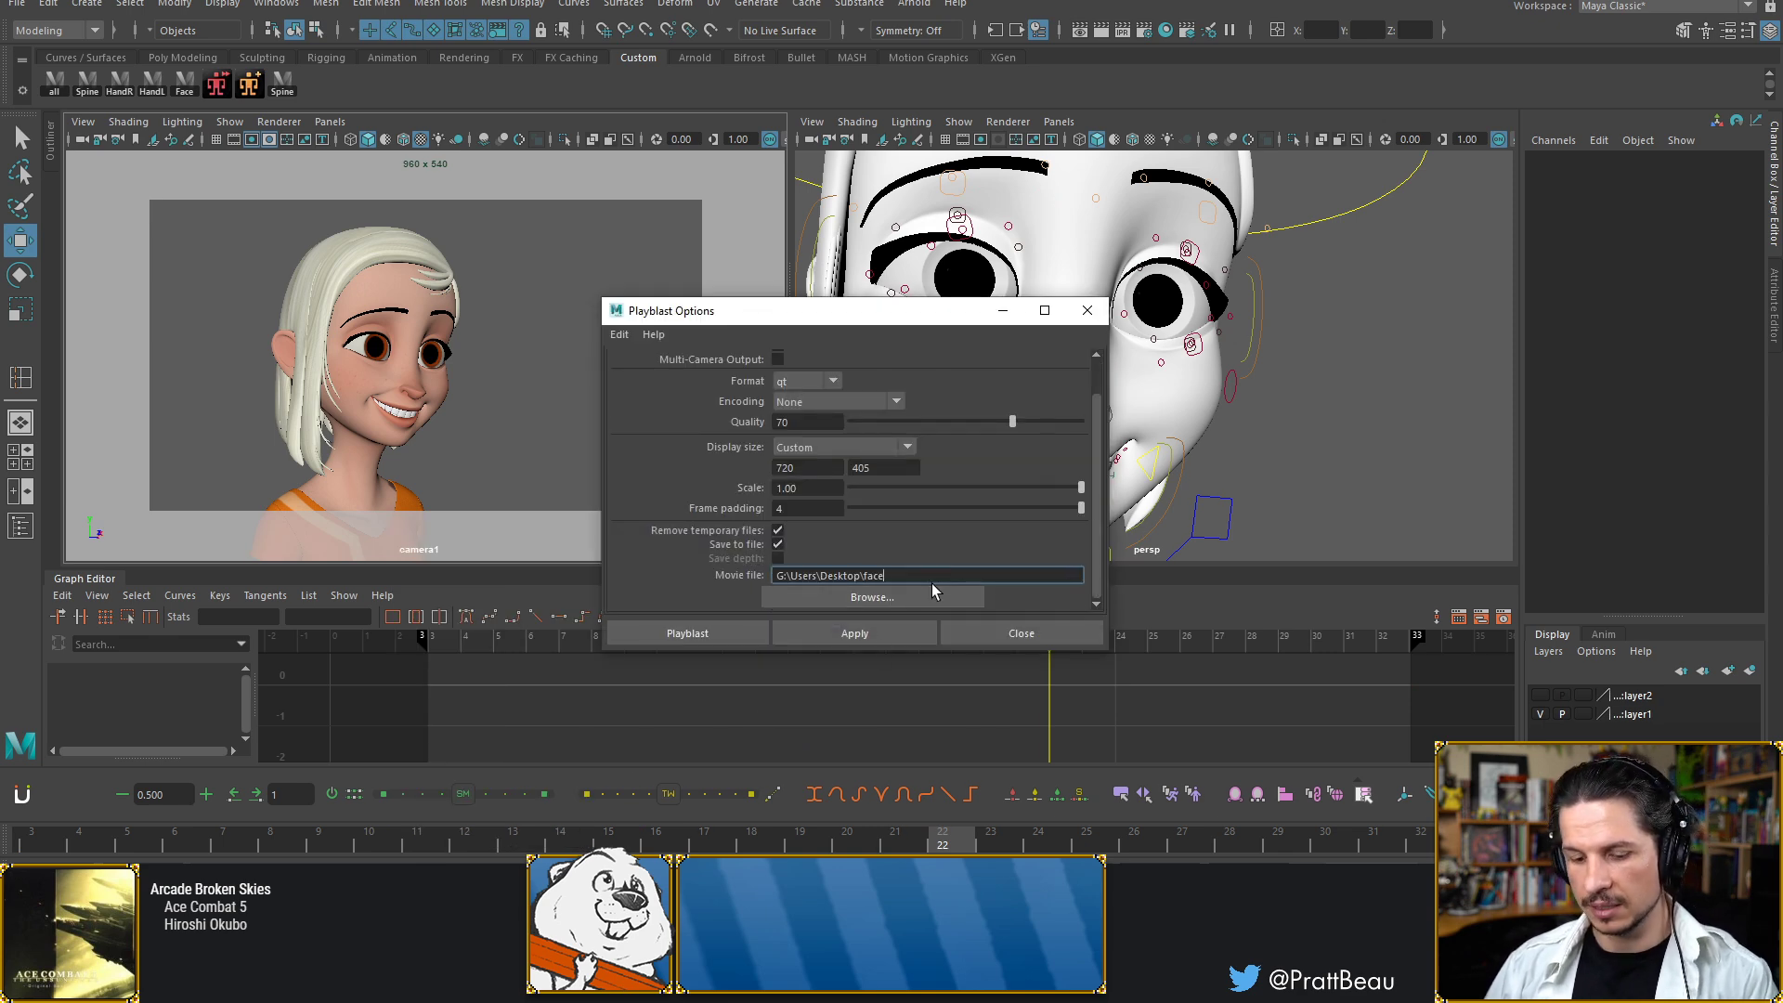
pyautogui.click(709, 631)
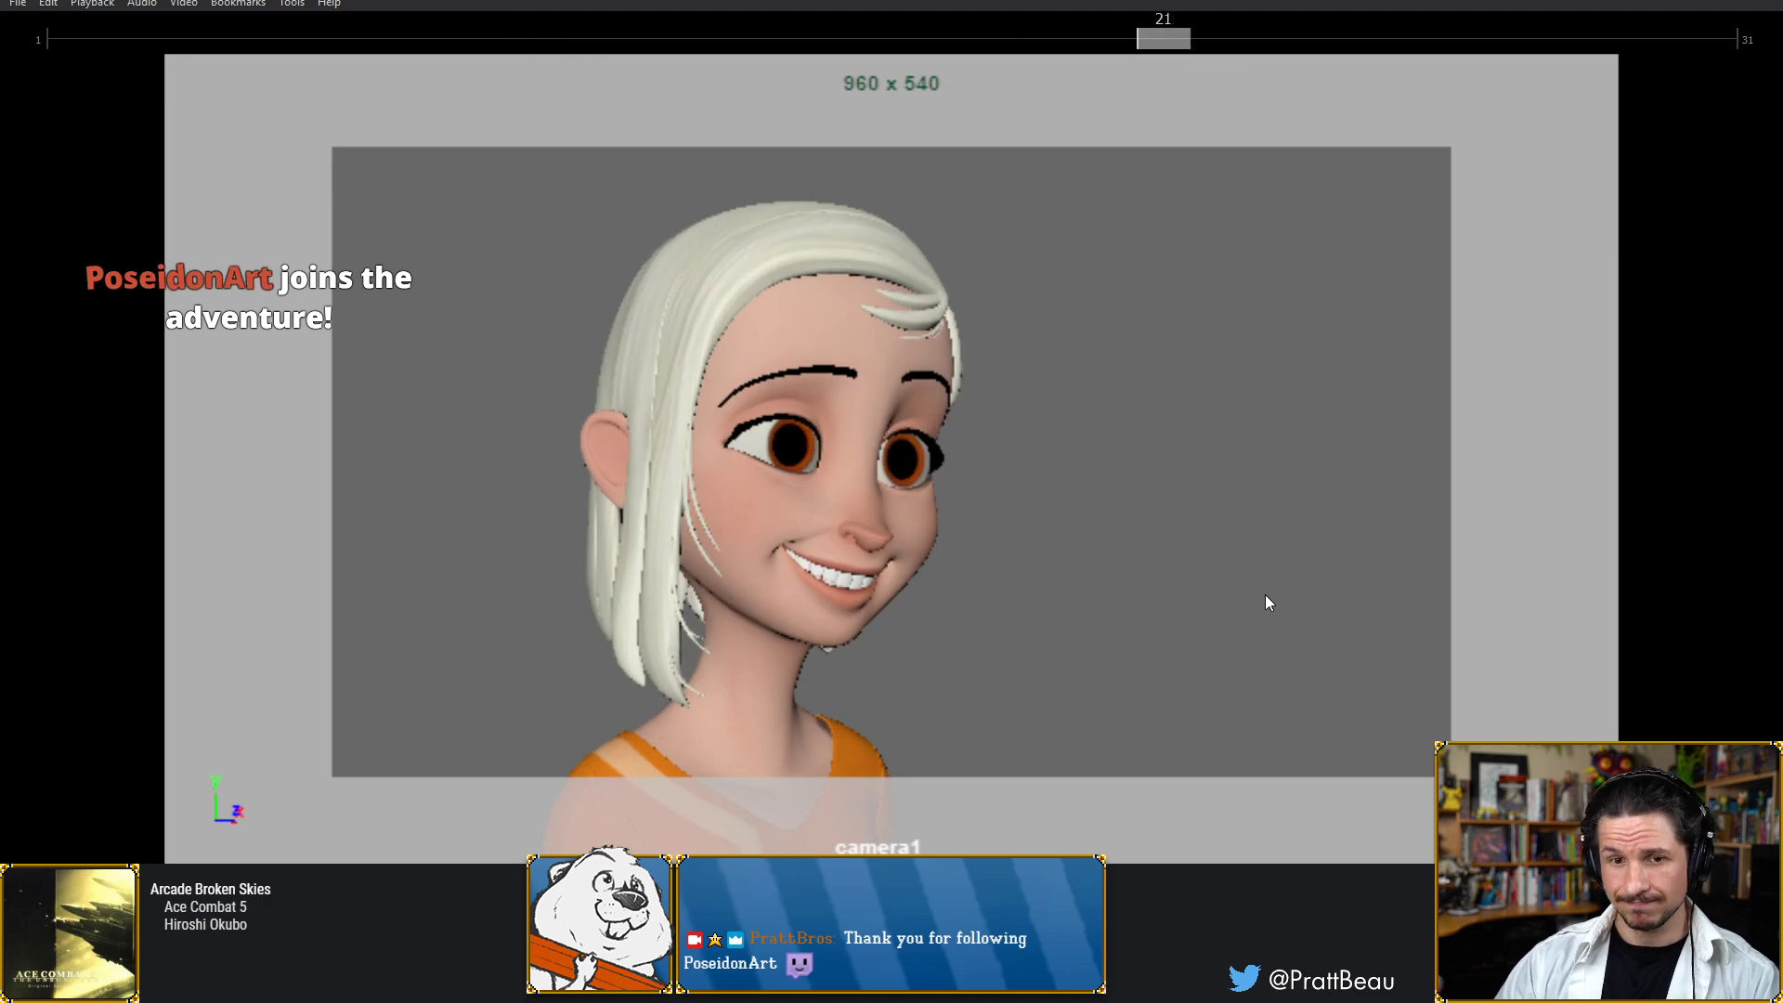
pyautogui.click(1770, 0)
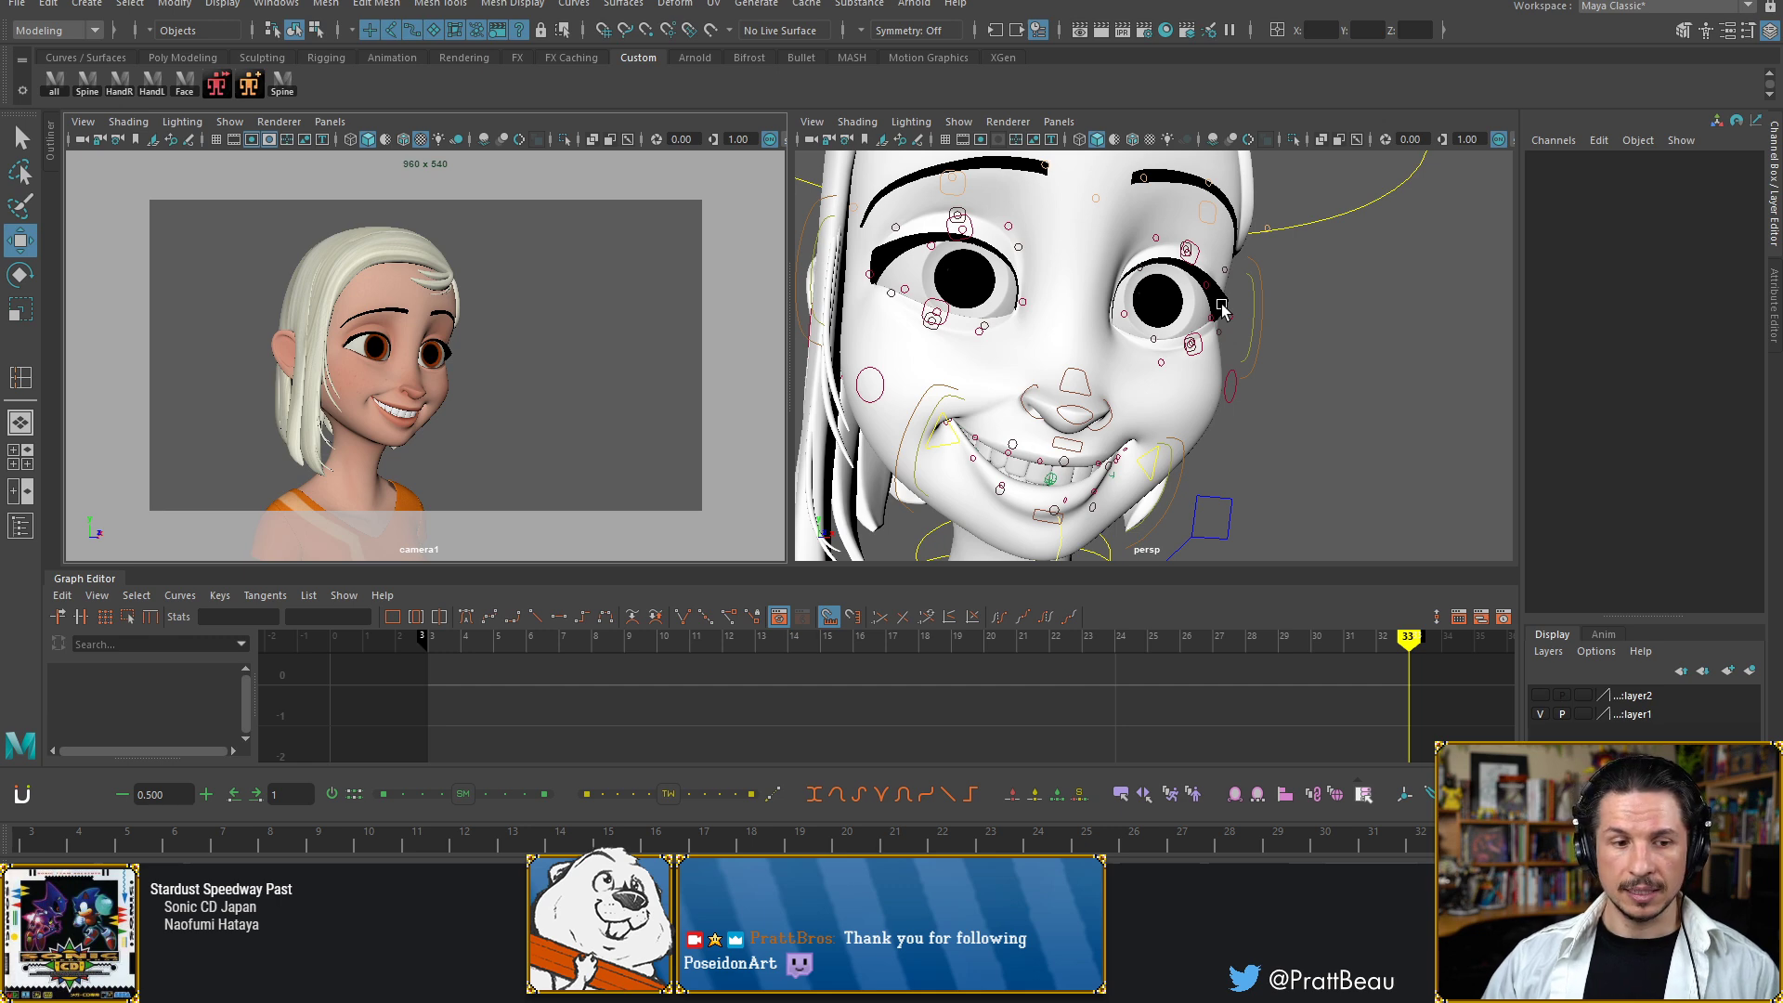
# Select the head control and scrub its motion from frame 15 to frame 17
pyautogui.click(1334, 216)
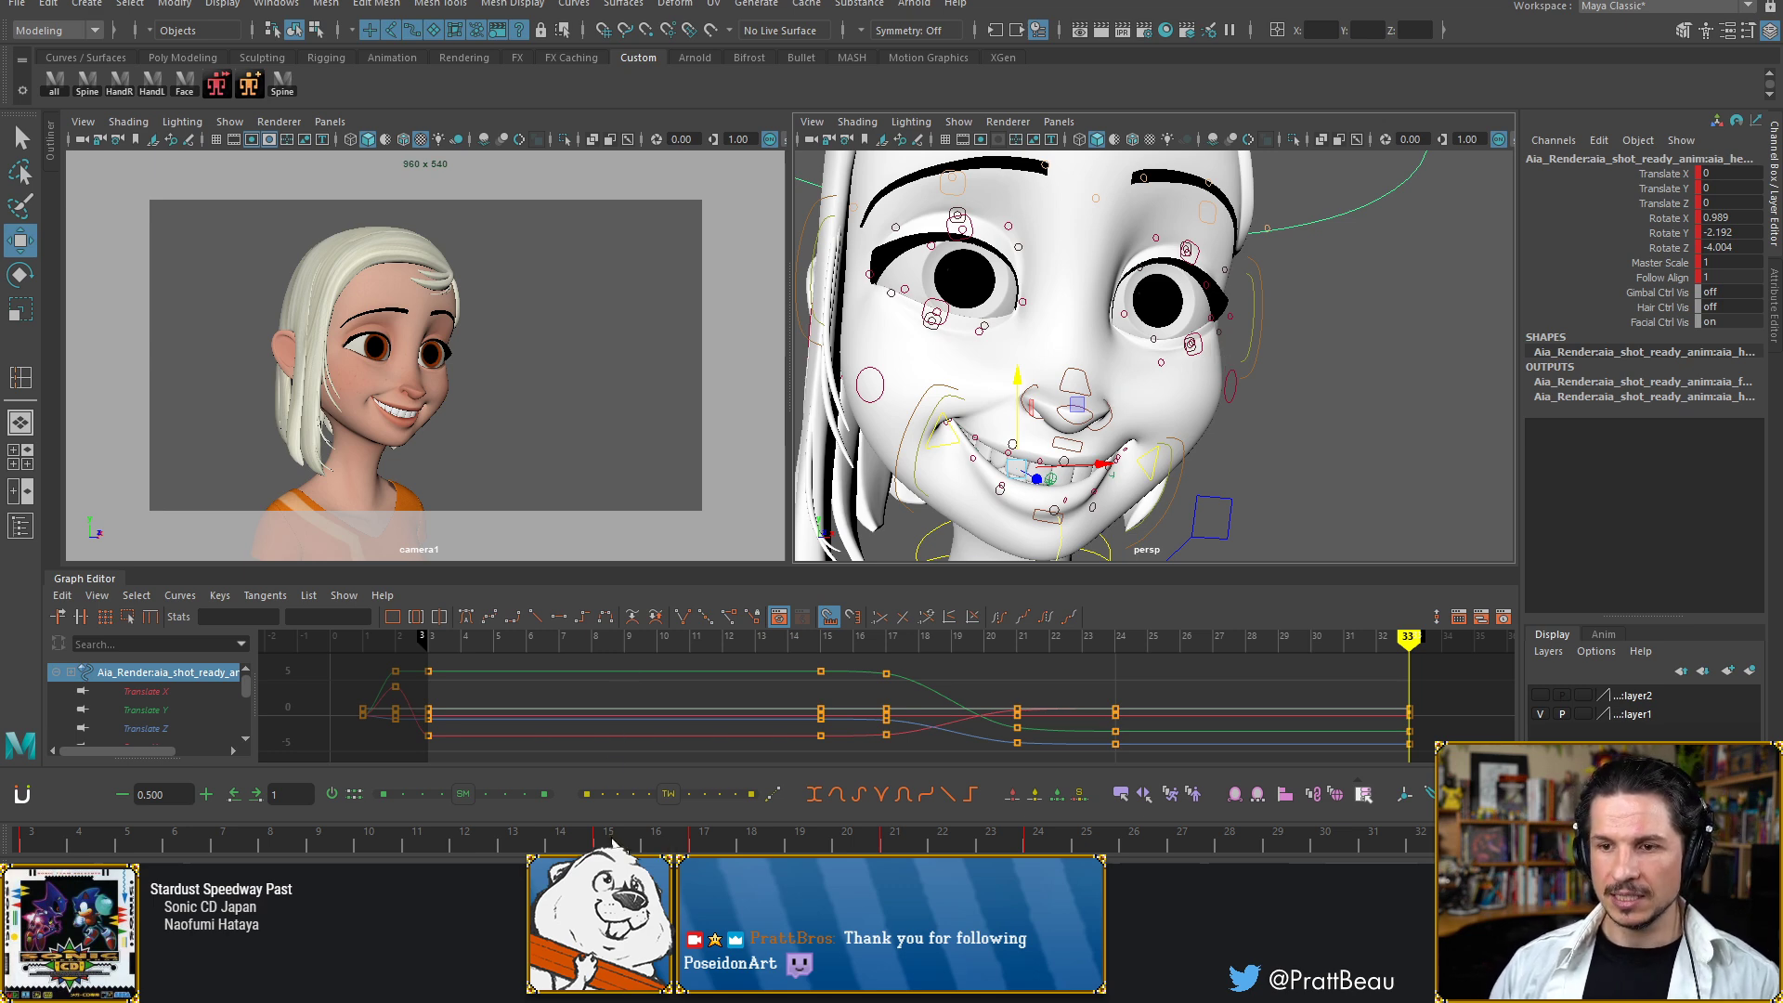
pyautogui.moveTo(621, 842); pyautogui.dragTo(716, 804)
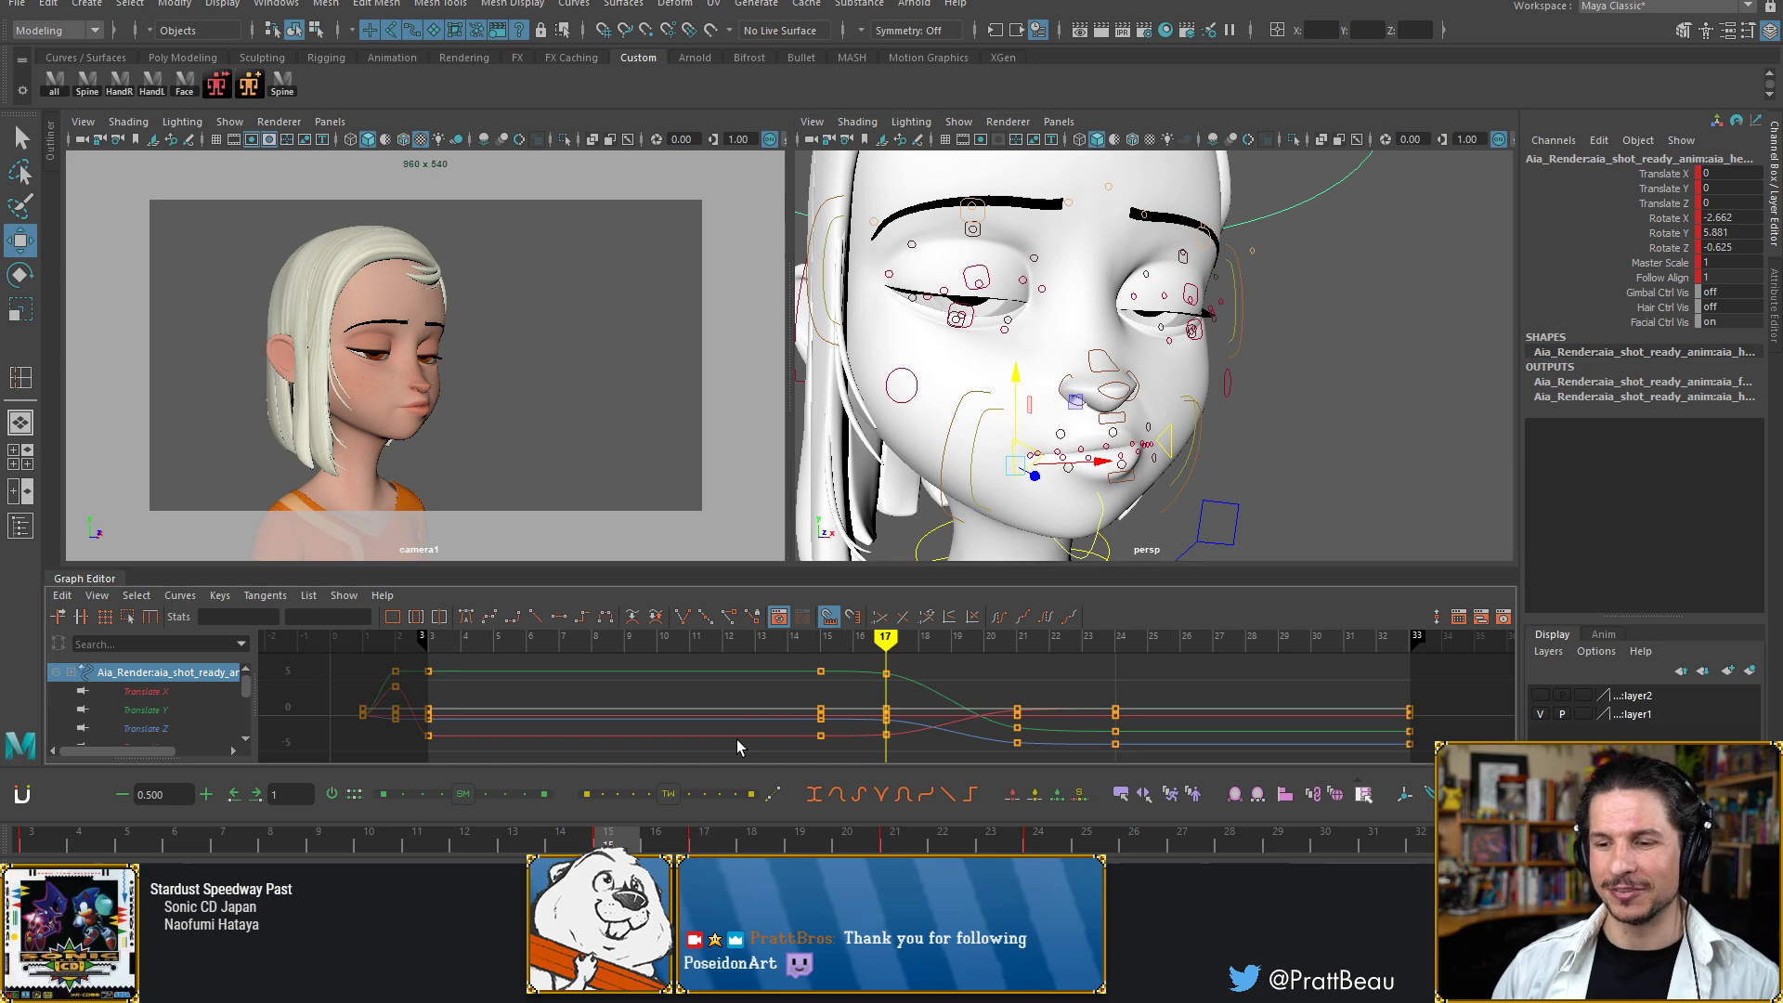
pyautogui.press(',')
pyautogui.press('.')
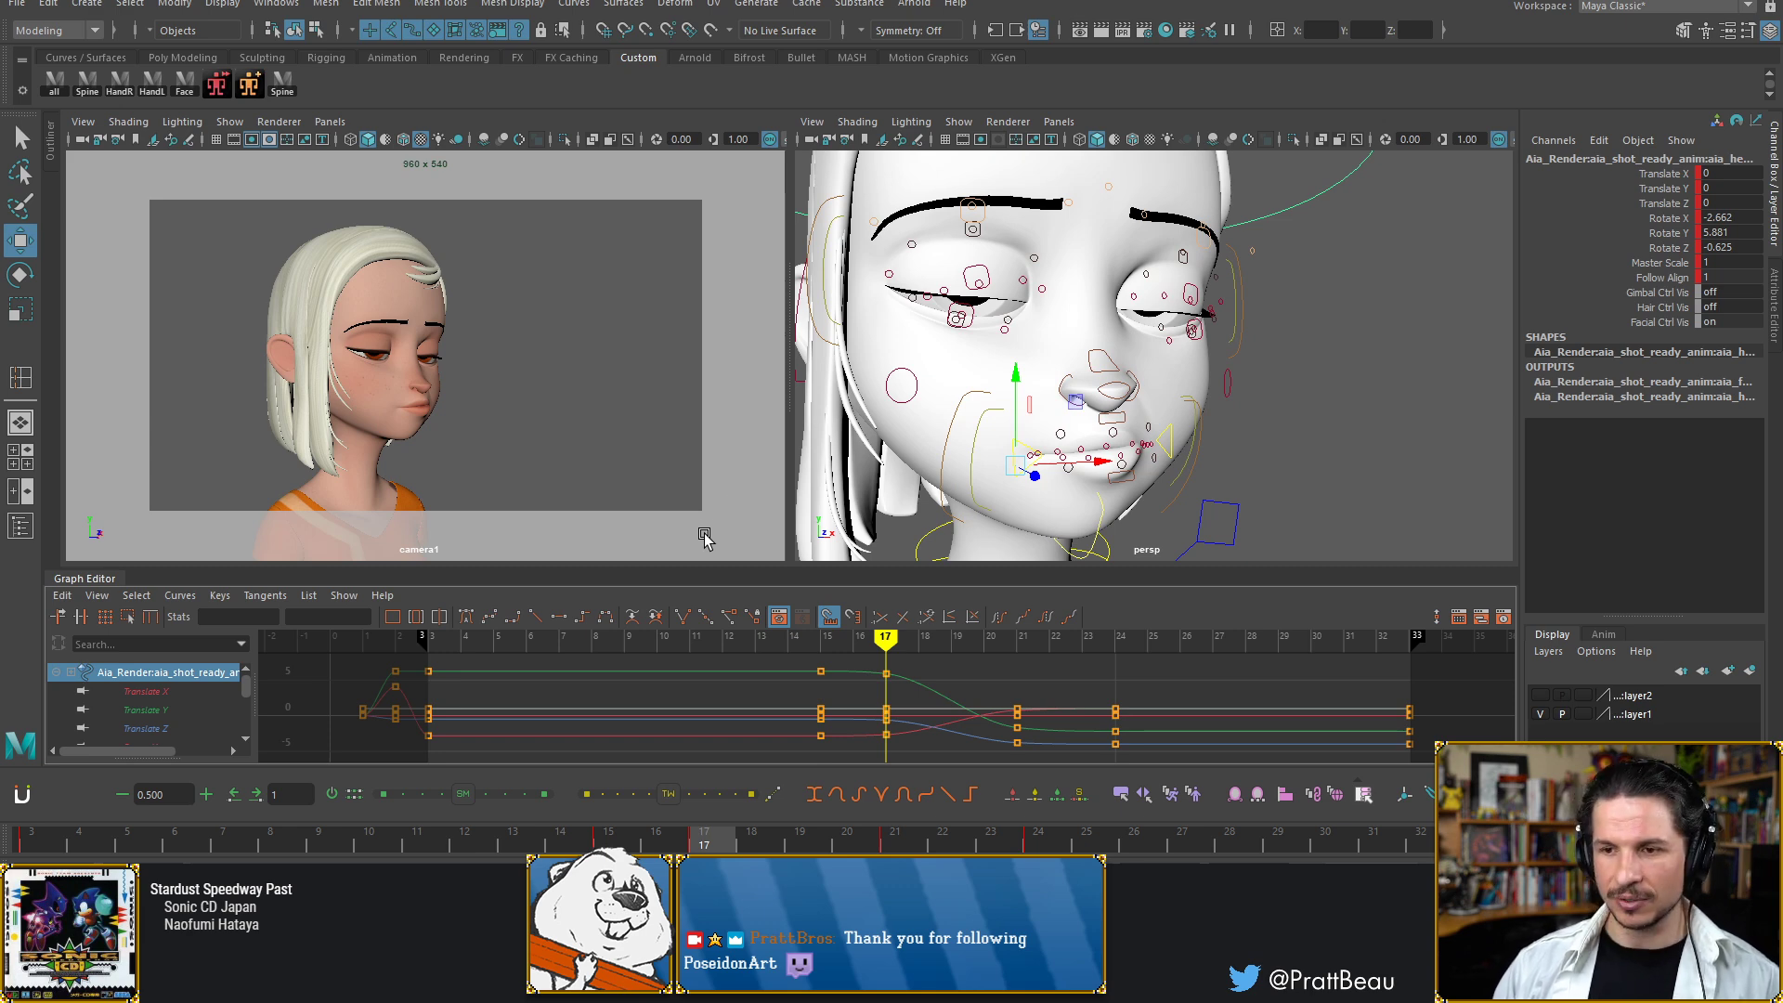
# Examine the nose control and the face from the front at frame 17
pyautogui.click(1131, 388)
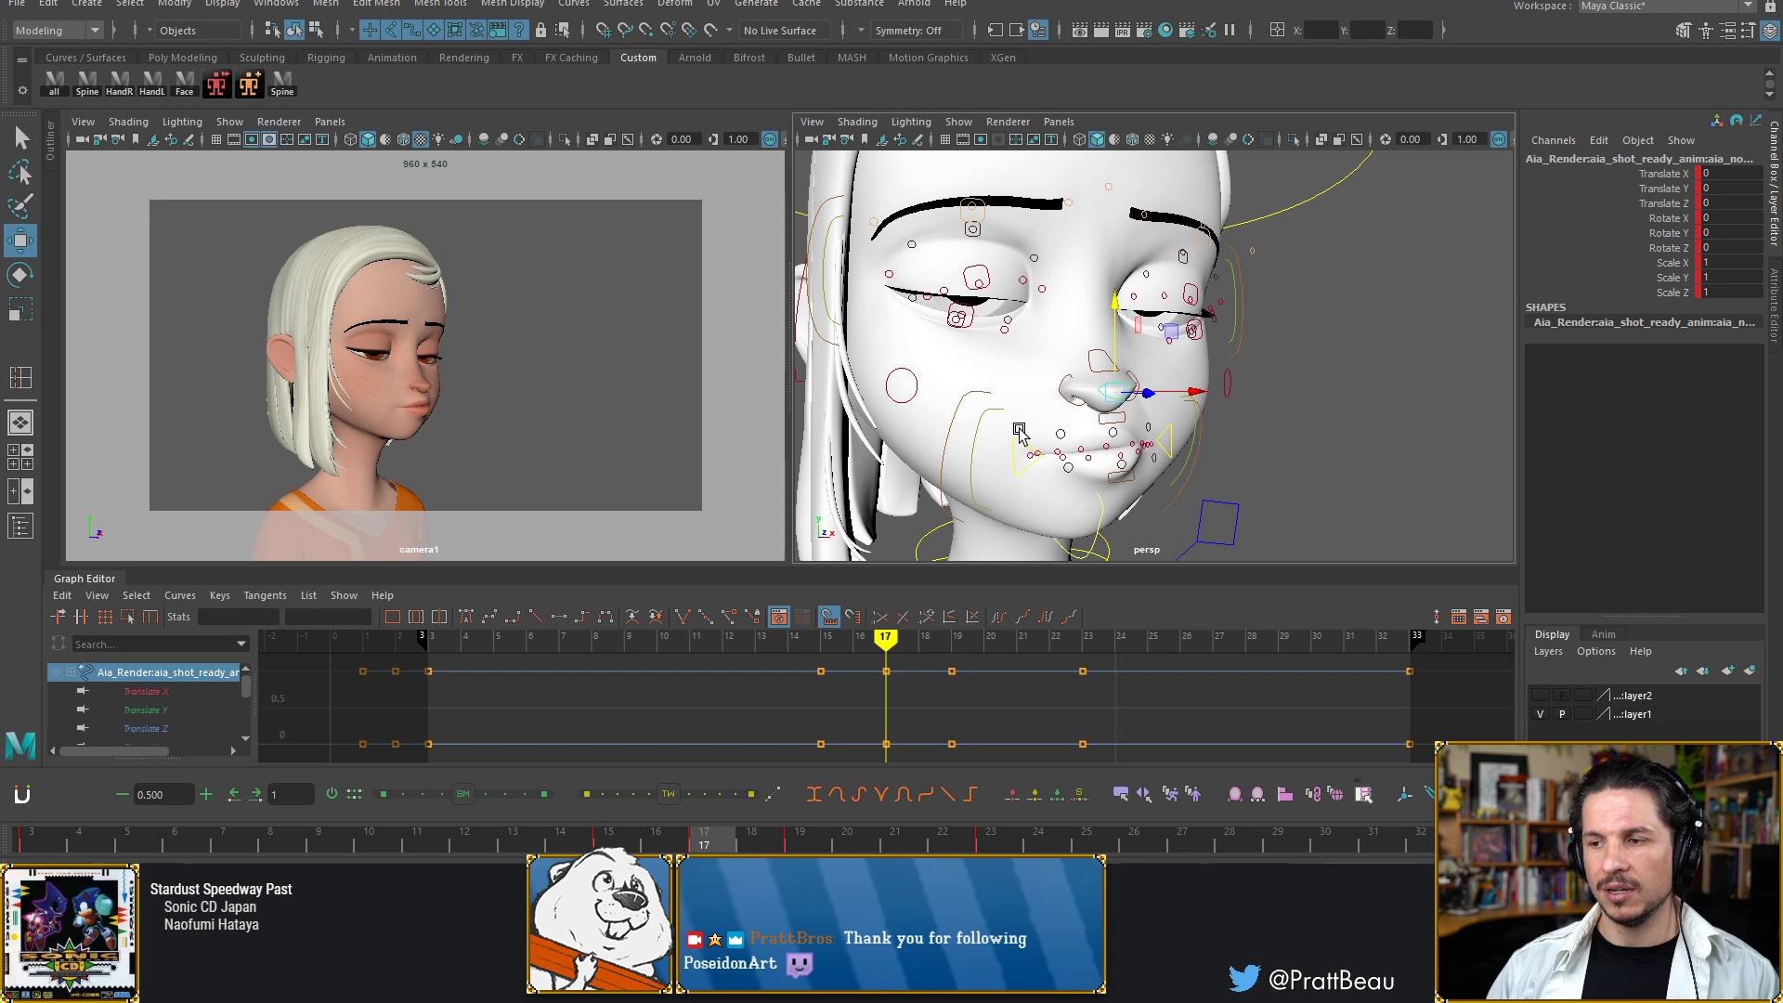
pyautogui.press('4')
pyautogui.press('5')
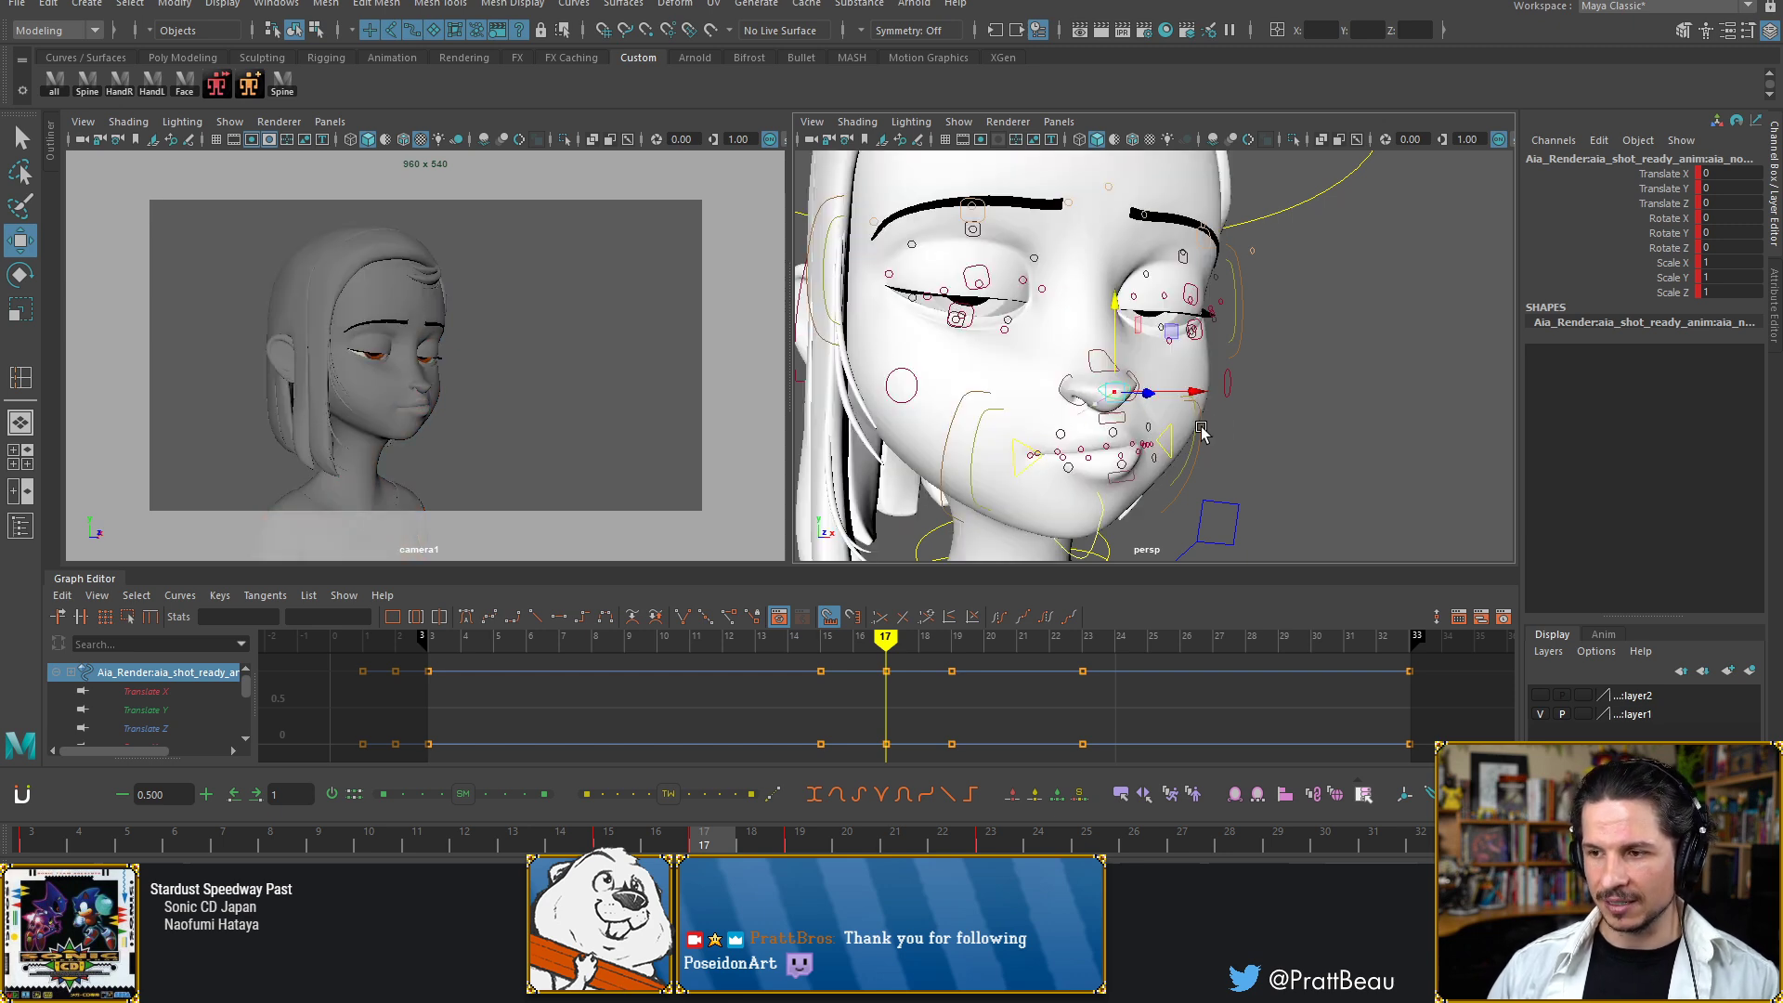
pyautogui.keyDown('alt'); pyautogui.moveTo(1112, 444); pyautogui.dragTo(1513, 660); pyautogui.keyUp('alt')
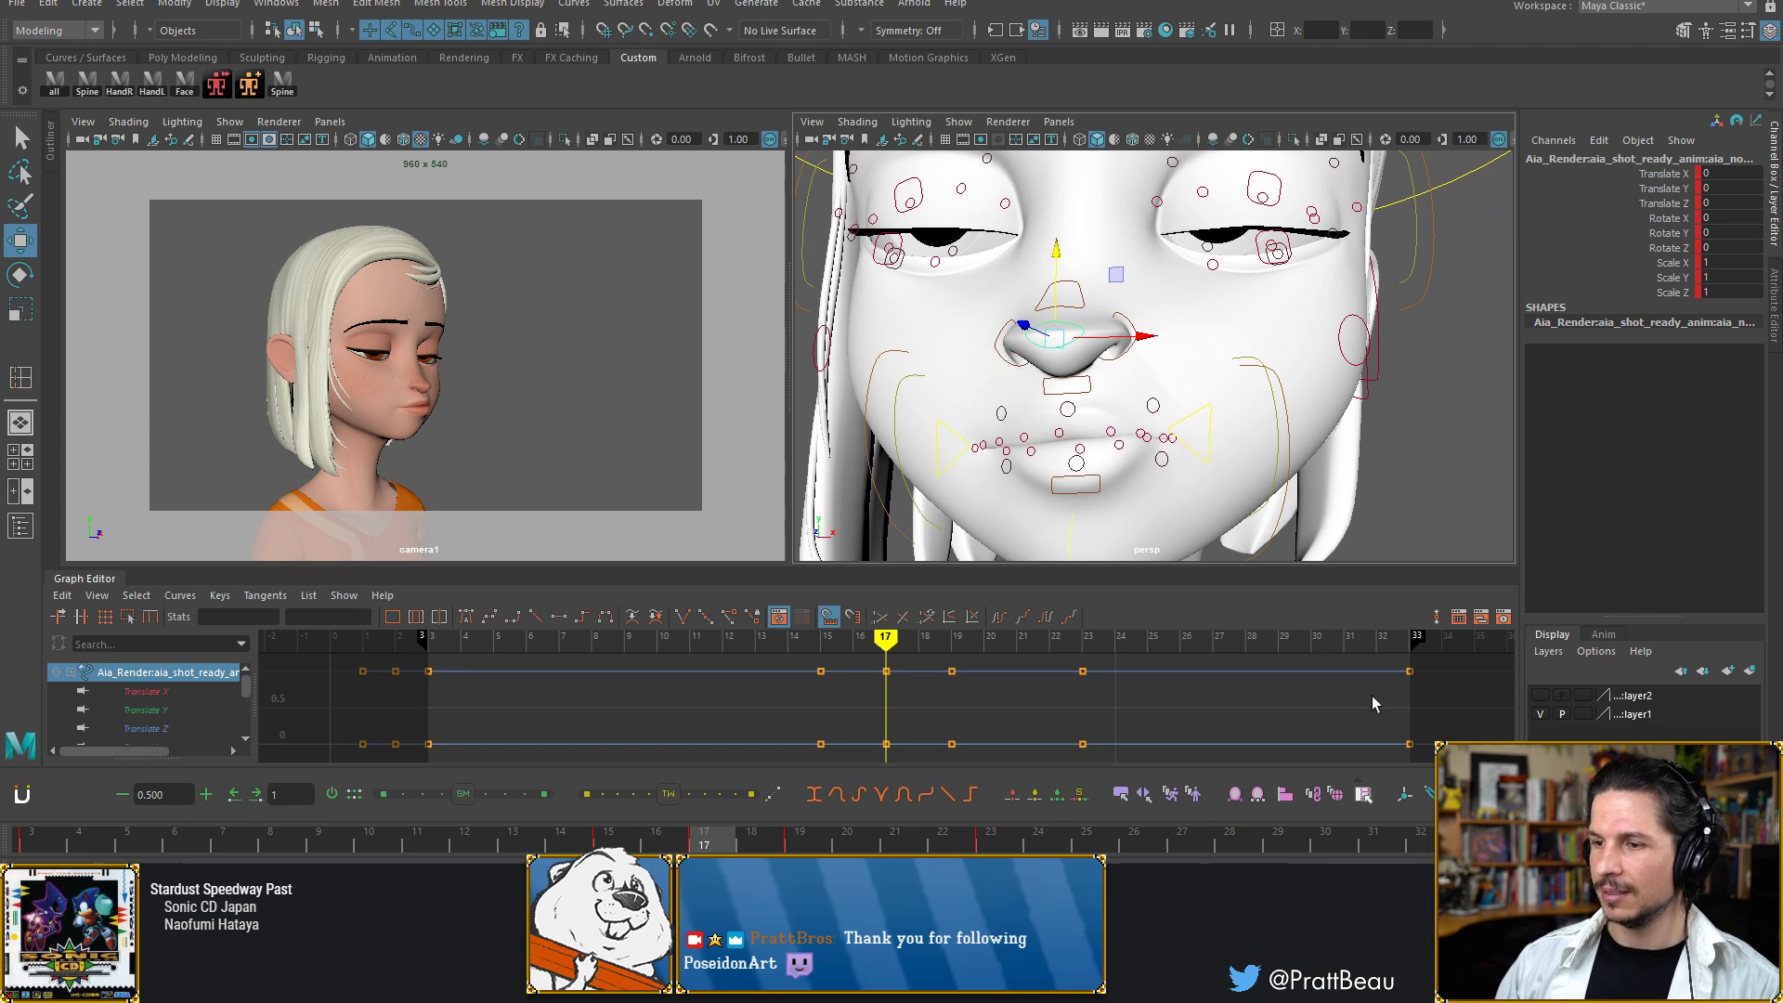
pyautogui.scroll(-6, 1280, 294)
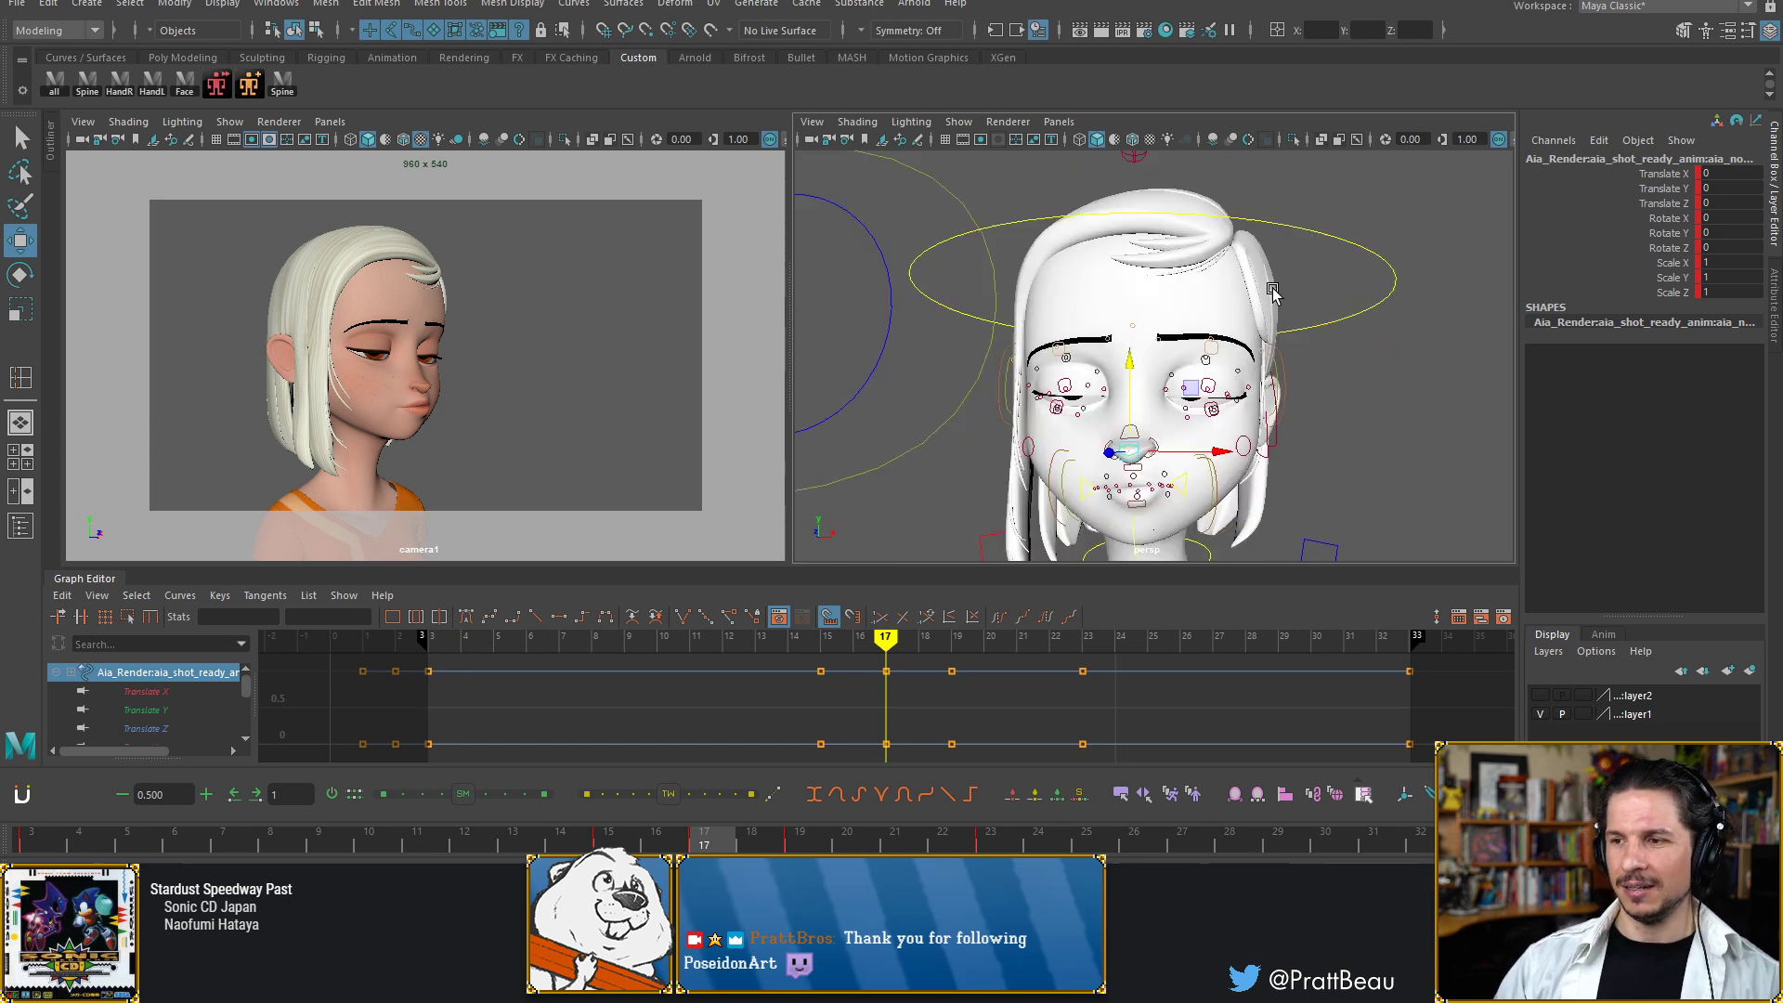
# Reselect the head control and compare its pose across frames 15, 16 and 17
pyautogui.moveTo(1276, 290)
pyautogui.keyDown('alt'); pyautogui.mouseDown()
pyautogui.moveTo(1297, 302)
pyautogui.moveTo(1311, 284)
pyautogui.mouseUp(); pyautogui.keyUp('alt')
pyautogui.click(1311, 263)
pyautogui.keyDown('alt'); pyautogui.moveTo(1110, 374); pyautogui.dragTo(1143, 379); pyautogui.keyUp('alt')
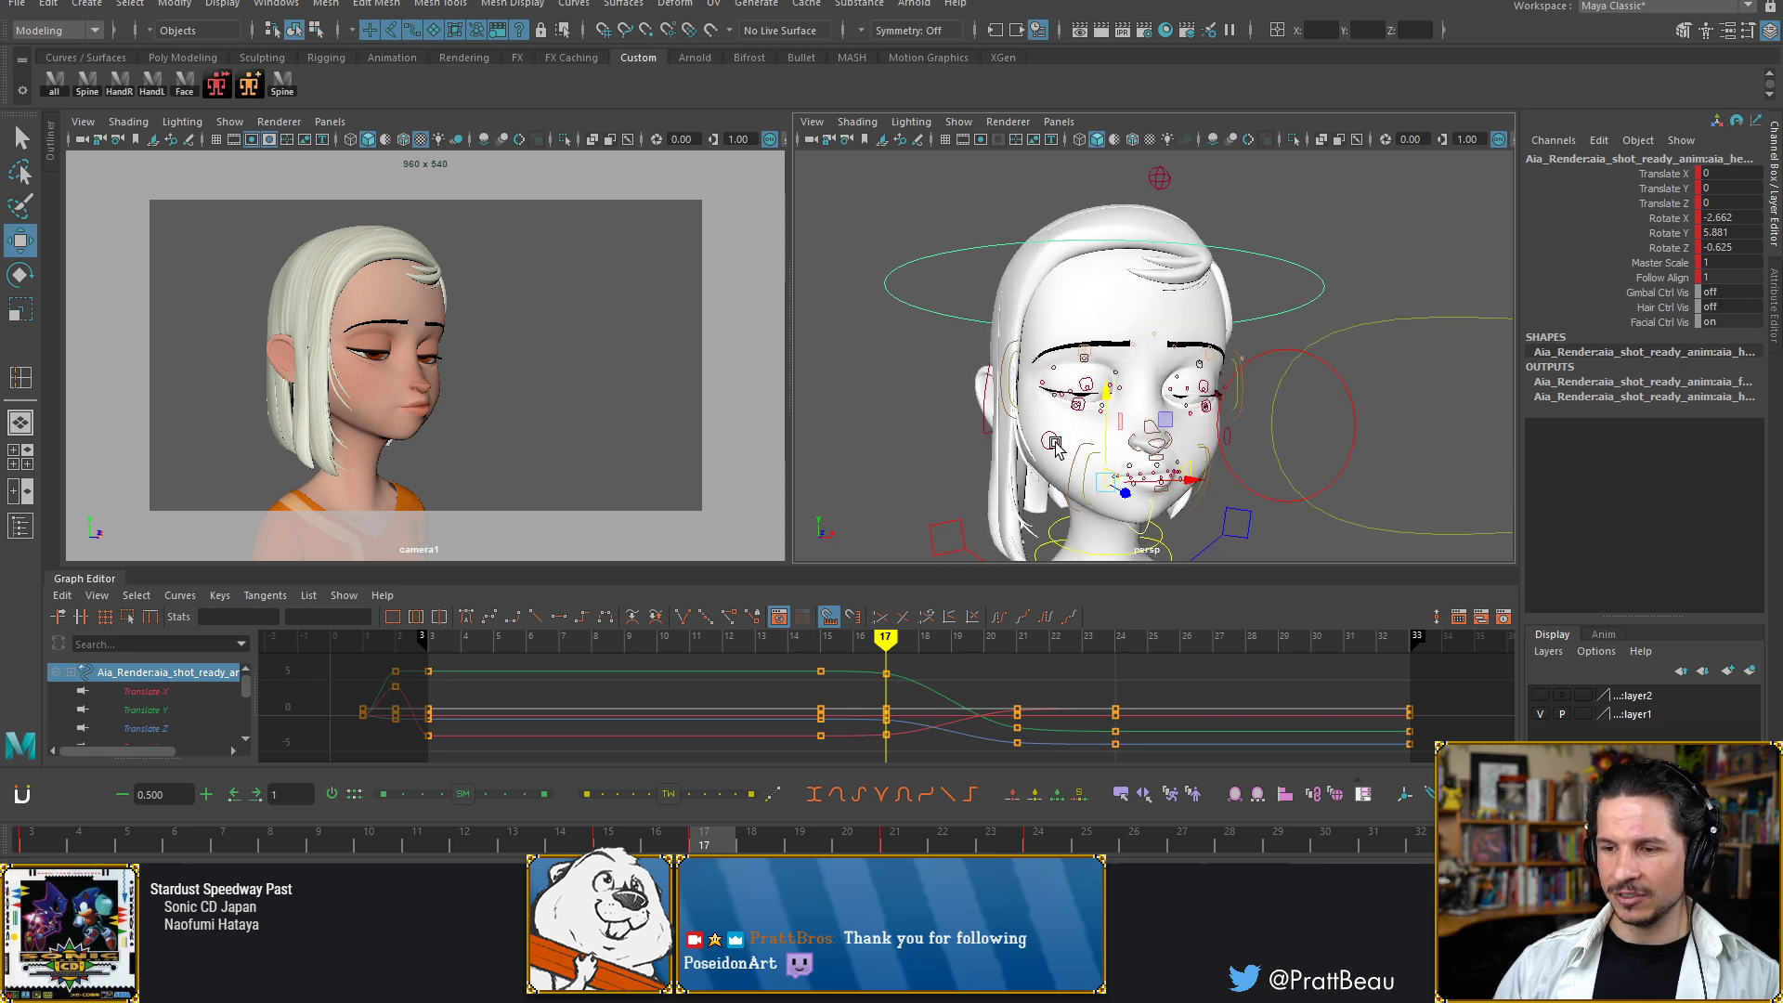
pyautogui.keyDown('alt'); pyautogui.moveTo(1057, 446); pyautogui.dragTo(1161, 448, button='right'); pyautogui.keyUp('alt')
pyautogui.keyDown('alt'); pyautogui.moveTo(1161, 447); pyautogui.dragTo(1129, 413, button='middle'); pyautogui.keyUp('alt')
pyautogui.hotkey('alt', ',')
pyautogui.hotkey('alt', ',')
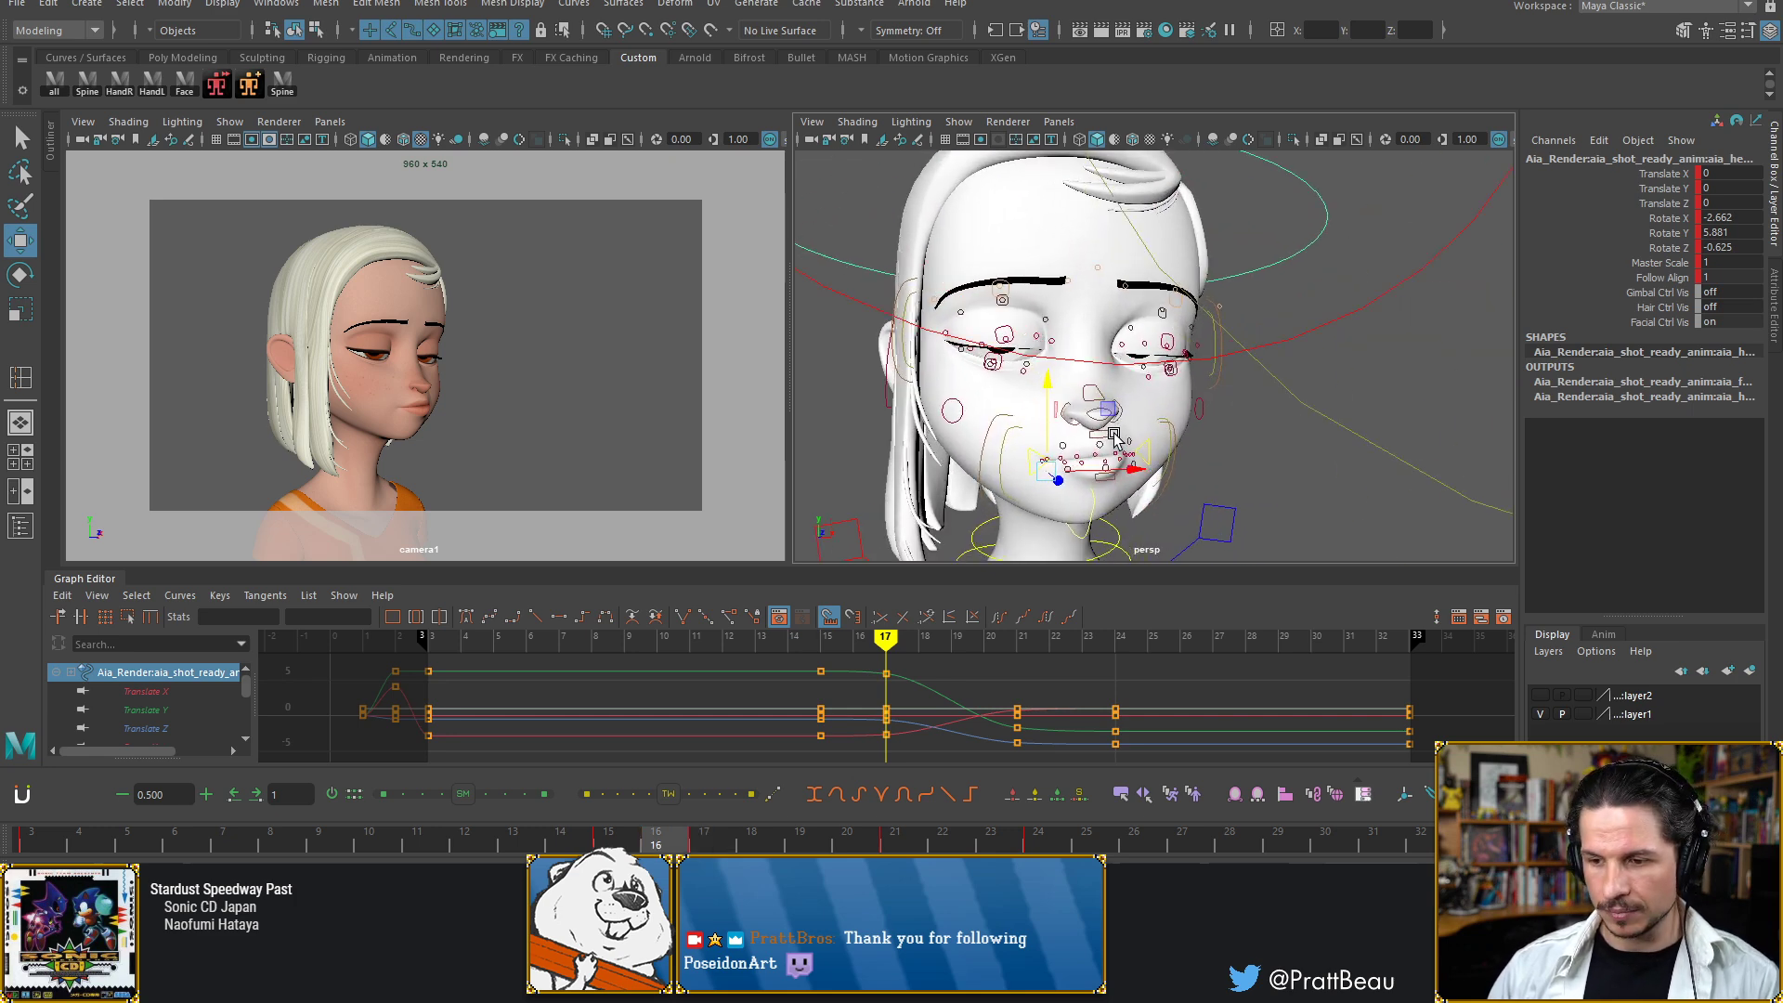
pyautogui.hotkey('alt', '.')
pyautogui.hotkey('alt', '.')
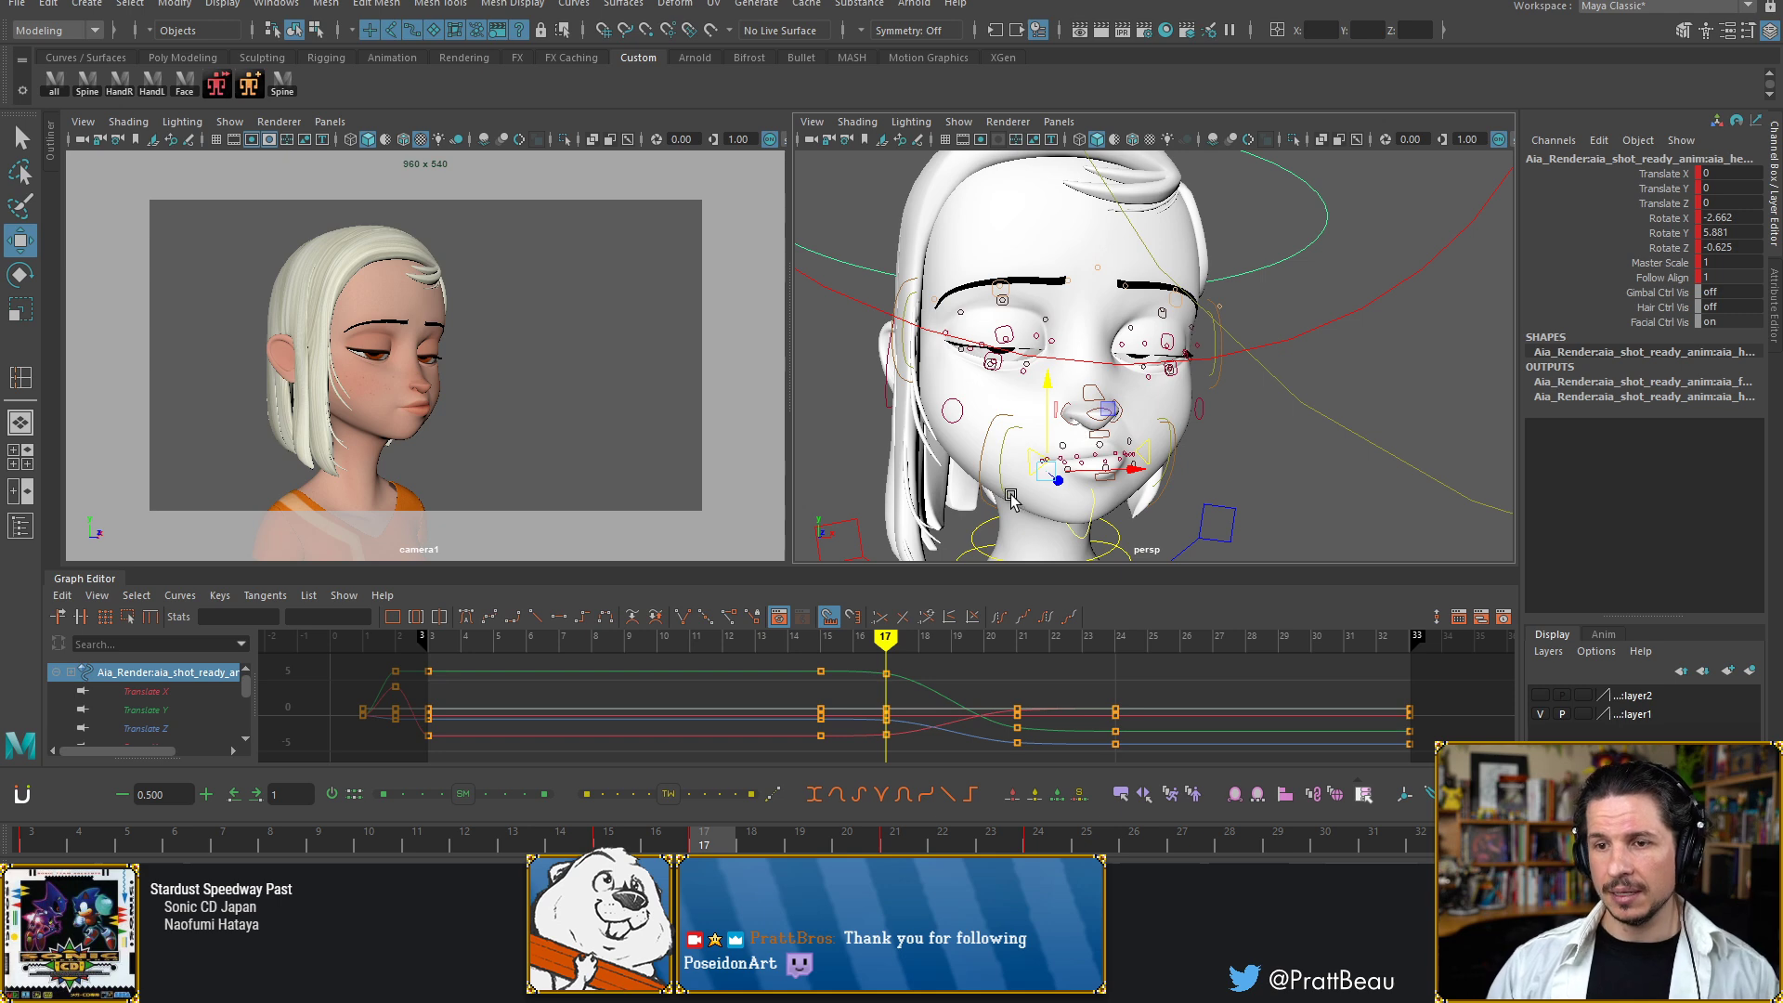
# Rotate the head control further away at frame 17, bringing its Rotate Y to about 7.523
pyautogui.press('e')
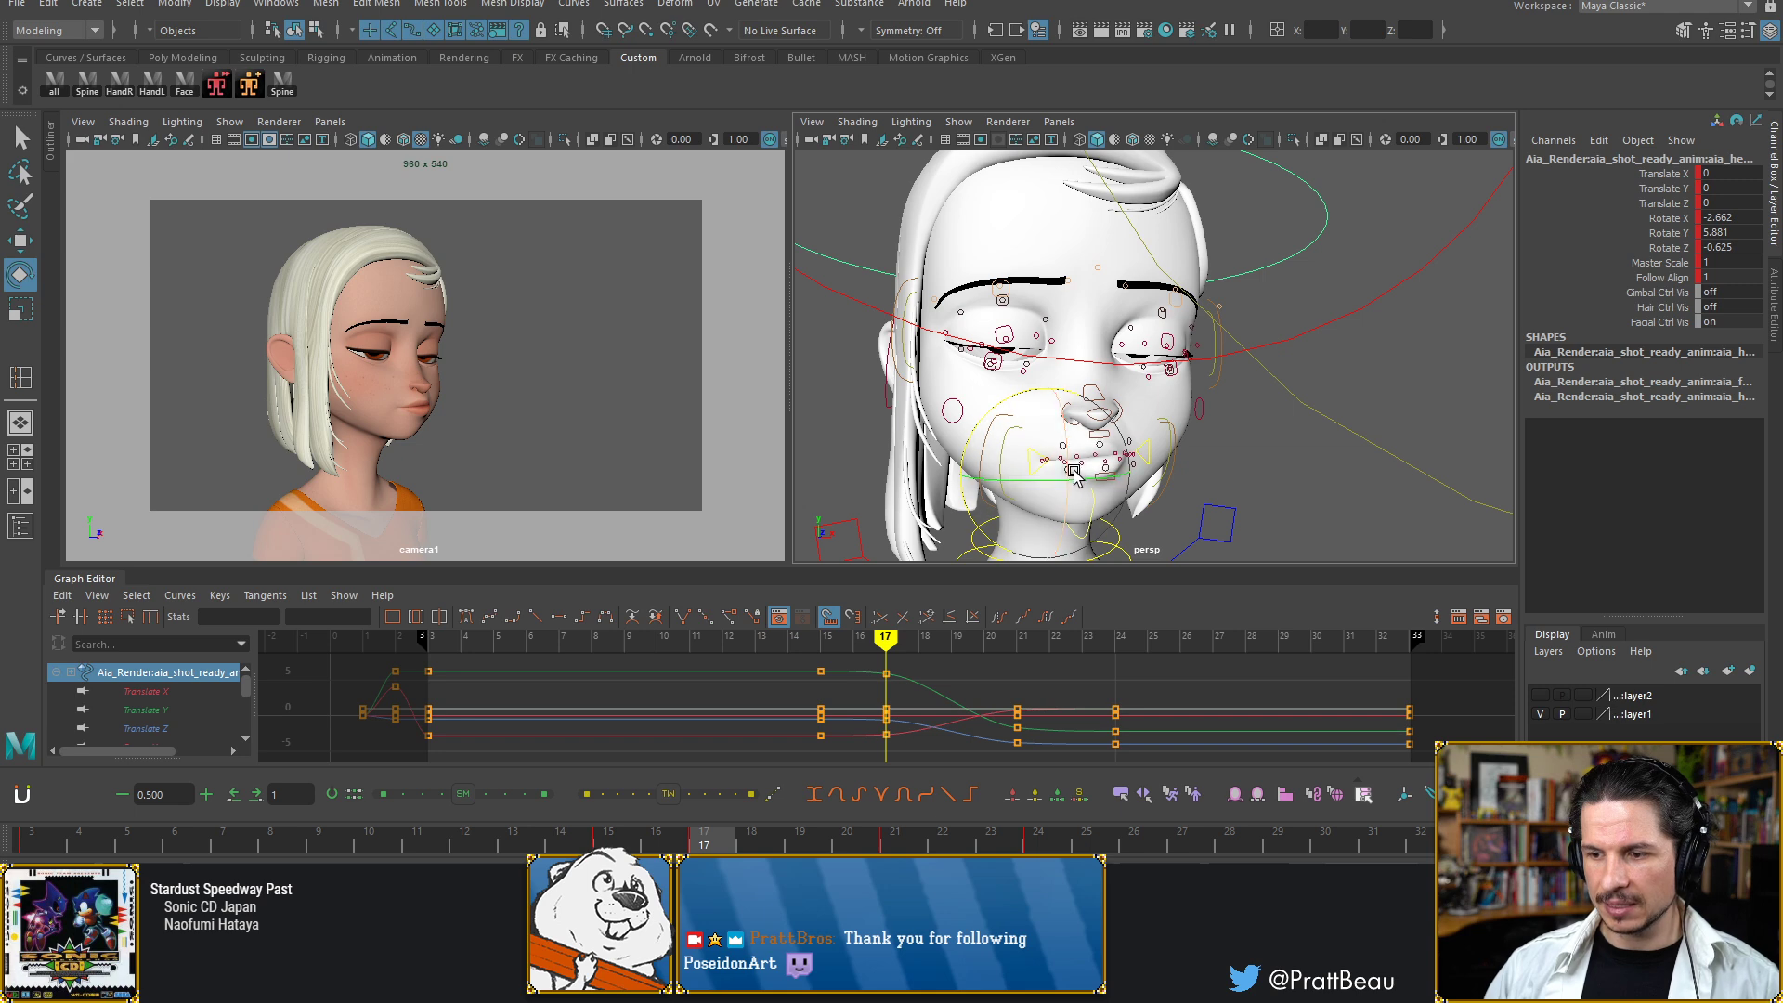
pyautogui.press(',')
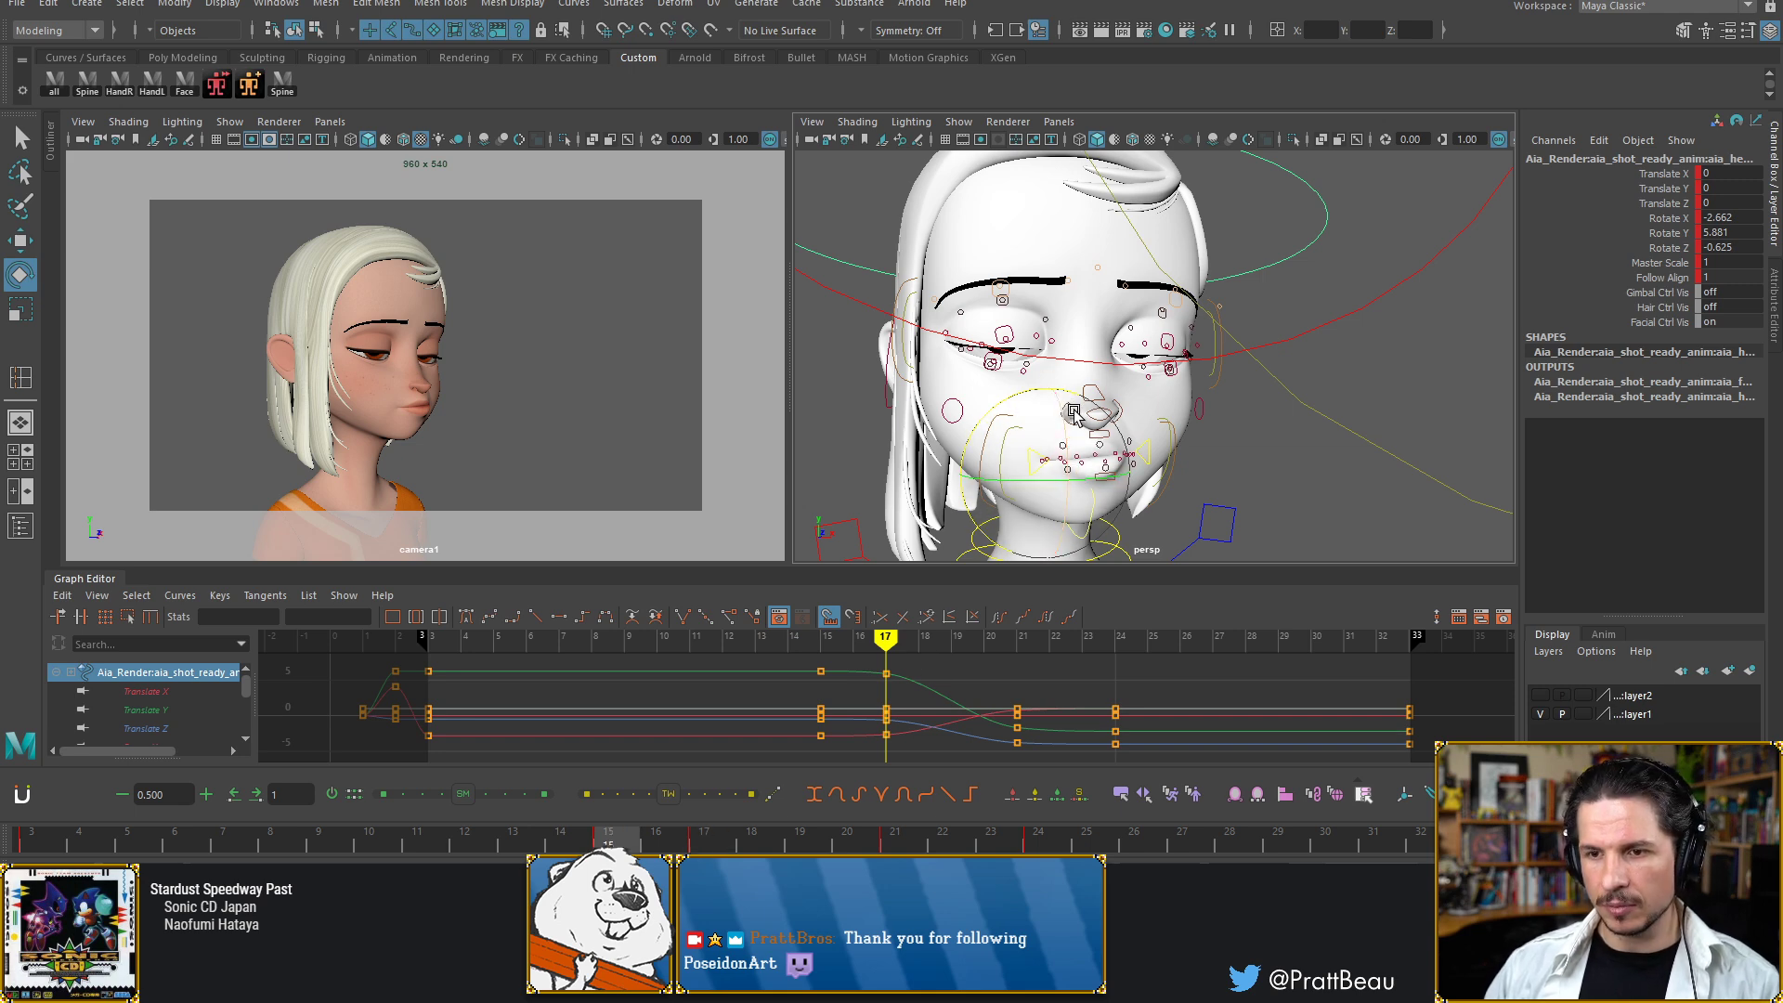
pyautogui.hotkey('alt', ',')
pyautogui.hotkey('alt', '.')
pyautogui.hotkey('alt', '.')
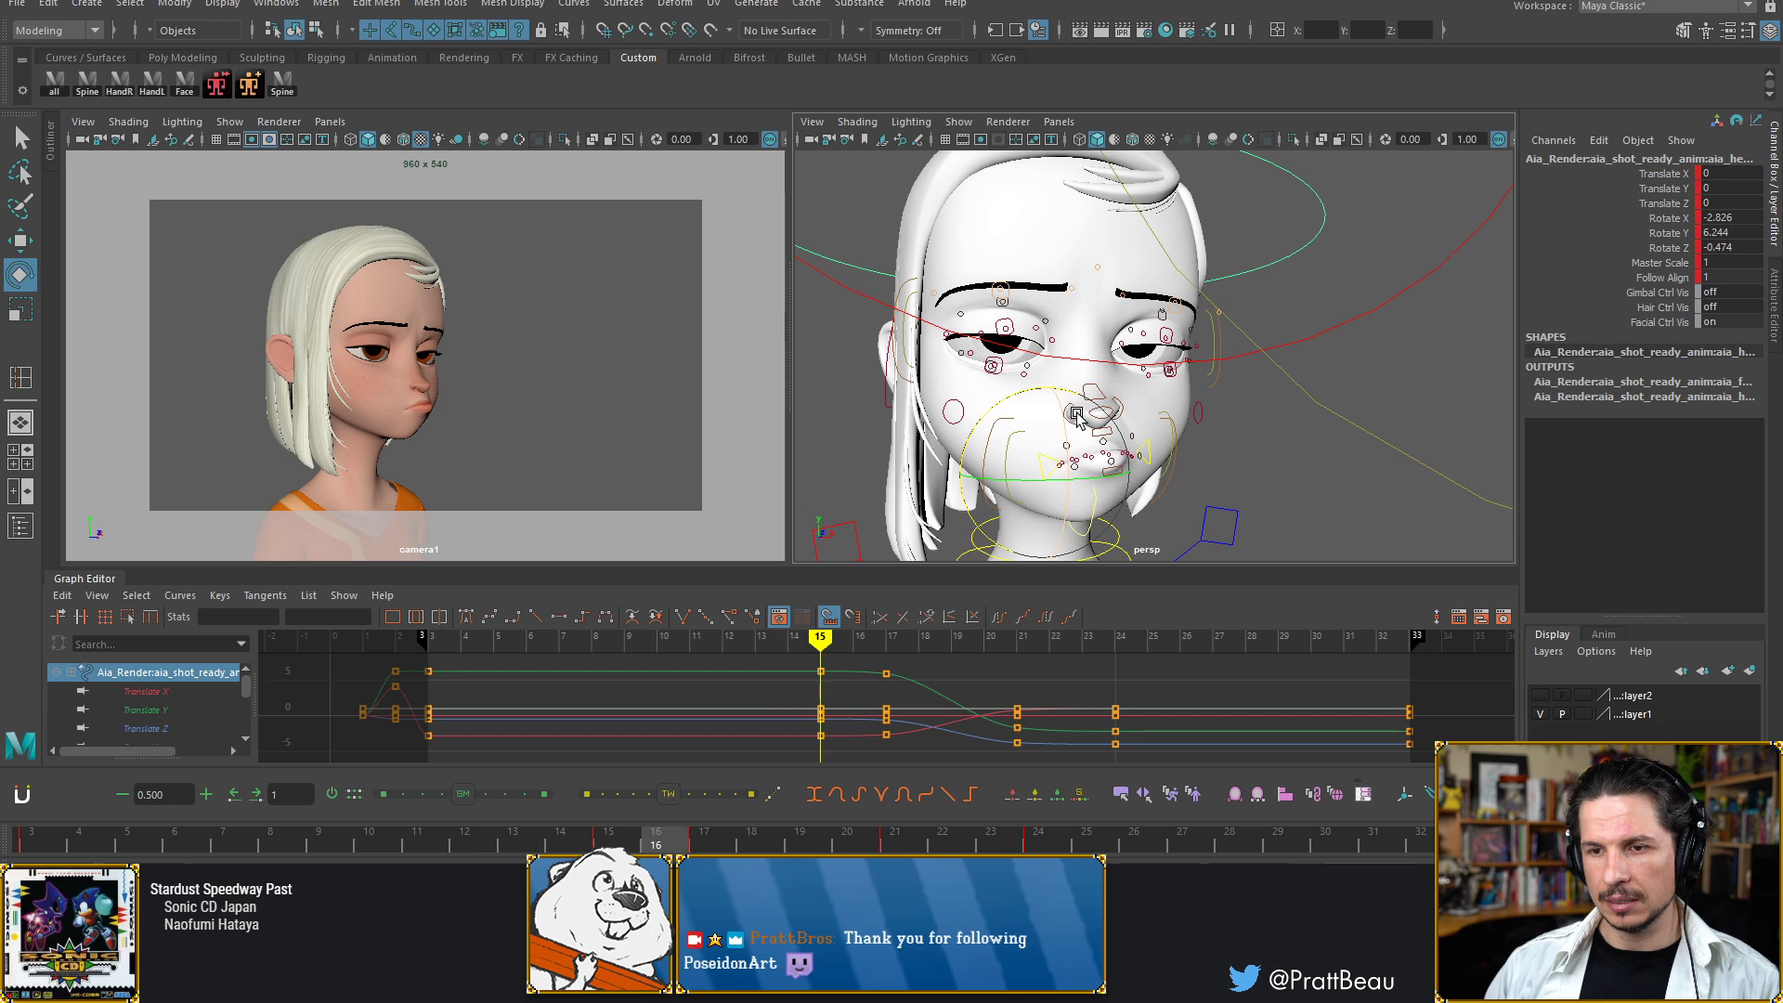
pyautogui.hotkey('alt', ',')
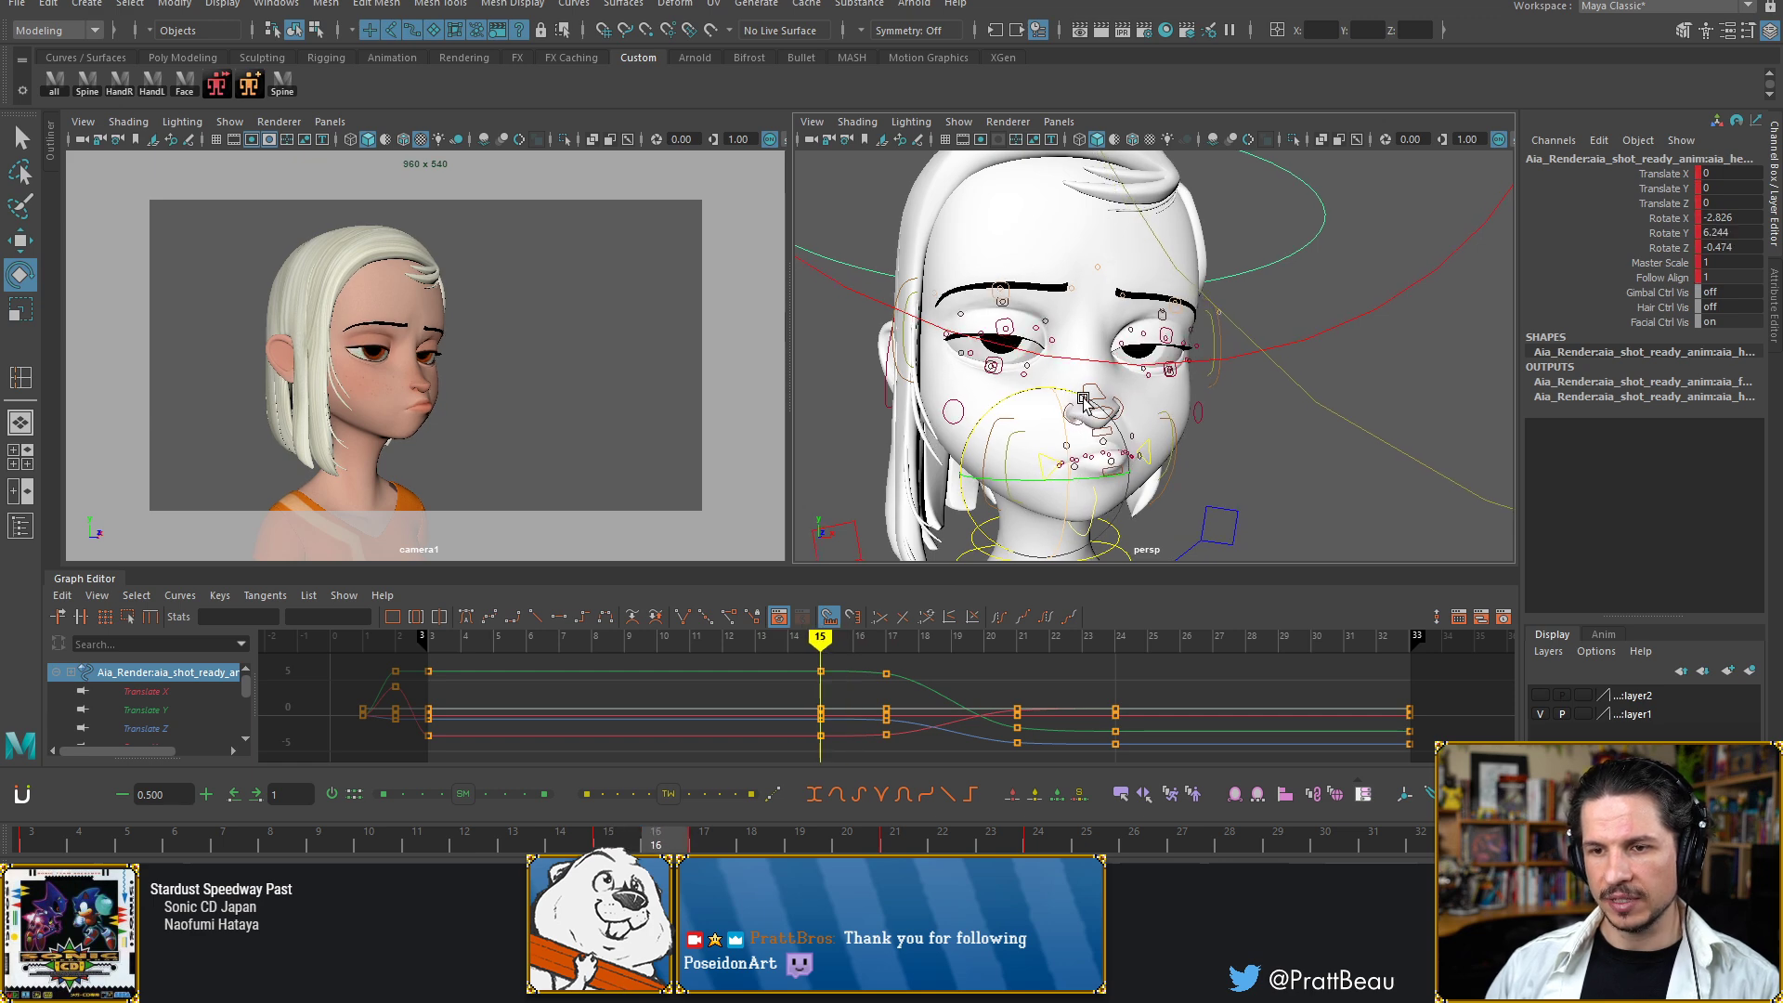
pyautogui.hotkey('alt', '.')
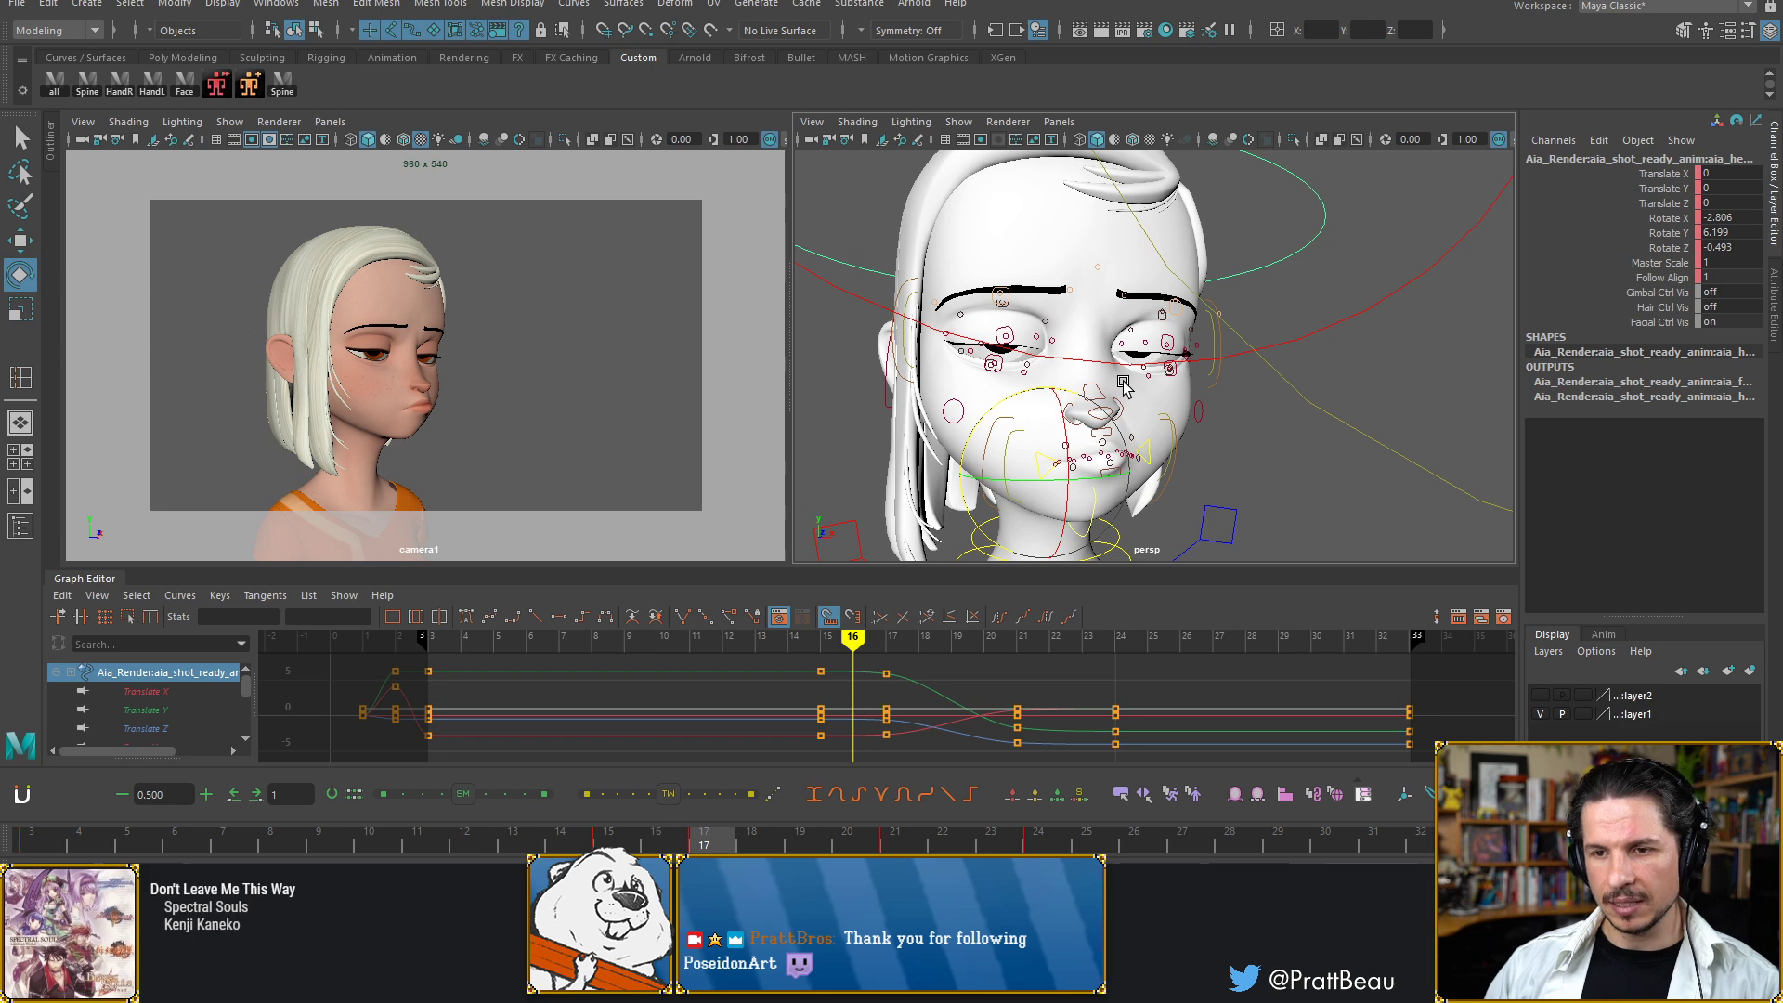
pyautogui.hotkey('alt', '.')
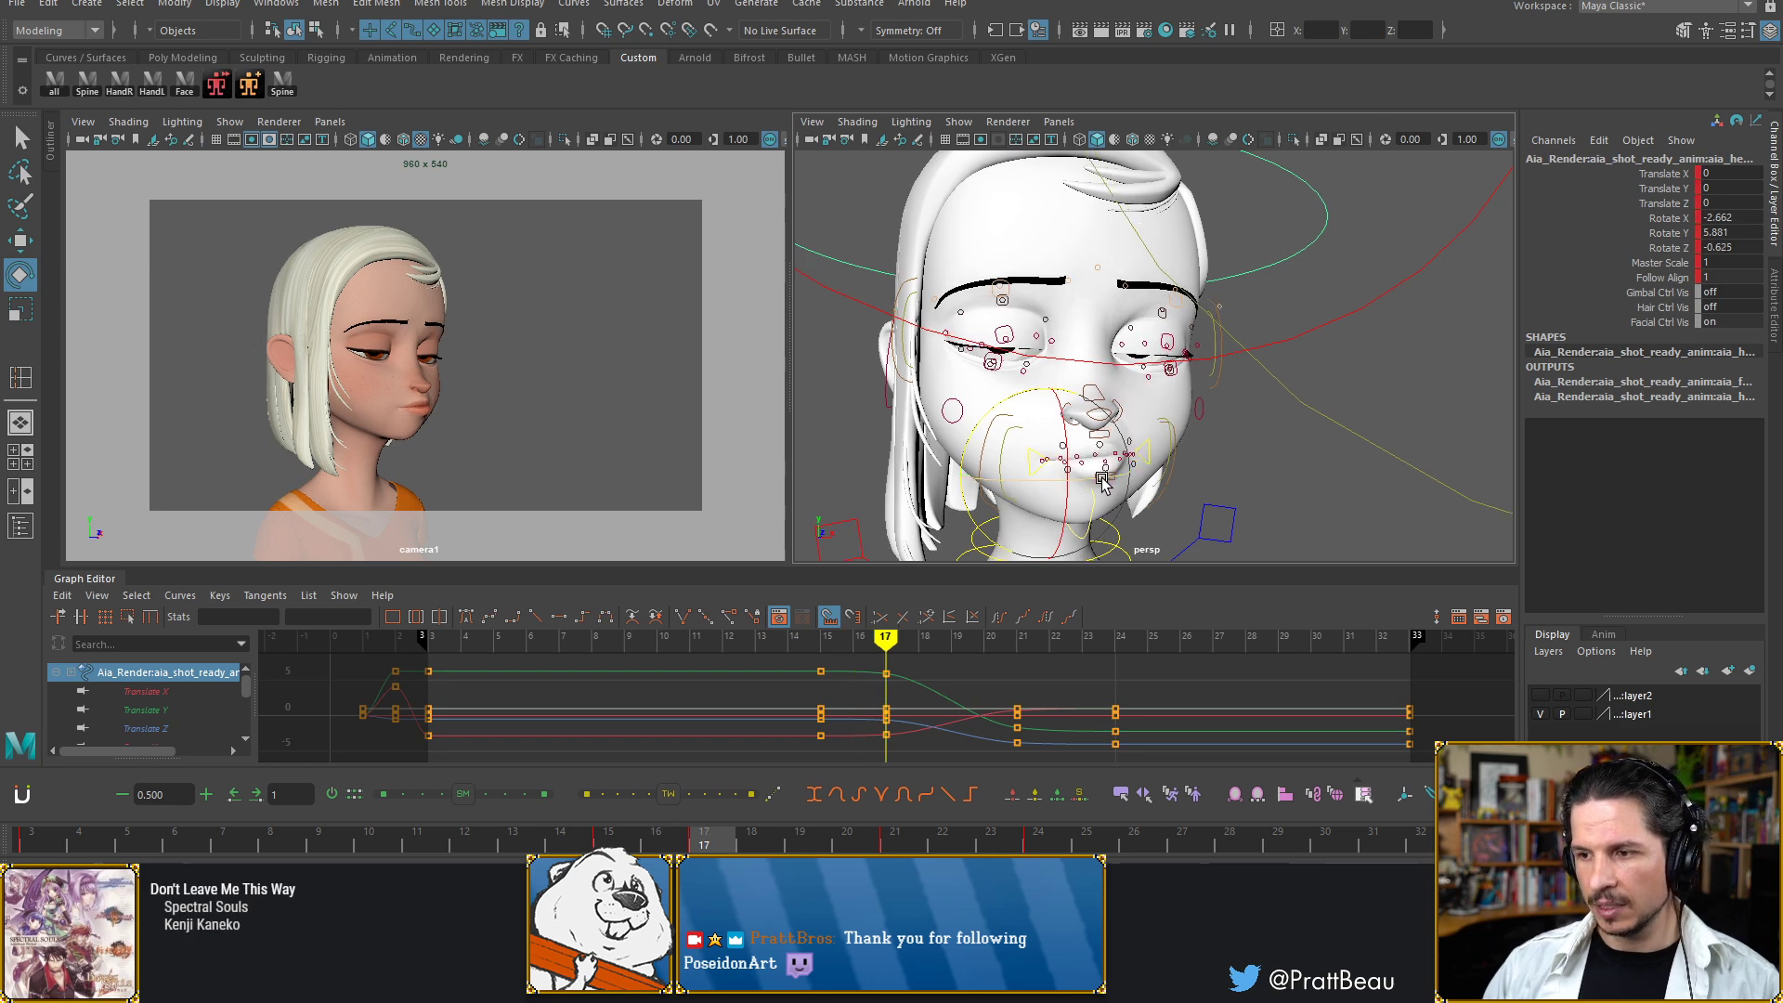
pyautogui.moveTo(1105, 480); pyautogui.dragTo(1111, 479)
# Check the head turn from frame 14 to 17 and tilt the head control to about -2.649 in Rotate X at frame 17
pyautogui.hotkey('alt', ',')
pyautogui.hotkey('alt', ',')
pyautogui.hotkey('alt', ',')
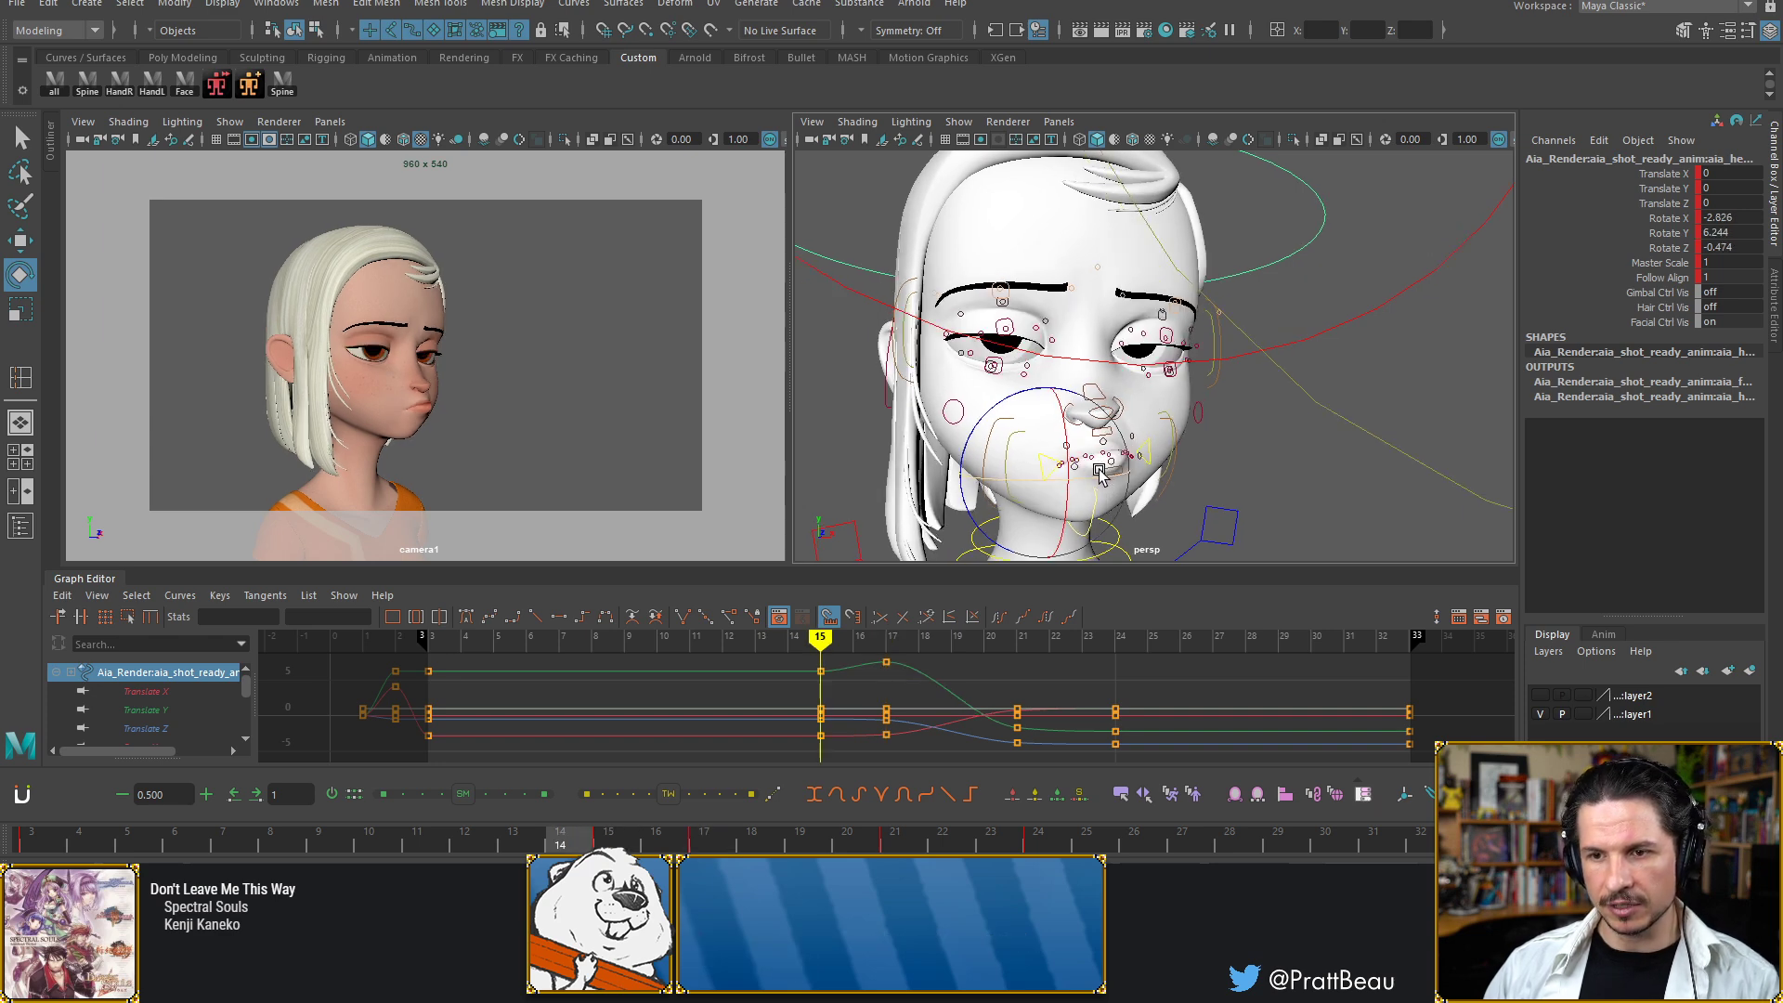
pyautogui.hotkey('alt', '.')
pyautogui.hotkey('alt', '.')
pyautogui.hotkey('alt', '.')
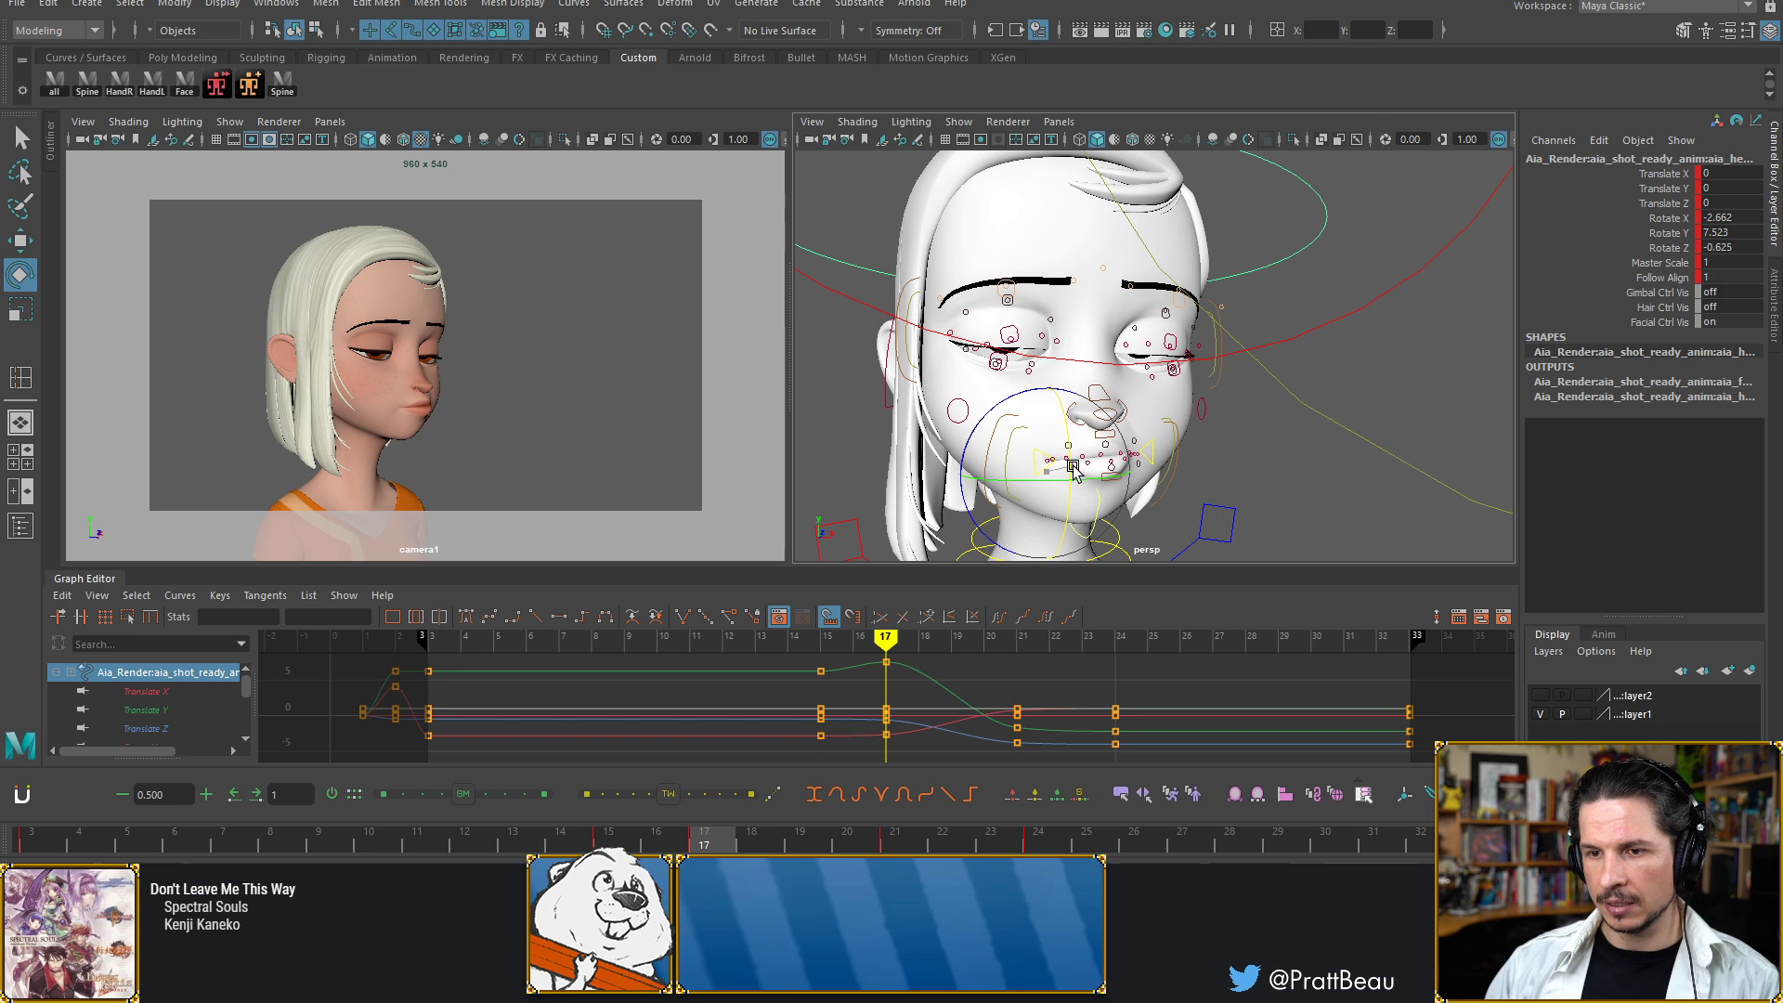
pyautogui.moveTo(1073, 465); pyautogui.dragTo(1074, 465)
# Advance through the head turn to frame 19 and tilt the head control down to about 1.87 in Rotate X
pyautogui.hotkey('alt', ',')
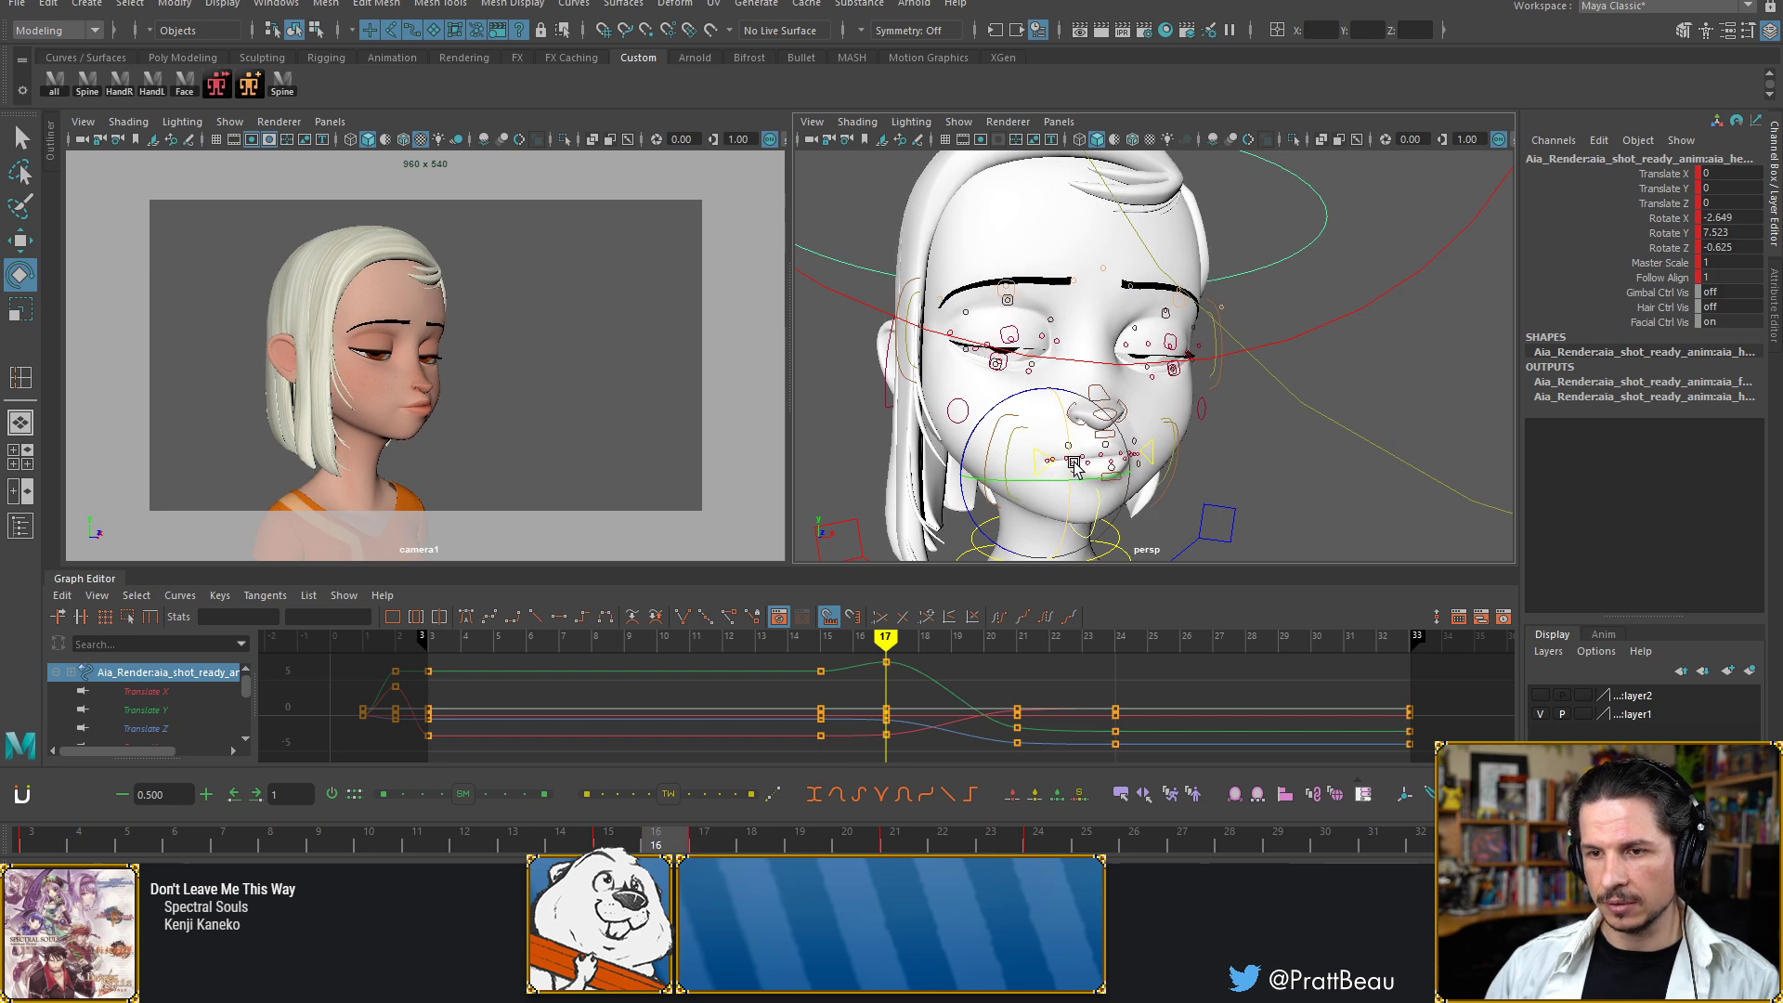
pyautogui.hotkey('alt', ',')
pyautogui.hotkey('alt', '.')
pyautogui.hotkey('alt', '.')
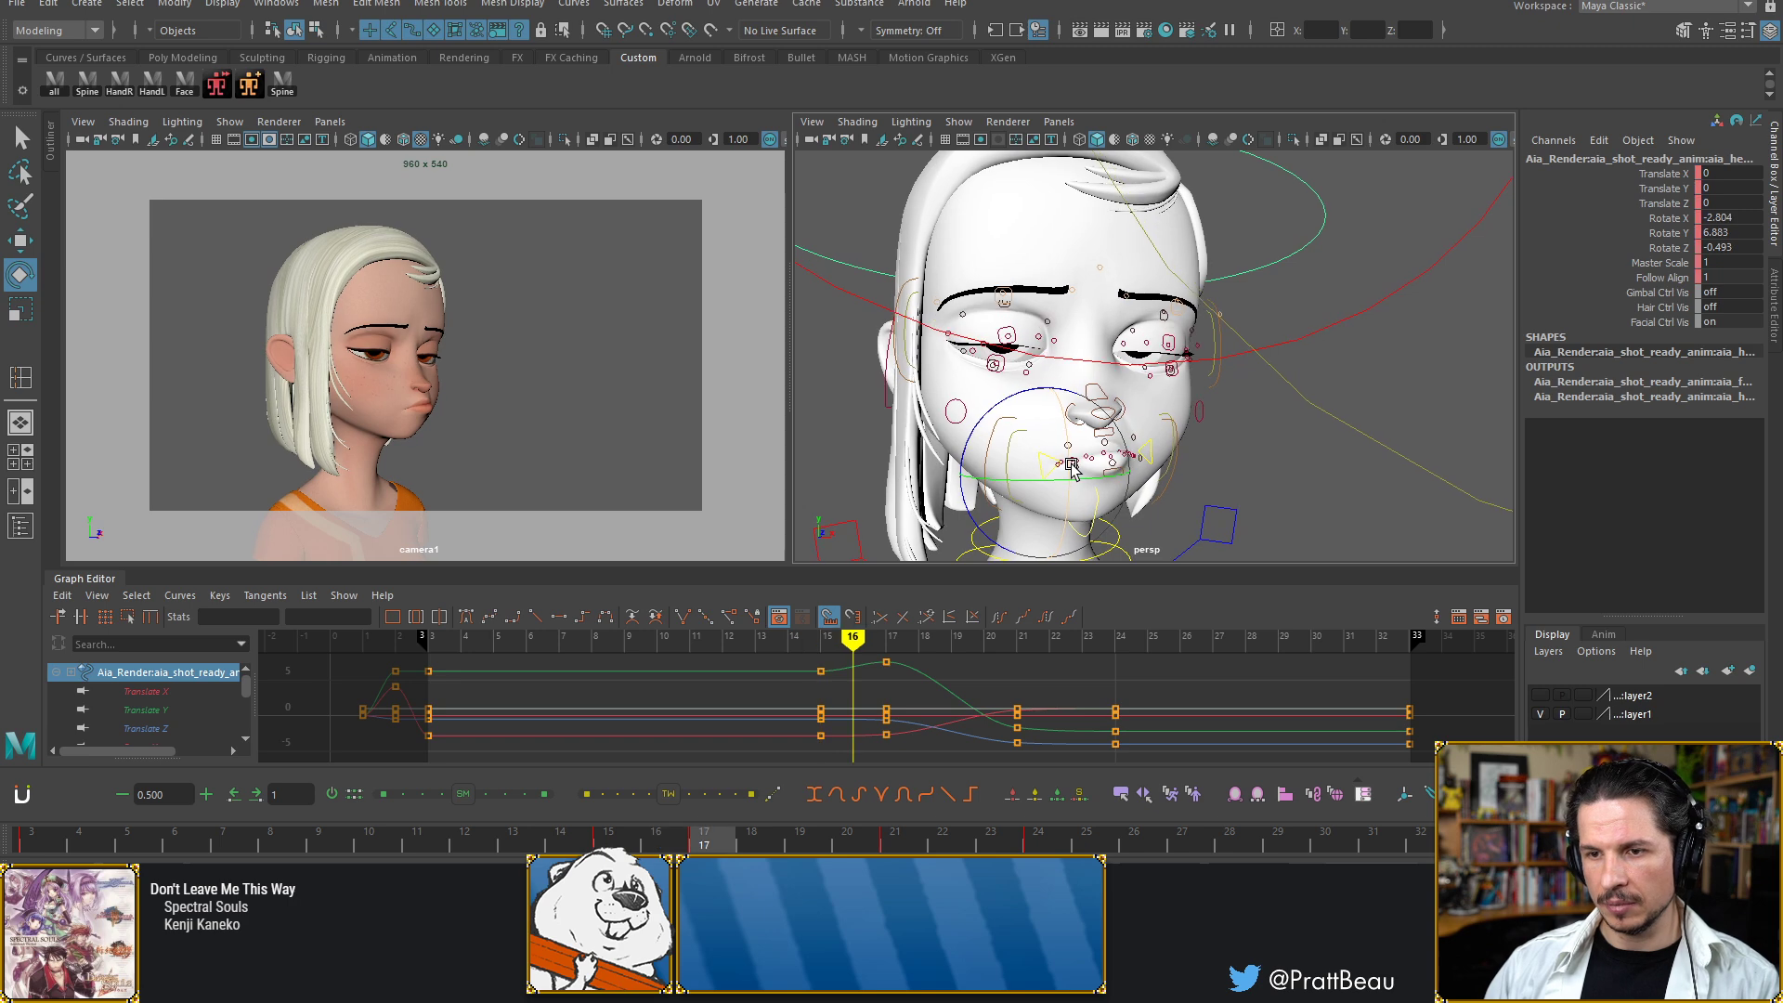
pyautogui.hotkey('alt', '.')
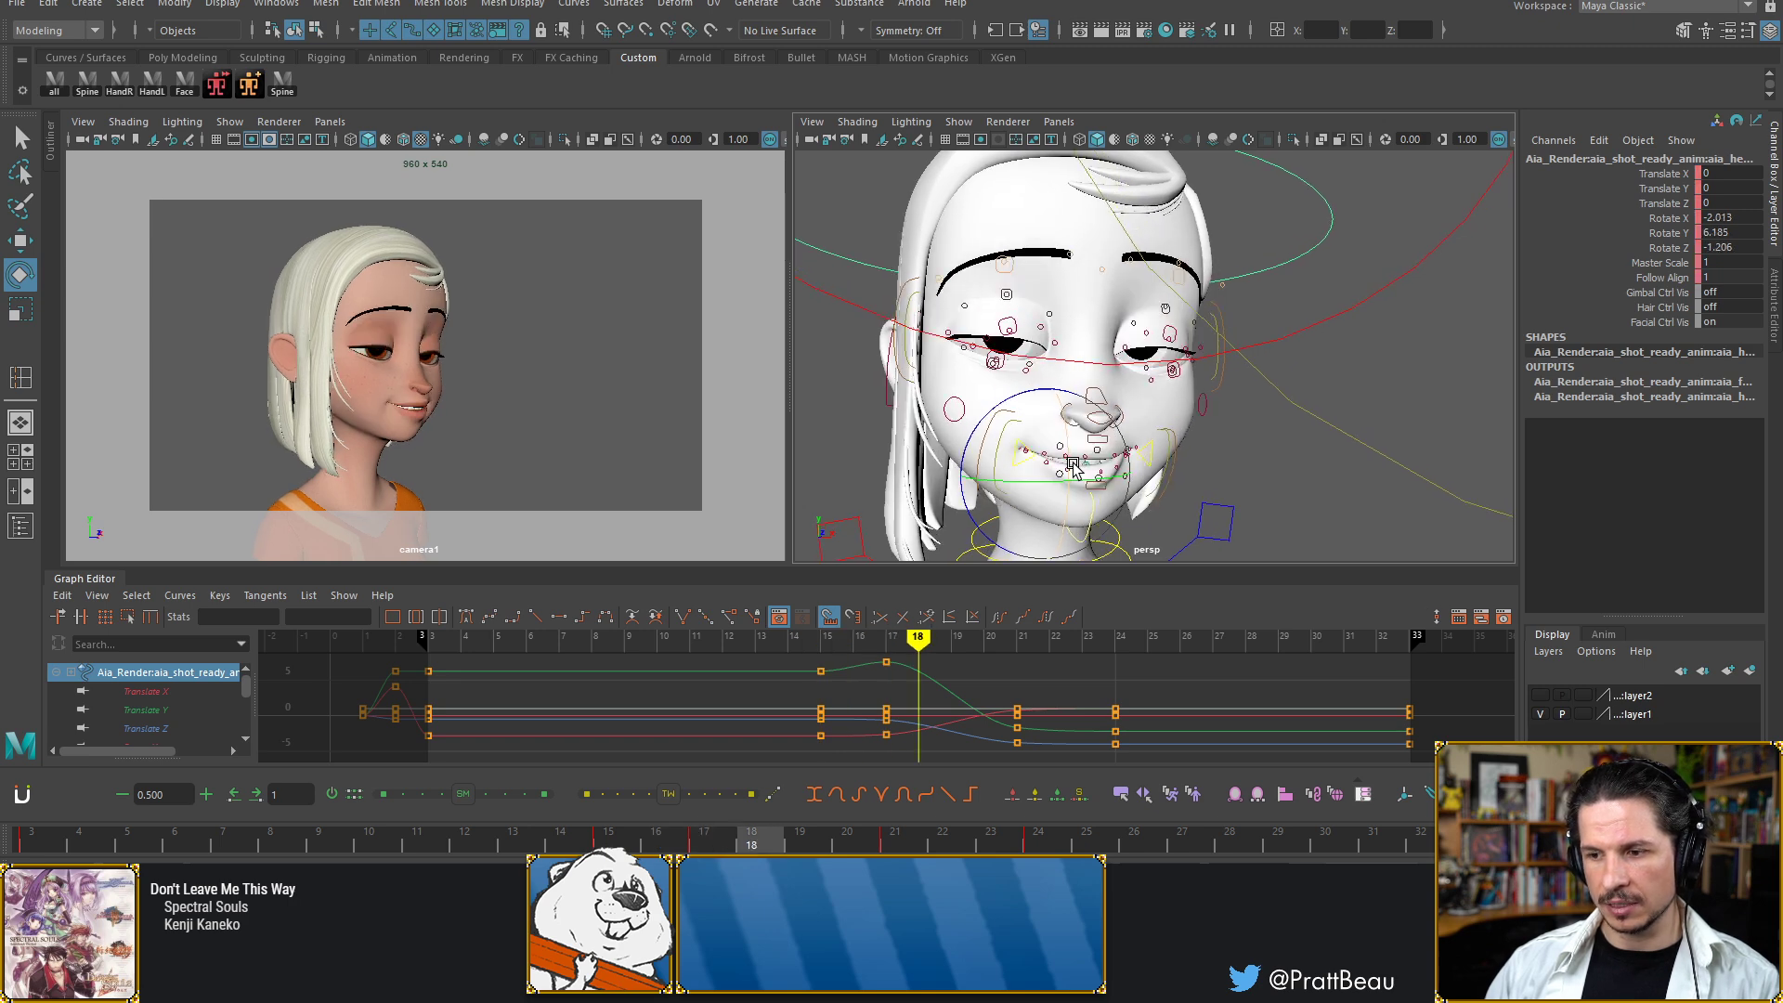
pyautogui.hotkey('alt', '.')
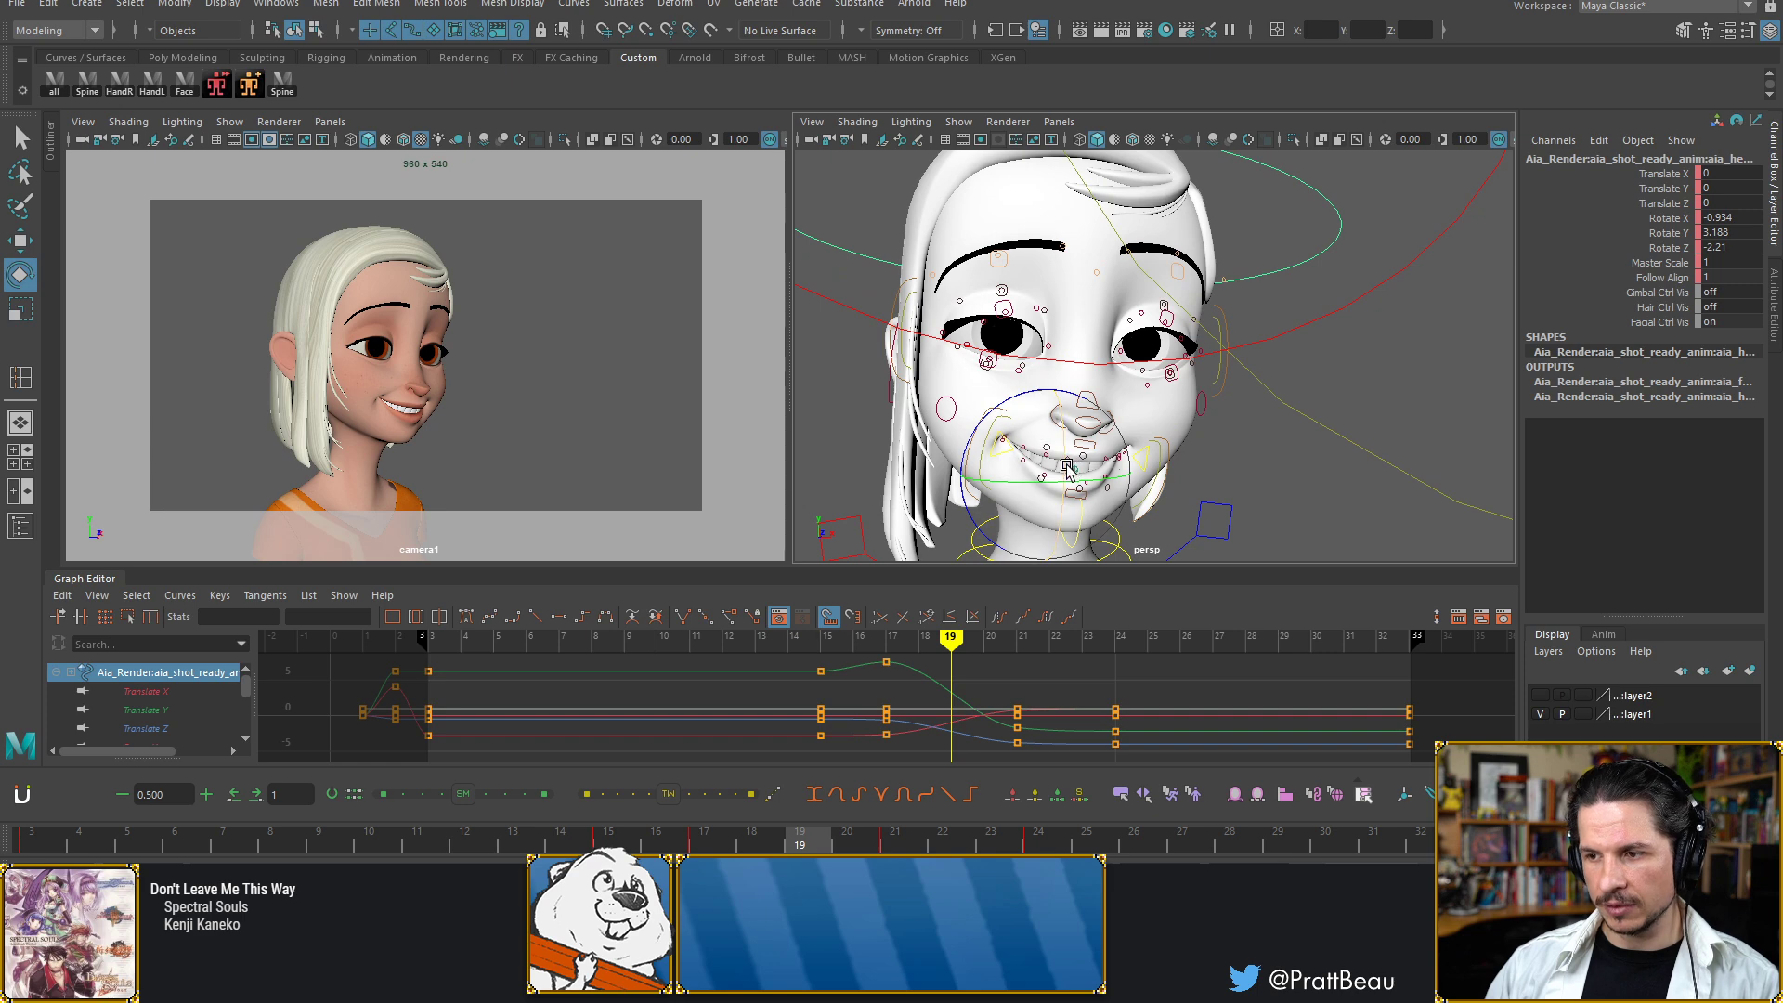
pyautogui.moveTo(1067, 469); pyautogui.dragTo(1068, 476)
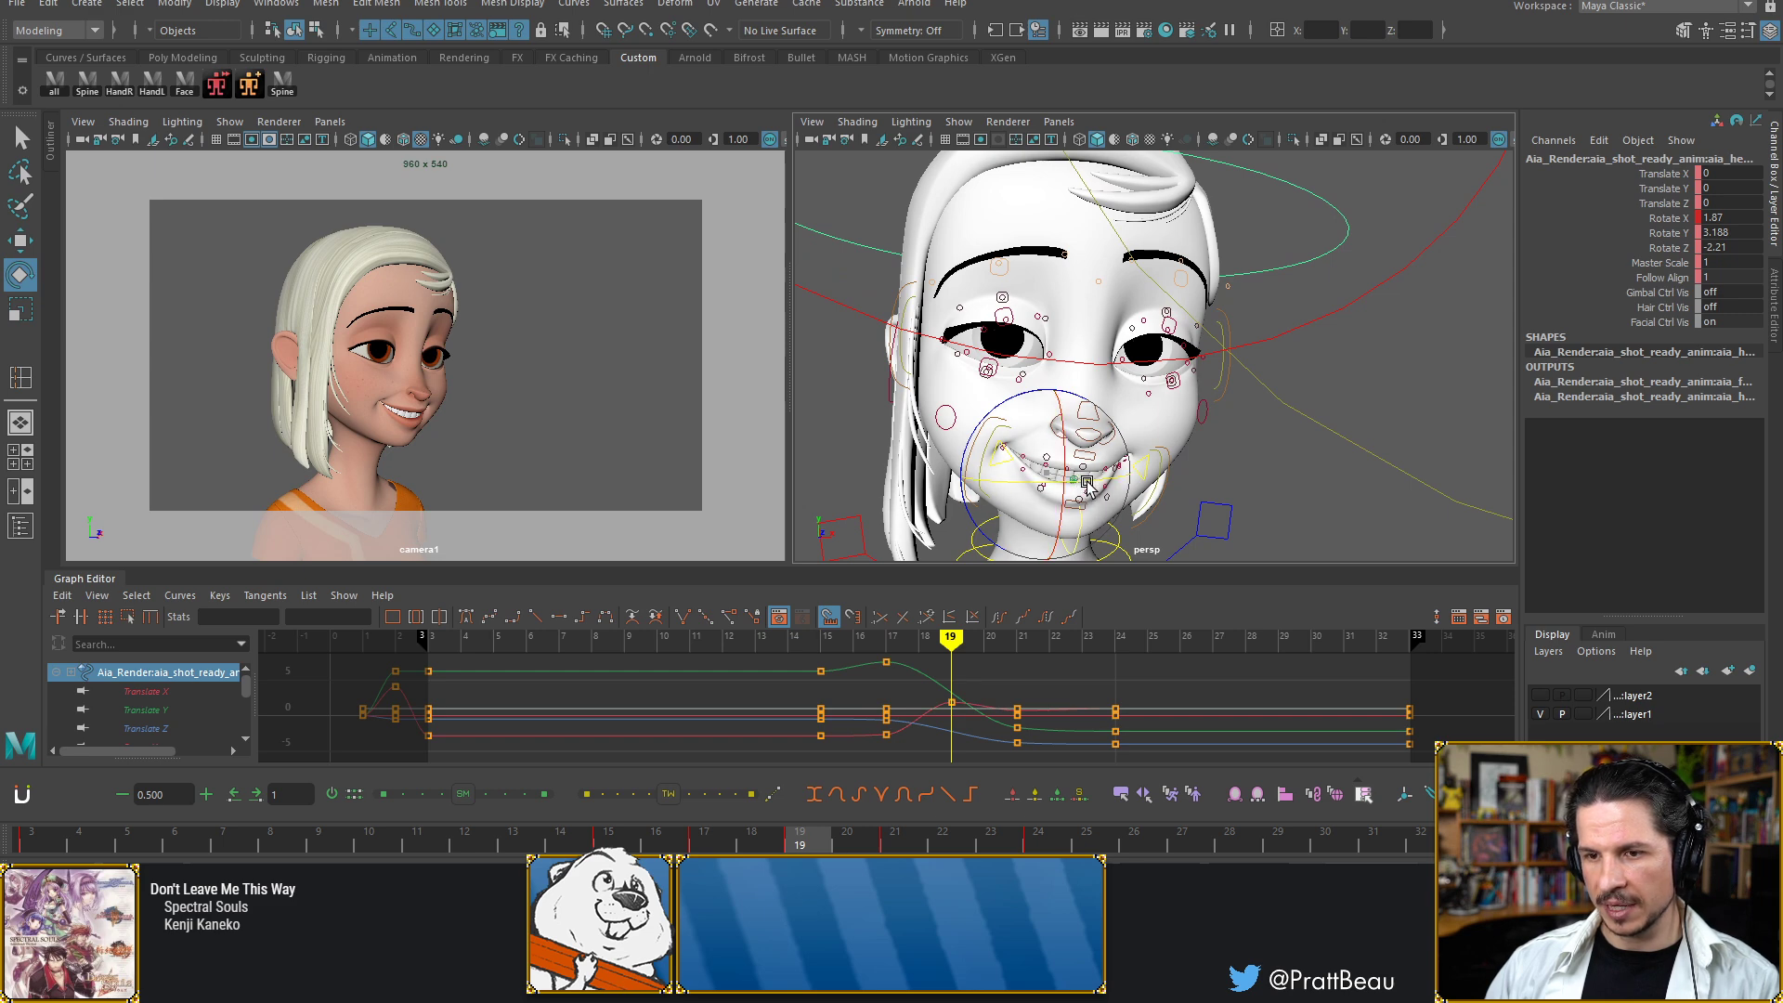
# Turn the head control to about 3.844 in Rotate Y at frame 19 and compare the poses around frames 17 to 20
pyautogui.moveTo(1089, 484); pyautogui.dragTo(1091, 482)
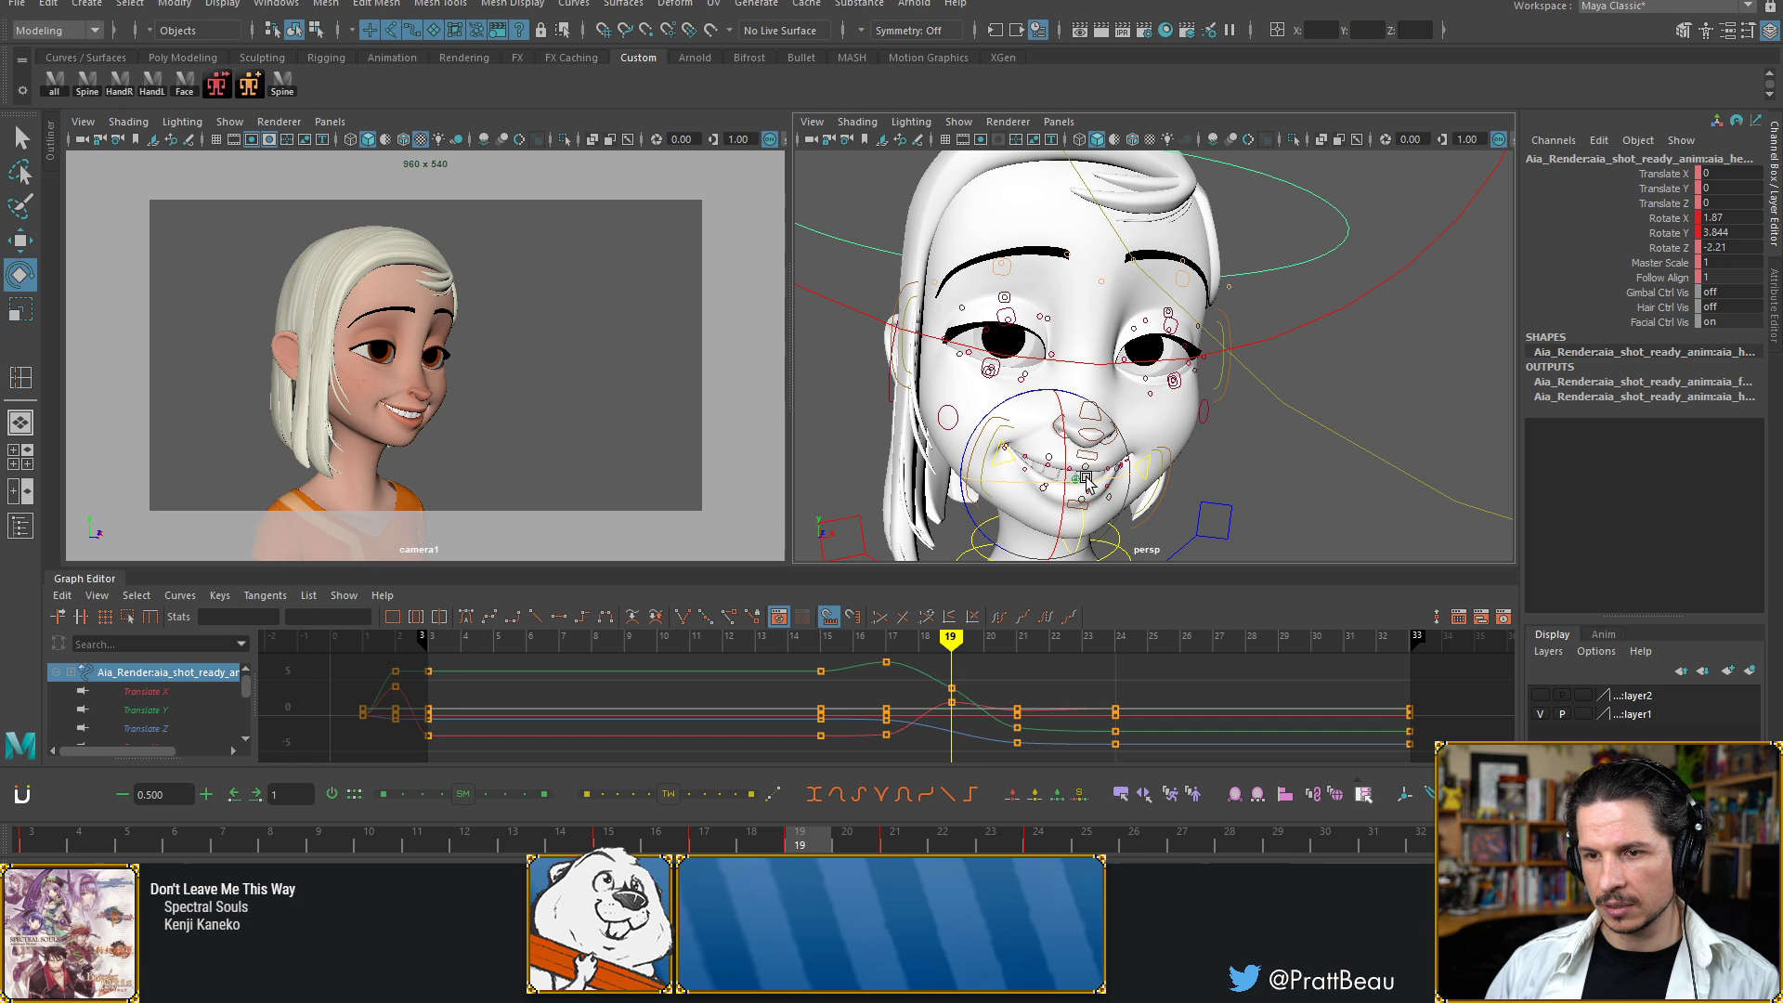
pyautogui.hotkey('alt', ',')
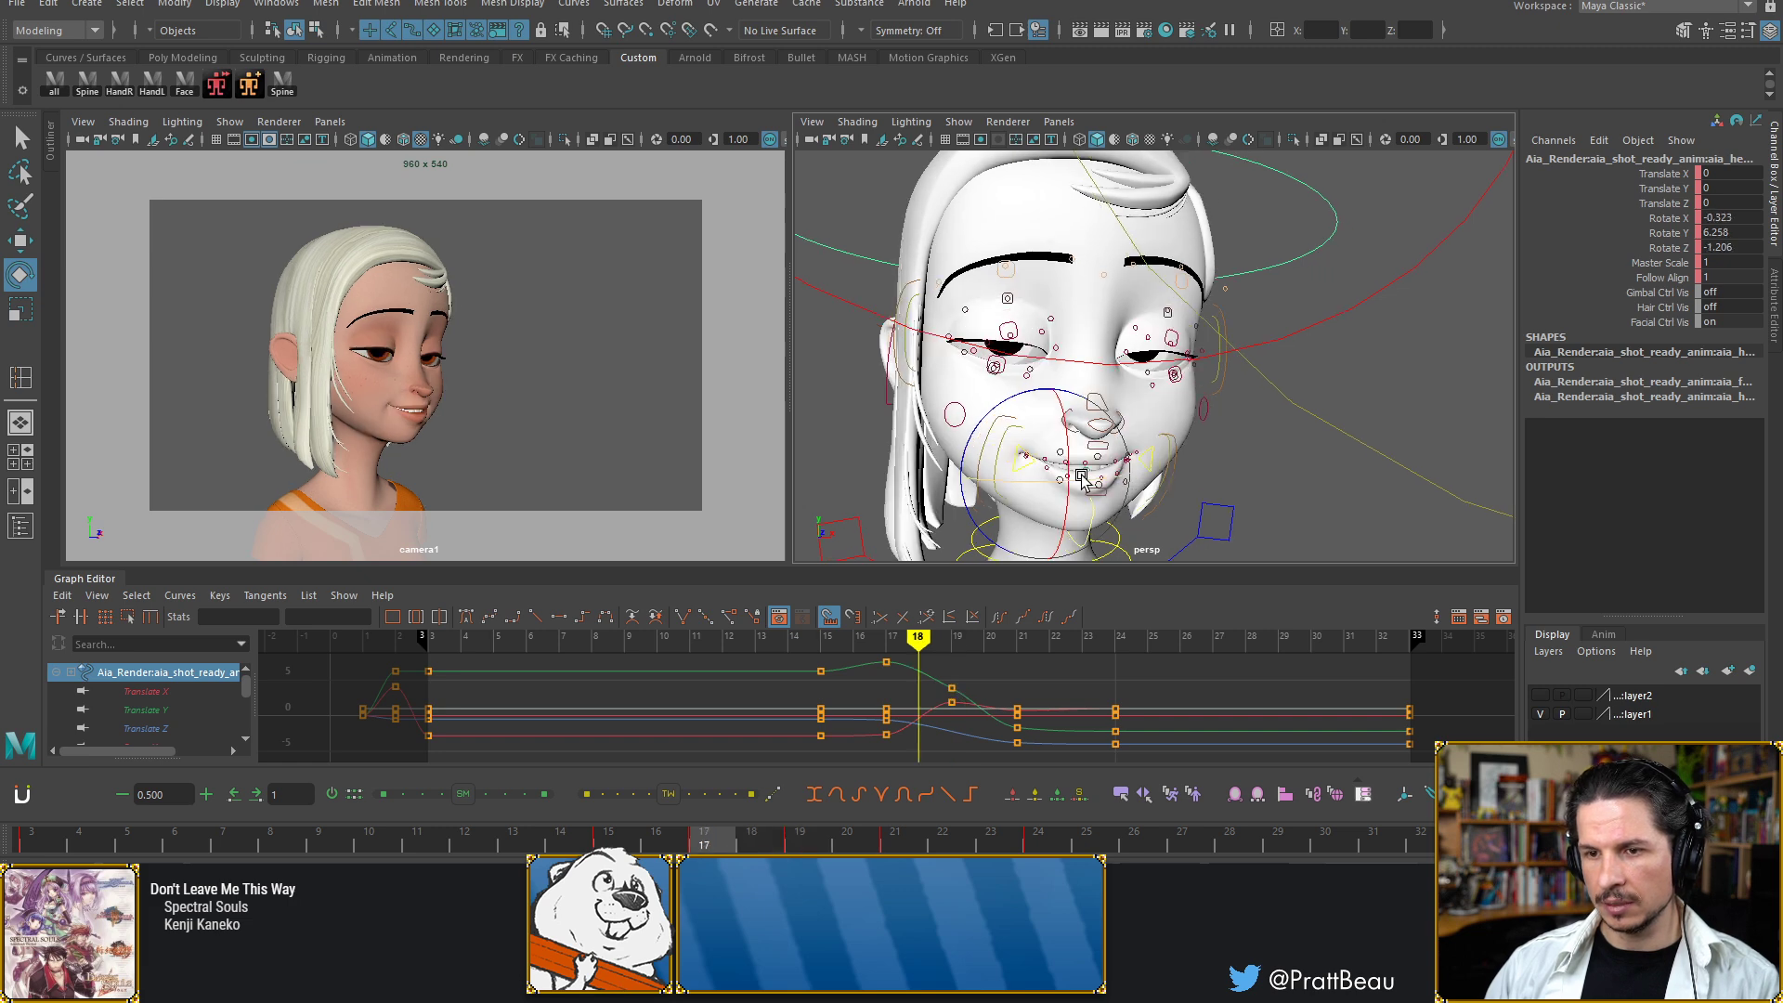
pyautogui.hotkey('alt', ',')
pyautogui.hotkey('alt', '.')
pyautogui.hotkey('alt', '.')
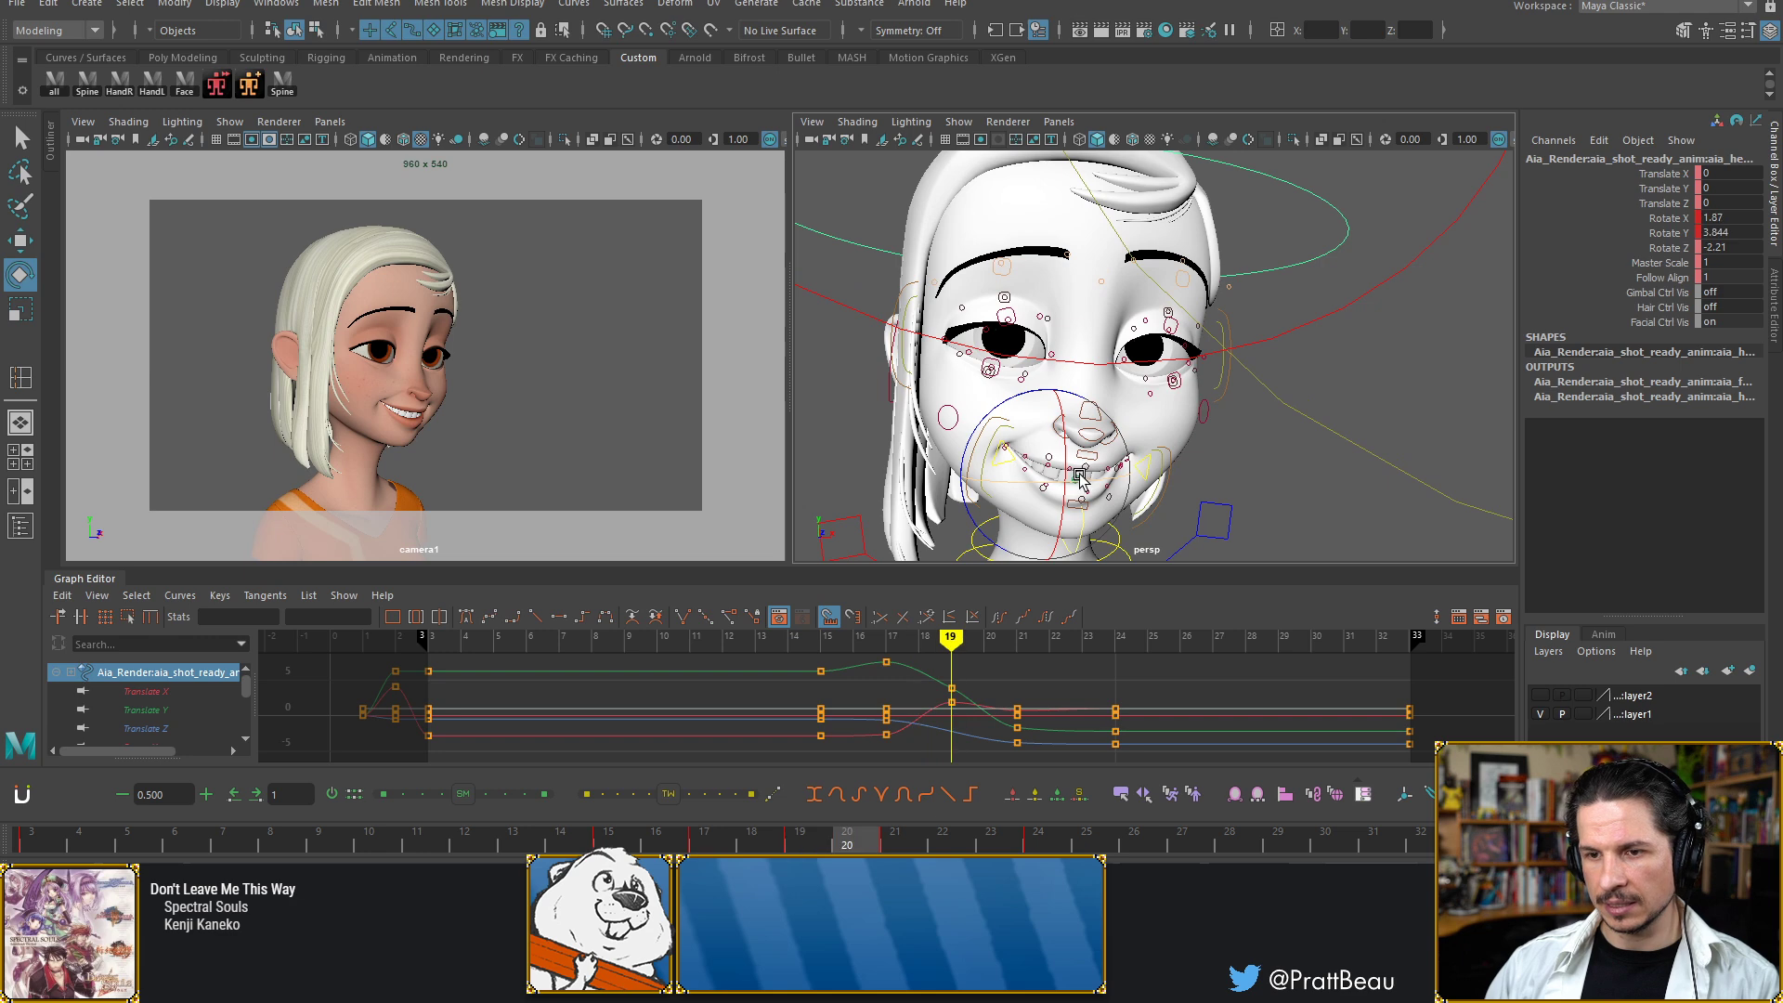
pyautogui.hotkey('alt', '.')
pyautogui.hotkey('alt', ',')
pyautogui.hotkey('alt', ',')
pyautogui.hotkey('alt', ',')
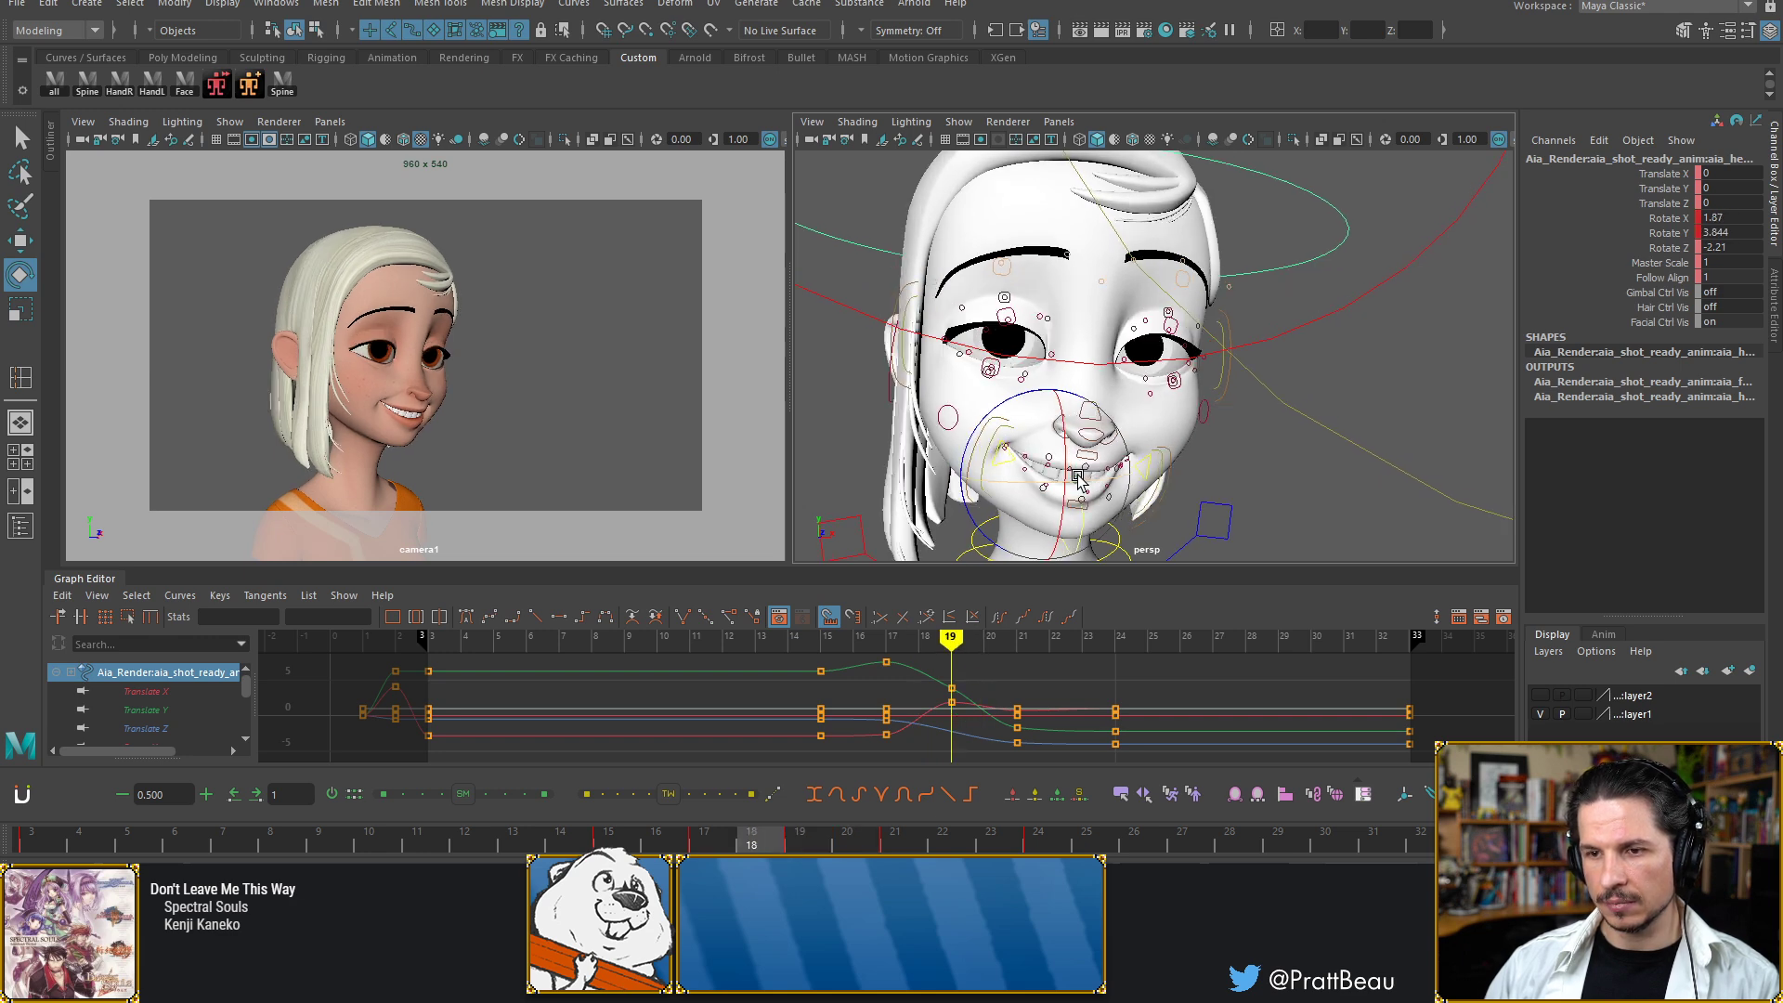
pyautogui.hotkey('alt', ',')
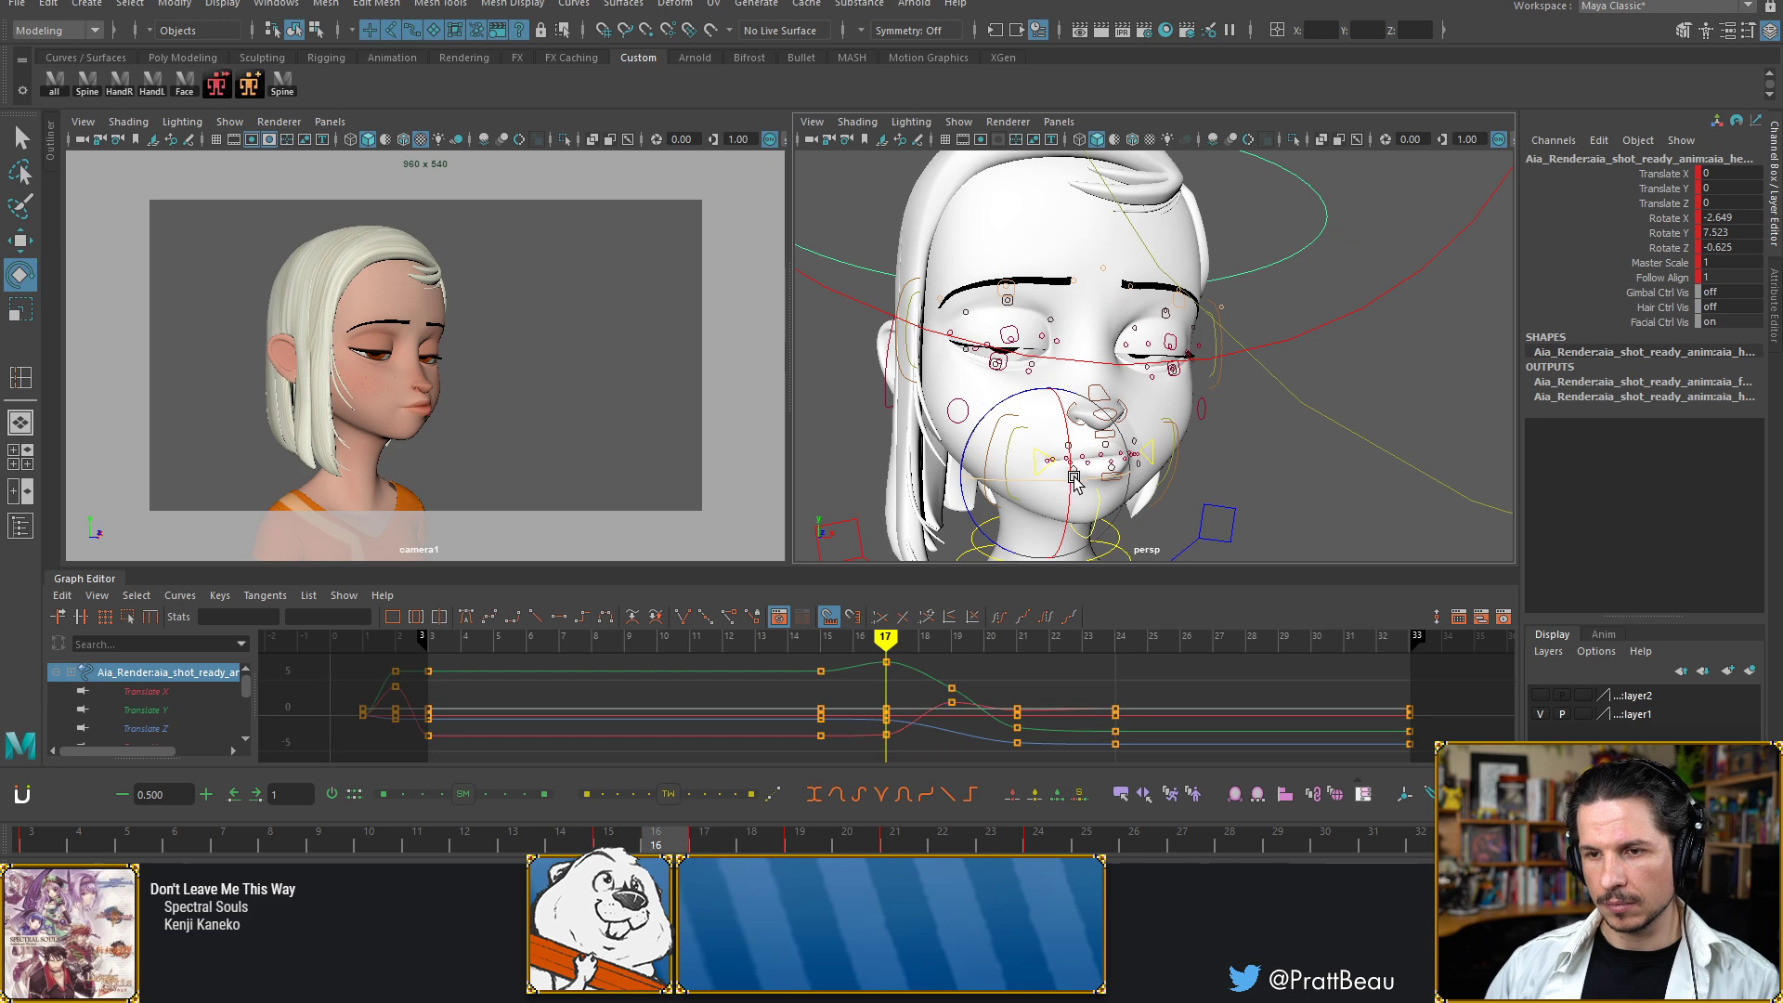
# Advance to frame 21 and rotate the head control to about 2.585 in Rotate X and -4.559 in Rotate Z
pyautogui.hotkey('alt', '.')
pyautogui.hotkey('alt', '.')
pyautogui.hotkey('alt', '.')
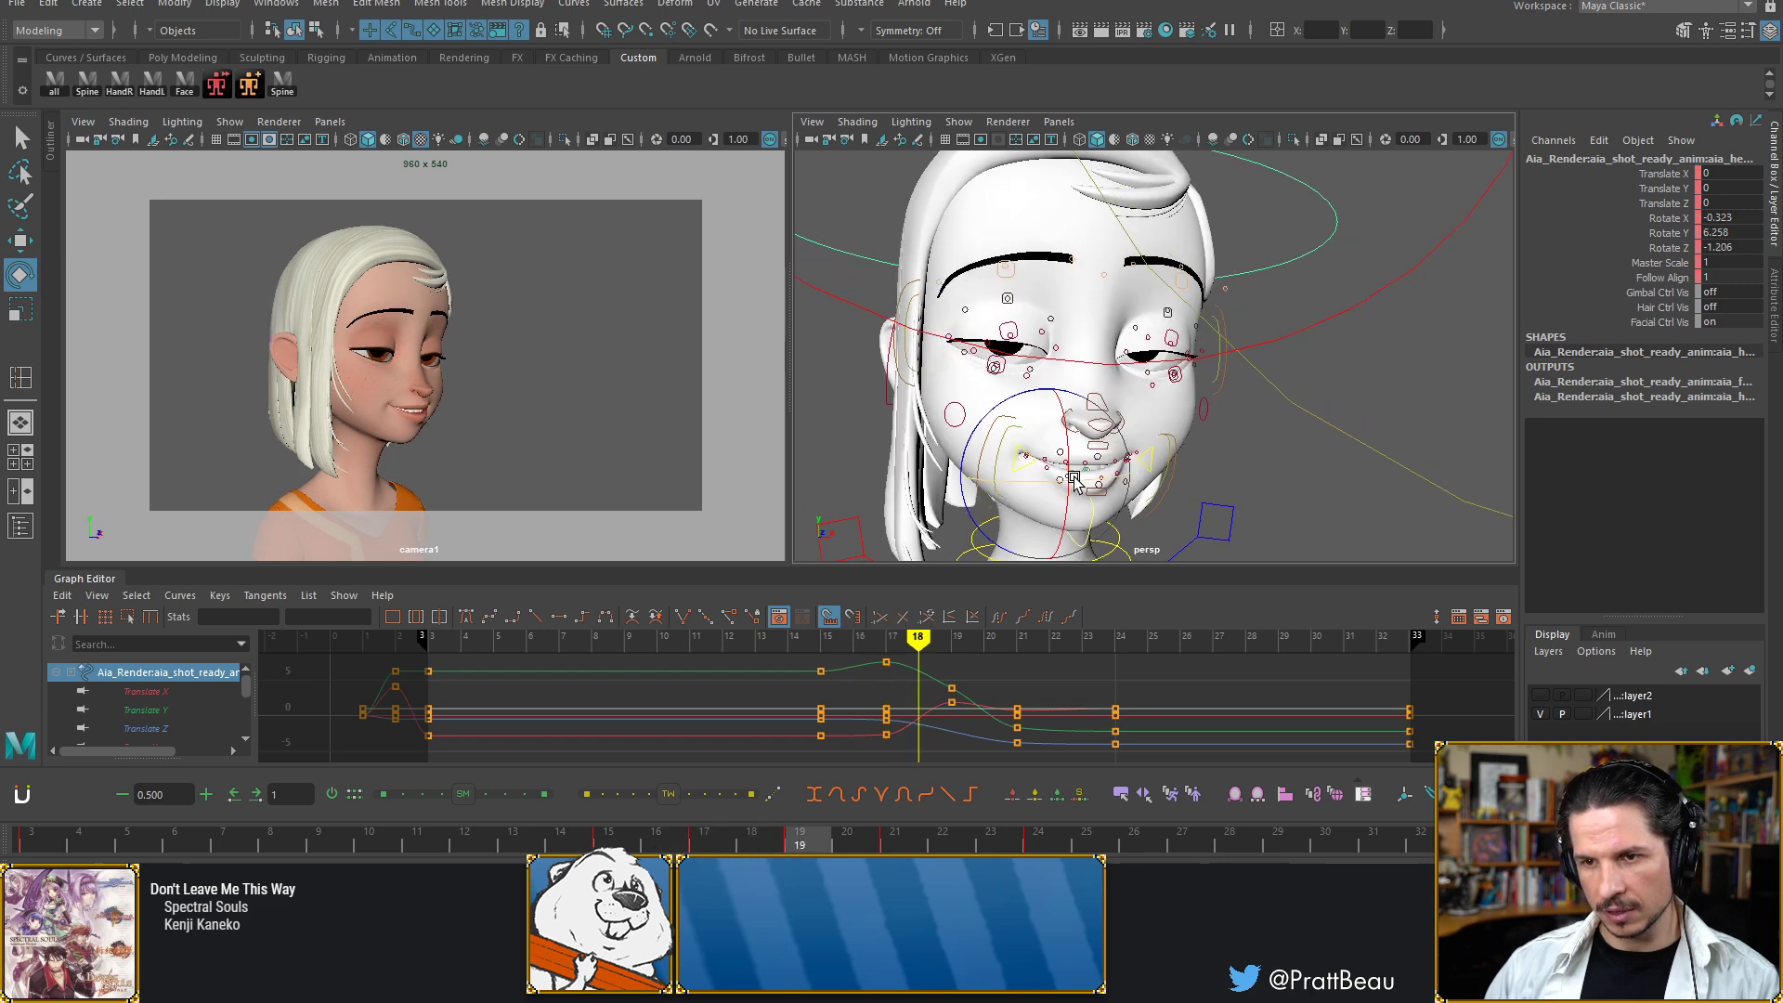
pyautogui.hotkey('alt', '.')
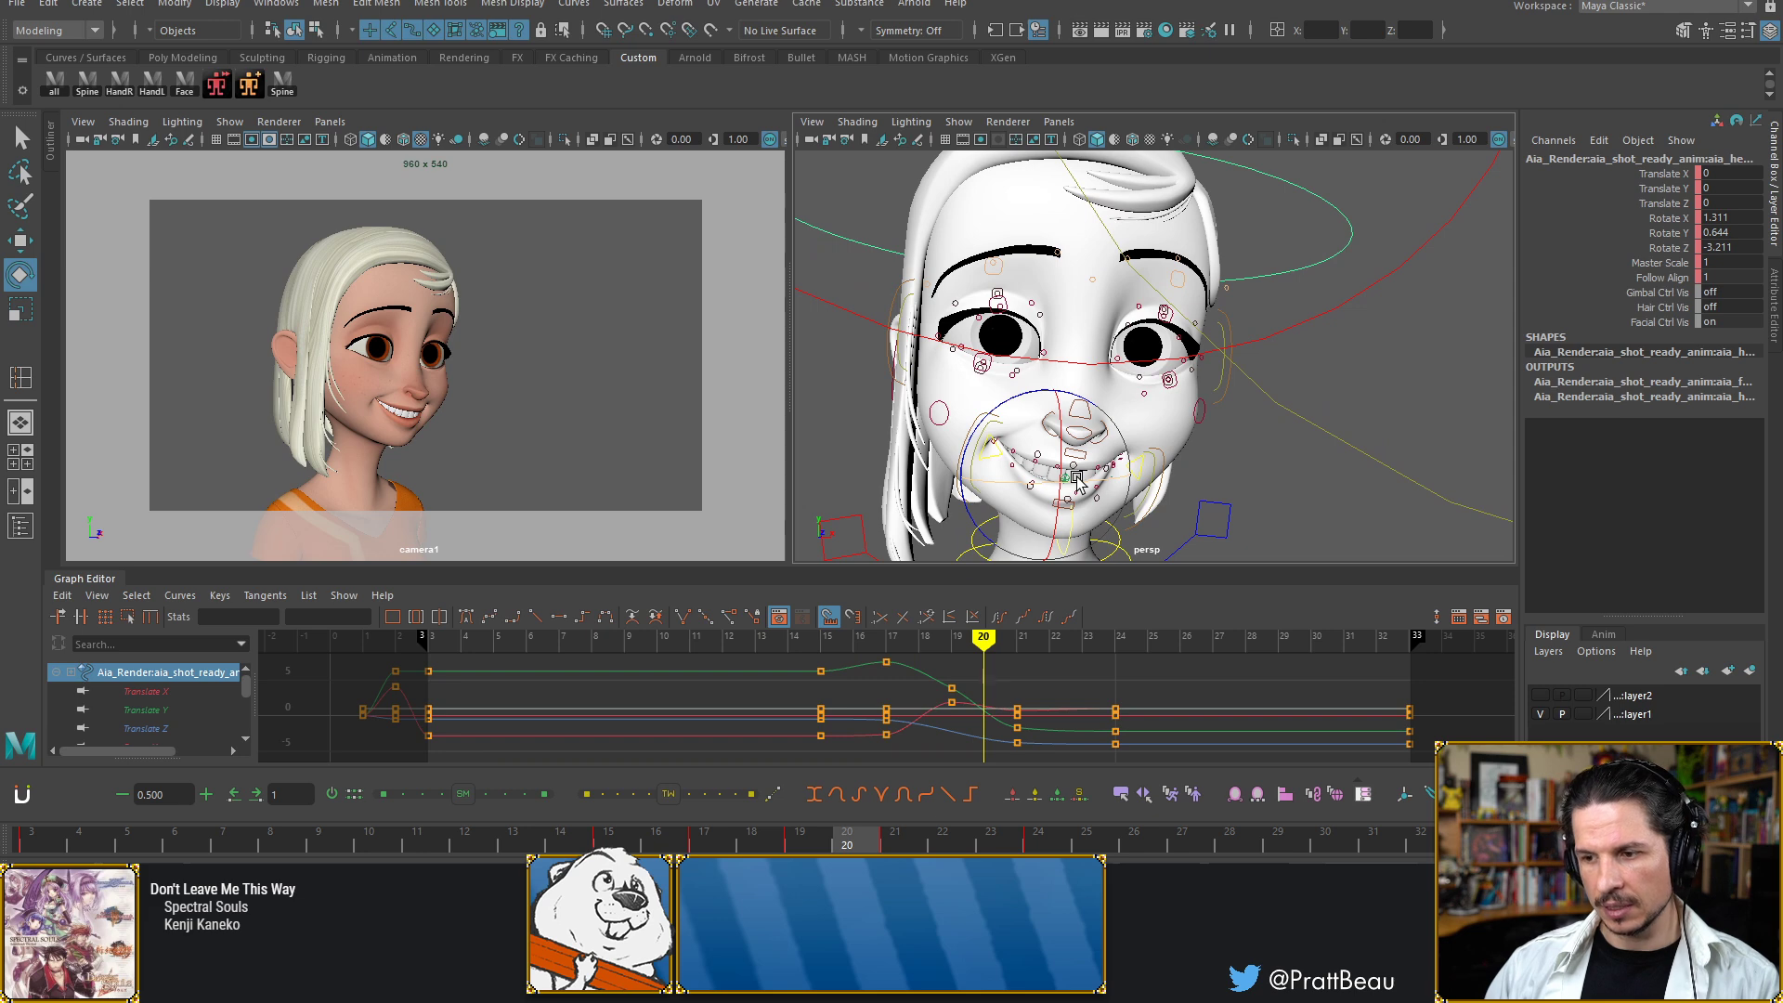
pyautogui.hotkey('alt', '.')
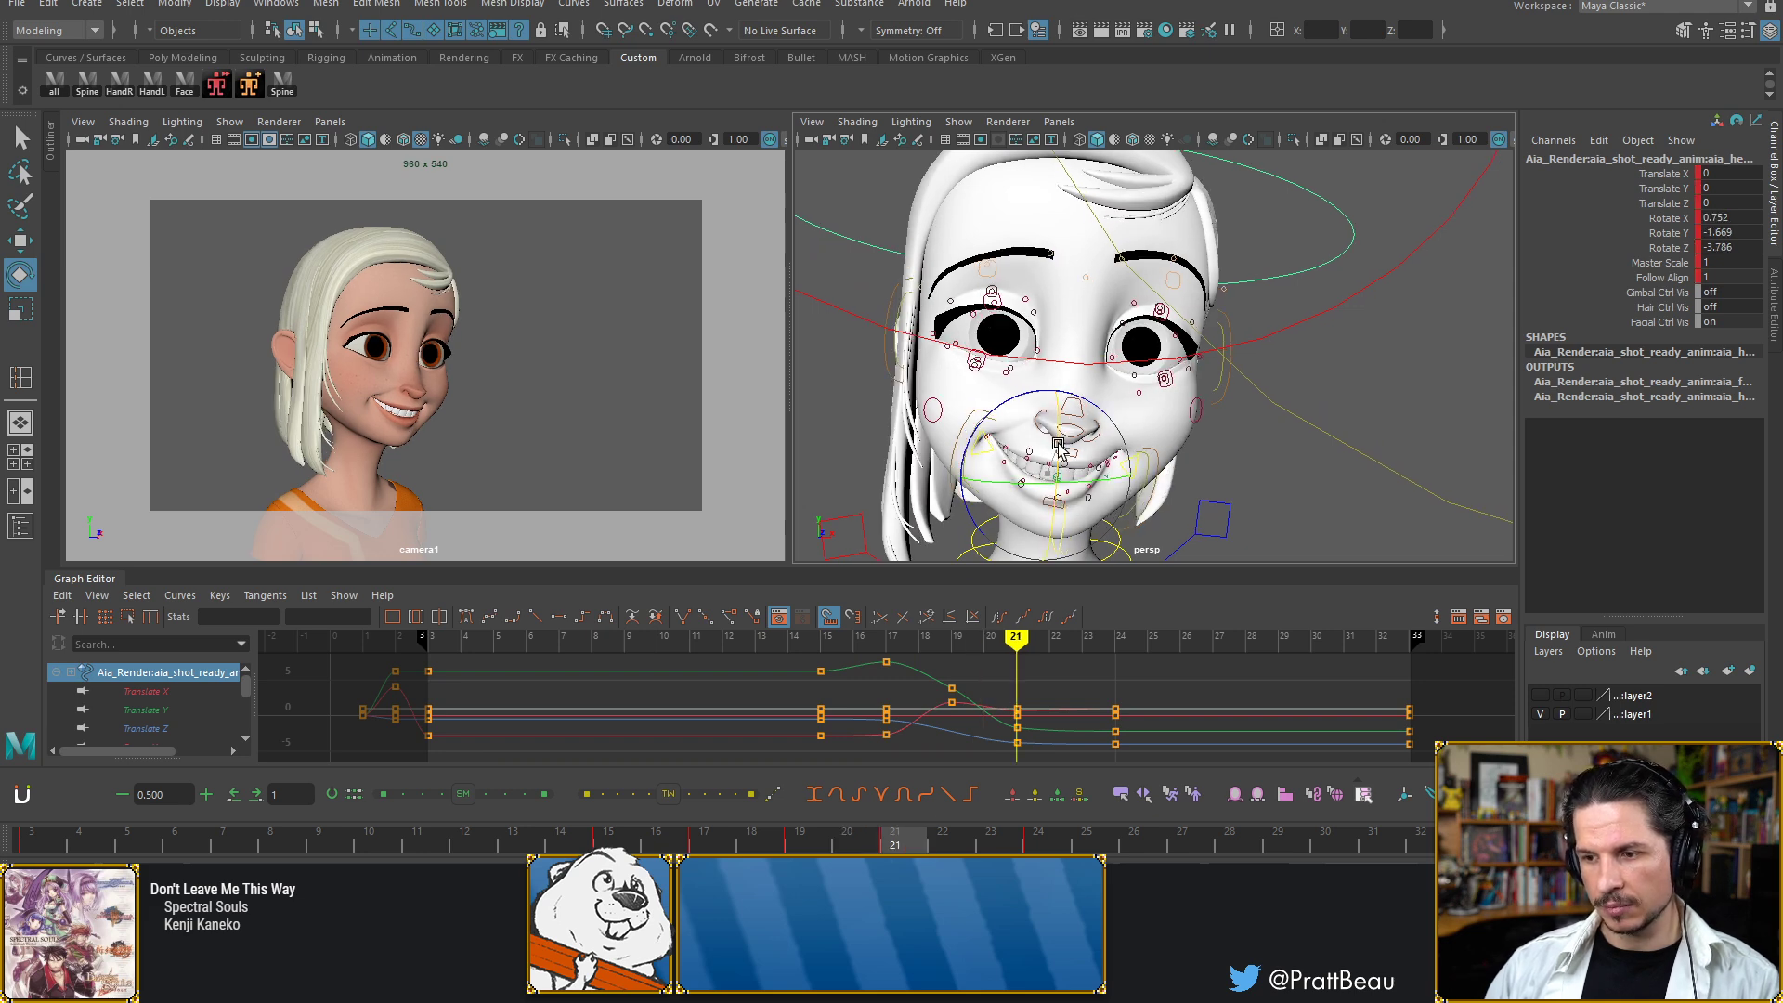
pyautogui.moveTo(1058, 445); pyautogui.dragTo(1058, 447)
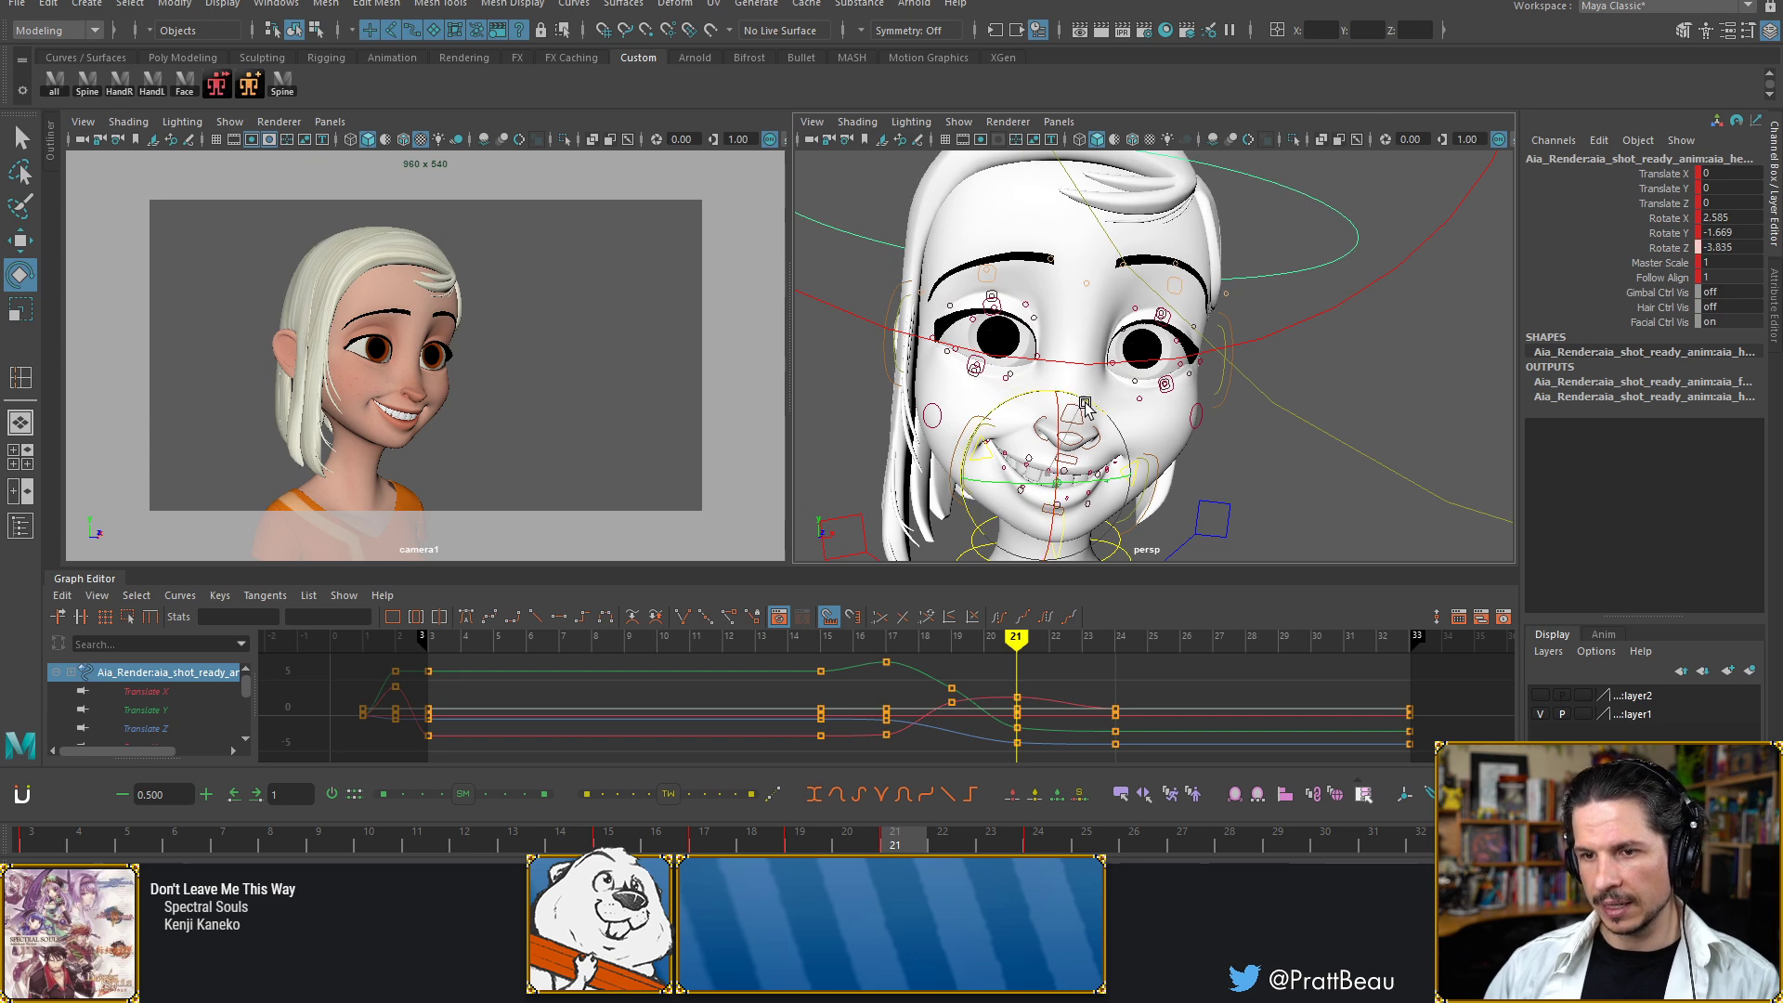
pyautogui.moveTo(1085, 406); pyautogui.dragTo(1087, 407)
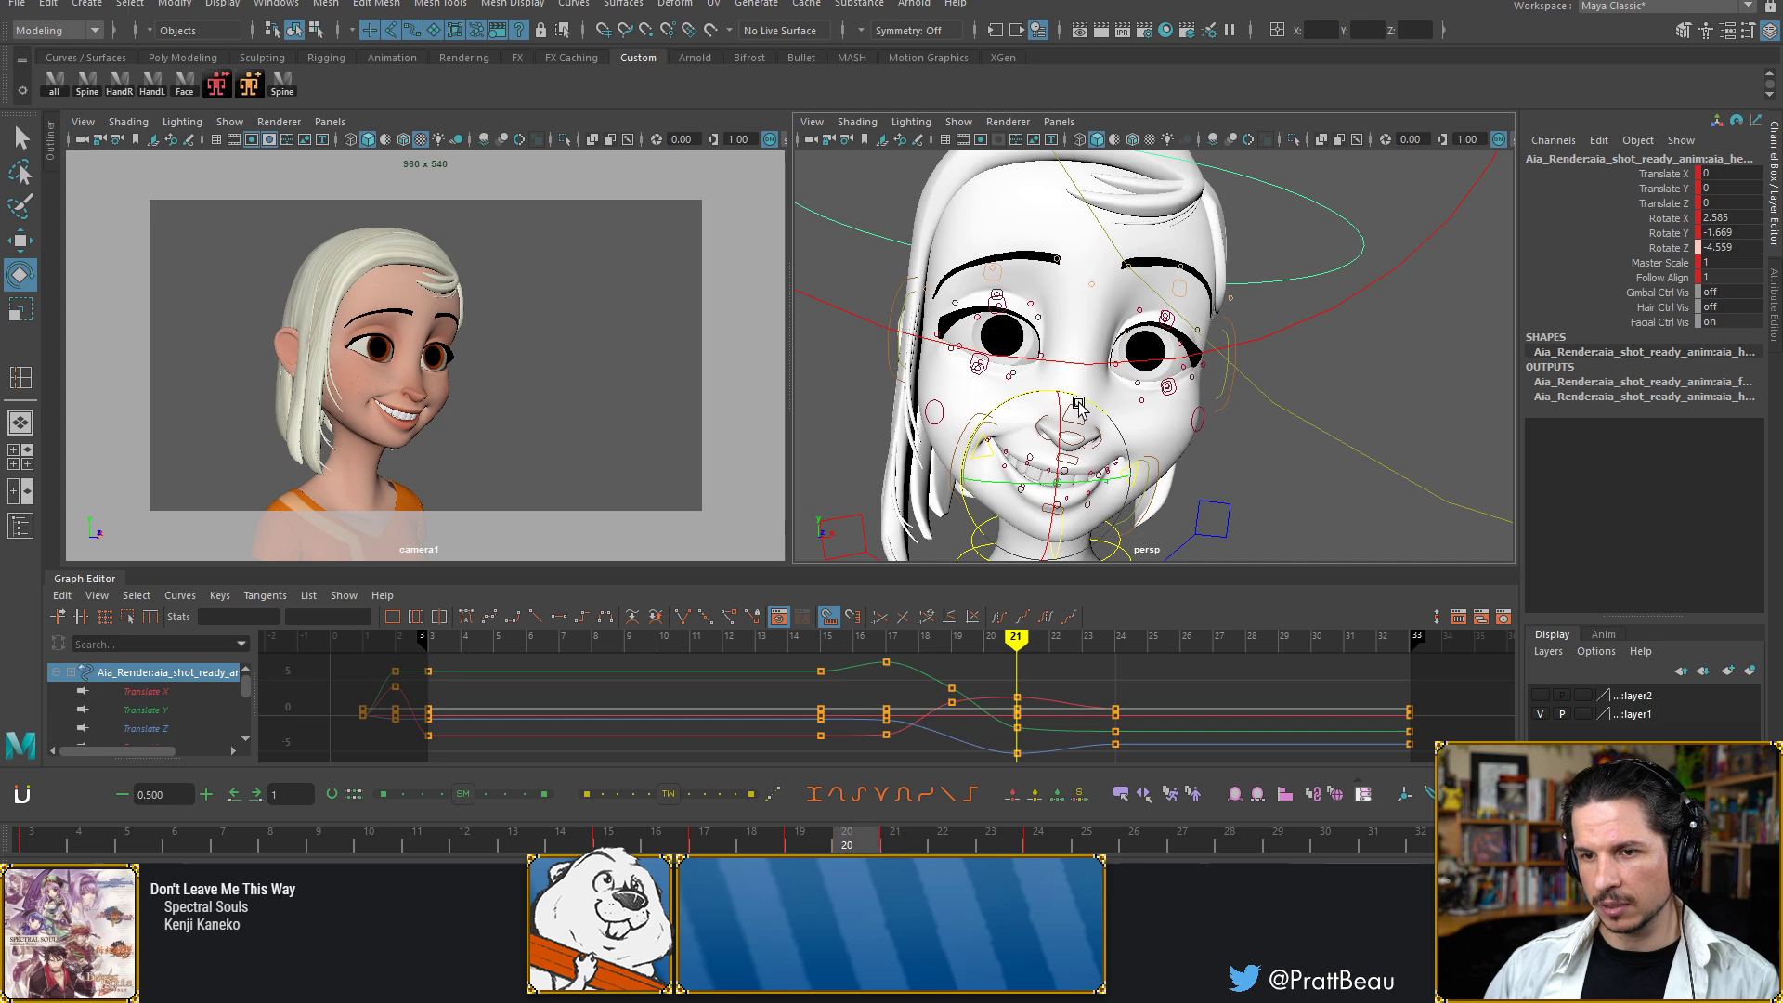
# Step through frames 18 to 24 to check how the head tilts into the smile
pyautogui.hotkey('alt', ',')
pyautogui.hotkey('alt', ',')
pyautogui.hotkey('alt', ',')
pyautogui.hotkey('alt', '.')
pyautogui.hotkey('alt', '.')
pyautogui.hotkey('alt', '.')
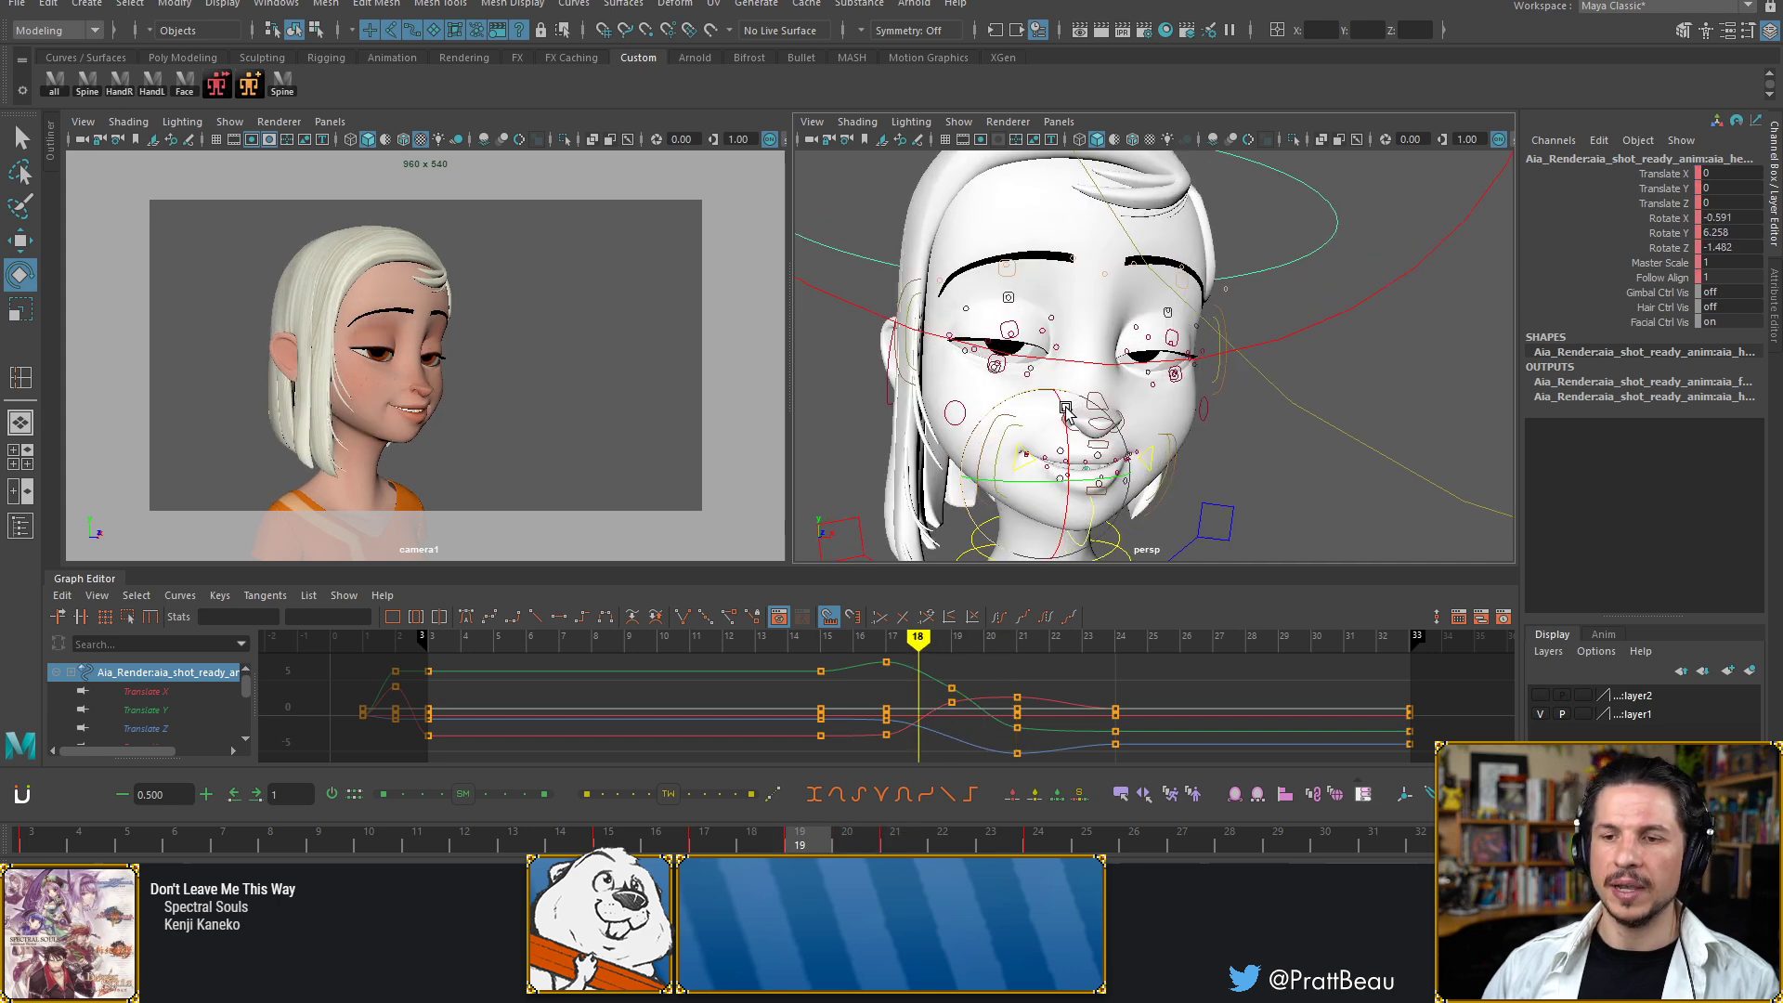
pyautogui.hotkey('alt', '.')
pyautogui.hotkey('alt', '.')
pyautogui.hotkey('alt', '.')
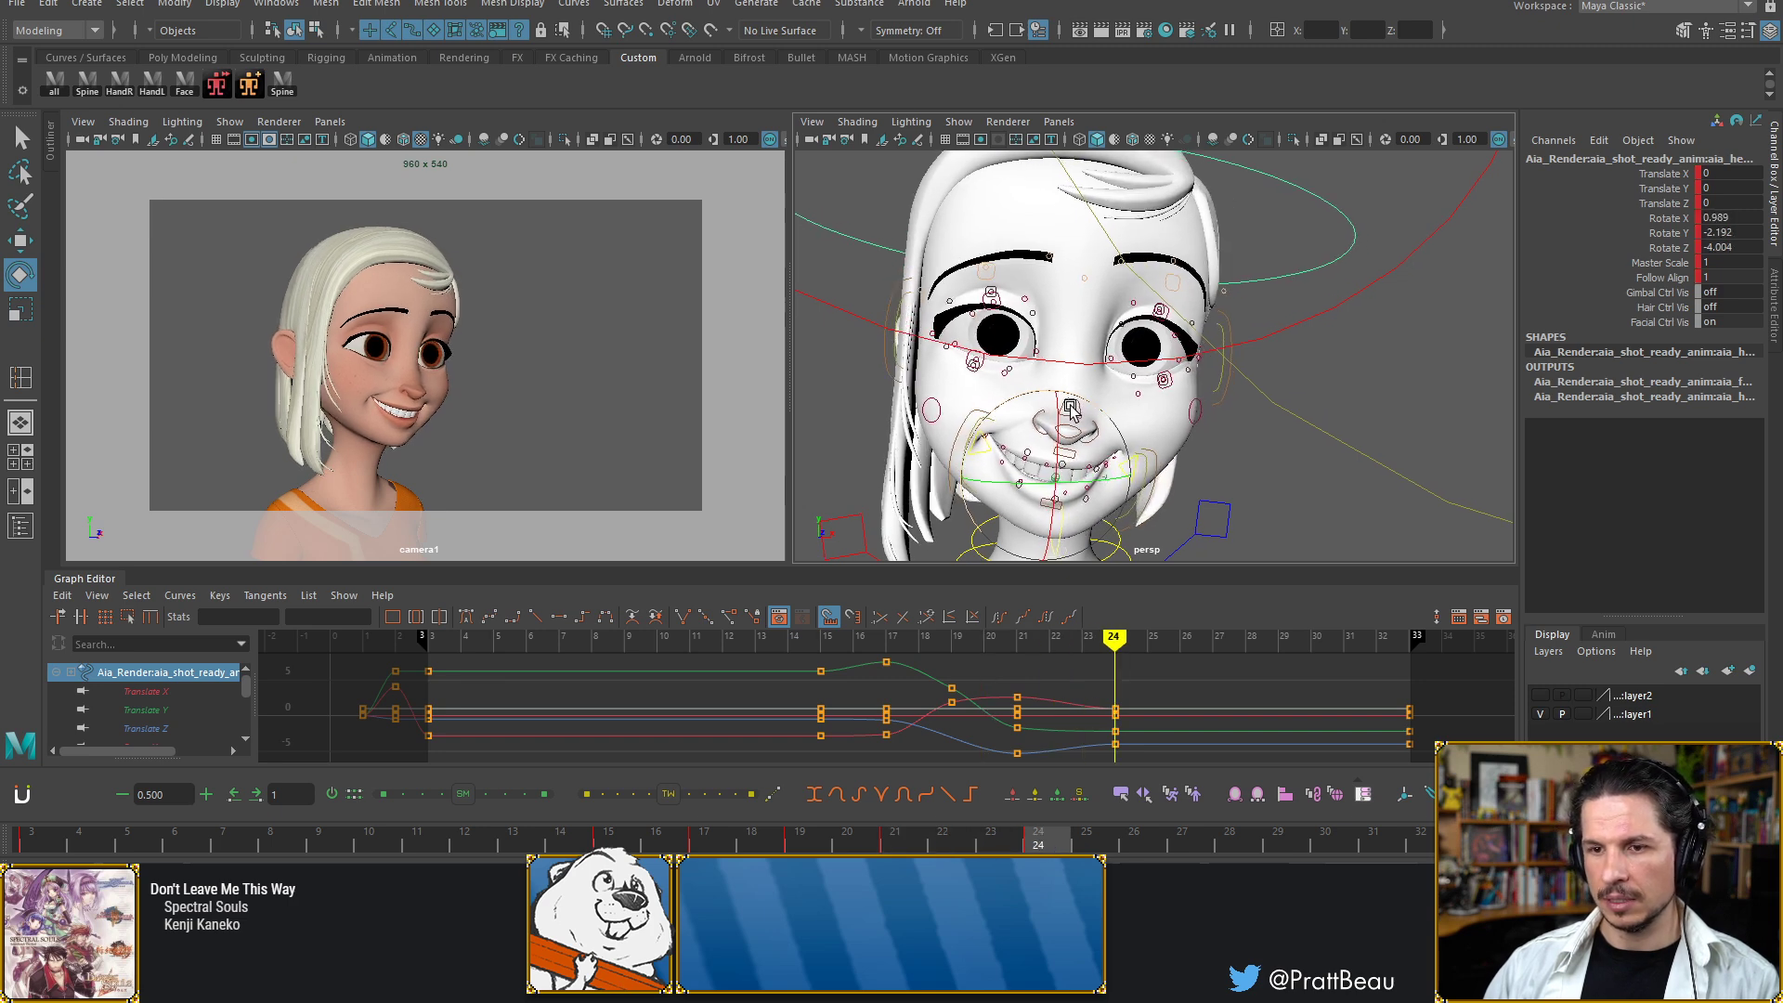
# Overshoot the head turn at frame 23 by rotating the head control to about -4.061 in Rotate Y
pyautogui.hotkey('alt', ',')
pyautogui.hotkey('alt', ',')
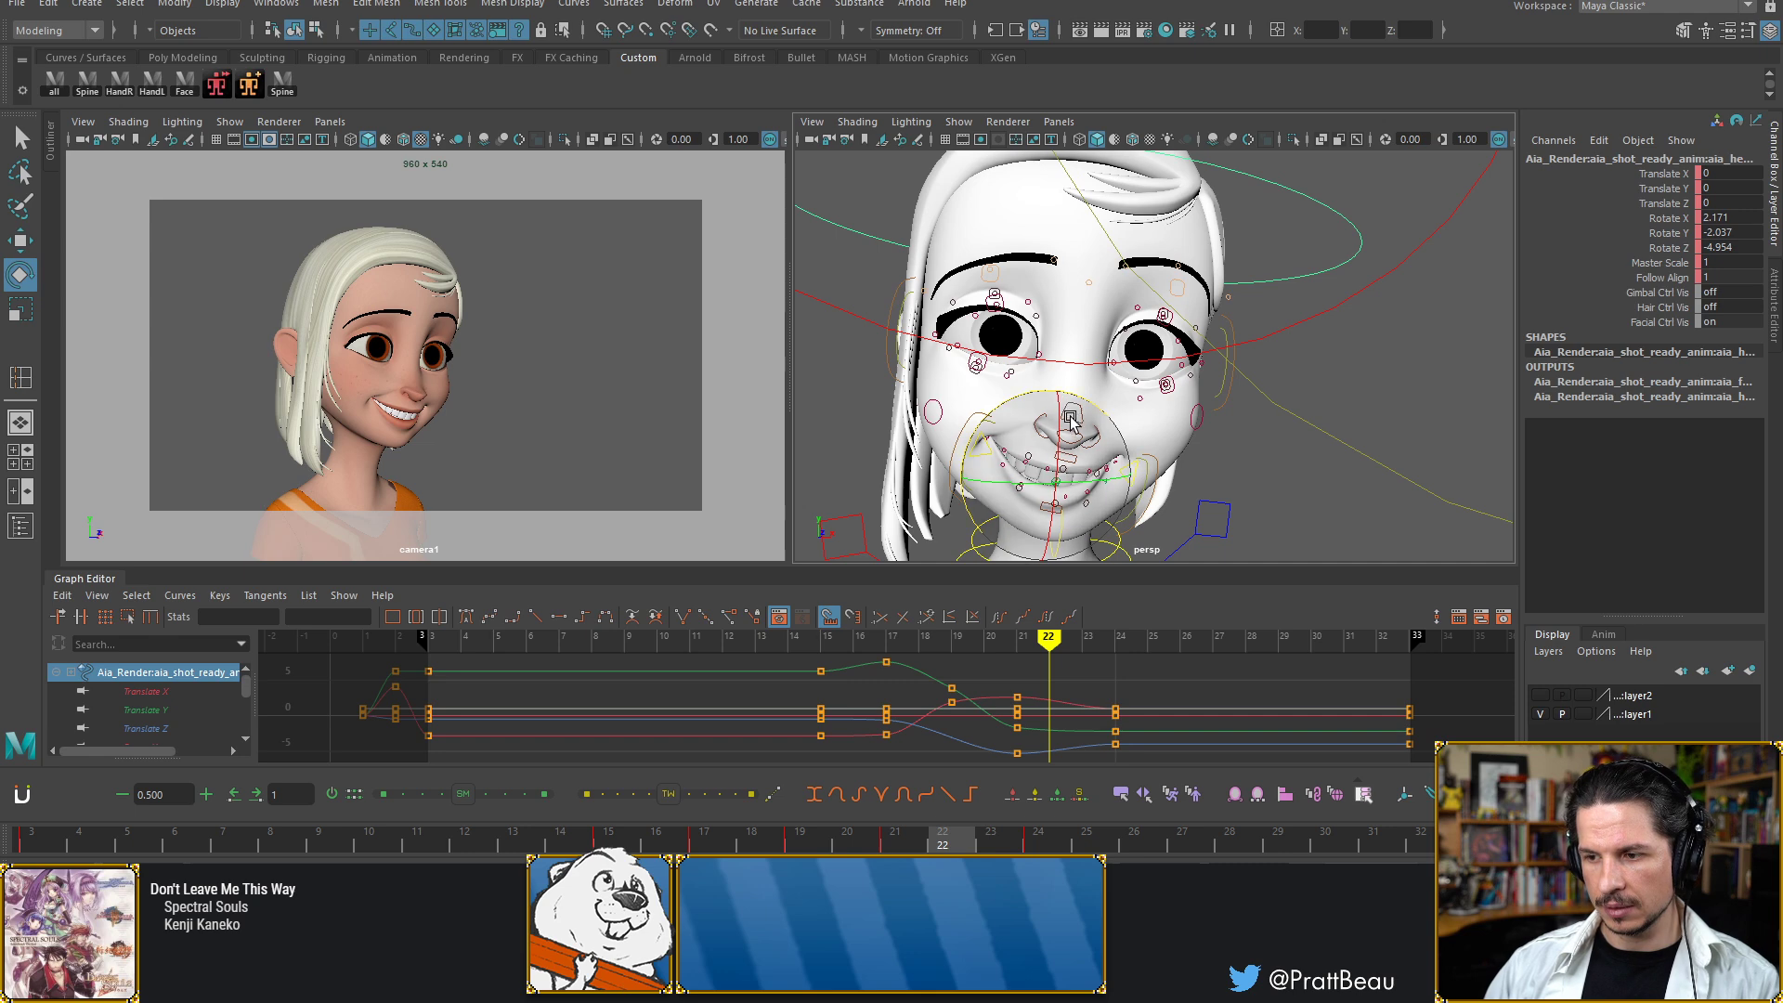
pyautogui.hotkey('alt', '.')
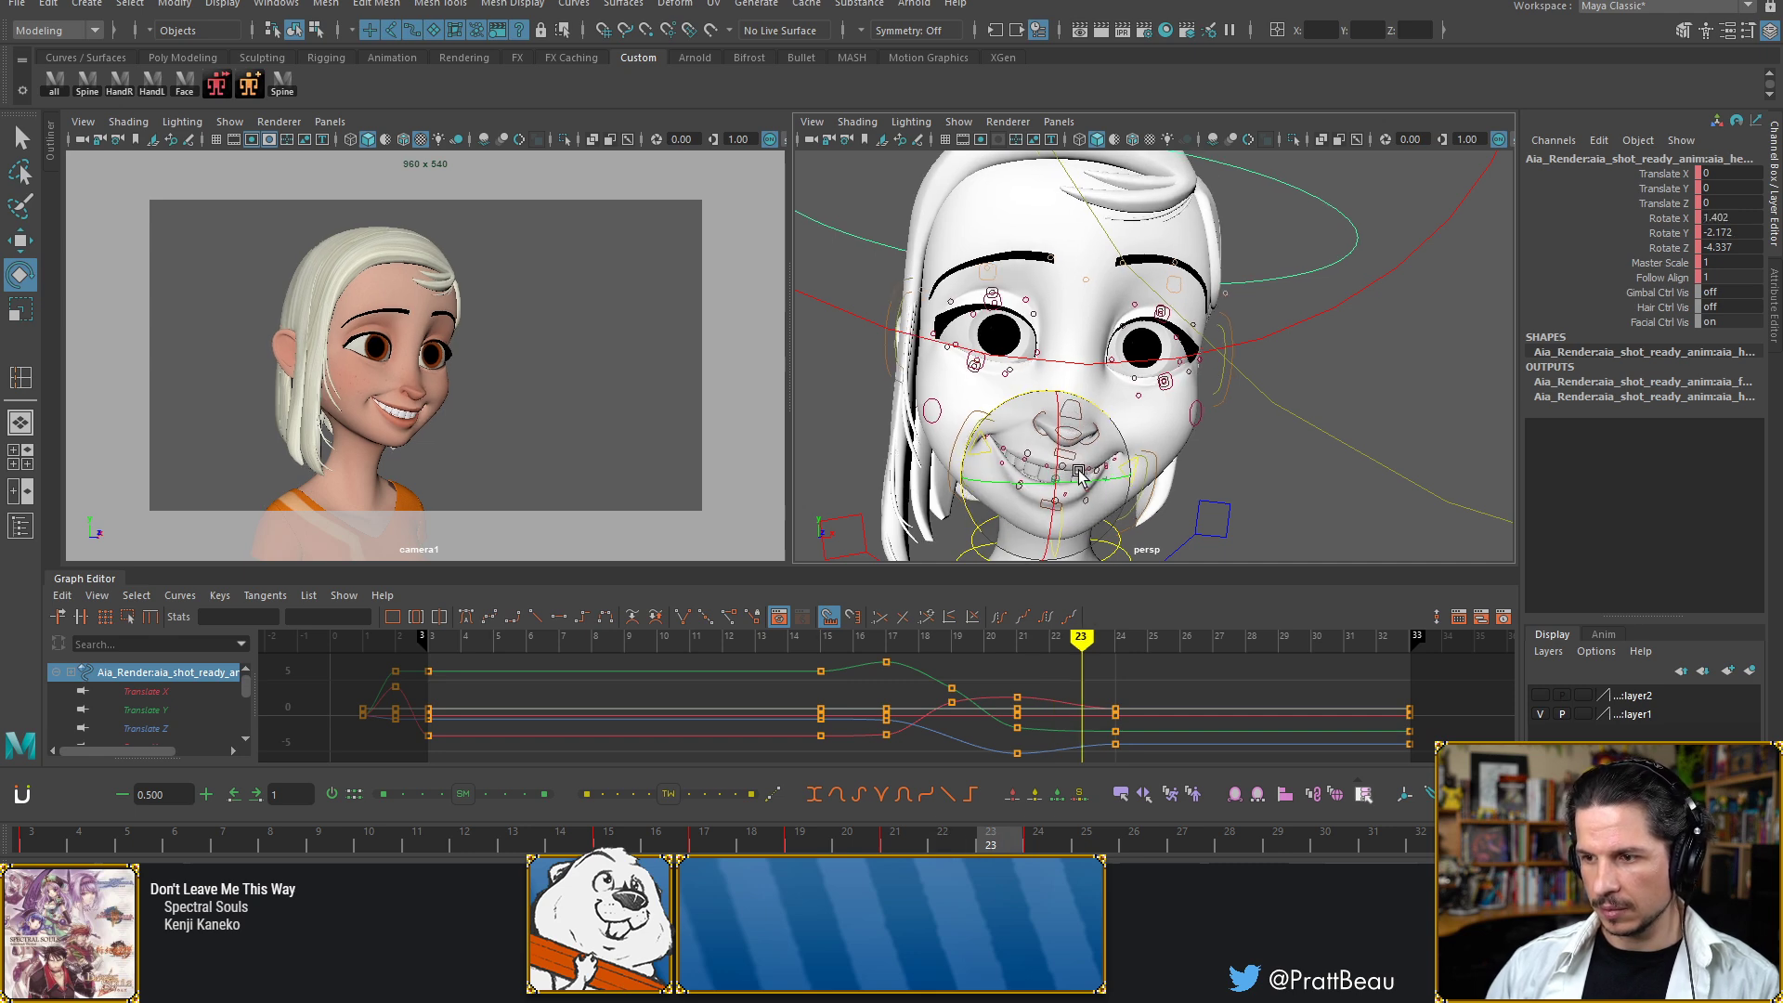
pyautogui.moveTo(1083, 480); pyautogui.dragTo(1083, 477)
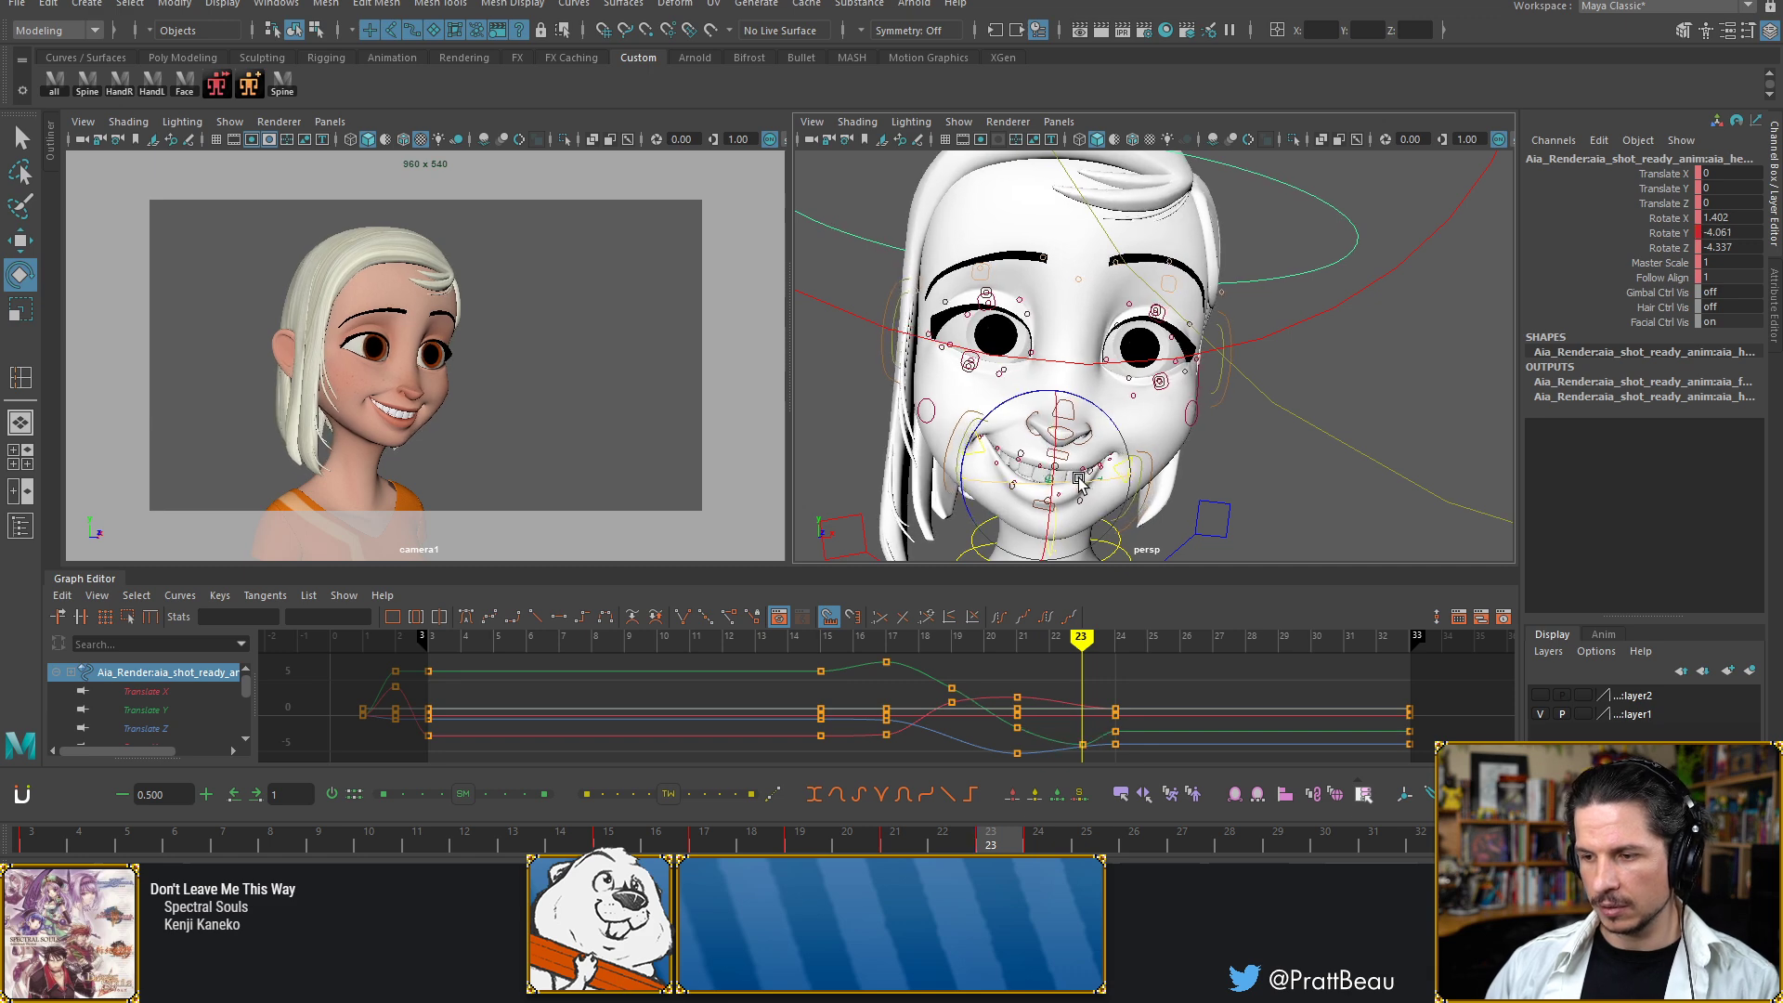
pyautogui.click(1080, 480)
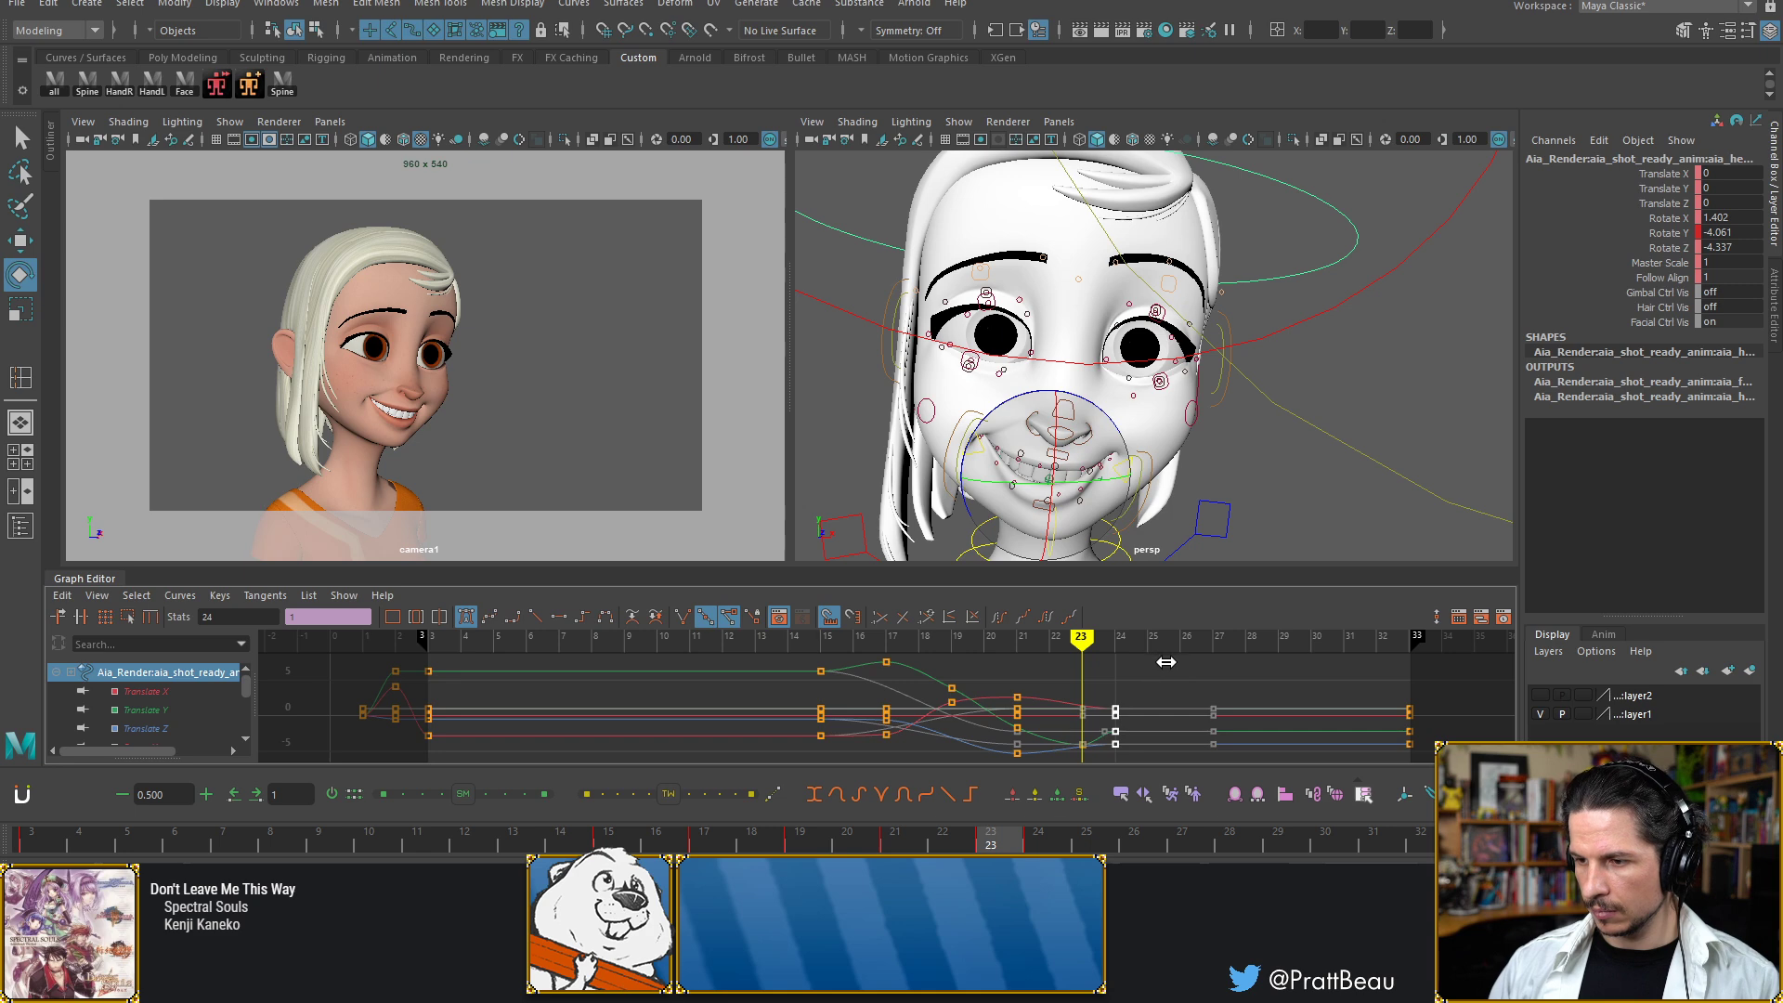
# Move the head control's frame 24 keys to frame 26 to lengthen the settle after the overshoot
pyautogui.keyDown('shift'); pyautogui.moveTo(1166, 662); pyautogui.dragTo(1163, 661, button='middle'); pyautogui.keyUp('shift')
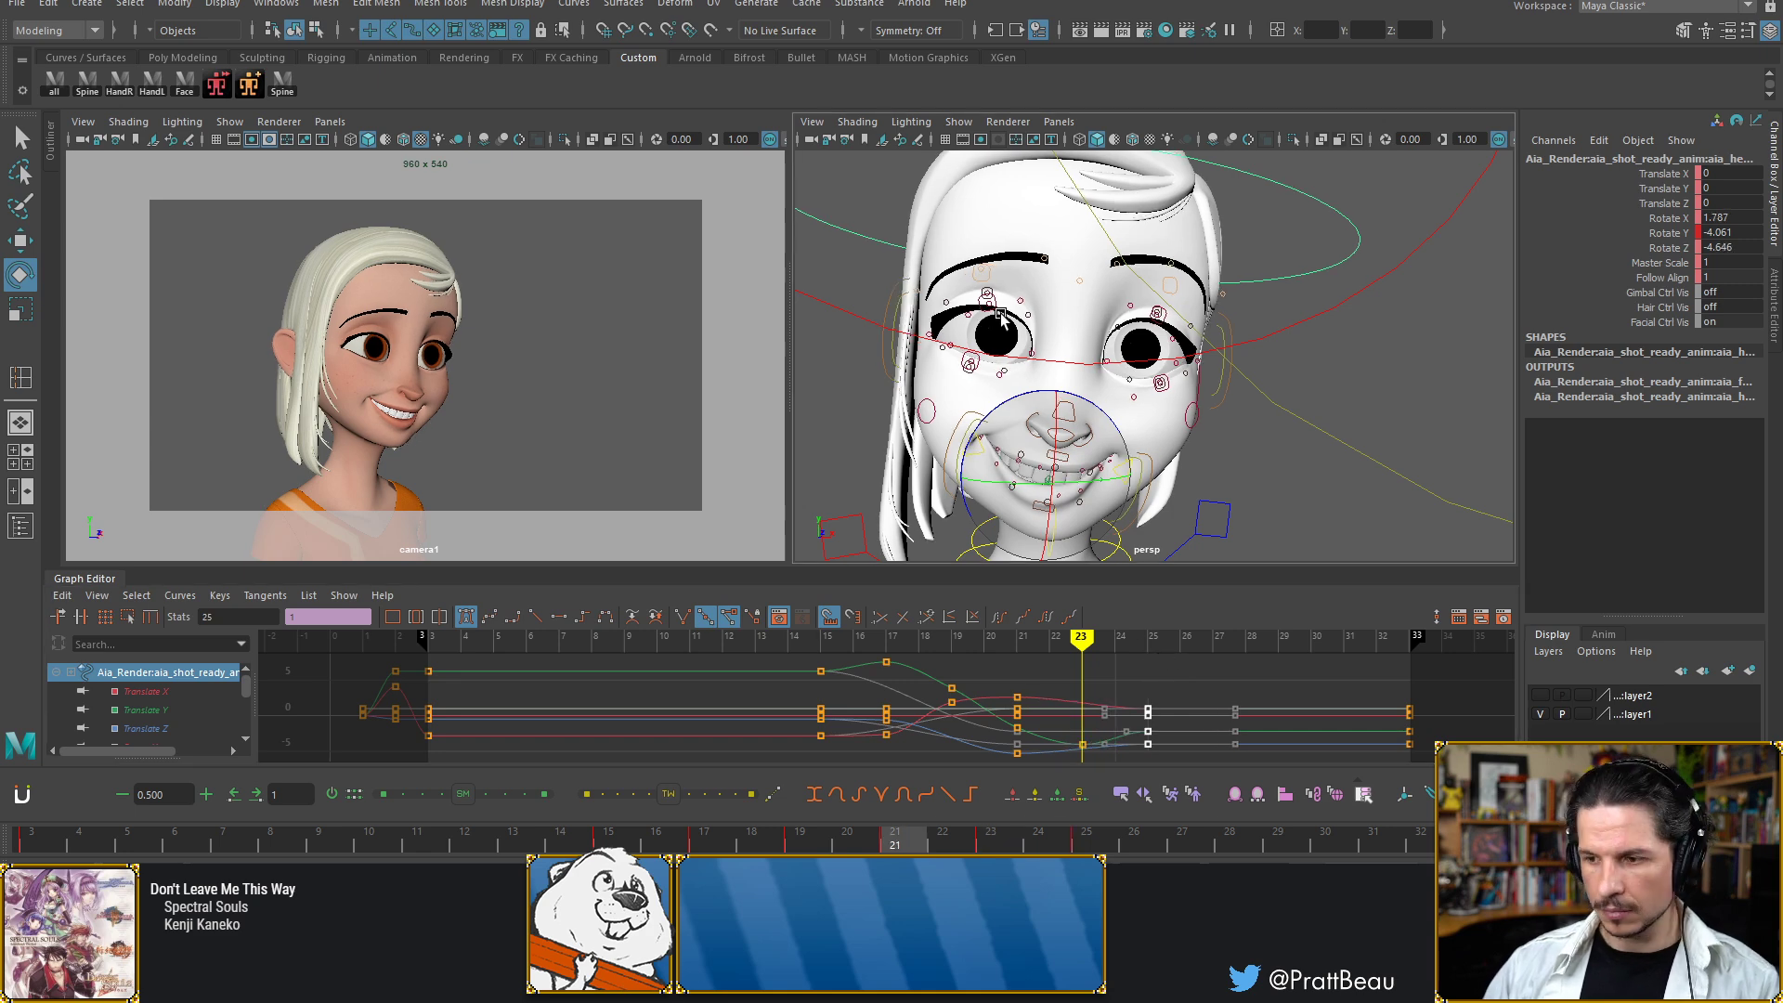
pyautogui.press(',')
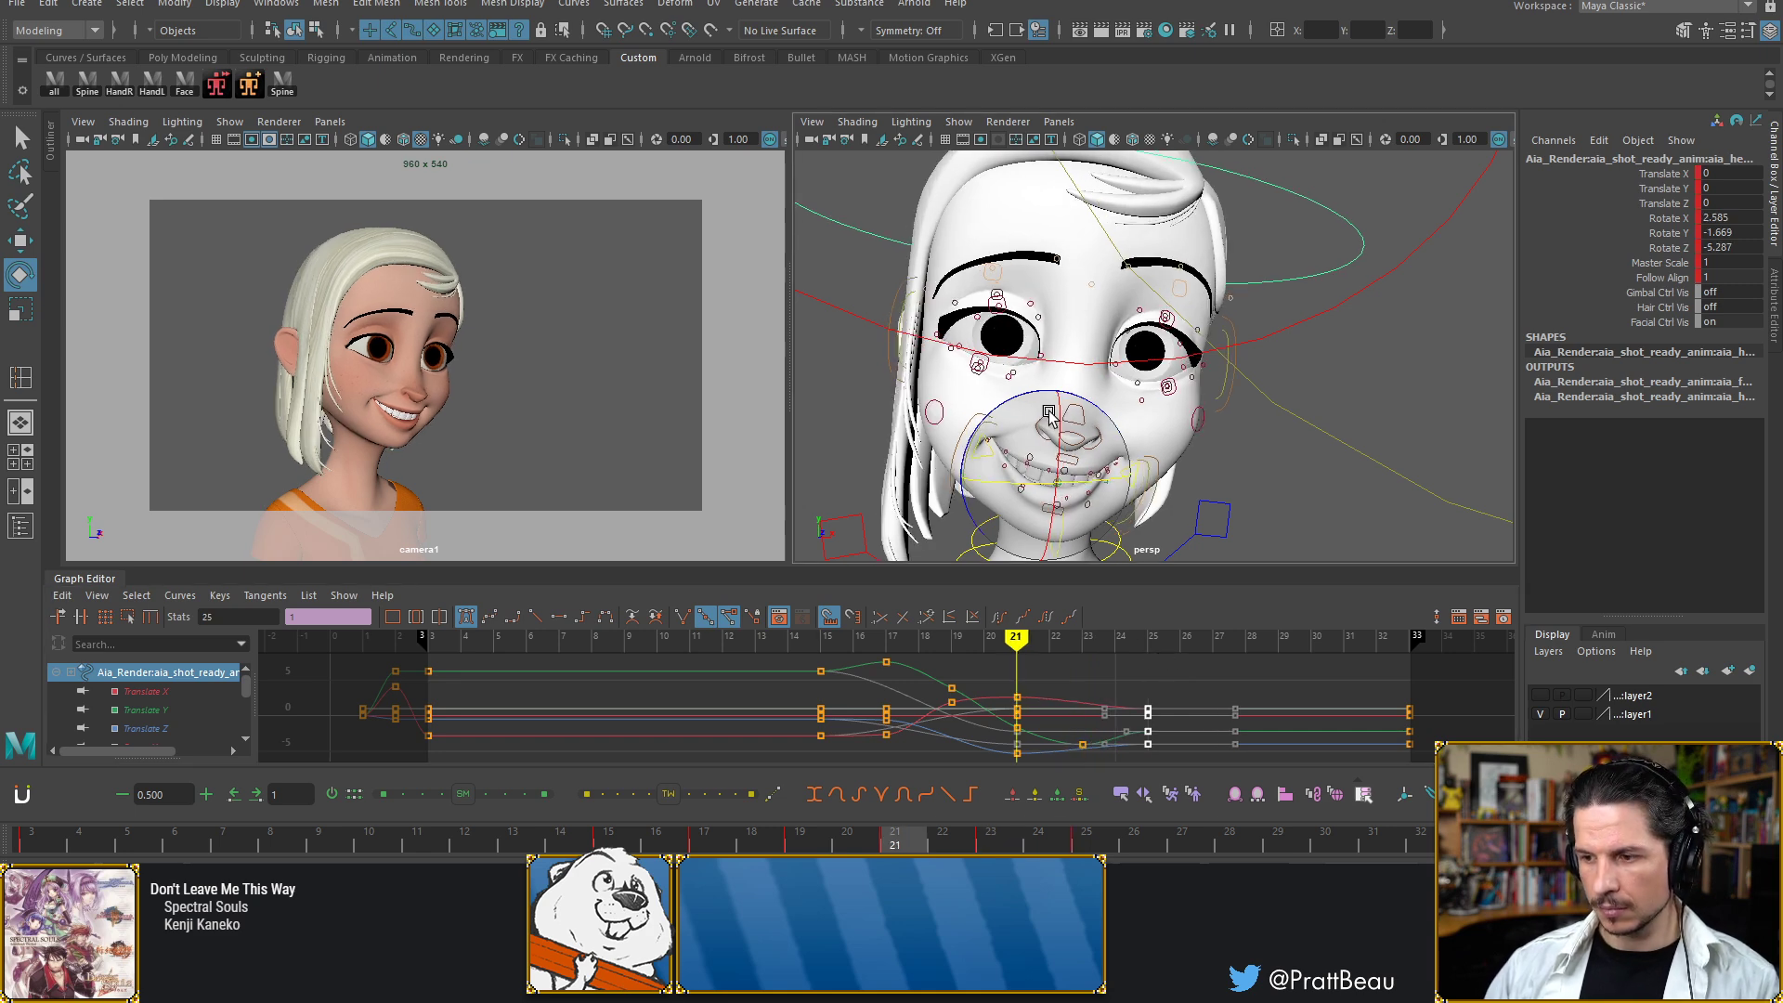
pyautogui.hotkey('alt', '.')
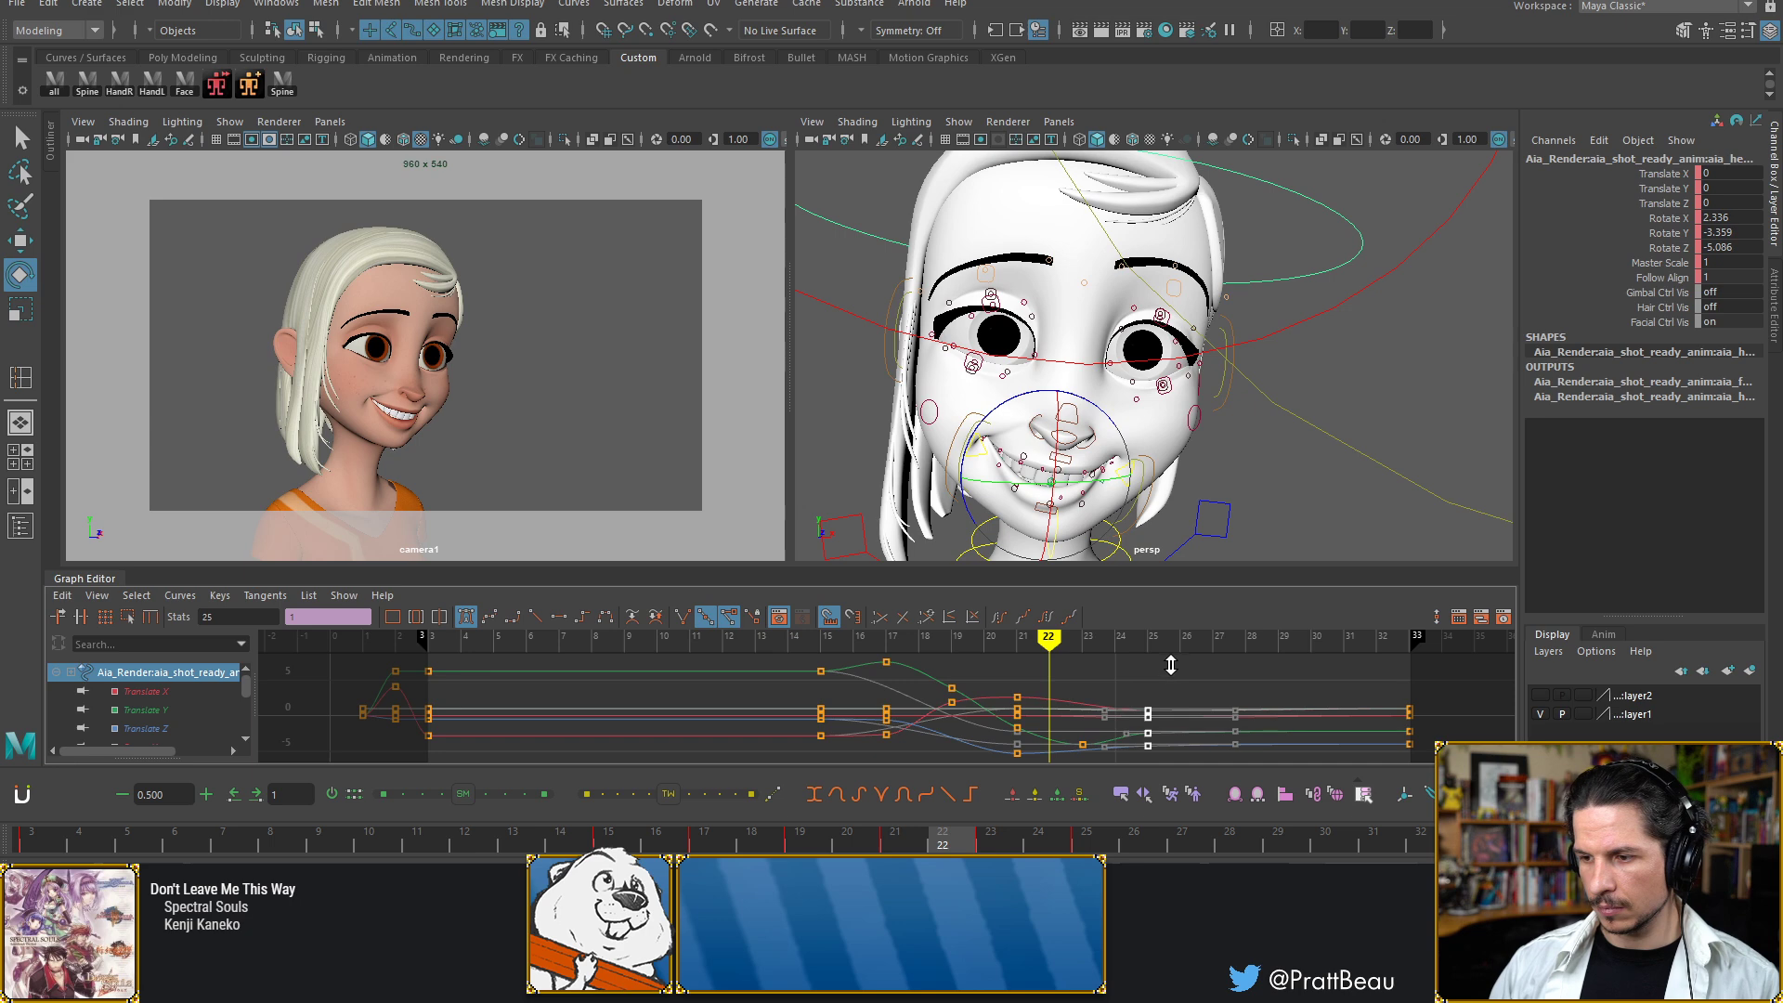
pyautogui.keyDown('shift'); pyautogui.moveTo(1129, 669); pyautogui.dragTo(1148, 674, button='middle'); pyautogui.keyUp('shift')
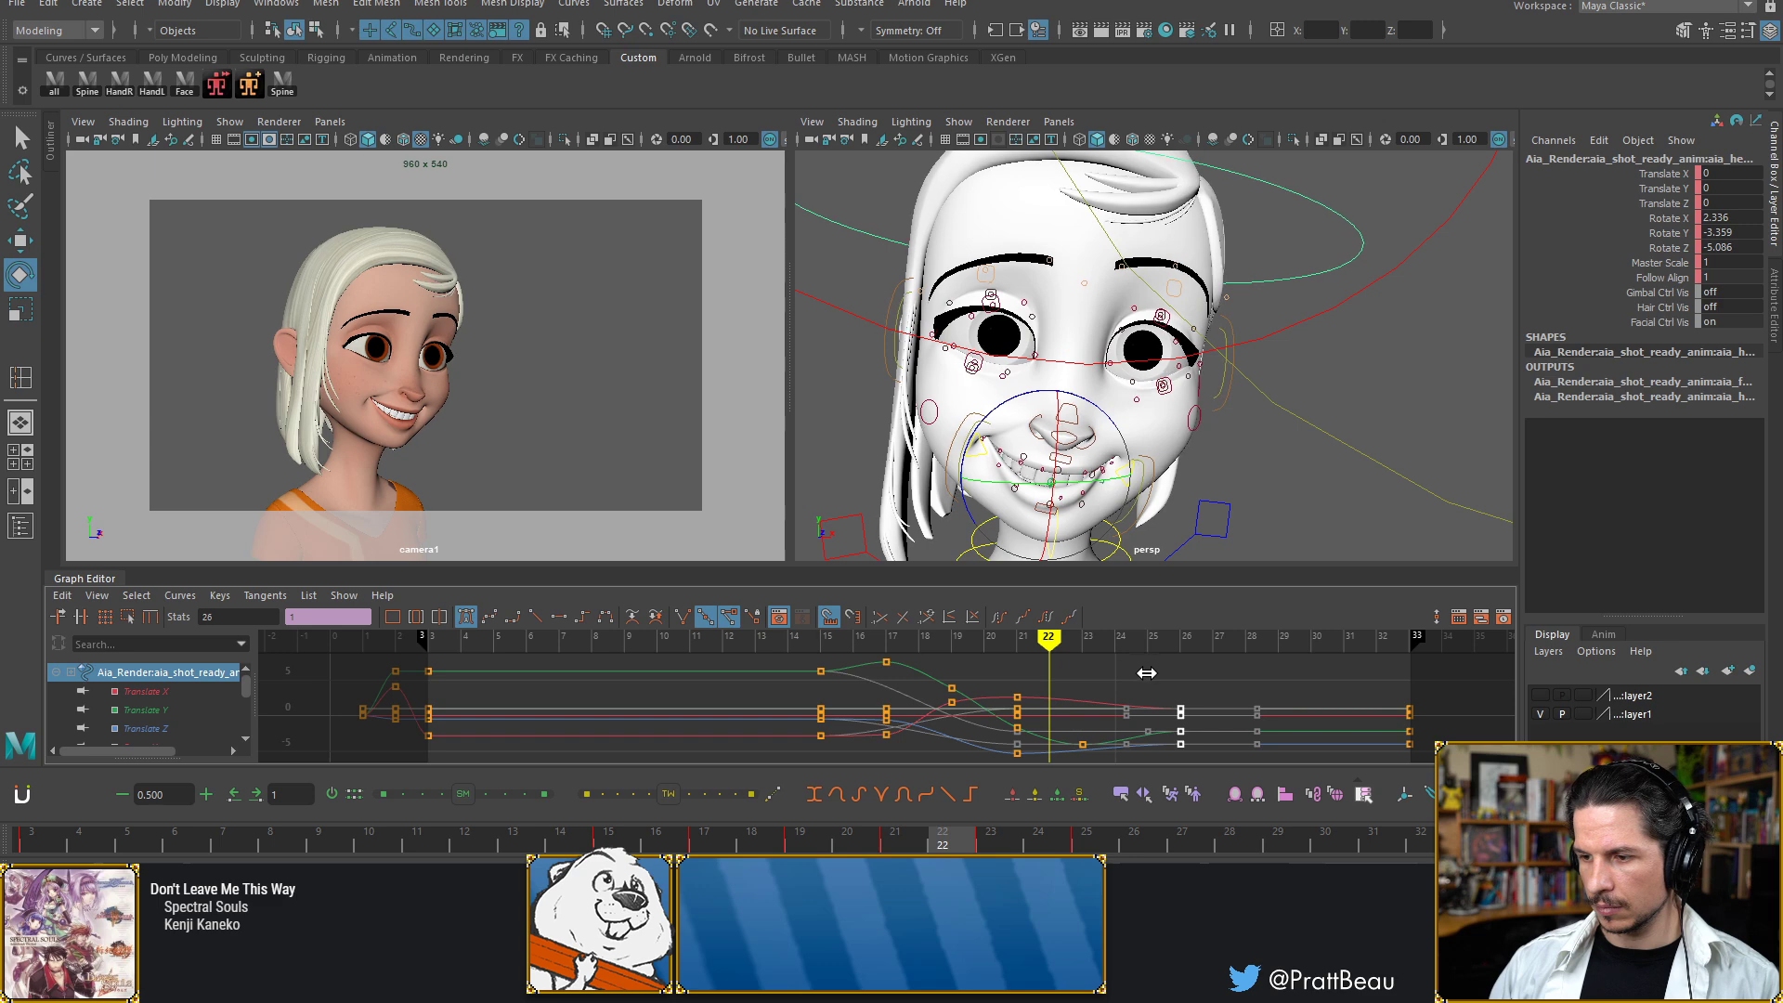
pyautogui.hotkey('alt', ',')
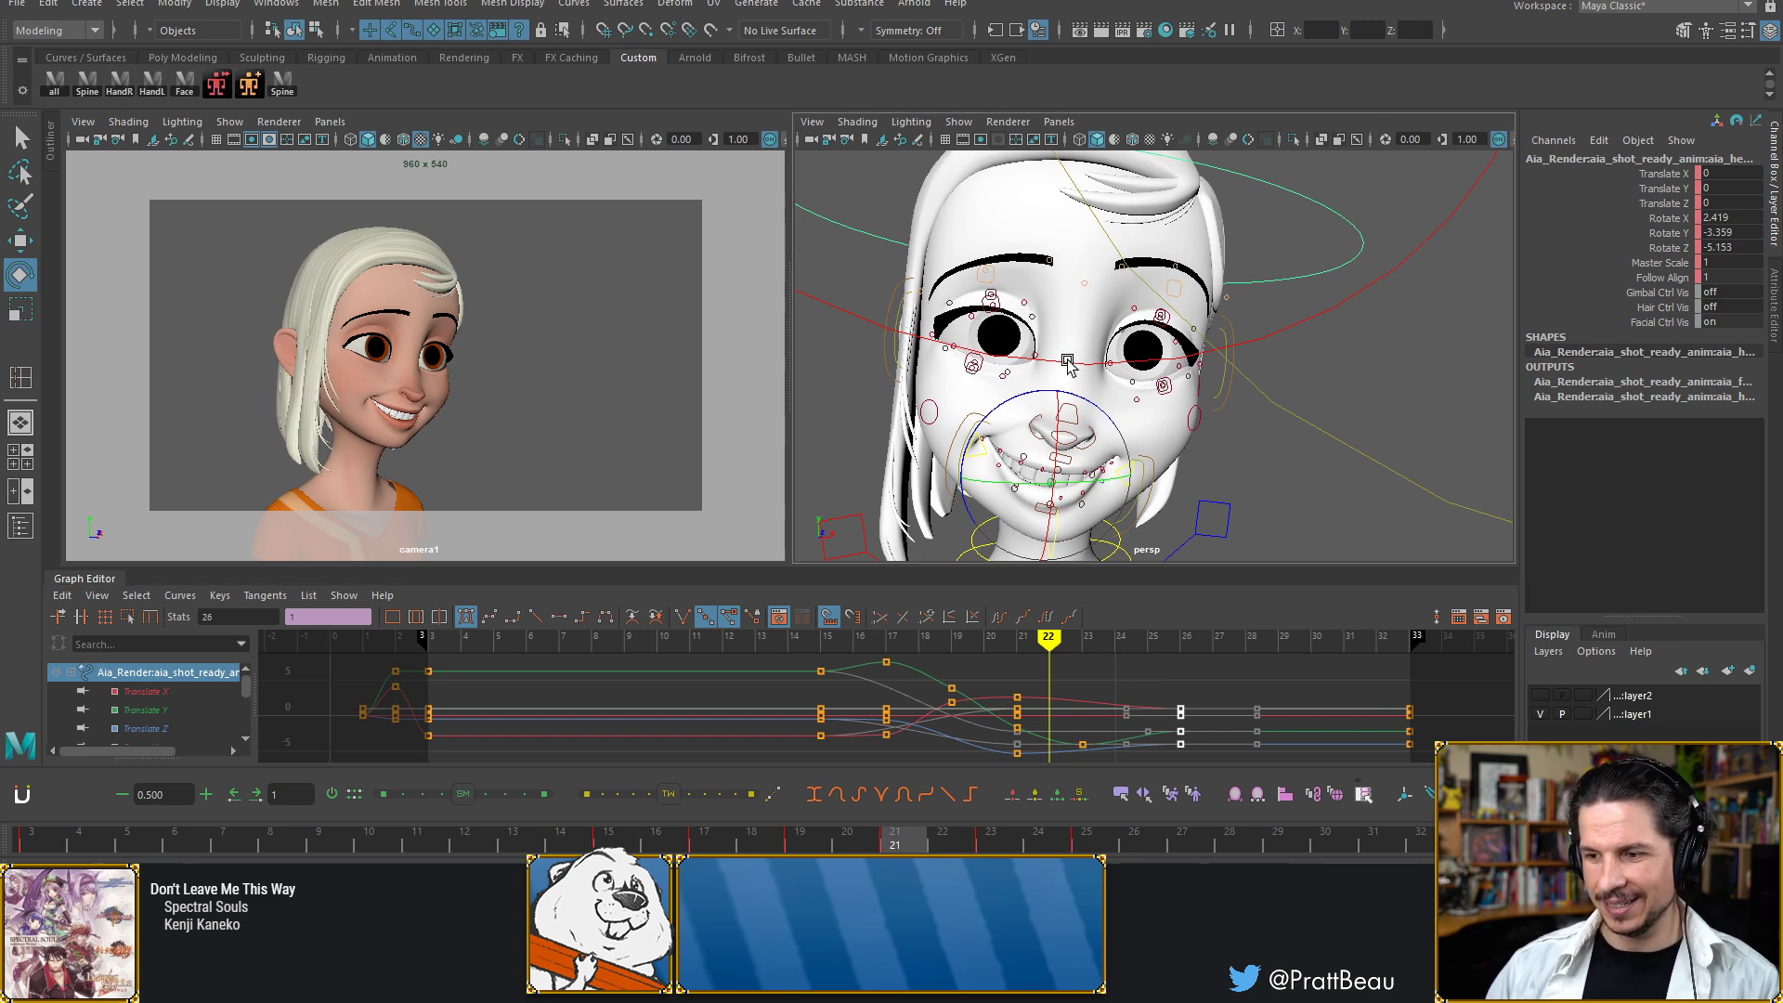
# Step back and forth between frames 18 and 27 to examine the head turn's overshoot and settle
pyautogui.hotkey('alt', '.')
pyautogui.hotkey('alt', '.')
pyautogui.hotkey('alt', '.')
pyautogui.hotkey('alt', '.')
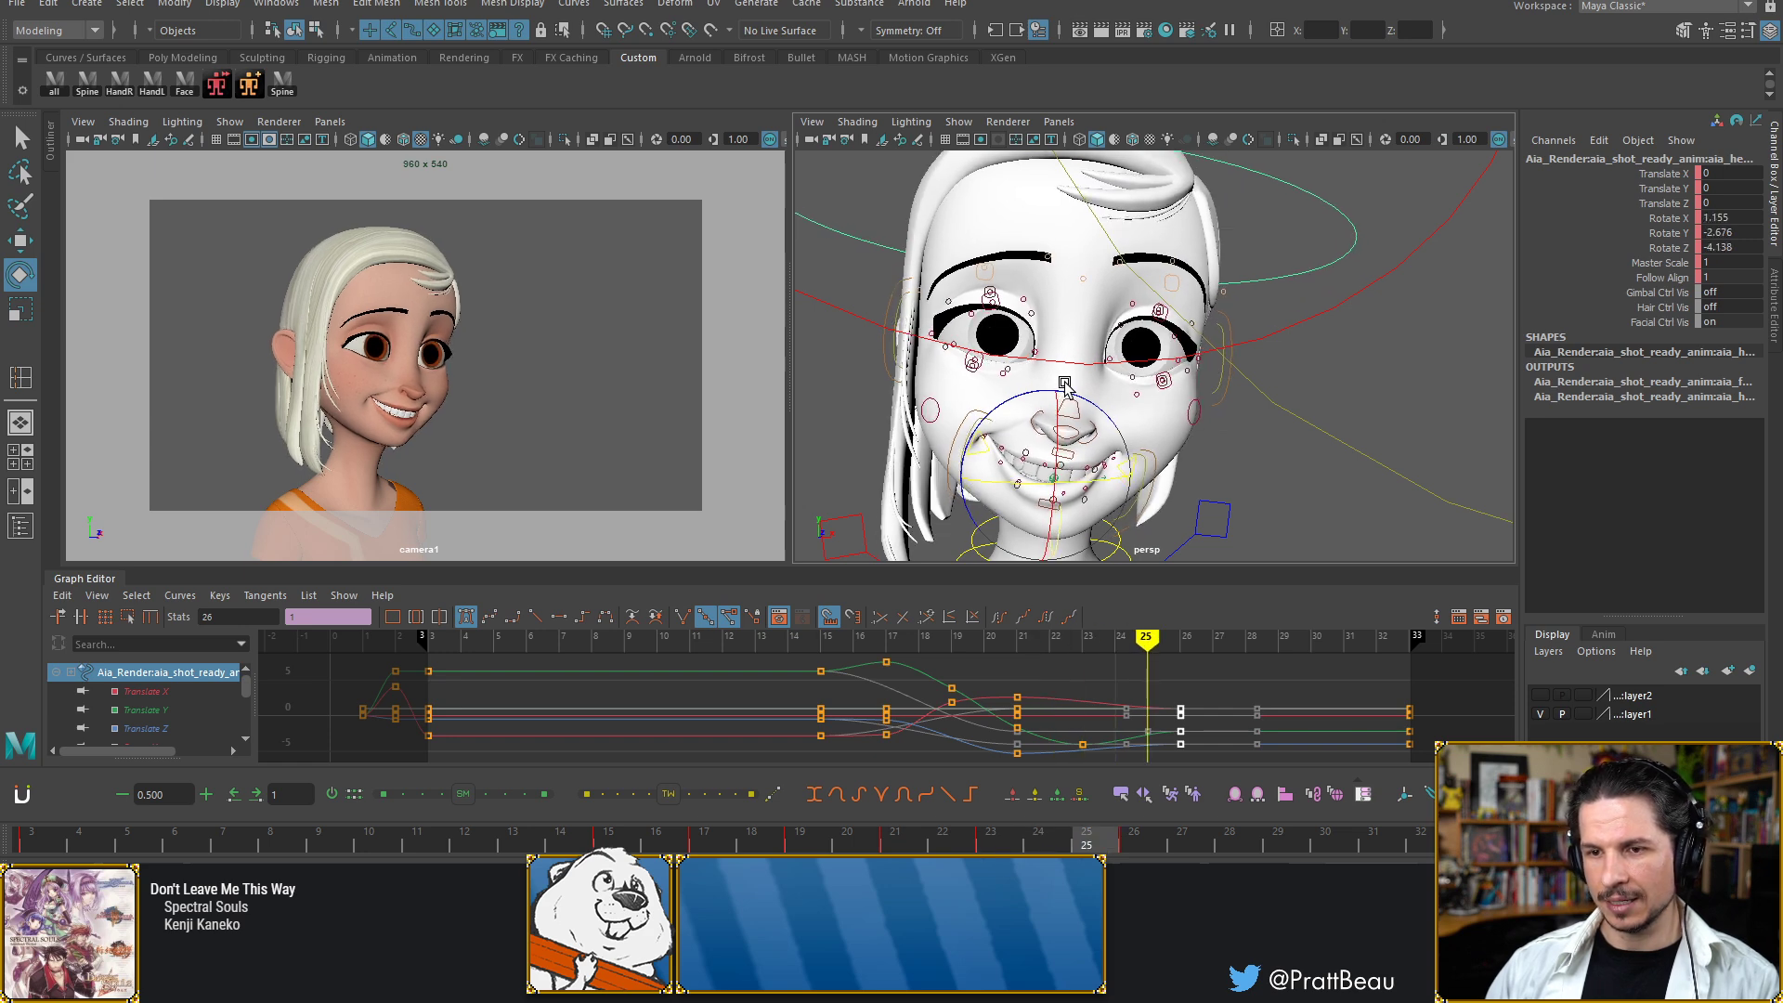
pyautogui.hotkey('alt', ',')
pyautogui.hotkey('alt', ',')
pyautogui.hotkey('alt', ',')
pyautogui.hotkey('alt', ',')
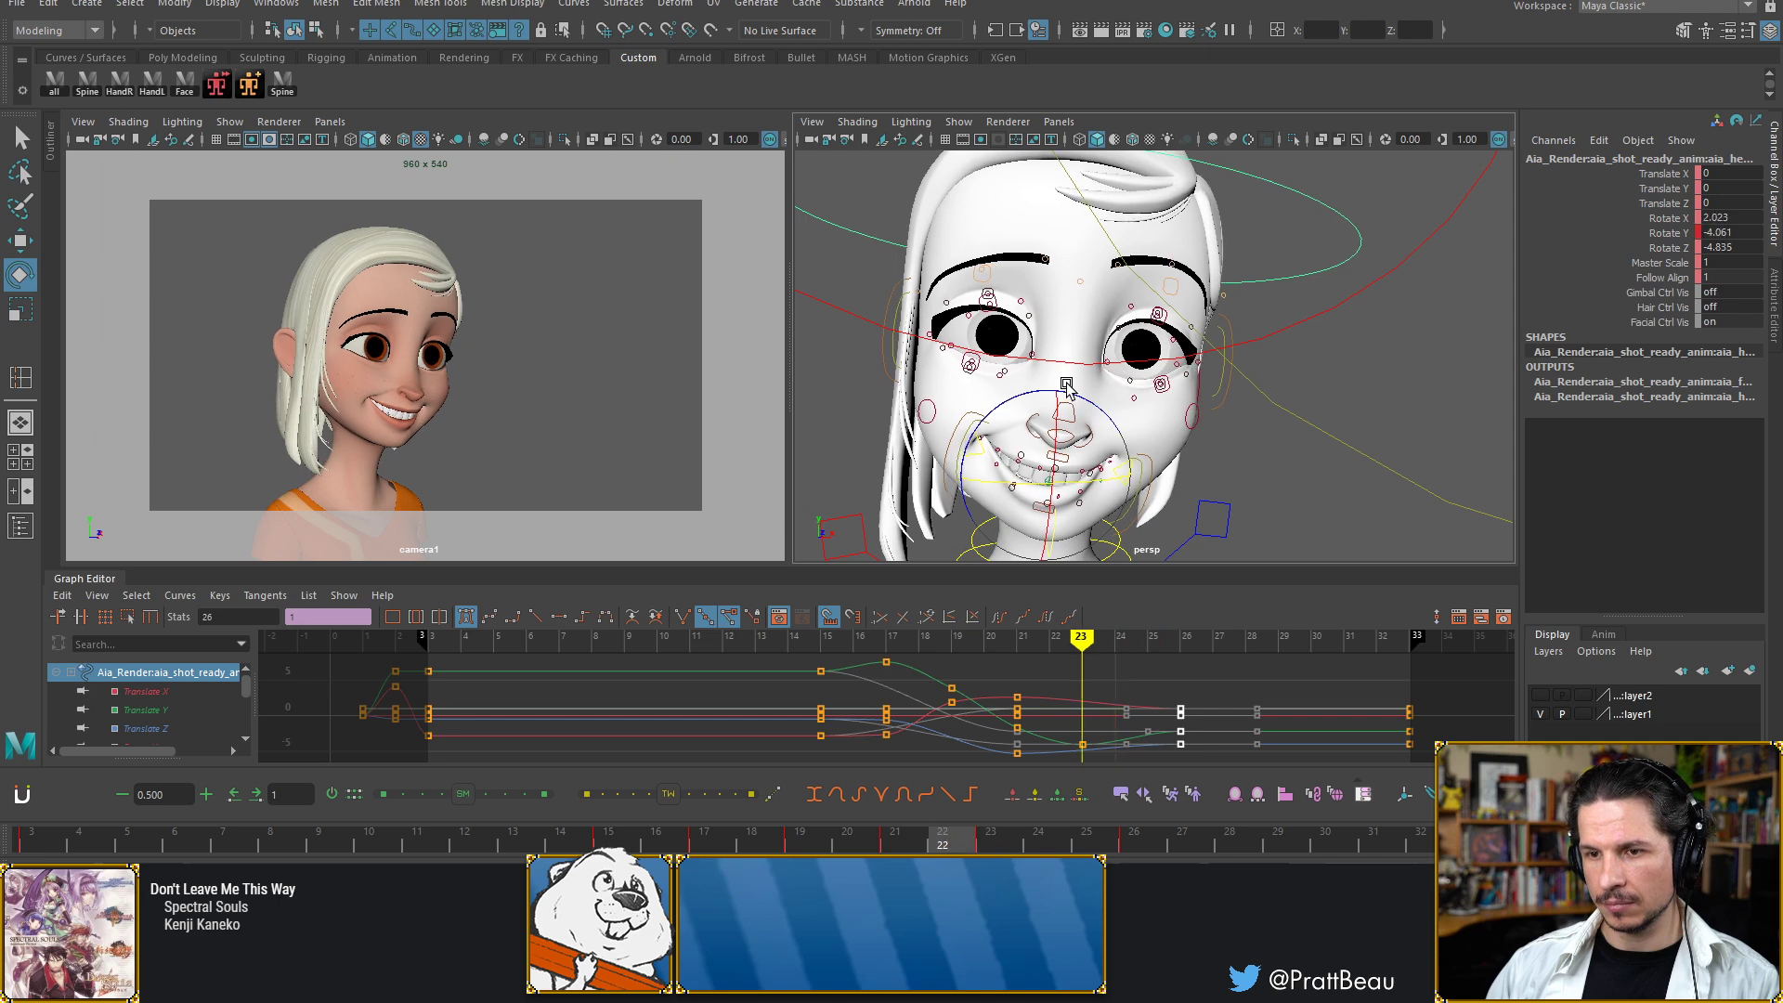
pyautogui.hotkey('alt', ',')
pyautogui.hotkey('alt', ',')
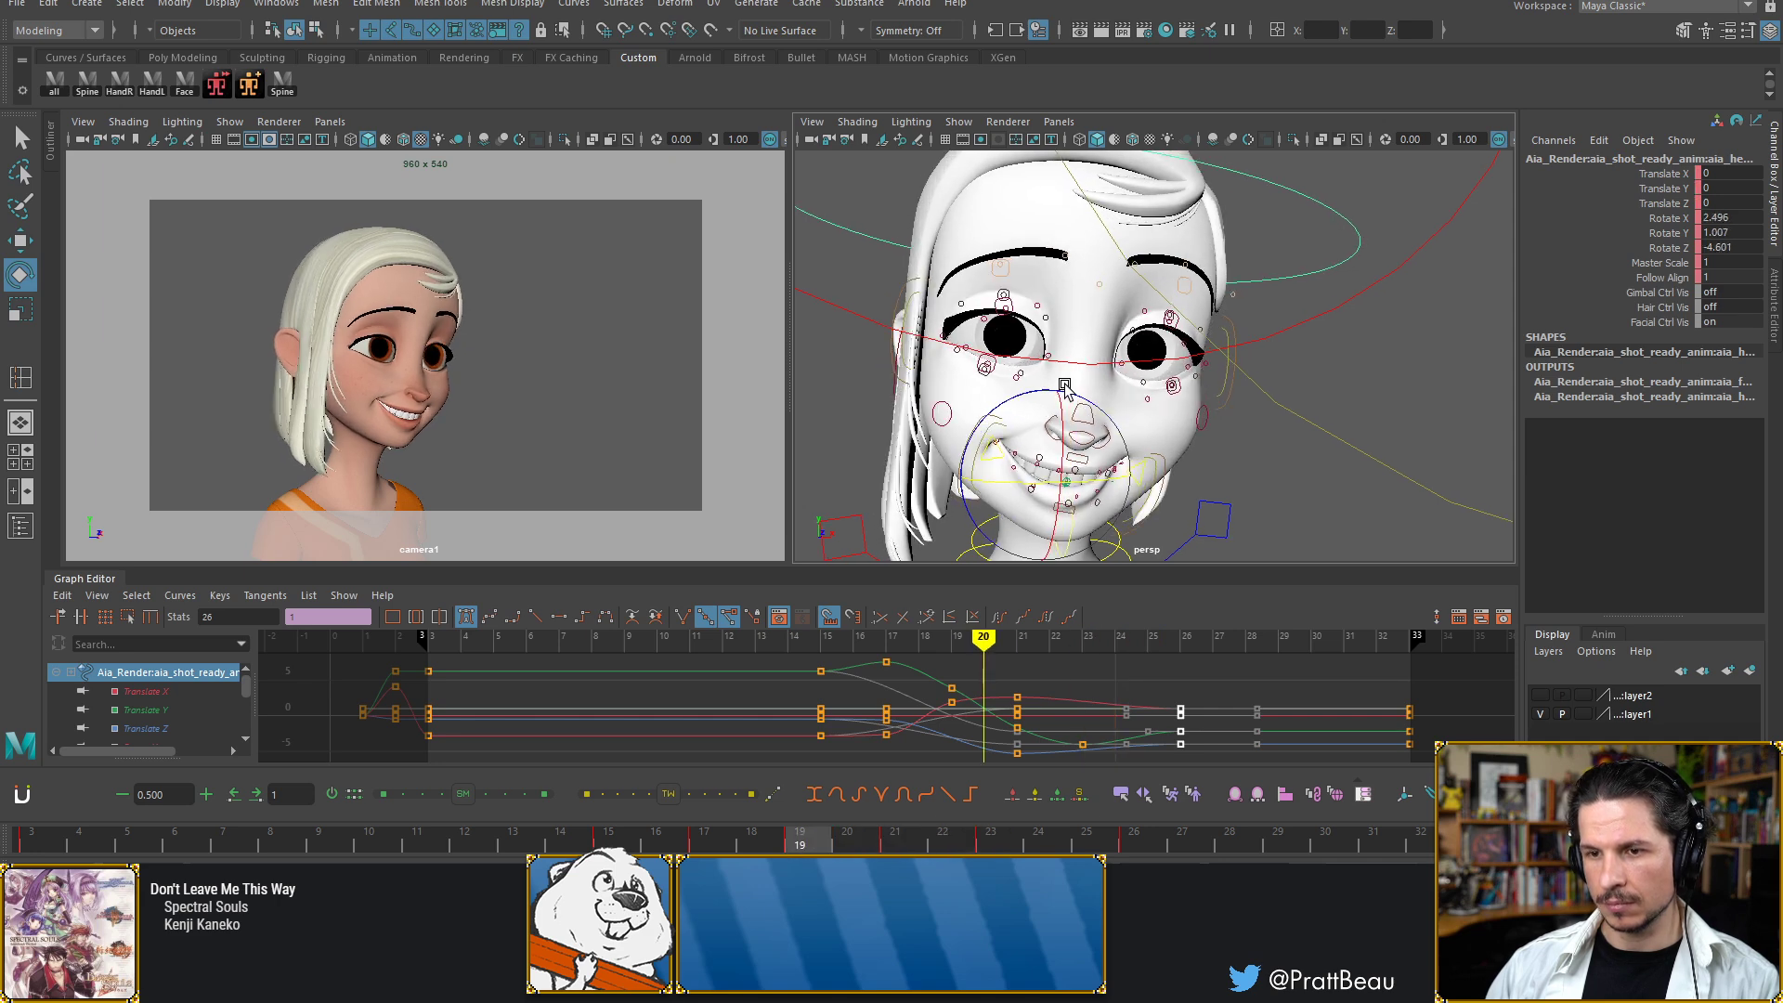
pyautogui.hotkey('alt', '.')
pyautogui.hotkey('alt', '.')
pyautogui.hotkey('alt', '.')
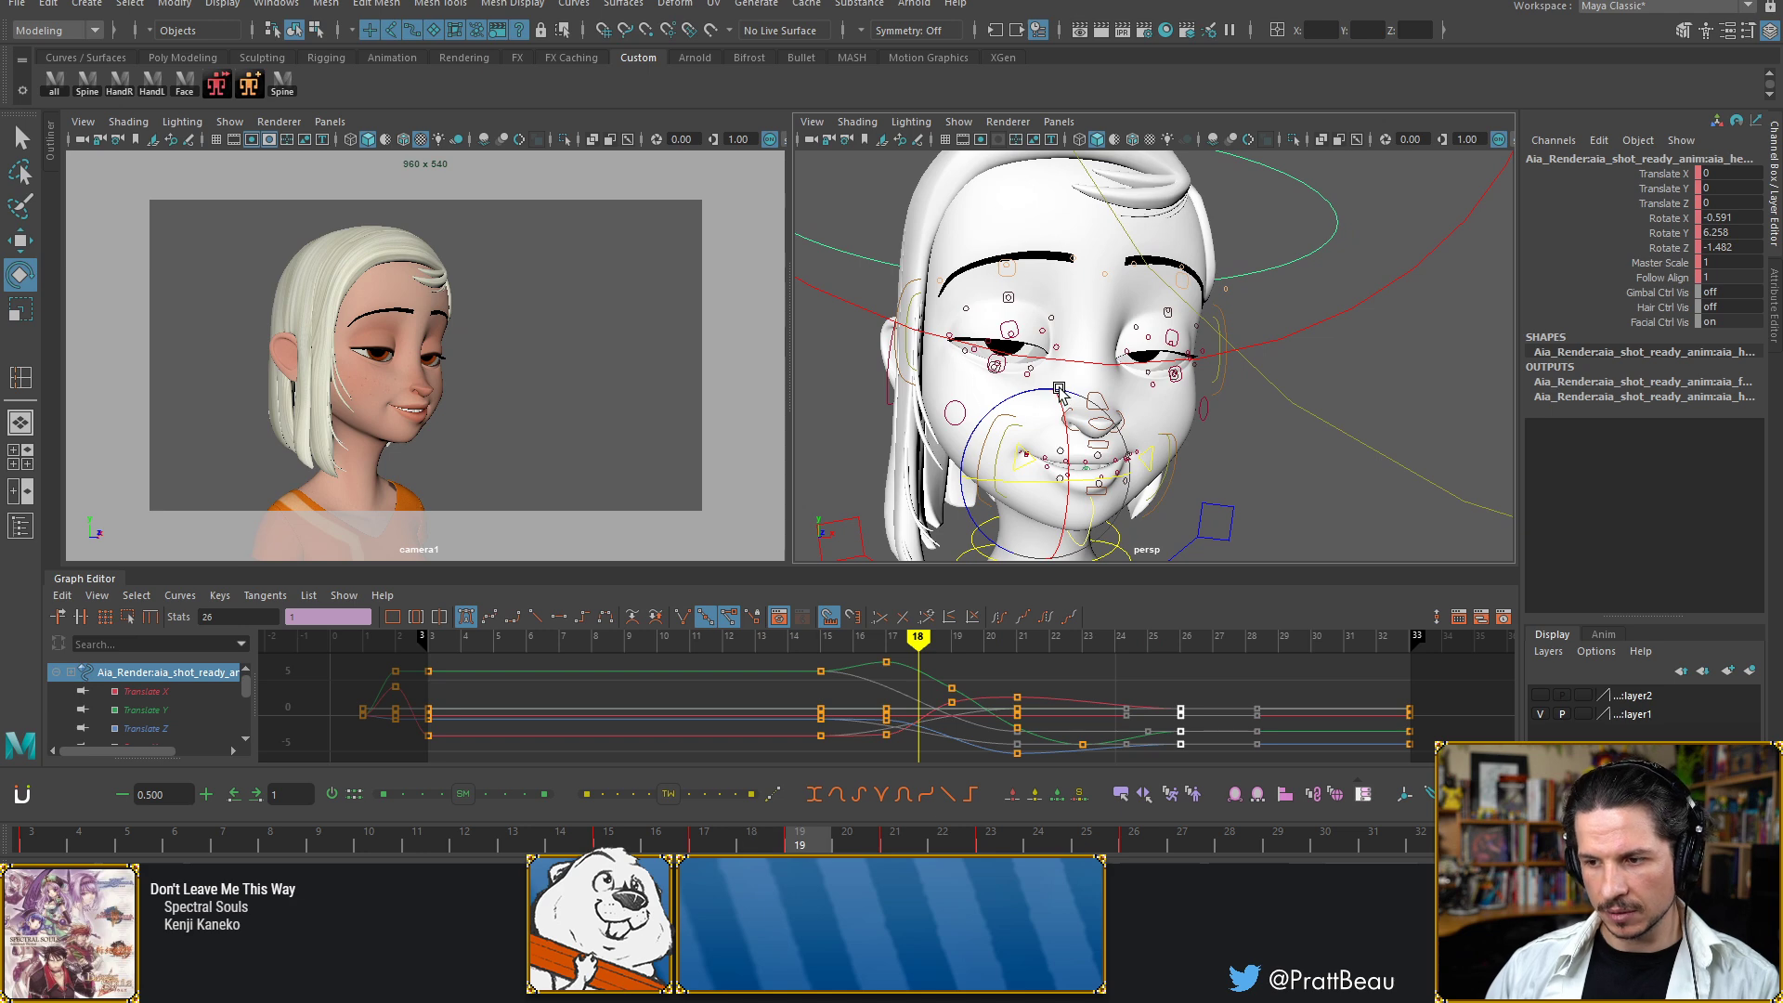
pyautogui.hotkey('alt', '.')
pyautogui.hotkey('alt', '.')
pyautogui.hotkey('alt', '.')
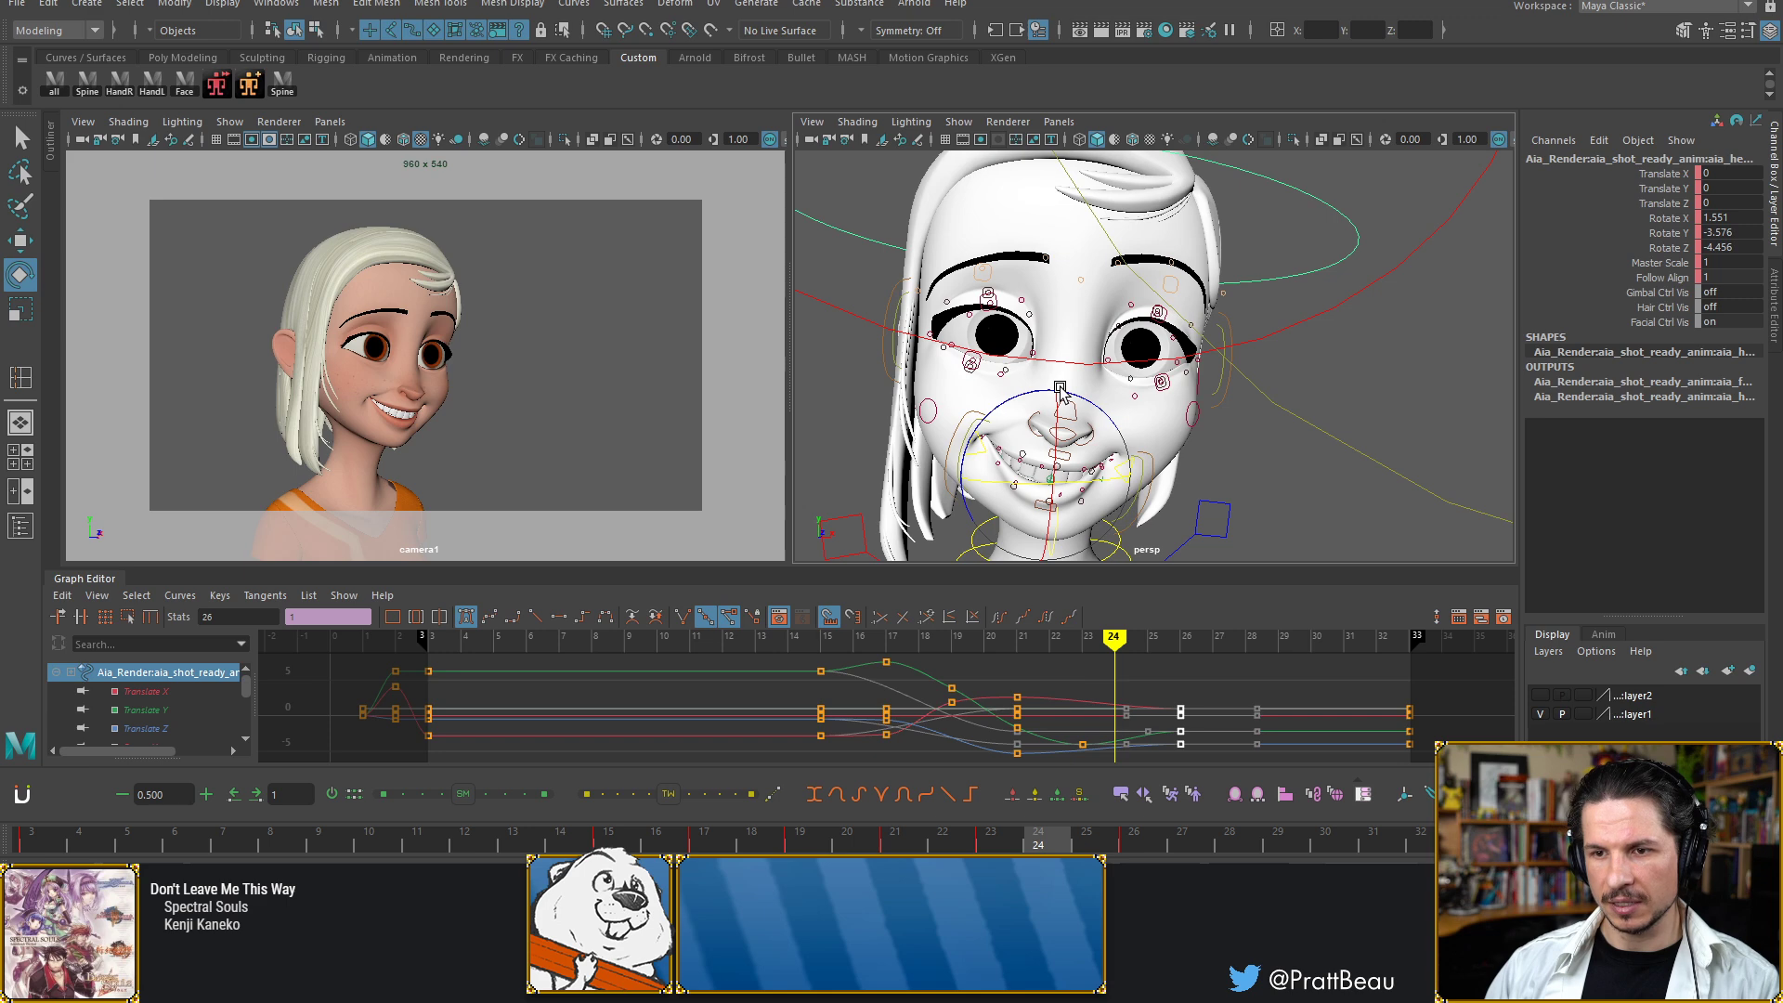
pyautogui.hotkey('alt', '.')
pyautogui.hotkey('alt', '.')
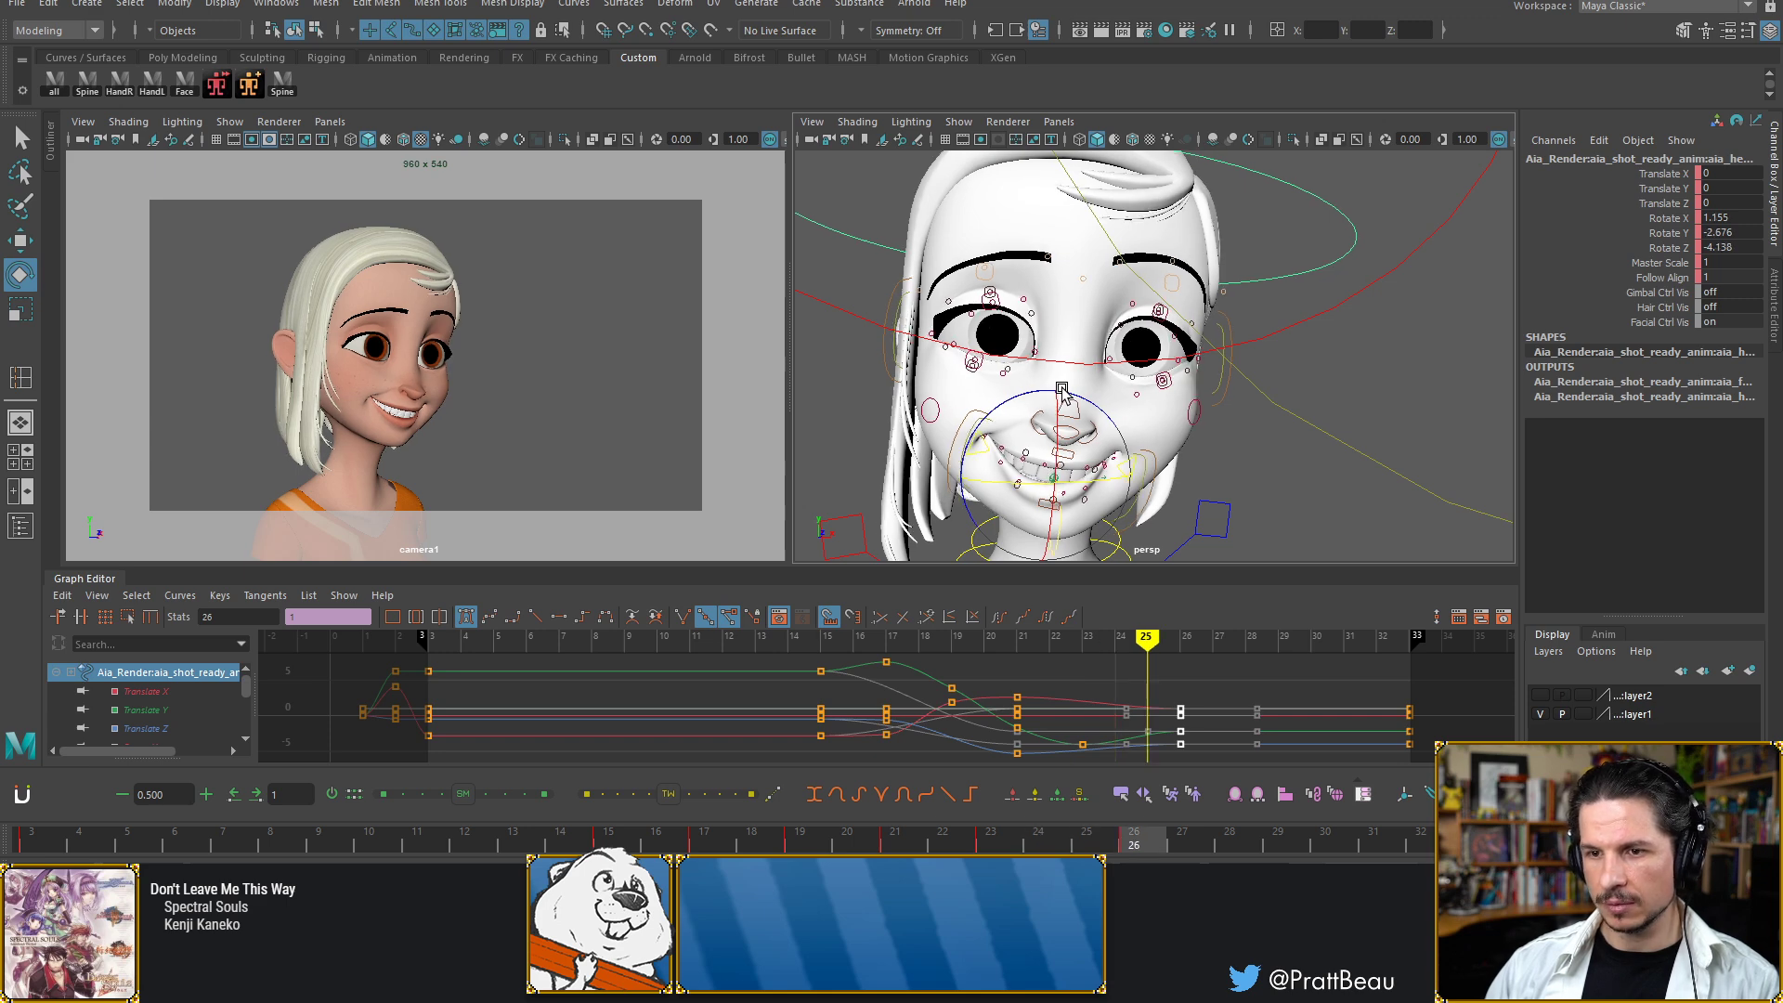
pyautogui.hotkey('alt', '.')
pyautogui.hotkey('alt', '.')
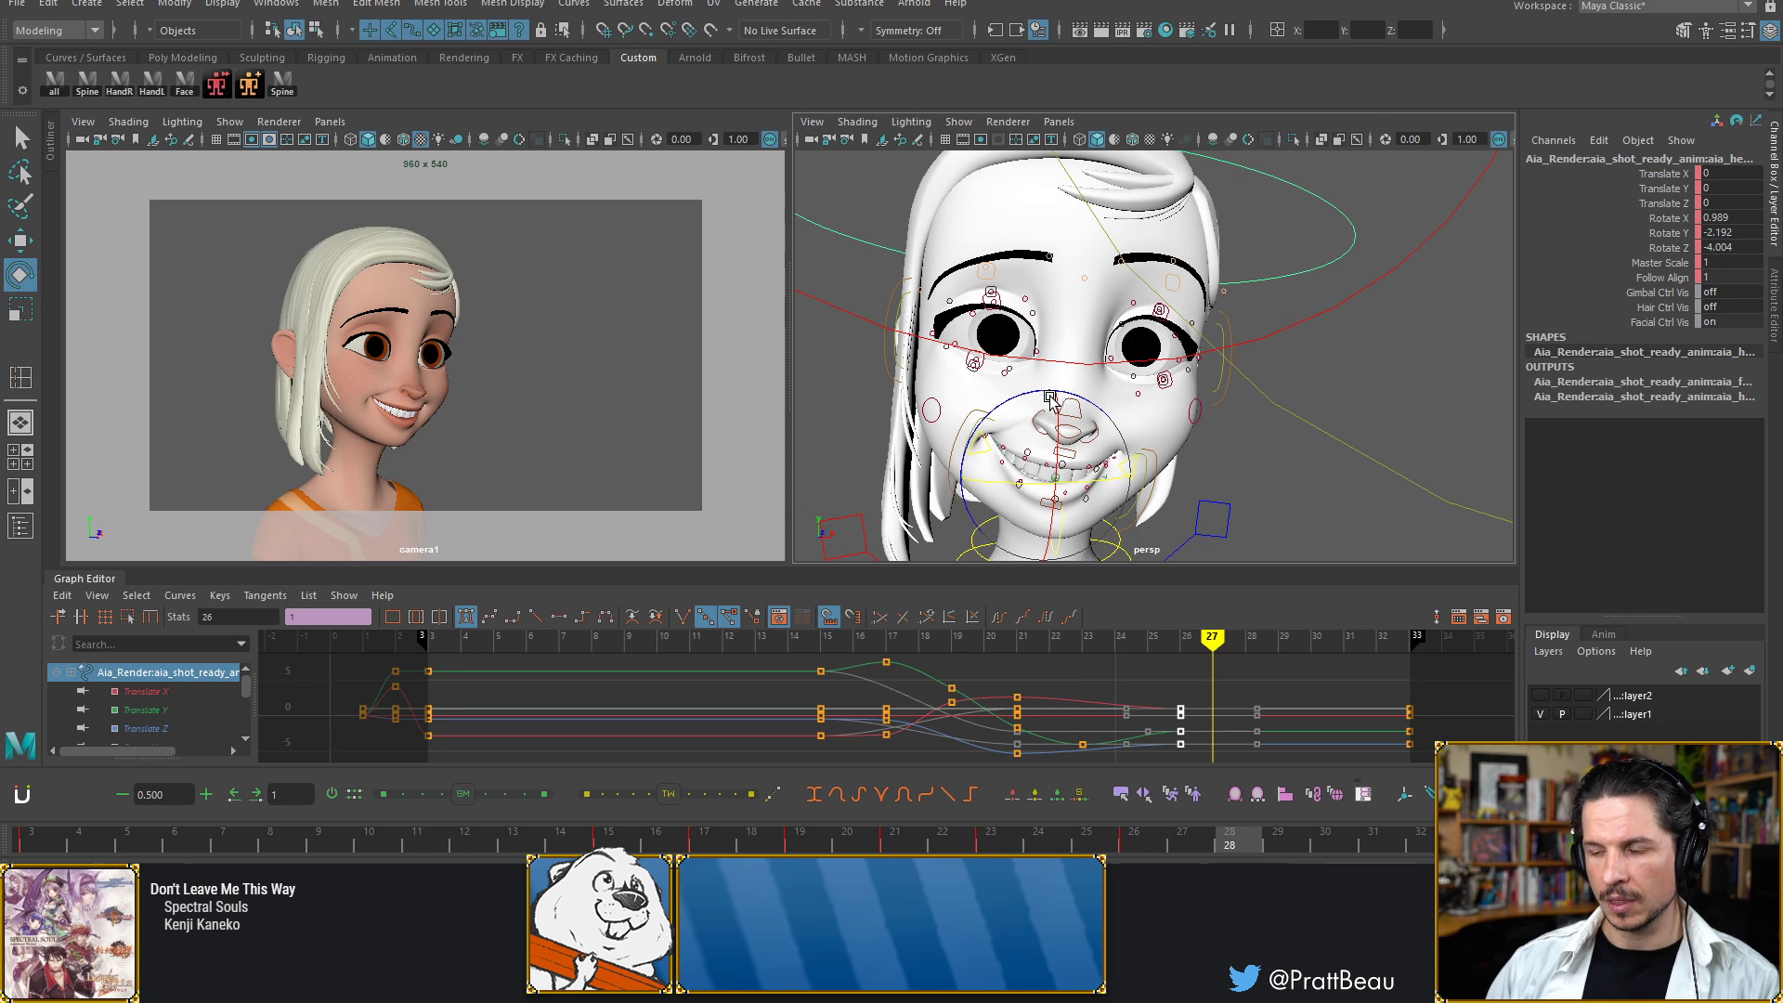
# Examine the start of the head turn frame by frame from about frame 15 to frame 19
pyautogui.click(628, 839)
pyautogui.click(665, 841)
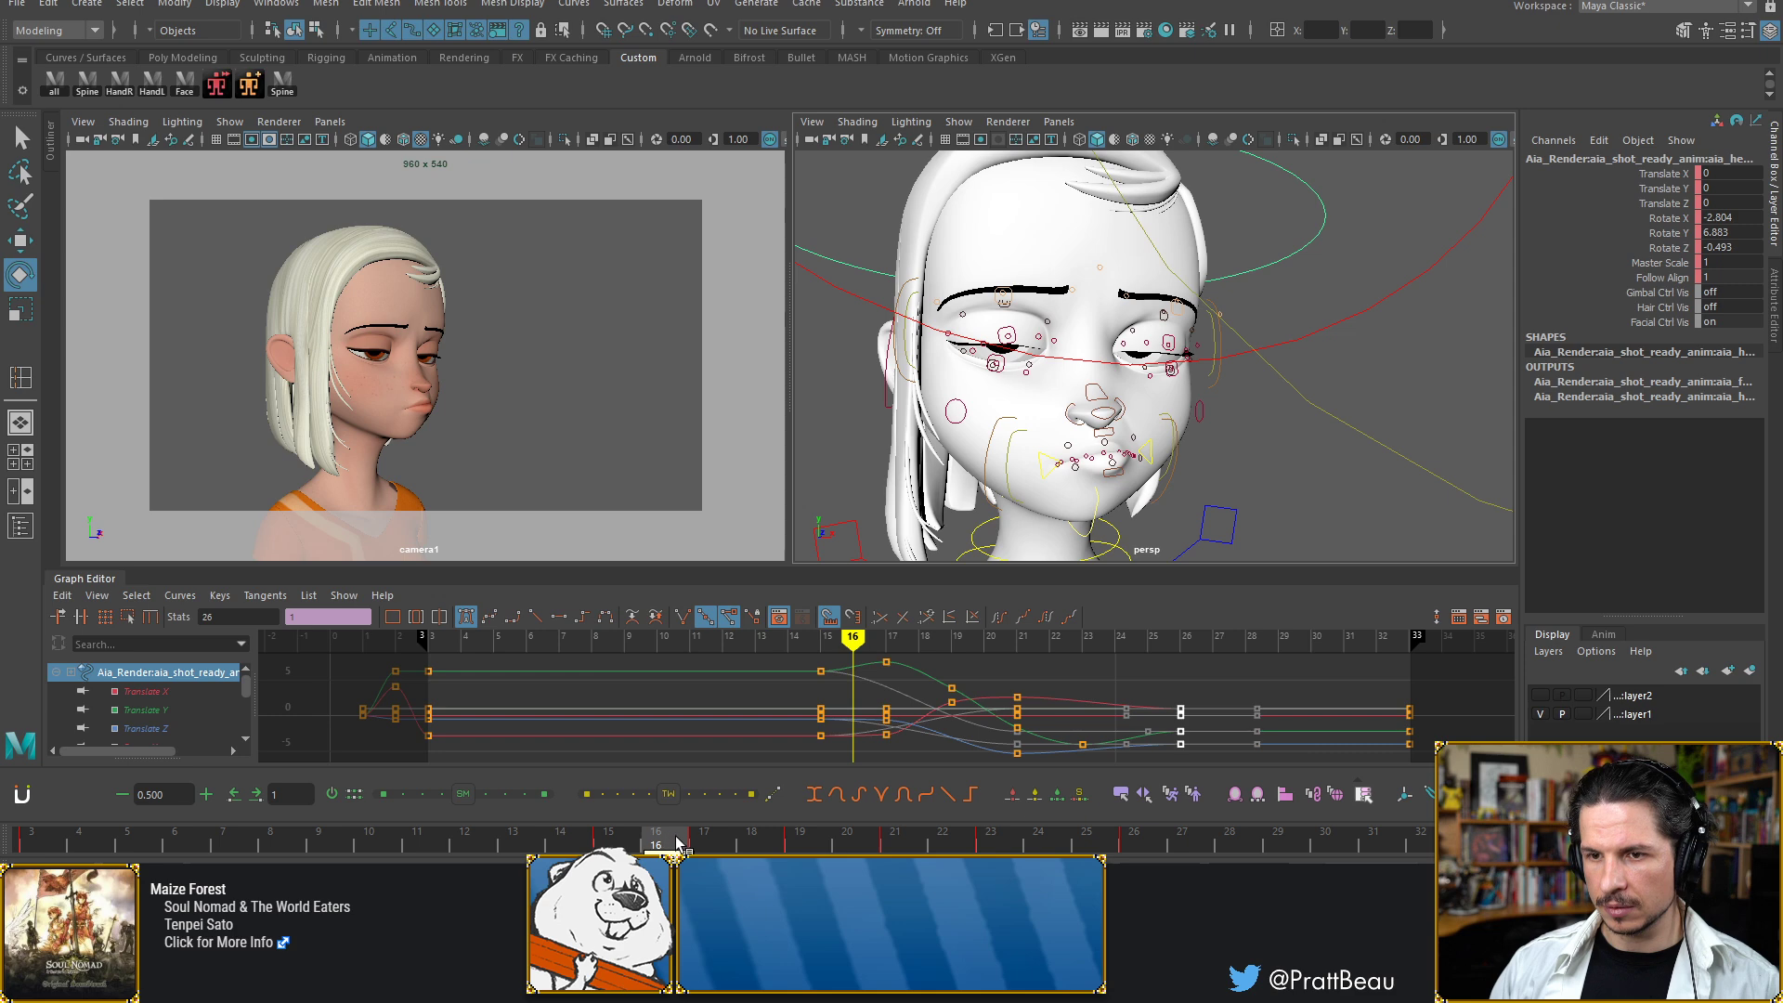
pyautogui.click(704, 842)
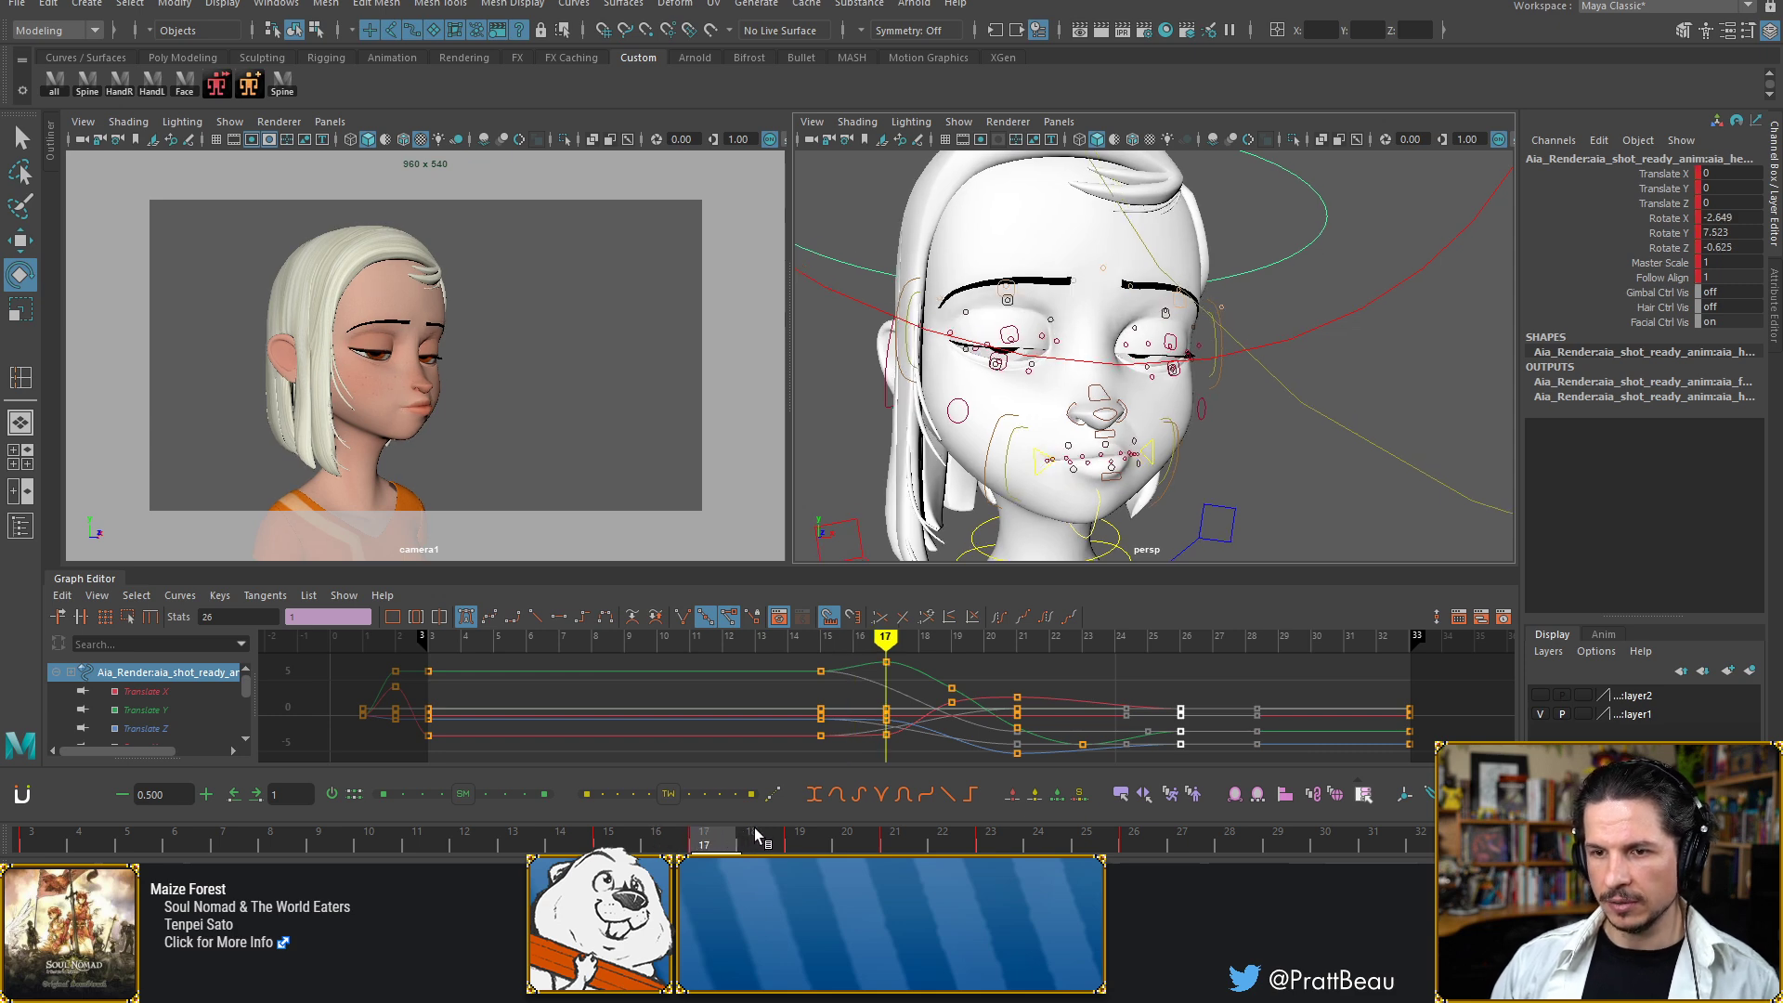
pyautogui.click(754, 831)
pyautogui.click(801, 830)
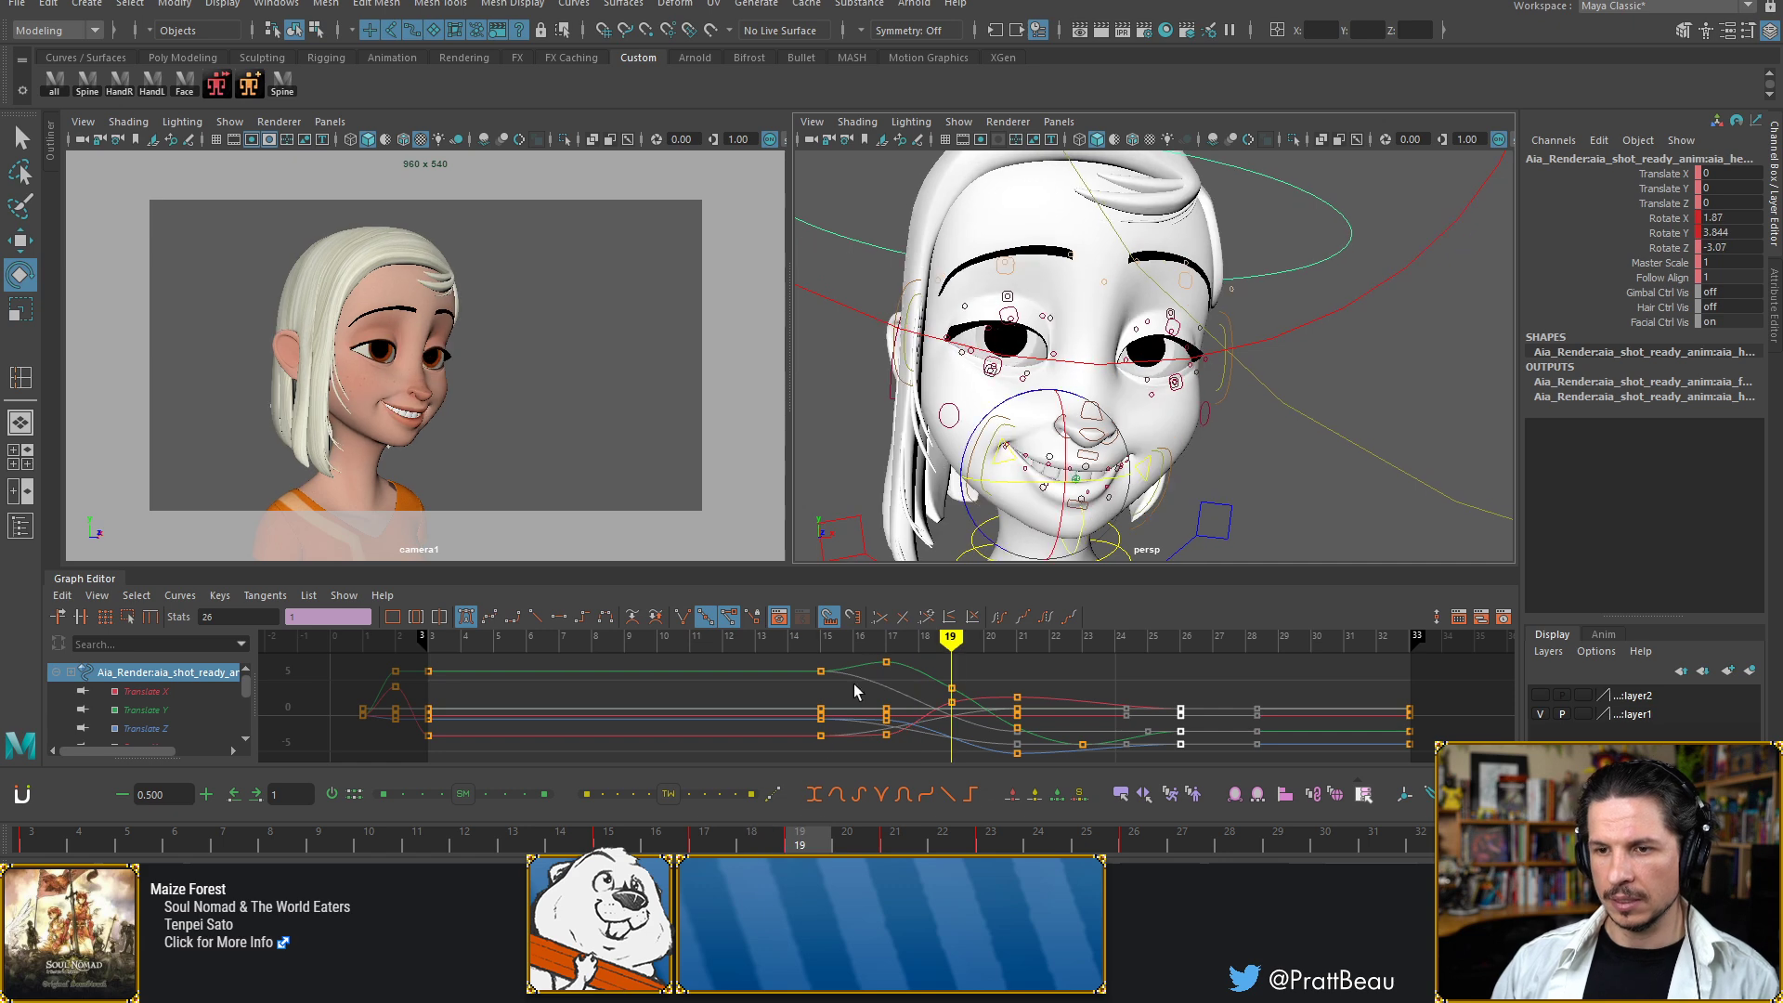
# Examine the nose tip control between frames 16 and 19, isolating its Translate Y curve in the graph
pyautogui.click(1263, 449)
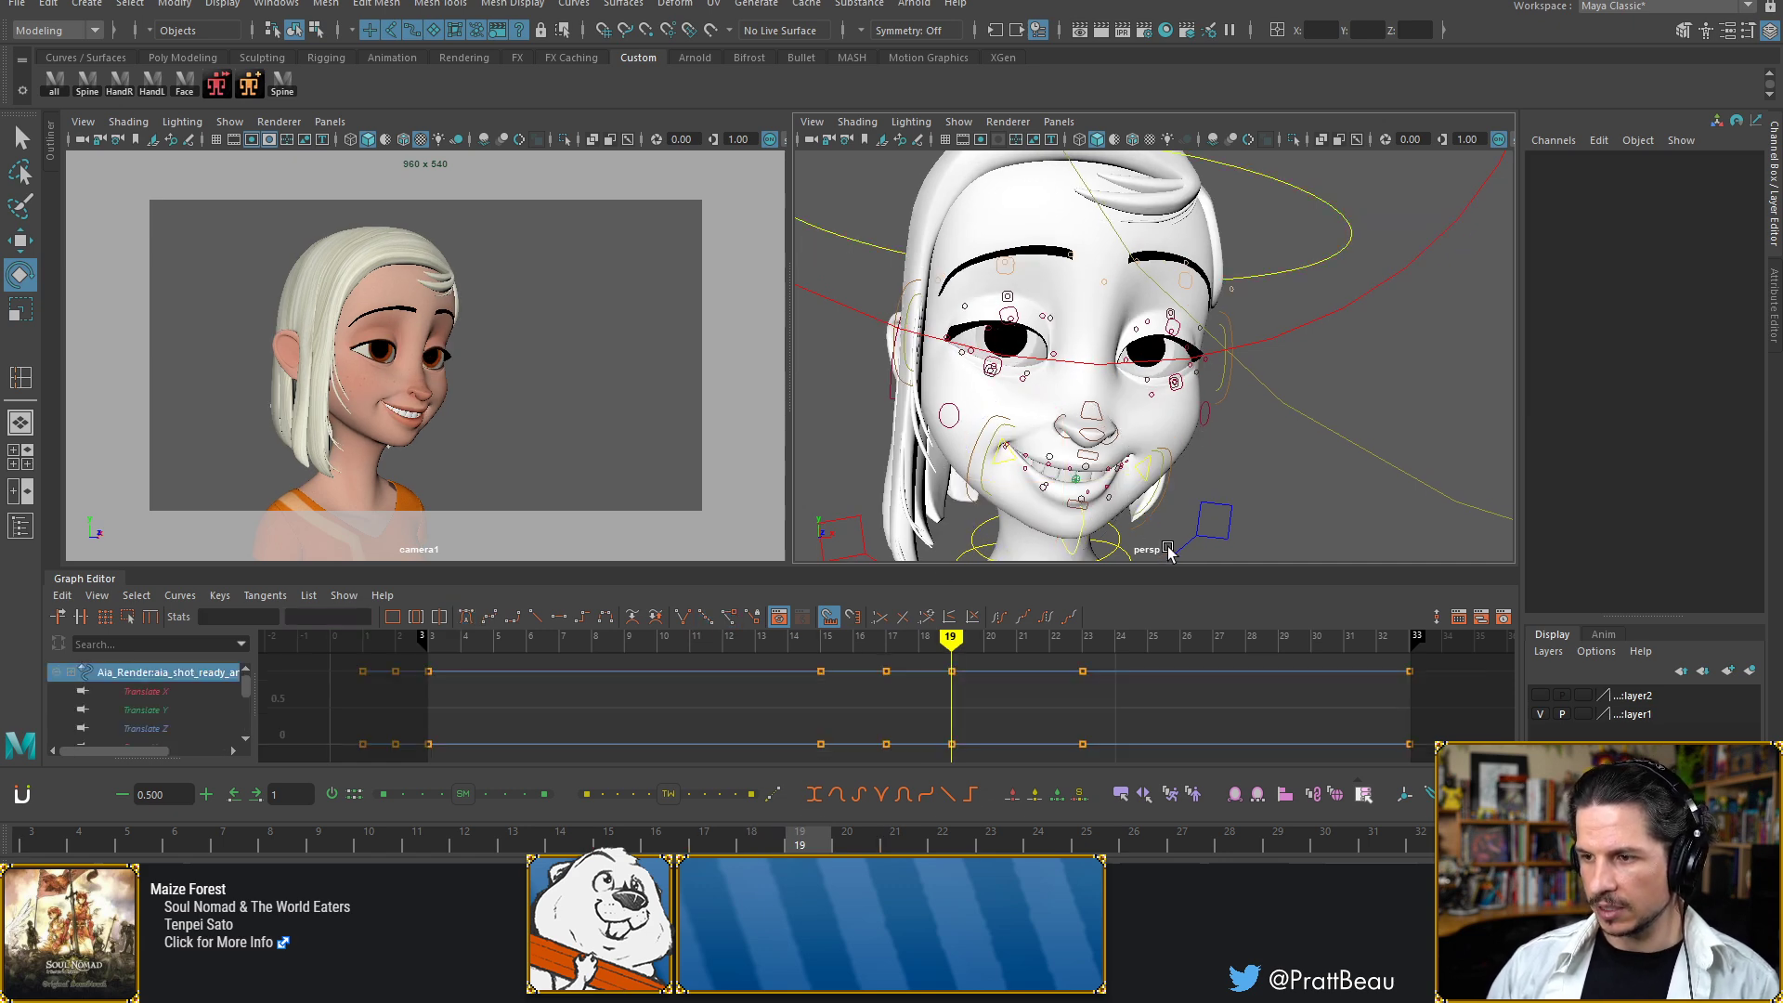
pyautogui.click(1092, 434)
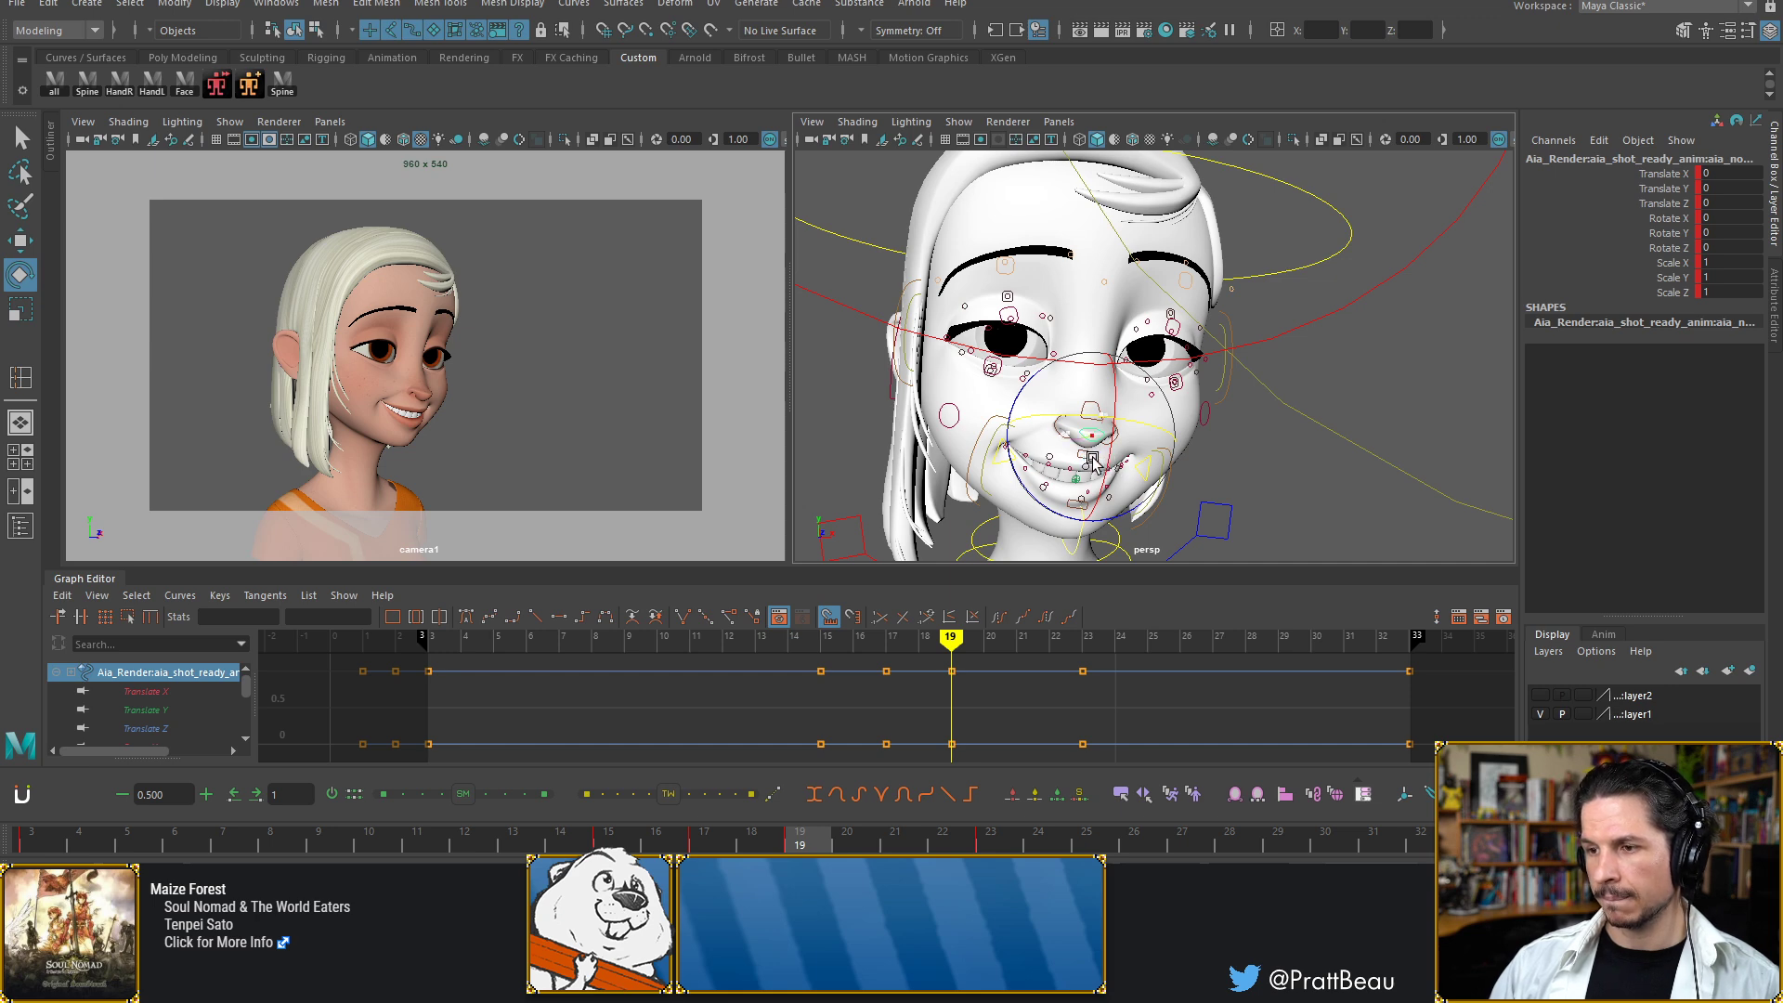
pyautogui.scroll(6, 1100, 402)
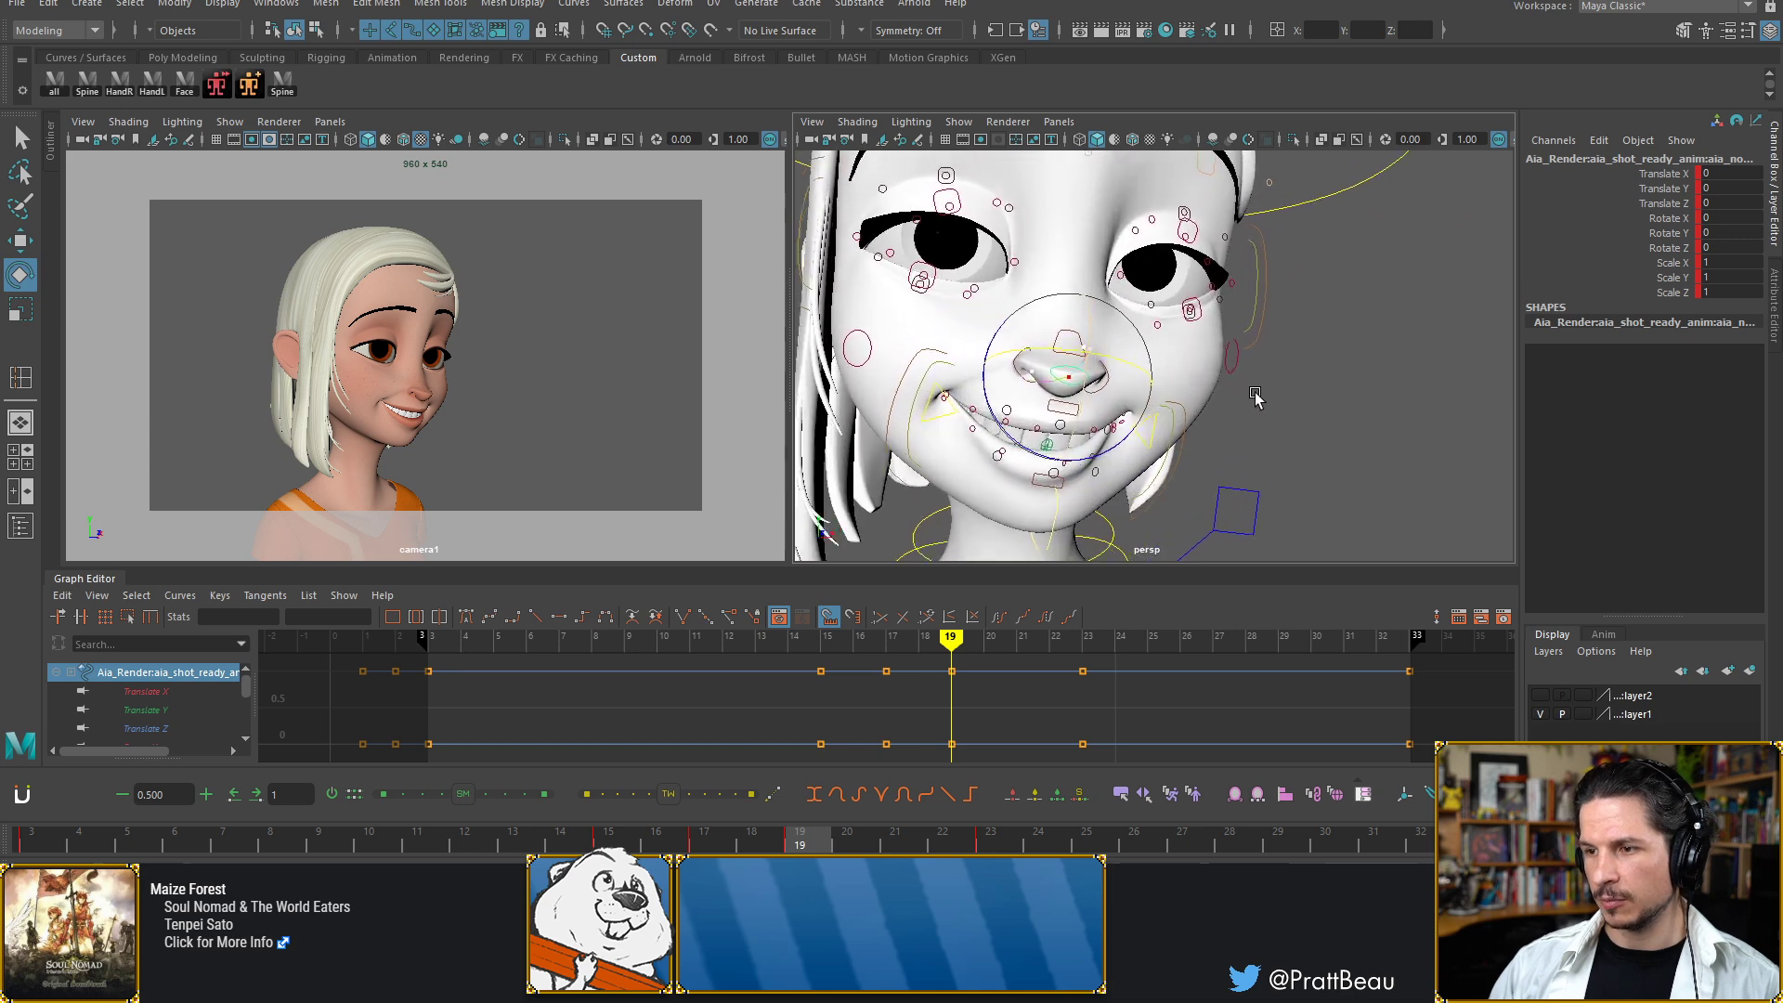
pyautogui.scroll(4, 1198, 397)
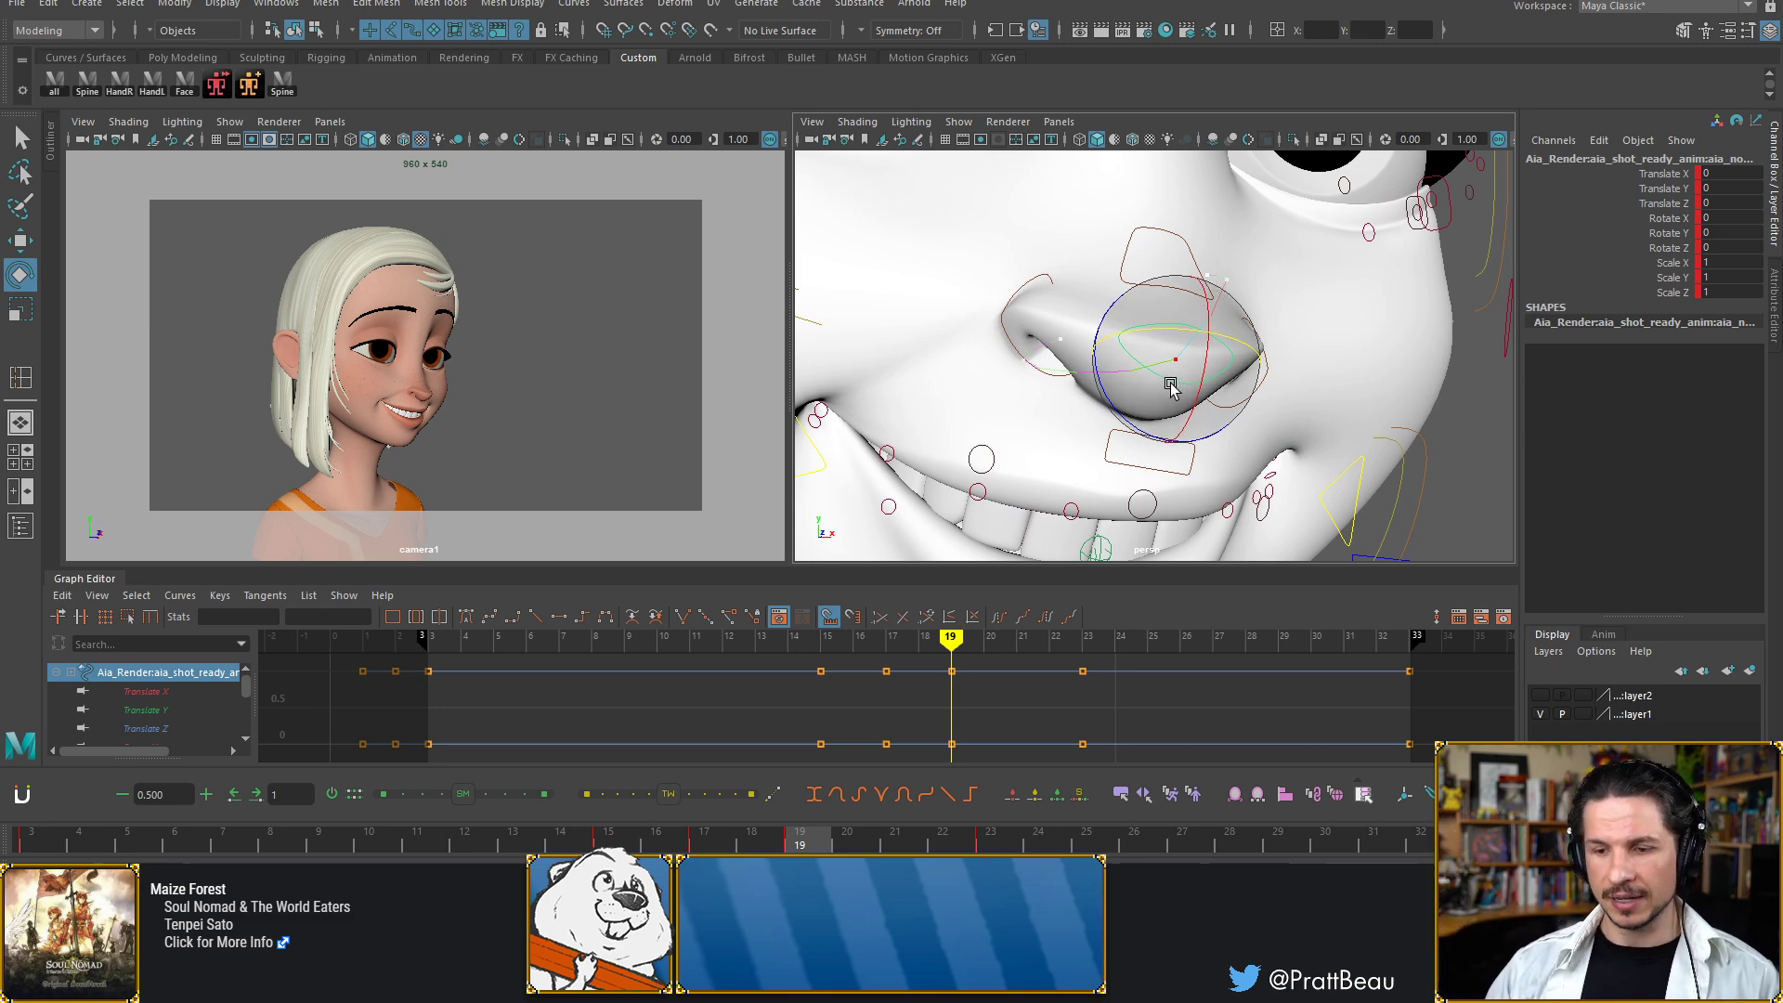
pyautogui.hotkey('alt', ',')
pyautogui.hotkey('alt', ',')
pyautogui.hotkey('alt', ',')
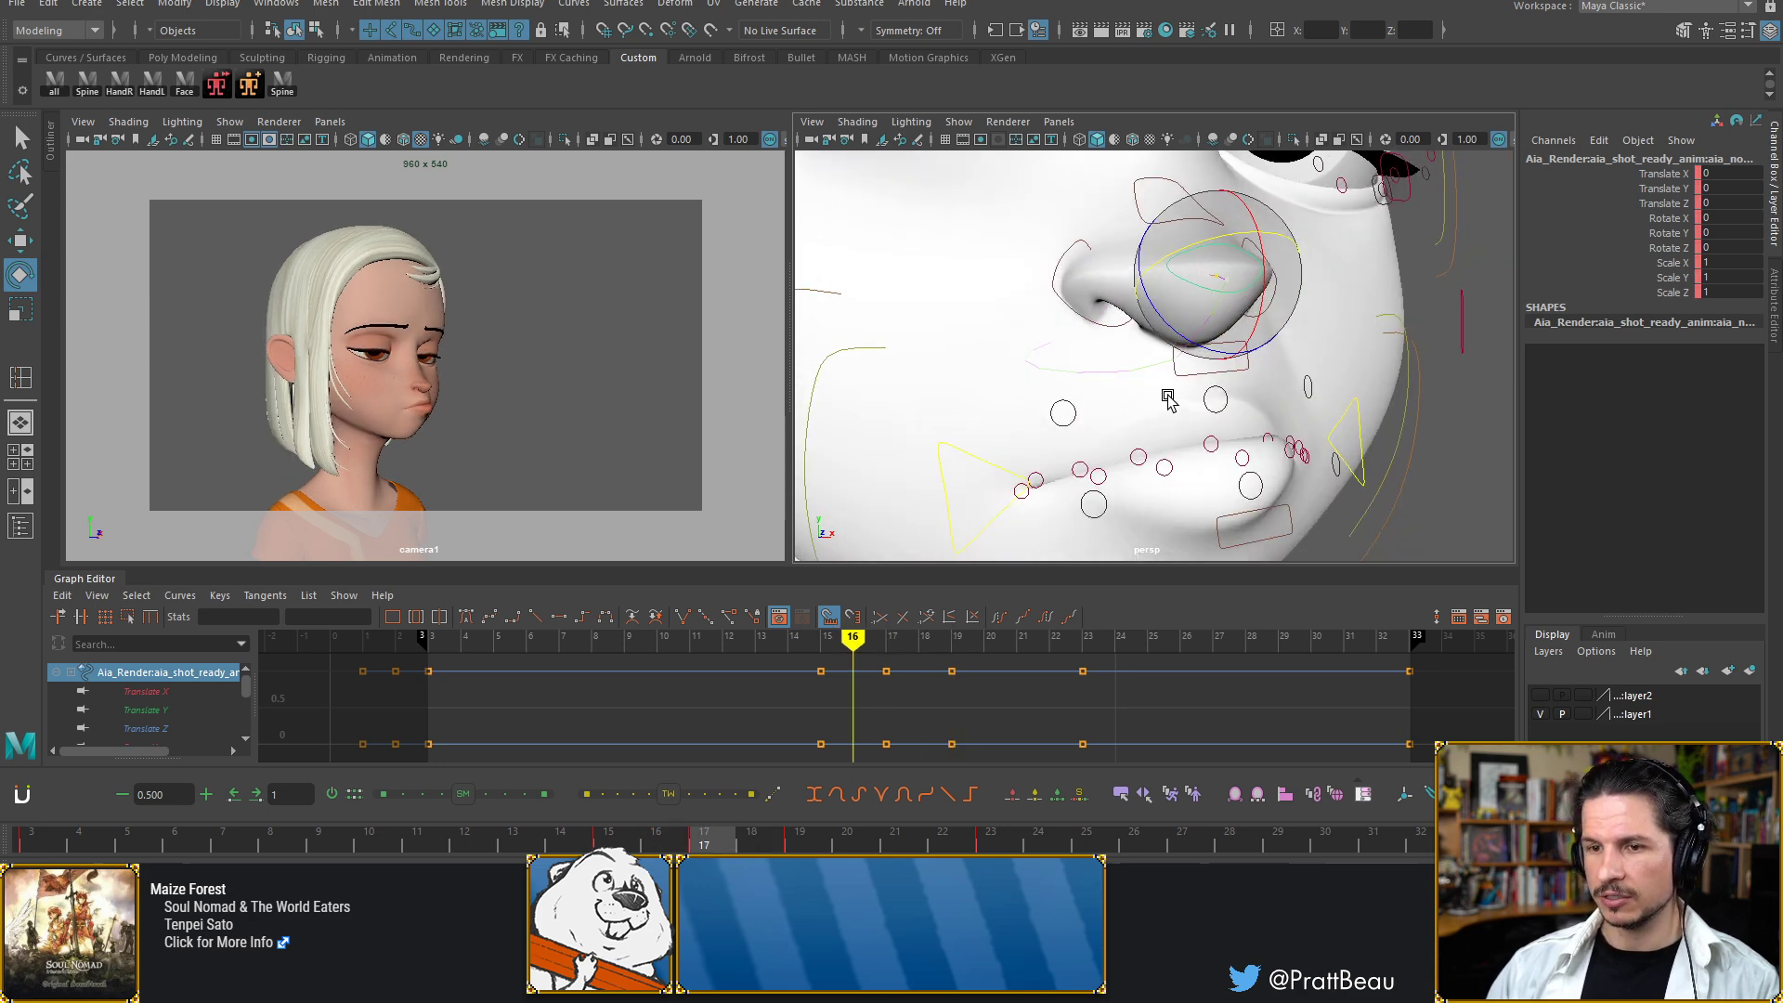
pyautogui.hotkey('alt', '.')
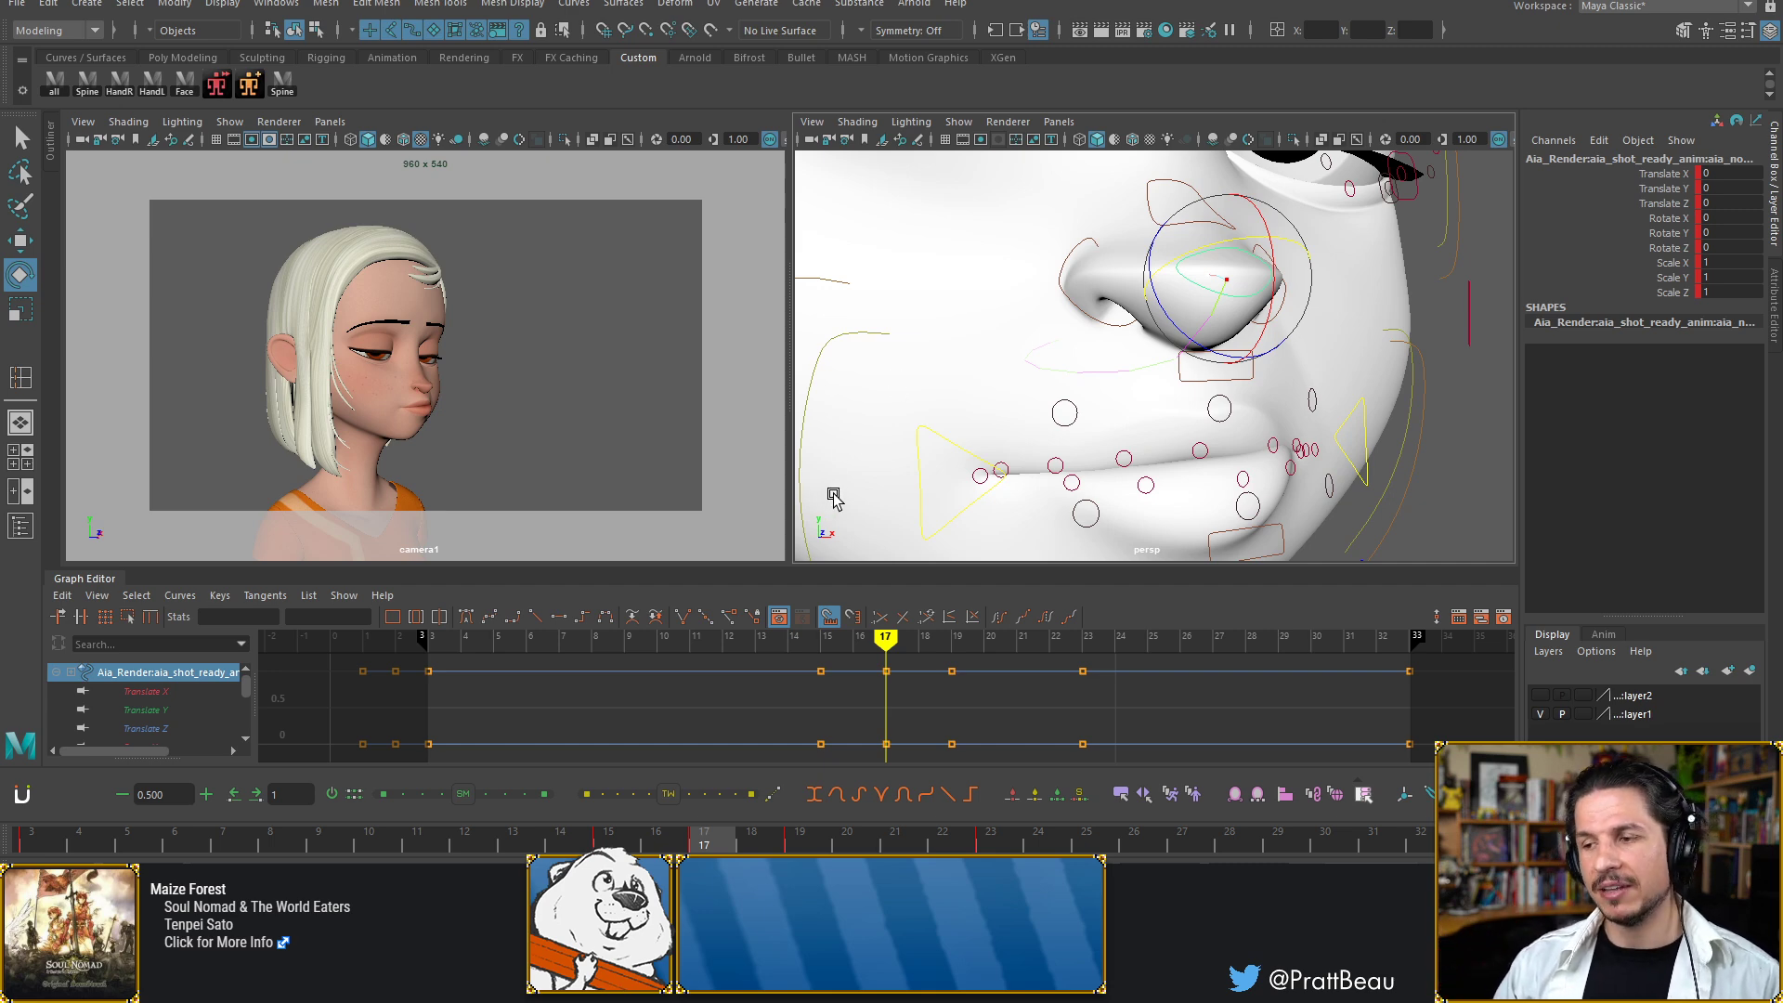
pyautogui.click(184, 710)
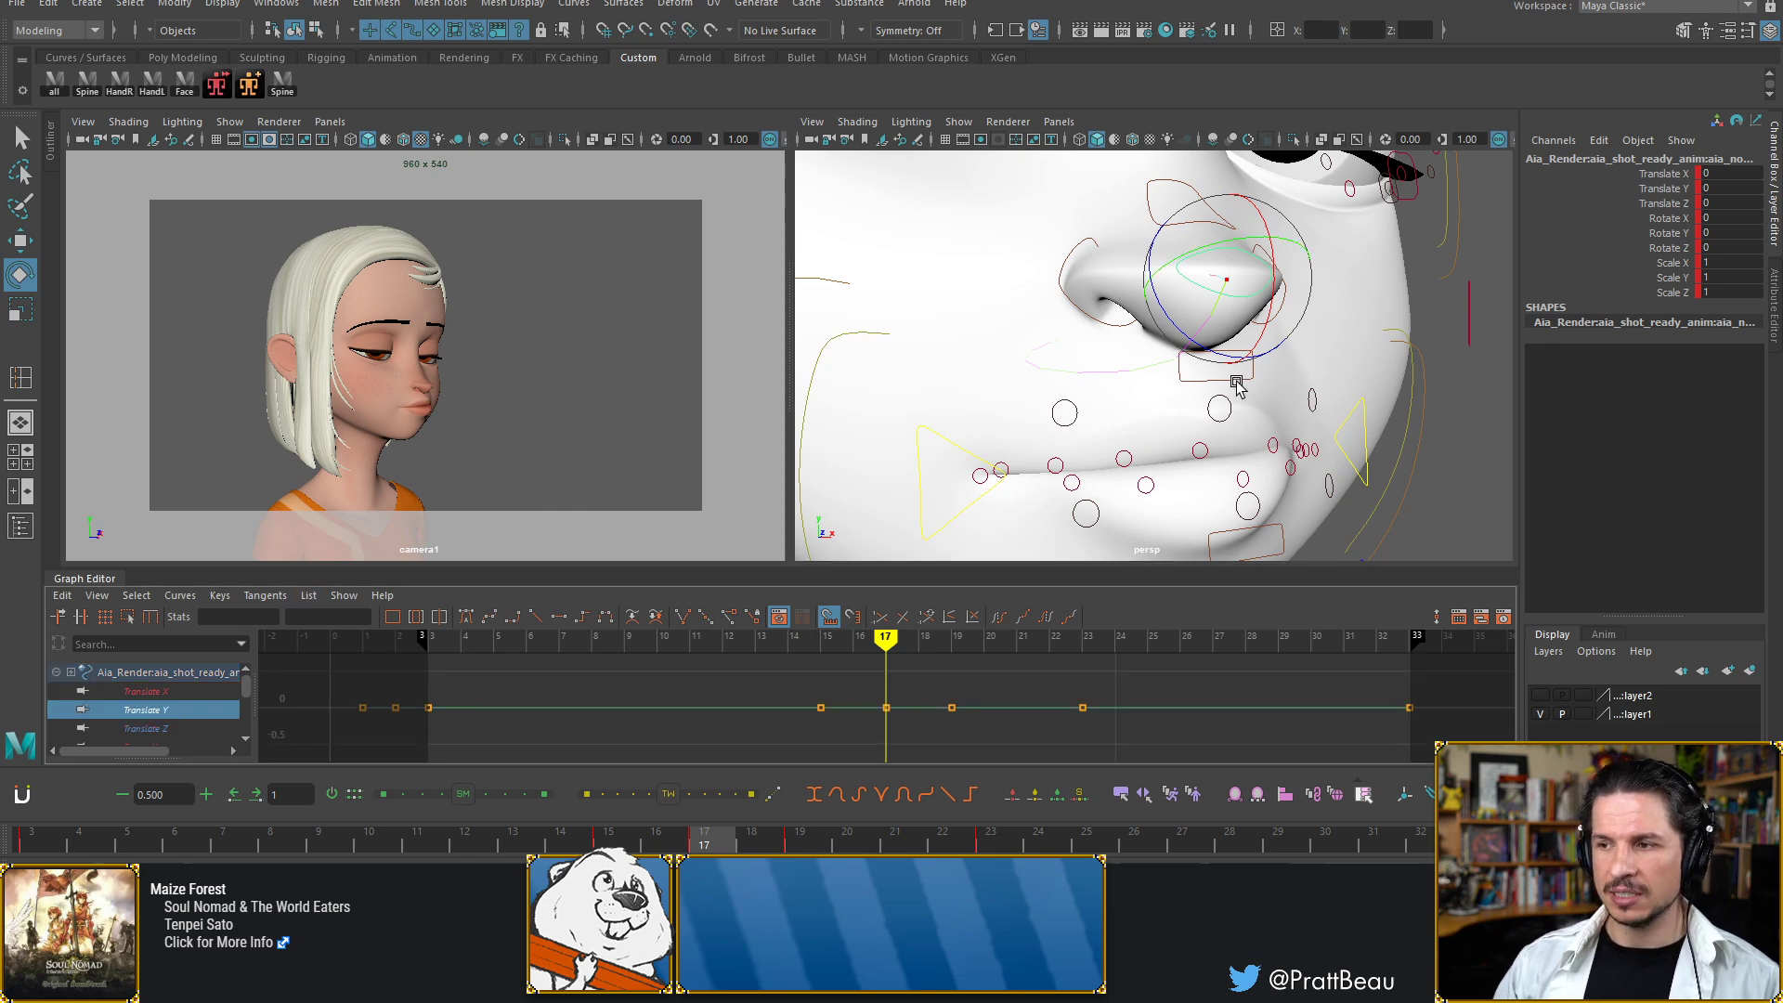
pyautogui.keyDown('alt'); pyautogui.moveTo(1277, 330); pyautogui.dragTo(1062, 305, button='right'); pyautogui.keyUp('alt')
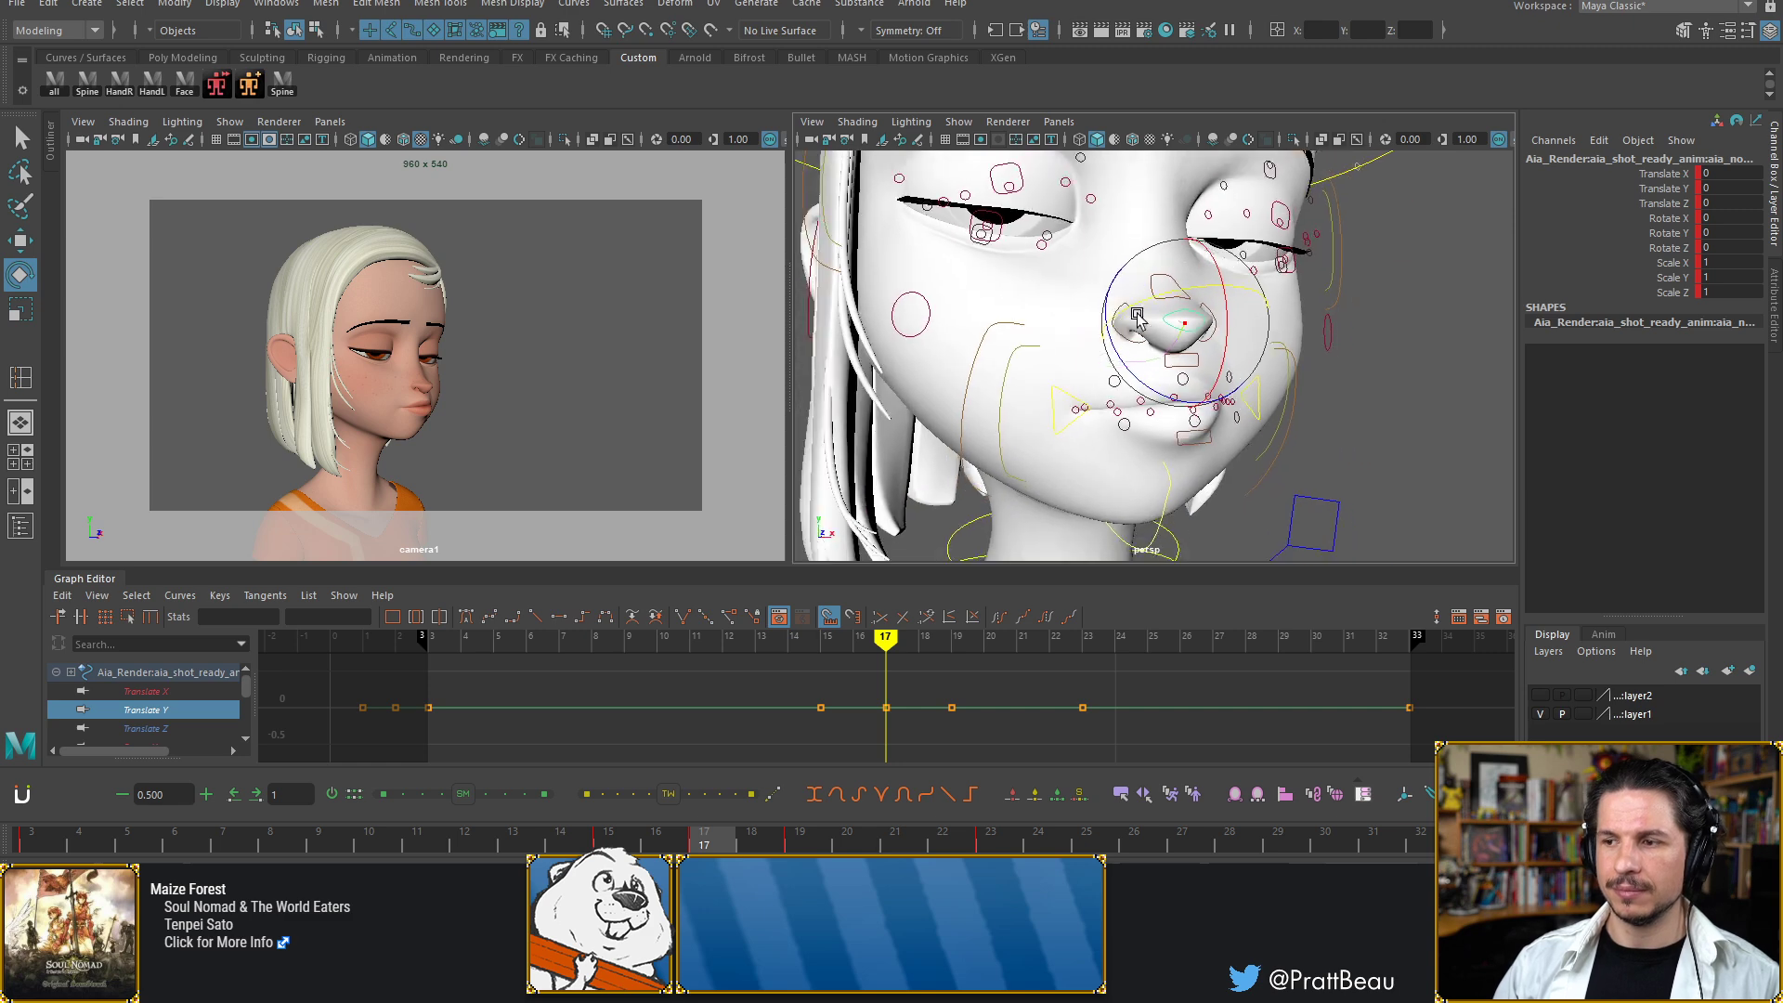
# Raise the head control's Rotate Y key at frame 19 to about 4.232 and adjust its incoming tangent
pyautogui.moveTo(1392, 207); pyautogui.dragTo(1386, 155)
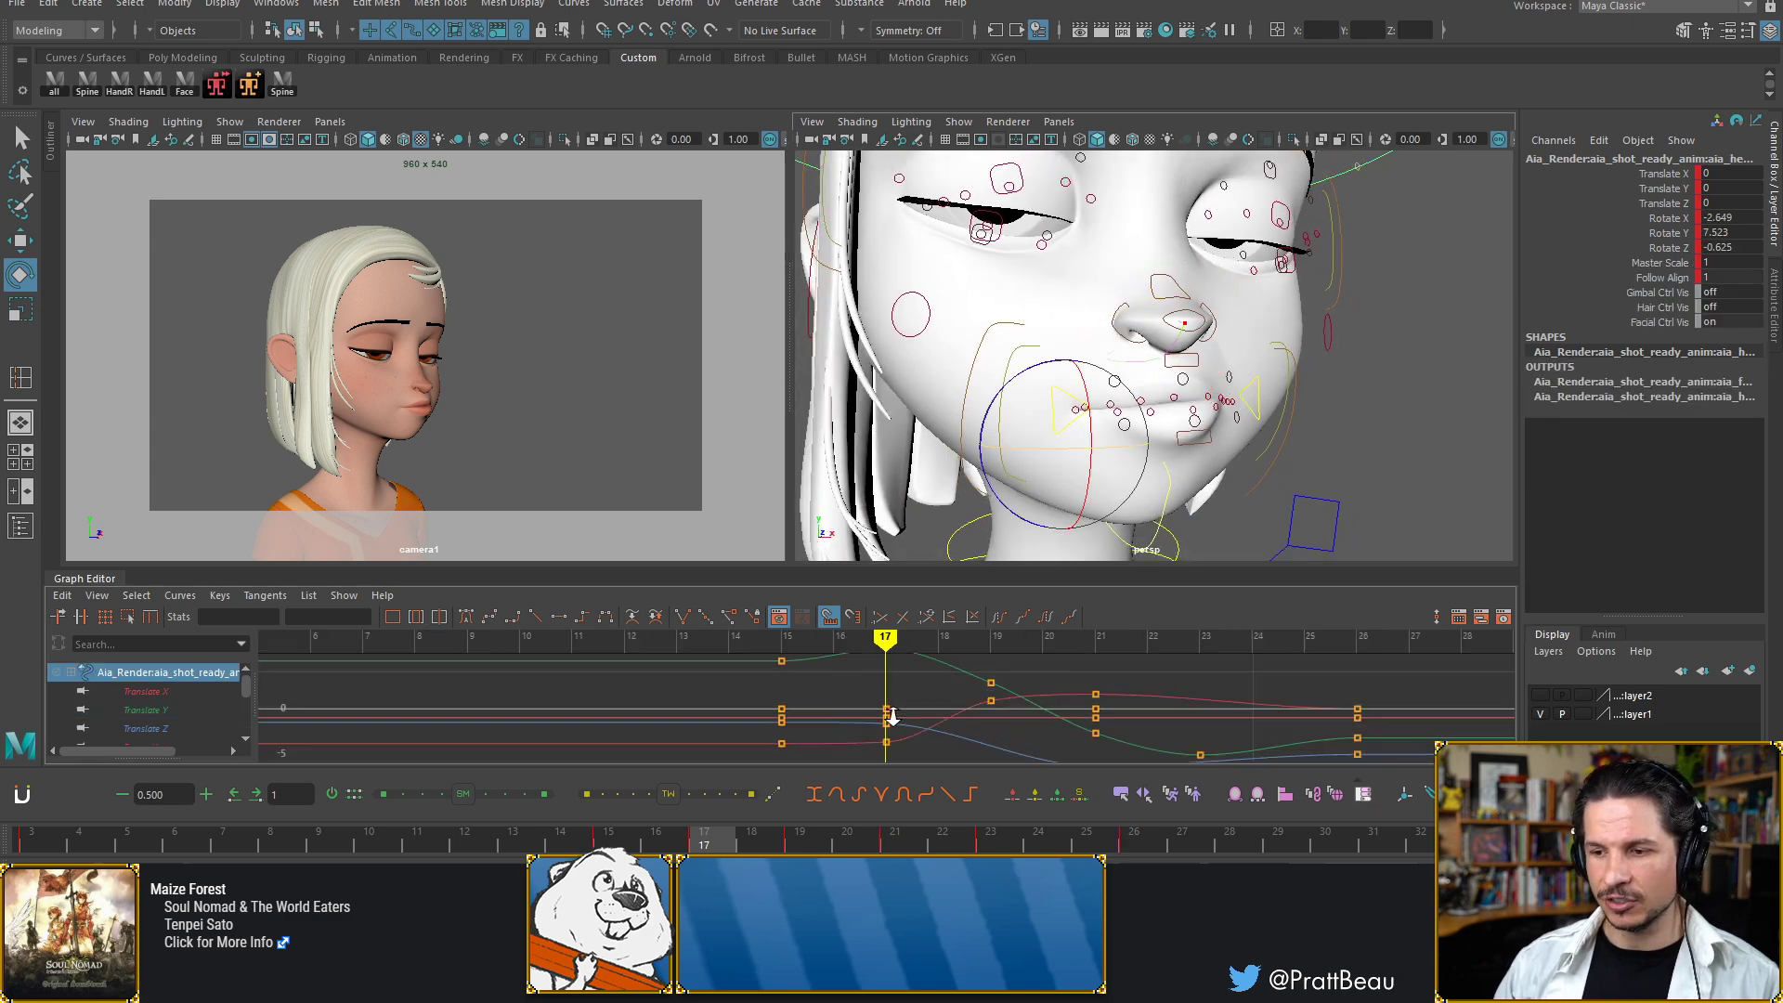
pyautogui.press('f')
pyautogui.moveTo(950, 675); pyautogui.dragTo(907, 692)
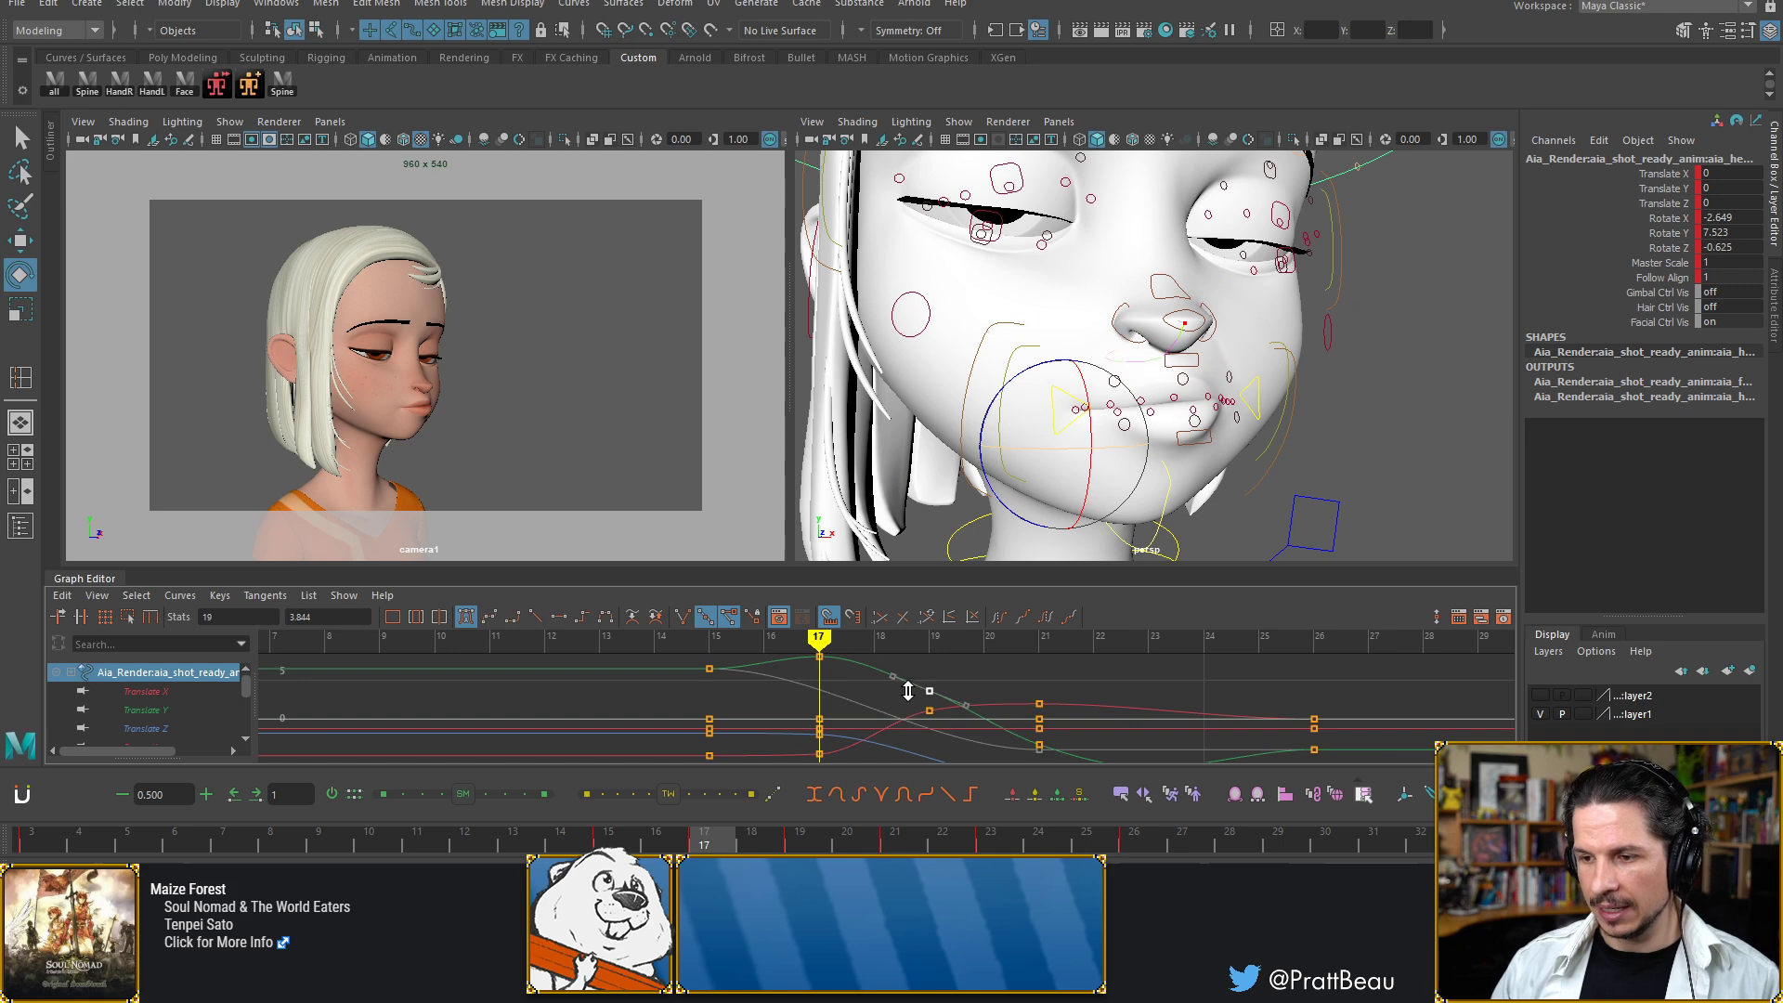
pyautogui.keyDown('shift'); pyautogui.moveTo(908, 691); pyautogui.dragTo(908, 687, button='middle'); pyautogui.keyUp('shift')
pyautogui.moveTo(911, 663); pyautogui.dragTo(890, 695)
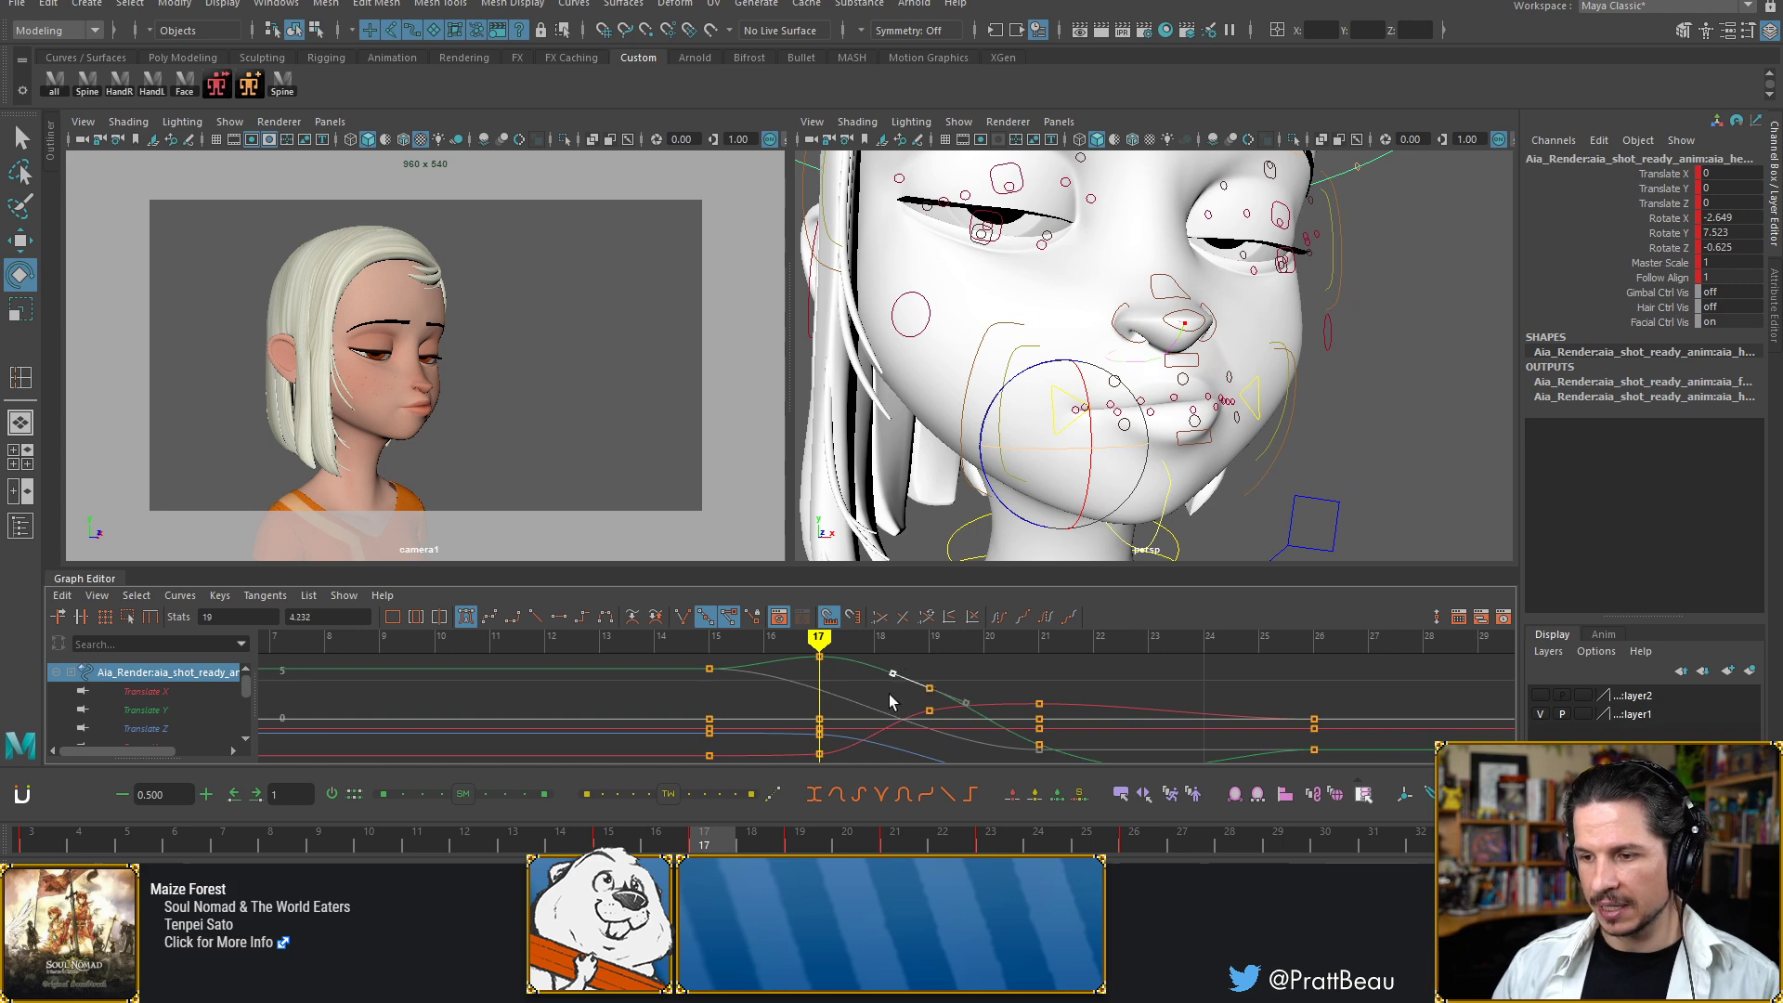
pyautogui.moveTo(891, 689); pyautogui.dragTo(854, 682, button='middle')
pyautogui.click(902, 711)
# Lower the head control's Rotate Y key at frame 21 to about -2.057
pyautogui.moveTo(989, 737); pyautogui.dragTo(1020, 711)
pyautogui.moveTo(1026, 711); pyautogui.dragTo(1027, 713, button='middle')
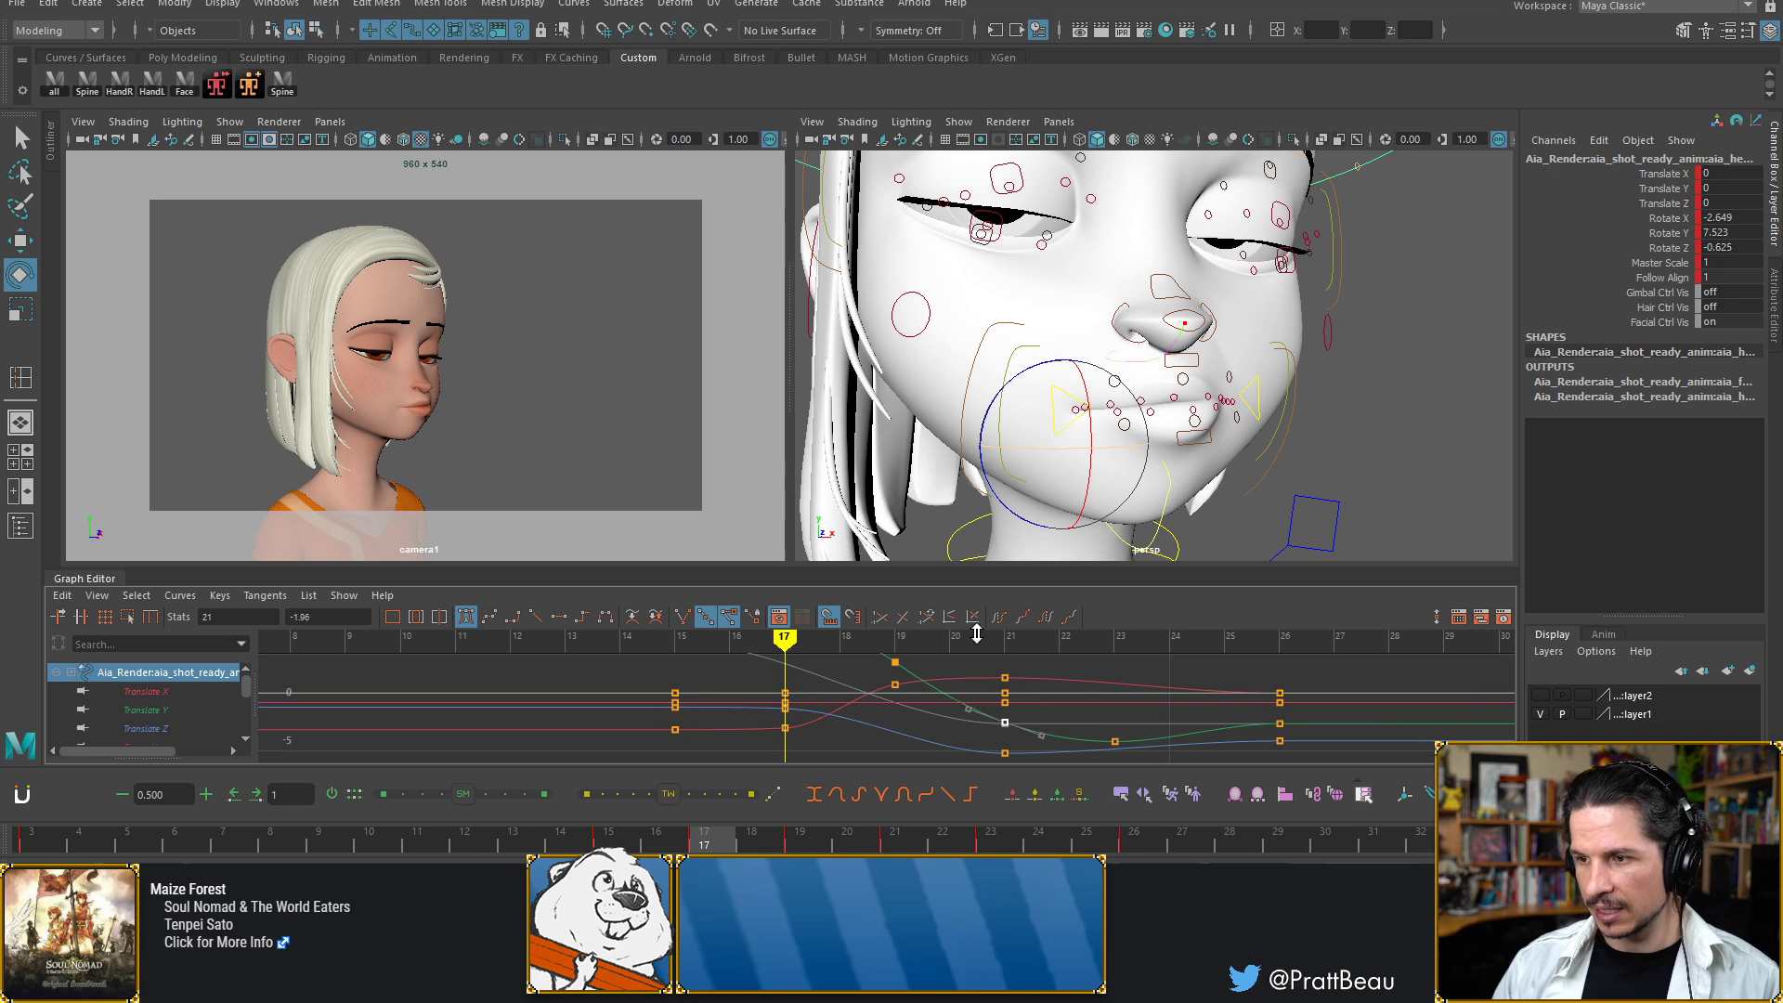
pyautogui.keyDown('alt'); pyautogui.moveTo(883, 724); pyautogui.dragTo(884, 740, button='middle'); pyautogui.keyUp('alt')
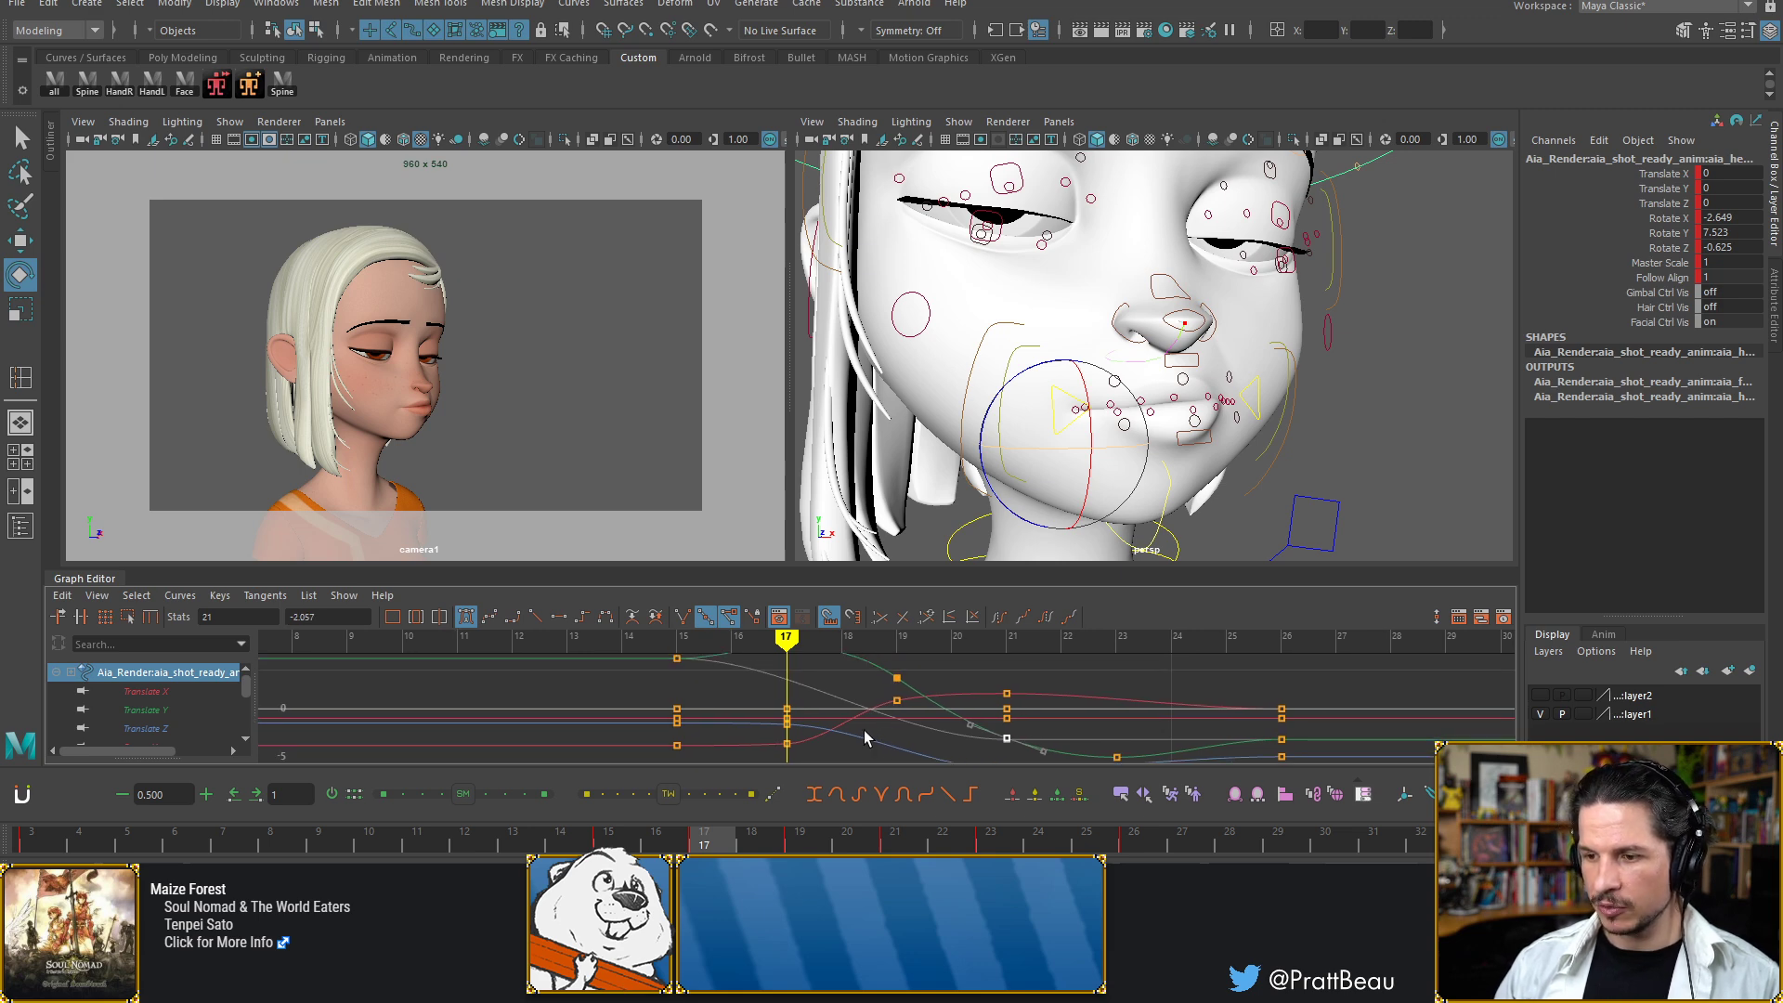
# Raise the head control's Rotate X key at frame 17 to about -2.217
pyautogui.keyDown('alt'); pyautogui.keyDown('shift'); pyautogui.moveTo(862, 739); pyautogui.dragTo(848, 693, button='right'); pyautogui.keyUp('shift'); pyautogui.keyUp('alt')
pyautogui.keyDown('alt'); pyautogui.keyDown('shift'); pyautogui.moveTo(847, 703); pyautogui.dragTo(844, 661, button='middle'); pyautogui.keyUp('shift'); pyautogui.keyUp('alt')
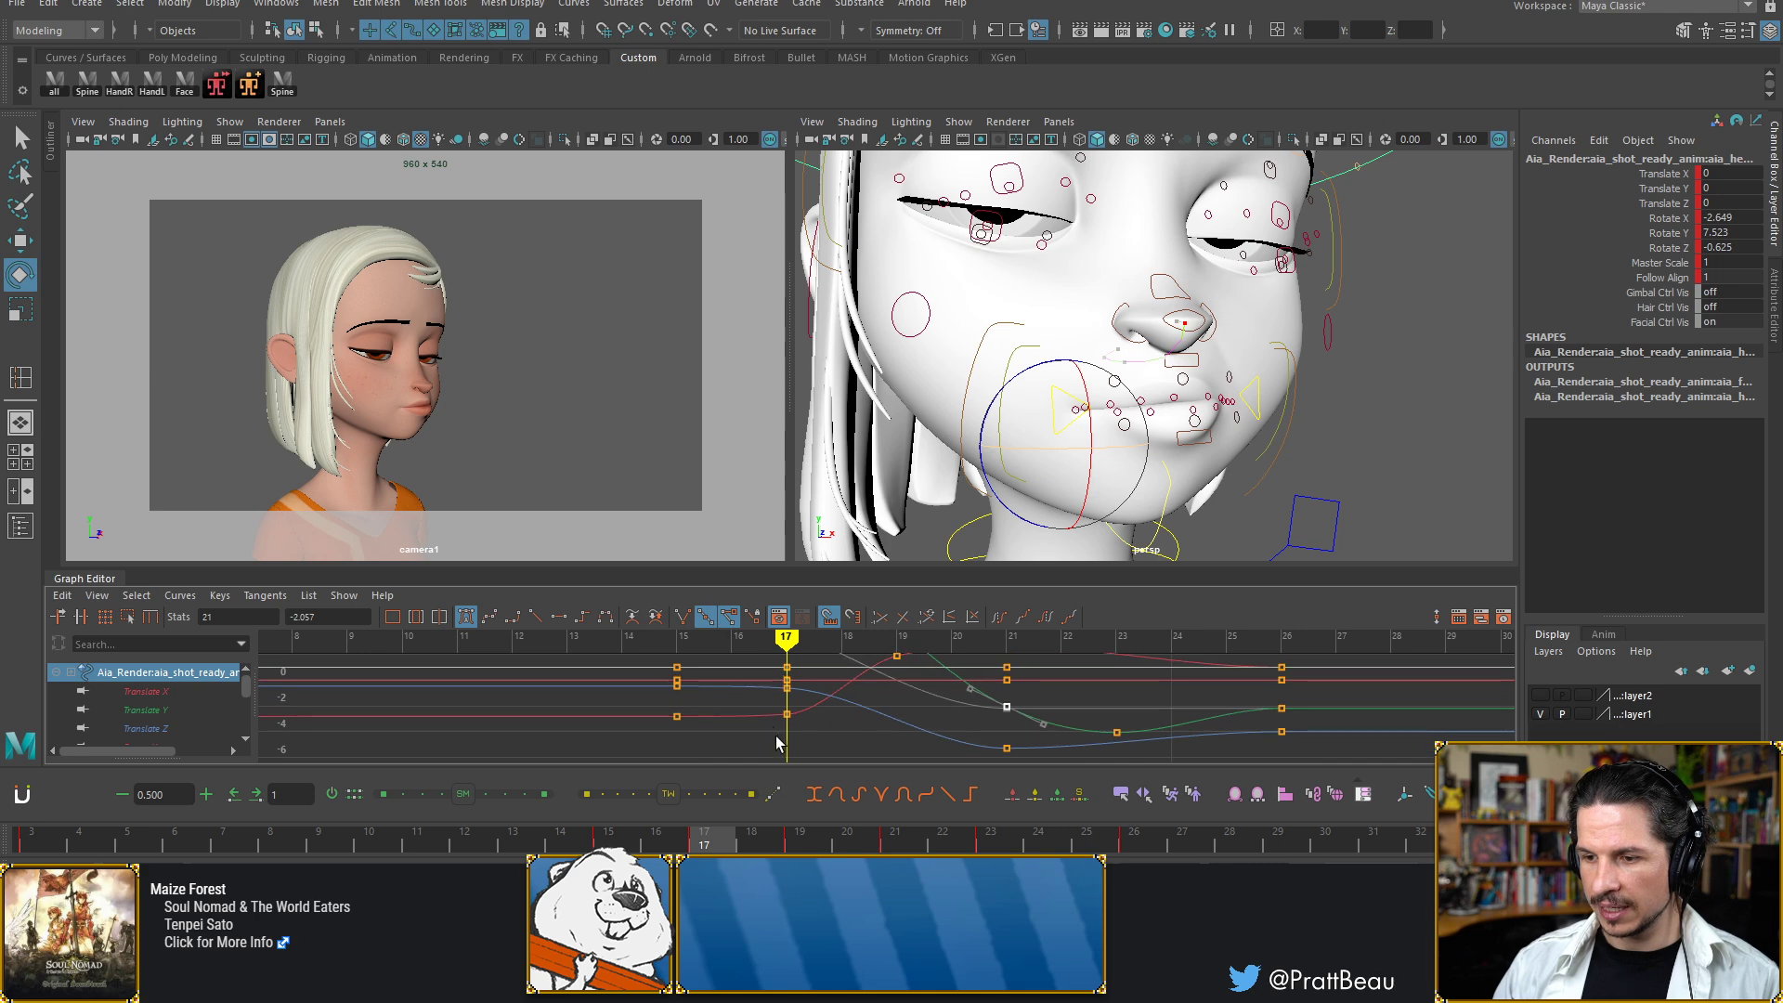
pyautogui.moveTo(776, 739); pyautogui.dragTo(804, 696)
pyautogui.moveTo(810, 733)
pyautogui.keyDown('shift'); pyautogui.mouseDown(button='middle')
pyautogui.moveTo(854, 709)
pyautogui.moveTo(834, 730)
pyautogui.mouseUp(button='middle'); pyautogui.keyUp('shift')
# Tilt the outgoing tangent of the head control's Rotate X key at frame 21 slightly downward
pyautogui.keyDown('alt'); pyautogui.keyDown('shift'); pyautogui.moveTo(843, 732); pyautogui.dragTo(905, 664, button='right'); pyautogui.keyUp('shift'); pyautogui.keyUp('alt')
pyautogui.keyDown('alt'); pyautogui.keyDown('shift'); pyautogui.moveTo(878, 757); pyautogui.dragTo(867, 740, button='right'); pyautogui.keyUp('shift'); pyautogui.keyUp('alt')
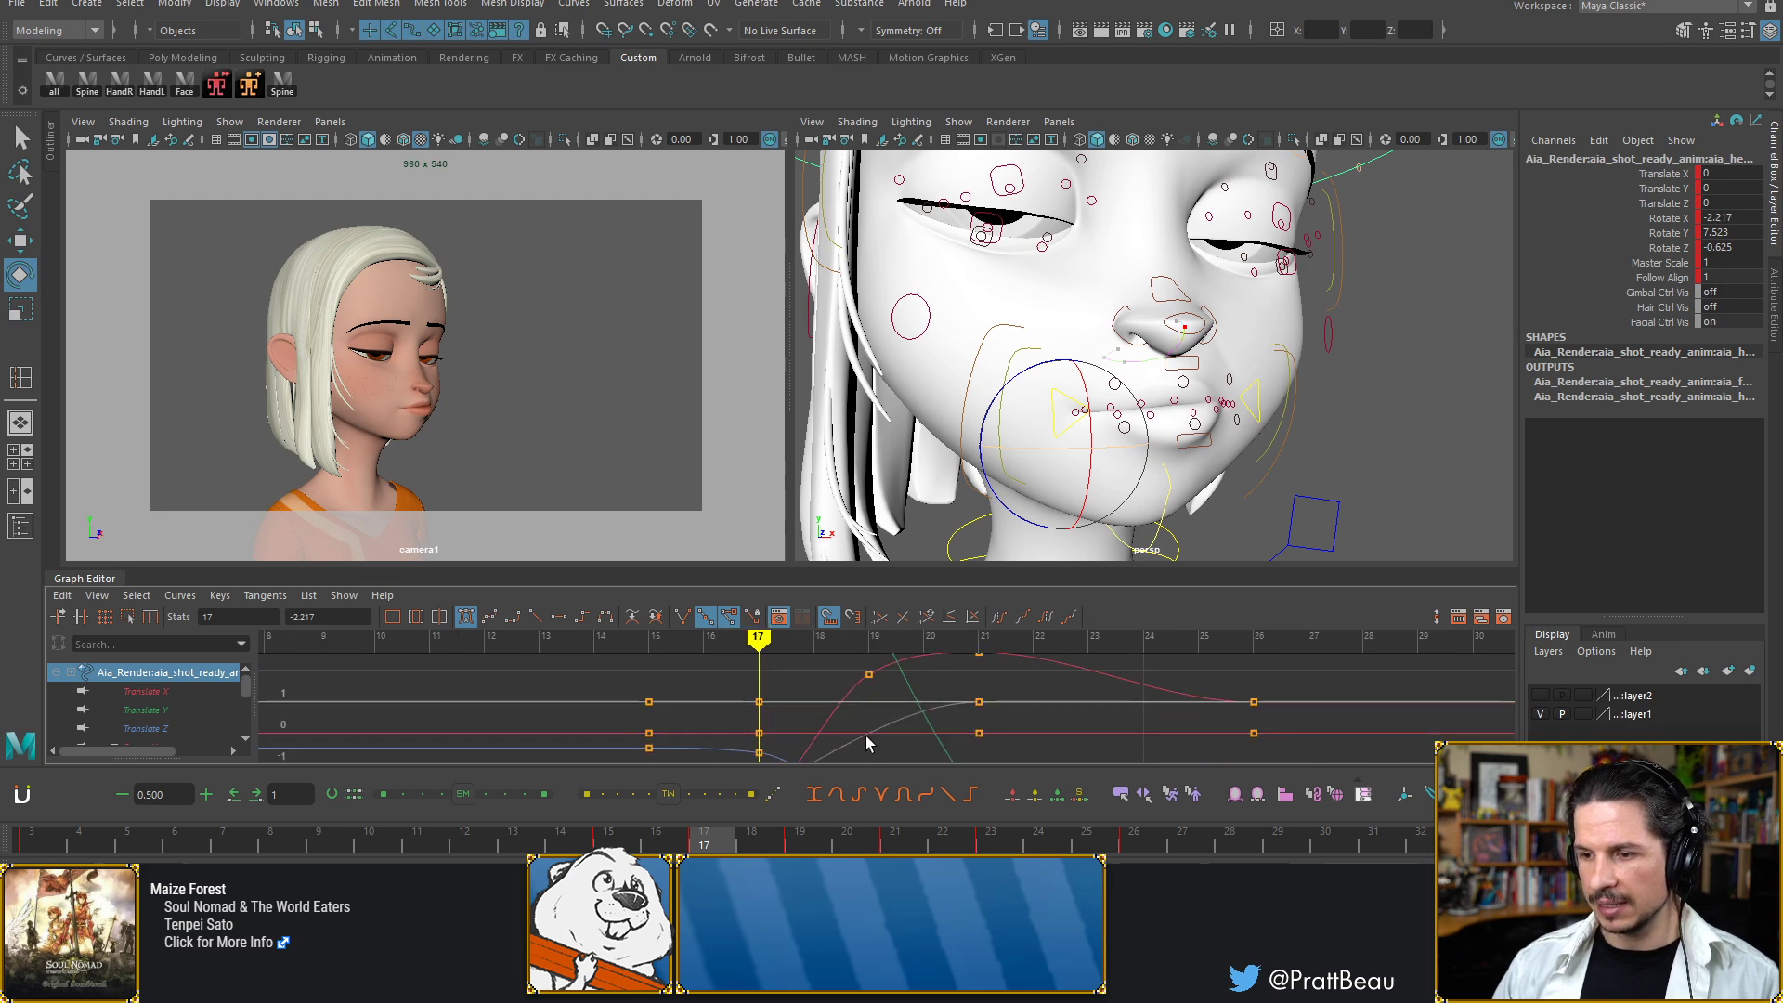
pyautogui.keyDown('alt'); pyautogui.moveTo(869, 729); pyautogui.dragTo(844, 758, button='middle'); pyautogui.keyUp('alt')
pyautogui.moveTo(984, 667); pyautogui.dragTo(936, 697)
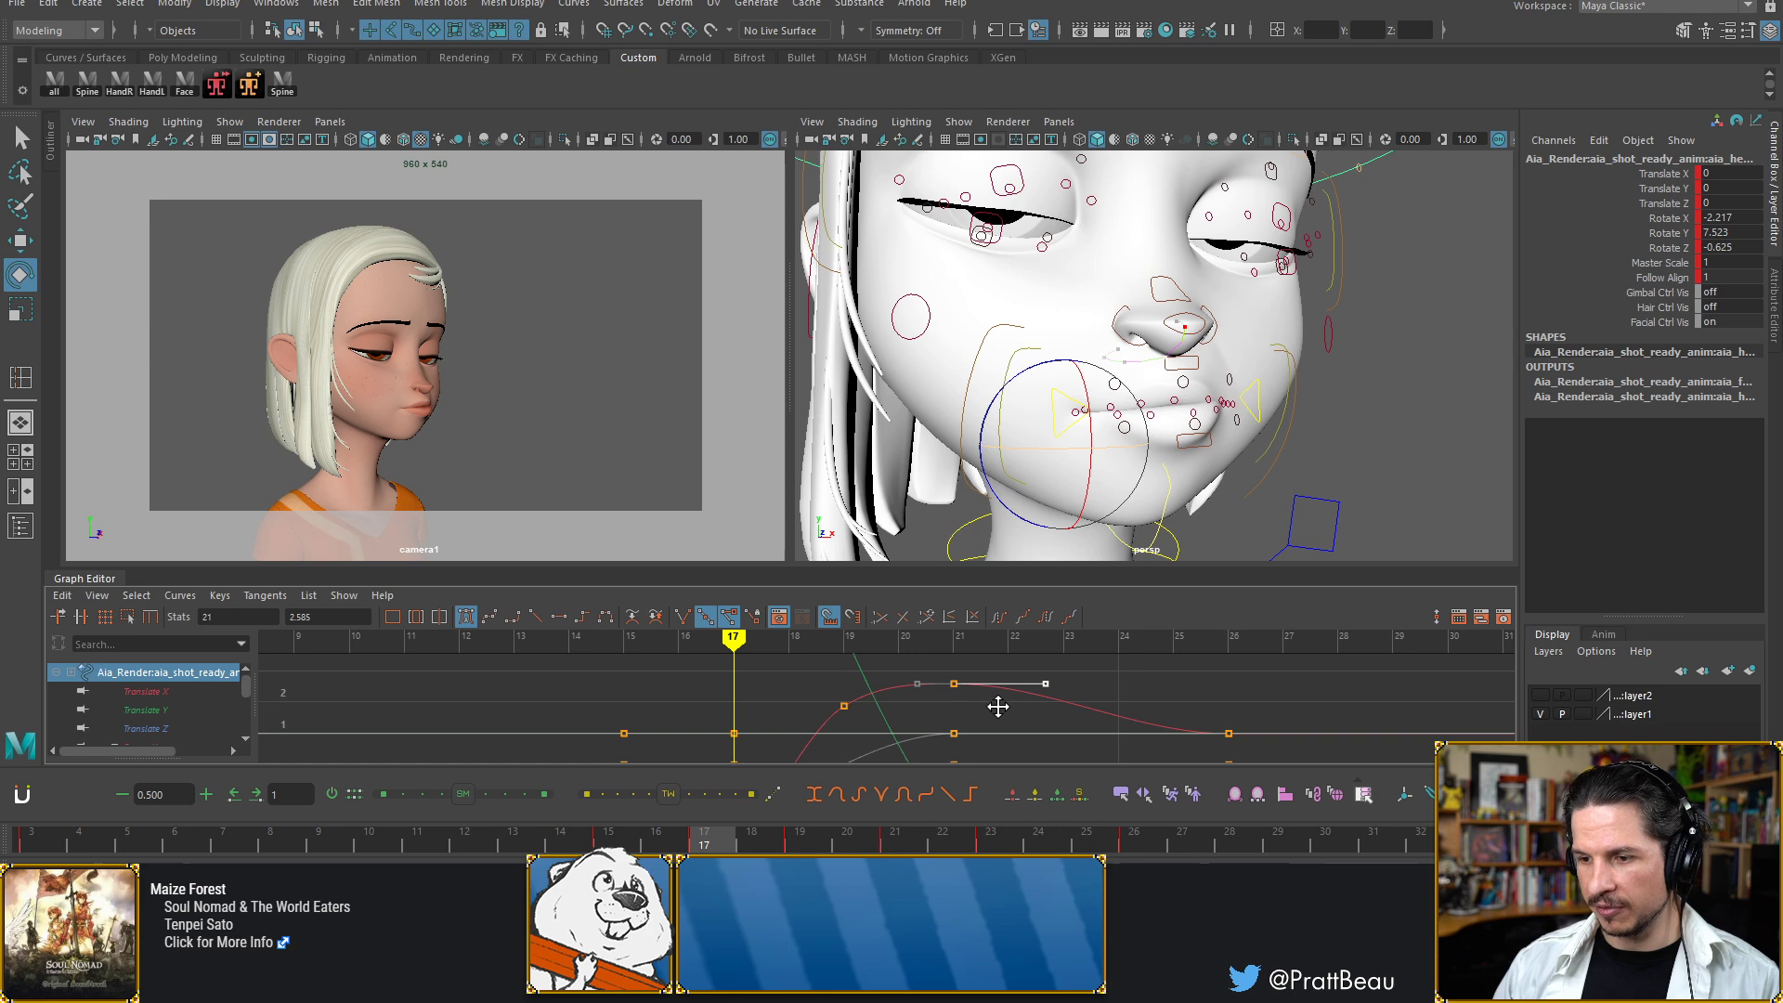
pyautogui.moveTo(998, 706); pyautogui.dragTo(1001, 708, button='middle')
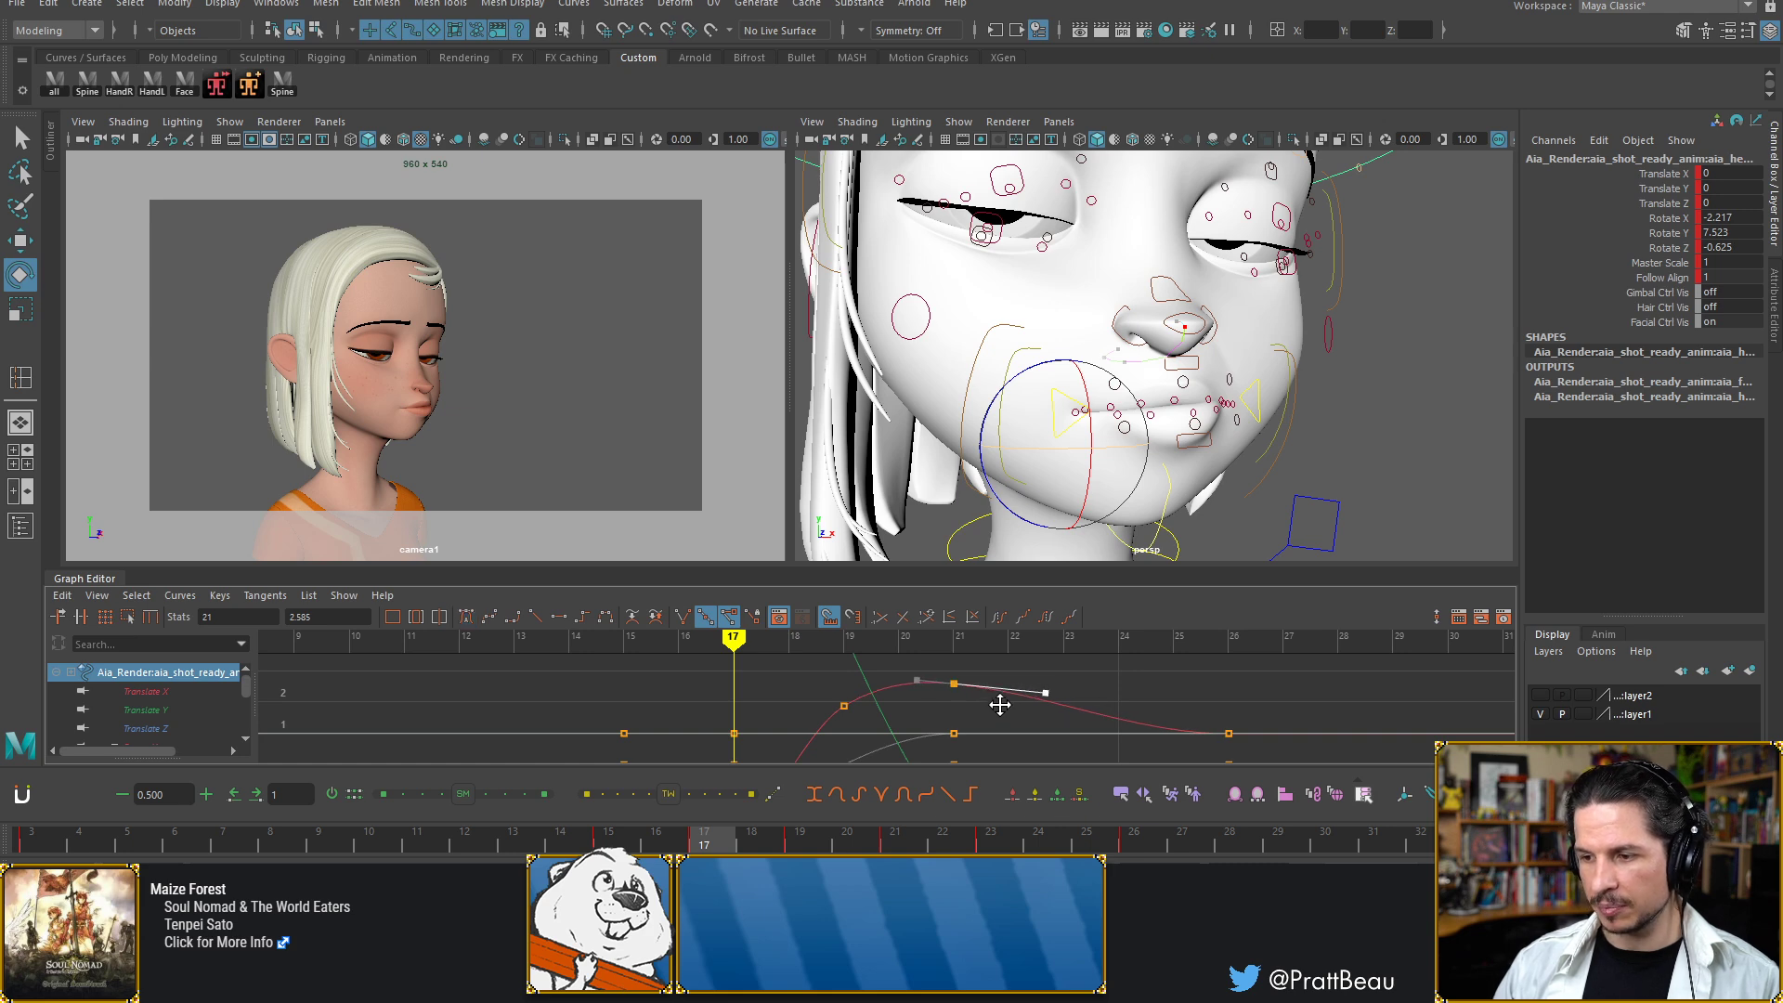
pyautogui.click(1075, 693)
# Try to move the head control's Rotate Y key from frame 26 to frame 27
pyautogui.keyDown('alt'); pyautogui.moveTo(1044, 708); pyautogui.dragTo(998, 697, button='right'); pyautogui.keyUp('alt')
pyautogui.keyDown('alt'); pyautogui.moveTo(997, 697); pyautogui.dragTo(956, 682, button='middle'); pyautogui.keyUp('alt')
pyautogui.keyDown('alt'); pyautogui.moveTo(970, 701); pyautogui.dragTo(988, 693, button='right'); pyautogui.keyUp('alt')
pyautogui.click(1155, 676)
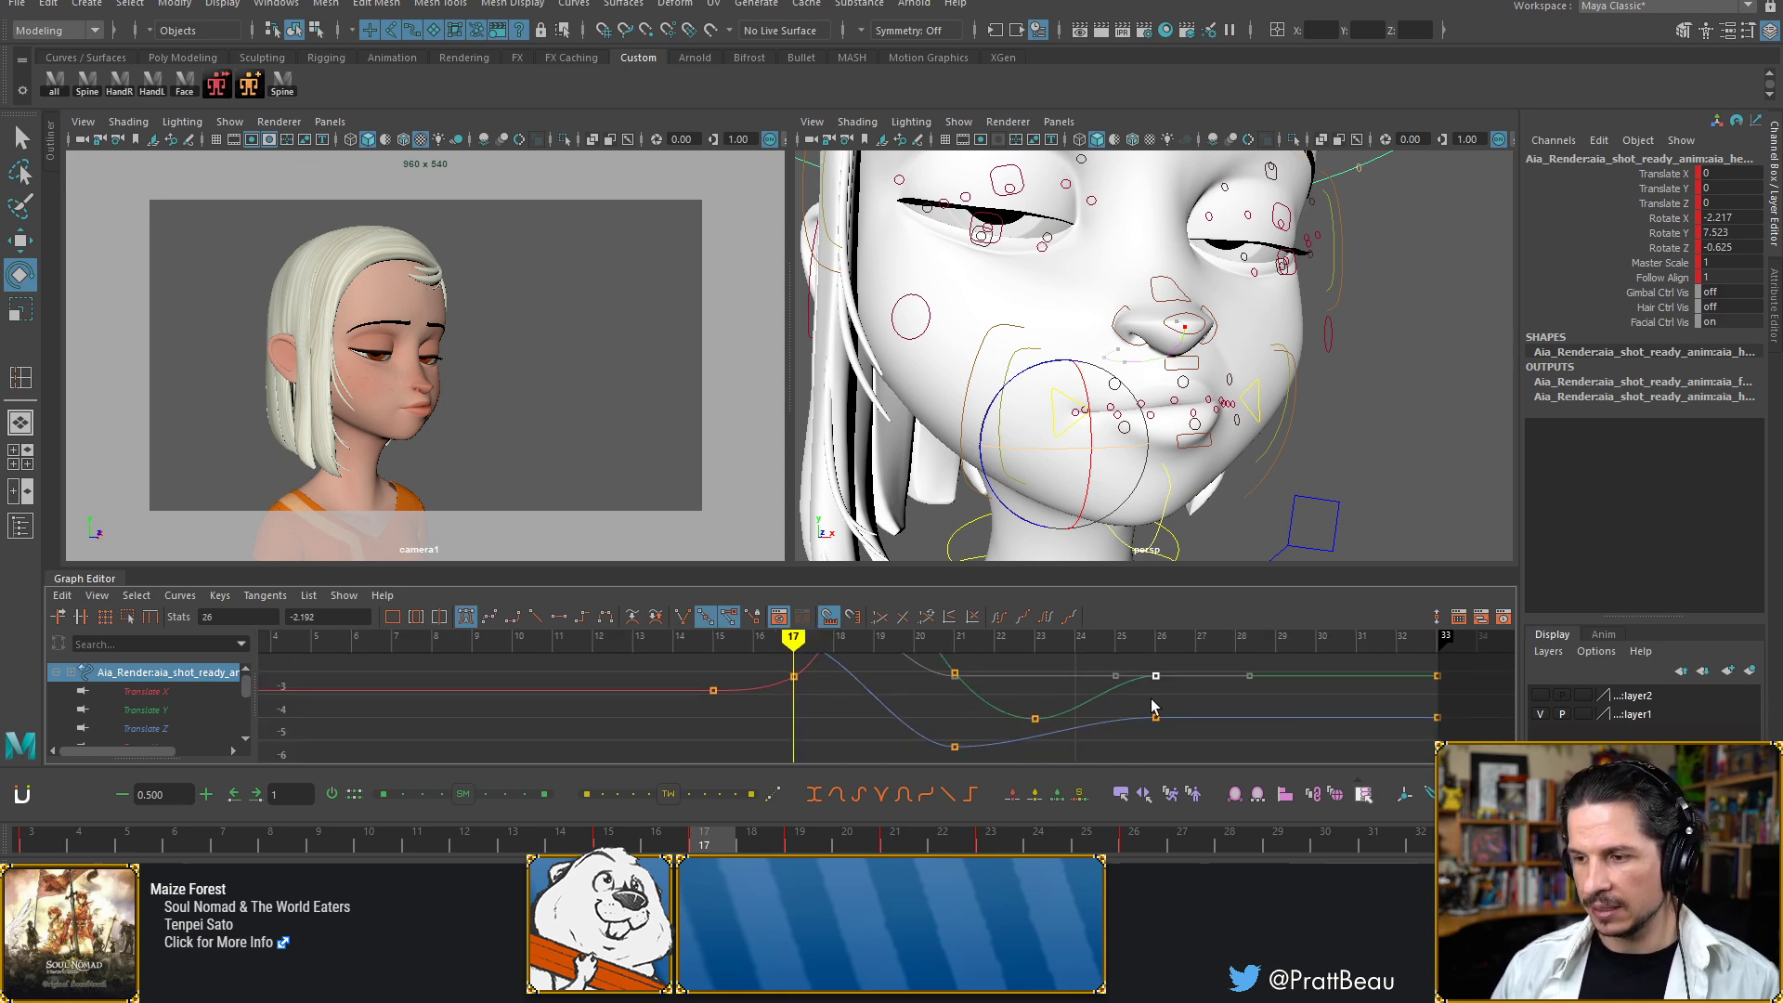
pyautogui.keyDown('shift'); pyautogui.moveTo(1178, 704); pyautogui.dragTo(1182, 706, button='middle'); pyautogui.keyUp('shift')
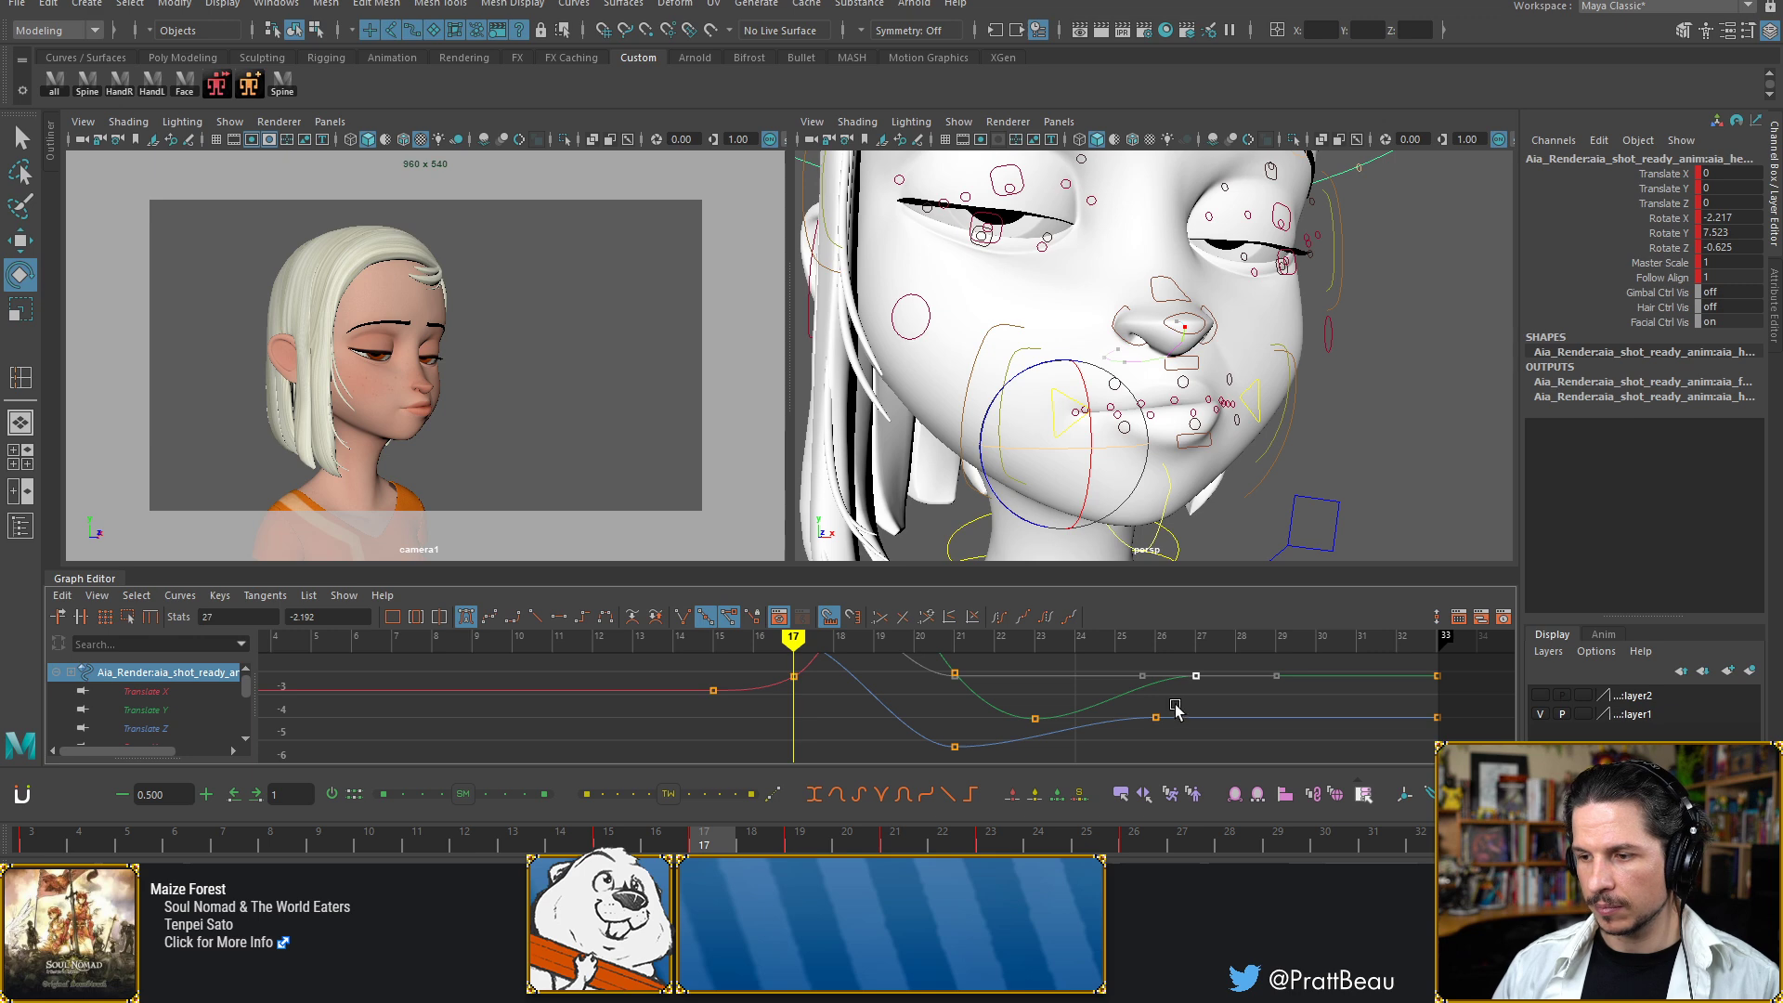
pyautogui.hotkey('ctrl', 'z')
# Go to frame 19, select the head control's Rotate Z curve and set a key on the head control
pyautogui.keyDown('alt'); pyautogui.moveTo(980, 689); pyautogui.dragTo(1053, 747, button='middle'); pyautogui.keyUp('alt')
pyautogui.scroll(1, 999, 701)
pyautogui.scroll(-4, 1012, 689)
pyautogui.keyDown('alt'); pyautogui.keyDown('shift'); pyautogui.moveTo(1022, 704); pyautogui.dragTo(1040, 705, button='right'); pyautogui.keyUp('shift'); pyautogui.keyUp('alt')
pyautogui.keyDown('alt'); pyautogui.moveTo(1004, 714); pyautogui.dragTo(996, 737, button='middle'); pyautogui.keyUp('alt')
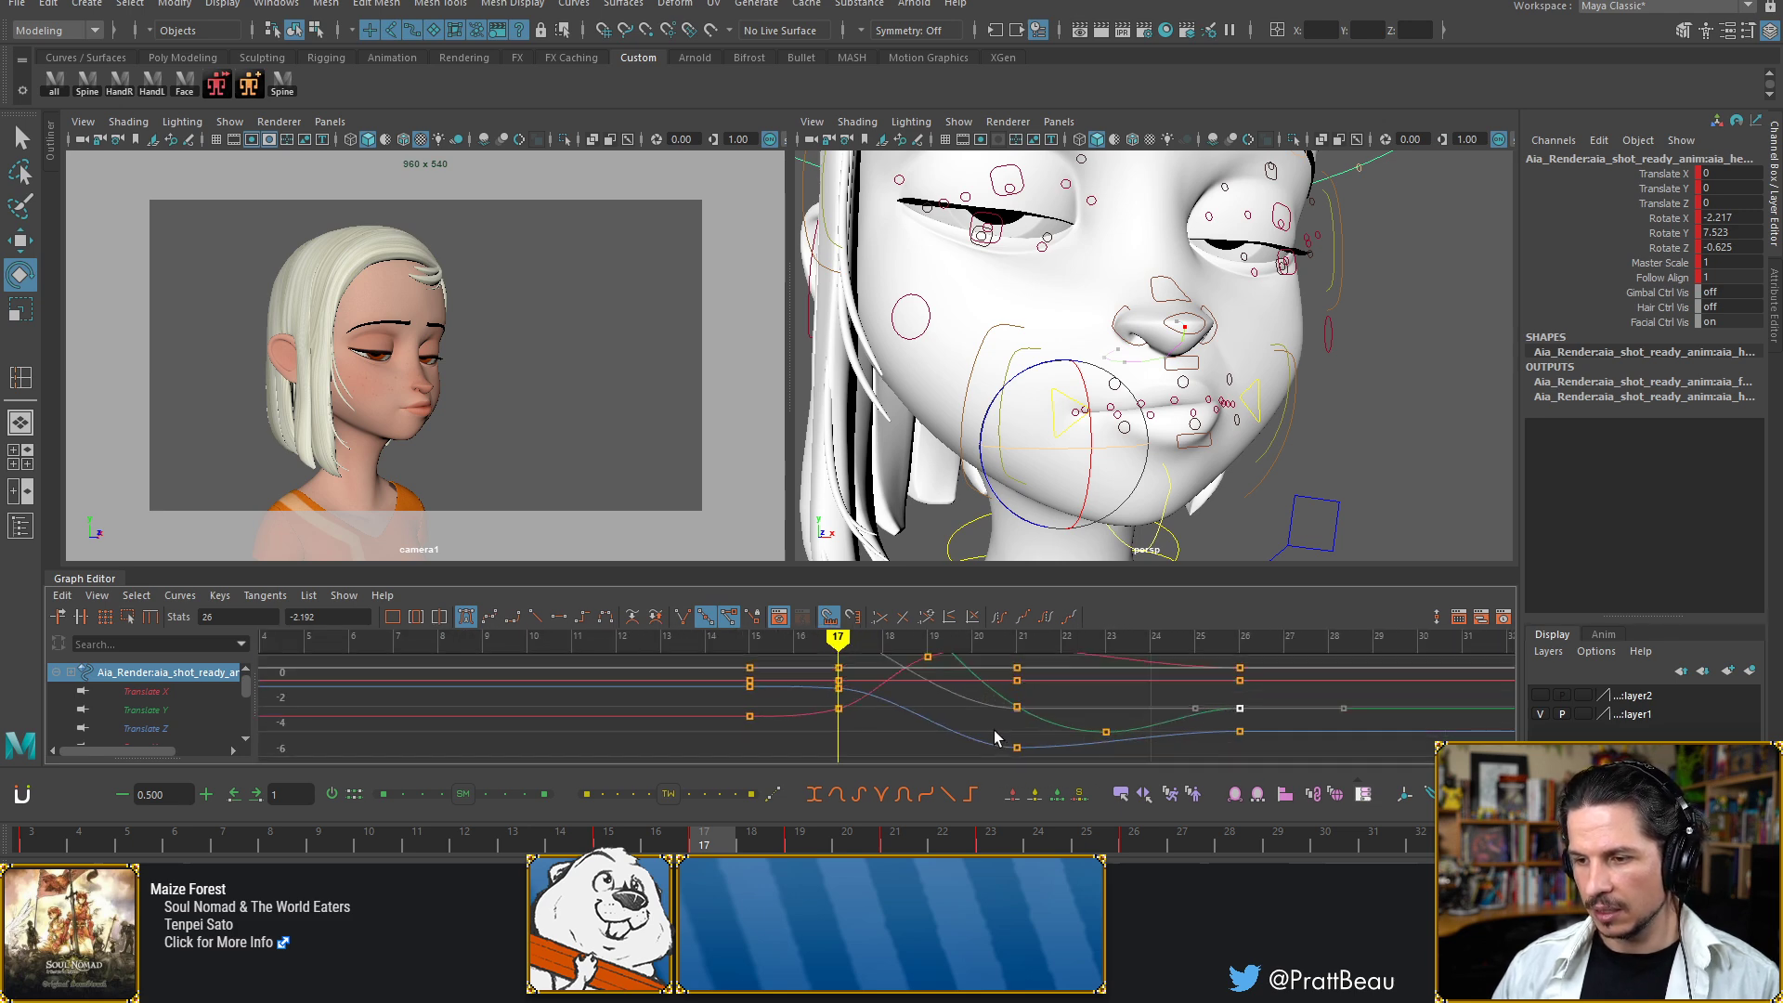
pyautogui.hotkey('alt', '.')
pyautogui.hotkey('alt', '.')
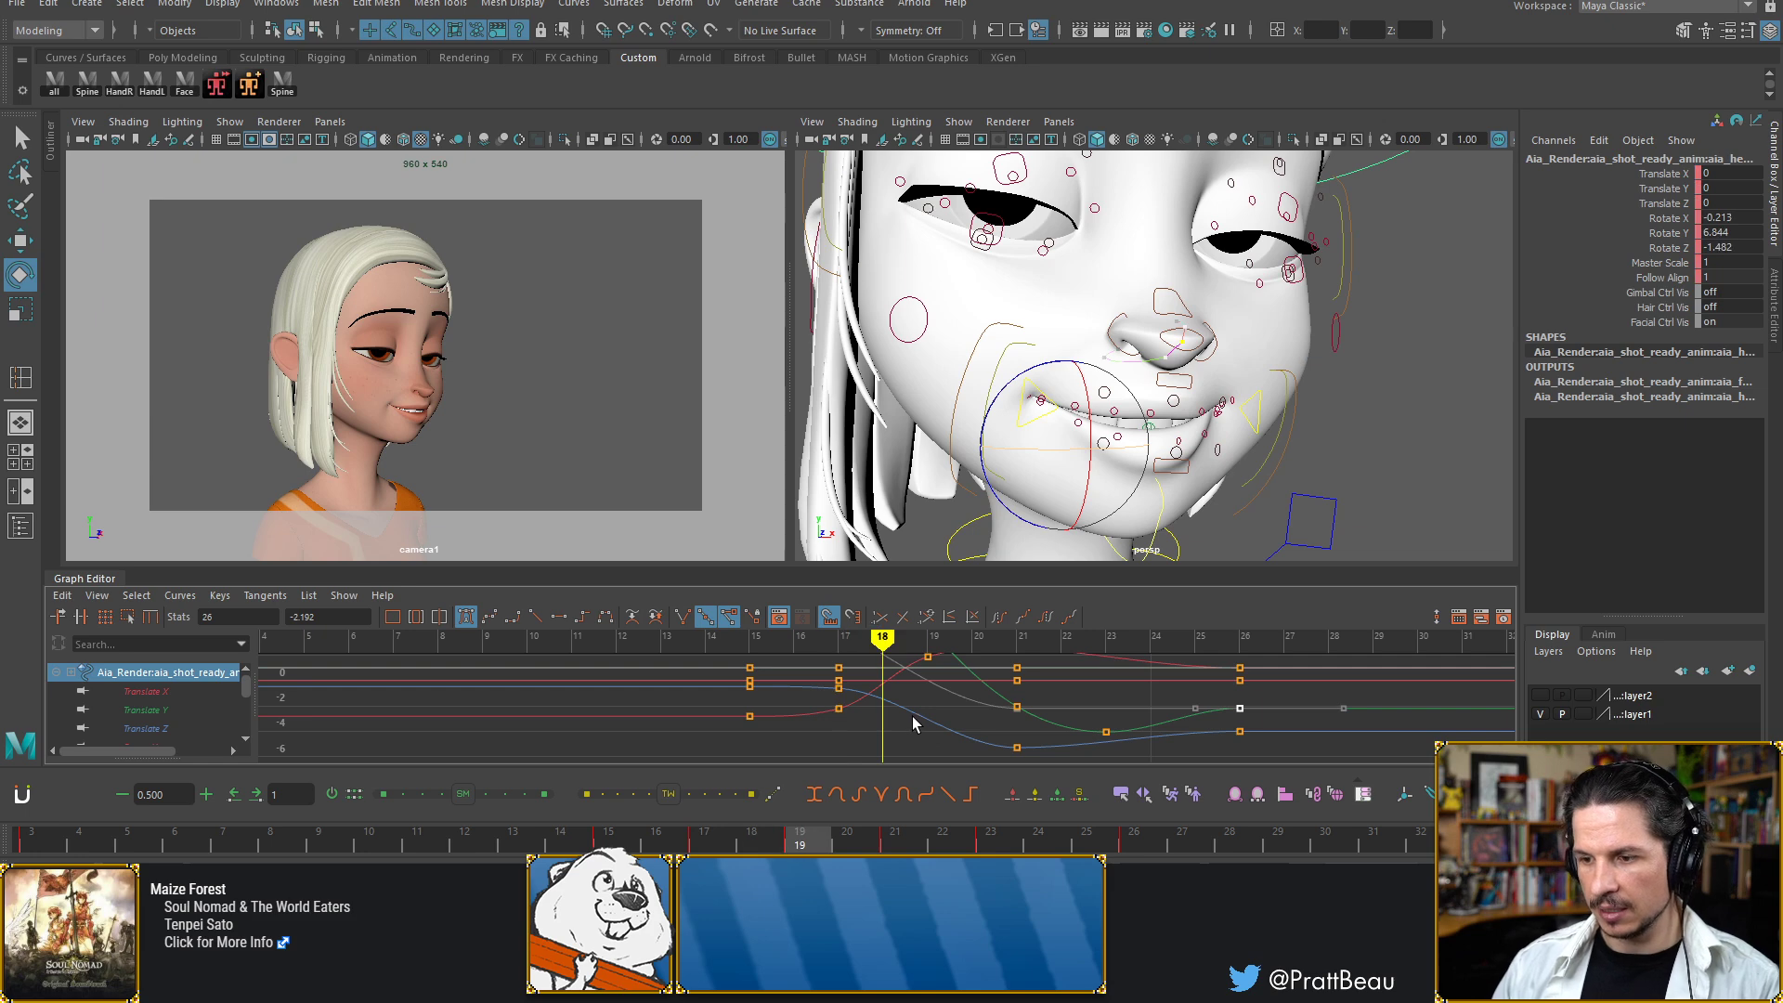
pyautogui.click(936, 739)
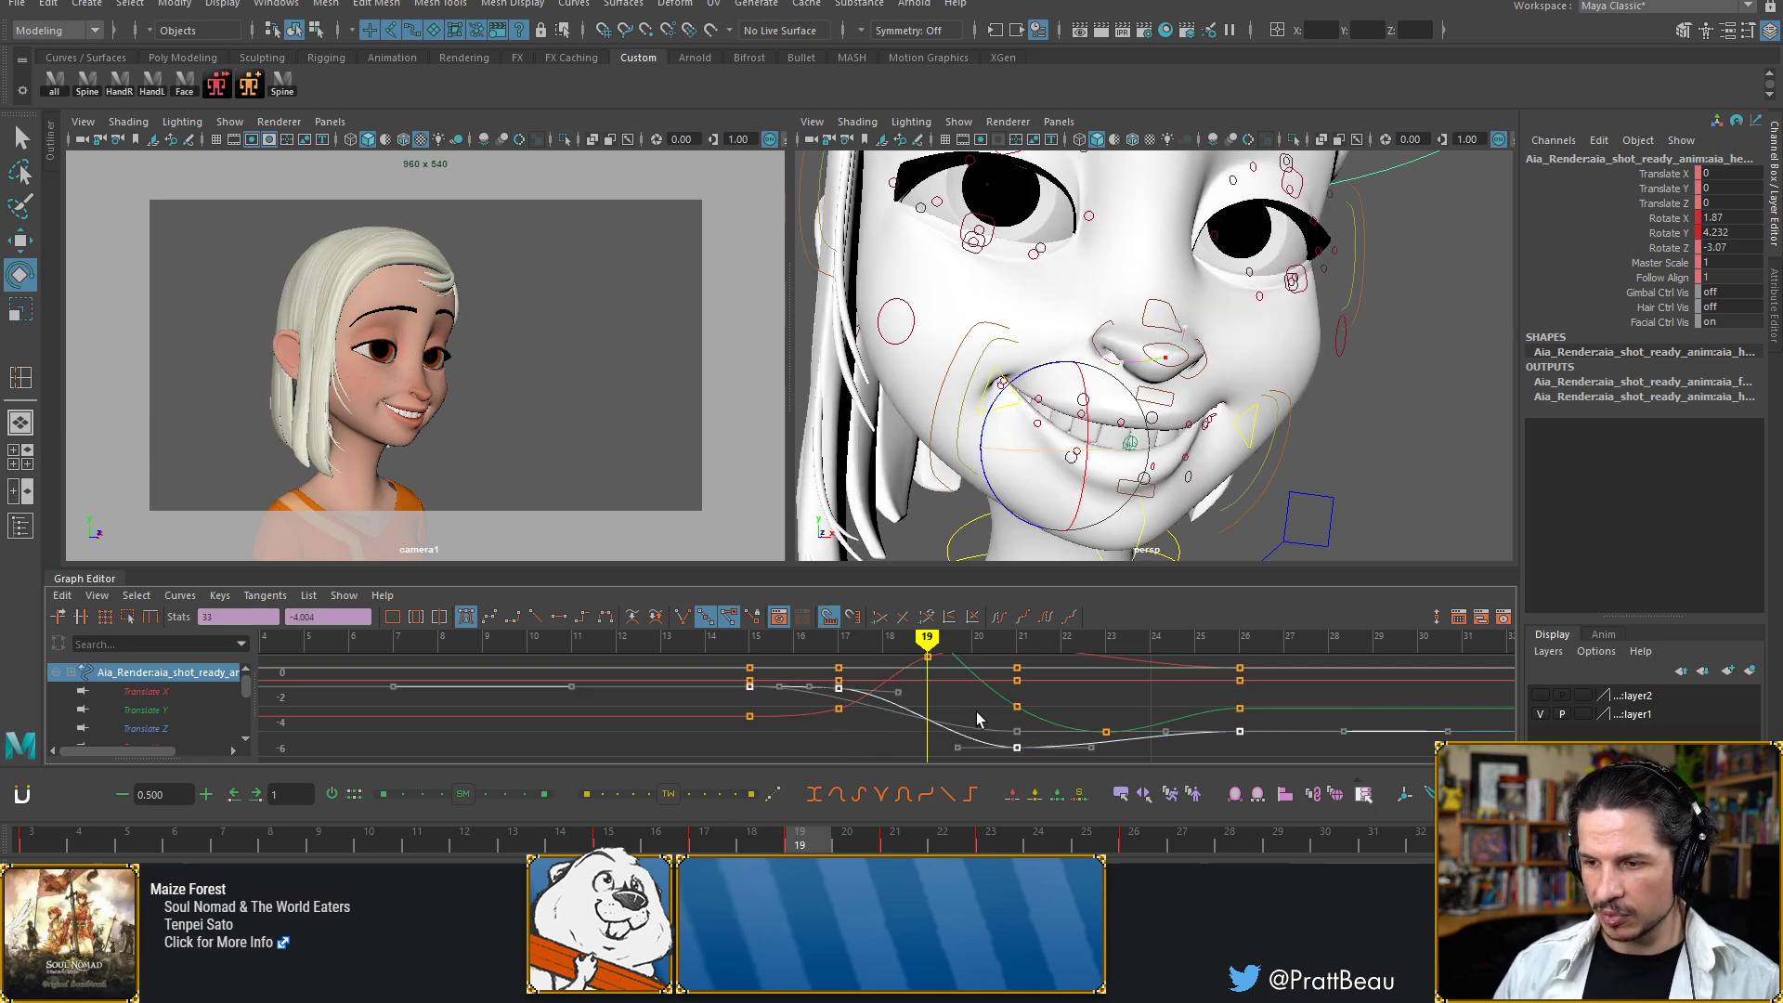
pyautogui.moveTo(929, 677)
pyautogui.keyDown('alt'); pyautogui.mouseDown(button='middle')
pyautogui.moveTo(916, 756)
pyautogui.moveTo(932, 685)
pyautogui.mouseUp(button='middle'); pyautogui.keyUp('alt')
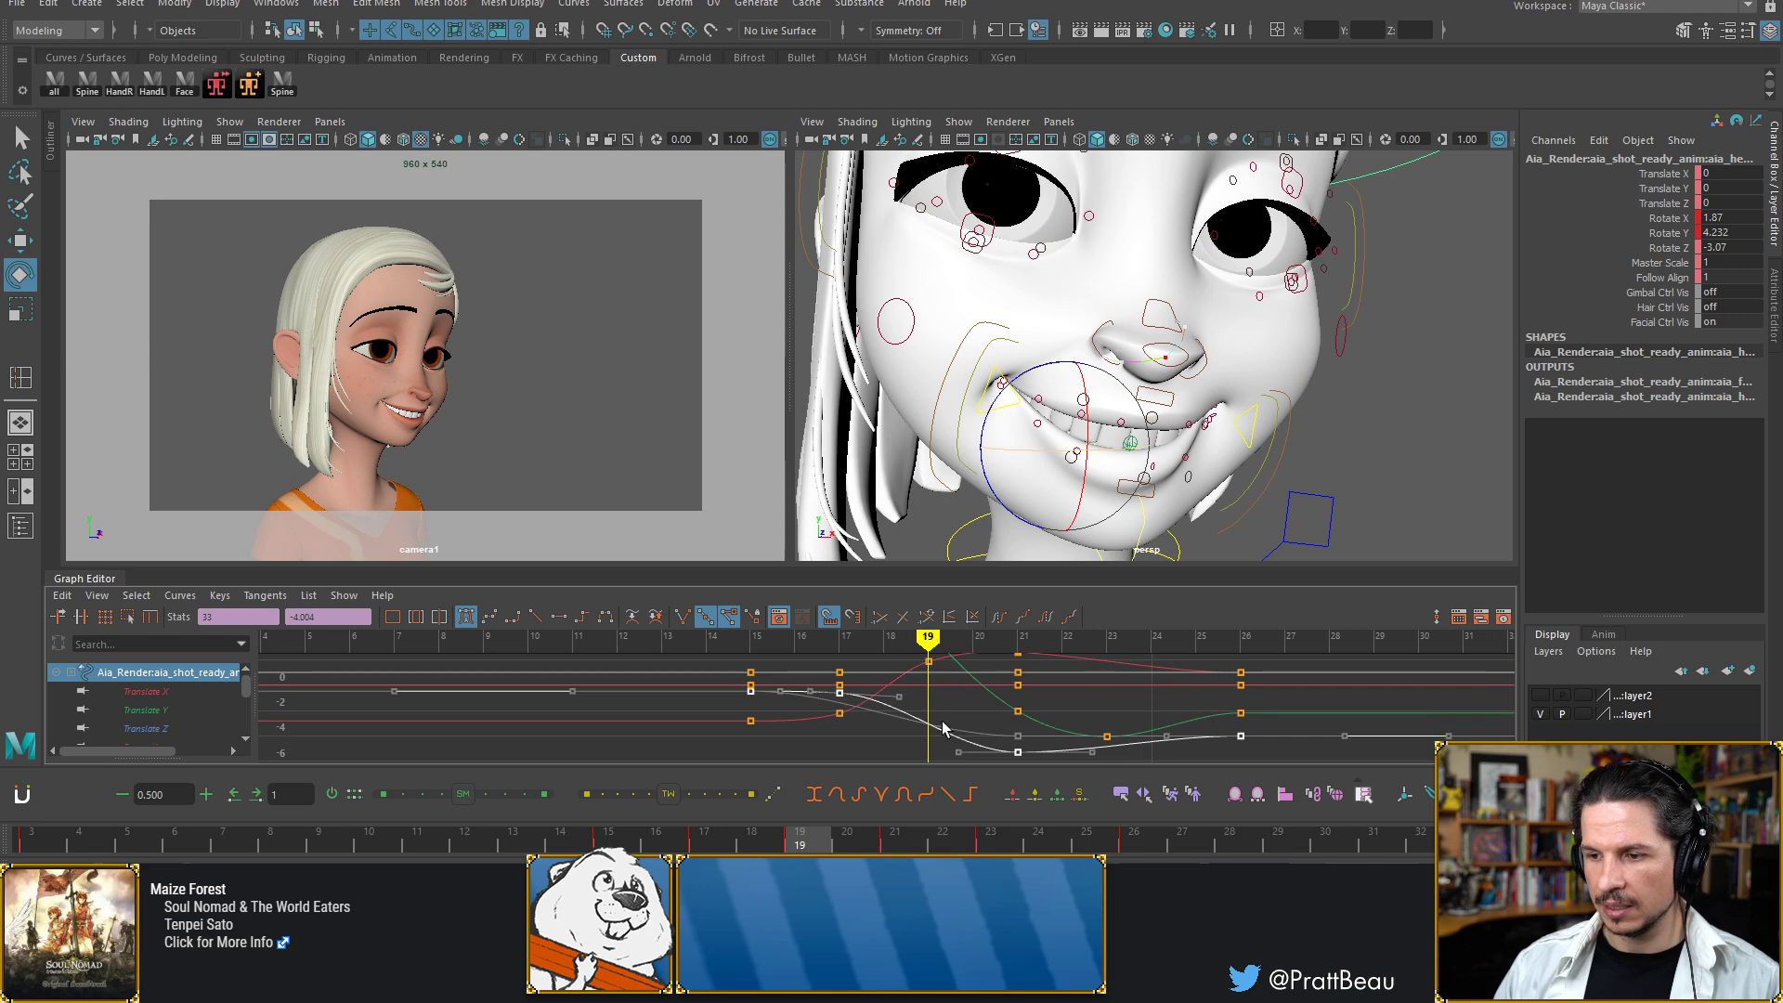
pyautogui.press('s')
# Lower the head control's Rotate Z key at frame 19 to about -3.729 and adjust its incoming tangent
pyautogui.moveTo(921, 719); pyautogui.dragTo(931, 742)
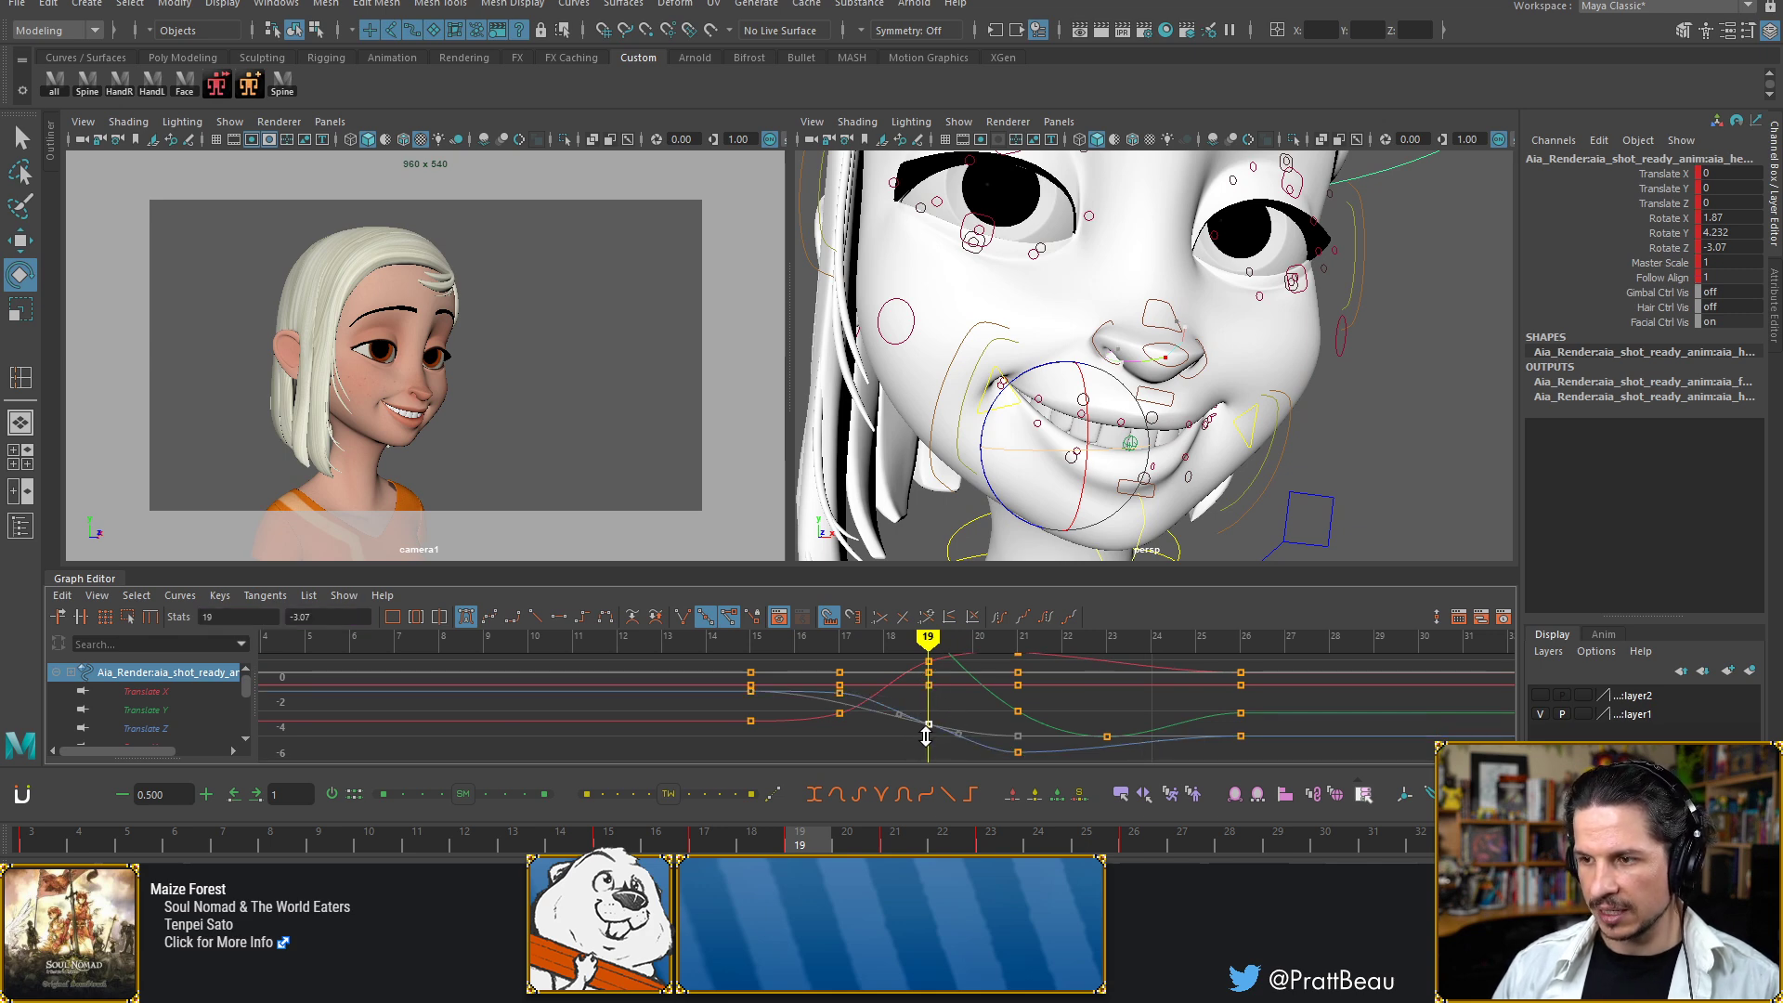
pyautogui.keyDown('shift'); pyautogui.moveTo(927, 733); pyautogui.dragTo(924, 742, button='middle'); pyautogui.keyUp('shift')
pyautogui.moveTo(911, 716); pyautogui.dragTo(895, 744)
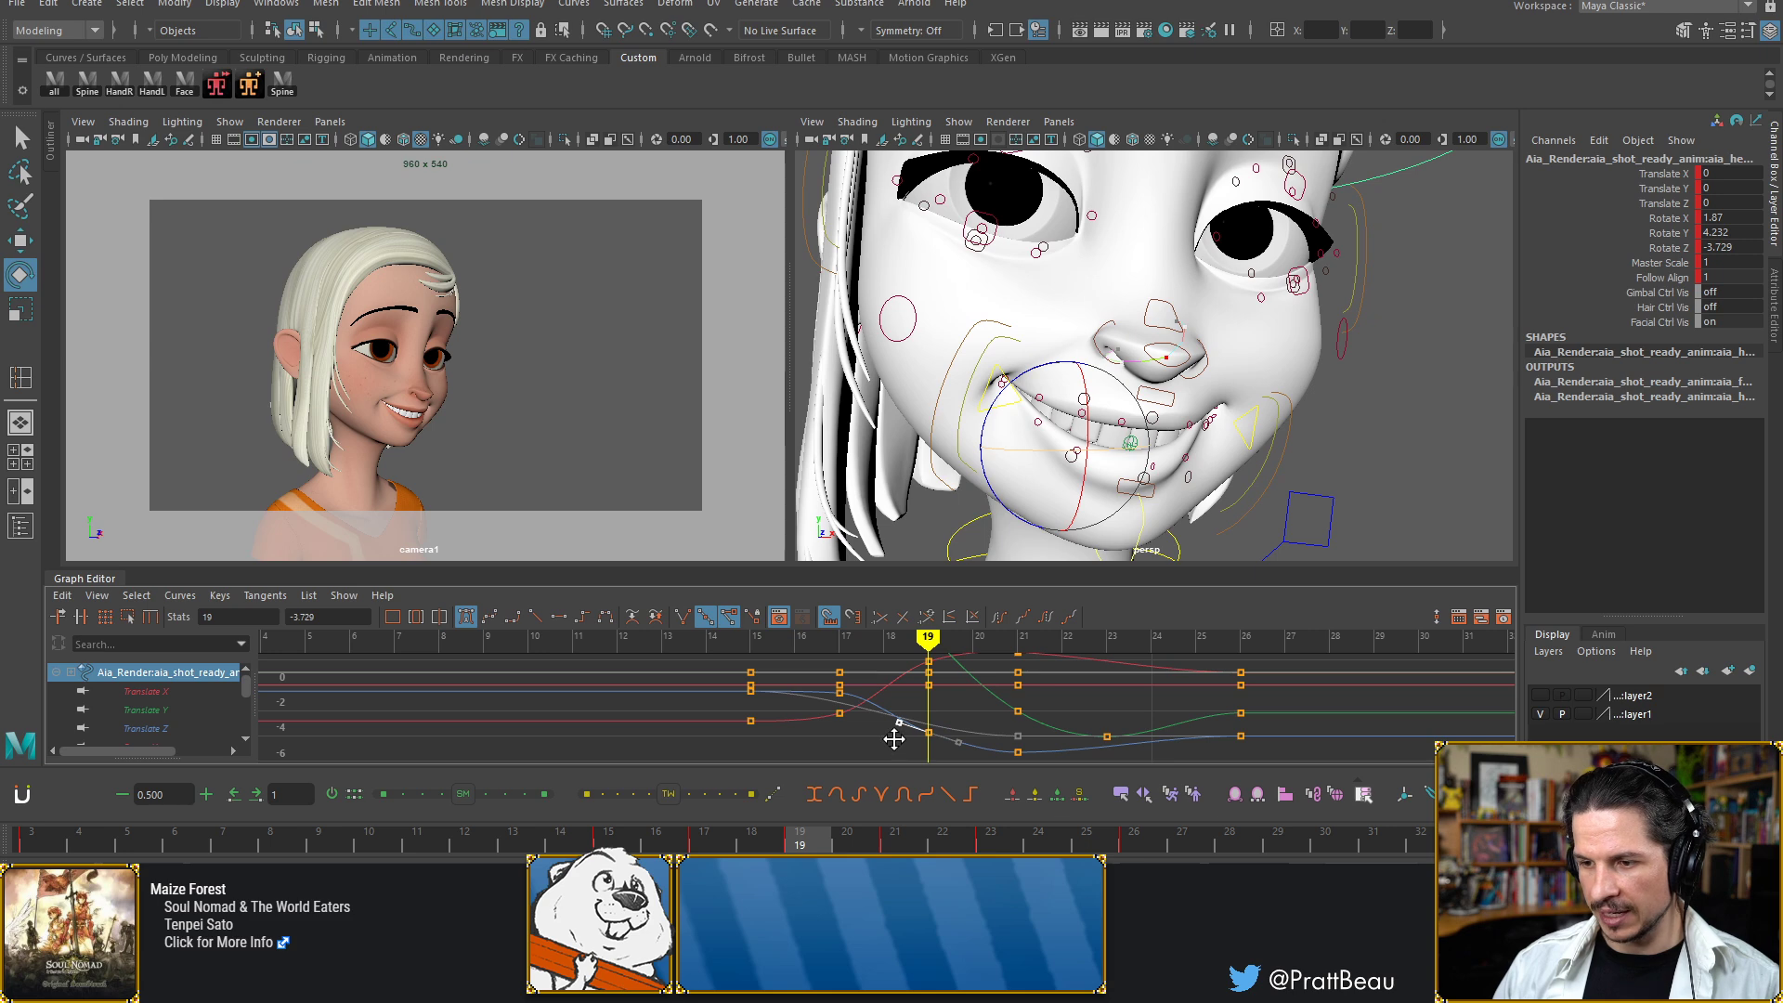
pyautogui.keyDown('shift'); pyautogui.moveTo(894, 739); pyautogui.dragTo(895, 738, button='middle'); pyautogui.keyUp('shift')
pyautogui.click(914, 706)
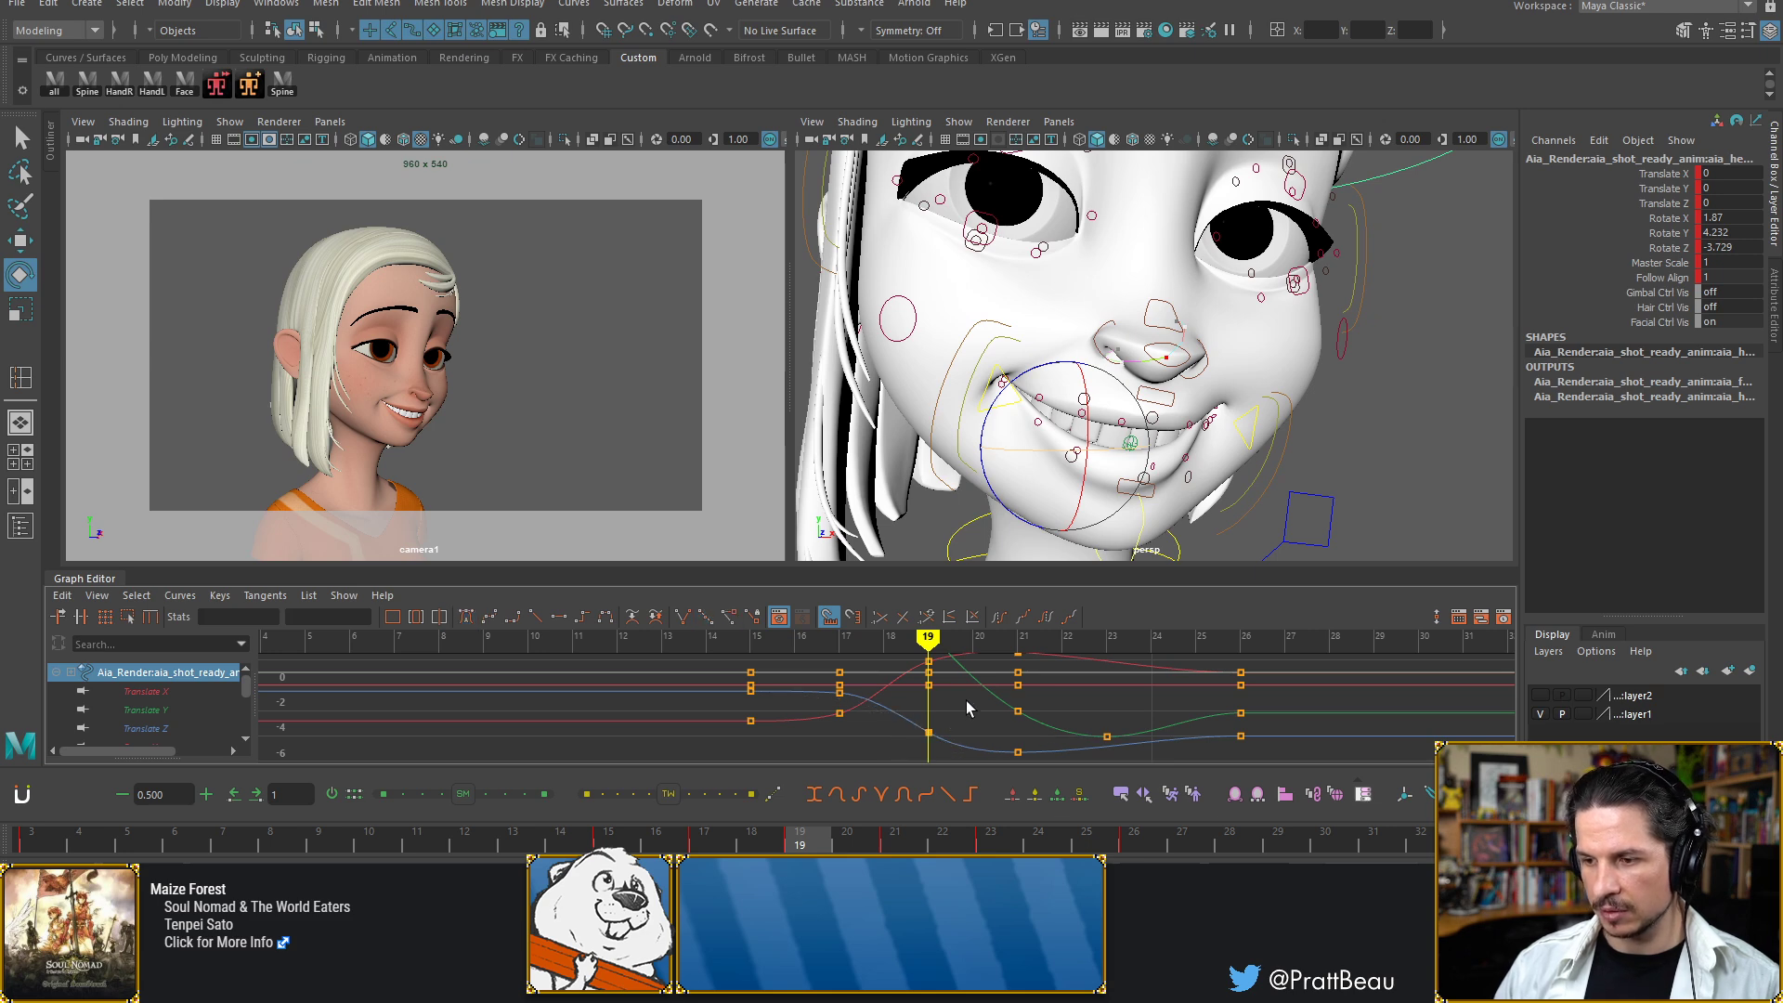
# Step back and forth between frames 16 and 22 to examine the head turn with the adjusted curves
pyautogui.keyDown('alt'); pyautogui.moveTo(999, 715); pyautogui.dragTo(1003, 801, button='middle'); pyautogui.keyUp('alt')
pyautogui.keyDown('alt'); pyautogui.moveTo(957, 666); pyautogui.dragTo(963, 704, button='middle'); pyautogui.keyUp('alt')
pyautogui.press('a')
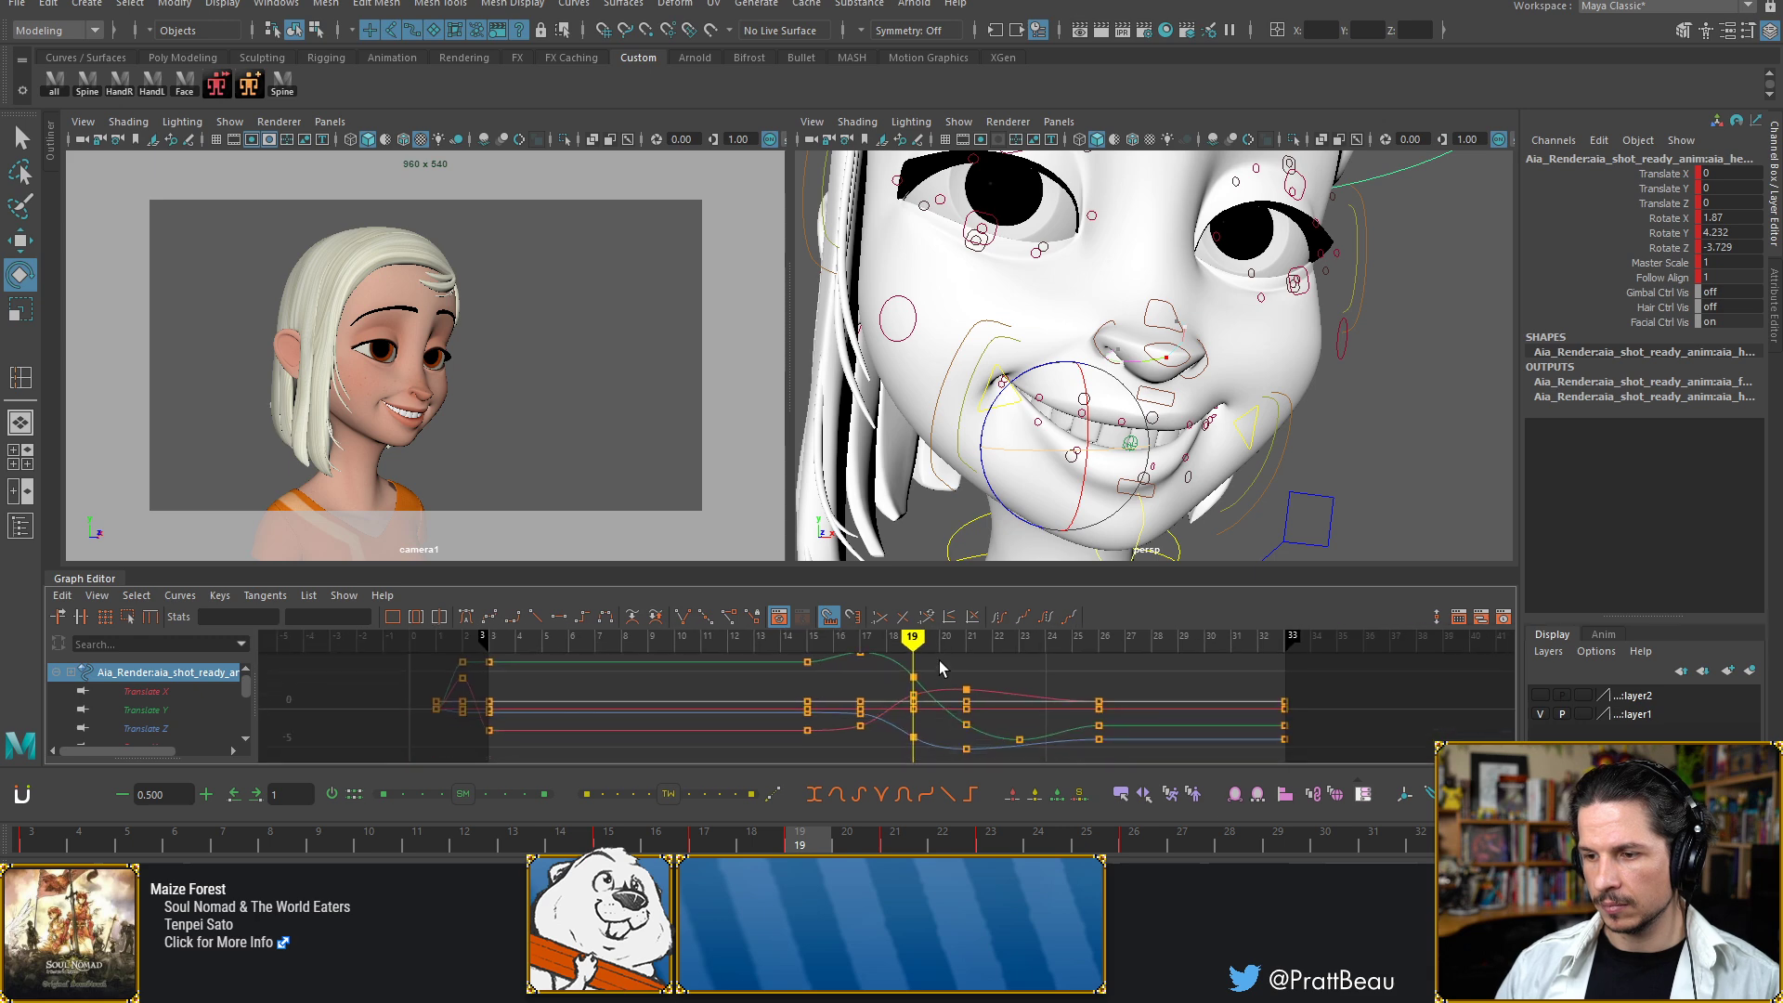
pyautogui.hotkey('alt', ',')
pyautogui.hotkey('alt', ',')
pyautogui.hotkey('alt', ',')
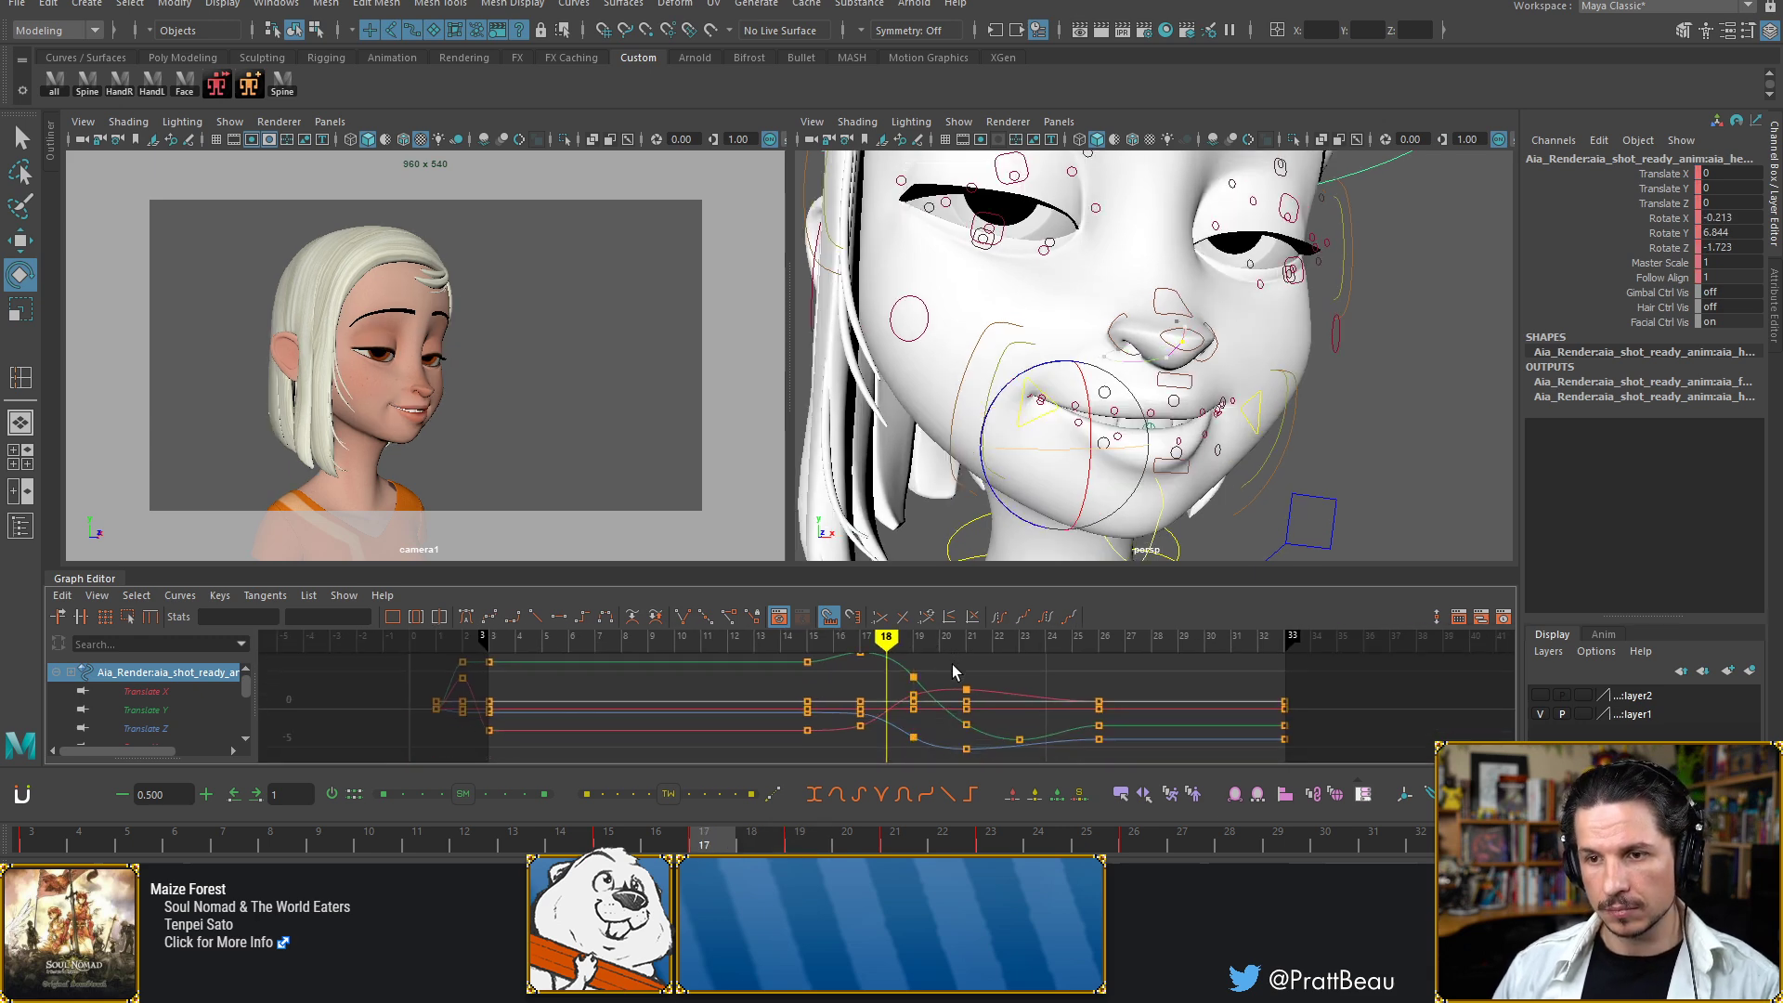
pyautogui.hotkey('alt', '.')
pyautogui.hotkey('alt', '.')
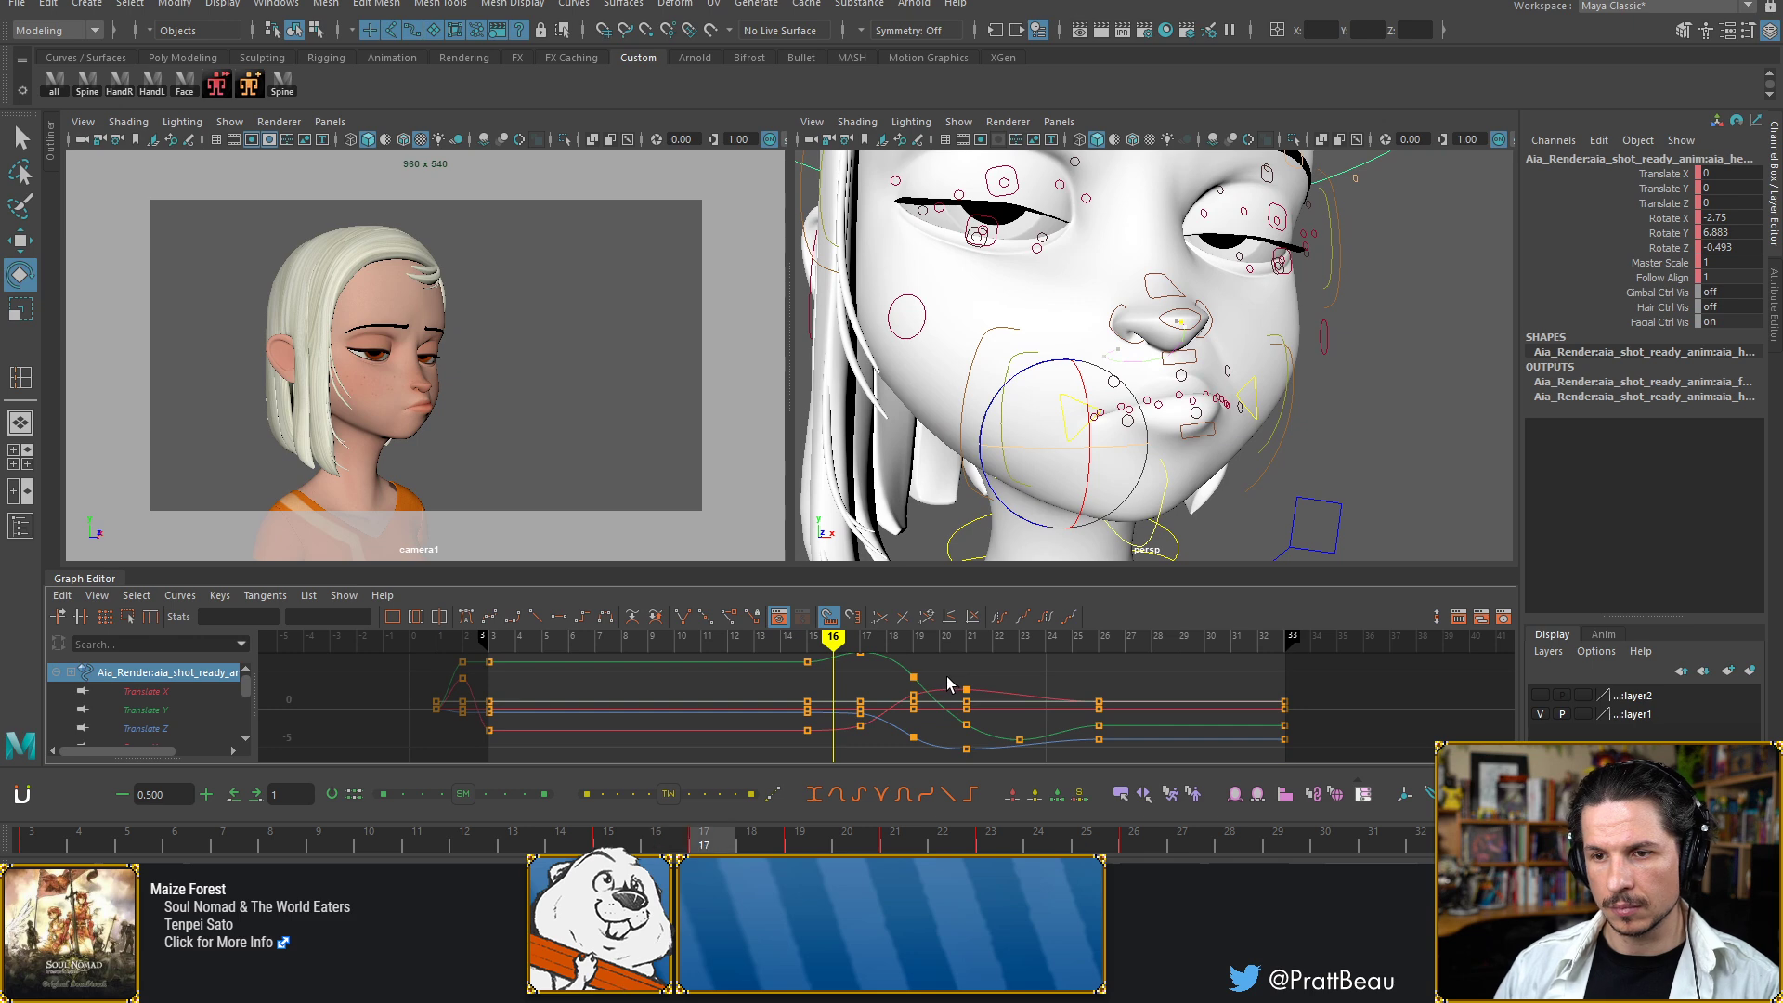
pyautogui.hotkey('alt', '.')
pyautogui.hotkey('alt', '.')
pyautogui.hotkey('alt', '.')
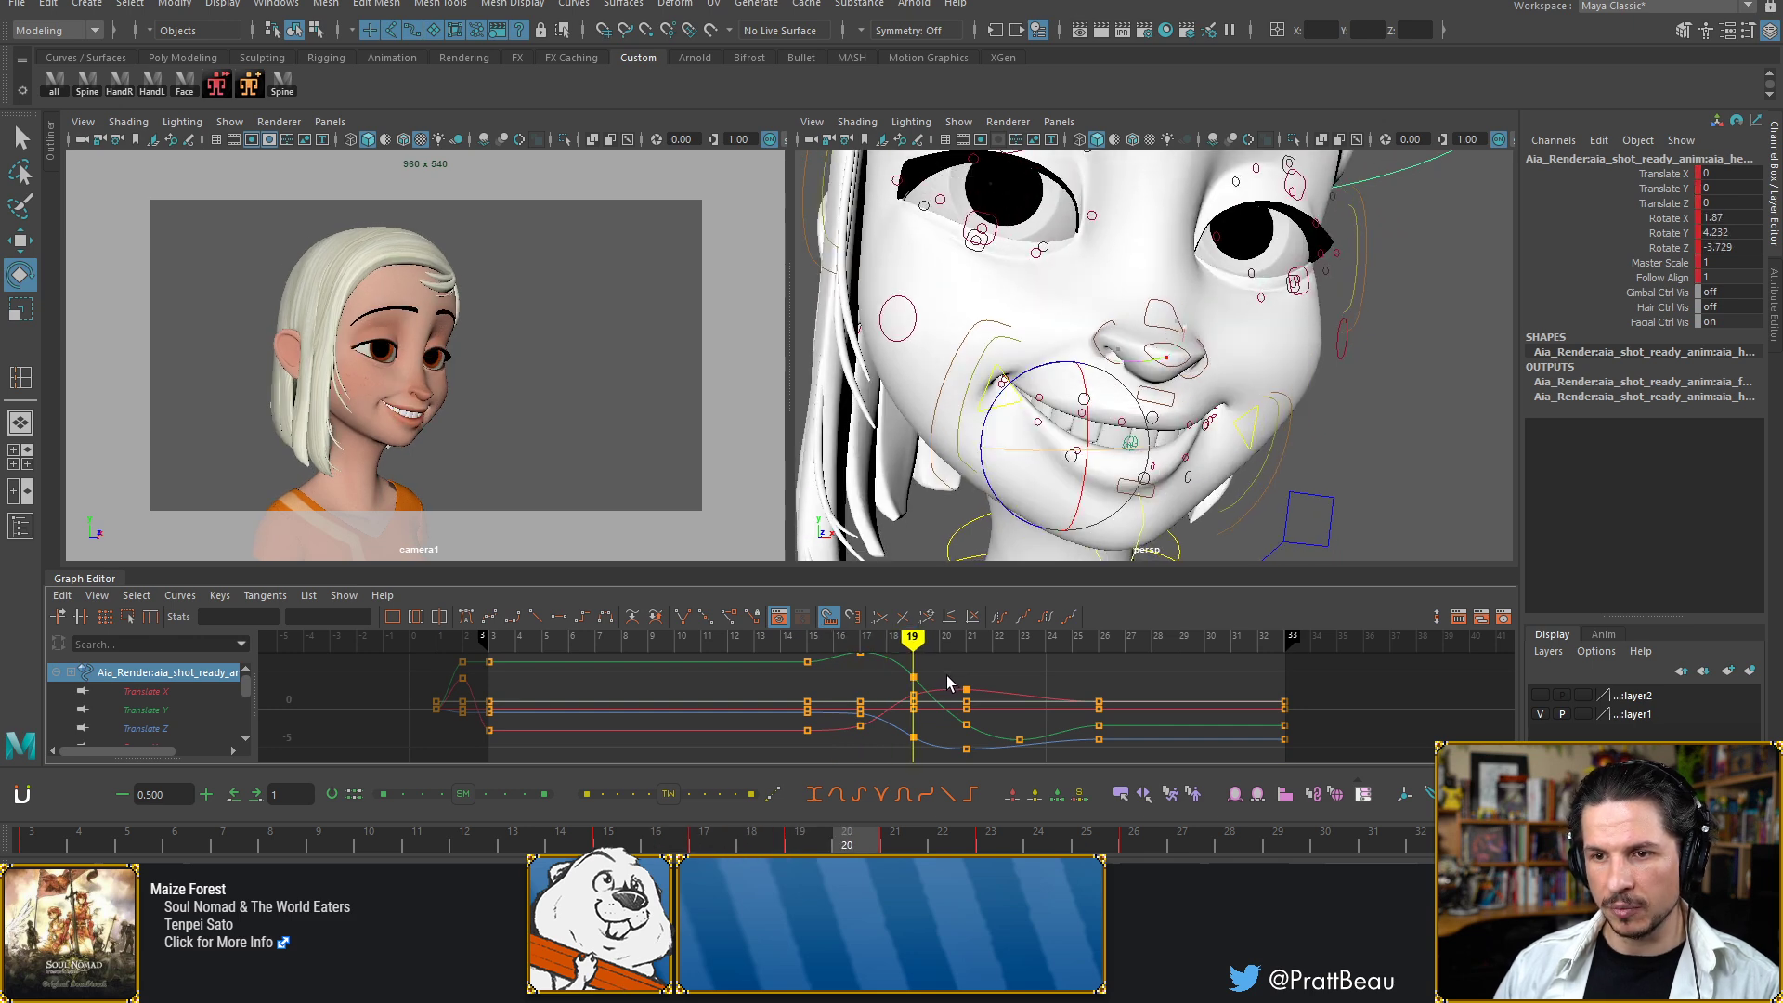
pyautogui.hotkey('alt', '.')
pyautogui.hotkey('alt', '.')
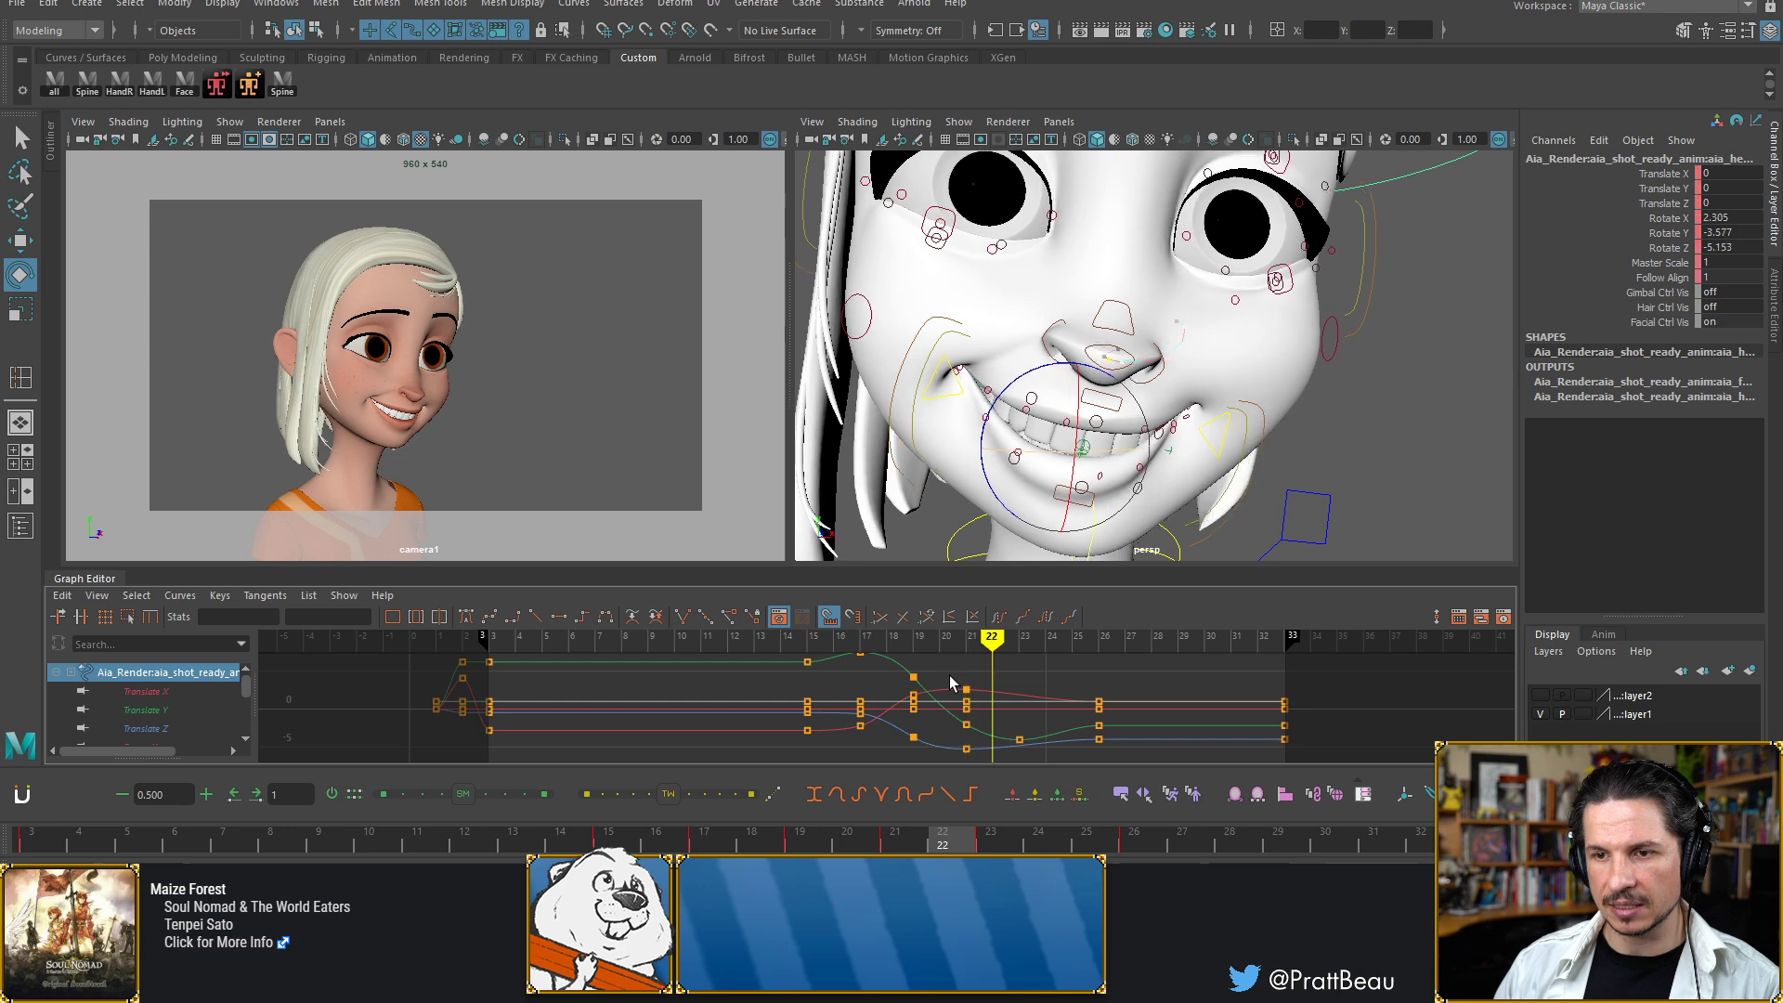
pyautogui.hotkey('alt', ',')
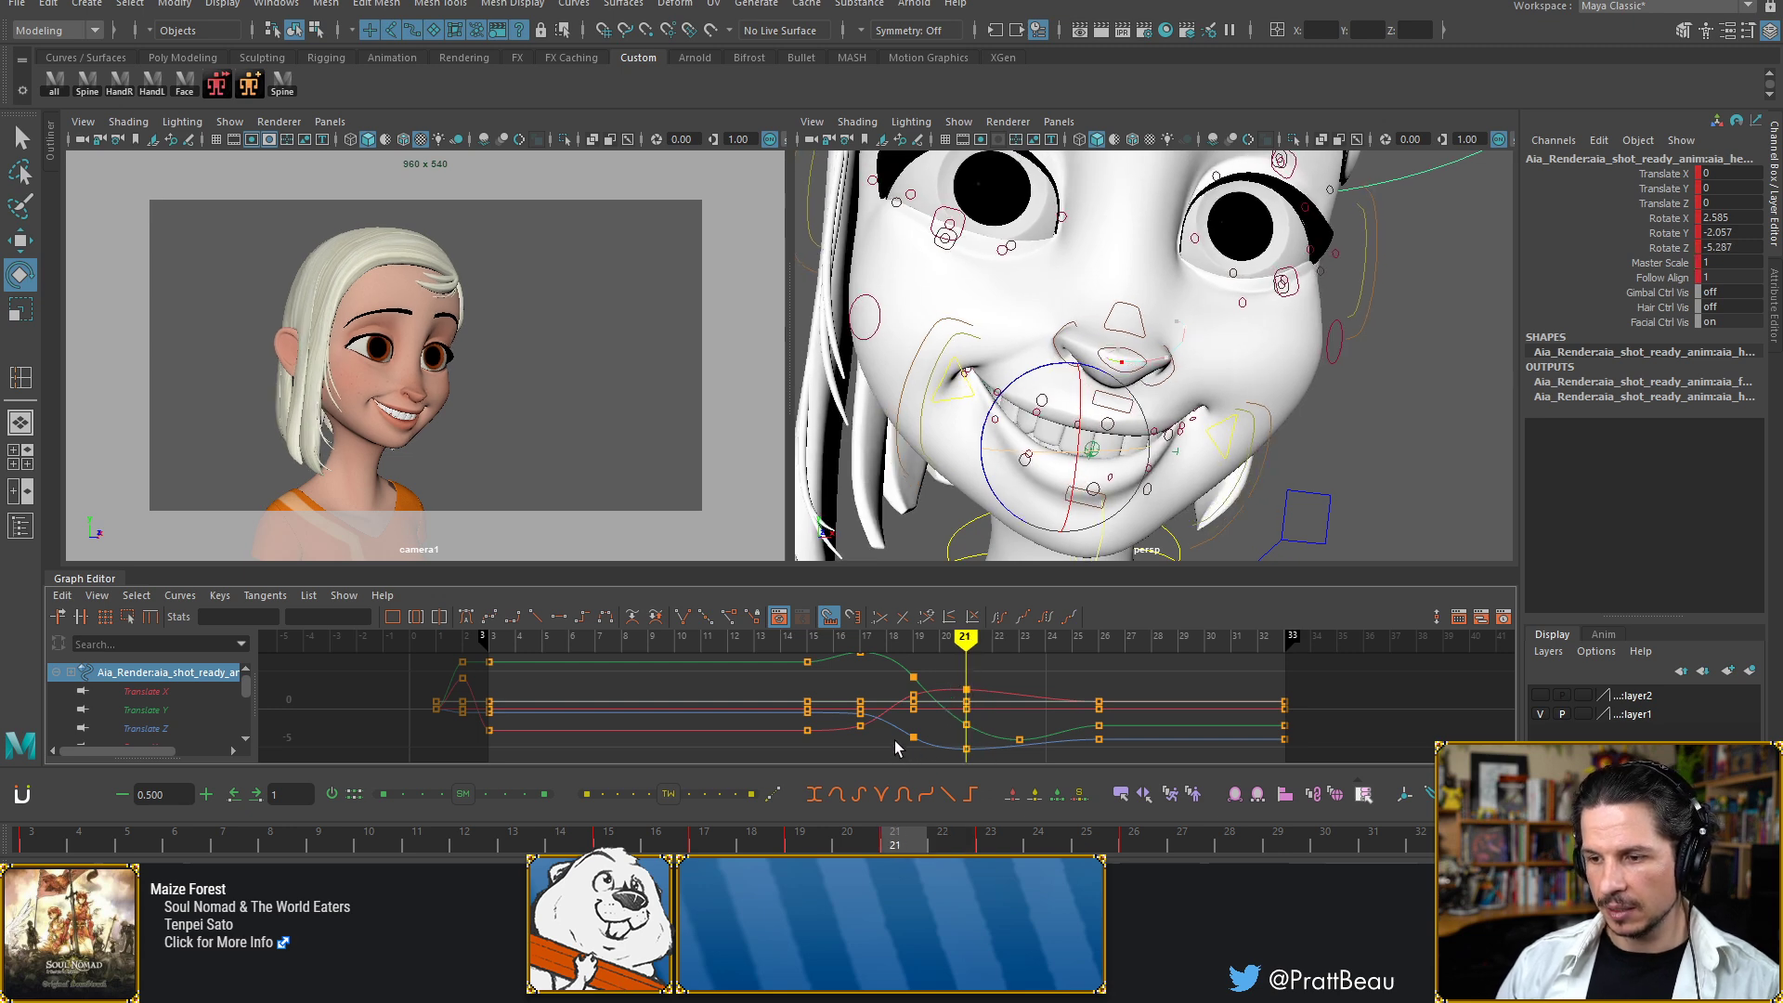
# Raise the head control's Rotate Z keys at frames 19 and 21 together, bringing frame 21 to about -5.164
pyautogui.moveTo(975, 762)
pyautogui.mouseDown()
pyautogui.moveTo(957, 725)
pyautogui.moveTo(920, 725)
pyautogui.moveTo(959, 720)
pyautogui.moveTo(927, 751)
pyautogui.moveTo(986, 731)
pyautogui.mouseUp()
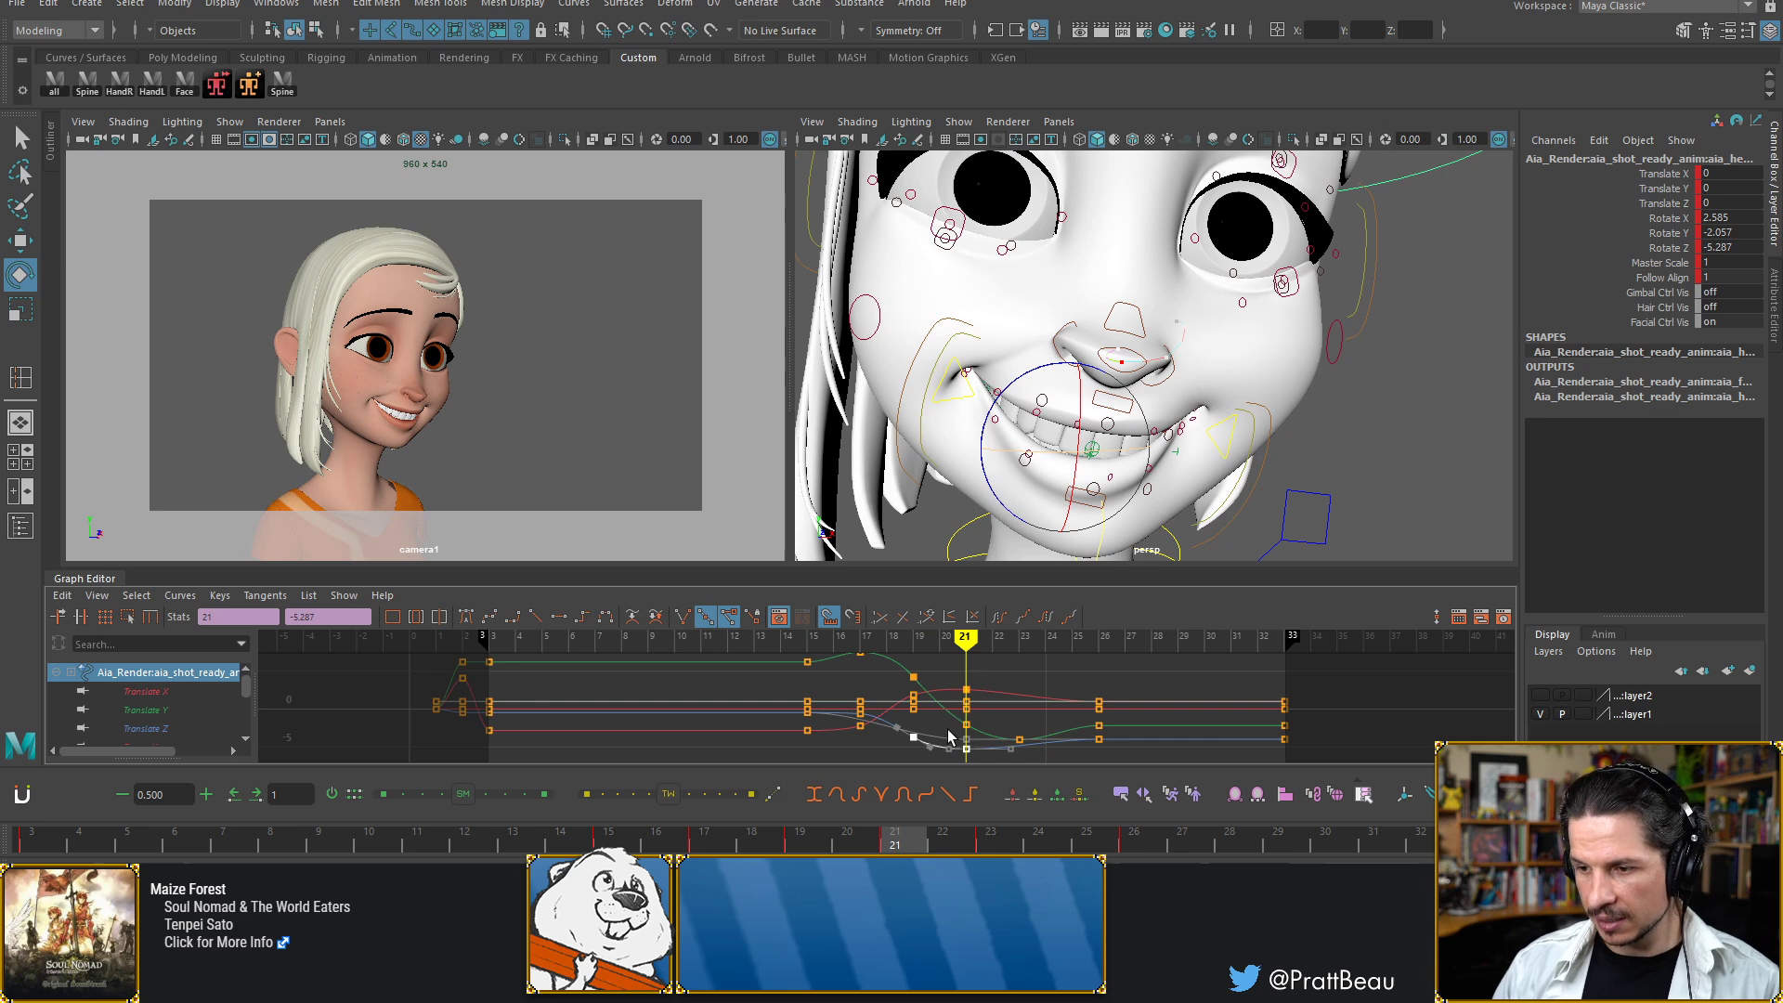
pyautogui.press('w')
pyautogui.moveTo(949, 737); pyautogui.dragTo(946, 729, button='middle')
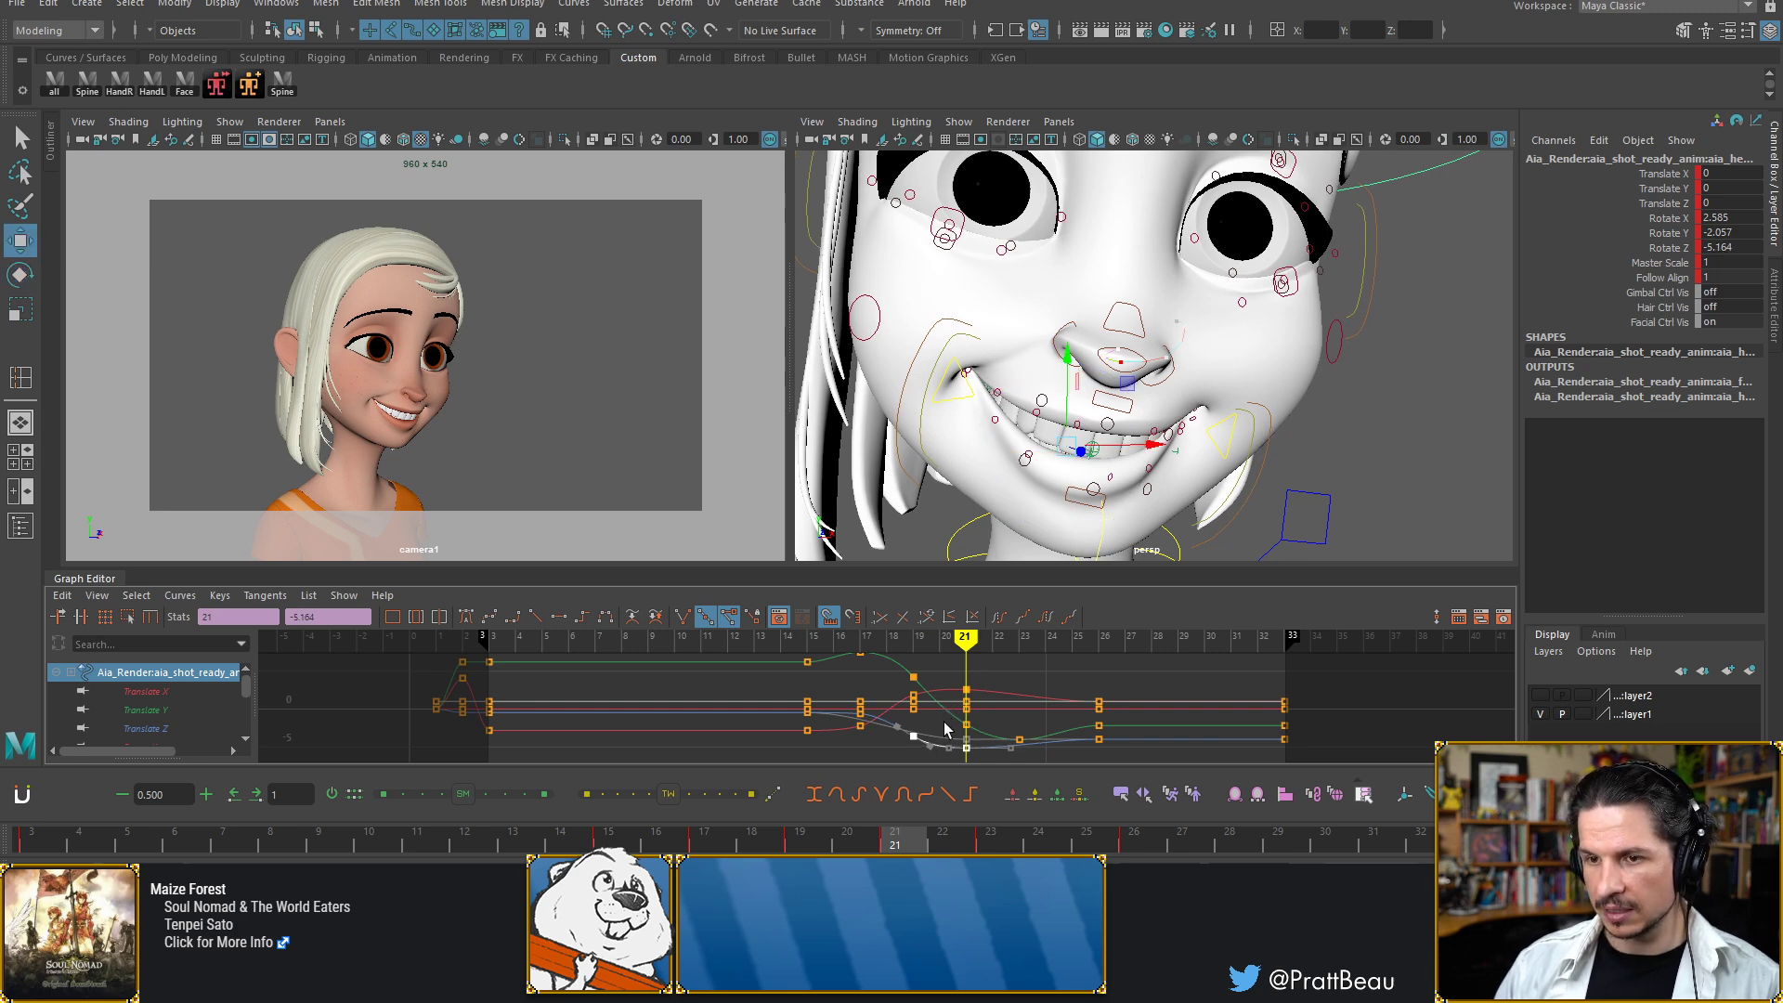
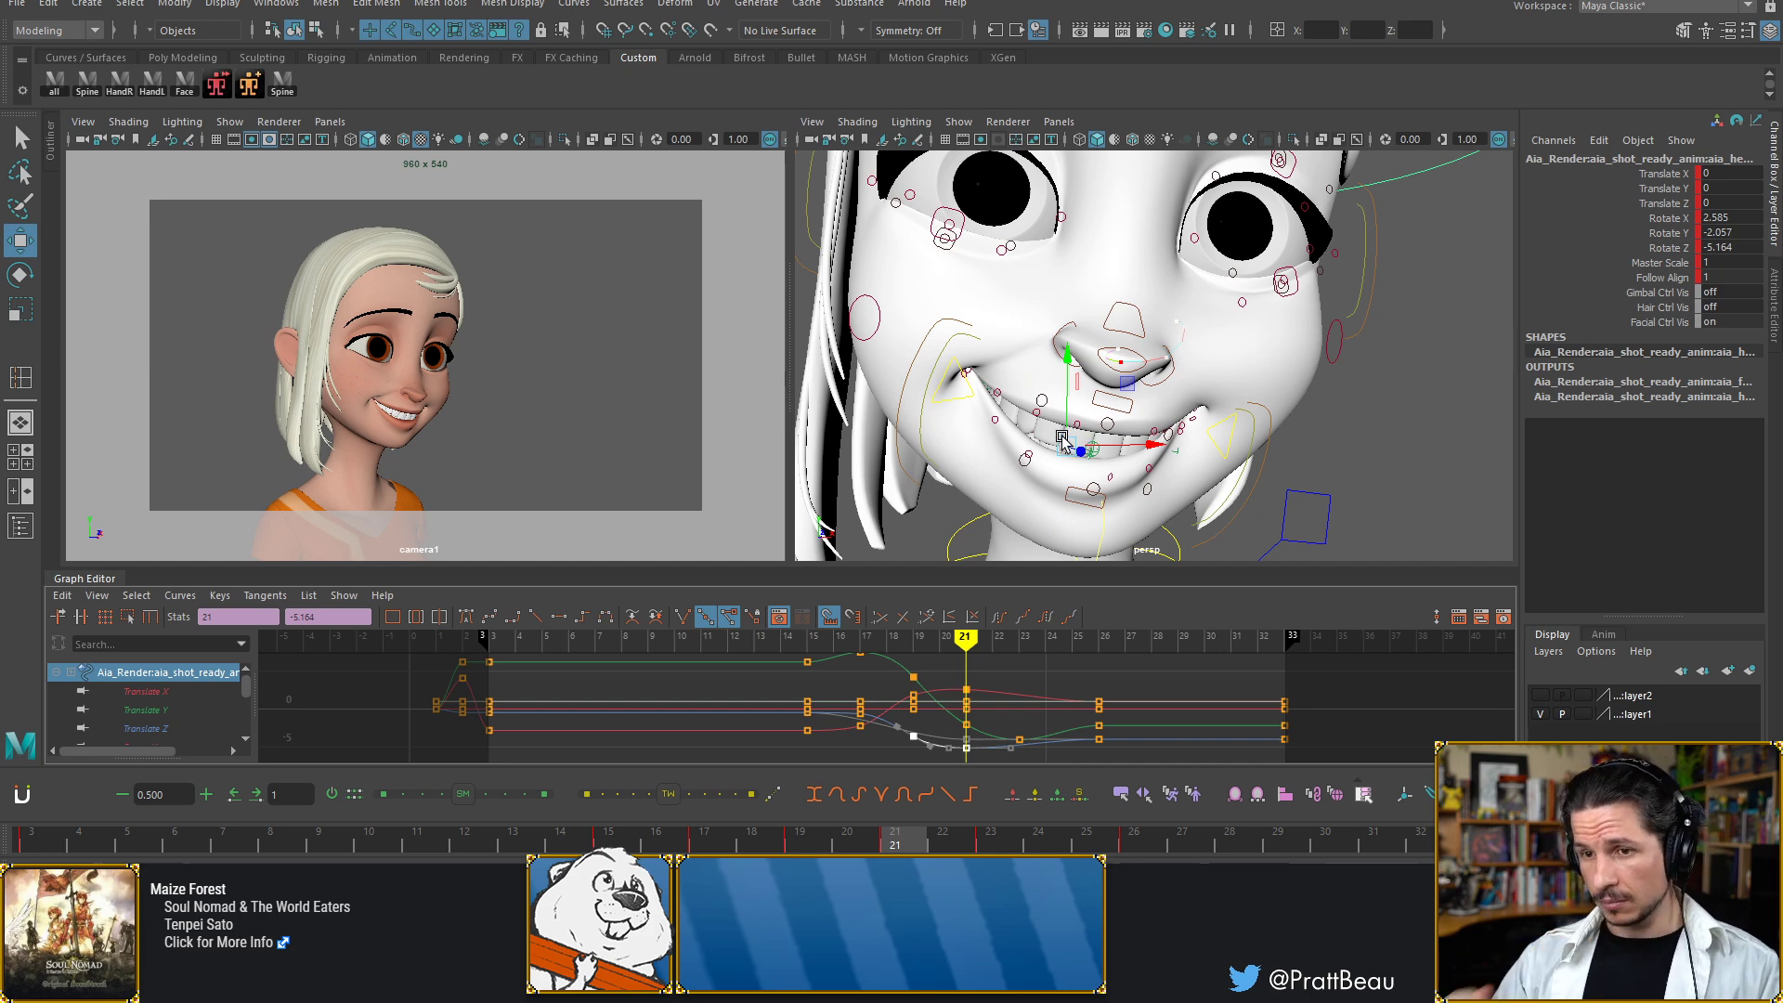
# Go to frame 16, select the neck control and activate the Rotate tool
pyautogui.click(610, 842)
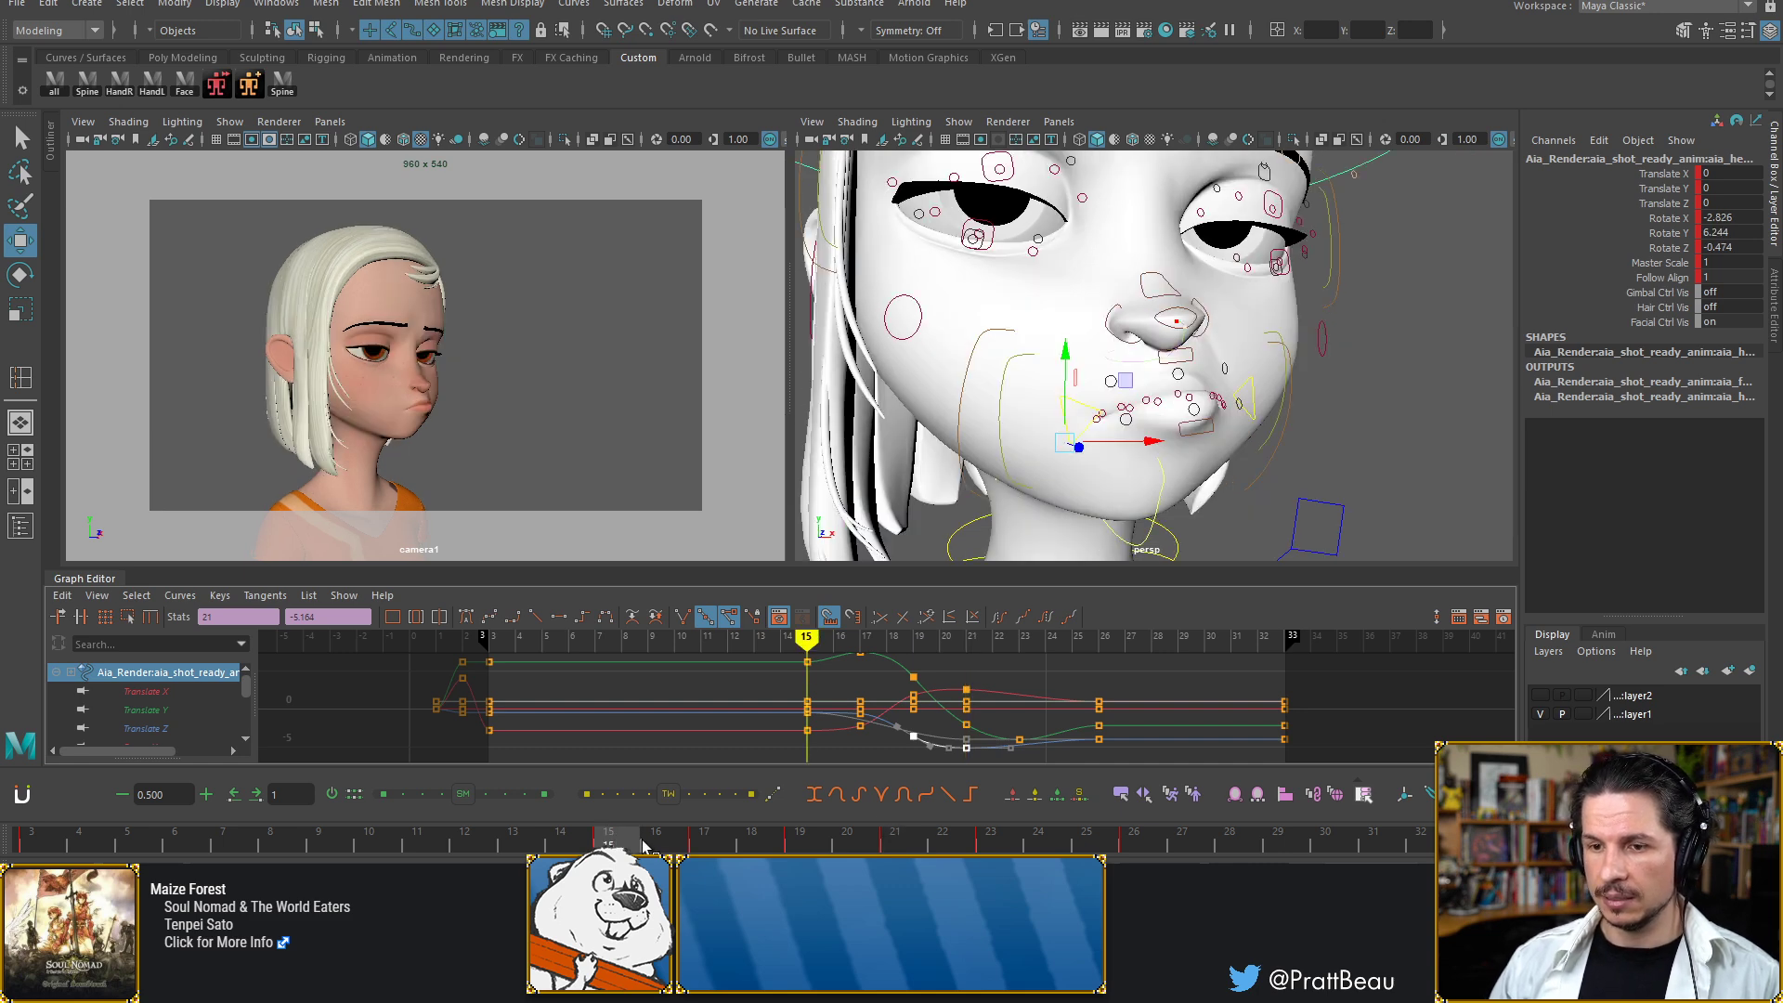
pyautogui.click(649, 844)
pyautogui.keyDown('alt'); pyautogui.moveTo(1007, 454); pyautogui.dragTo(989, 355, button='middle'); pyautogui.keyUp('alt')
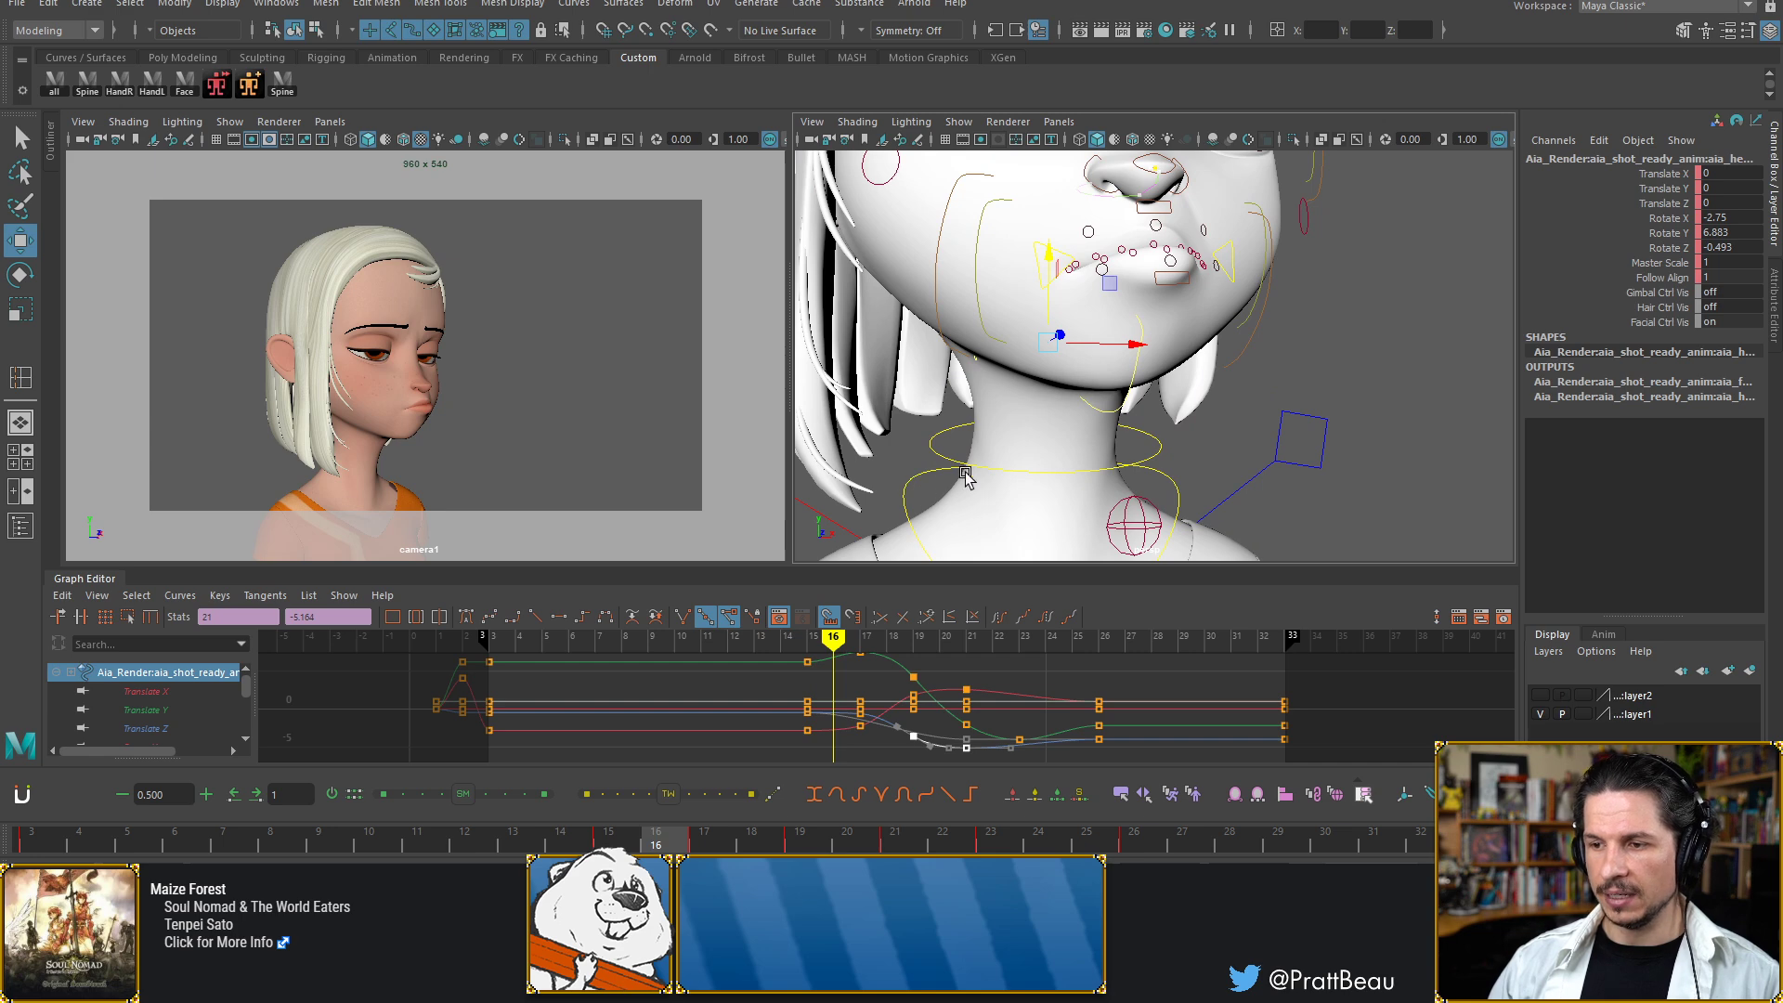
pyautogui.click(964, 474)
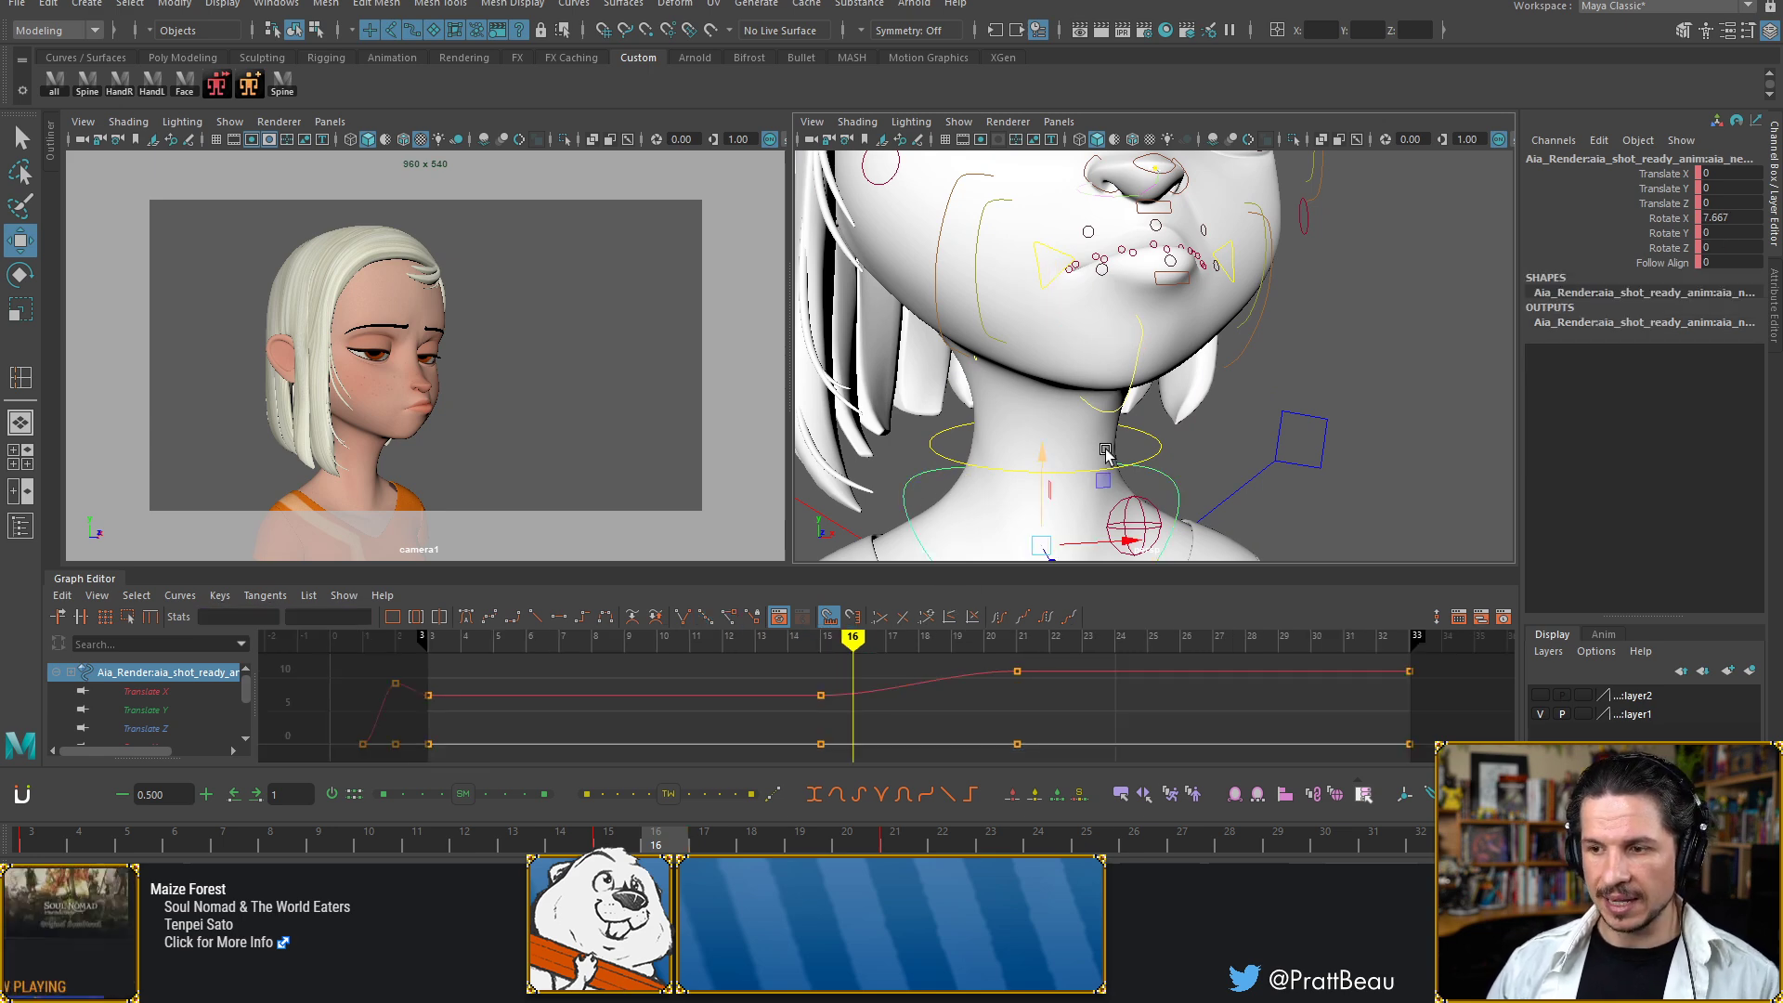
pyautogui.keyDown('alt'); pyautogui.moveTo(1105, 456); pyautogui.dragTo(1042, 425, button='right'); pyautogui.keyUp('alt')
pyautogui.keyDown('alt'); pyautogui.moveTo(1020, 440); pyautogui.dragTo(1000, 425, button='middle'); pyautogui.keyUp('alt')
pyautogui.press('e')
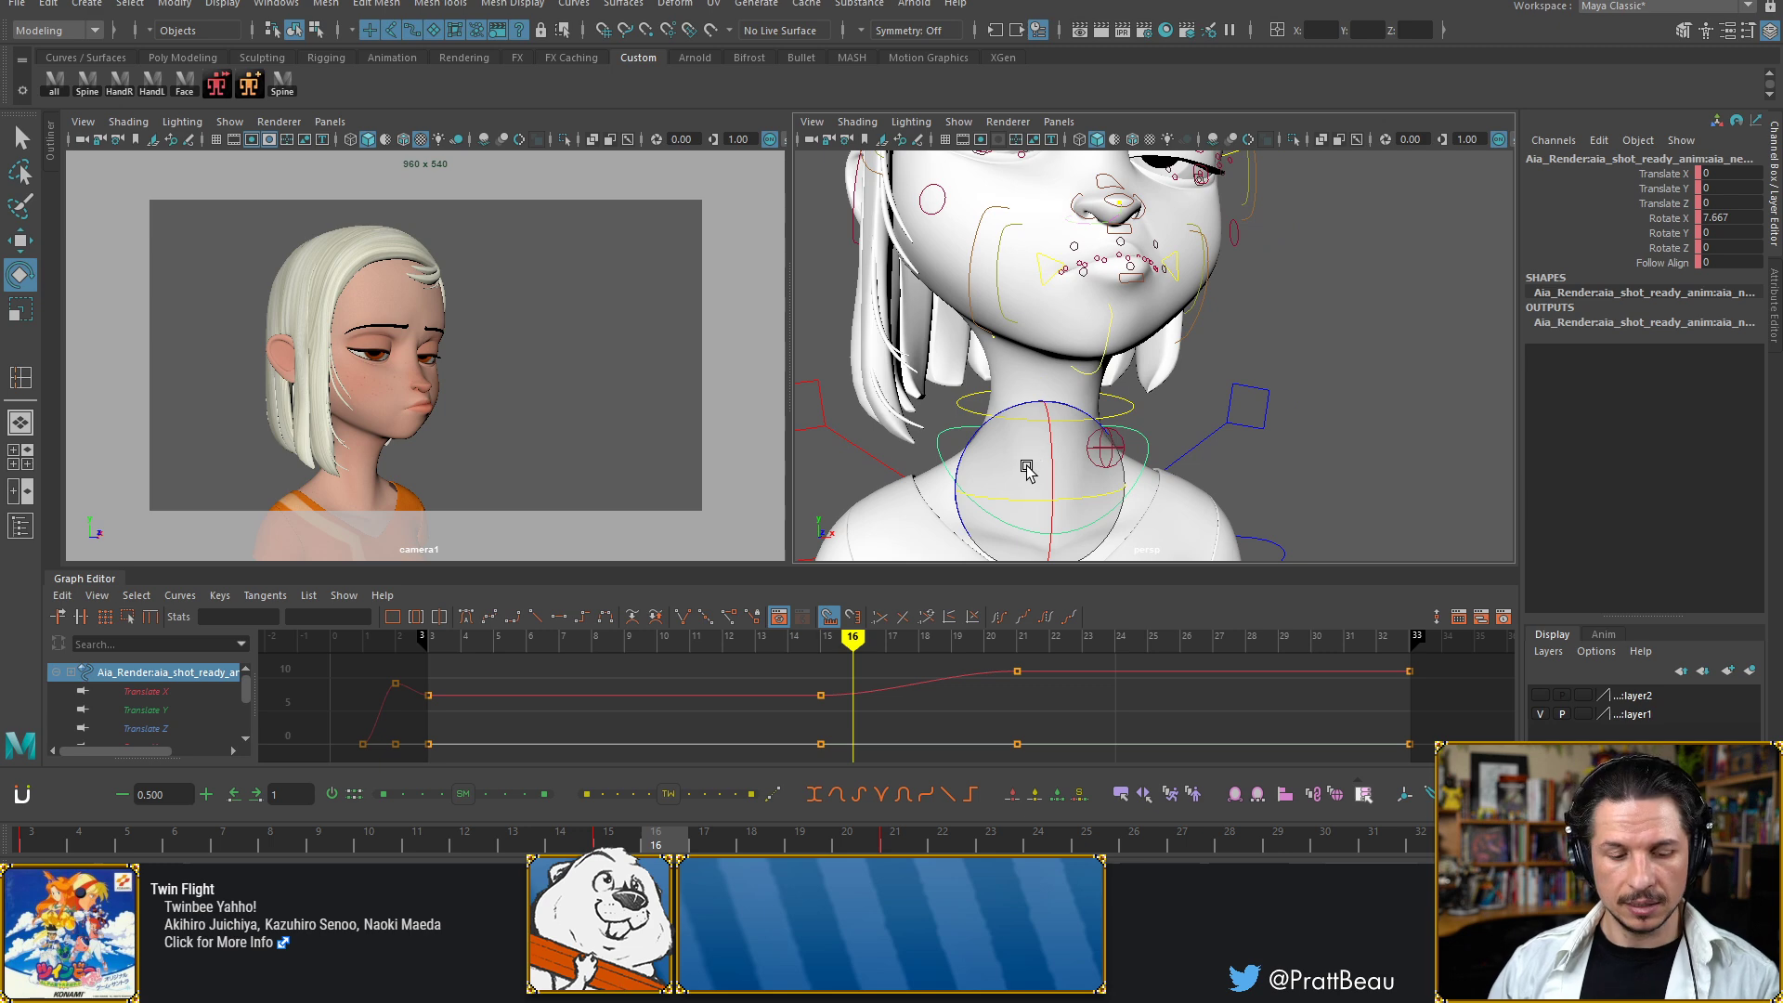
# Step back and forth between frames 15 and 23 to examine how the neck moves through the head turn
pyautogui.hotkey('alt', ',')
pyautogui.hotkey('alt', '.')
pyautogui.hotkey('alt', '.')
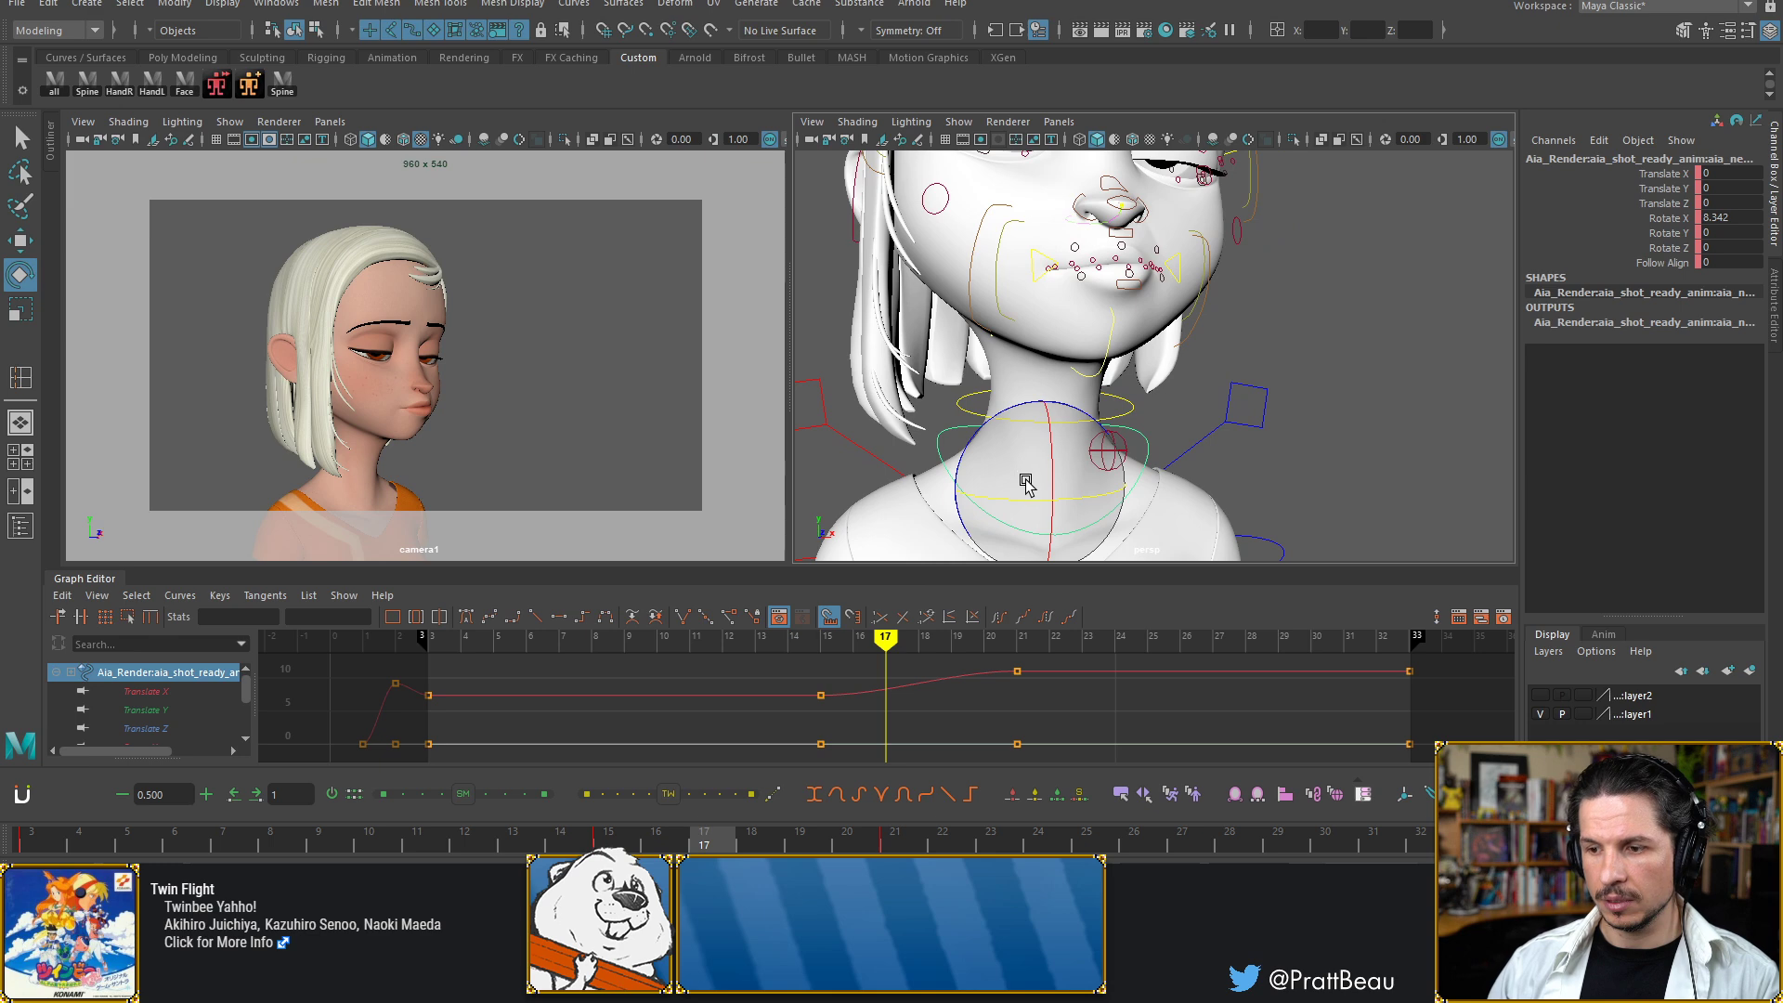
pyautogui.hotkey('alt', ',')
pyautogui.hotkey('alt', ',')
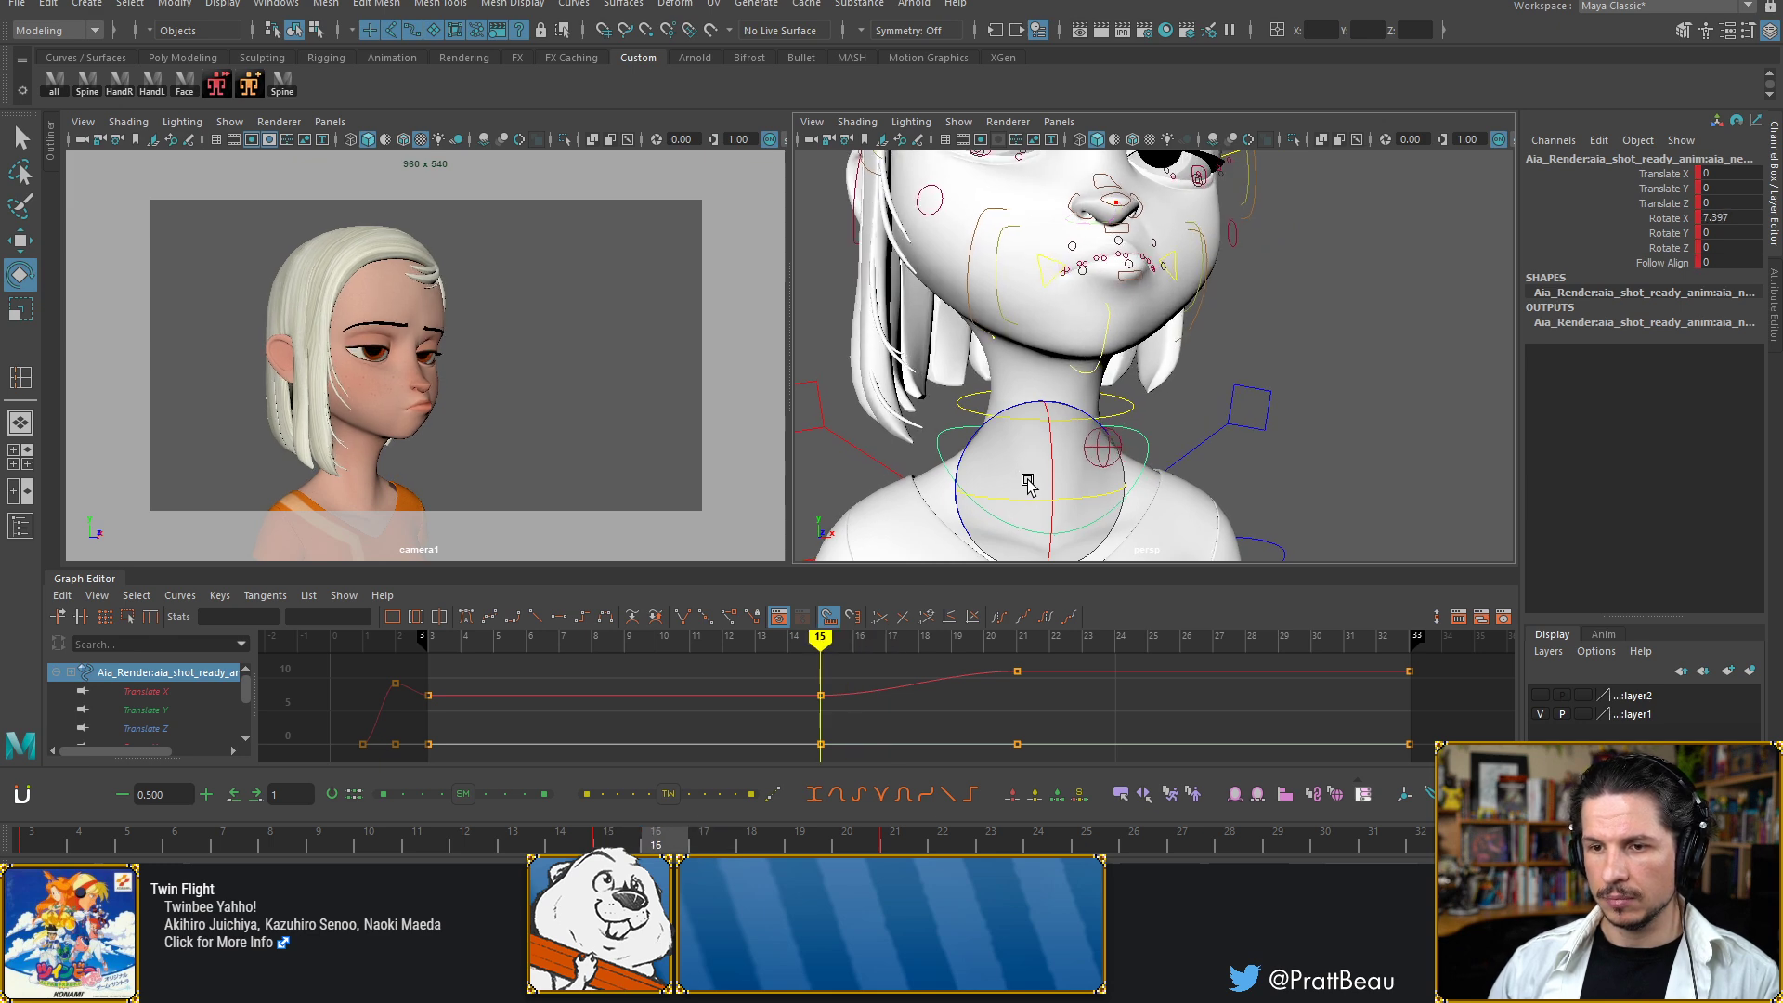
pyautogui.hotkey('alt', '.')
pyautogui.hotkey('alt', '.')
pyautogui.hotkey('alt', '.')
pyautogui.hotkey('alt', '.')
pyautogui.hotkey('alt', '.')
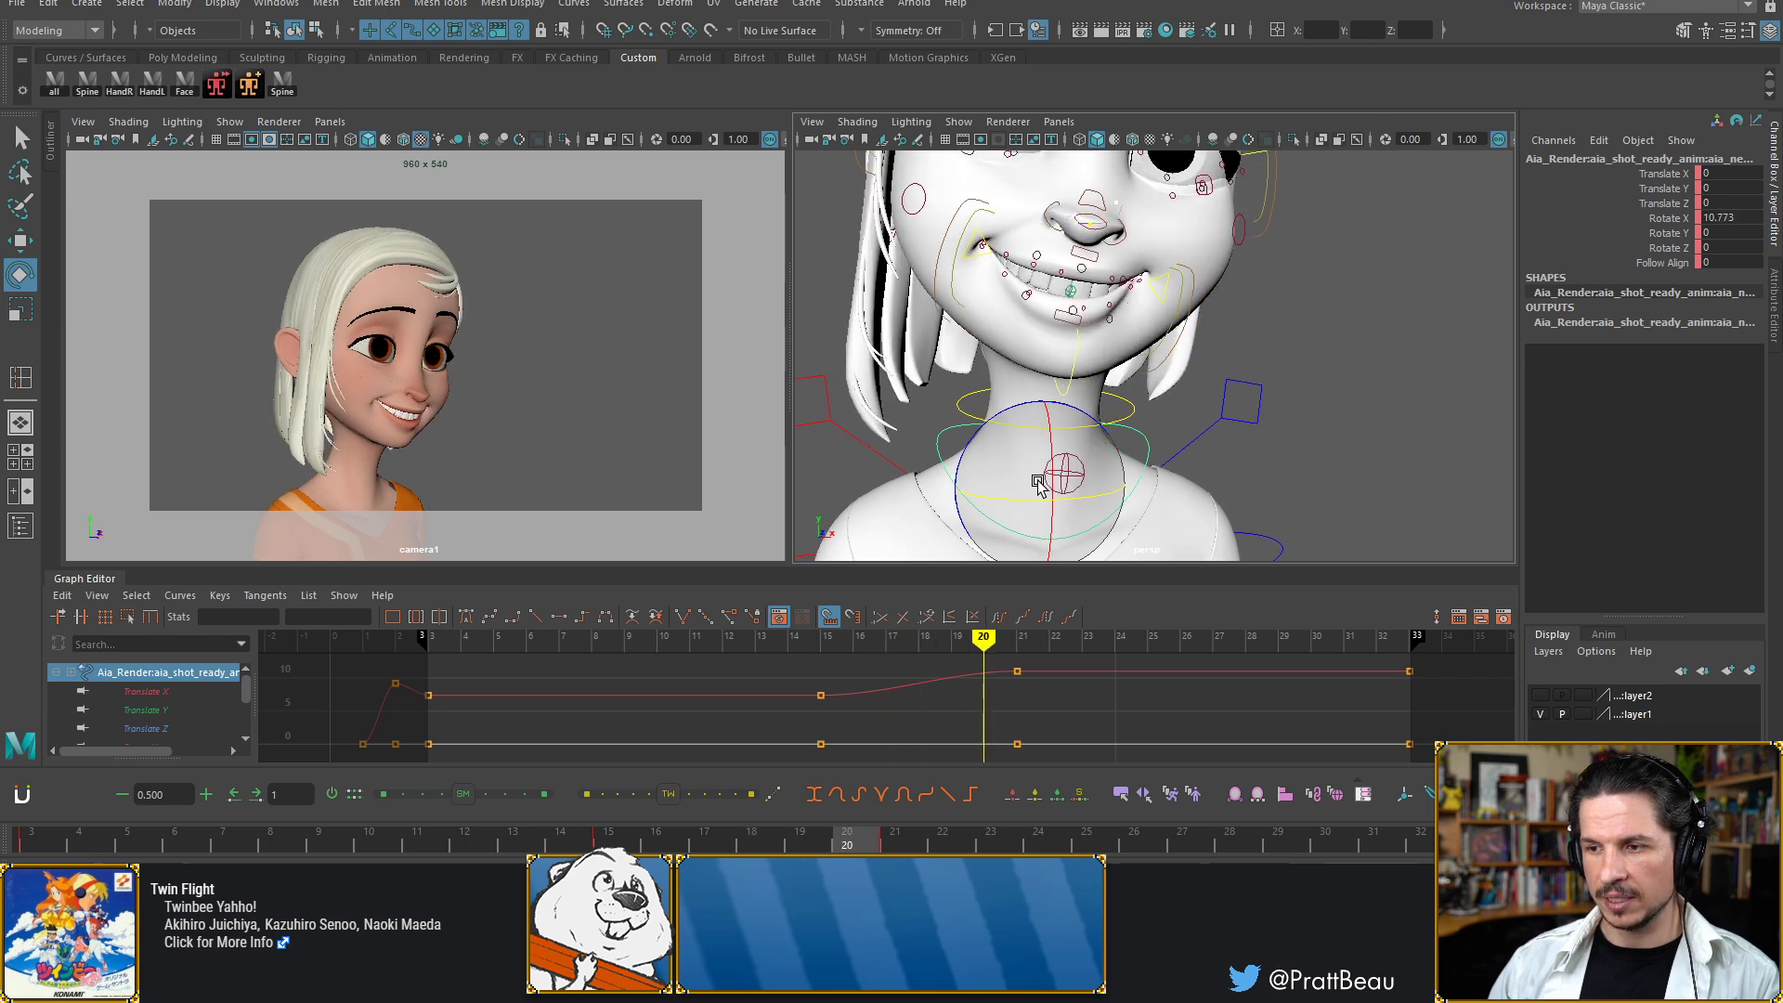
pyautogui.hotkey('alt', ',')
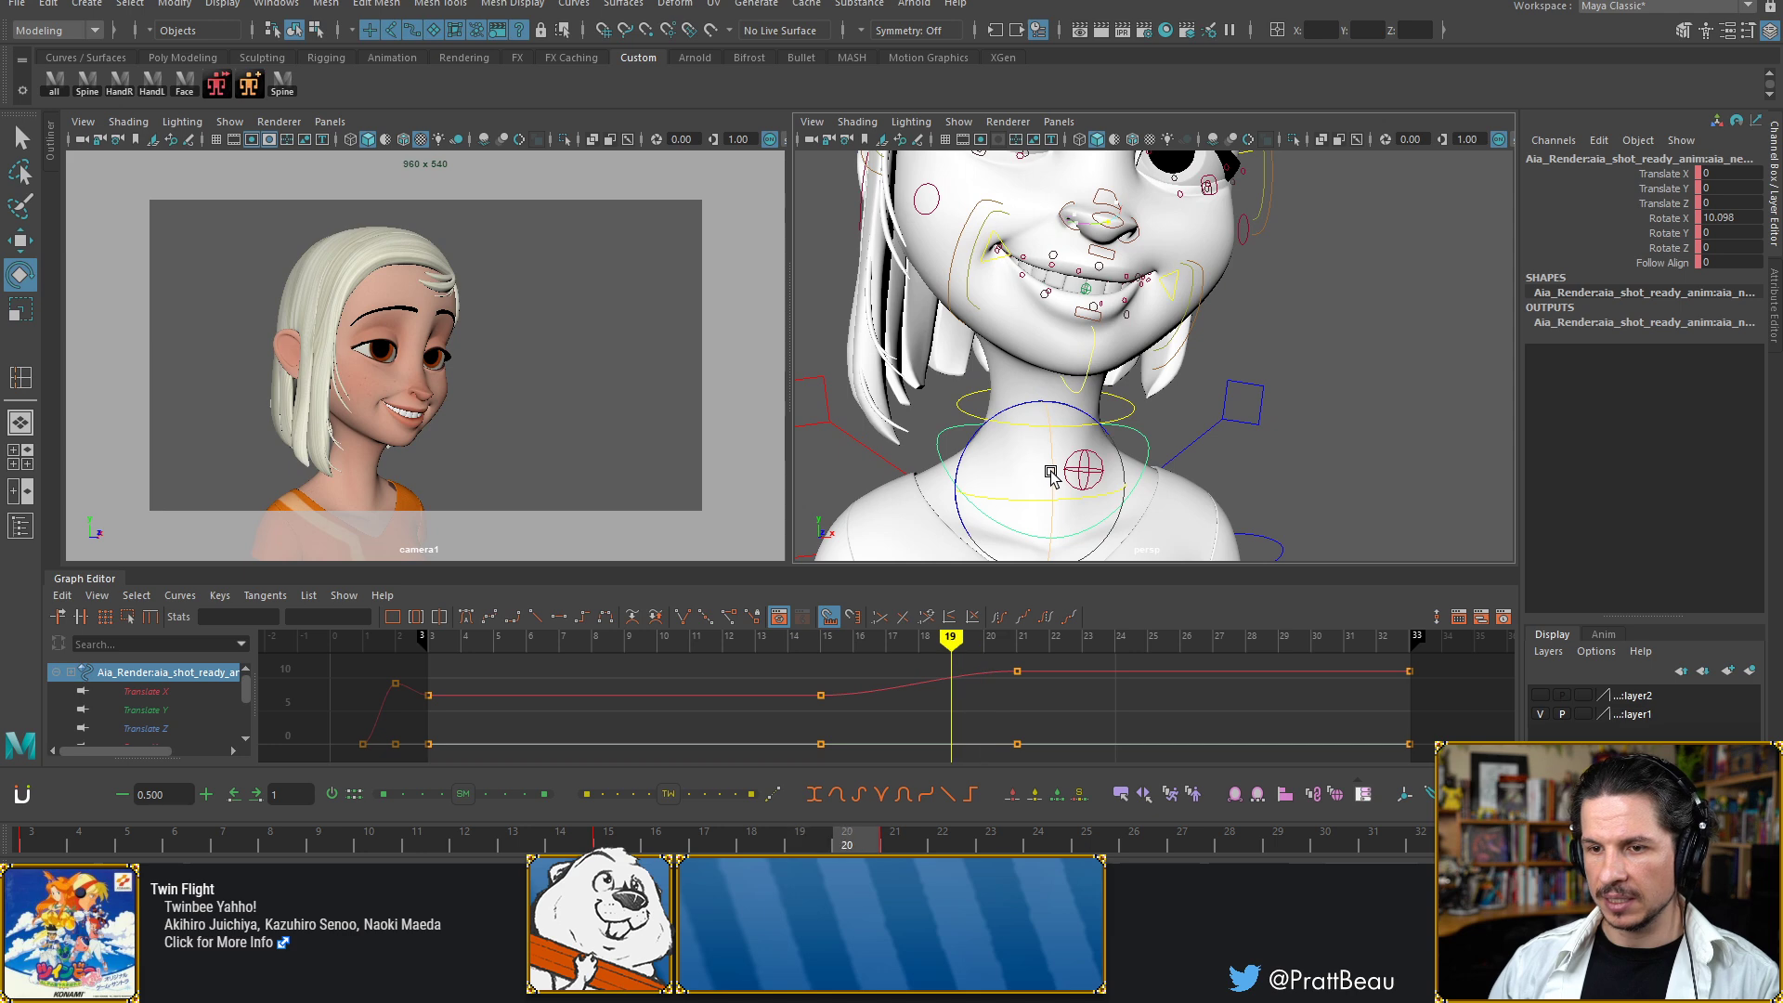
pyautogui.hotkey('alt', '.')
pyautogui.hotkey('alt', '.')
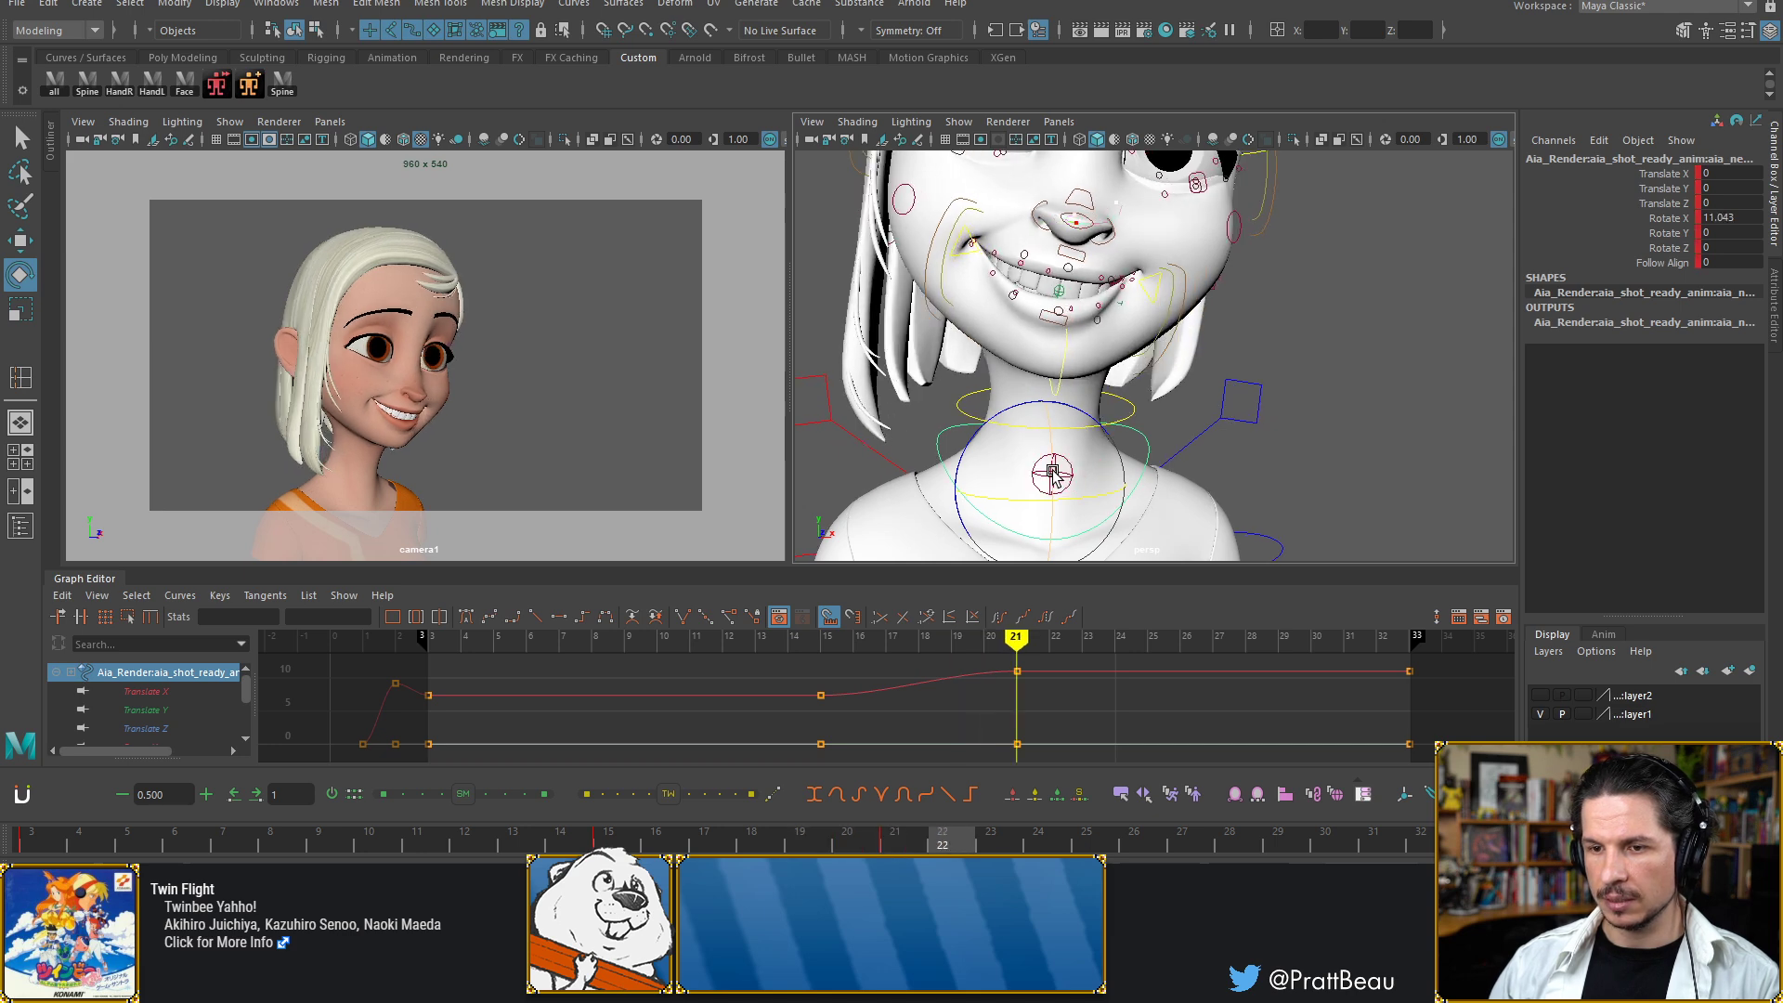
pyautogui.hotkey('alt', '.')
pyautogui.hotkey('alt', '.')
# Rotate the neck control forward at frame 21 to a Rotate X of 13.823
pyautogui.hotkey('alt', ',')
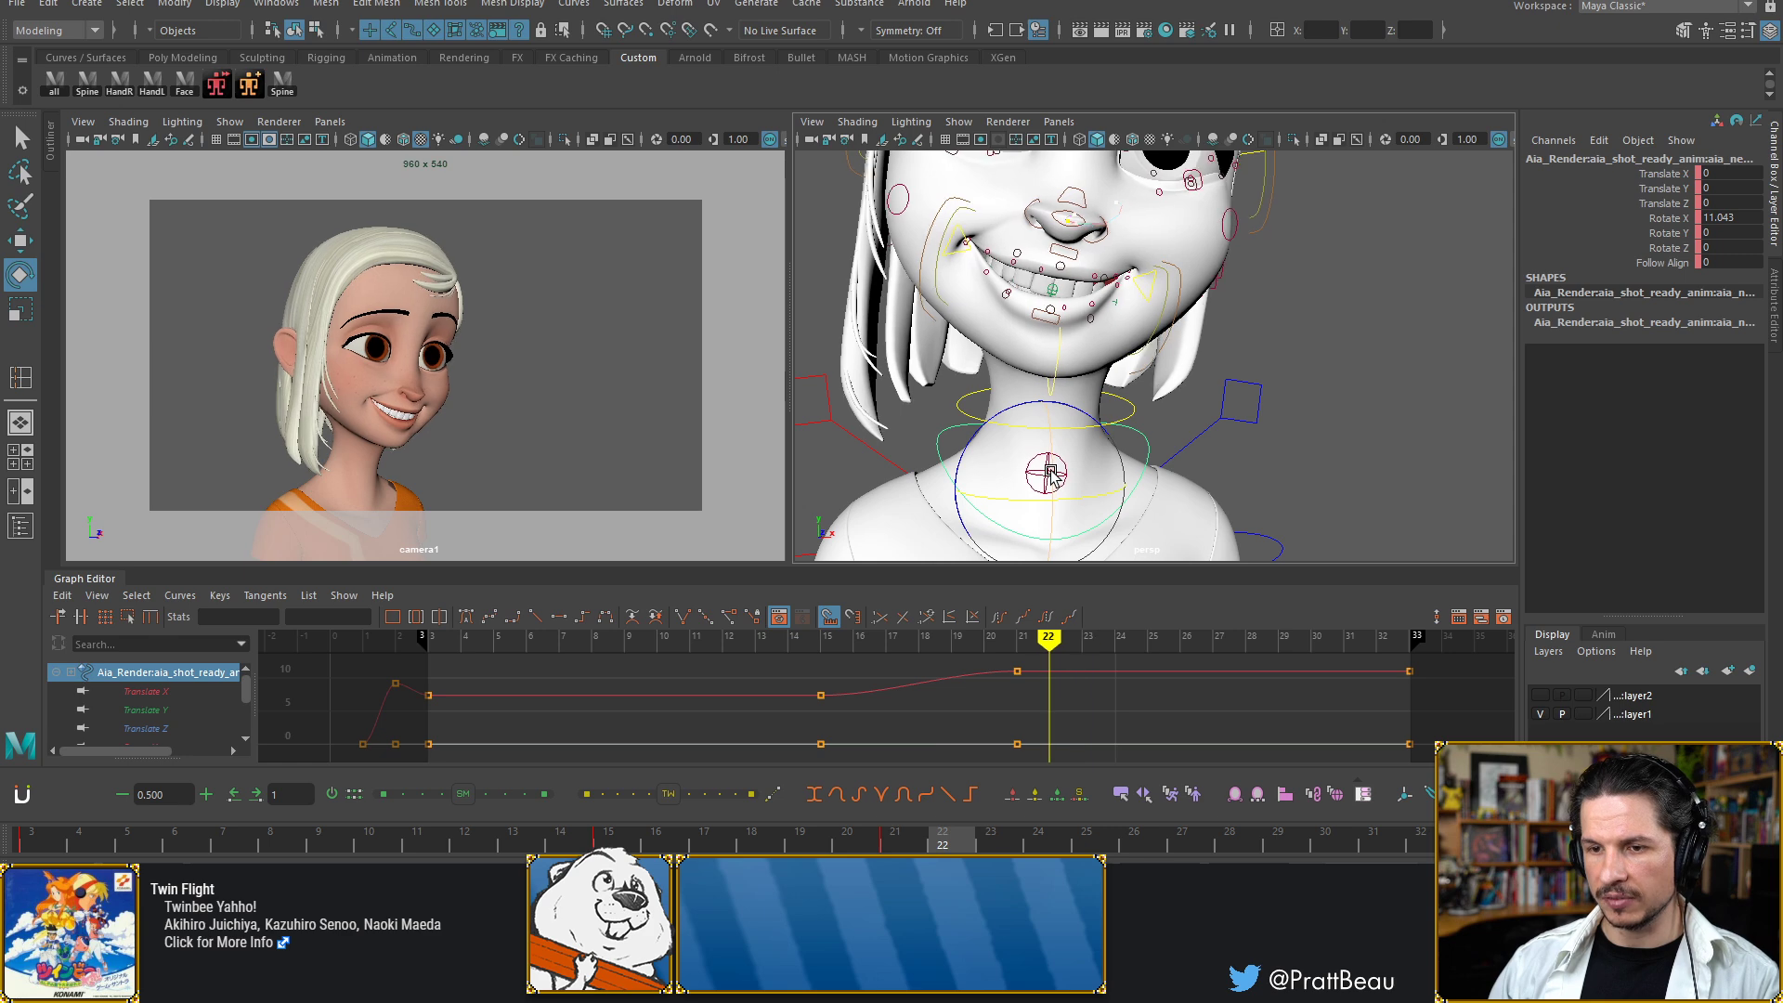
pyautogui.hotkey('alt', ',')
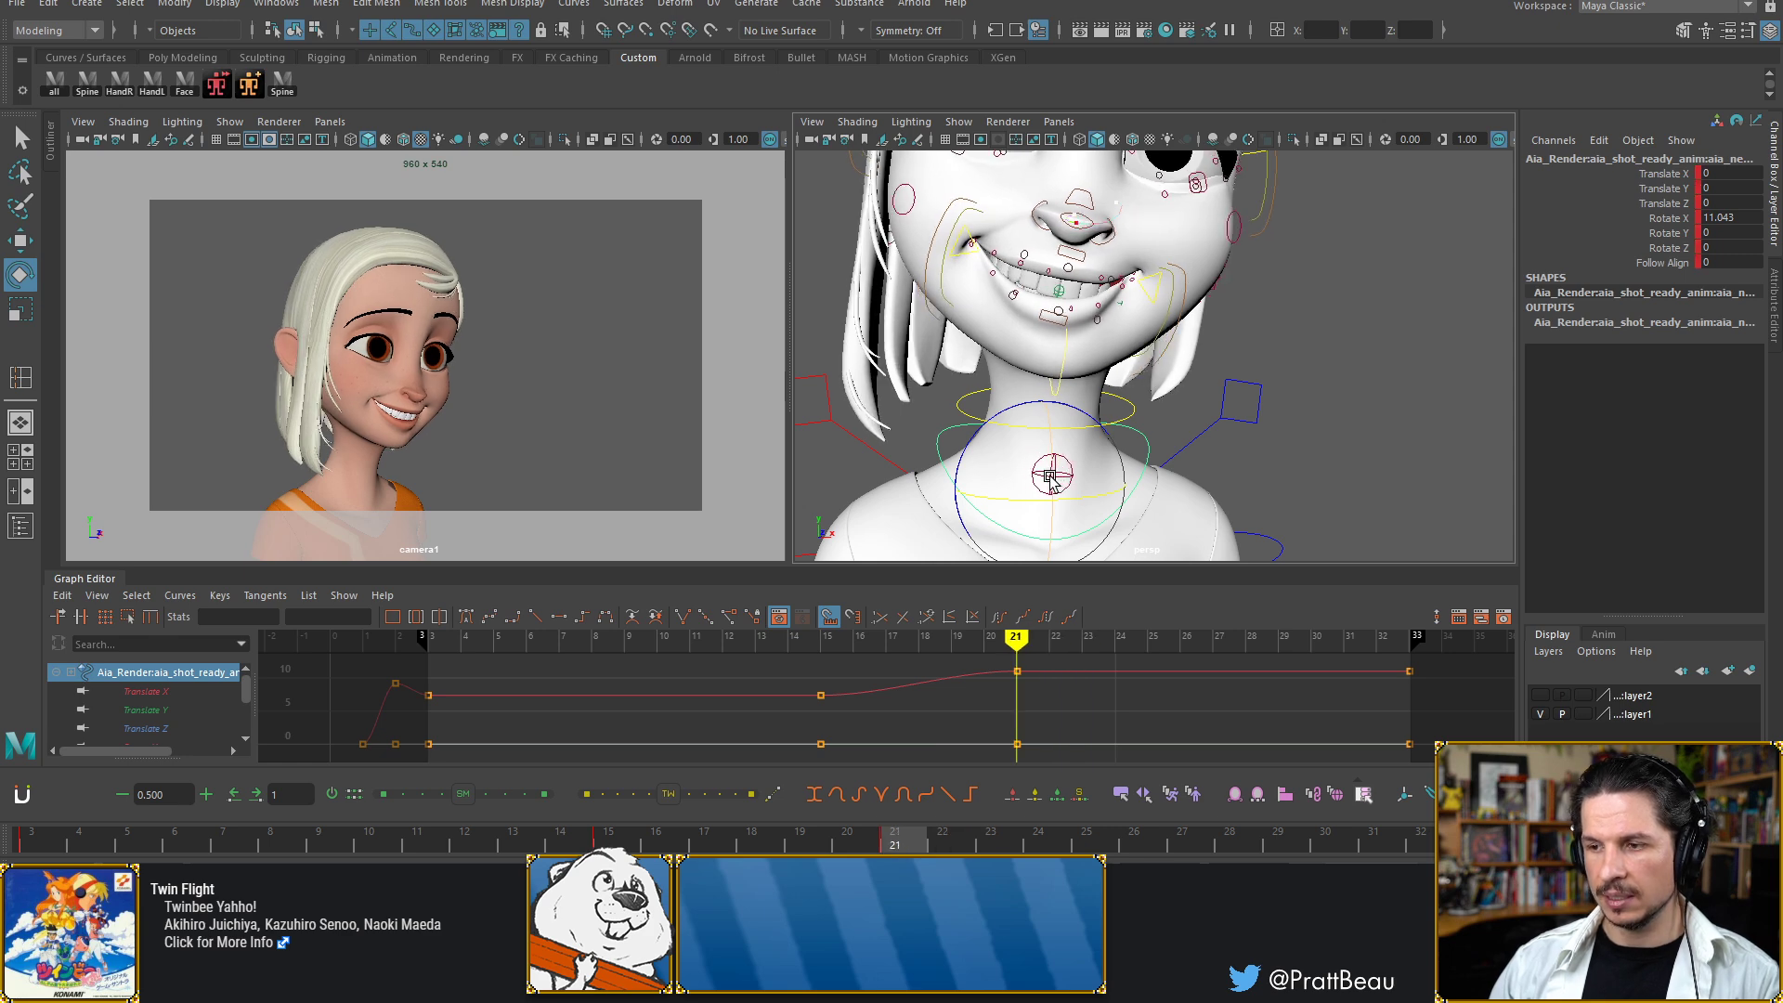
pyautogui.moveTo(1053, 478); pyautogui.dragTo(1056, 490)
pyautogui.hotkey('ctrl', 'z')
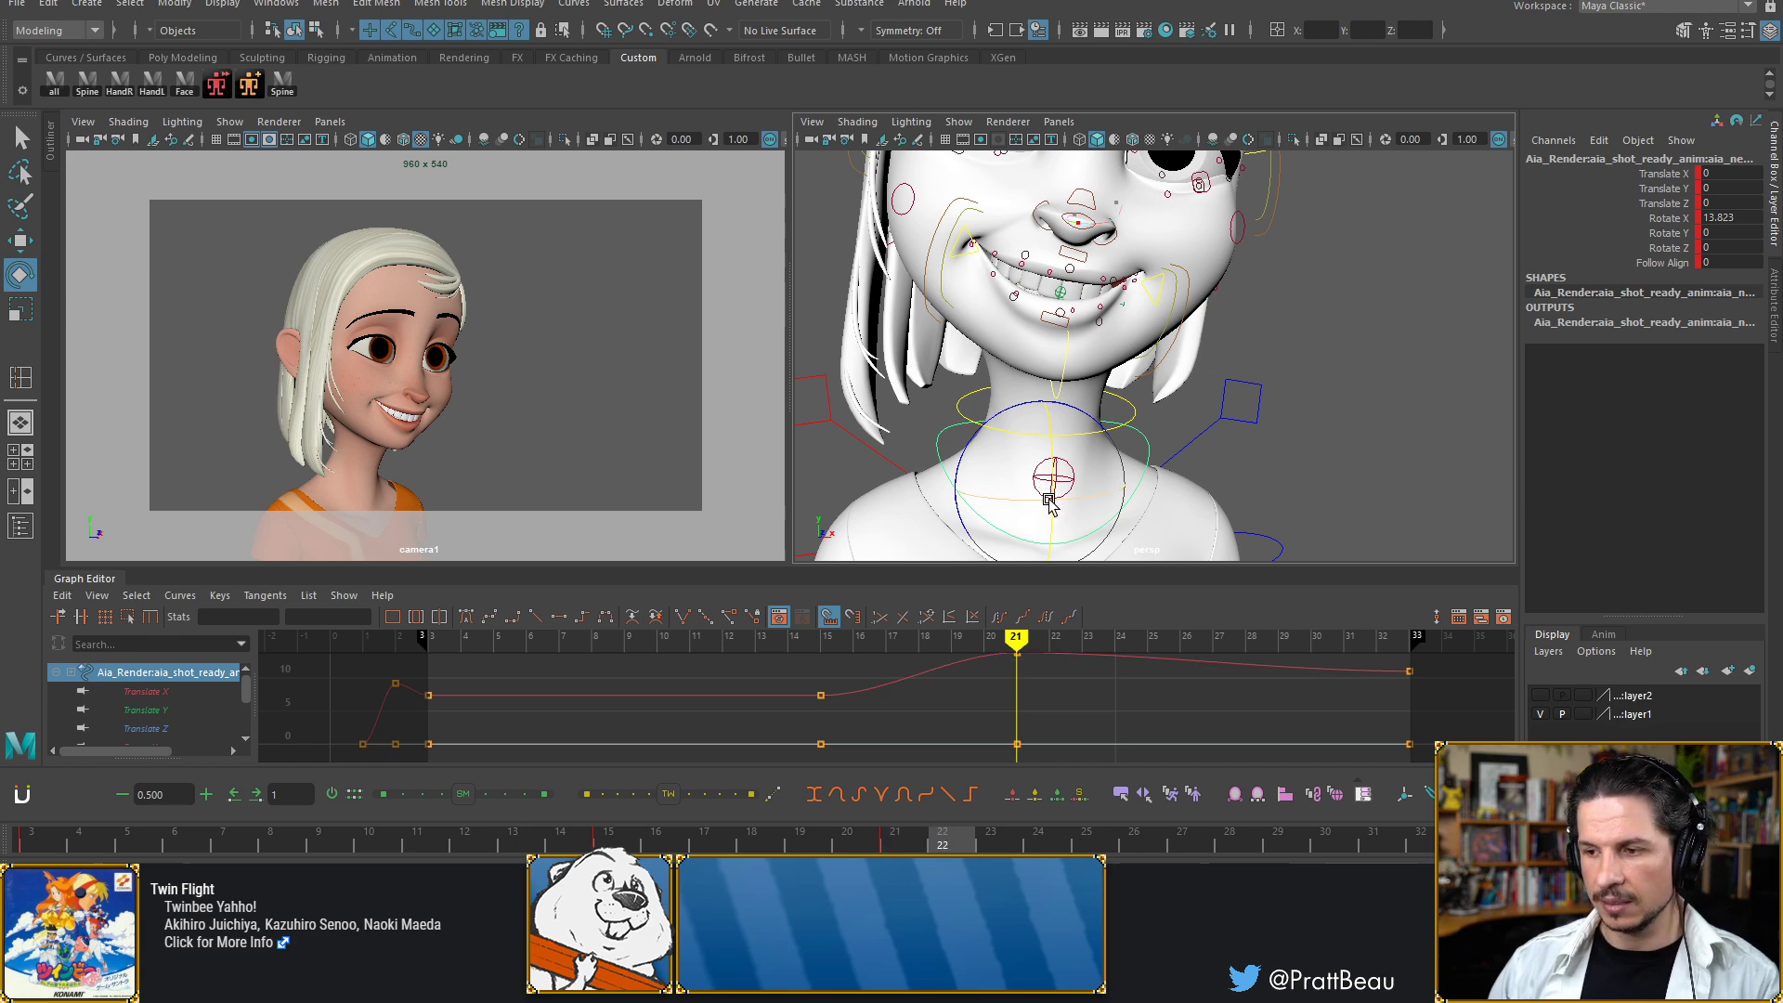
# Key the neck control at frame 26 with a Rotate X of 11.043
pyautogui.hotkey('alt', '.')
pyautogui.hotkey('alt', '.')
pyautogui.hotkey('alt', '.')
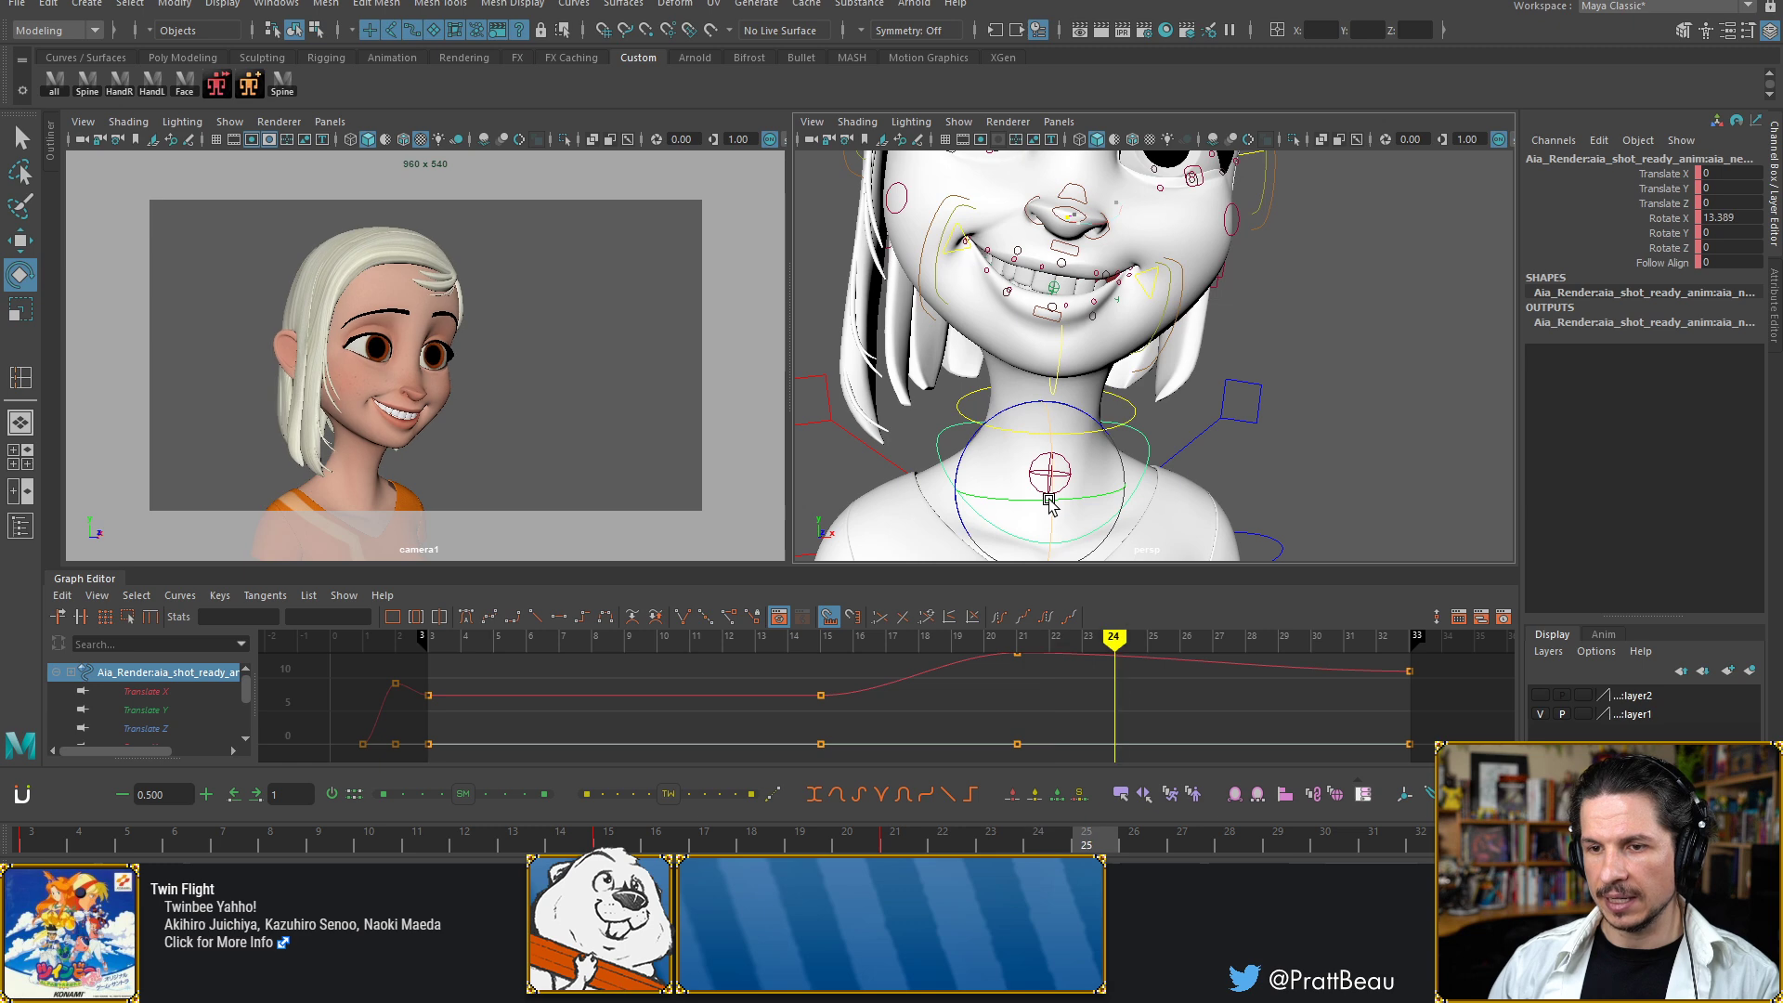
pyautogui.hotkey('alt', '.')
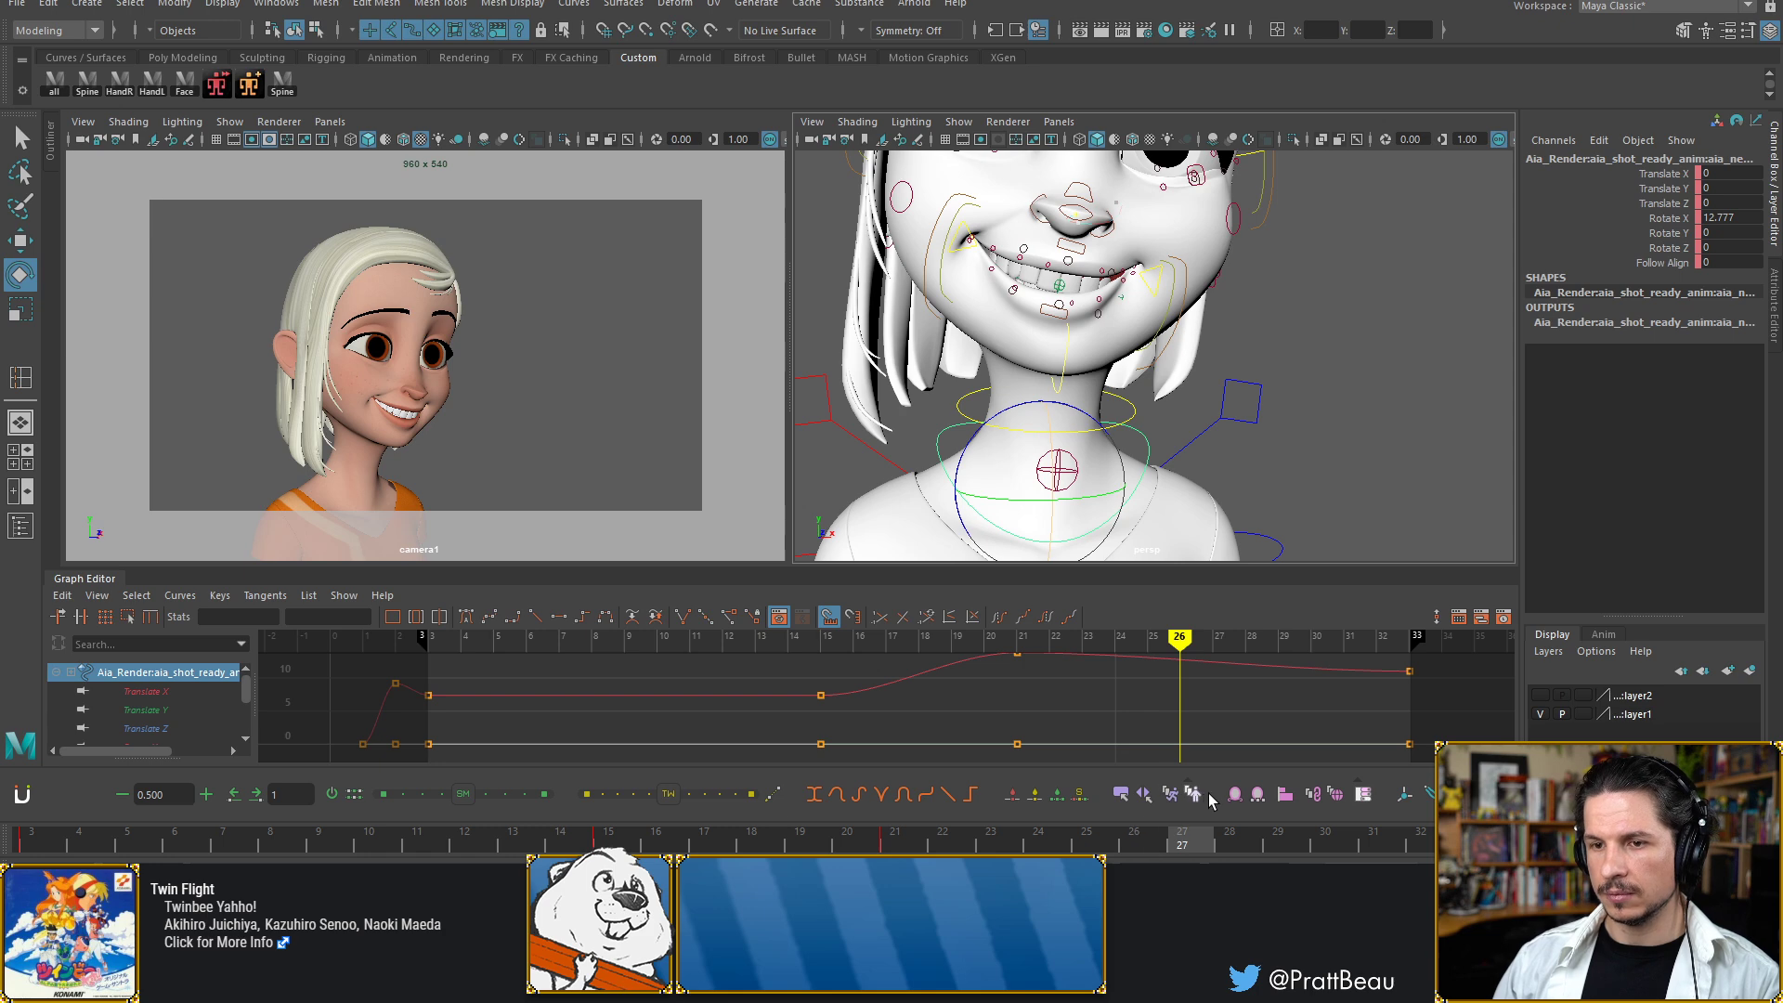
pyautogui.hotkey('alt', '.')
pyautogui.hotkey('alt', ',')
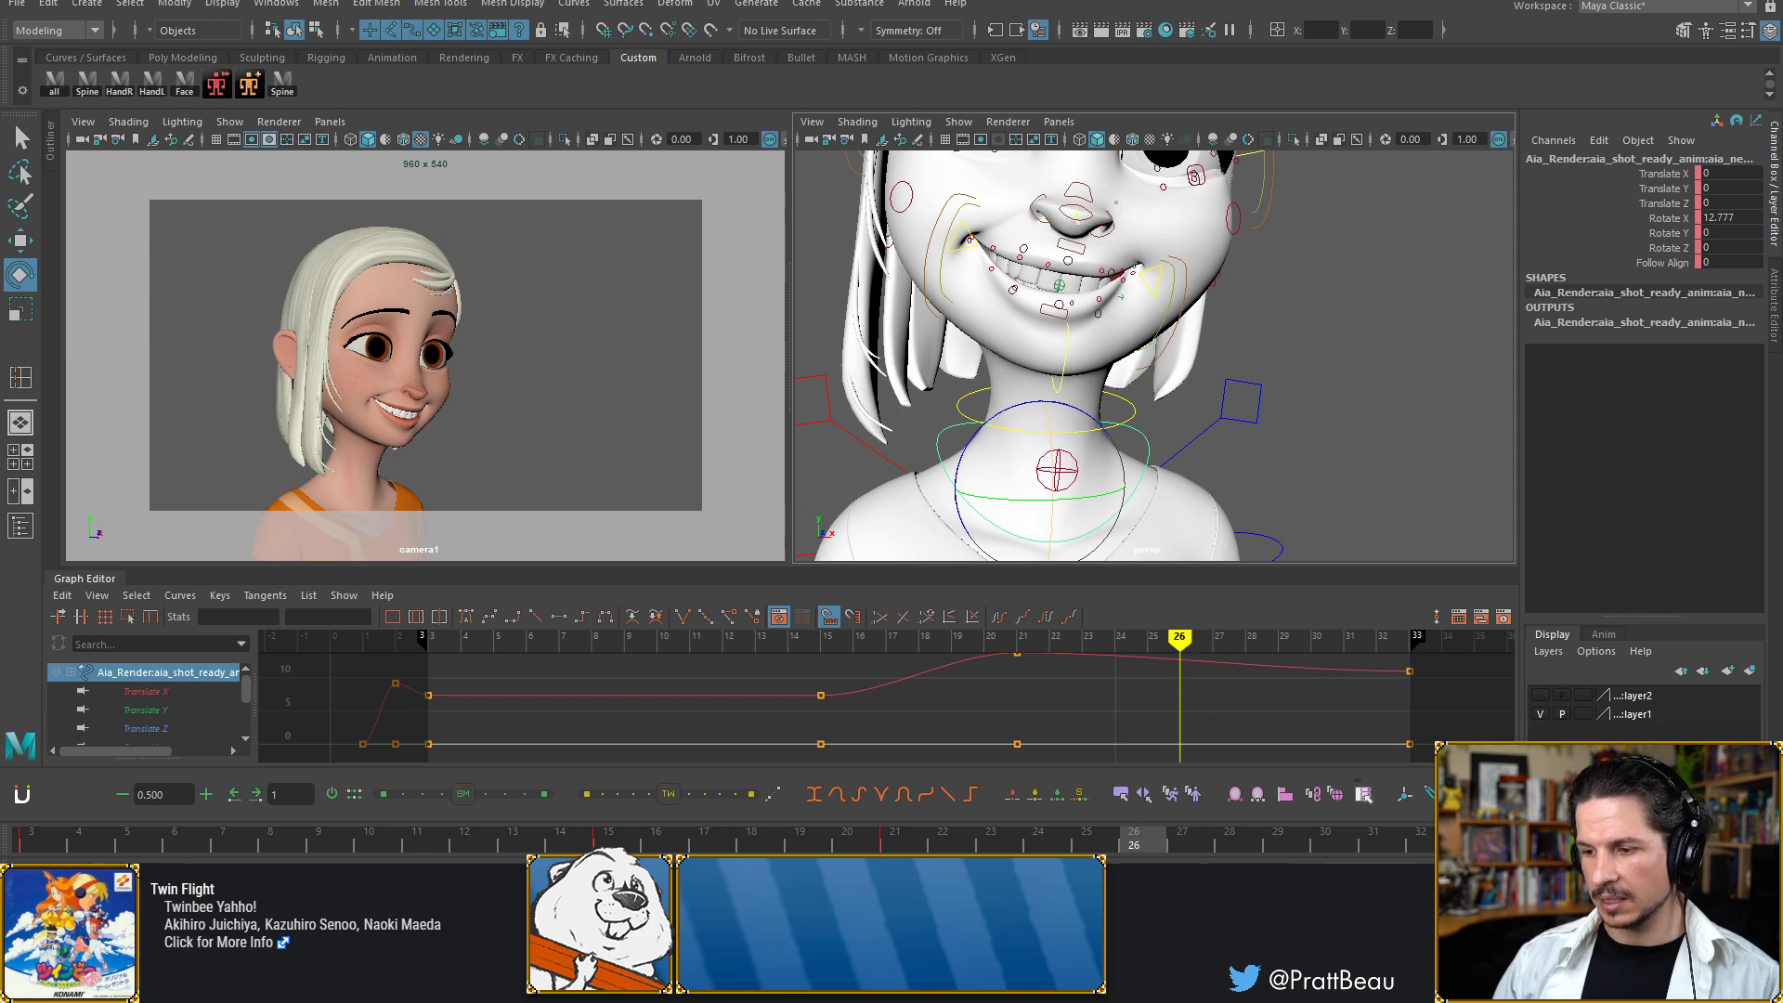
pyautogui.moveTo(1138, 844)
pyautogui.mouseDown()
pyautogui.moveTo(1278, 845)
pyautogui.moveTo(1087, 850)
pyautogui.moveTo(1118, 853)
pyautogui.mouseUp()
pyautogui.press('s')
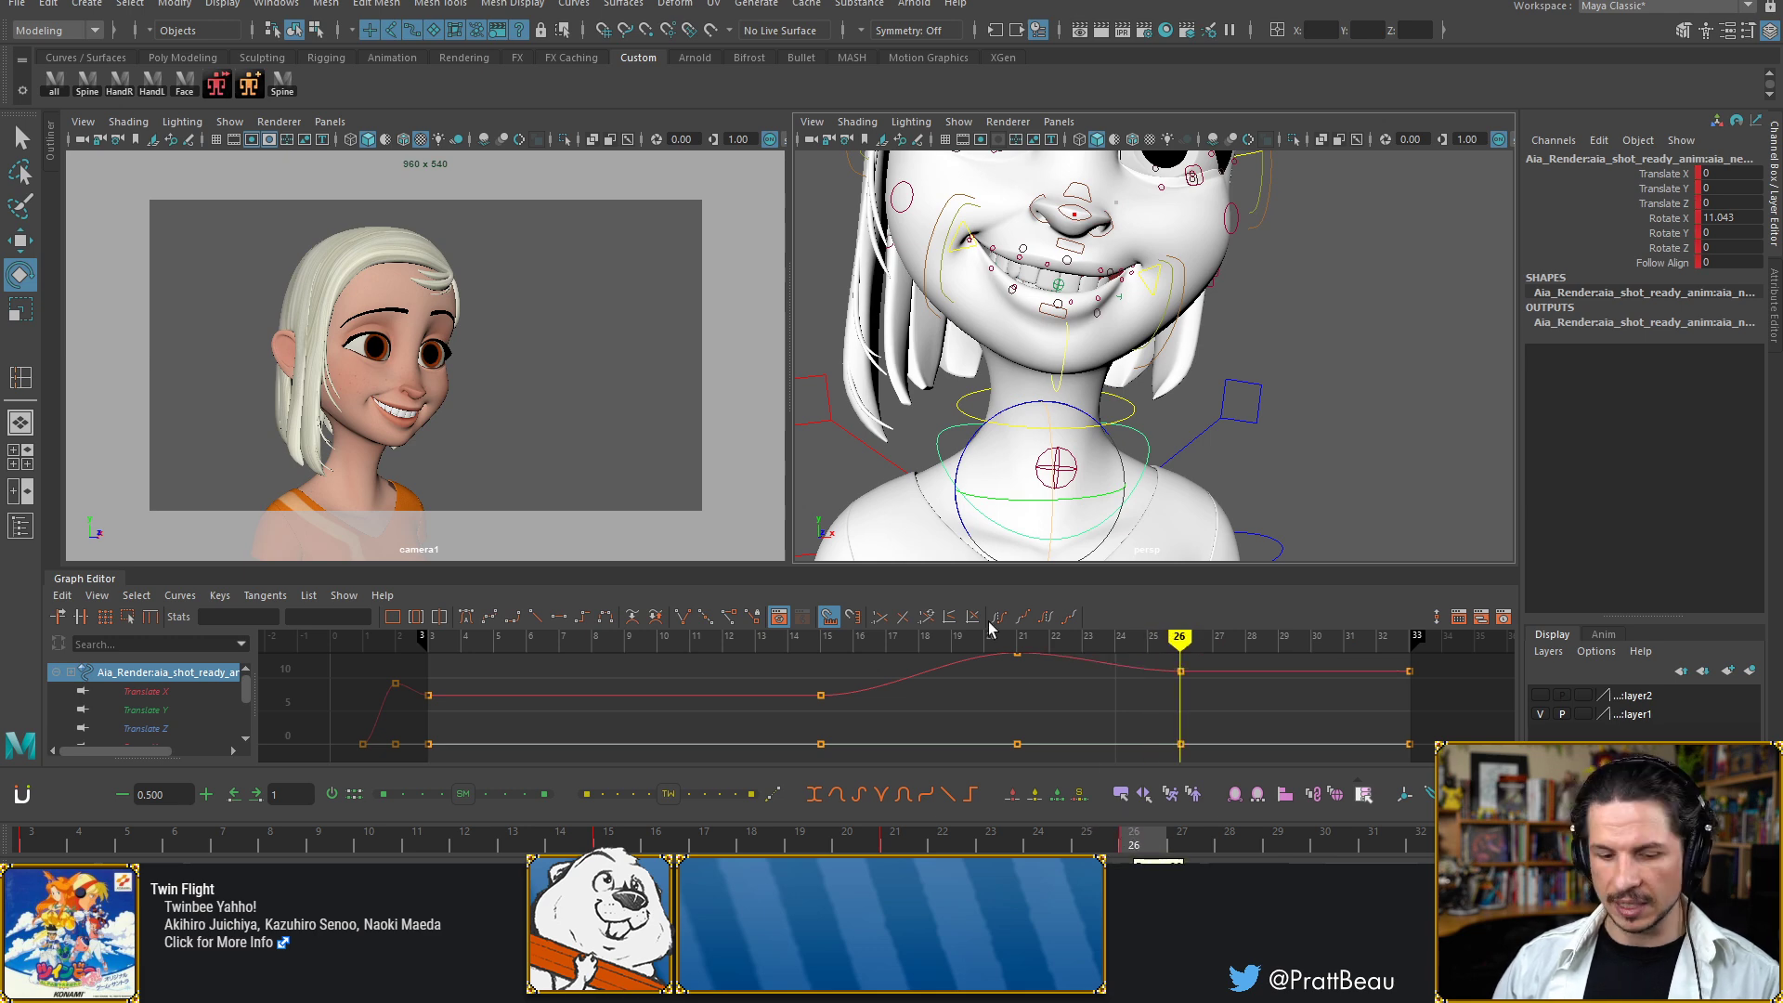
# Rotate the neck control at frame 24 to a Rotate X of 11.433
pyautogui.hotkey('alt', ',')
pyautogui.hotkey('alt', ',')
pyautogui.hotkey('alt', ',')
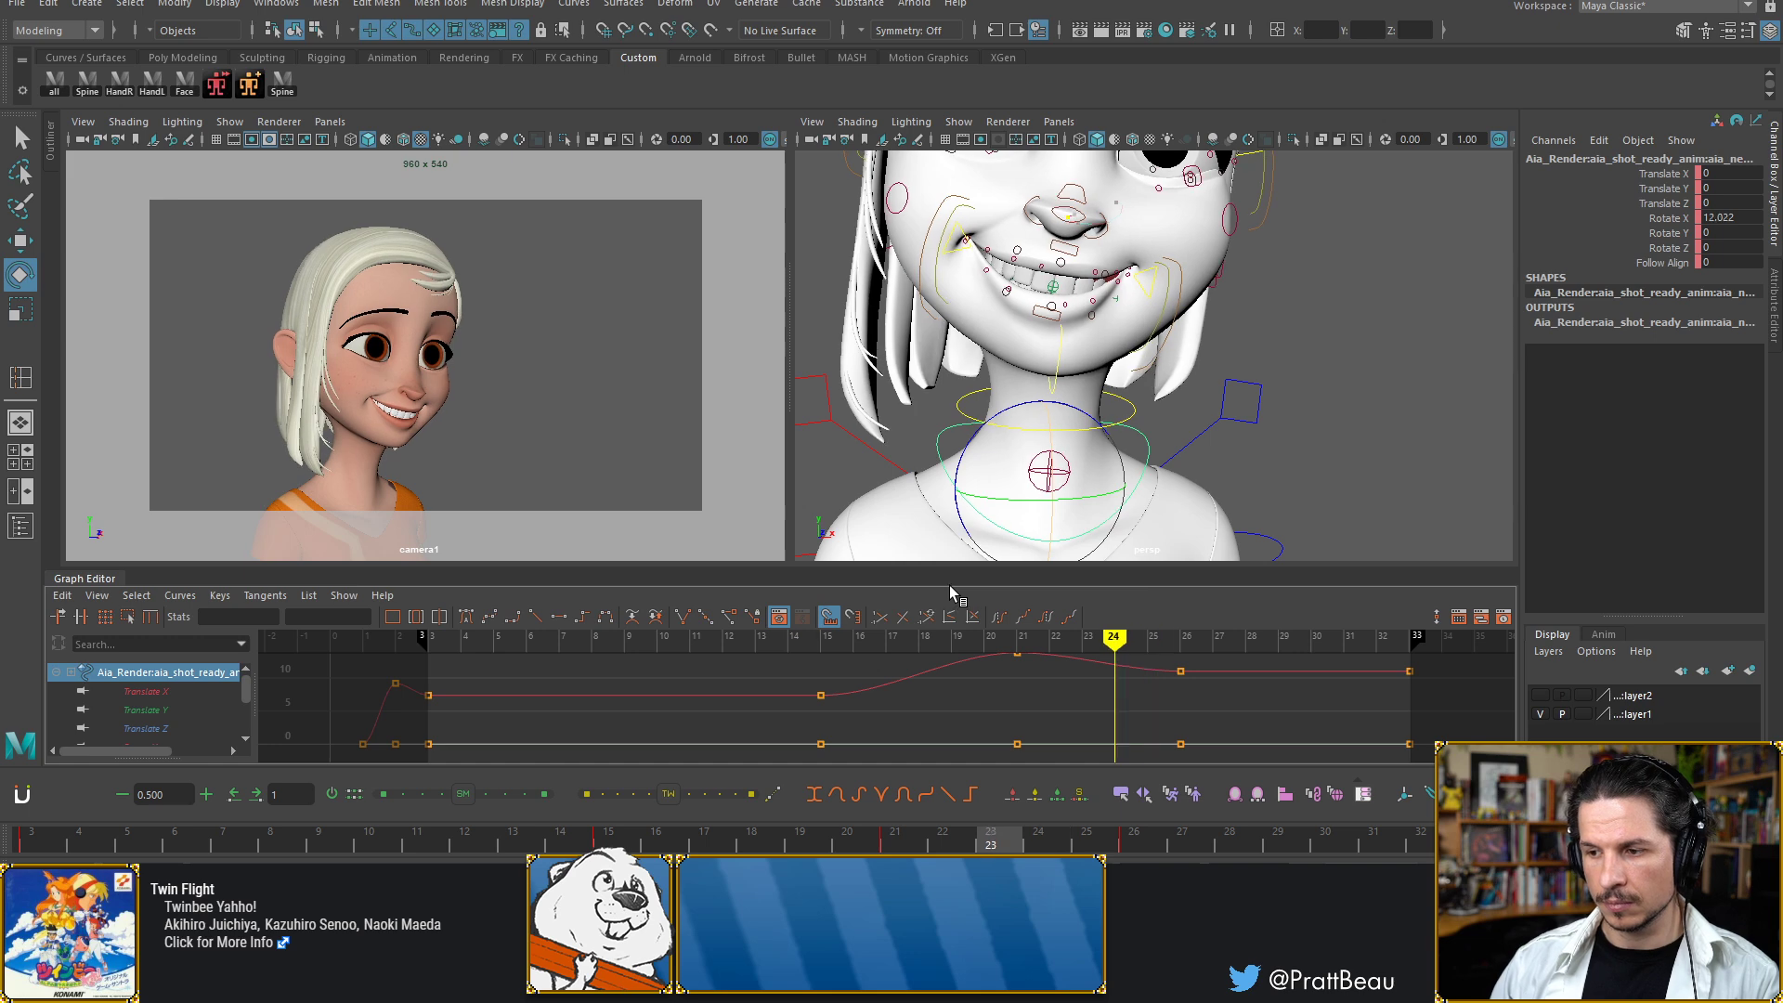
pyautogui.hotkey('alt', ',')
pyautogui.hotkey('alt', '.')
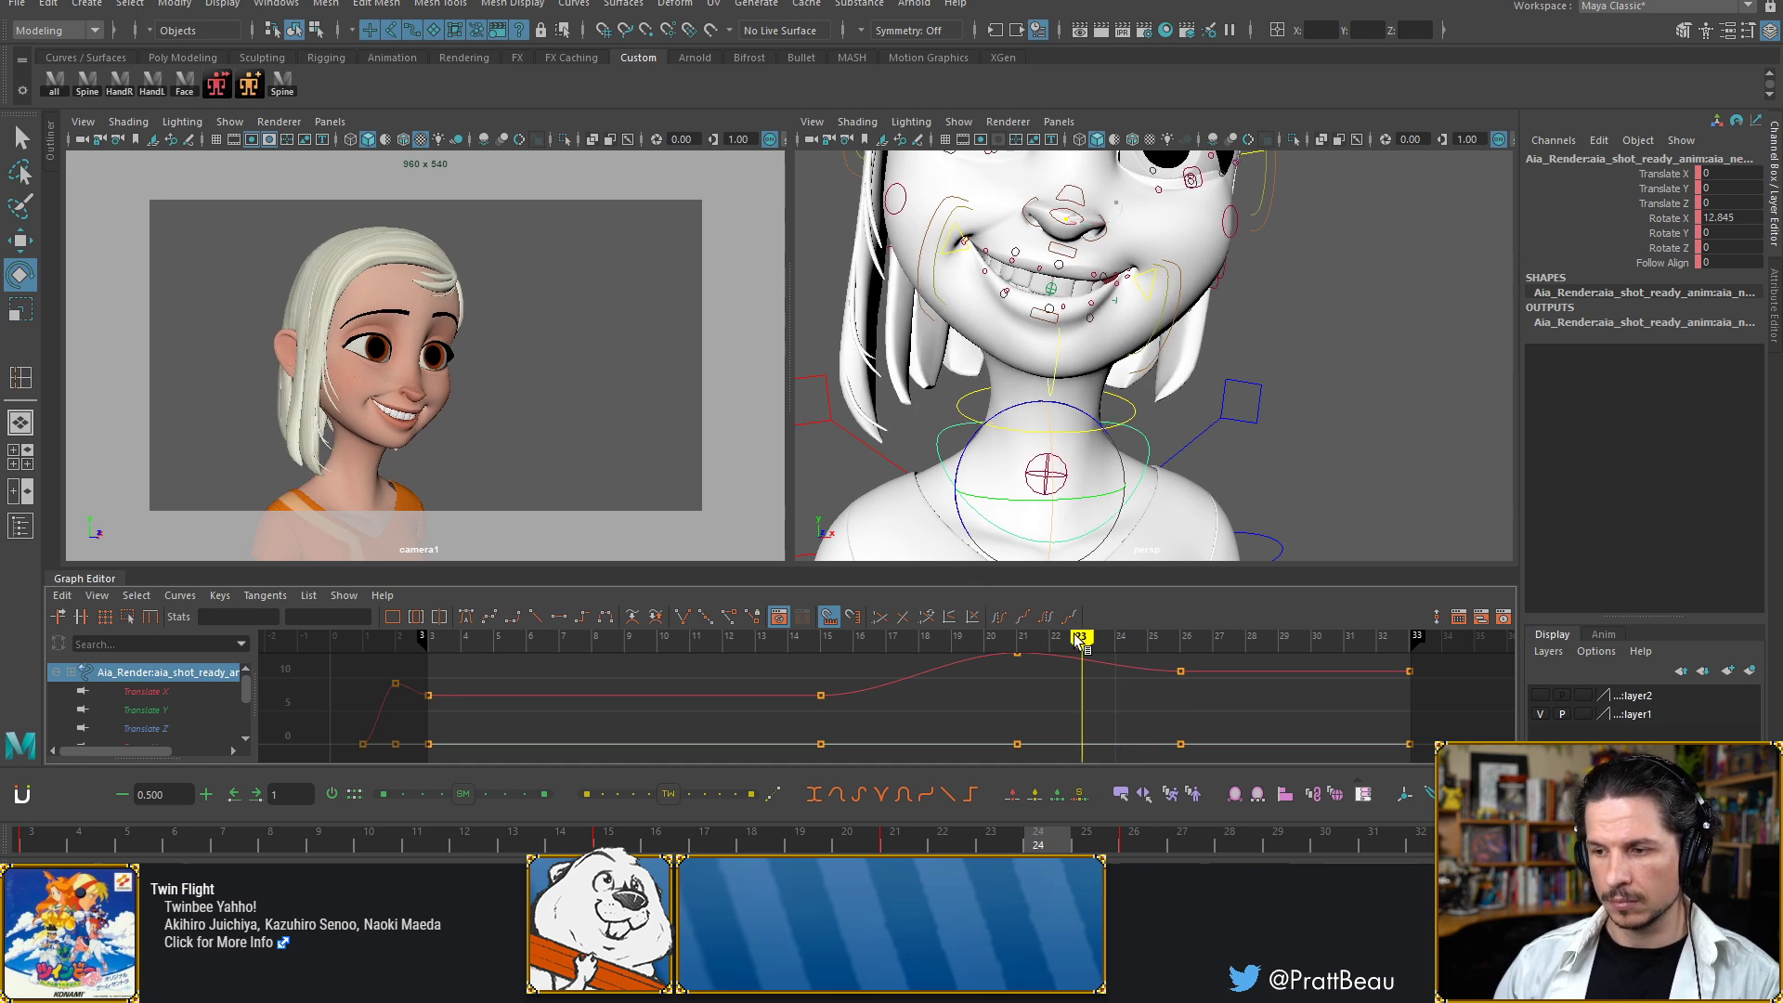
pyautogui.moveTo(1052, 461); pyautogui.dragTo(1051, 454)
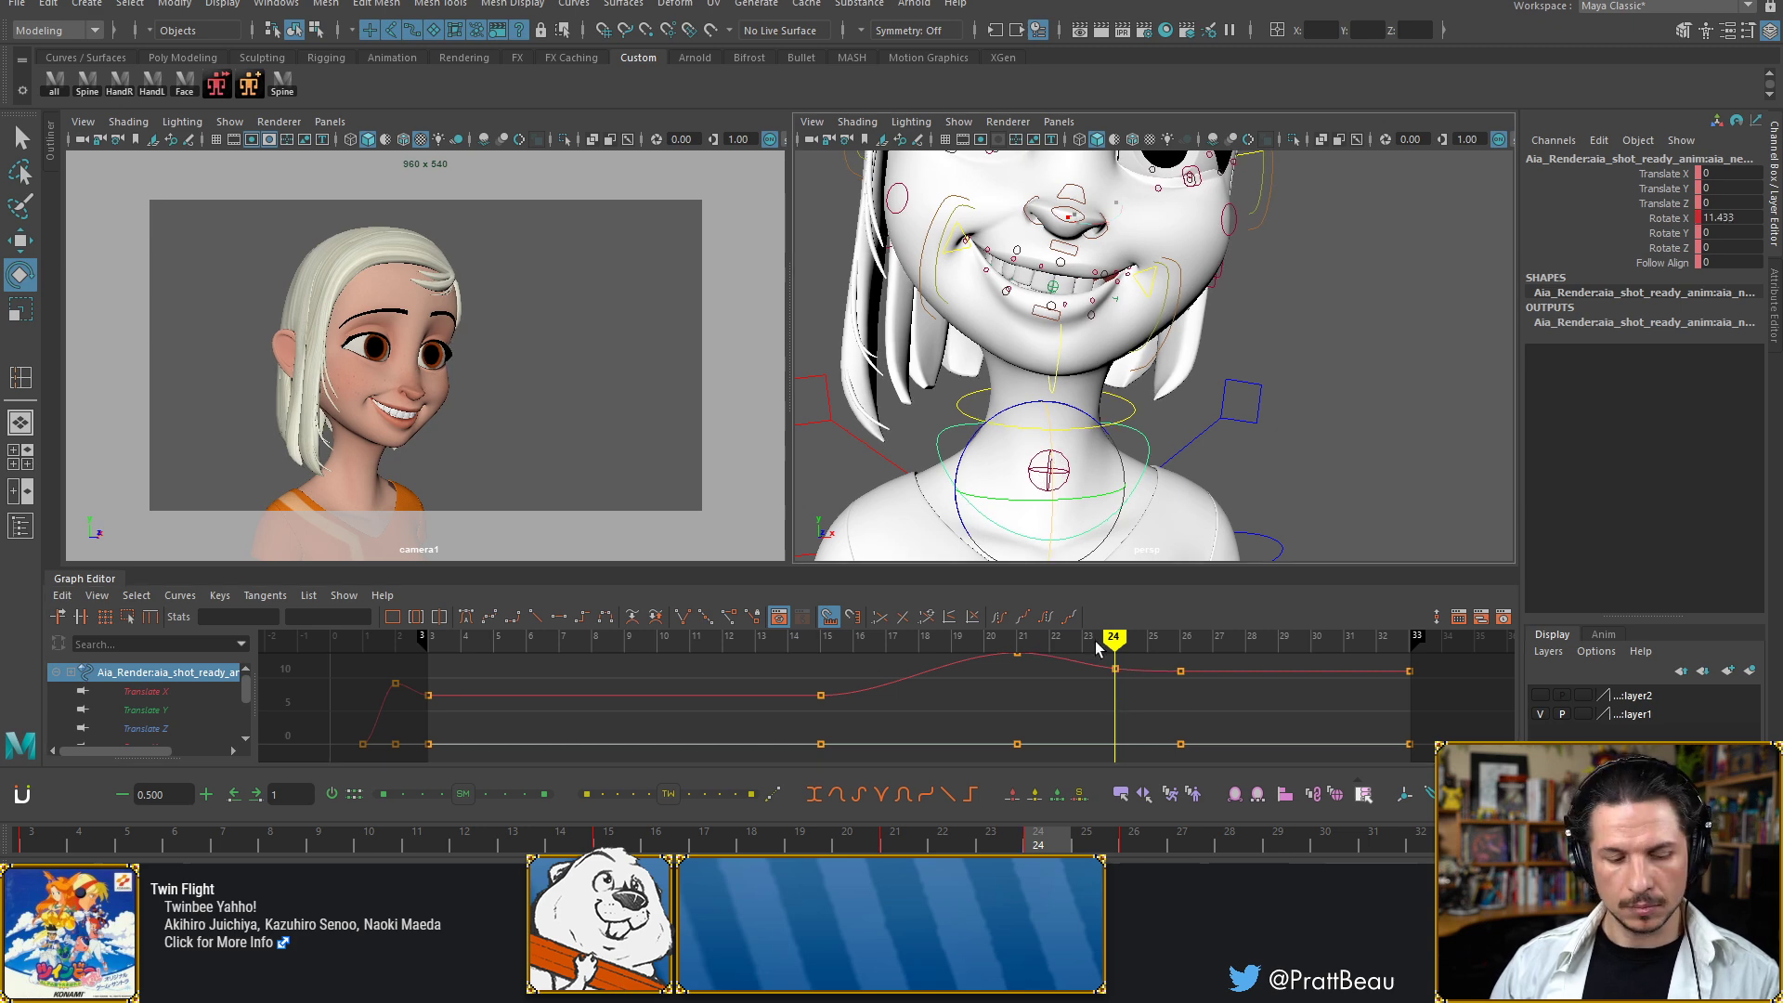
# Rotate the neck control at frame 18 to a Rotate X of 12.275
pyautogui.hotkey('alt', ',')
pyautogui.hotkey('alt', ',')
pyautogui.hotkey('alt', ',')
pyautogui.hotkey('alt', ',')
pyautogui.hotkey('alt', ',')
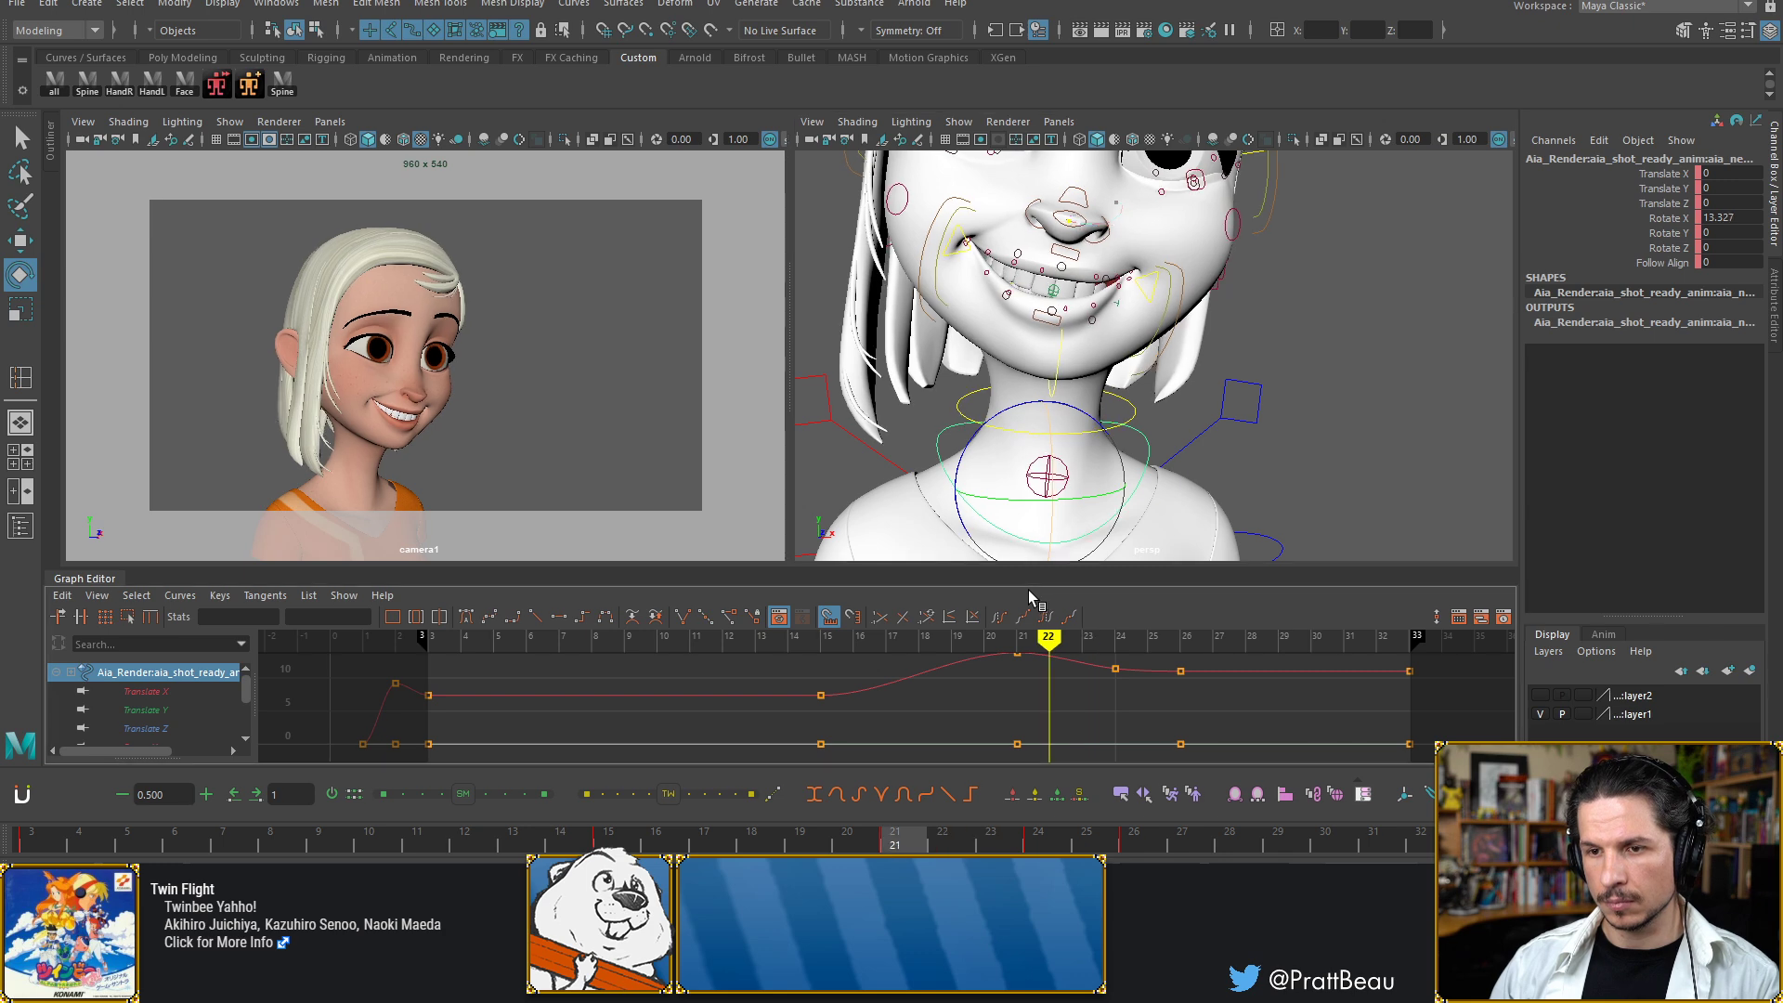
pyautogui.hotkey('alt', ',')
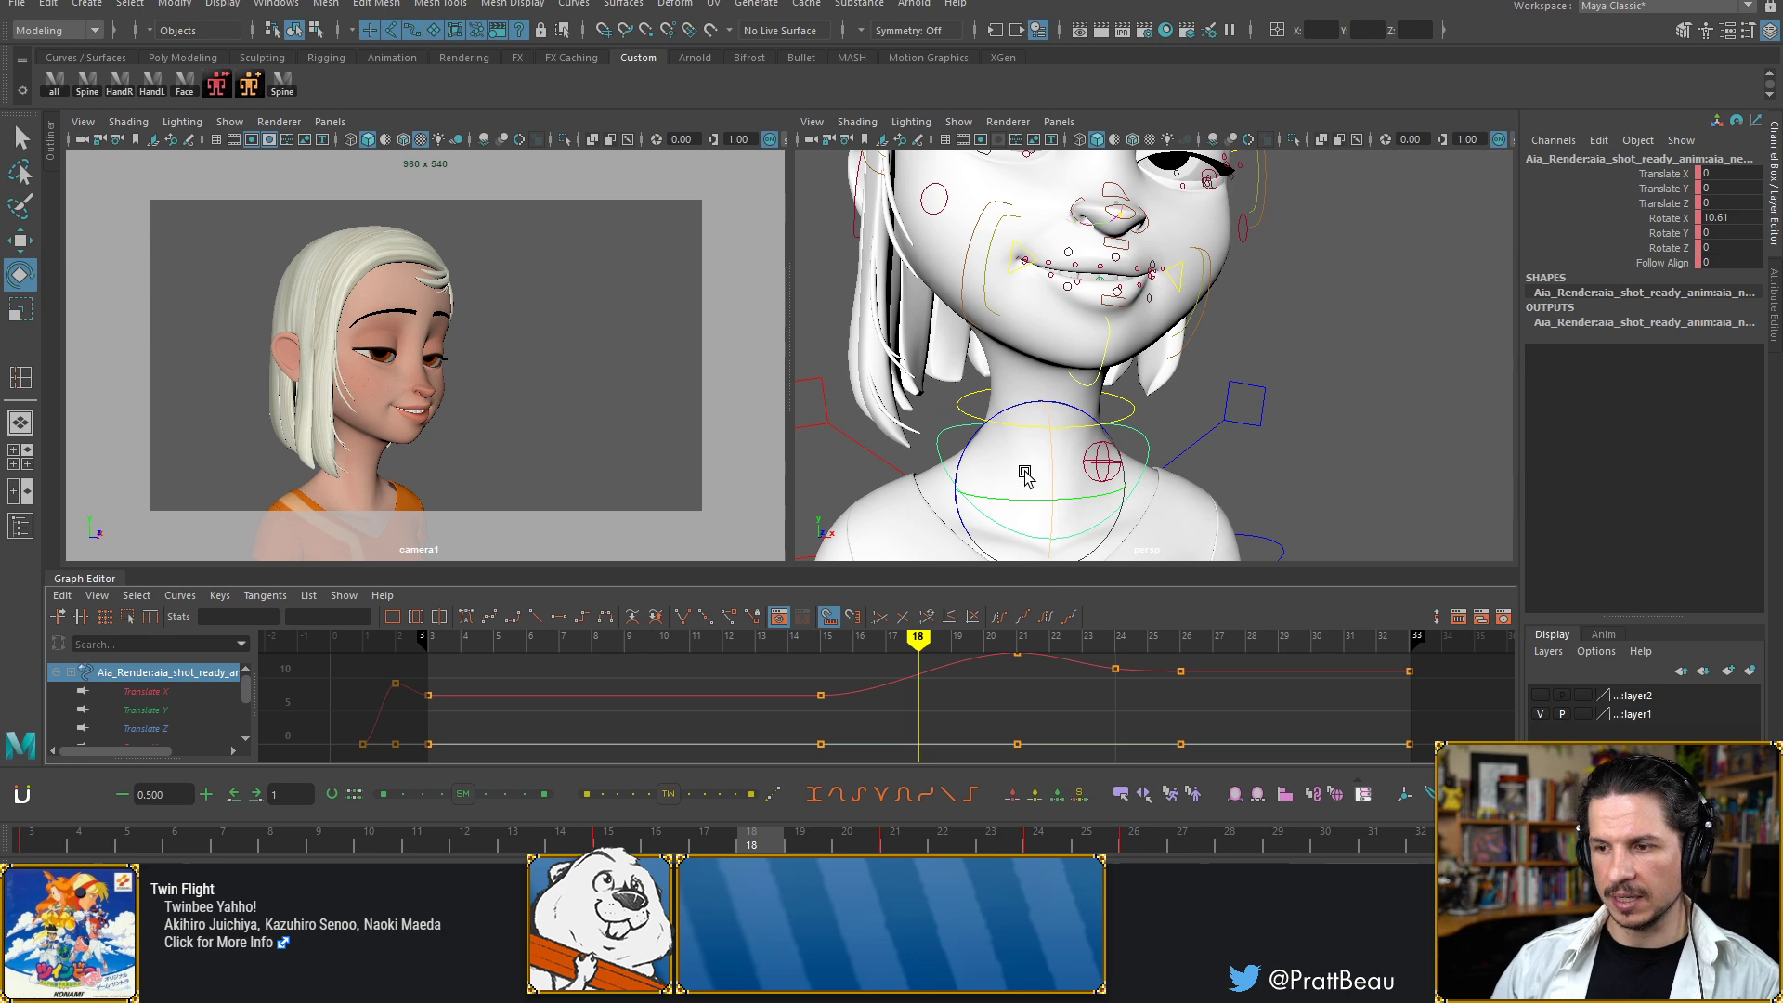
pyautogui.moveTo(1051, 487); pyautogui.dragTo(1050, 483)
# Lower the neck's Rotate X keys to about 10.169 at frame 18 and 12.7 at frame 21, checking the pose in the enlarged camera view
pyautogui.click(920, 663)
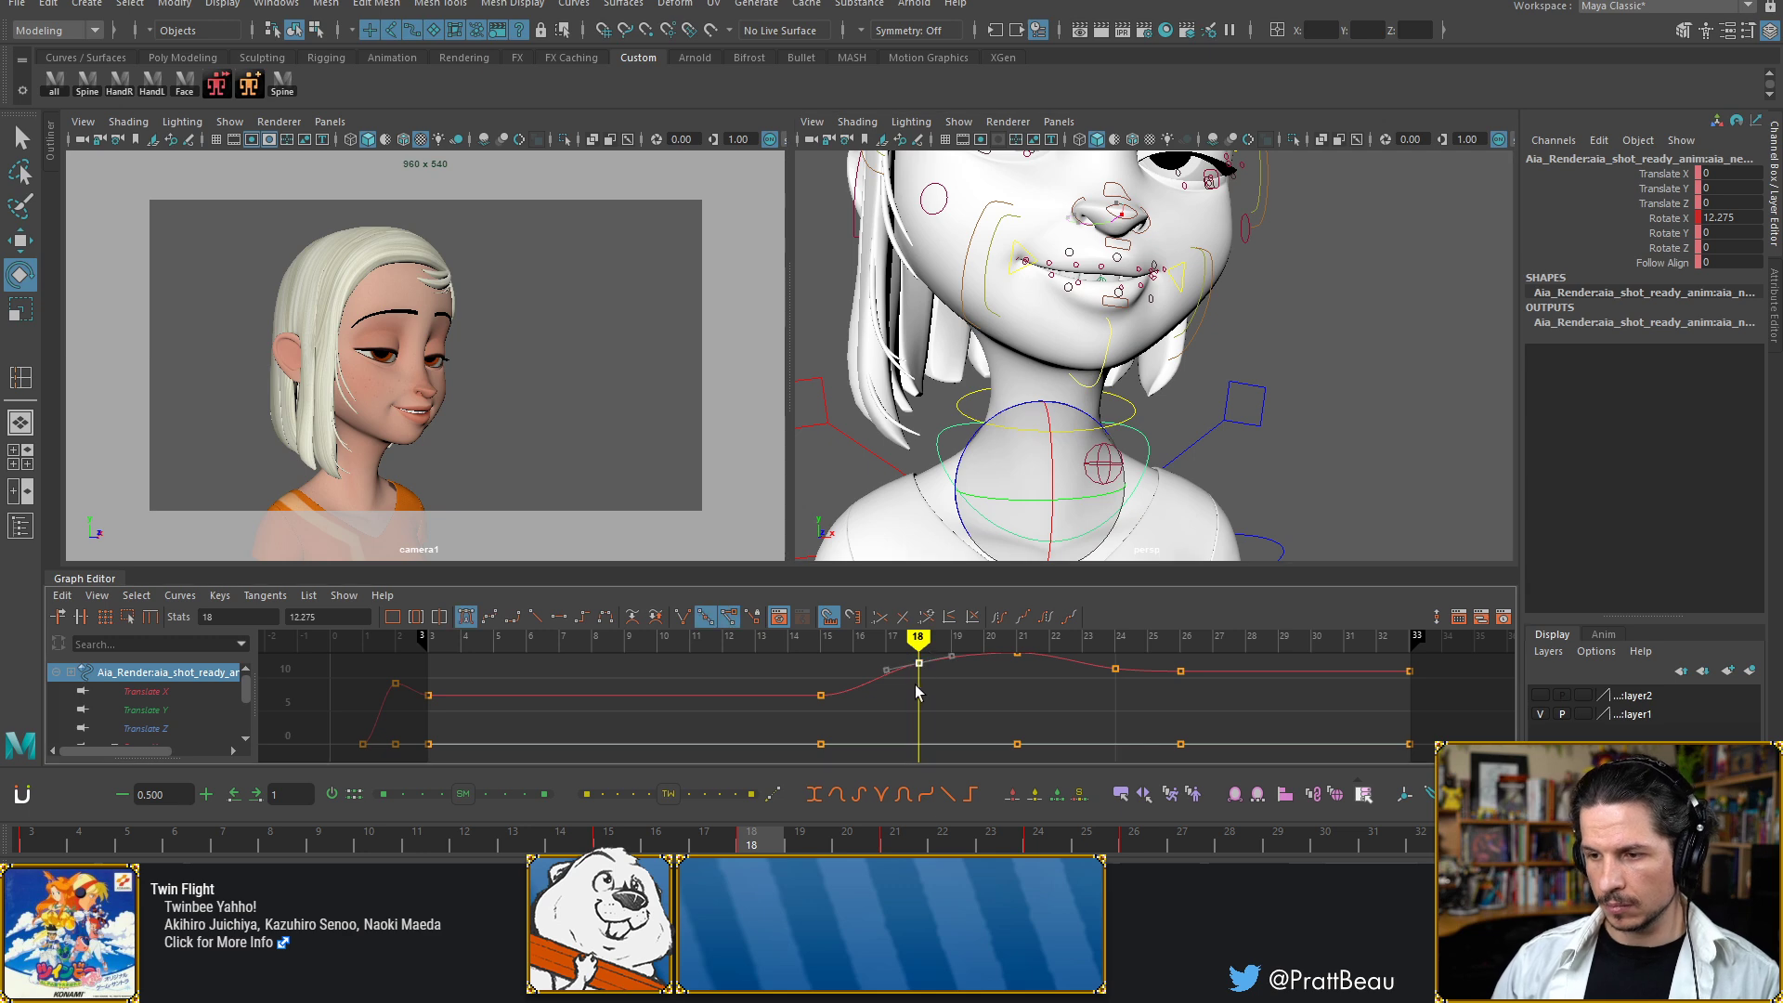
pyautogui.moveTo(931, 711); pyautogui.dragTo(977, 709, button='middle')
pyautogui.press('space')
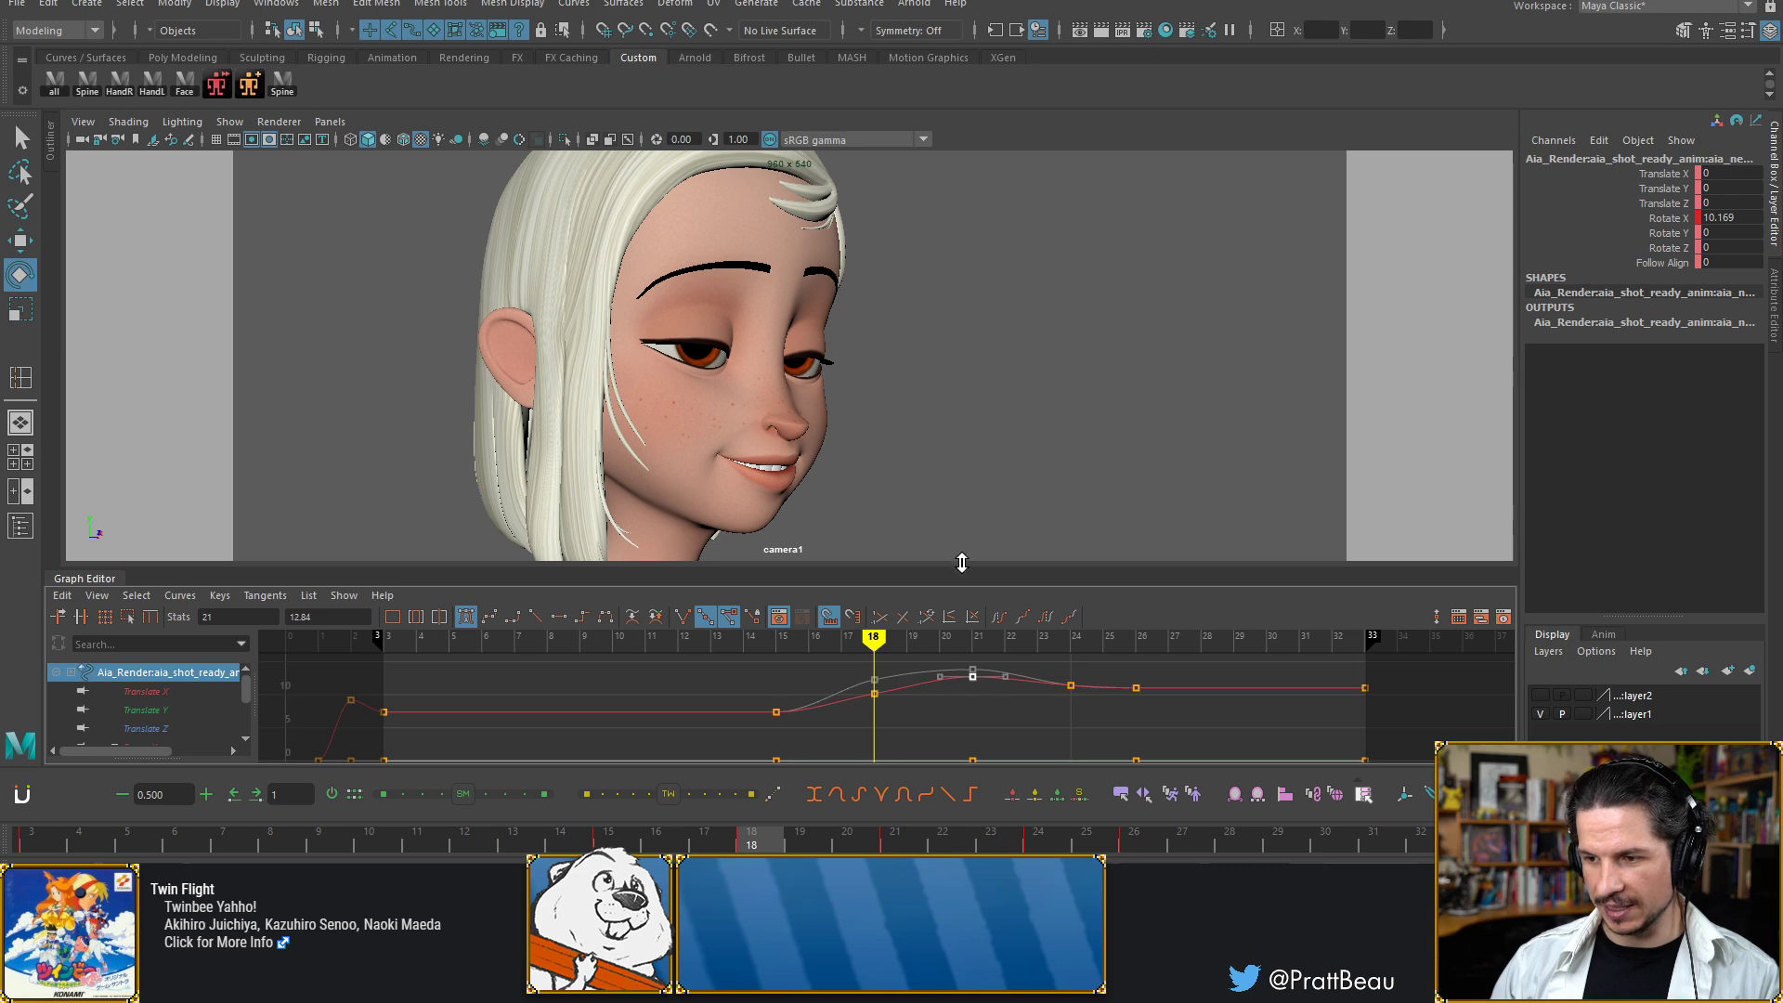
pyautogui.press('space')
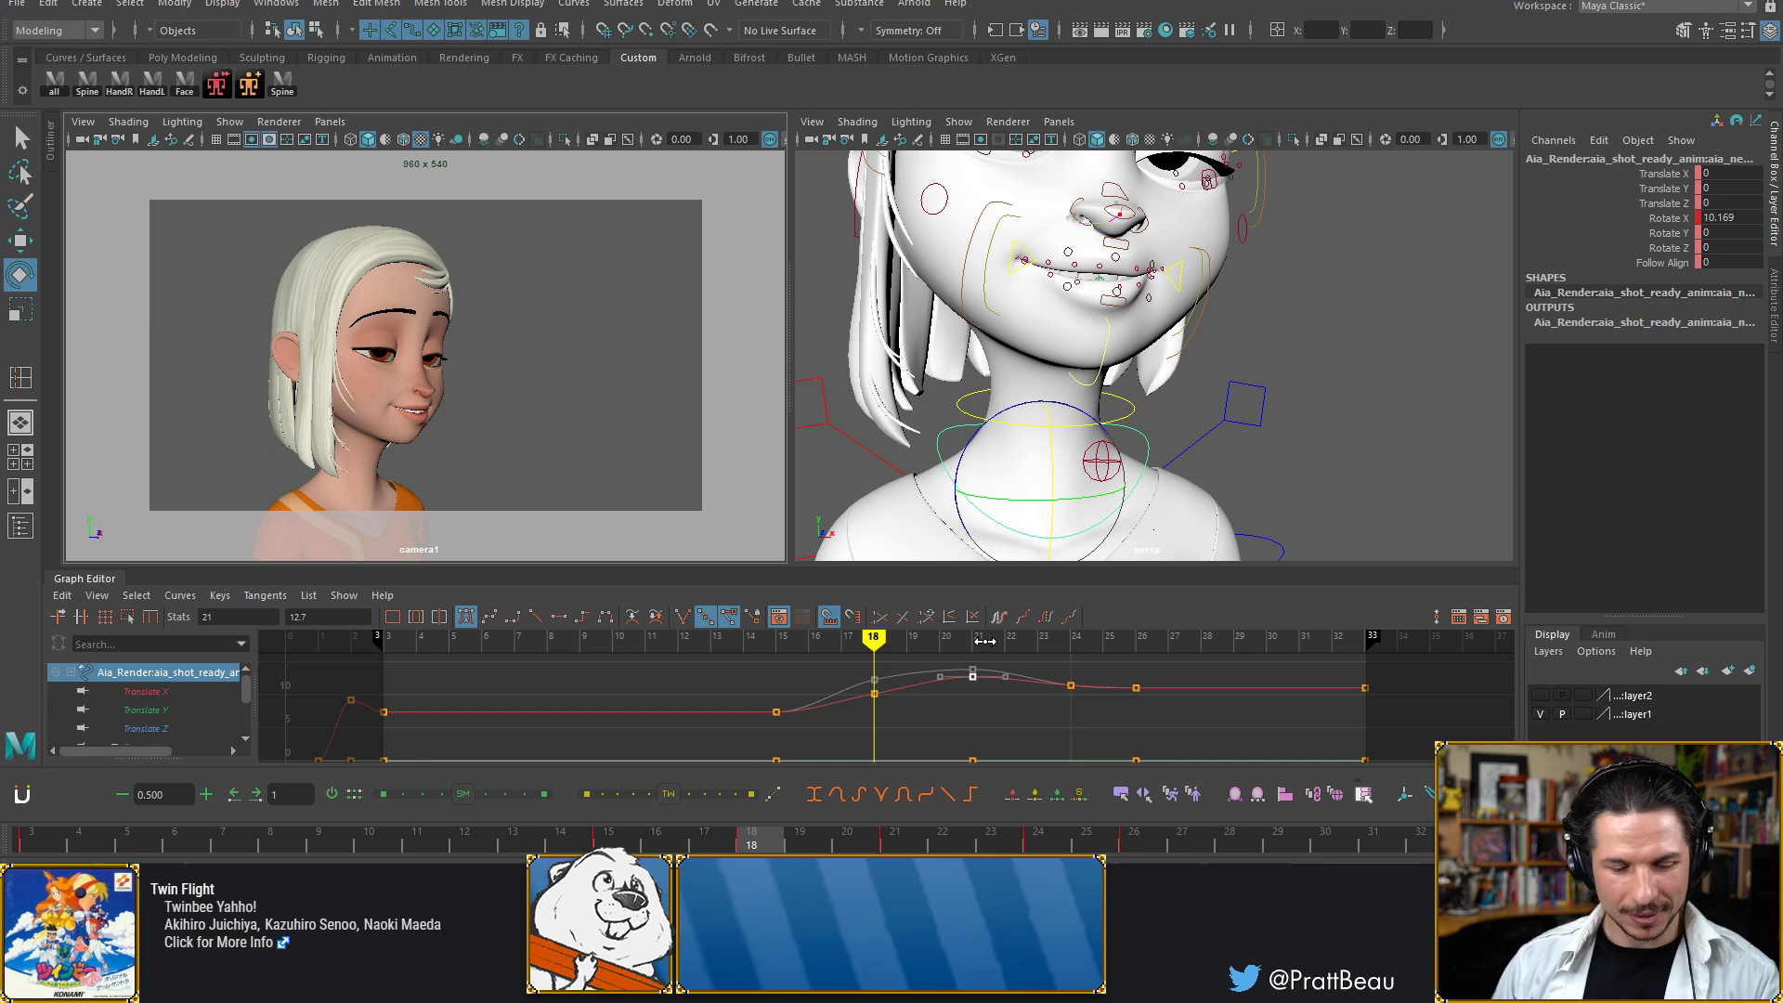
# Steepen the tangents of the neck's Rotate X key at frame 18
pyautogui.click(874, 693)
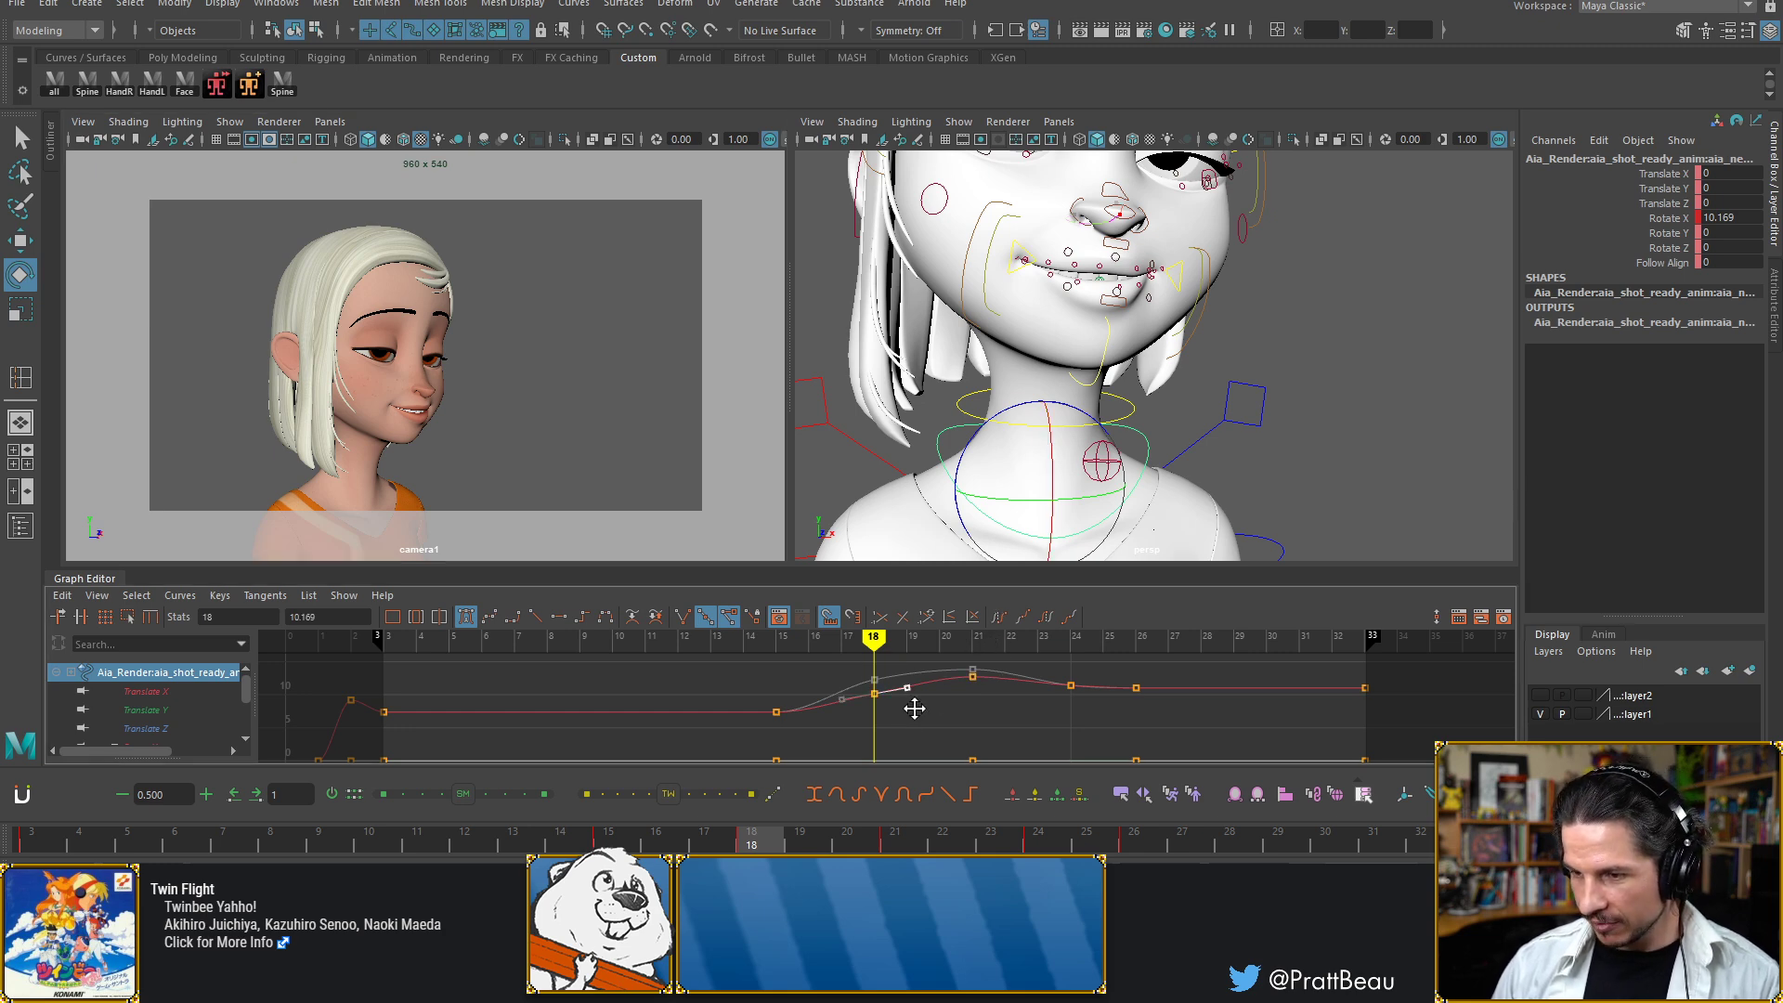
pyautogui.moveTo(915, 709); pyautogui.dragTo(914, 710, button='middle')
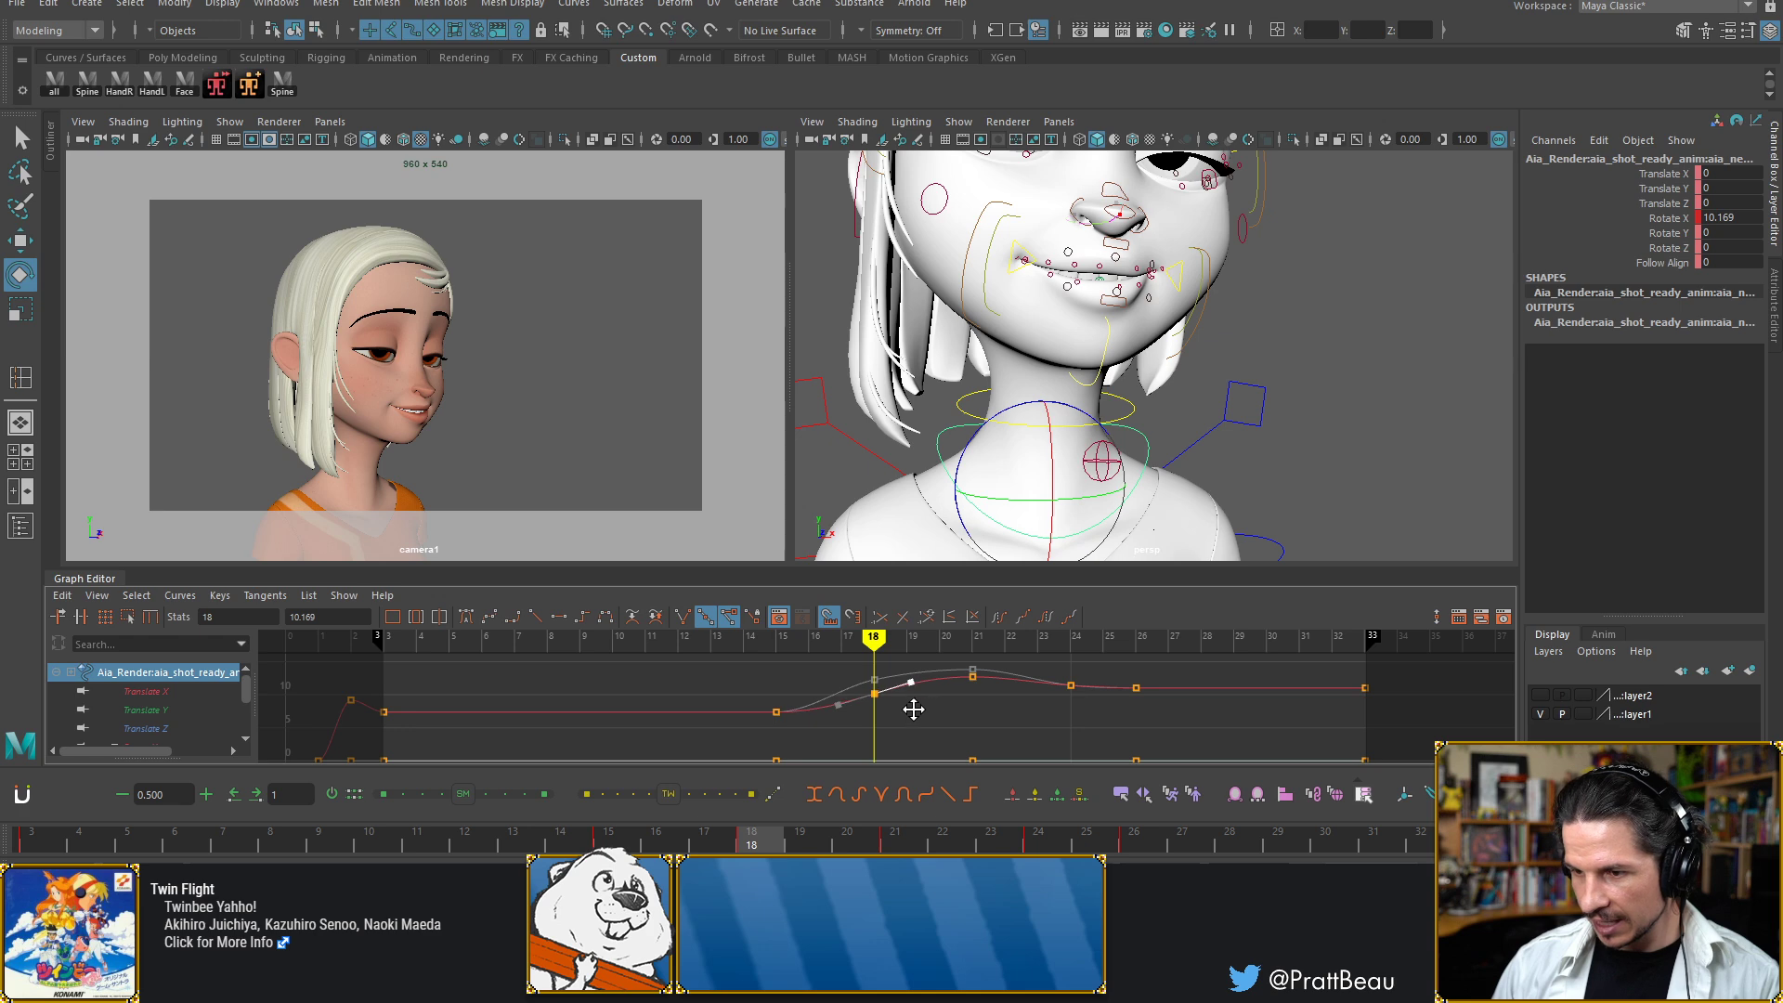
pyautogui.click(918, 711)
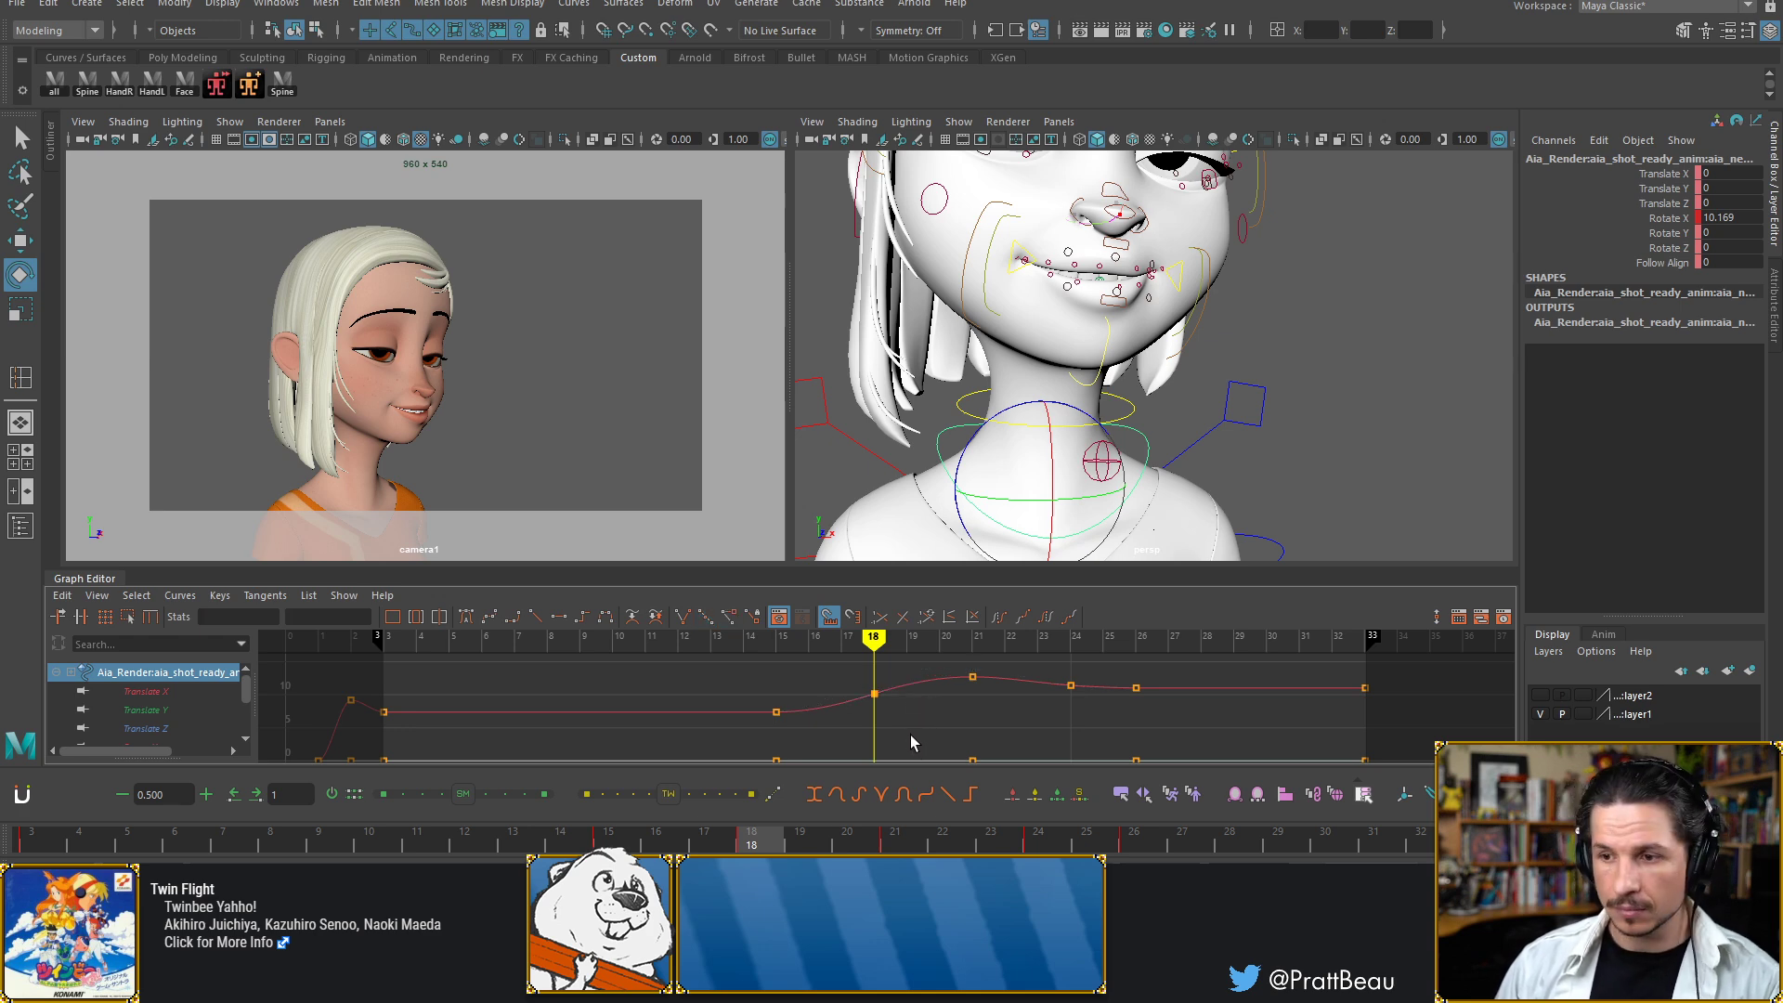
# Step forward from frame 18 to frame 25 to examine the neck motion with the adjusted curve
pyautogui.hotkey('alt', '.')
pyautogui.hotkey('alt', '.')
pyautogui.hotkey('alt', '.')
pyautogui.hotkey('alt', '.')
pyautogui.hotkey('alt', '.')
pyautogui.hotkey('alt', '.')
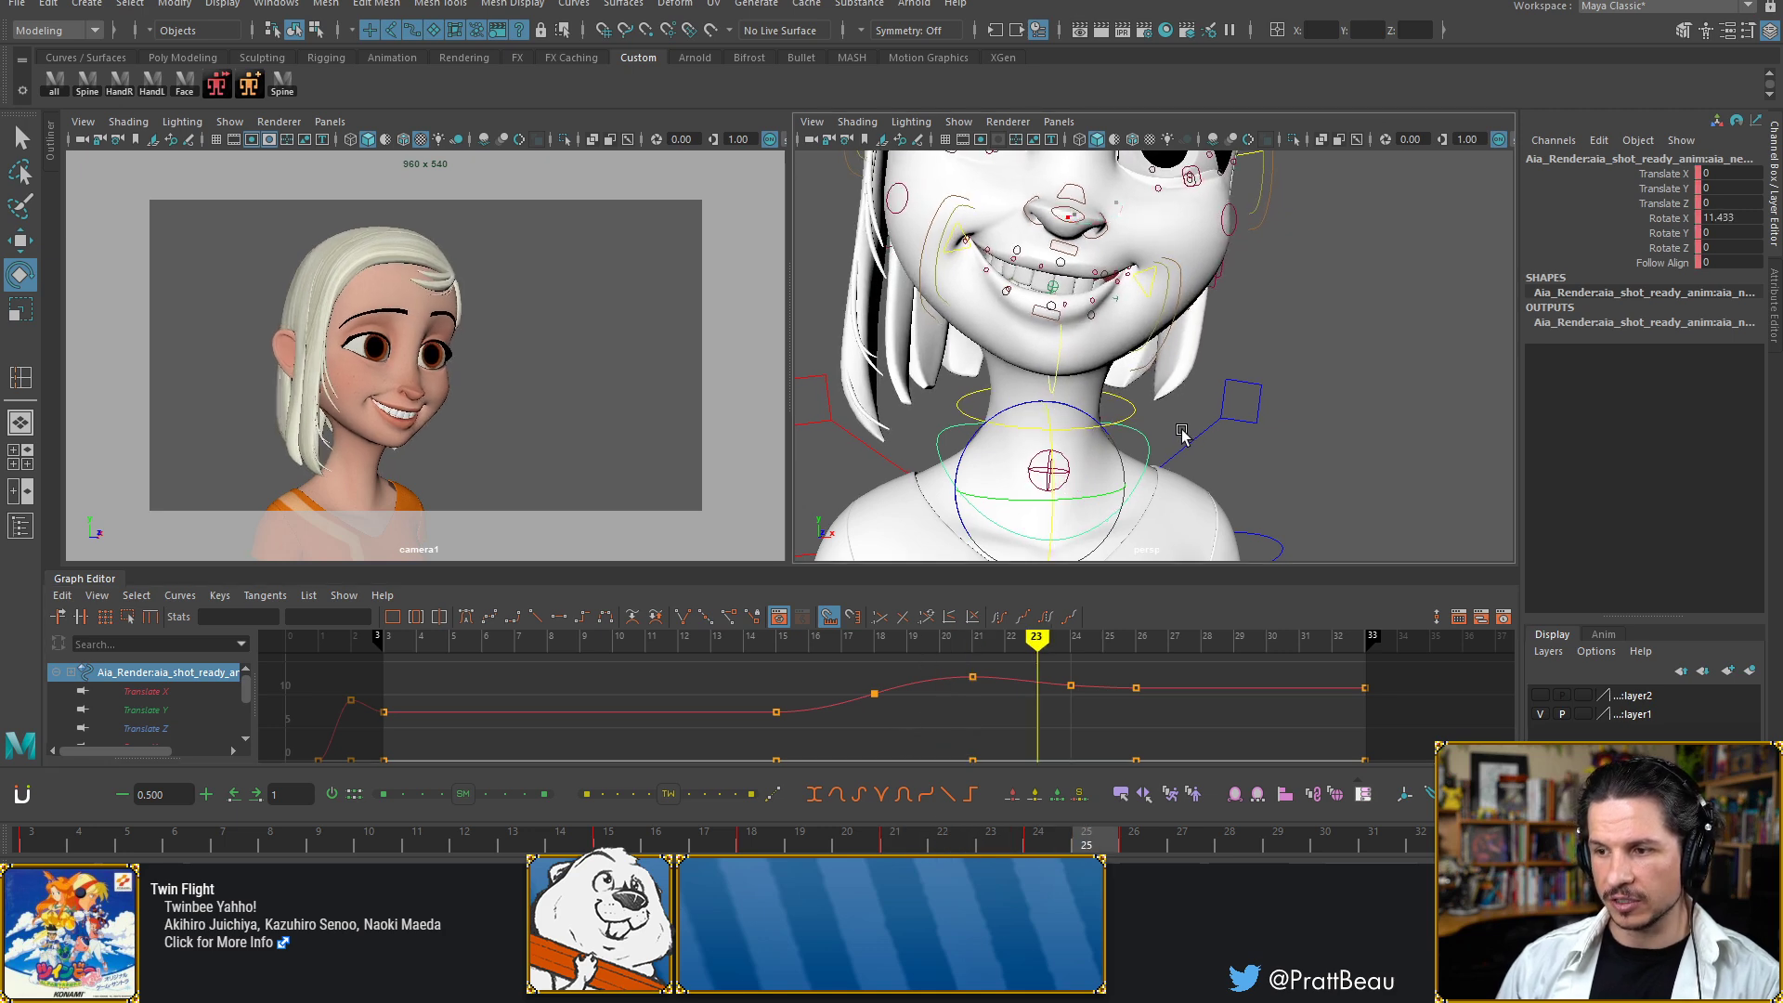
pyautogui.hotkey('alt', '.')
# Select both shoulder controls and step back from frame 25 to frame 13 to examine the shoulder motion
pyautogui.click(1211, 429)
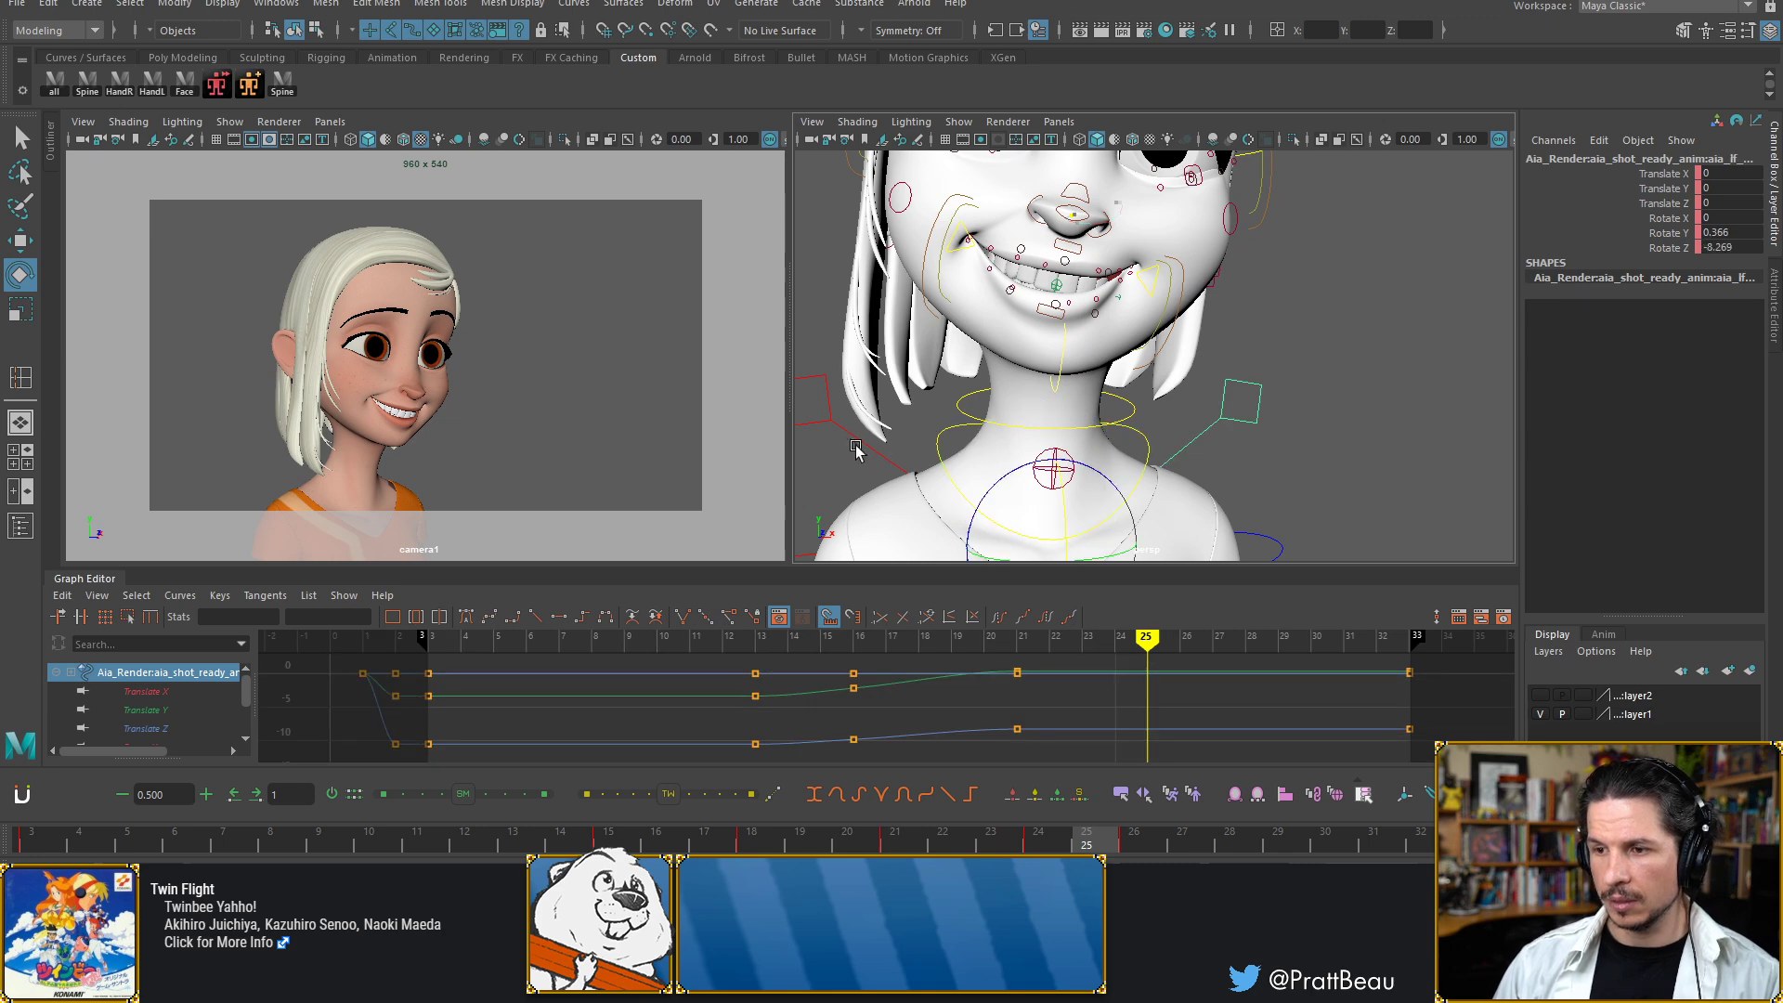
pyautogui.keyDown('shift'); pyautogui.click(844, 431); pyautogui.keyUp('shift')
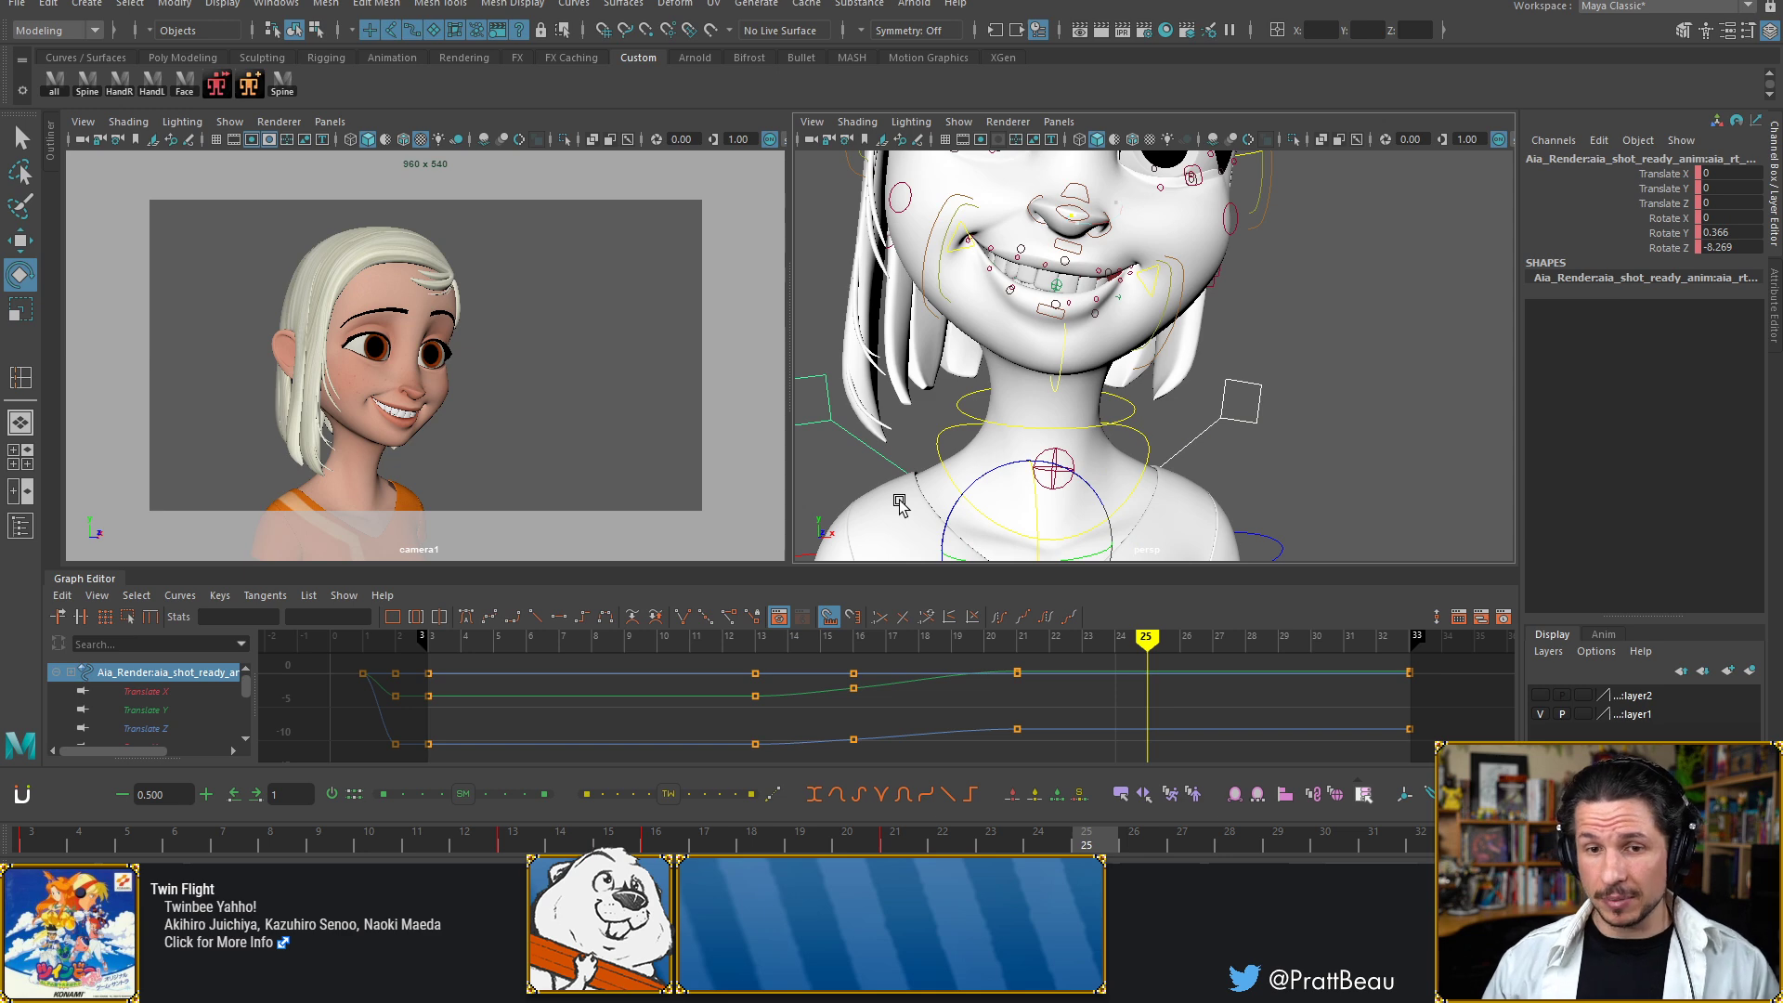
pyautogui.hotkey('alt', ',')
pyautogui.hotkey('alt', ',')
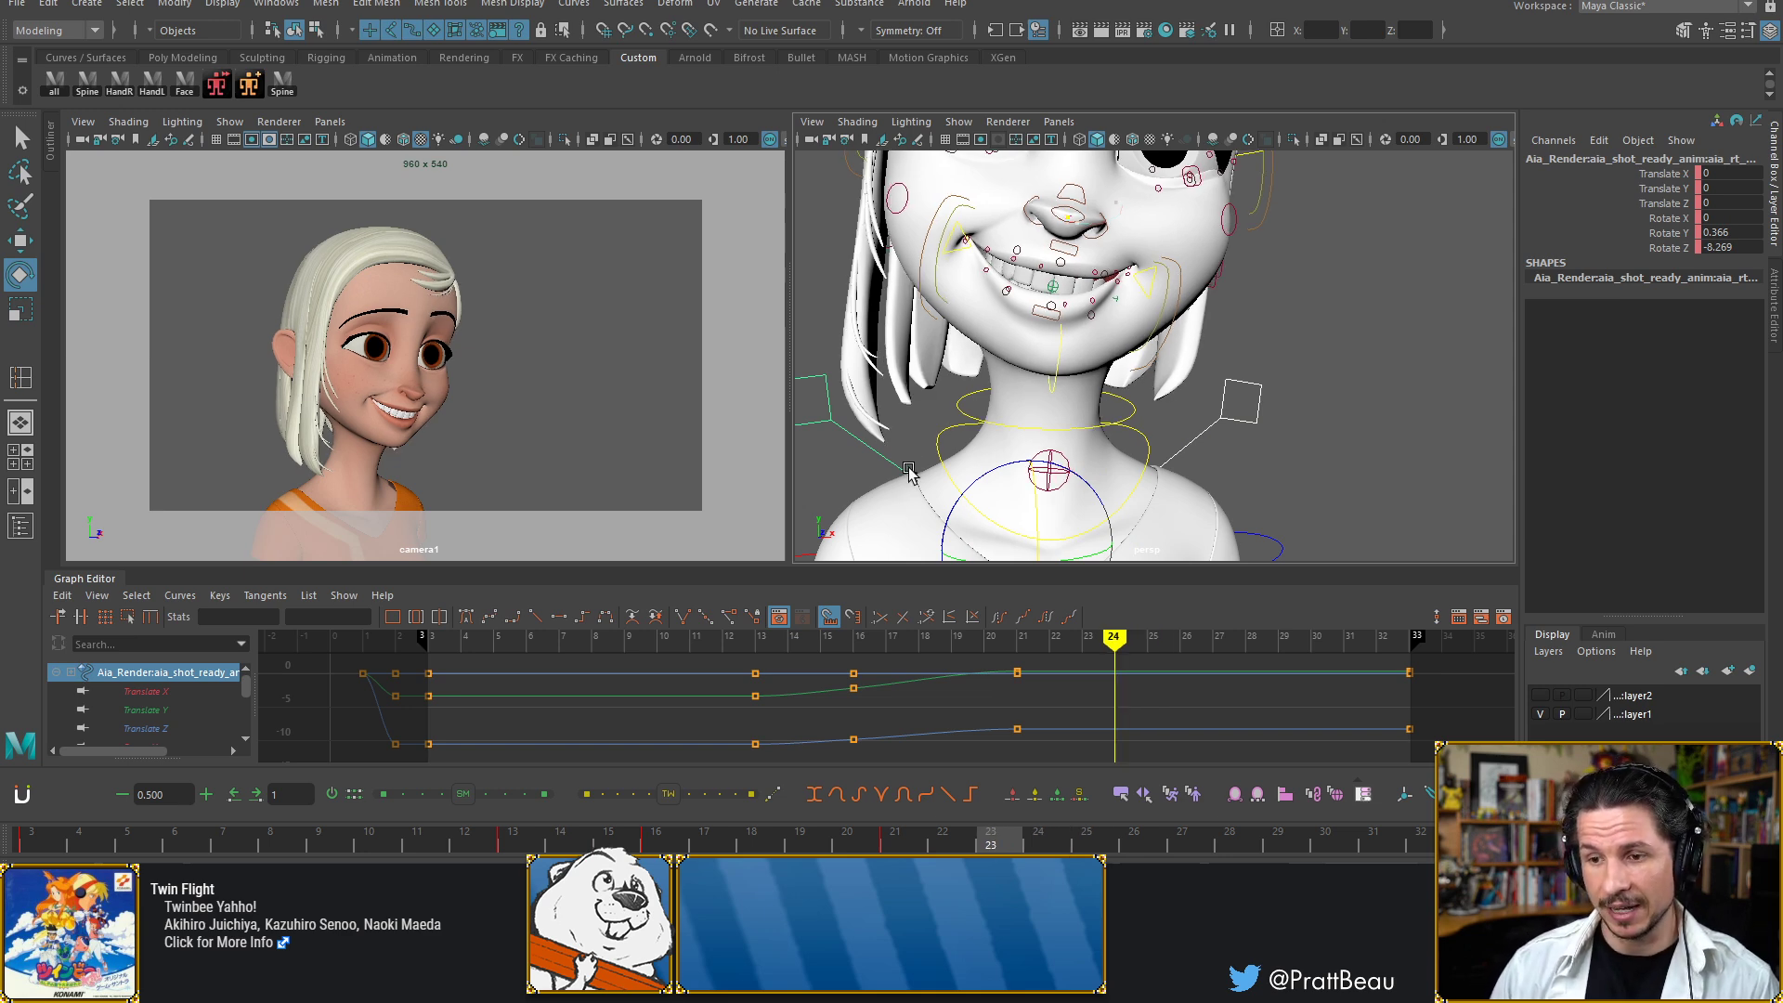
pyautogui.hotkey('alt', ',')
pyautogui.hotkey('alt', ',')
pyautogui.hotkey('alt', ',')
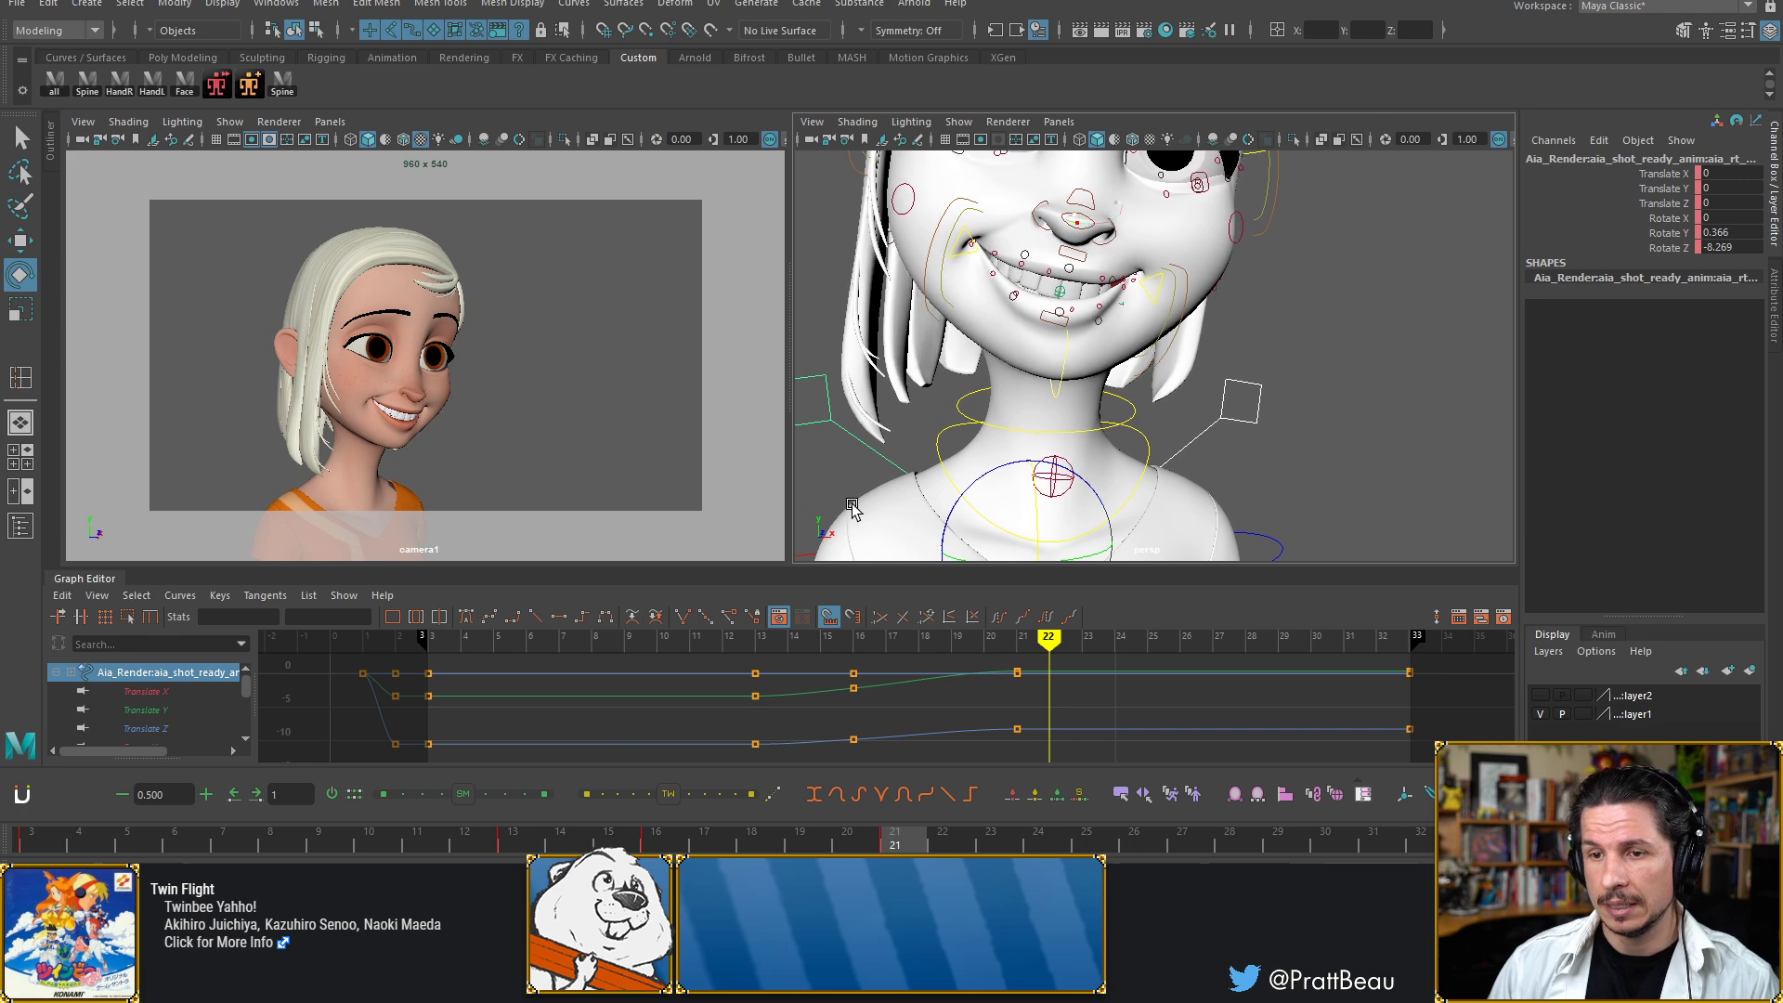
pyautogui.hotkey('alt', ',')
pyautogui.hotkey('alt', ',')
pyautogui.hotkey('alt', ',')
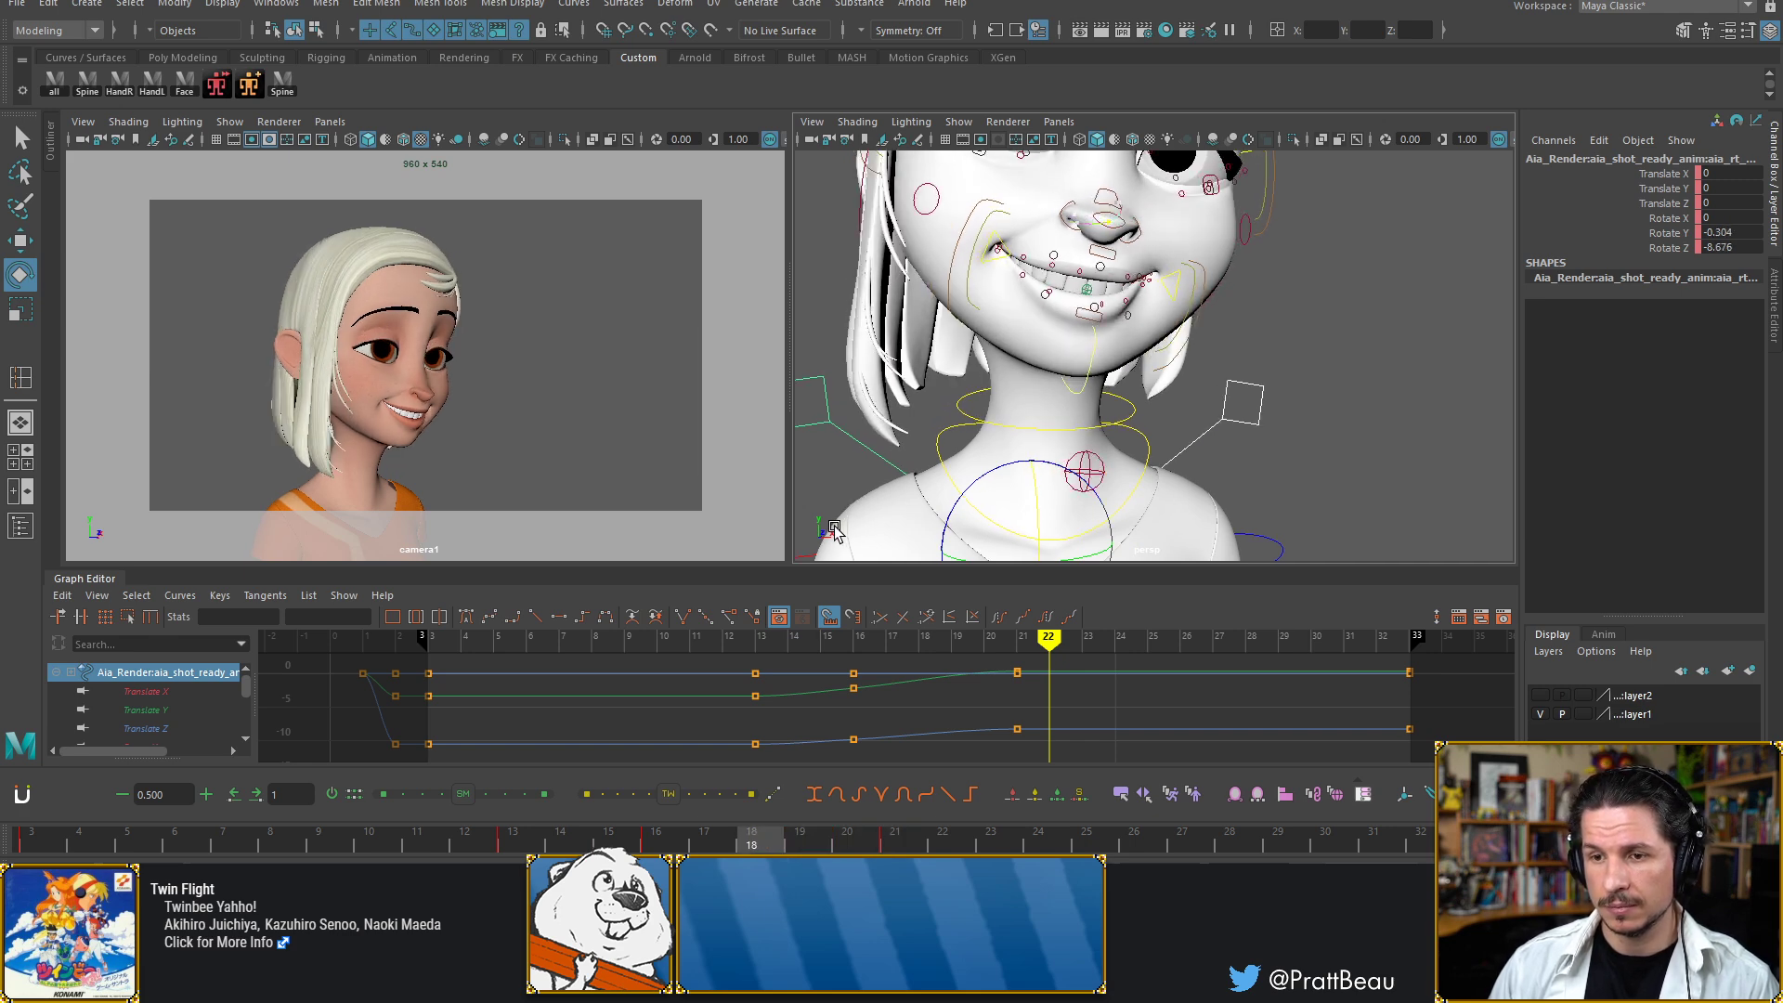
pyautogui.hotkey('alt', ',')
pyautogui.hotkey('alt', ',')
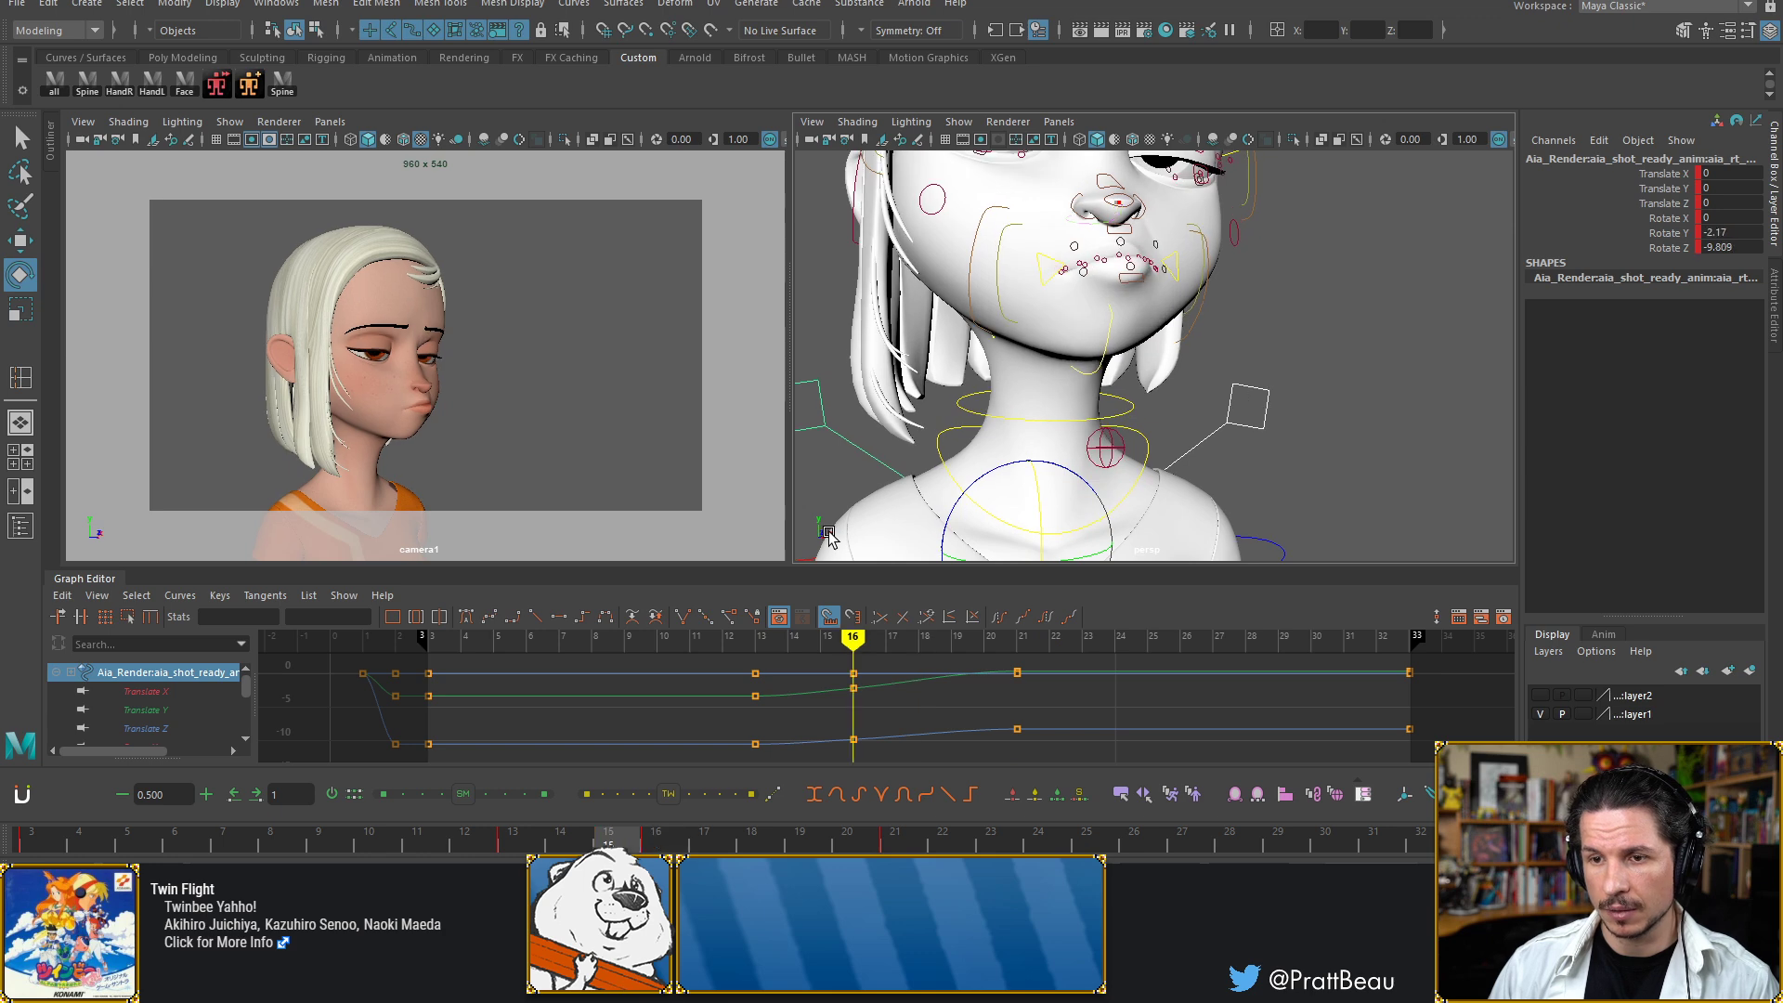
pyautogui.hotkey('alt', ',')
pyautogui.hotkey('alt', ',')
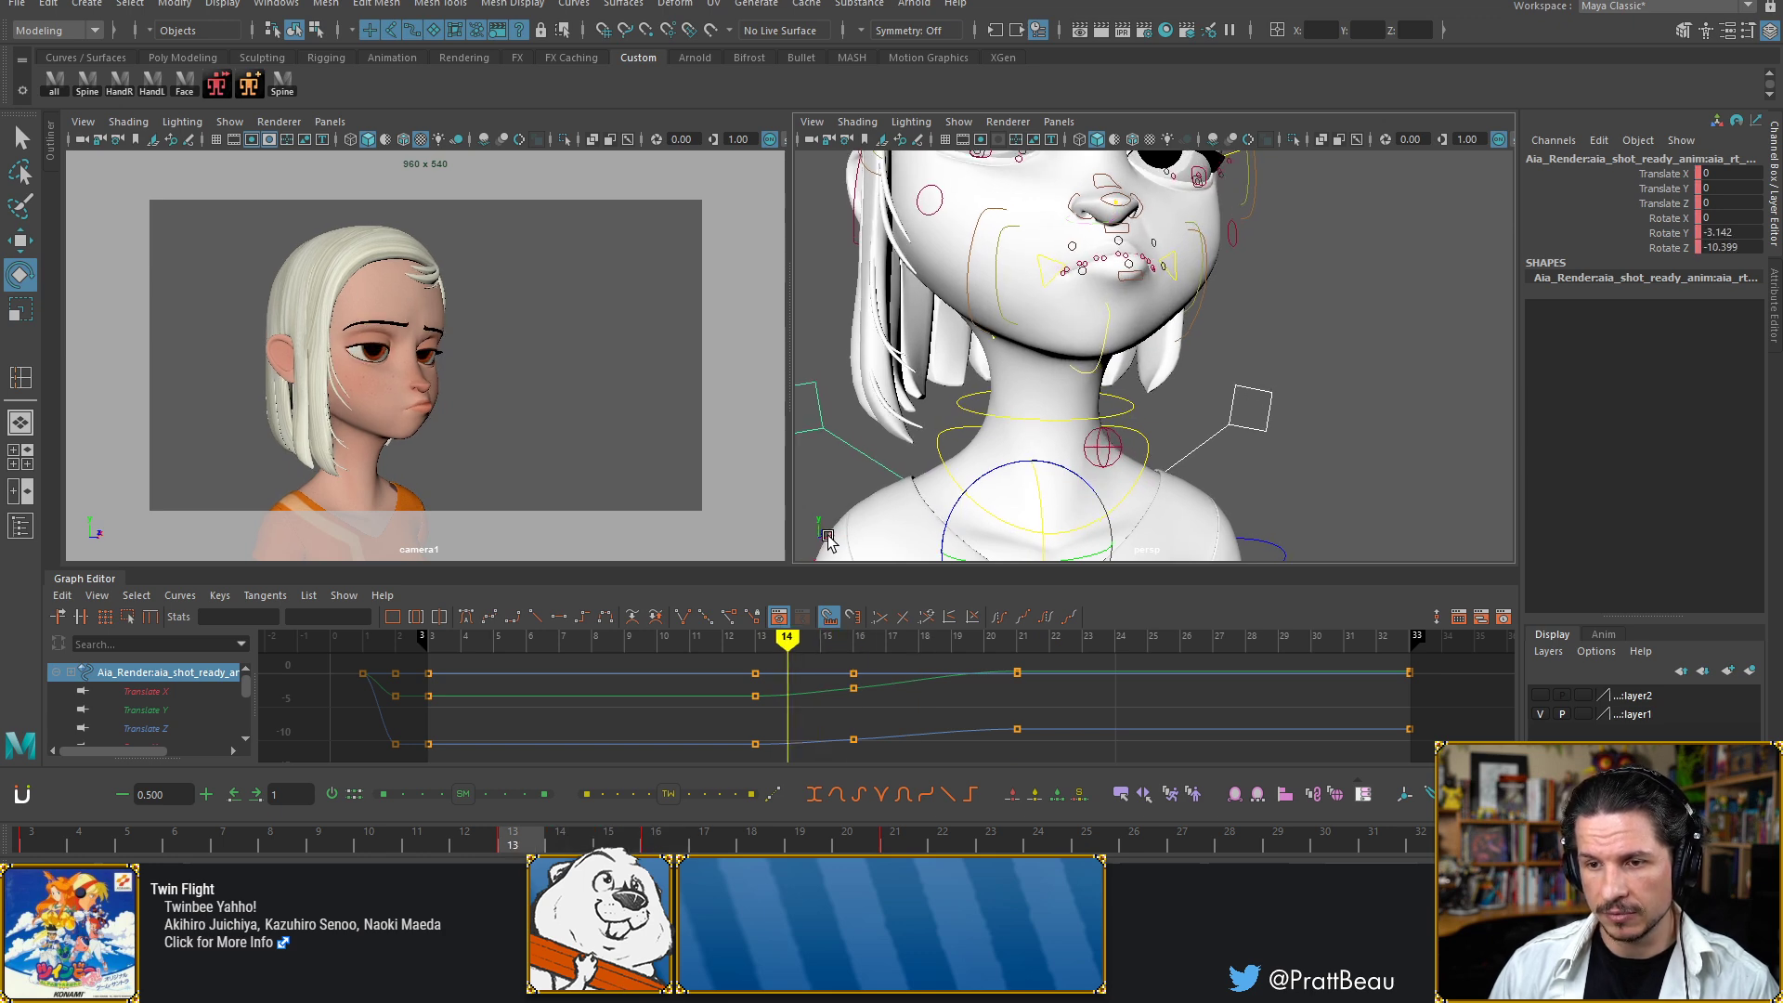
# Lower both shoulders' keys at frame 16 to about -3.067 for Rotate Y and -9.947 for Rotate Z
pyautogui.hotkey('alt', '.')
pyautogui.hotkey('alt', '.')
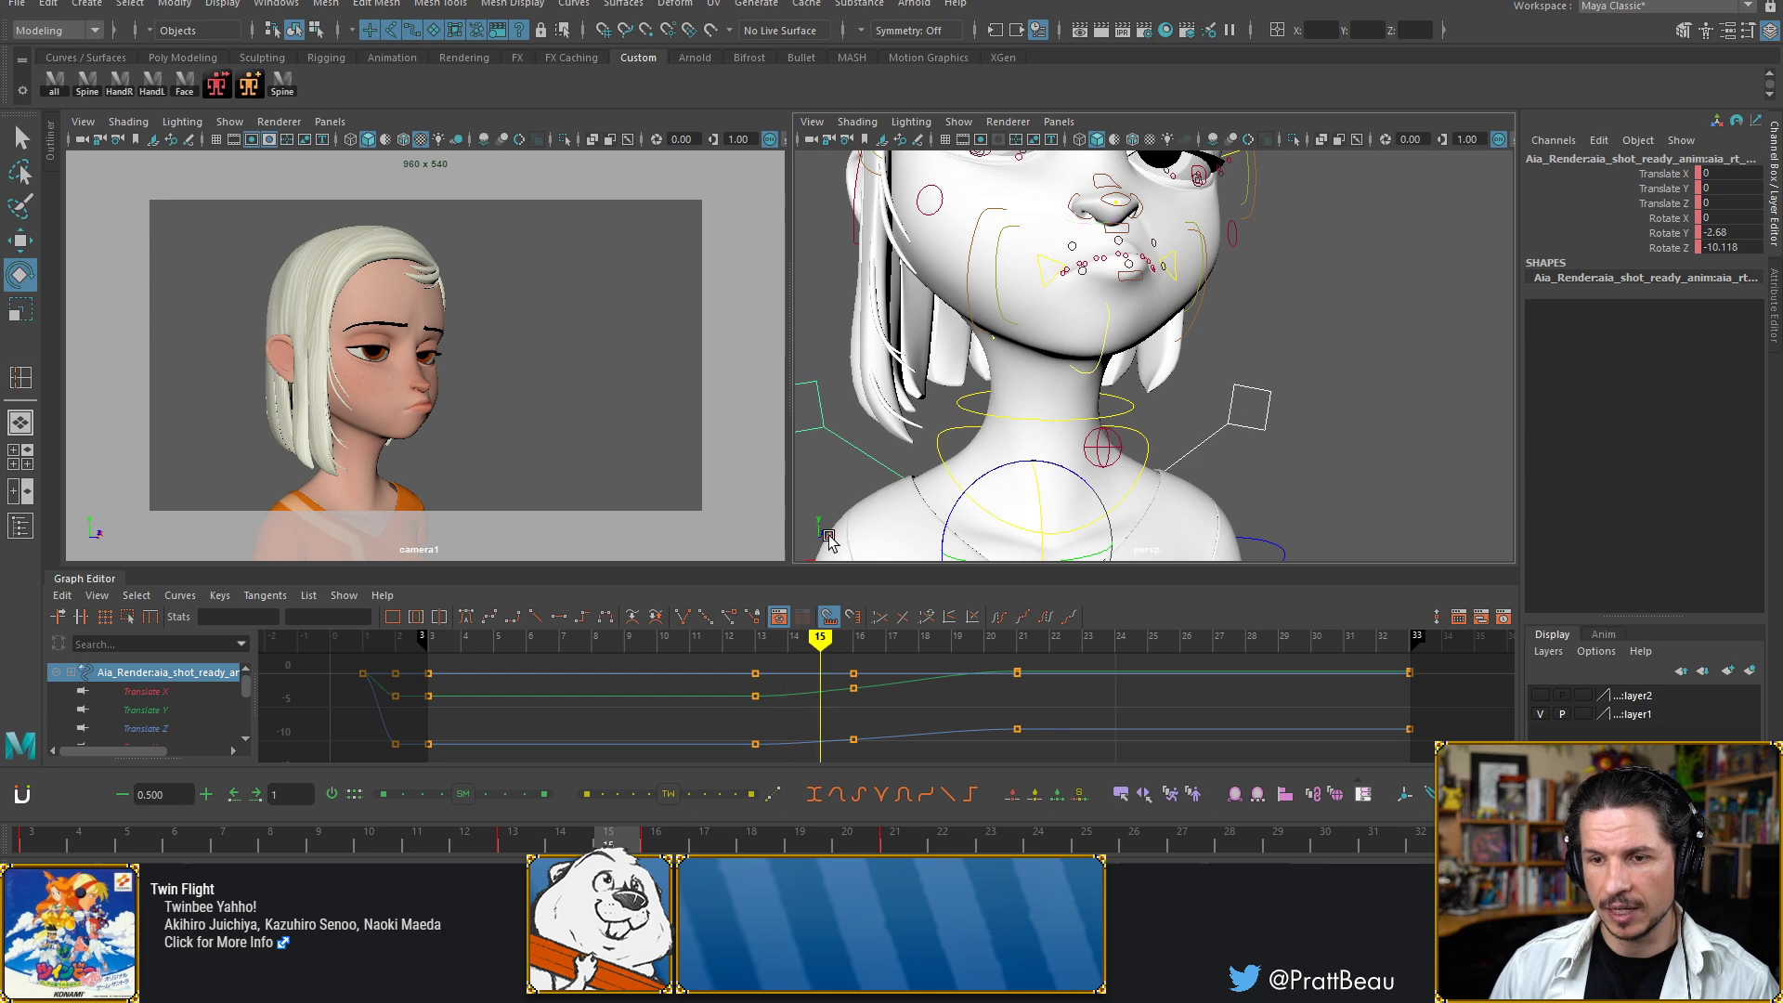
pyautogui.hotkey('alt', '.')
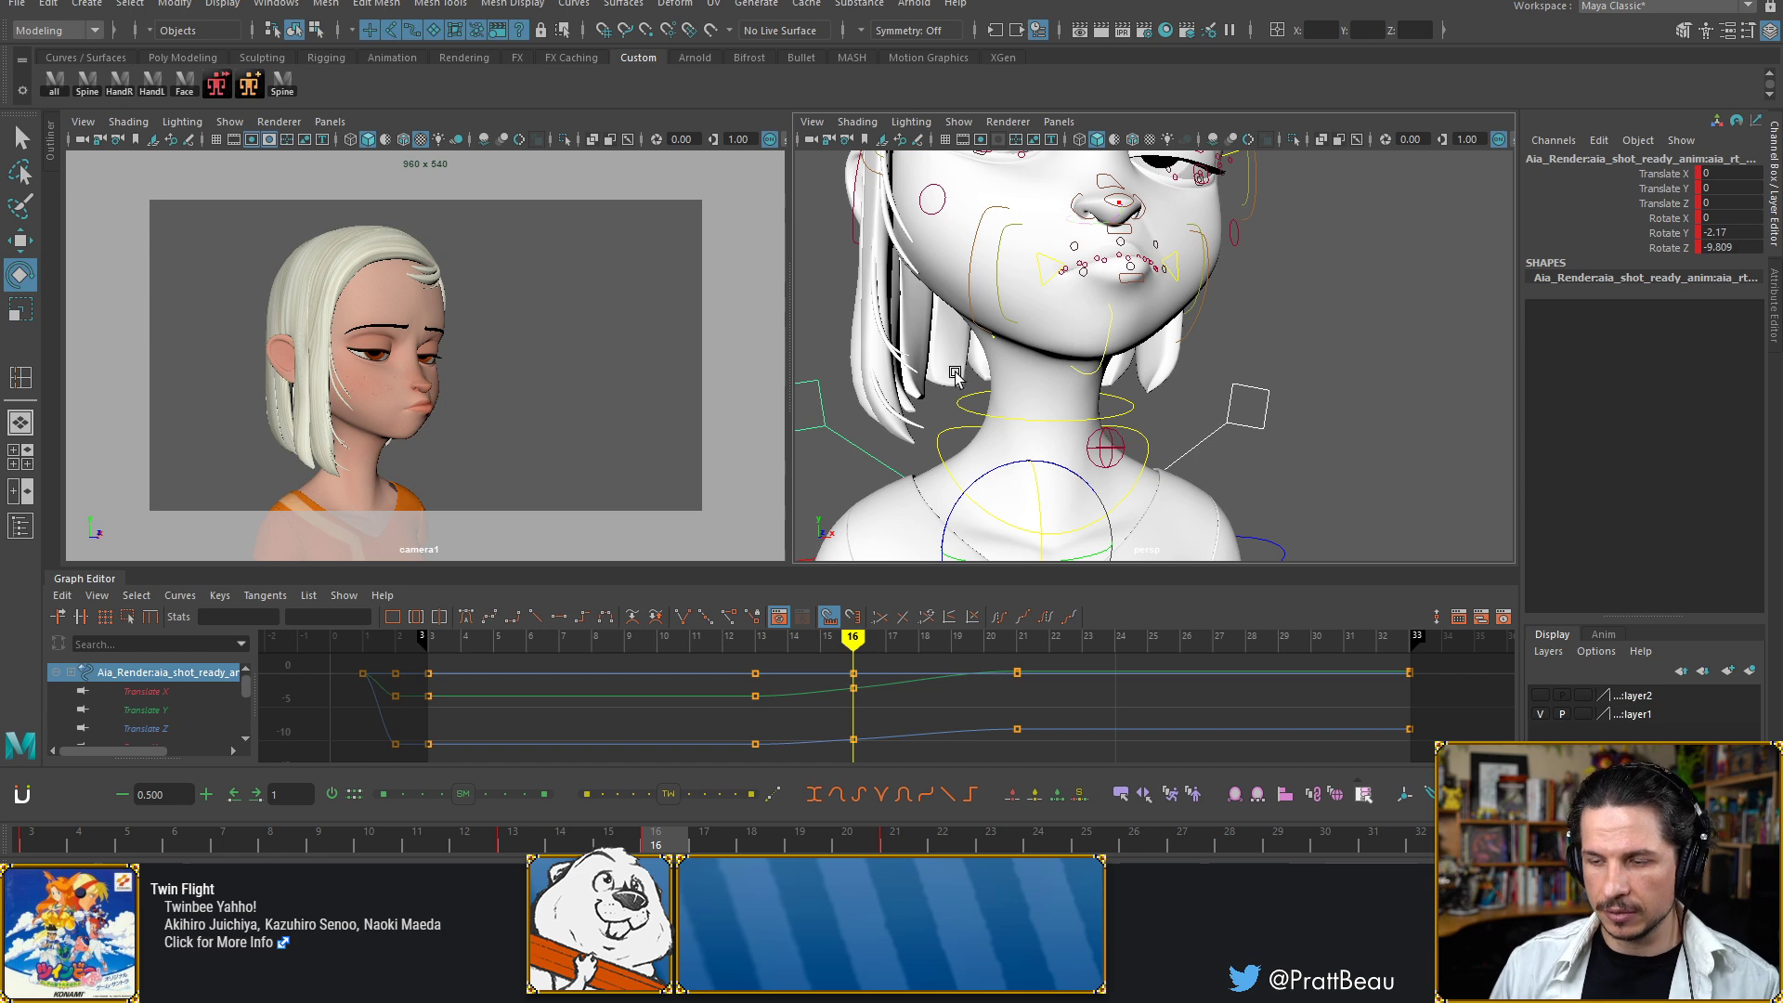
pyautogui.keyDown('alt'); pyautogui.moveTo(990, 514); pyautogui.dragTo(1067, 446); pyautogui.keyUp('alt')
pyautogui.hotkey('alt', ',')
pyautogui.hotkey('alt', ',')
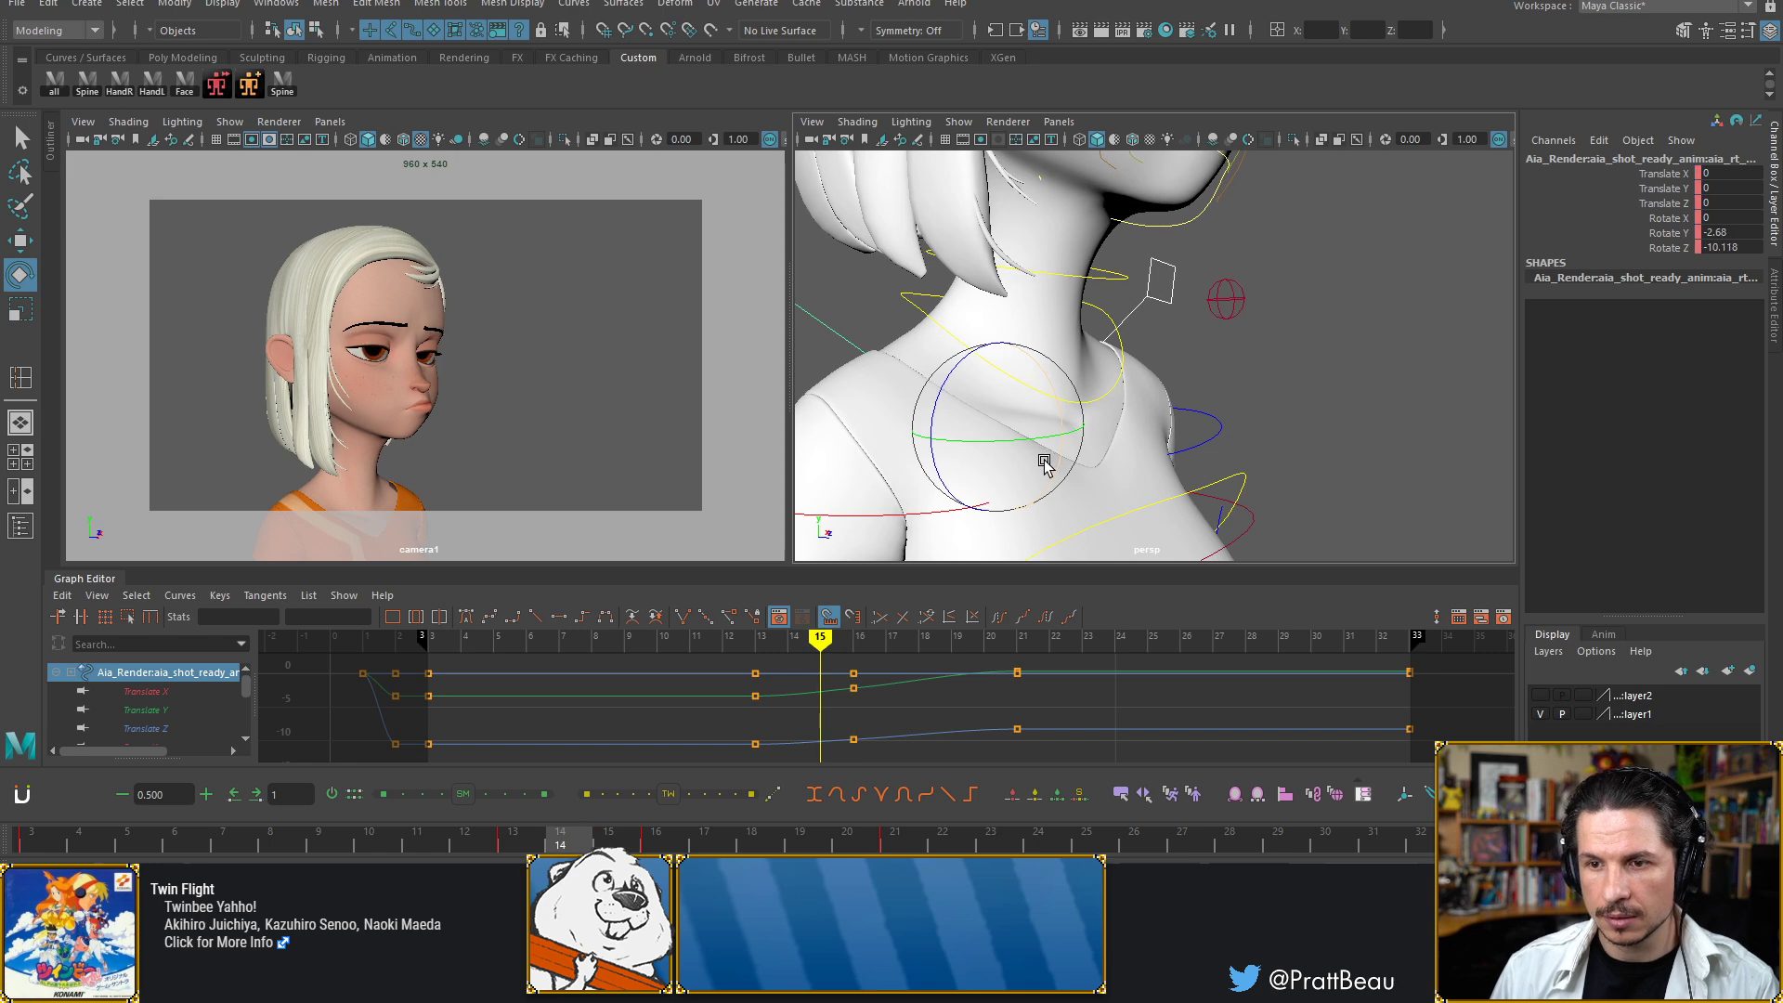
pyautogui.hotkey('alt', '.')
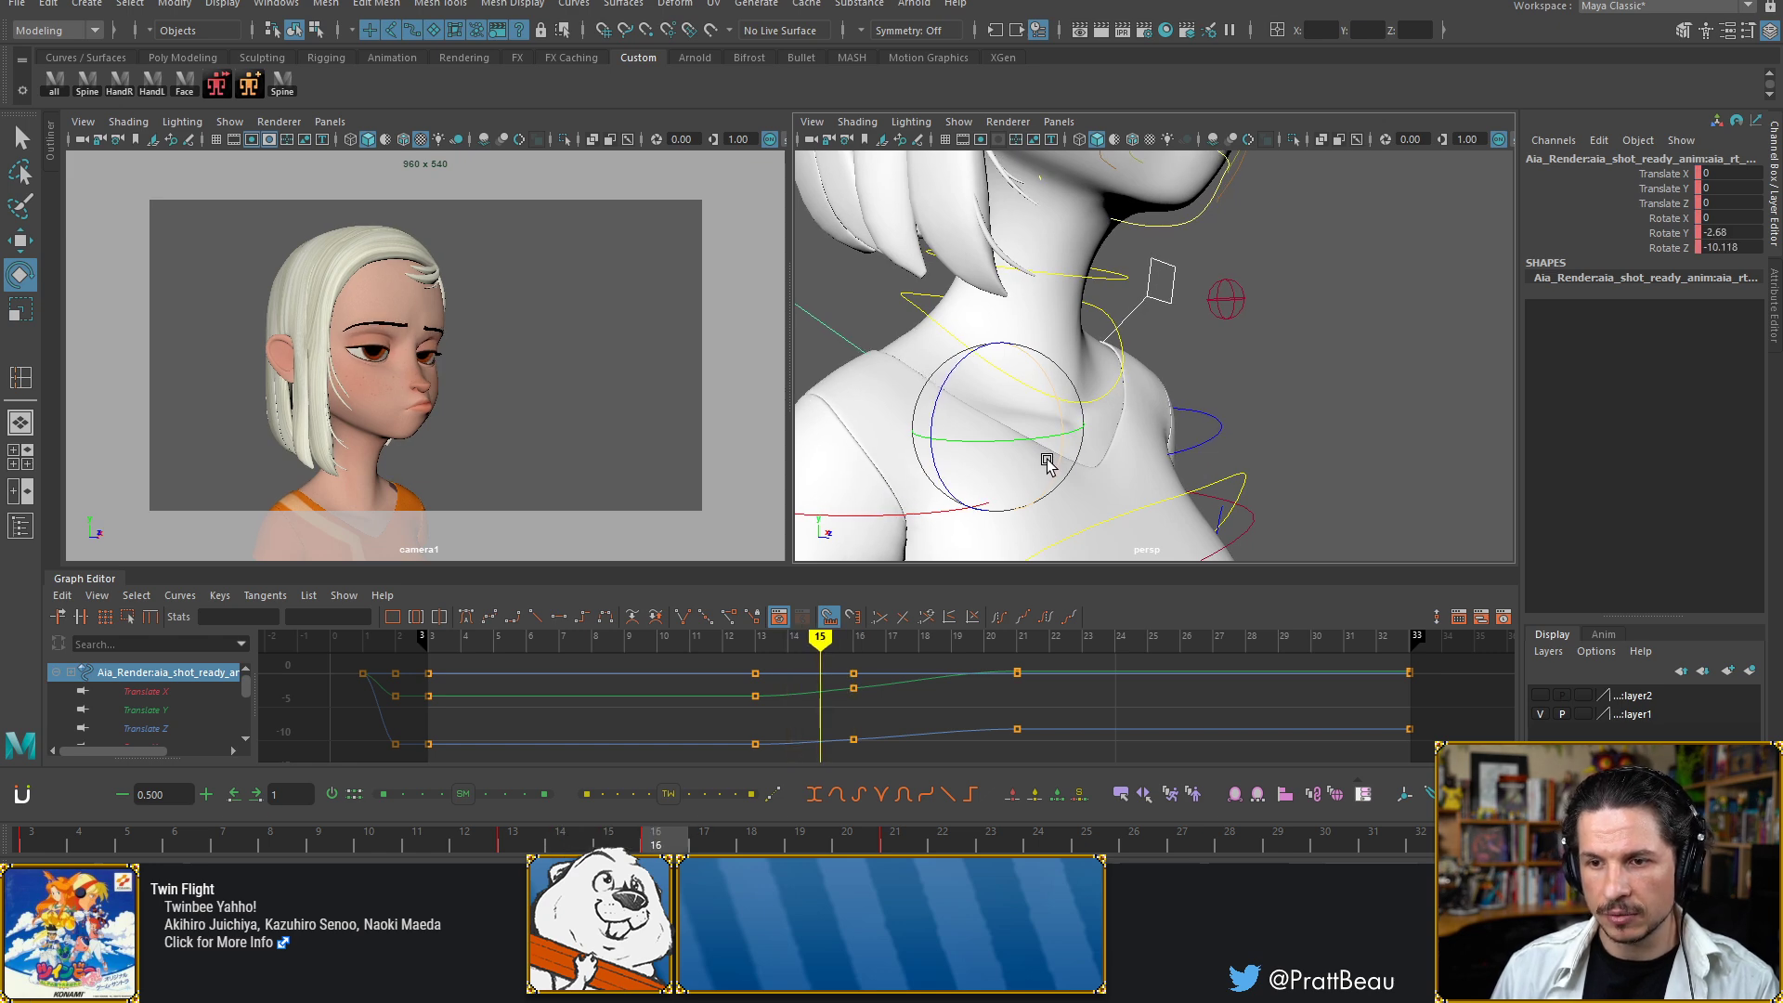
pyautogui.hotkey('alt', '.')
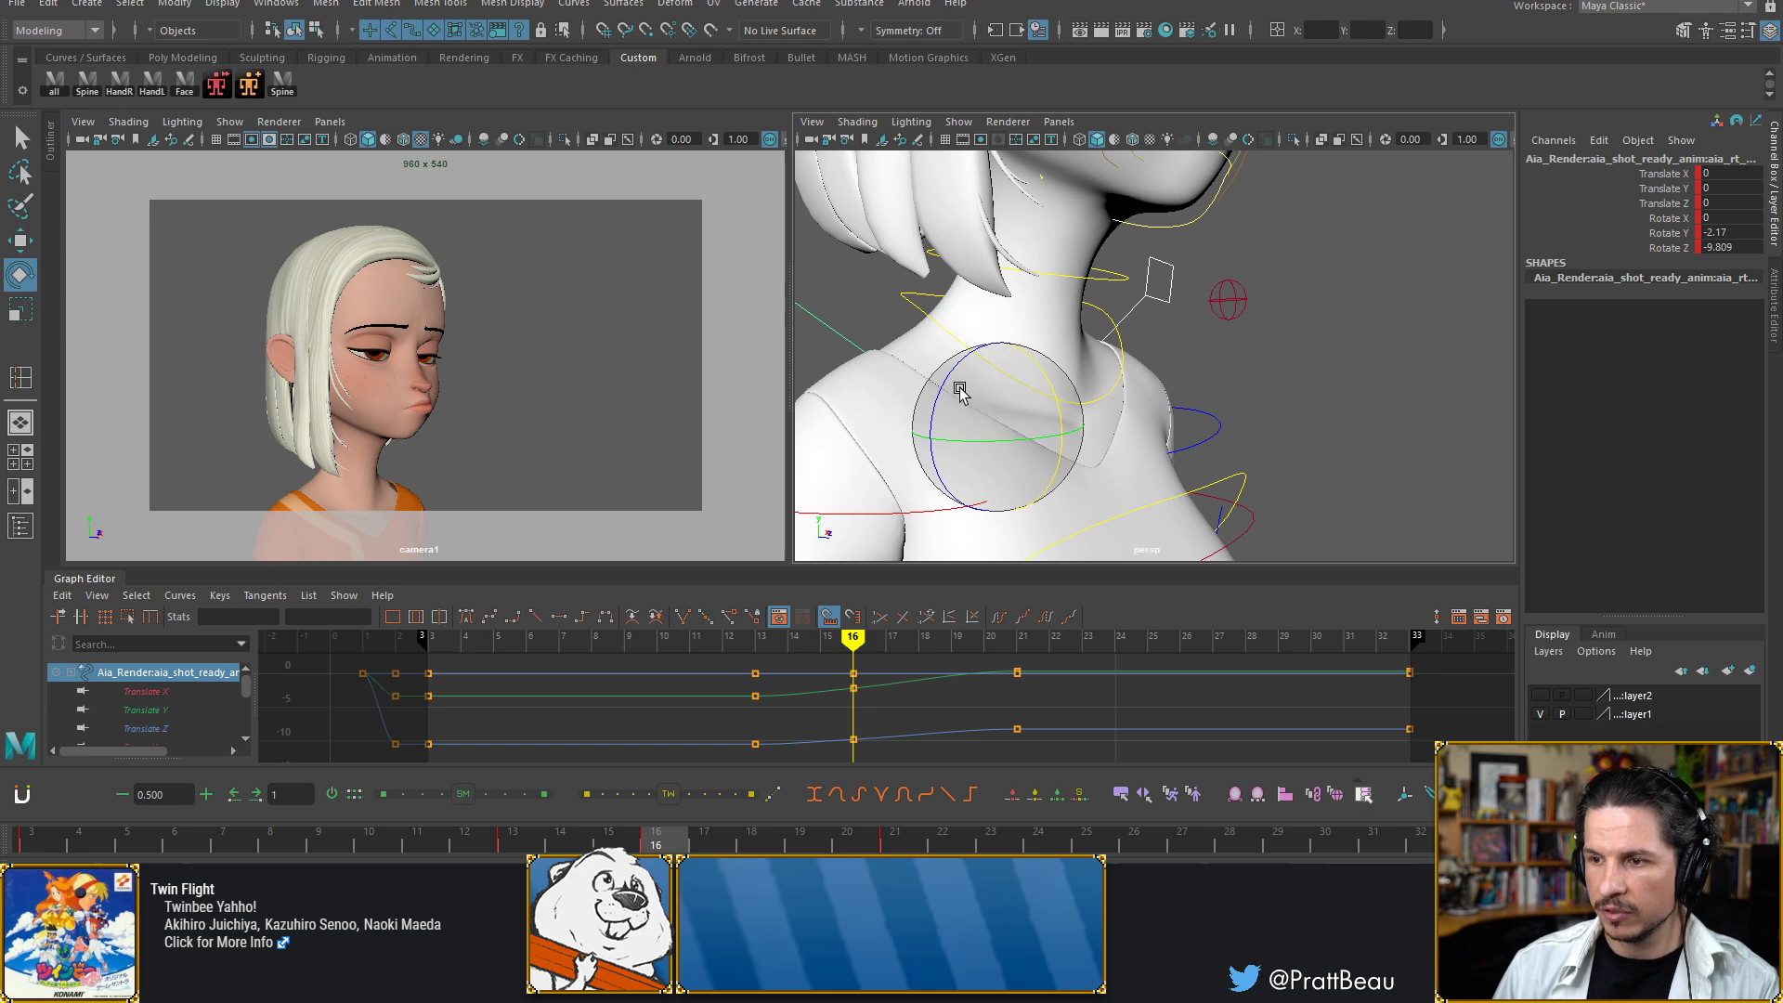
pyautogui.click(854, 689)
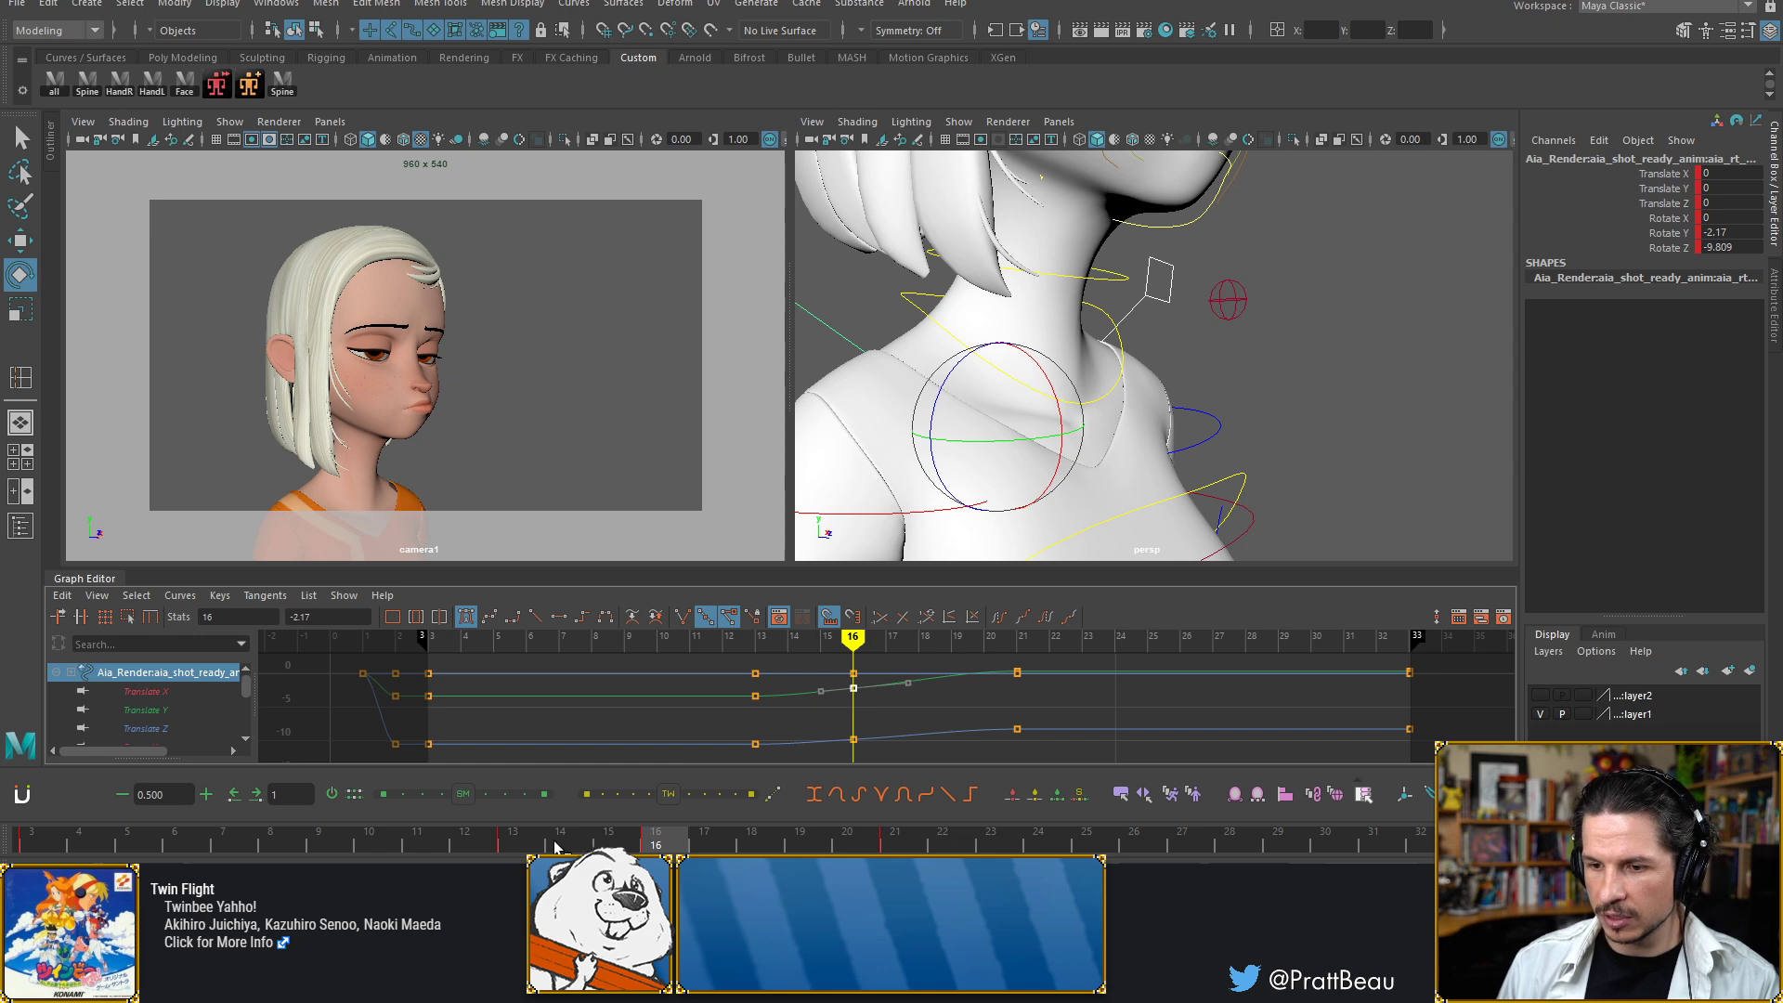
pyautogui.moveTo(856, 698); pyautogui.dragTo(860, 723, button='middle')
pyautogui.click(854, 739)
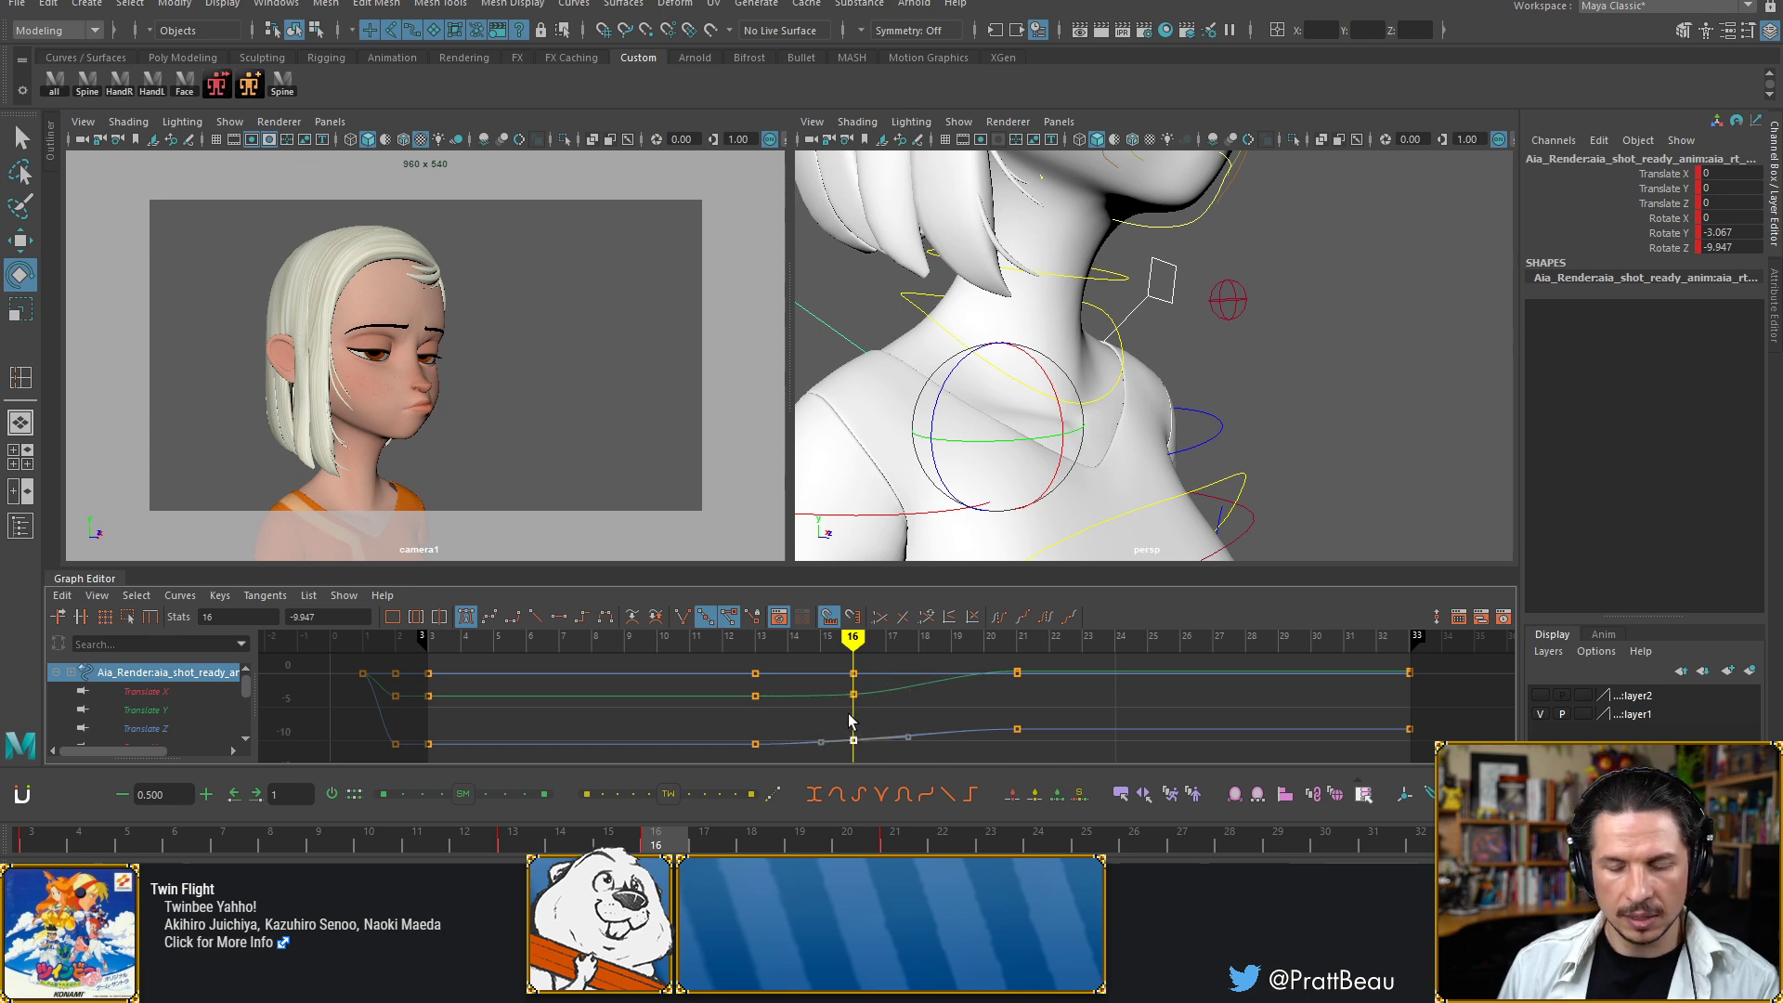
# Raise both shoulders at frame 18, keying Rotate Z at about -5.52
pyautogui.hotkey('alt', '.')
pyautogui.hotkey('alt', '.')
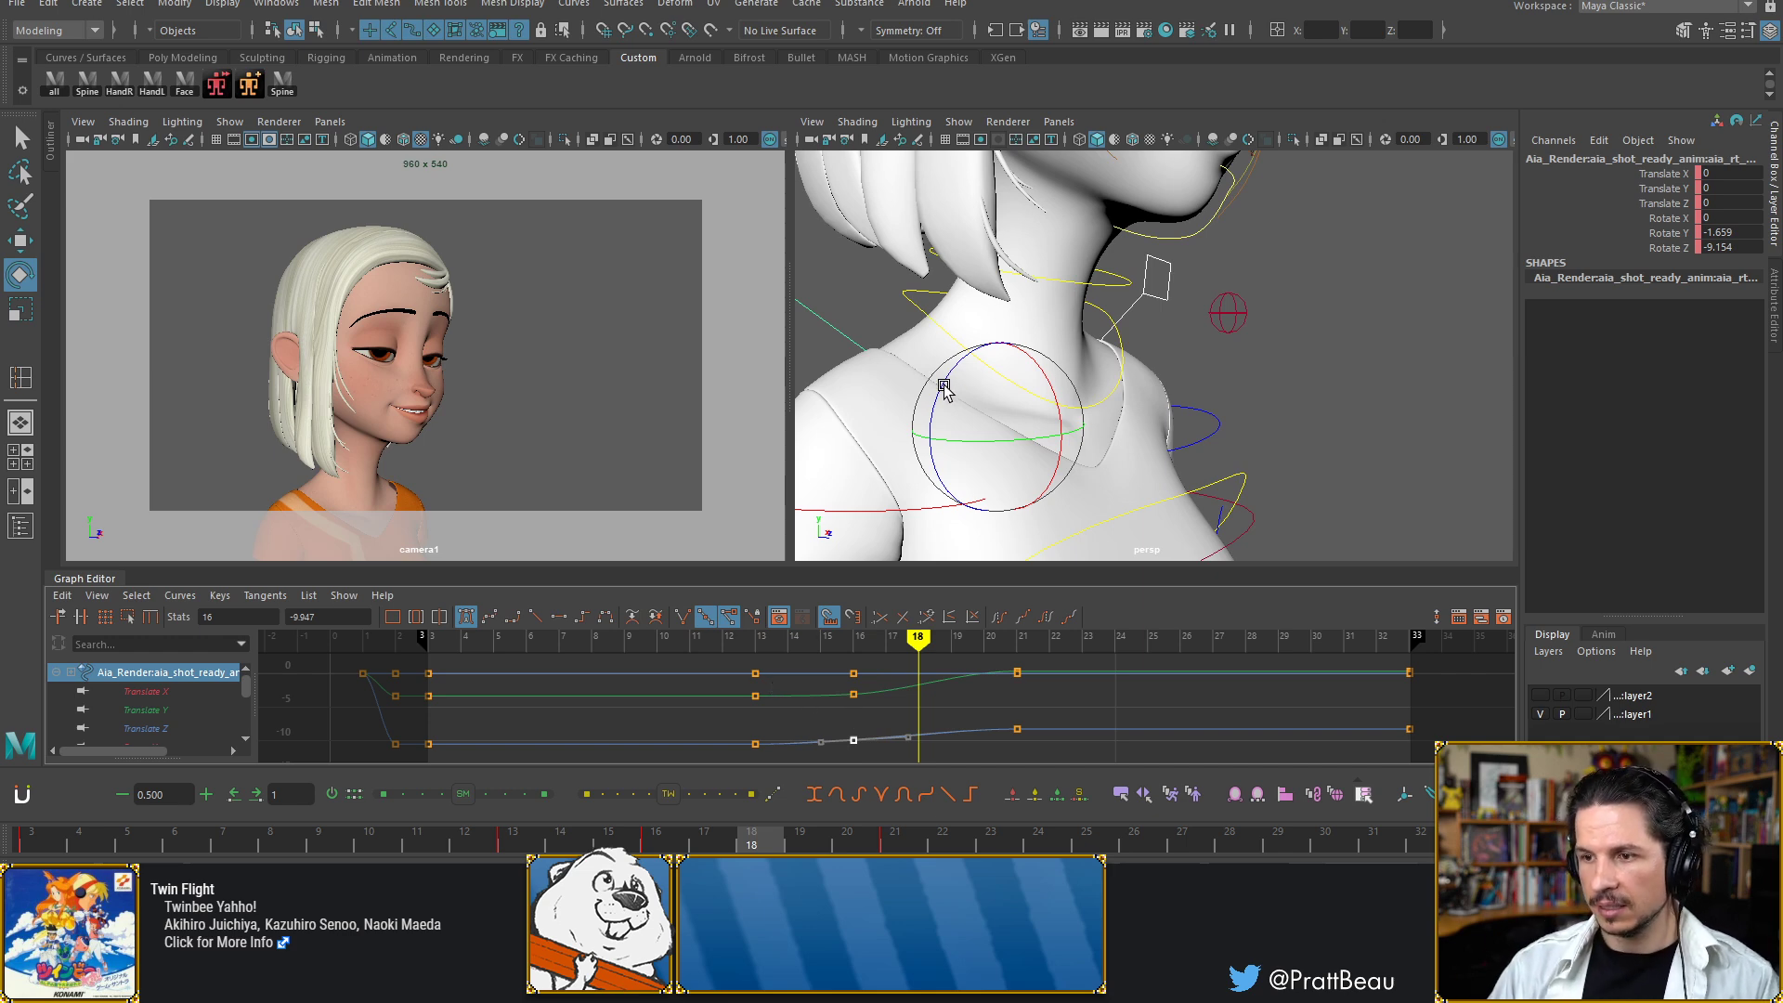
pyautogui.moveTo(943, 379); pyautogui.dragTo(946, 373)
# Move the shoulders' rotation keys from frame 21 to frame 27
pyautogui.hotkey('alt', '.')
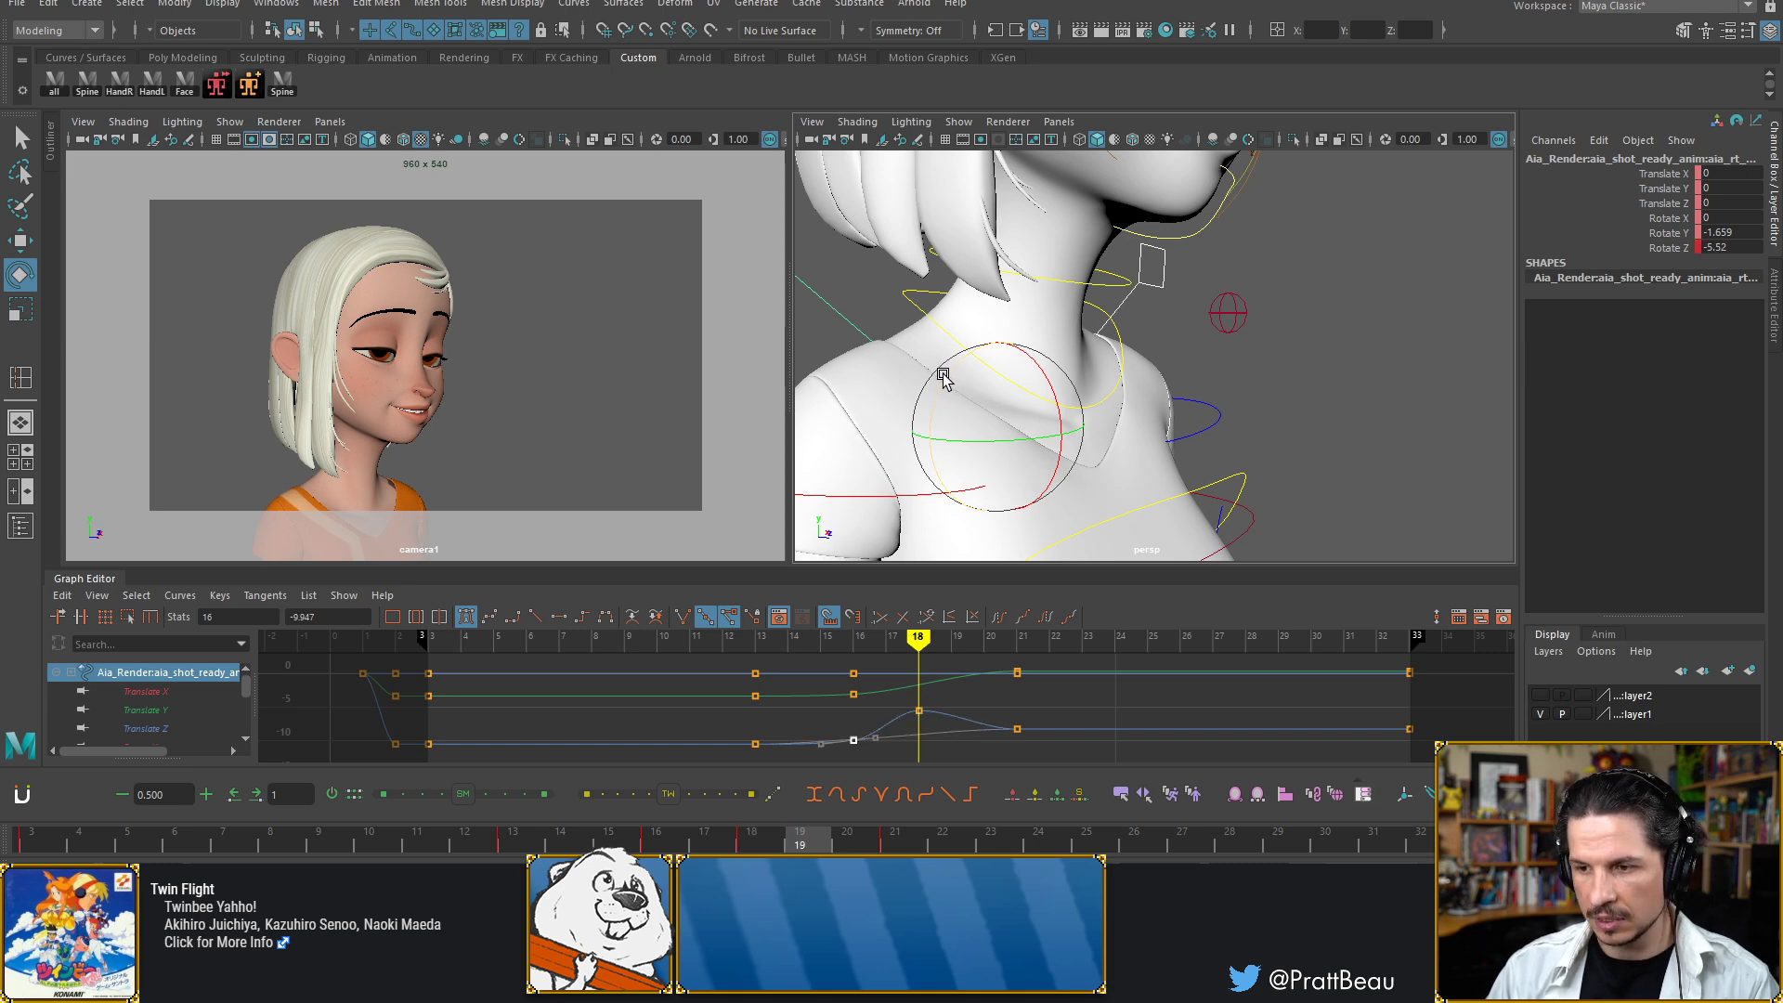
pyautogui.hotkey('alt', '.')
pyautogui.hotkey('alt', '.')
pyautogui.hotkey('alt', '.')
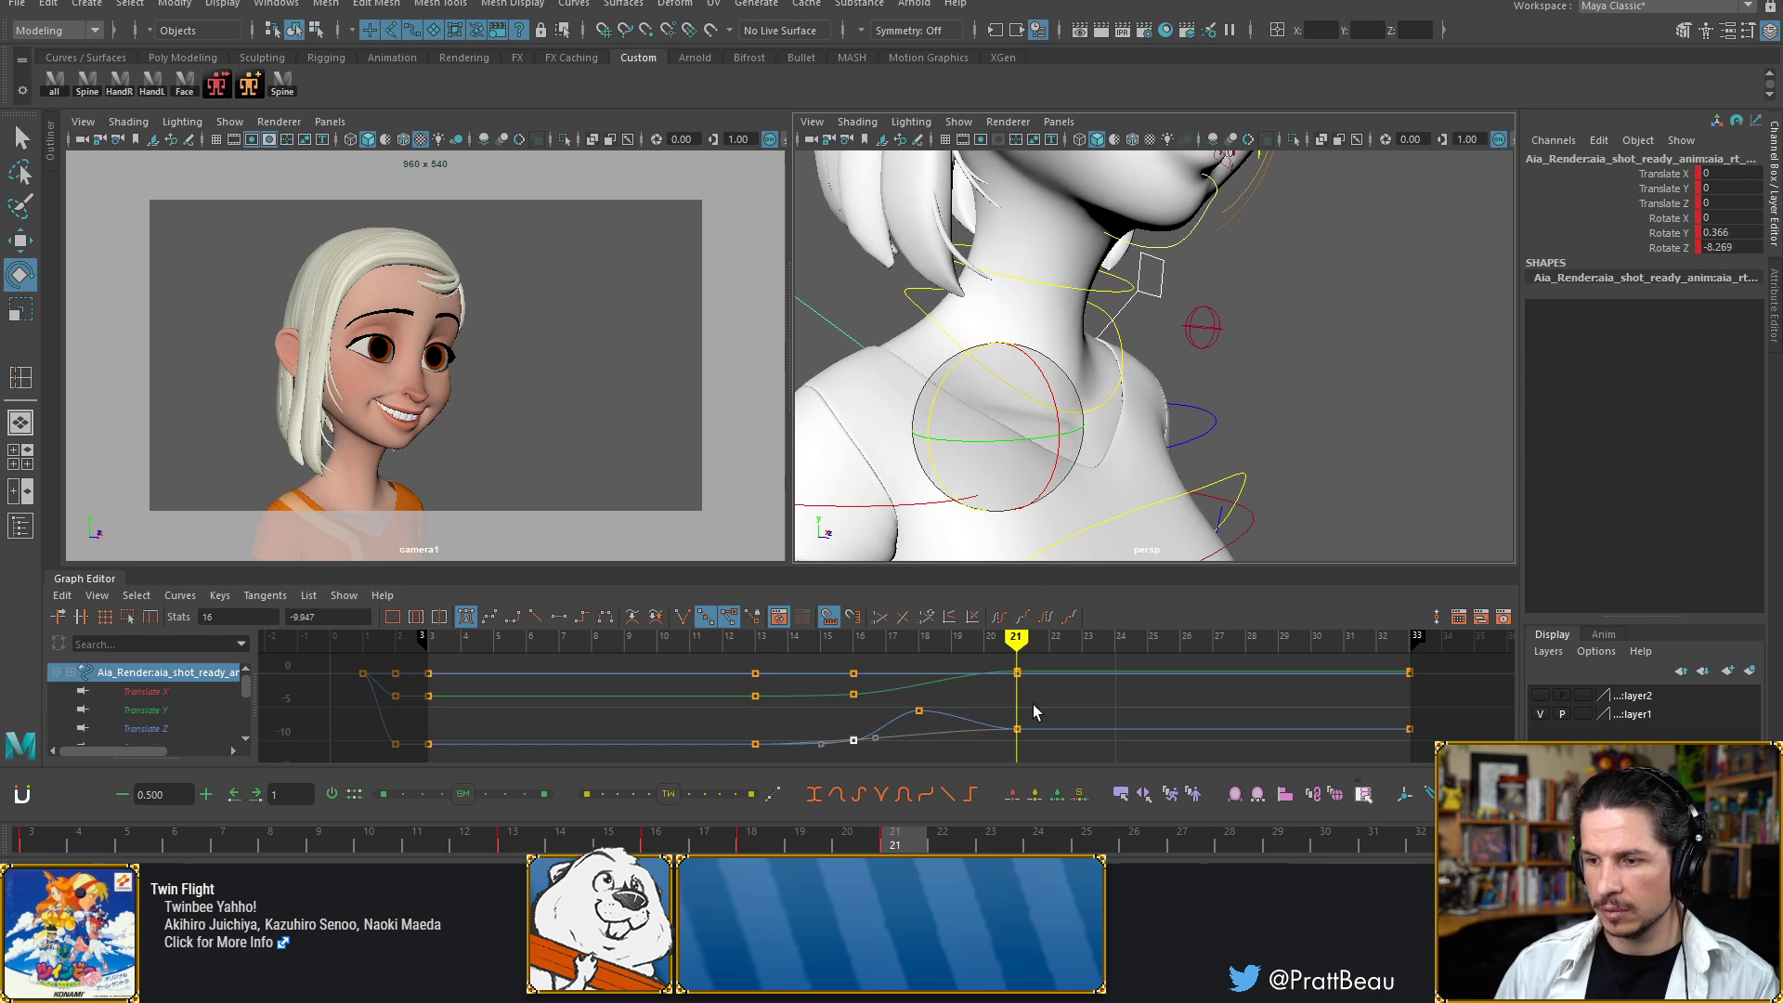
pyautogui.hotkey('alt', '.')
pyautogui.hotkey('alt', ',')
pyautogui.hotkey('alt', ',')
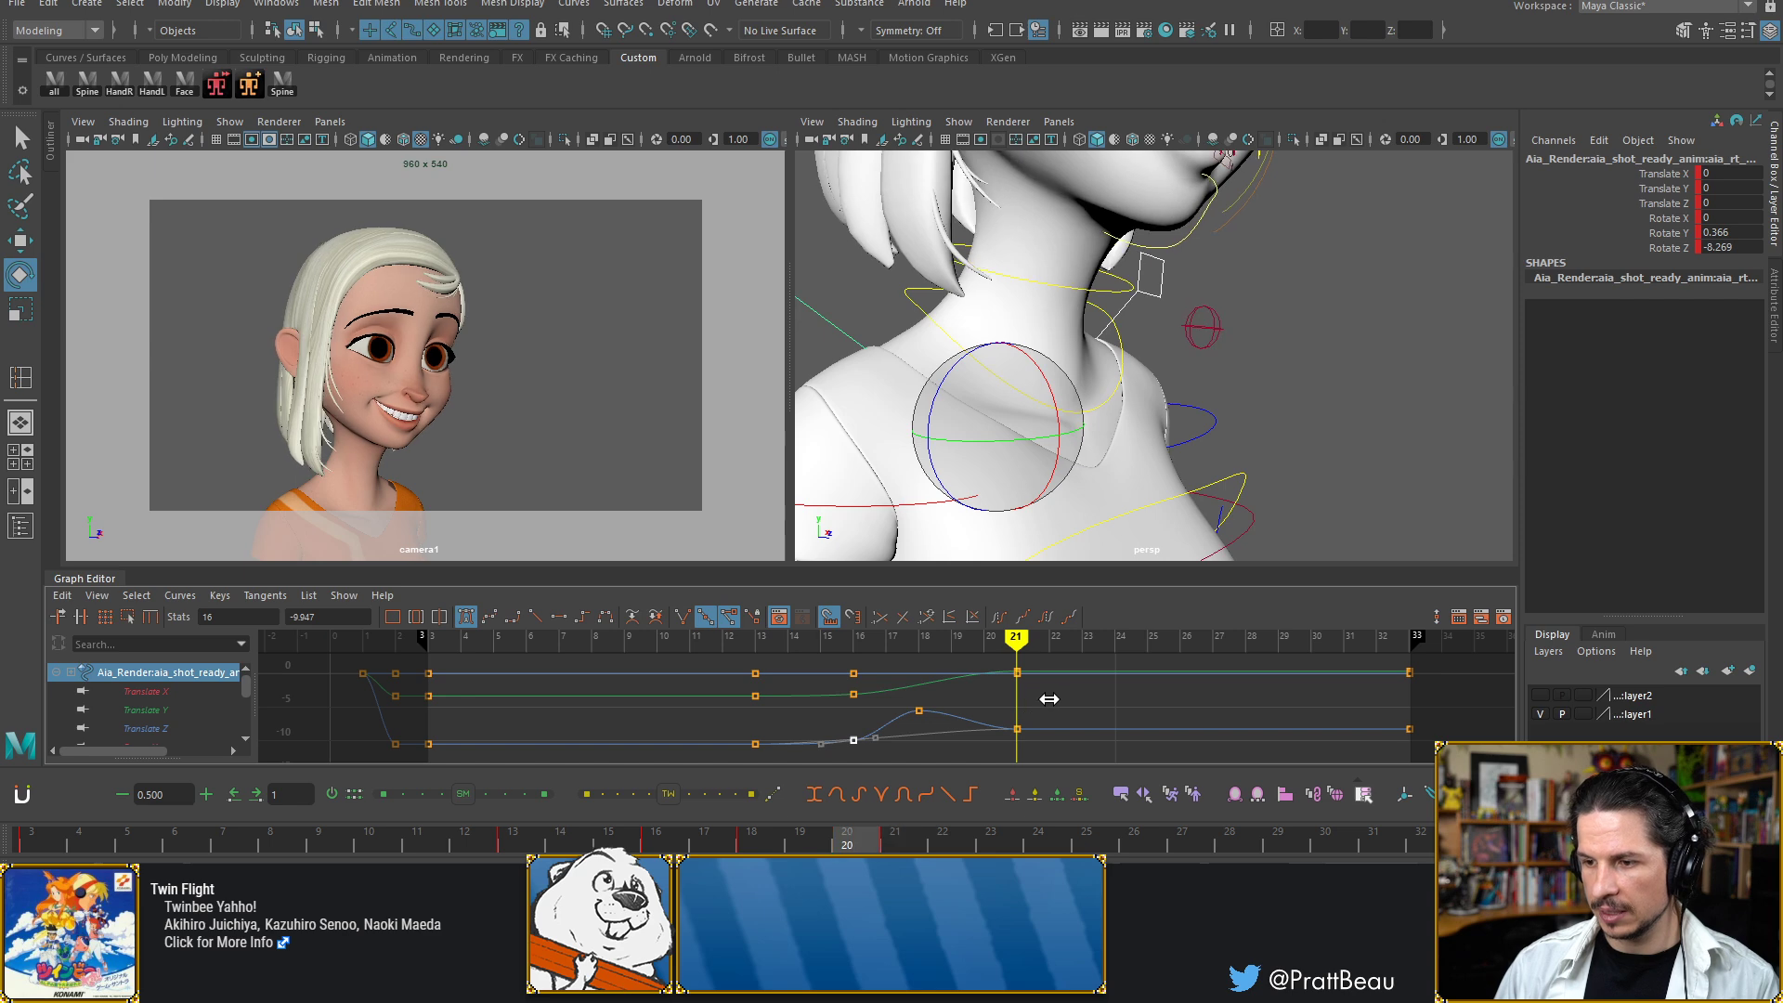
pyautogui.keyDown('alt'); pyautogui.moveTo(1047, 700); pyautogui.dragTo(973, 712, button='middle'); pyautogui.keyUp('alt')
pyautogui.moveTo(923, 743); pyautogui.dragTo(920, 745)
pyautogui.keyDown('shift'); pyautogui.moveTo(1006, 713); pyautogui.dragTo(1180, 712, button='middle'); pyautogui.keyUp('shift')
# Raise the shoulders further at frame 21, keying Rotate Z at about -2.5
pyautogui.moveTo(911, 641); pyautogui.dragTo(916, 678)
pyautogui.hotkey('alt', ',')
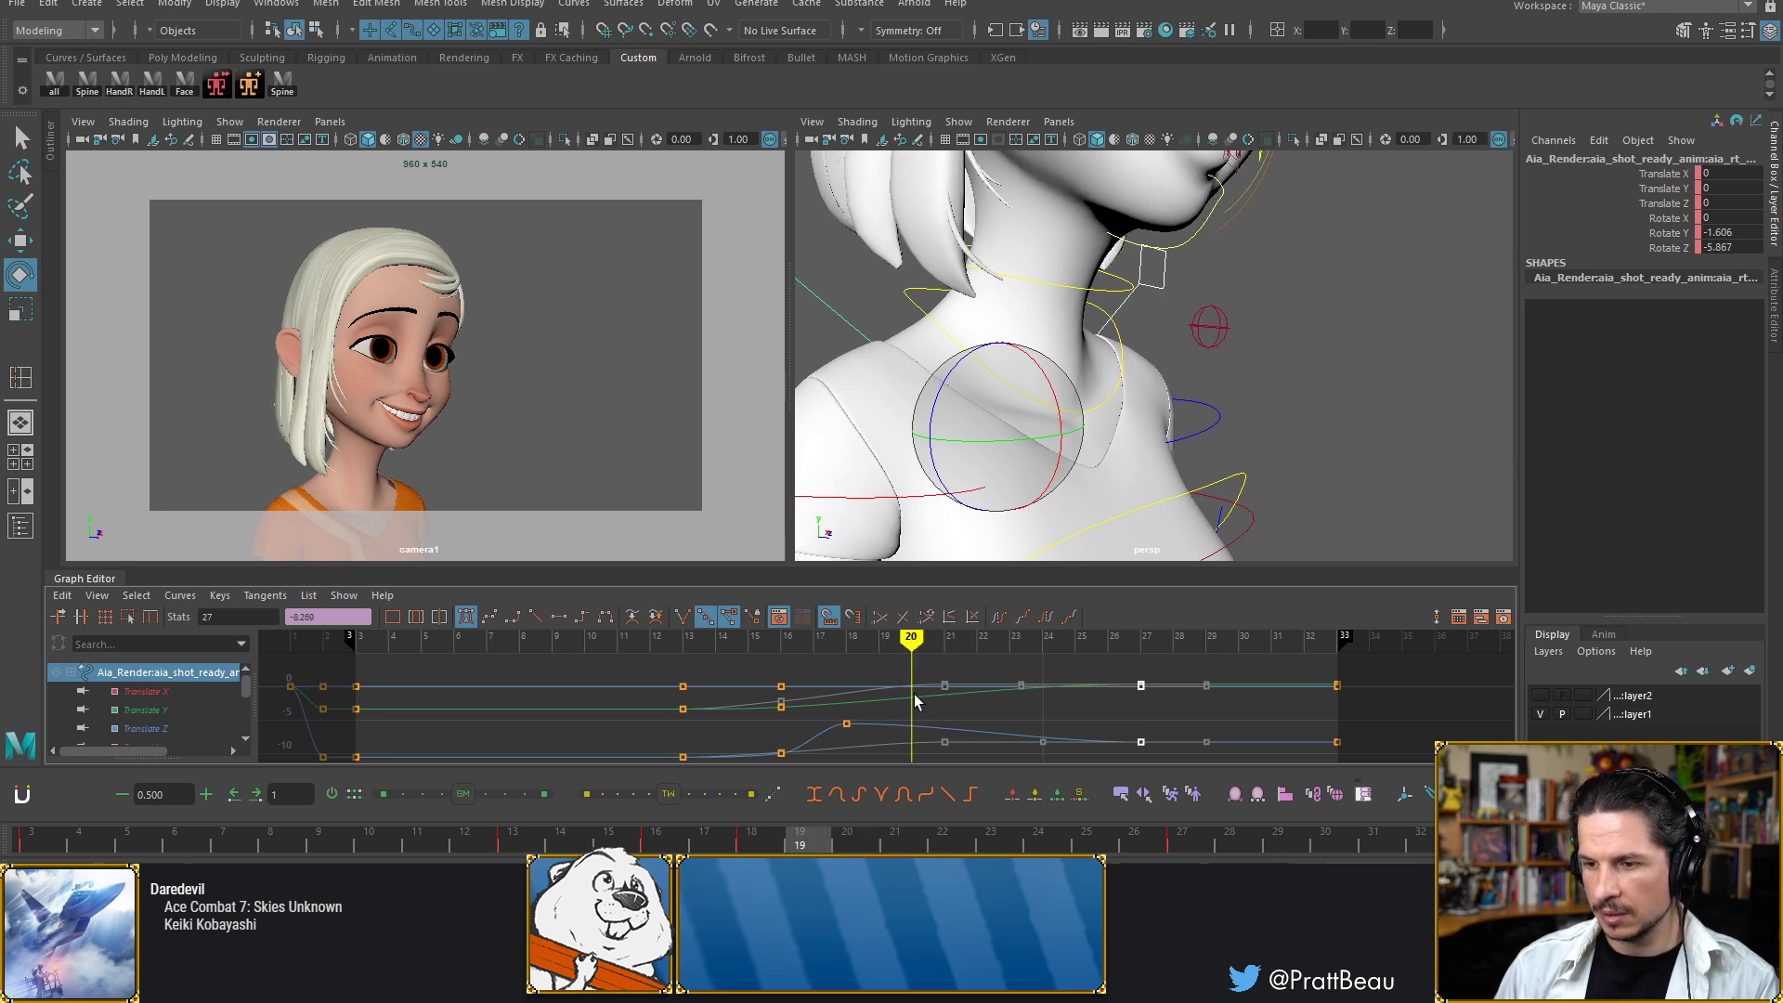
pyautogui.hotkey('alt', ',')
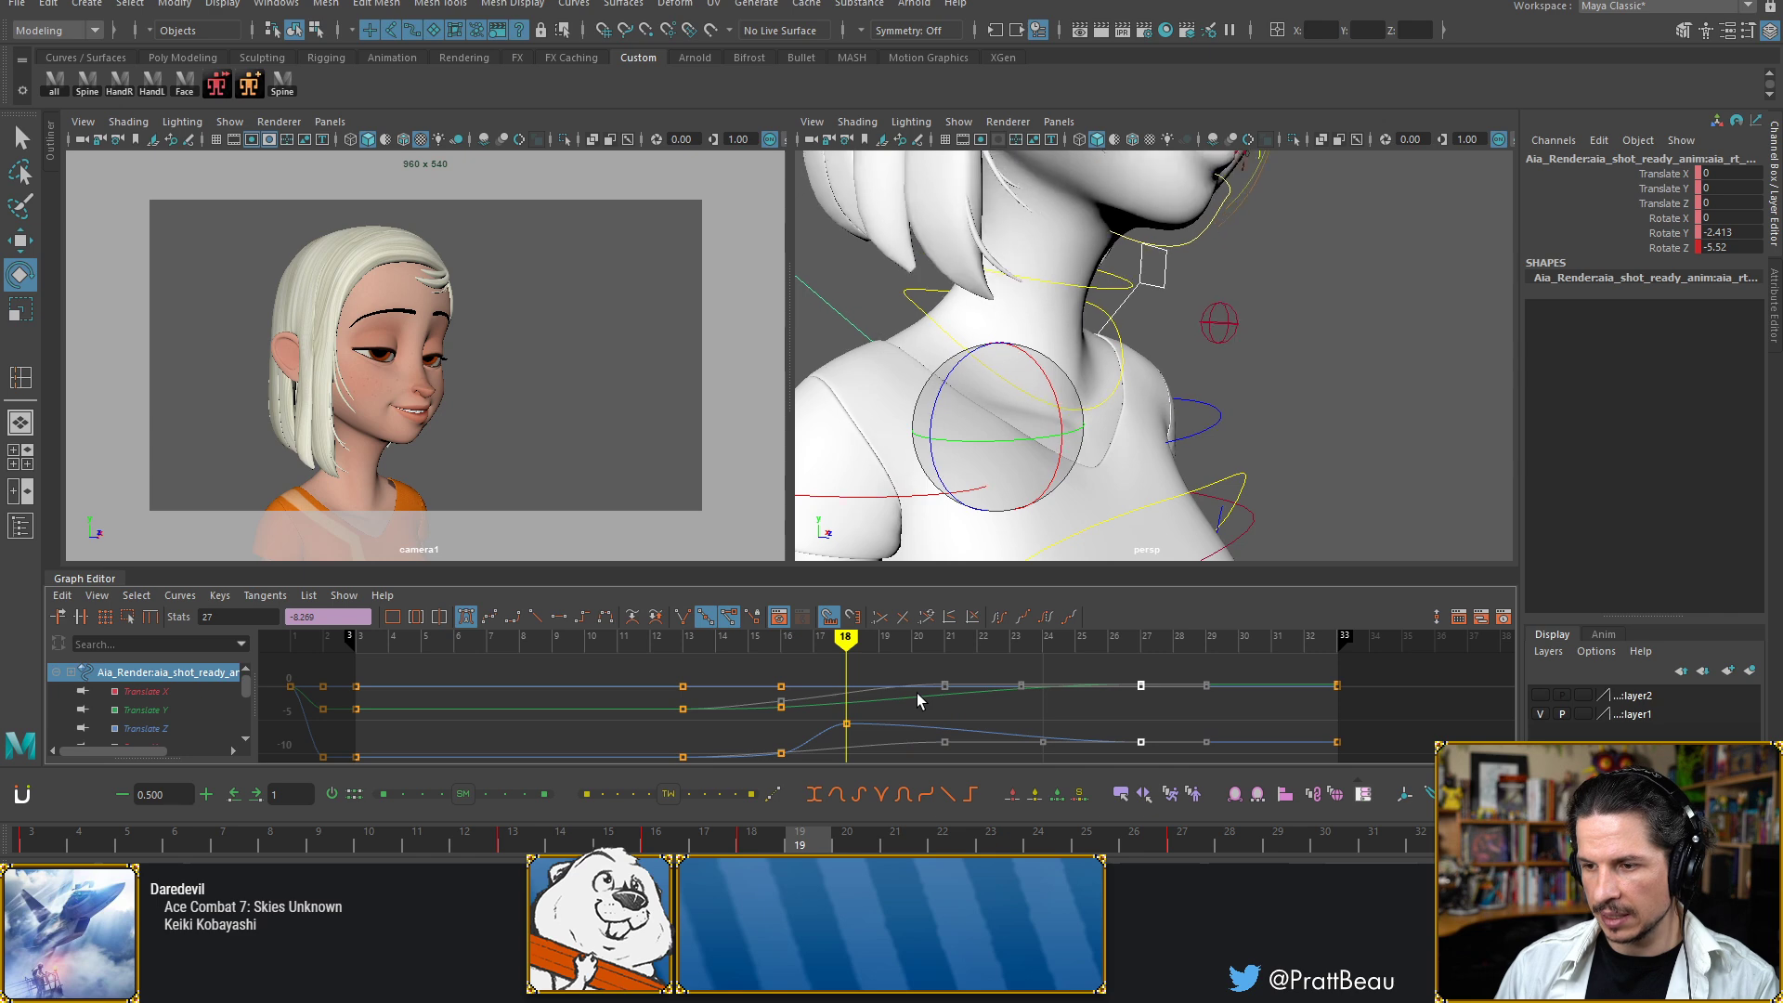
pyautogui.hotkey('alt', '.')
pyautogui.hotkey('alt', '.')
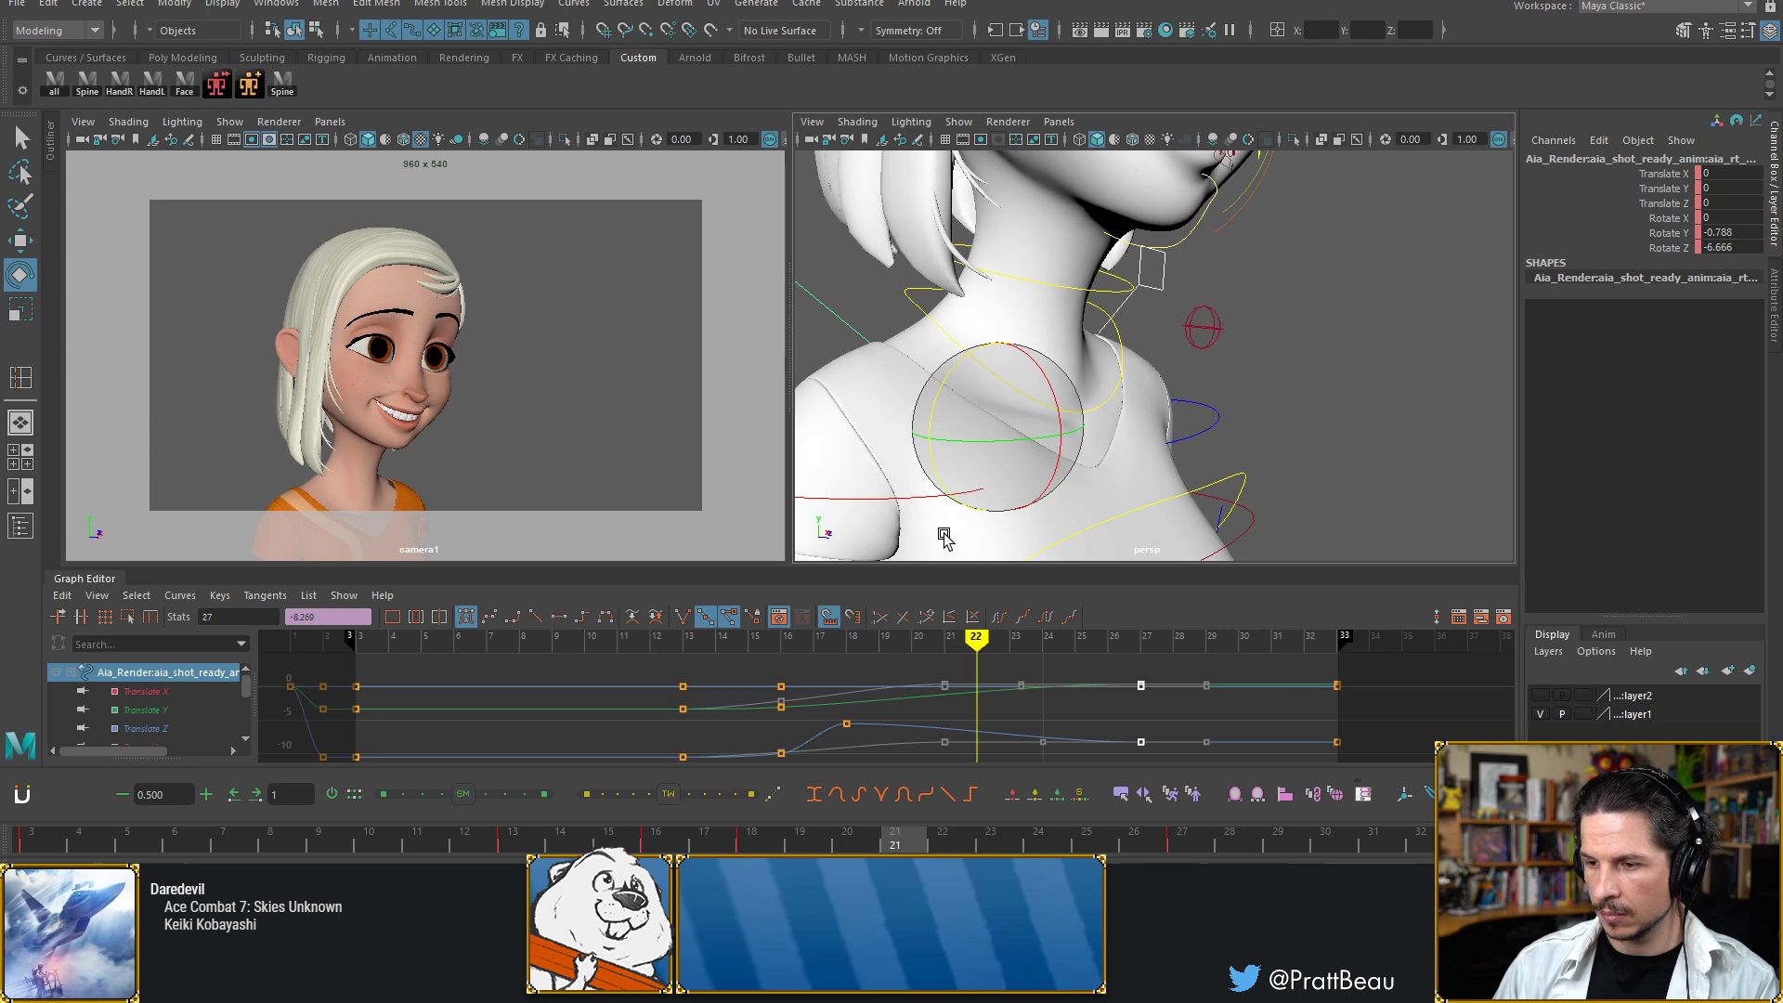
pyautogui.hotkey('alt', ',')
pyautogui.moveTo(941, 478); pyautogui.dragTo(941, 476)
# Key the shoulders dropping at frame 24, shift that Rotate Z key to frame 23 and set it to about -8.823
pyautogui.hotkey('alt', '.')
pyautogui.hotkey('alt', '.')
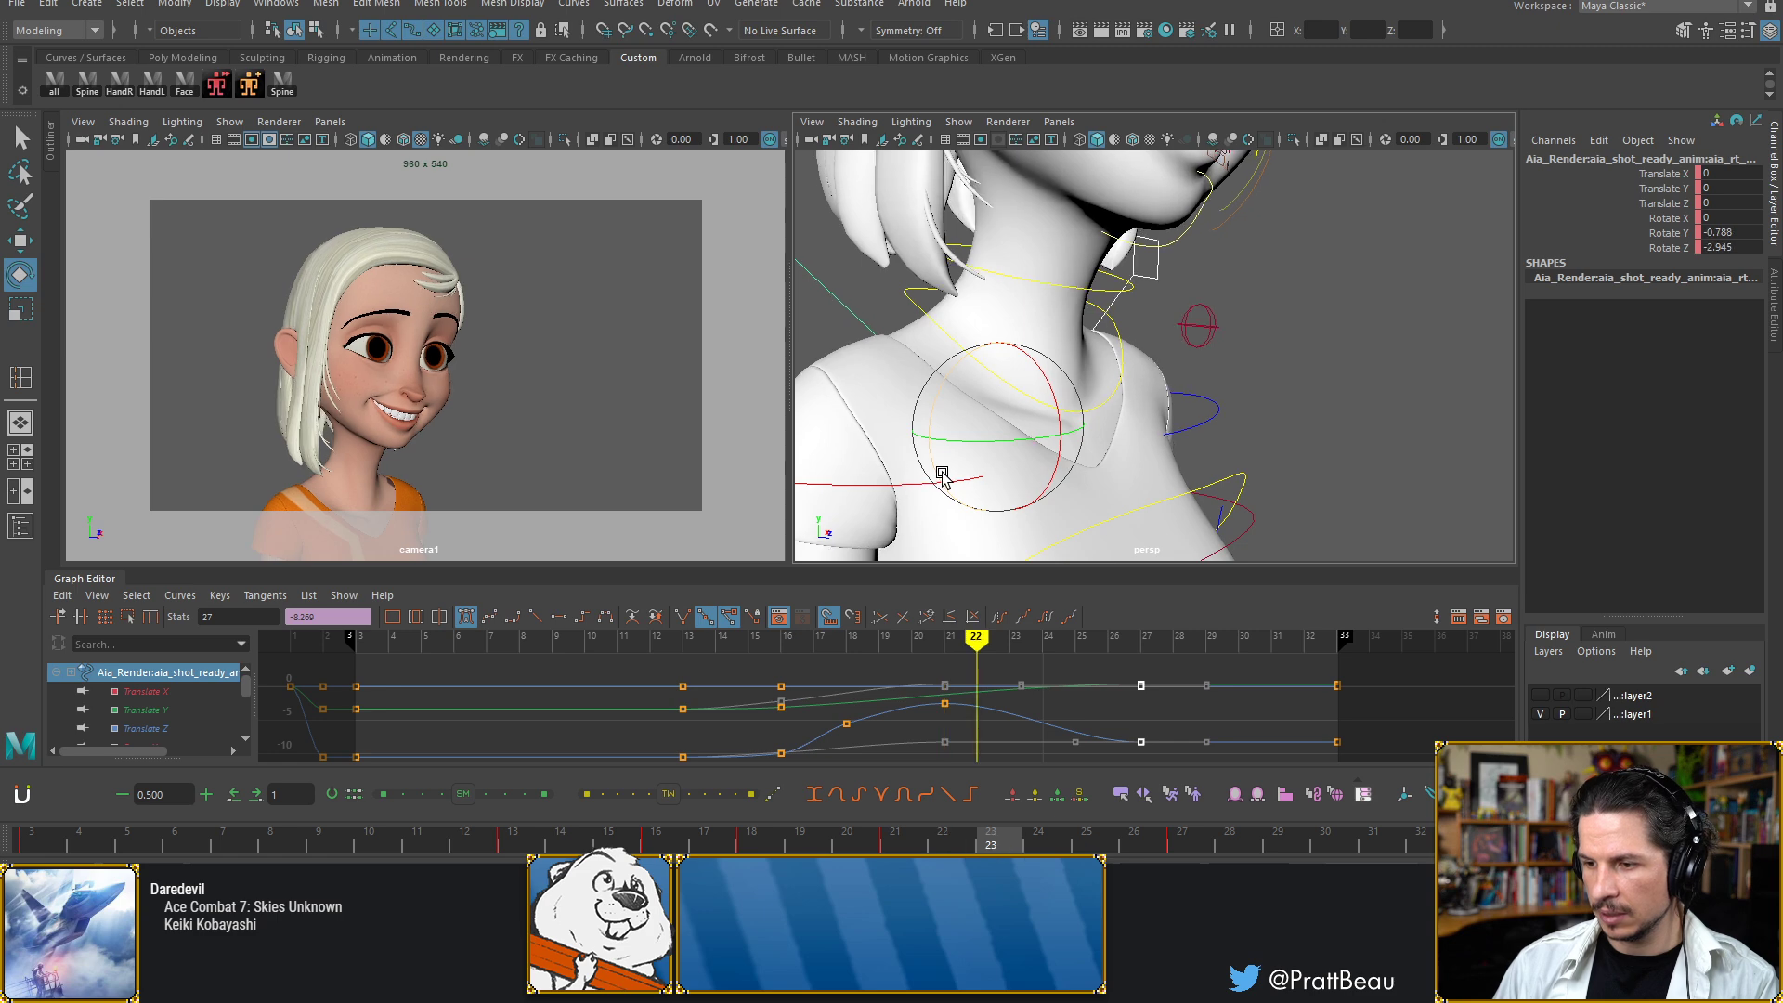
pyautogui.hotkey('alt', '.')
pyautogui.moveTo(945, 475); pyautogui.dragTo(940, 481)
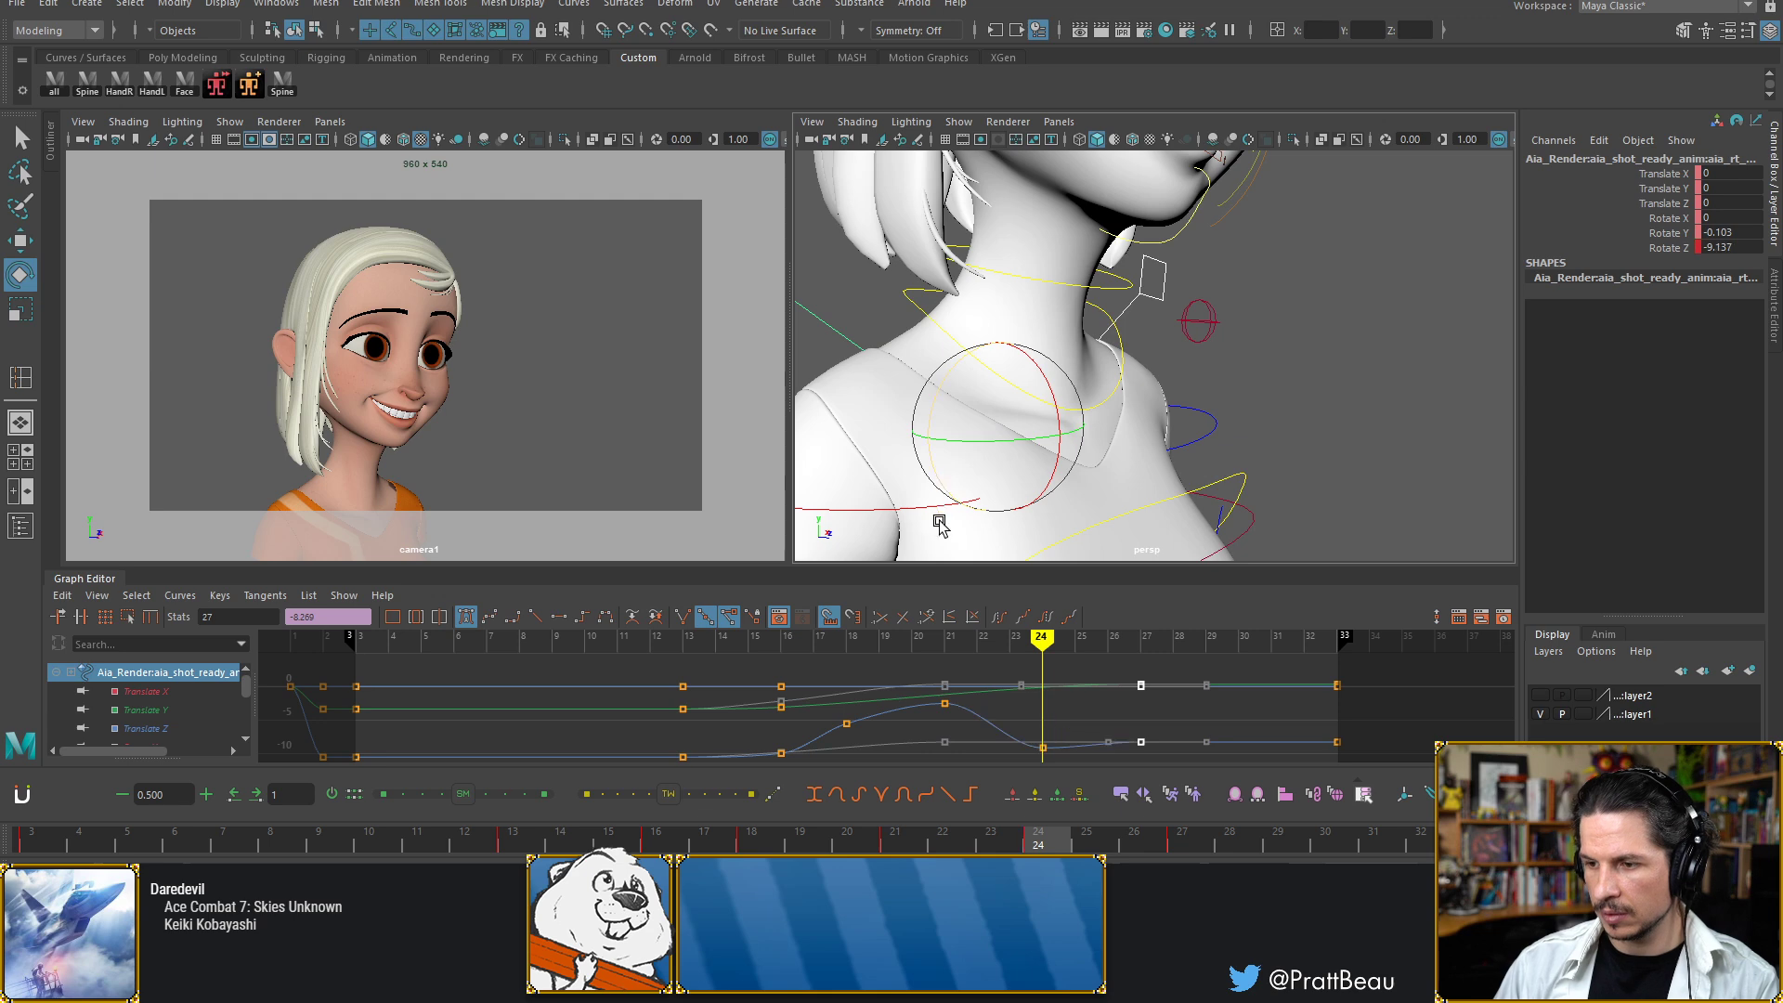
pyautogui.click(1045, 746)
pyautogui.keyDown('shift'); pyautogui.moveTo(1051, 719); pyautogui.dragTo(1050, 699, button='middle'); pyautogui.keyUp('shift')
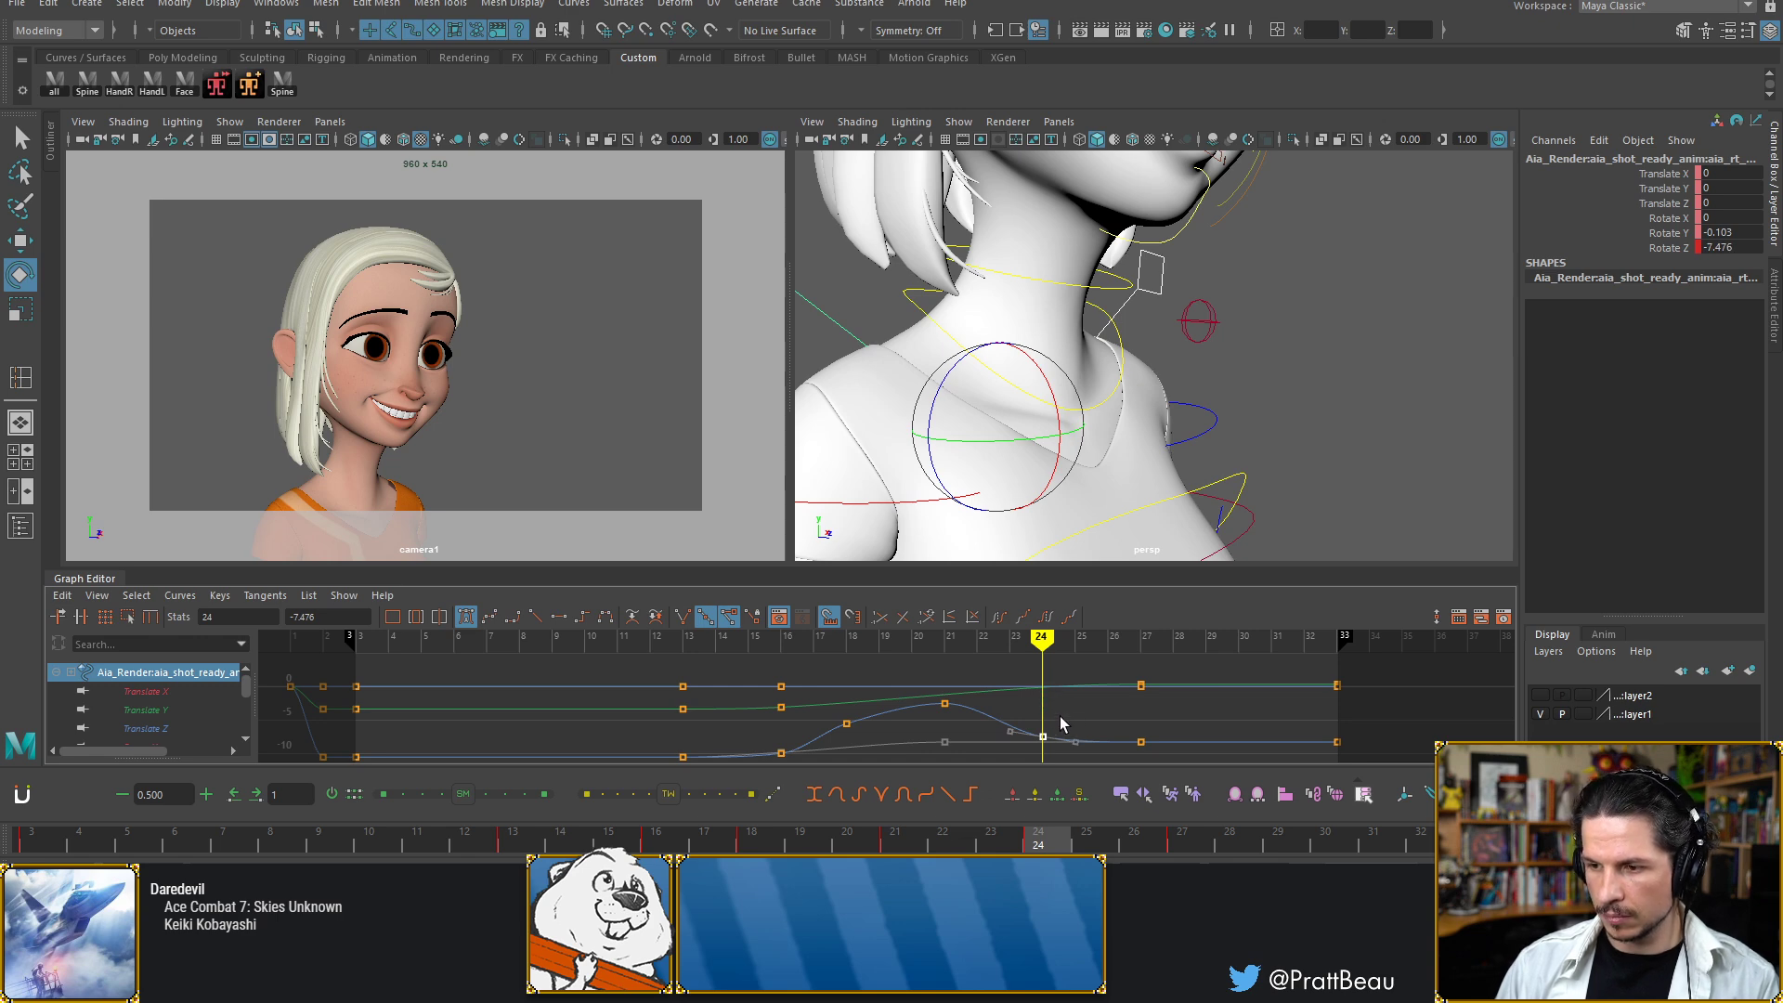
pyautogui.keyDown('shift'); pyautogui.moveTo(1035, 717); pyautogui.dragTo(1003, 716, button='middle'); pyautogui.keyUp('shift')
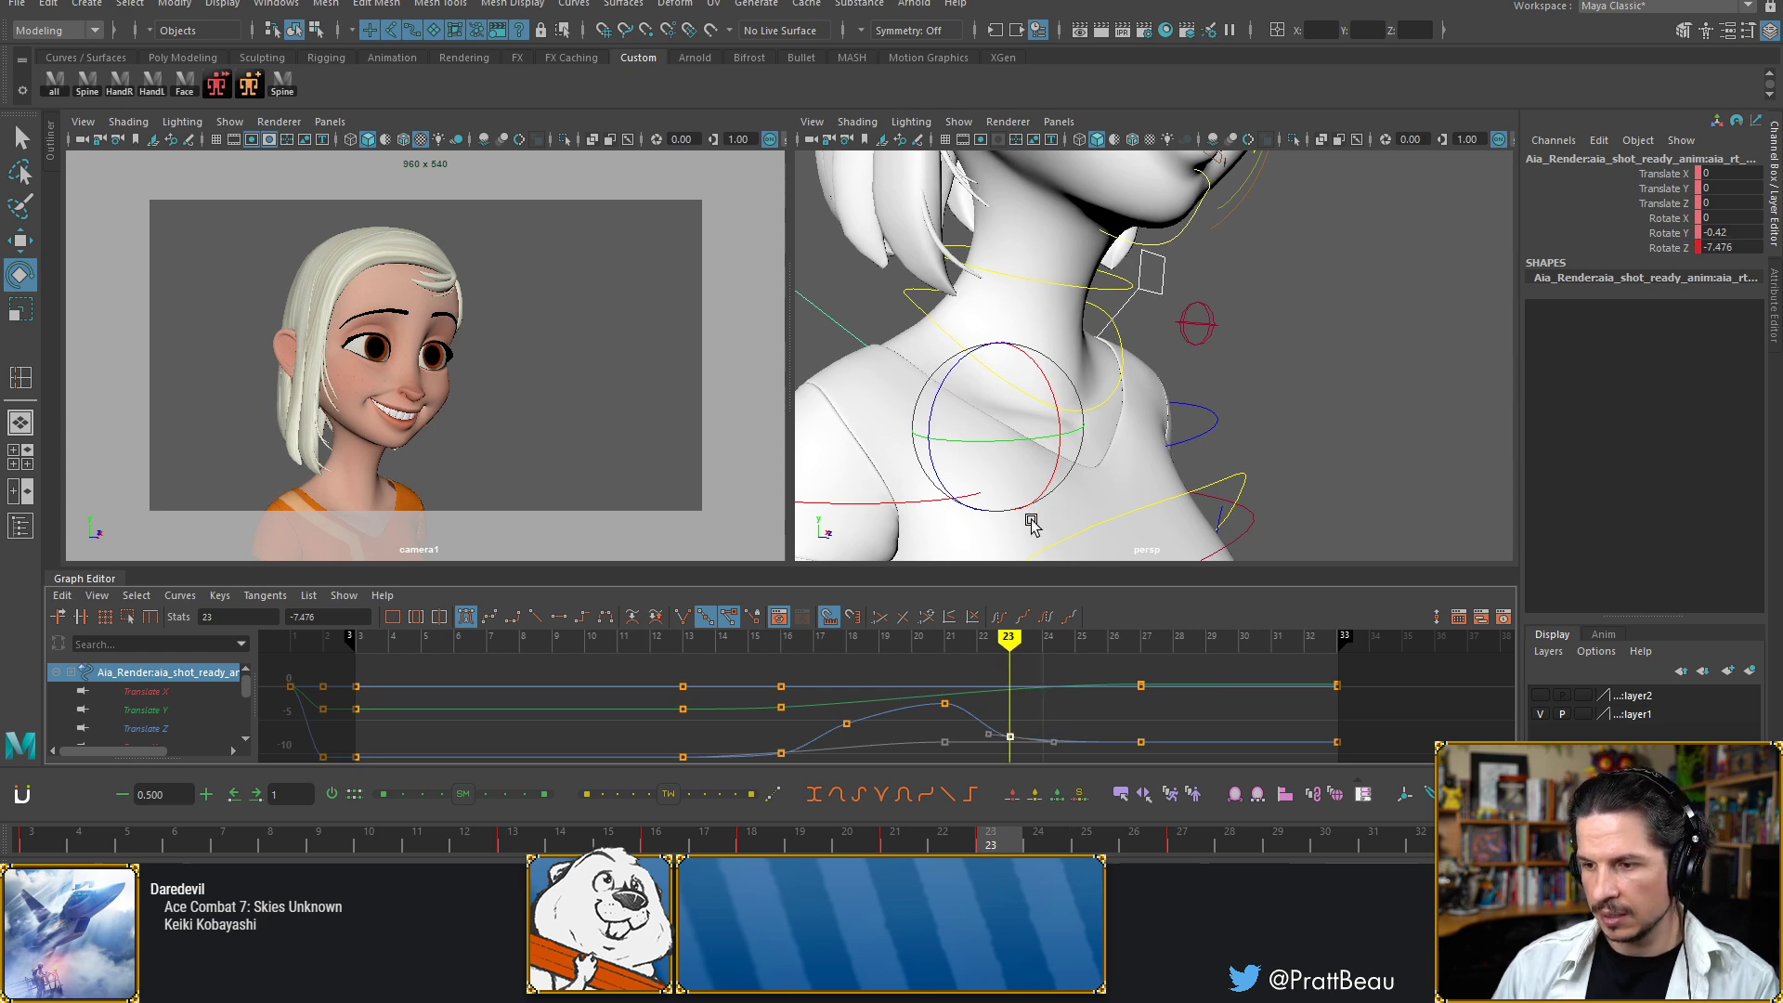
pyautogui.keyDown('shift'); pyautogui.moveTo(1038, 720); pyautogui.dragTo(1036, 724, button='middle'); pyautogui.keyUp('shift')
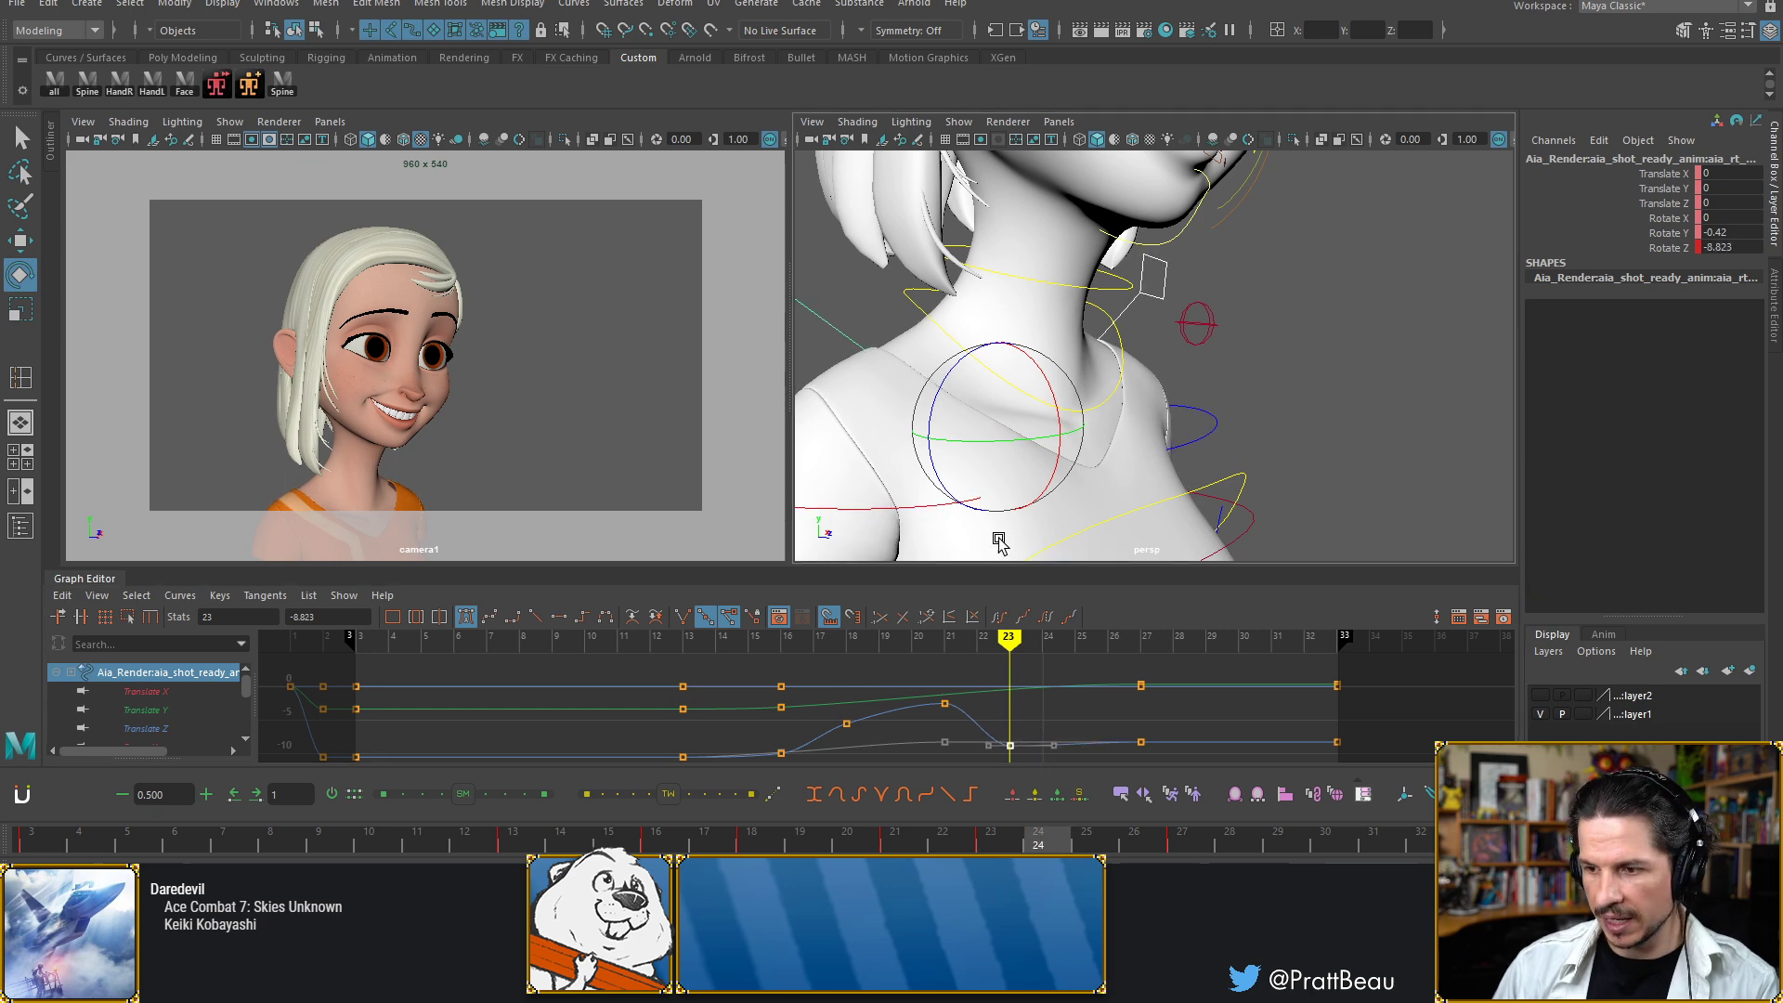
# Add a small shoulder rebound at frame 24, setting the Rotate Z key to about -7.716
pyautogui.hotkey('alt', '.')
pyautogui.moveTo(931, 422); pyautogui.dragTo(934, 416)
pyautogui.click(1042, 742)
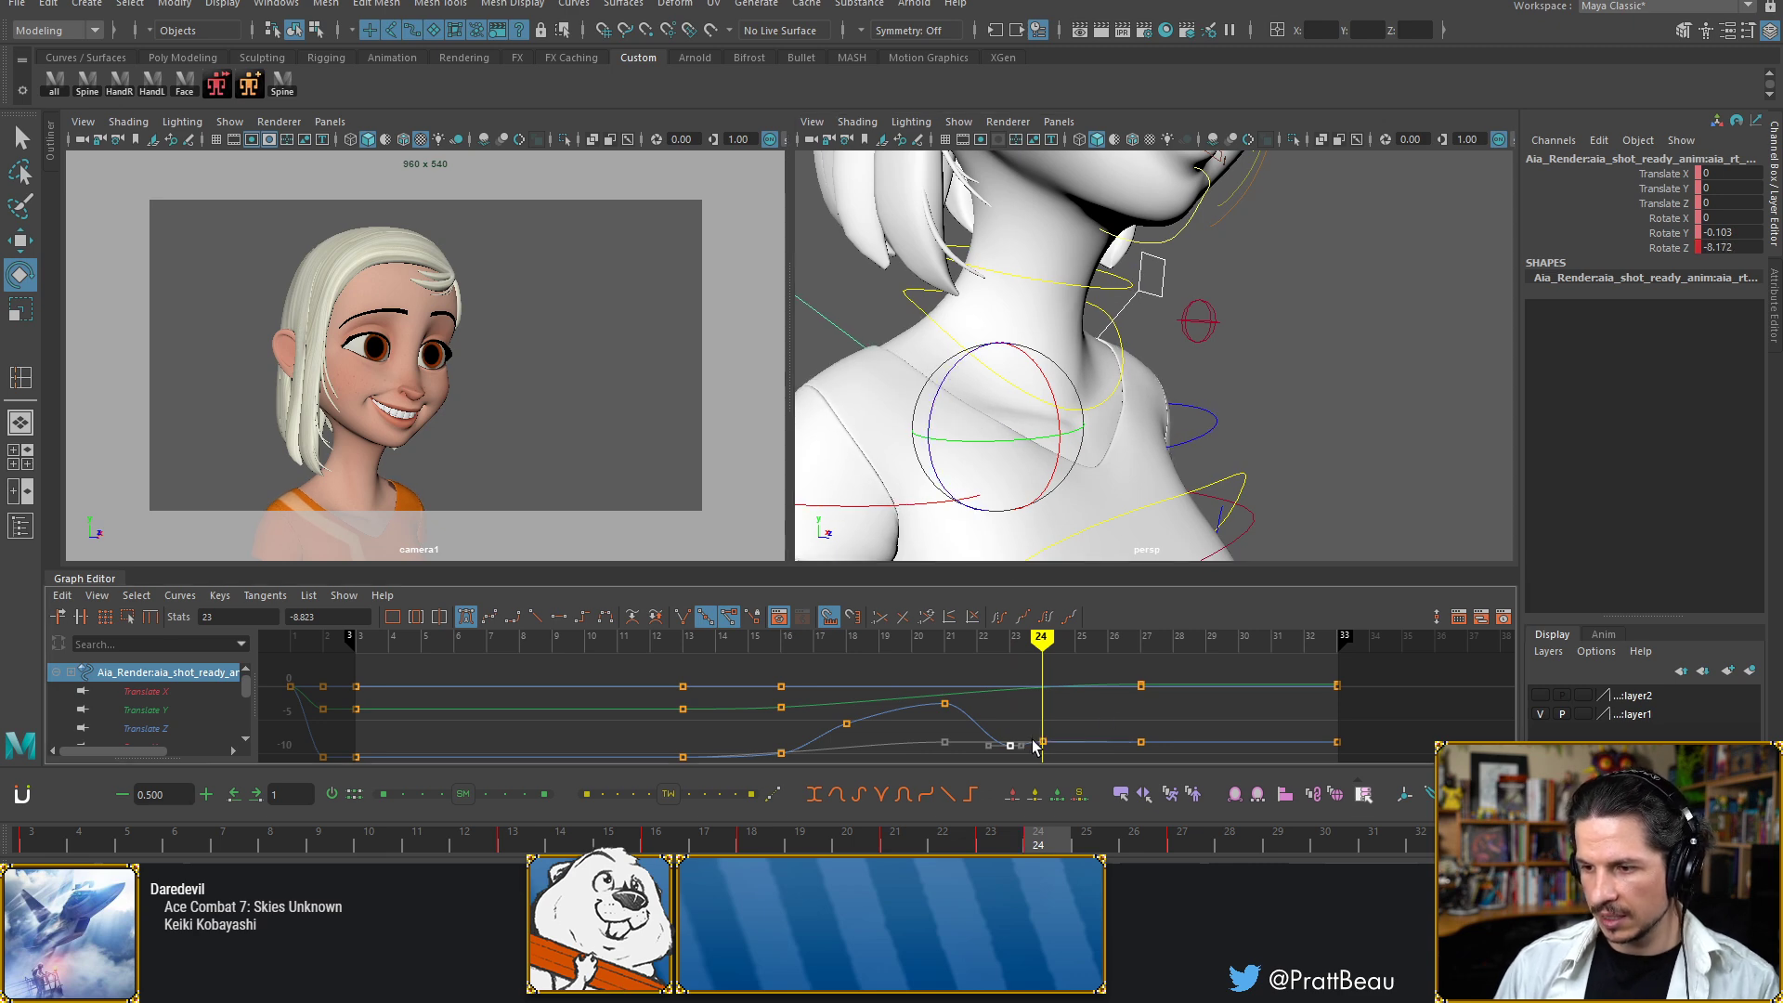
pyautogui.keyDown('shift'); pyautogui.moveTo(1063, 716); pyautogui.dragTo(1062, 711, button='middle'); pyautogui.keyUp('shift')
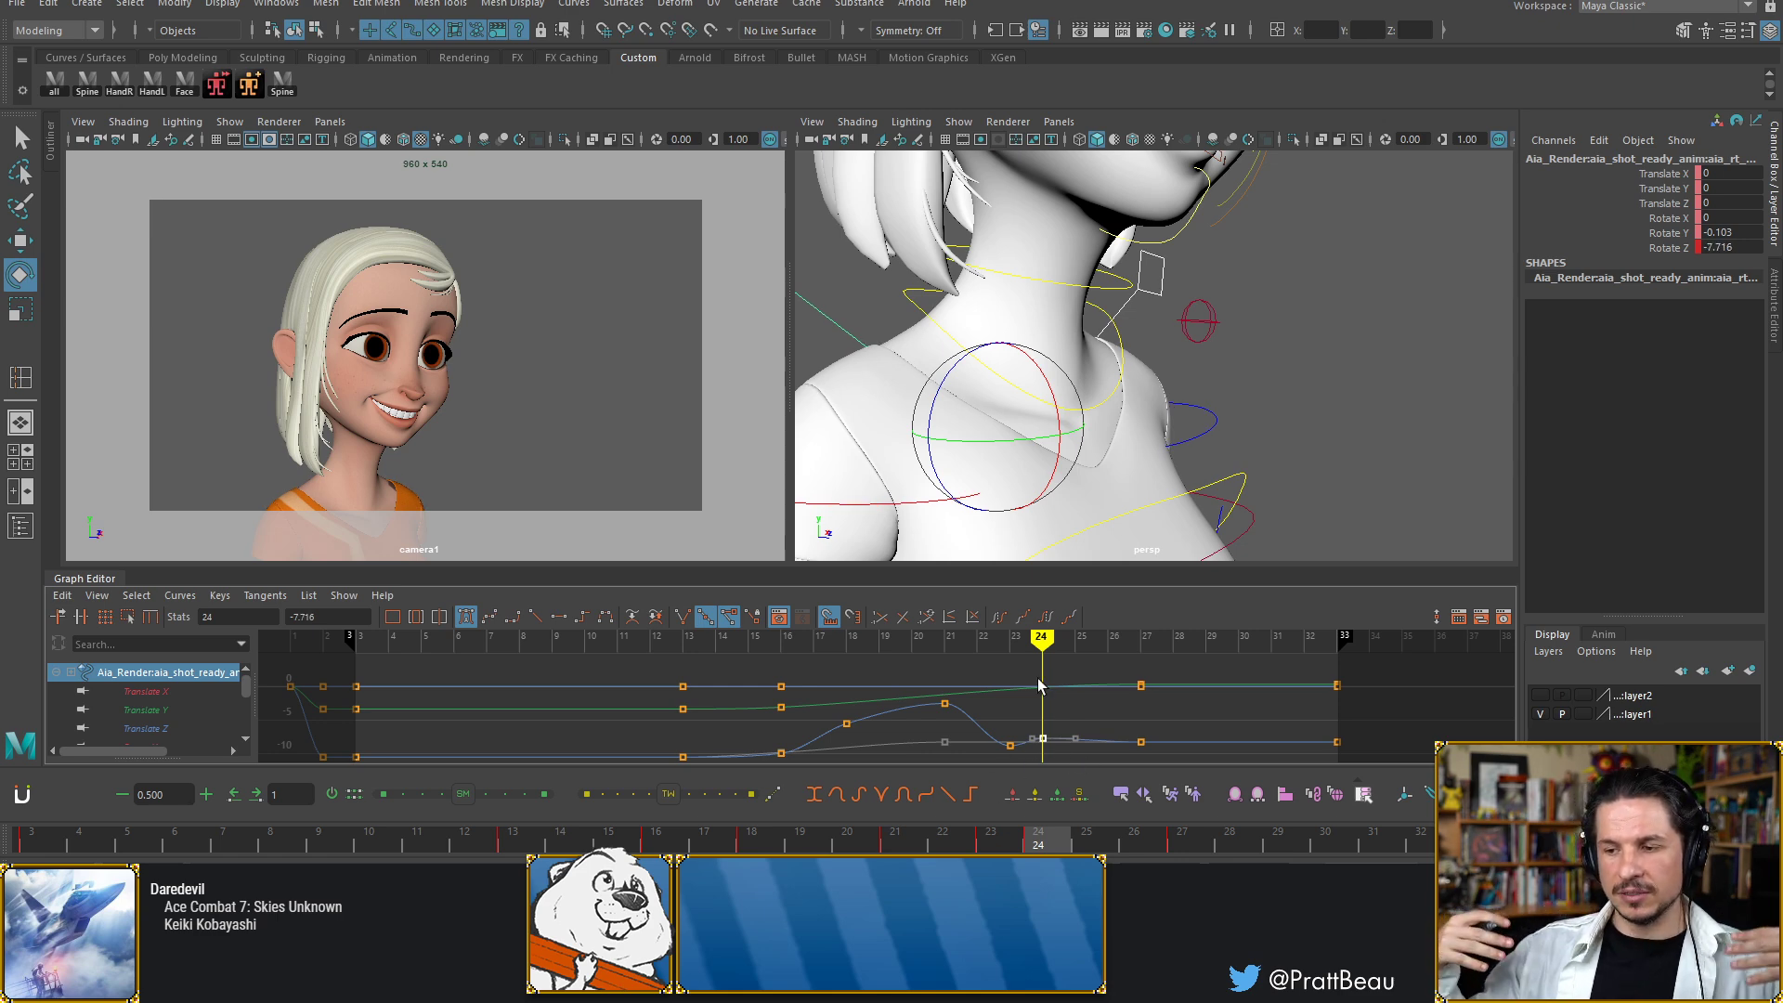
# Step frame by frame between frames 26 and 16 to examine the shoulders' raise and settle
pyautogui.press(',')
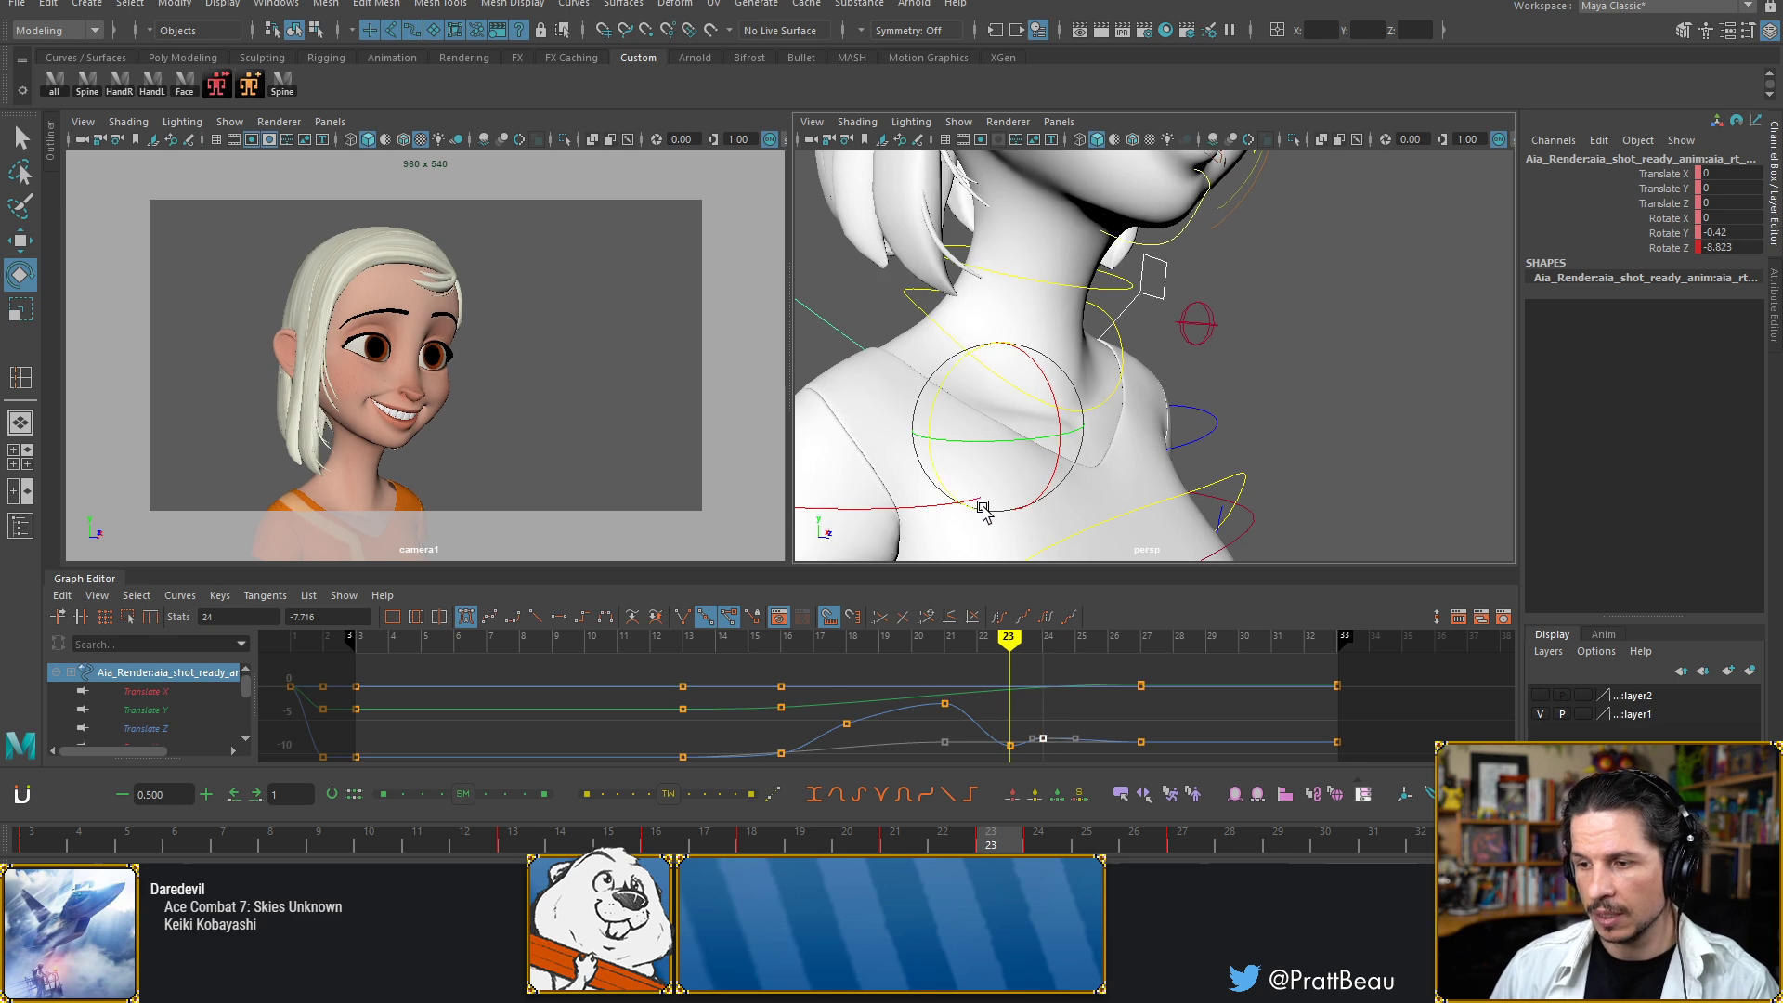
pyautogui.hotkey('alt', ',')
pyautogui.hotkey('alt', '.')
pyautogui.hotkey('alt', '.')
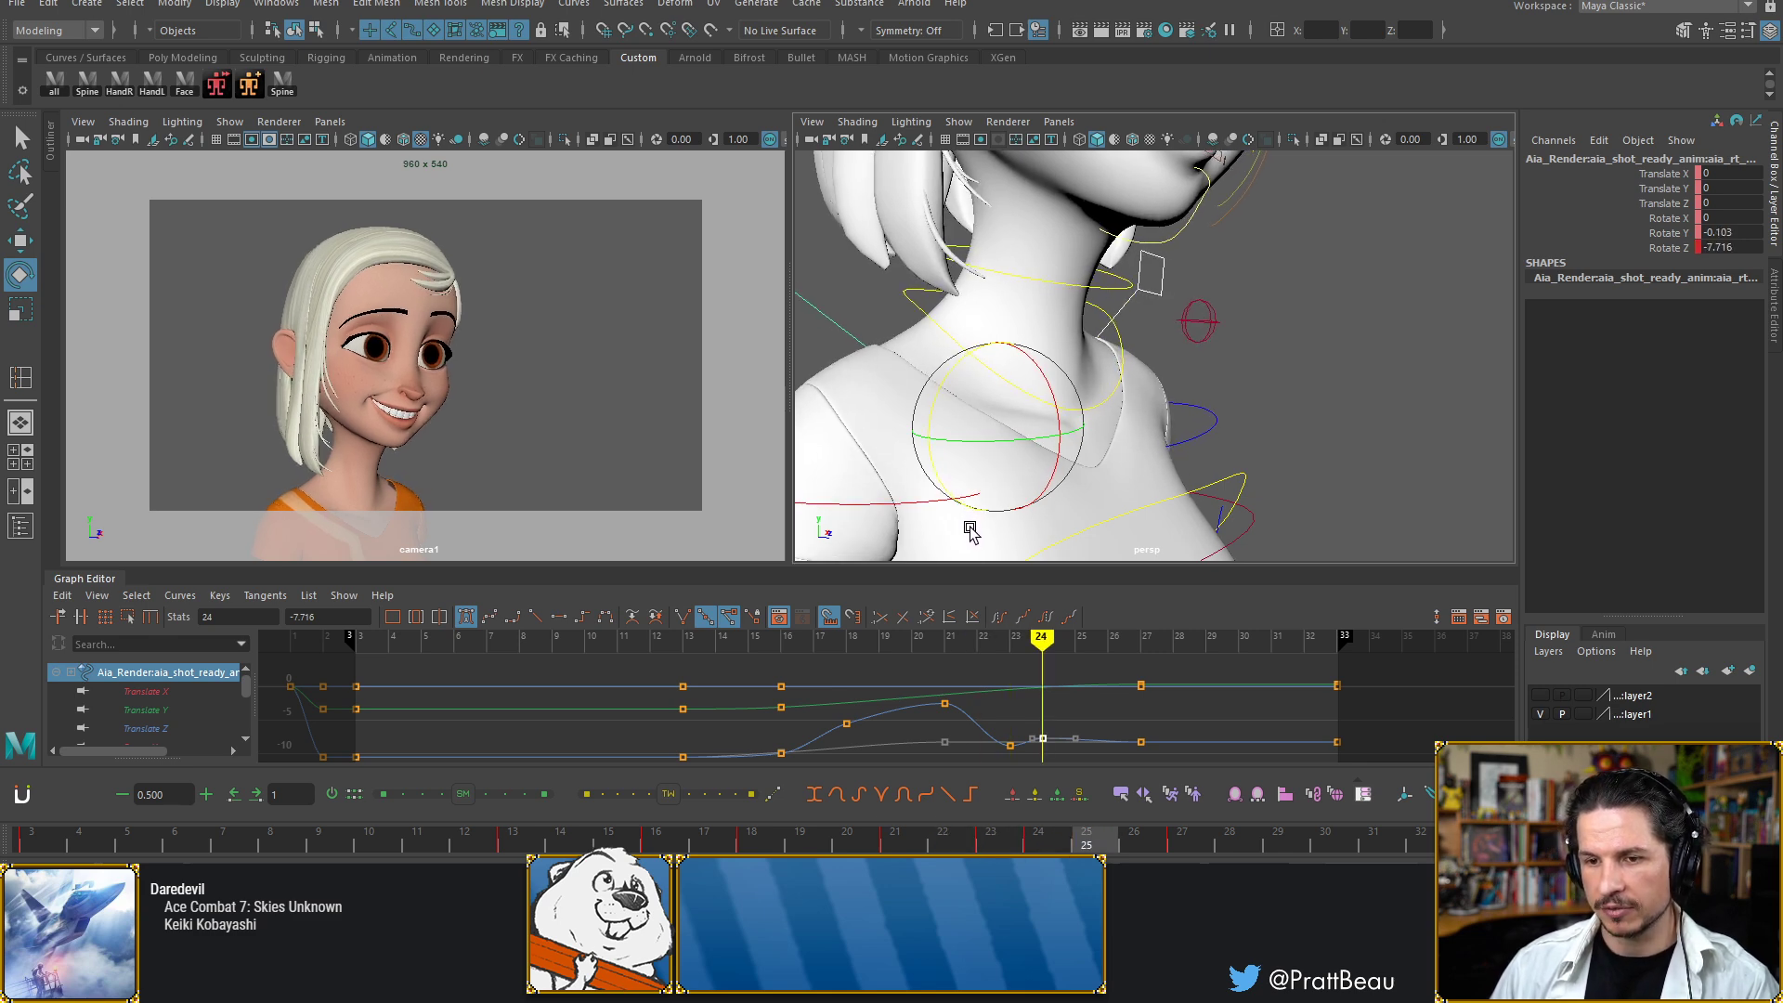
pyautogui.hotkey('alt', '.')
pyautogui.hotkey('alt', '.')
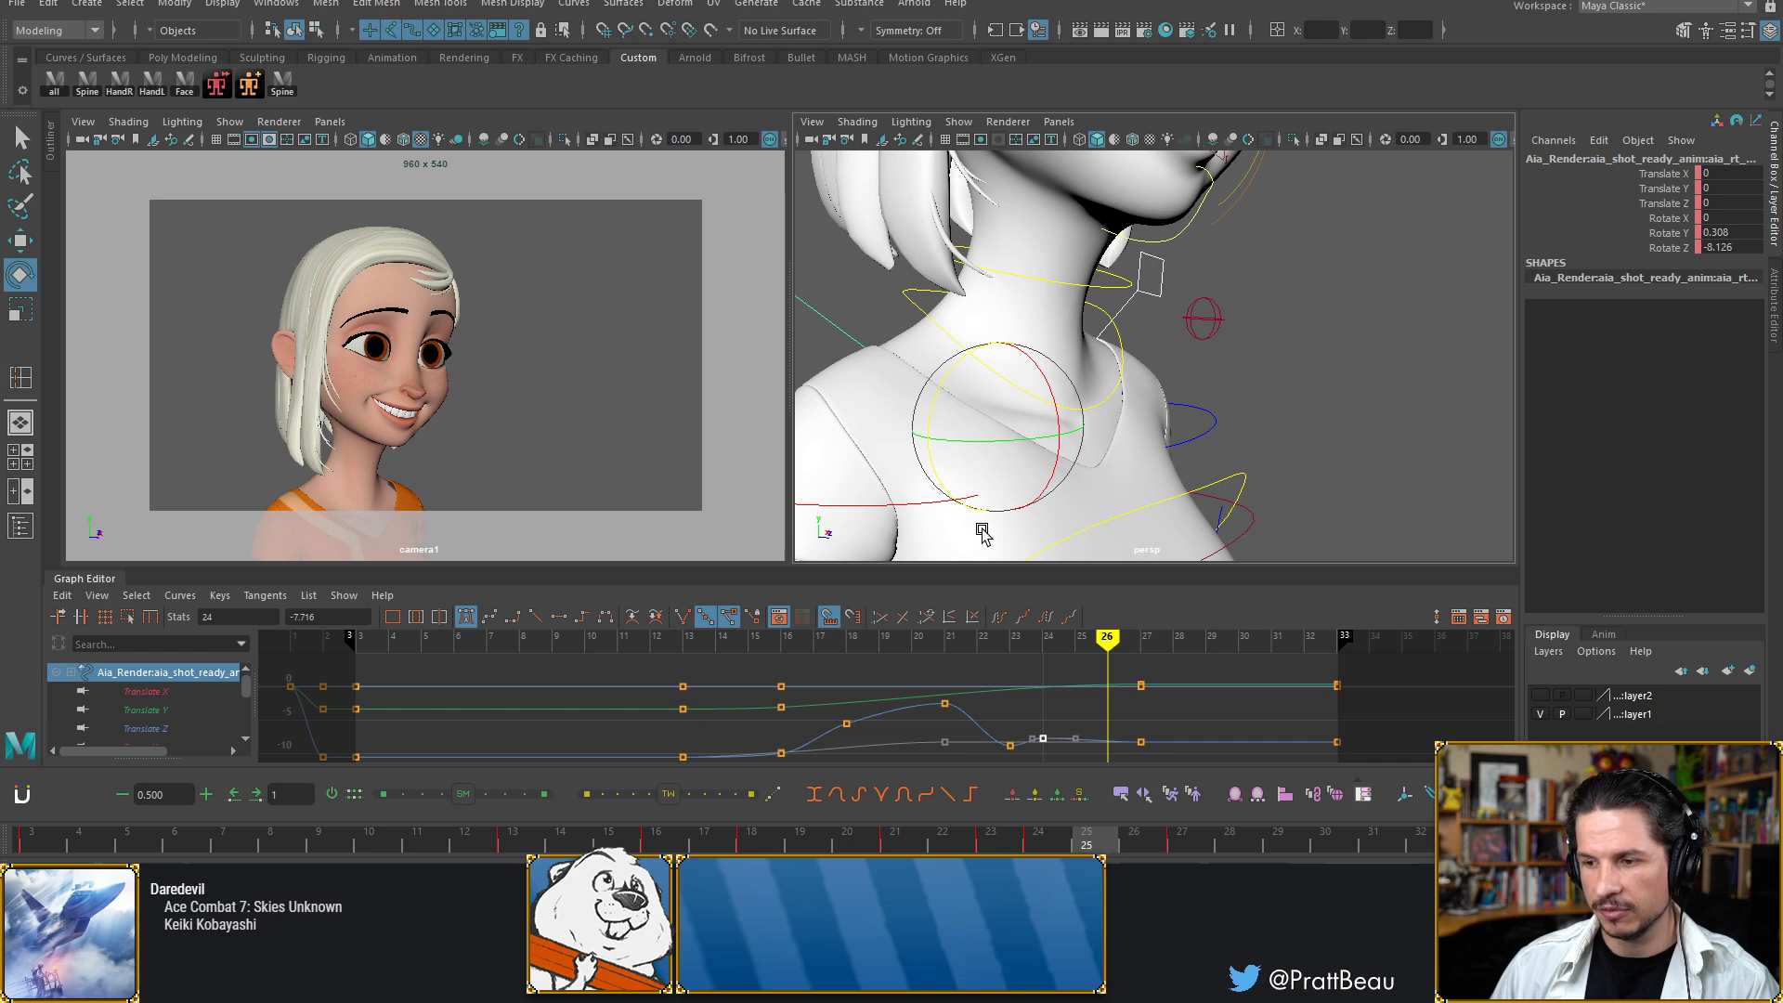
pyautogui.hotkey('alt', ',')
pyautogui.hotkey('alt', ',')
pyautogui.hotkey('alt', ',')
pyautogui.hotkey('alt', ',')
pyautogui.hotkey('alt', ',')
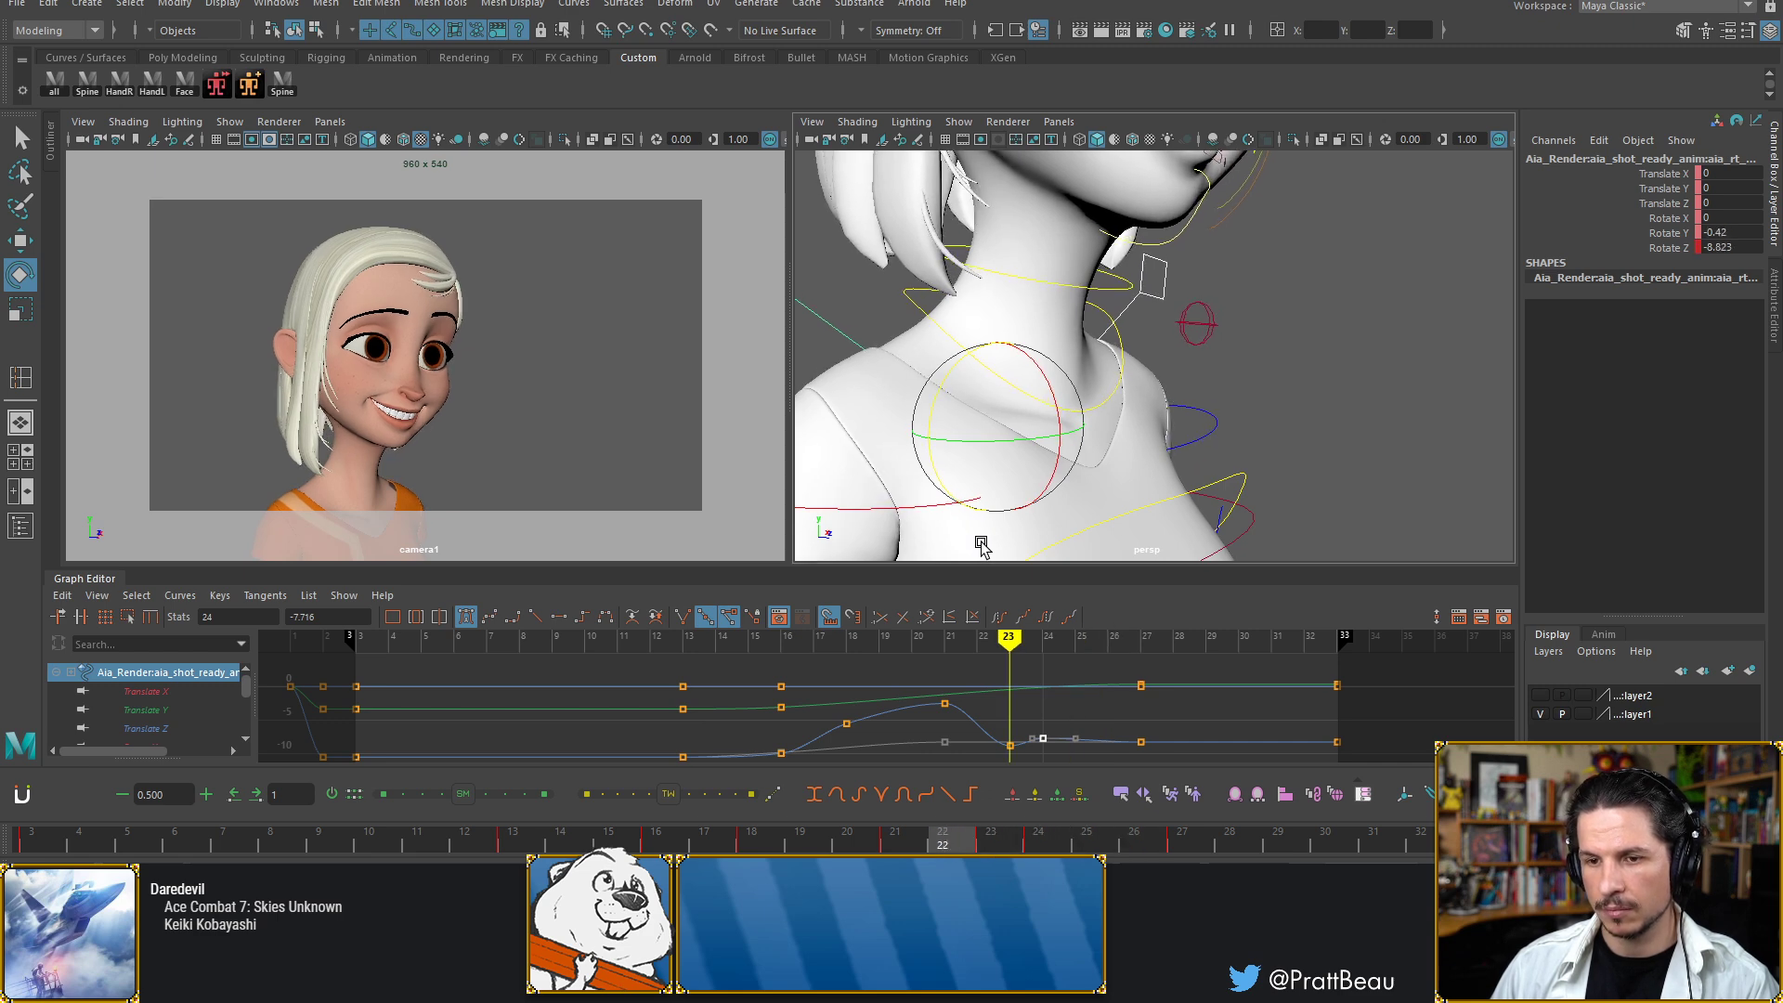
pyautogui.hotkey('alt', ',')
pyautogui.hotkey('alt', ',')
pyautogui.hotkey('alt', ',')
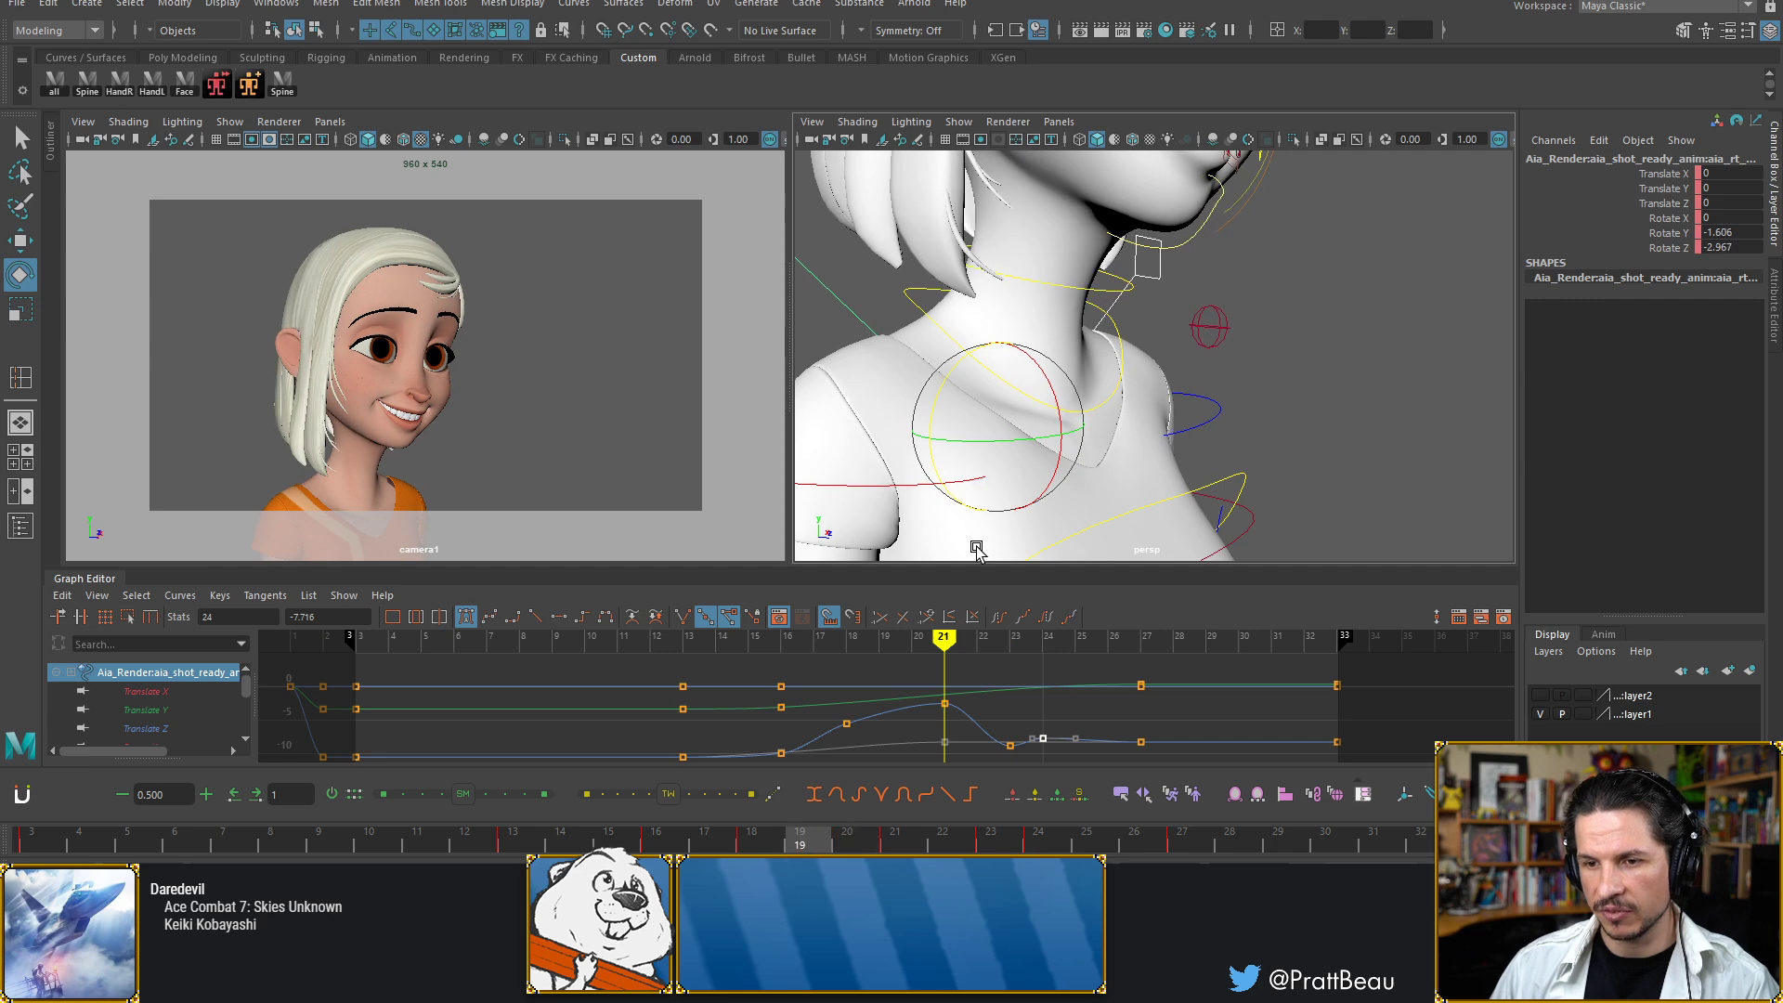
pyautogui.hotkey('alt', ',')
pyautogui.hotkey('alt', ',')
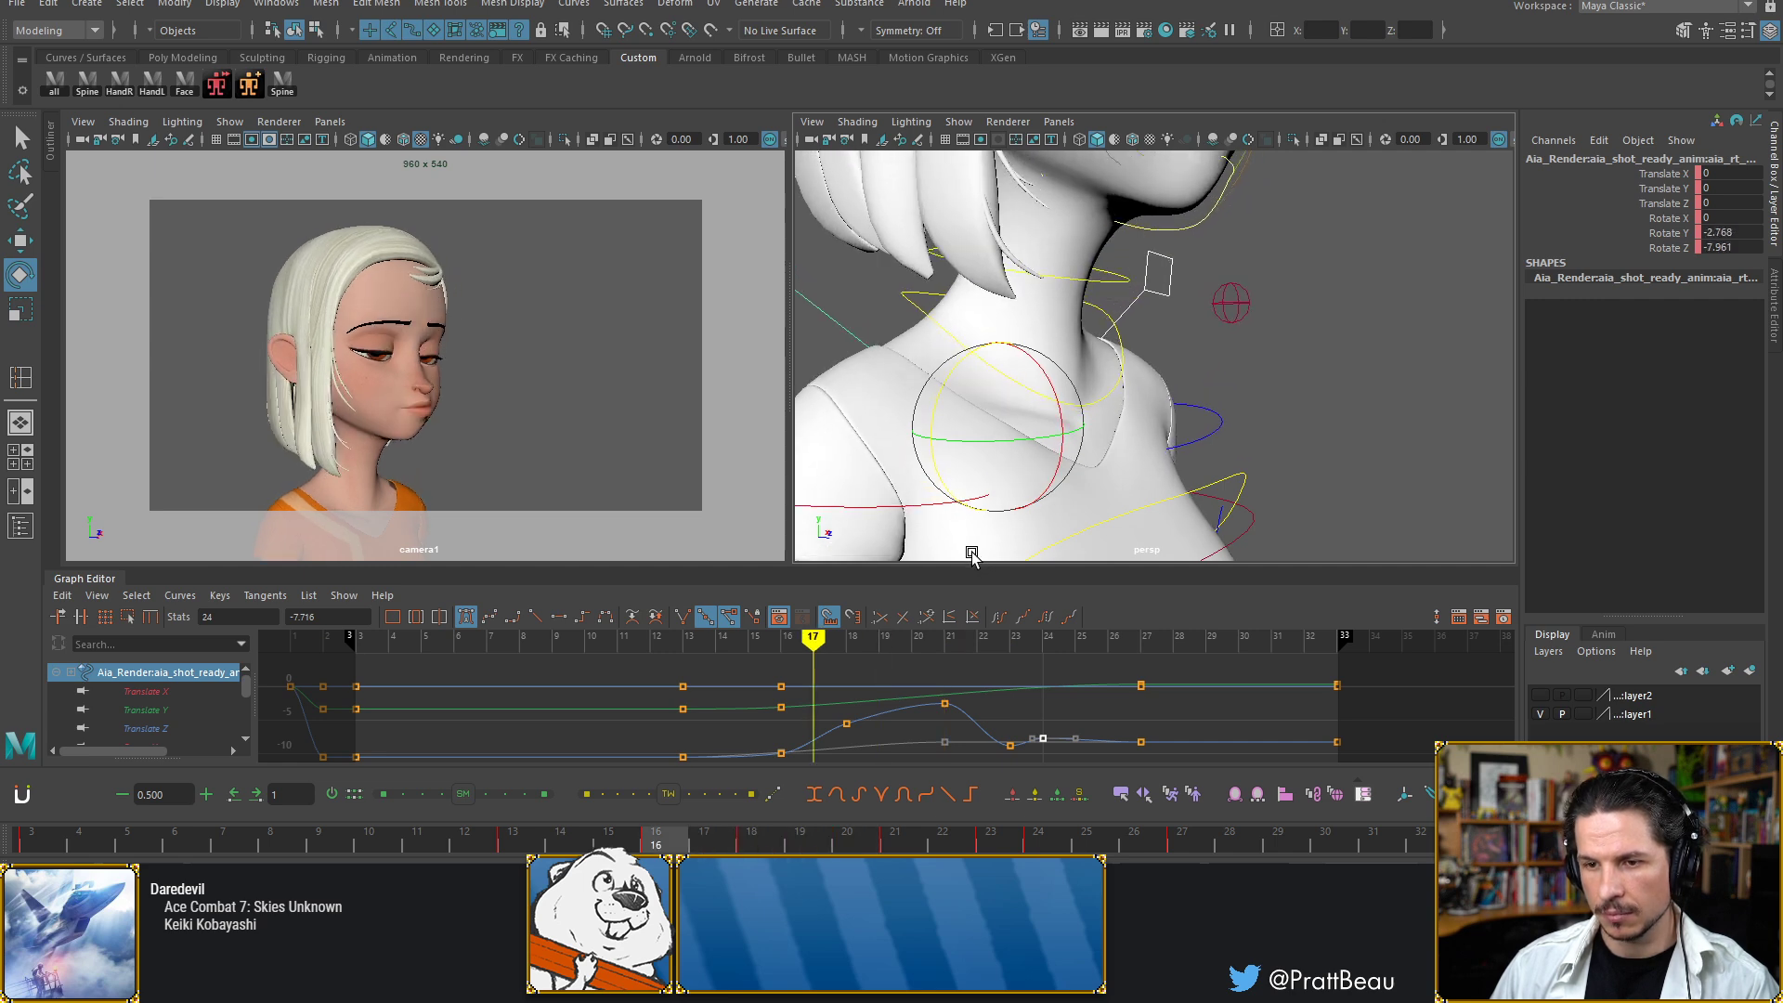
# Lower the shoulders' Rotate Z key at frame 18 to about -6.765 and steepen its tangents
pyautogui.hotkey('alt', '.')
pyautogui.hotkey('alt', '.')
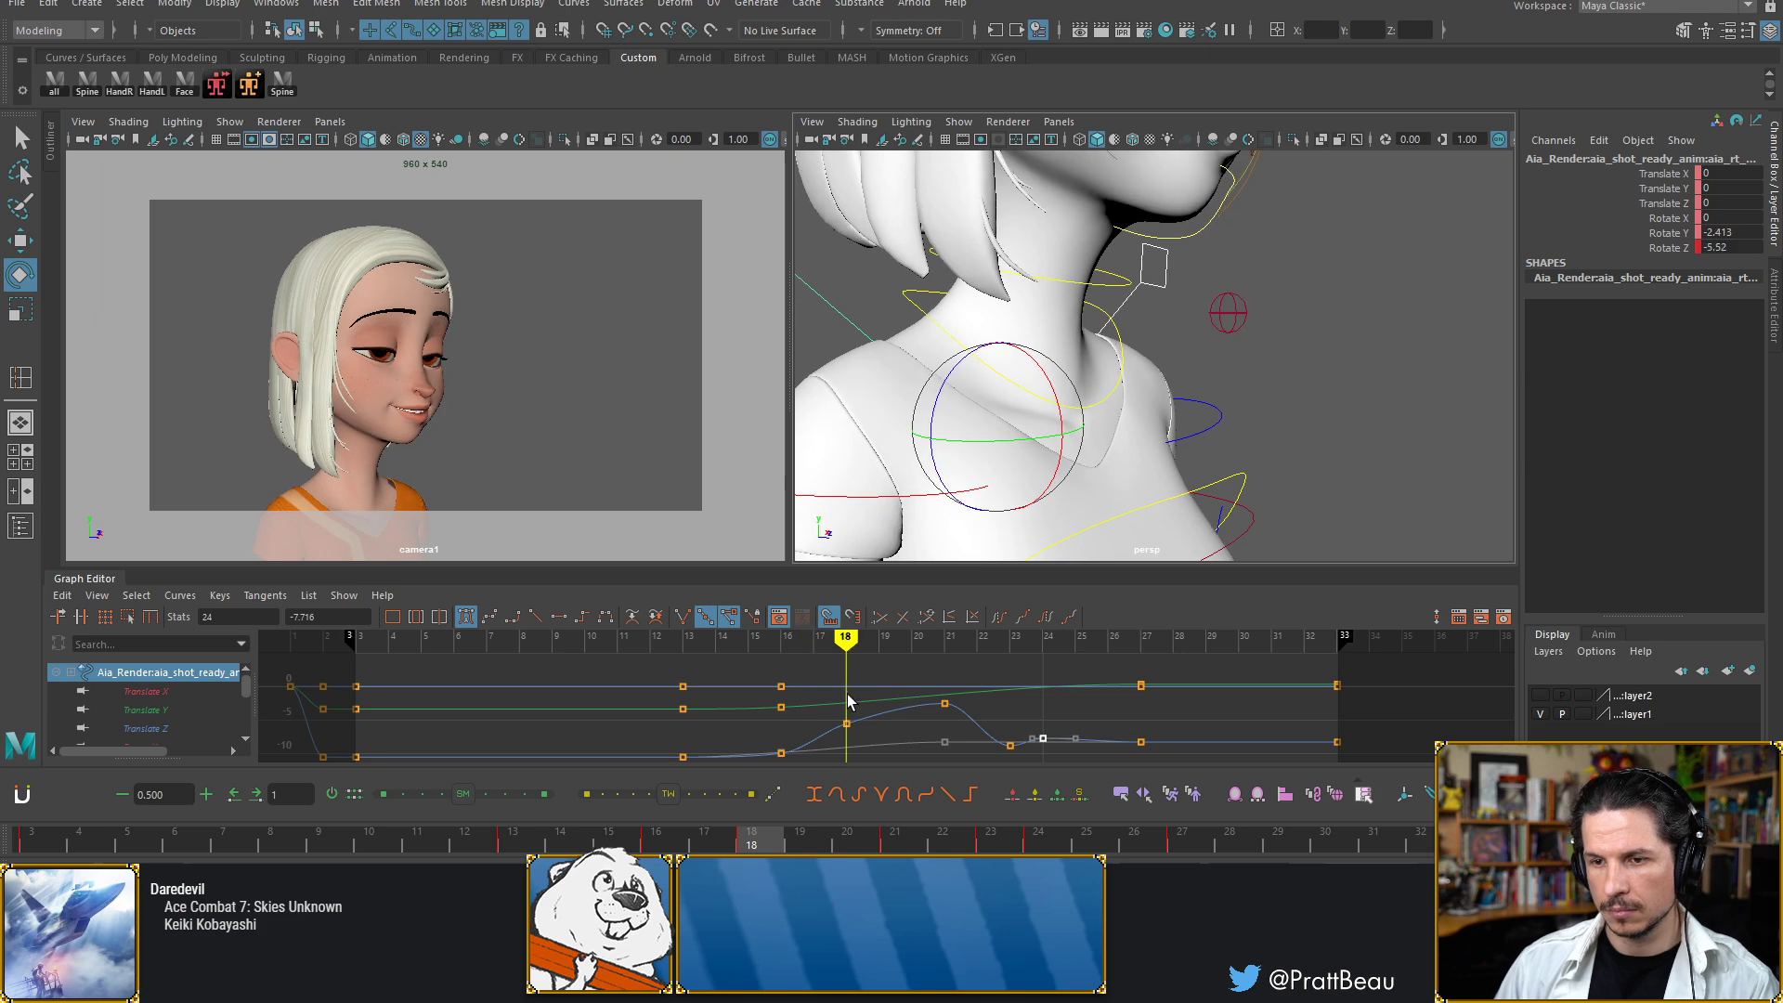
pyautogui.click(847, 724)
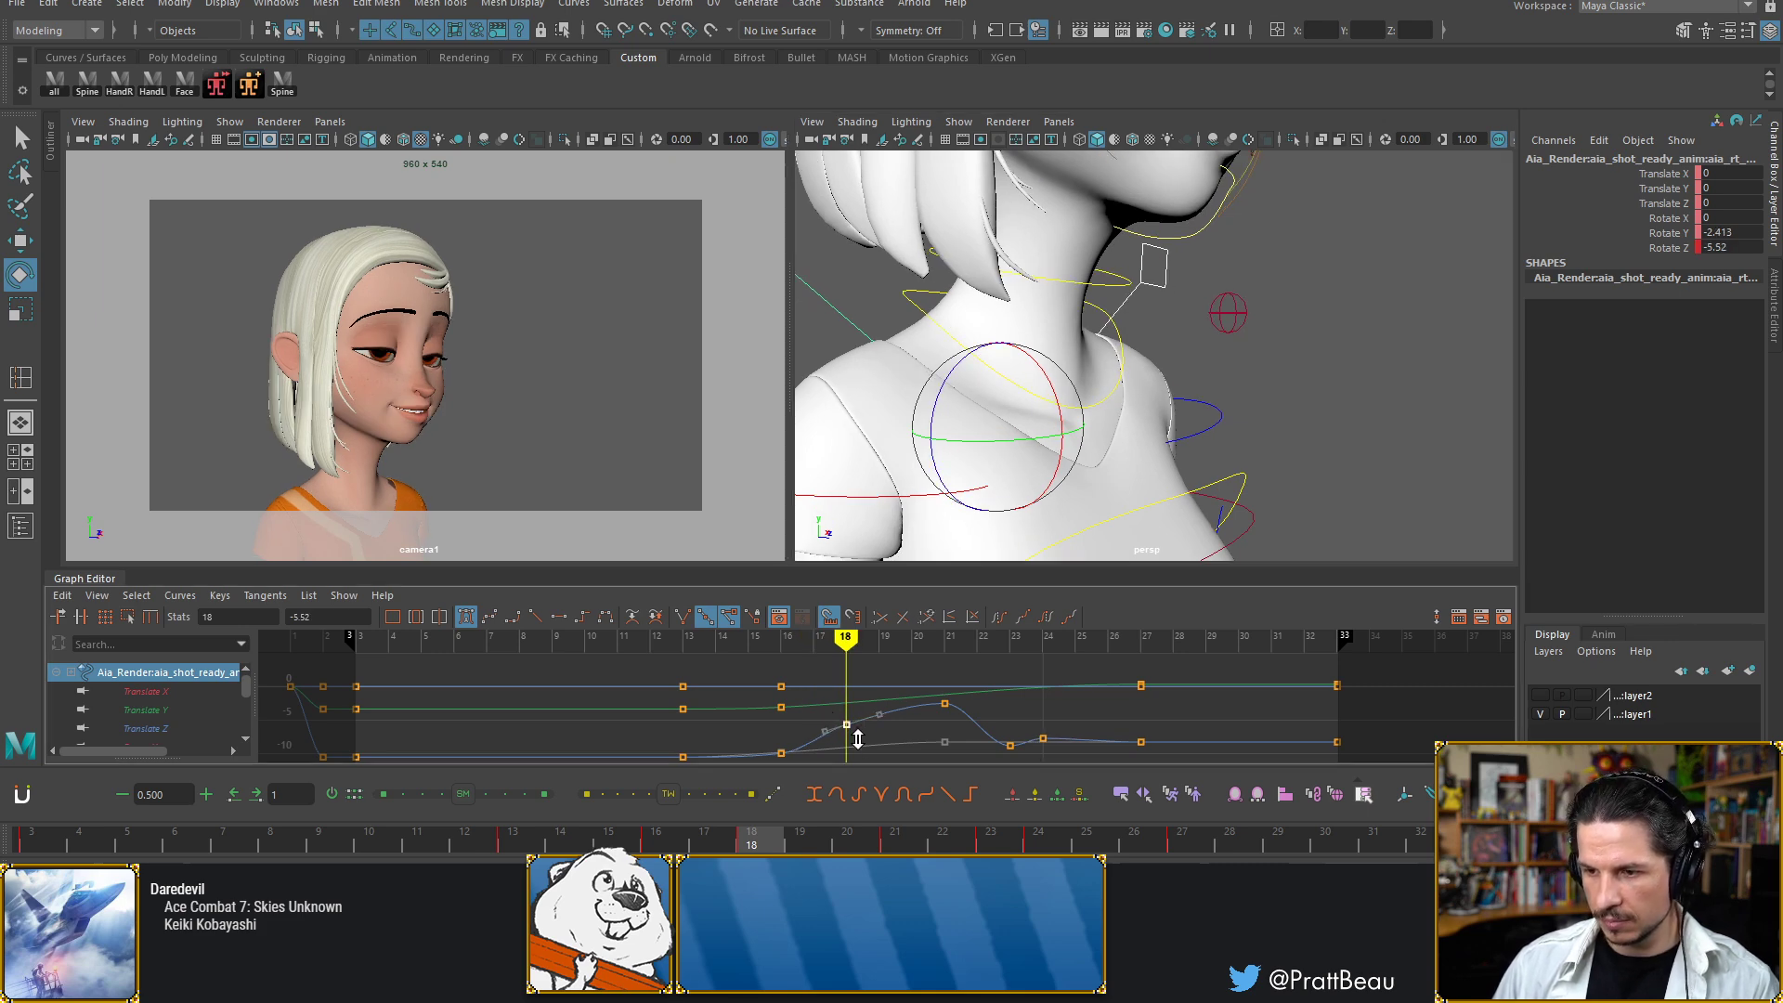
pyautogui.keyDown('shift'); pyautogui.moveTo(857, 740); pyautogui.dragTo(868, 716, button='middle'); pyautogui.keyUp('shift')
pyautogui.moveTo(868, 716); pyautogui.dragTo(889, 748)
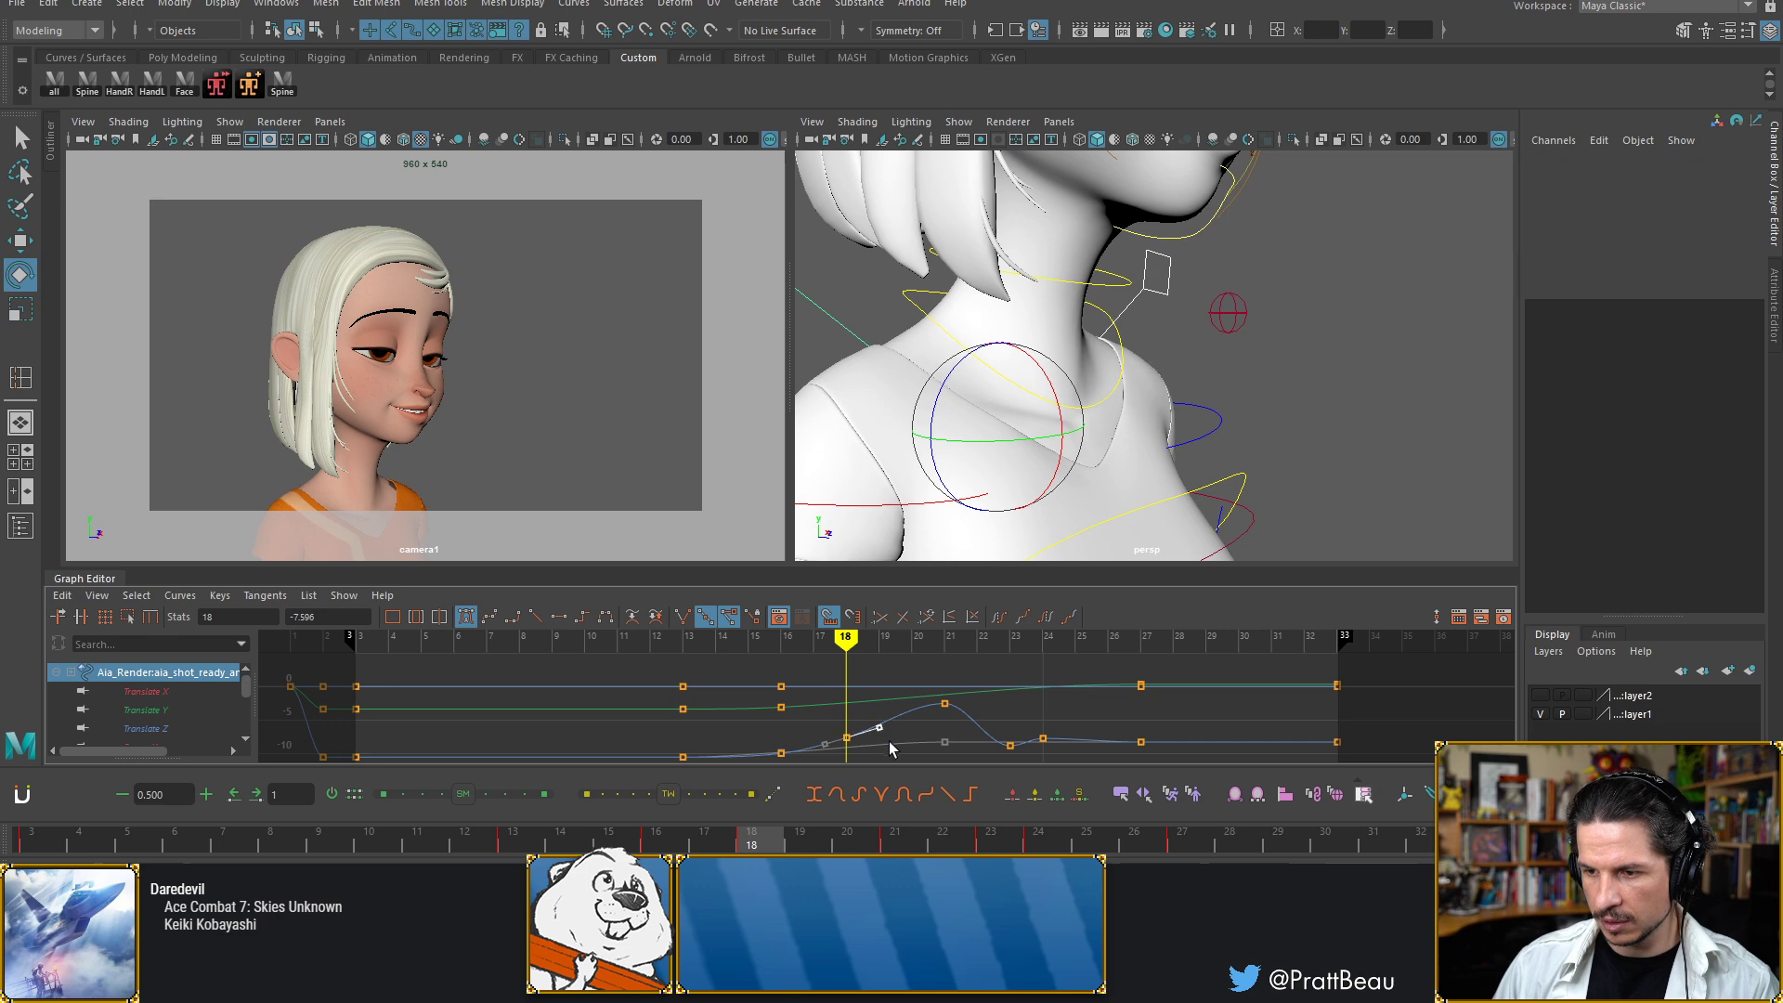
pyautogui.moveTo(883, 736); pyautogui.dragTo(889, 731, button='middle')
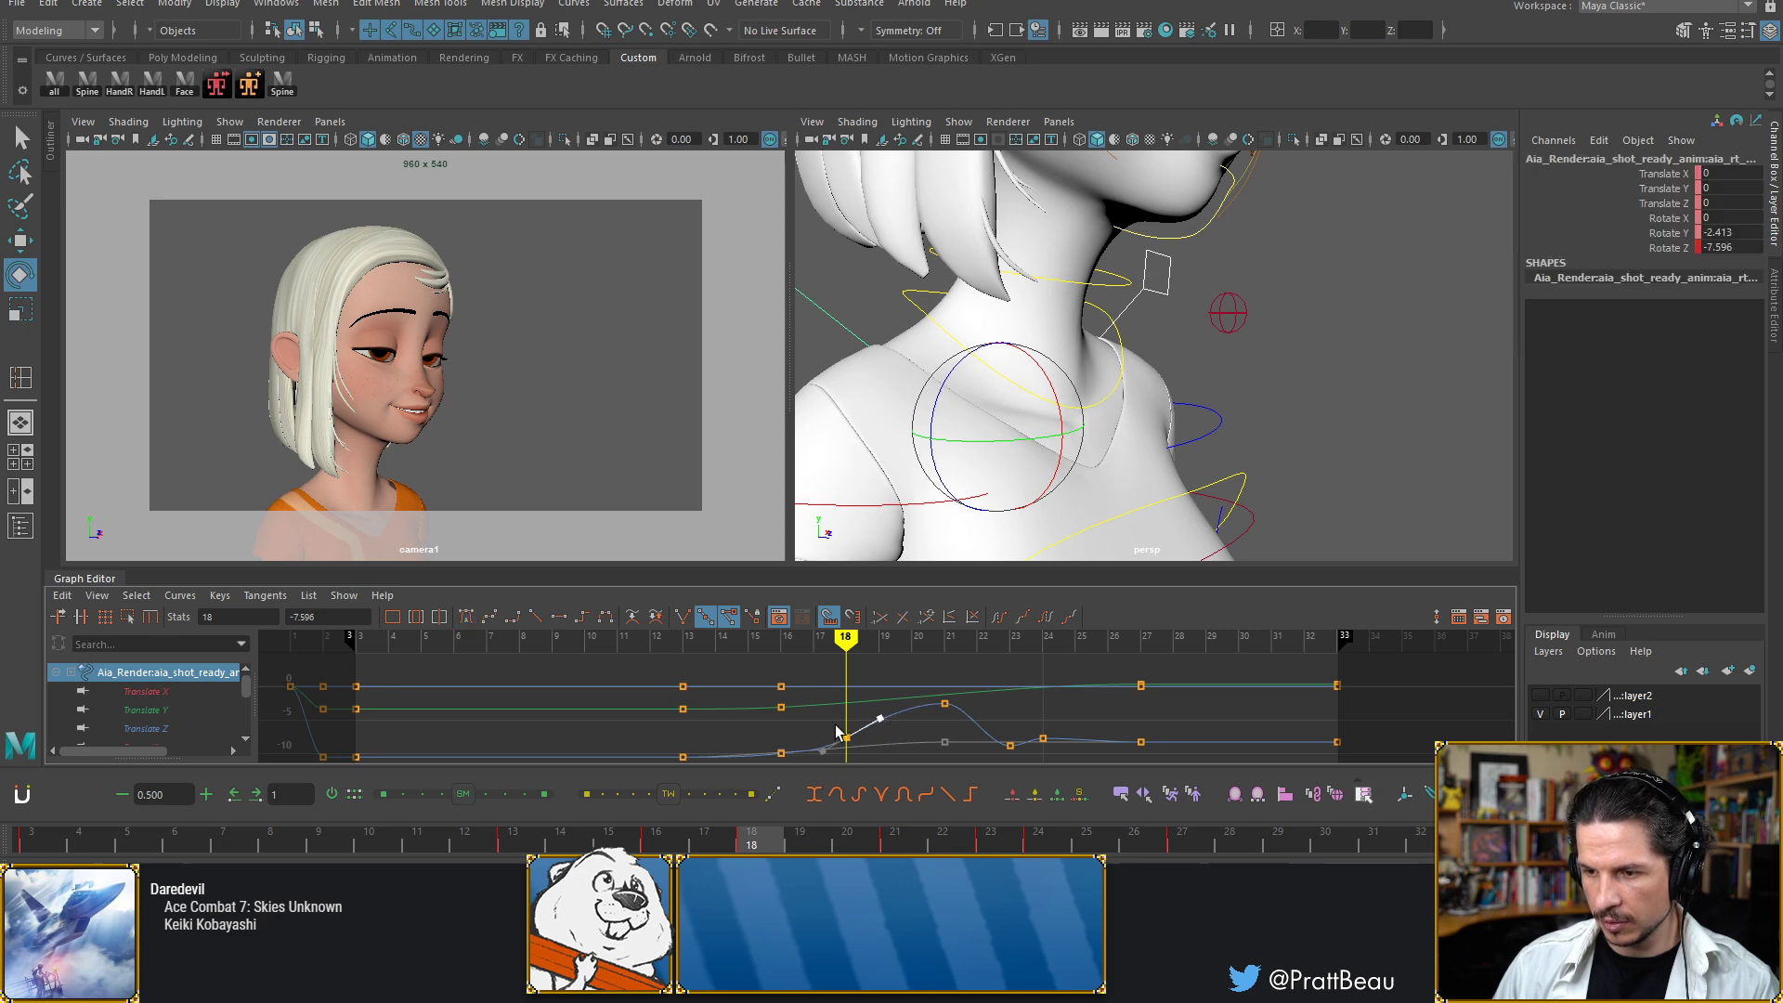
pyautogui.moveTo(835, 729); pyautogui.dragTo(876, 757)
pyautogui.keyDown('shift'); pyautogui.moveTo(877, 749); pyautogui.dragTo(879, 742, button='middle'); pyautogui.keyUp('shift')
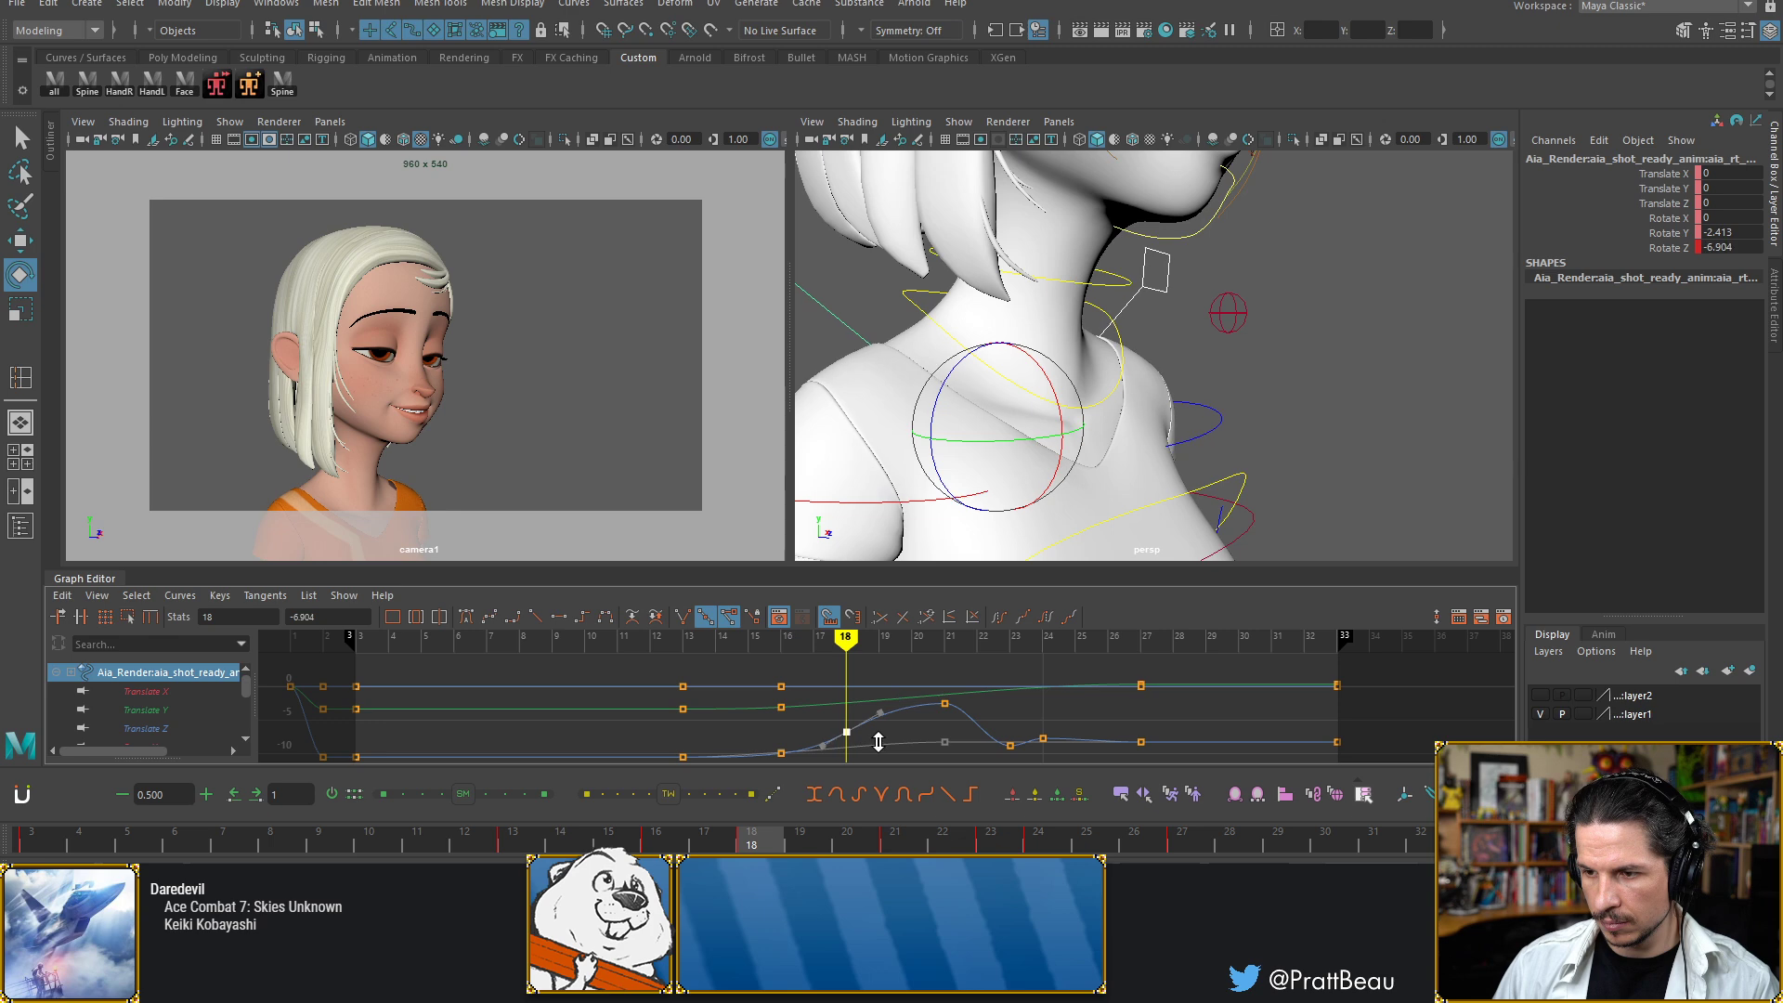
# Step through frames 18 to 25 and back to examine the shoulder motion with the adjusted Rotate Z curve
pyautogui.hotkey('alt', '.')
pyautogui.hotkey('alt', '.')
pyautogui.hotkey('alt', '.')
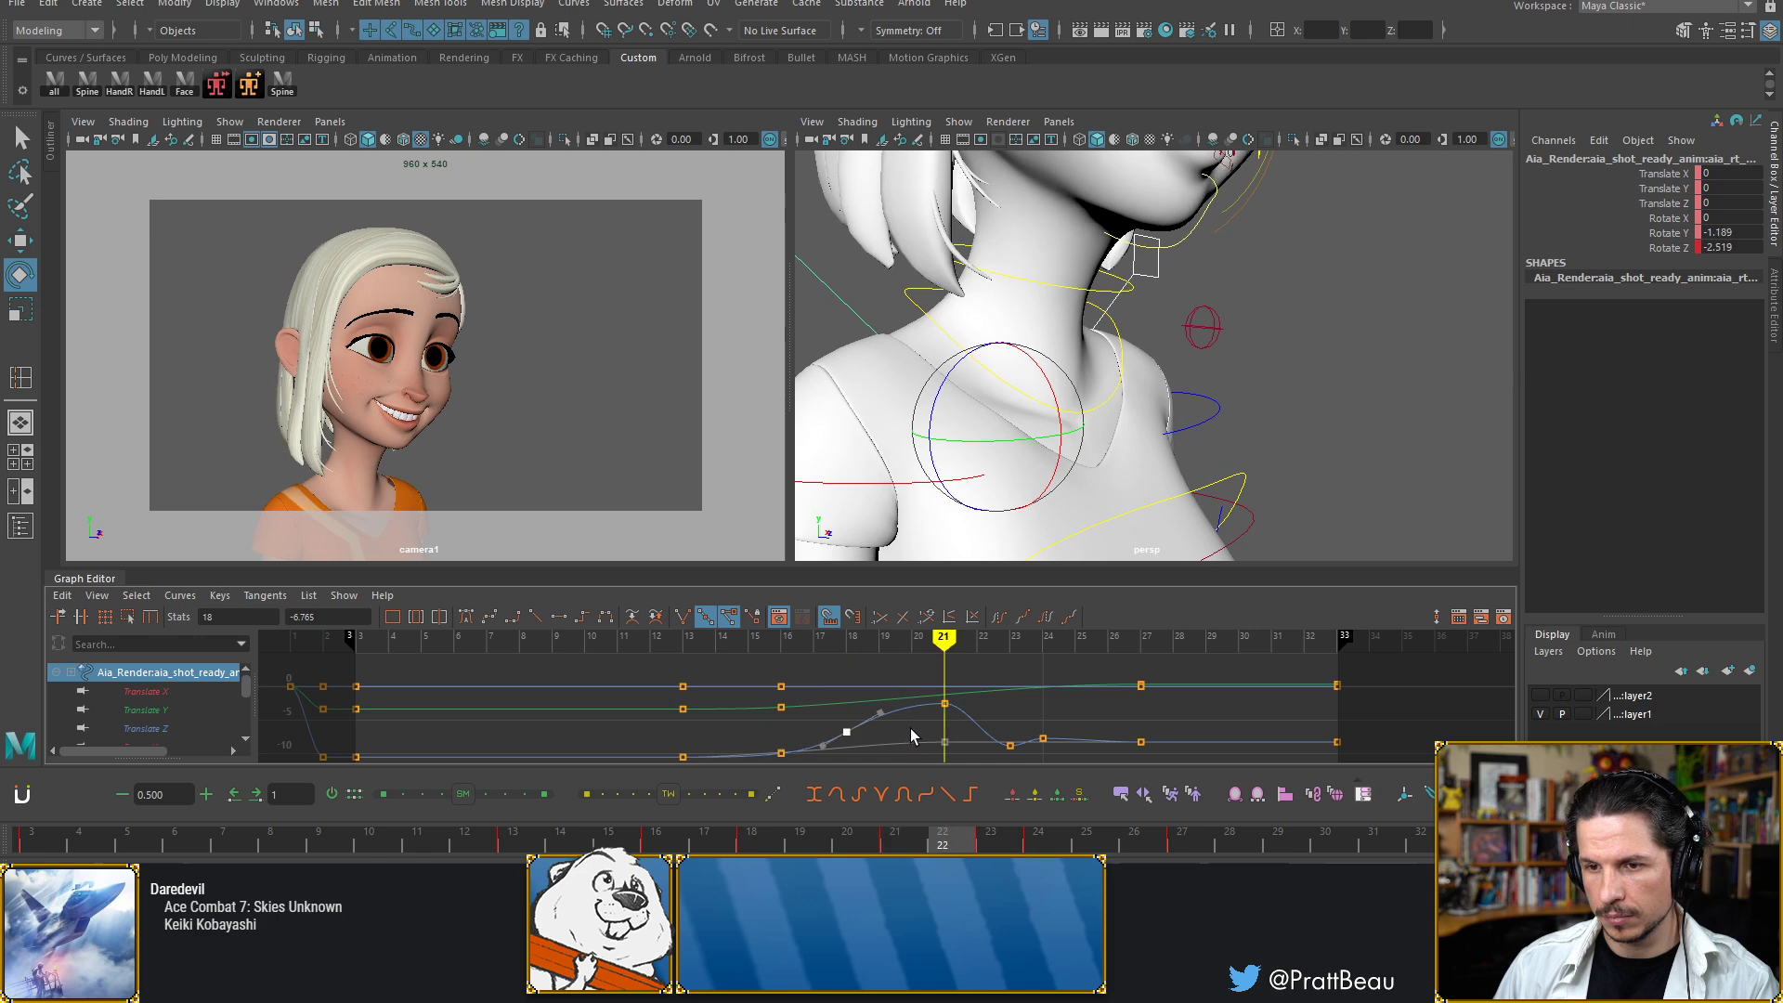
pyautogui.hotkey('alt', '.')
pyautogui.hotkey('alt', '.')
pyautogui.hotkey('alt', '.')
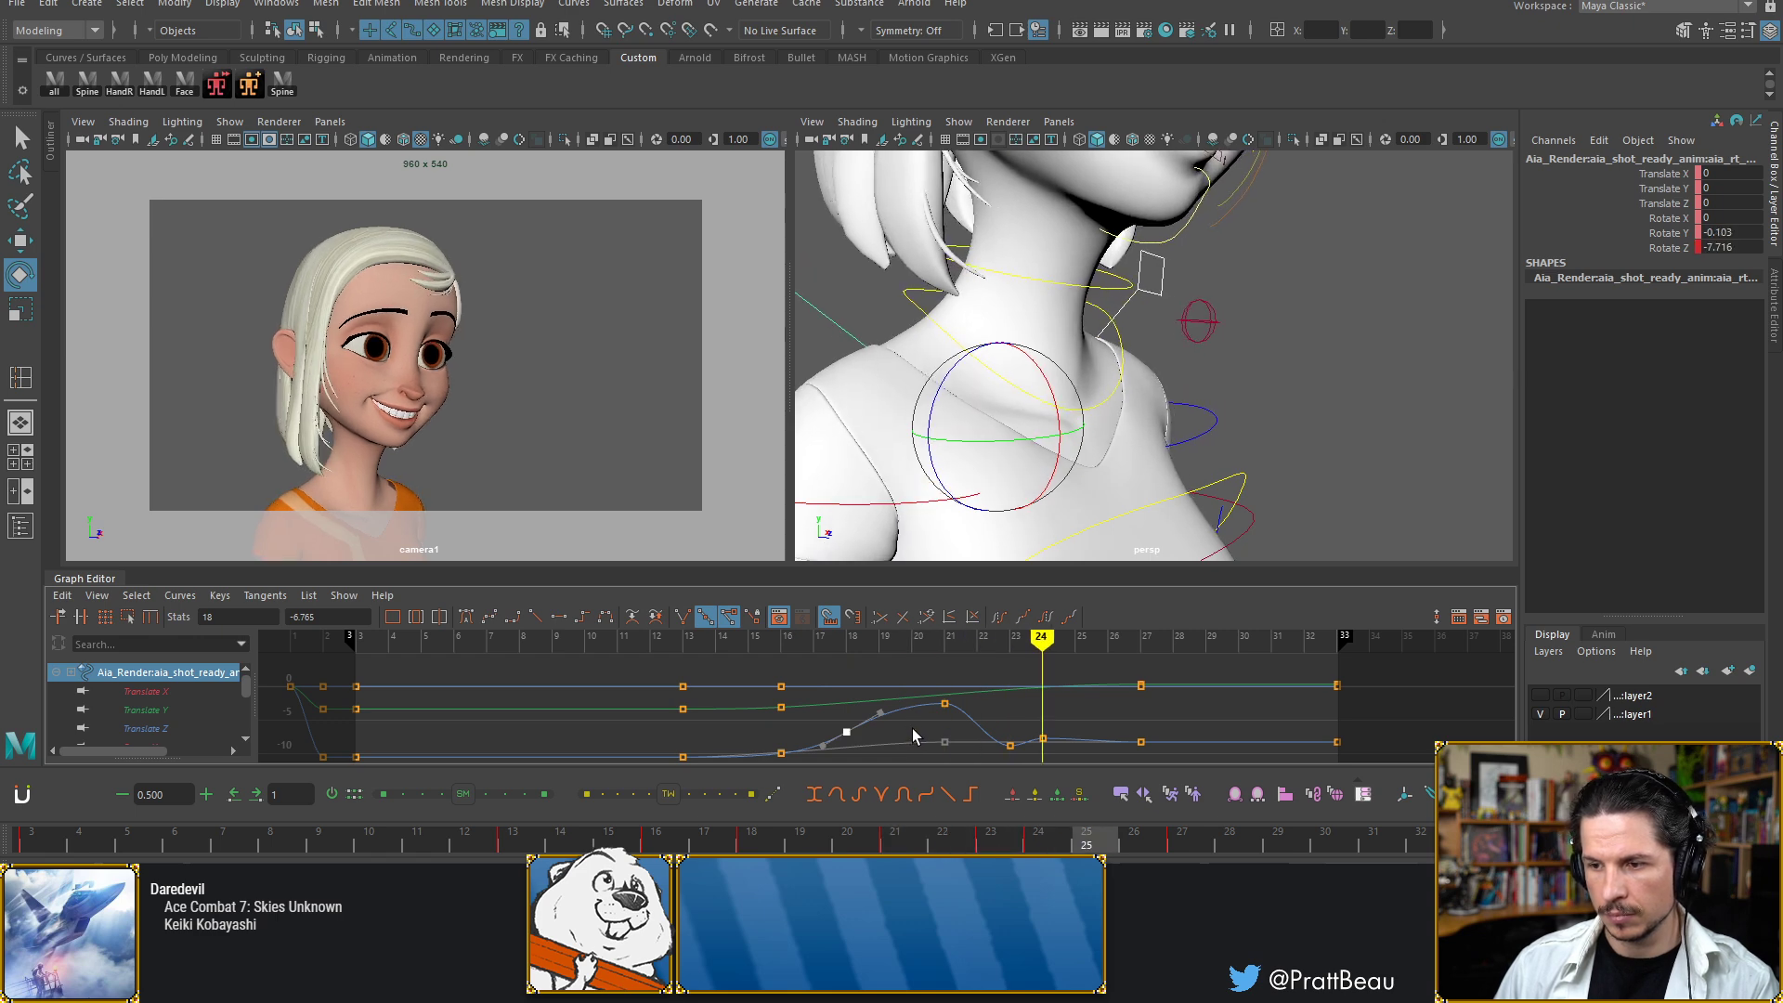
pyautogui.hotkey('alt', '.')
pyautogui.hotkey('alt', ',')
pyautogui.hotkey('alt', ',')
pyautogui.hotkey('alt', ',')
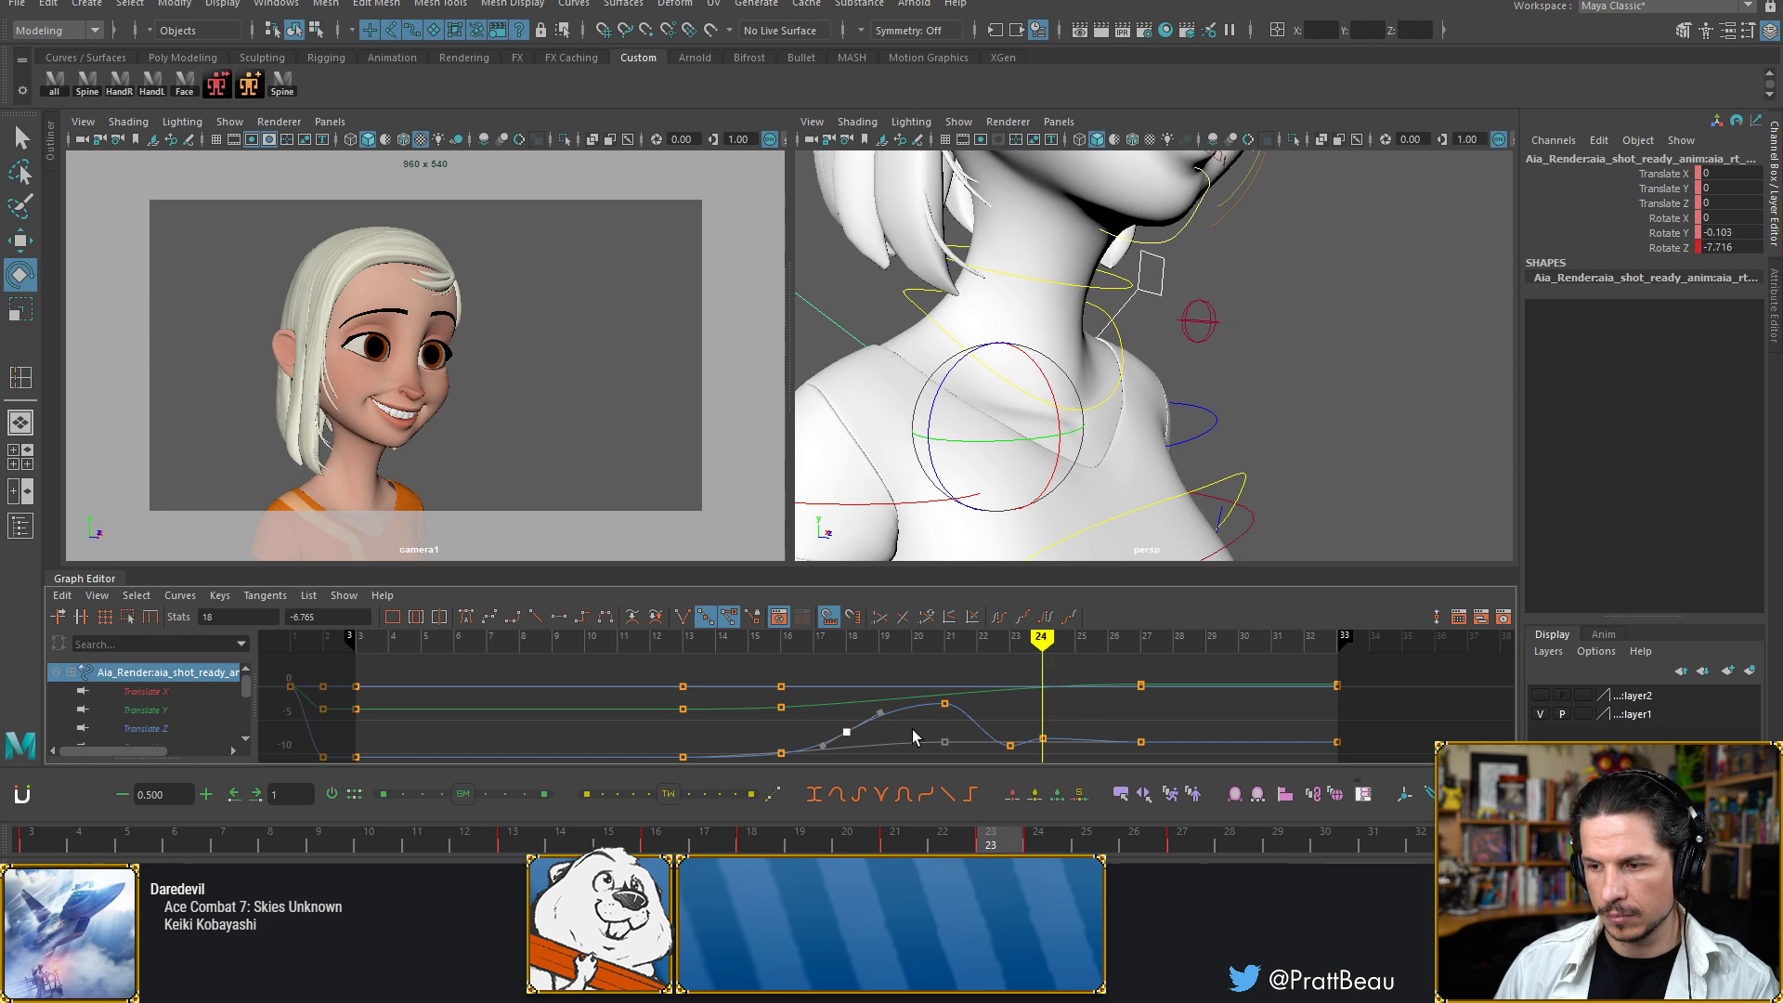
# Add a shoulder Rotate Z key at frame 22 and lower it to about -3.968
pyautogui.hotkey('alt', ',')
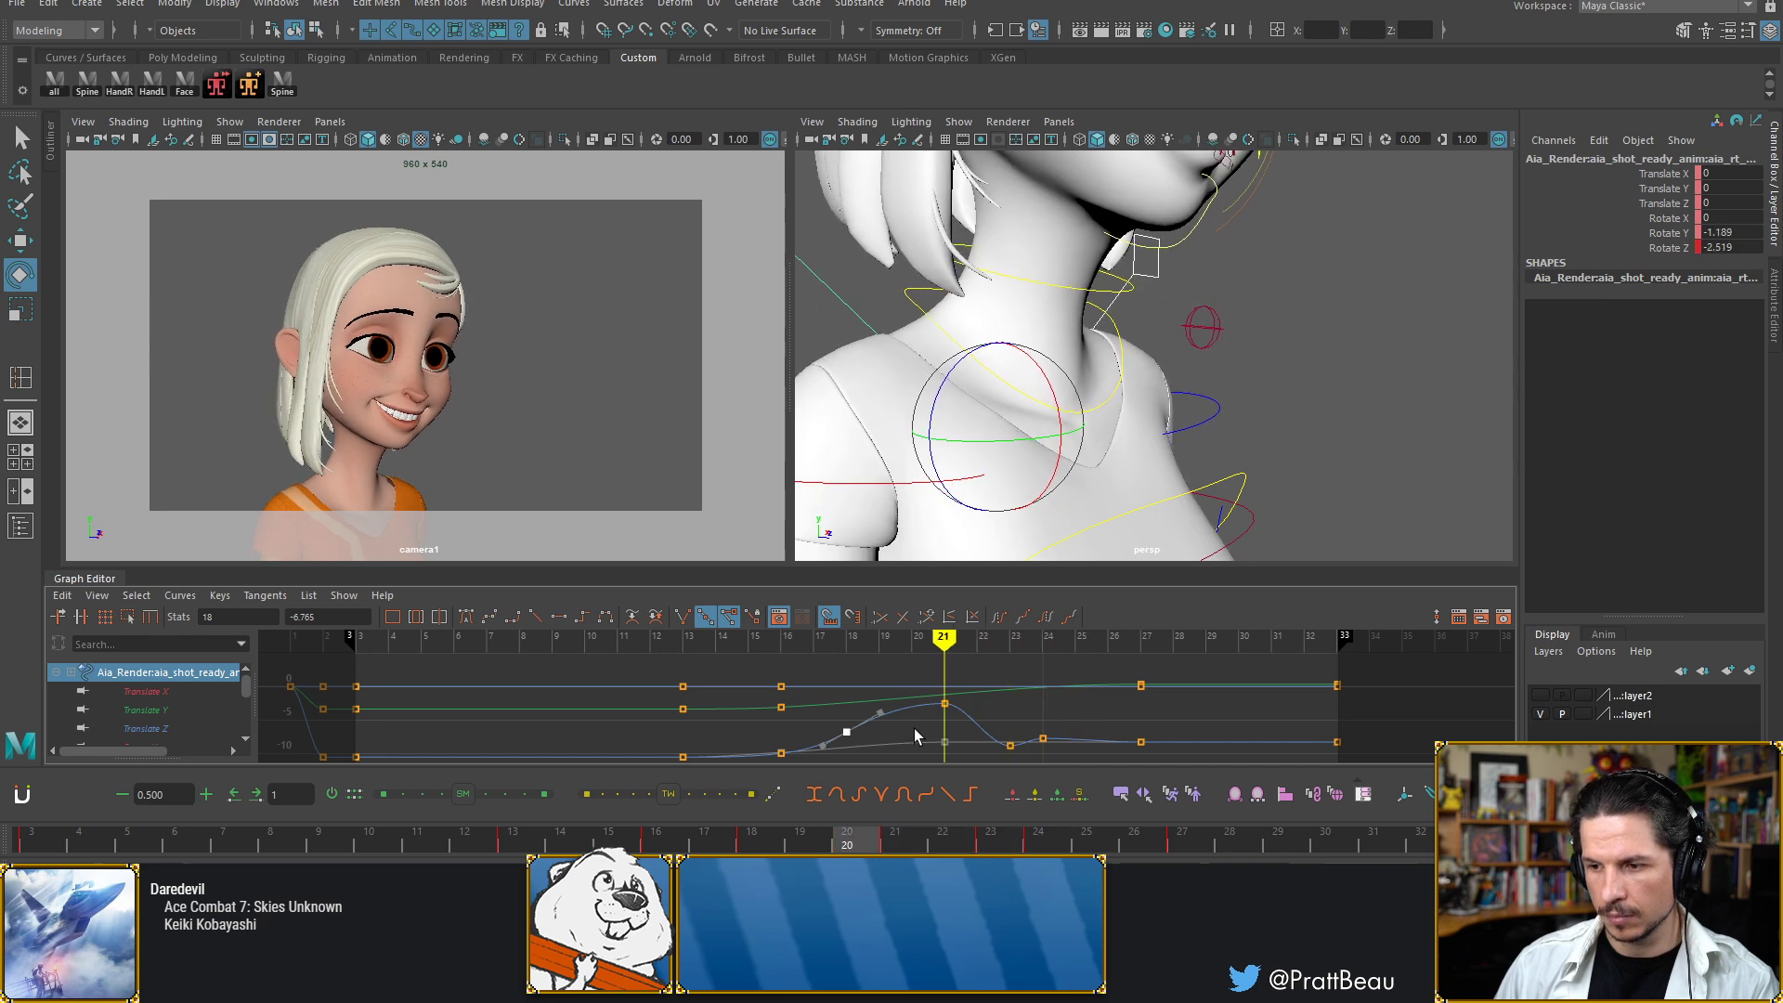
pyautogui.hotkey('alt', ',')
pyautogui.hotkey('alt', '.')
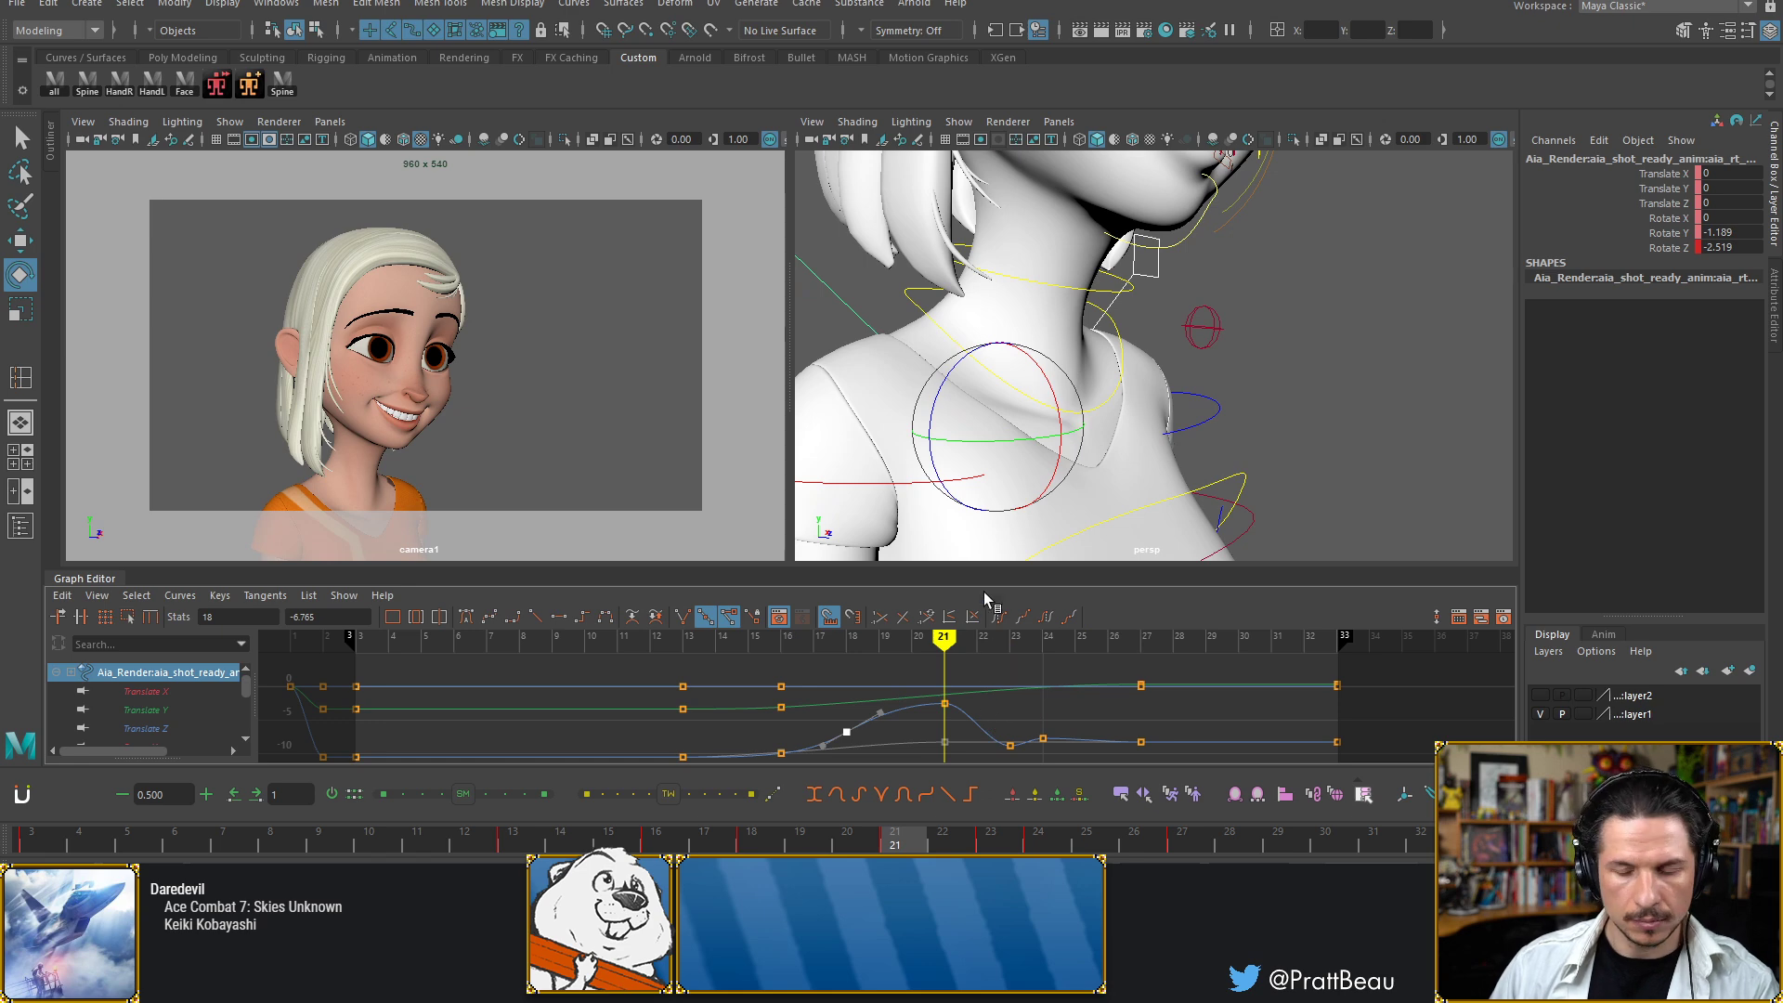
pyautogui.hotkey('alt', '.')
pyautogui.moveTo(931, 420); pyautogui.dragTo(932, 415)
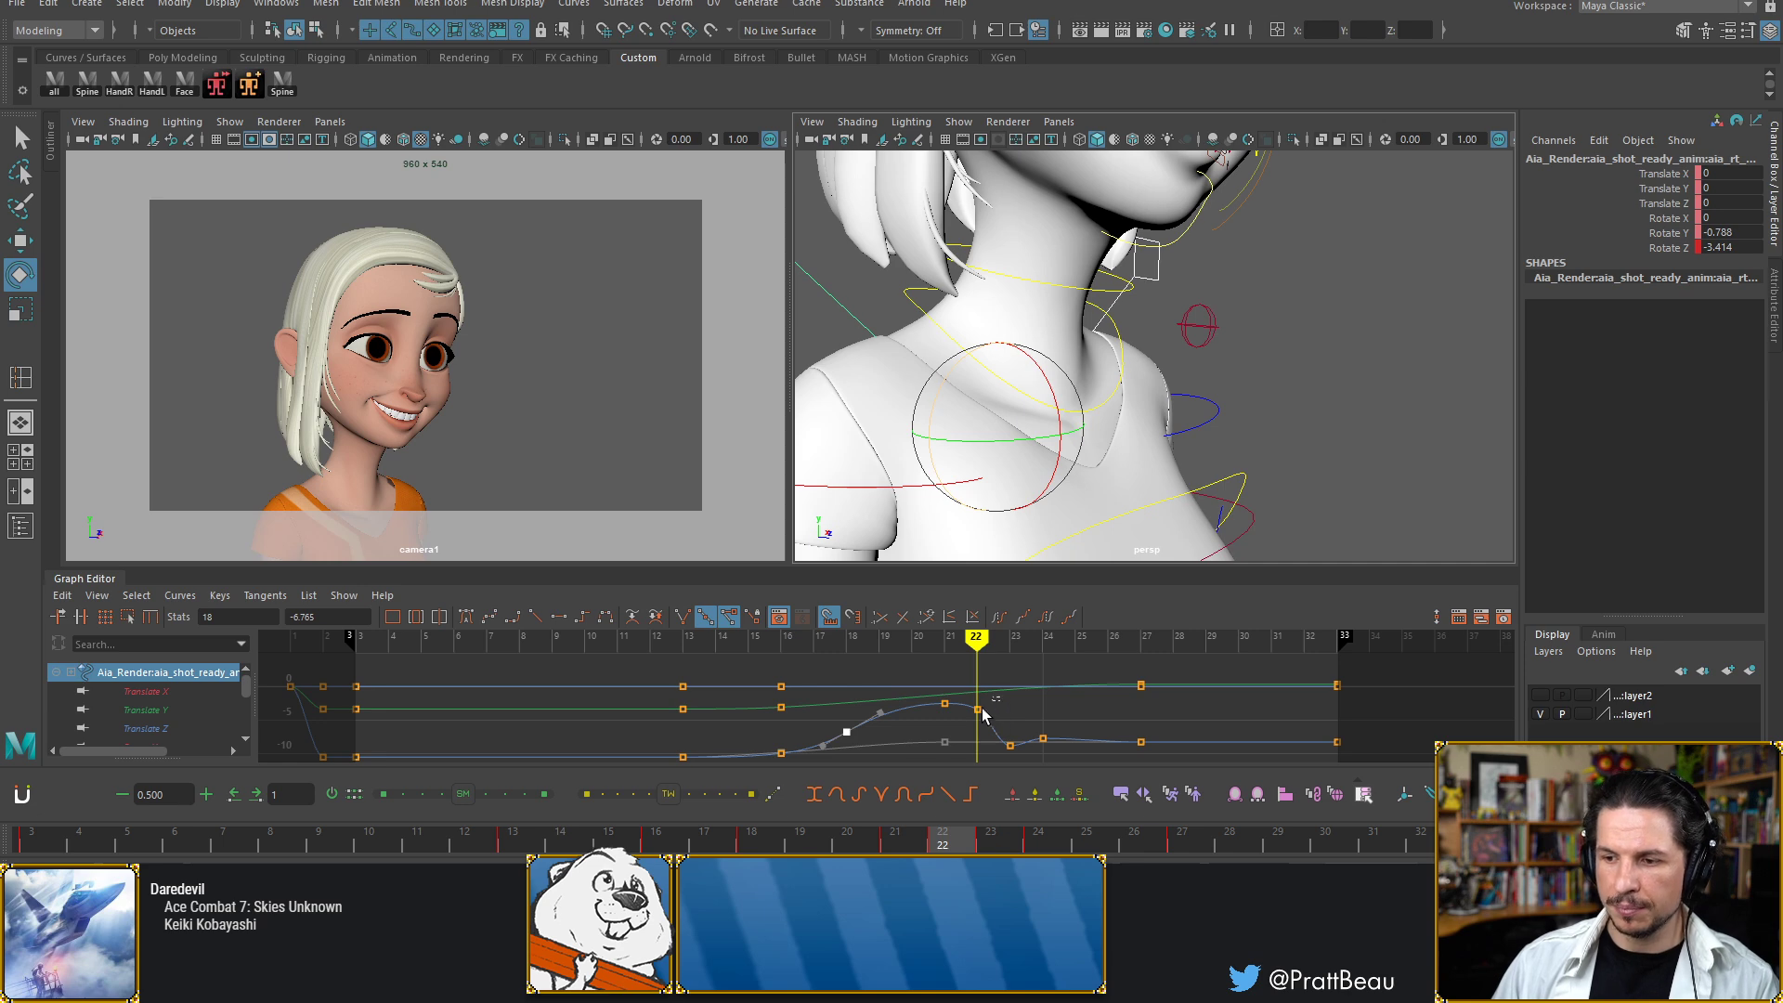
pyautogui.click(980, 711)
pyautogui.keyDown('shift'); pyautogui.moveTo(976, 730); pyautogui.dragTo(975, 734, button='middle'); pyautogui.keyUp('shift')
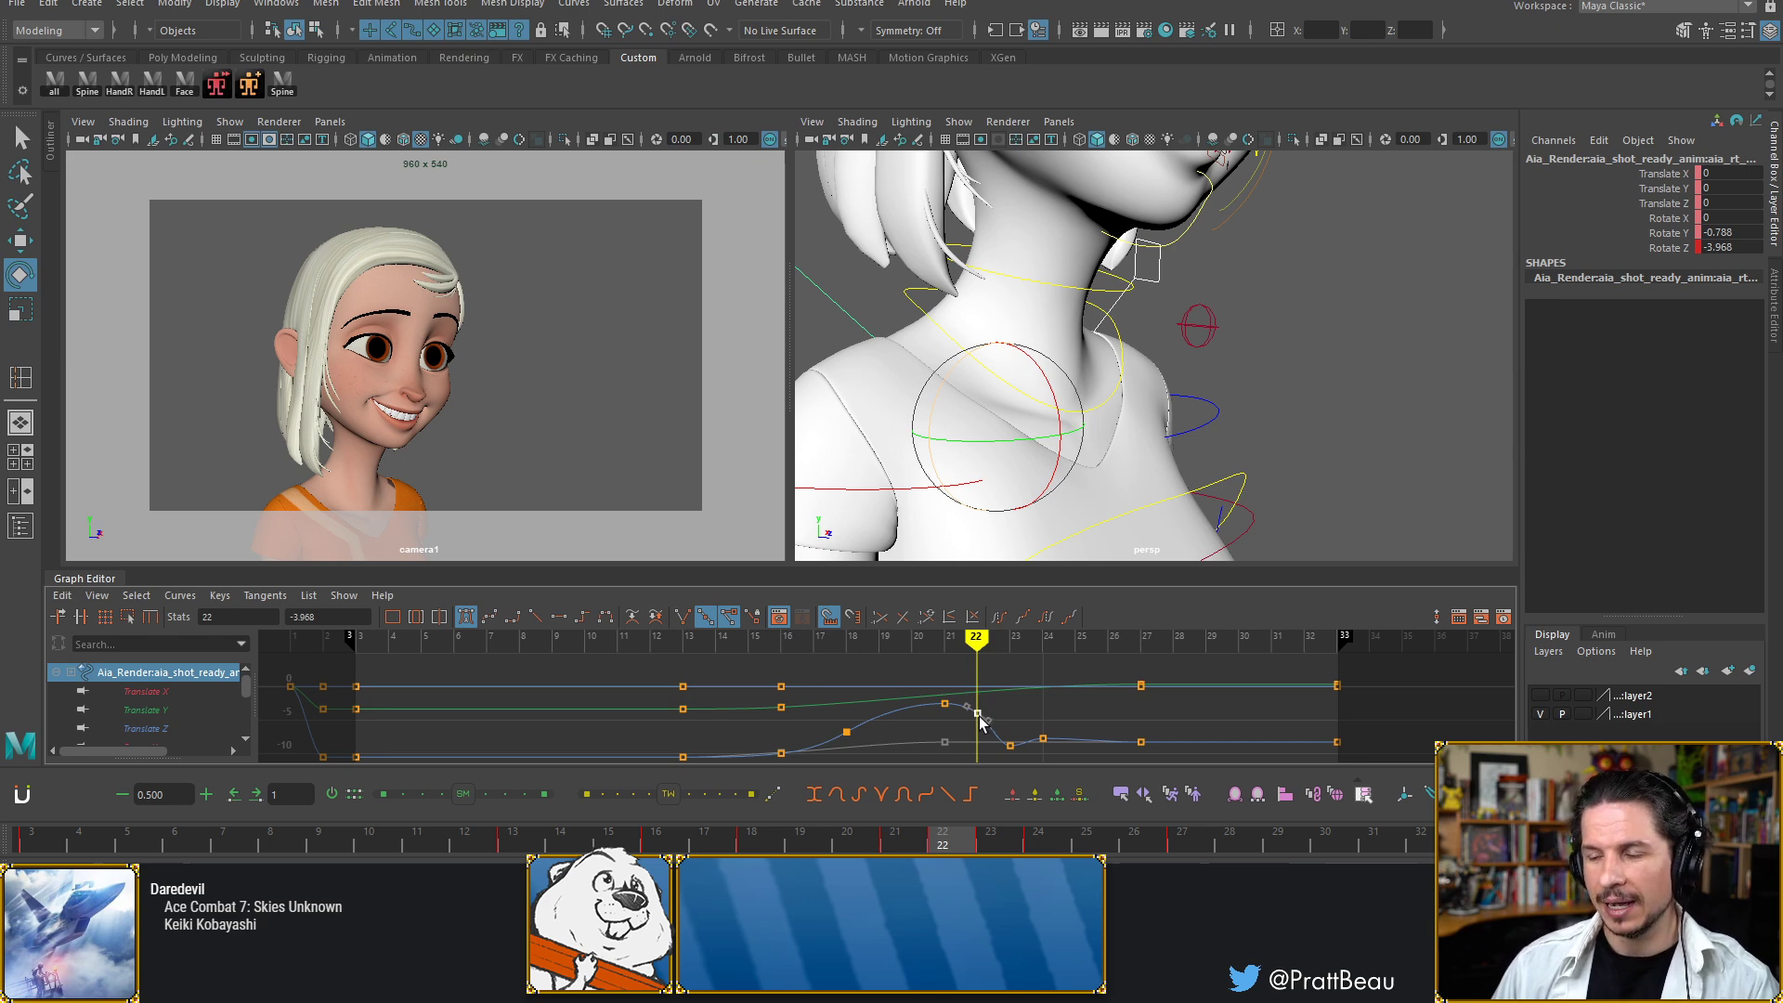
# Step back and forth between frames 24 and 17 to examine the shoulders' raise and drop
pyautogui.press(',')
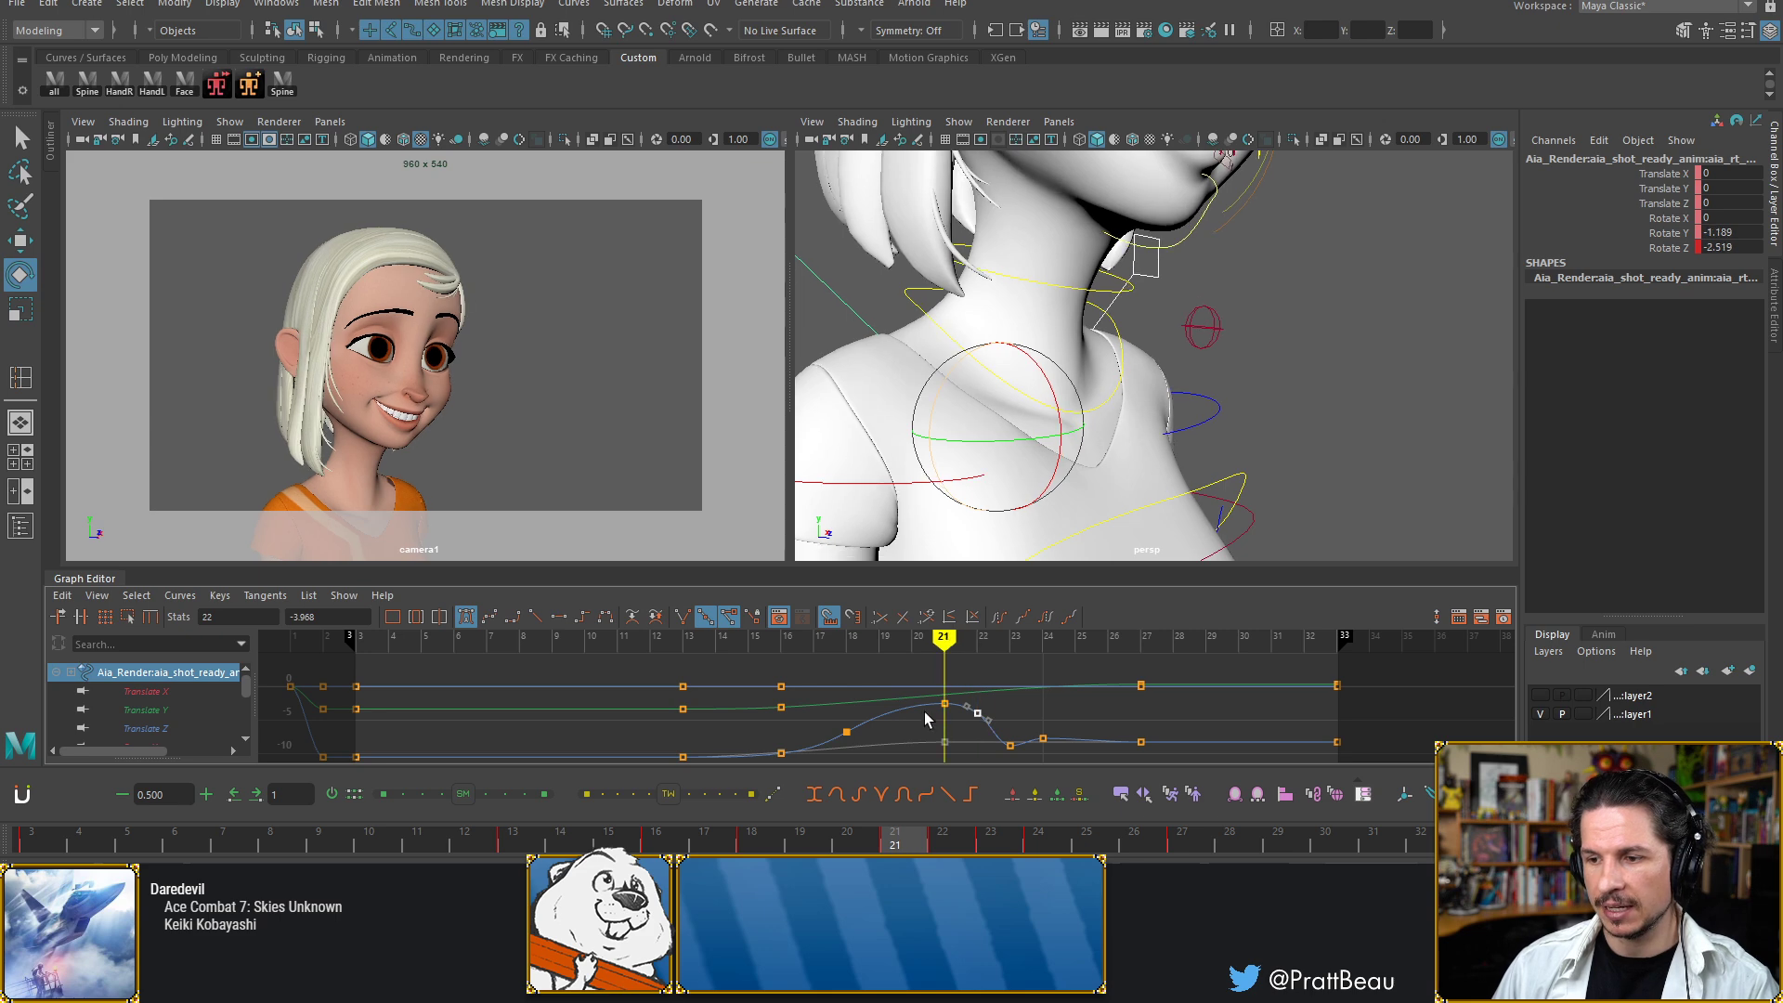
pyautogui.press('.')
pyautogui.press('.')
pyautogui.press('.')
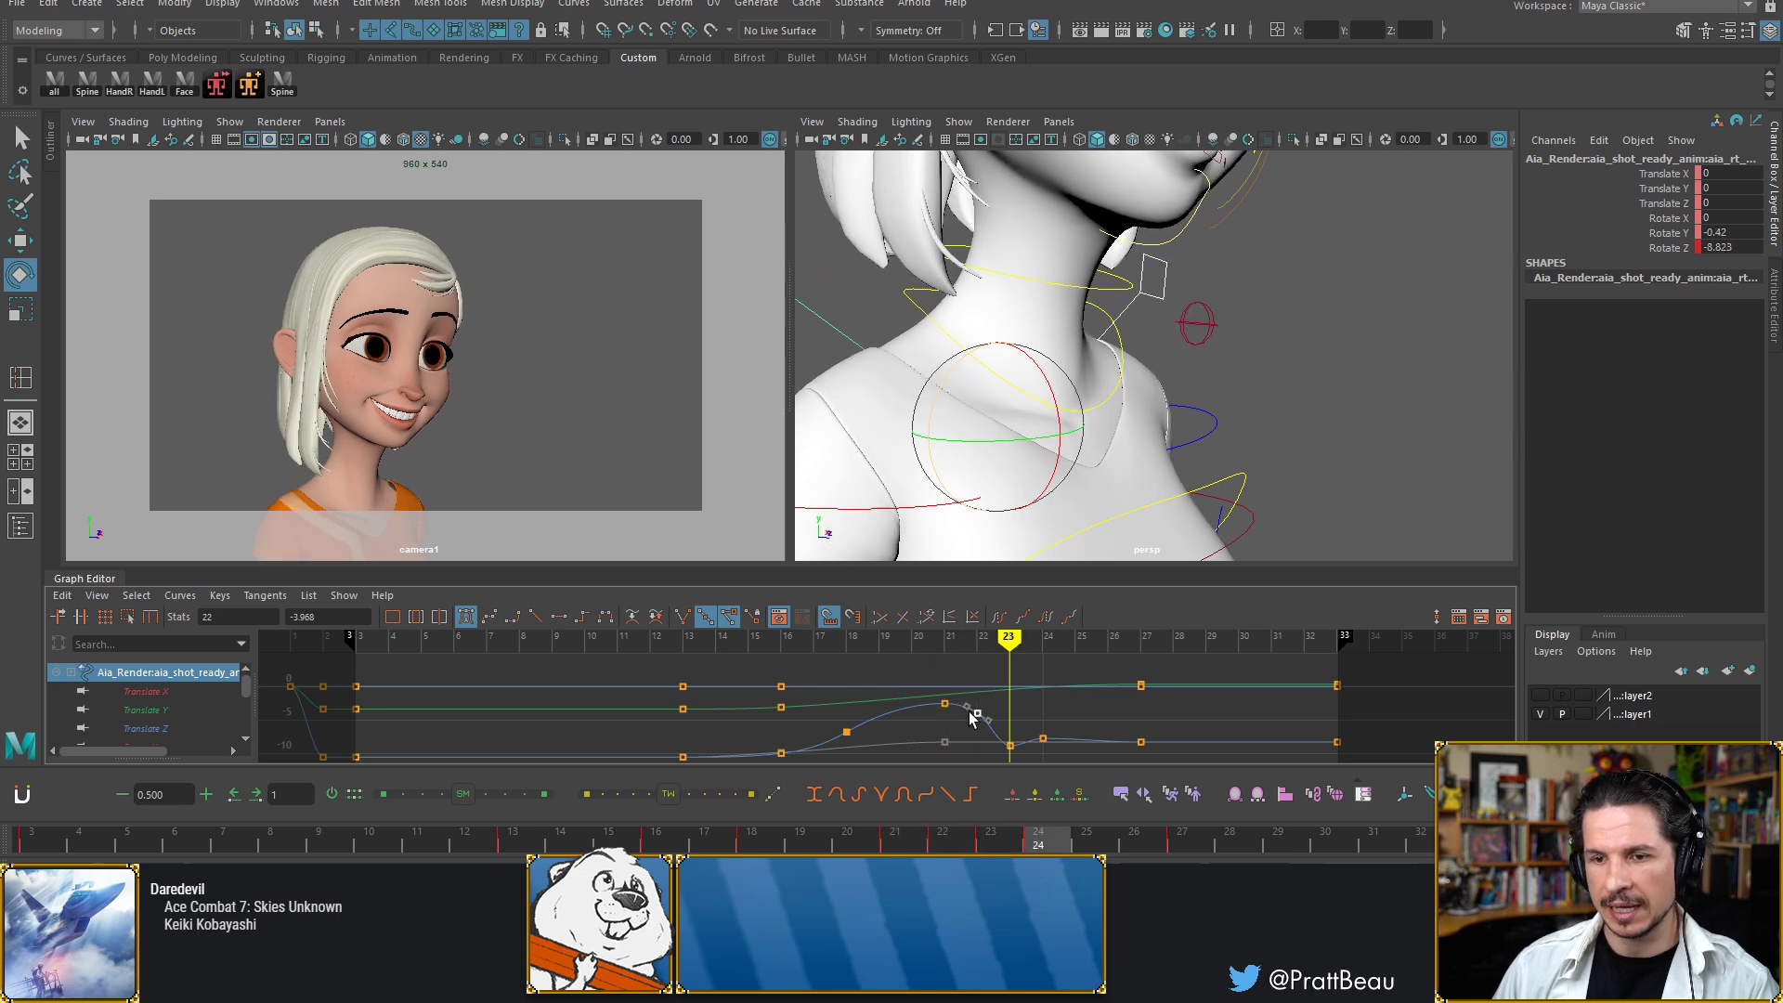
pyautogui.press('.')
pyautogui.press(',')
pyautogui.press(',')
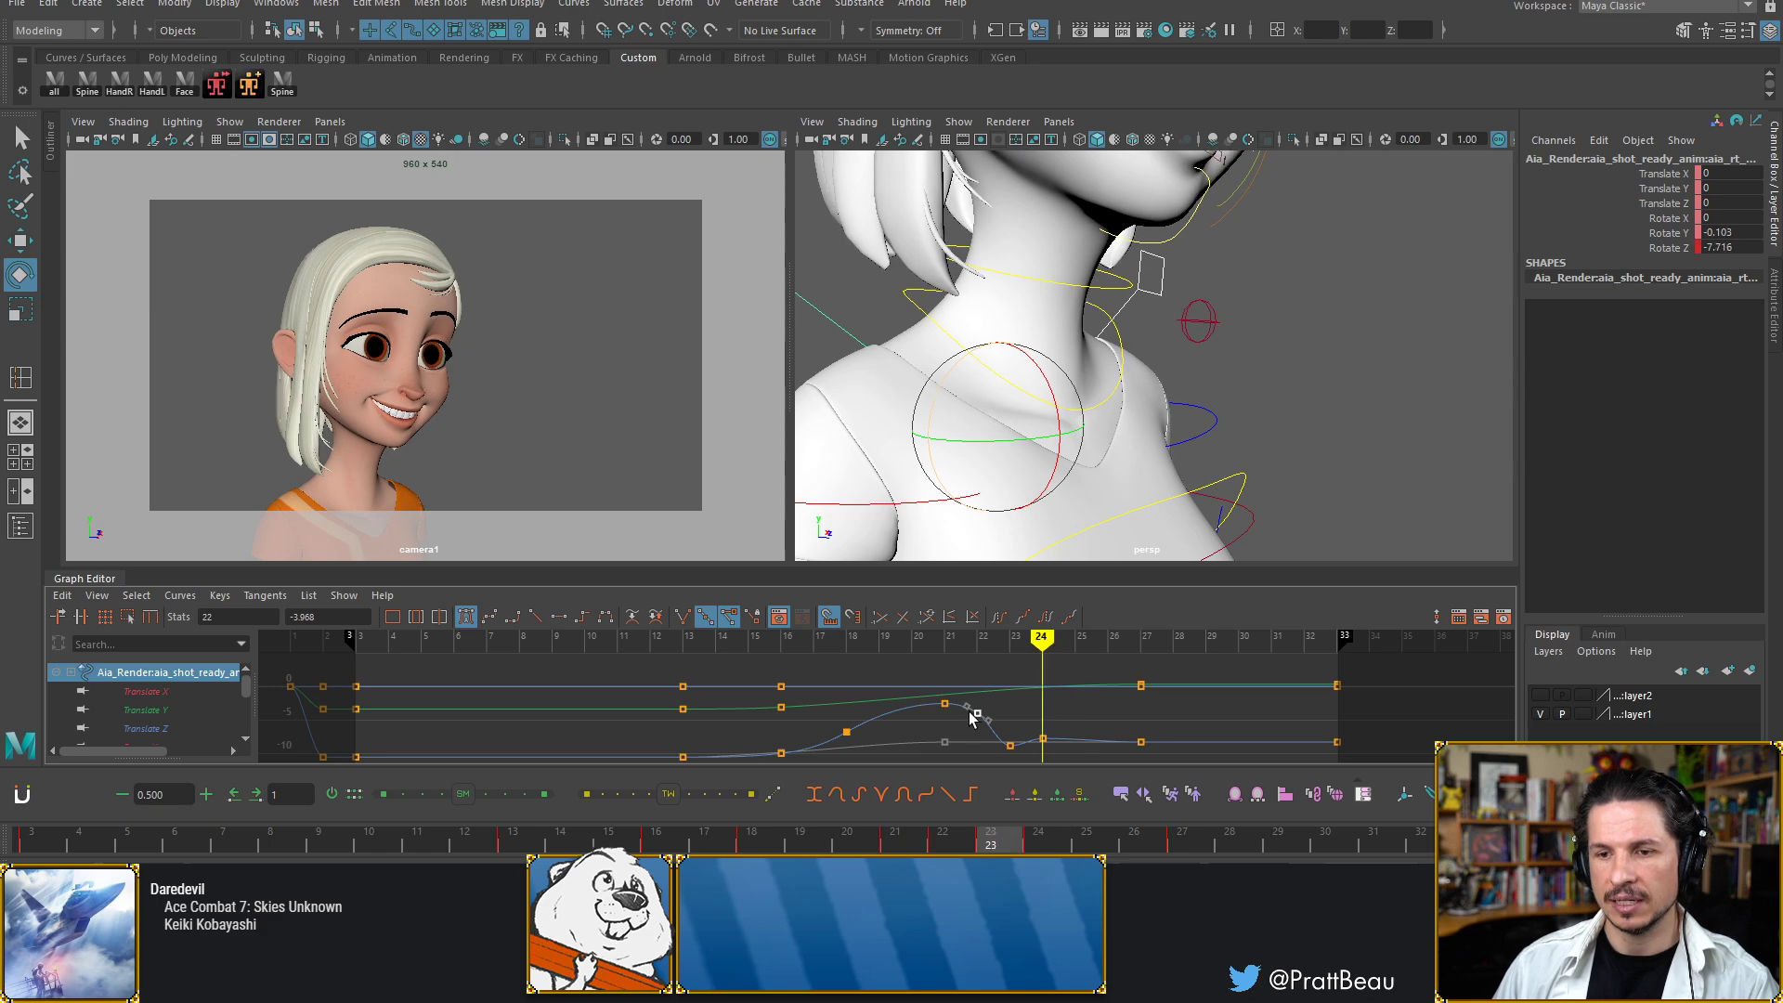
pyautogui.press(',')
pyautogui.press(',')
pyautogui.press(',')
pyautogui.press(',')
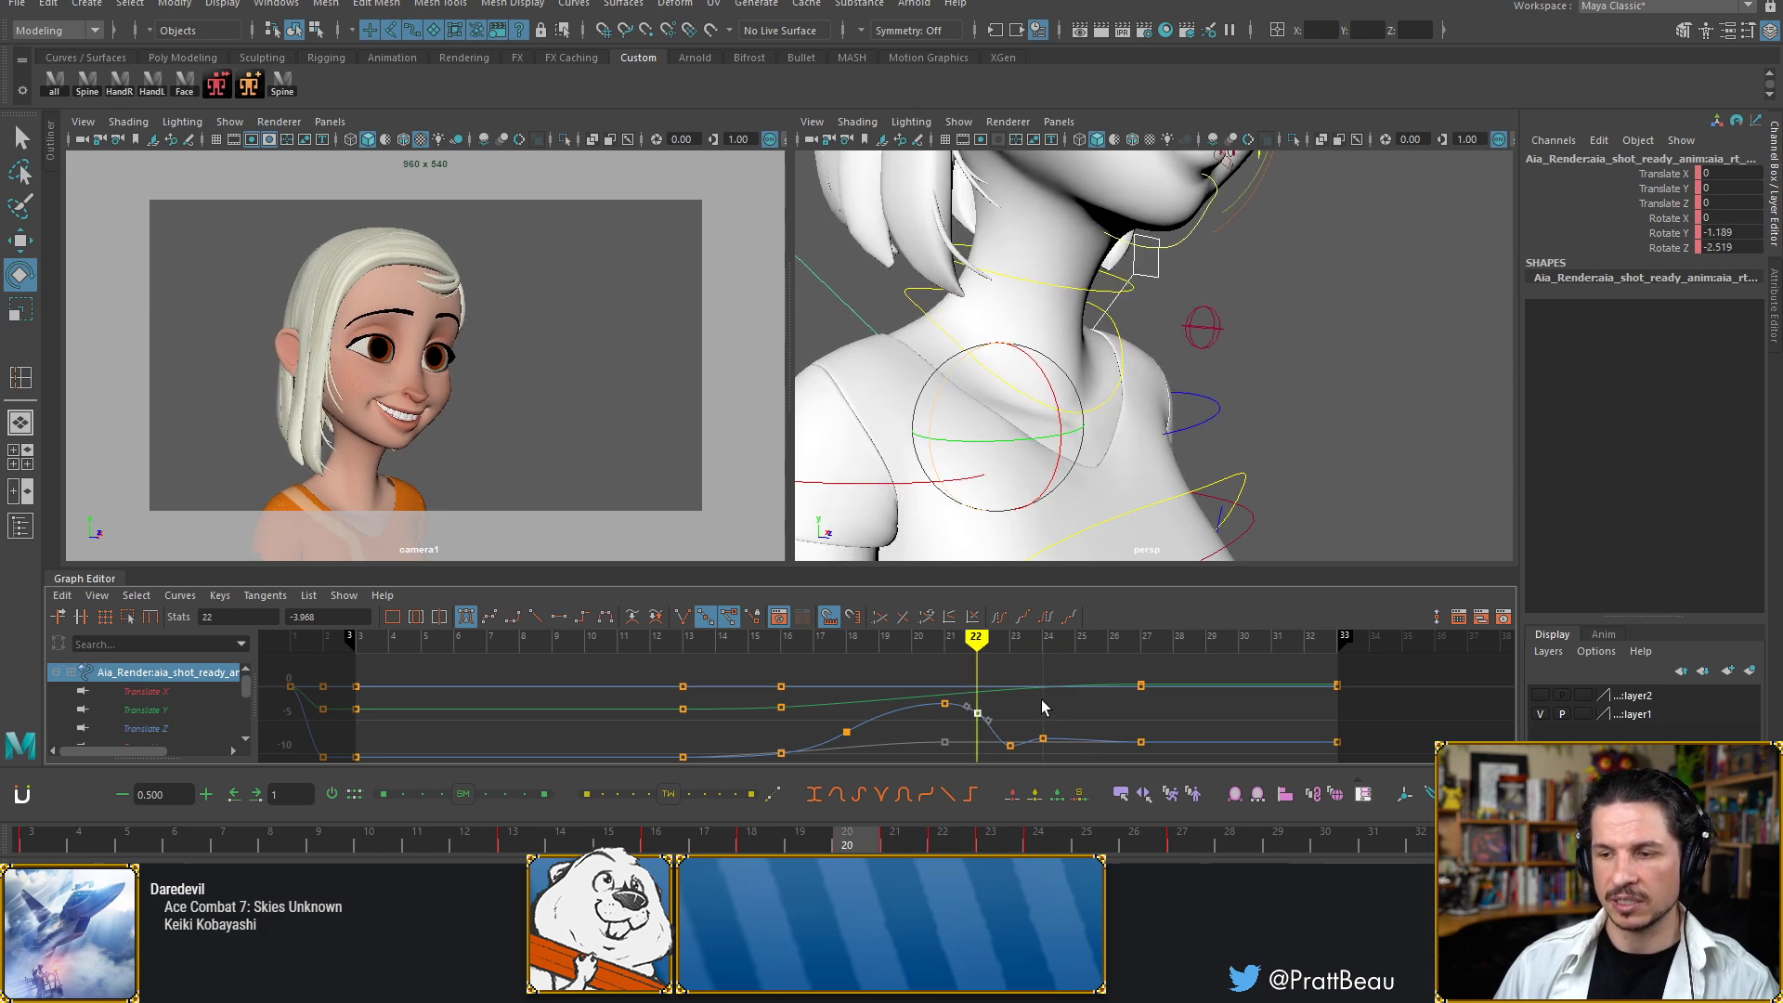
pyautogui.press(',')
pyautogui.press(',')
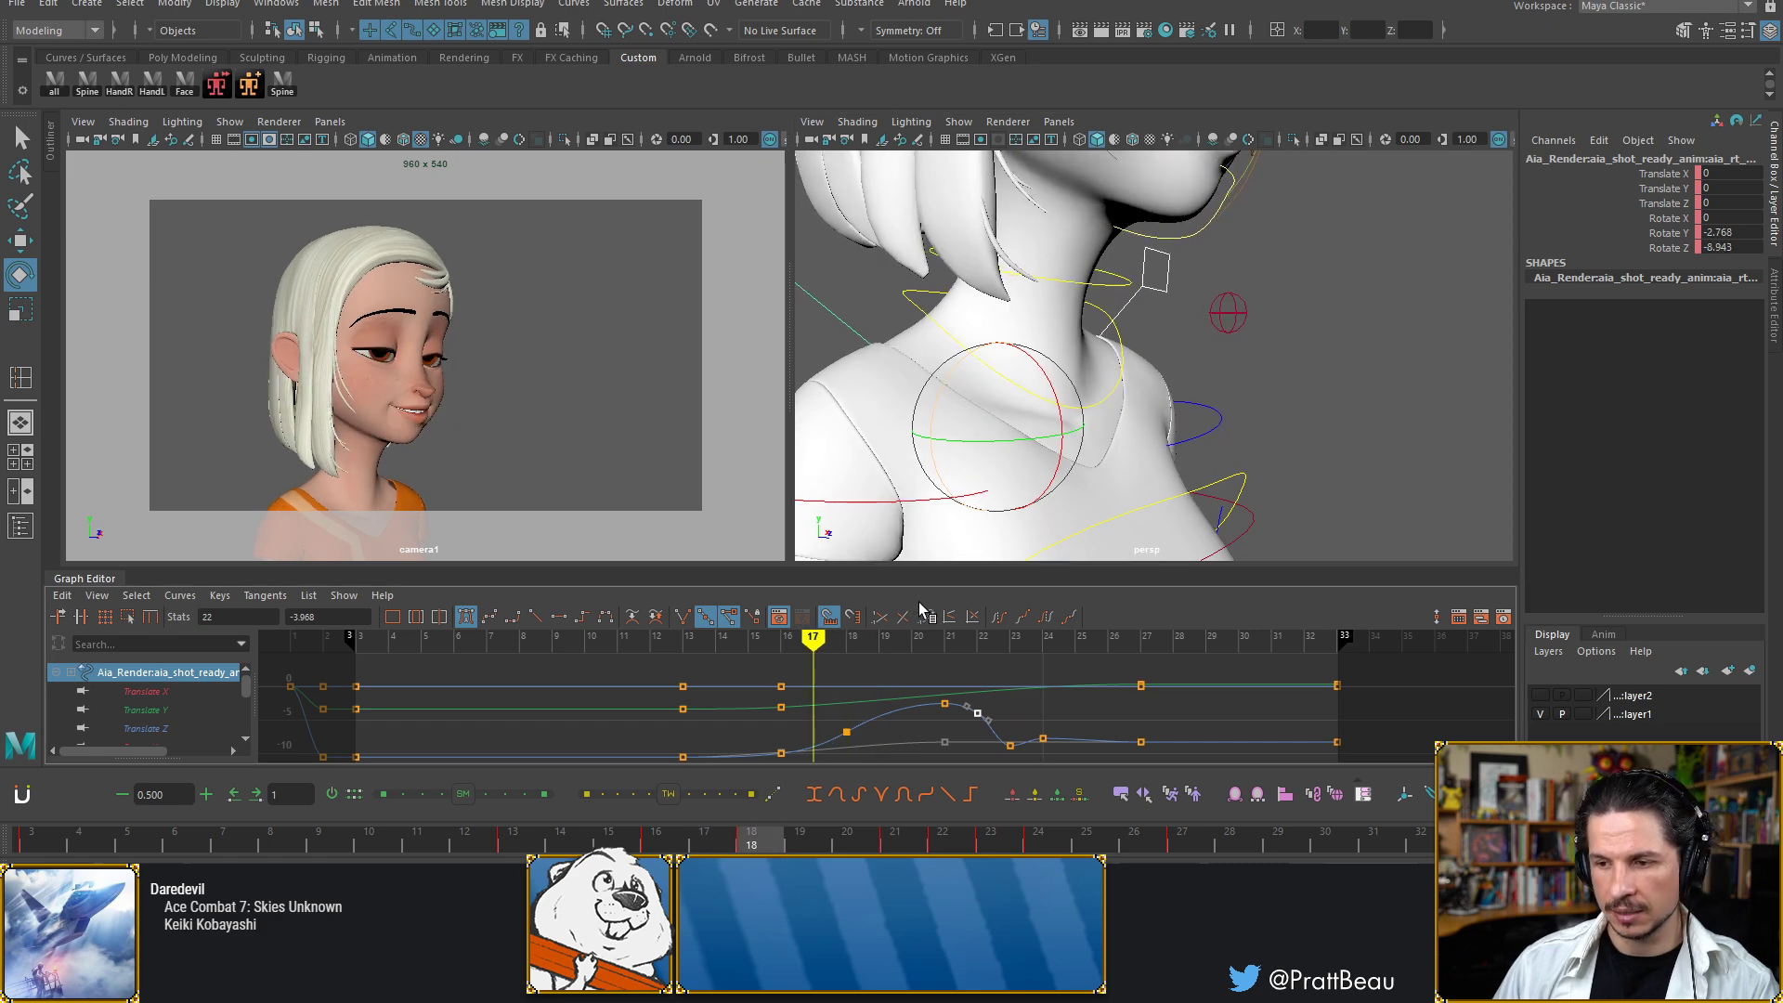
# Add a shoulder Rotate Y key of about -4.63 at frame 20 and slightly lower the Rotate Y key at frame 16
pyautogui.press('.')
pyautogui.press('.')
pyautogui.press('.')
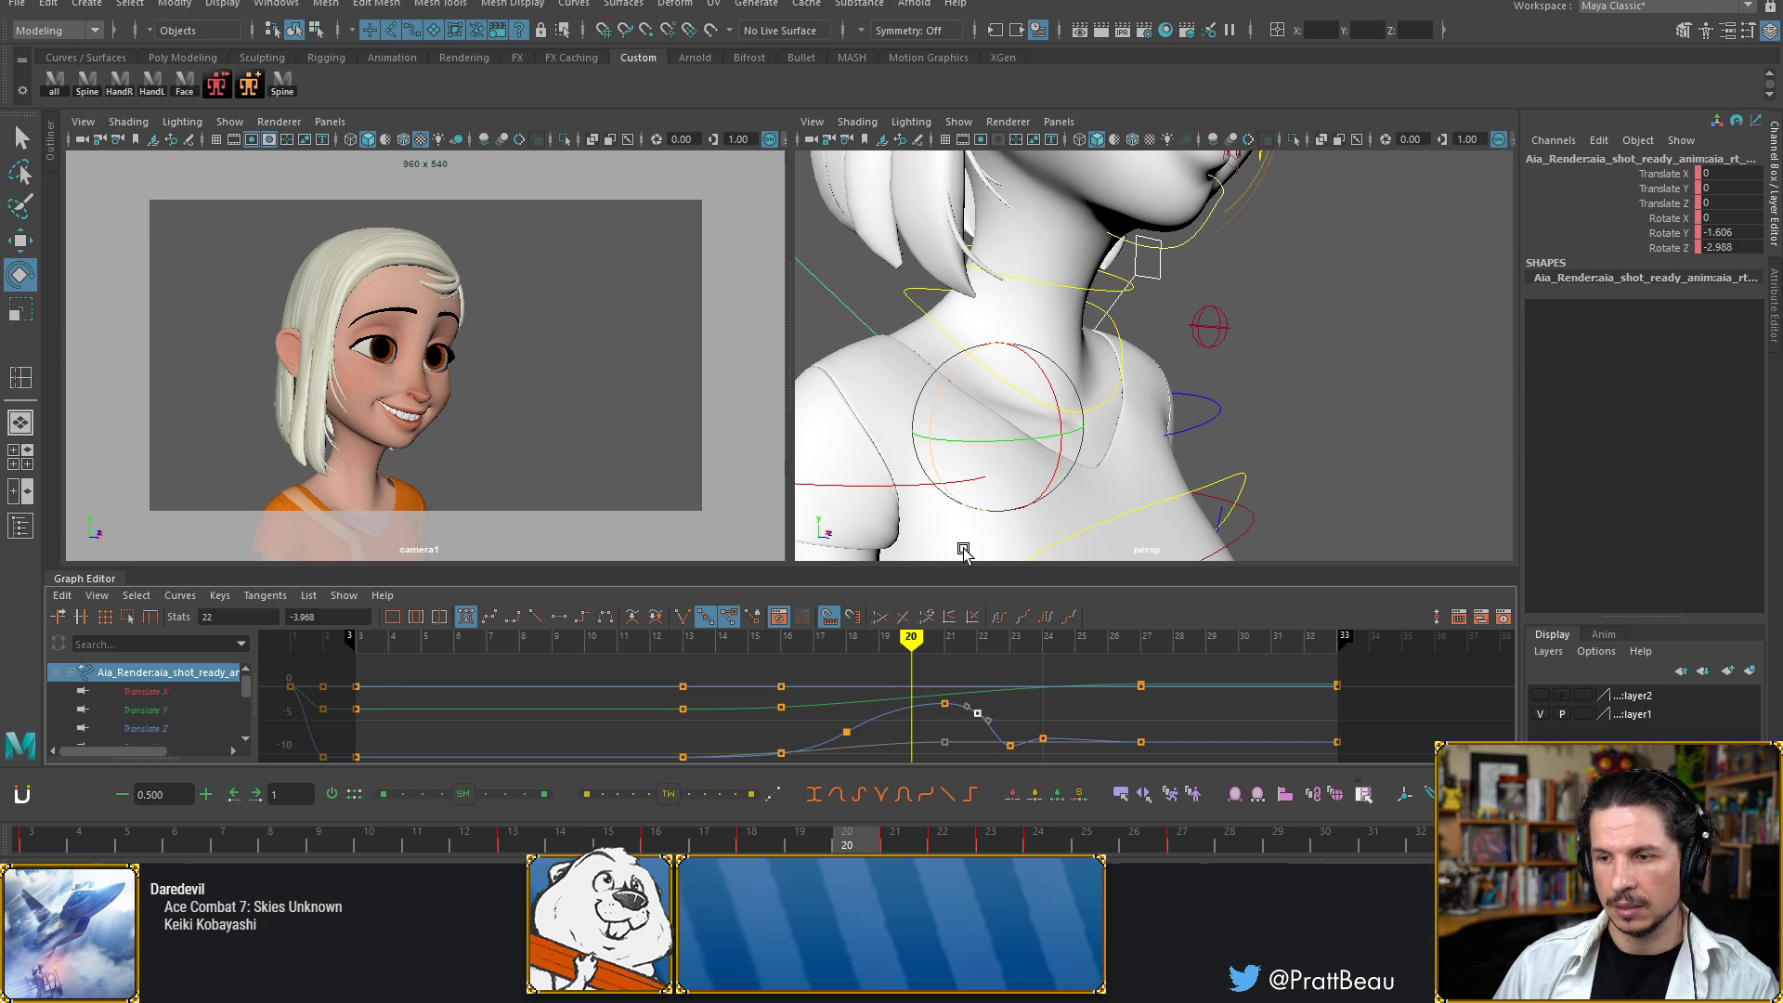
pyautogui.click(994, 439)
pyautogui.moveTo(994, 439); pyautogui.dragTo(974, 464)
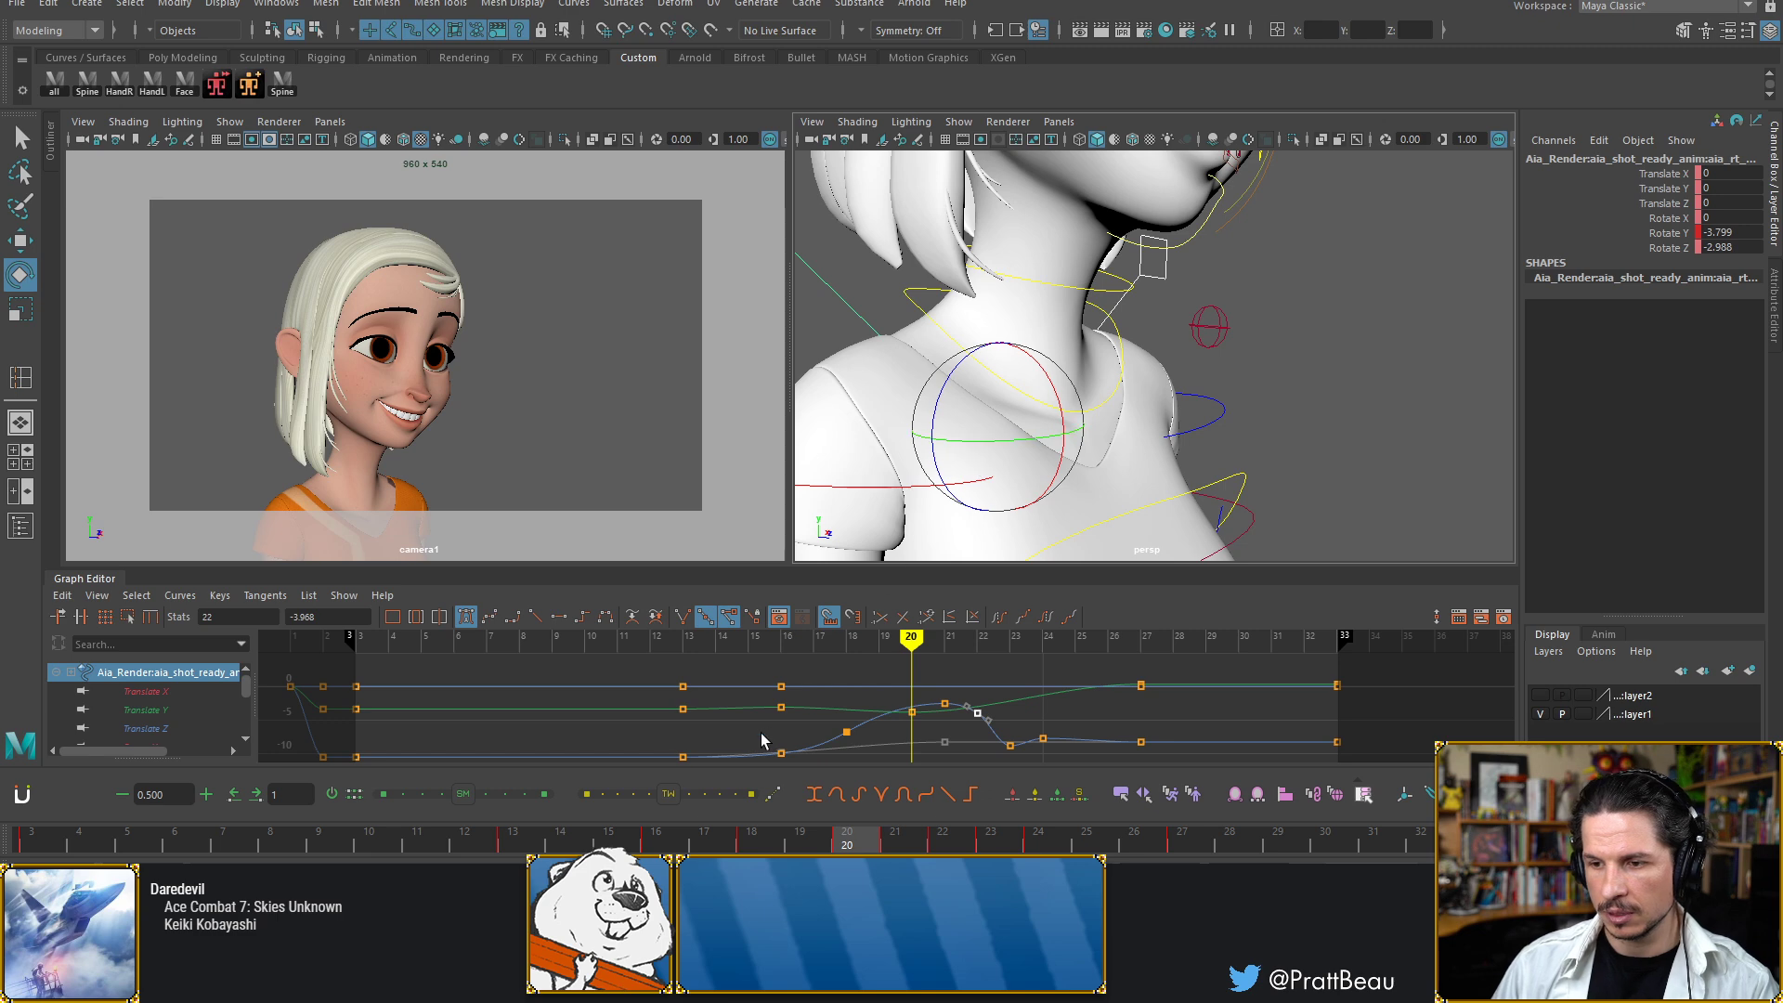
pyautogui.click(781, 709)
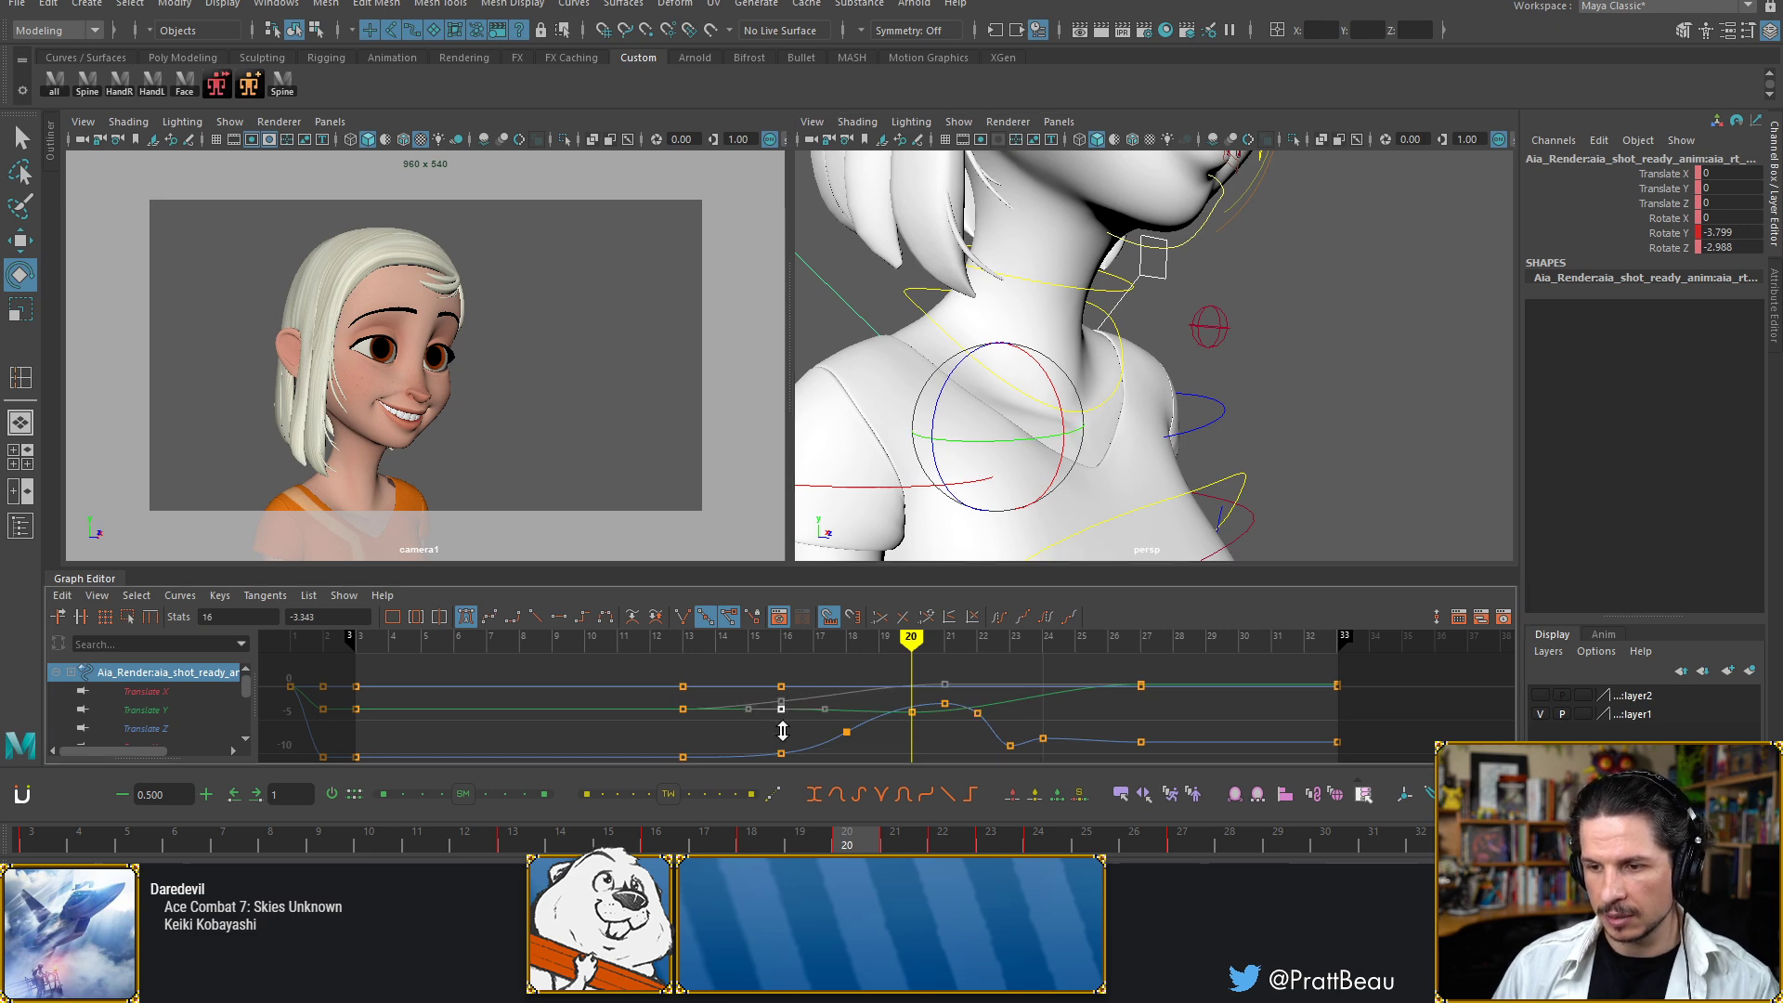
pyautogui.keyDown('shift'); pyautogui.moveTo(783, 731); pyautogui.dragTo(783, 730, button='middle'); pyautogui.keyUp('shift')
pyautogui.click(913, 713)
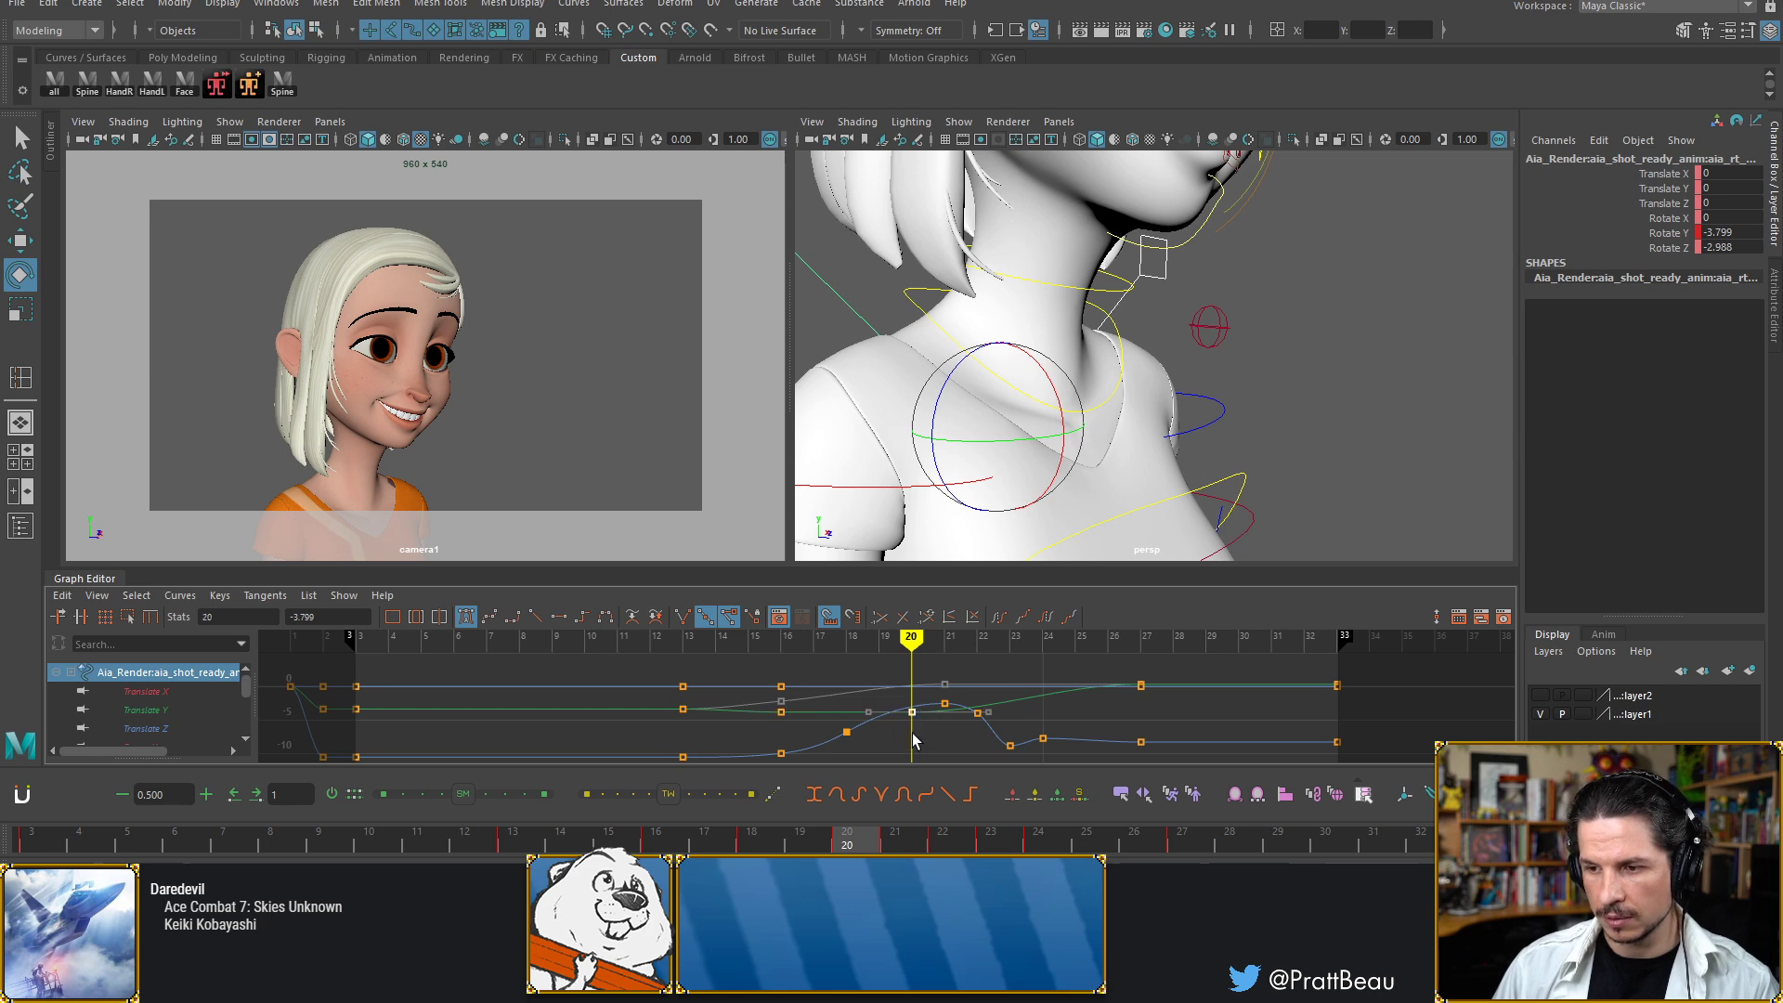
pyautogui.keyDown('shift'); pyautogui.moveTo(915, 741); pyautogui.dragTo(912, 743, button='middle'); pyautogui.keyUp('shift')
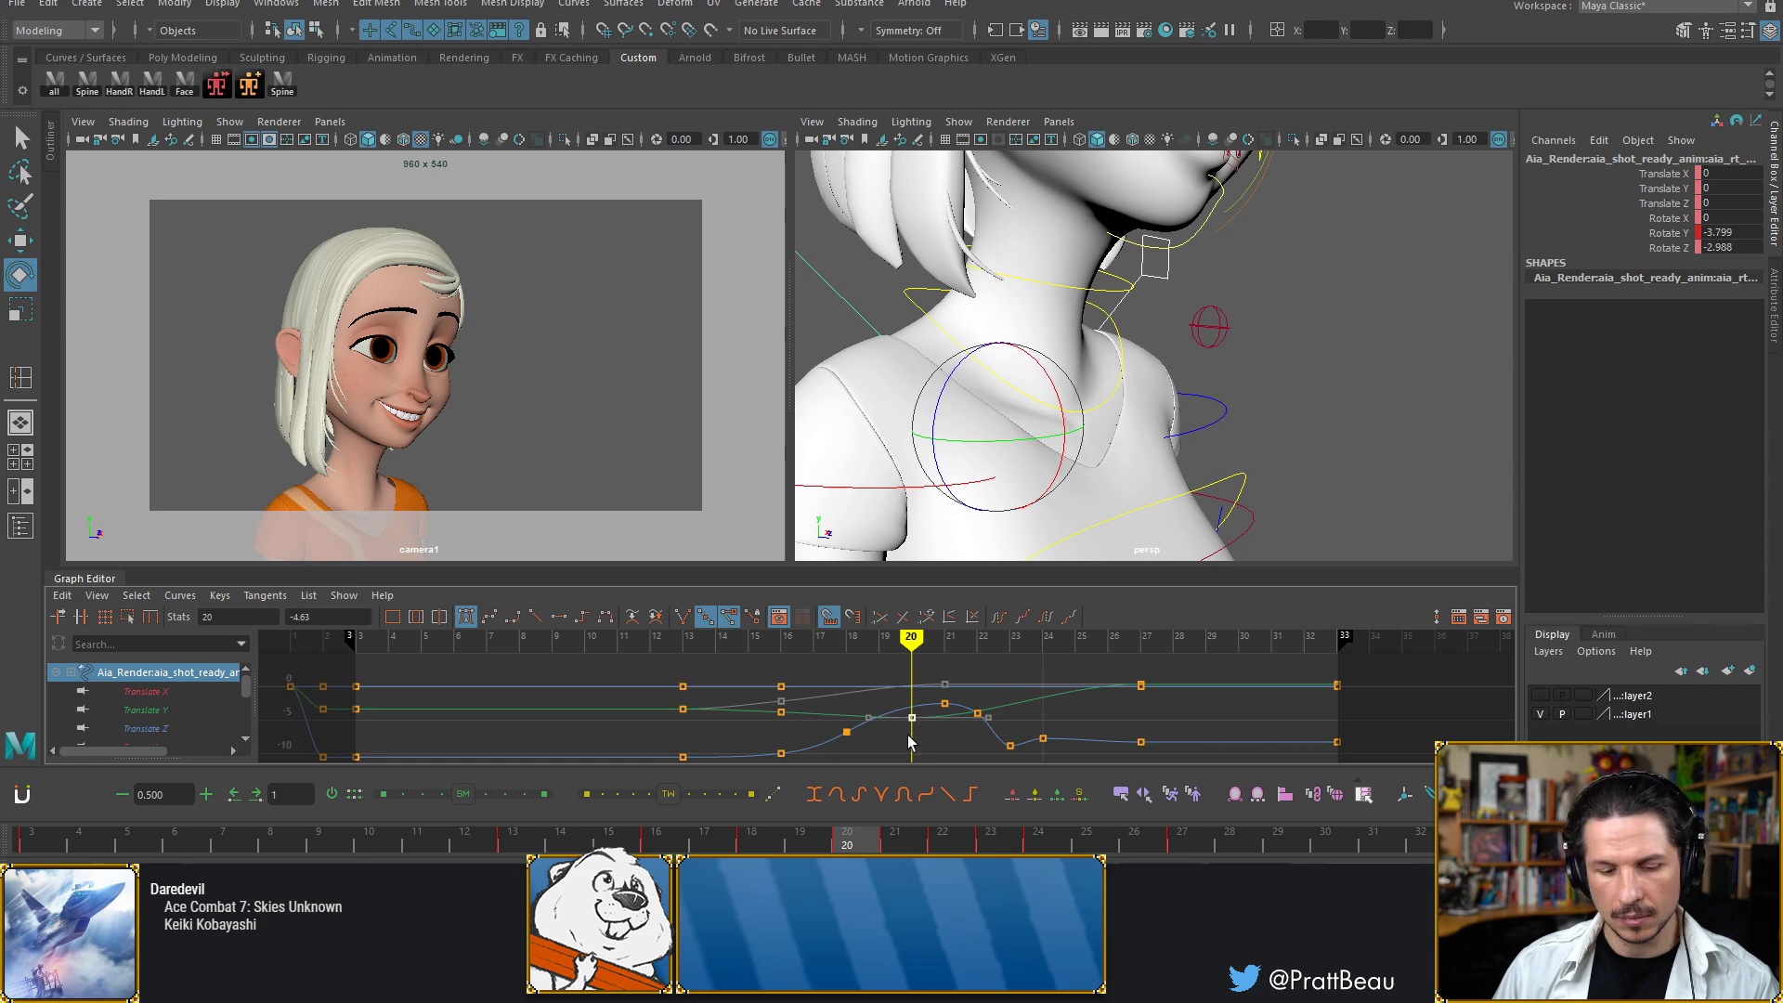
# Add a shoulder Rotate Y key at frame 24 and adjust it to about -0.639
pyautogui.hotkey('alt', '.')
pyautogui.hotkey('alt', '.')
pyautogui.hotkey('alt', '.')
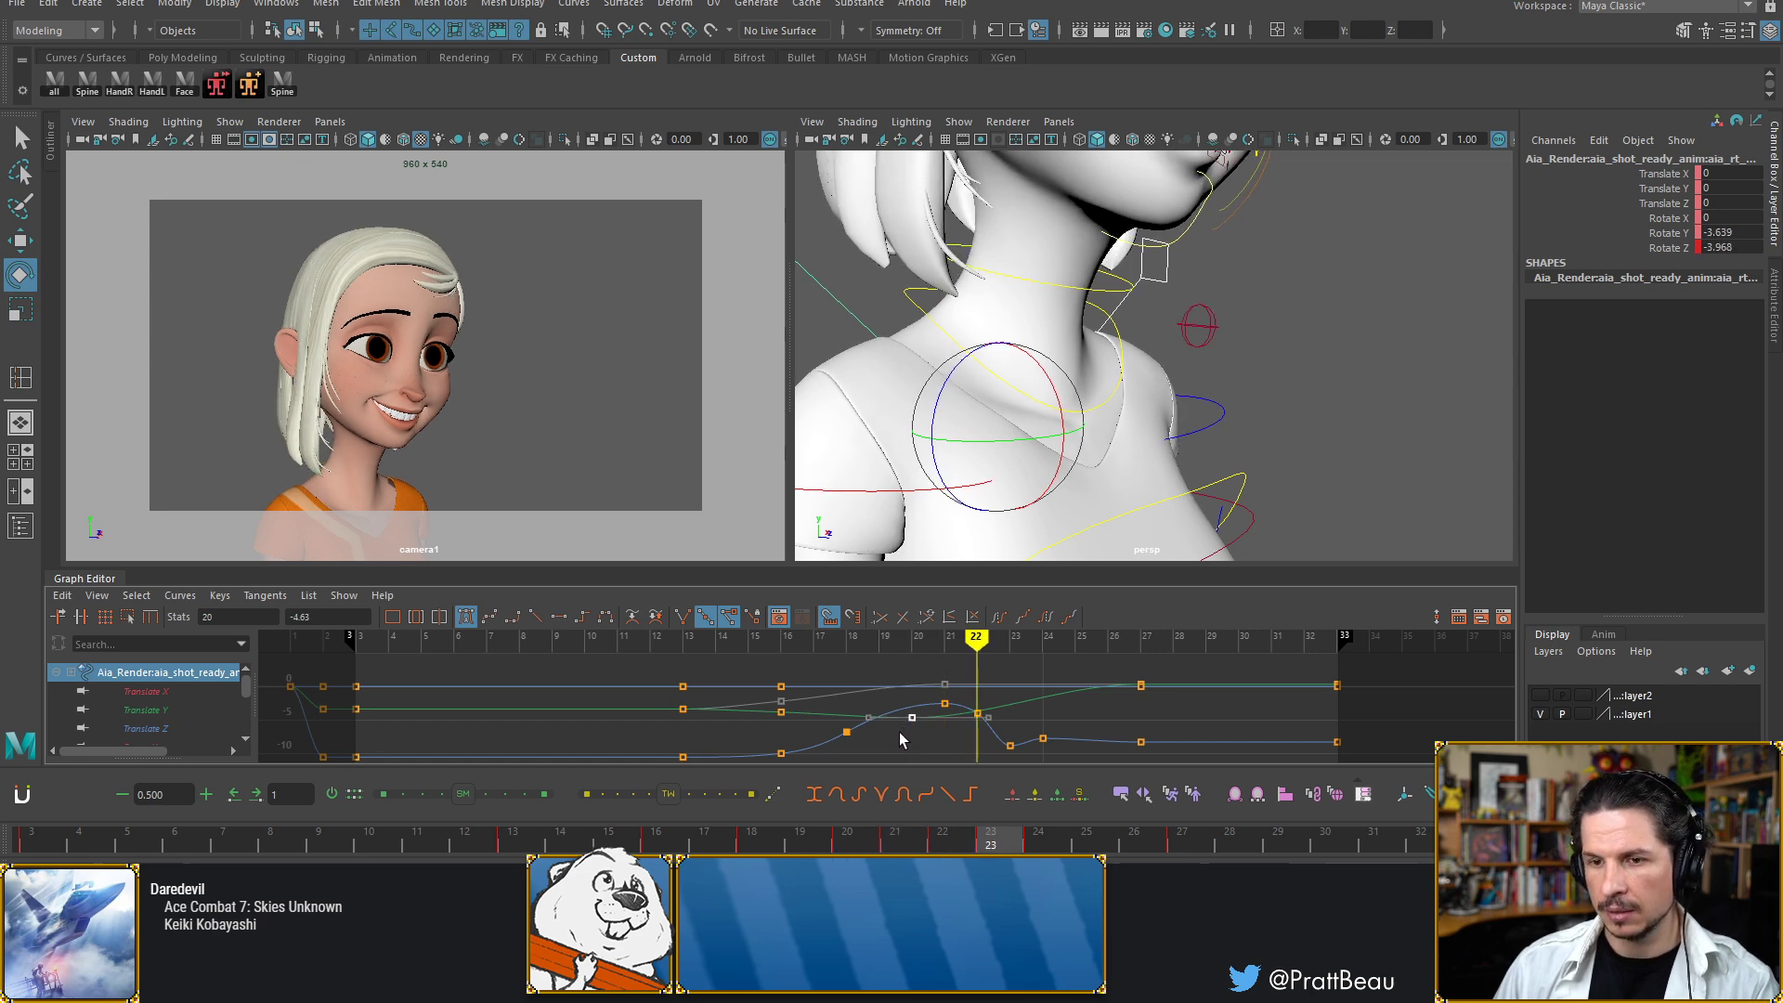
pyautogui.hotkey('alt', '.')
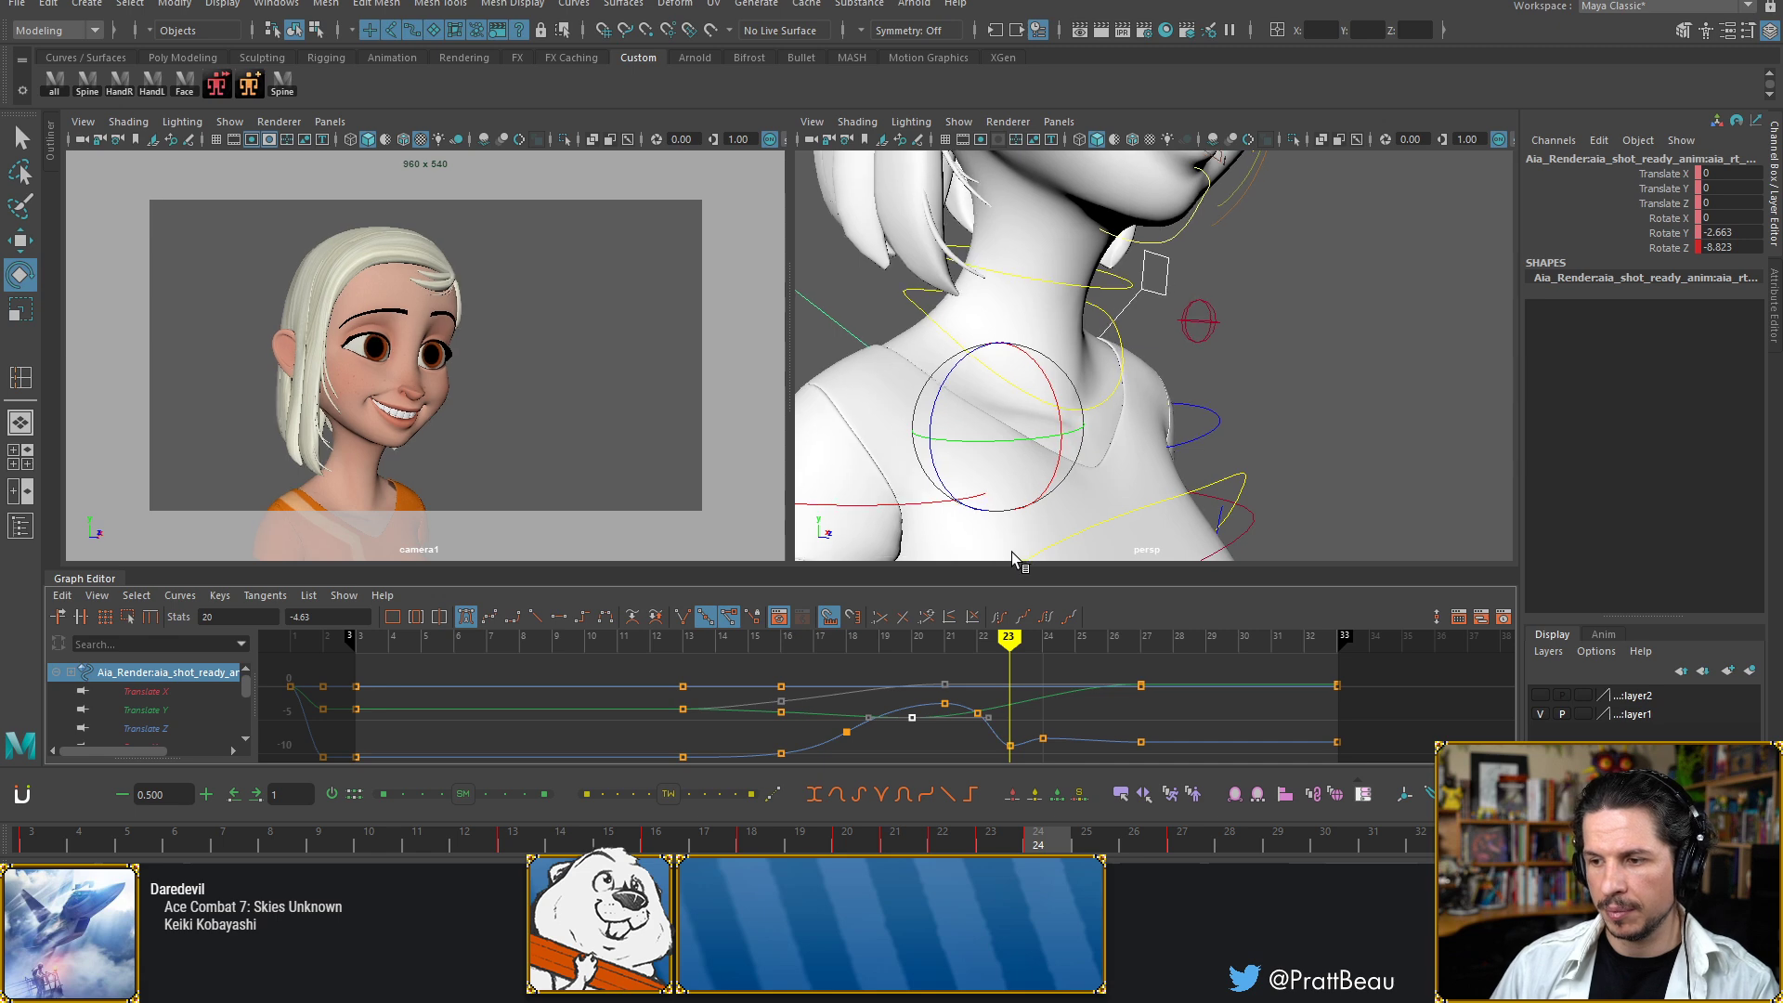
pyautogui.hotkey('alt', ',')
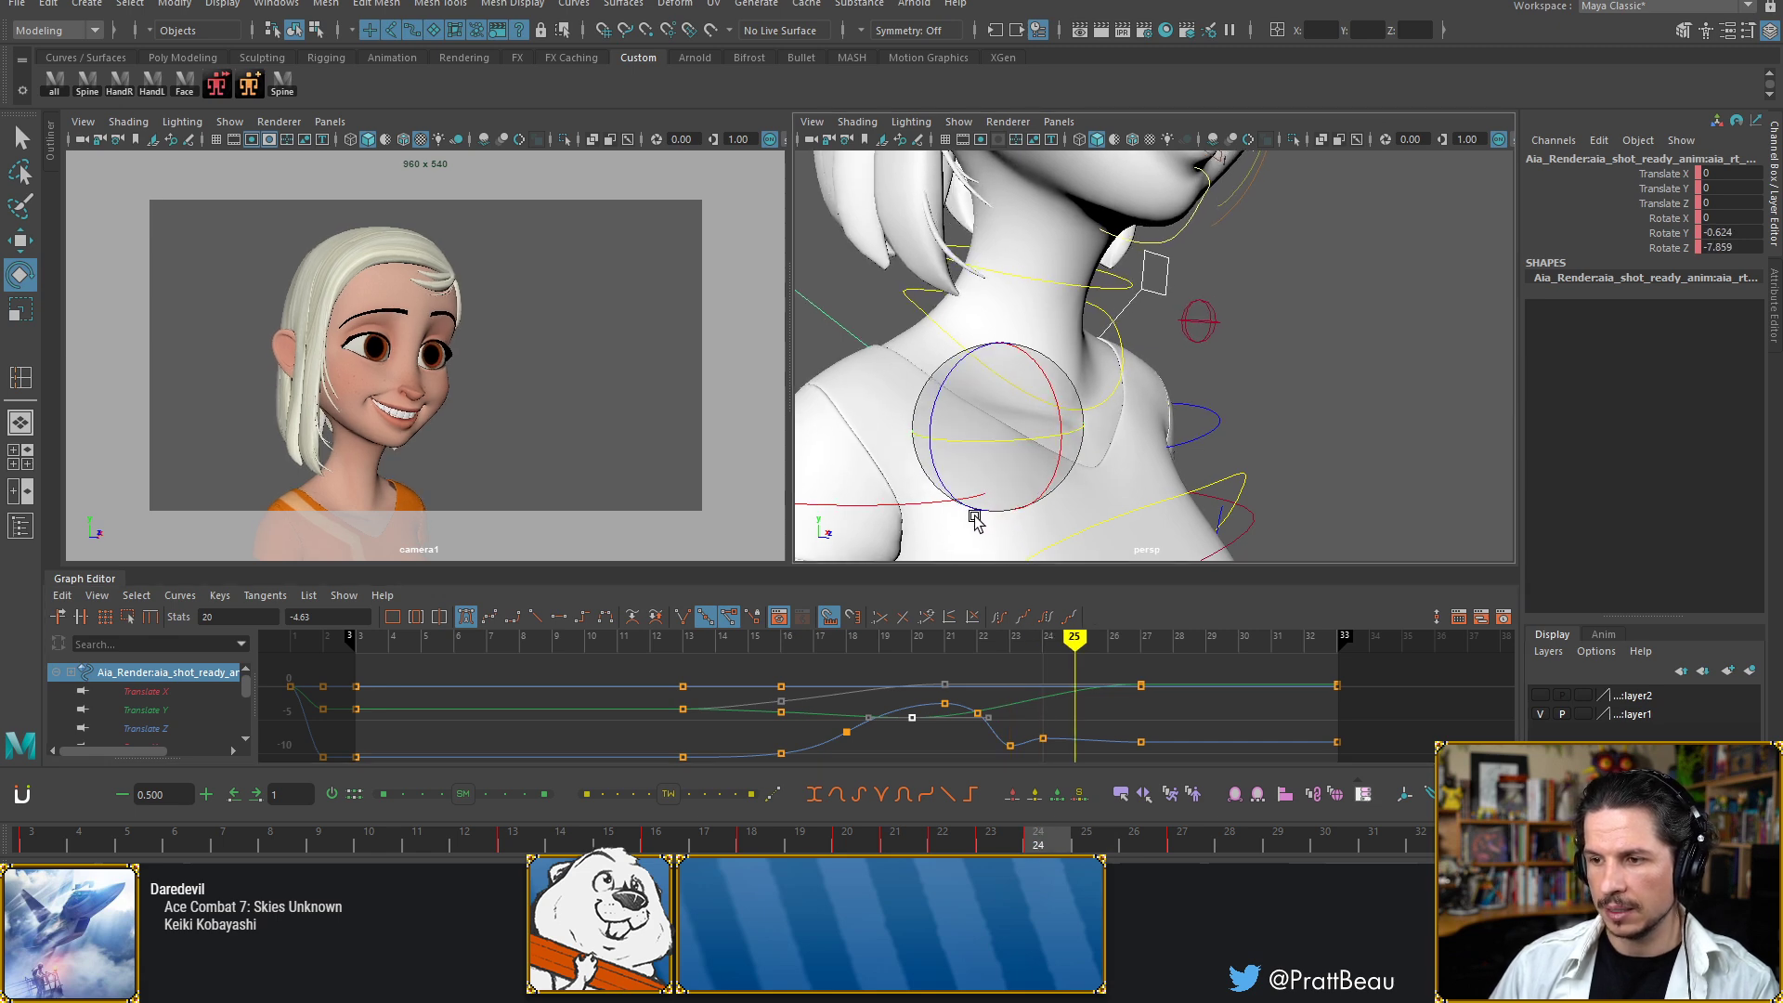
pyautogui.moveTo(999, 448); pyautogui.dragTo(985, 488)
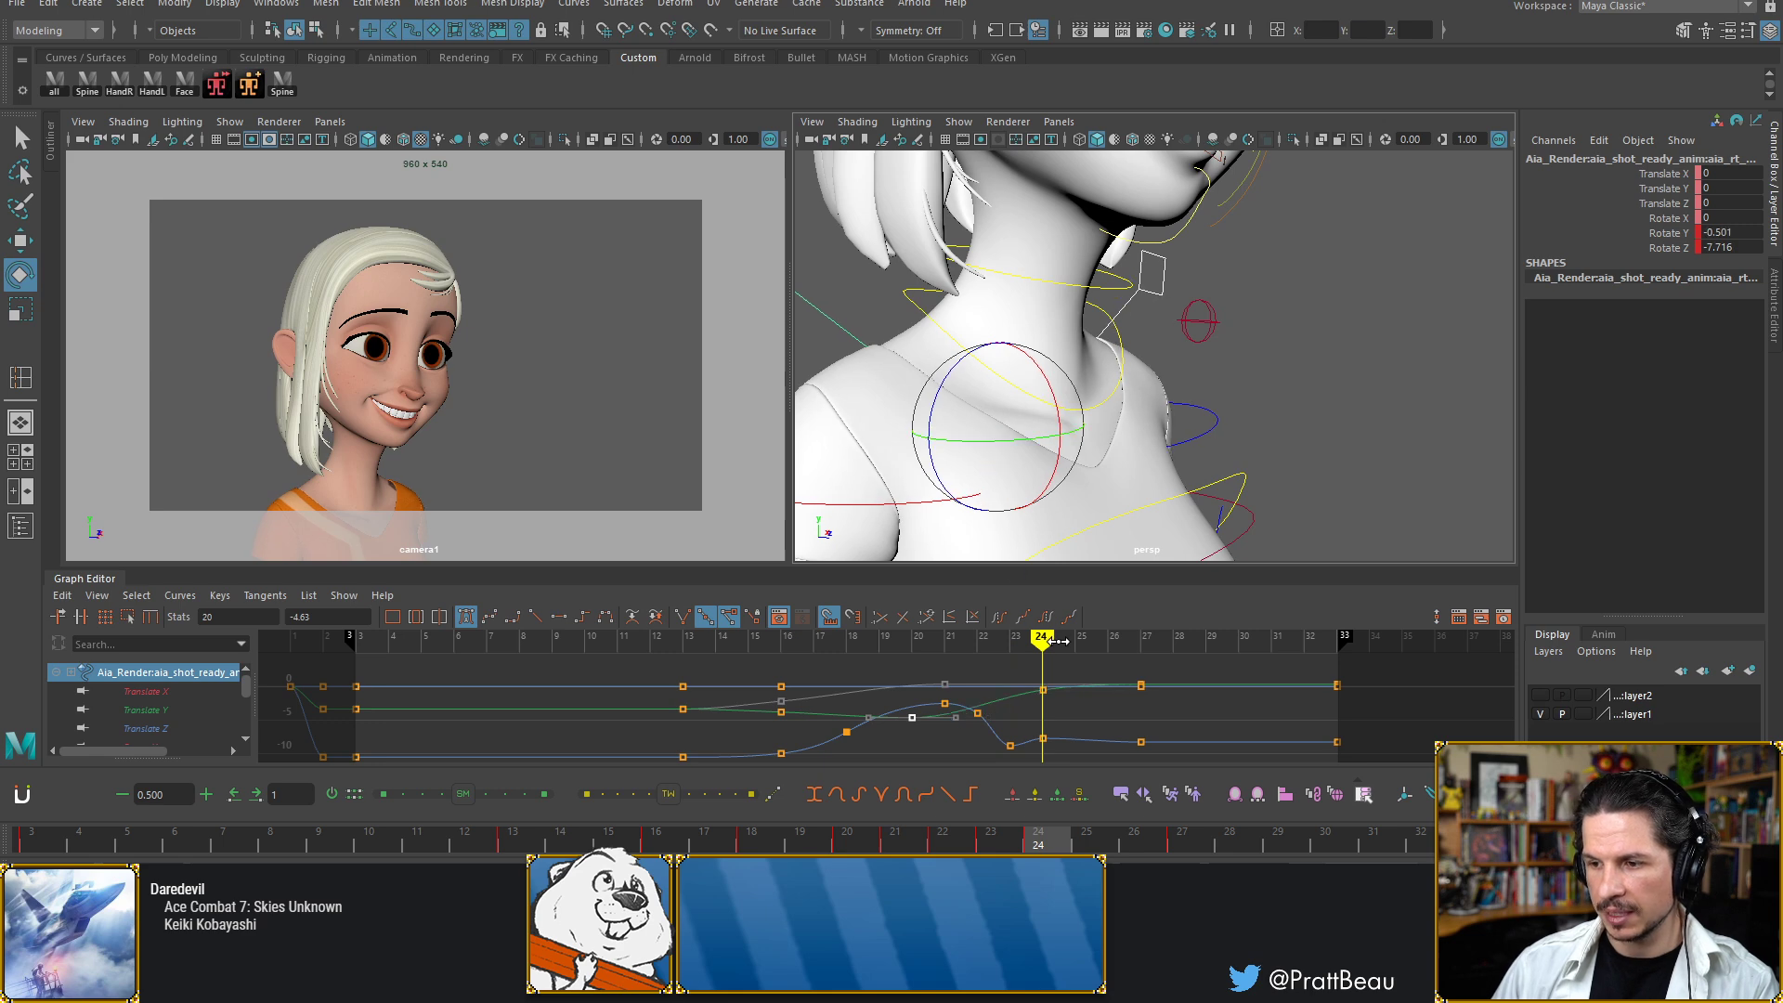
pyautogui.click(1044, 691)
pyautogui.press('f')
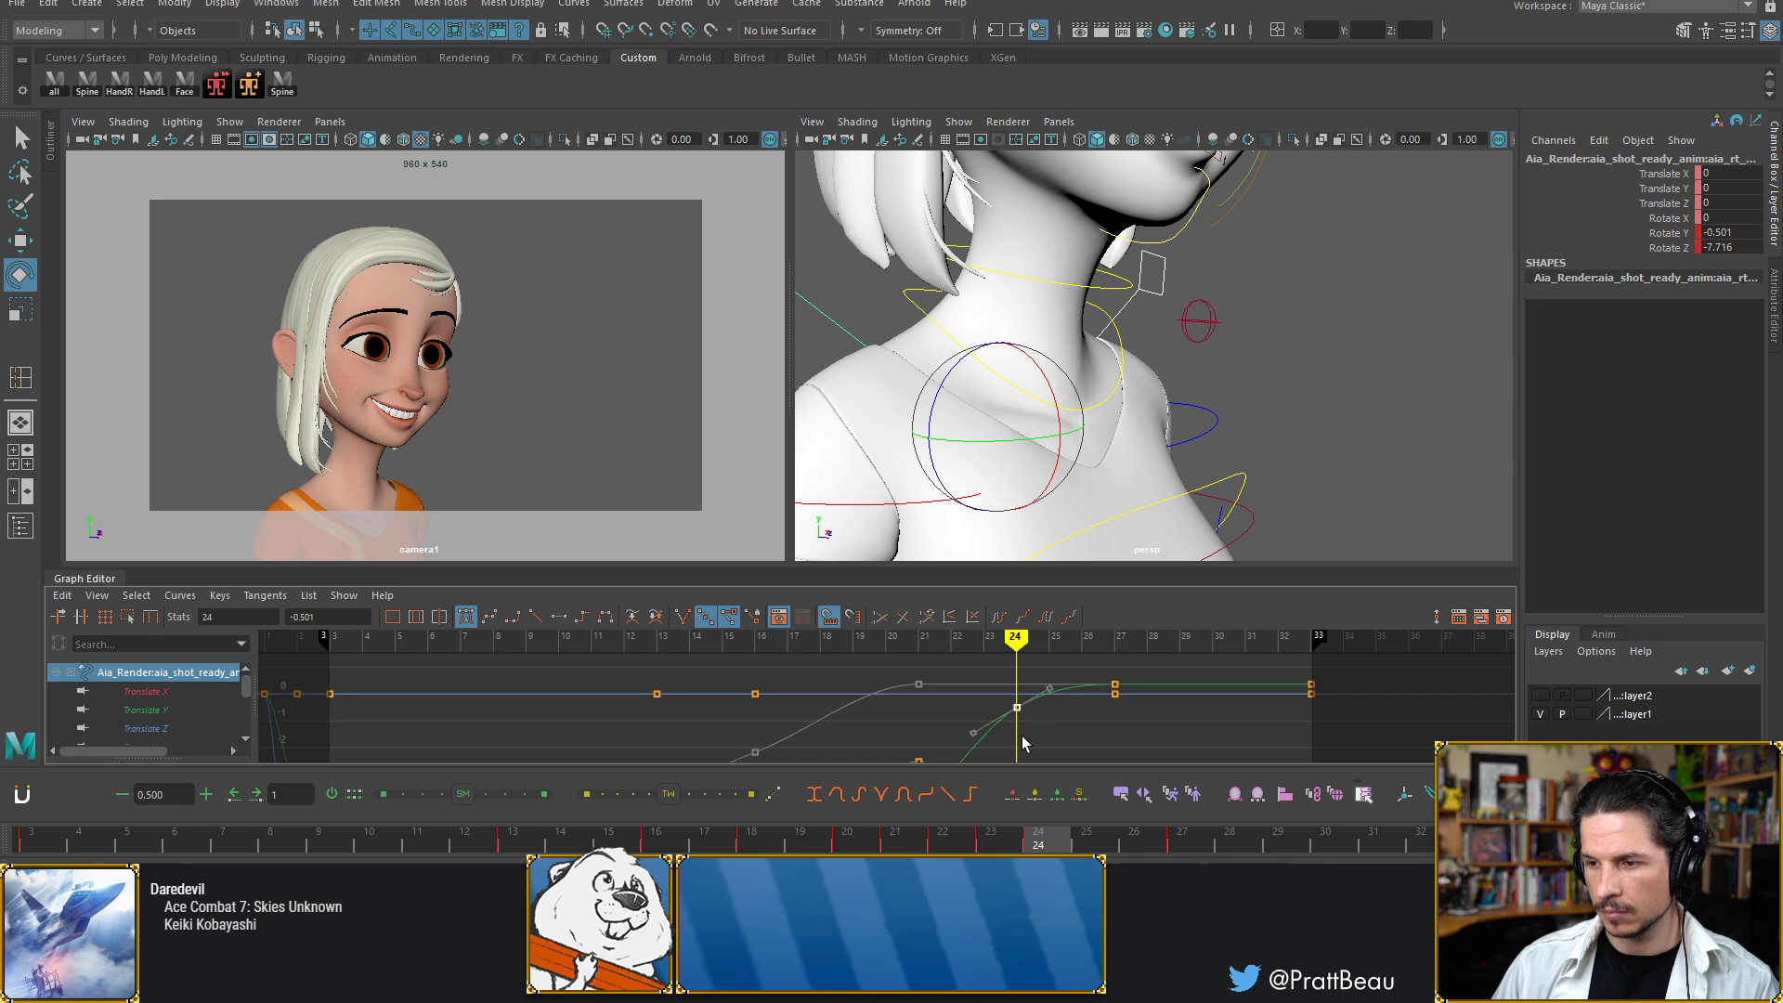
pyautogui.moveTo(1026, 743)
pyautogui.mouseDown(button='middle')
pyautogui.moveTo(1027, 717)
pyautogui.moveTo(1026, 738)
pyautogui.mouseUp(button='middle')
pyautogui.keyDown('alt'); pyautogui.moveTo(1056, 702); pyautogui.dragTo(987, 703, button='right'); pyautogui.keyUp('alt')
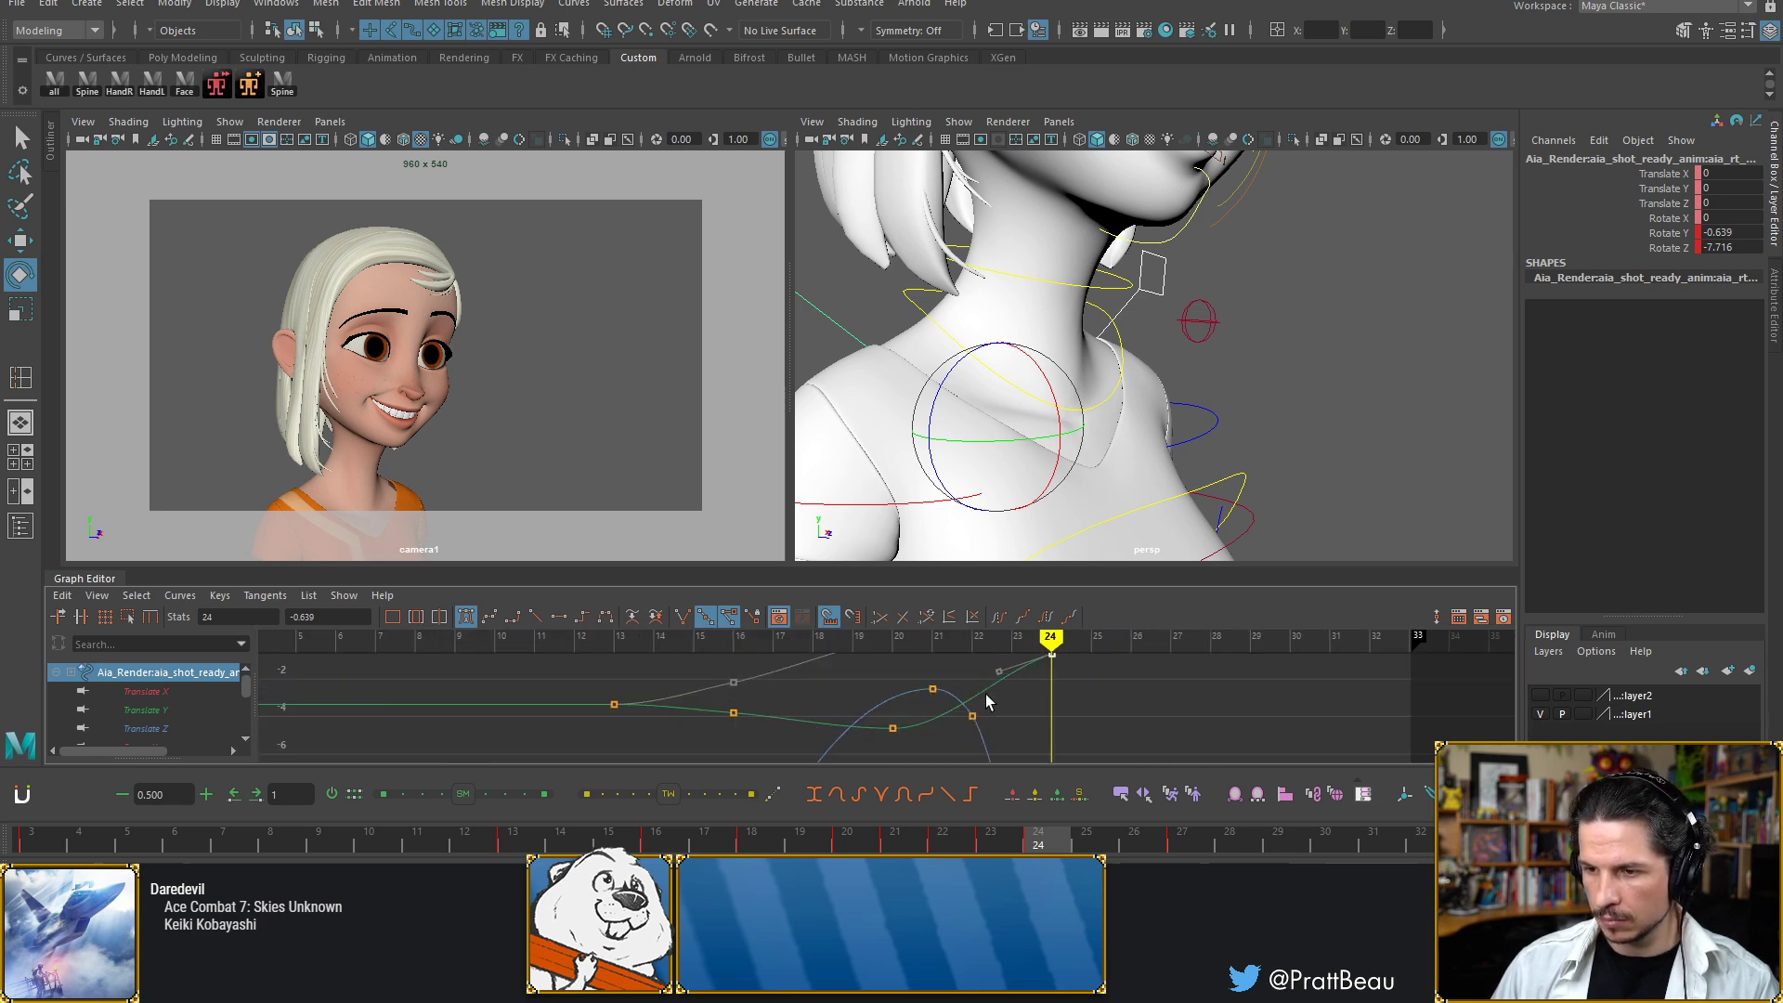
# Add a shoulder Rotate Y key at frame 22 and adjust it to about -3.637
pyautogui.hotkey('alt', ',')
pyautogui.hotkey('alt', ',')
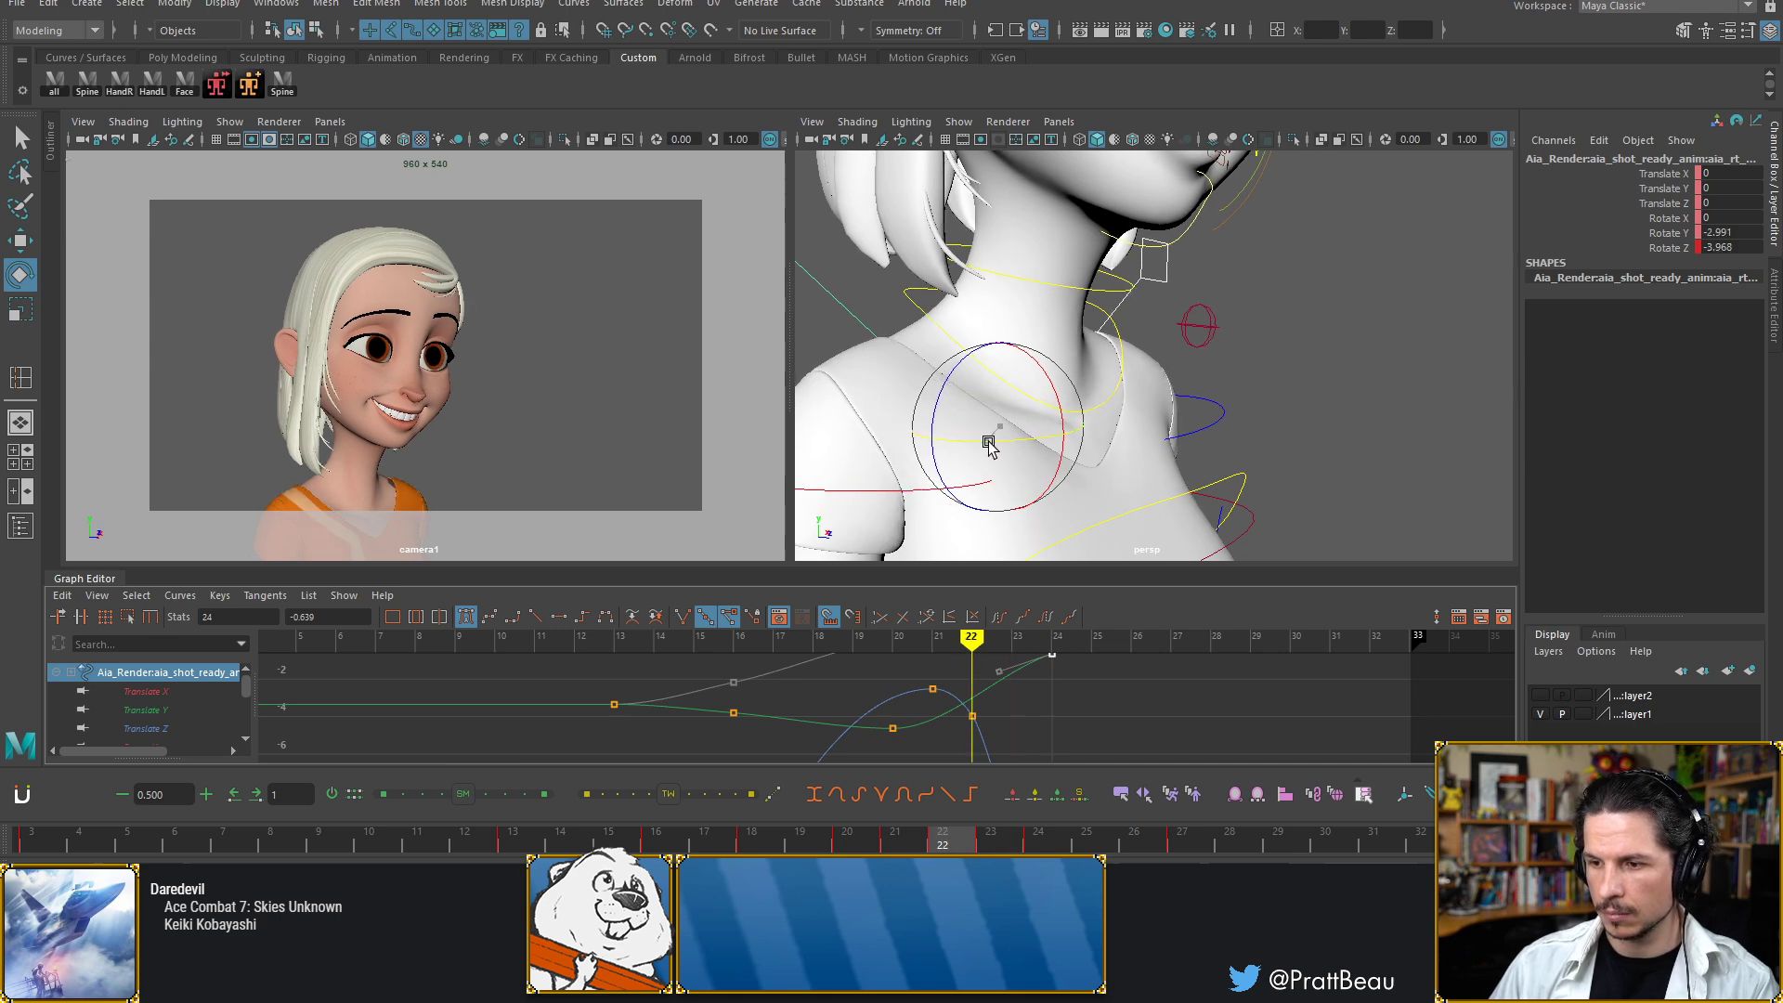
pyautogui.moveTo(984, 444); pyautogui.dragTo(975, 466)
pyautogui.click(974, 738)
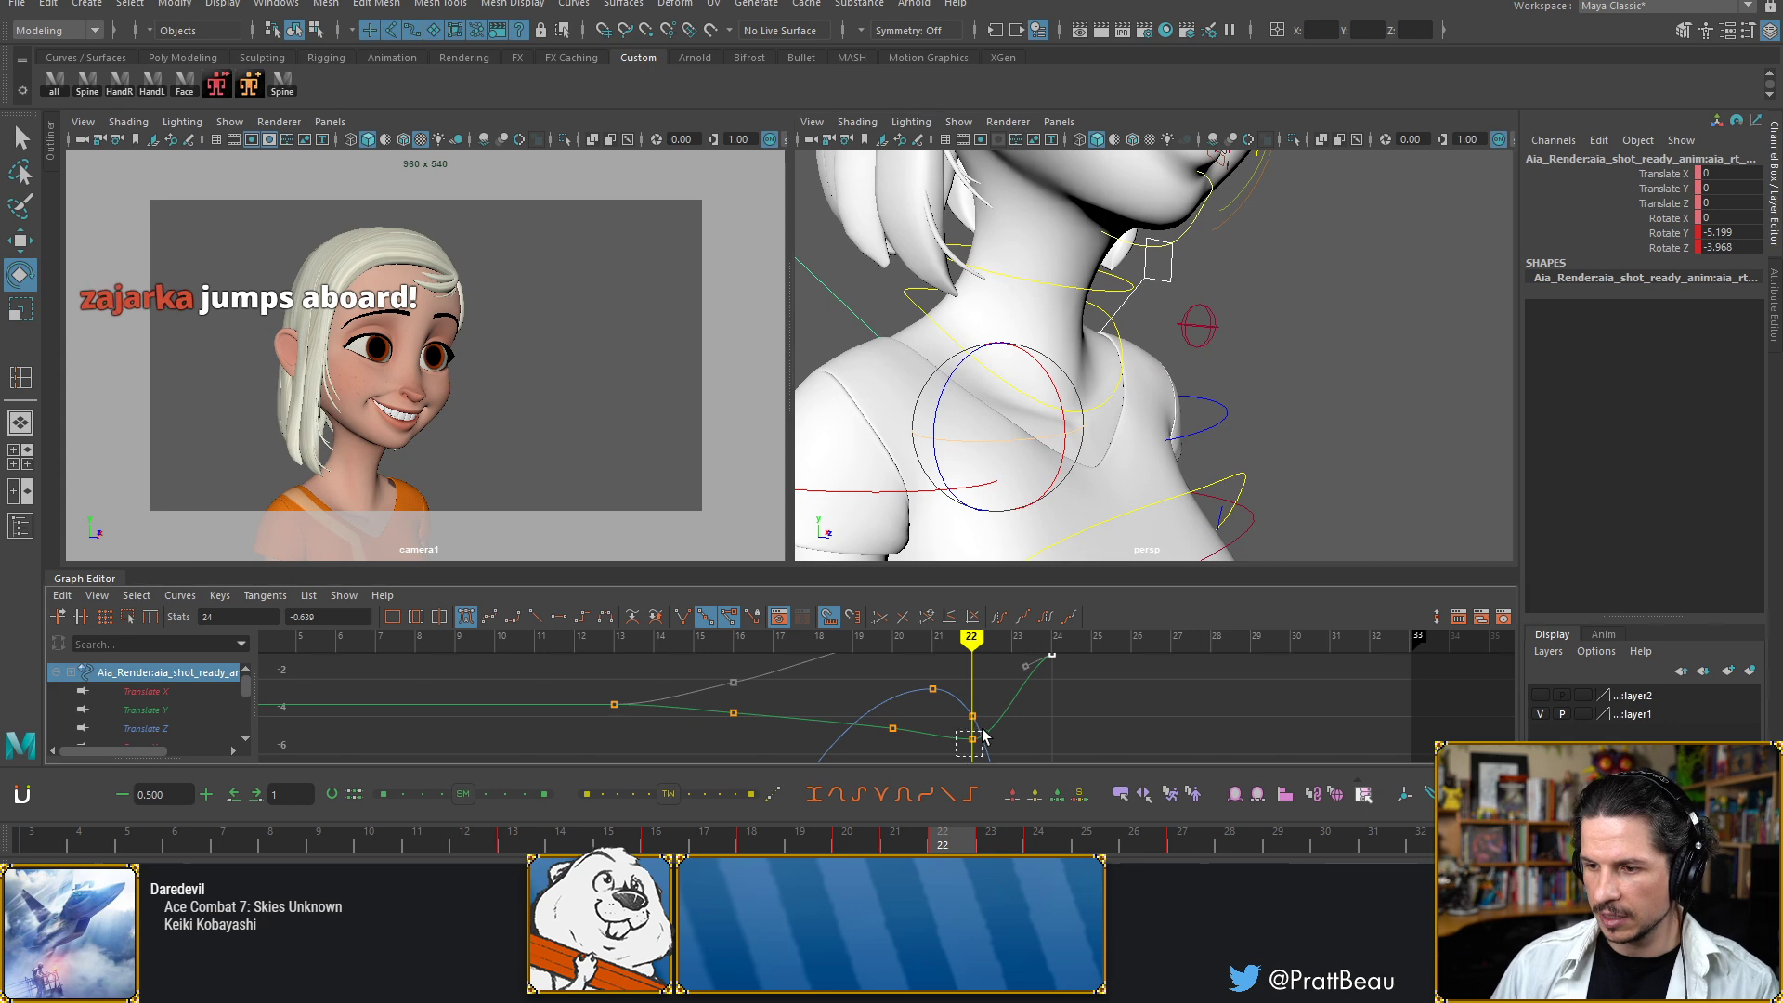
pyautogui.keyDown('shift'); pyautogui.moveTo(1015, 718); pyautogui.dragTo(951, 759, button='middle'); pyautogui.keyUp('shift')
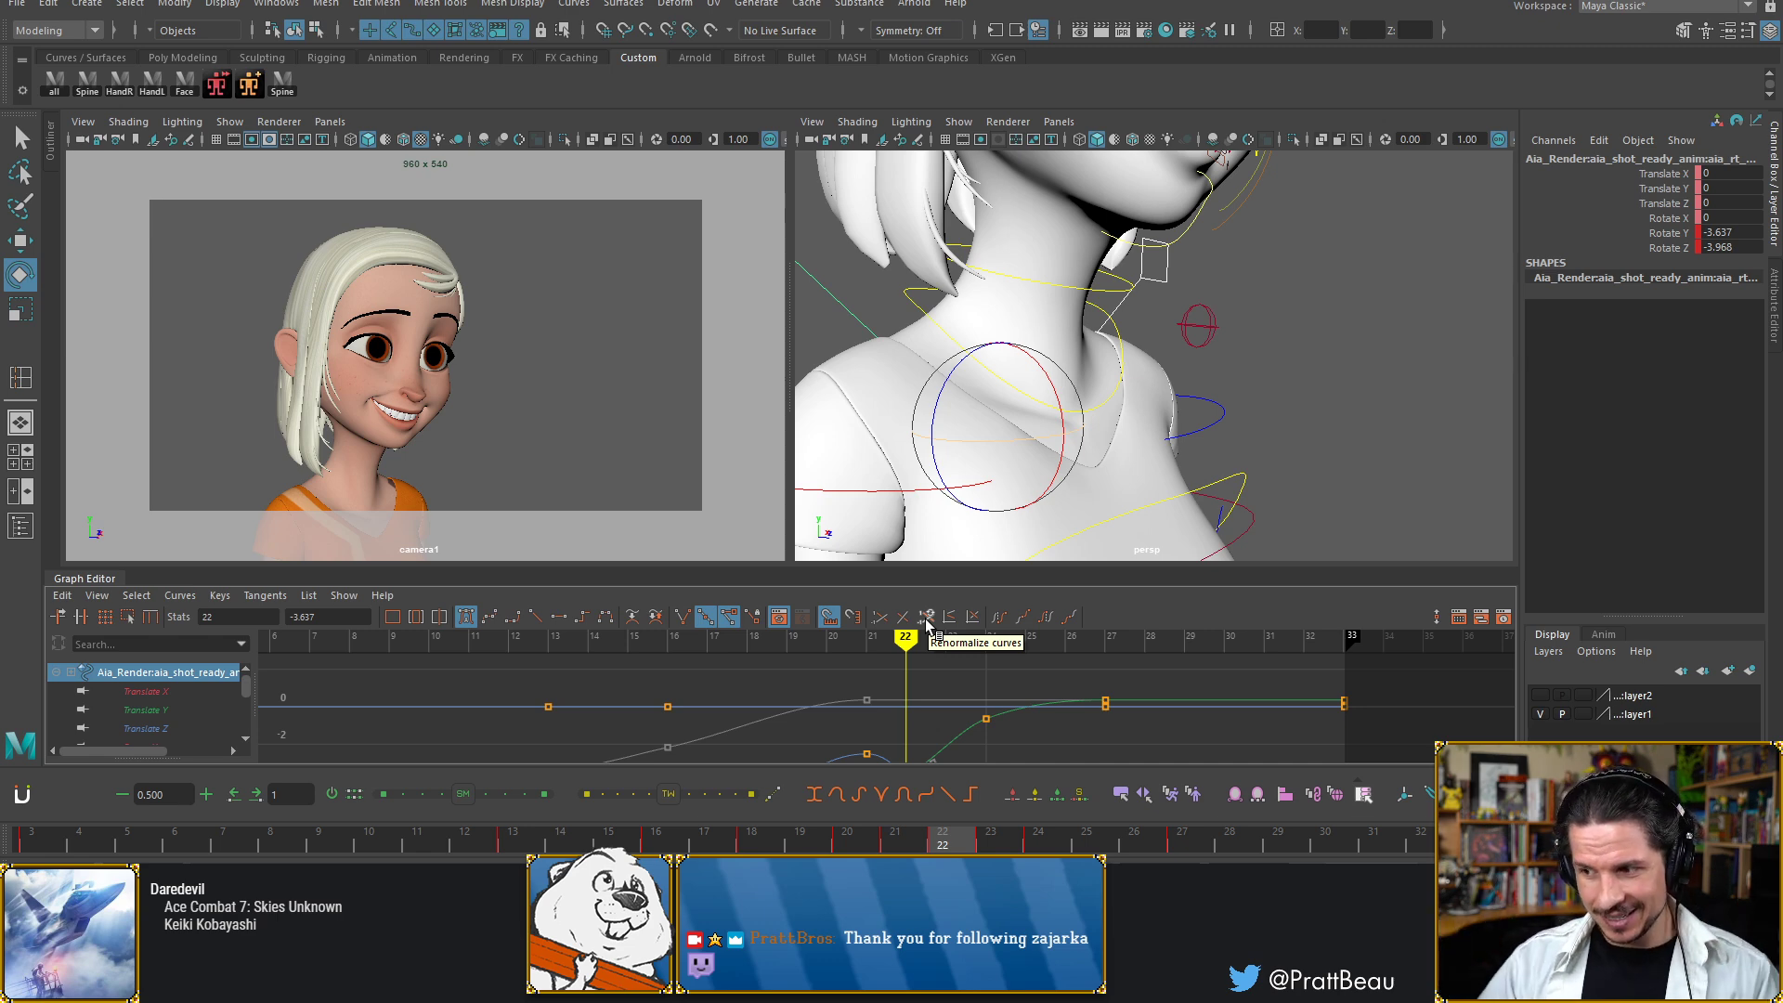
# Step through the transition between the sad pose and frame 25 to examine the shoulders with the adjusted Rotate Y curve
pyautogui.hotkey('alt', '.')
pyautogui.hotkey('alt', '.')
pyautogui.hotkey('alt', '.')
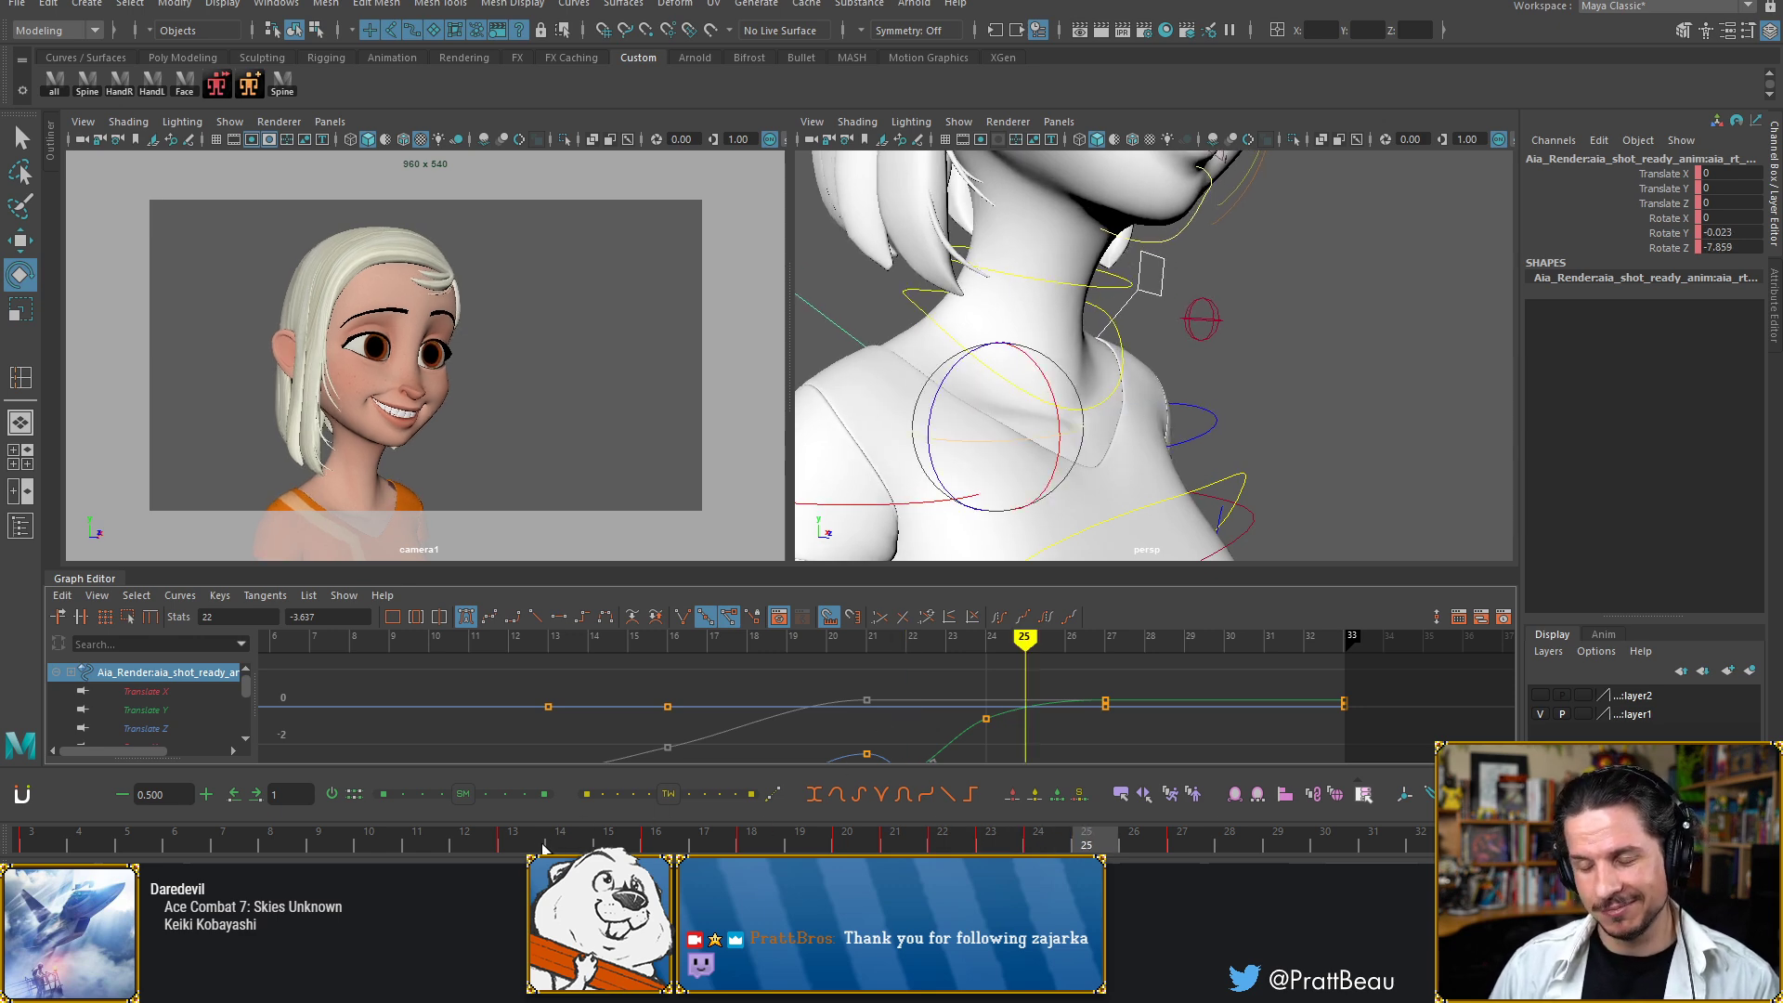
pyautogui.click(580, 836)
pyautogui.hotkey('alt', '.')
pyautogui.hotkey('alt', '.')
pyautogui.hotkey('alt', '.')
pyautogui.hotkey('alt', '.')
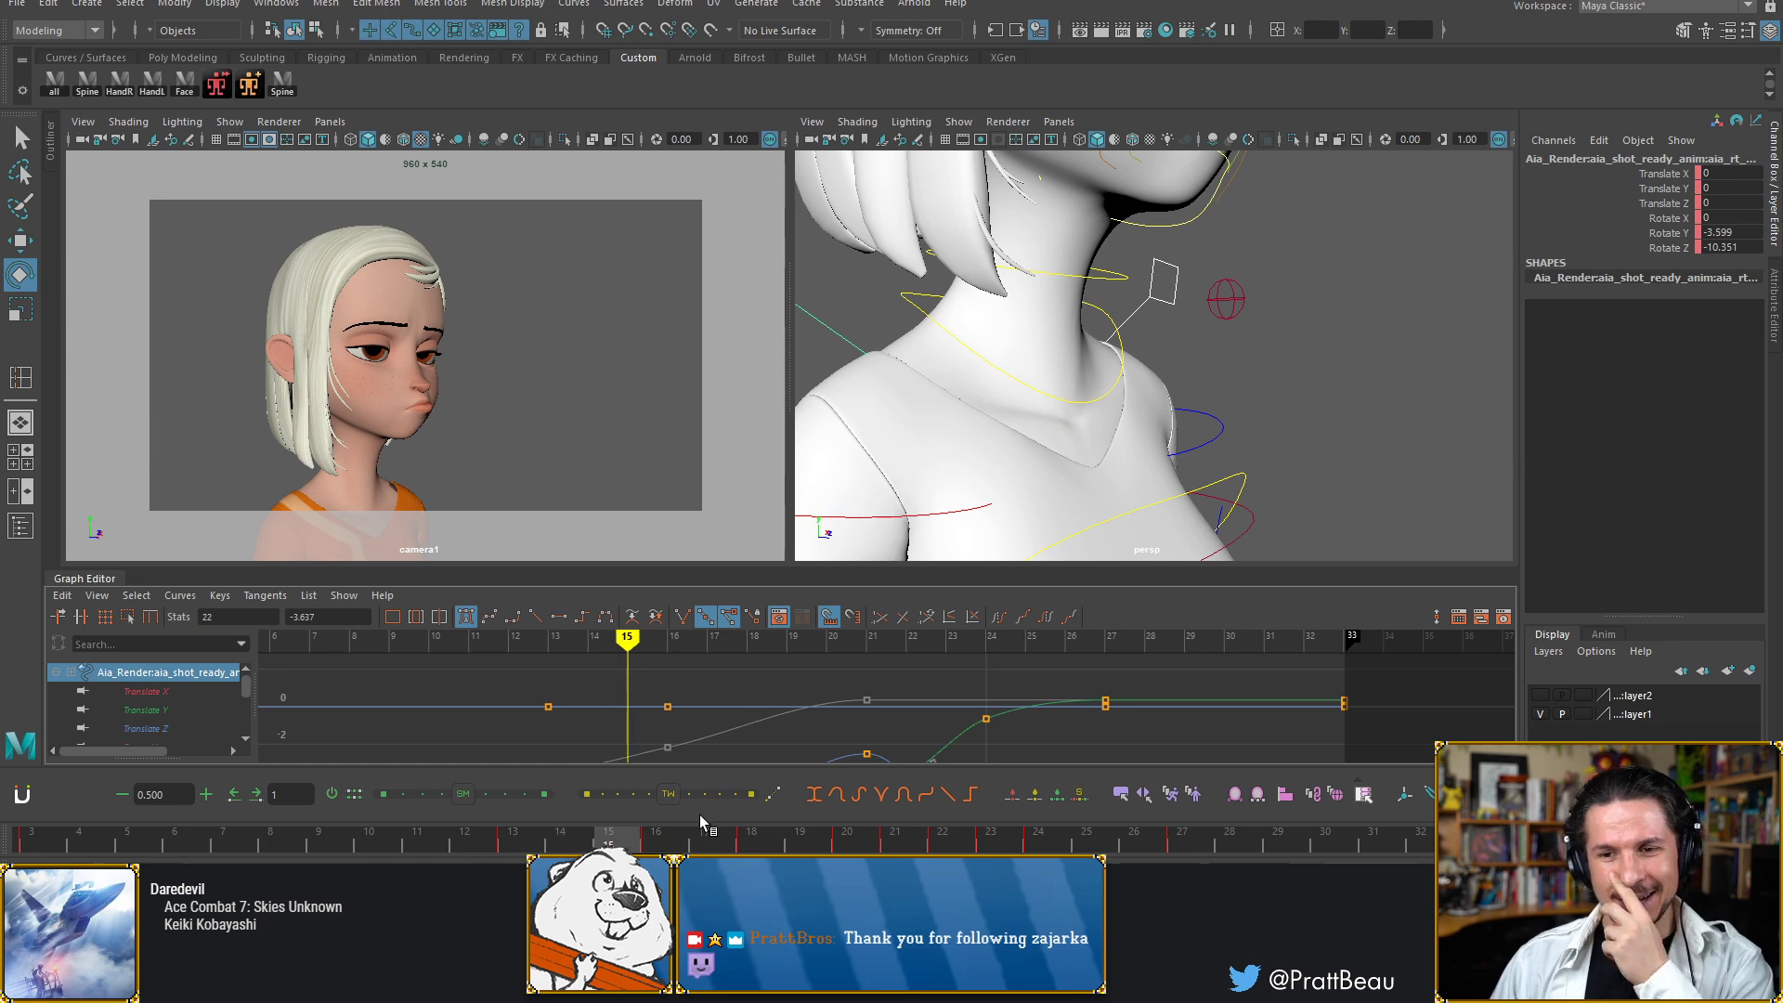
pyautogui.hotkey('alt', '.')
pyautogui.hotkey('alt', '.')
pyautogui.hotkey('alt', '.')
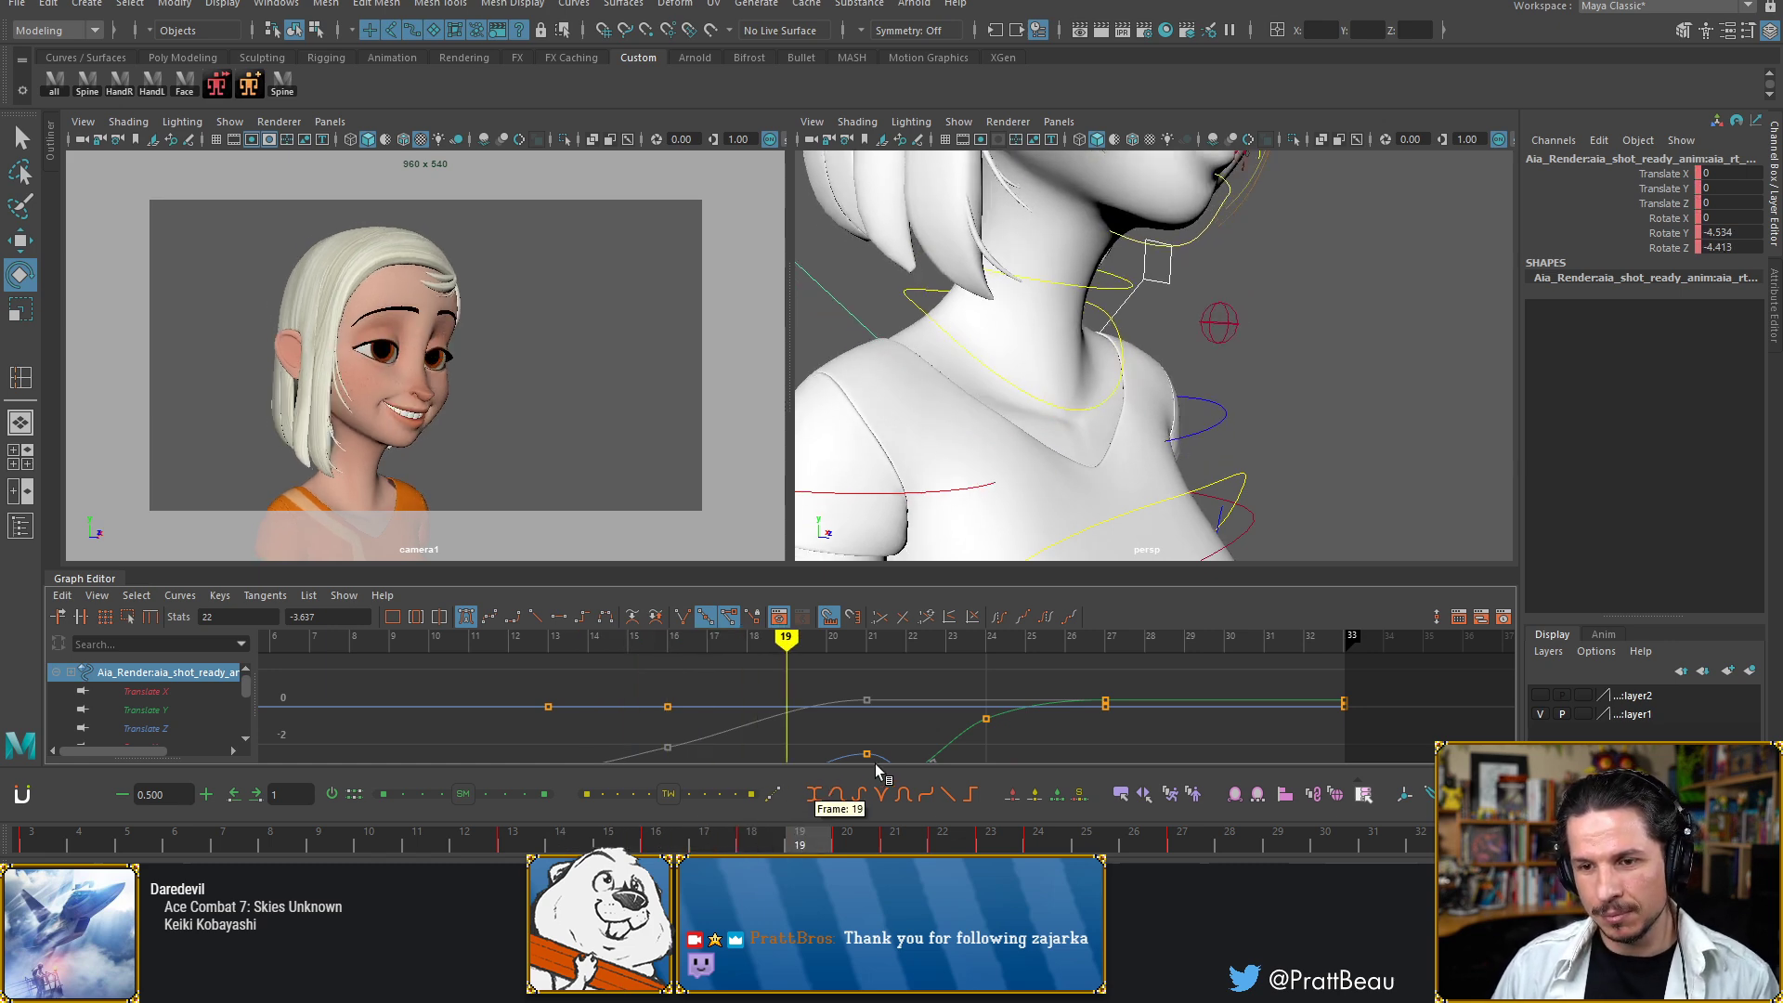
pyautogui.hotkey('alt', '.')
pyautogui.hotkey('alt', '.')
pyautogui.hotkey('alt', '.')
pyautogui.hotkey('alt', '.')
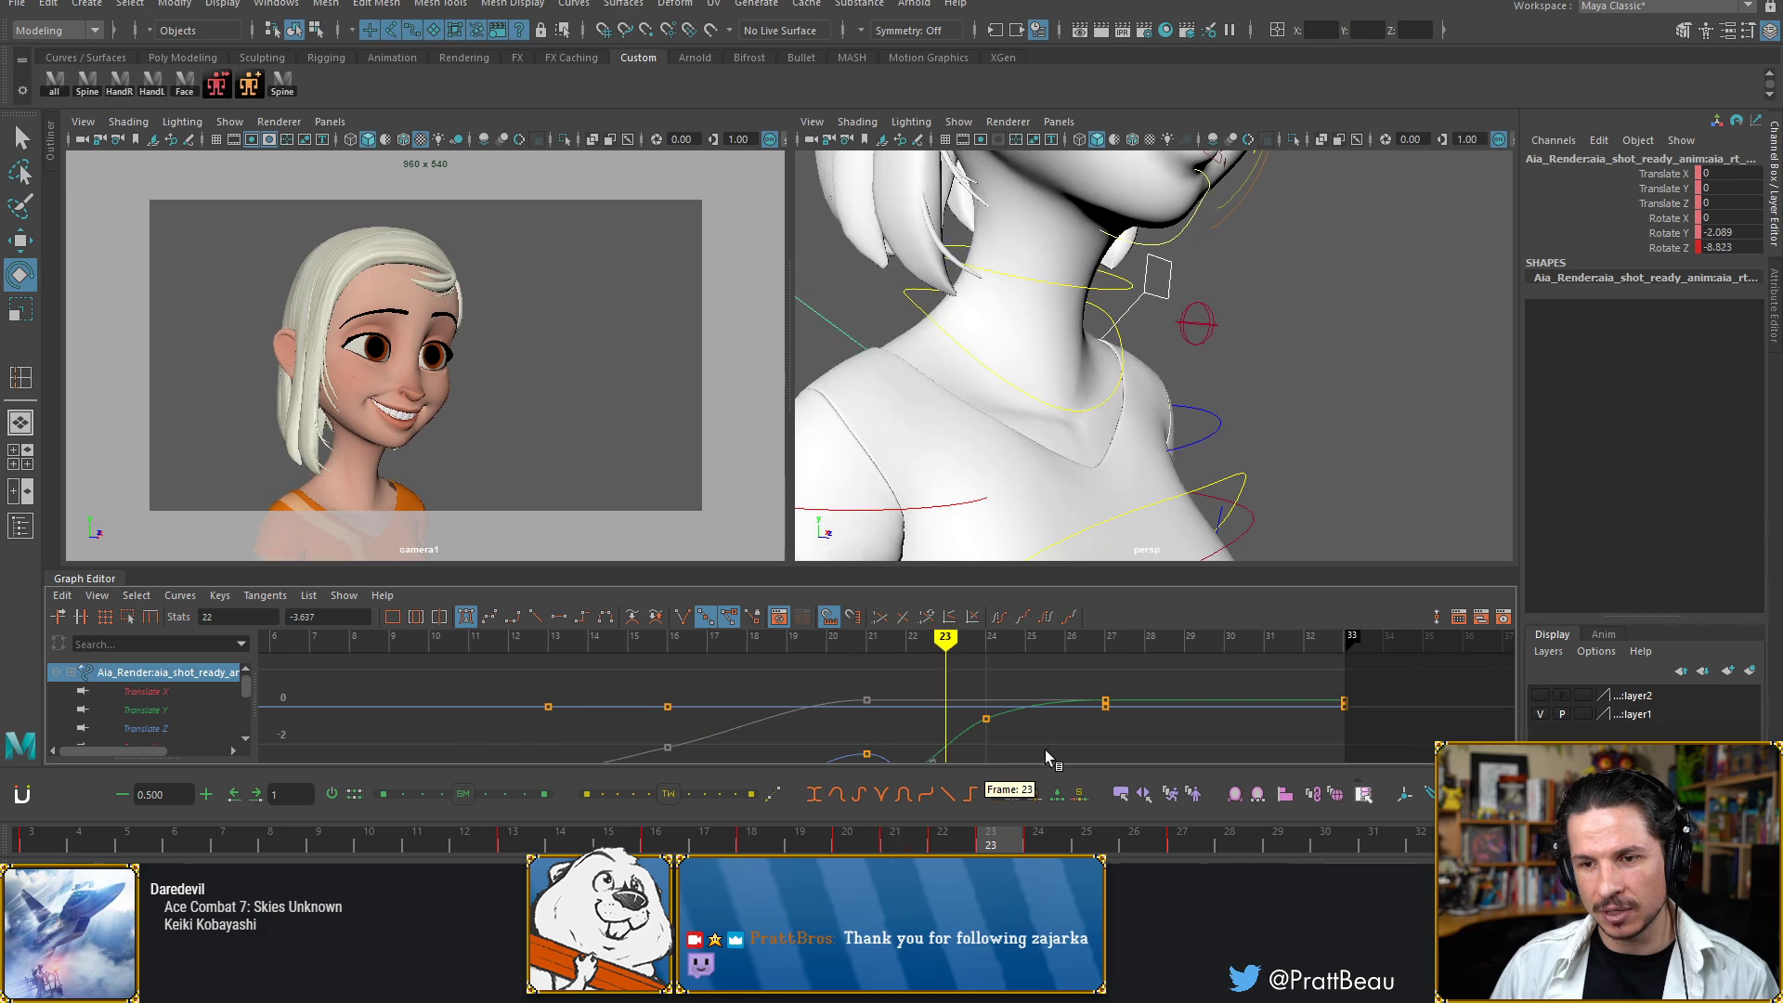
pyautogui.hotkey('alt', ',')
pyautogui.hotkey('alt', ',')
pyautogui.hotkey('alt', ',')
pyautogui.hotkey('alt', ',')
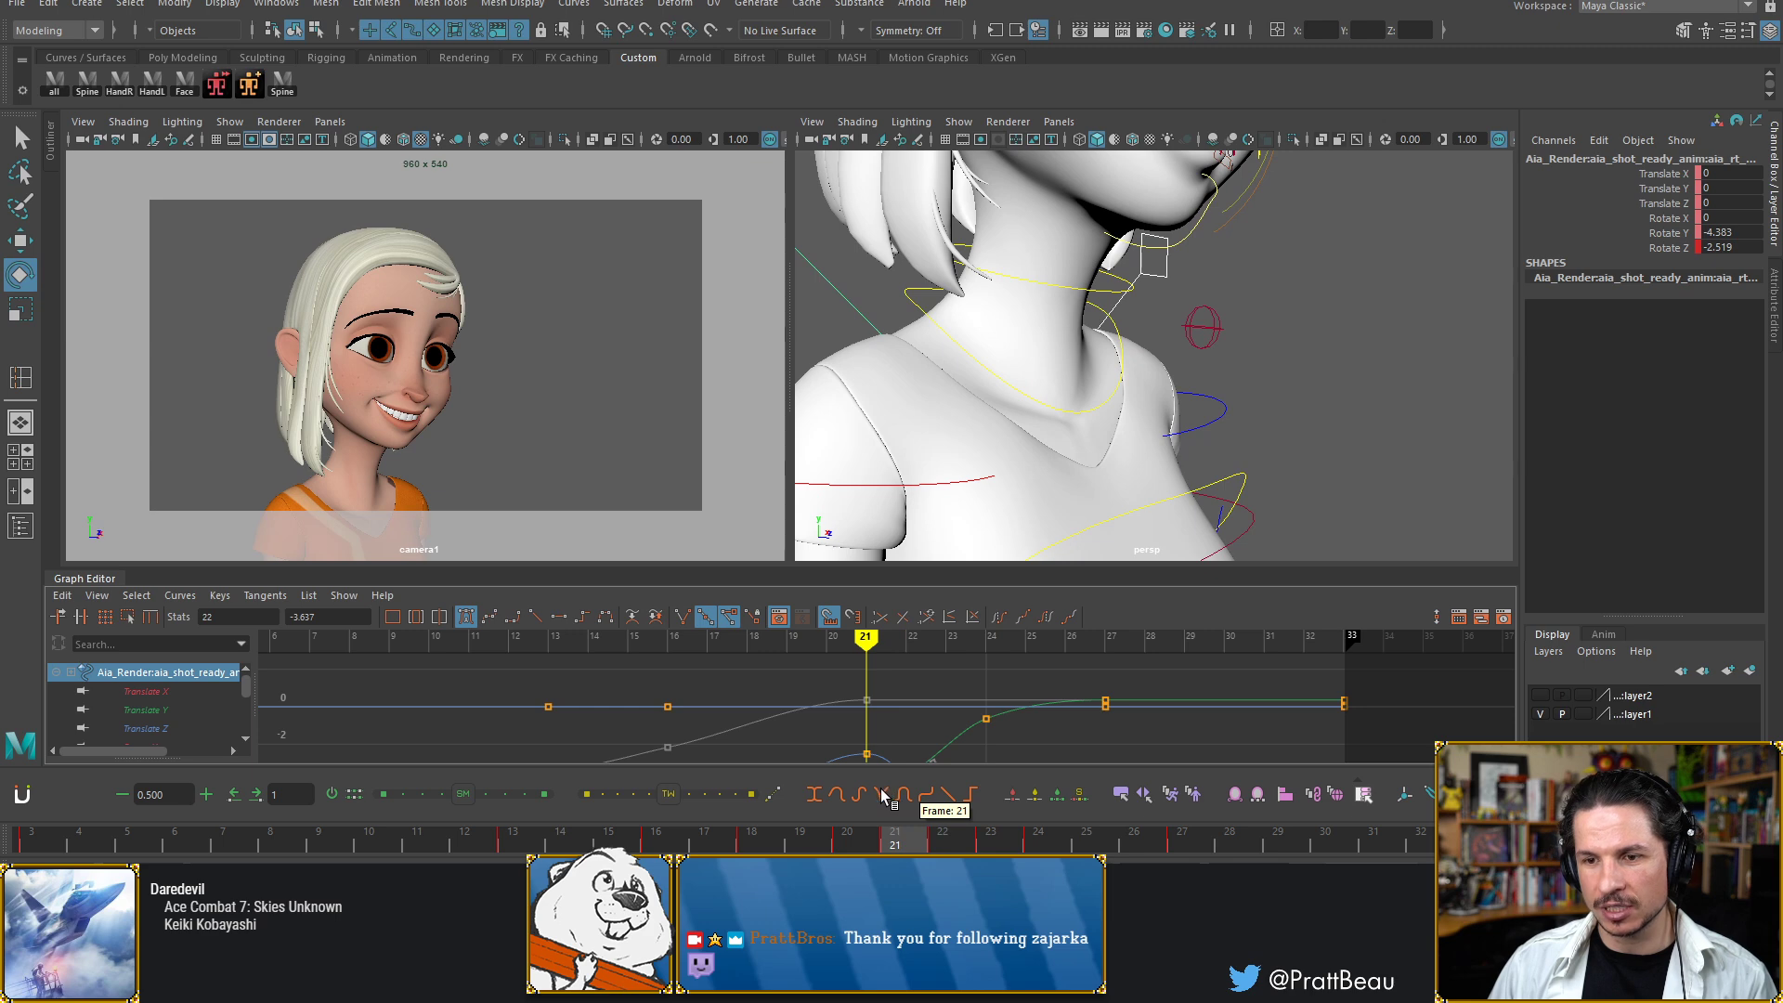
pyautogui.hotkey('alt', ',')
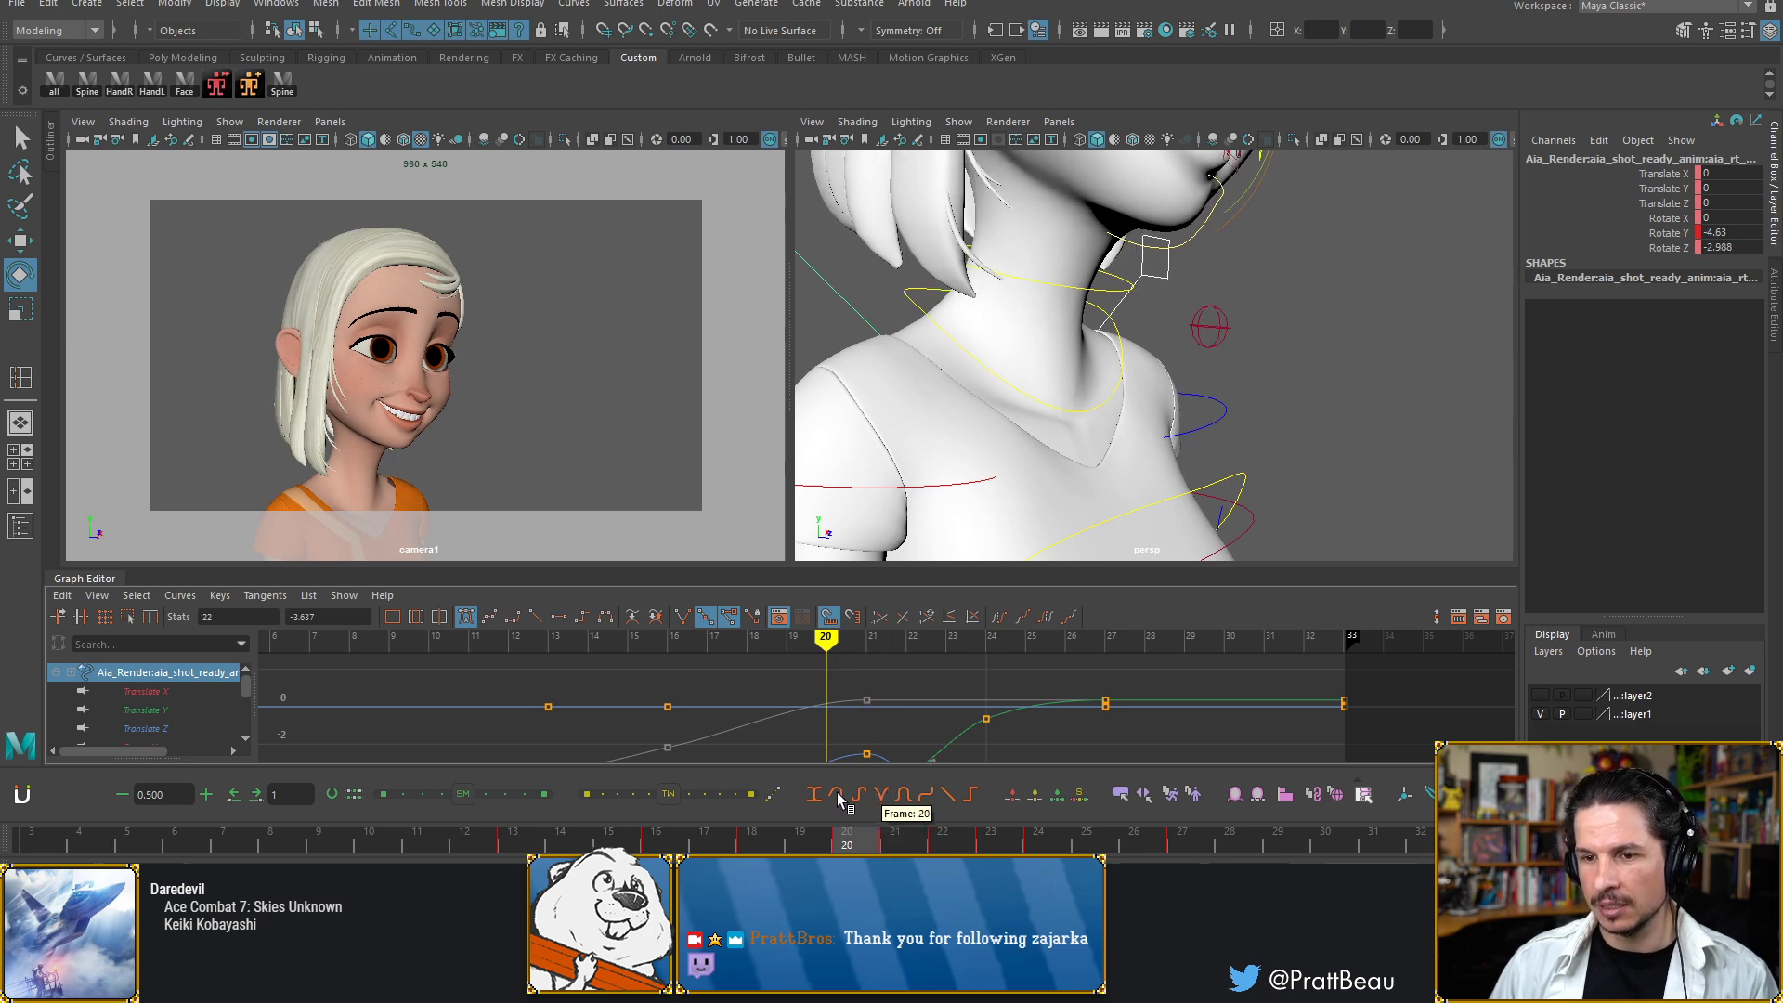
# Scale down the shoulder's Rotate Z keys from frames 18 to 23 toward the frame 23 value to flatten the raise
pyautogui.moveTo(834, 793); pyautogui.dragTo(833, 793)
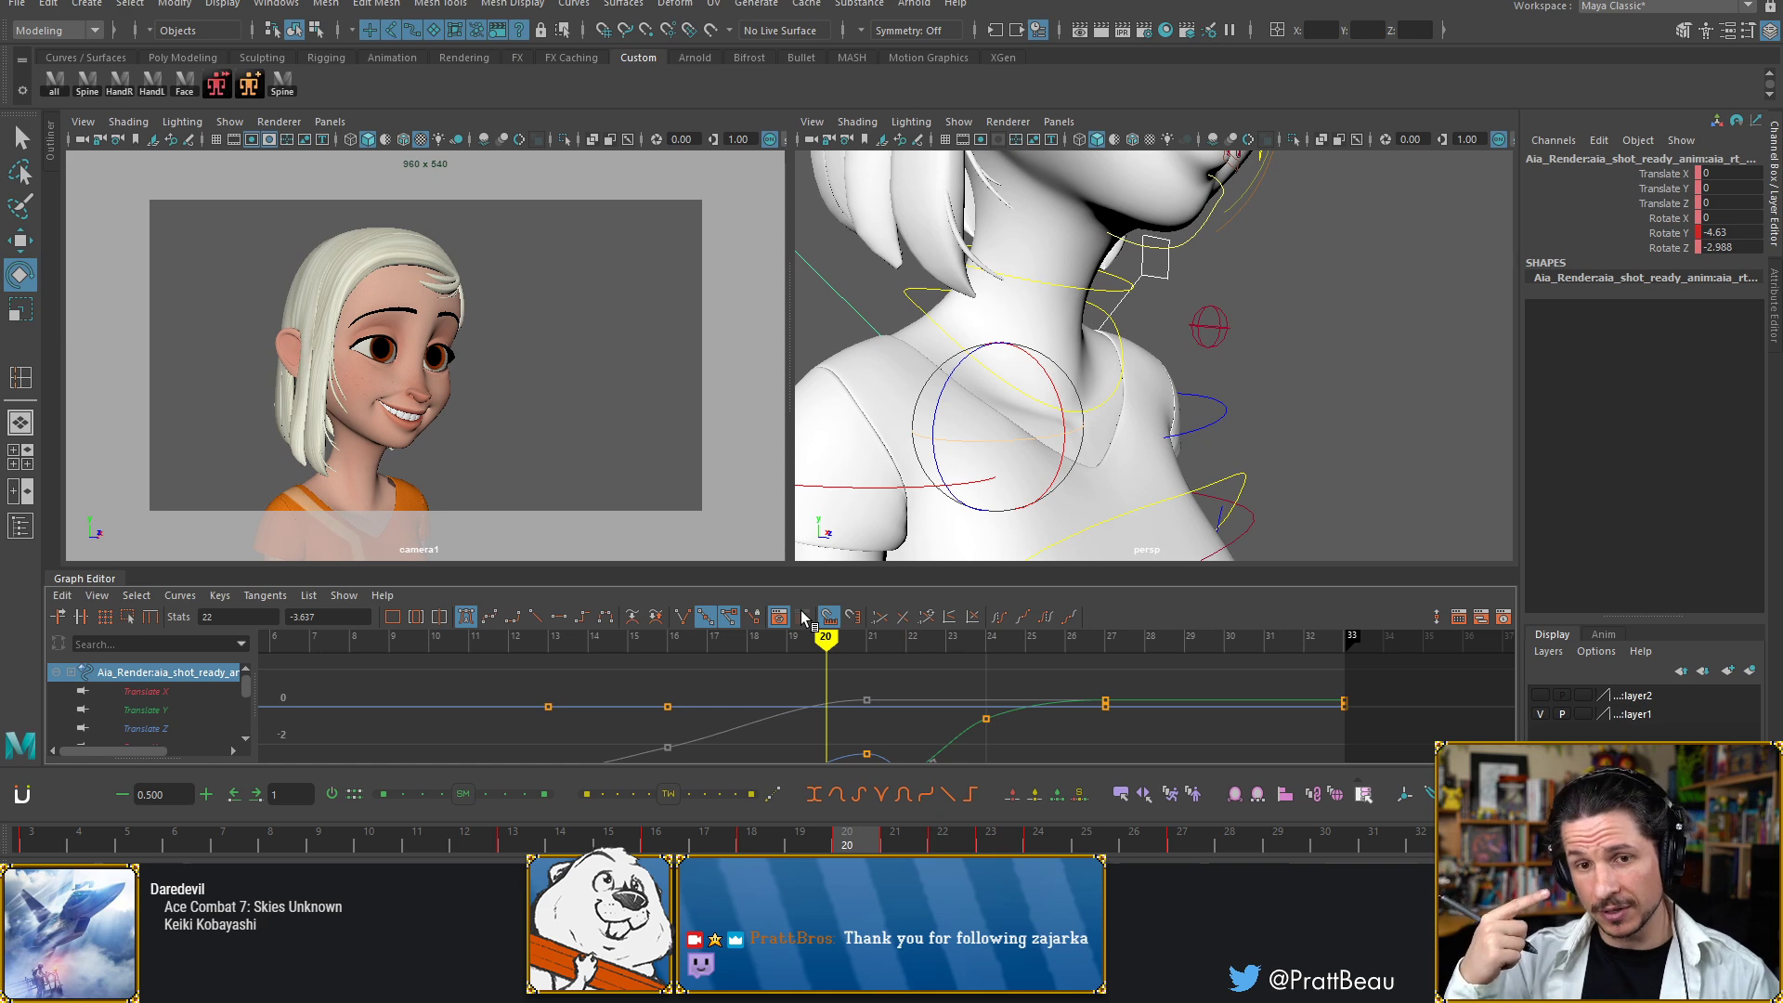
pyautogui.keyDown('alt'); pyautogui.moveTo(897, 728); pyautogui.dragTo(263, 695, button='right'); pyautogui.keyUp('alt')
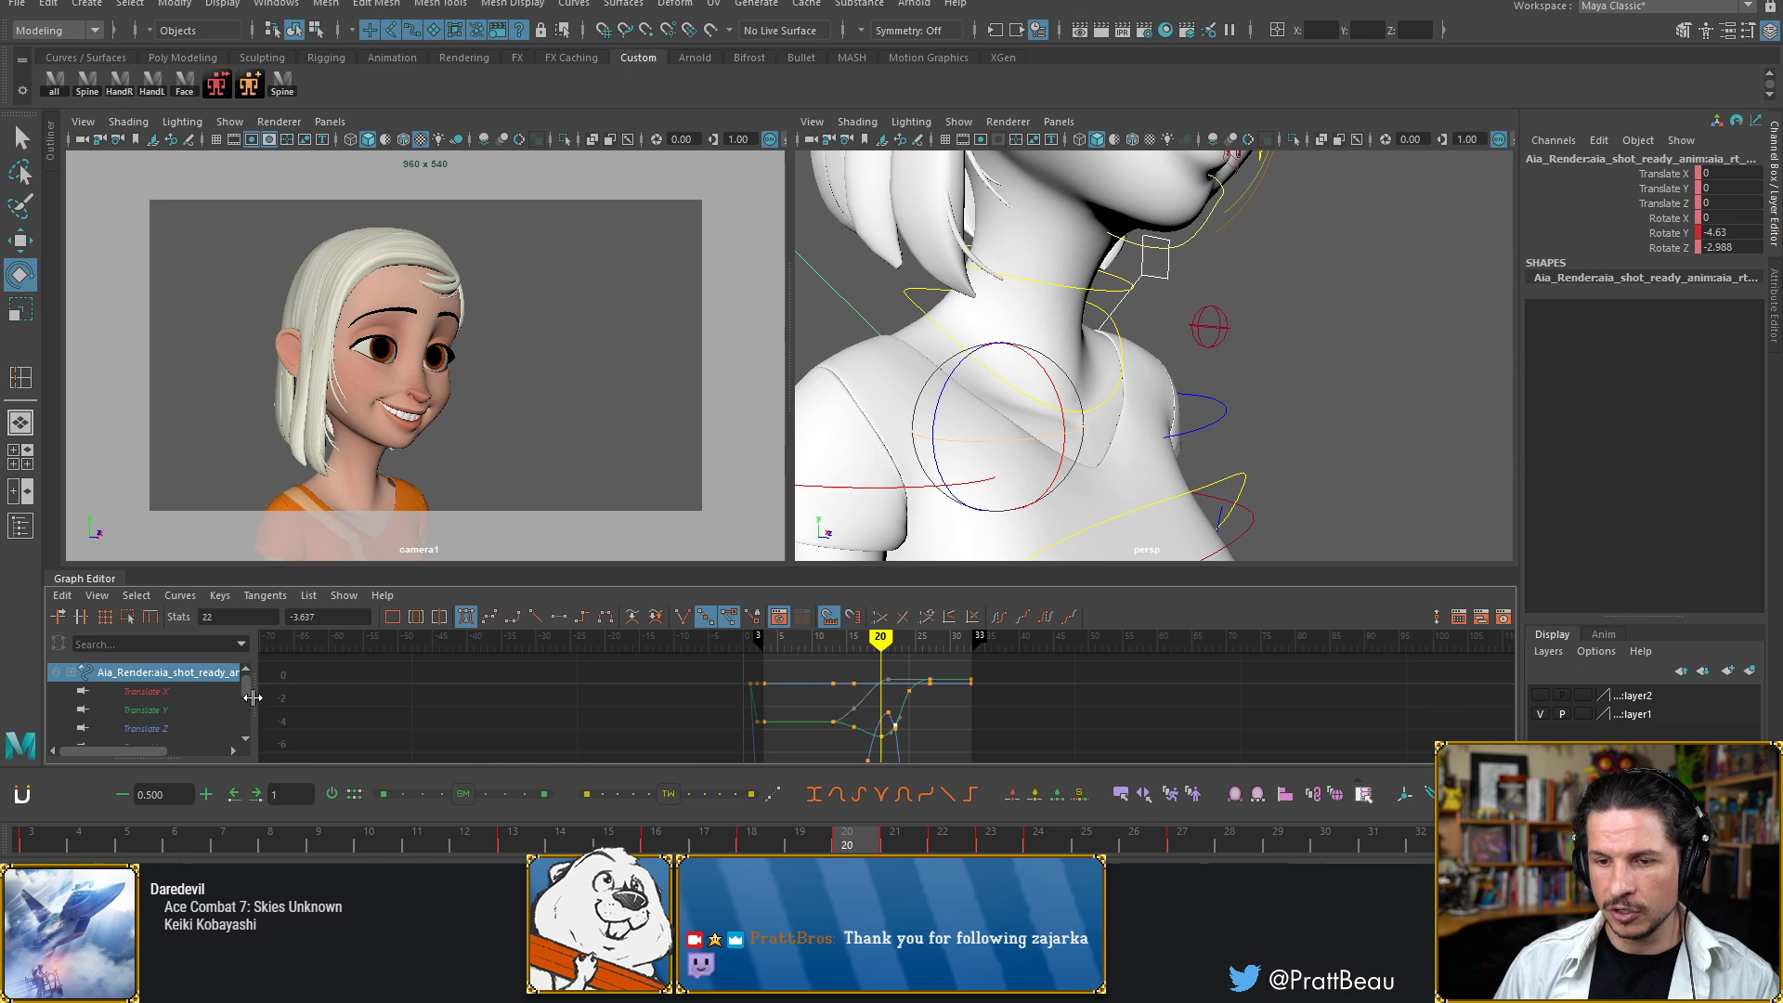
pyautogui.click(1669, 247)
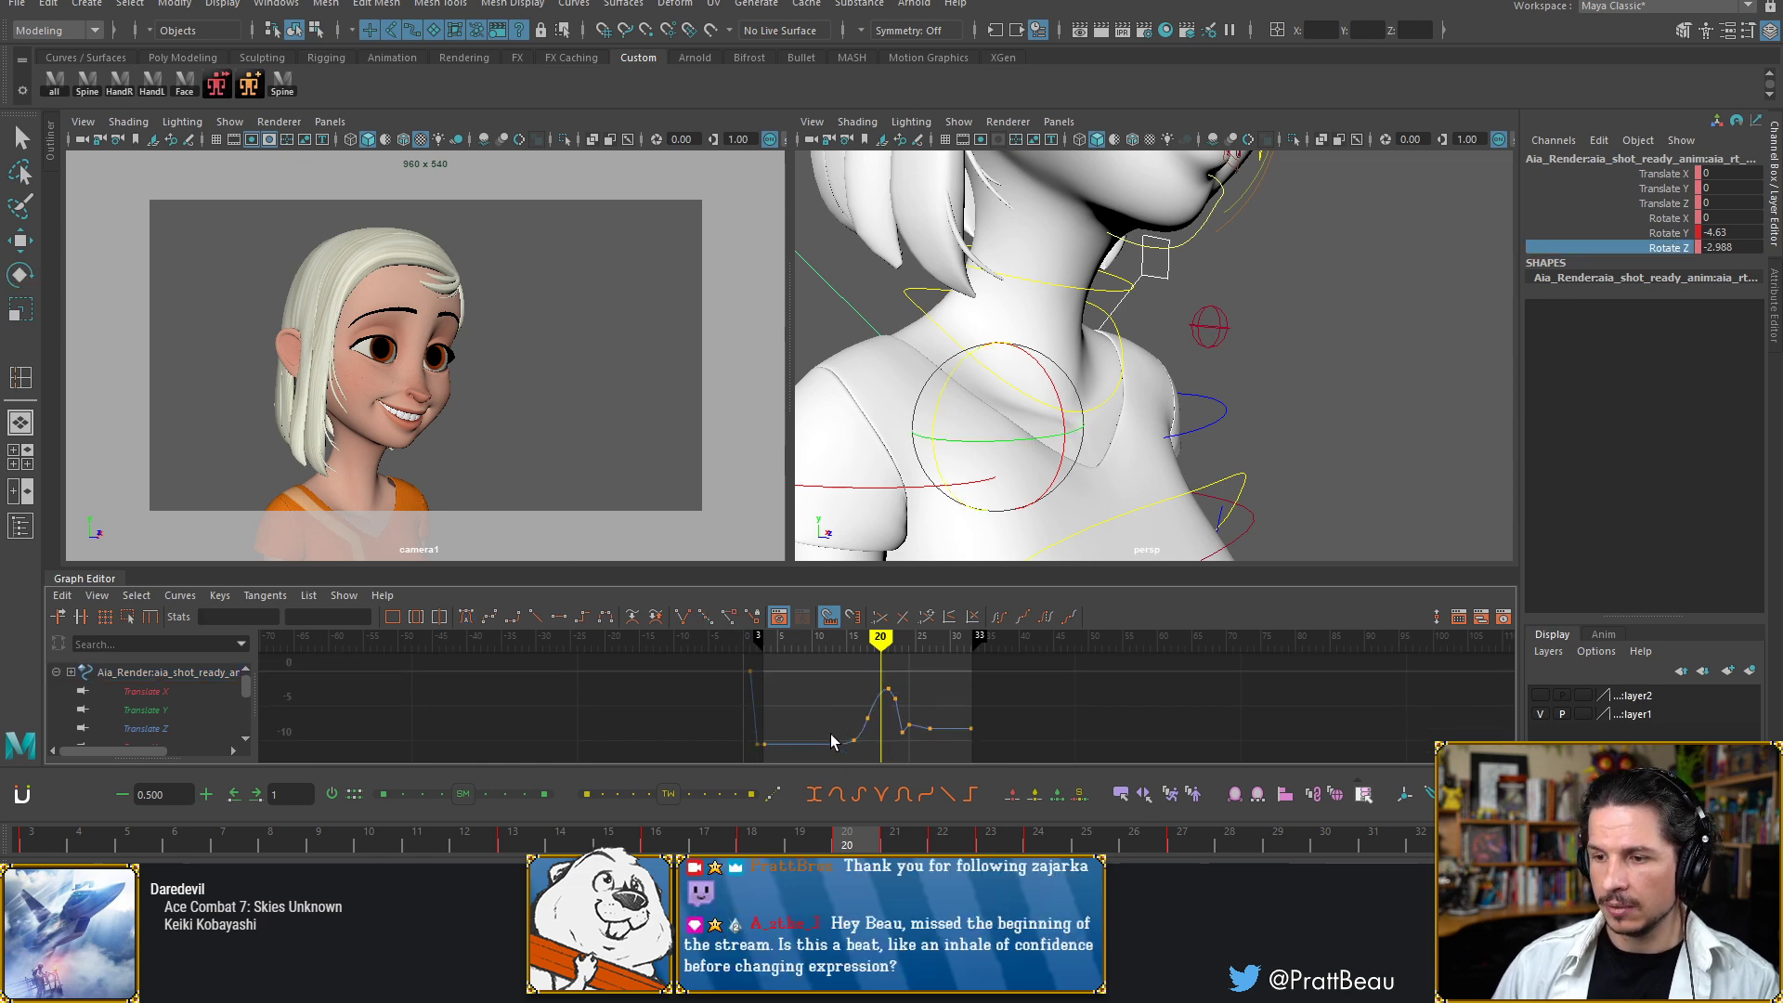
pyautogui.moveTo(729, 668); pyautogui.dragTo(1010, 746)
pyautogui.keyDown('alt'); pyautogui.moveTo(976, 729); pyautogui.dragTo(893, 704, button='right'); pyautogui.keyUp('alt')
pyautogui.click(779, 696)
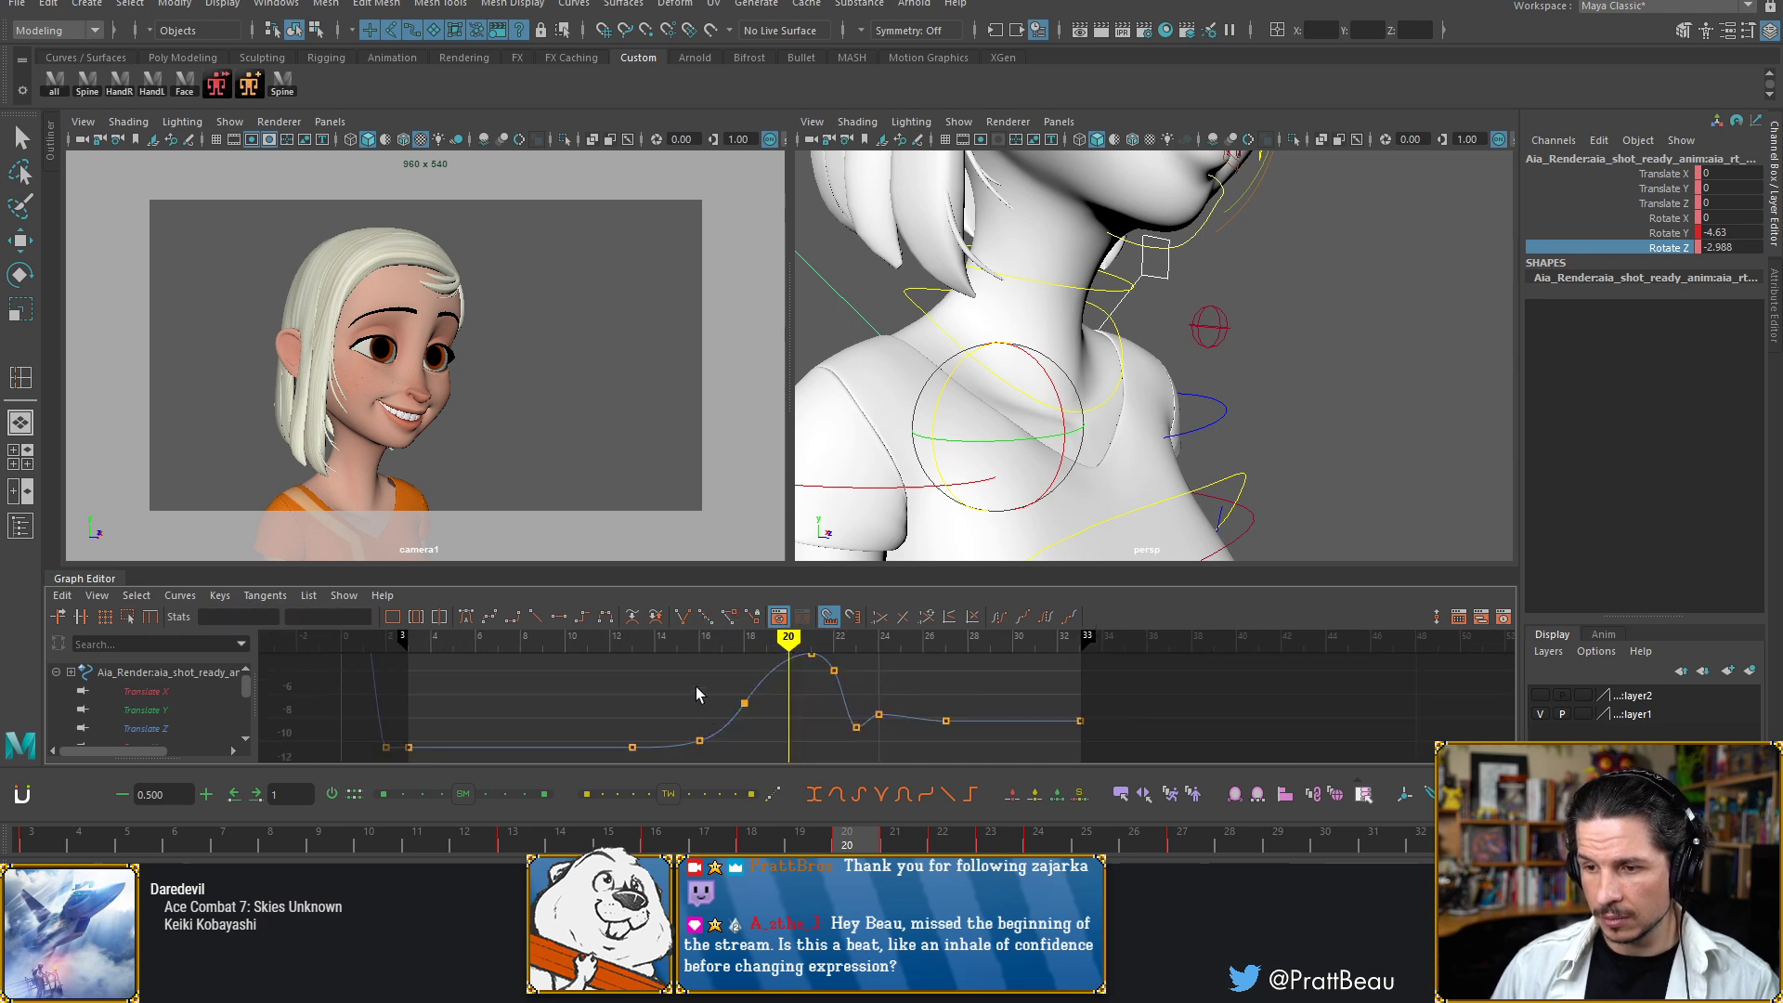
pyautogui.keyDown('alt'); pyautogui.moveTo(719, 704); pyautogui.dragTo(716, 719, button='middle'); pyautogui.keyUp('alt')
pyautogui.moveTo(704, 665); pyautogui.dragTo(867, 747)
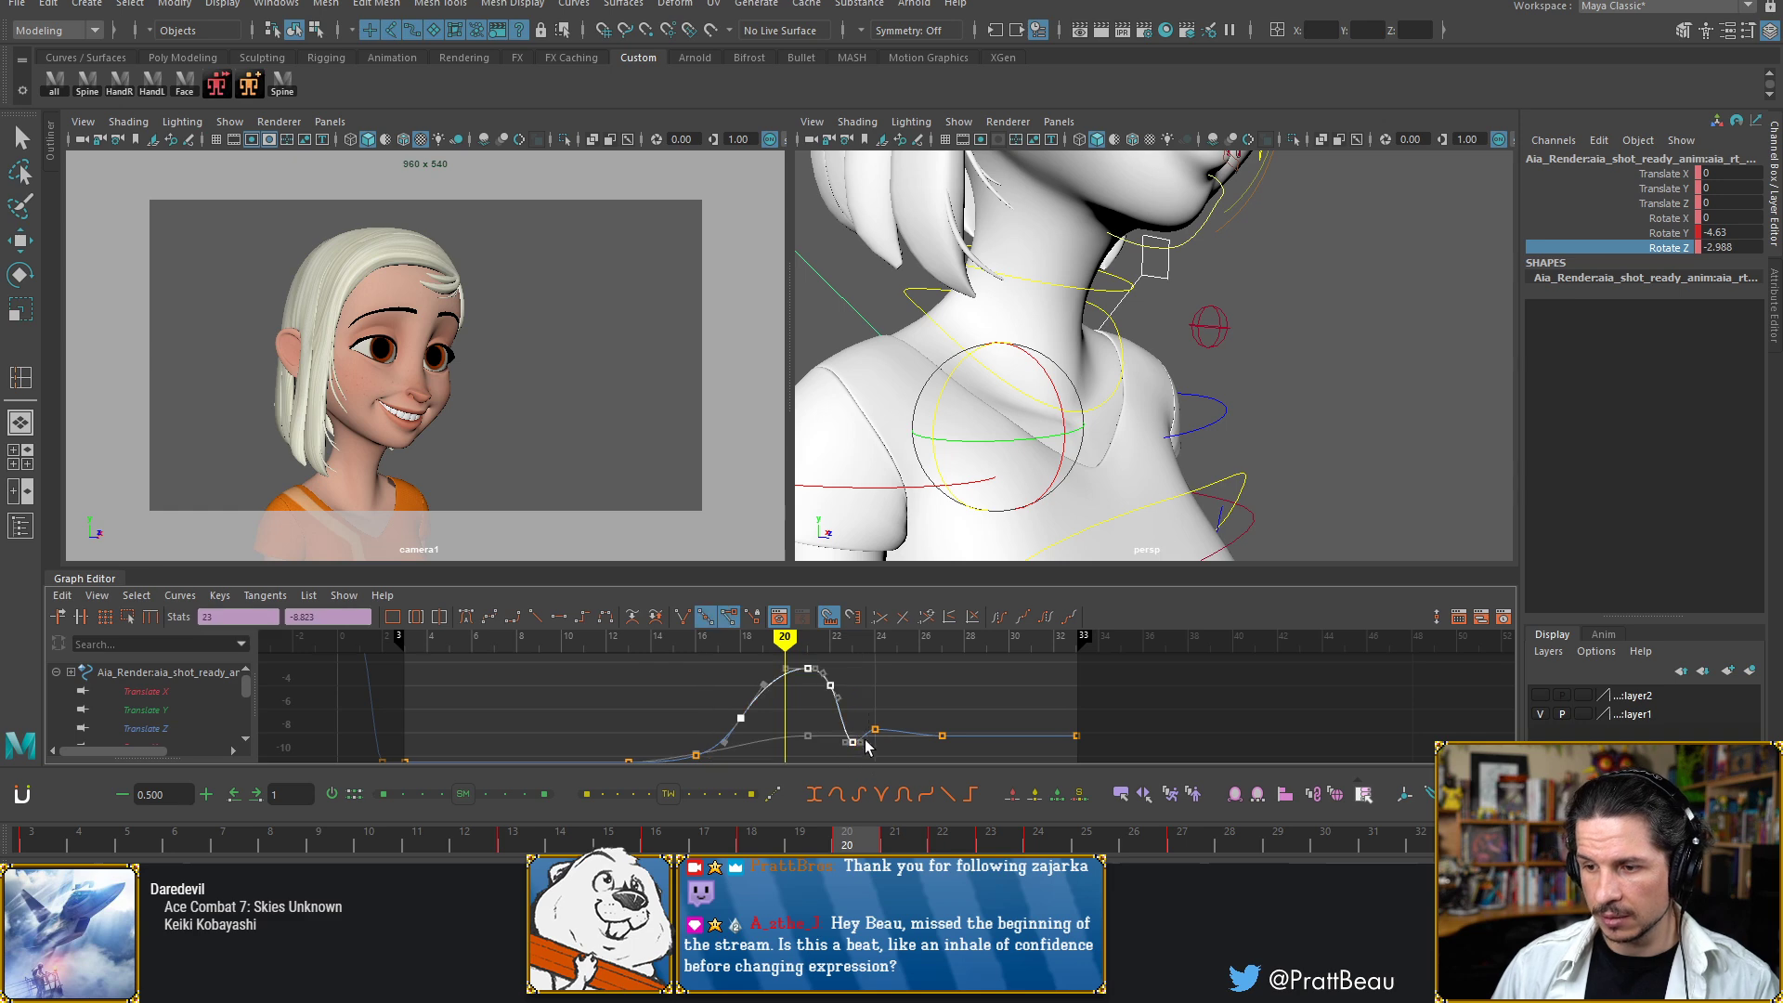
pyautogui.click(127, 617)
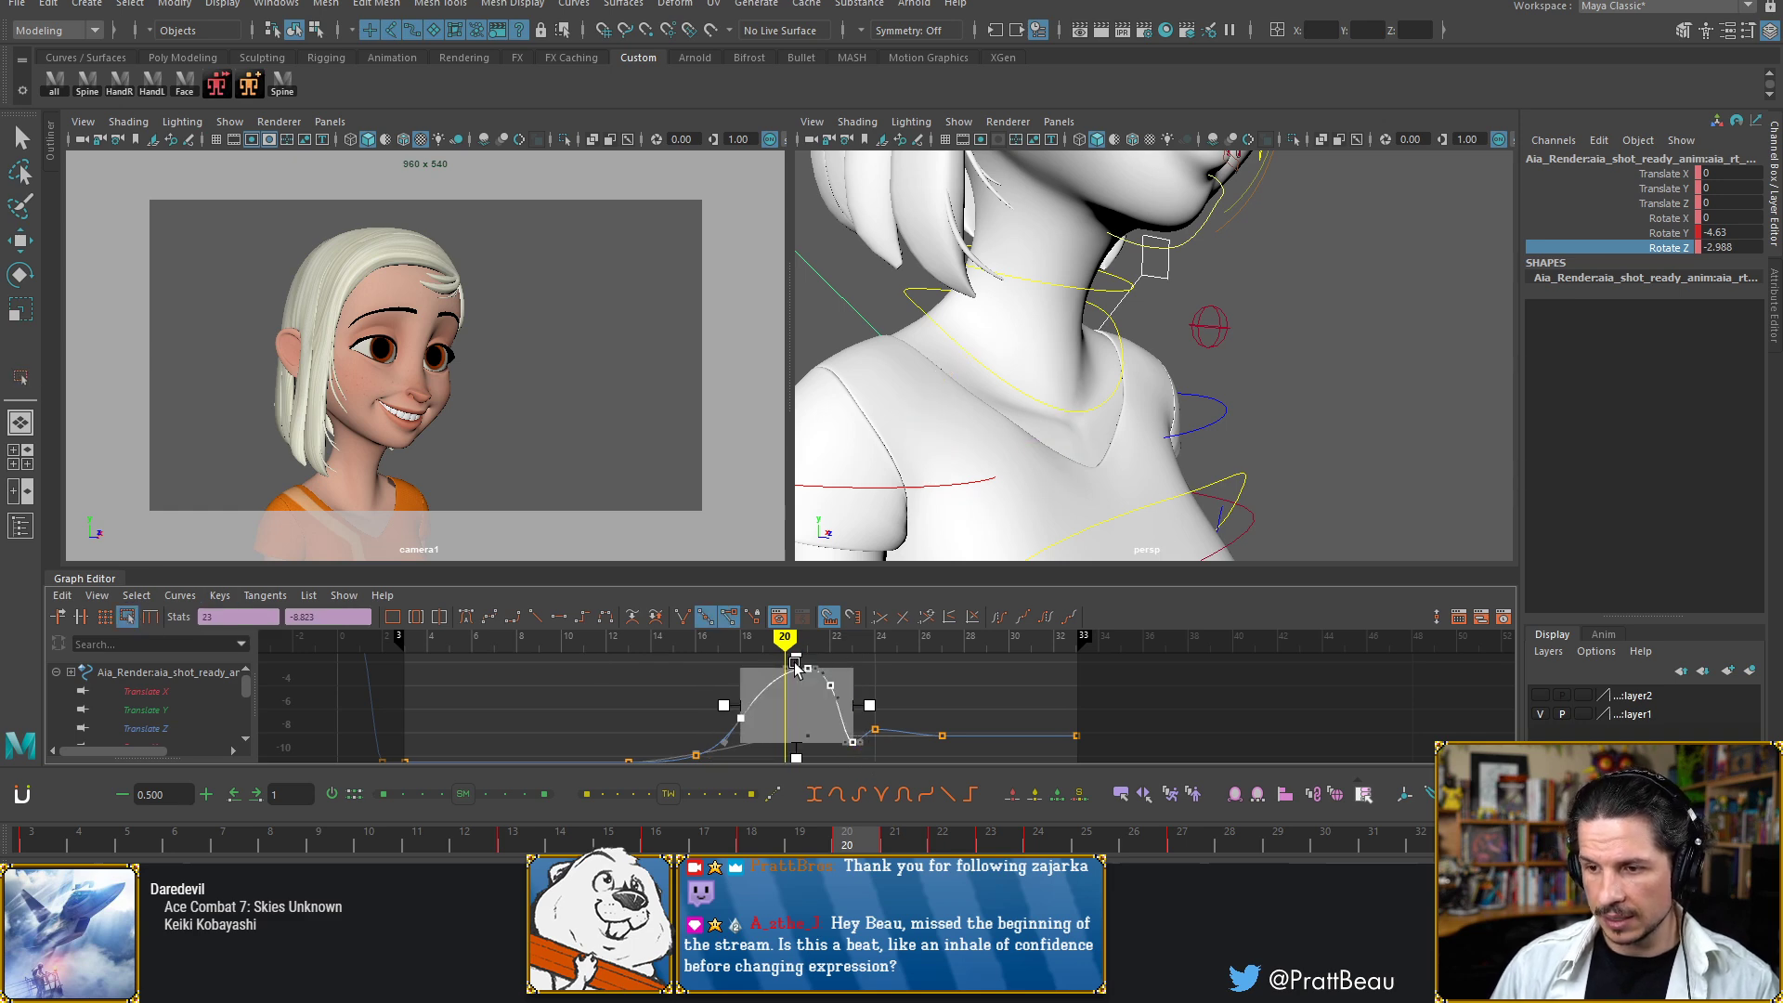
pyautogui.moveTo(796, 658); pyautogui.dragTo(797, 693)
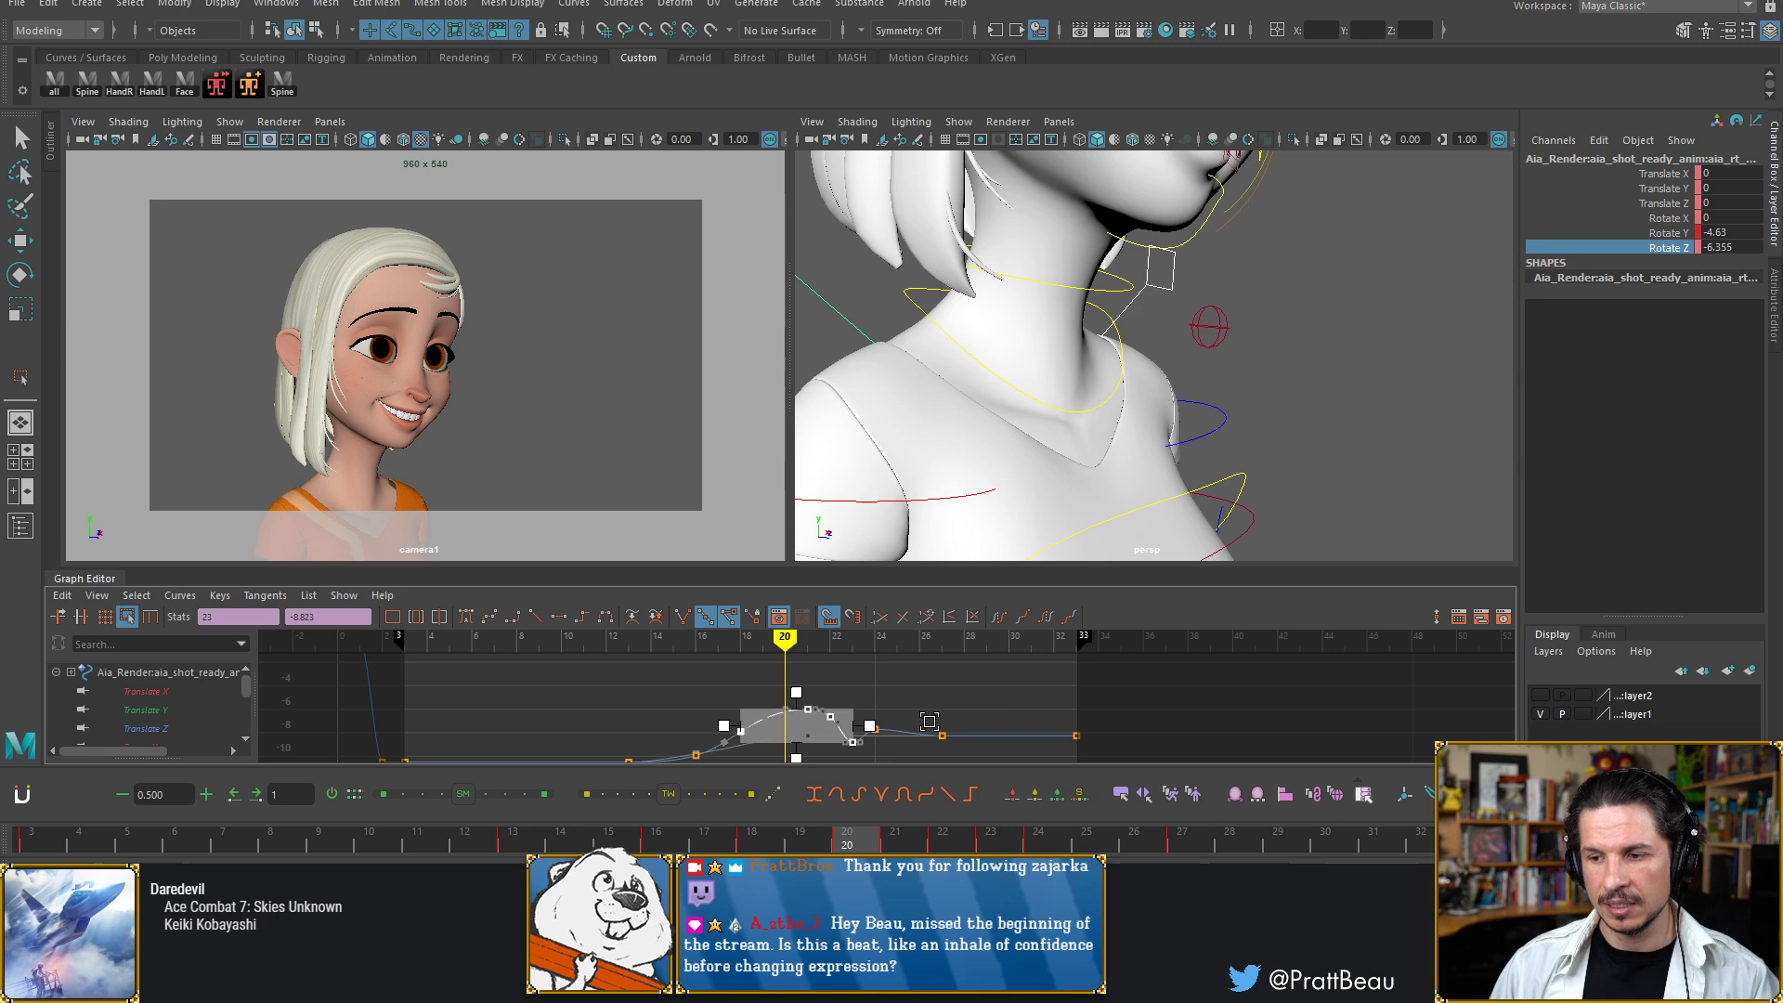
pyautogui.keyDown('alt'); pyautogui.moveTo(887, 710); pyautogui.dragTo(904, 679, button='right'); pyautogui.keyUp('alt')
pyautogui.keyDown('alt'); pyautogui.moveTo(844, 731); pyautogui.dragTo(822, 733, button='right'); pyautogui.keyUp('alt')
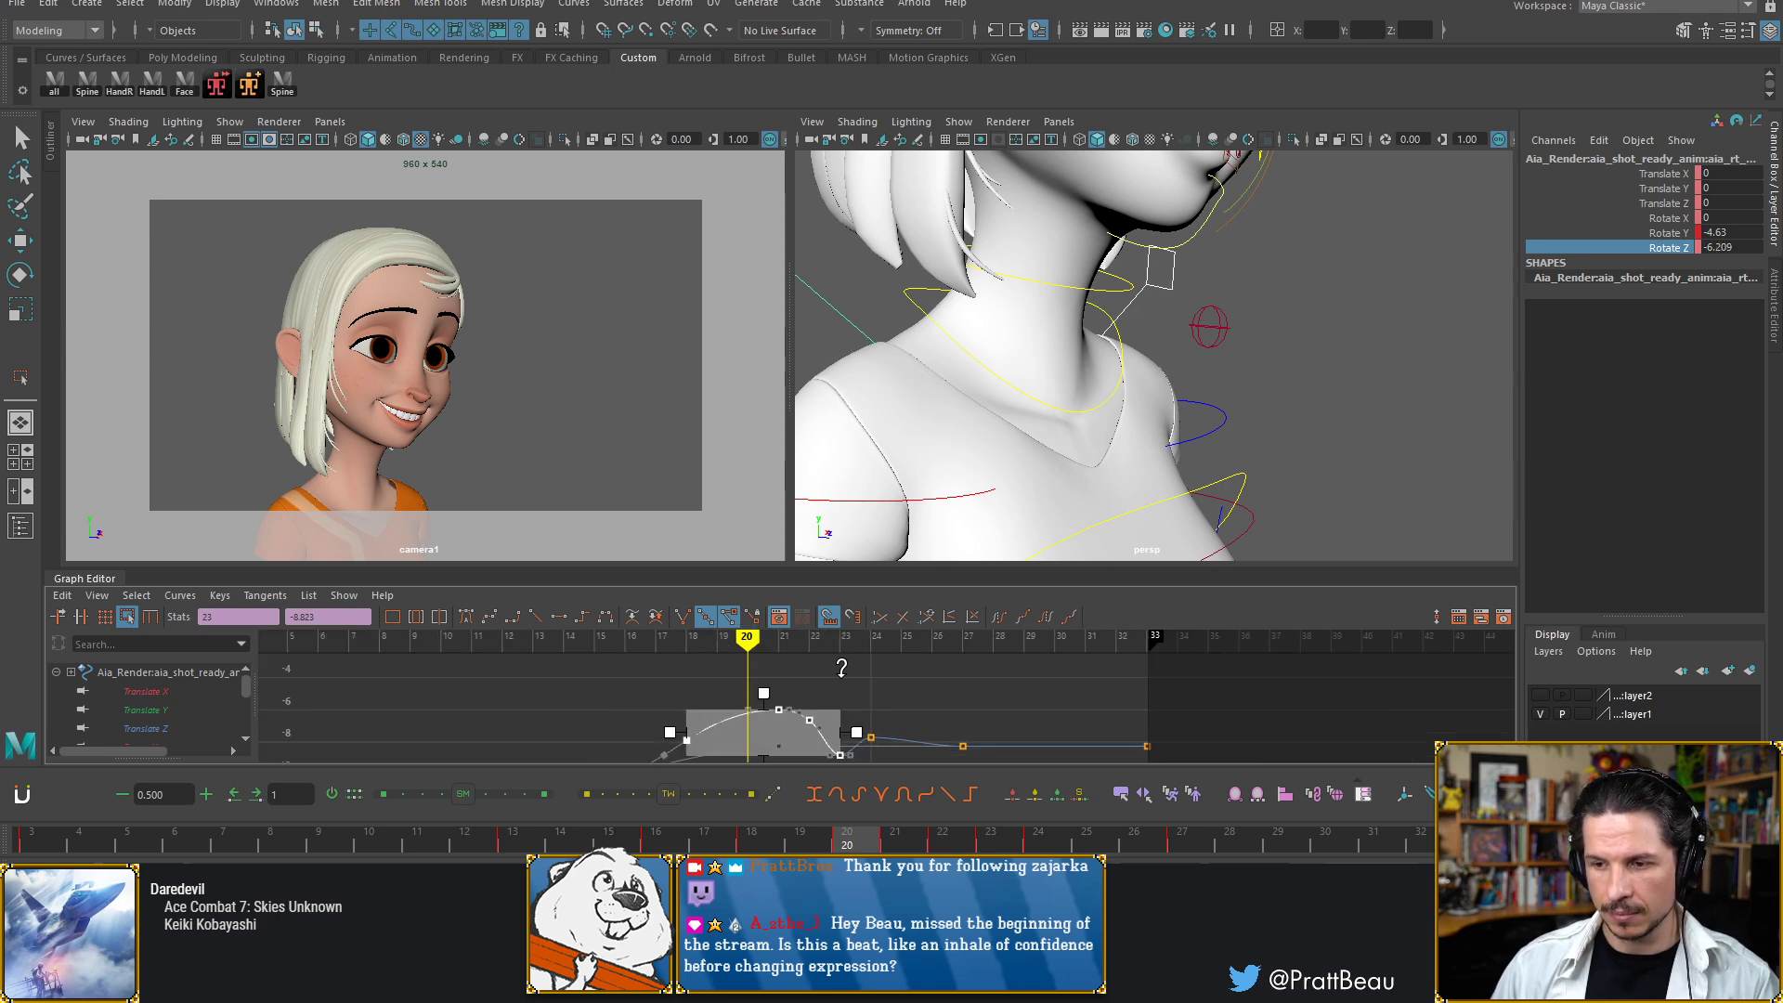
pyautogui.keyDown('alt'); pyautogui.moveTo(854, 697); pyautogui.dragTo(886, 647, button='middle'); pyautogui.keyUp('alt')
pyautogui.keyDown('alt'); pyautogui.moveTo(886, 647); pyautogui.dragTo(841, 655, button='right'); pyautogui.keyUp('alt')
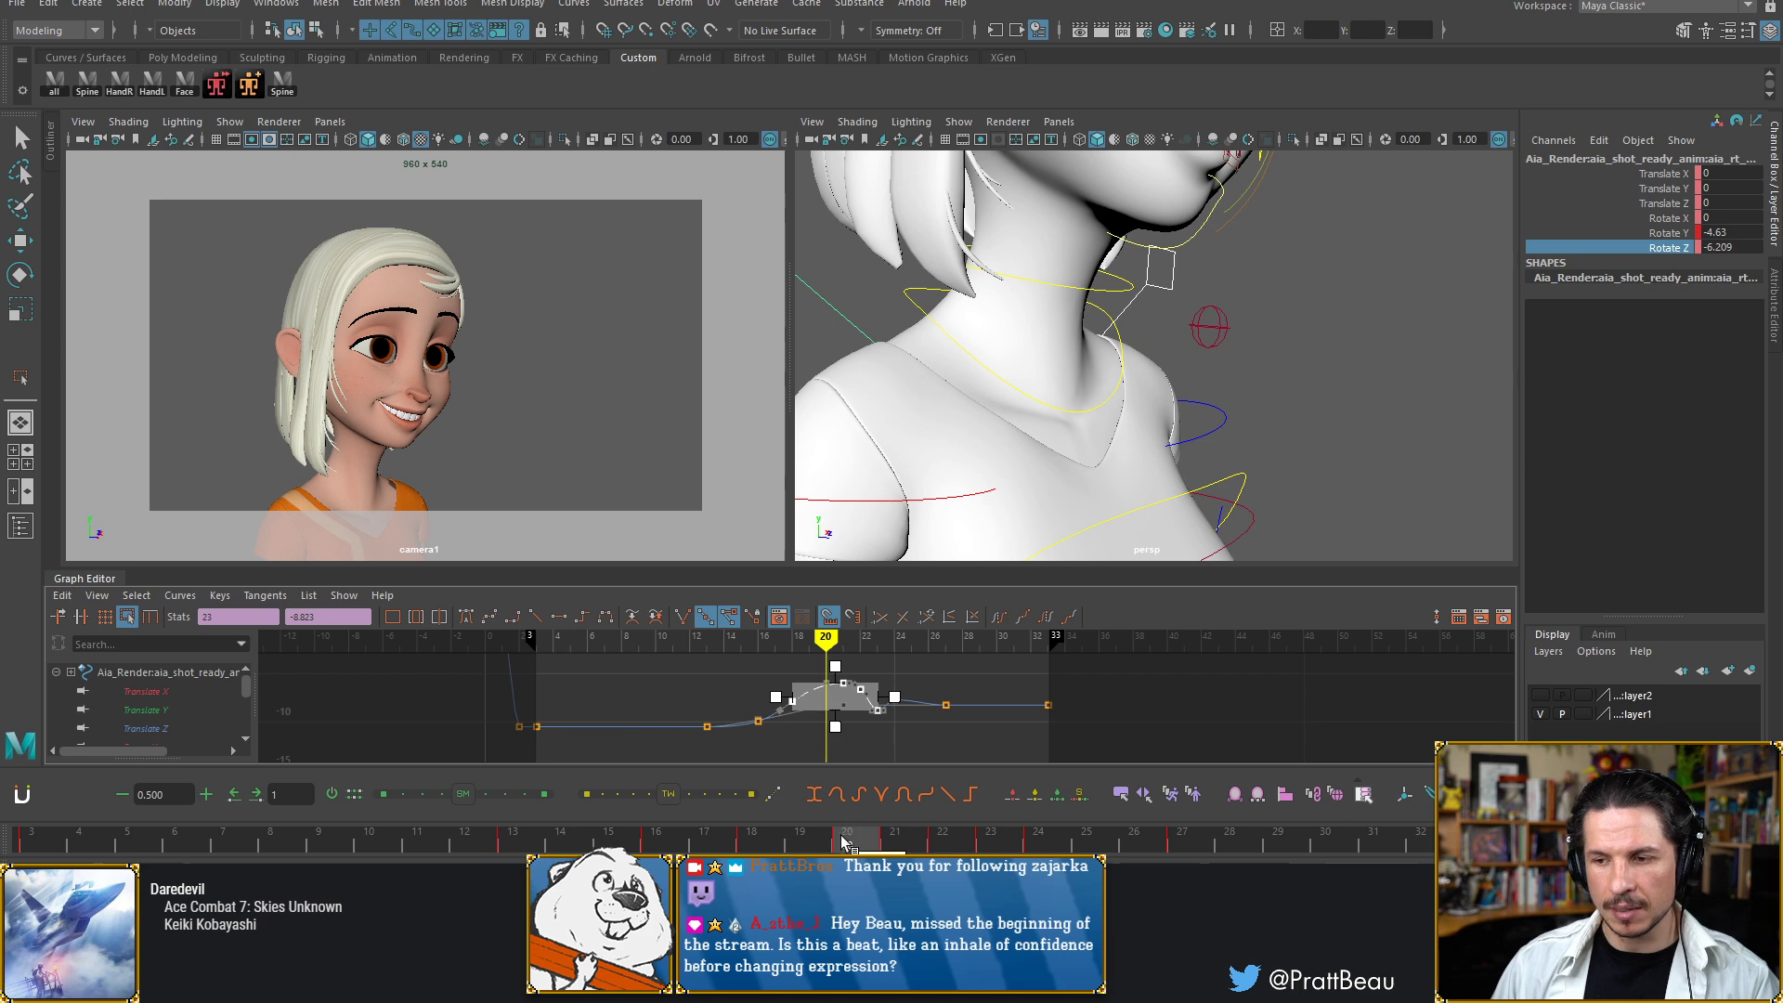
# Scrub to frame 25 and lower the shoulder's Rotate Z key at frame 24 to about -7.832
pyautogui.moveTo(806, 836); pyautogui.dragTo(1080, 783)
pyautogui.click(915, 665)
pyautogui.press('w')
pyautogui.moveTo(906, 710)
pyautogui.keyDown('alt'); pyautogui.mouseDown(button='right')
pyautogui.moveTo(934, 720)
pyautogui.moveTo(896, 723)
pyautogui.mouseUp(button='right'); pyautogui.keyUp('alt')
pyautogui.click(869, 705)
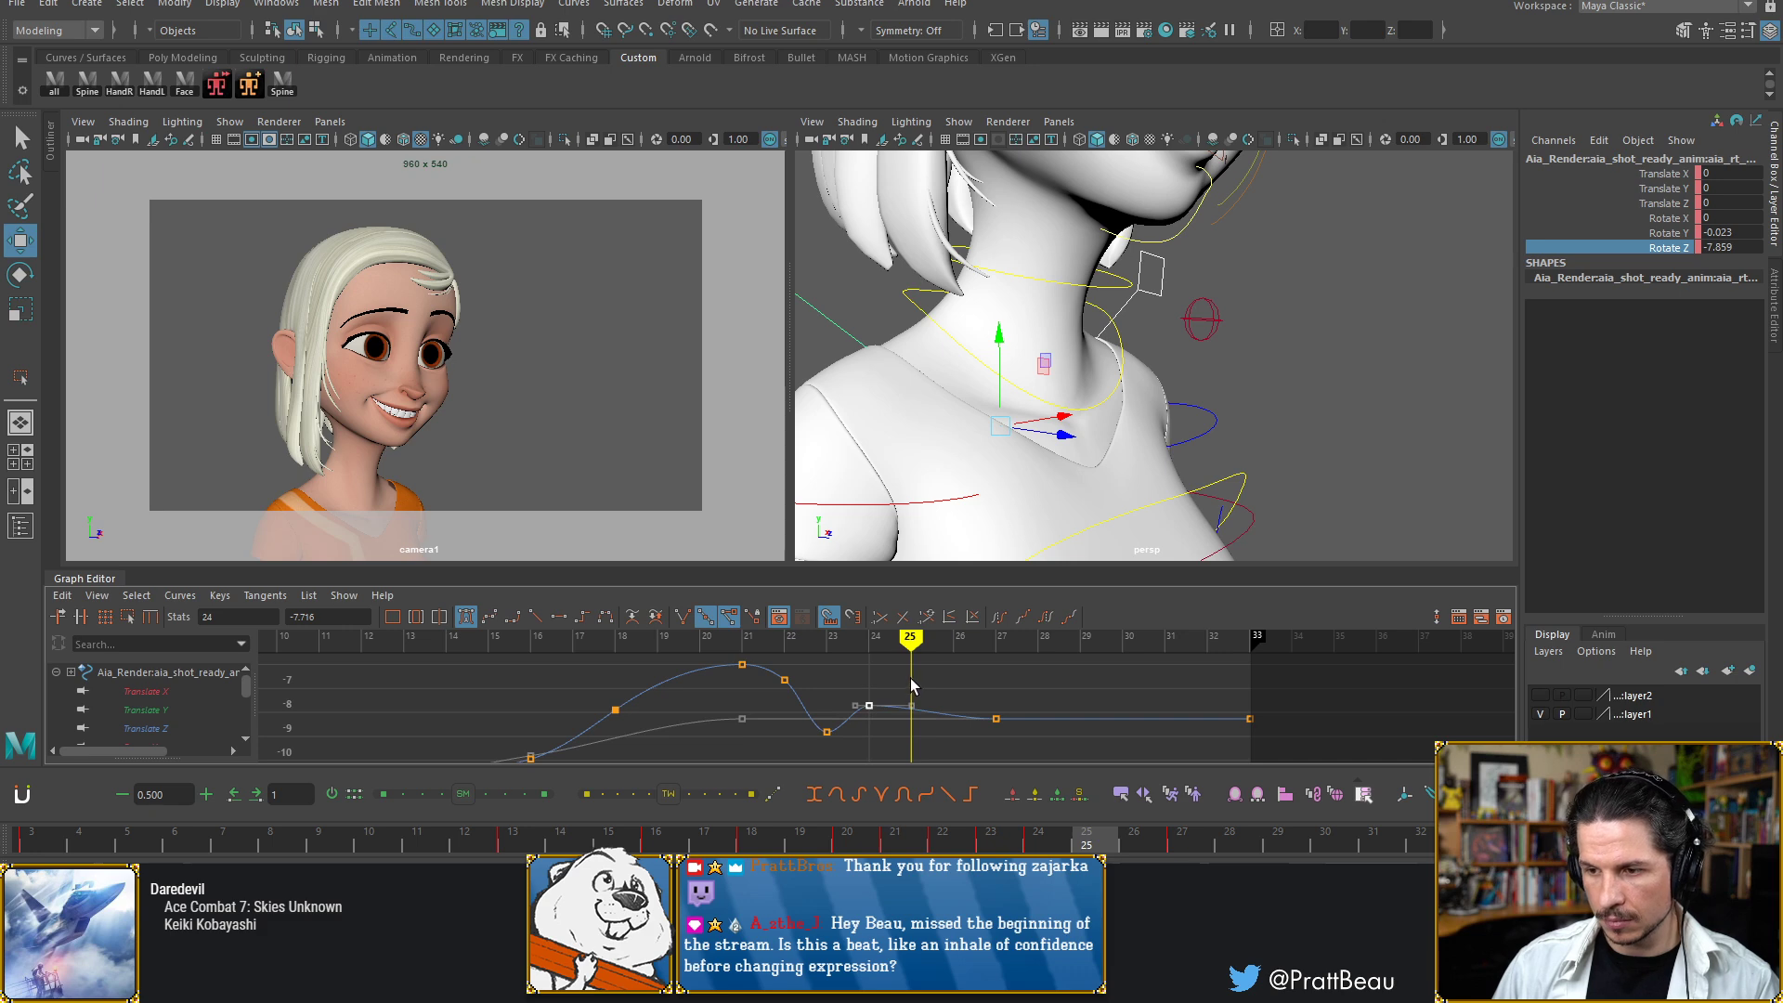
pyautogui.moveTo(909, 688); pyautogui.dragTo(909, 689, button='middle')
pyautogui.click(1273, 686)
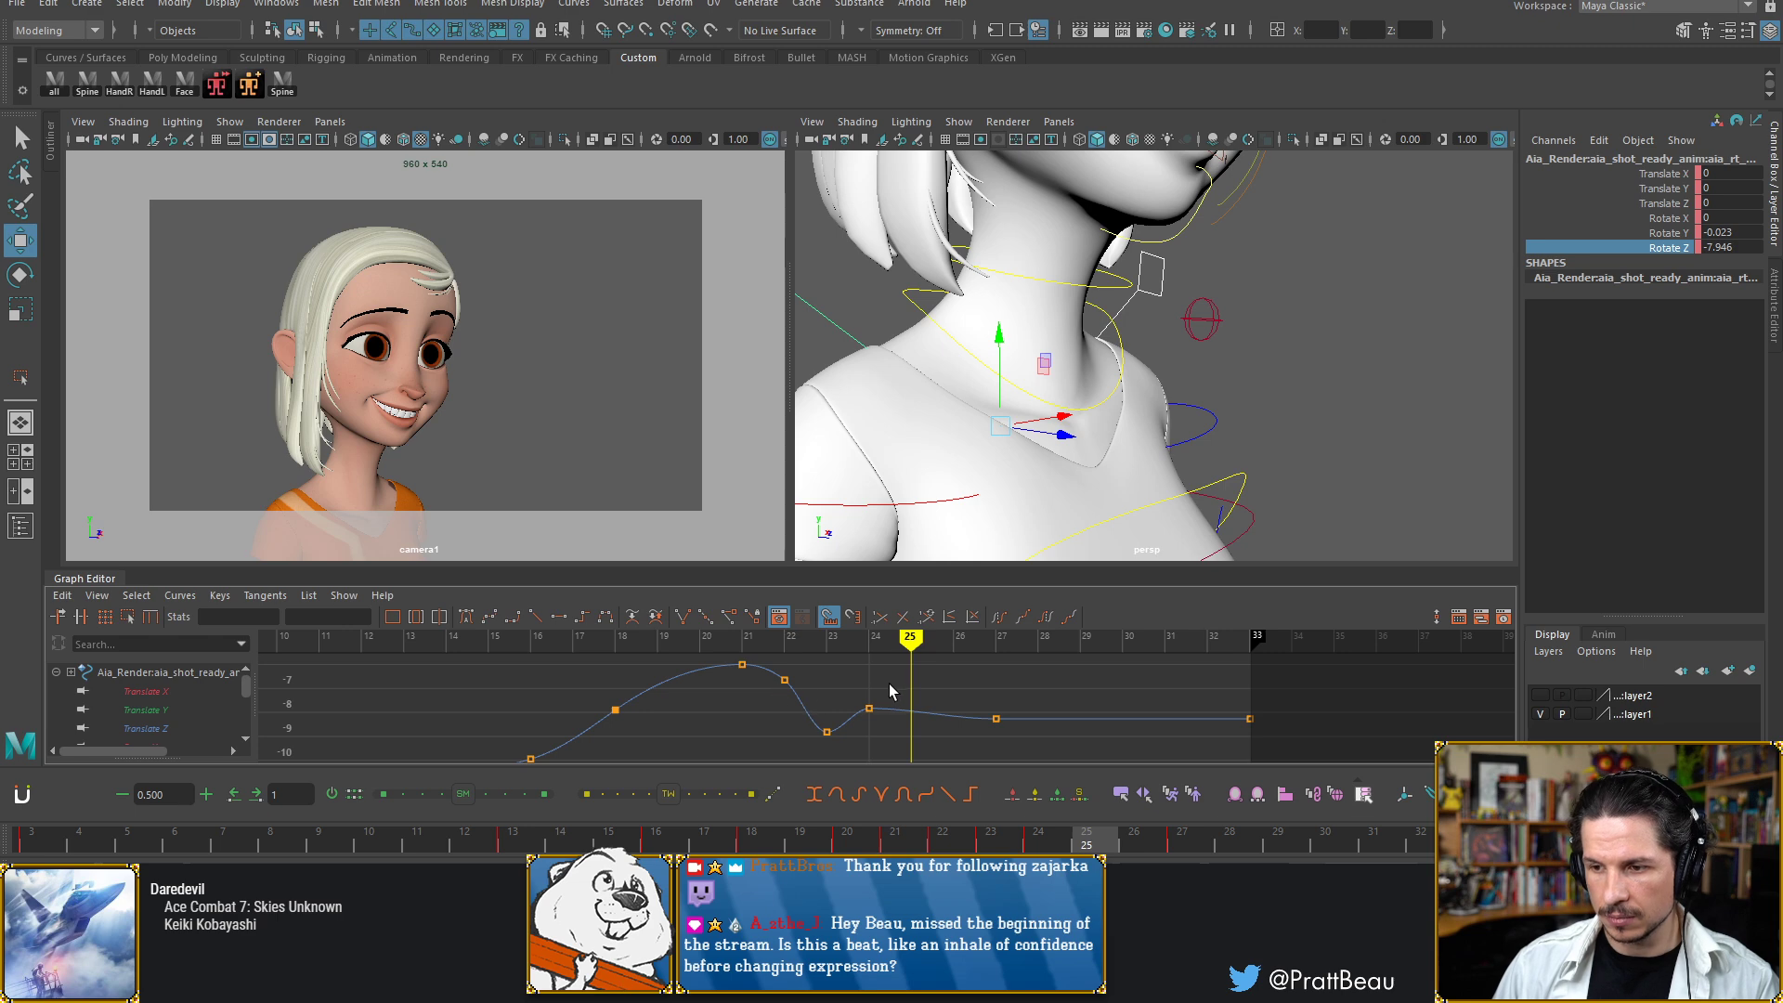
pyautogui.click(869, 709)
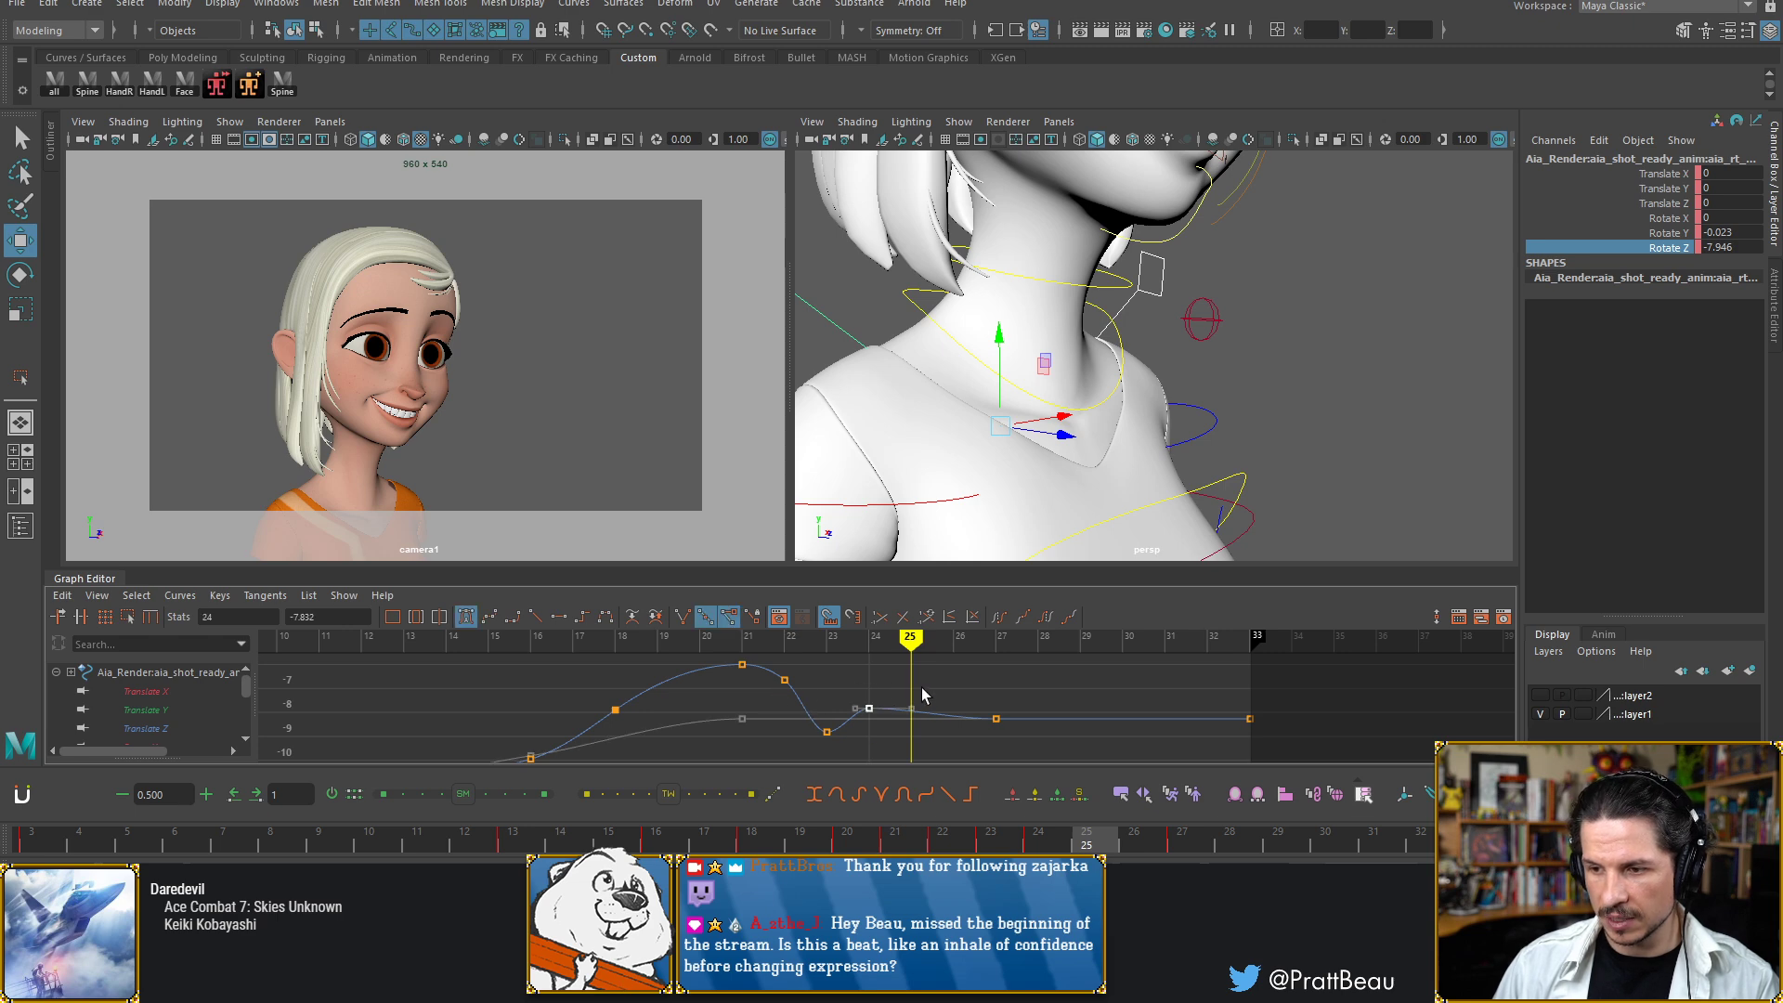
# Scrub from the sad pose through frame 26 to examine the shoulders with the flattened Rotate Z curve
pyautogui.click(767, 734)
pyautogui.press('a')
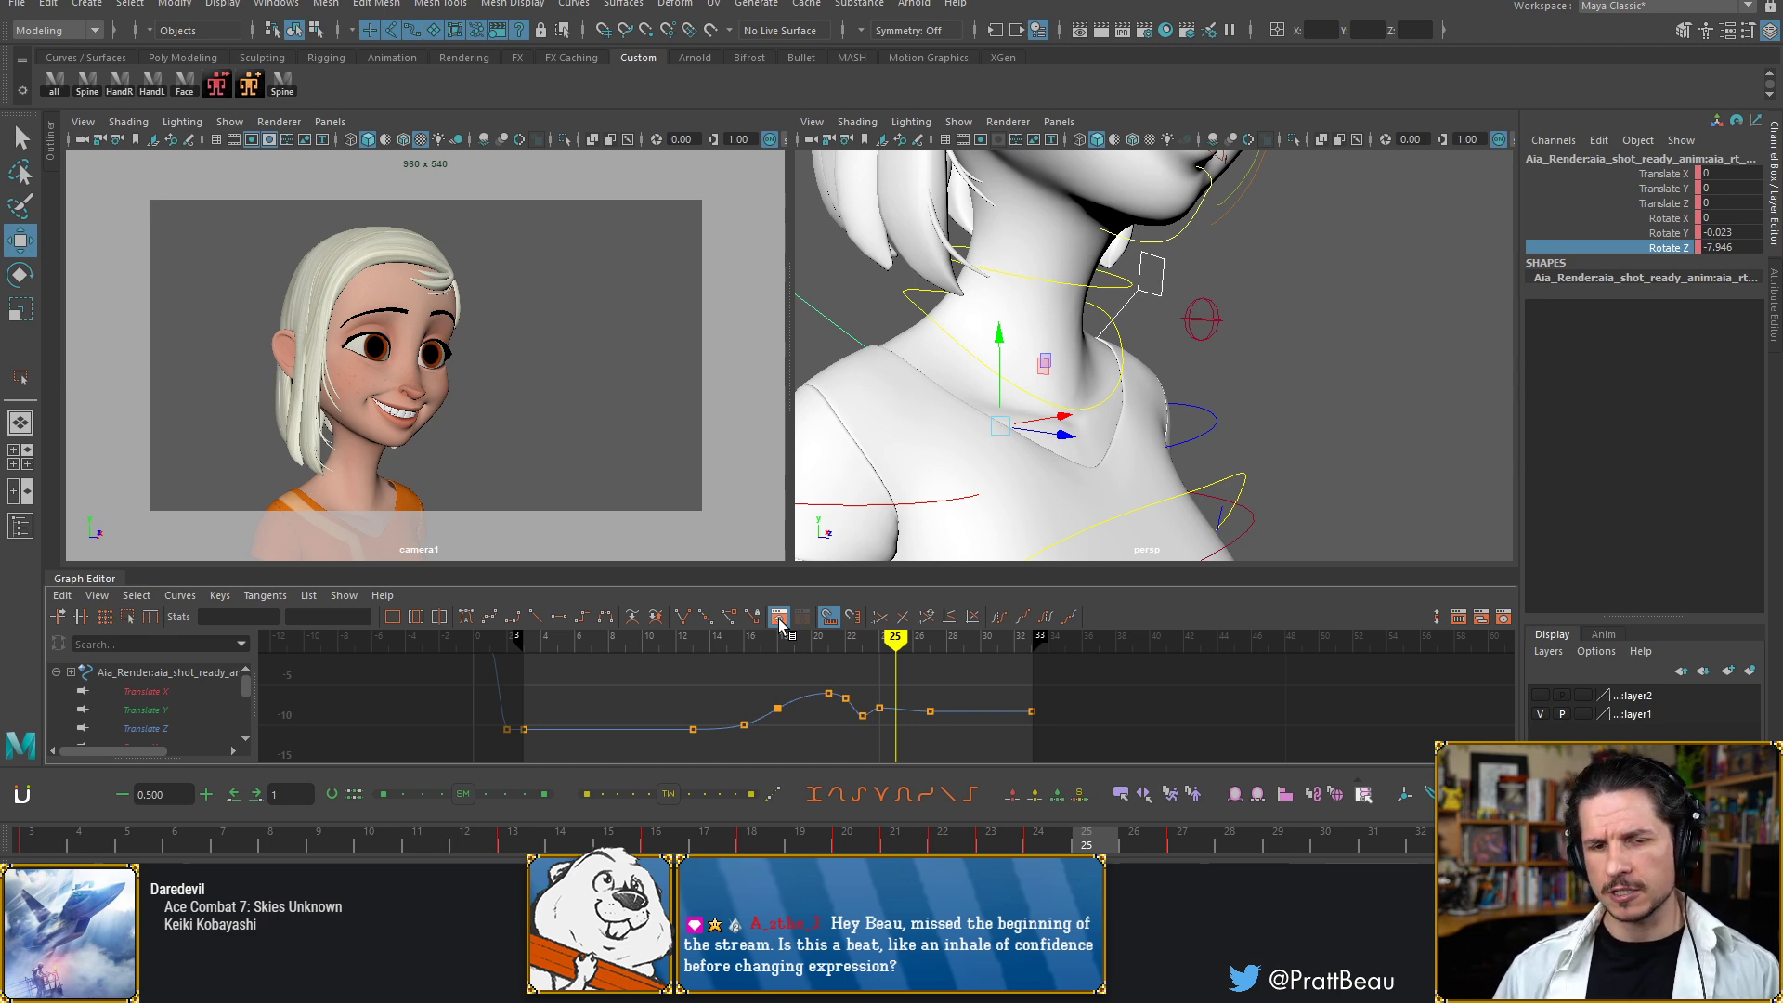
pyautogui.click(222, 840)
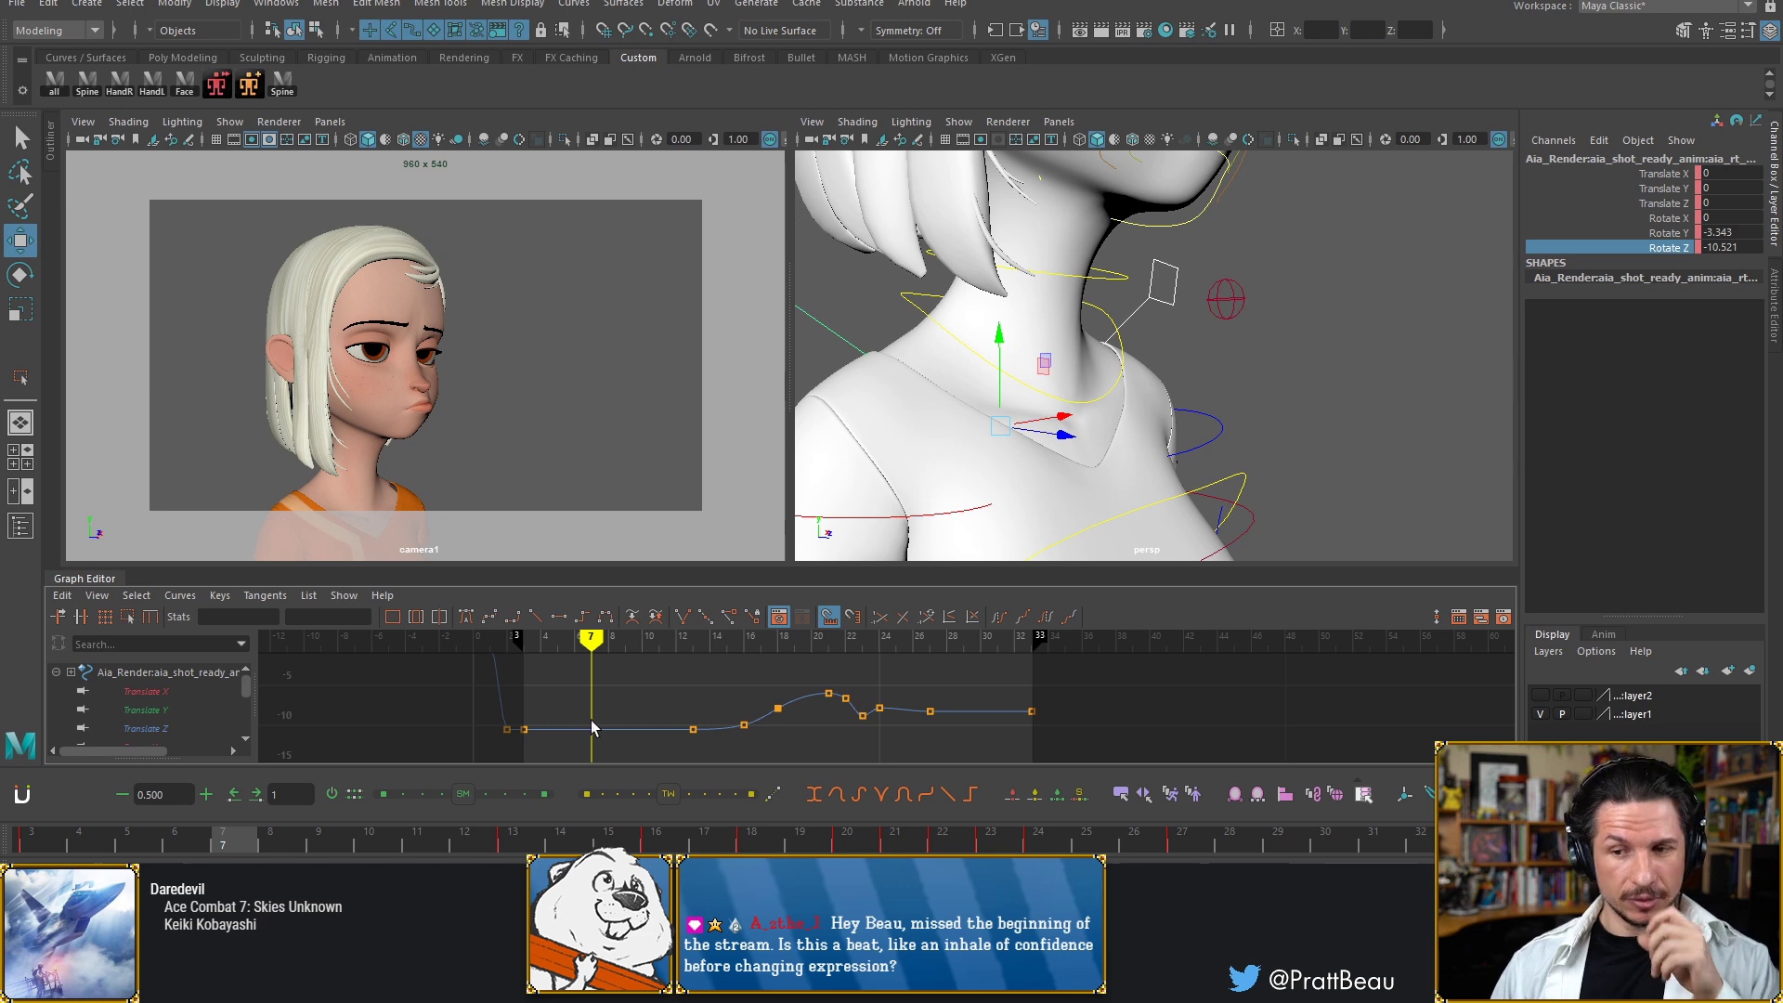
pyautogui.click(594, 840)
pyautogui.moveTo(752, 845); pyautogui.dragTo(1148, 748)
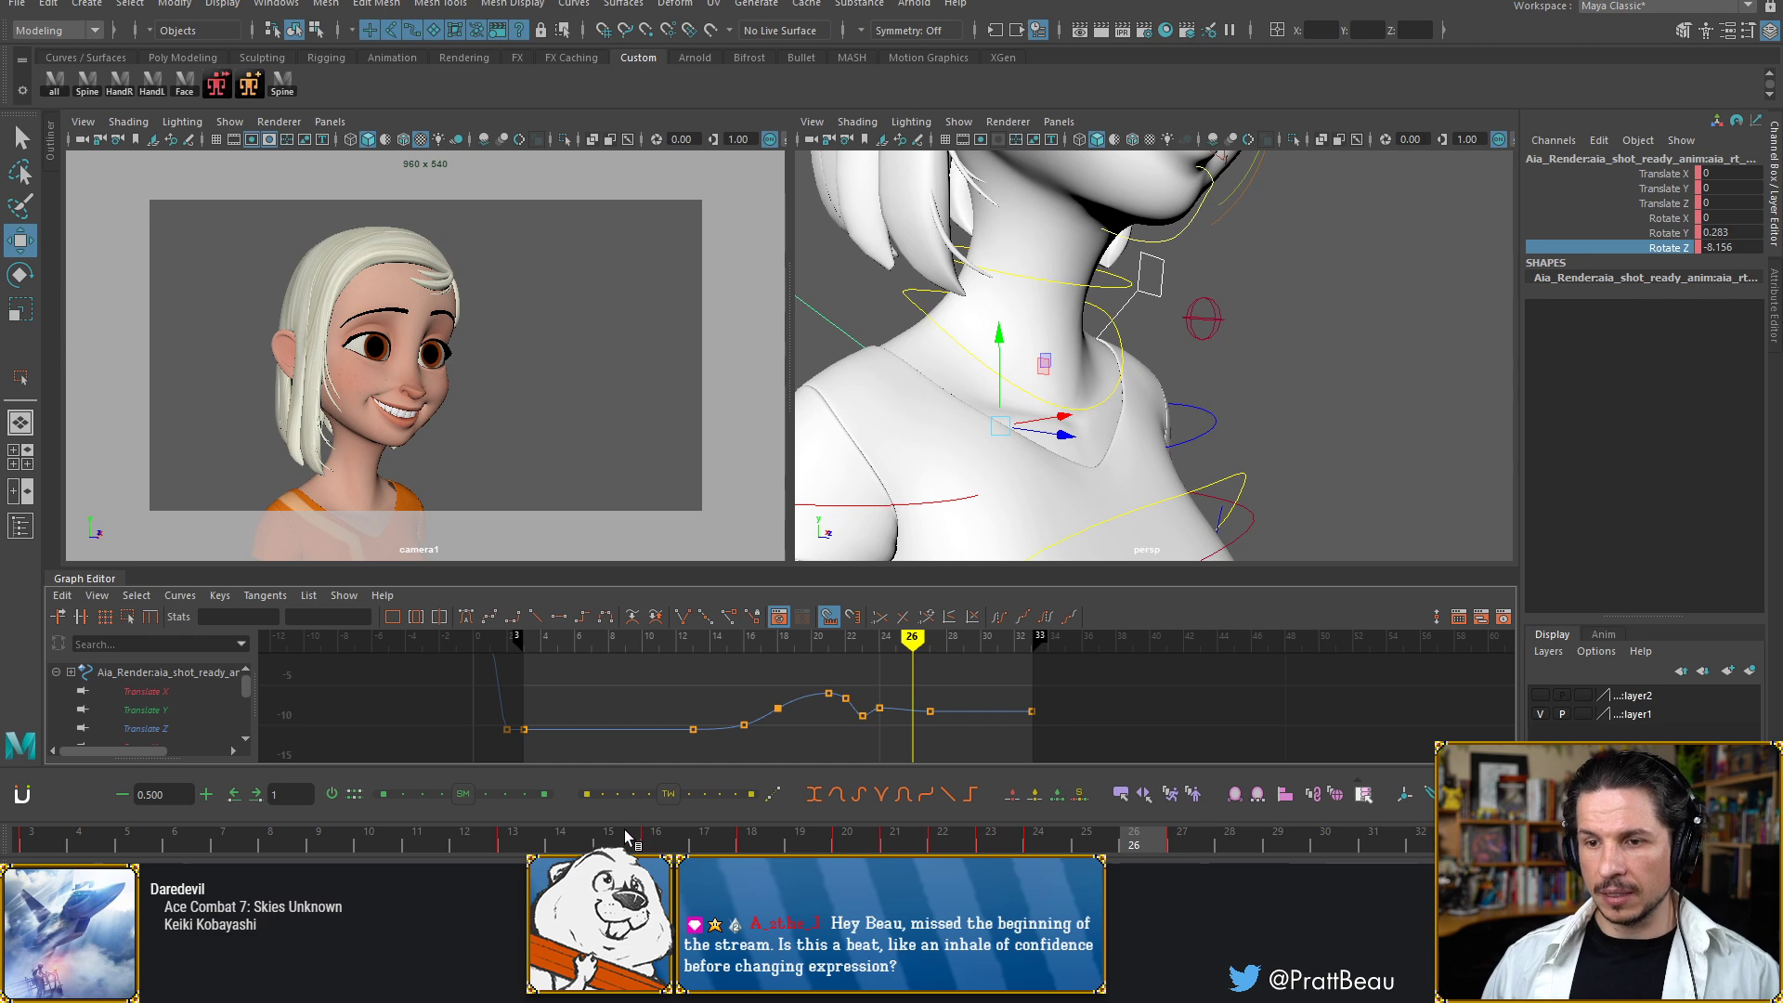
pyautogui.moveTo(627, 838)
pyautogui.mouseDown()
pyautogui.moveTo(557, 839)
pyautogui.moveTo(609, 839)
pyautogui.mouseUp()
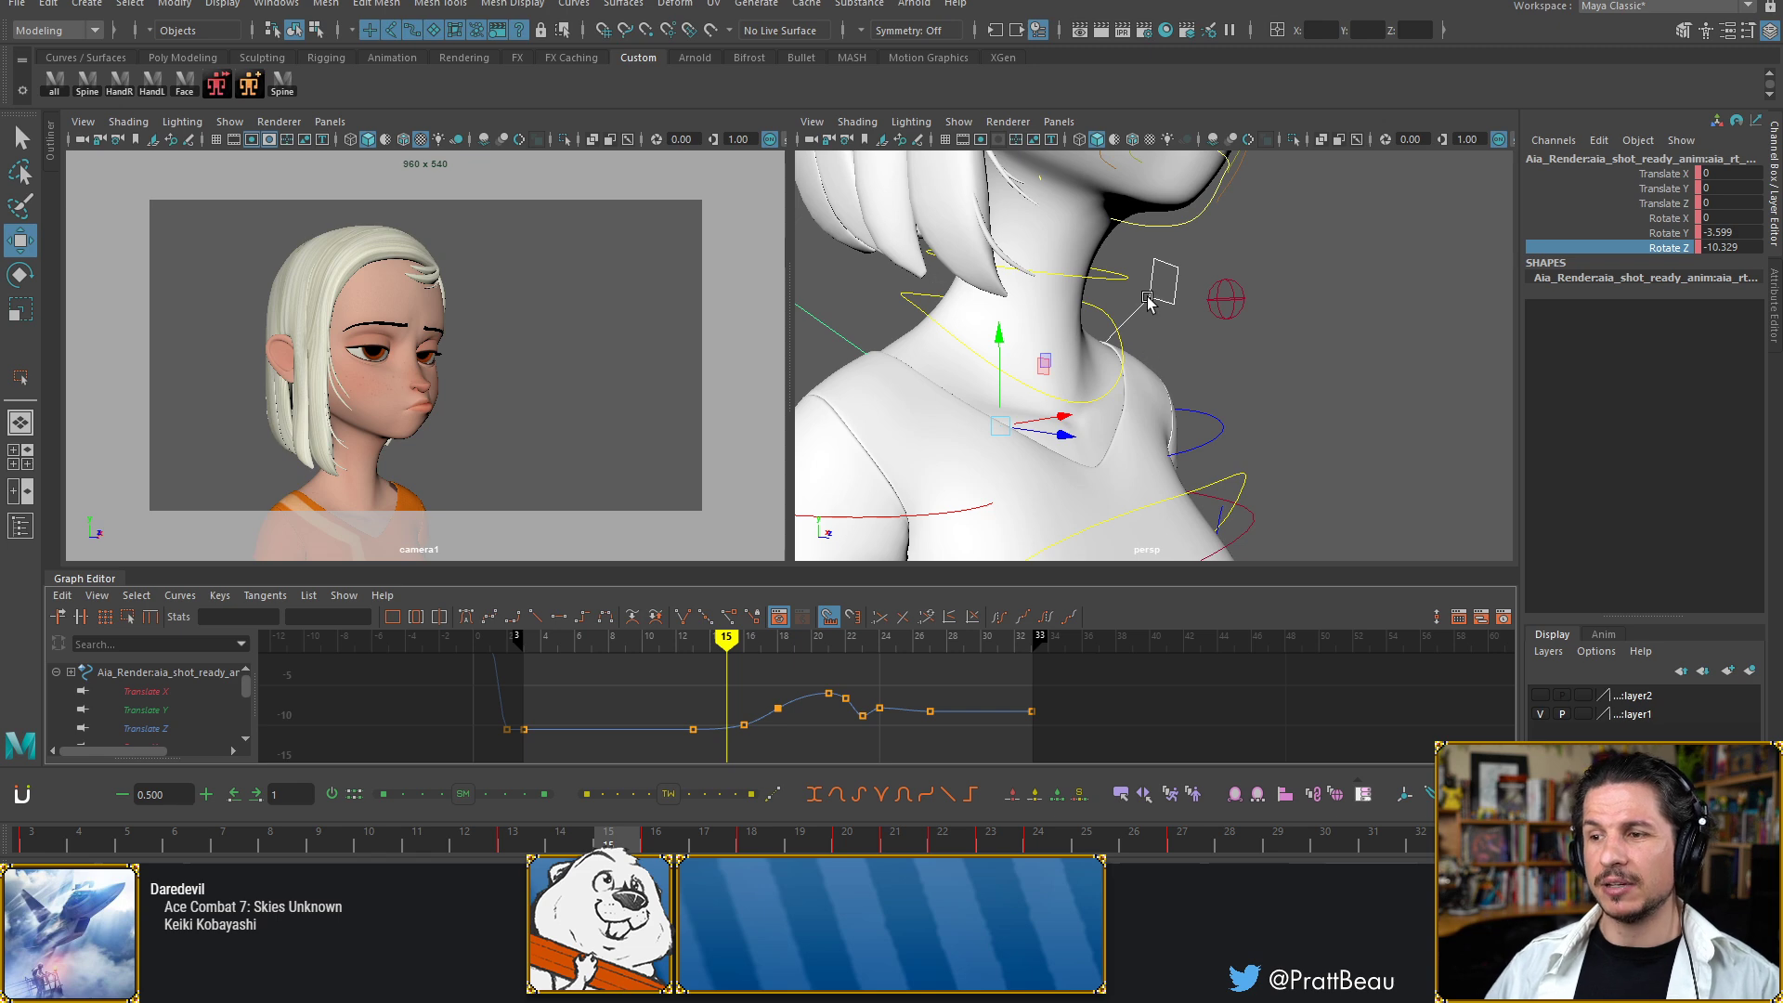
# Select the inner eyebrow controls of both brows in the perspective view of the face
pyautogui.keyDown('alt'); pyautogui.moveTo(1150, 303); pyautogui.dragTo(1025, 379); pyautogui.keyUp('alt')
pyautogui.keyDown('alt'); pyautogui.moveTo(1025, 379); pyautogui.dragTo(1117, 358, button='right'); pyautogui.keyUp('alt')
pyautogui.keyDown('alt'); pyautogui.moveTo(1115, 353); pyautogui.dragTo(1108, 435, button='middle'); pyautogui.keyUp('alt')
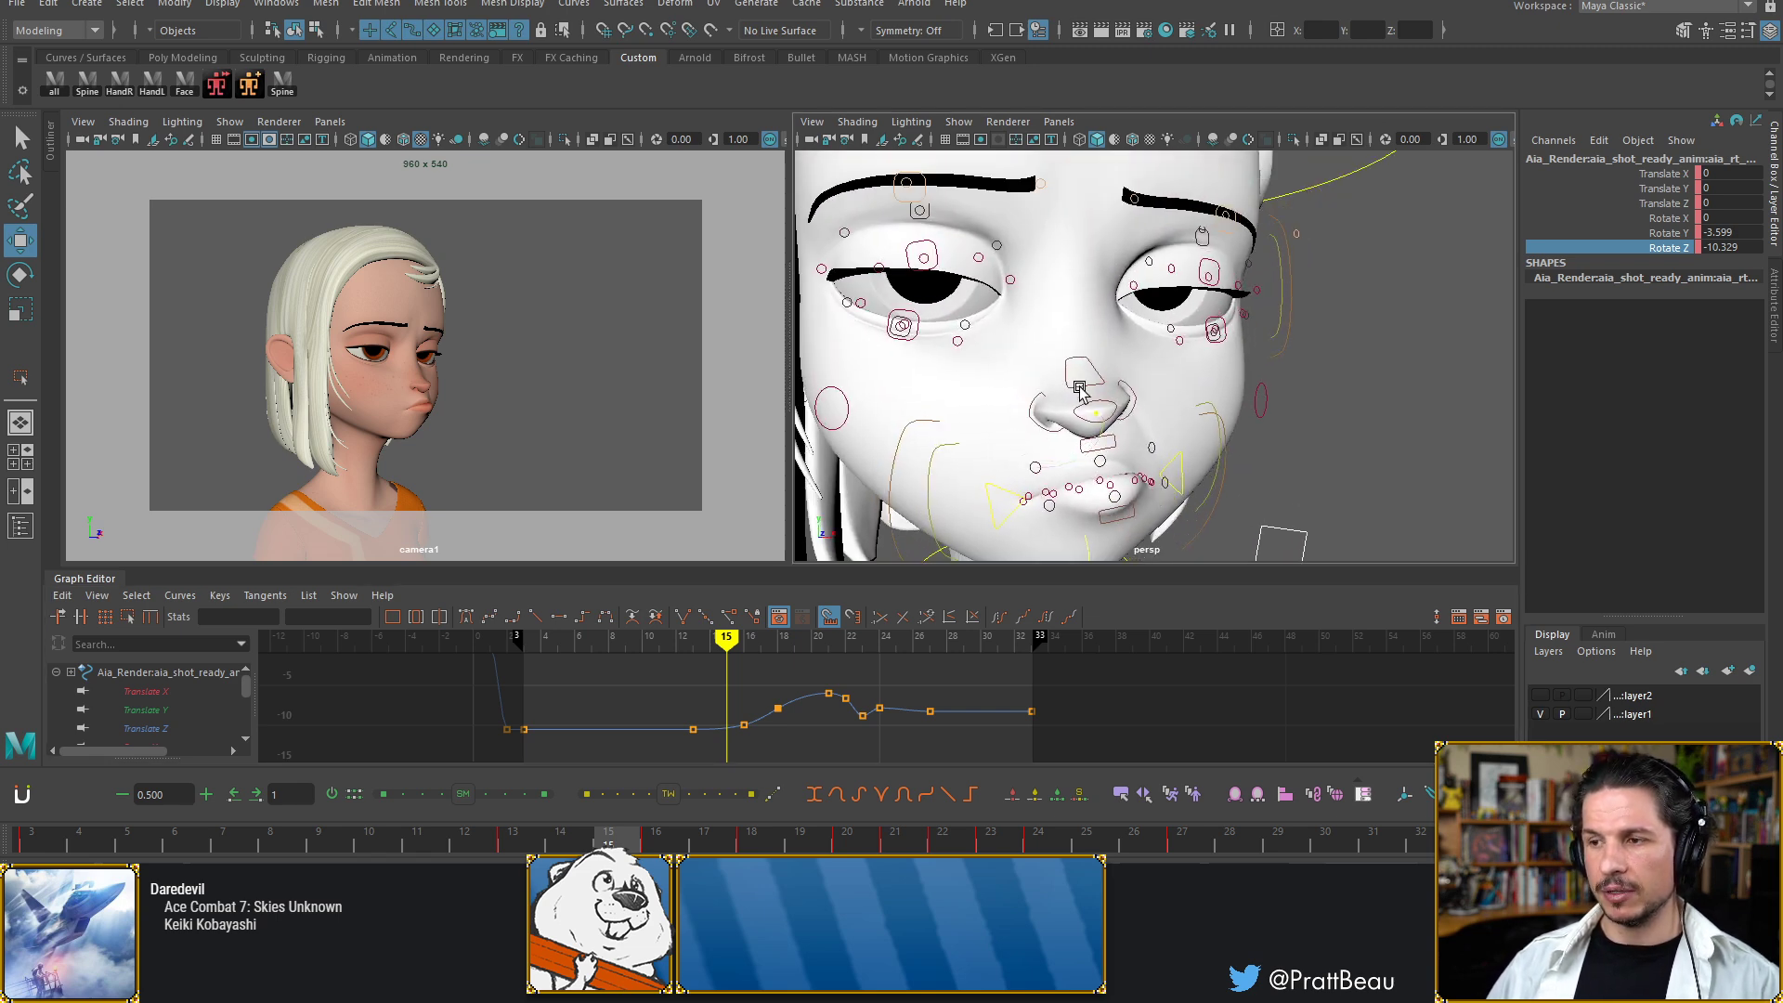
pyautogui.keyDown('alt'); pyautogui.moveTo(1082, 388); pyautogui.dragTo(1063, 487); pyautogui.keyUp('alt')
pyautogui.keyDown('alt'); pyautogui.moveTo(1063, 488); pyautogui.dragTo(1112, 402, button='right'); pyautogui.keyUp('alt')
pyautogui.keyDown('alt'); pyautogui.moveTo(1112, 402); pyautogui.dragTo(1096, 443, button='middle'); pyautogui.keyUp('alt')
pyautogui.keyDown('alt'); pyautogui.moveTo(1096, 442); pyautogui.dragTo(1128, 447); pyautogui.keyUp('alt')
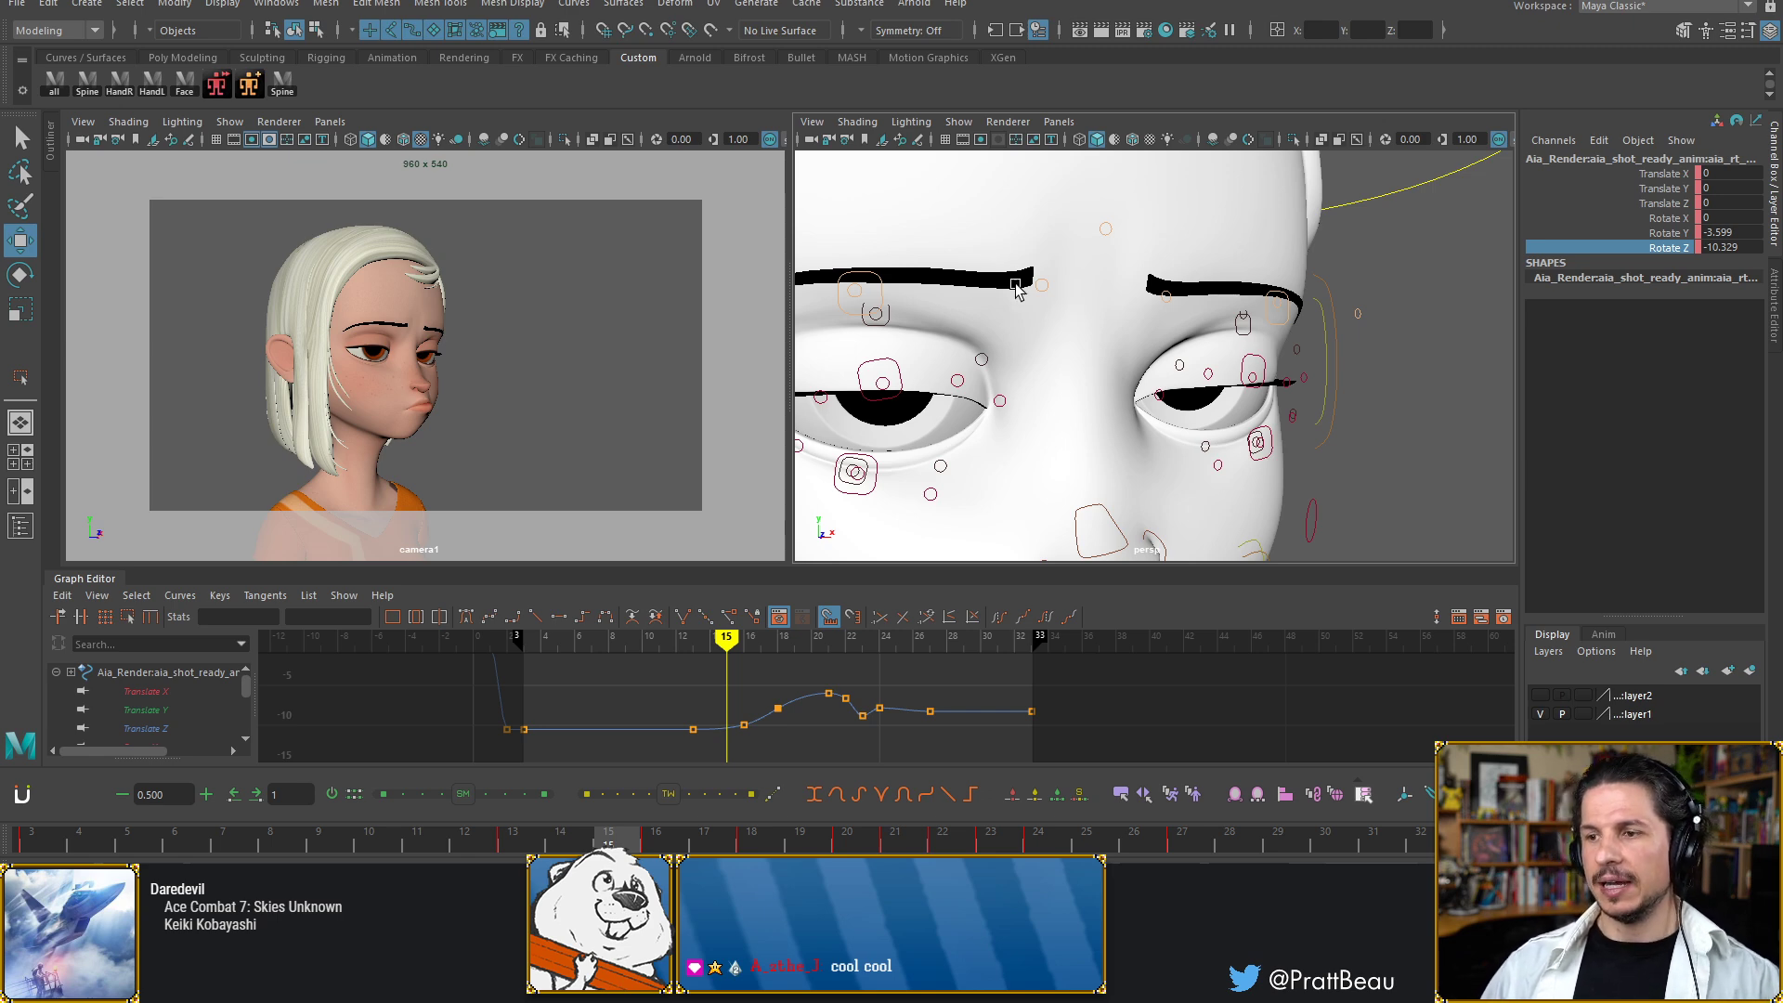
pyautogui.click(1046, 283)
pyautogui.keyDown('shift'); pyautogui.click(1169, 297); pyautogui.keyUp('shift')
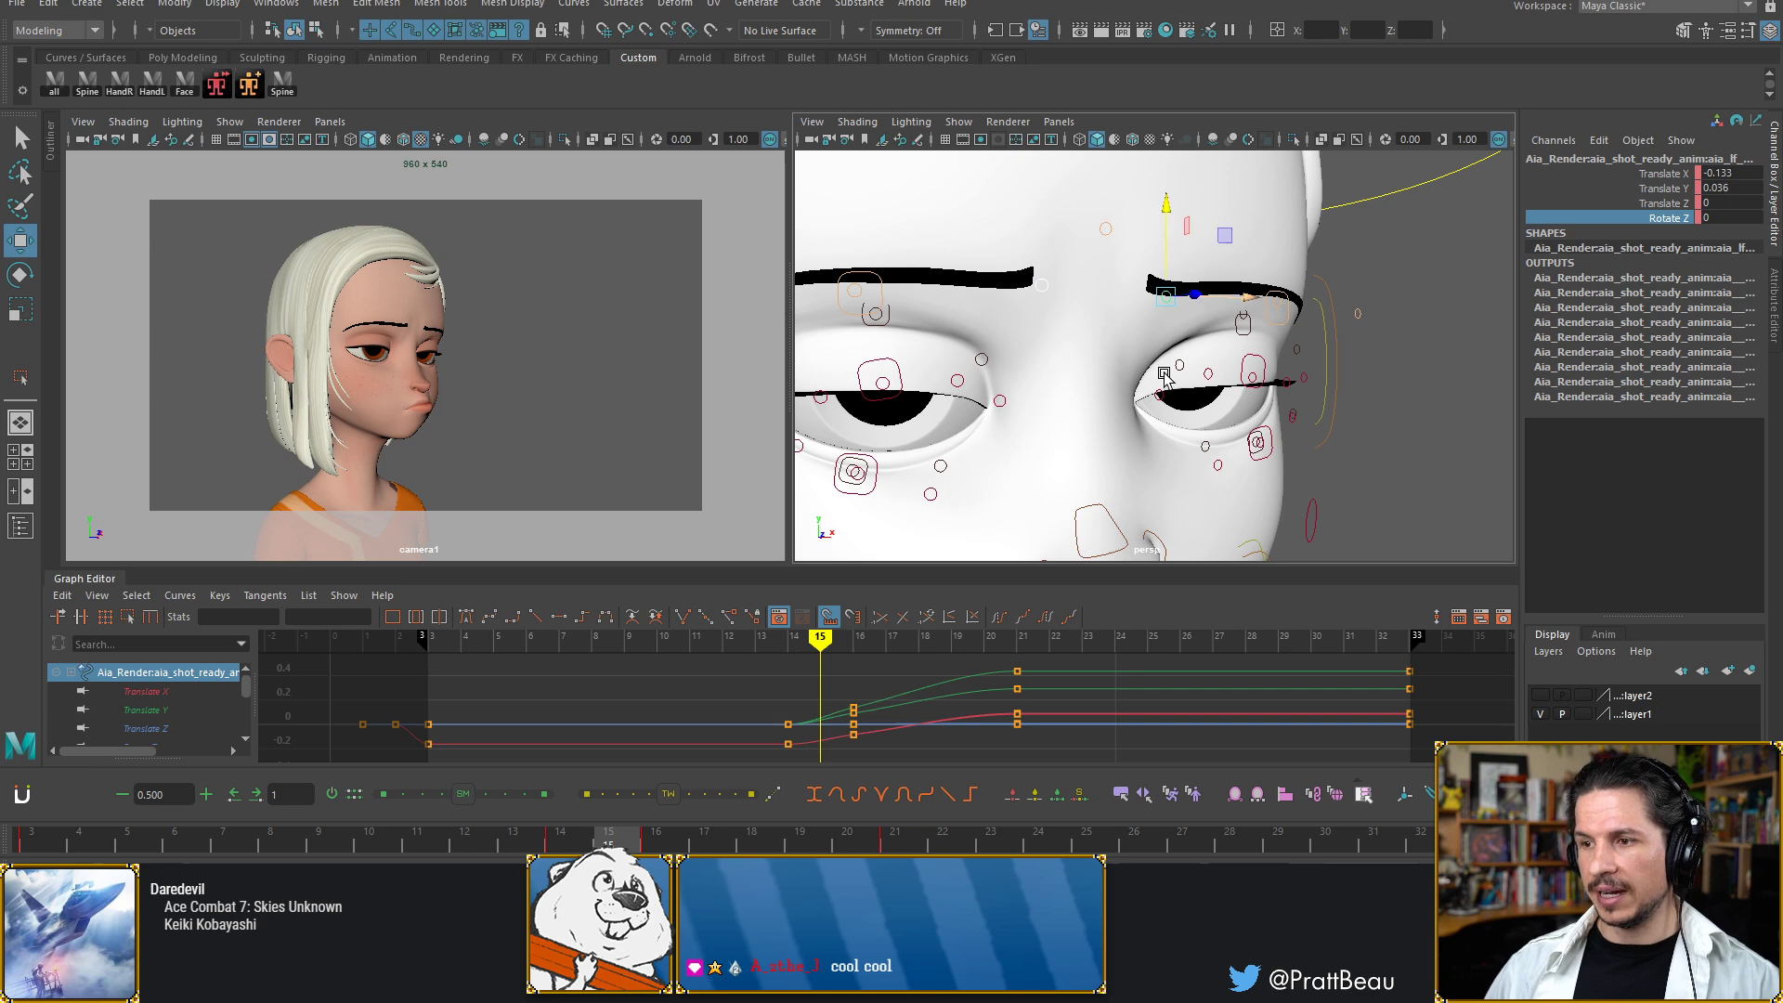
# Step between frames 13 and 15 to examine how the inner eyebrows begin to move
pyautogui.moveTo(1163, 372)
pyautogui.keyDown('alt'); pyautogui.mouseDown()
pyautogui.moveTo(1139, 385)
pyautogui.moveTo(1163, 391)
pyautogui.mouseUp(); pyautogui.keyUp('alt')
pyautogui.hotkey('alt', ',')
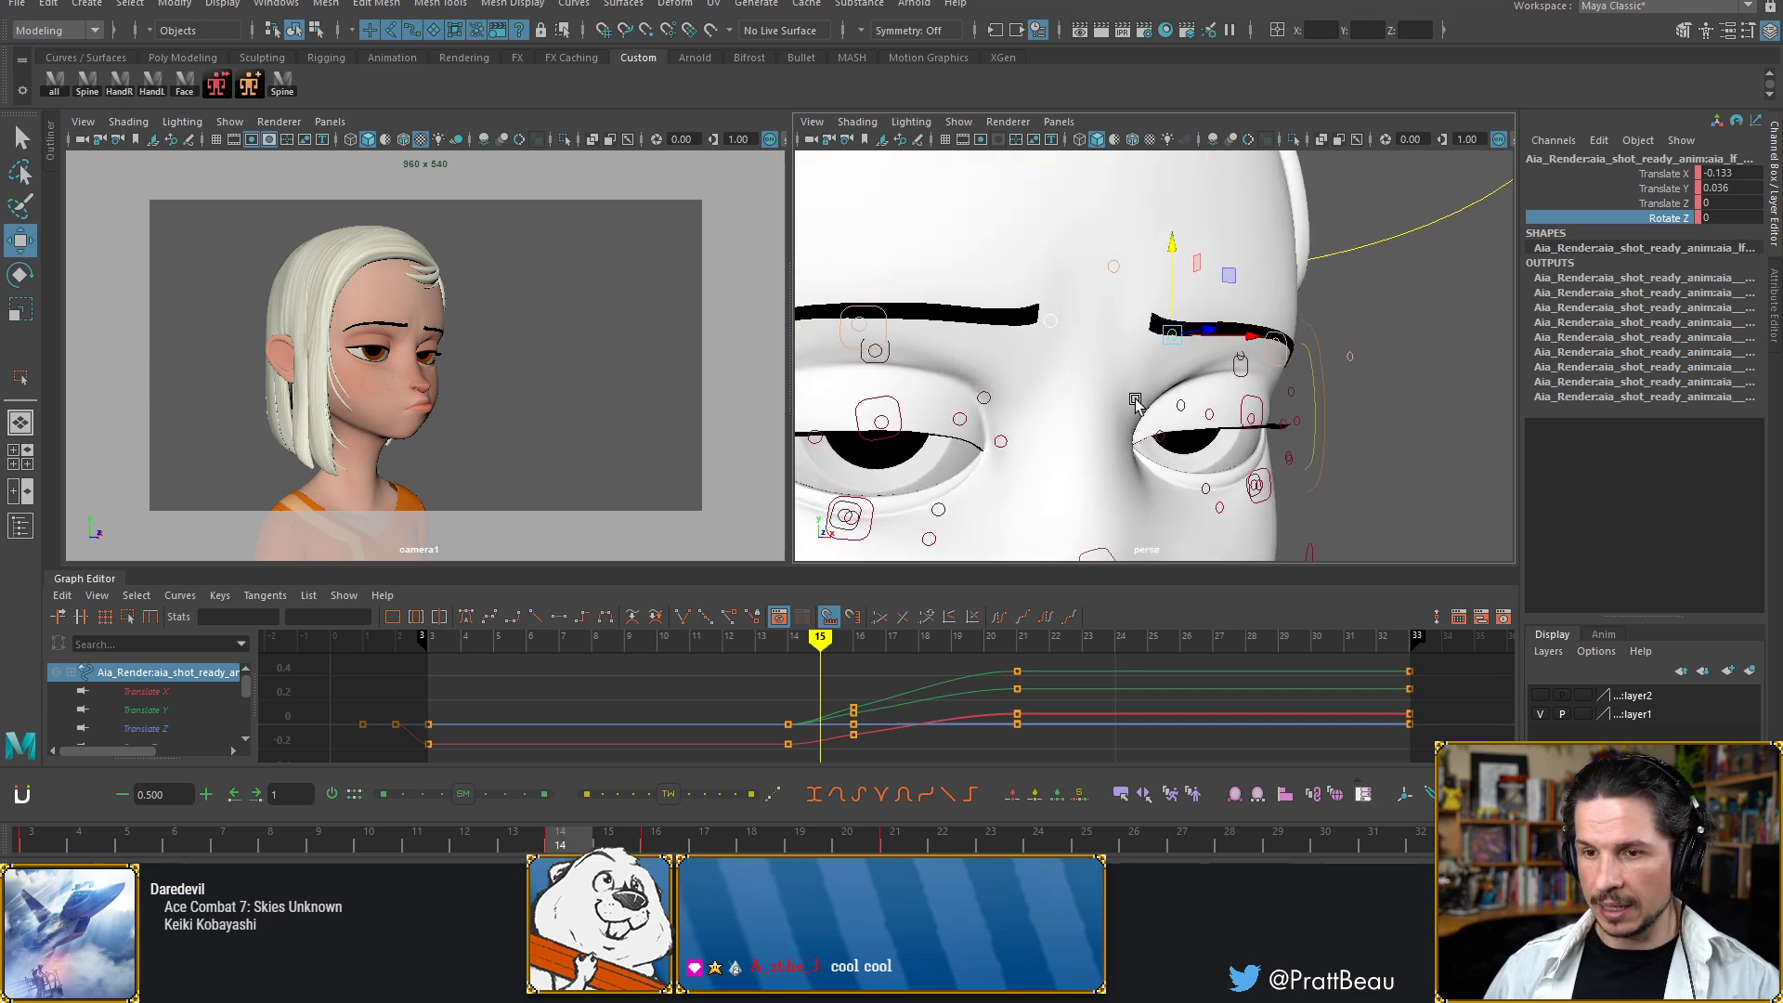
pyautogui.hotkey('alt', ',')
pyautogui.hotkey('alt', '.')
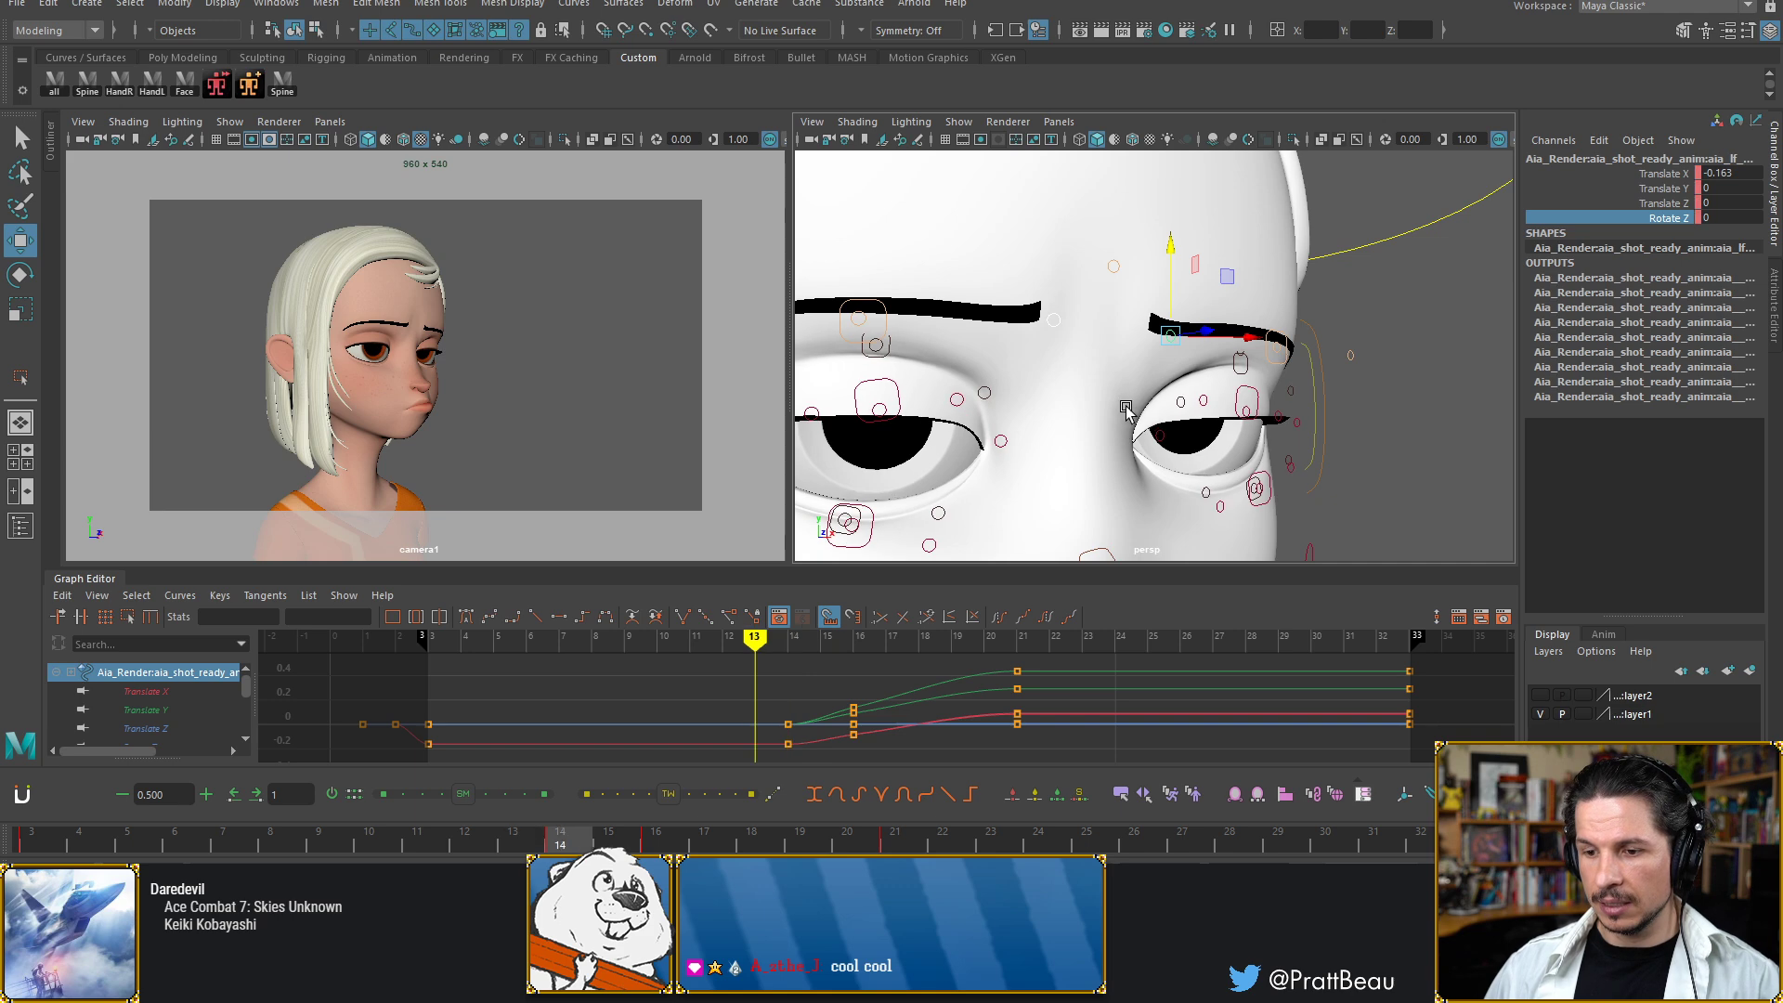
pyautogui.hotkey('alt', '.')
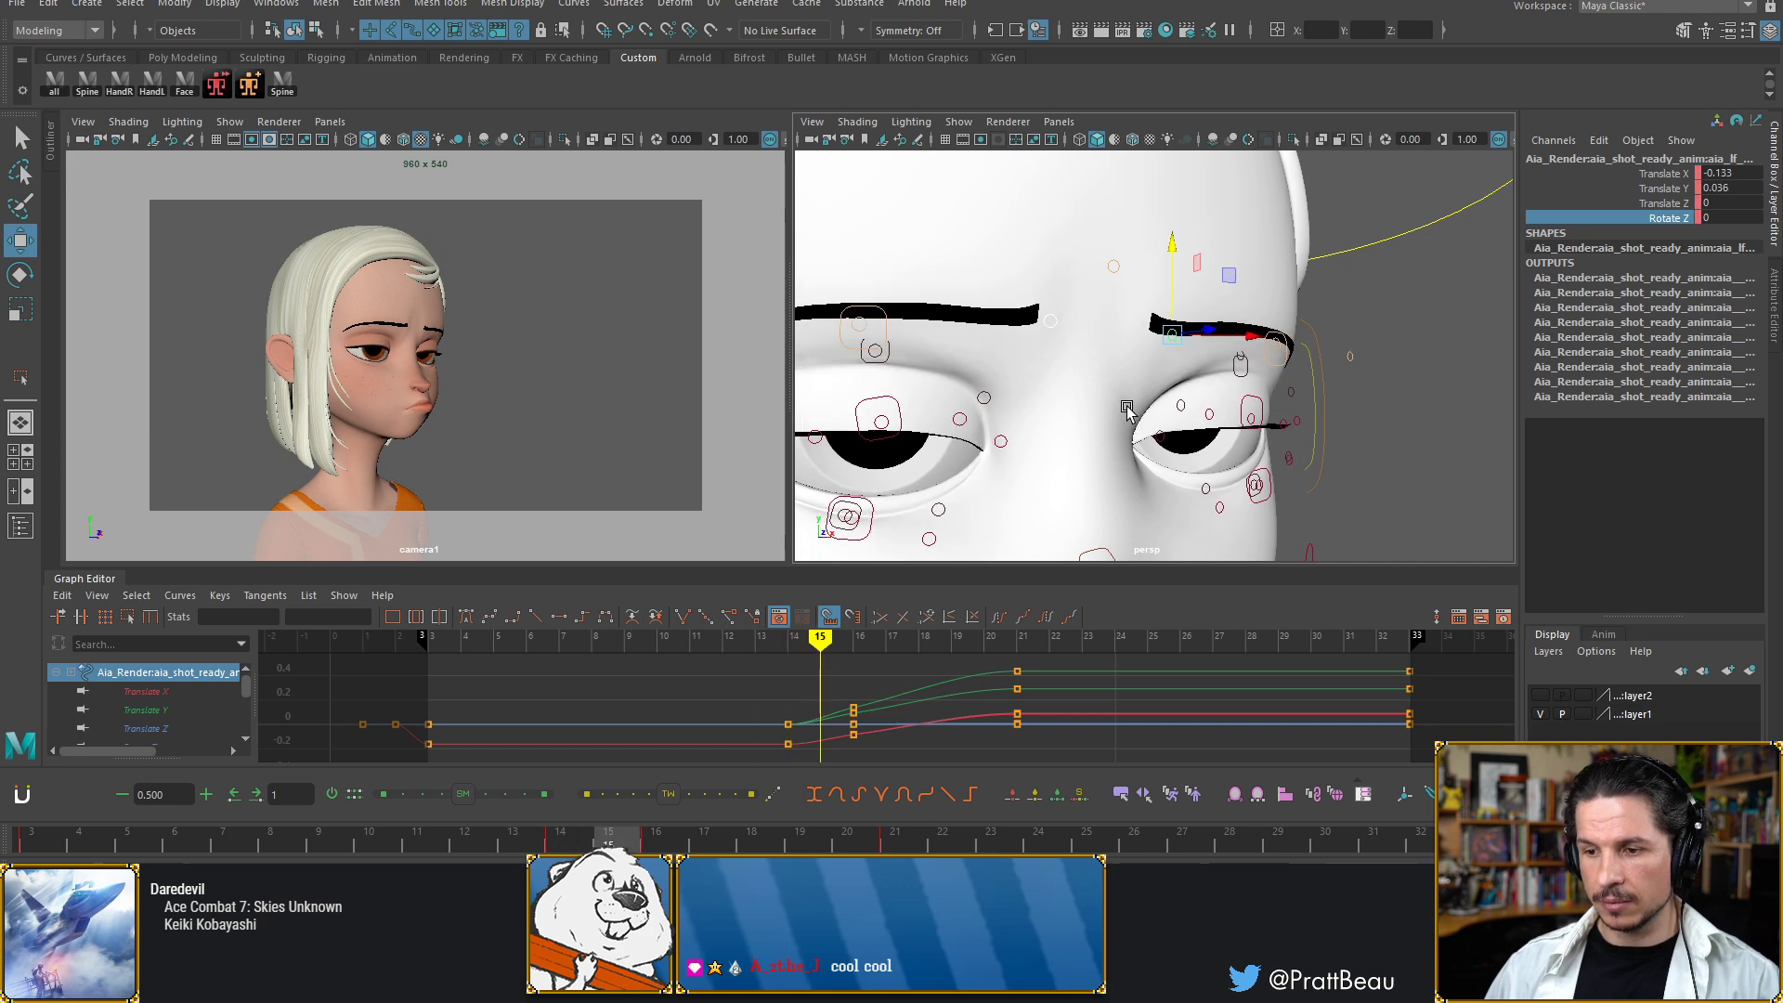
pyautogui.hotkey('alt', ',')
pyautogui.hotkey('alt', '.')
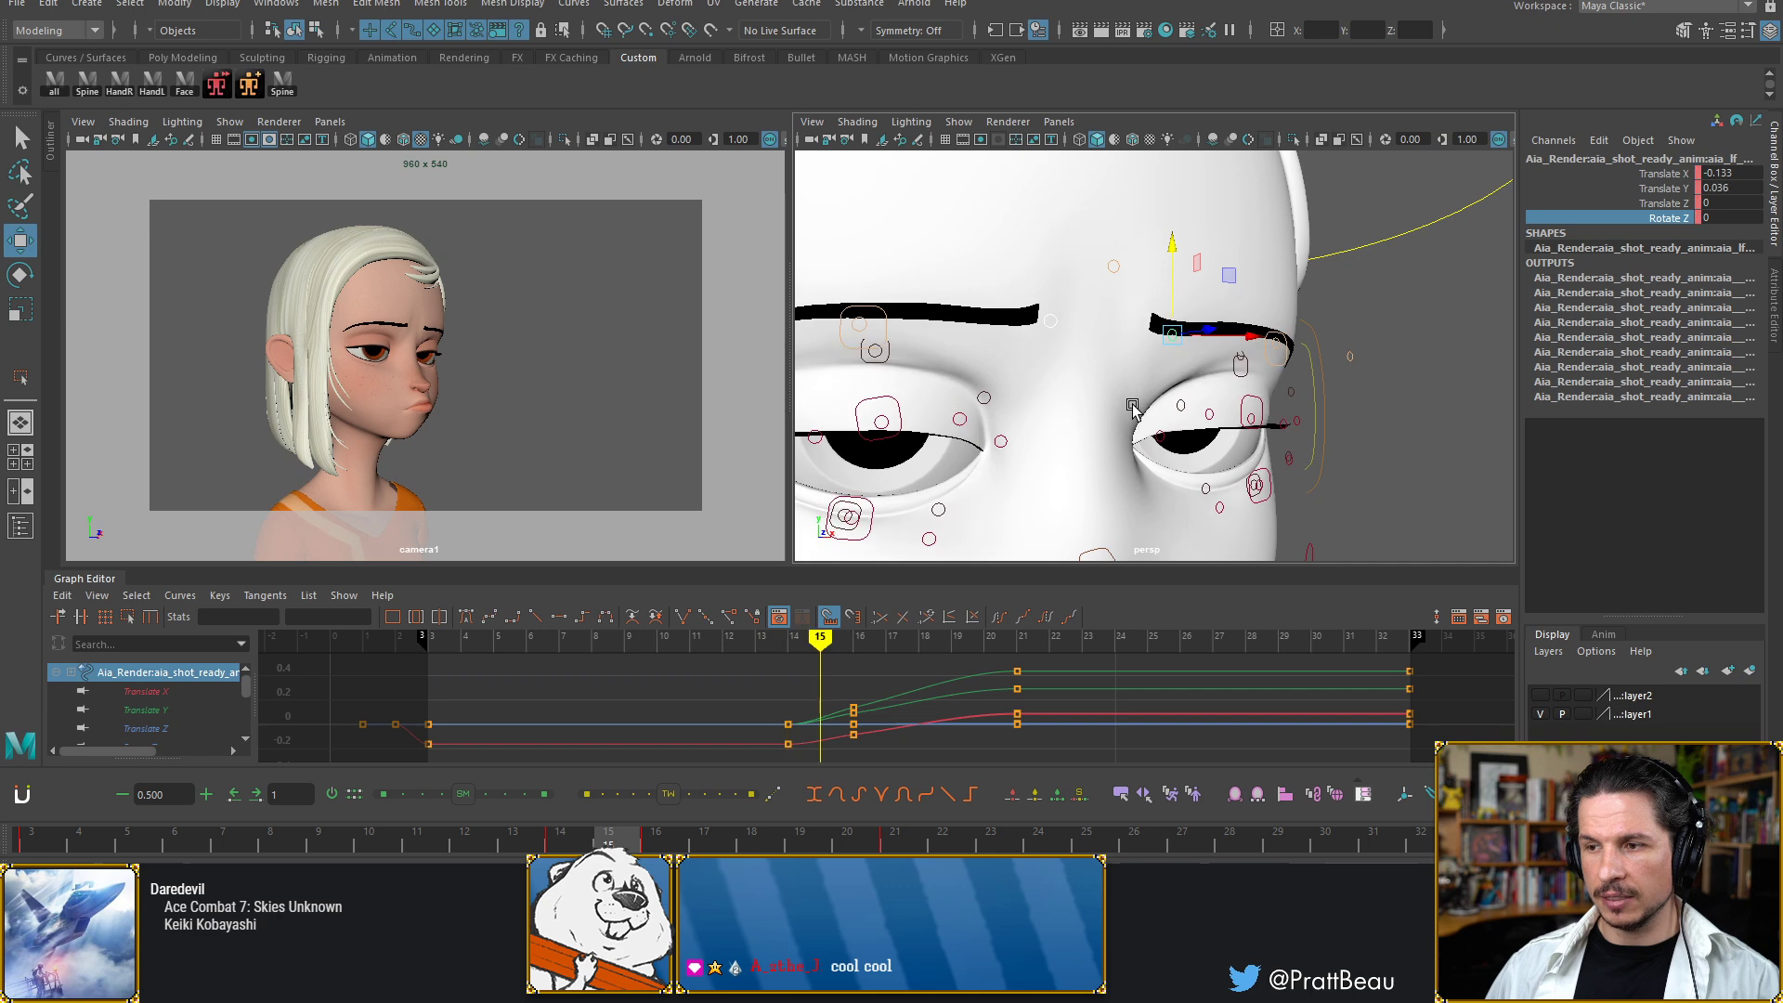
pyautogui.keyDown('alt'); pyautogui.moveTo(1130, 399); pyautogui.dragTo(1098, 399); pyautogui.keyUp('alt')
pyautogui.keyDown('alt'); pyautogui.moveTo(1099, 399); pyautogui.dragTo(1134, 404, button='middle'); pyautogui.keyUp('alt')
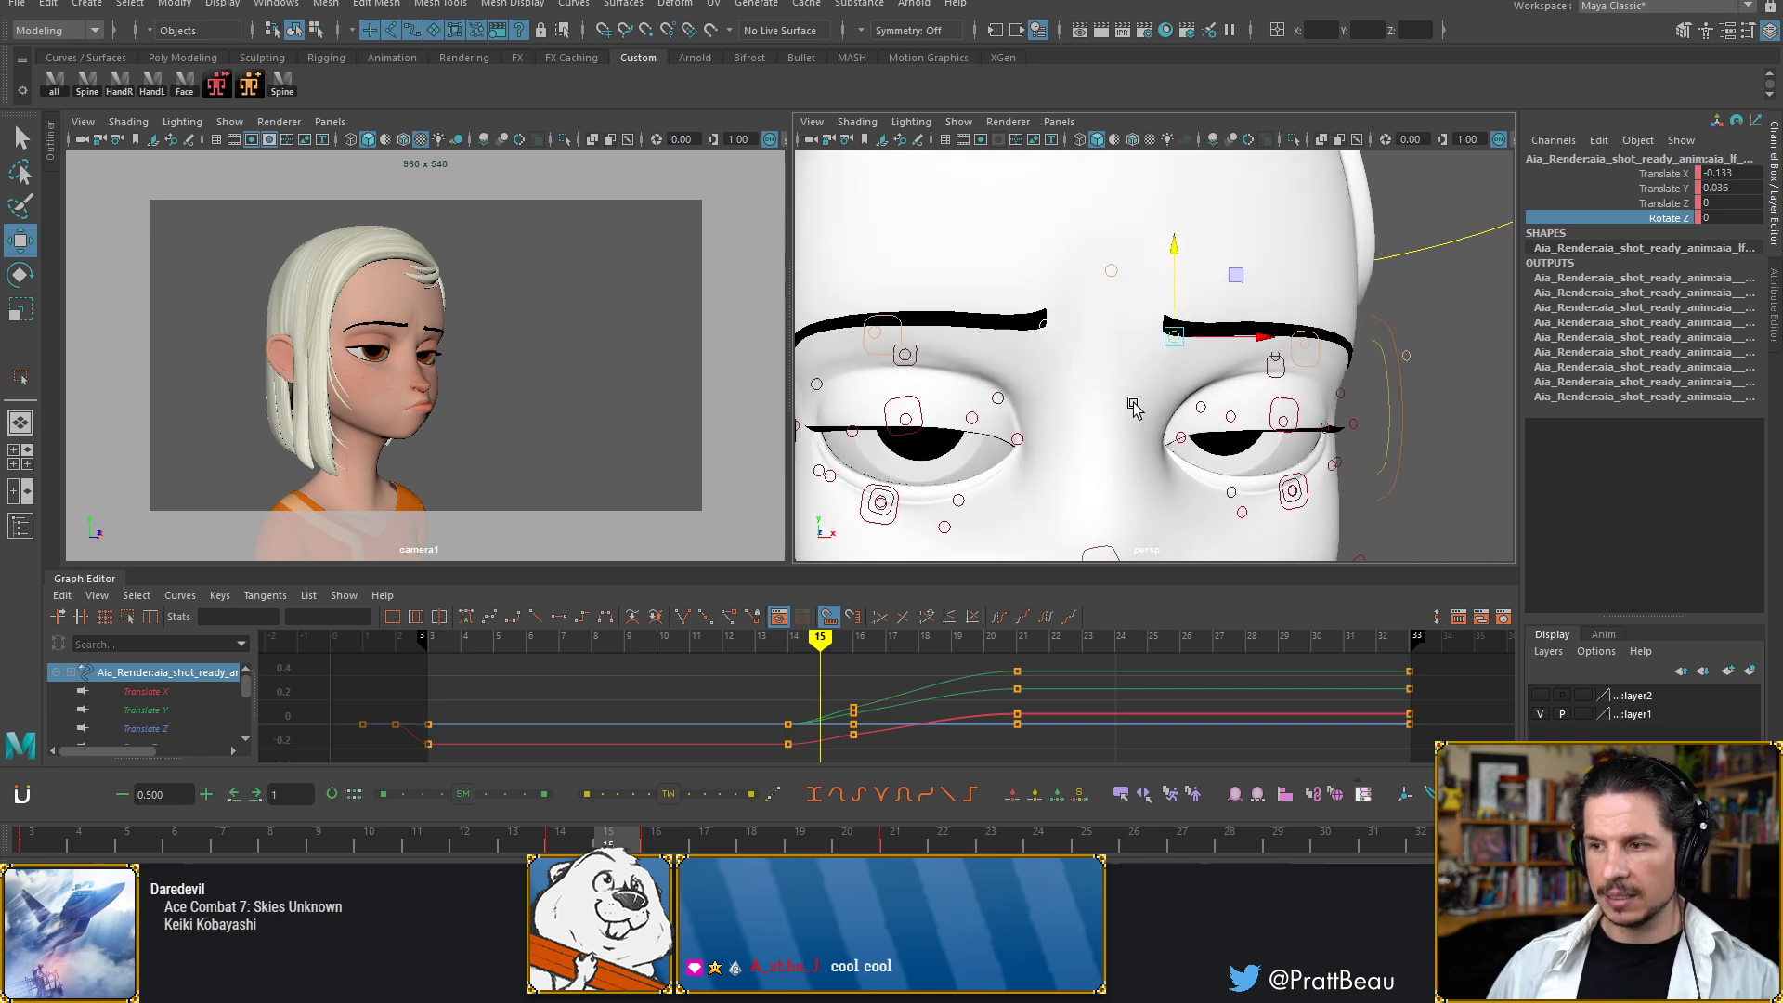
pyautogui.keyDown('alt'); pyautogui.moveTo(1134, 404); pyautogui.dragTo(1118, 403); pyautogui.keyUp('alt')
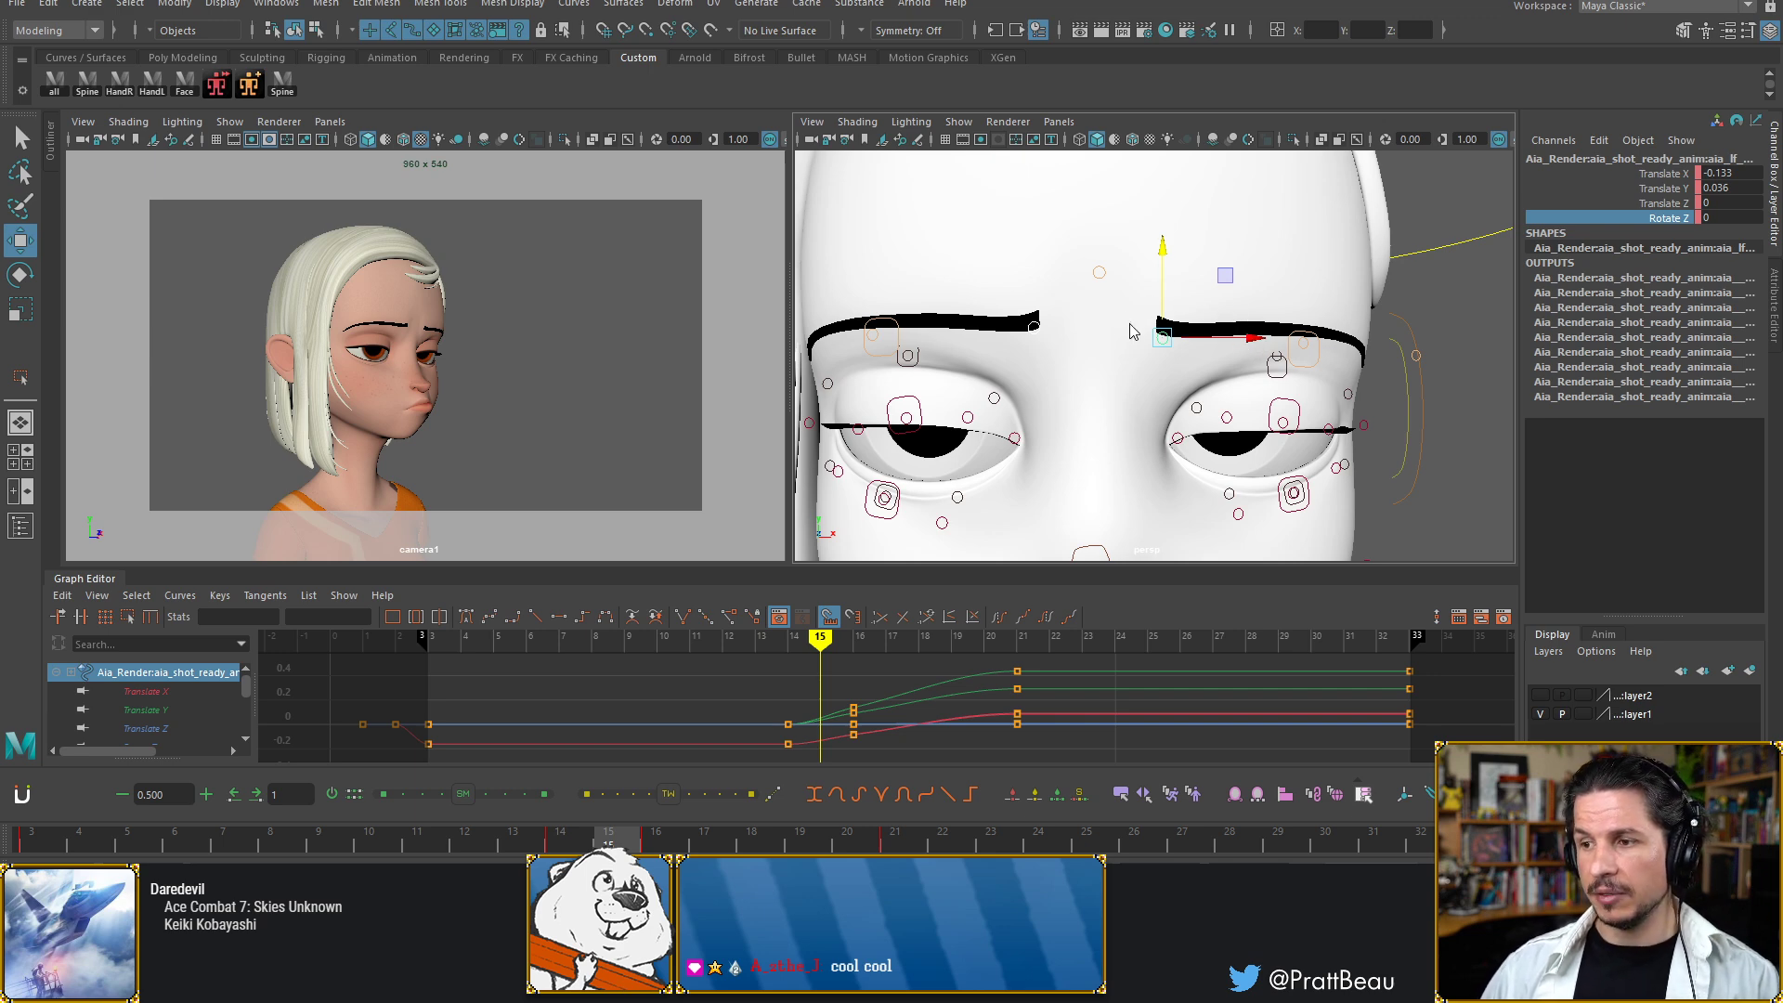
# Move the inner eyebrow controls closer together at frame 16, with Translate X at about -0.26, and check the neighbouring frames
pyautogui.press('w')
pyautogui.moveTo(1130, 325); pyautogui.dragTo(1090, 291)
pyautogui.moveTo(1248, 338); pyautogui.dragTo(1235, 344)
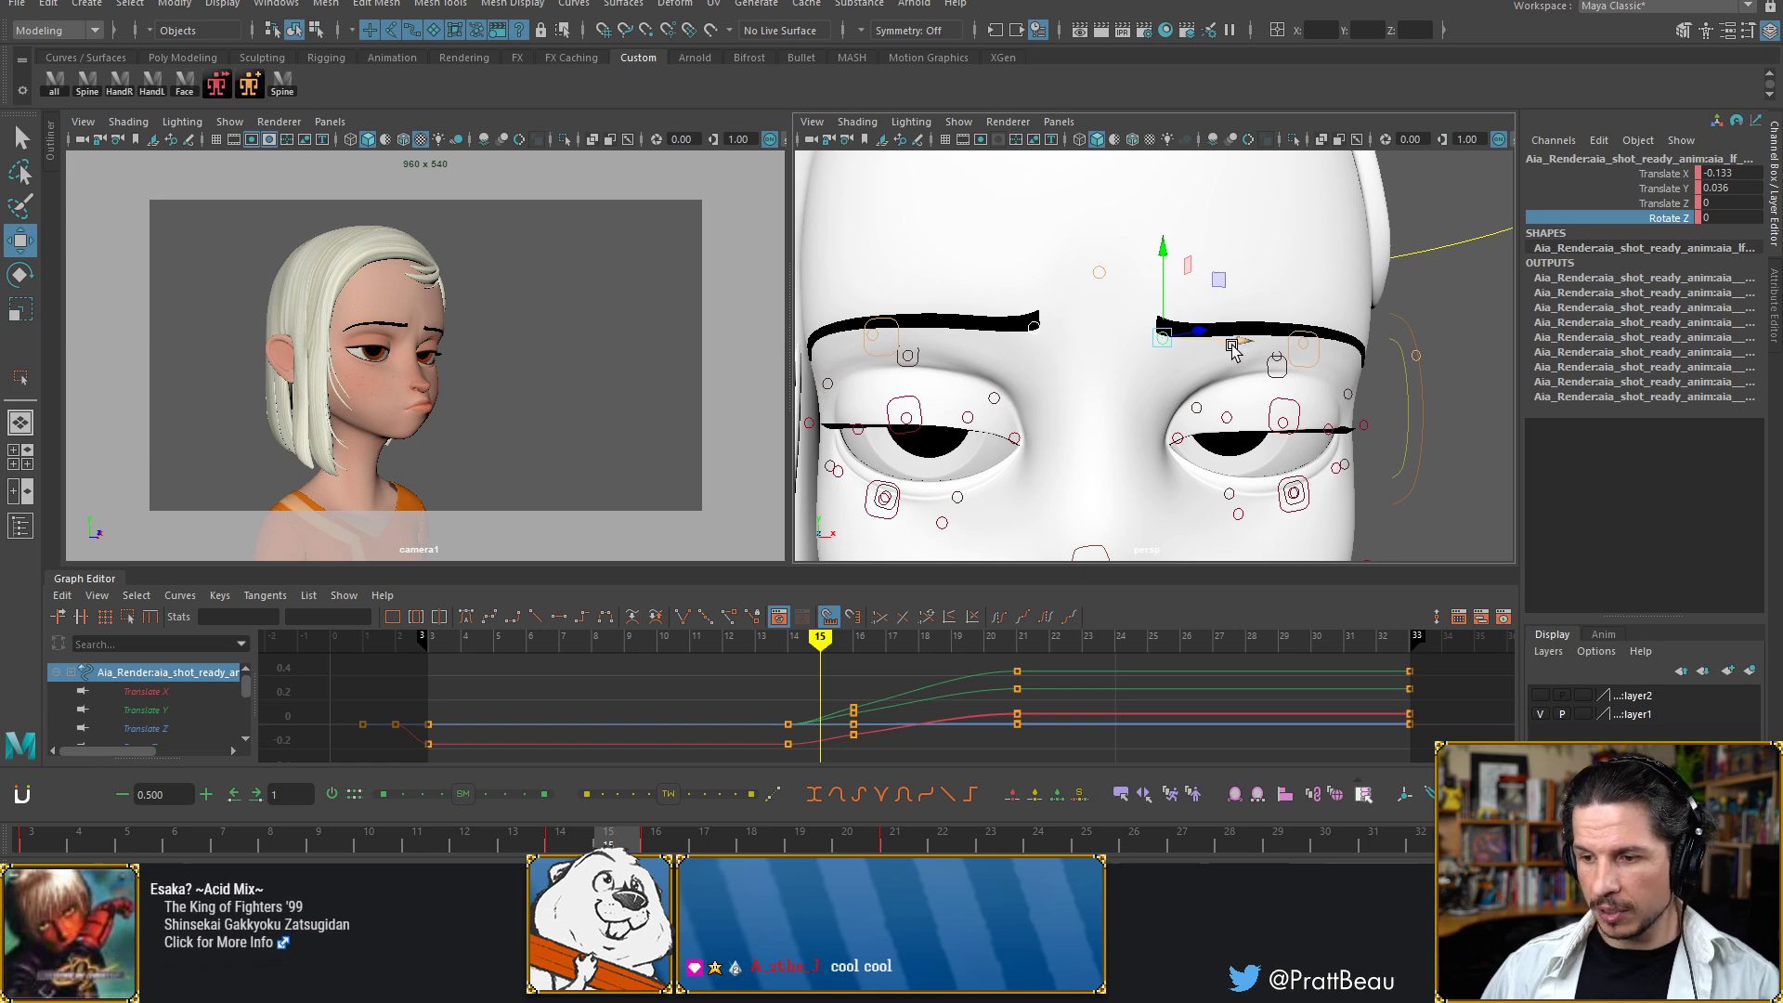
pyautogui.press('.')
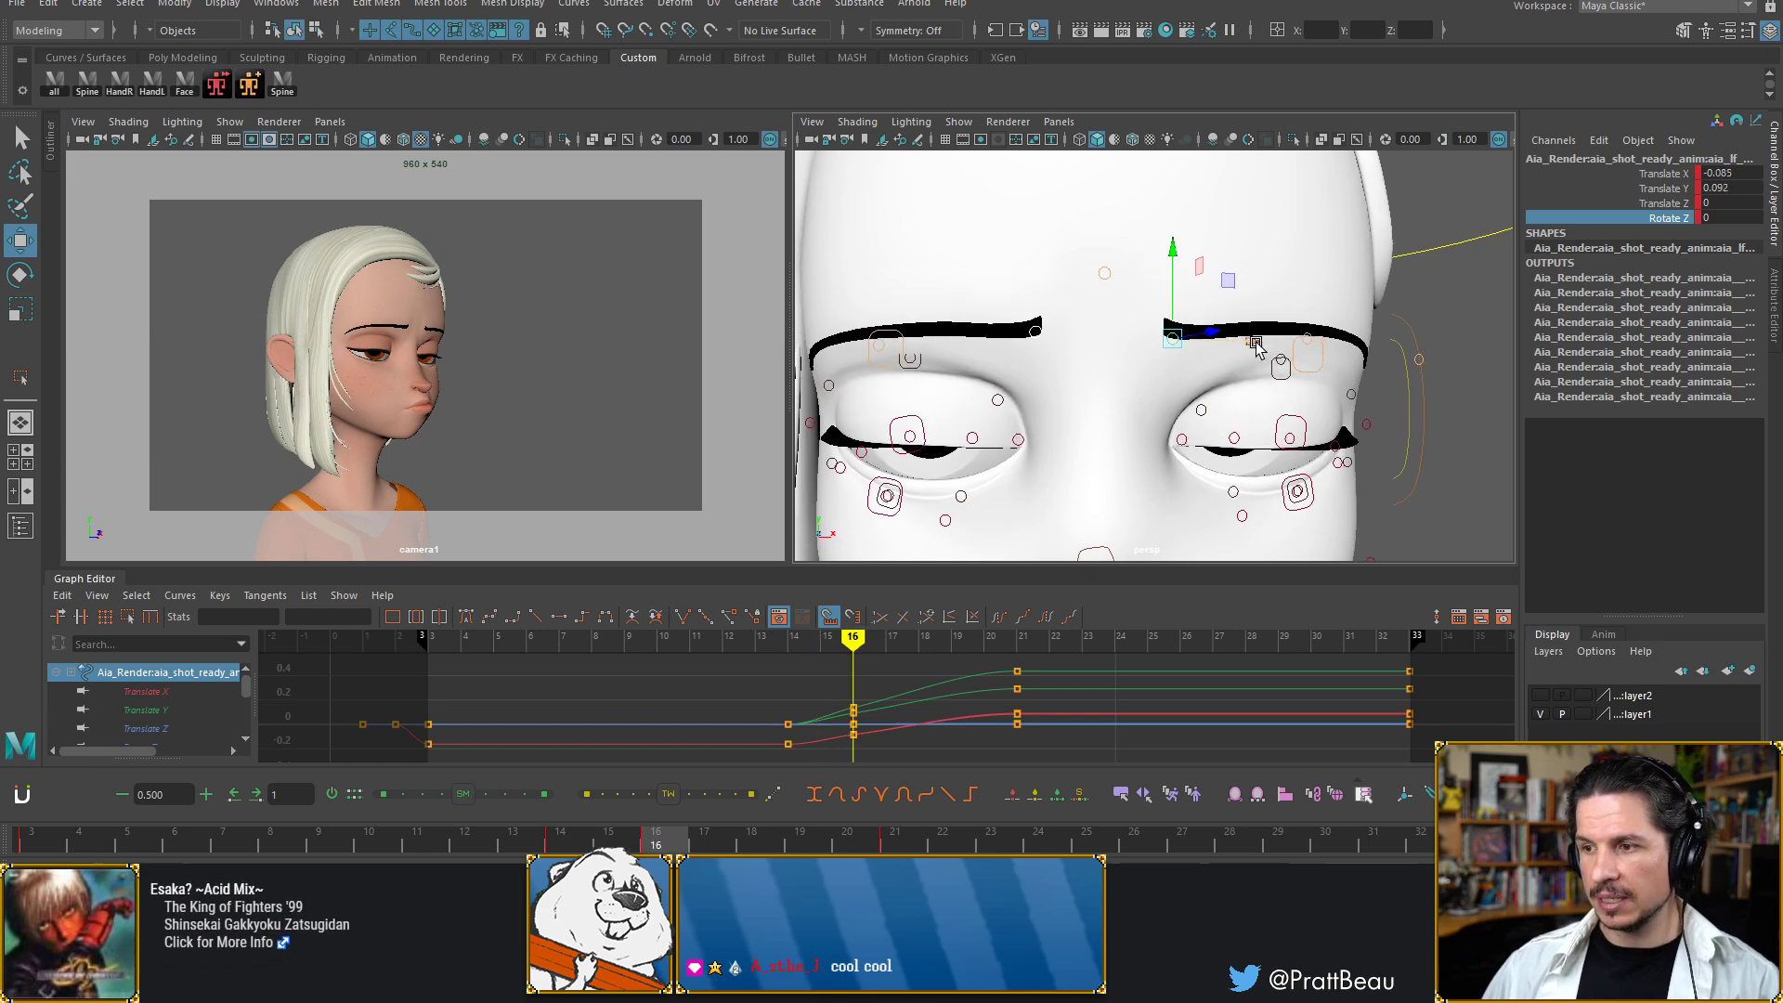
pyautogui.moveTo(1254, 343); pyautogui.dragTo(1239, 341)
pyautogui.press(',')
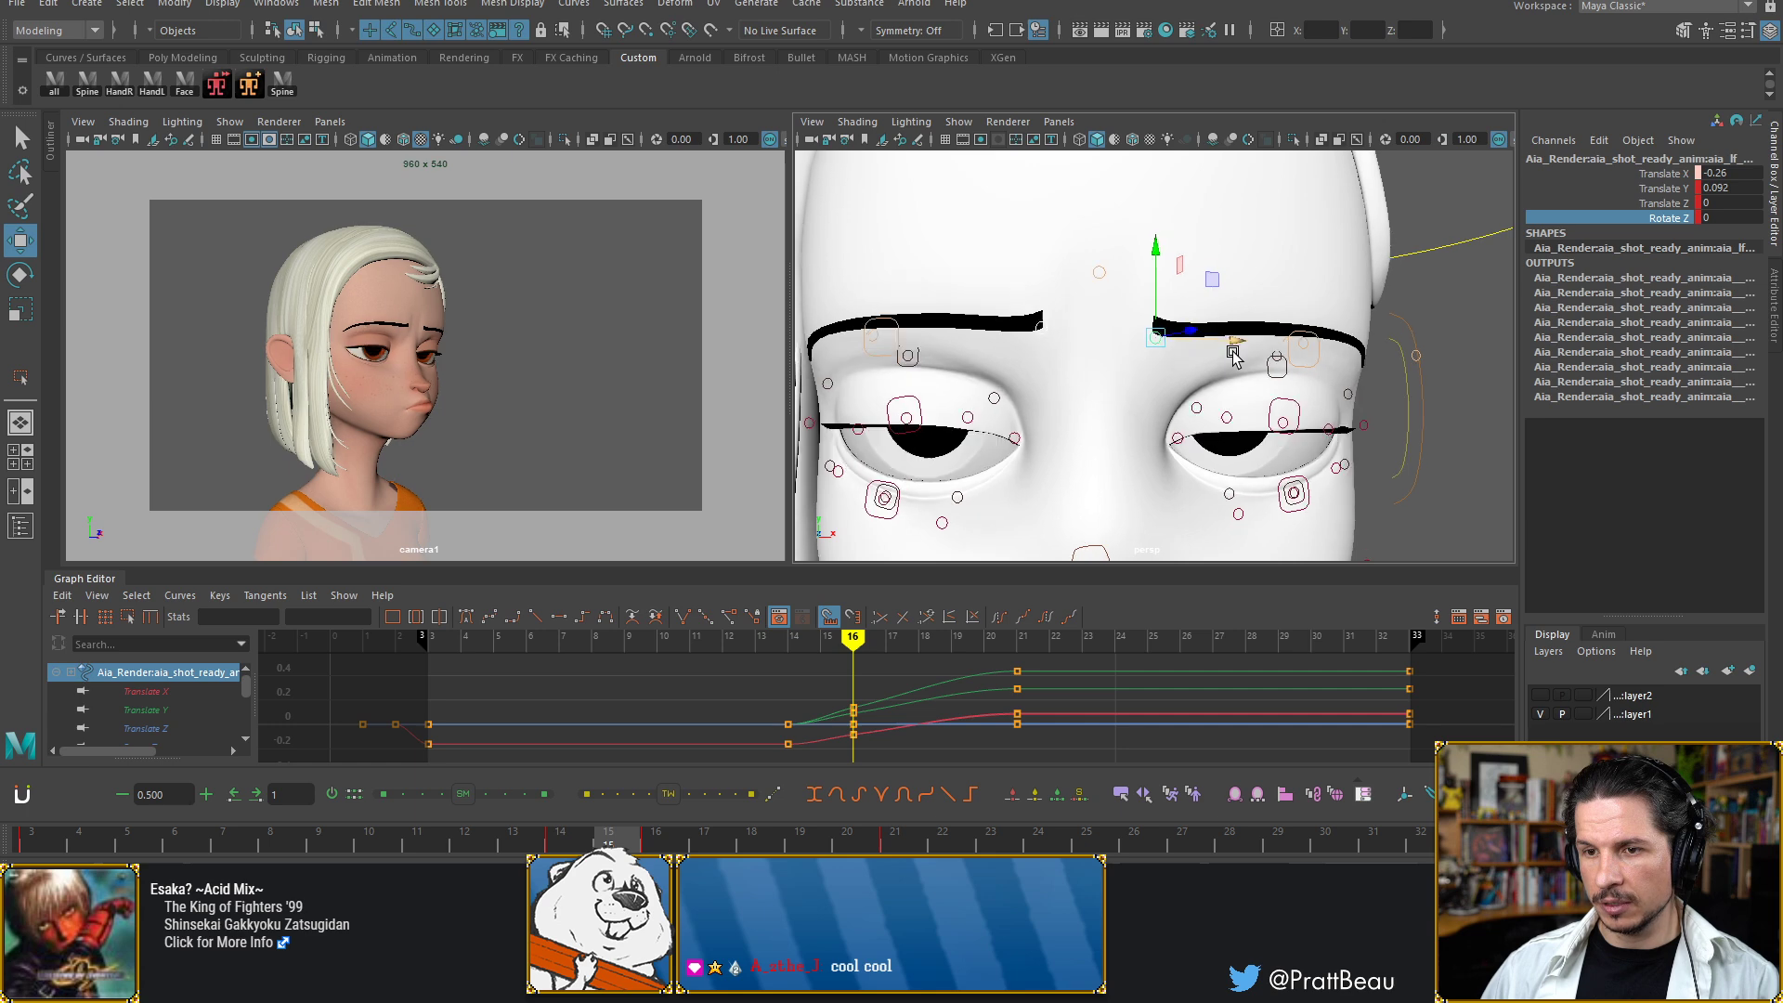
pyautogui.press(',')
pyautogui.press('.')
pyautogui.press('.')
pyautogui.press('.')
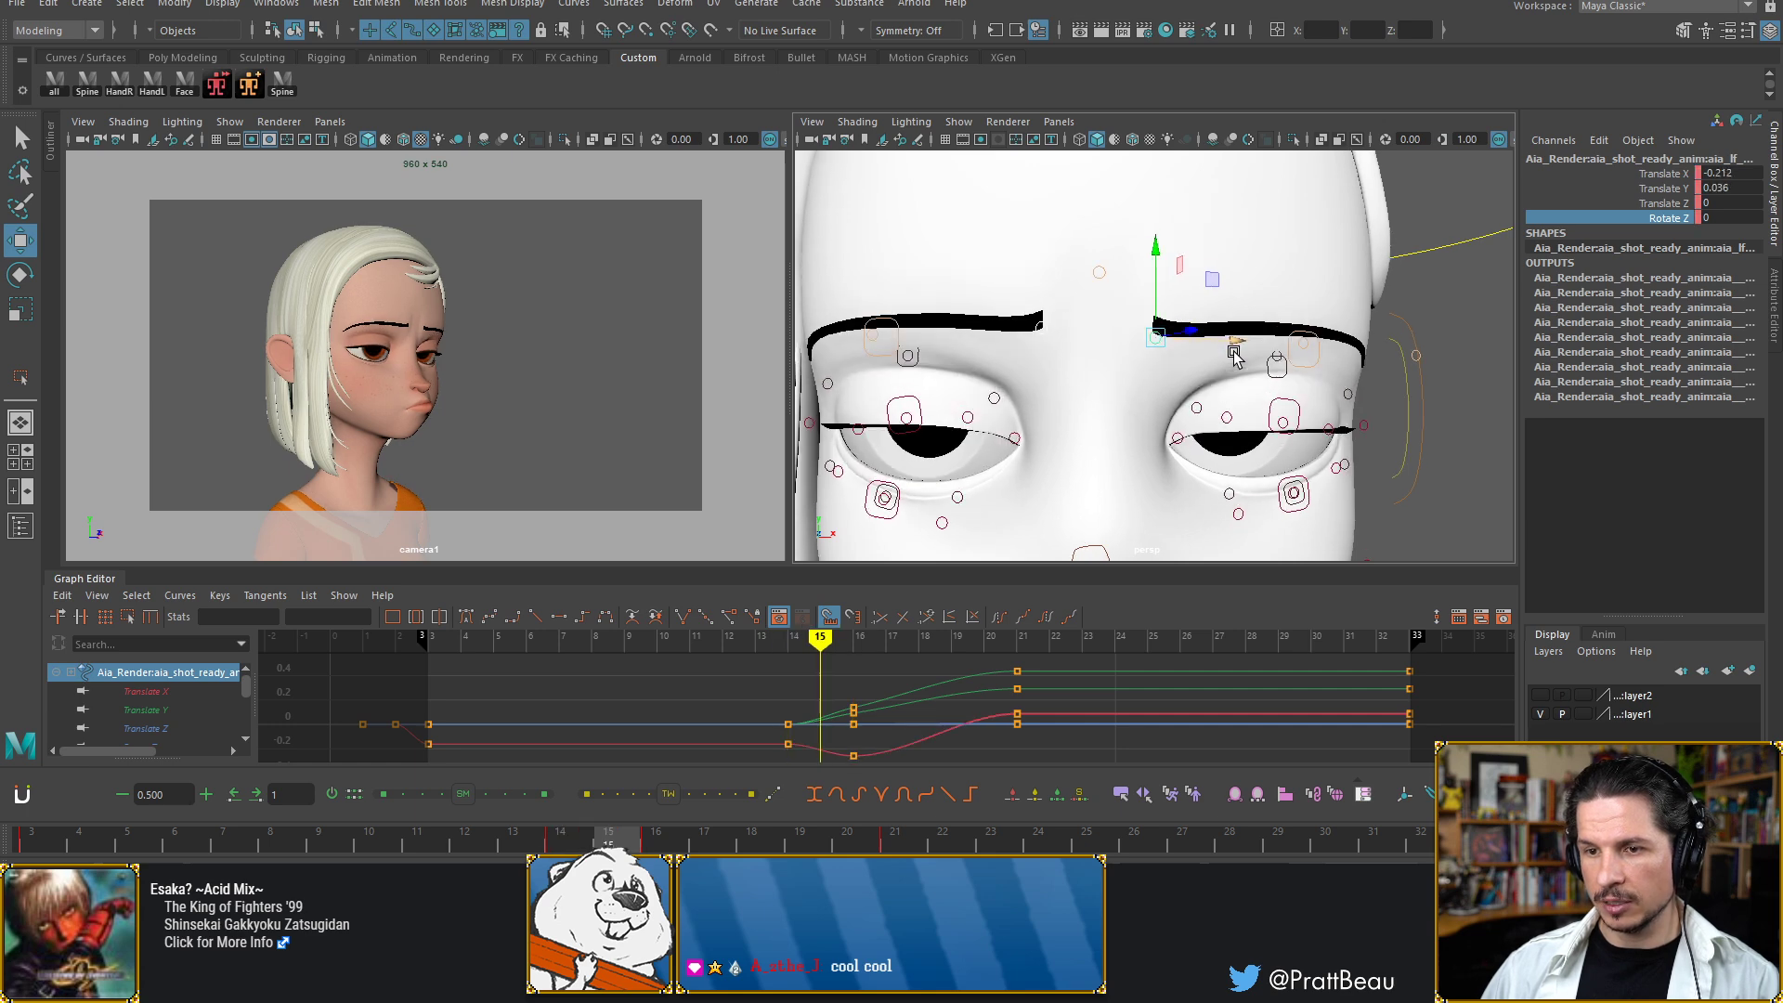
# Key the inner eyebrow controls closer together at frame 18, with Translate X at about -0.189, and check the motion through frame 22
pyautogui.press('.')
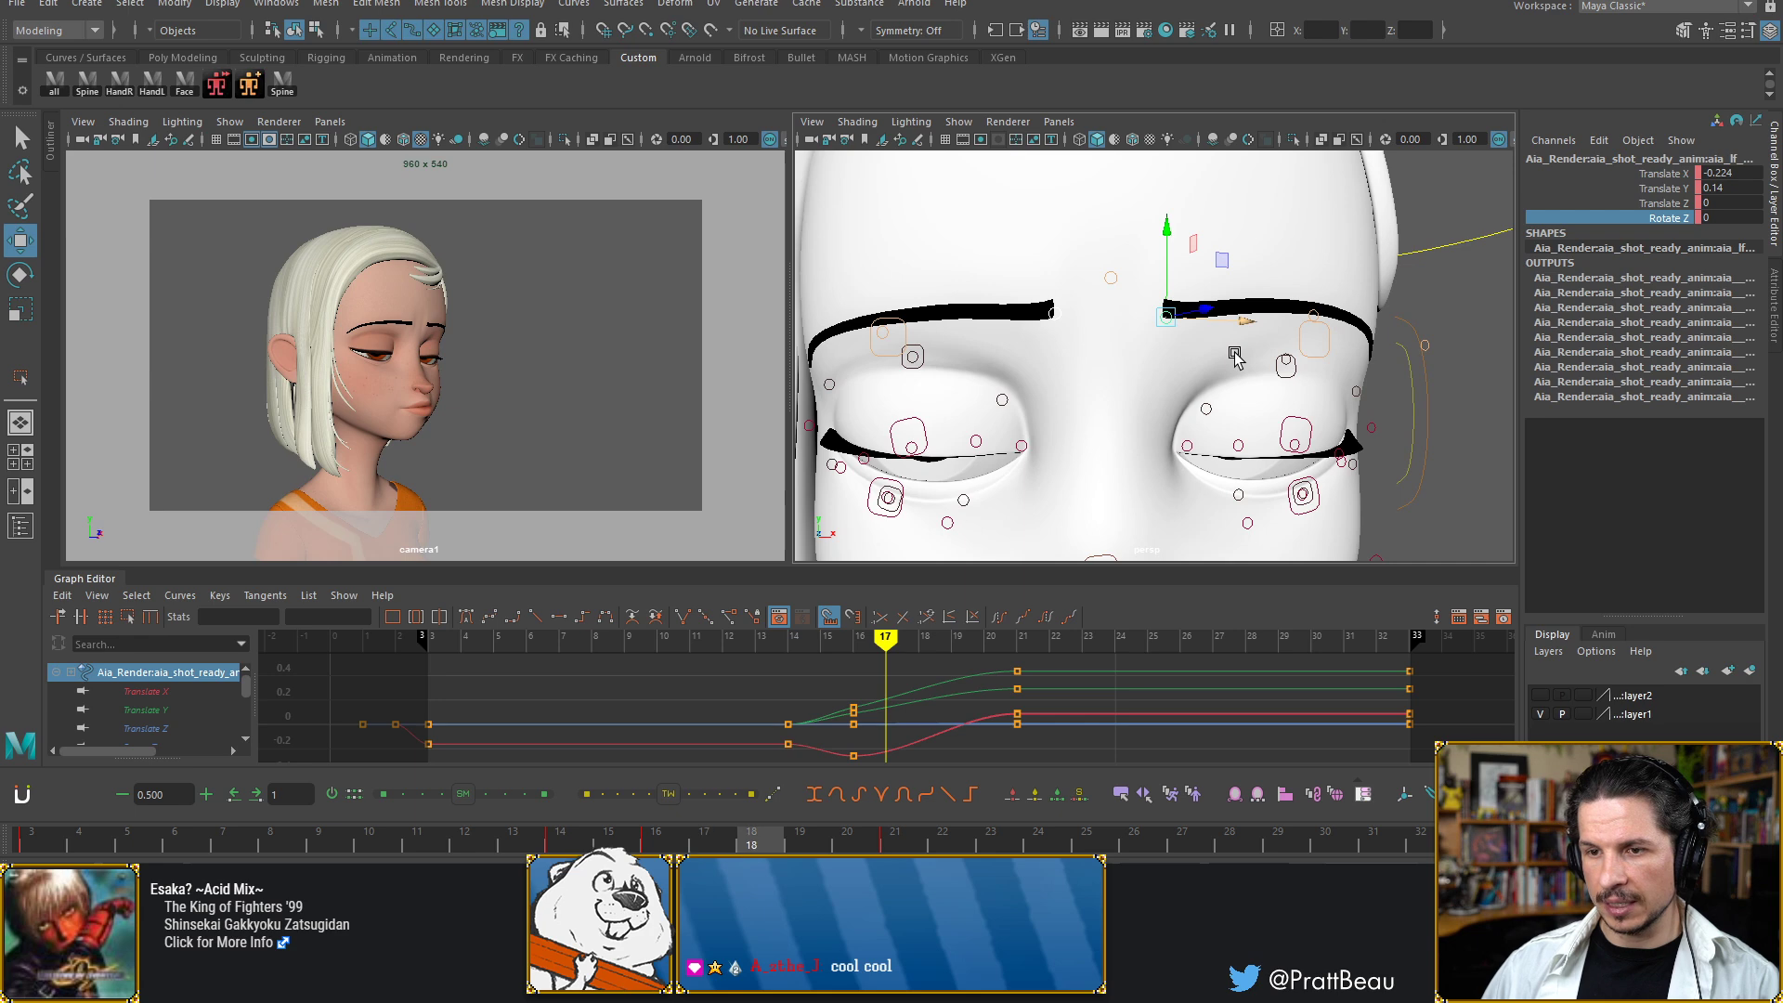
pyautogui.press('.')
pyautogui.press(',')
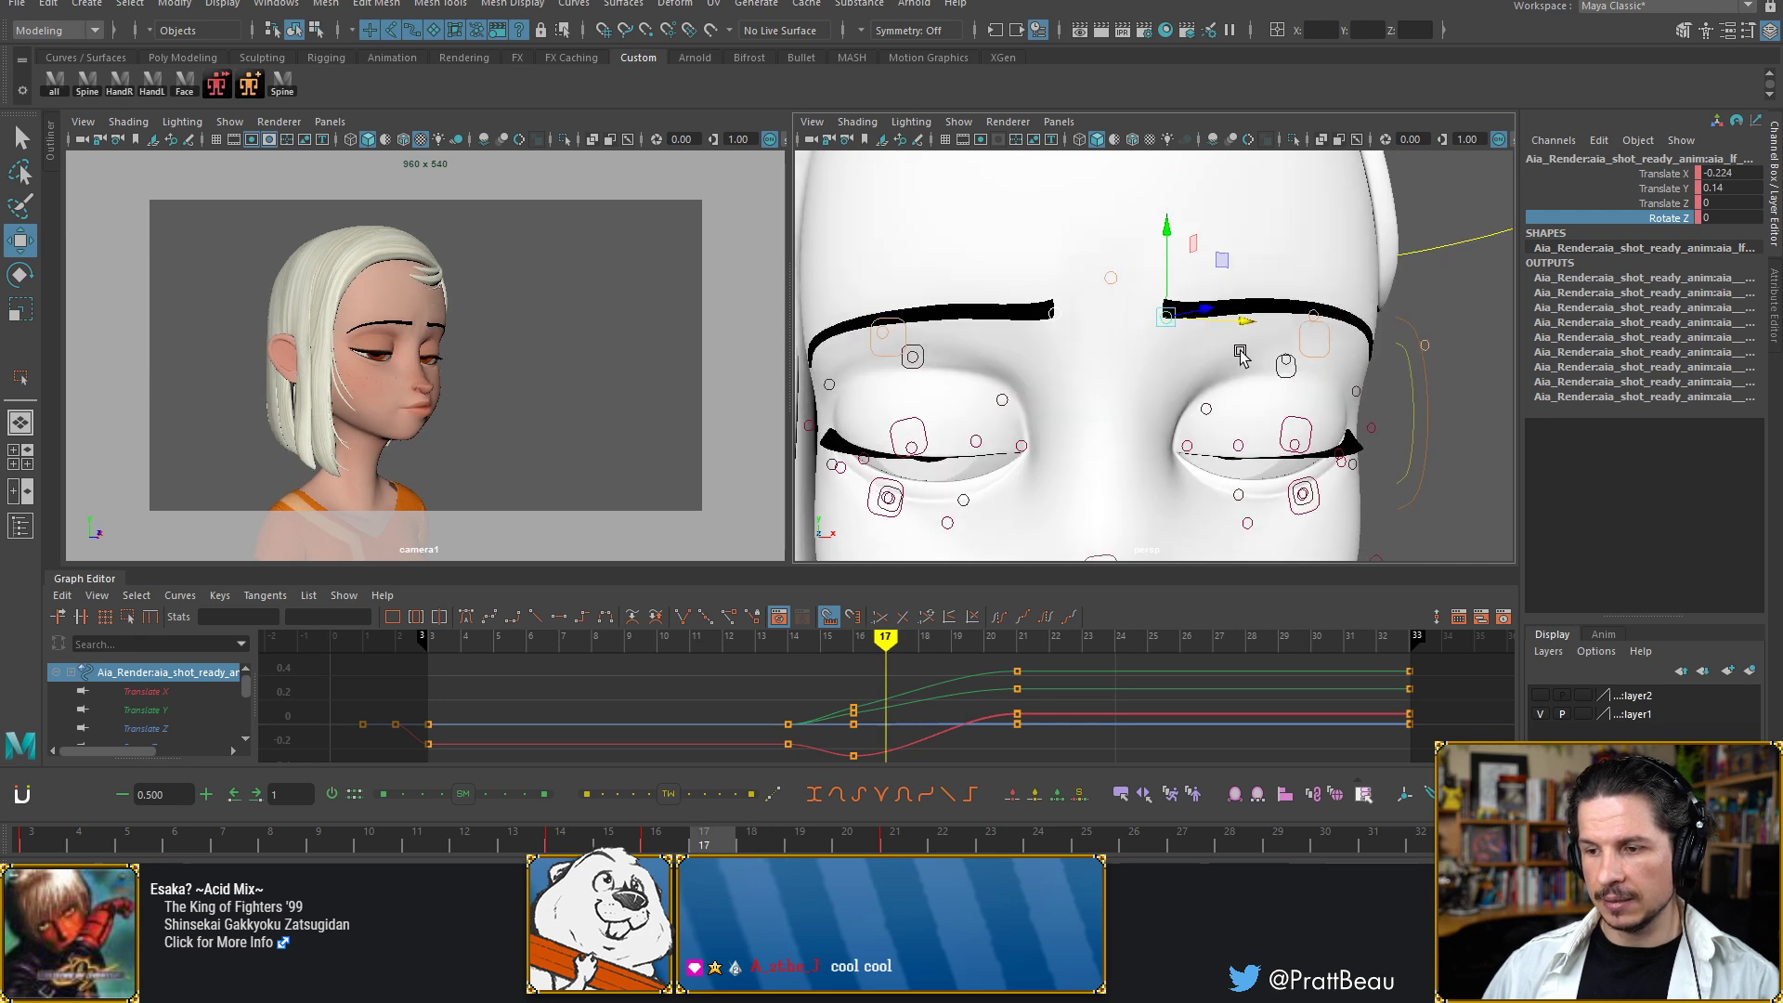
pyautogui.press('.')
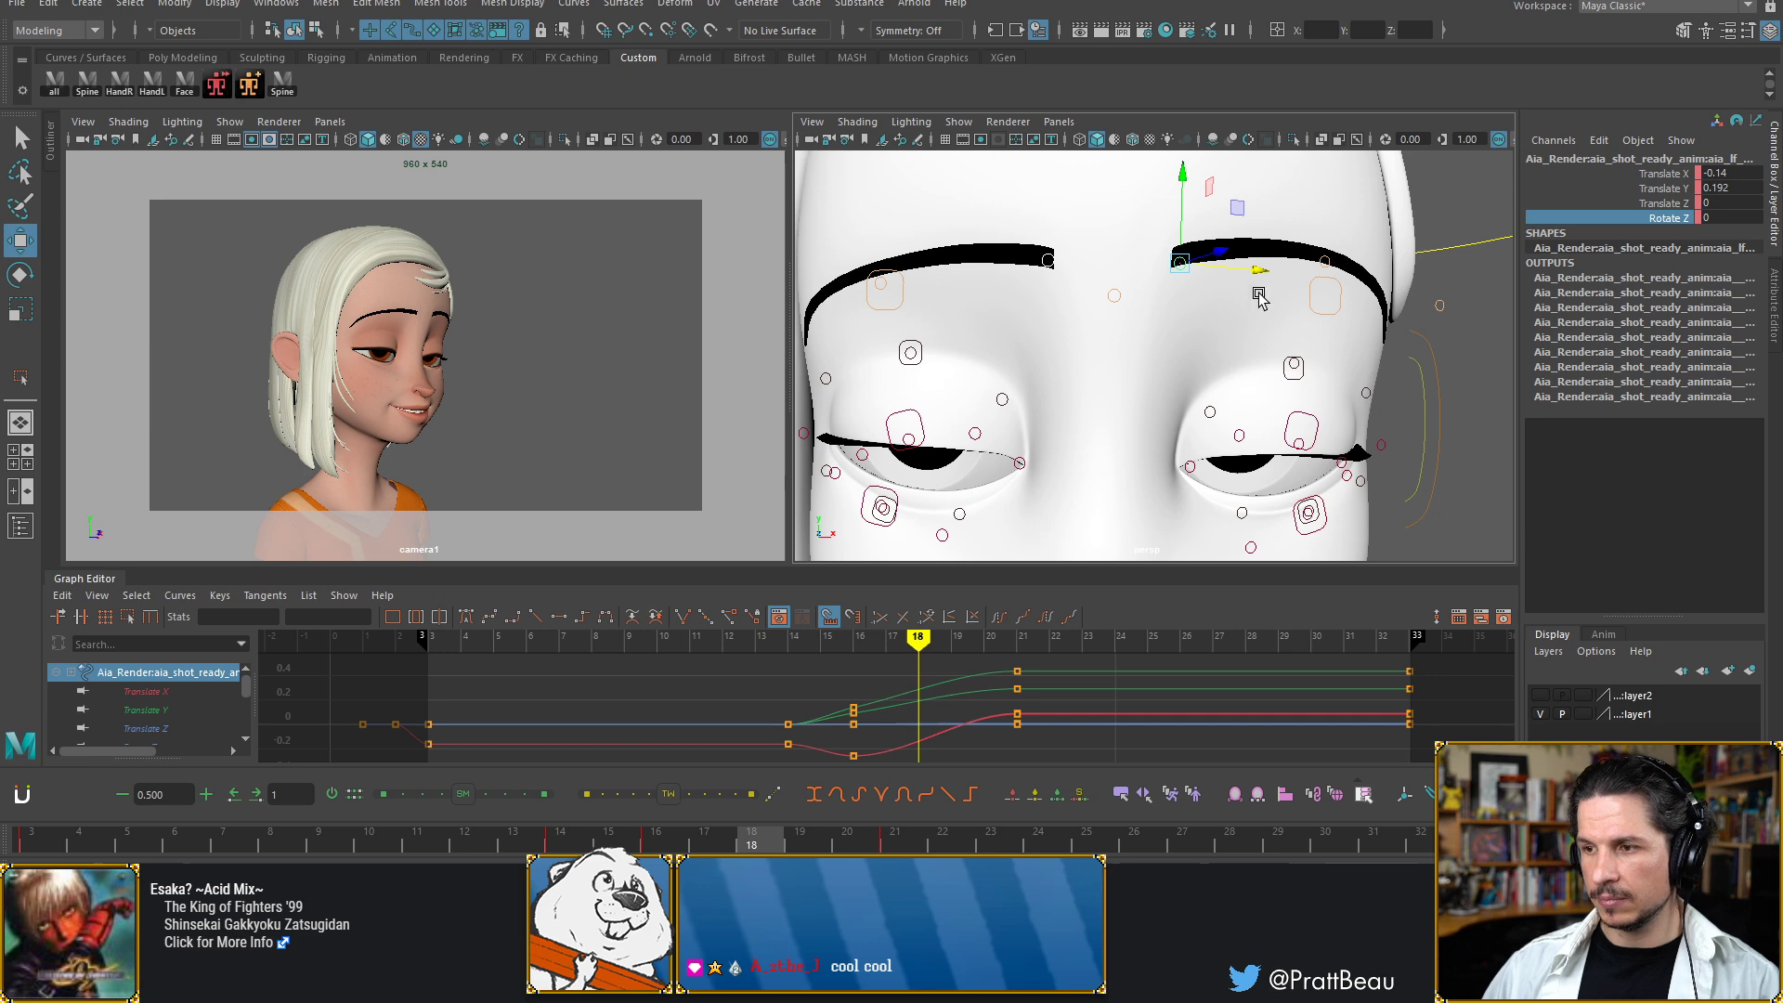
pyautogui.moveTo(1253, 269); pyautogui.dragTo(1249, 269)
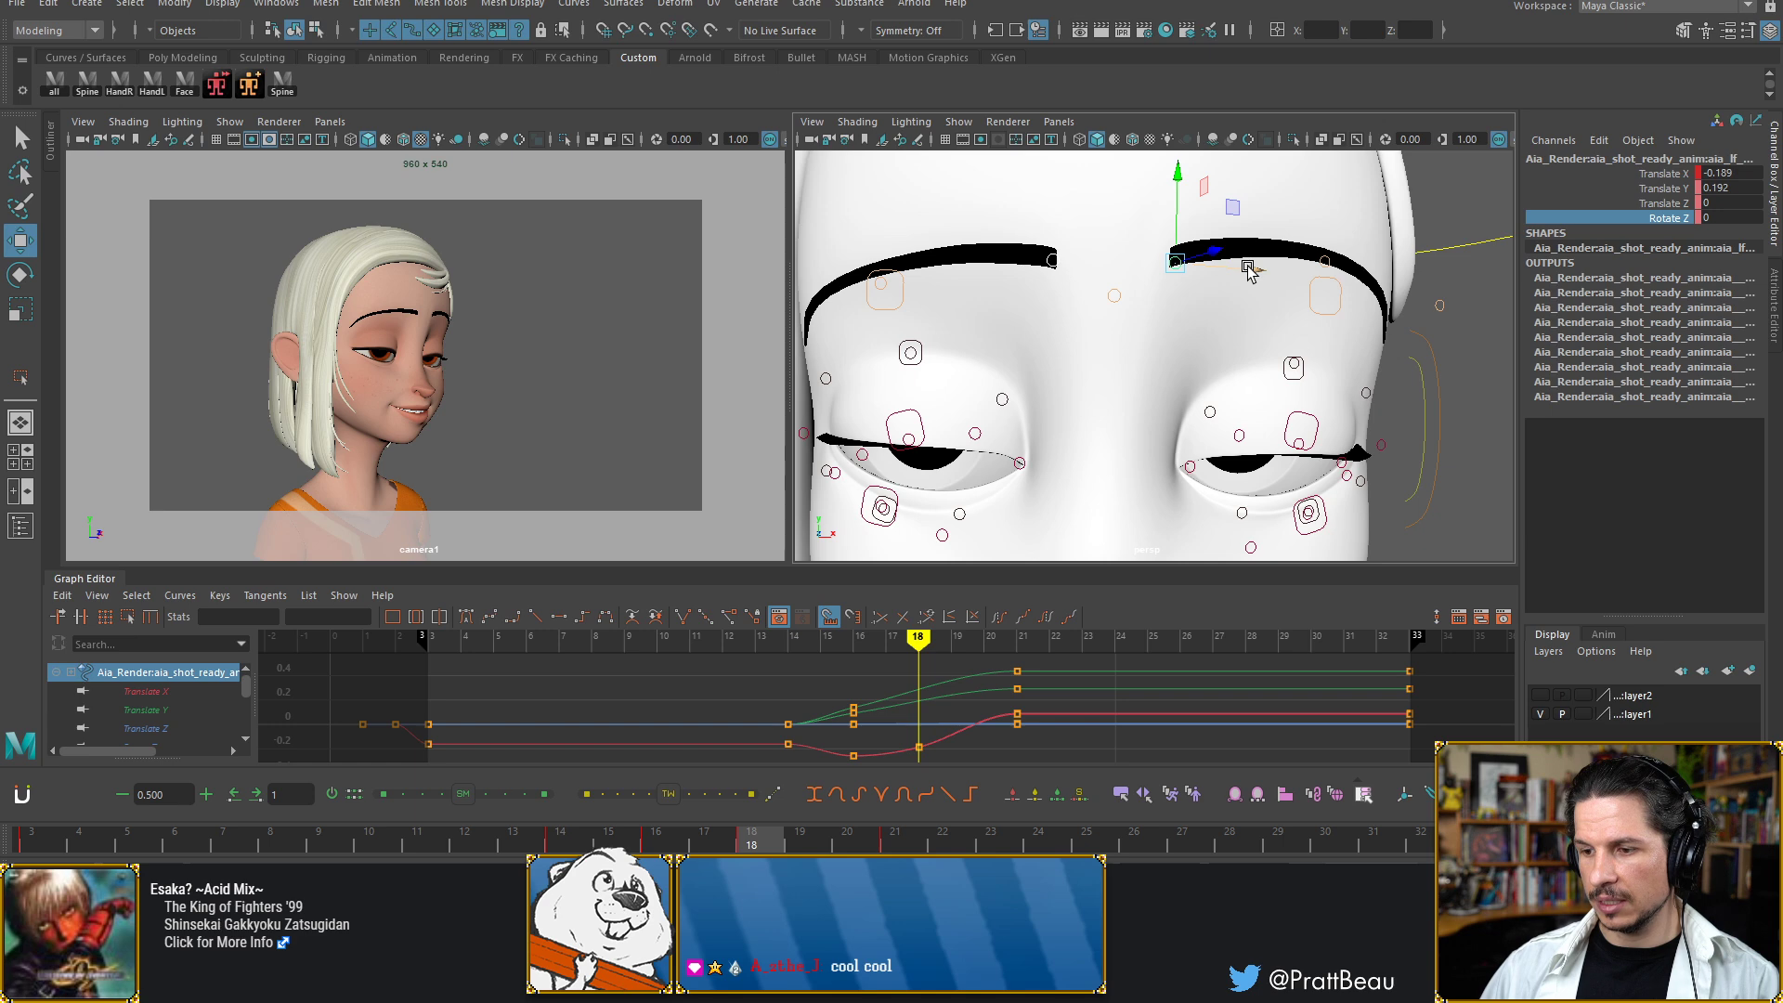
pyautogui.hotkey('alt', '.')
pyautogui.hotkey('alt', '.')
pyautogui.hotkey('alt', '.')
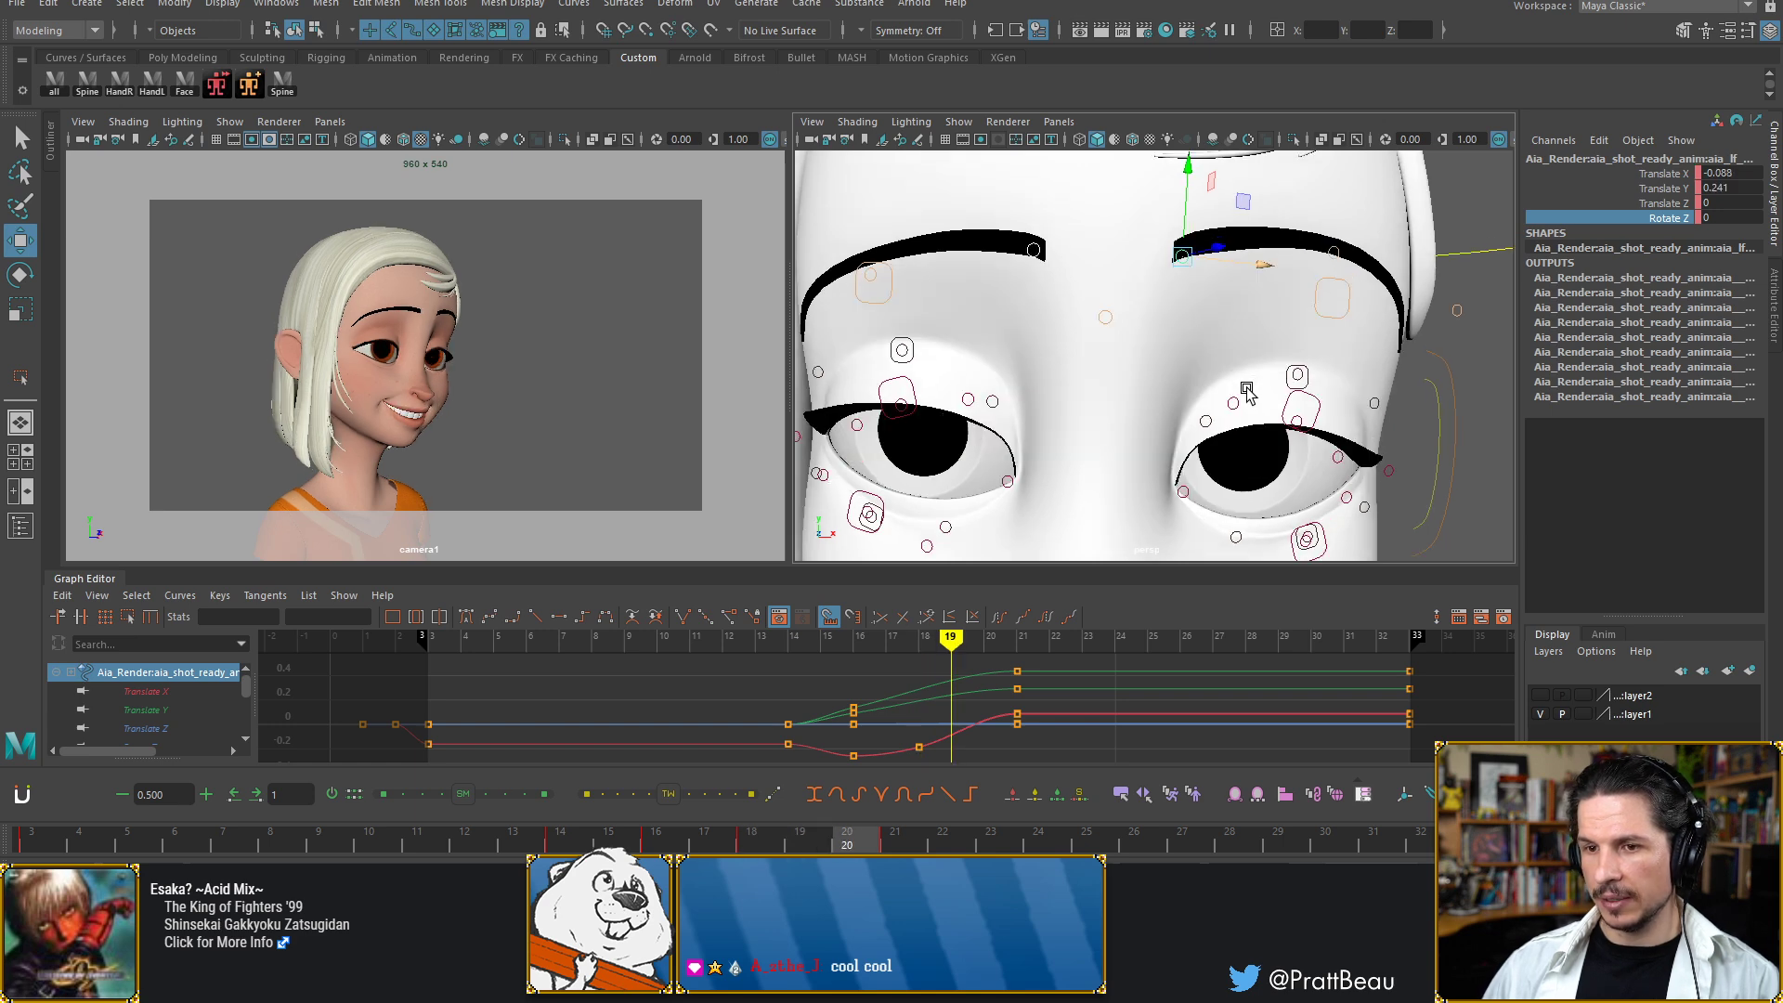
pyautogui.hotkey('alt', '.')
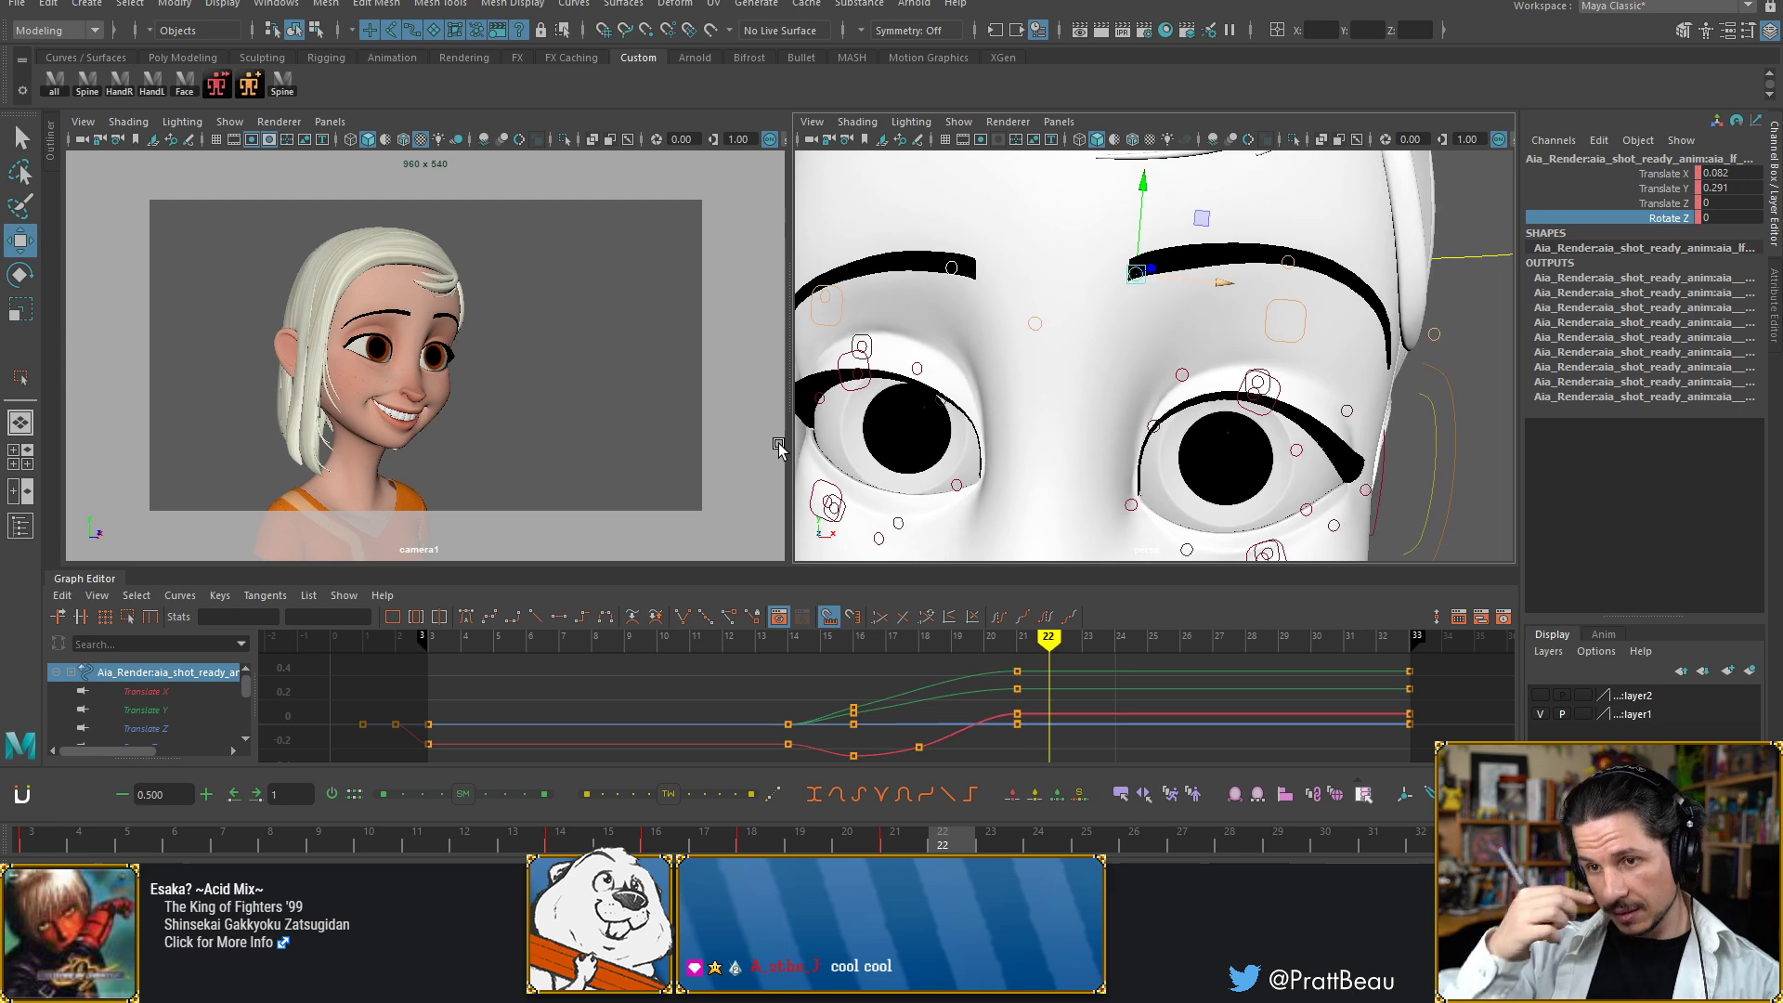
# Pull down the outgoing tangent of the frame 16 key on the inner eyebrow's Translate X curve
pyautogui.hotkey('alt', ',')
pyautogui.hotkey('alt', ',')
pyautogui.hotkey('alt', ',')
pyautogui.hotkey('alt', ',')
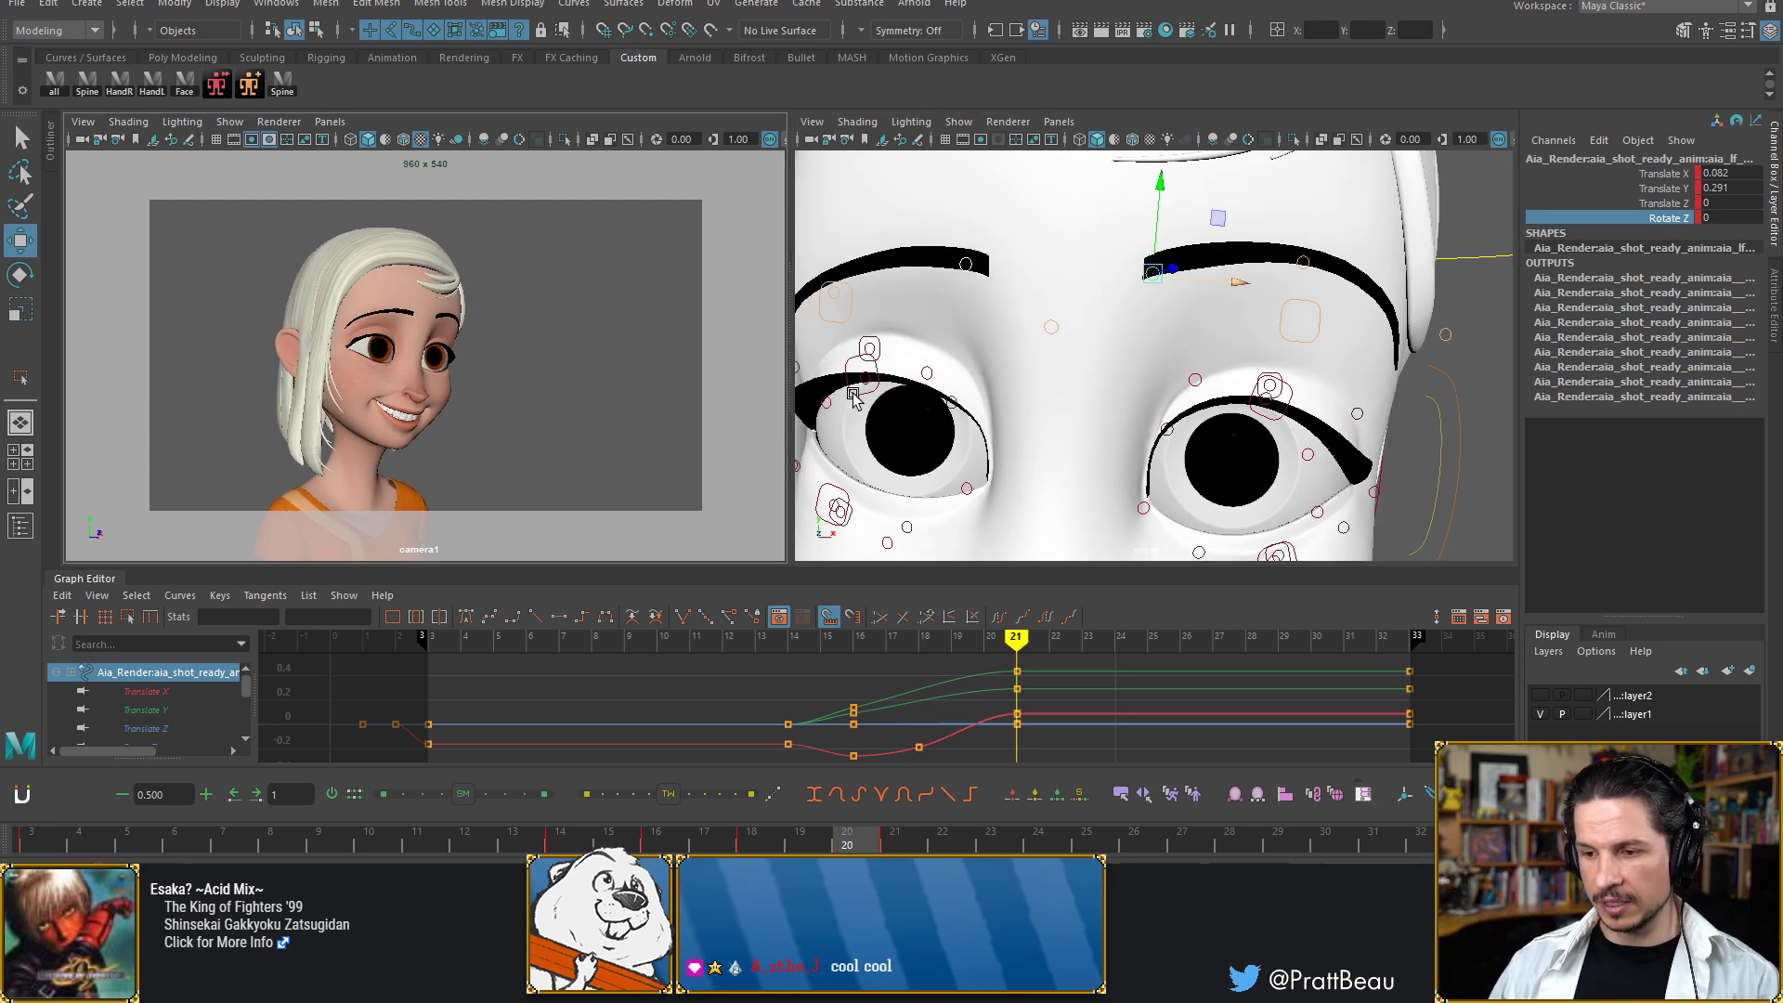
pyautogui.hotkey('alt', ',')
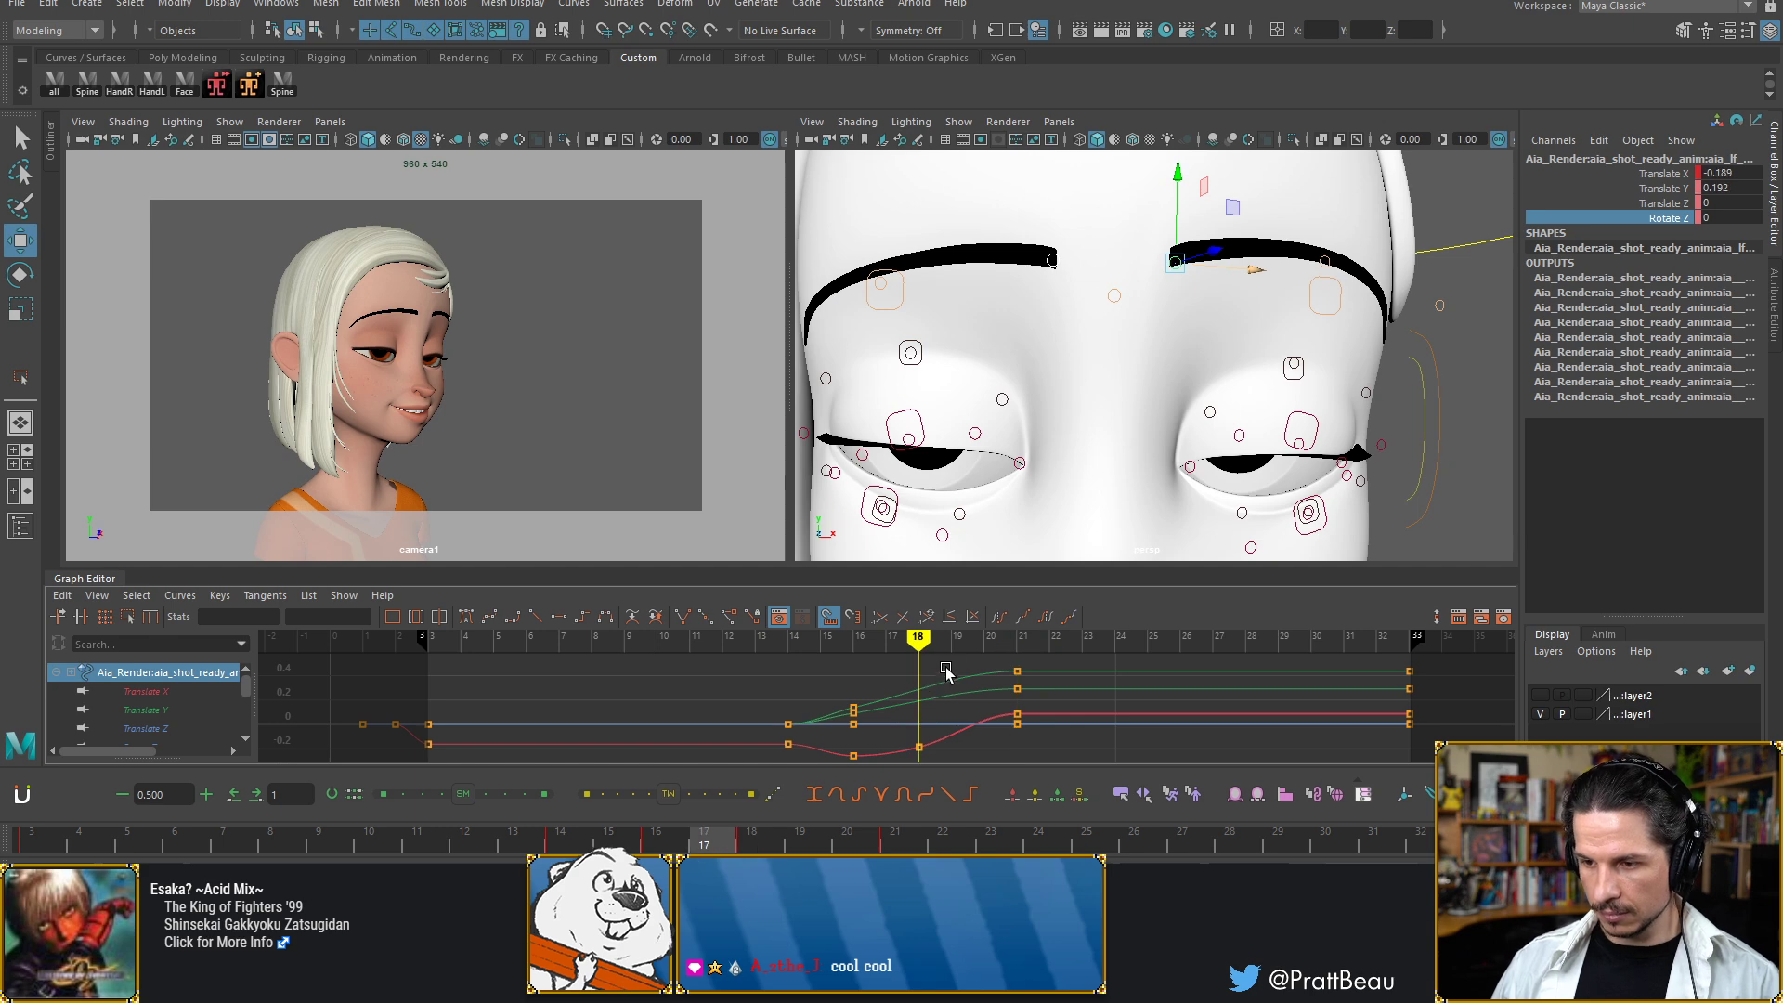
pyautogui.scroll(3, 897, 731)
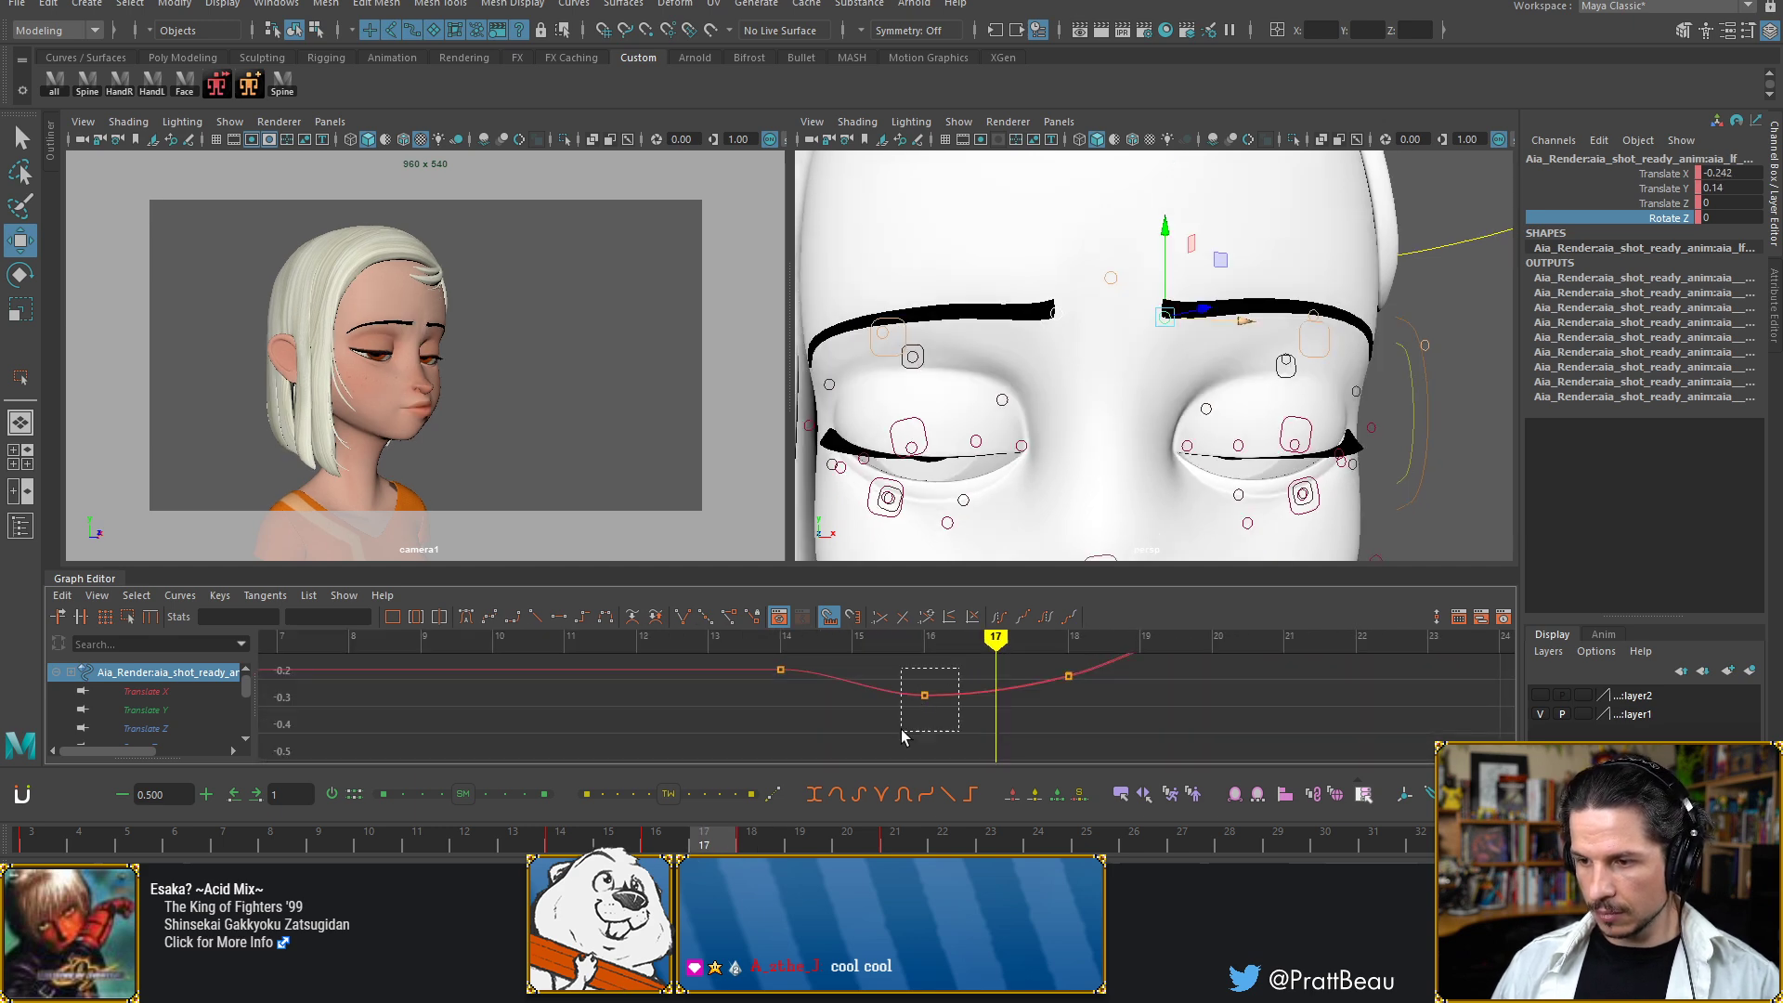
pyautogui.moveTo(903, 736); pyautogui.dragTo(903, 736)
pyautogui.moveTo(986, 696); pyautogui.dragTo(975, 714)
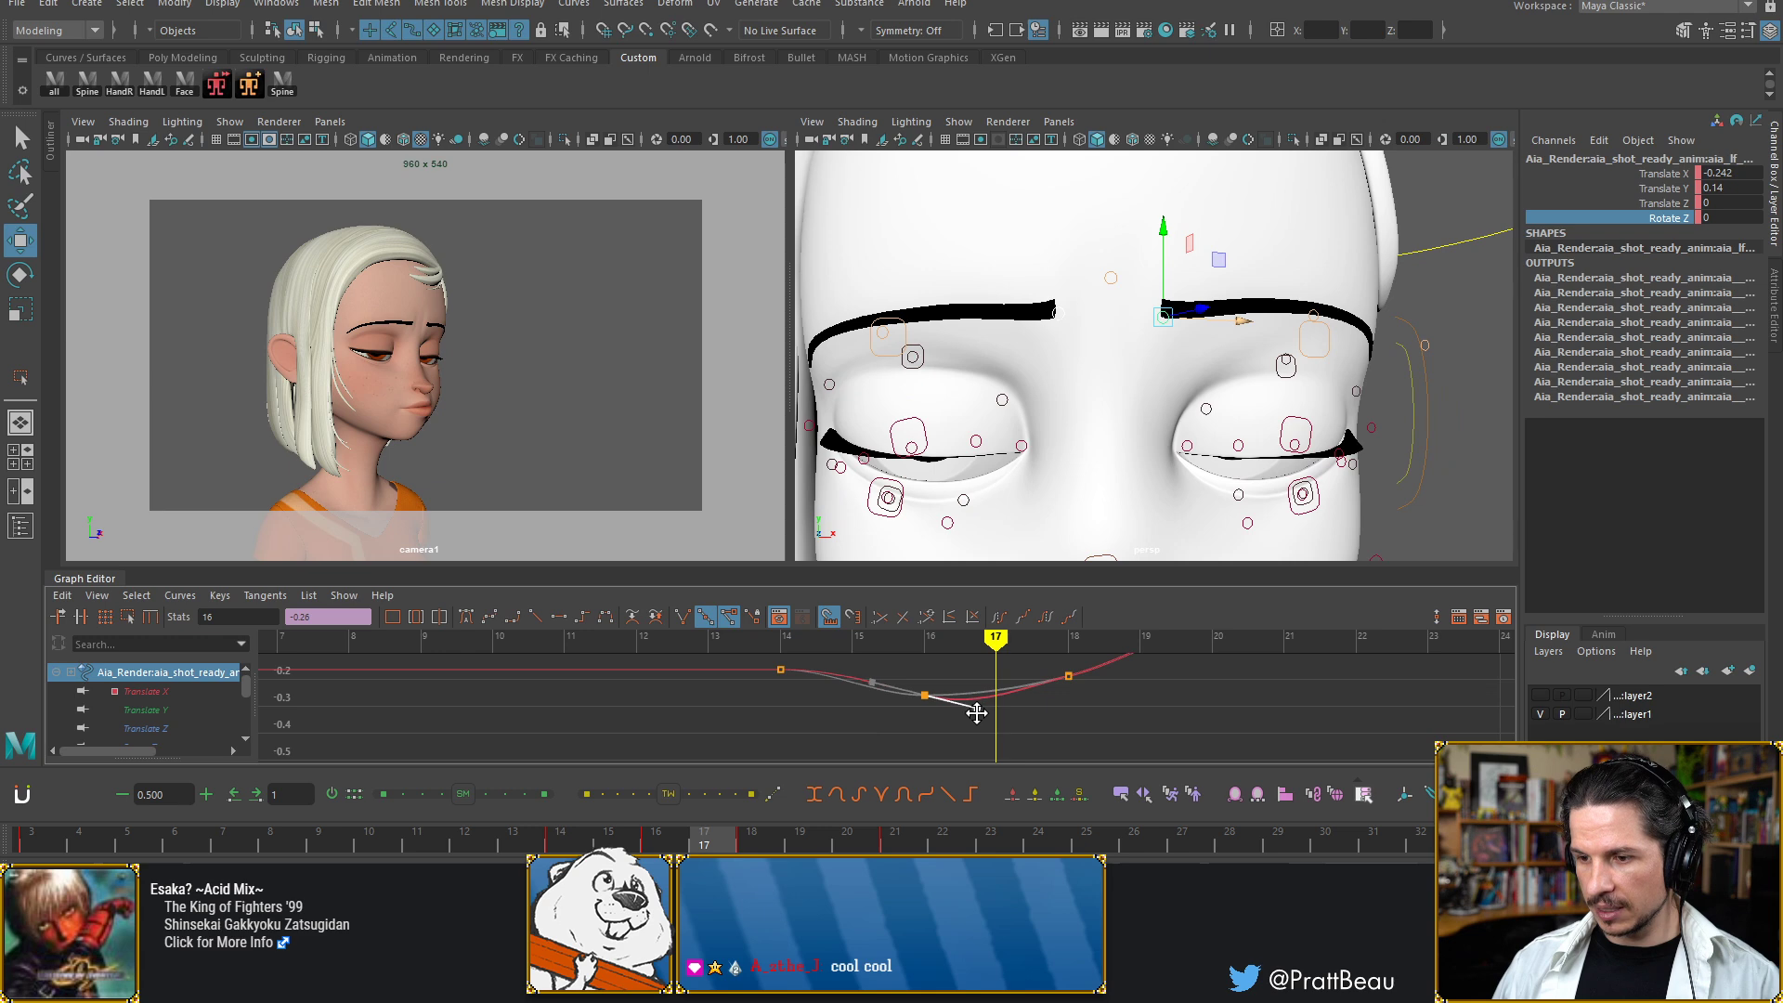
# Steepen the tangent of the frame 18 key on the inner eyebrow's Translate X curve
pyautogui.keyDown('alt'); pyautogui.moveTo(1047, 681); pyautogui.dragTo(966, 734, button='middle'); pyautogui.keyUp('alt')
pyautogui.moveTo(982, 698); pyautogui.dragTo(1042, 727)
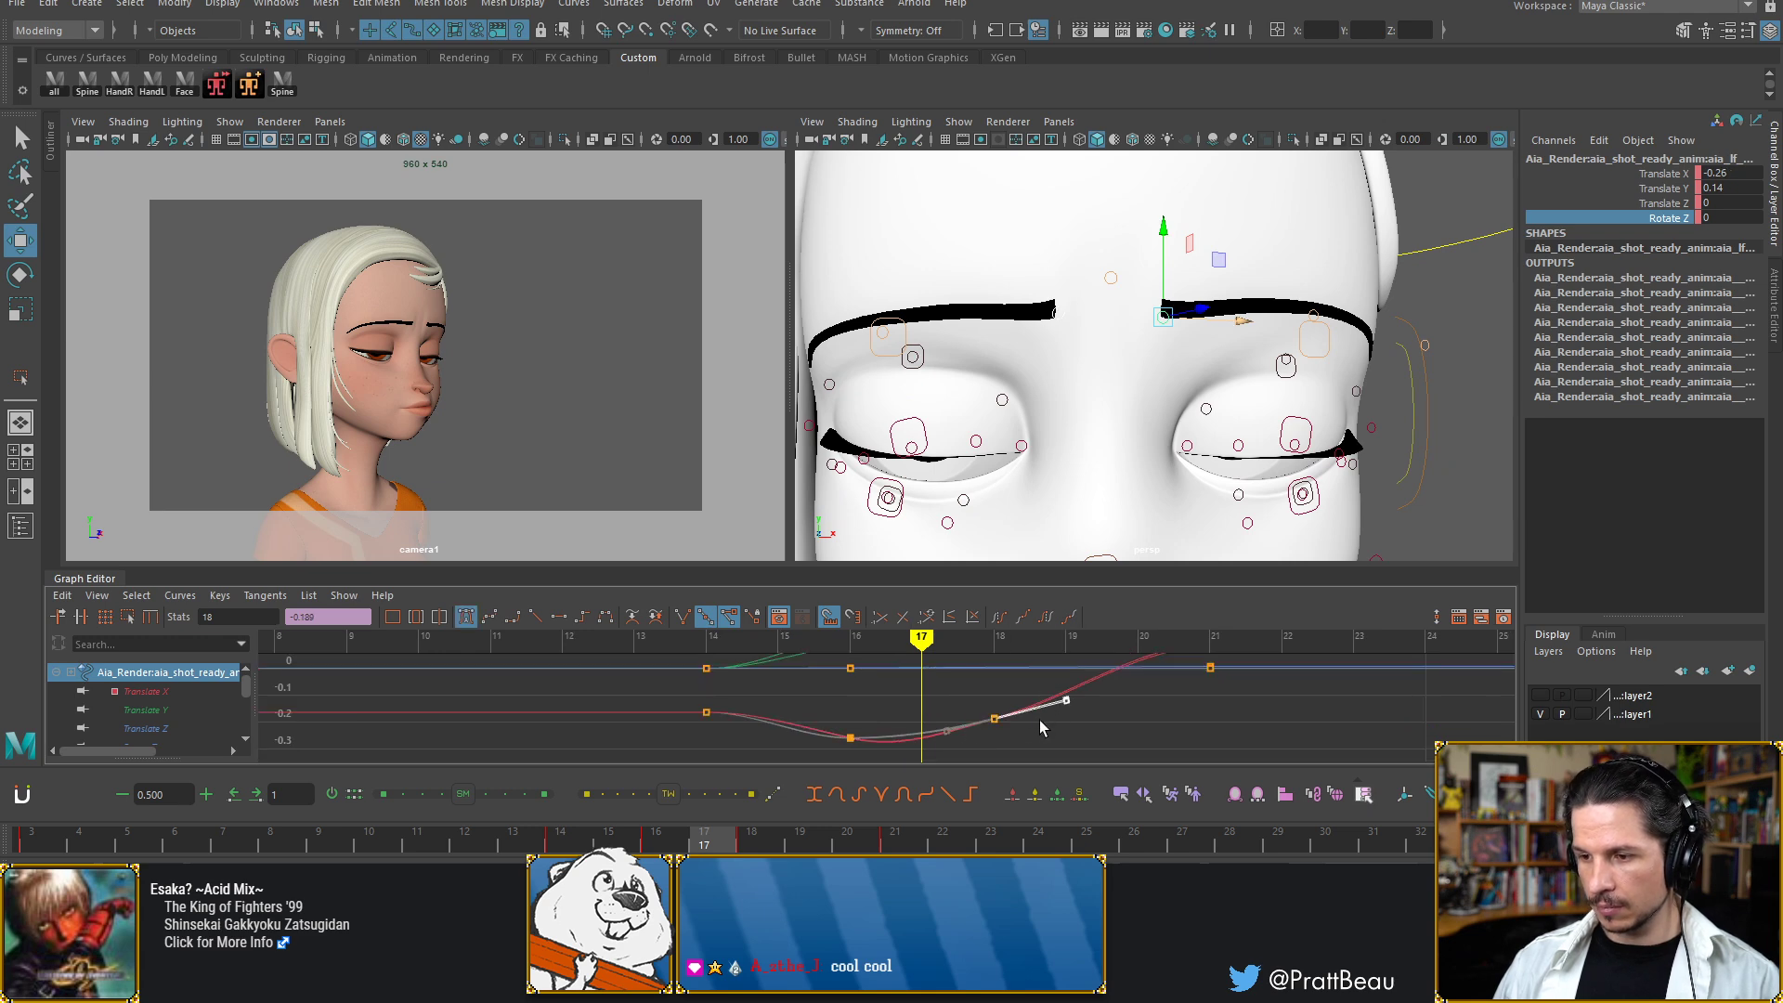
pyautogui.moveTo(1053, 703); pyautogui.dragTo(1034, 687, button='middle')
pyautogui.keyDown('alt'); pyautogui.moveTo(1034, 687); pyautogui.dragTo(989, 696, button='right'); pyautogui.keyUp('alt')
pyautogui.keyDown('alt'); pyautogui.moveTo(989, 697); pyautogui.dragTo(1000, 692, button='middle'); pyautogui.keyUp('alt')
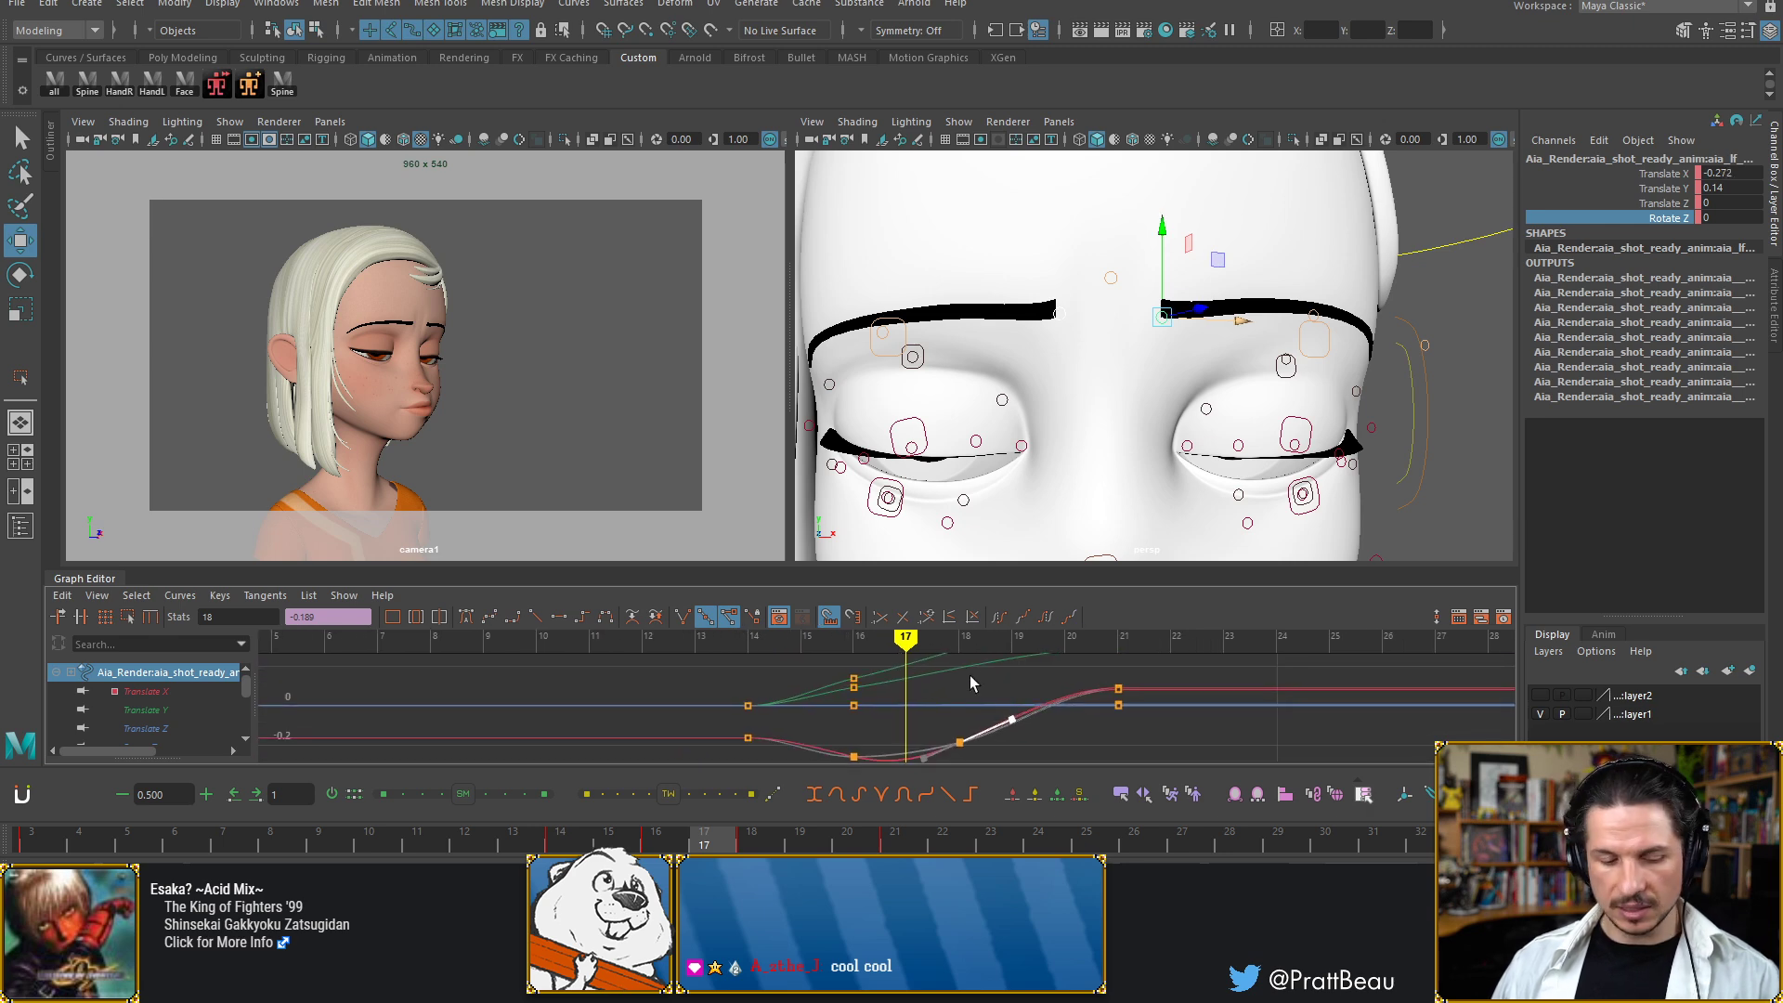
# Step back and forth between frames 13 and 20 to examine the brow squeeze and the lift into the smile
pyautogui.moveTo(938, 649); pyautogui.dragTo(931, 651)
pyautogui.hotkey('alt', ',')
pyautogui.hotkey('alt', ',')
pyautogui.hotkey('alt', ',')
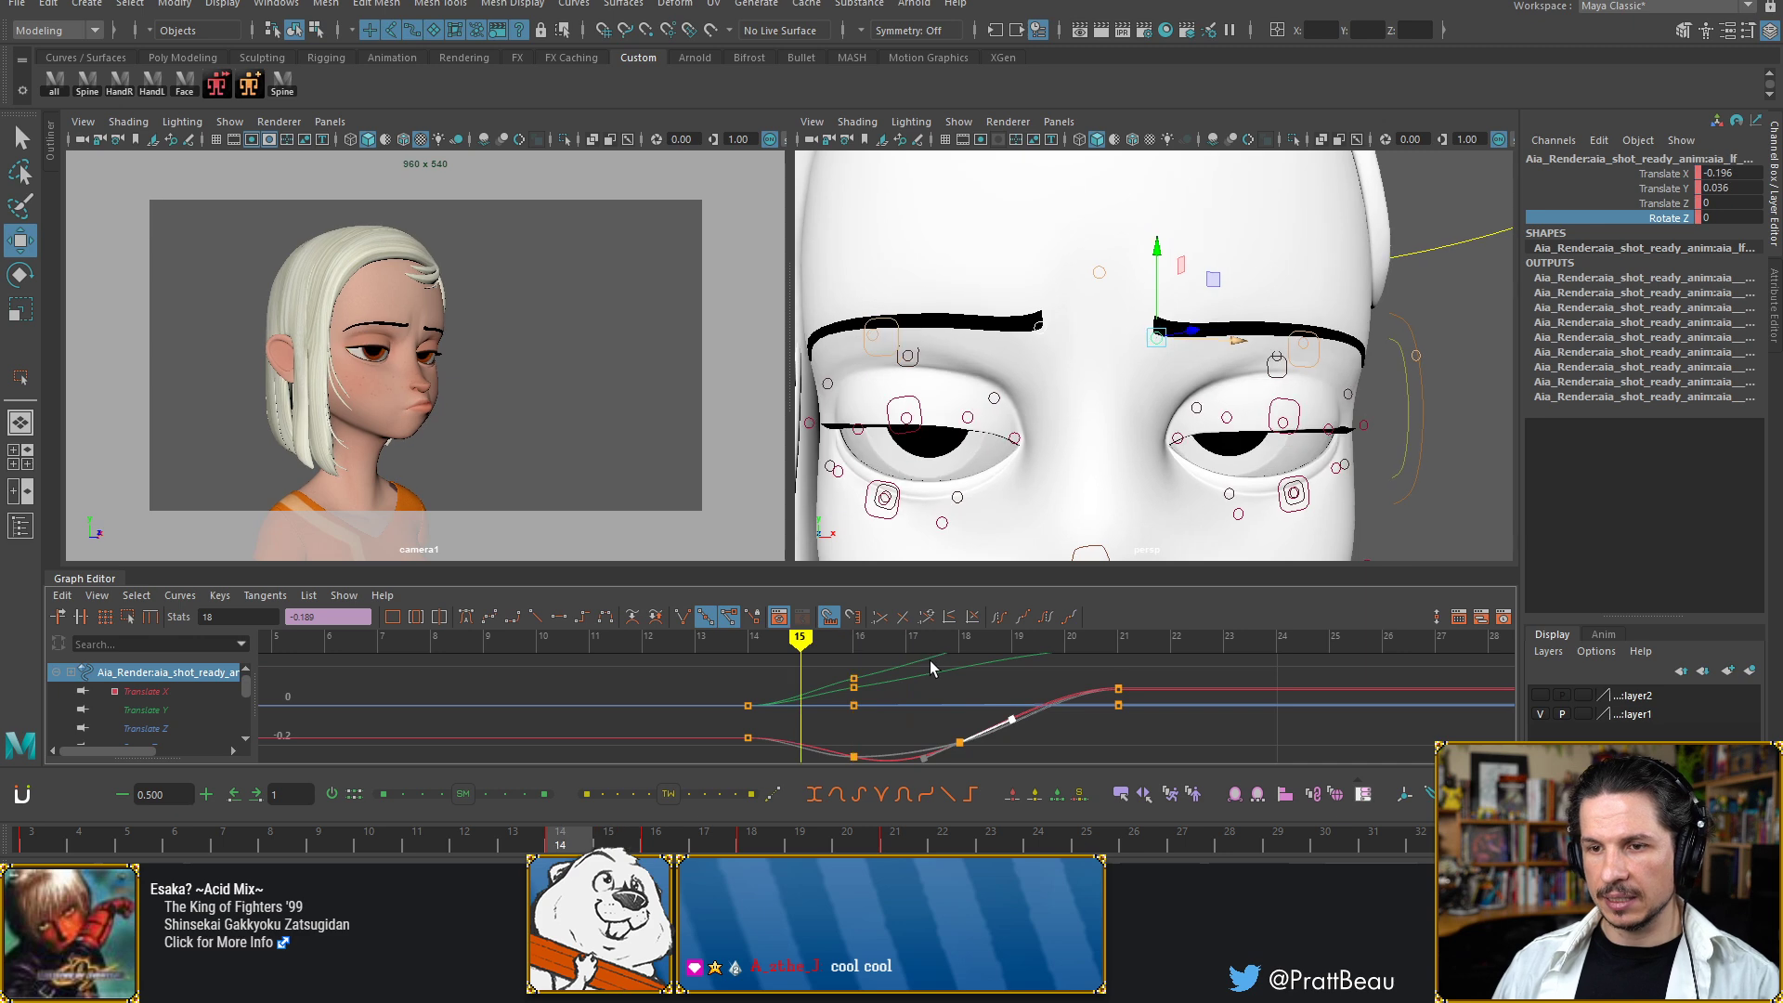
pyautogui.hotkey('alt', '.')
pyautogui.hotkey('alt', '.')
pyautogui.hotkey('alt', '.')
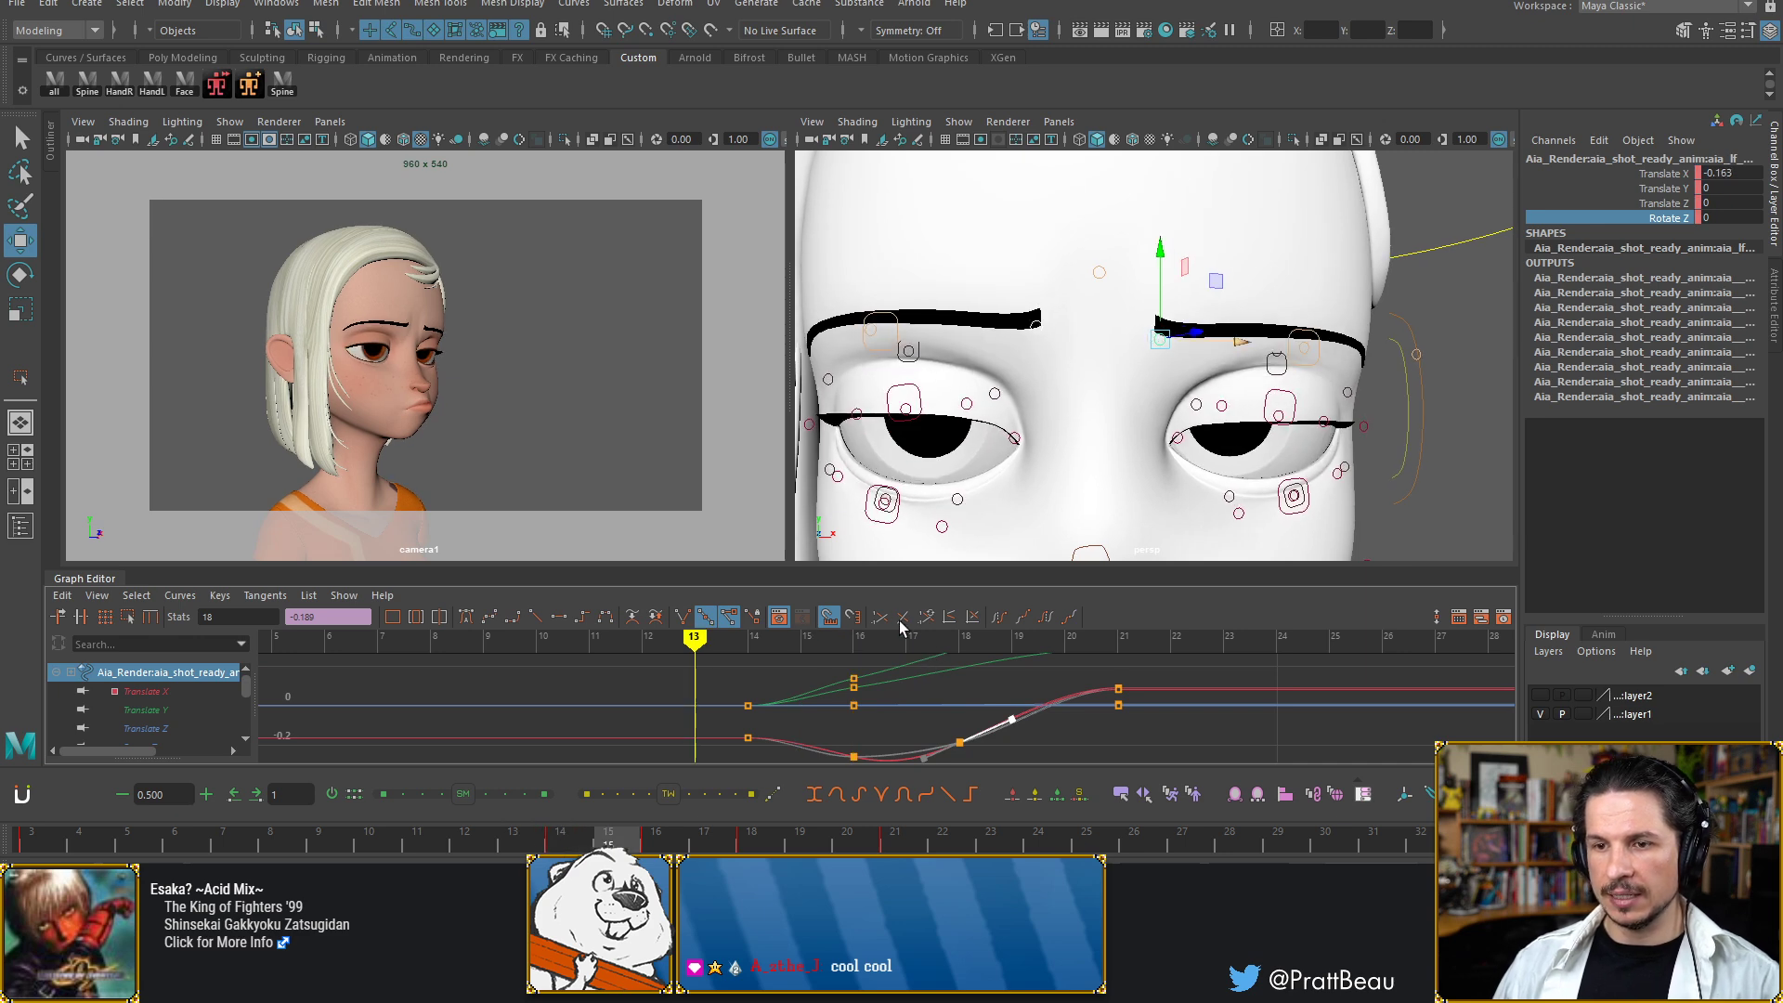
pyautogui.middleClick(474, 360)
pyautogui.hotkey('alt', '.')
pyautogui.hotkey('alt', '.')
pyautogui.hotkey('alt', '.')
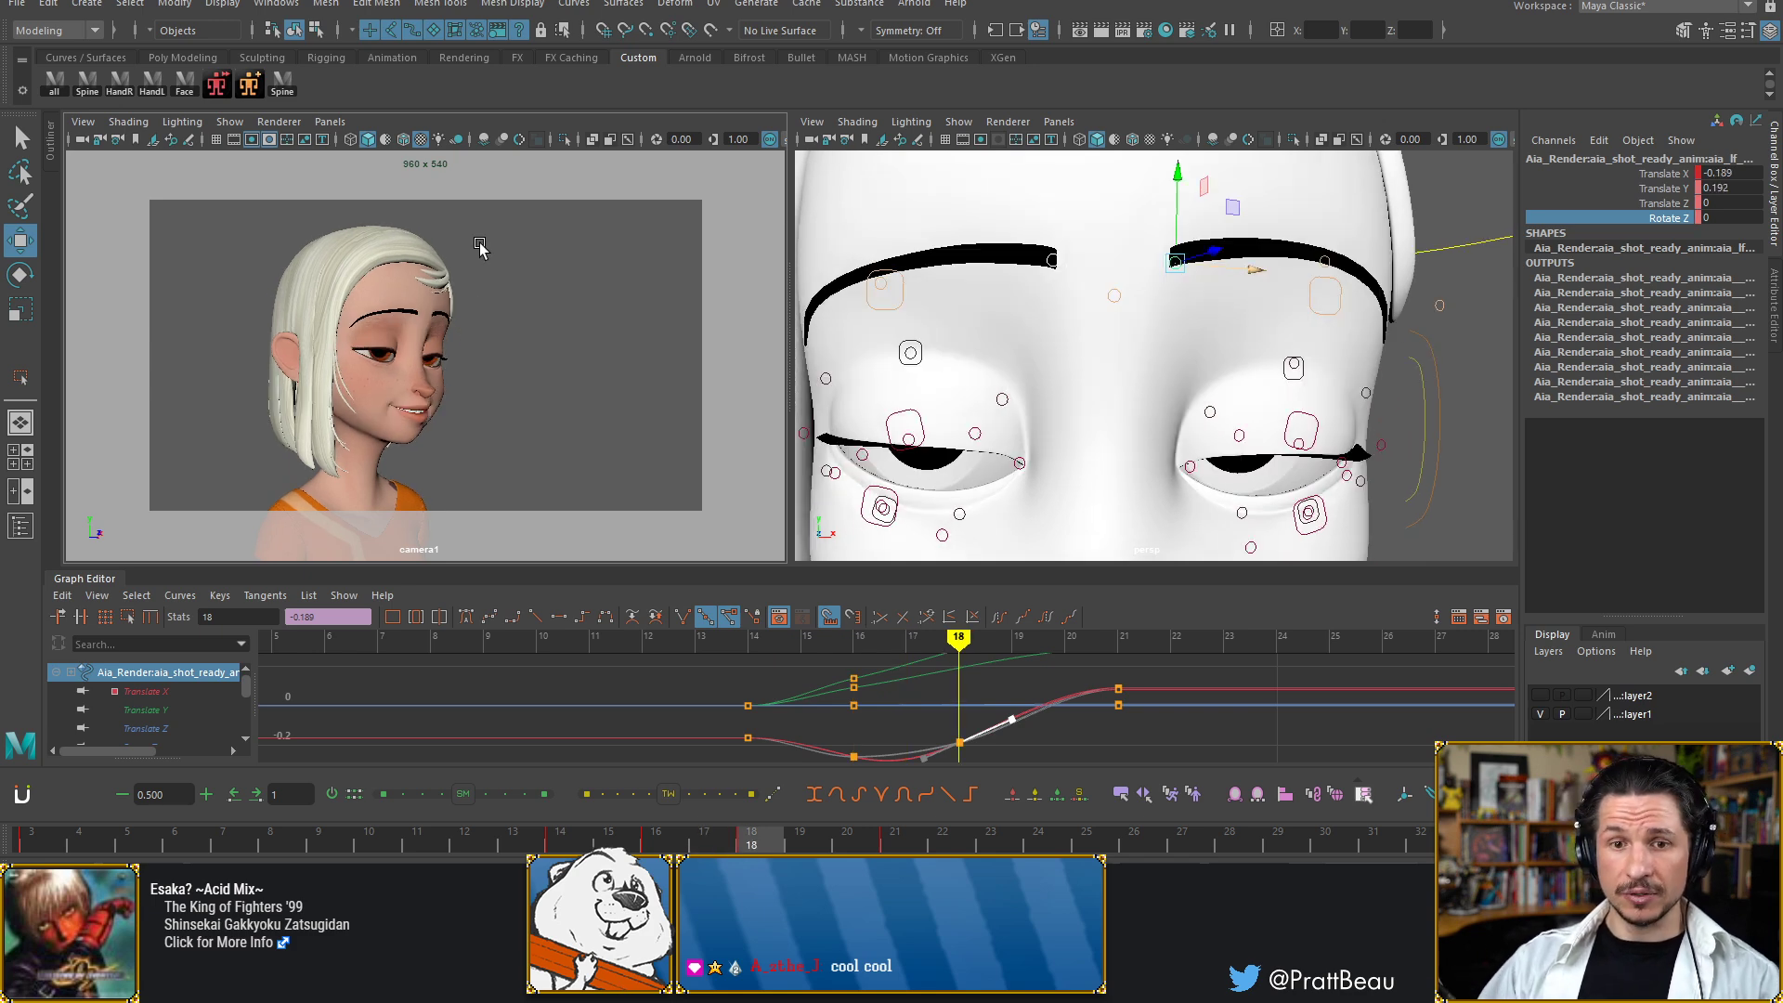
pyautogui.hotkey('alt', '.')
pyautogui.hotkey('alt', '.')
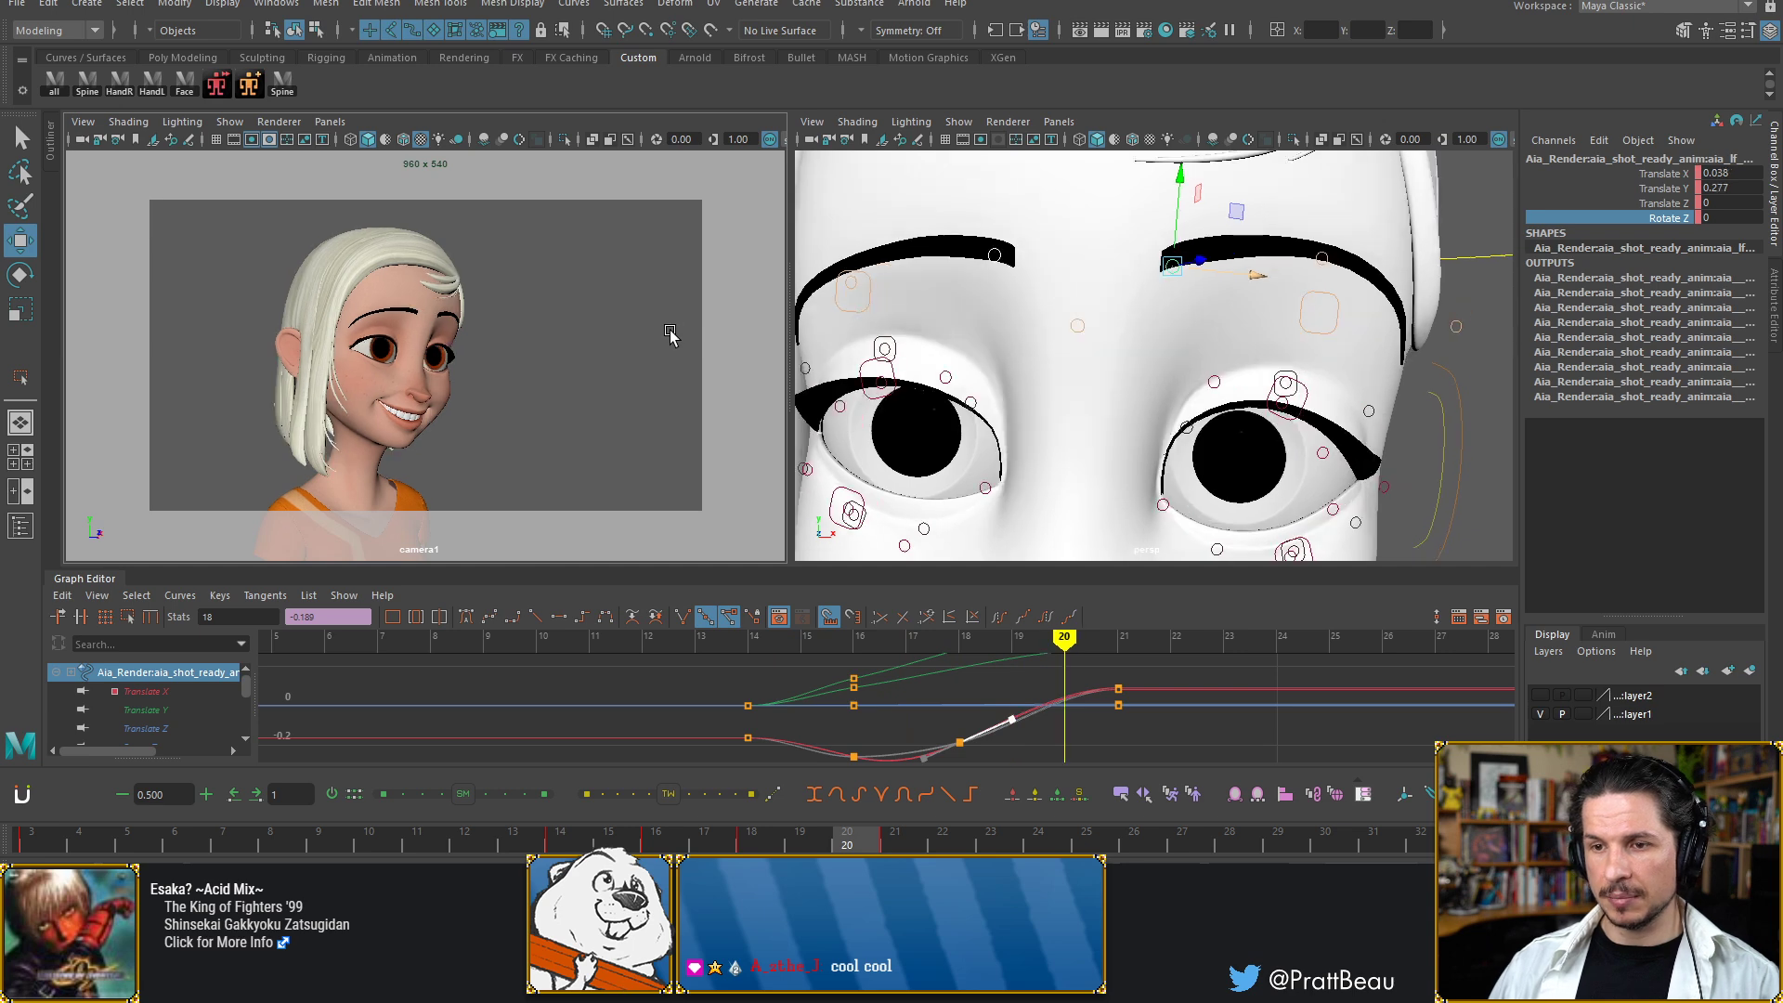
pyautogui.hotkey('alt', ',')
pyautogui.hotkey('alt', ',')
pyautogui.hotkey('alt', ',')
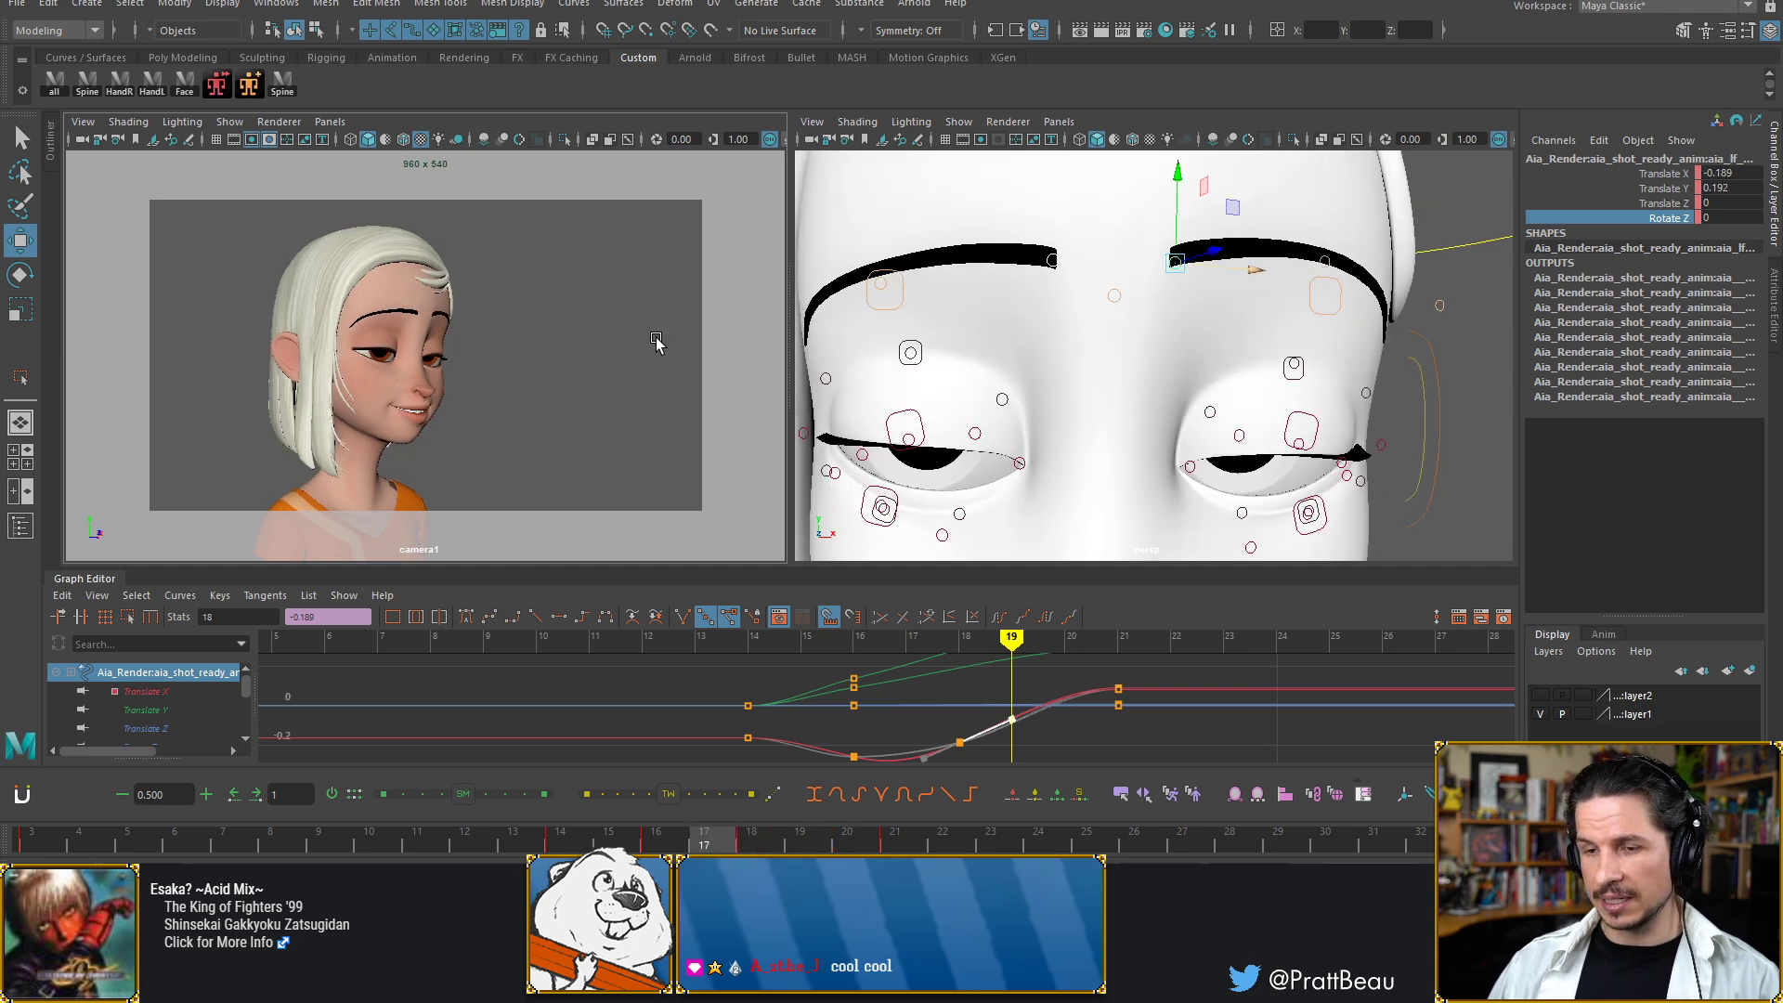
pyautogui.hotkey('alt', ',')
pyautogui.hotkey('alt', ',')
pyautogui.hotkey('alt', ',')
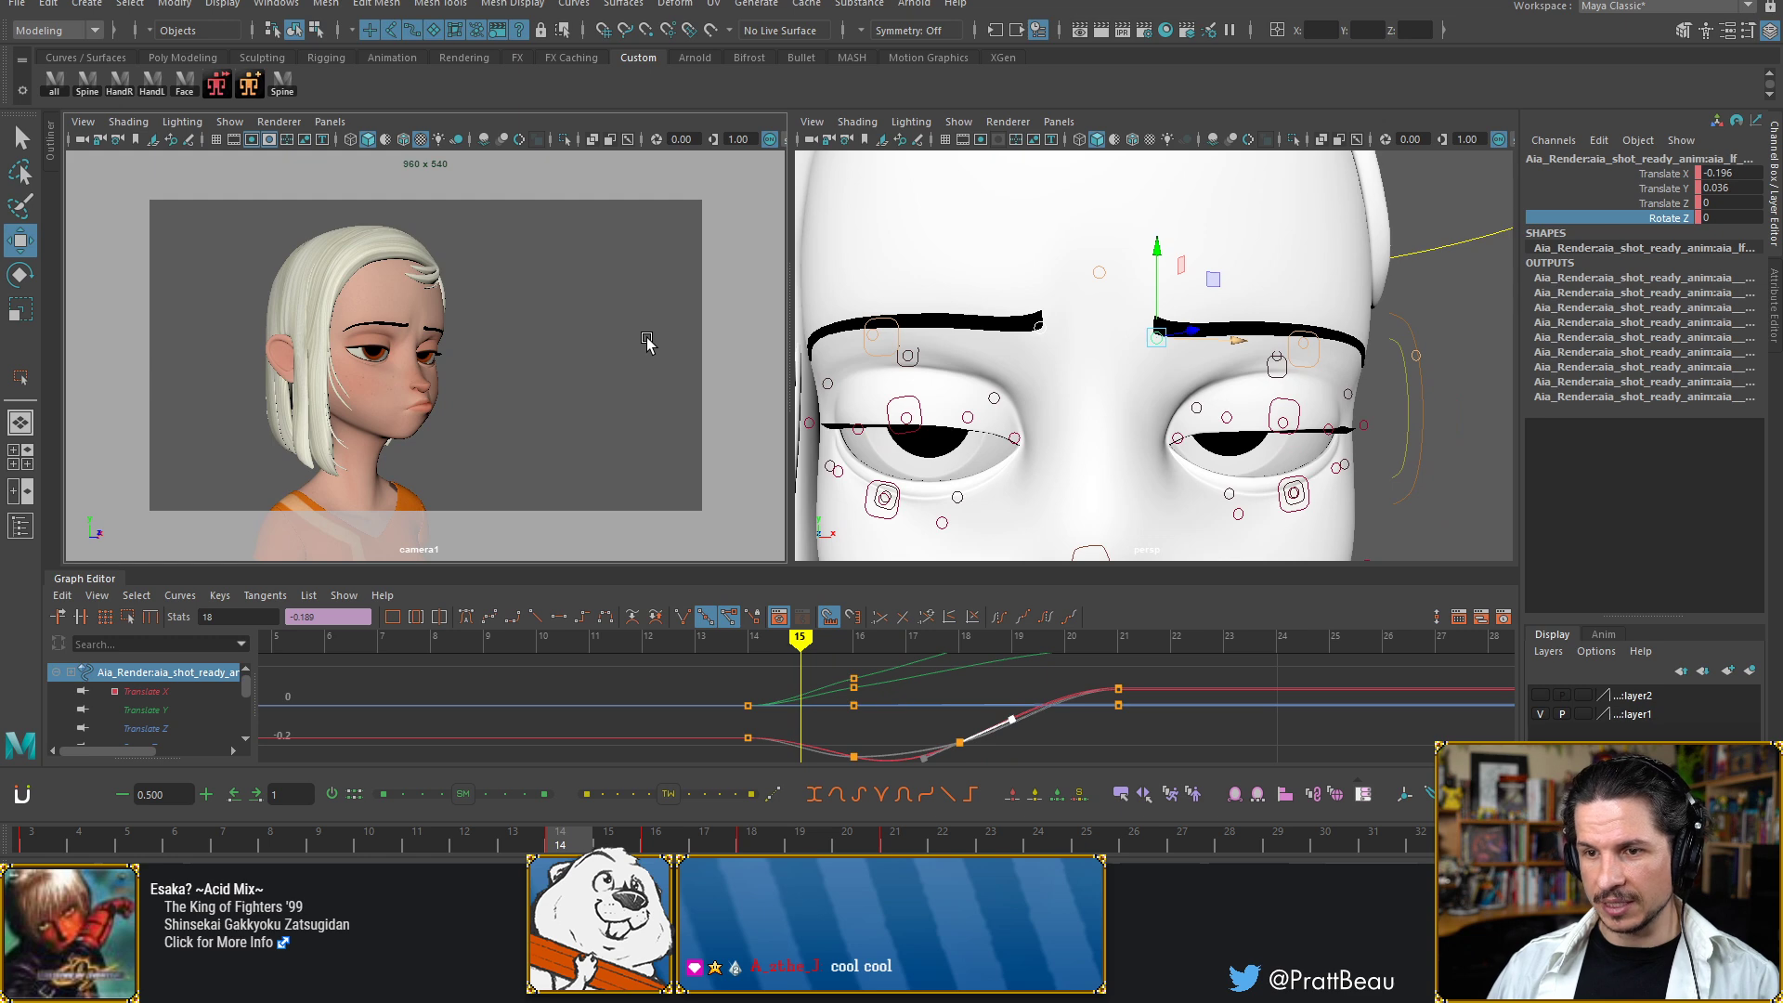
# Compare frames 14 to 16 to examine how the inner eyebrows move at the start of the squeeze
pyautogui.hotkey('alt', '.')
pyautogui.hotkey('alt', '.')
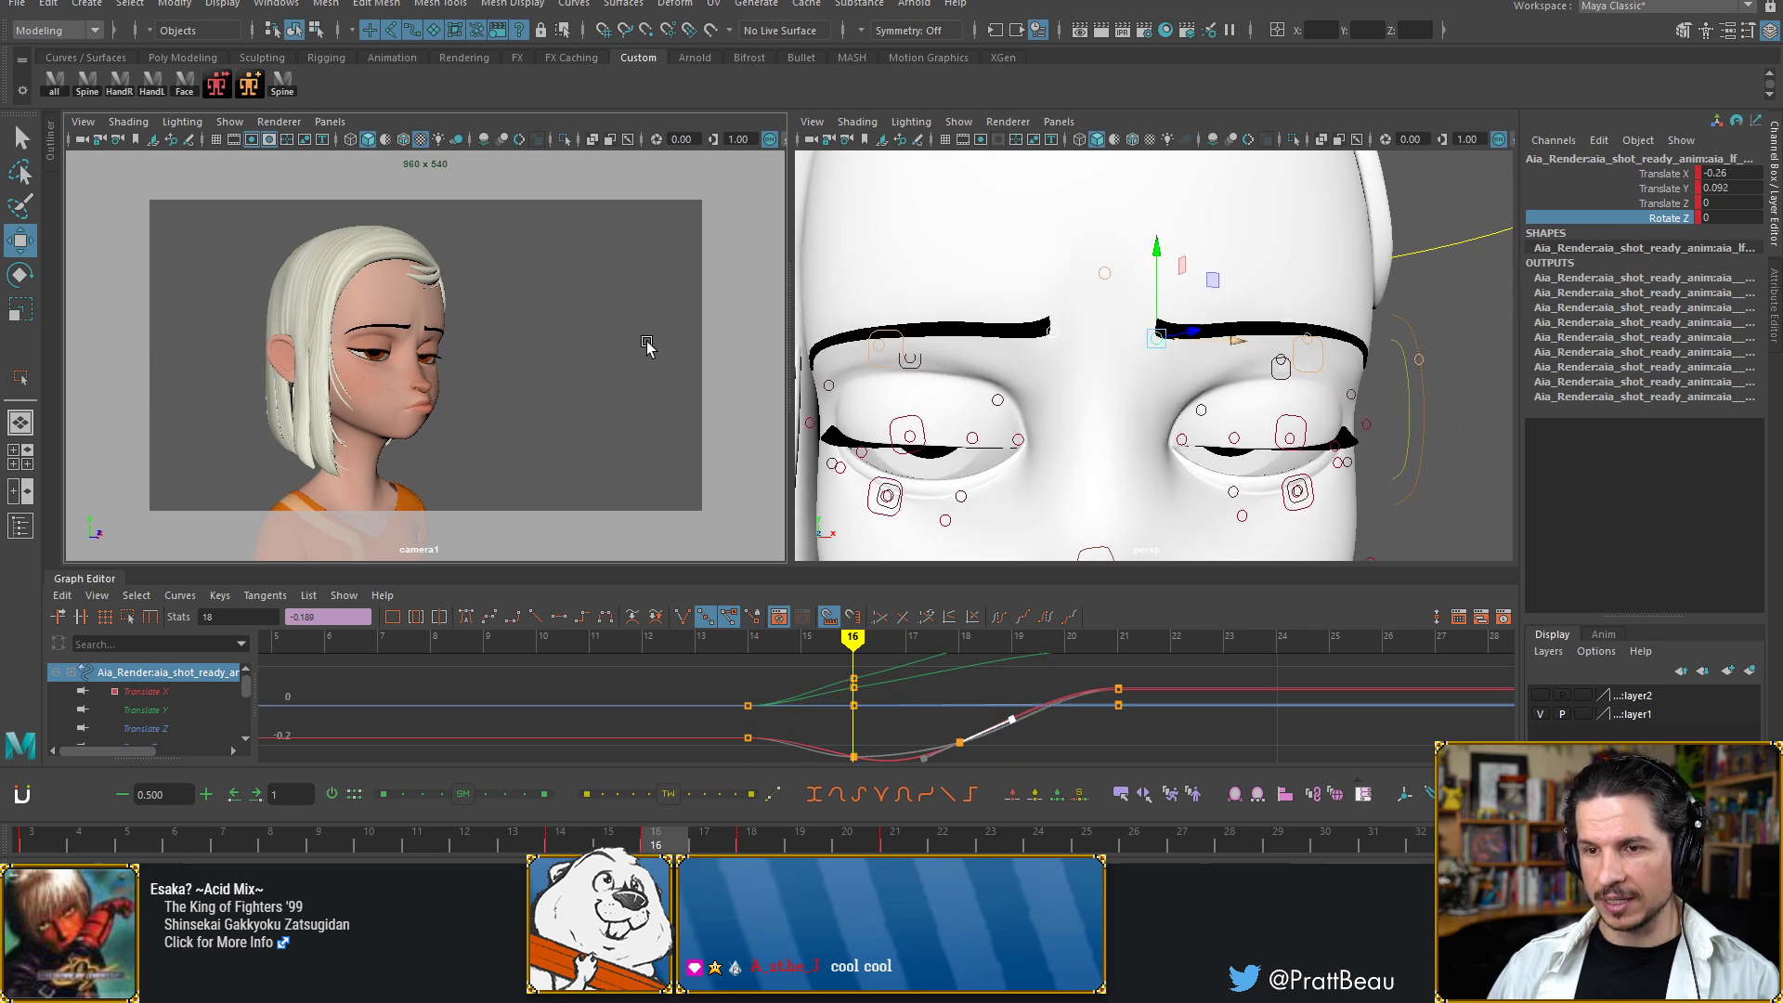
pyautogui.hotkey('alt', ',')
pyautogui.hotkey('alt', ',')
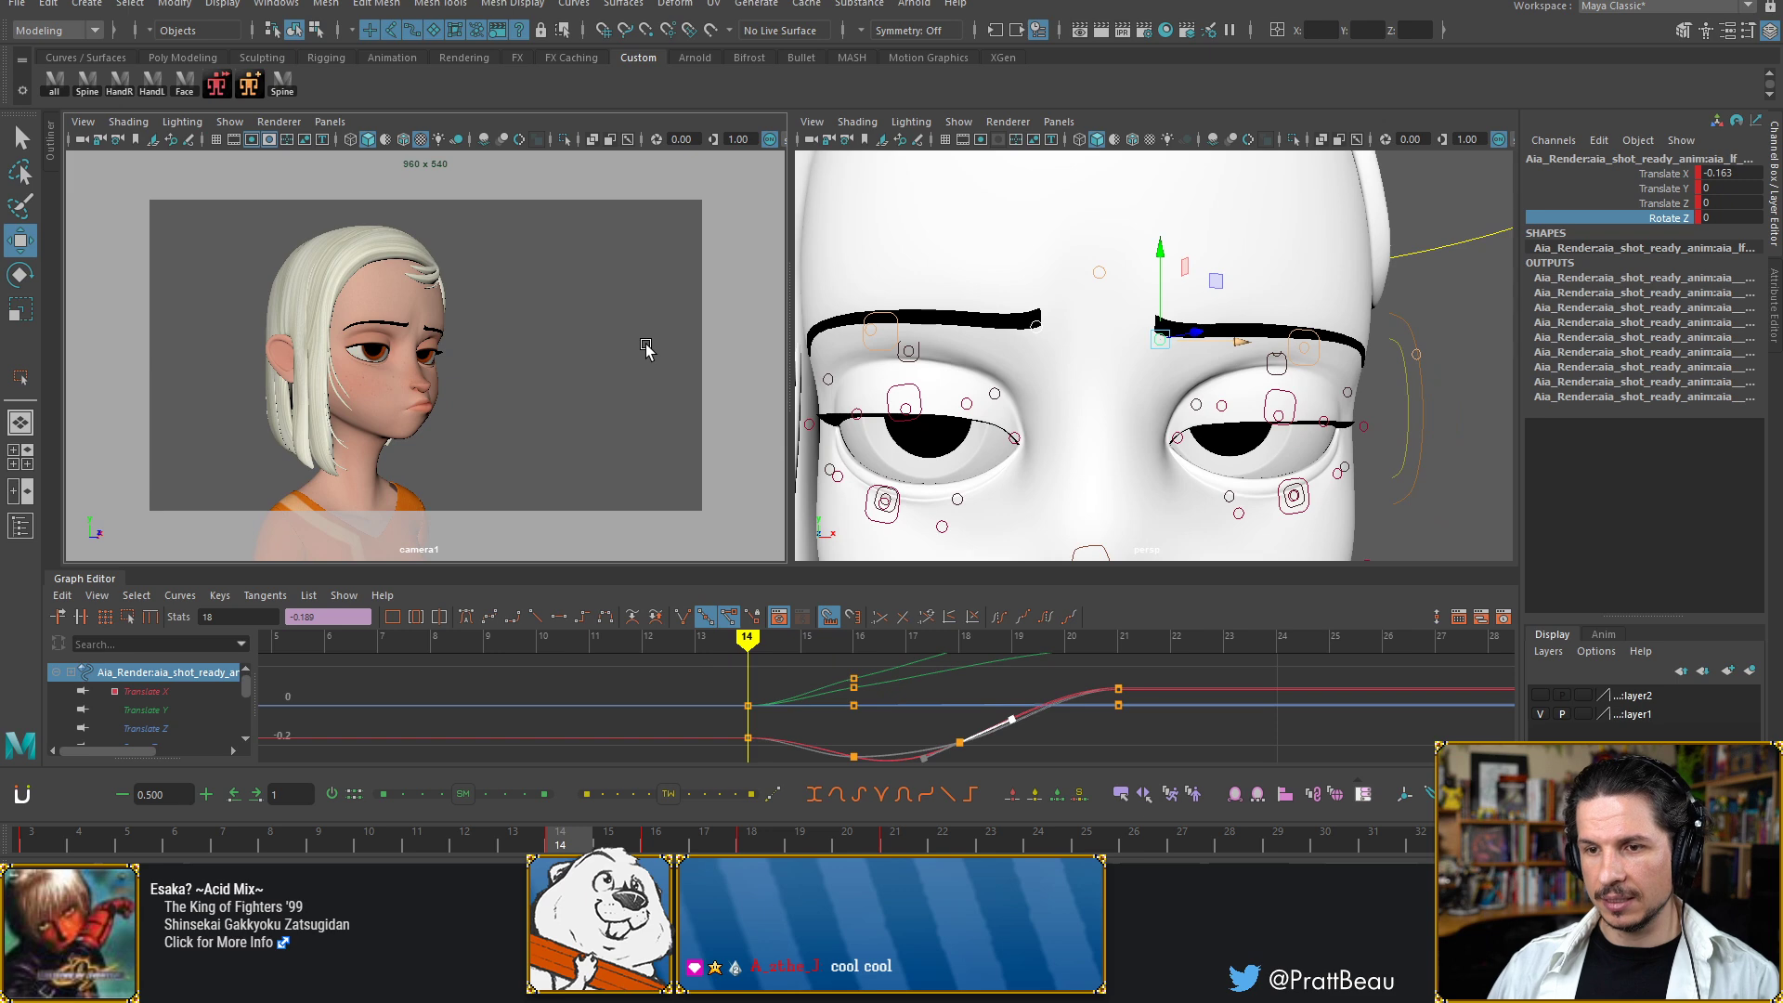
pyautogui.hotkey('alt', '.')
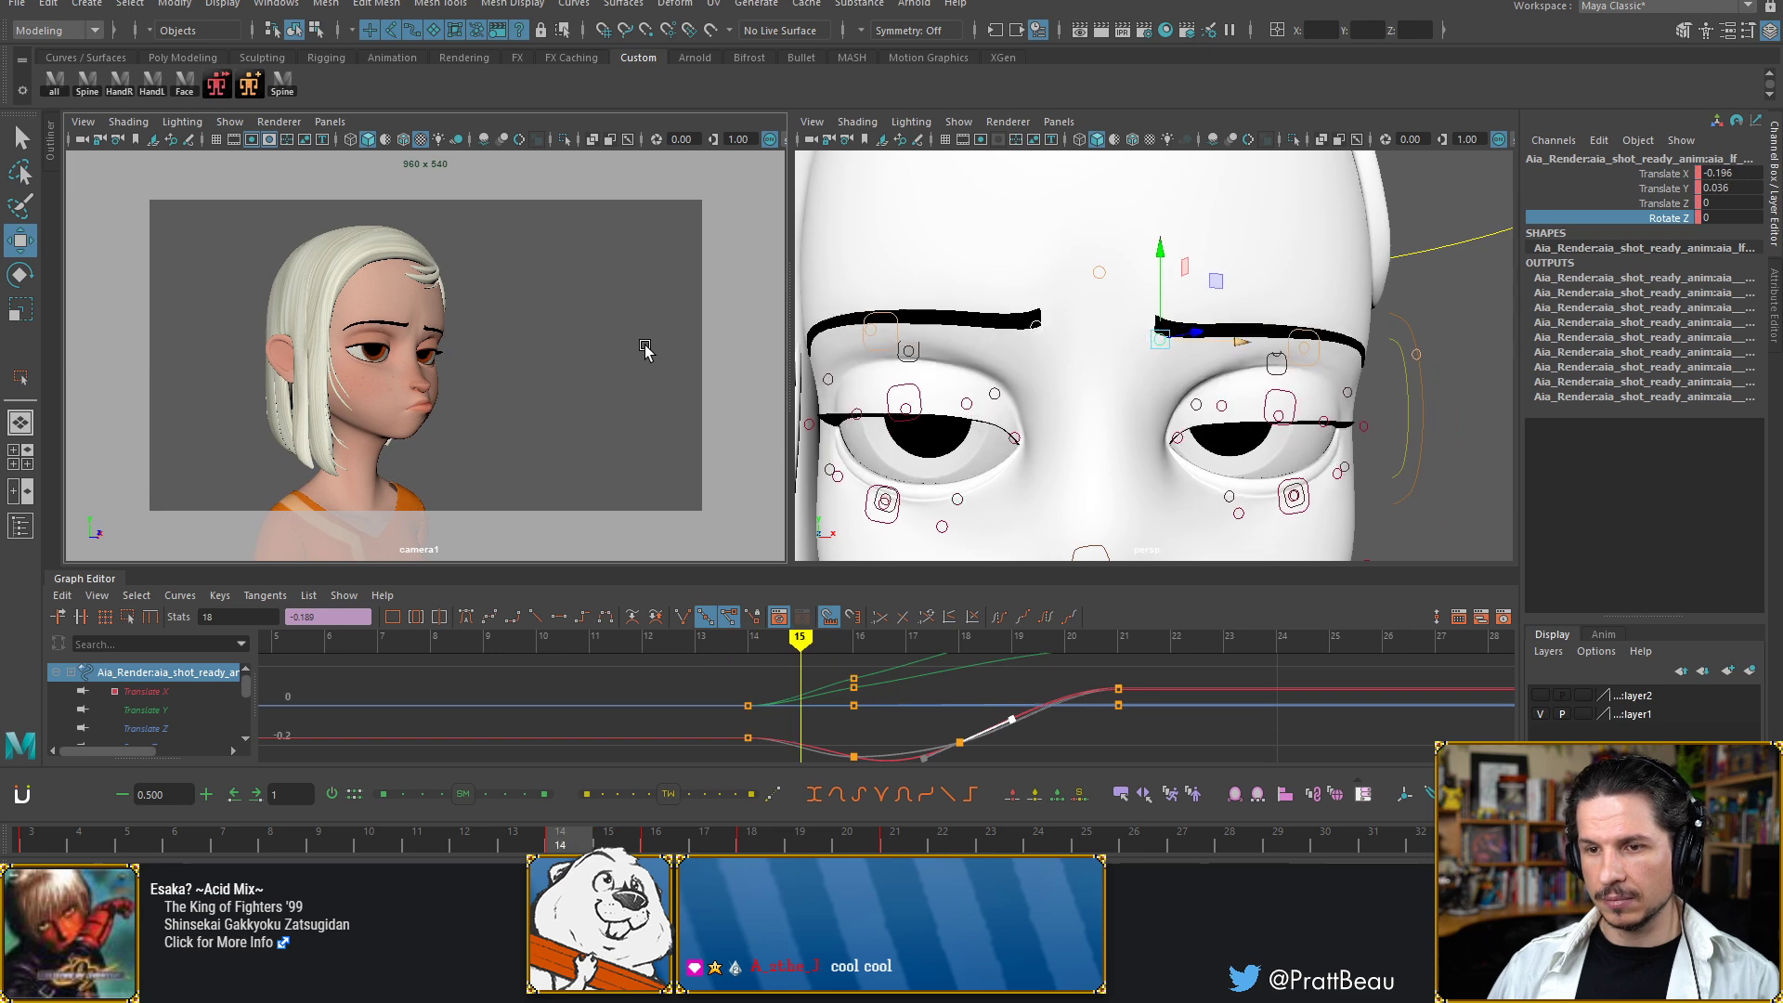
pyautogui.hotkey('alt', ',')
pyautogui.hotkey('alt', '.')
pyautogui.hotkey('alt', '.')
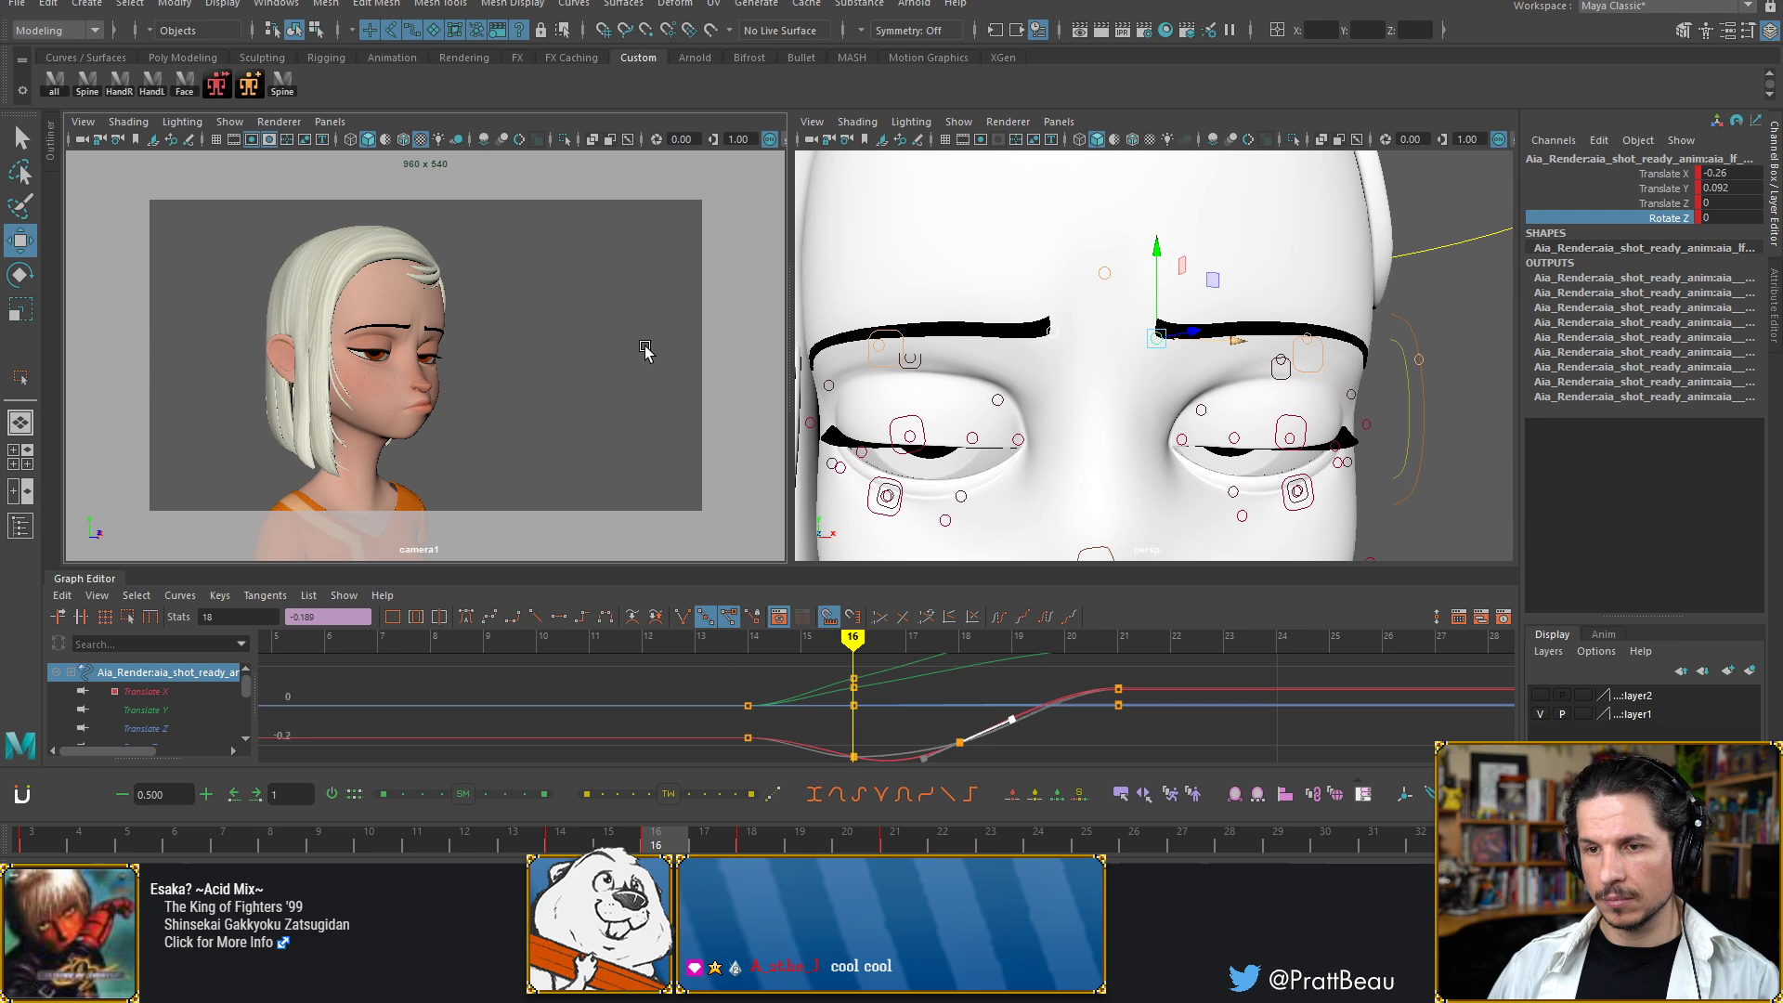
pyautogui.hotkey('alt', ',')
pyautogui.hotkey('alt', ',')
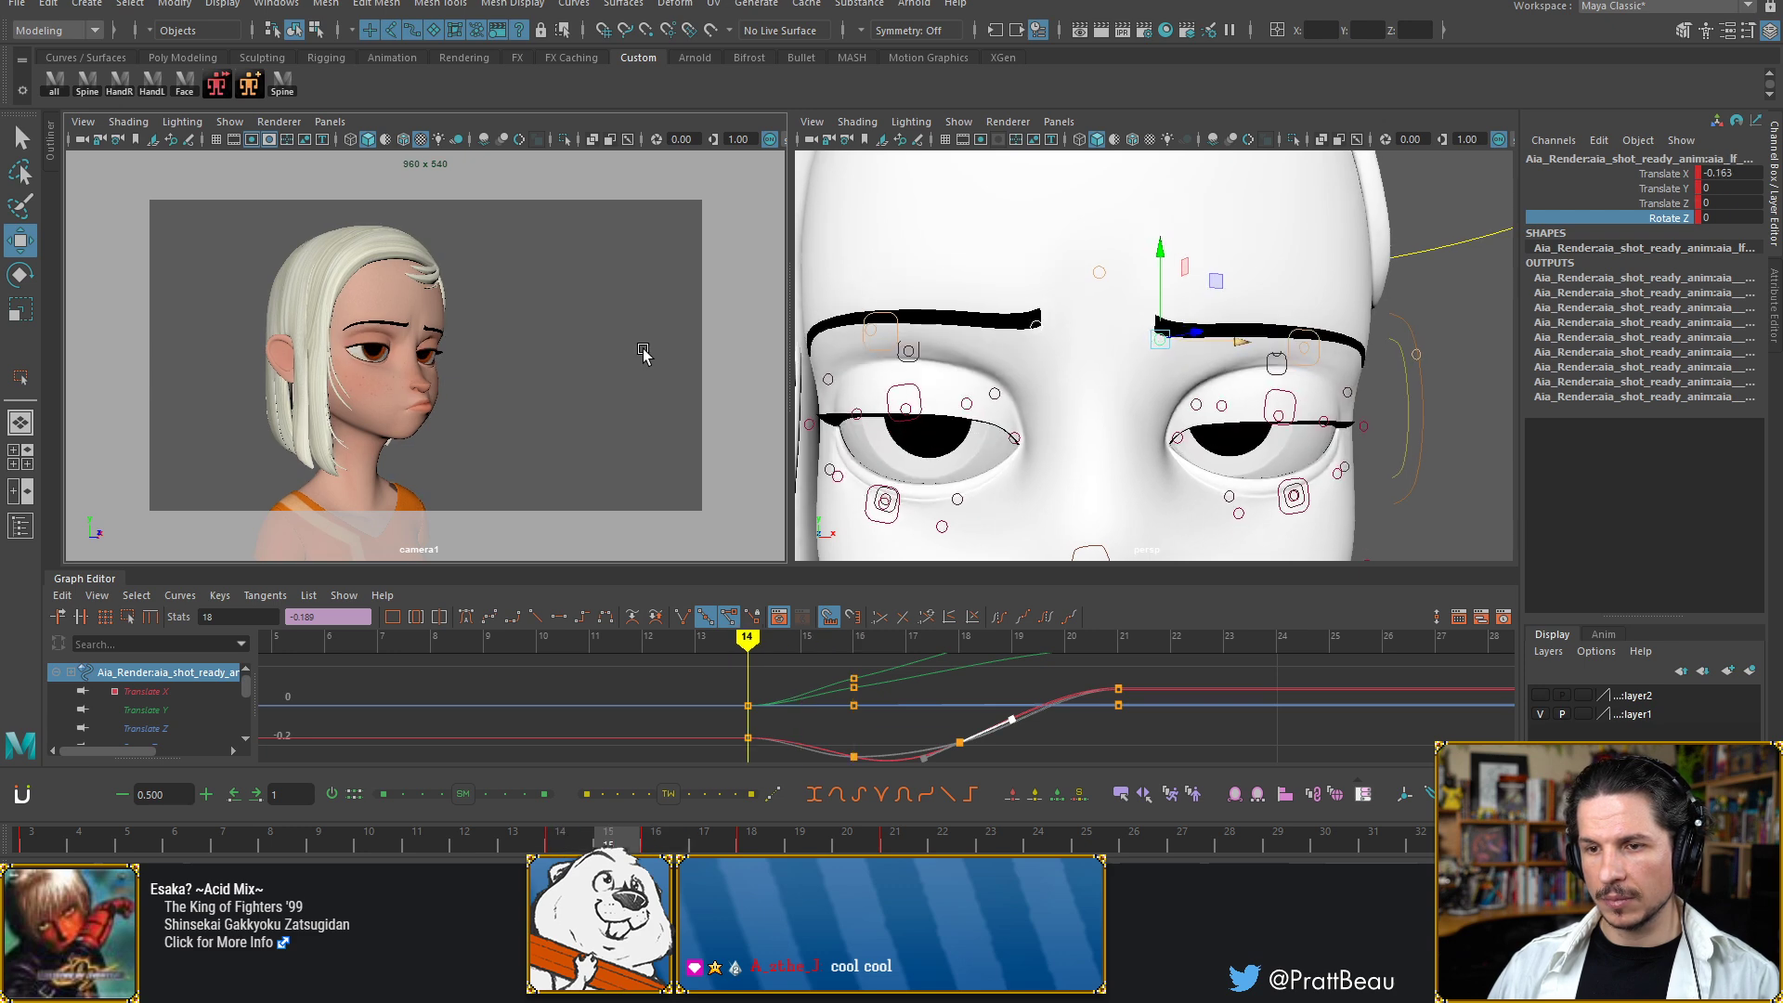
pyautogui.hotkey('alt', '.')
pyautogui.hotkey('alt', ',')
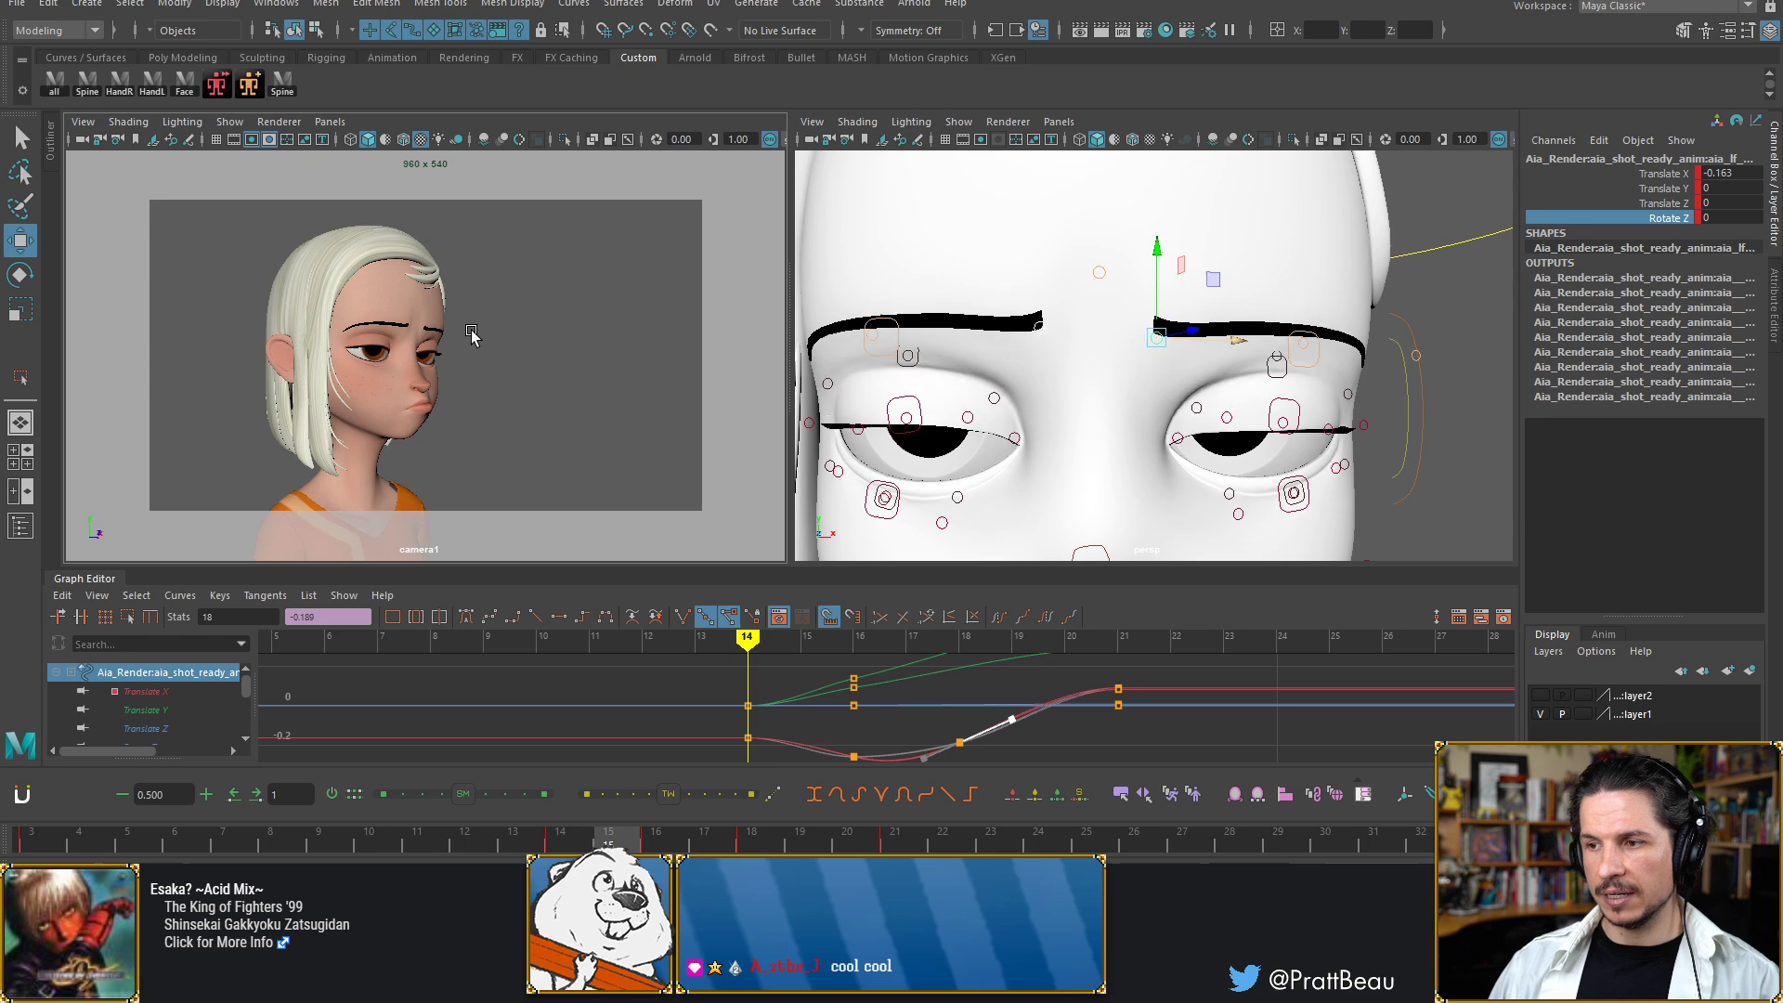
pyautogui.hotkey('alt', '.')
pyautogui.hotkey('alt', ',')
pyautogui.hotkey('alt', '.')
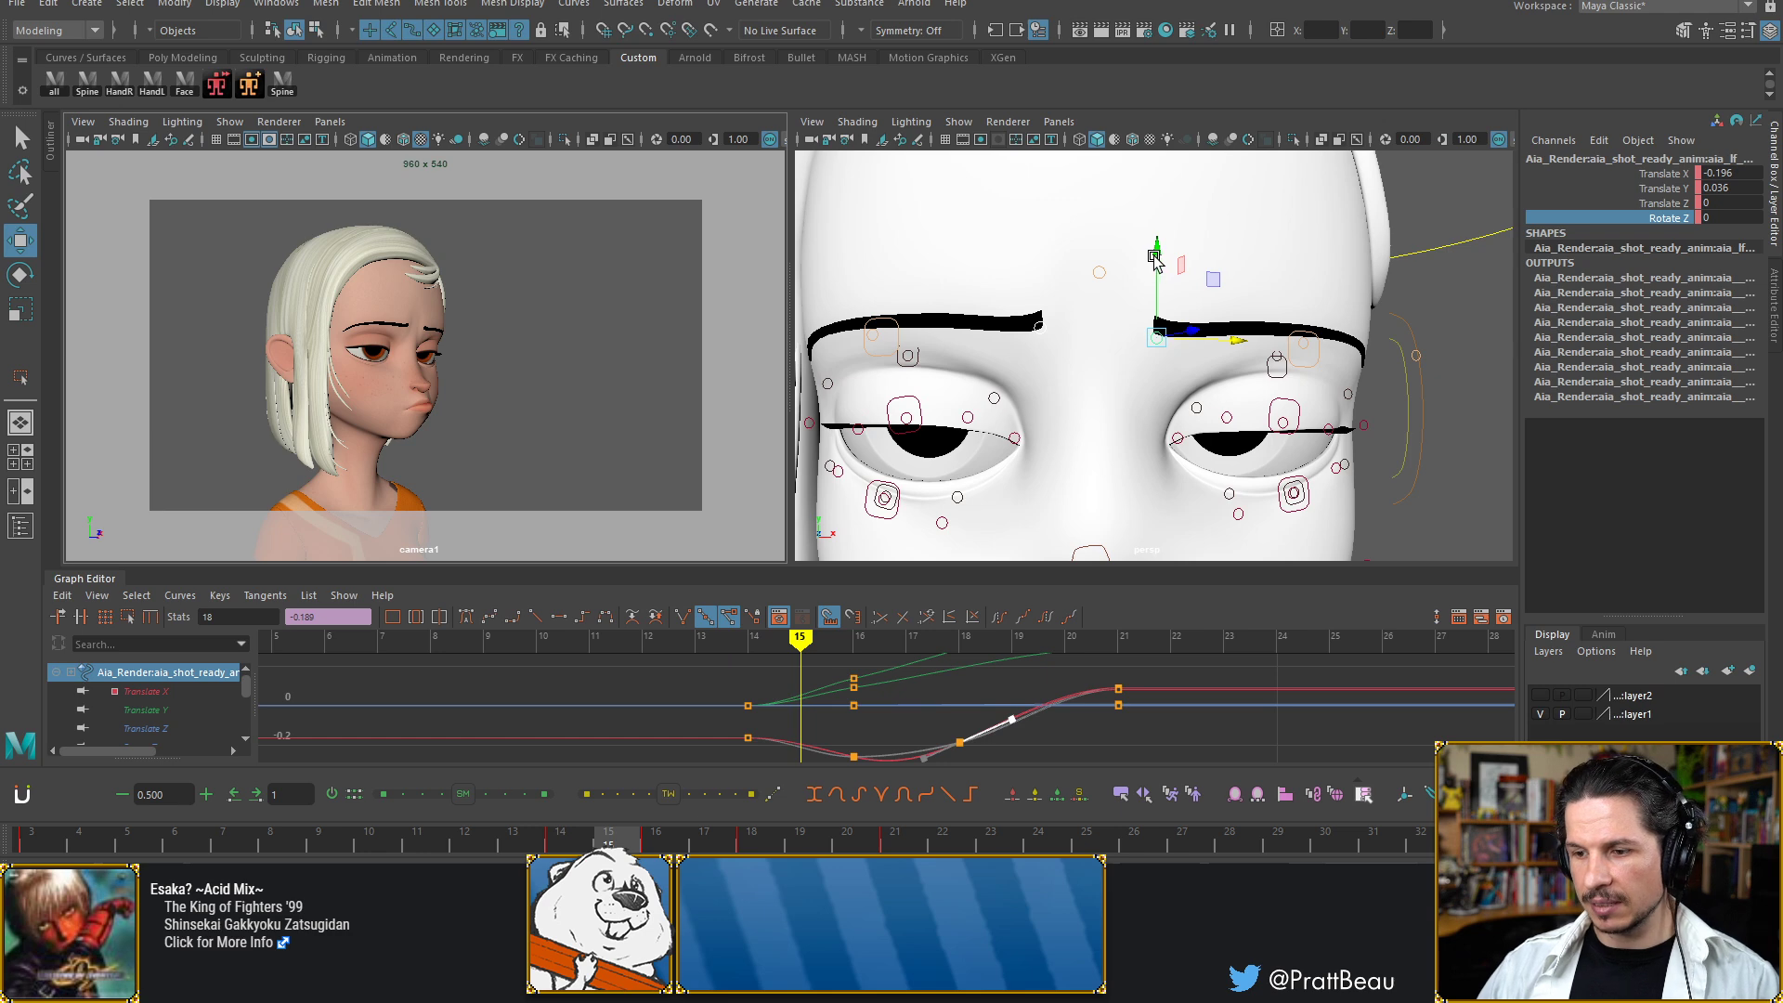
# Lower the inner eyebrow controls at frame 16, with Translate Y at about -0.02, and check the motion from frame 14 to 19
pyautogui.moveTo(1157, 257); pyautogui.dragTo(1156, 264)
pyautogui.hotkey('alt', '.')
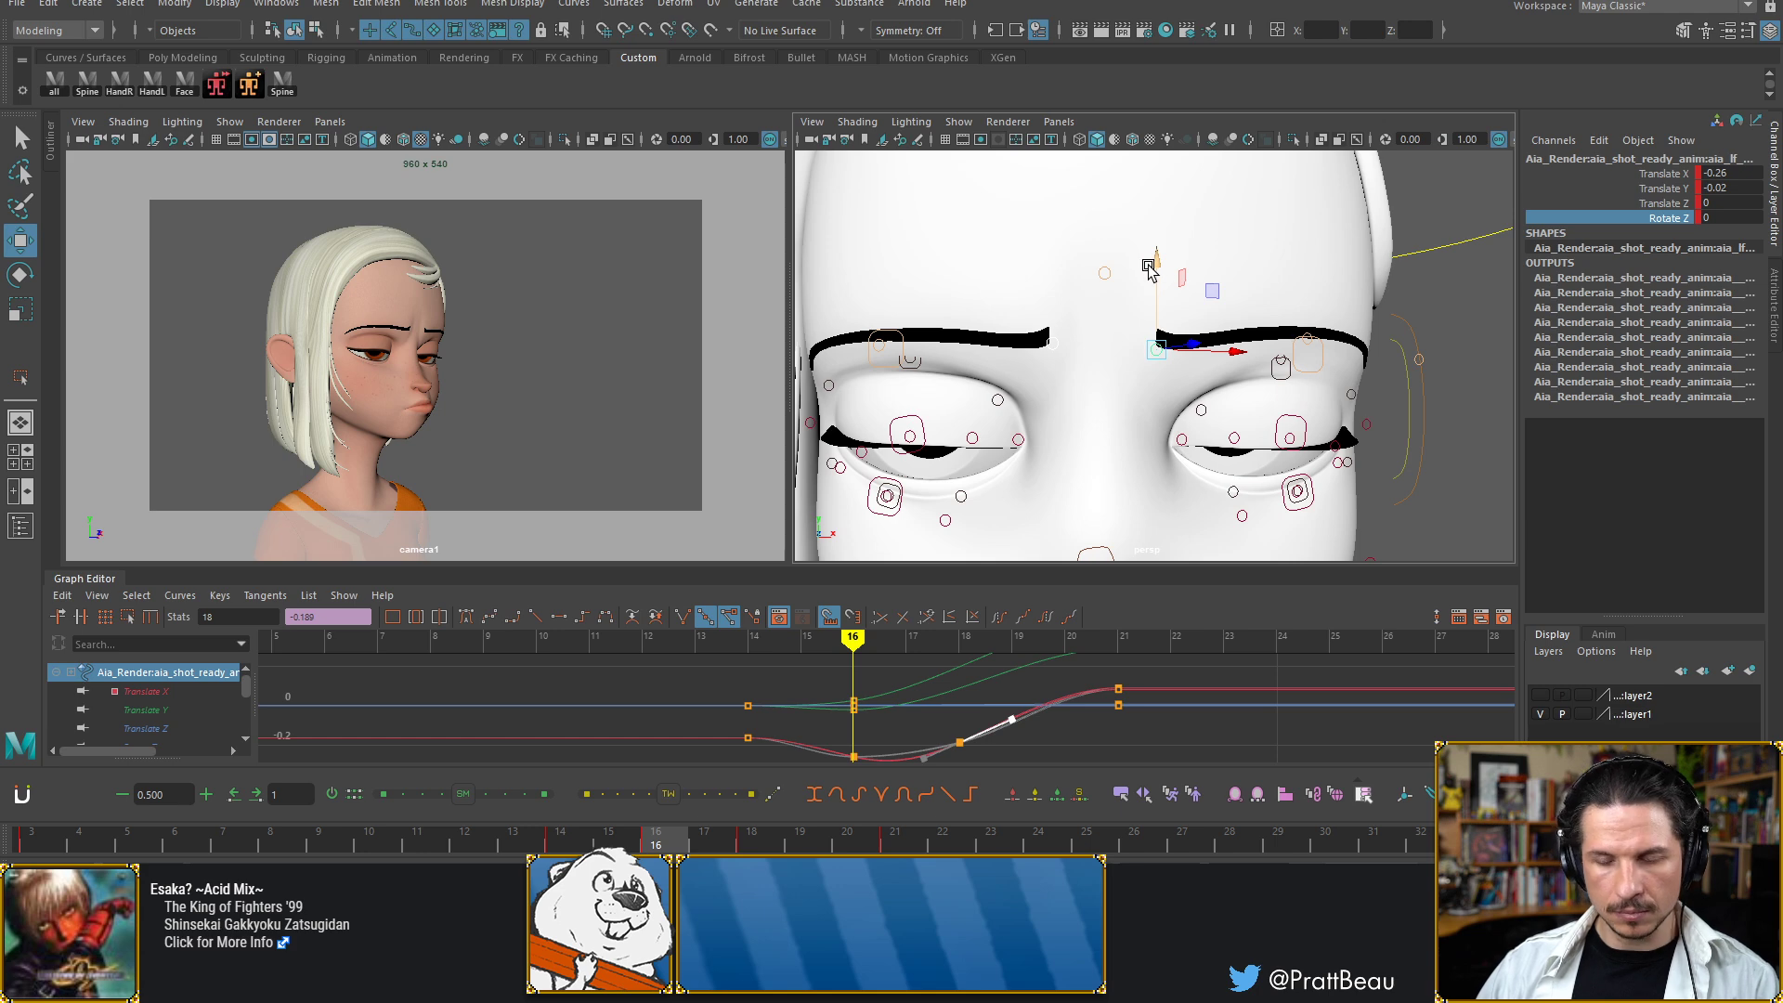
pyautogui.hotkey('alt', ',')
pyautogui.hotkey('alt', ',')
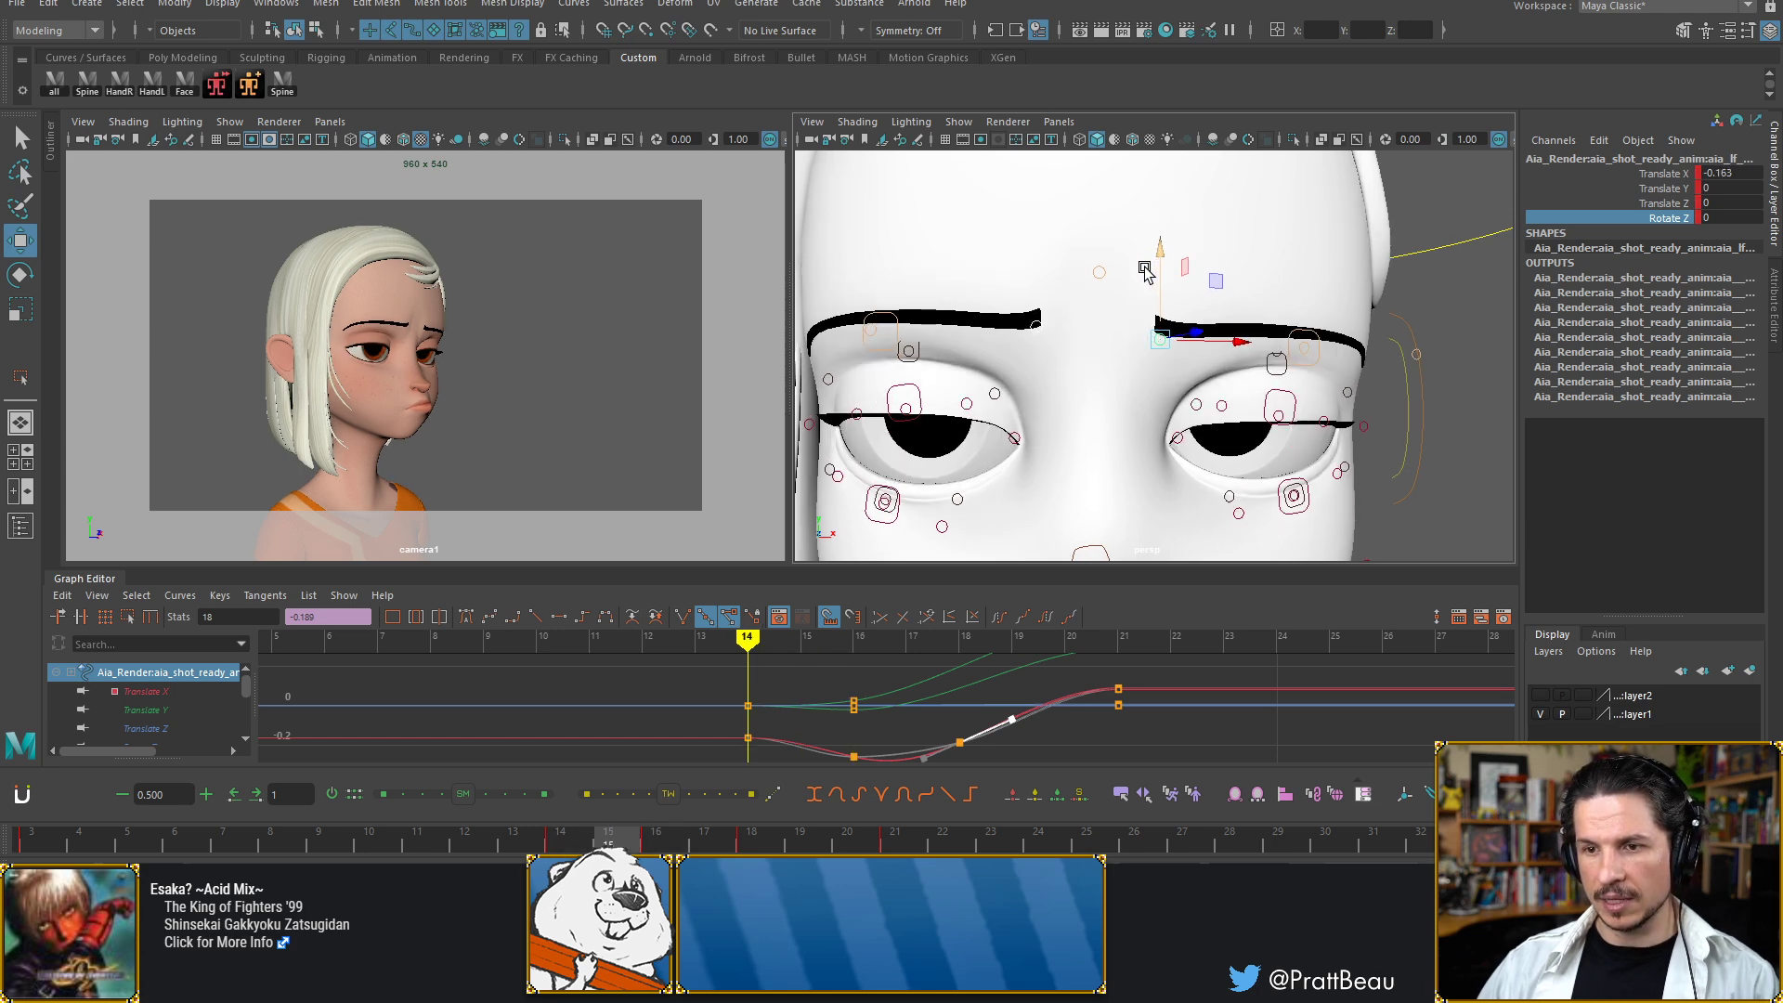
pyautogui.hotkey('alt', '.')
pyautogui.hotkey('alt', '.')
pyautogui.hotkey('alt', '.')
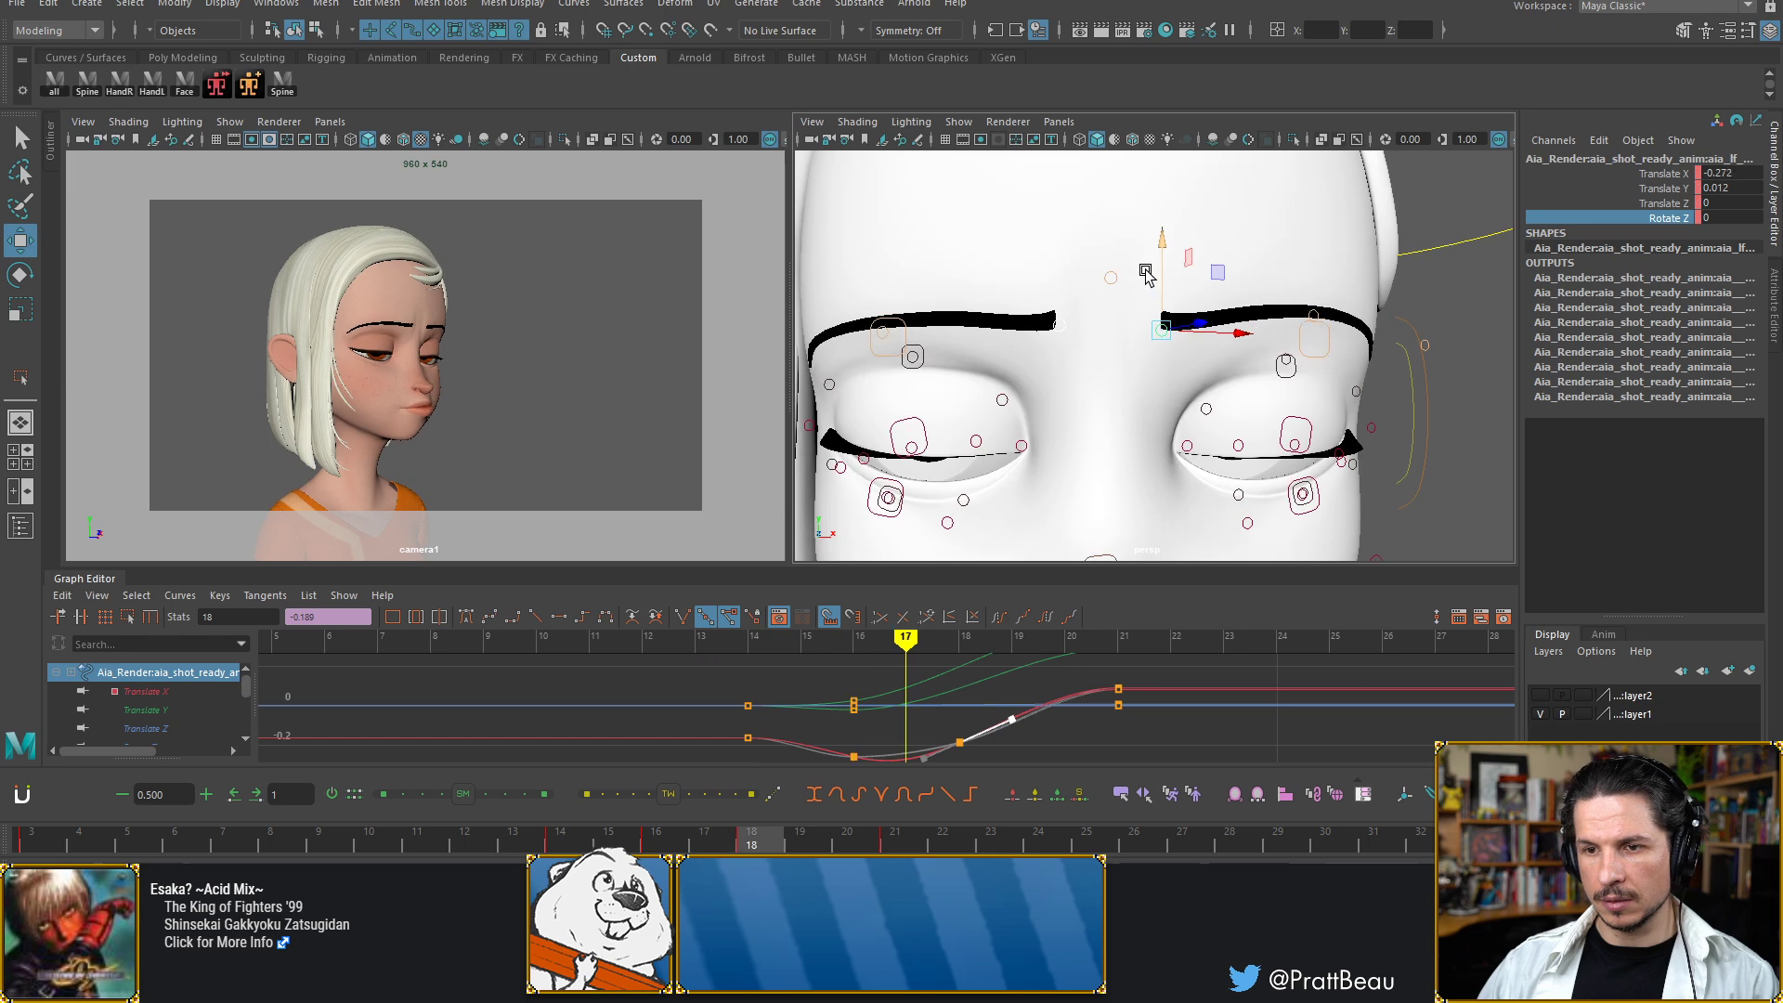
pyautogui.hotkey('alt', '.')
pyautogui.hotkey('alt', '.')
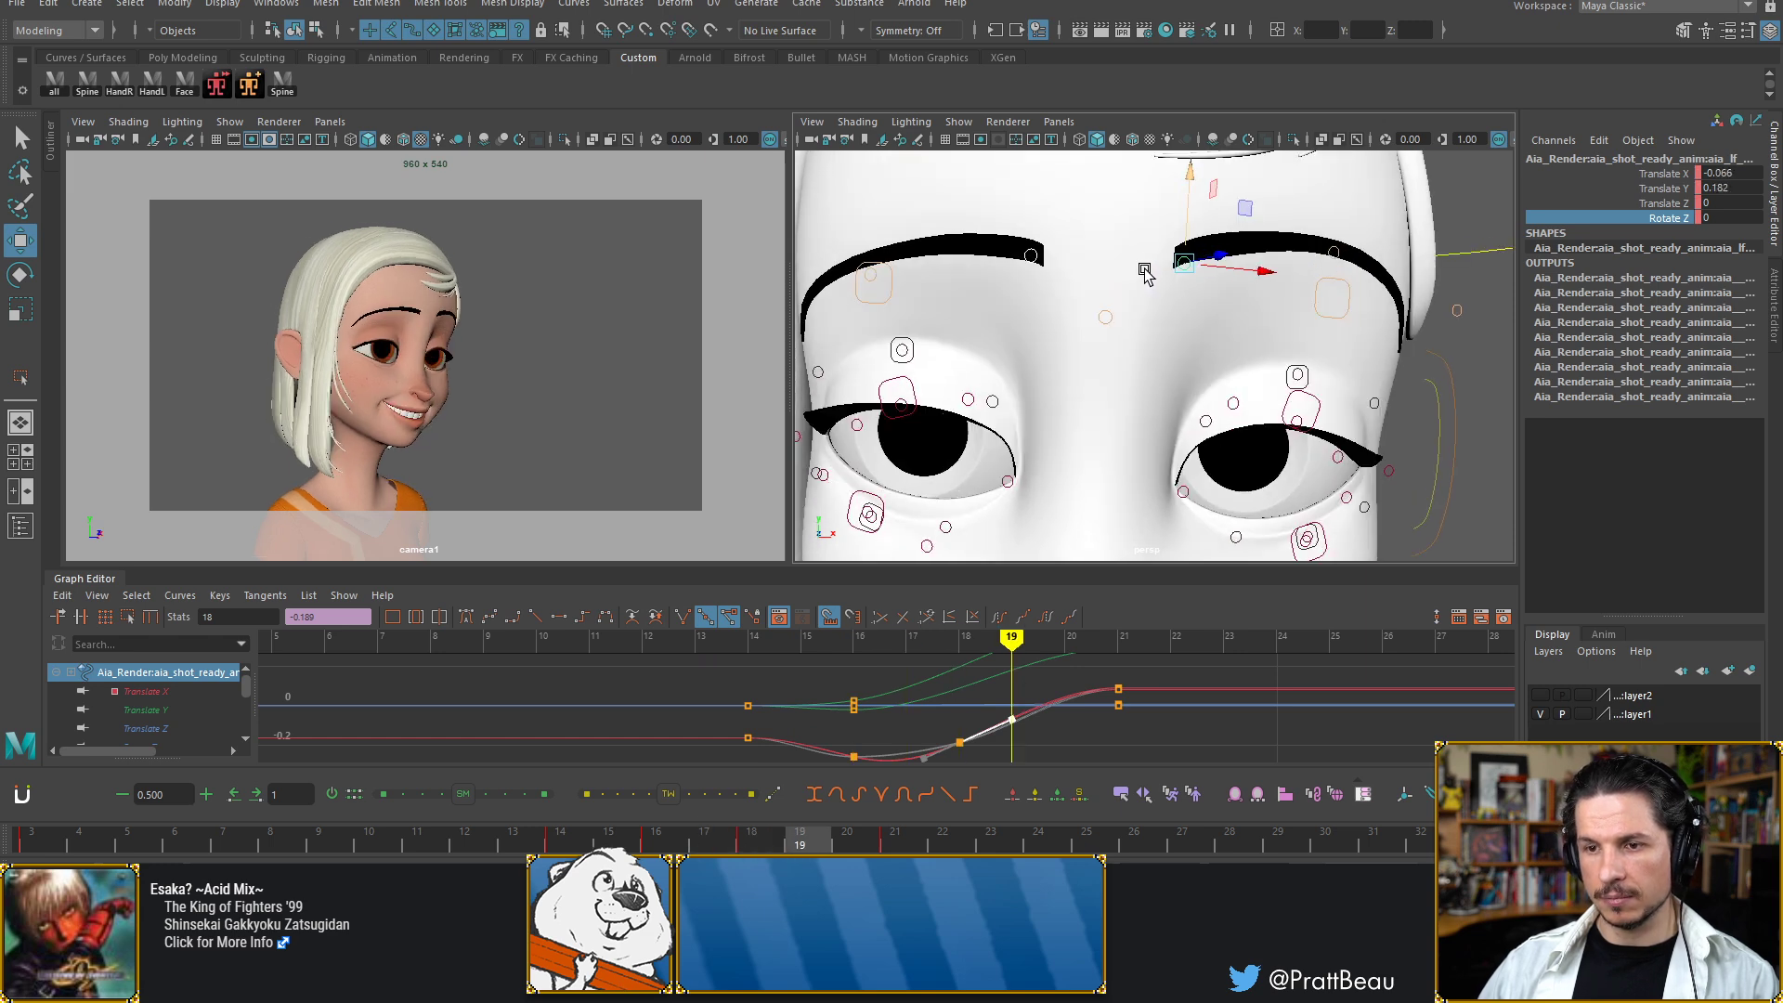
# Step repeatedly between frames 14 and 18 to examine the lowered brow squeeze before the eyebrows lift
pyautogui.hotkey('alt', ',')
pyautogui.hotkey('alt', ',')
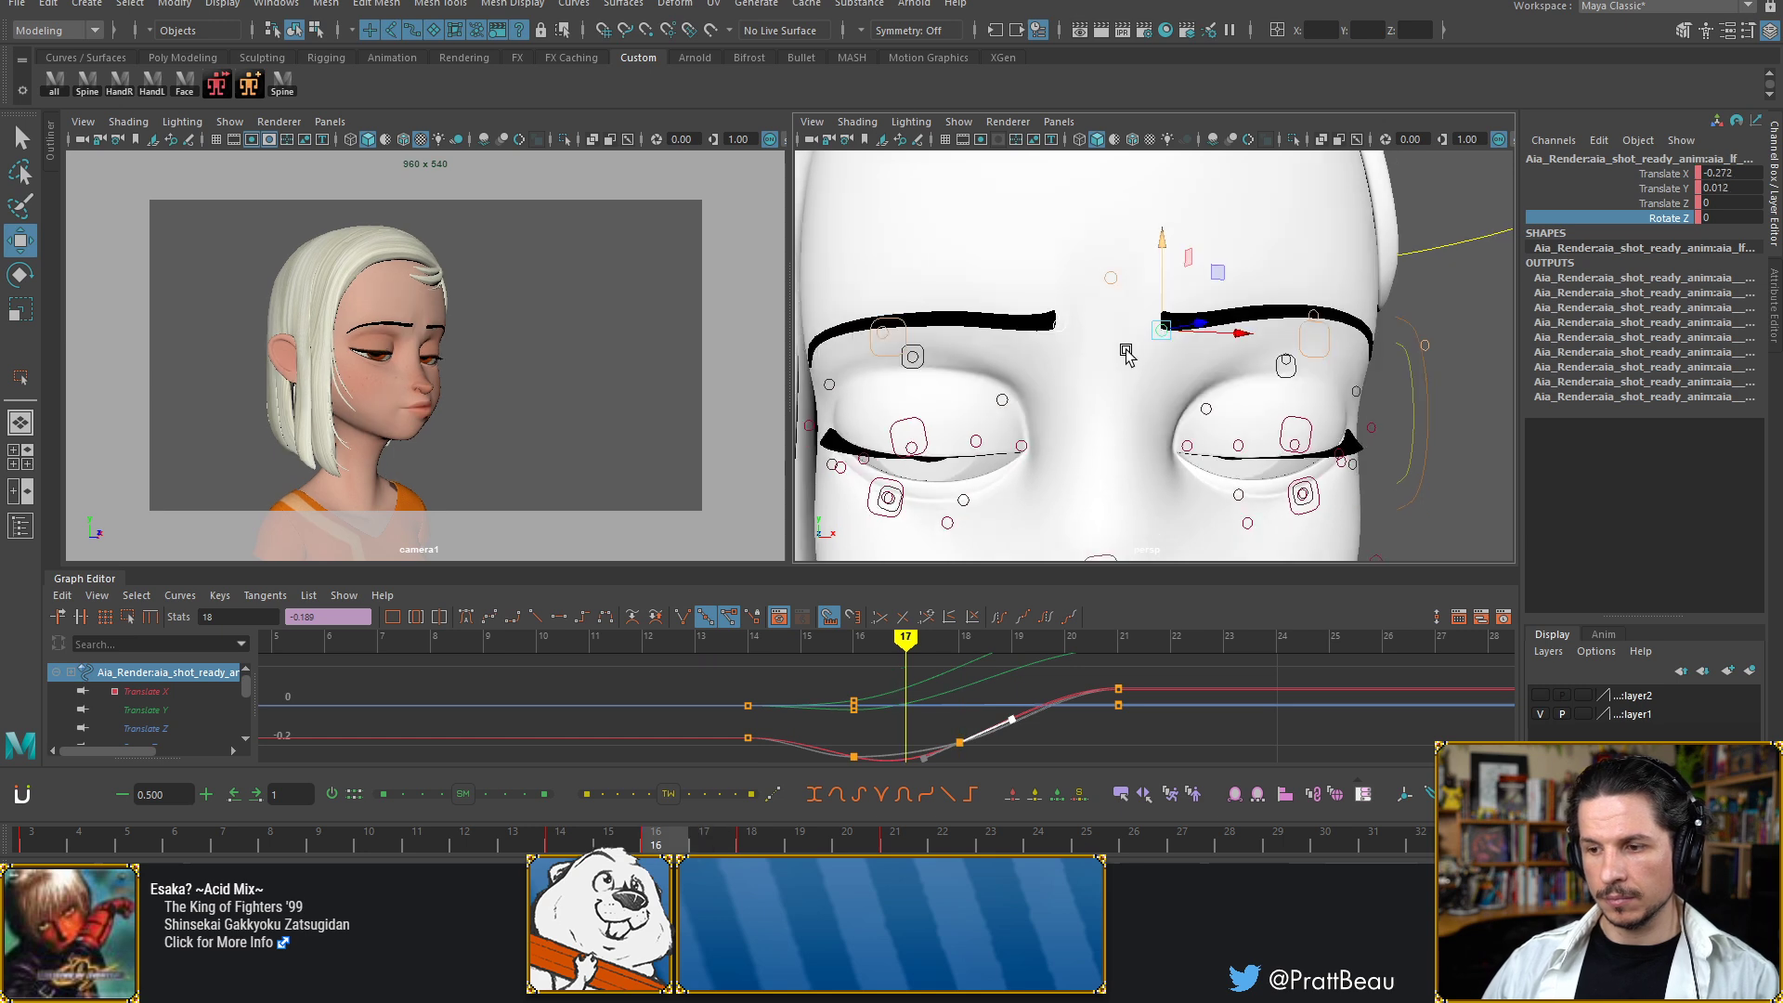
pyautogui.hotkey('alt', ',')
pyautogui.hotkey('alt', ',')
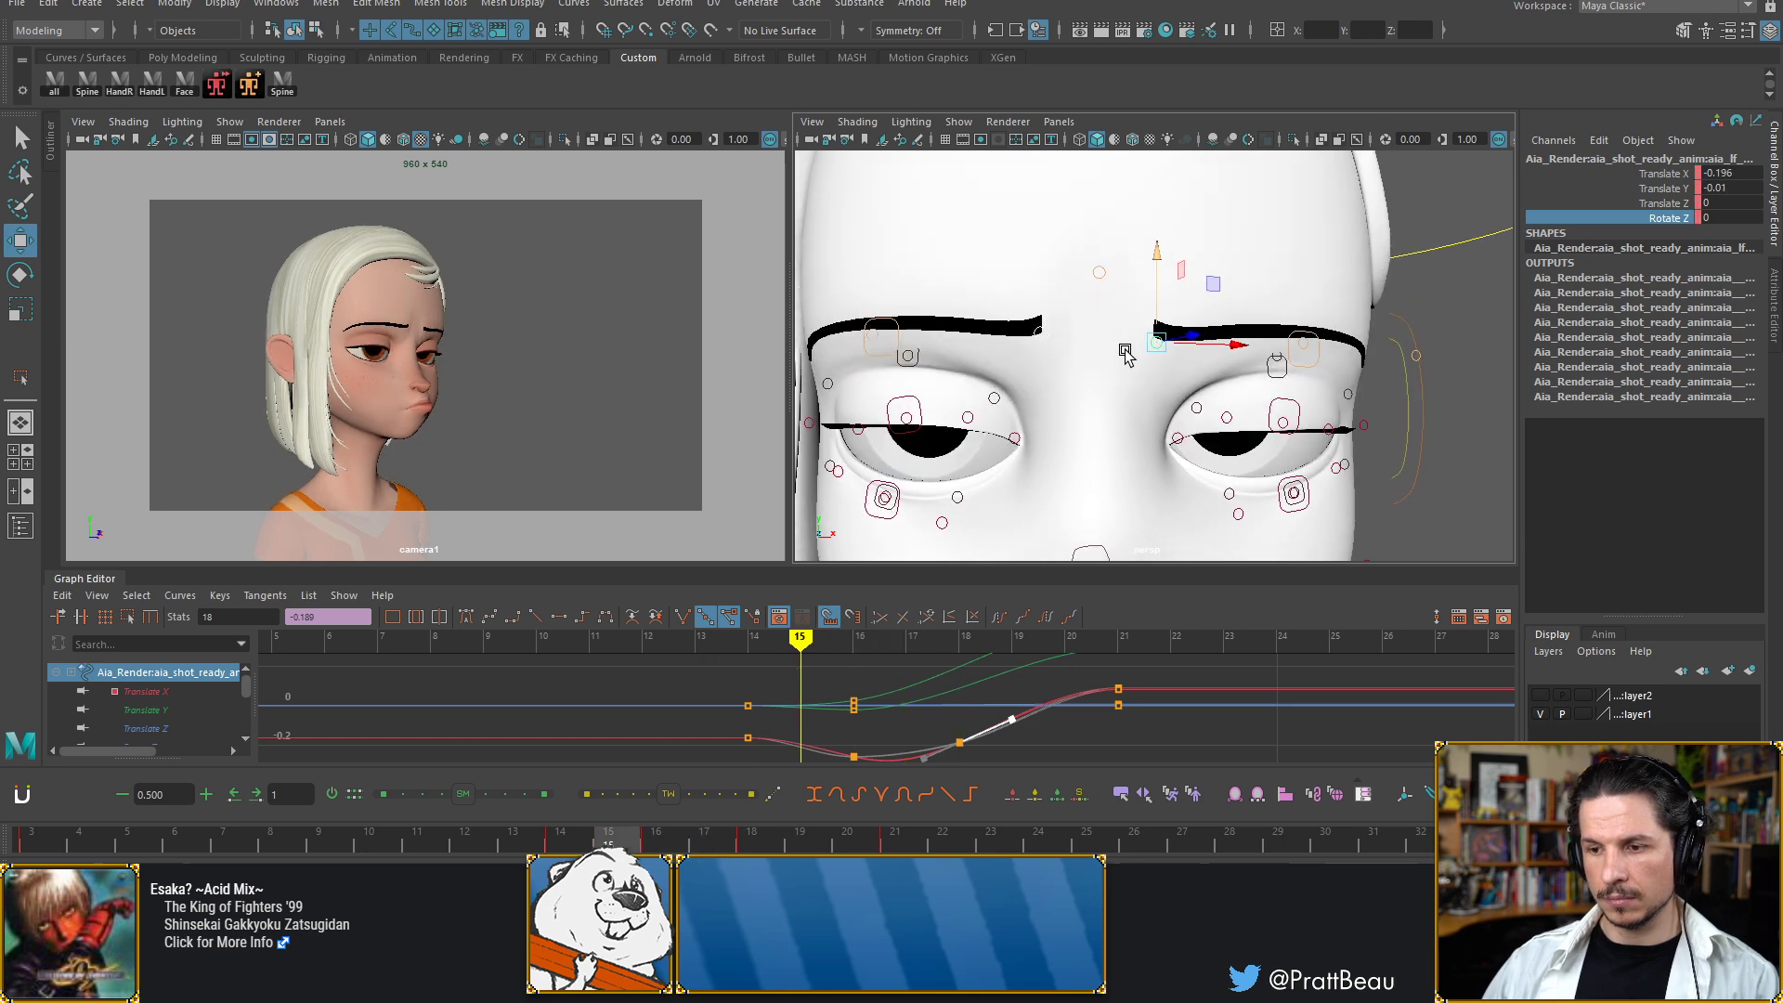
pyautogui.hotkey('alt', '.')
pyautogui.hotkey('alt', '.')
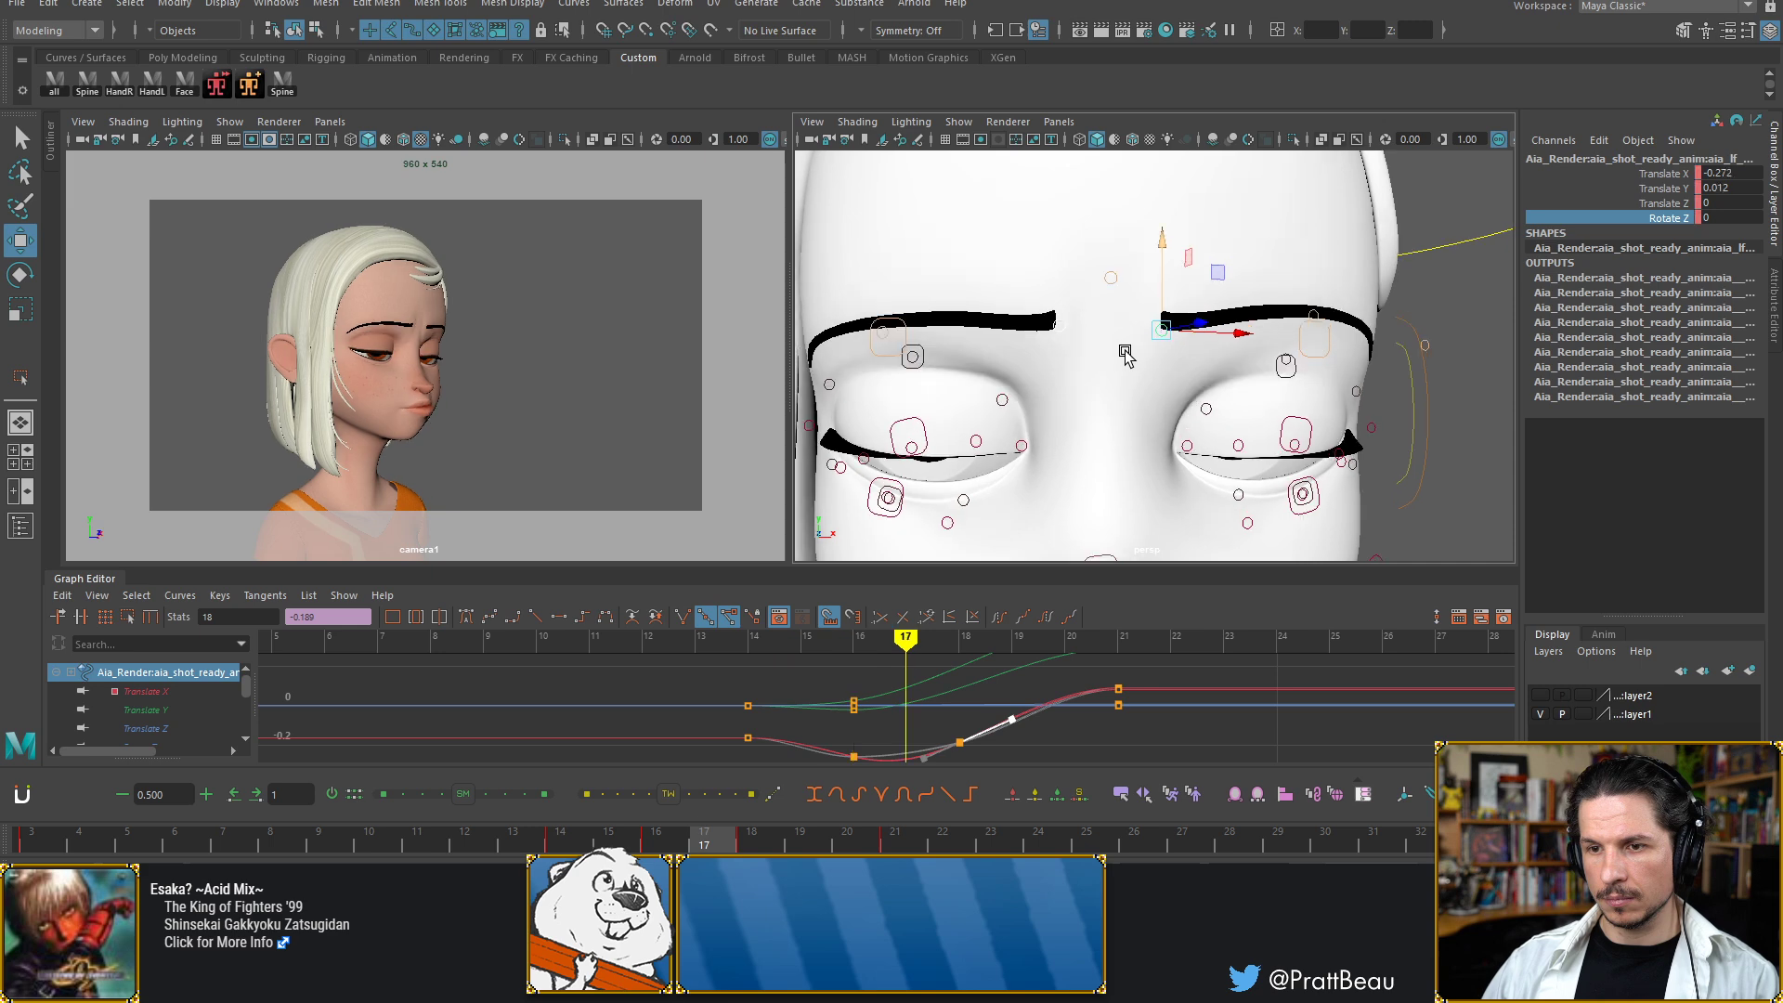
pyautogui.hotkey('alt', ',')
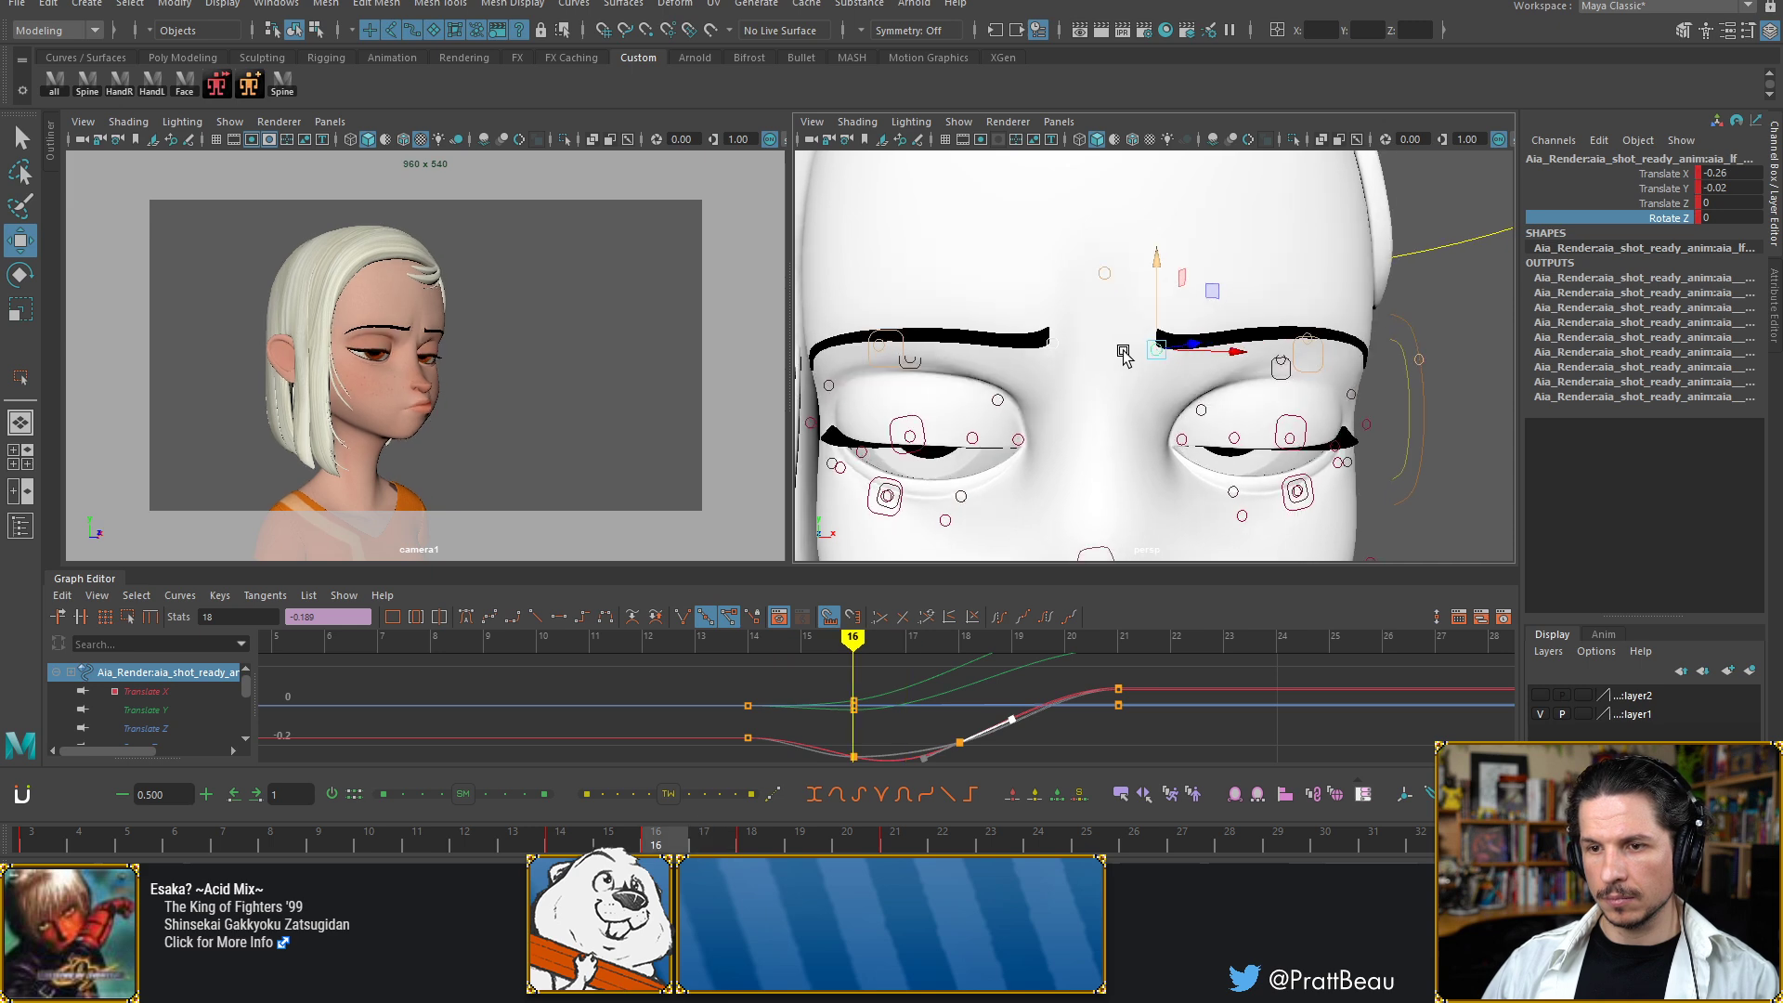
pyautogui.hotkey('alt', ',')
pyautogui.hotkey('alt', ',')
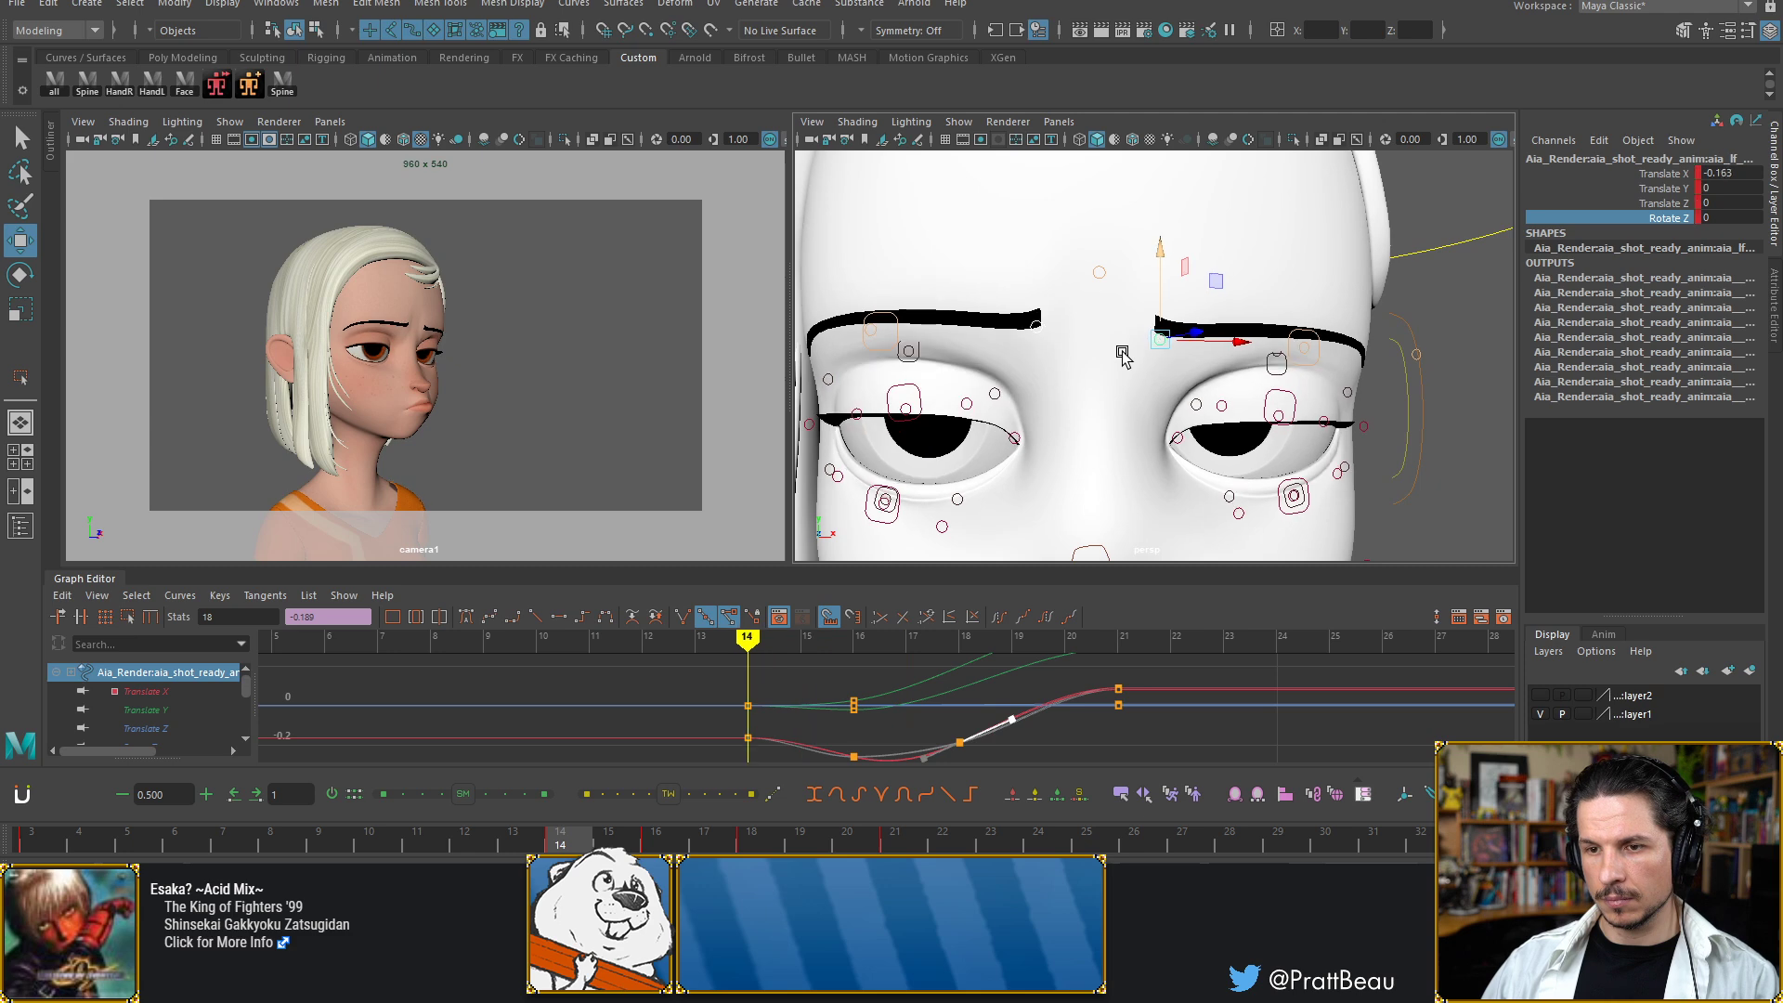
pyautogui.hotkey('alt', '.')
pyautogui.hotkey('alt', '.')
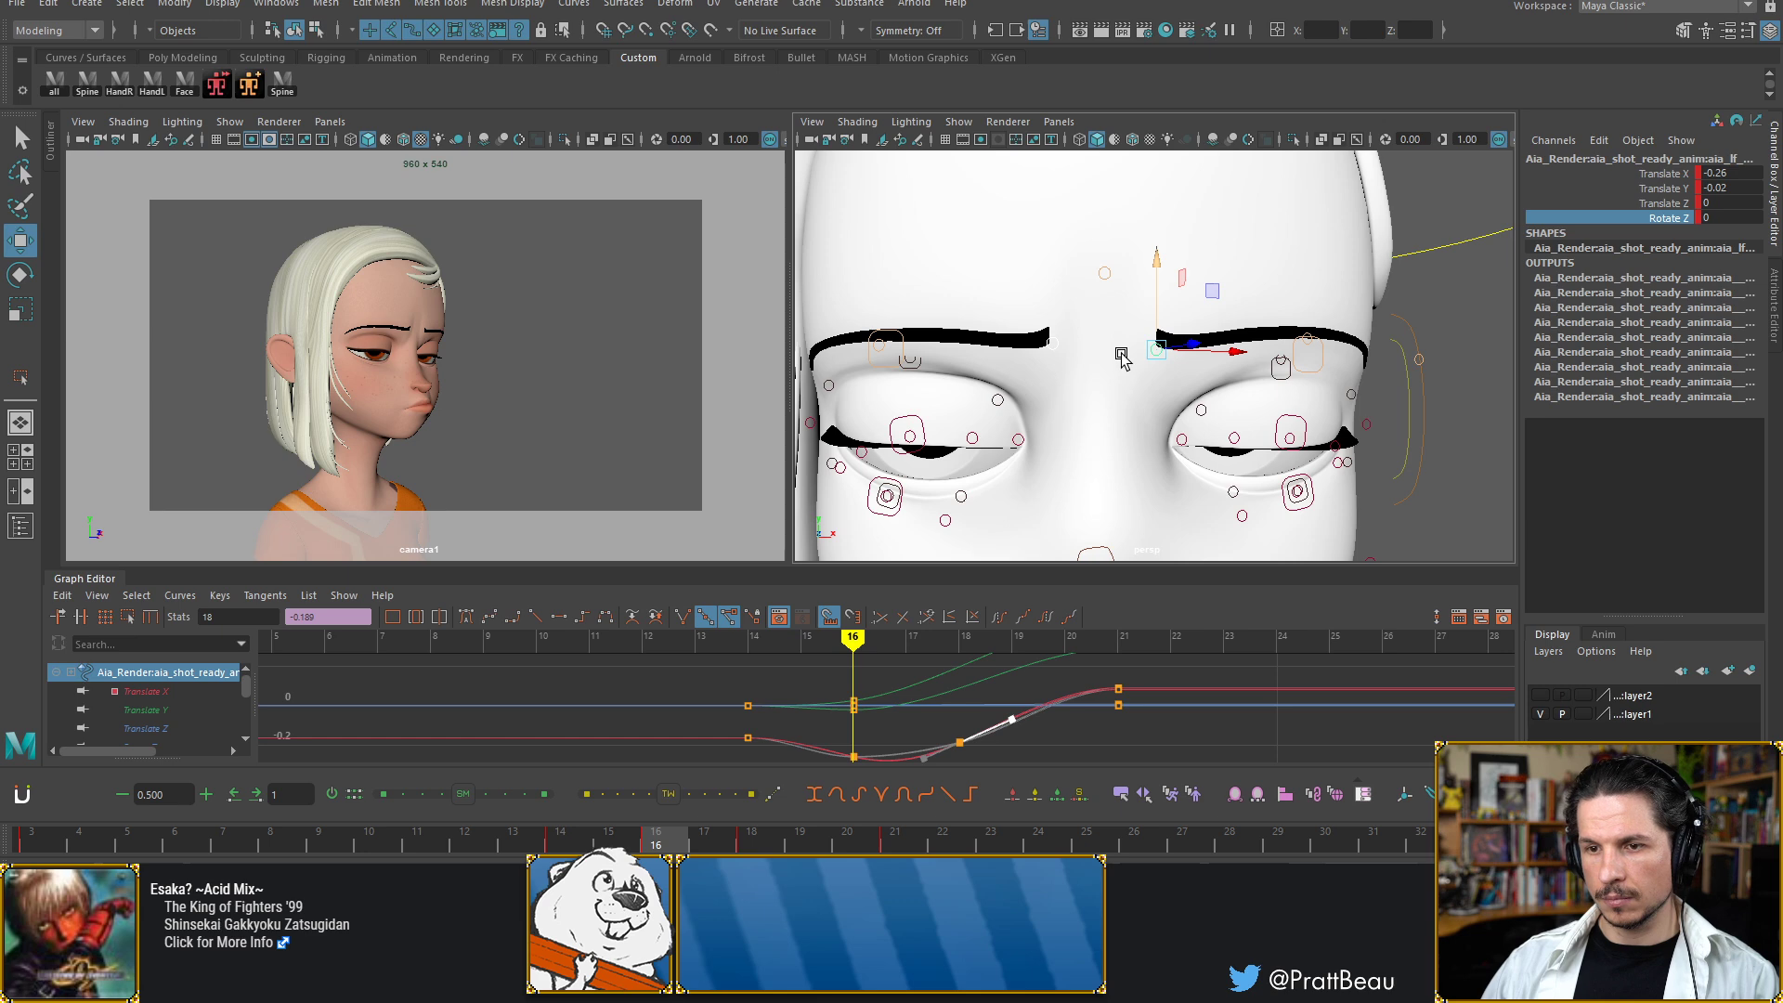
pyautogui.hotkey('alt', ',')
pyautogui.hotkey('alt', ',')
pyautogui.hotkey('alt', '.')
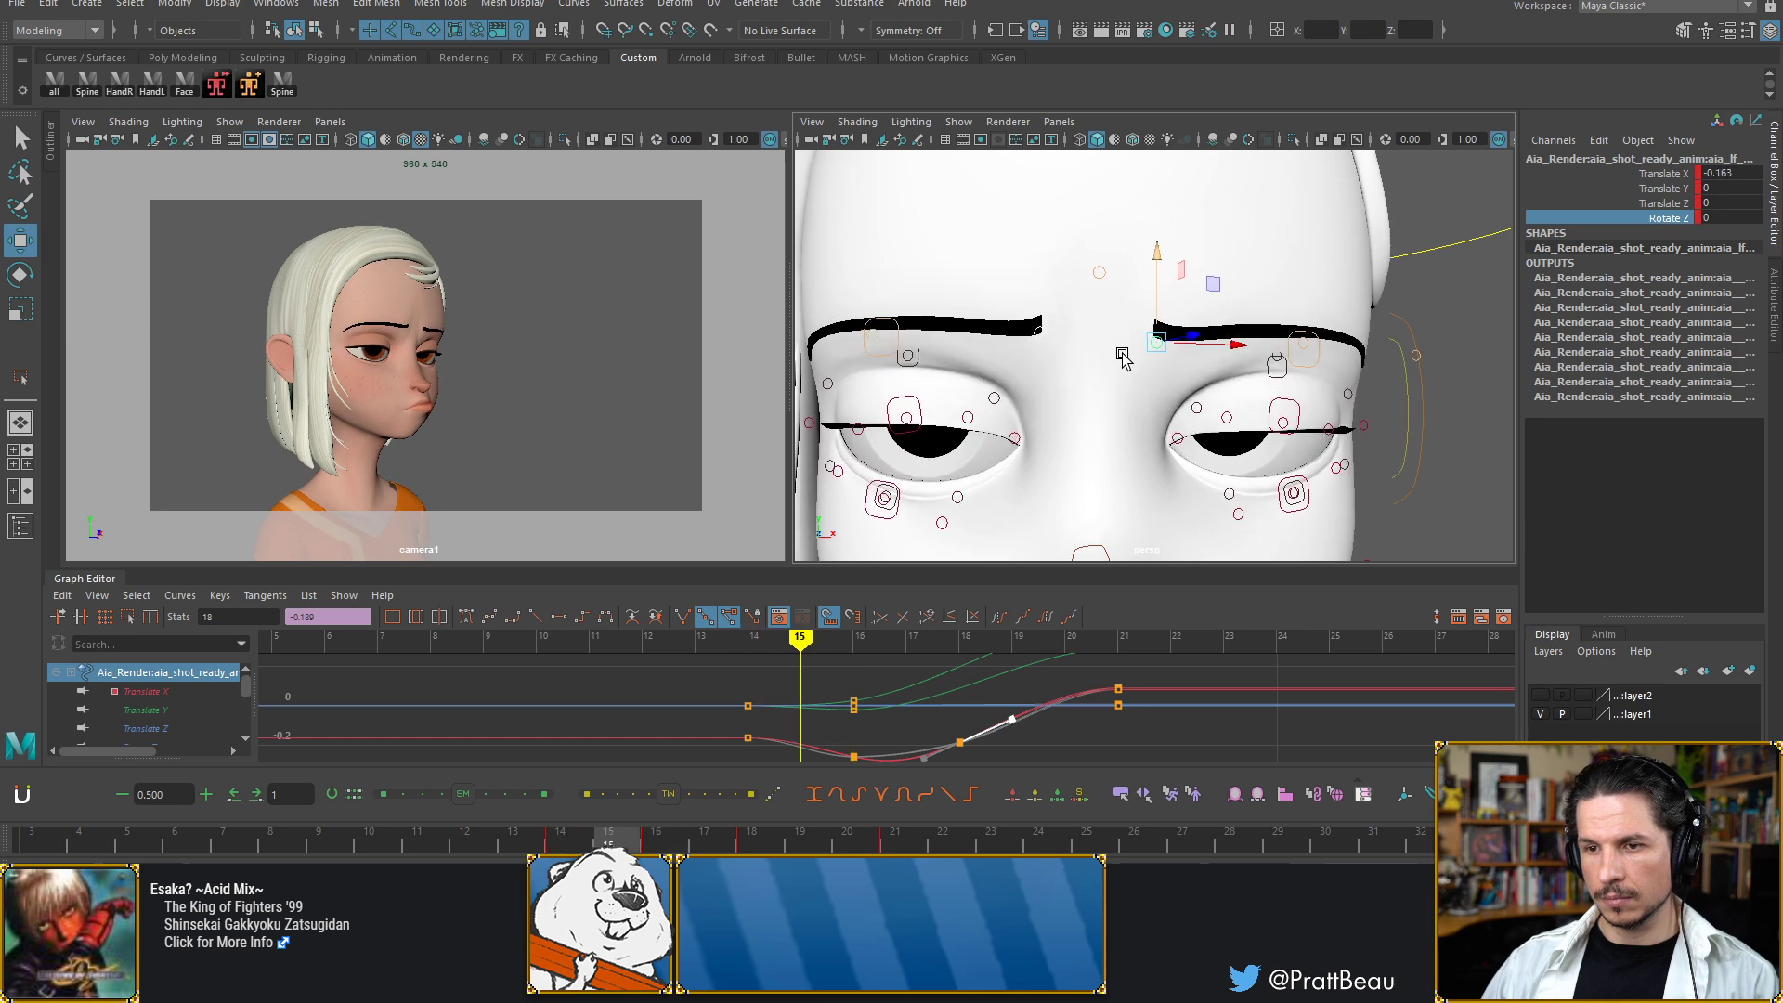
pyautogui.hotkey('alt', '.')
pyautogui.hotkey('alt', '.')
pyautogui.hotkey('alt', '.')
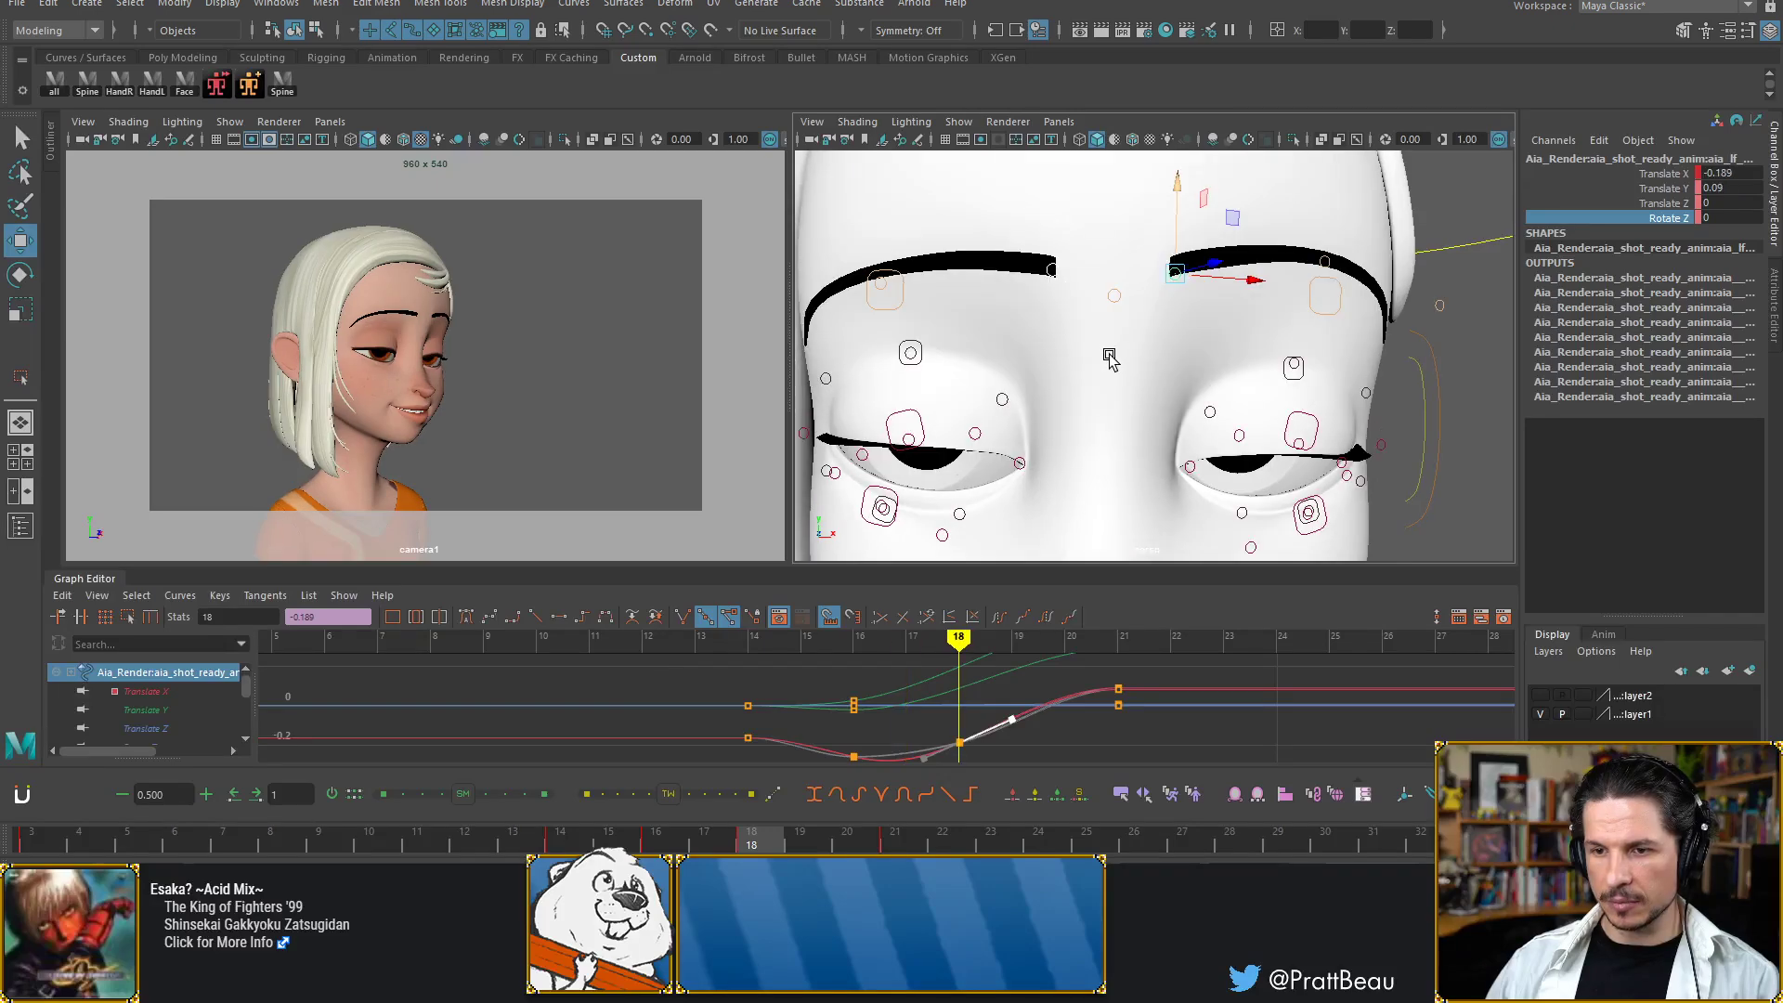
# Select the character's right mouth corner control in the perspective view and compare its pose around frames 16 to 18
pyautogui.keyDown('alt'); pyautogui.moveTo(1096, 490); pyautogui.dragTo(1138, 232, button='middle'); pyautogui.keyUp('alt')
pyautogui.click(1049, 359)
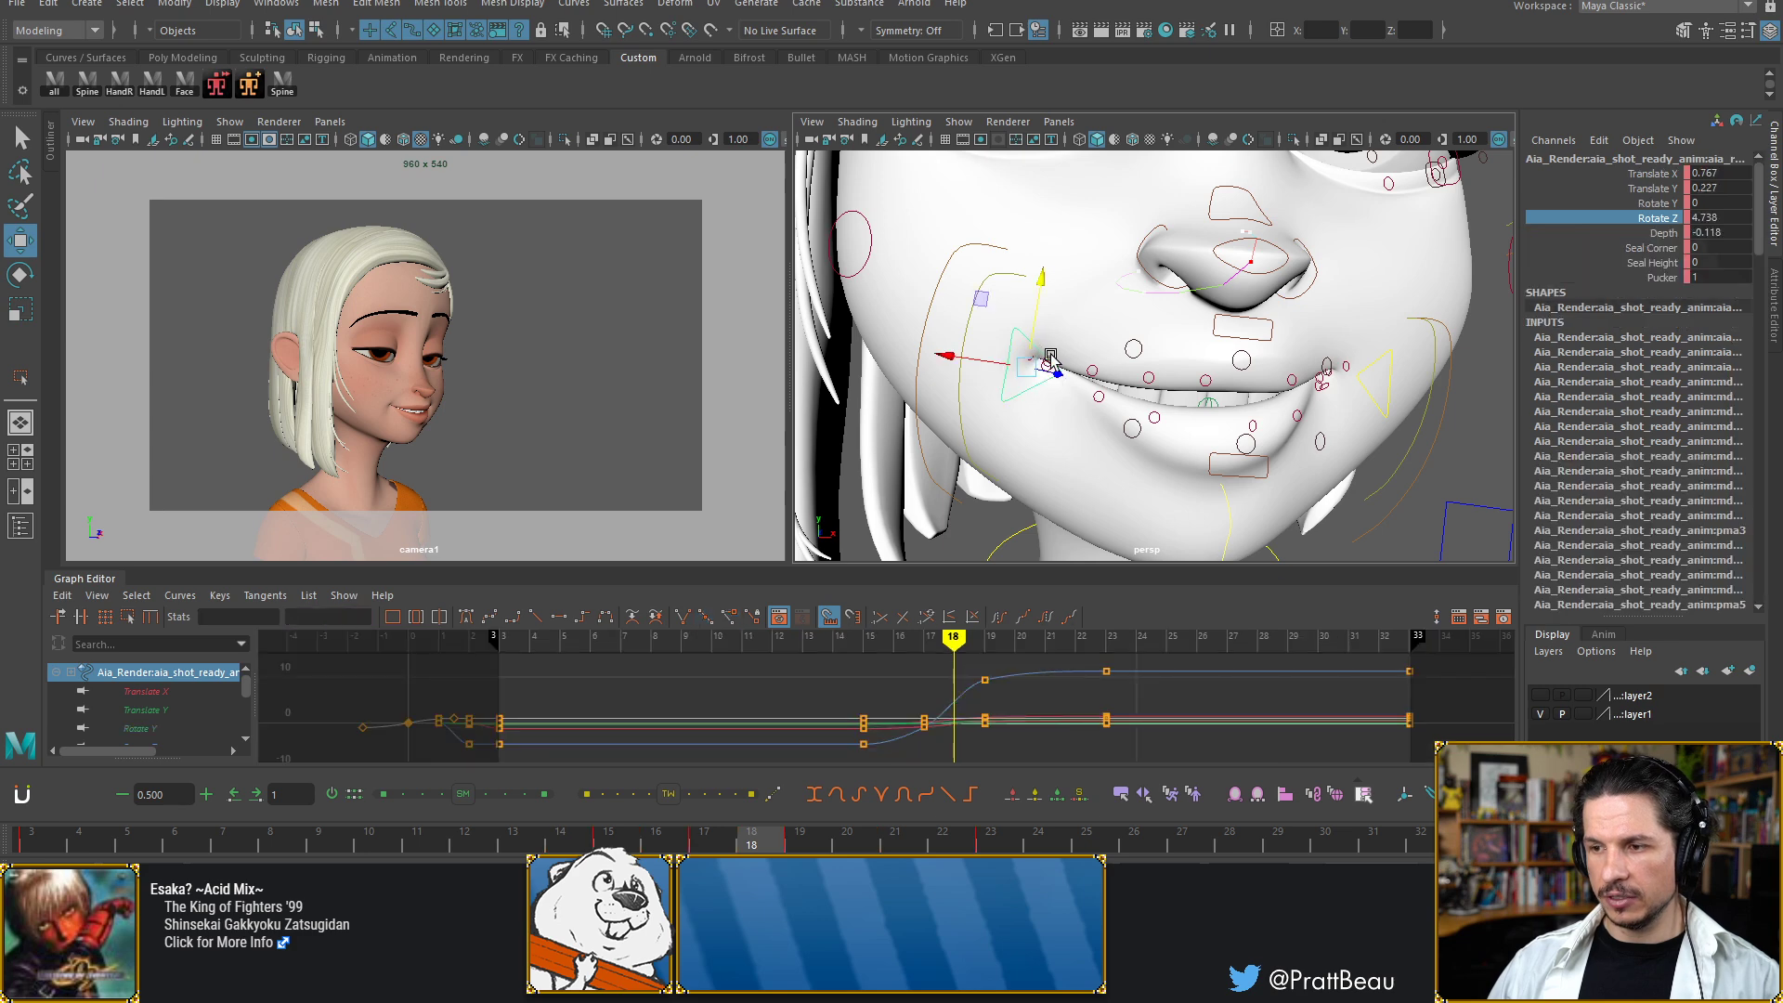
pyautogui.hotkey('alt', ',')
pyautogui.hotkey('alt', ',')
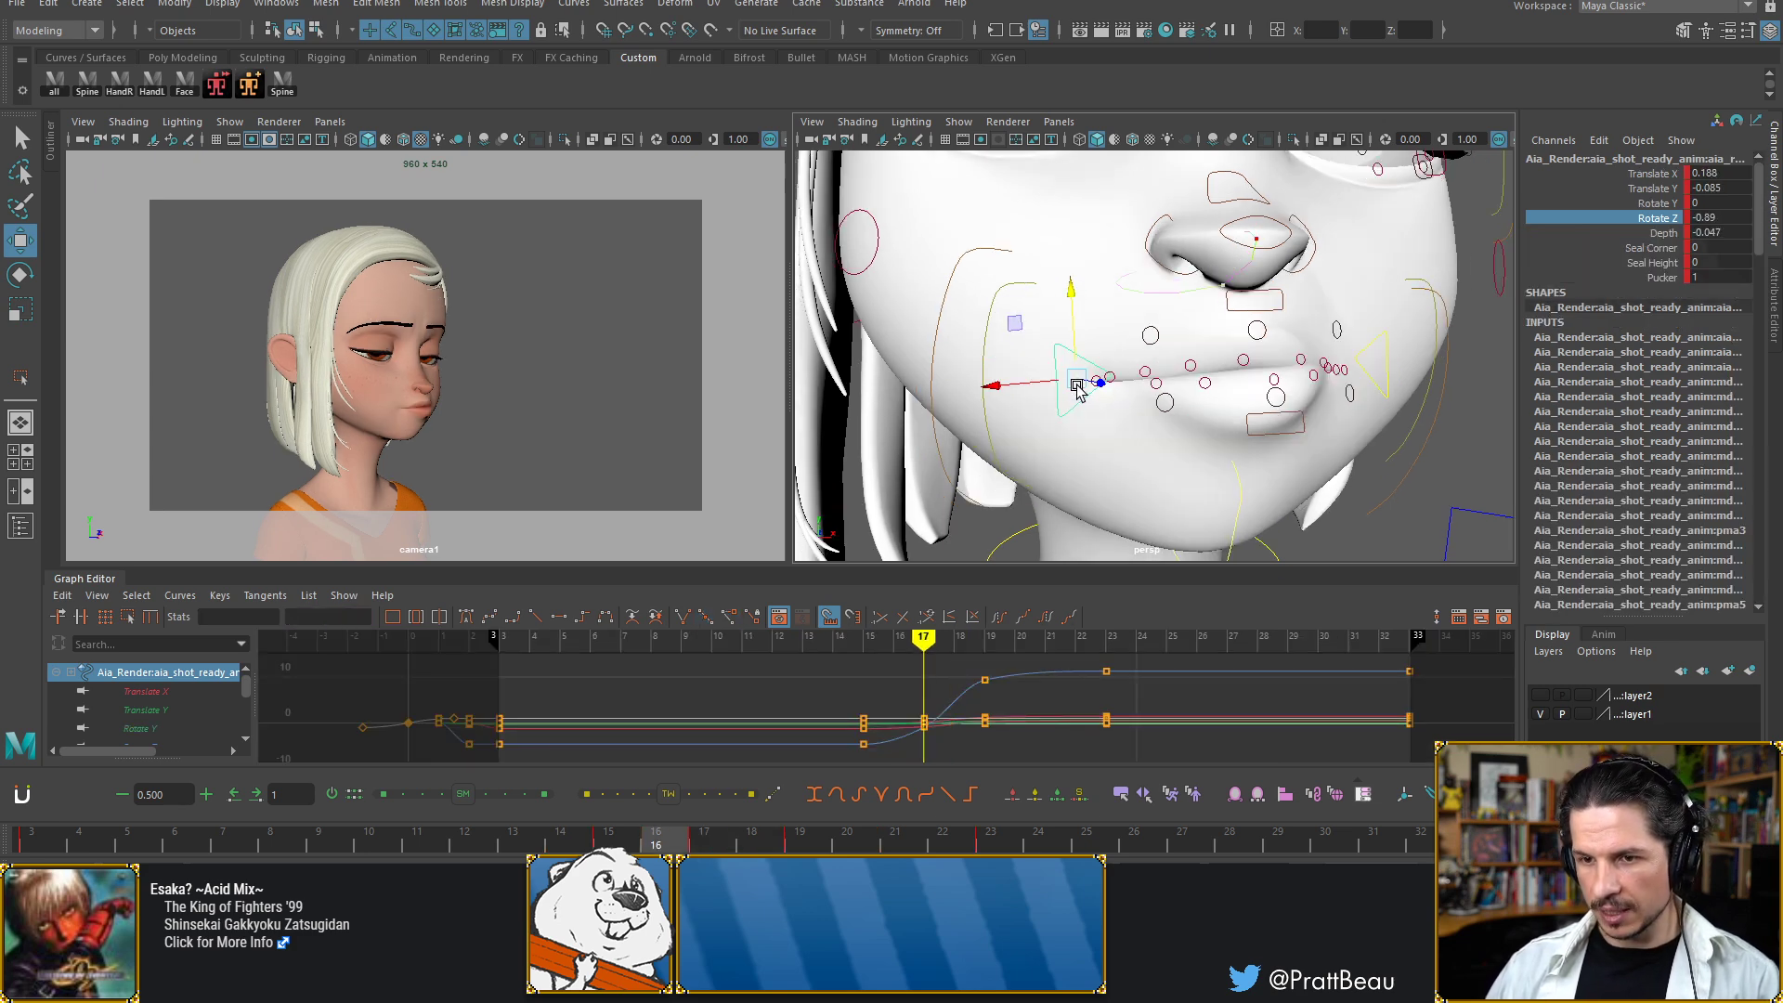
pyautogui.hotkey('alt', ',')
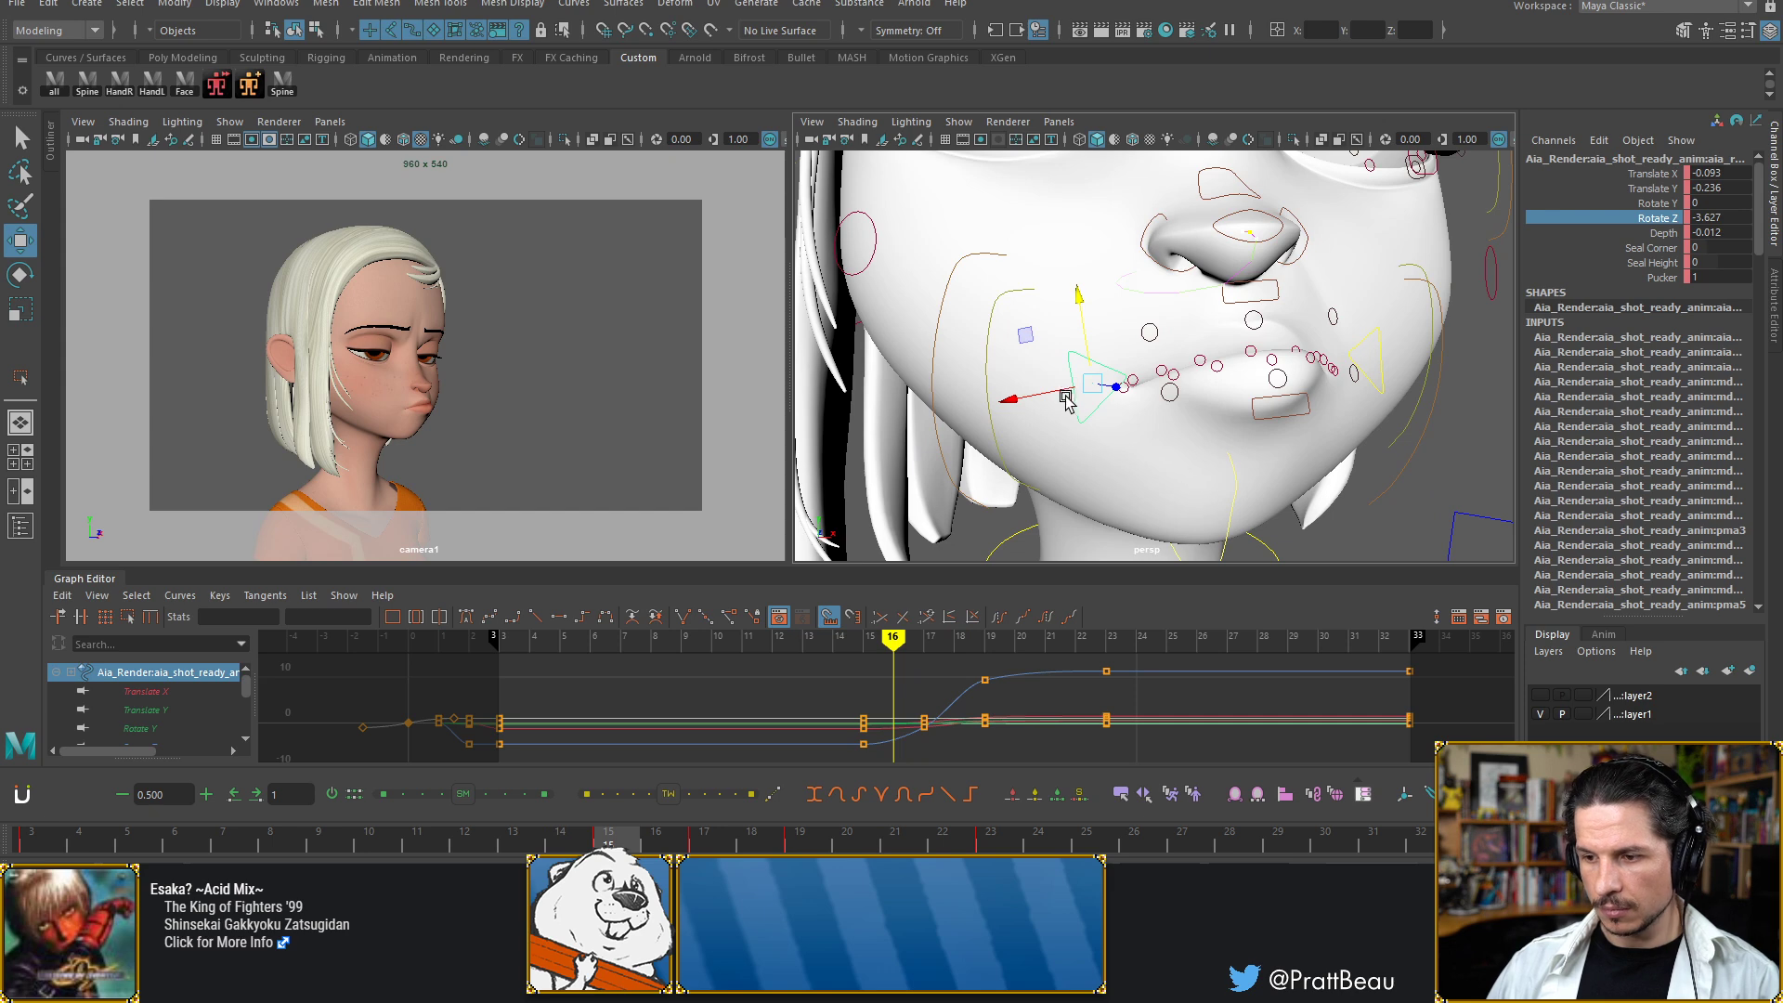
pyautogui.hotkey('alt', '.')
pyautogui.hotkey('alt', '.')
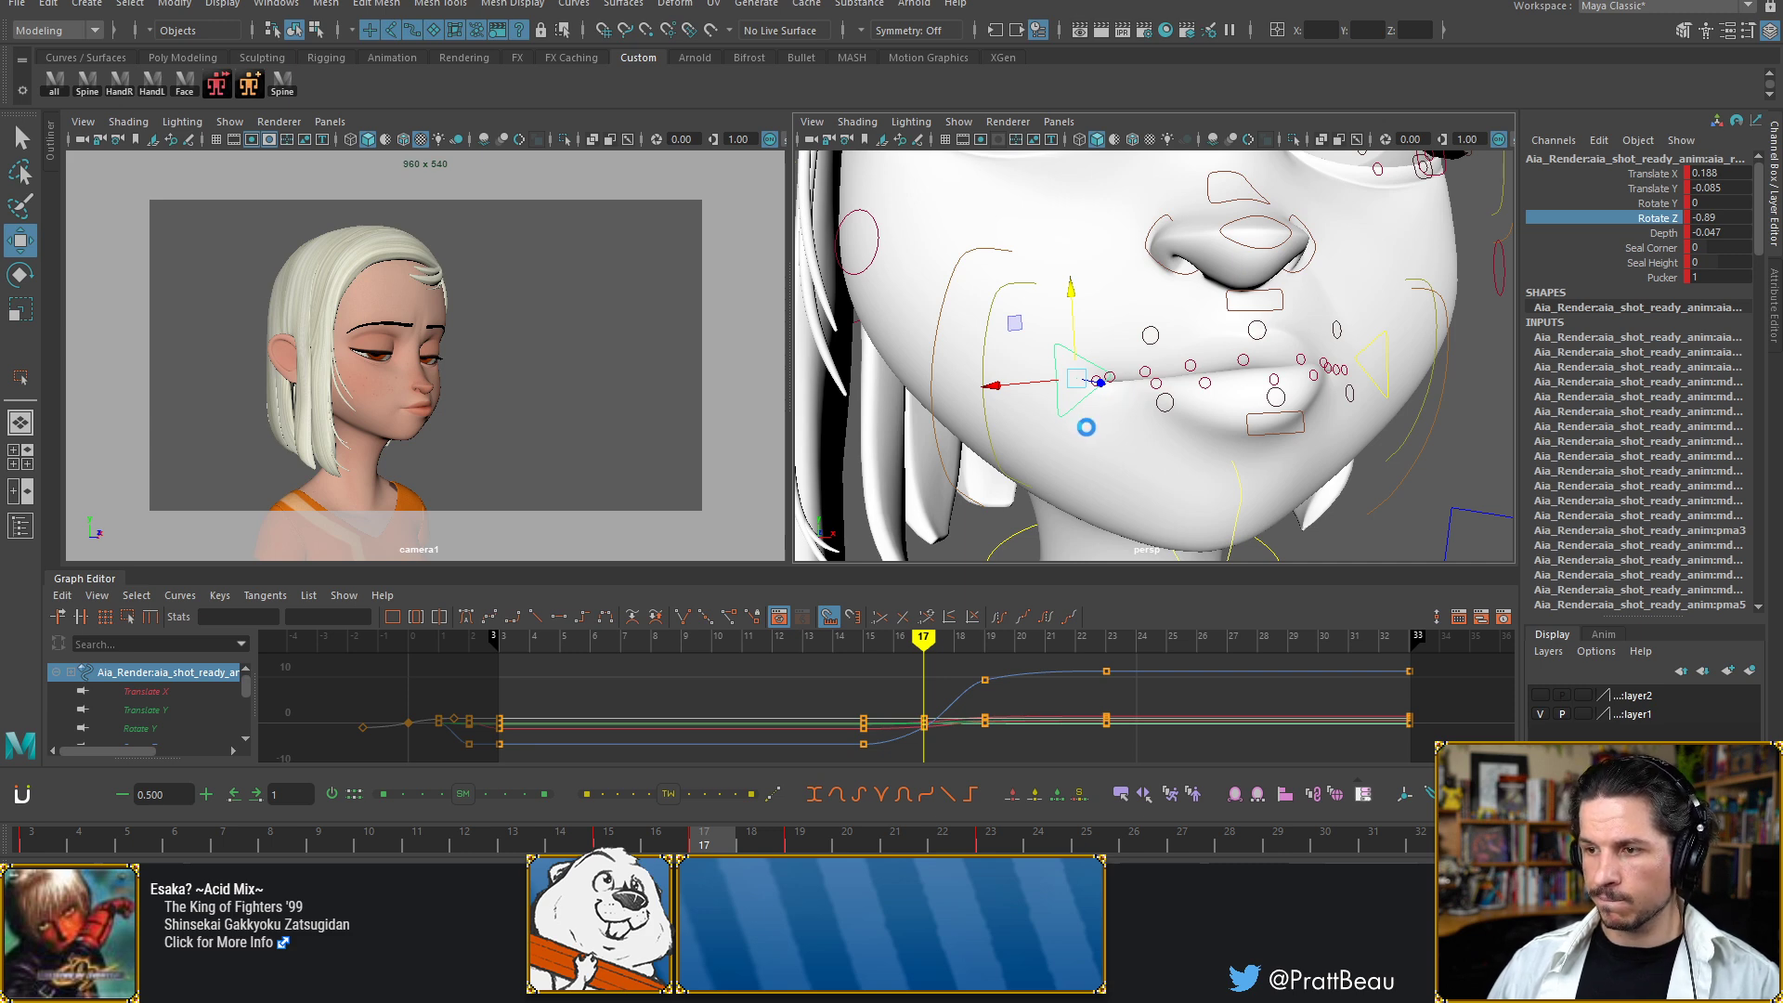
# Compare the right mouth corner's pose between frames 15 and 18 from a closer perspective view of the lower face
pyautogui.moveTo(1114, 430)
pyautogui.keyDown('alt'); pyautogui.mouseDown()
pyautogui.moveTo(1129, 432)
pyautogui.moveTo(1096, 420)
pyautogui.moveTo(1119, 398)
pyautogui.mouseUp(); pyautogui.keyUp('alt')
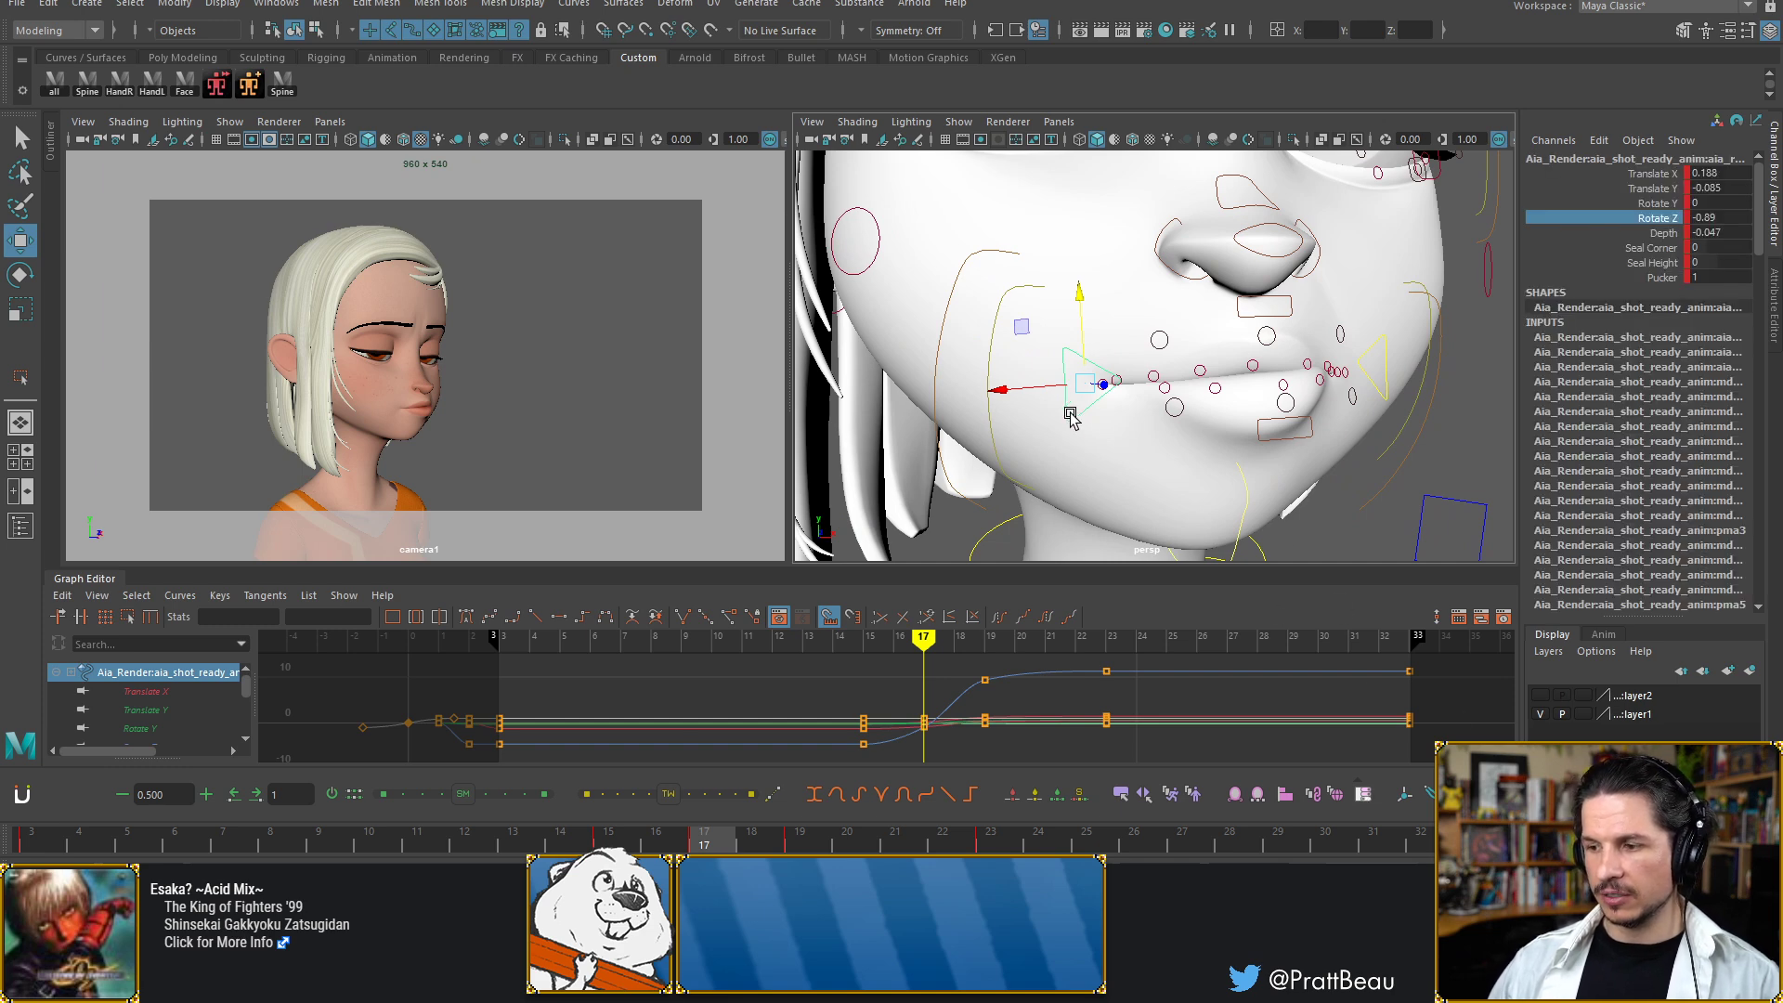
pyautogui.keyDown('alt'); pyautogui.moveTo(1069, 415); pyautogui.dragTo(1167, 483, button='middle'); pyautogui.keyUp('alt')
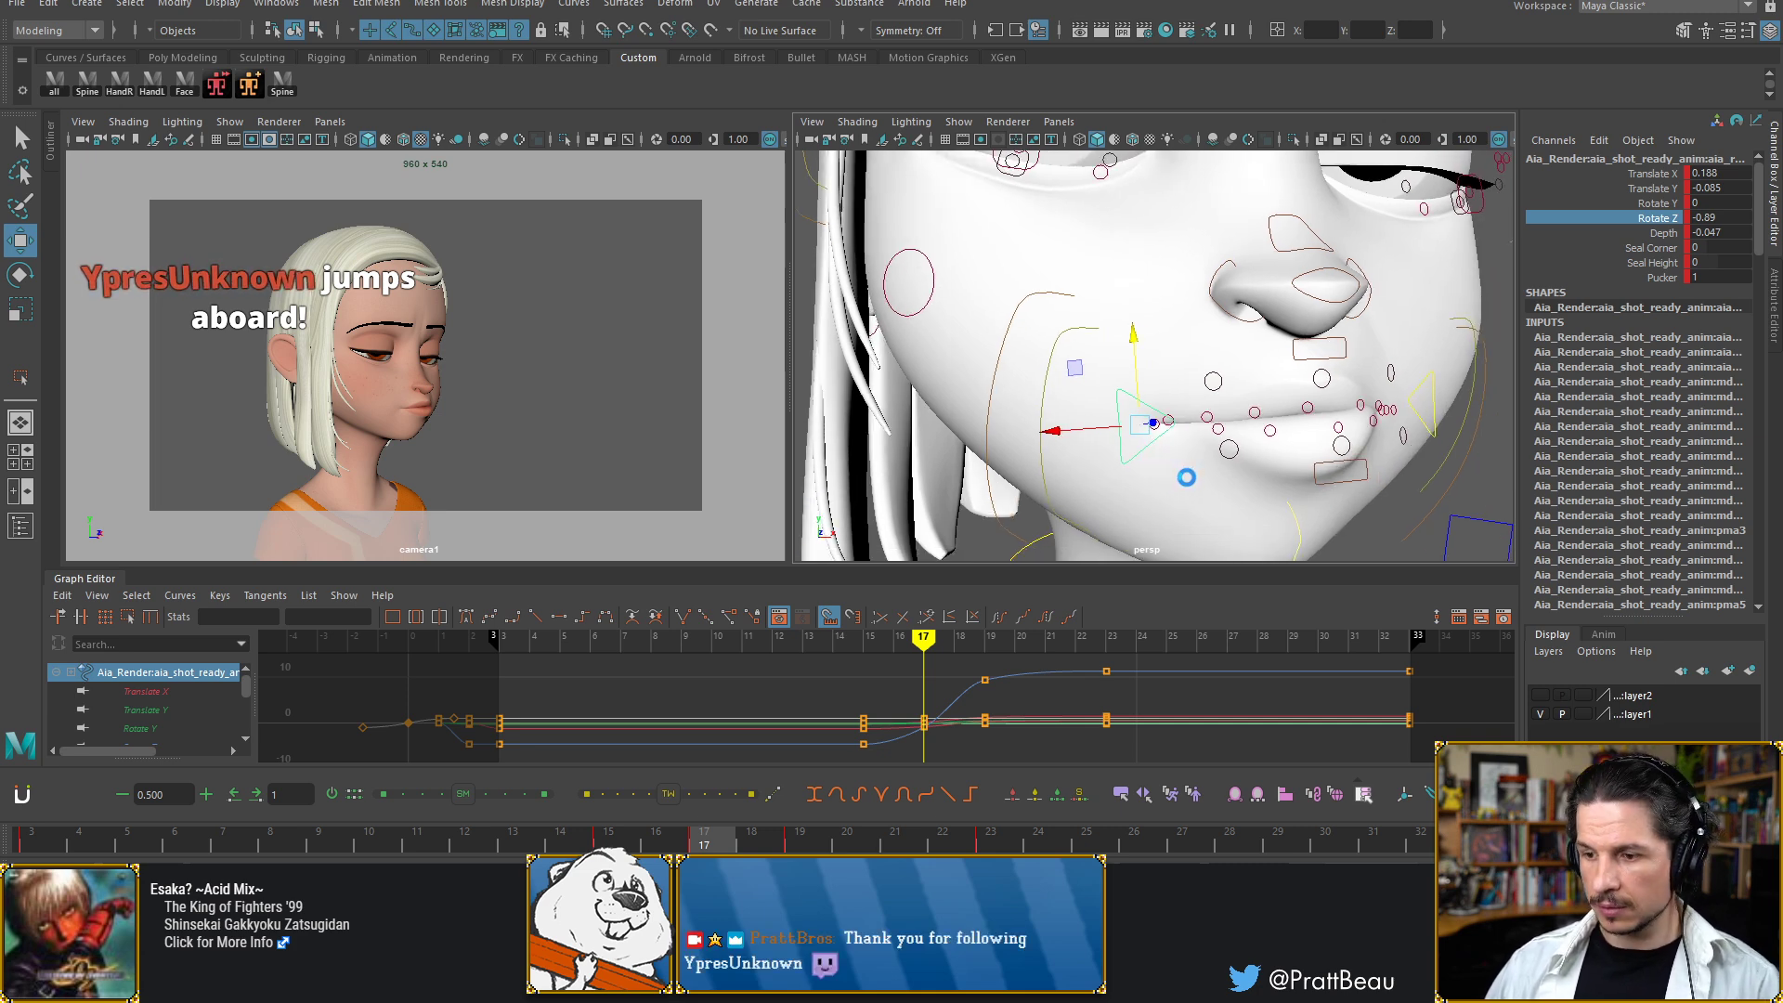
pyautogui.hotkey('alt', ',')
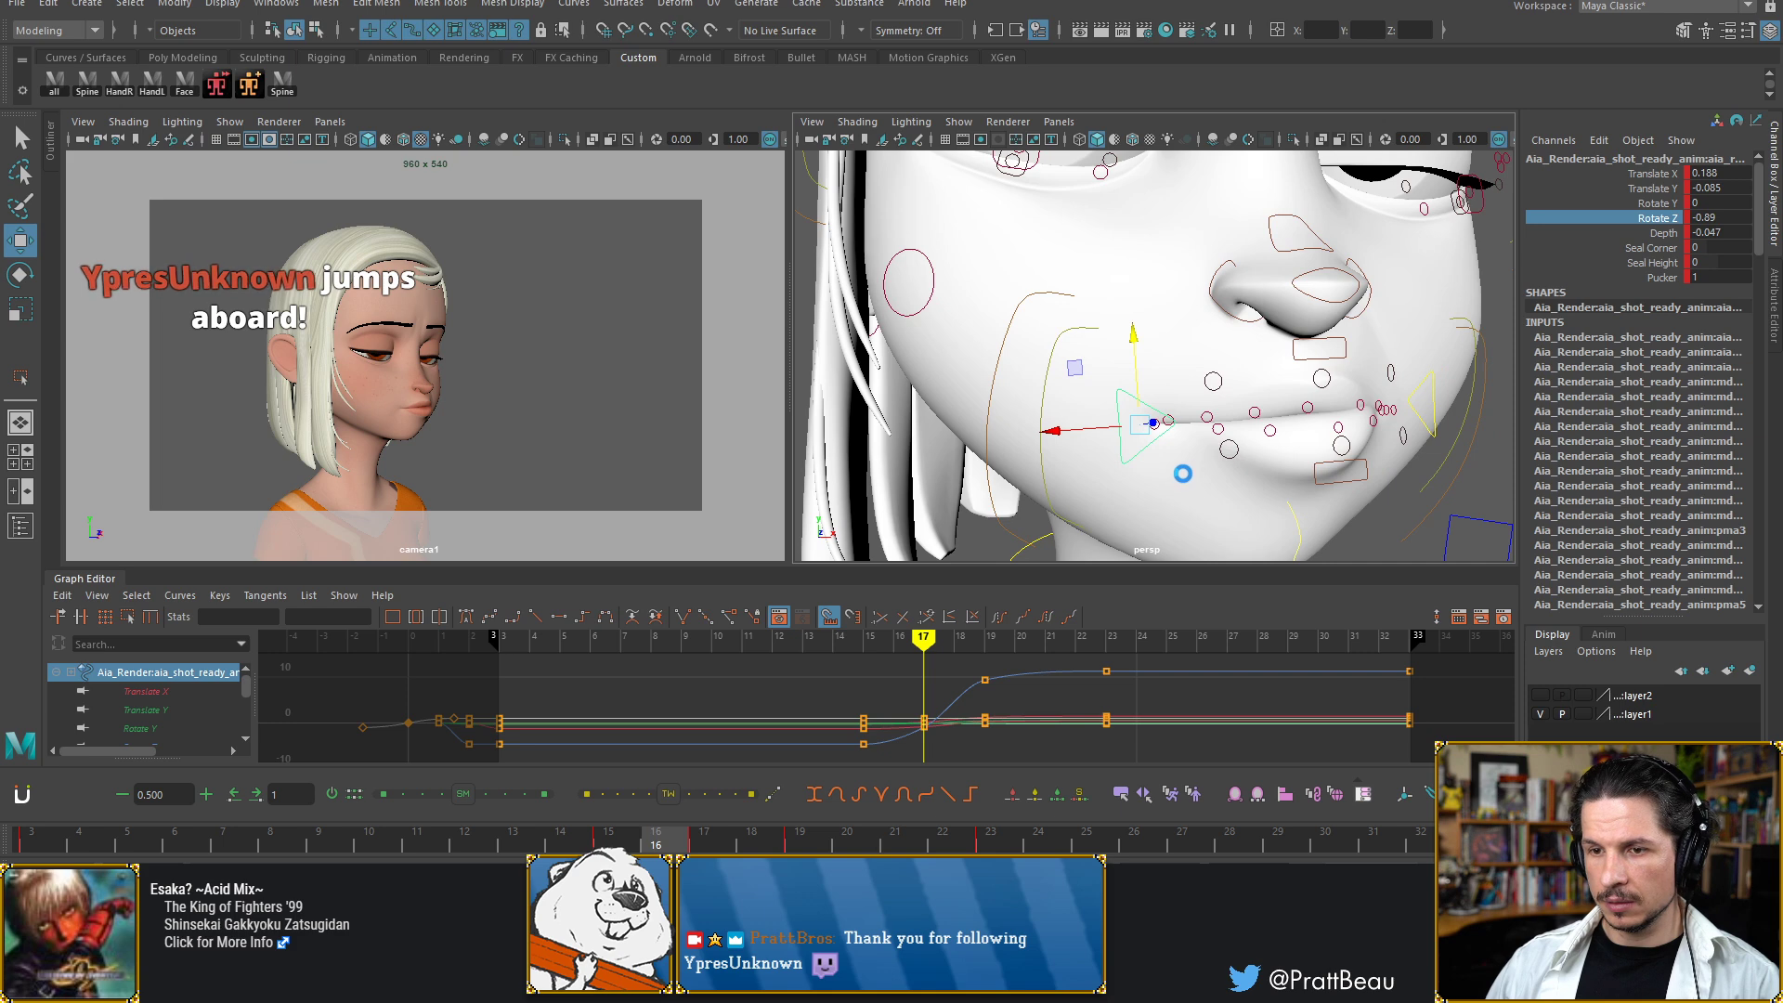
pyautogui.hotkey('alt', ',')
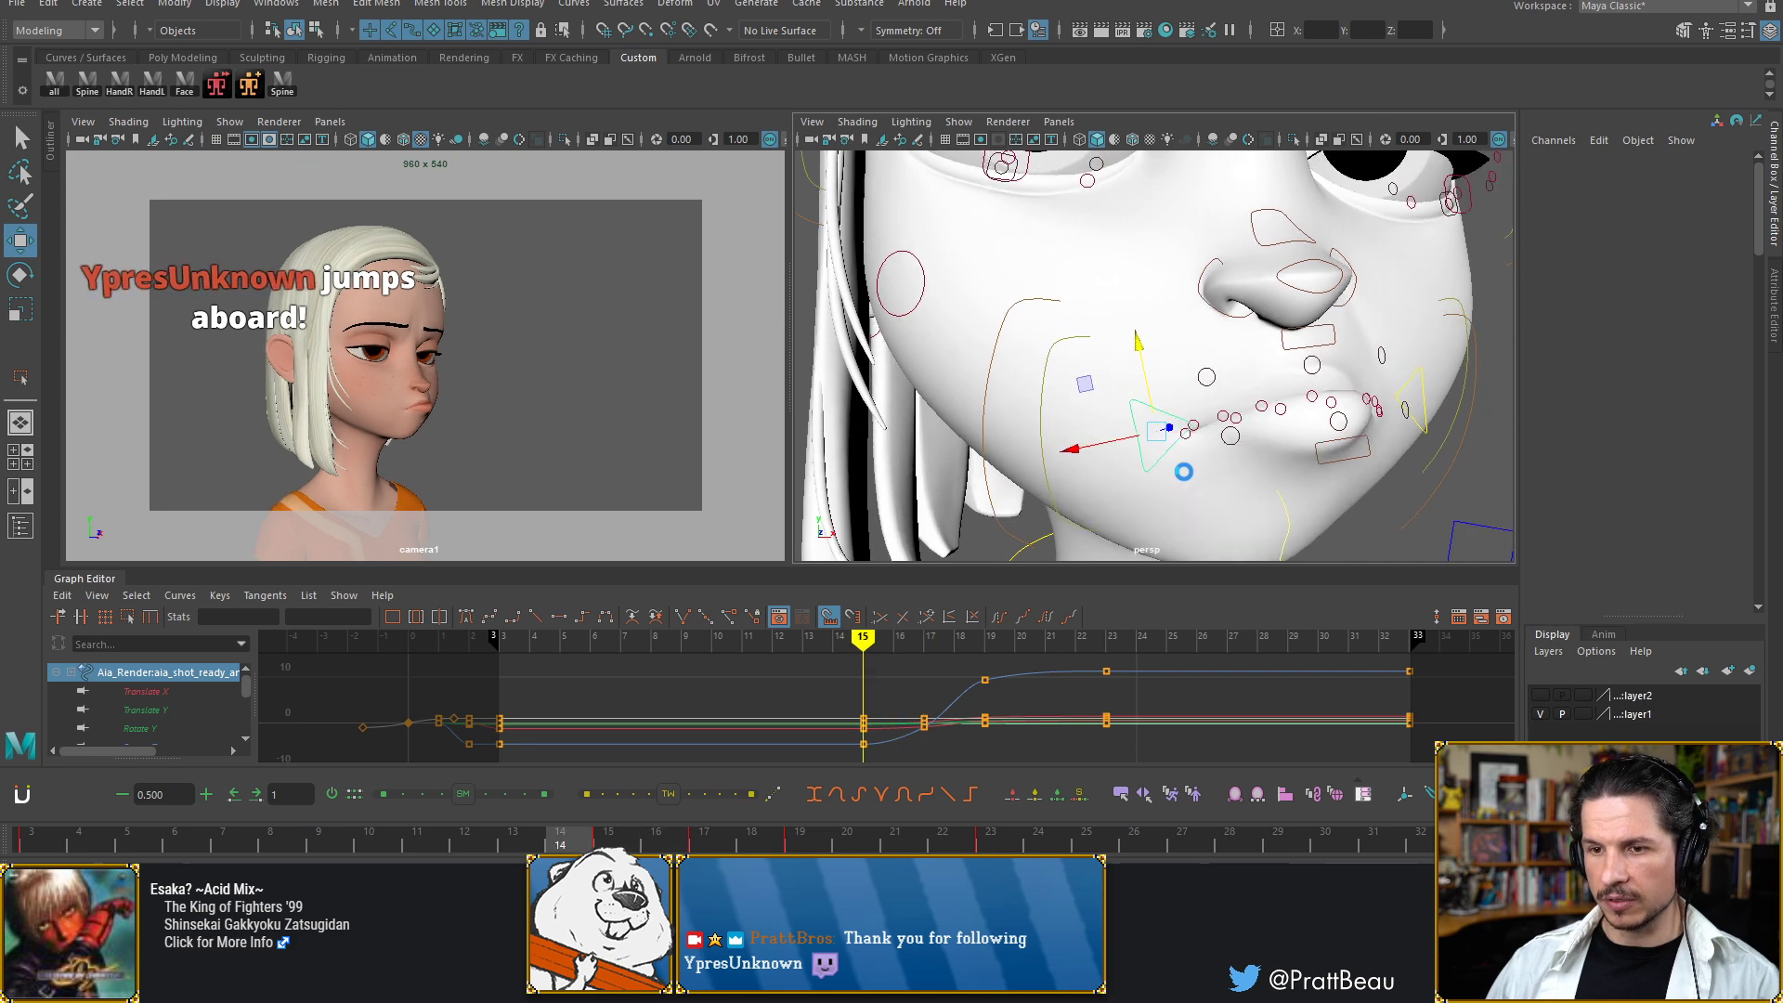
pyautogui.hotkey('alt', '.')
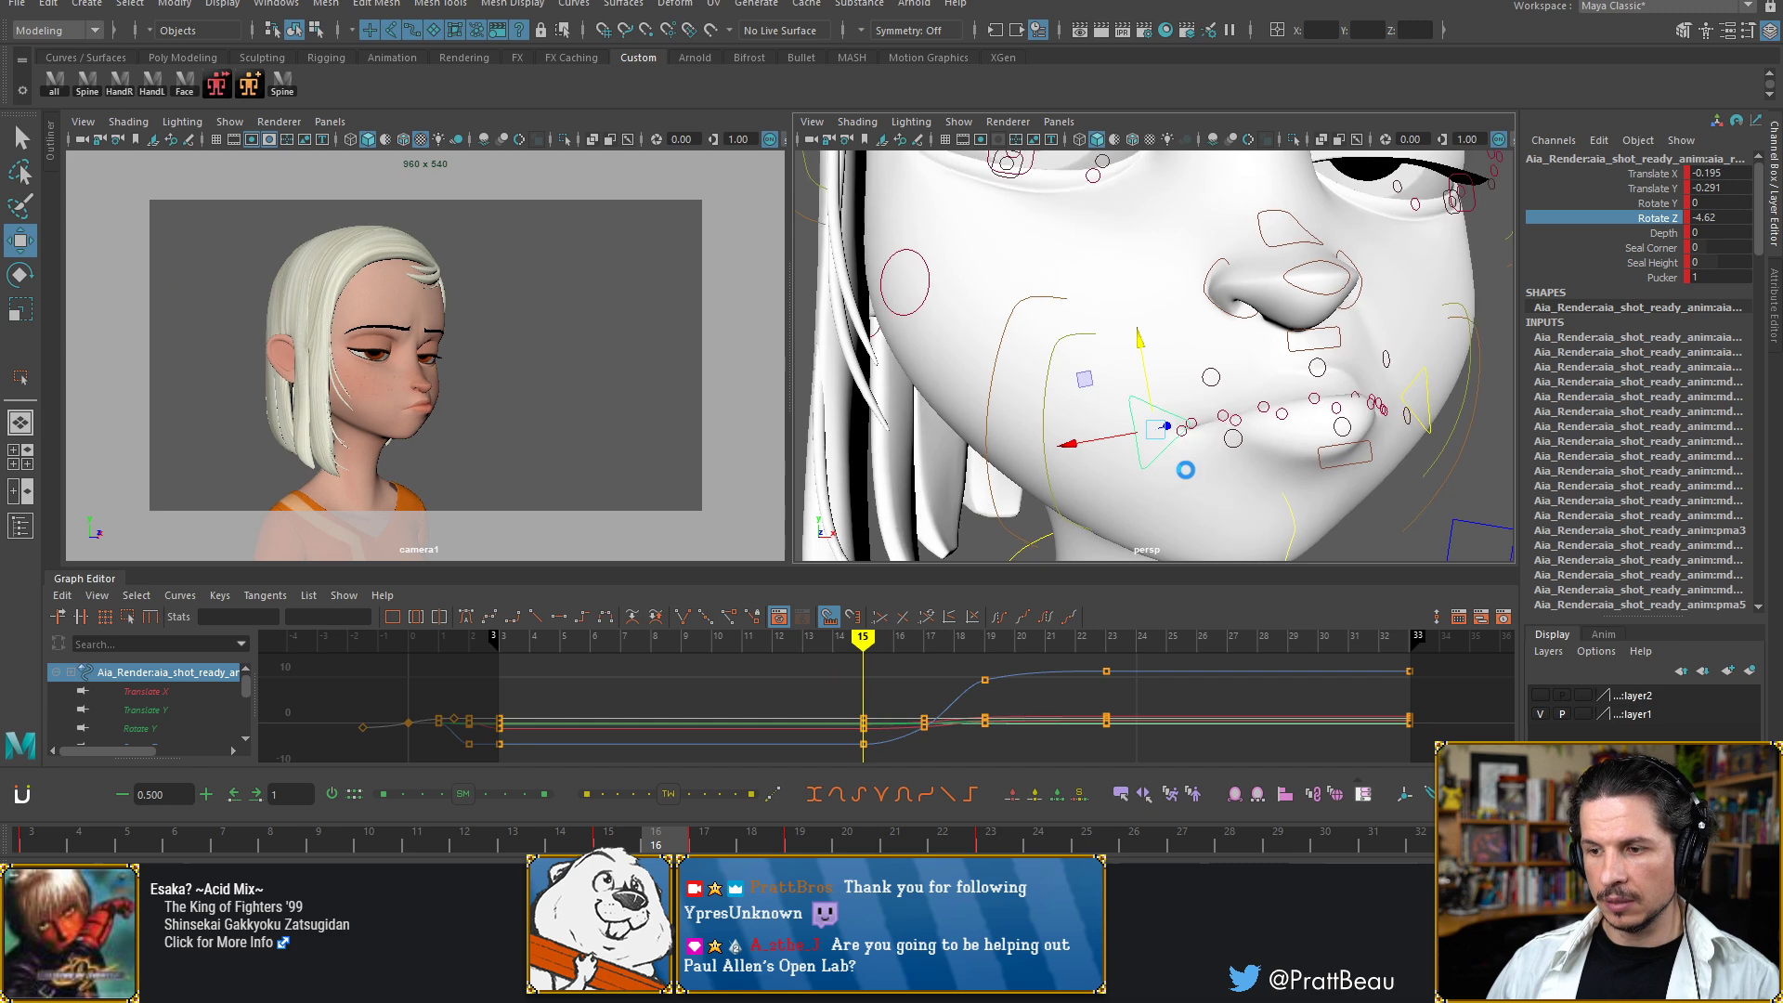
pyautogui.hotkey('alt', '.')
pyautogui.hotkey('alt', '.')
pyautogui.hotkey('alt', ',')
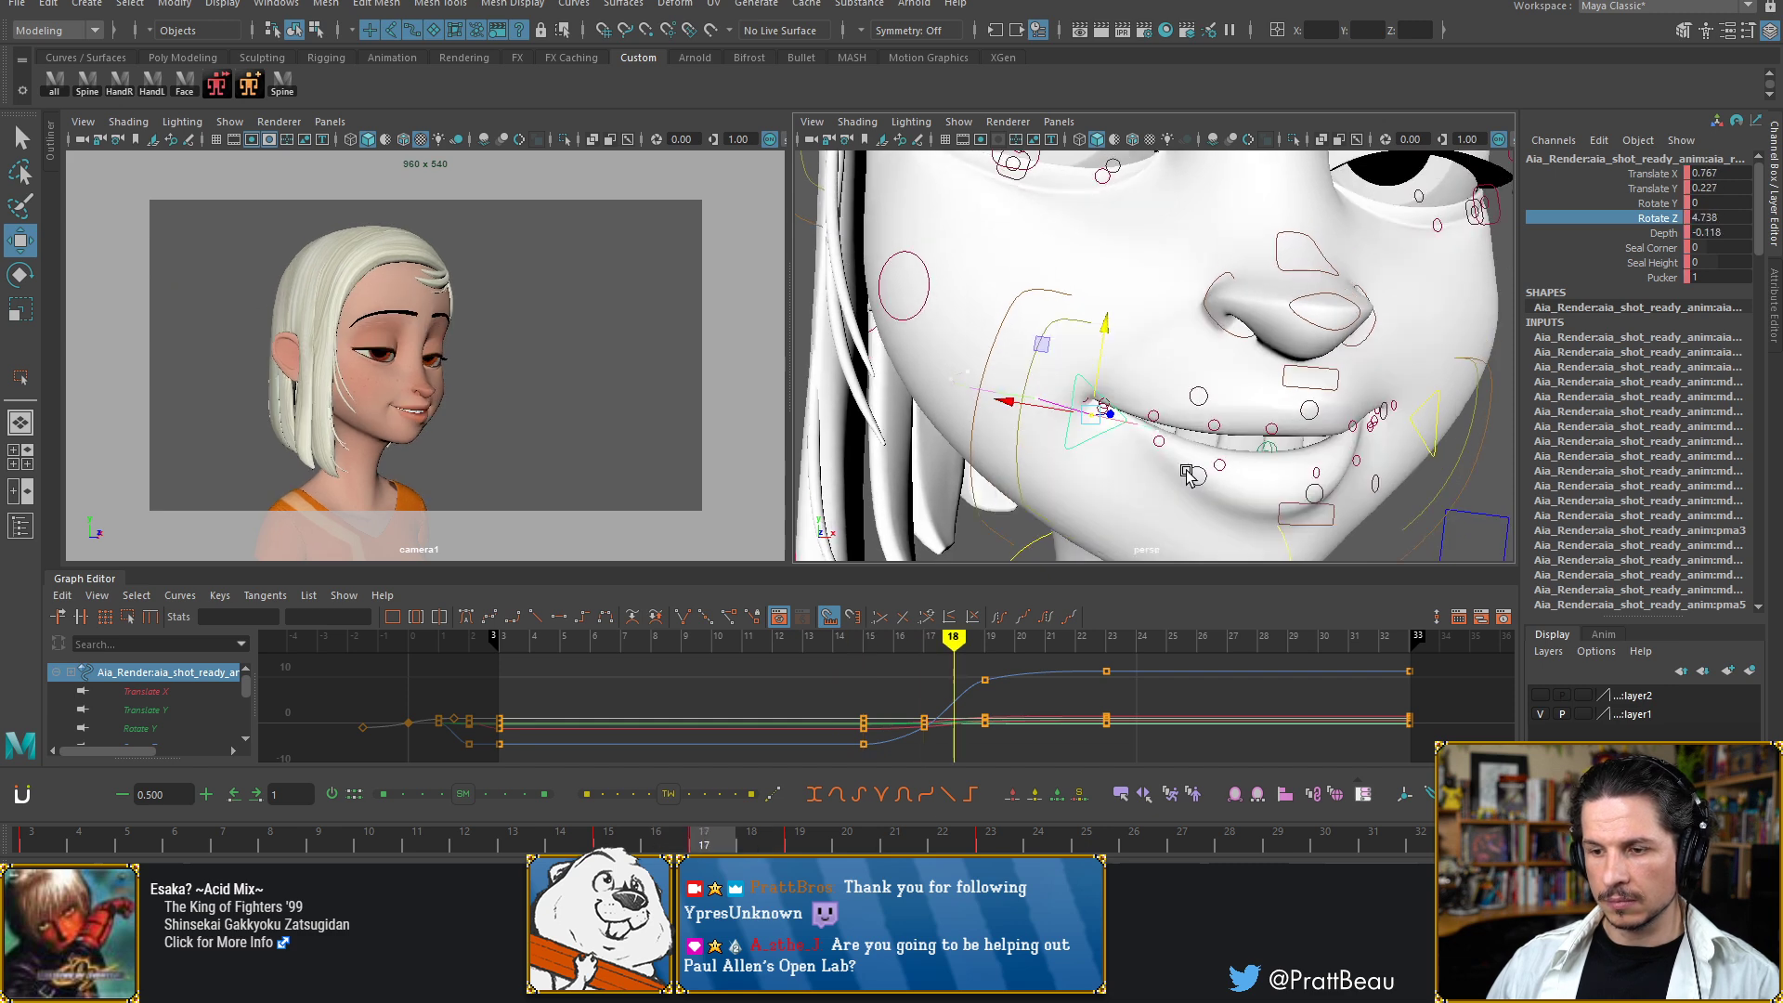
pyautogui.hotkey('alt', ',')
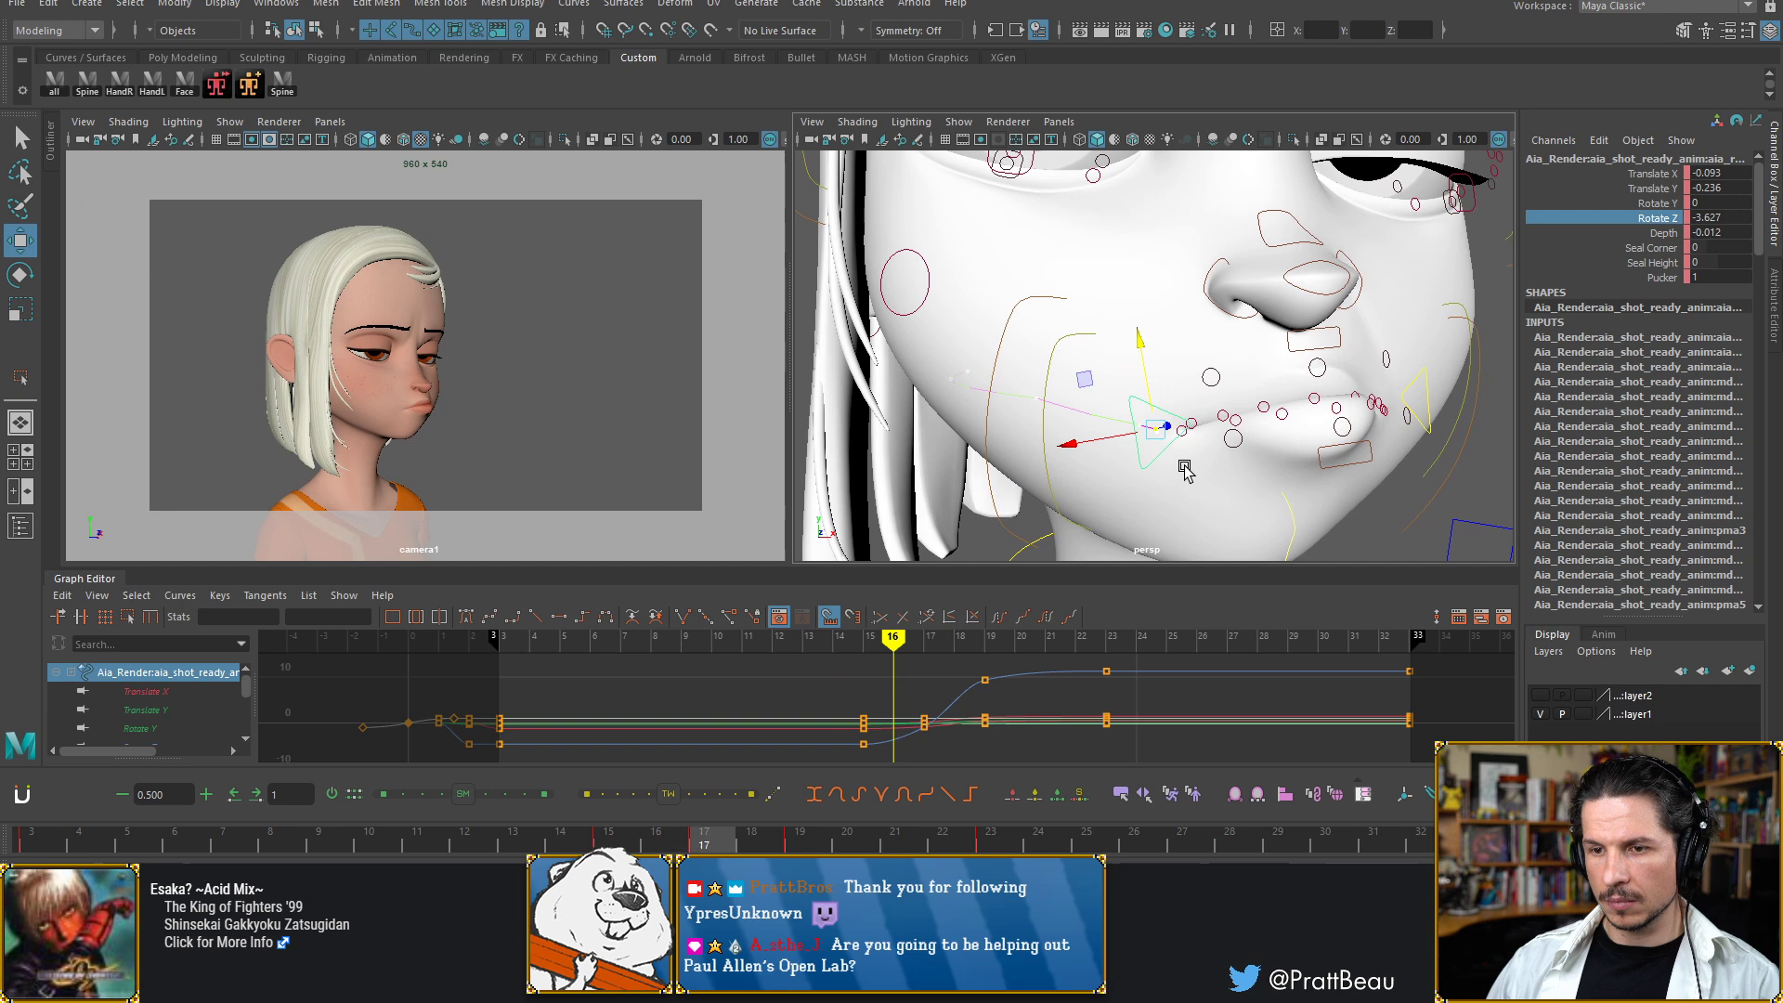
# Move the right mouth corner inward and down at frame 17, with Translate X about 0.06 and Translate Y about -0.33
pyautogui.hotkey('alt', '.')
pyautogui.moveTo(1067, 429); pyautogui.dragTo(1085, 432)
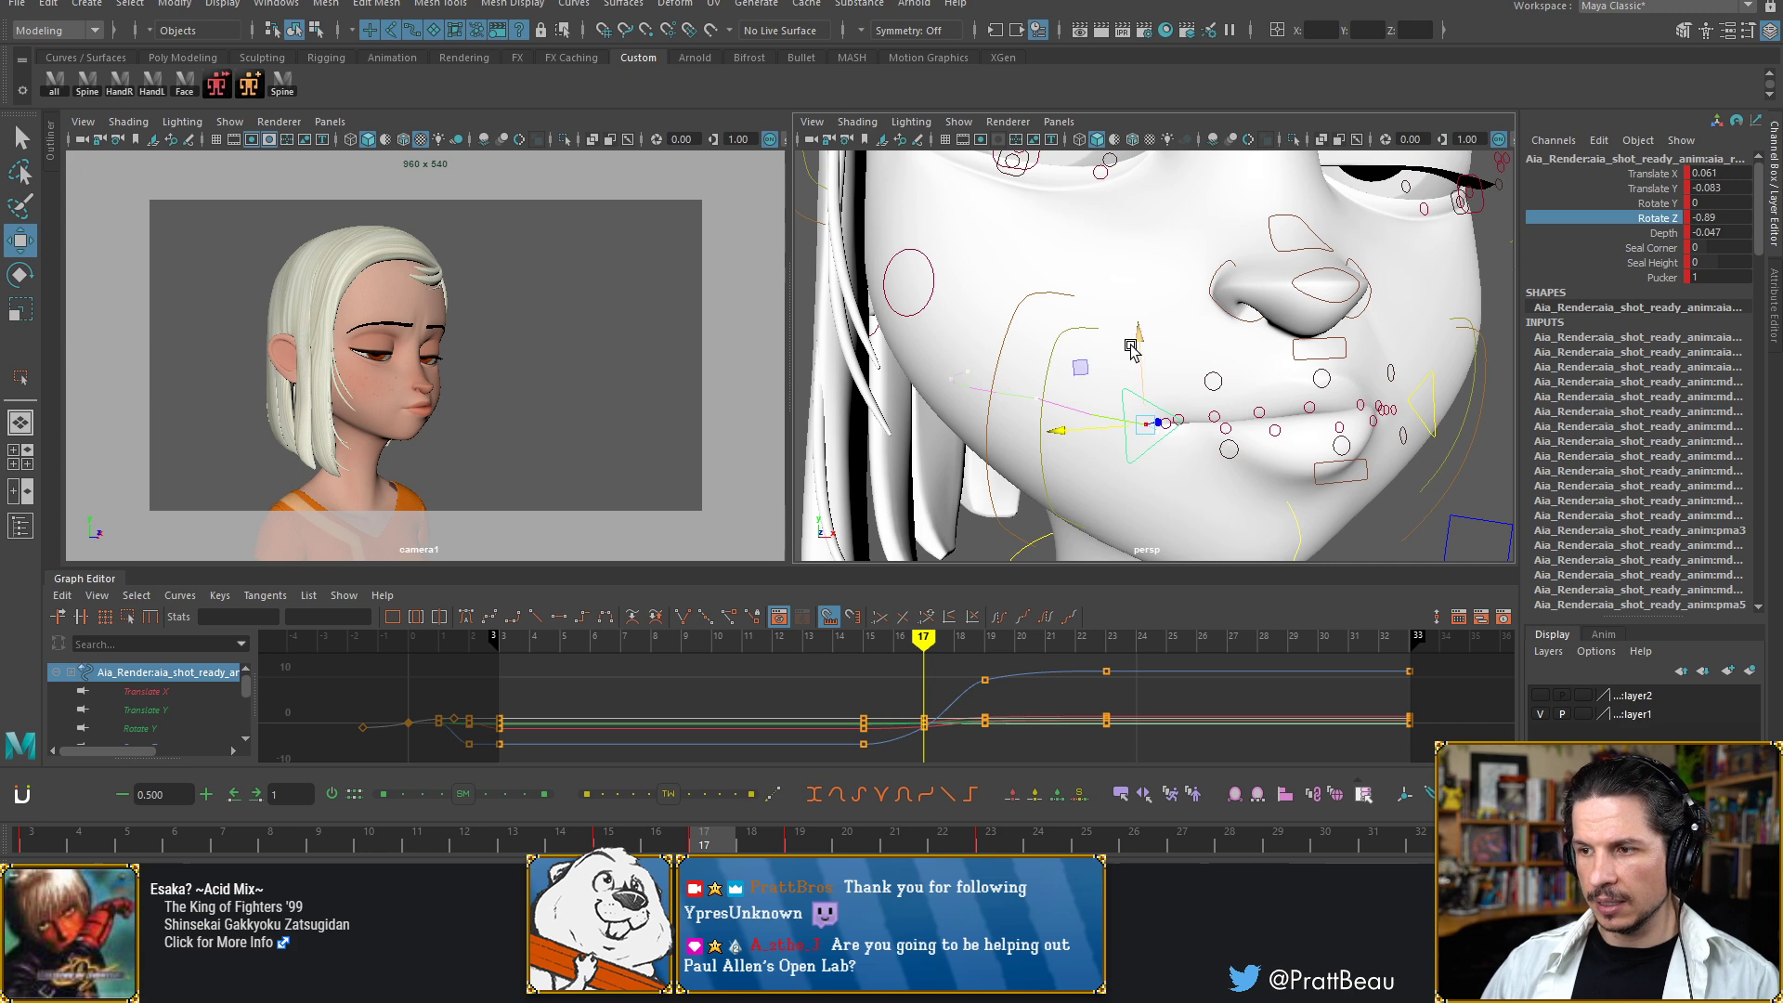
pyautogui.moveTo(1141, 346); pyautogui.dragTo(1130, 372)
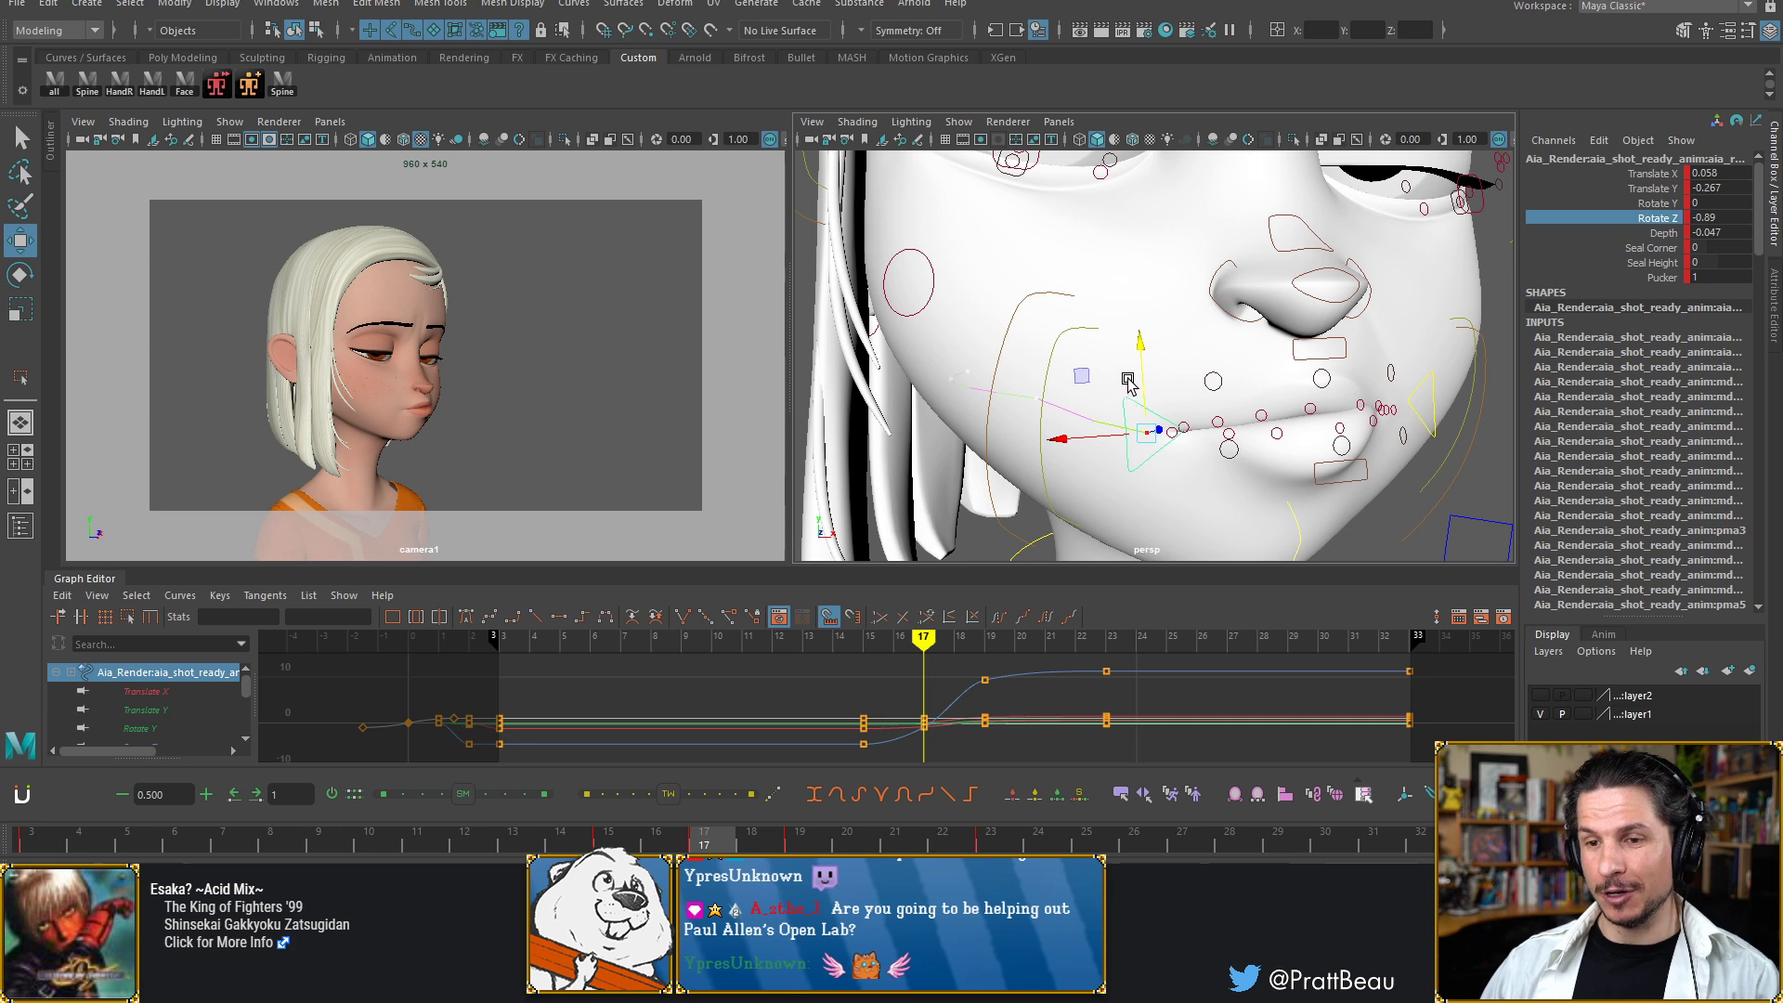
pyautogui.moveTo(1141, 347); pyautogui.dragTo(1143, 353)
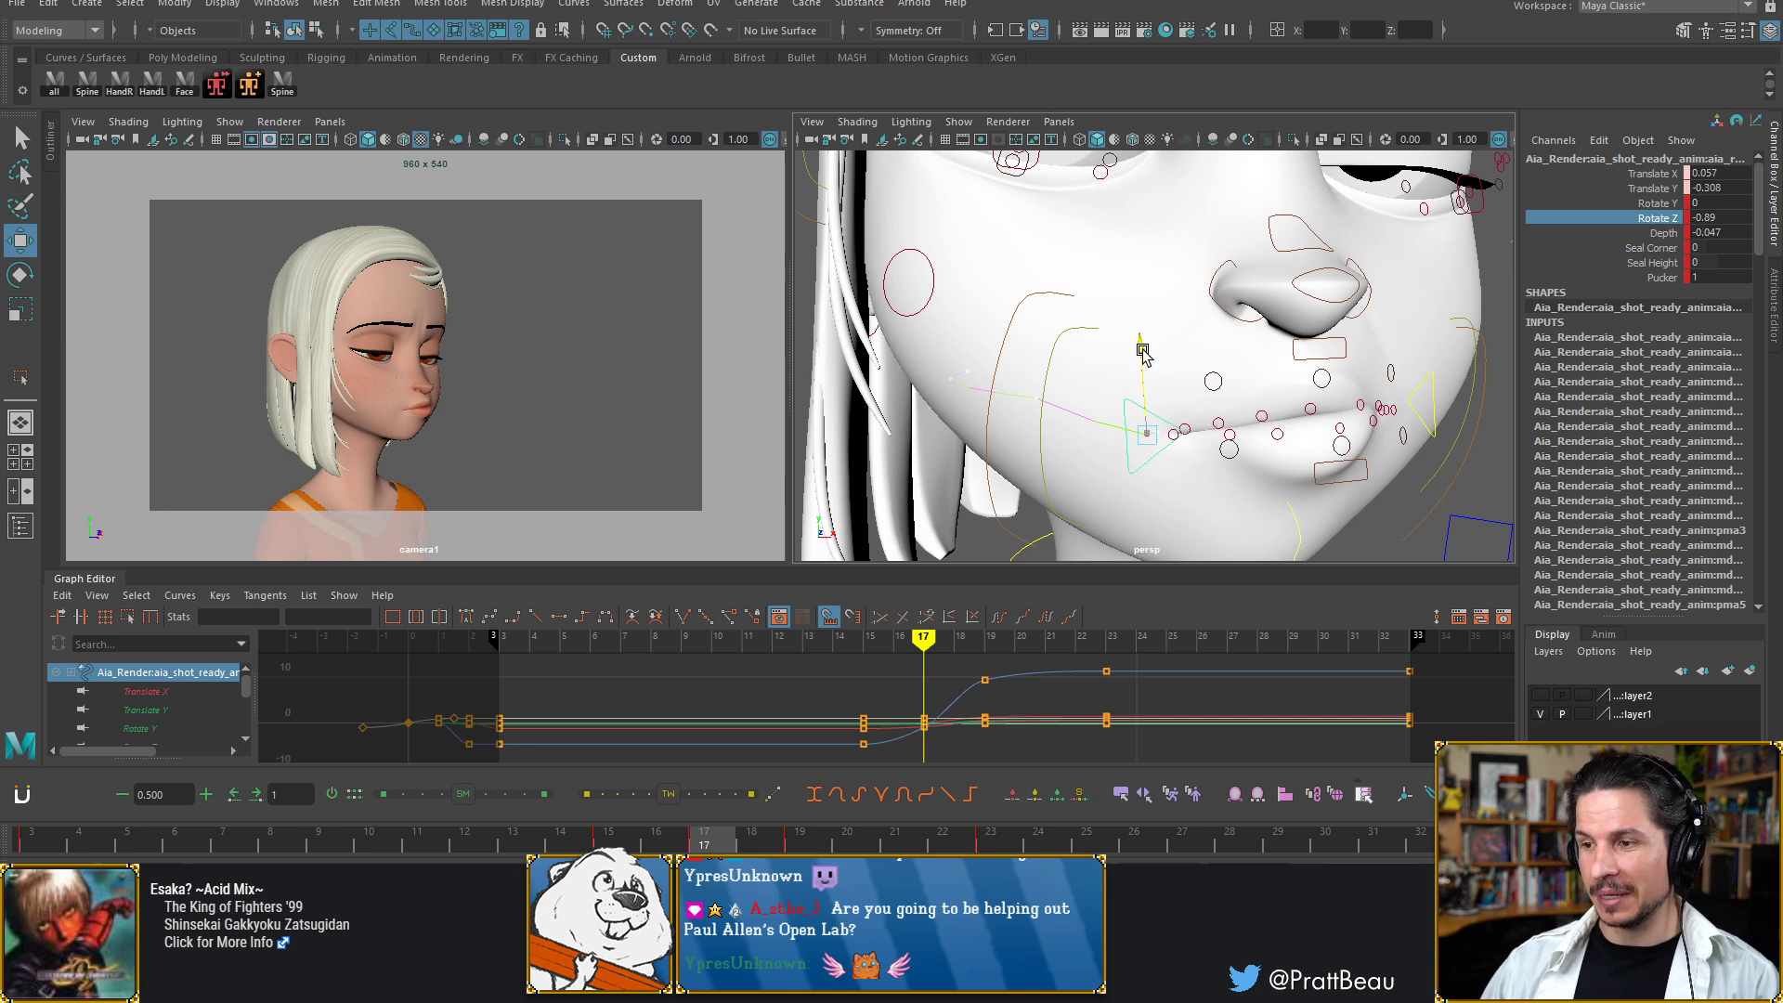
pyautogui.hotkey('alt', ',')
pyautogui.hotkey('alt', ',')
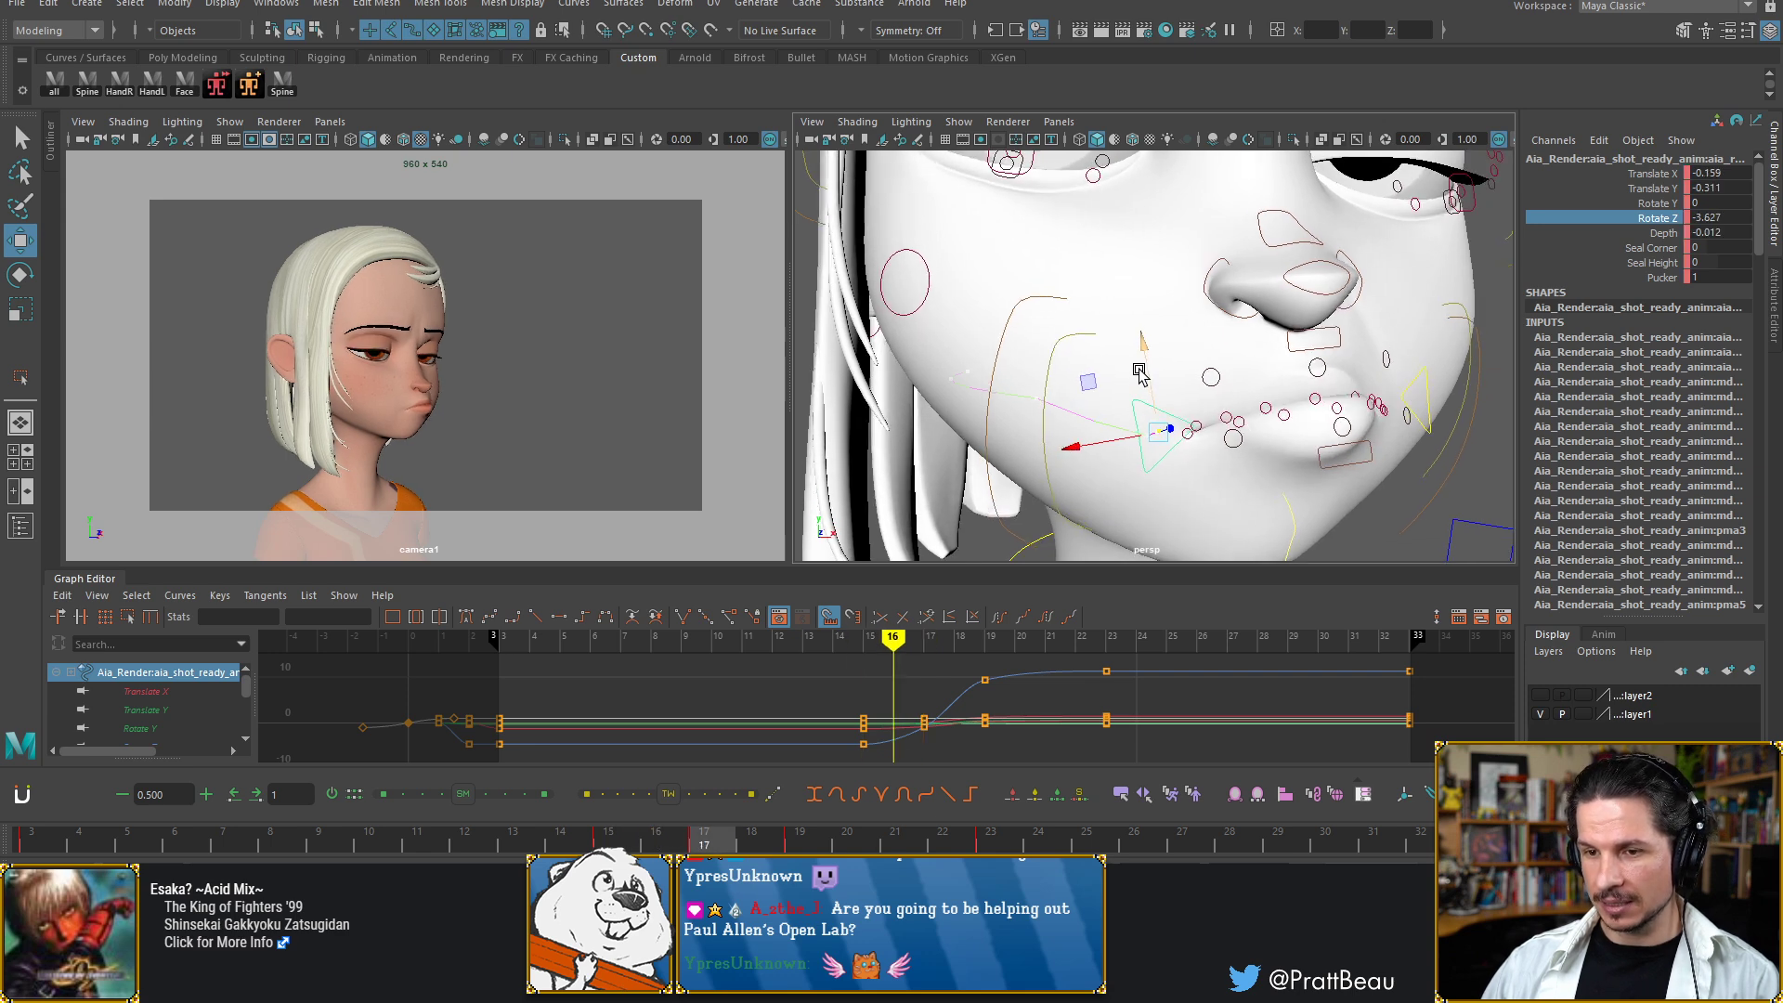
pyautogui.hotkey('alt', '.')
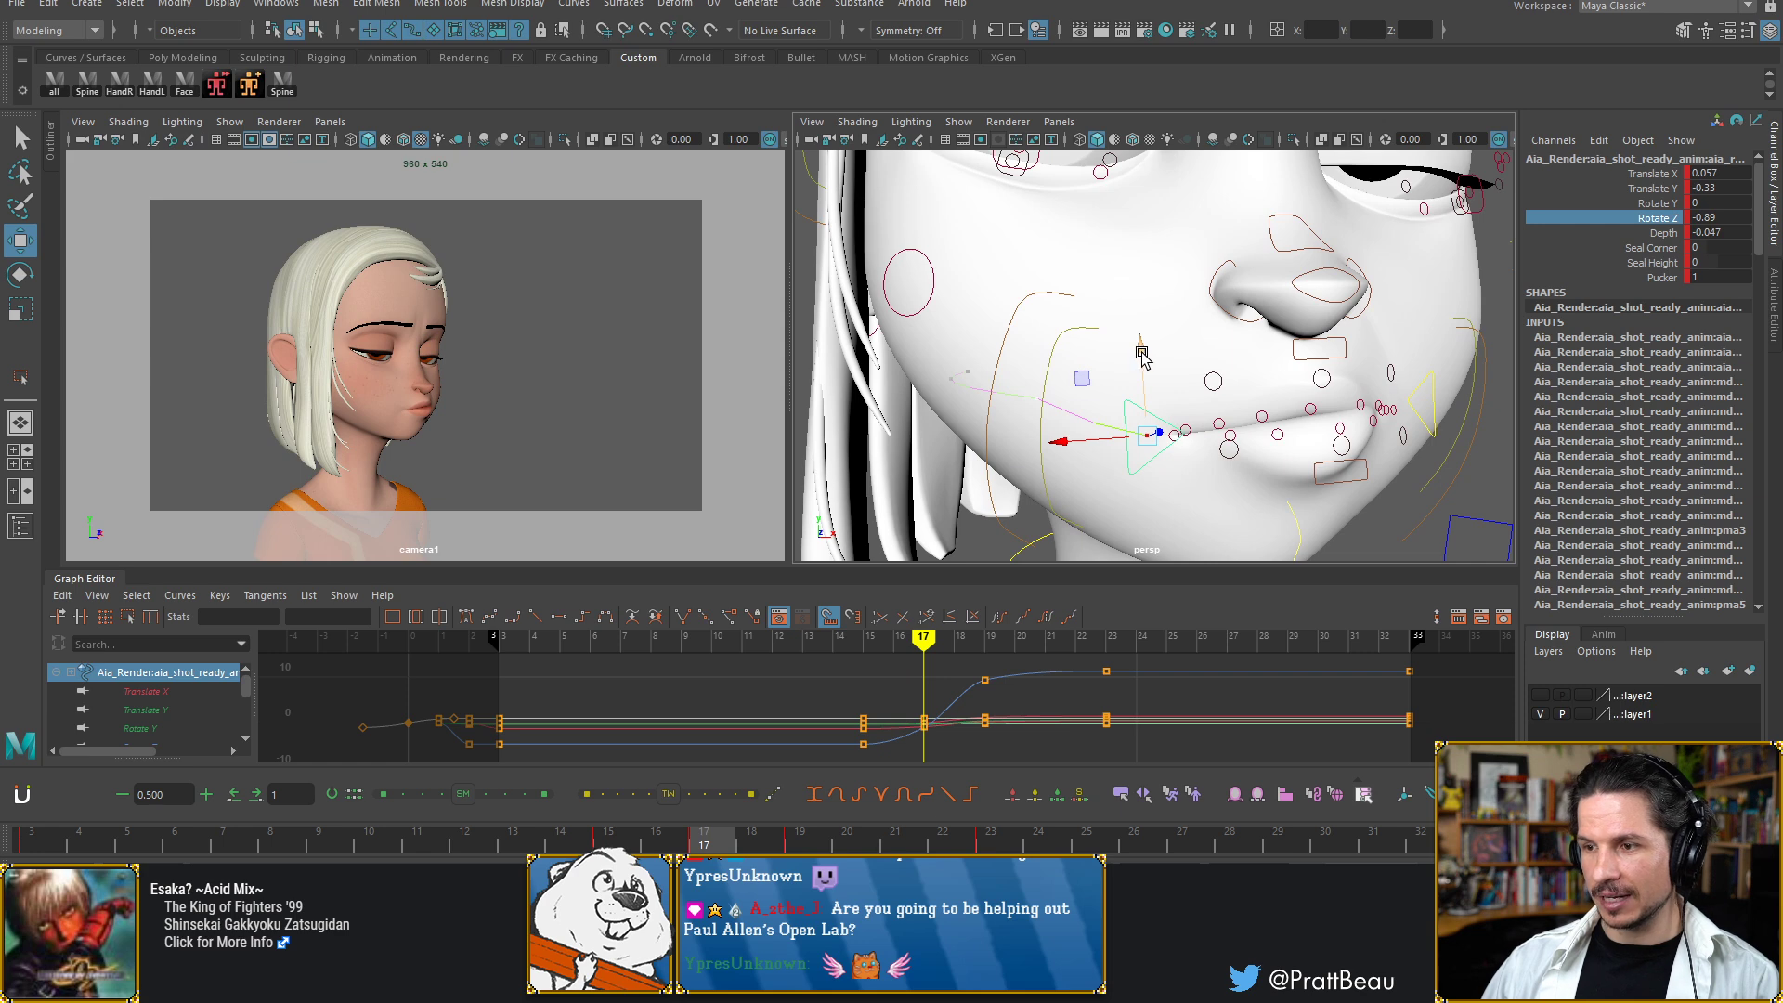
# Lower the right mouth corner at frame 17 to Translate Y of about -0.39, checking it against frames 15 and 16
pyautogui.click(1142, 355)
pyautogui.moveTo(1142, 360); pyautogui.dragTo(1141, 361)
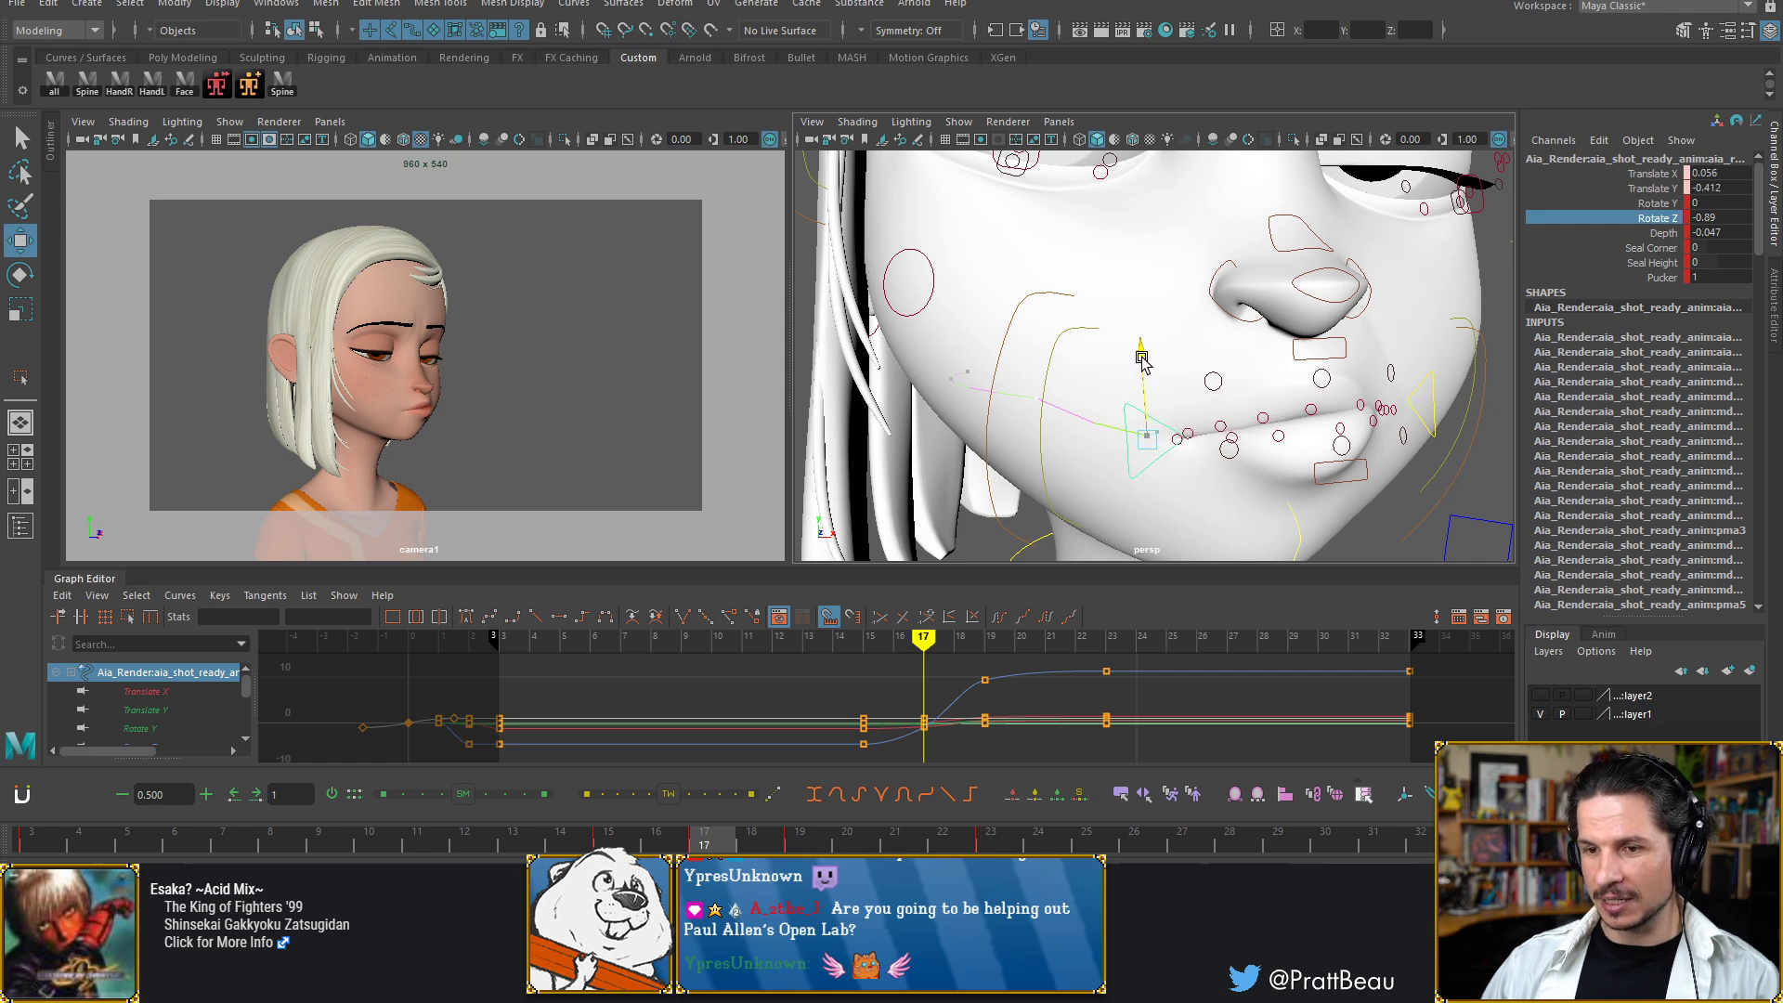
pyautogui.hotkey('alt', ',')
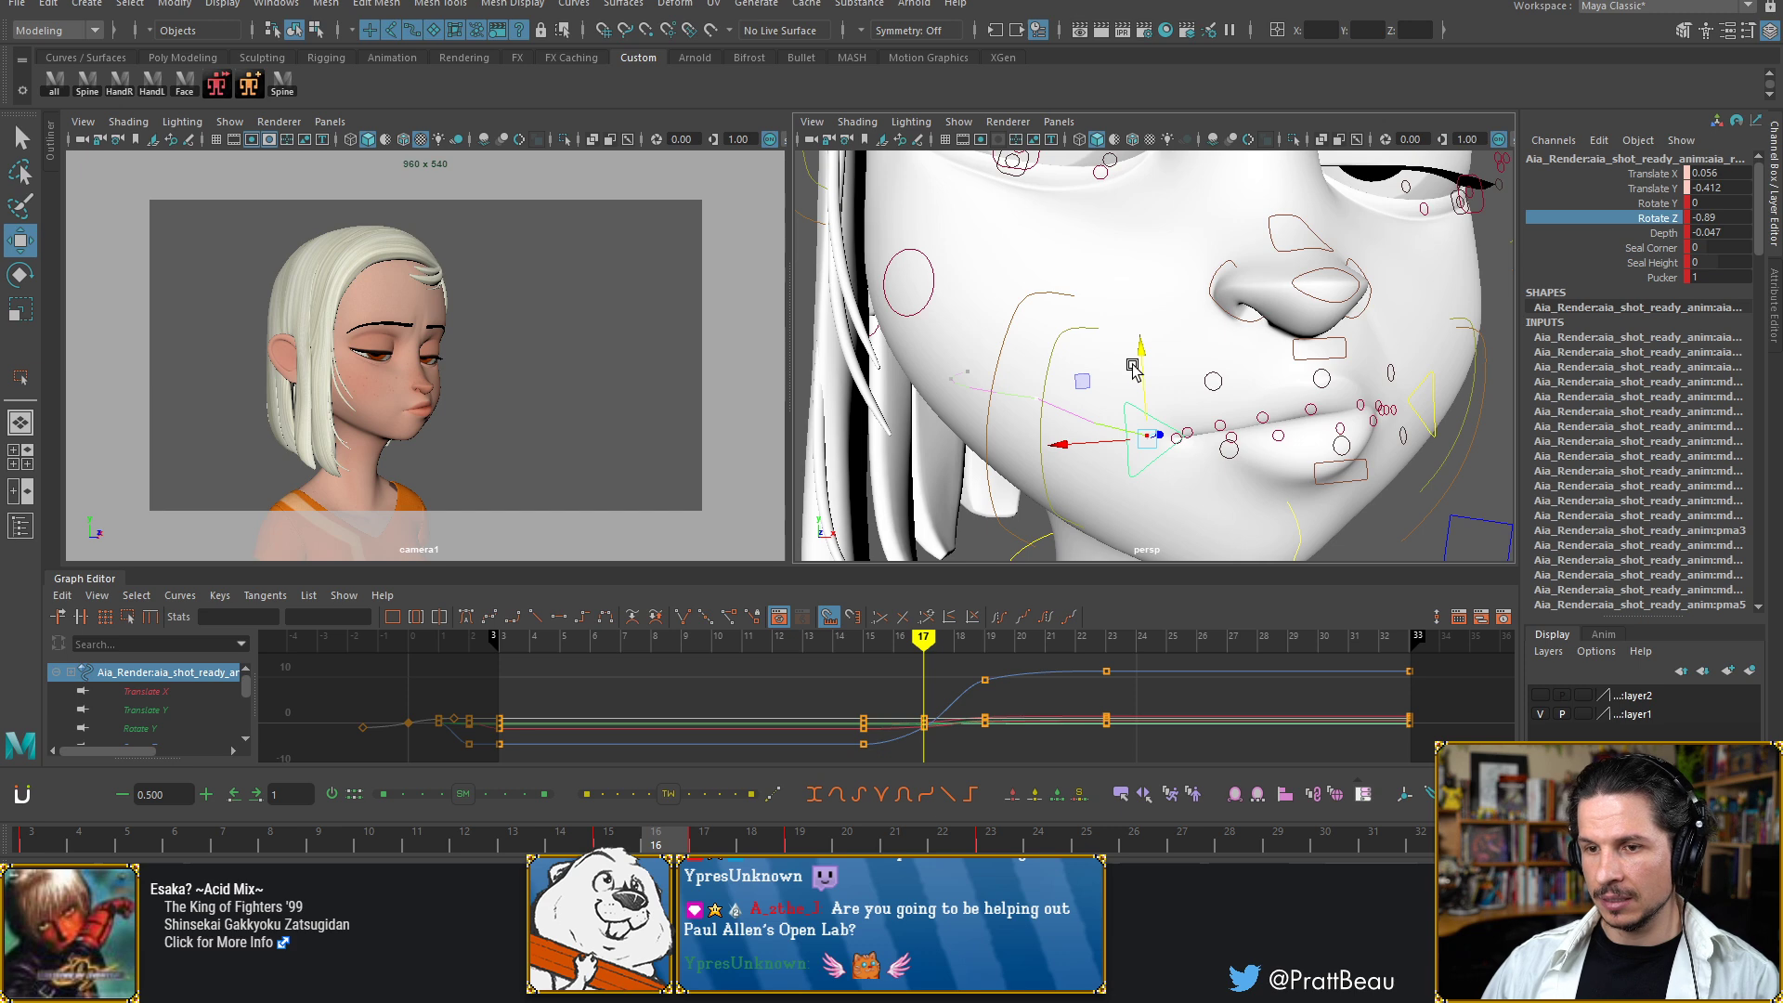
pyautogui.hotkey('alt', ',')
pyautogui.hotkey('alt', '.')
pyautogui.hotkey('alt', '.')
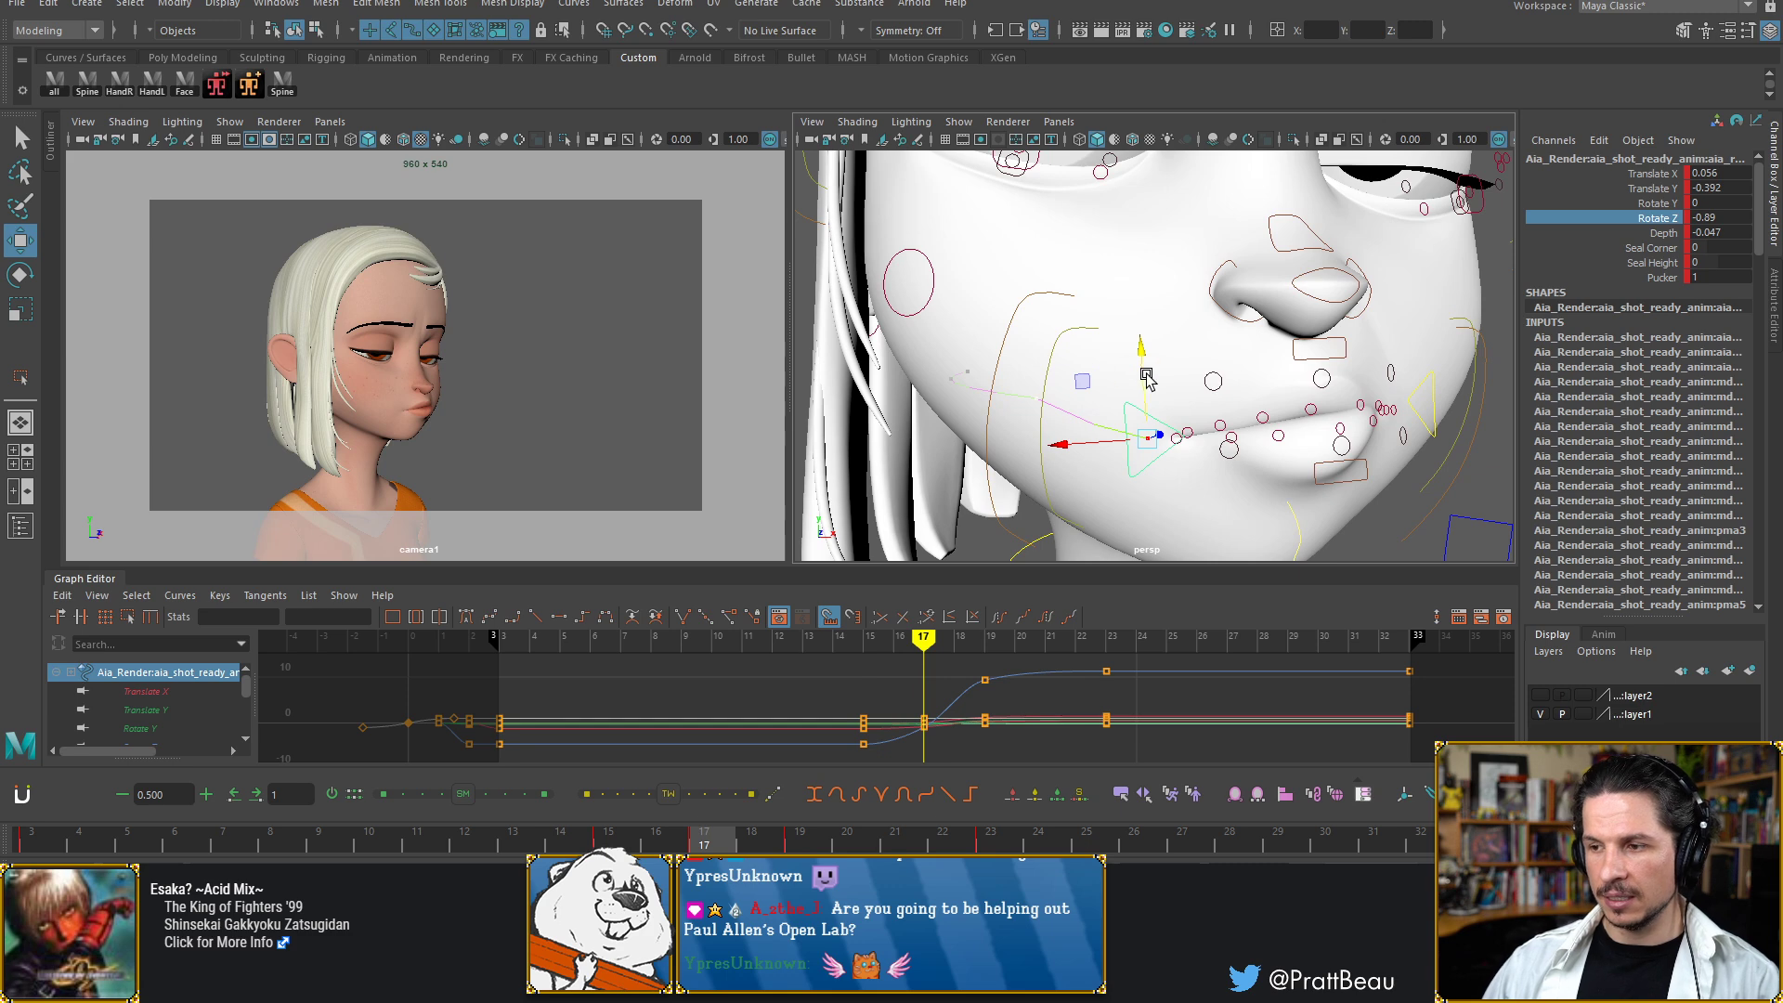
pyautogui.hotkey('alt', ',')
pyautogui.hotkey('alt', ',')
pyautogui.hotkey('alt', '.')
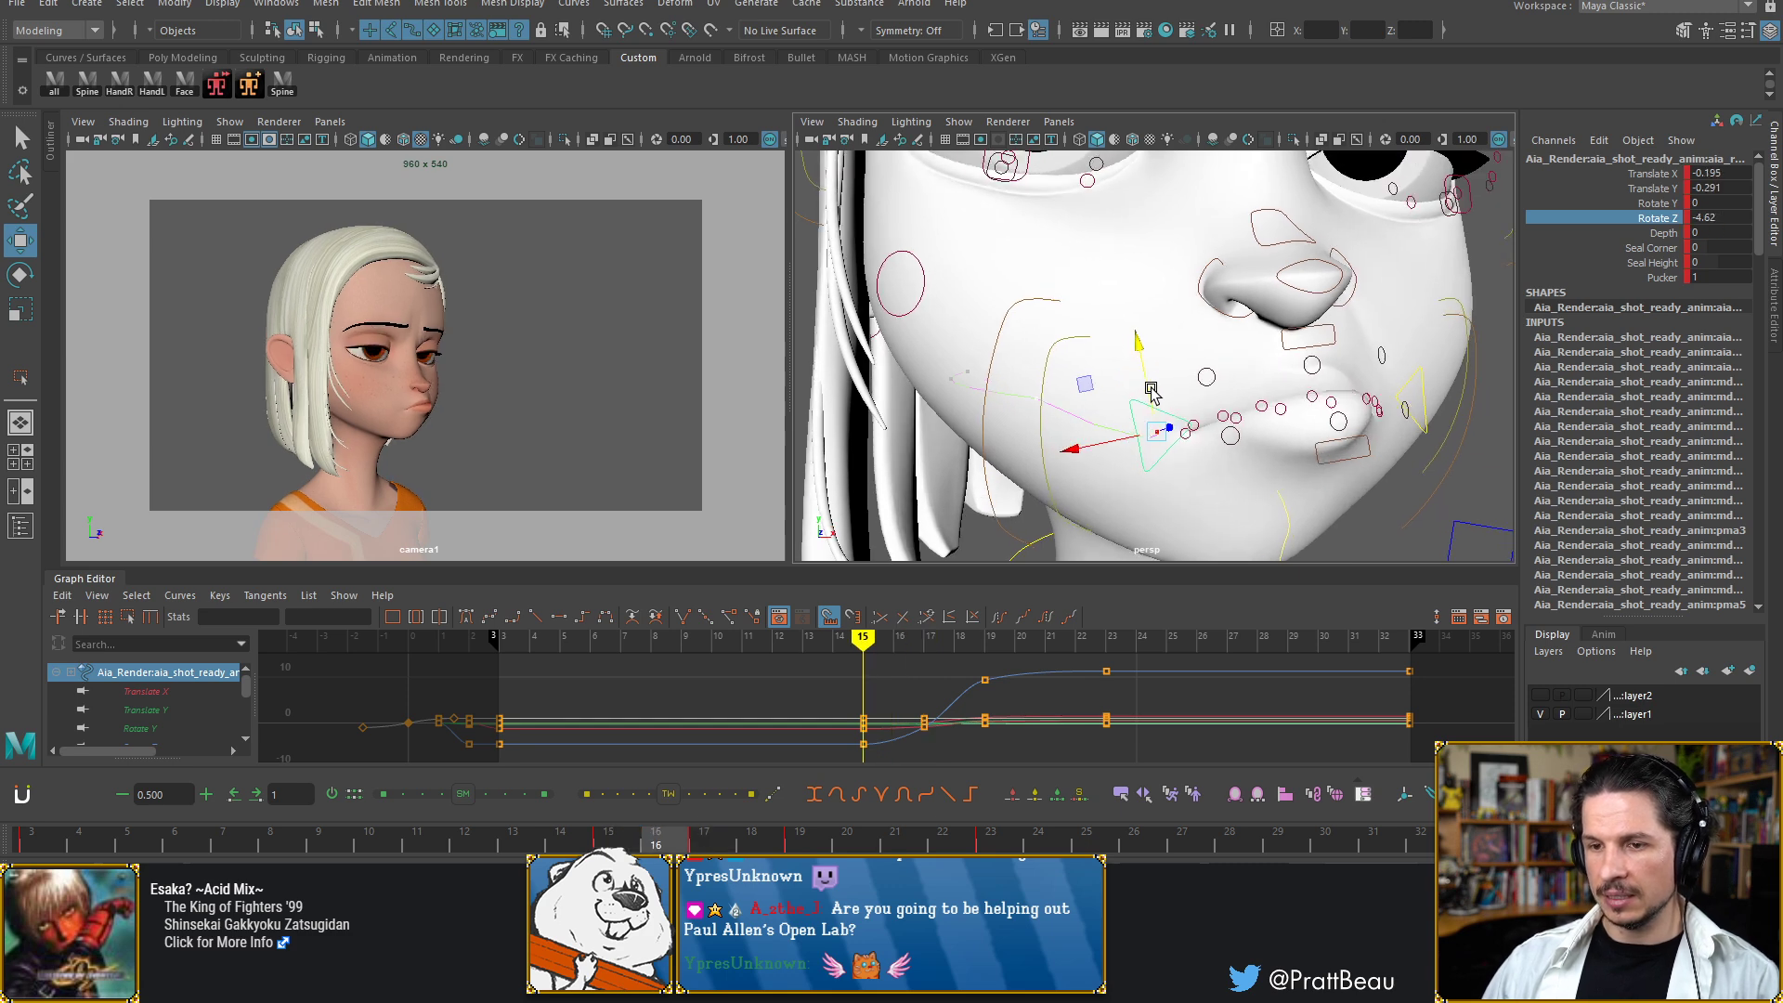
pyautogui.hotkey('alt', '.')
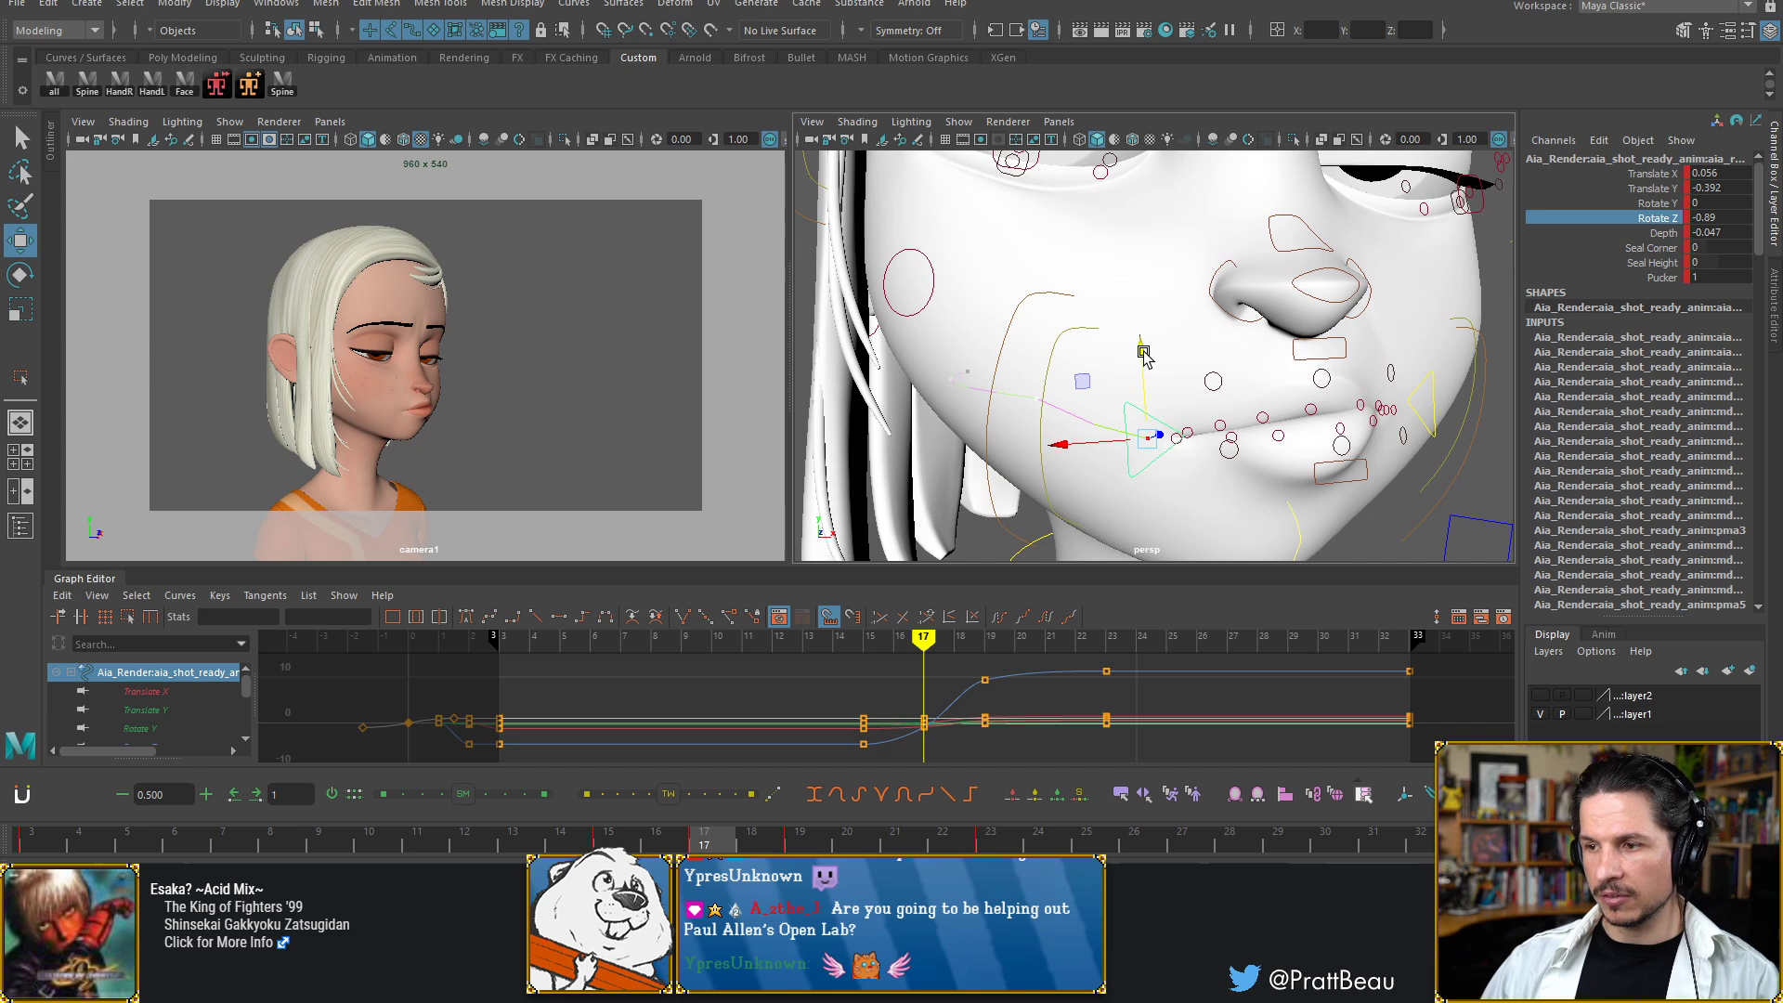
# Push the right mouth corner further down at frame 17 to Translate Y of about -0.61 and compare it with frame 15
pyautogui.moveTo(1143, 354); pyautogui.dragTo(1131, 369)
pyautogui.hotkey('alt', ',')
pyautogui.hotkey('alt', ',')
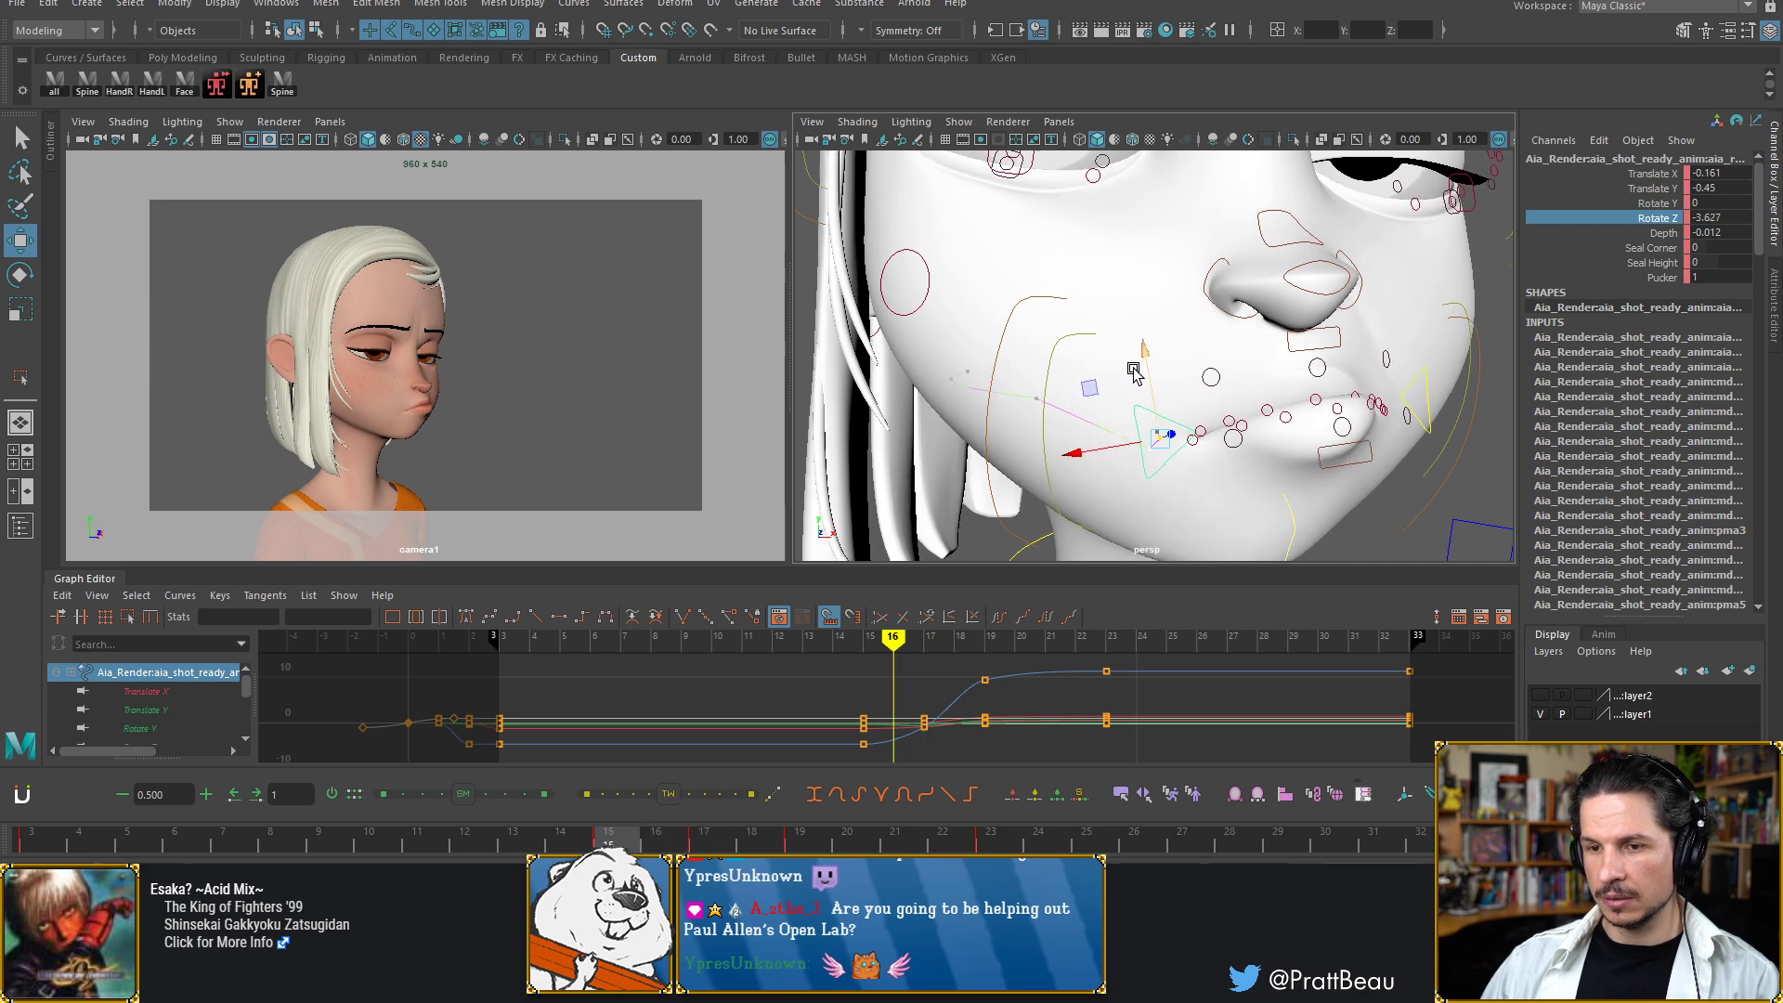
pyautogui.hotkey('alt', '.')
pyautogui.hotkey('alt', '.')
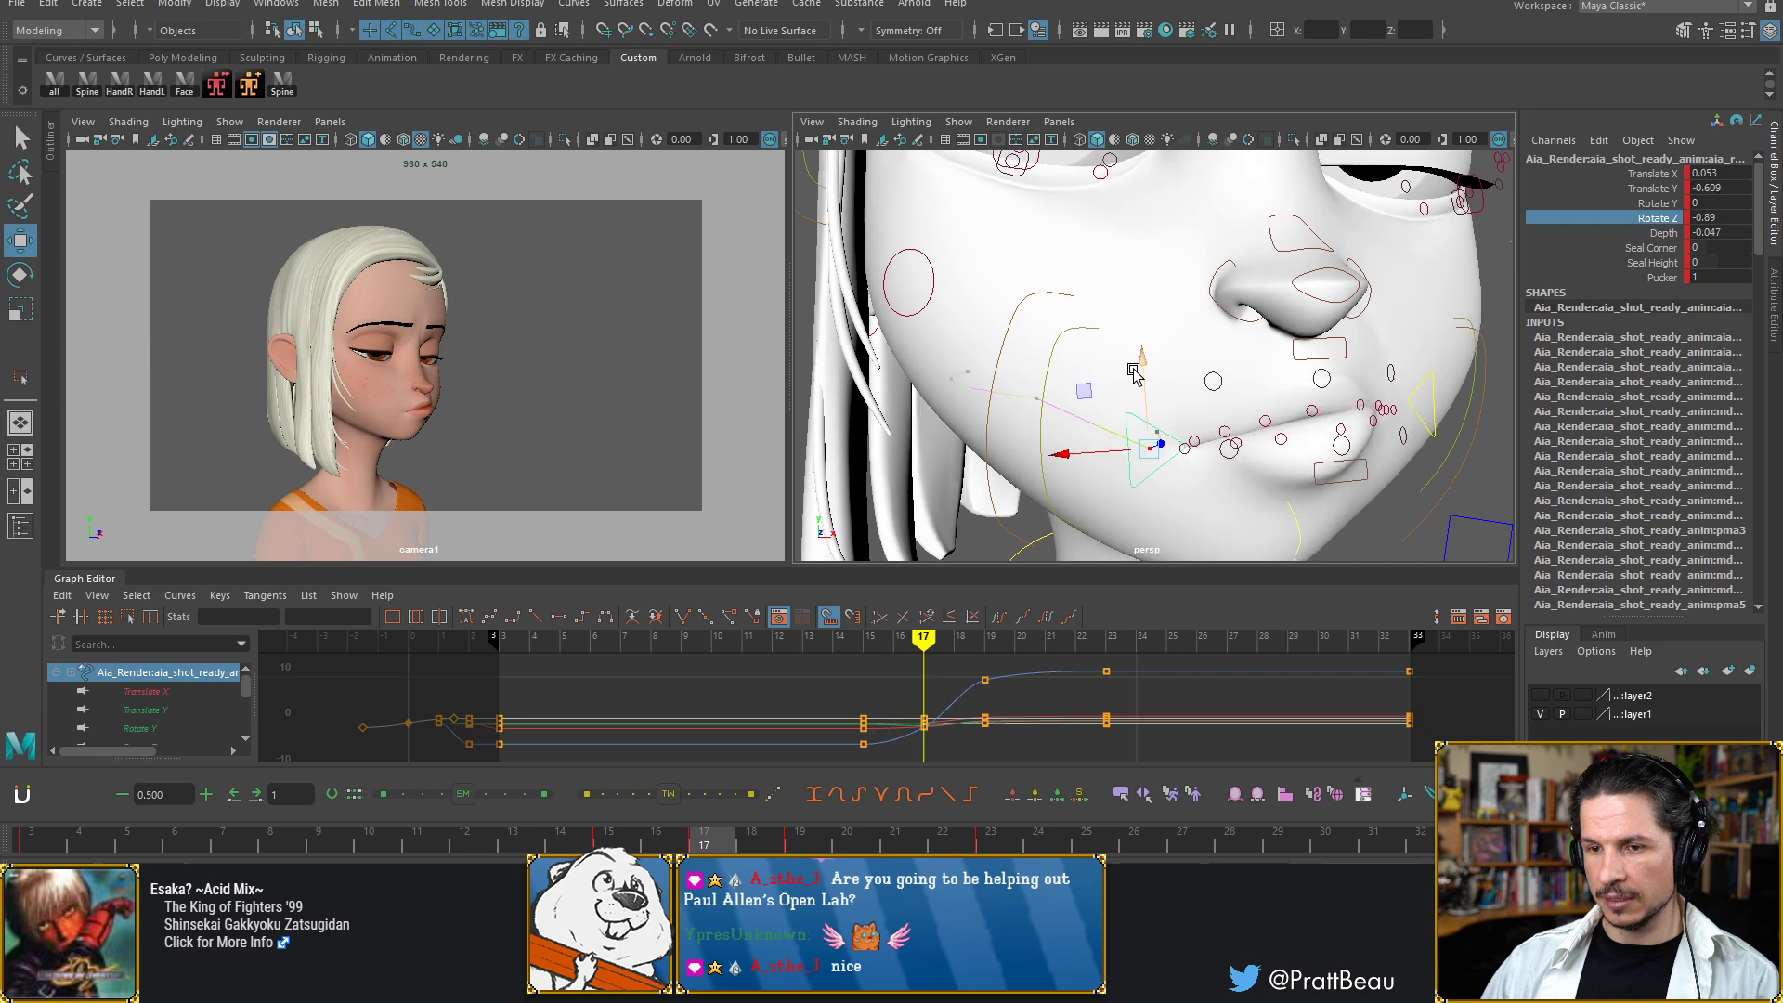
# Step between frames 15 and 20 to examine the right mouth corner's path from the frown into the smile
pyautogui.hotkey('alt', '.')
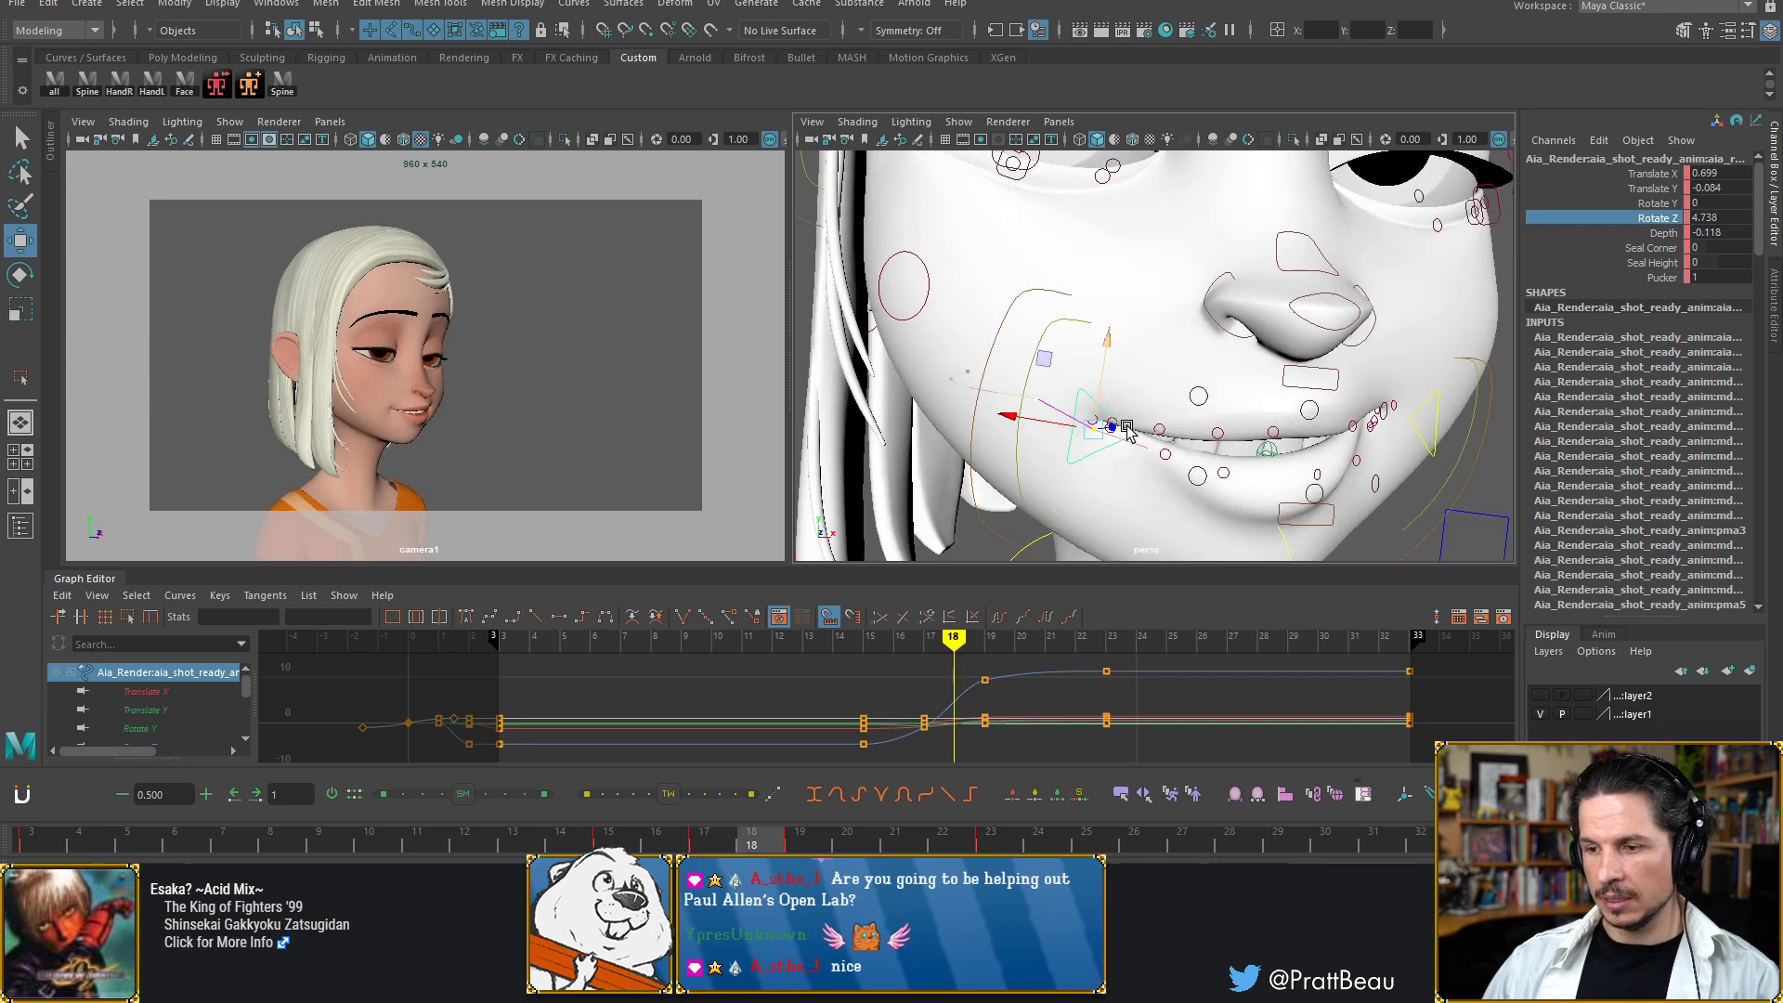
pyautogui.hotkey('alt', '.')
pyautogui.hotkey('alt', '.')
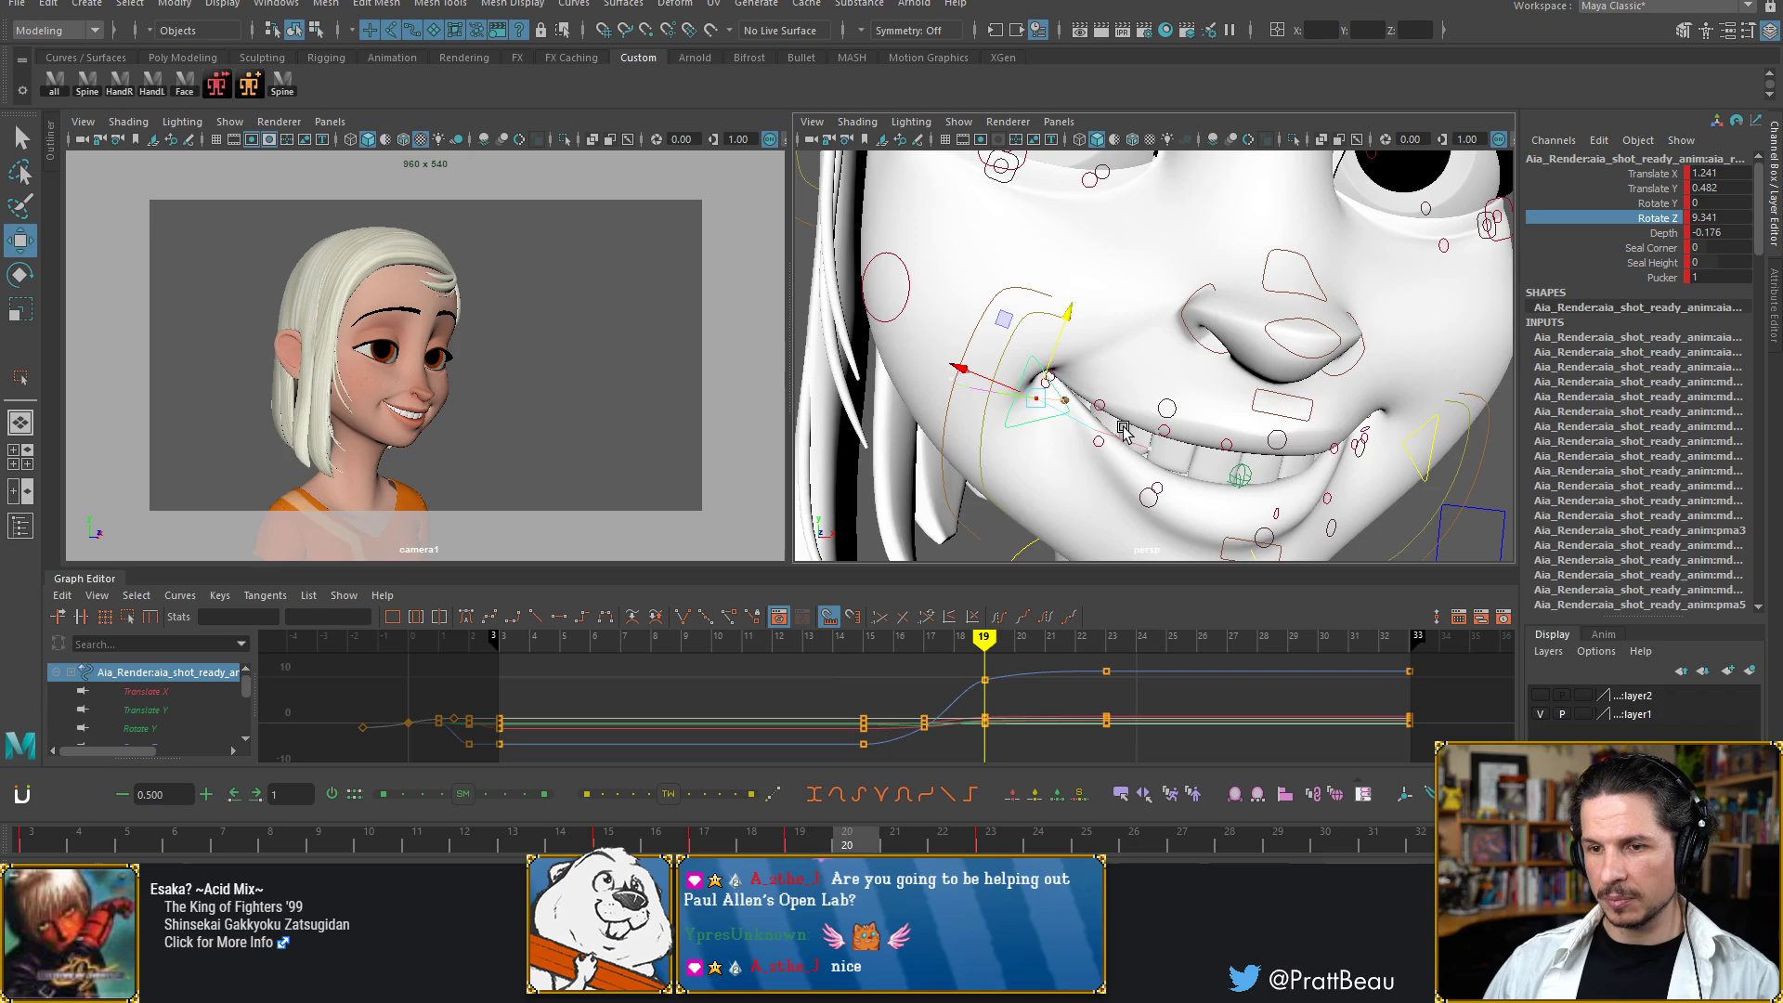
pyautogui.hotkey('alt', ',')
pyautogui.hotkey('alt', ',')
pyautogui.hotkey('alt', ',')
pyautogui.hotkey('alt', ',')
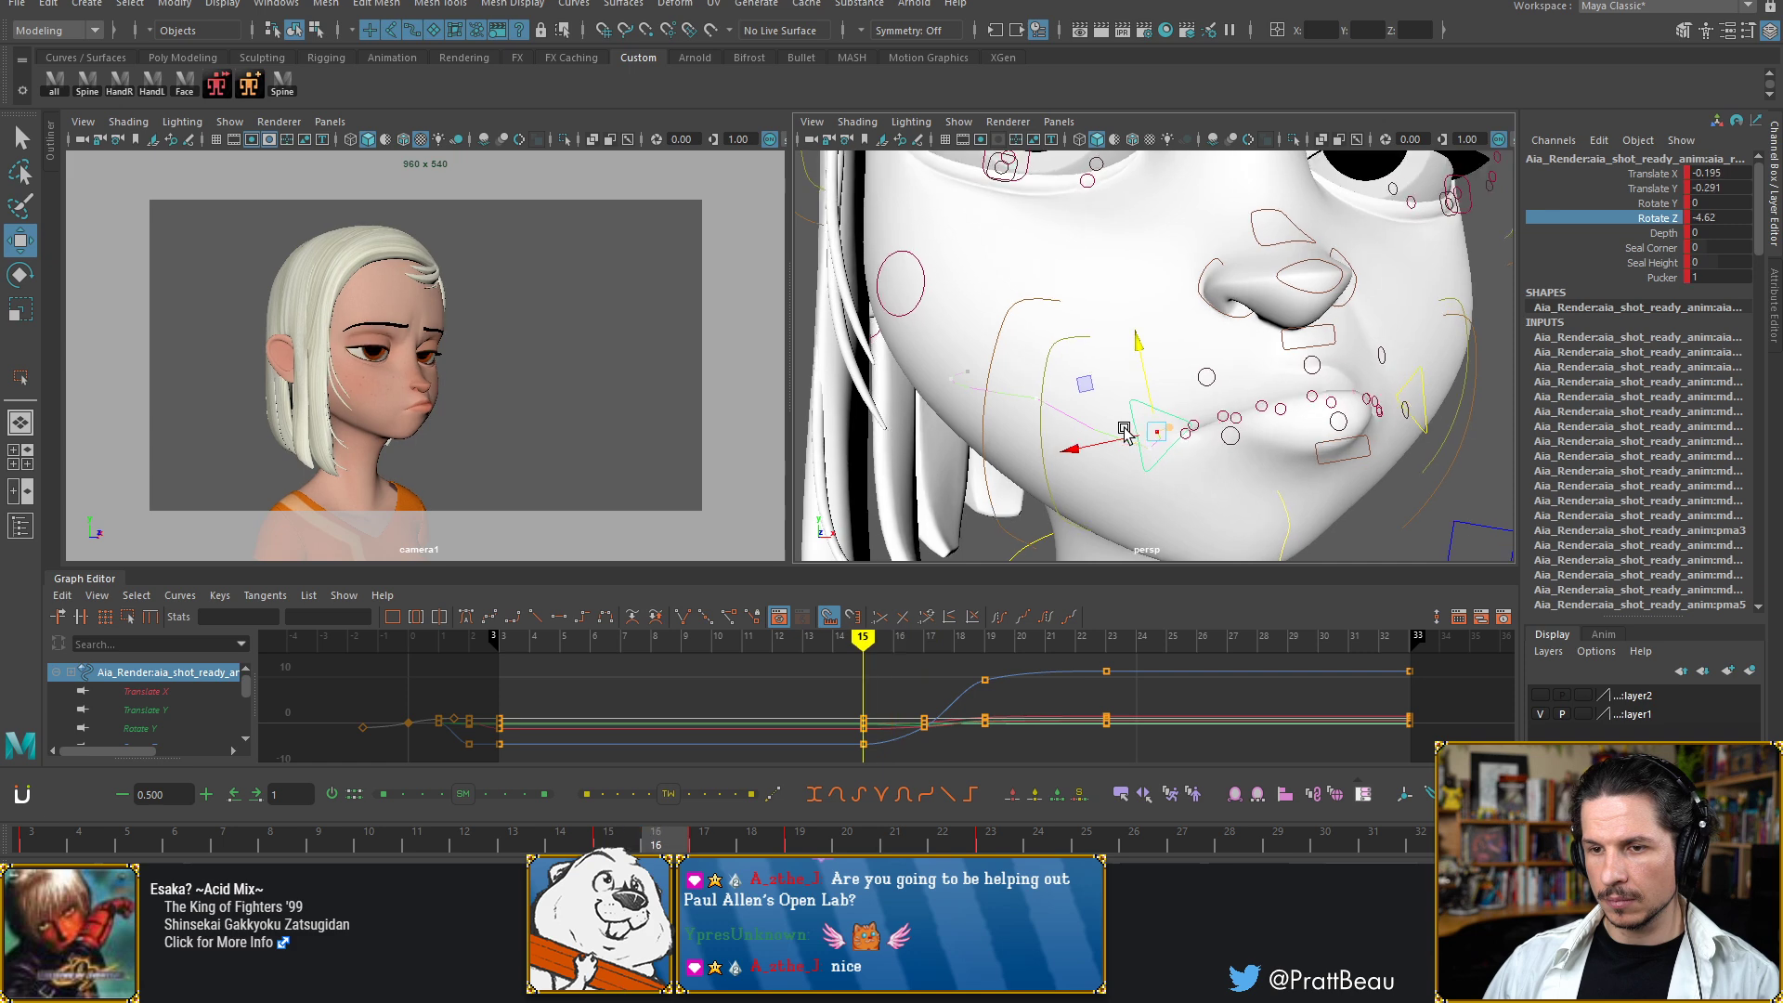
pyautogui.hotkey('alt', '.')
pyautogui.hotkey('alt', '.')
pyautogui.hotkey('alt', '.')
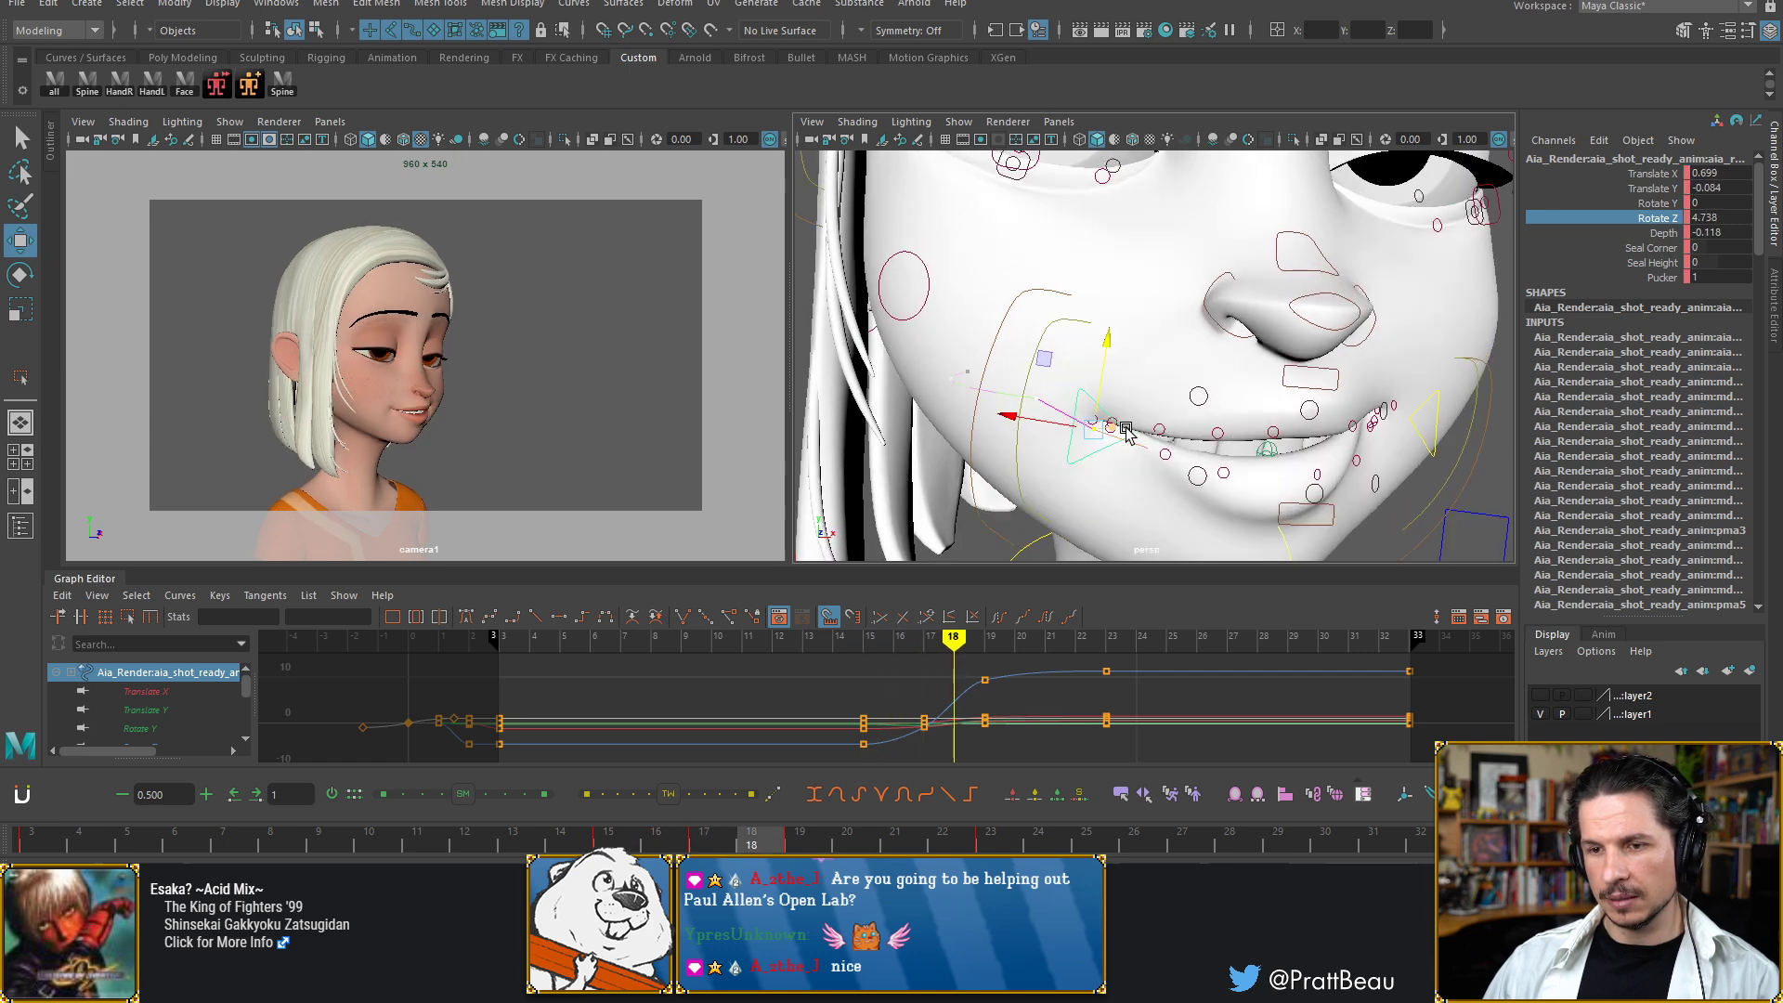
# Lower the right mouth corner at frame 18 to Translate Y of about -0.24 and compare it with frames 16 and 17
pyautogui.moveTo(1109, 346); pyautogui.dragTo(1106, 349)
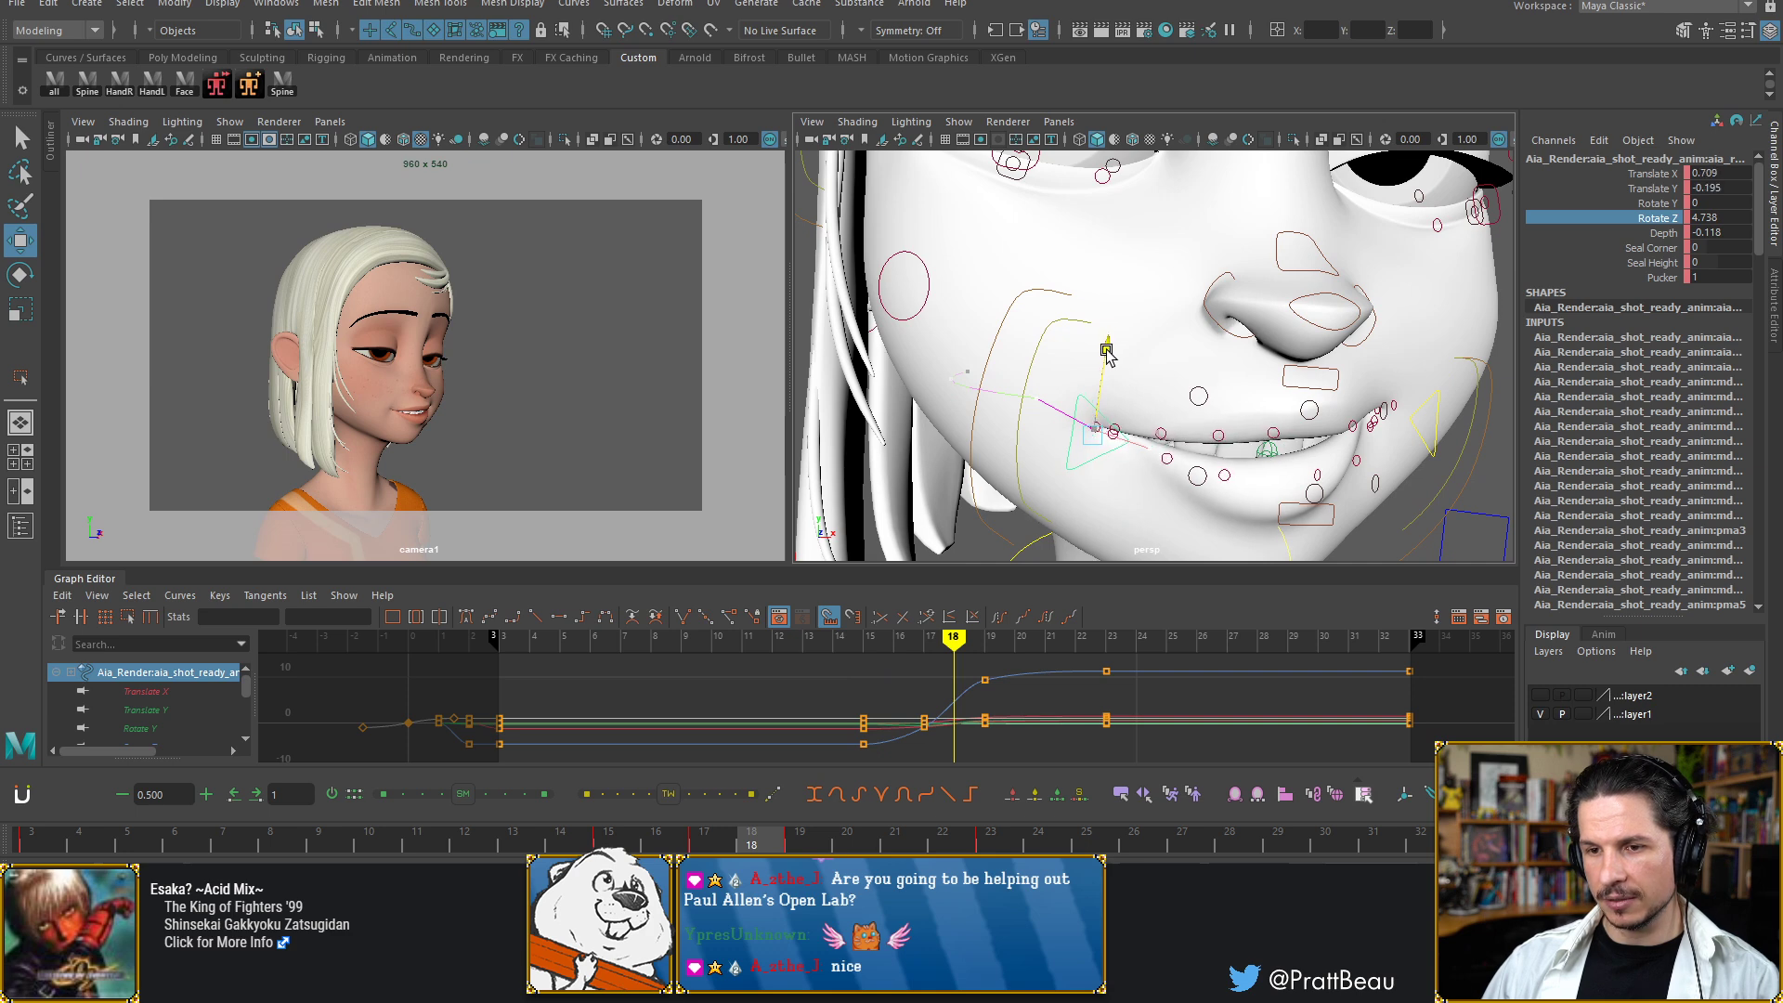
pyautogui.hotkey('alt', ',')
pyautogui.hotkey('alt', ',')
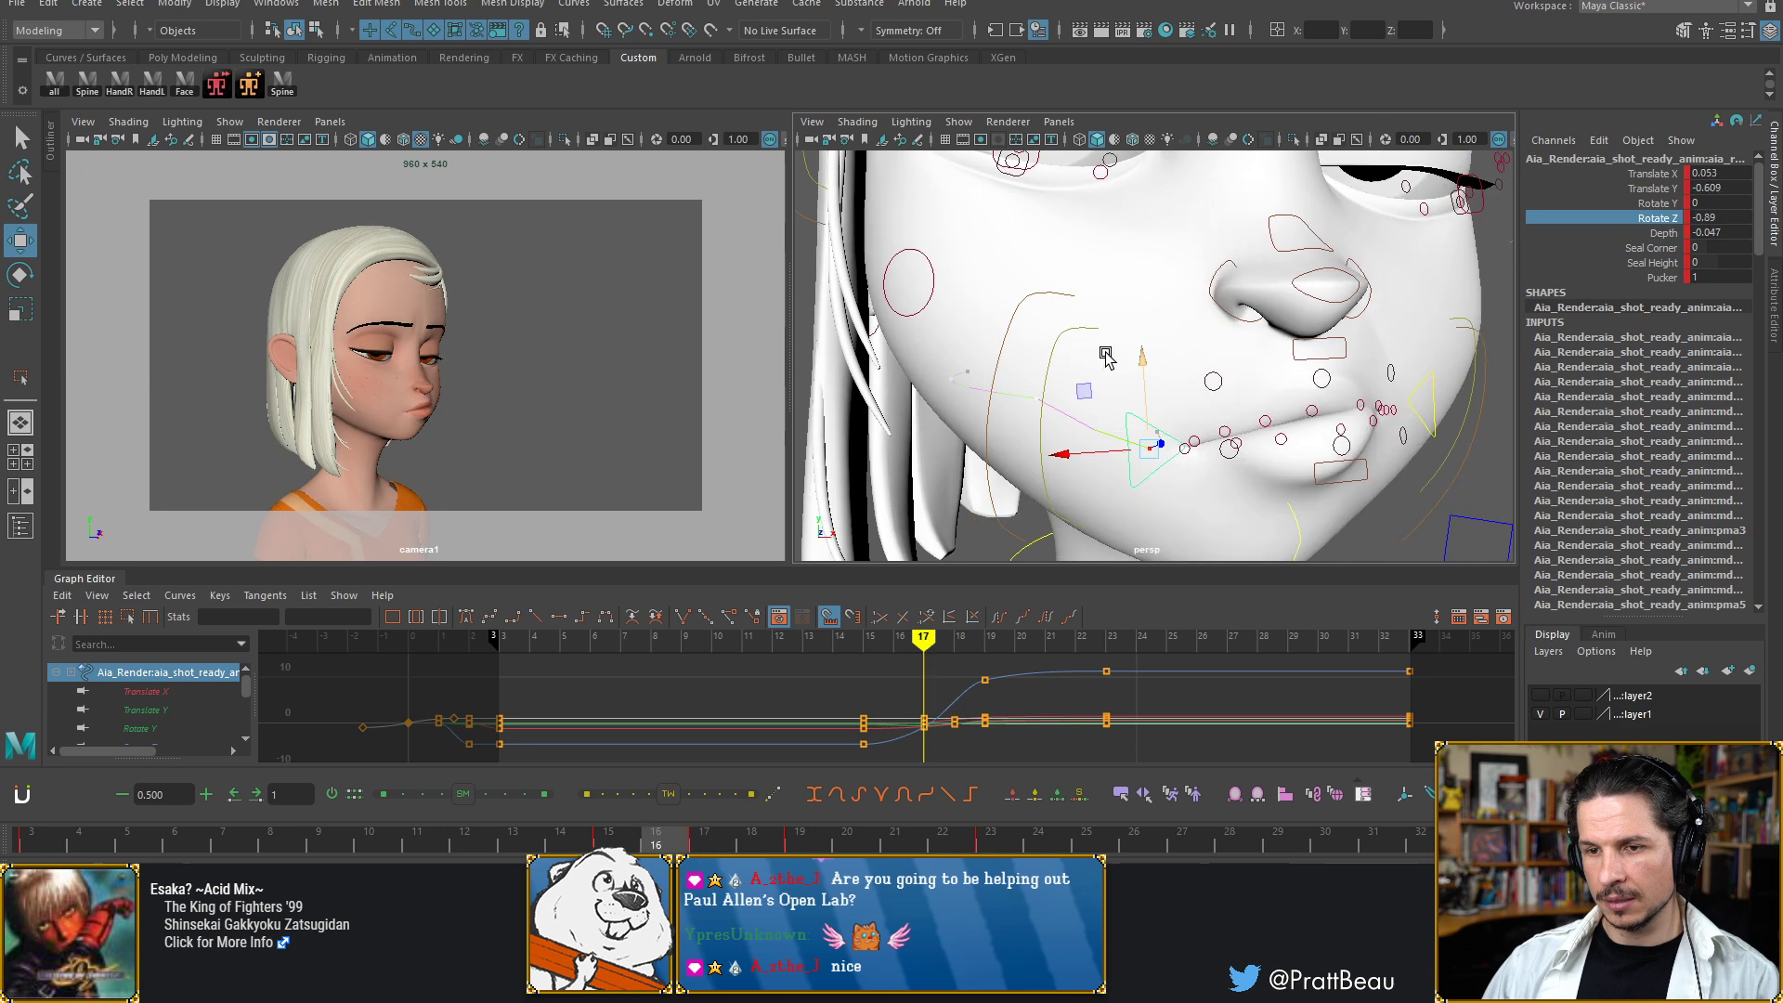
pyautogui.hotkey('alt', '.')
pyautogui.hotkey('alt', '.')
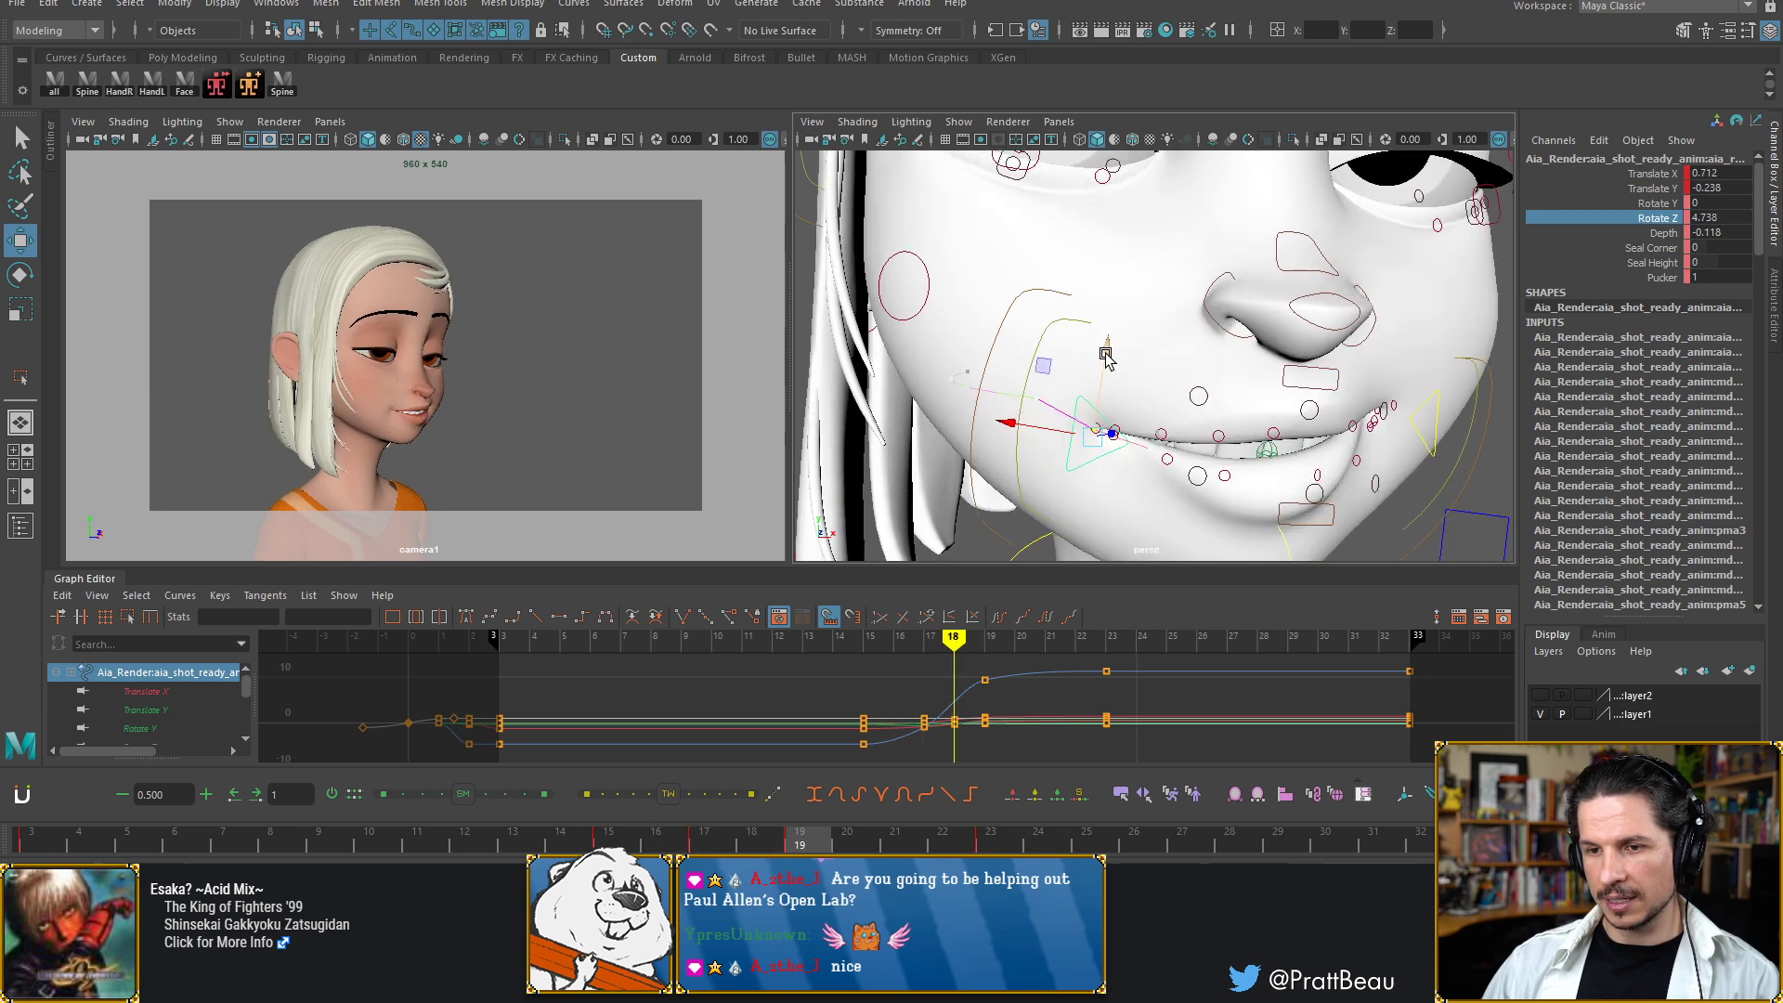
# Lower the right mouth corner at frame 19 to Translate Y of about 0.33 and isolate its Translate Y curve
pyautogui.hotkey('alt', '.')
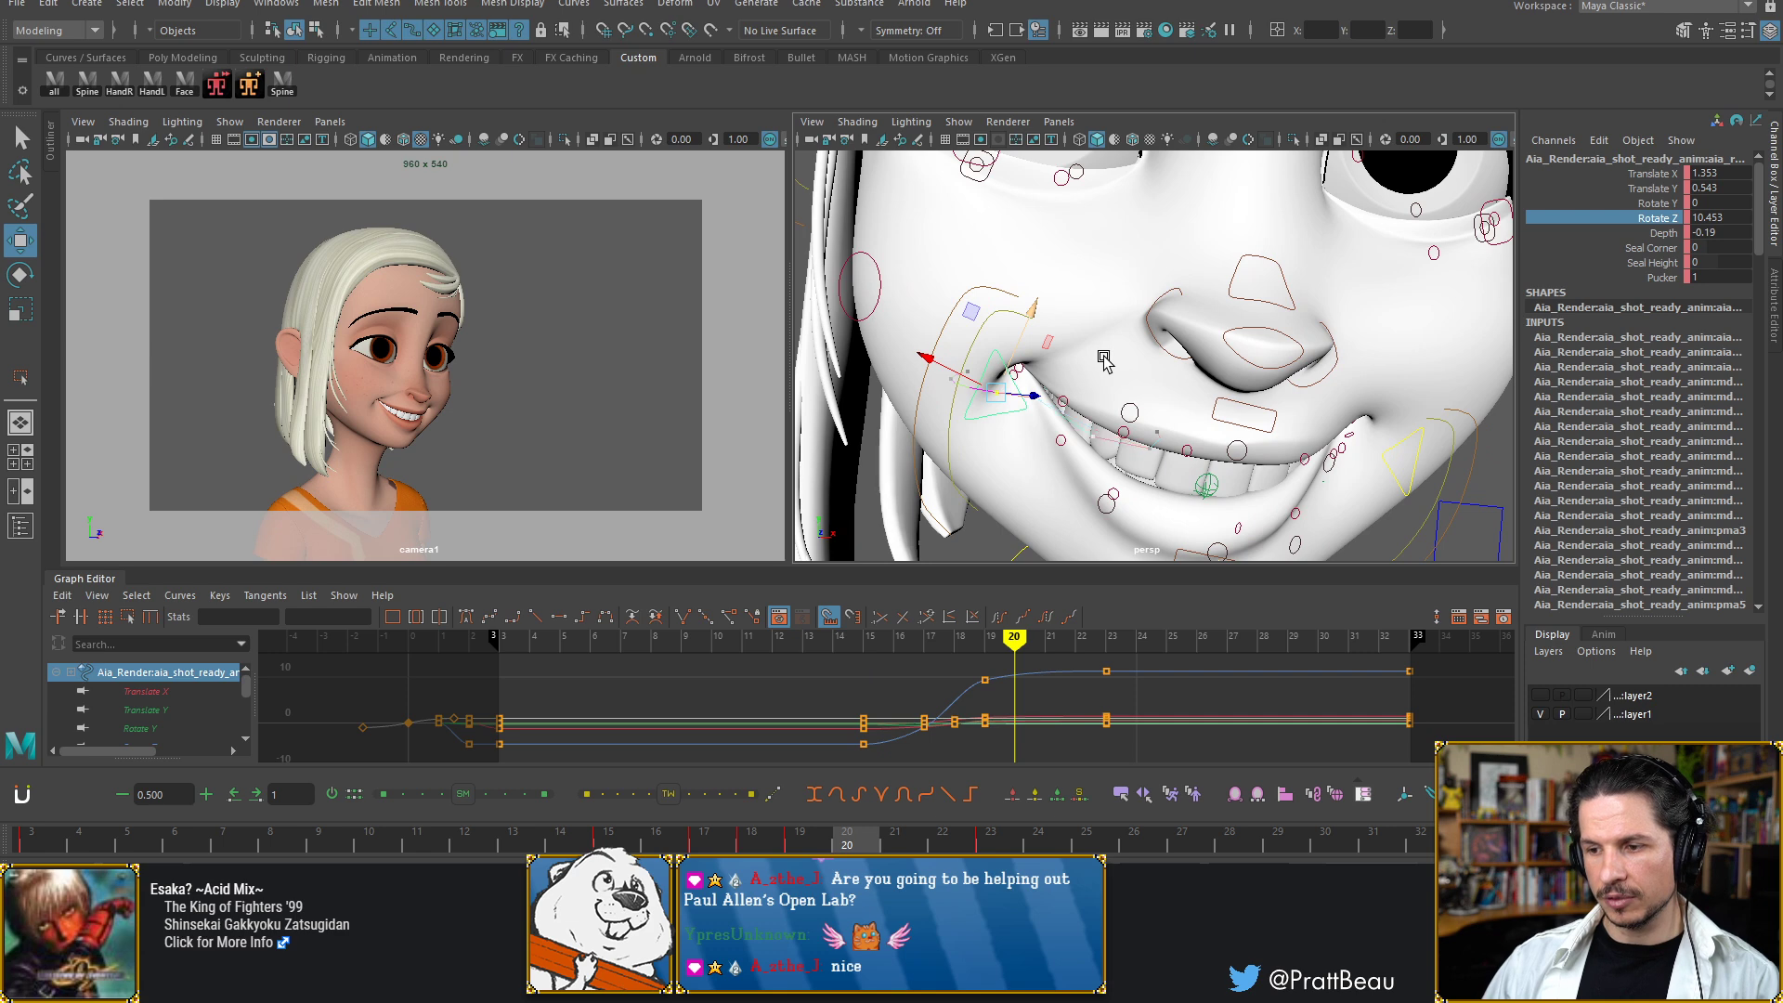
pyautogui.hotkey('alt', ',')
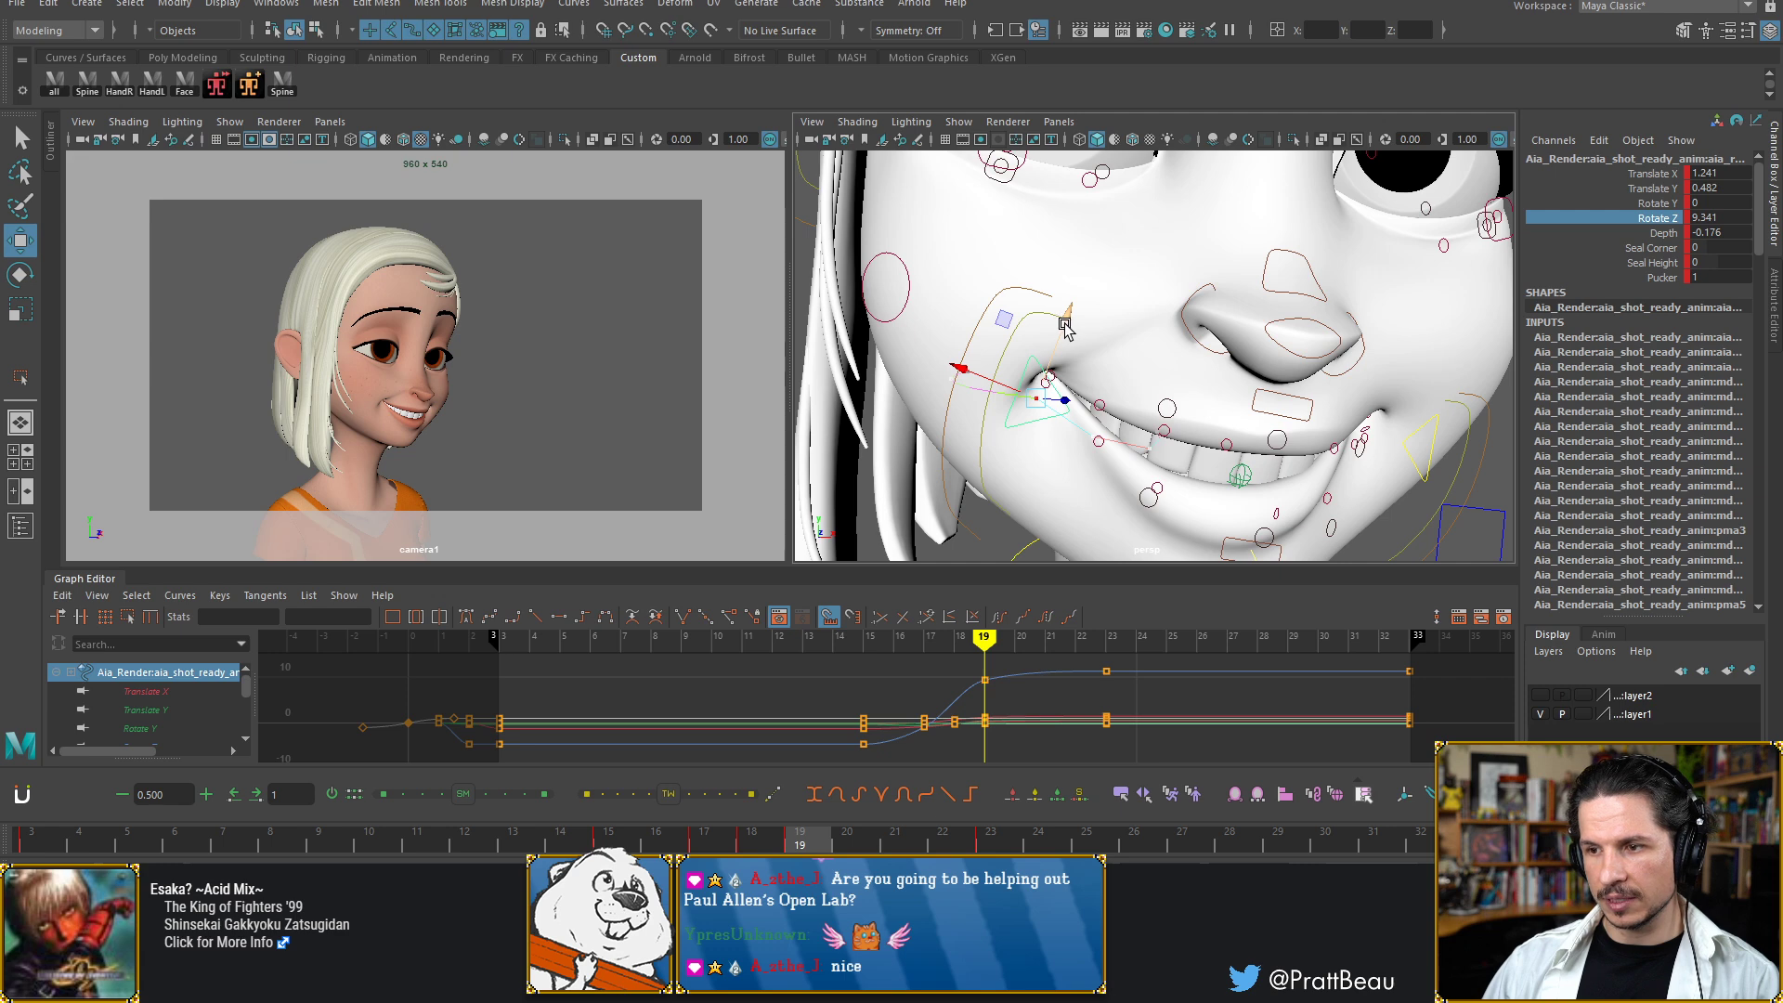
pyautogui.moveTo(1065, 327); pyautogui.dragTo(1064, 336)
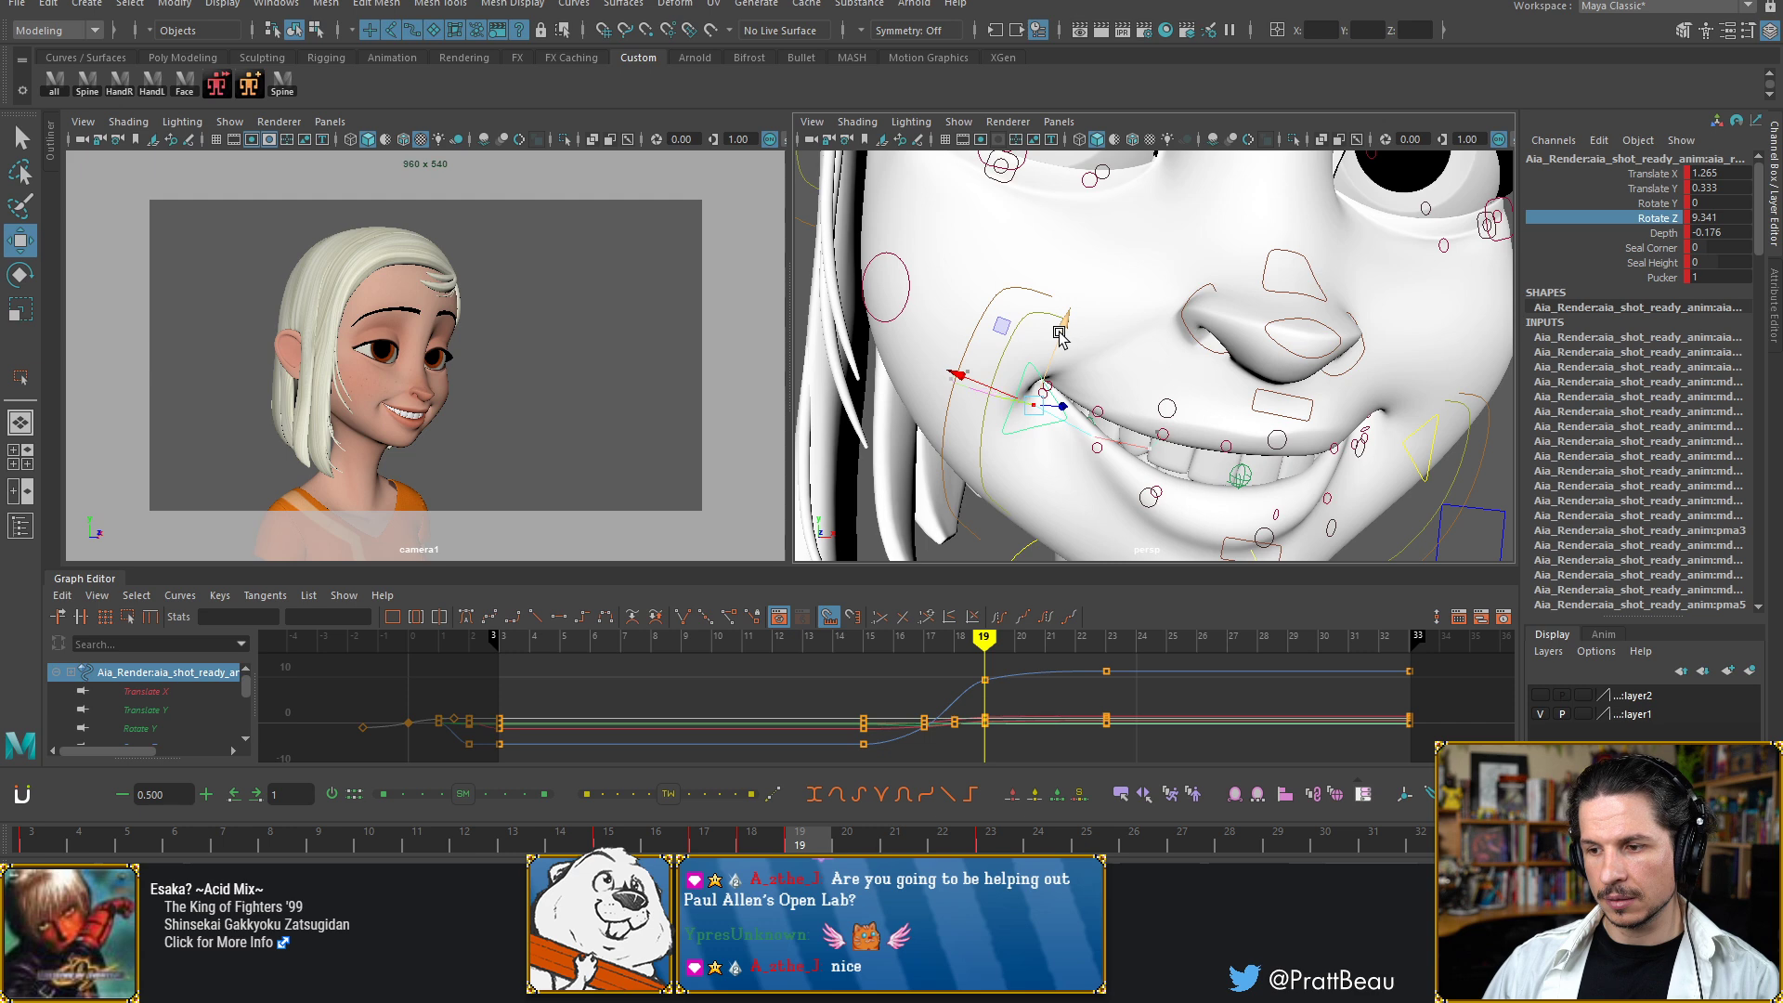
pyautogui.click(169, 710)
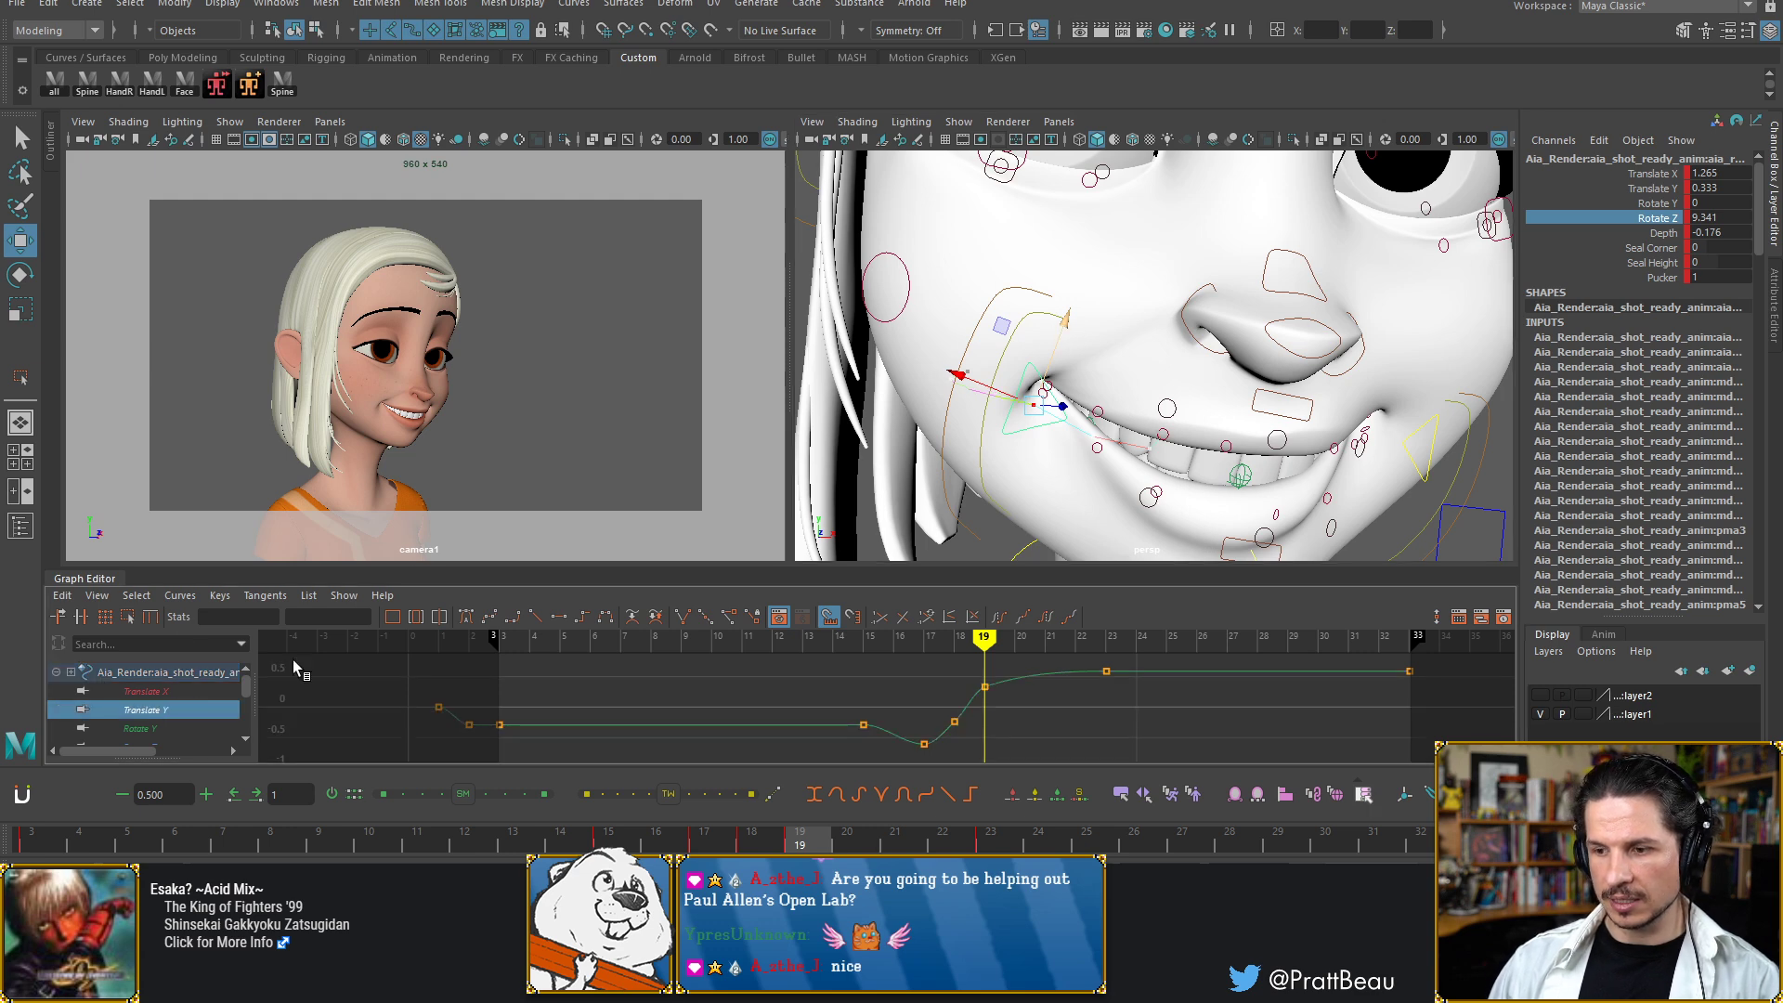
# Raise the right mouth corner at frame 21 to Translate Y of about 0.73 so the smile overshoots
pyautogui.hotkey('alt', '.')
pyautogui.hotkey('alt', '.')
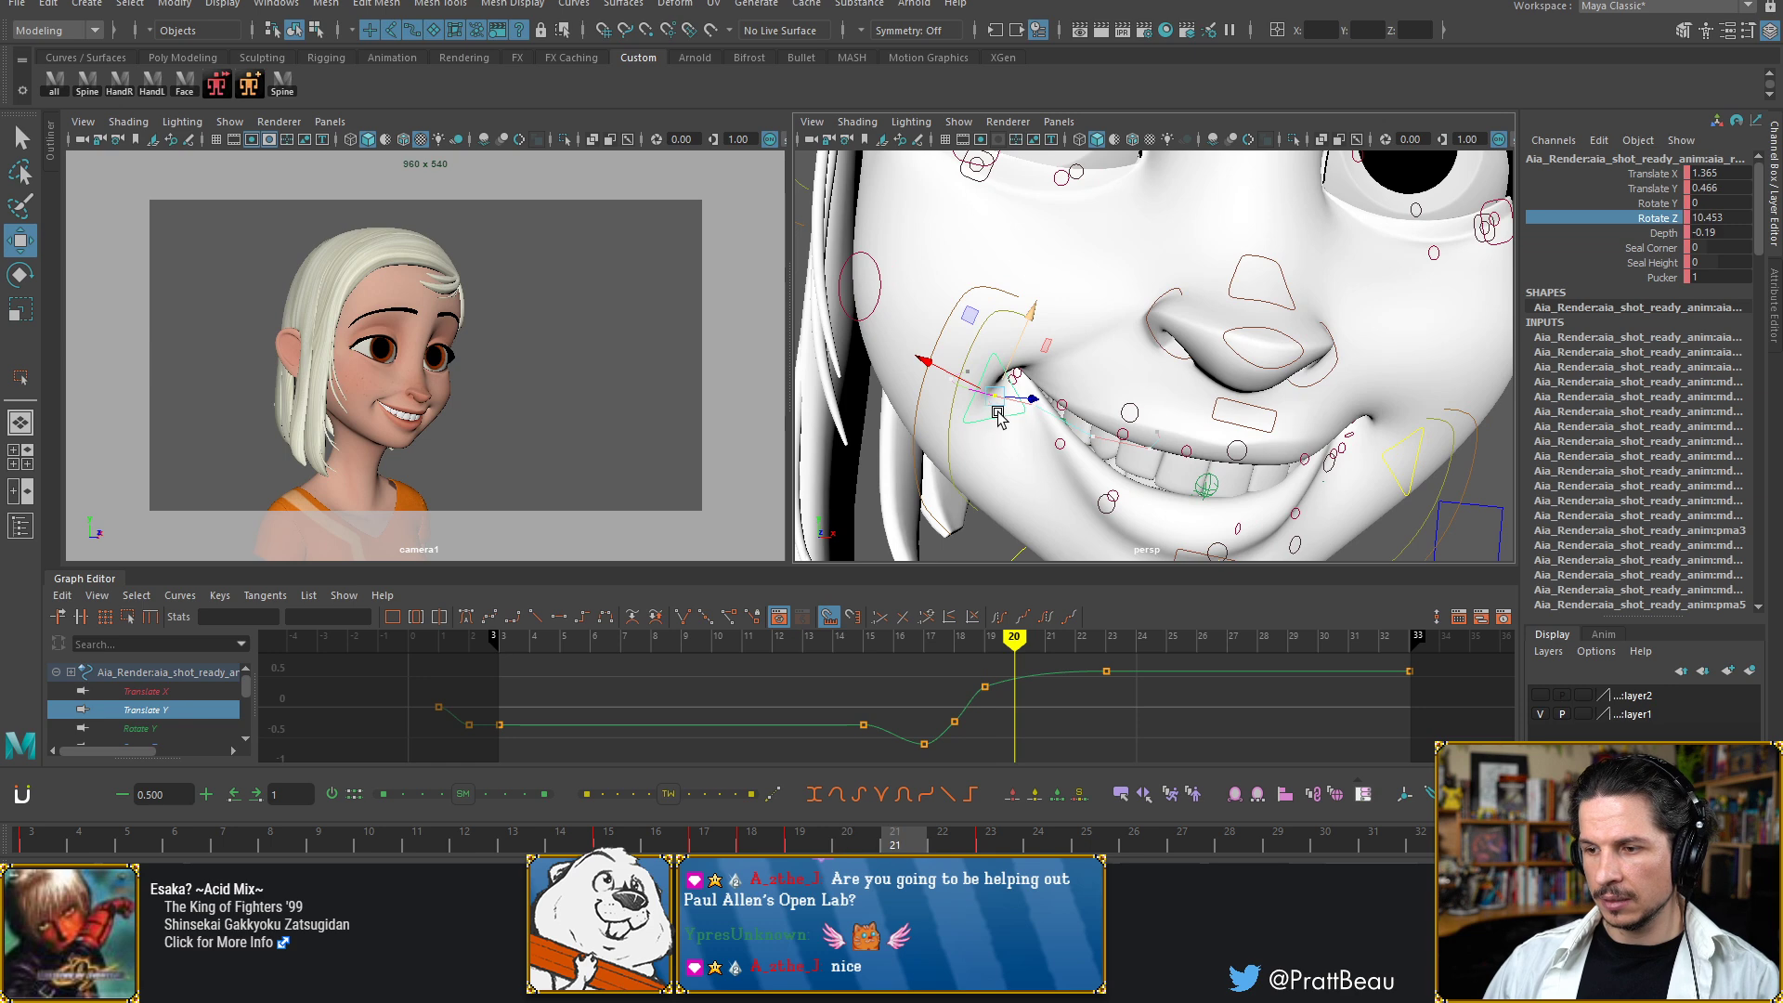
pyautogui.moveTo(1006, 297); pyautogui.dragTo(1006, 333)
# Select the mouth corner's Translate Y key at frame 23, review how the smile settles around it, and deselect the control
pyautogui.click(1107, 672)
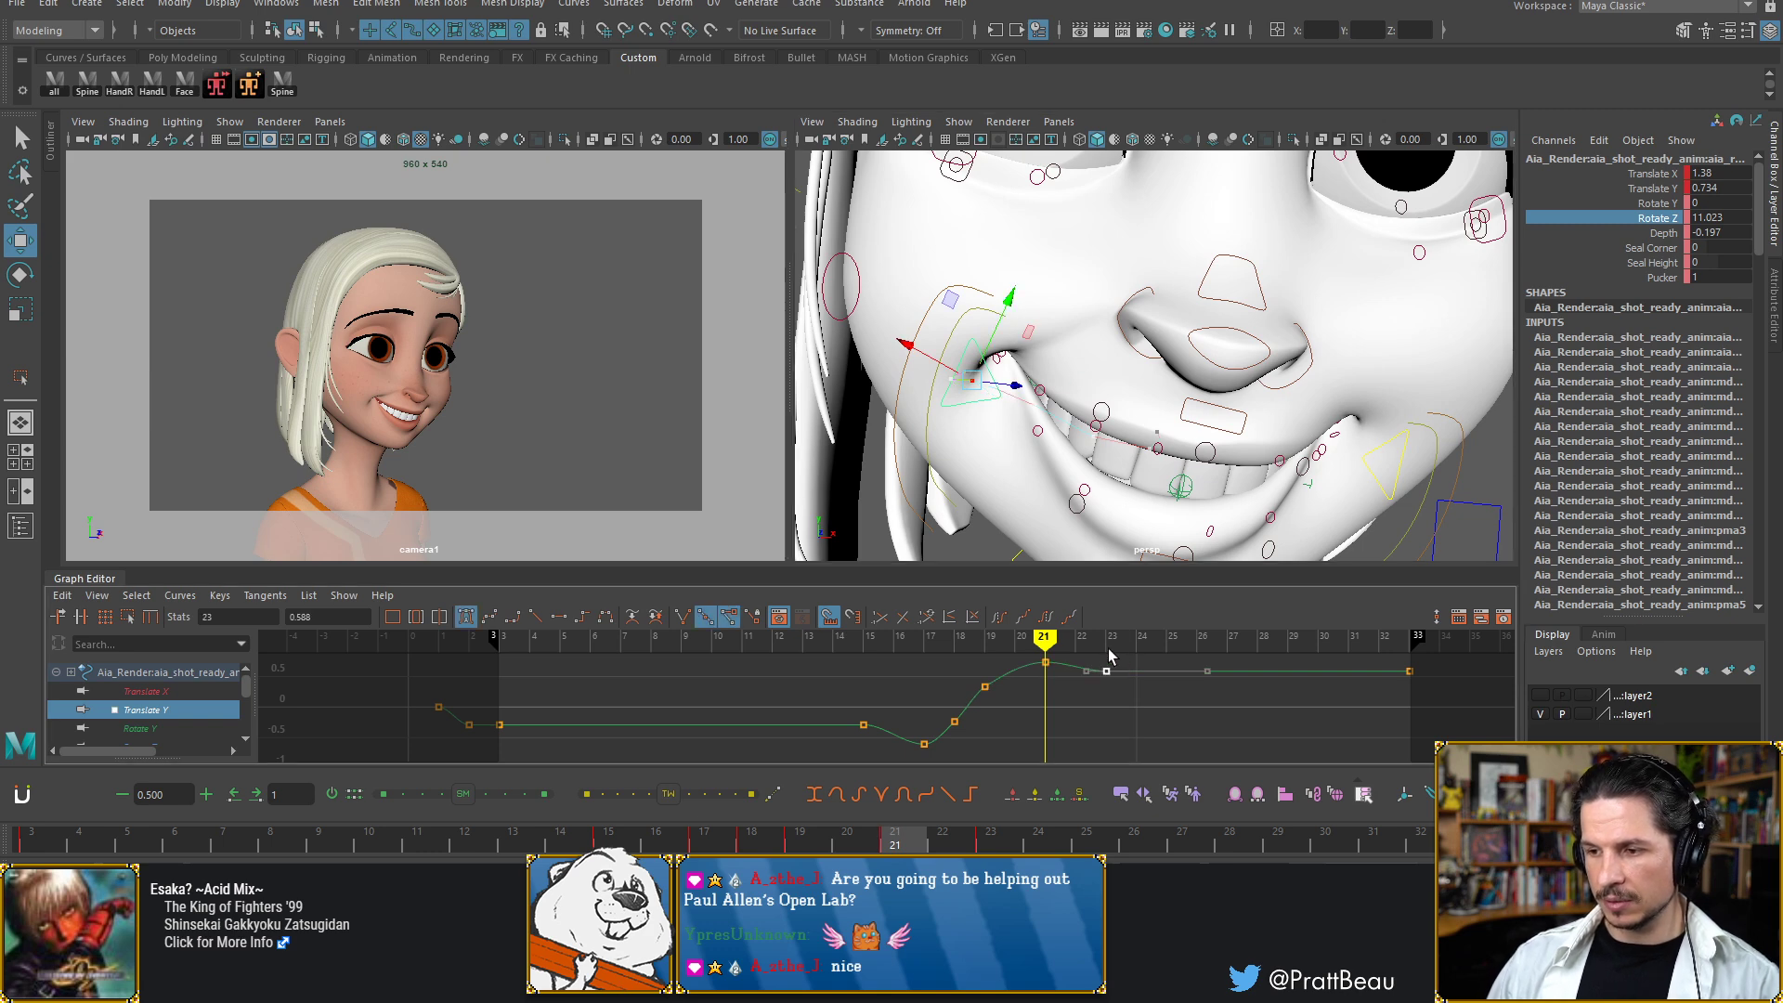
pyautogui.press('.')
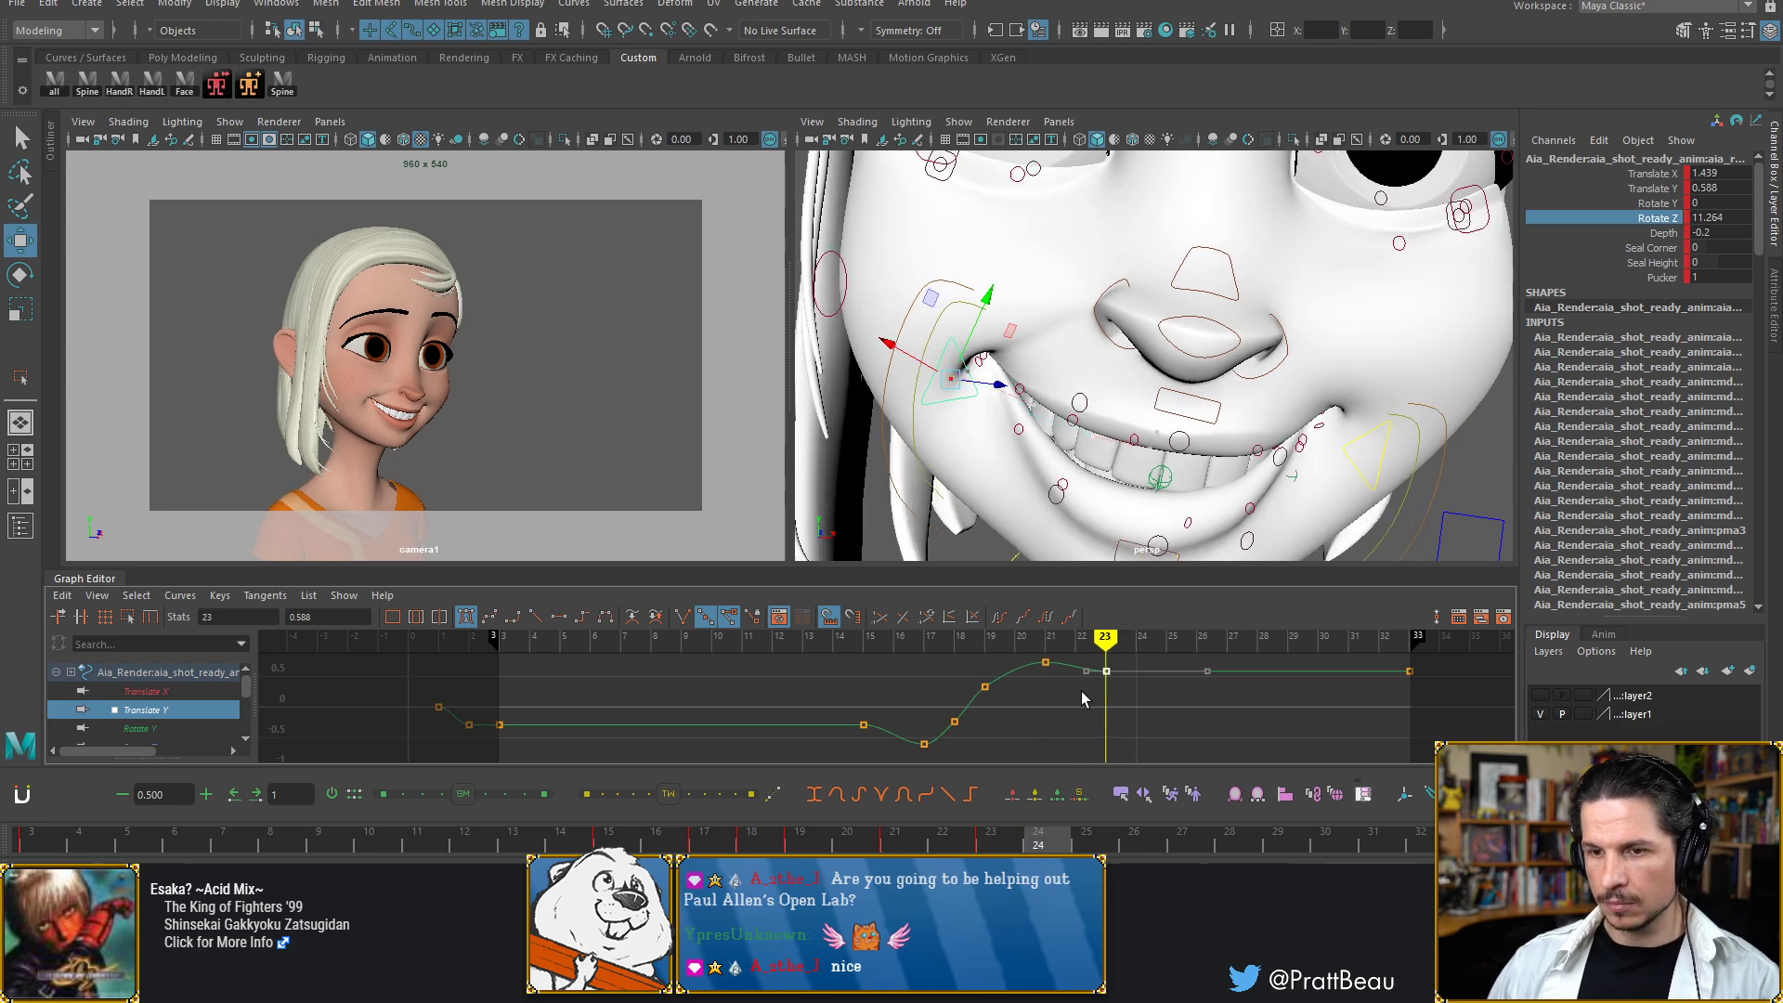
pyautogui.hotkey('alt', '.')
pyautogui.hotkey('alt', '.')
pyautogui.hotkey('alt', ',')
pyautogui.hotkey('alt', ',')
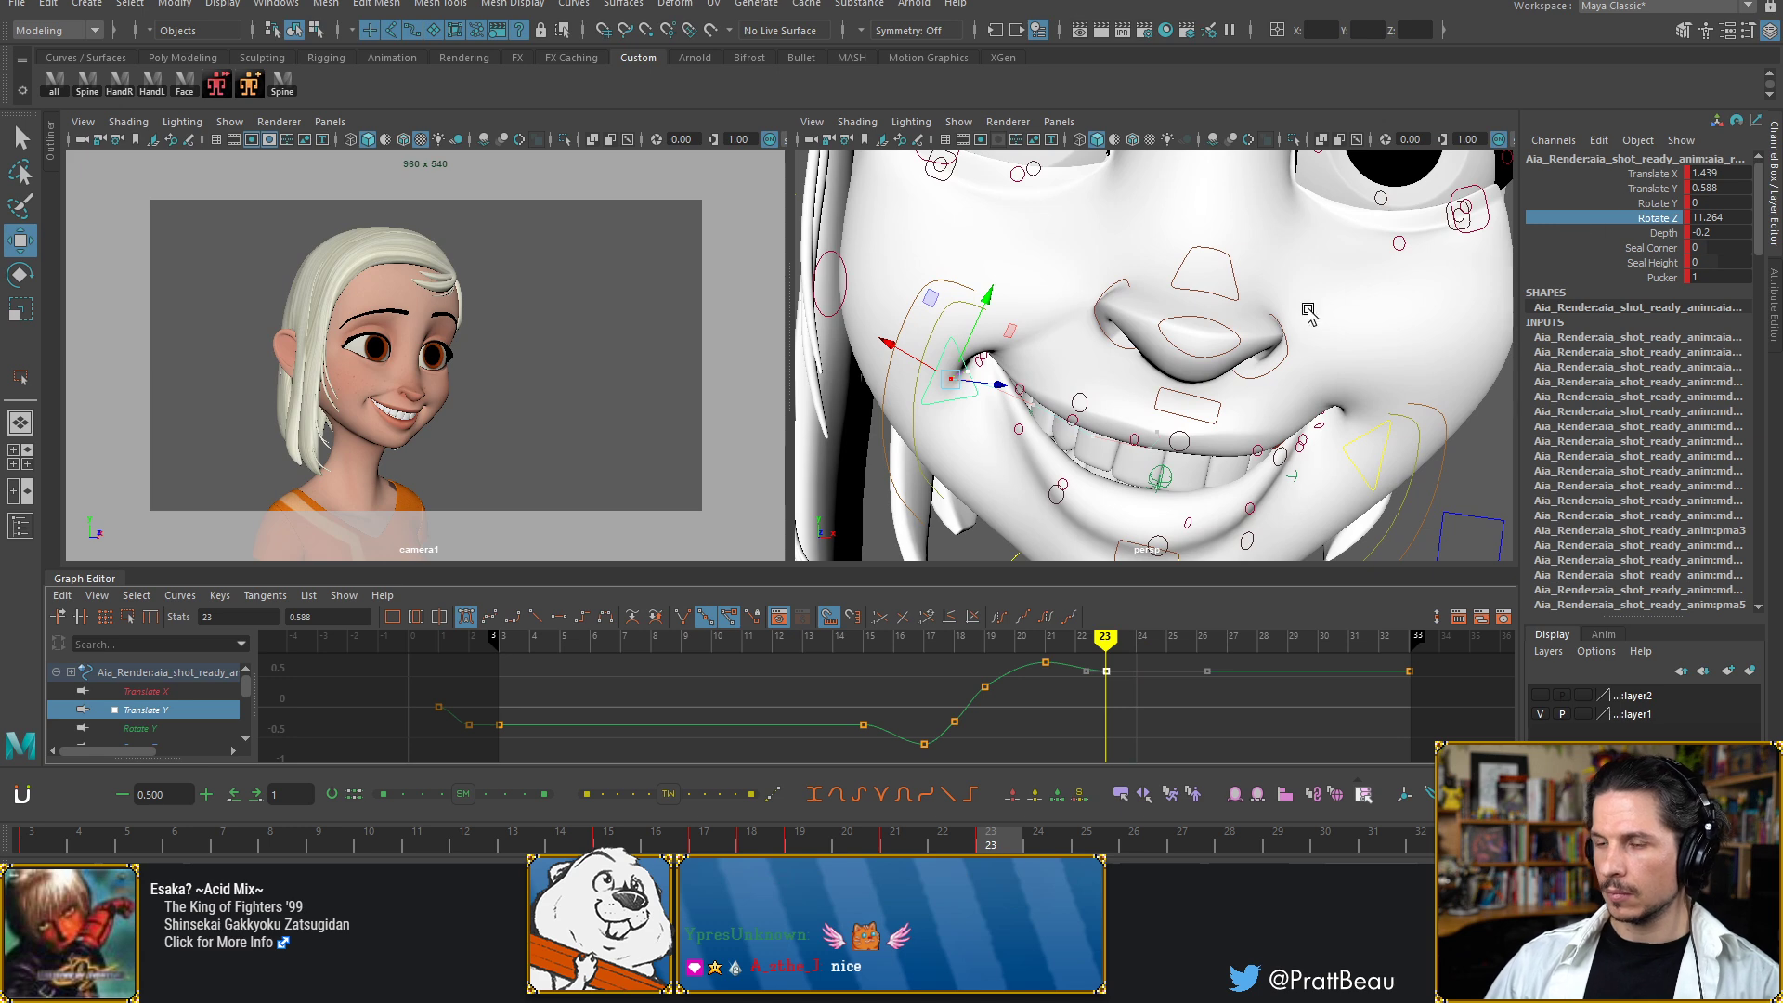
pyautogui.click(907, 493)
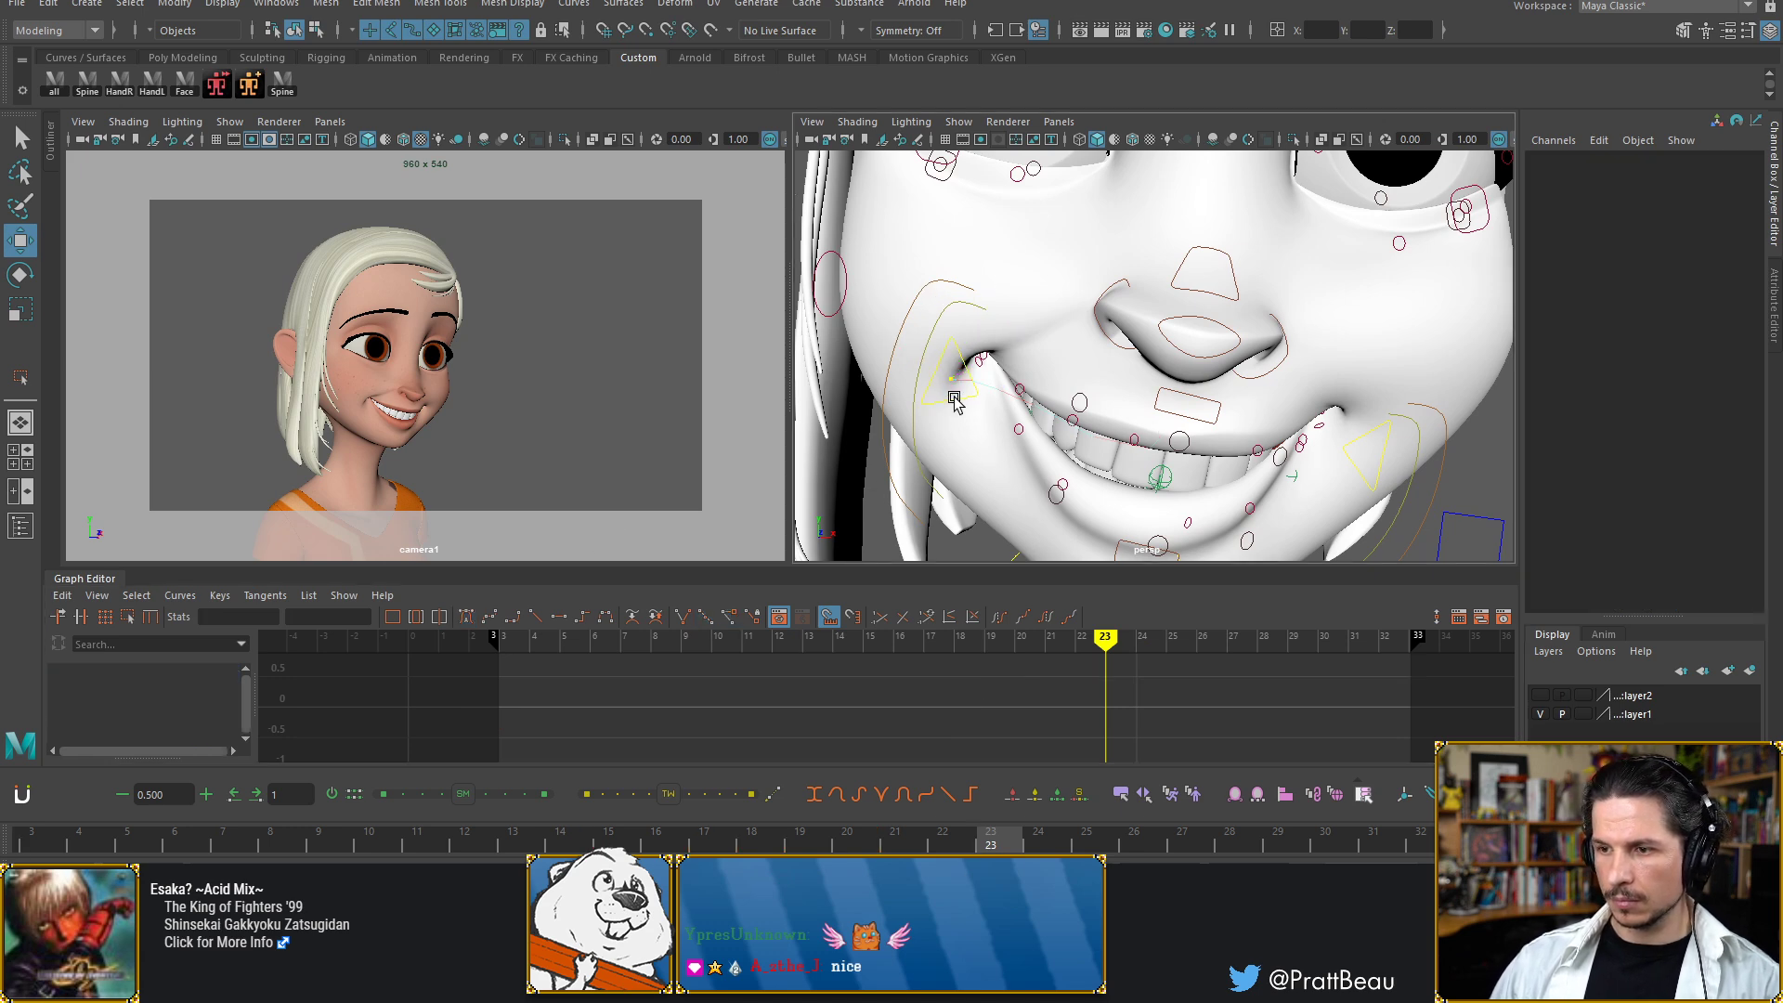
# Move the right mouth corner's keys from frame 23 to frame 25 and deselect the control
pyautogui.click(950, 382)
pyautogui.moveTo(1080, 675); pyautogui.dragTo(1122, 717)
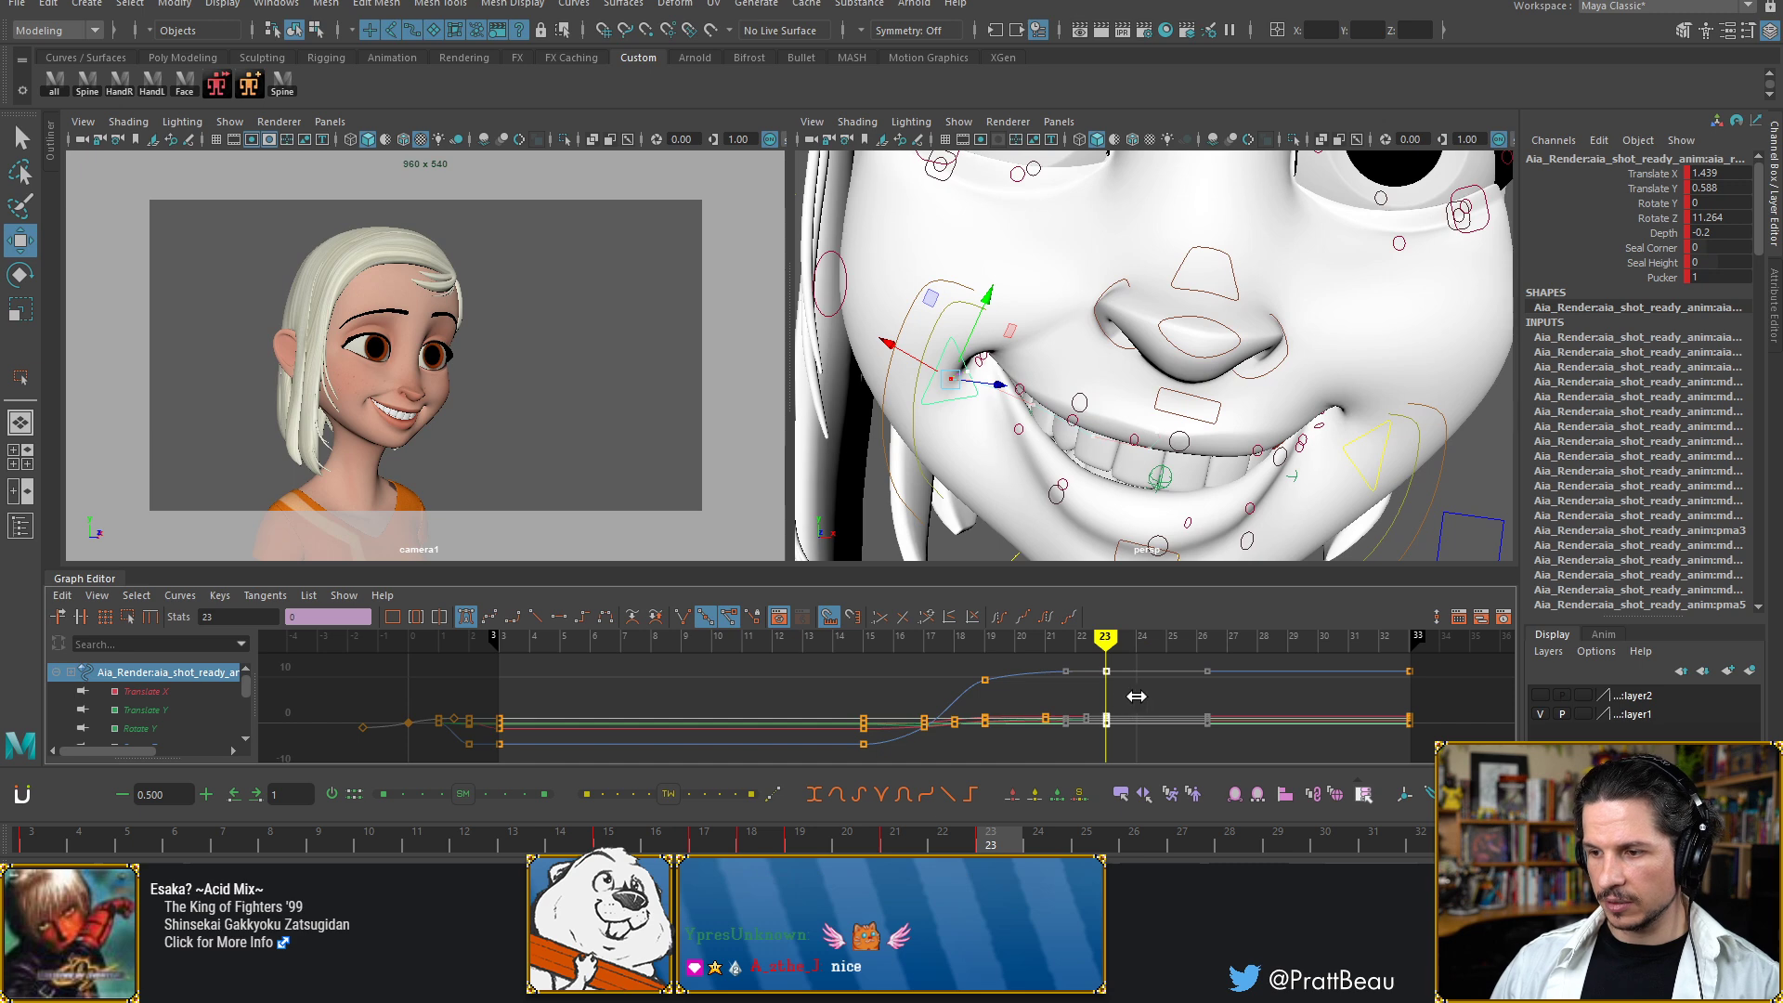
pyautogui.keyDown('shift'); pyautogui.moveTo(1137, 697); pyautogui.dragTo(1165, 694, button='middle'); pyautogui.keyUp('shift')
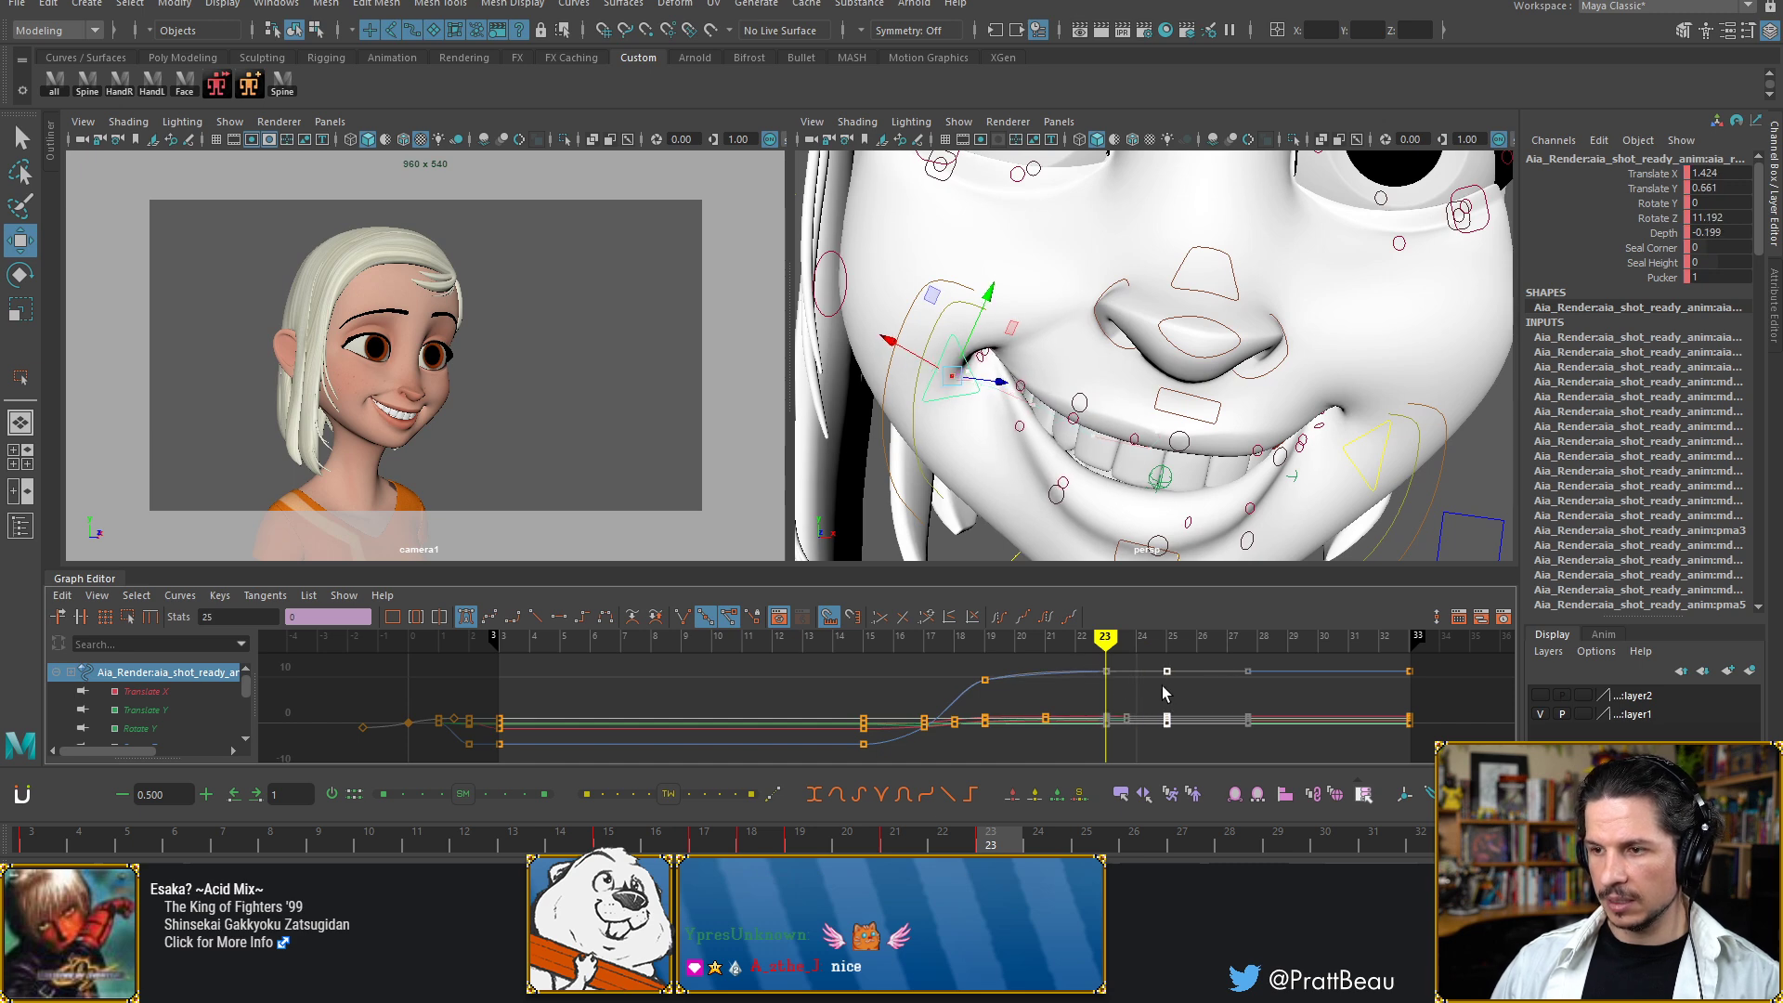
pyautogui.click(877, 491)
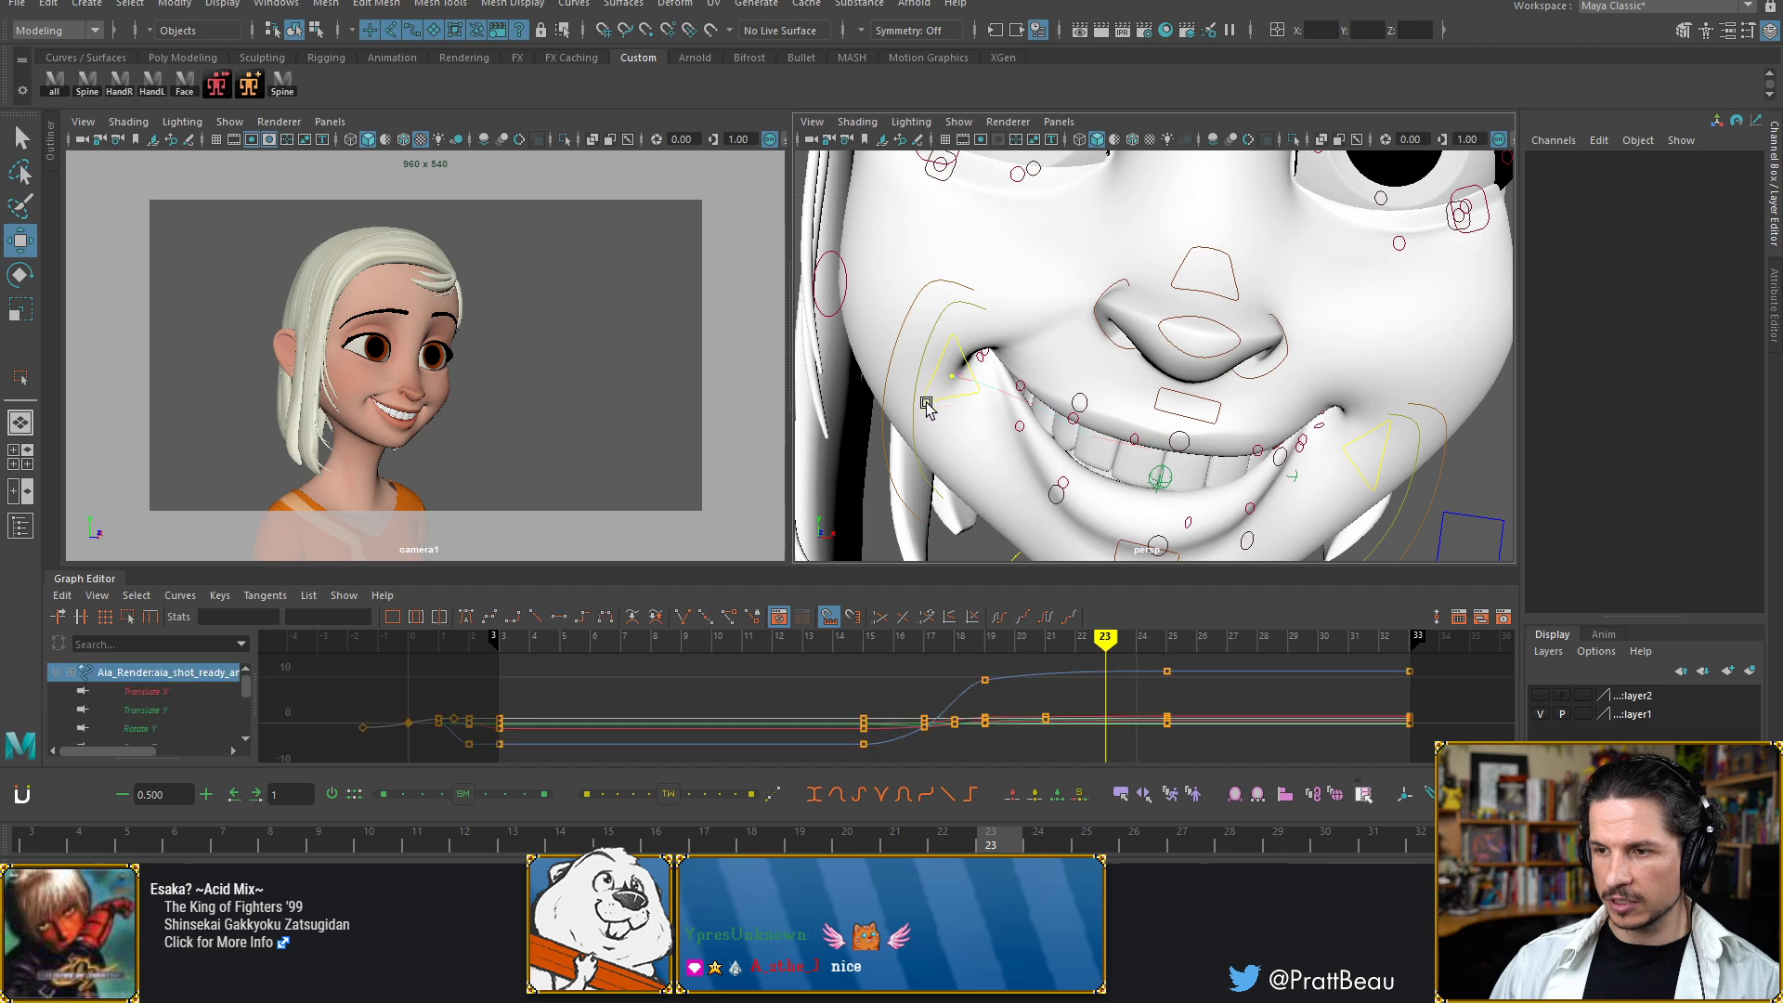
# Isolate the right mouth corner's Translate Y curve and lower its key at frame 21 to about 0.65
pyautogui.click(926, 406)
pyautogui.click(199, 710)
pyautogui.press('f')
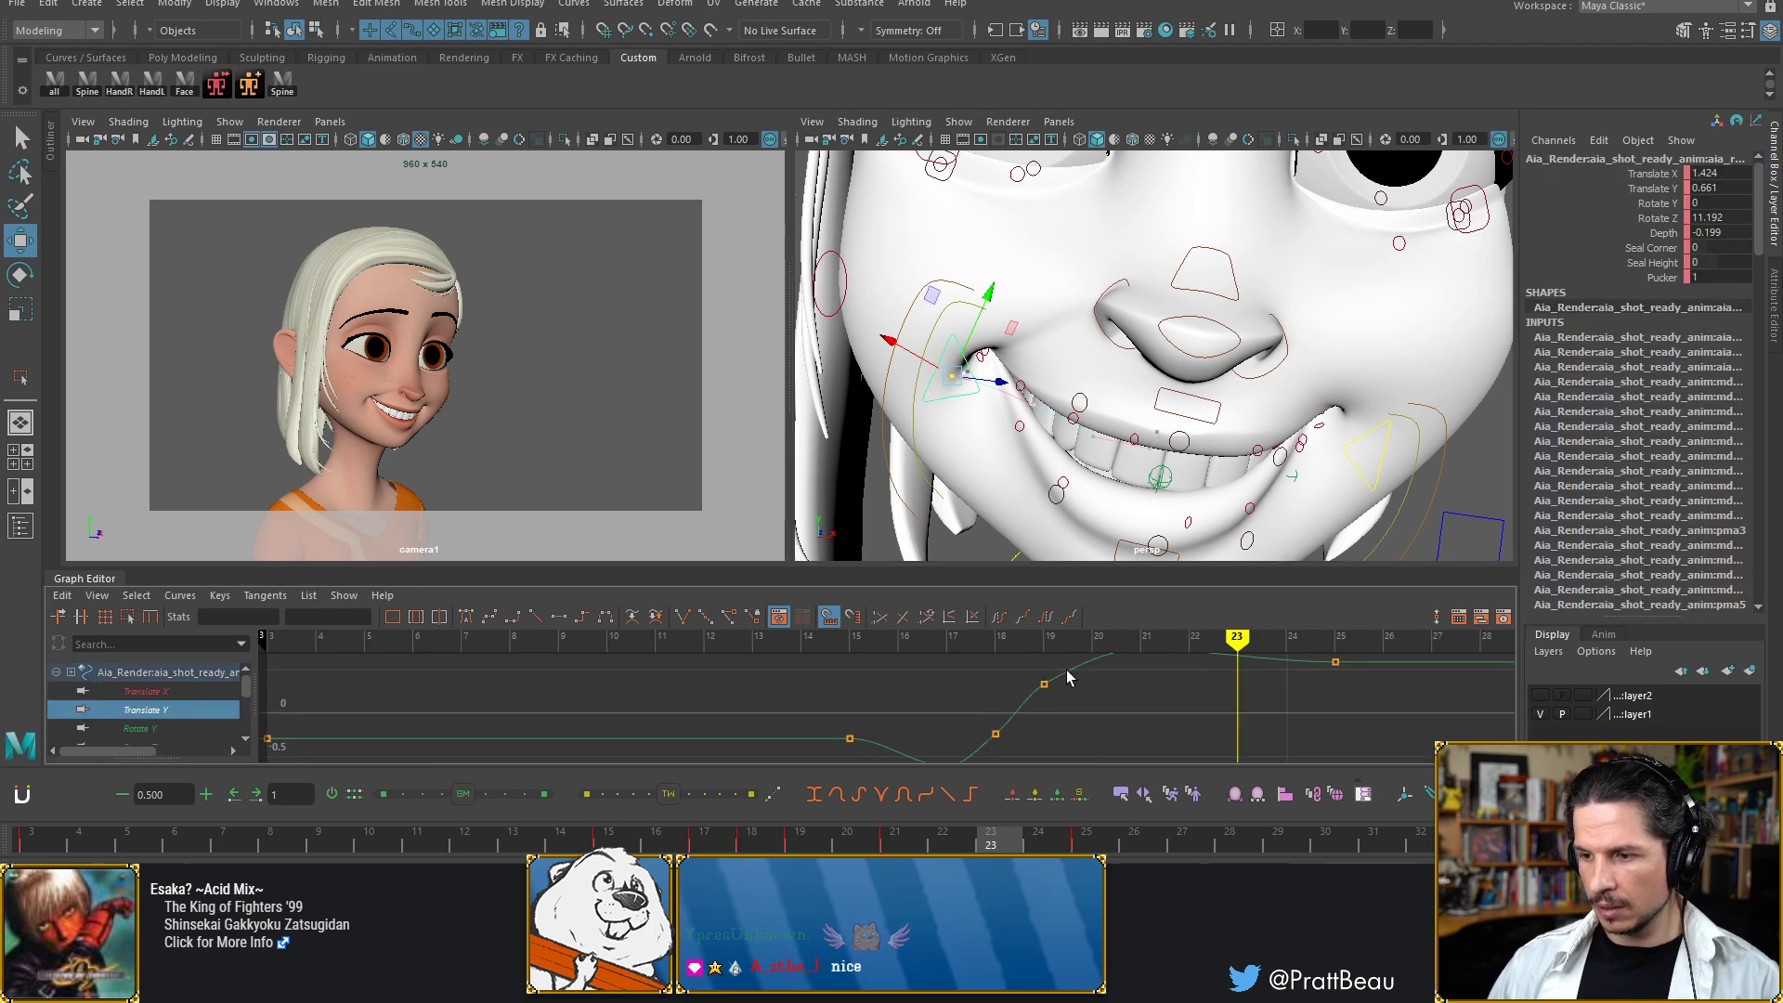
pyautogui.keyDown('alt'); pyautogui.moveTo(1067, 679); pyautogui.dragTo(881, 709, button='middle'); pyautogui.keyUp('alt')
pyautogui.click(971, 670)
pyautogui.keyDown('shift'); pyautogui.moveTo(970, 671); pyautogui.dragTo(1023, 679, button='middle'); pyautogui.keyUp('shift')
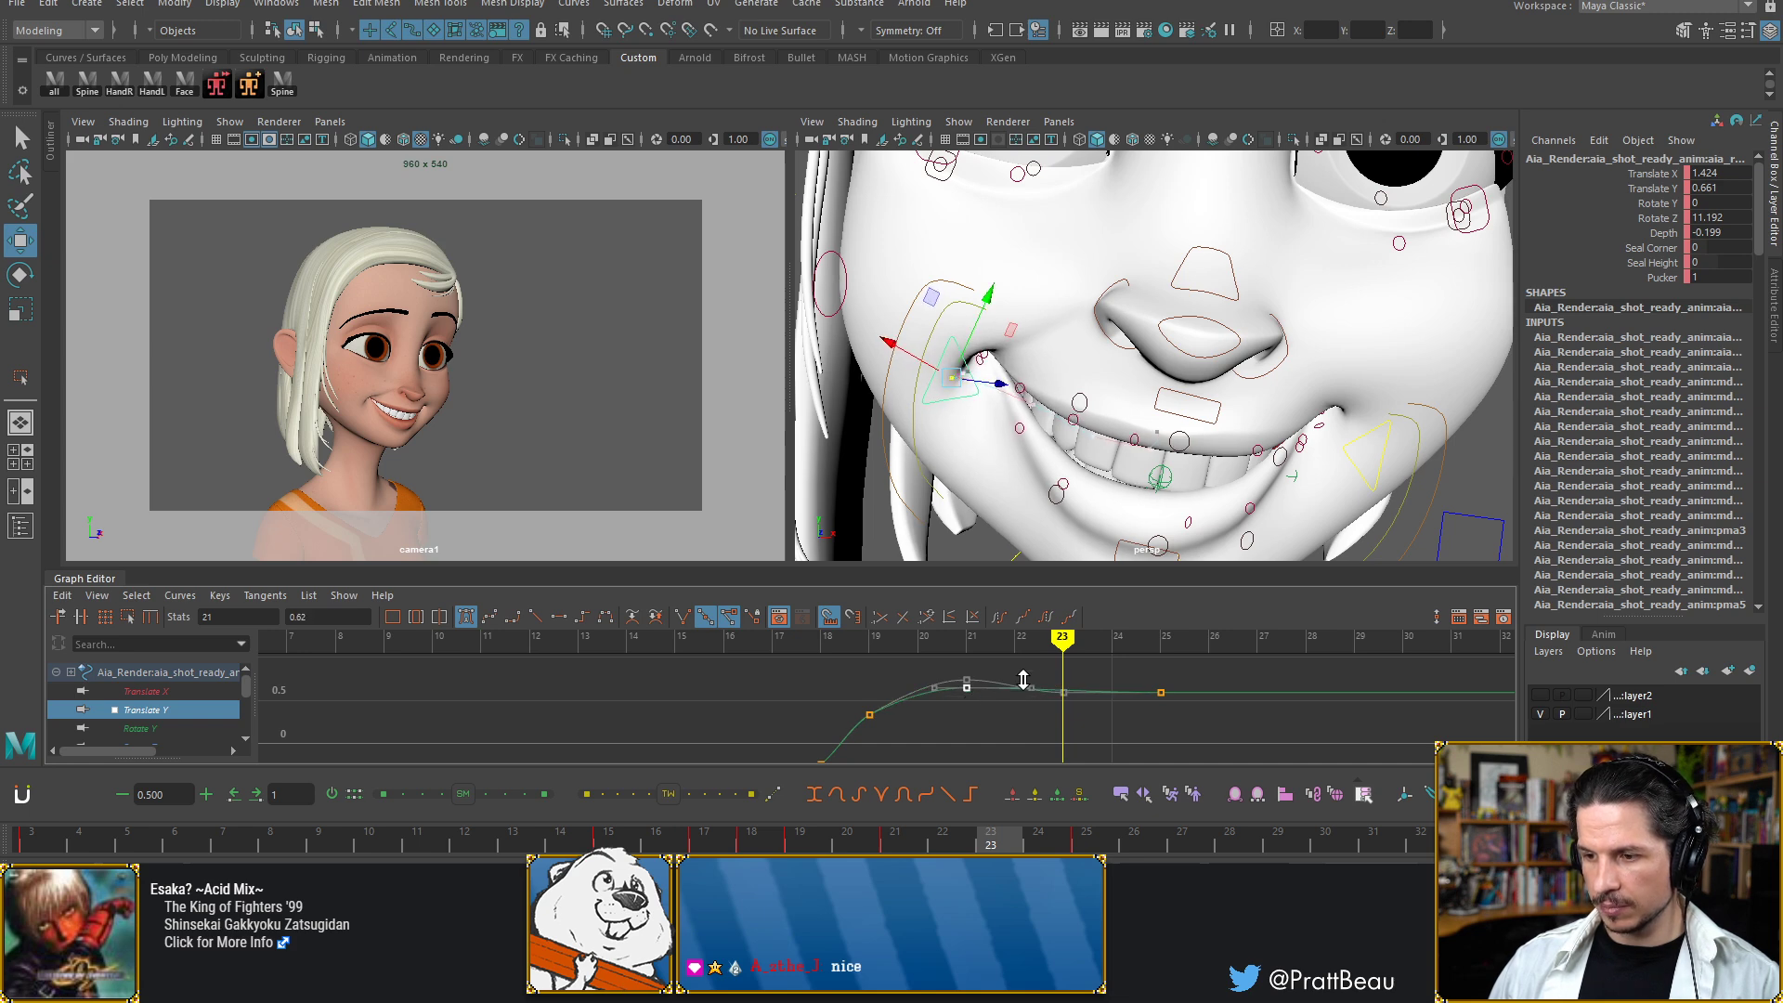
# Examine the mouth corner's Translate Y keys and tangents from frame 18 to frame 21, ending with the whole curve in view
pyautogui.moveTo(1028, 658); pyautogui.dragTo(938, 723)
pyautogui.keyDown('alt'); pyautogui.moveTo(902, 702); pyautogui.dragTo(906, 679, button='middle'); pyautogui.keyUp('alt')
pyautogui.moveTo(850, 677); pyautogui.dragTo(899, 714)
pyautogui.moveTo(893, 706)
pyautogui.keyDown('alt'); pyautogui.mouseDown(button='middle')
pyautogui.moveTo(895, 679)
pyautogui.moveTo(882, 703)
pyautogui.moveTo(908, 689)
pyautogui.moveTo(868, 685)
pyautogui.mouseUp(button='middle'); pyautogui.keyUp('alt')
pyautogui.click(896, 673)
pyautogui.moveTo(811, 682); pyautogui.dragTo(845, 712)
pyautogui.moveTo(847, 696)
pyautogui.keyDown('alt'); pyautogui.mouseDown(button='middle')
pyautogui.moveTo(835, 719)
pyautogui.moveTo(856, 715)
pyautogui.mouseUp(button='middle'); pyautogui.keyUp('alt')
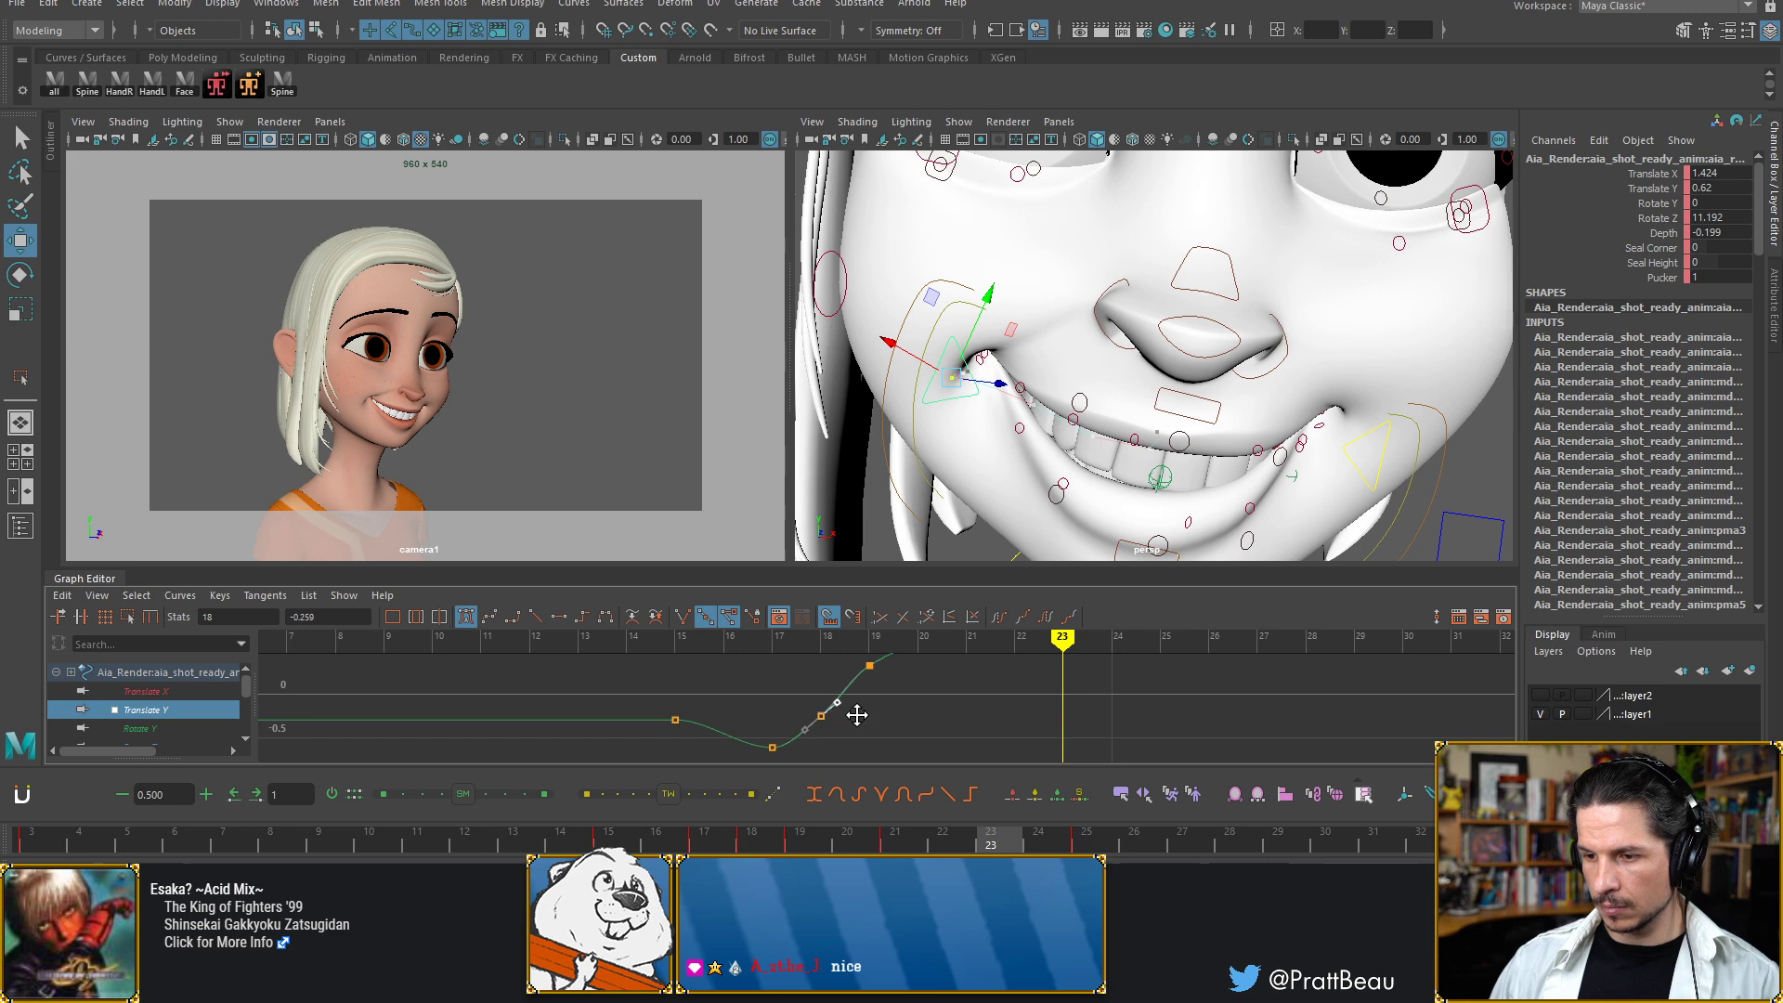
pyautogui.click(916, 701)
pyautogui.press('f')
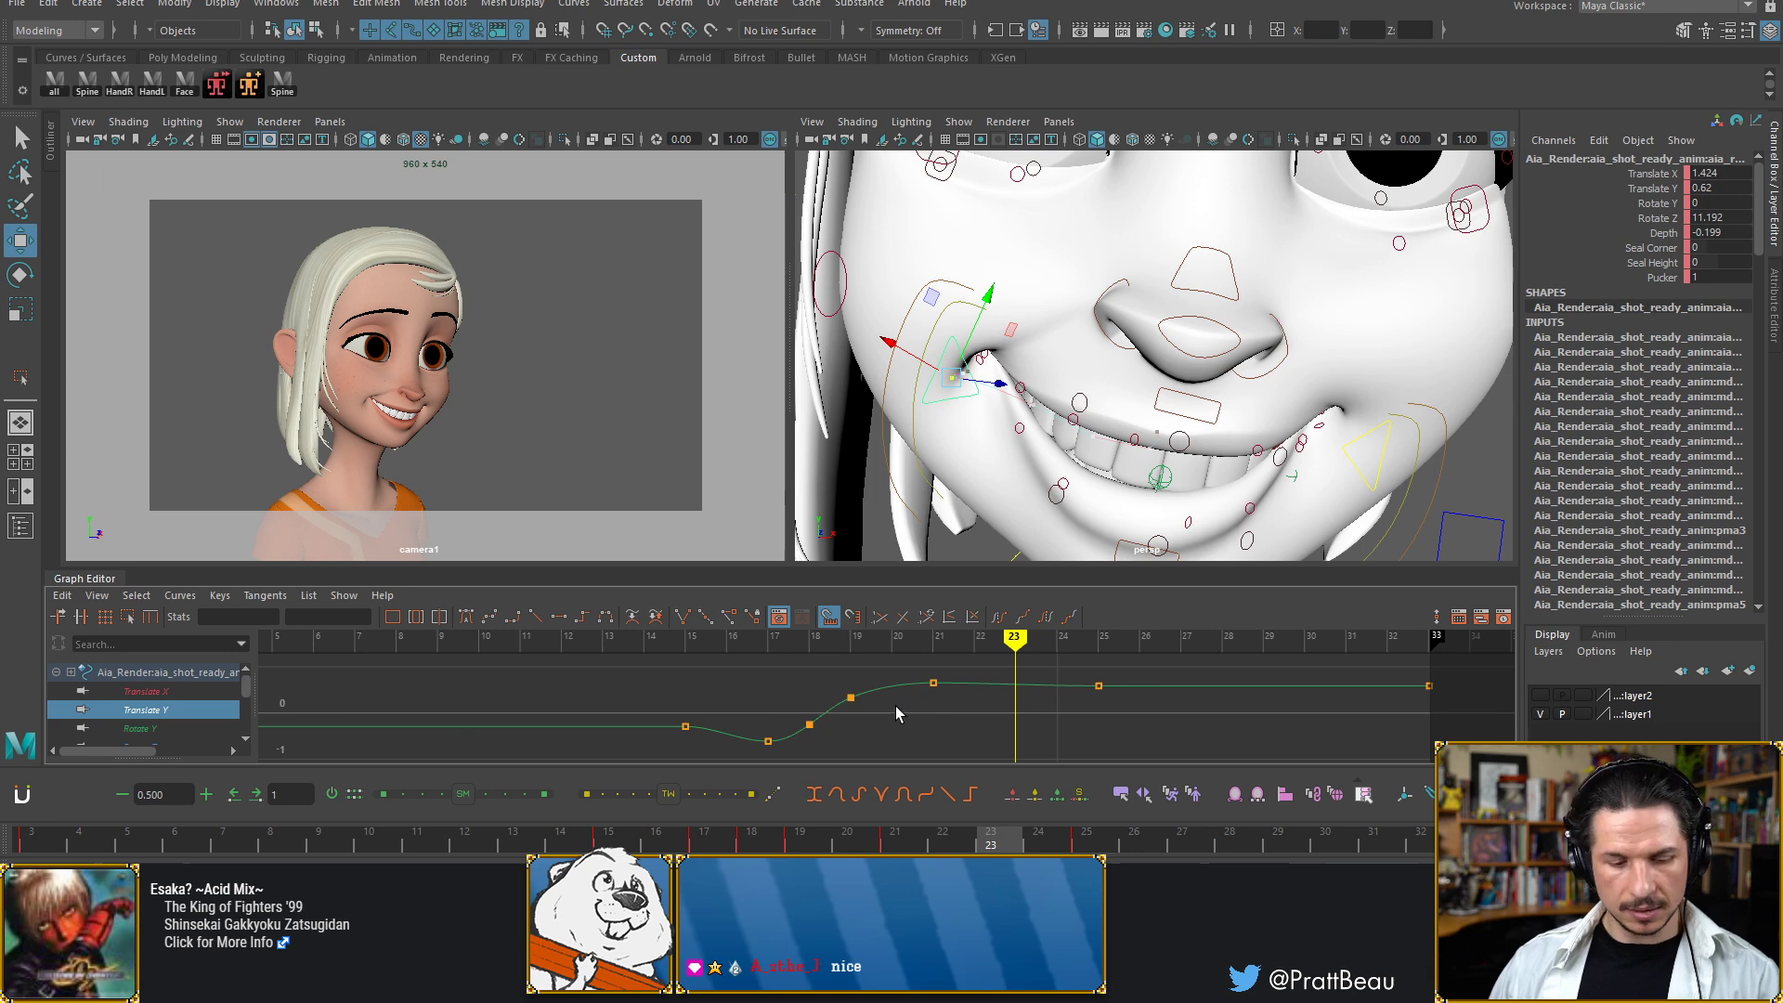
# Step back and forth through the frames between 14 and 23 to check how the mouth corner drops and rises into the smile
pyautogui.hotkey('alt', ',')
pyautogui.hotkey('alt', ',')
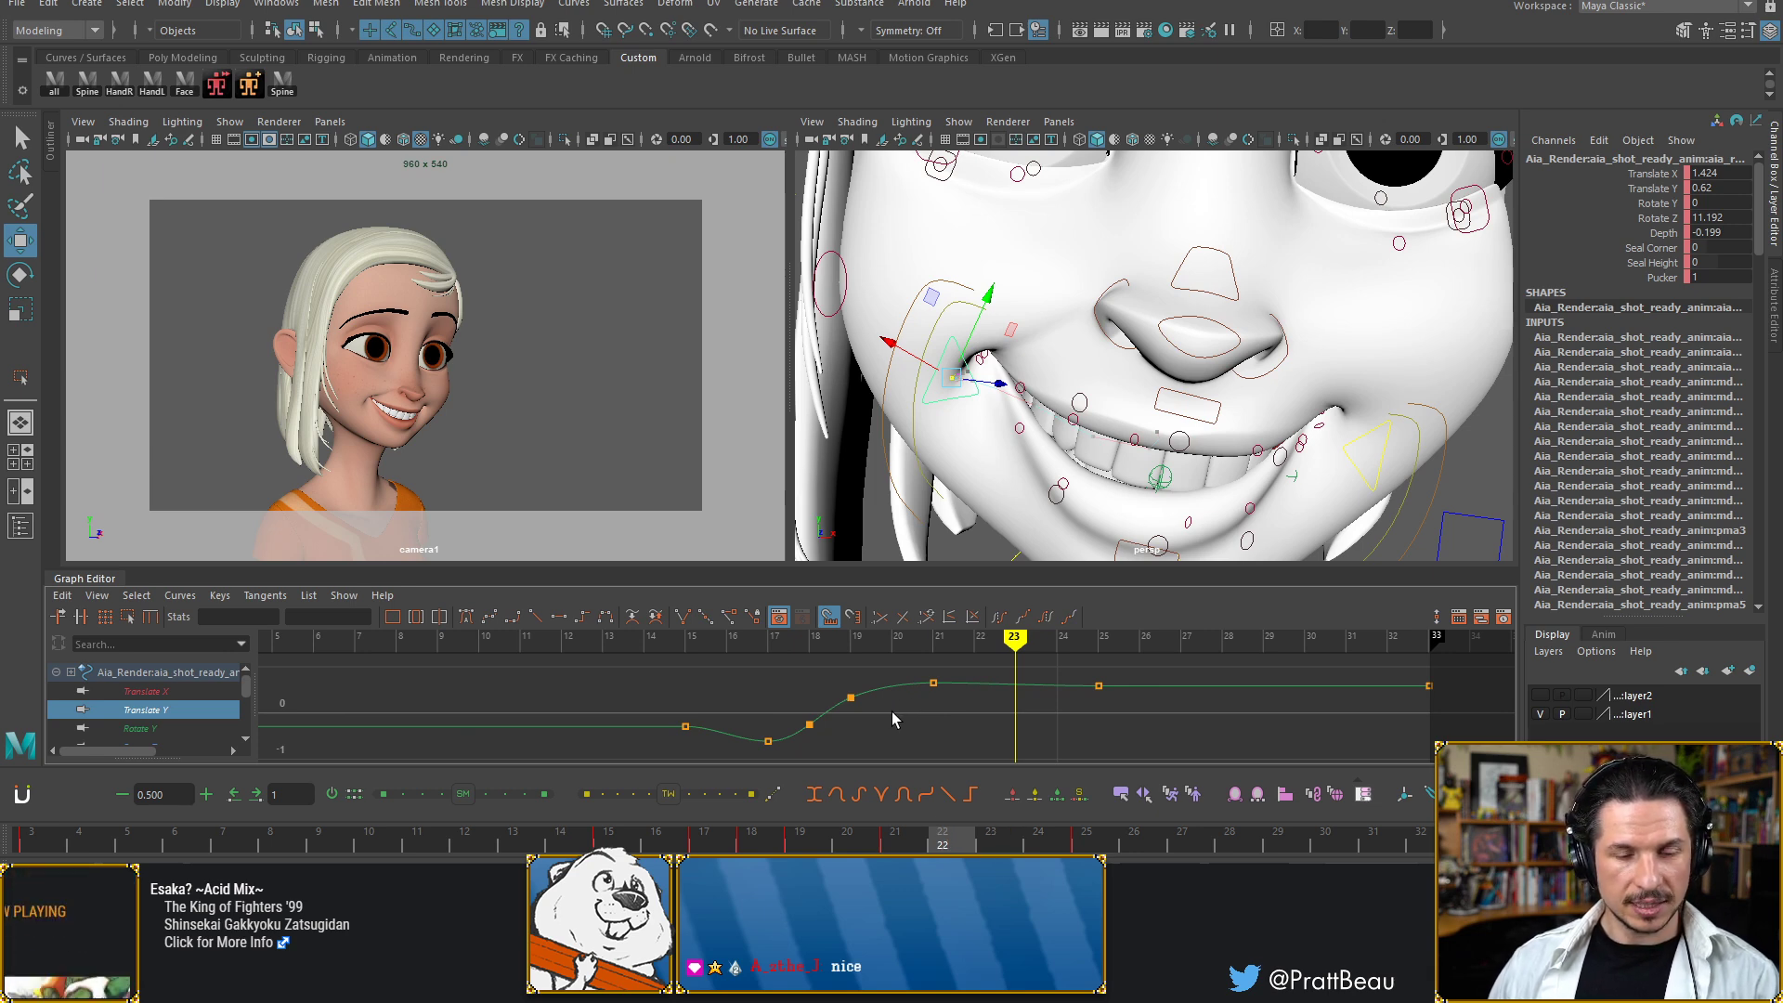
pyautogui.hotkey('alt', ',')
pyautogui.hotkey('alt', ',')
pyautogui.hotkey('alt', ',')
pyautogui.hotkey('alt', ',')
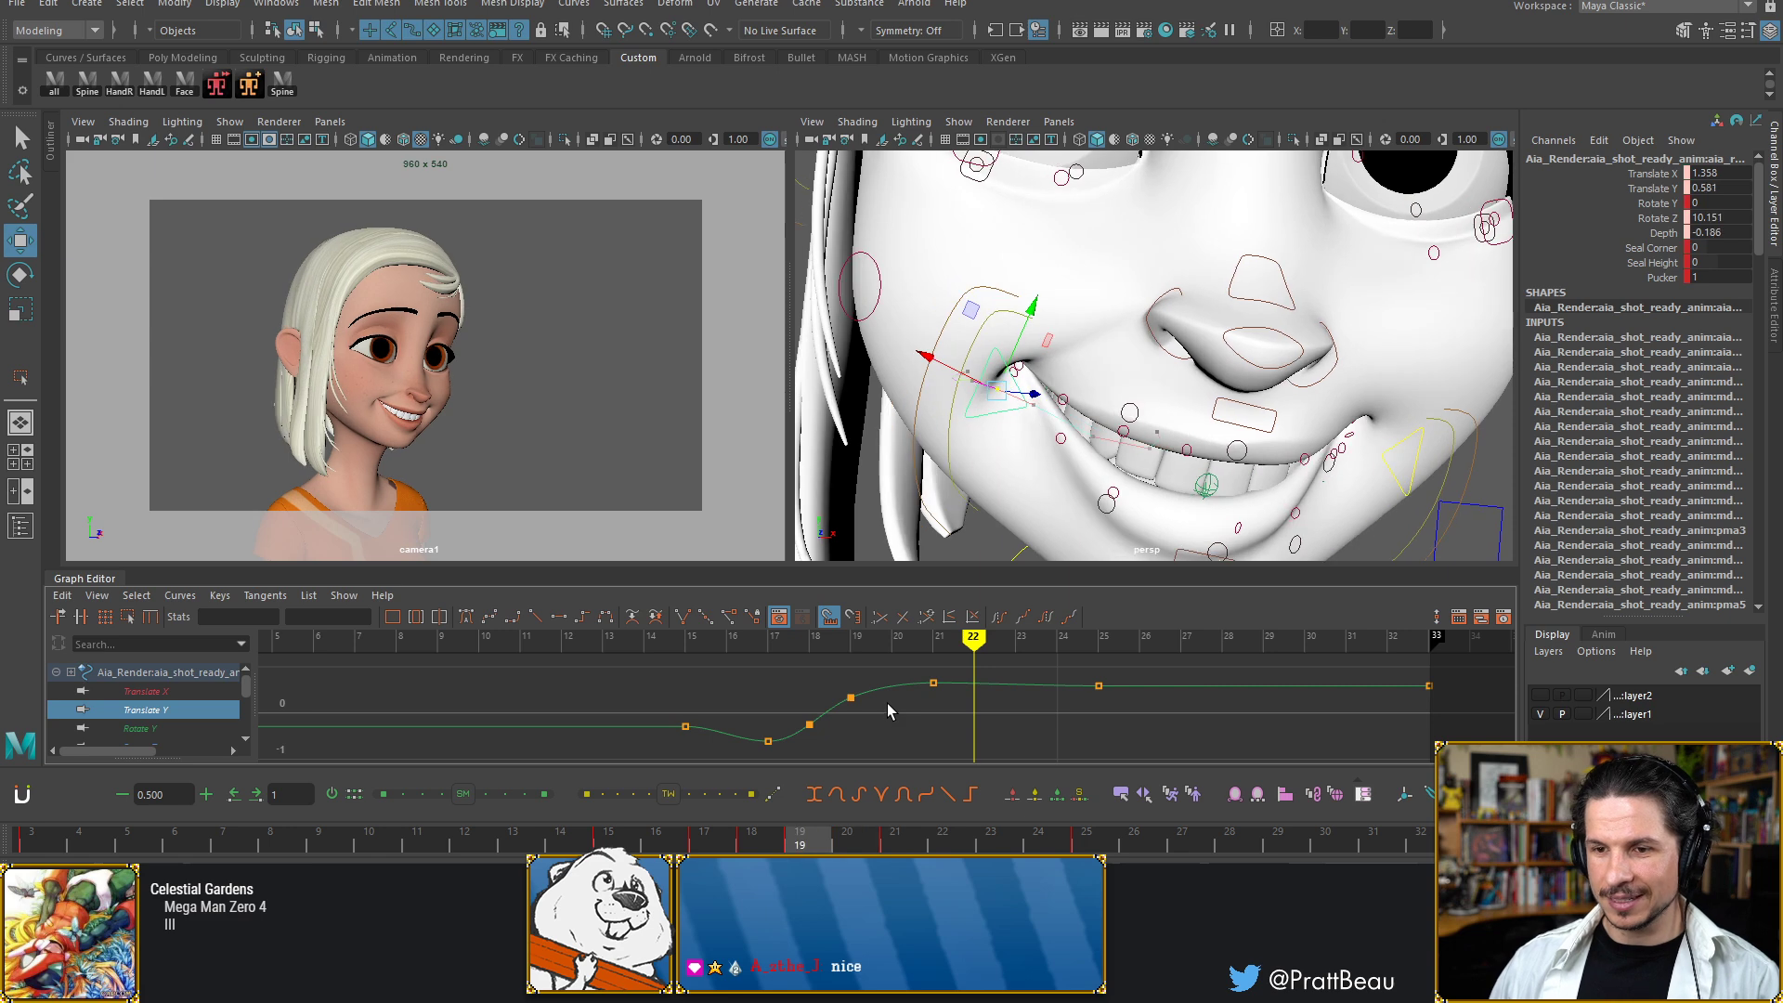
pyautogui.hotkey('alt', ',')
pyautogui.hotkey('alt', ',')
pyautogui.hotkey('alt', ',')
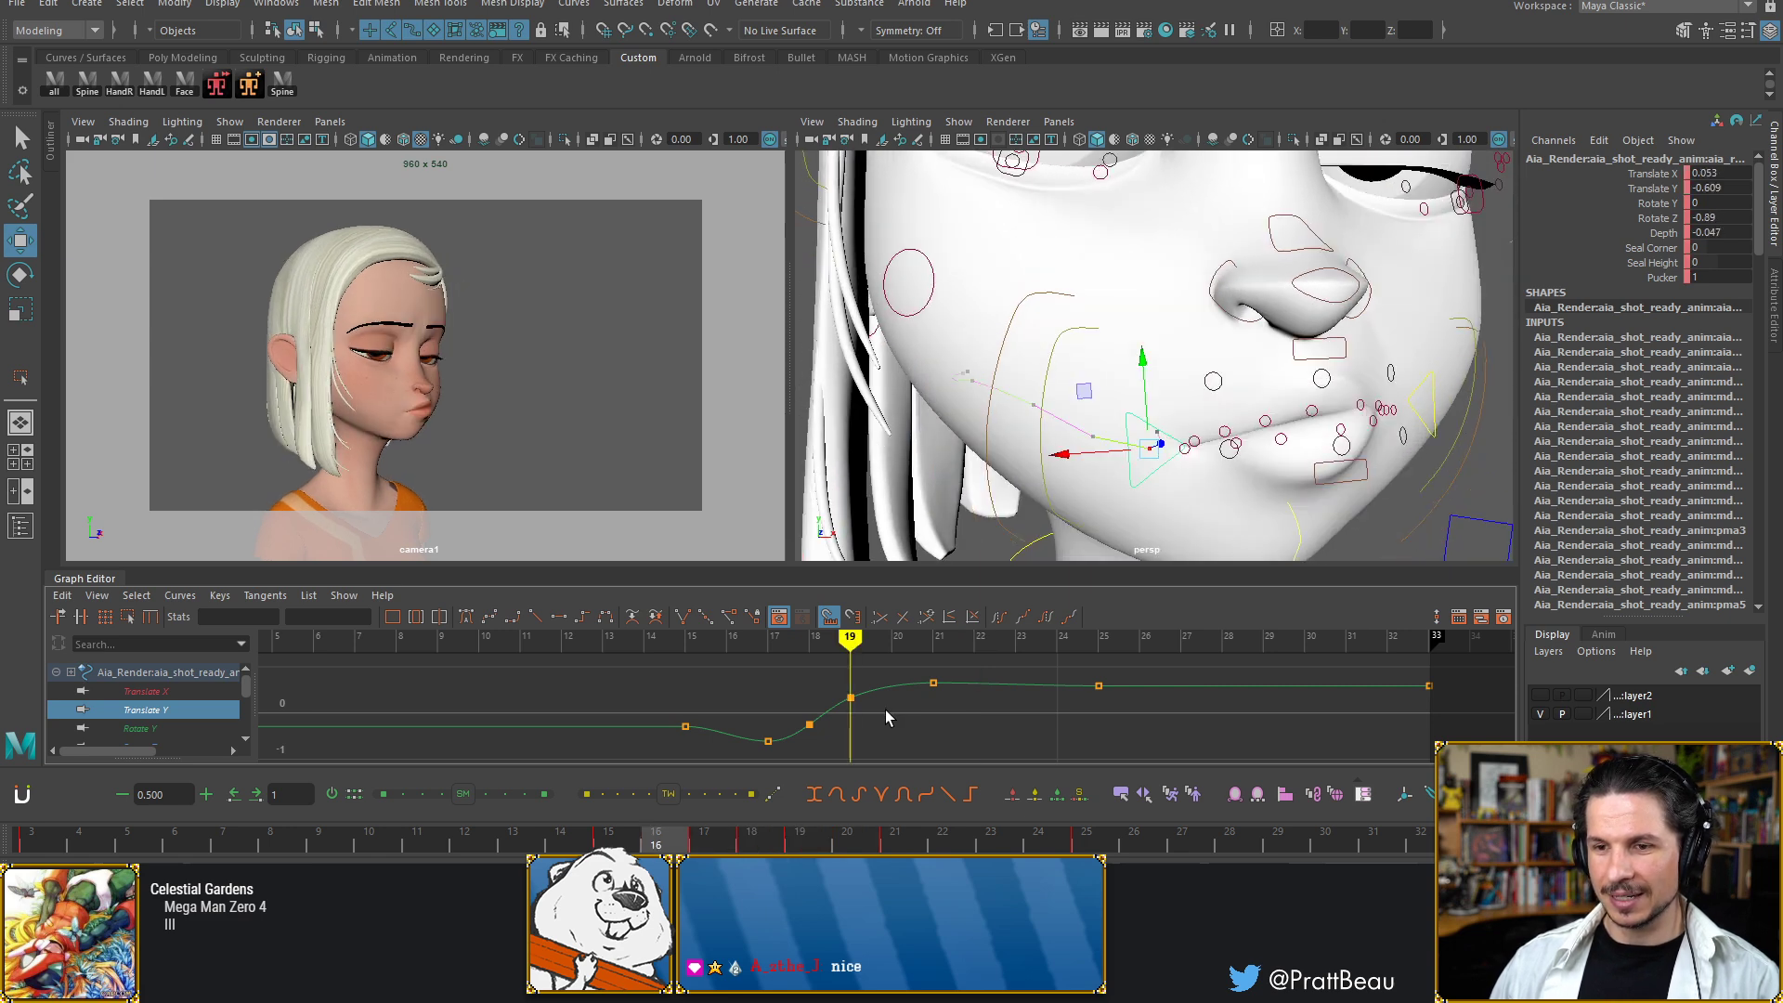
pyautogui.hotkey('alt', '.')
pyautogui.hotkey('alt', '.')
pyautogui.hotkey('alt', '.')
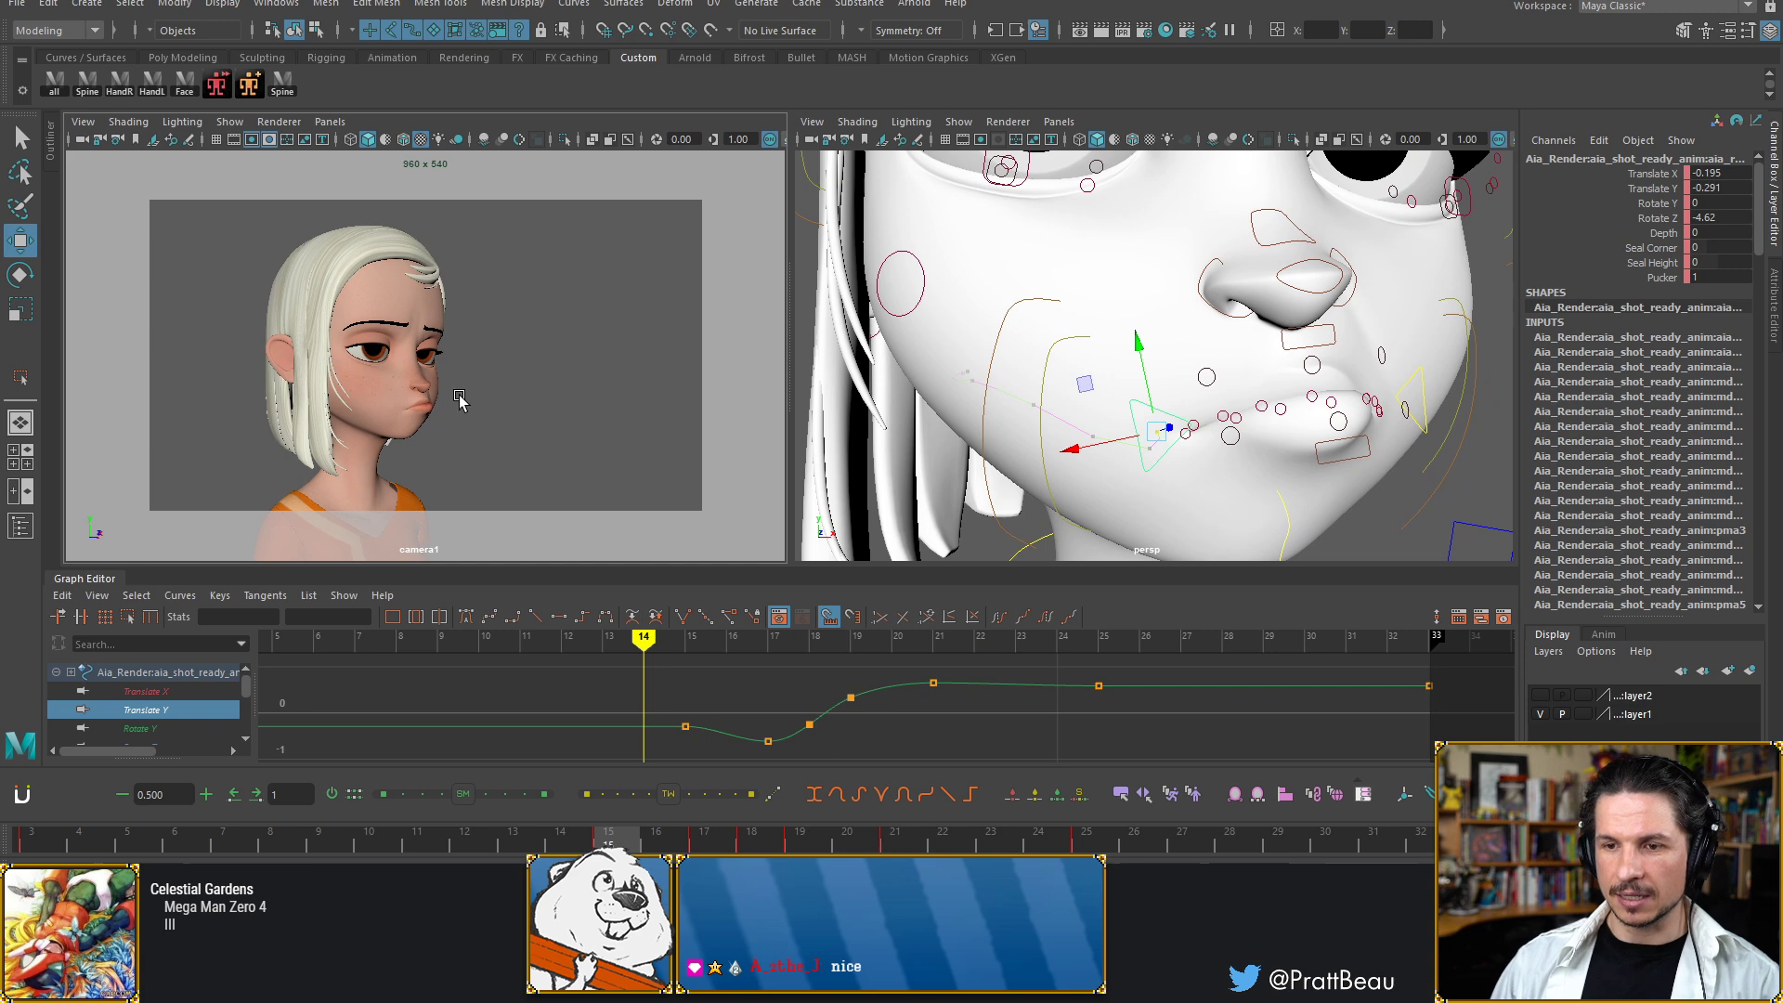
pyautogui.hotkey('alt', '.')
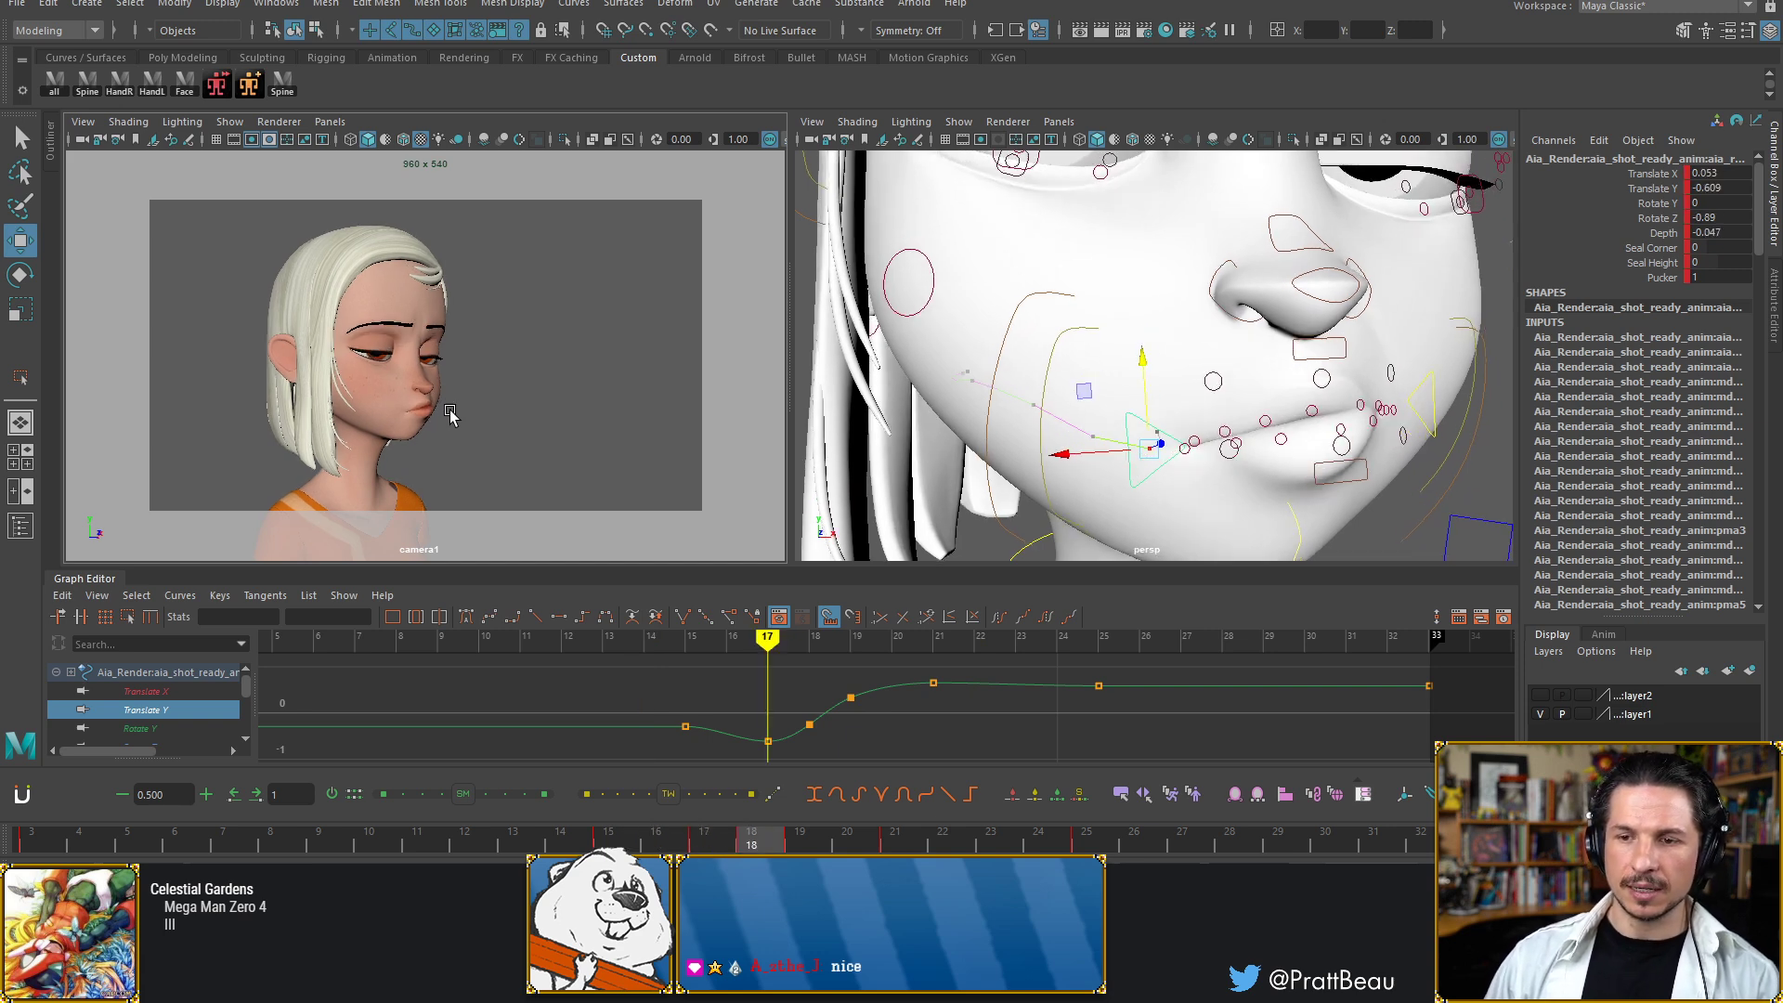
pyautogui.hotkey('alt', '.')
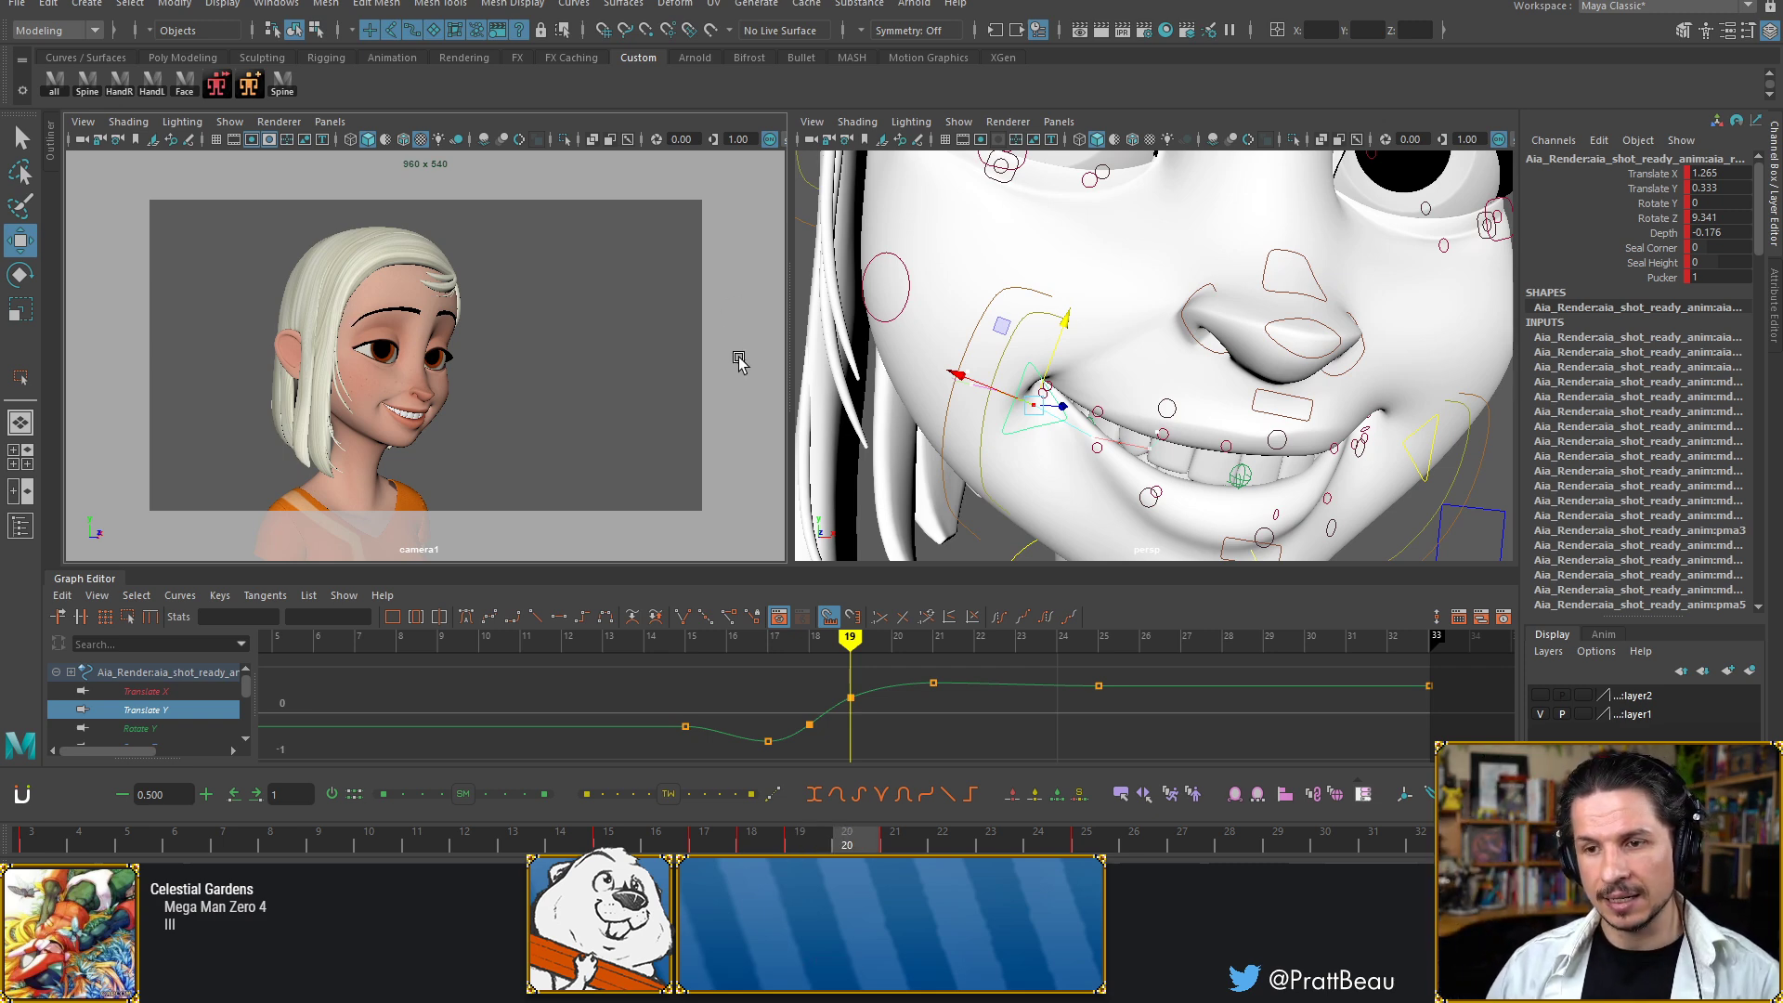
pyautogui.hotkey('alt', '.')
pyautogui.hotkey('alt', '.')
pyautogui.hotkey('alt', '.')
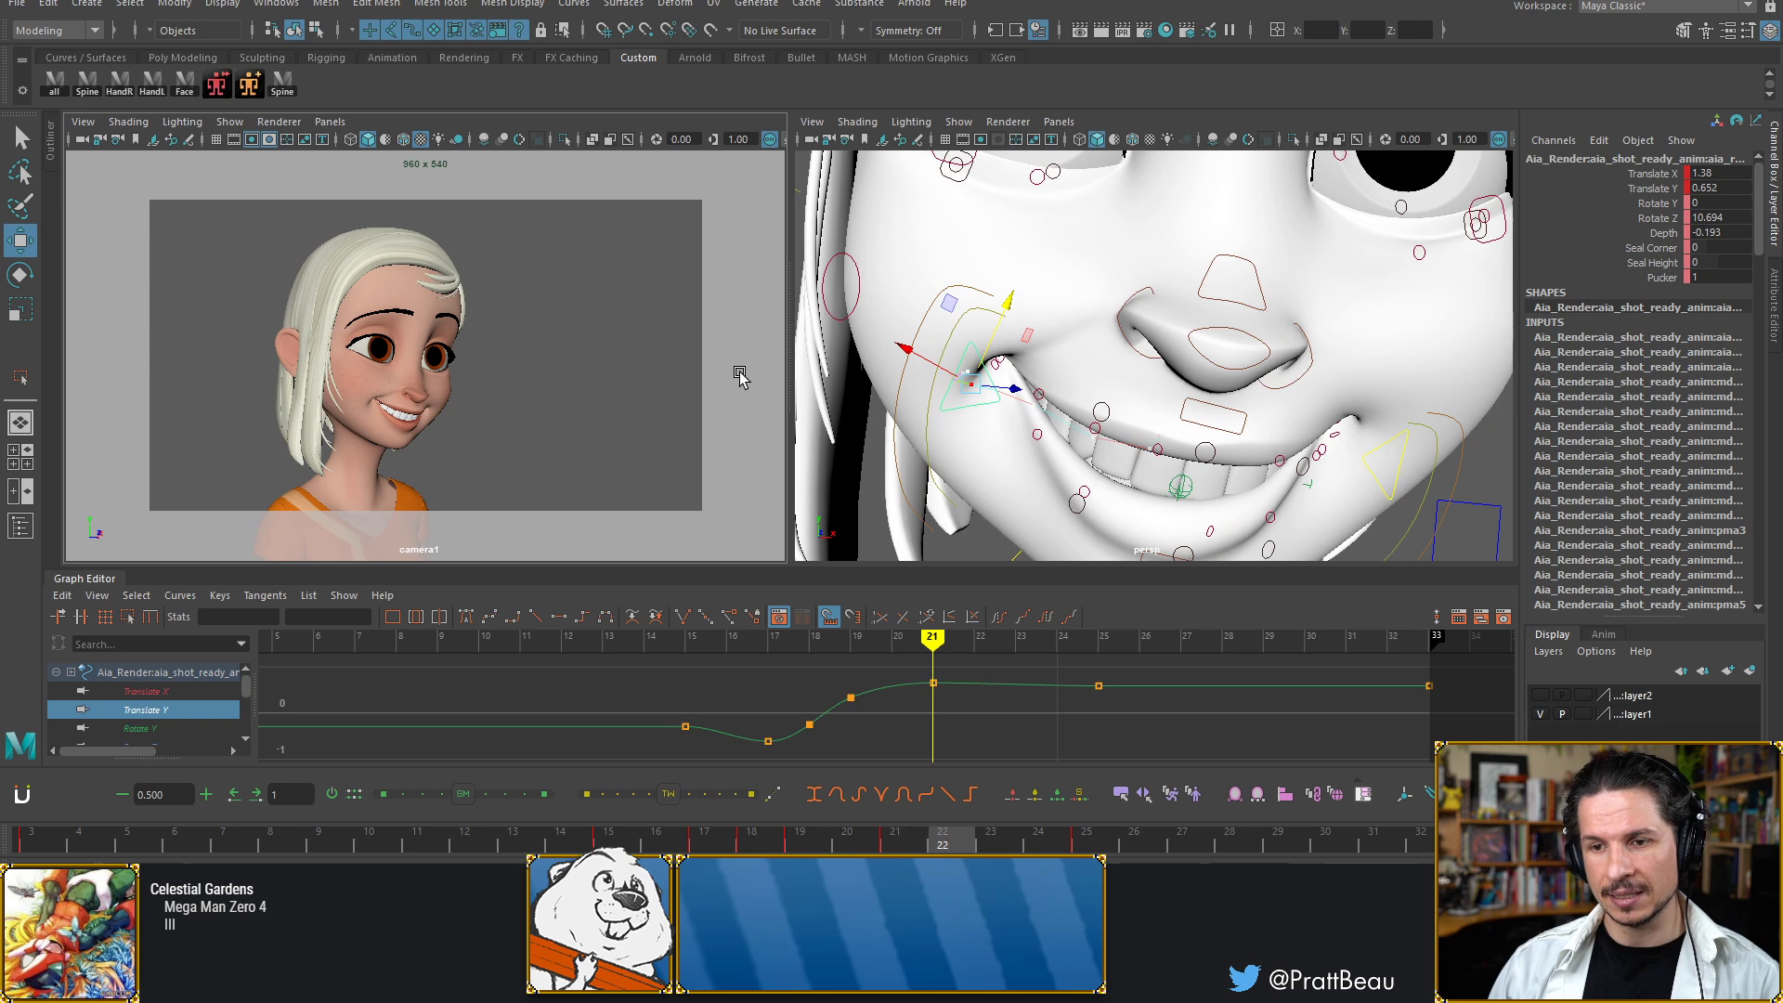
# Compare frames 16, 17 and 18 to judge how the mouth corner leaves its lowest pose
pyautogui.hotkey('alt', ',')
pyautogui.hotkey('alt', ',')
pyautogui.hotkey('alt', ',')
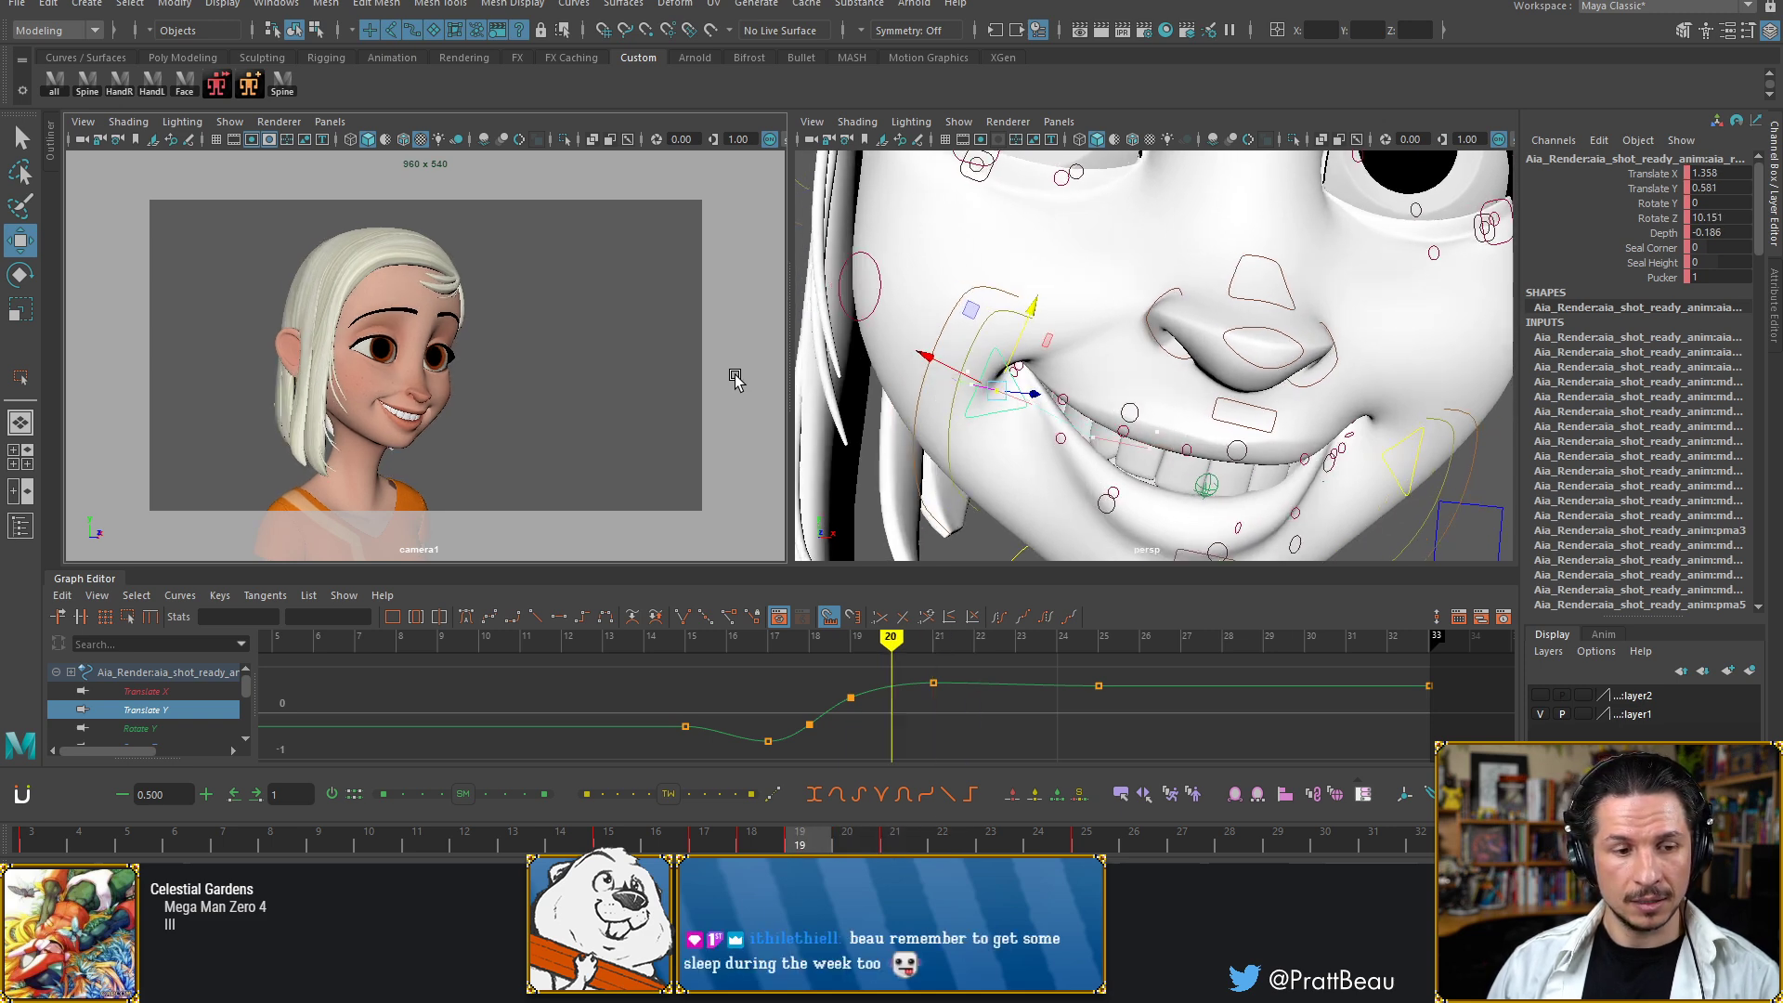
pyautogui.hotkey('alt', ',')
pyautogui.hotkey('alt', ',')
pyautogui.hotkey('alt', ',')
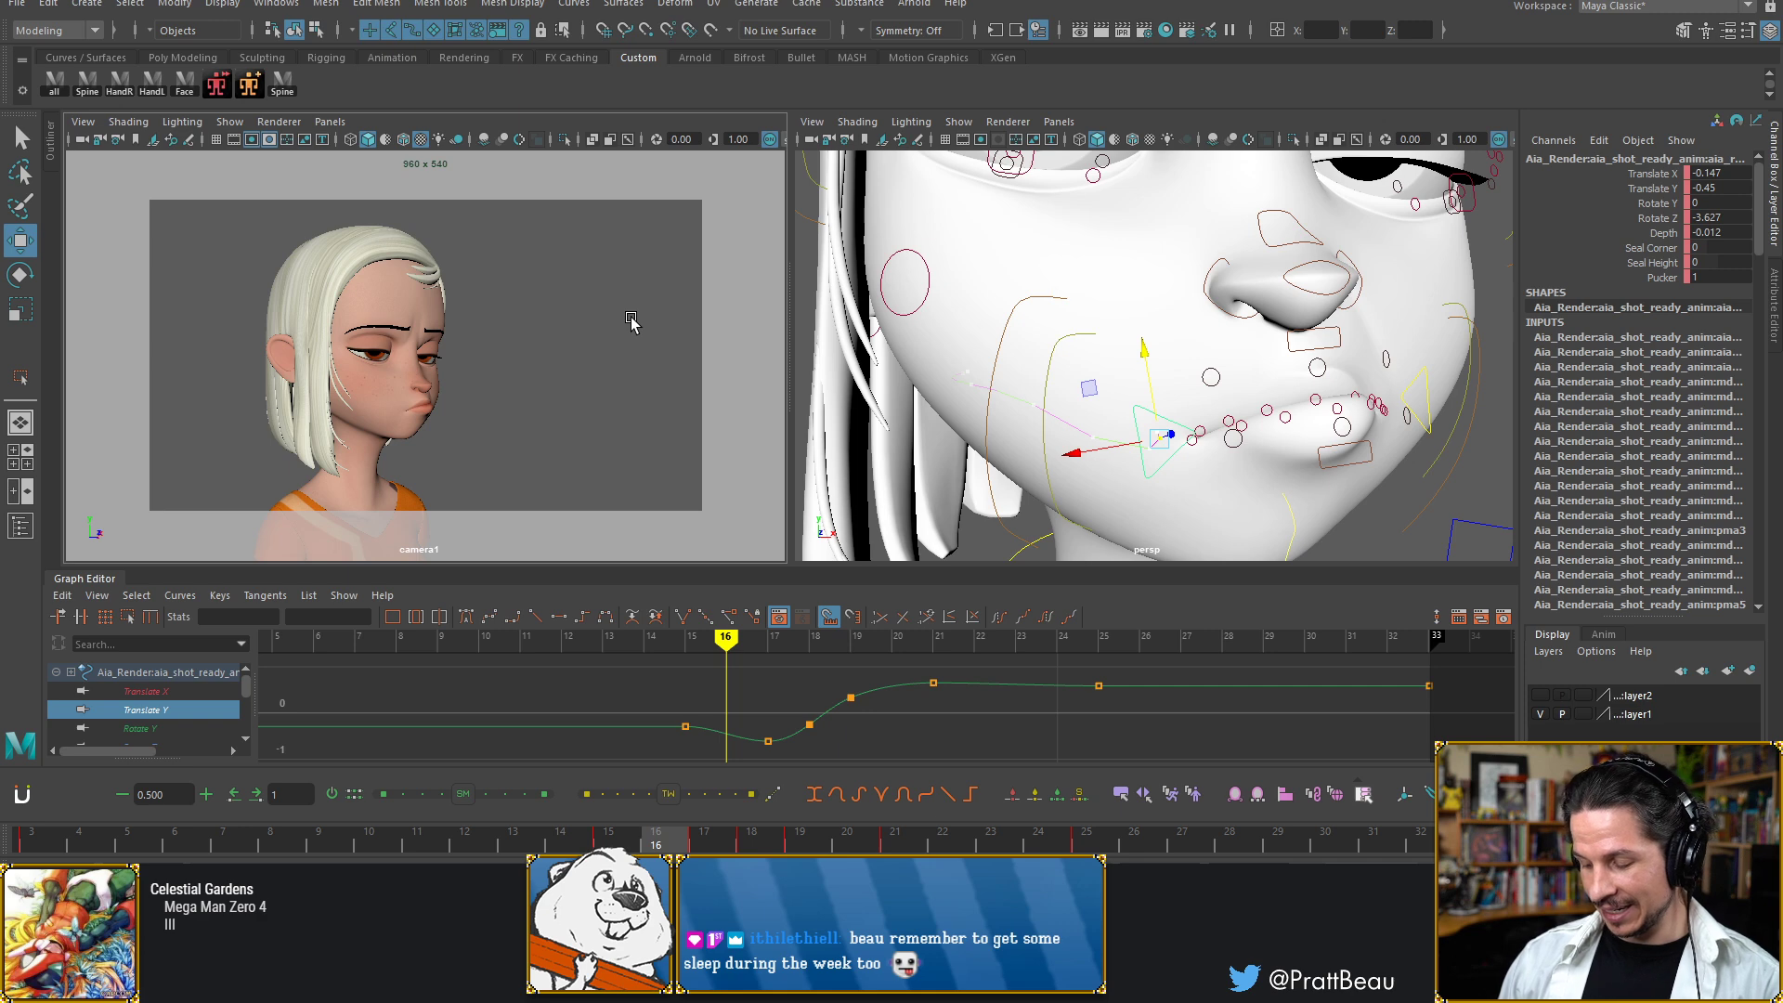
pyautogui.hotkey('alt', '.')
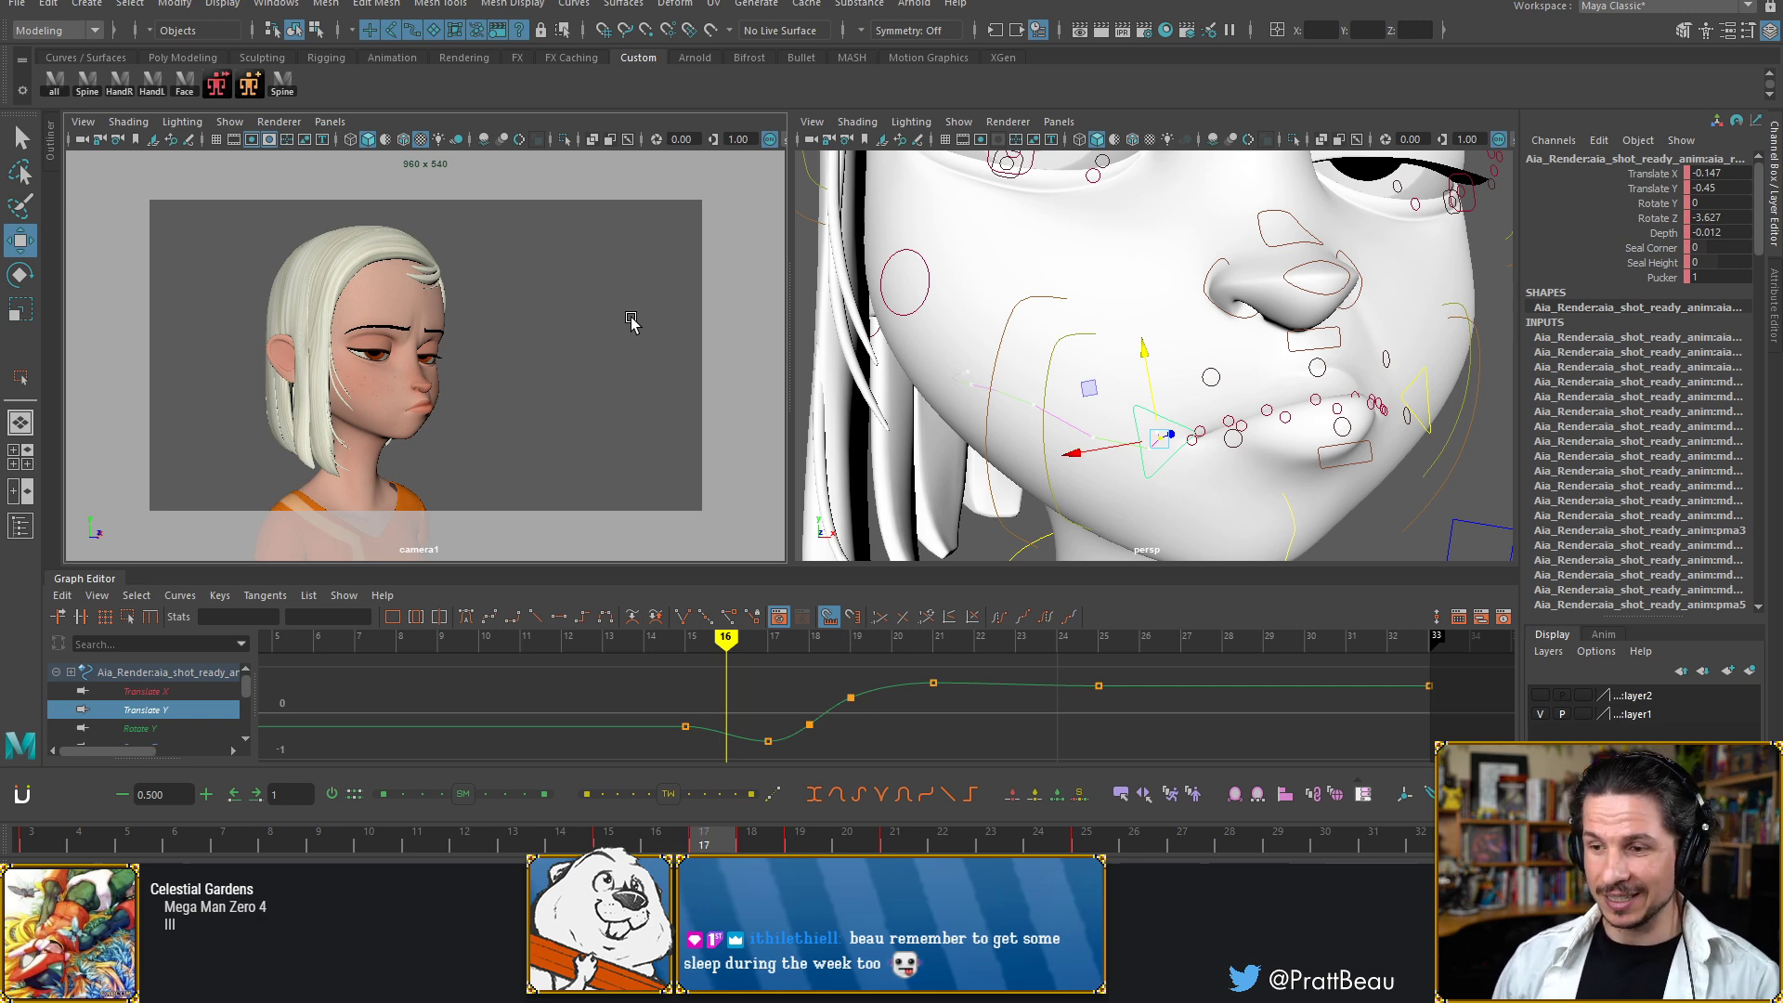
pyautogui.hotkey('alt', '.')
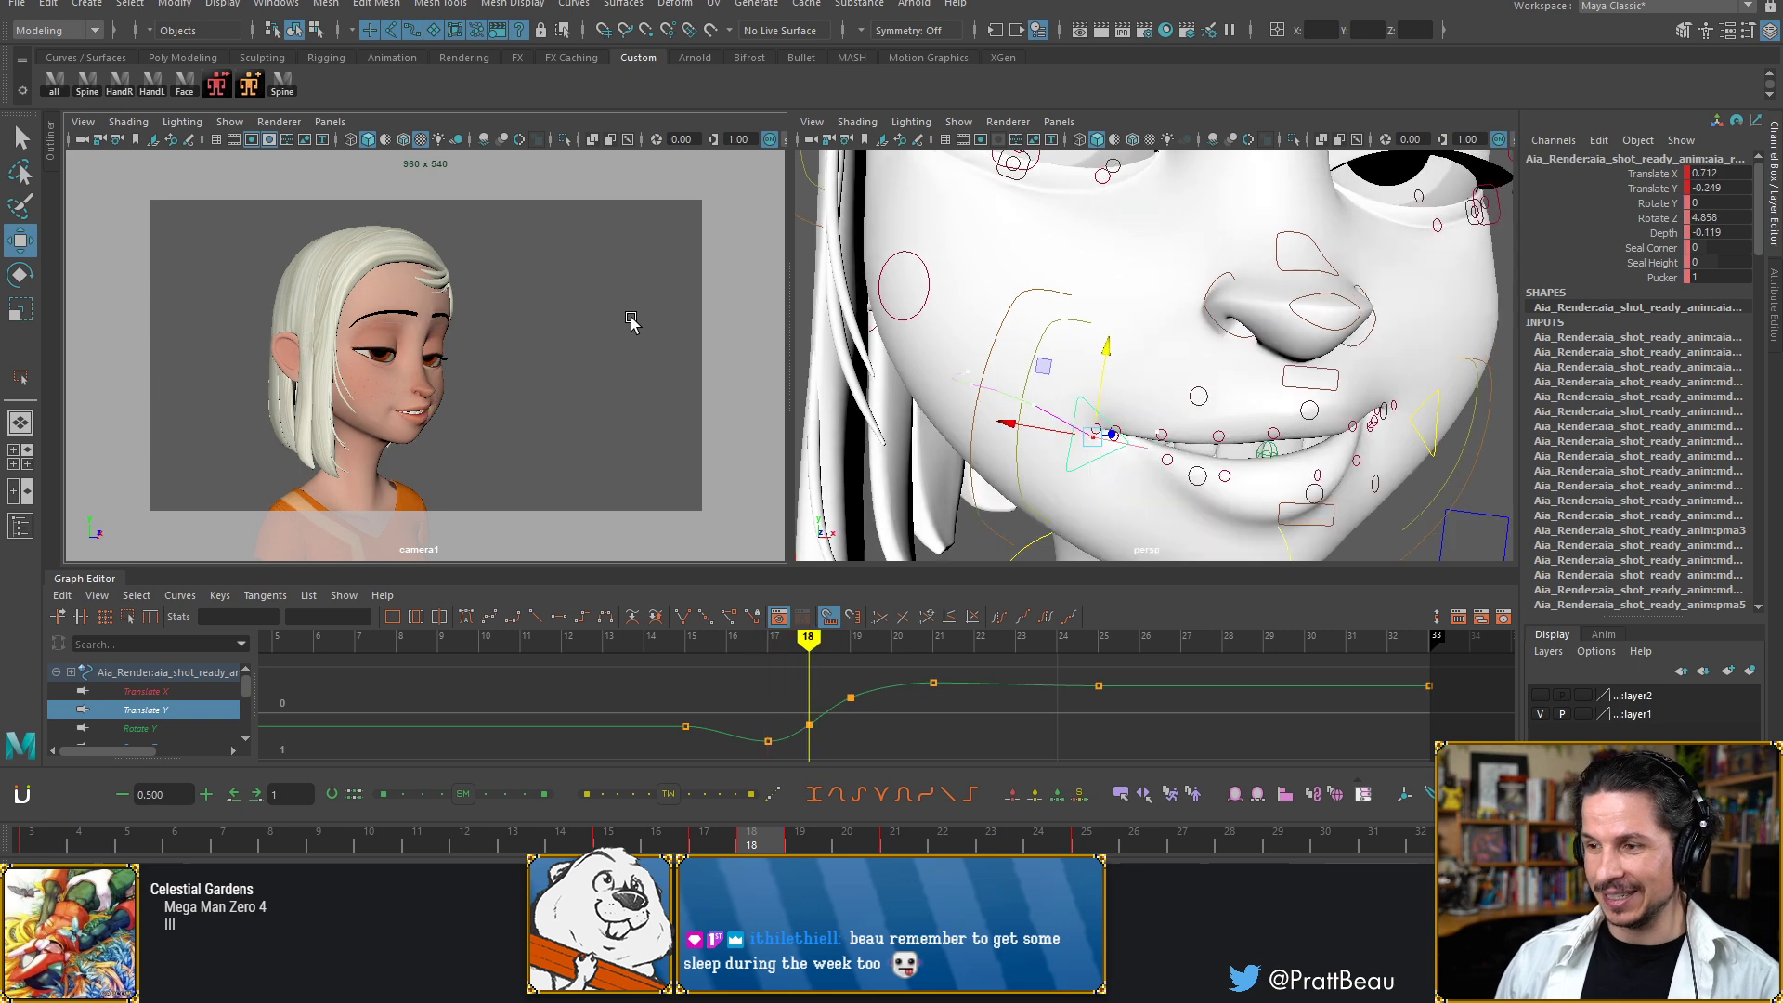
pyautogui.hotkey('alt', '.')
pyautogui.hotkey('alt', ',')
pyautogui.hotkey('alt', ',')
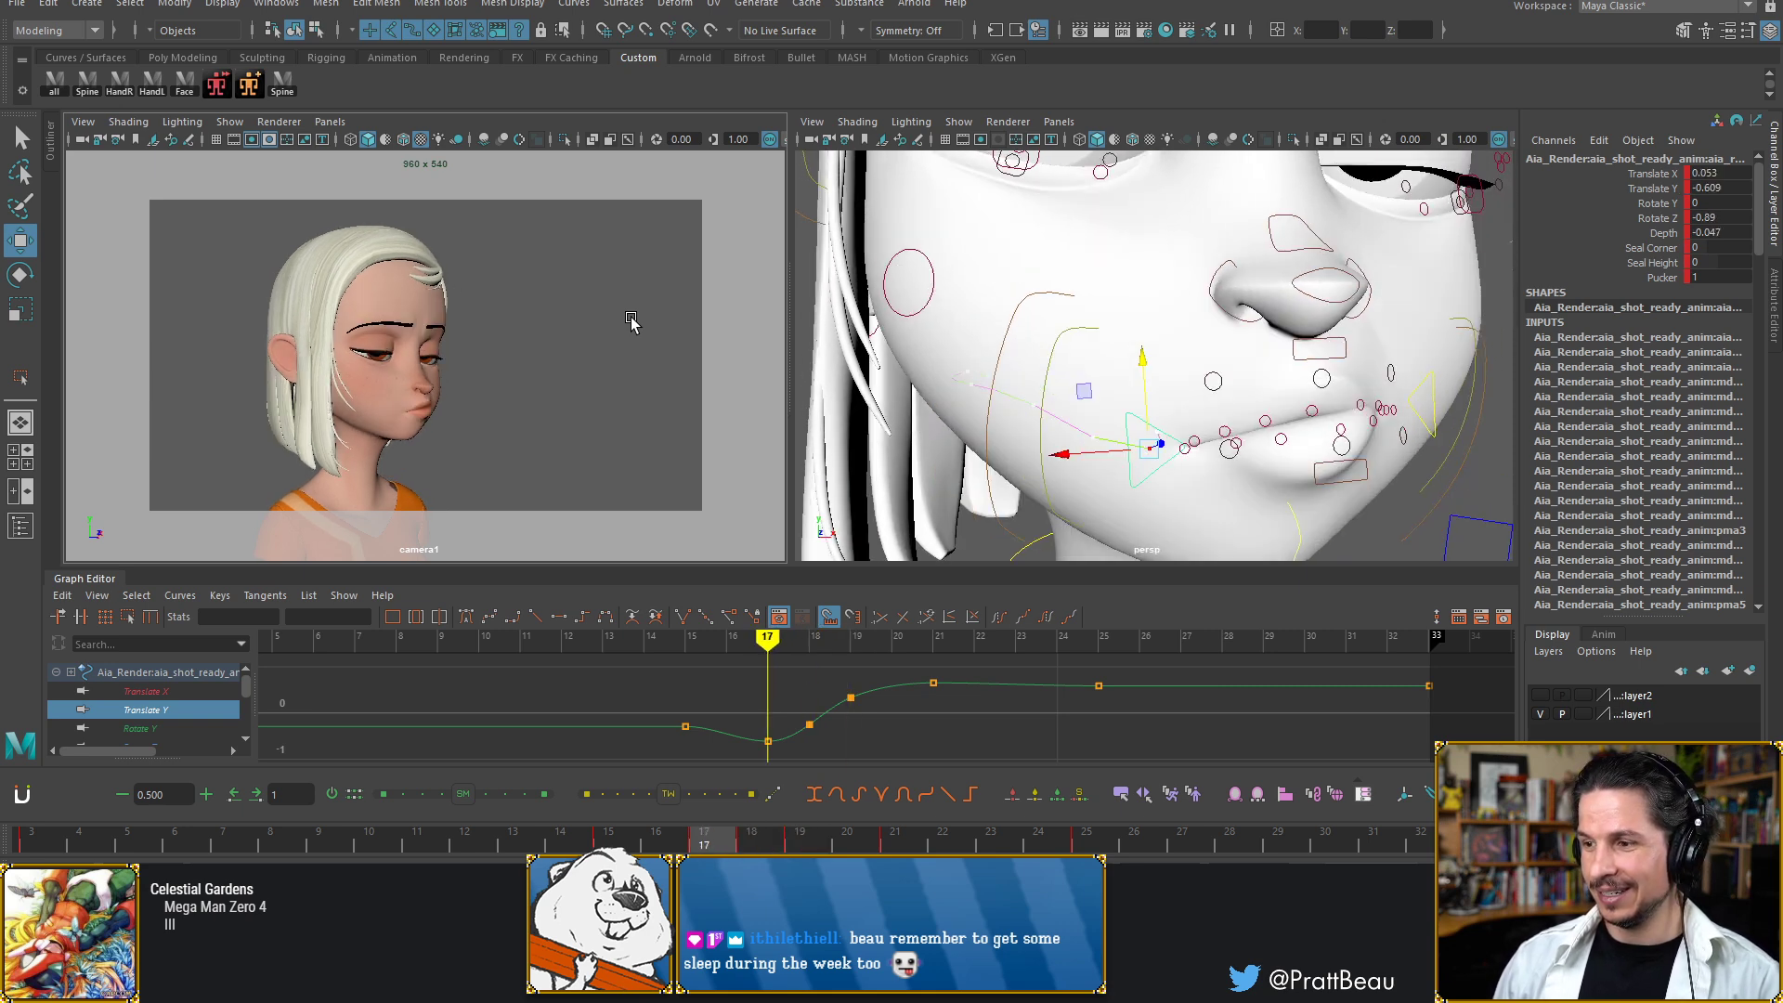
pyautogui.hotkey('alt', '.')
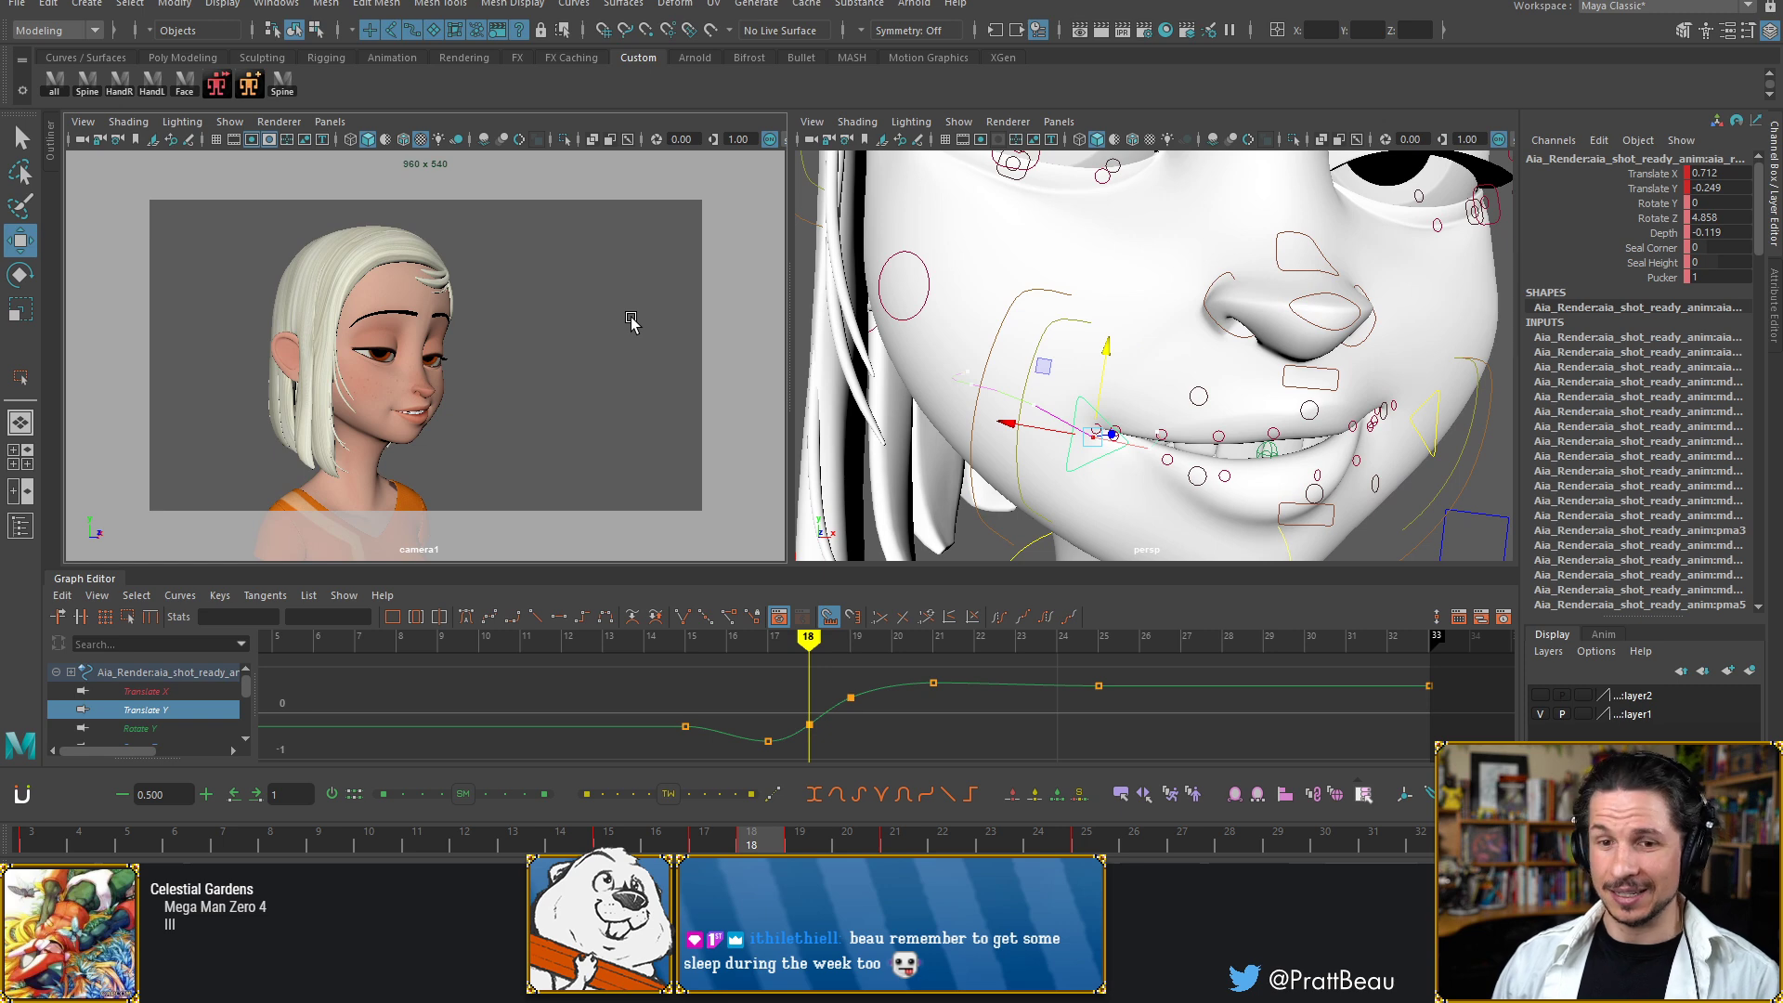
pyautogui.hotkey('alt', ',')
pyautogui.hotkey('alt', ',')
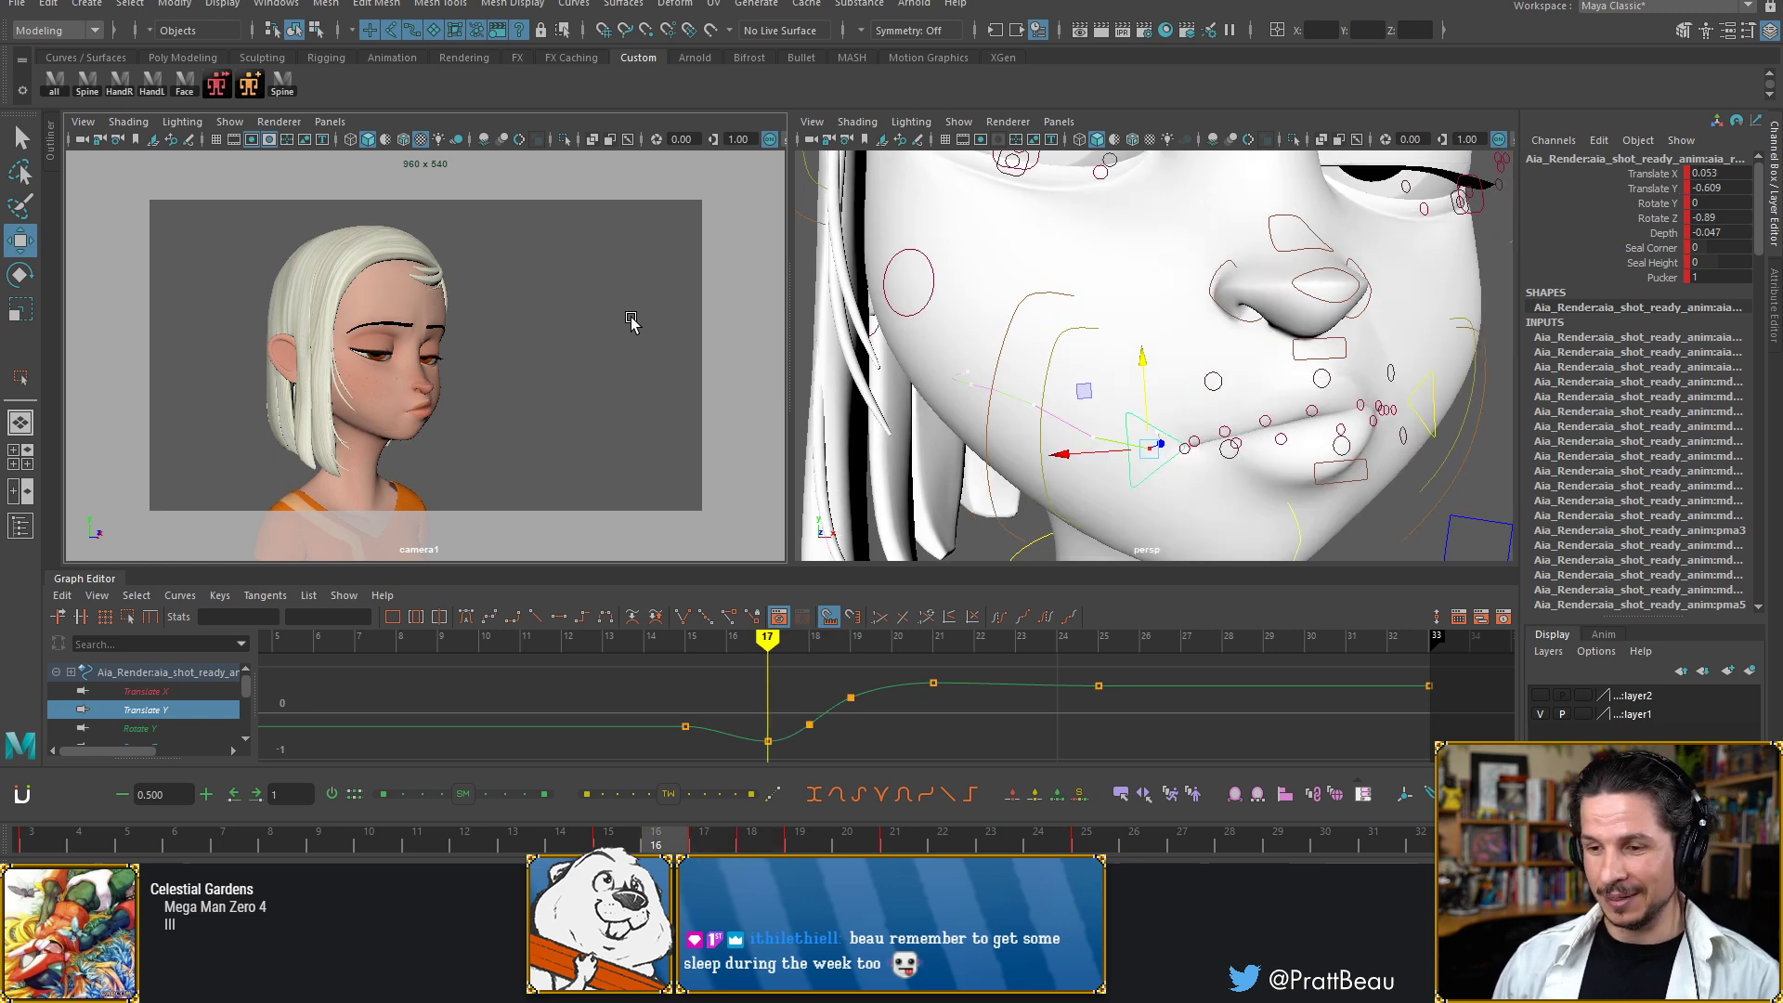
pyautogui.hotkey('alt', '.')
pyautogui.hotkey('alt', '.')
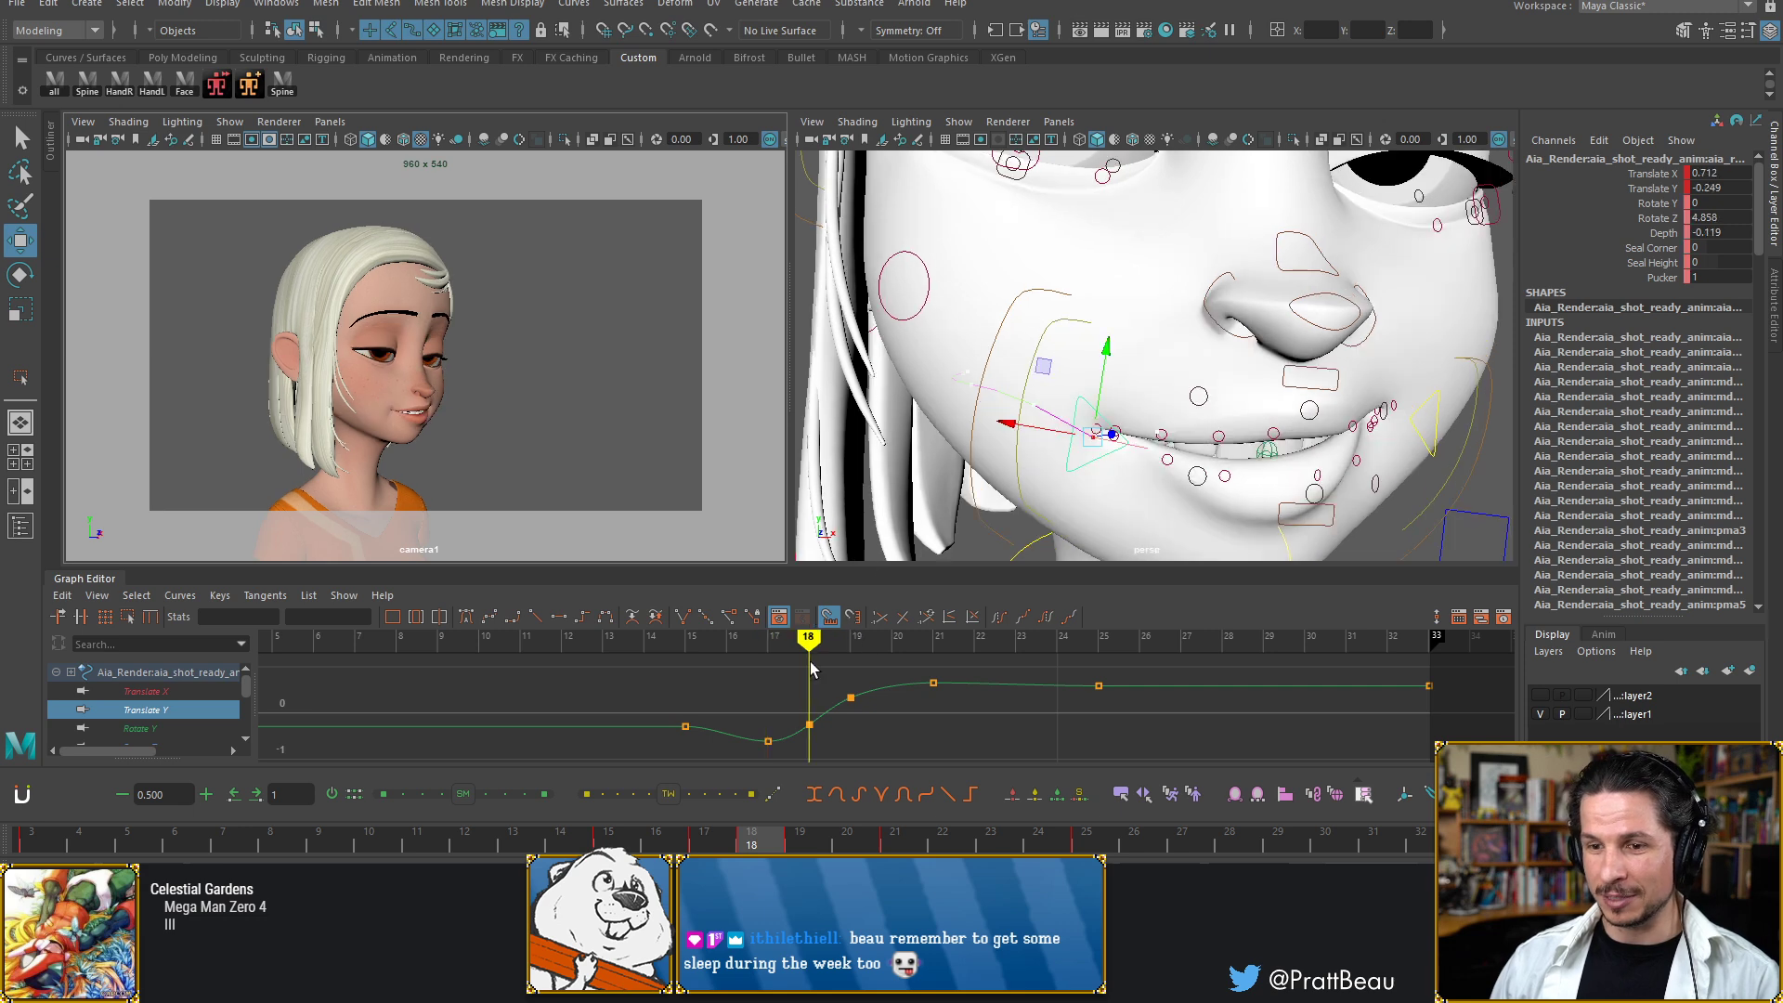
# Lower the mouth corner's Translate Y keys to about -0.36 at frame 18 and about 0.29 at frame 19
pyautogui.scroll(4, 775, 697)
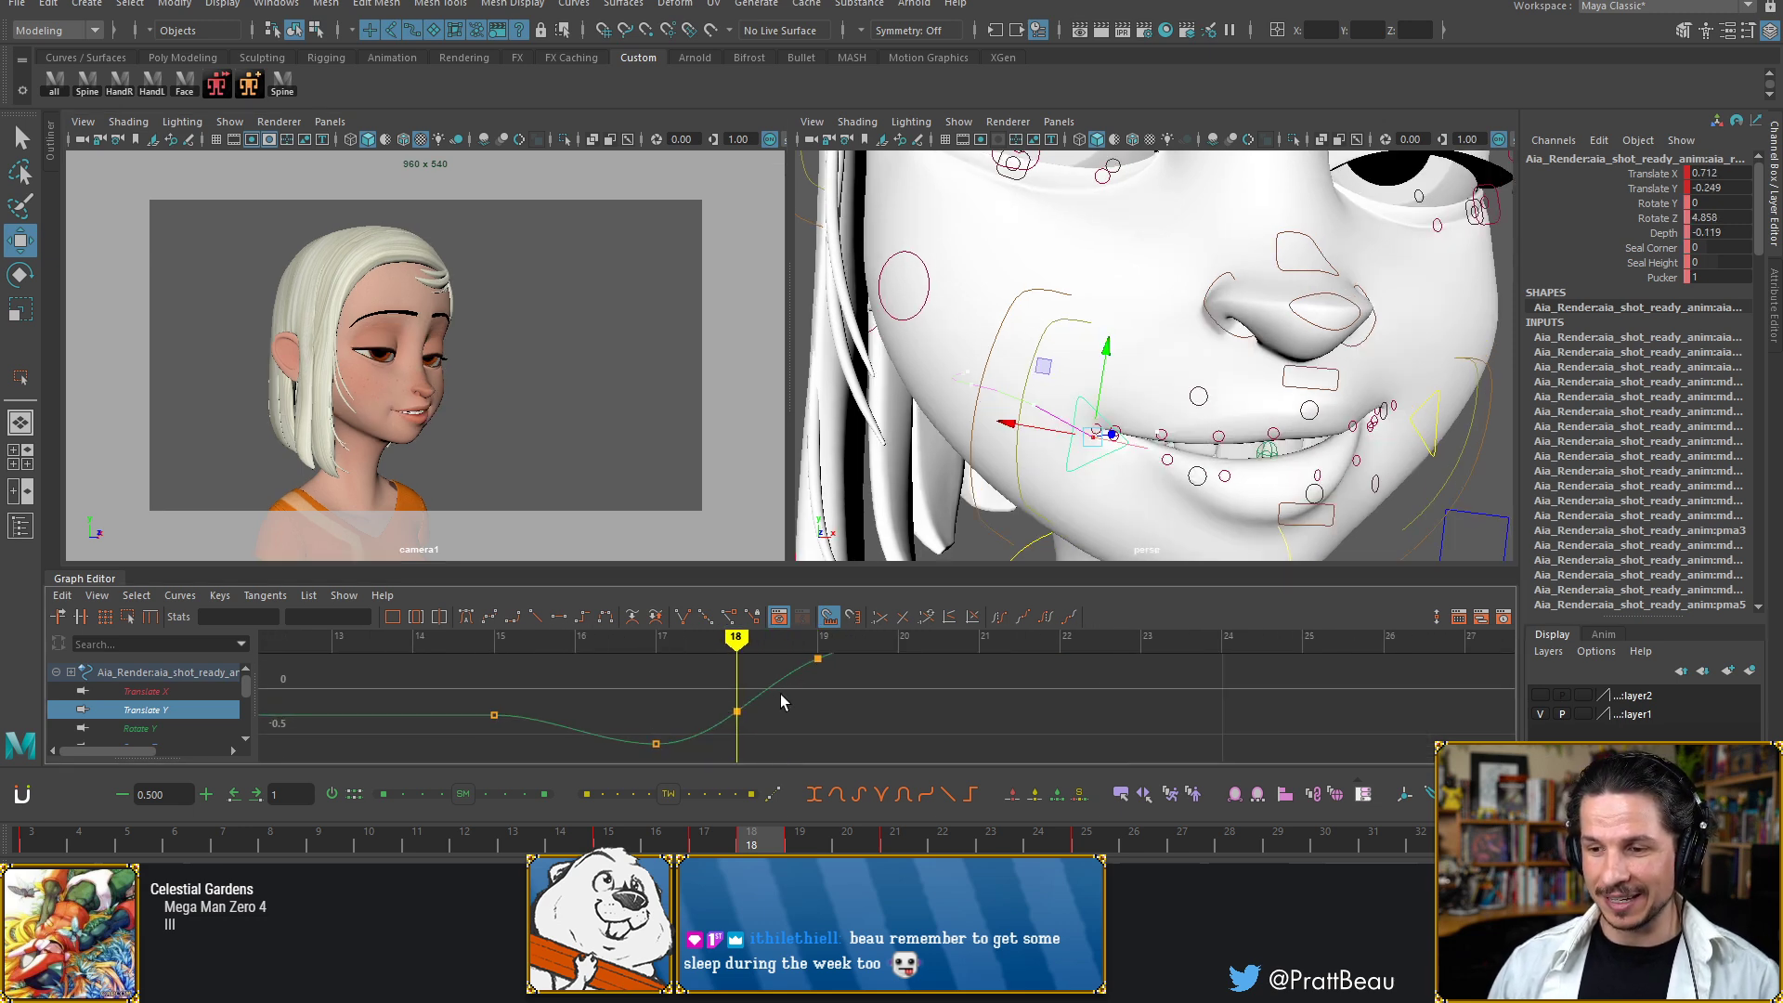
pyautogui.moveTo(753, 743); pyautogui.dragTo(752, 741)
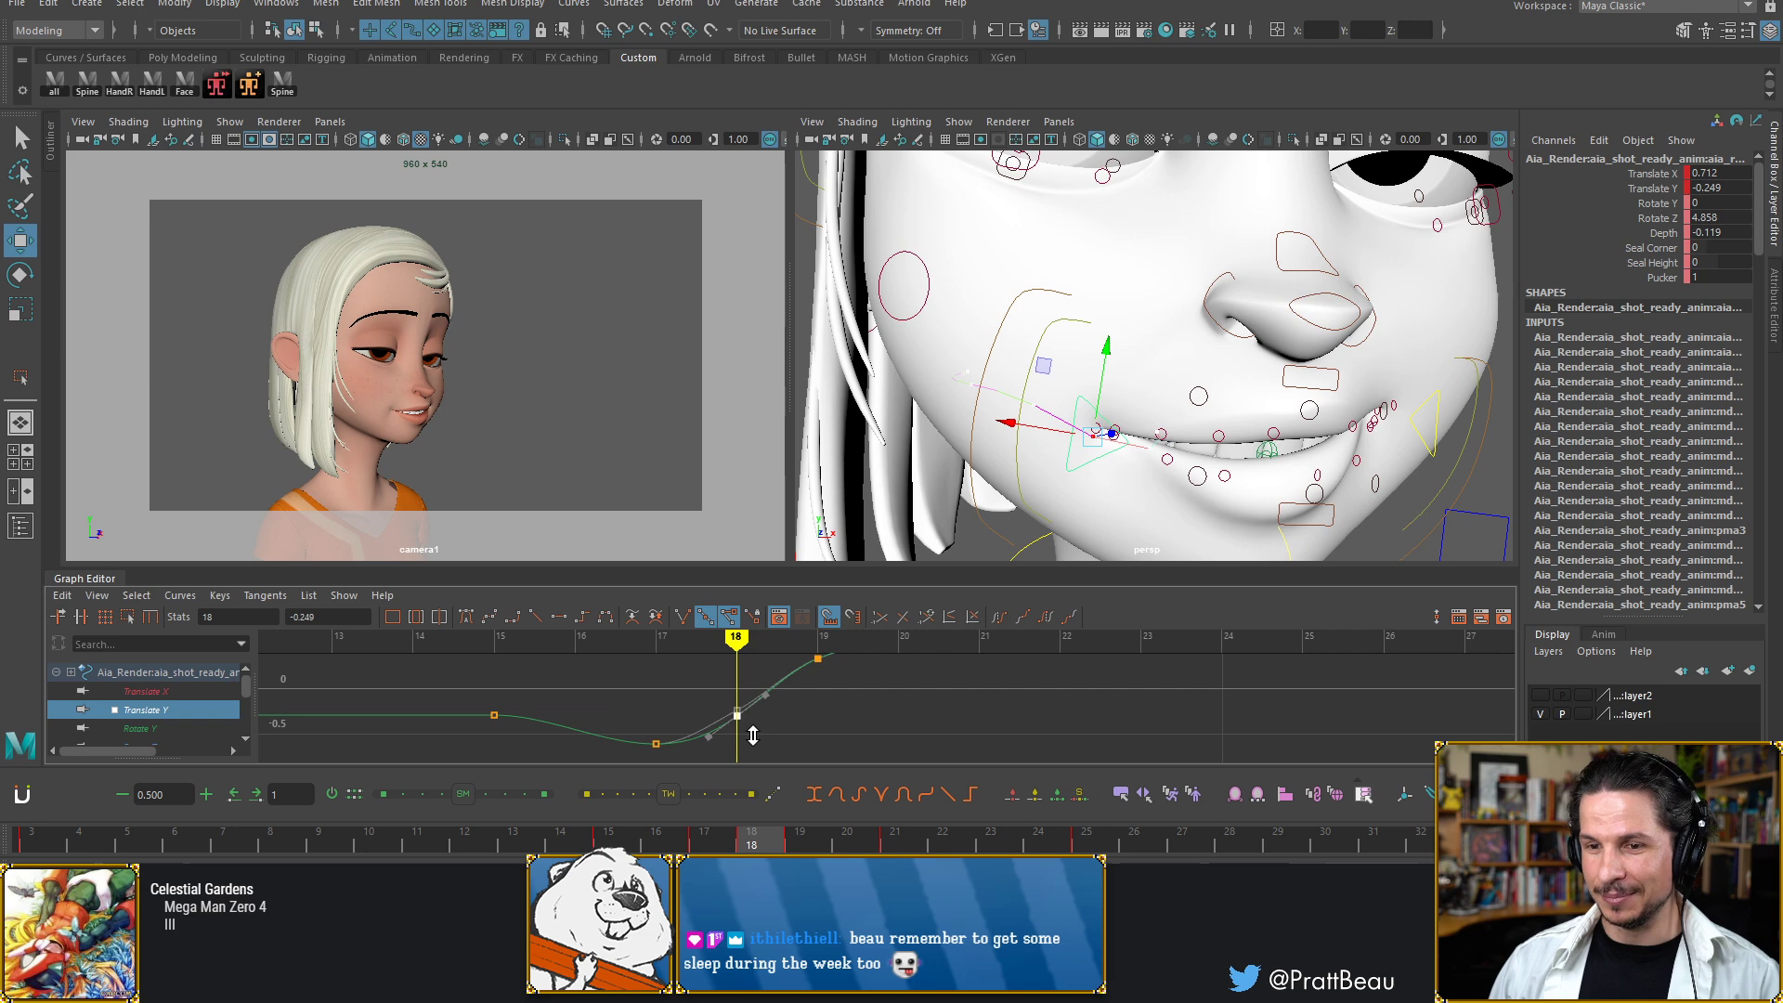
pyautogui.moveTo(754, 735)
pyautogui.keyDown('shift'); pyautogui.mouseDown(button='middle')
pyautogui.moveTo(751, 712)
pyautogui.moveTo(766, 726)
pyautogui.mouseUp(button='middle'); pyautogui.keyUp('shift')
pyautogui.moveTo(755, 689); pyautogui.dragTo(781, 746)
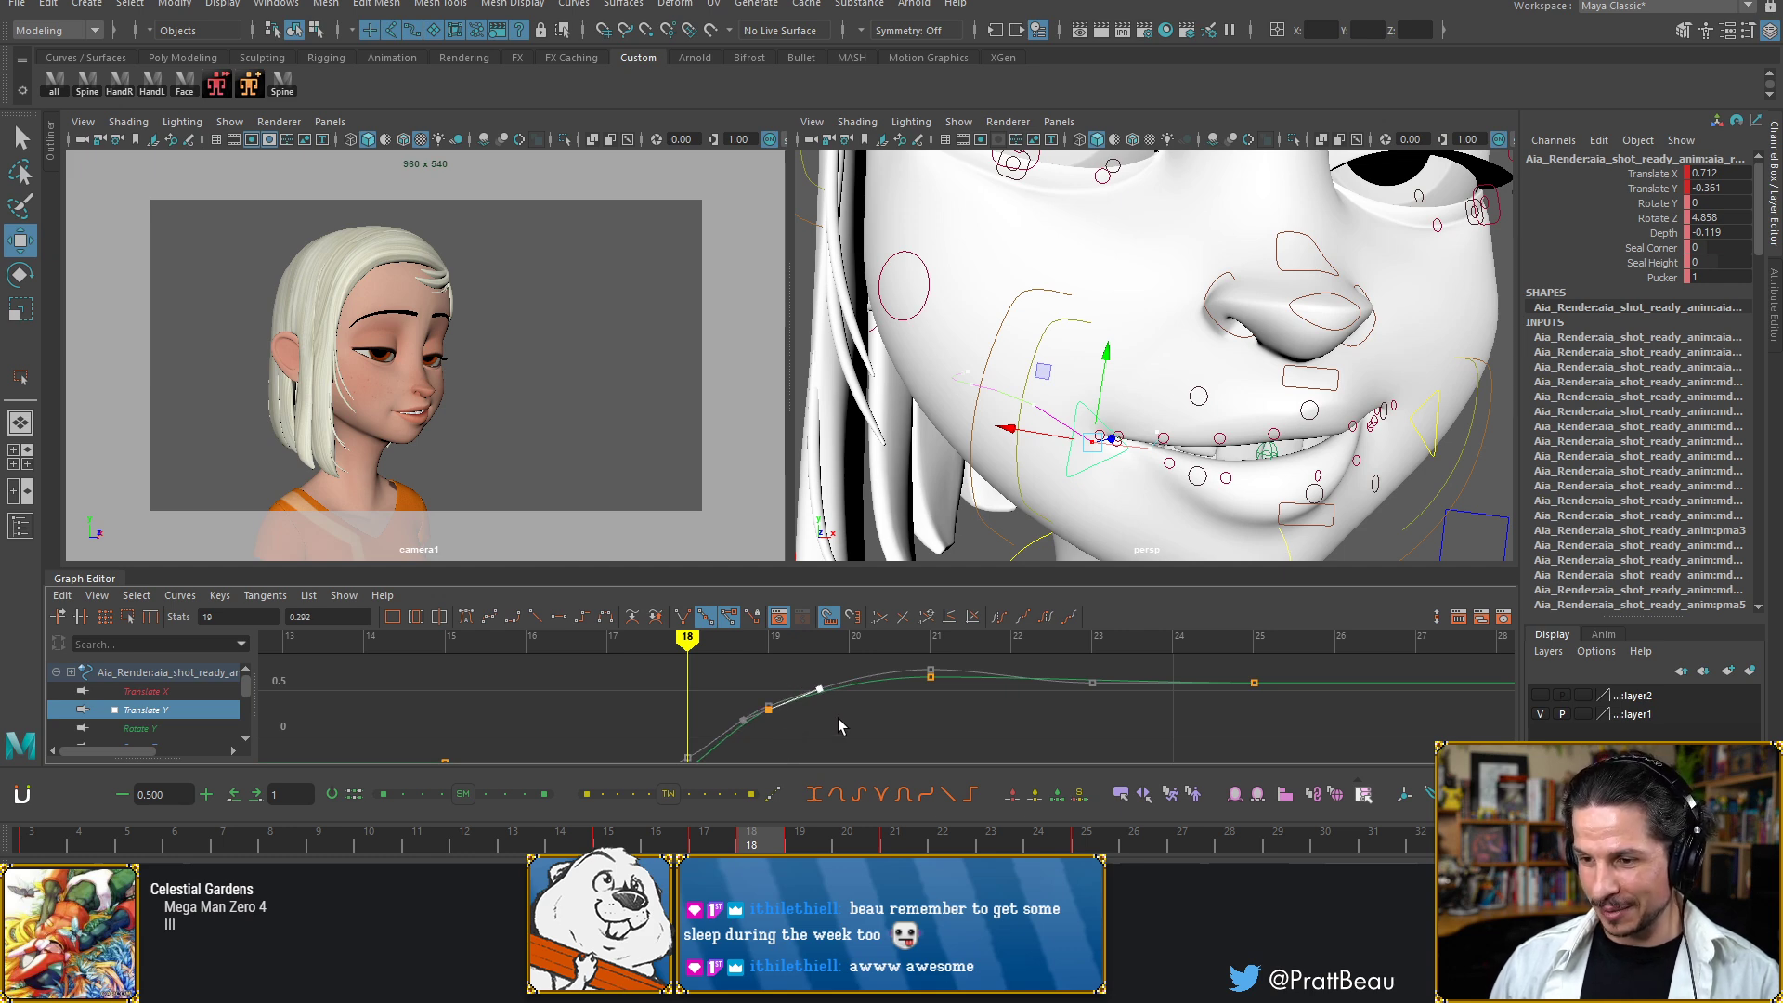
# Inspect the Translate Y key at frame 21 and step through frames 16 to 22 to check the revised mouth corner motion
pyautogui.keyDown('alt'); pyautogui.moveTo(931, 683); pyautogui.dragTo(894, 712, button='middle'); pyautogui.keyUp('alt')
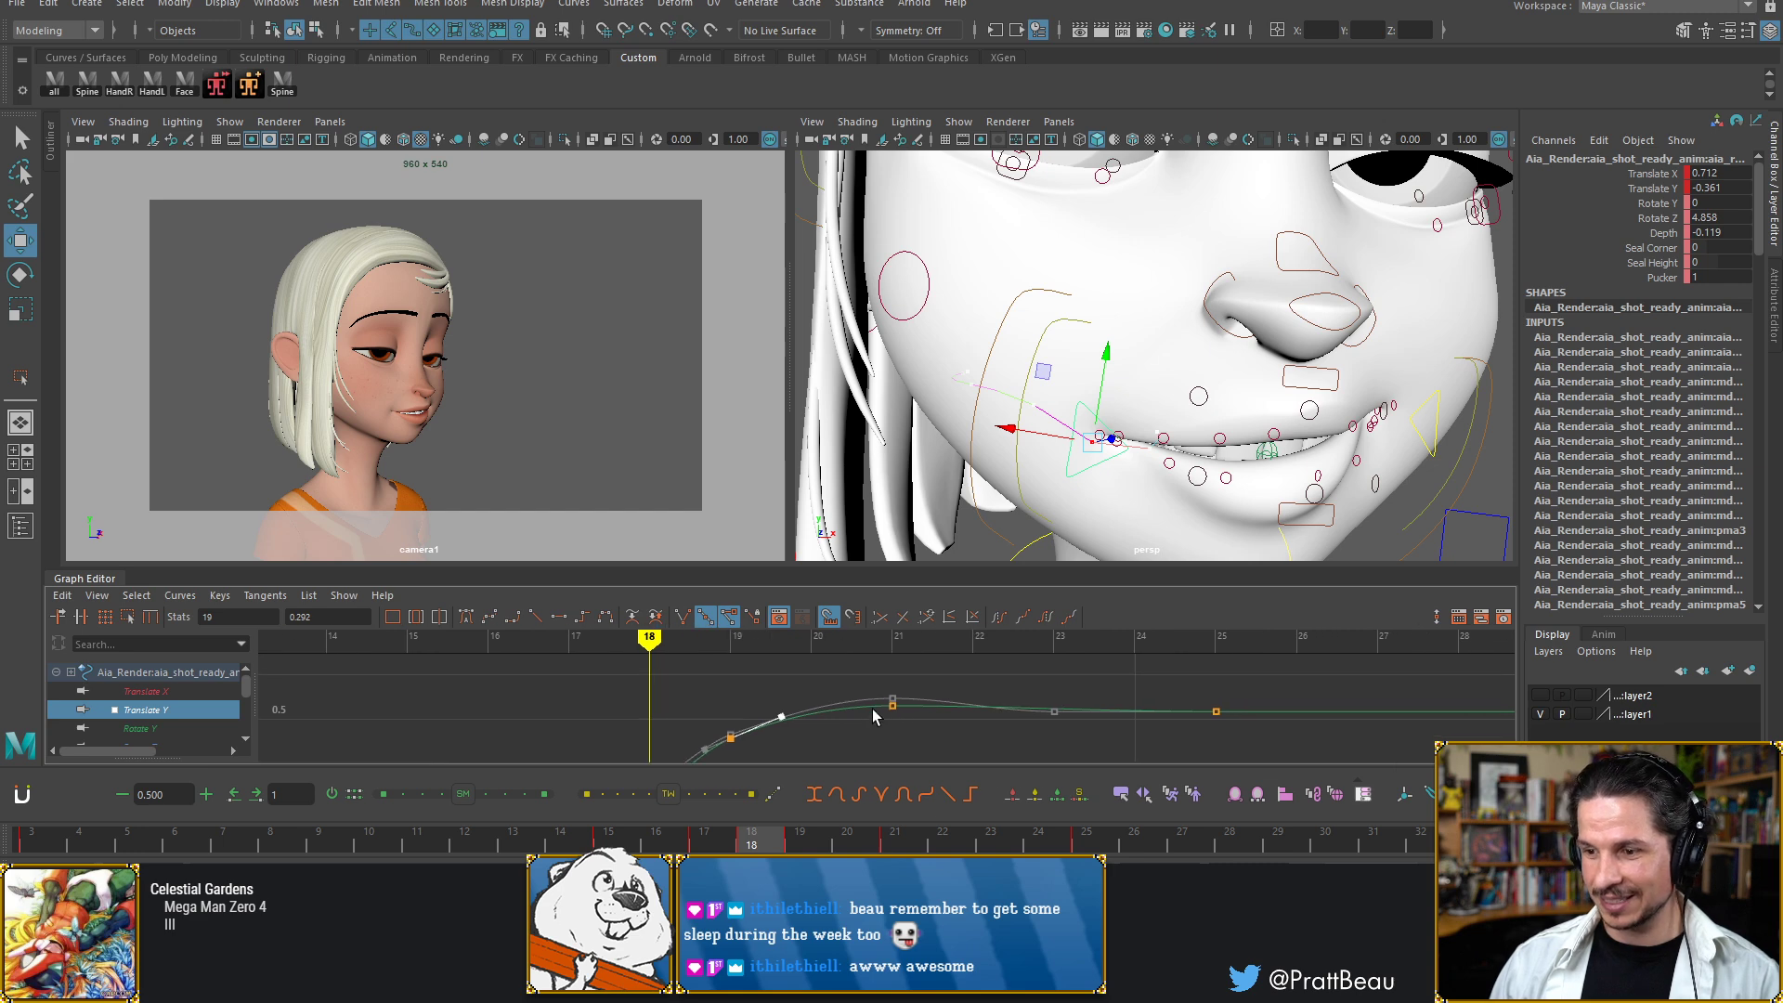
pyautogui.keyDown('alt'); pyautogui.keyDown('shift'); pyautogui.moveTo(873, 710); pyautogui.dragTo(889, 695, button='right'); pyautogui.keyUp('shift'); pyautogui.keyUp('alt')
pyautogui.click(894, 705)
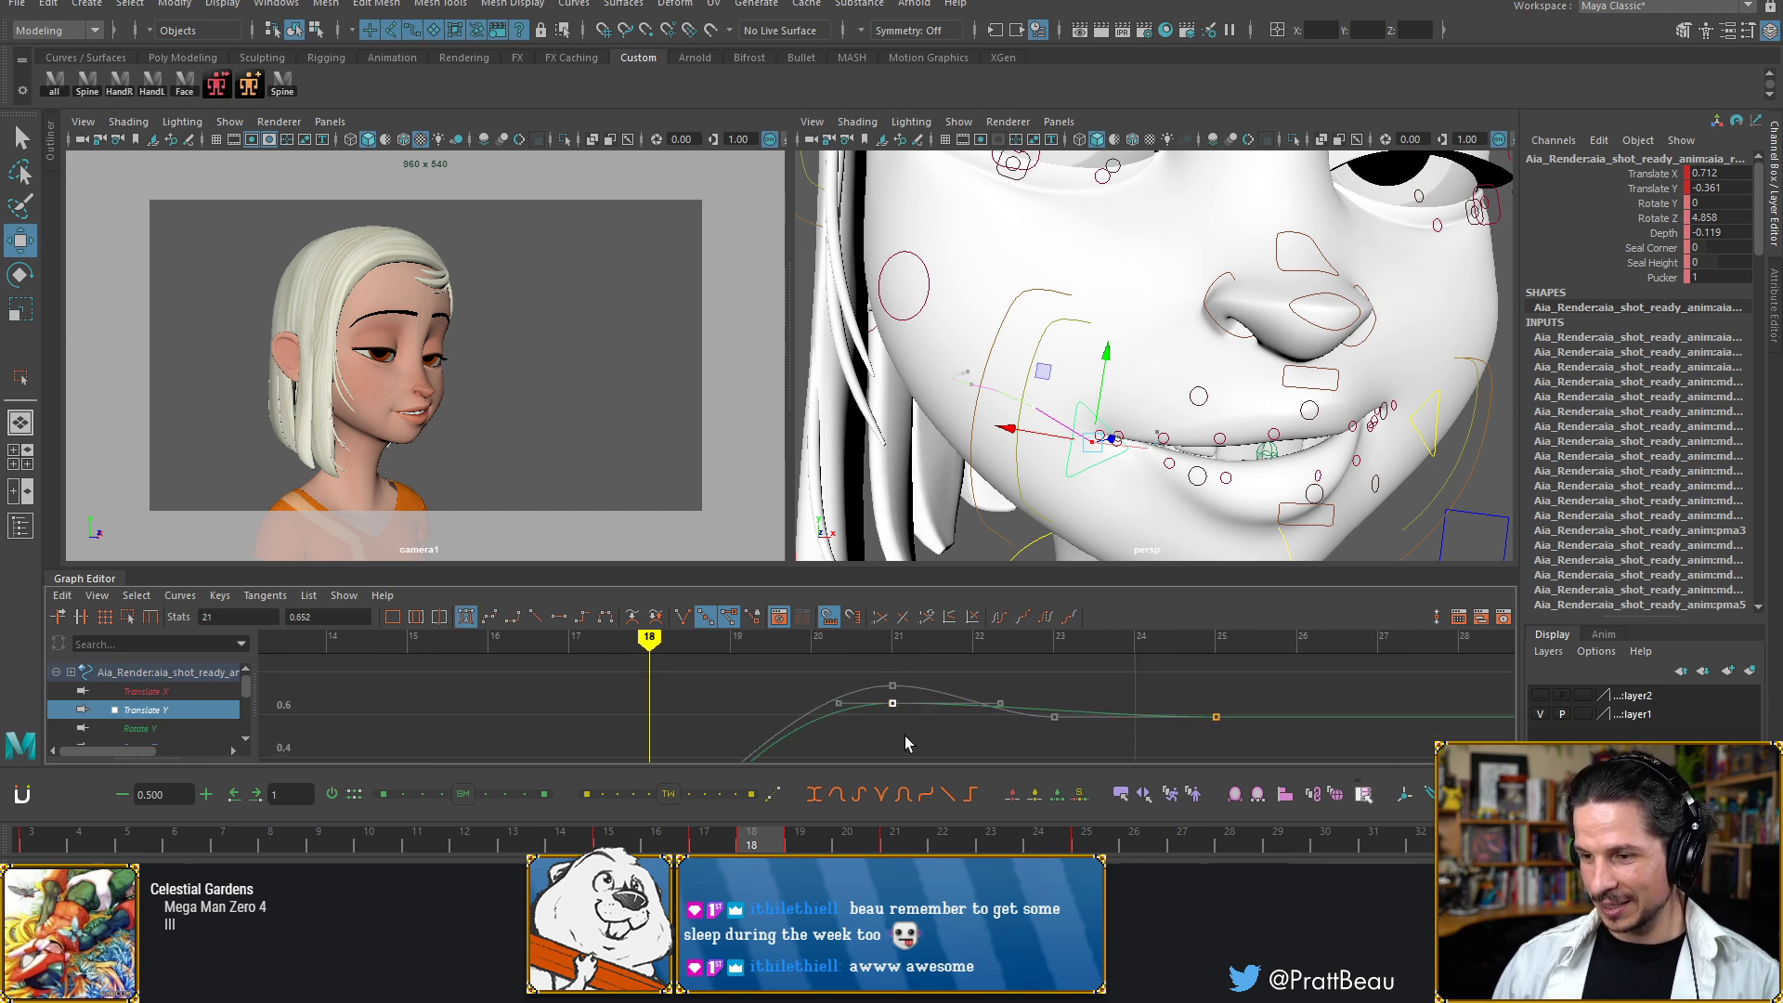
pyautogui.keyDown('alt'); pyautogui.moveTo(873, 726); pyautogui.dragTo(983, 623, button='middle'); pyautogui.keyUp('alt')
pyautogui.keyDown('alt'); pyautogui.moveTo(975, 632); pyautogui.dragTo(872, 708, button='right'); pyautogui.keyUp('alt')
pyautogui.keyDown('alt'); pyautogui.moveTo(819, 740); pyautogui.dragTo(825, 703, button='middle'); pyautogui.keyUp('alt')
pyautogui.hotkey('alt', ',')
pyautogui.hotkey('alt', ',')
pyautogui.hotkey('alt', ',')
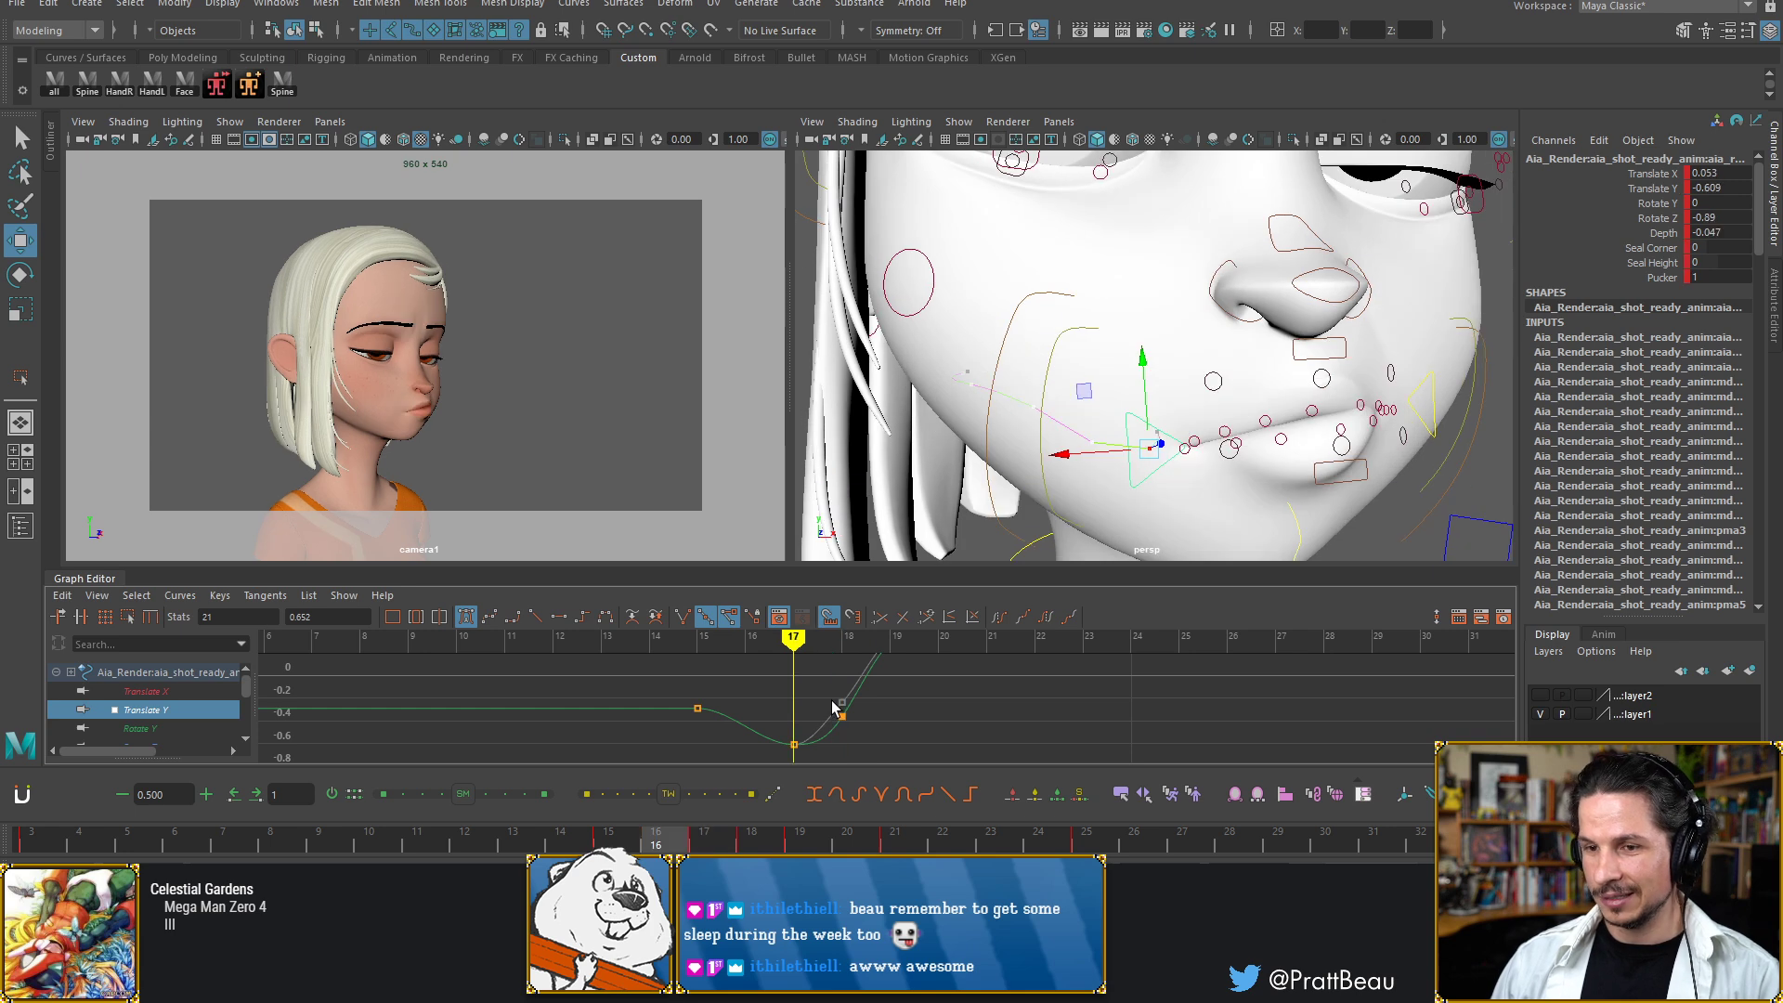
pyautogui.hotkey('alt', '.')
pyautogui.hotkey('alt', '.')
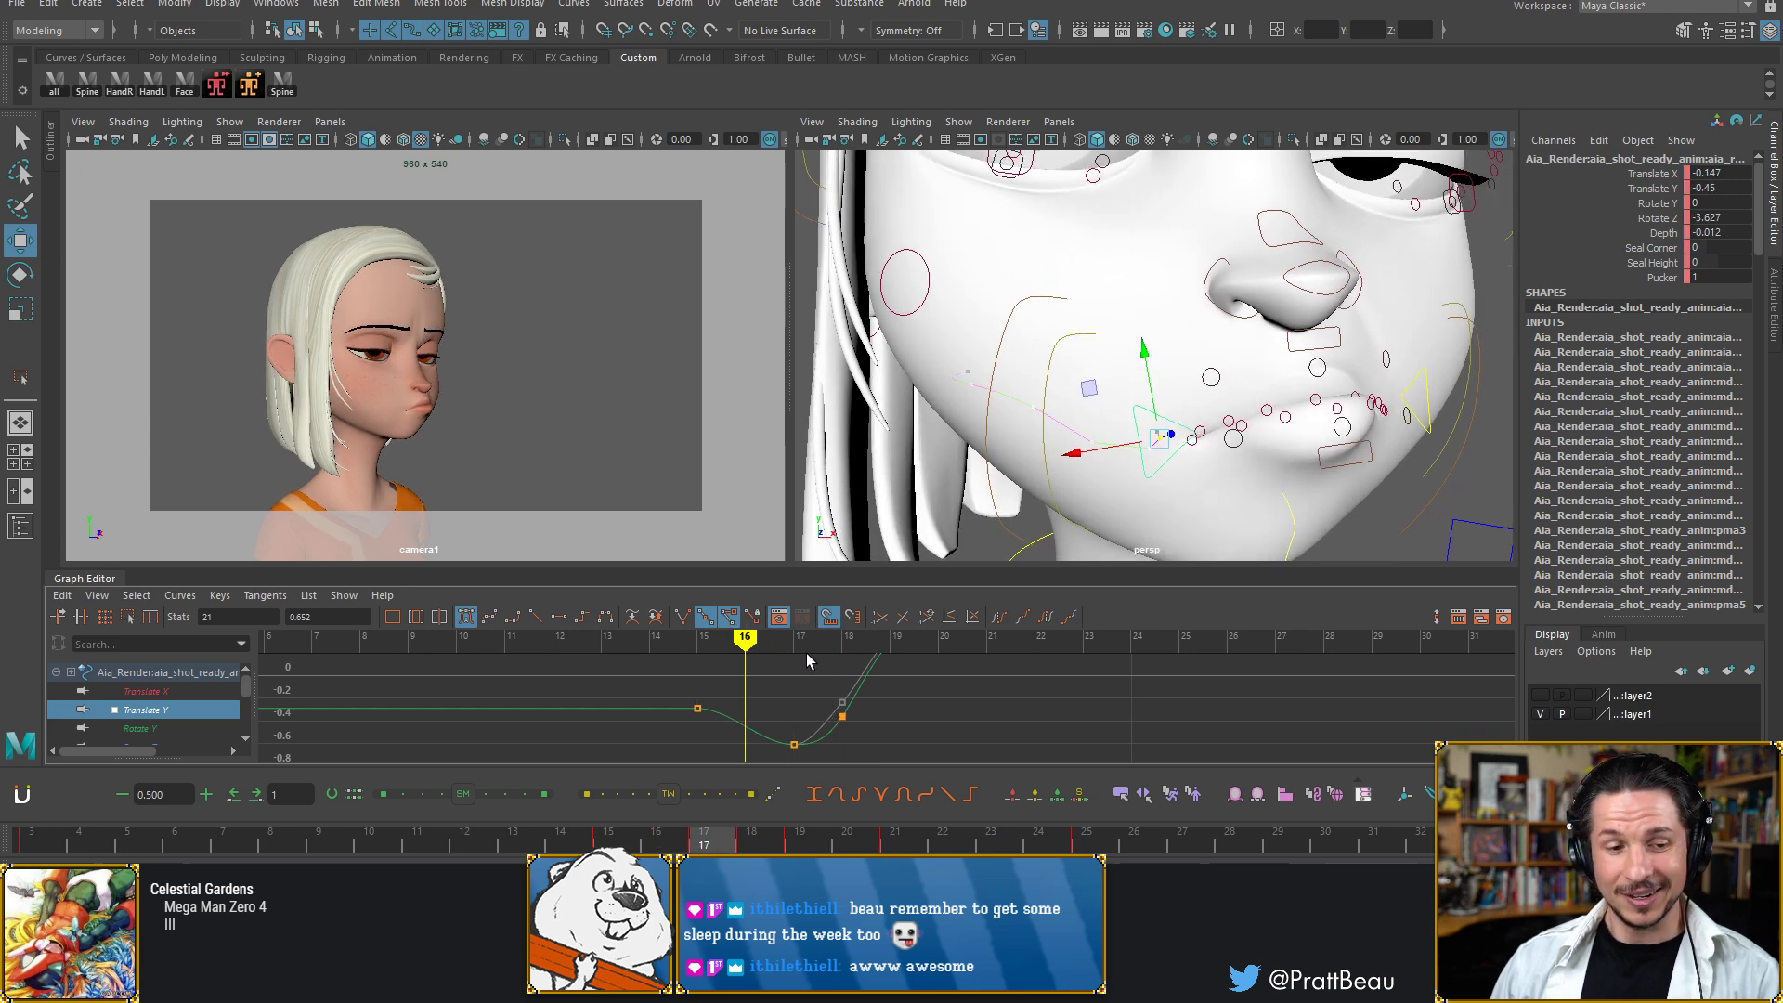
pyautogui.hotkey('alt', '.')
pyautogui.hotkey('alt', '.')
pyautogui.hotkey('alt', '.')
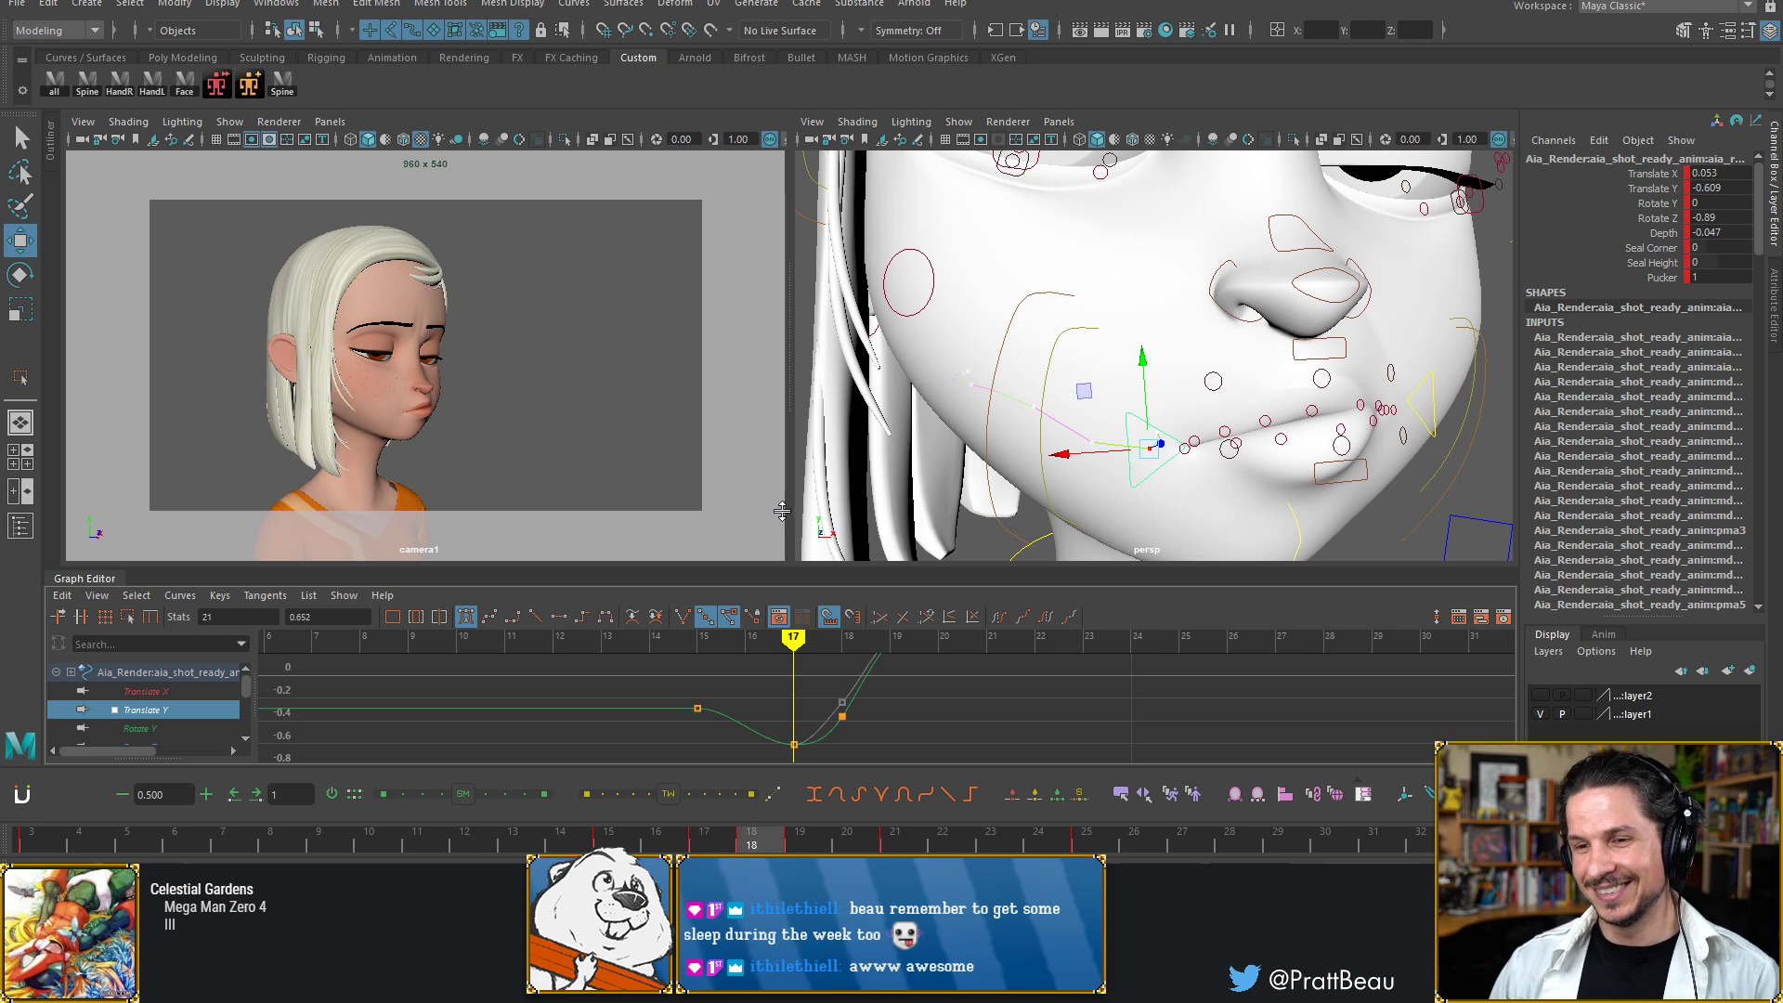
pyautogui.hotkey('alt', '.')
pyautogui.hotkey('alt', '.')
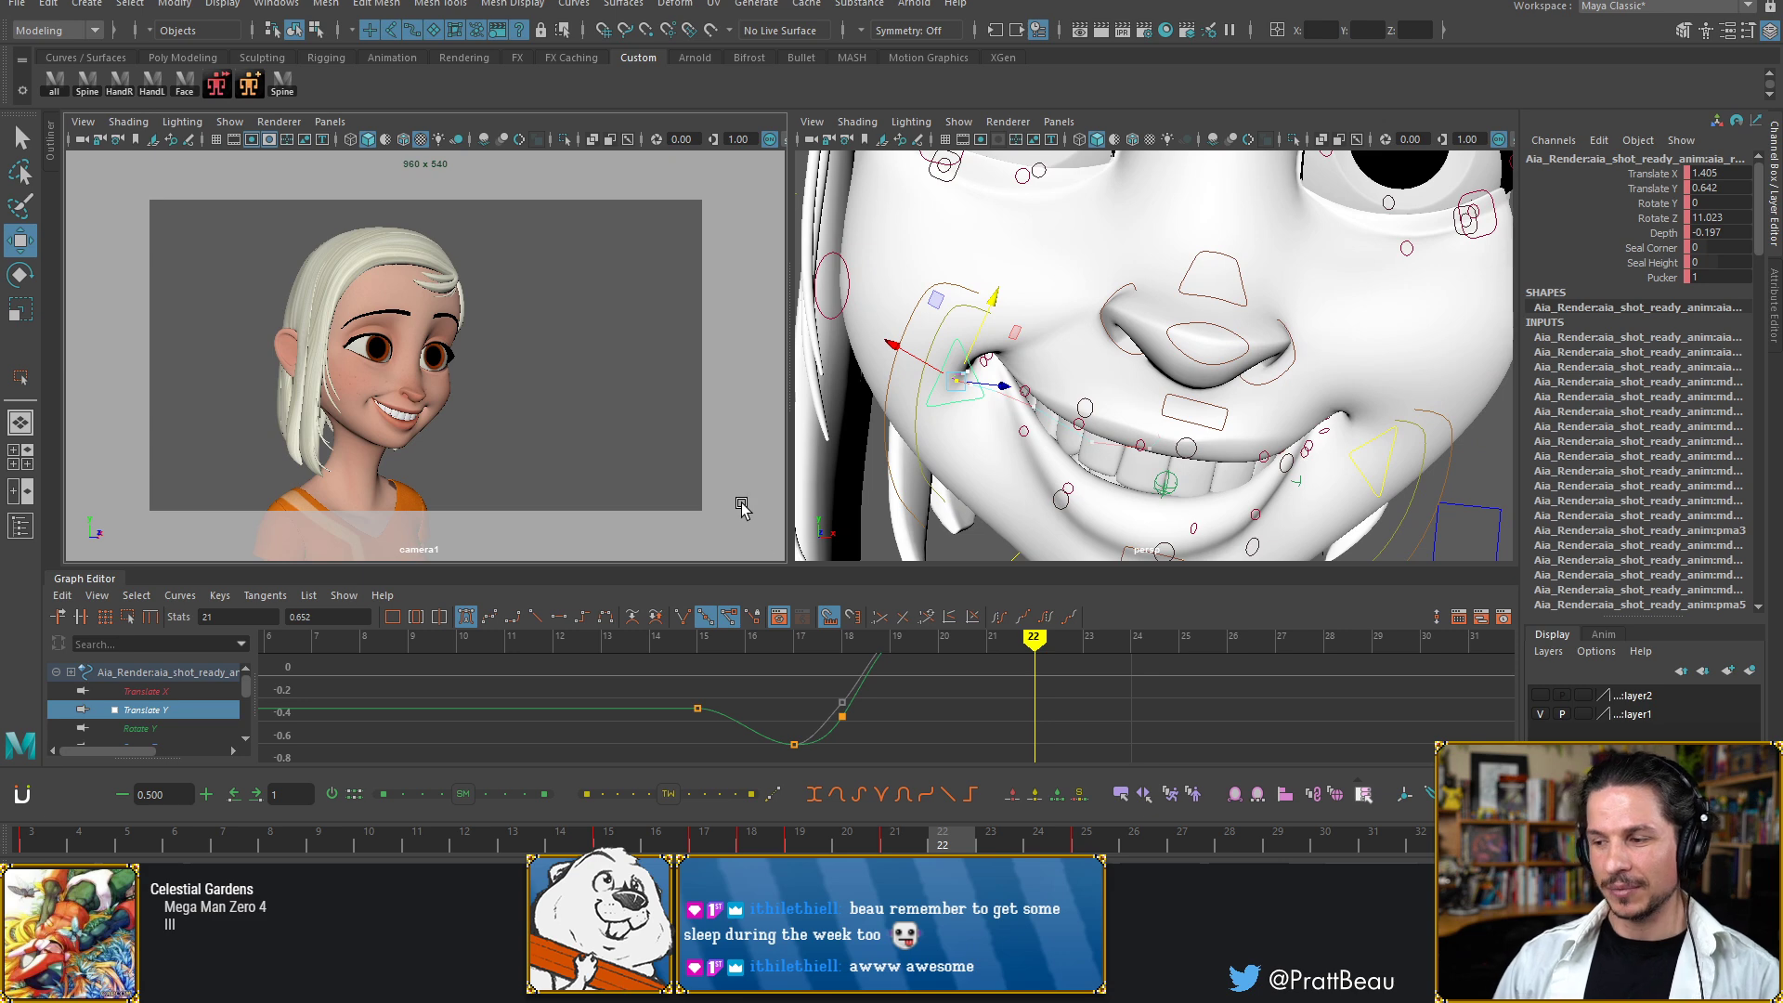
# Deselect the mouth corner and playblast the camera1 view to a movie file named face5 on the Desktop
pyautogui.click(602, 420)
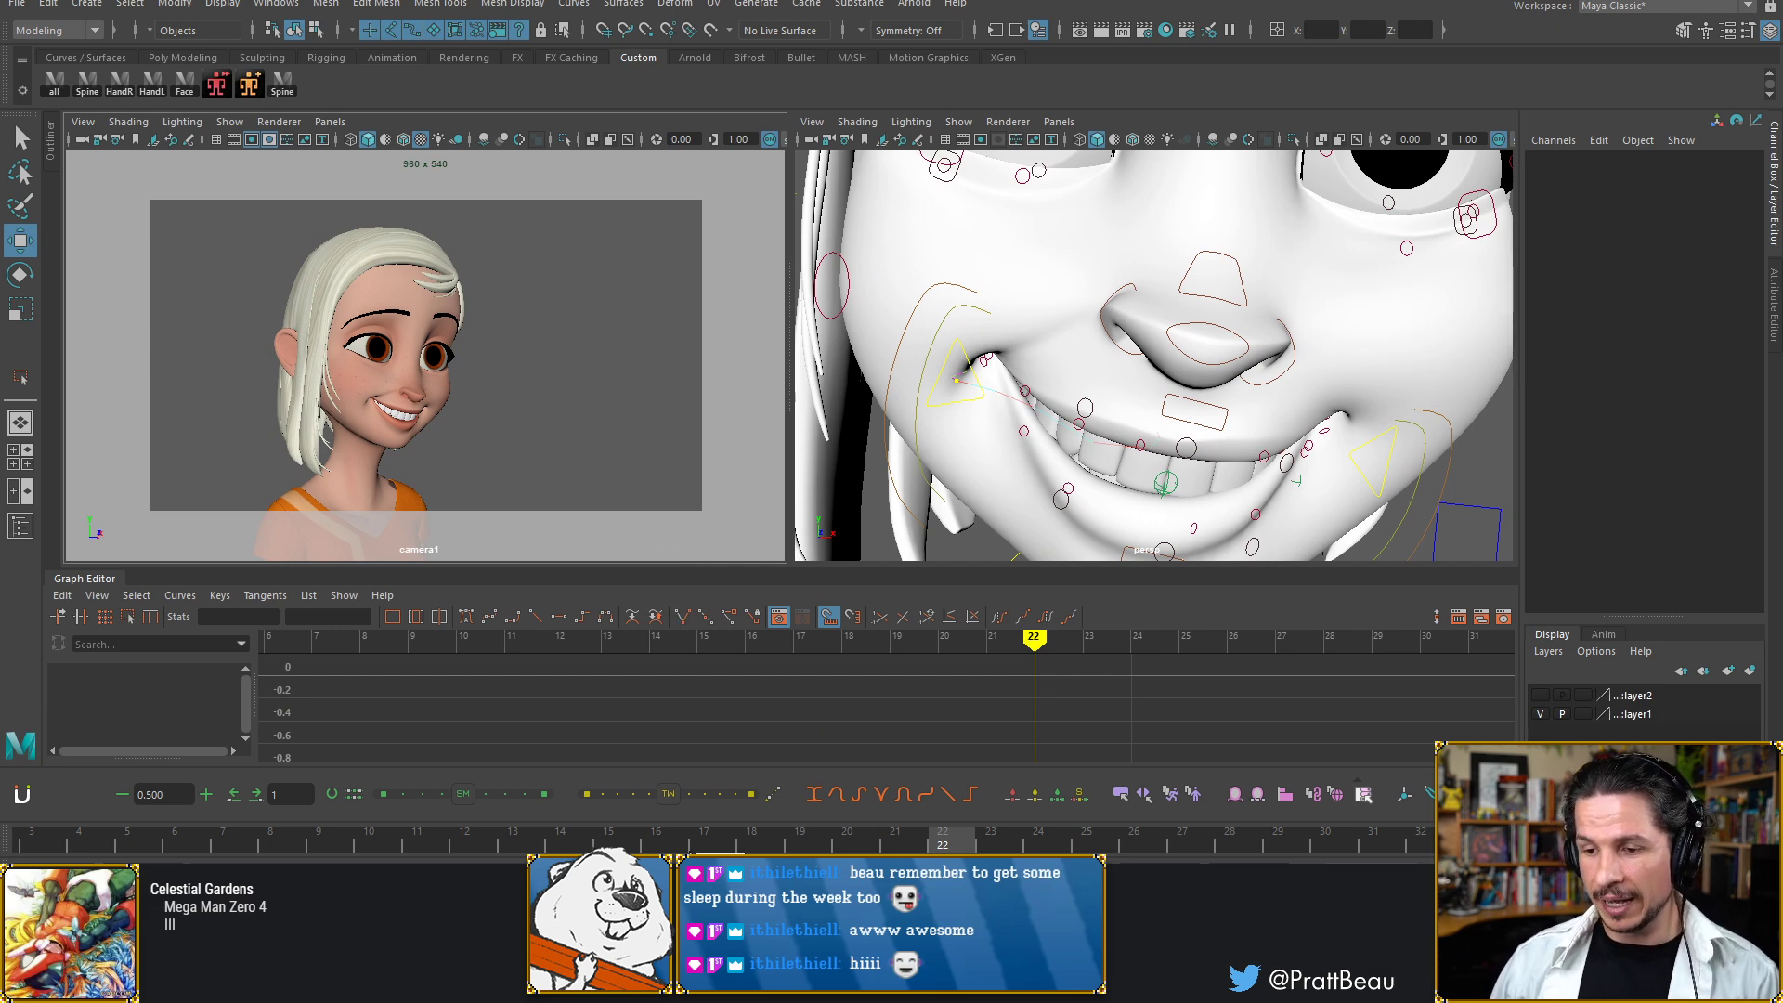
pyautogui.rightClick(650, 839)
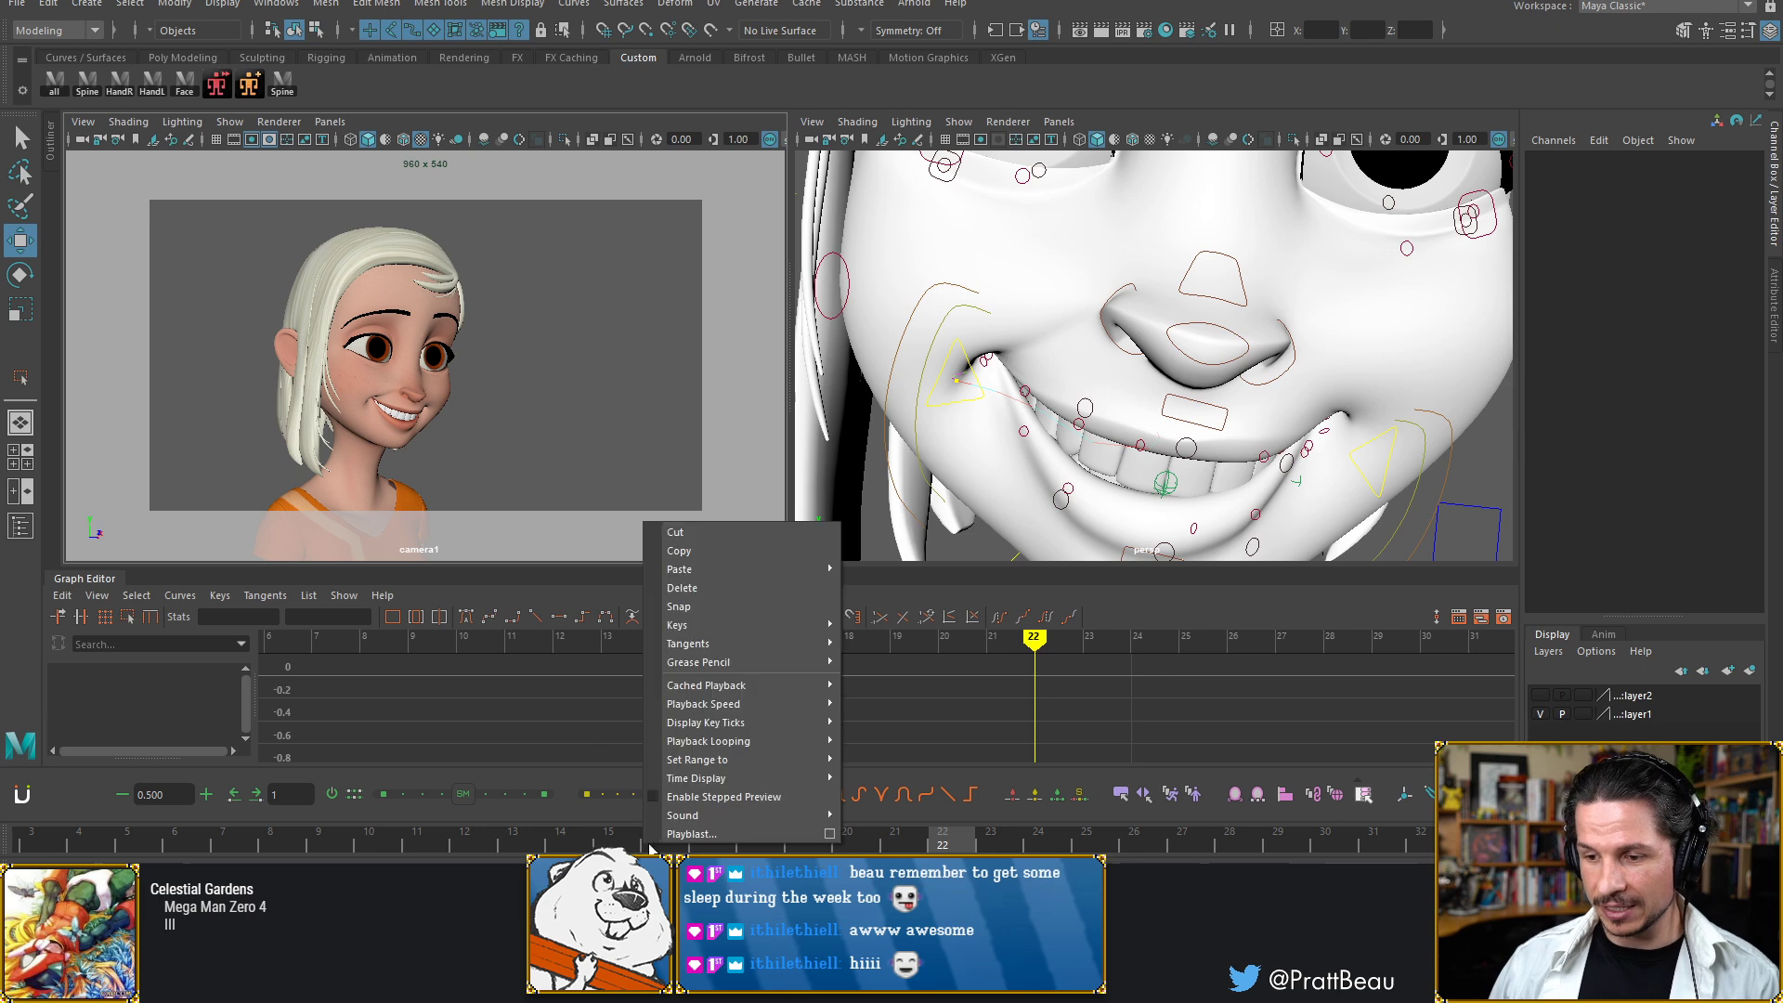
pyautogui.click(831, 834)
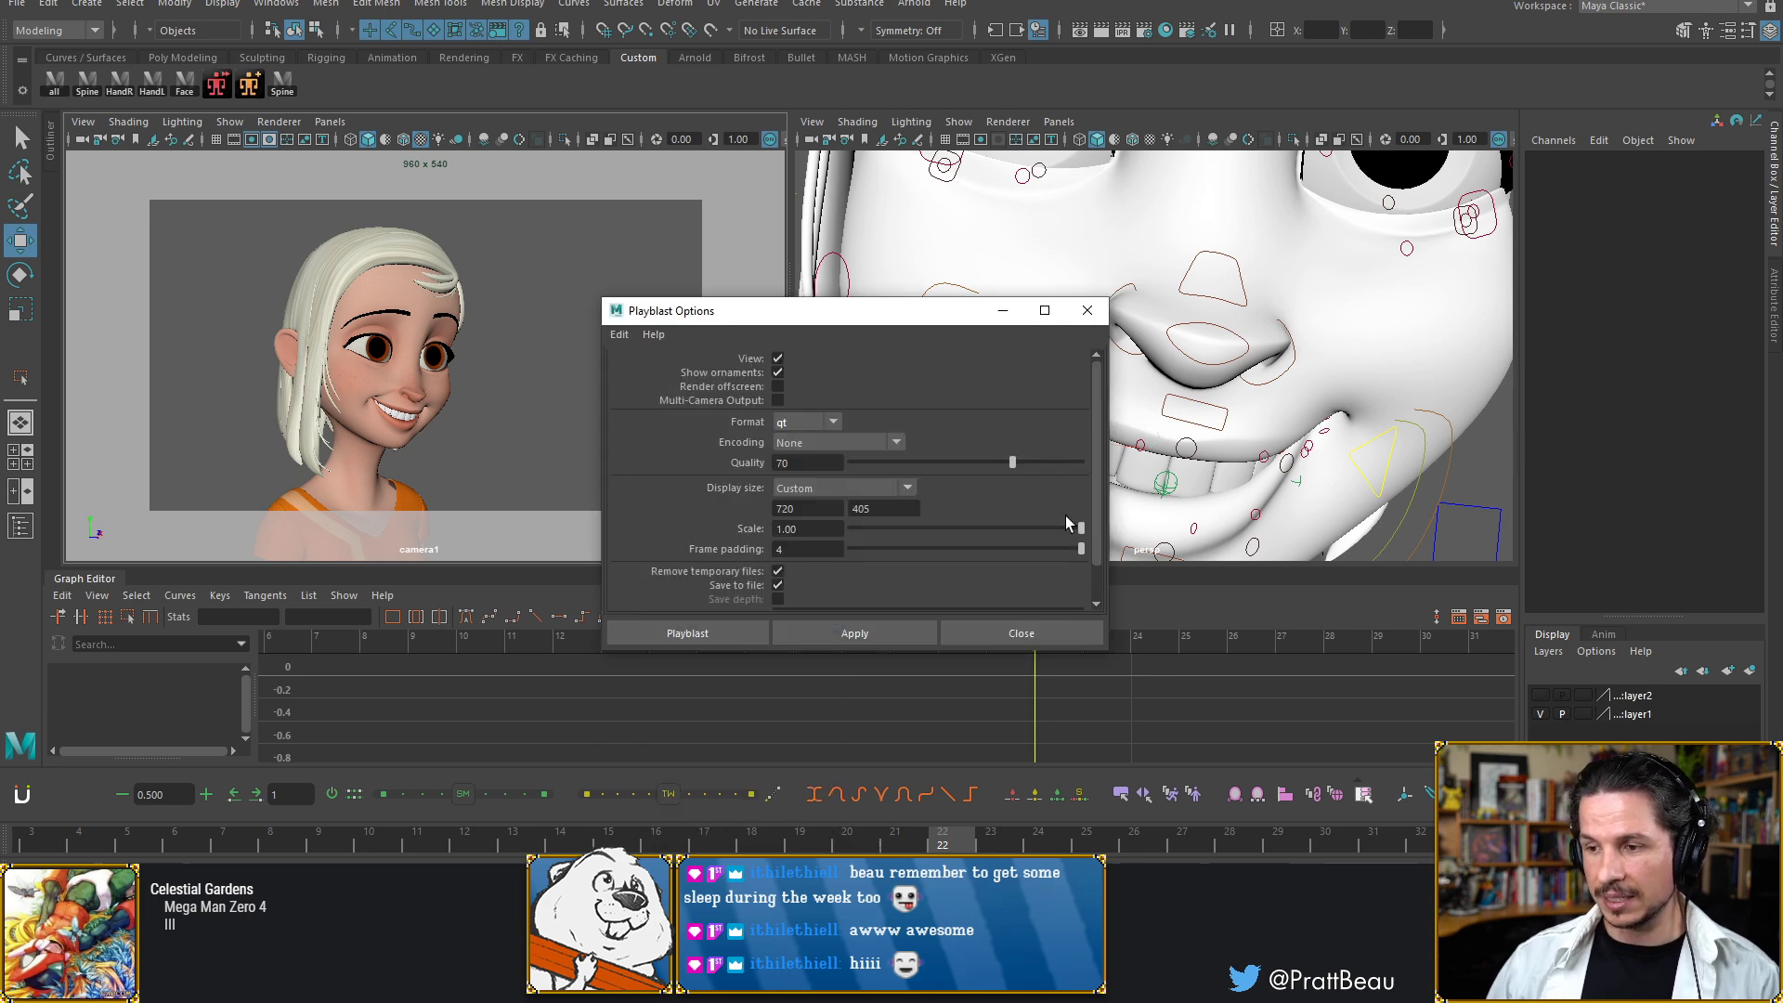
pyautogui.scroll(-2, 1087, 557)
pyautogui.click(924, 577)
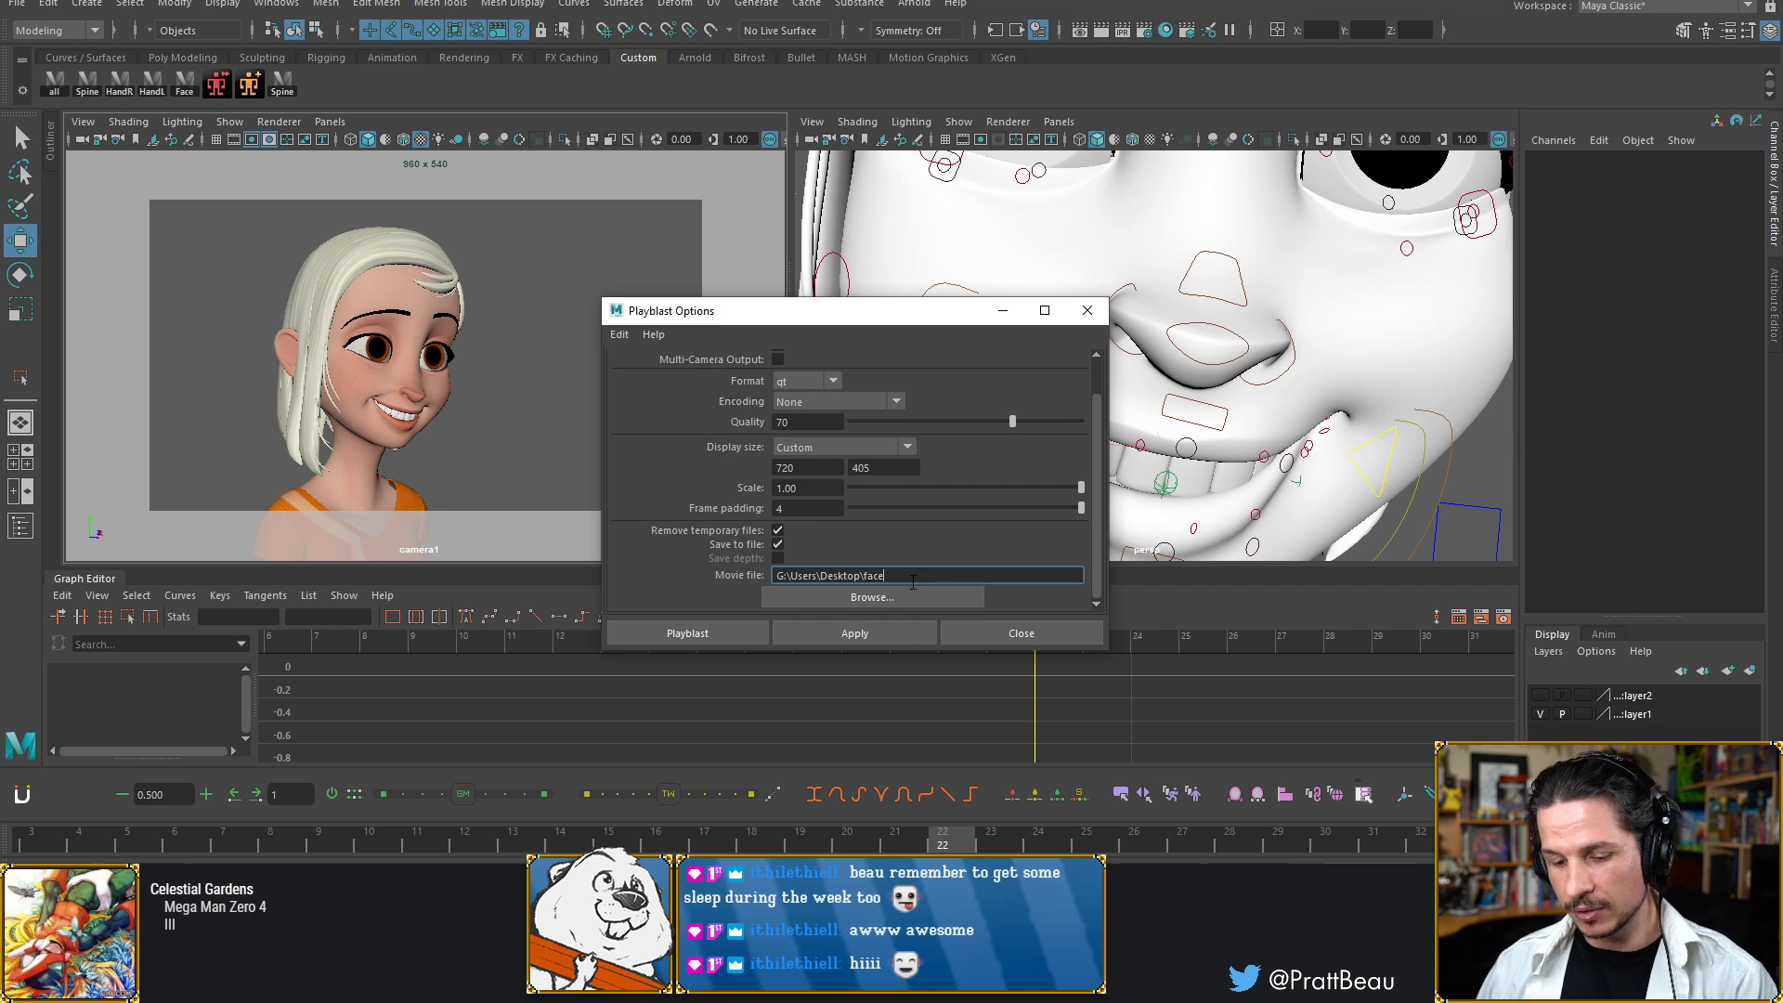
pyautogui.write('5')
pyautogui.click(710, 639)
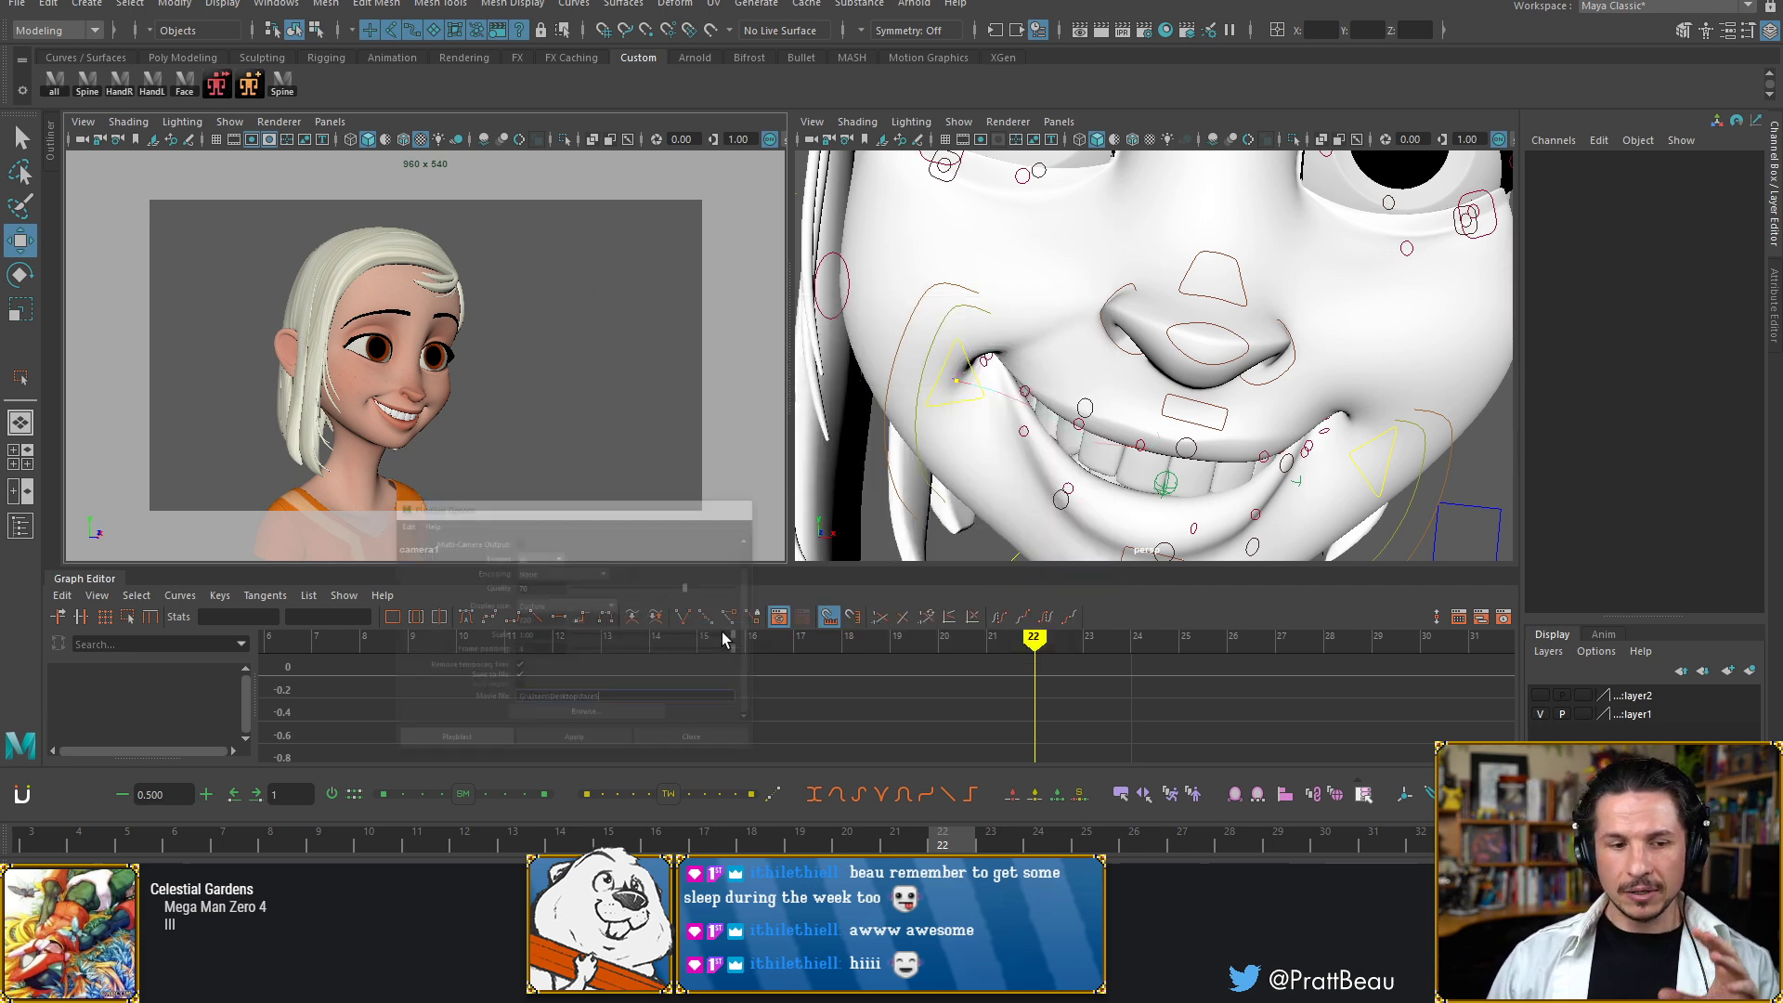